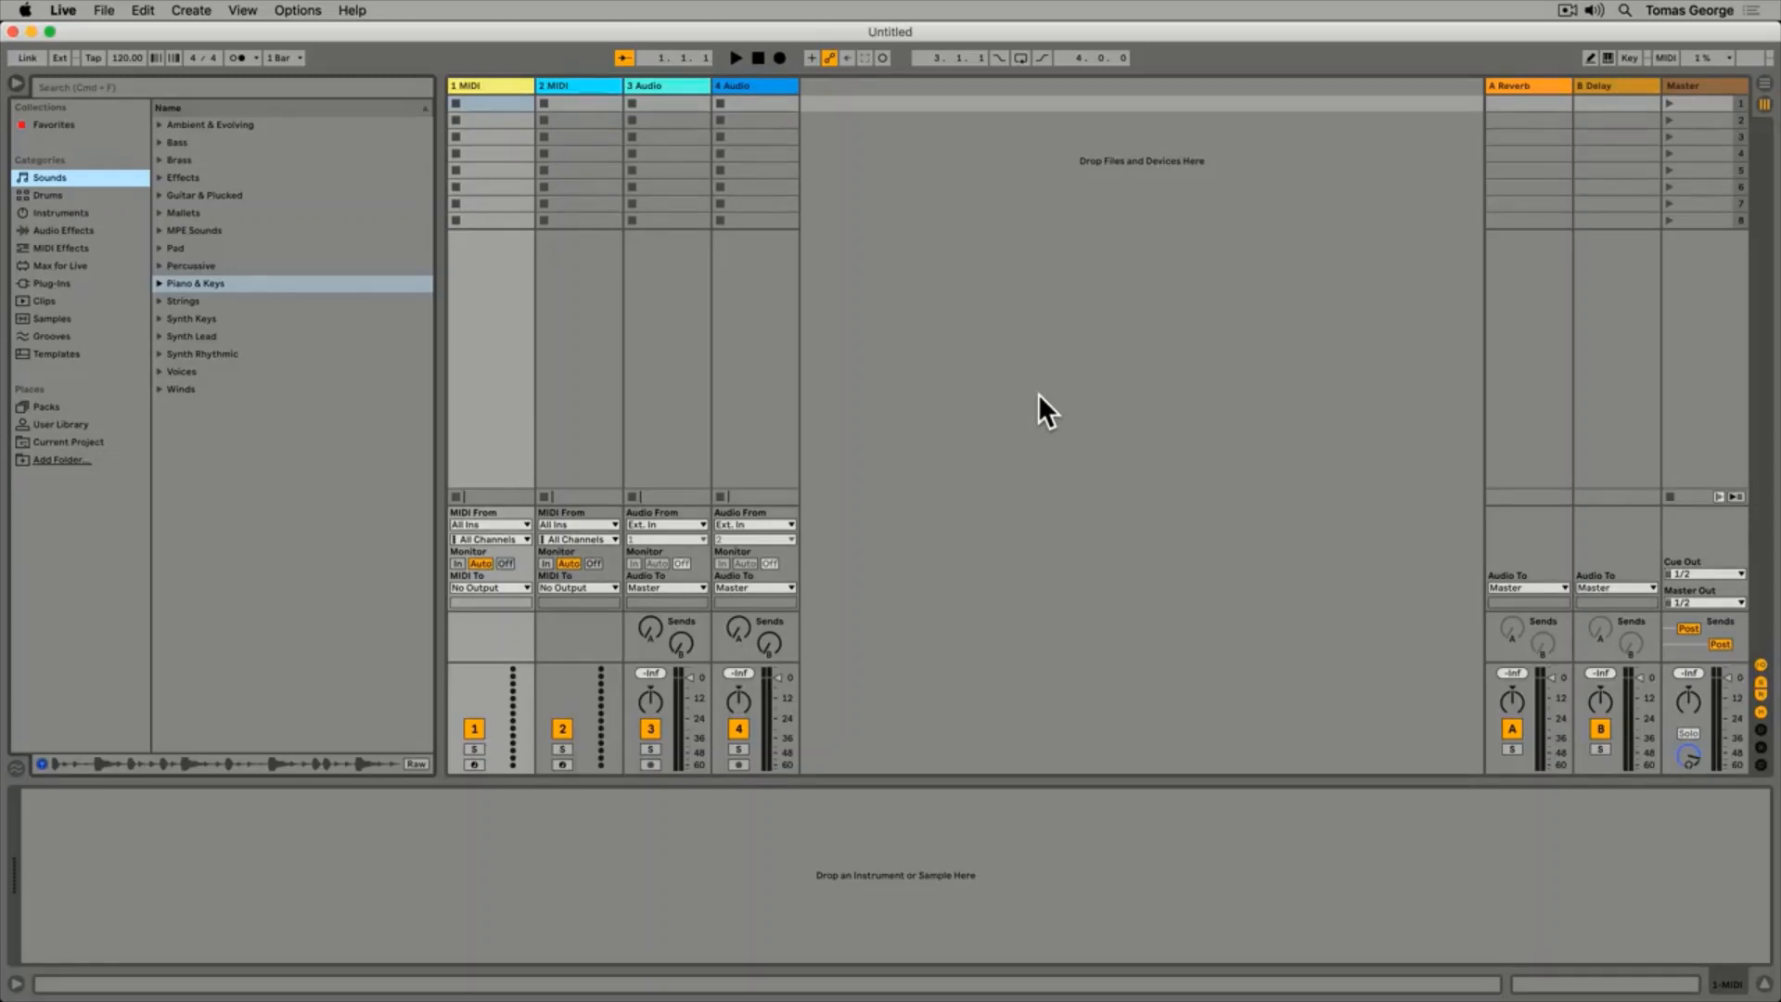
Show the Info View so that descriptions of interface elements are available
left_click(26, 965)
left_click(28, 960)
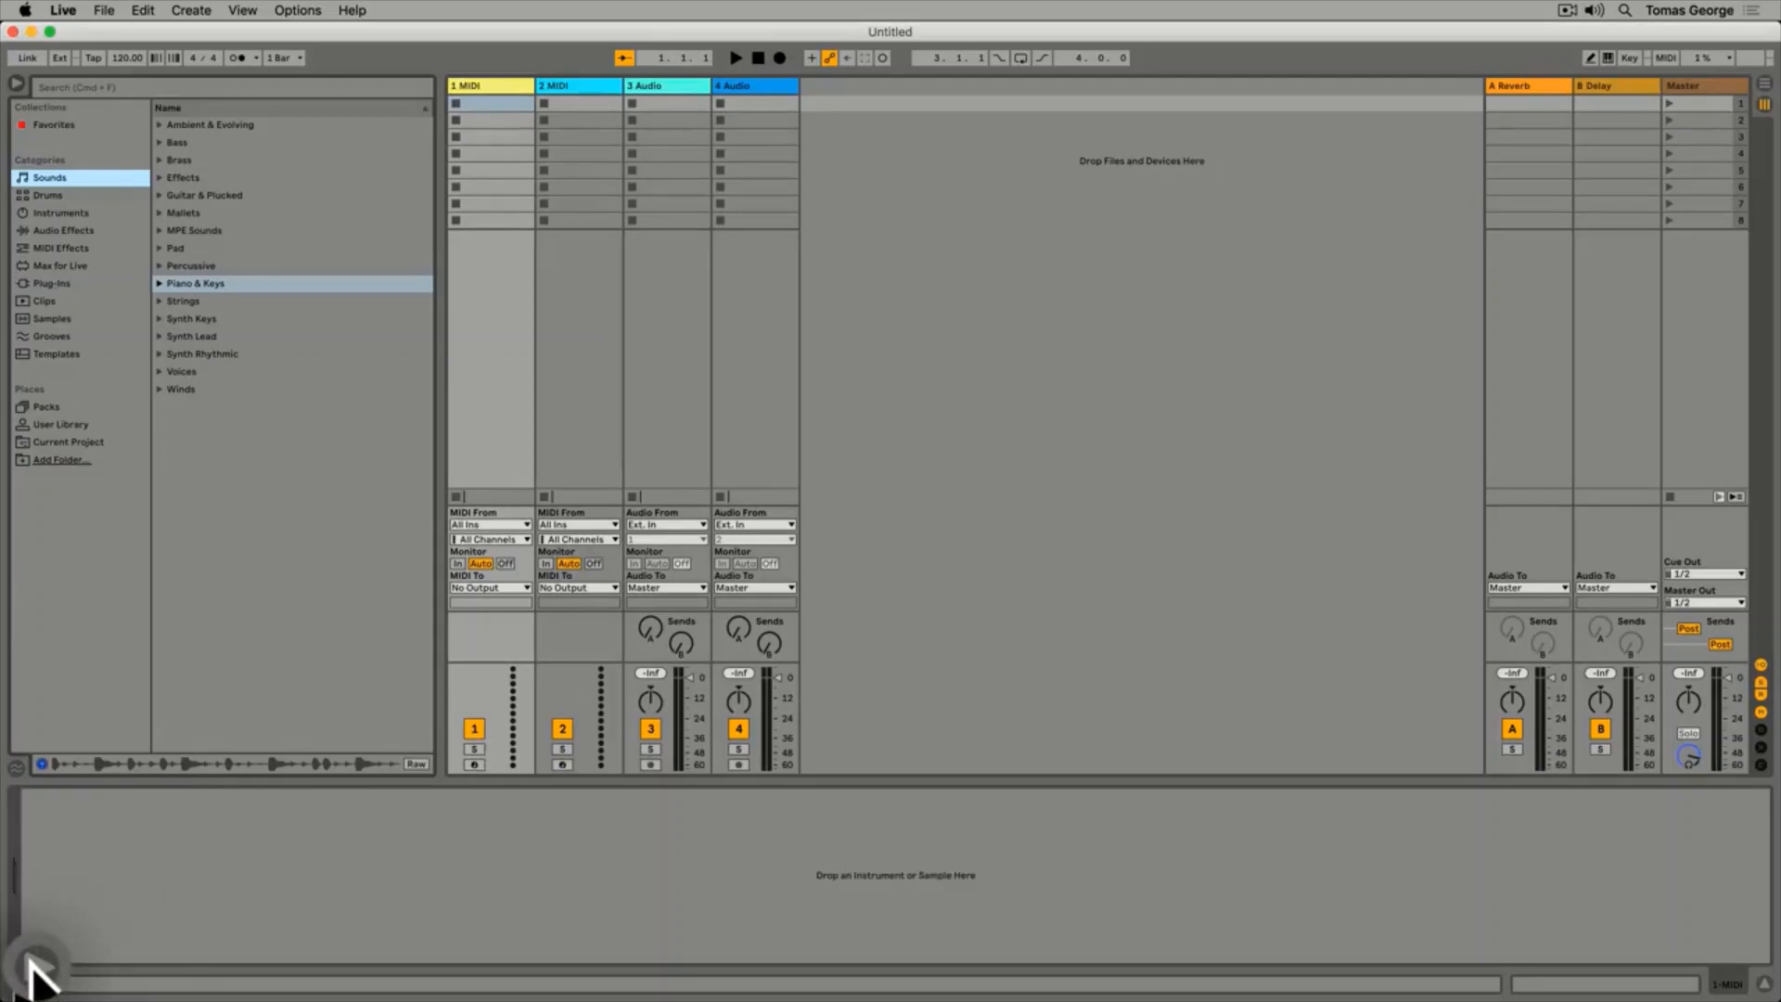
left_click(28, 962)
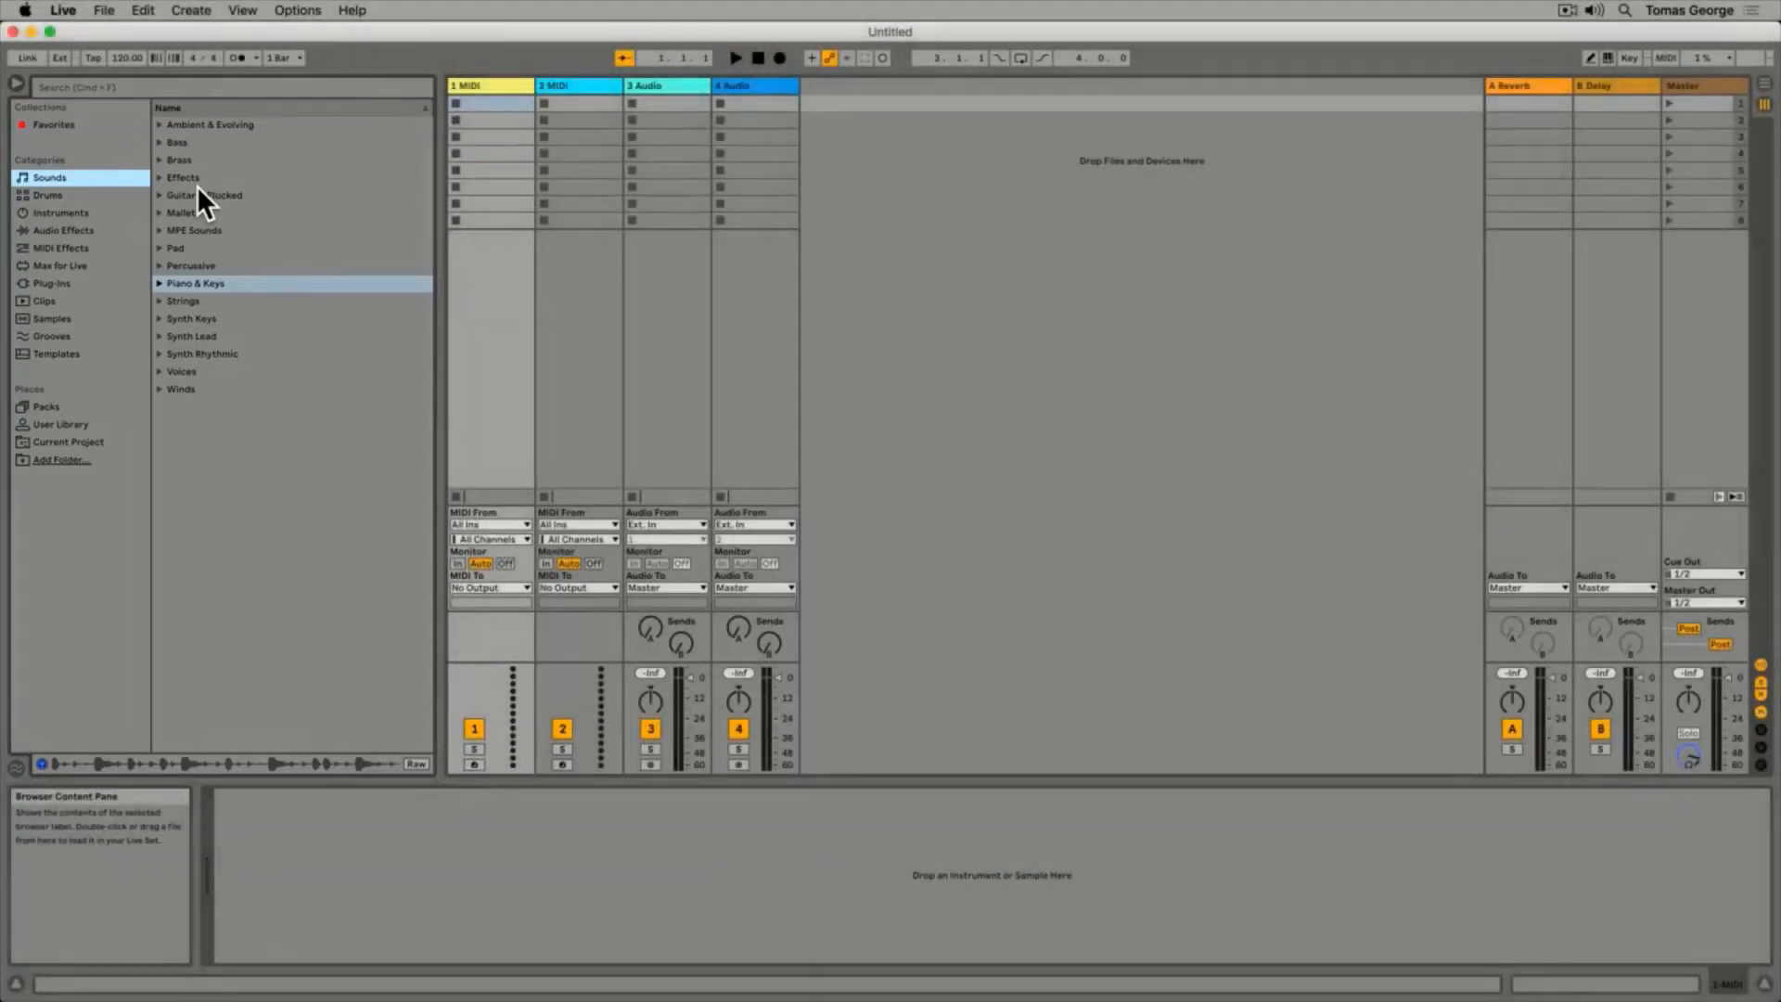
Hide and show the browser again, and look through the Instruments, Samples and Audio Effects categories
left_click(22, 84)
left_click(24, 83)
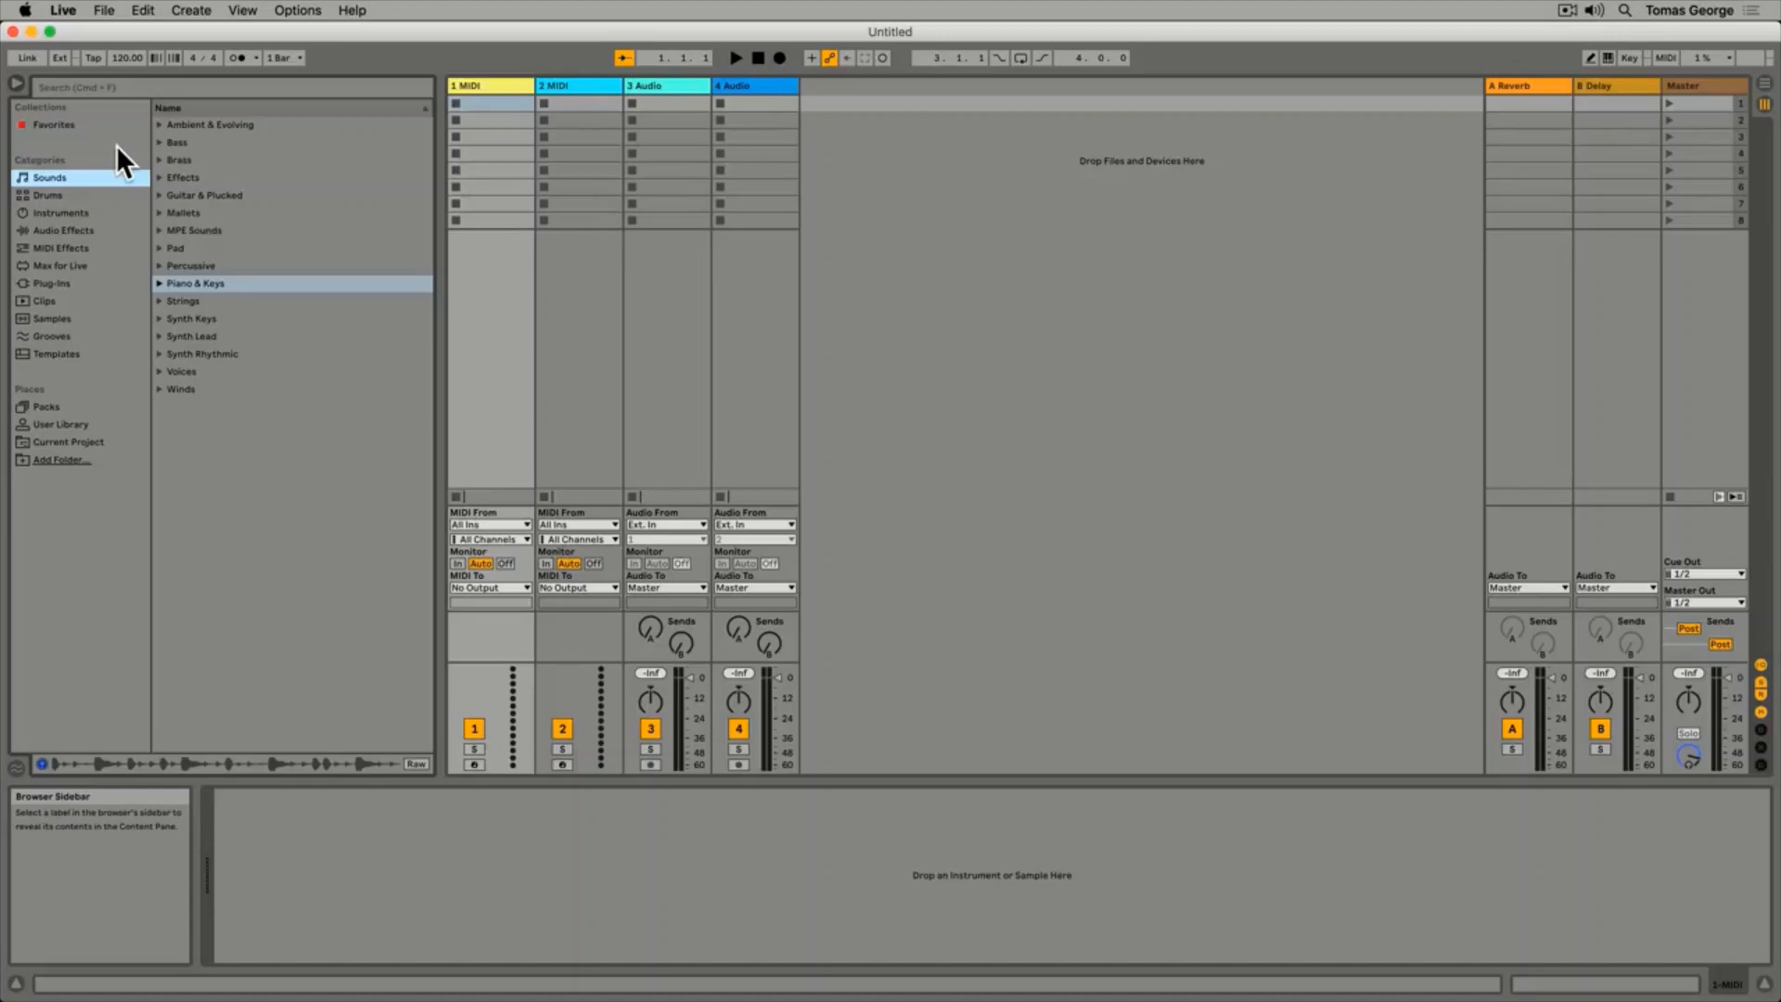
left_click(74, 213)
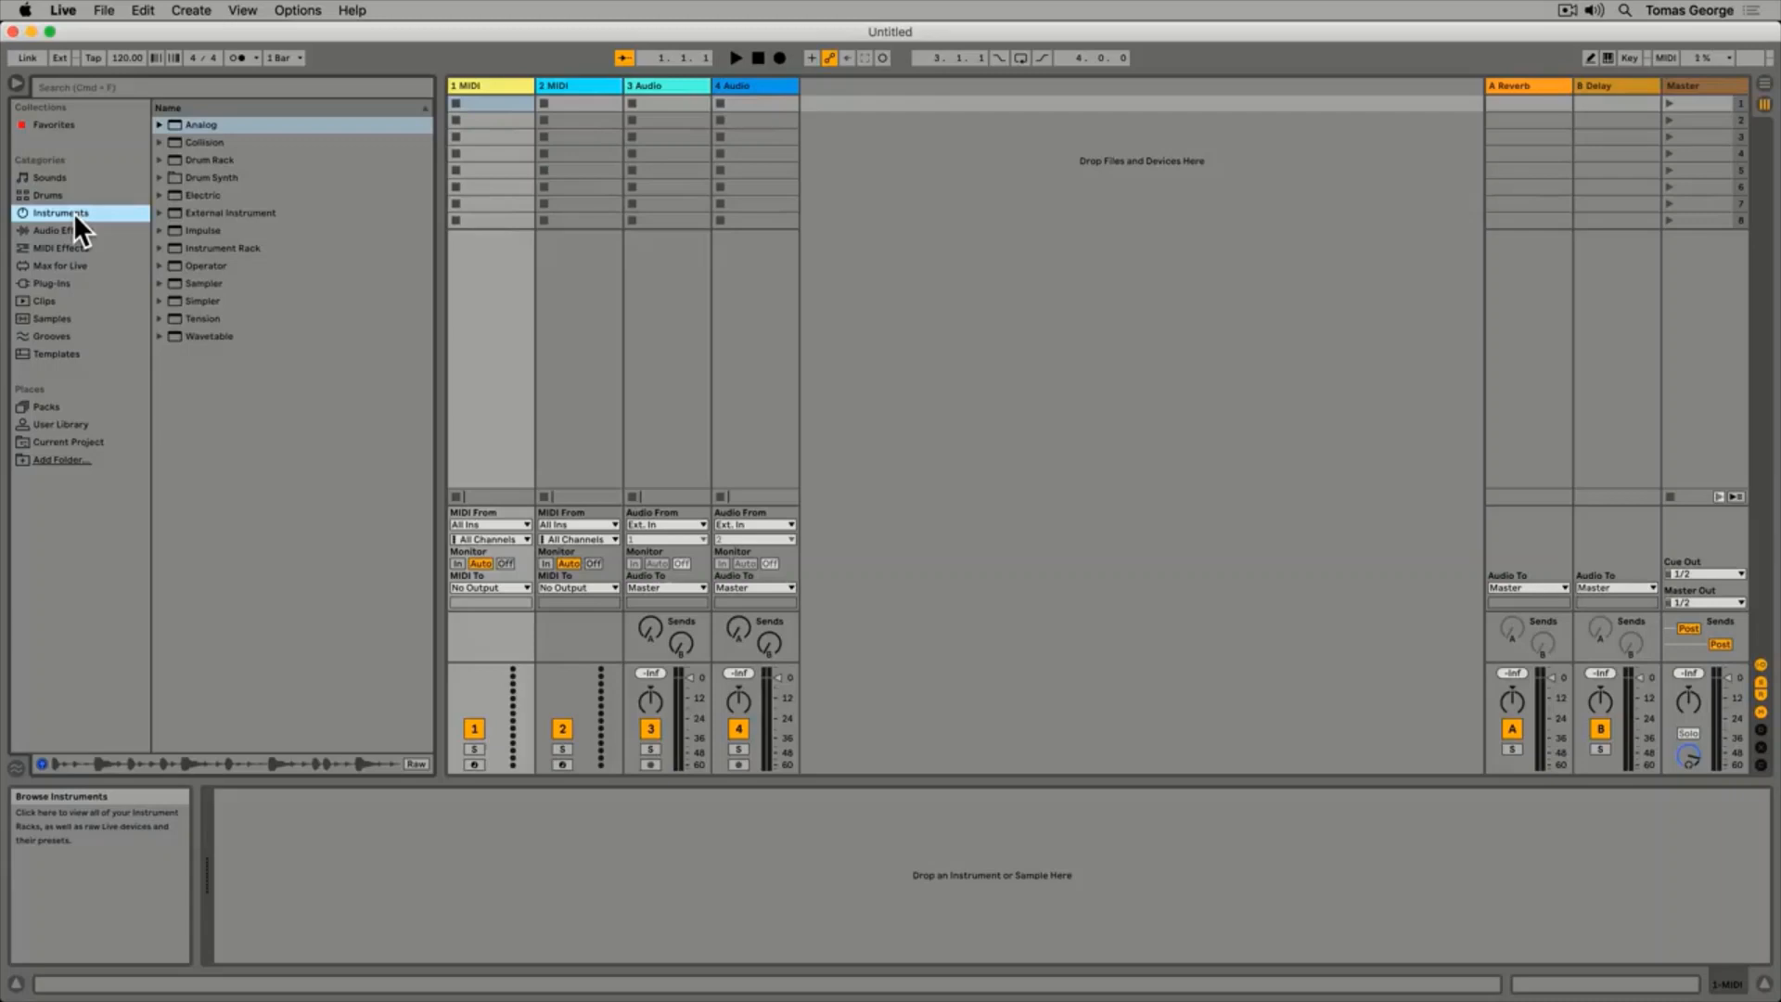
left_click(60, 315)
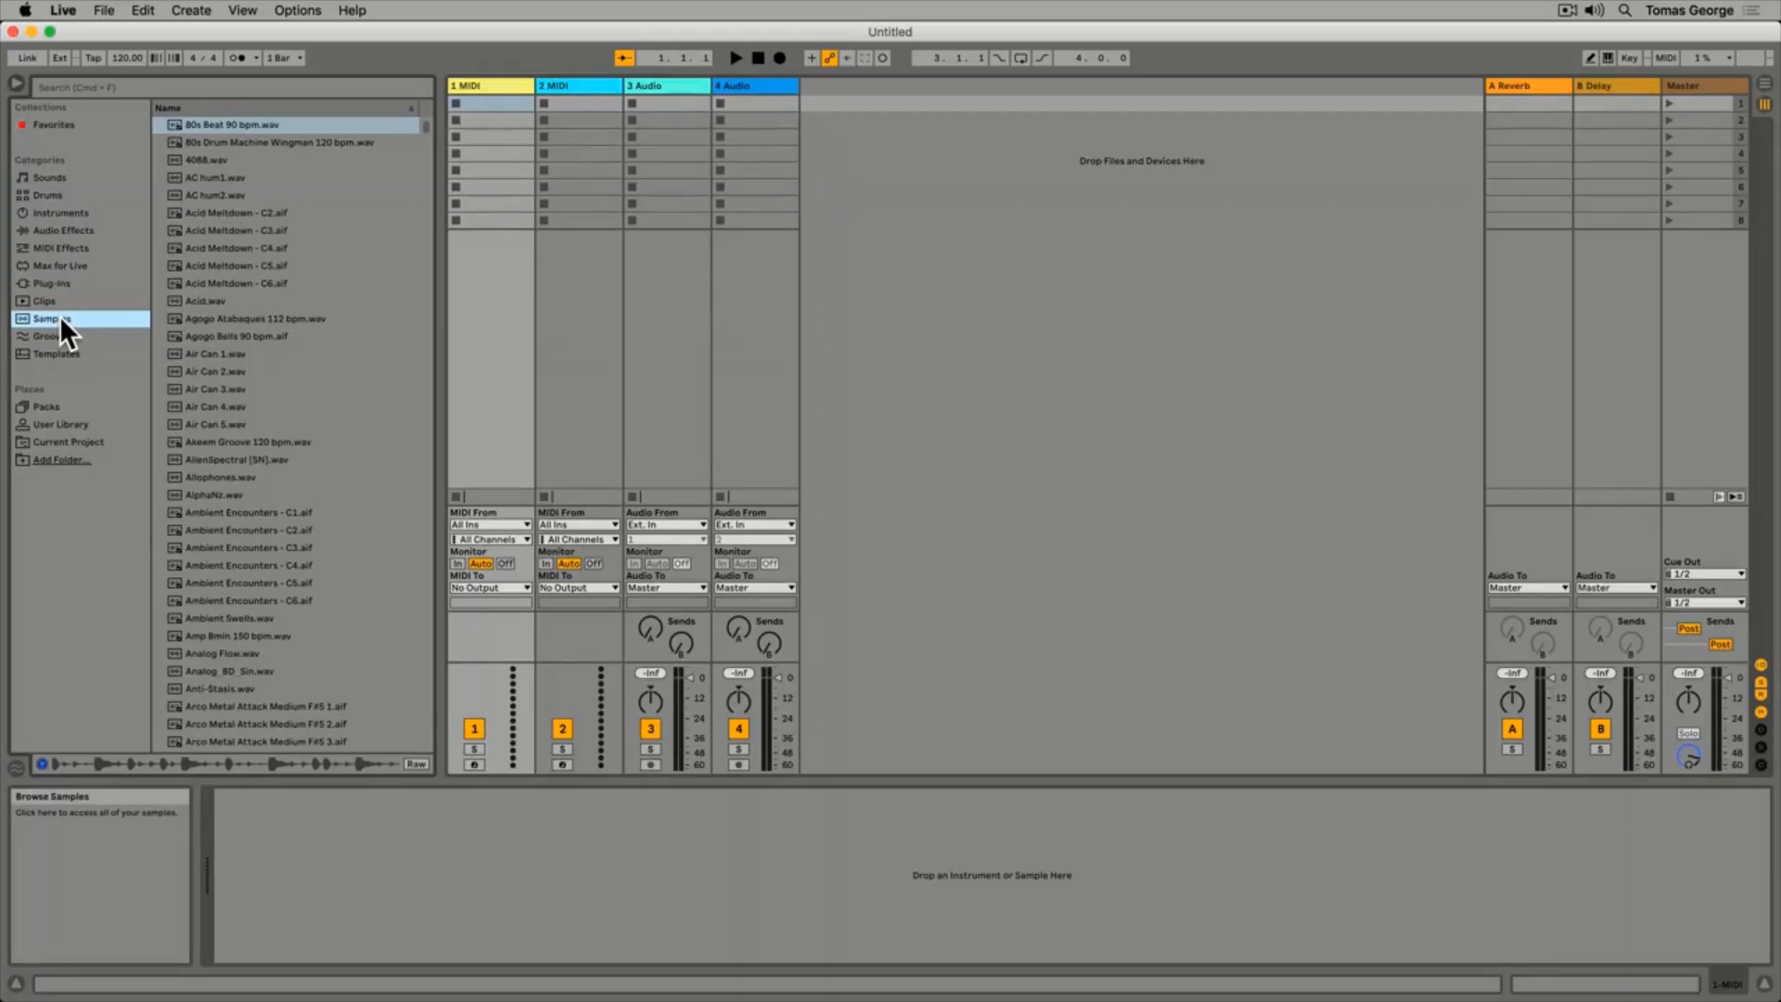
left_click(70, 232)
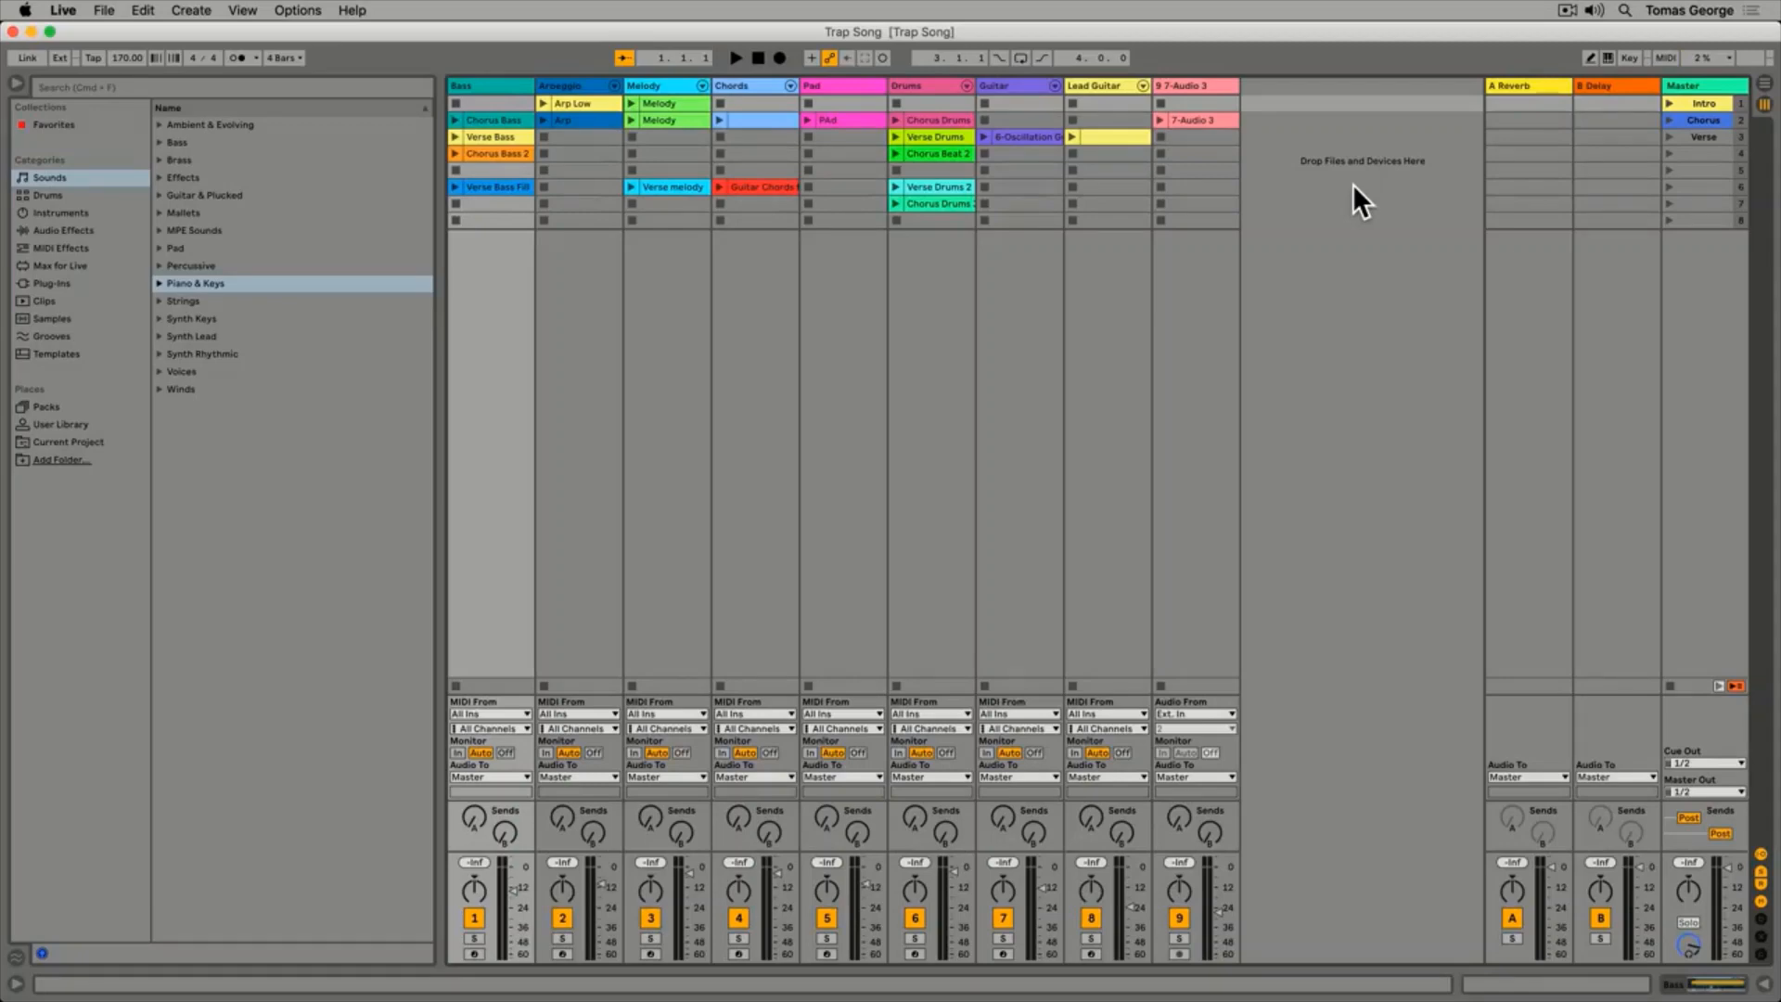
Switch the Trap Song set between Session View and Arrangement View, ending in Session View
key("Tab")
key("Tab")
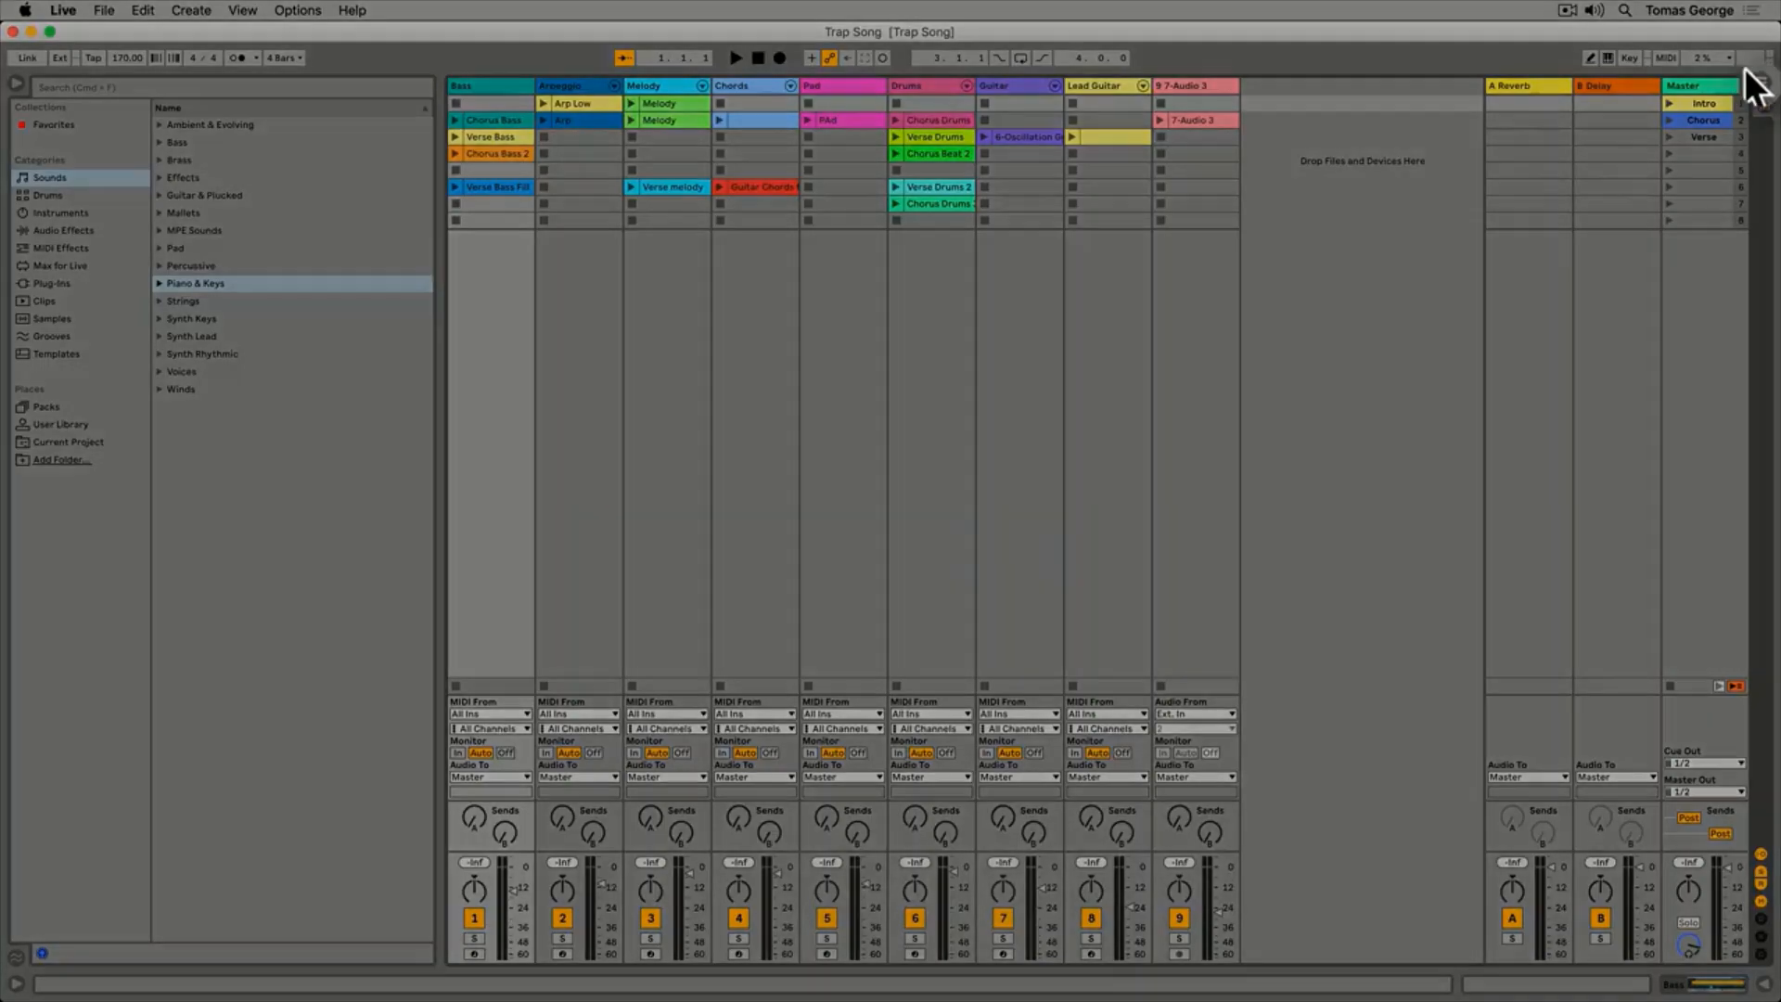
left_click(1760, 84)
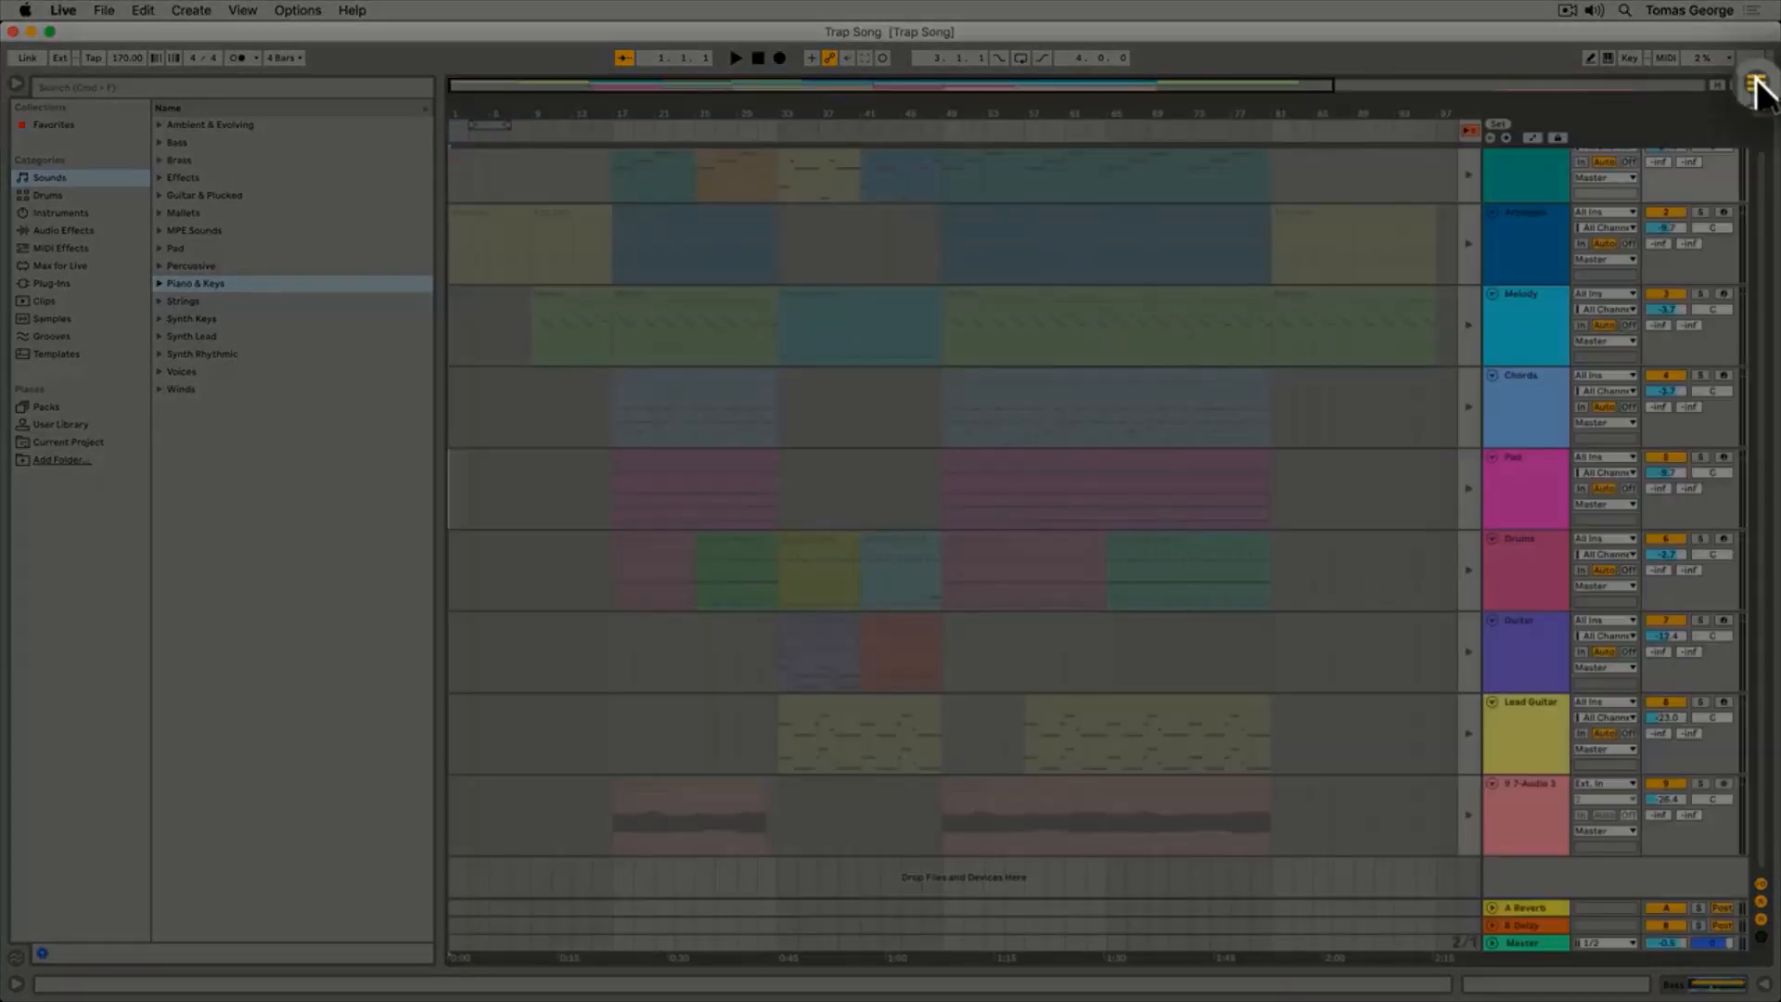
left_click(1756, 98)
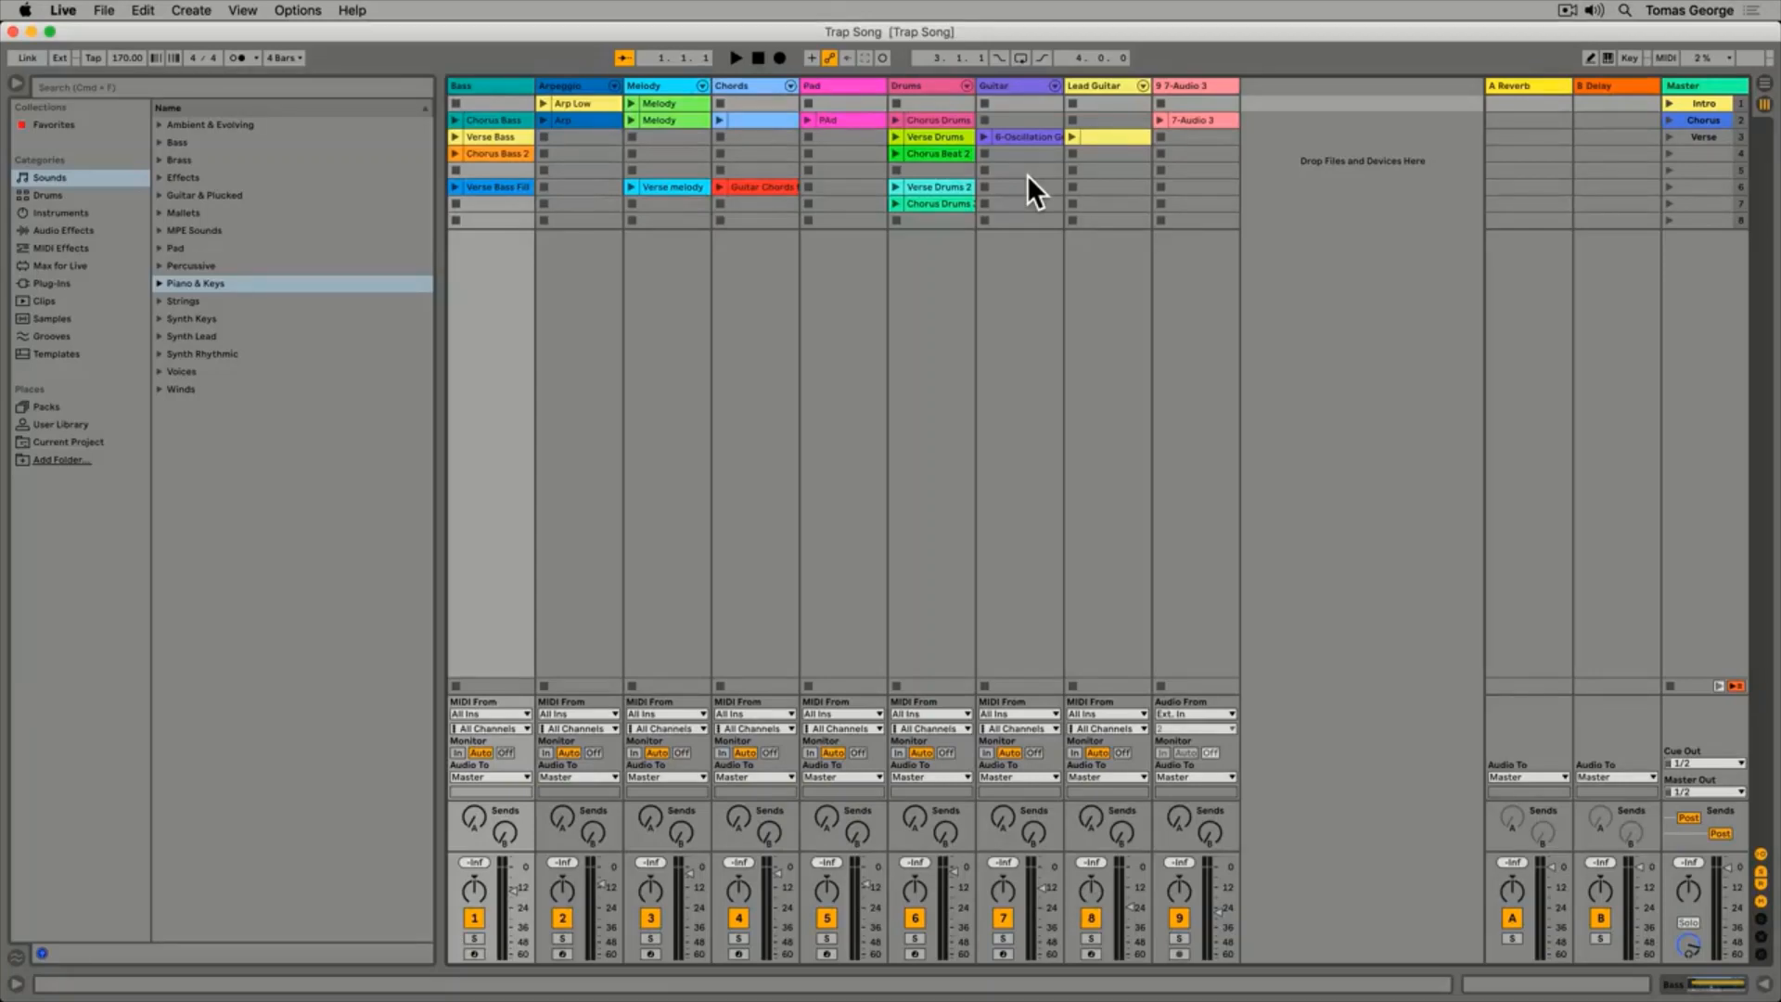
Open the Guitar track's MIDI clip and the 7-Audio 3 audio clip to examine their contents
double_click(1018, 136)
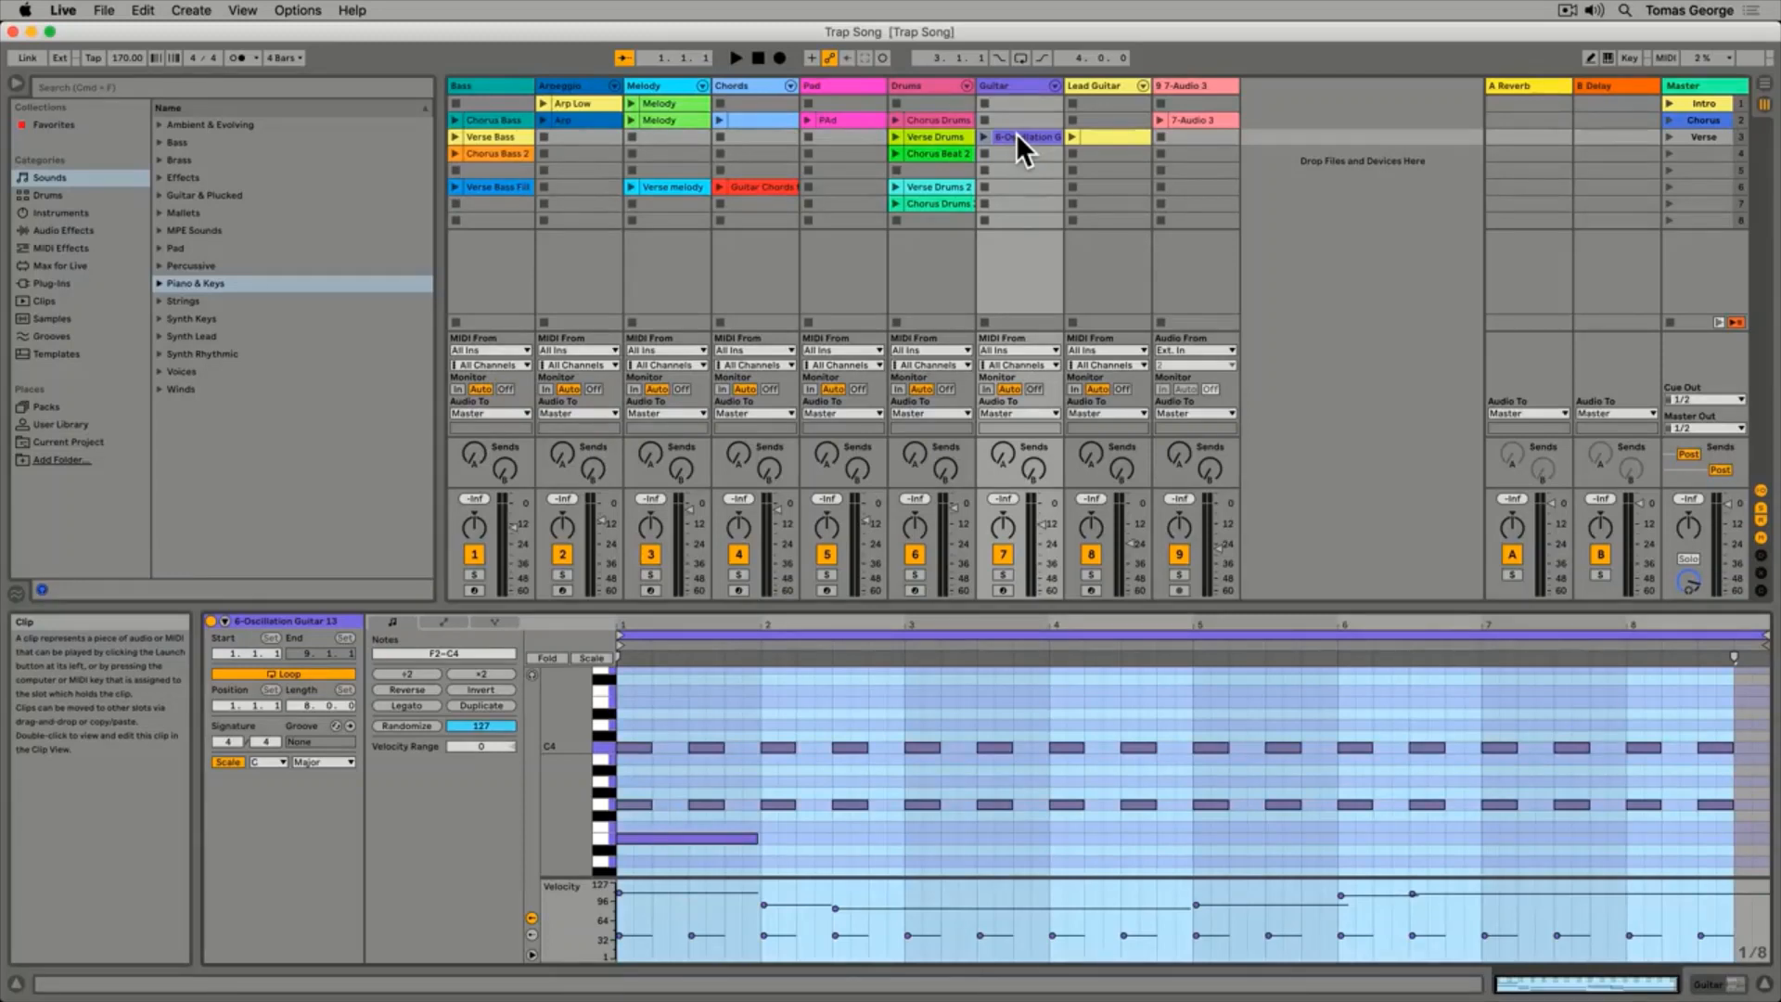
left_click(1189, 119)
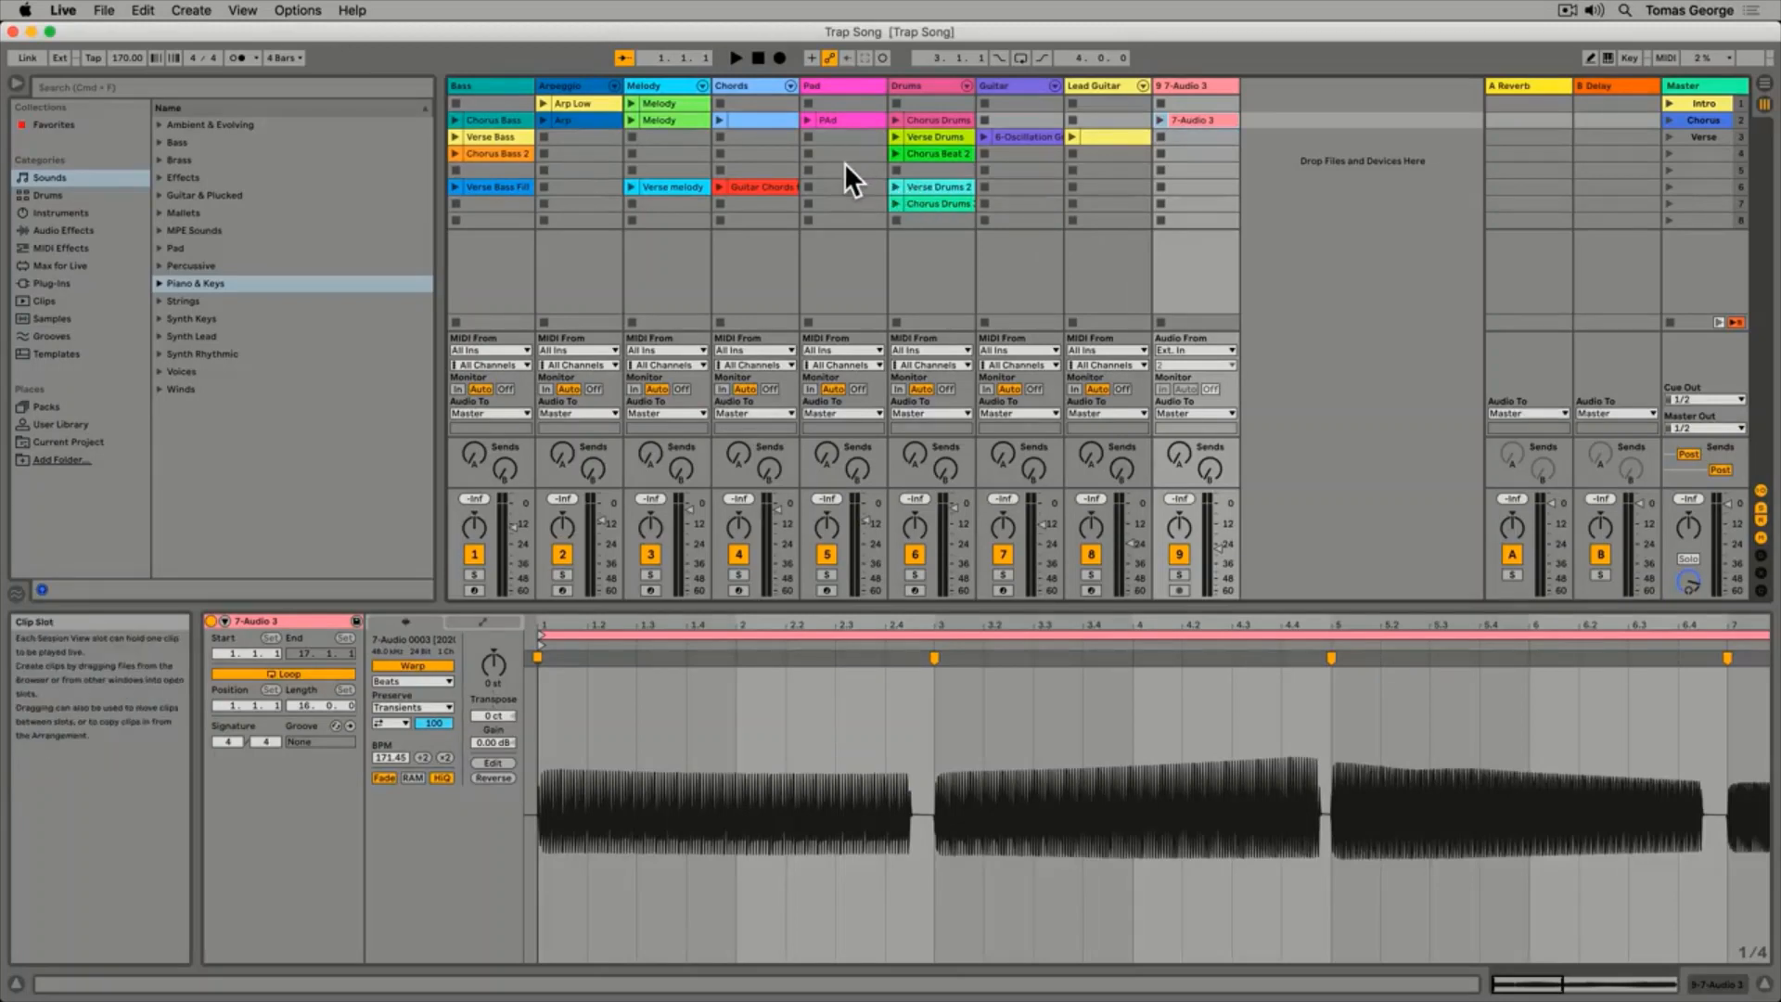
Play the Chords clip in the Chorus scene, and stop playback and the track's clip
left_click(719, 120)
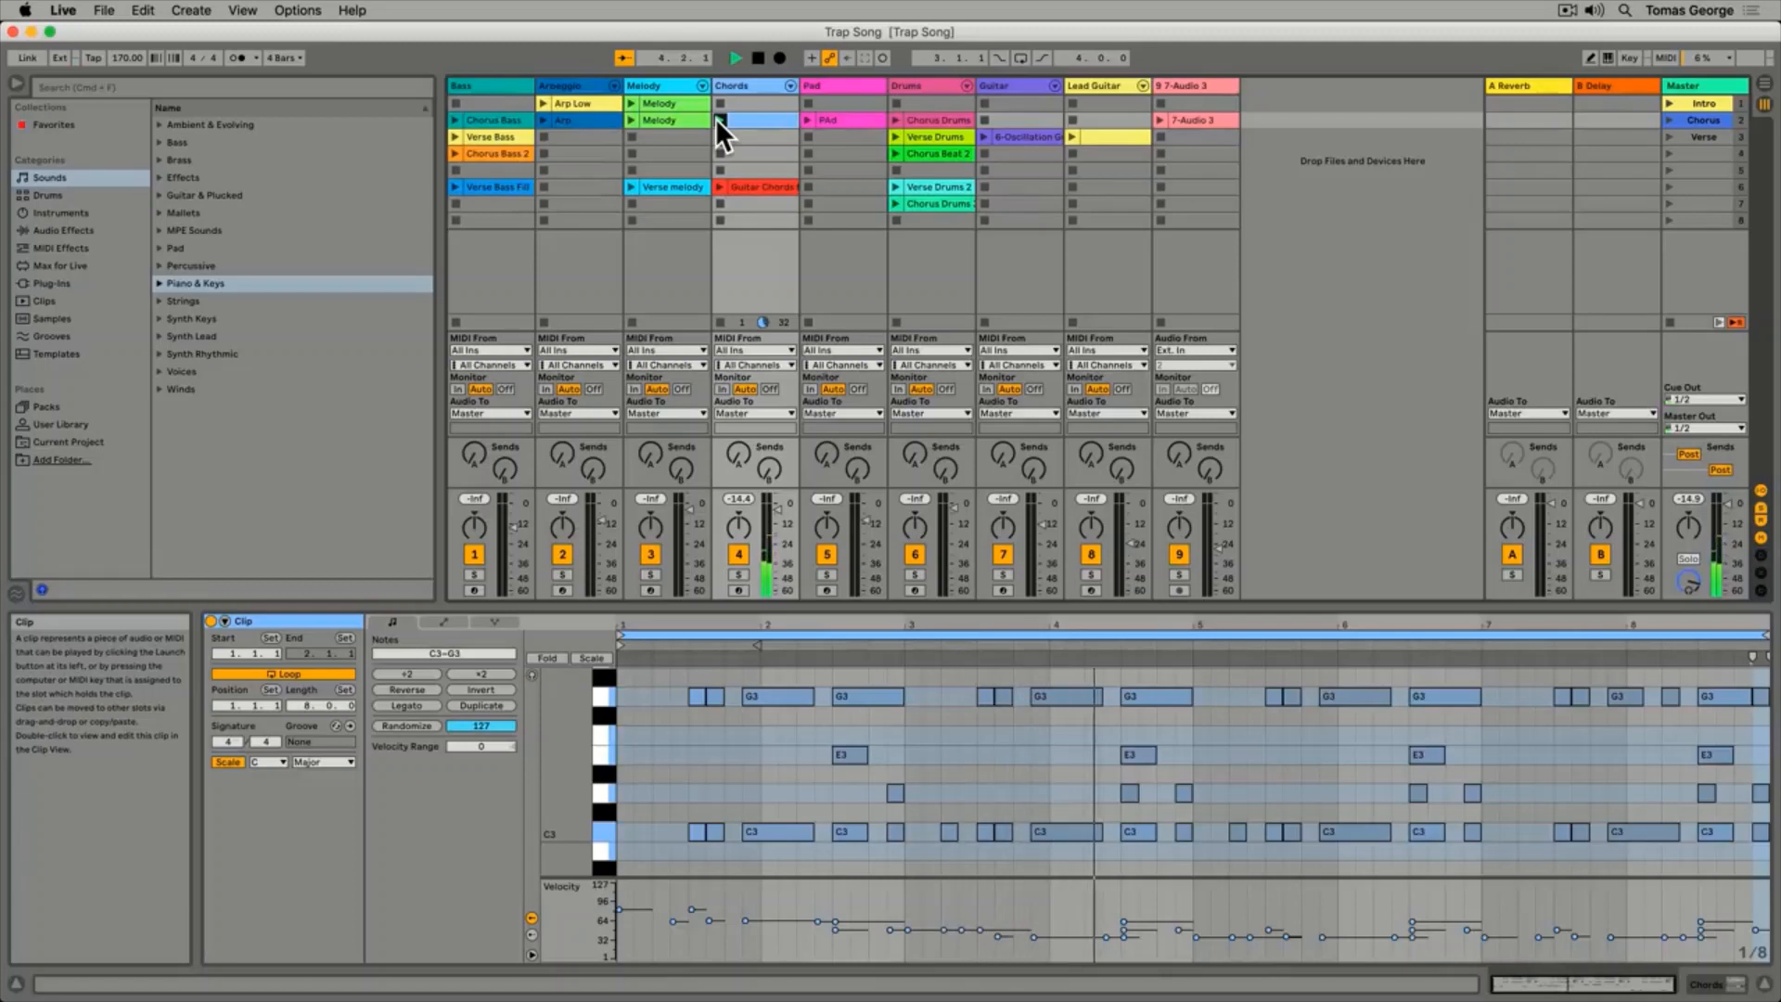
key("space")
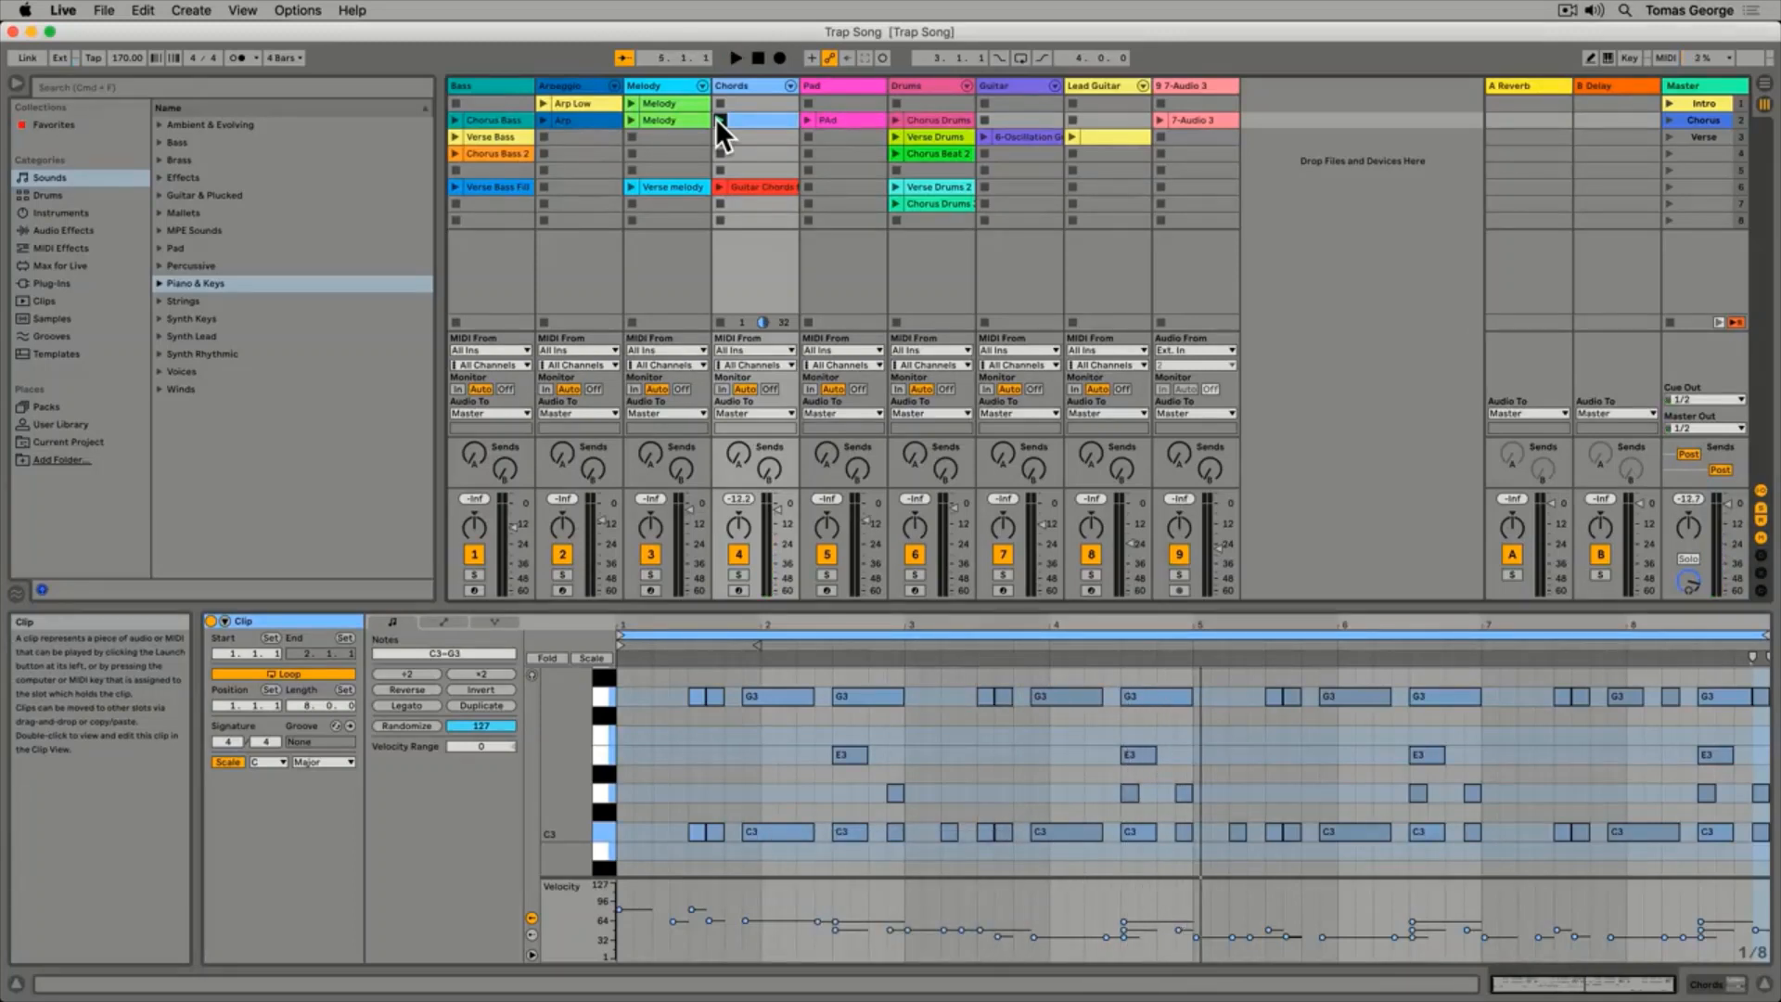
left_click(719, 322)
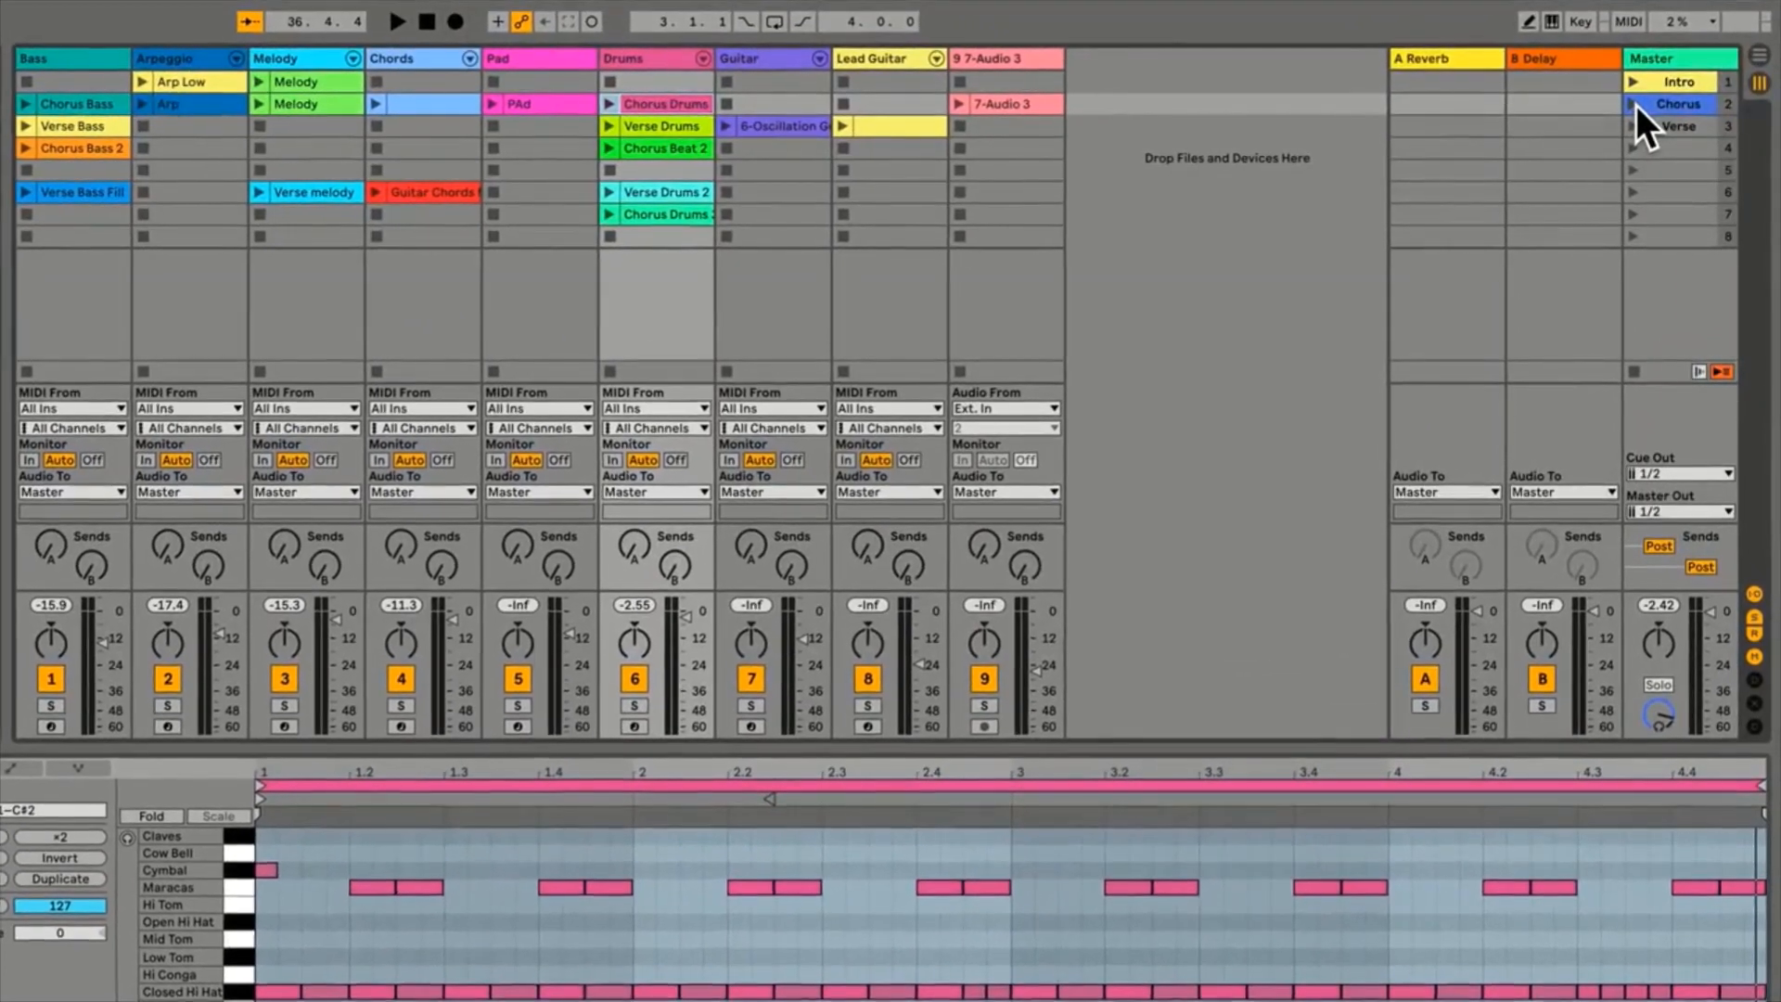
Launch the Chorus scene, the Verse scene and the Chorus scene again, and stop playback and all clips
left_click(1647, 110)
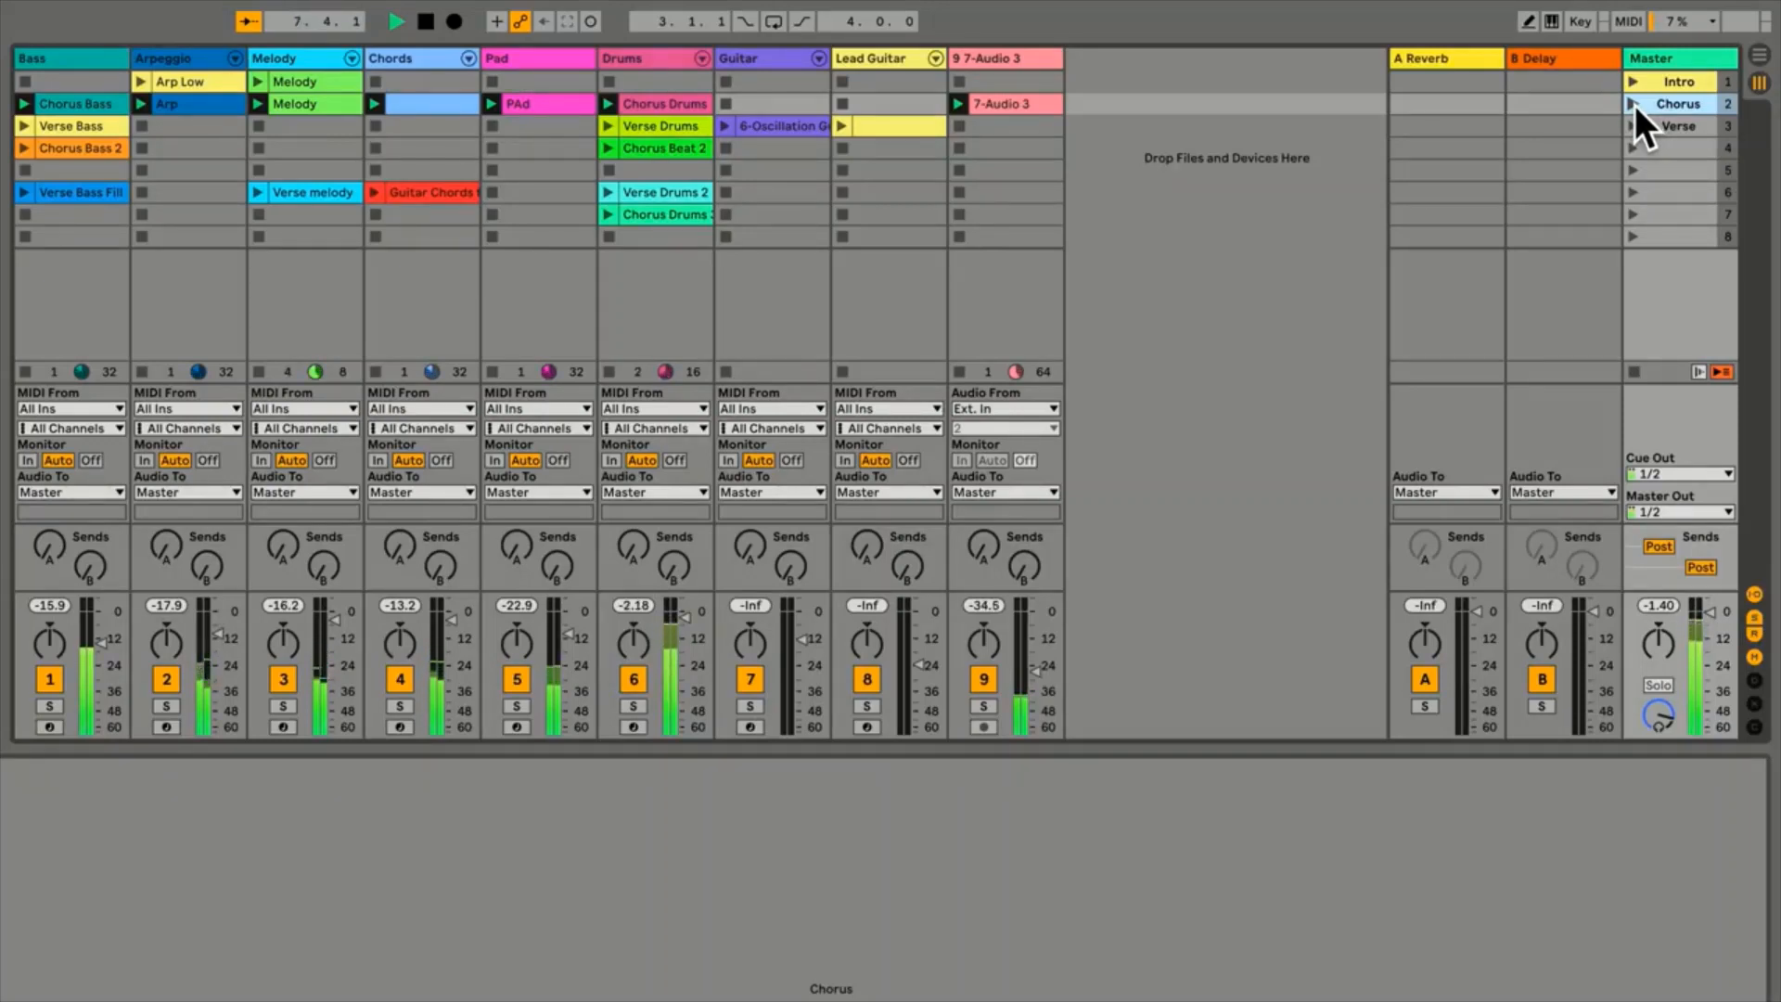
left_click(1635, 128)
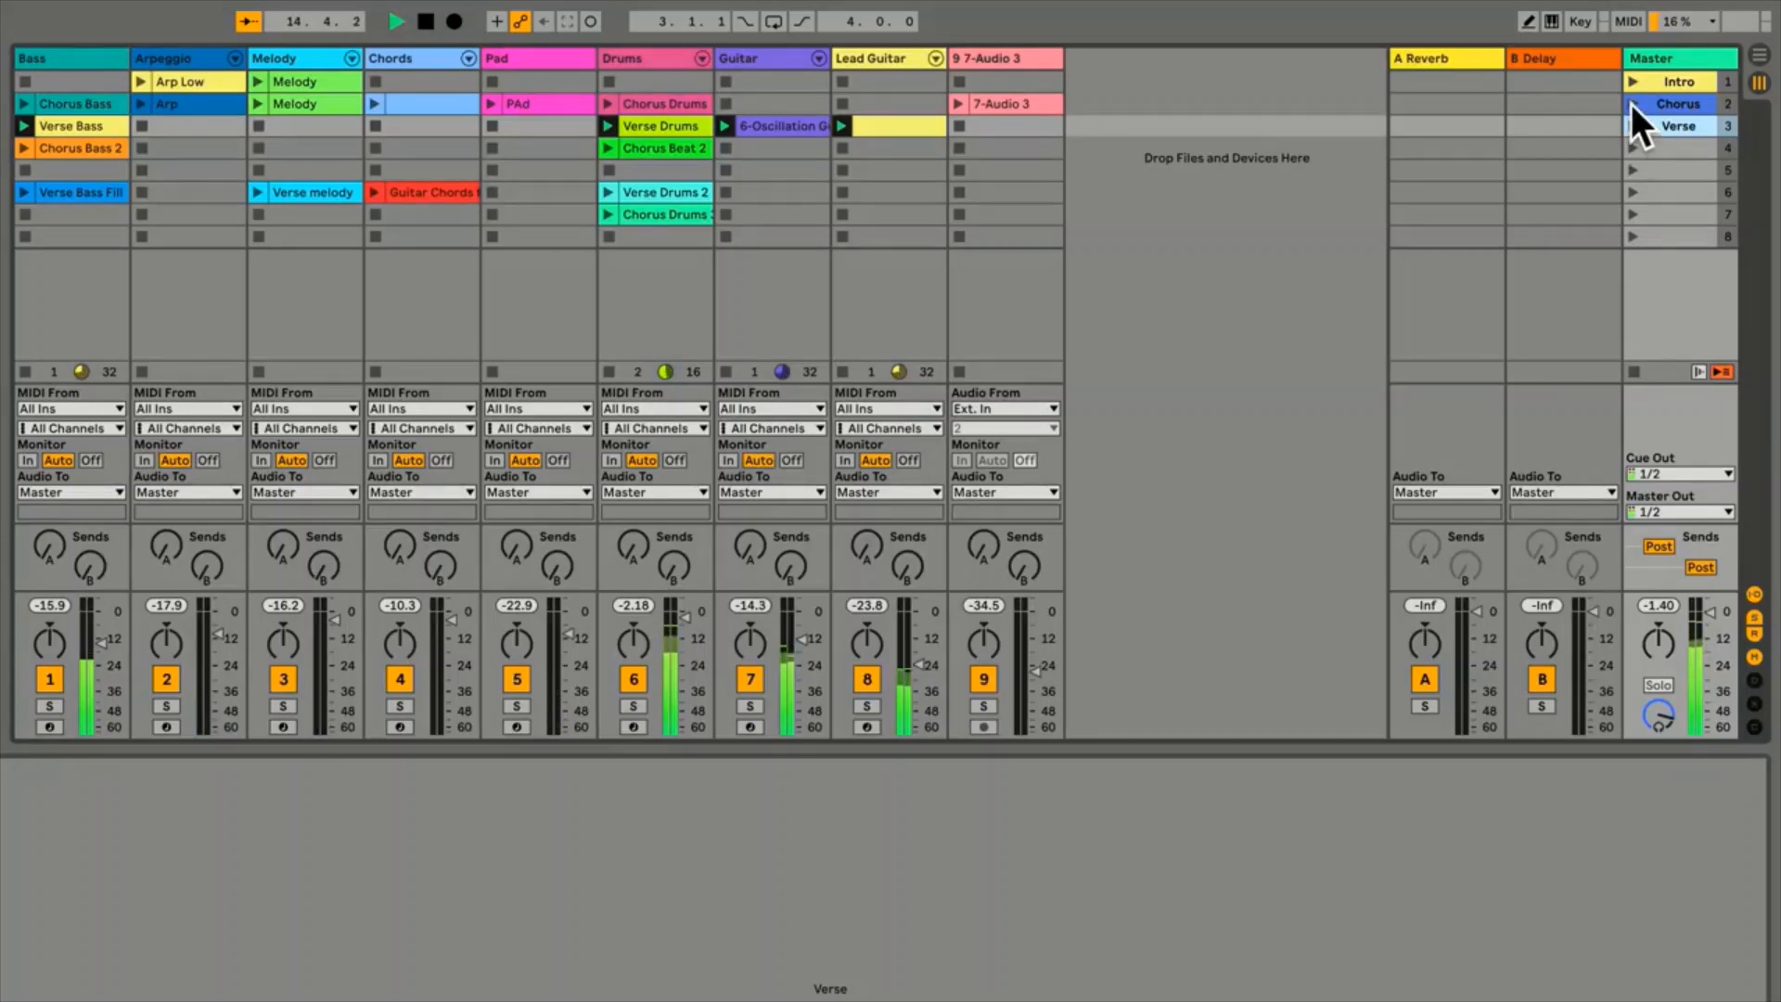
left_click(1631, 104)
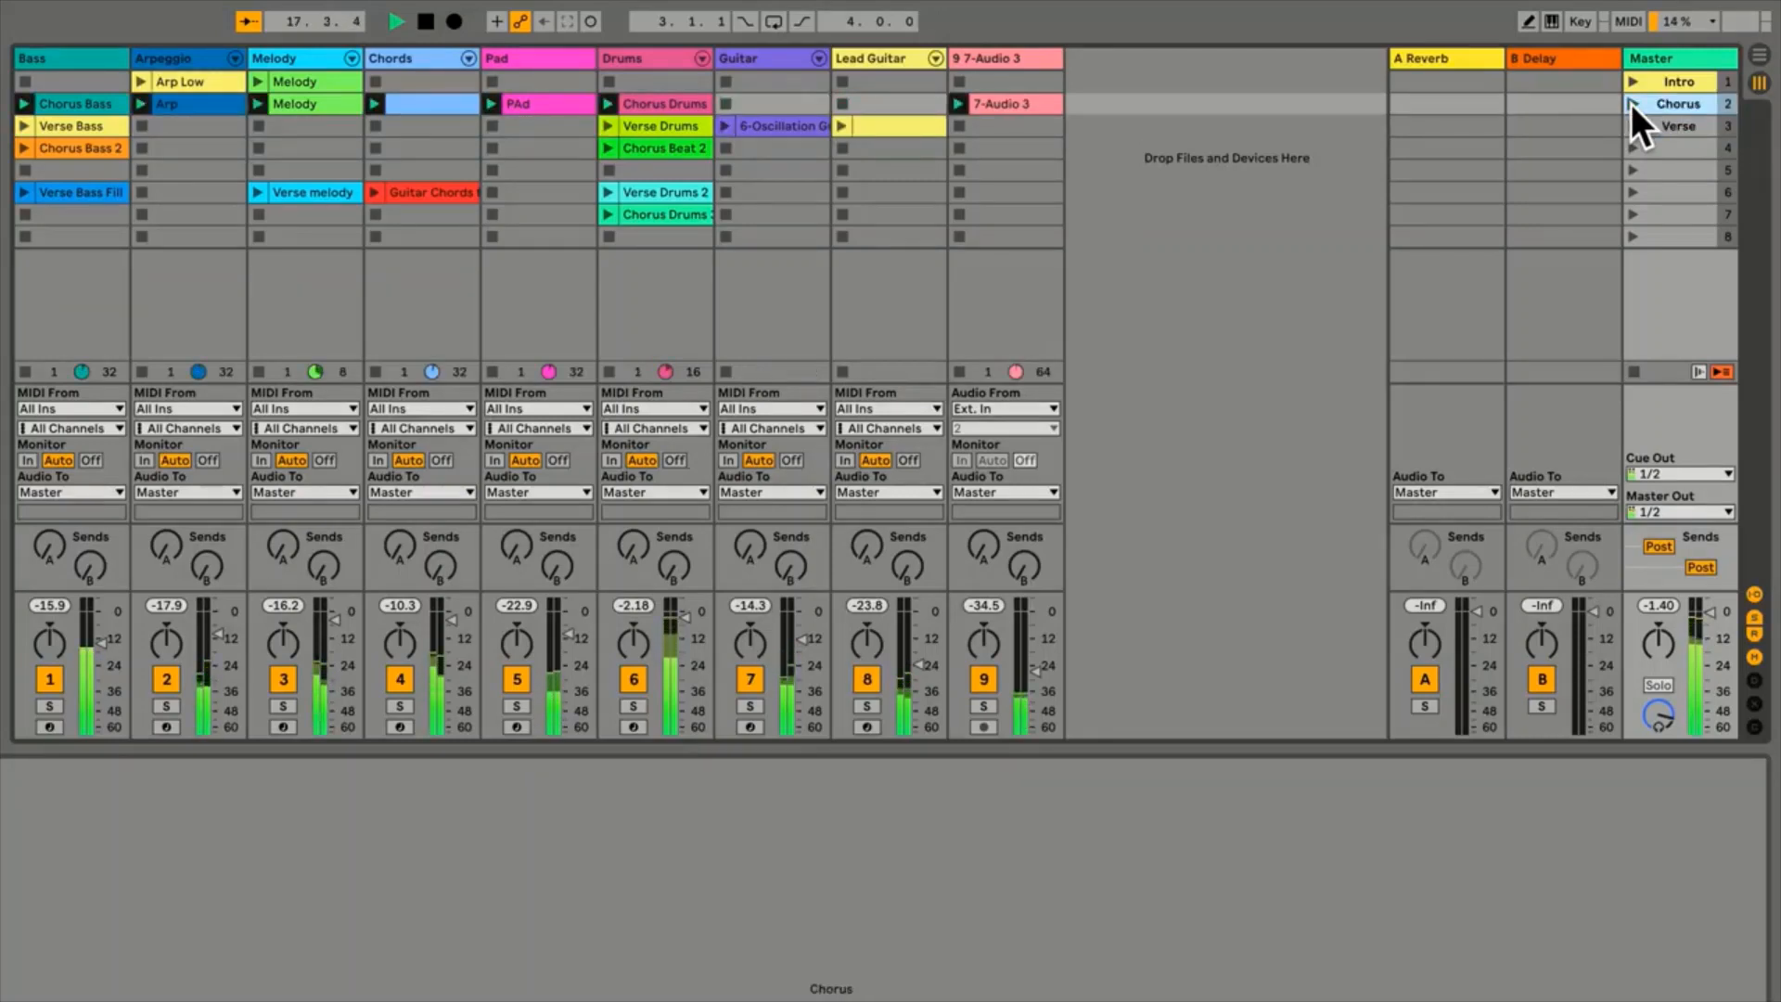
key("space")
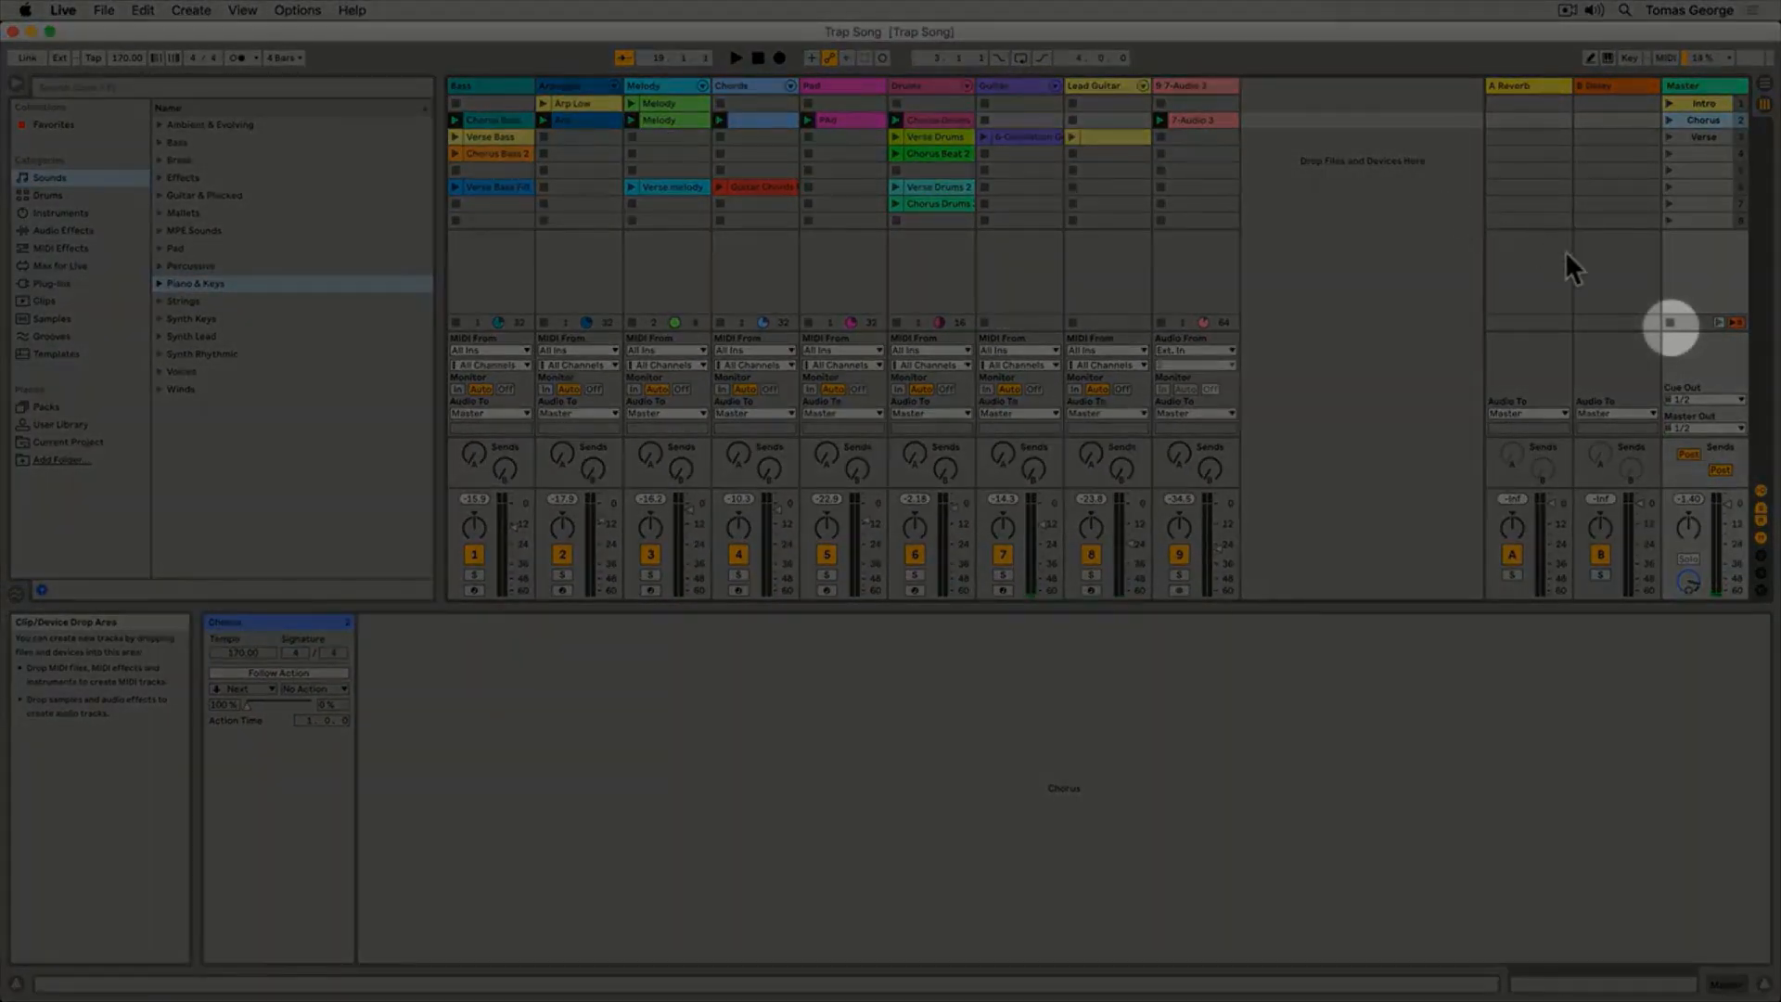
left_click(1670, 323)
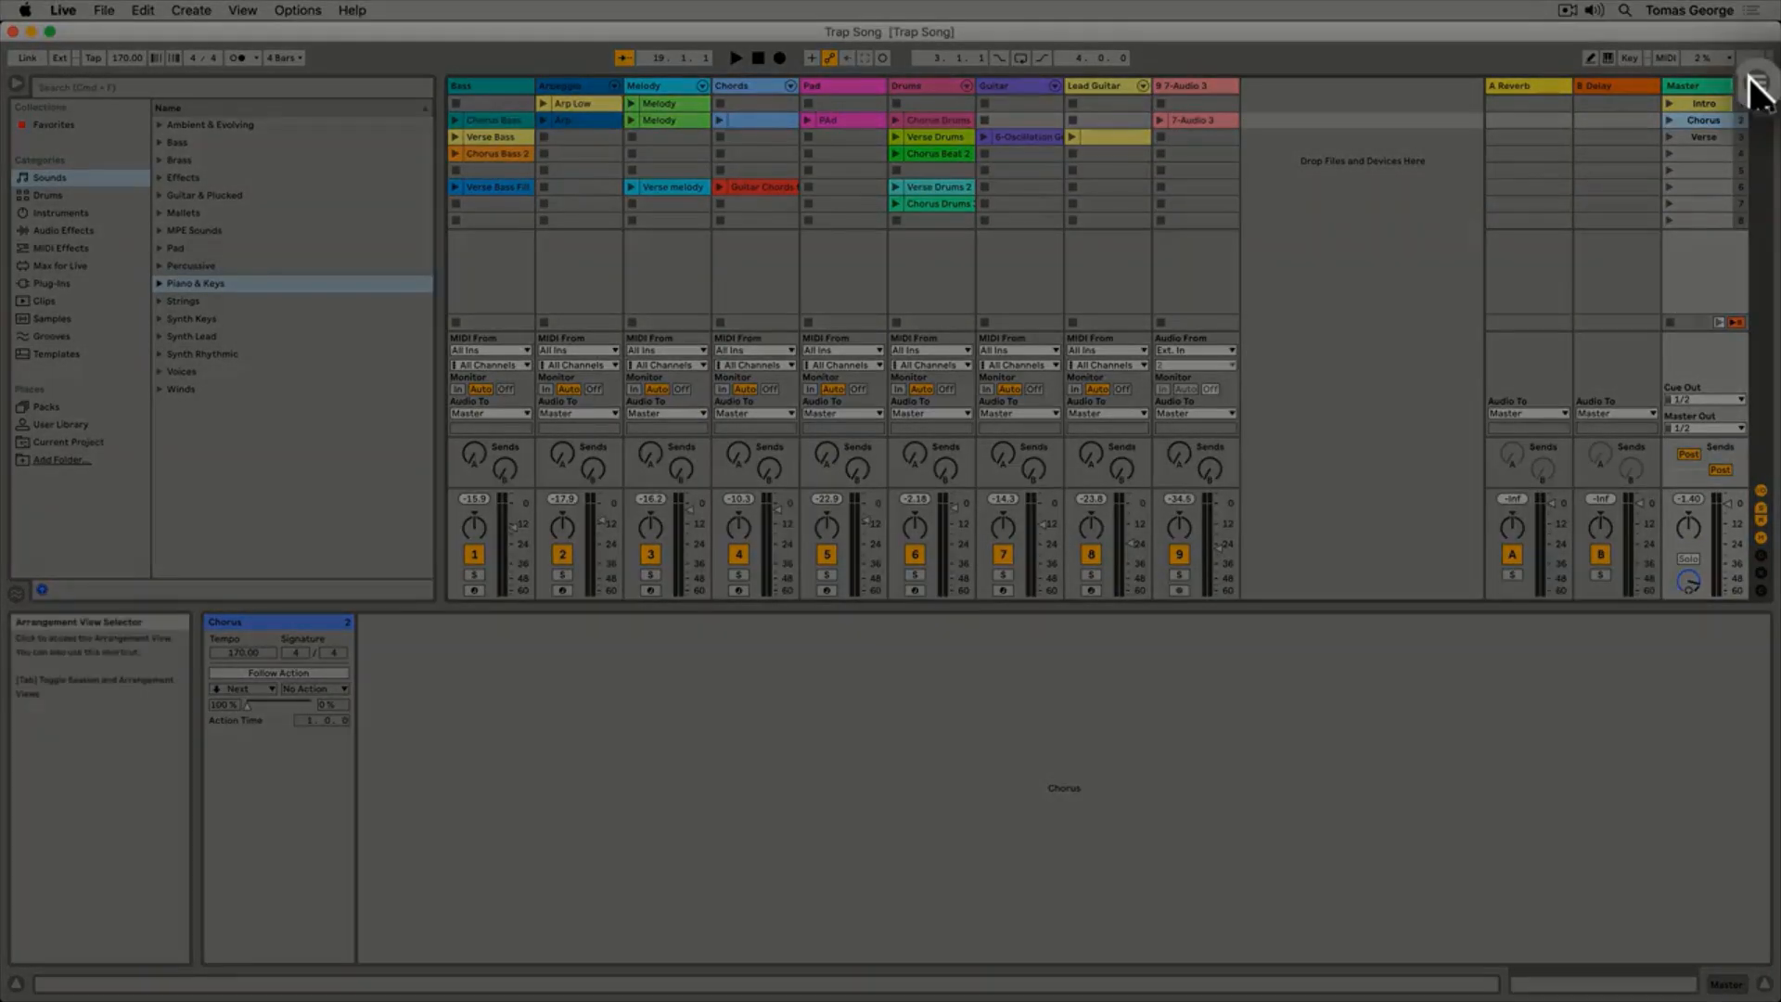
Switch to Arrangement View and return all tracks from session clips to arrangement playback
left_click(1758, 83)
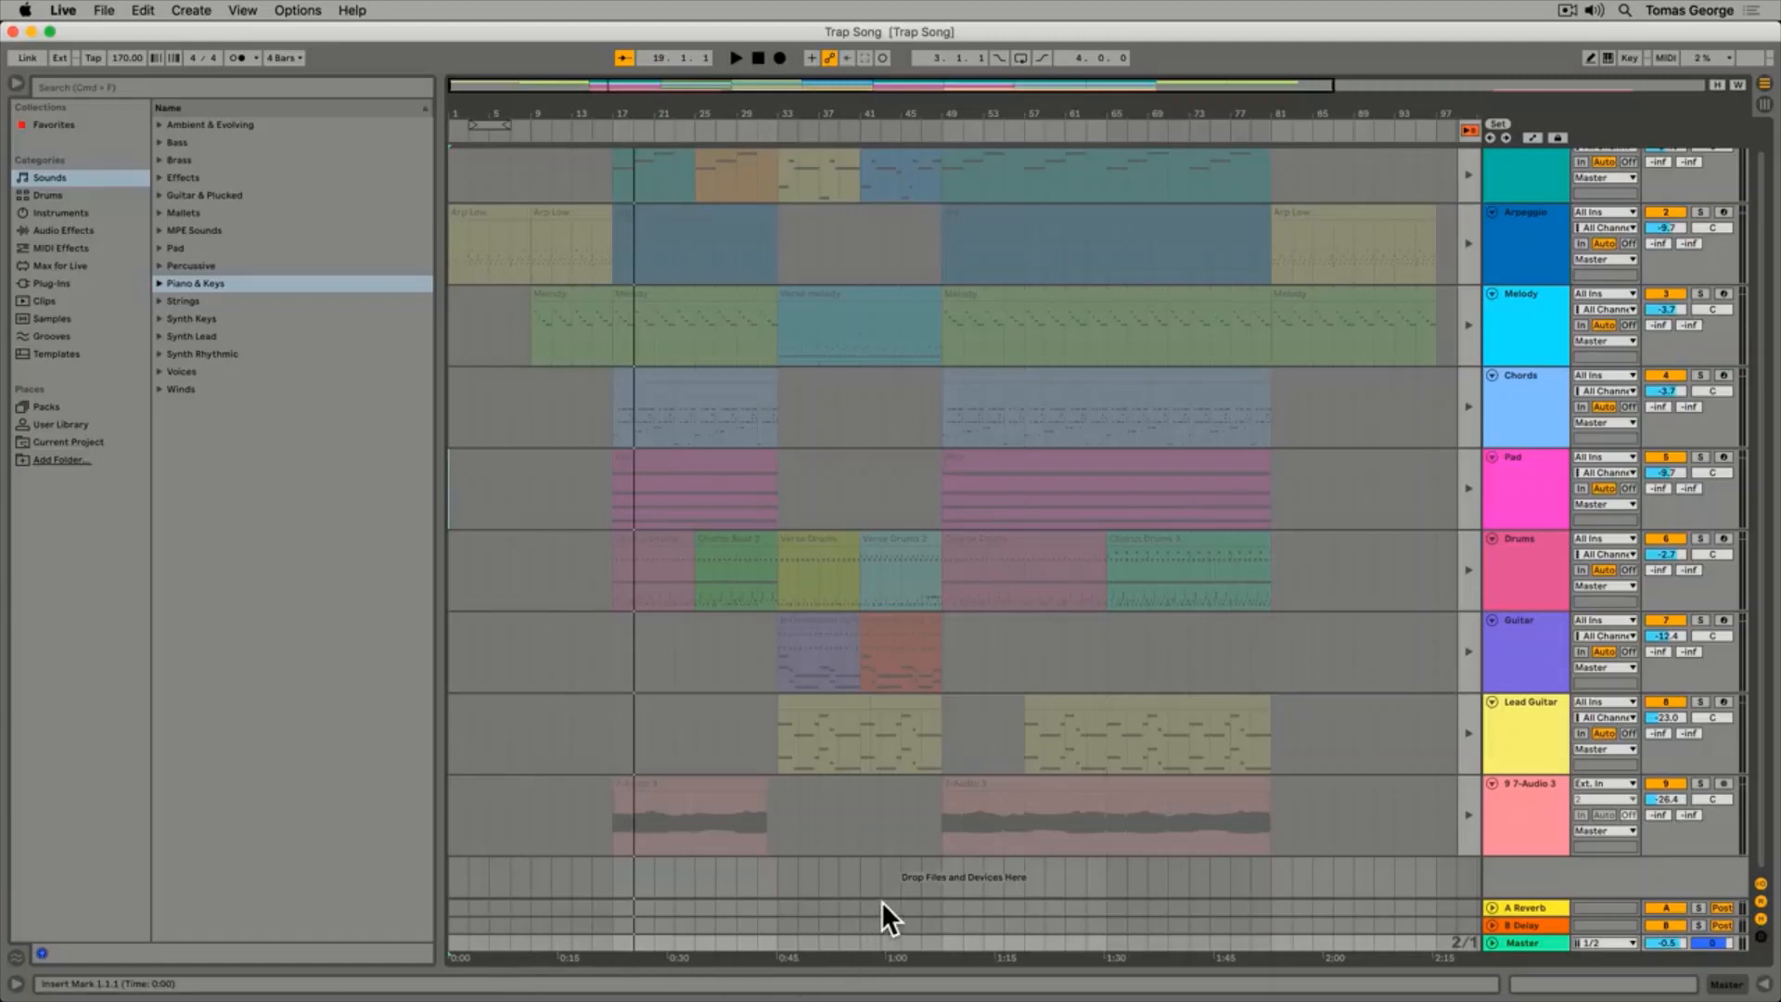
left_click(736, 59)
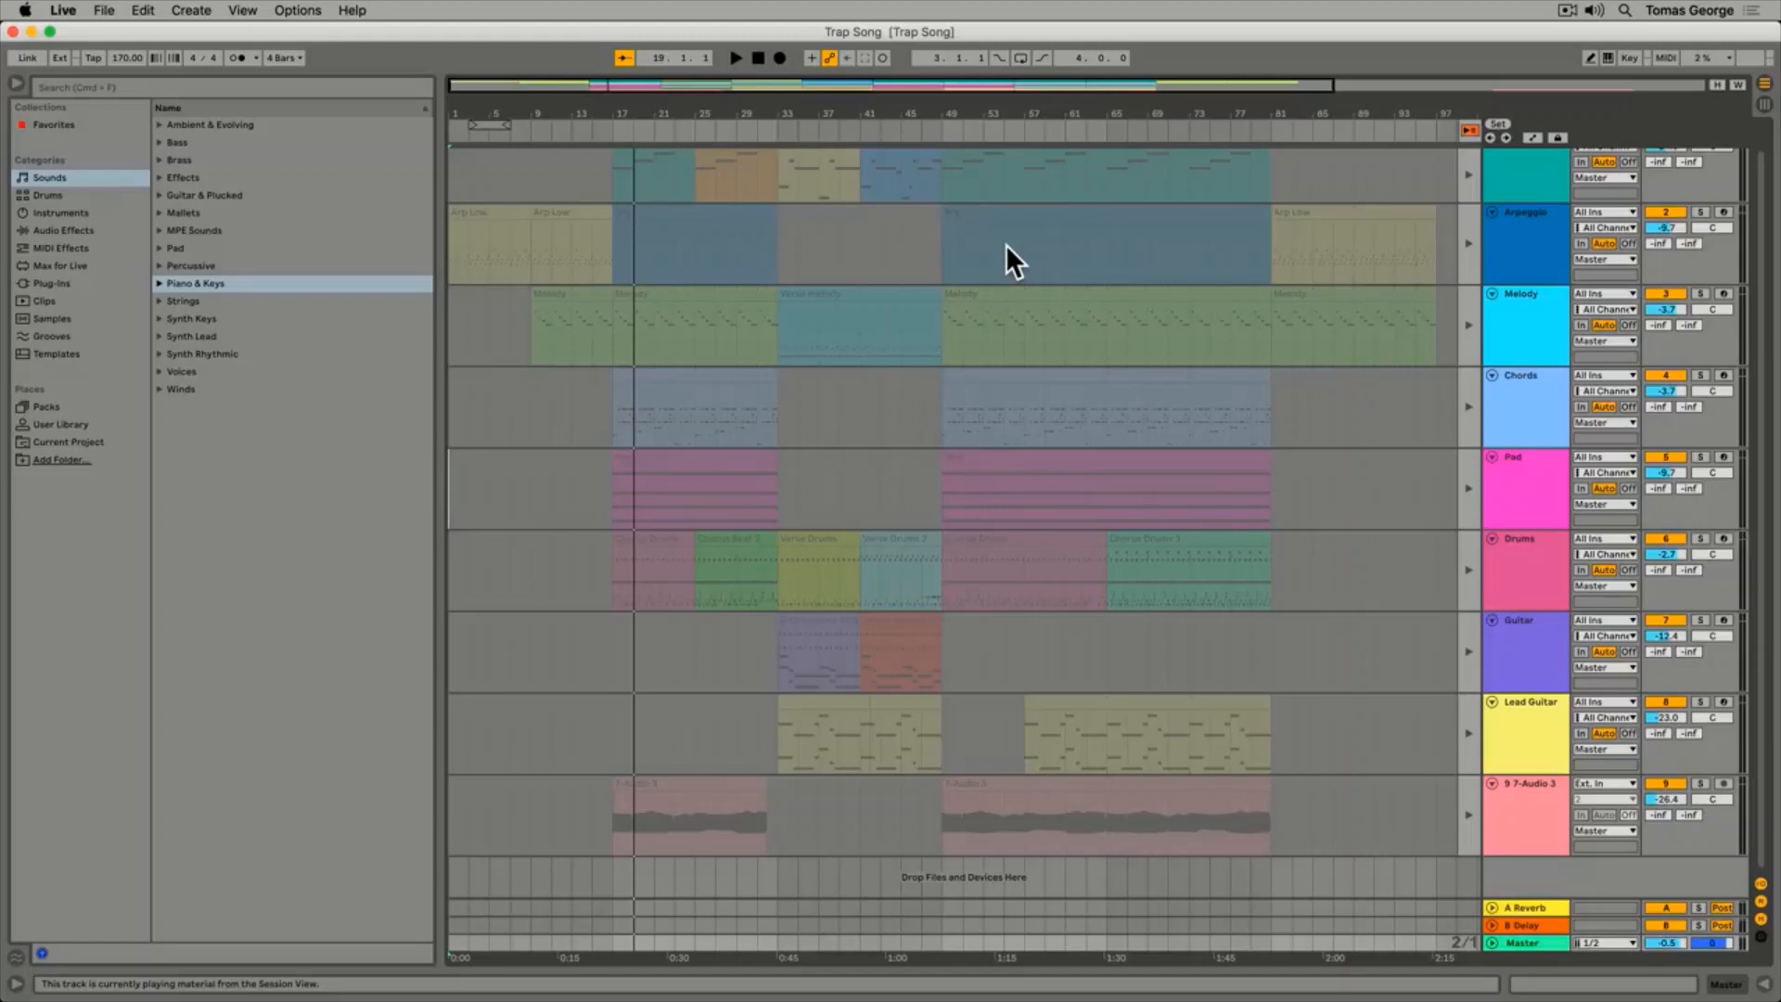
left_click(1468, 130)
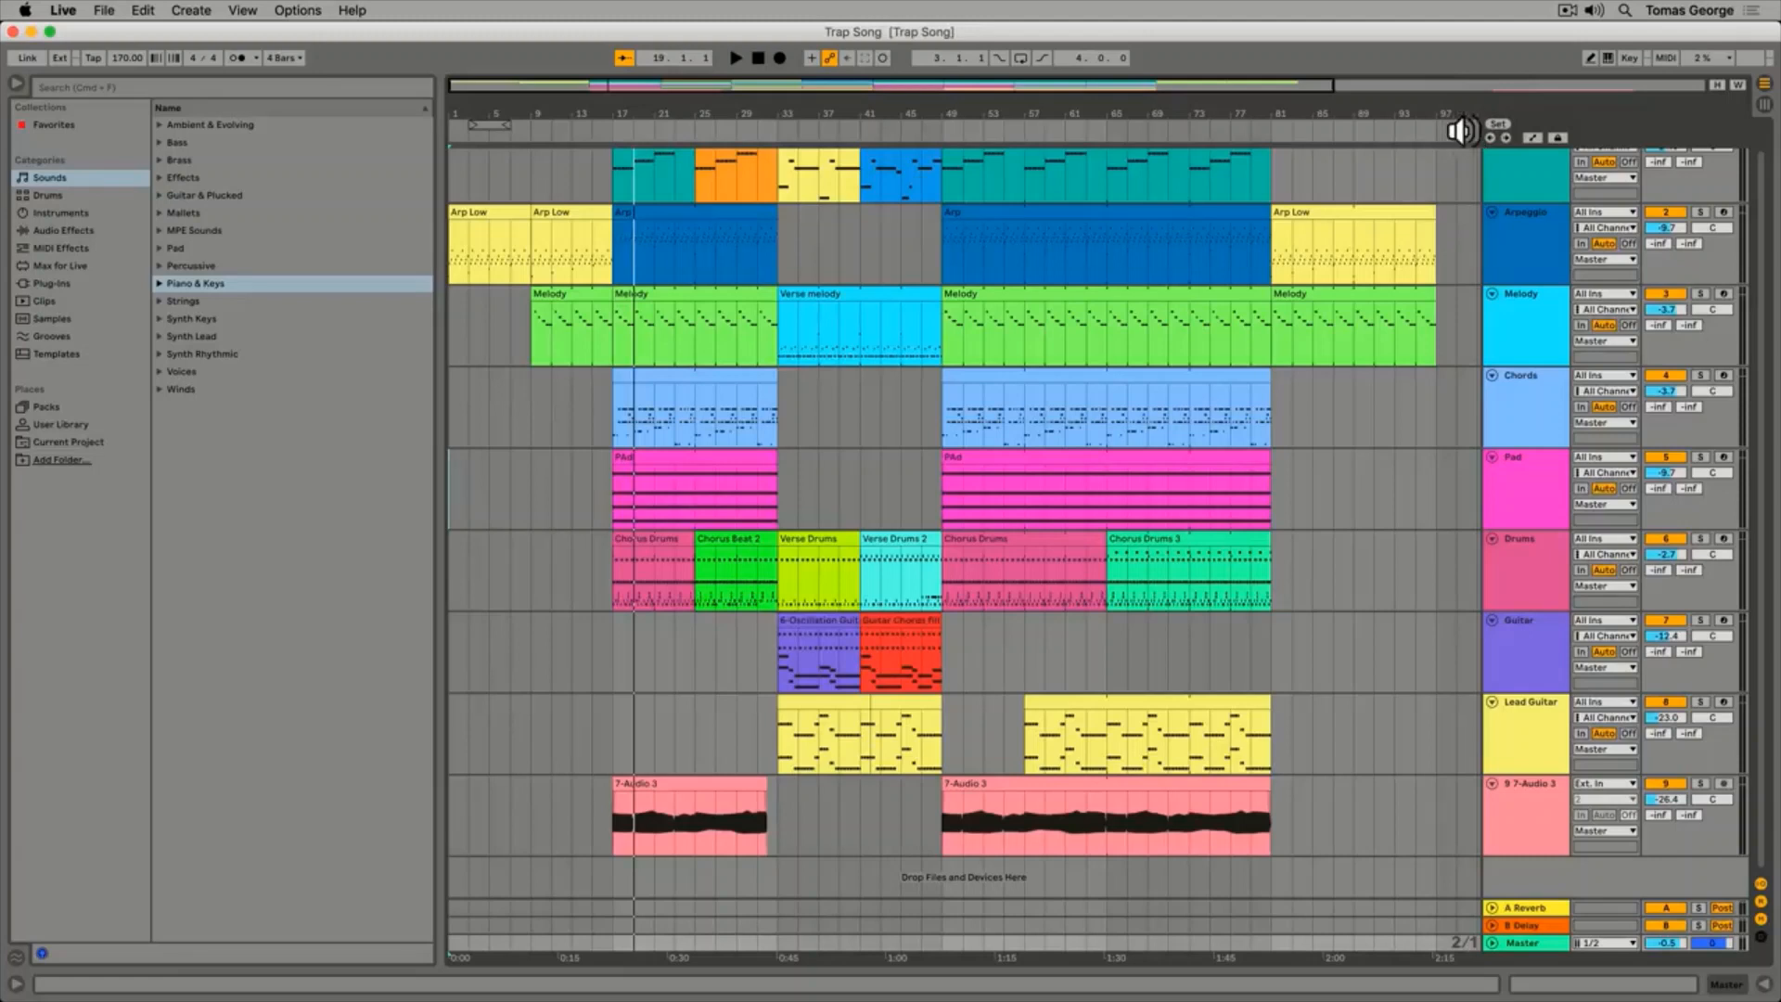
Audition the arrangement's intro, the verse from bar 33 and the section from about bar 65, stopping playback after each
left_click(738, 57)
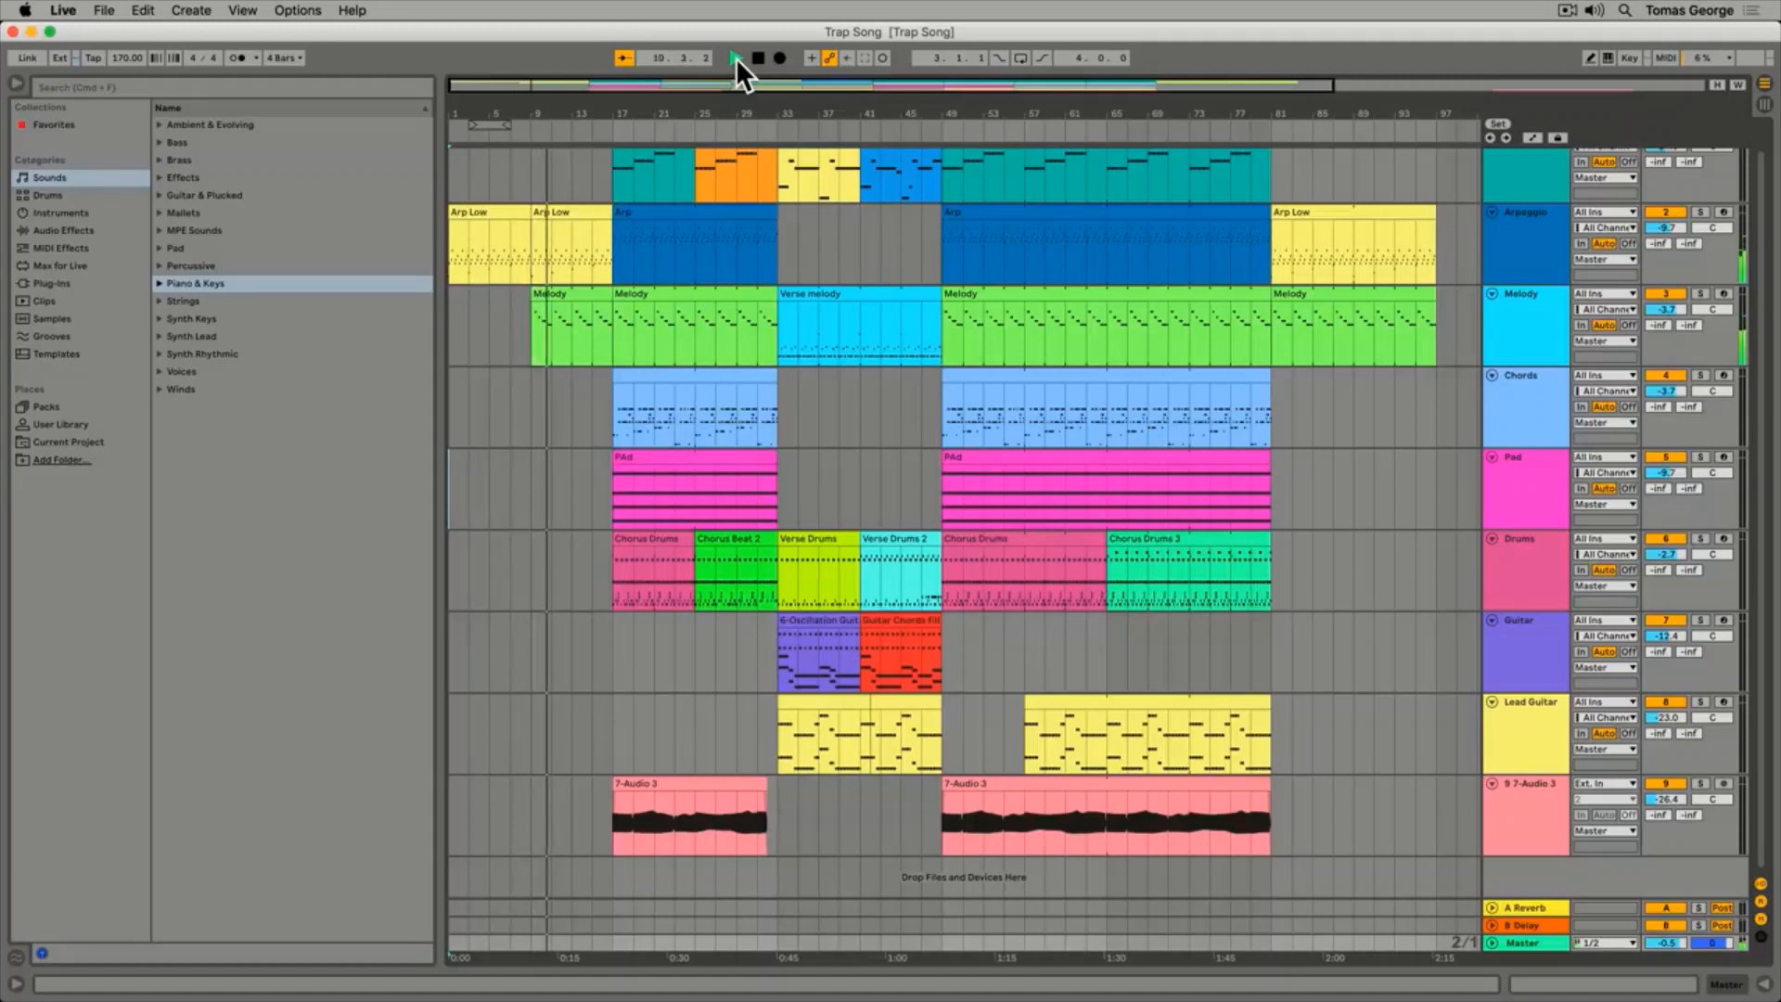
key("space")
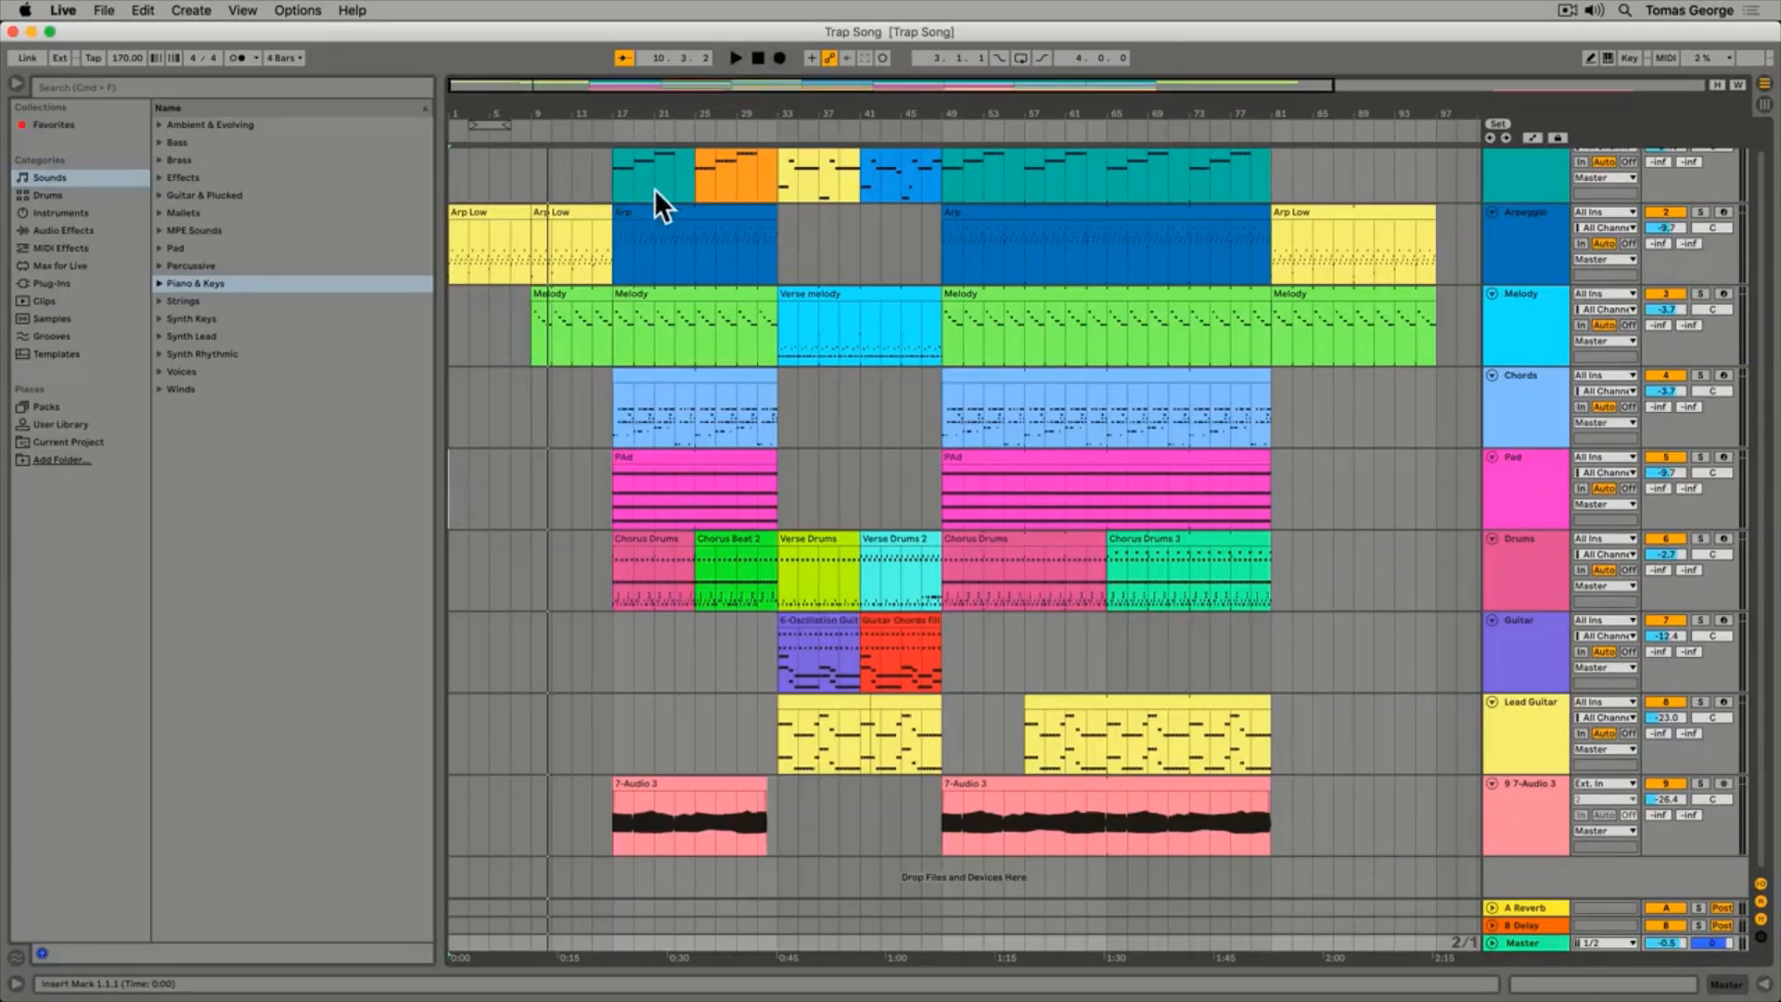
left_click(771, 243)
key("space")
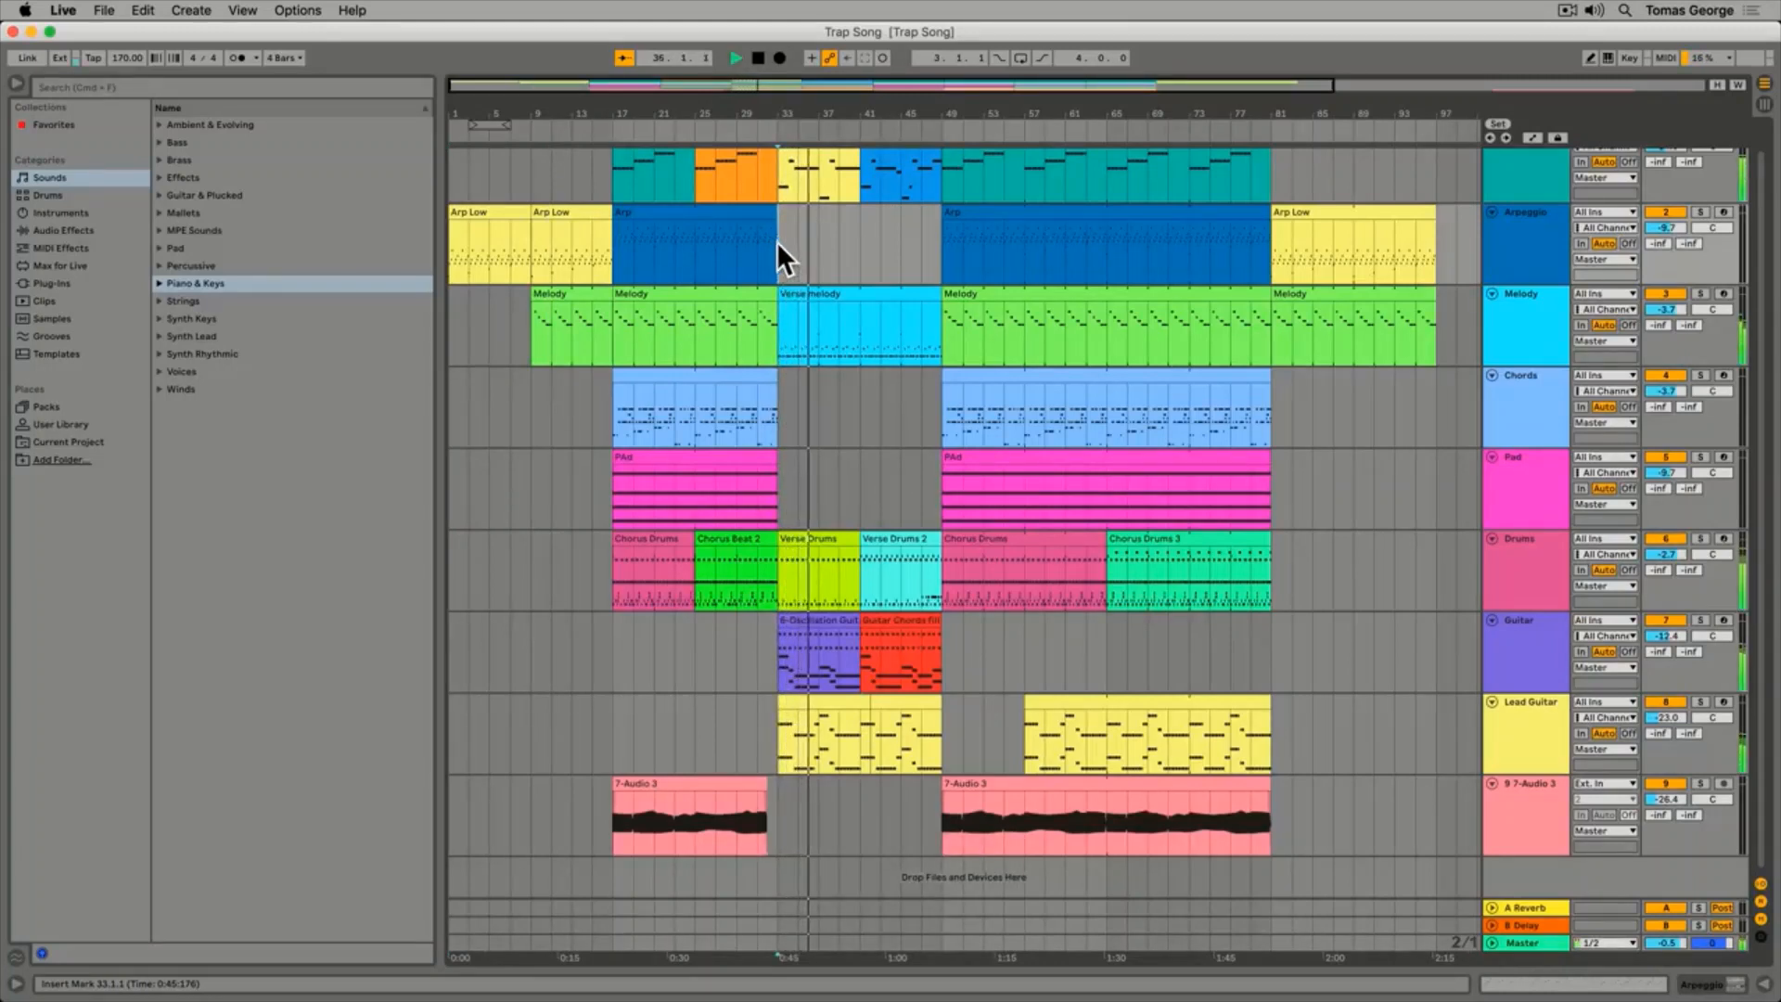
key("space")
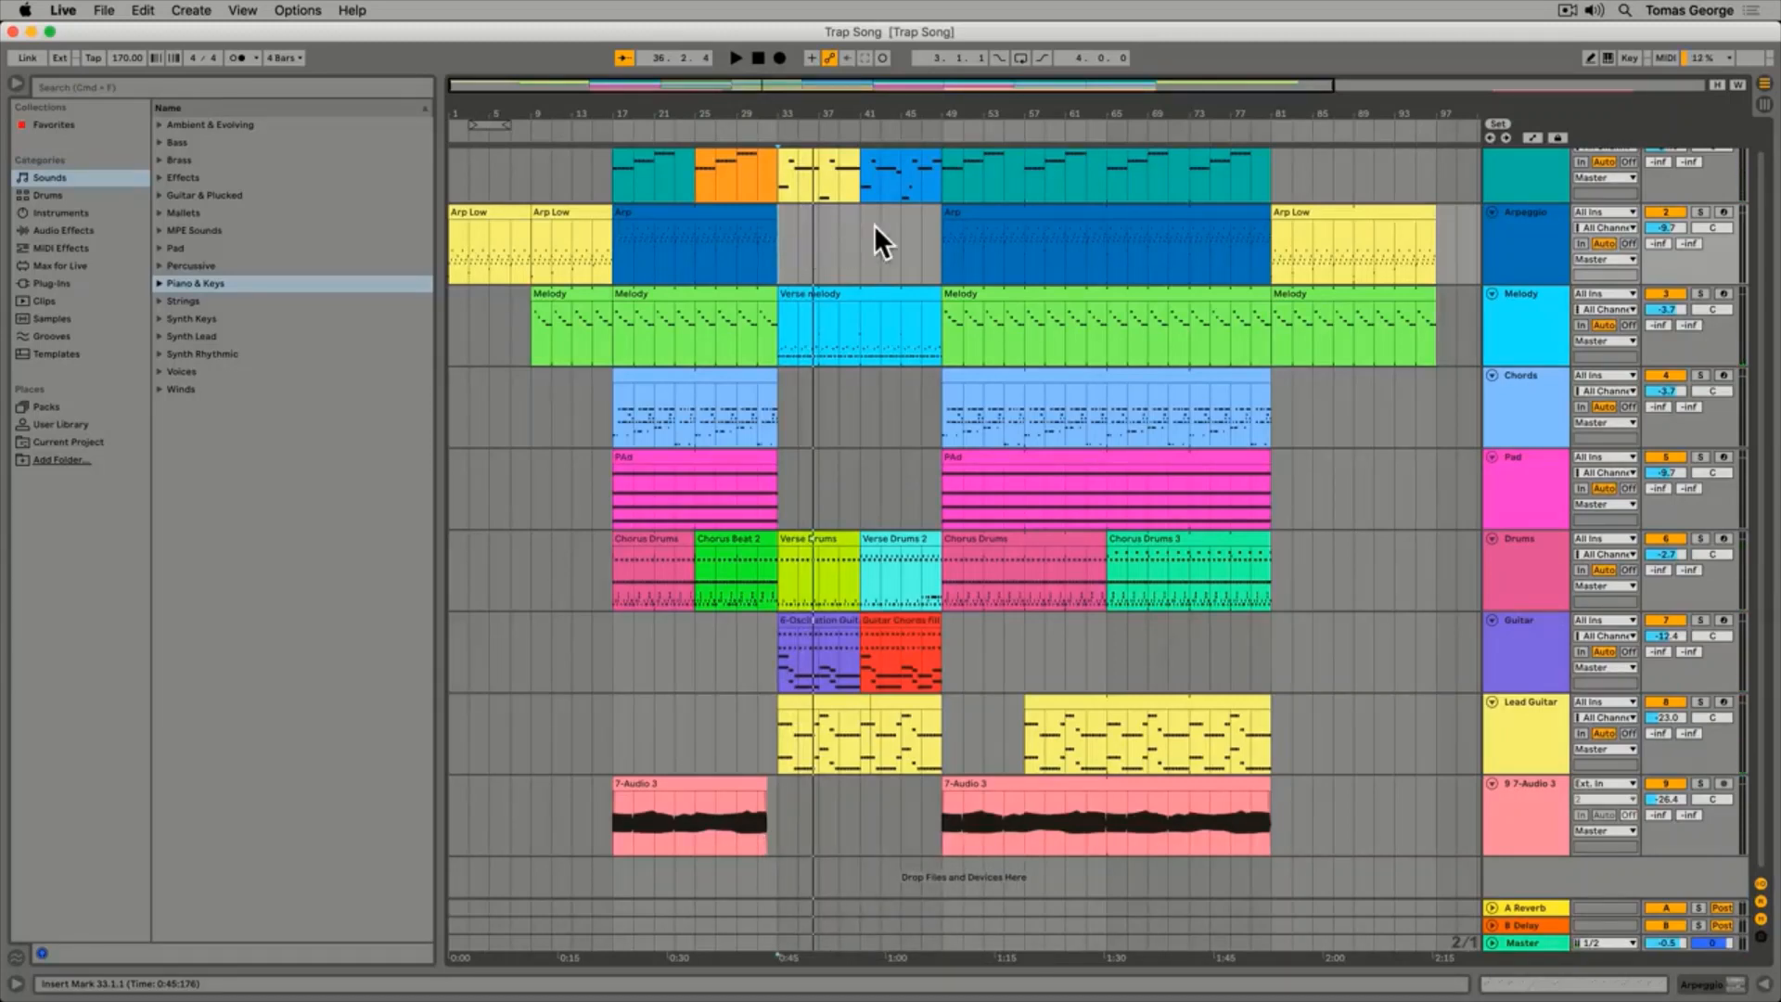
left_click(1106, 130)
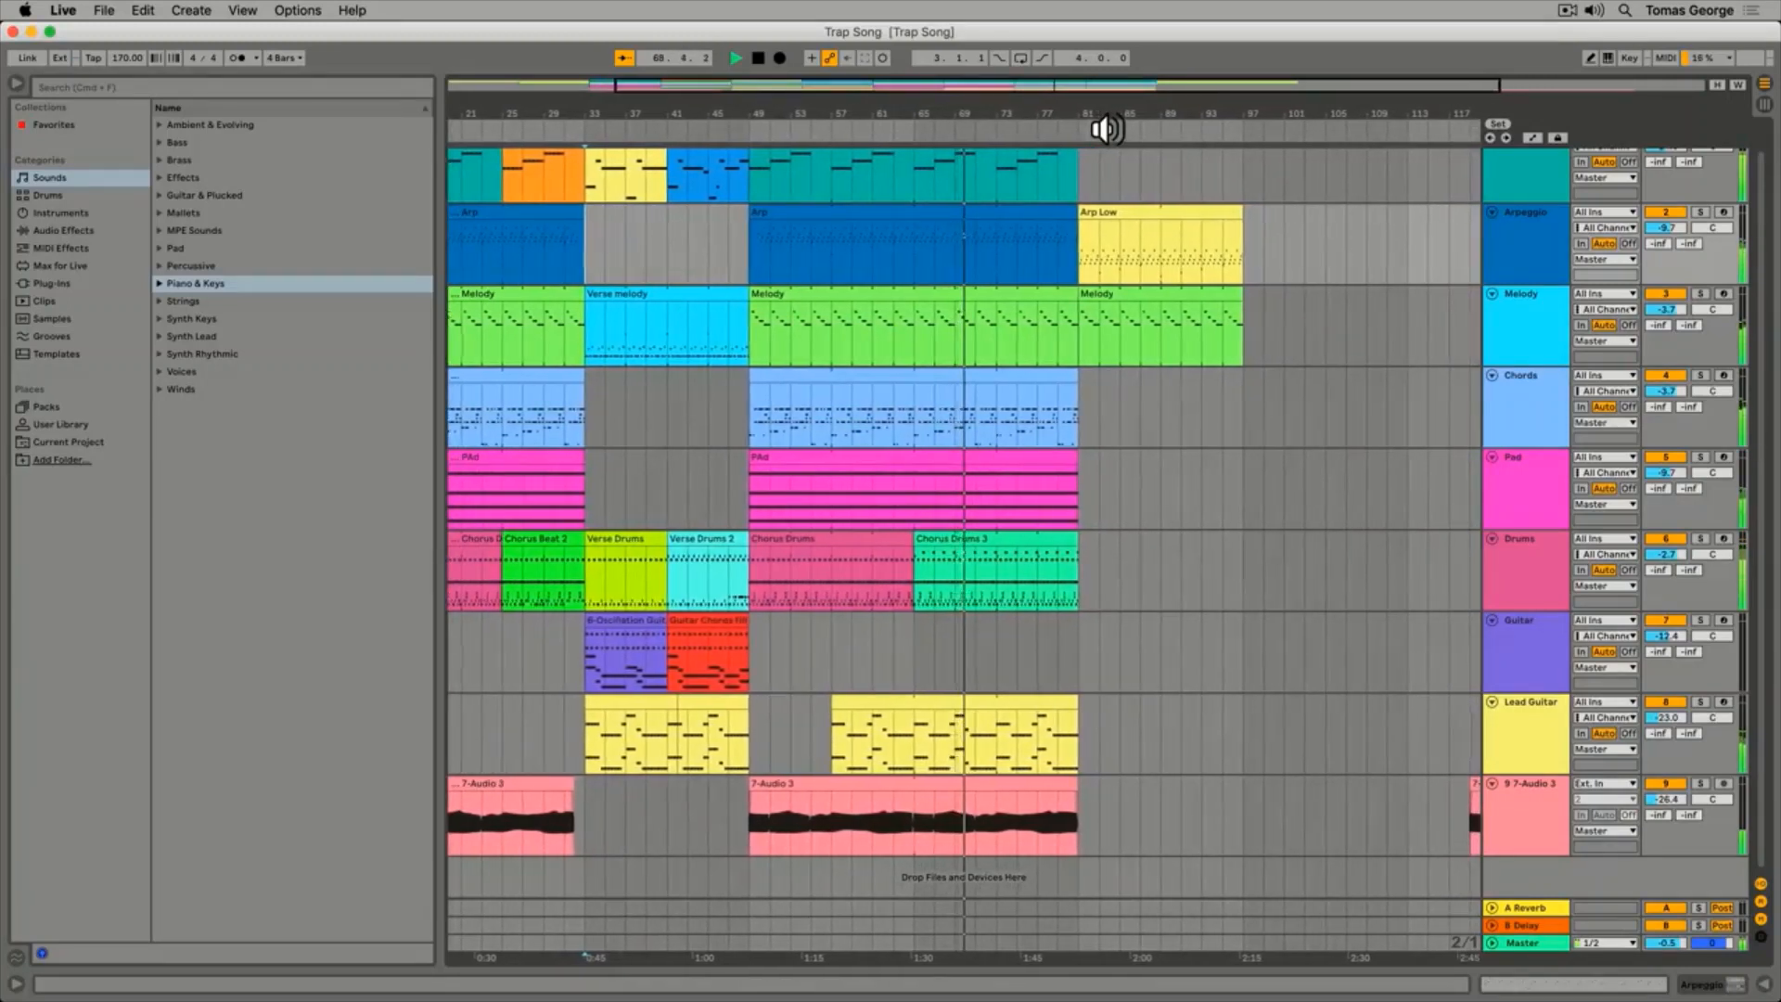
key("space")
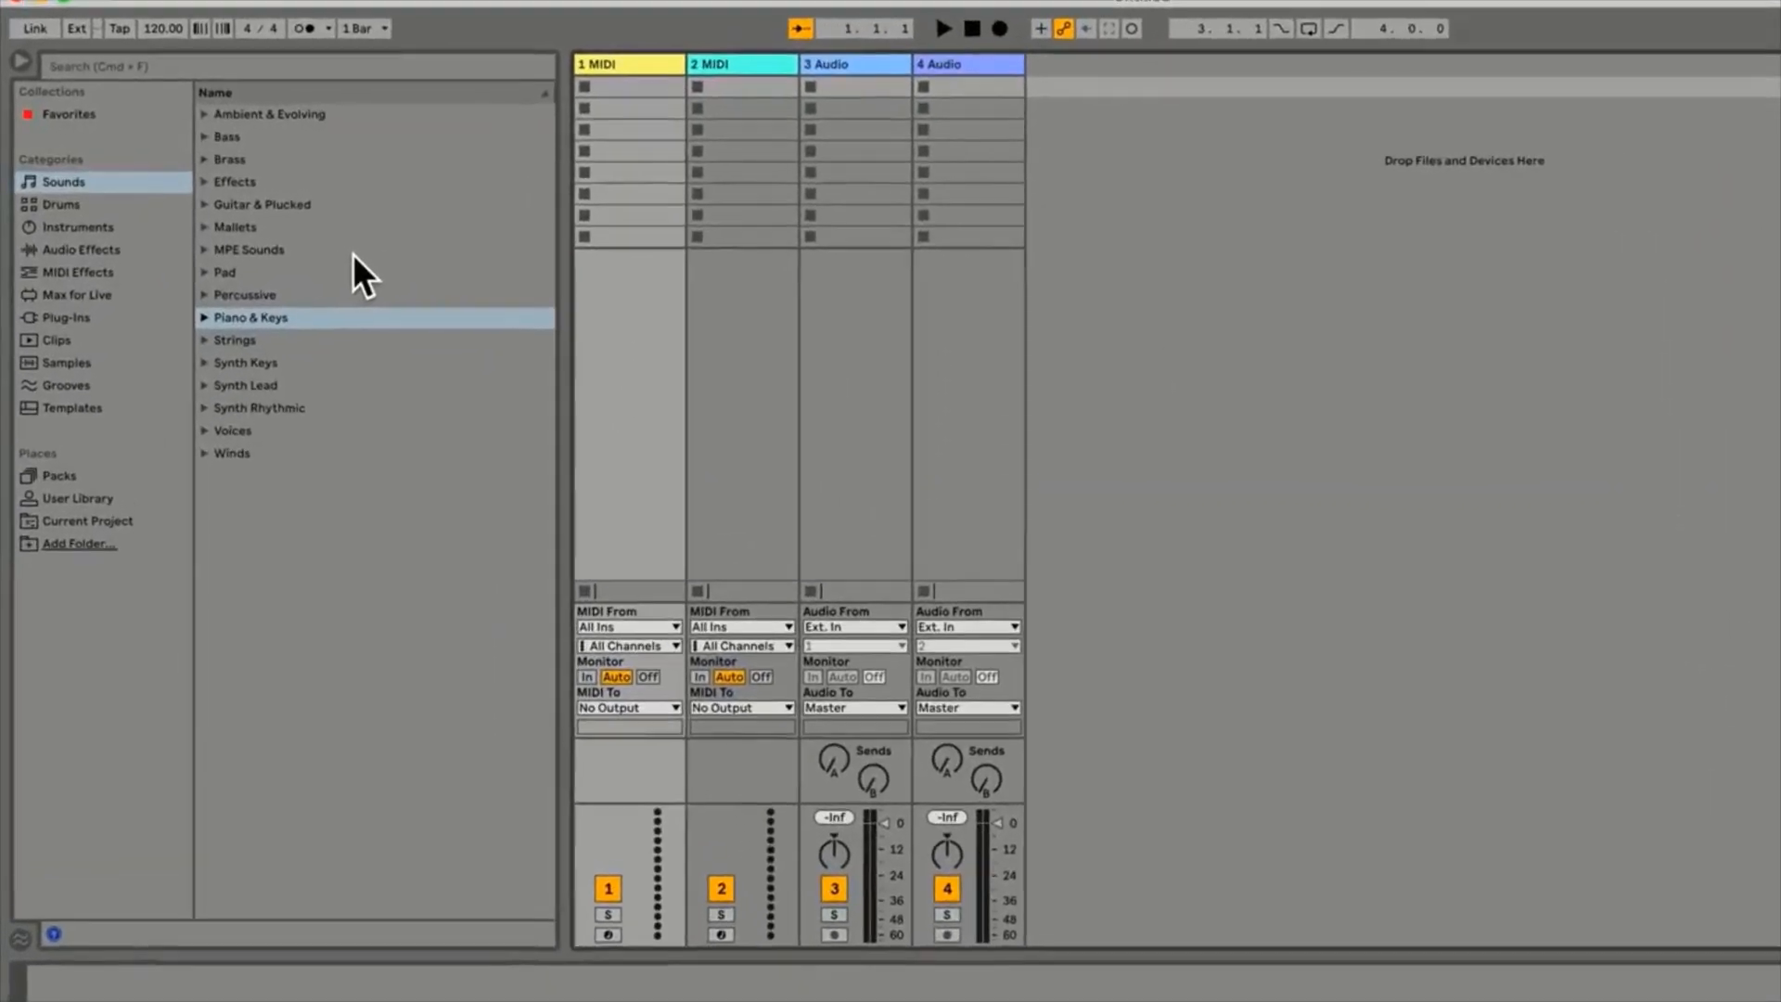
Browse the Samples category, preview the sounds from 80s Beat 90 bpm.wav down to AC hum1.wav, and stop the preview
left_click(84, 371)
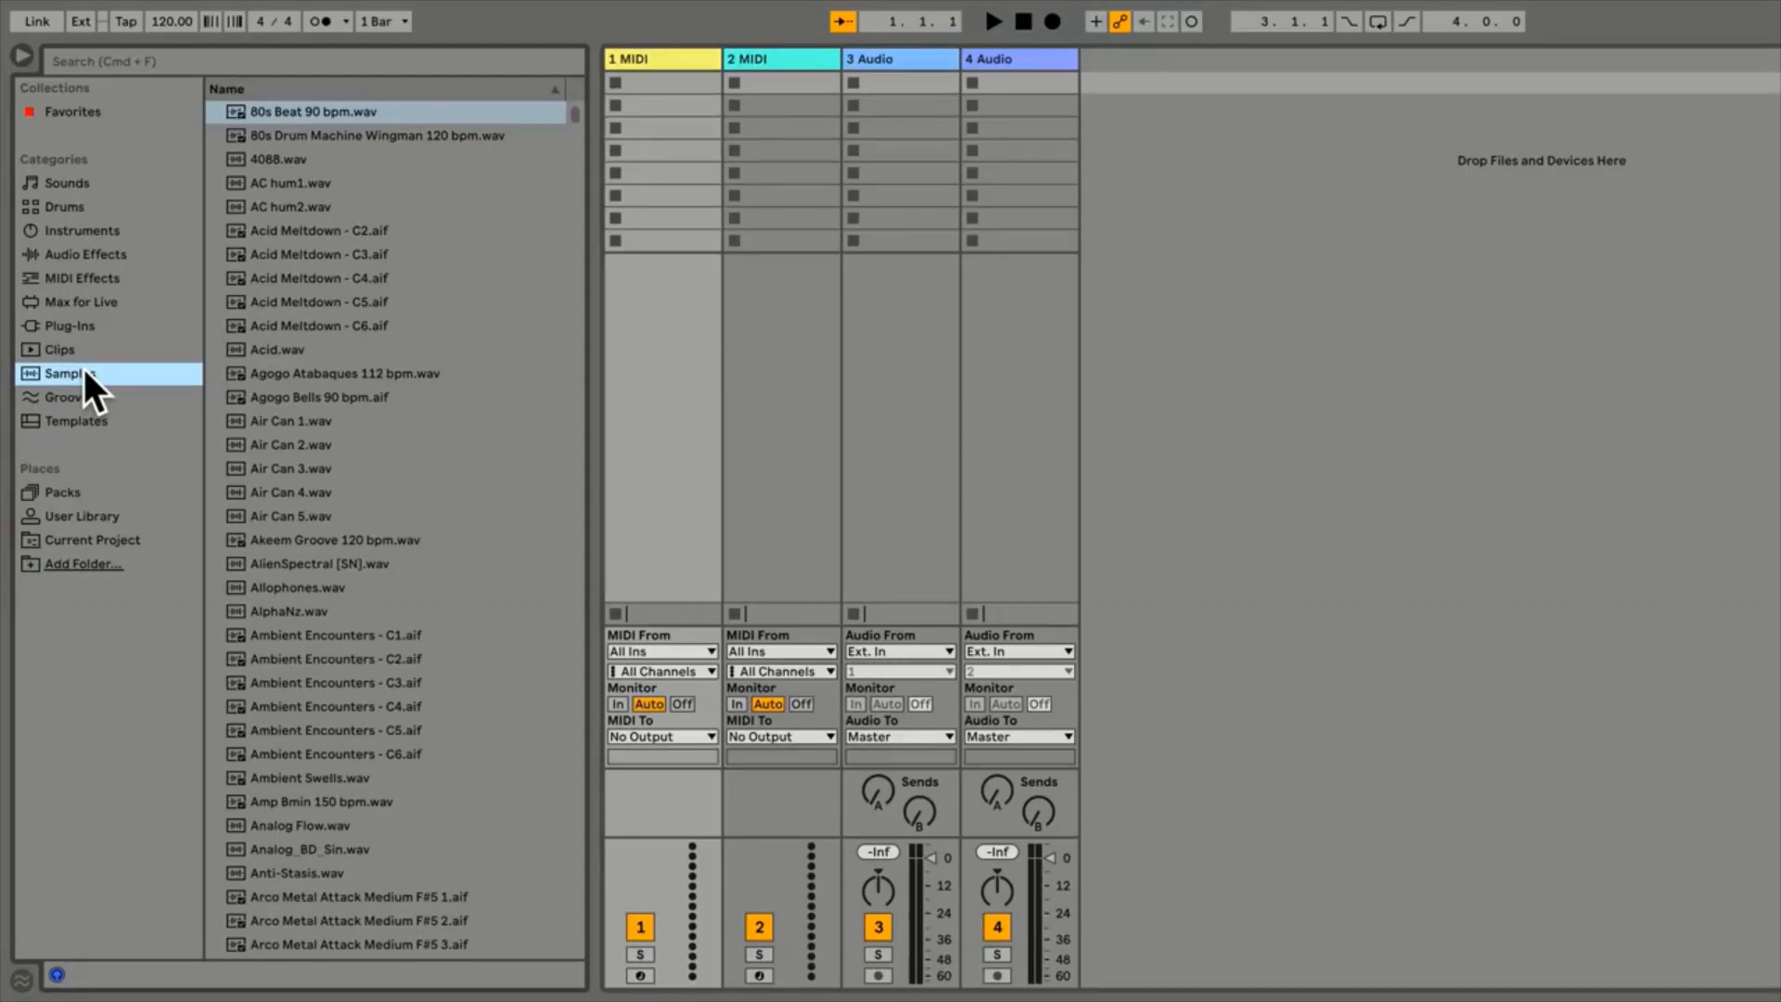
left_click(297, 114)
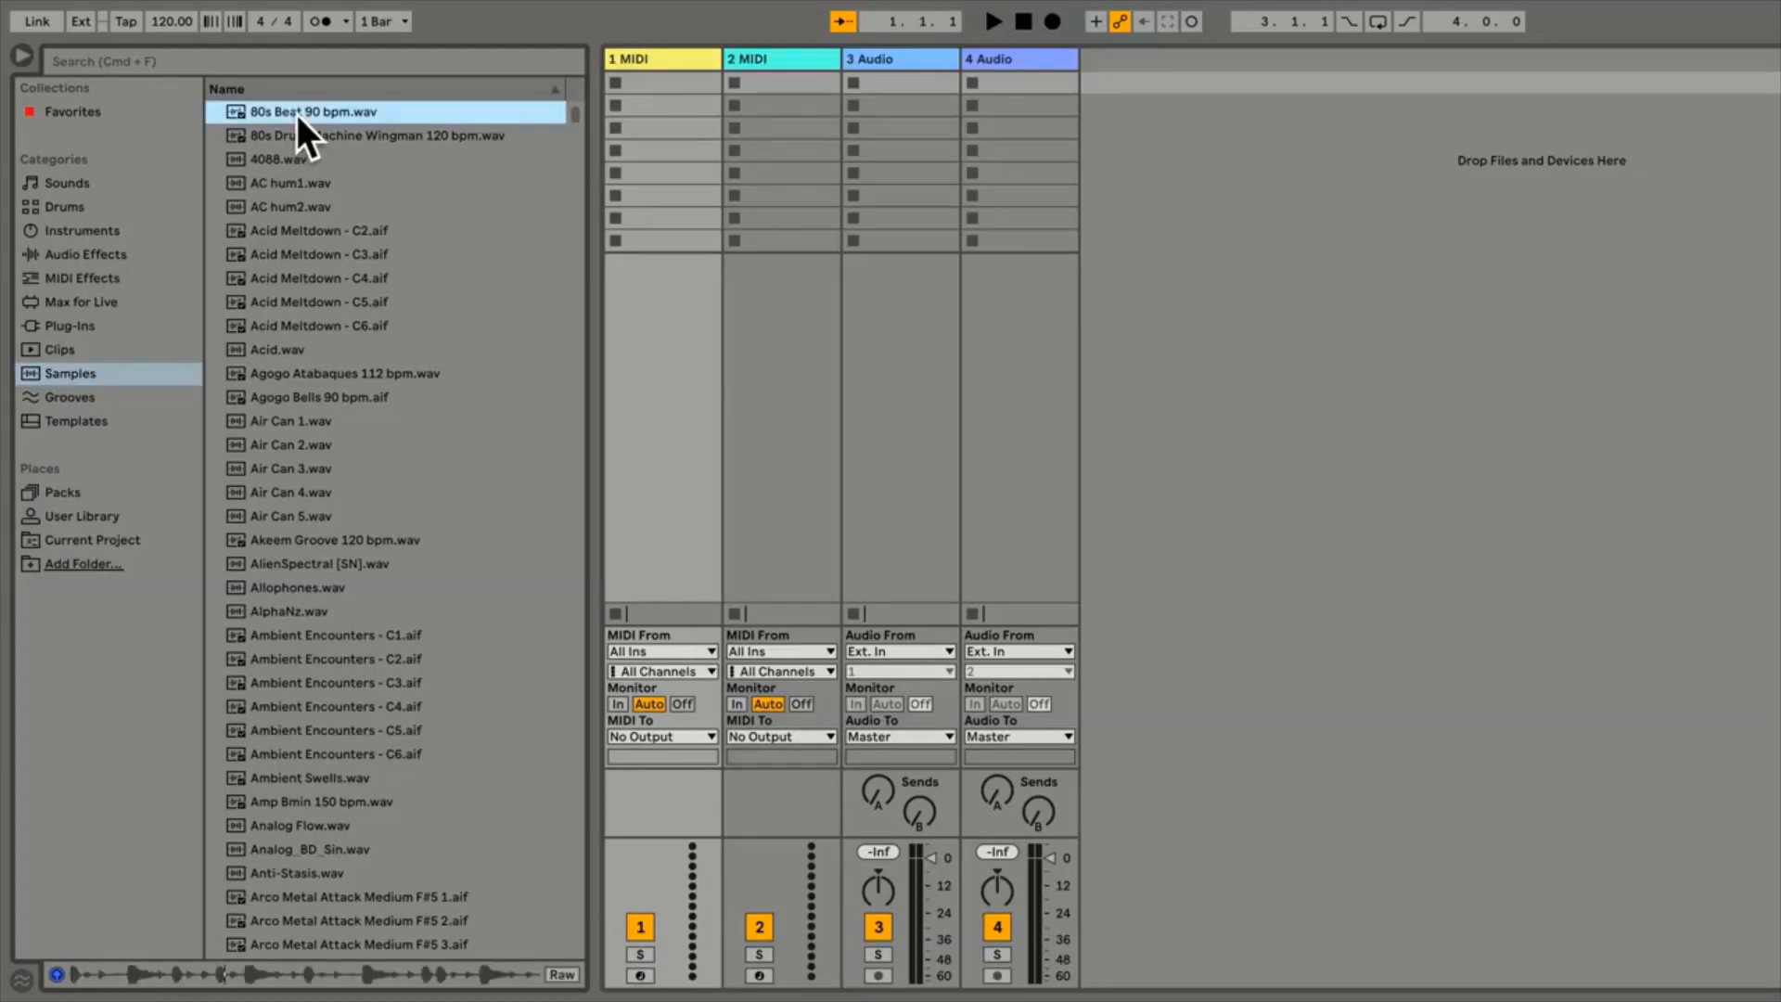
key("Down")
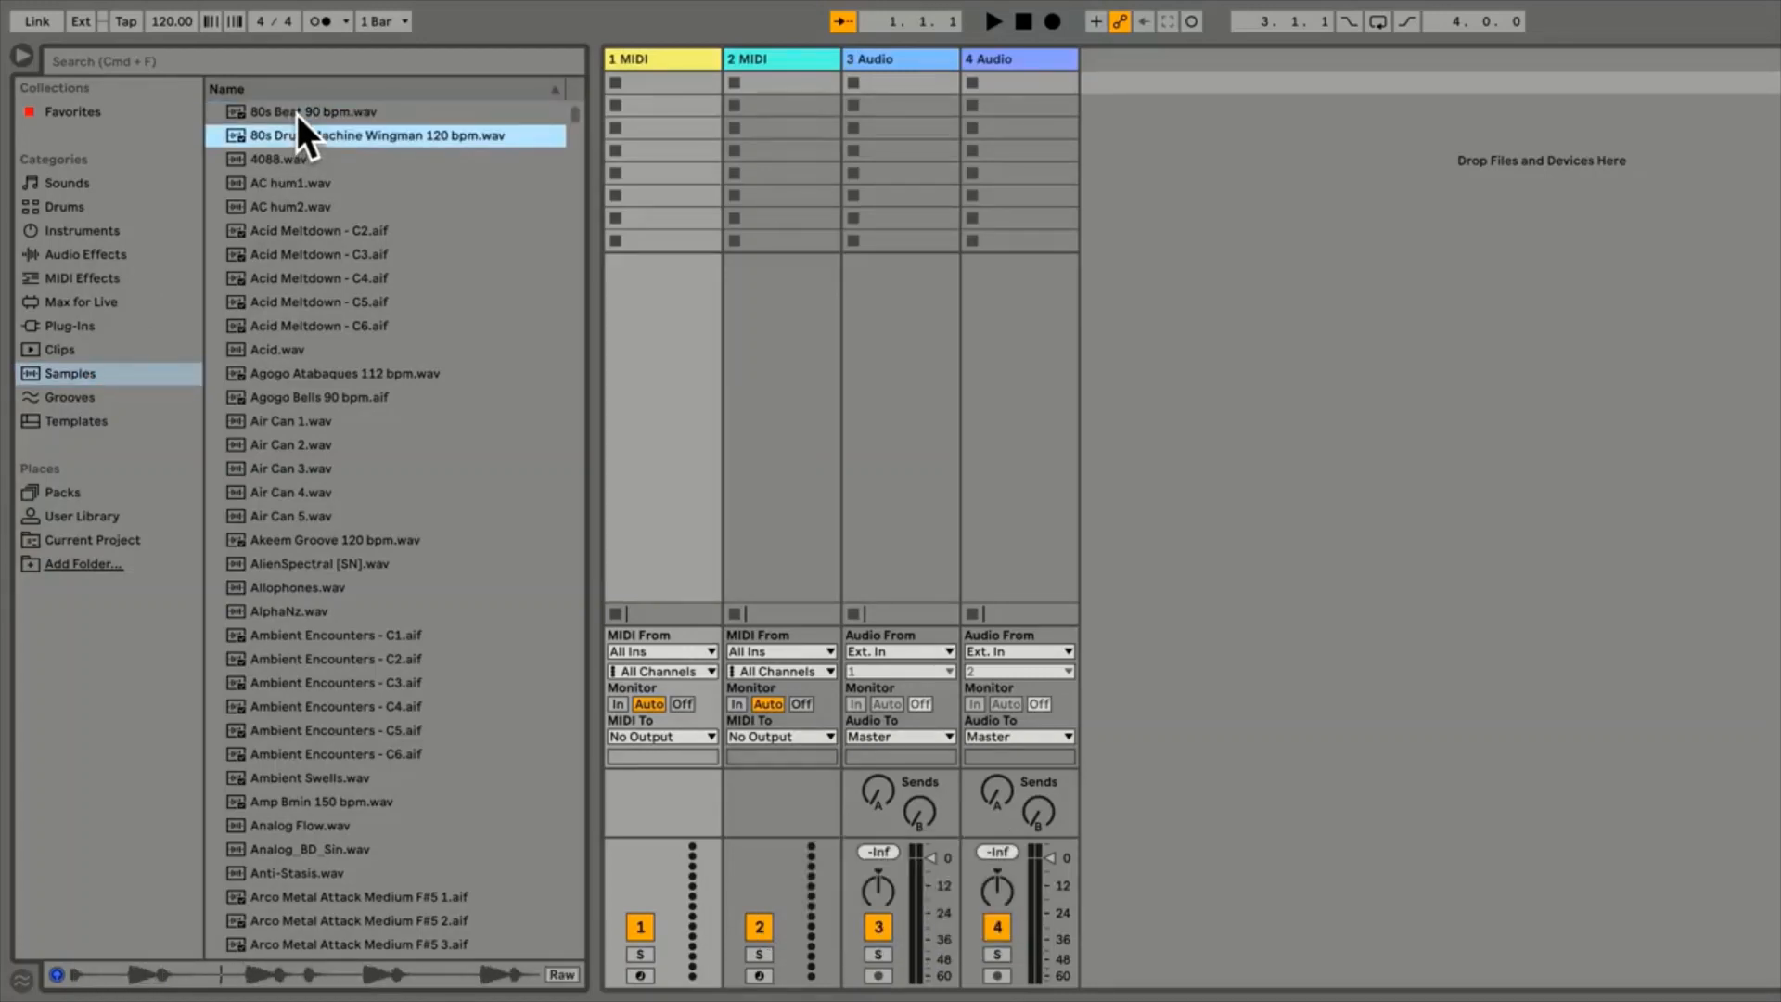
key("Down")
key("Down")
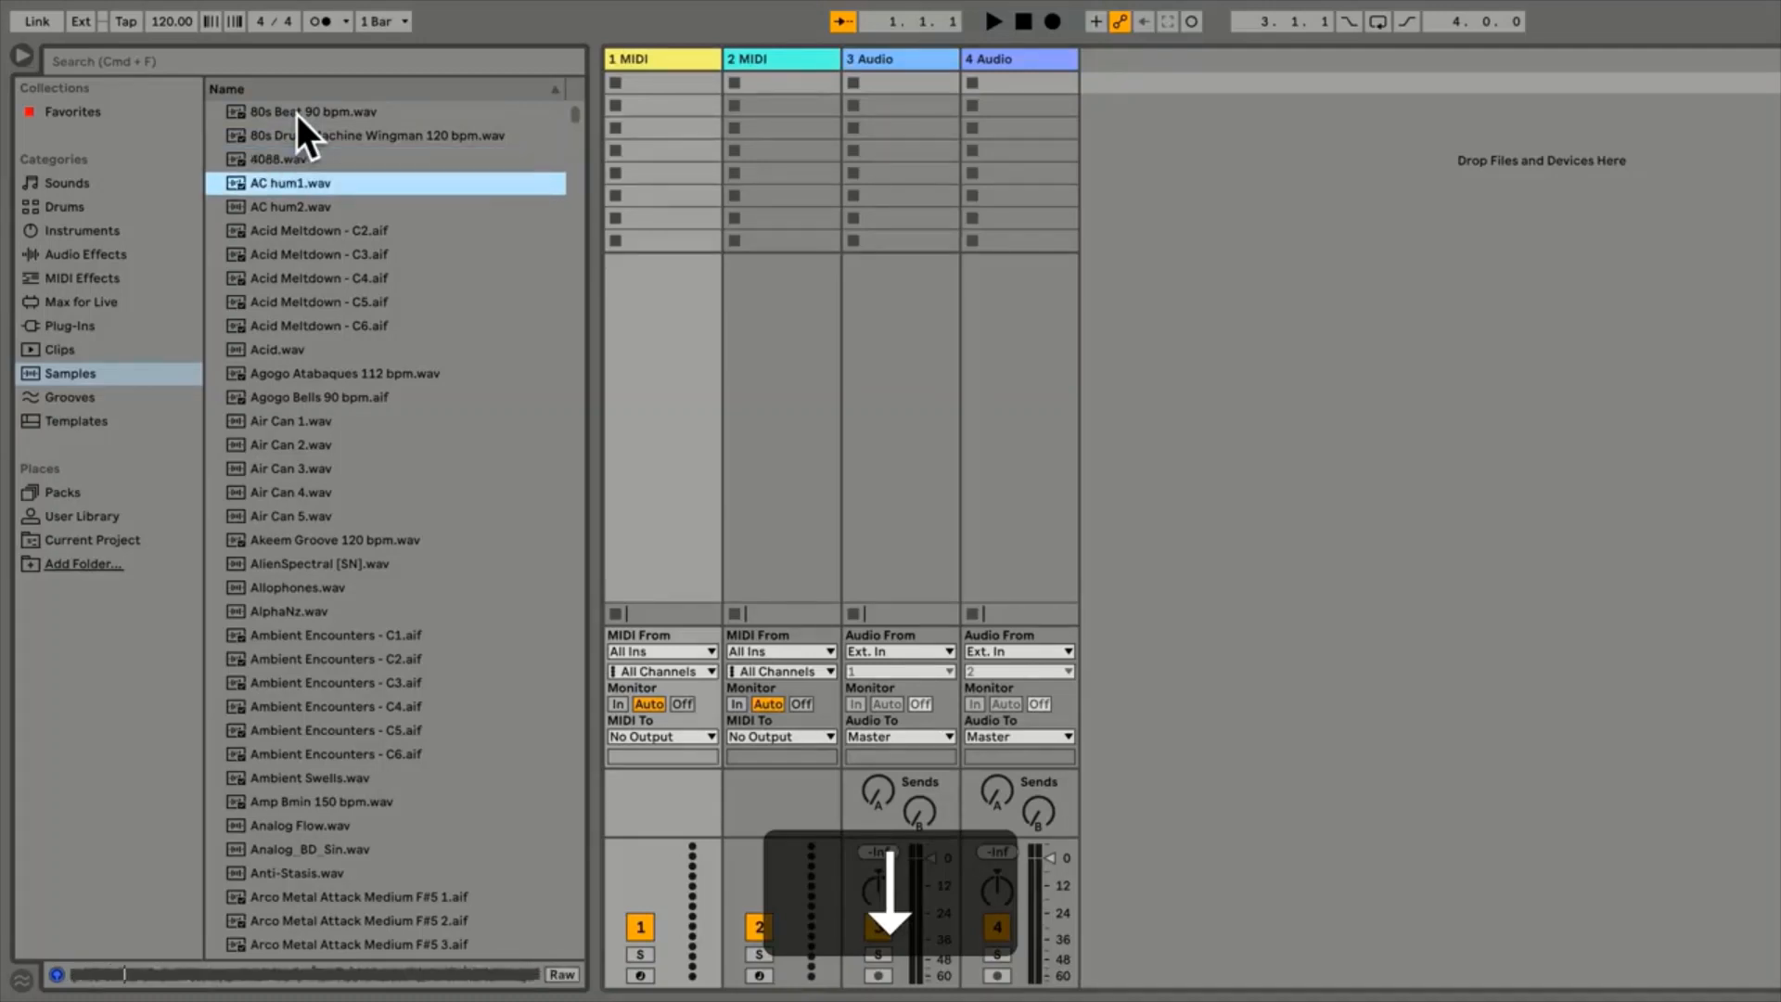
key("space")
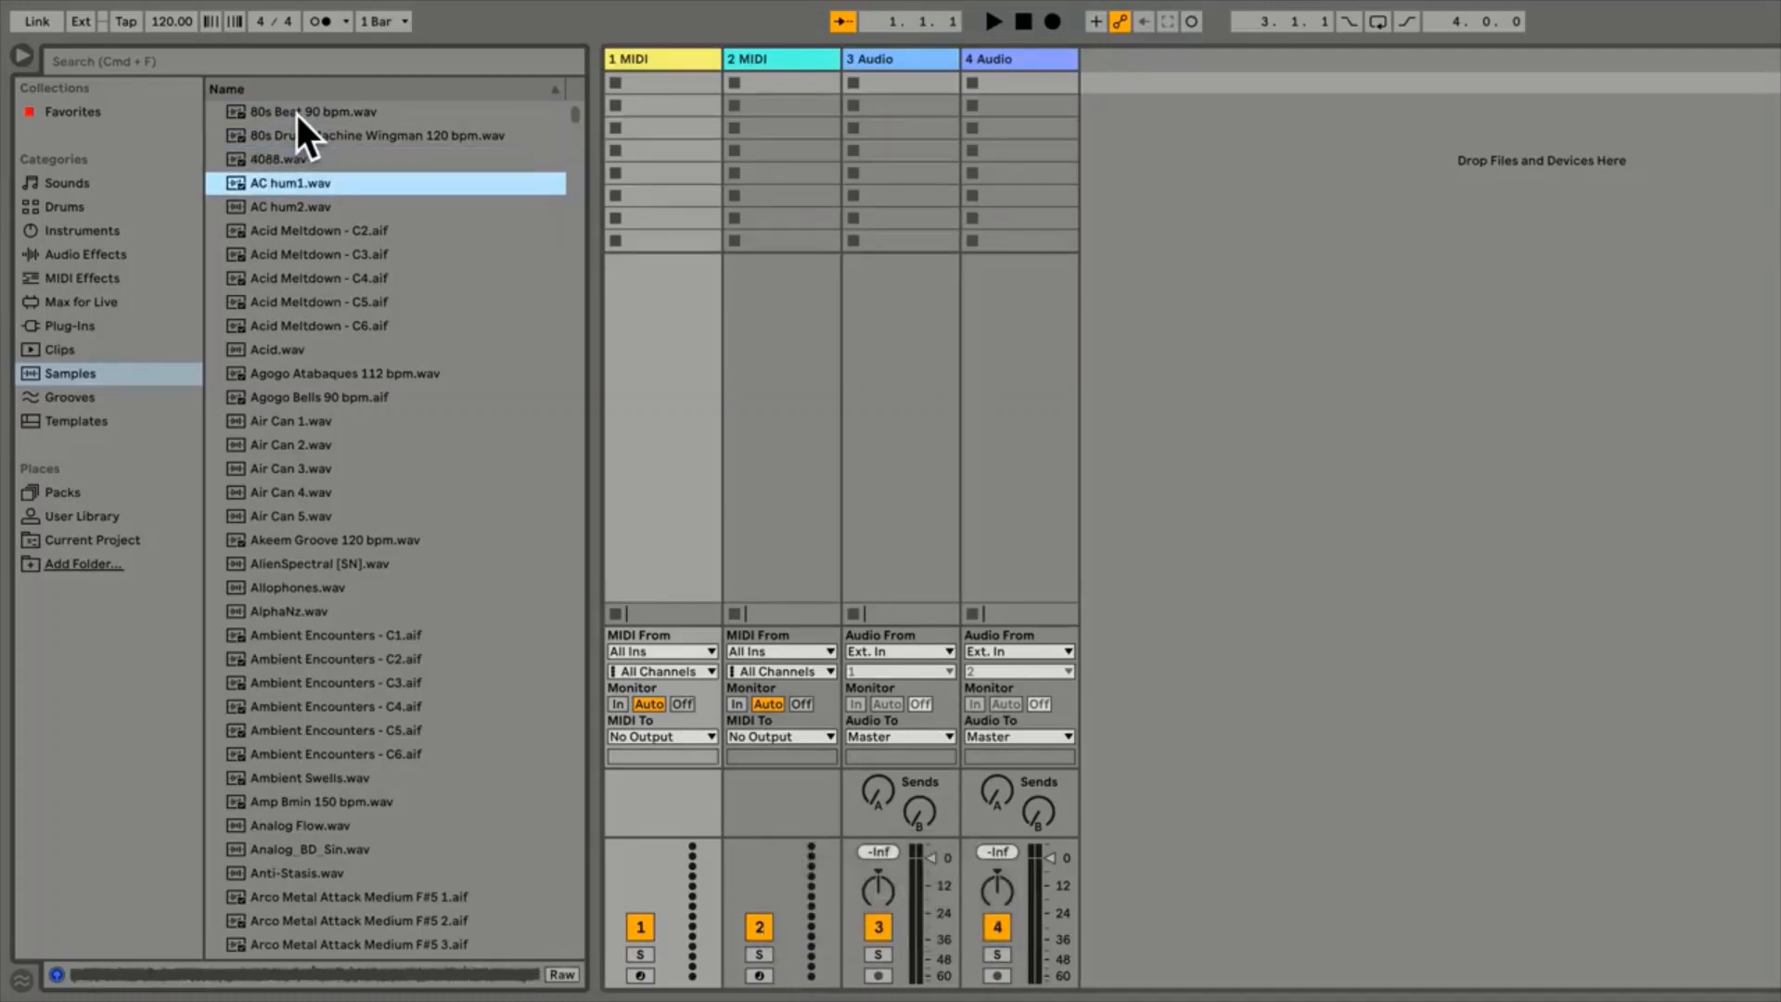
Search the Samples category for "shaker"
left_click(243, 63)
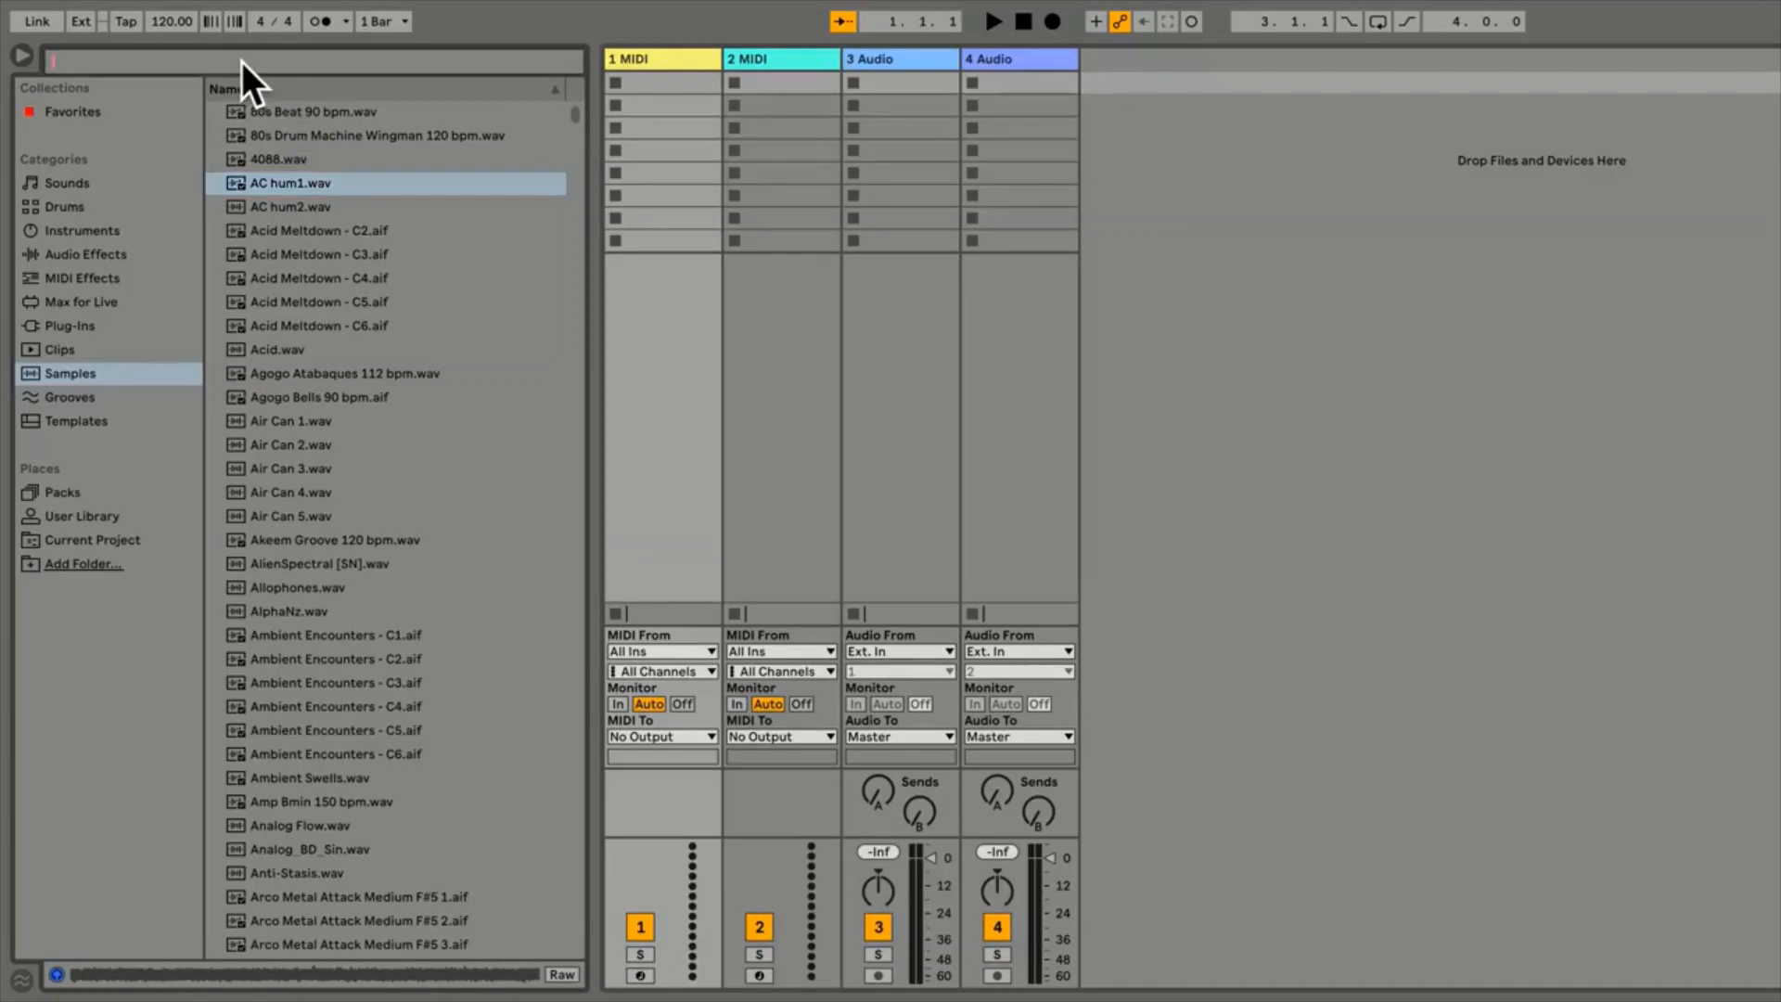
type("shaker")
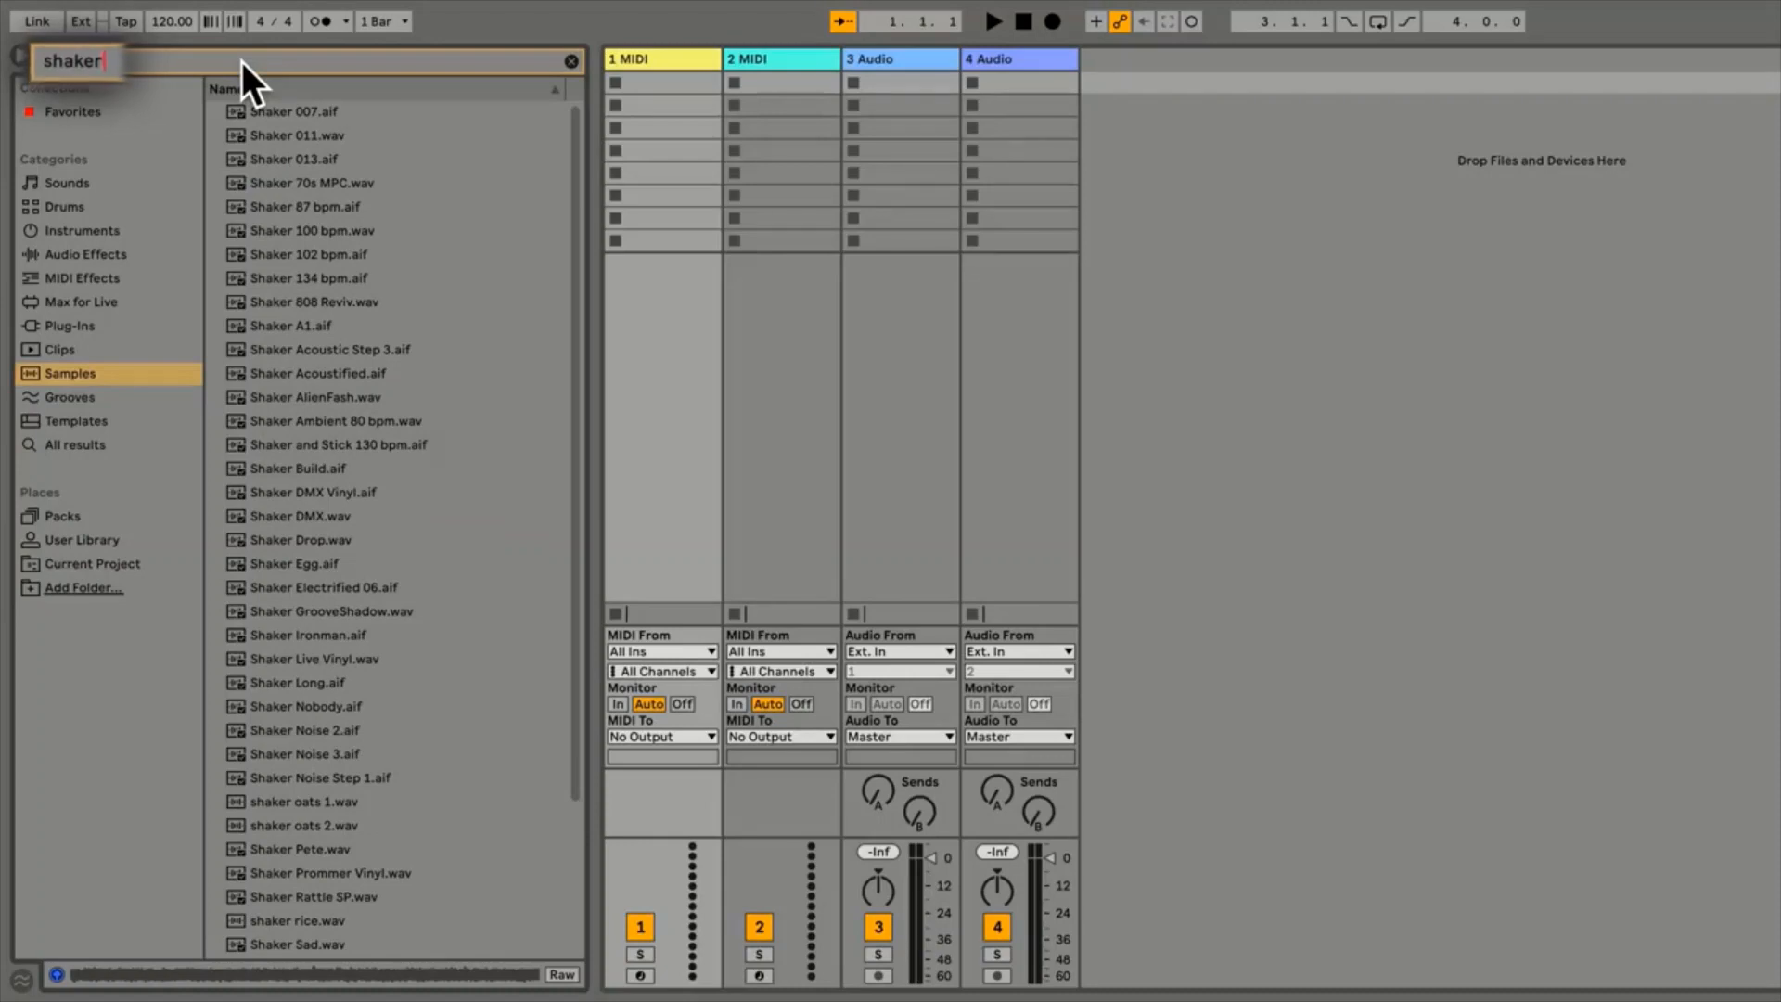
Preview several shaker samples, then load Shaker Ambient 80 bpm.wav into the first slot of track 3 and open the clip's details
left_click(314, 373)
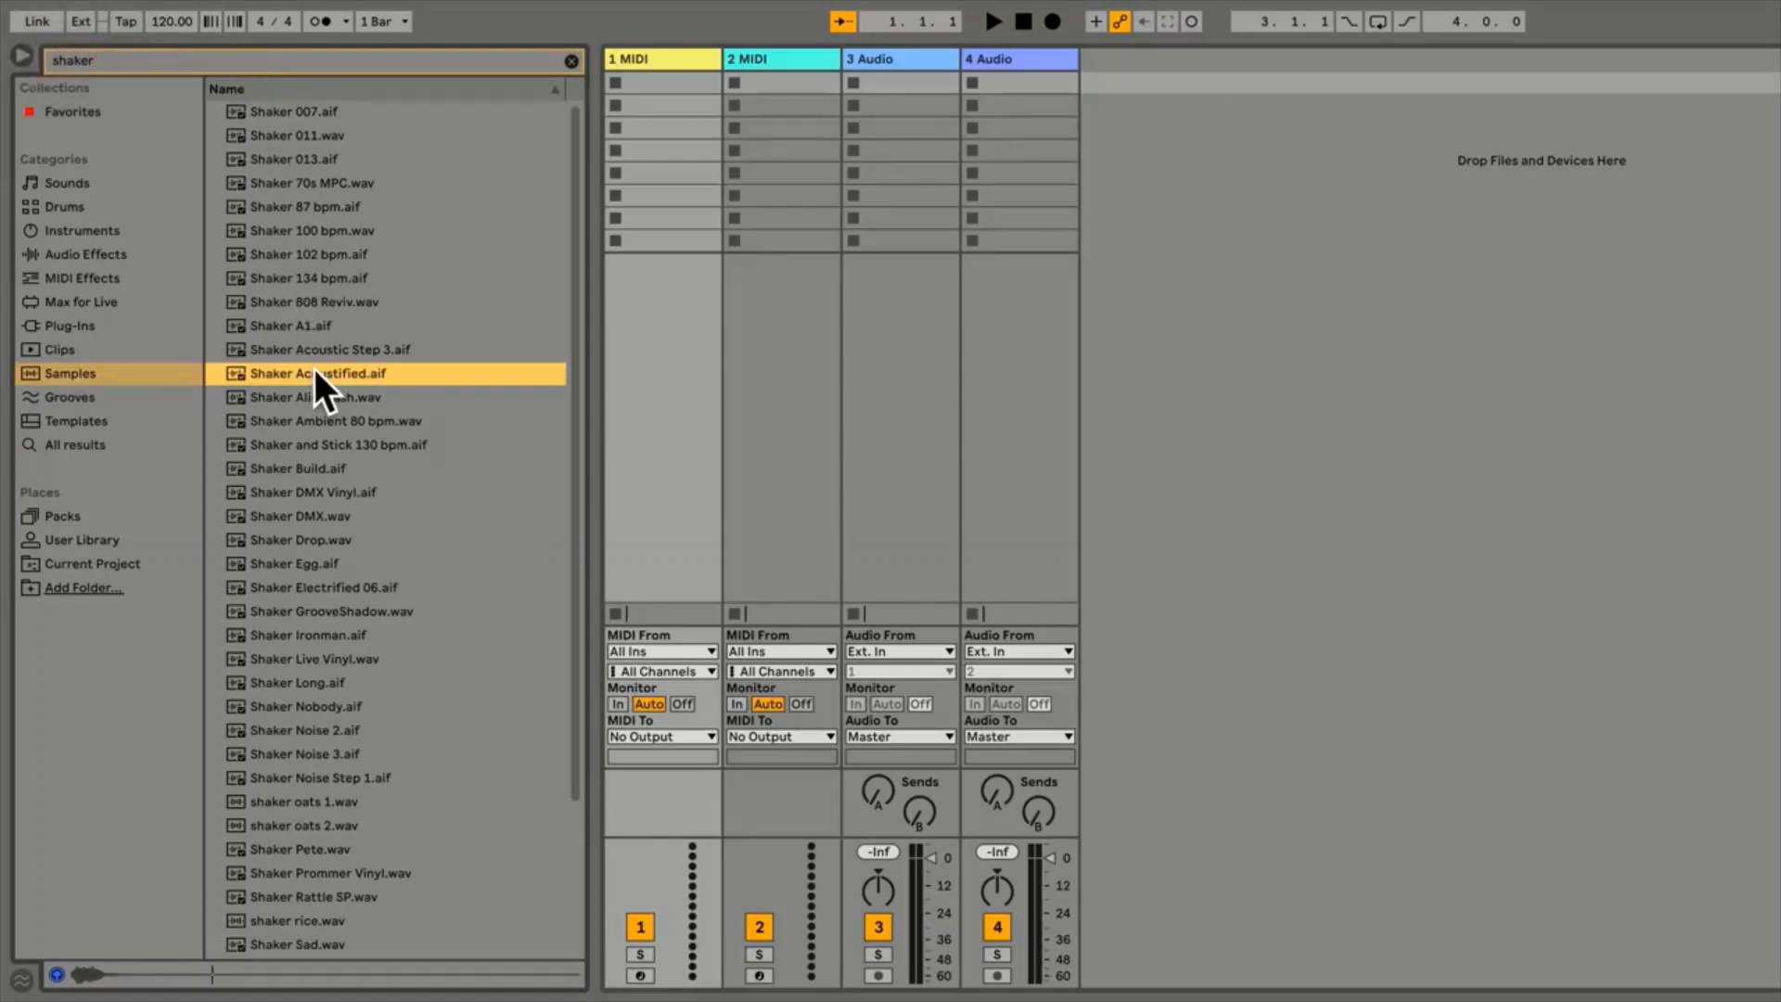
key("Down")
key("Down")
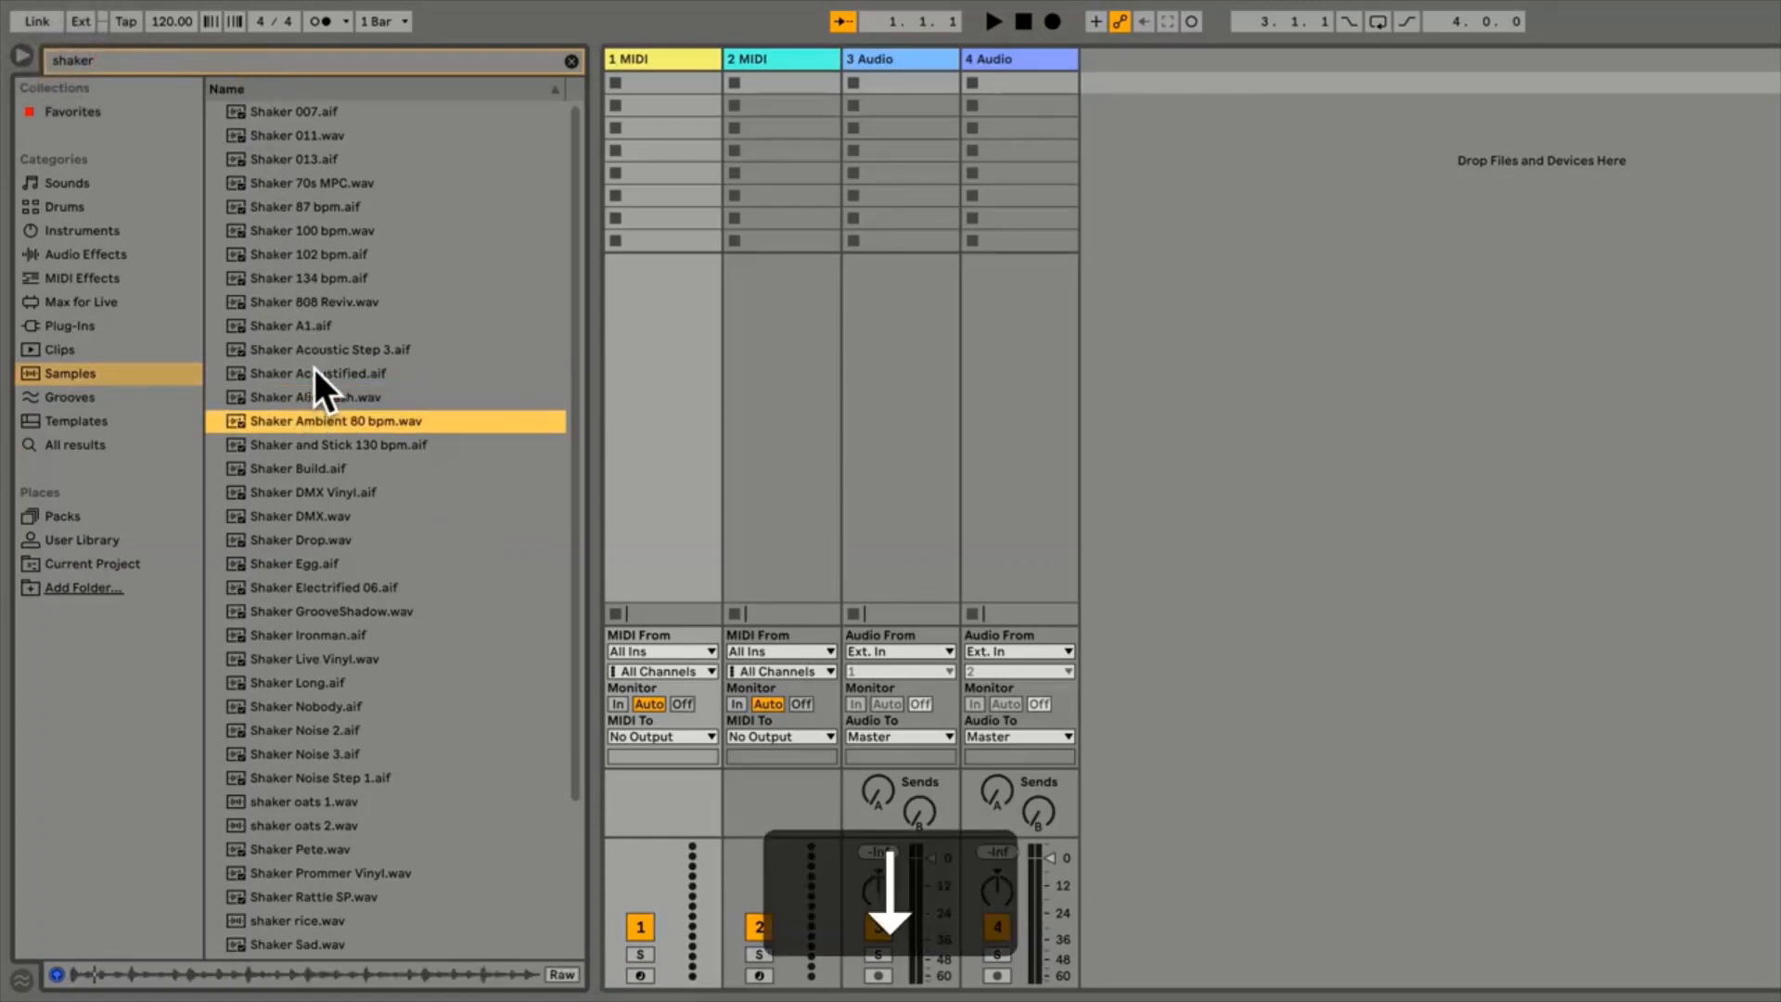
key("space")
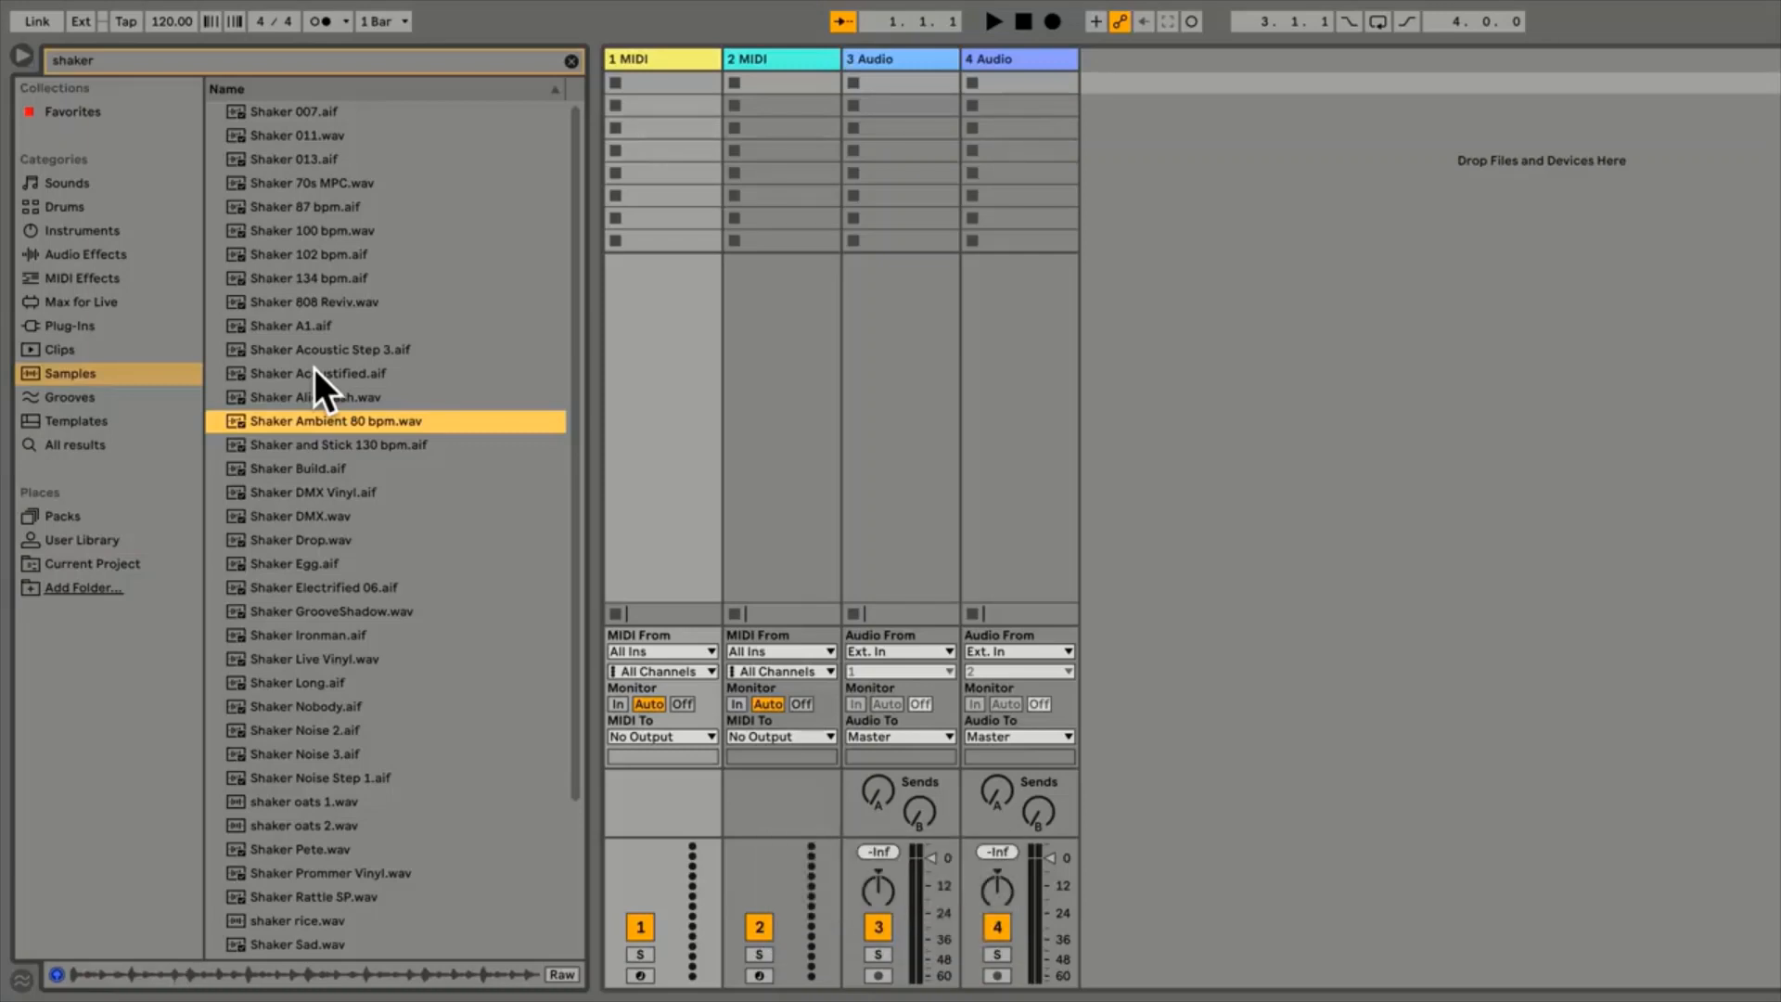
left_click_drag(332, 414, 893, 82)
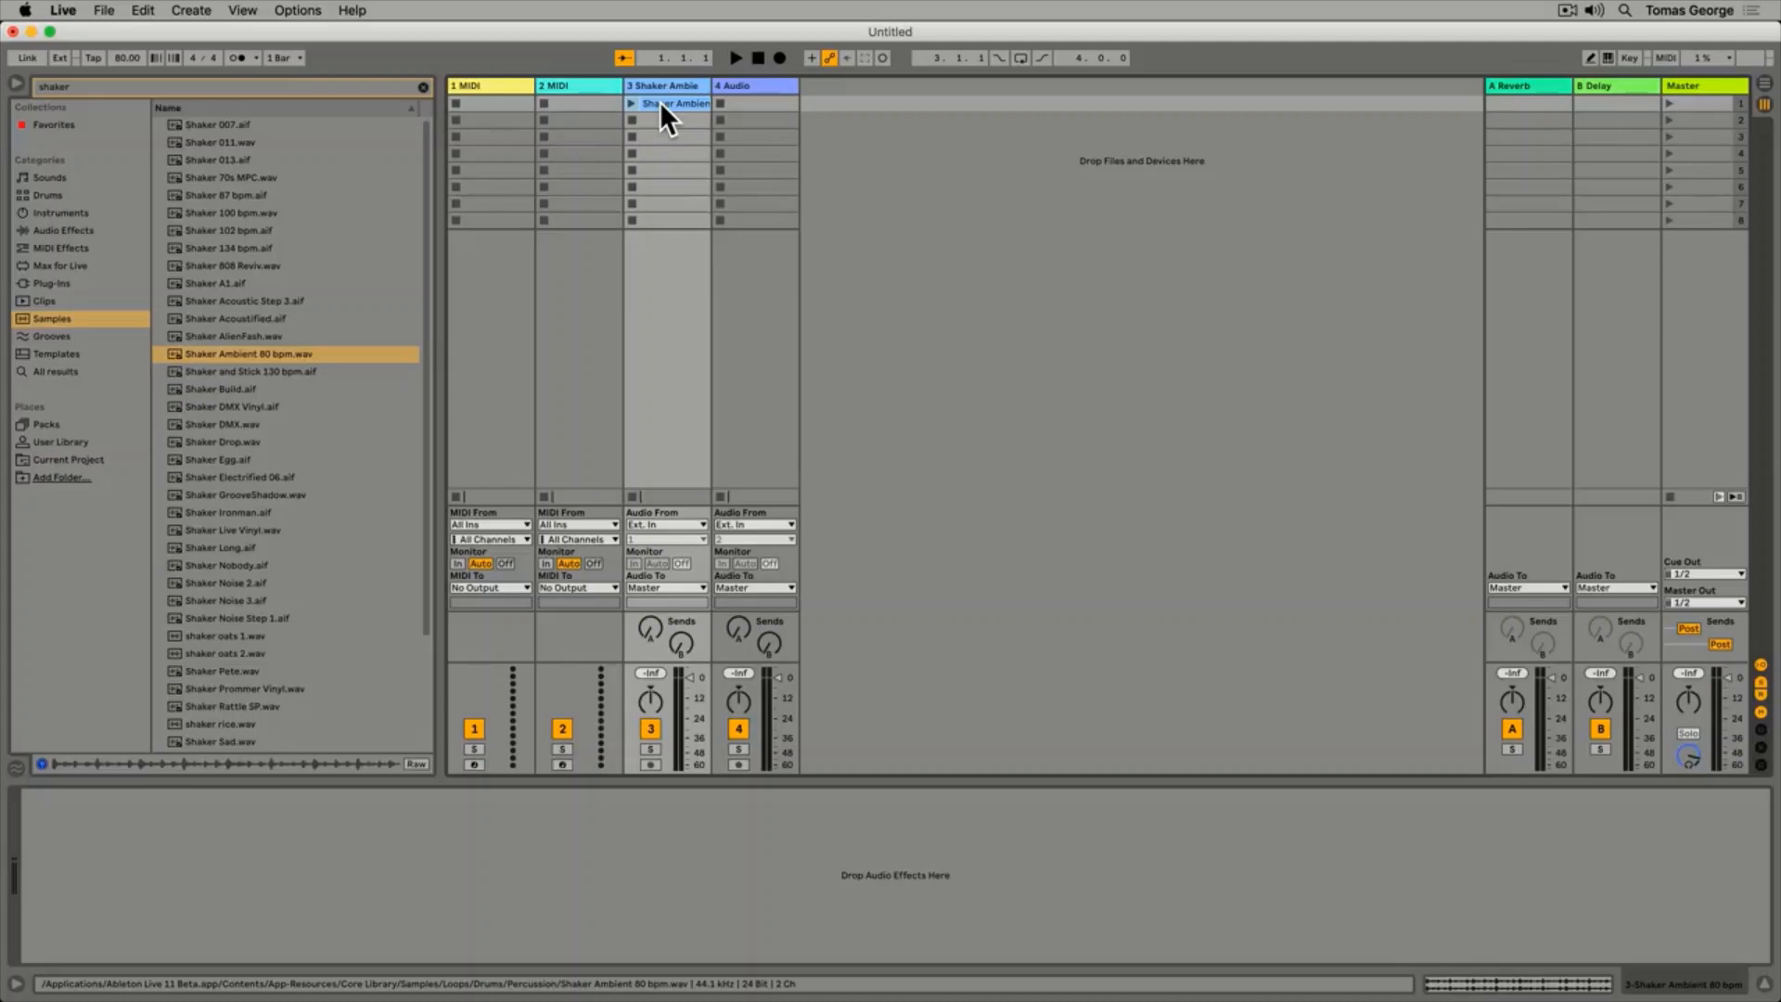
double_click(659, 102)
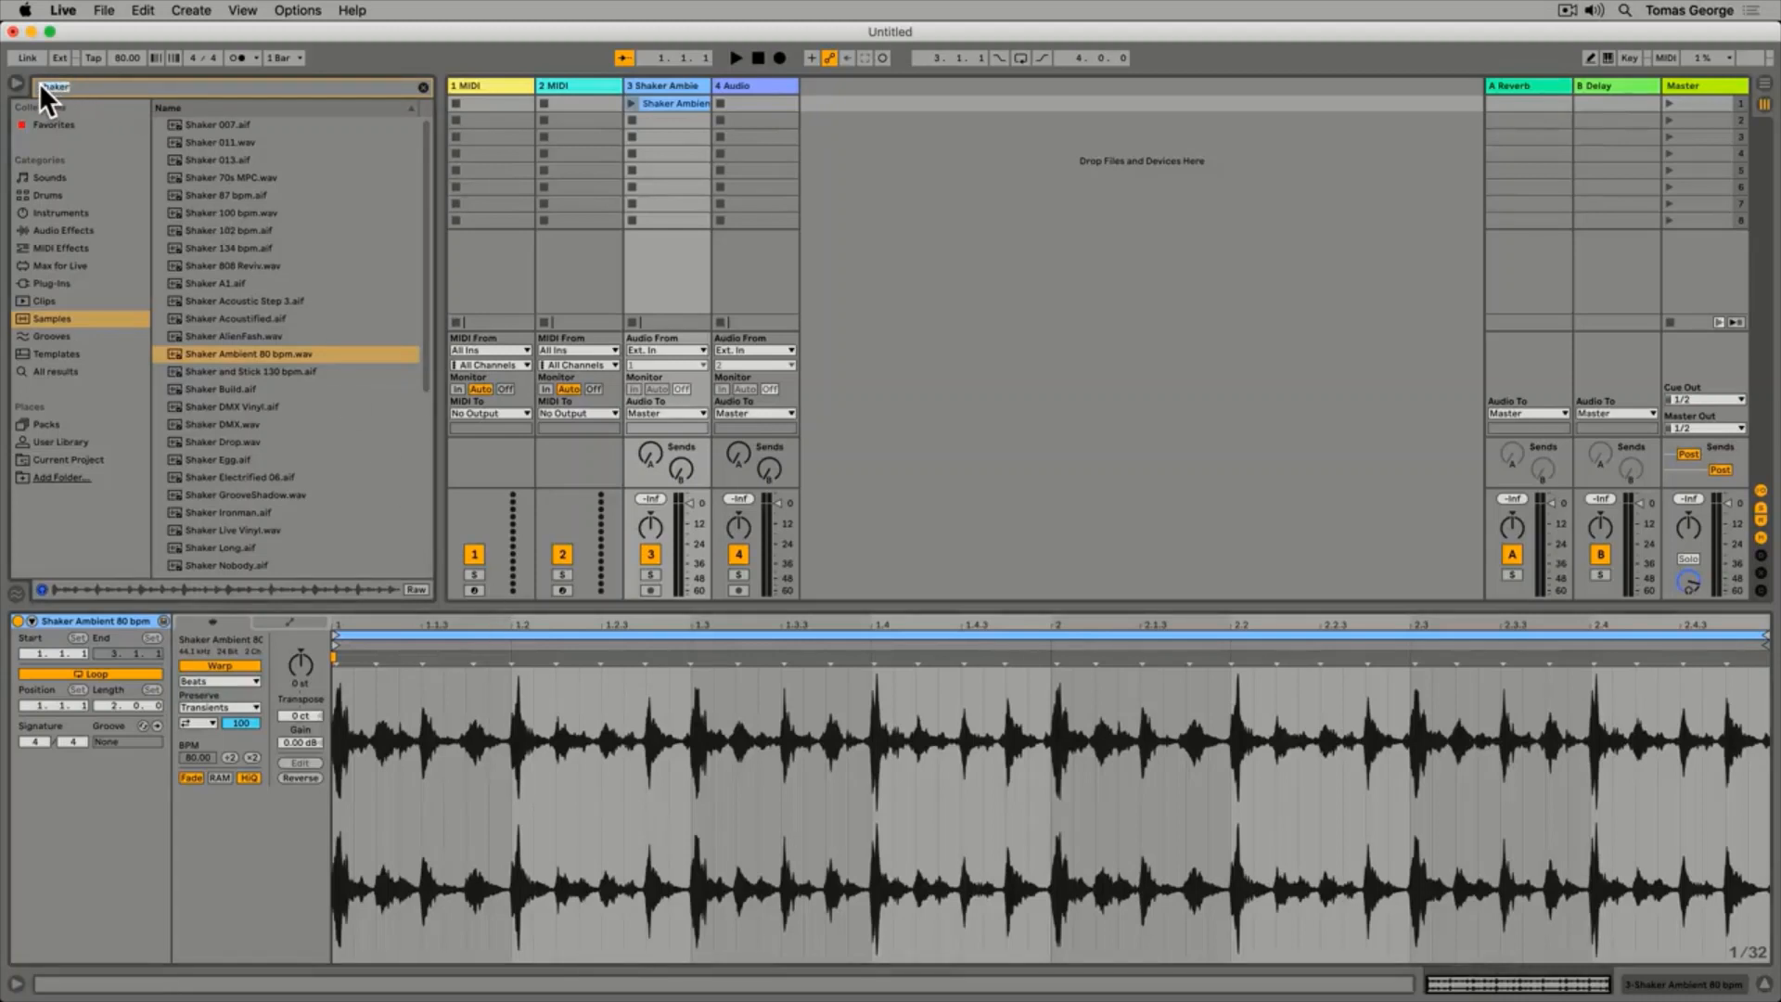
Search the samples for "bouncy" and load Bouncy Beat 117 bpm.aif into the first clip slot of track 4
type("bouncy")
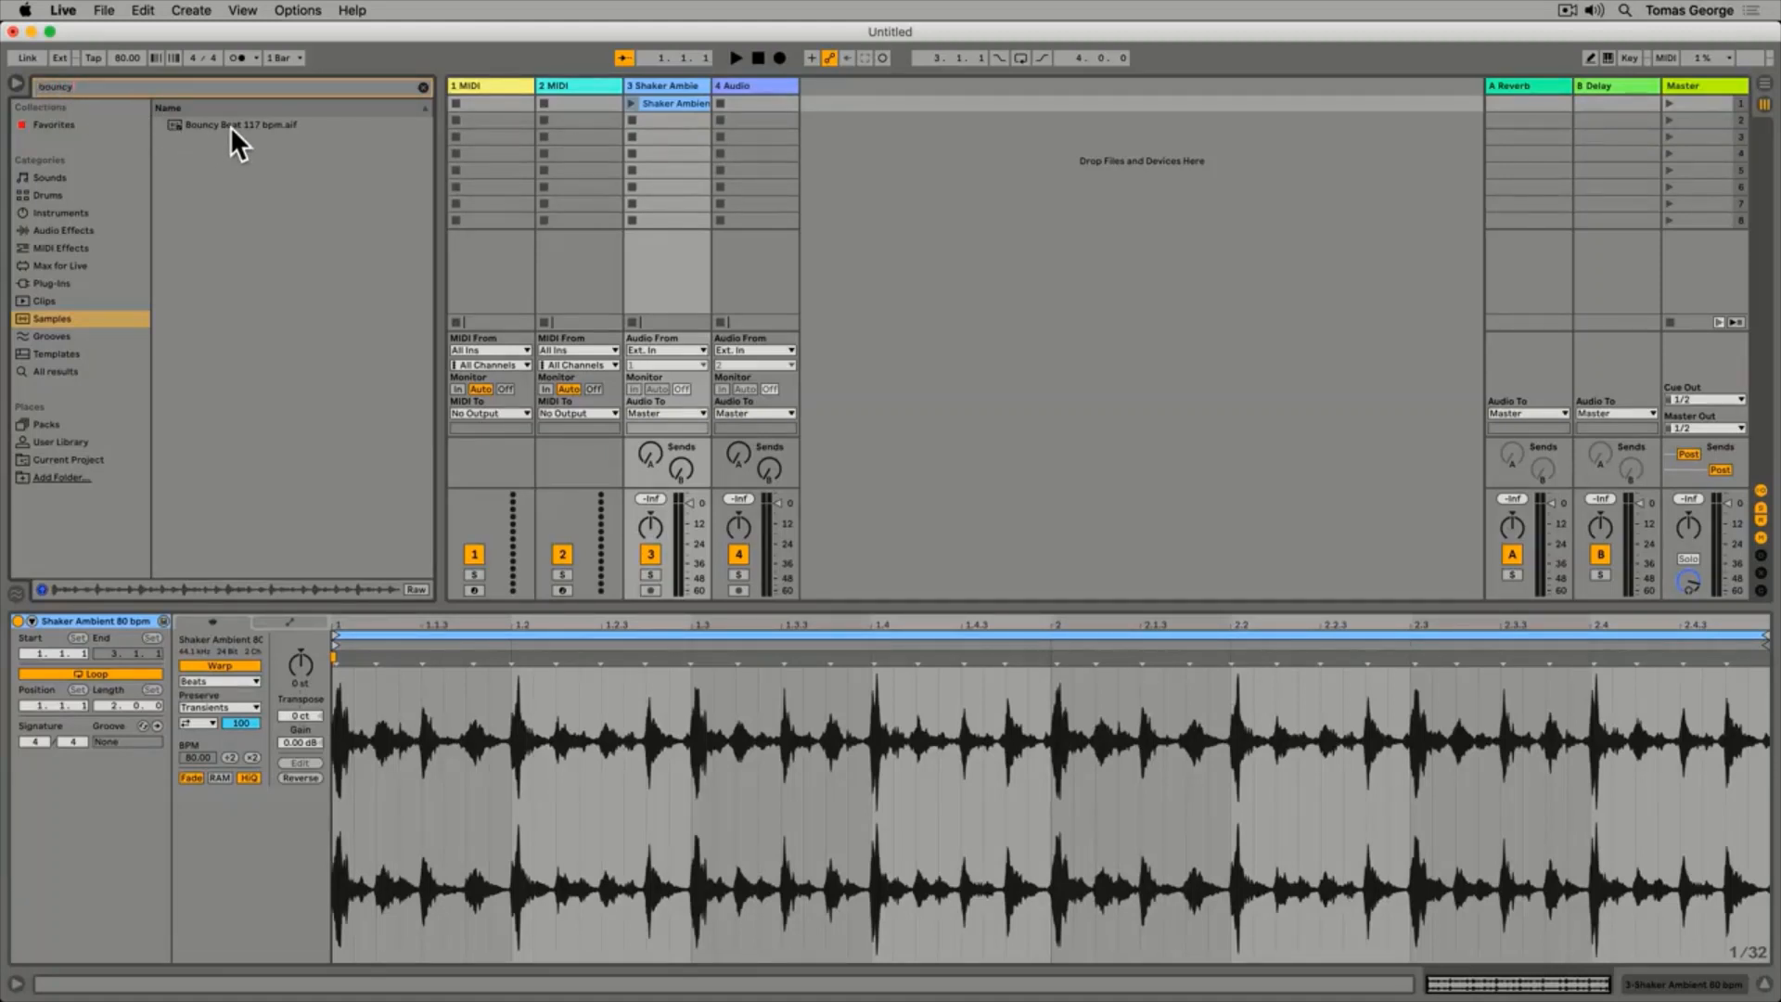
left_click_drag(230, 126, 755, 106)
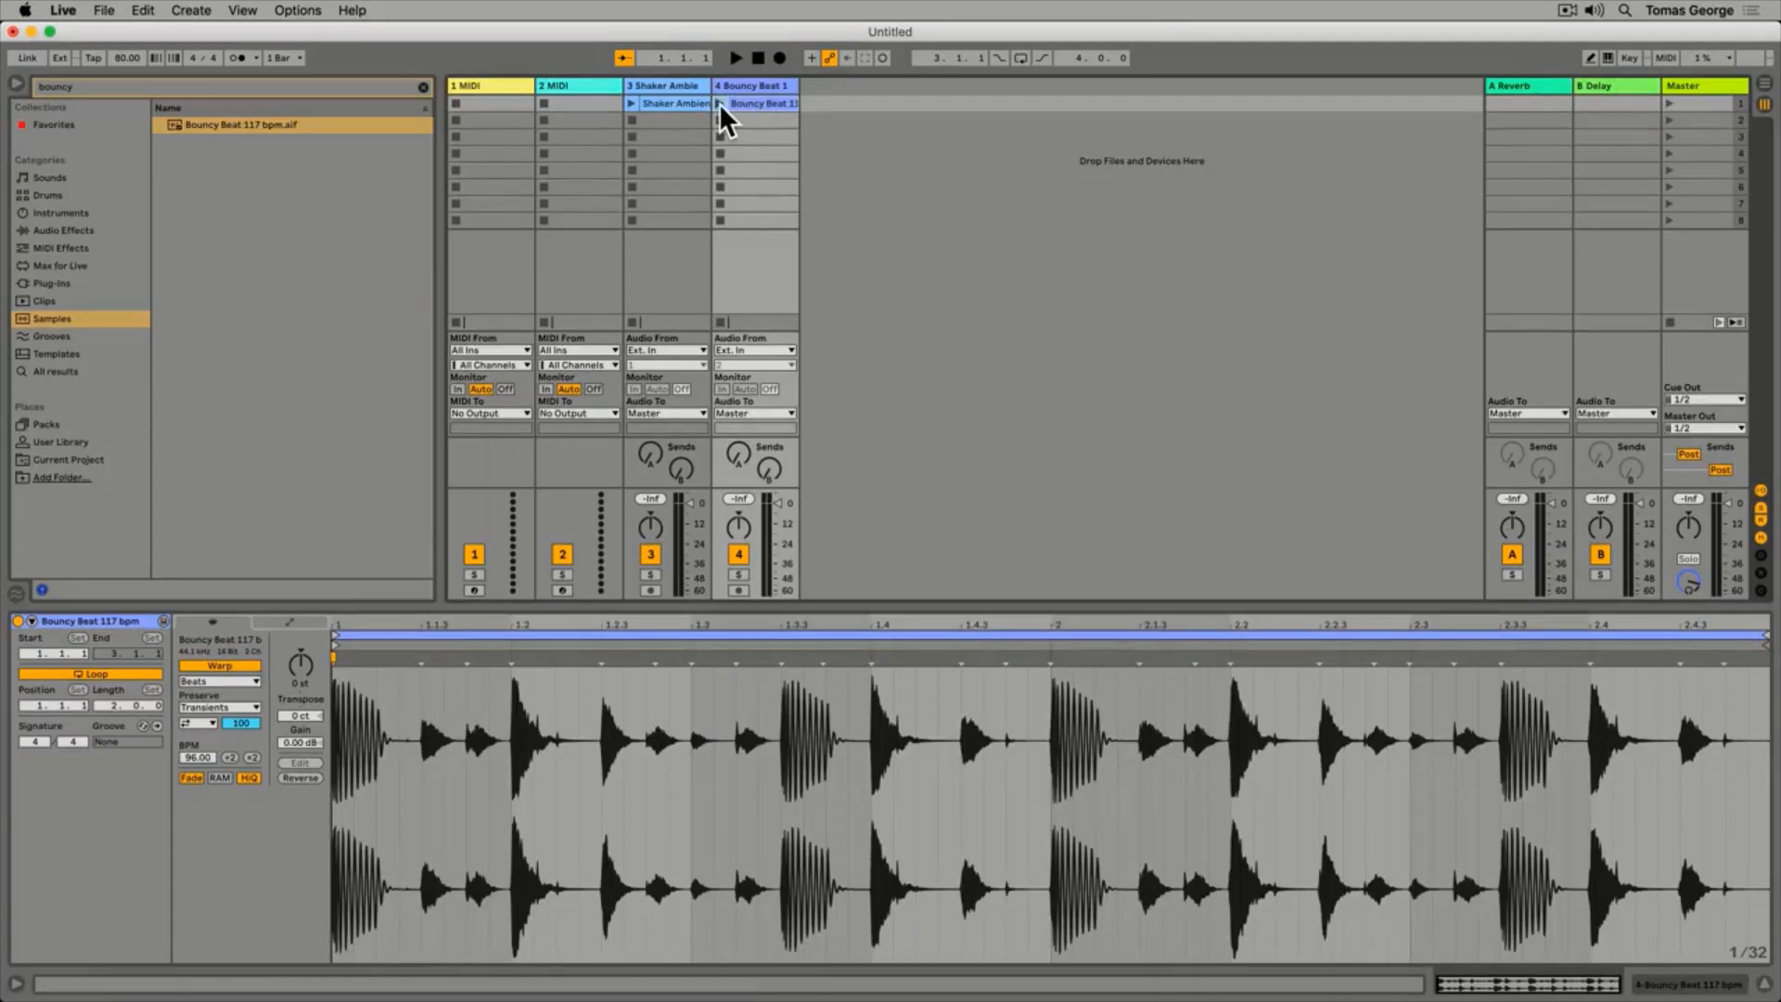
Audition the Bouncy Beat clip together with the Shaker Ambient clip, then stop playback and all clips
left_click(720, 103)
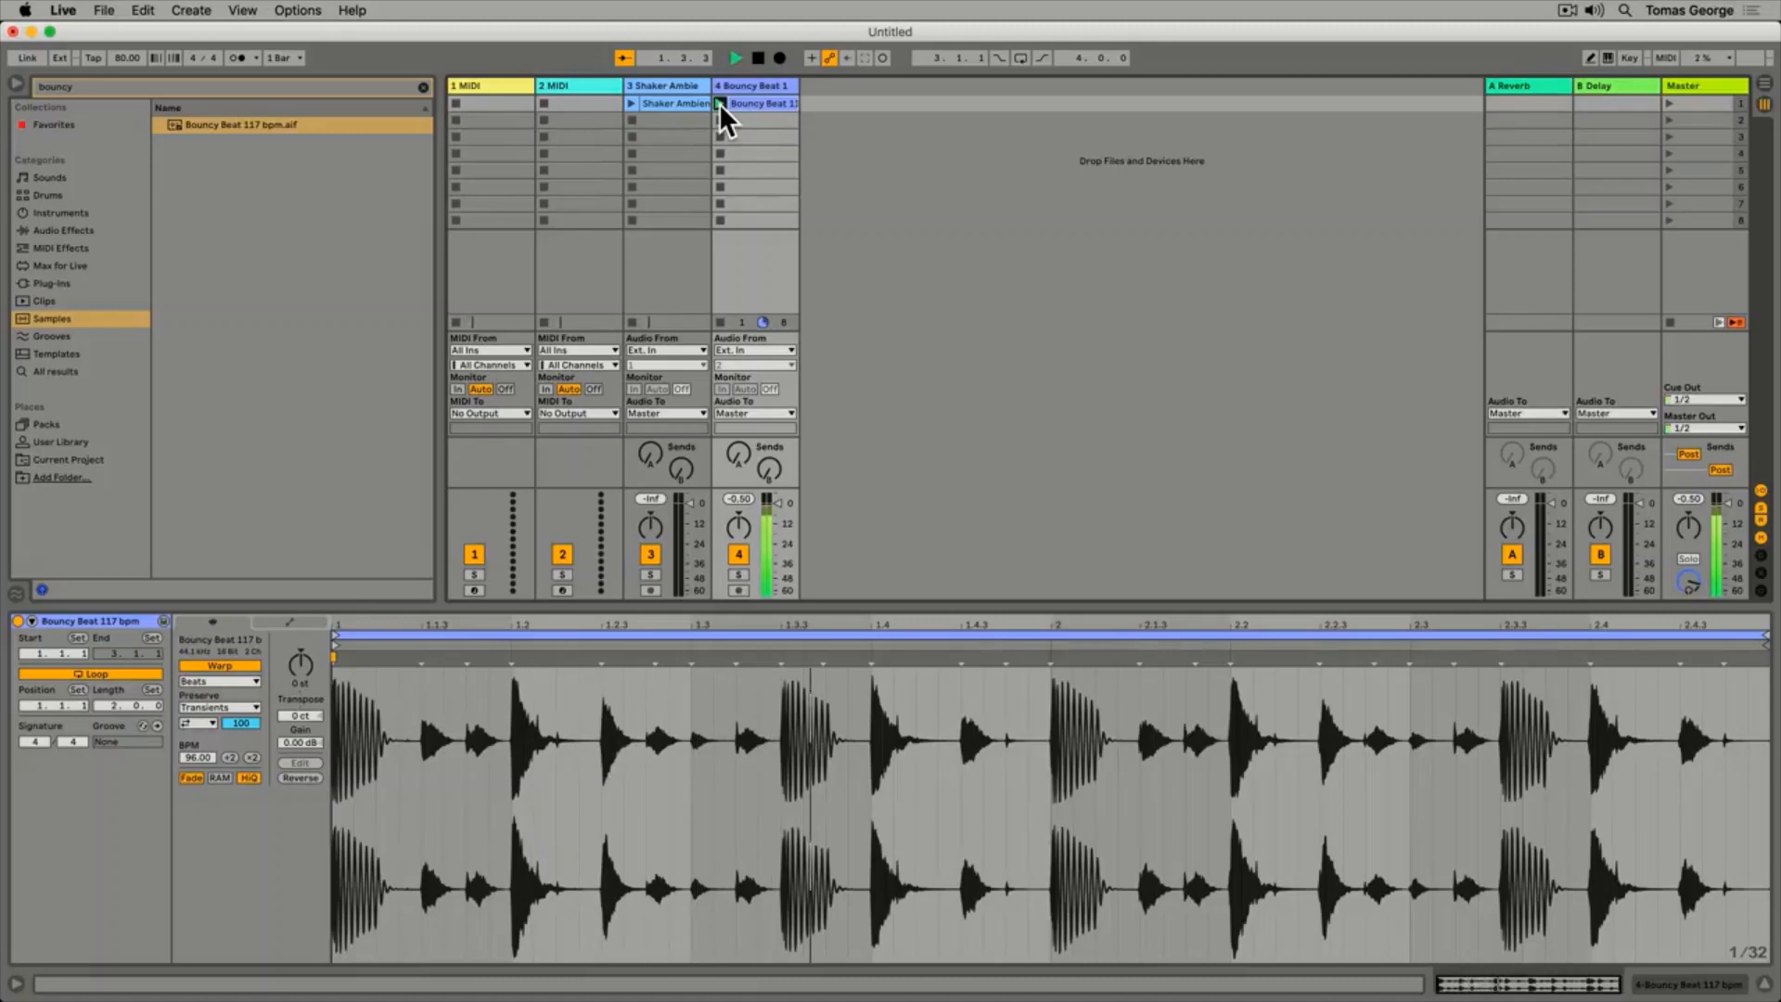
left_click(630, 101)
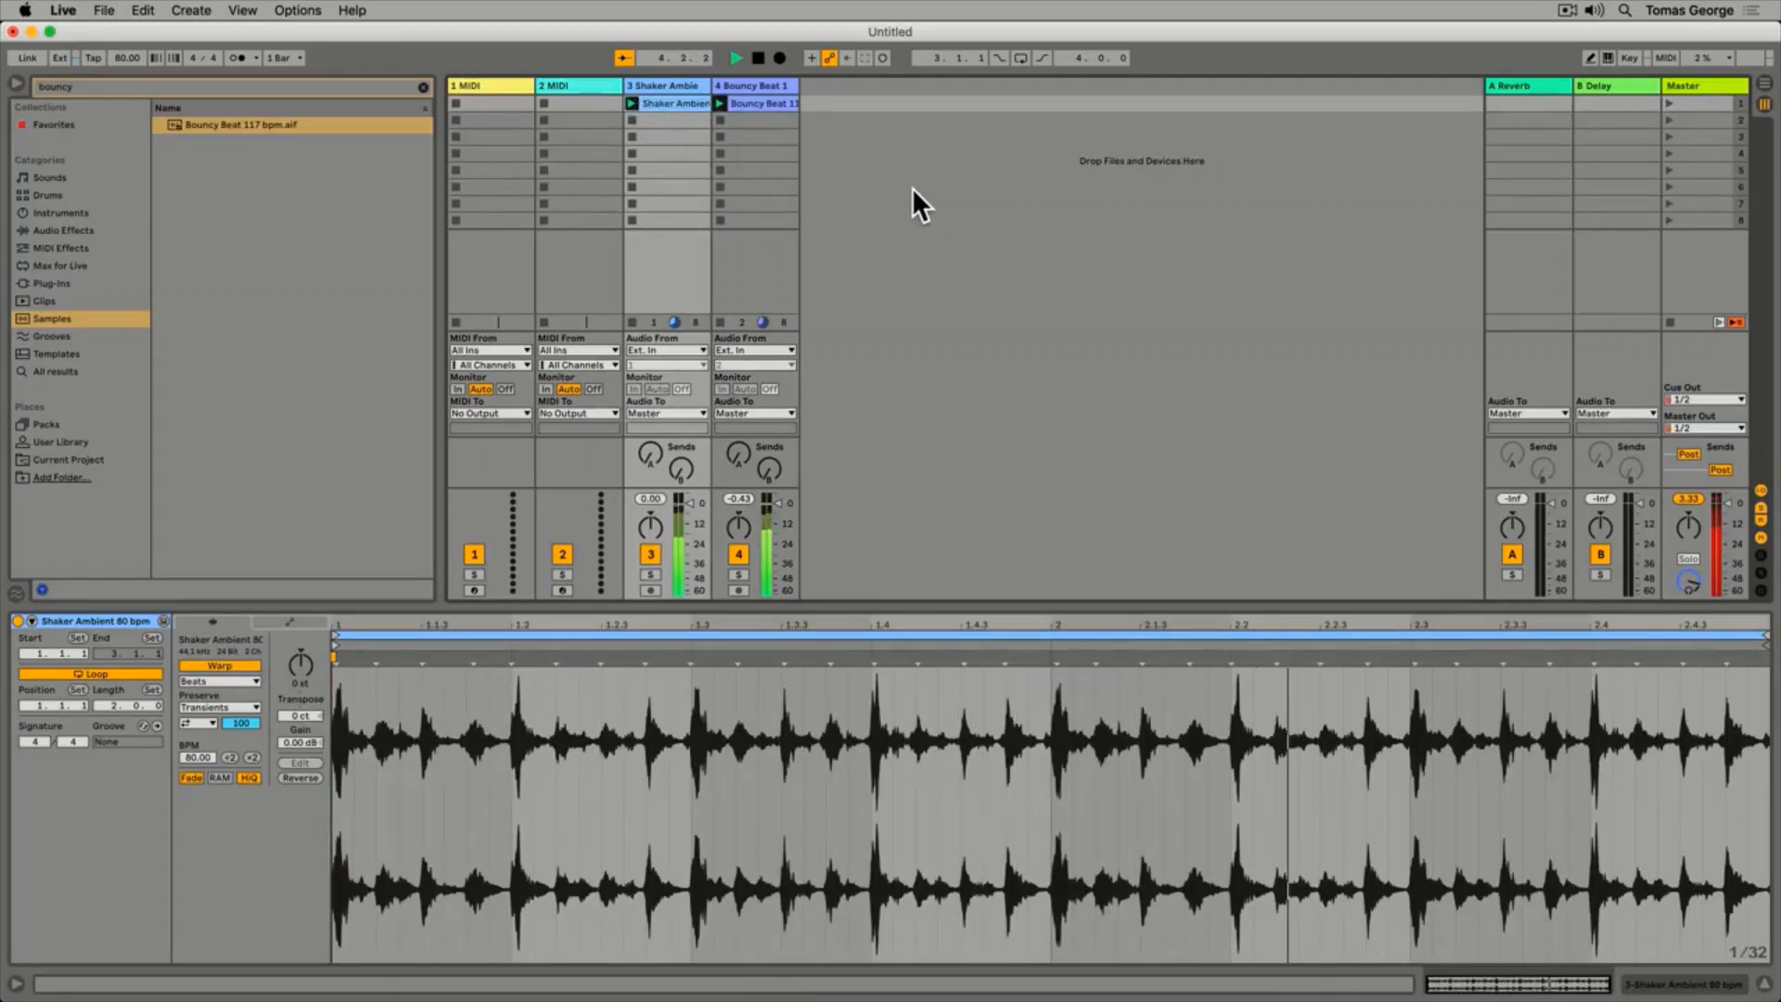
key("space")
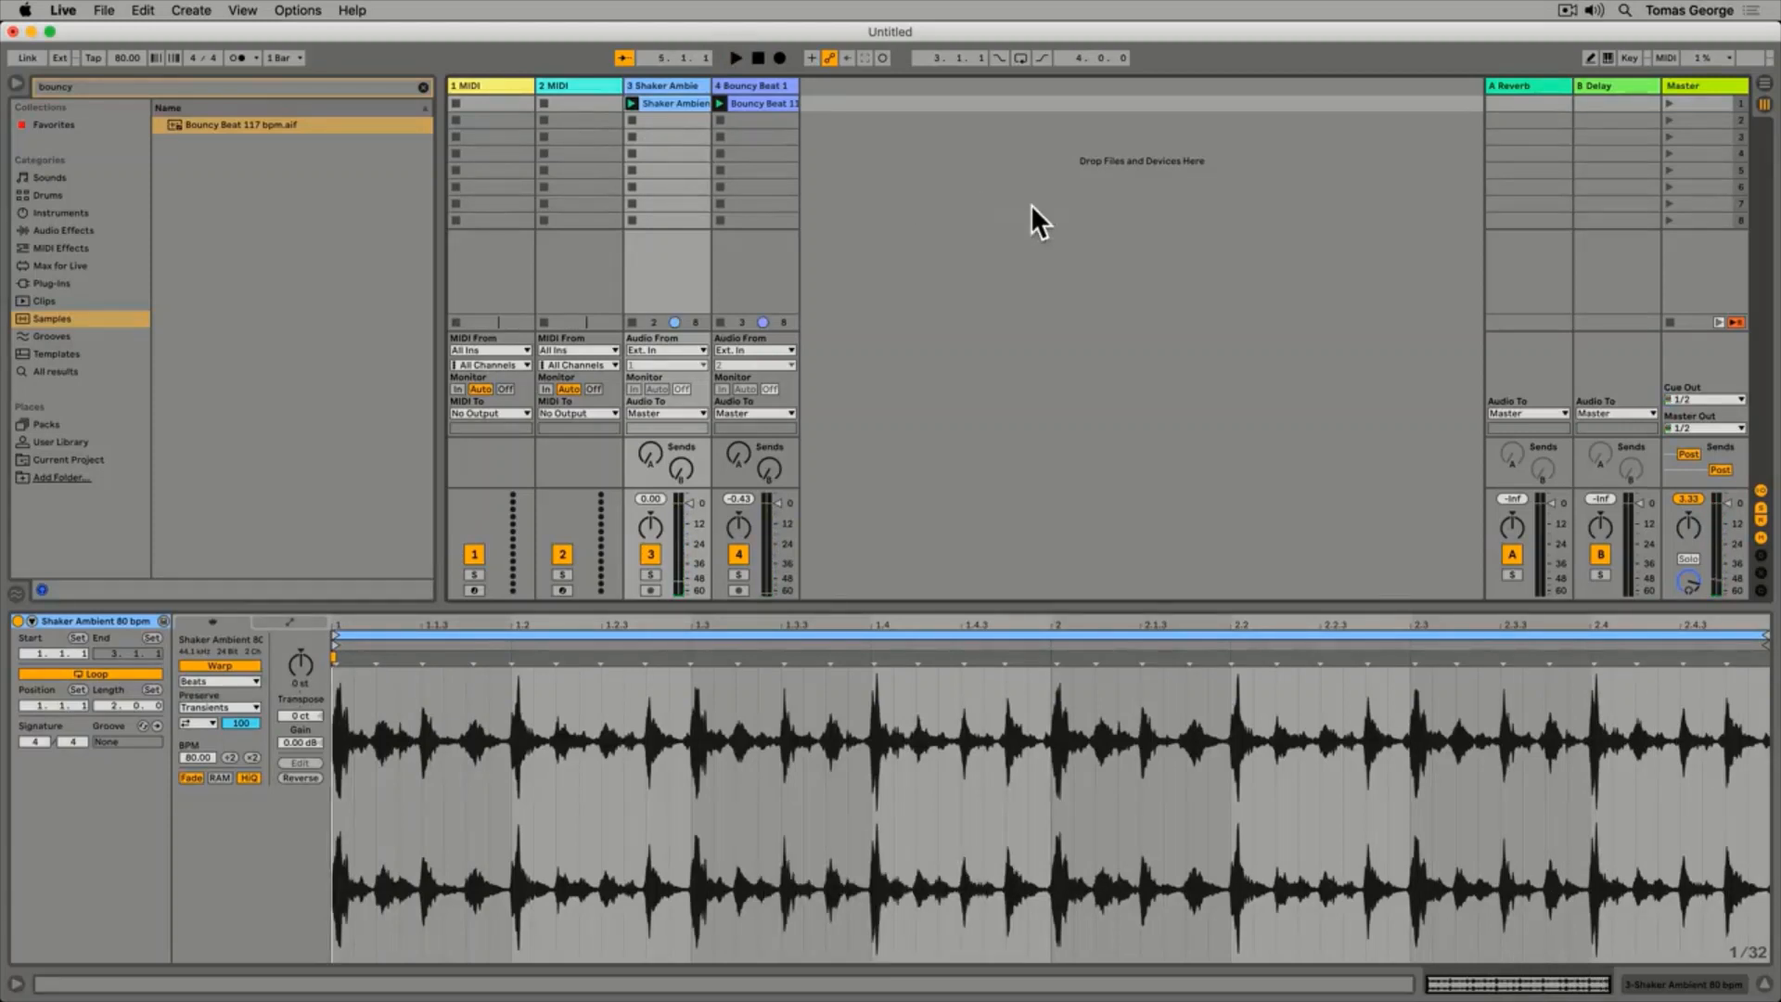
left_click(1671, 323)
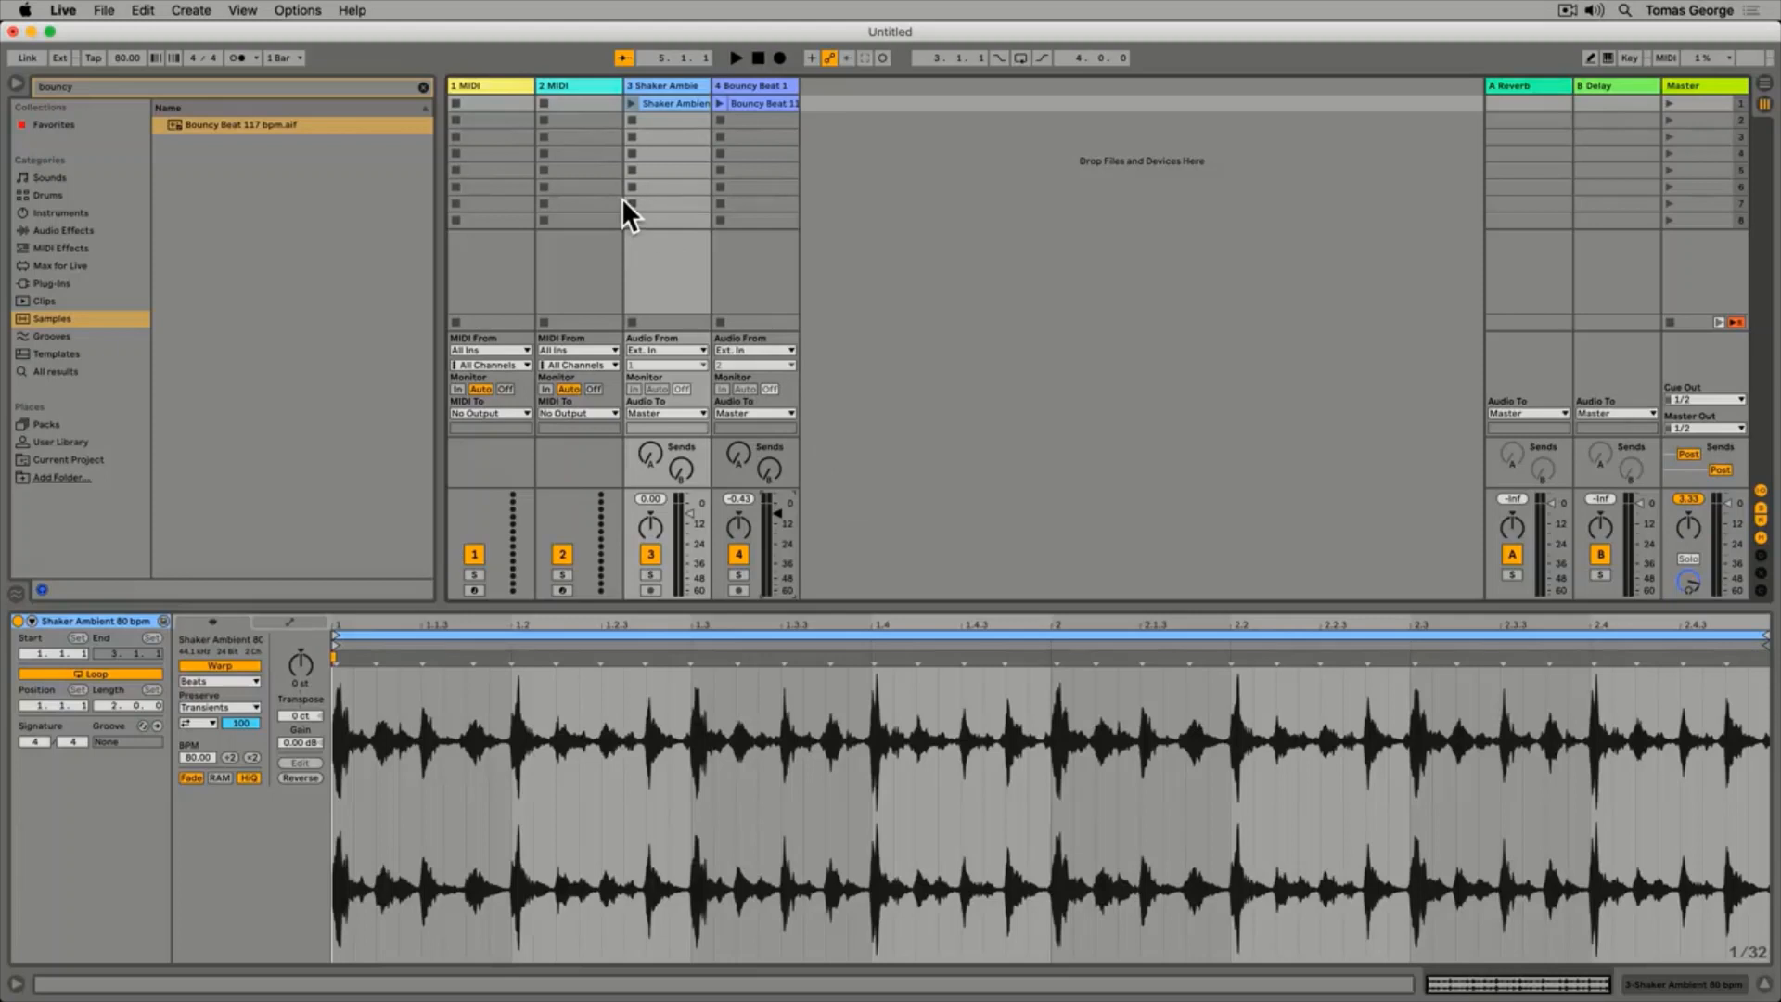
Create a MIDI clip in the first slot of track 2 with a C3, D#3 and G3 chord lasting the whole bar
double_click(570, 104)
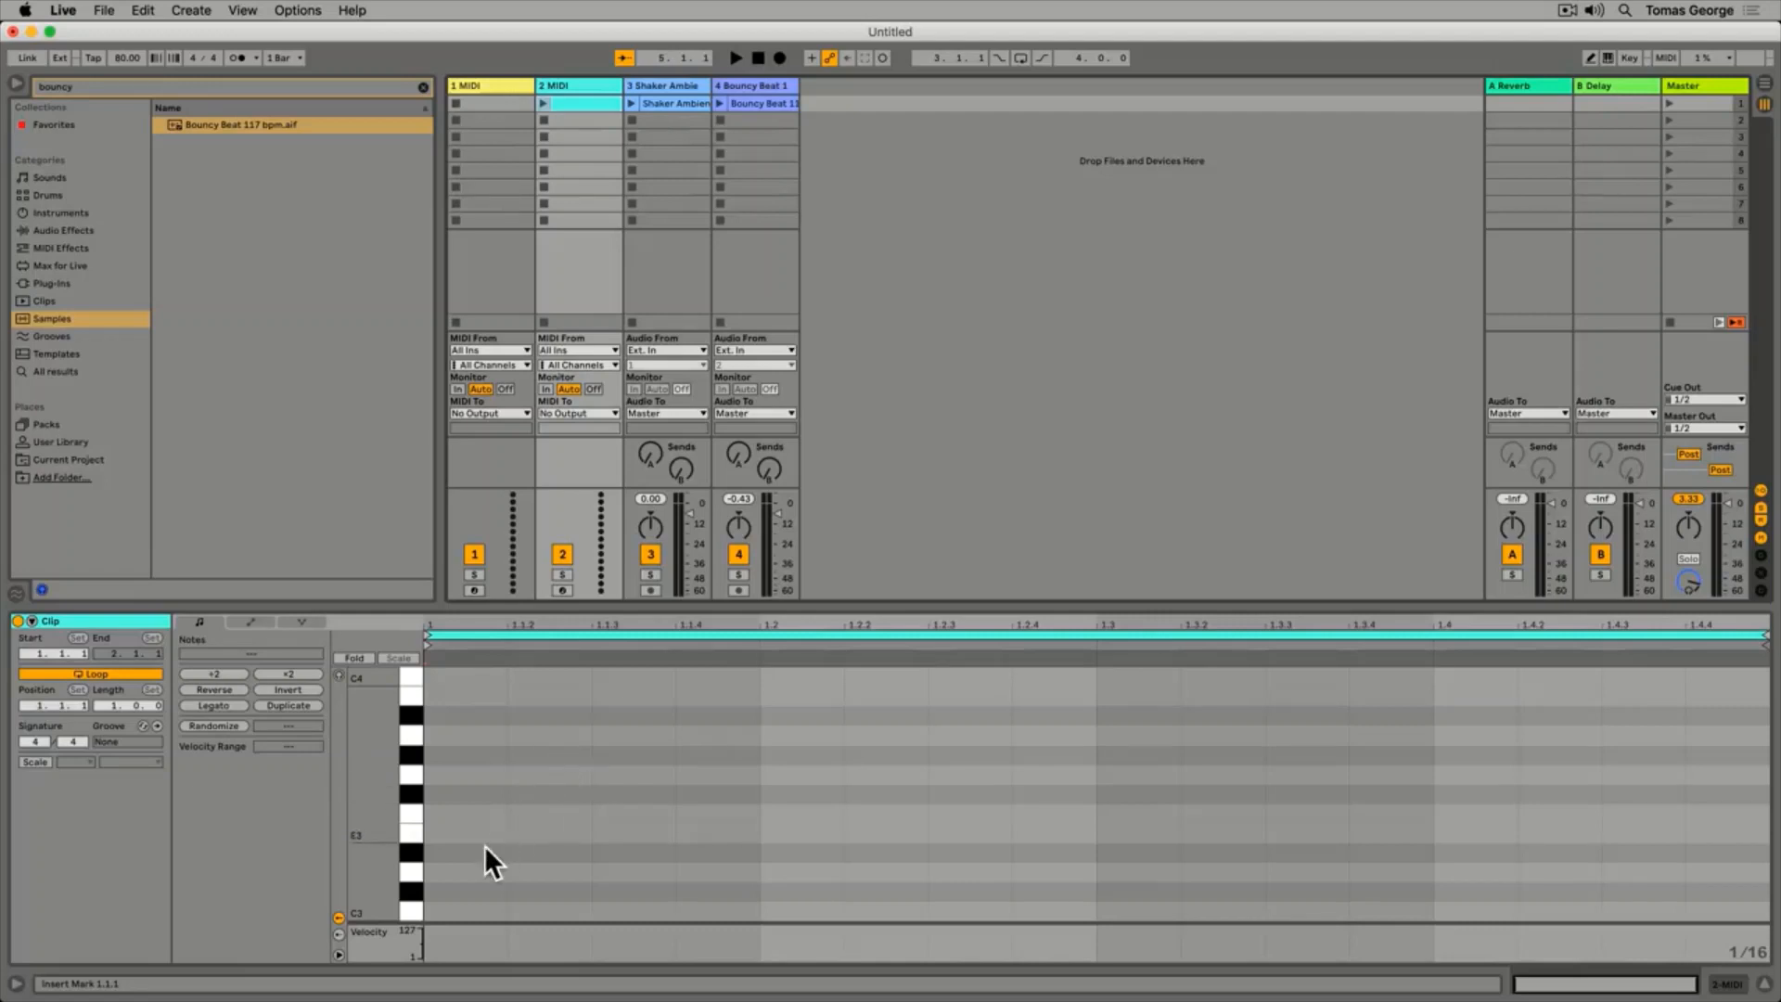
double_click(442, 911)
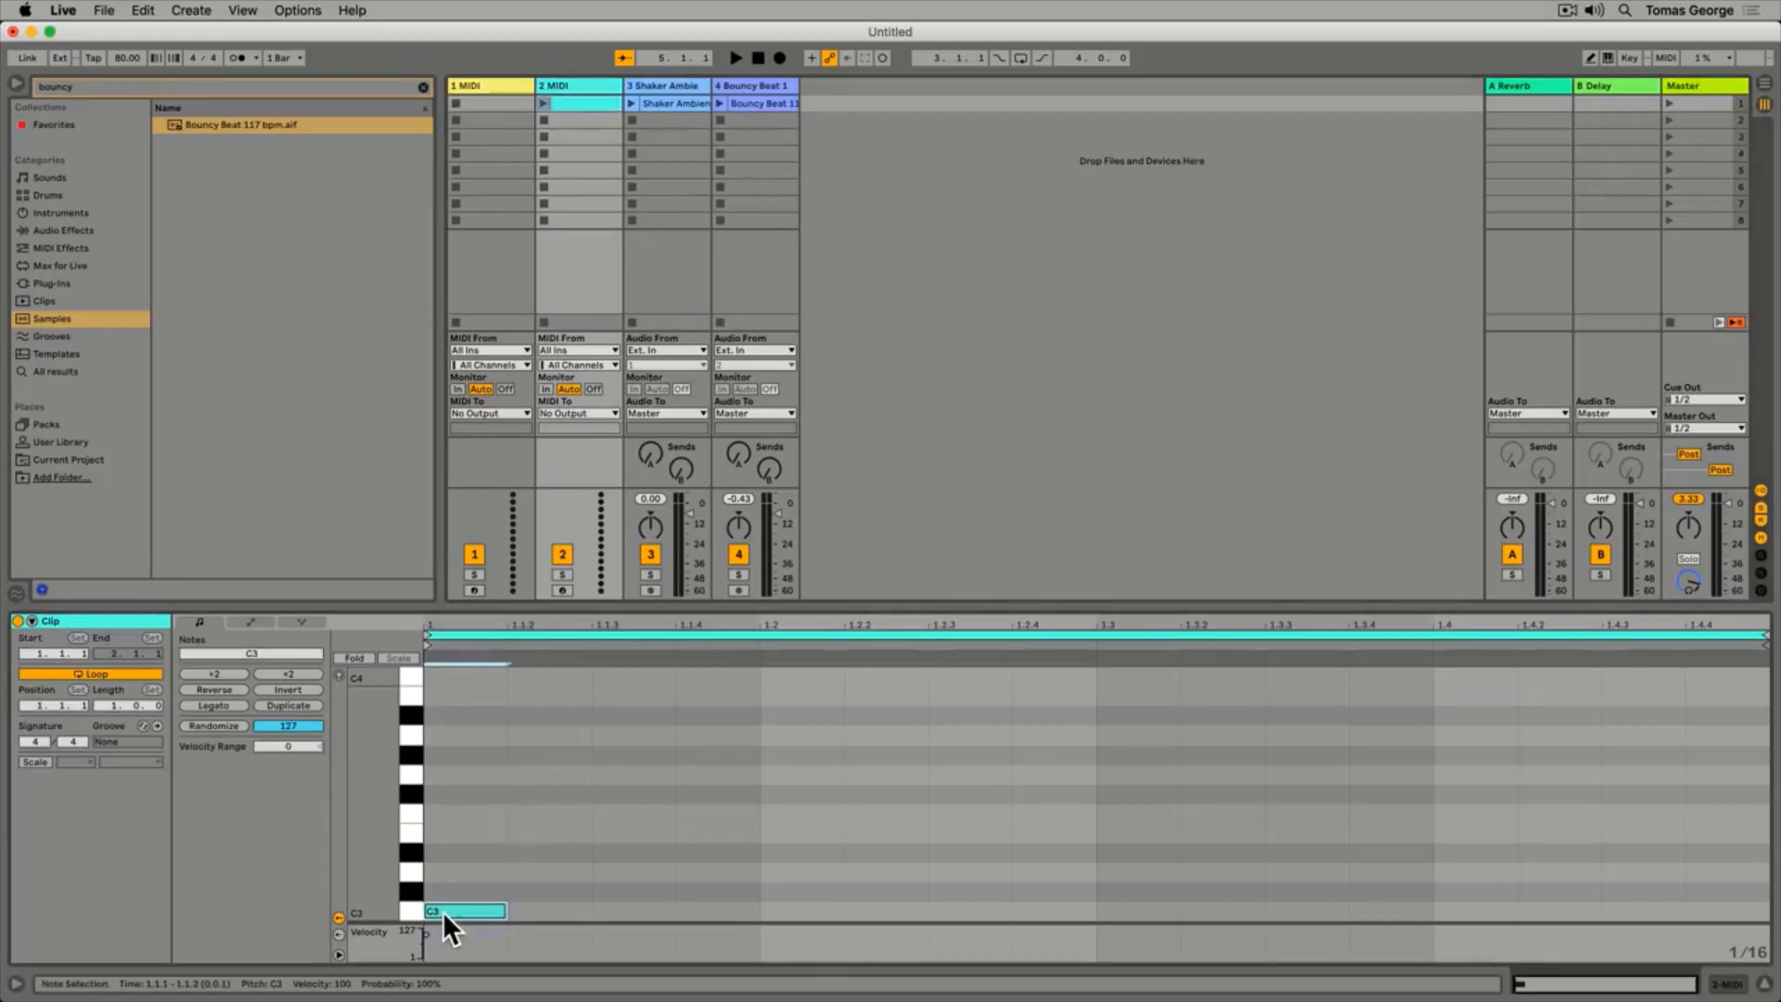
double_click(441, 852)
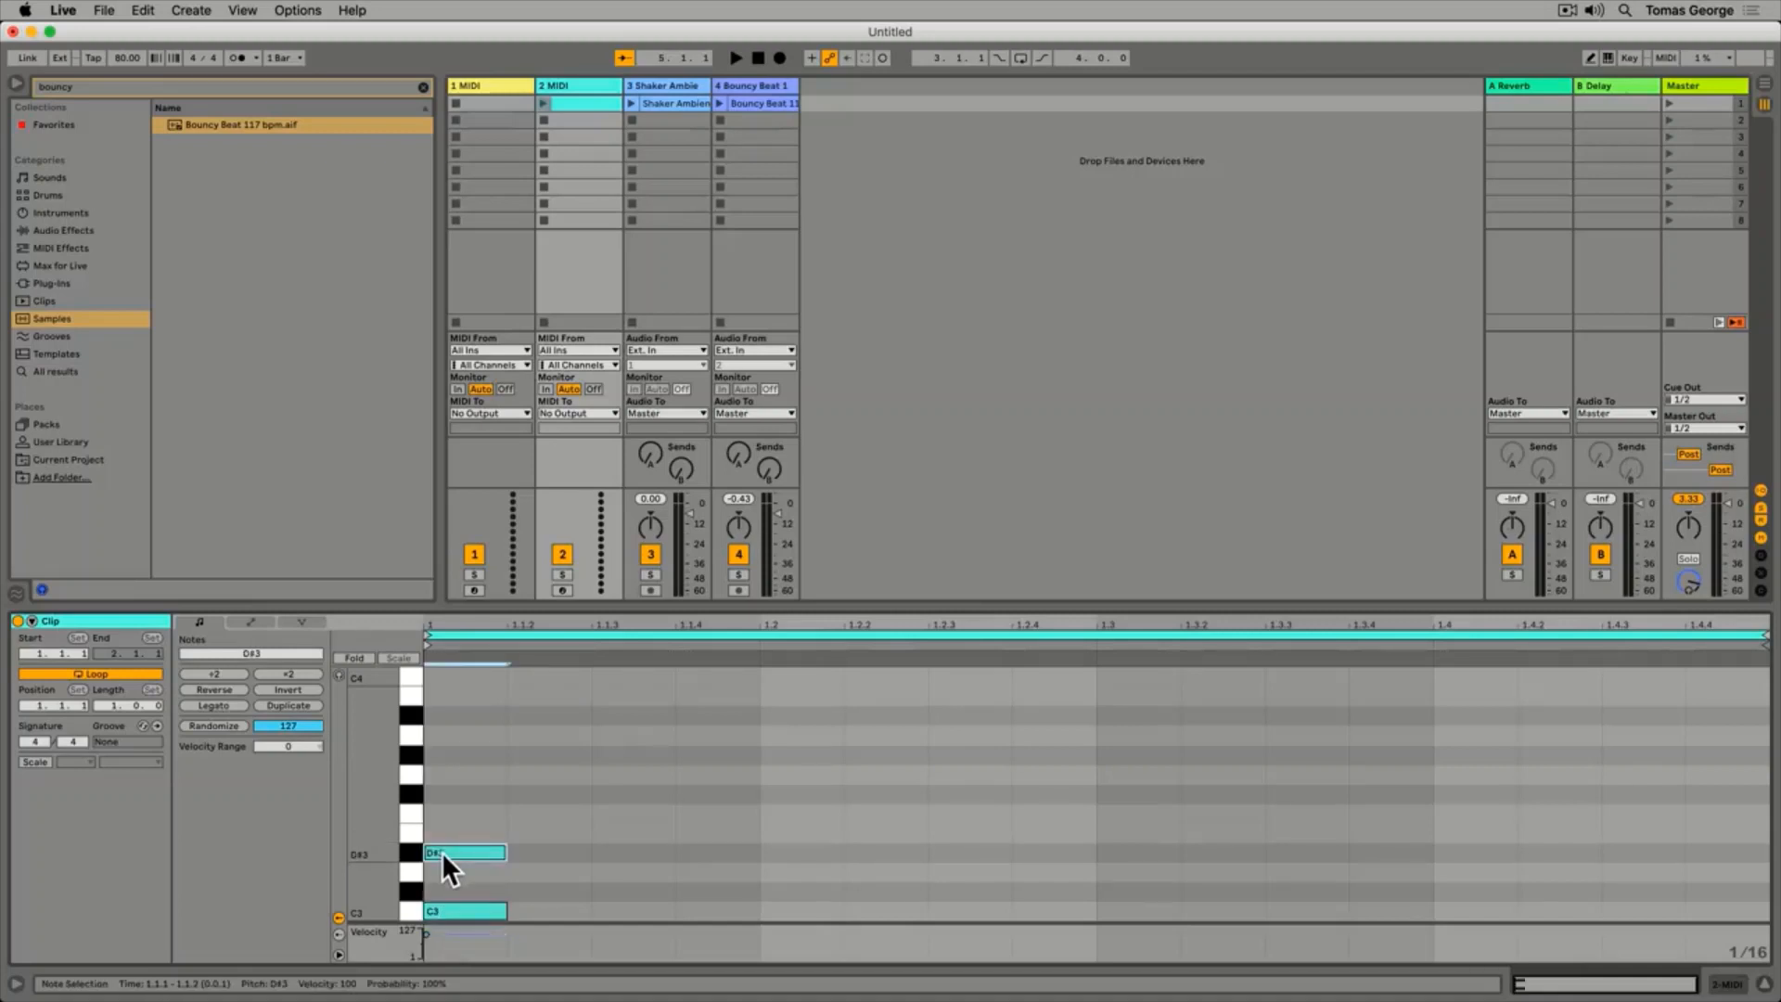
double_click(445, 775)
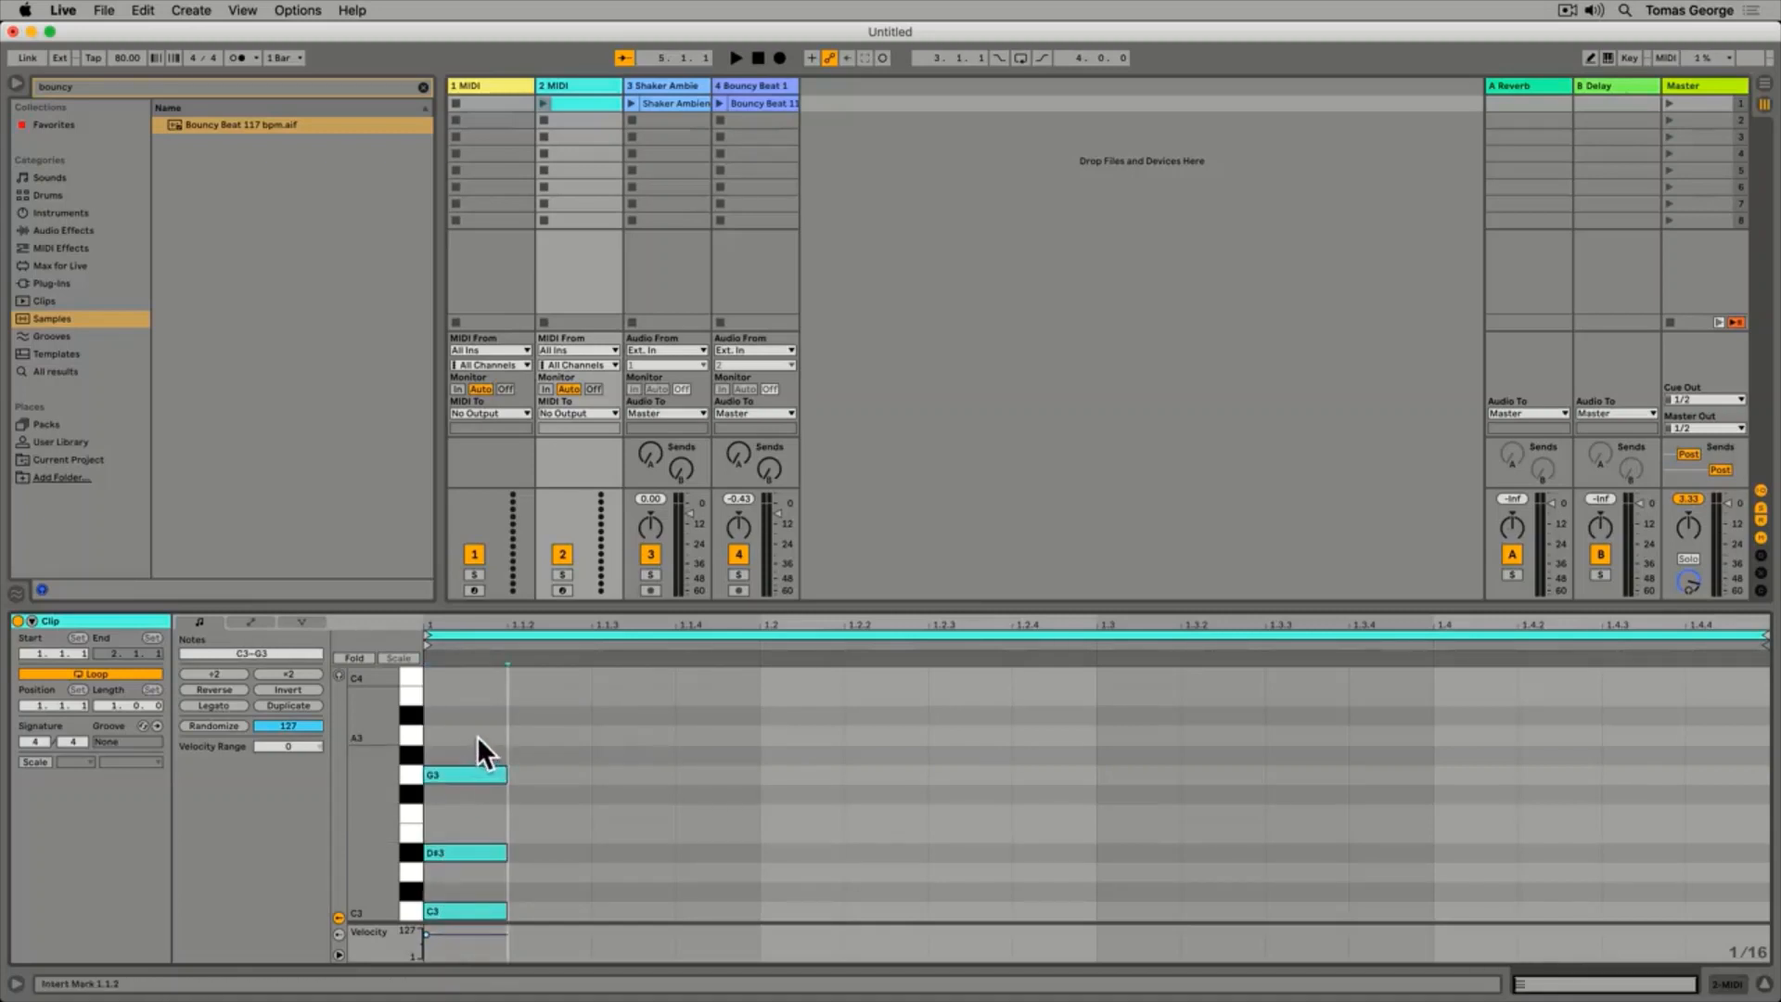
left_click_drag(477, 736, 1748, 923)
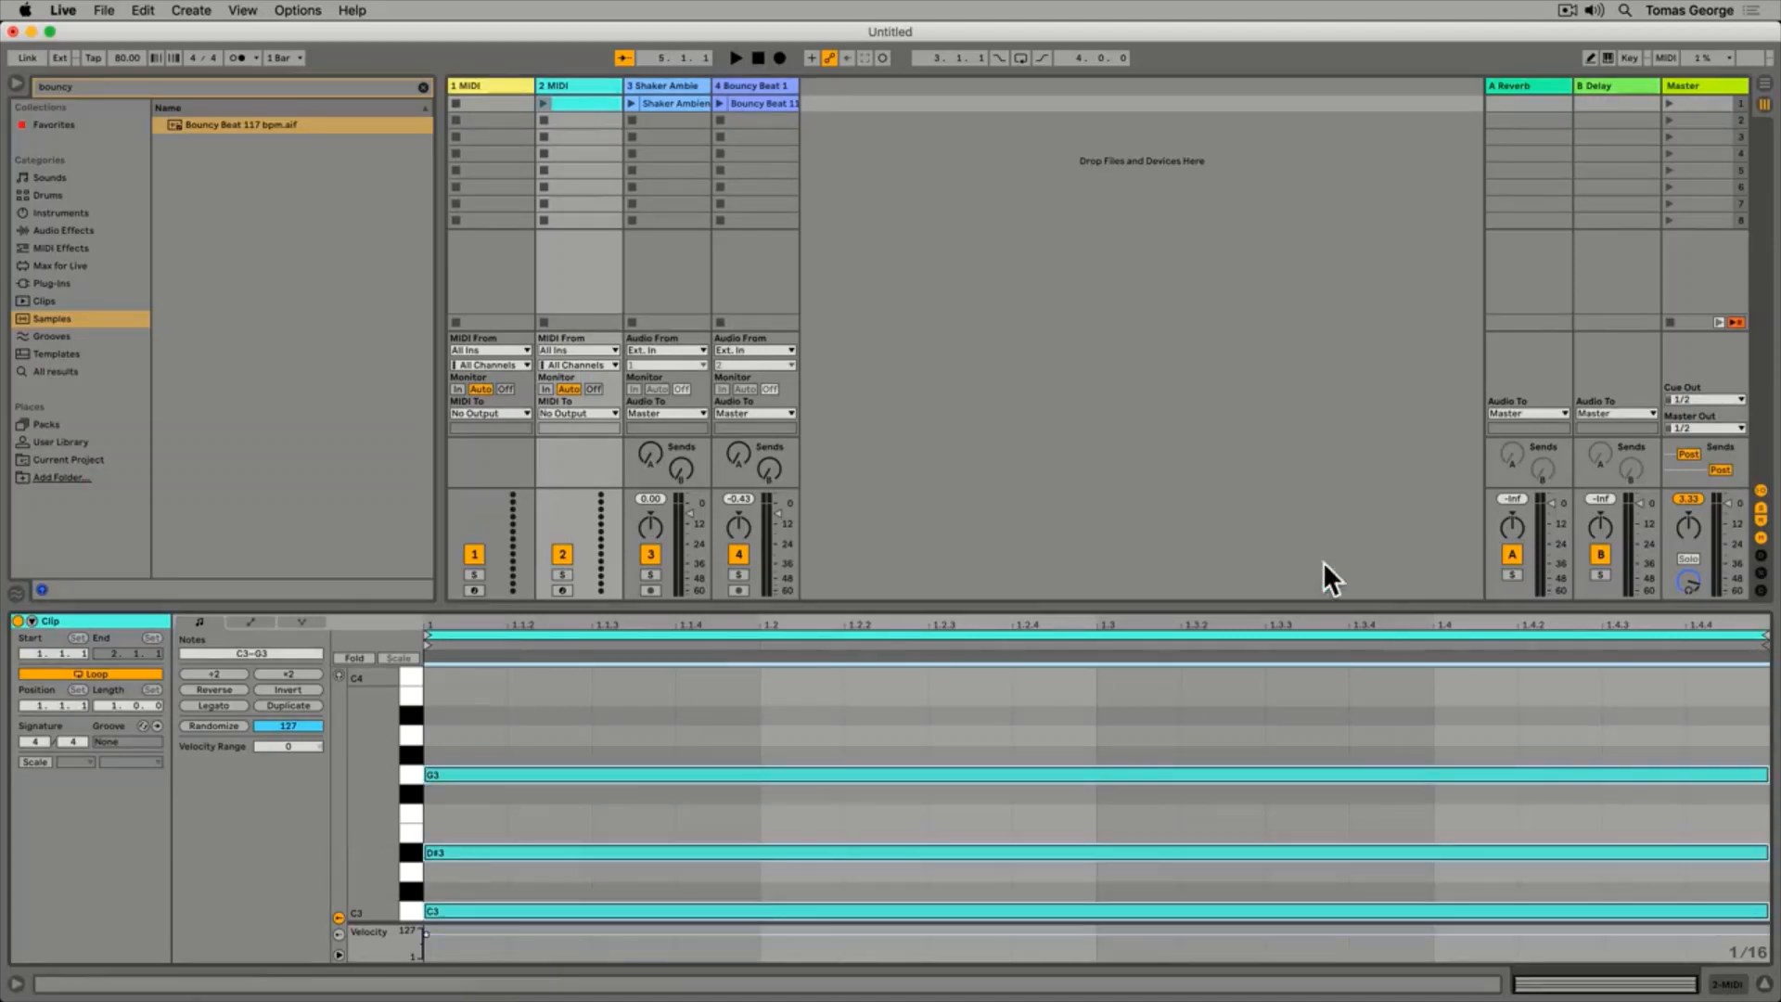
Play the new MIDI clip on track 2 without an instrument, then stop playback
left_click(544, 102)
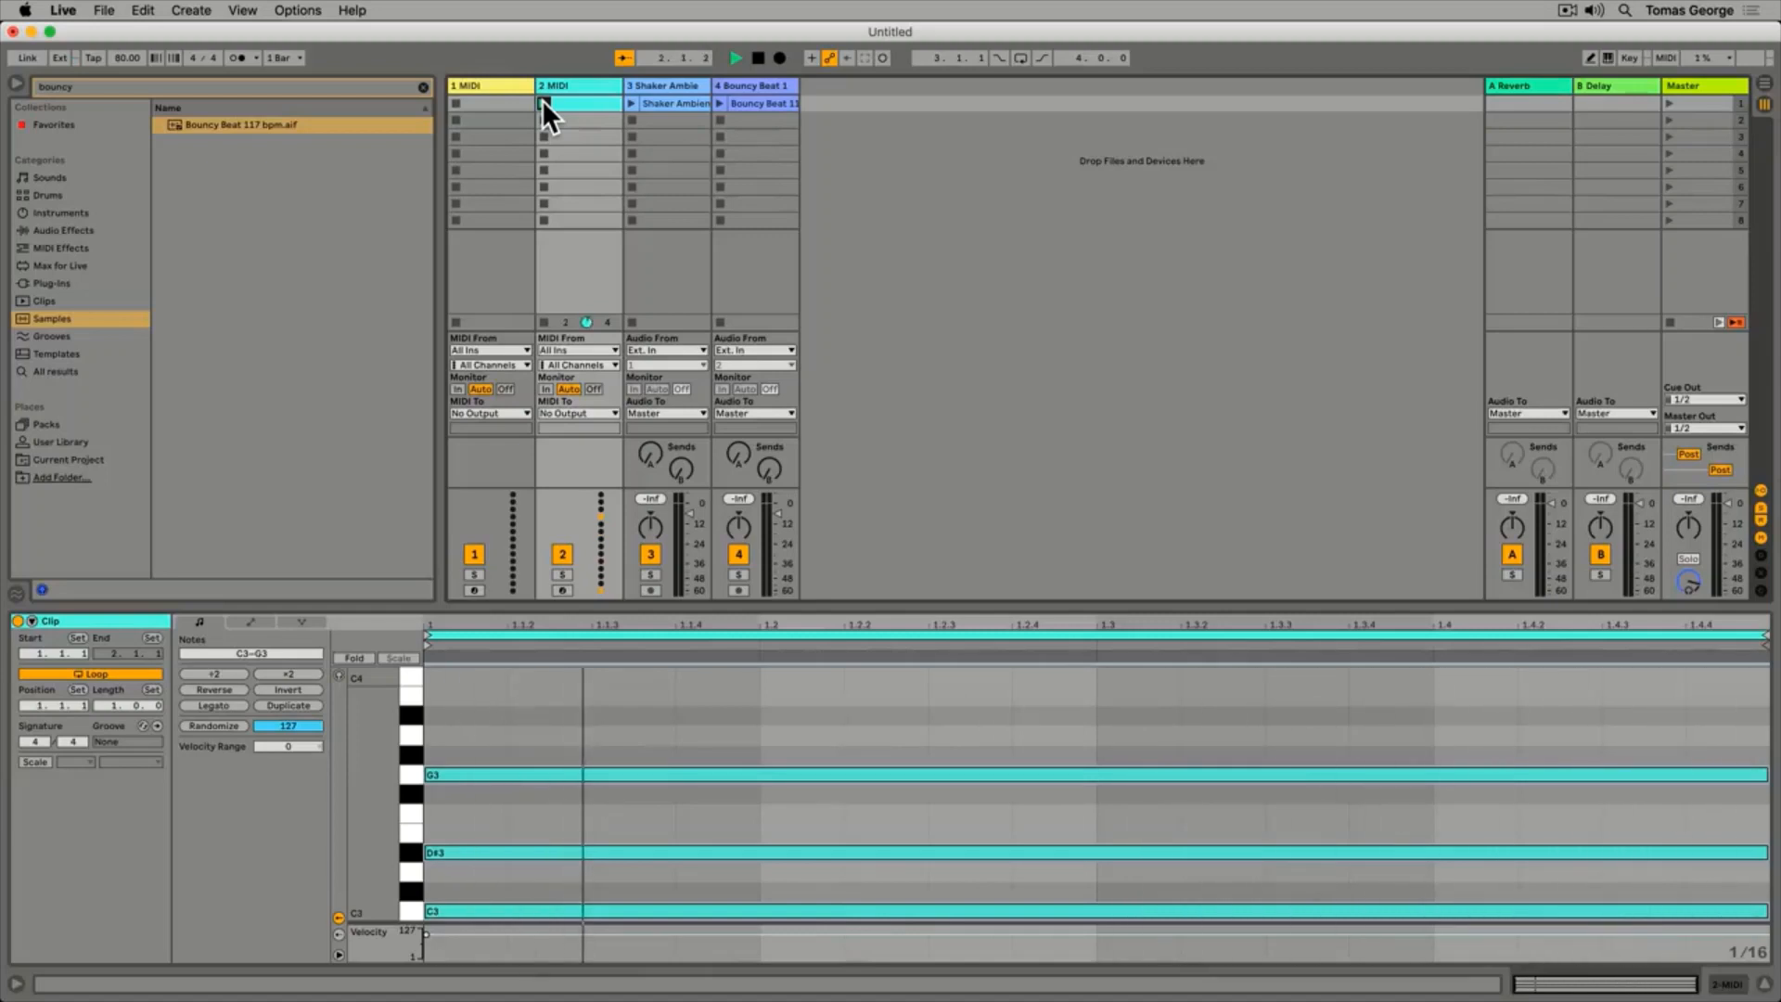
key("space")
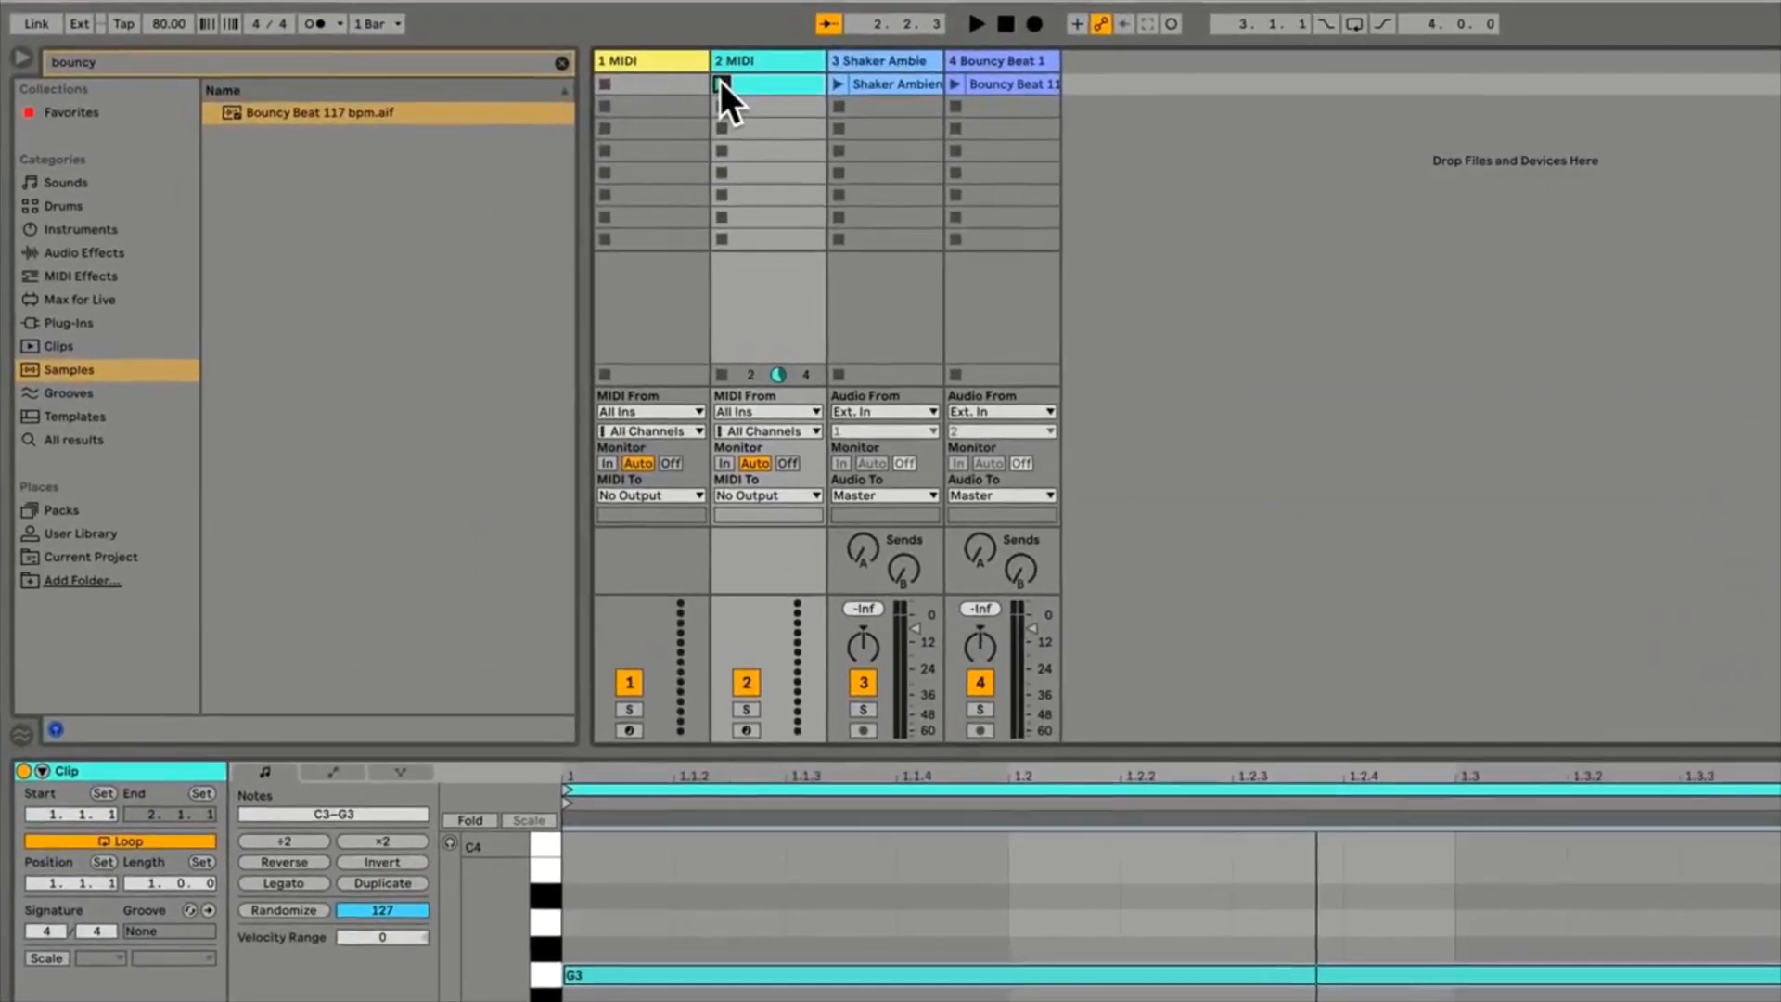
left_click(722, 84)
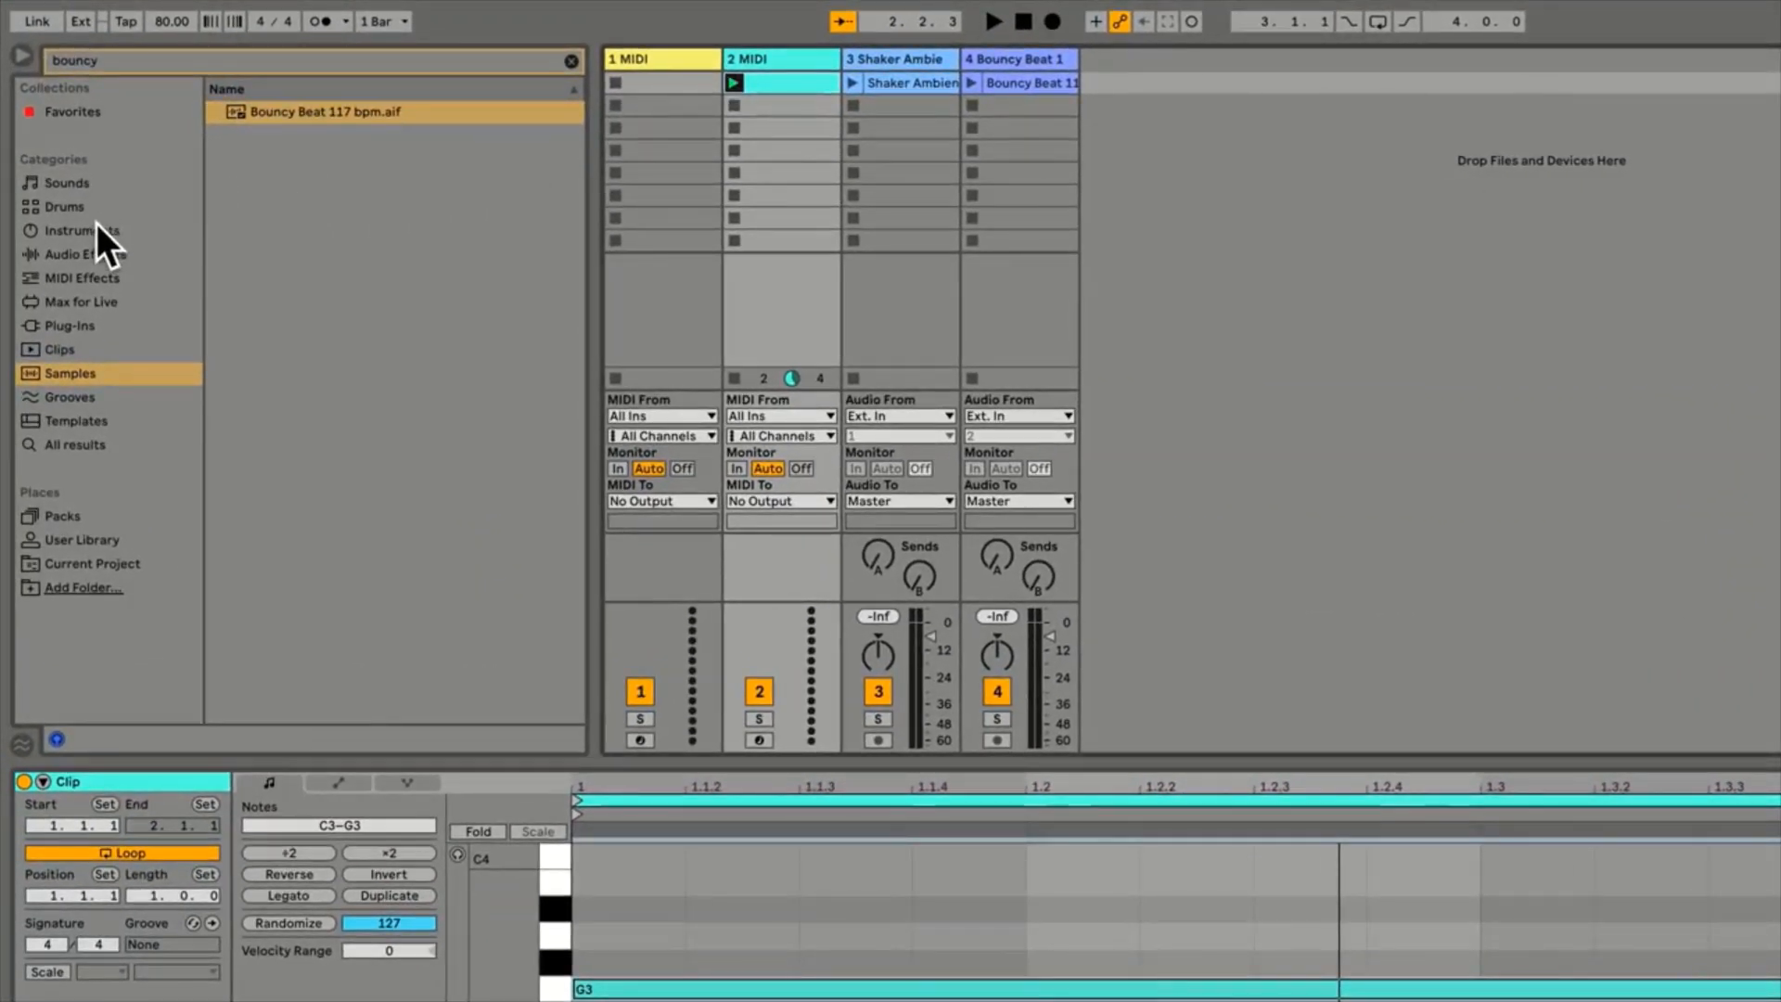
Show the Instruments category, clear the search text, and look through Analog's preset folders before collapsing them
left_click(92, 231)
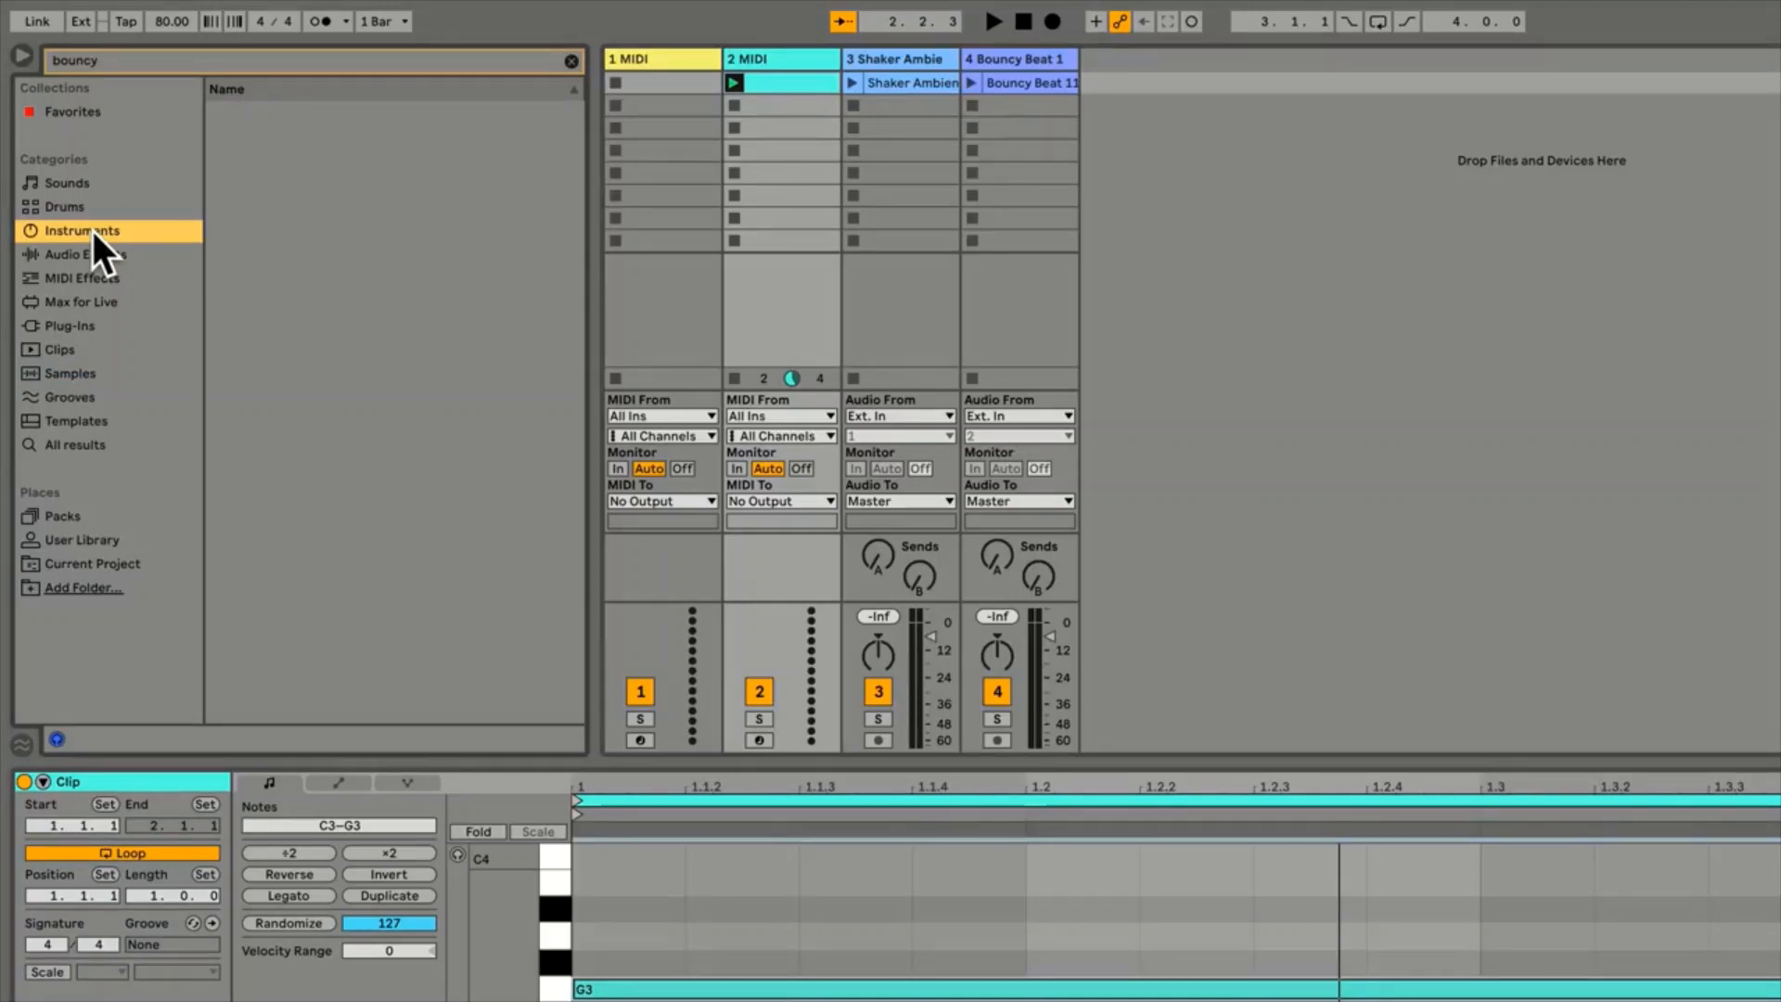
left_click(572, 61)
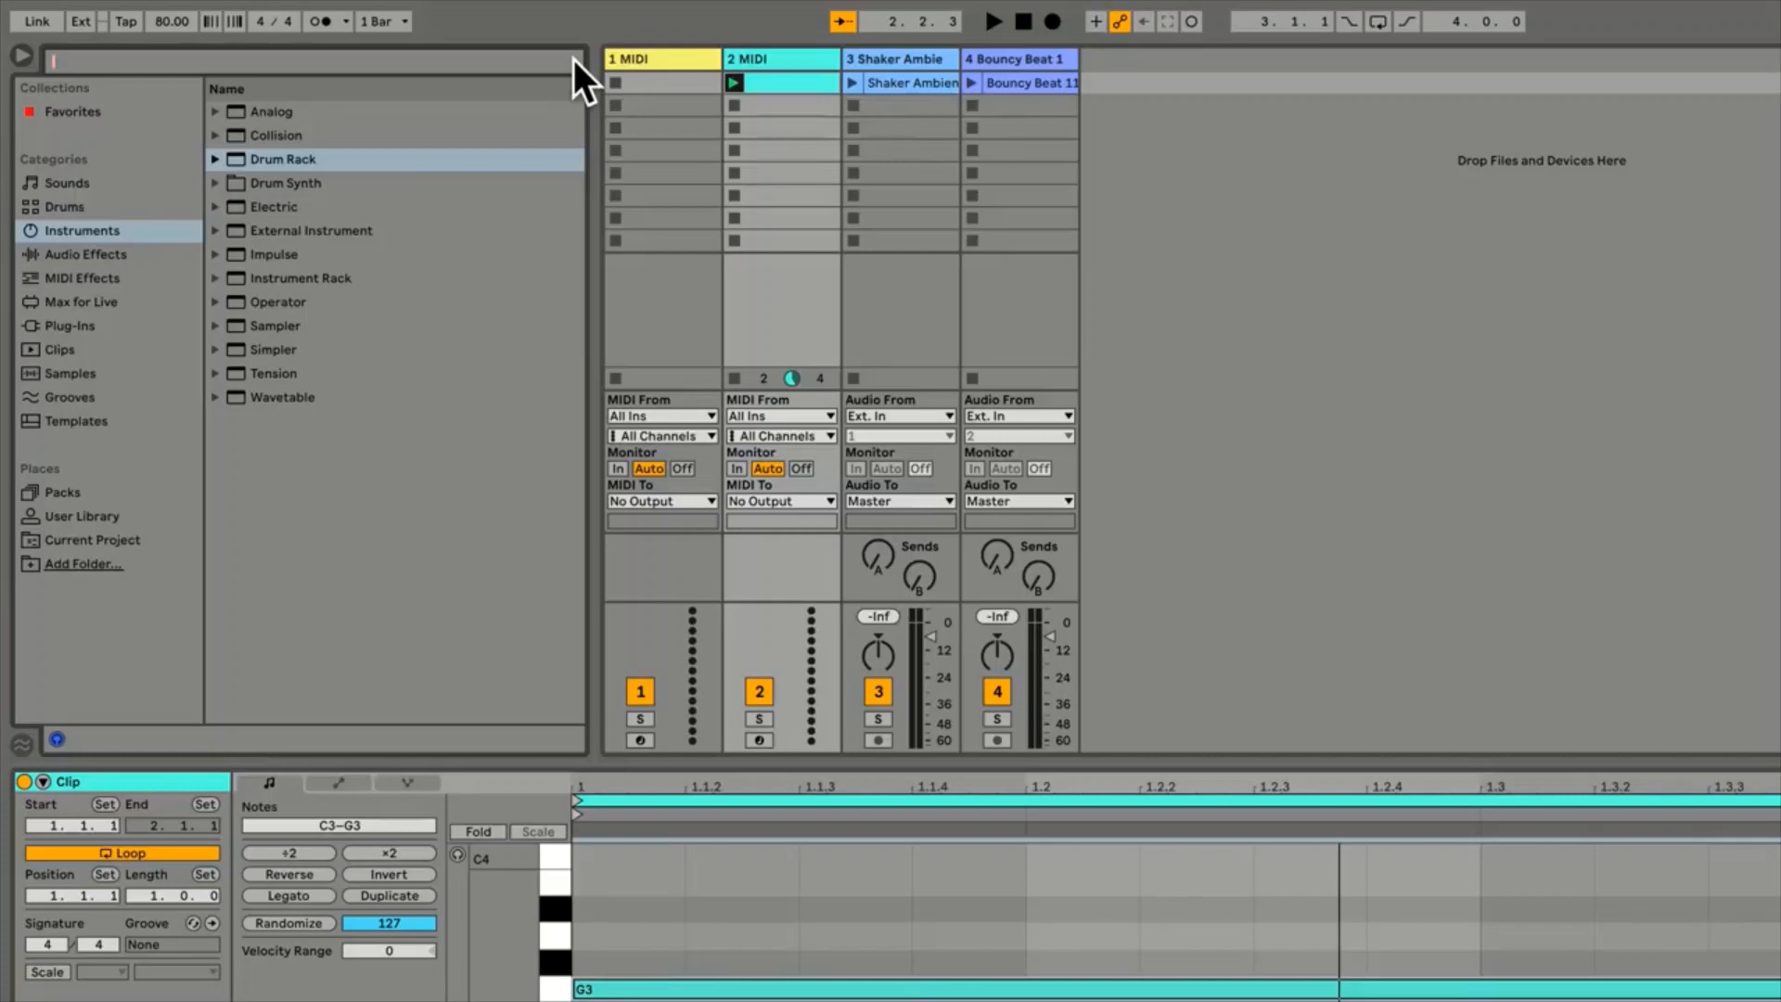
left_click(215, 112)
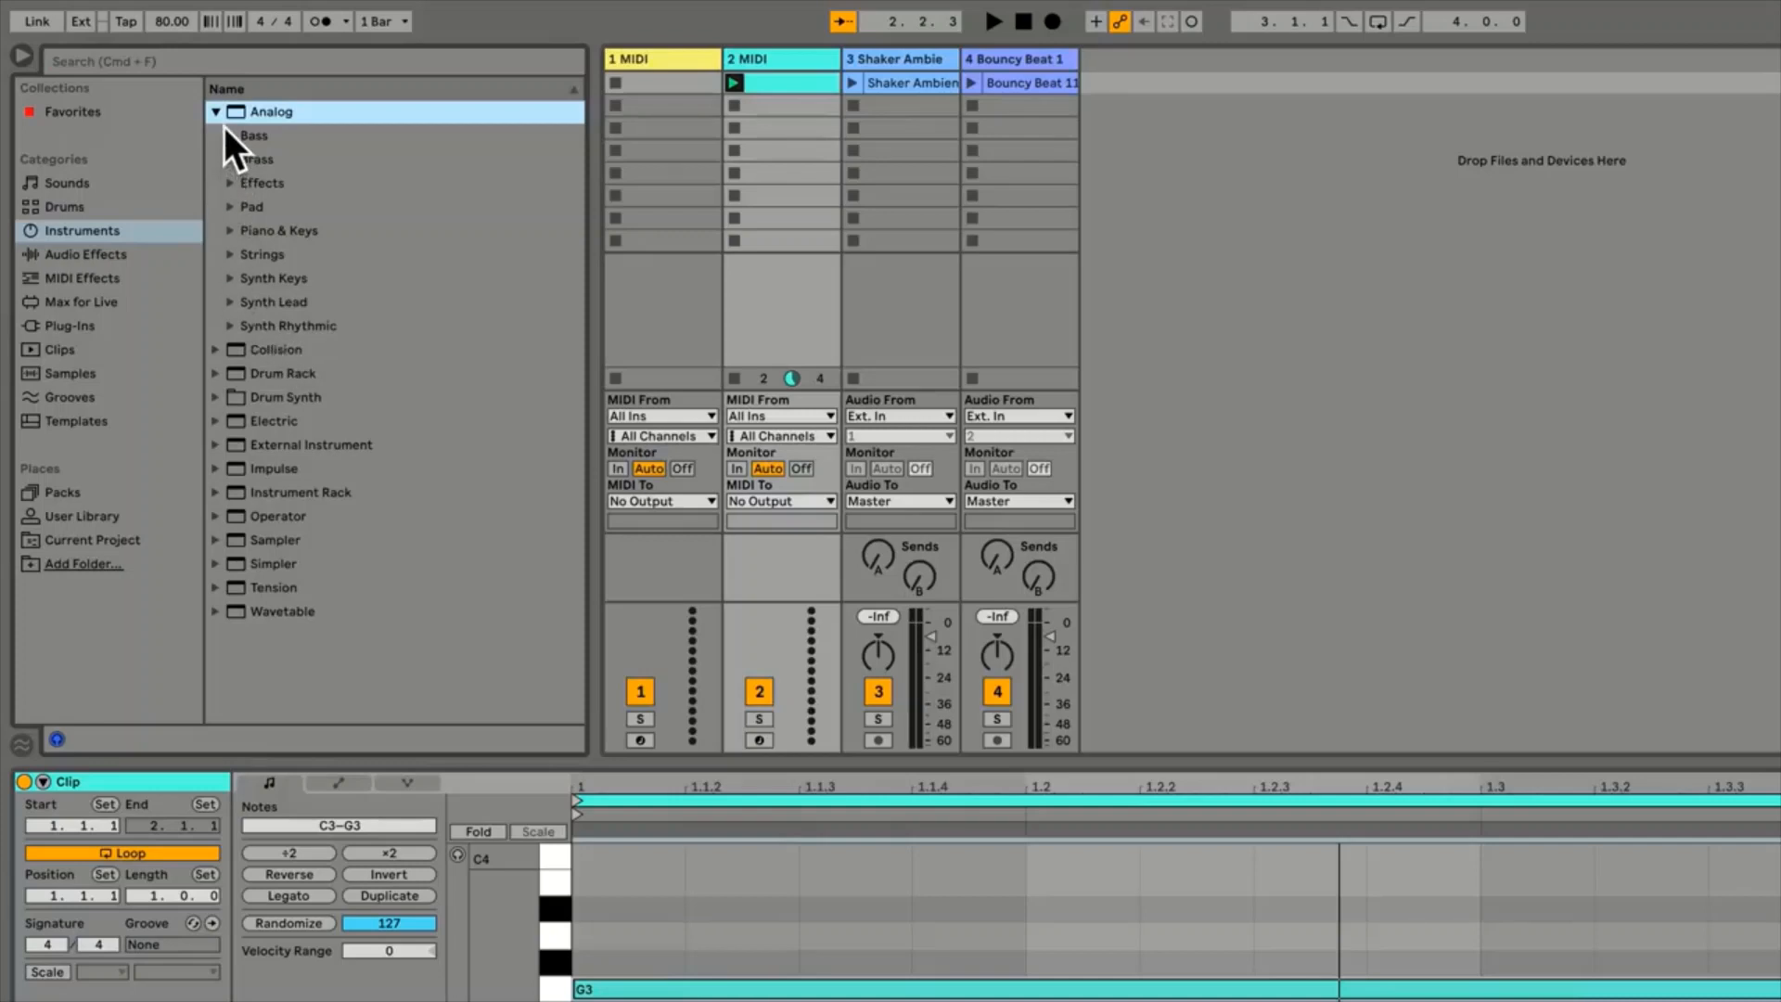
left_click(215, 111)
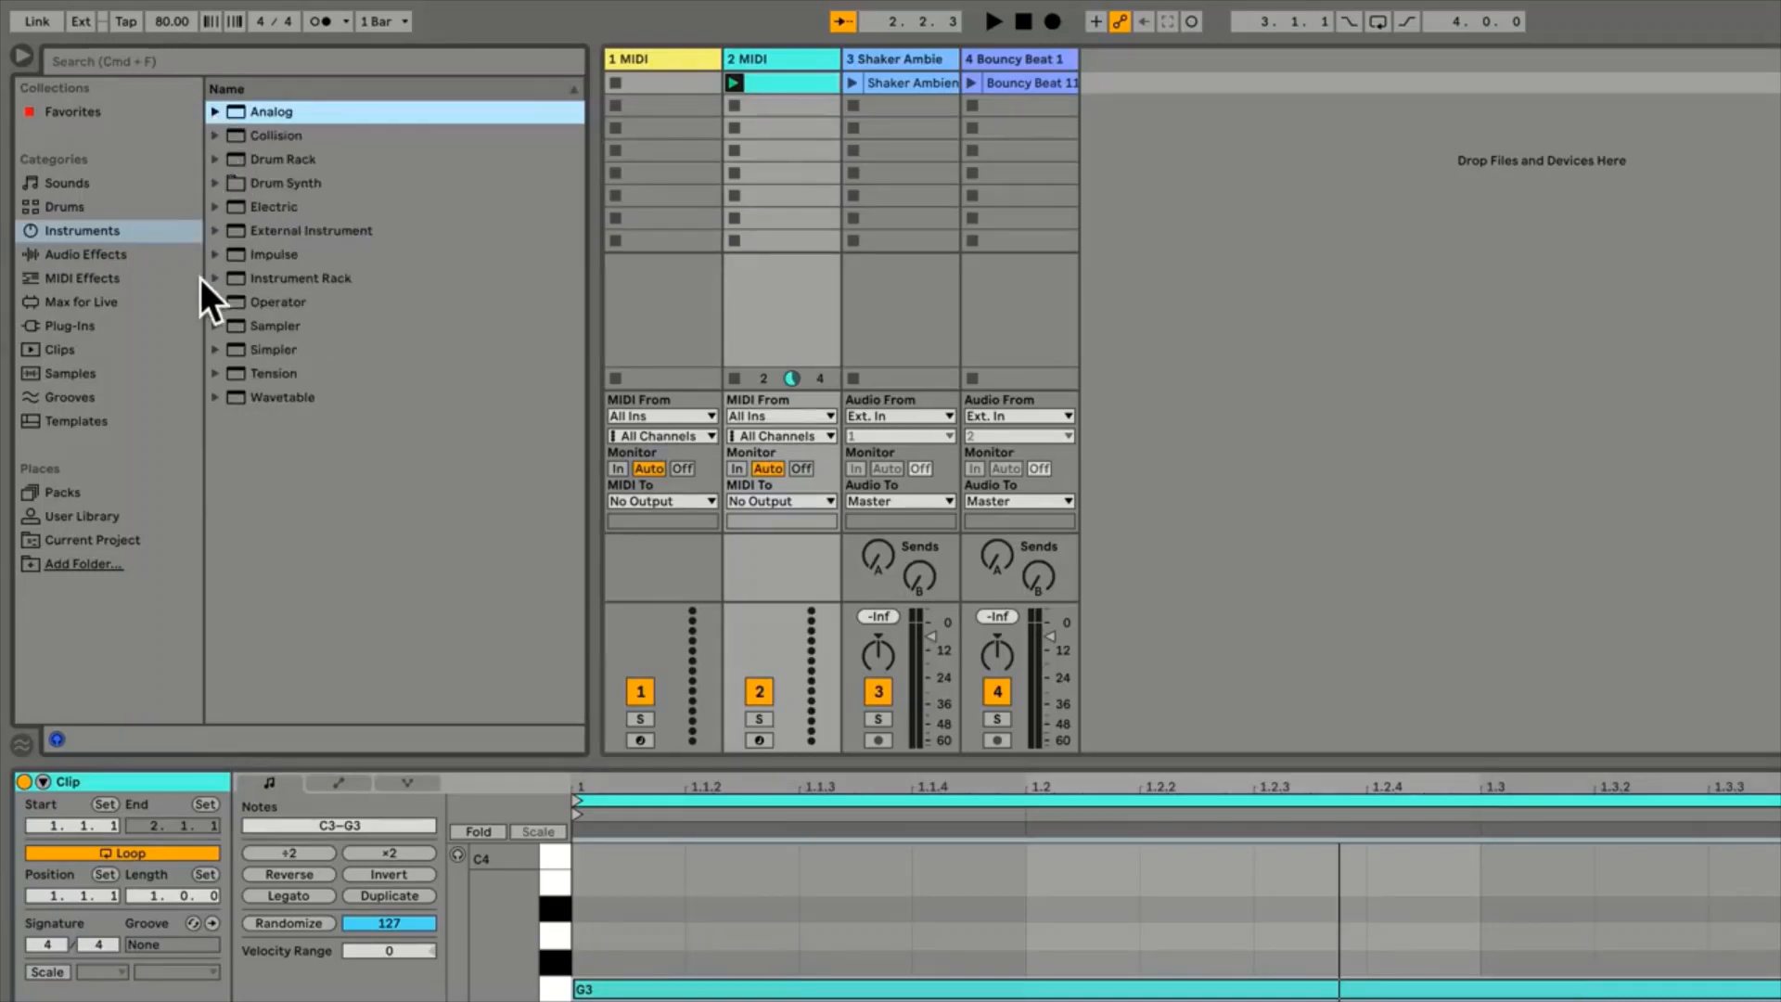
Preview Simpler's Pad presets from Chord Floot Aboot Pad.adv to Jarble Ambience Pad.adv, return to Drift Pad.adv and stop the preview
left_click(214, 350)
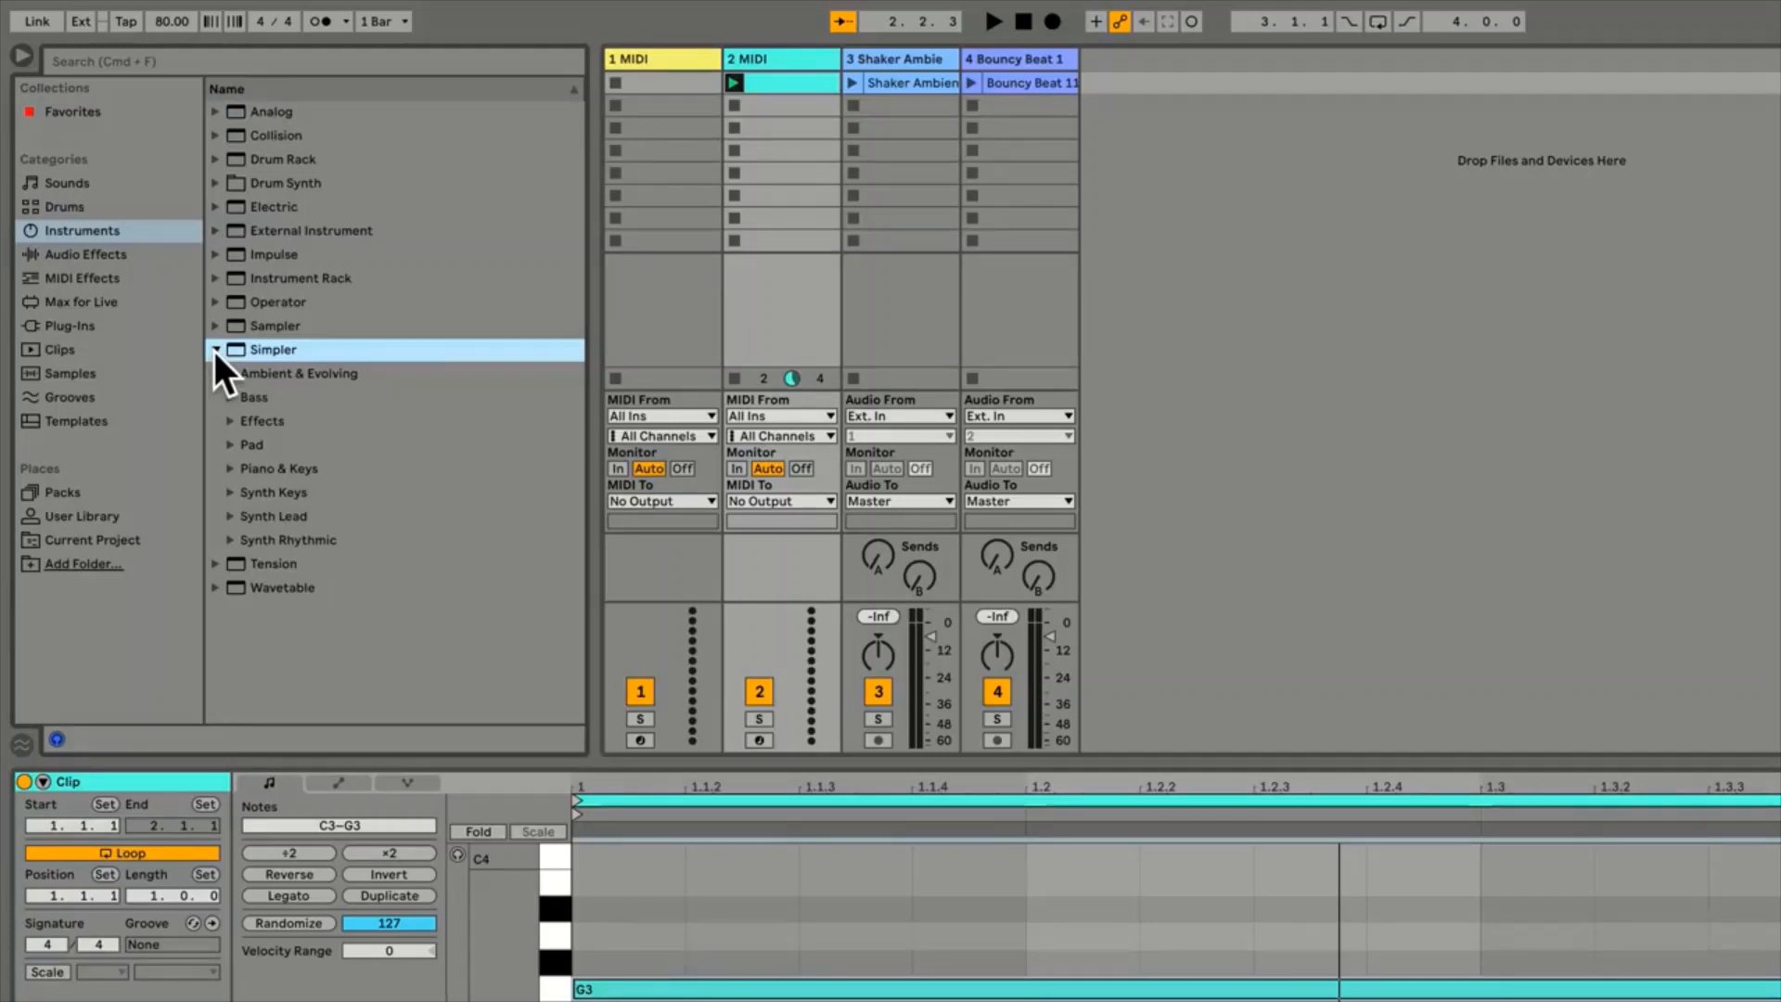
left_click(231, 444)
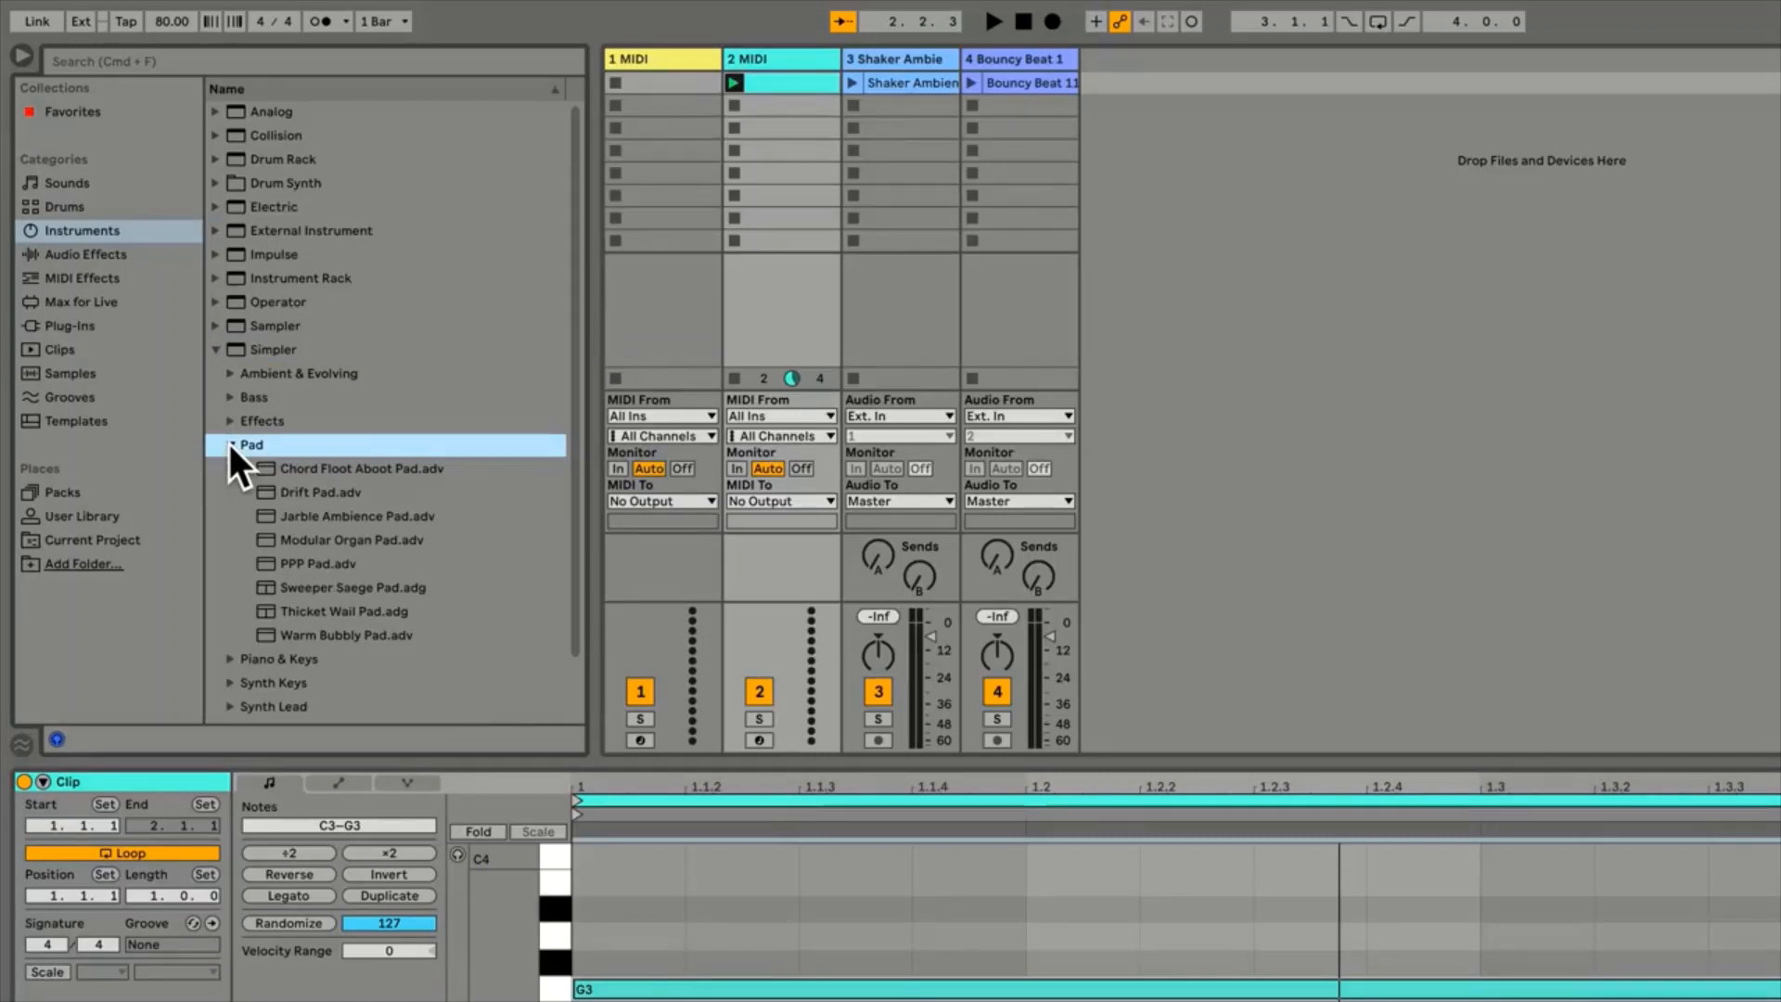
left_click(308, 468)
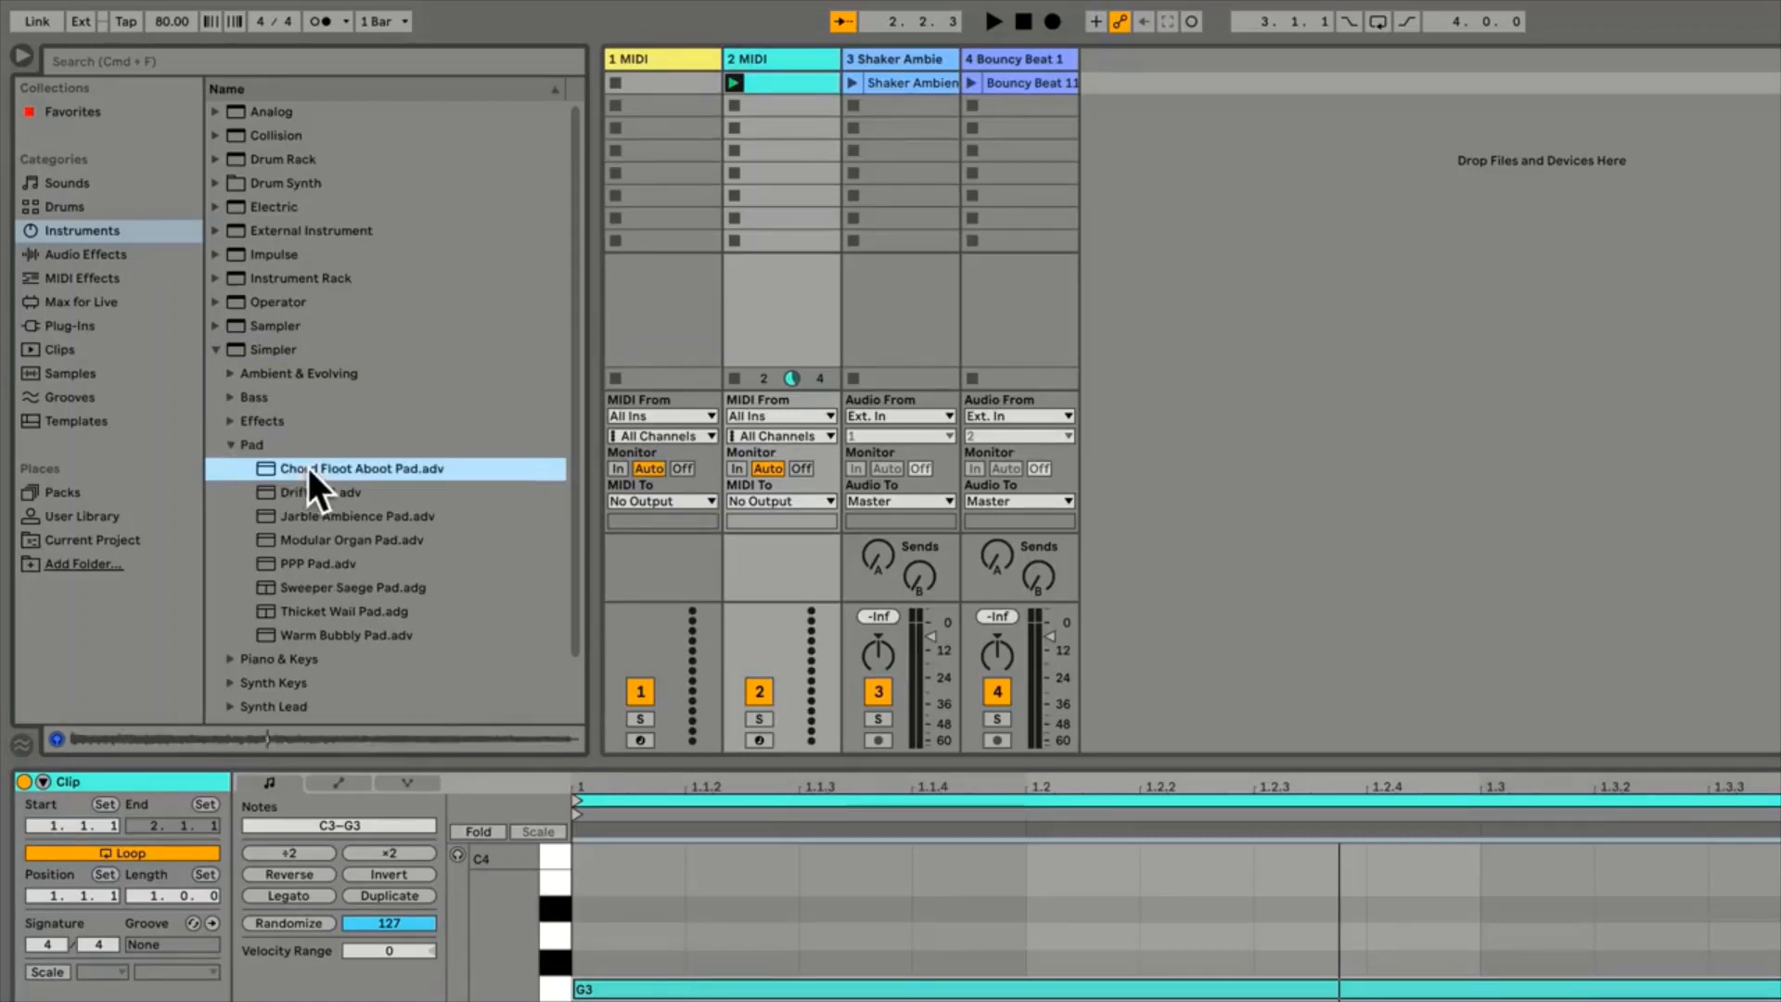
key("Down")
key("Down")
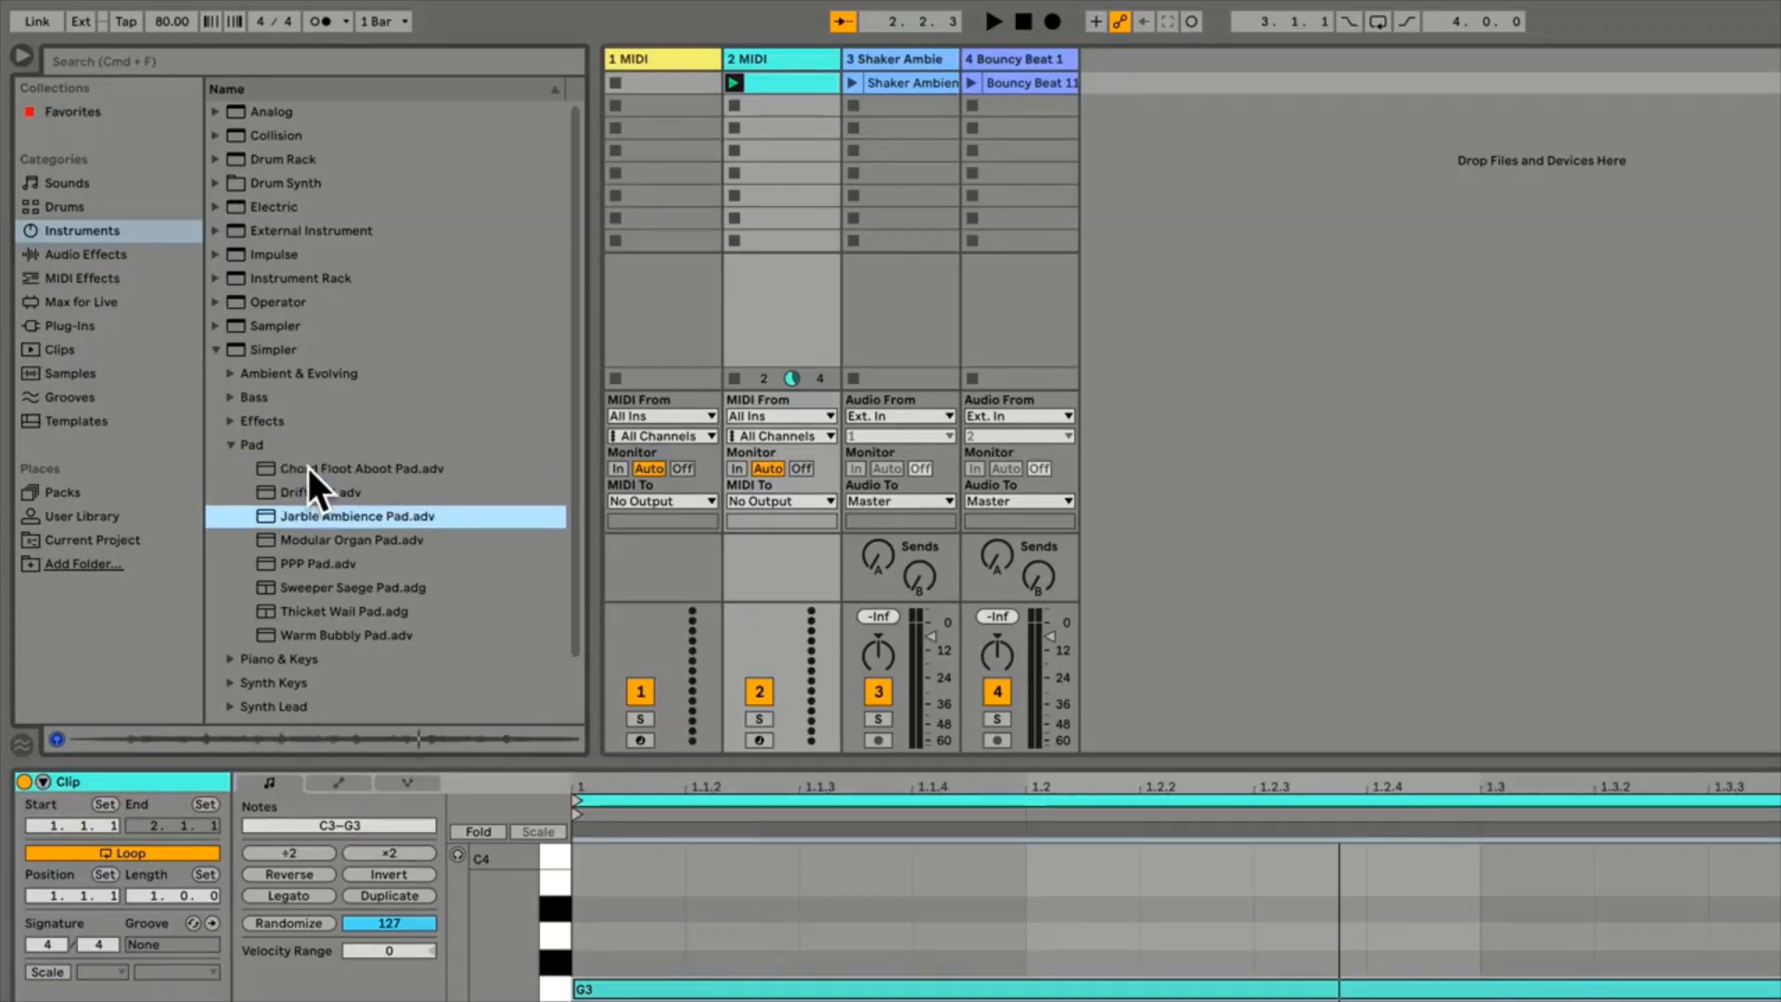
key("Up")
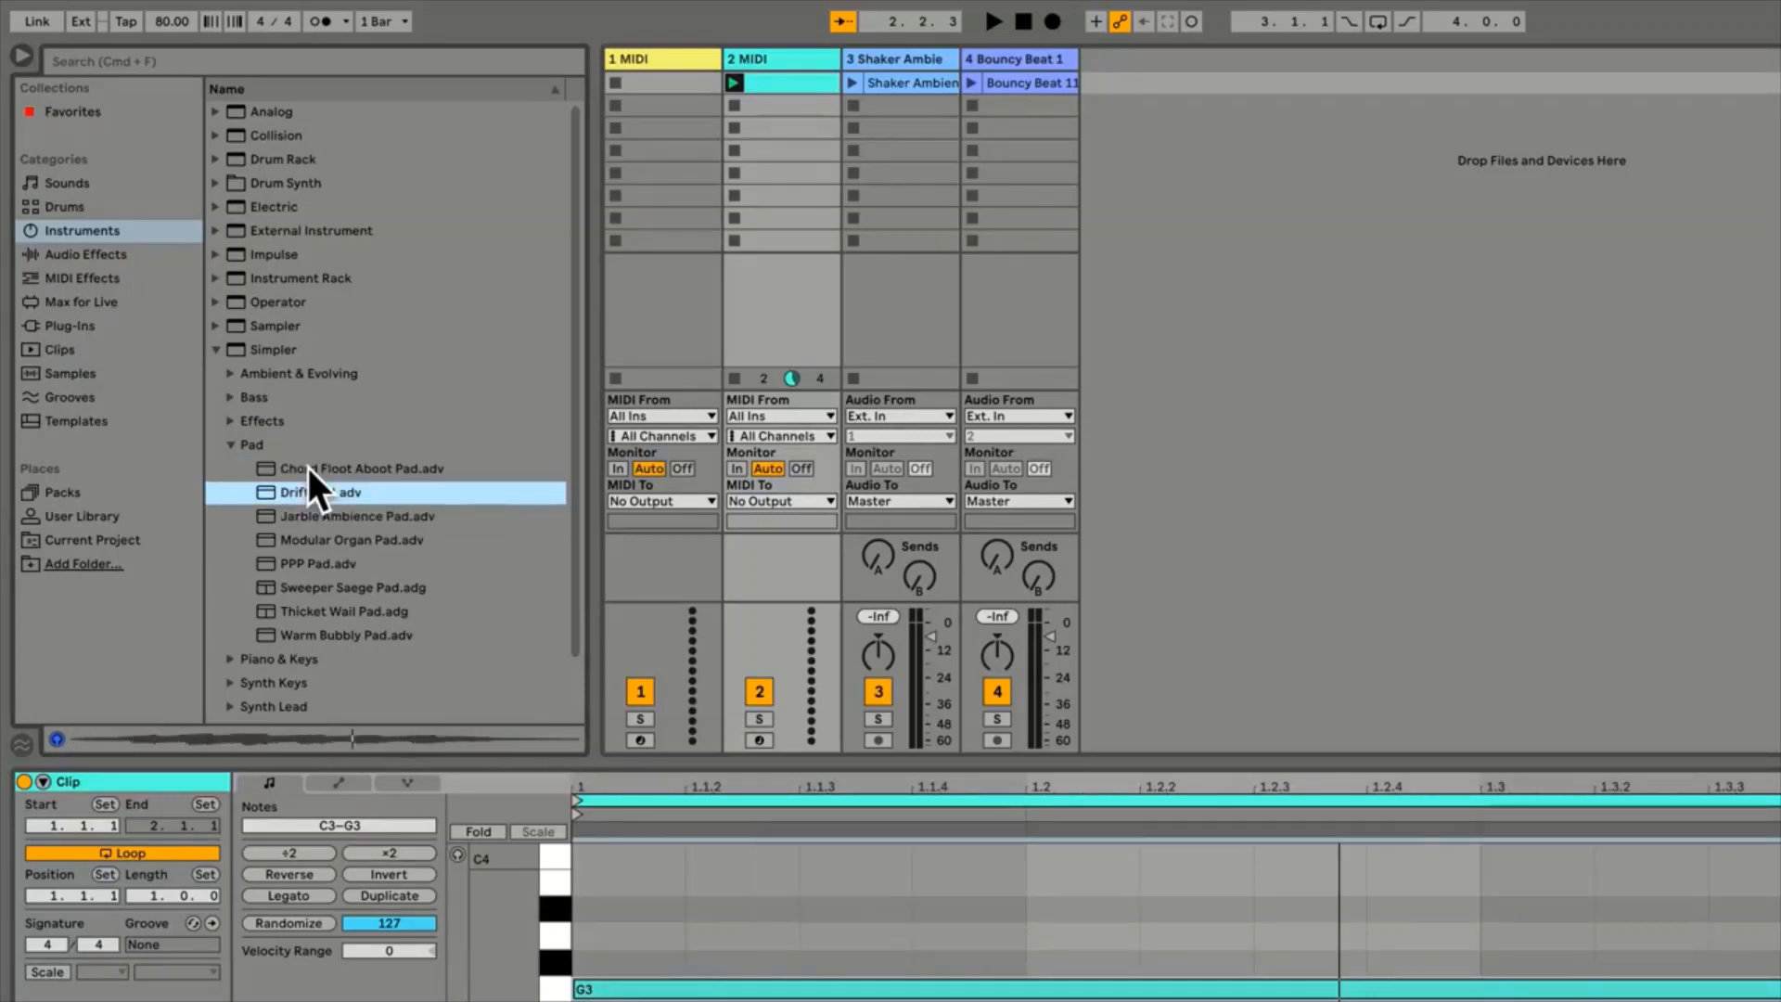
key("space")
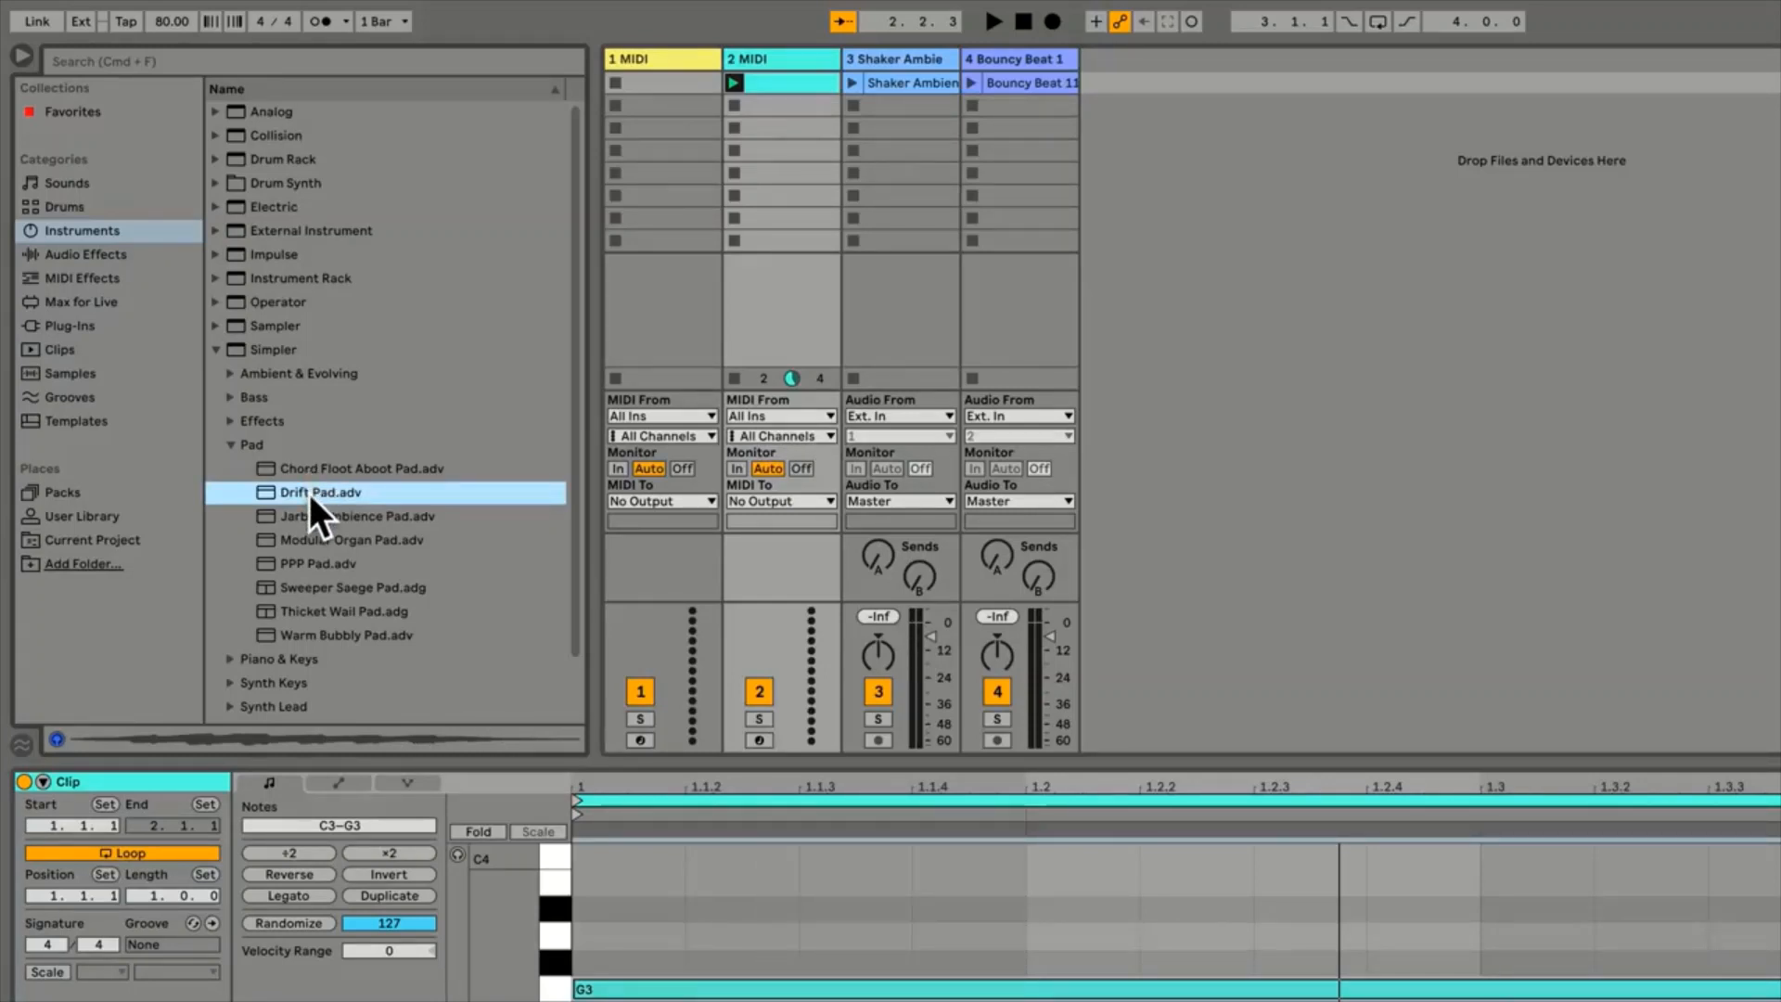
Load Drift Pad.adv onto MIDI track 2, check the clip's notes, and return to the instrument's device view
left_click_drag(309, 489, 750, 59)
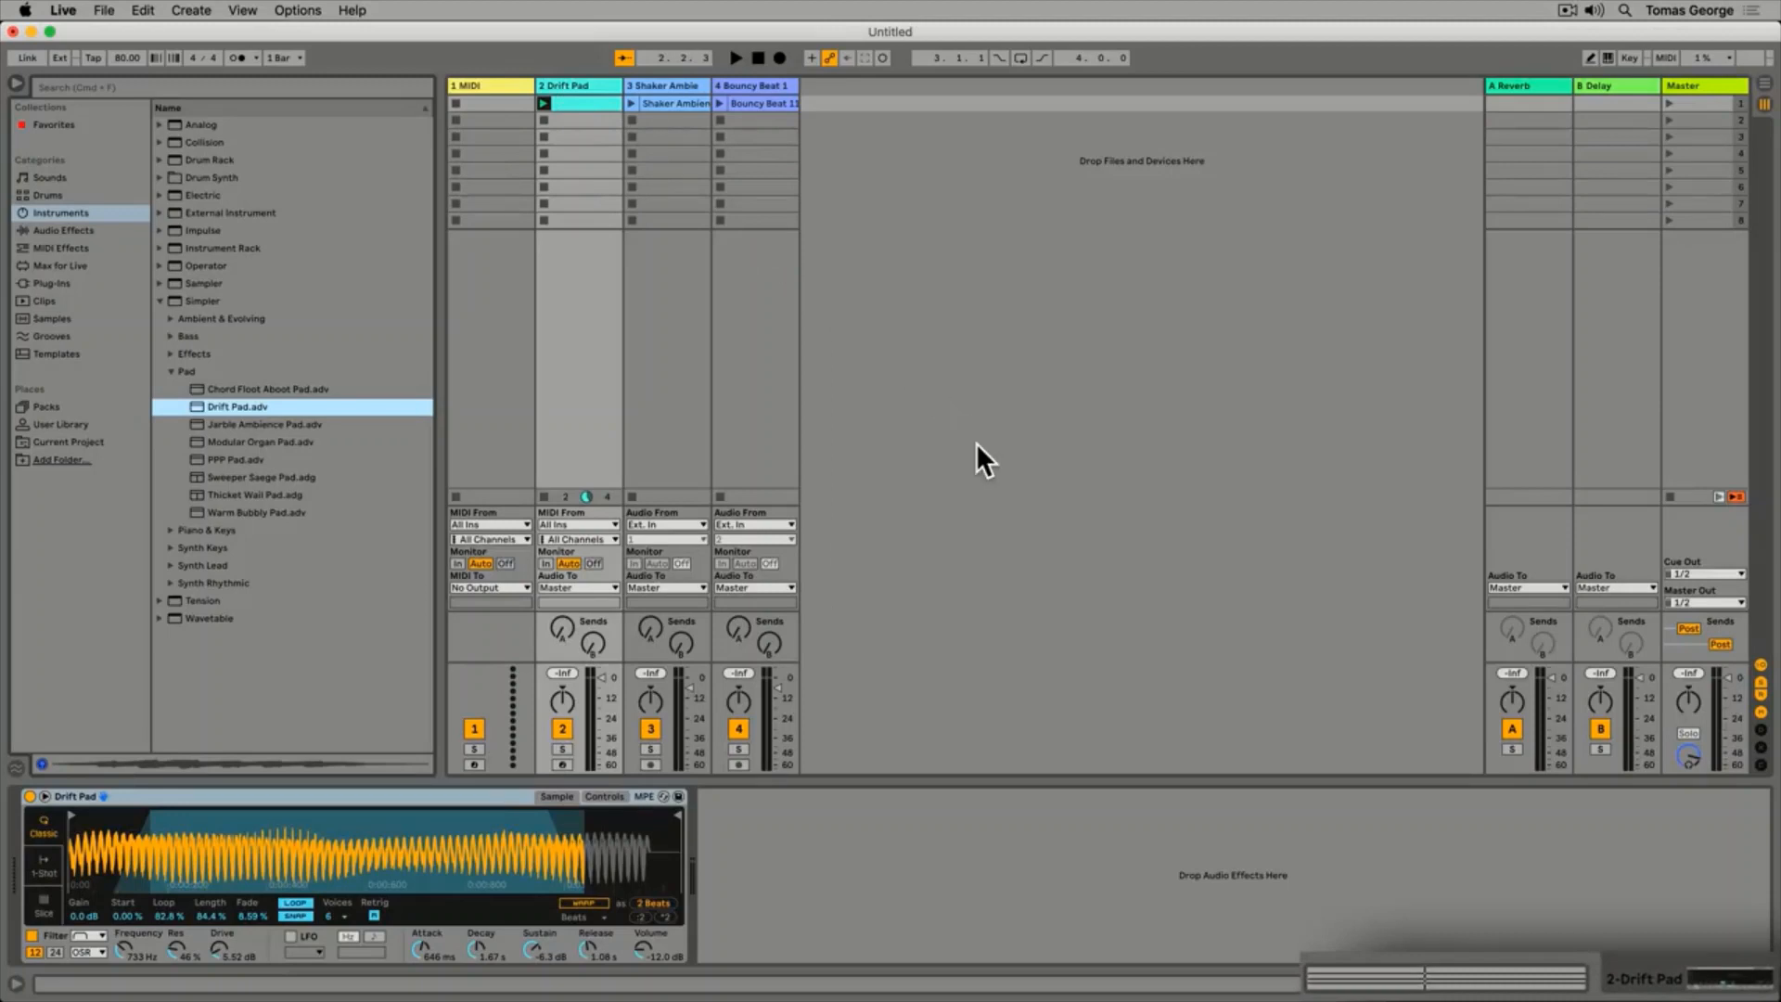
left_click(1440, 972)
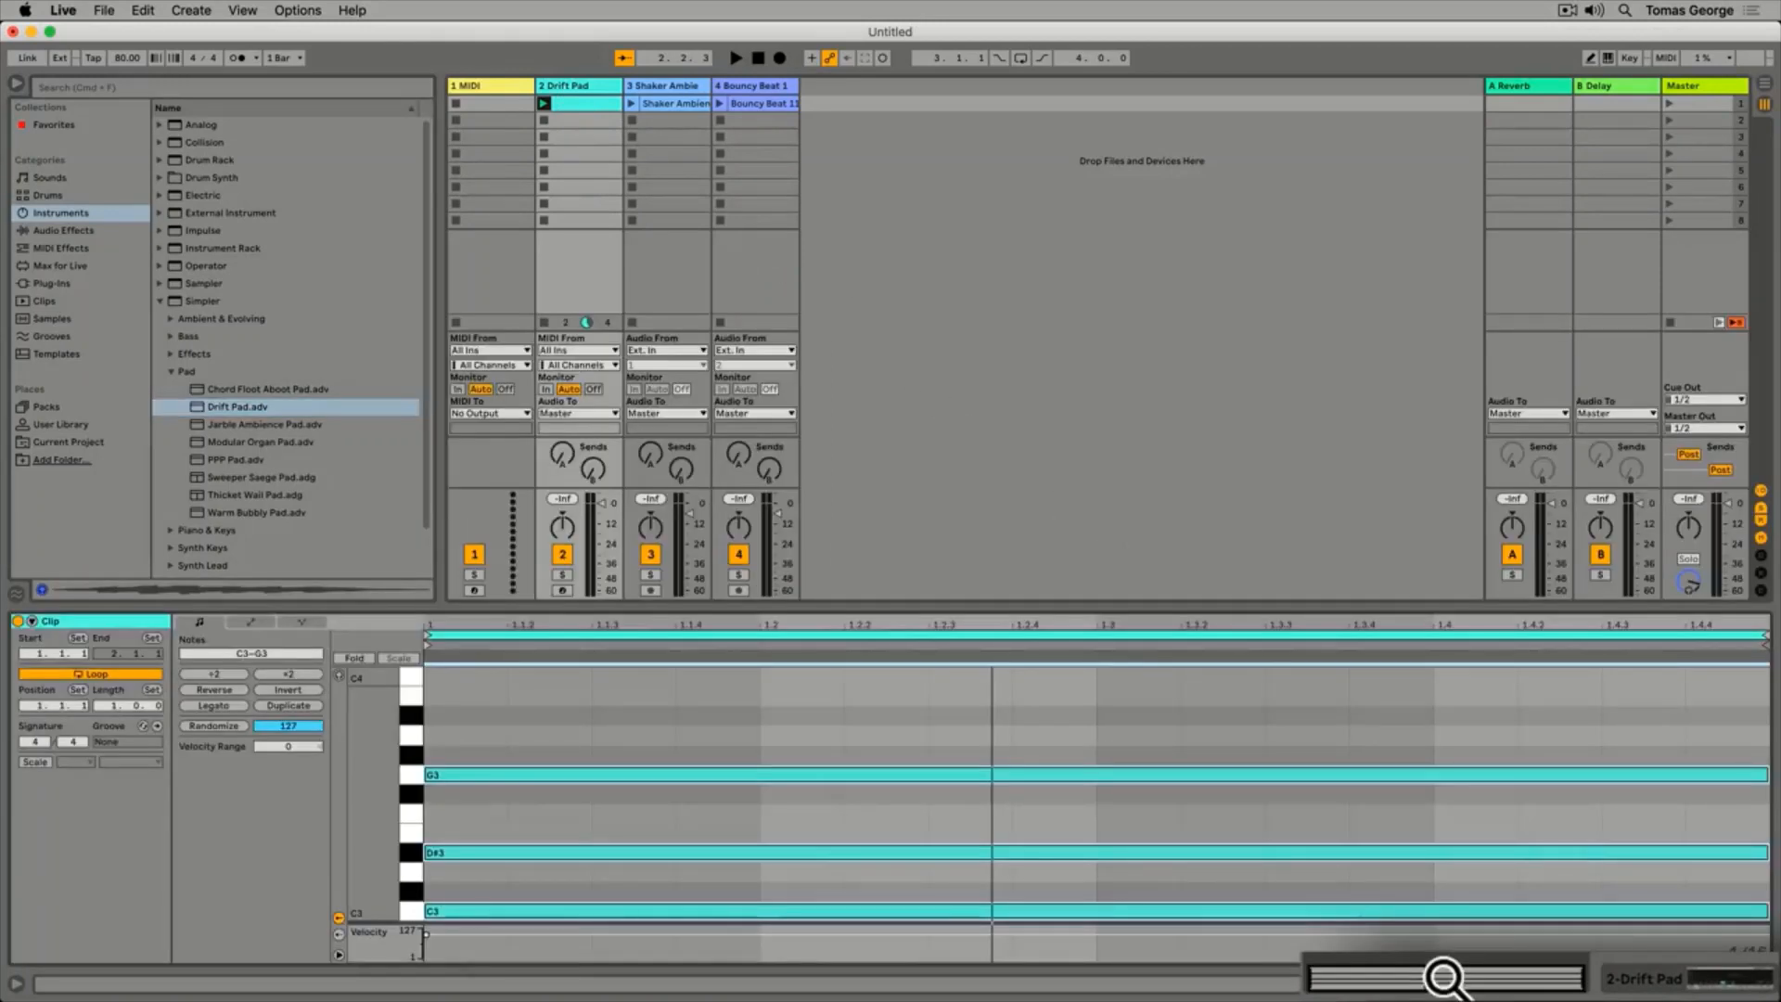
left_click(1719, 983)
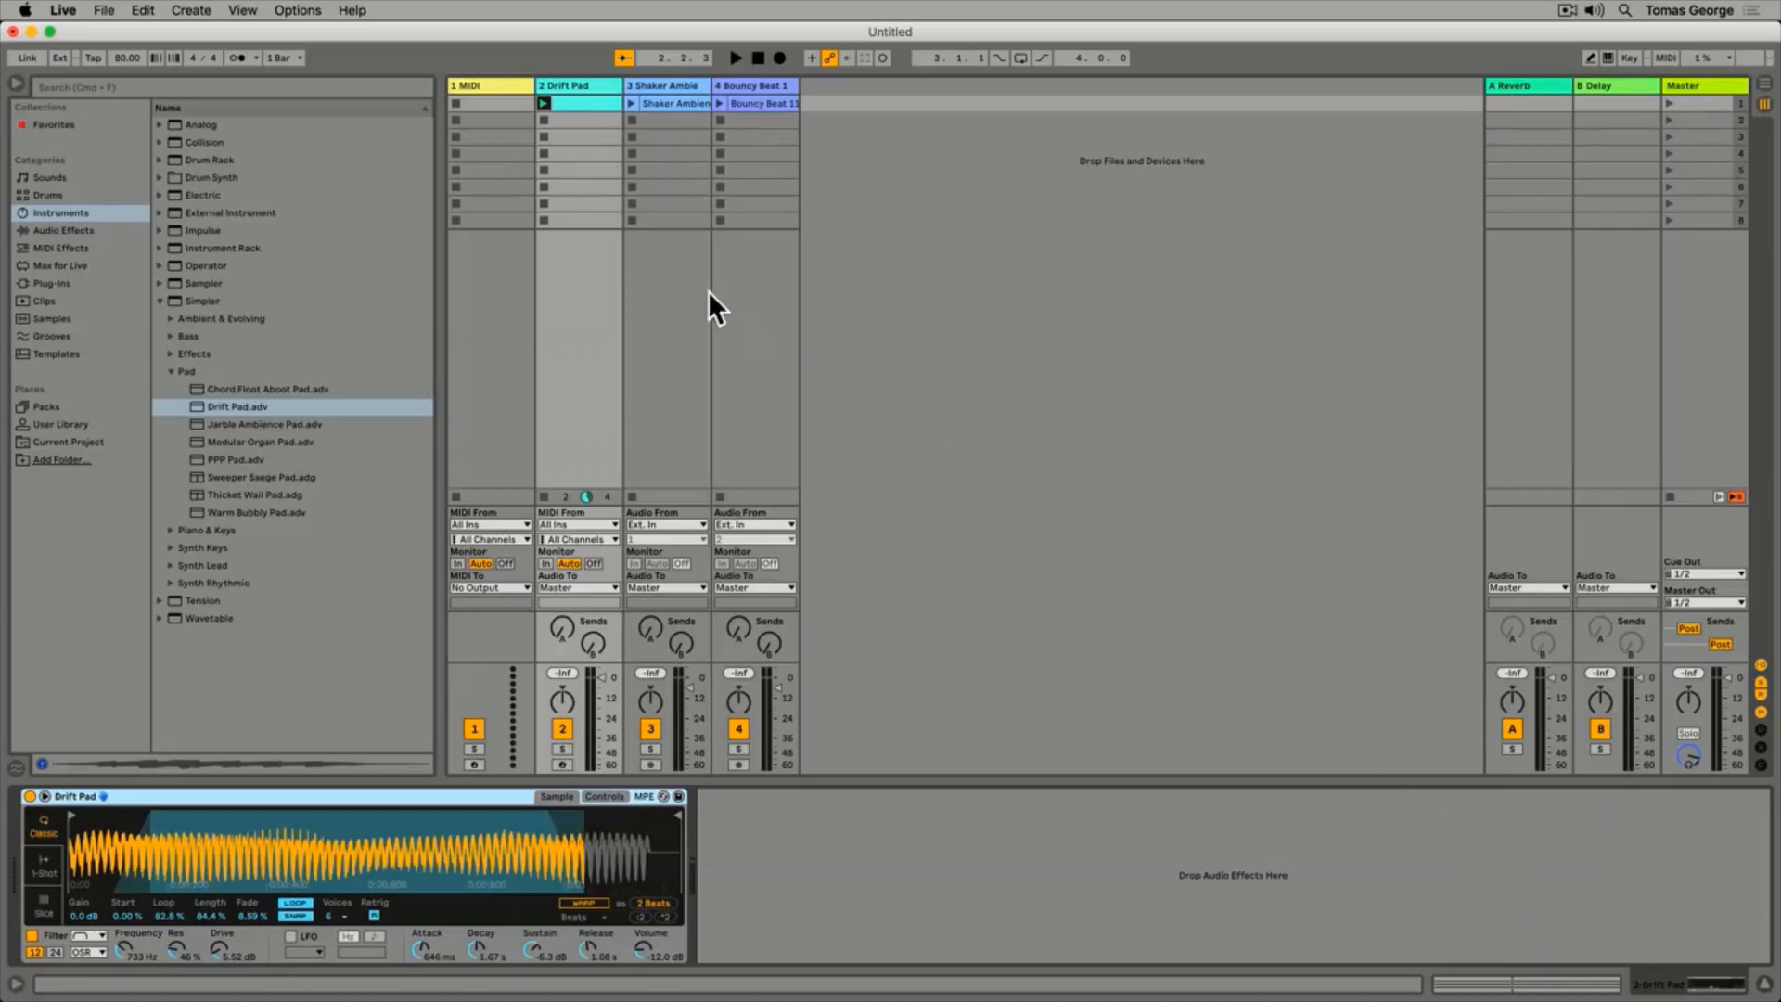
Audition the chord clip through the Drift Pad instrument, then stop playback
left_click(543, 102)
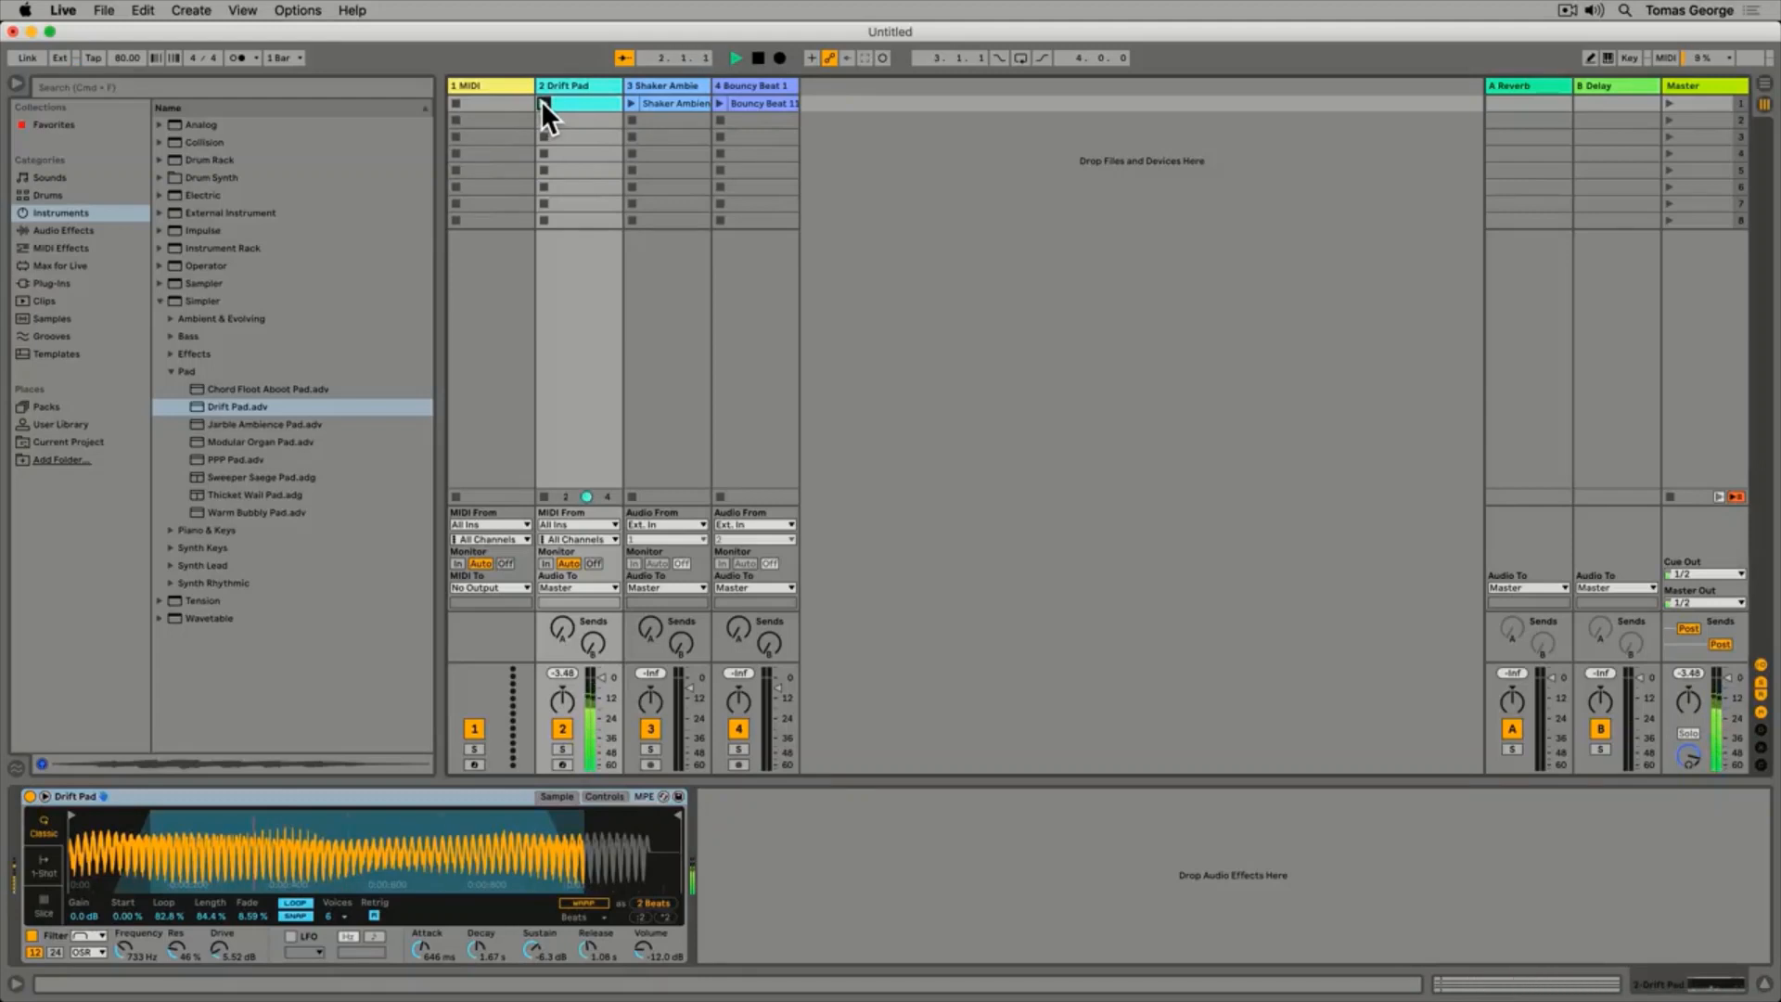
key("space")
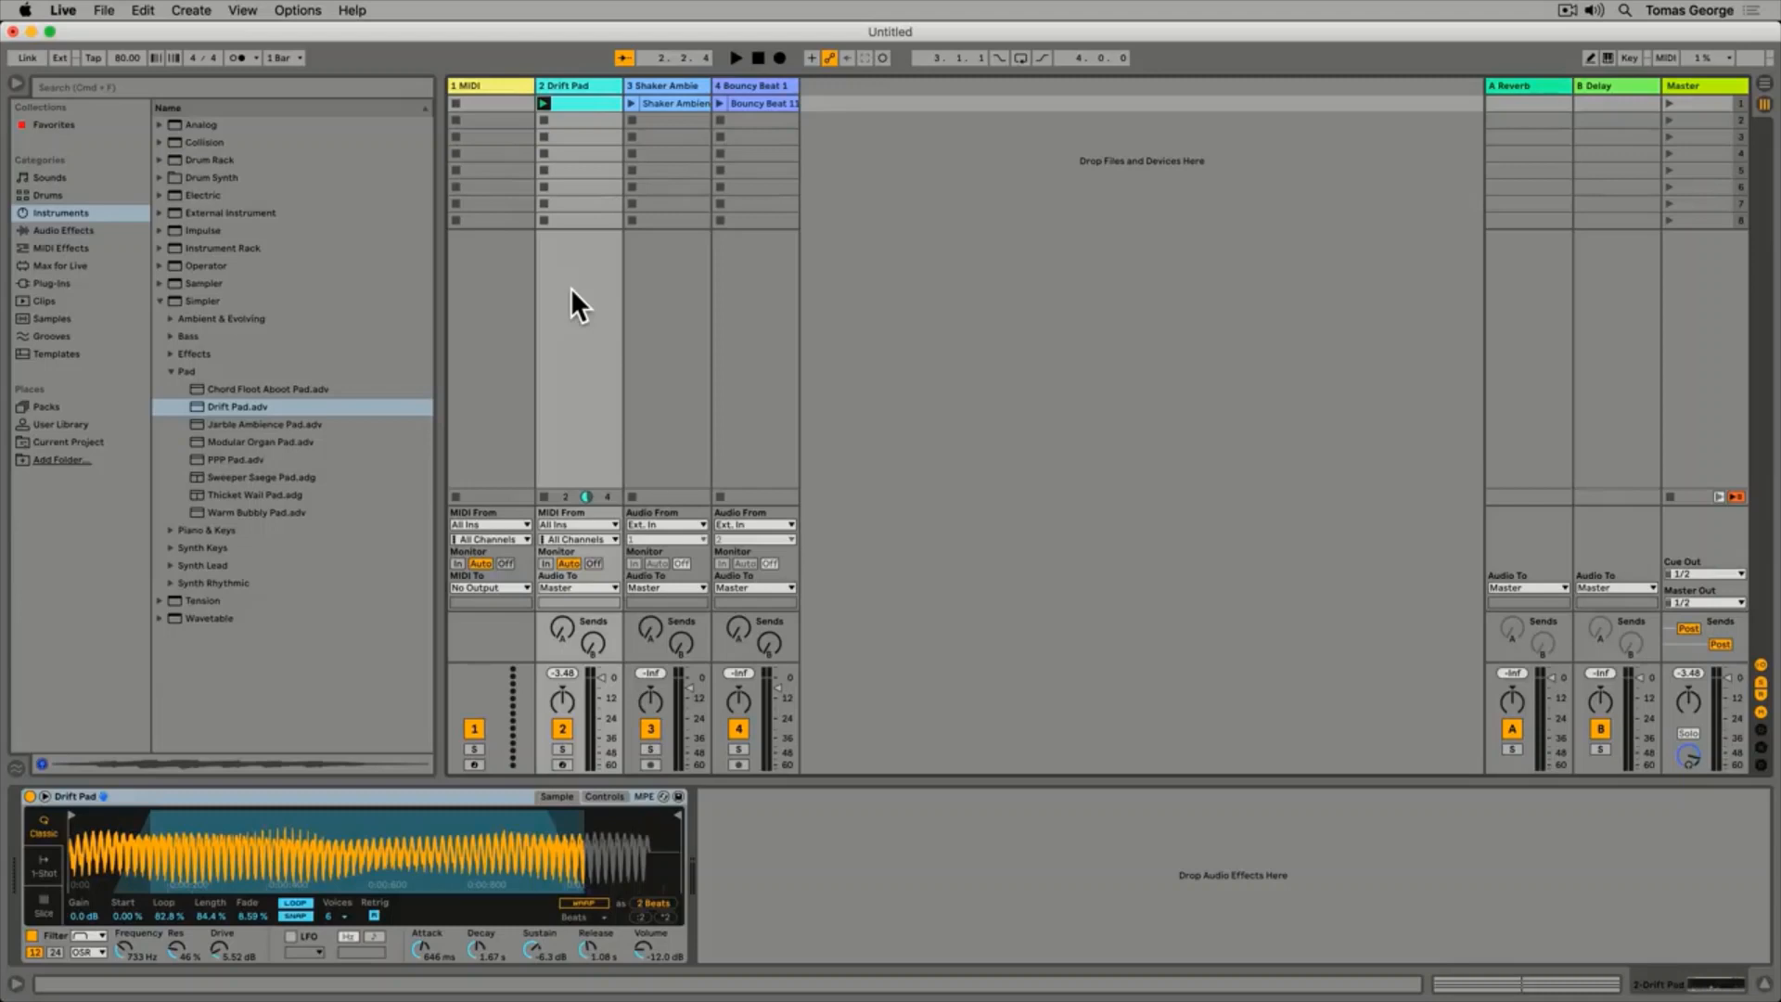
Create a clip in the Drift Pad track's second slot with a B2, D#3 and G3 chord, all notes extended to the full bar
double_click(576, 119)
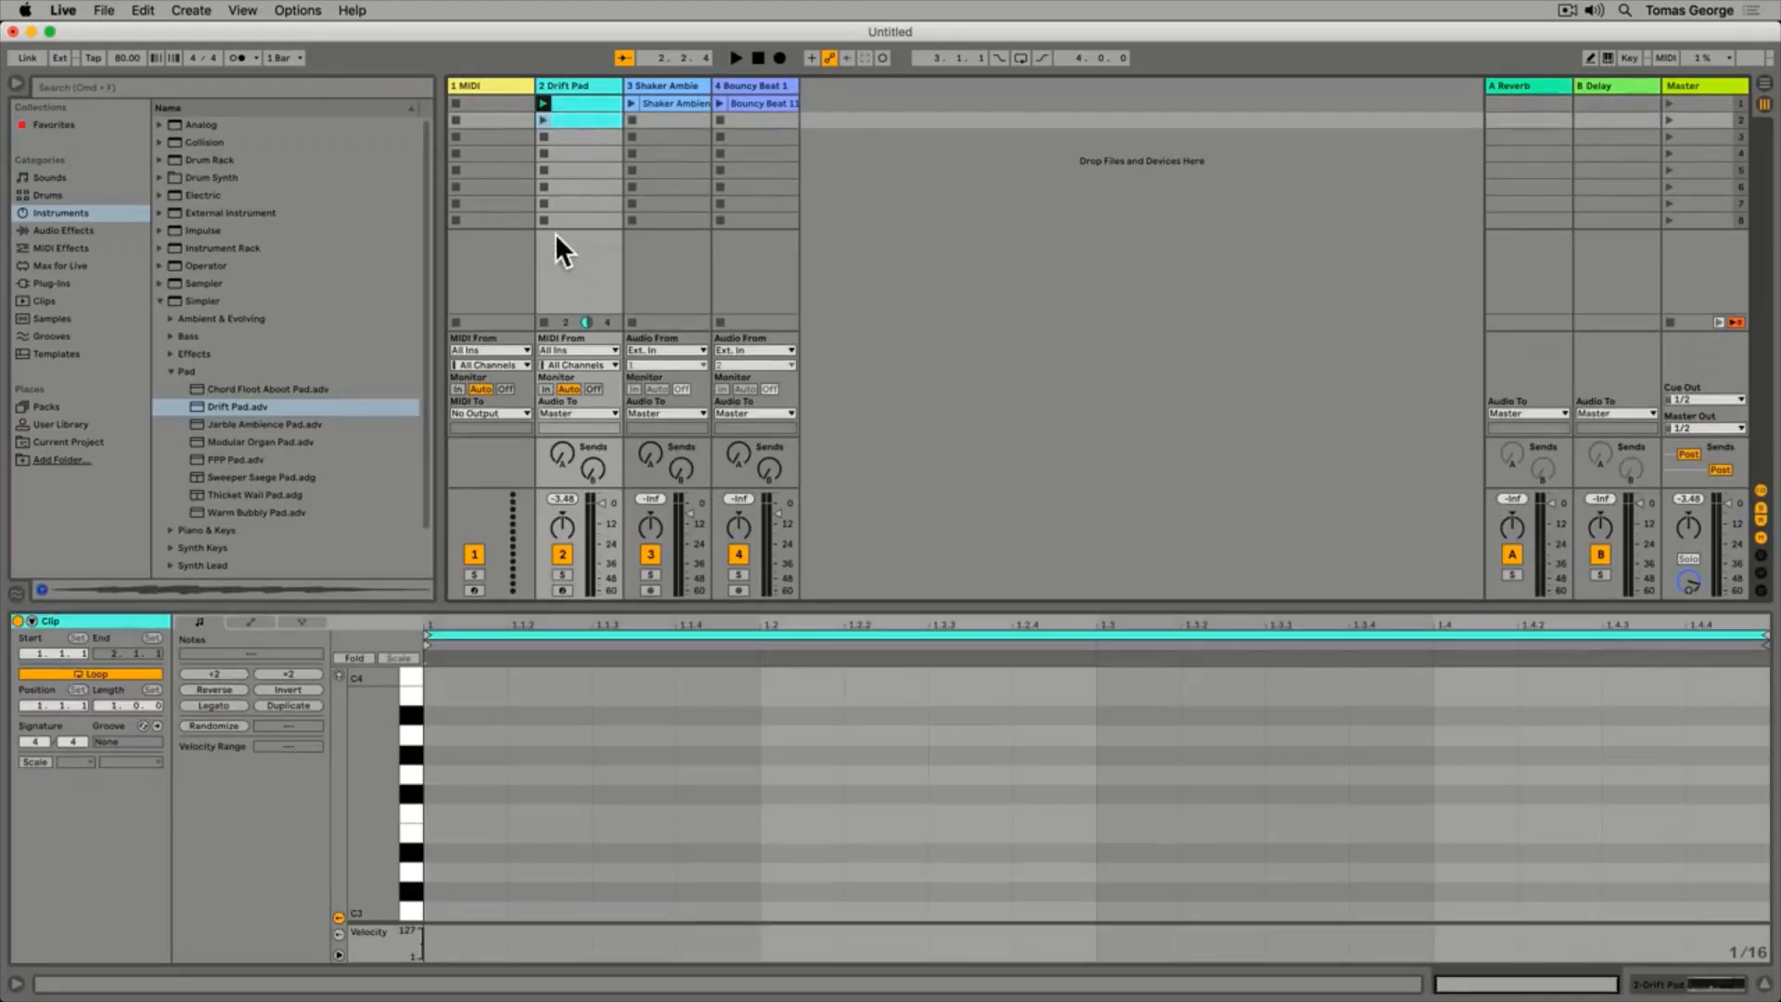
scroll(475, 835, "down", 2)
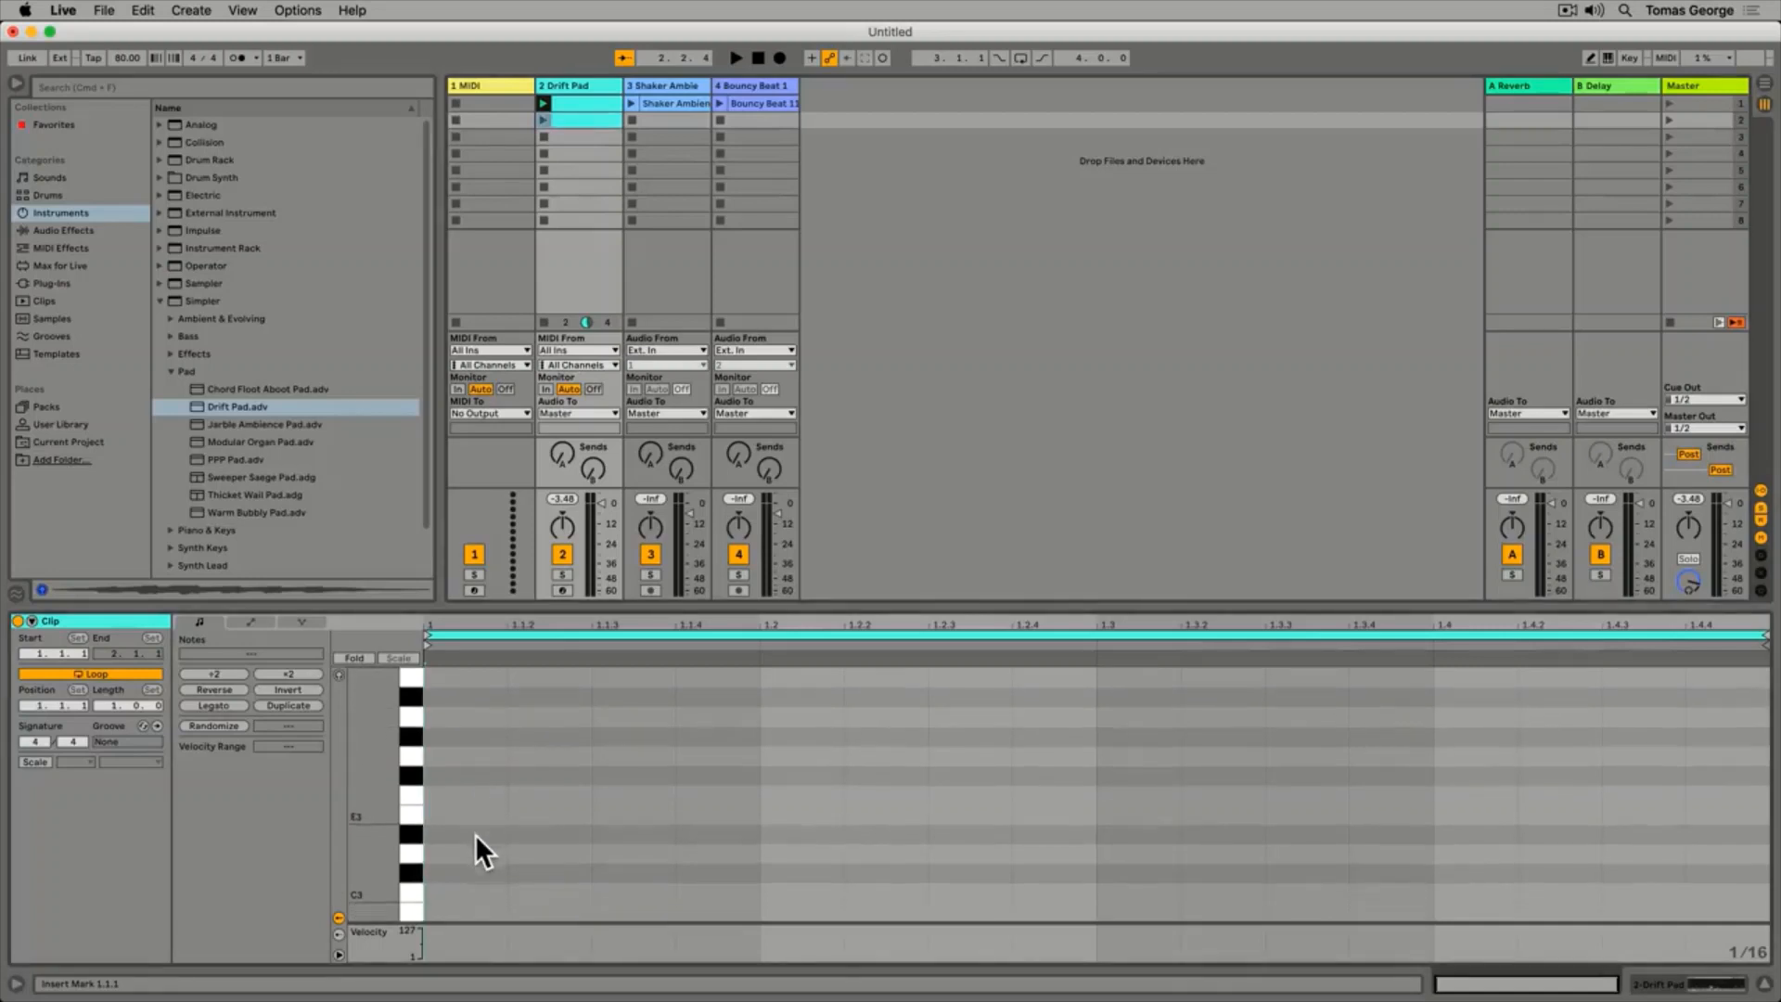
double_click(442, 896)
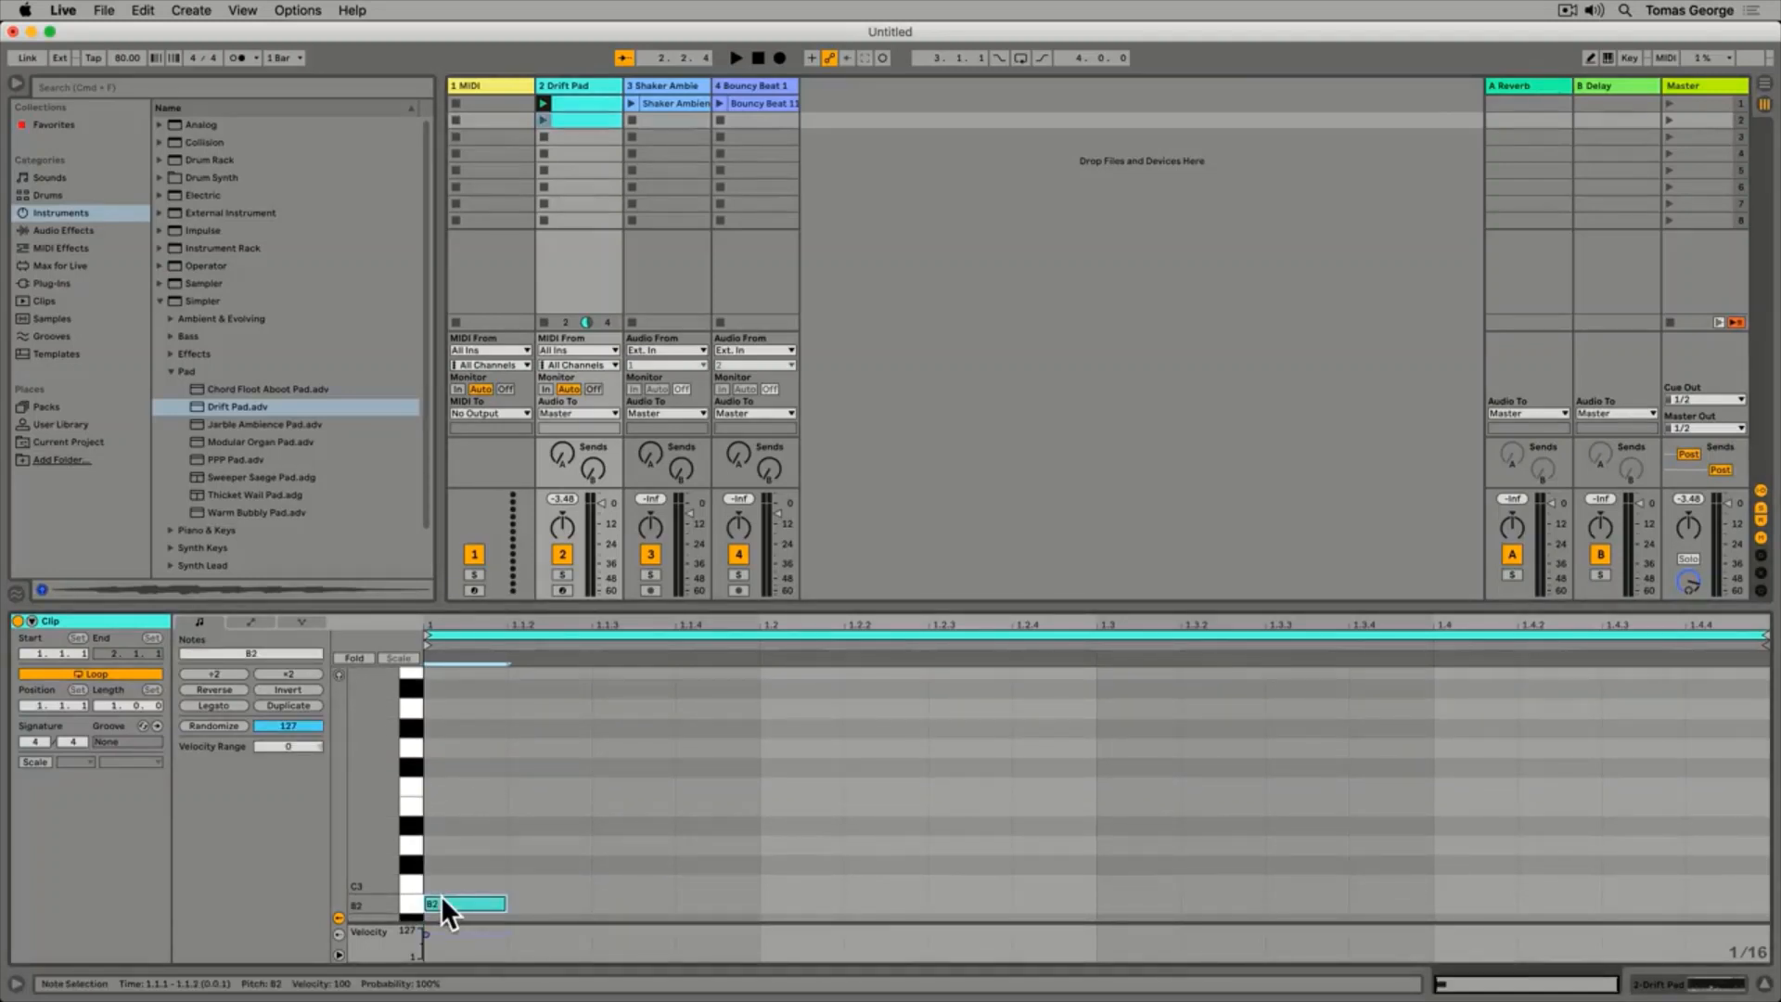
double_click(442, 825)
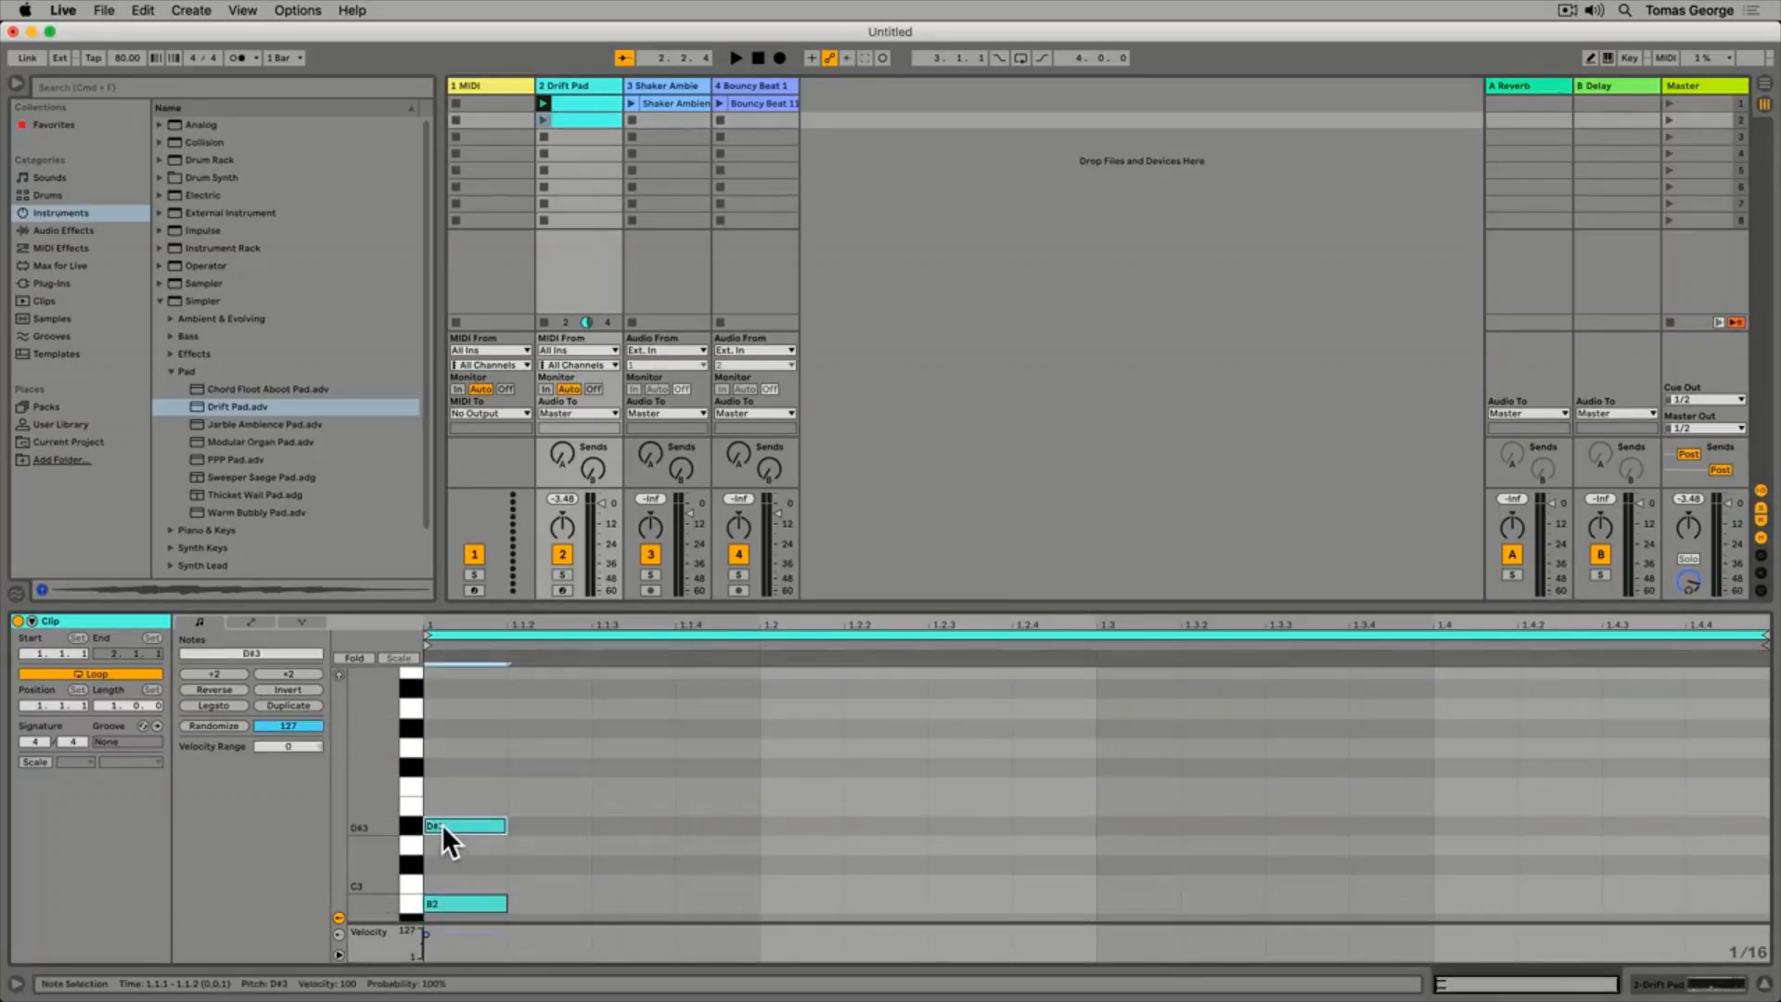
double_click(442, 748)
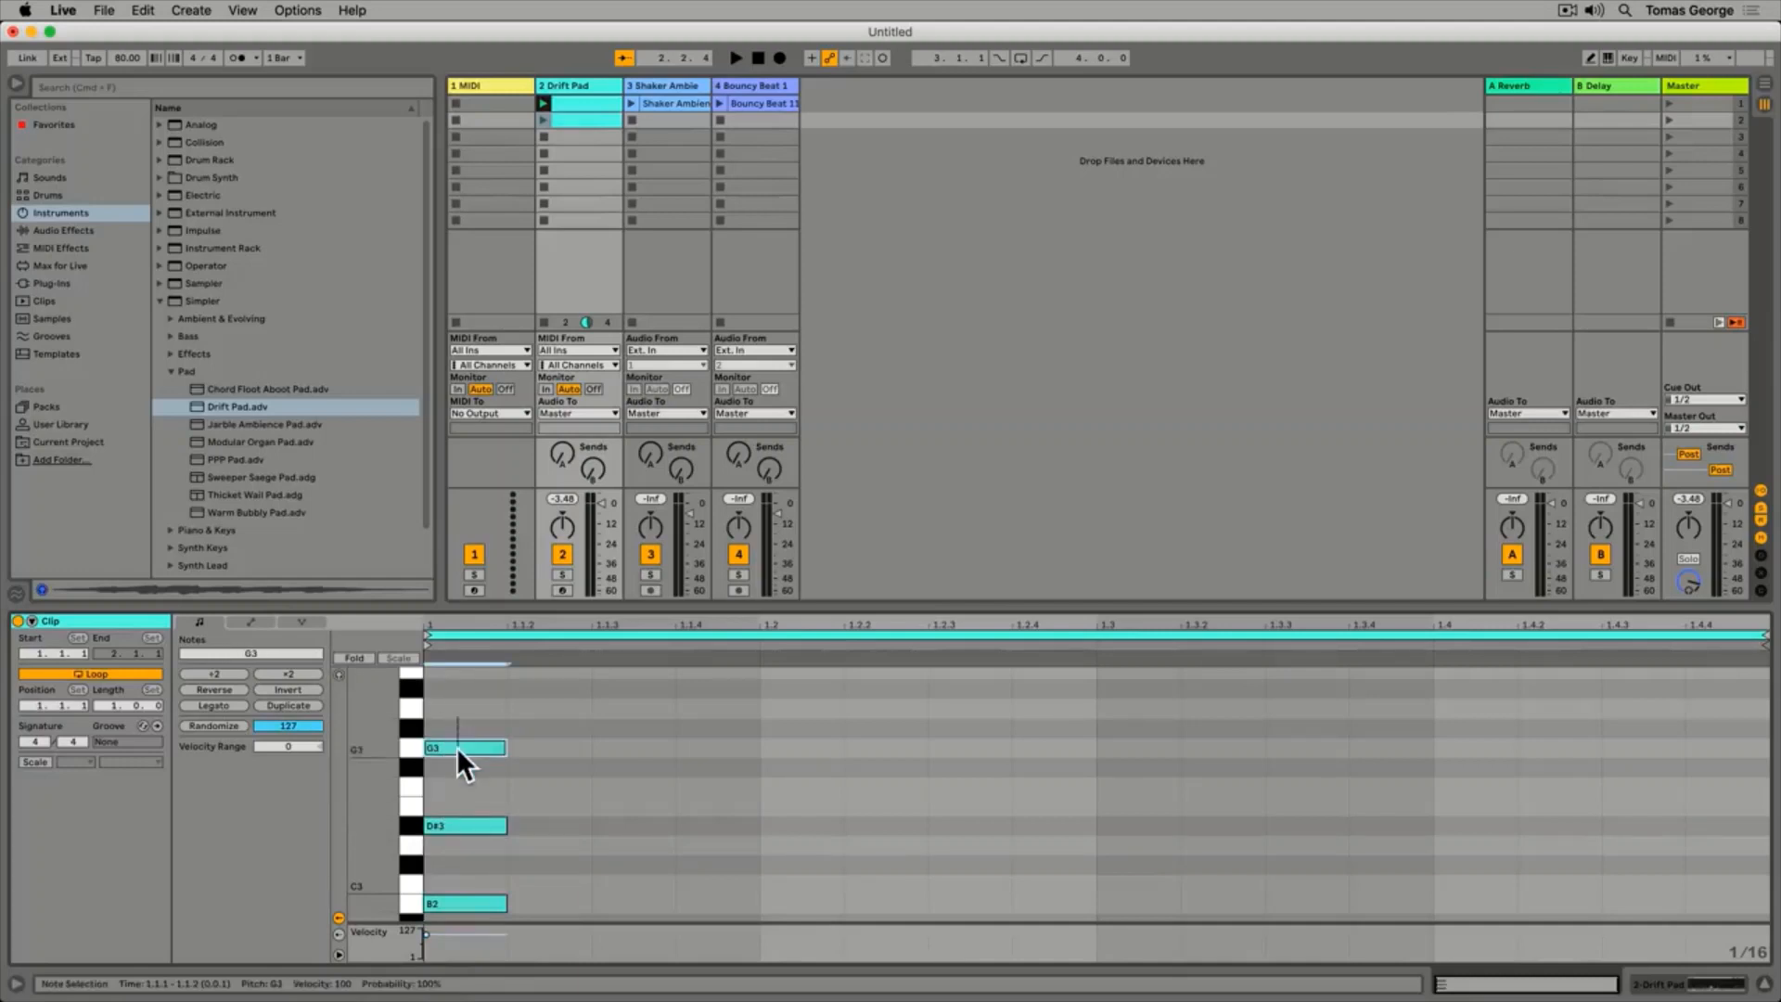
left_click_drag(457, 717, 1750, 943)
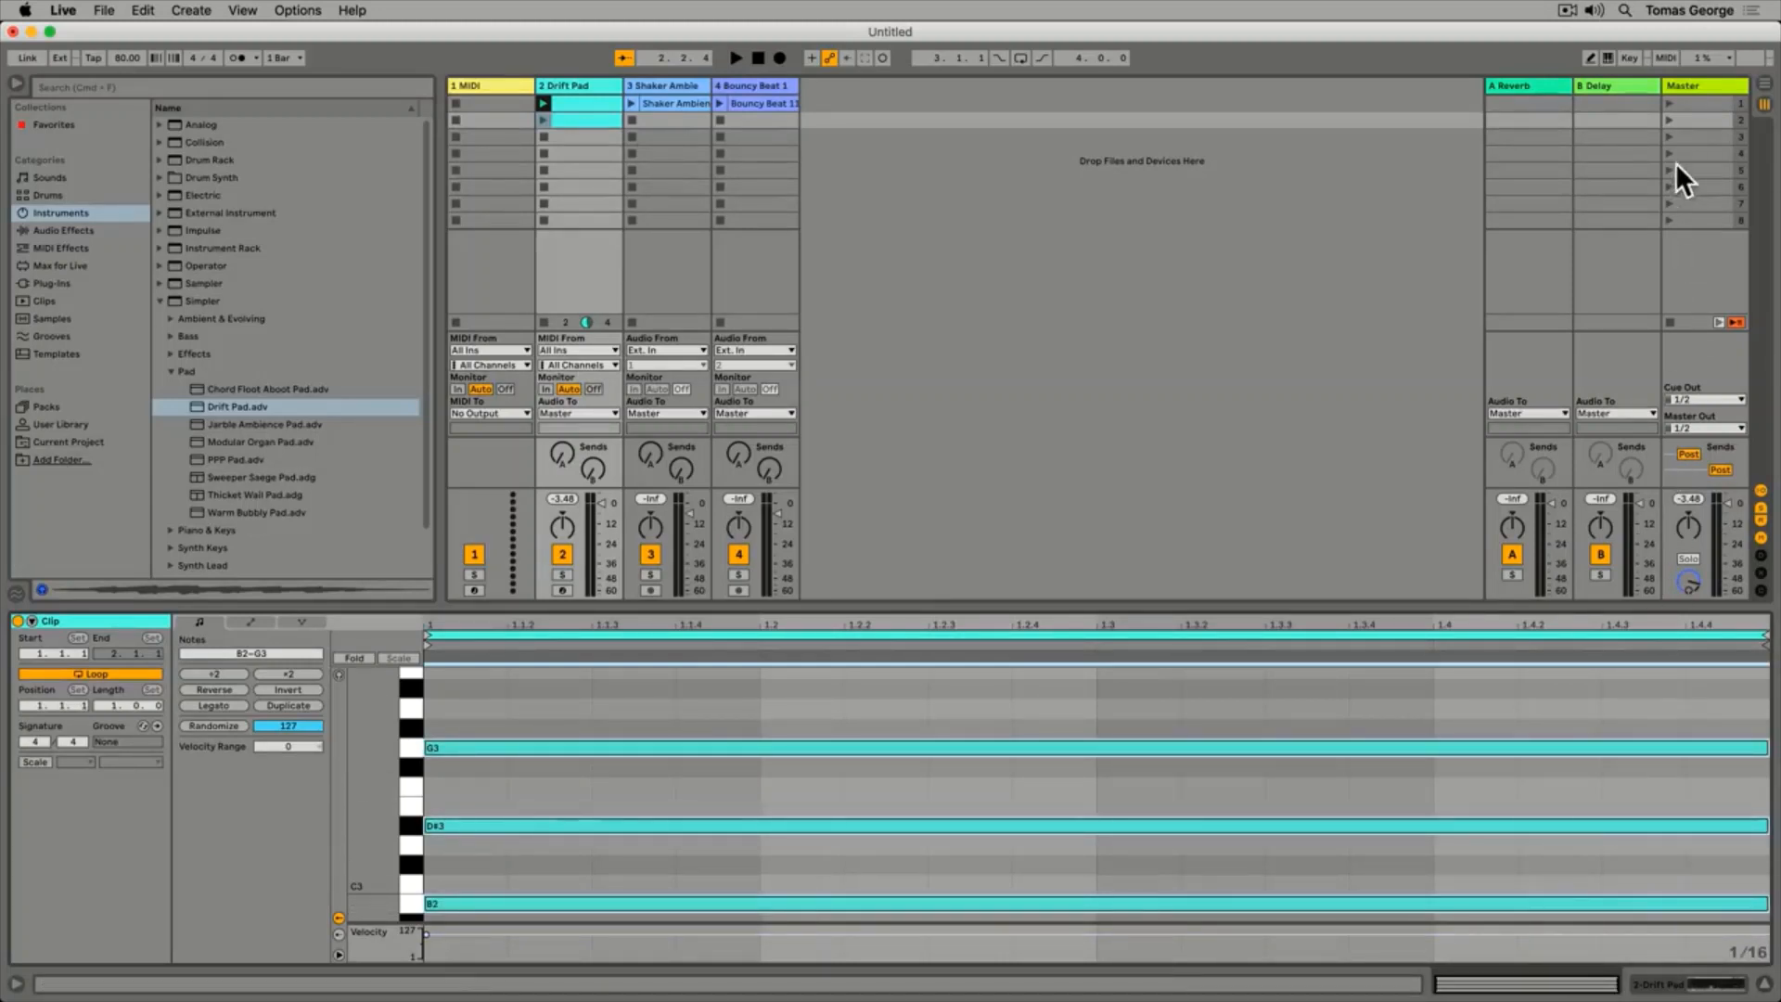
Launch the first scene and audition it while alternating between the two Drift Pad chord clips, ending with playback stopped
left_click(1668, 103)
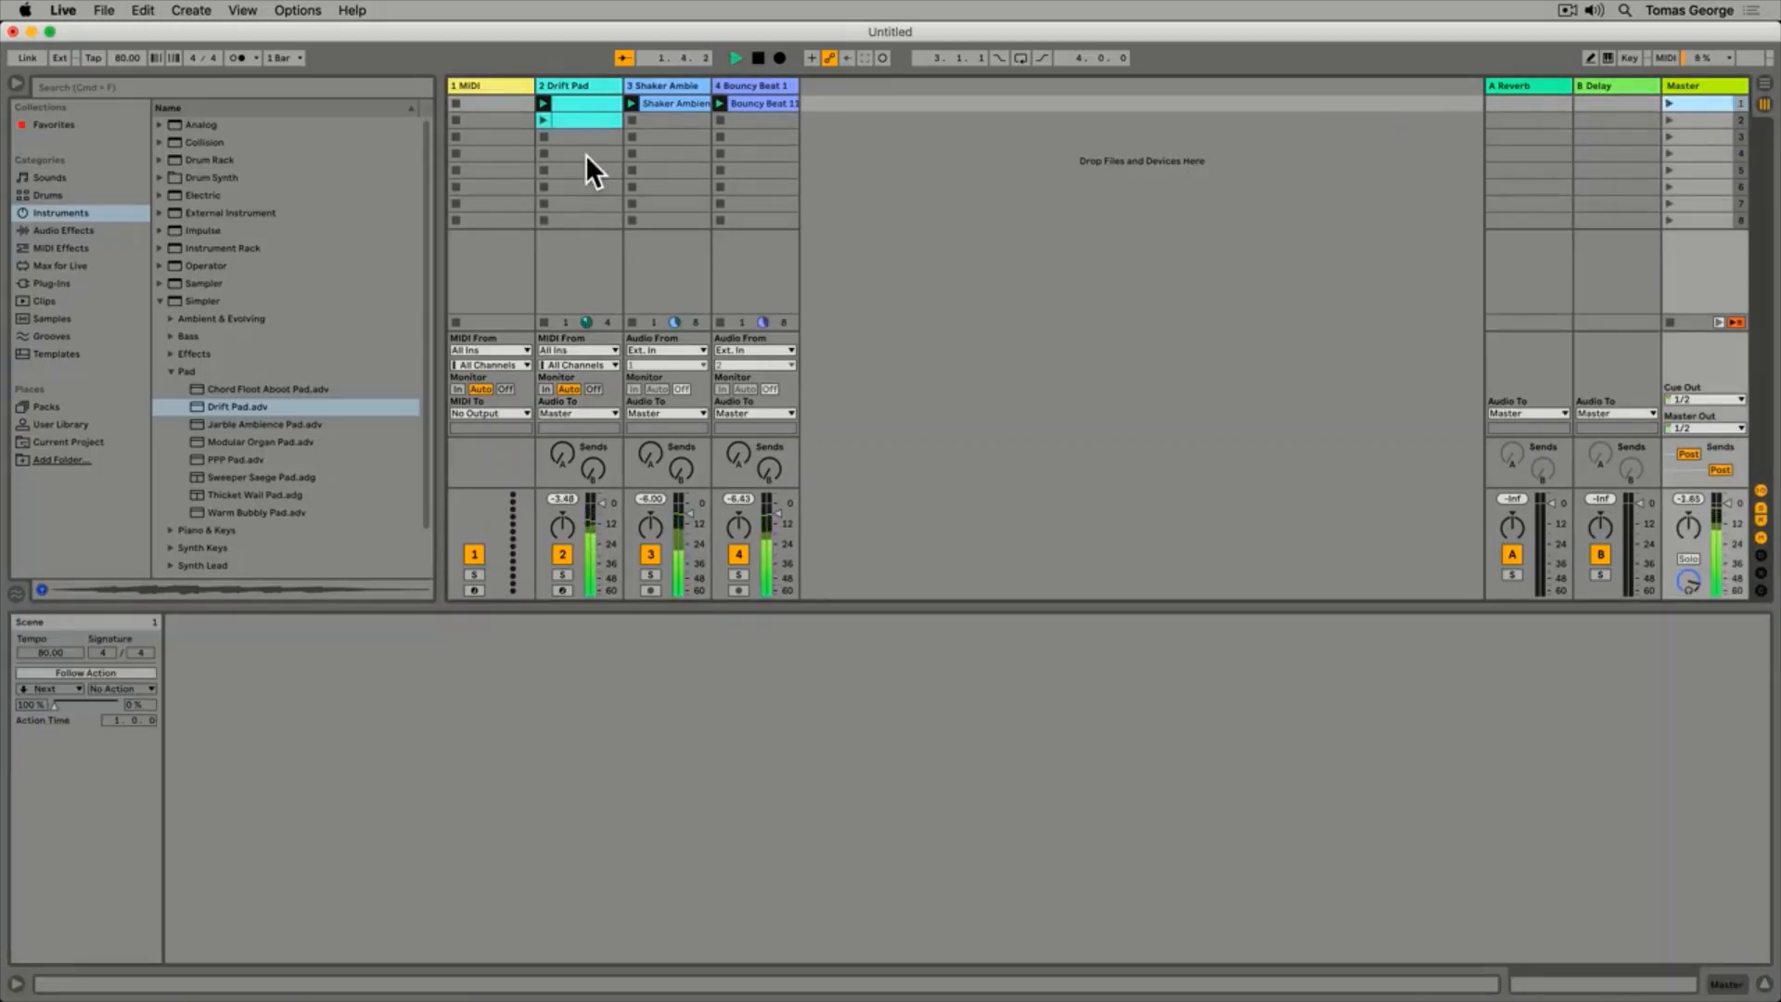
left_click(542, 121)
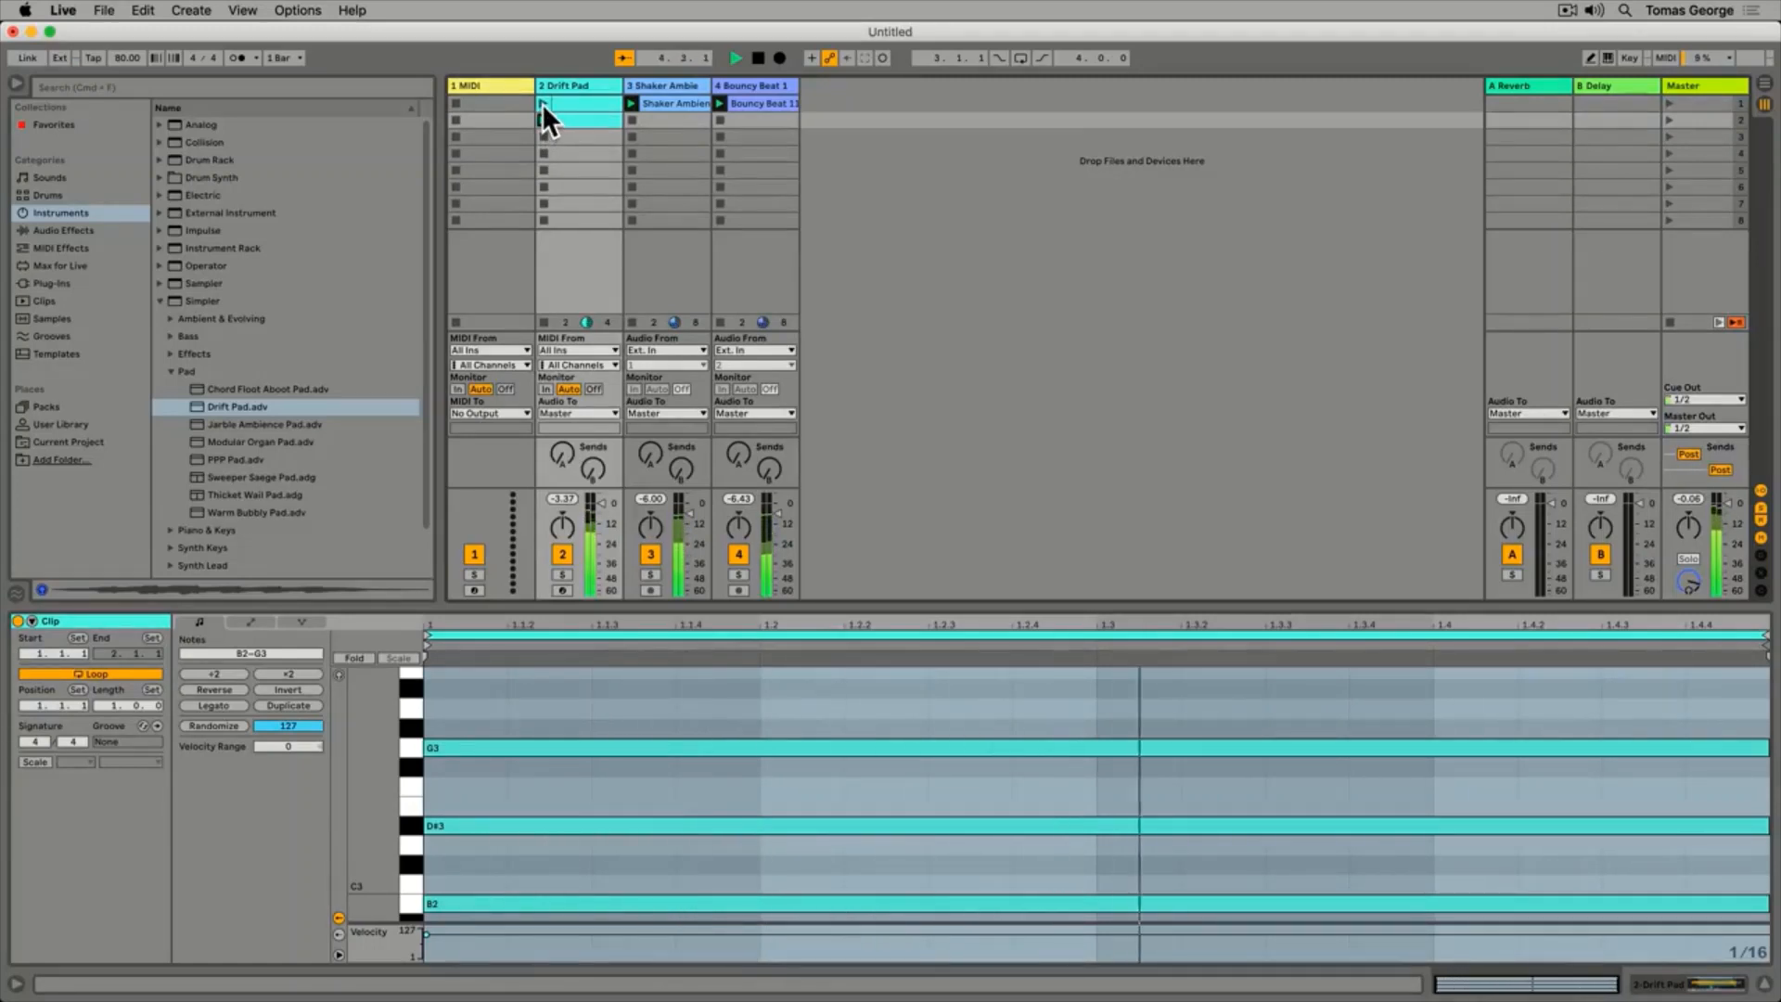
left_click(541, 103)
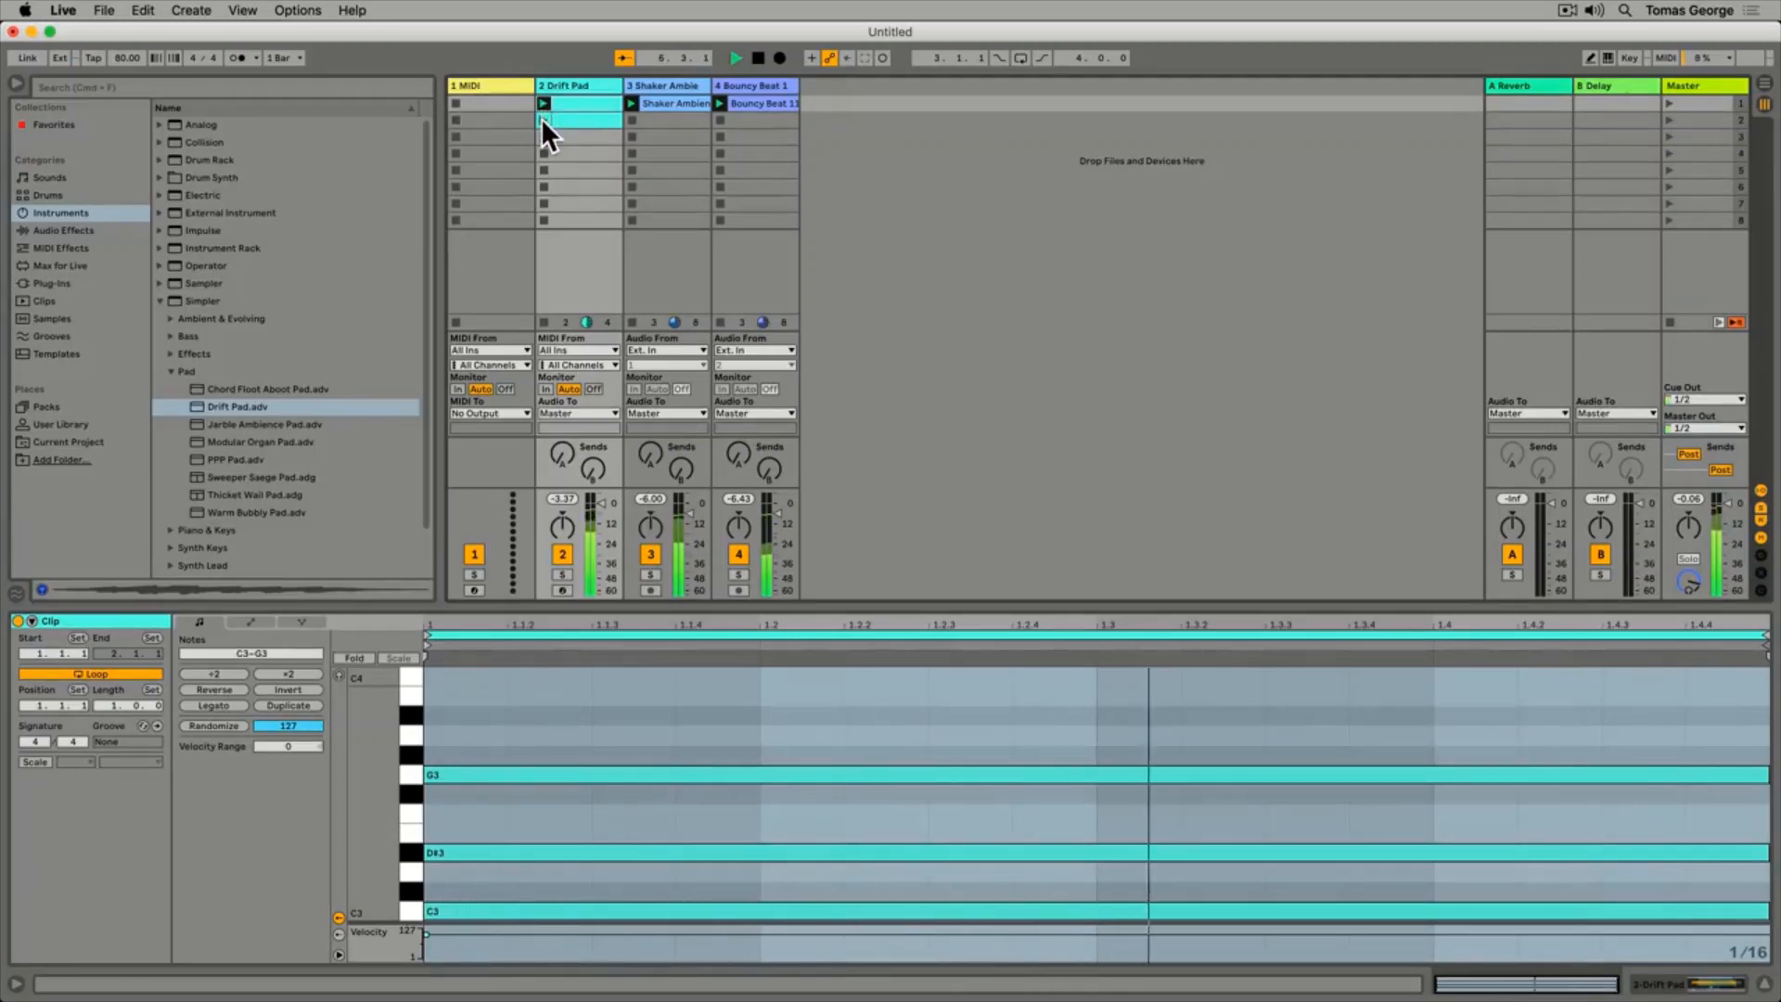
left_click(542, 119)
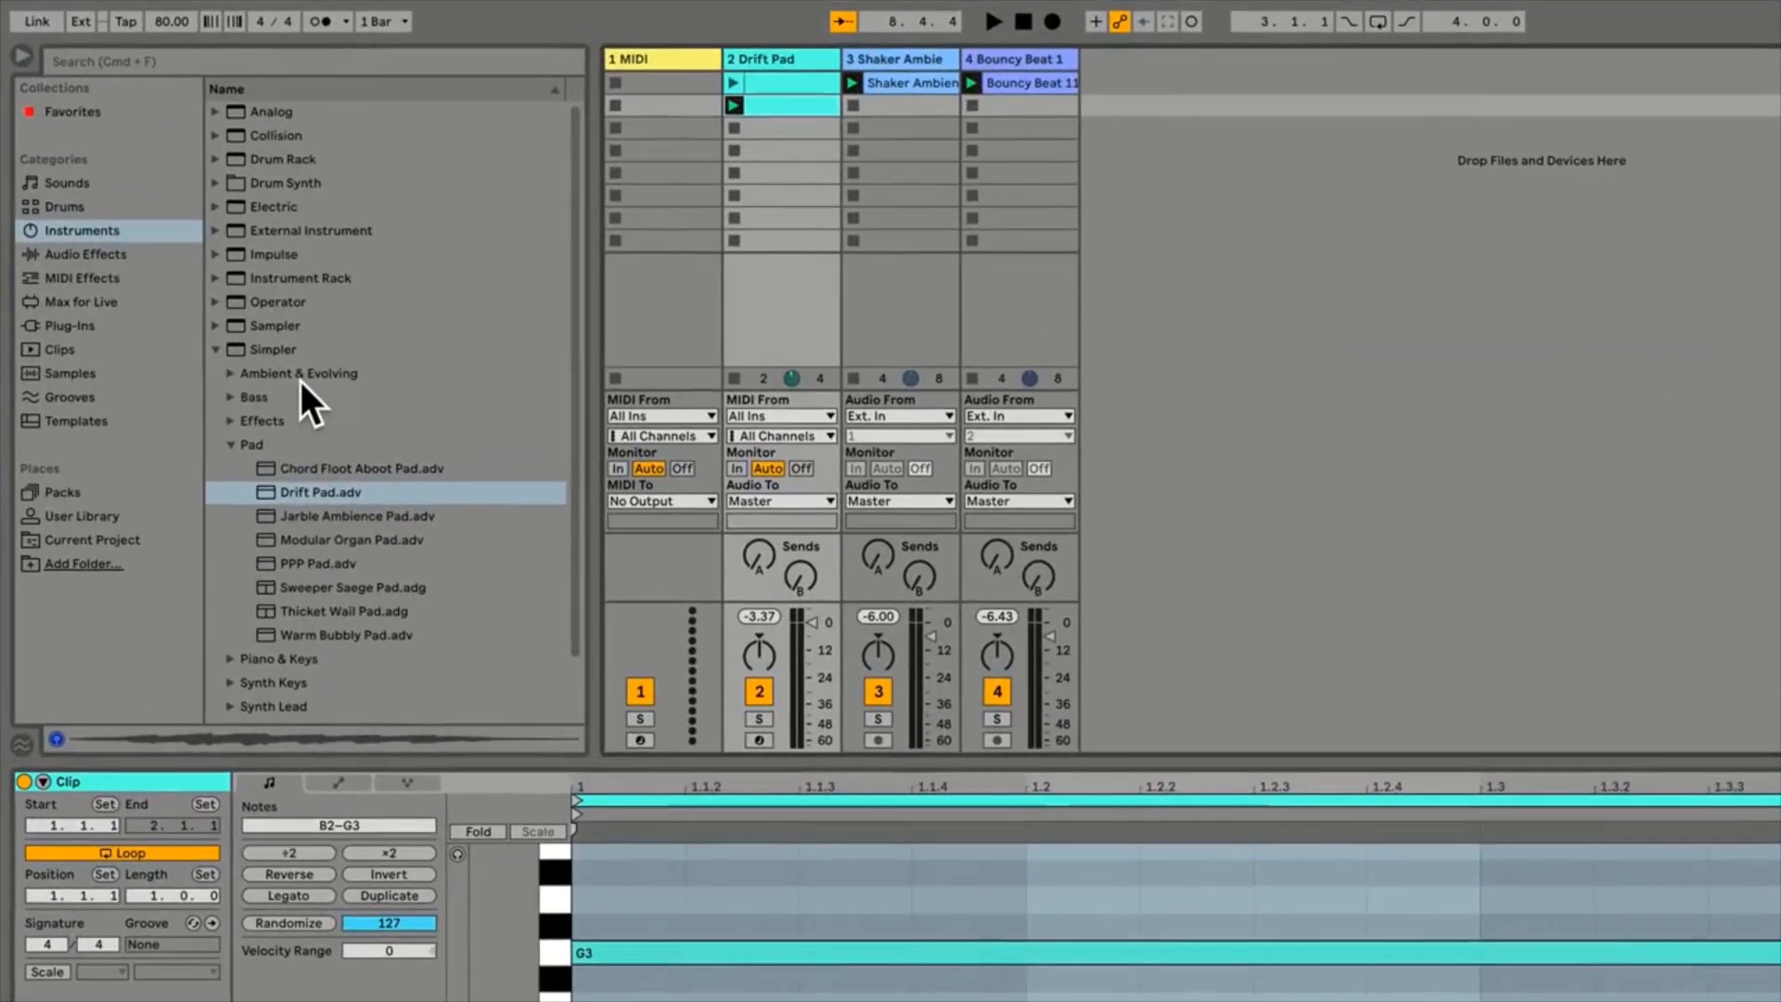
Preview B Bass.adv from Simpler's Bass presets and load it onto MIDI track 1
left_click(230, 397)
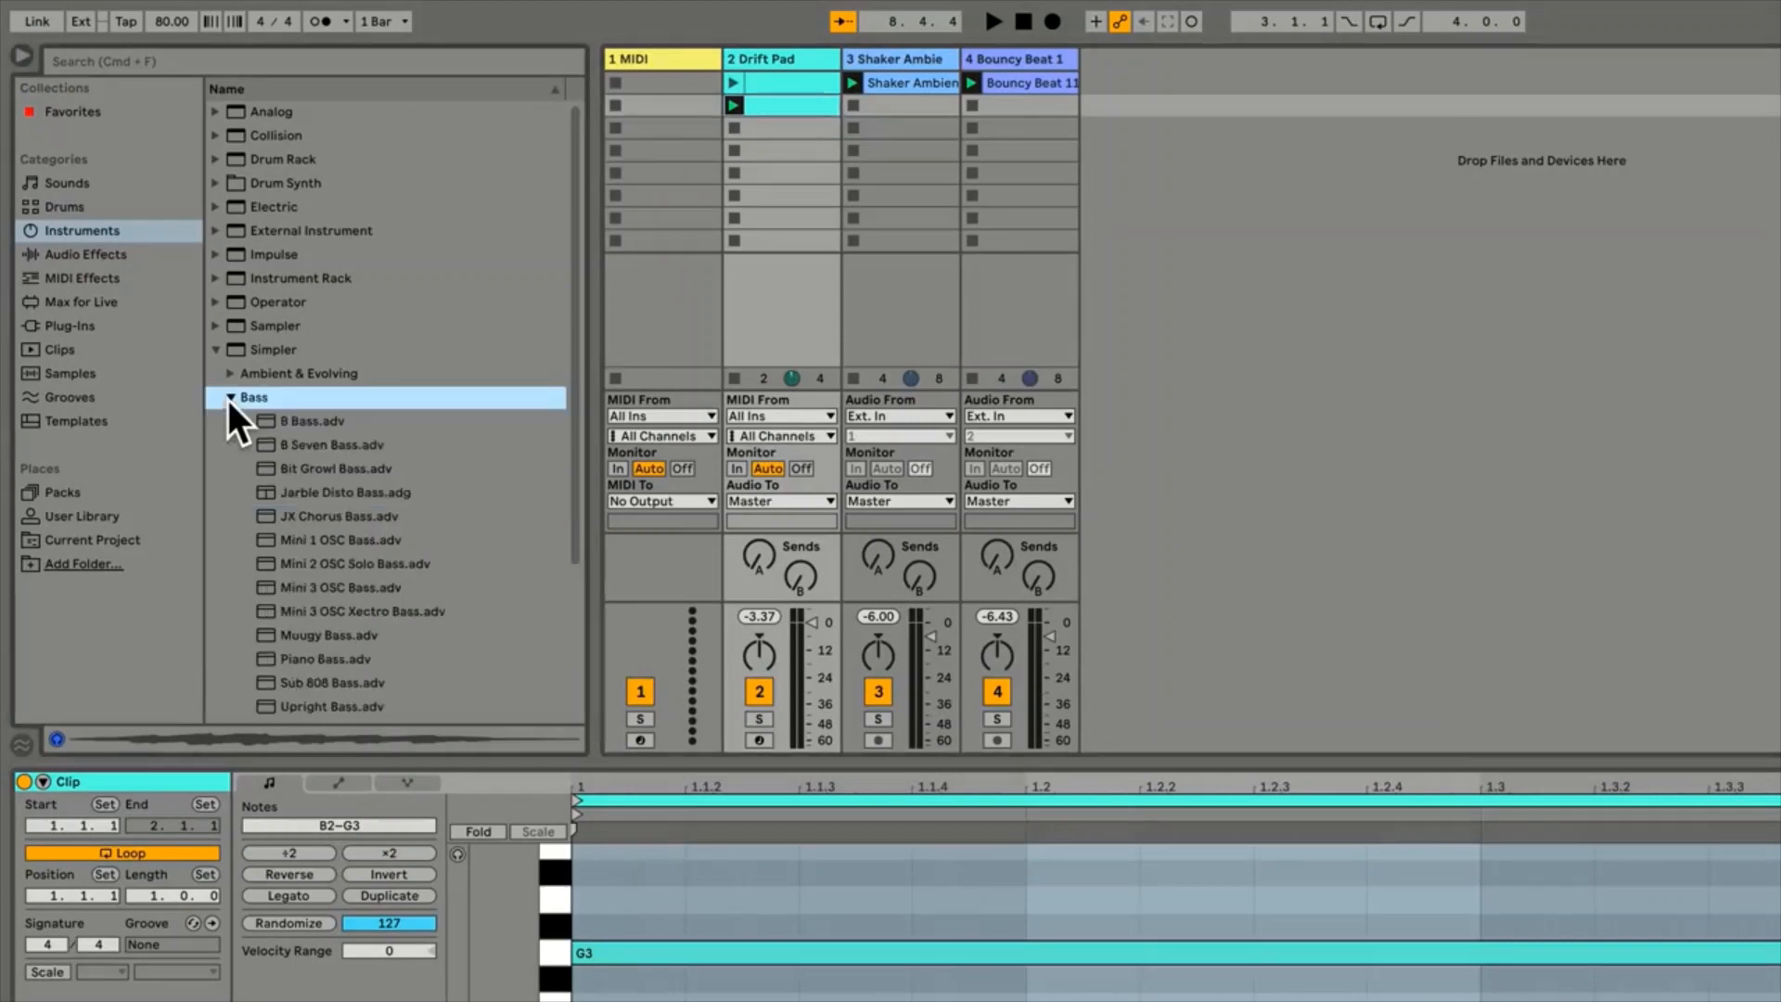
left_click(308, 422)
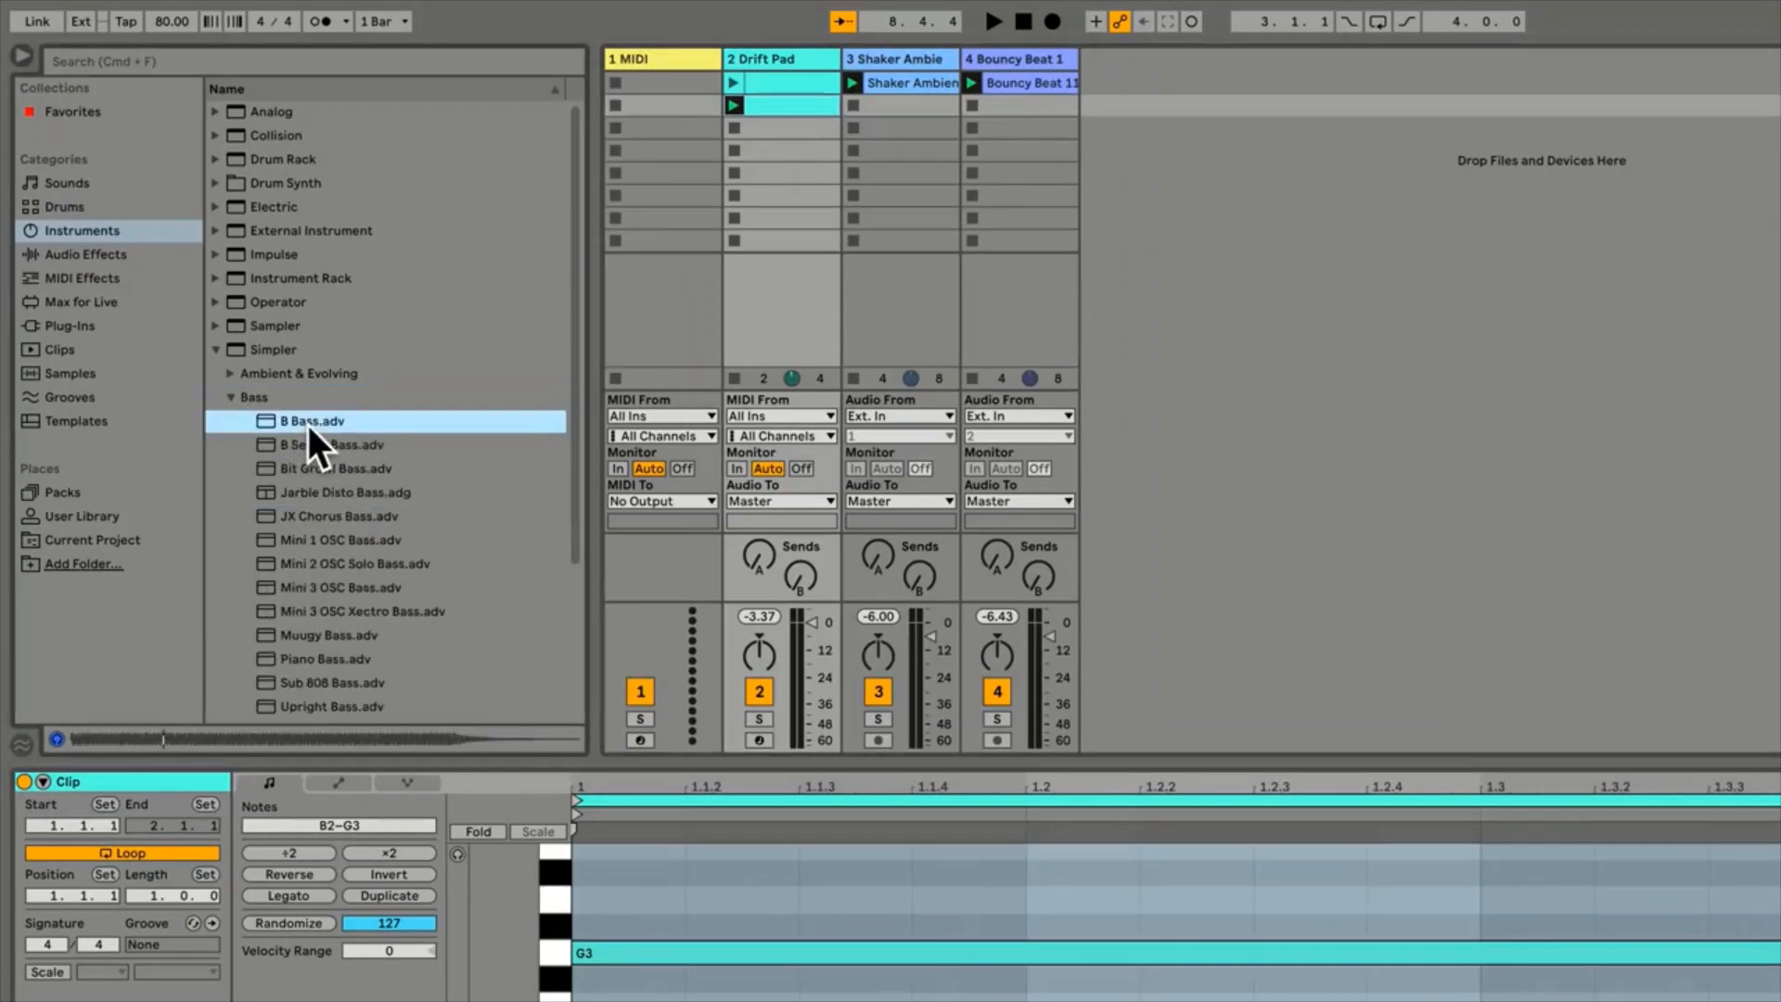
key("space")
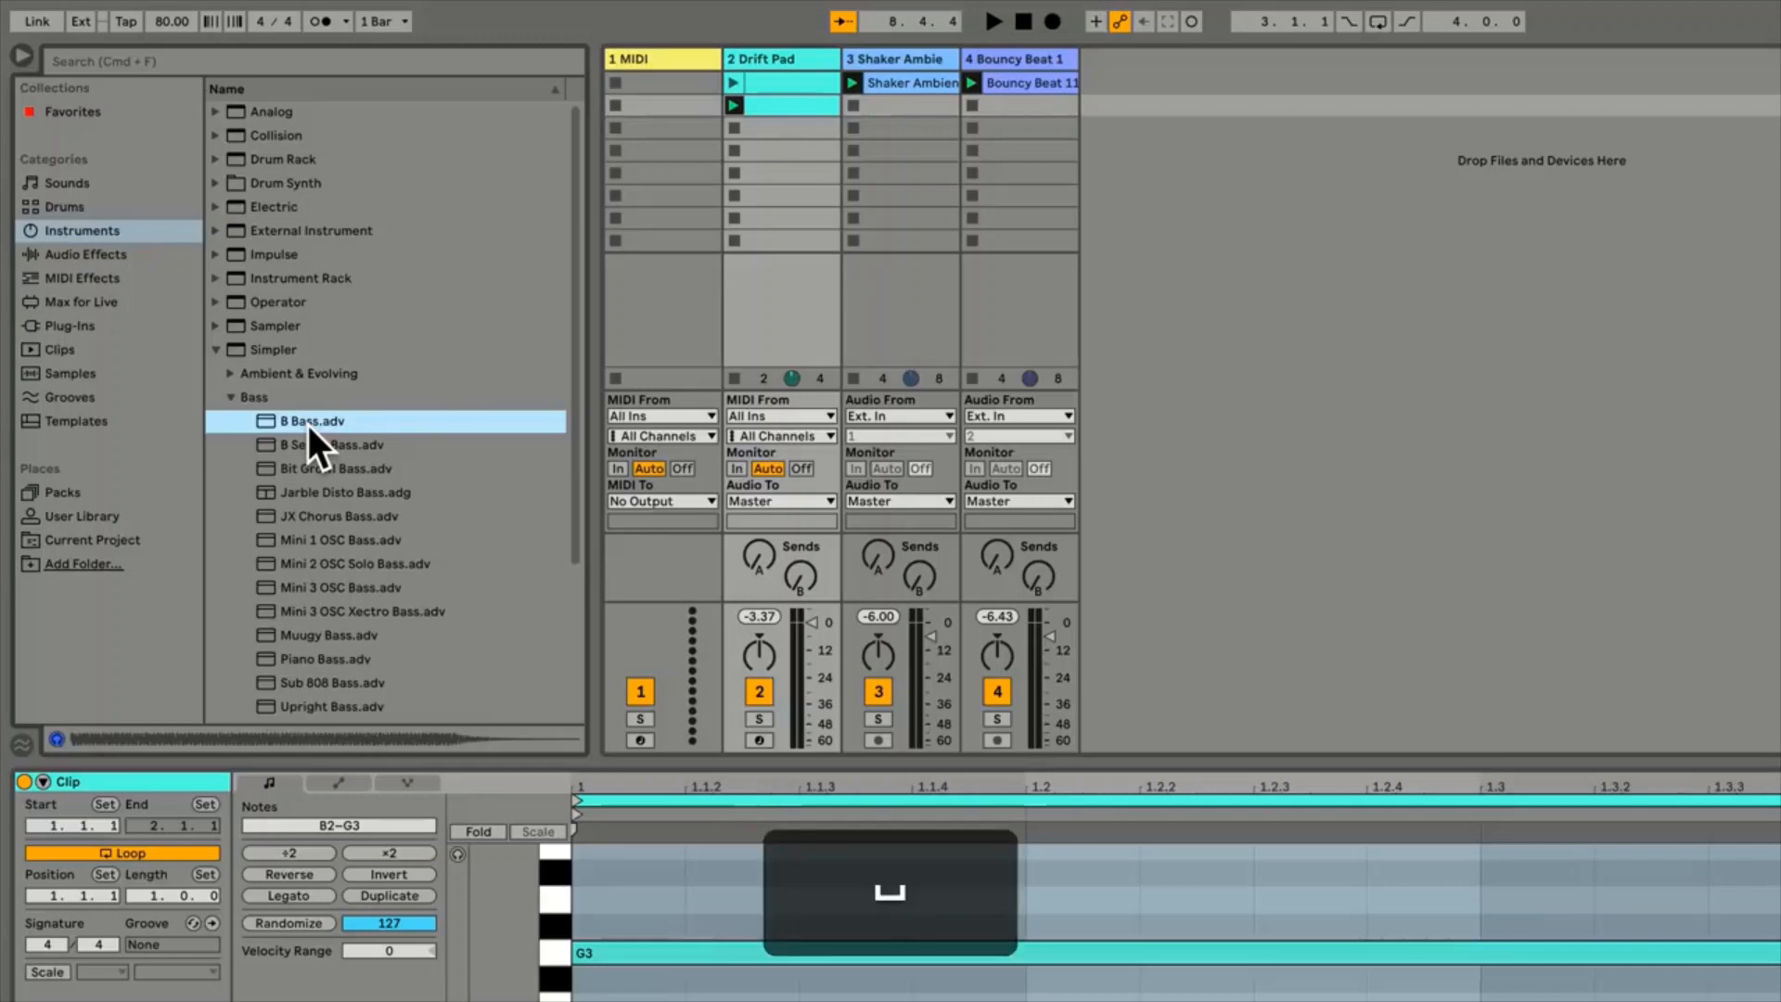
left_click_drag(308, 425, 653, 53)
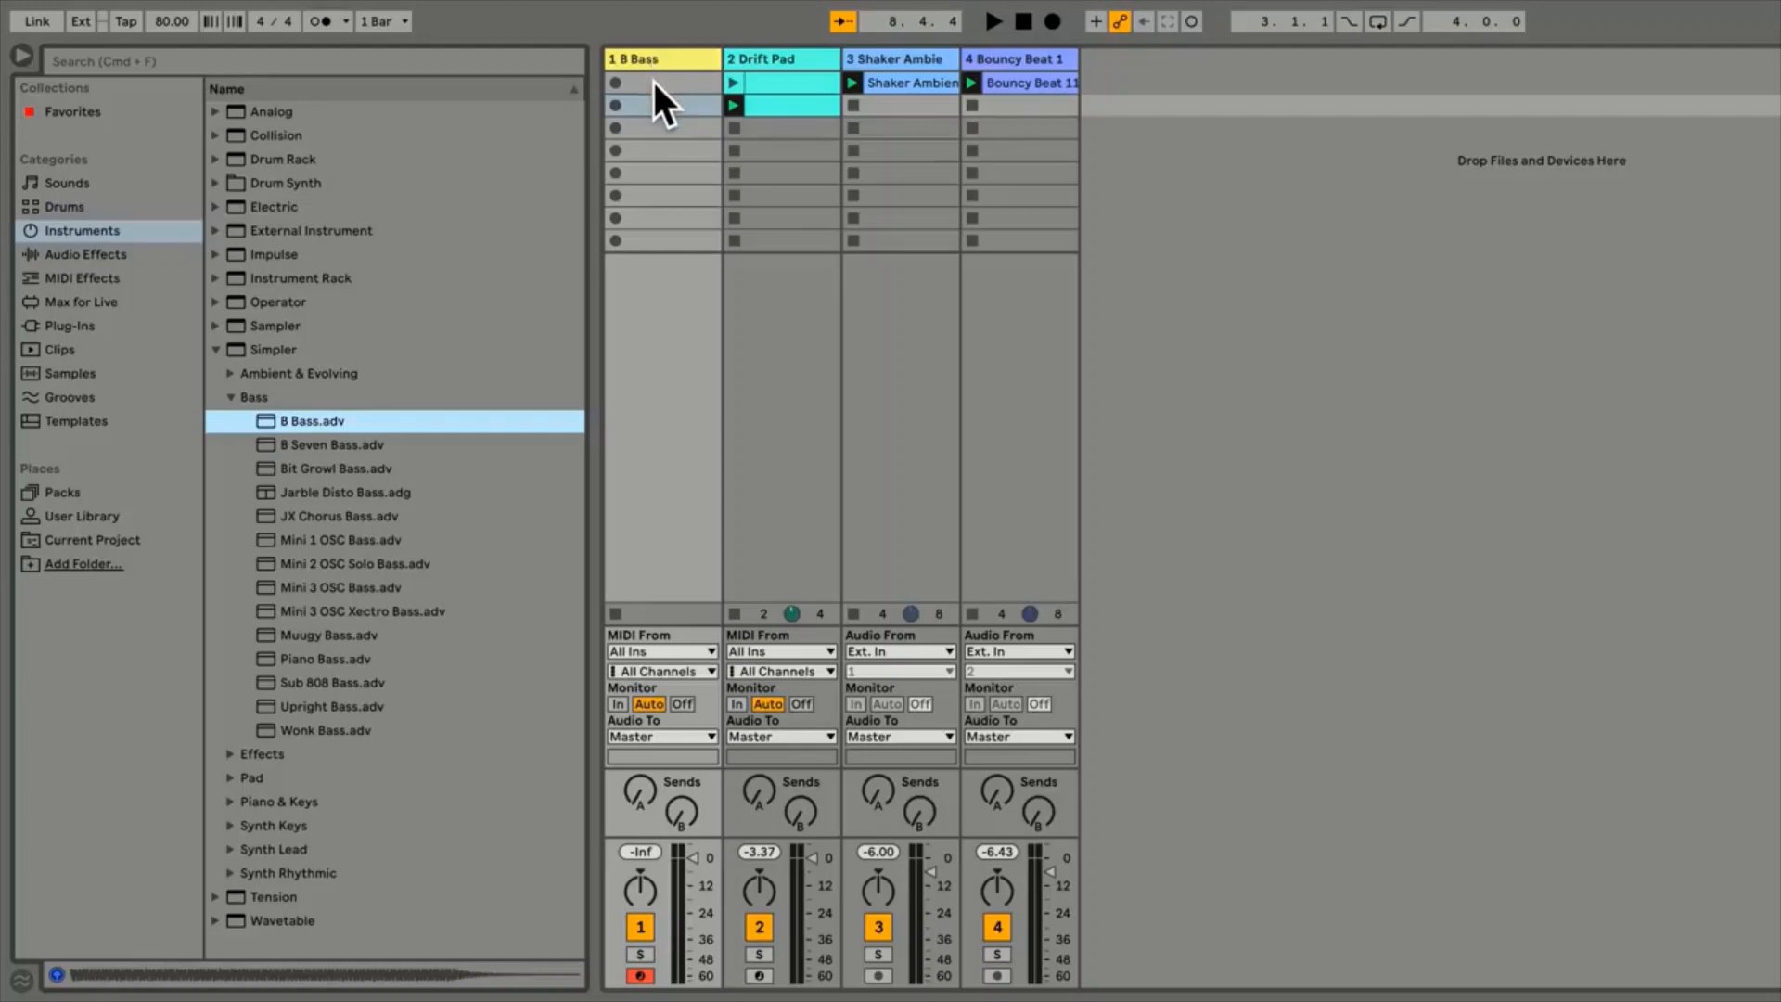
Create a B Bass clip with a C1 note lasting the full bar, and move the clip to the track's third slot
double_click(654, 81)
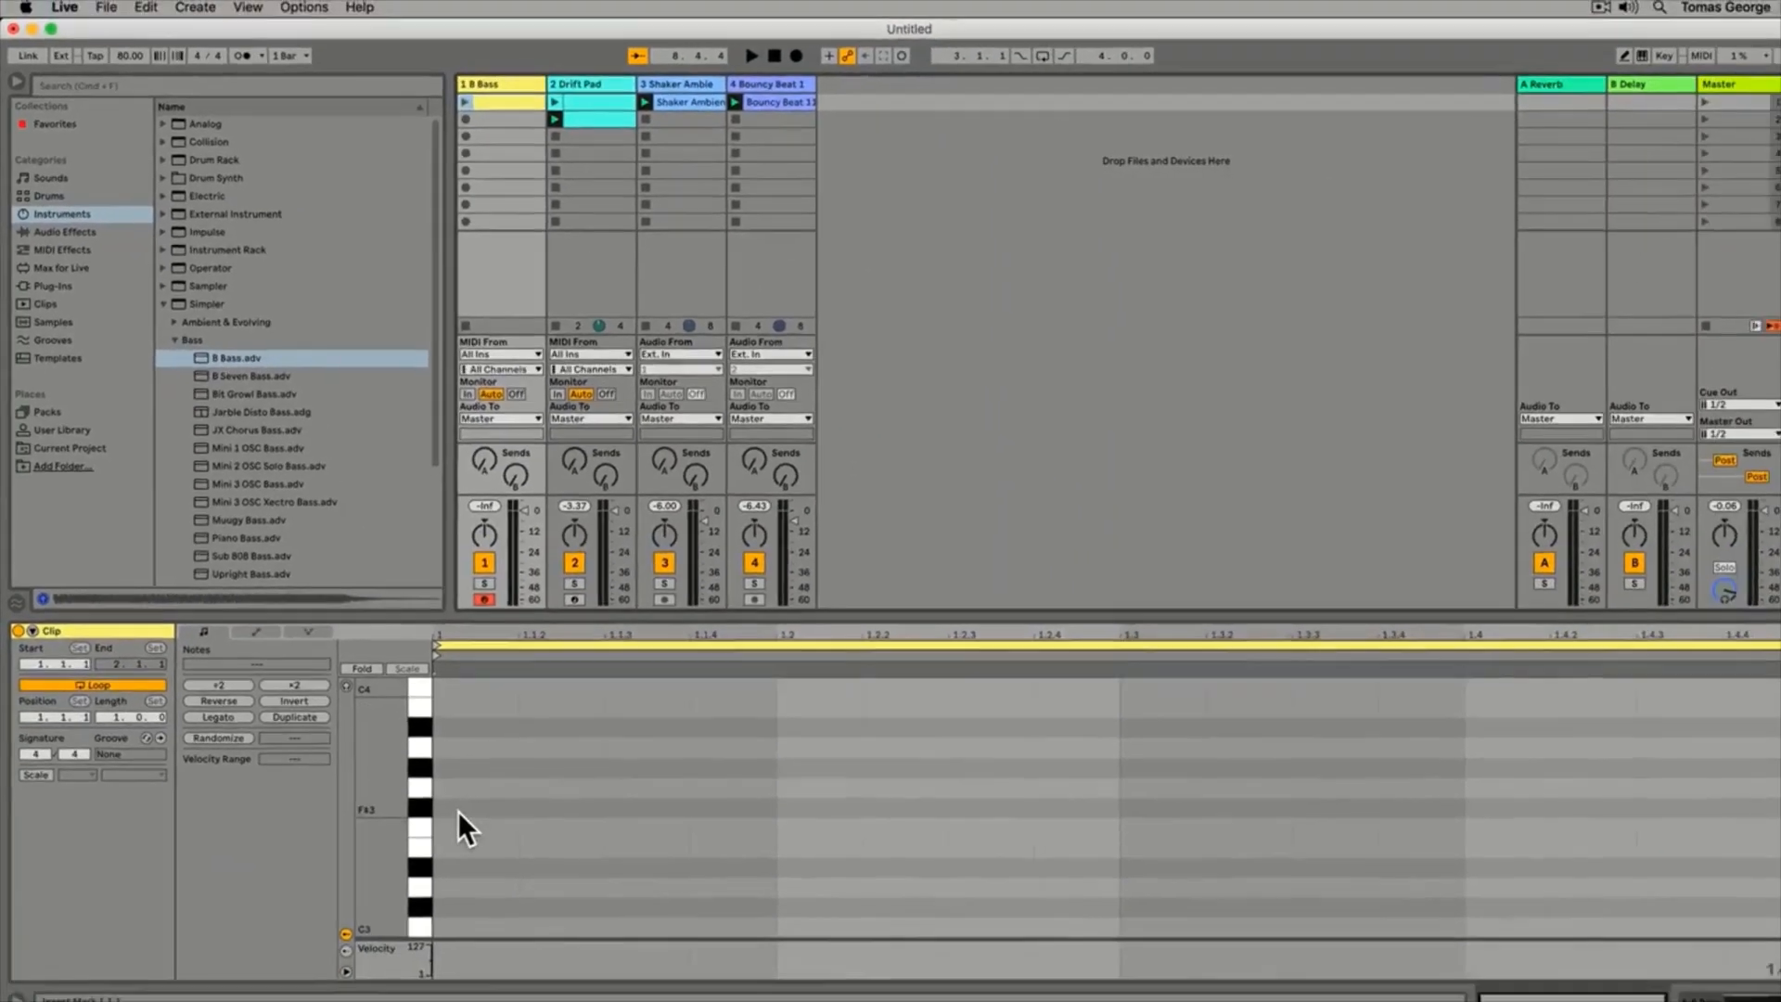
scroll(460, 813, "down", 10)
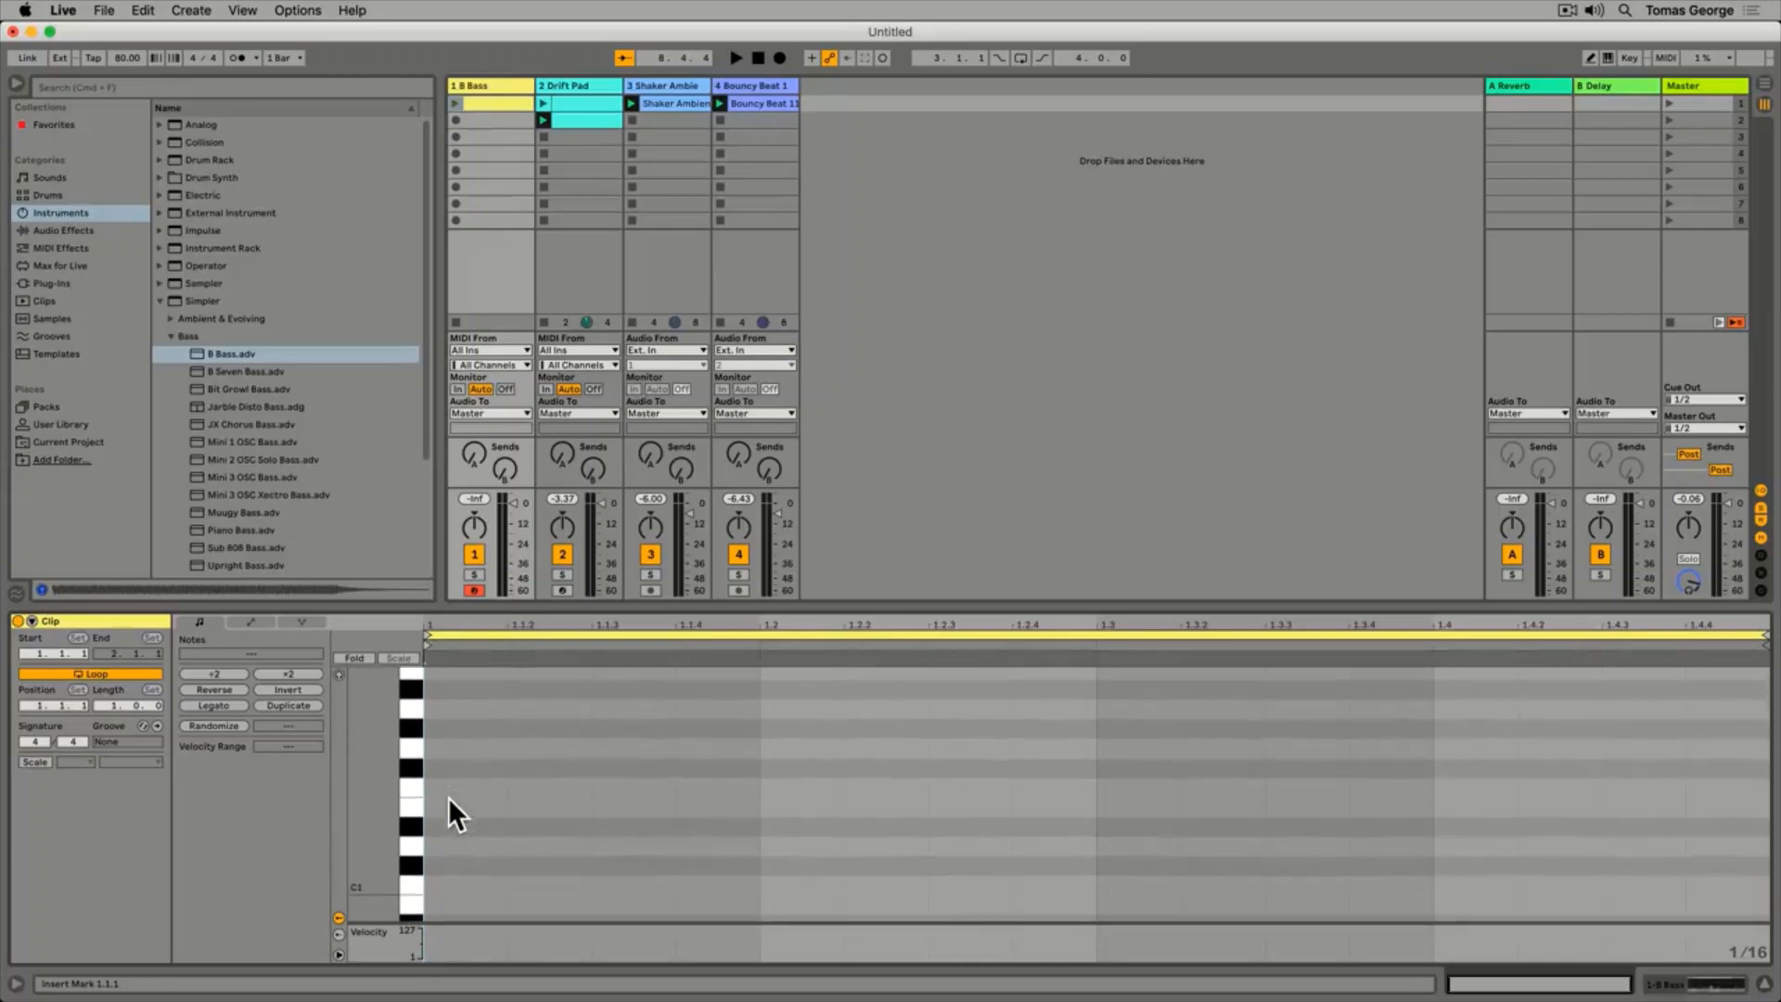
scroll(448, 797, "down", 2)
double_click(436, 860)
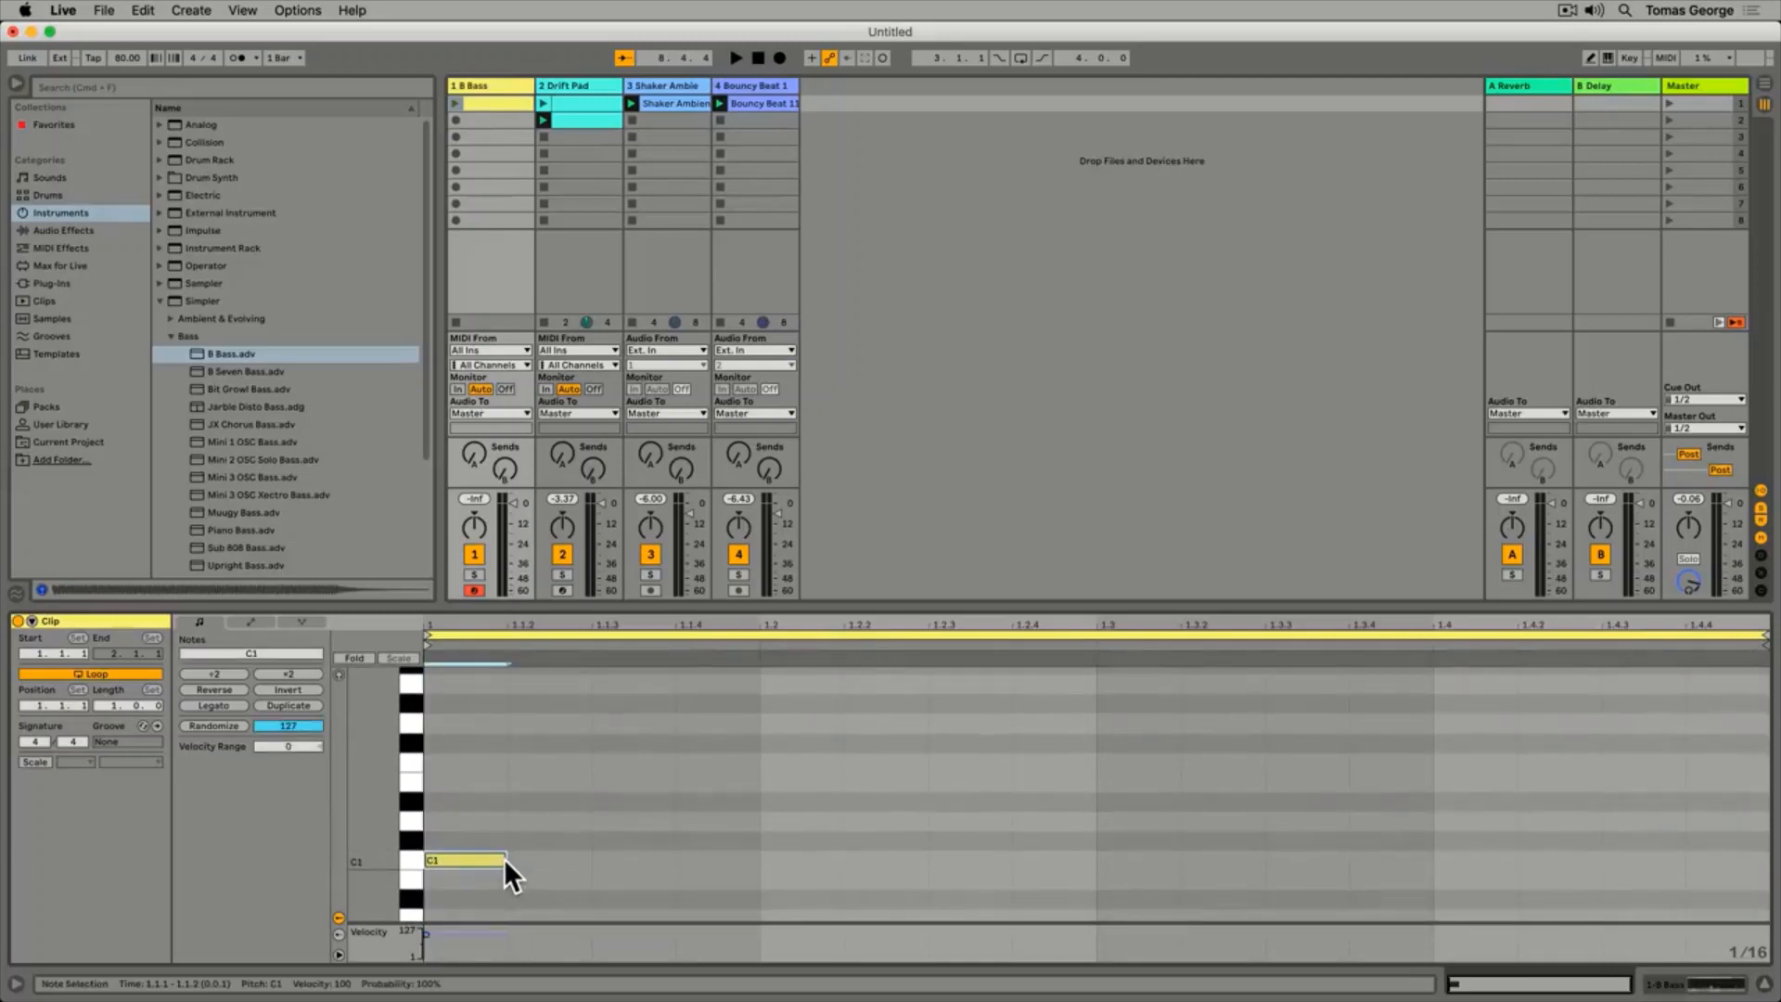
left_click_drag(504, 859, 1738, 863)
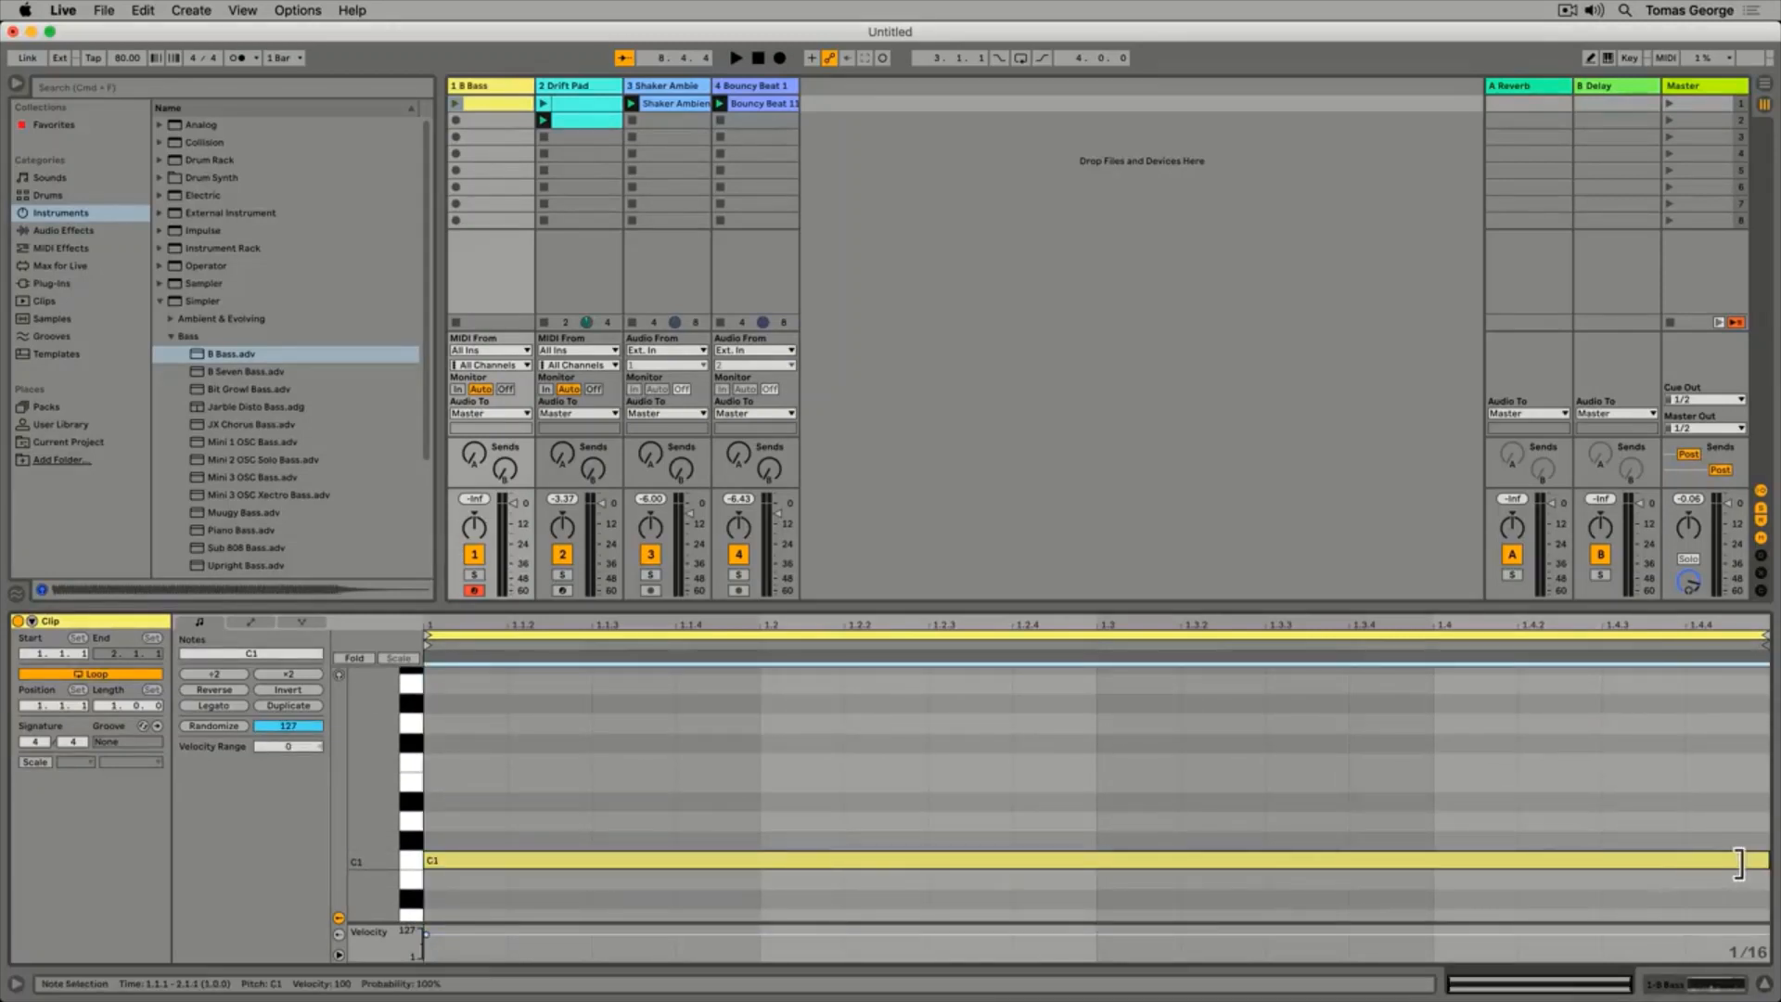
left_click(1139, 471)
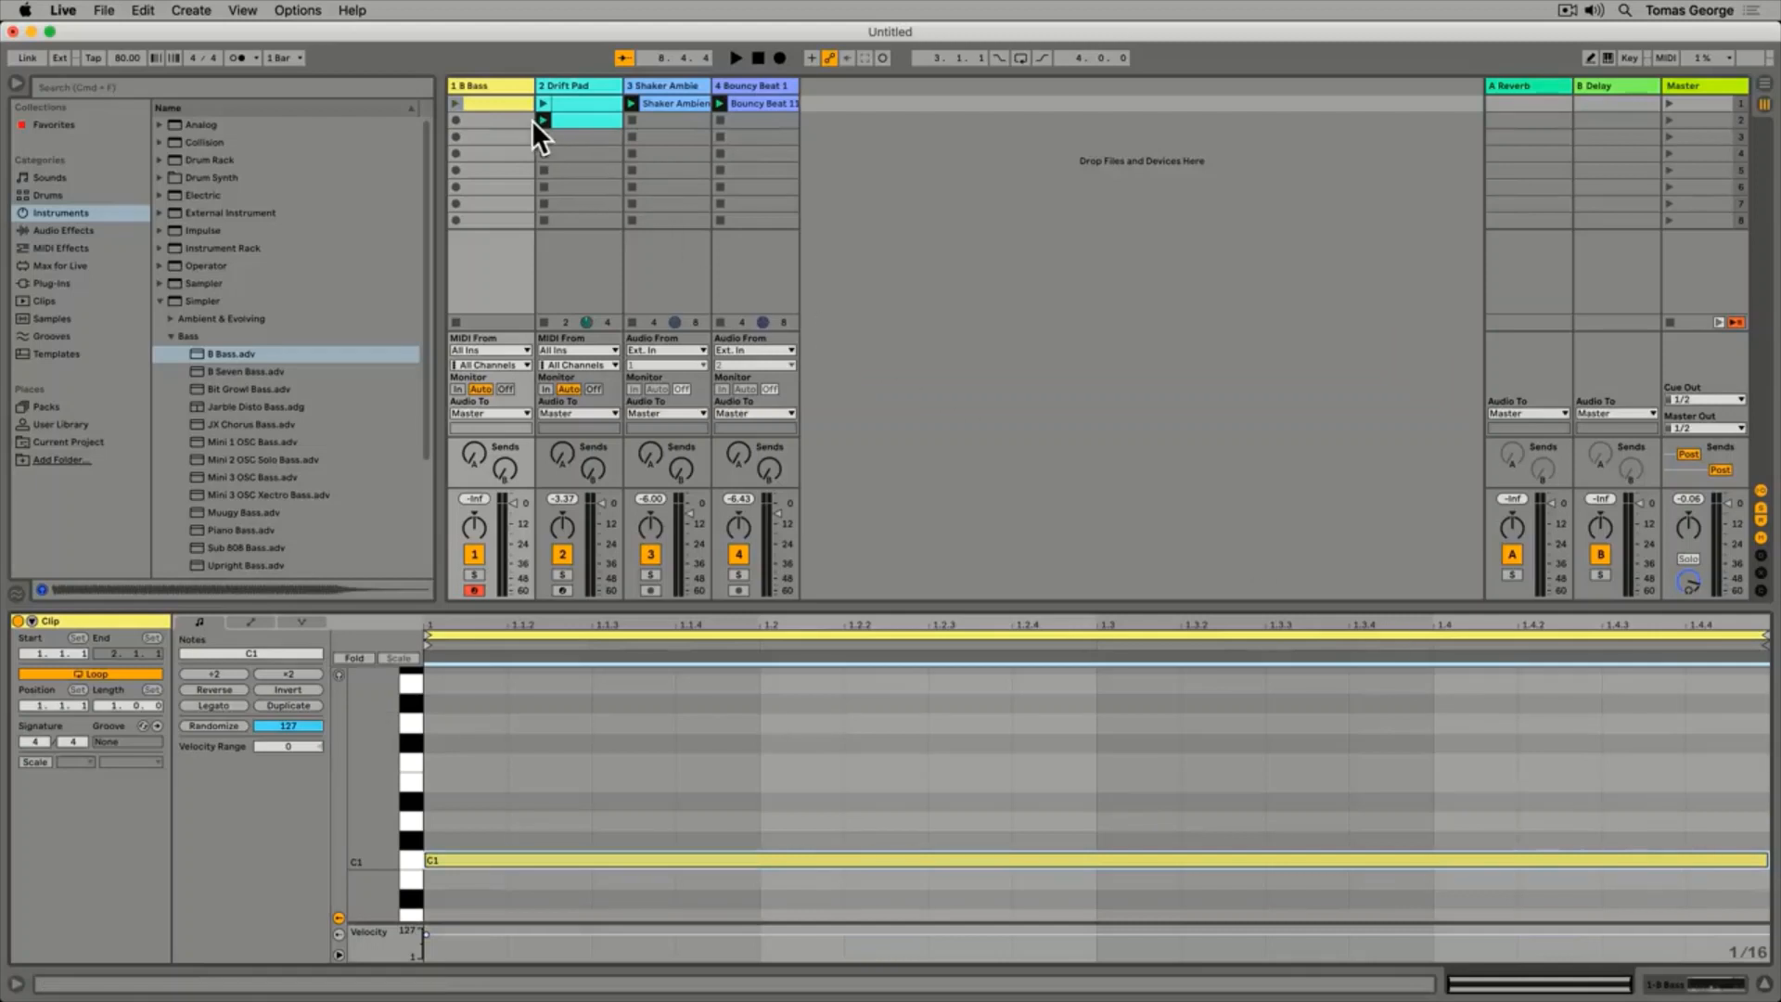
left_click_drag(501, 98, 495, 130)
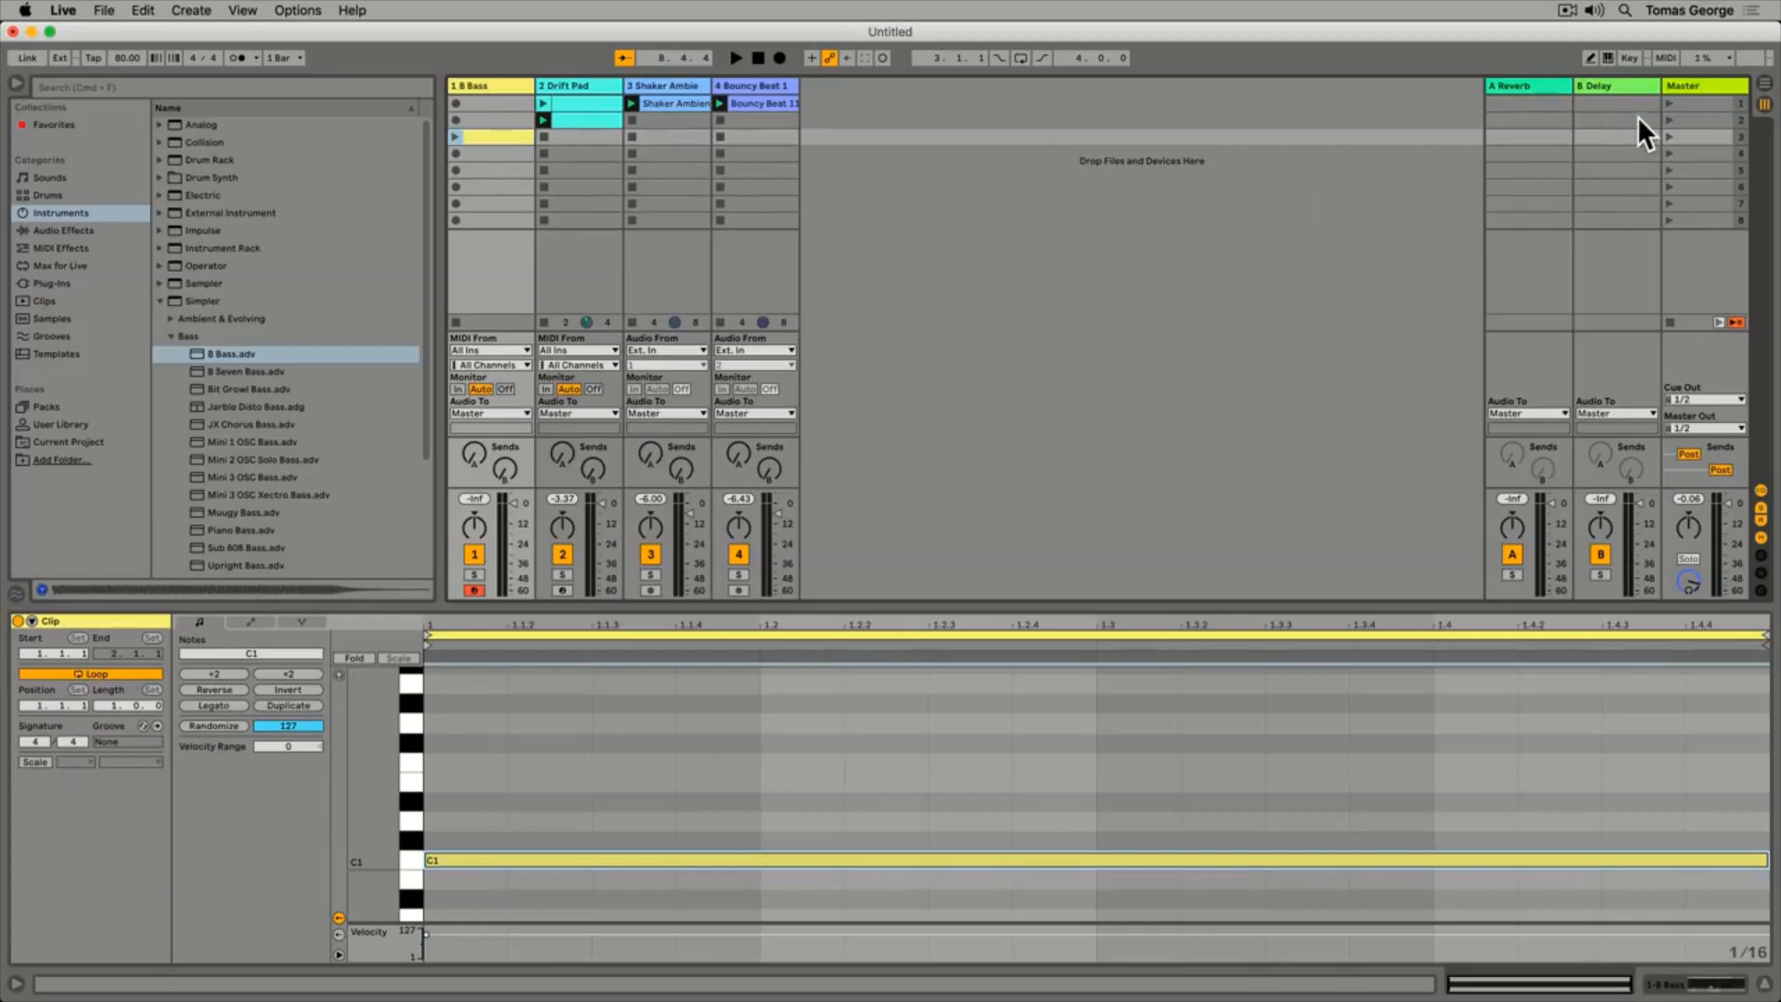
Audition the first scene while alternating the two Drift Pad clips, bringing in the B Bass clip partway through
left_click(1668, 103)
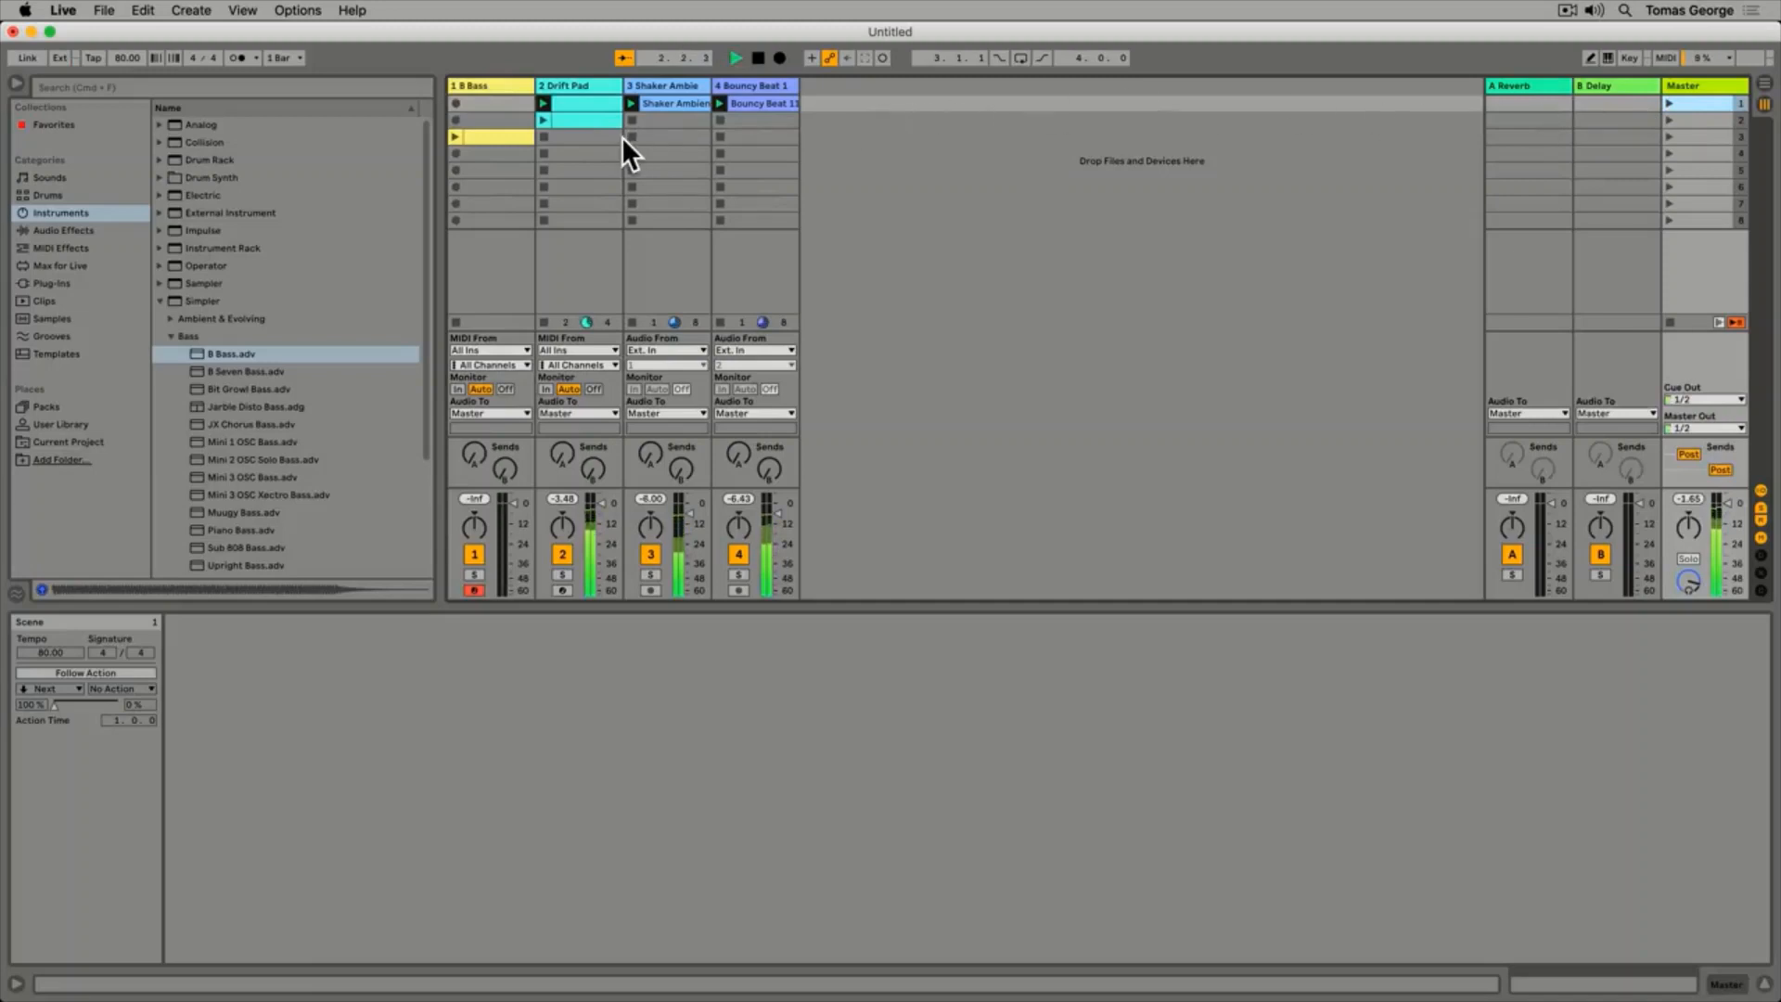
left_click(538, 116)
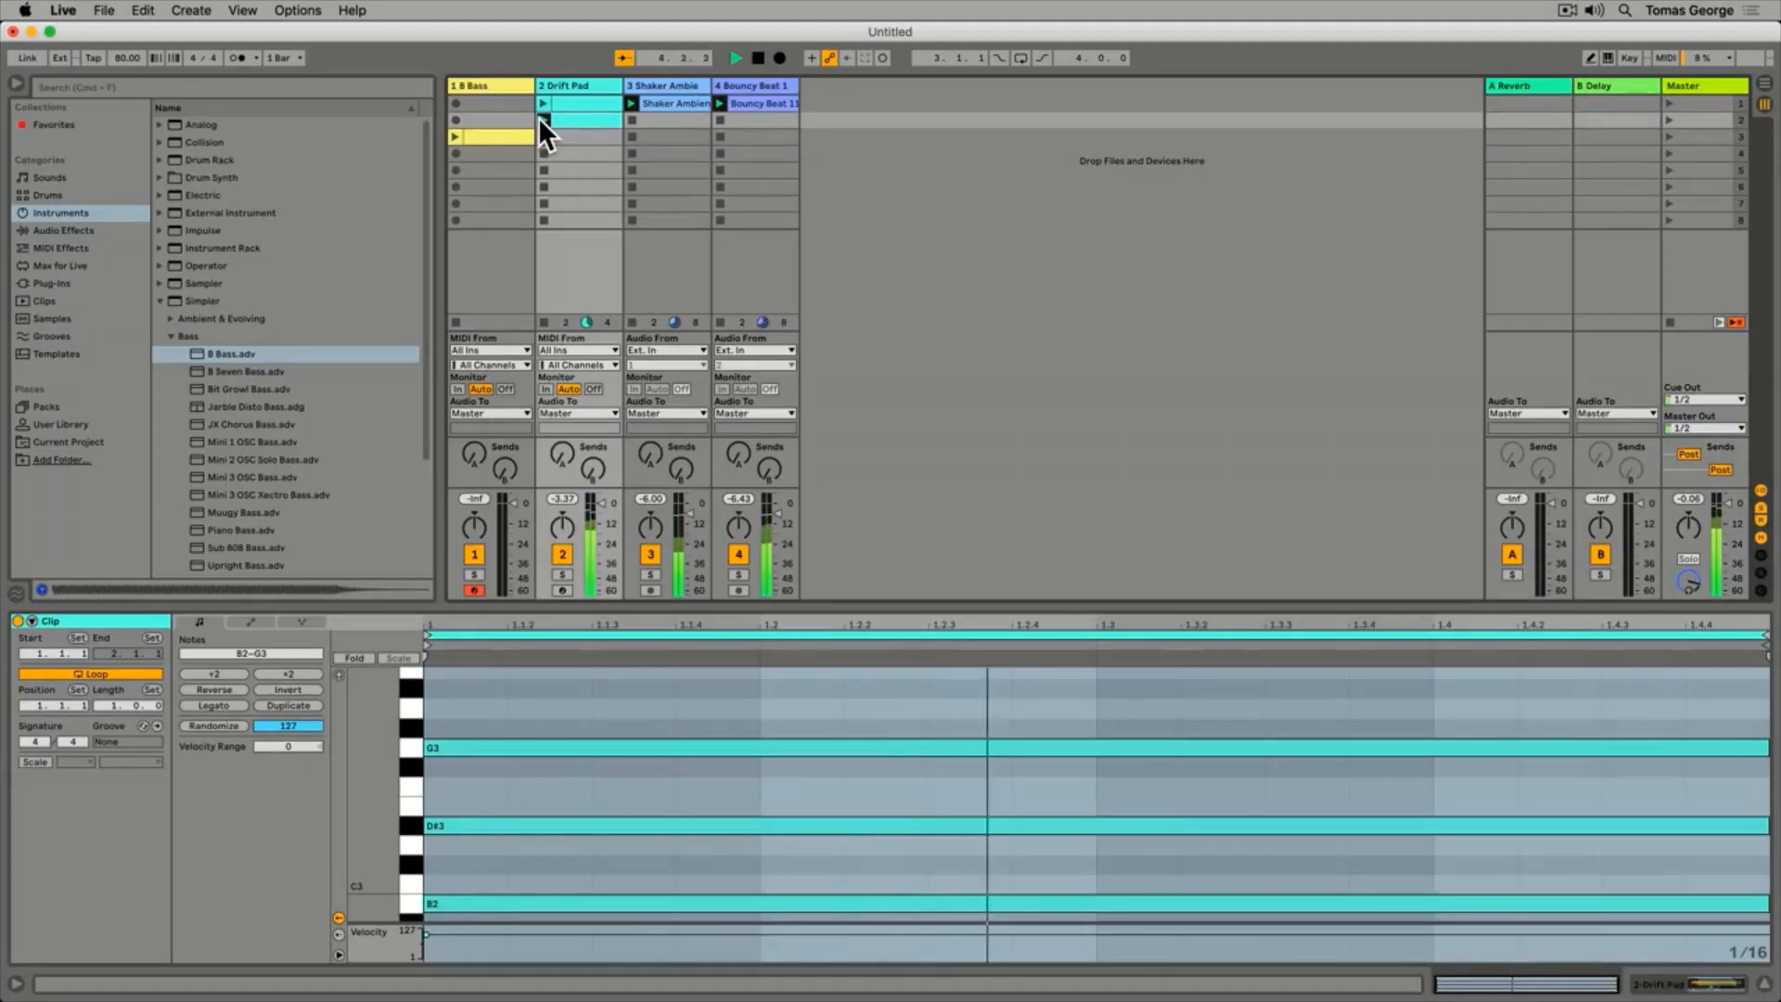
left_click(540, 102)
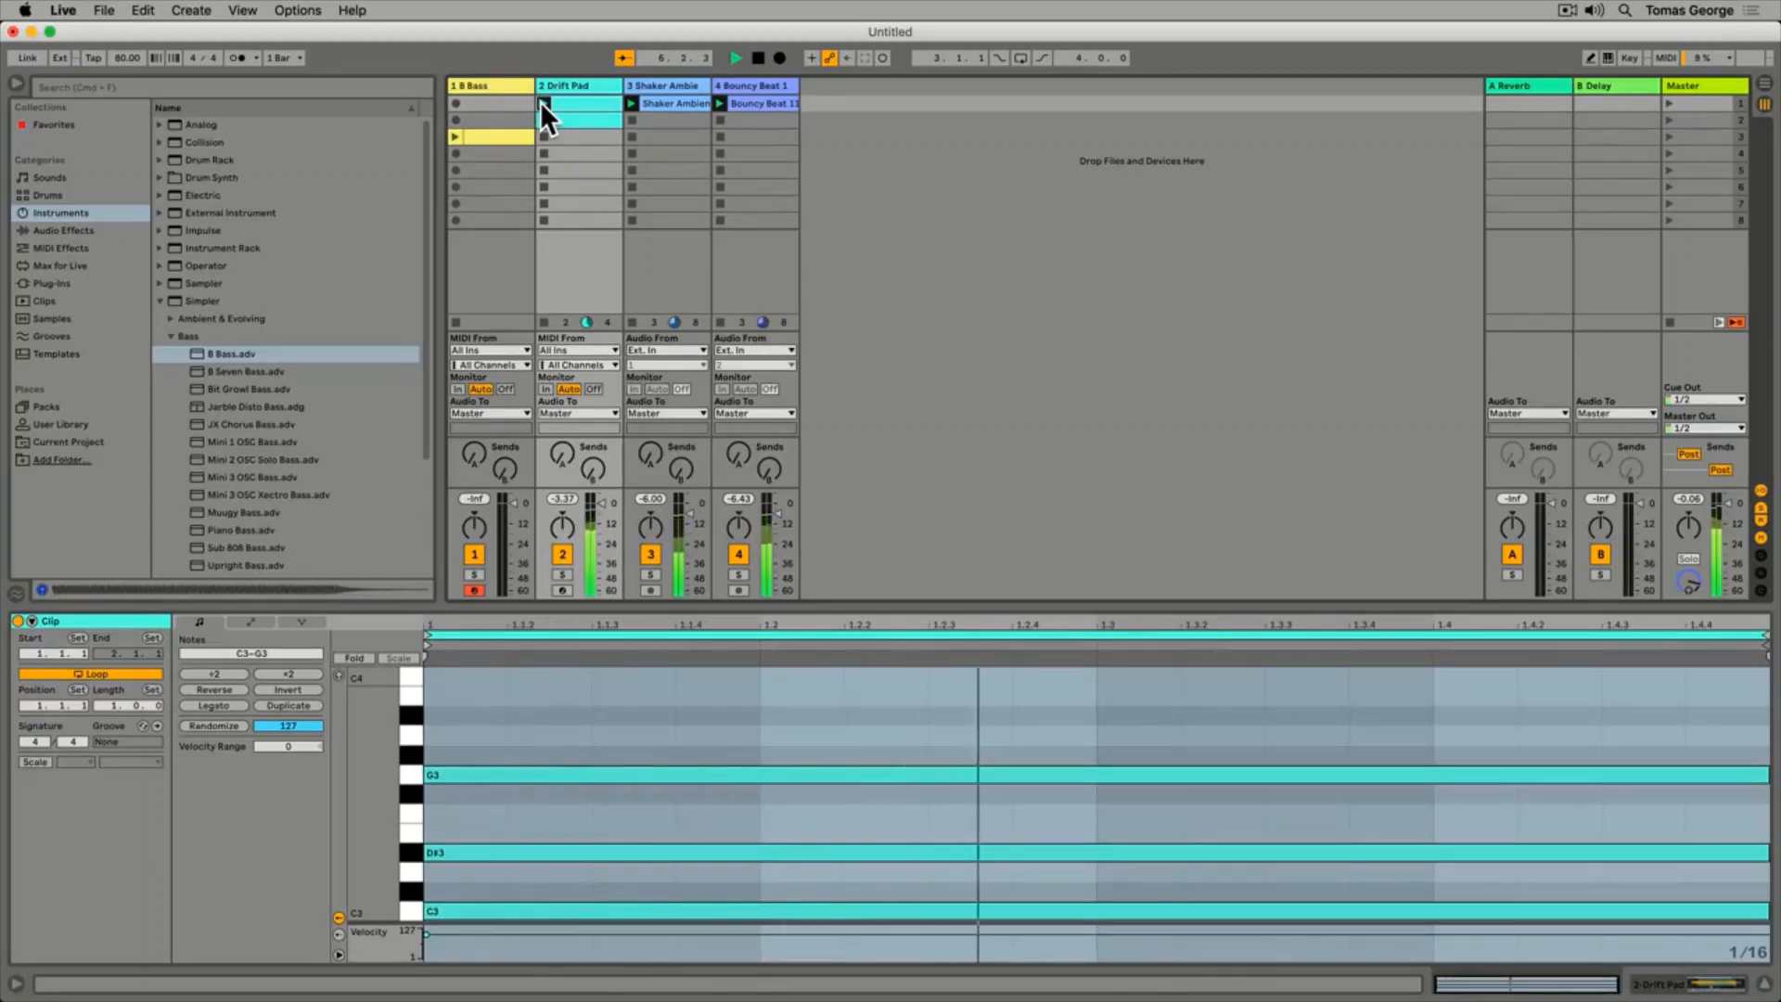
left_click(539, 114)
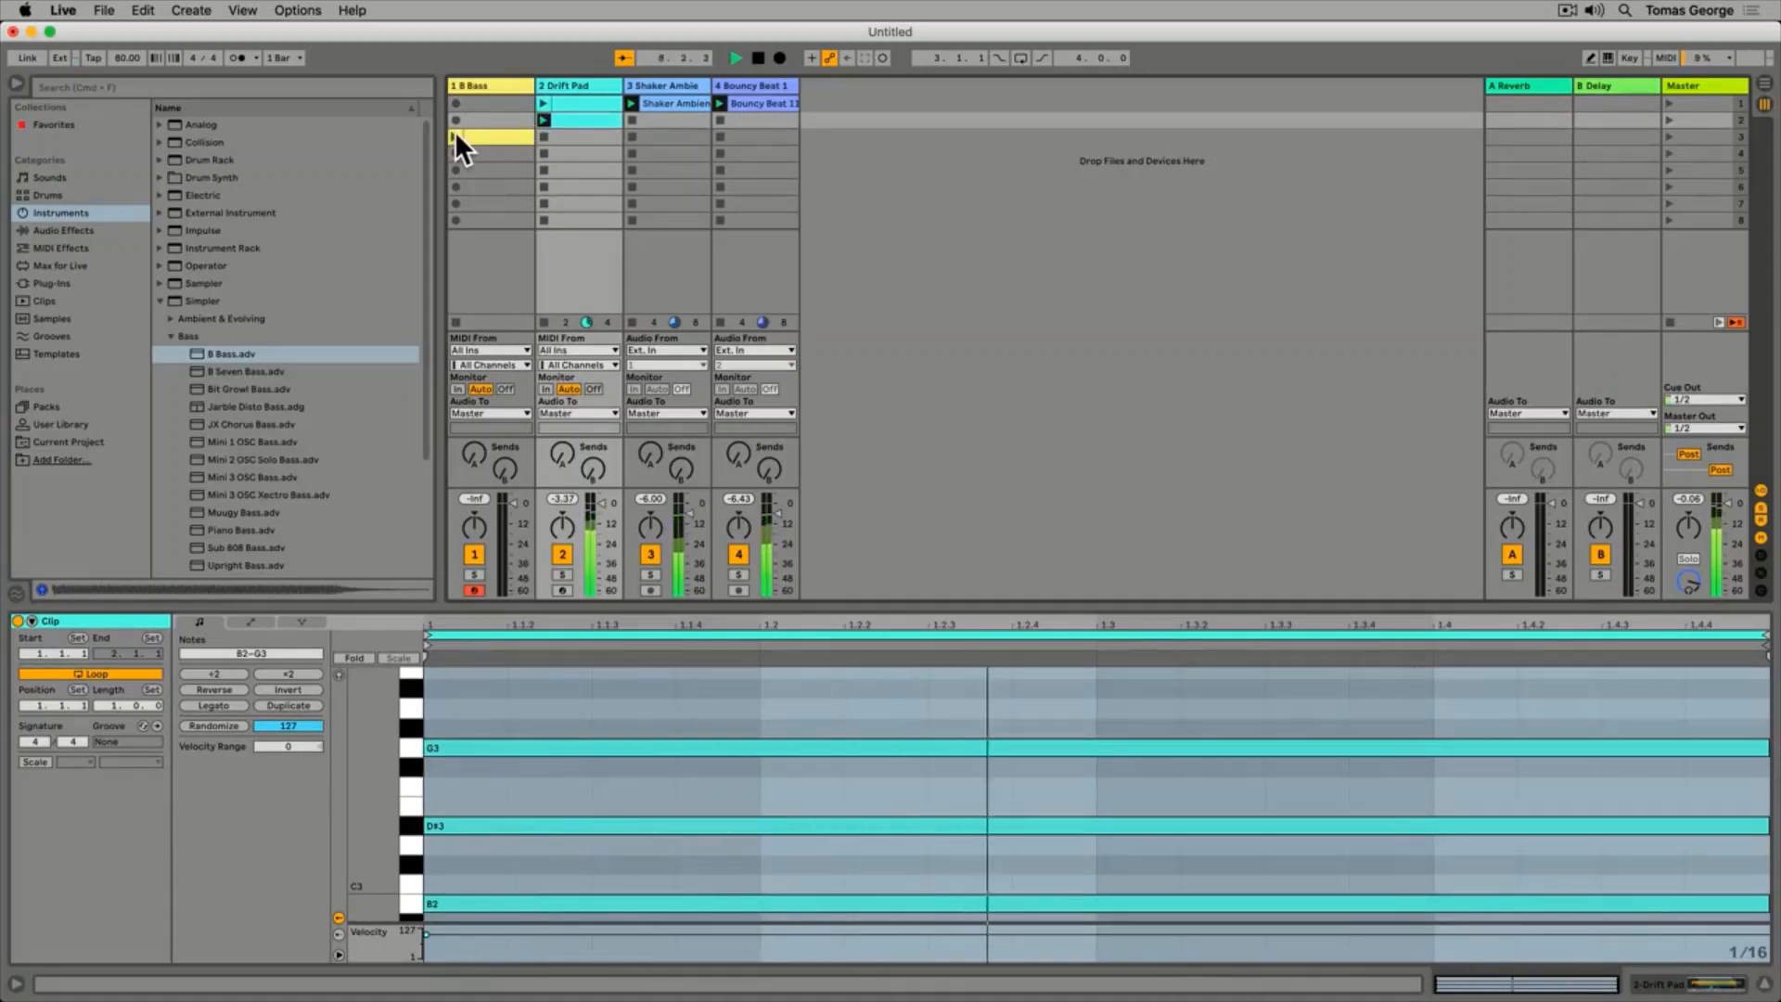
left_click(454, 135)
left_click(544, 104)
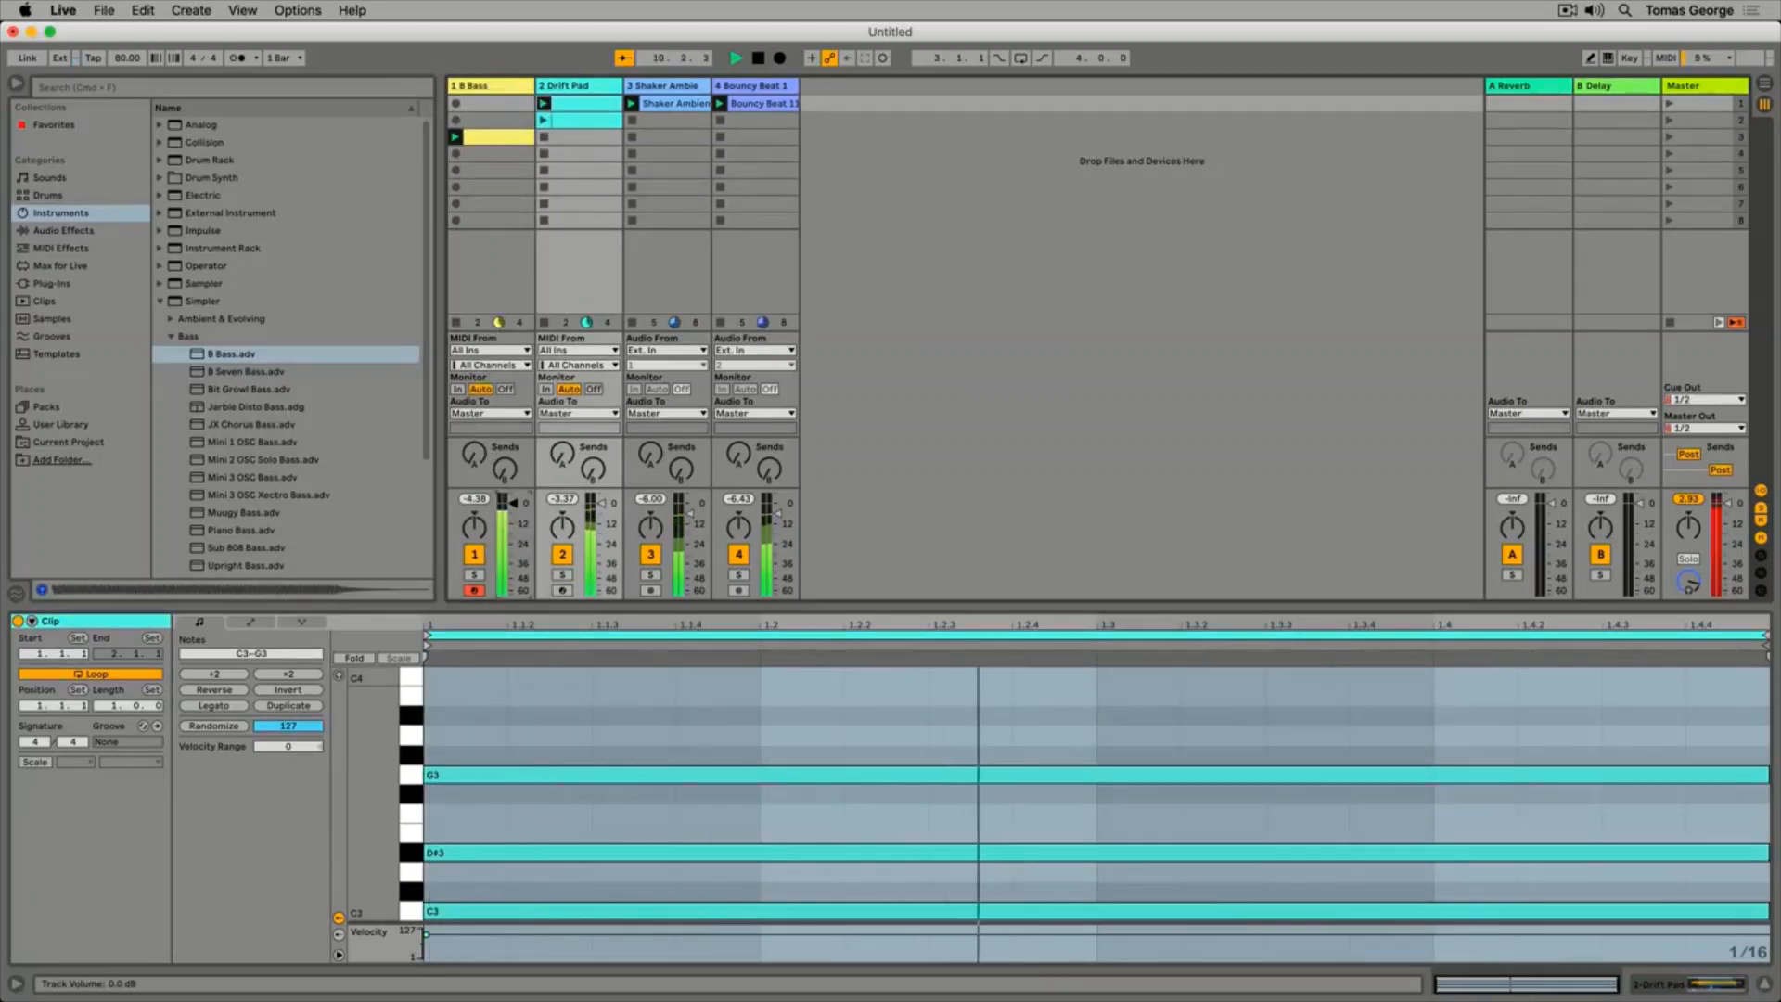
left_click(542, 120)
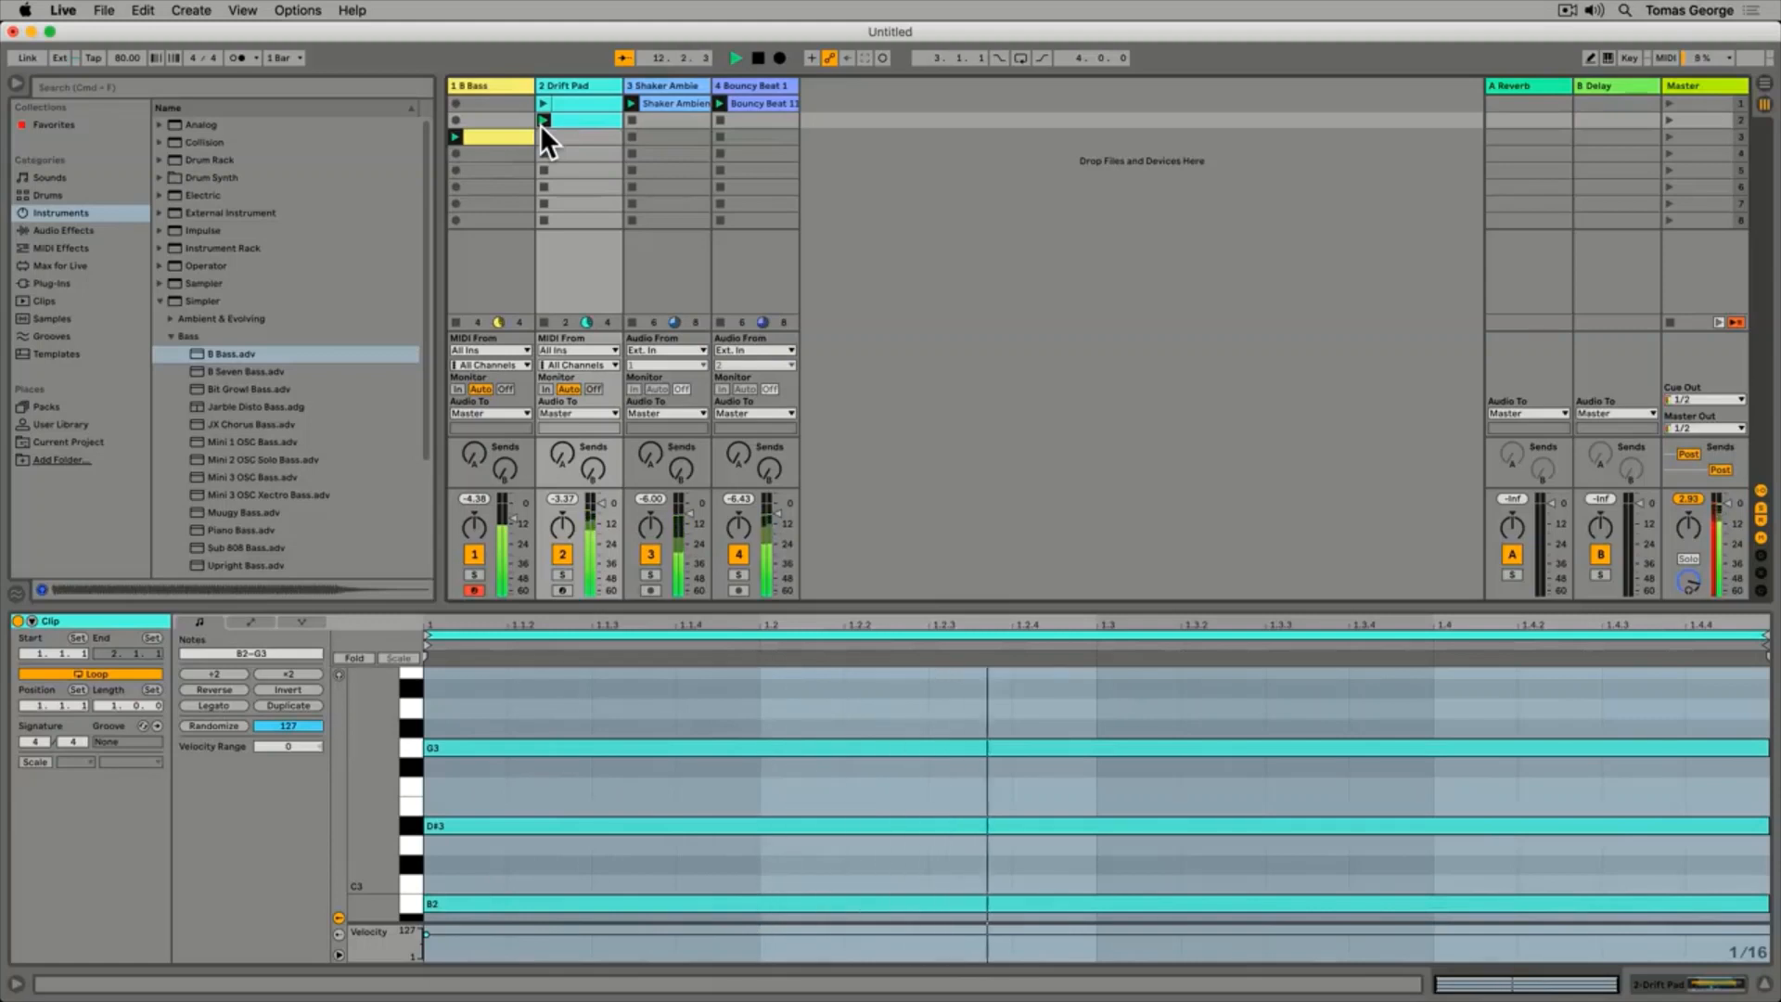
left_click(542, 102)
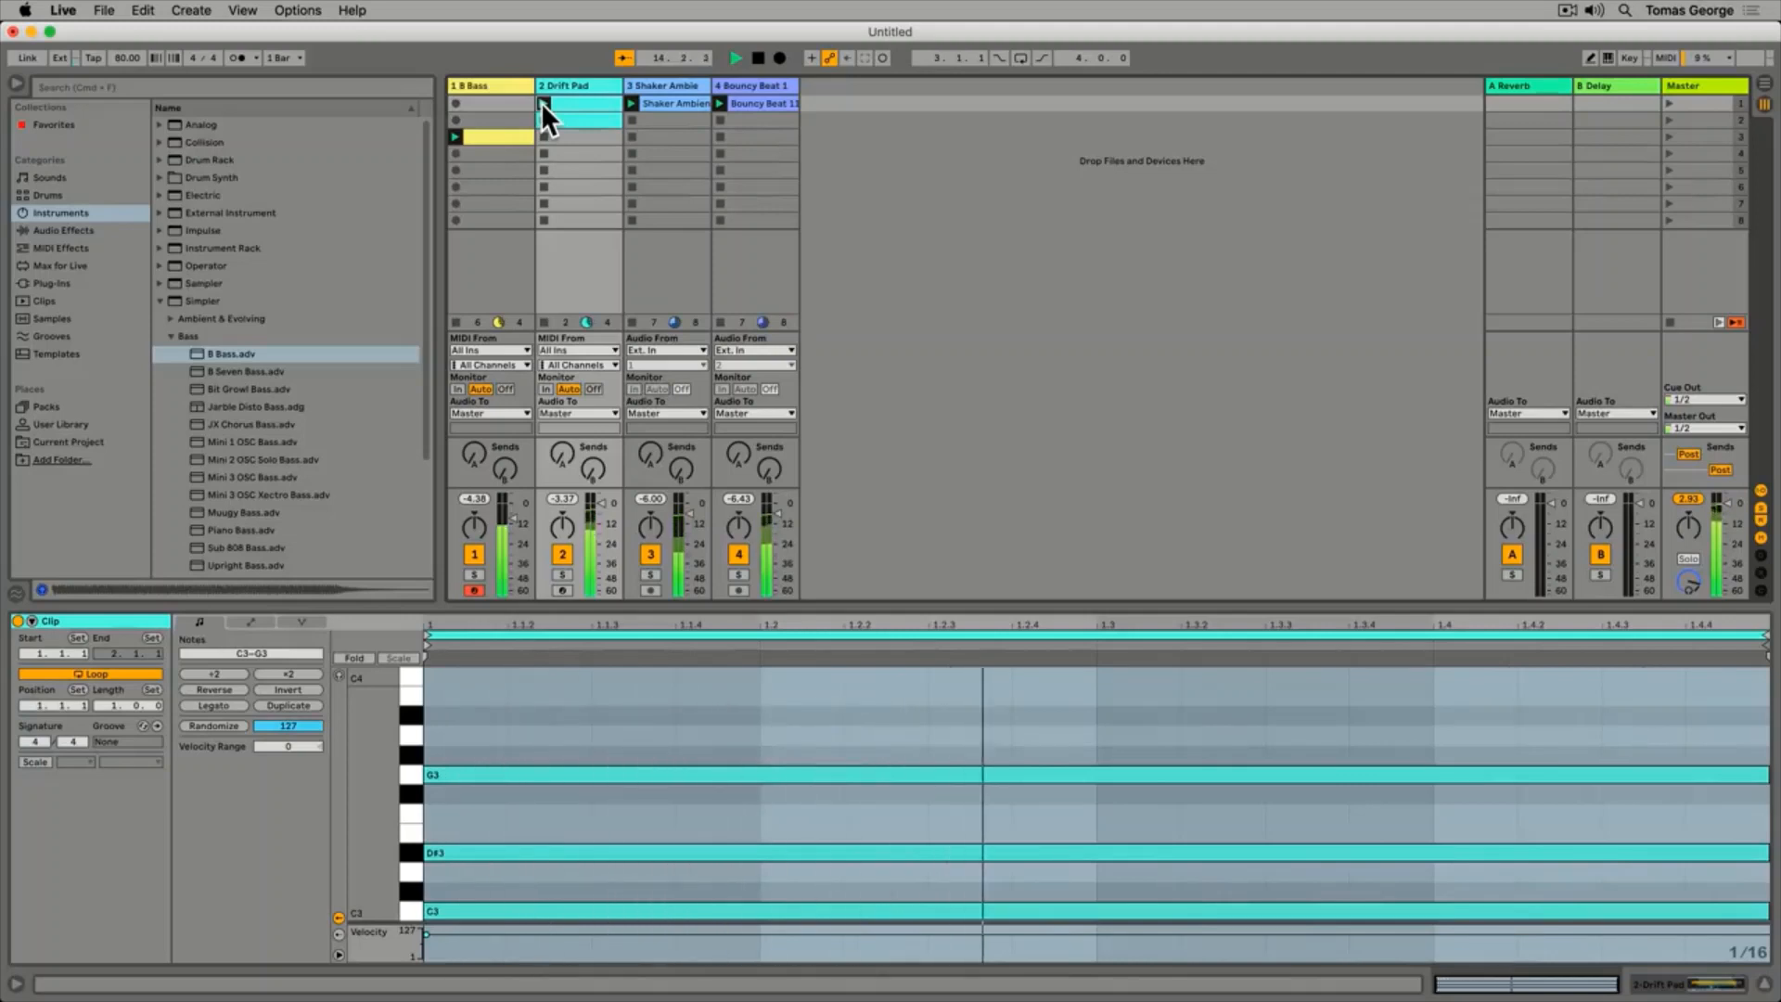
left_click(541, 117)
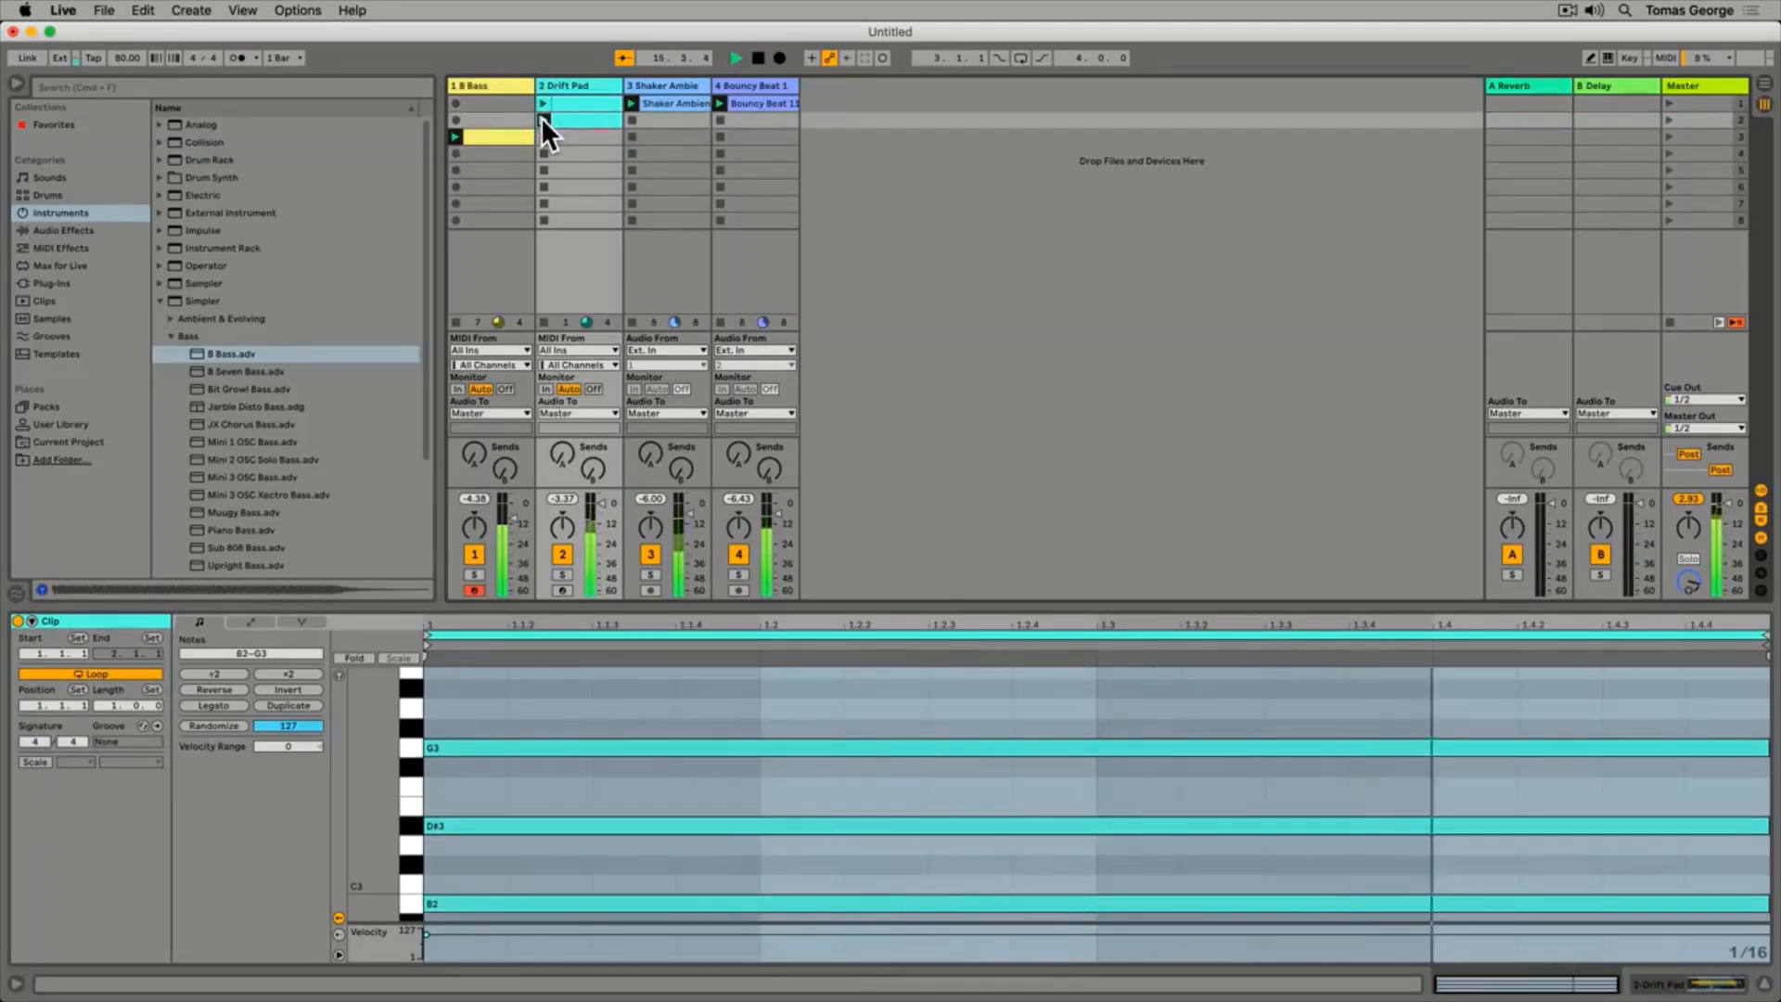
Stop the B Bass and Drift Pad clips, halt playback, and stop all remaining clips
left_click(454, 322)
left_click(544, 322)
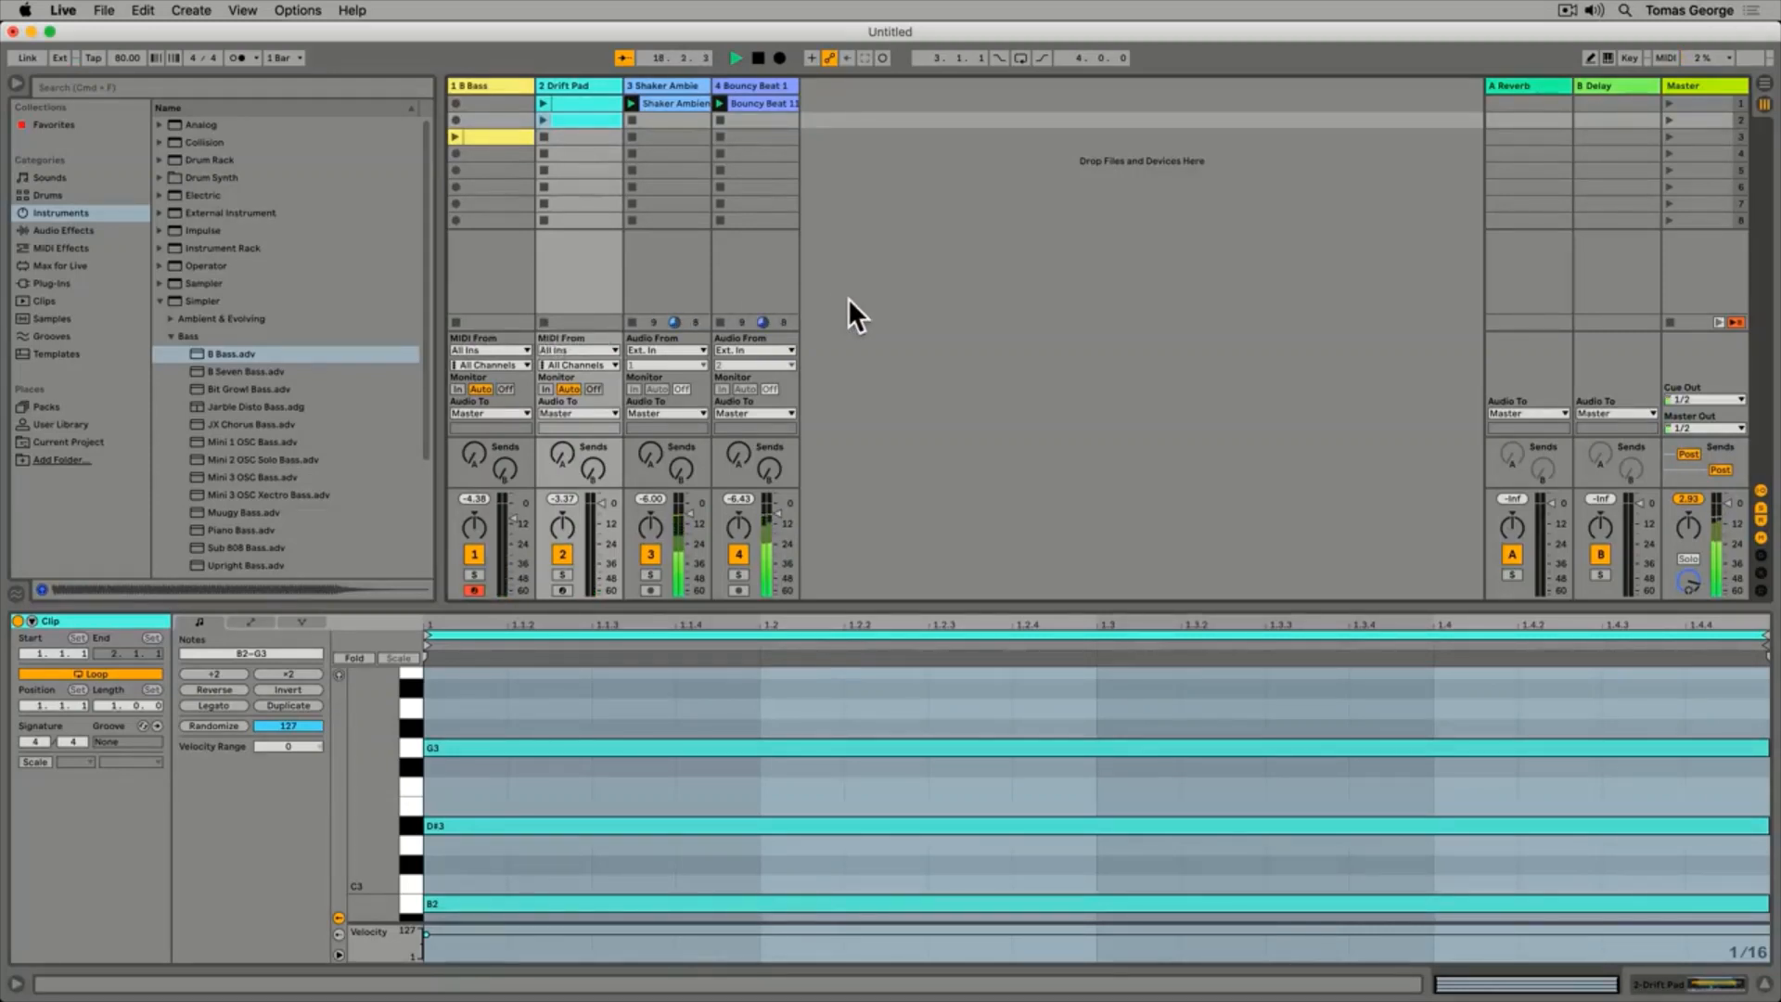
key("space")
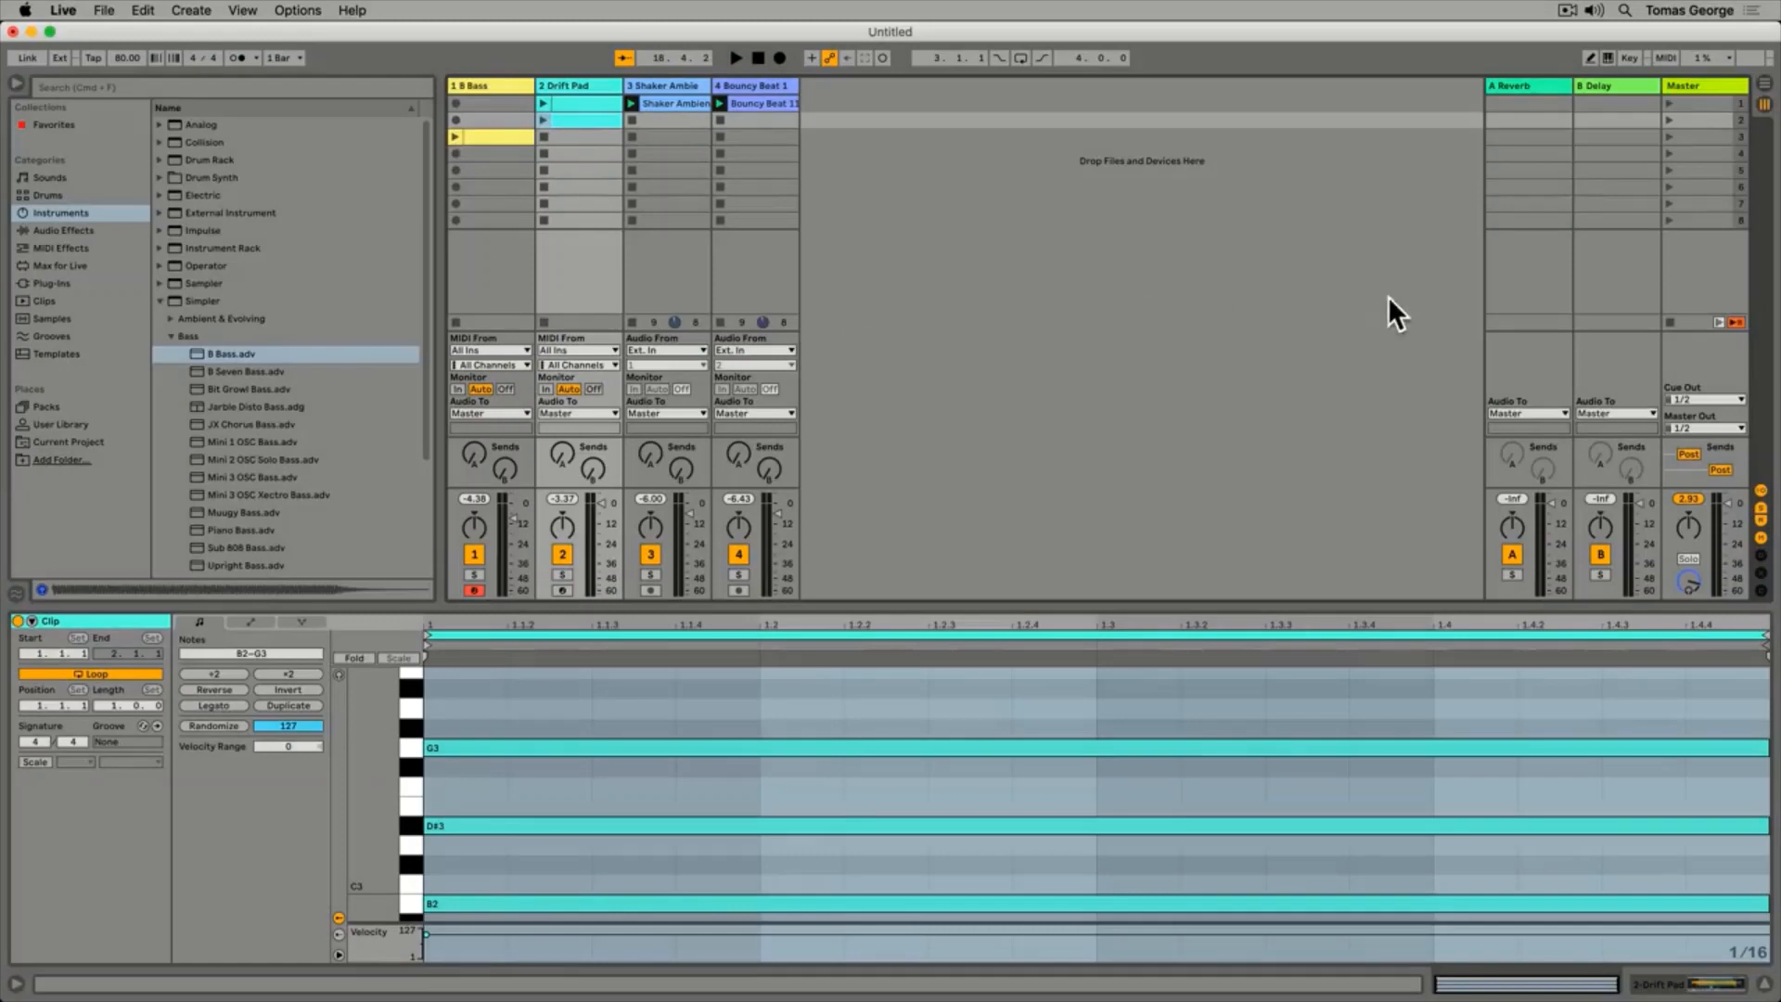
left_click(1669, 322)
Start recording into the Arrangement, launching the Bouncy Beat and Shaker Ambient clips and alternating the two Drift Pad clips
left_click(778, 58)
left_click(720, 103)
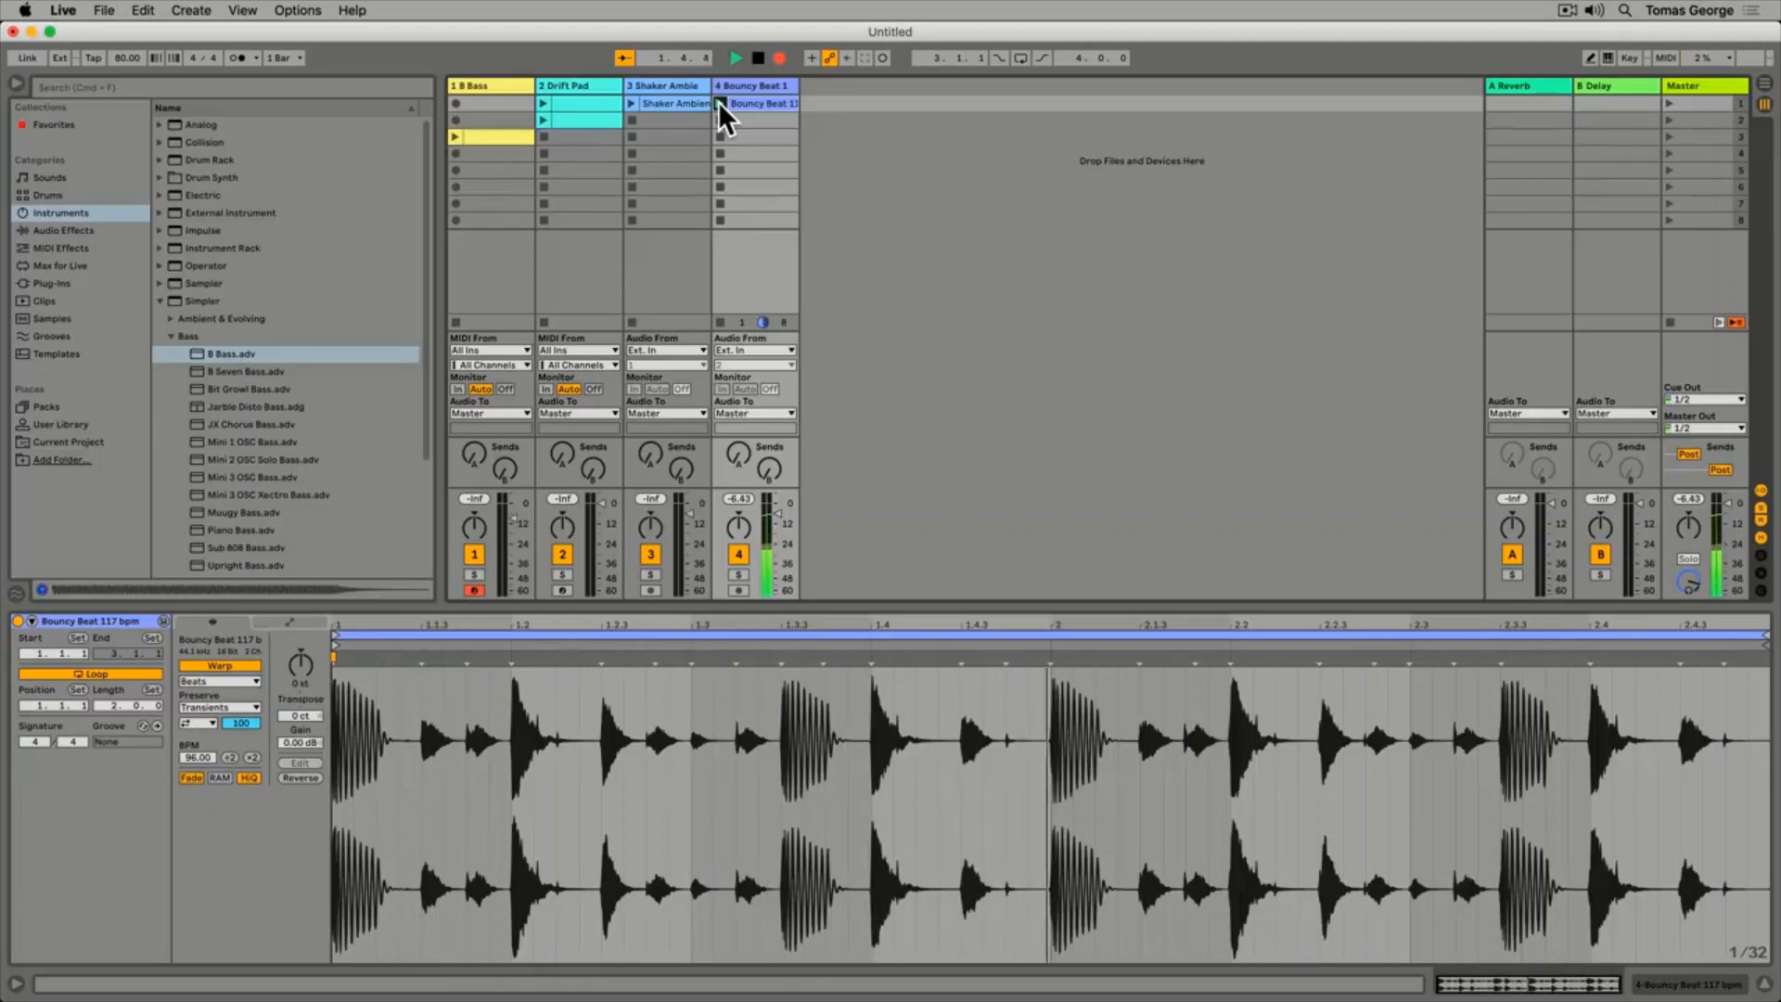
left_click(631, 103)
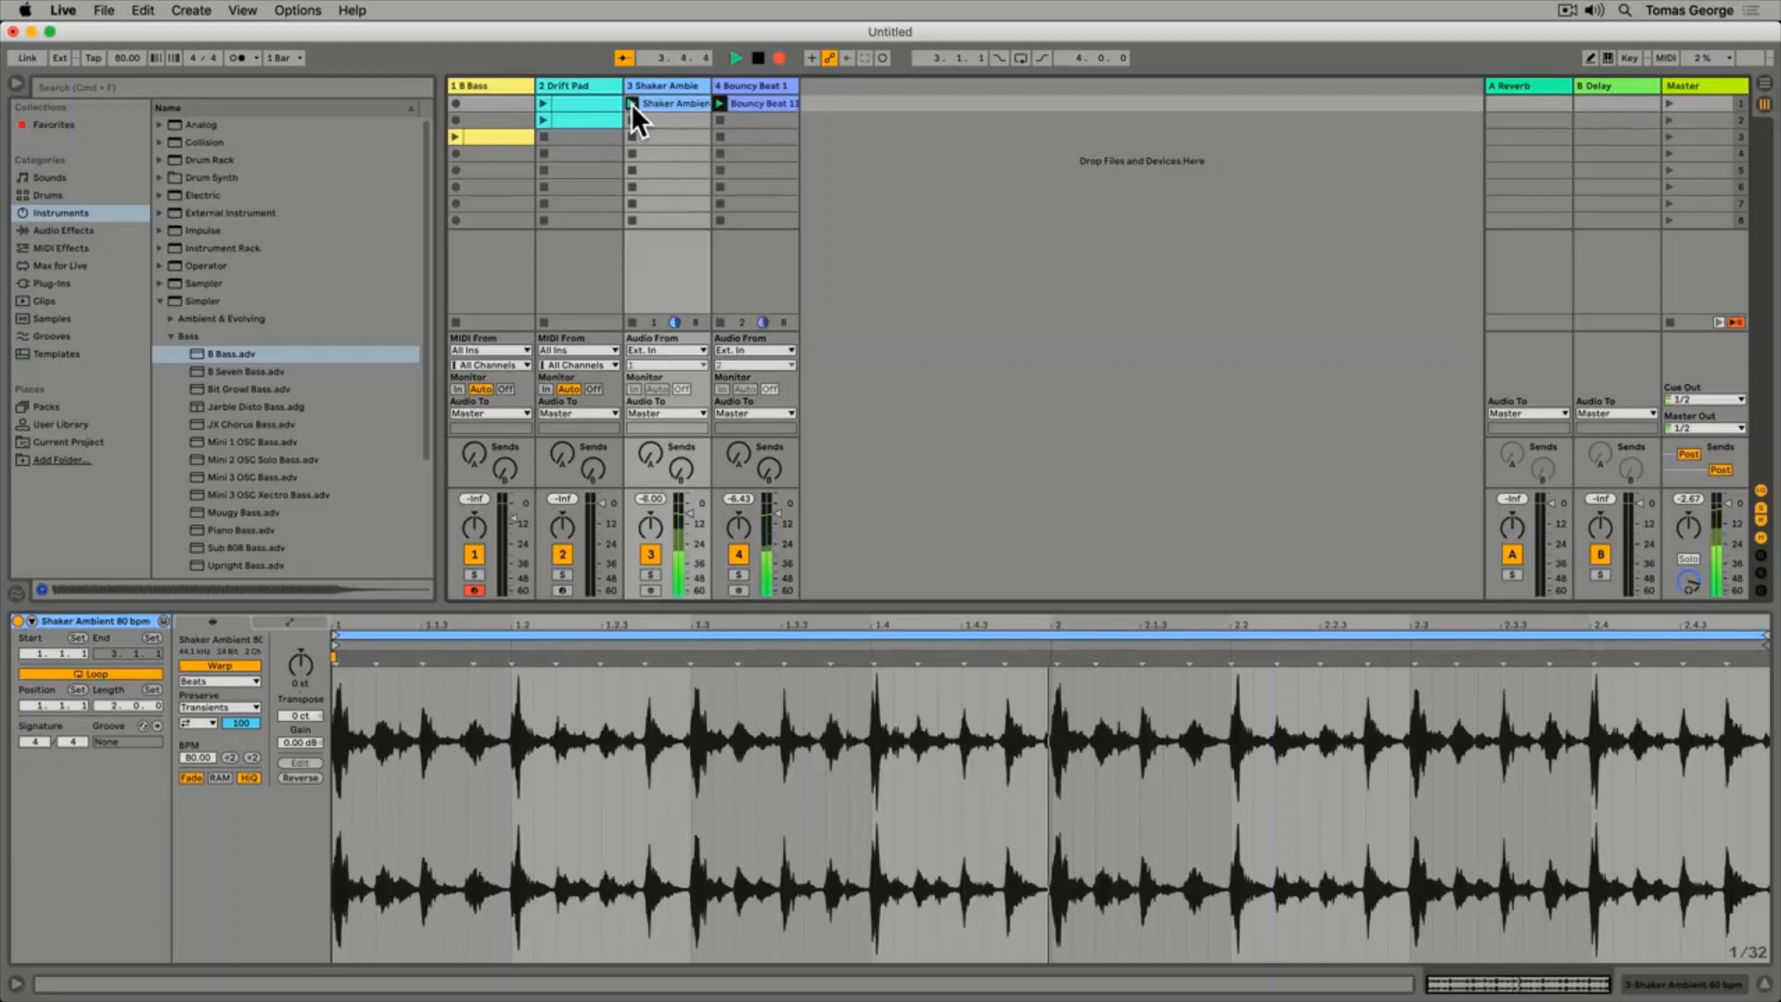
left_click(544, 102)
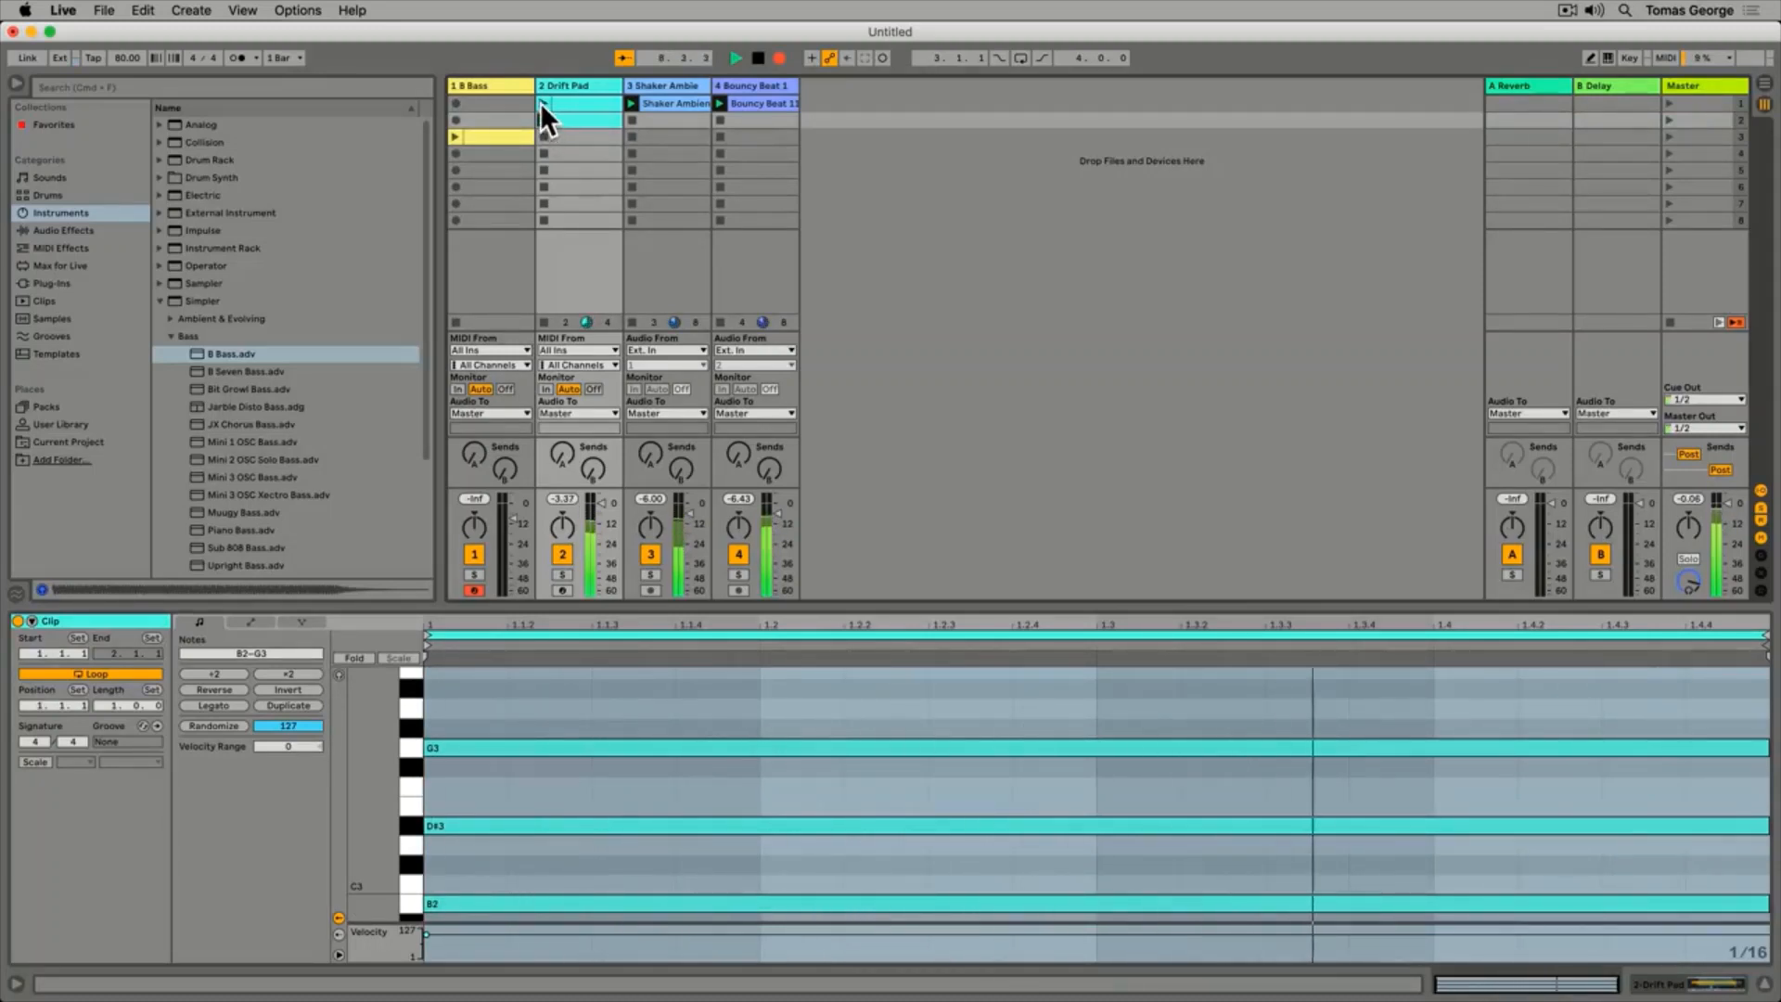
left_click(540, 102)
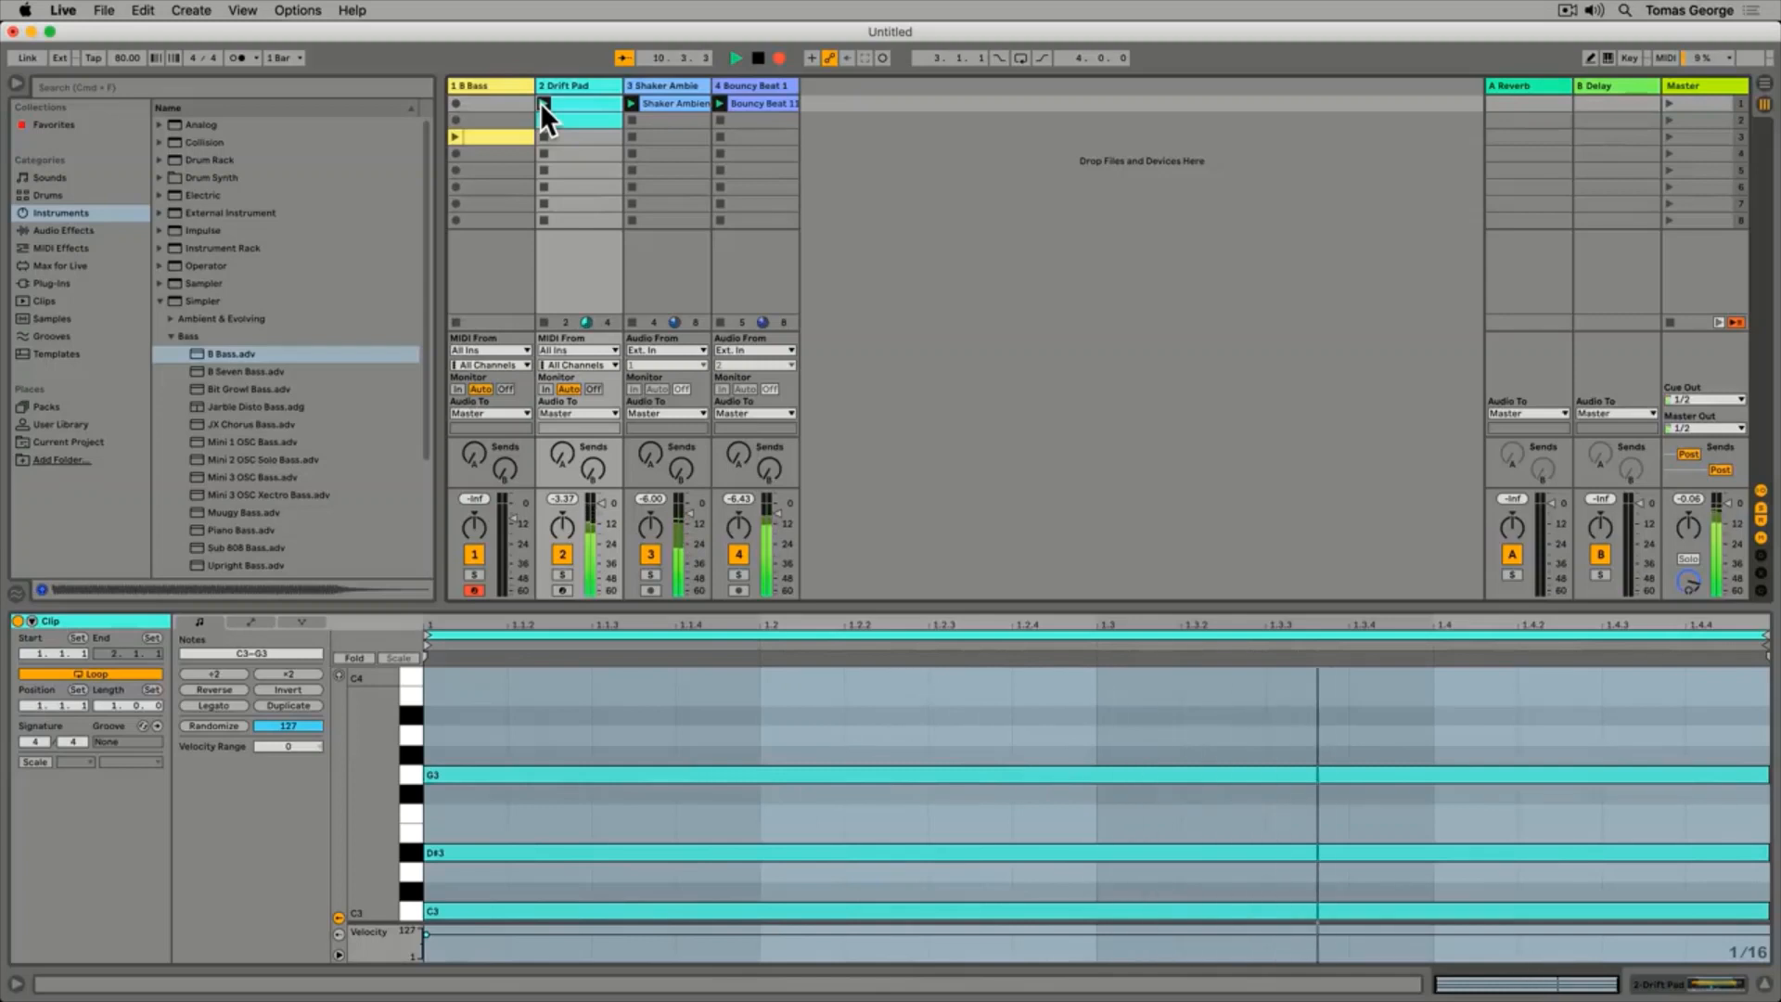
left_click(542, 114)
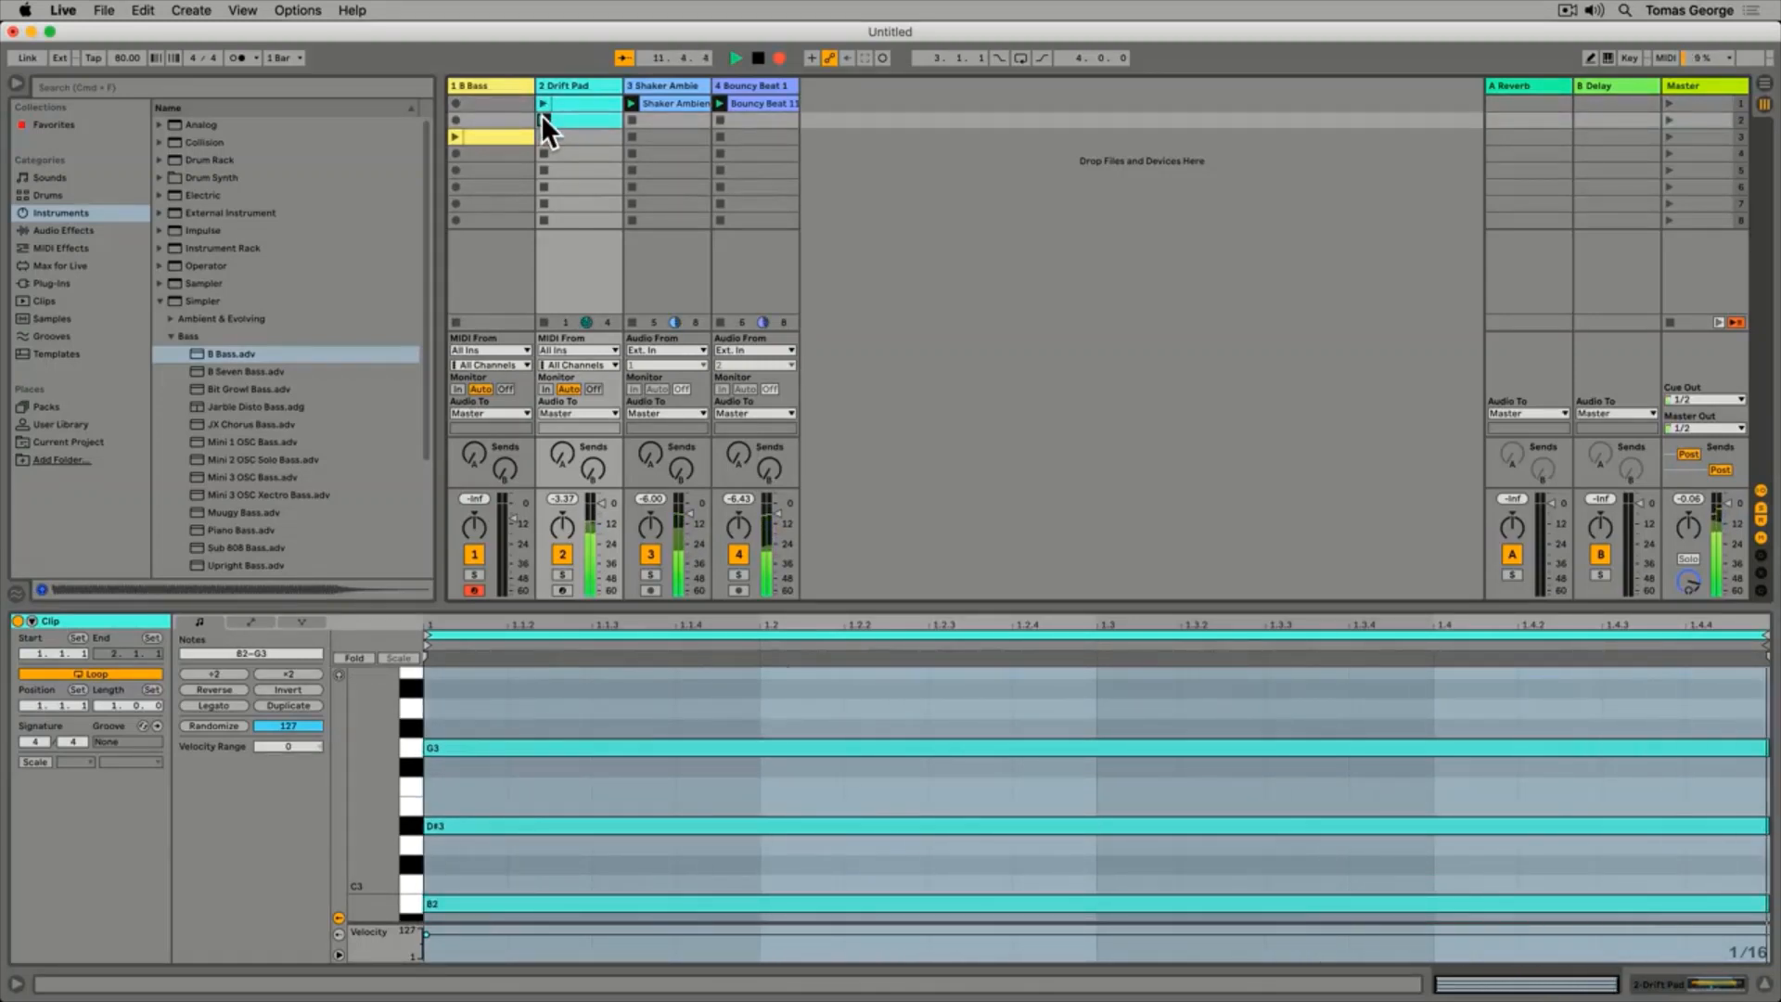
Bring in the B Bass clip during the recording and keep alternating the two Drift Pad clips
left_click(451, 136)
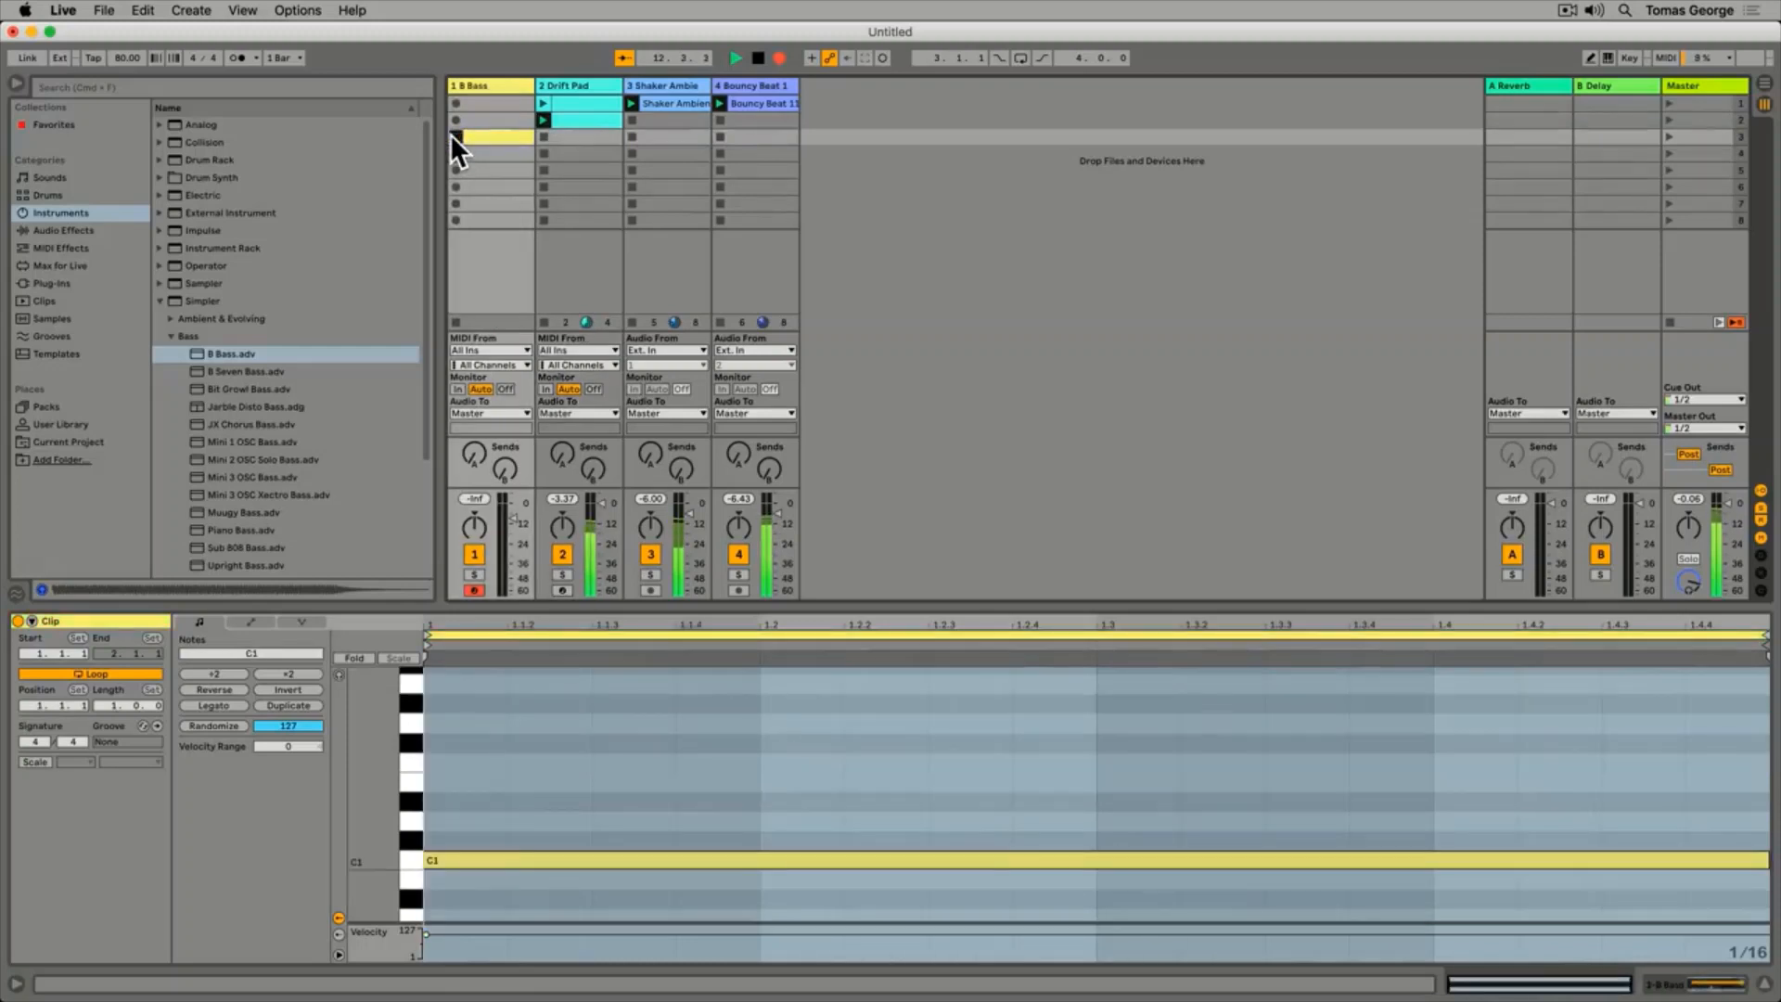
left_click(540, 99)
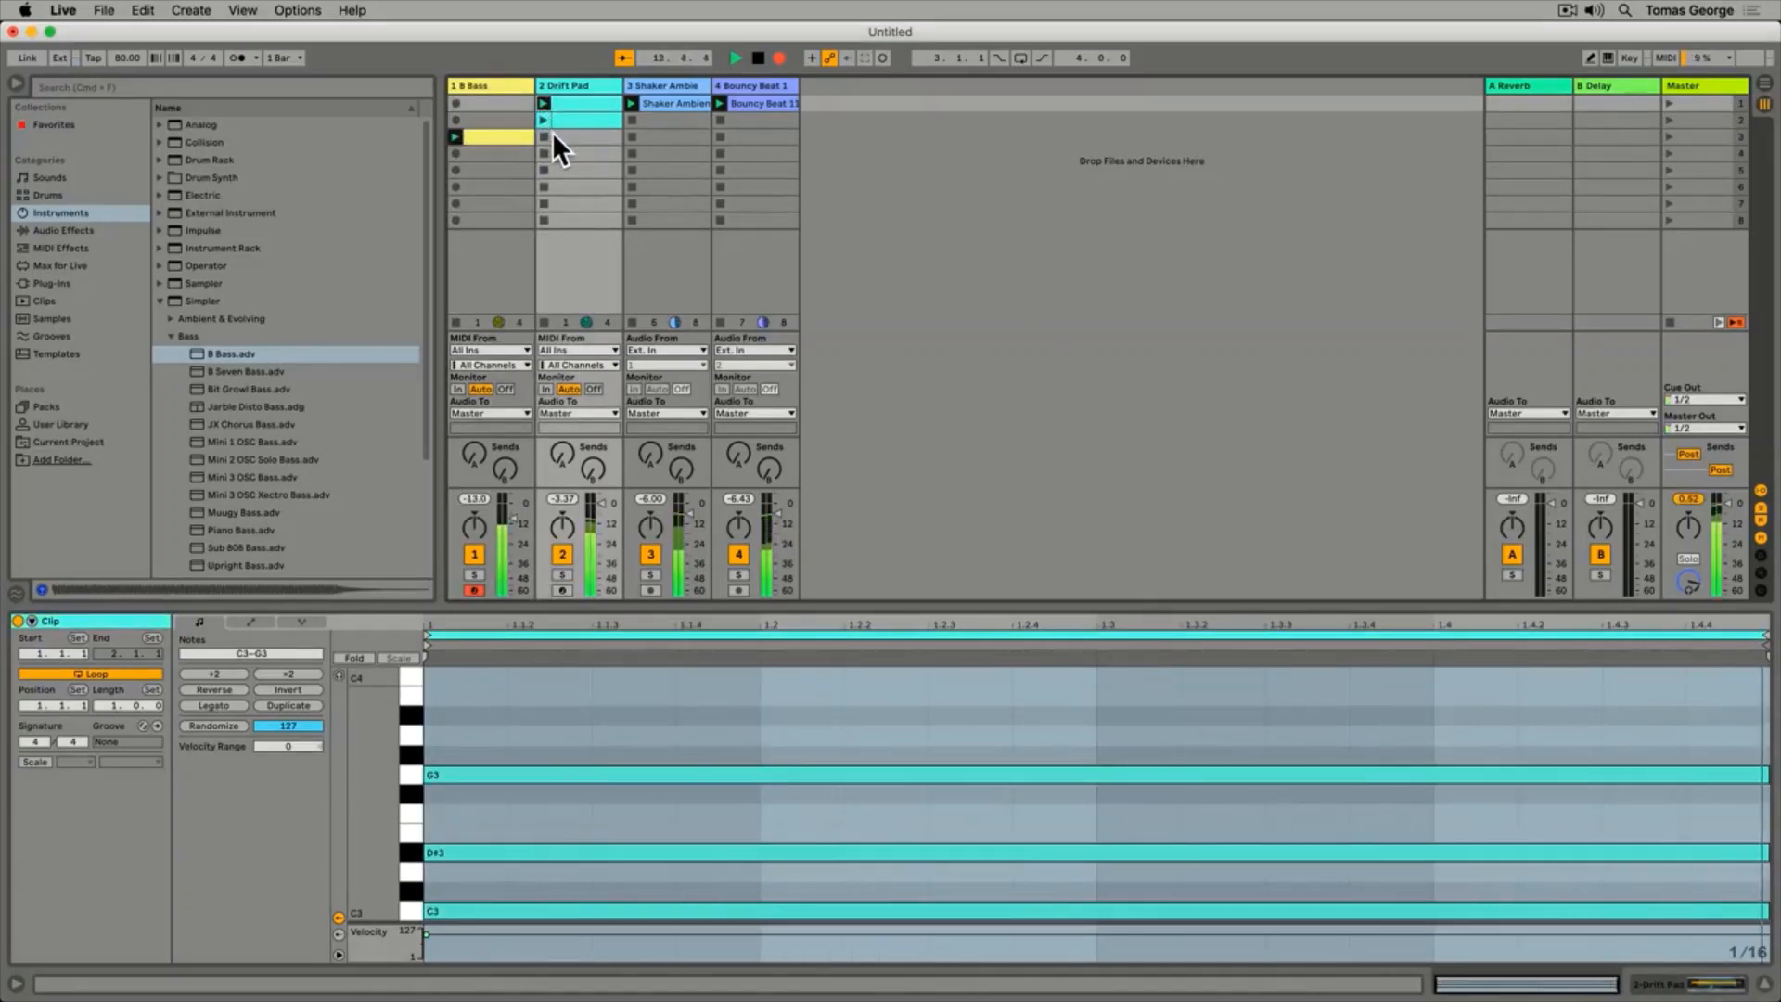
left_click(541, 118)
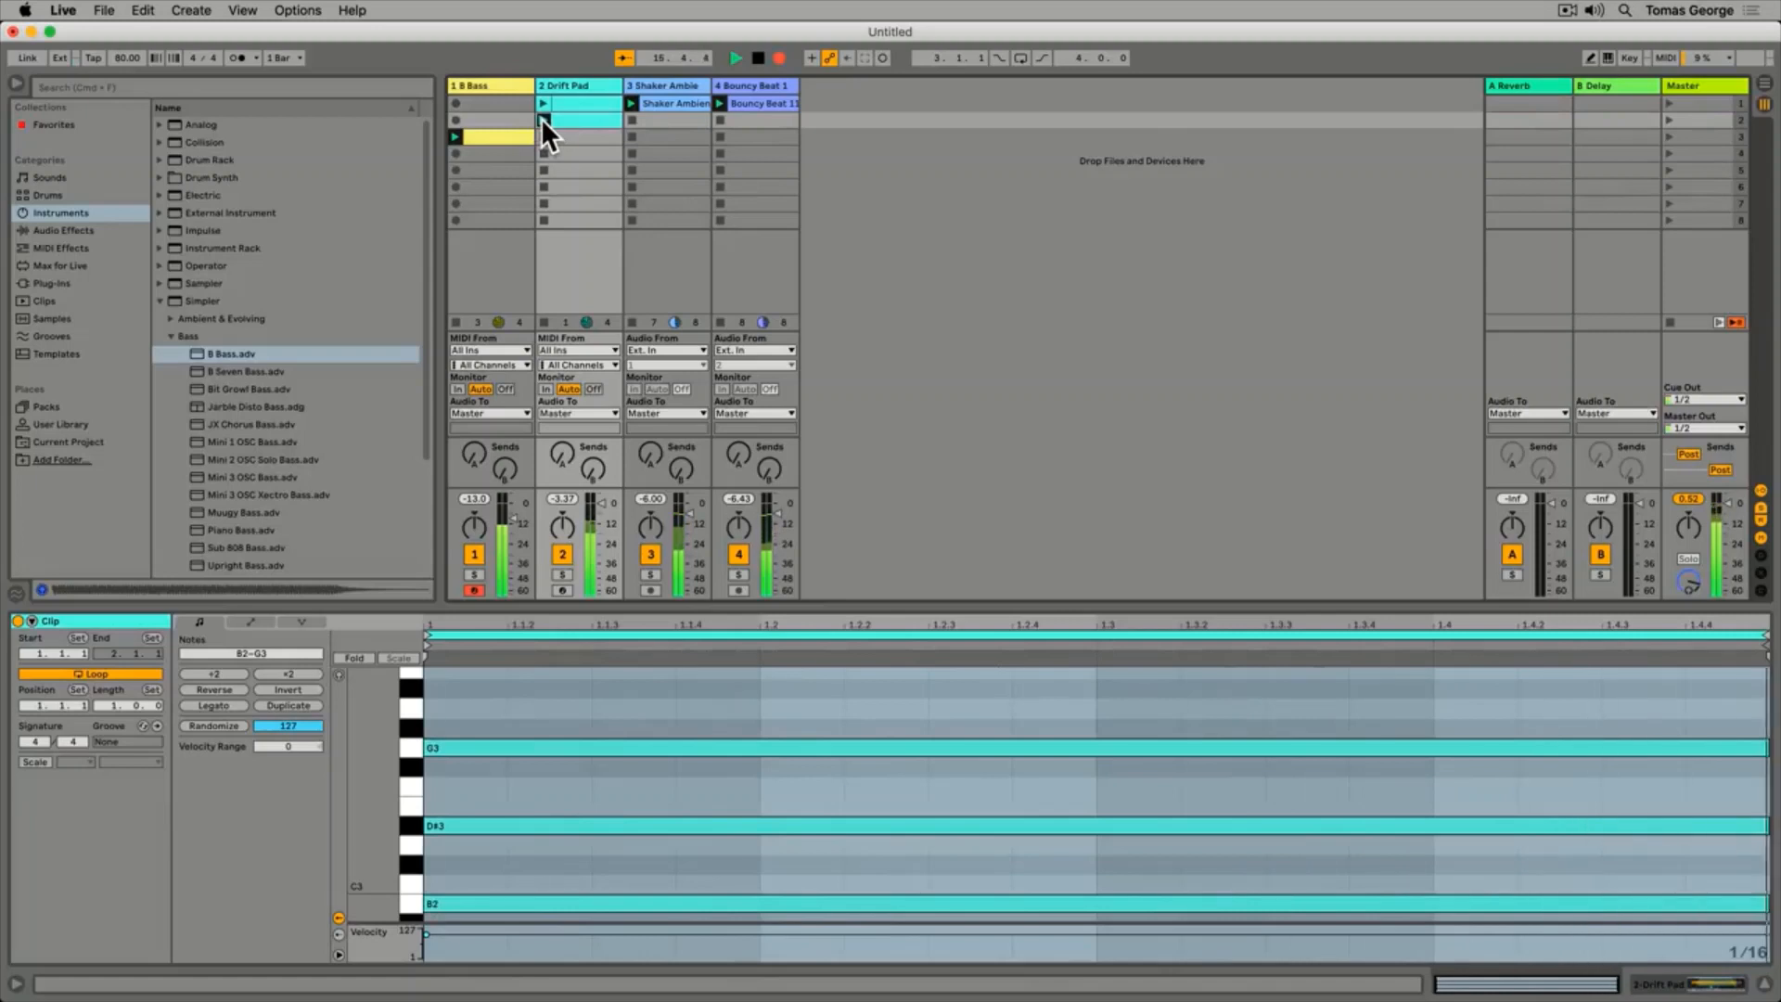
left_click(542, 103)
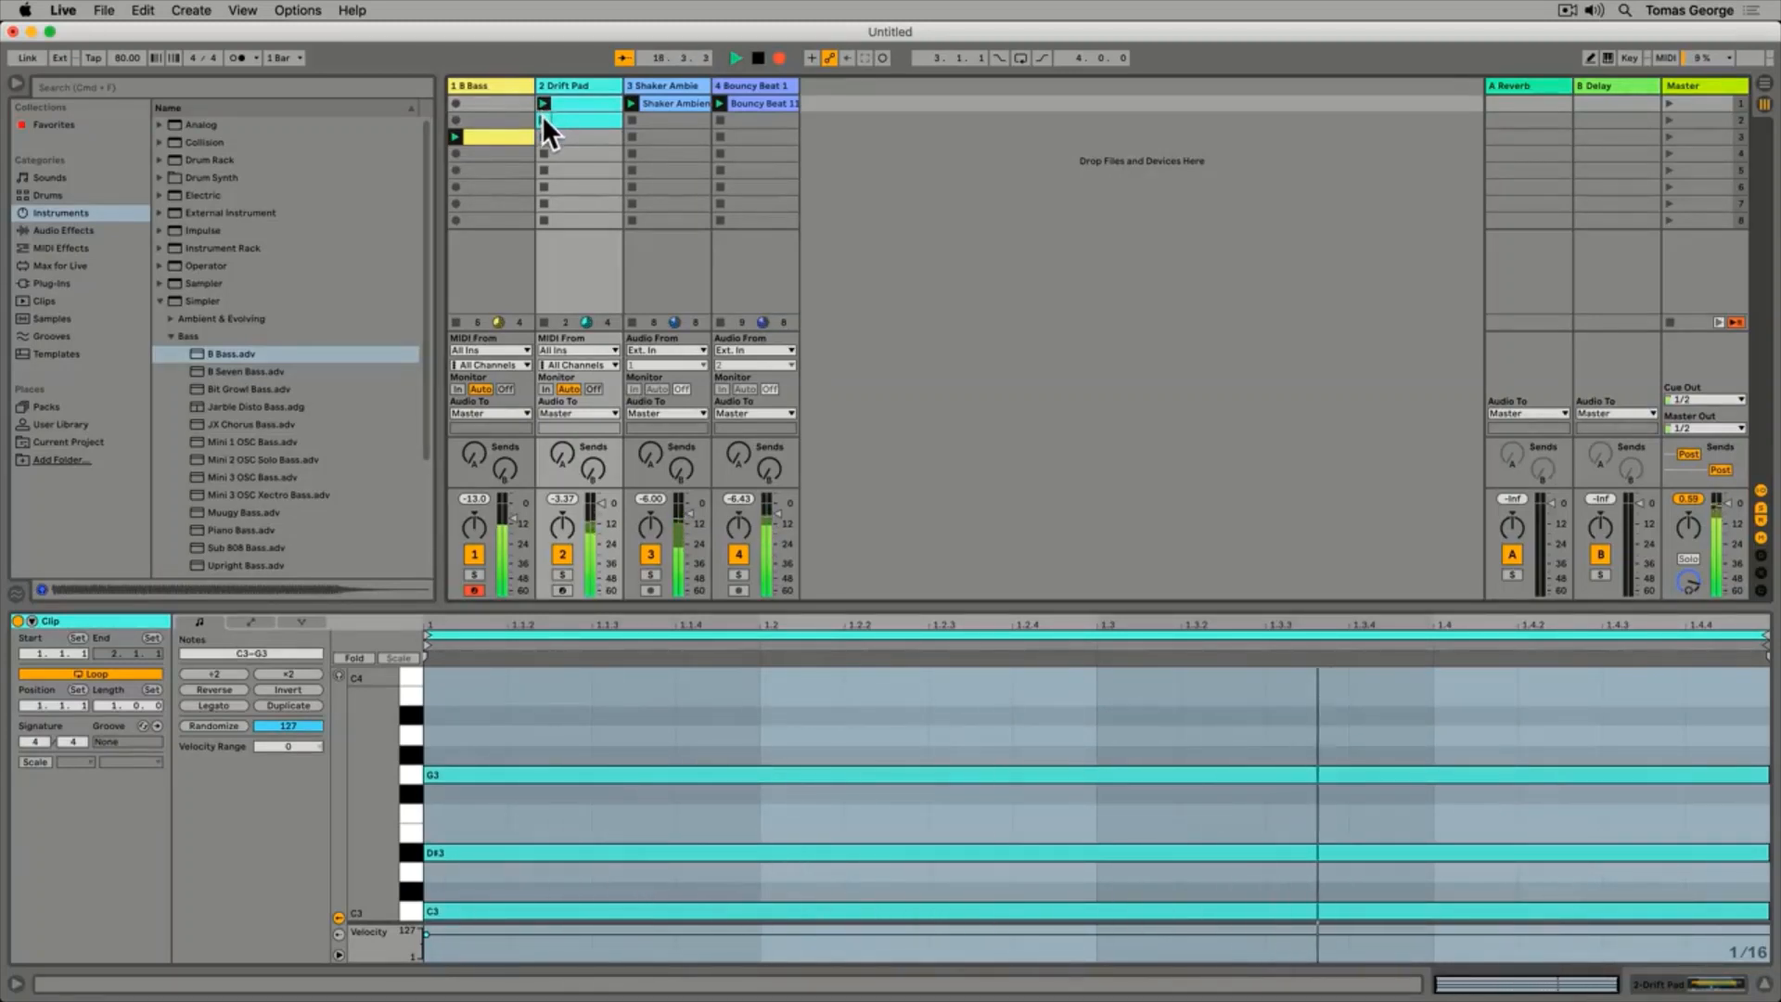
left_click(542, 119)
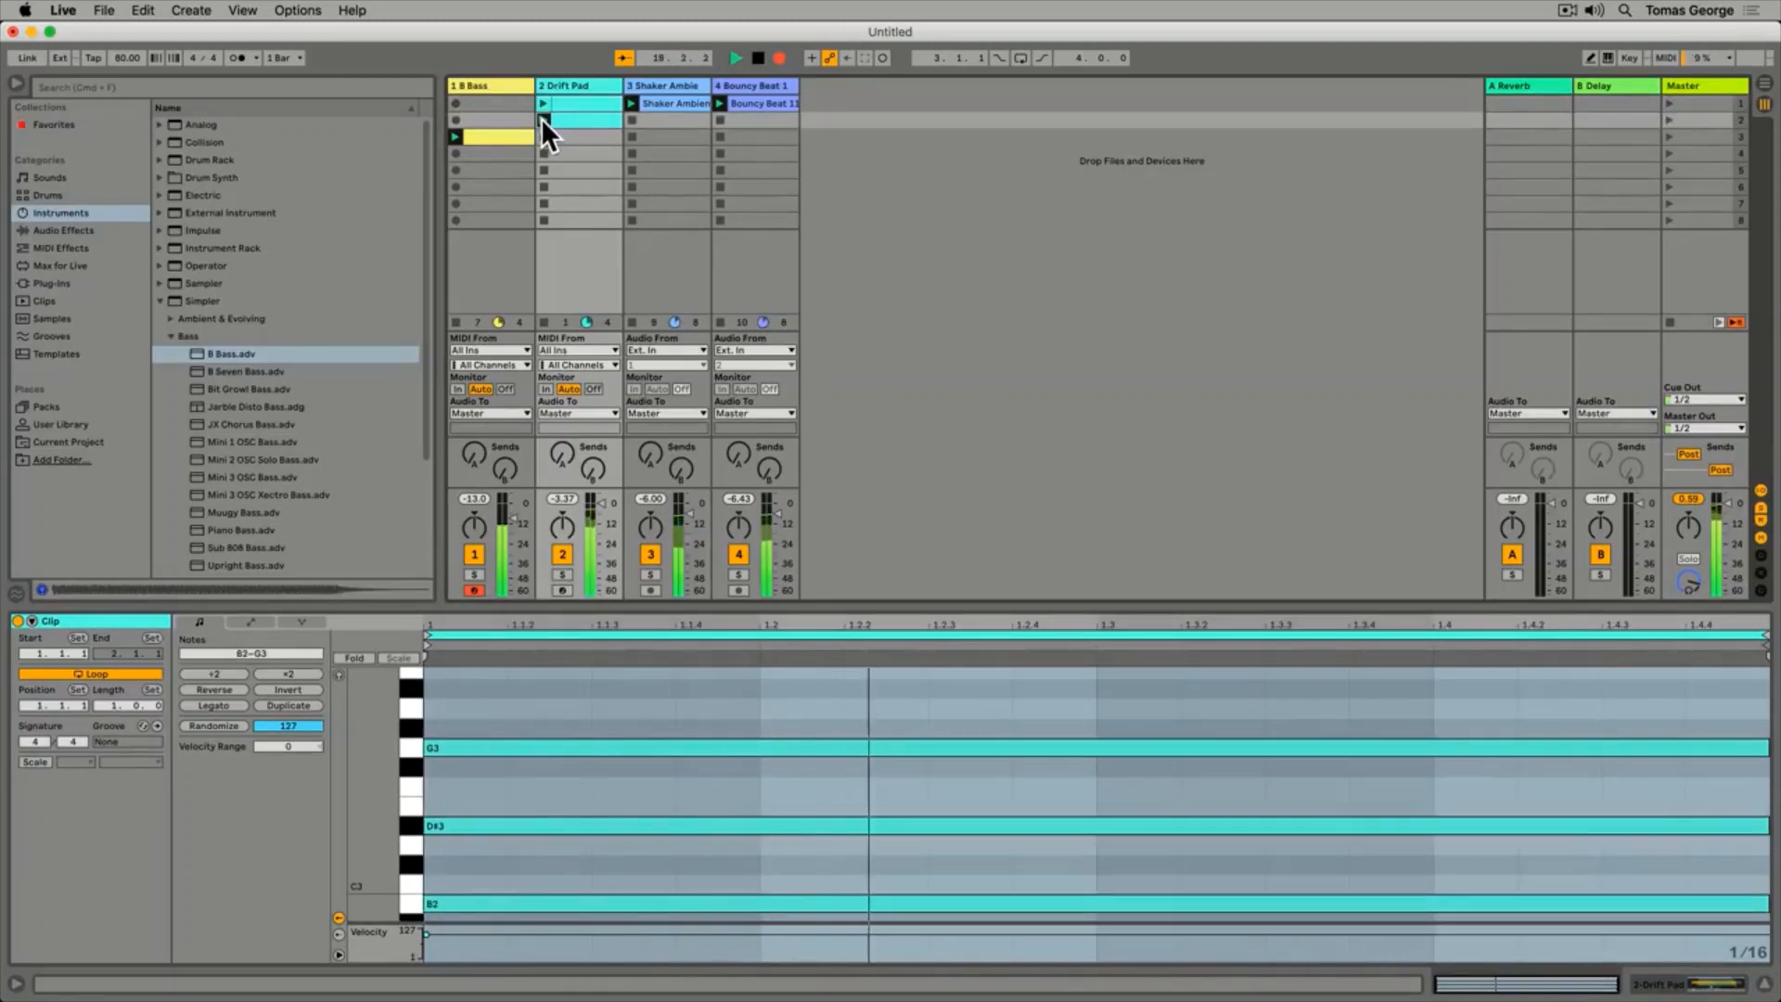
Stop the B Bass and Drift Pad clips and end the recording
left_click(454, 323)
left_click(544, 321)
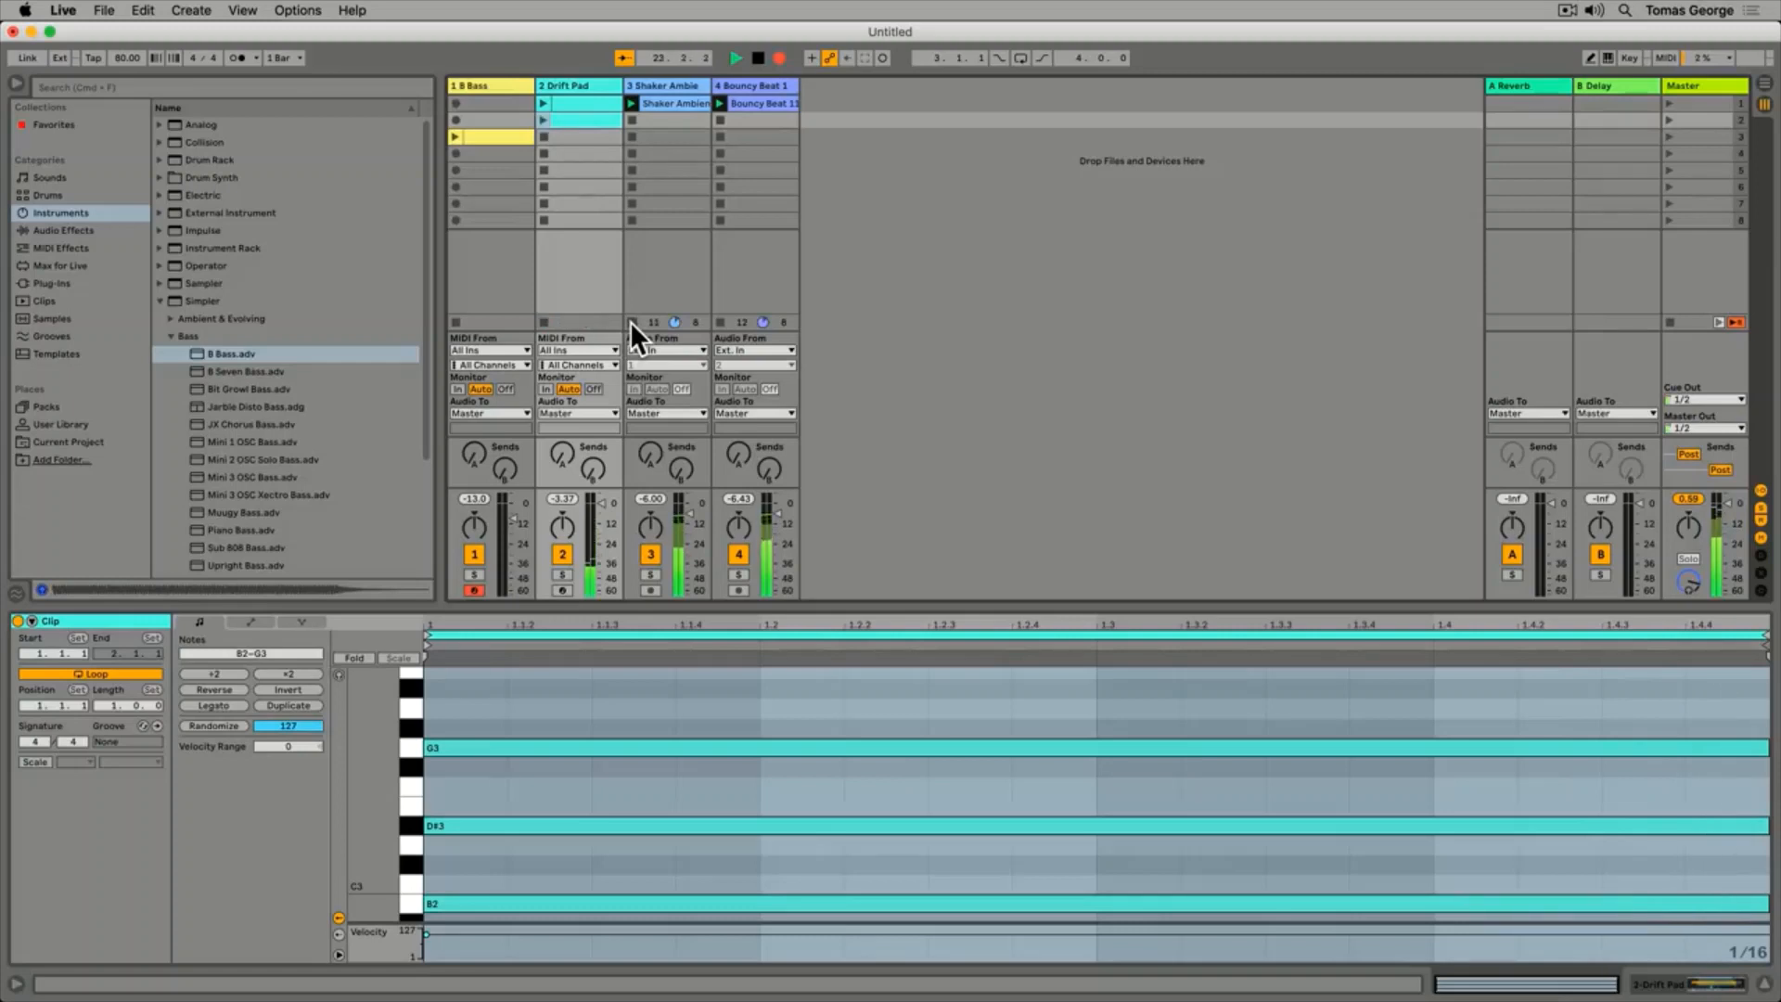
key("space")
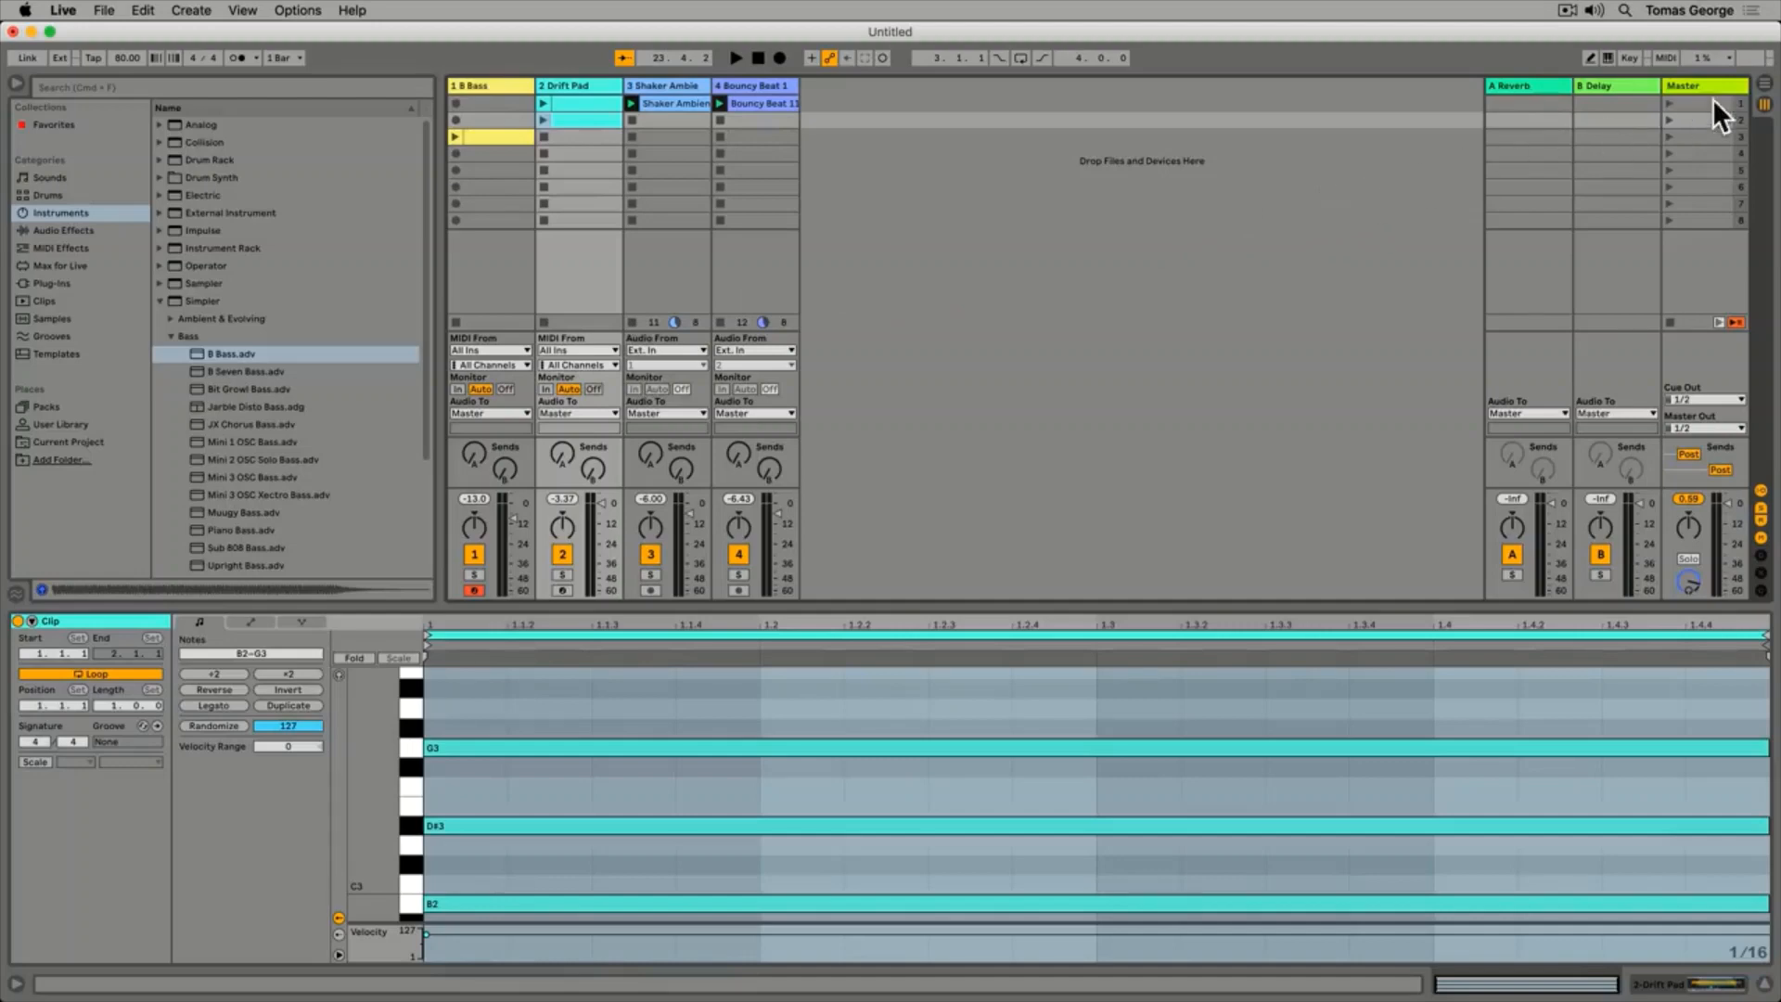
Show the recorded performance in Arrangement View, return all tracks to Arrangement playback, and reset the playhead to the start
left_click(1764, 84)
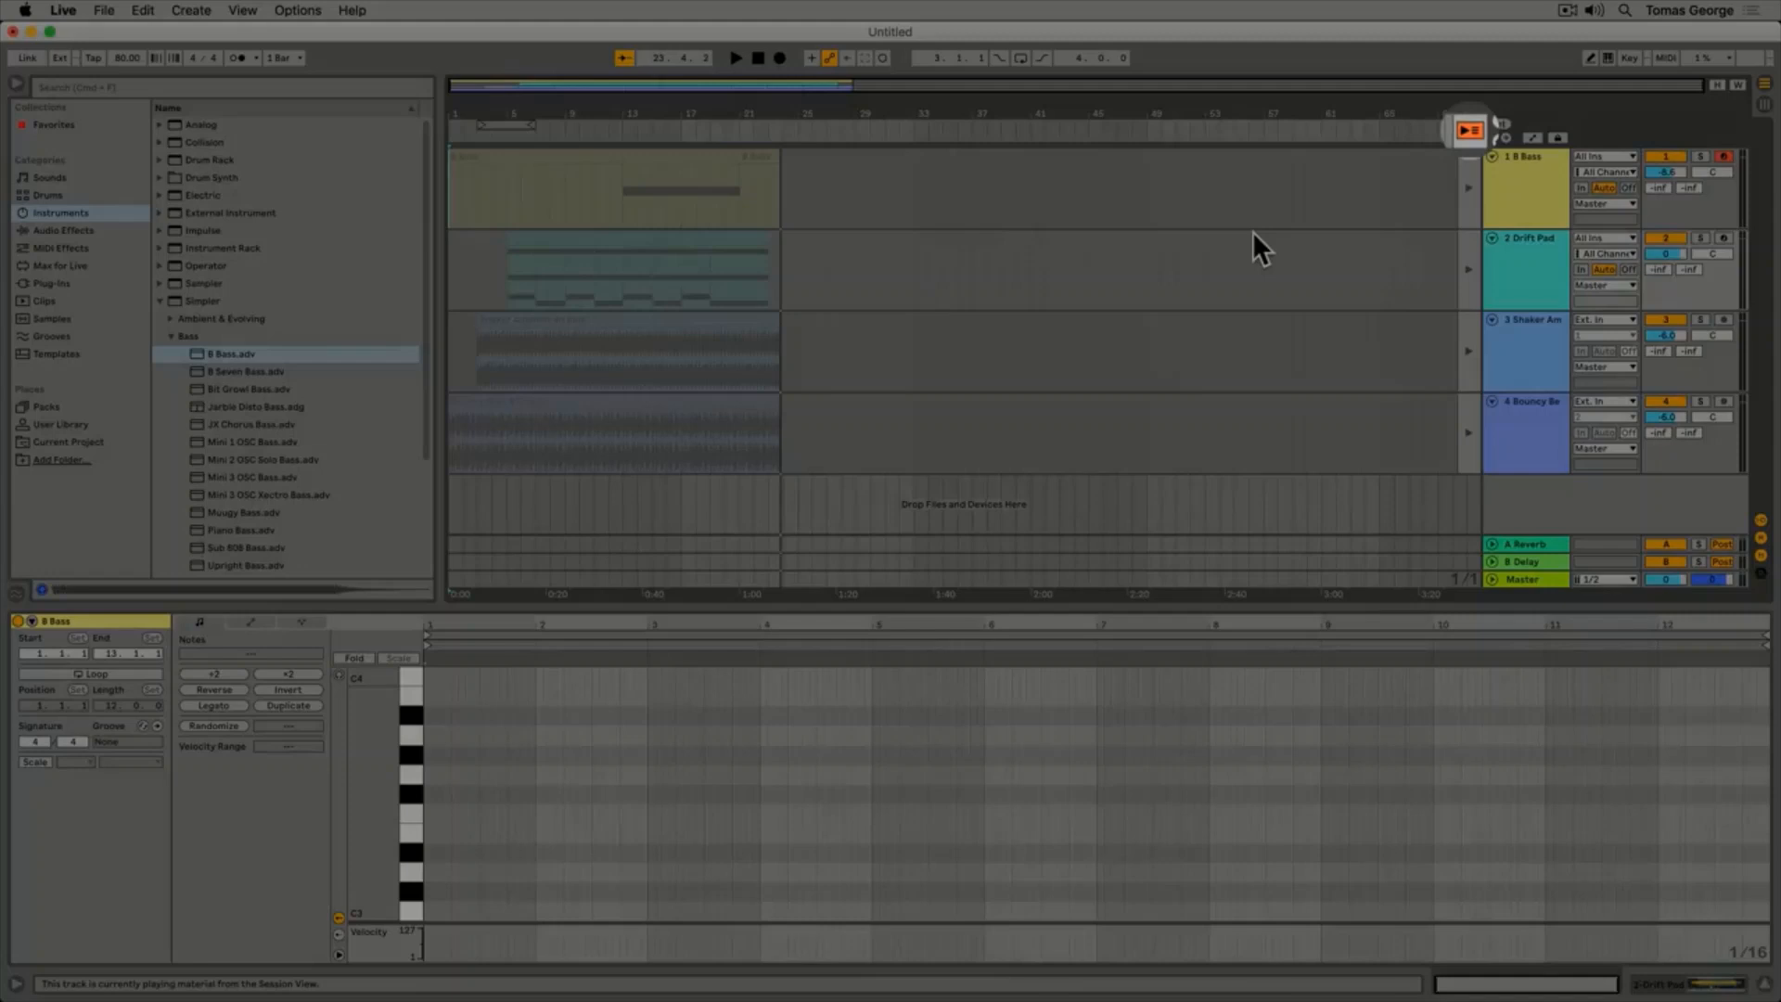
left_click(1470, 132)
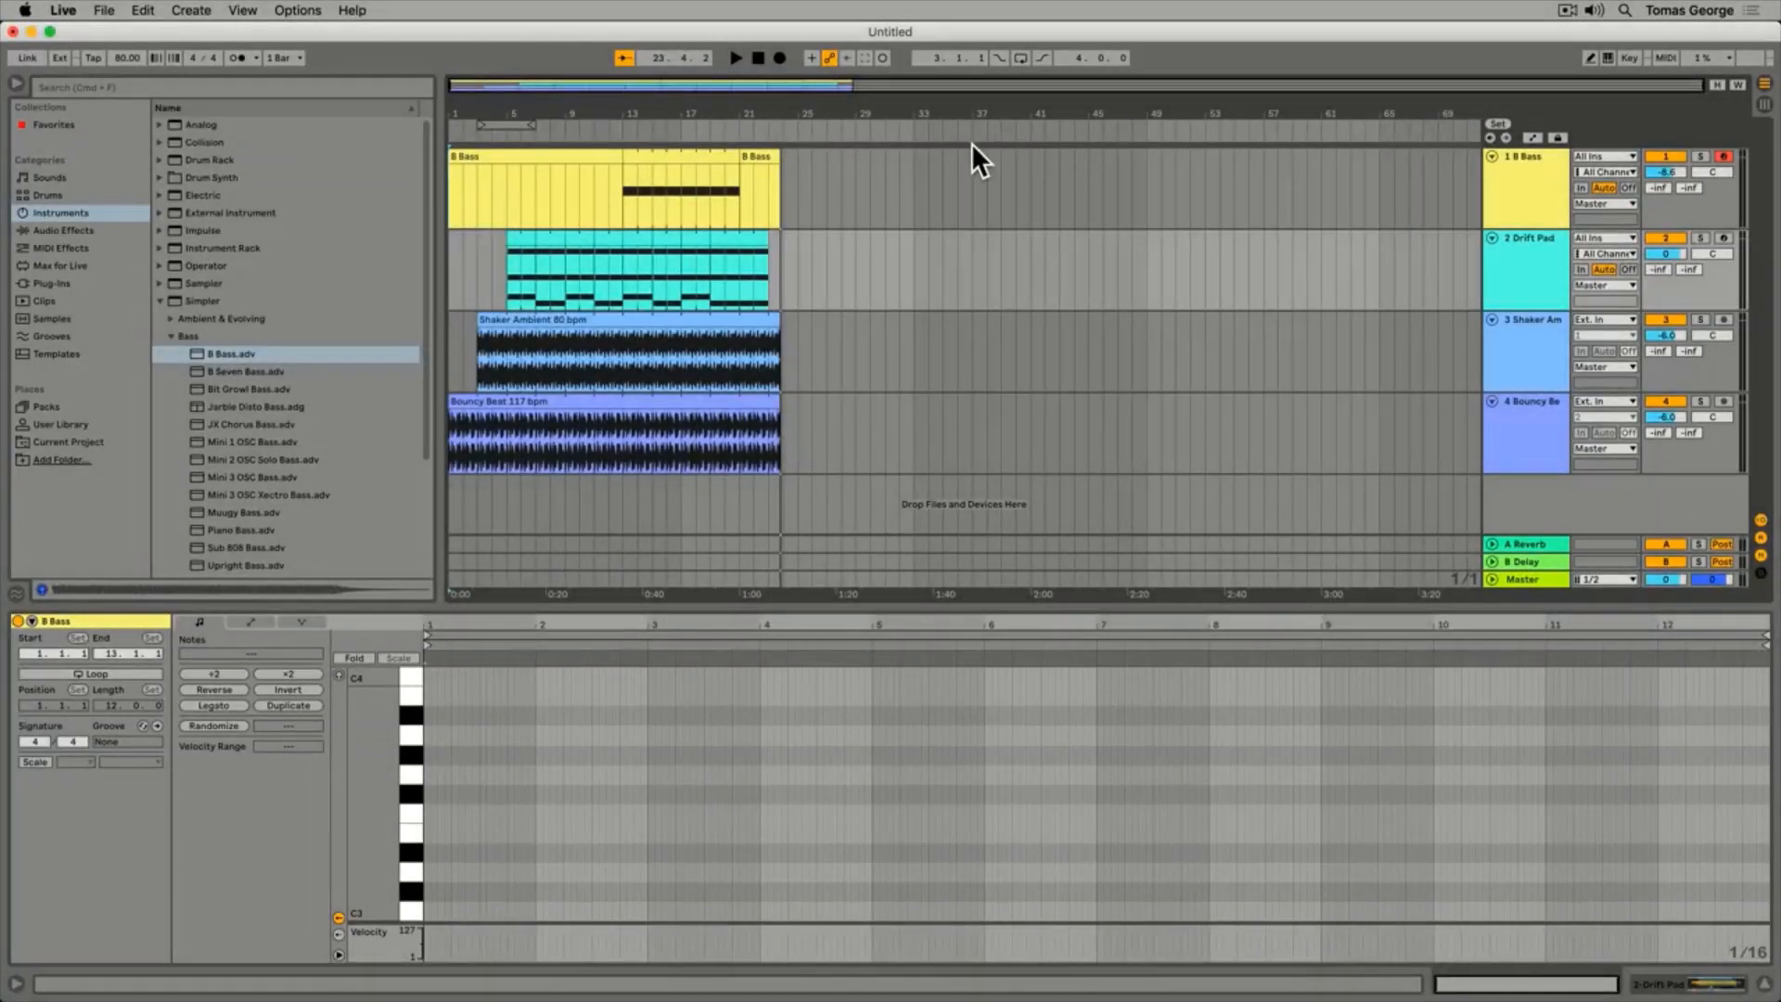
left_click(758, 58)
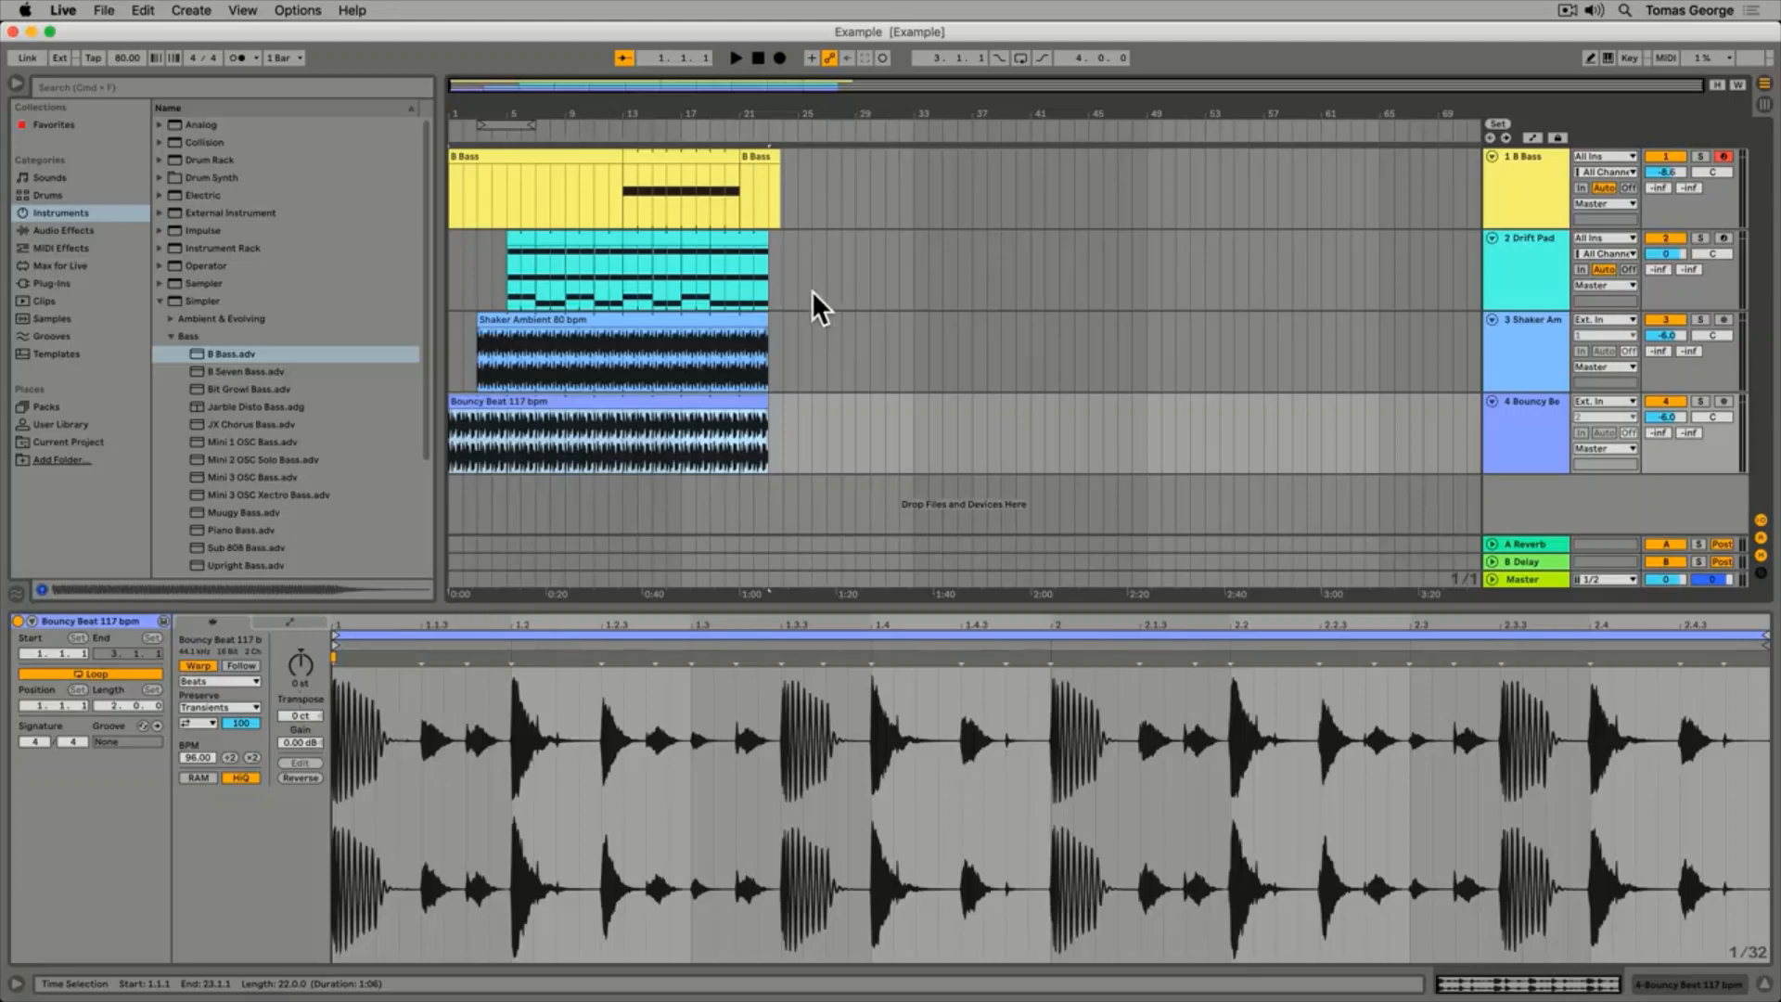
Play the arrangement from bar 13, soloing B Bass, Drift Pad, Shaker Ambient and Bouncy Beat in turn, and clear the solo
left_click(624, 127)
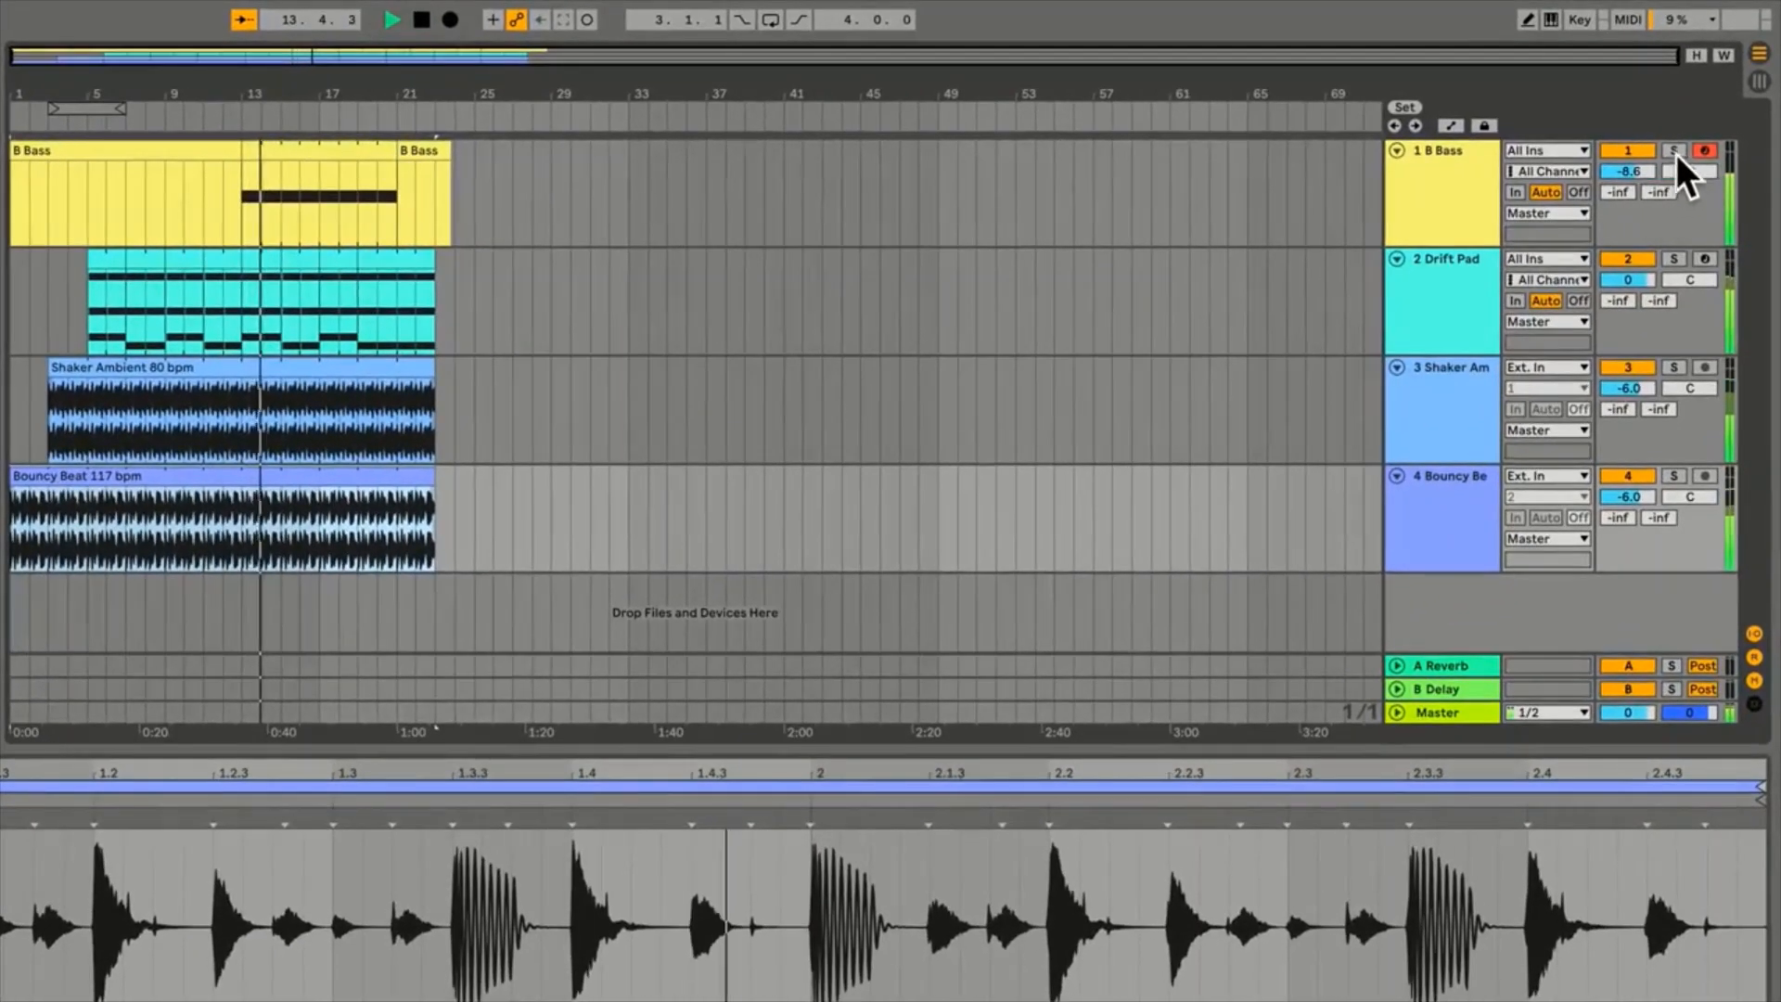
left_click(1695, 155)
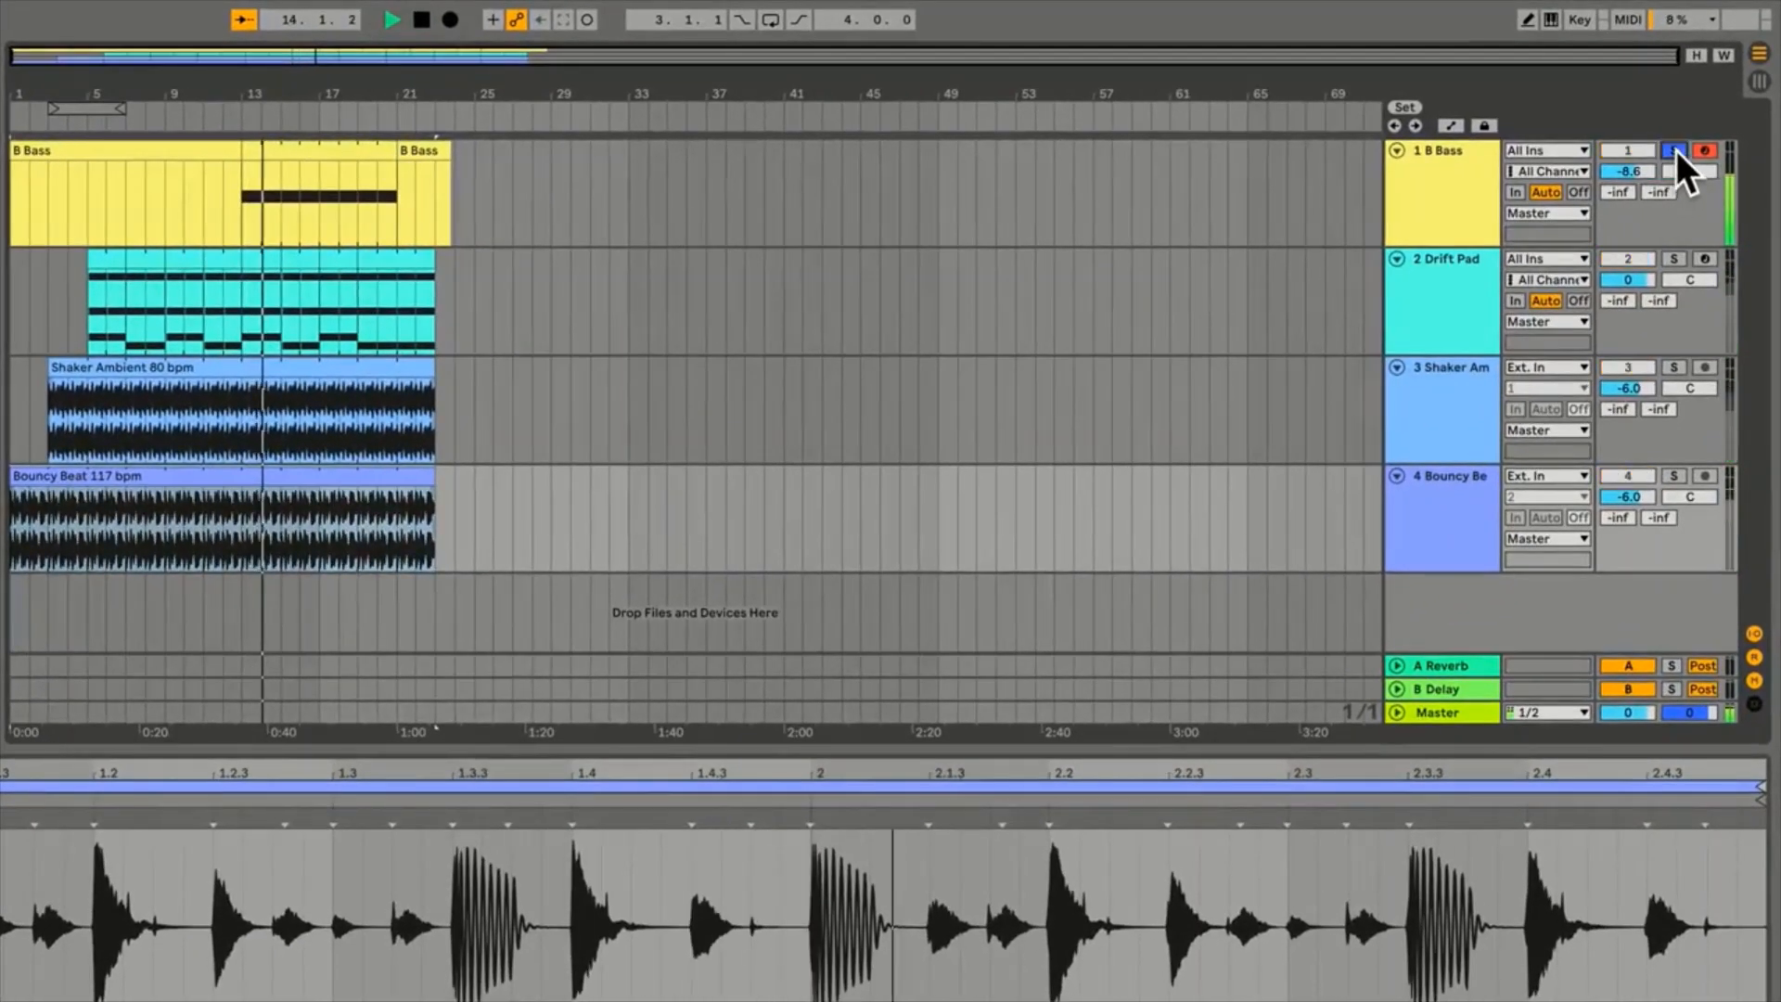
left_click(1675, 259)
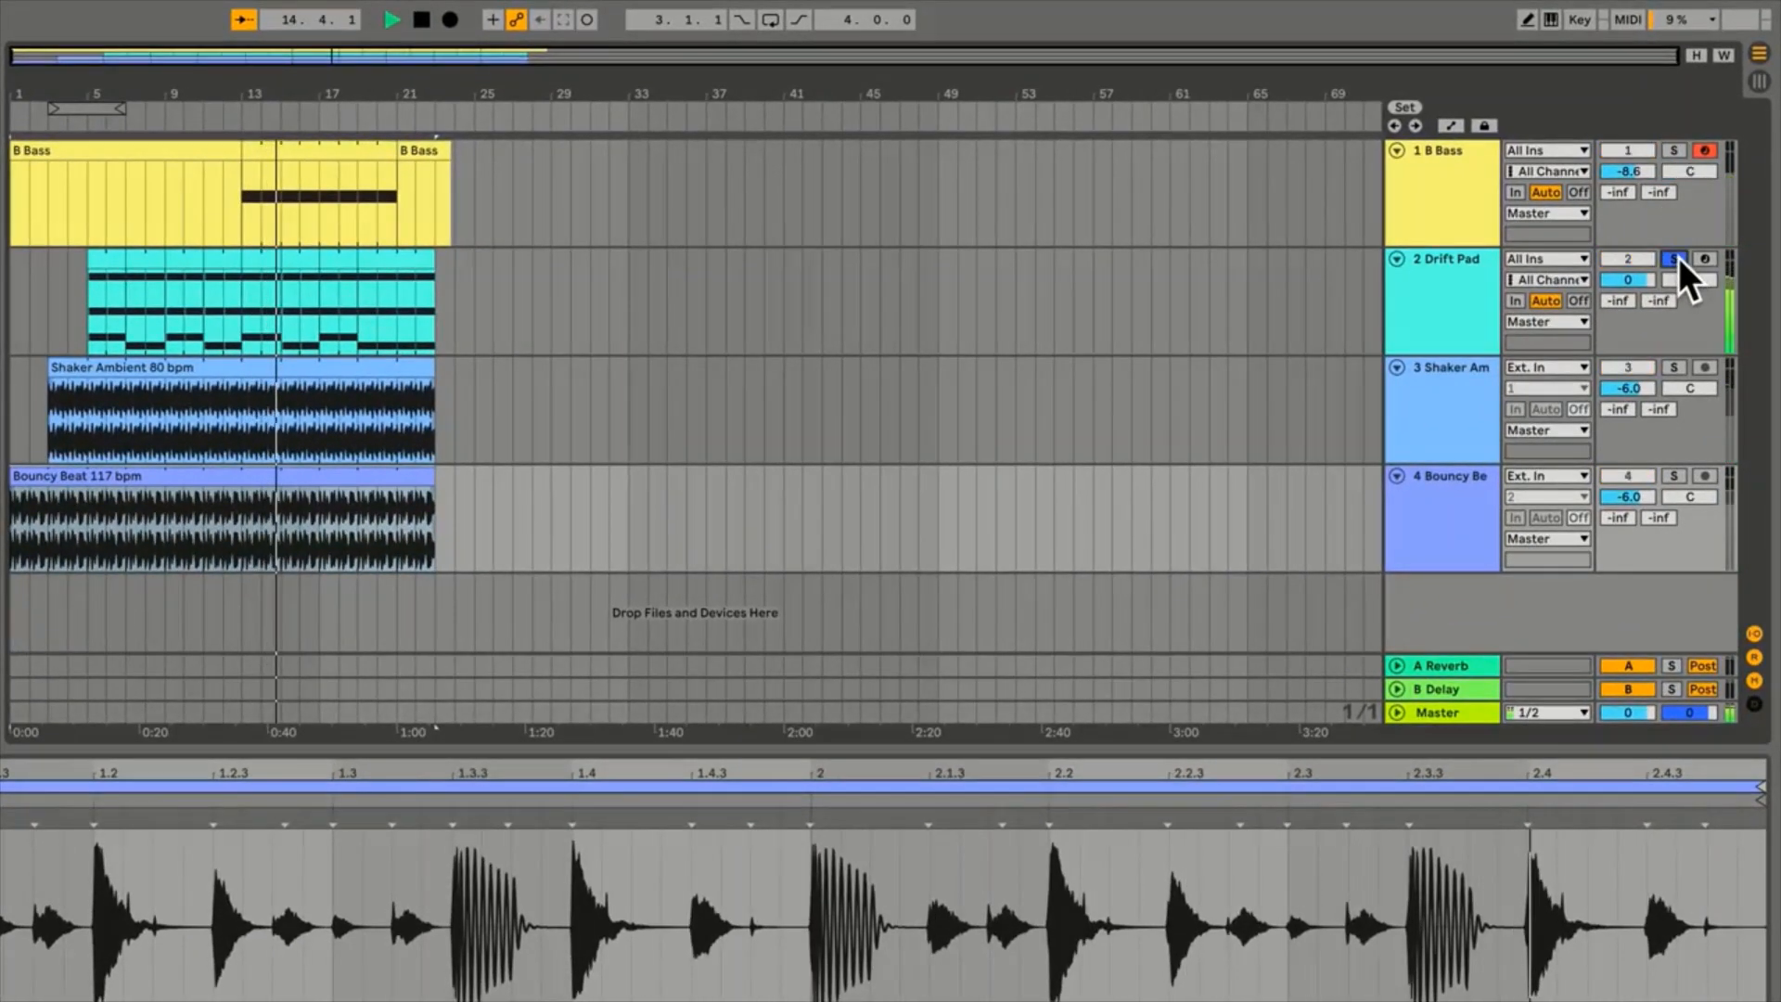
left_click(1675, 367)
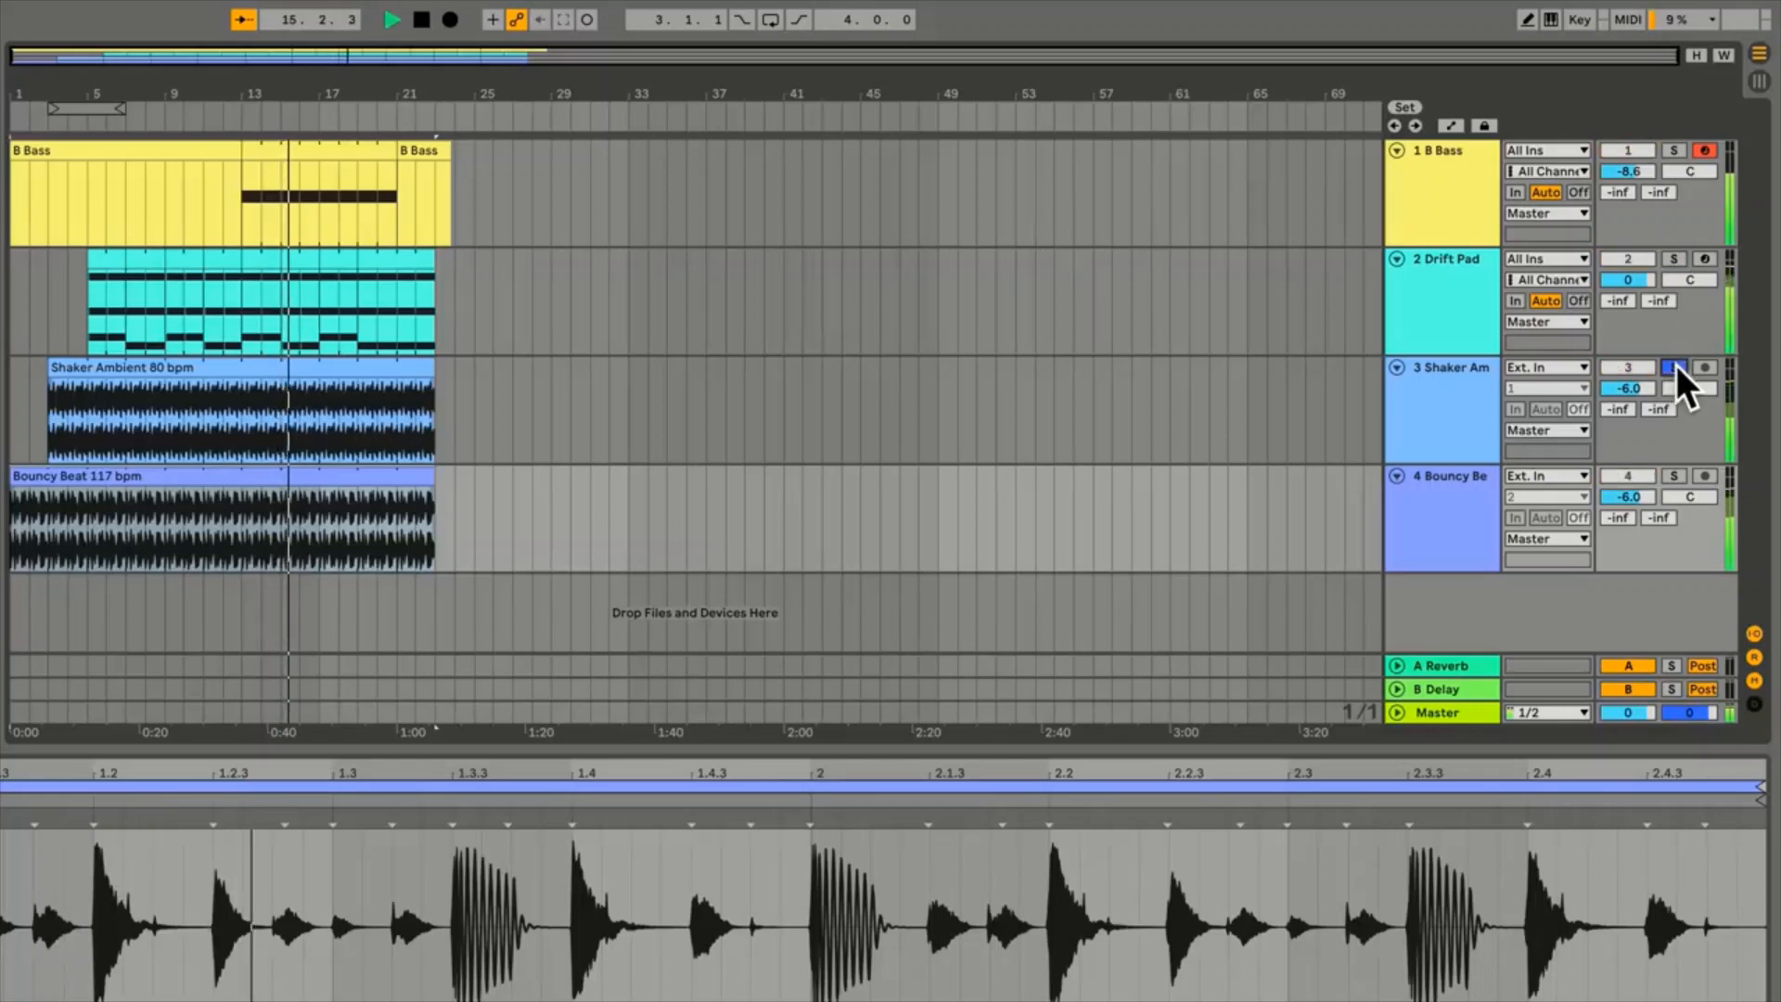
left_click(1674, 476)
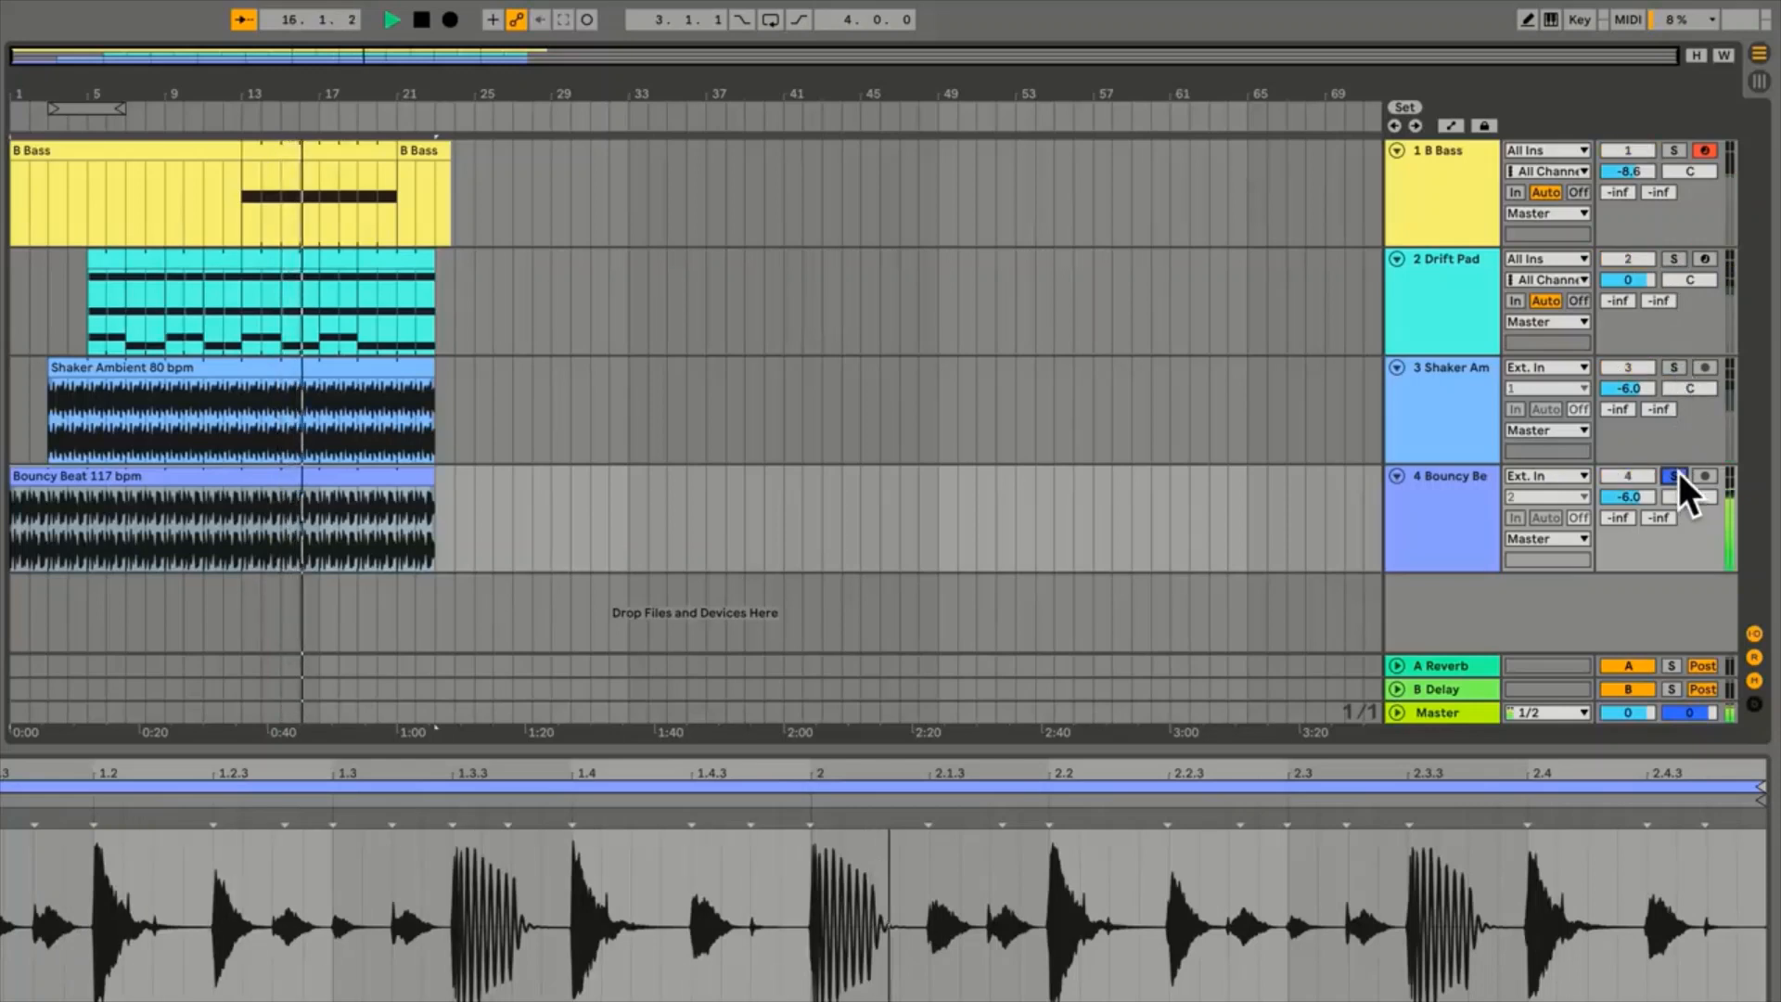
left_click(1675, 476)
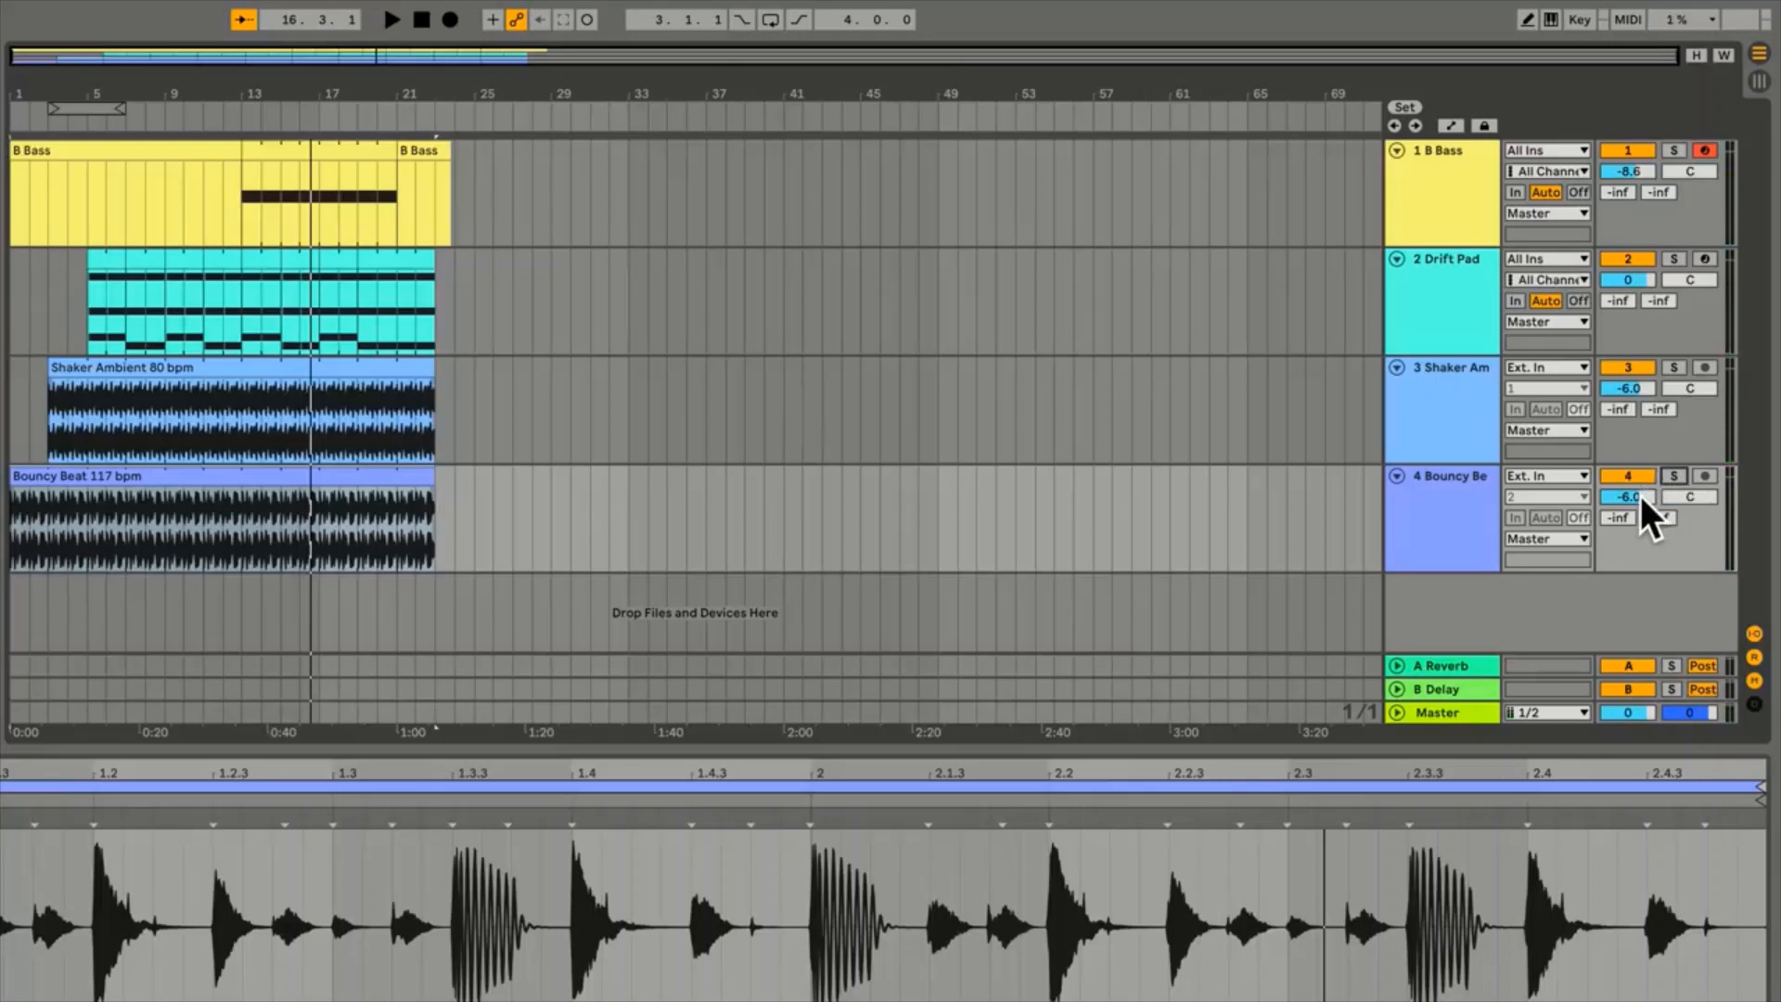
Solo the Bouncy Beat track during playback from the start and lower its volume to -10.0 dB
key("space")
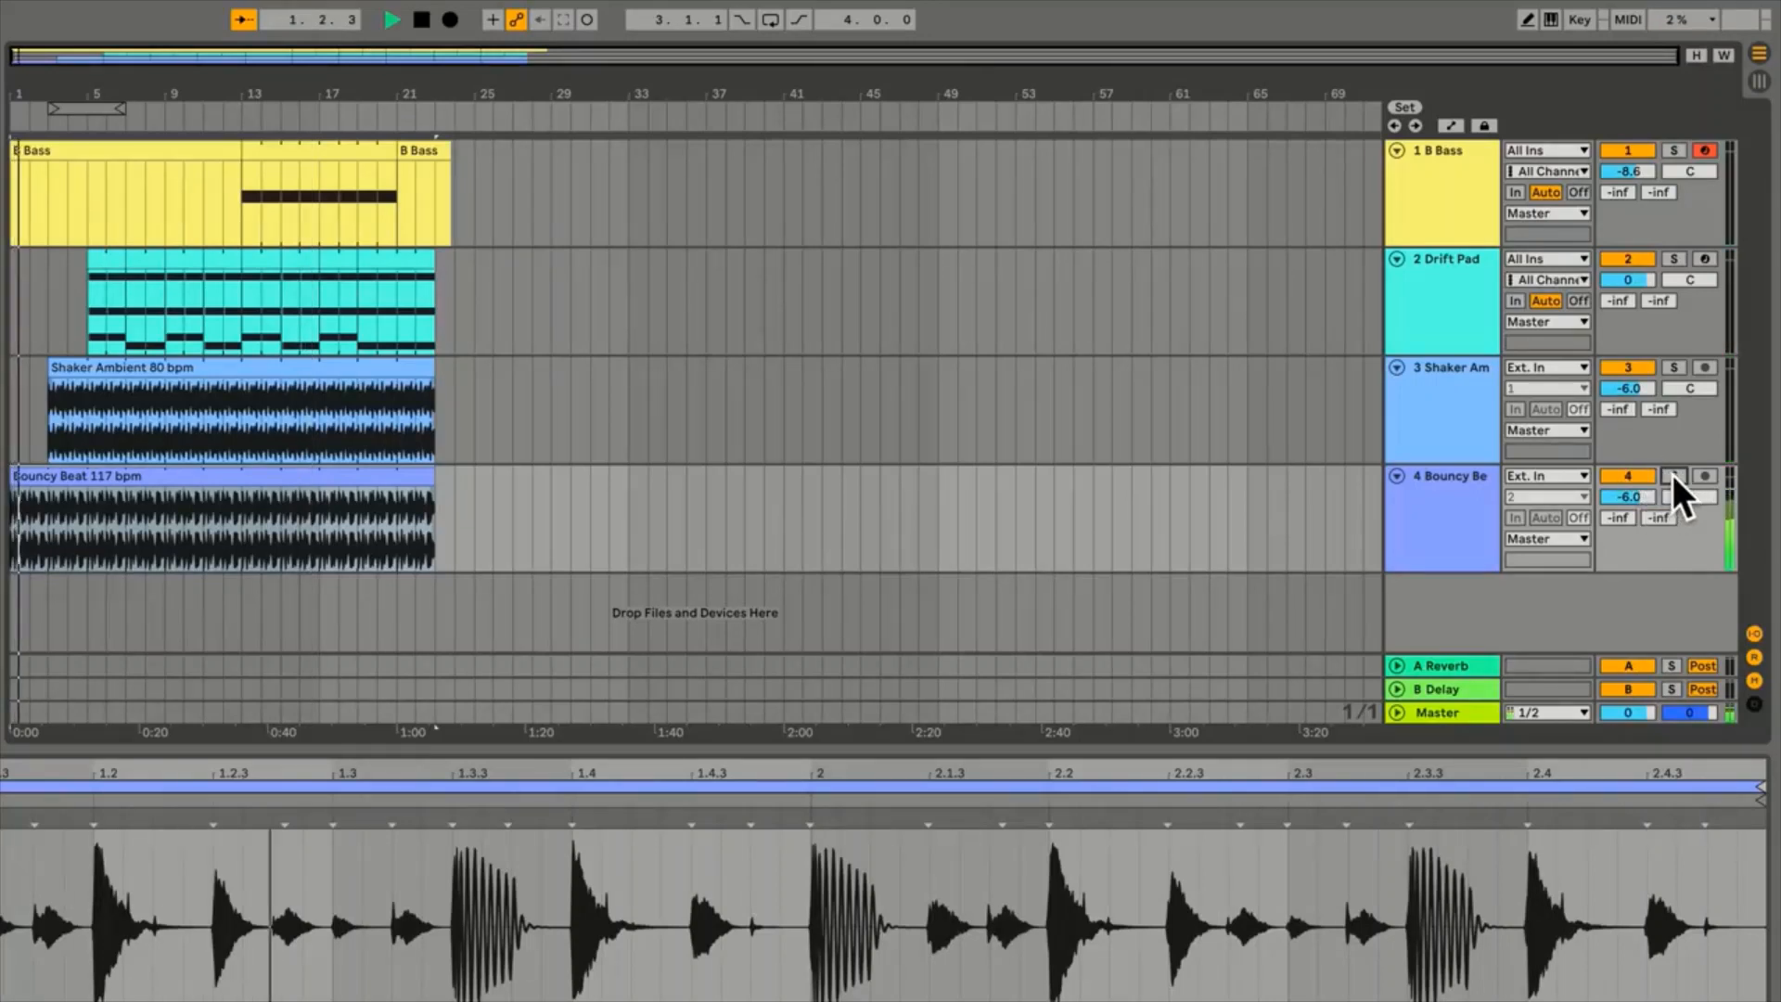
left_click(1674, 476)
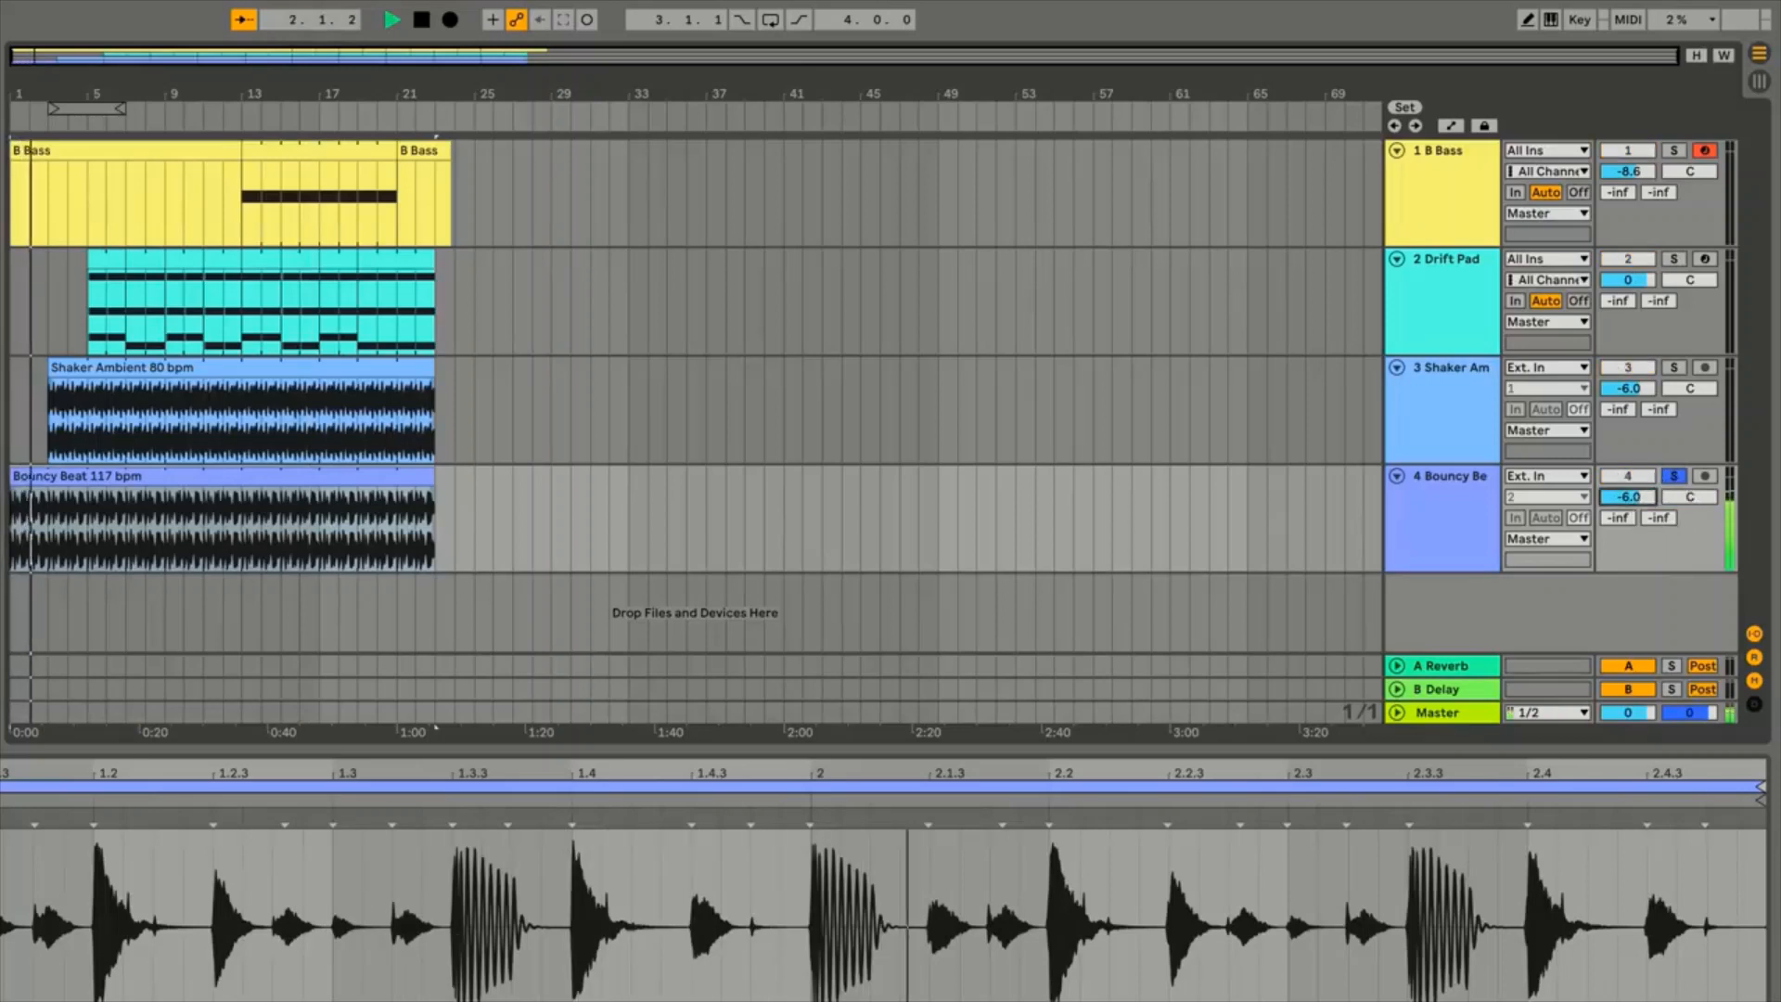
mouse_move(1628, 497)
left_mouse_down()
mouse_move(1628, 534)
mouse_move(1628, 509)
left_mouse_up()
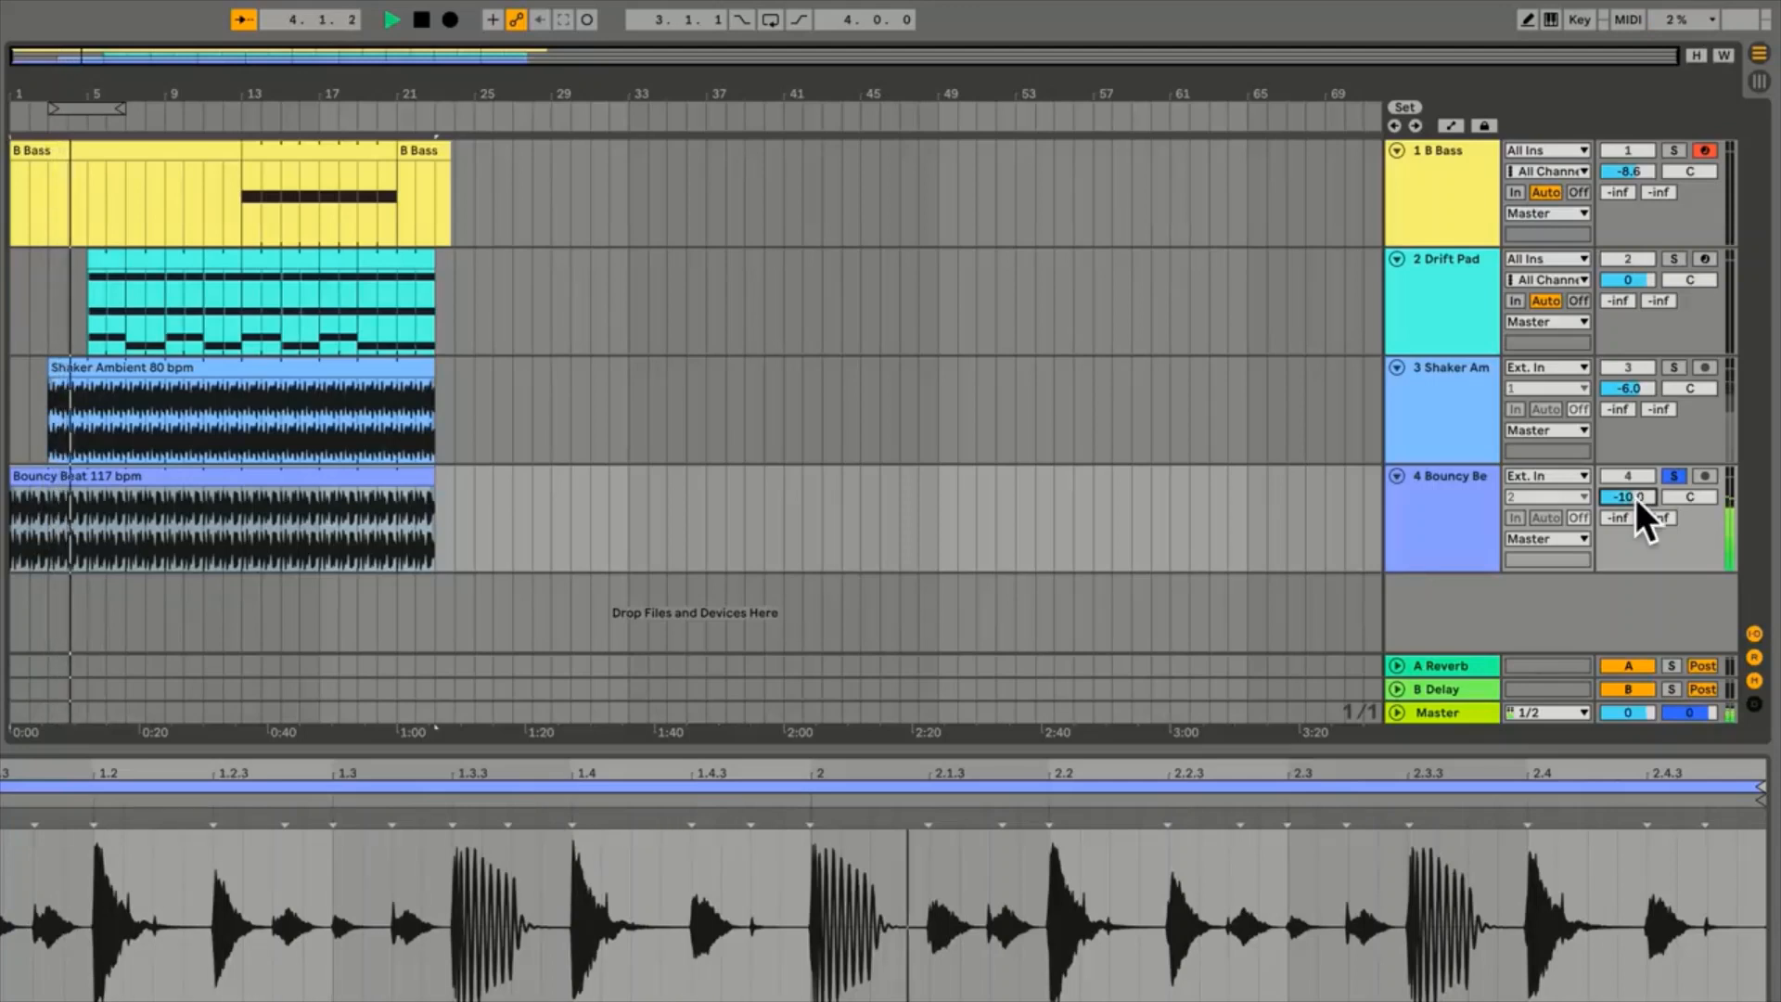
key("space")
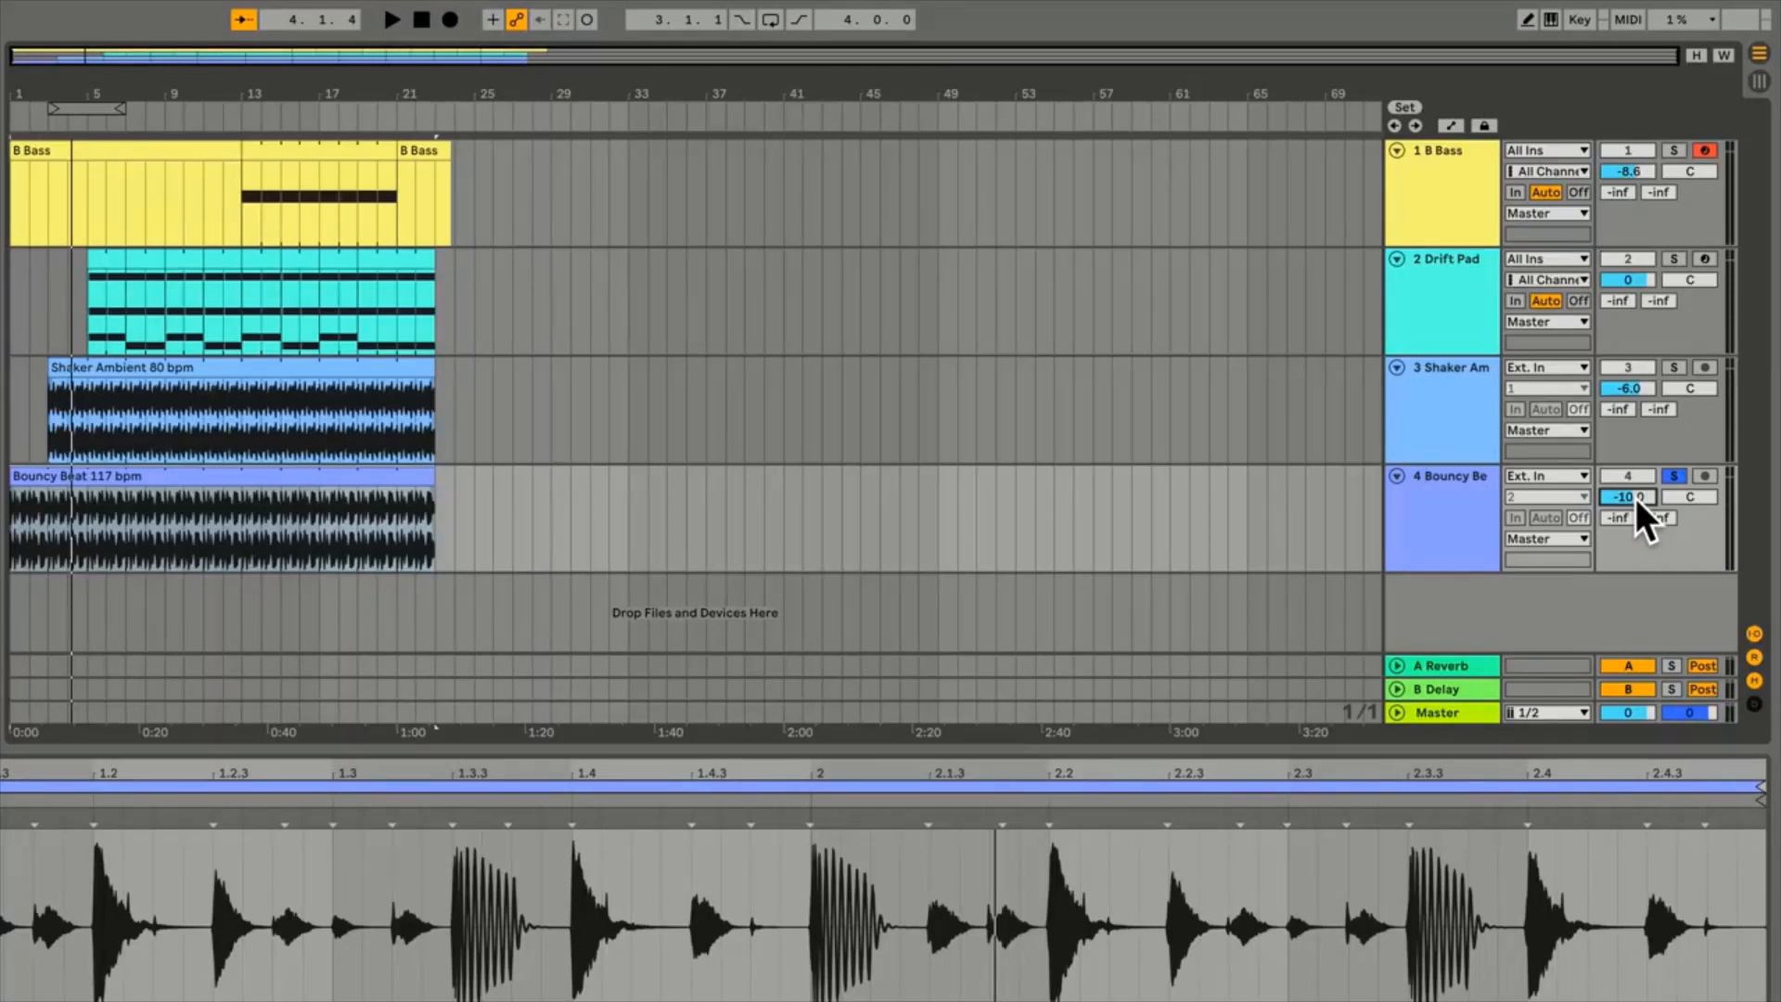
Try out the Bouncy Beat track's panning during playback, leave it centred, and turn off the track's solo
key("space")
mouse_move(1683, 495)
left_mouse_down()
mouse_move(1682, 541)
mouse_move(1683, 456)
mouse_move(1688, 493)
left_mouse_up()
key("space")
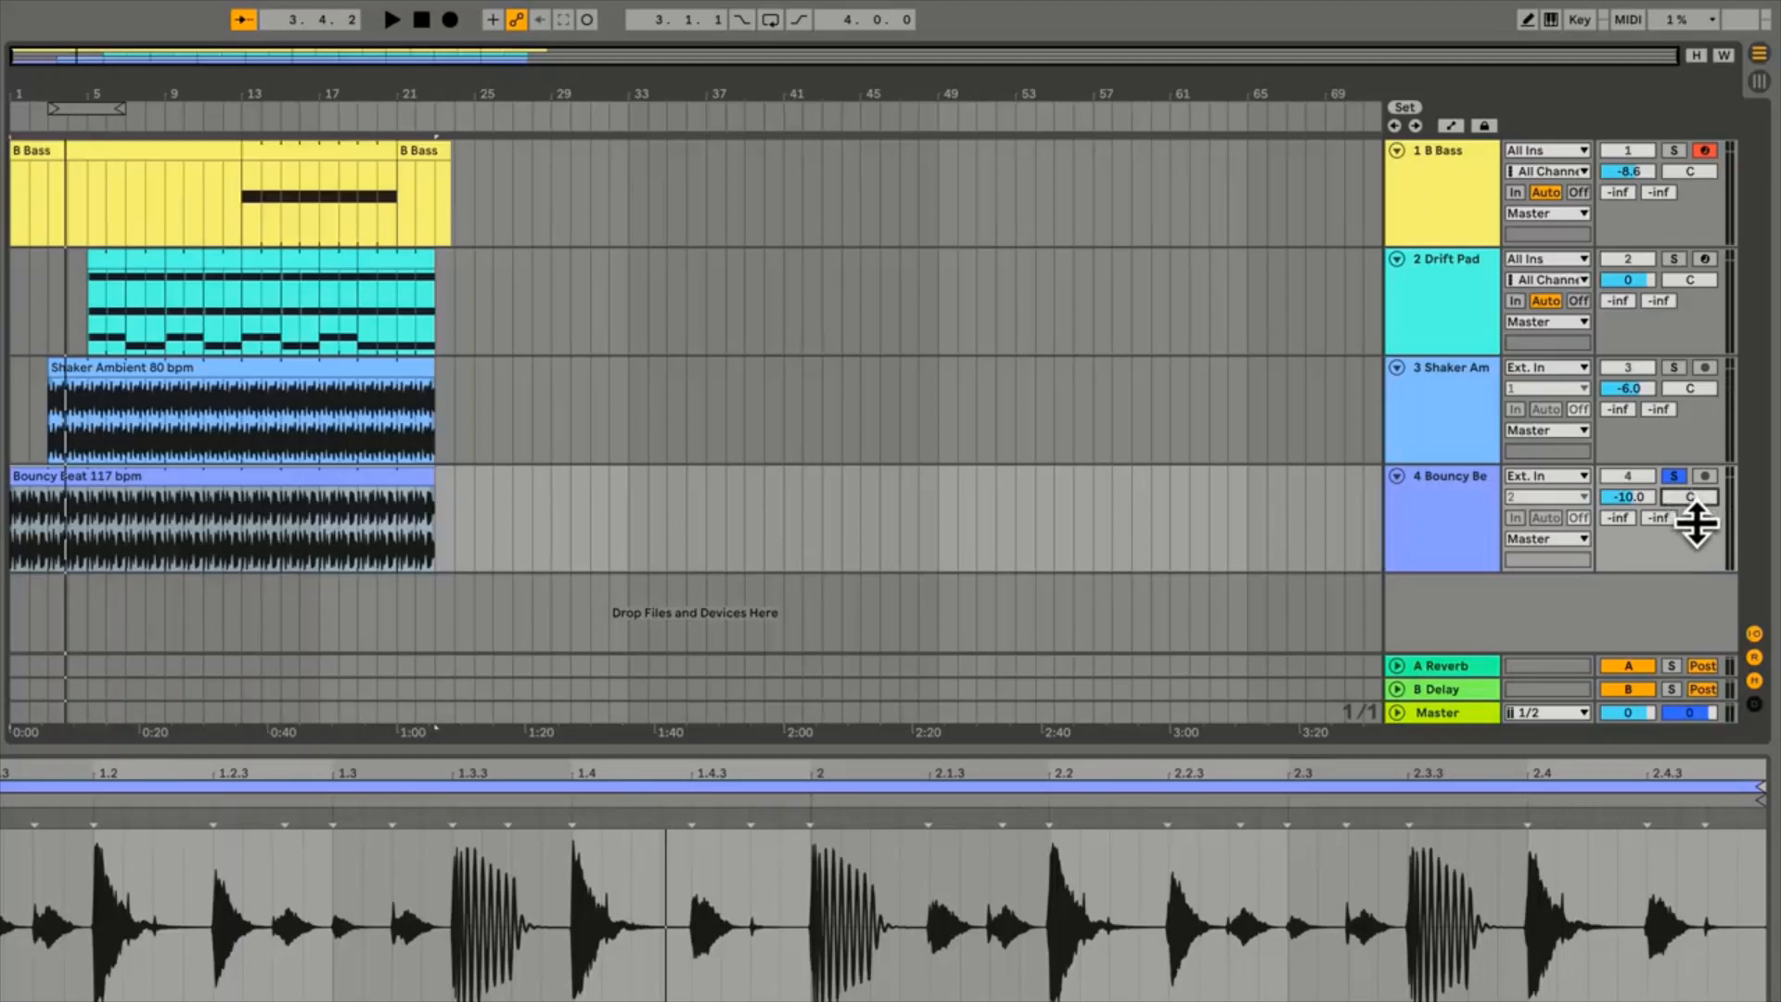
left_click(1675, 476)
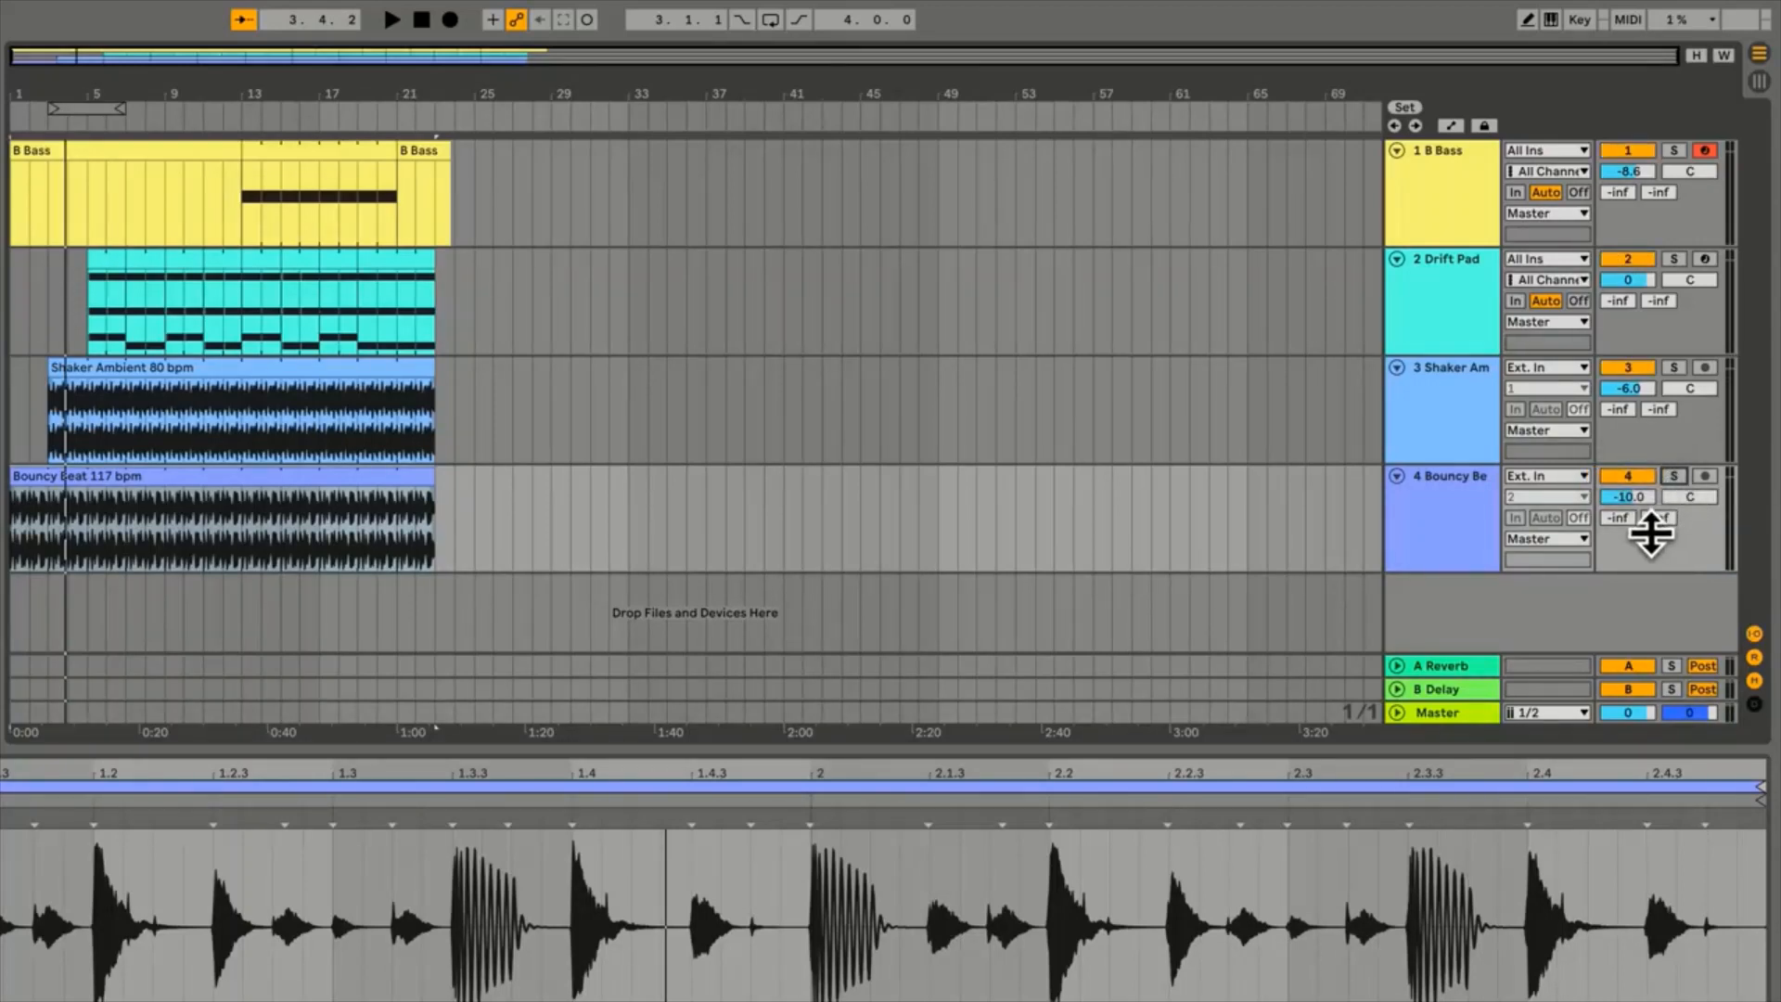
Play the arrangement from bar 9, muting and unmuting the Drift Pad, Bouncy Beat and Shaker Ambient tracks to compare the mix
left_click(176, 118)
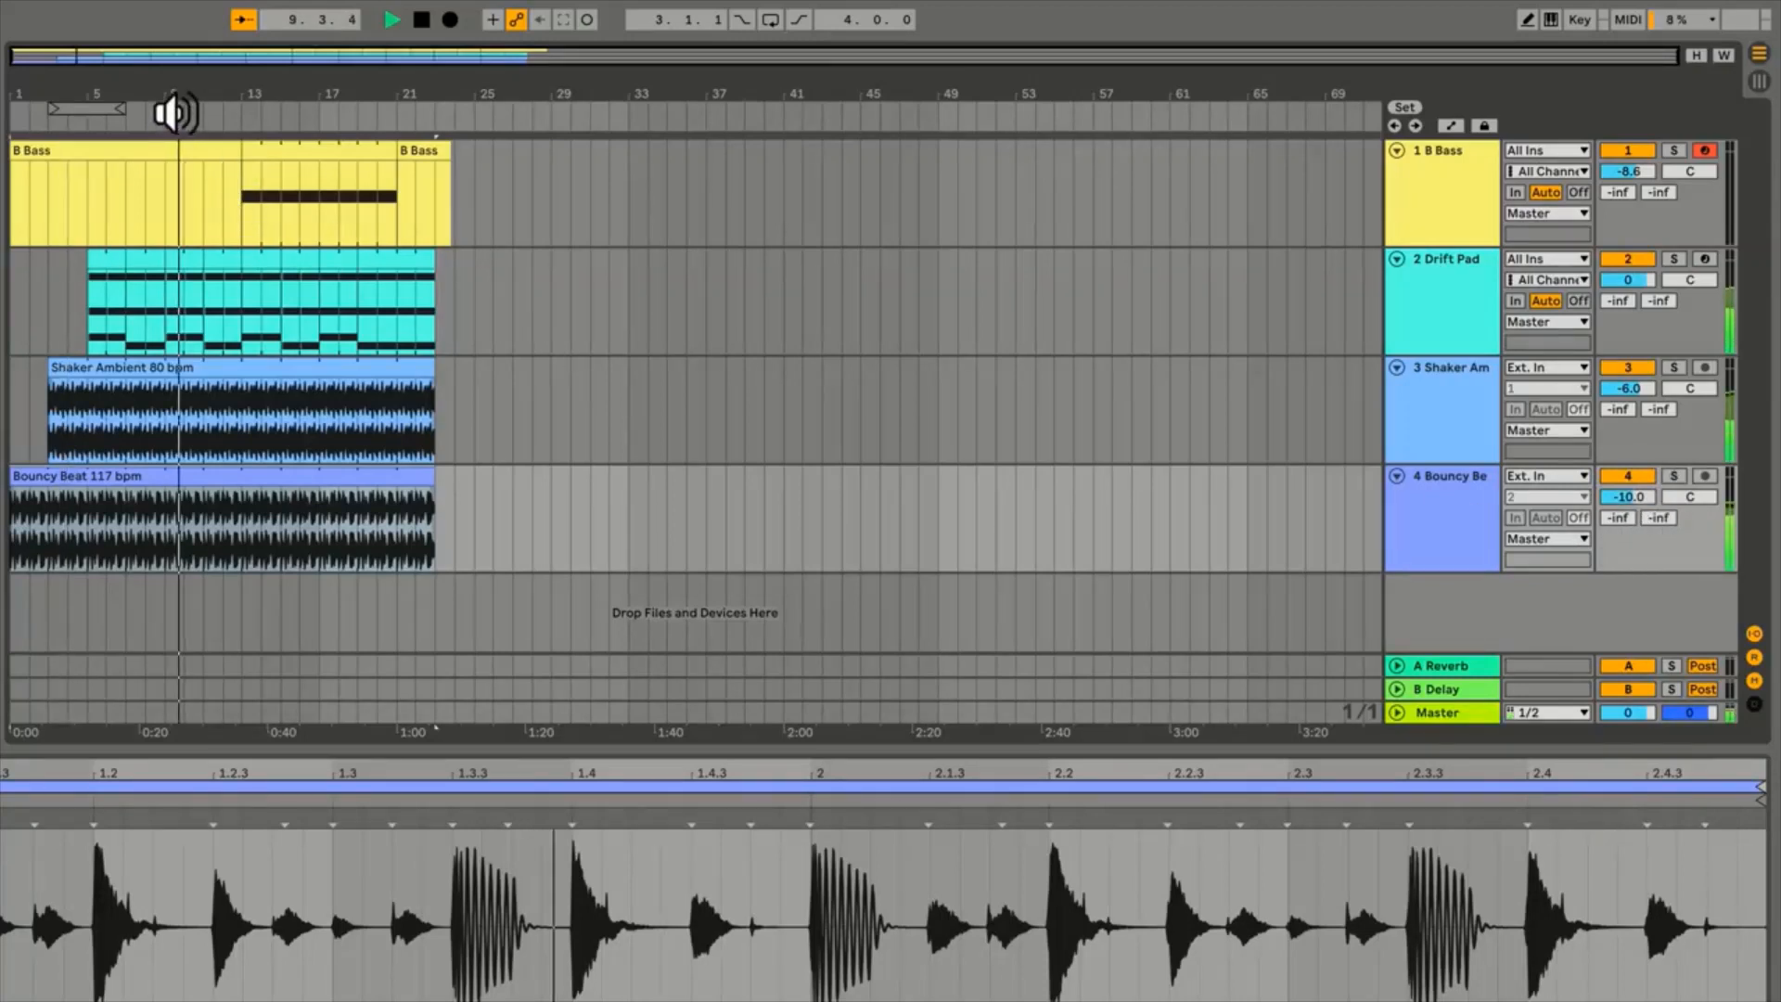
left_click(1629, 259)
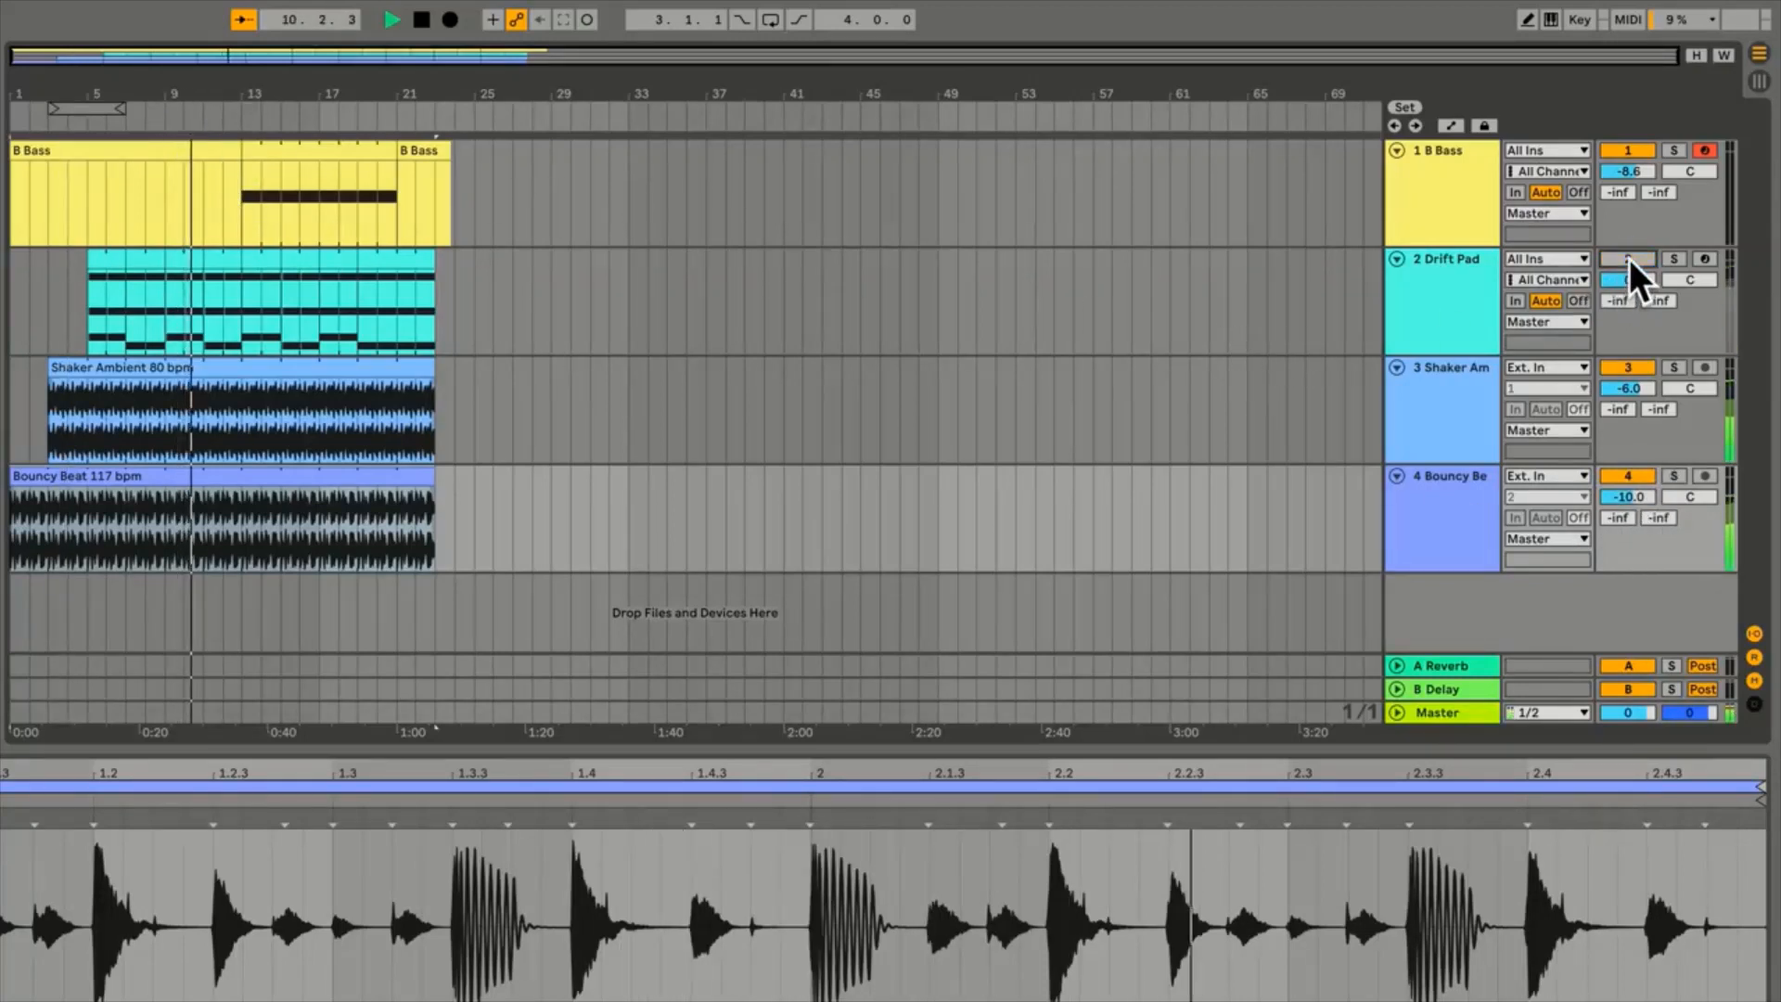
left_click(1629, 259)
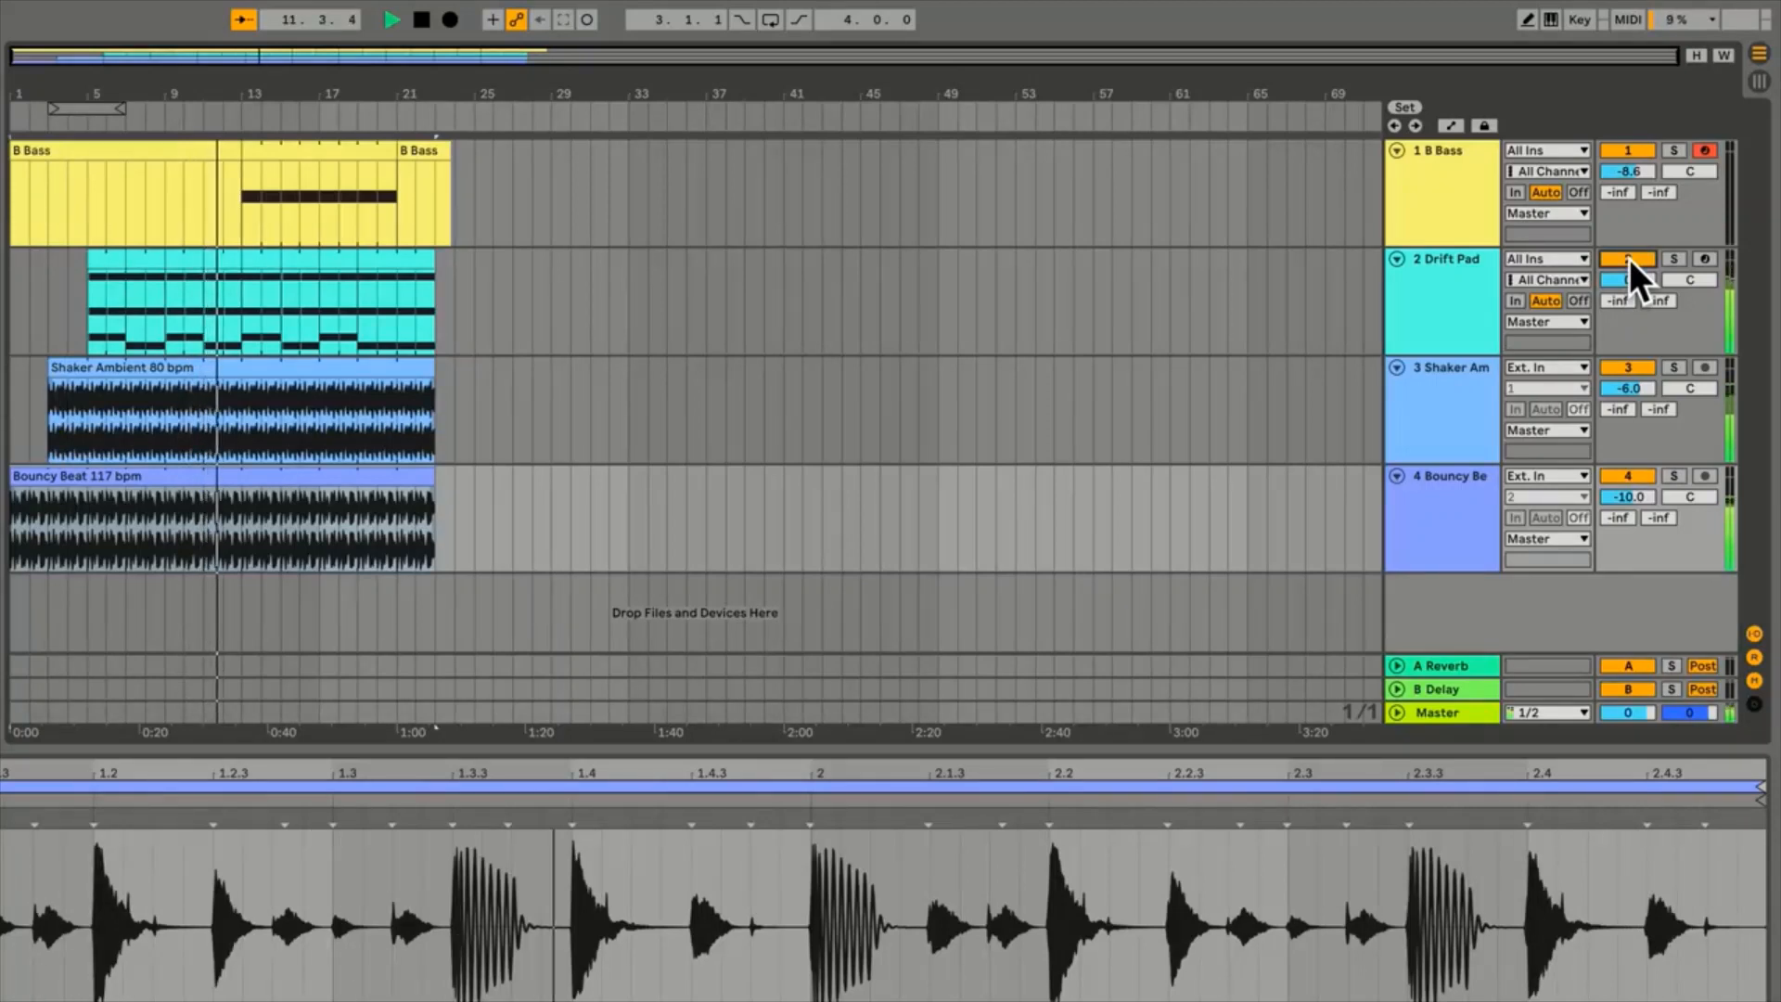
left_click(1629, 258)
left_click(1629, 258)
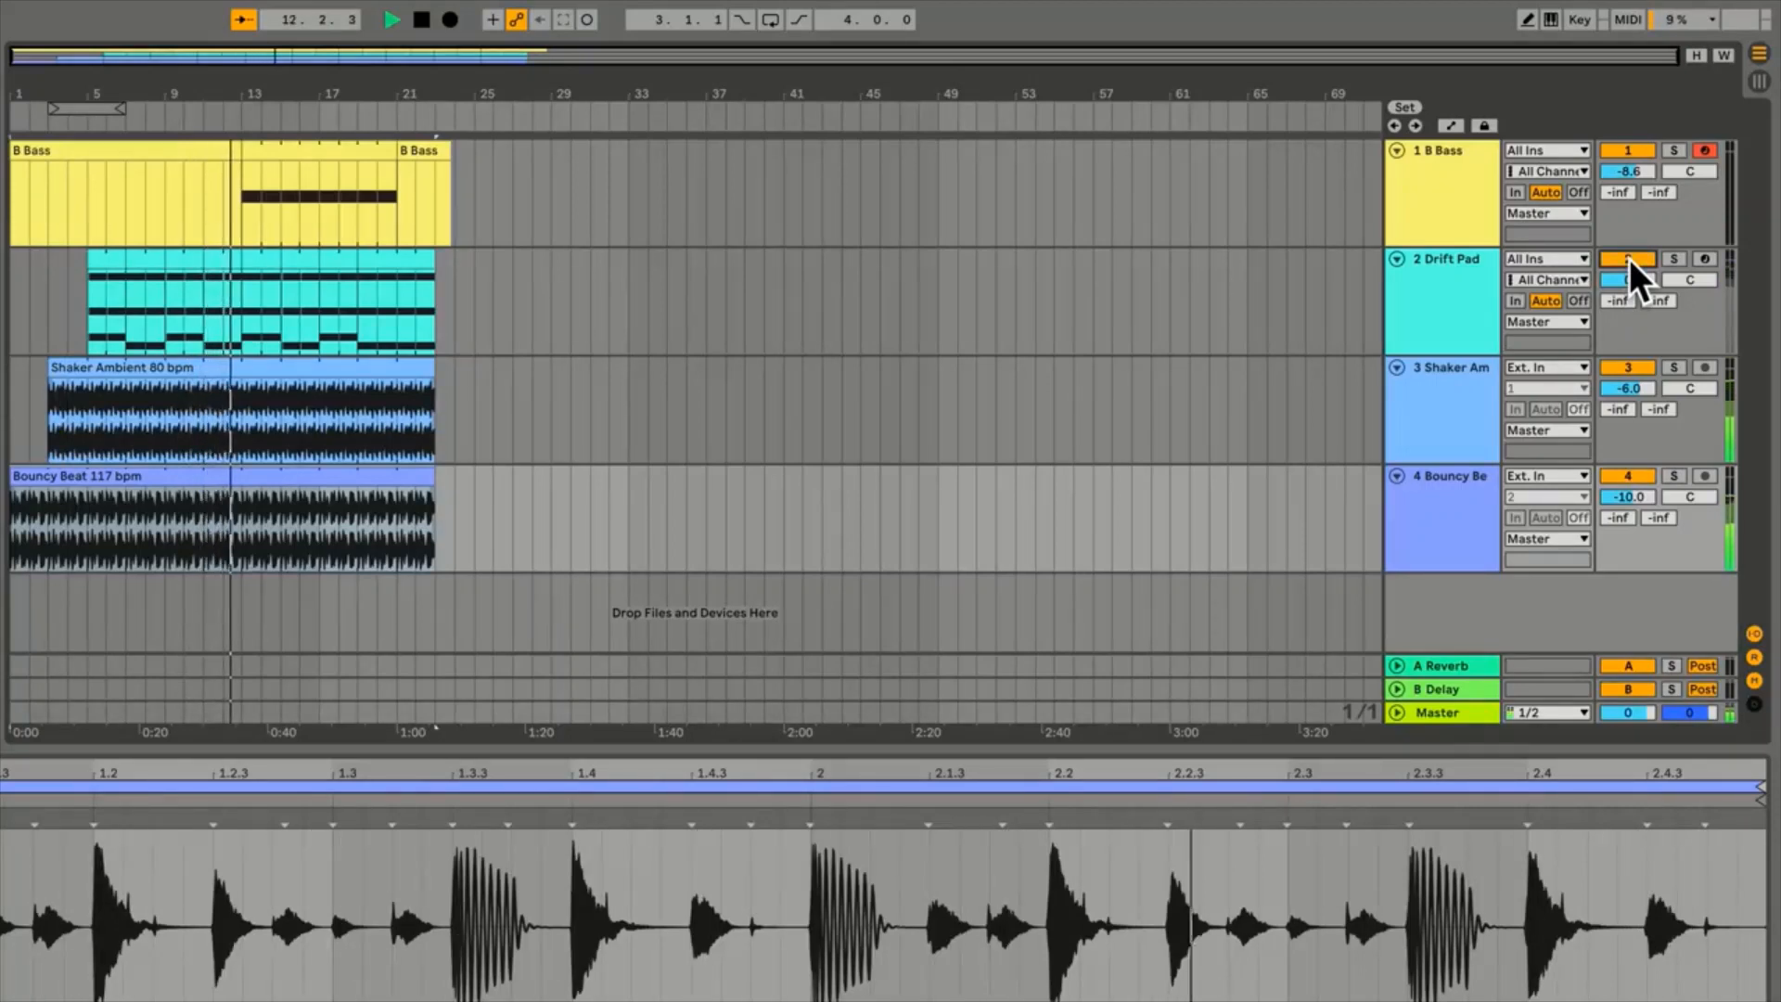
left_click(1629, 476)
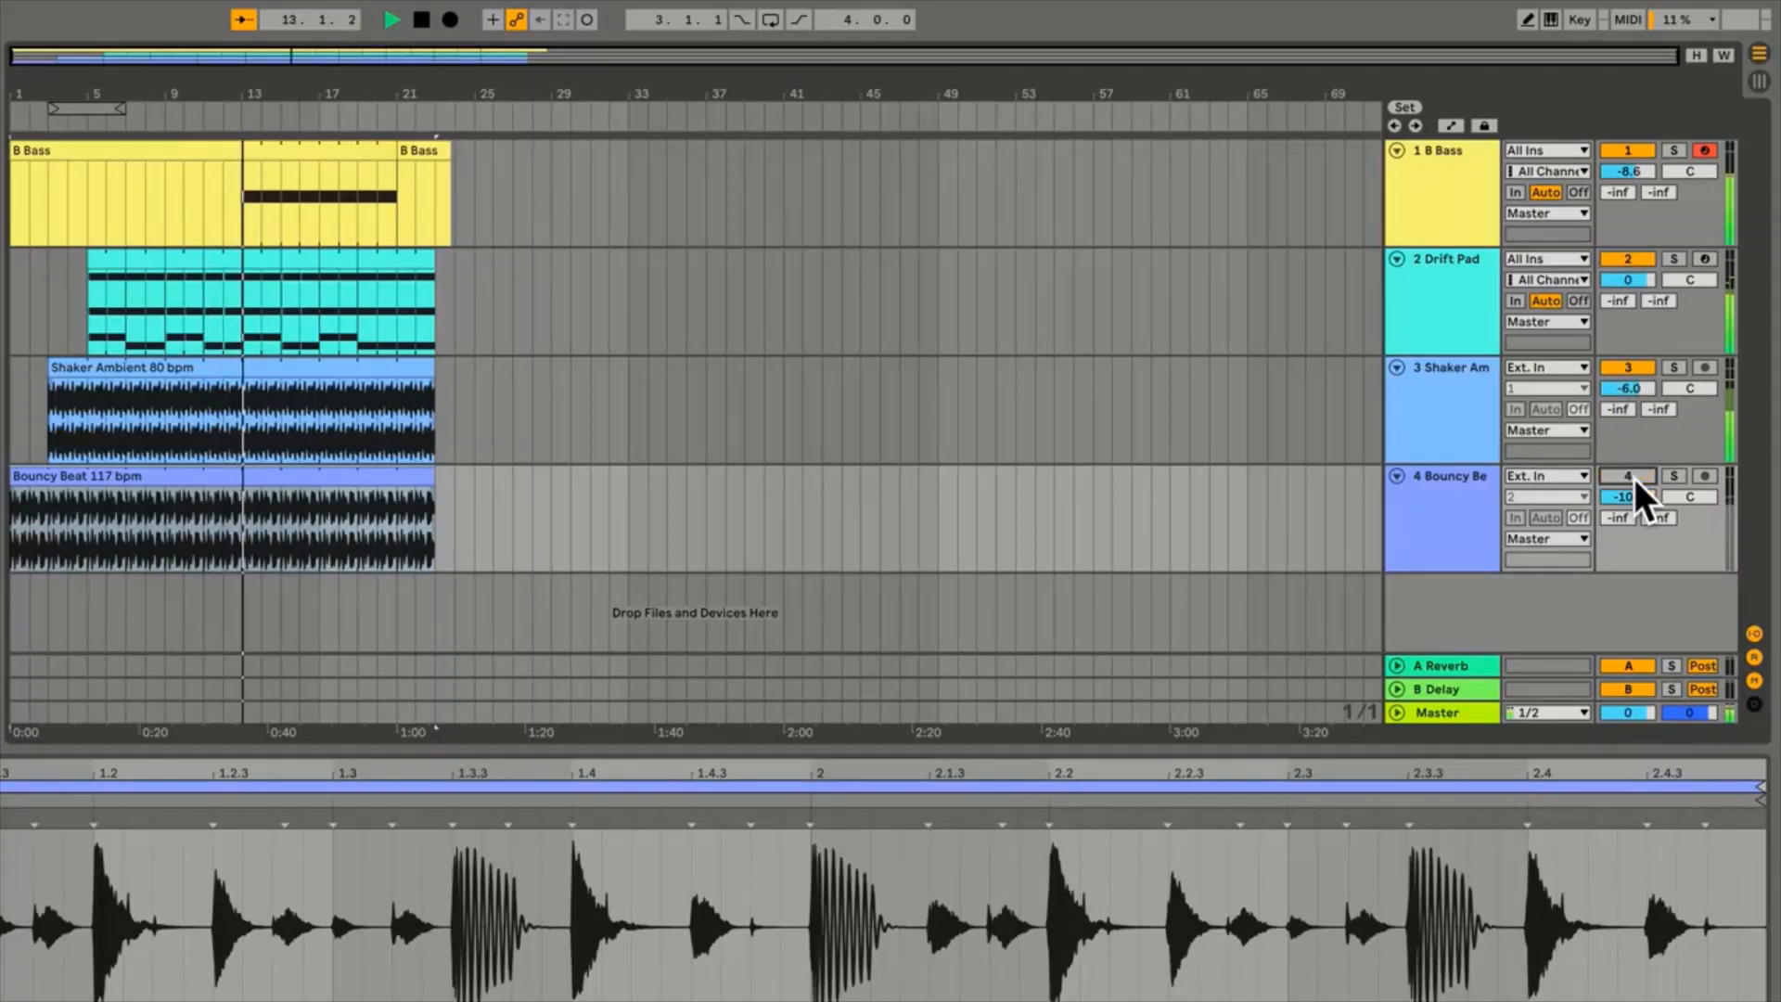
left_click(1627, 368)
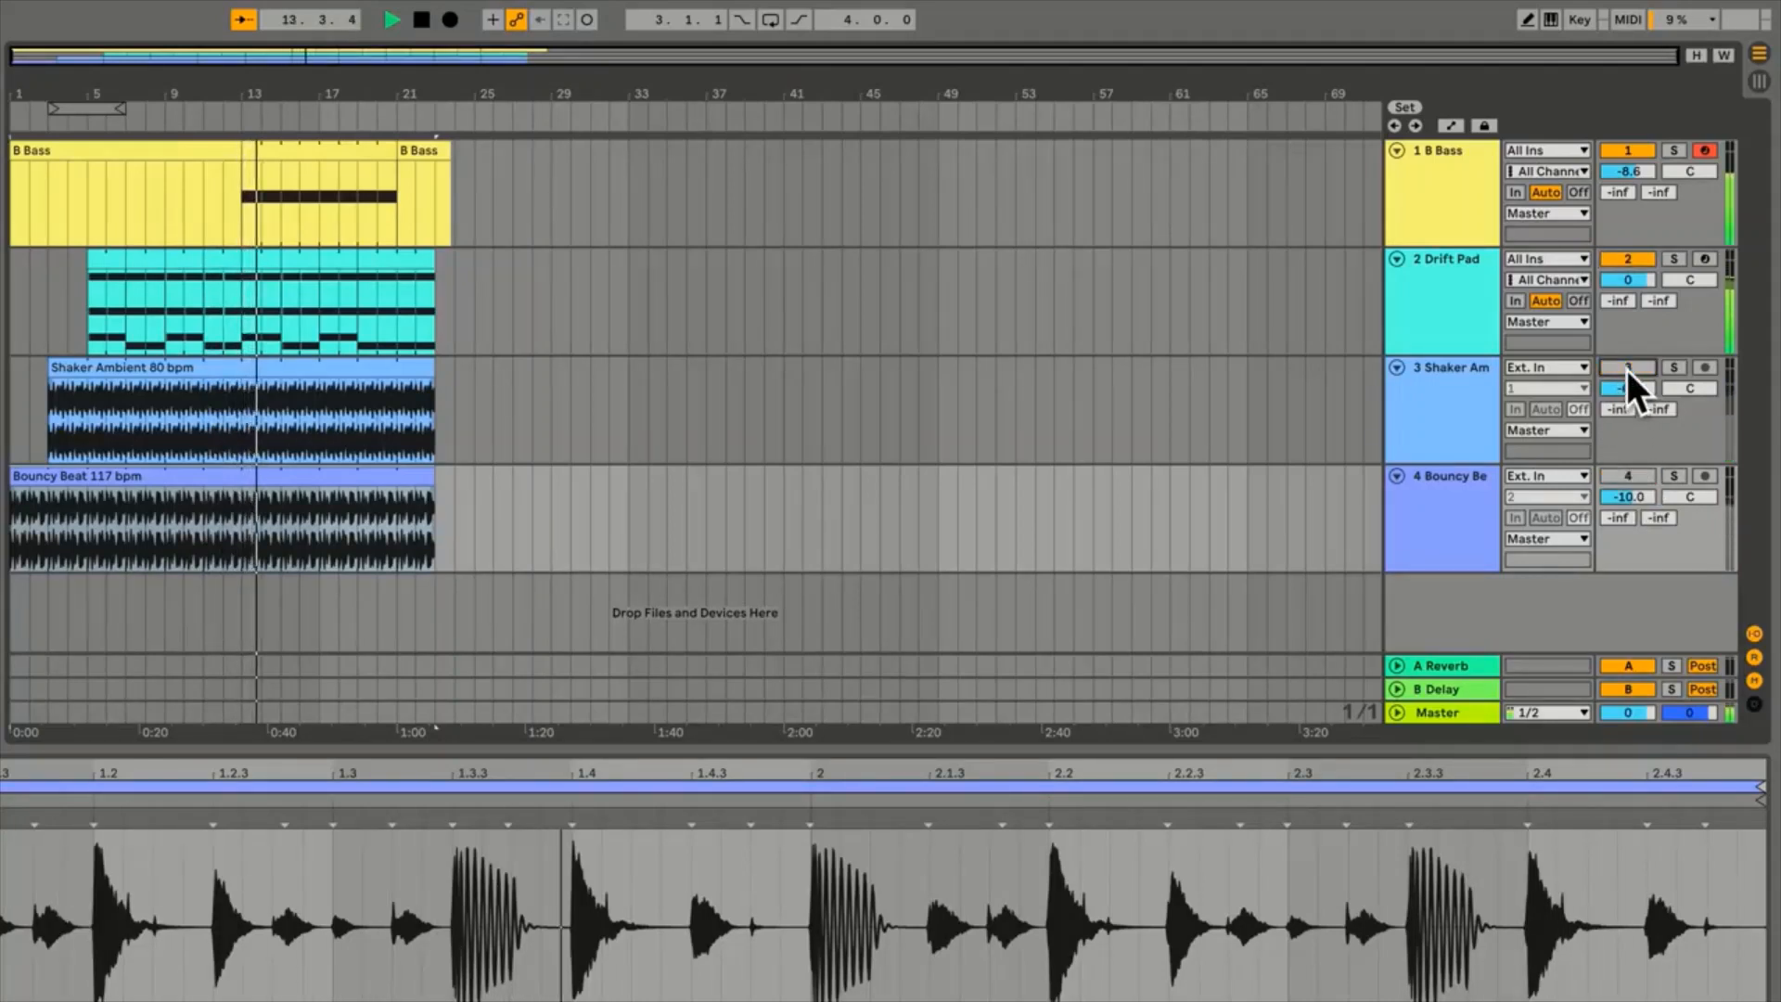
left_click(1627, 368)
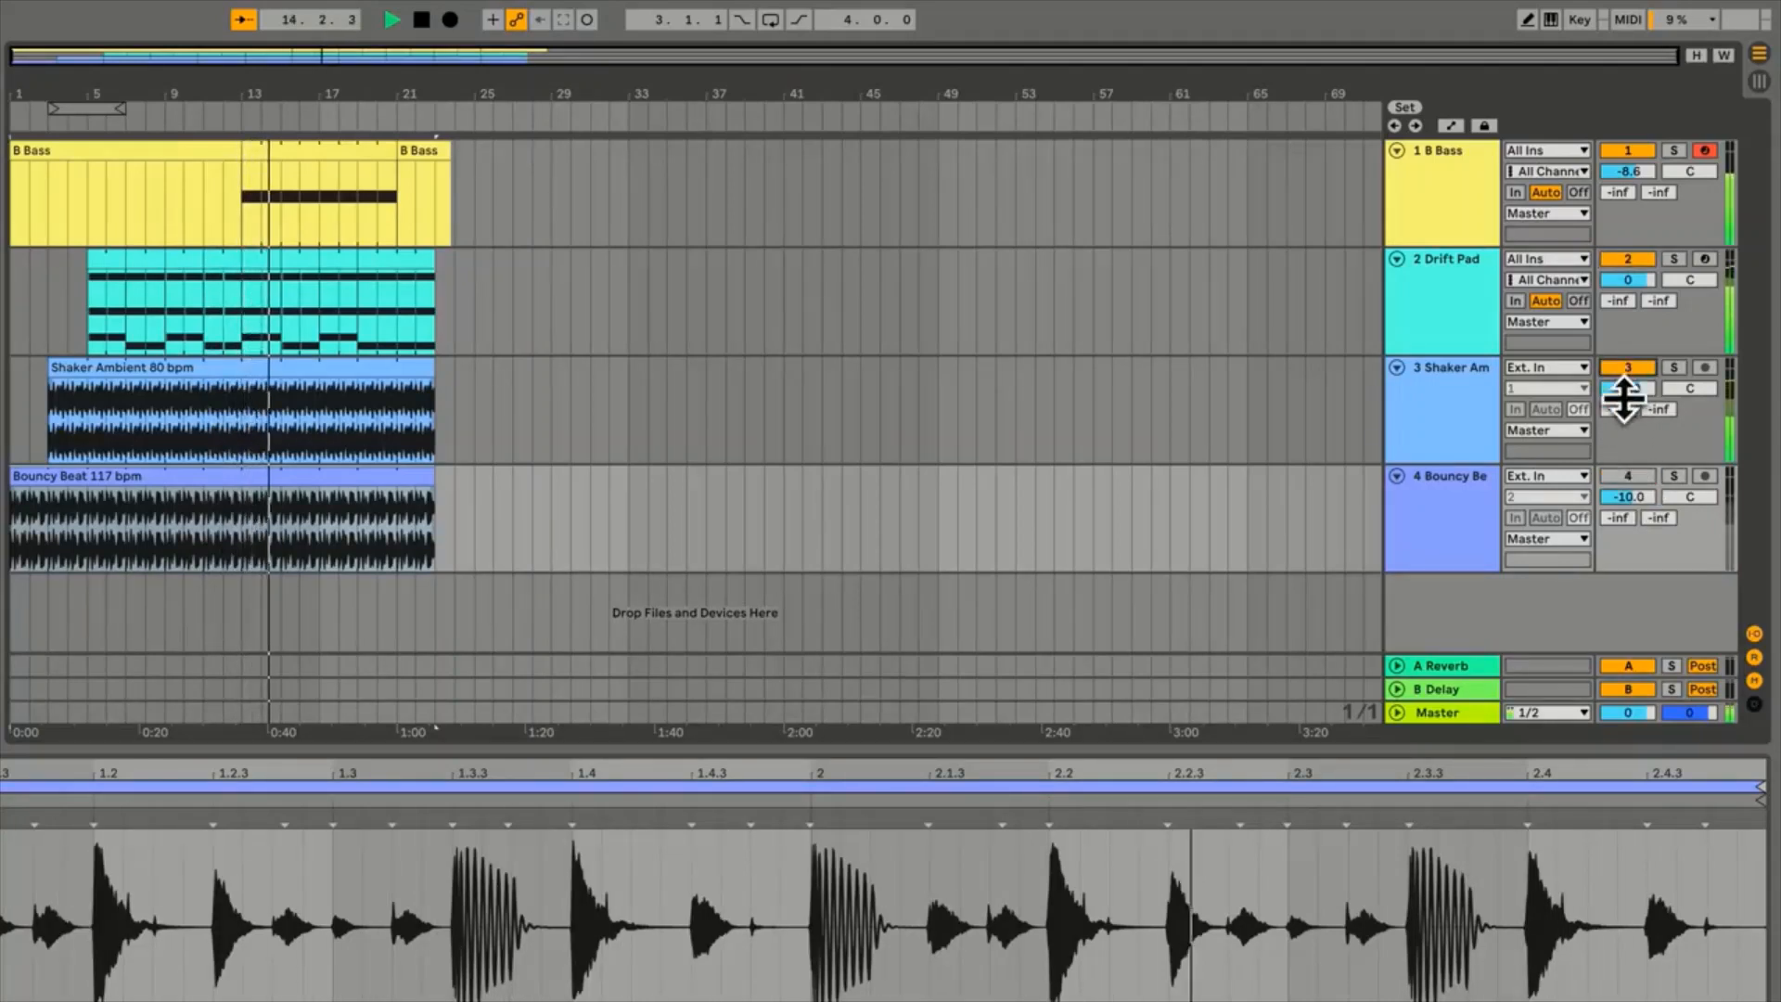
left_click(1631, 476)
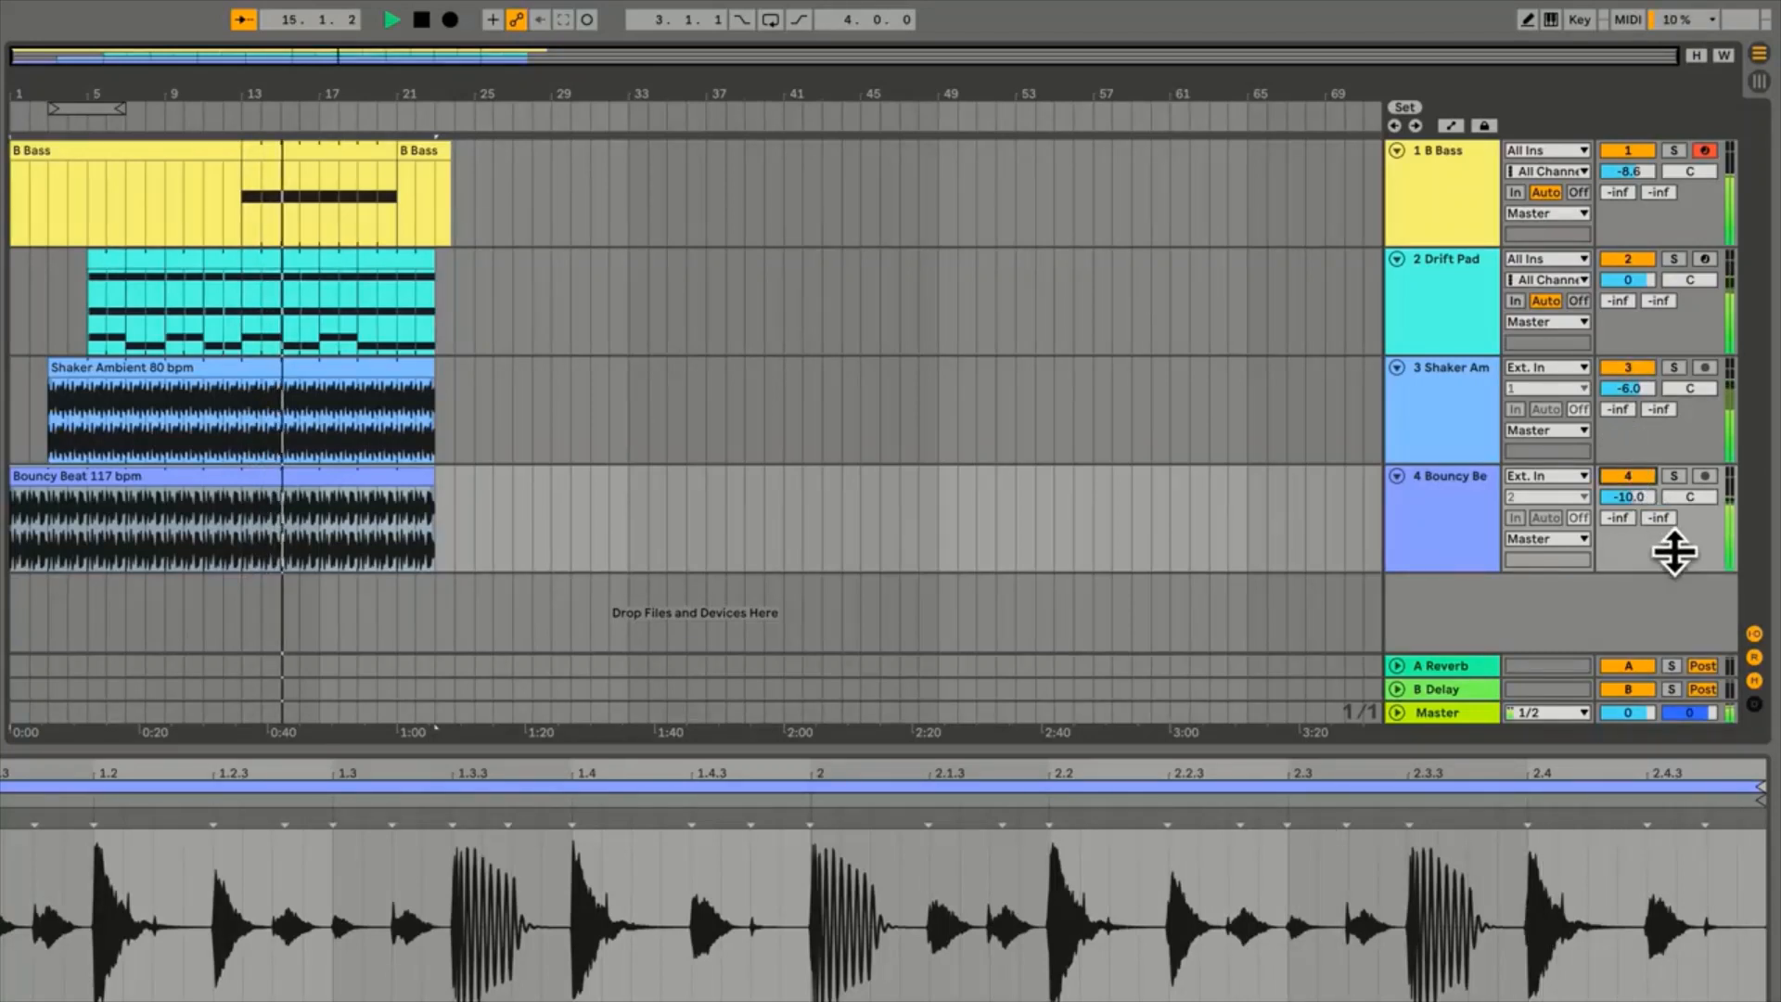
Stop playback, switch to Session View, and point out the Bouncy Beat track's volume, pan and solo controls
key("space")
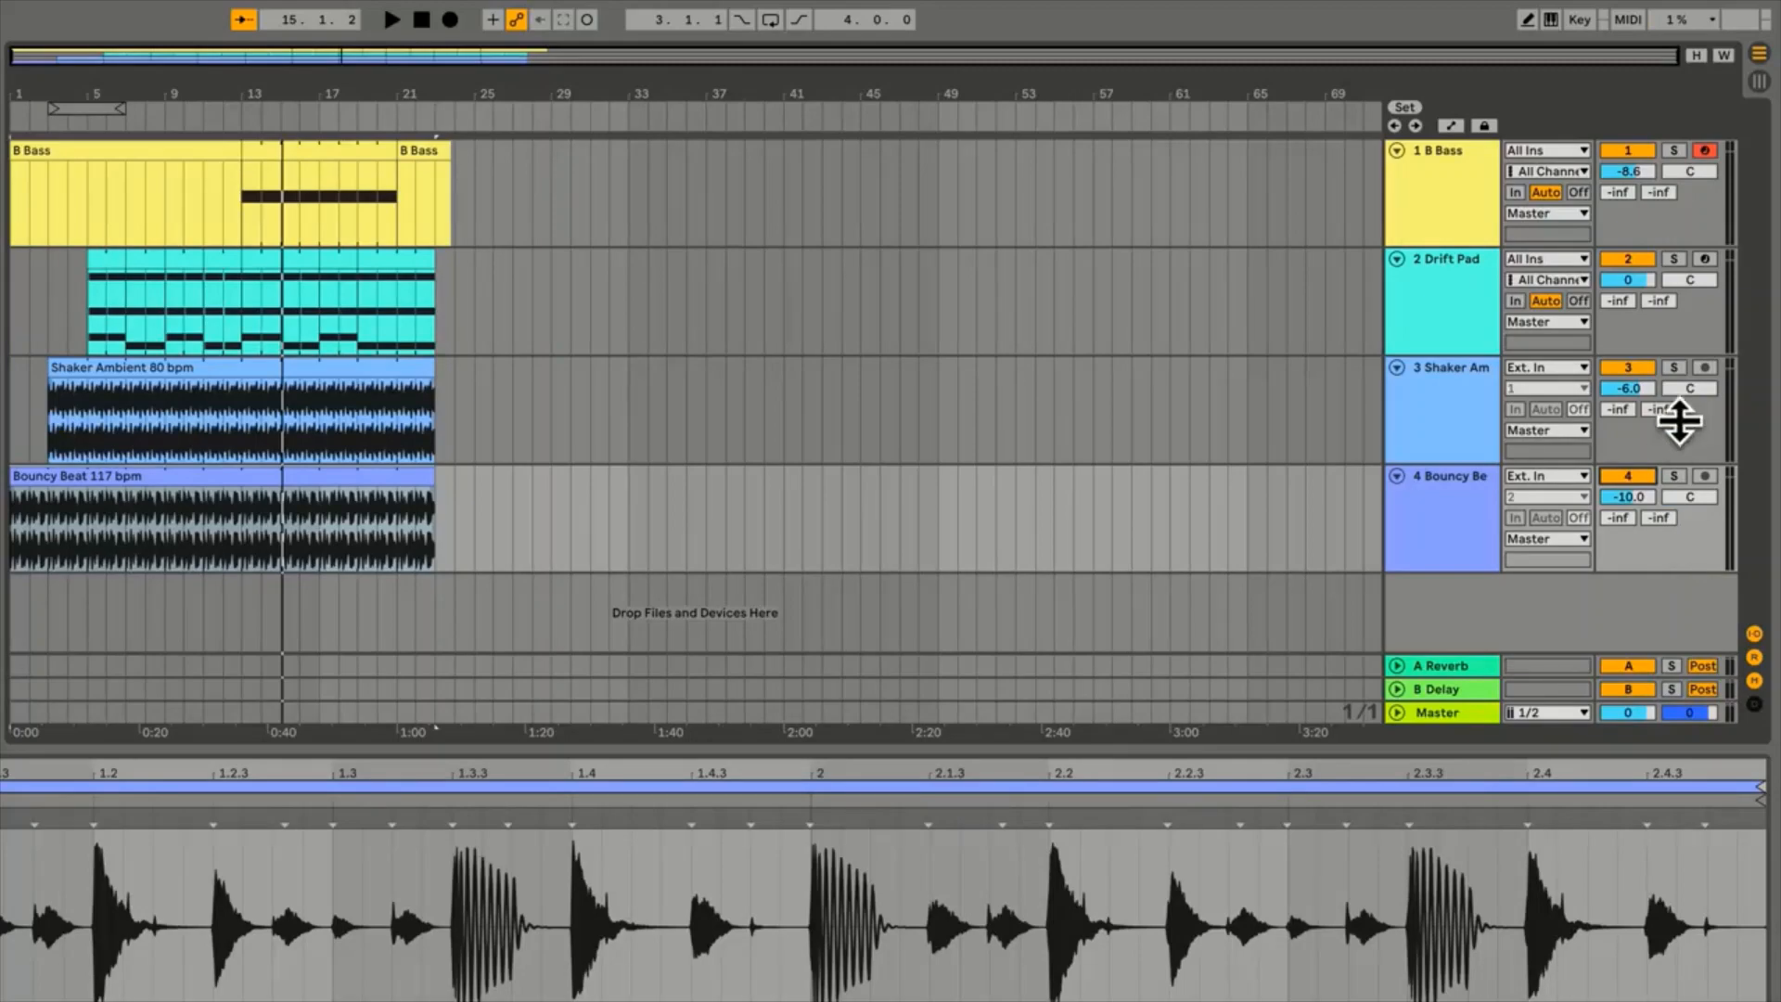
left_click(1759, 82)
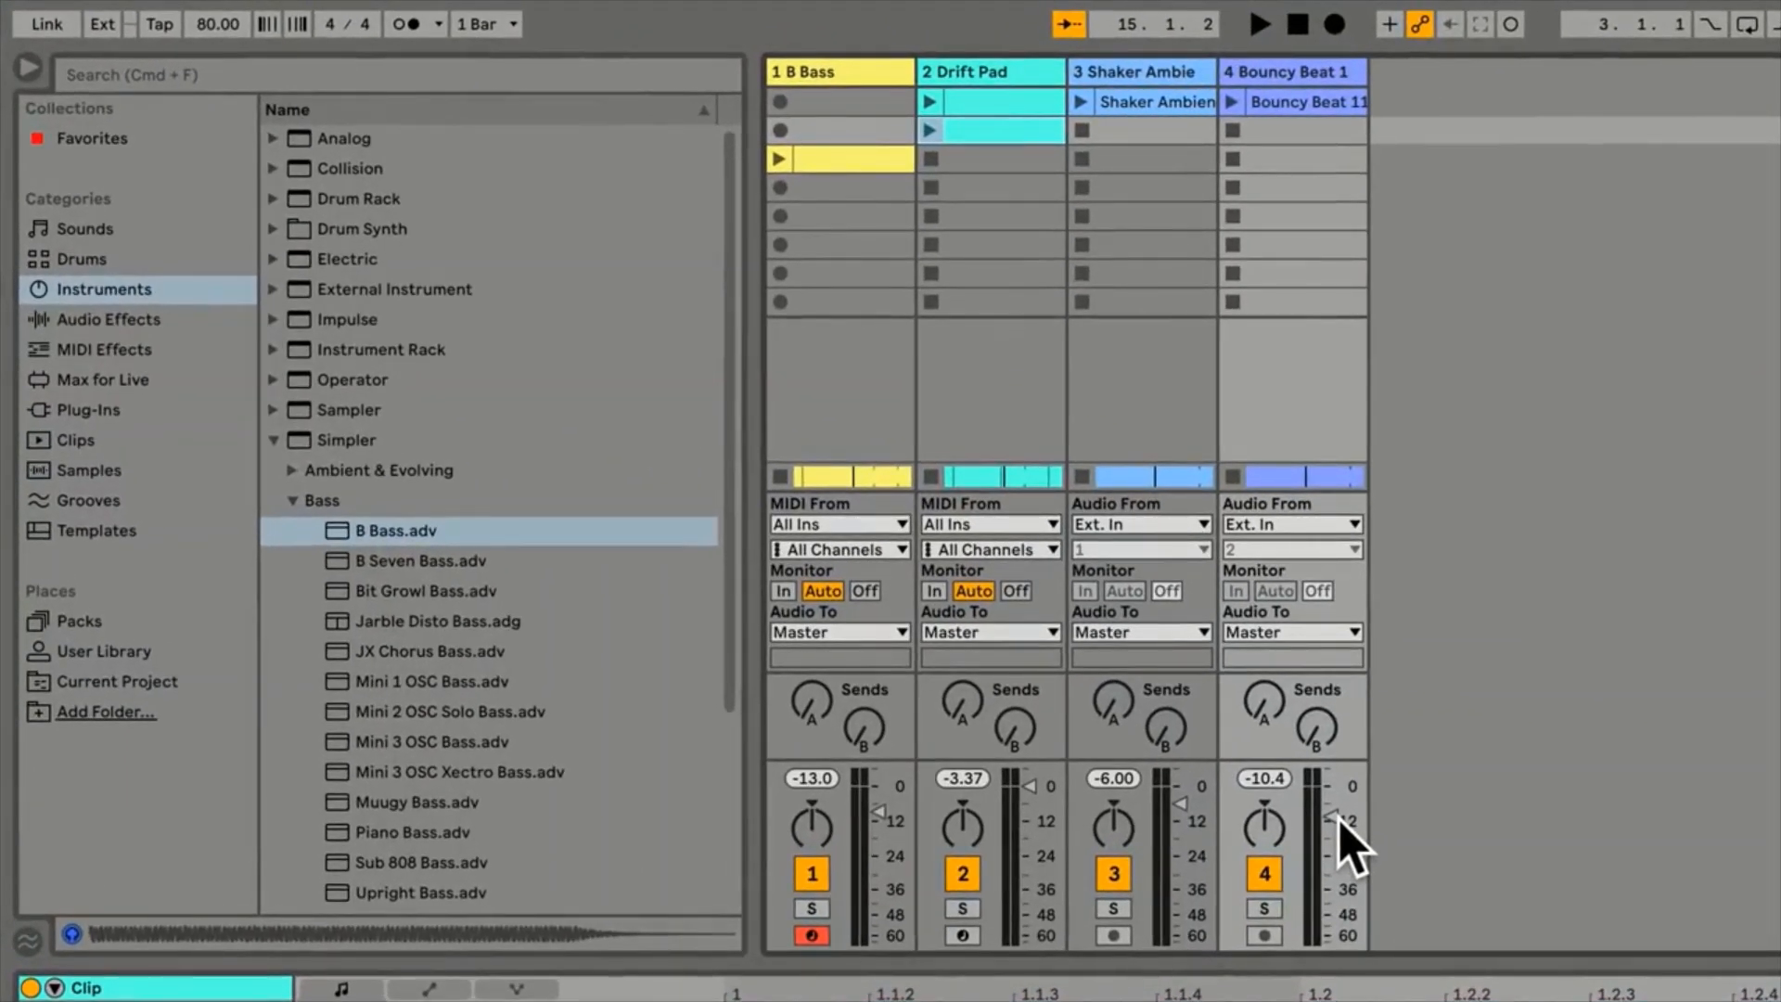
left_click(1337, 816)
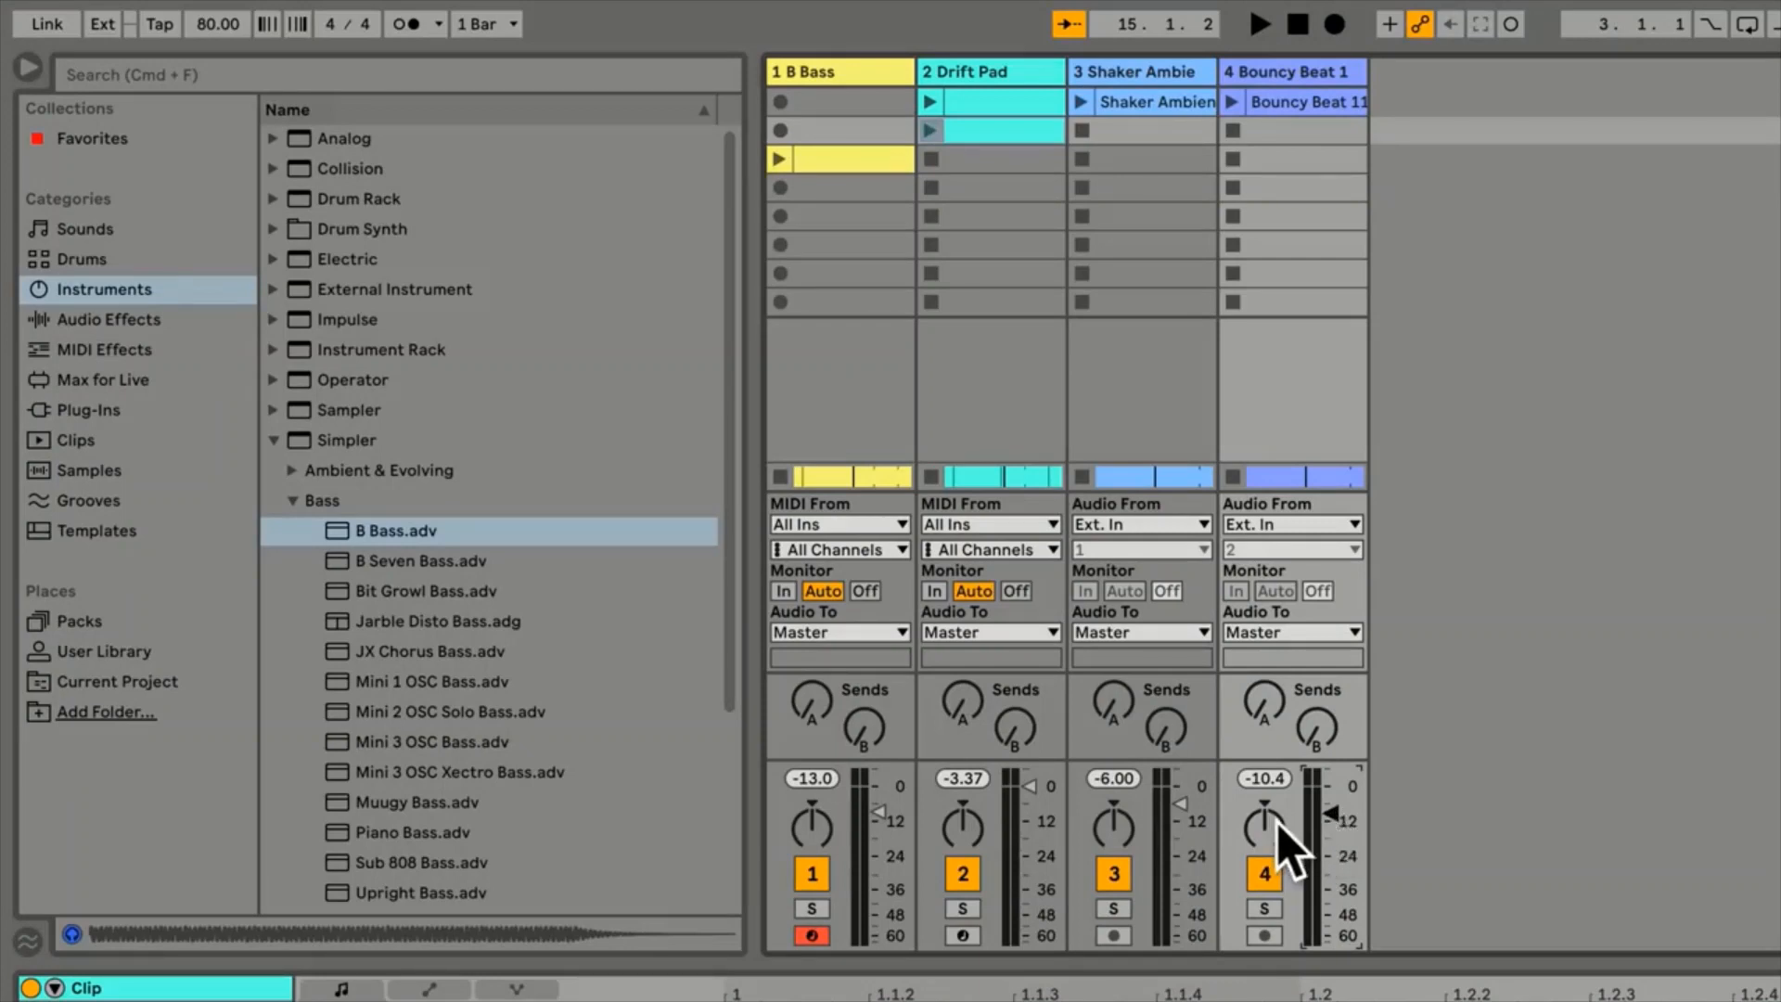
mouse_move(1273, 822)
left_mouse_down()
mouse_move(1273, 788)
mouse_move(1281, 844)
left_mouse_up()
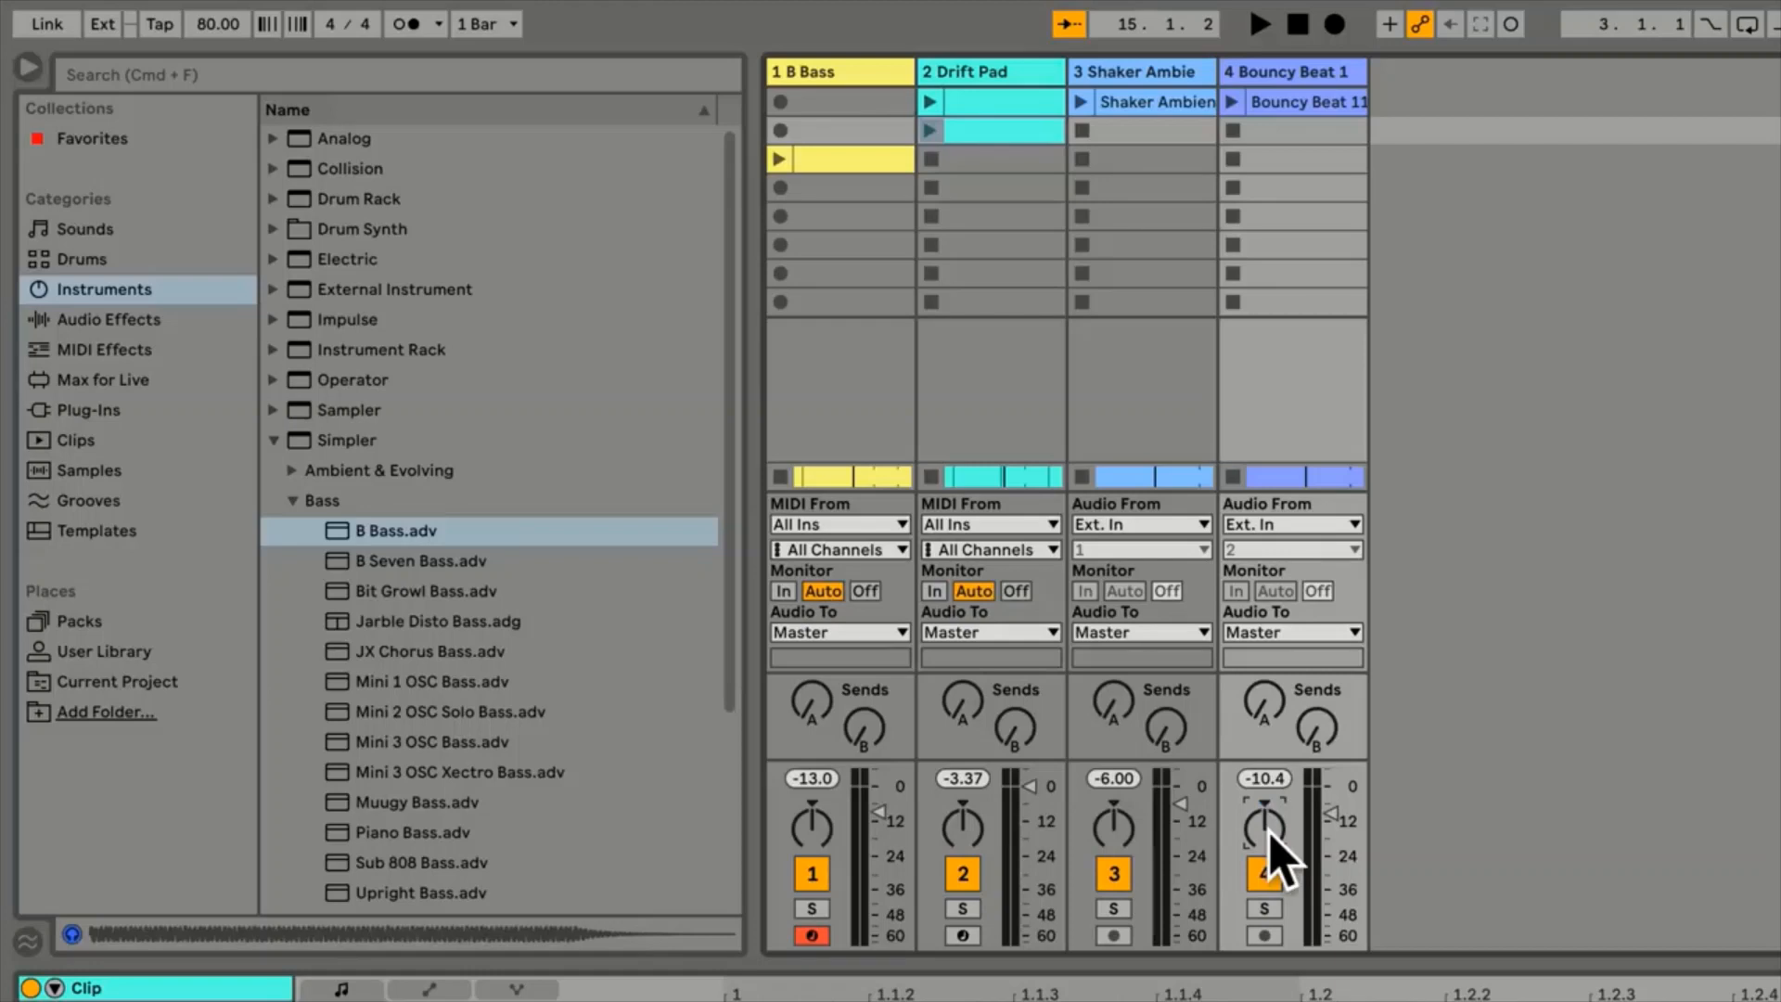
left_click(1264, 908)
left_click(1265, 909)
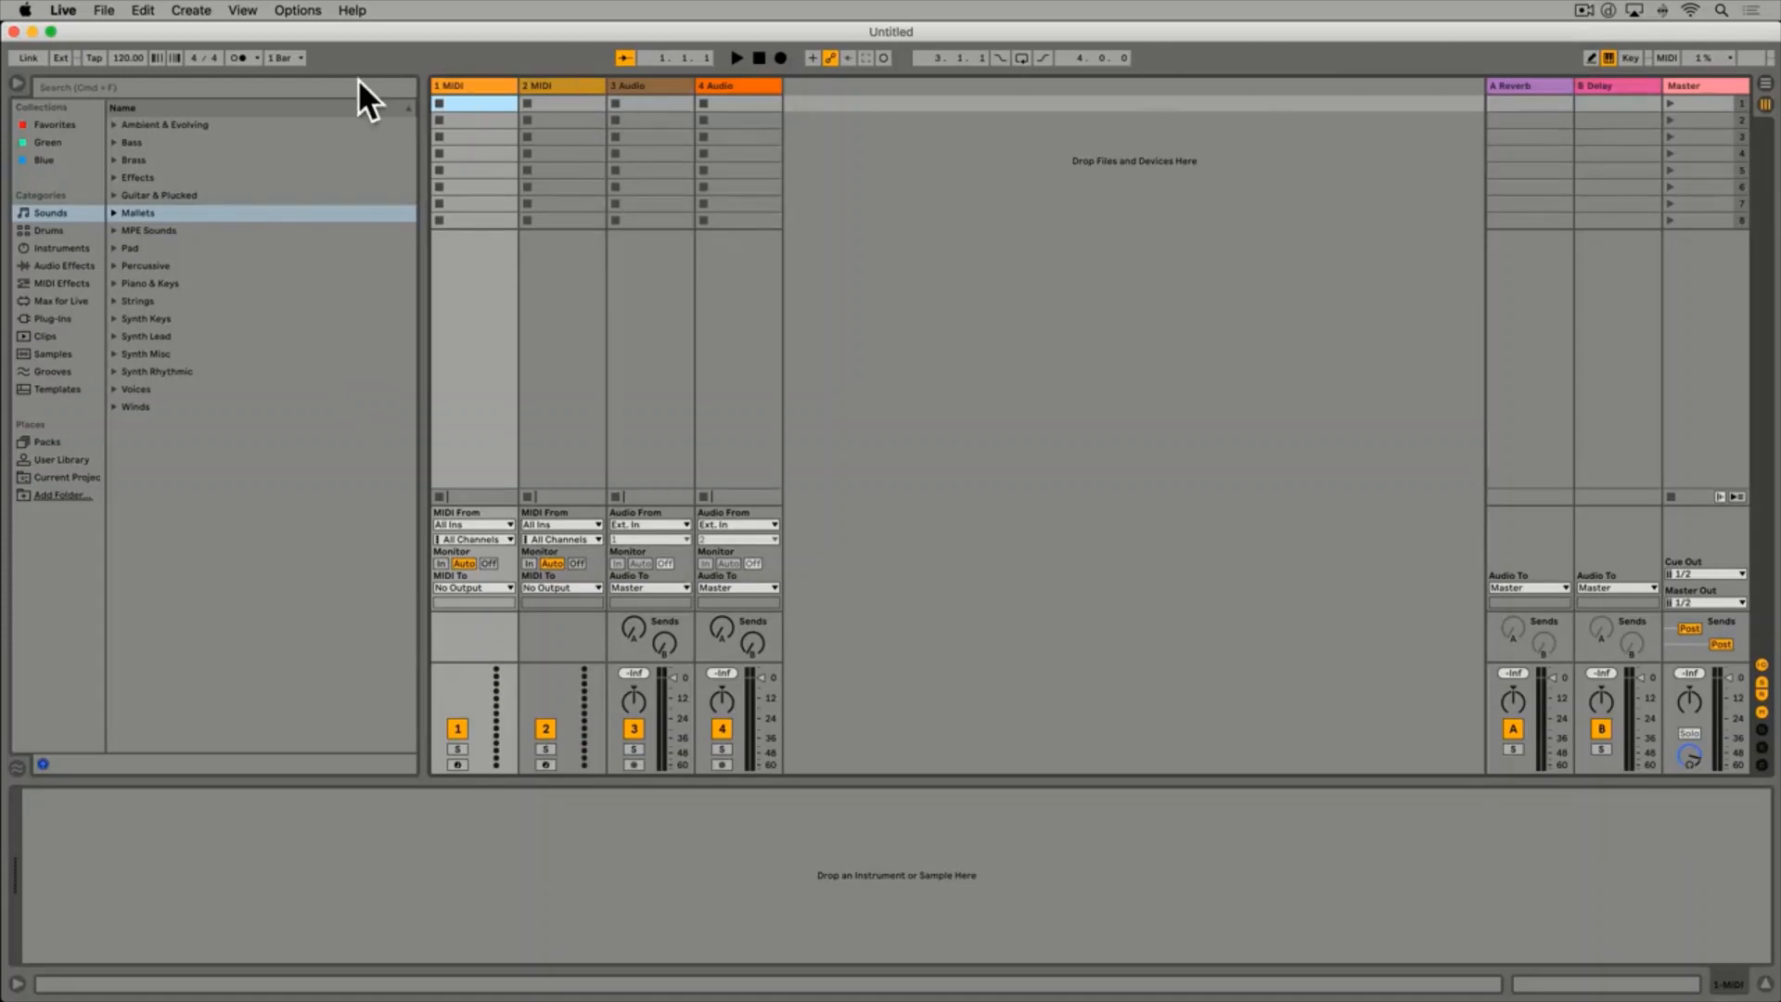
Create a new Live Set and set its tempo to 300 BPM
left_click(103, 11)
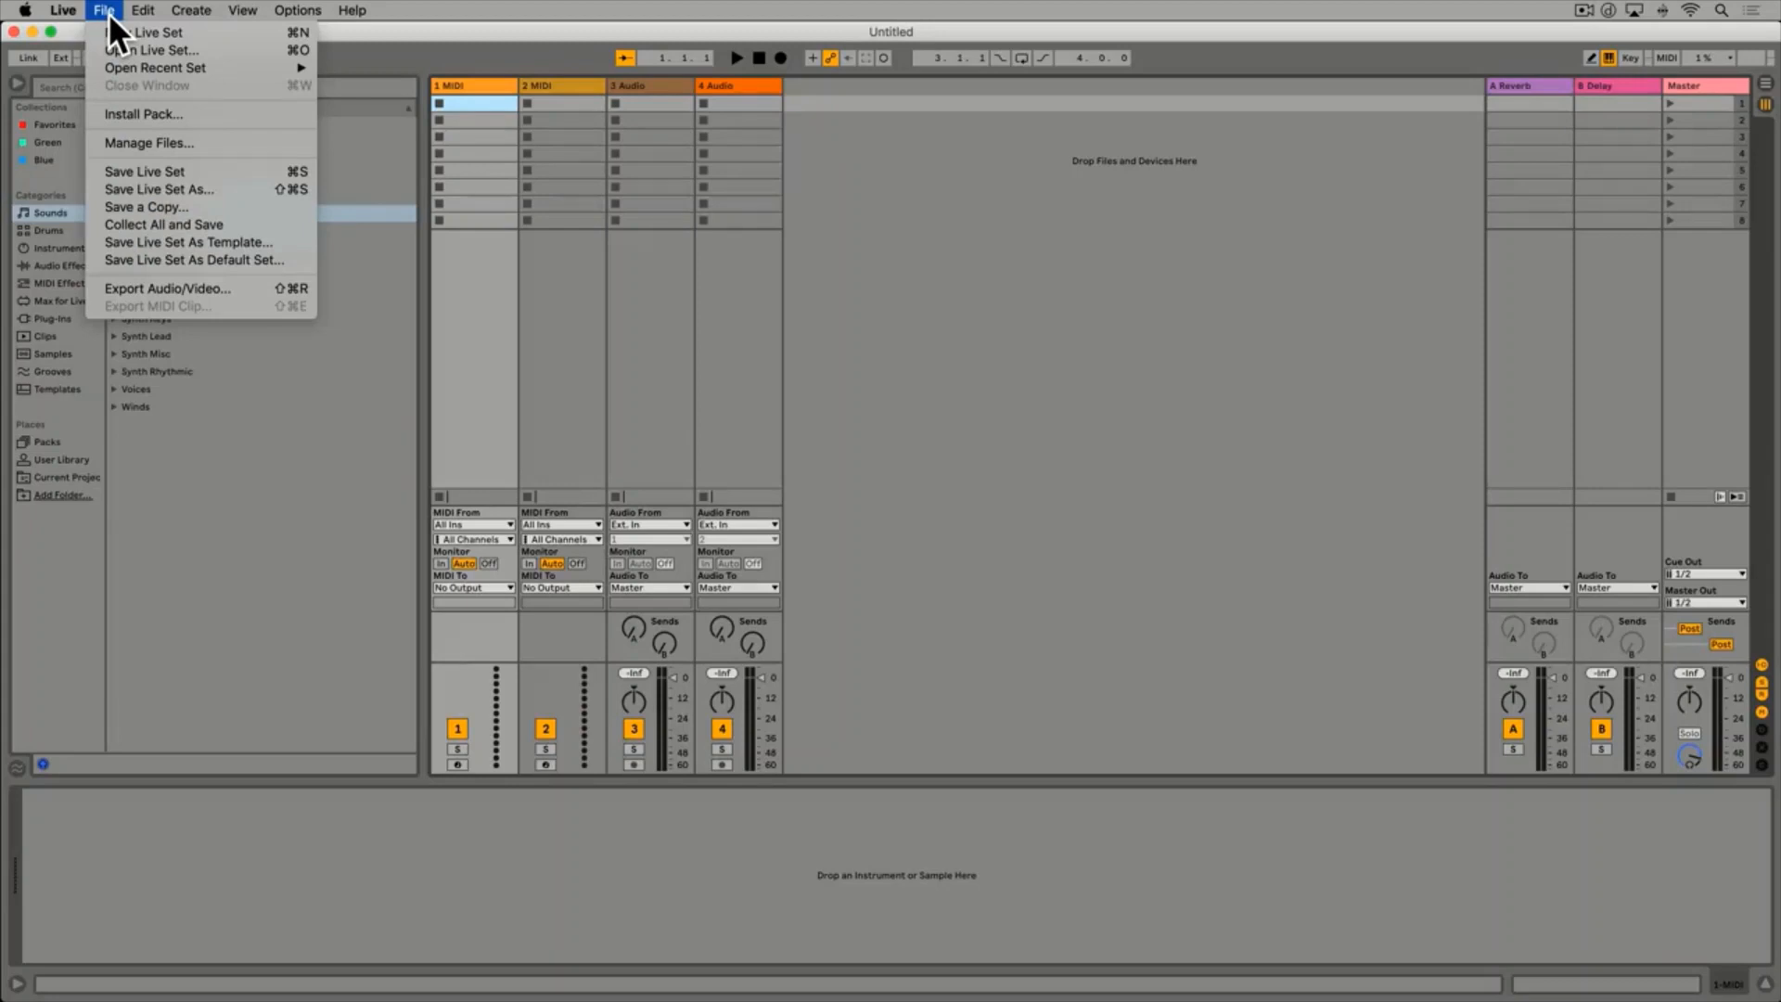
left_click(208, 36)
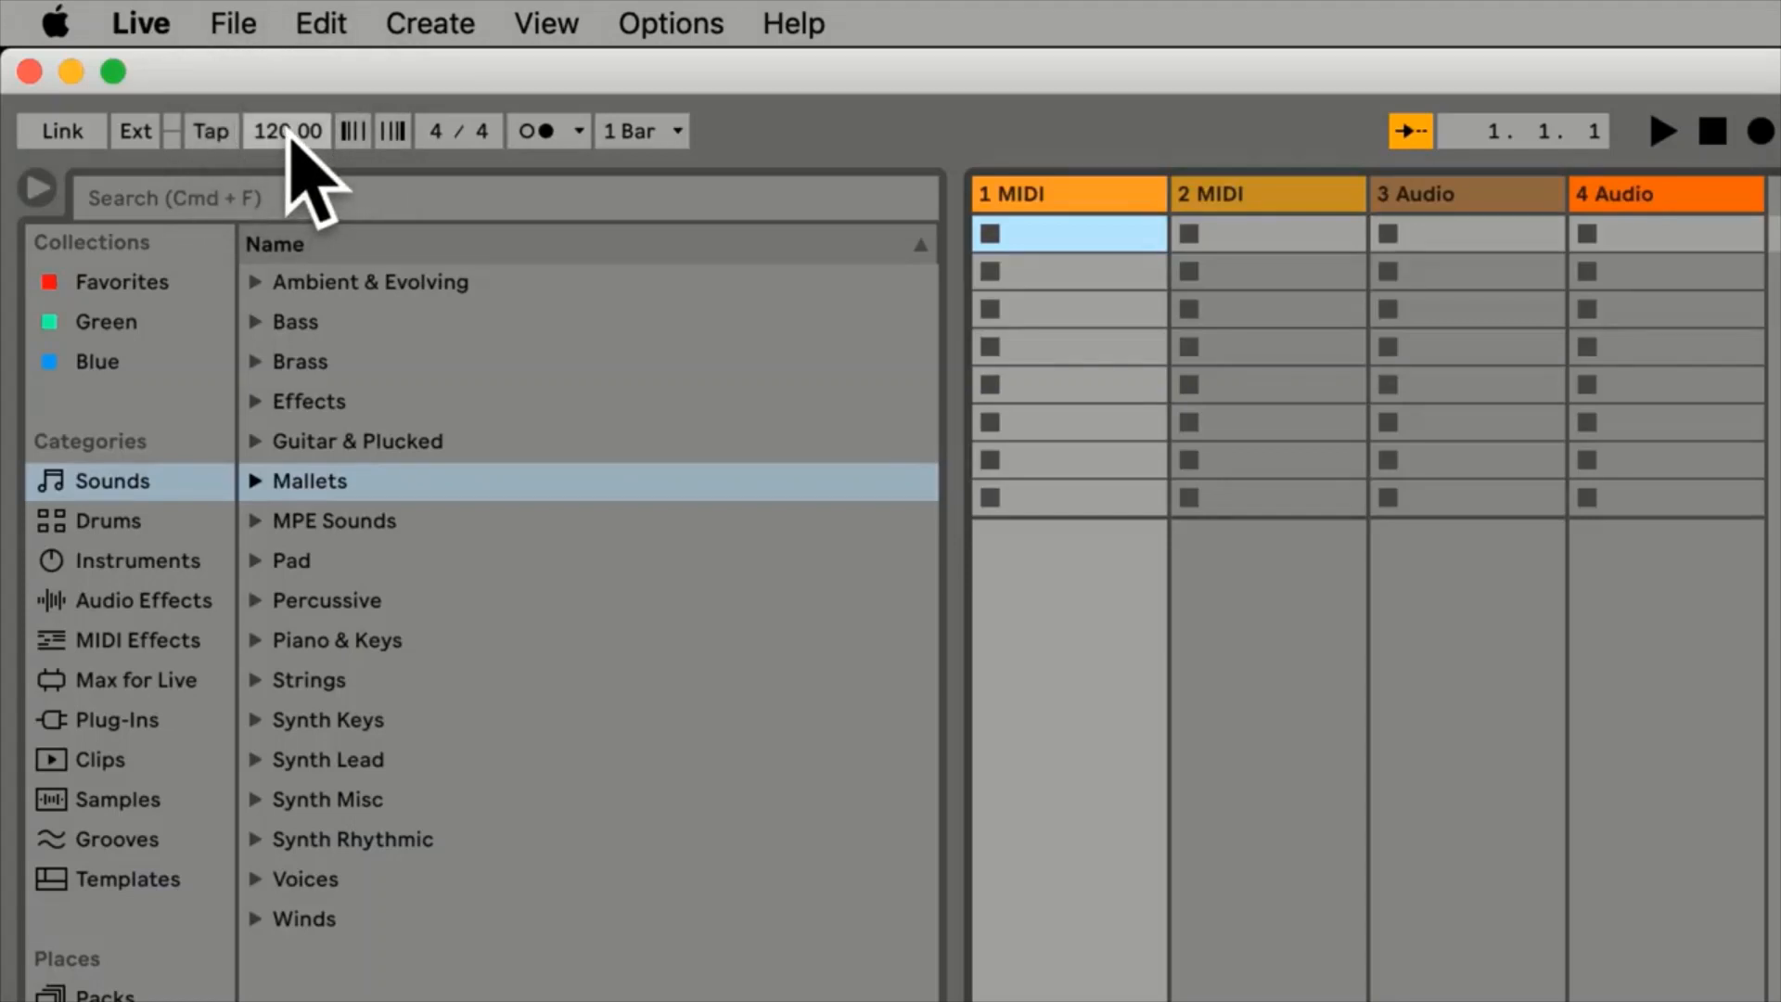
left_click_drag(289, 133, 288, 62)
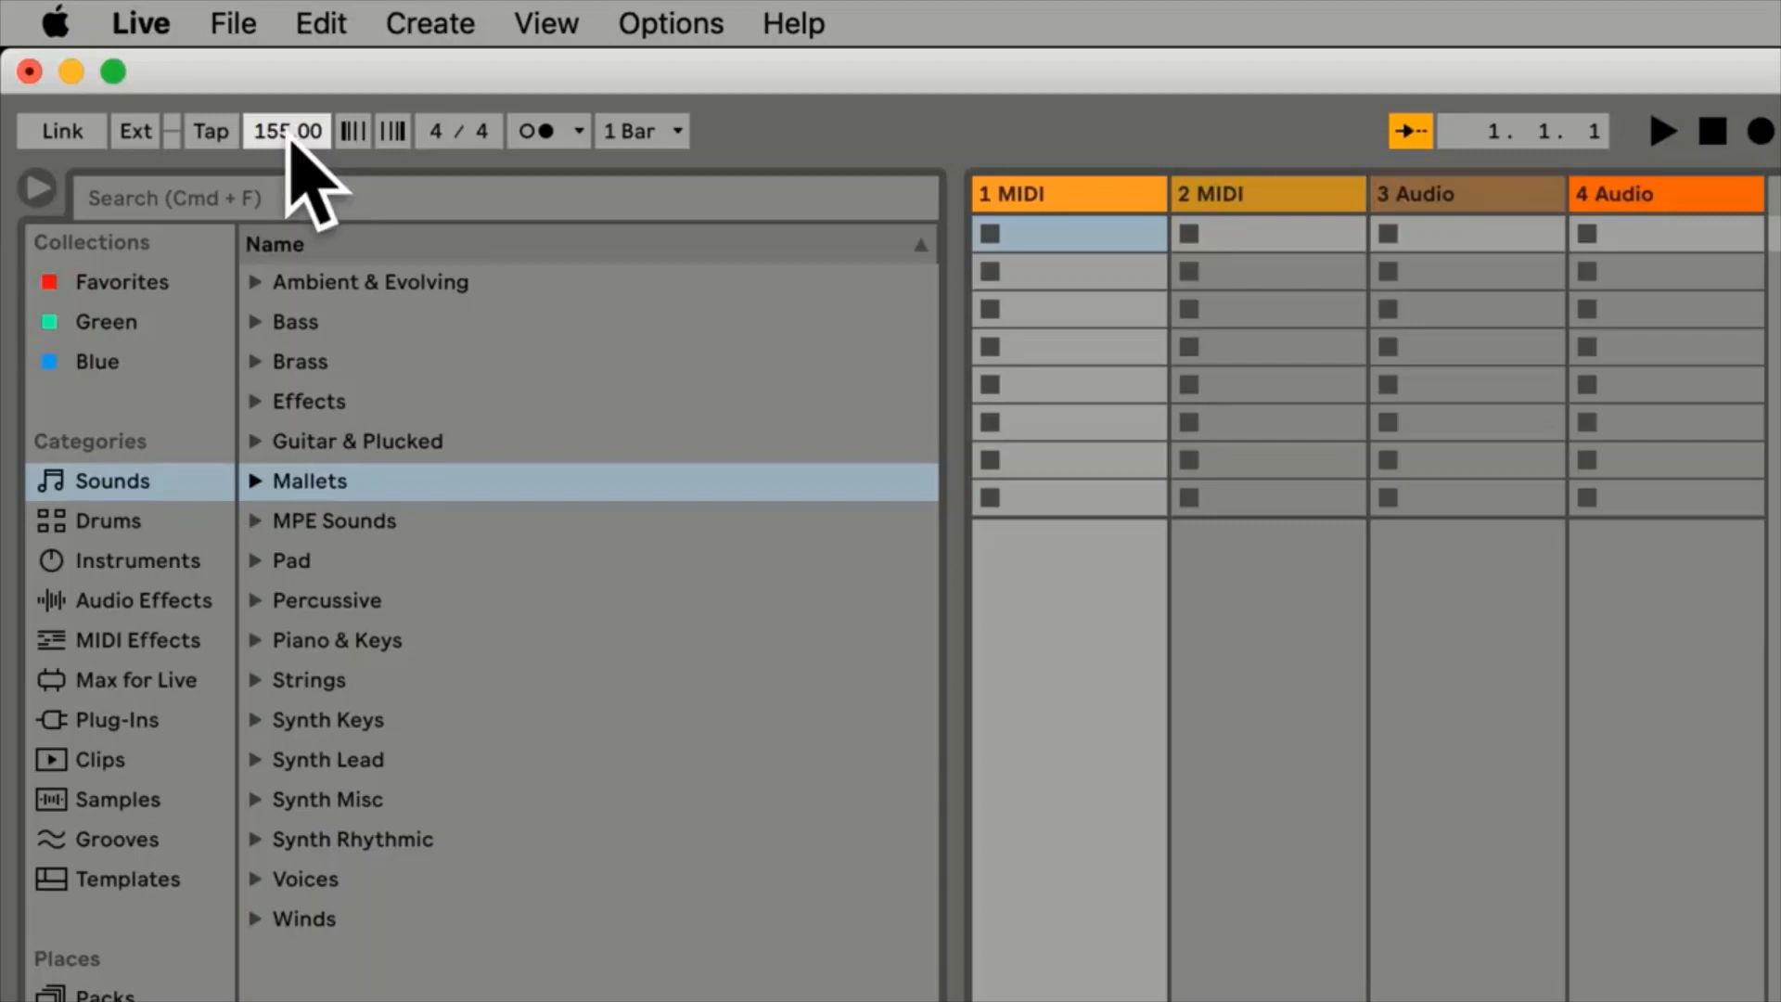
type("300")
key("Return")
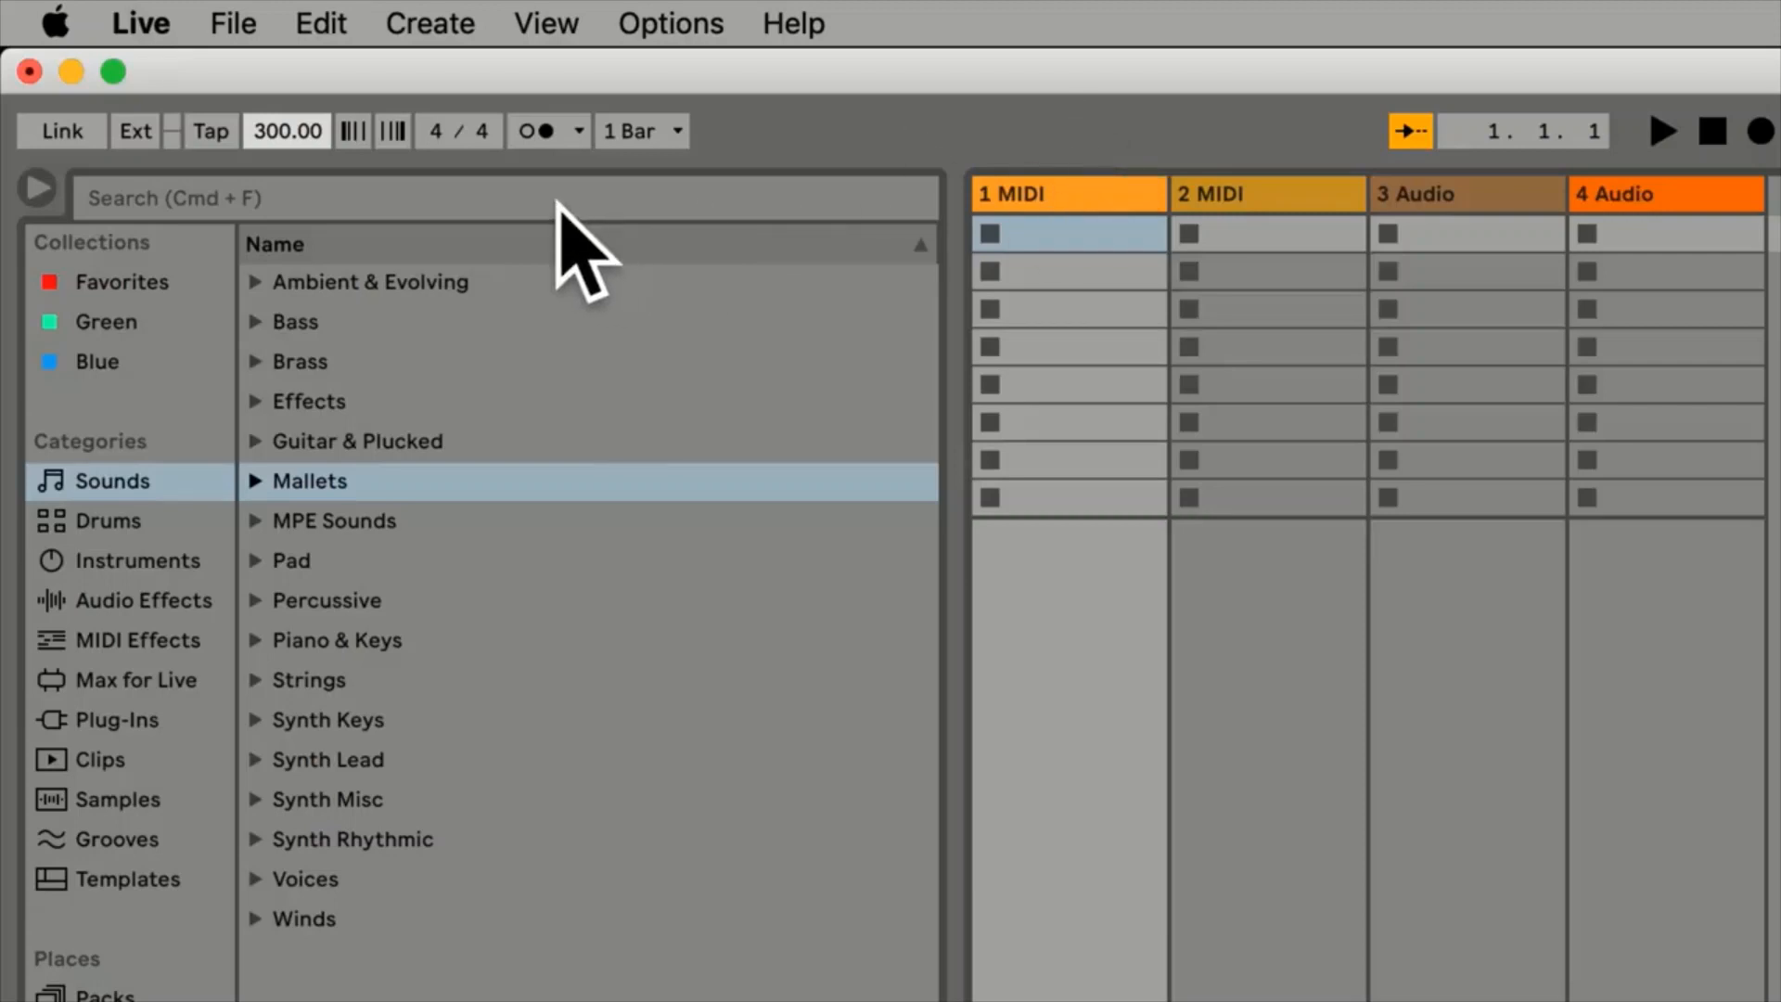
Turn on the metronome and play a few beats to hear the current tempo, stopping playback after listening
left_click(535, 132)
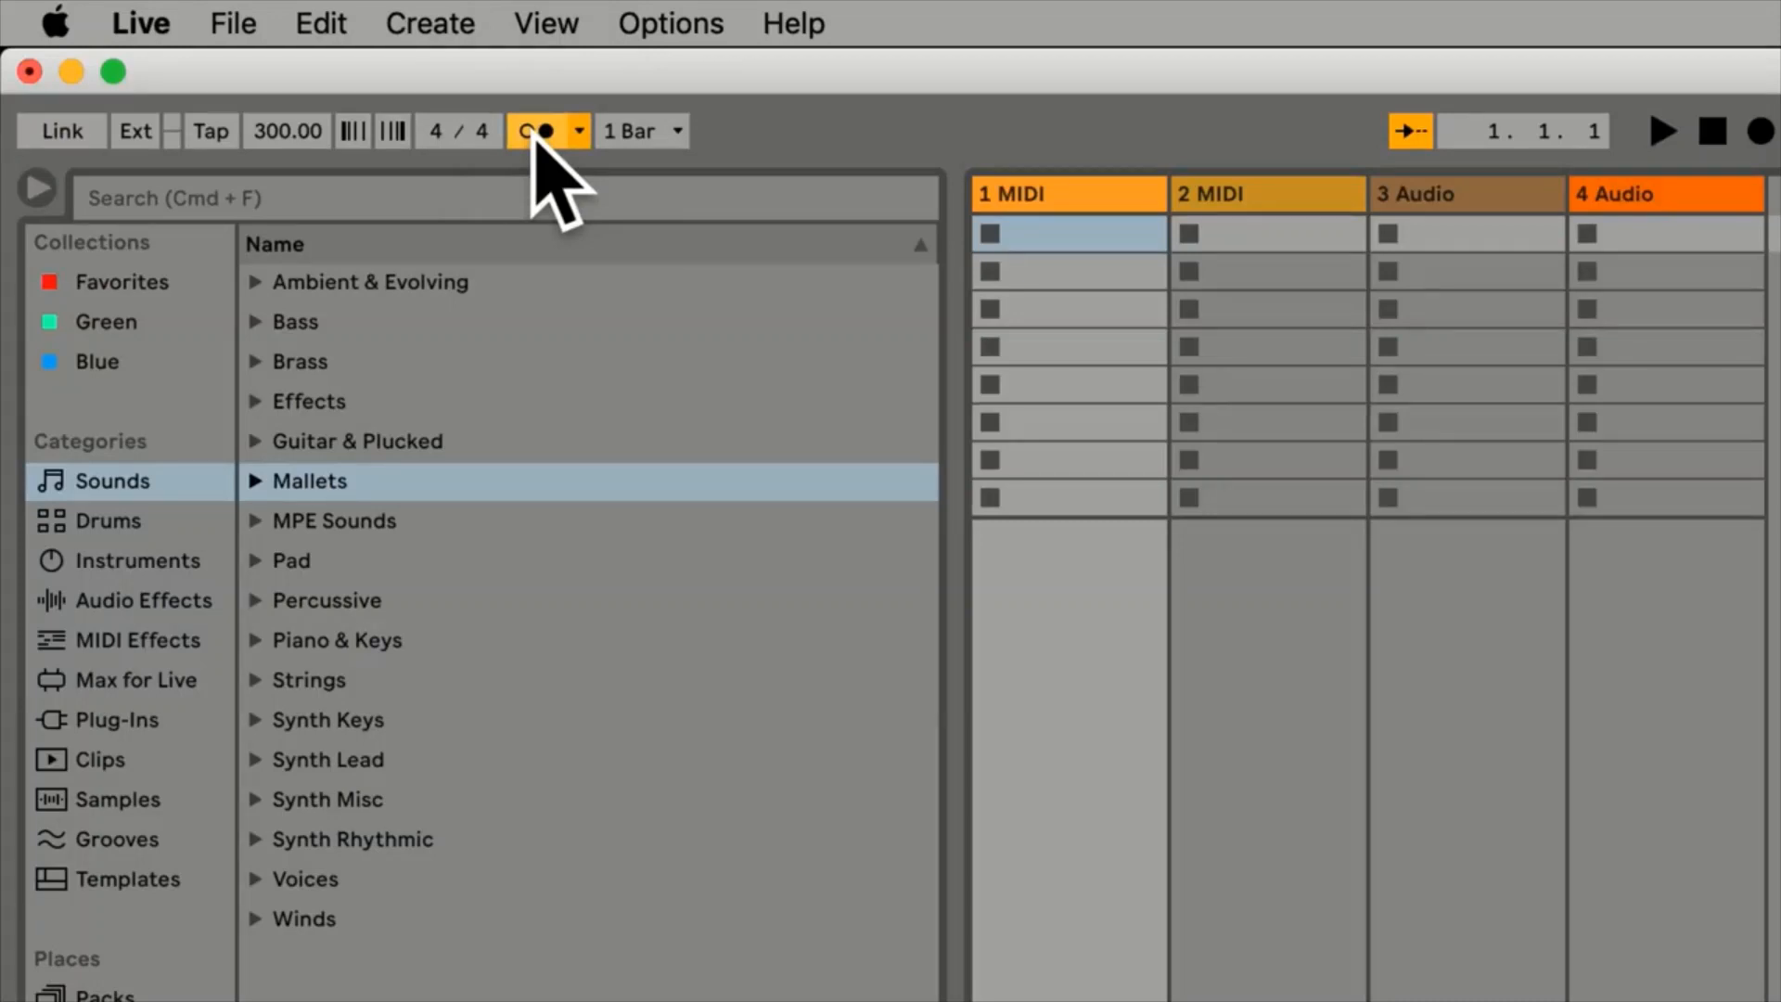
key("space")
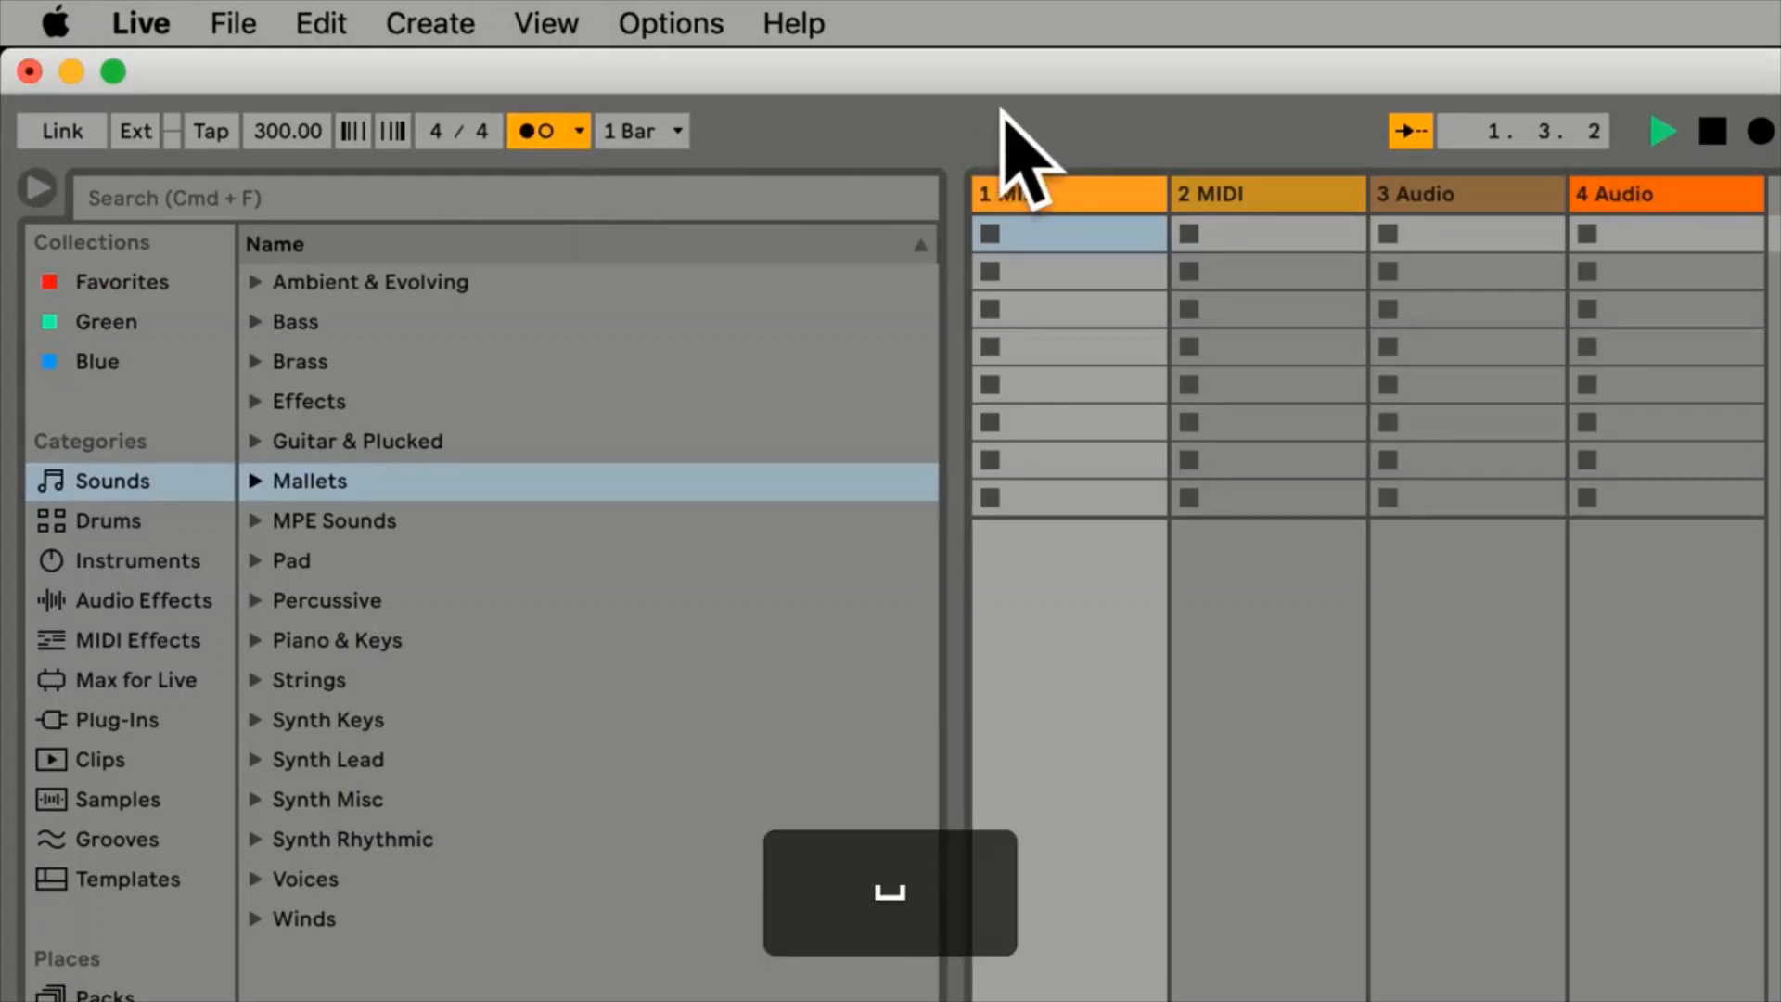
key("space")
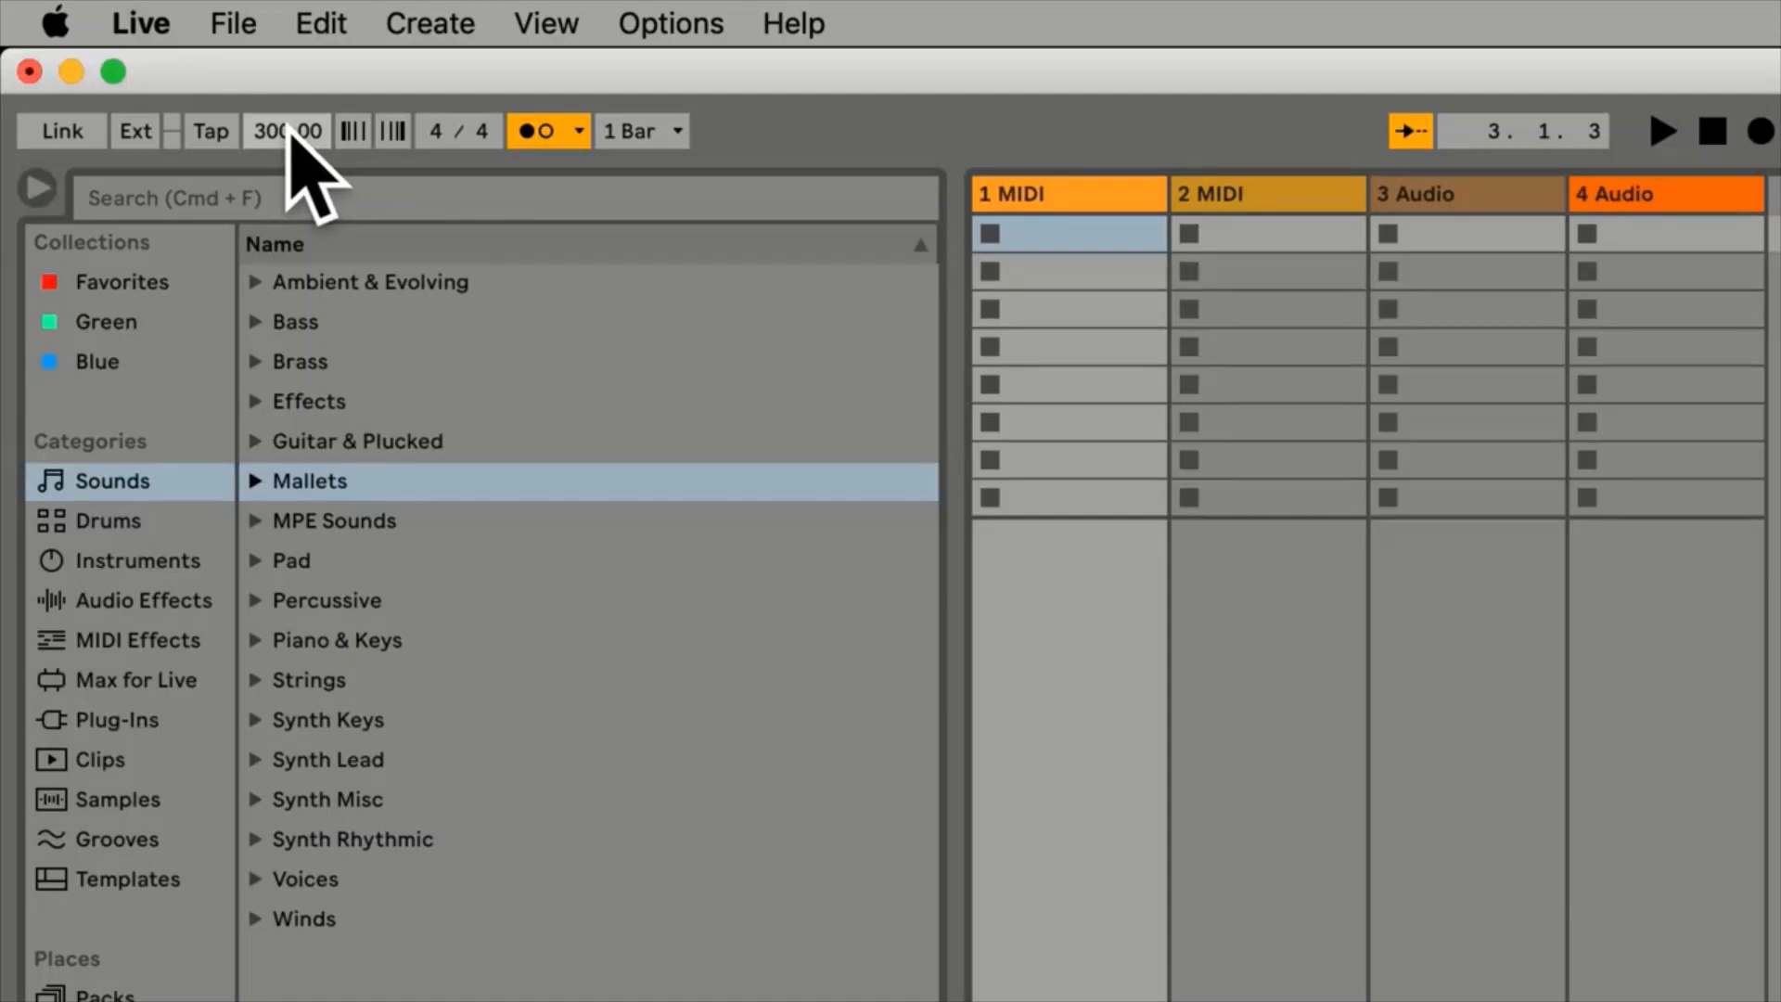
Lower the tempo to 77 BPM and play briefly with the metronome to hear the slower beat
left_click_drag(290, 123, 290, 129)
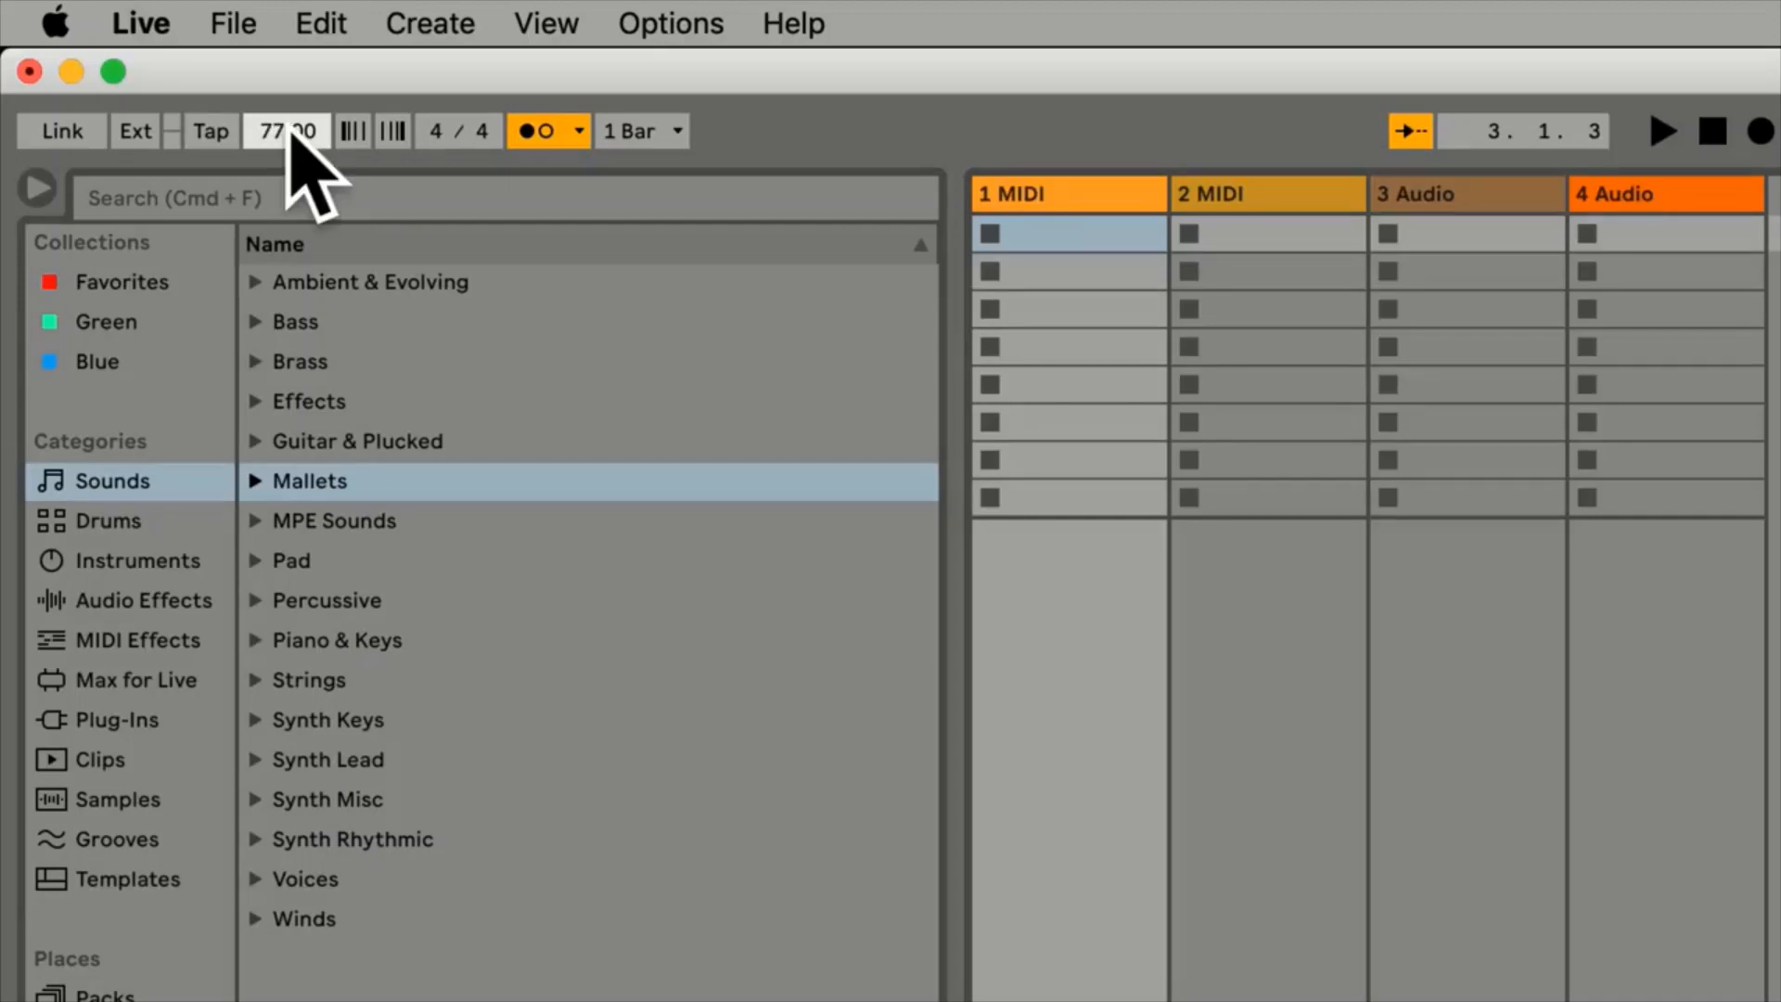
key("space")
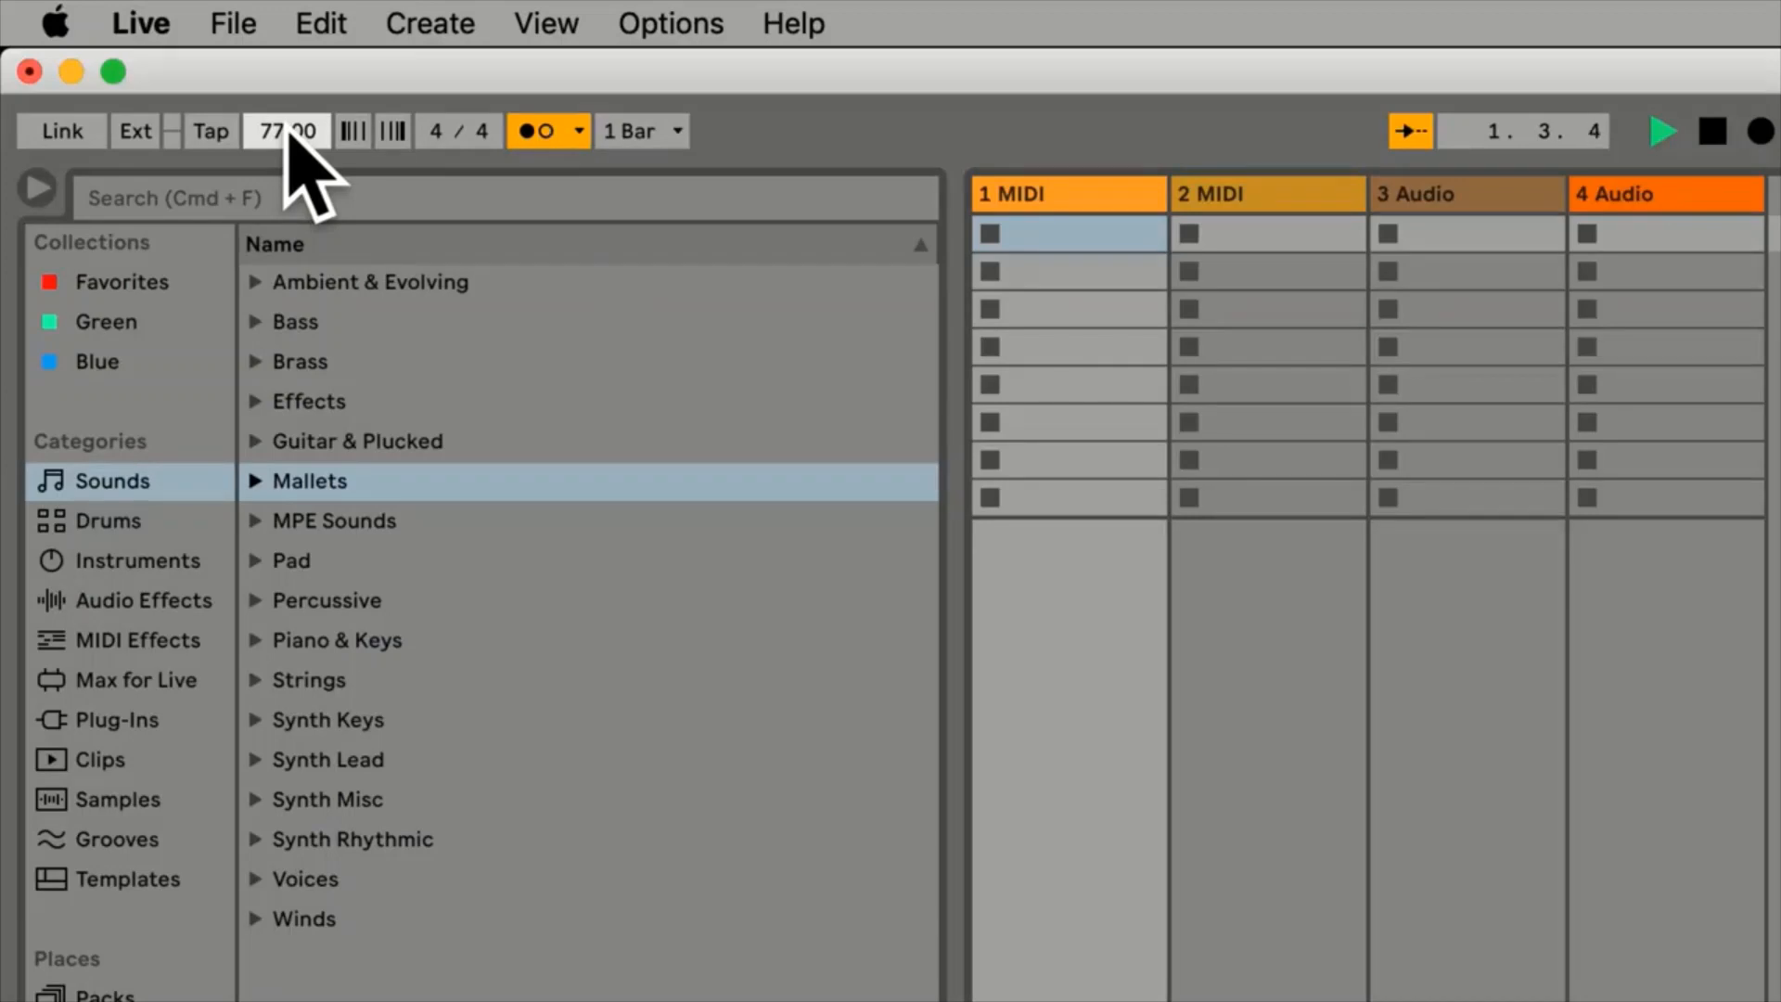
key("space")
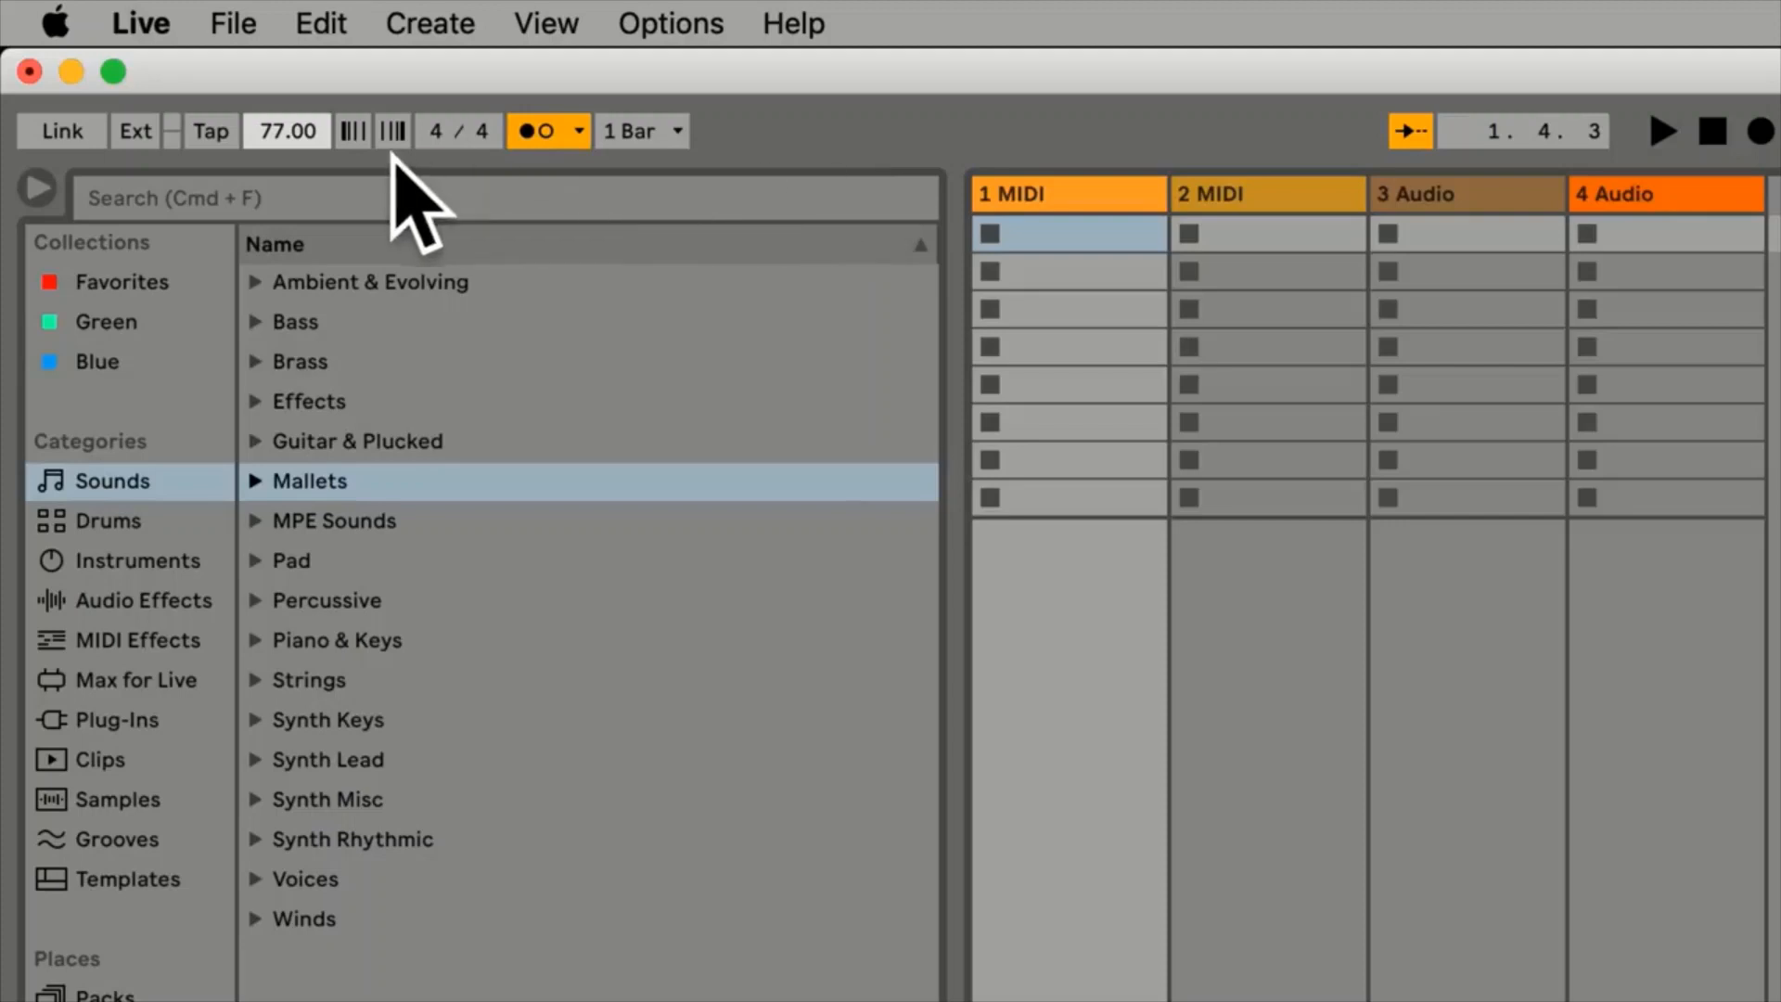
Tap in a tempo of about 126 BPM with Tap Tempo and stop the playback it starts
left_click(211, 130)
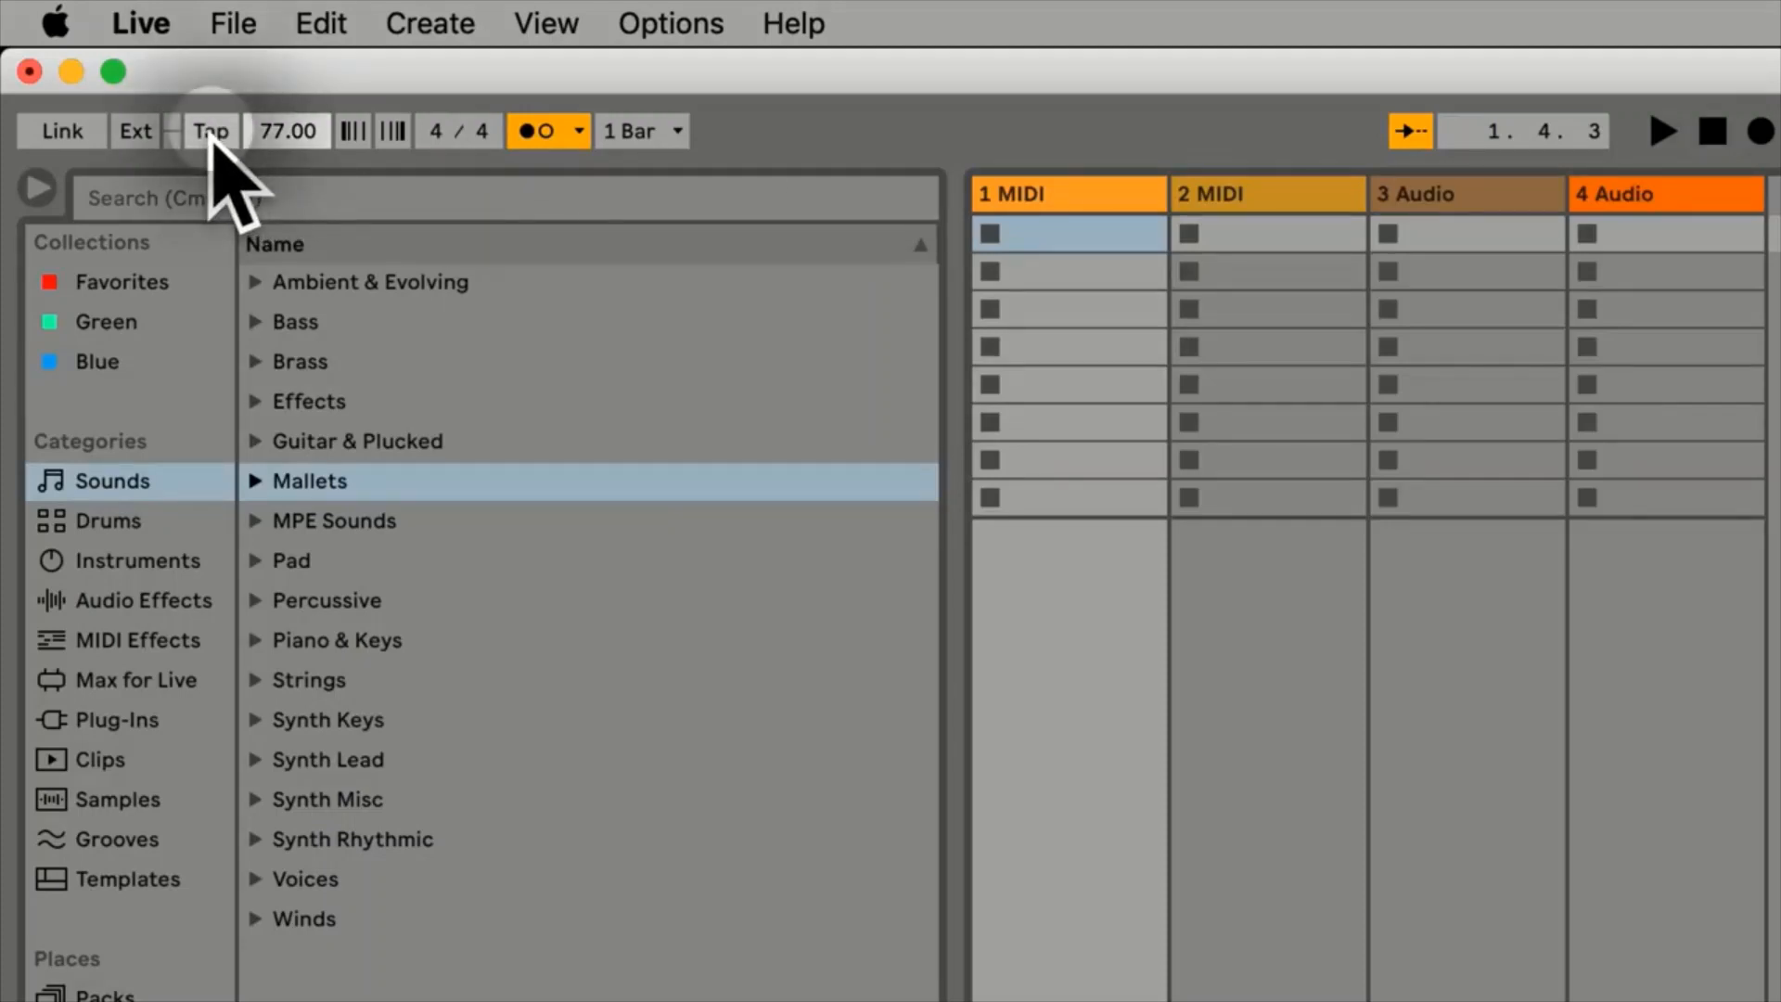
left_click(210, 131)
left_click(210, 131)
left_click(210, 131)
left_click(211, 131)
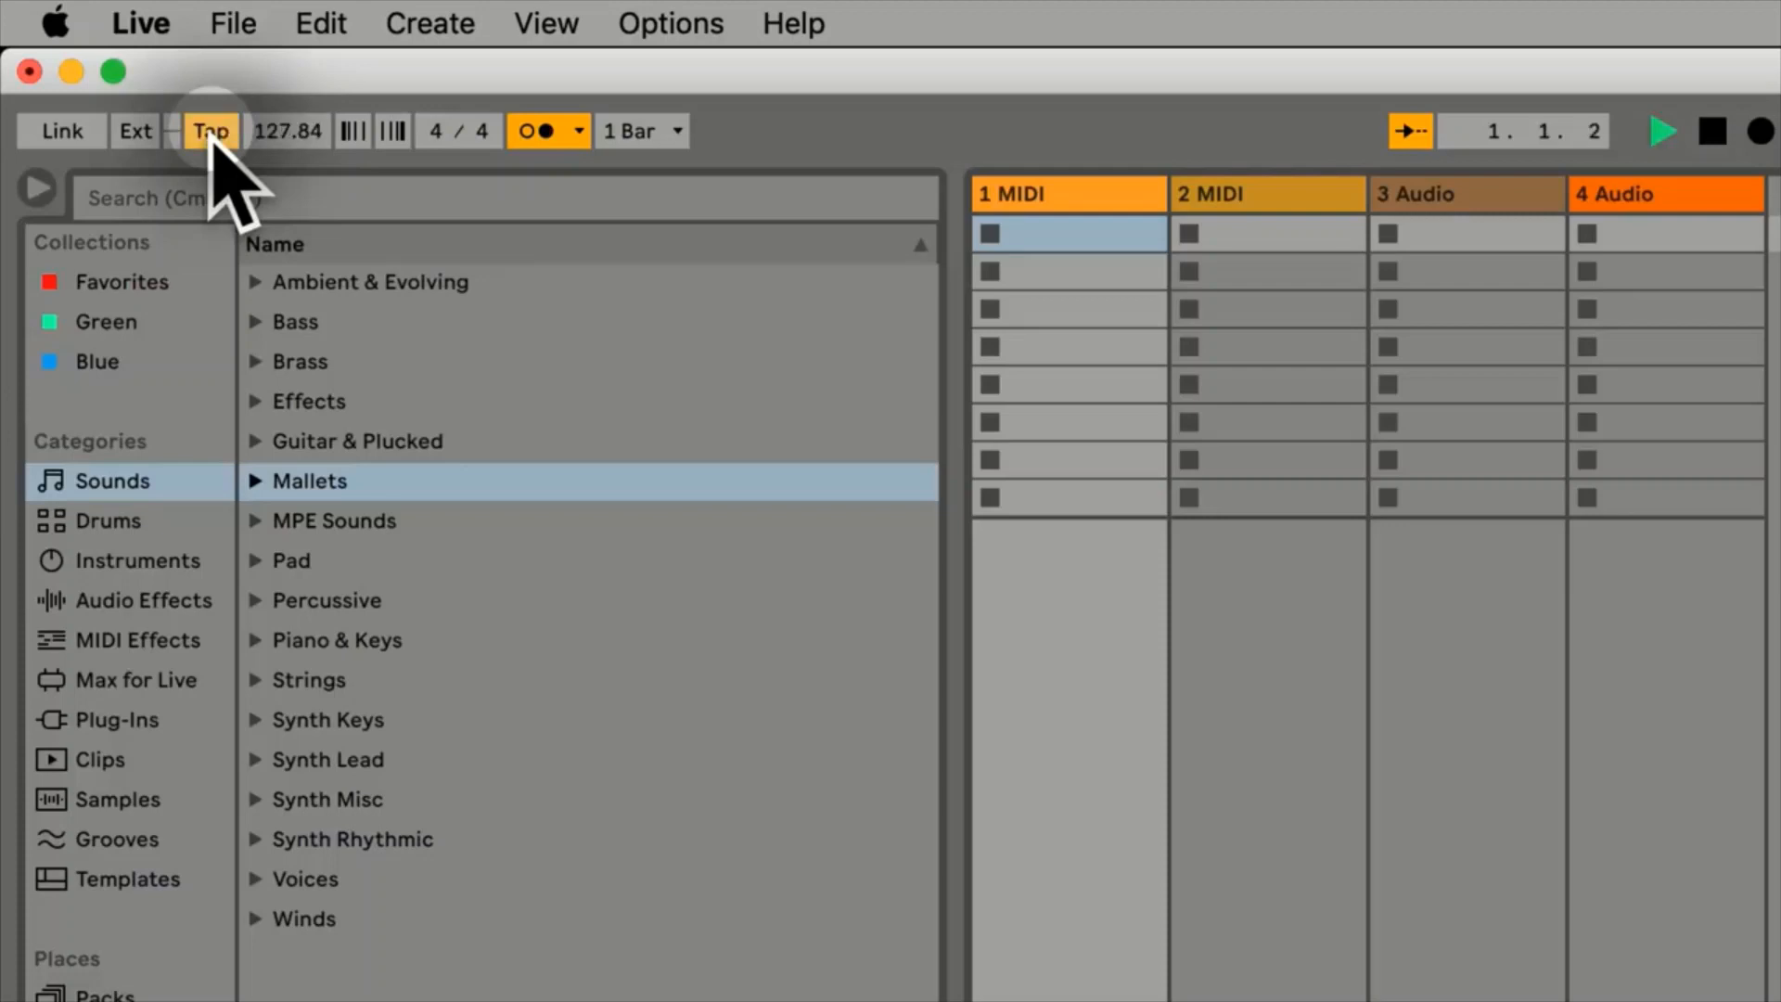
left_click(211, 131)
left_click(210, 130)
left_click(211, 130)
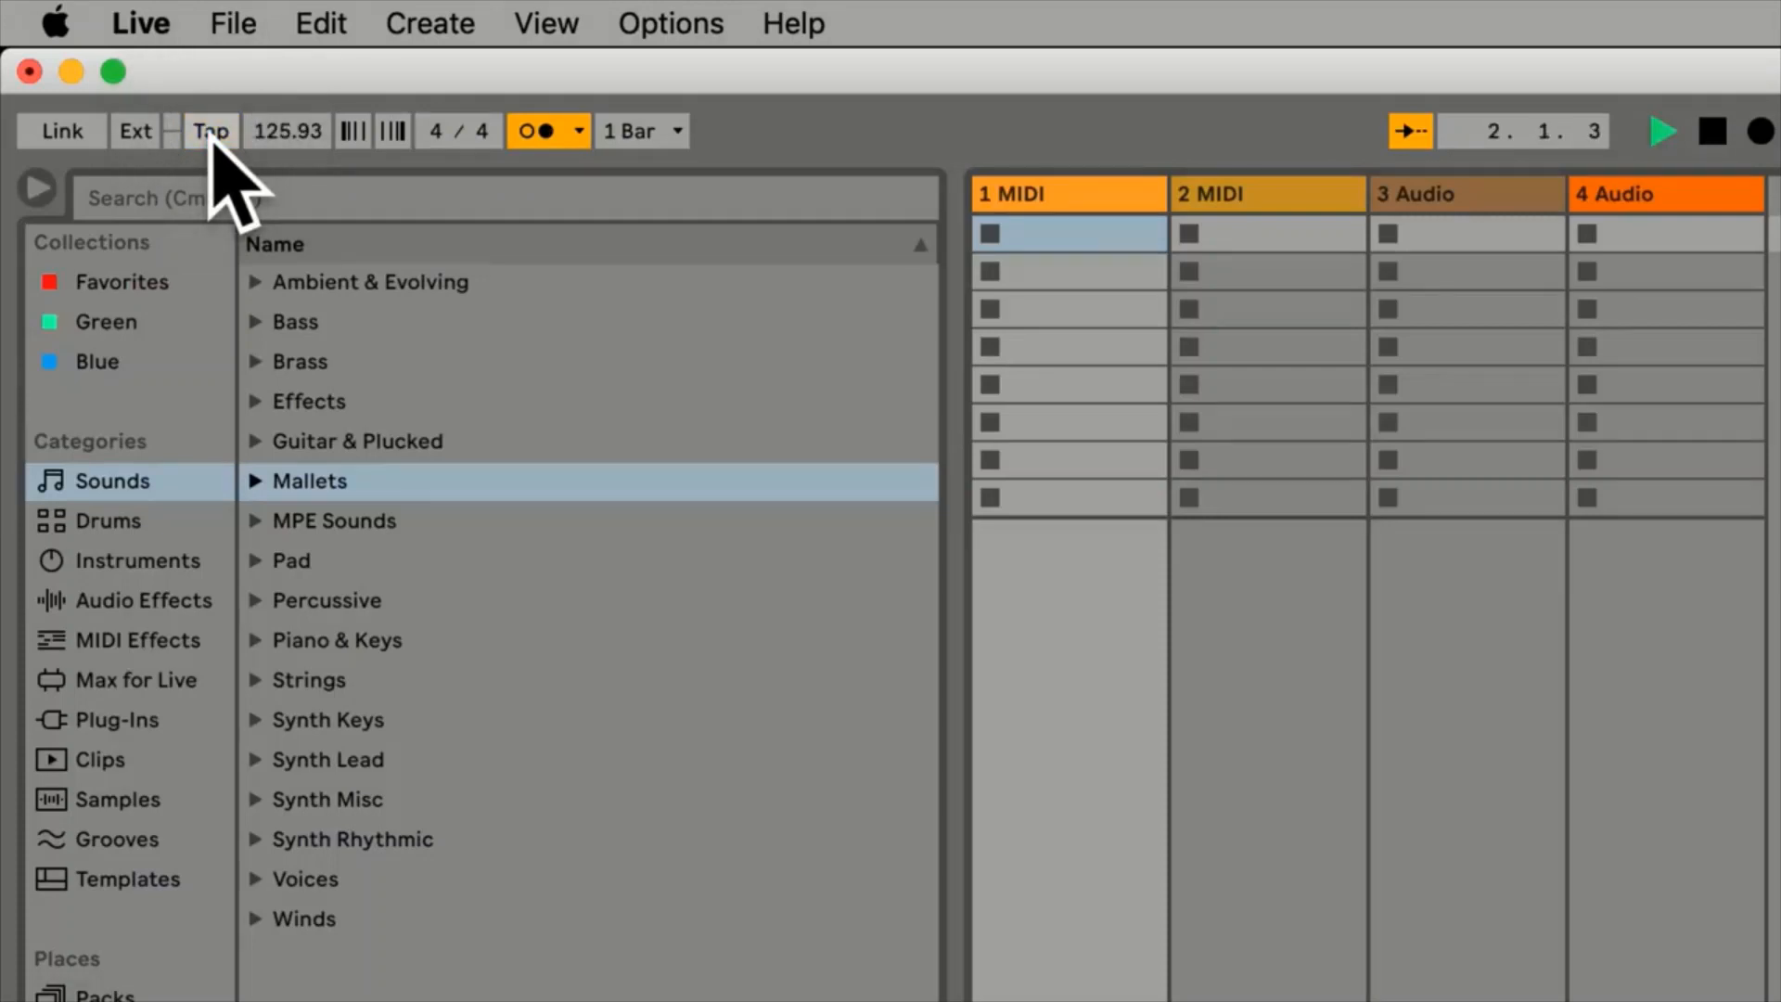
key("space")
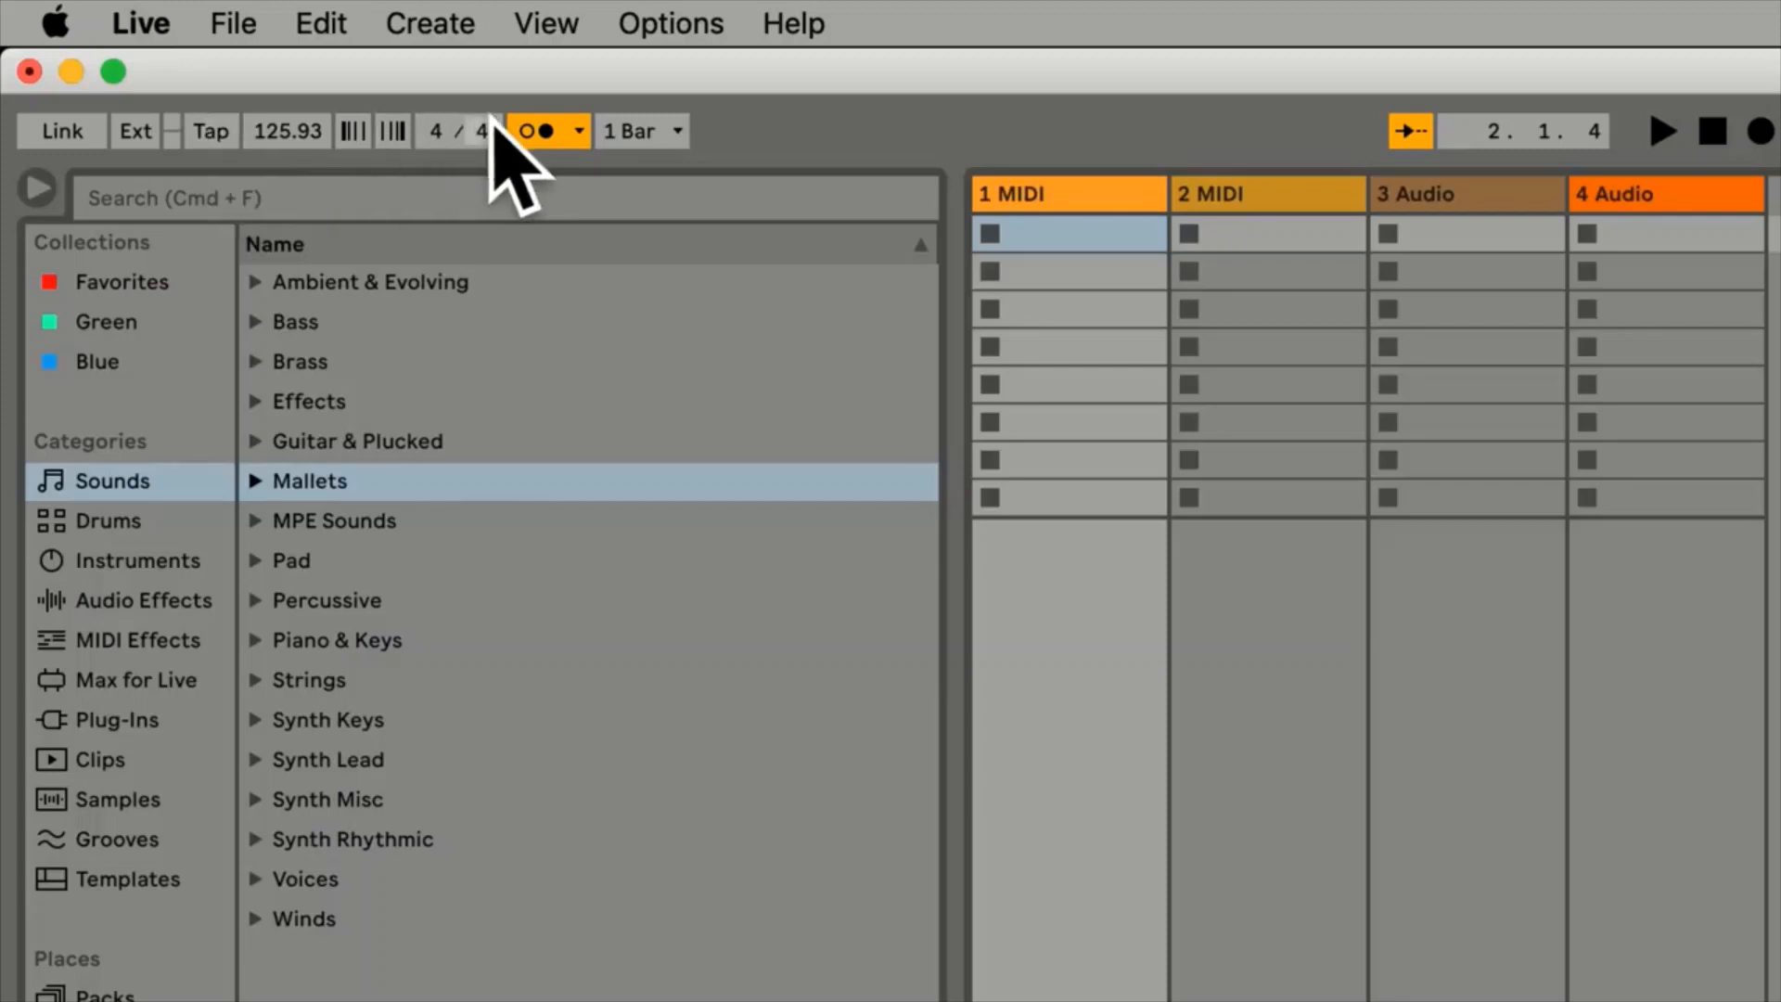
Set the Live Set's tempo to 170 BPM
left_click(289, 133)
type("170")
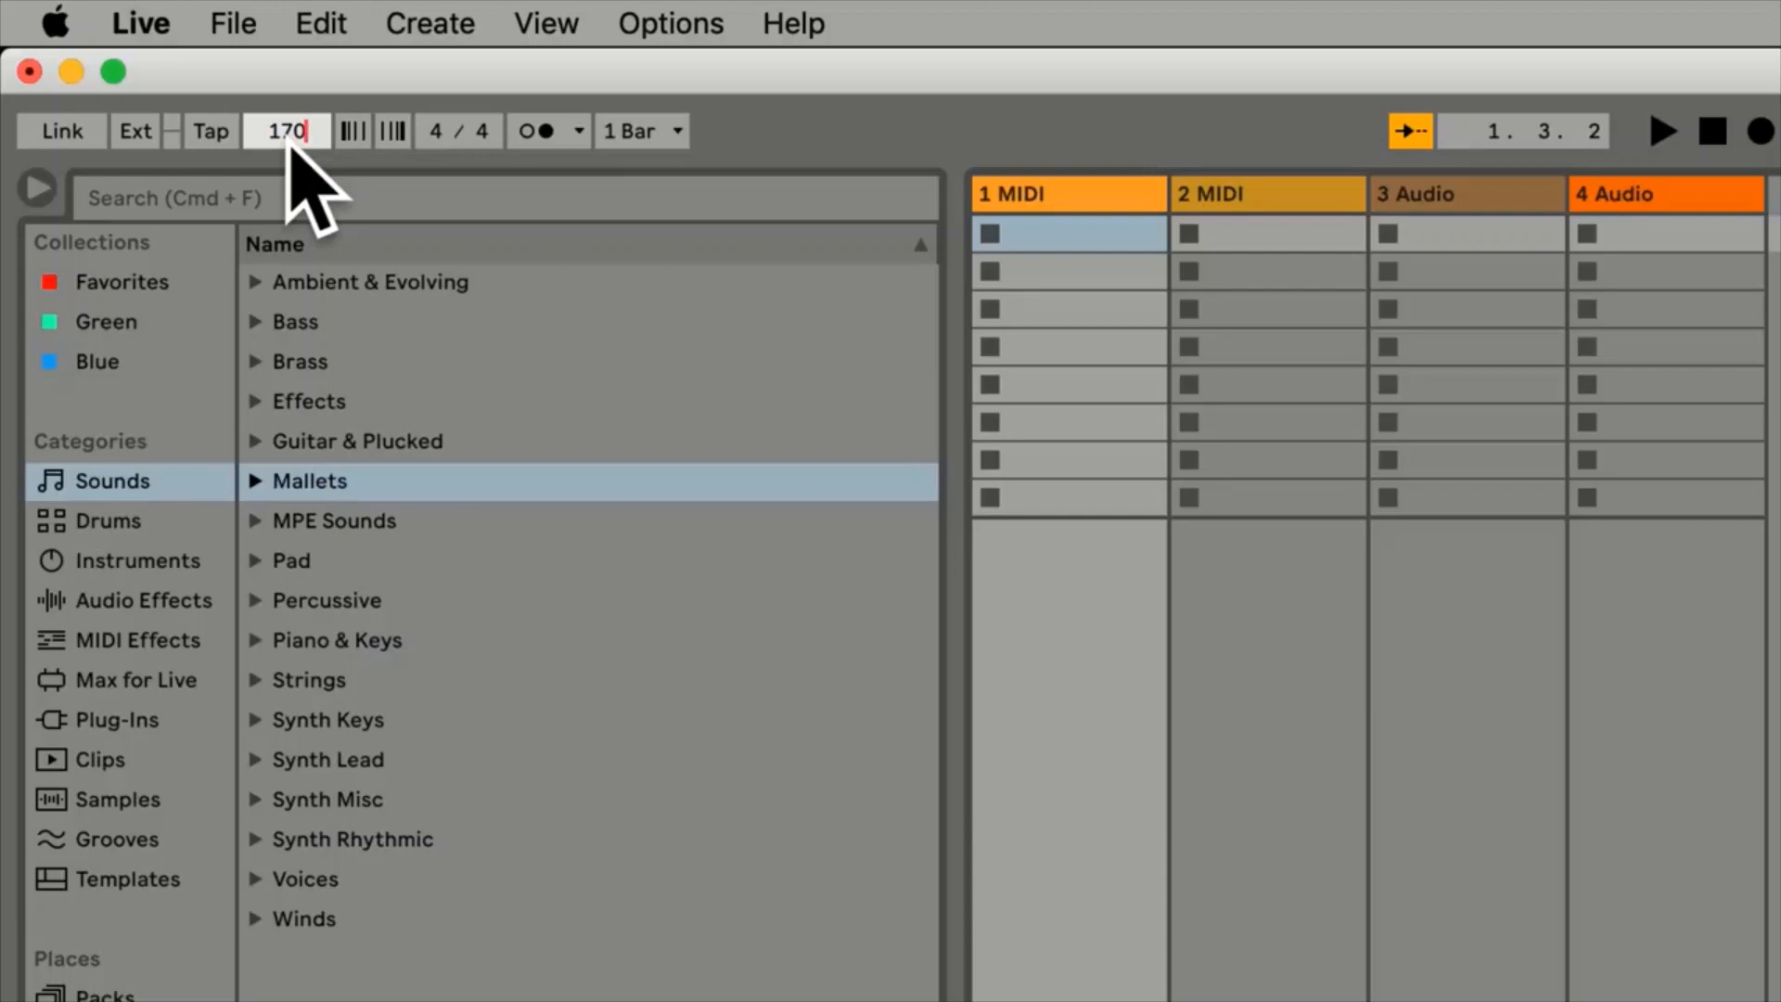
key("Return")
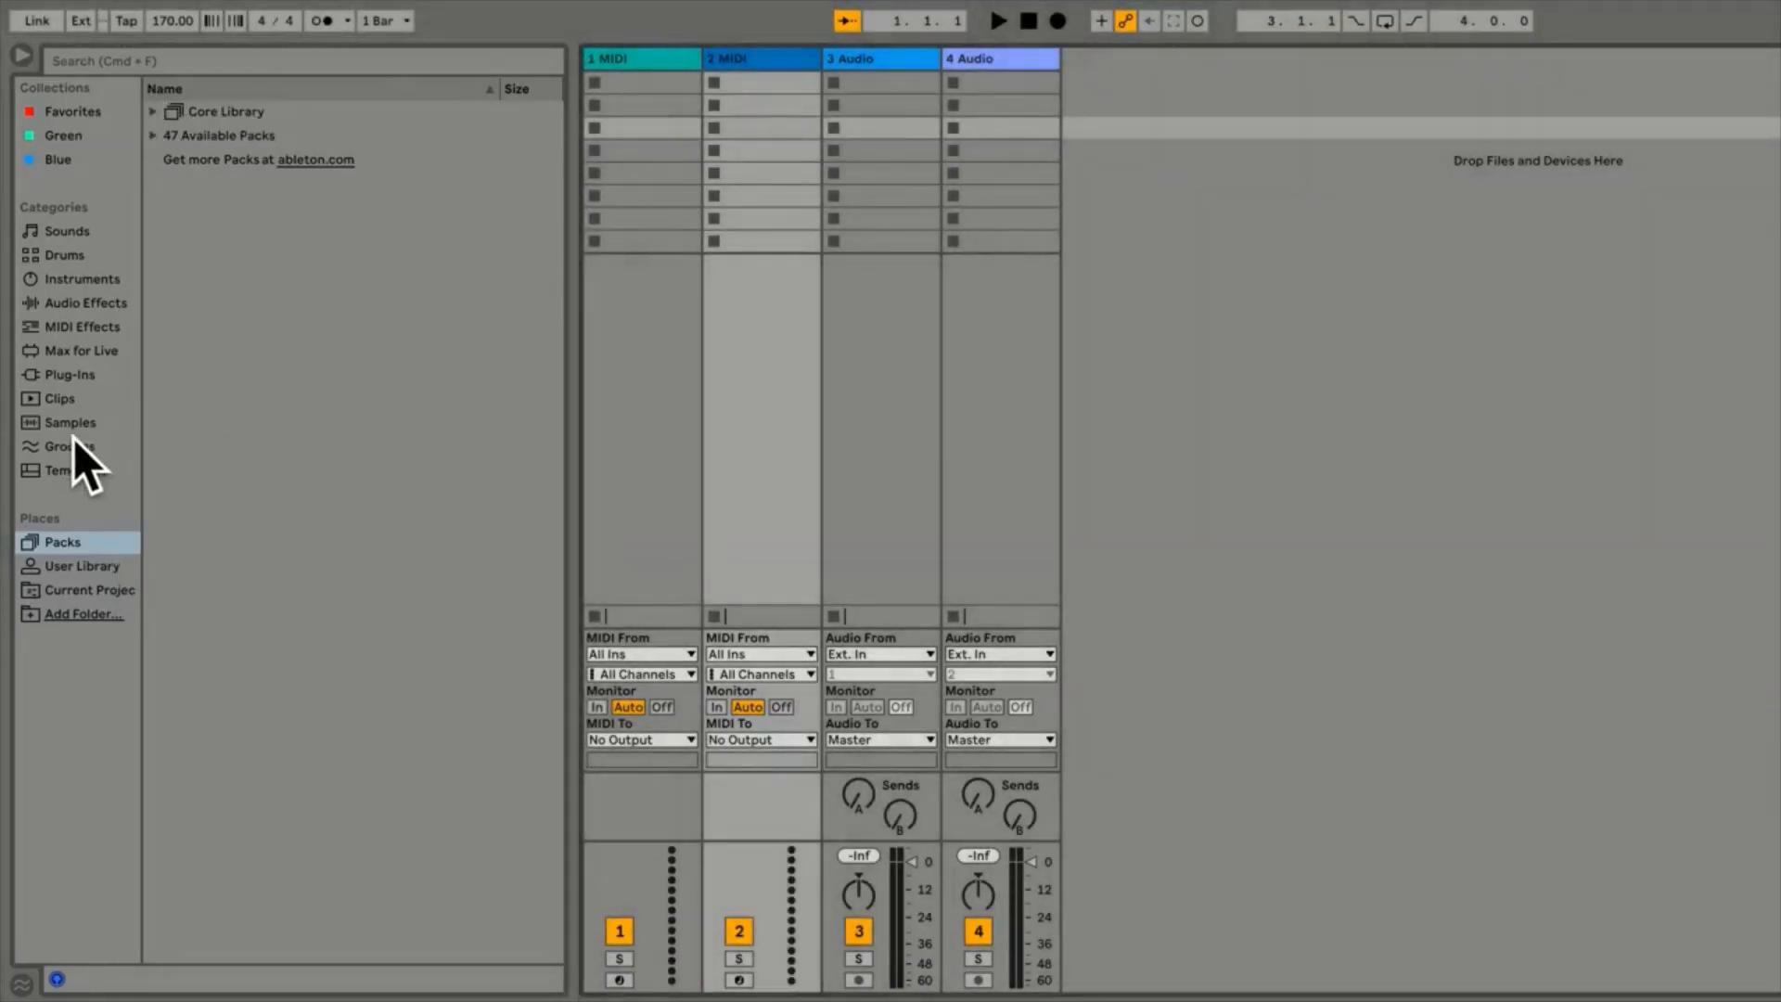
Browse the Samples category and preview Atmos Dark Bells.aif, Bass Guitar Note F.aif and Bell Foley.aif
left_click(72, 423)
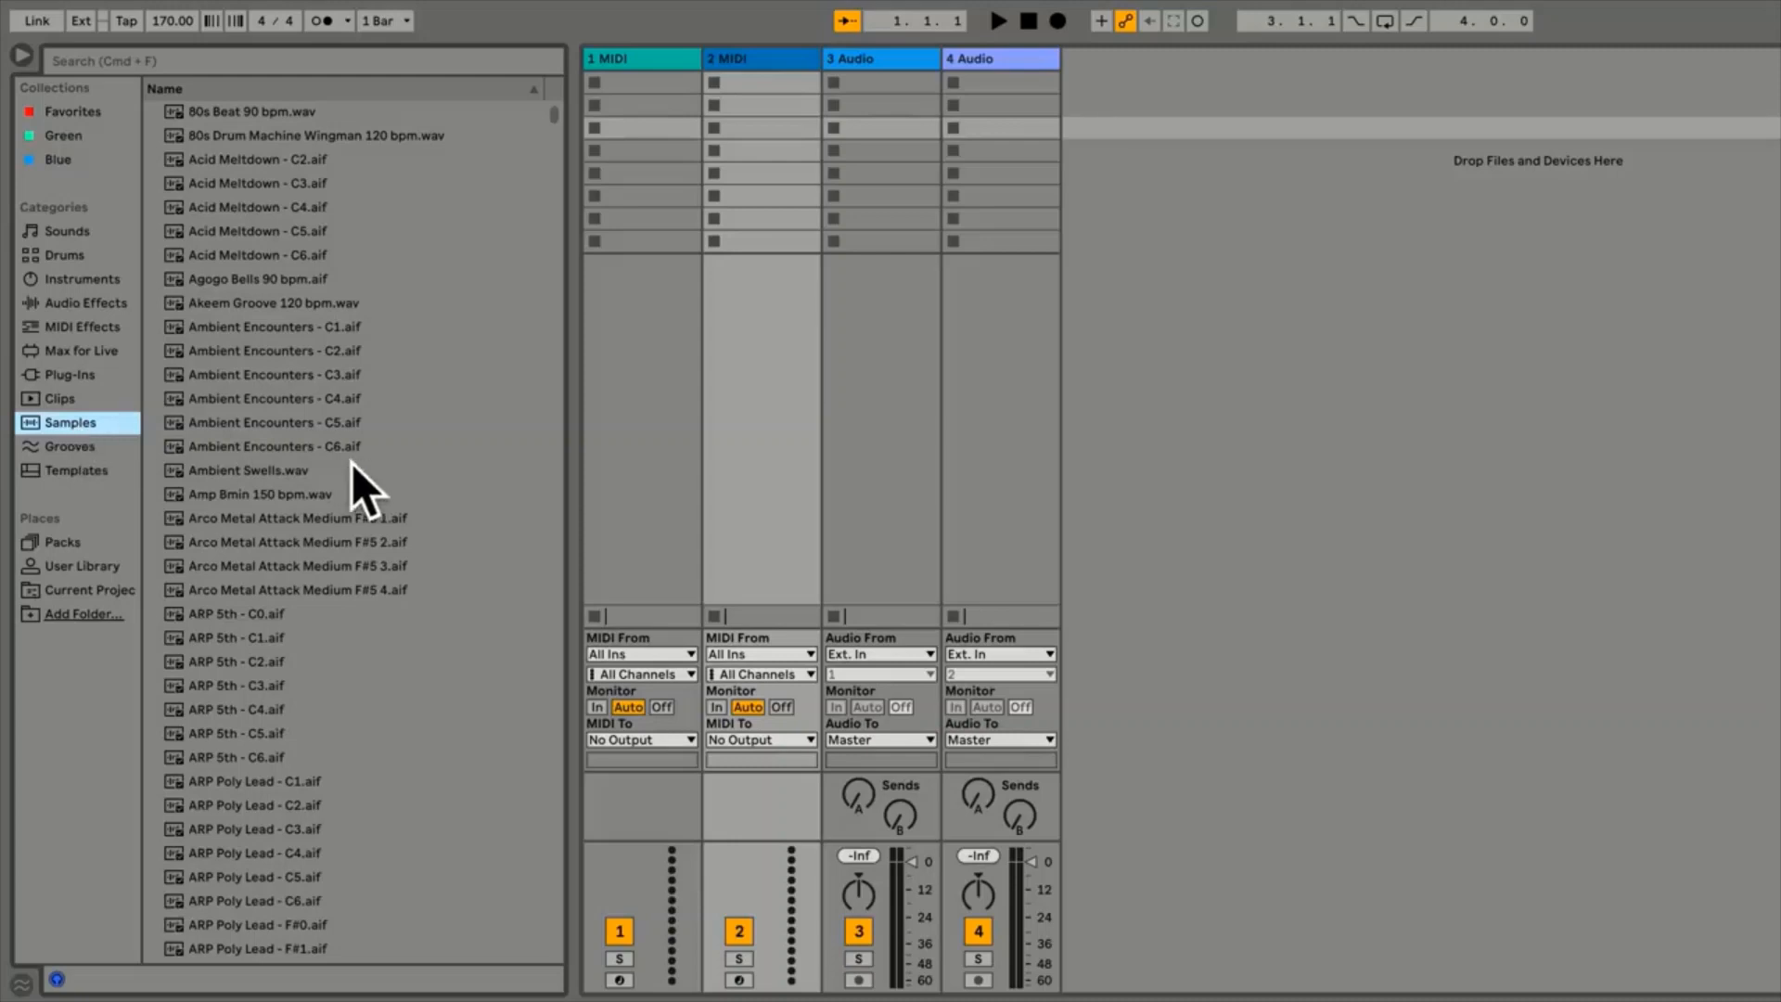
scroll(378, 482, "down", 10)
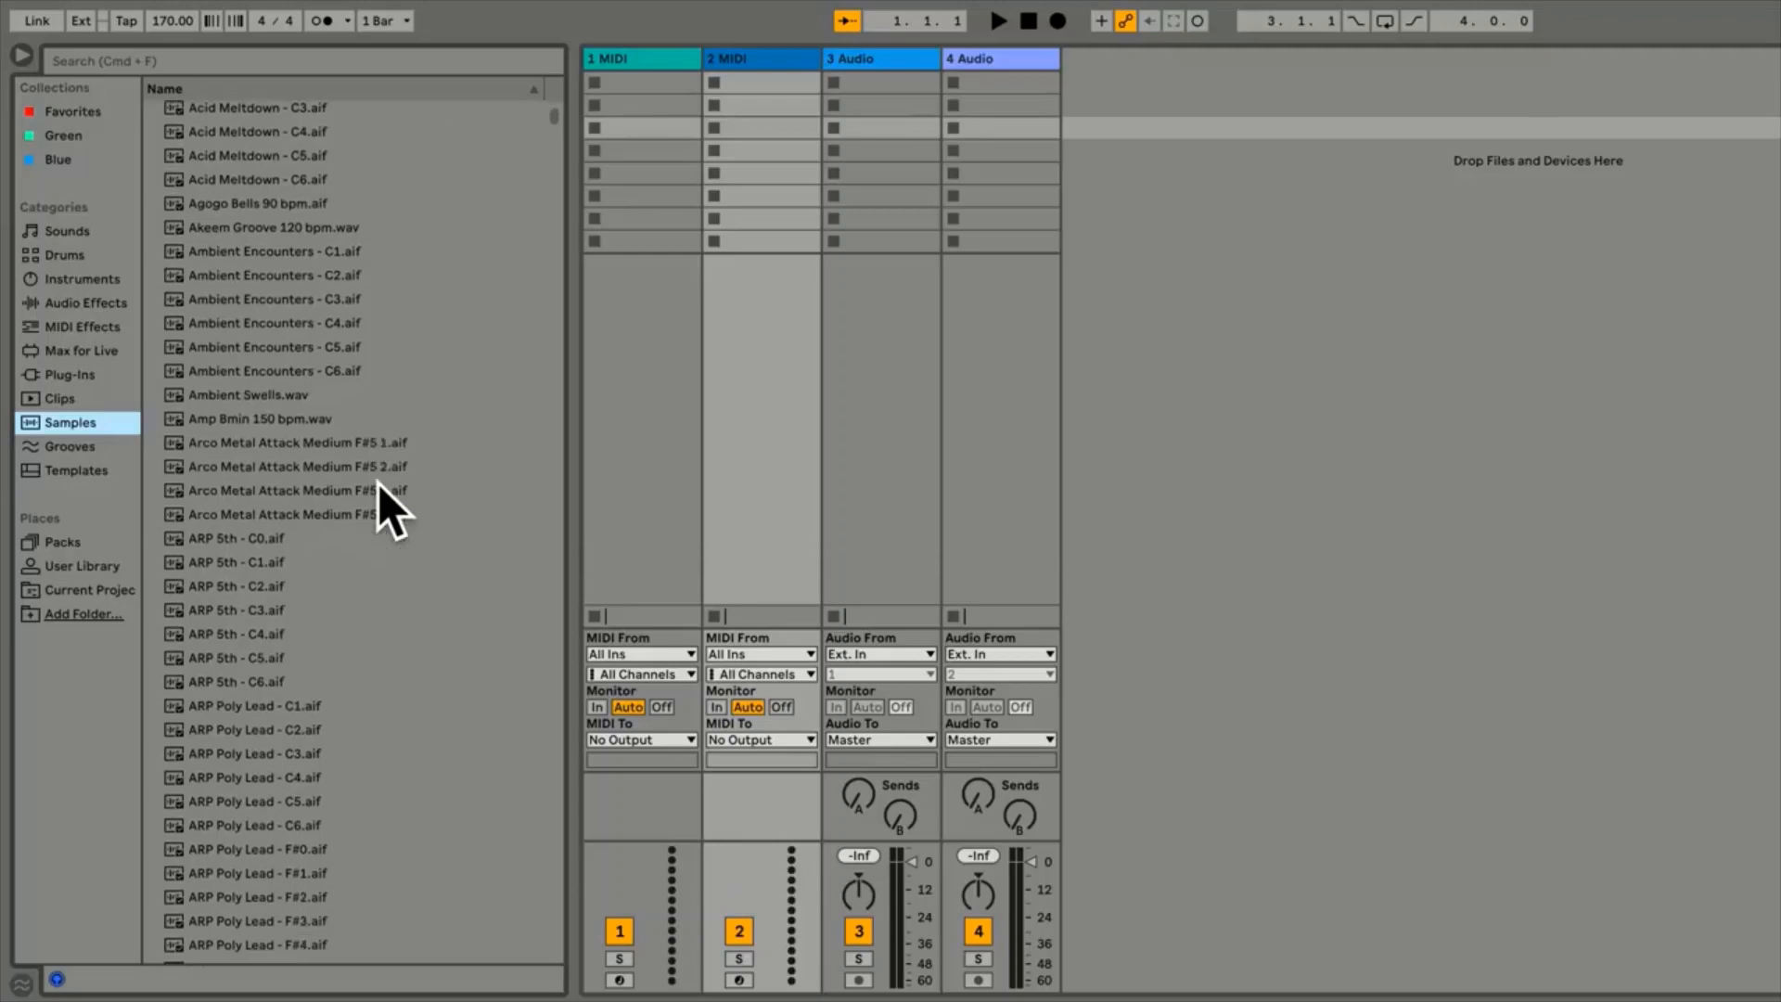
left_click(326, 644)
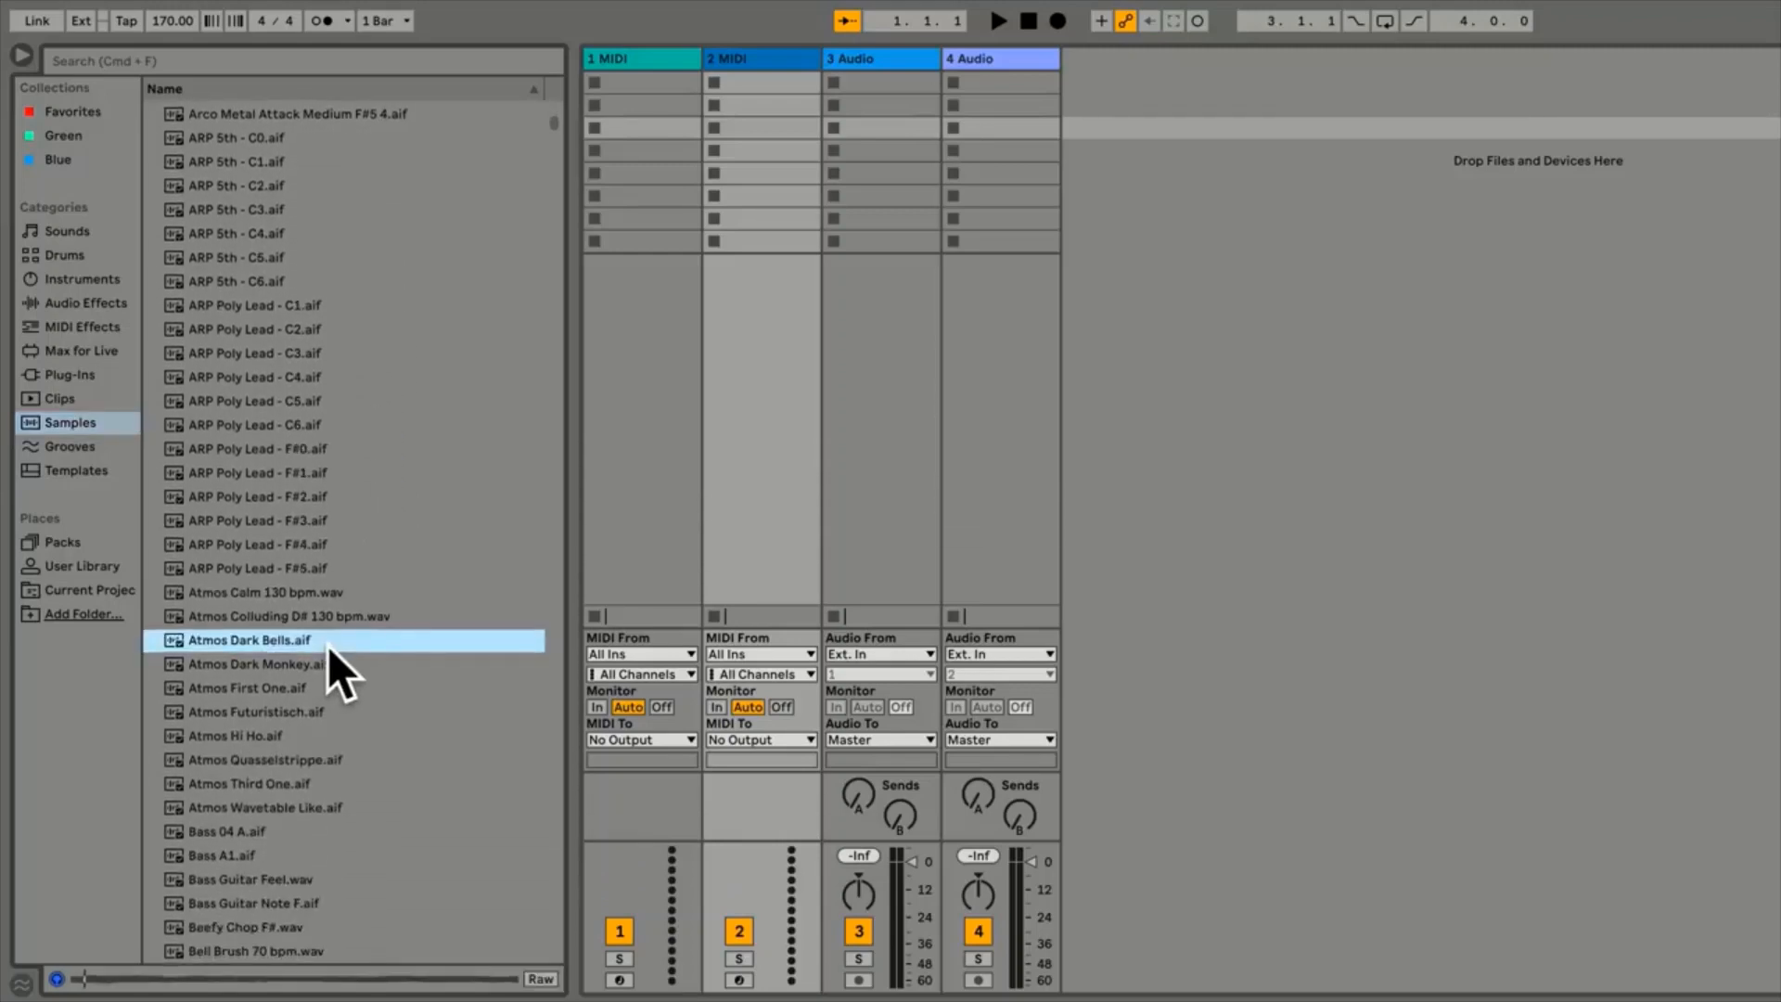
scroll(327, 645, "down", 5)
left_click(326, 648)
scroll(327, 646, "down", 2)
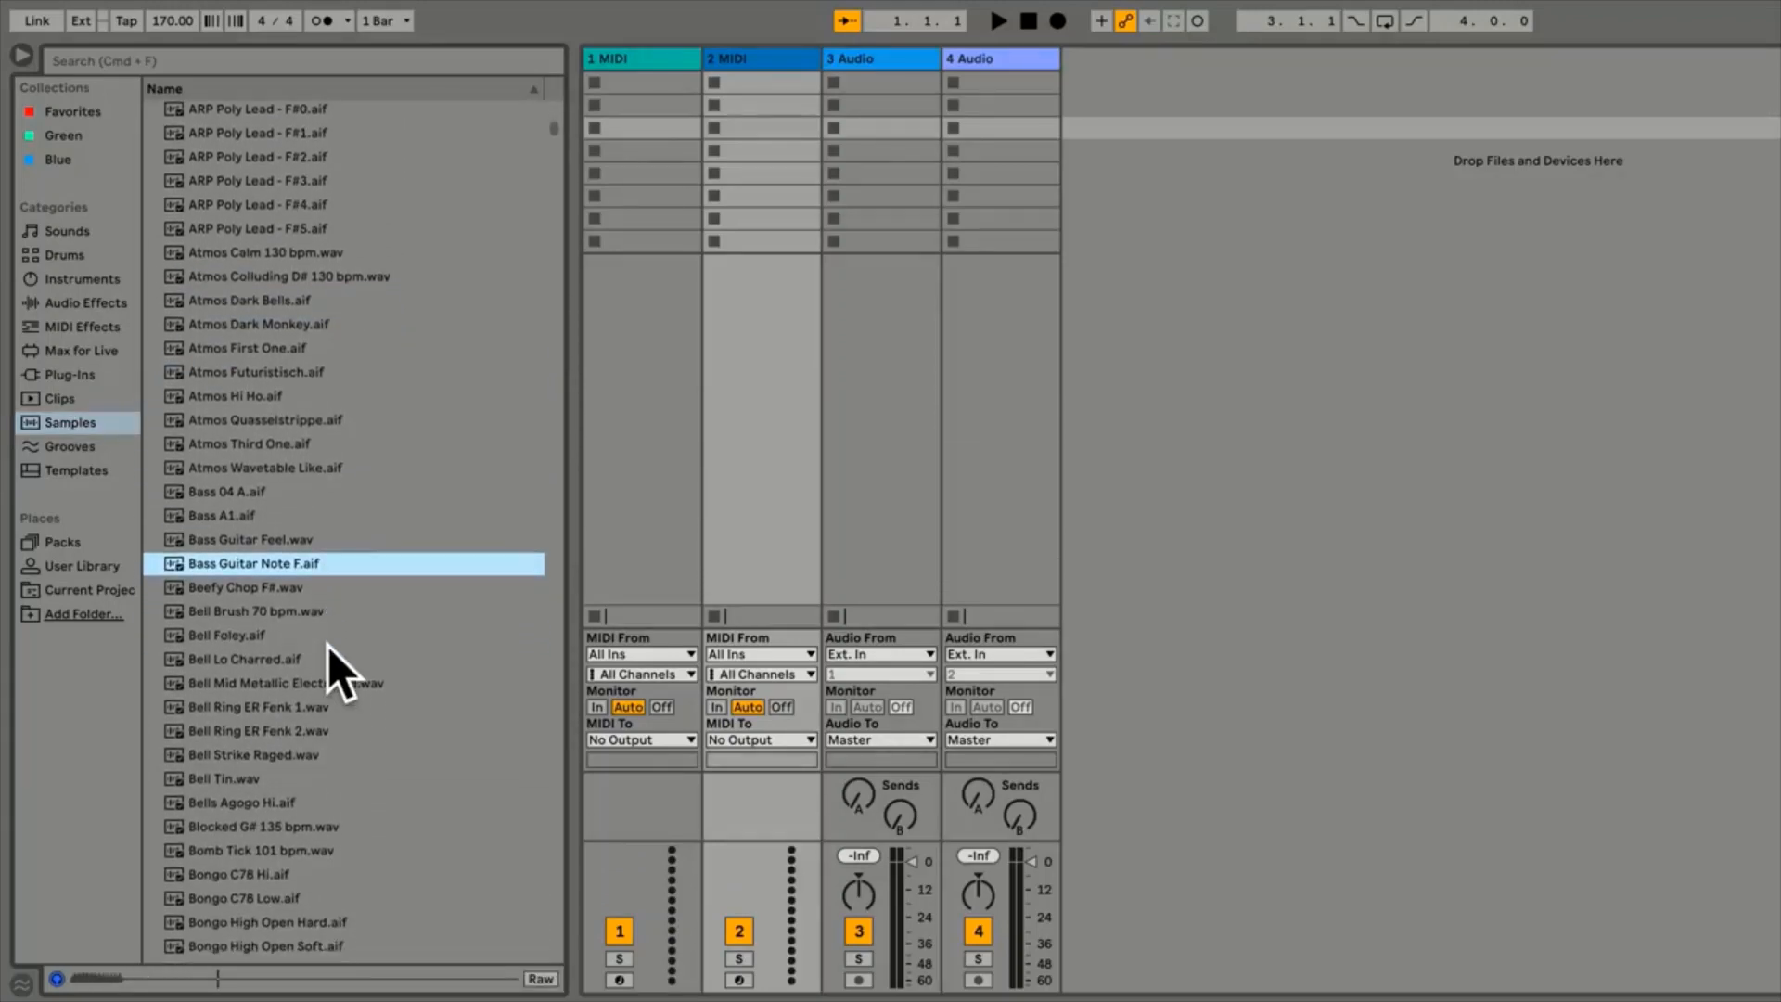
left_click(327, 646)
scroll(327, 646, "down", 1)
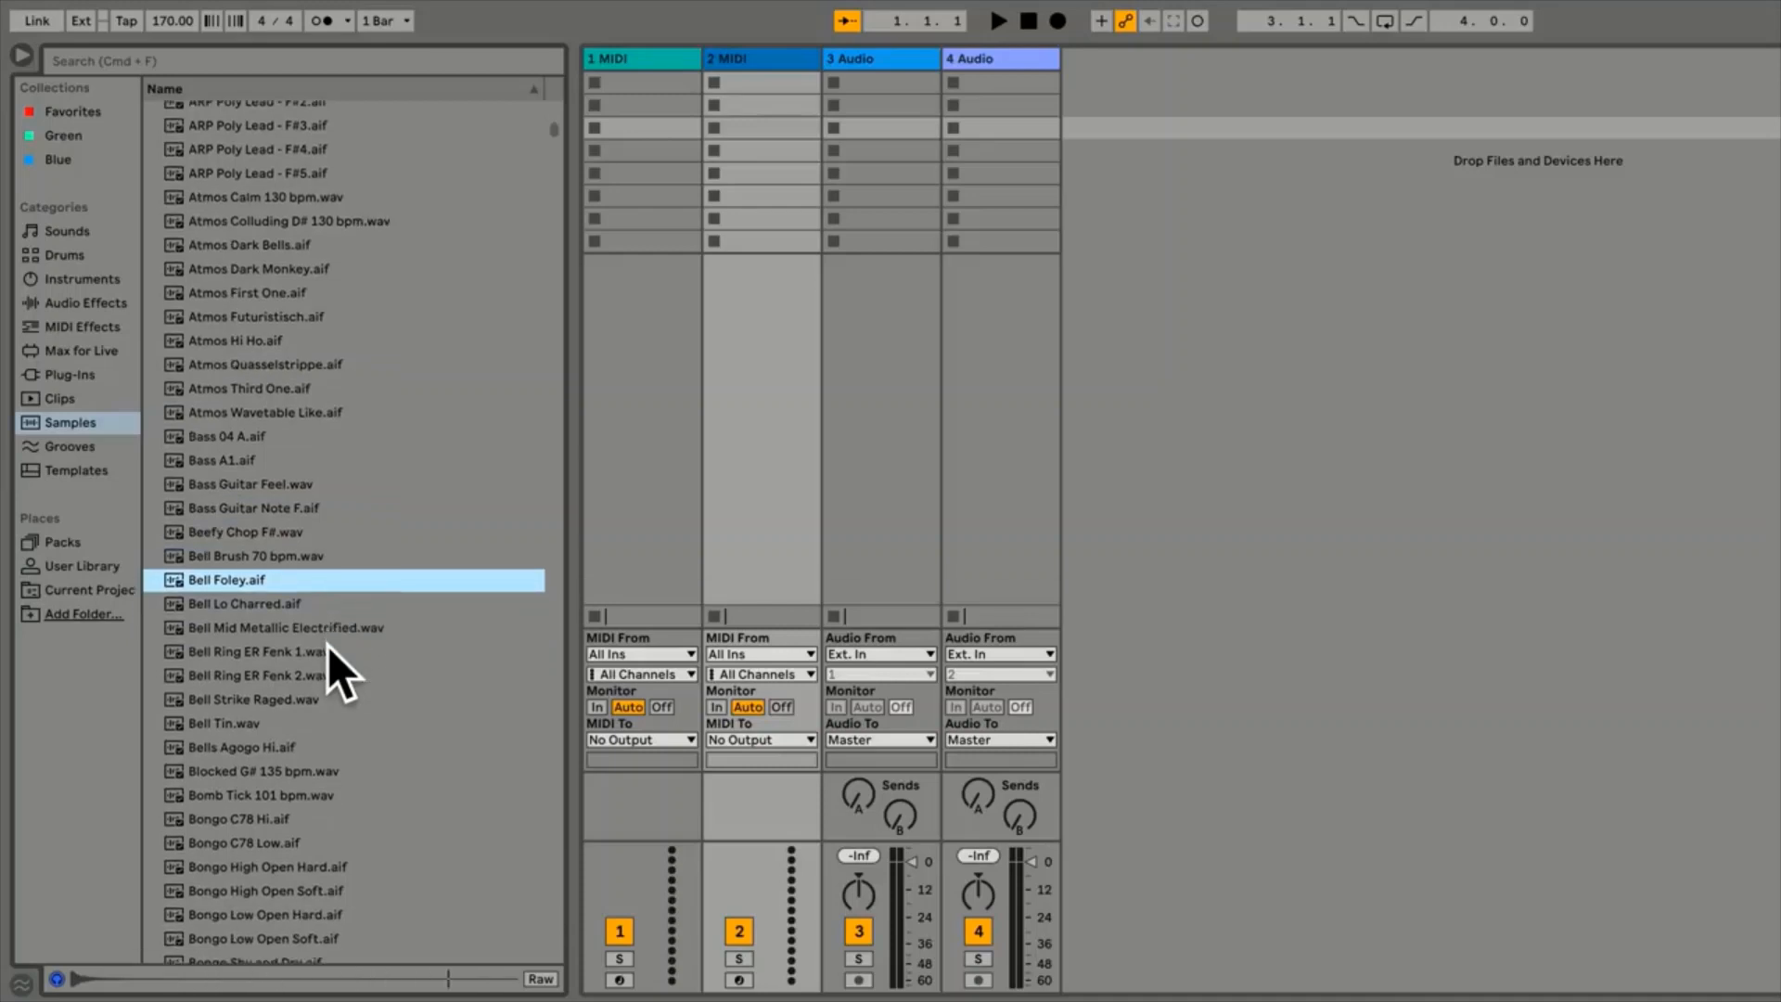
key("space")
left_click(56, 979)
Search the samples for "loop", preview Guitar Loop Abmin 160 bpm.wav, and place it in the second clip slot of track 3 Audio
left_click(128, 58)
type("loop")
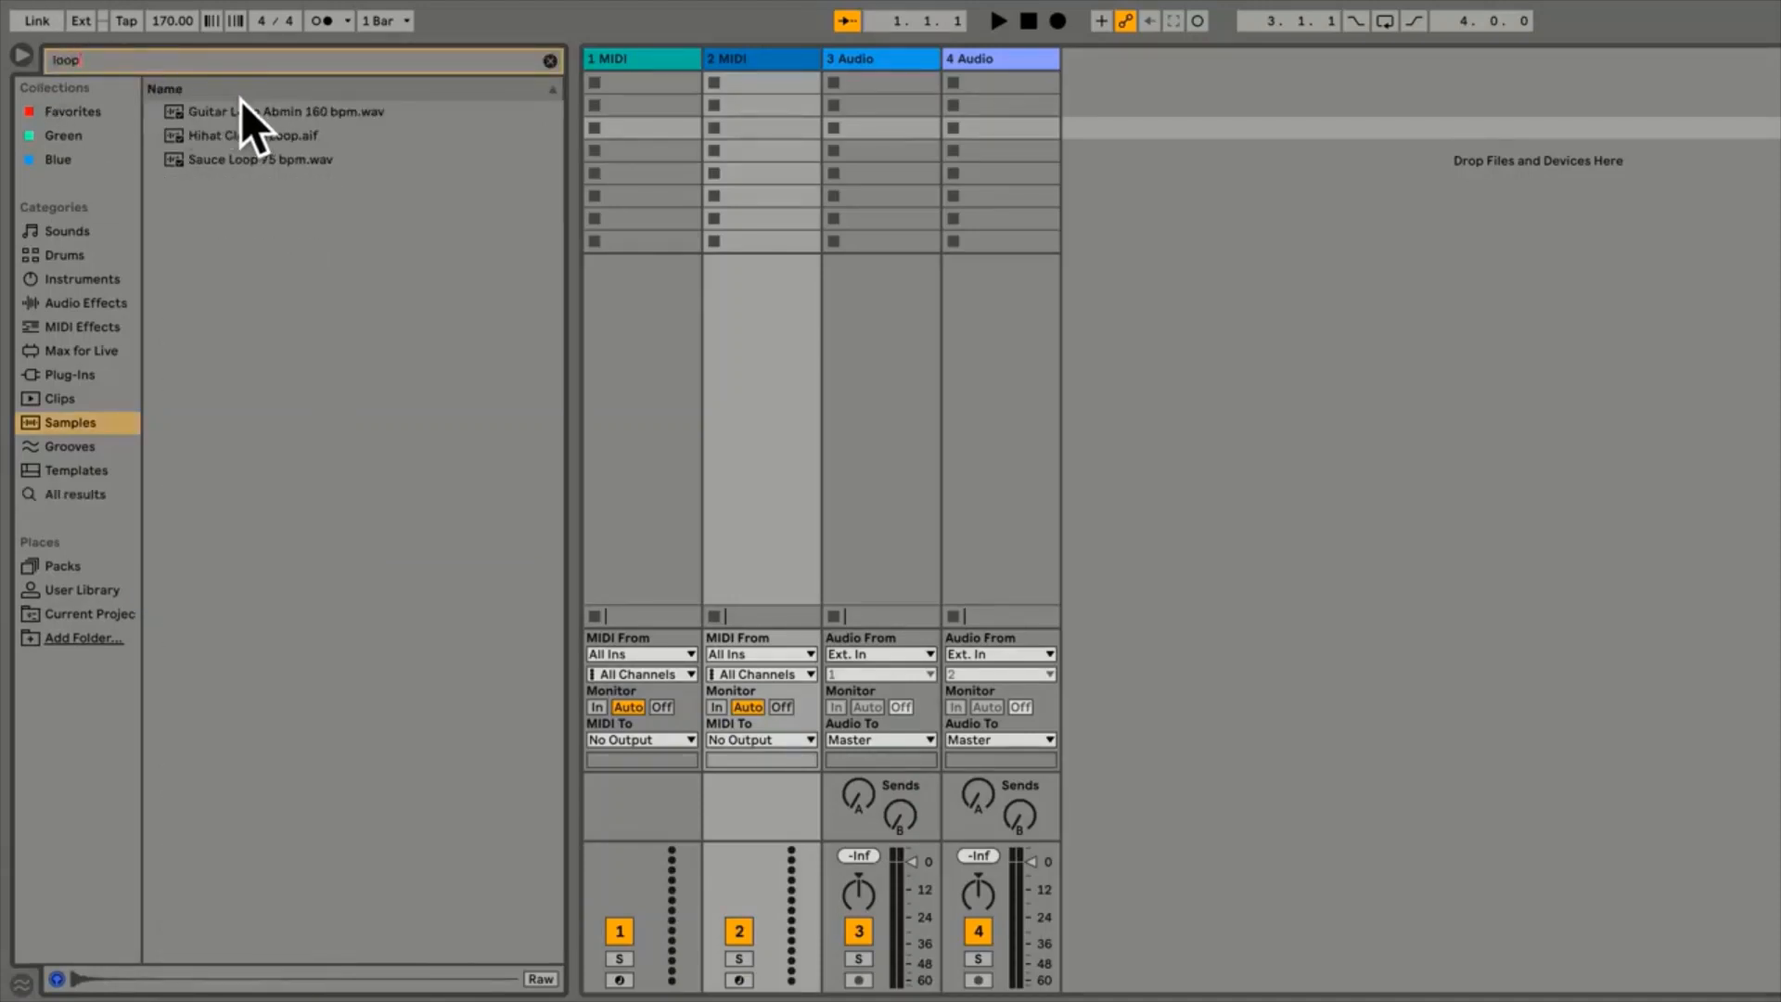
left_click(249, 110)
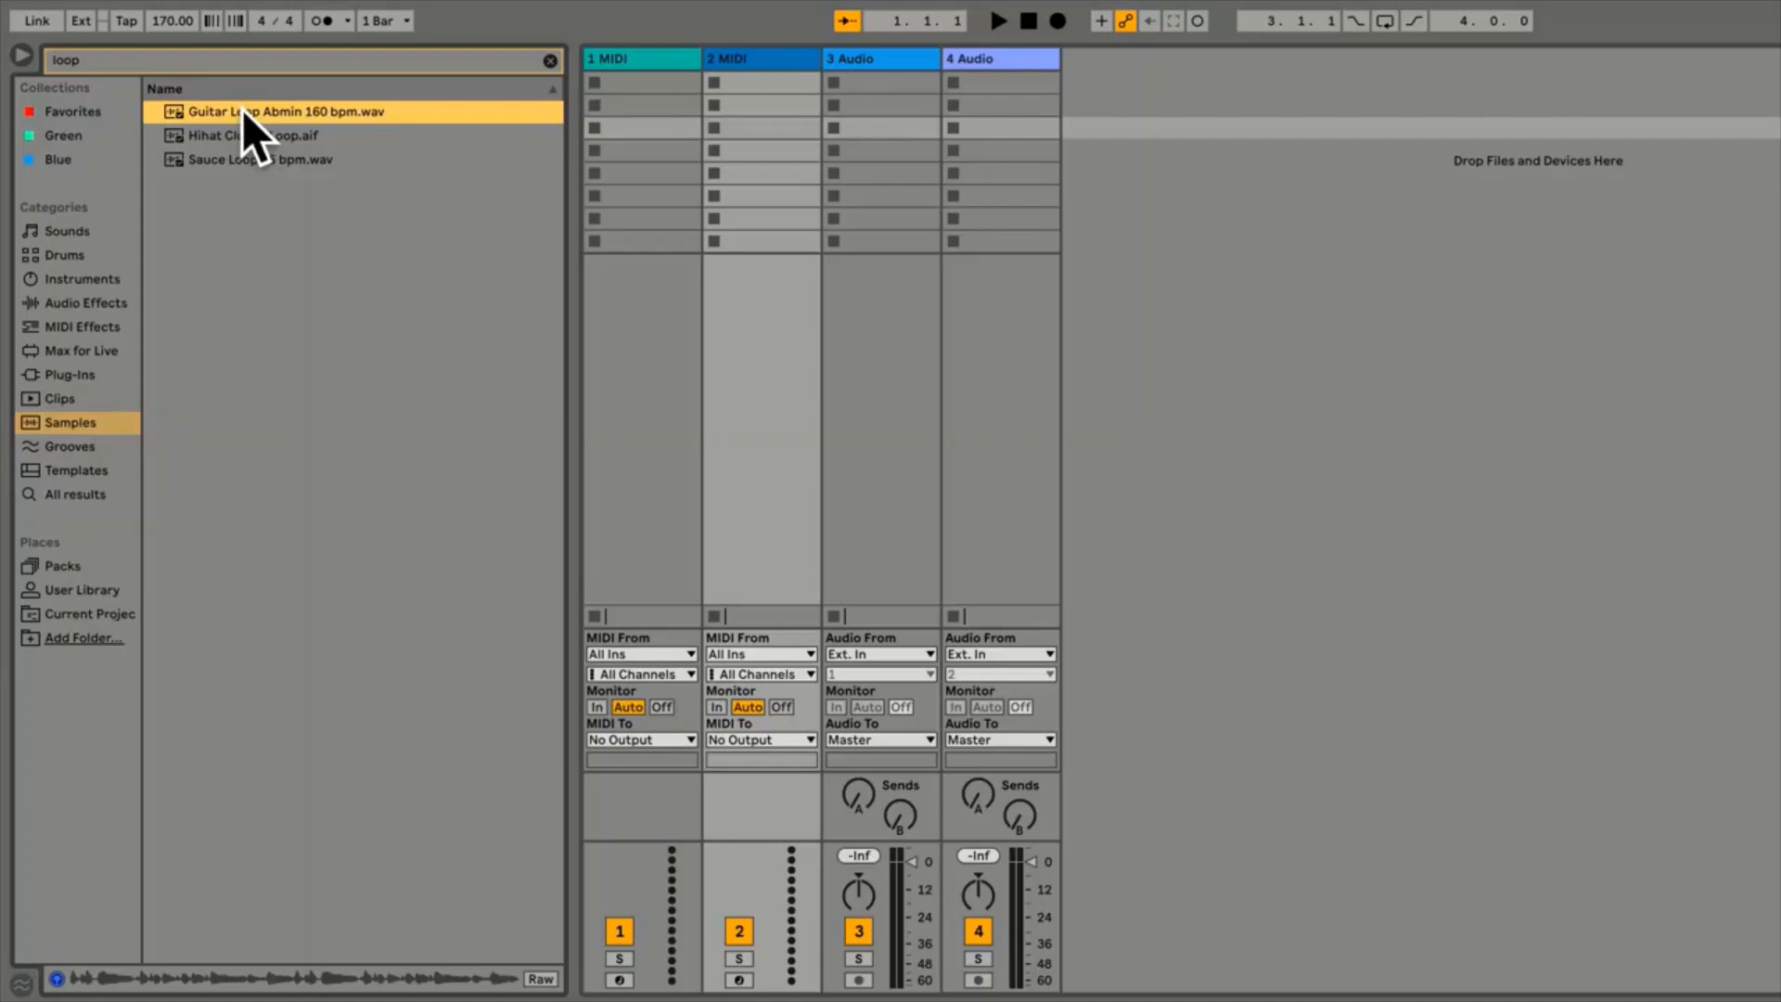
left_click_drag(242, 110, 898, 107)
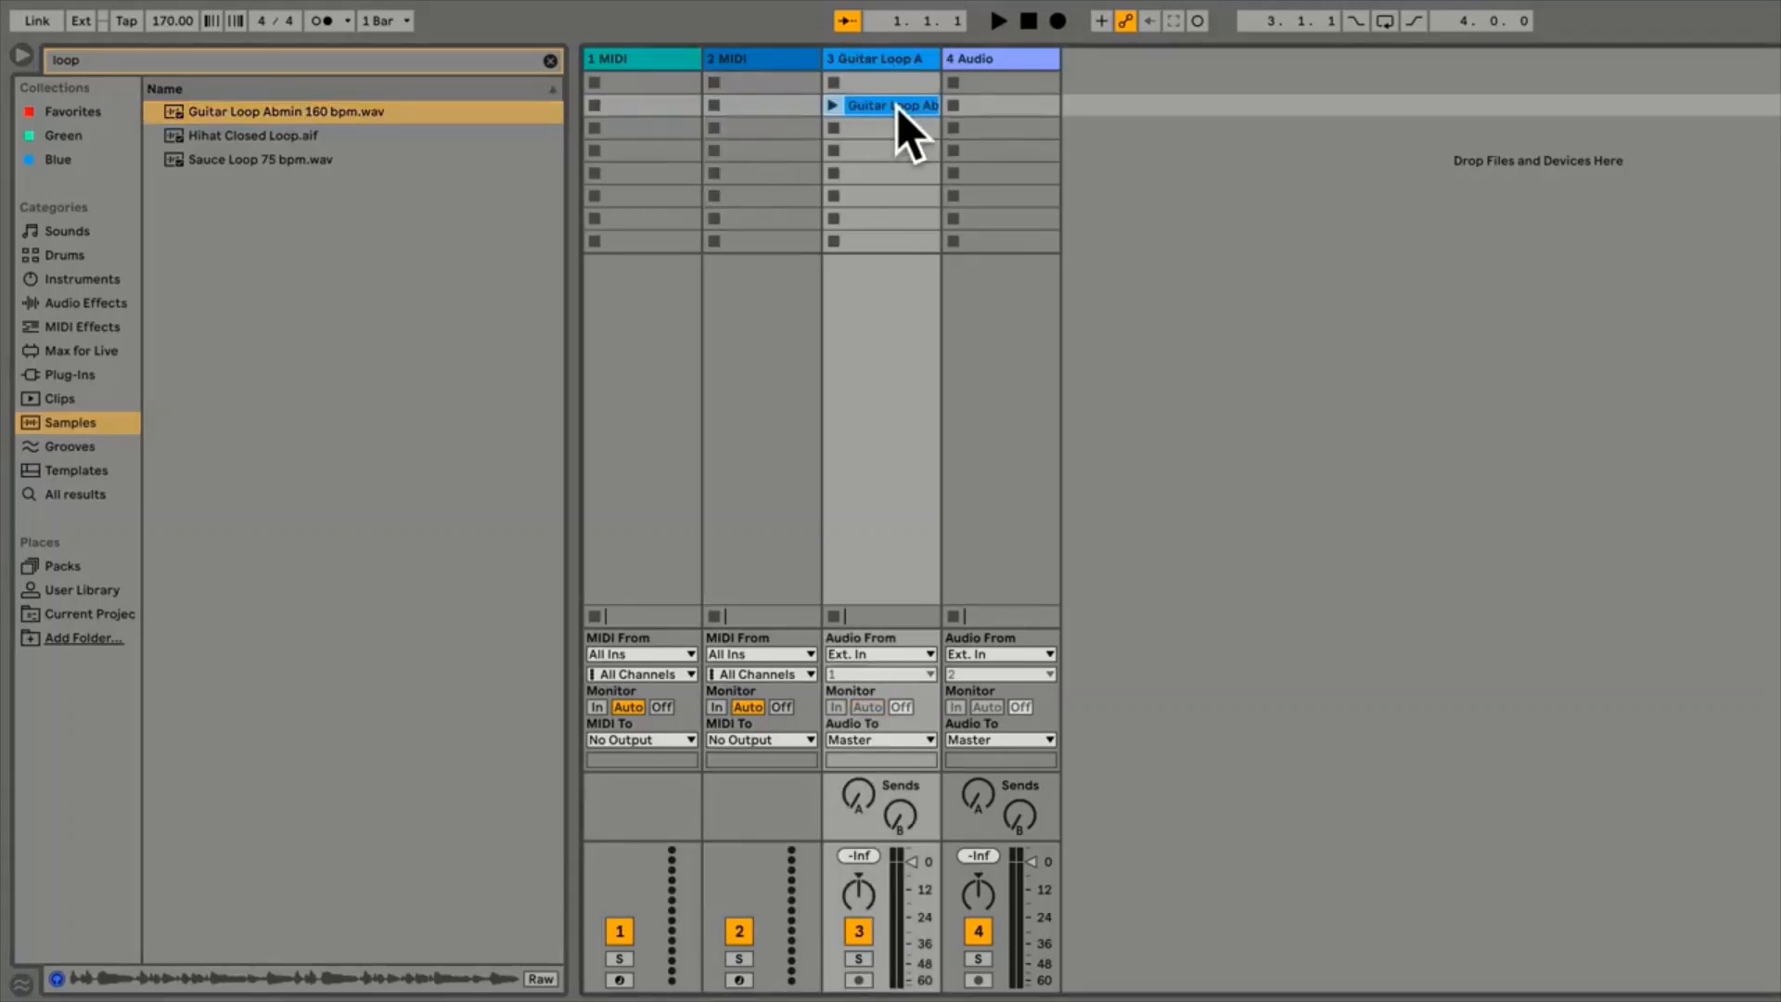
Launch and stop the guitar loop clip, play it again briefly, and open its sample and warp settings in Clip View
left_click(833, 106)
left_click(833, 105)
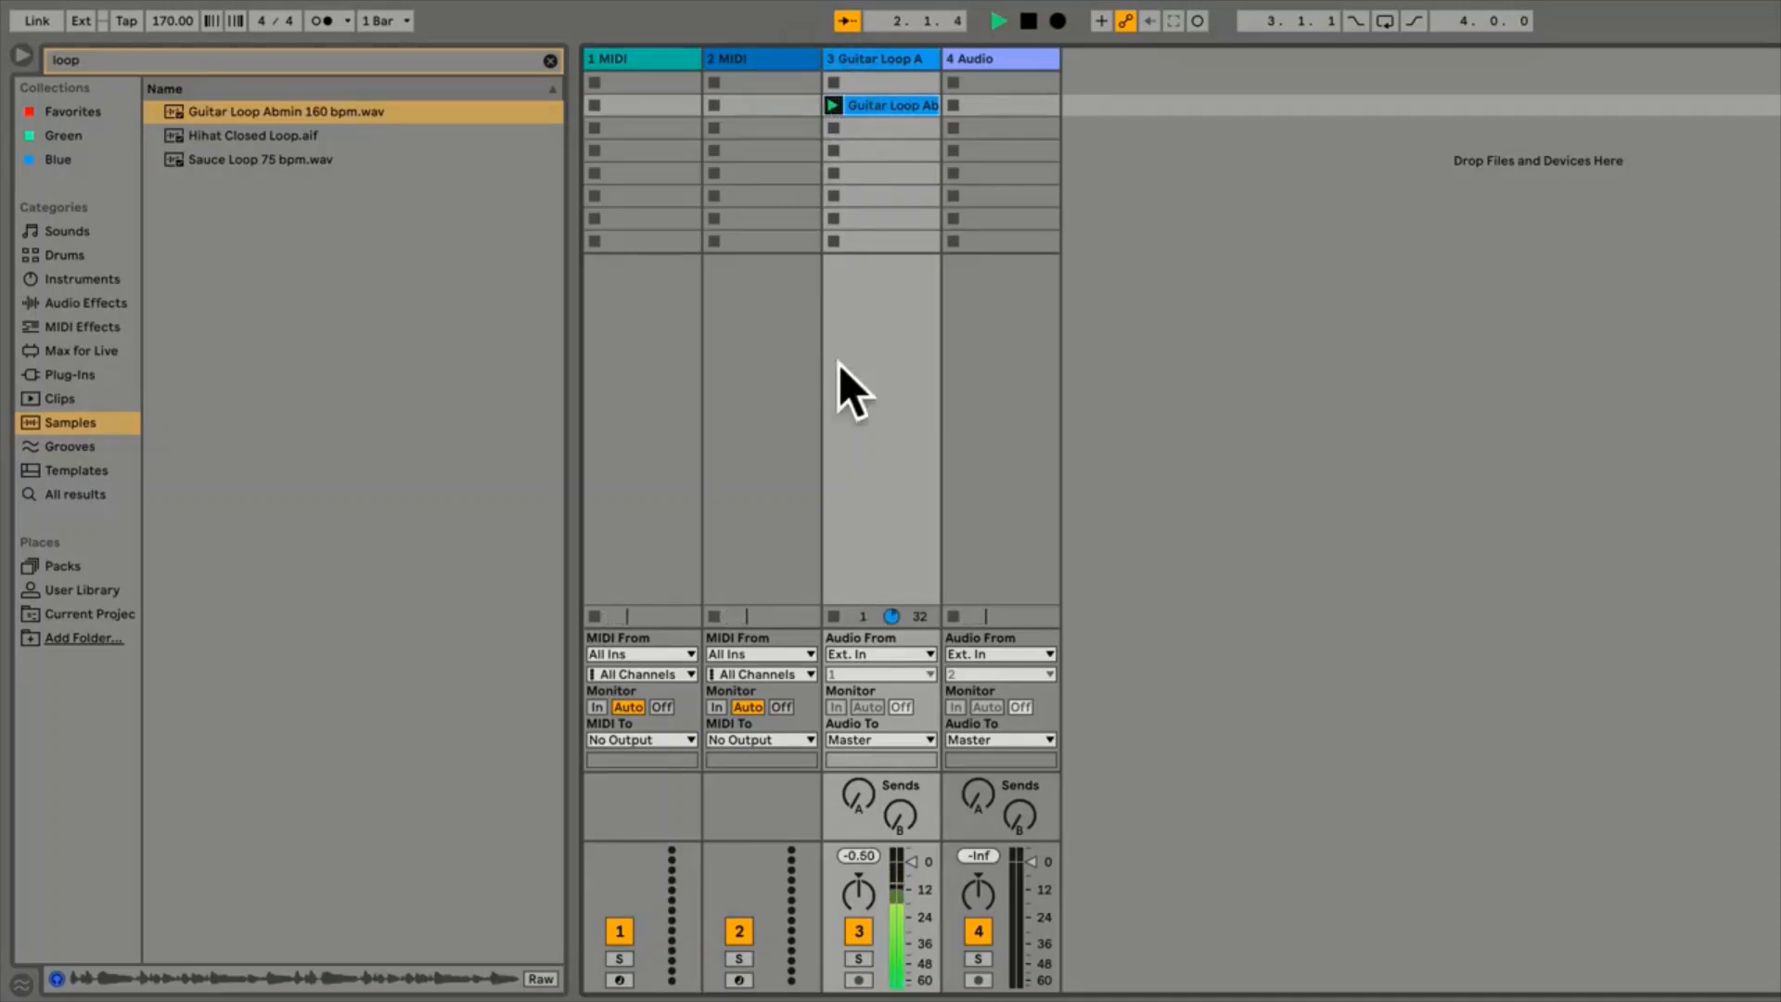
left_click(840, 618)
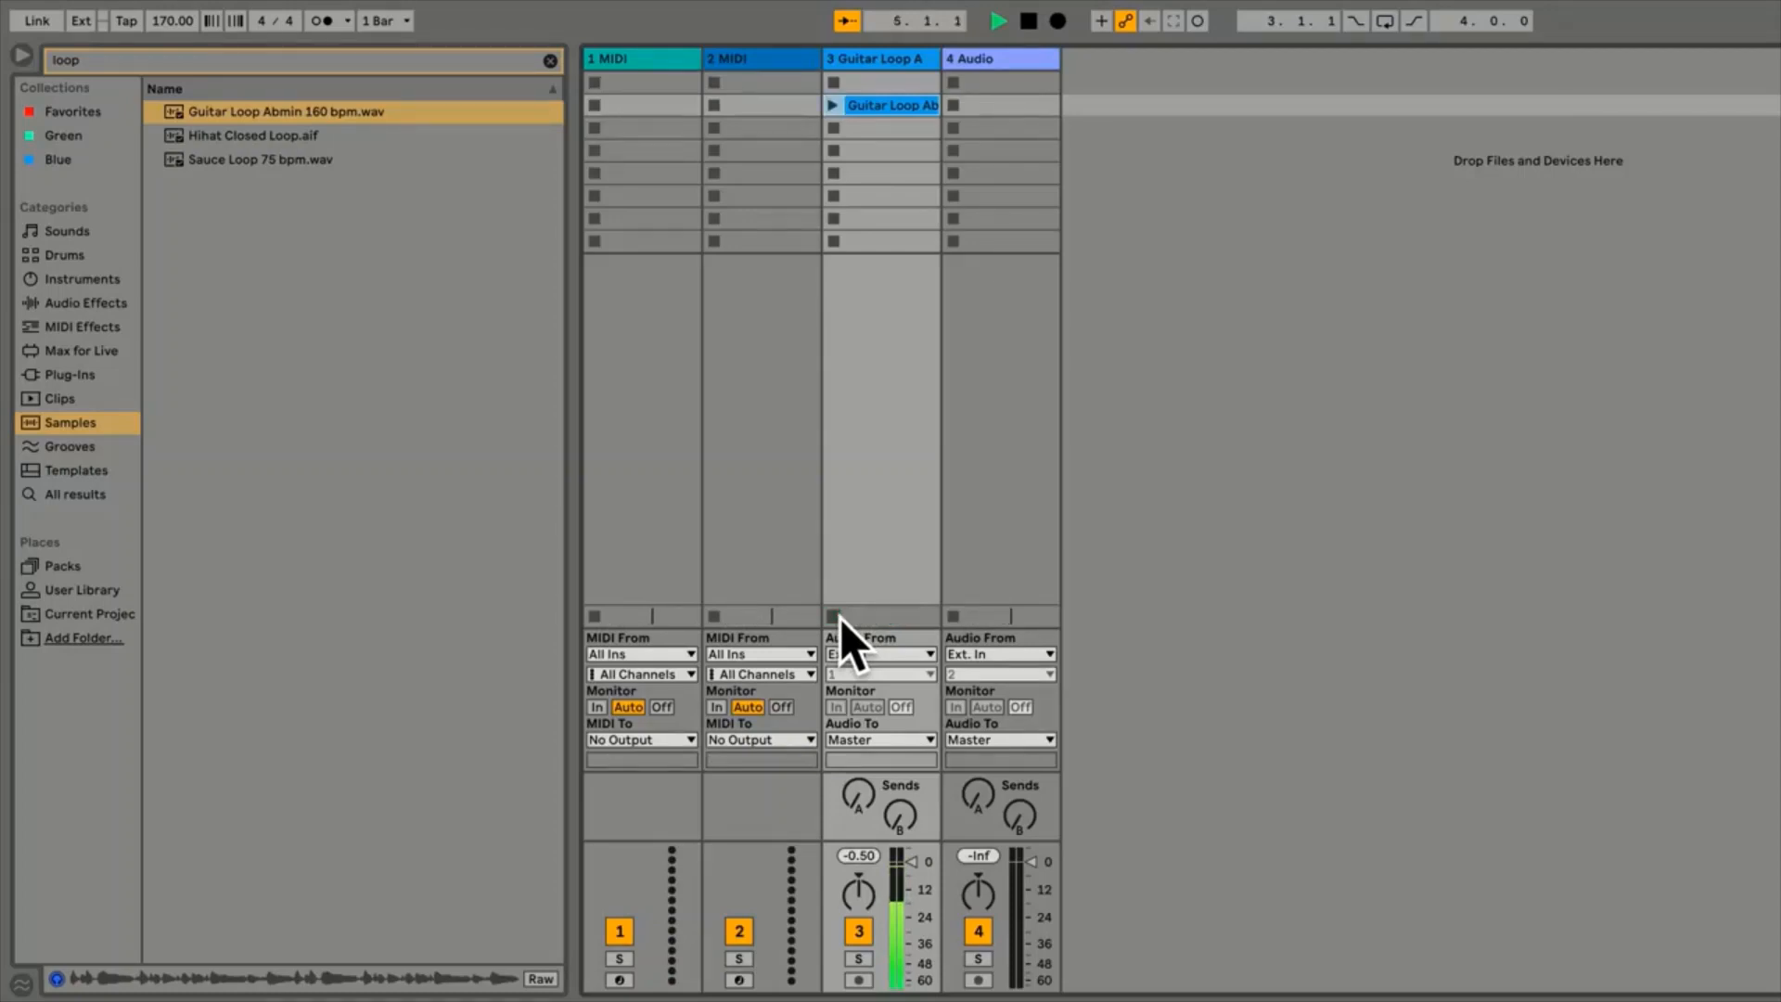
left_click(841, 618)
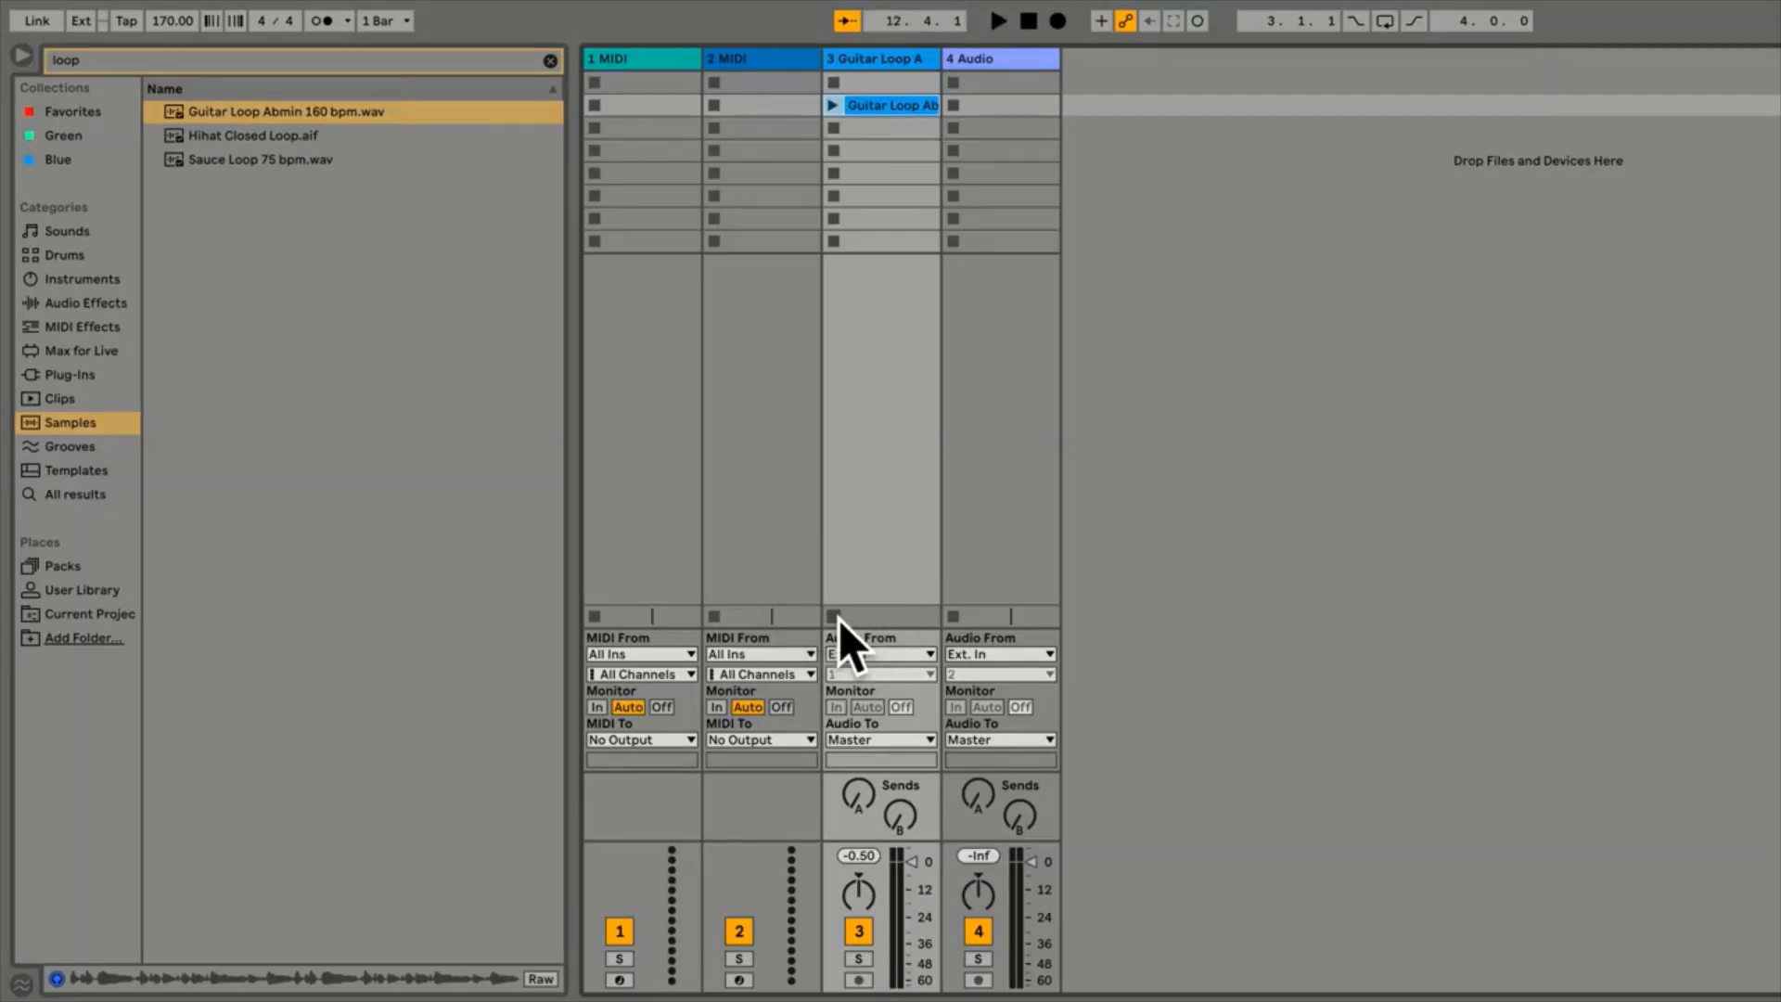
left_click(834, 106)
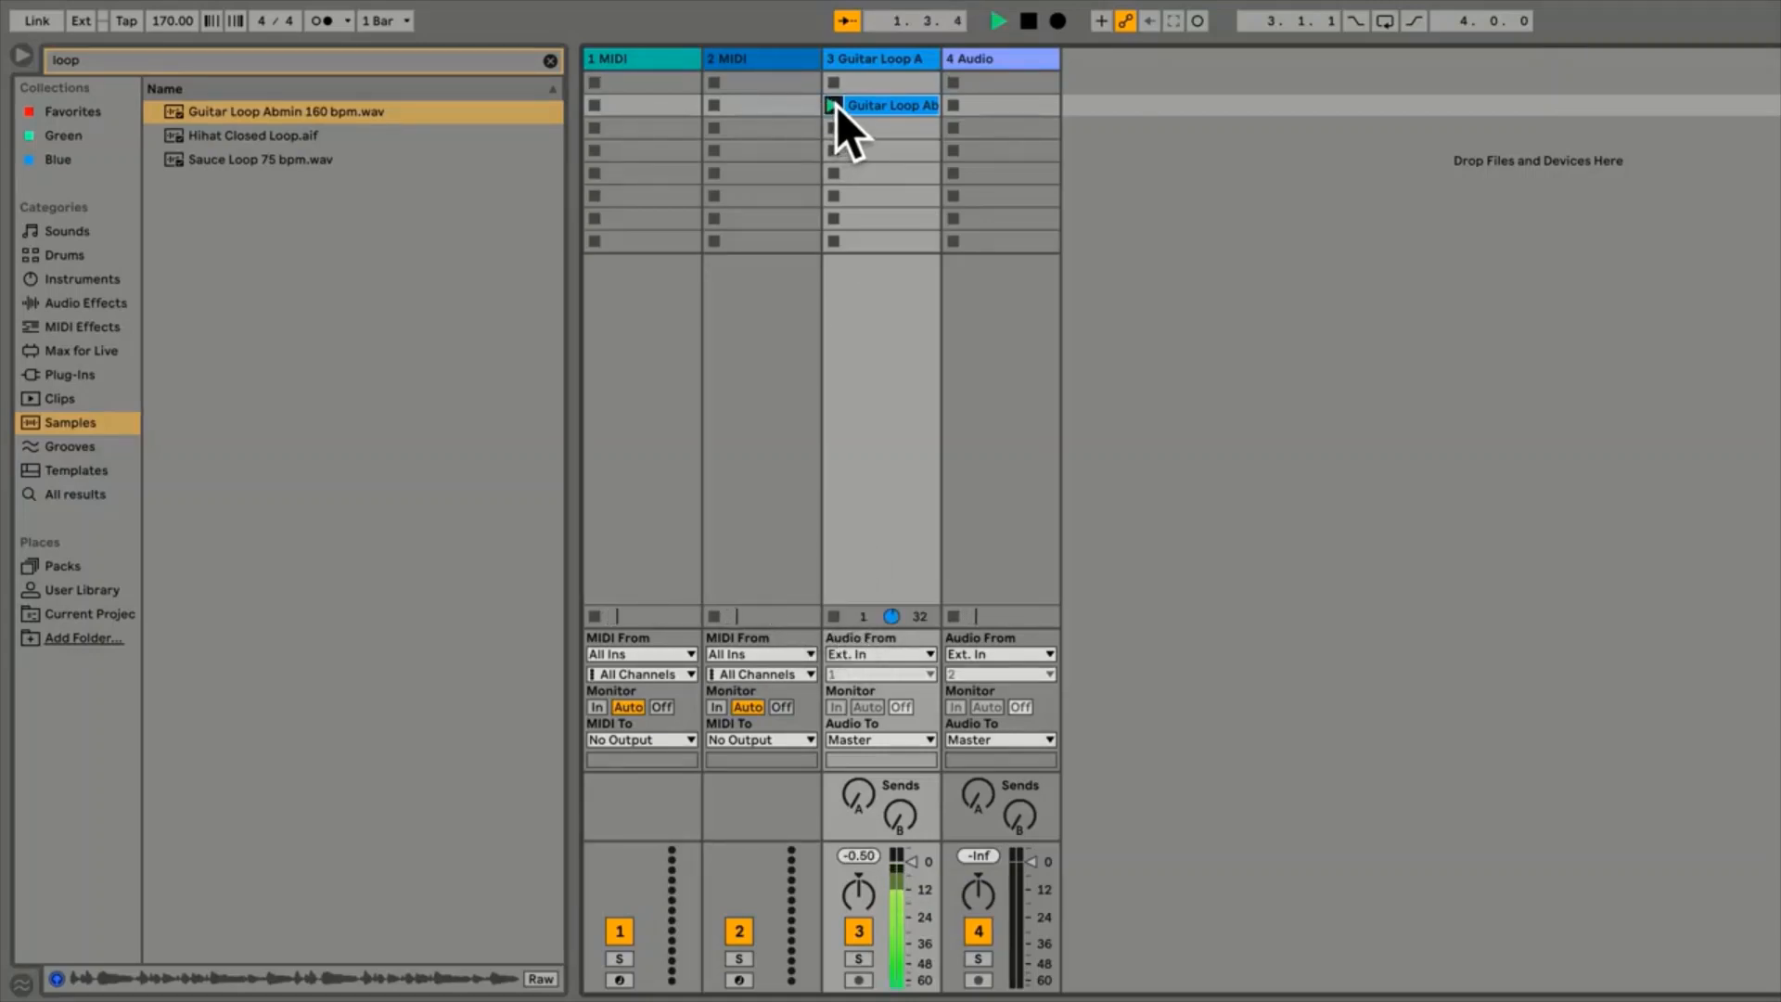
key("space")
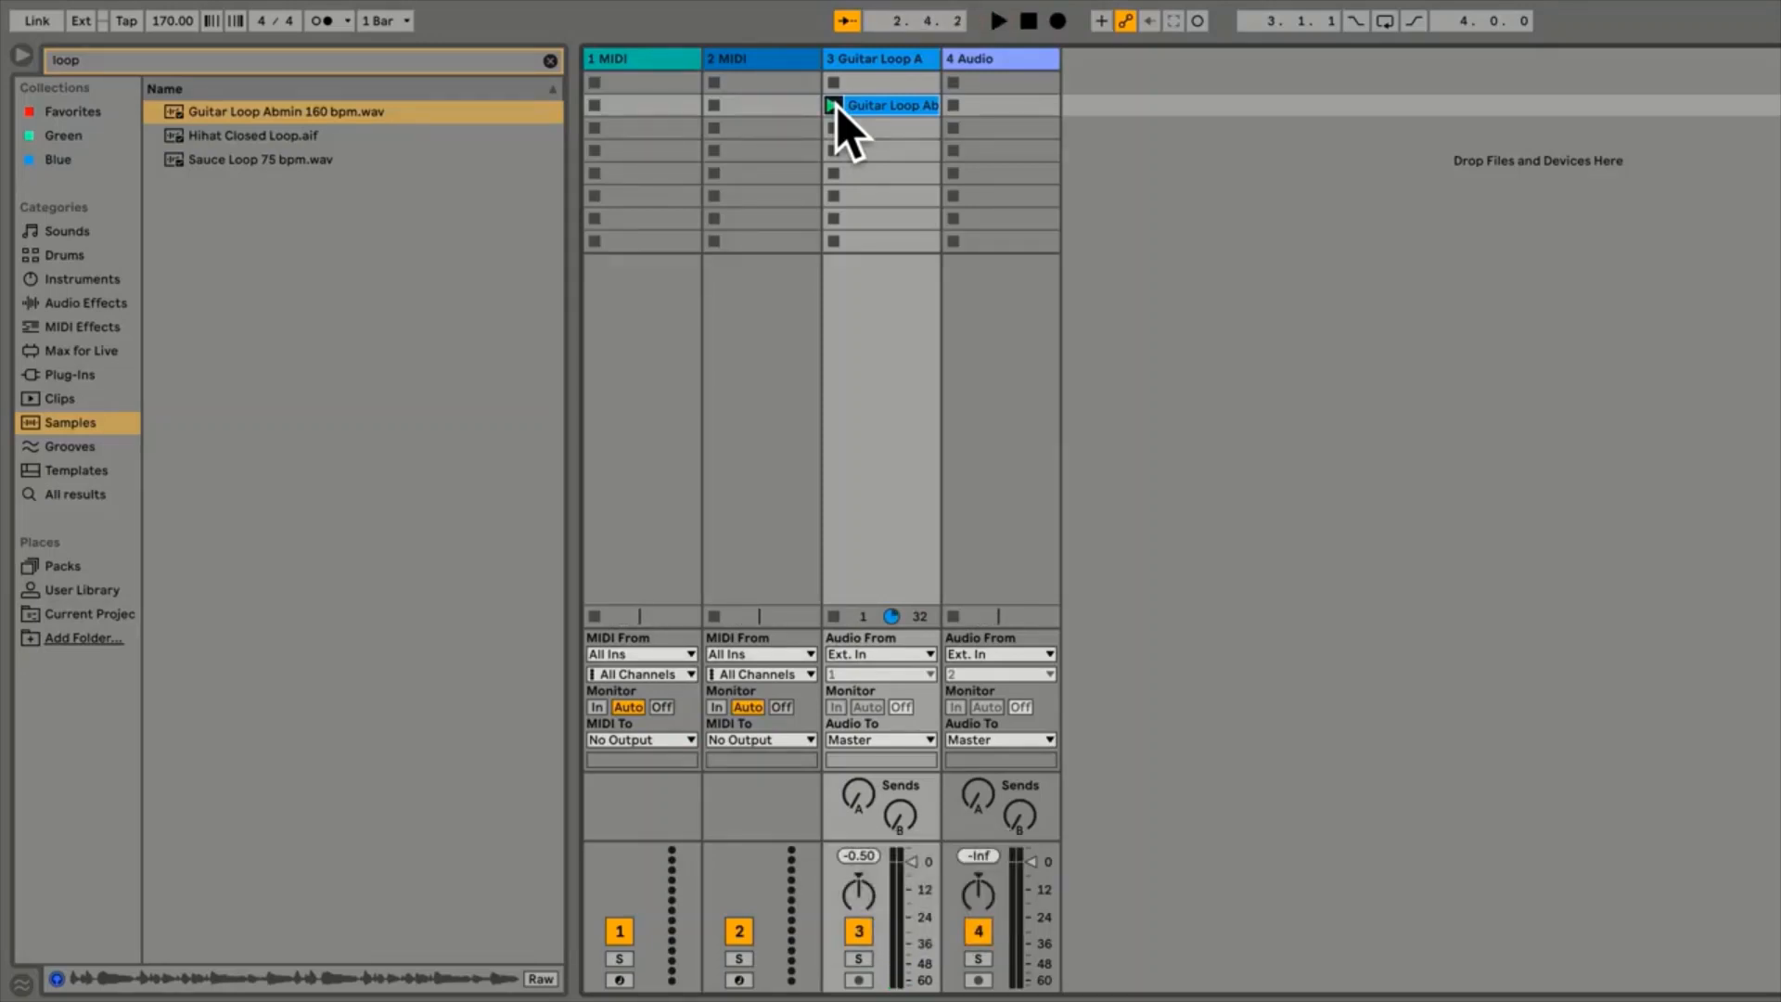
double_click(898, 106)
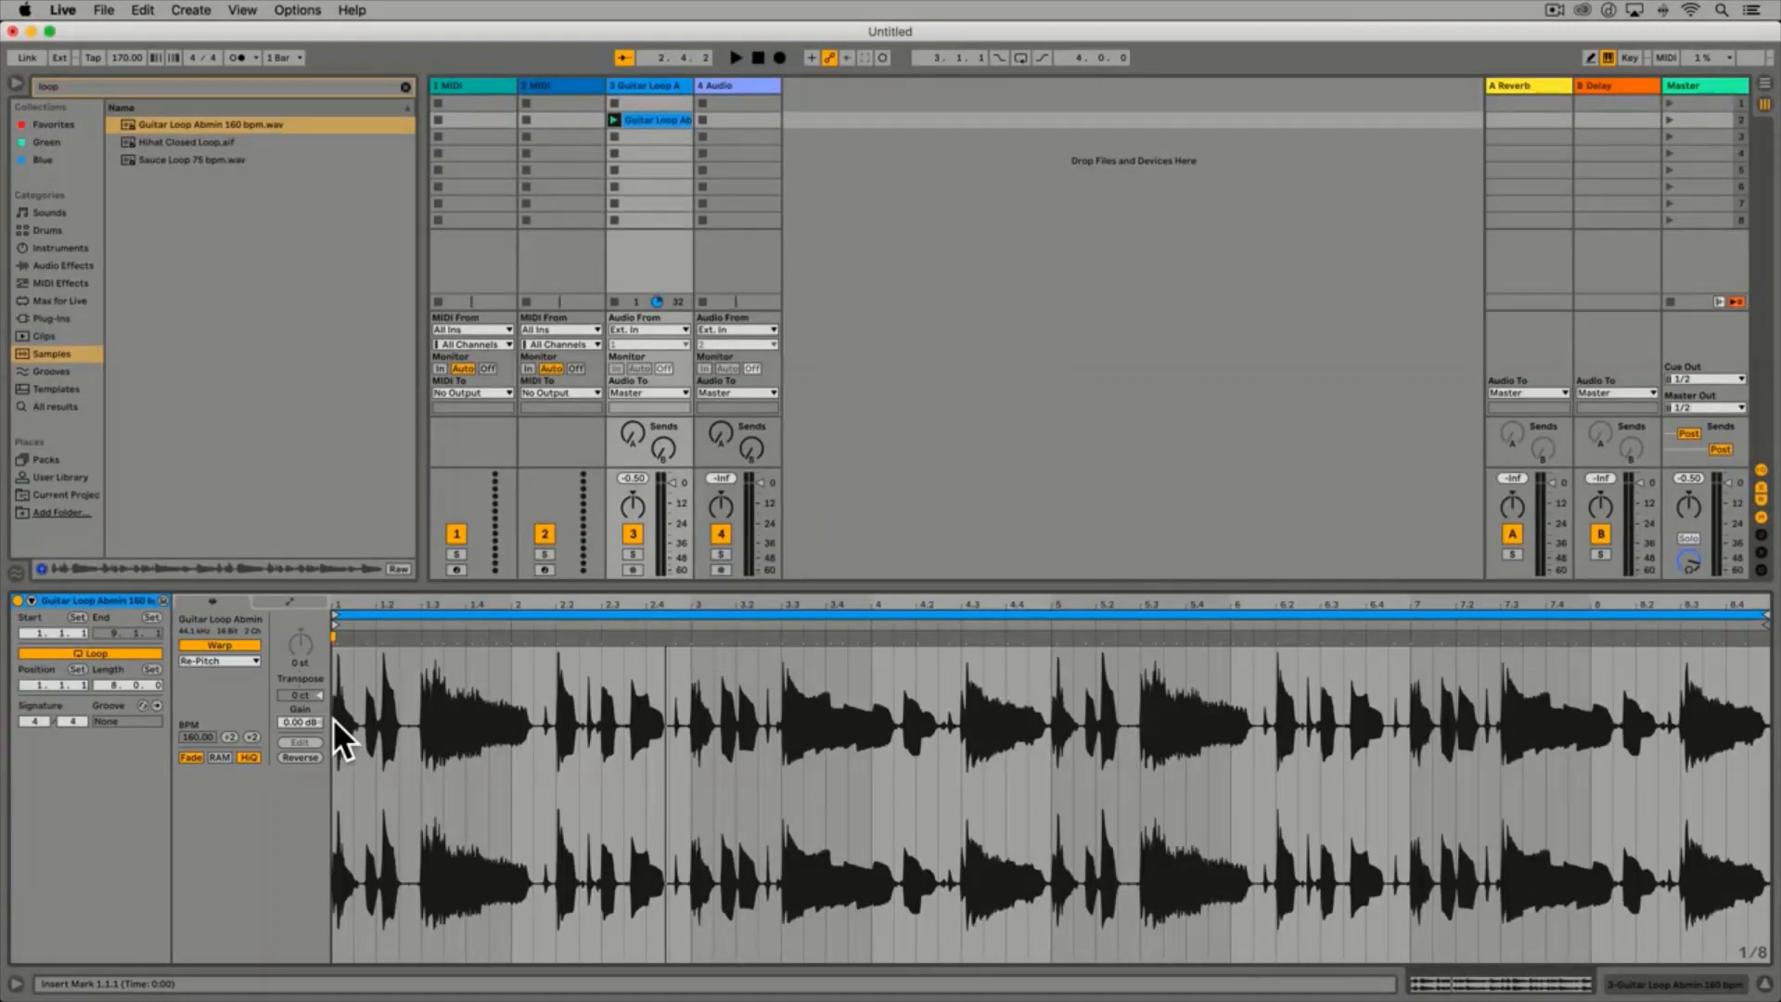
Search the samples for "tambou", preview the results, and place Tambourine 110 bpm.wav in the fourth clip slot of track 3
left_click(614, 119)
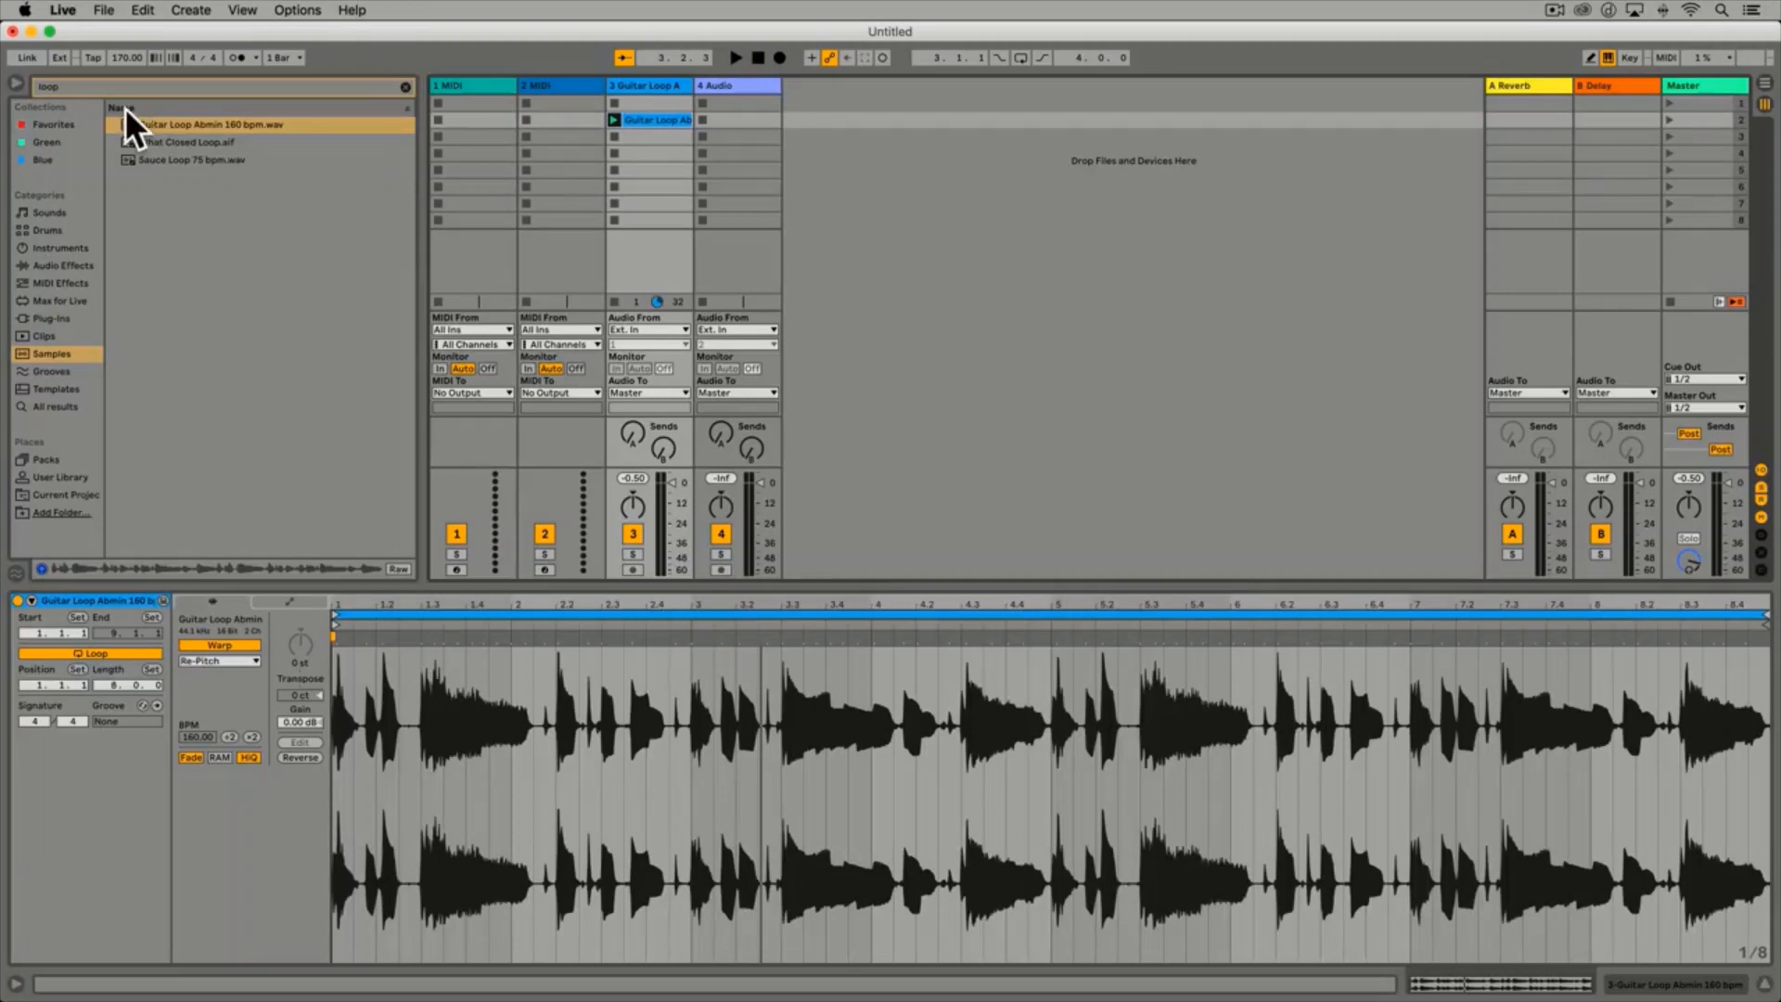
left_click(87, 87)
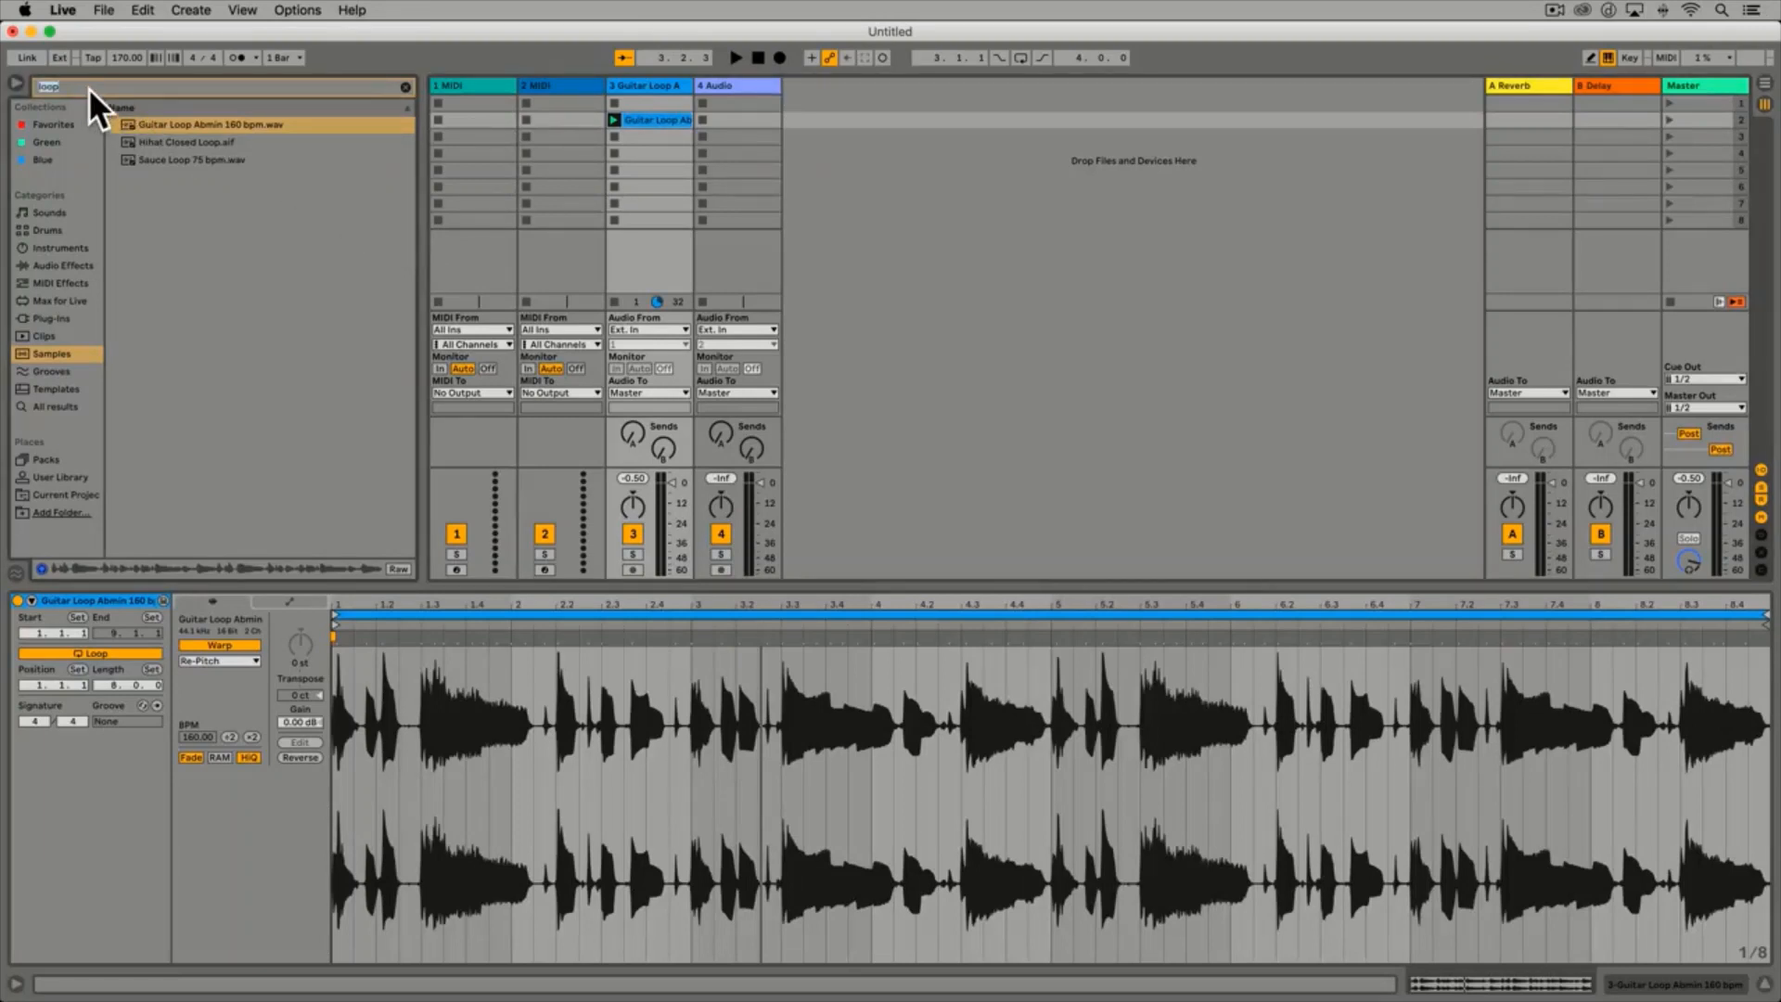
type("tambou")
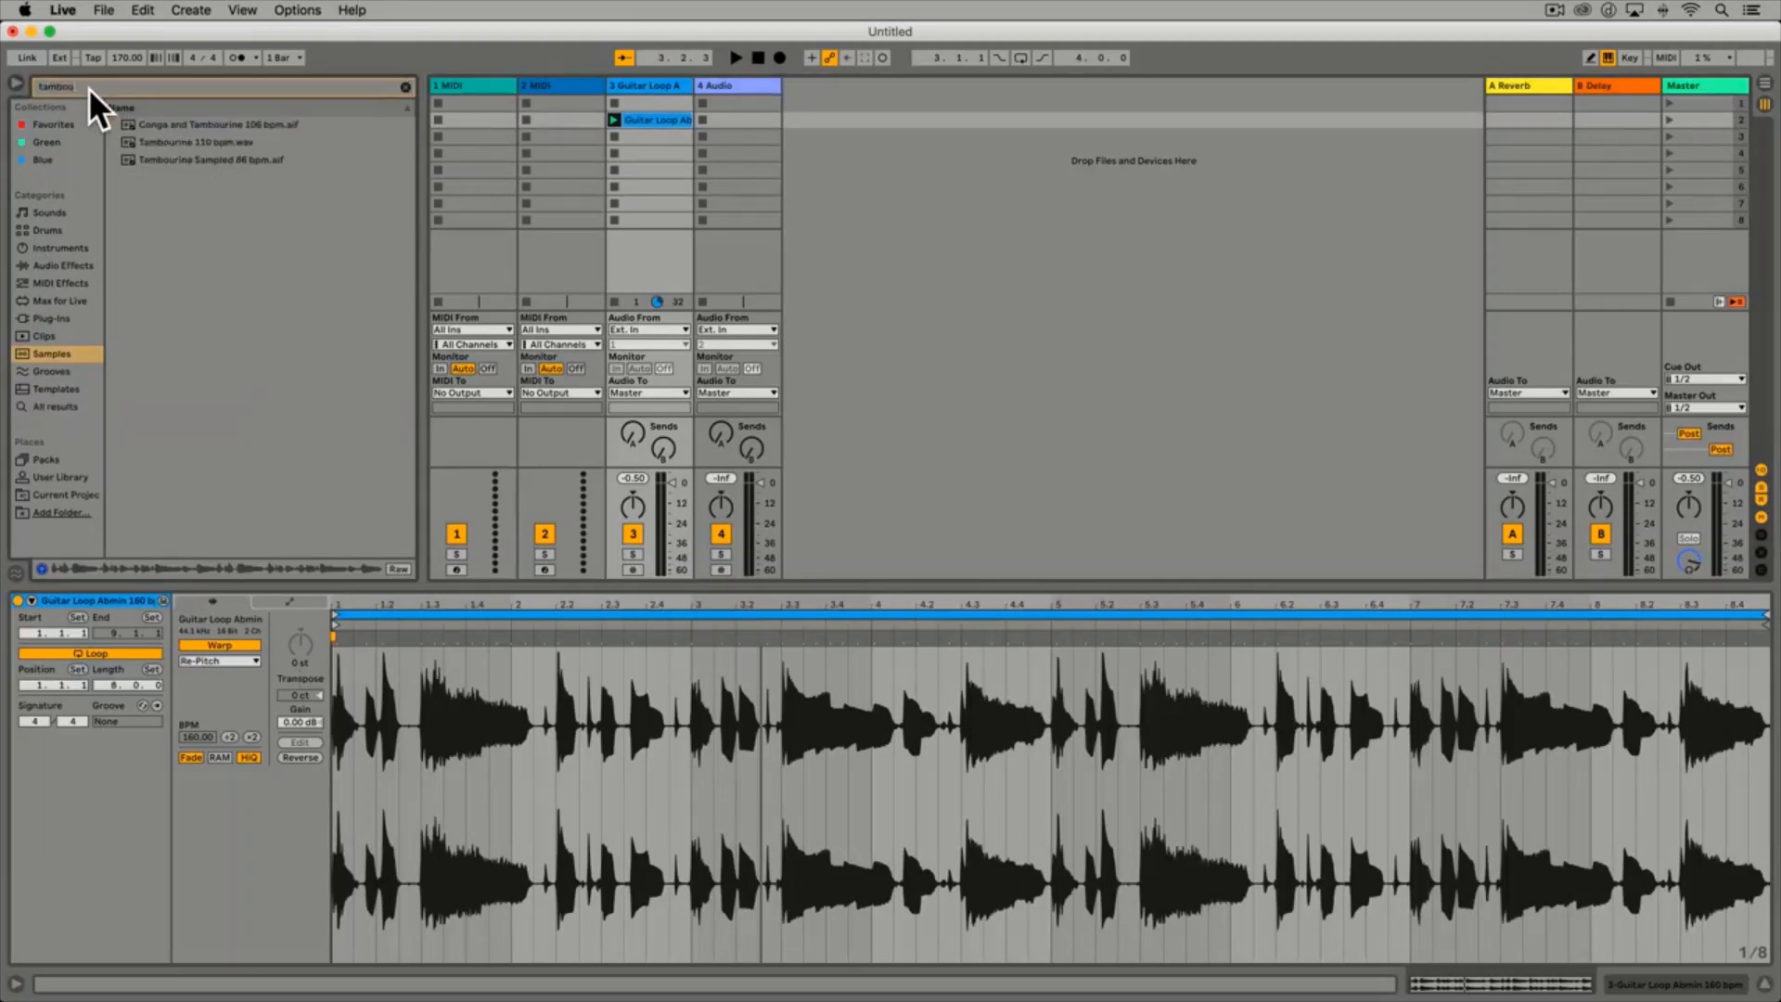
left_click(170, 123)
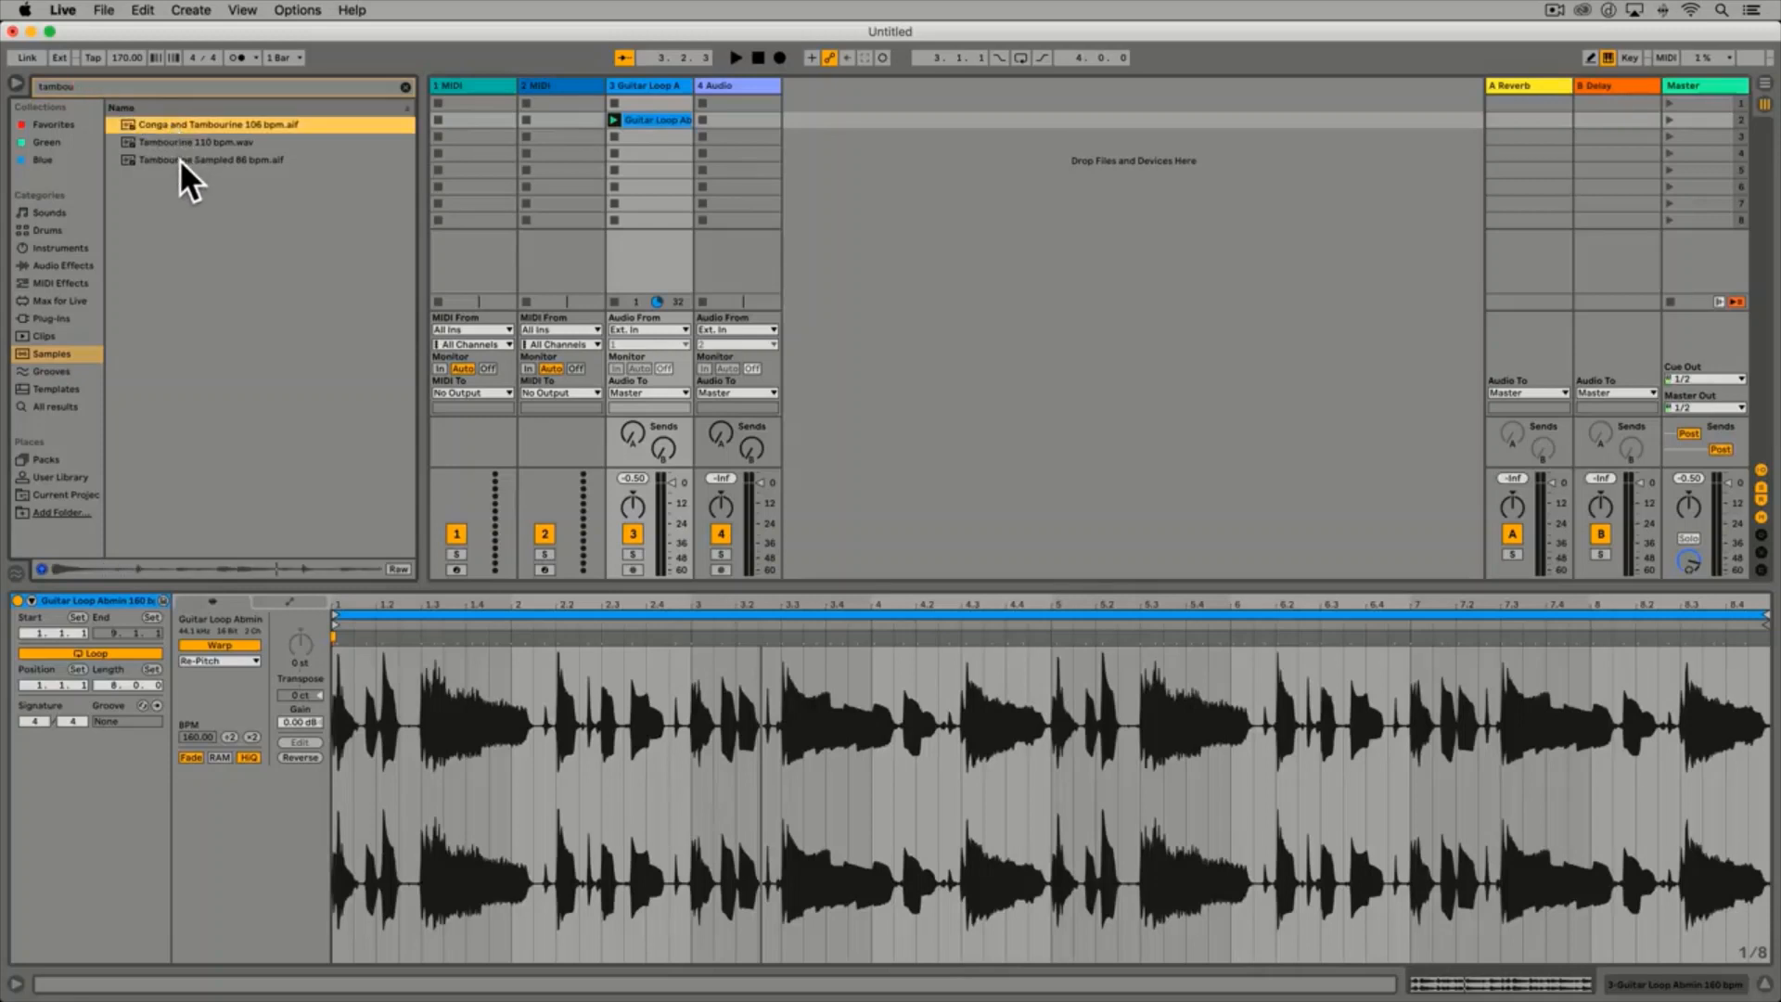
left_click(180, 159)
left_click(188, 142)
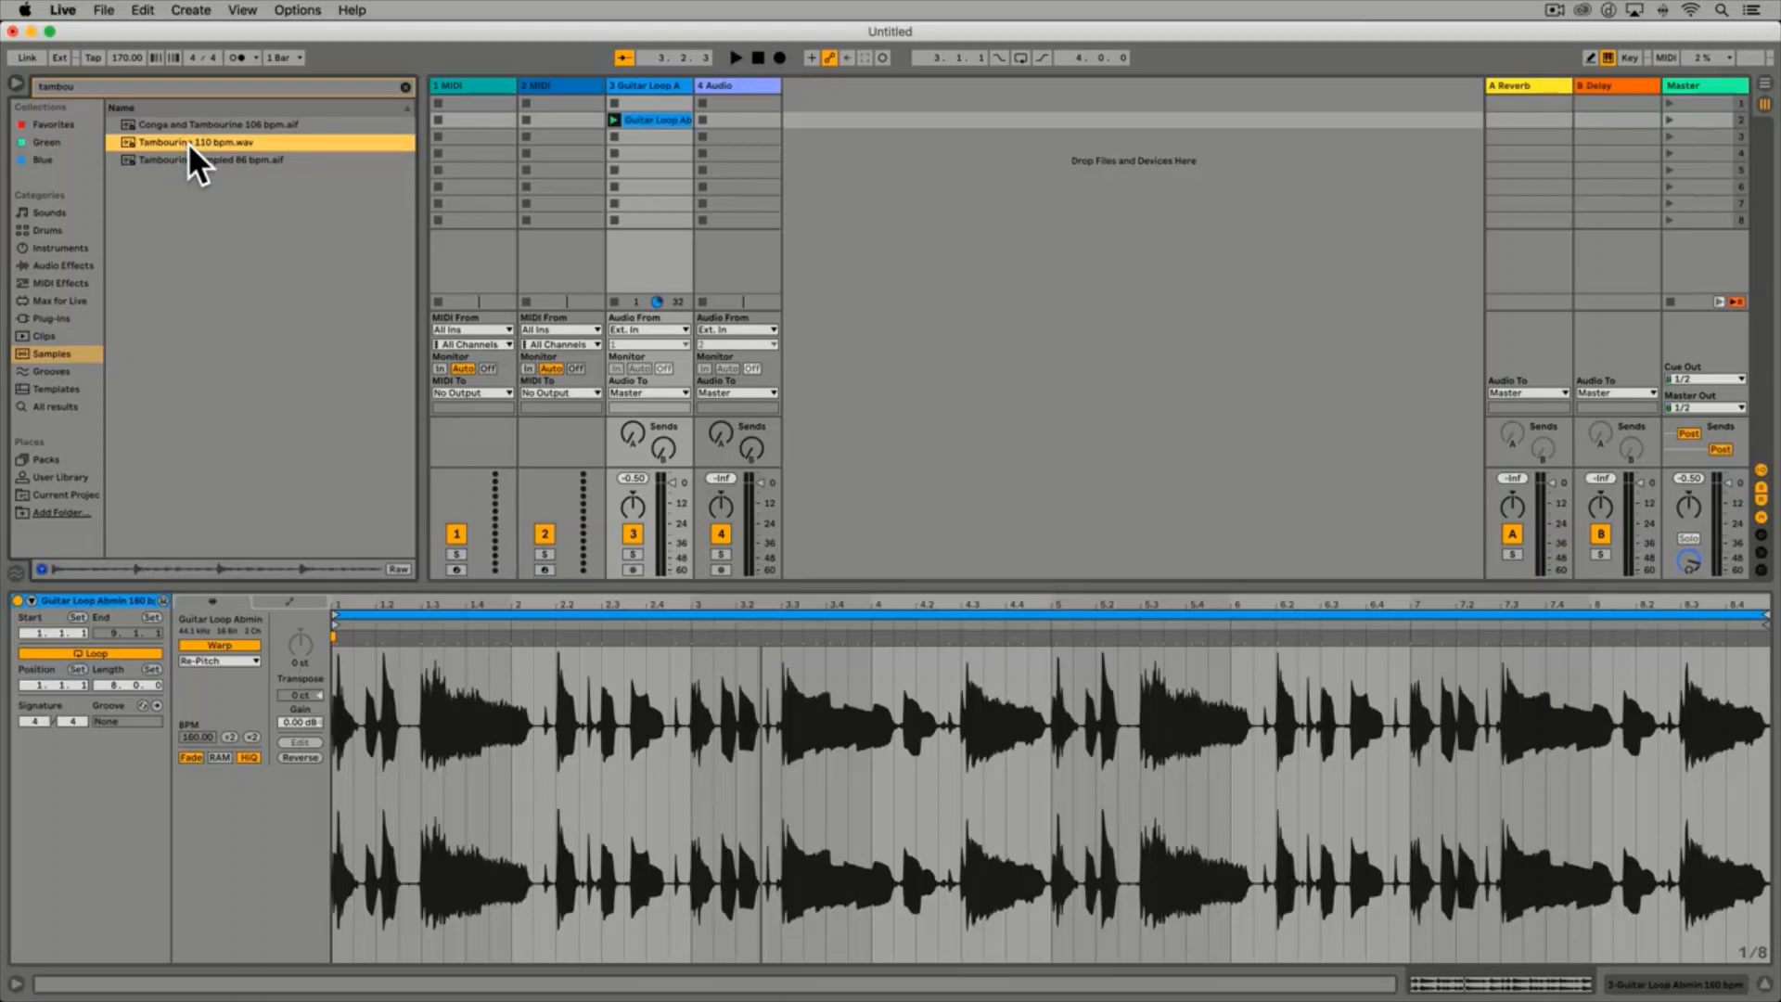
left_click_drag(187, 142, 647, 154)
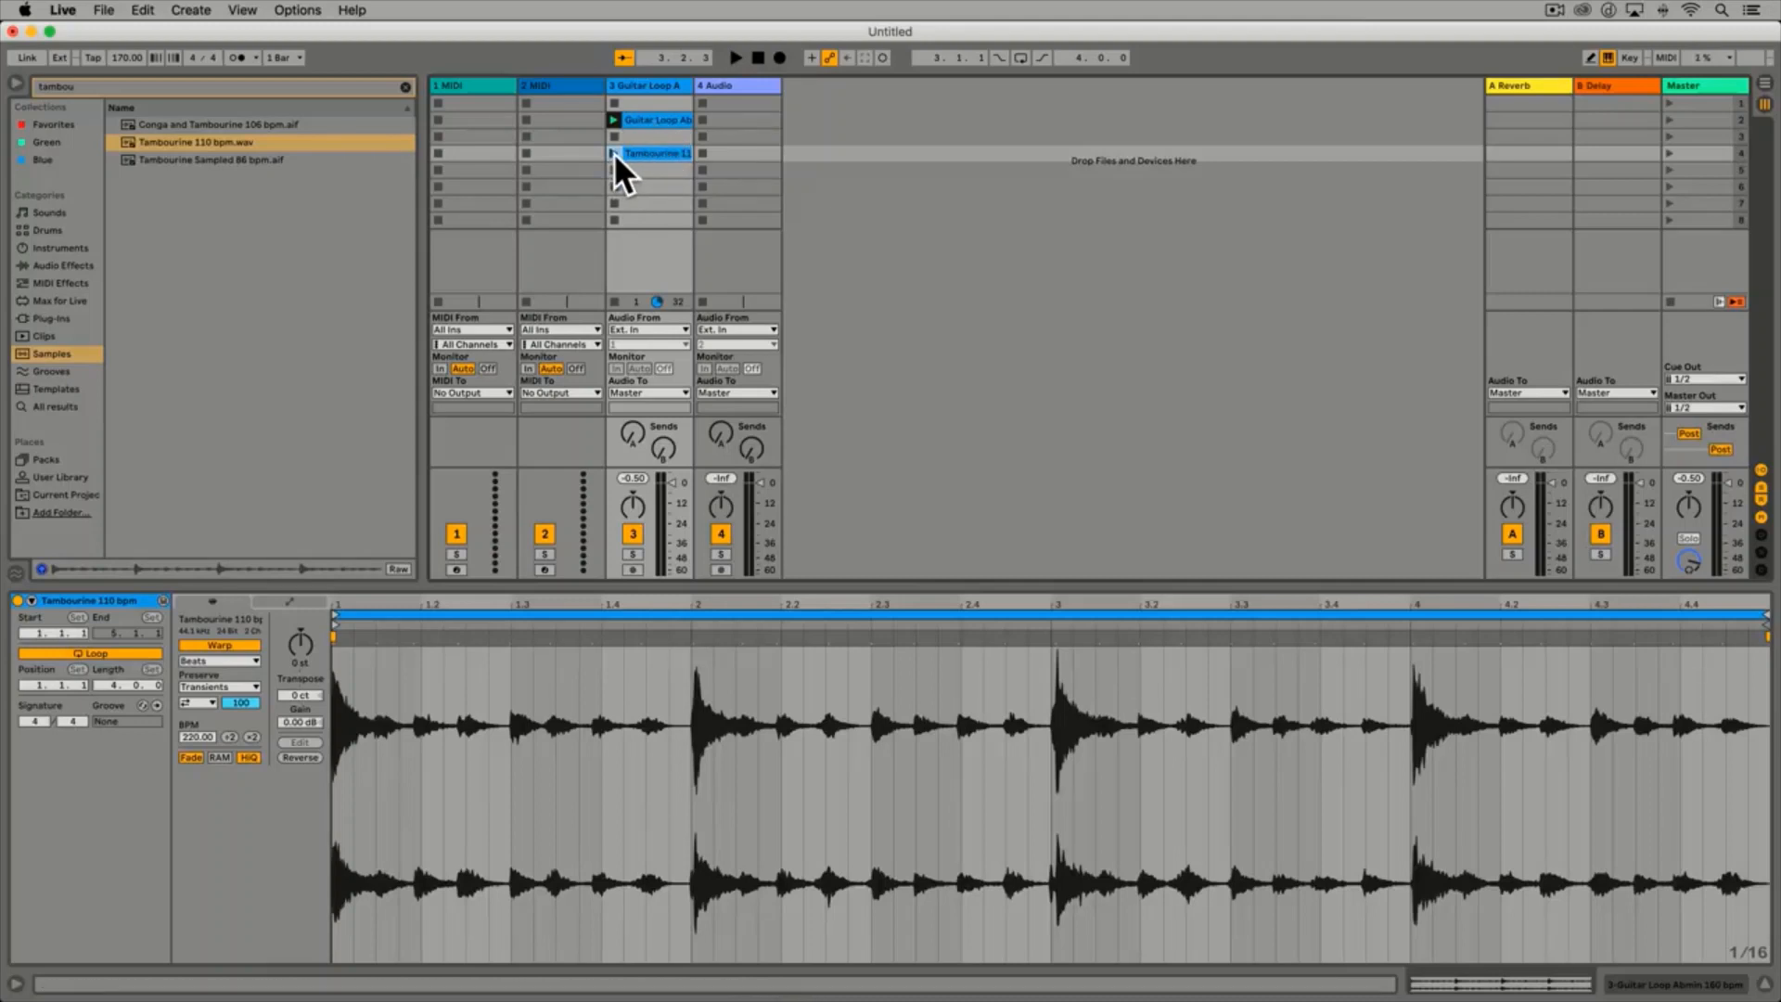
Launch the tambourine clip, switch to the guitar loop clip and back again in track 3, and stop playback
left_click(614, 152)
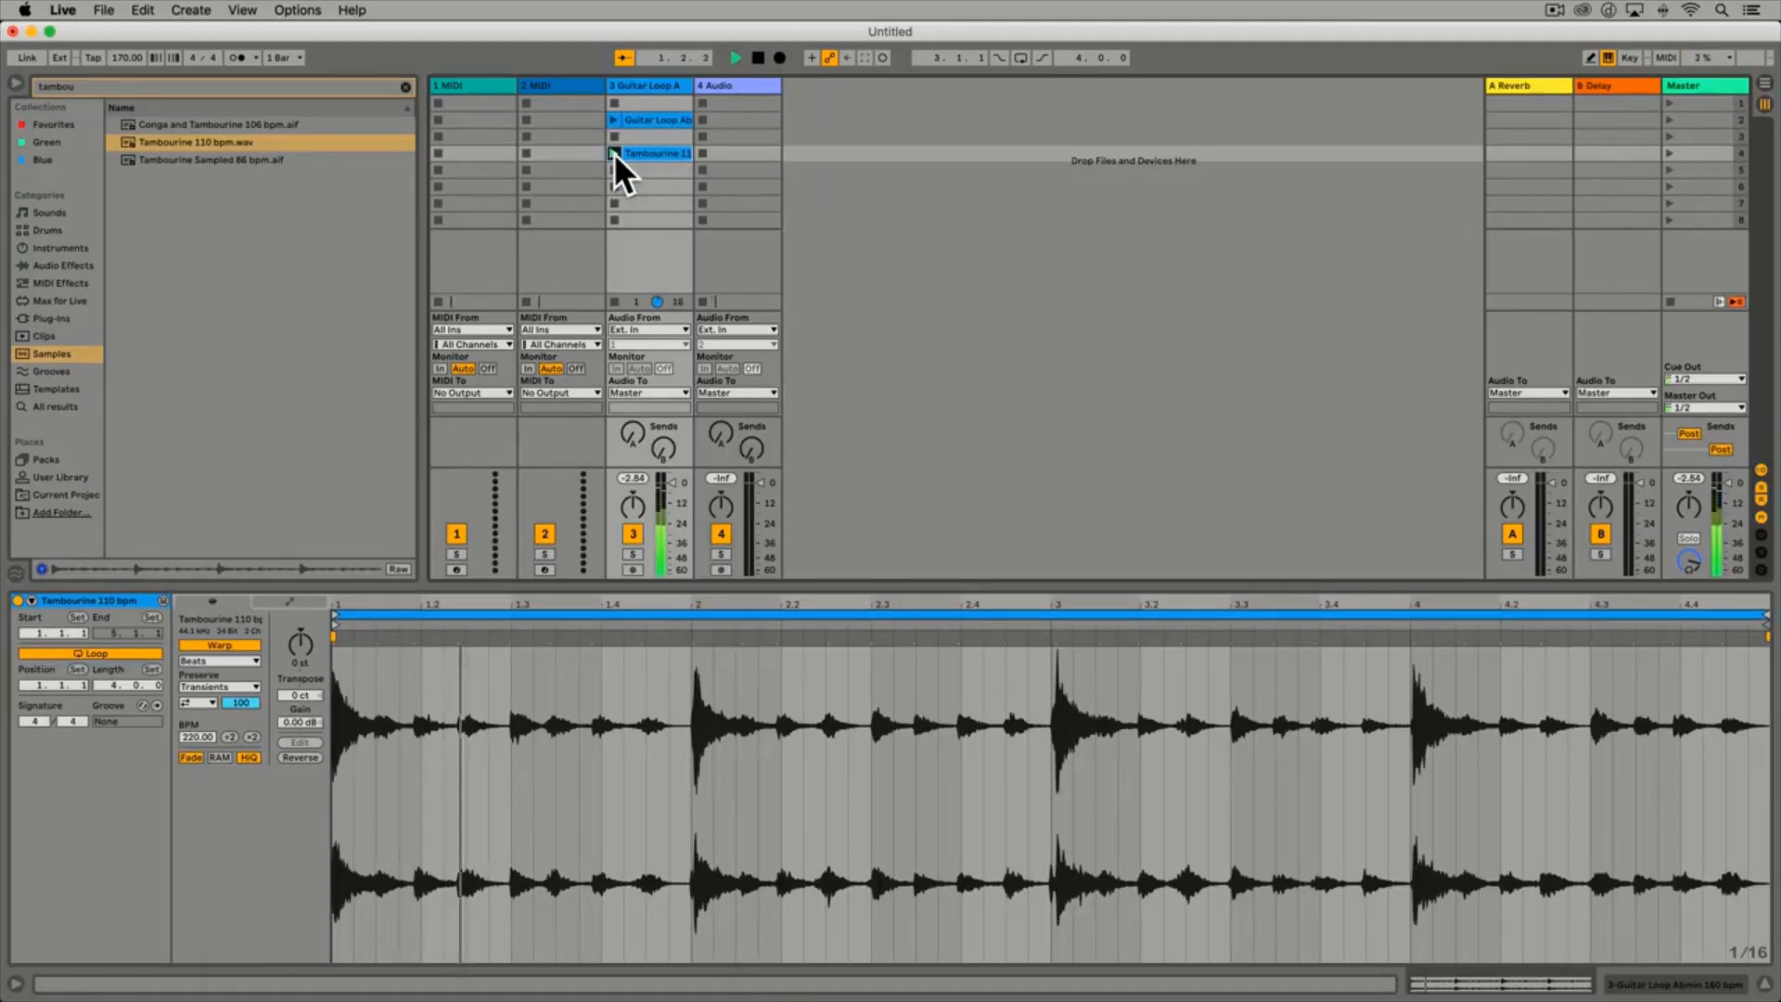
left_click(610, 120)
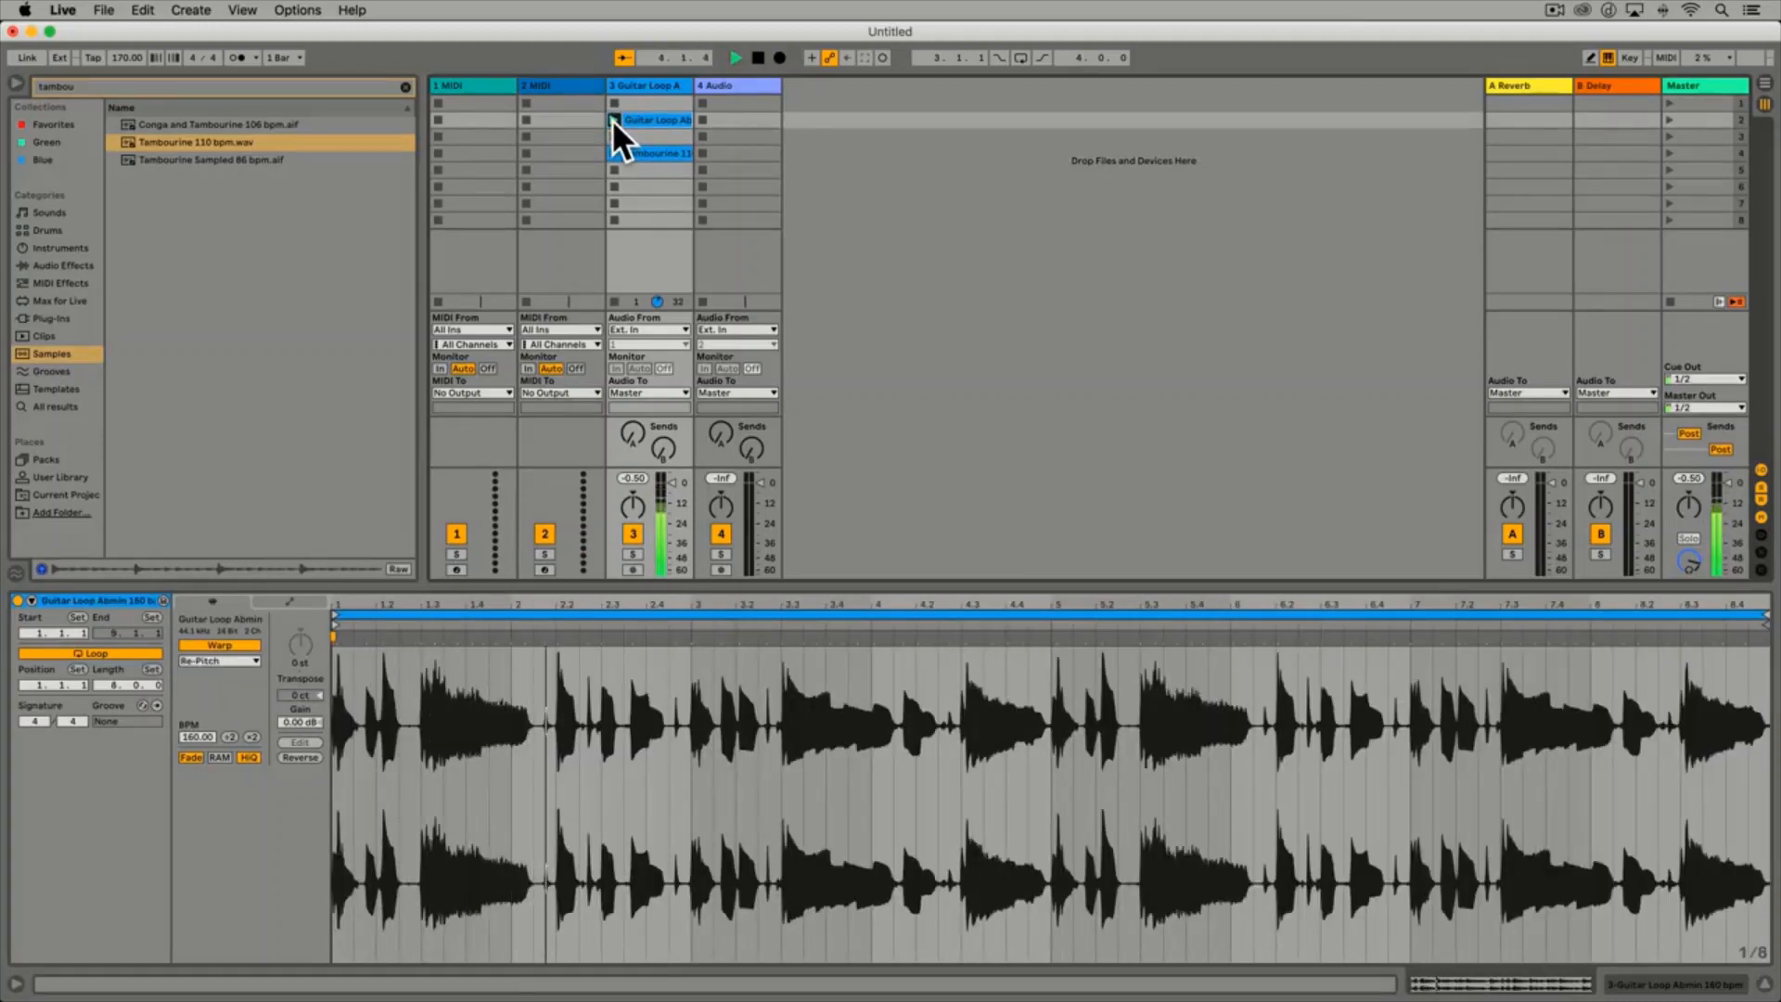
left_click(614, 153)
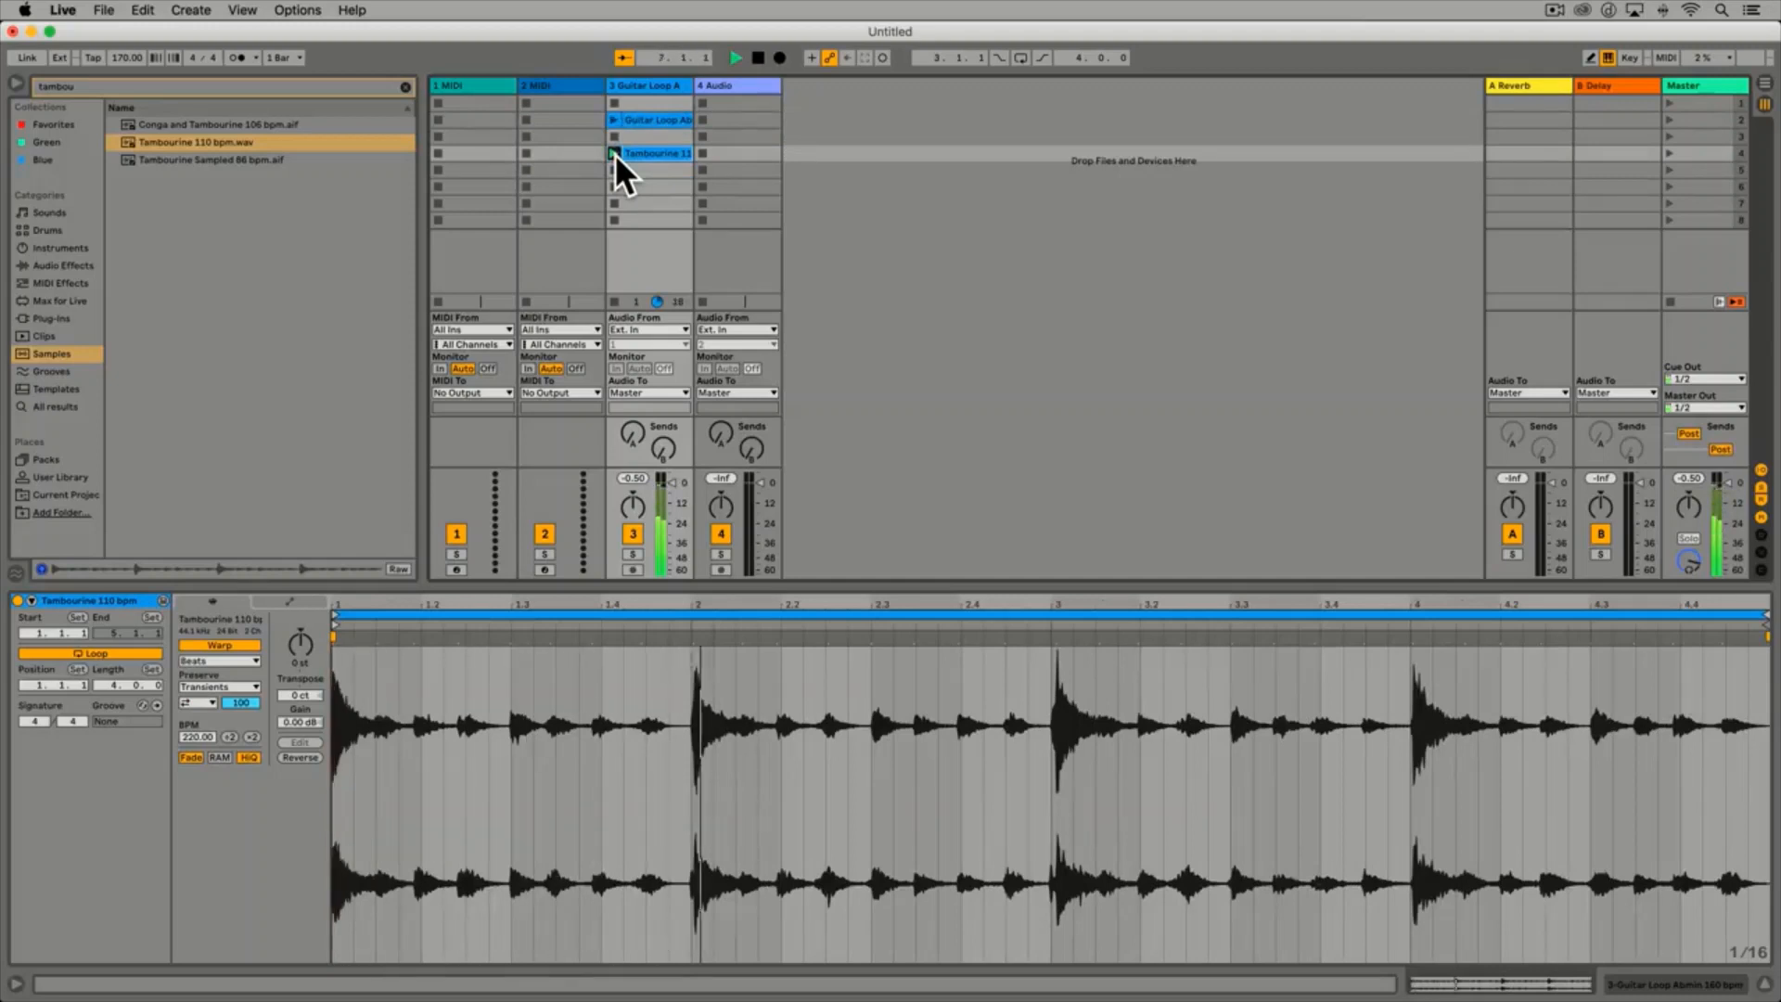
key("space")
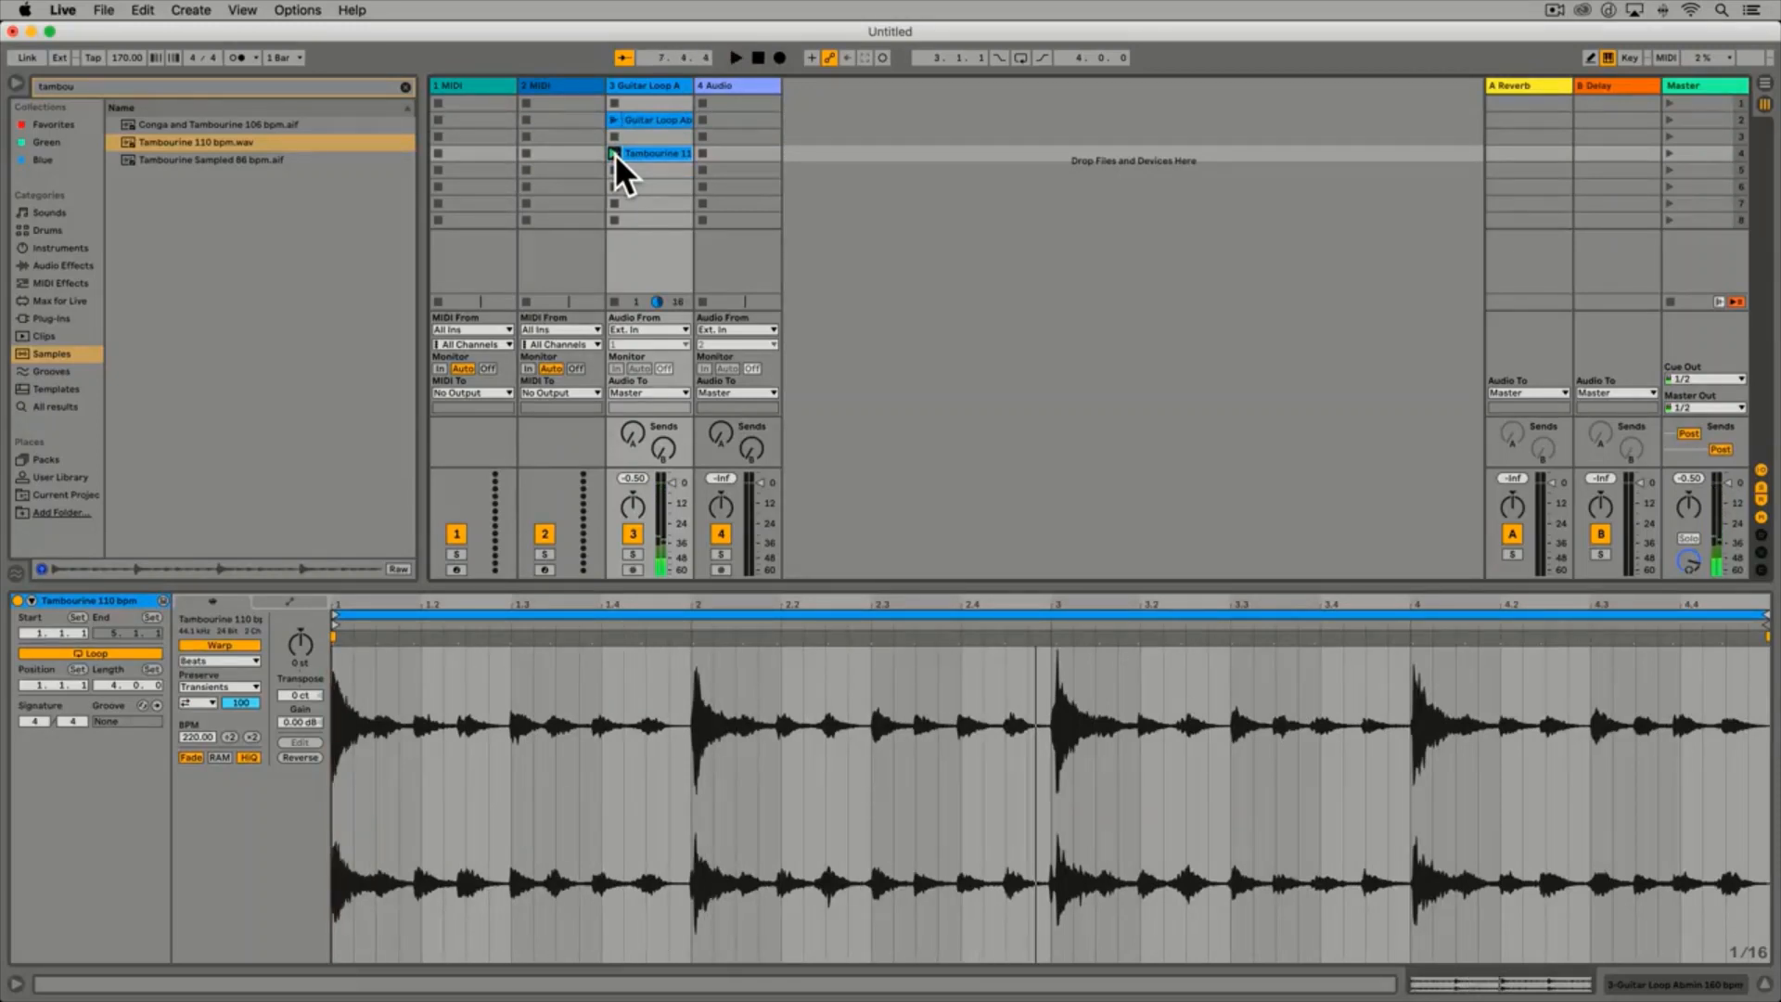
Preview the original Tambourine 110 bpm.wav sample and compare it with playback of the warped tambourine clip
left_click(259, 145)
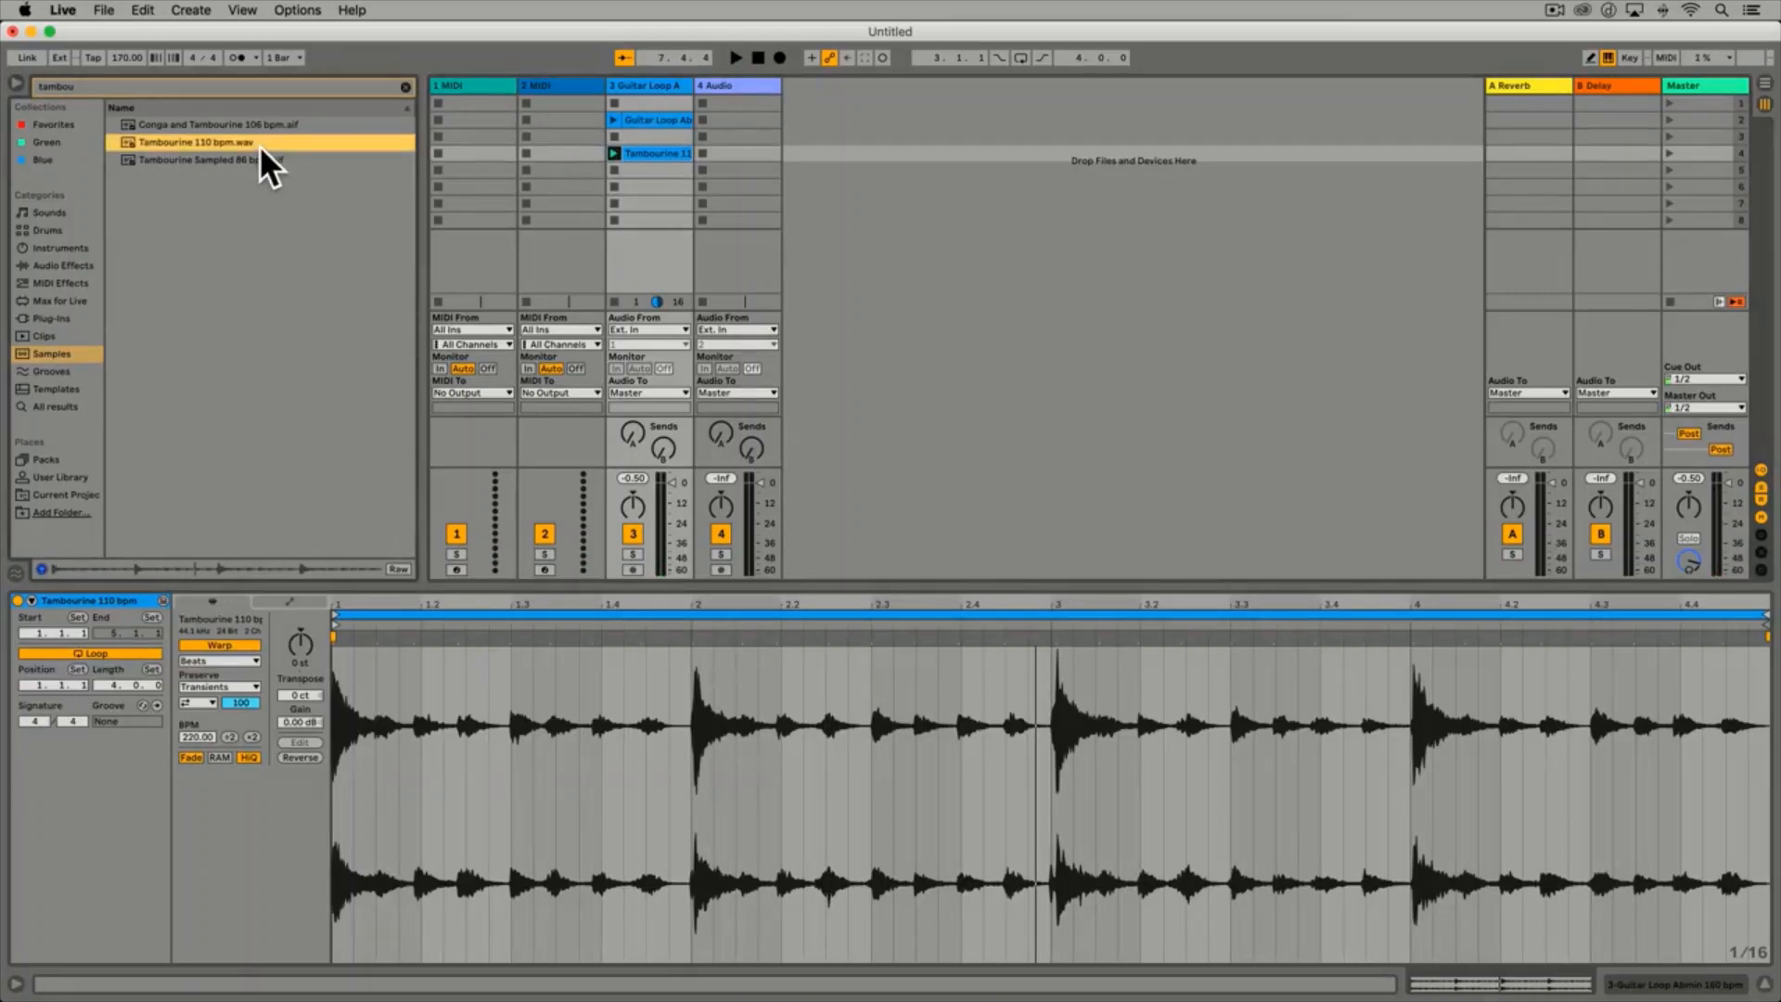
left_click(614, 154)
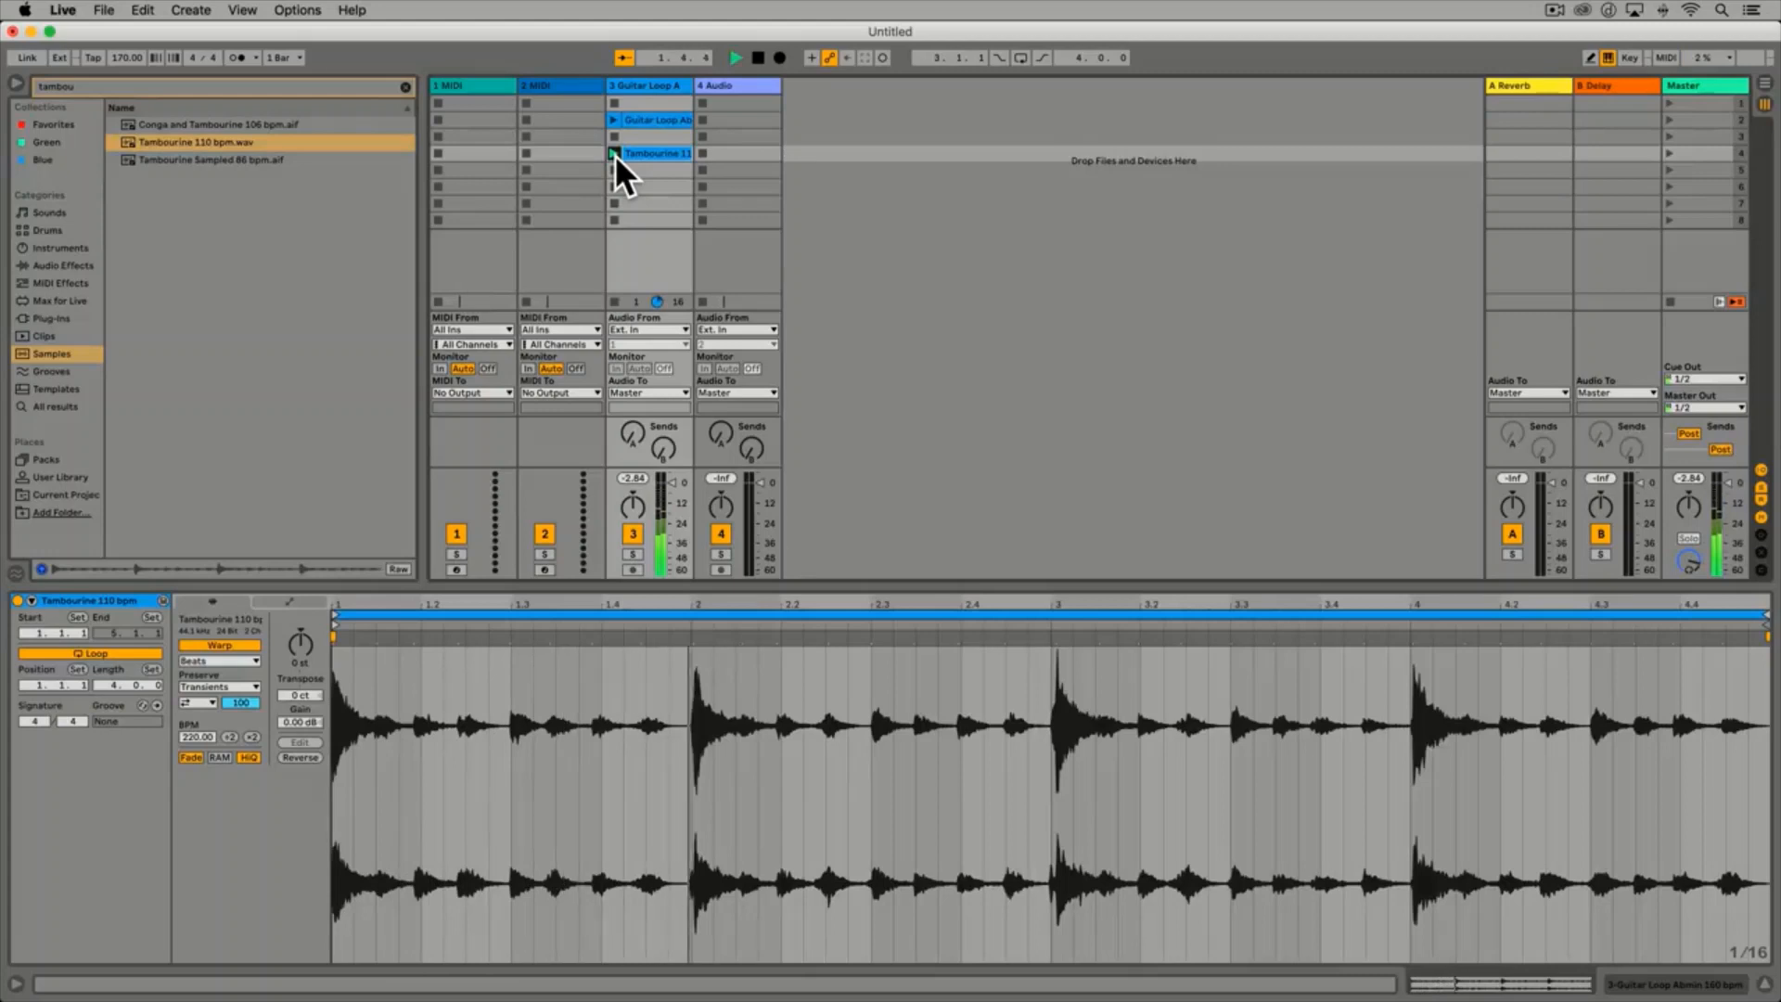
key("space")
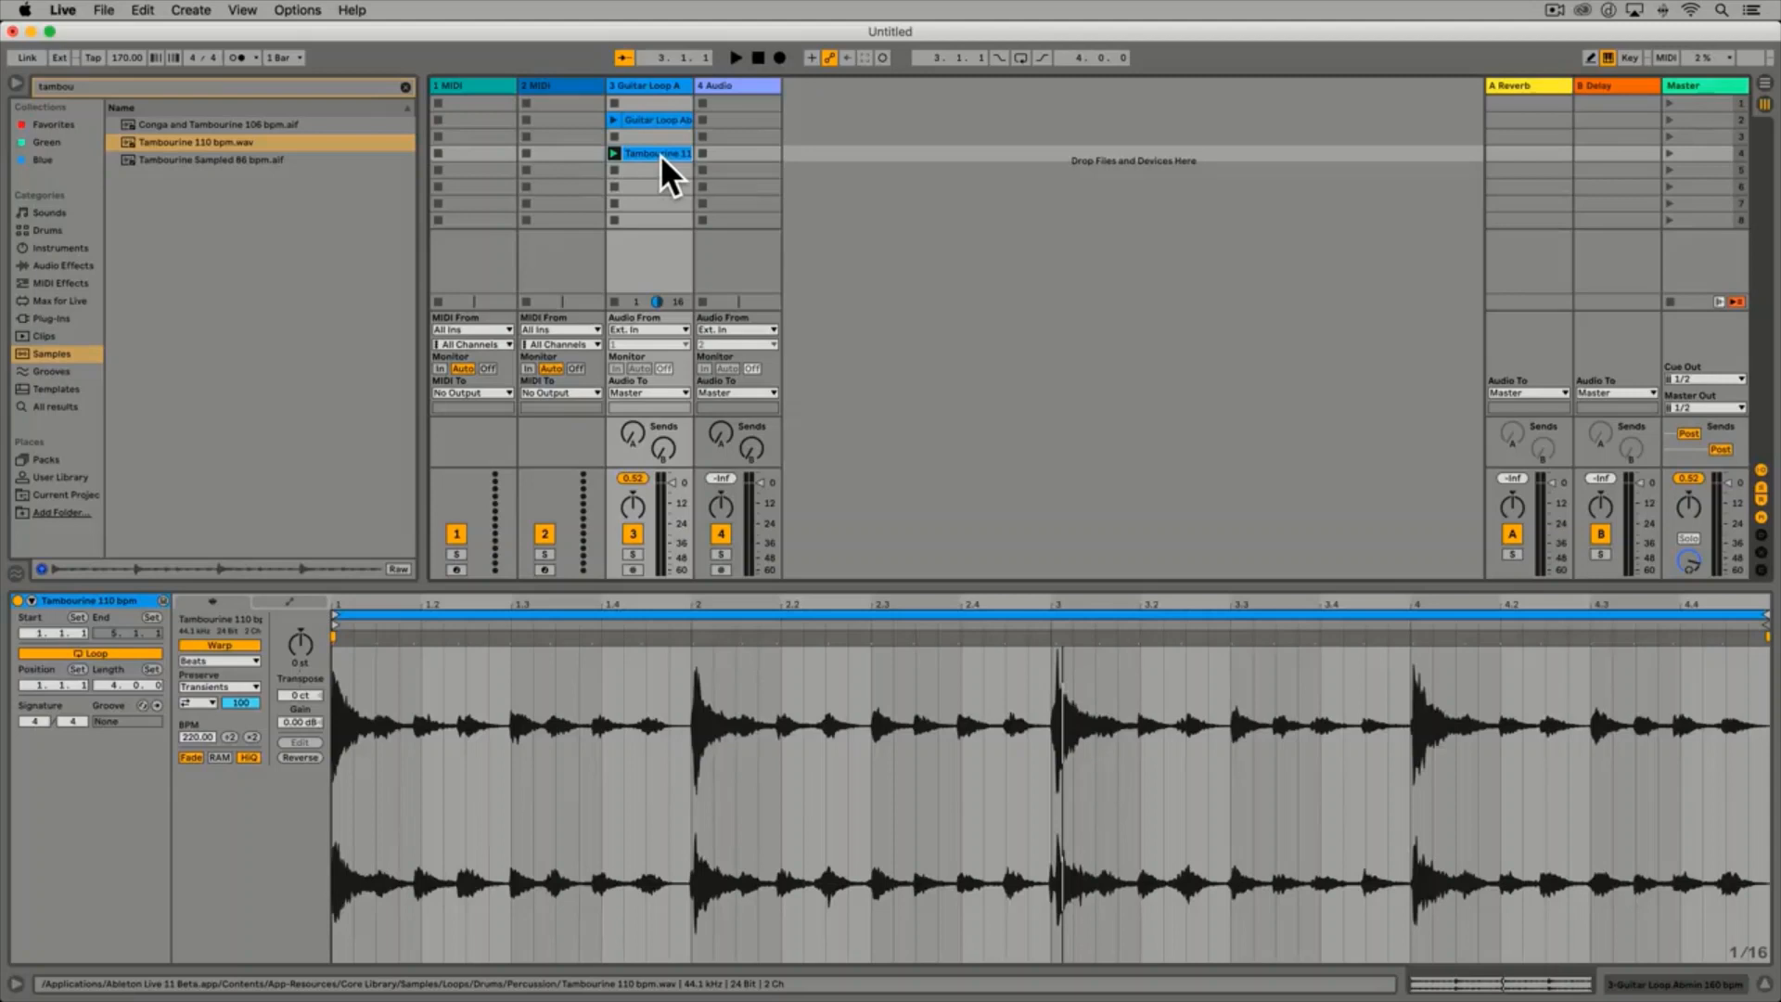
Turn Warp off for the tambourine clip, play it unwarped, and turn Warp back on
left_click(276, 637)
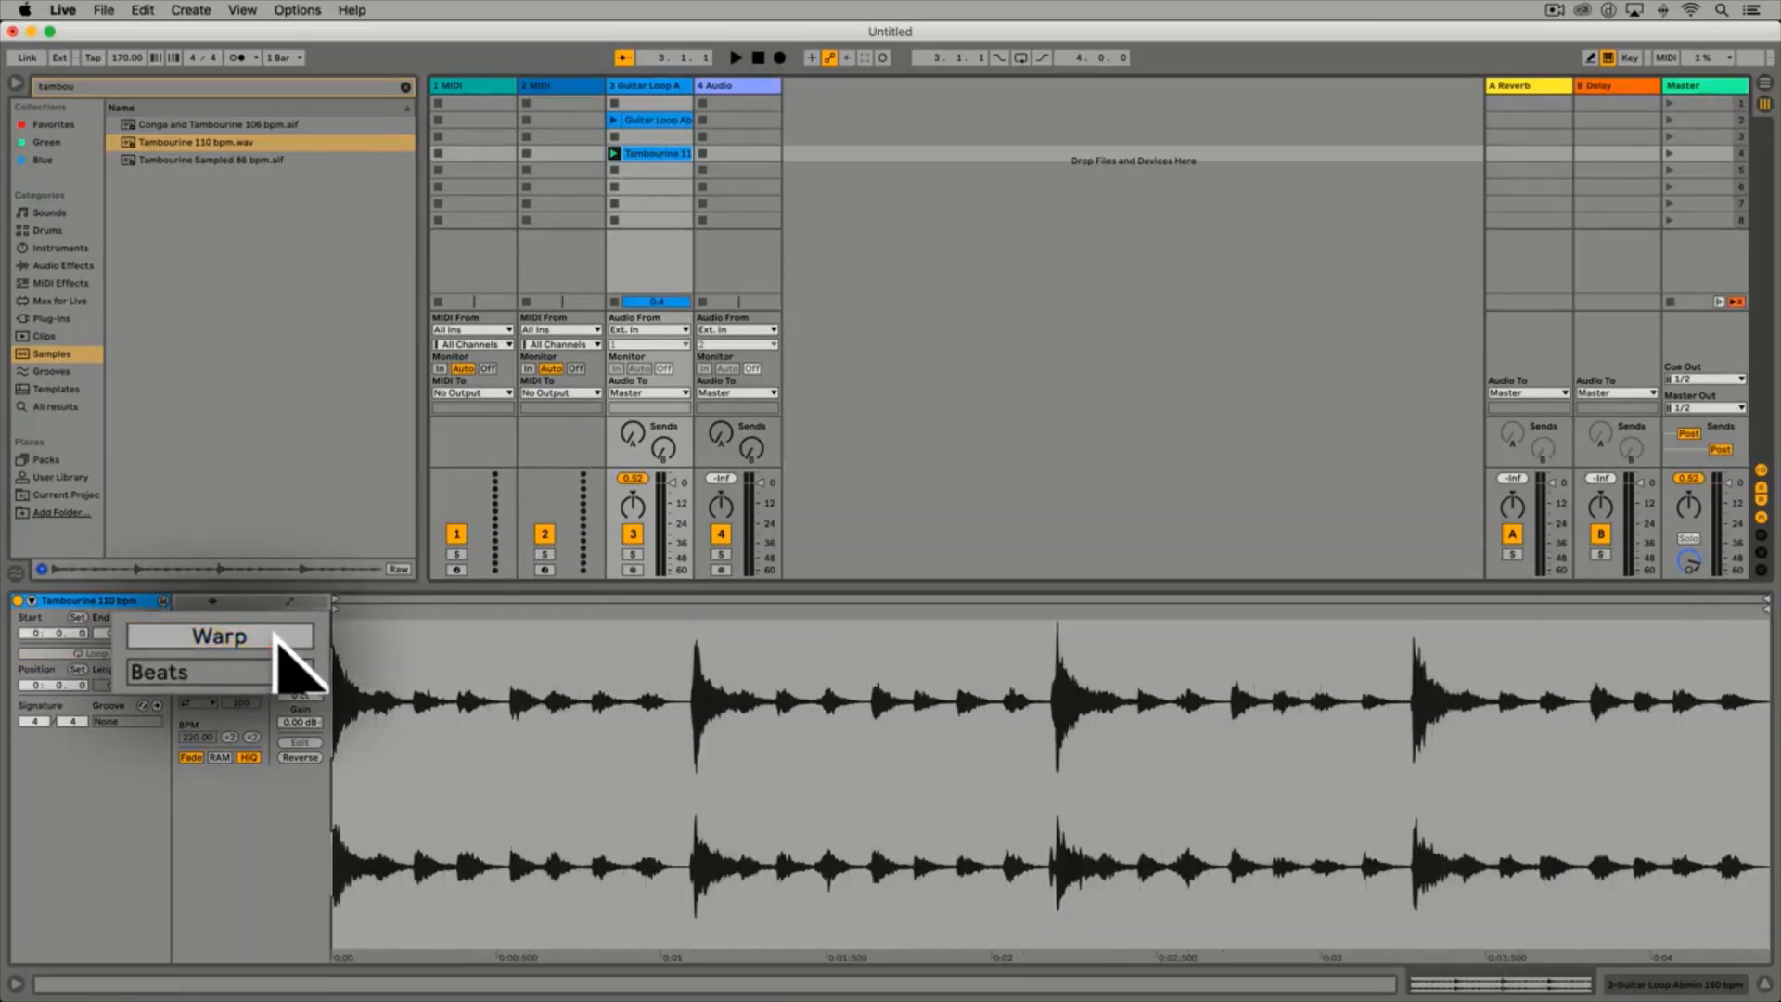
left_click(614, 154)
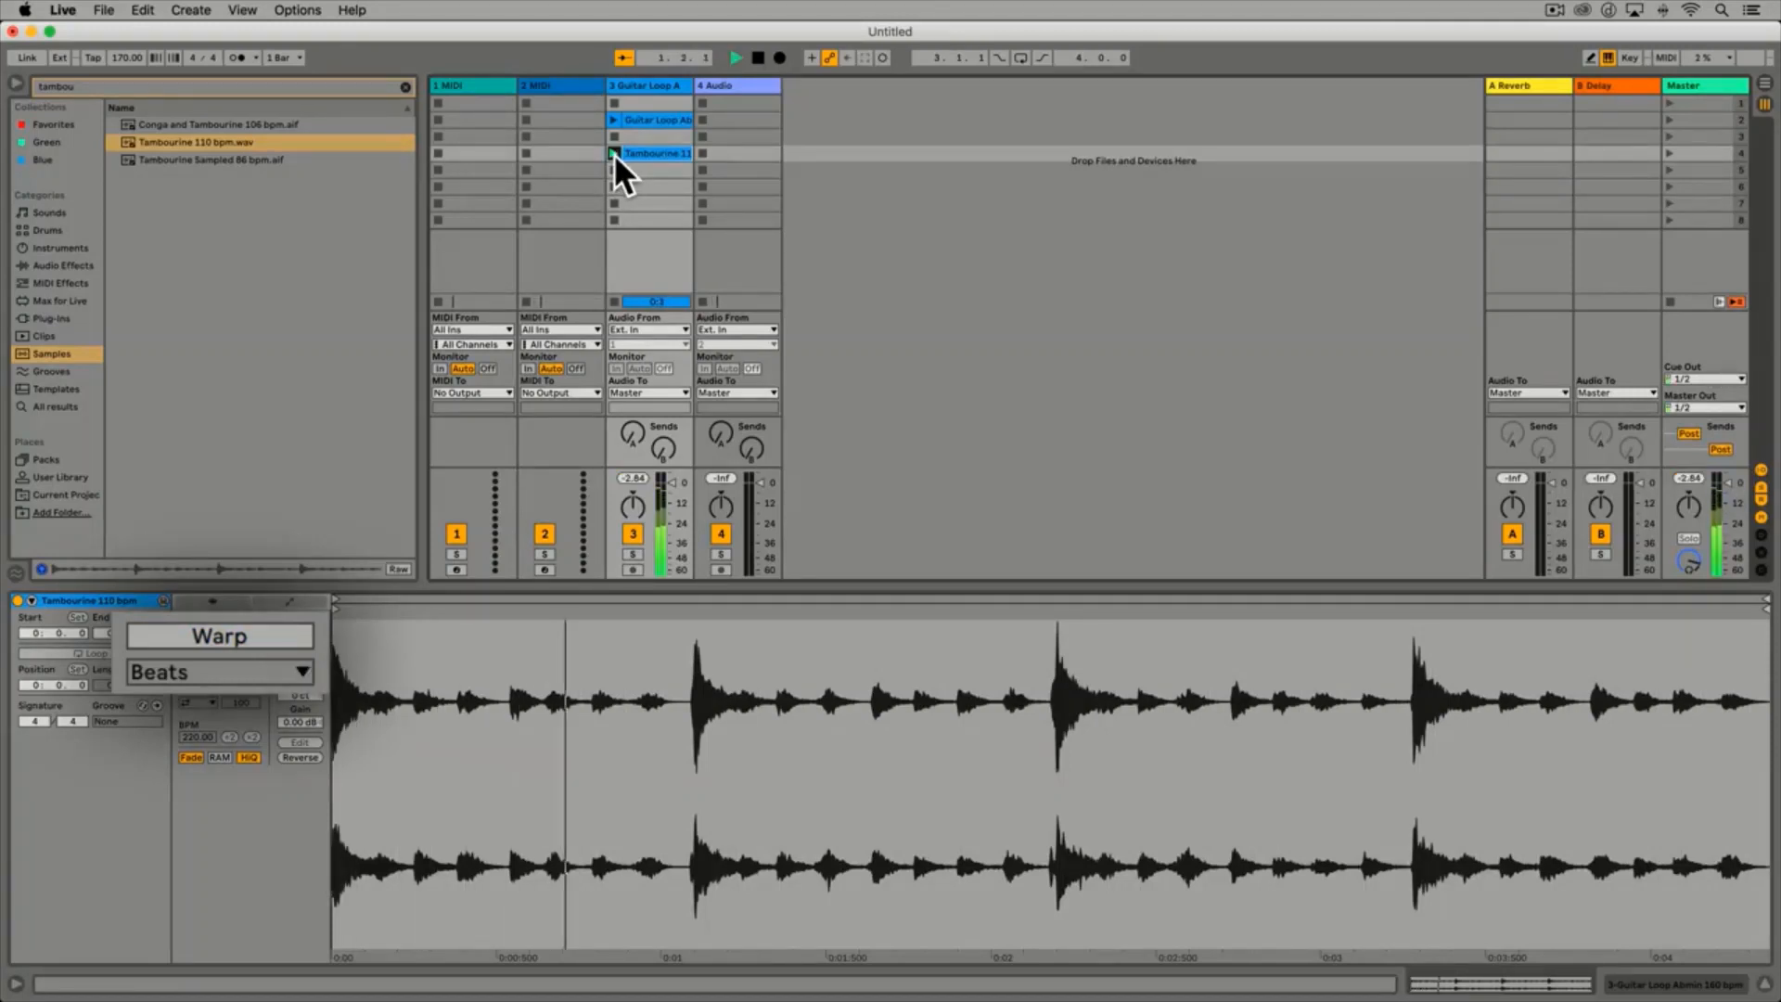
key("space")
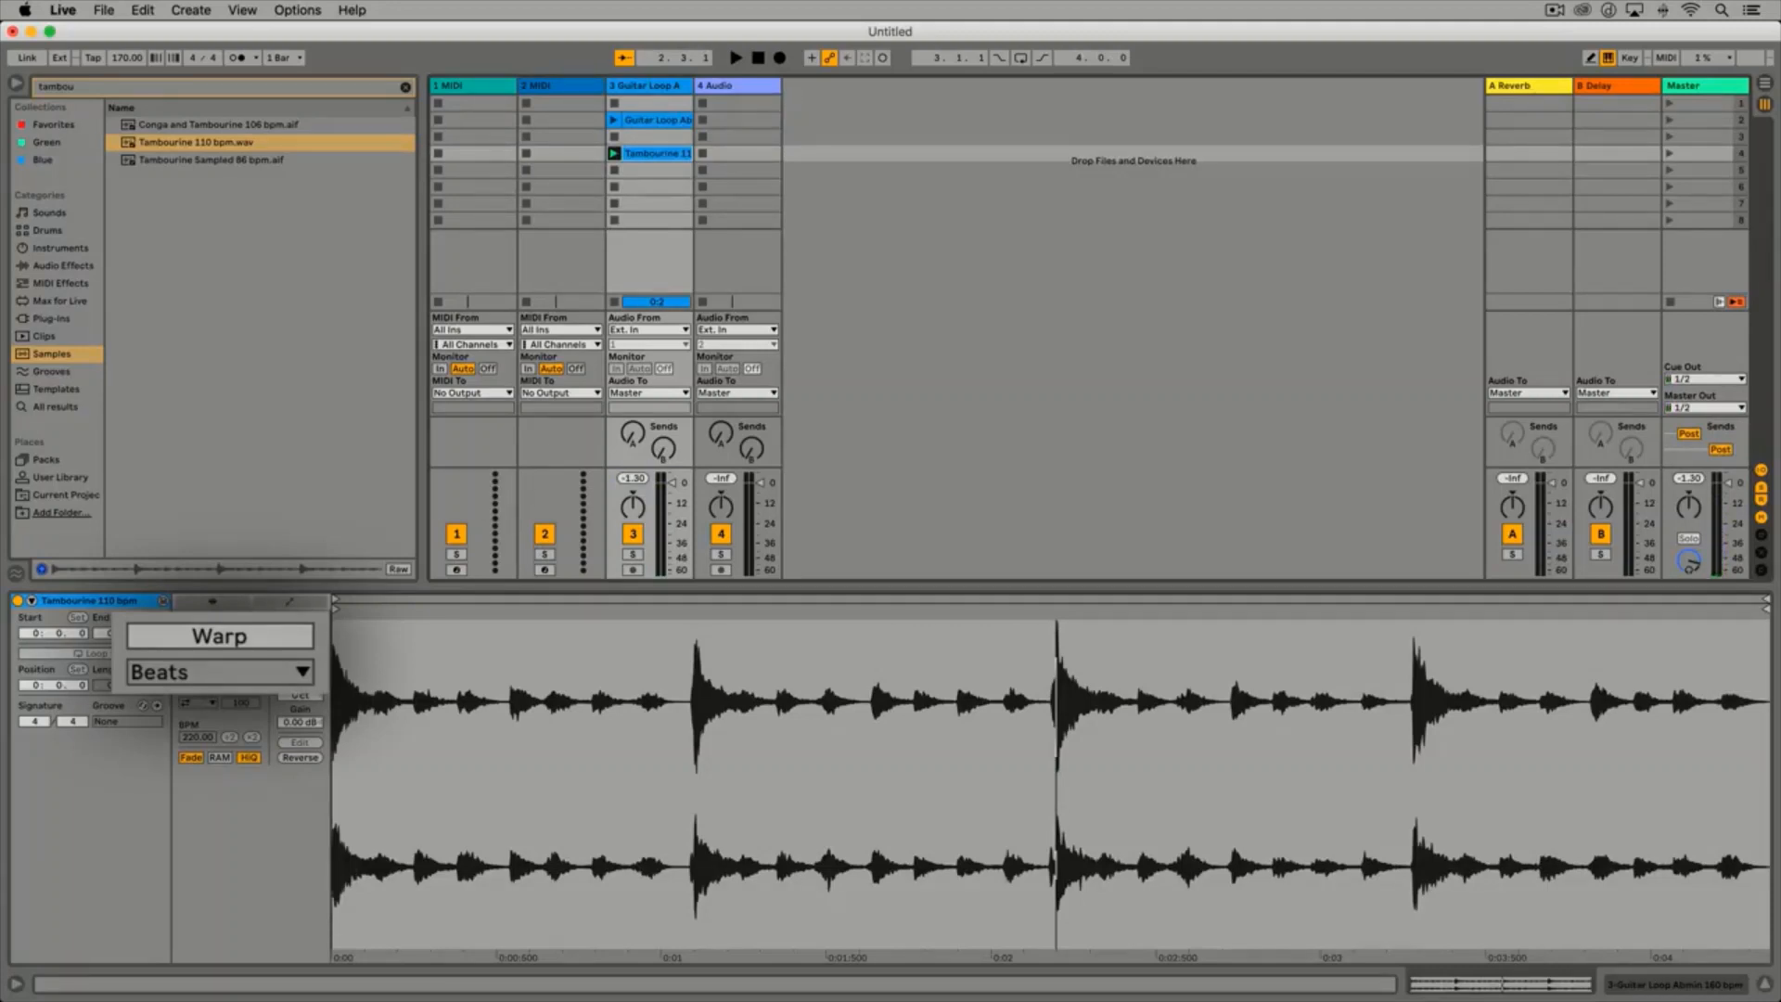
left_click(247, 637)
key("space")
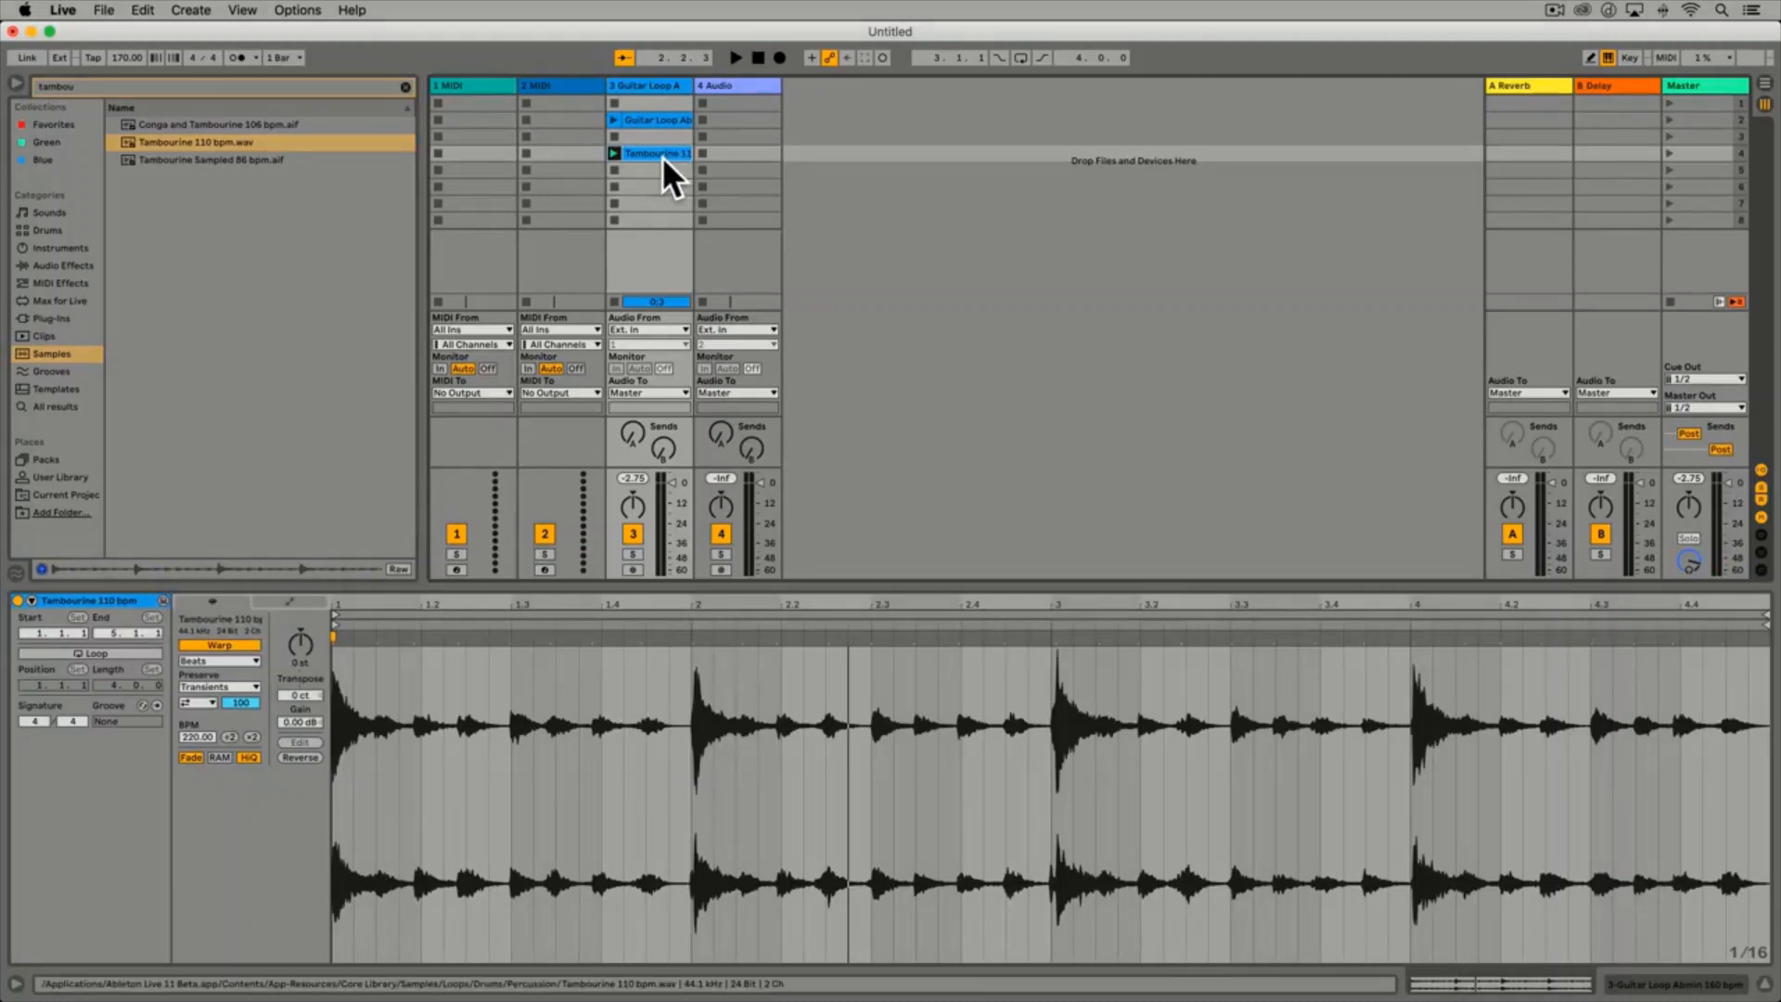
Move the tambourine clip to the fourth slot of track 4 and delete the guitar loop clip from track 3
left_click_drag(658, 156, 729, 154)
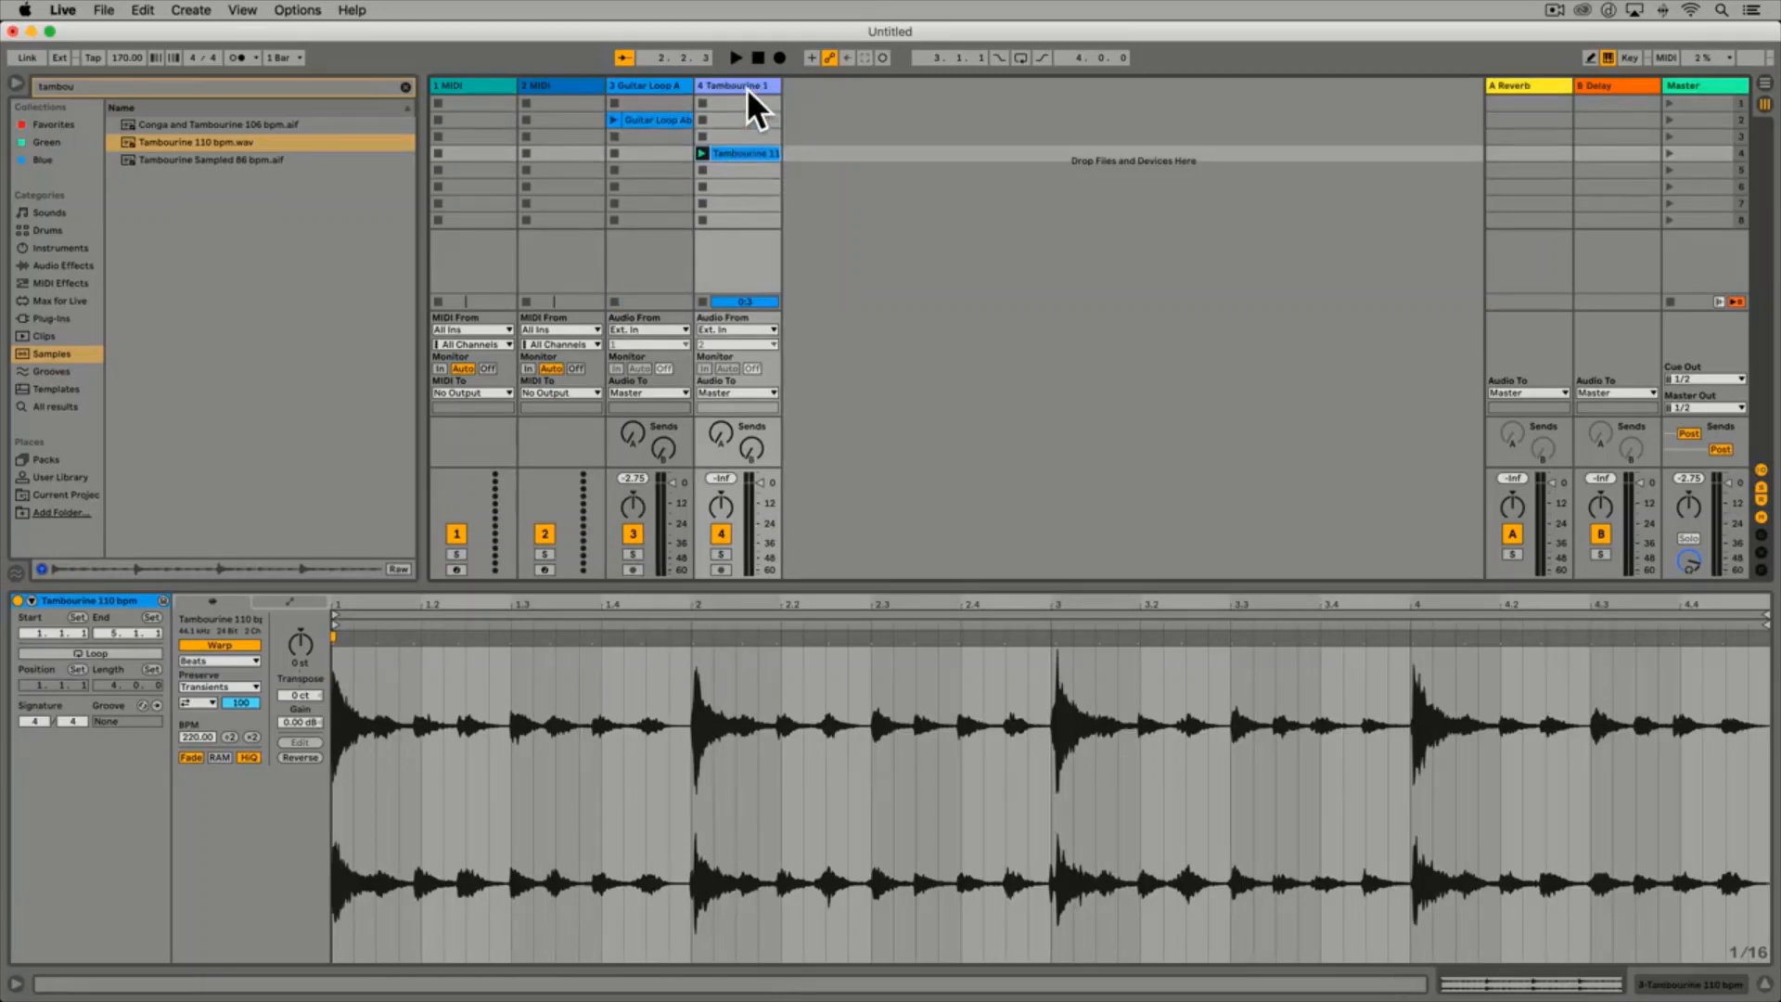
left_click(661, 119)
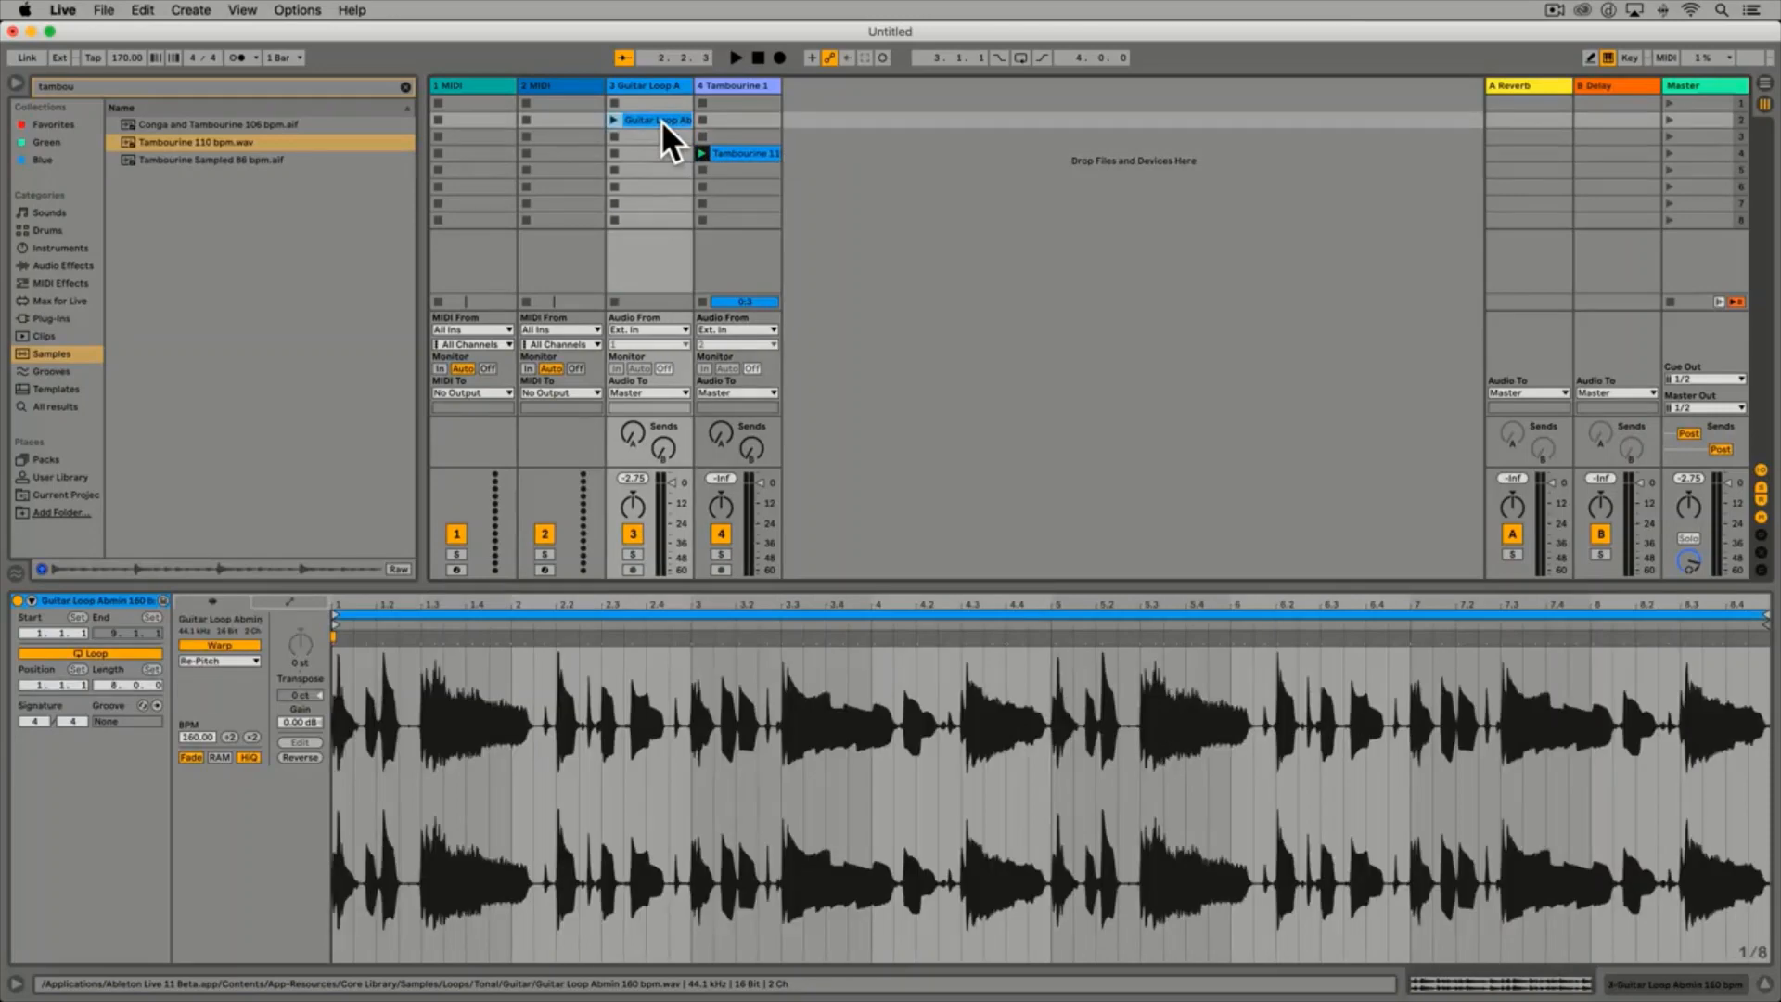
key("BackSpace")
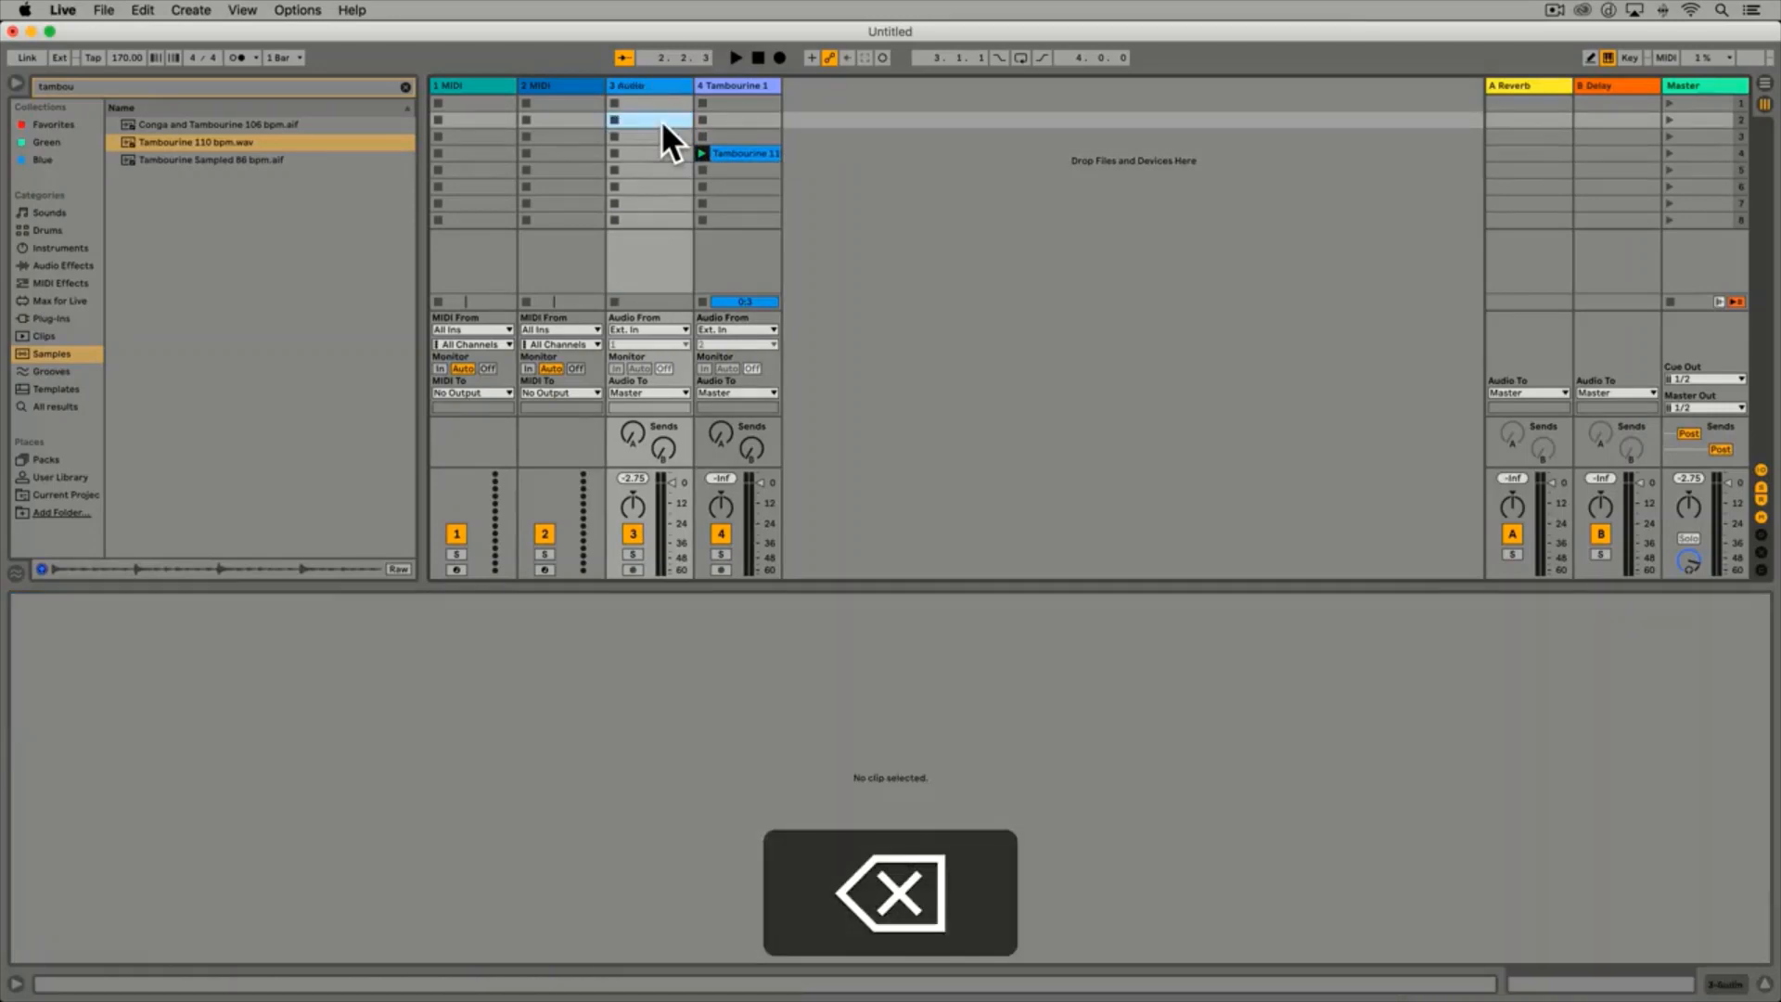
right_click(737, 156)
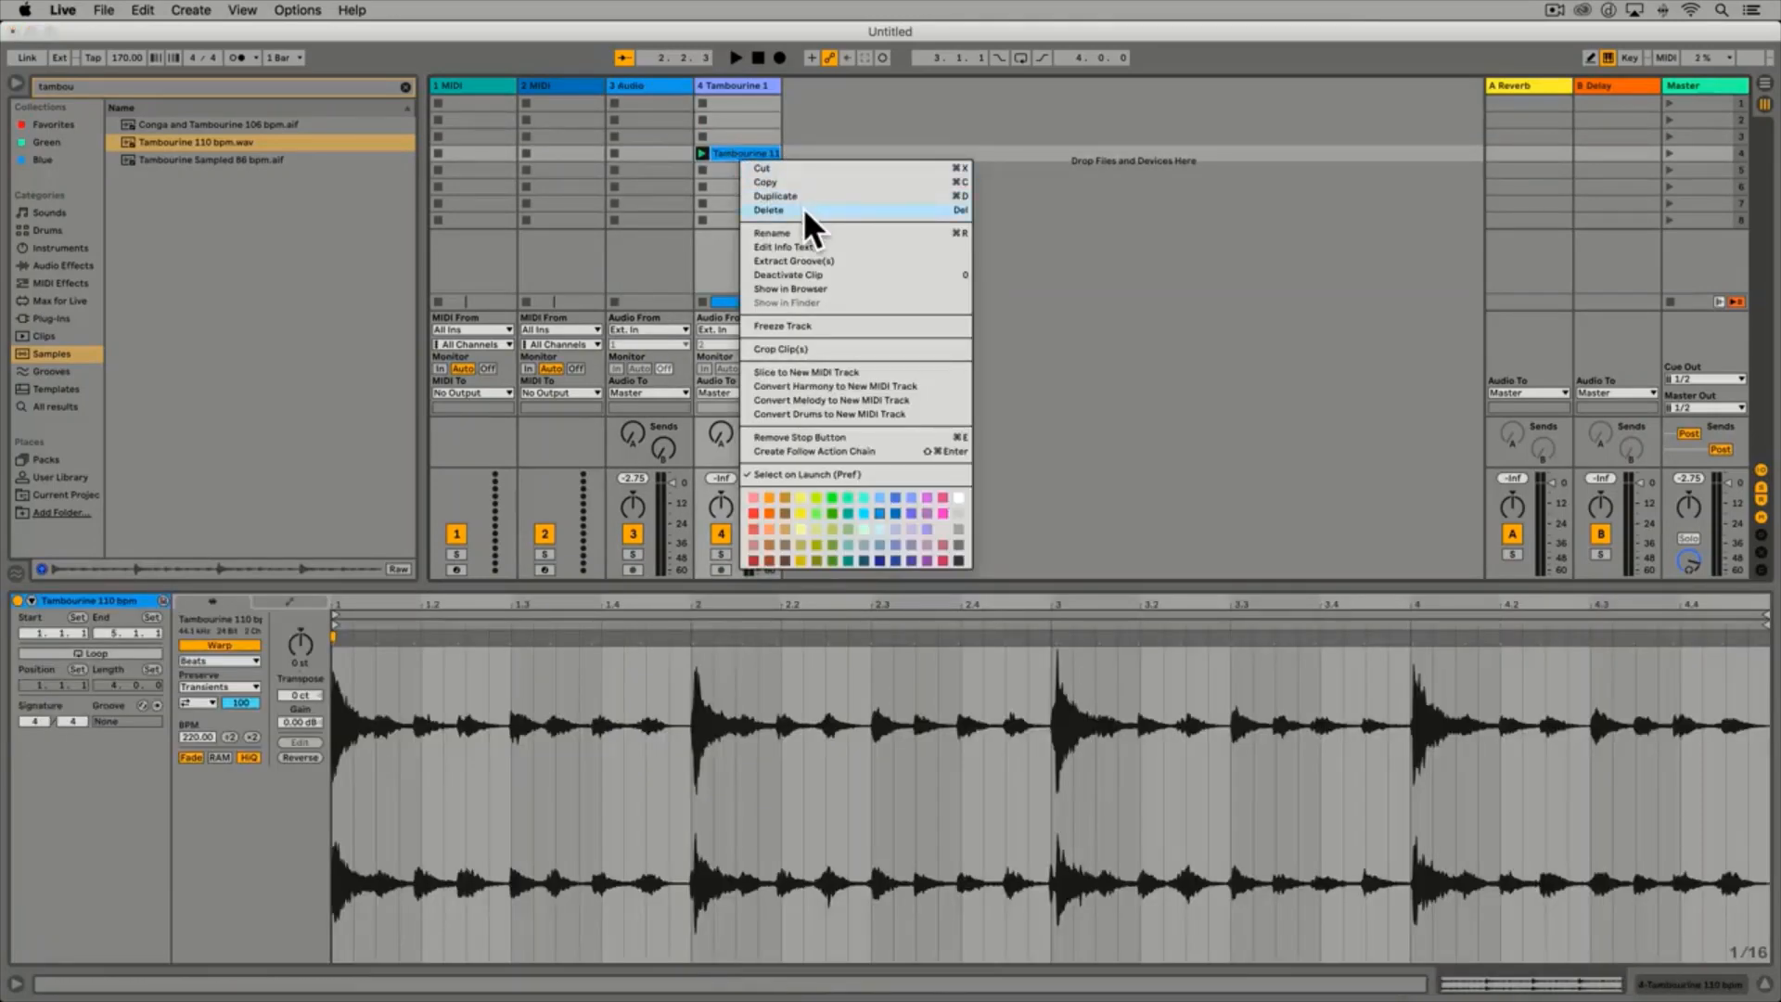
left_click(832, 111)
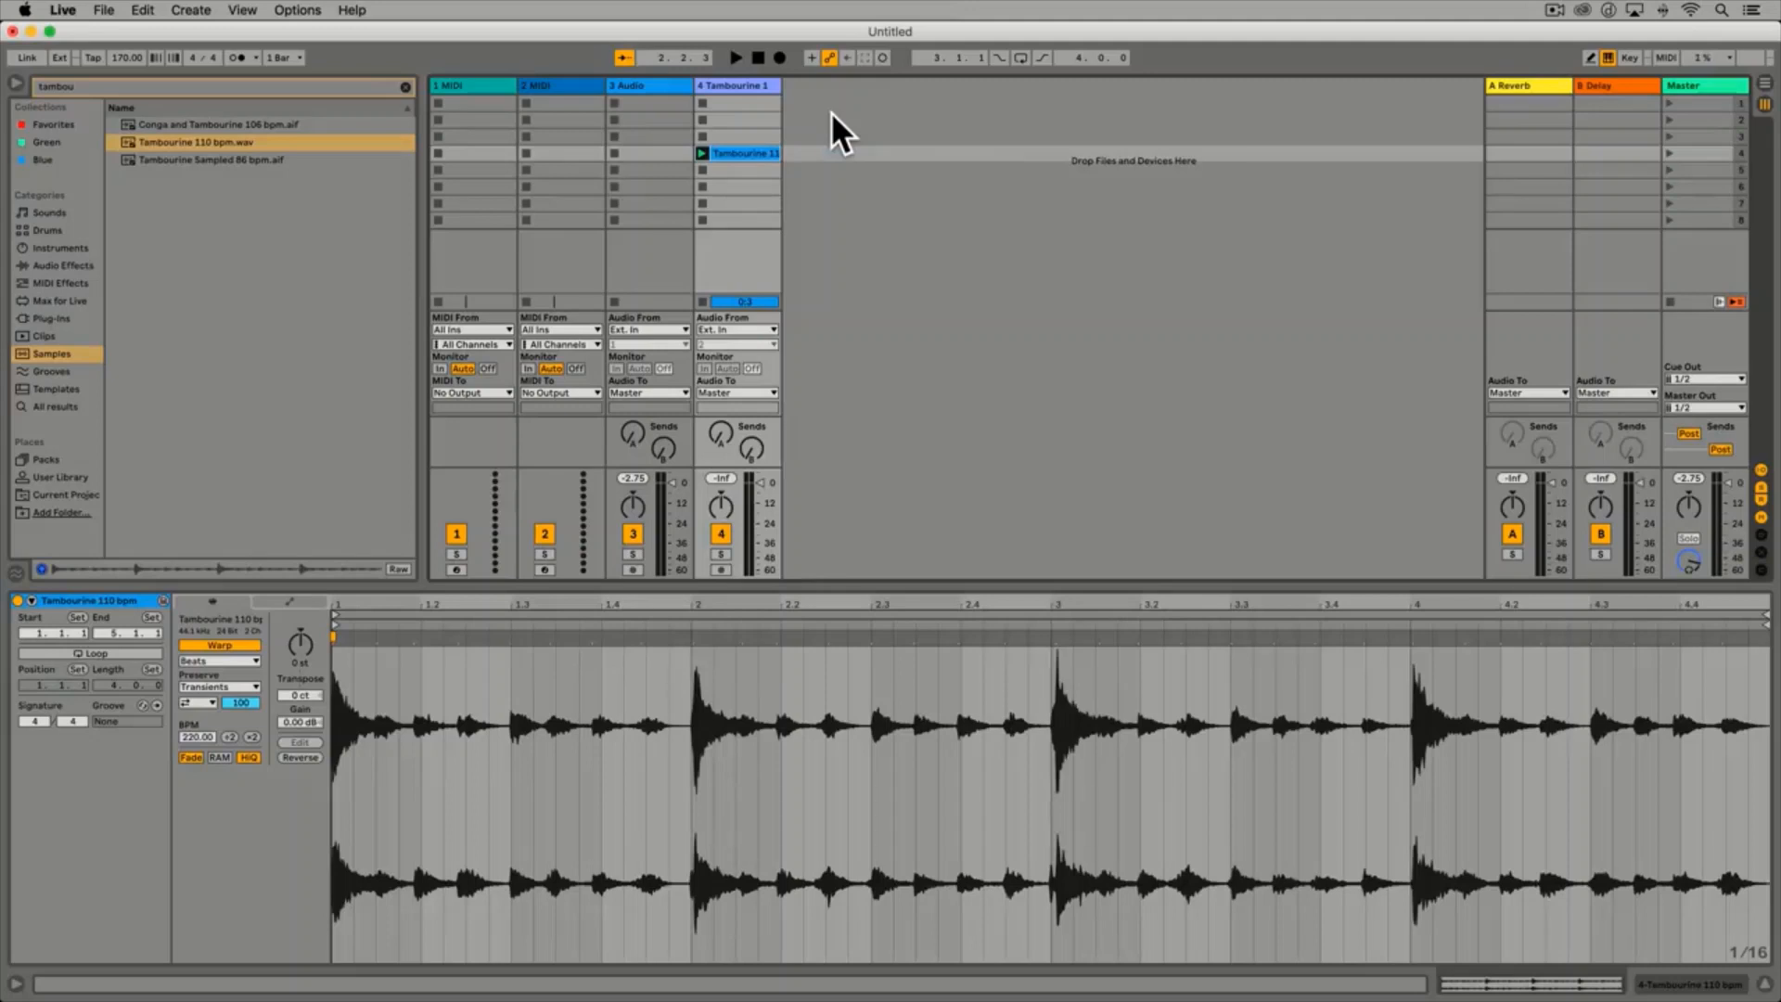
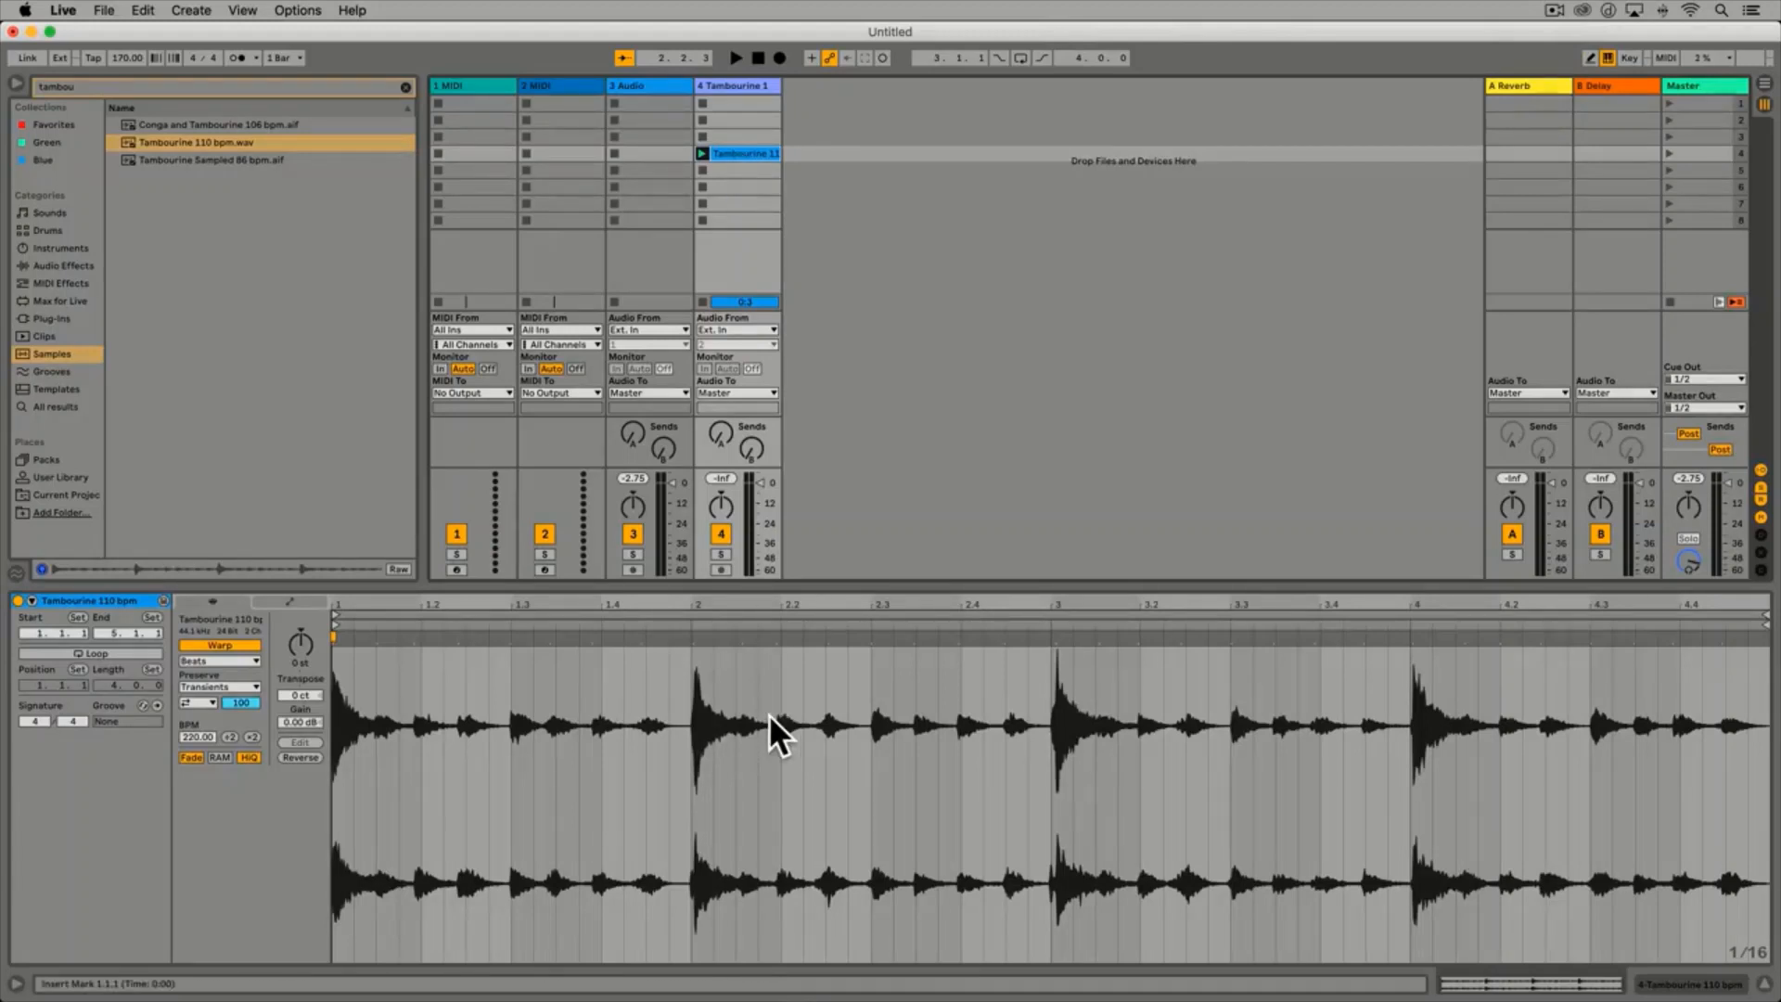
Create a MIDI clip in the fourth slot of track 2 and place a sixteenth note on E3 at its start
double_click(559, 154)
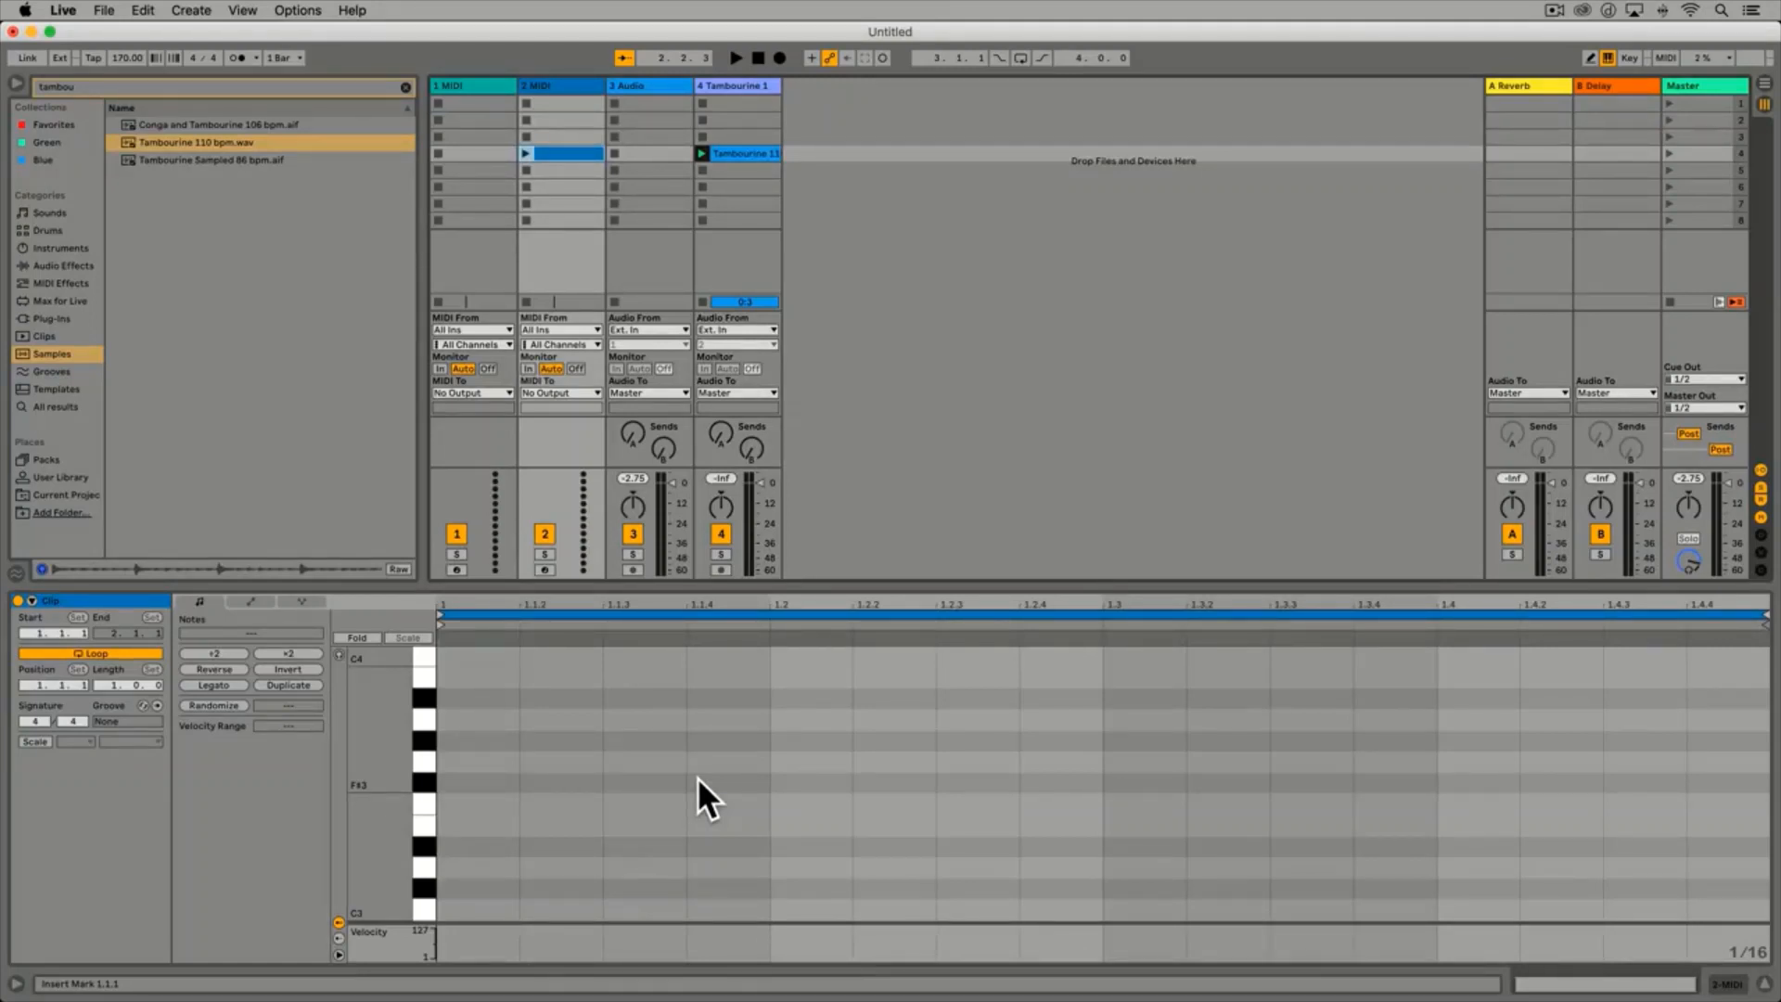
double_click(470, 744)
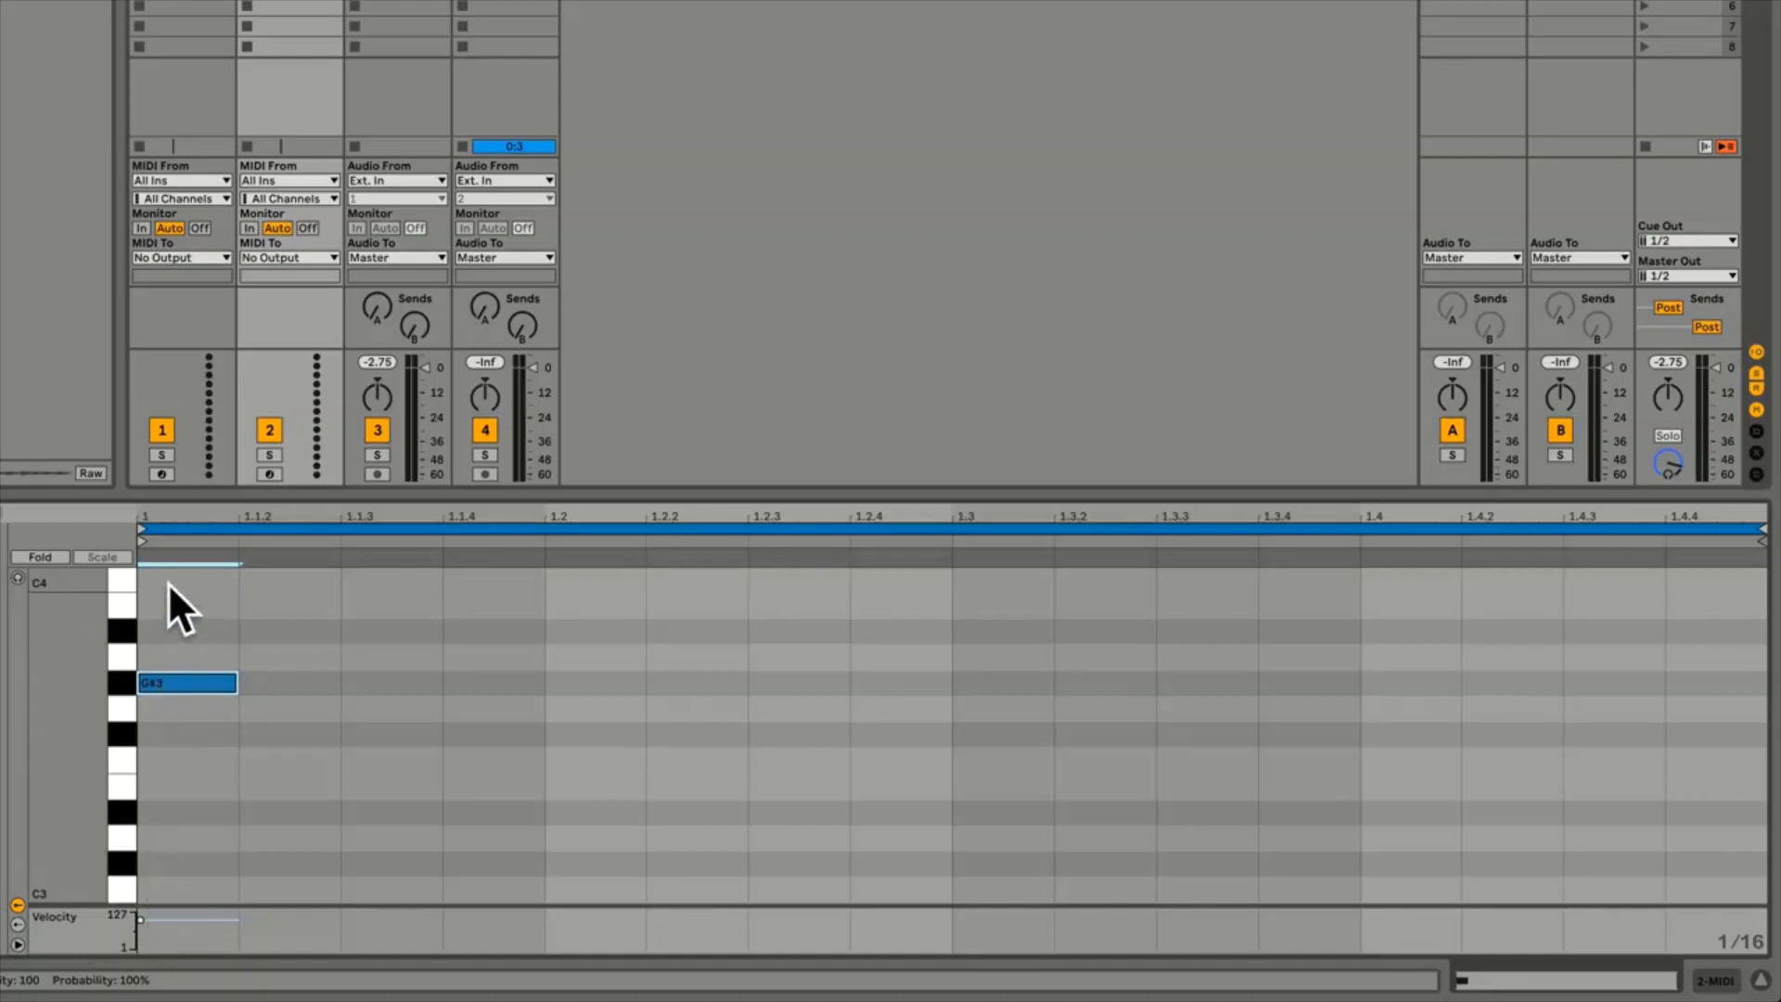
scroll(186, 772, "up", 1)
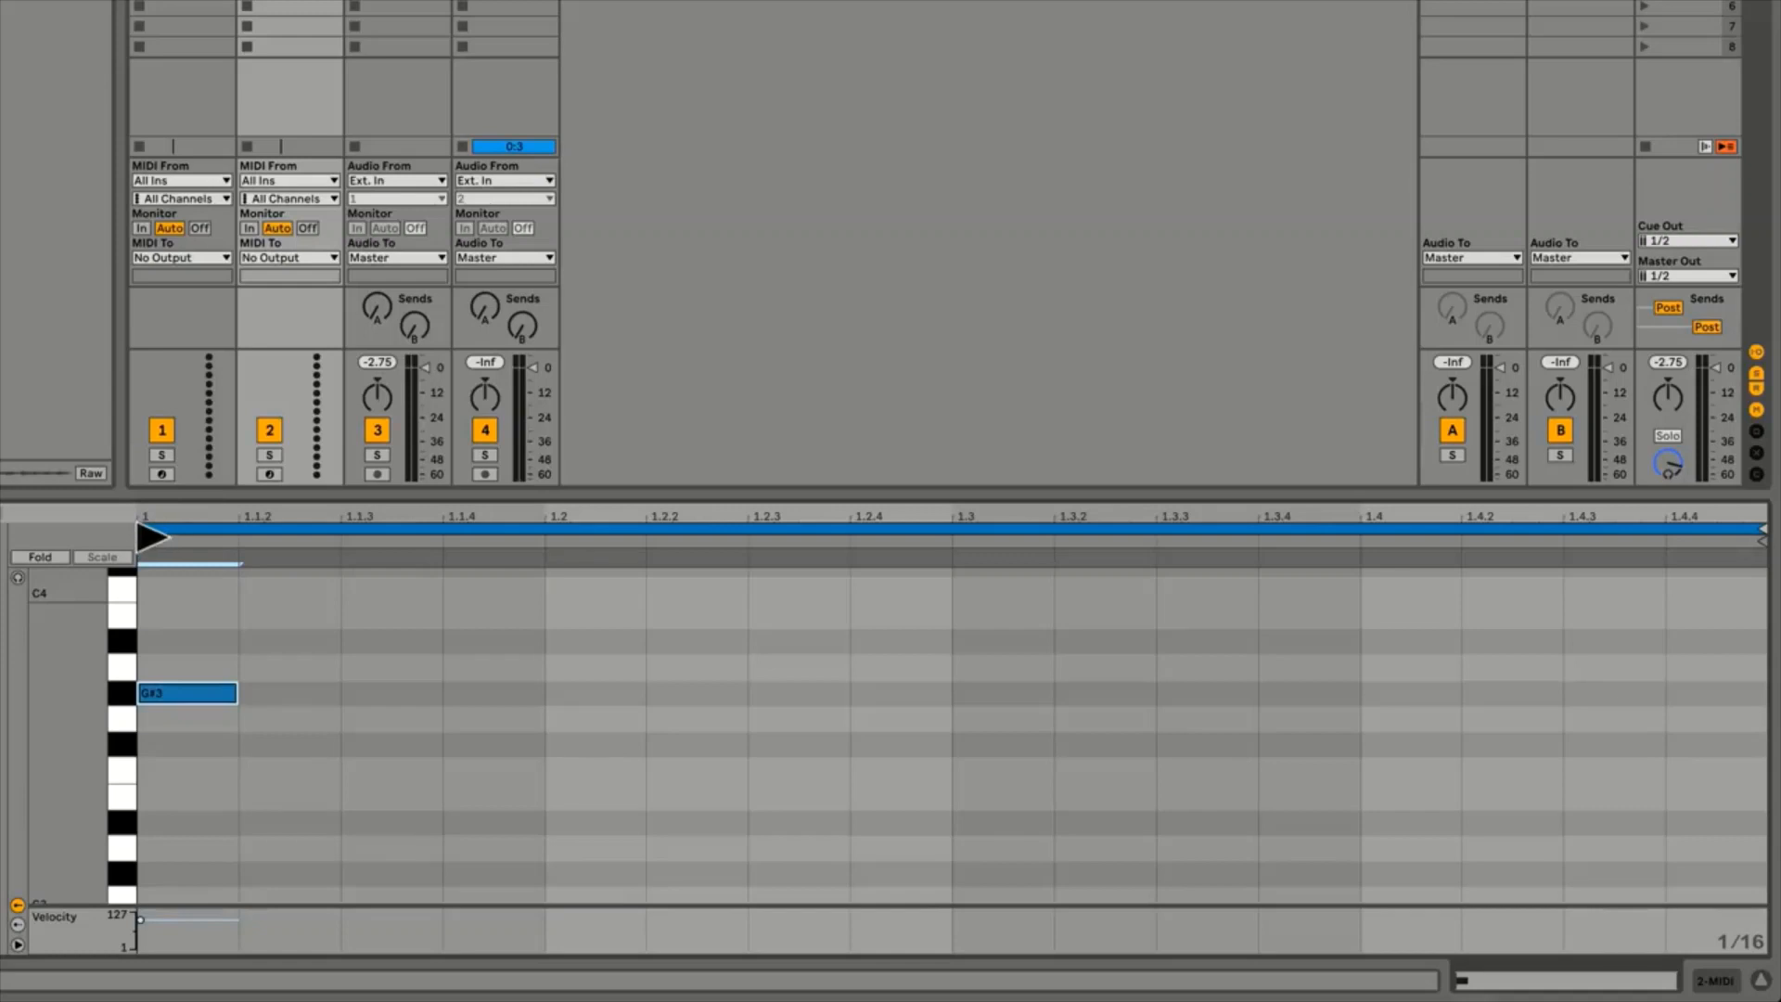
mouse_move(184, 690)
left_mouse_down()
mouse_move(592, 793)
mouse_move(201, 790)
left_mouse_up()
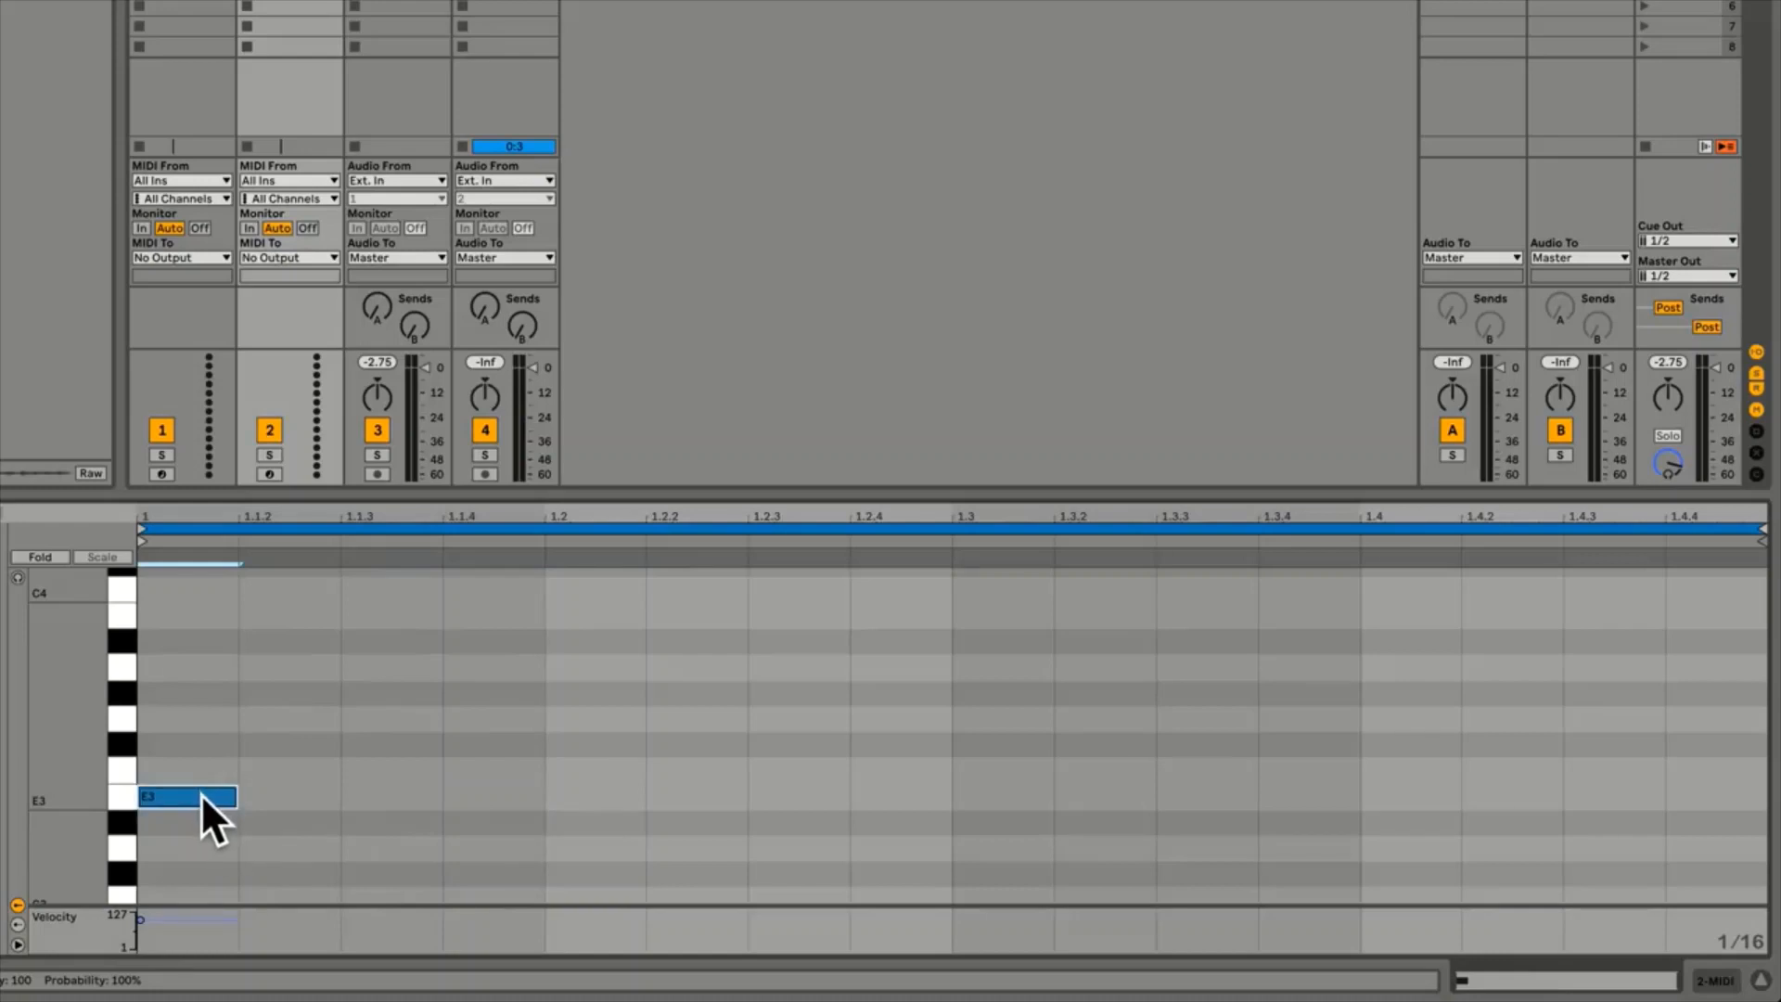
Add C3 and G3 notes at the clip's start and extend all three chord notes to the full bar
scroll(200, 793, "down", 1)
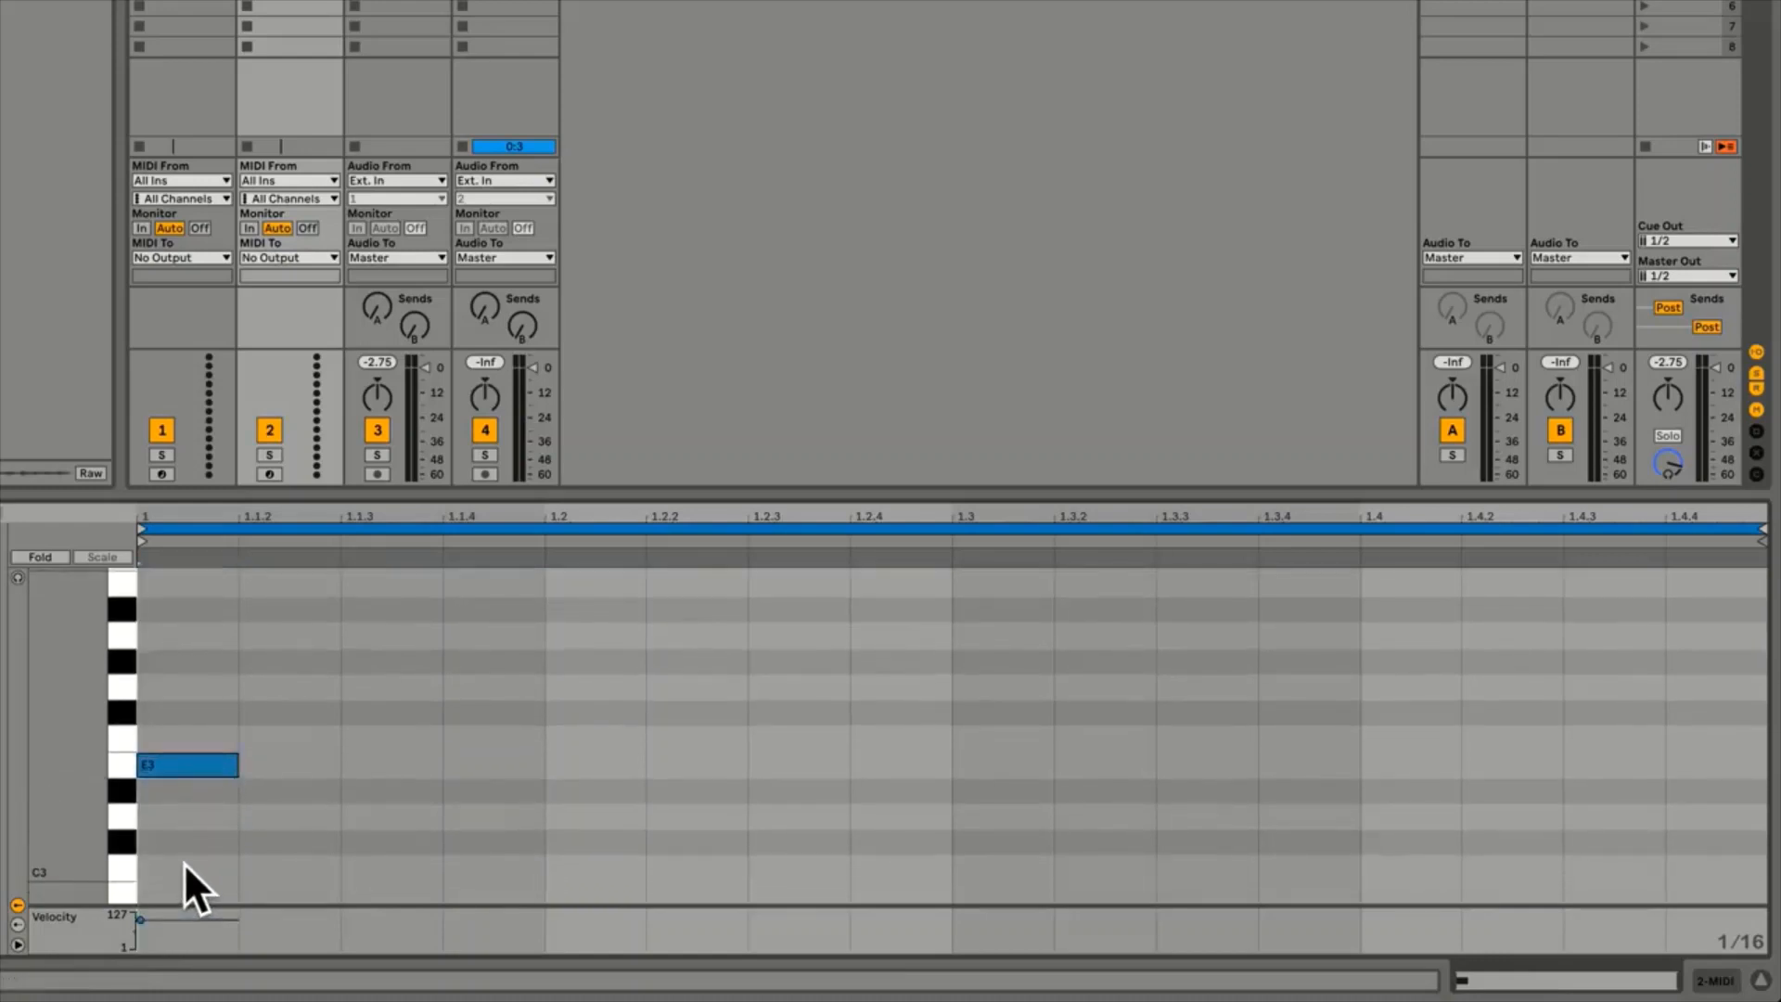
double_click(183, 865)
double_click(181, 684)
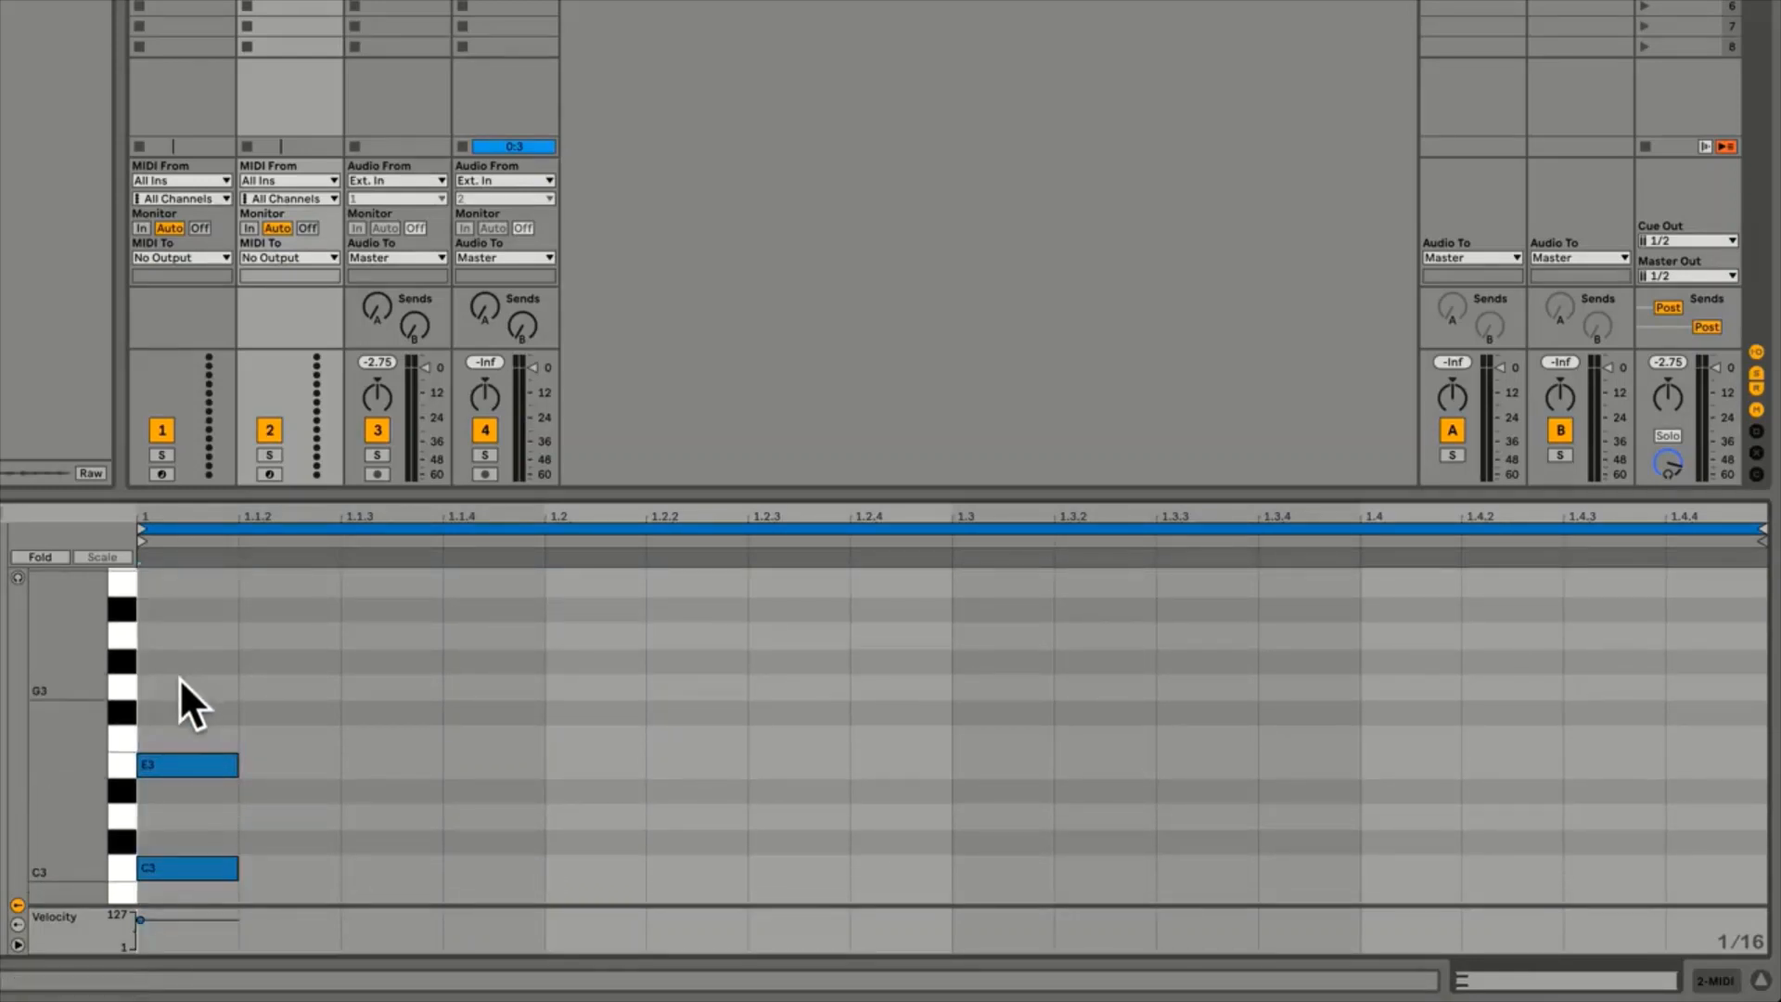
left_click_drag(321, 647, 206, 891)
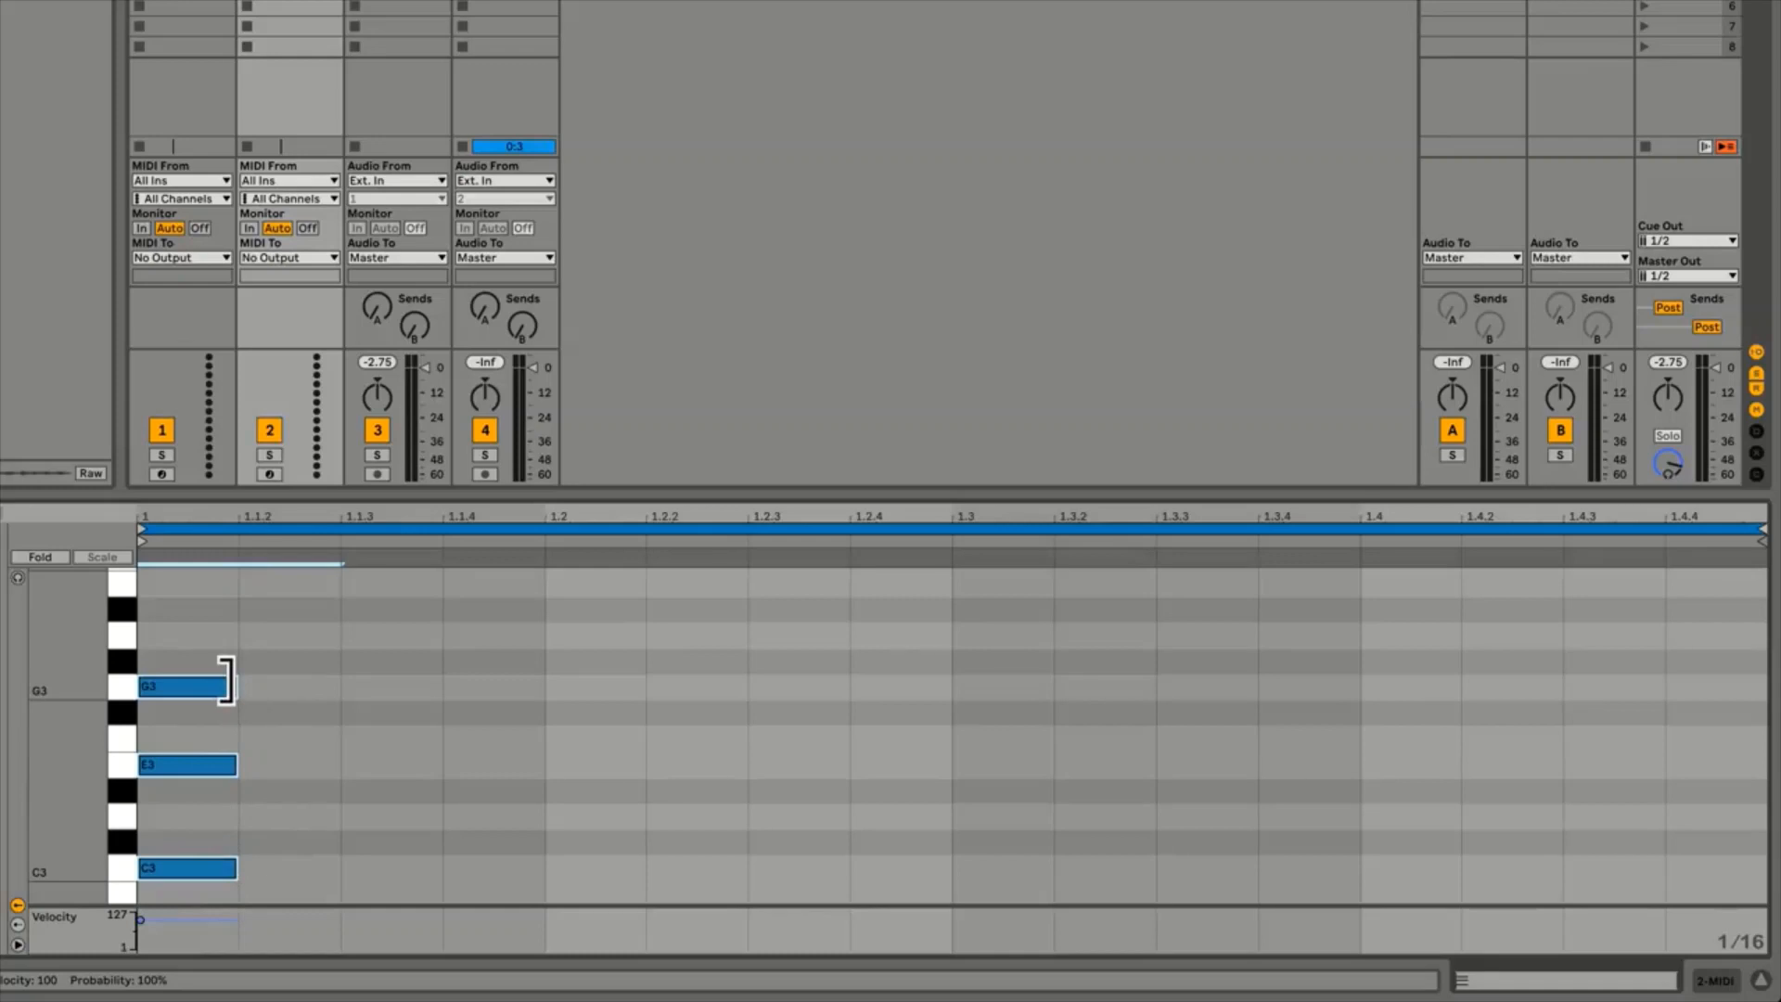
left_click_drag(227, 681, 1725, 702)
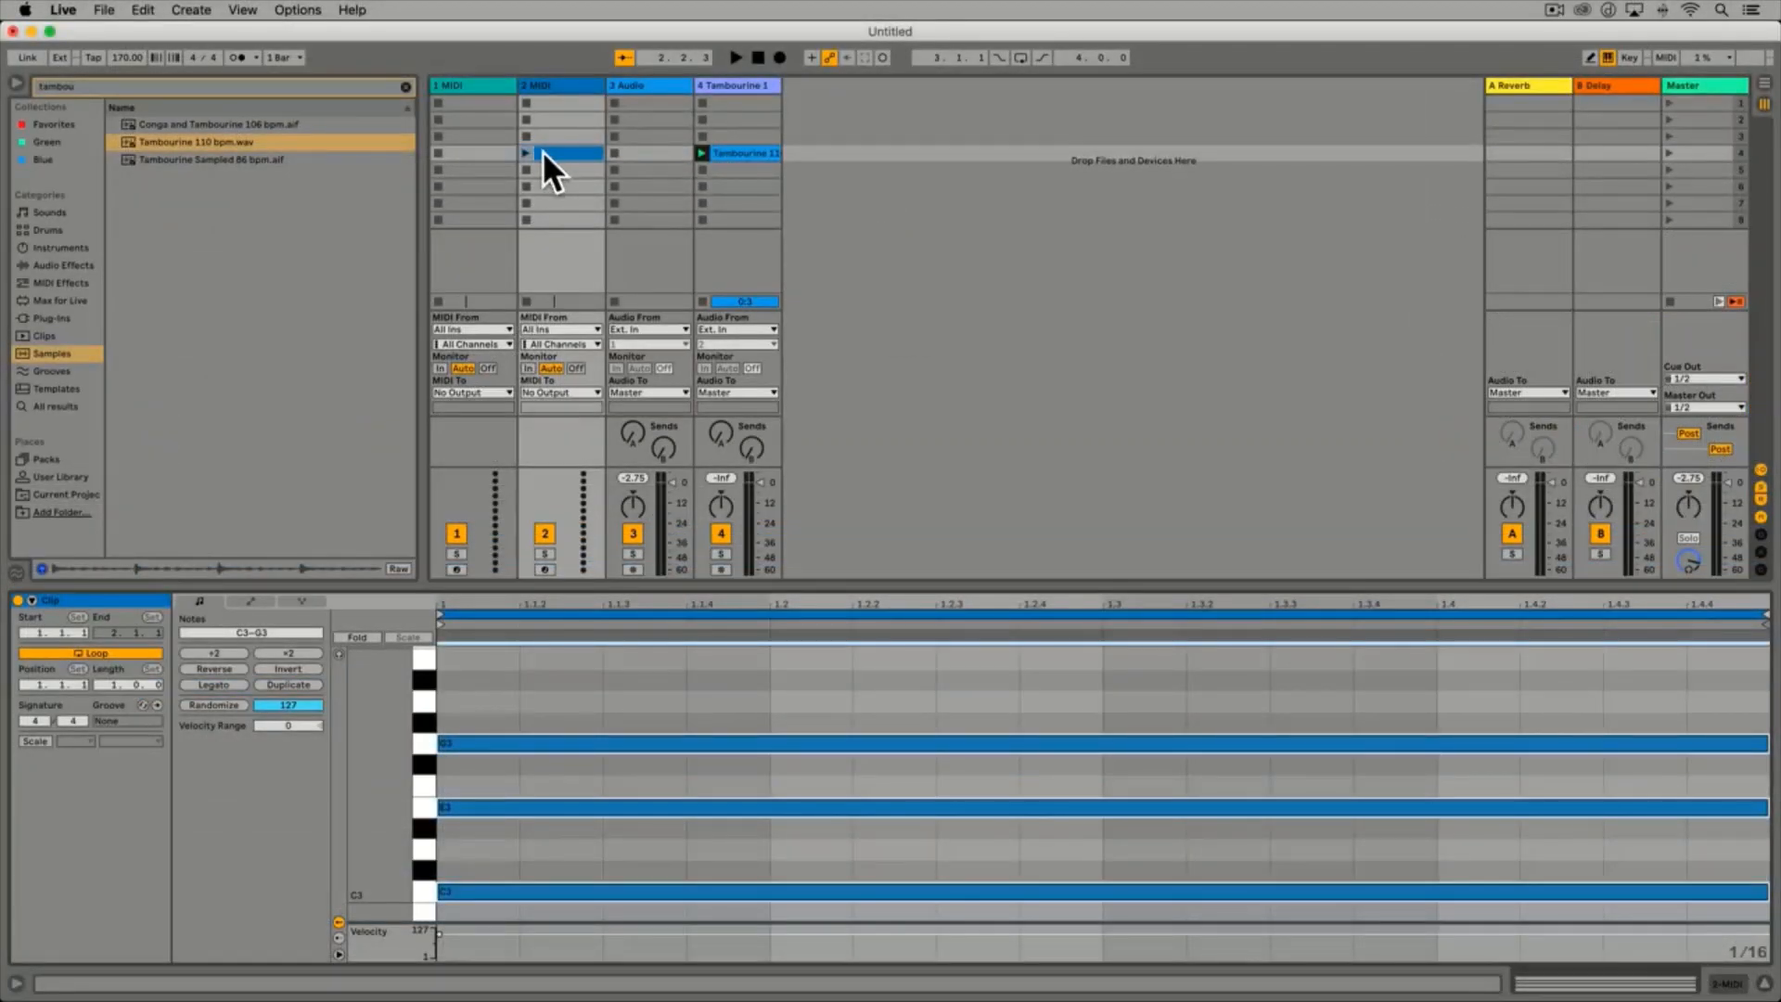
Launch the MIDI chord clip, stop it and the tambourine clip, and launch the chord clip again on its own
left_click(525, 154)
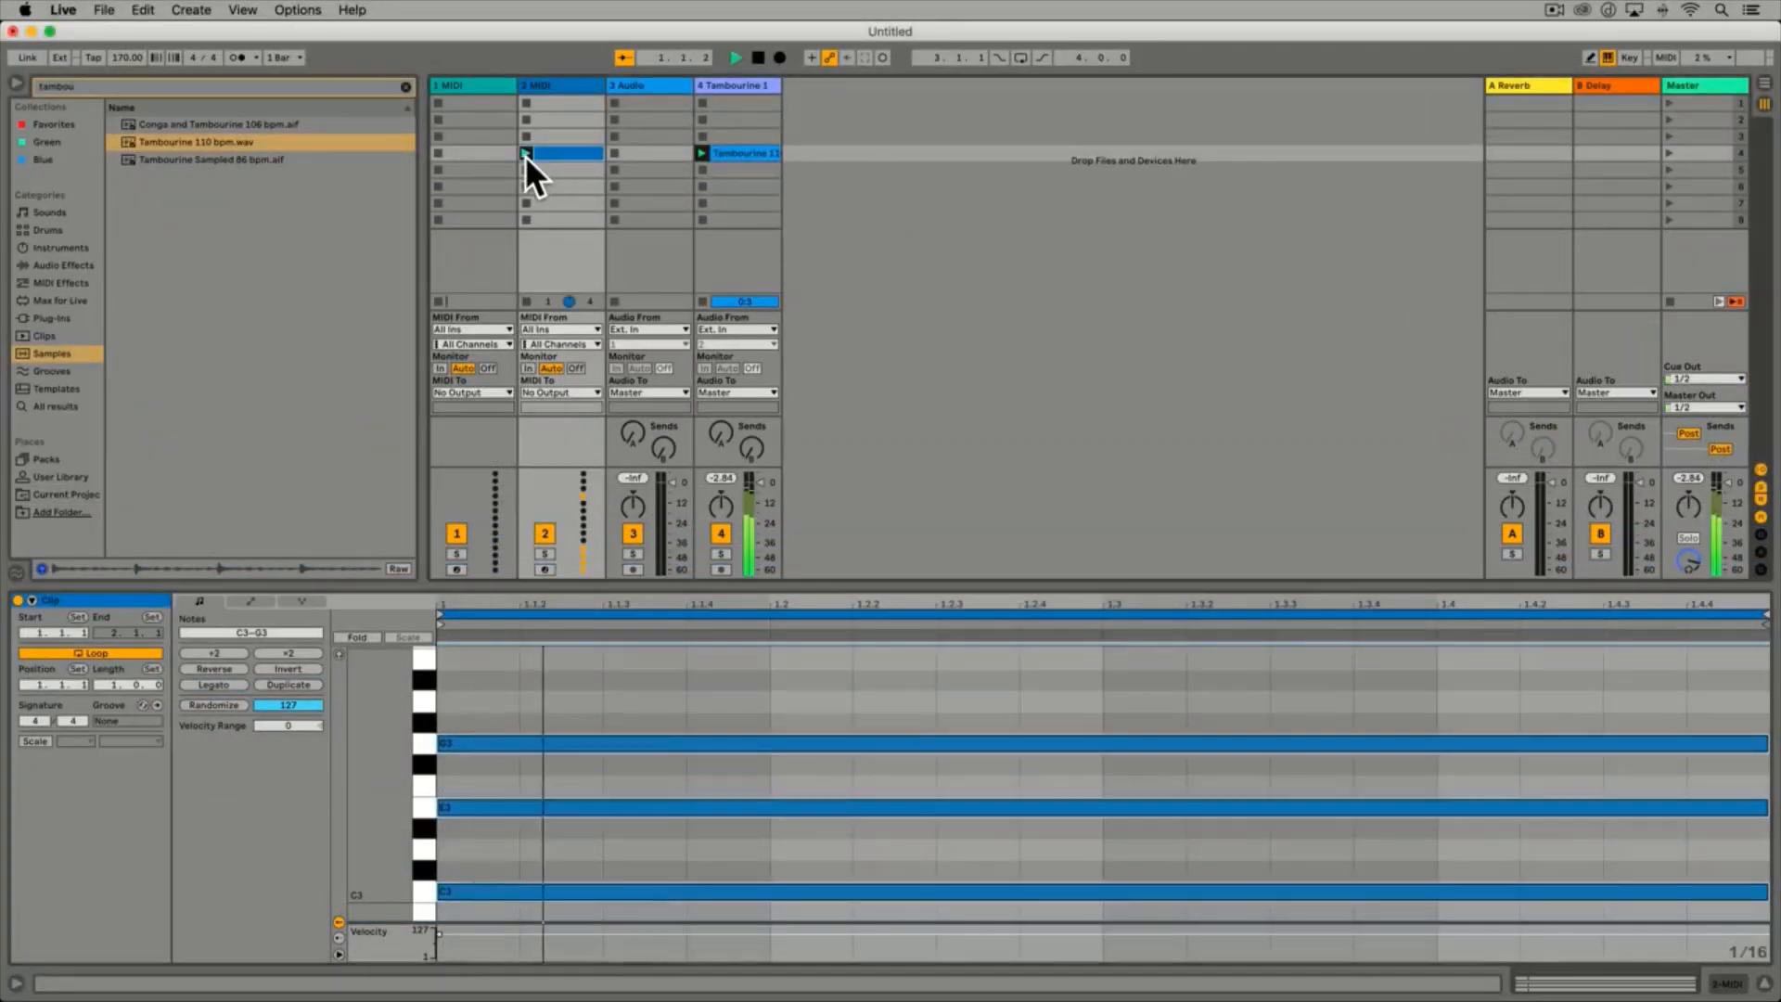
left_click(529, 302)
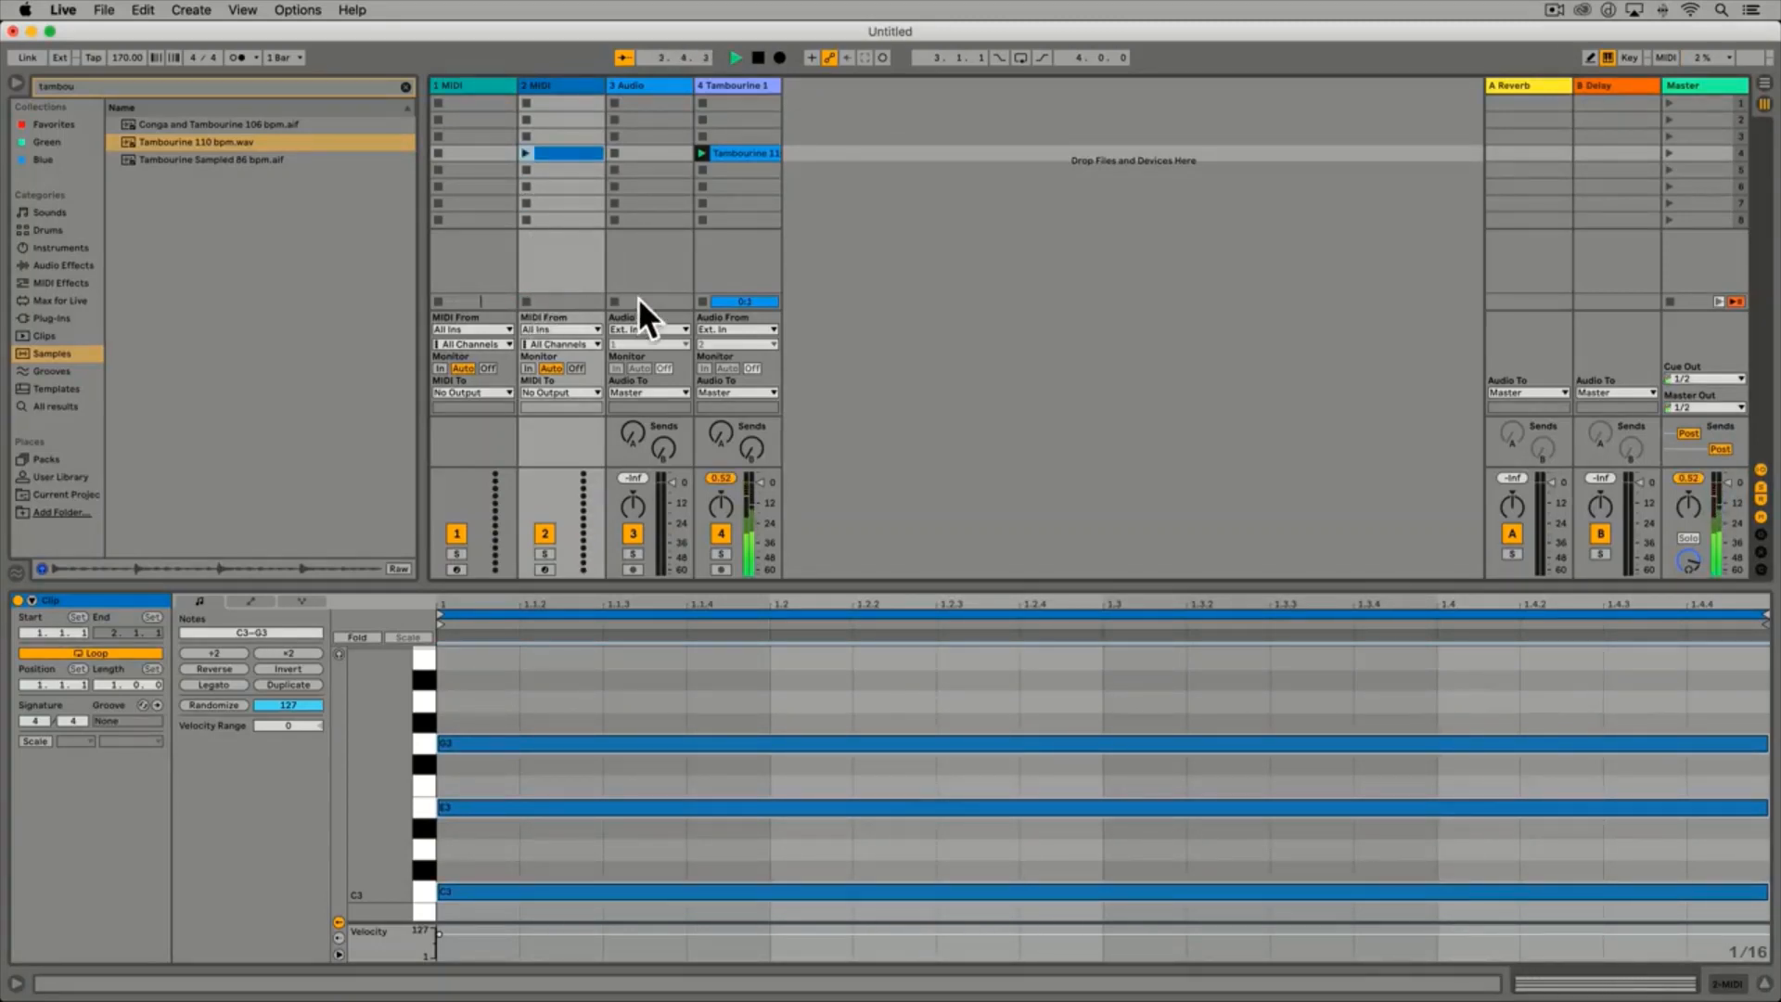
left_click(704, 302)
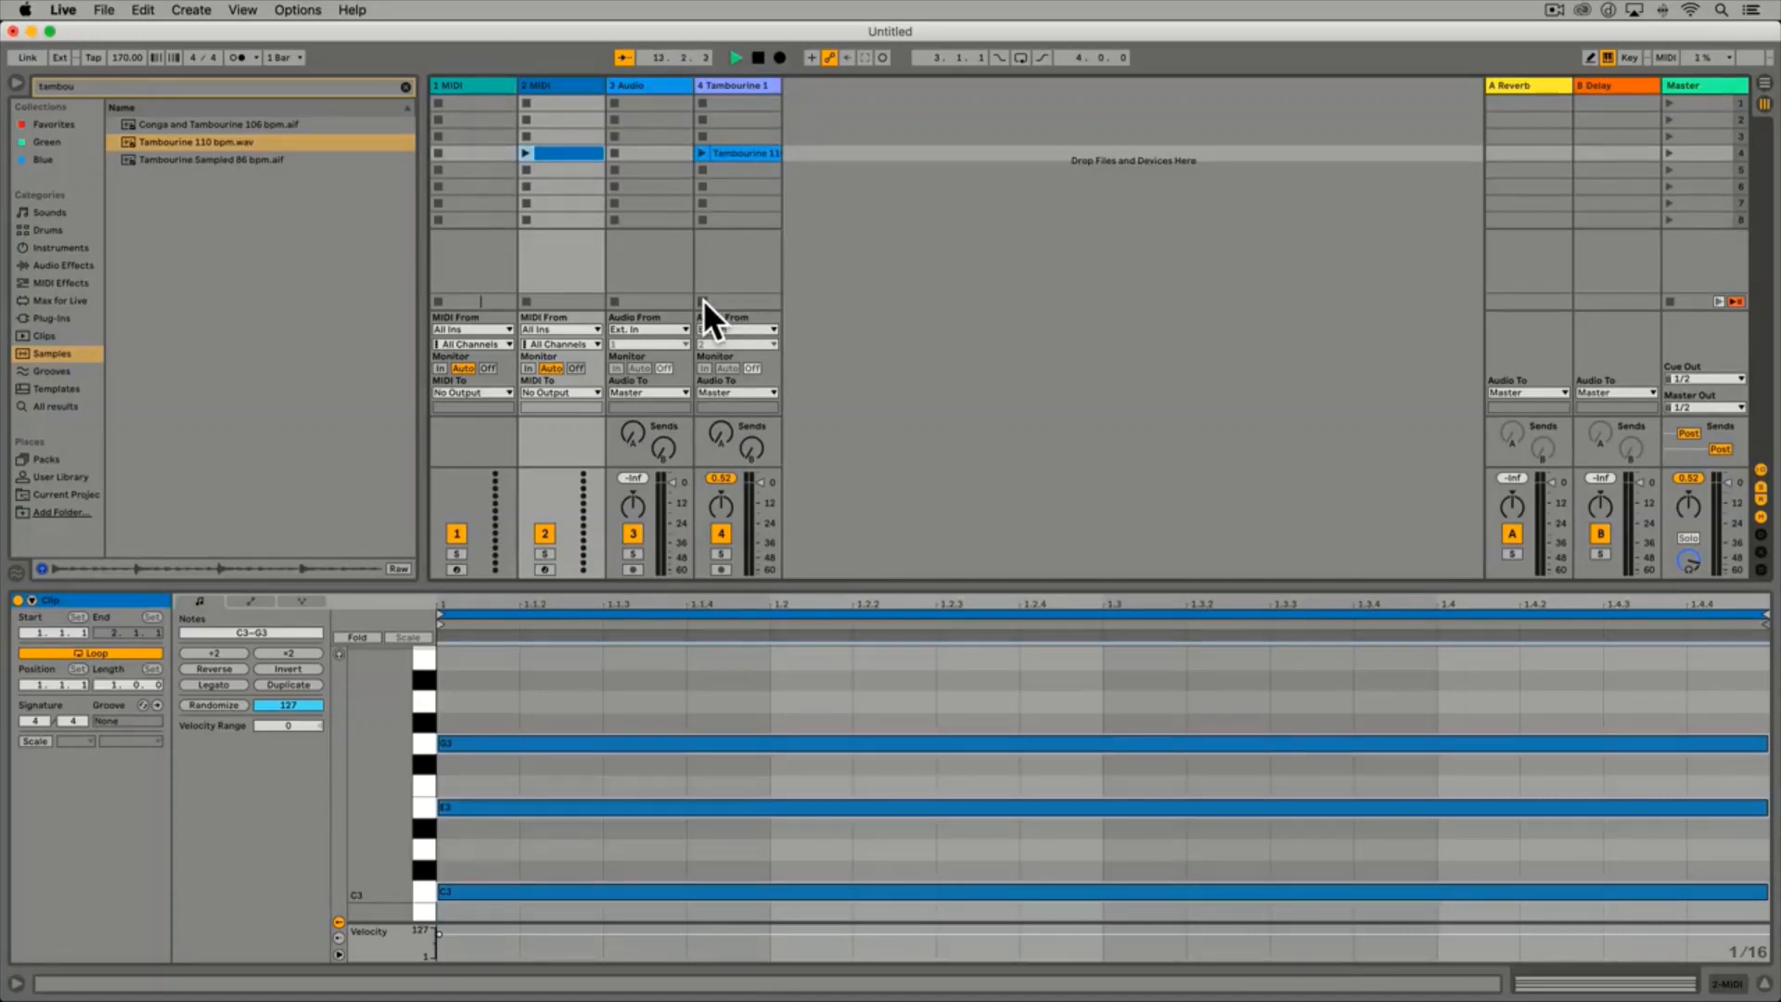
left_click(525, 152)
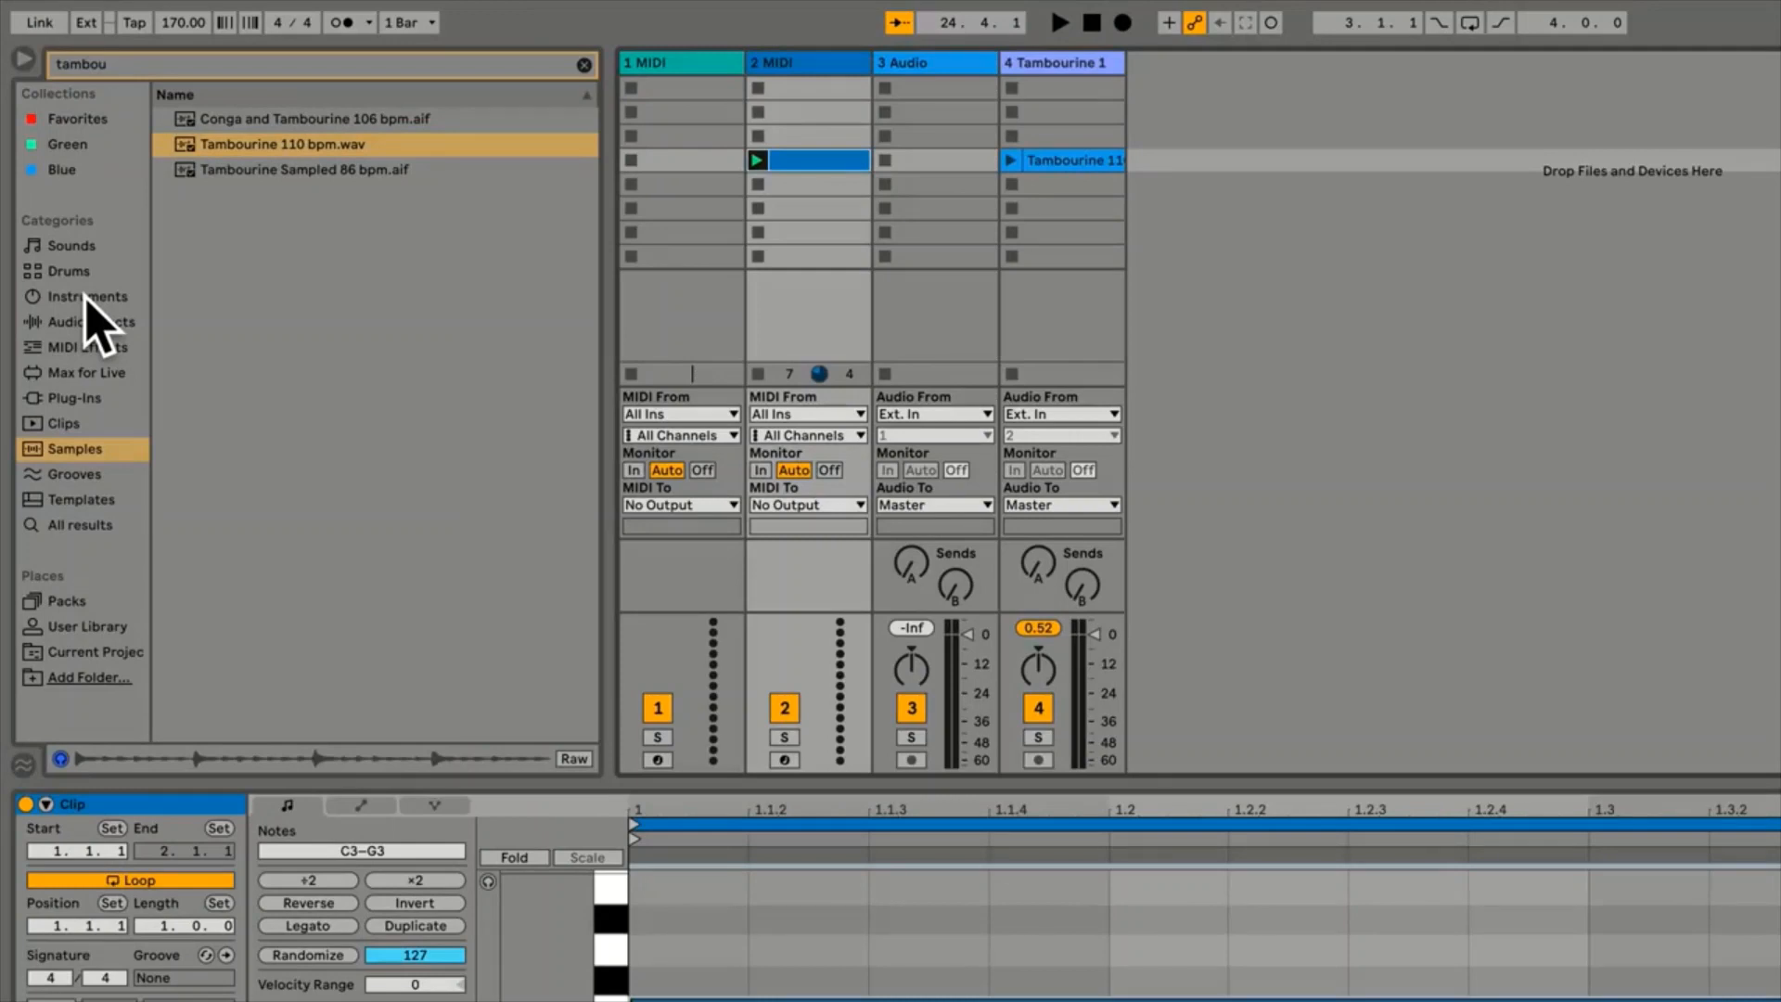
Browse the instruments category with the old search cleared and expand Simpler's Piano & Keys presets
left_click(88, 298)
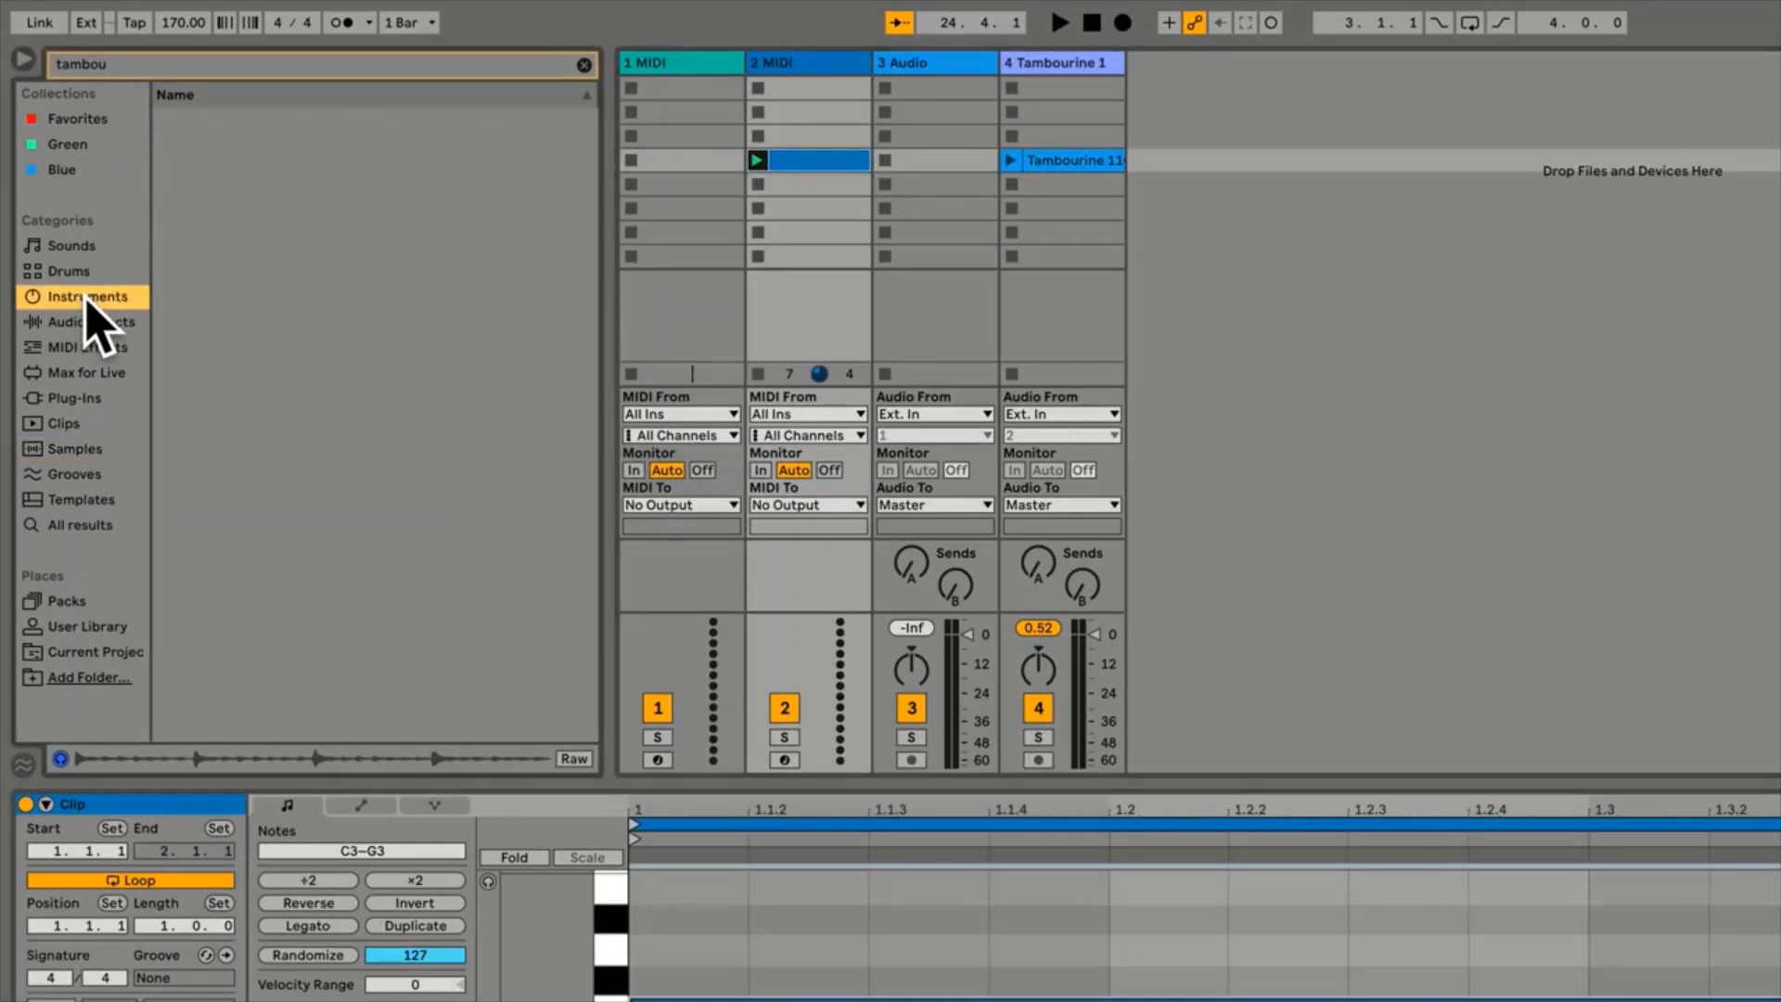
left_click(583, 65)
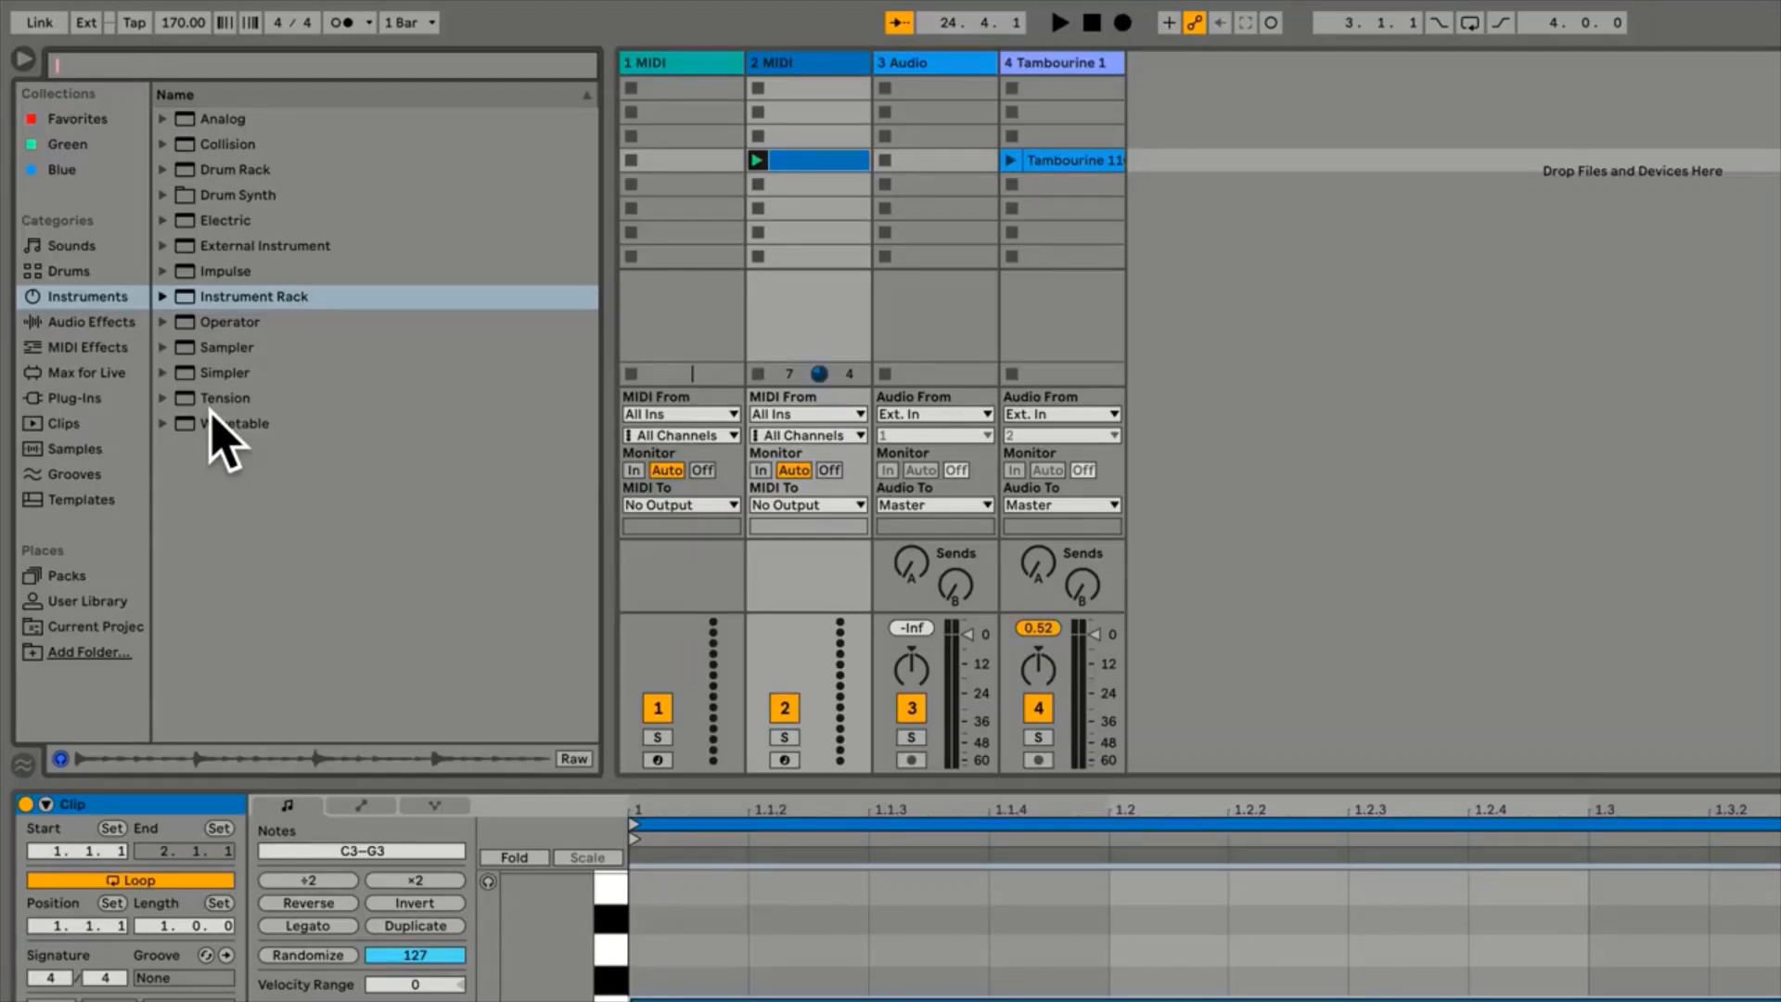
left_click(164, 374)
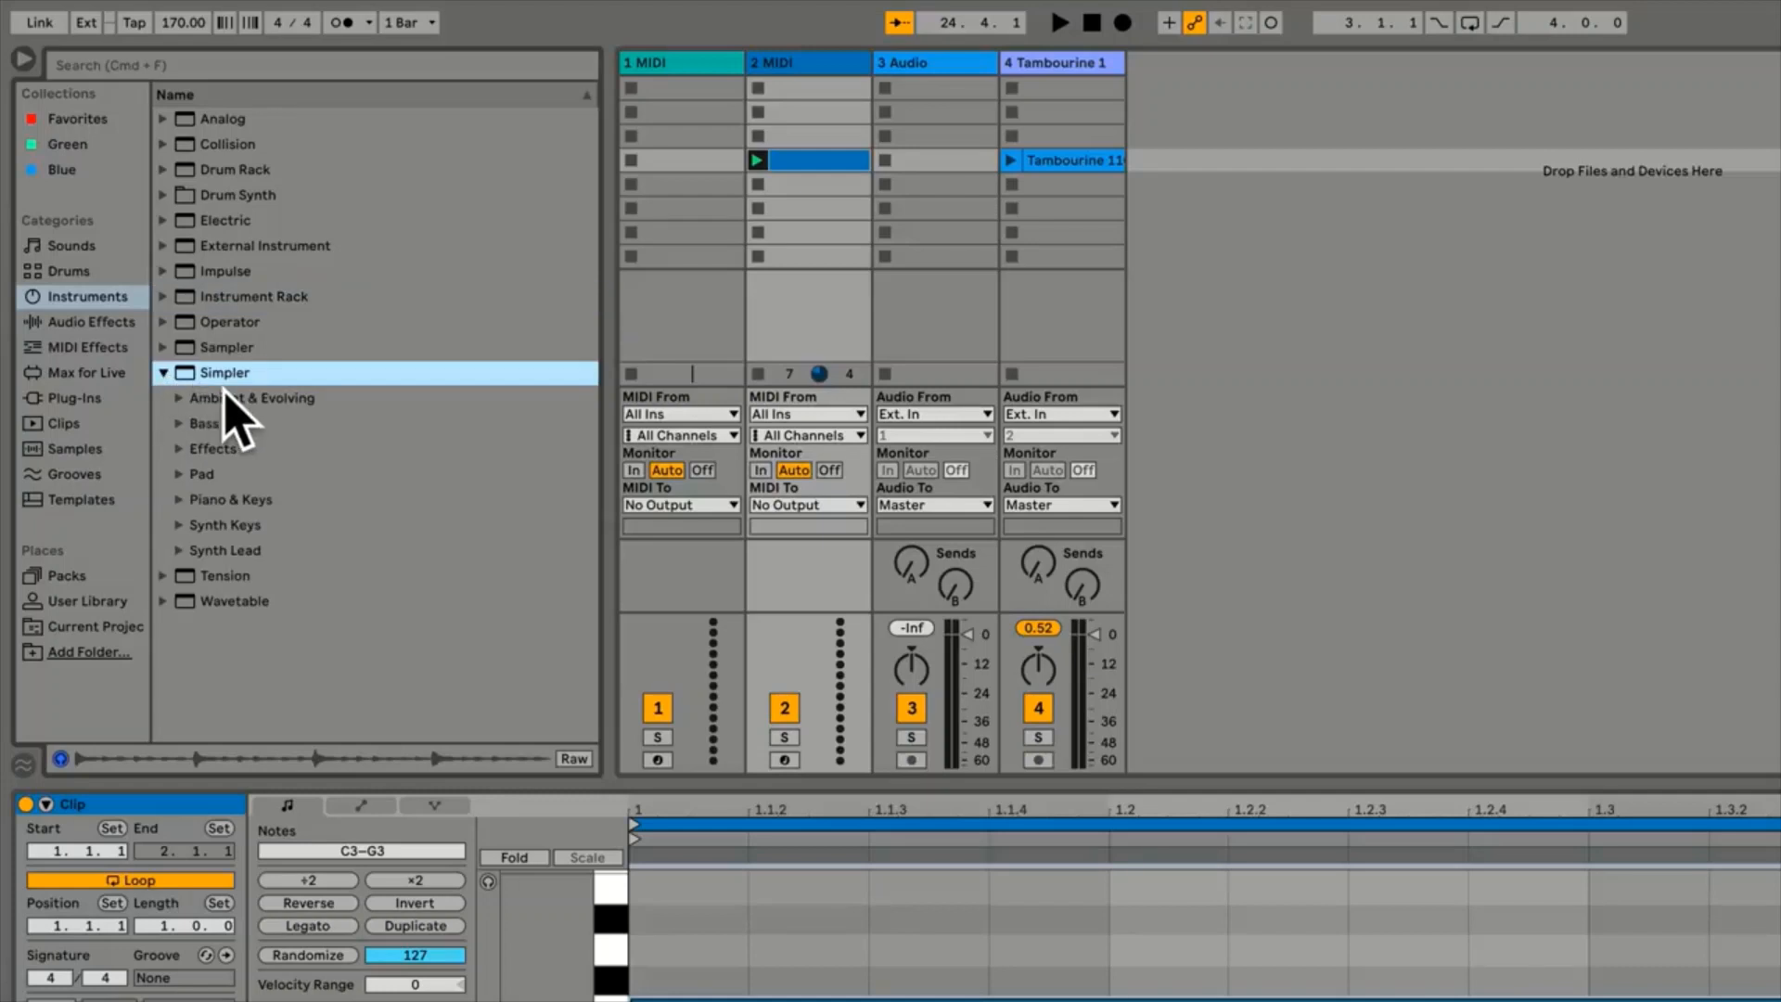
left_click(179, 500)
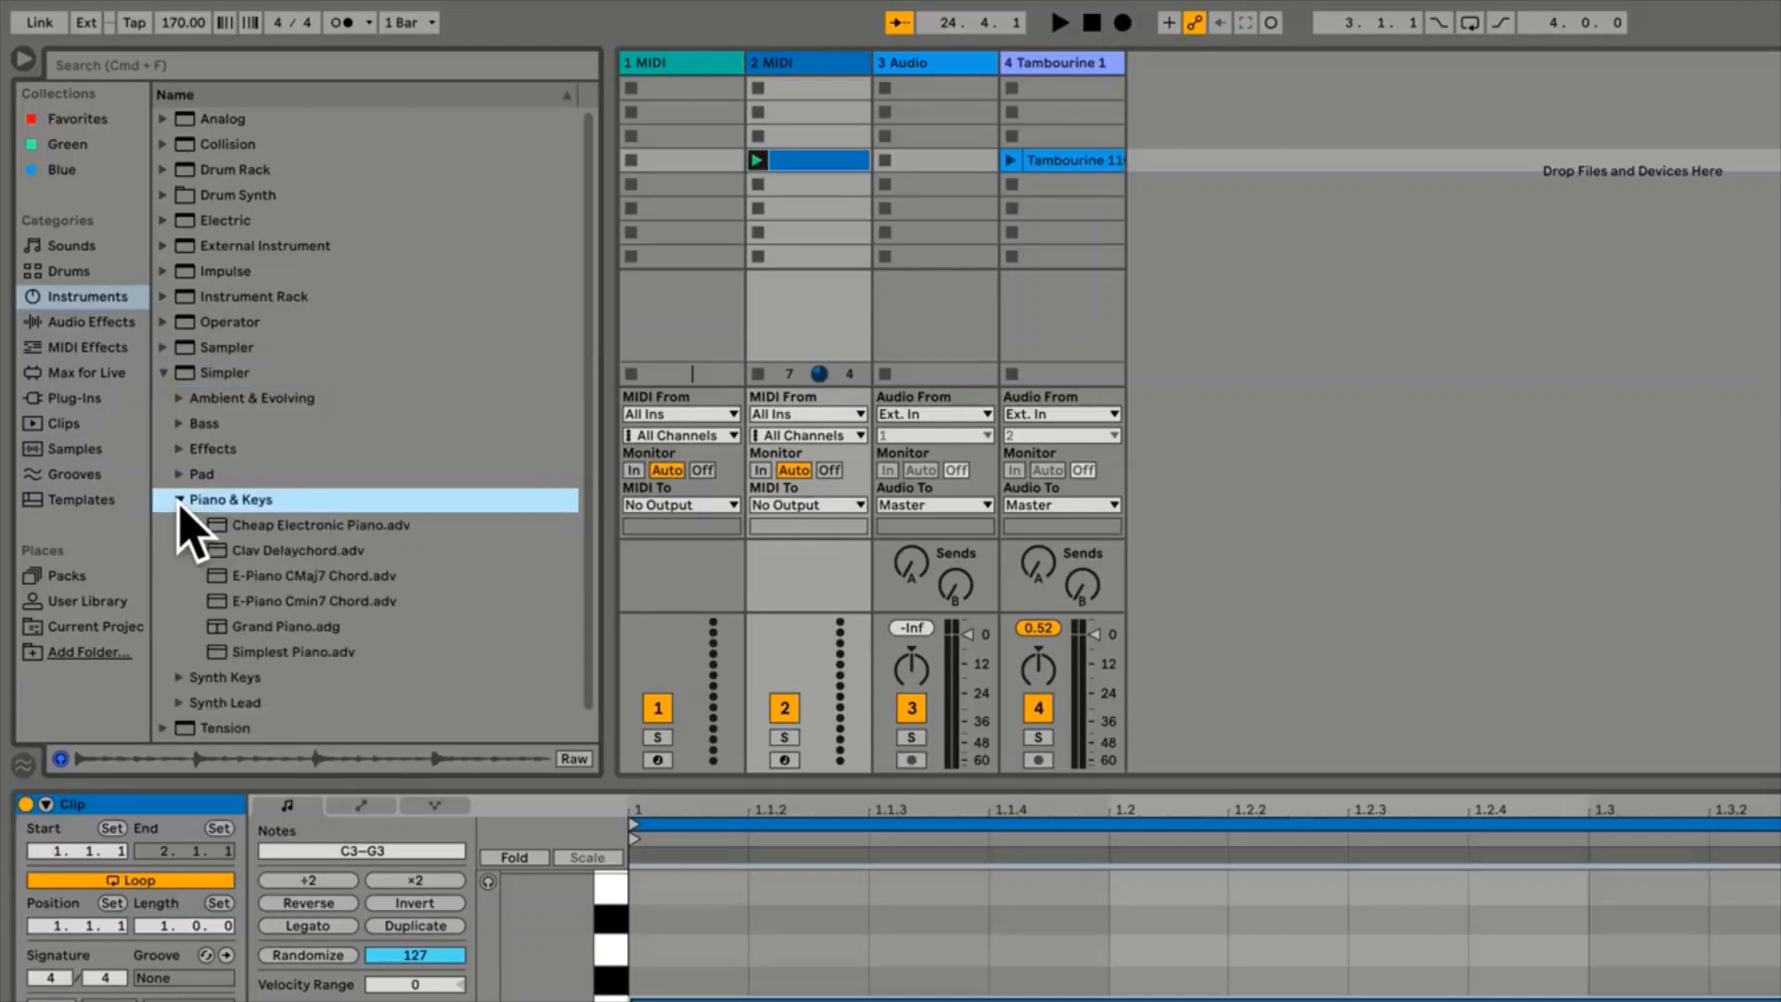
Preview the Simplest Piano, Grand Piano, E-Piano Cmin7 Chord and E-Piano CMaj7 Chord presets, ending on Simplest Piano
left_click(278, 653)
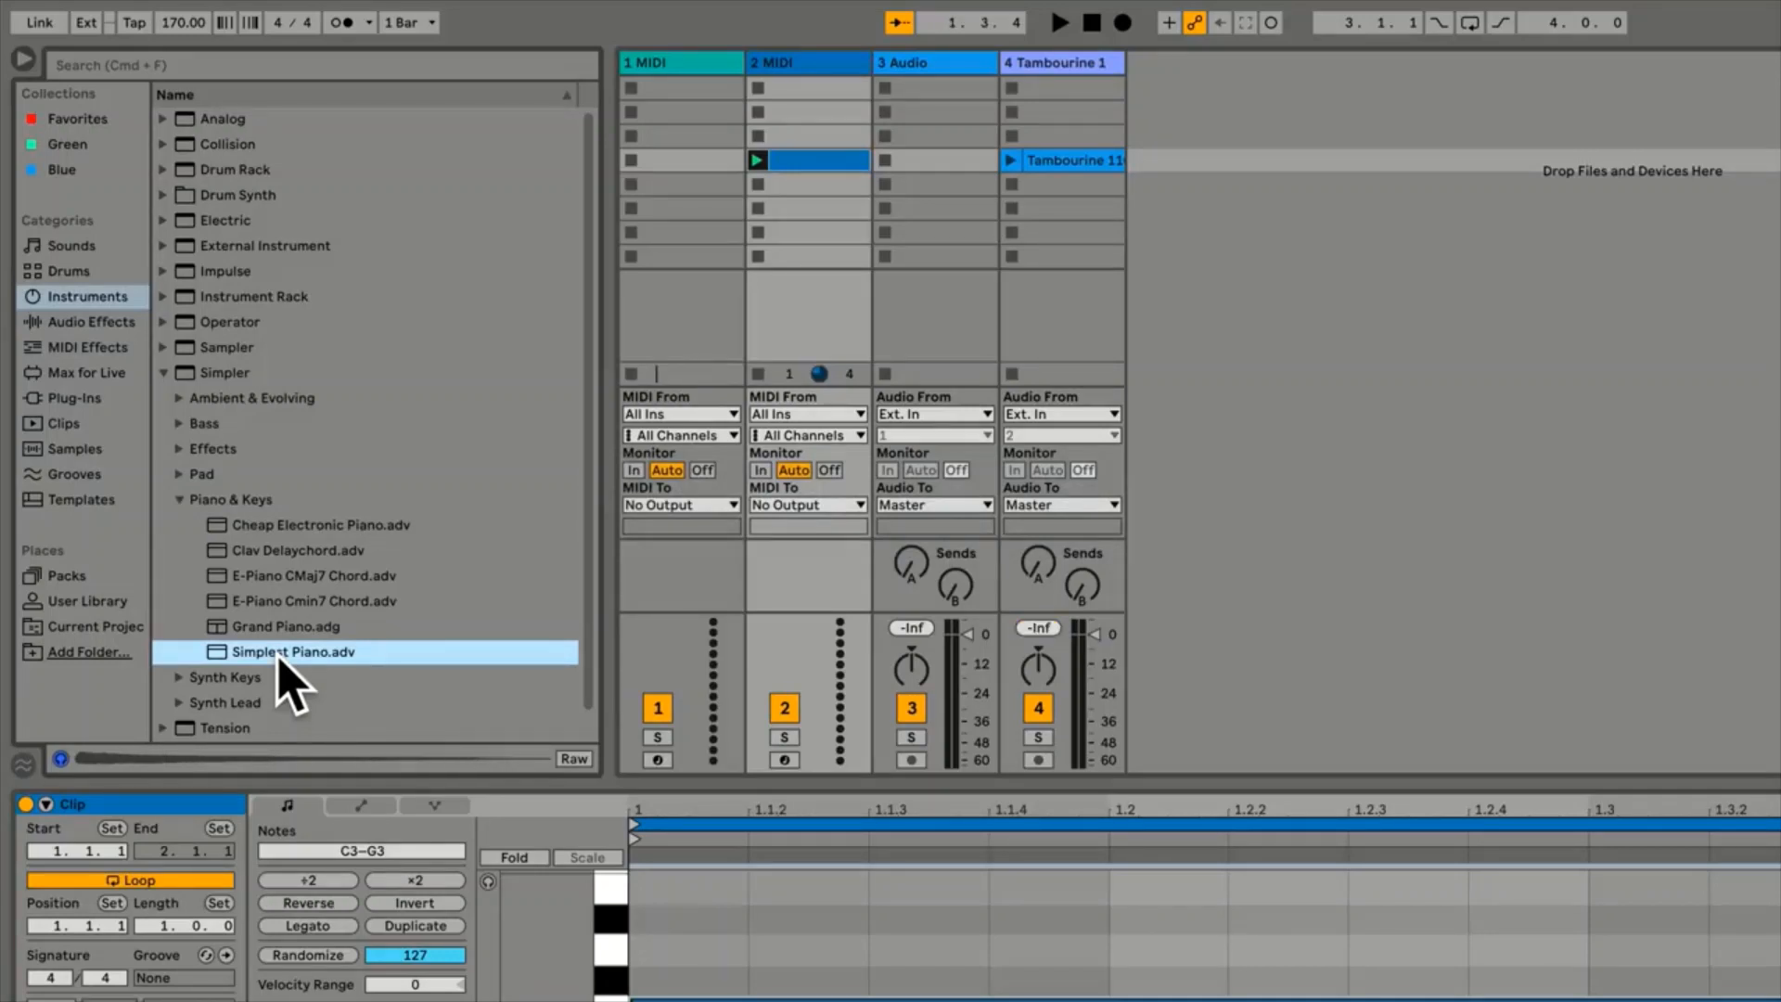
left_click(276, 629)
left_click(293, 603)
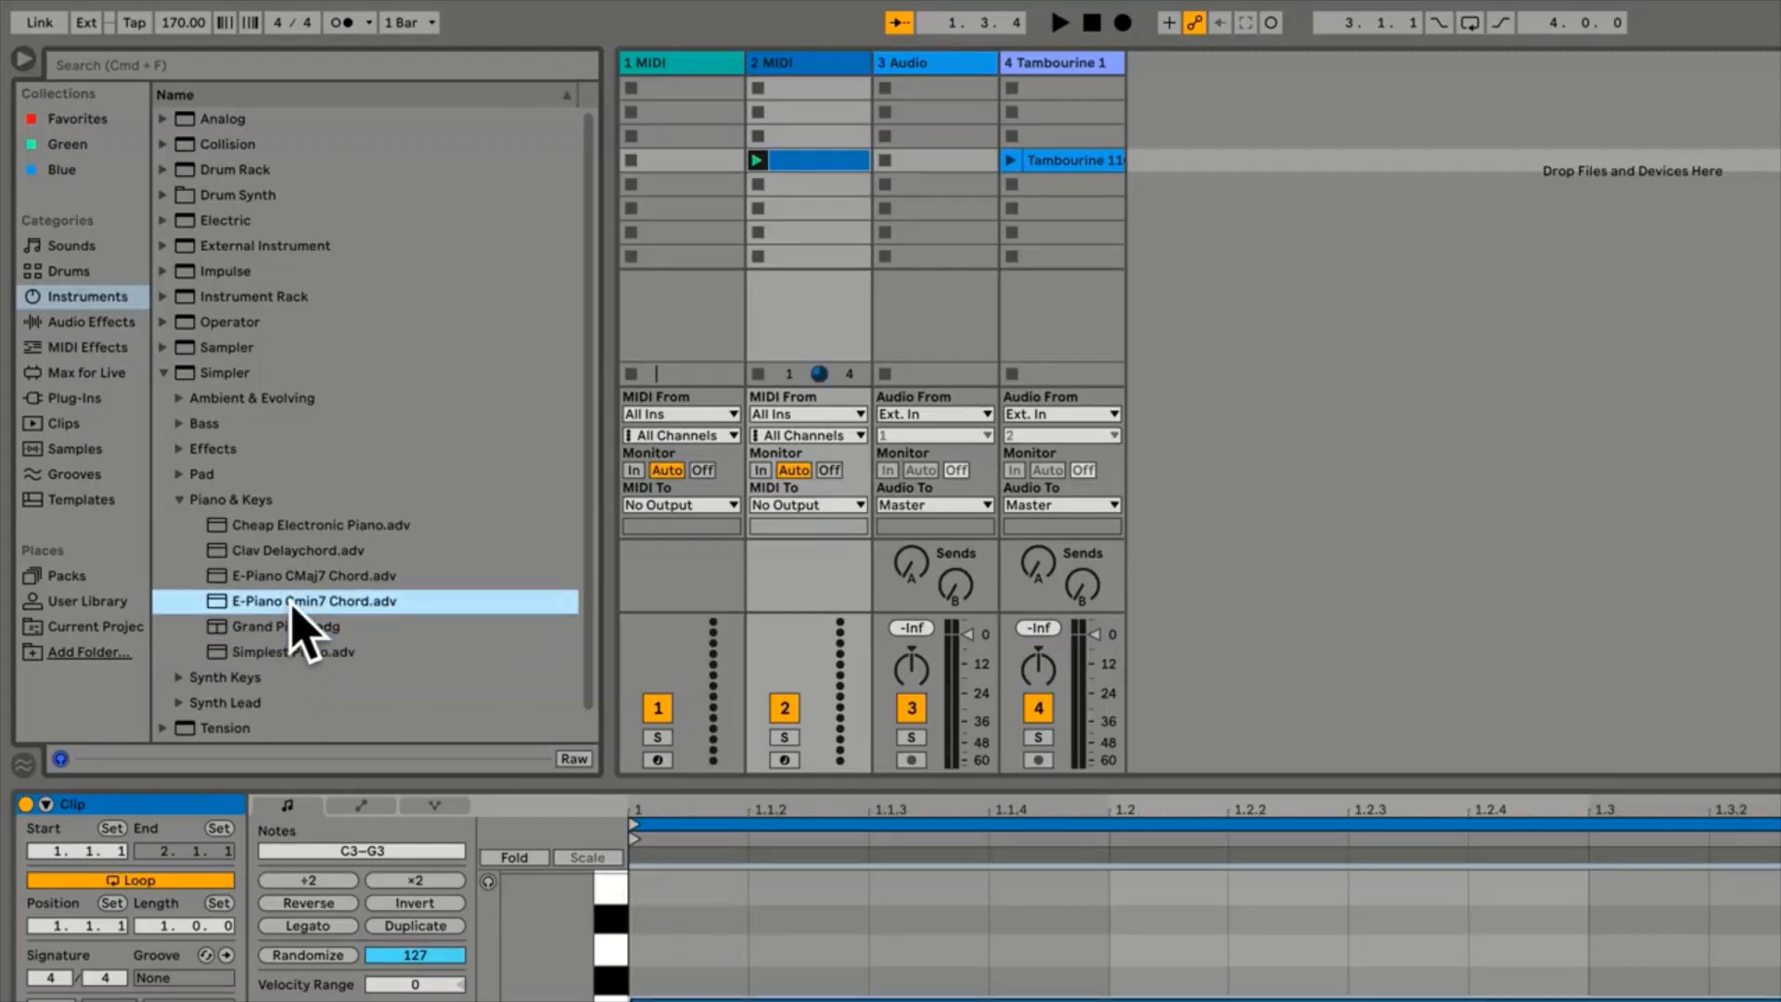
left_click(299, 577)
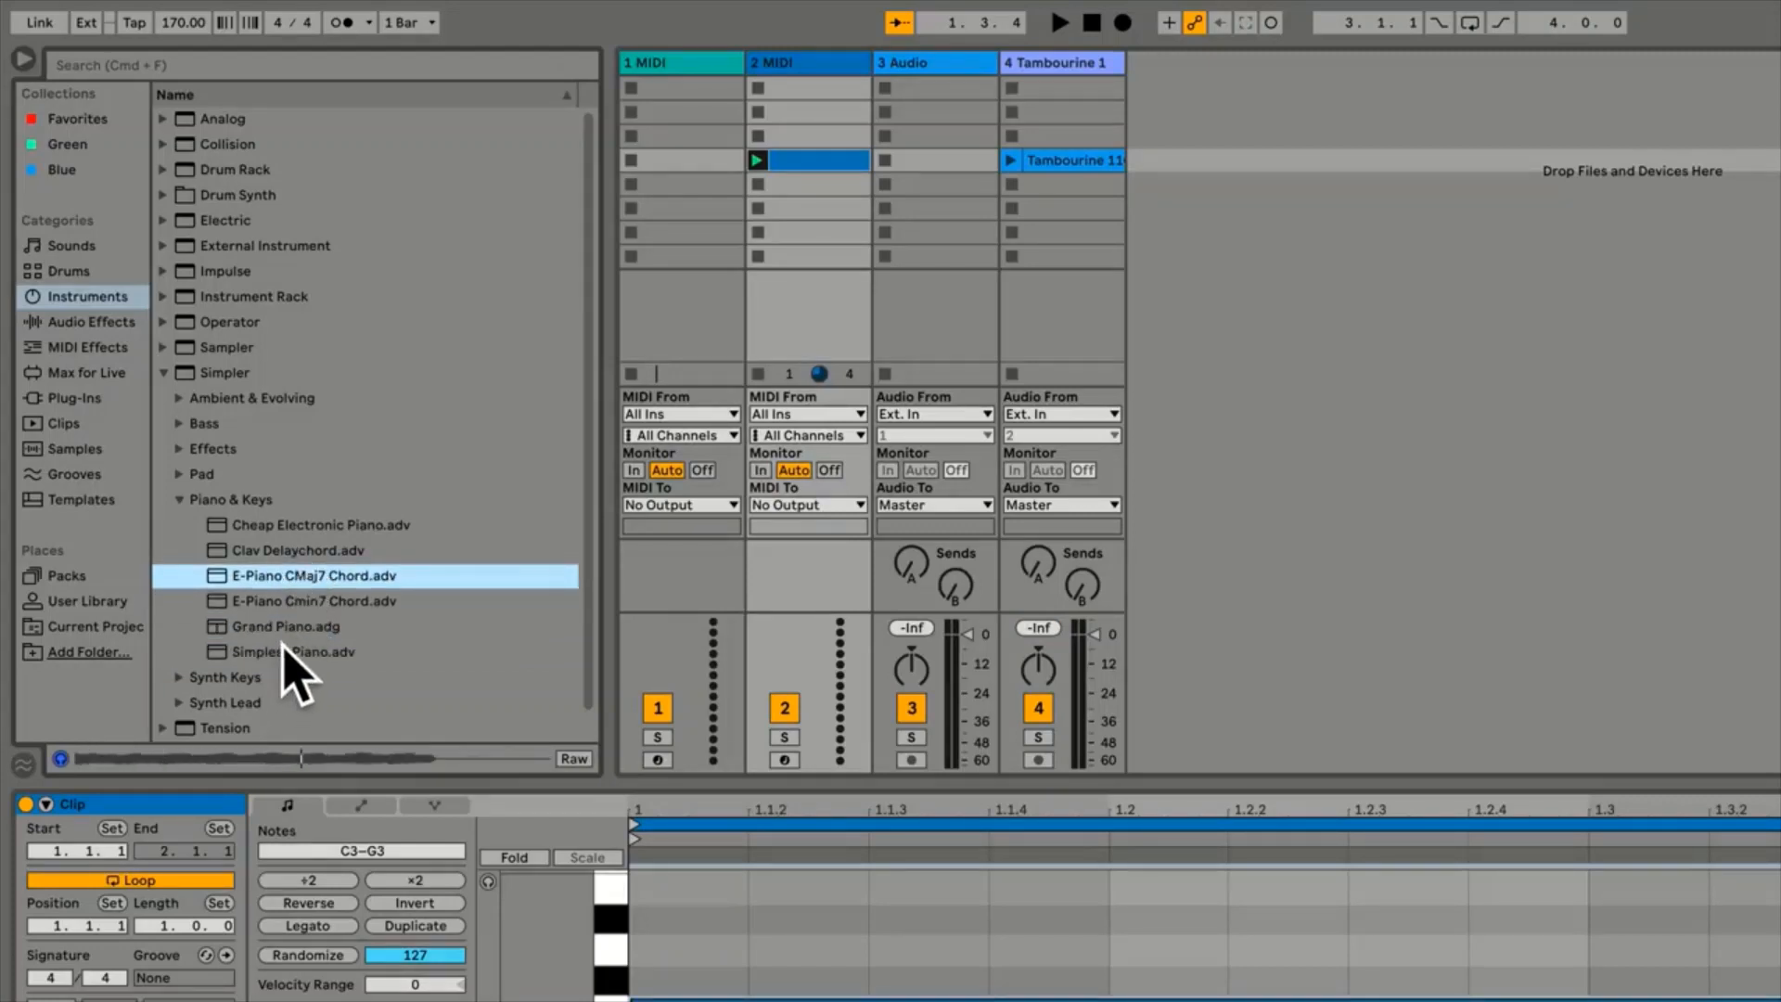
left_click(280, 653)
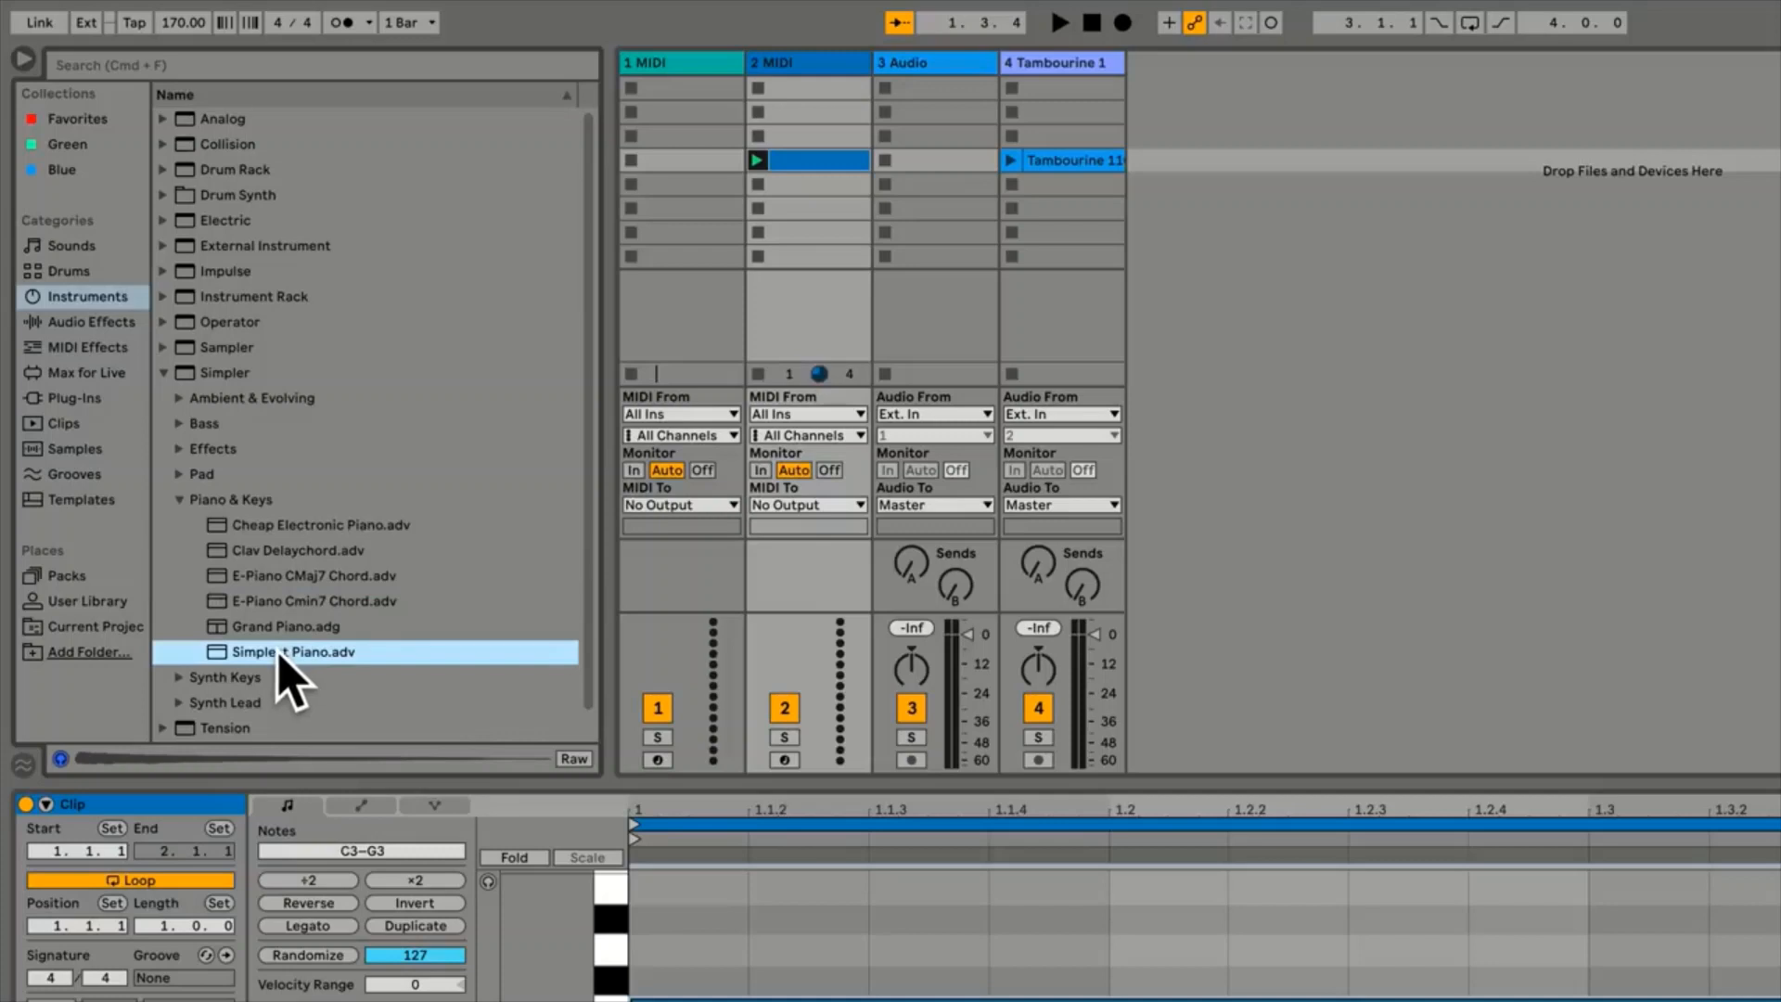
Load the Simplest Piano preset onto track 2, launch the track's chord clip to hear it, and stop playback
scroll(283, 659, "down", 1)
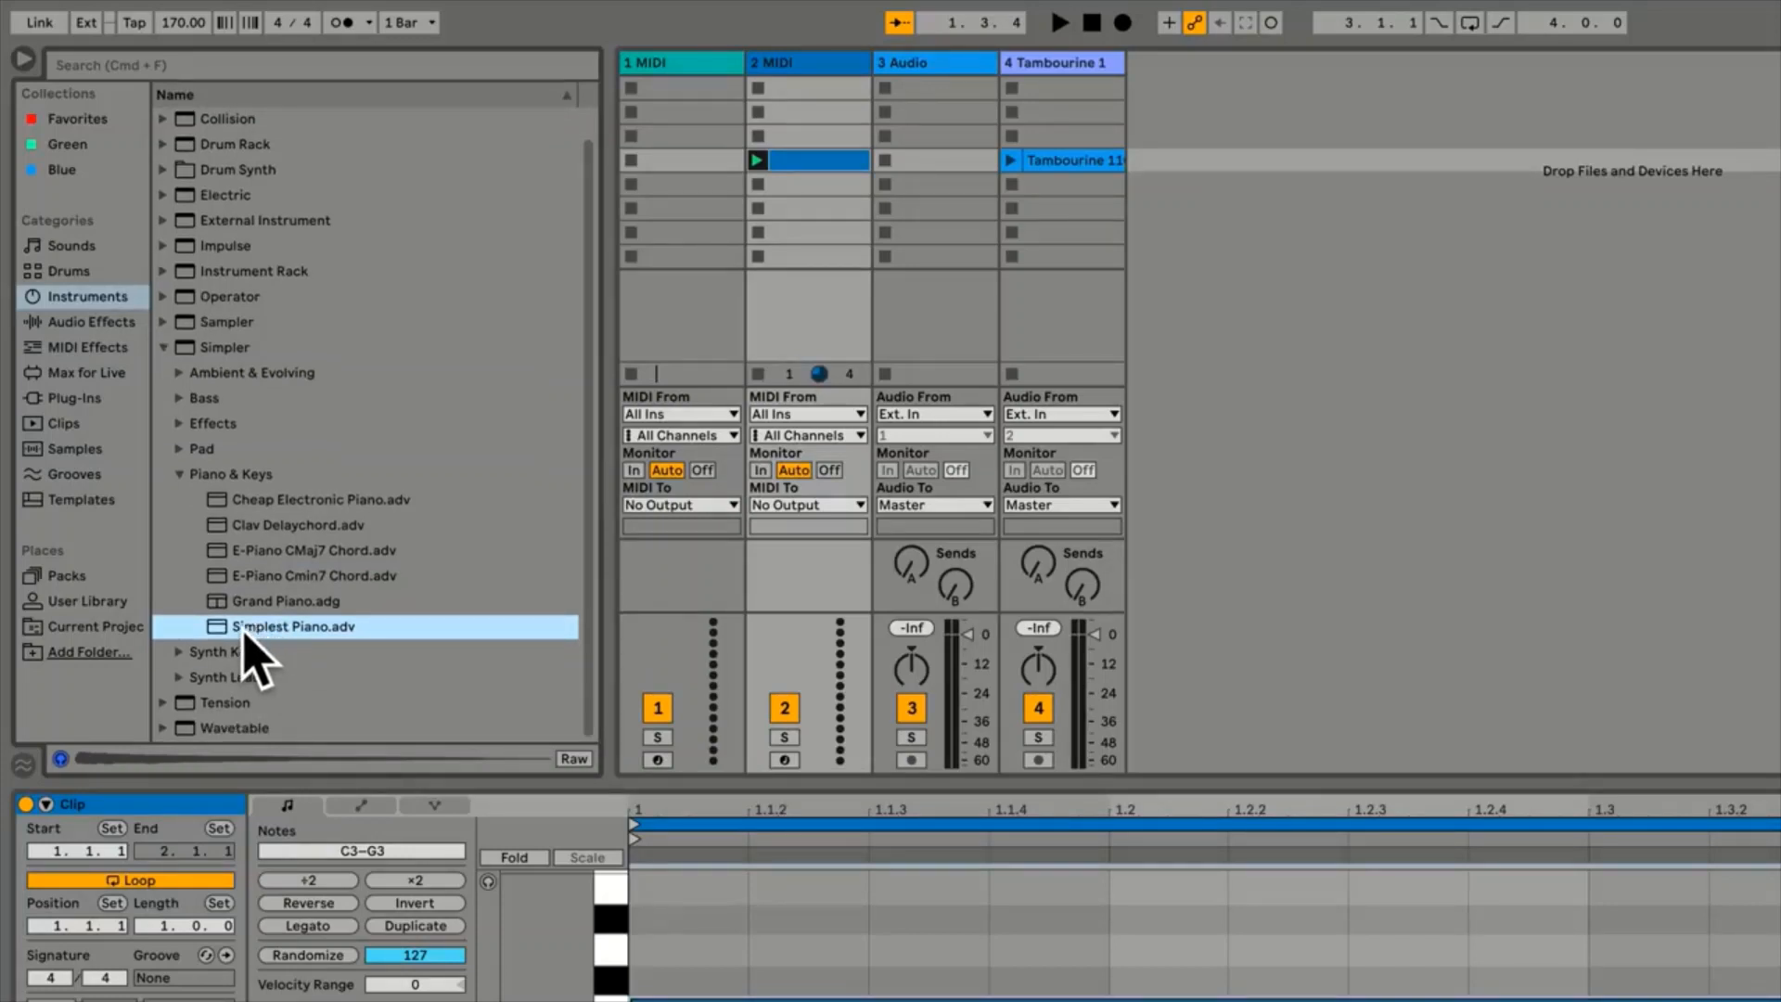
left_click_drag(244, 634, 810, 77)
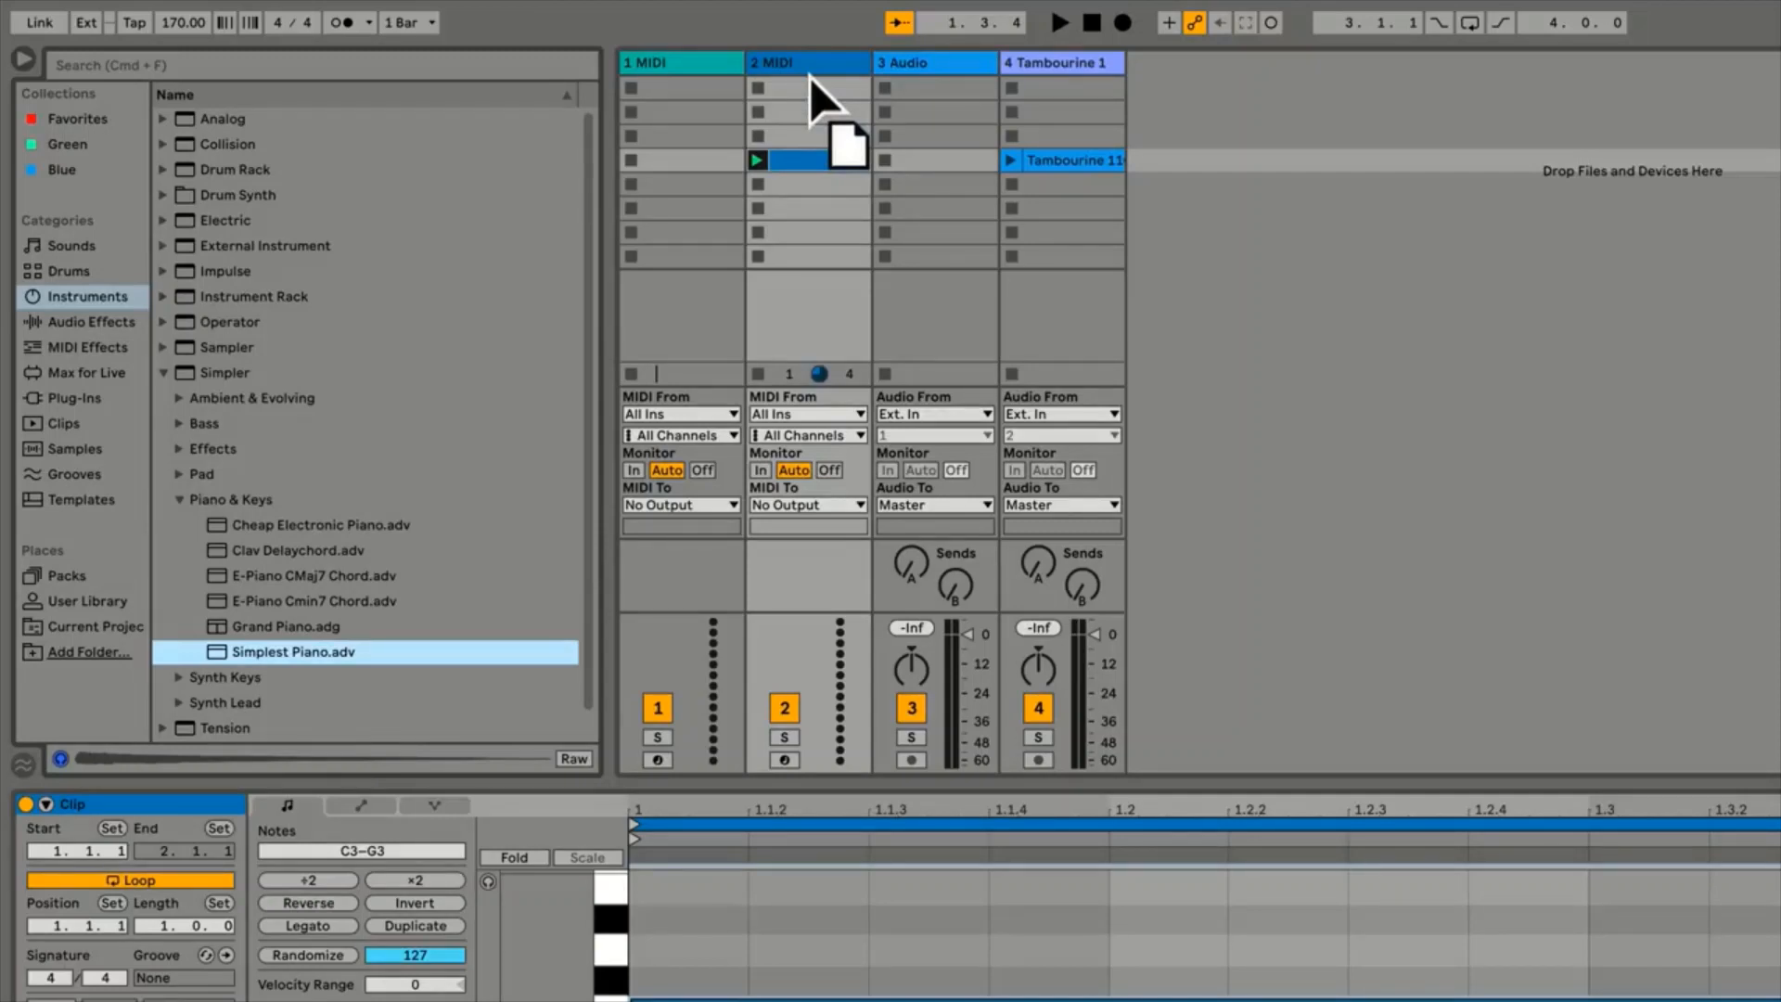
left_click_drag(810, 77, 810, 77)
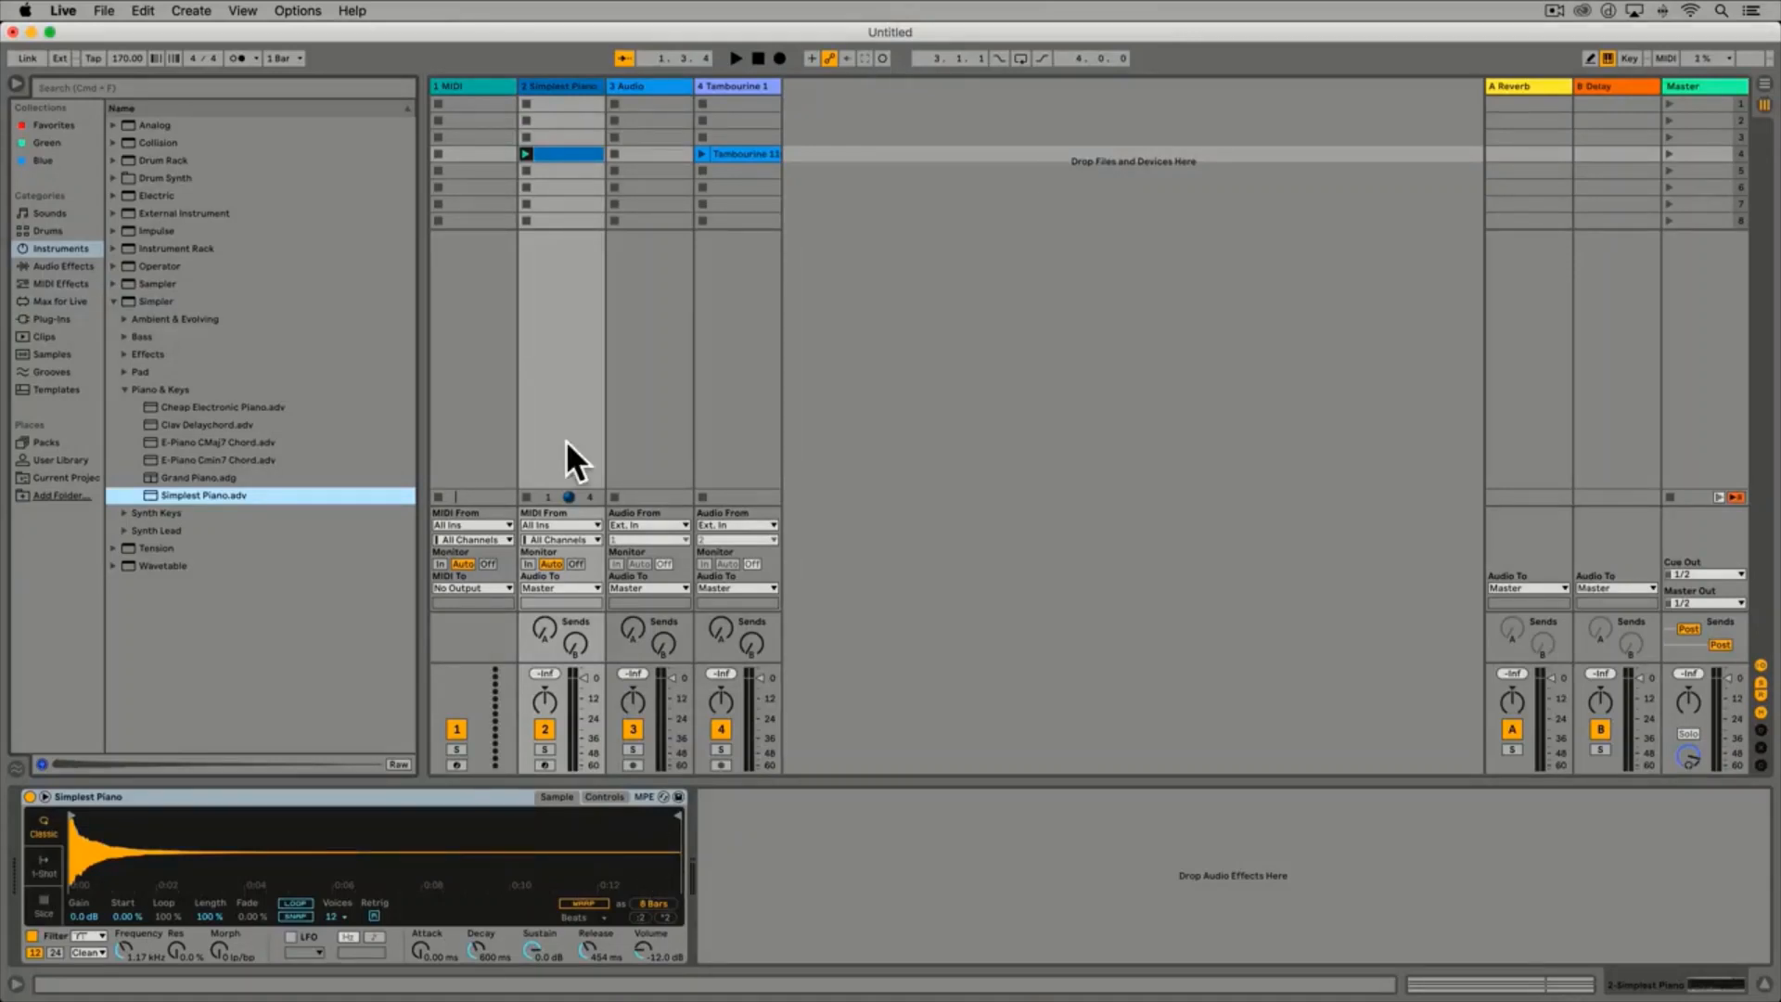
left_click(526, 154)
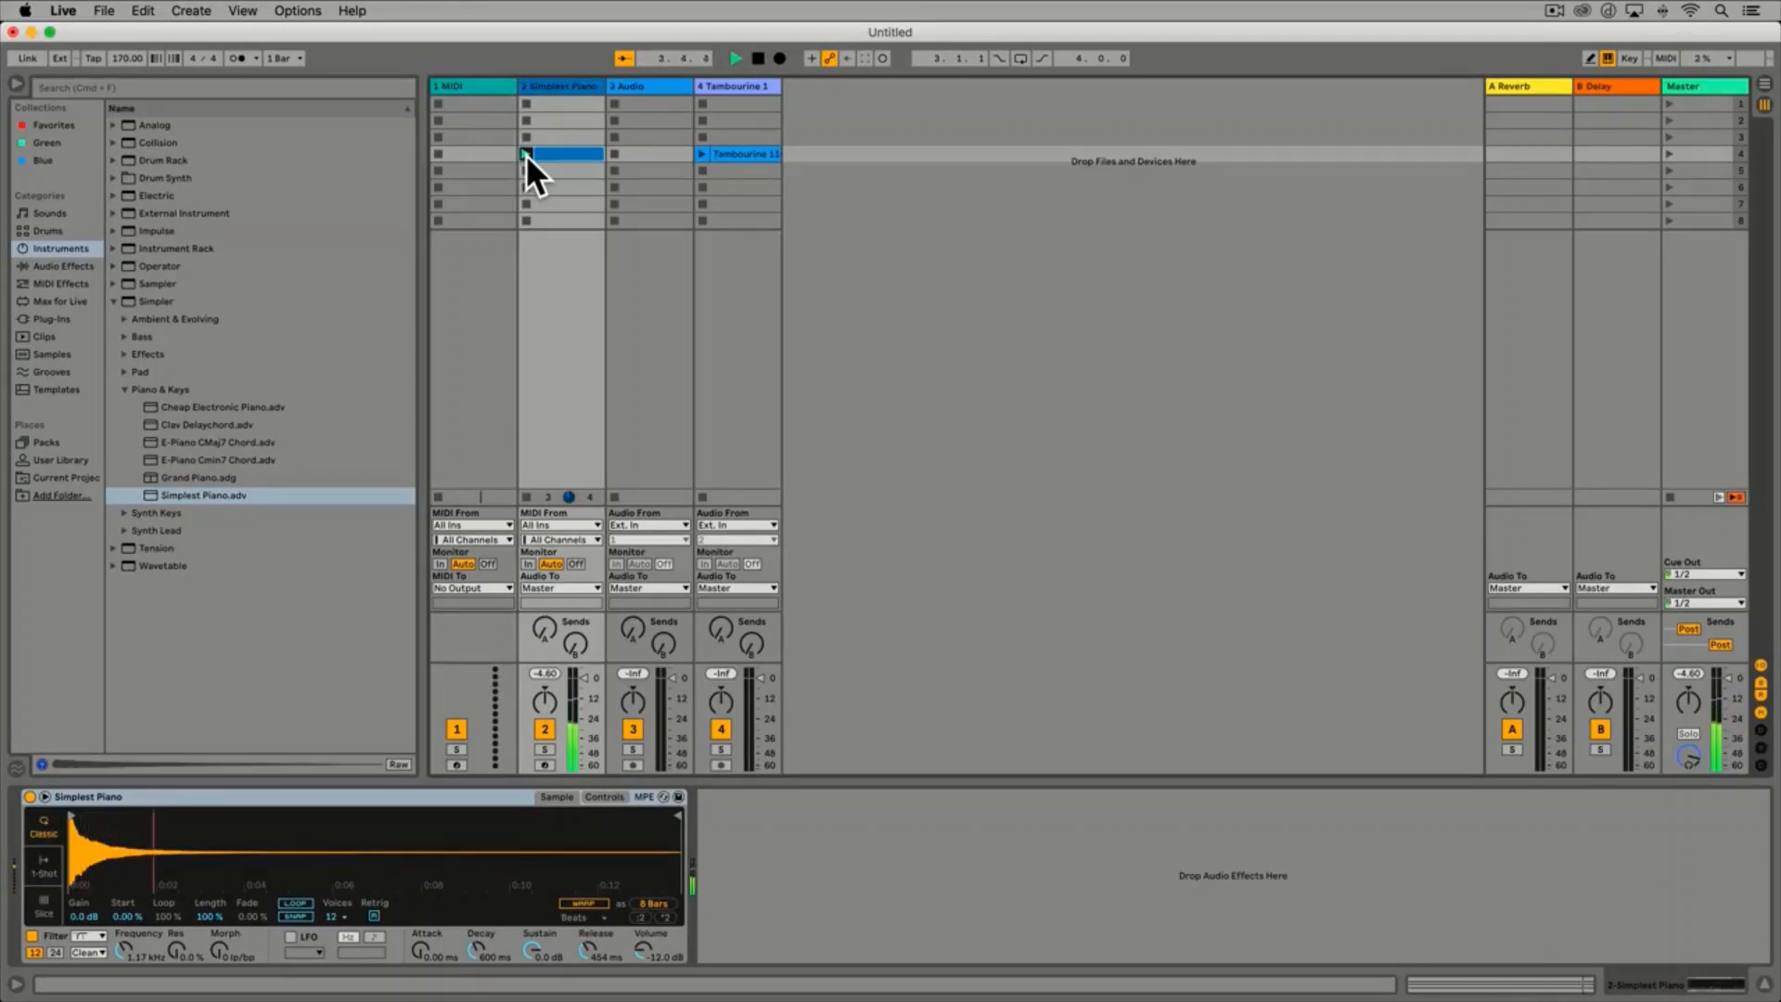
key("space")
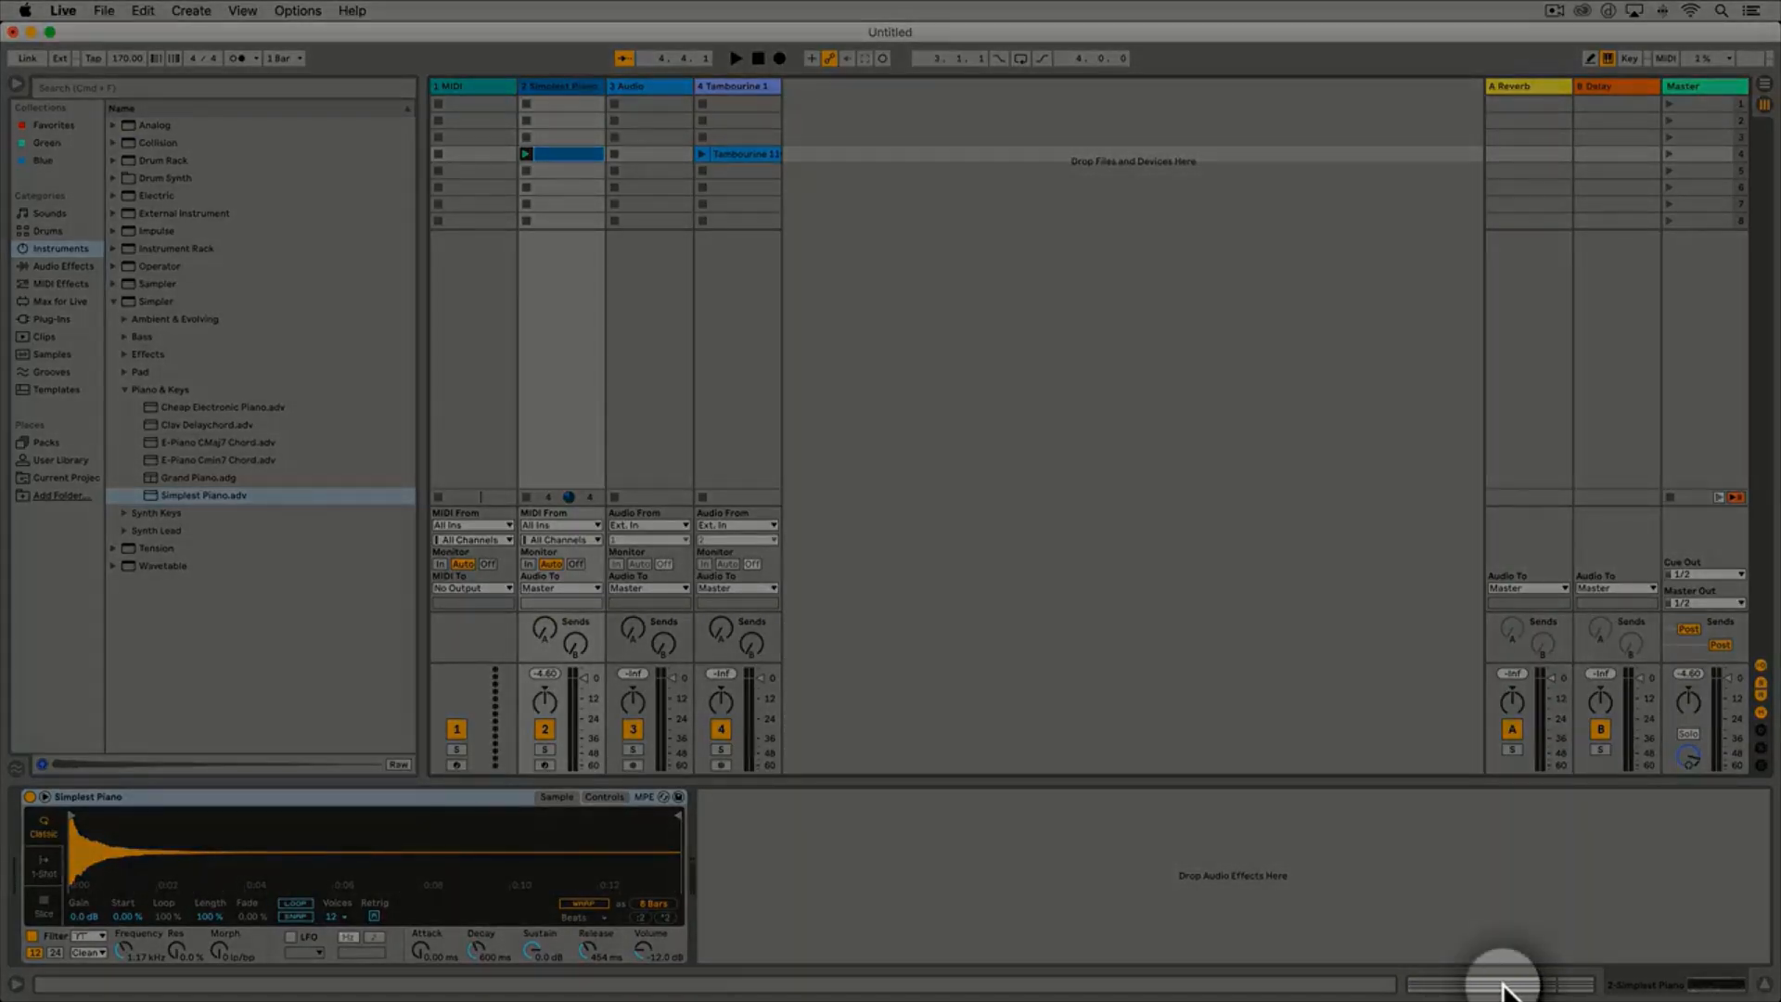
Switch back and forth between the chord clip's notes and track 2's device view, ending on the Simplest Piano device
left_click(1503, 984)
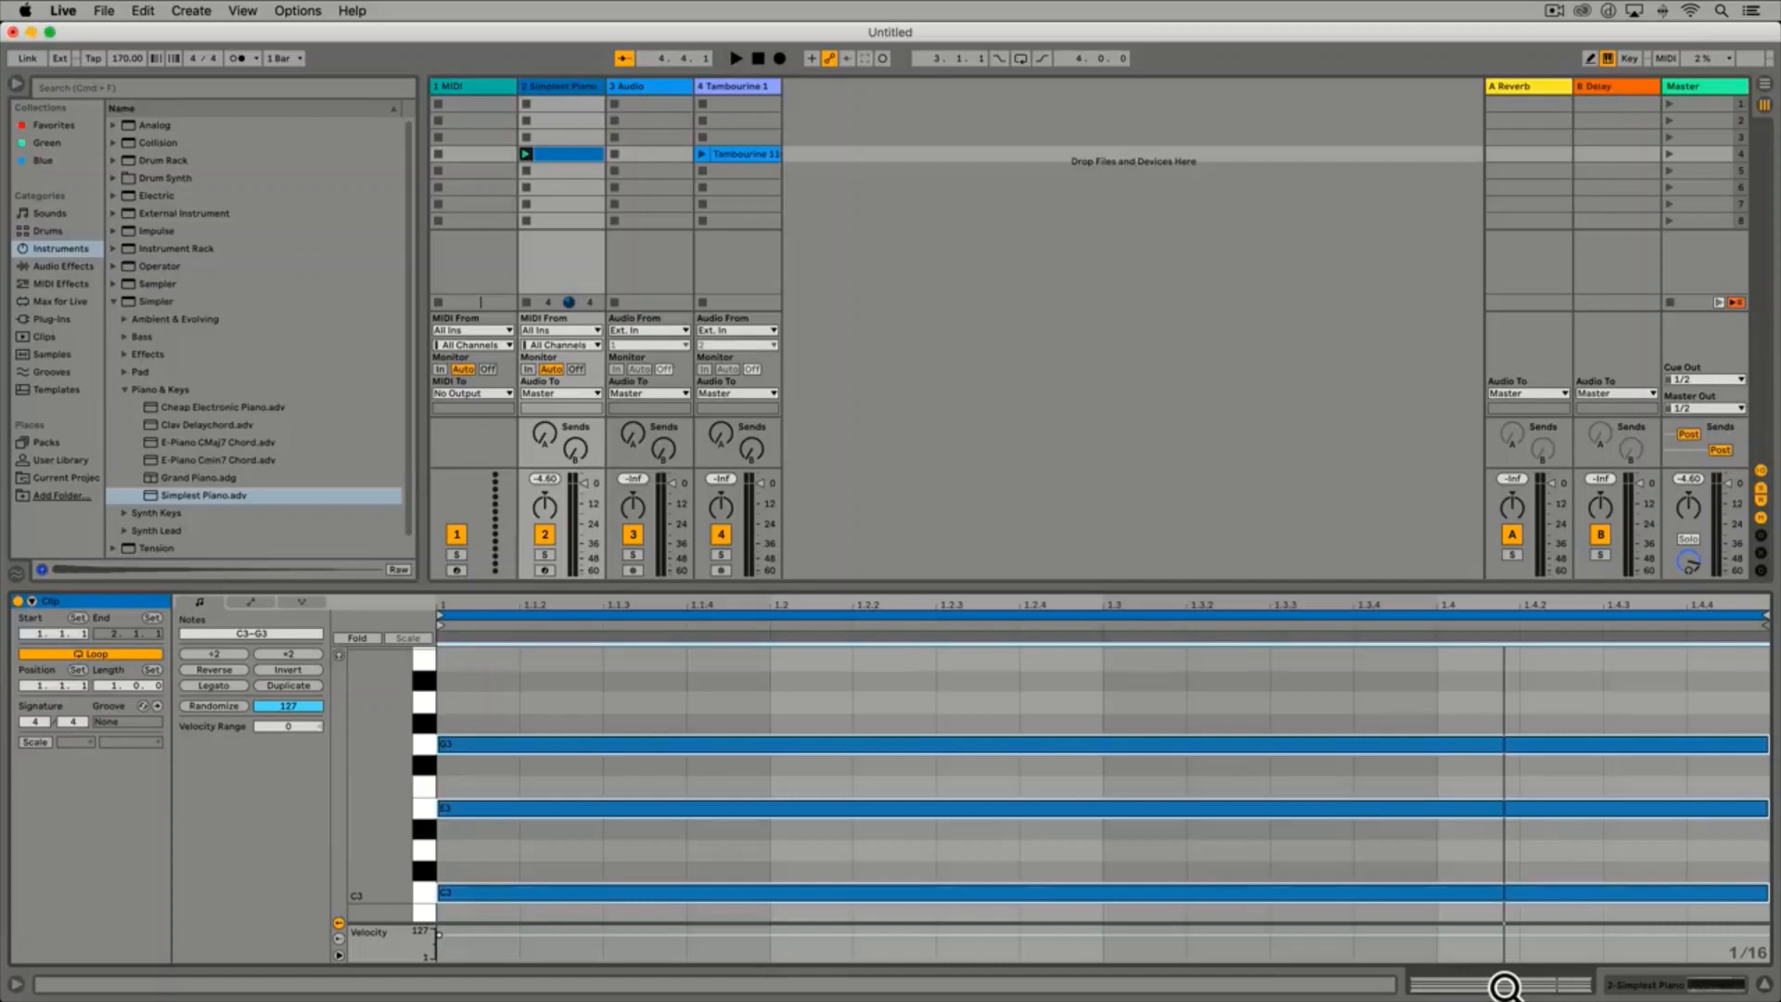
key("shift+Tab")
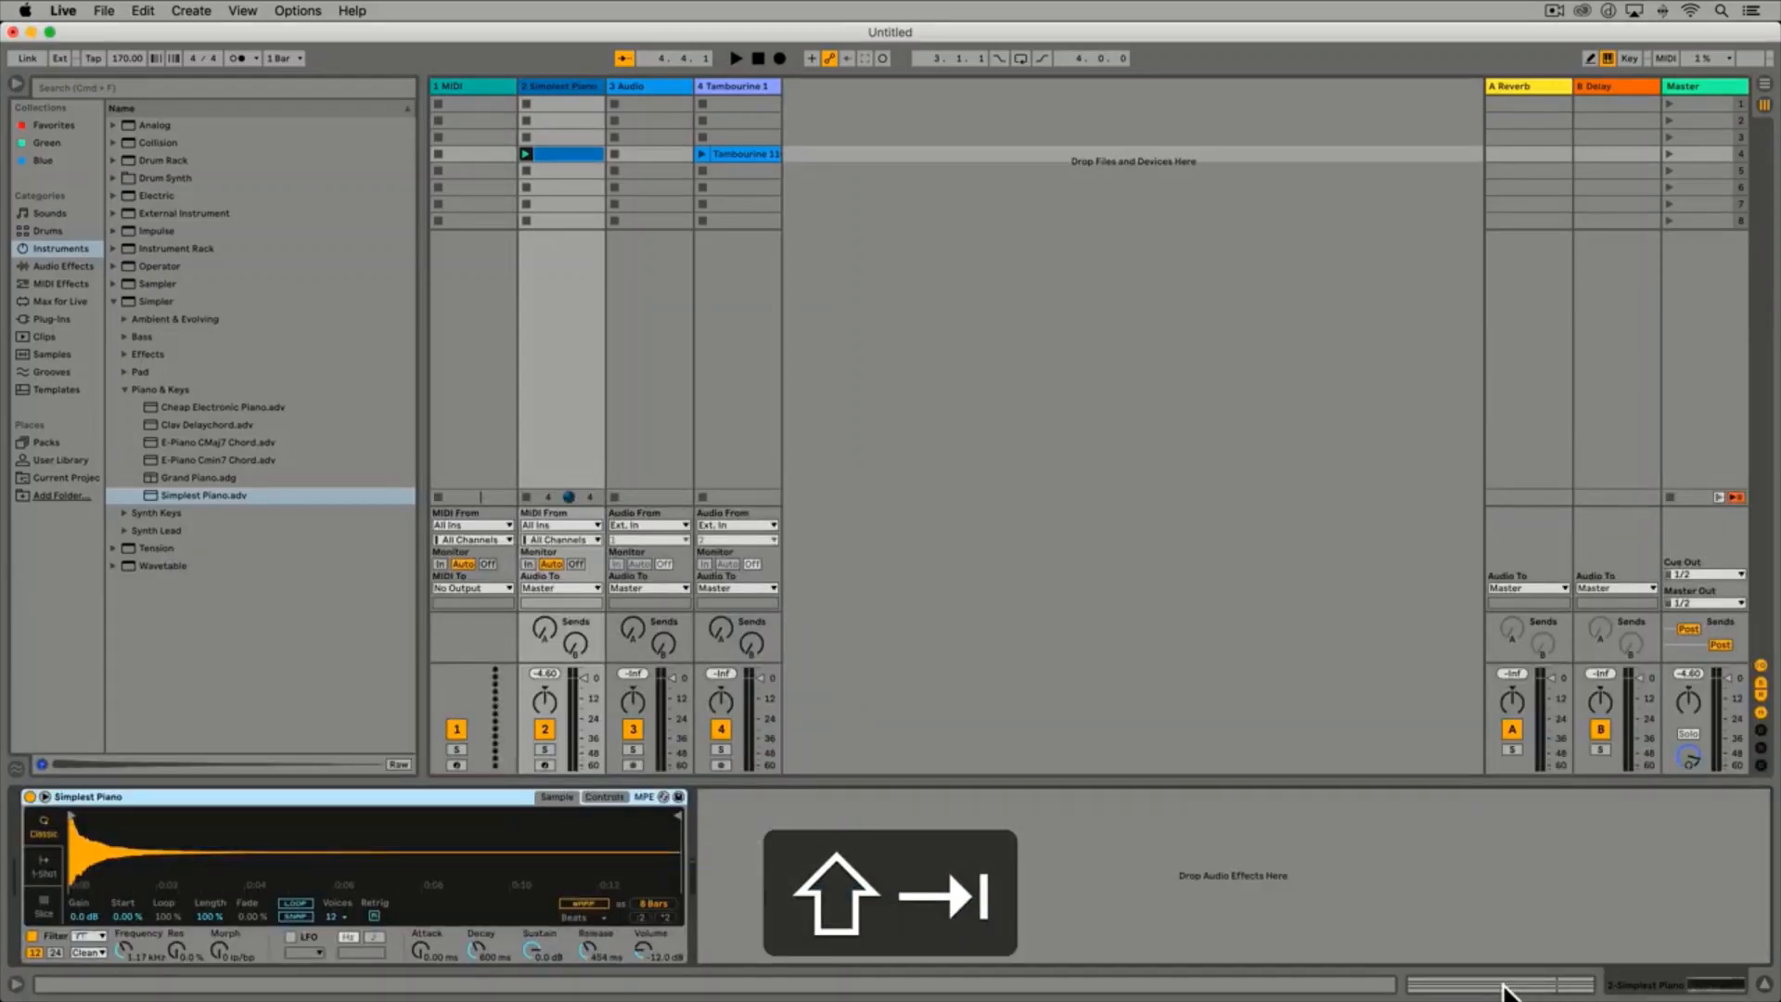
left_click(1503, 983)
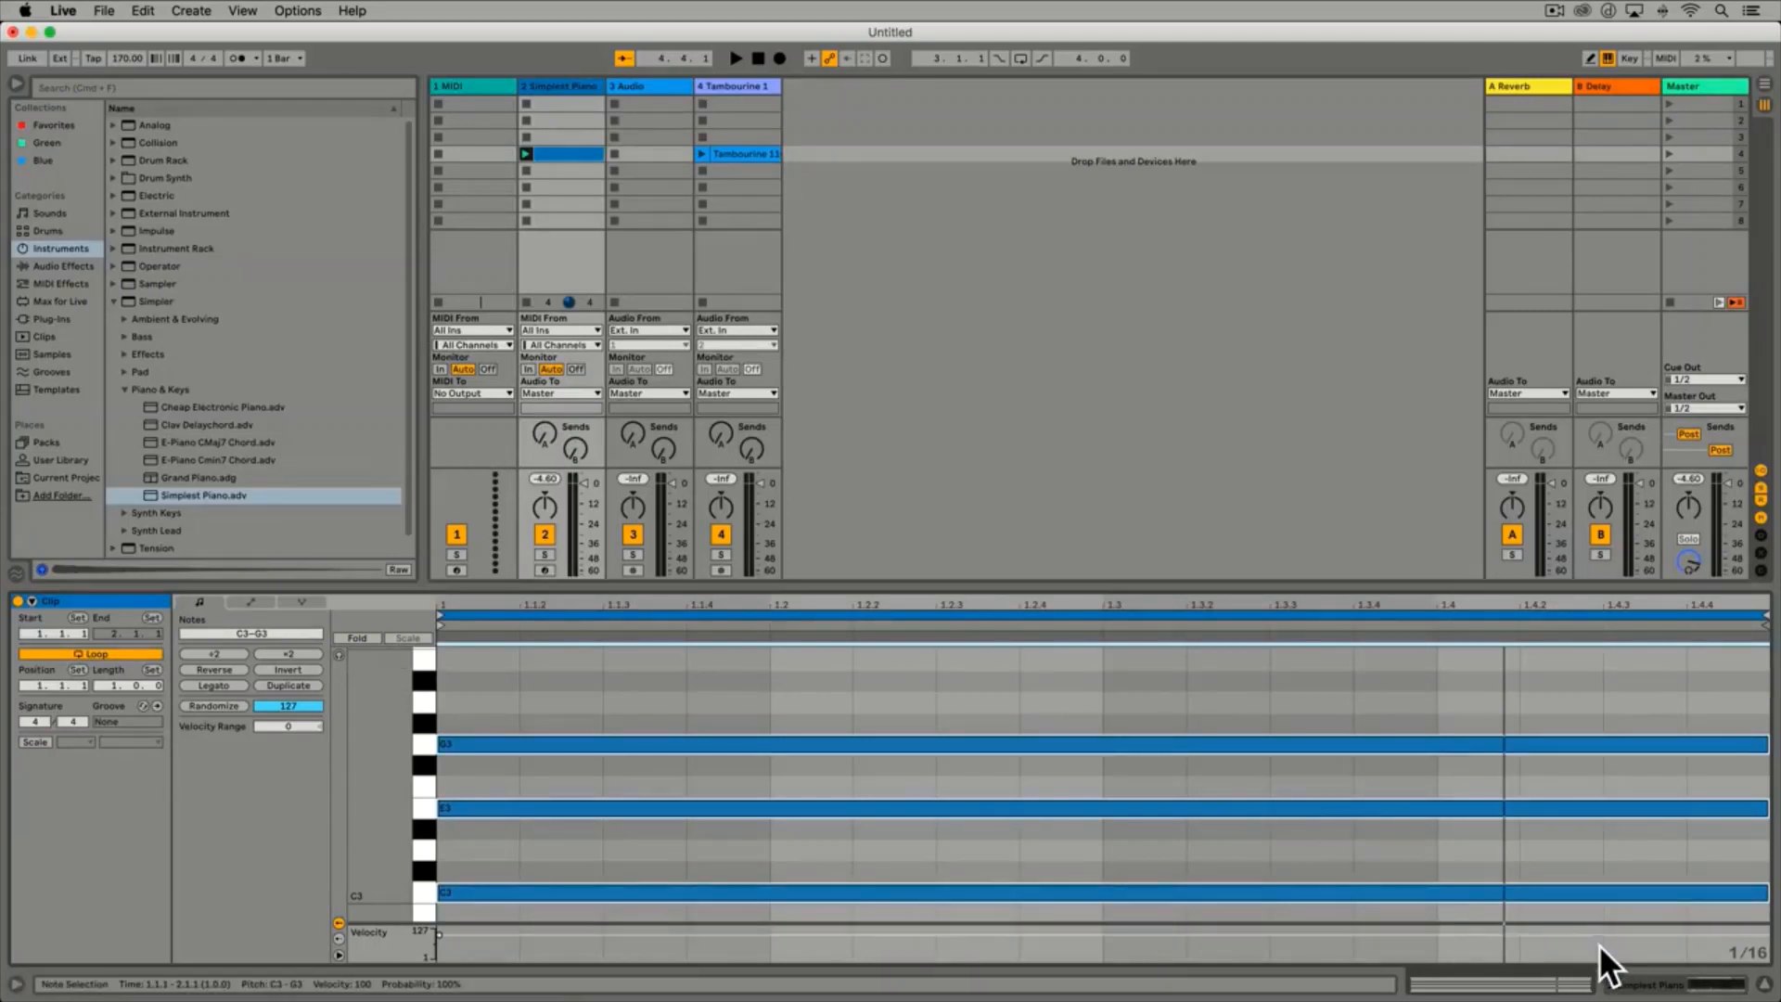
left_click(1640, 983)
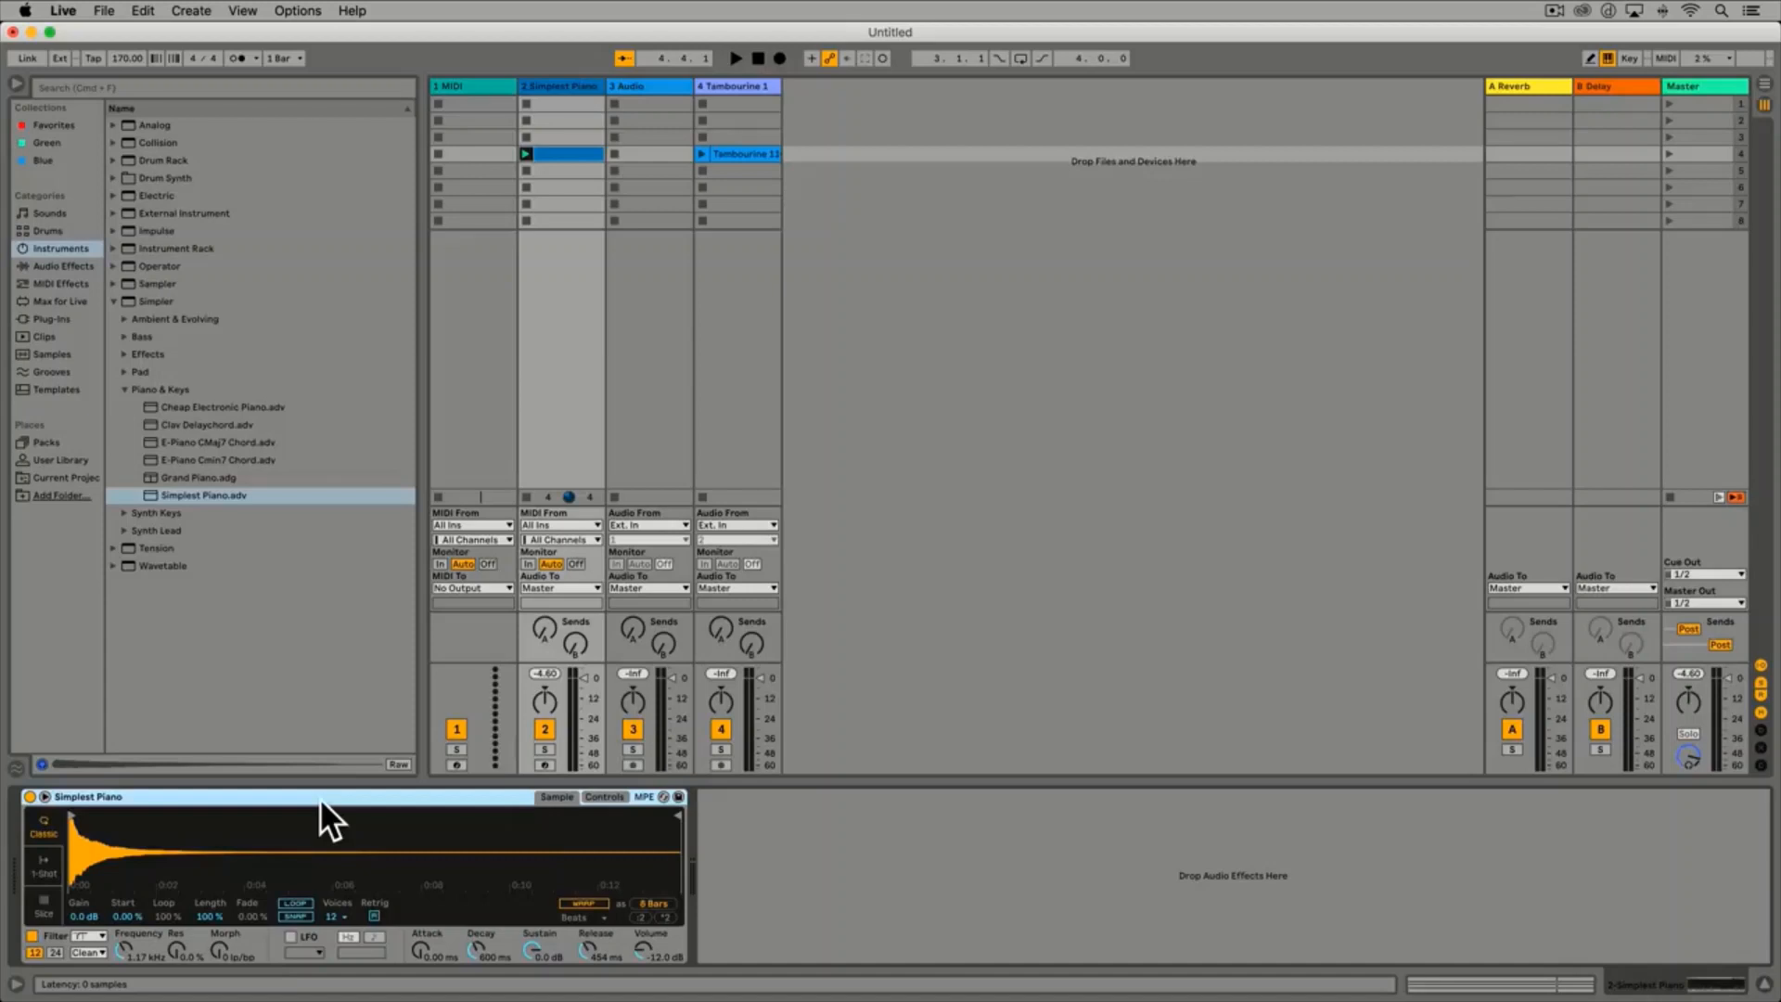
Remove the Simplest Piano device from track 2, launch the chord clip without an instrument, and stop playback
key("BackSpace")
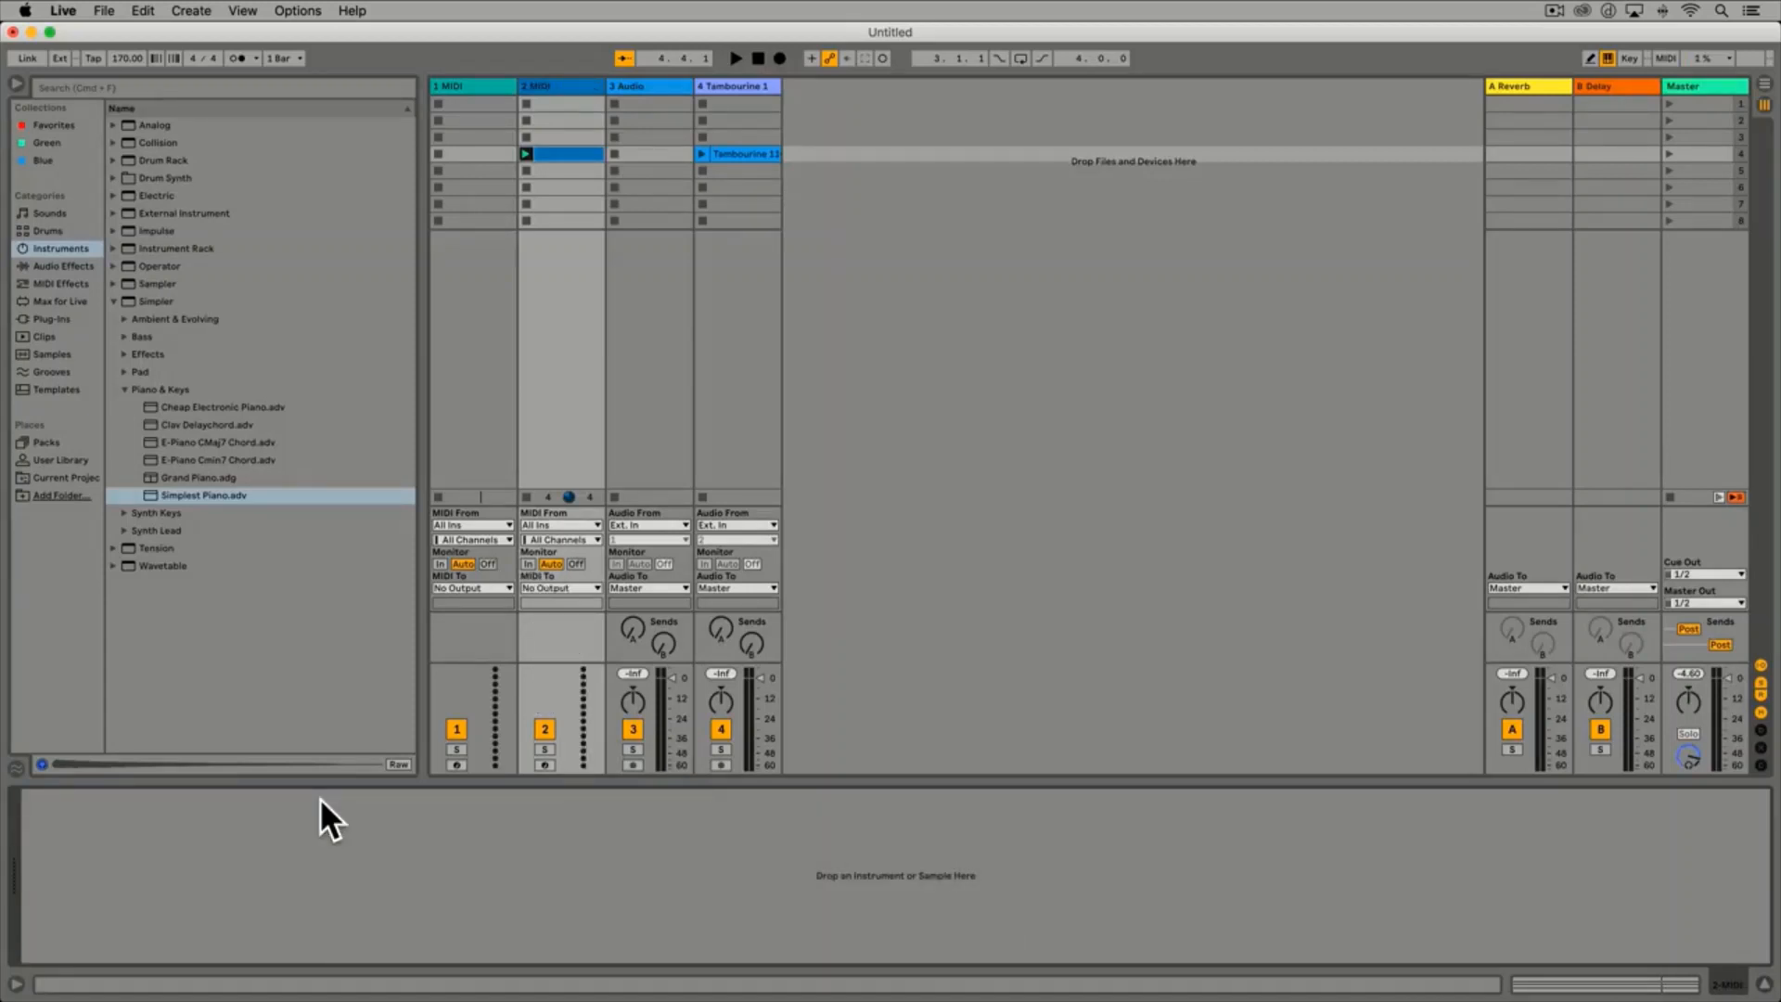
left_click(526, 154)
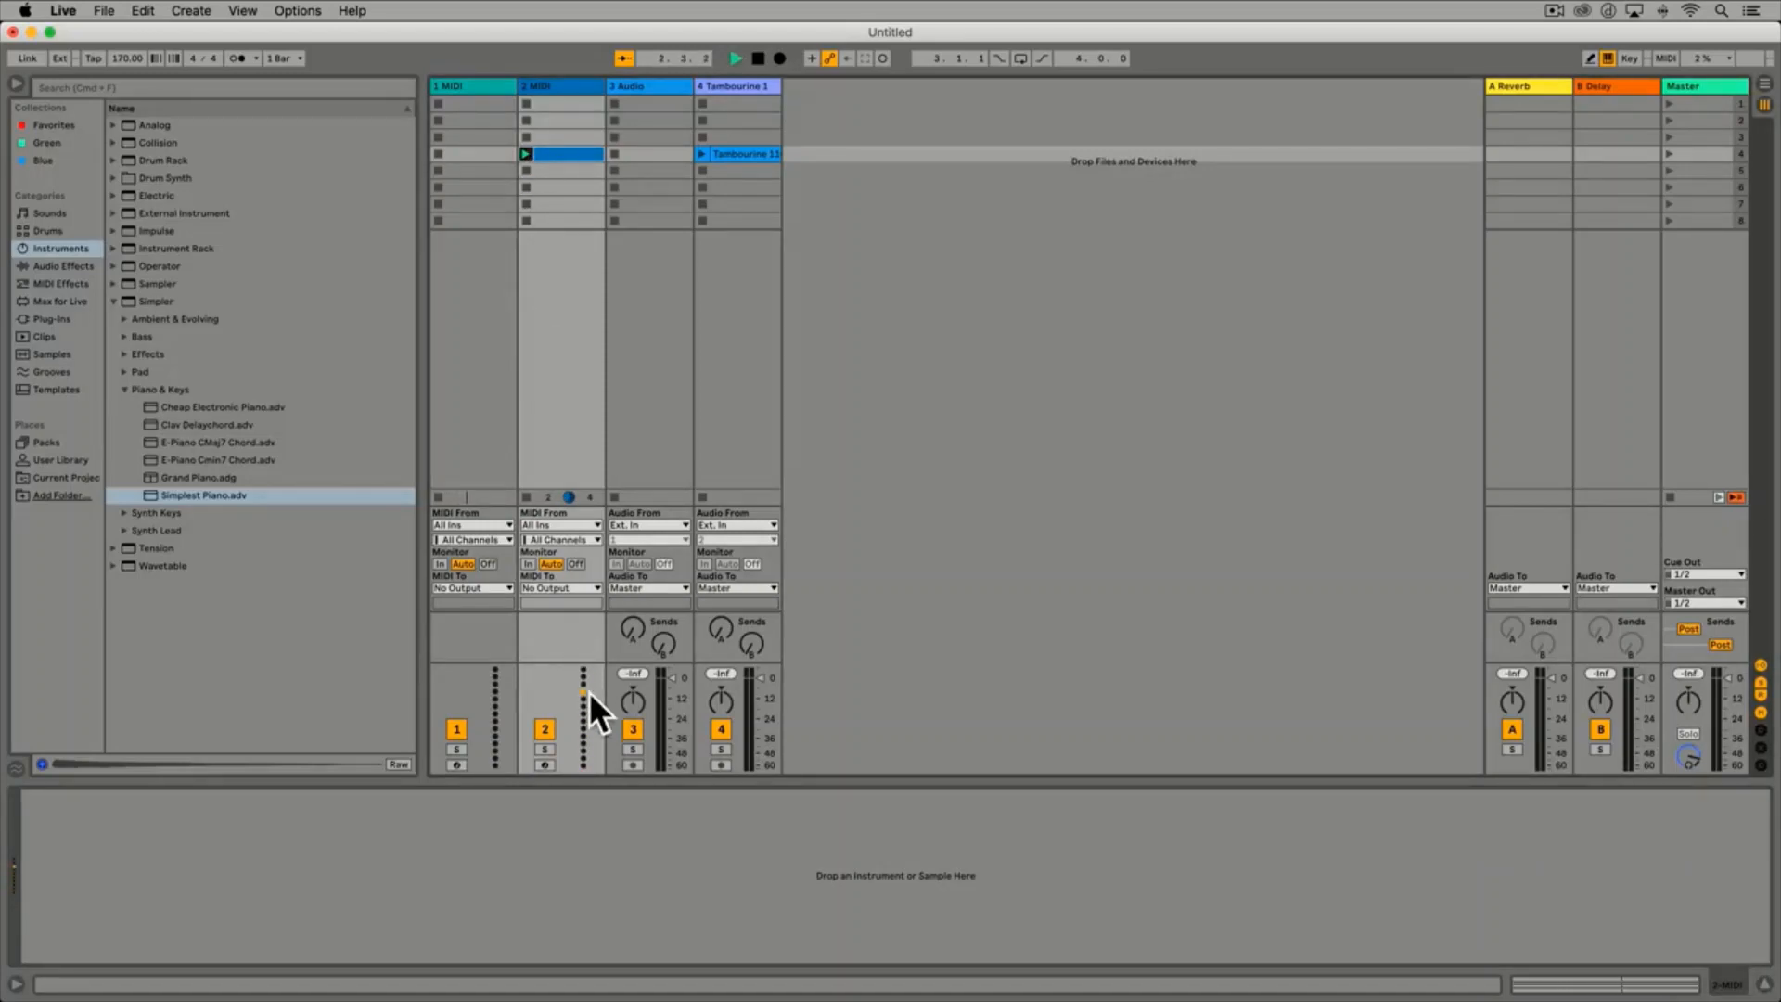
key("space")
Load Simplest Piano onto track 2 again and launch the chord clip
left_click_drag(183, 493, 560, 89)
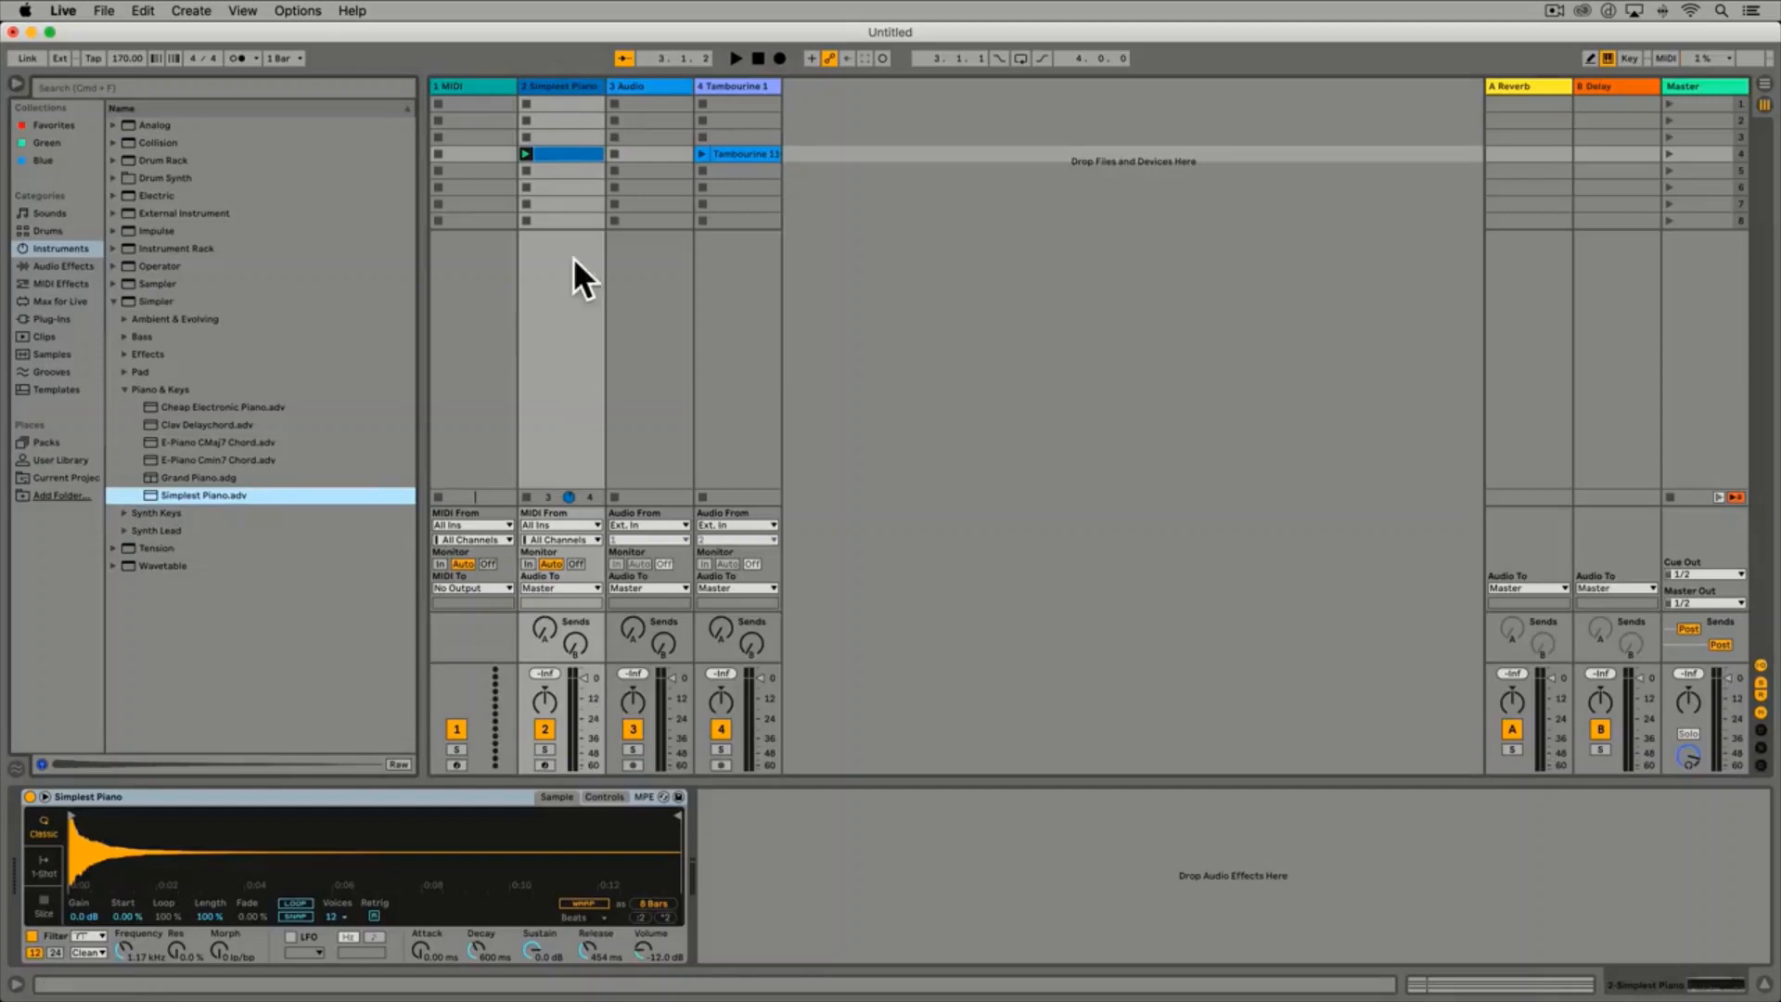
left_click(525, 152)
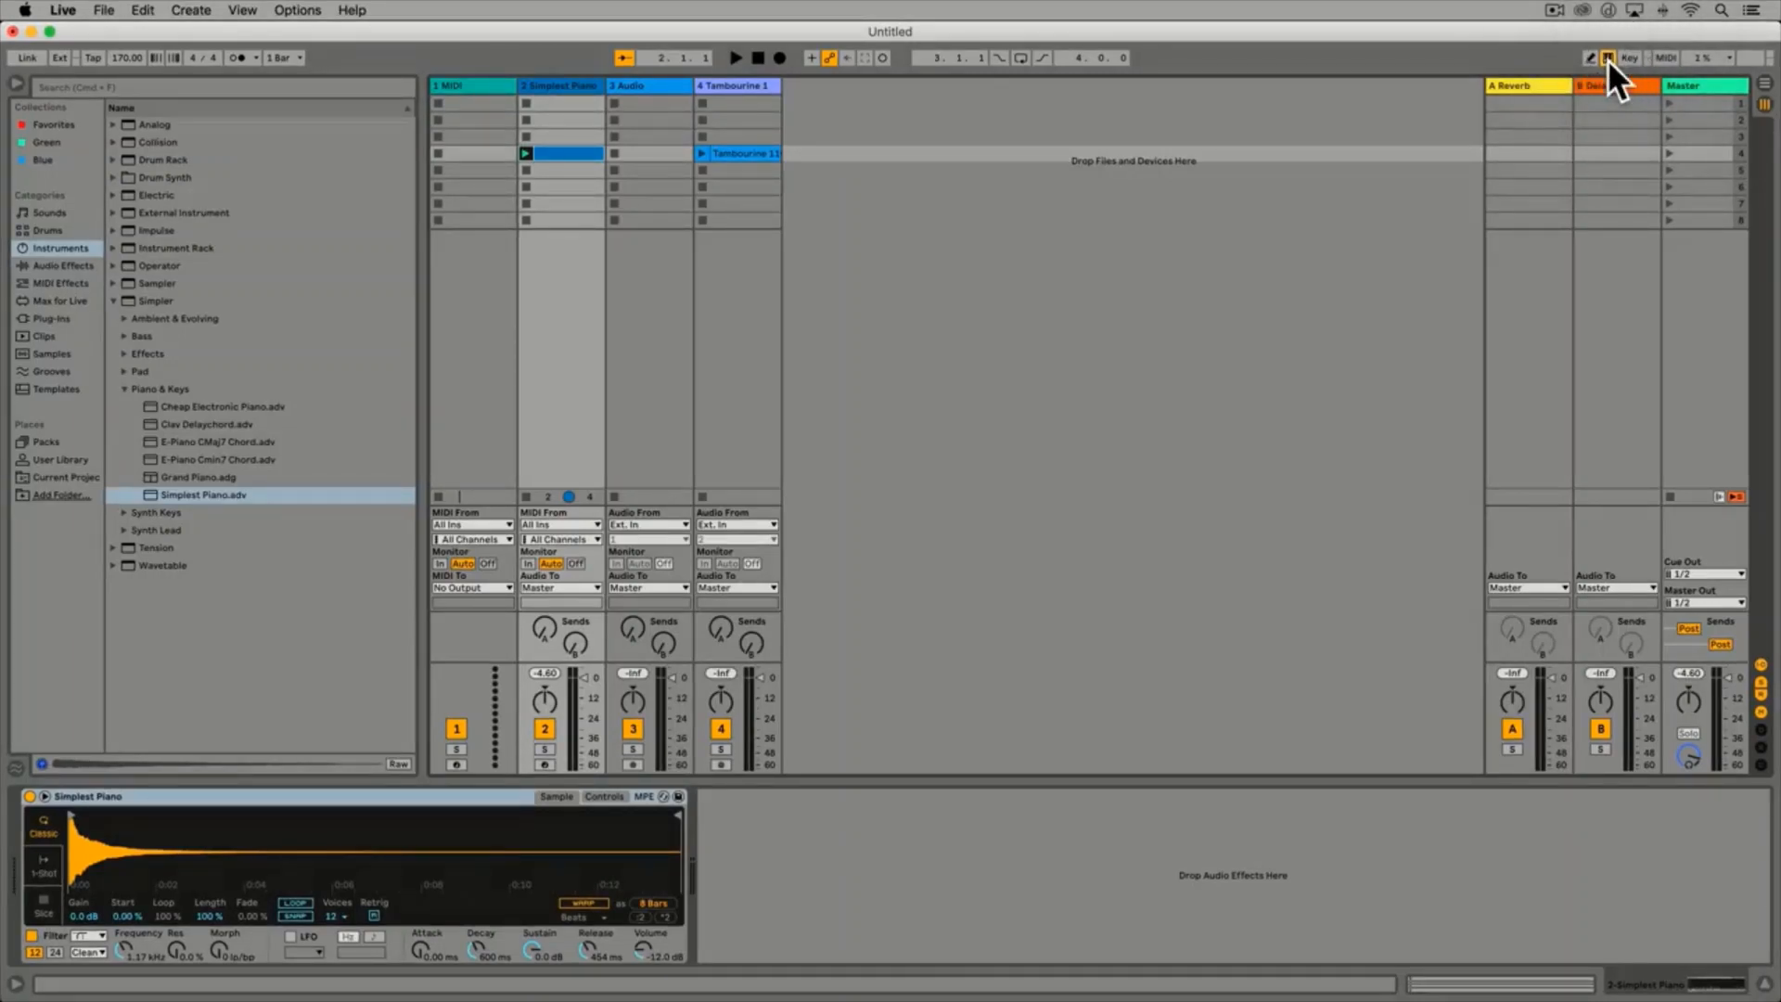
Select the Simplest Piano track, arm it for recording, and play a C note from the computer keyboard
left_click(566, 93)
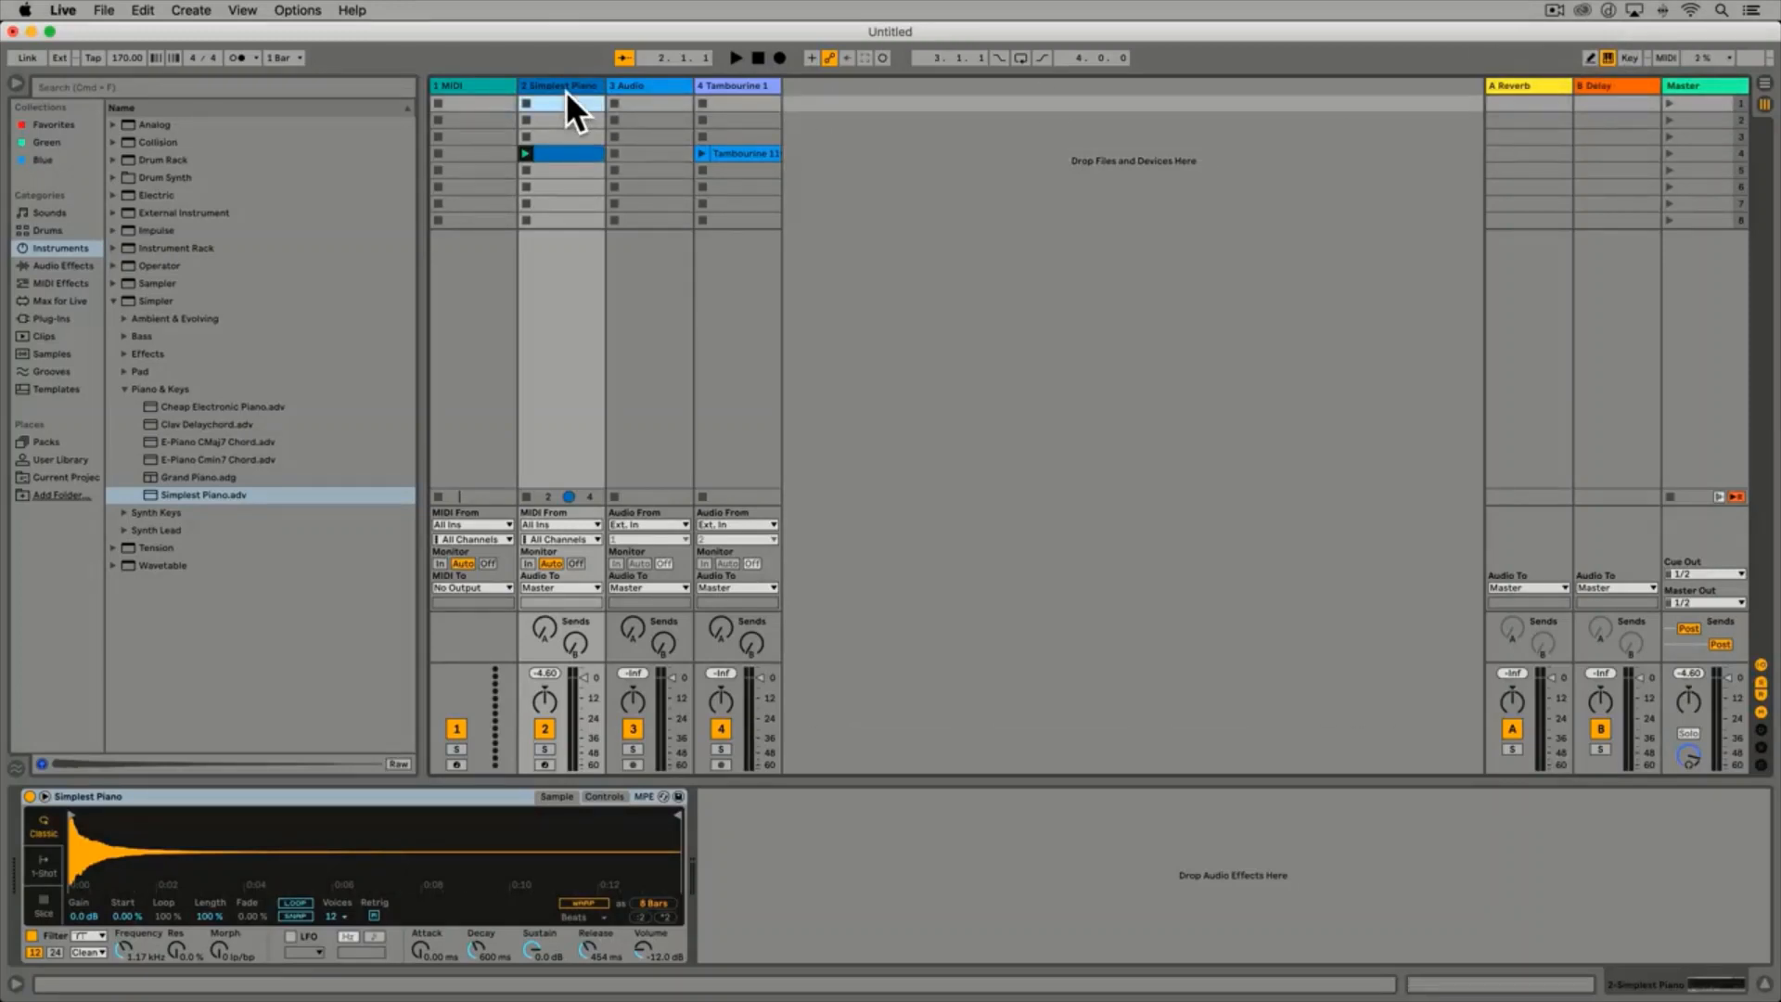
left_click(546, 764)
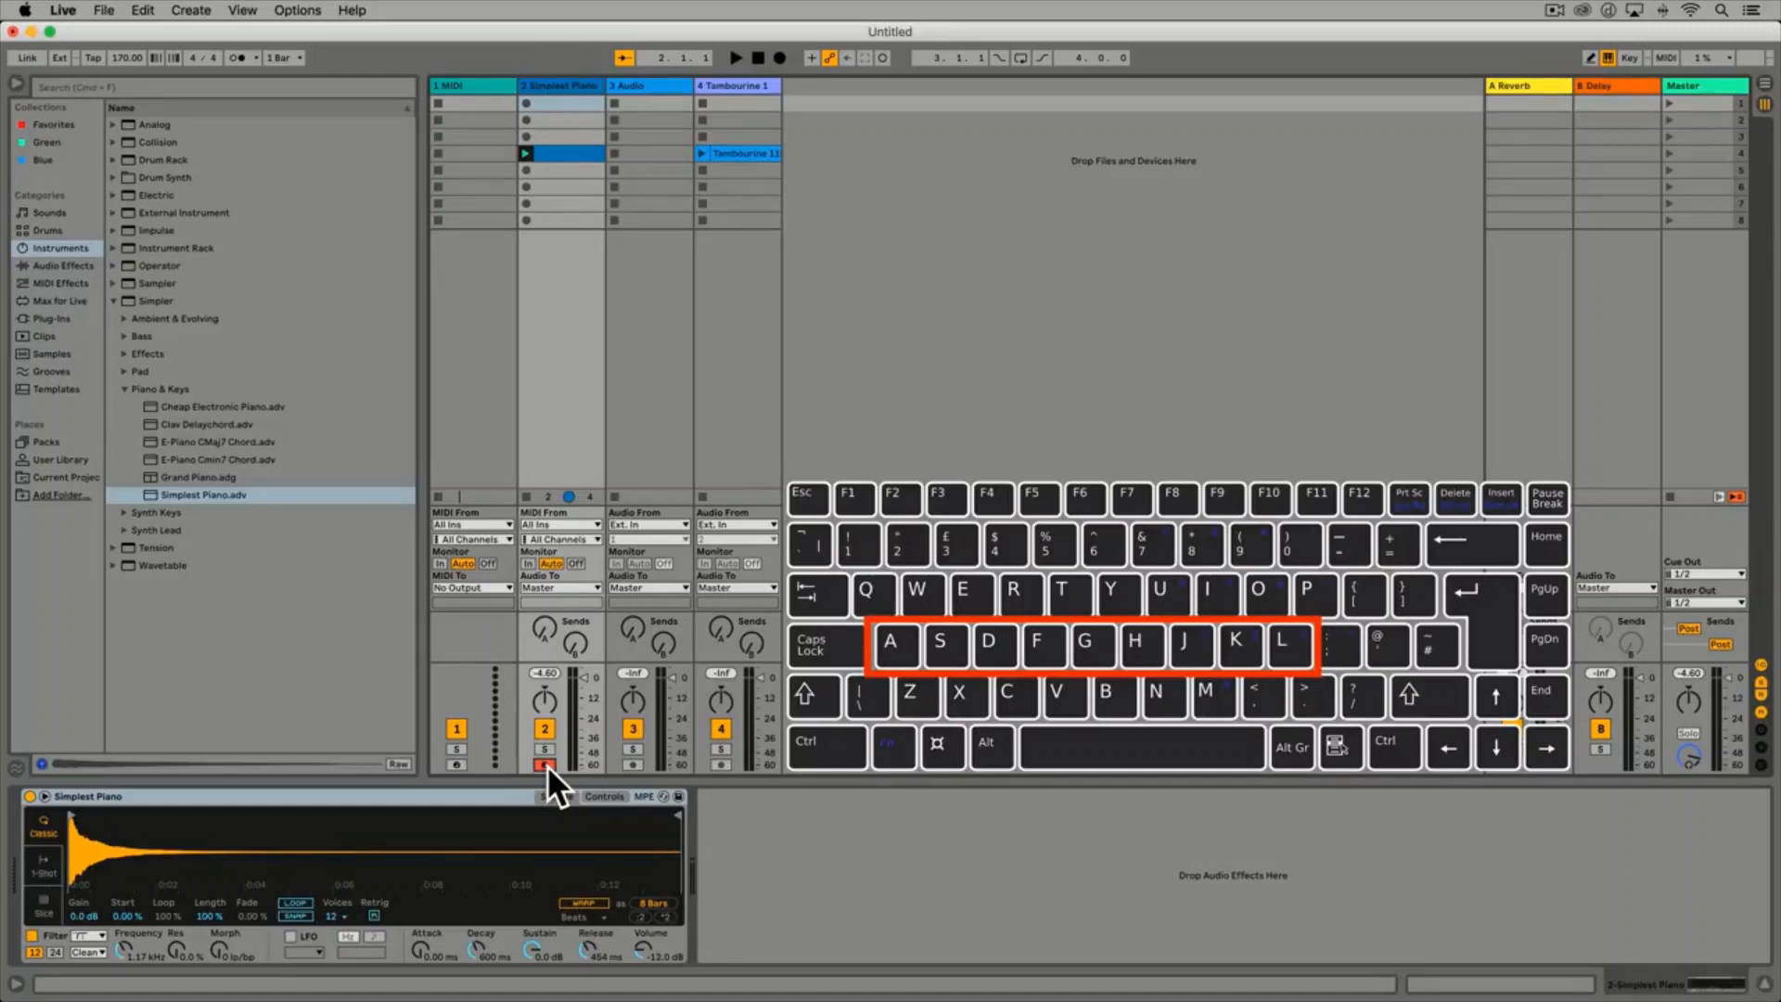
key("a")
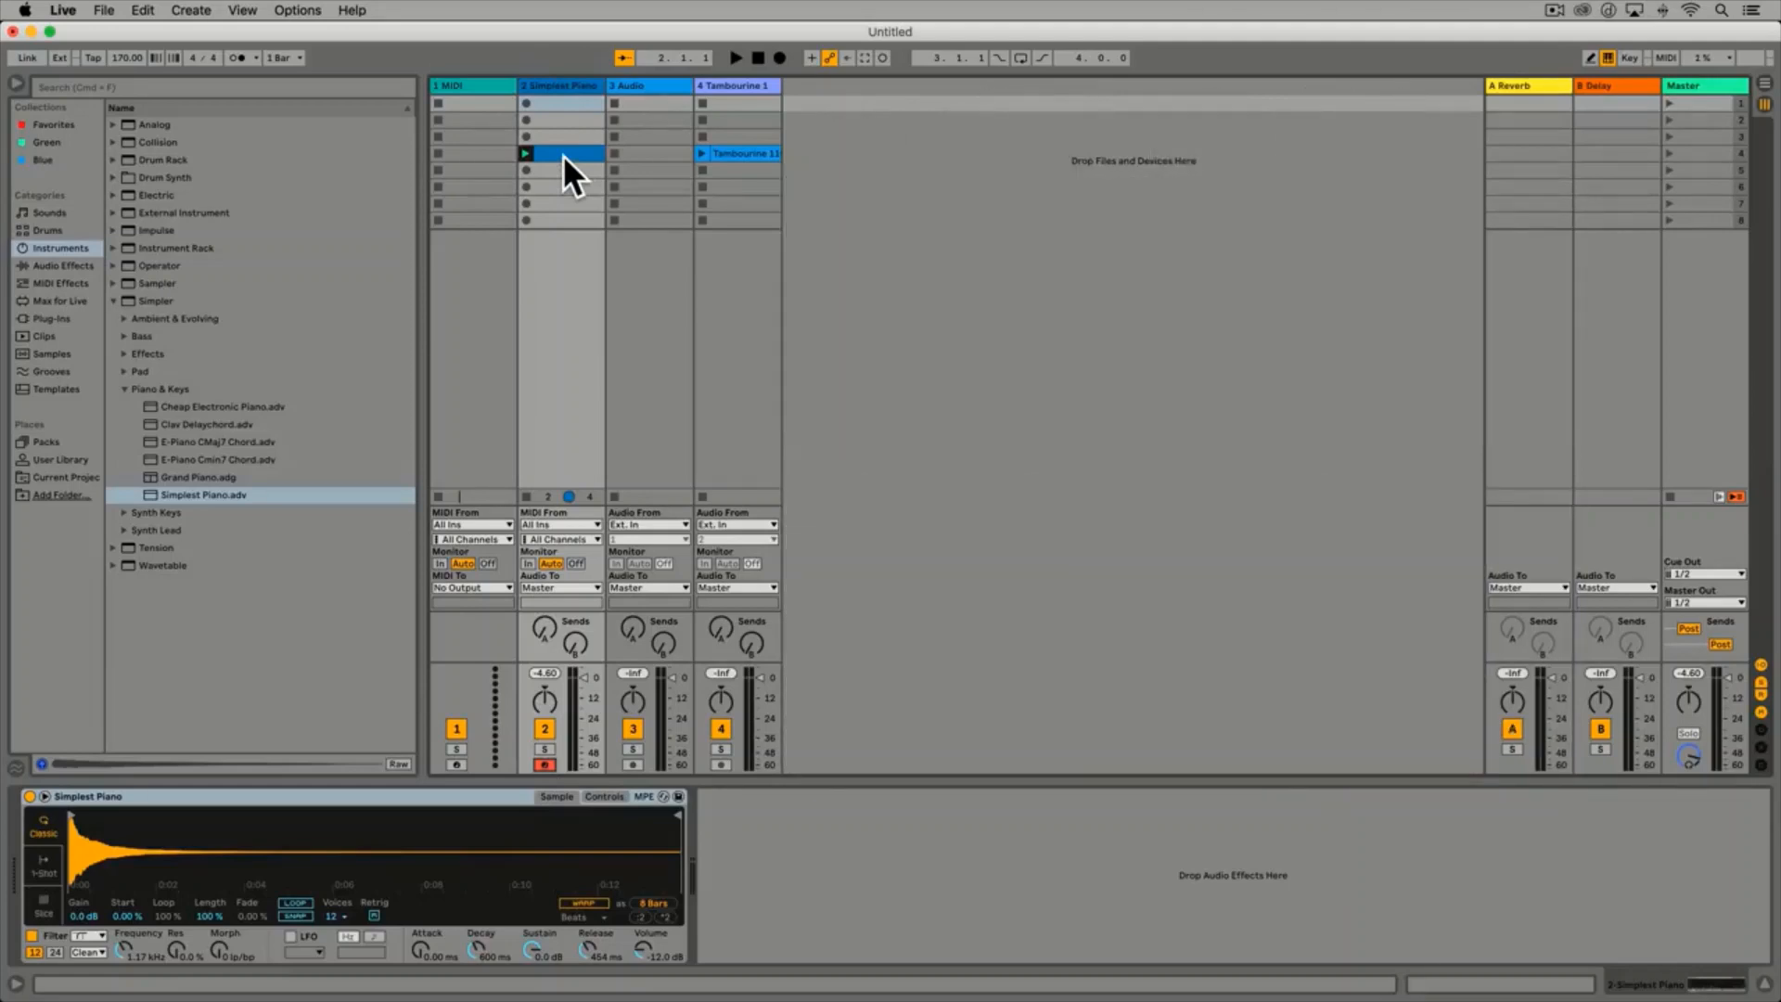
Open the chord clip in track 2's fourth slot and play C3 repeatedly from the computer keyboard
left_click(564, 154)
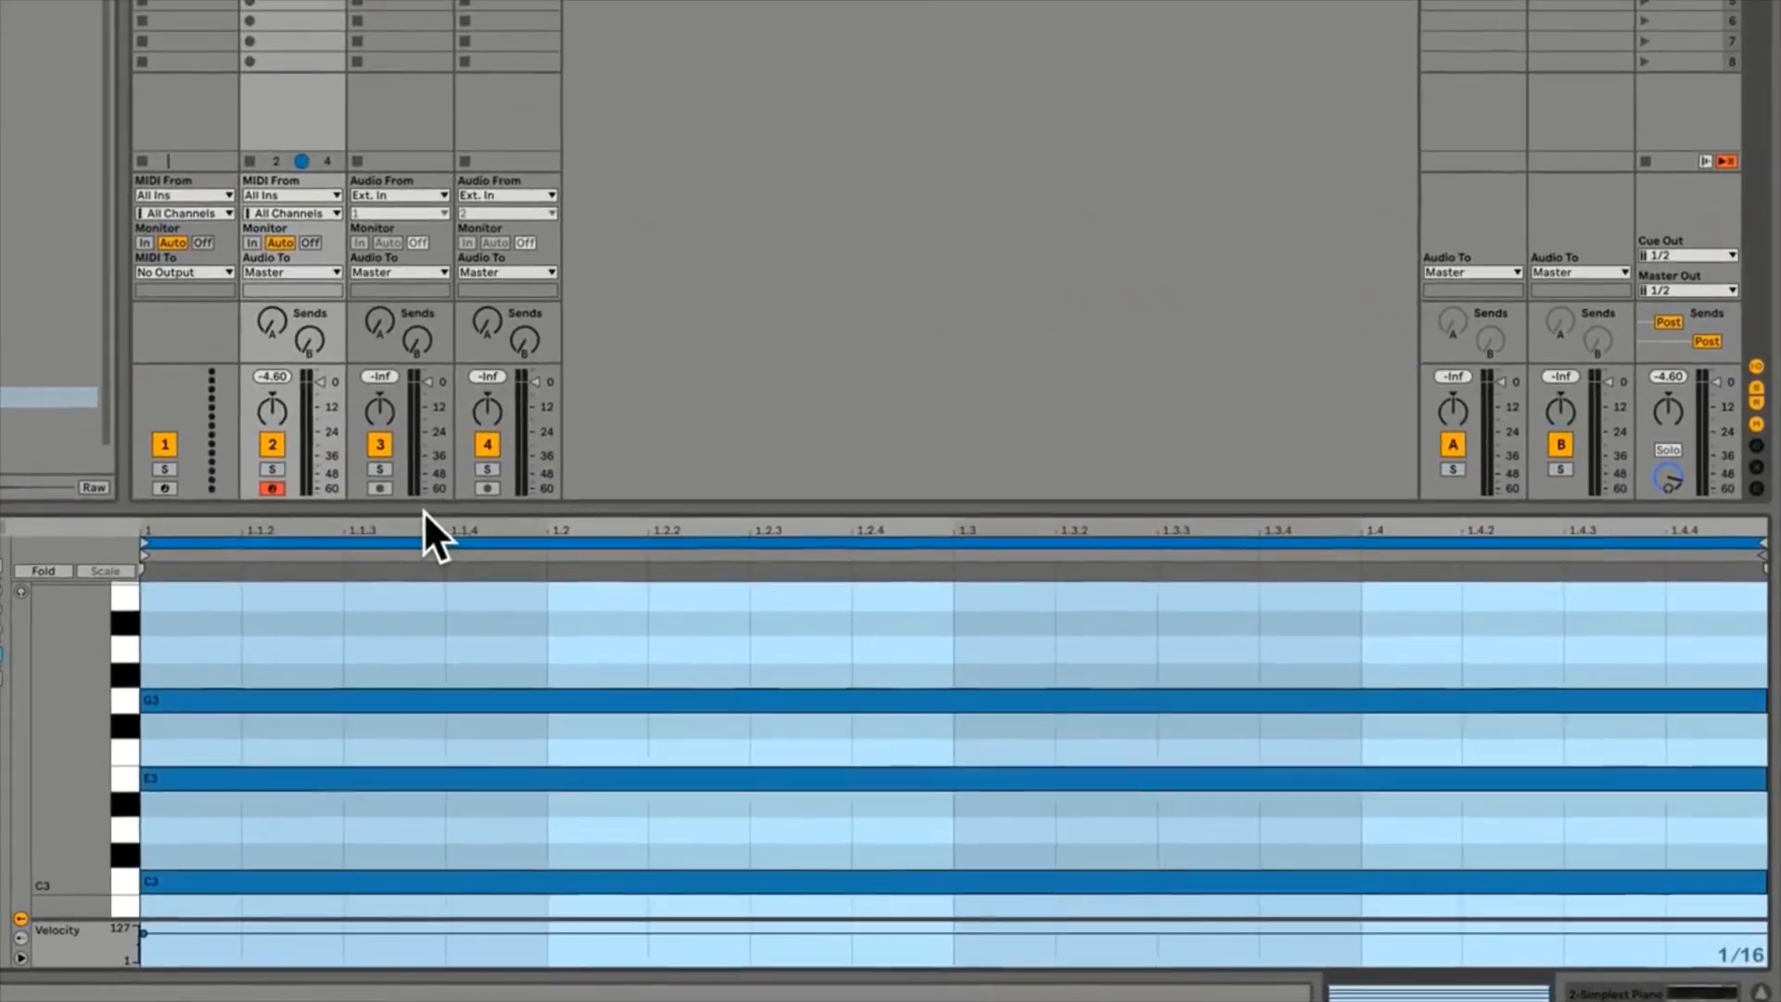
key("a")
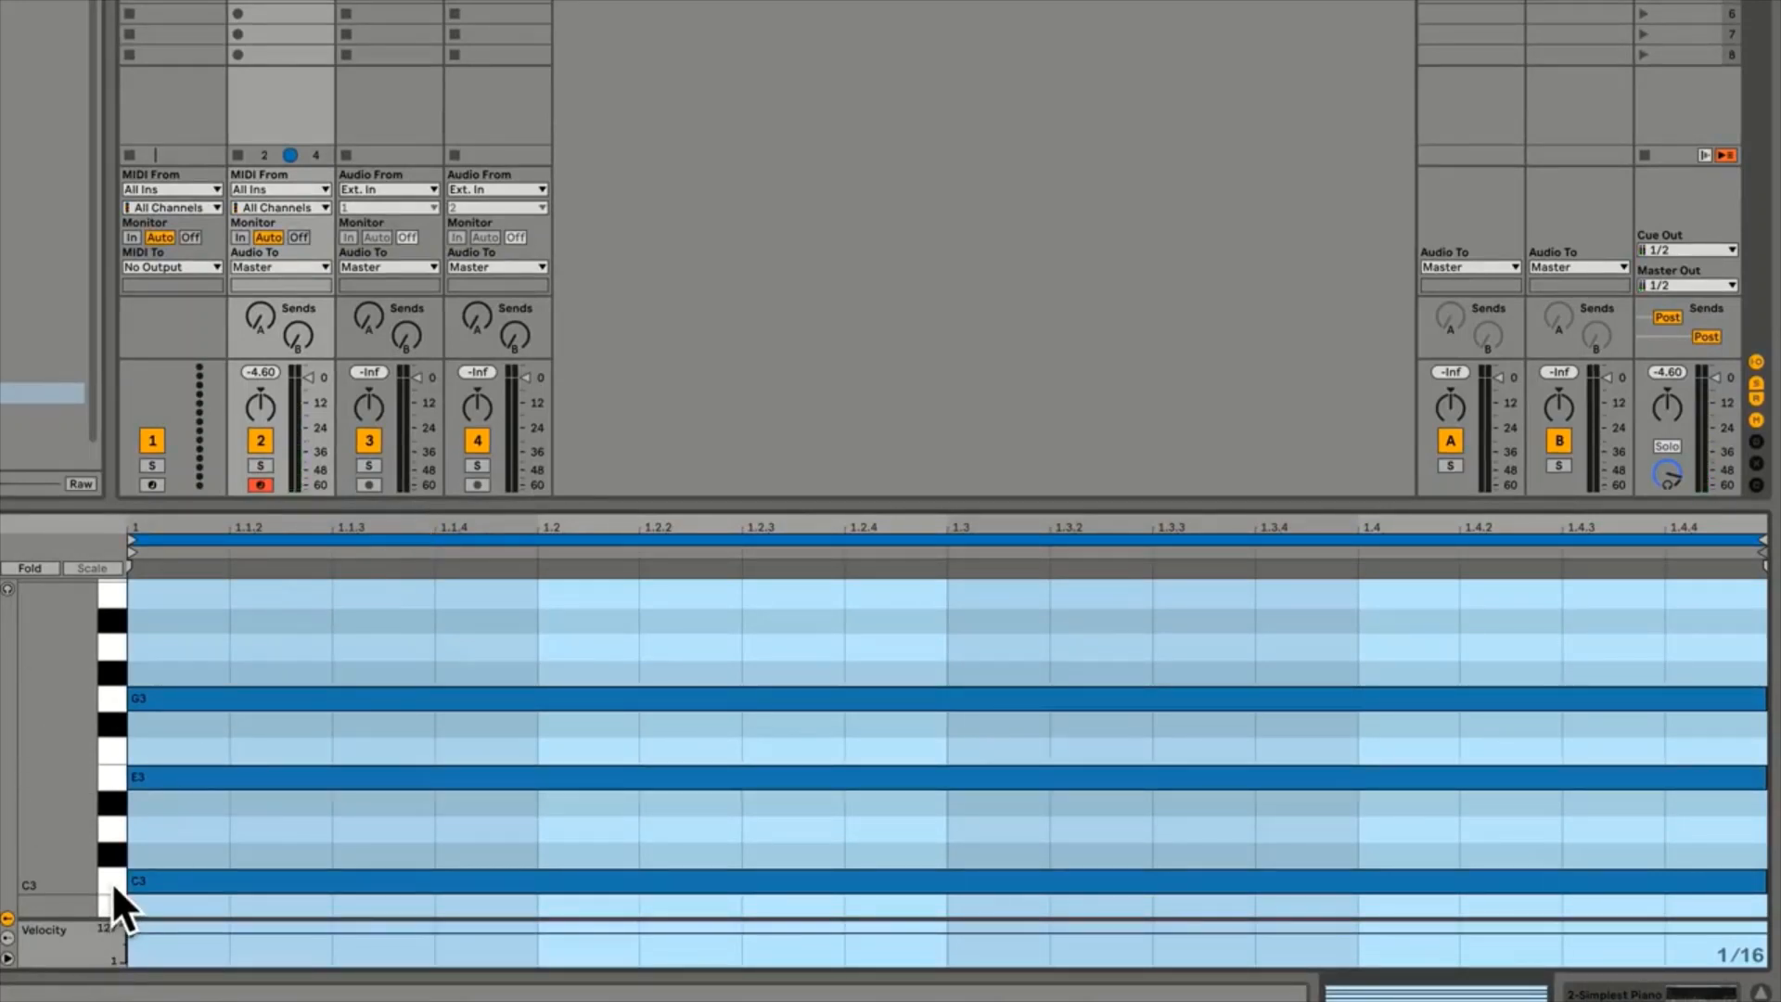
key("a")
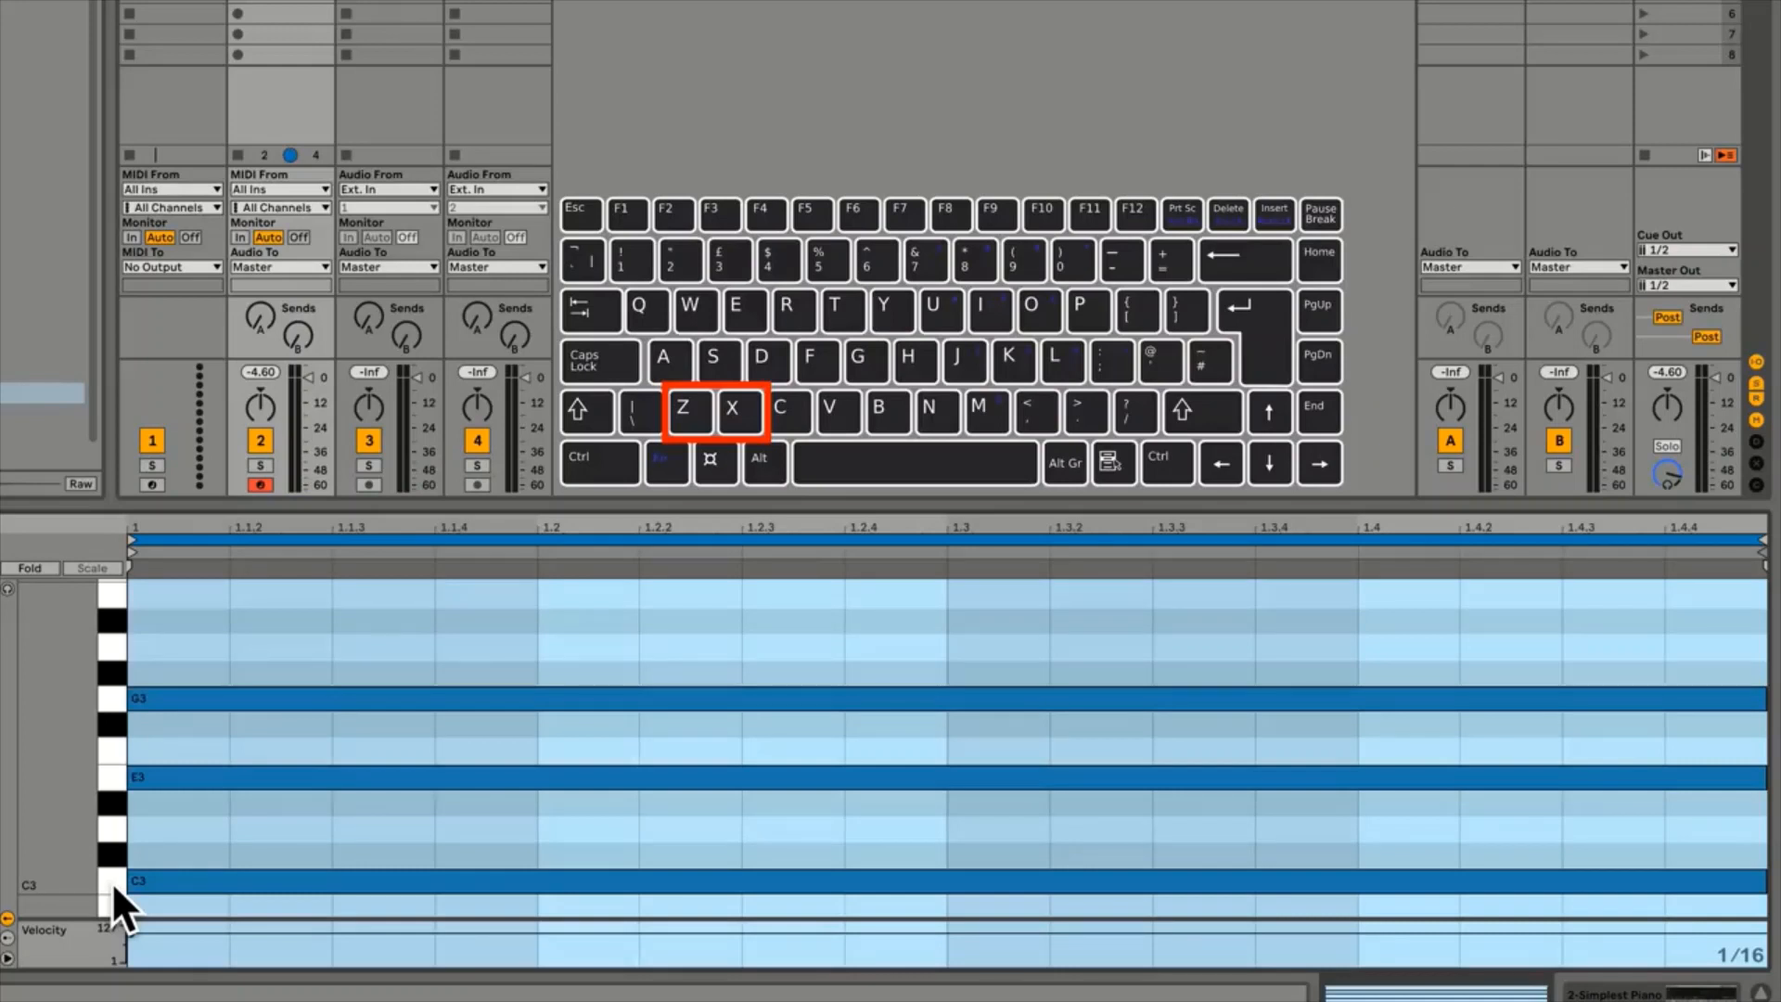
Shift the computer MIDI keyboard's octave down and up, playing a C note after each change
key("z")
key("a")
key("x")
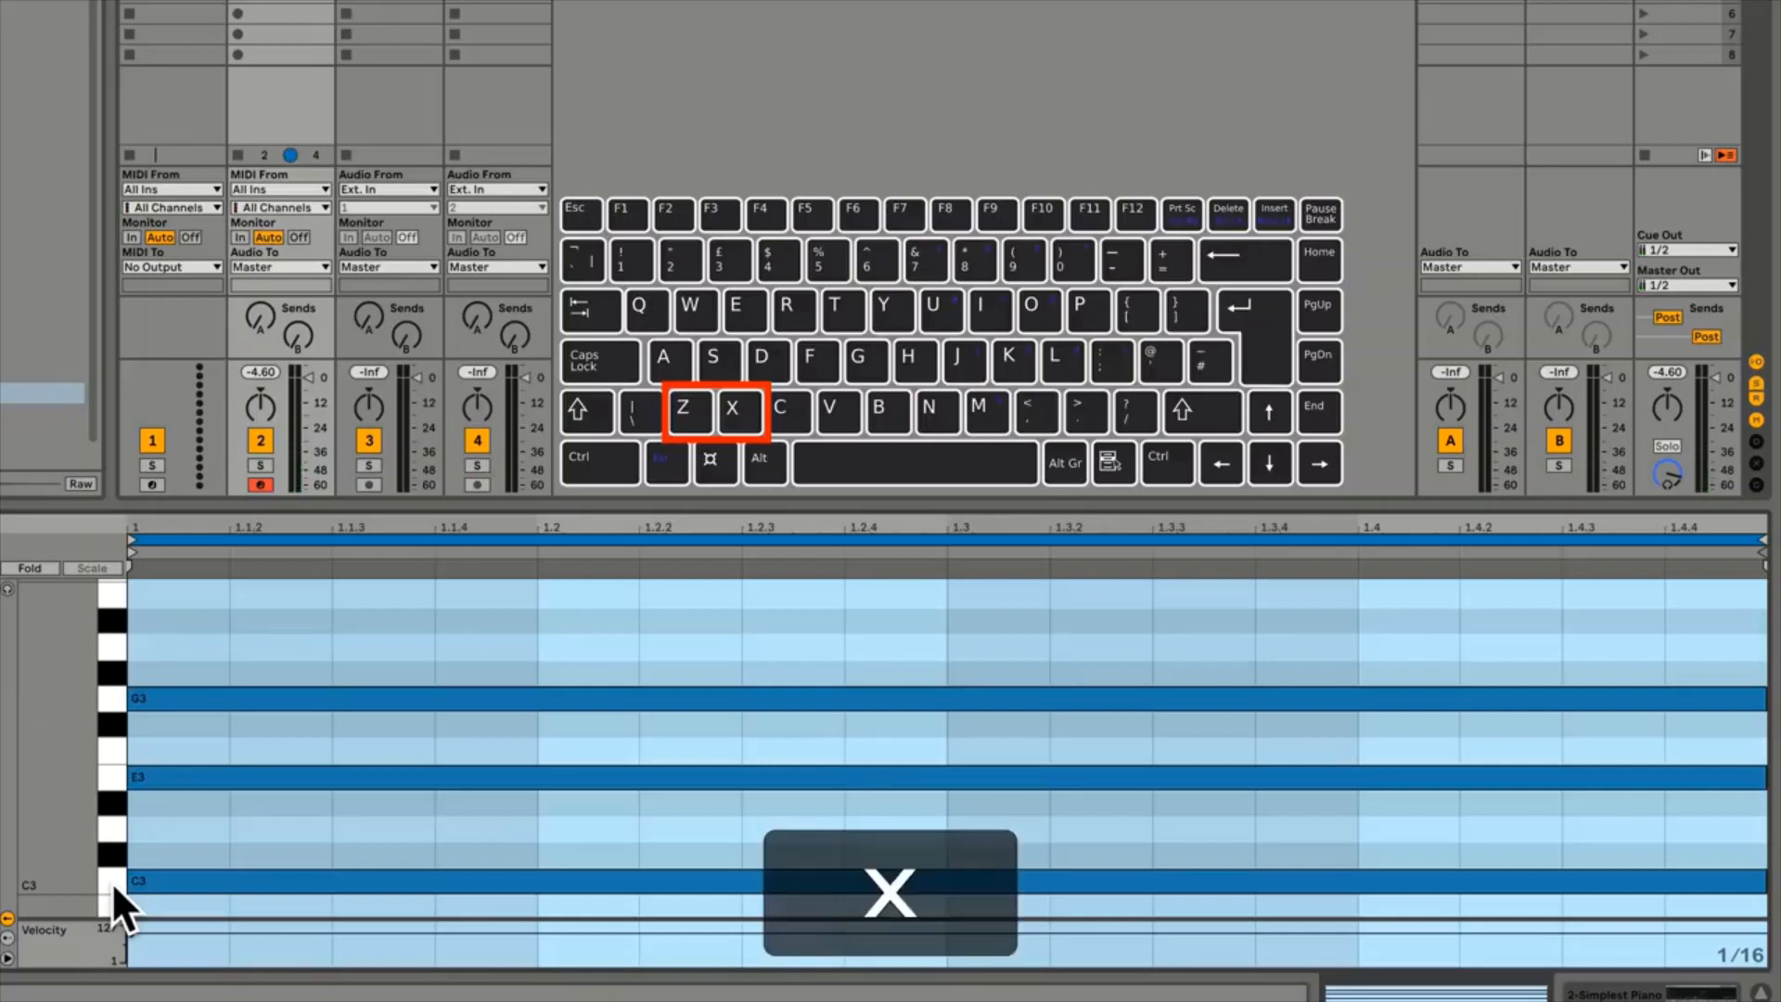
key("a")
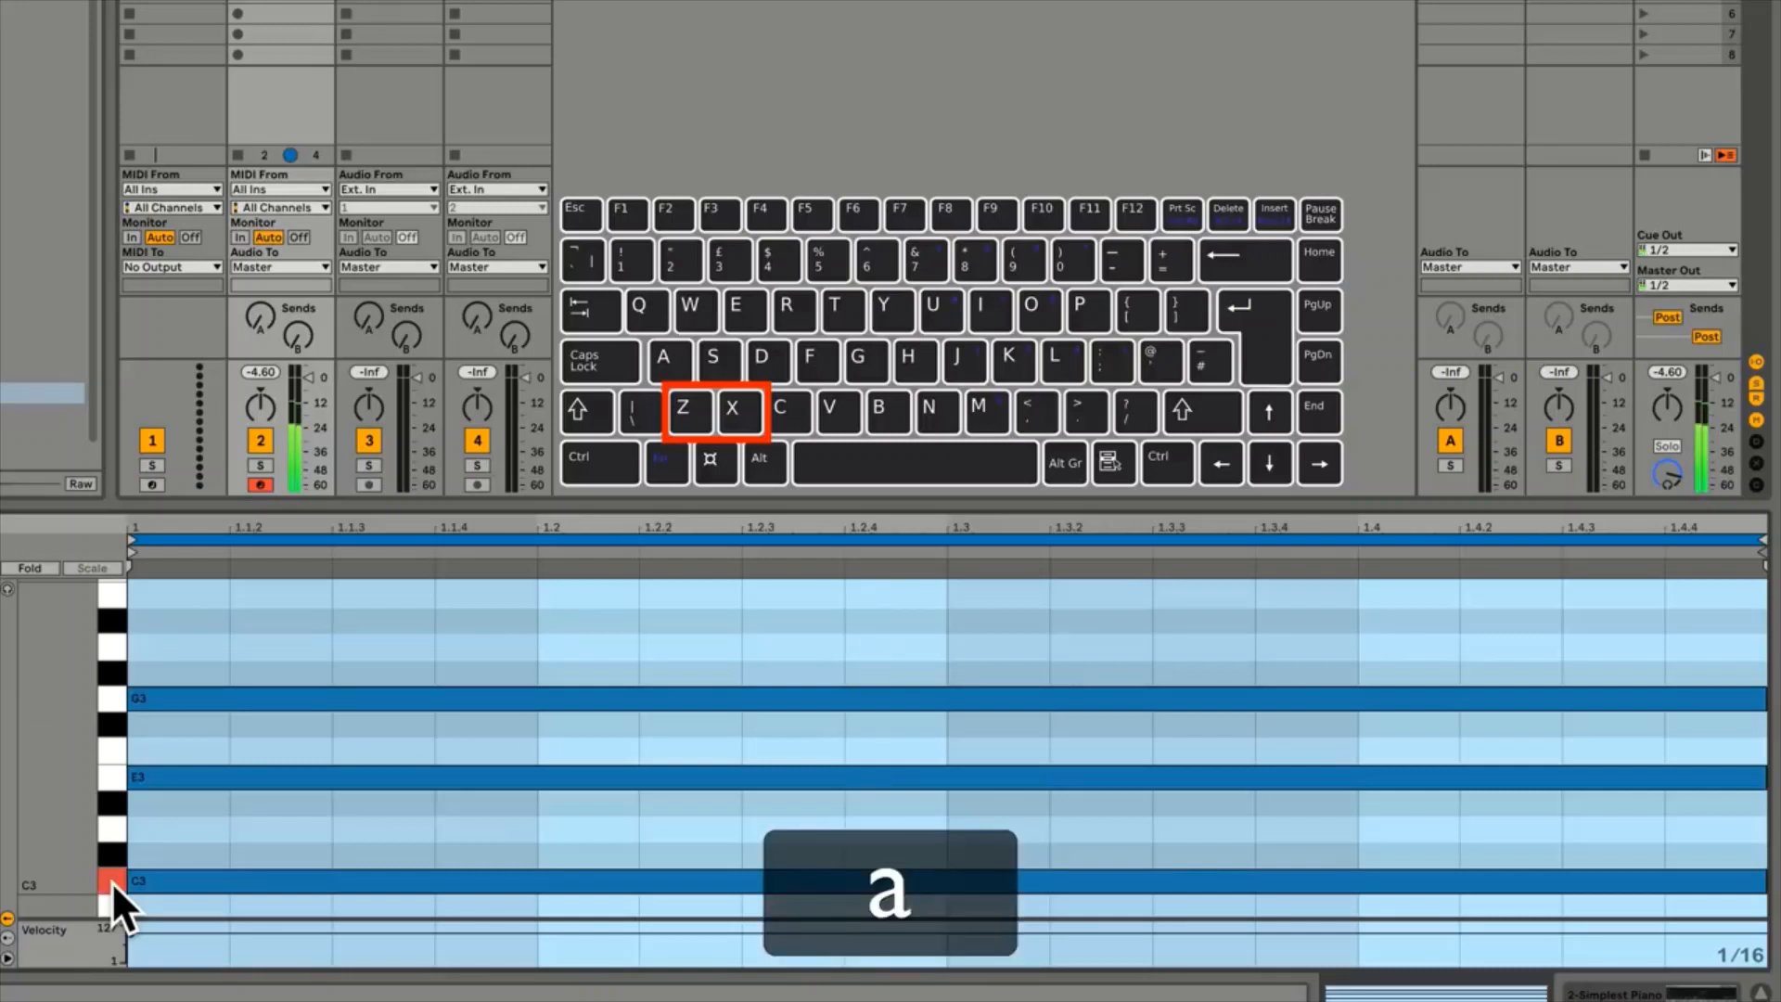
key("x")
key("a")
key("x")
key("a")
key("z")
key("a")
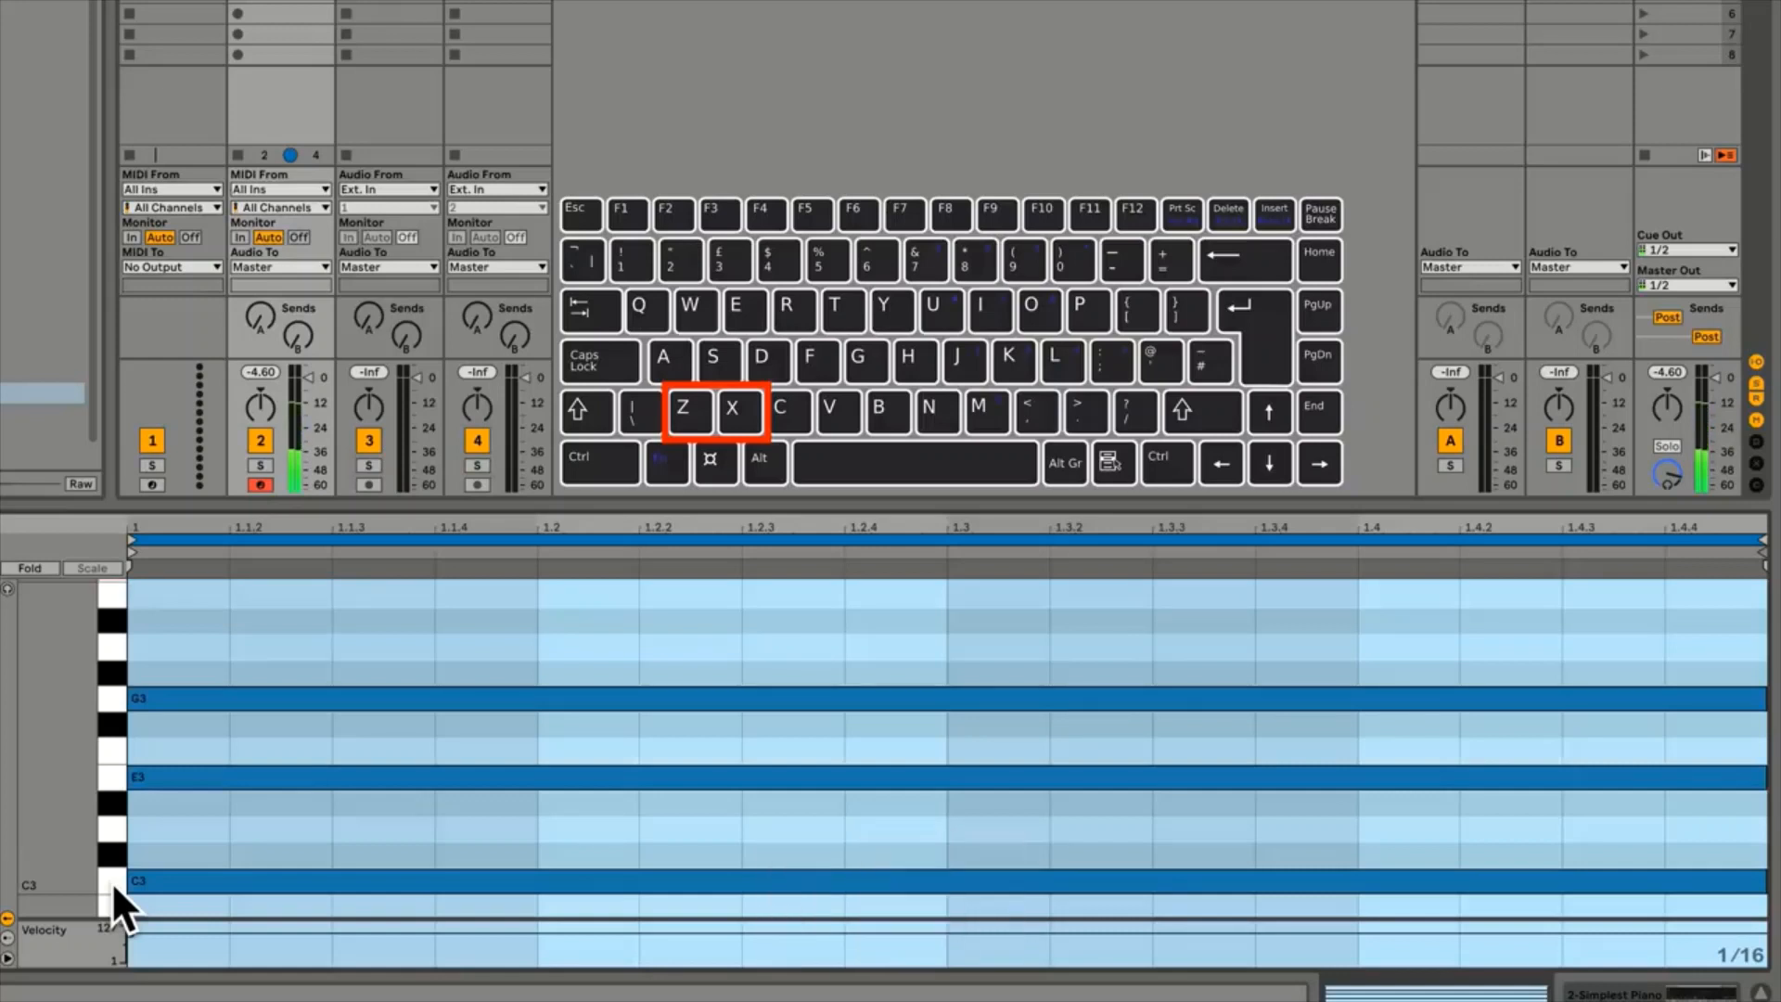
Play C3, E3, G3 and B3 as a chord with further notes from the computer keyboard, and turn off the computer MIDI keyboard
key("a")
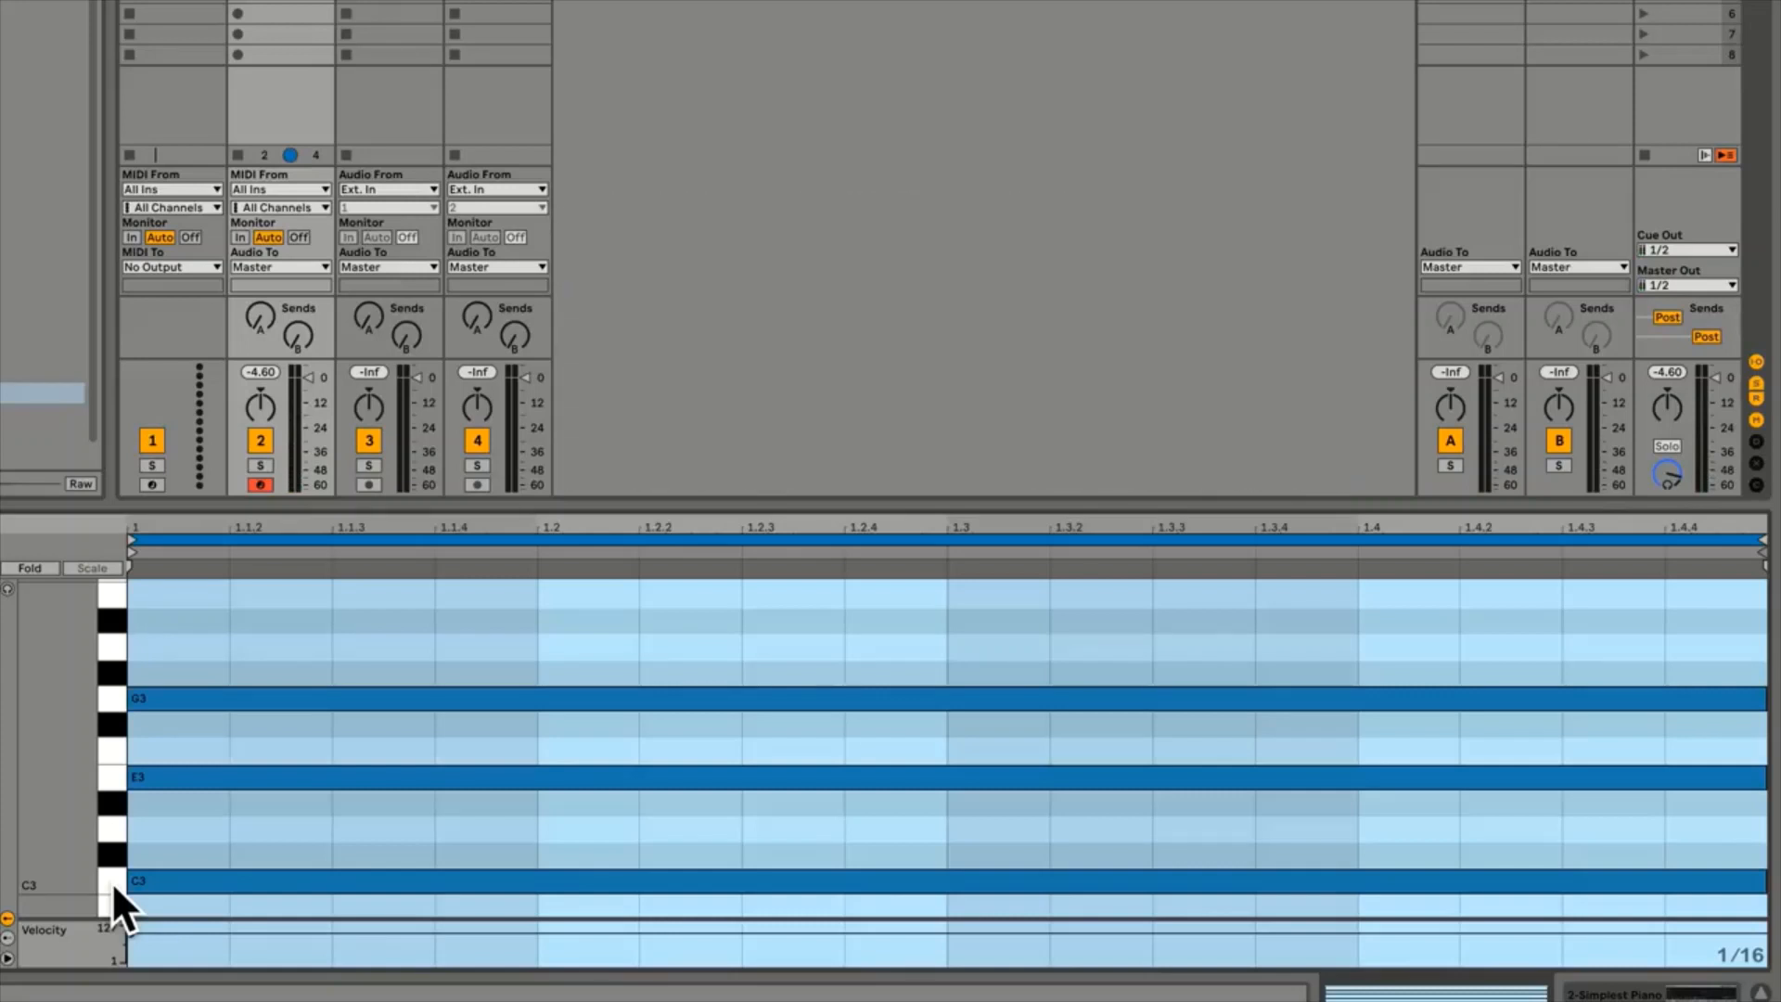
key("d")
key("a")
key("d")
key("g")
key("j")
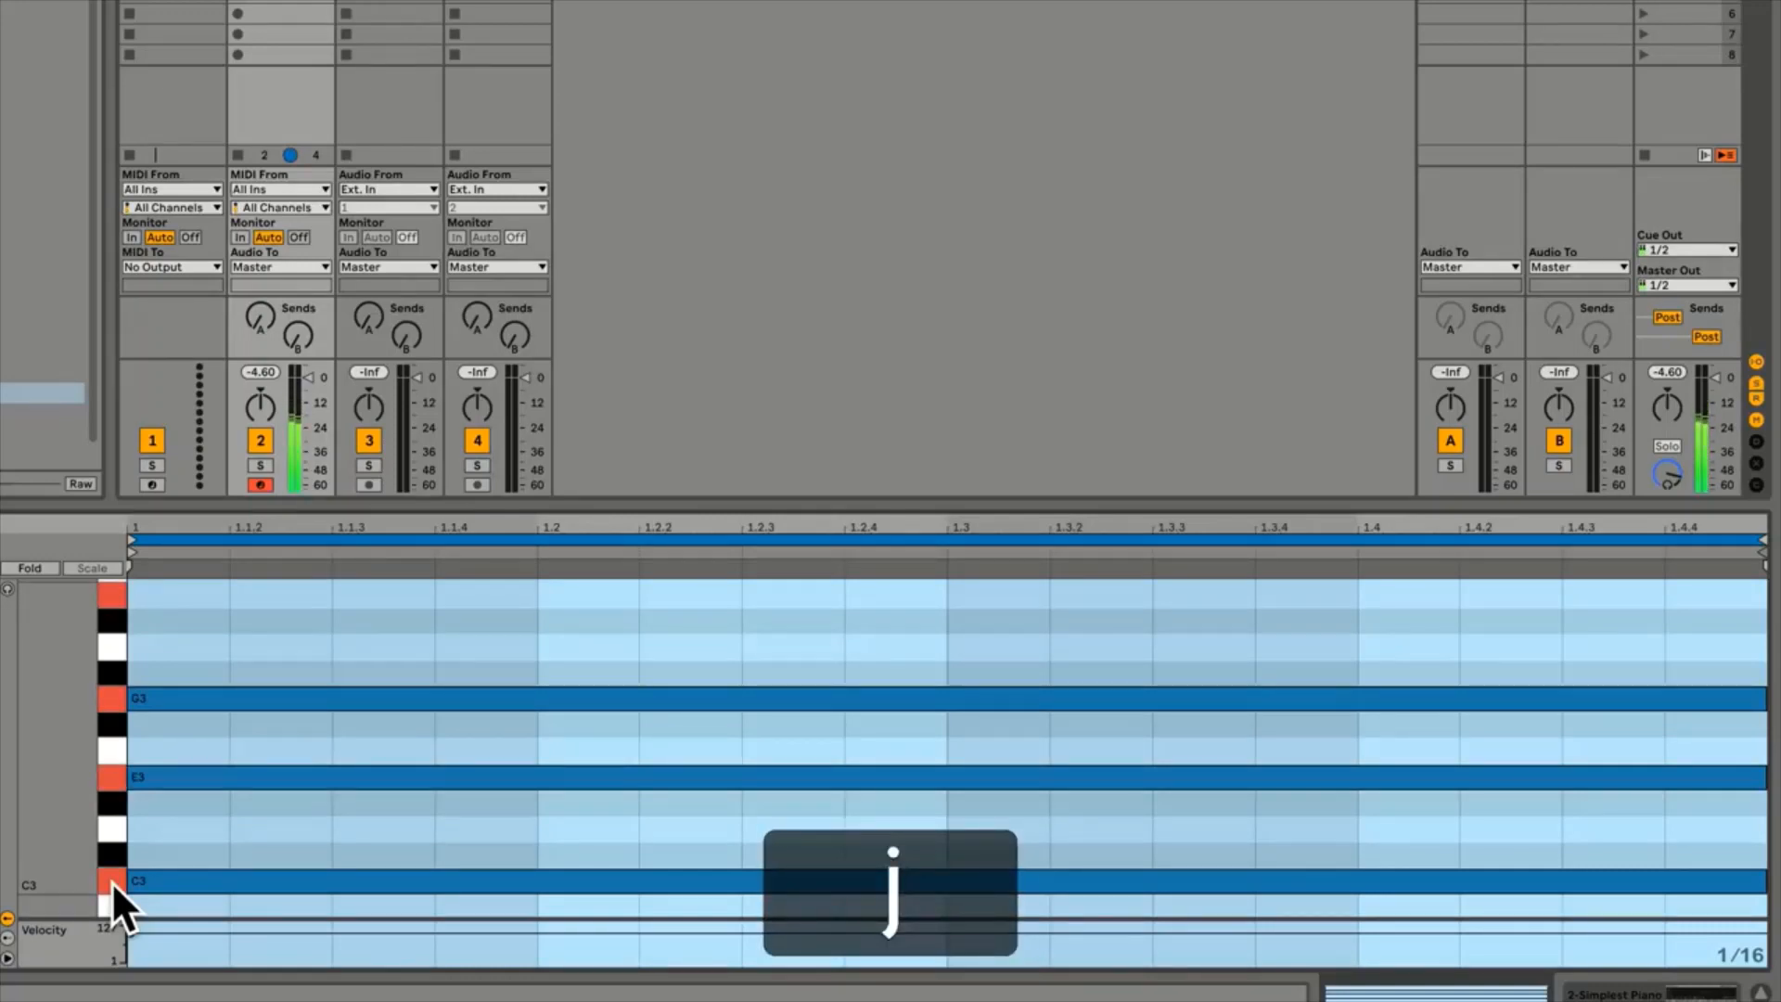
key("l")
key("k")
key("k")
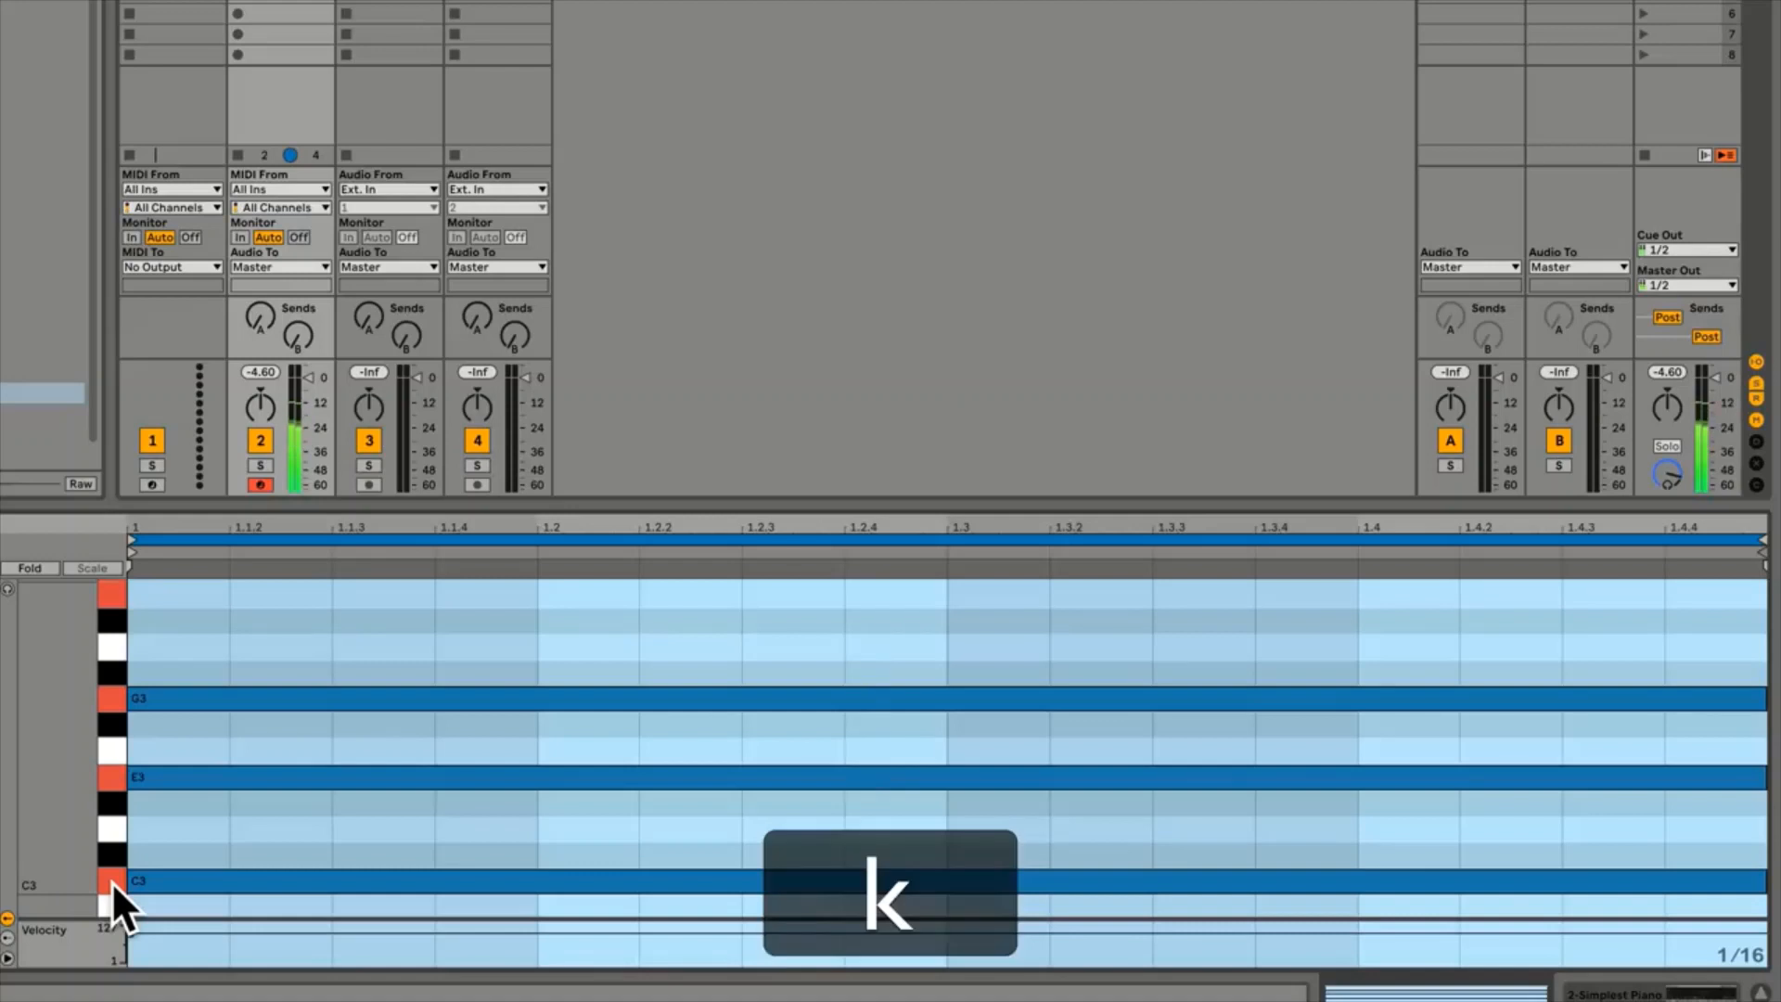
key("j")
key("g")
key("k")
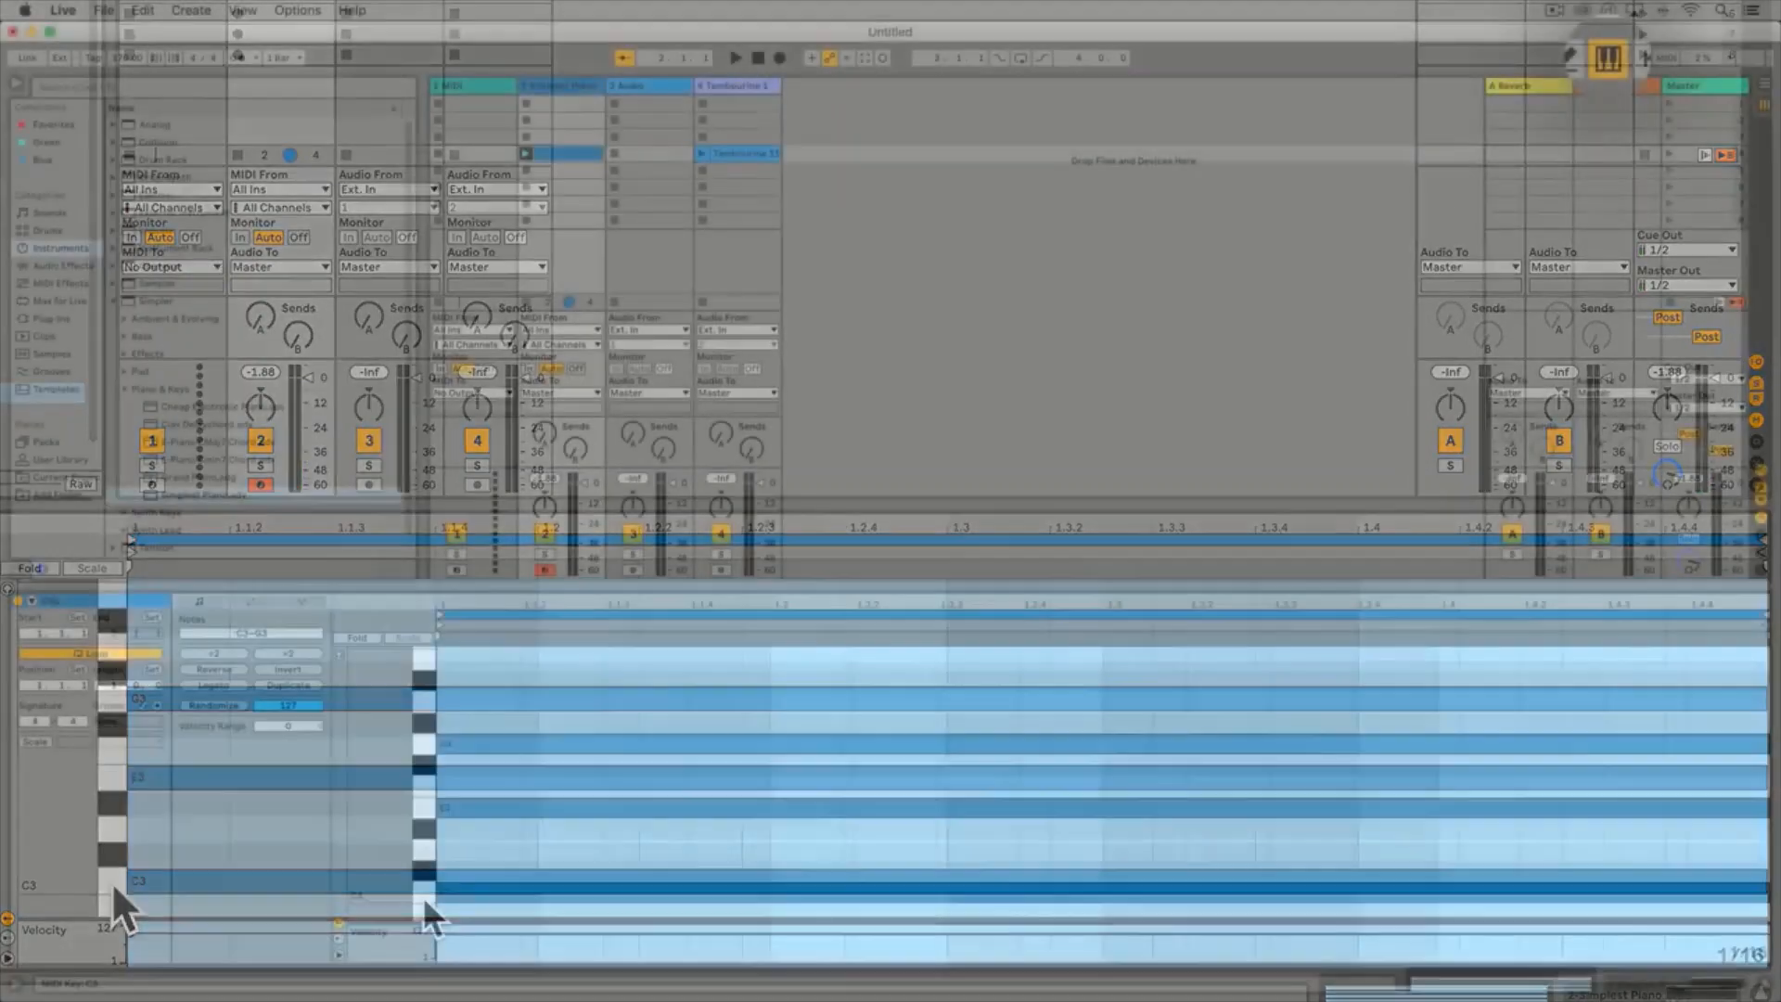
key("m")
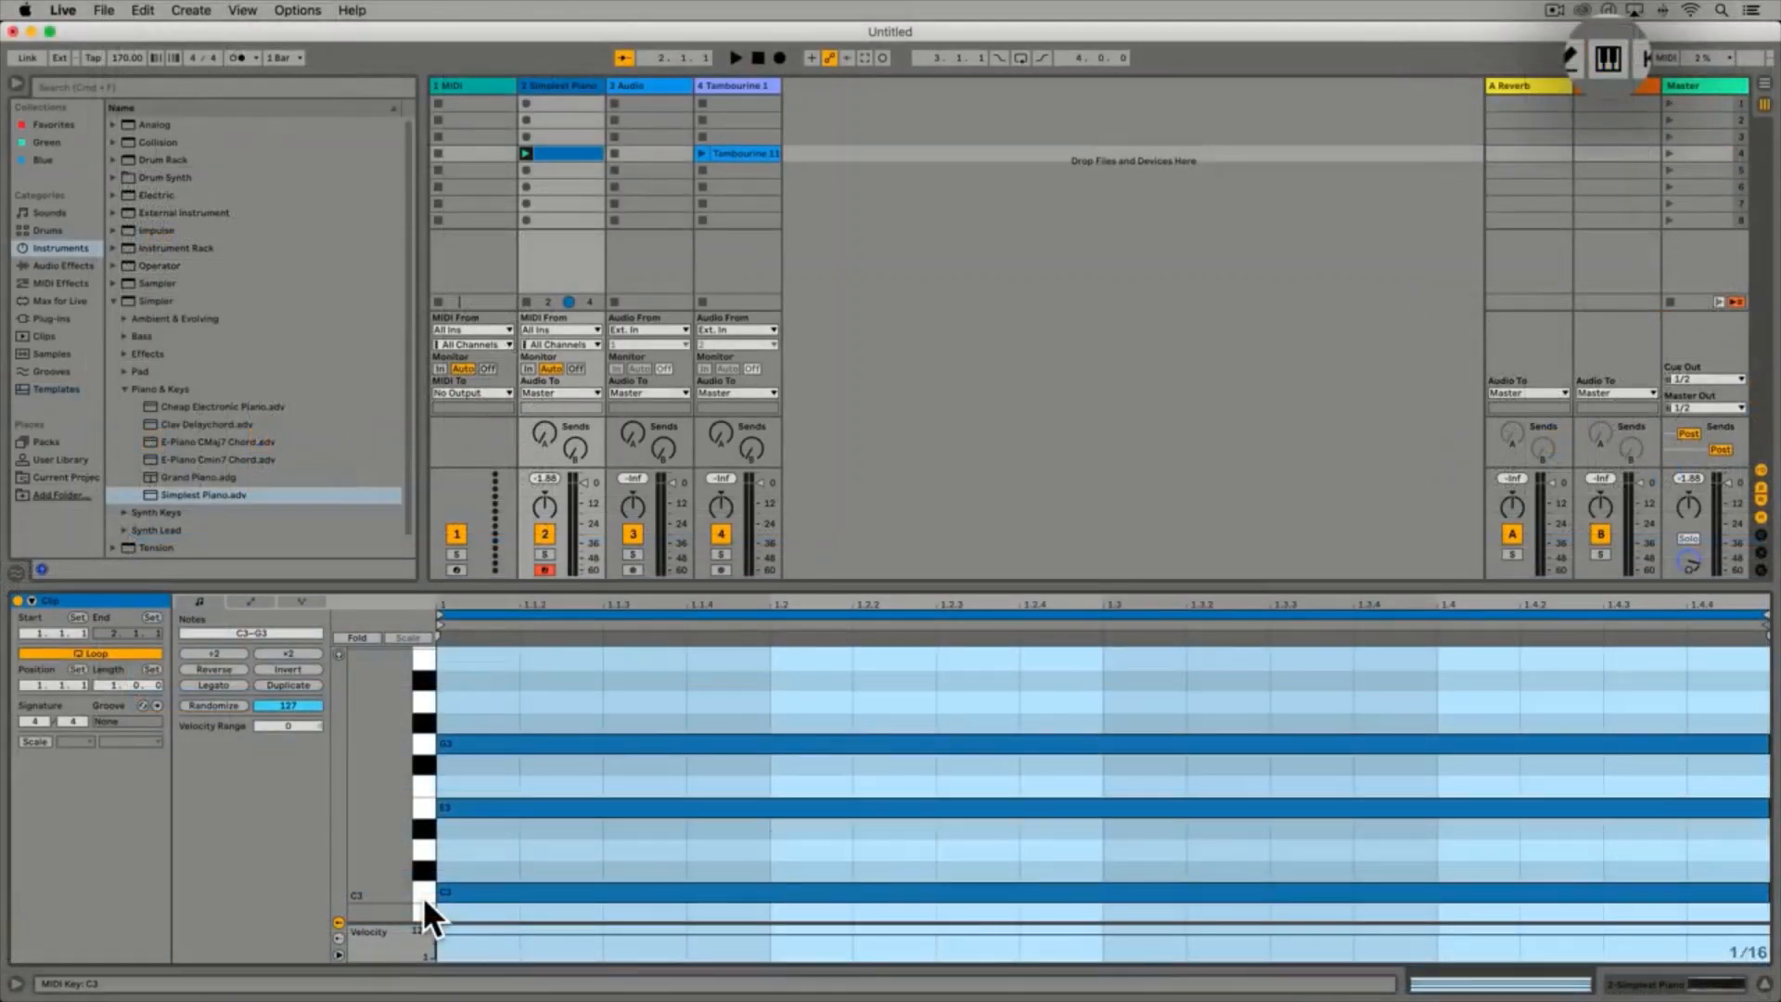
Switch the computer MIDI keyboard on and off twice
key("m")
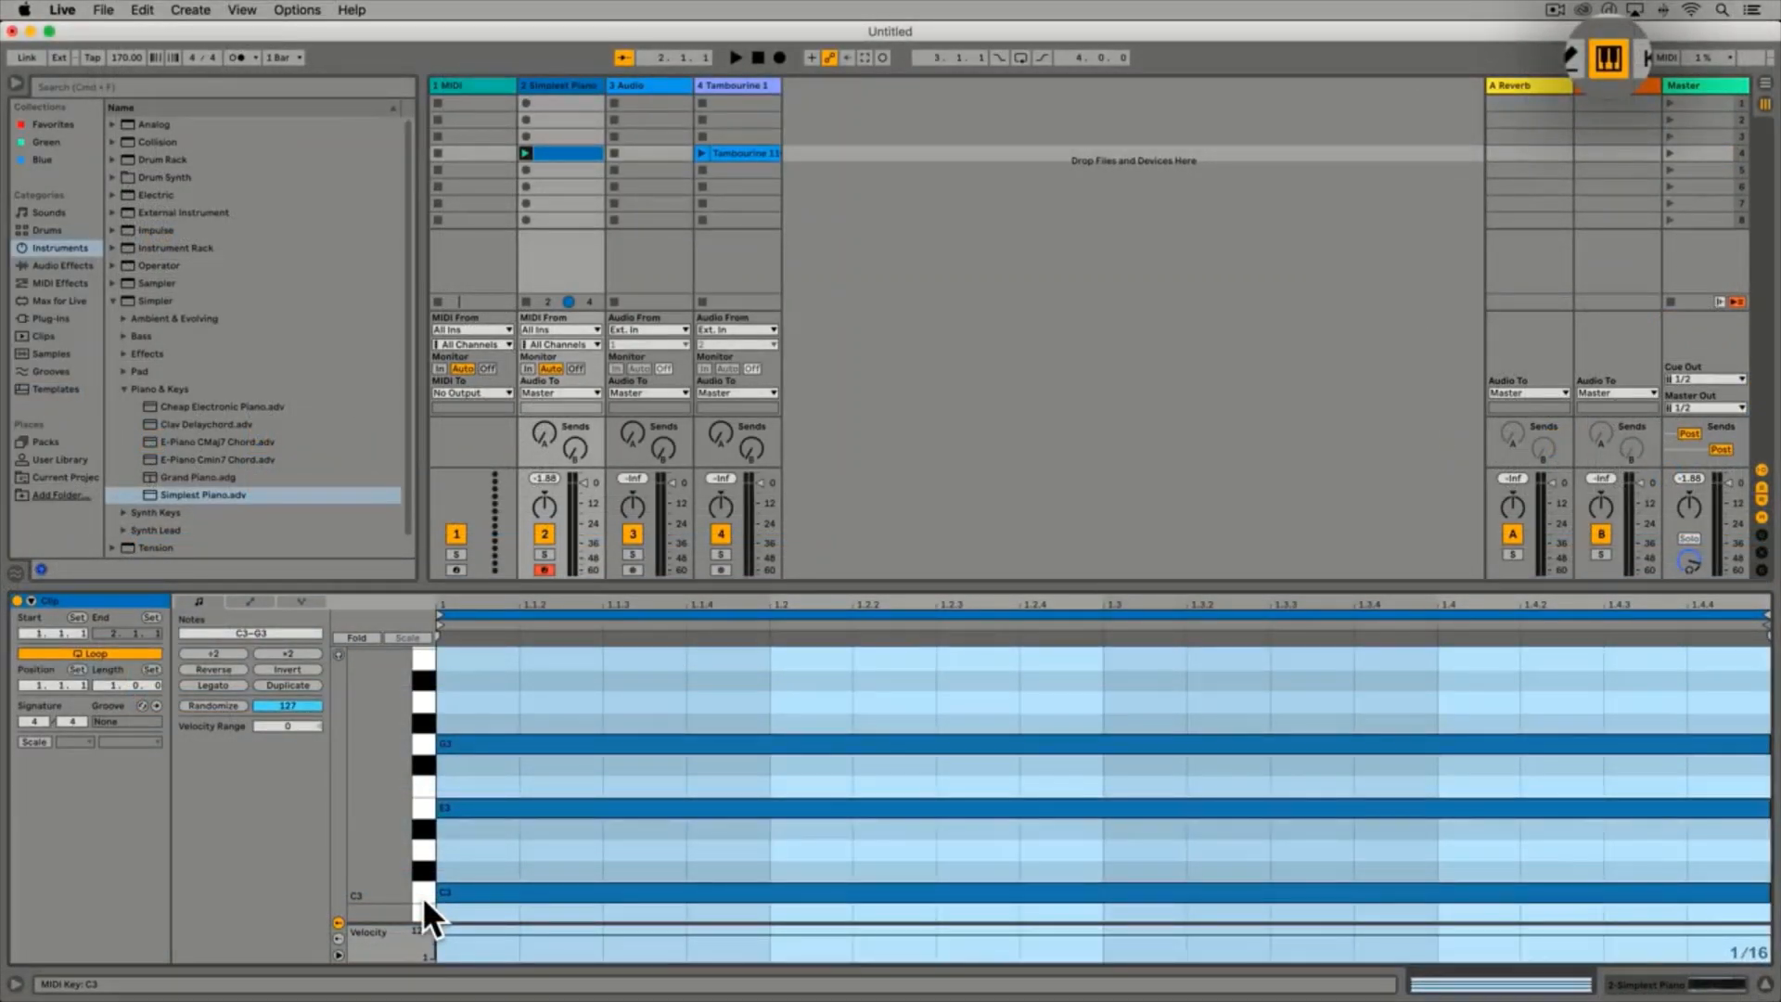
key("m")
key("m")
key("m")
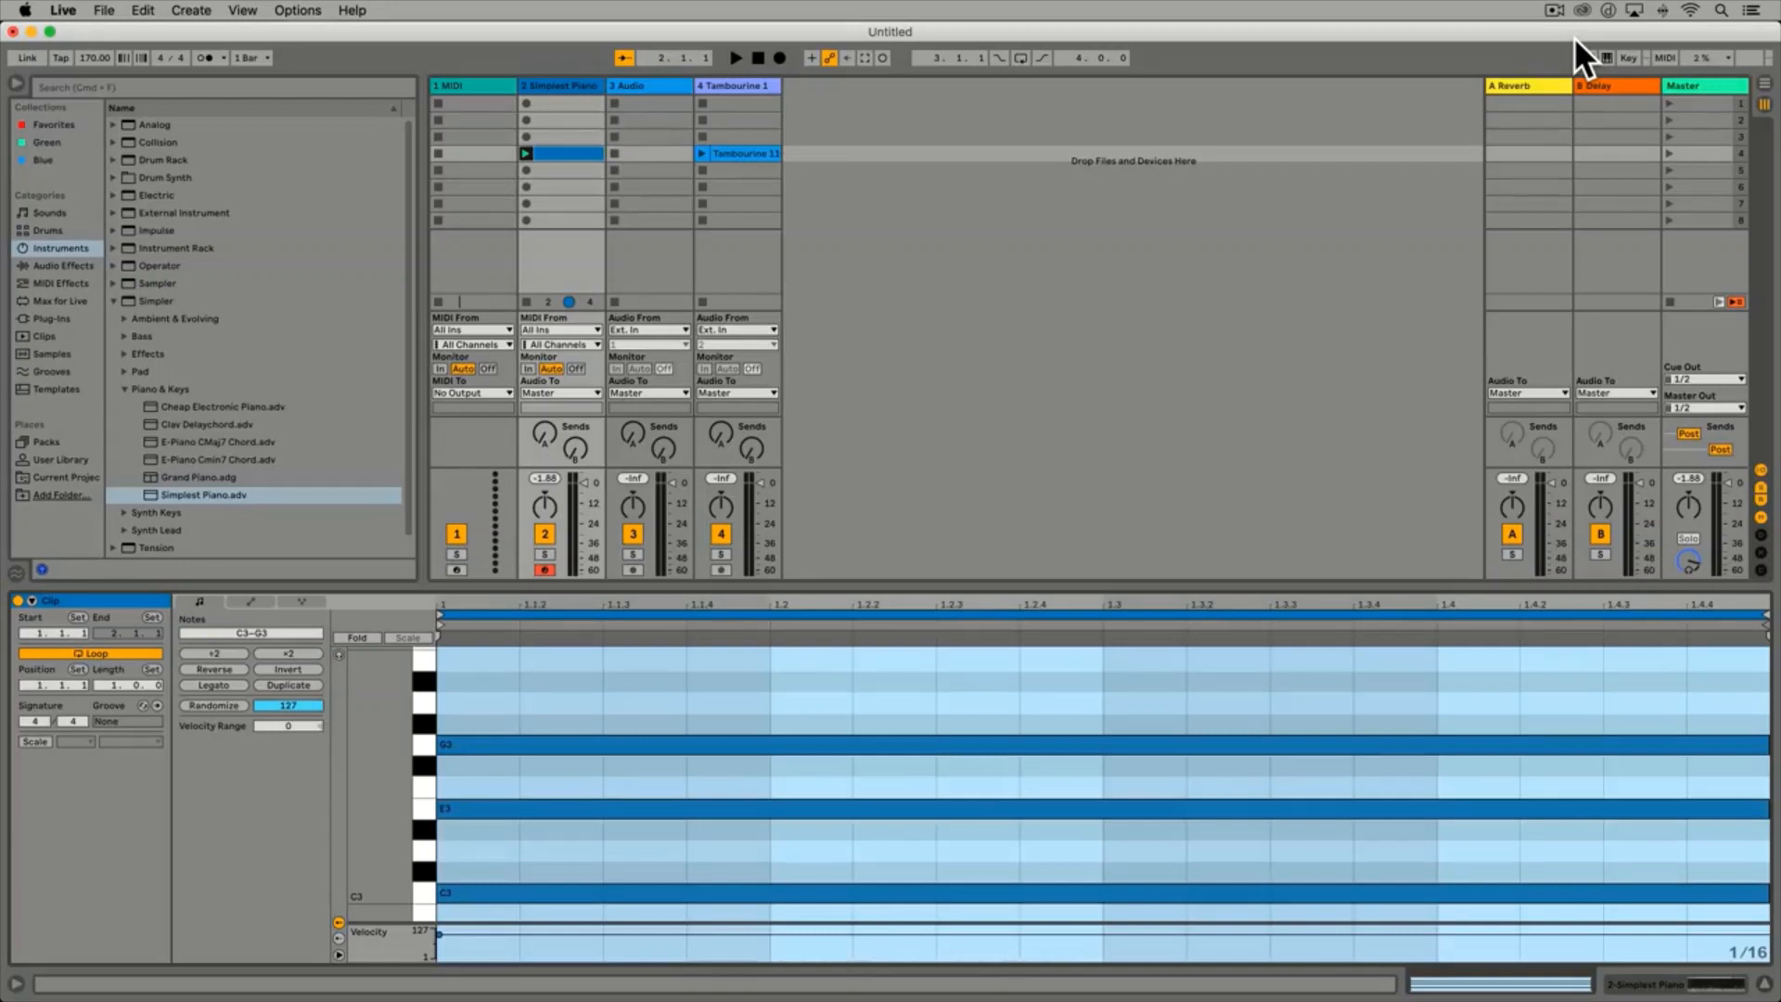
Review the Look/Feel and Link/Tempo/MIDI preferences, including the control surface and MIDI port settings, and close the preferences
left_click(65, 13)
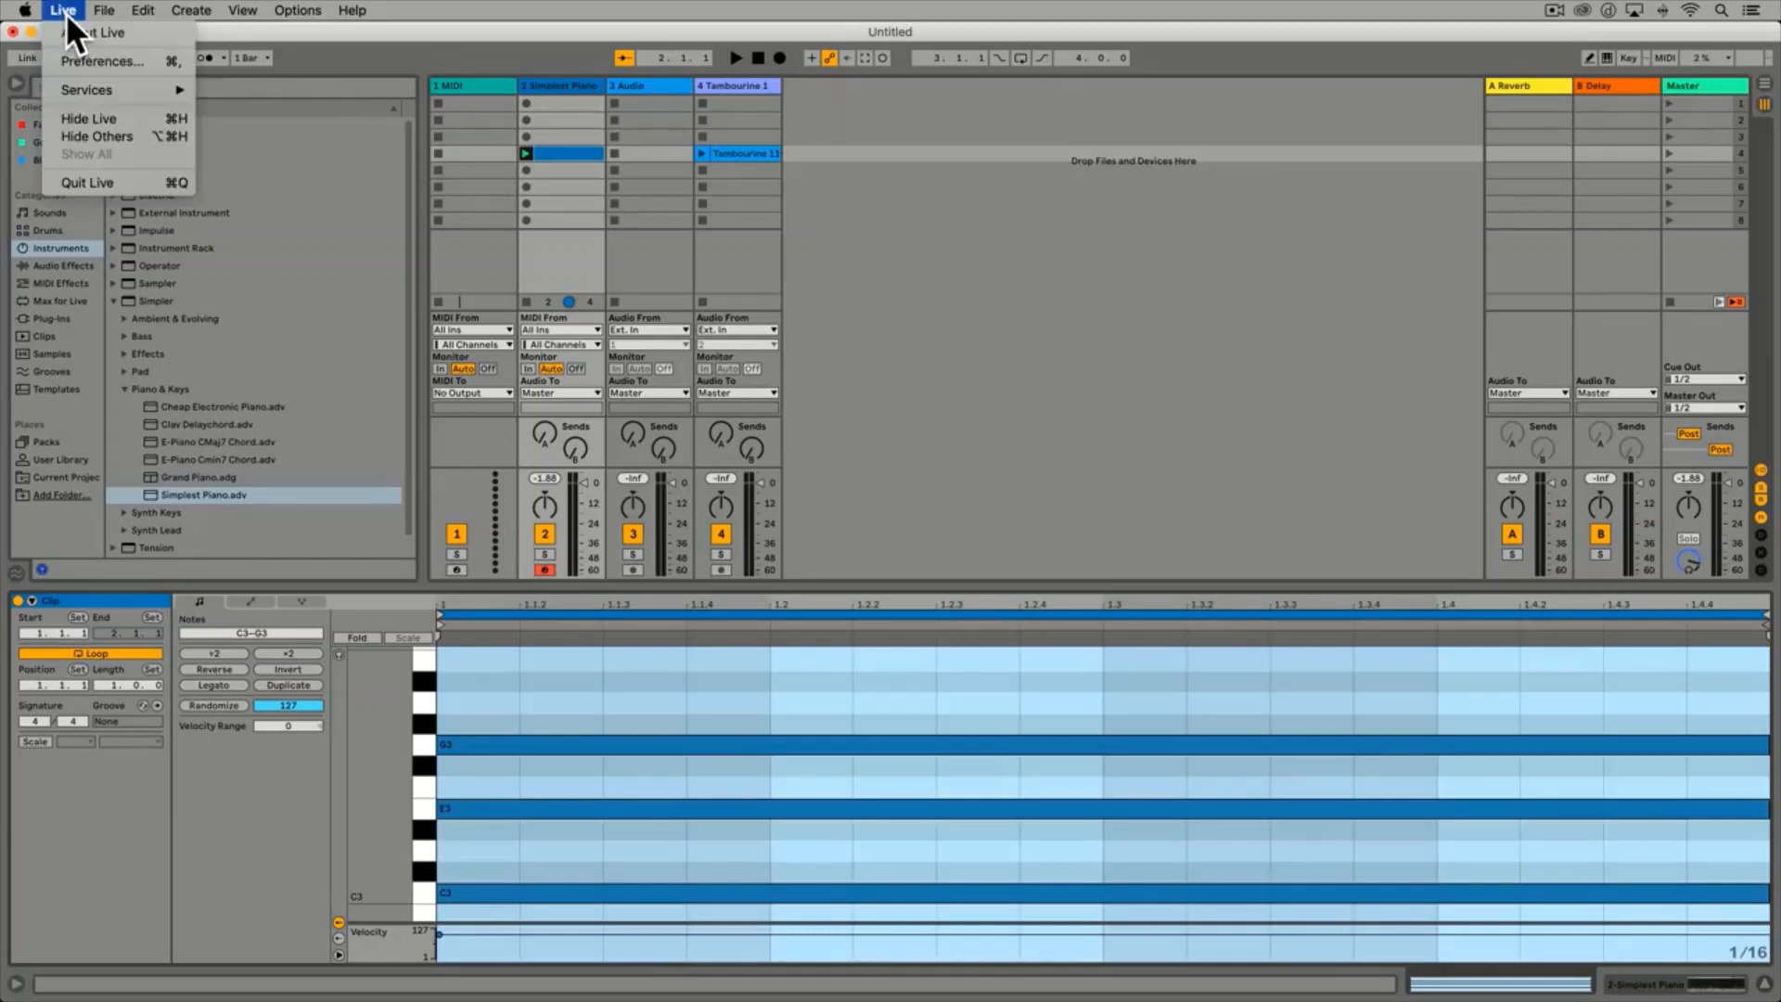
left_click(103, 63)
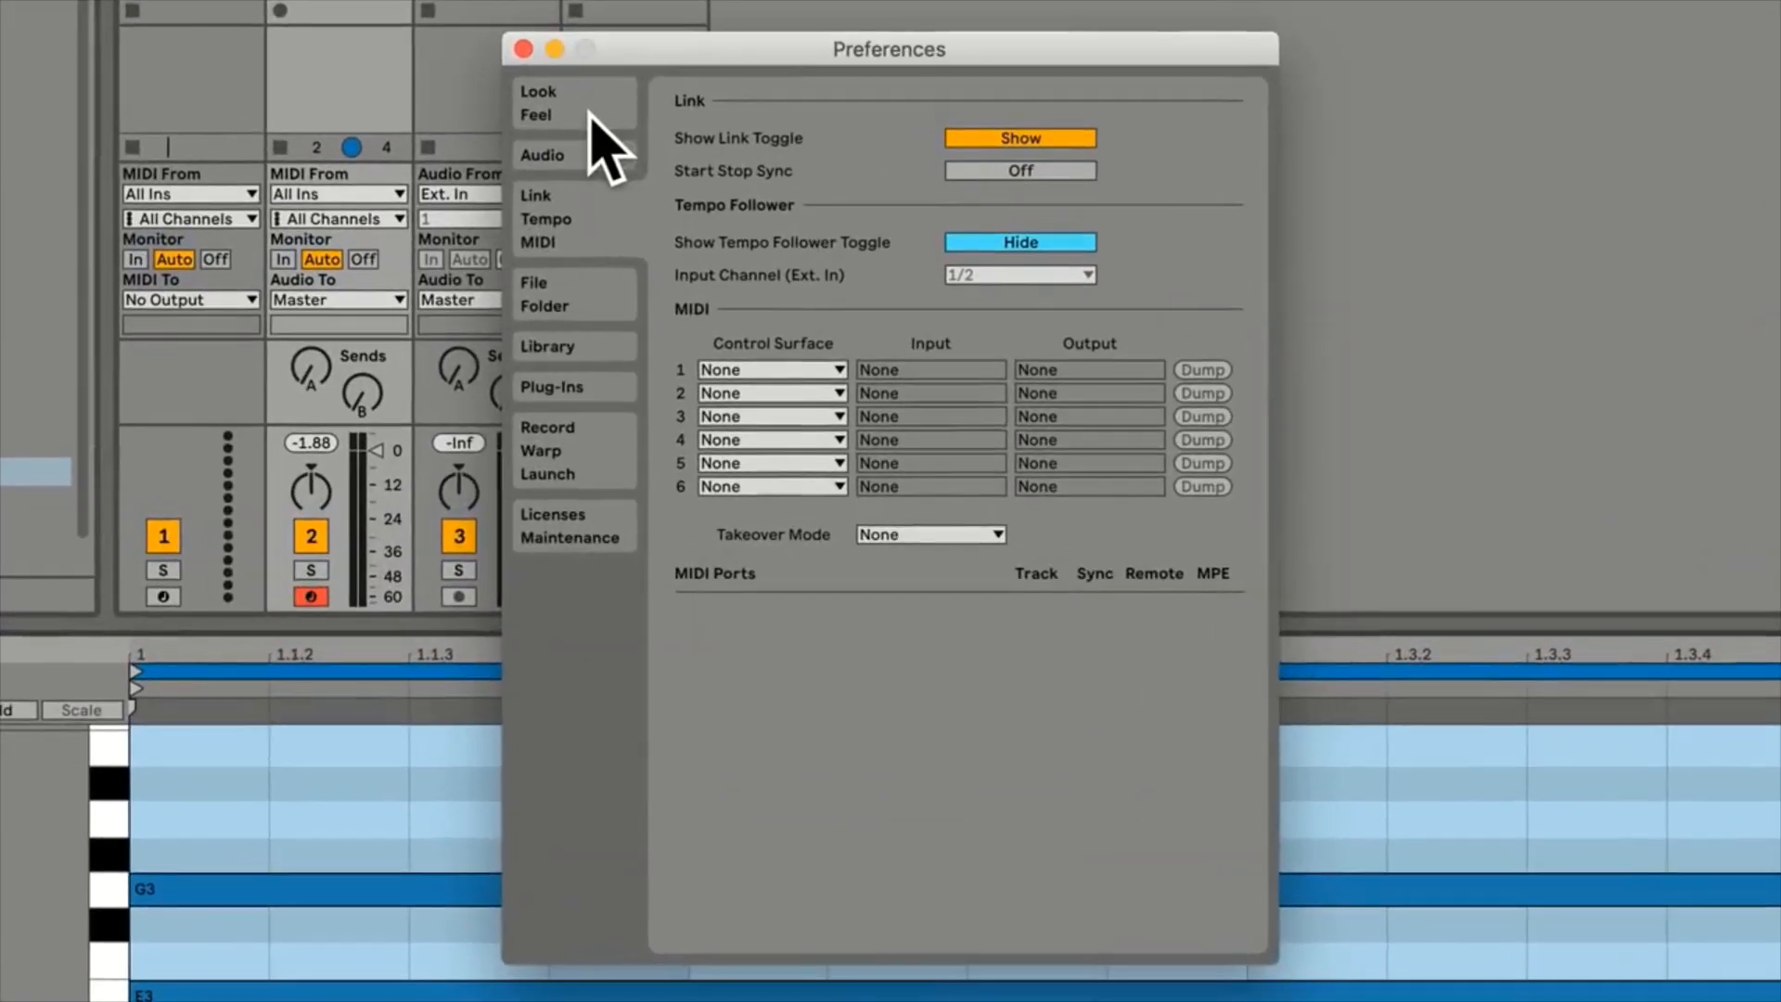
left_click(710, 280)
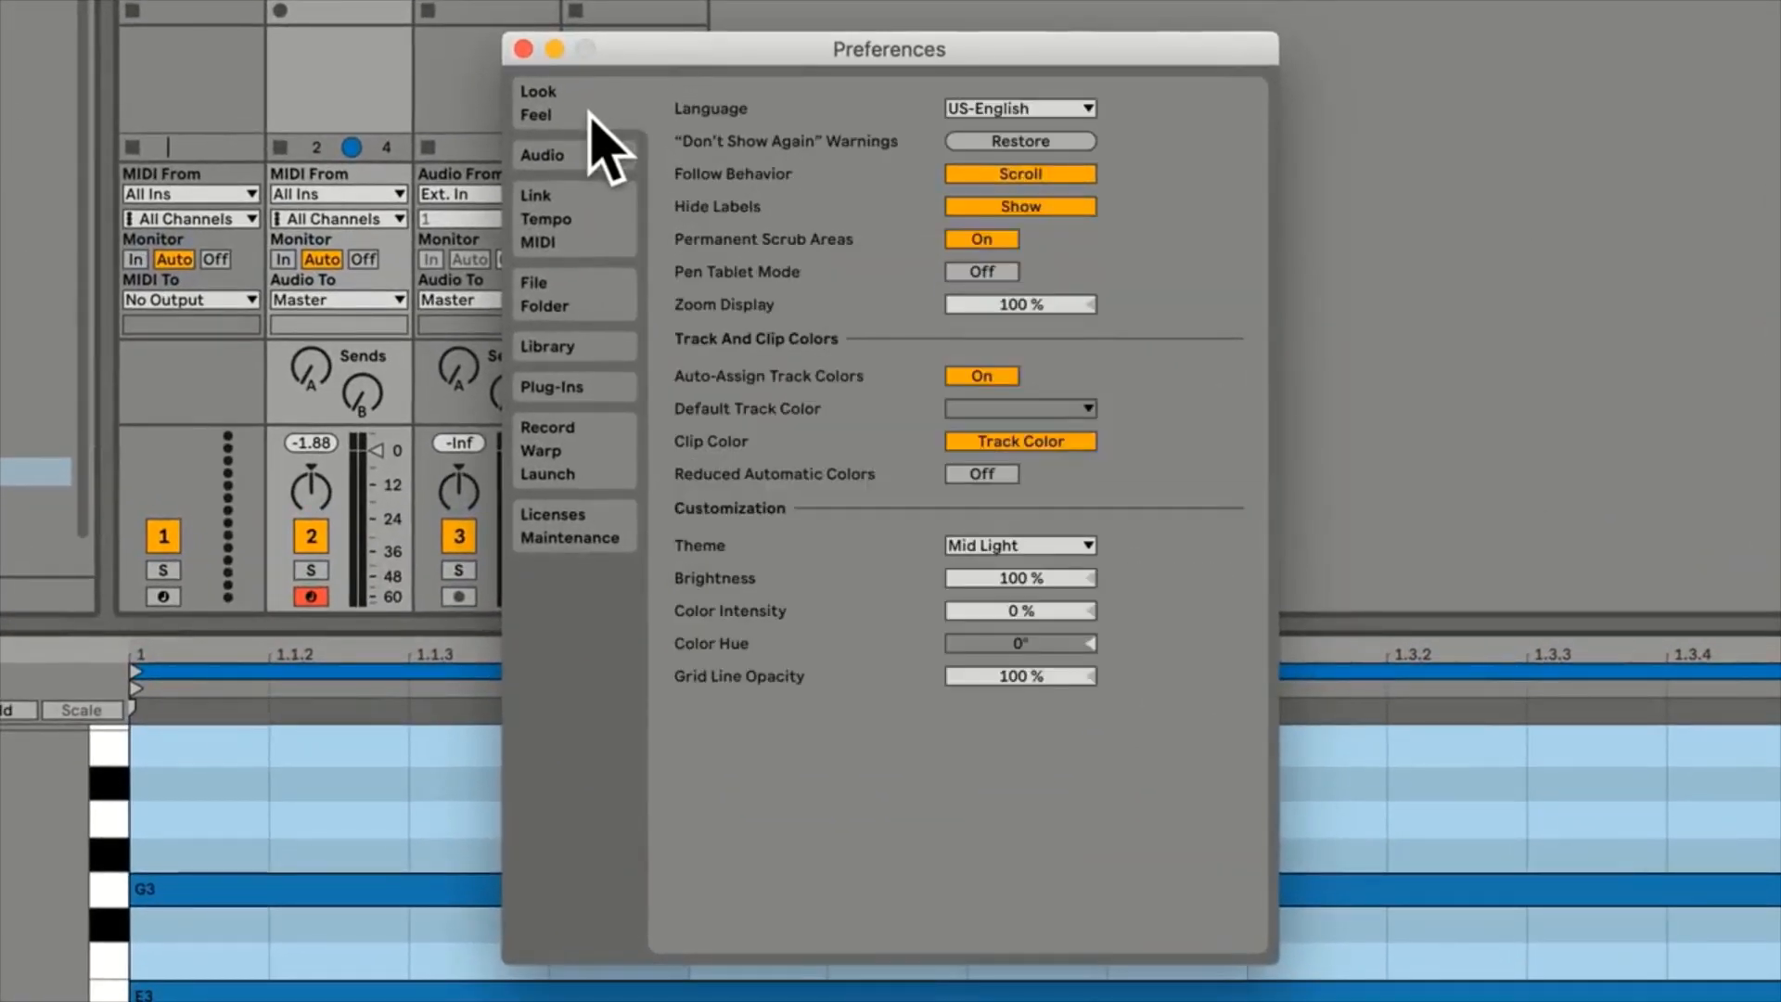
left_click(586, 236)
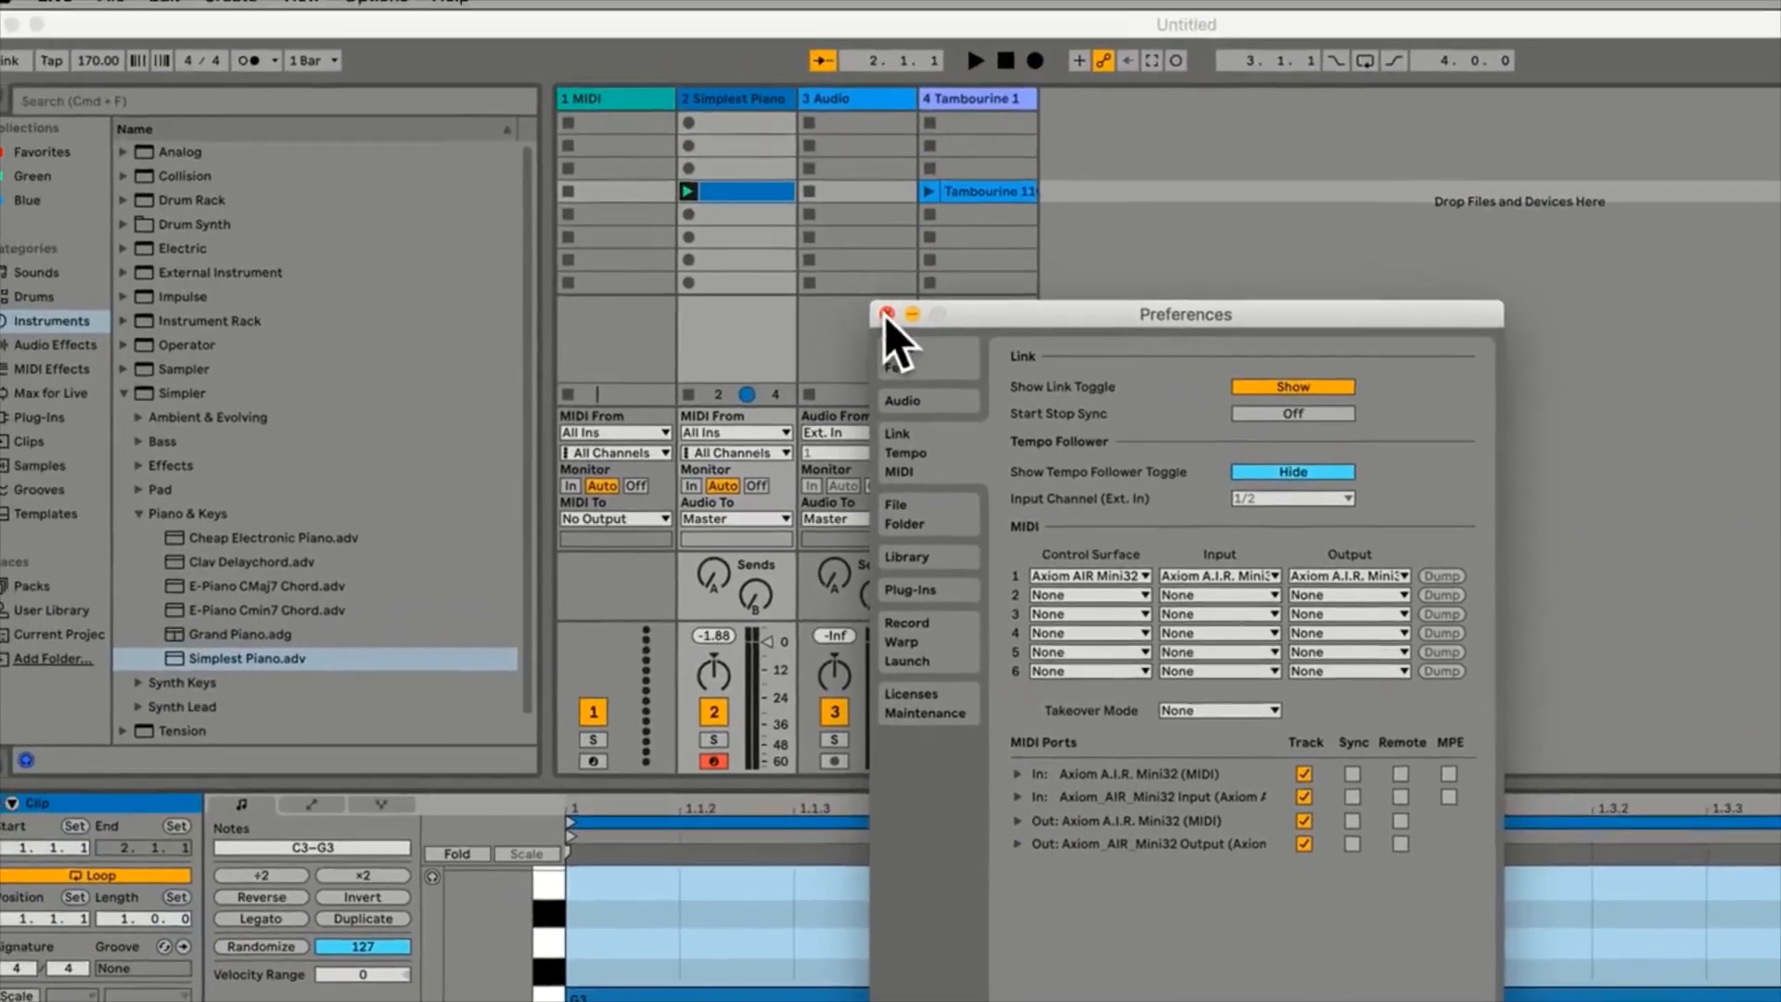
left_click(523, 49)
Load the Clav Delaychord preset from Simpler's Piano & Keys presets onto track 1 and arm the Simplest Piano track again
left_click(780, 117)
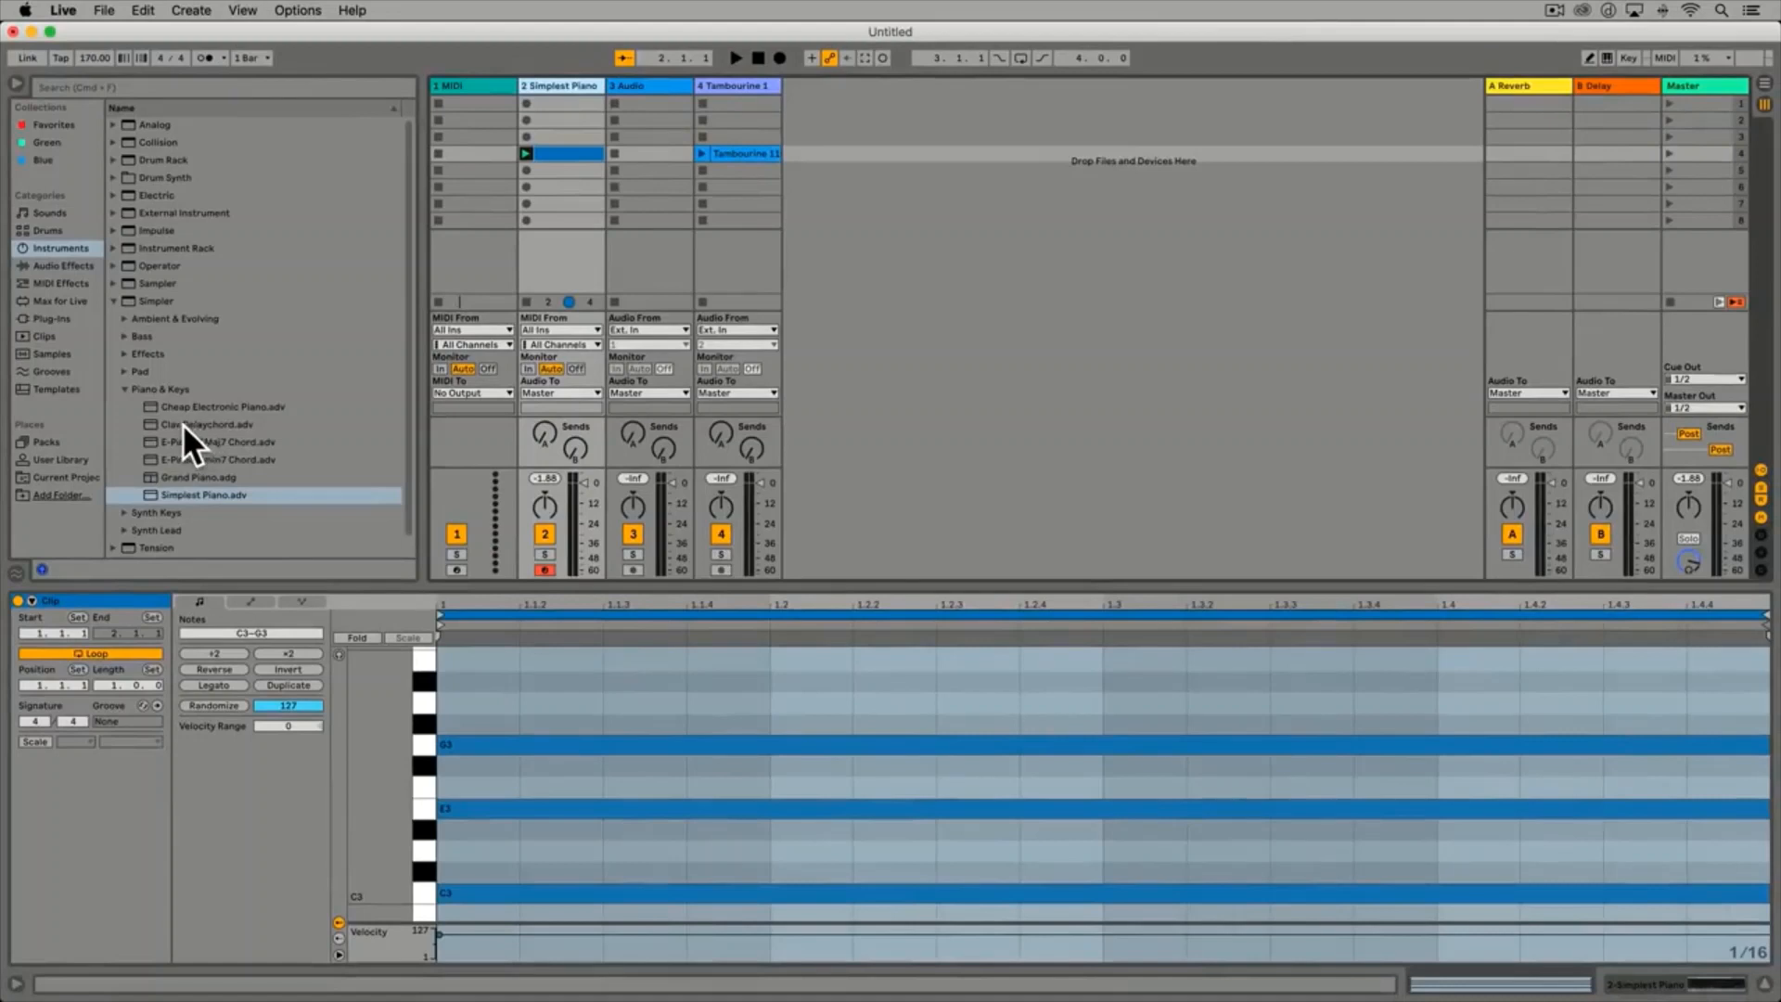
left_click_drag(182, 423, 471, 86)
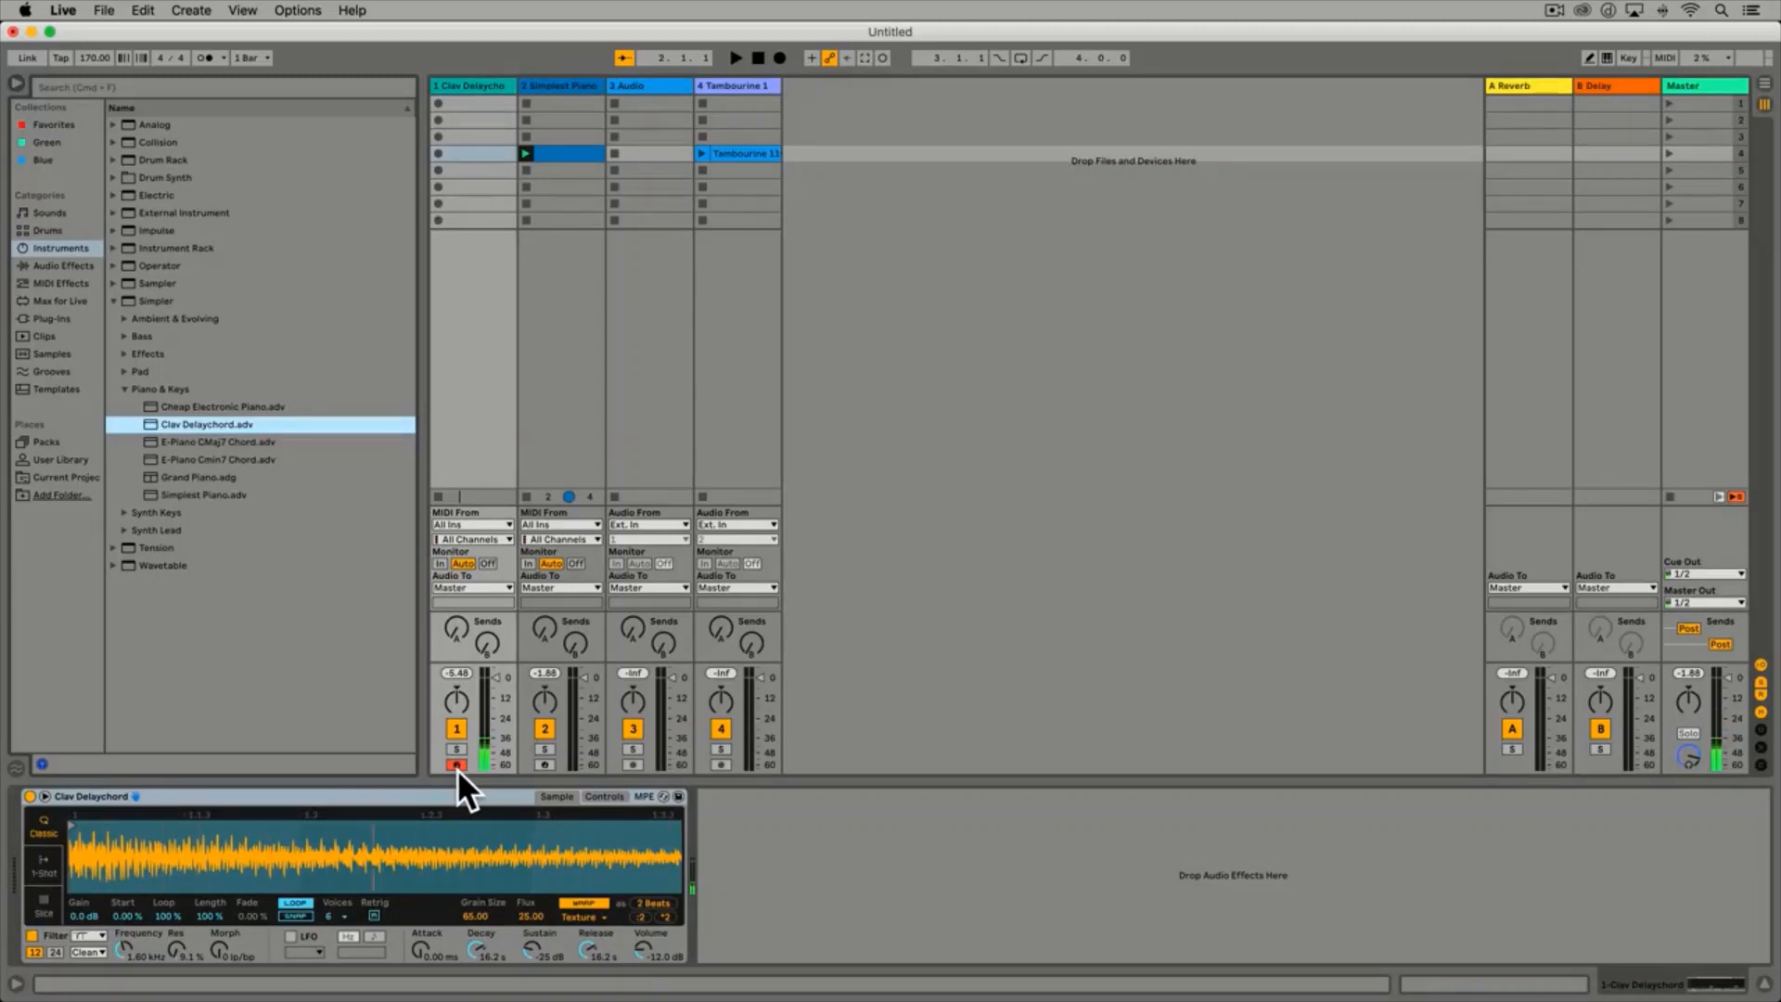
left_click(544, 764)
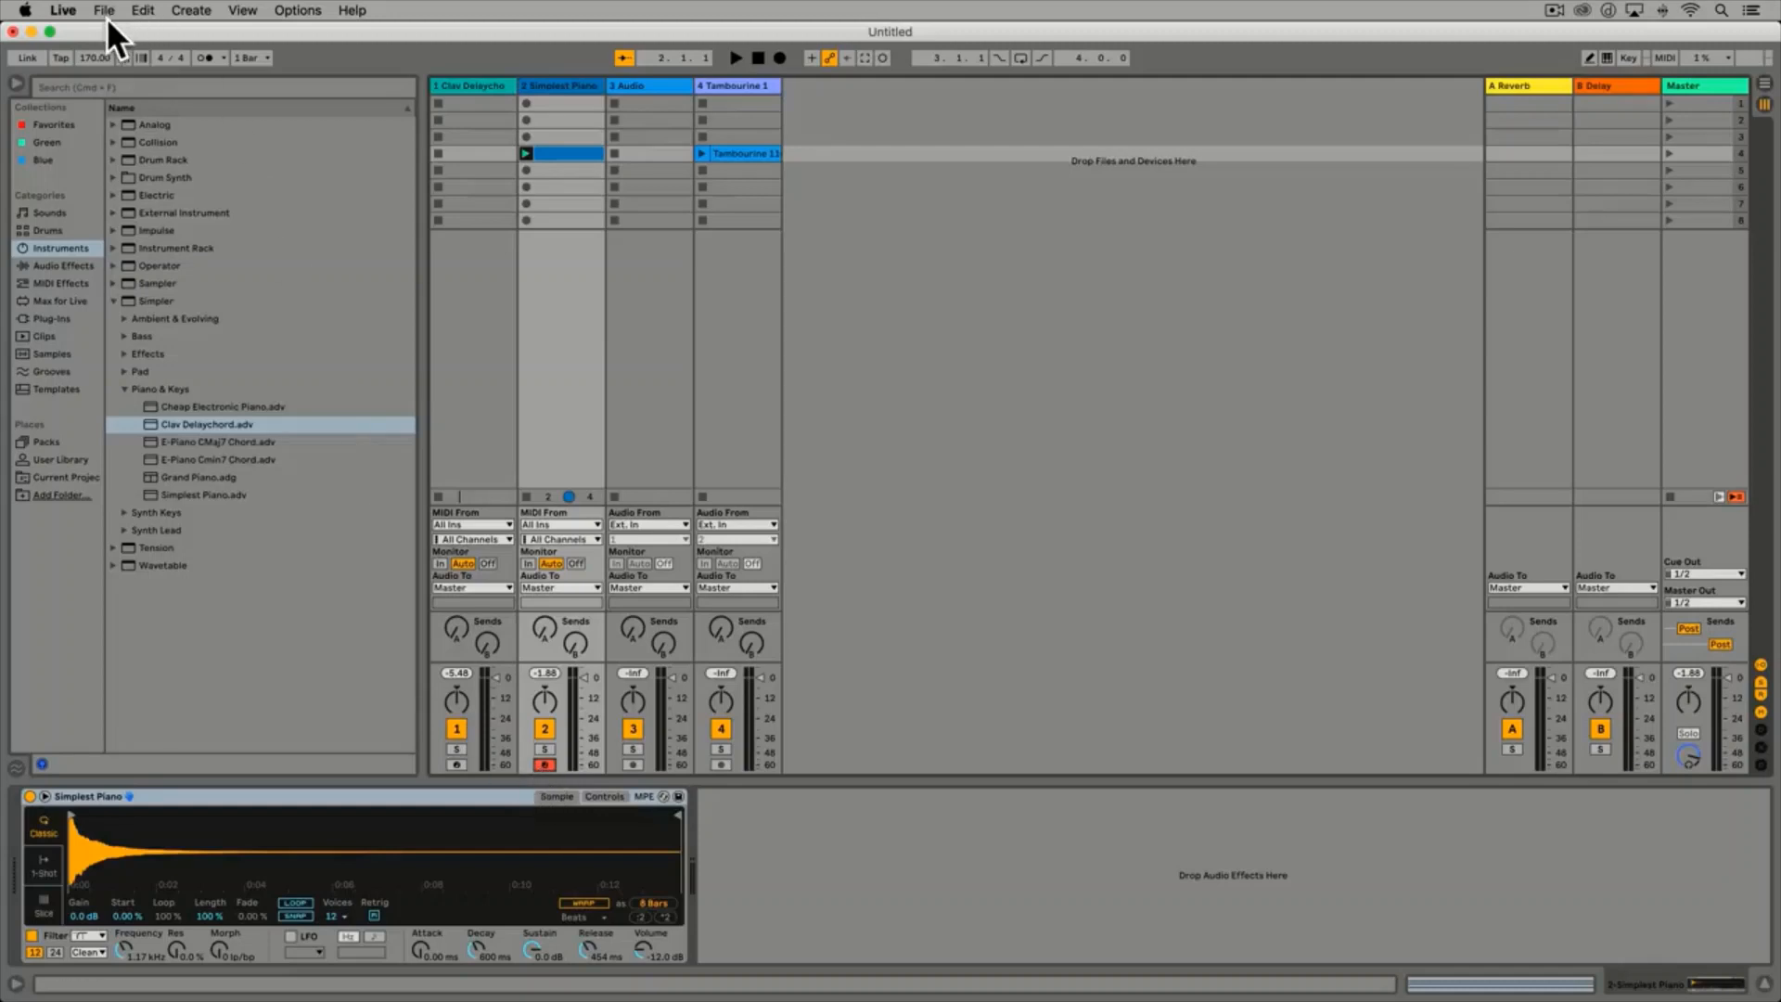
In the MIDI preferences, set the first control surface slot and its input and output to None
left_click(64, 15)
left_click(91, 58)
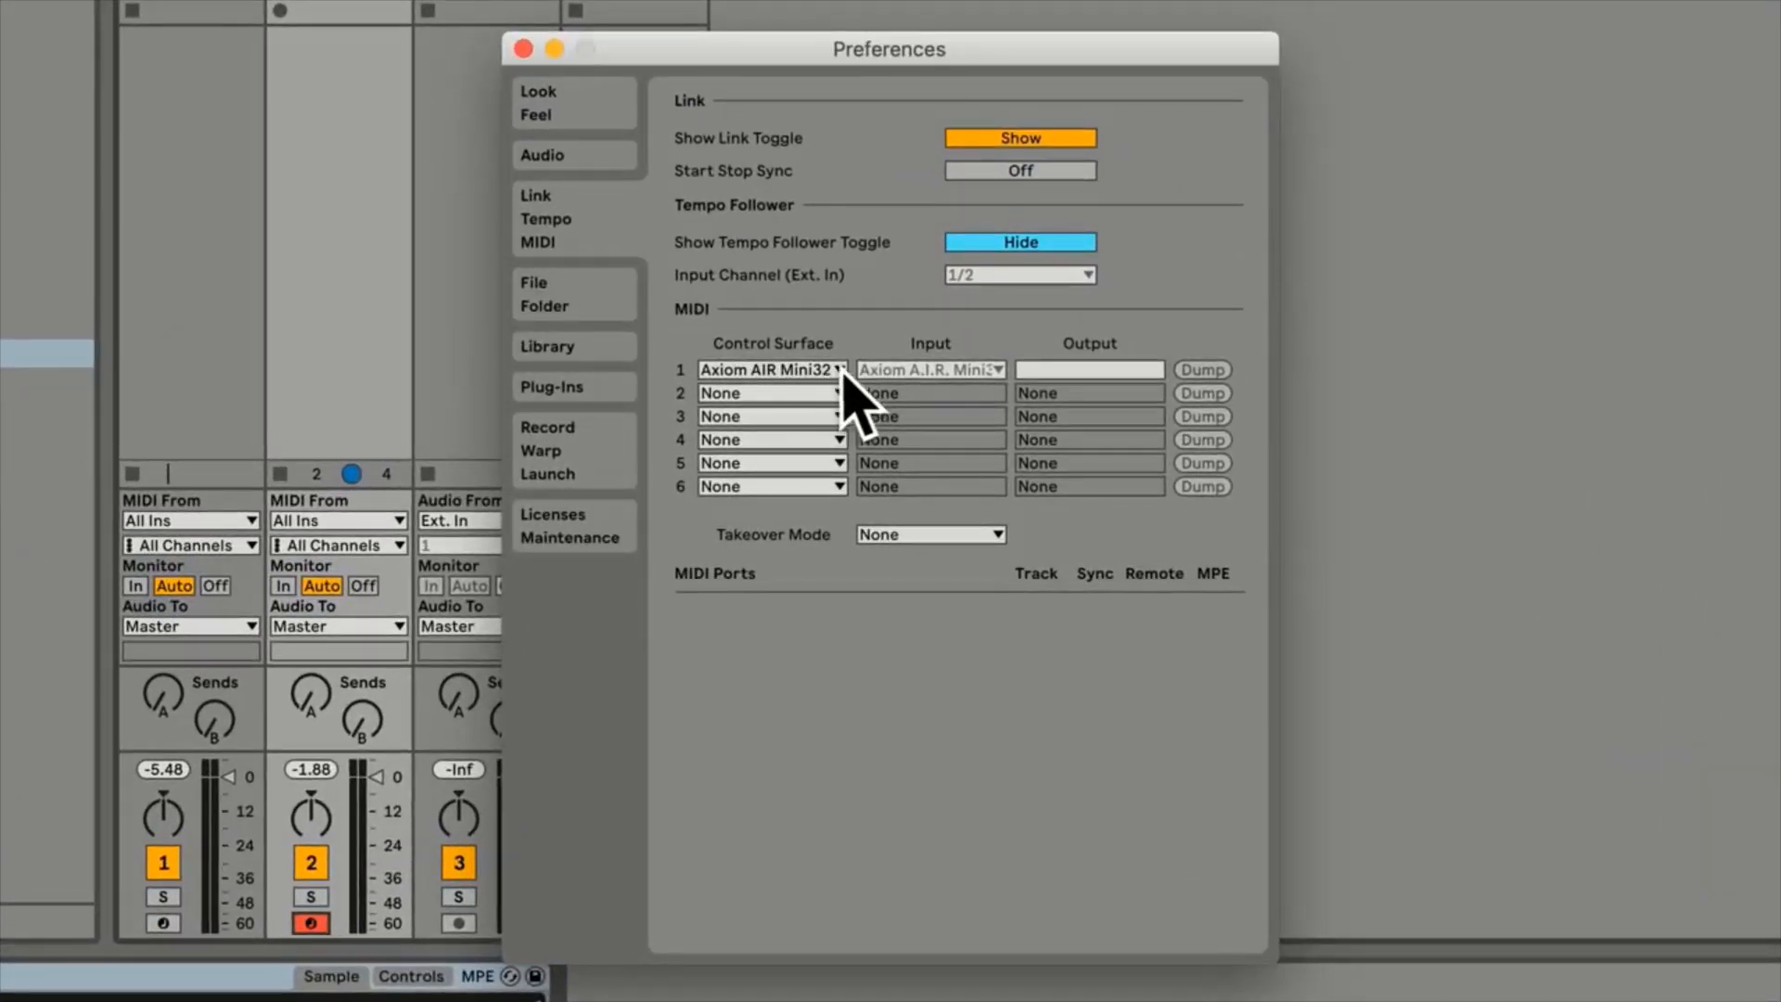
left_click(805, 371)
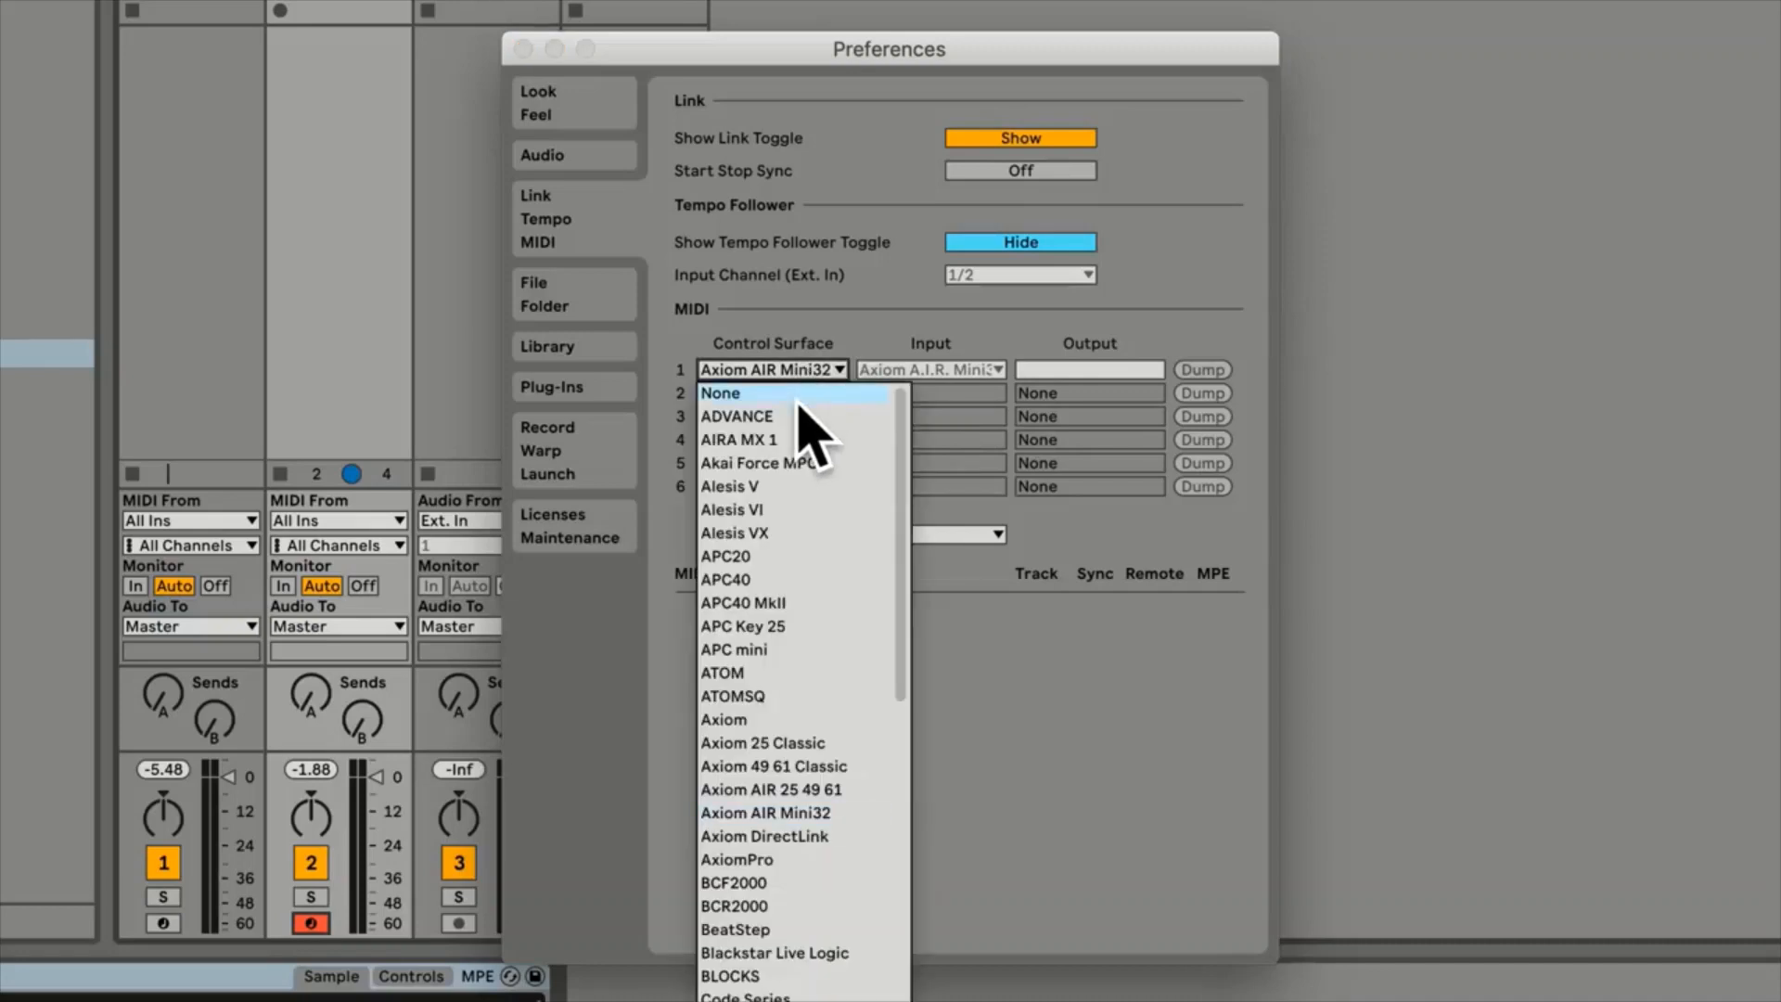
left_click(807, 394)
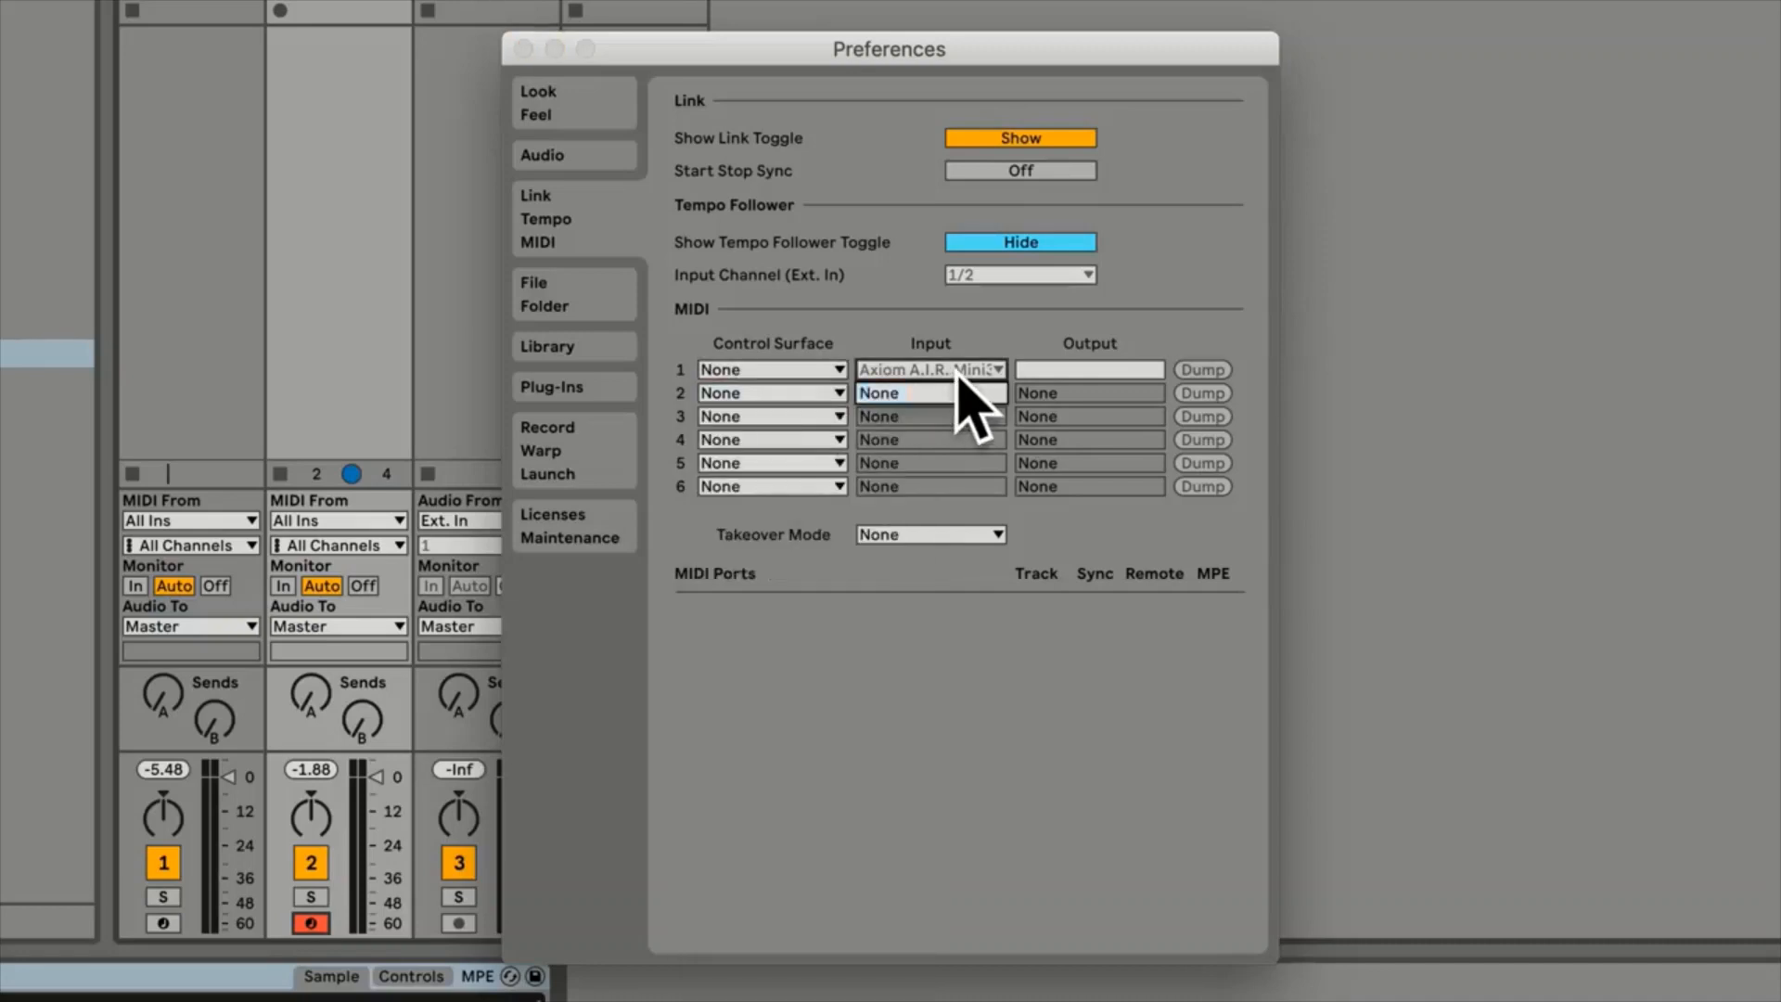
left_click(1091, 394)
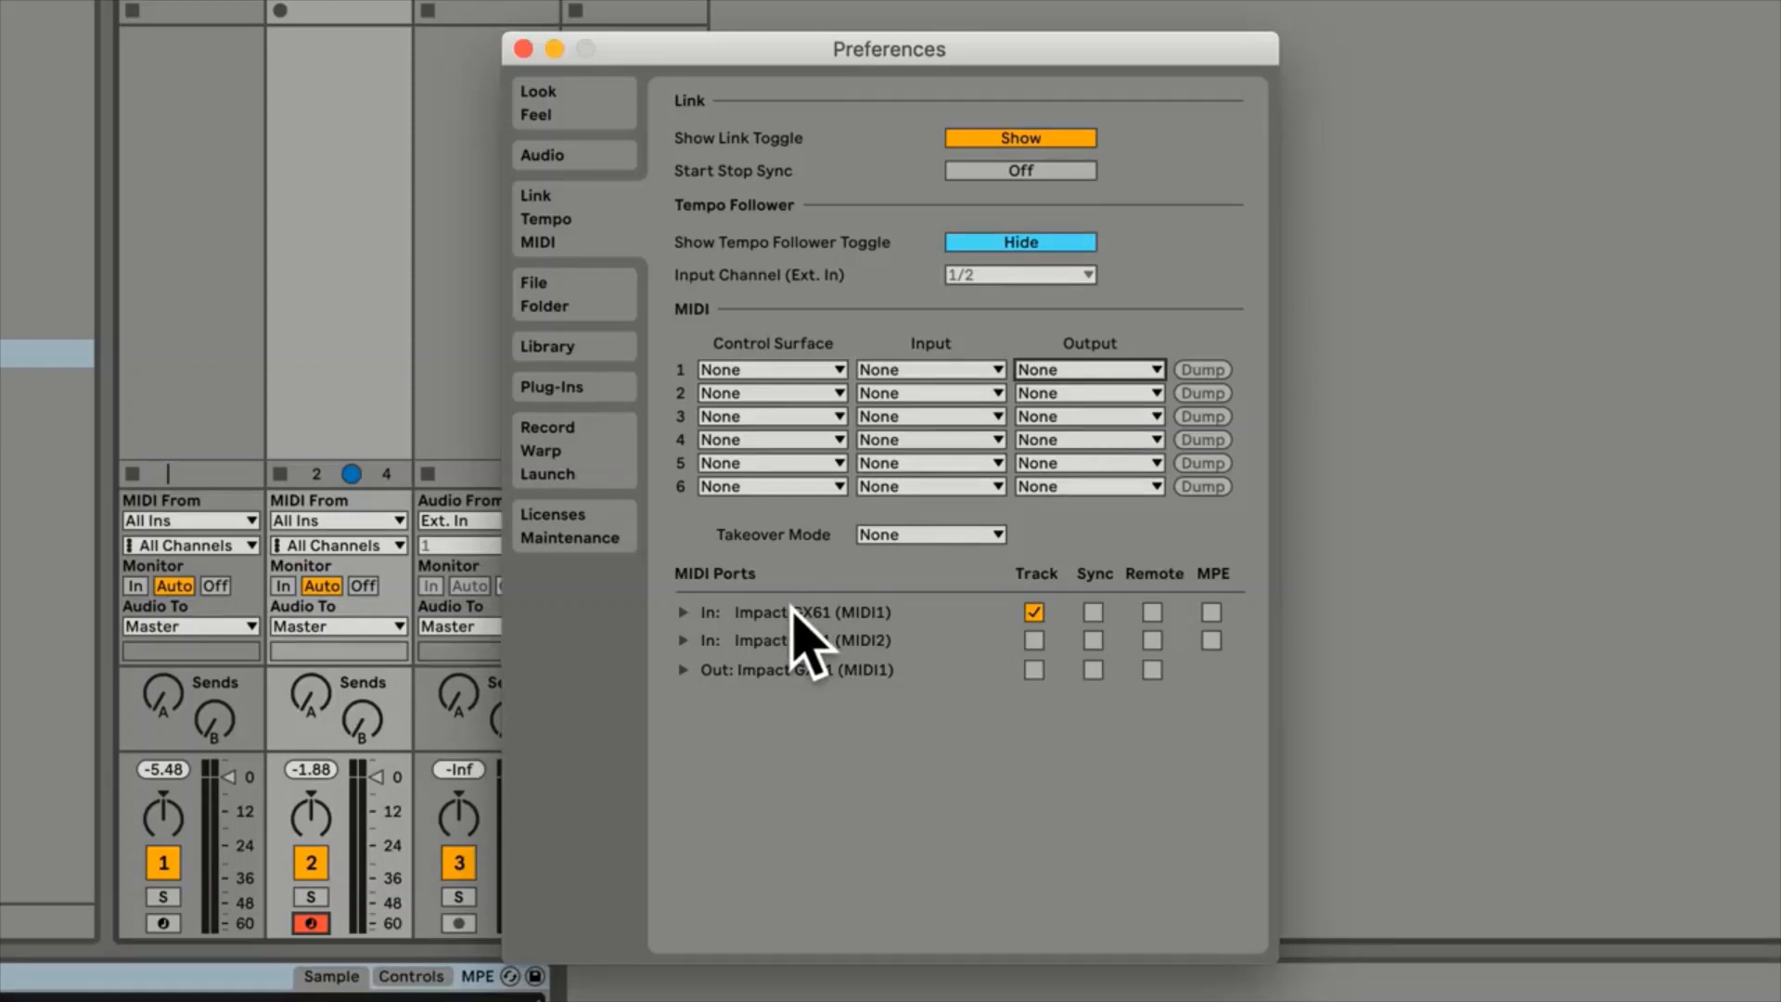
Look through the available control surfaces for the first slot without choosing one, and close the preferences
left_click(782, 370)
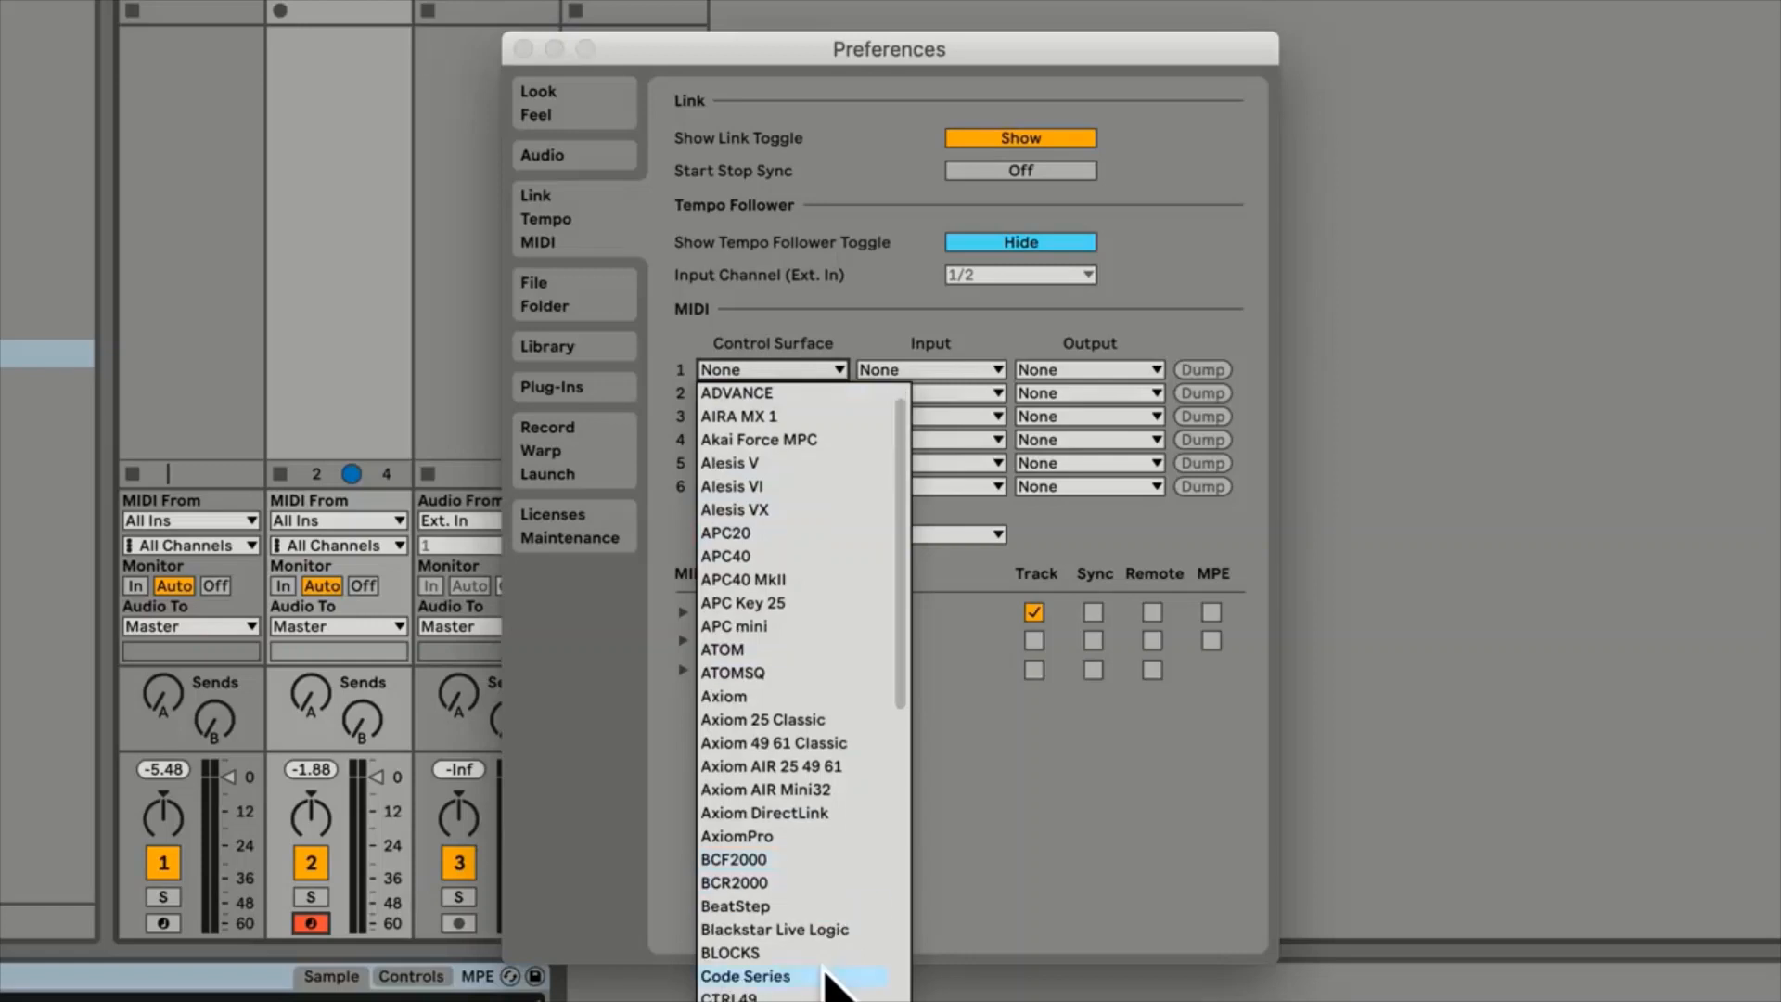
scroll(828, 983, "down", 15)
left_click(1058, 807)
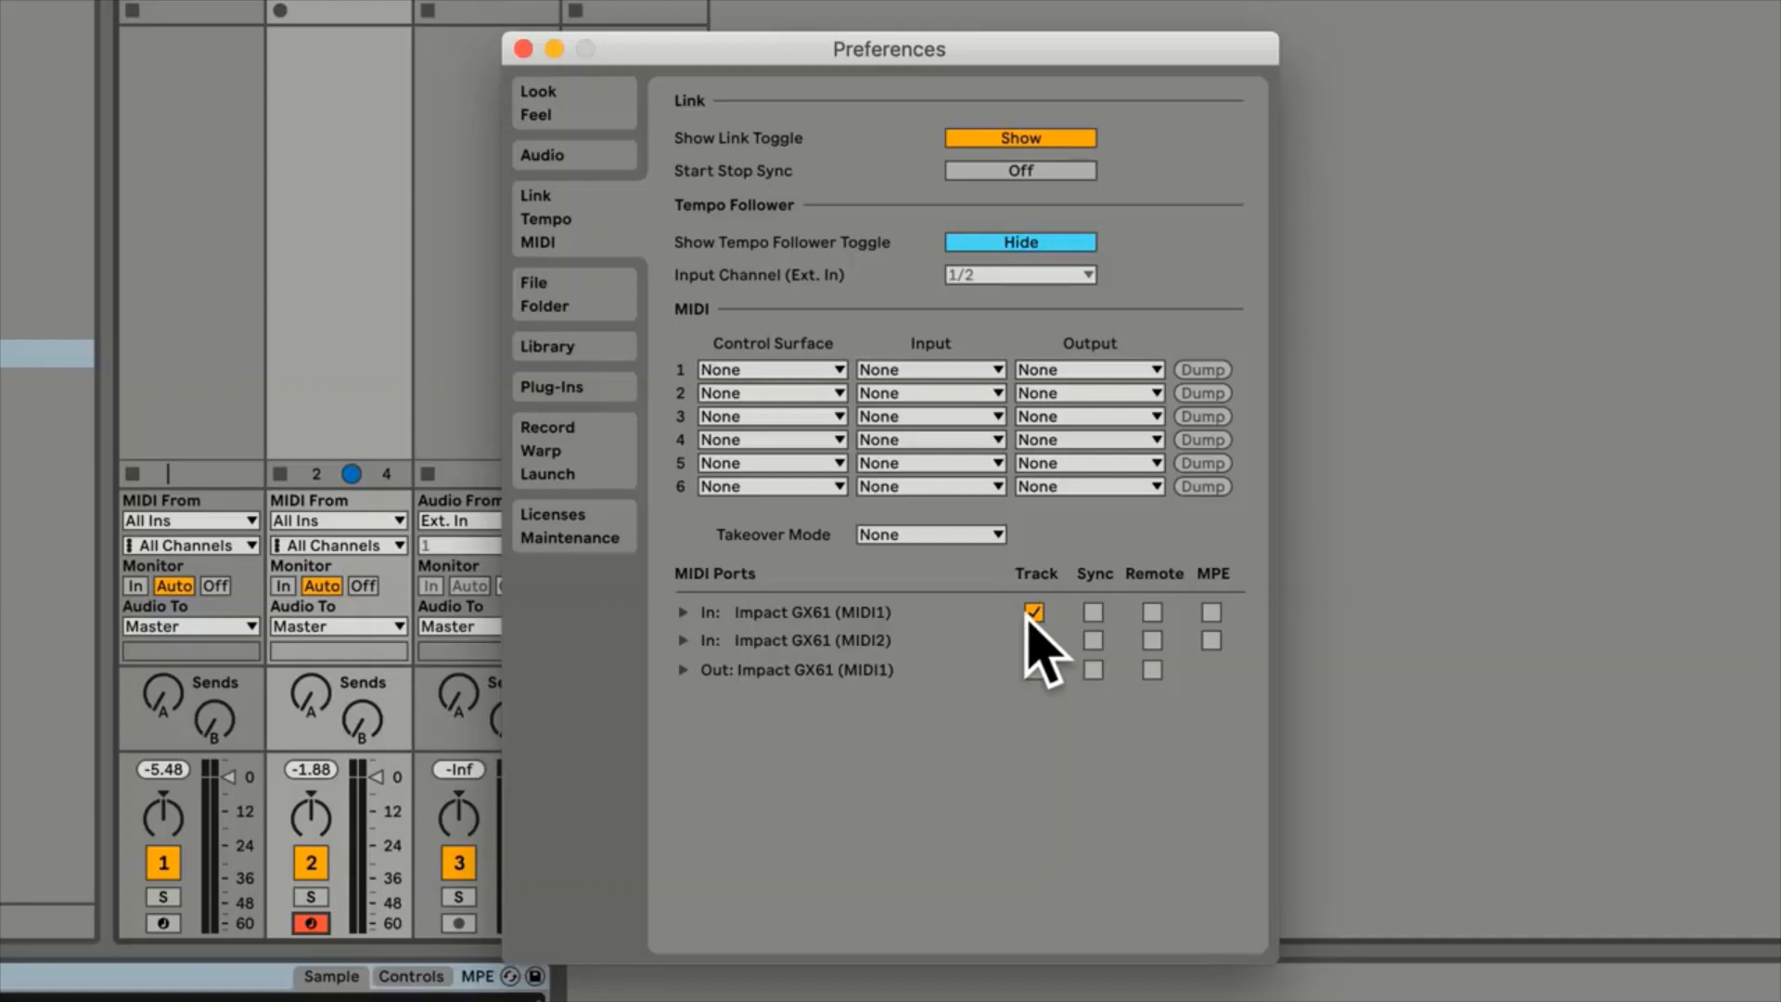
left_click(525, 49)
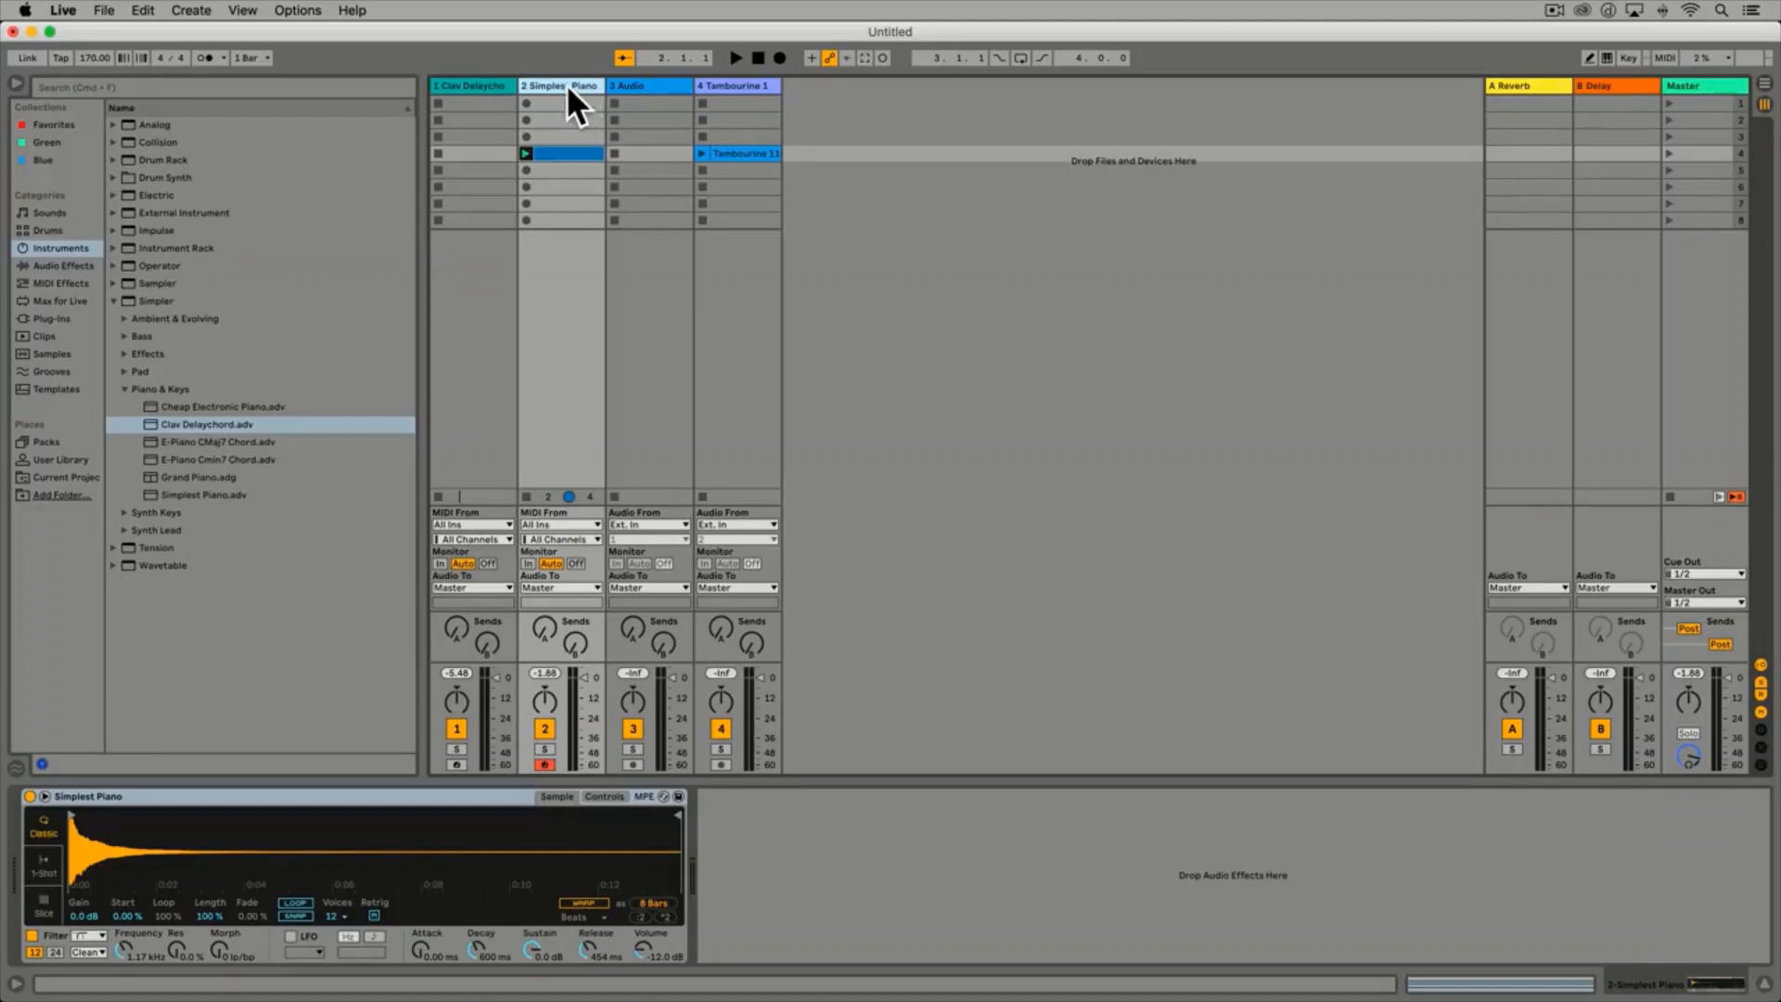
In the MIDI preferences, enable Sync, Remote and MPE for the Impact GX61 (MIDI1) input port
left_click(70, 8)
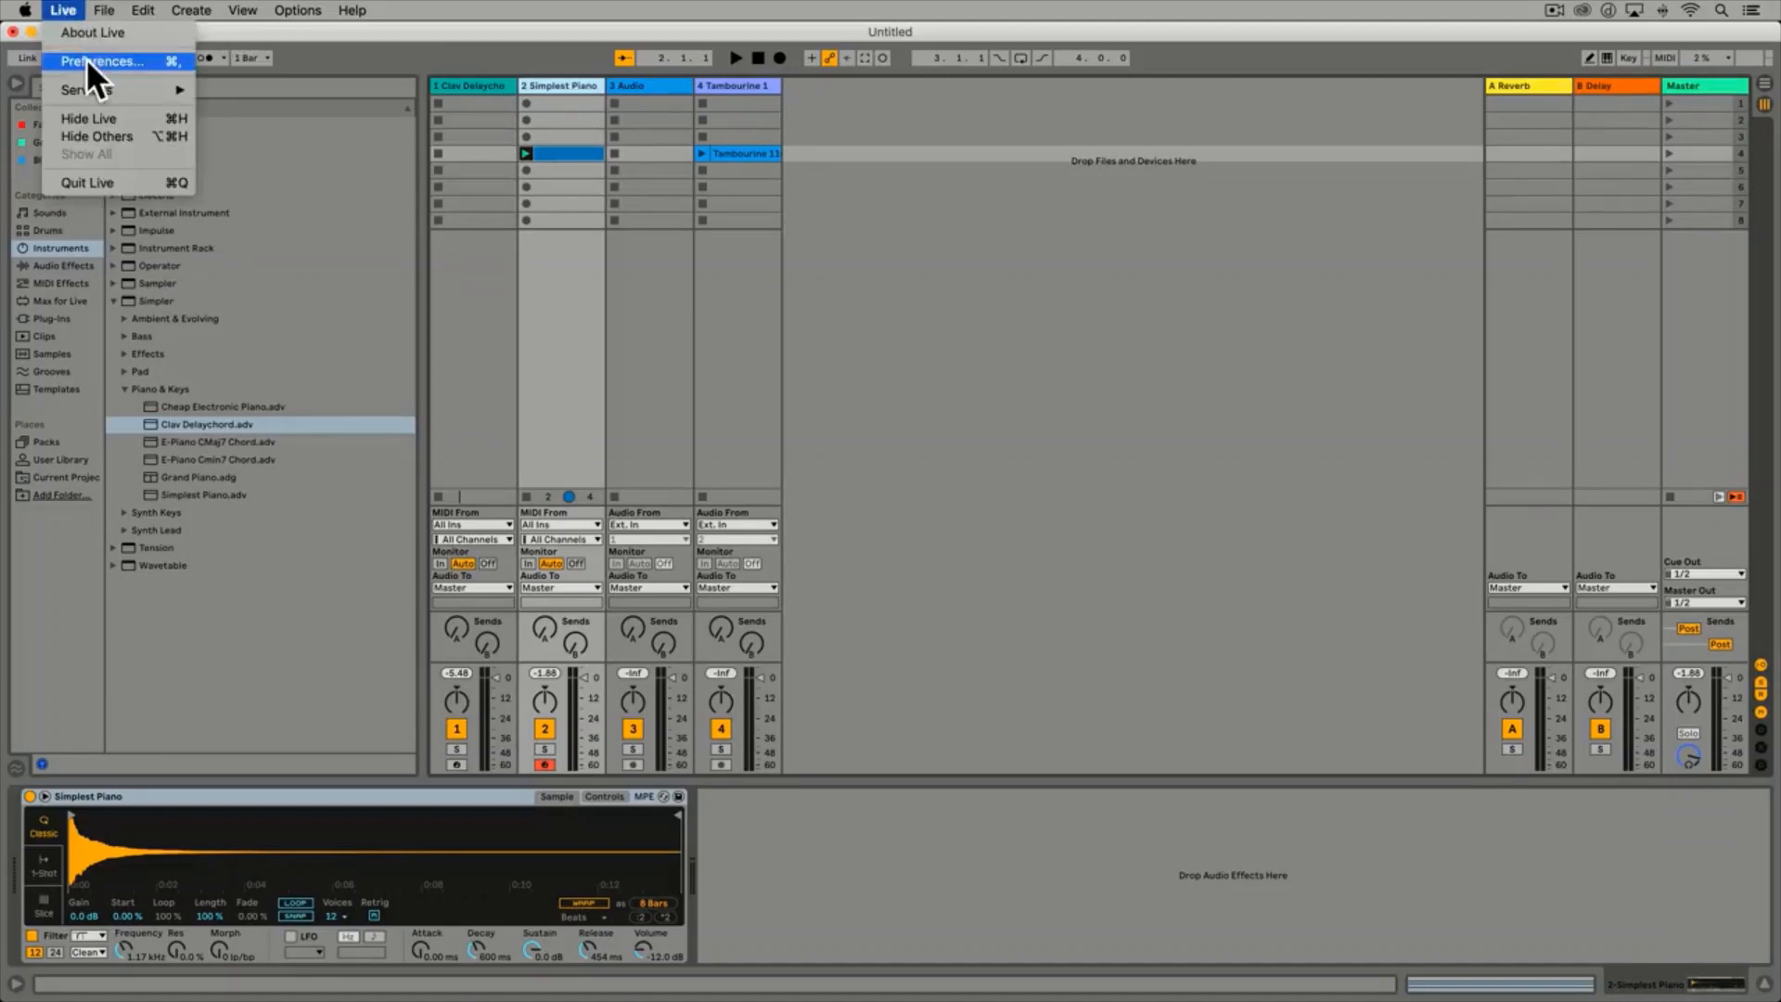
left_click(87, 61)
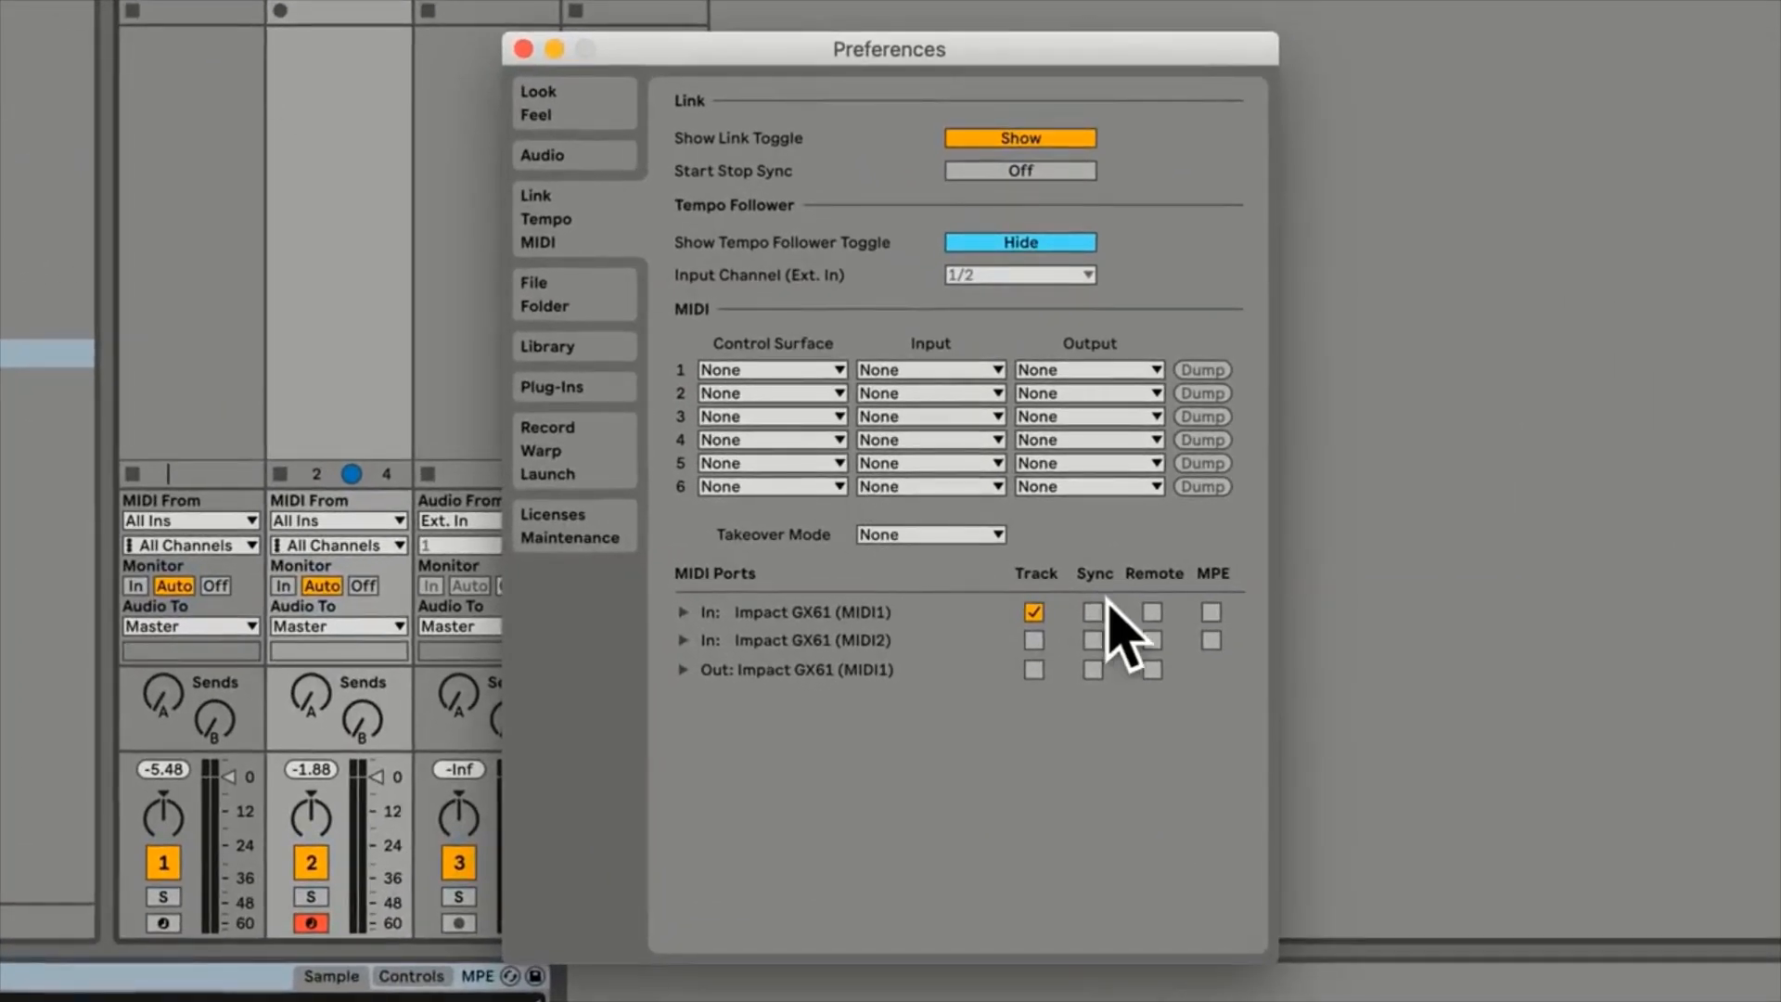
left_click(1092, 613)
left_click(1152, 612)
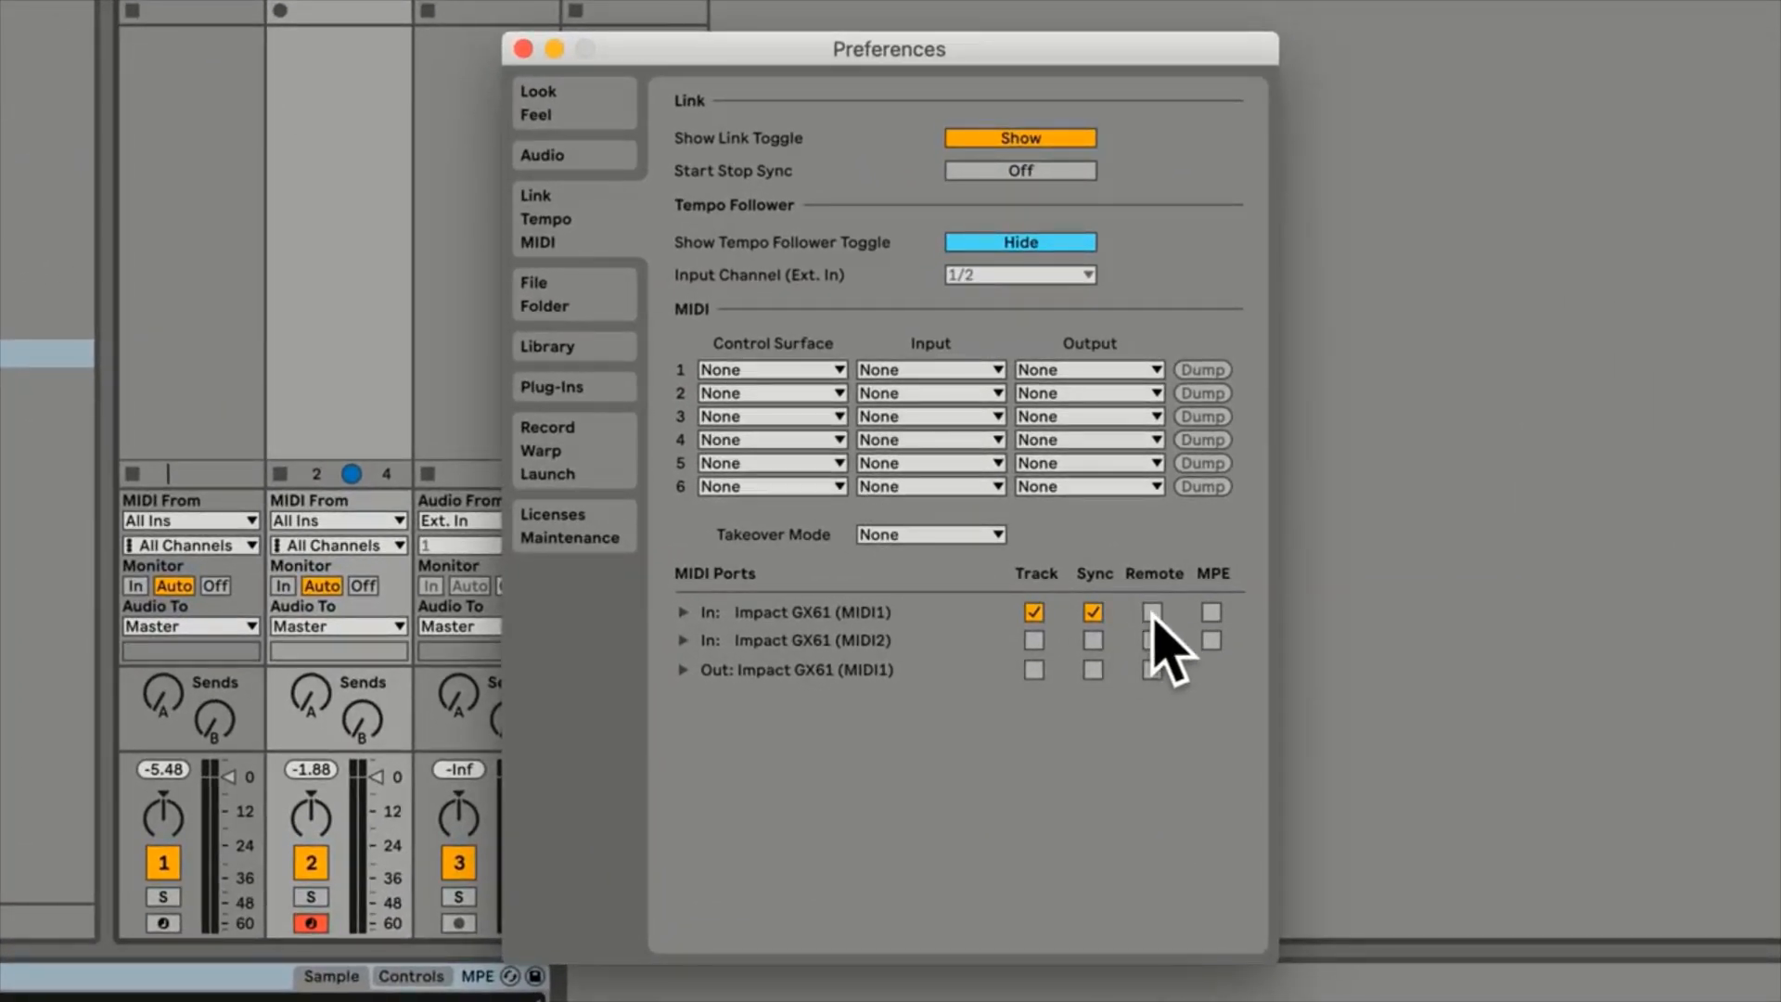
left_click(1212, 612)
Enable Track, Sync, Remote and MPE for the Impact GX61 (MIDI2) input, and Track, Sync and Remote for the MIDI1 output
left_click(1212, 640)
left_click(1153, 641)
left_click(1093, 640)
left_click(1033, 640)
left_click(1033, 670)
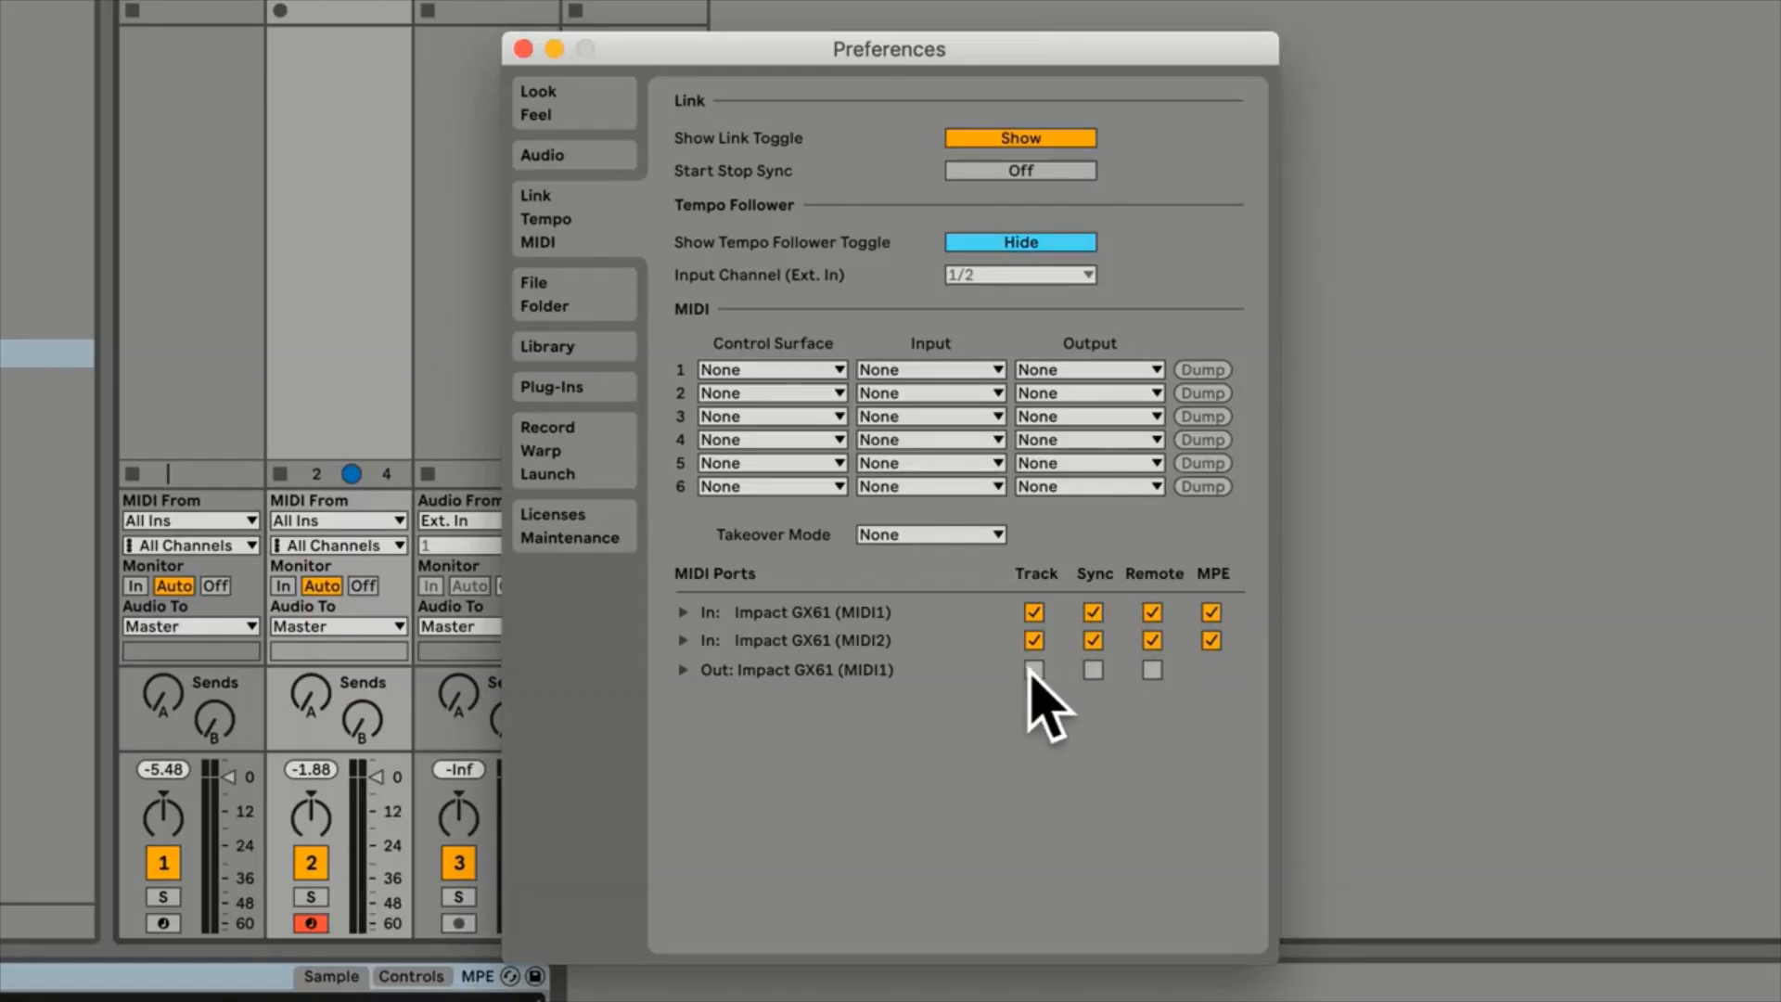
left_click(1093, 670)
left_click(1152, 669)
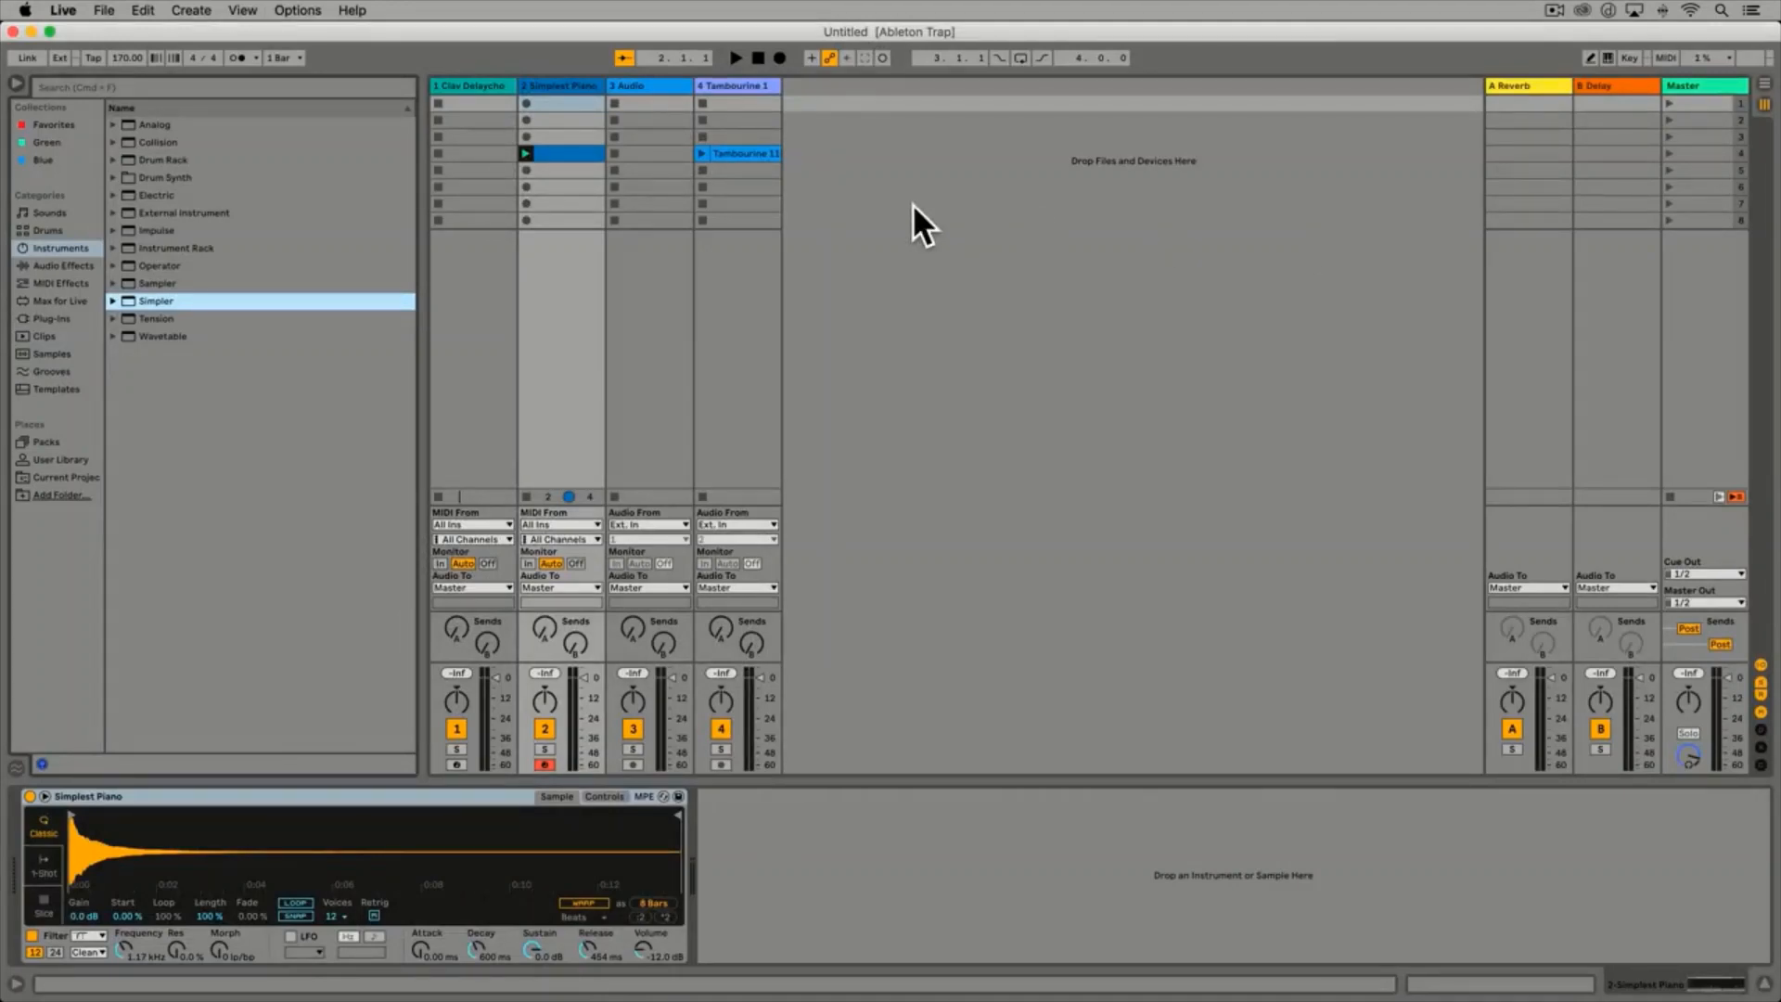
Delete the chord clip from the Simplest Piano track, along with the whole Tambourine and Audio tracks
left_click(558, 153)
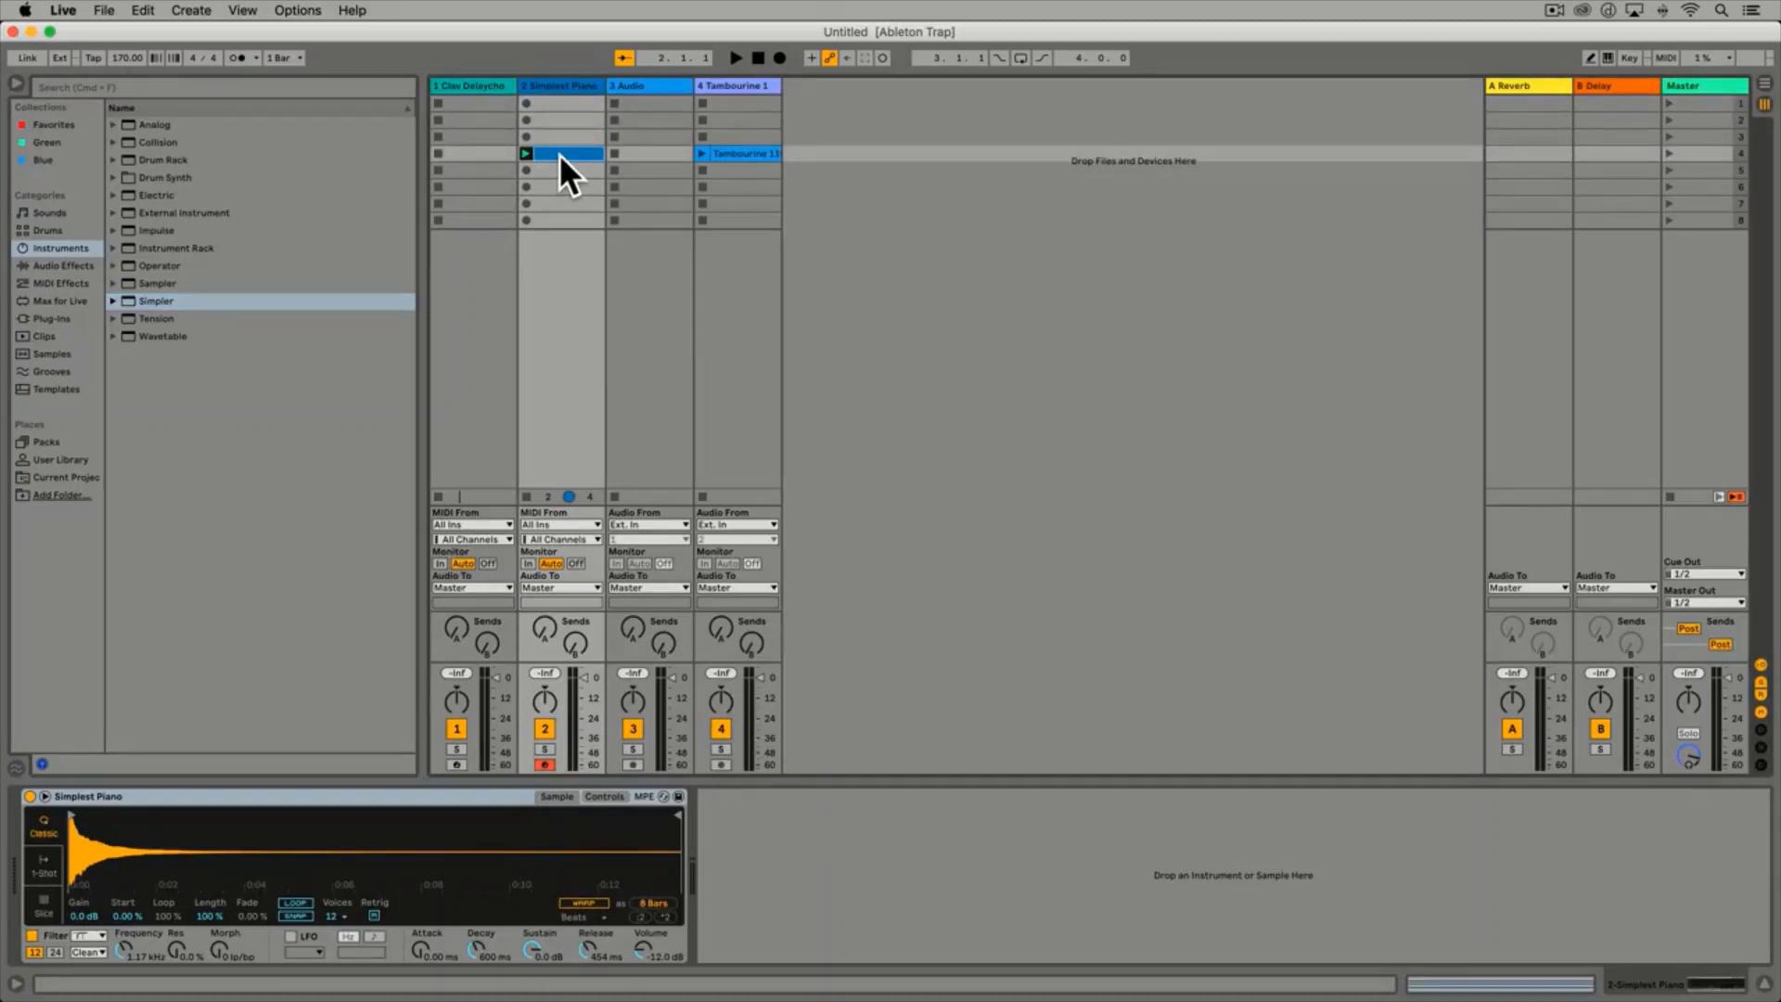
key("BackSpace")
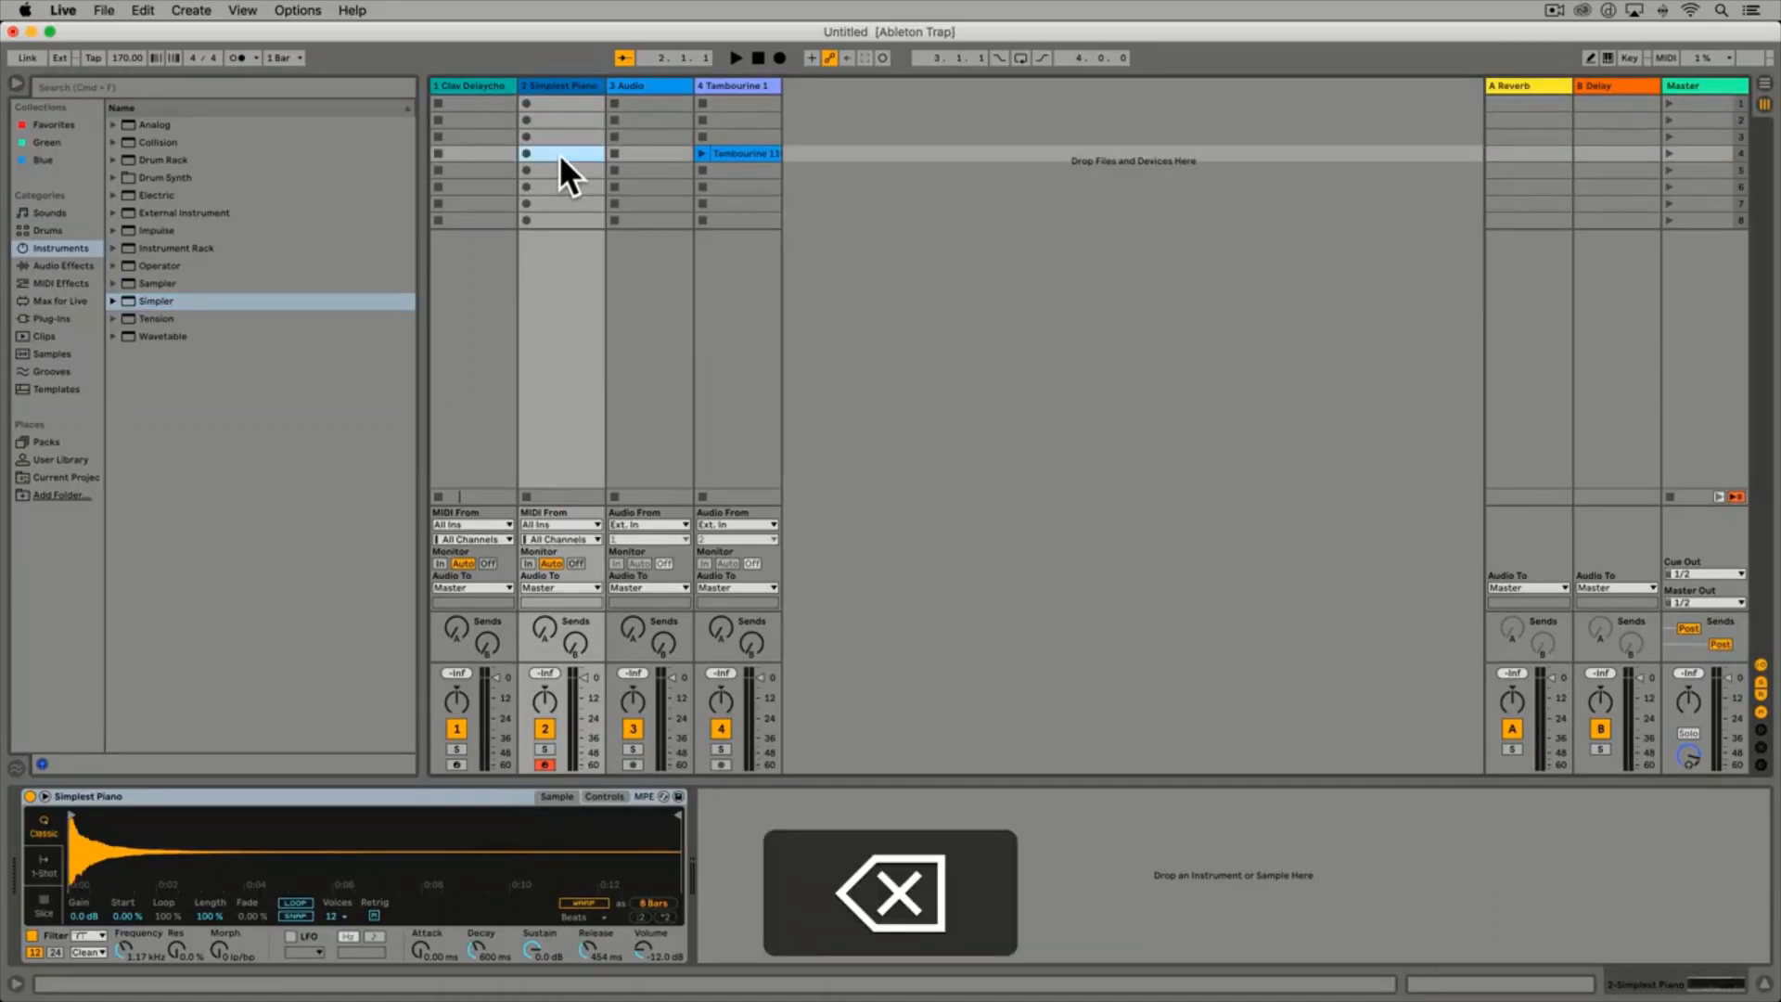
left_click(742, 84)
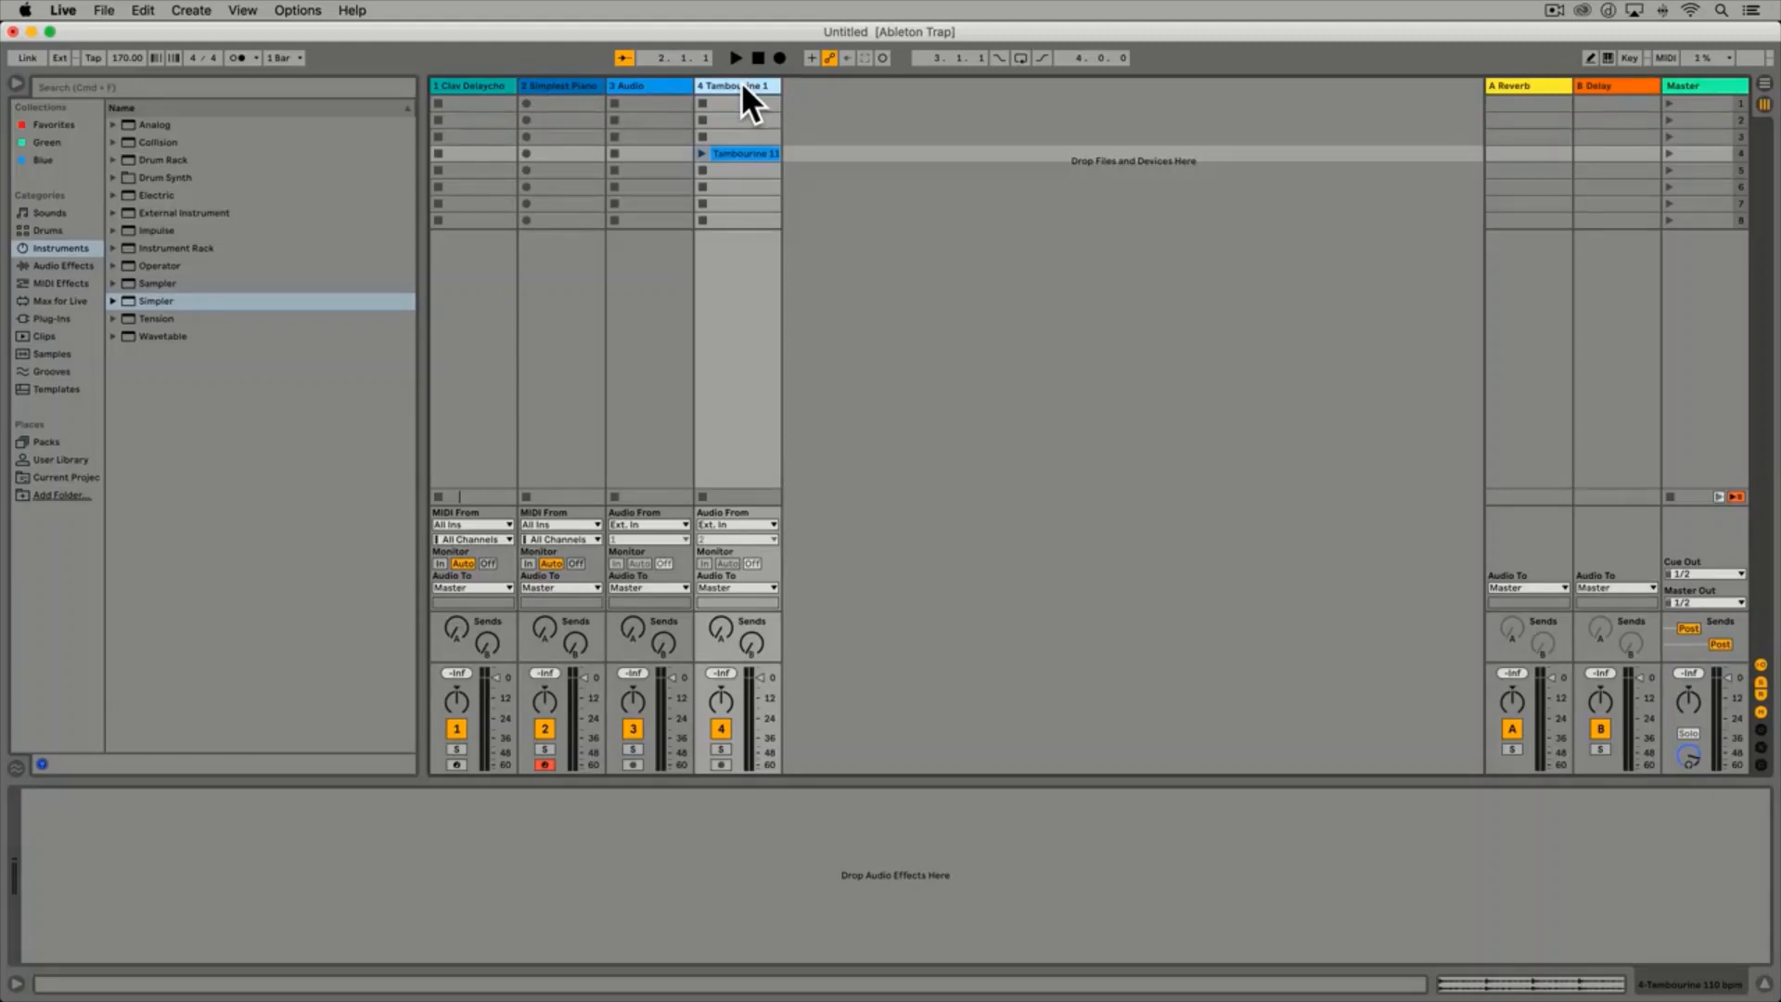
key("BackSpace")
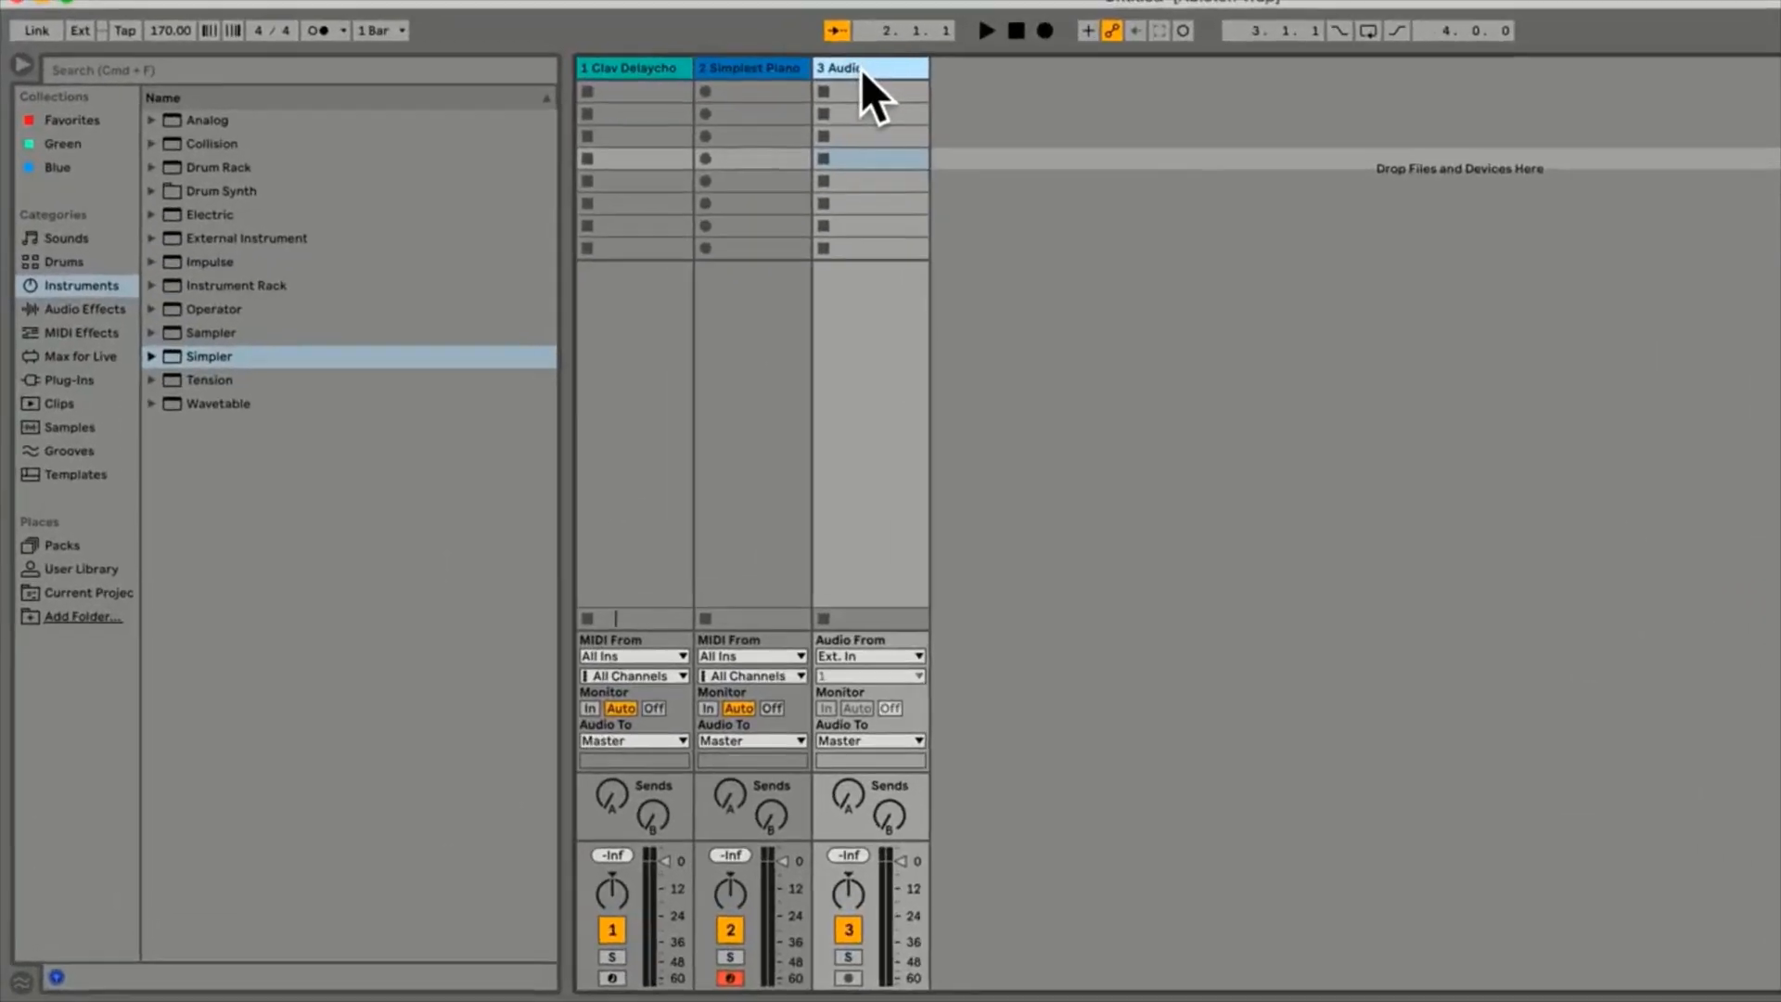
right_click(863, 72)
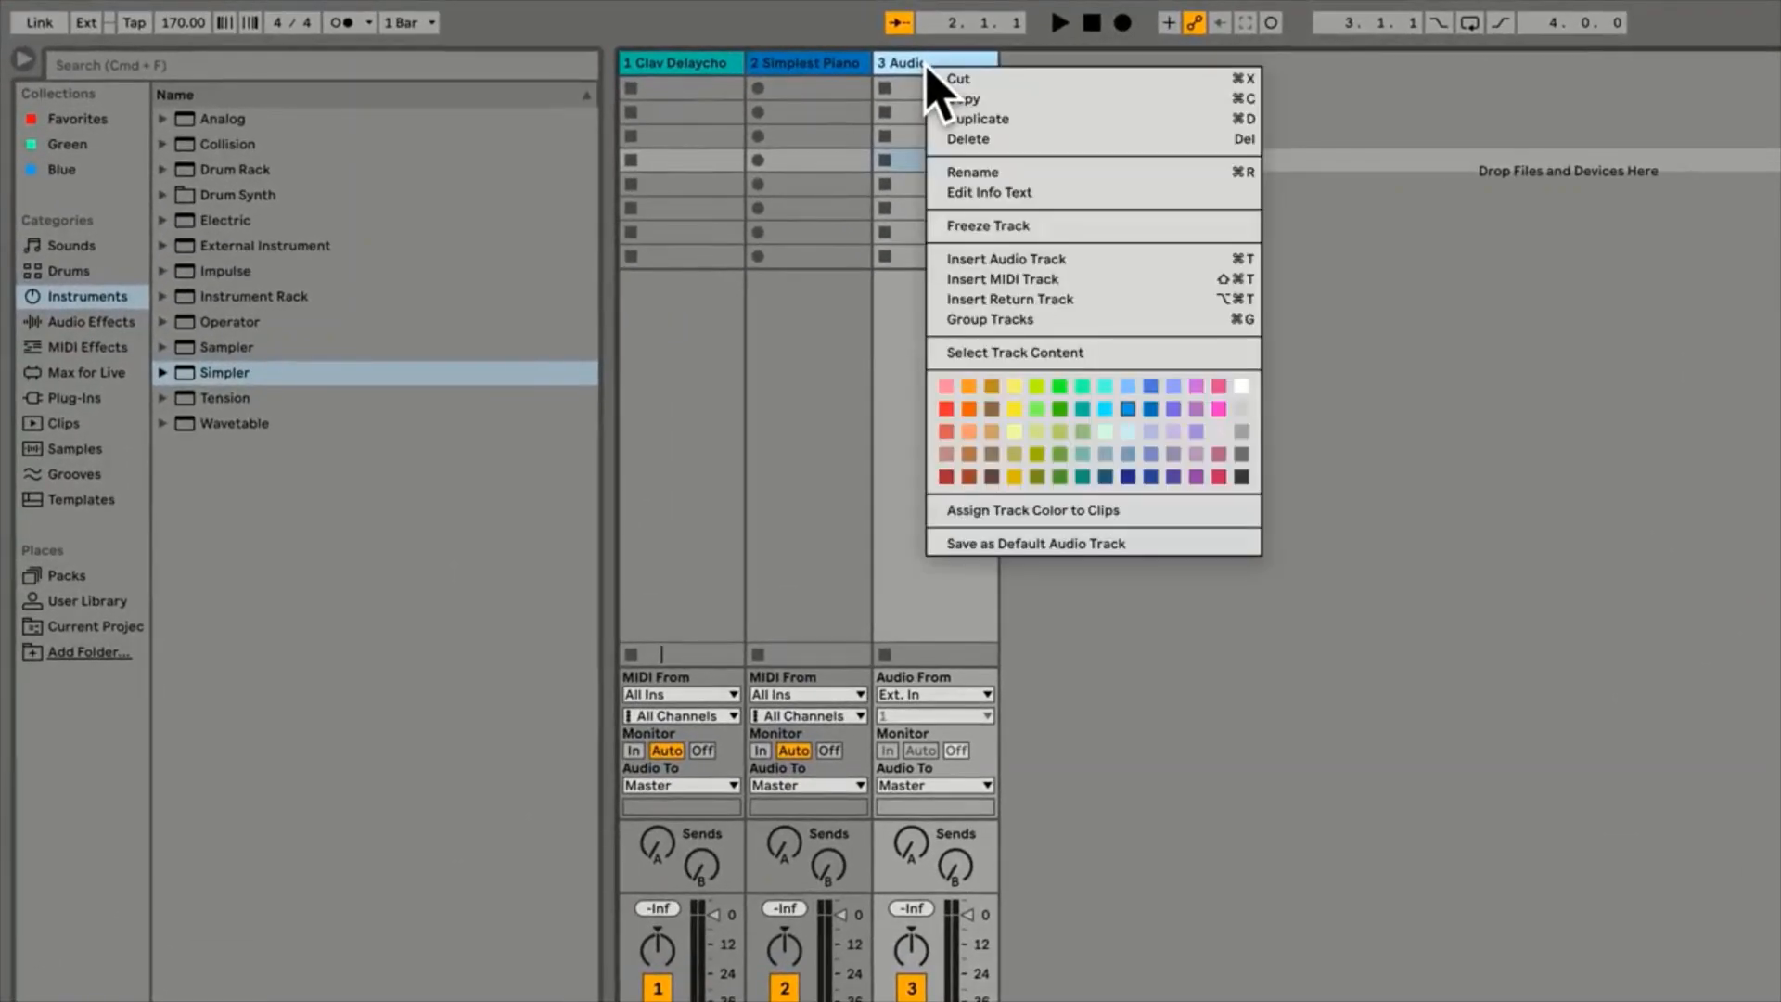
left_click(1041, 139)
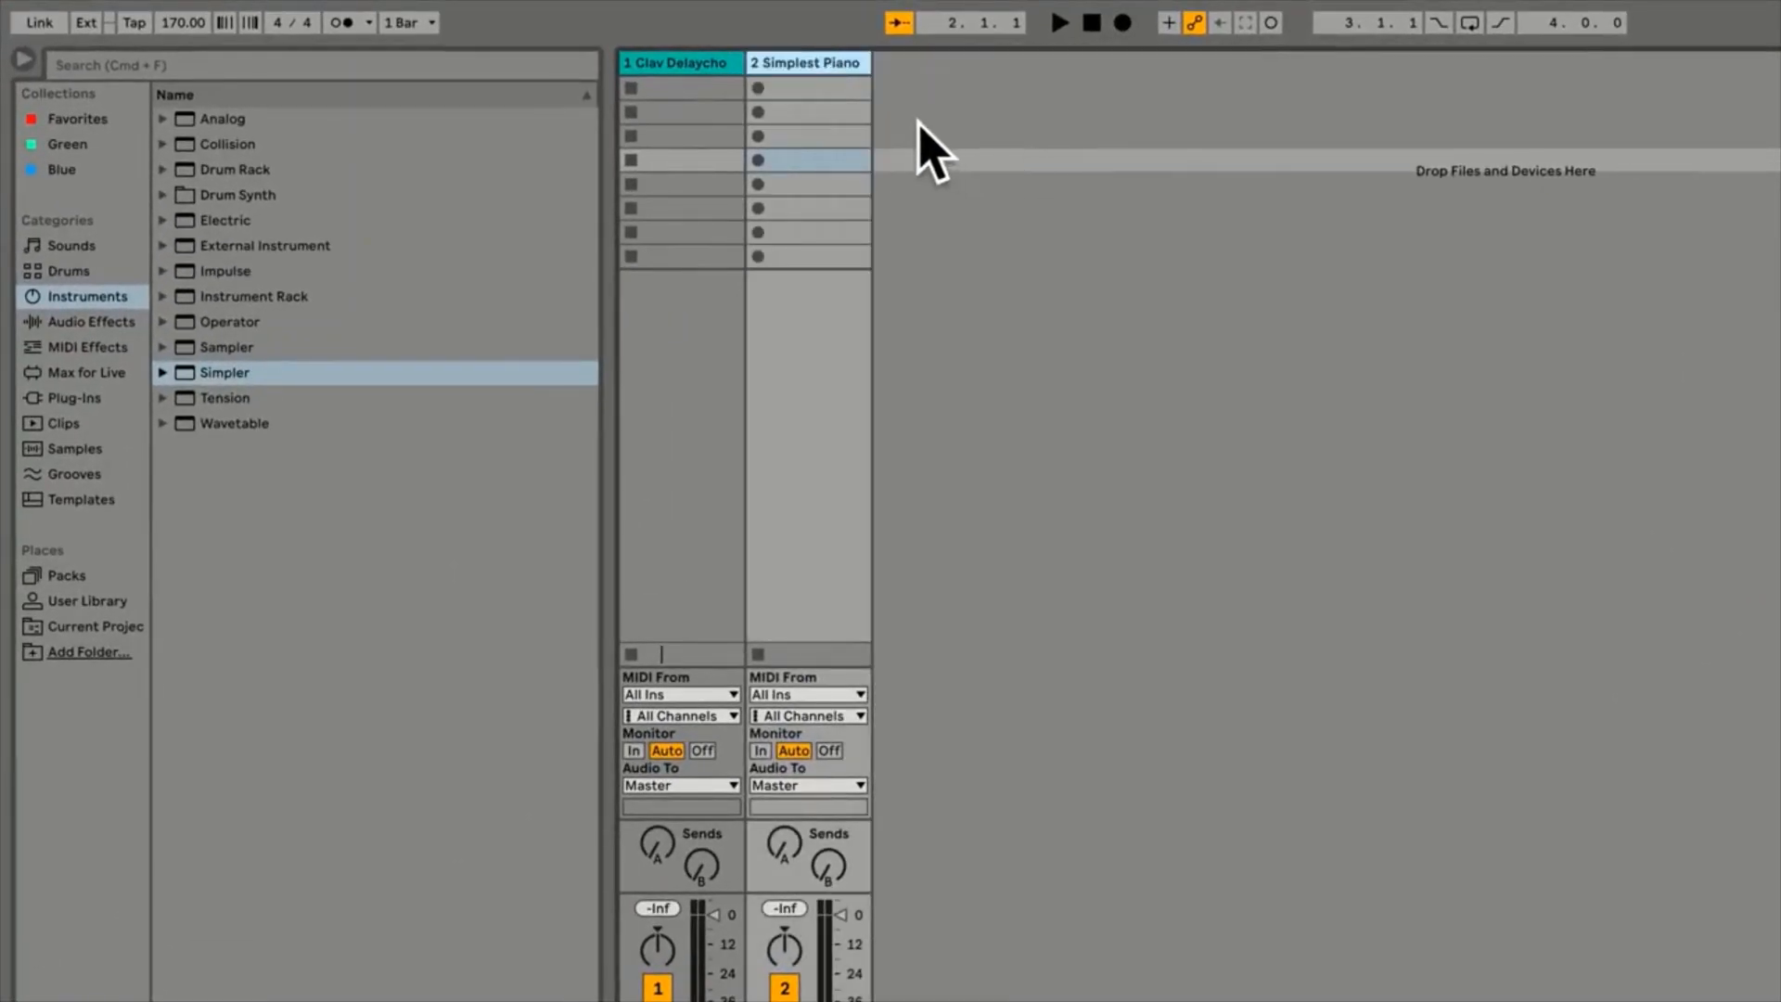
Select the Clav Delaychord track and audition the Jarble Disto Bass, BSeven Bass, Bit Growl Bass and BBass presets from Simpler's Bass folder
left_click(716, 67)
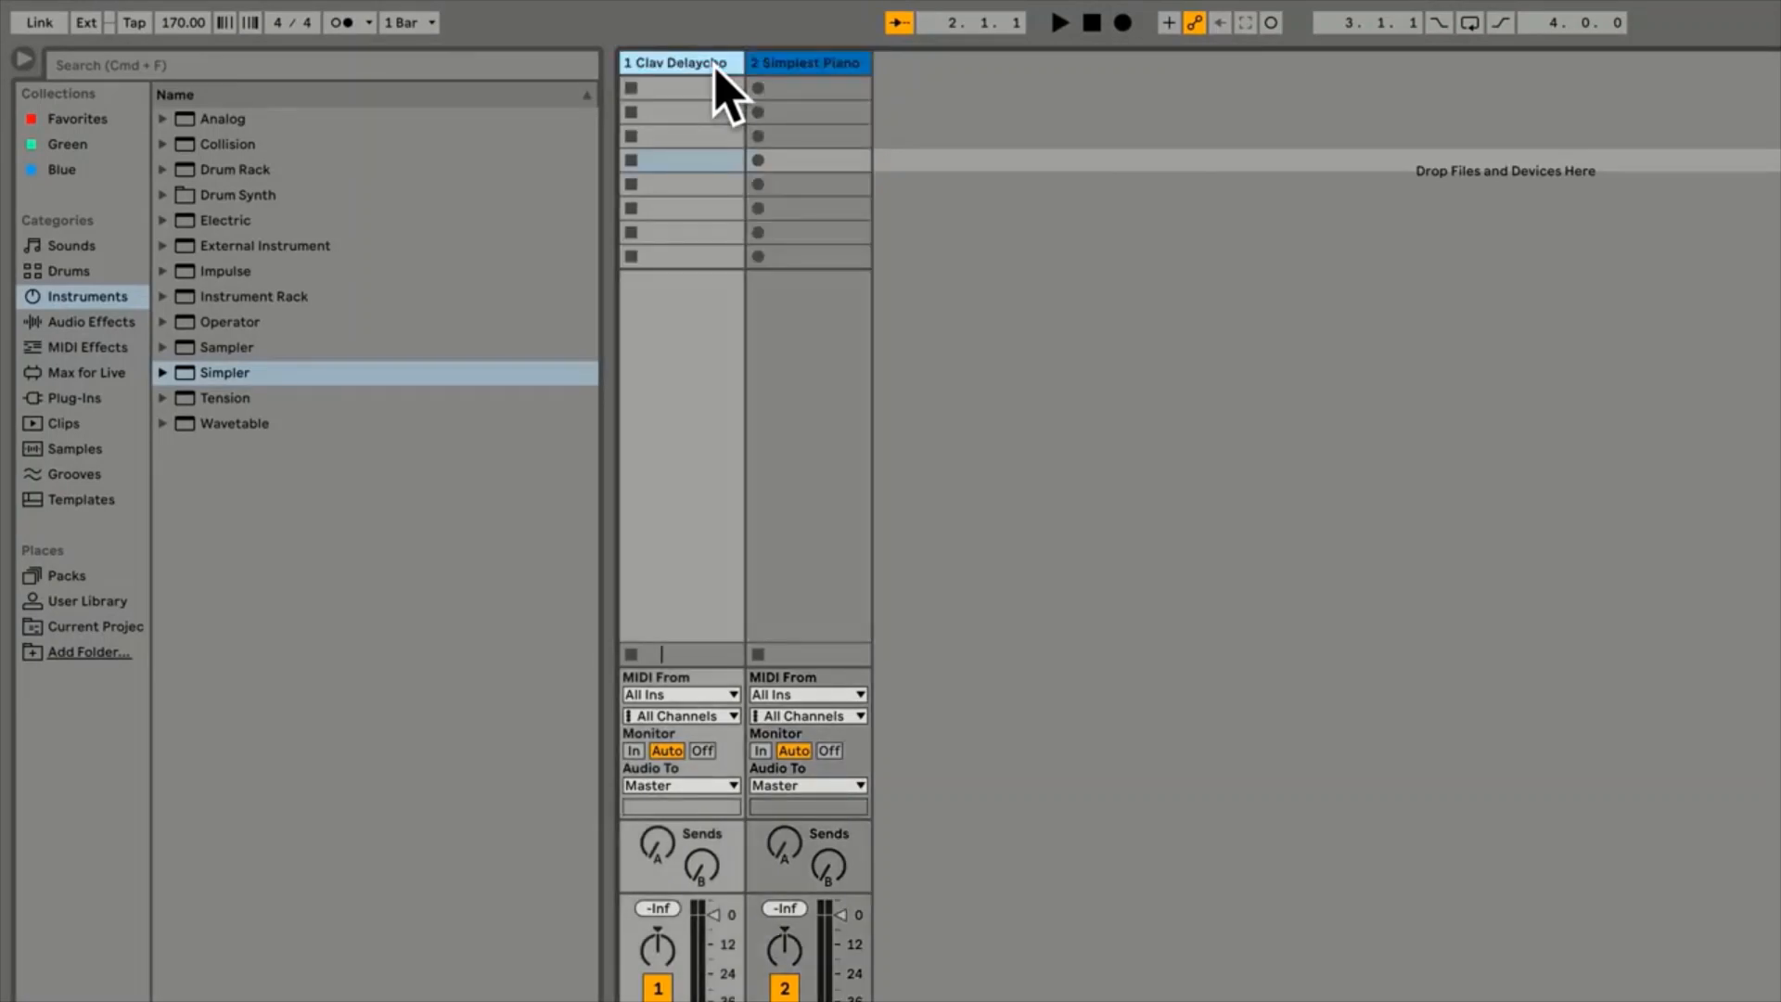
left_click(56, 297)
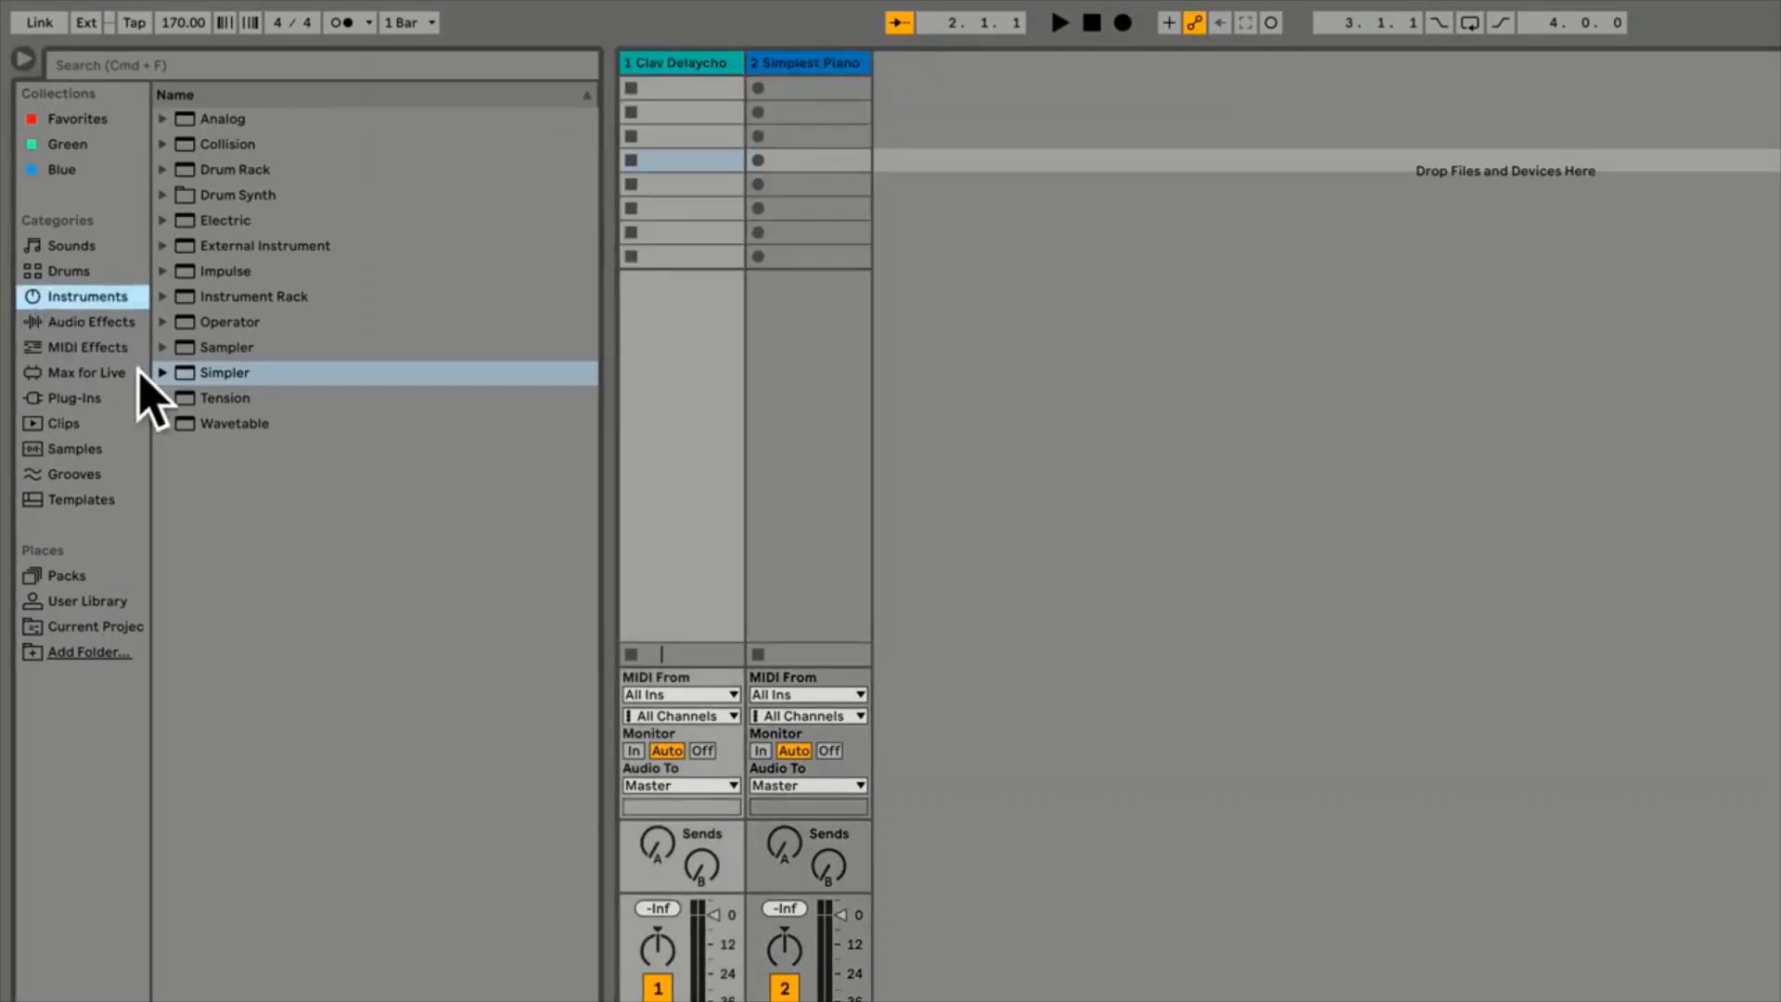
left_click(164, 373)
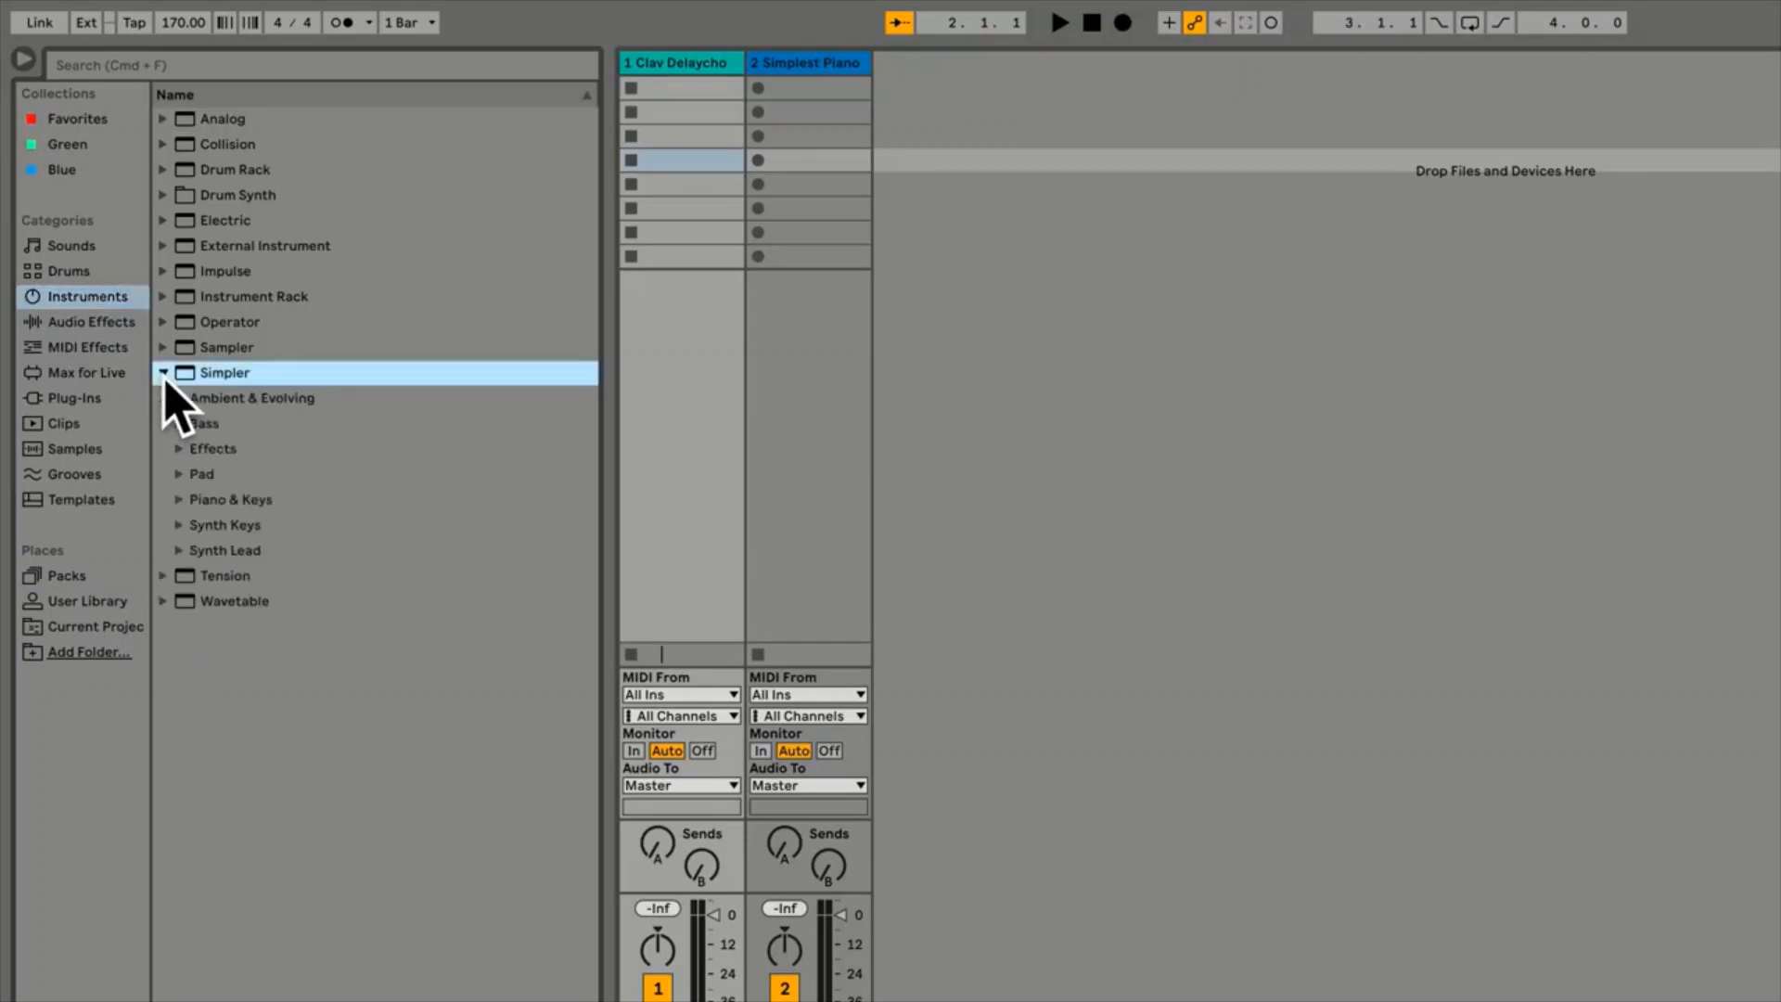
left_click(180, 425)
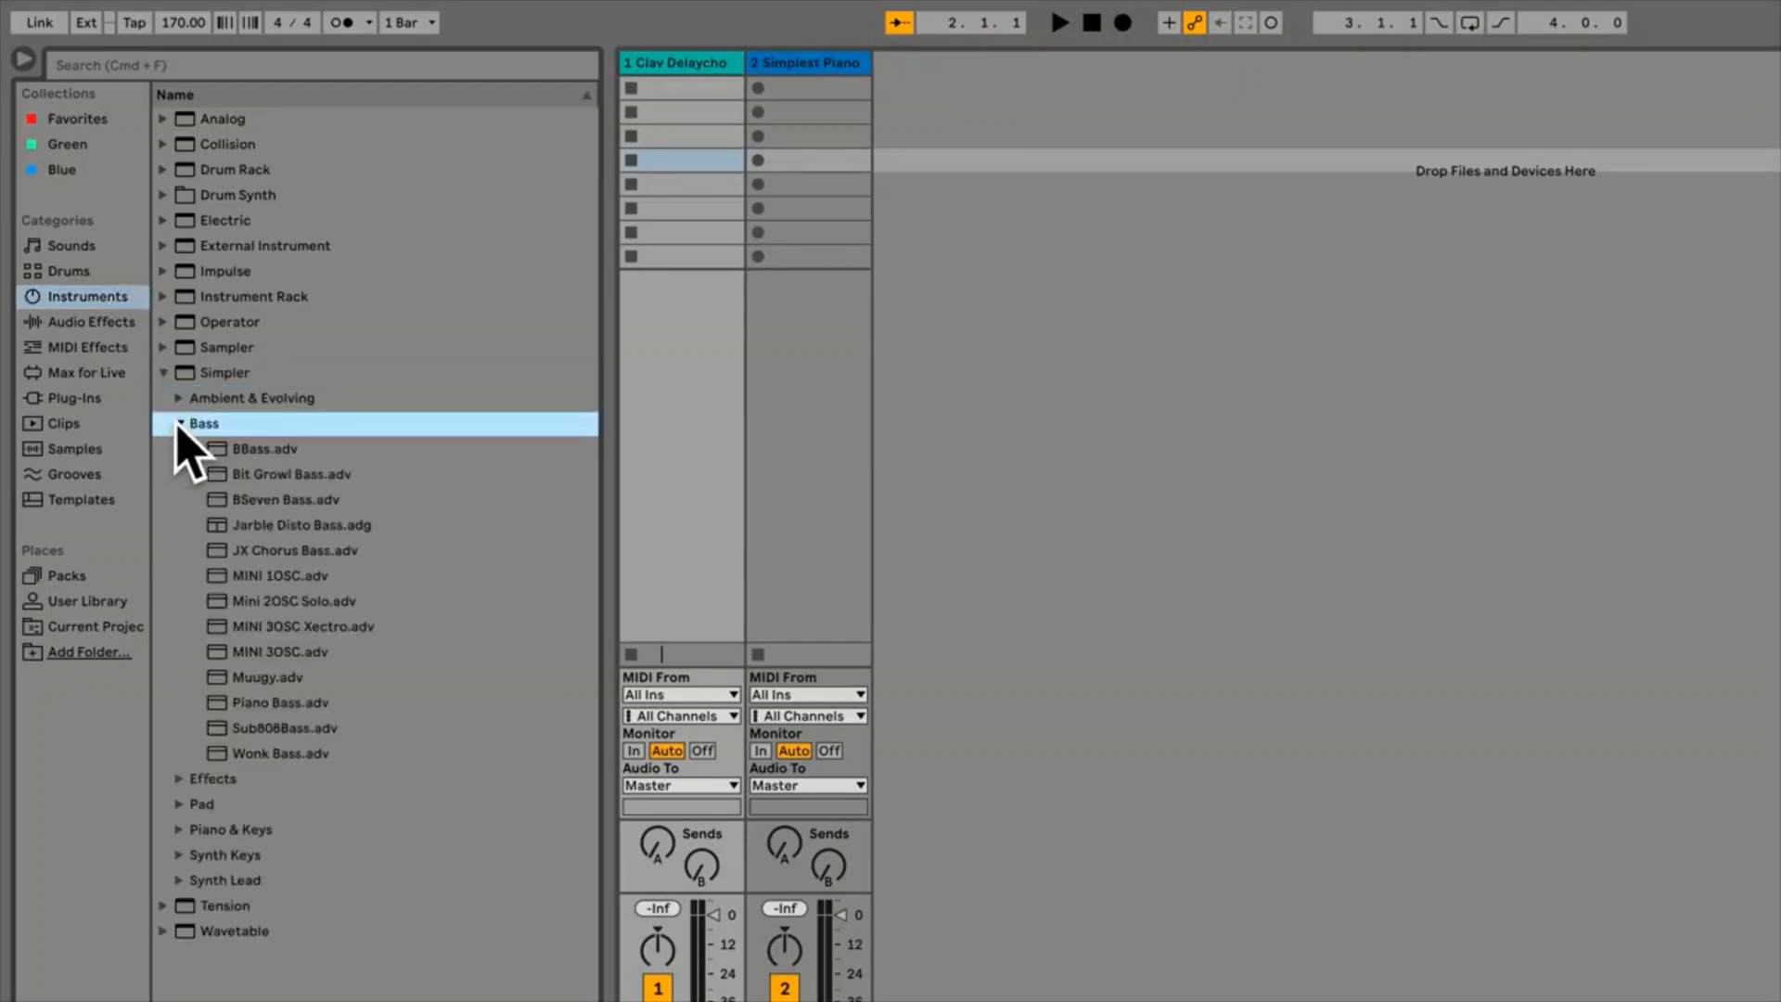
left_click(302, 527)
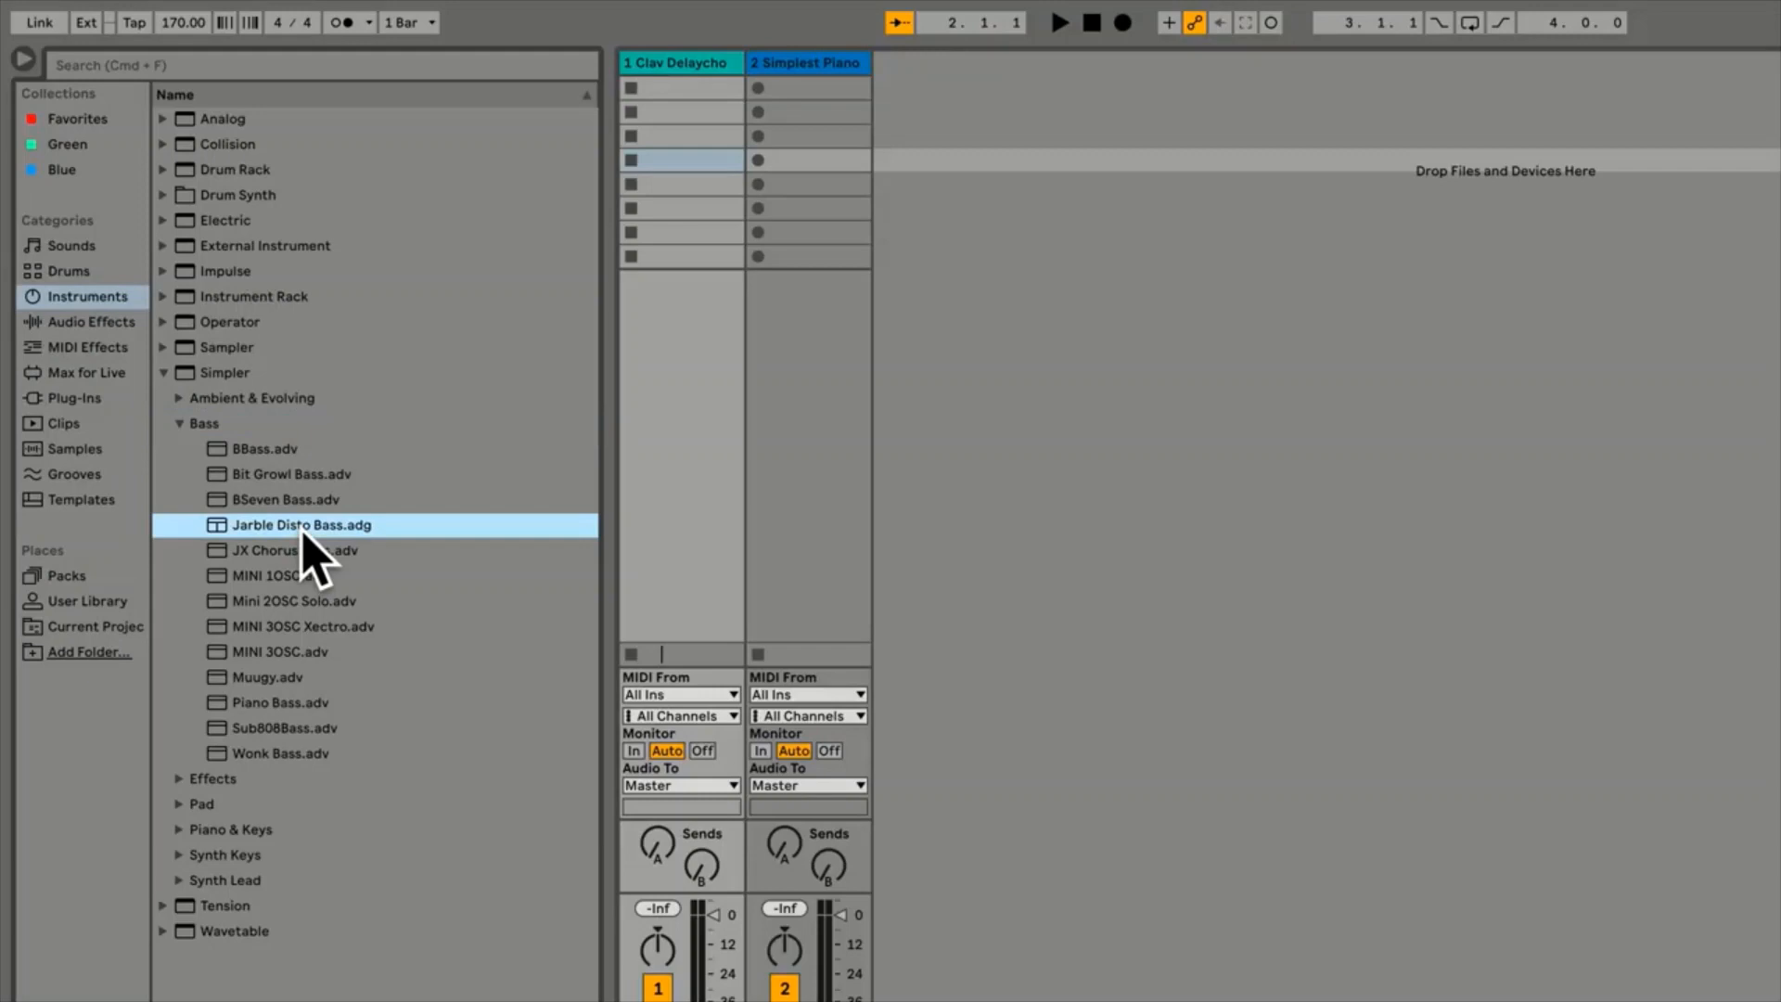
left_click(293, 500)
left_click(286, 473)
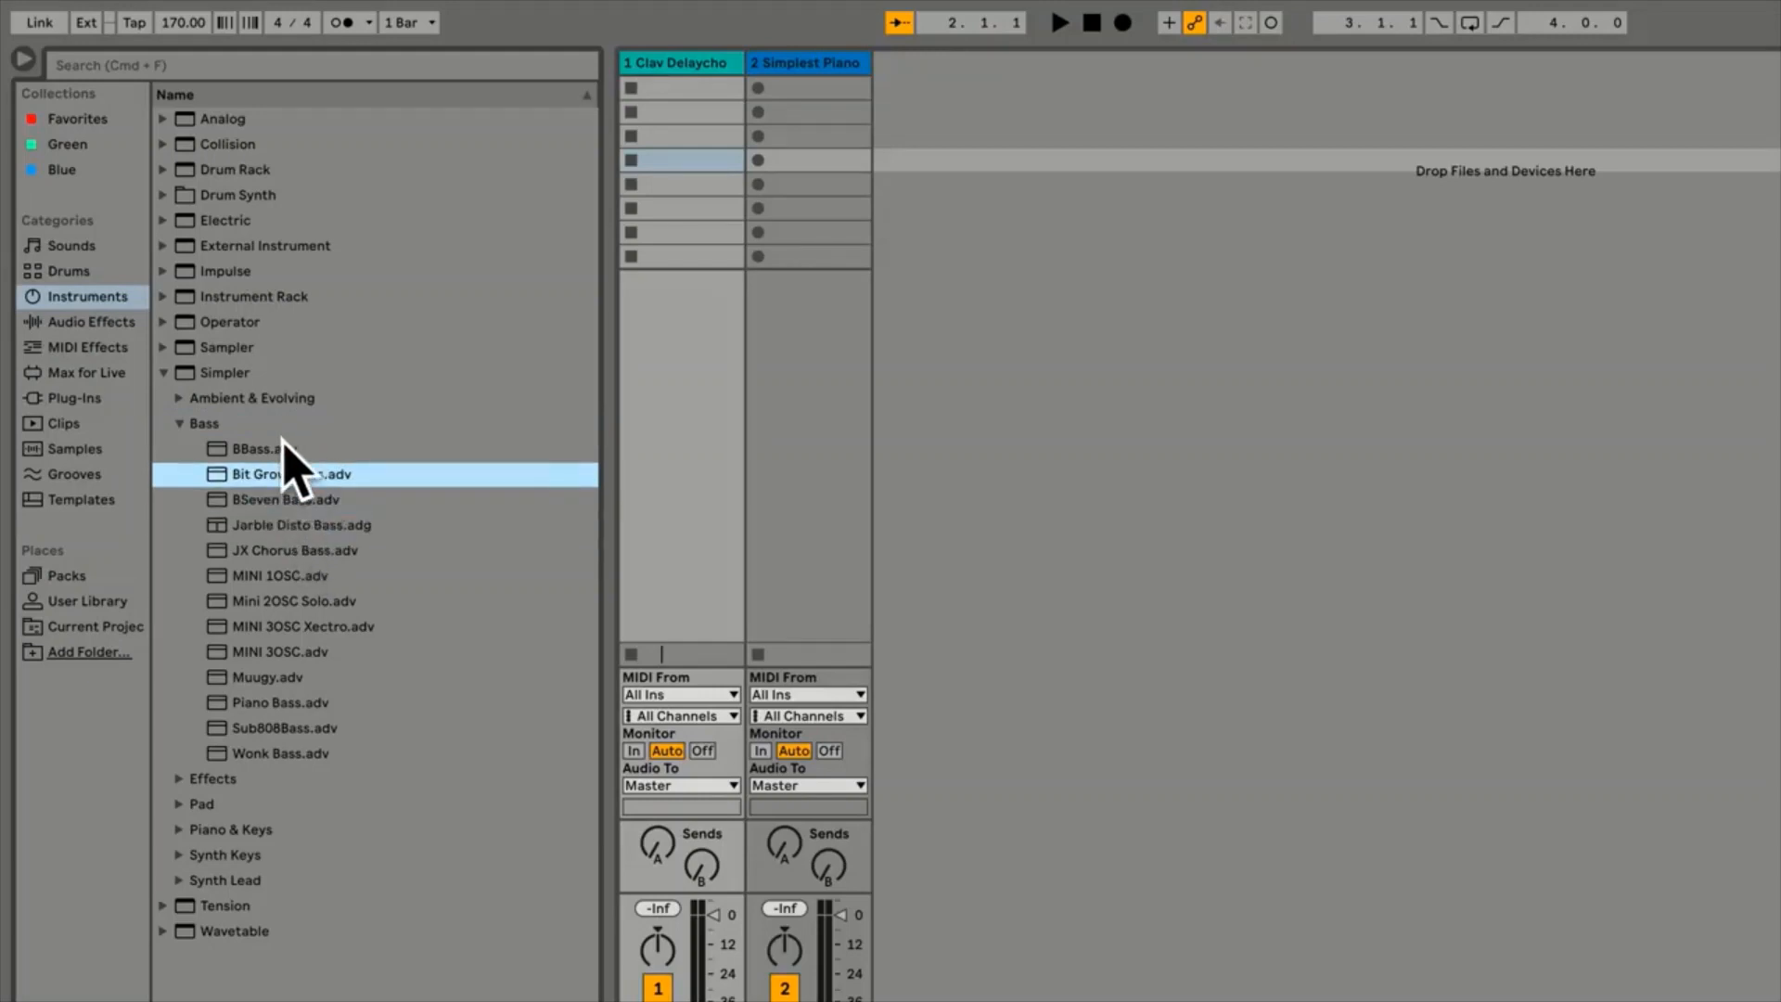
left_click(286, 451)
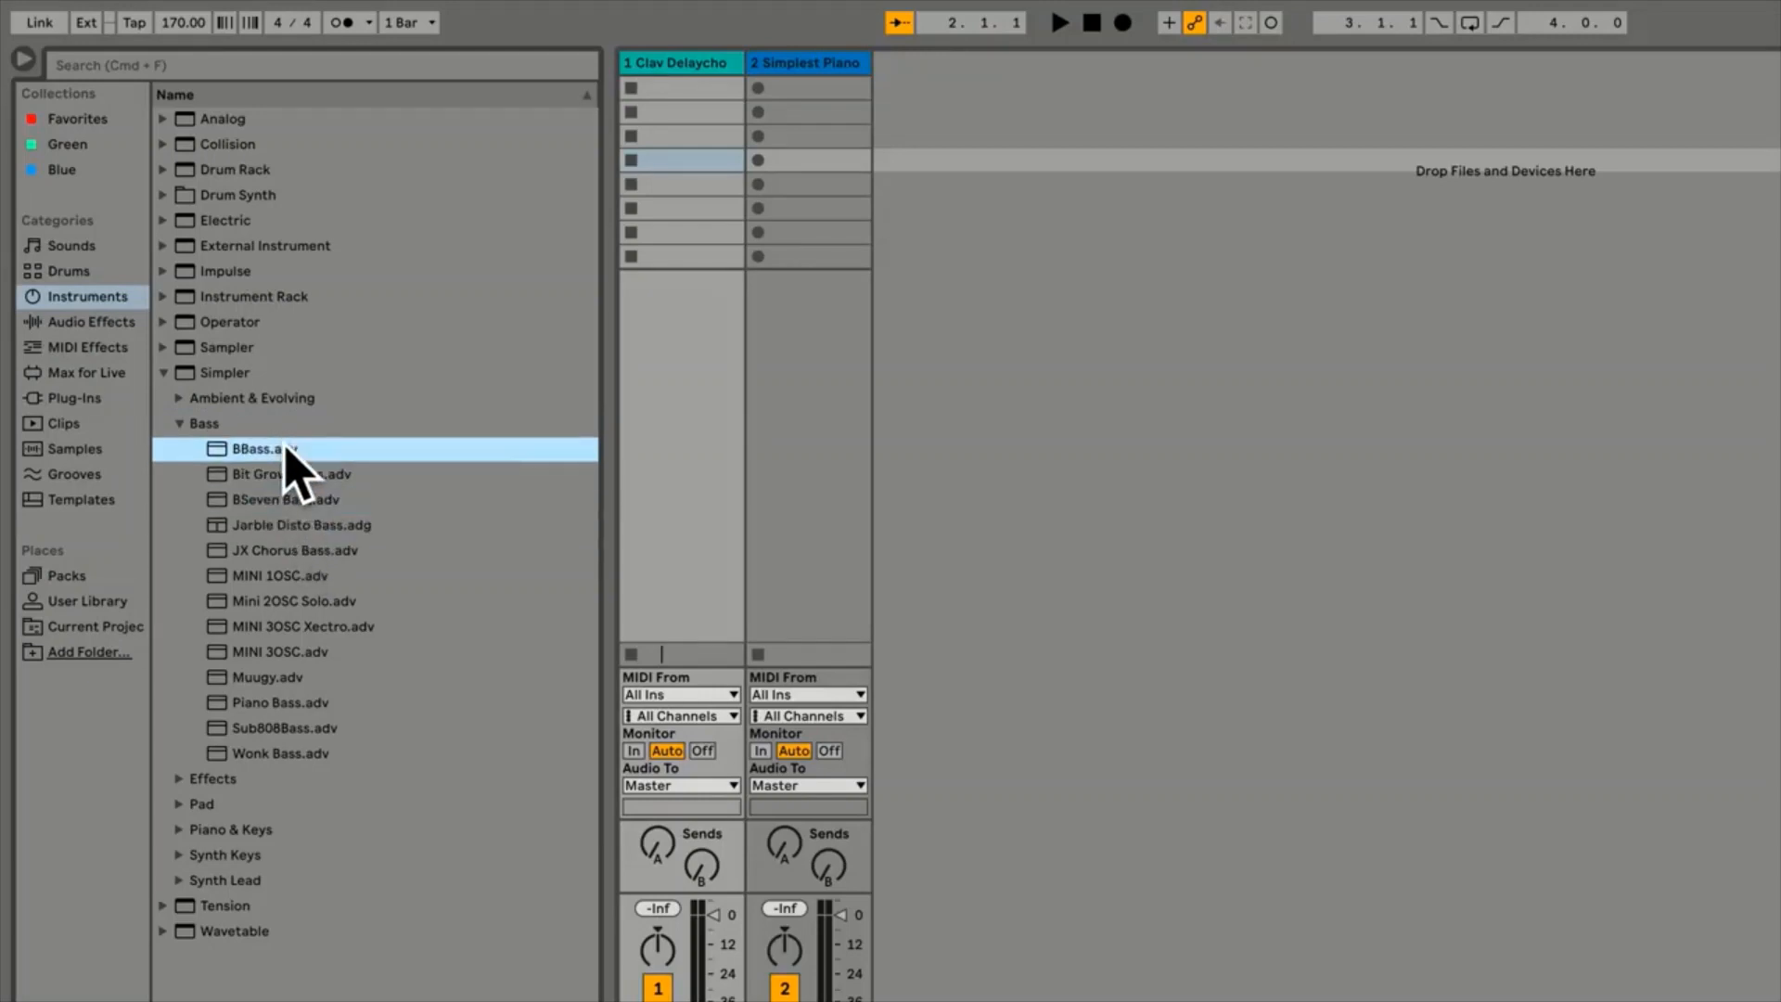
key("space")
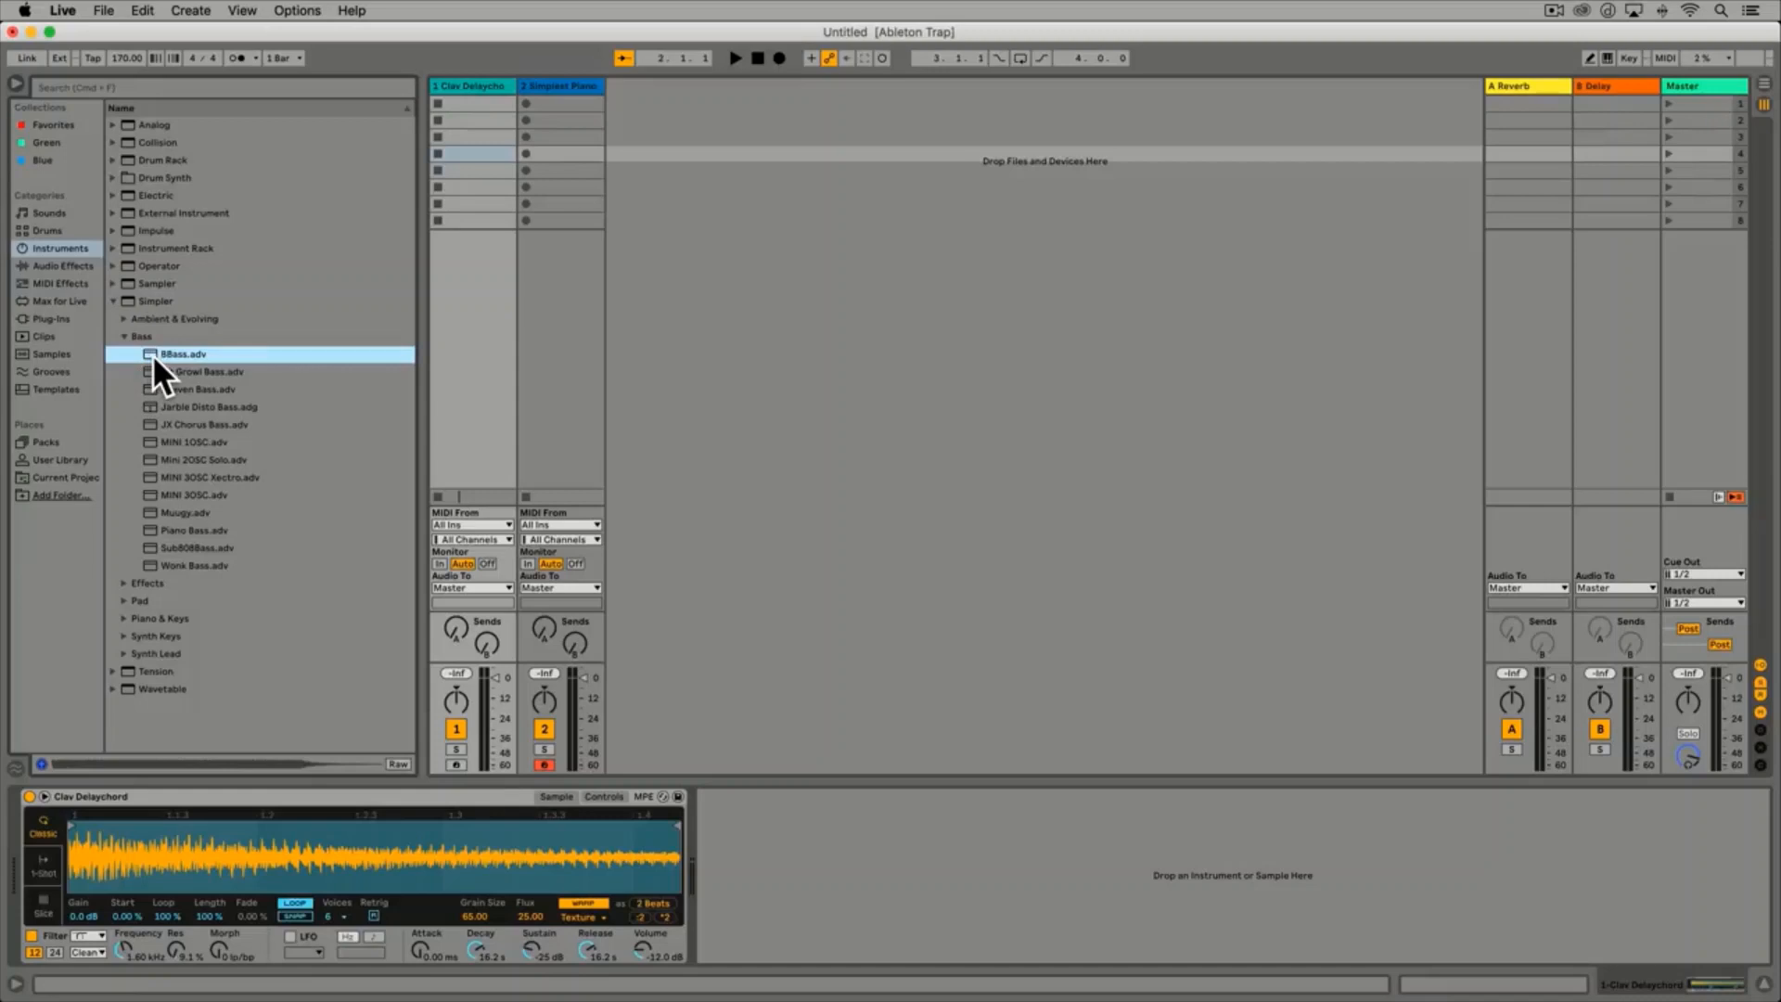
Replace the Clav Delaychord instrument with the BBass preset and create an empty MIDI clip in that track's first slot
left_click_drag(152, 354, 470, 82)
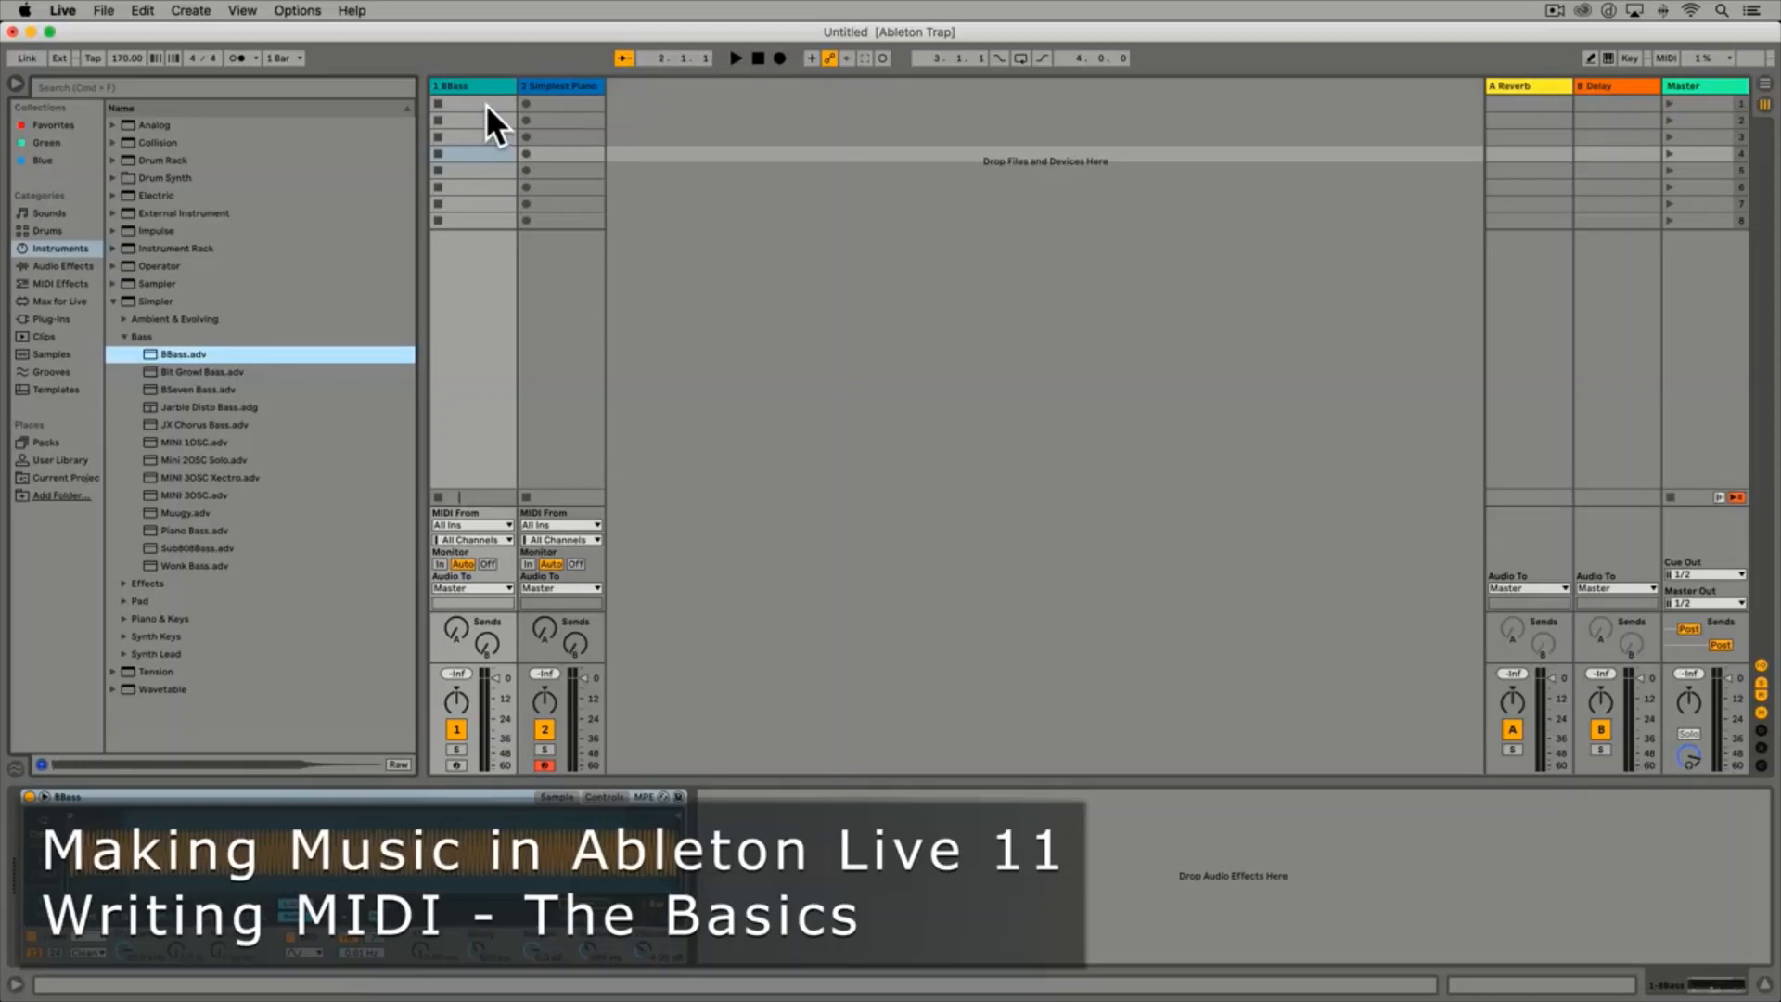
double_click(486, 104)
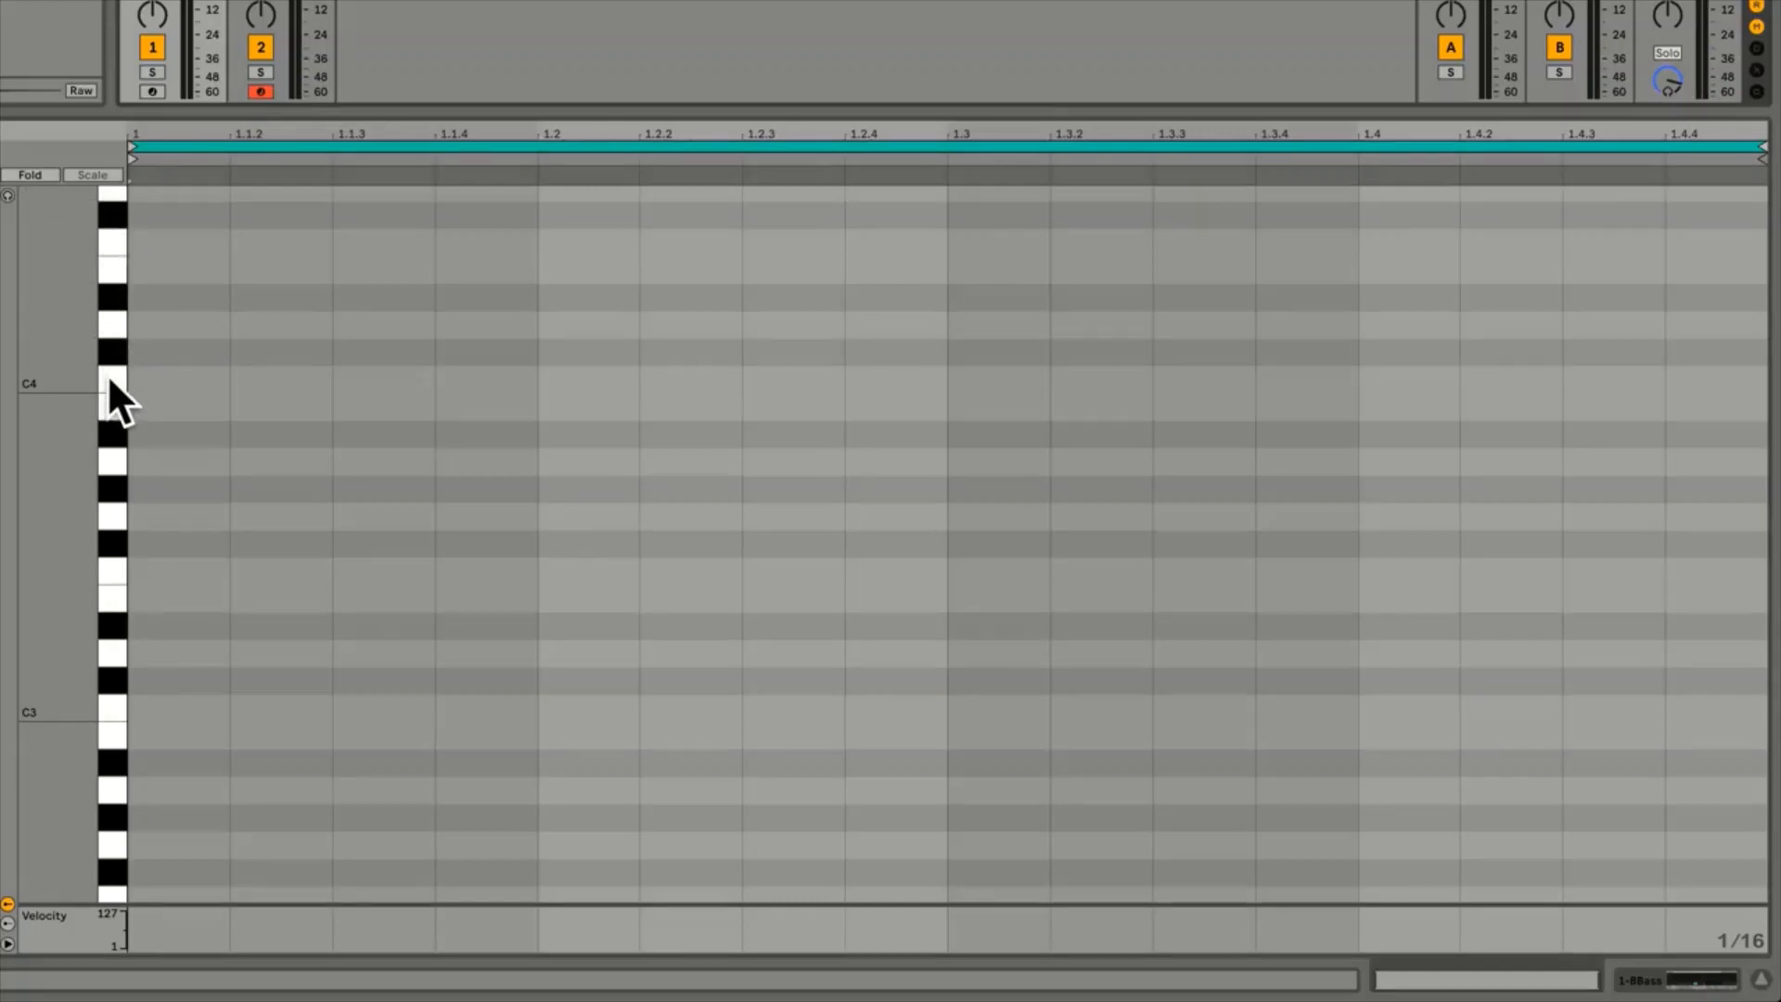
Enable note preview in the MIDI editor and audition piano roll keys from C4 down to C2
left_click(7, 195)
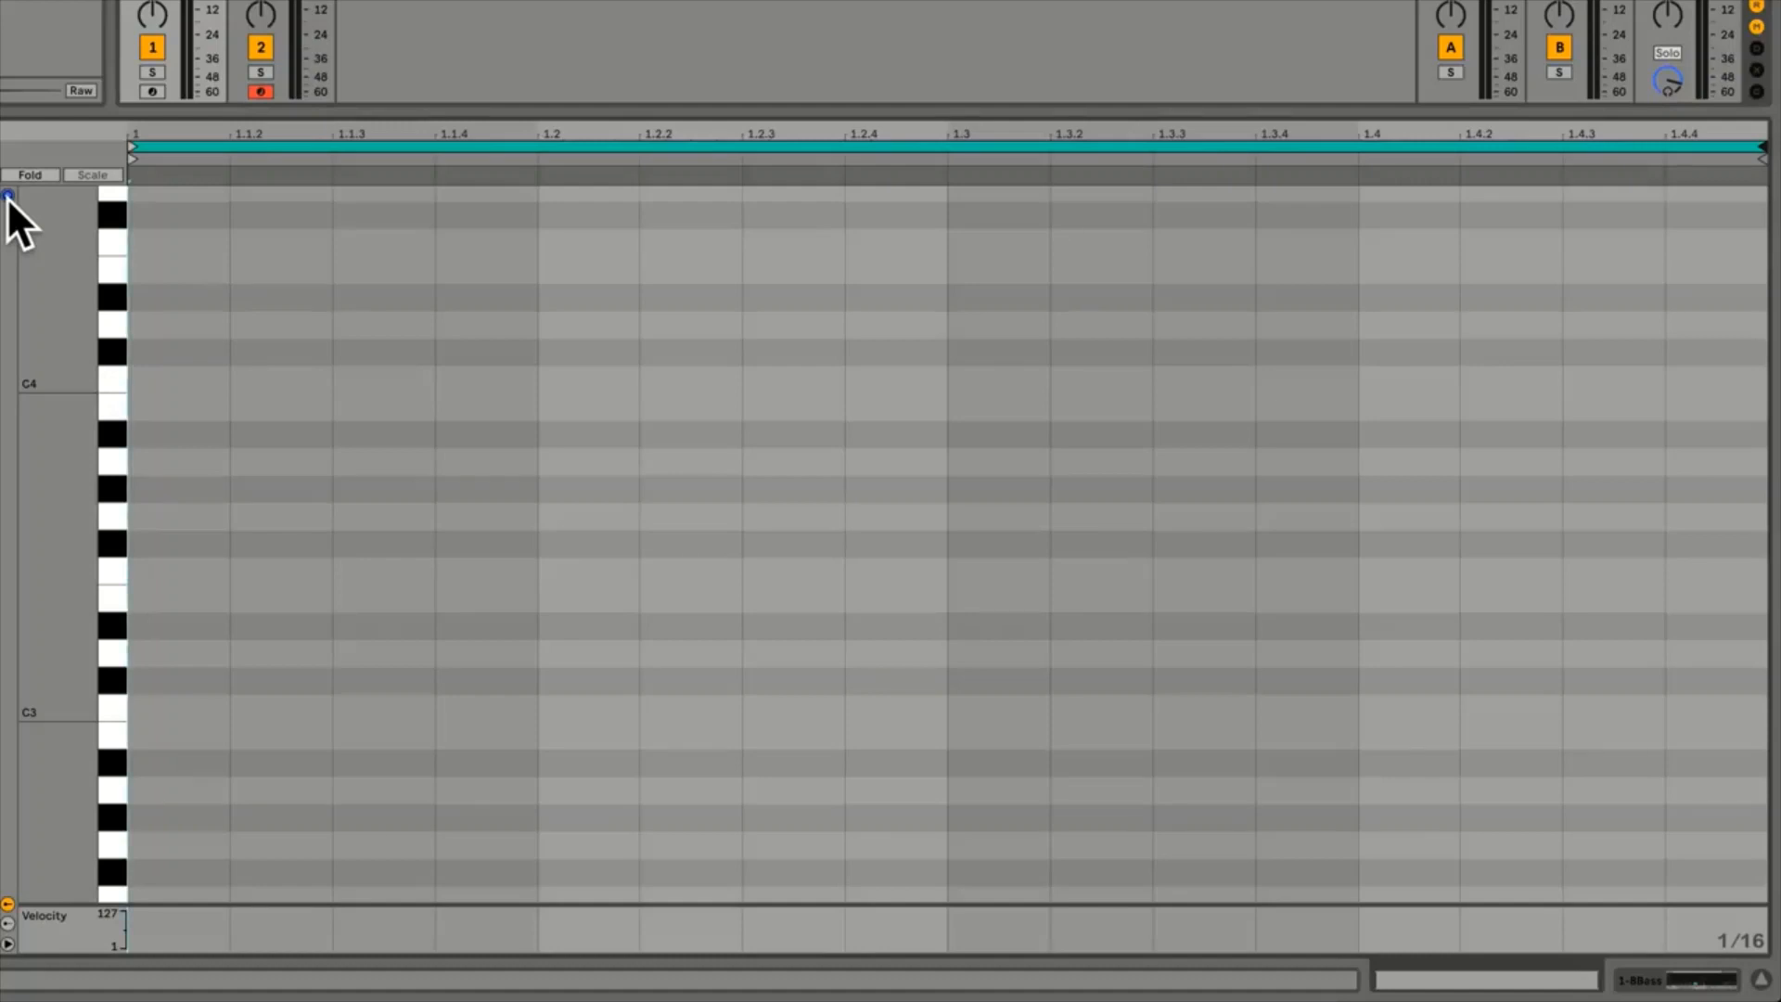
left_click(116, 384)
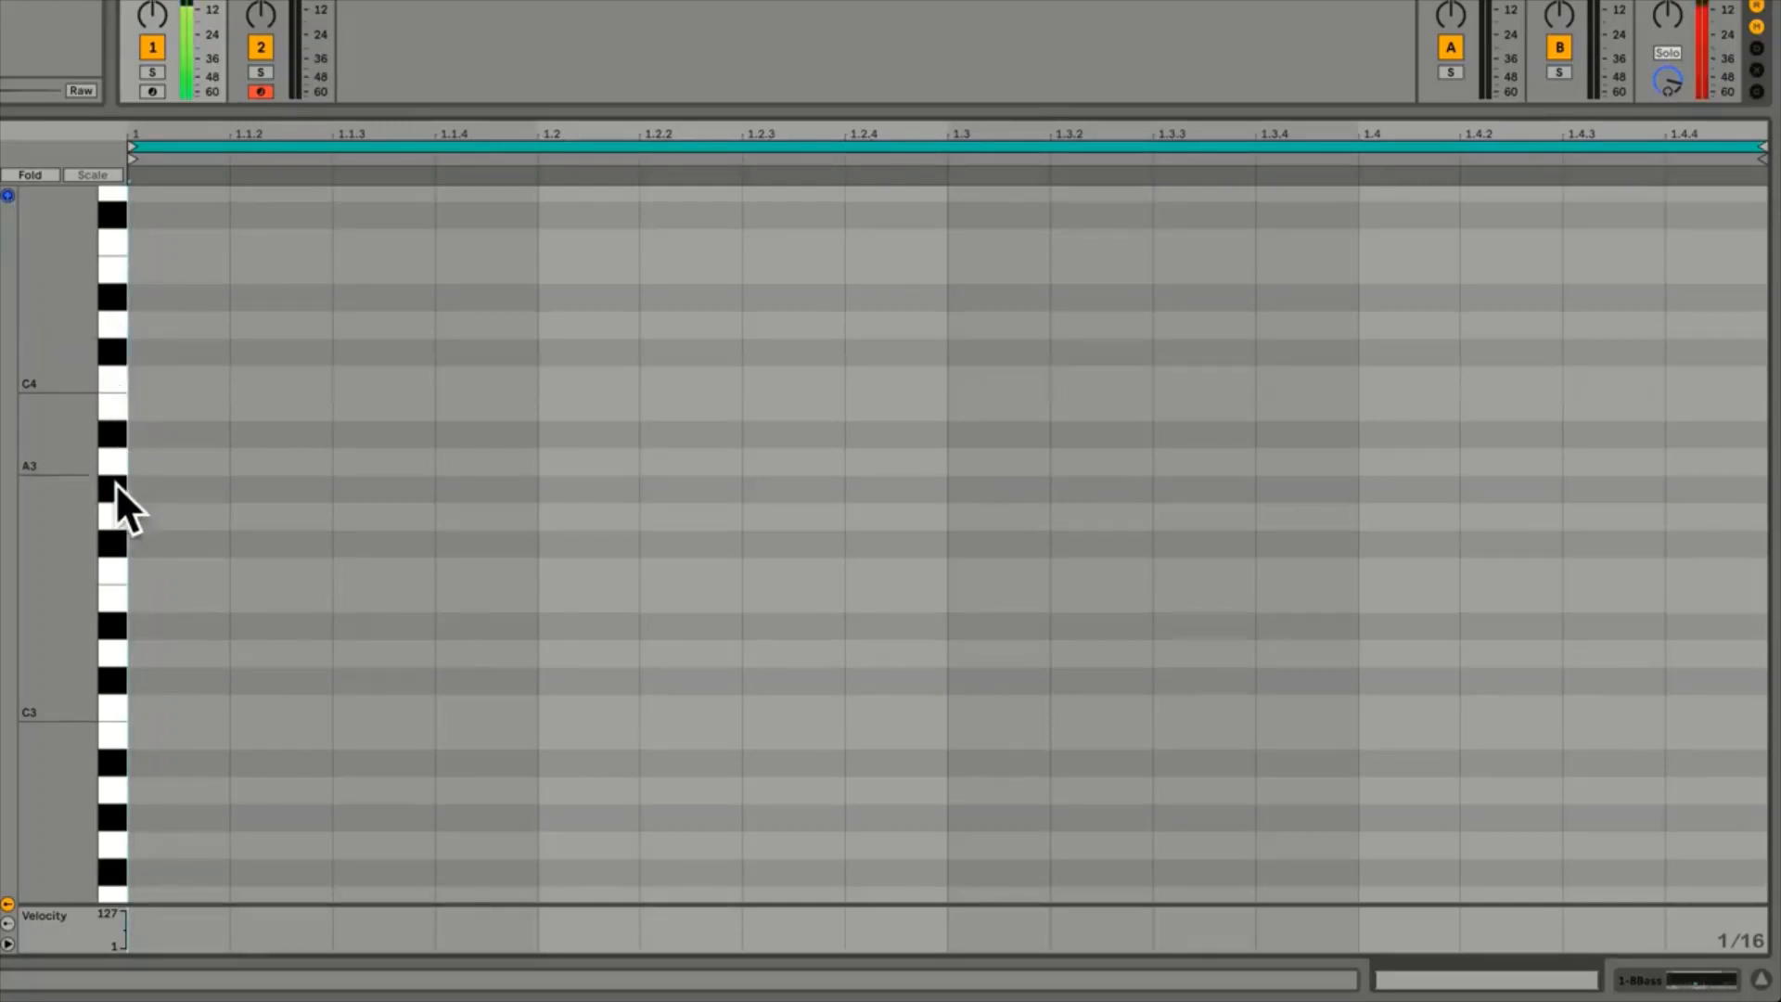
left_click(113, 651)
scroll(114, 651, "down", 4)
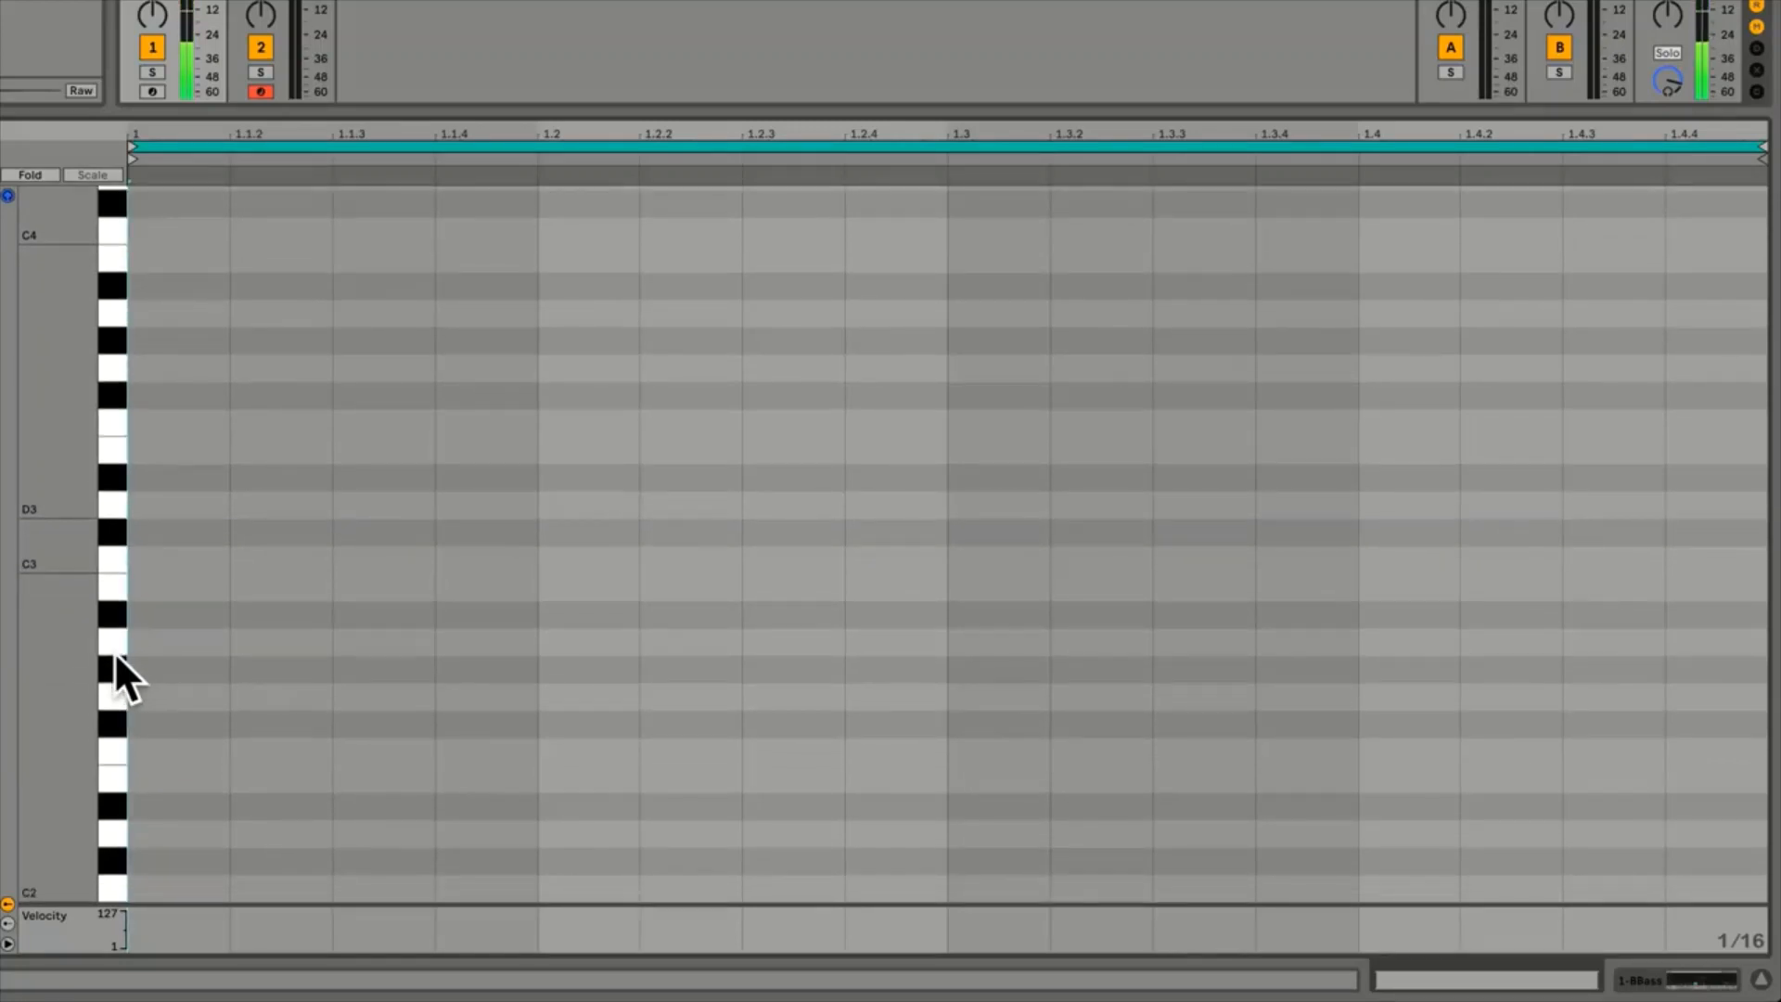
left_click(114, 644)
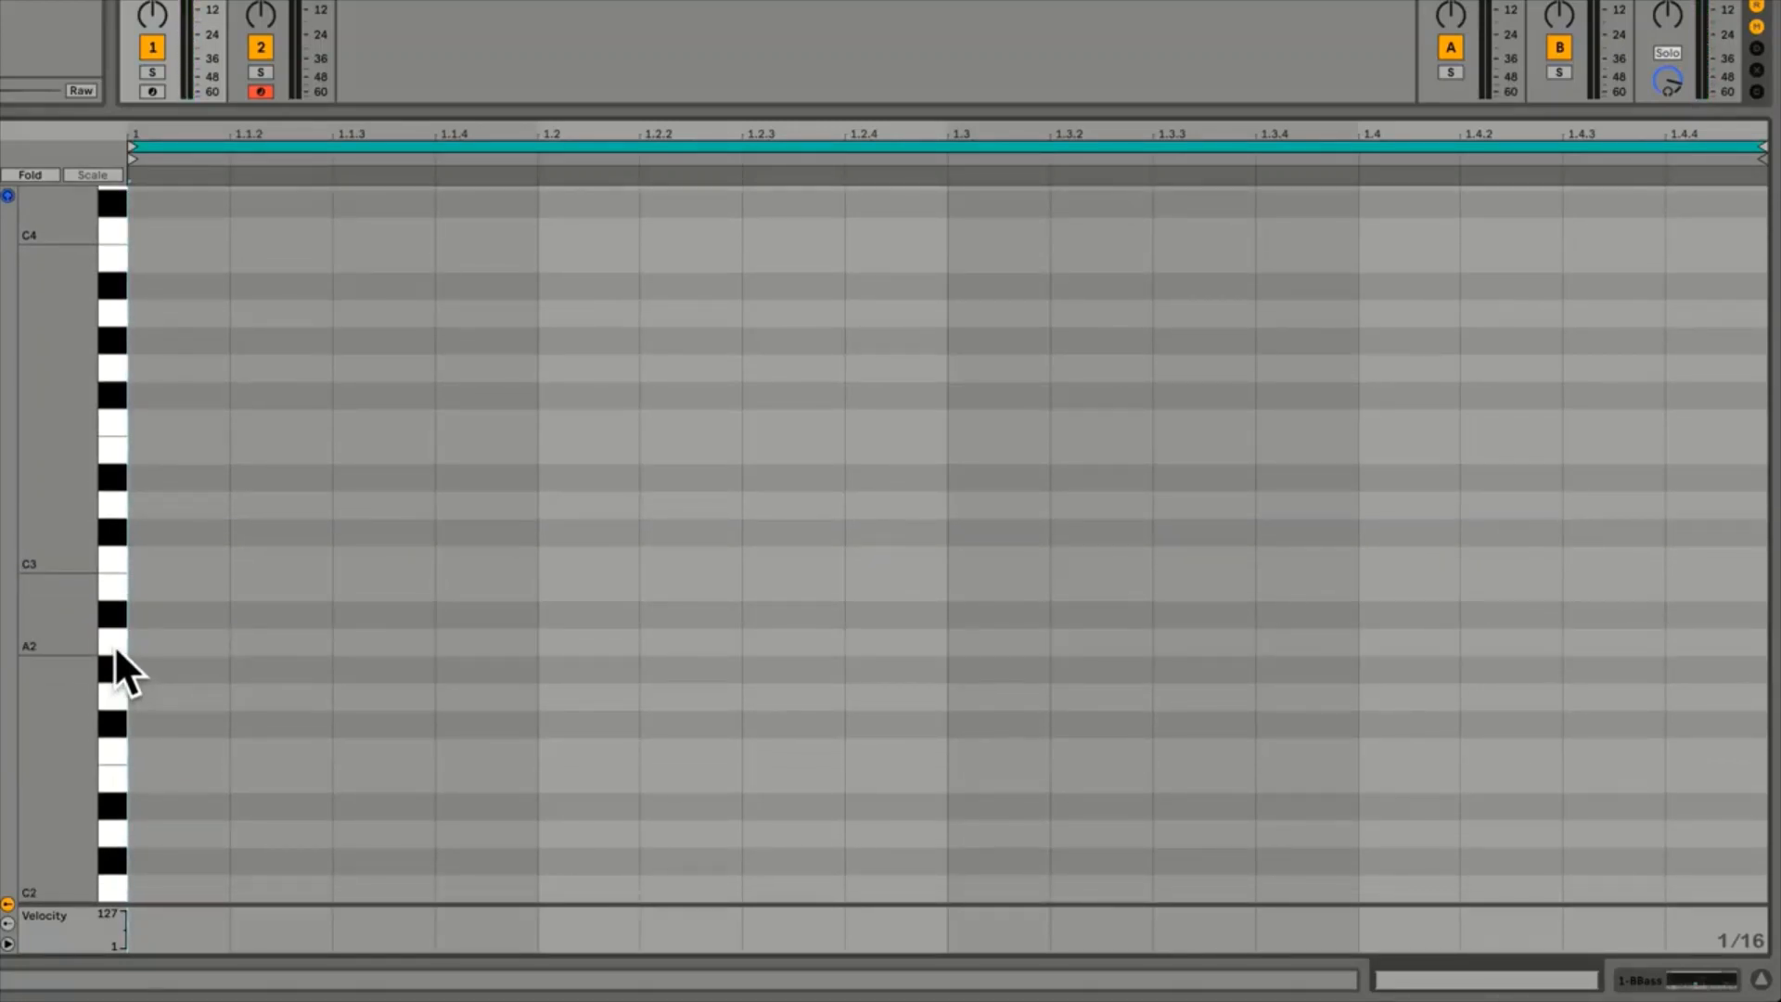
scroll(114, 644, "down", 7)
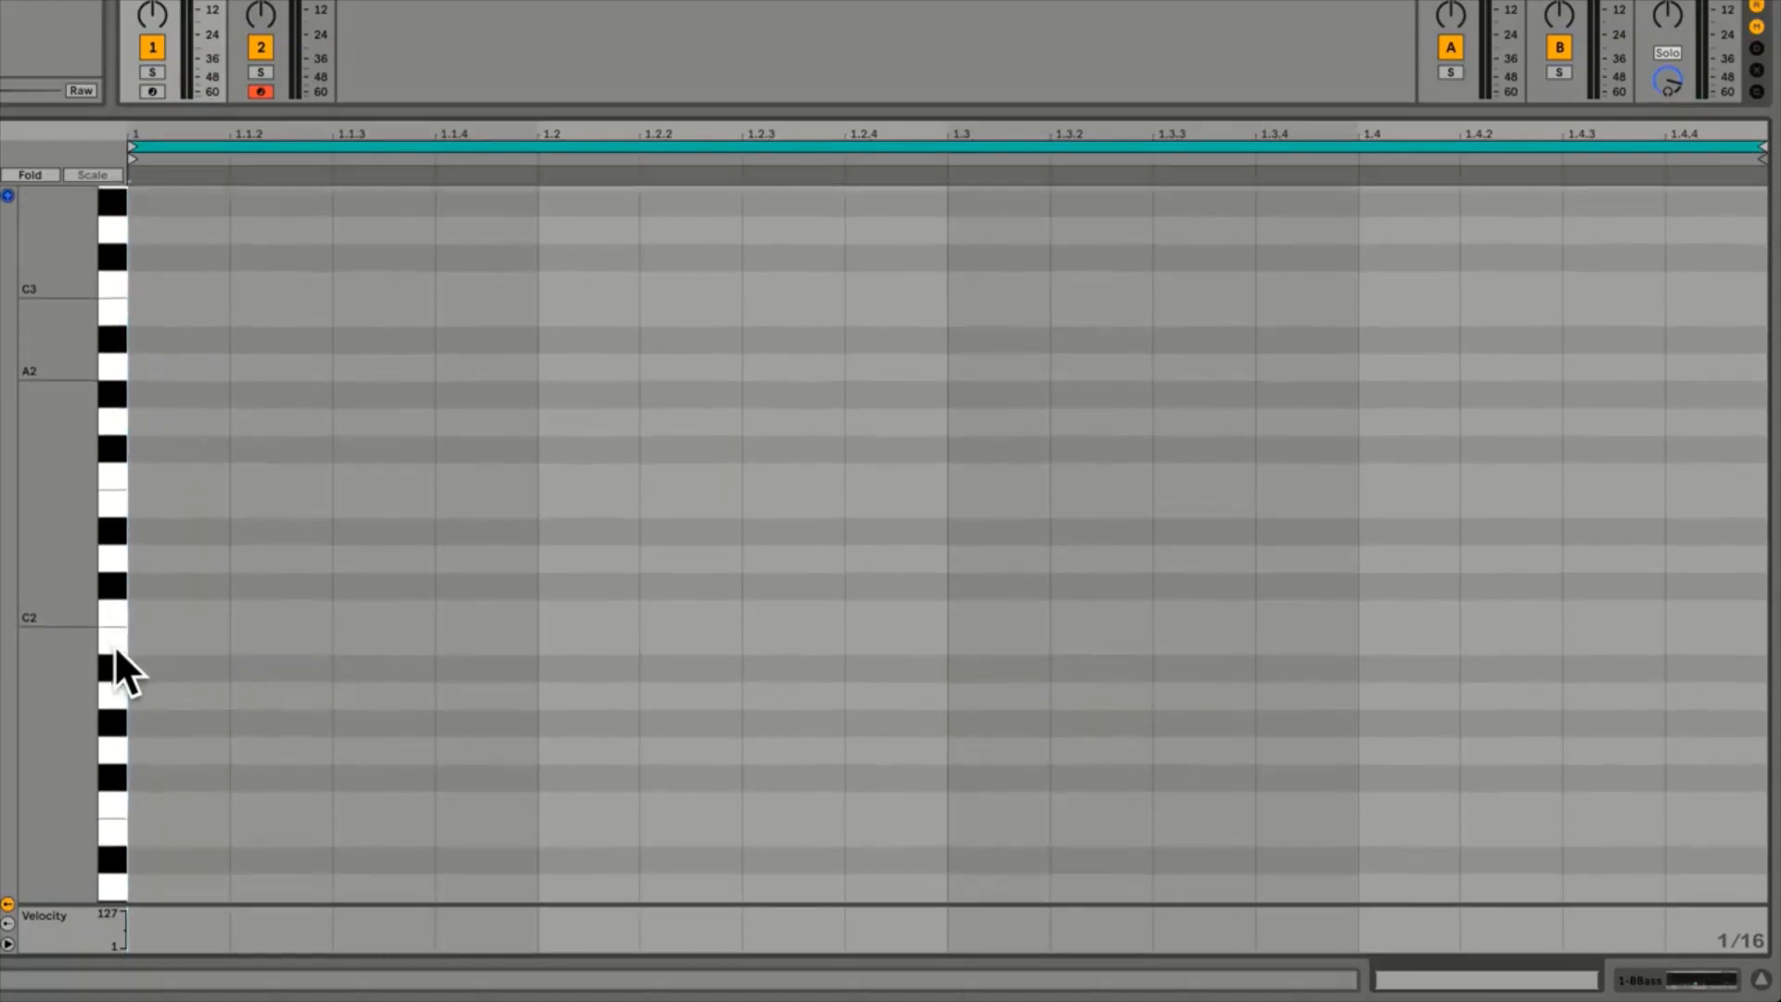
left_click(116, 612)
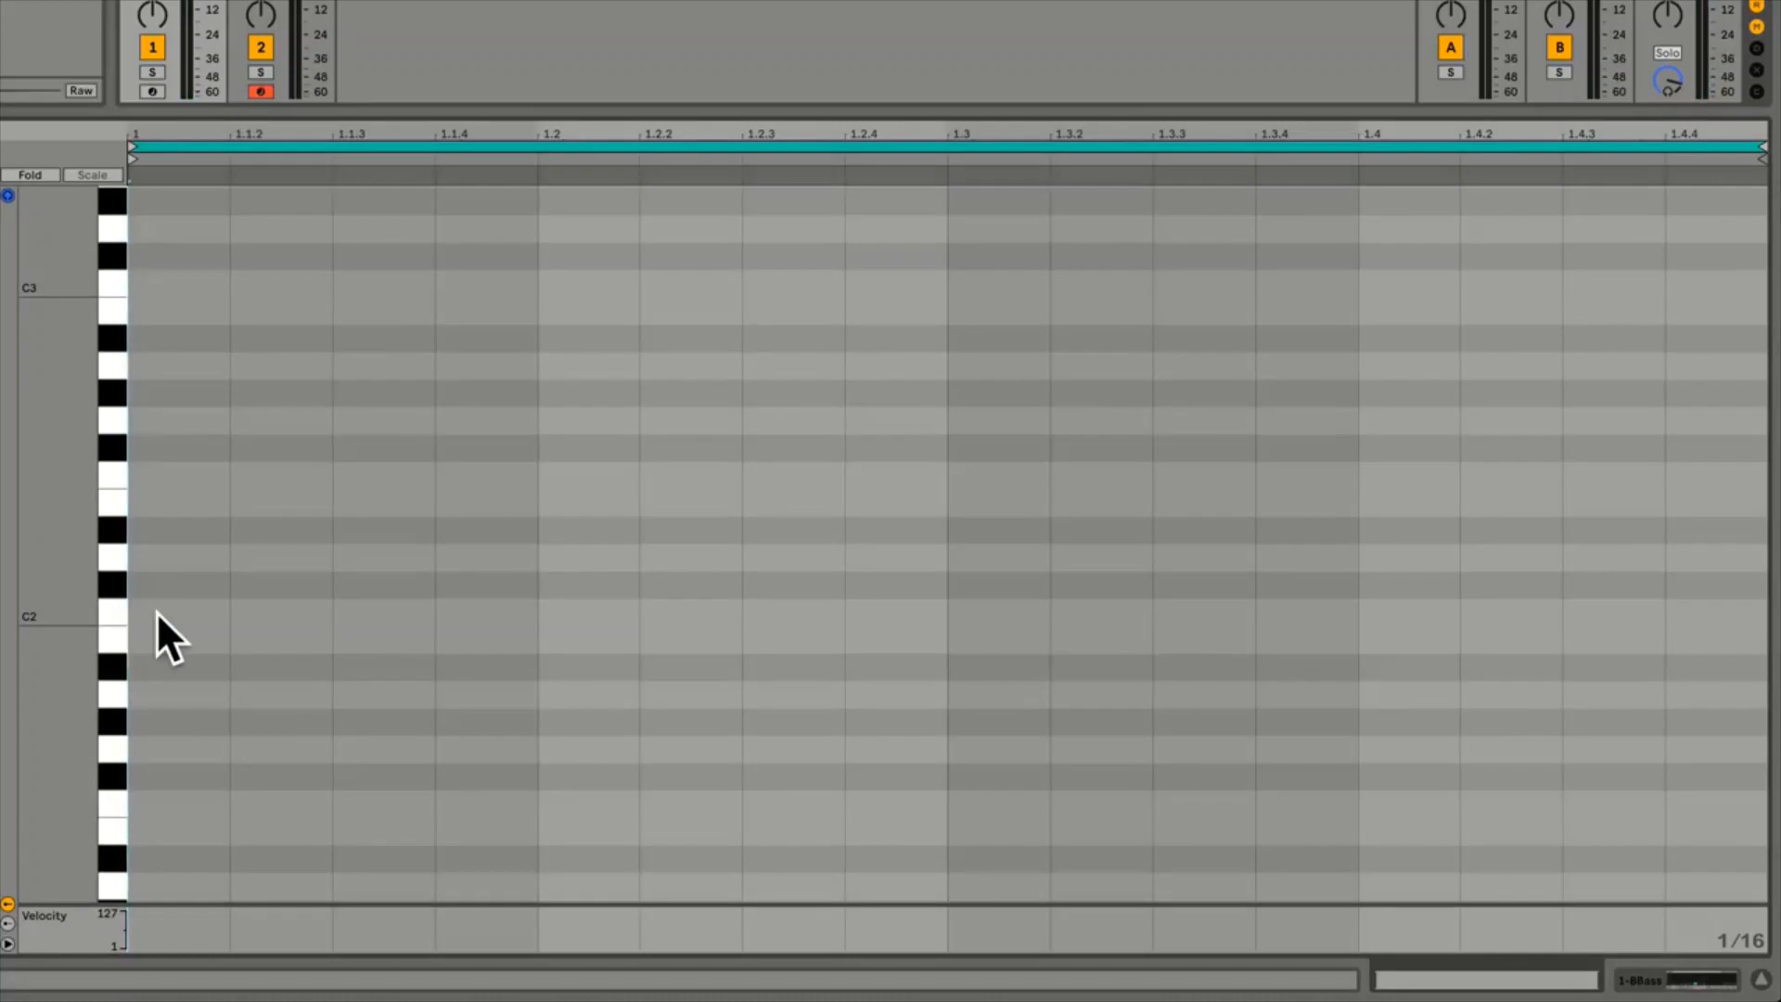
Add a C2 note at the clip's start, move it to 1.2.2, lower it to B1 and stretch it across the whole bar
double_click(203, 612)
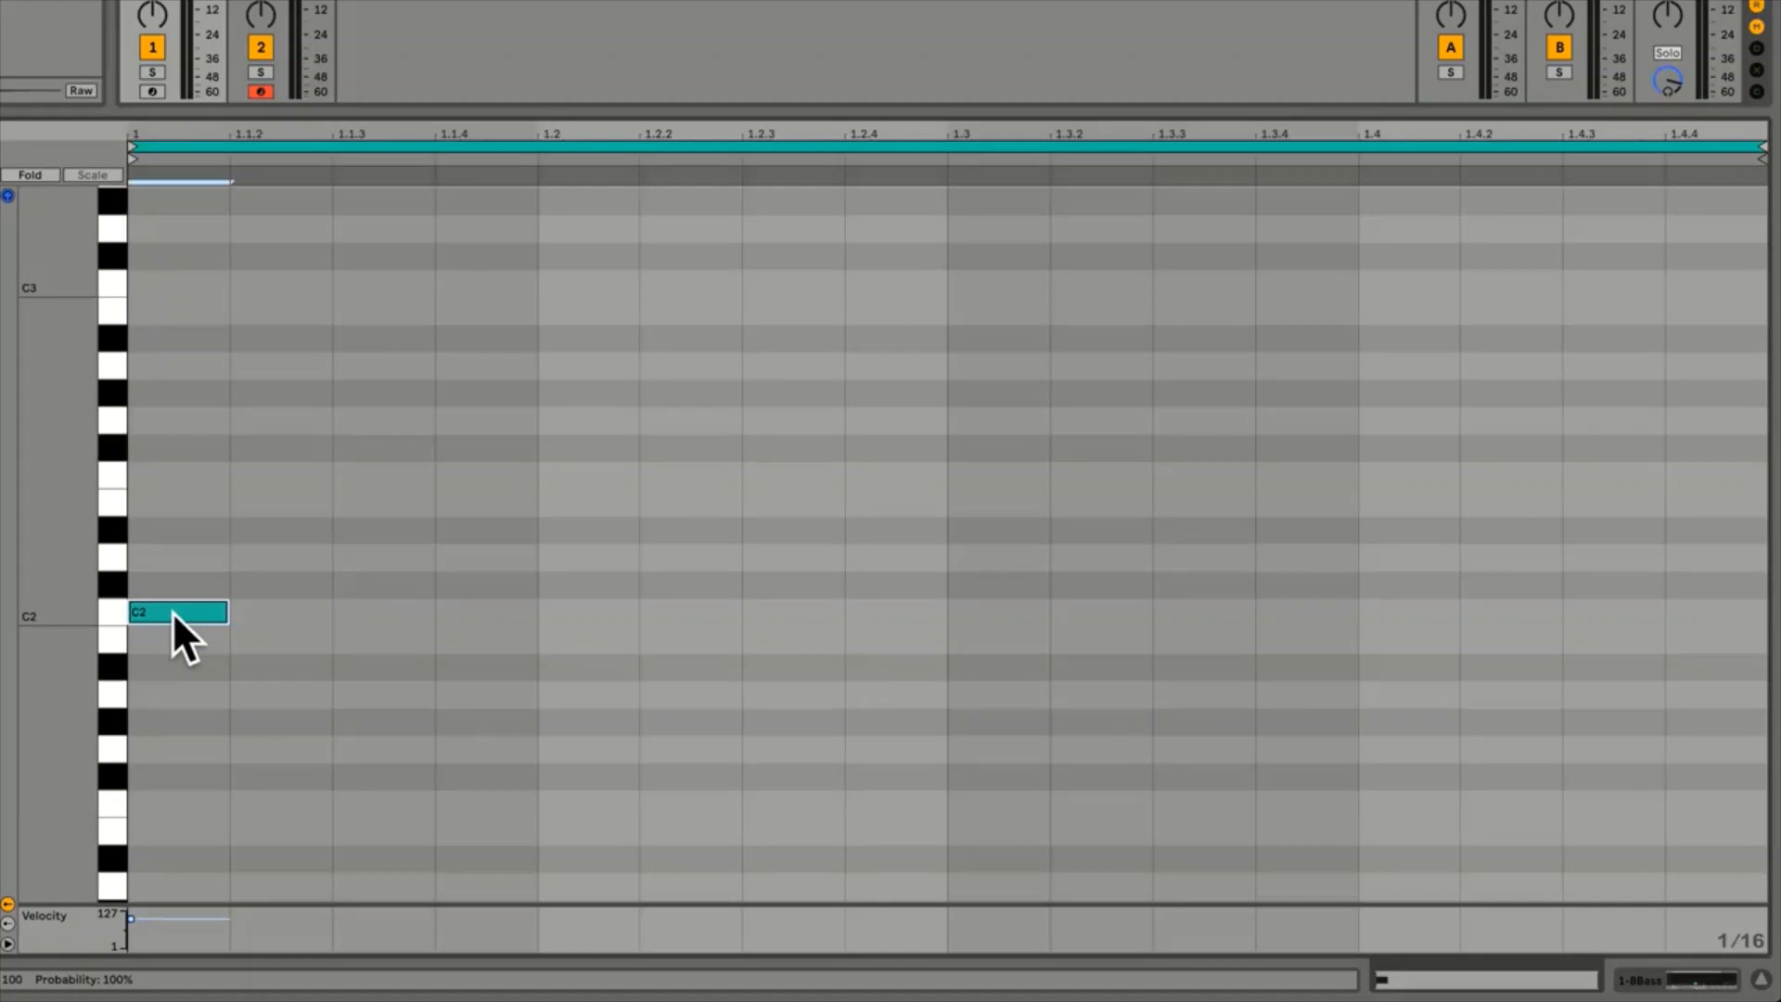
left_click_drag(172, 611, 707, 614)
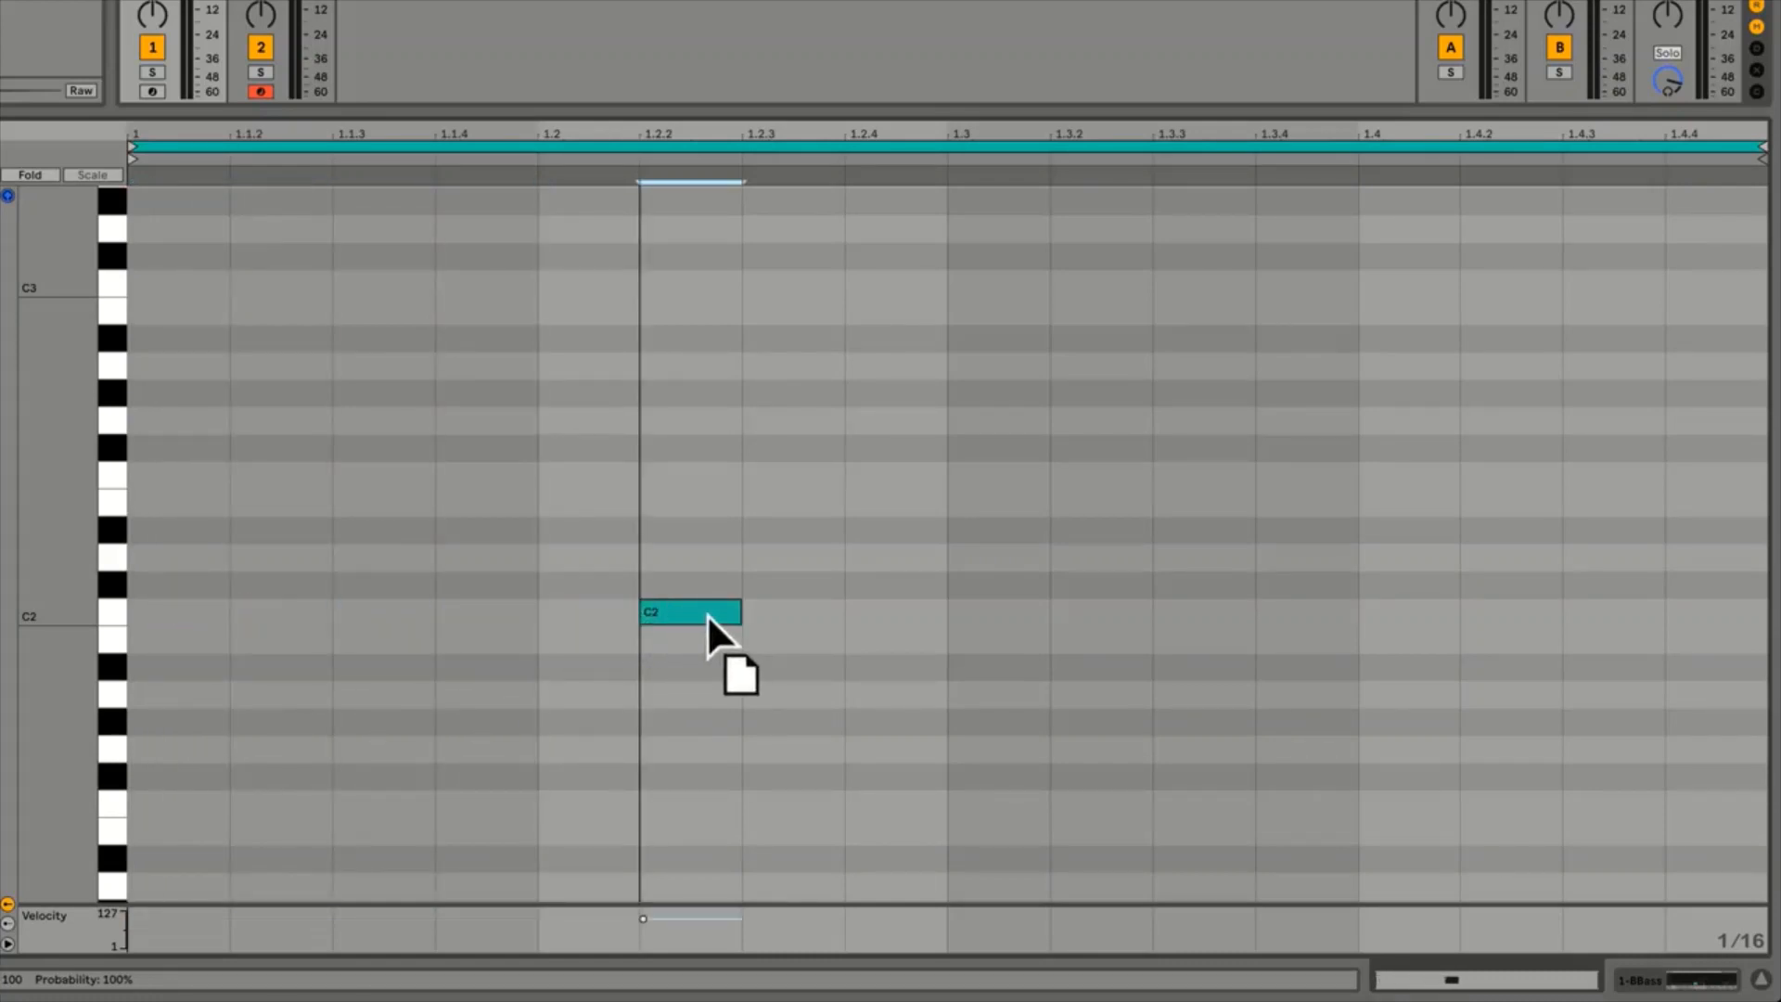
mouse_move(707, 614)
left_mouse_down()
mouse_move(698, 385)
mouse_move(699, 631)
left_mouse_up()
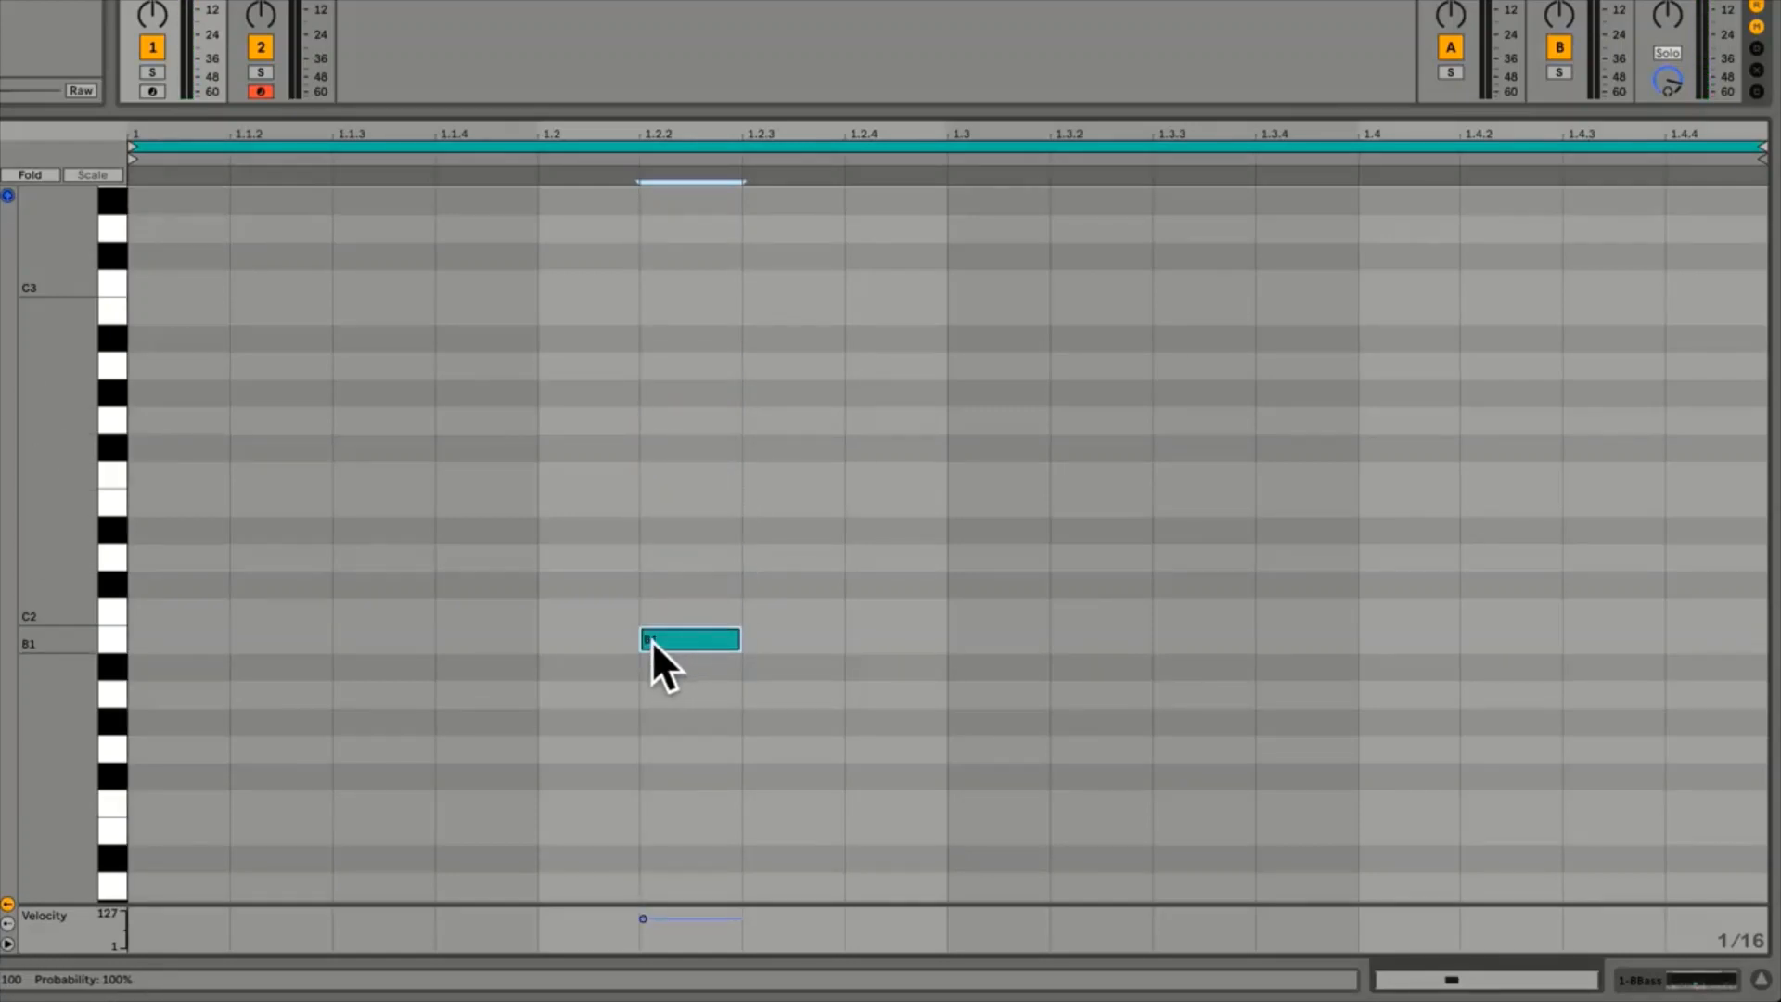
left_click_drag(644, 644, 140, 676)
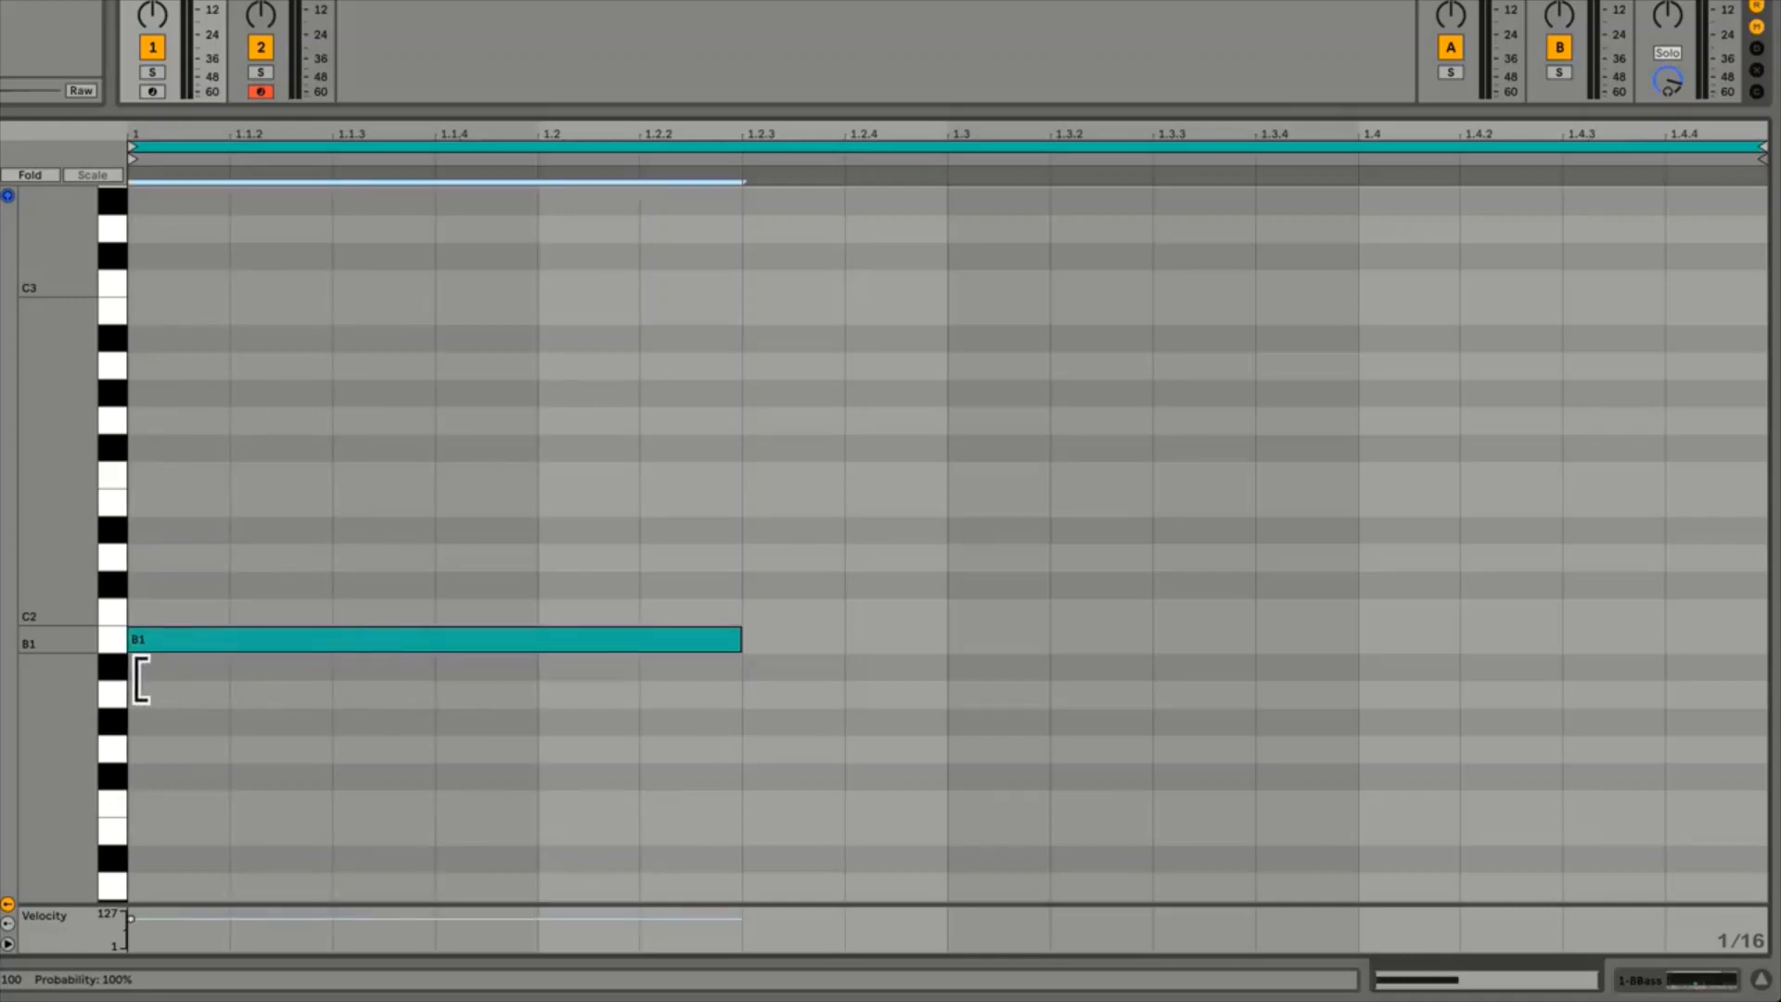
left_click_drag(739, 639, 1716, 638)
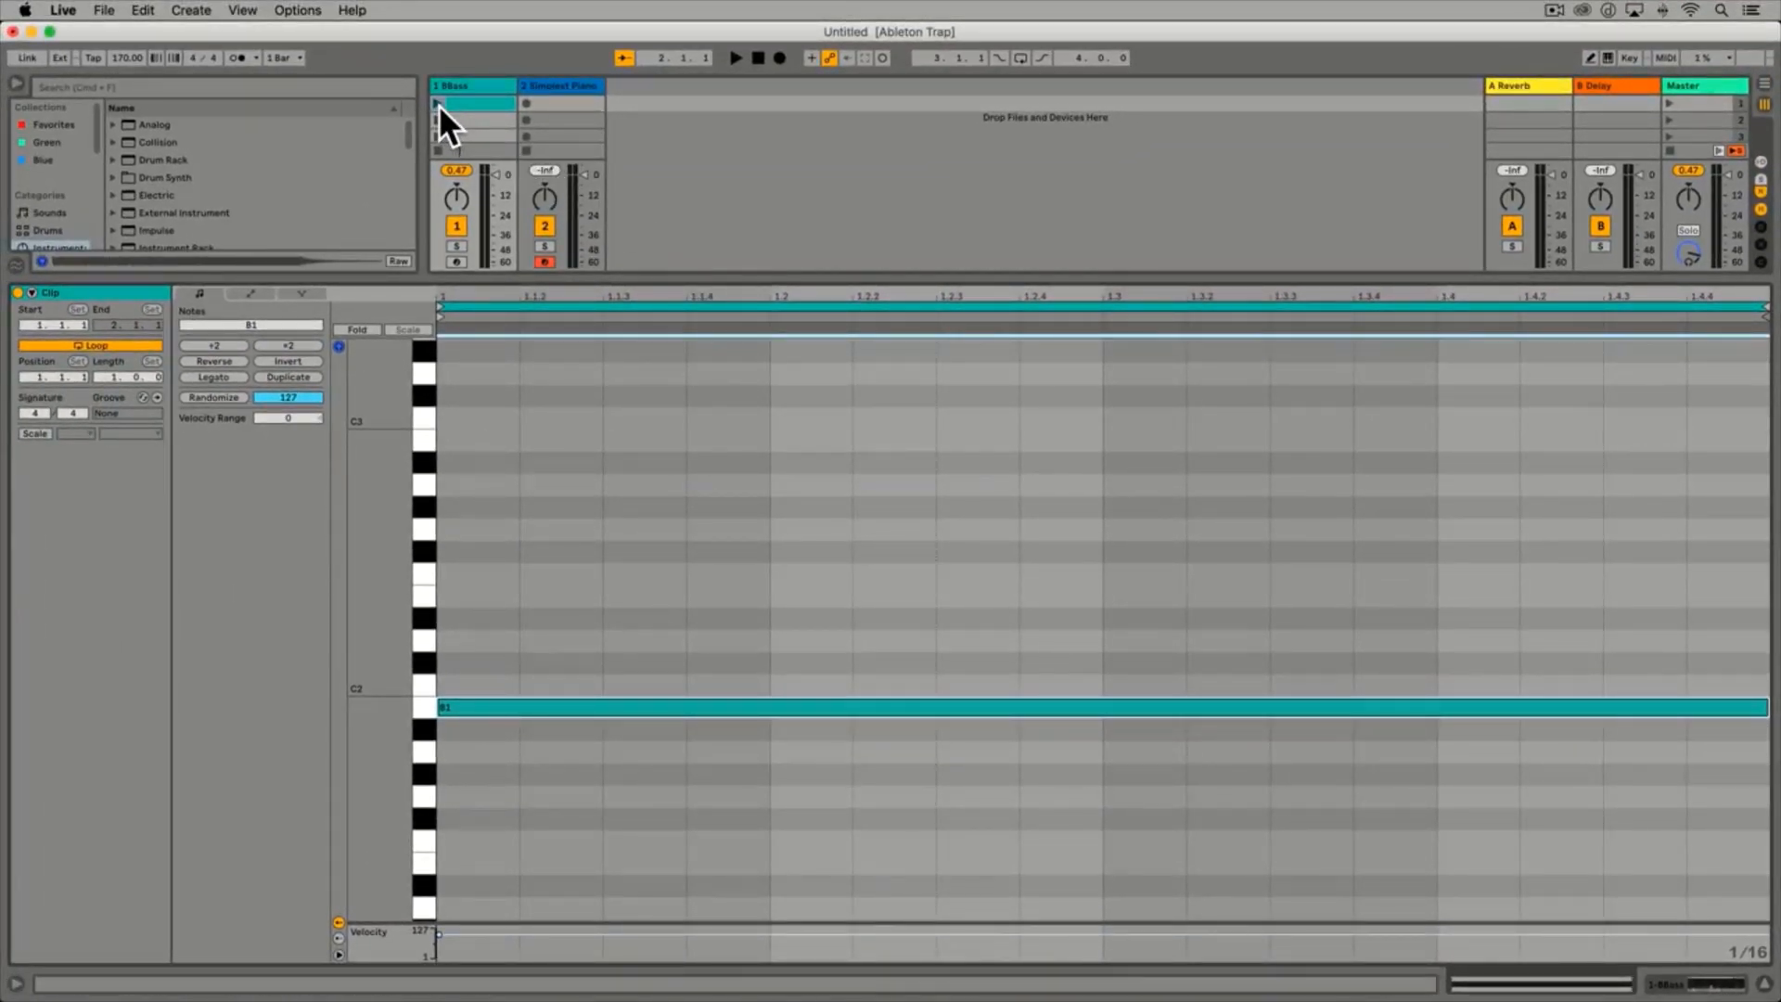
Launch the BBass clip twice to hear the looping B1 note, stopping playback each time
left_click(438, 104)
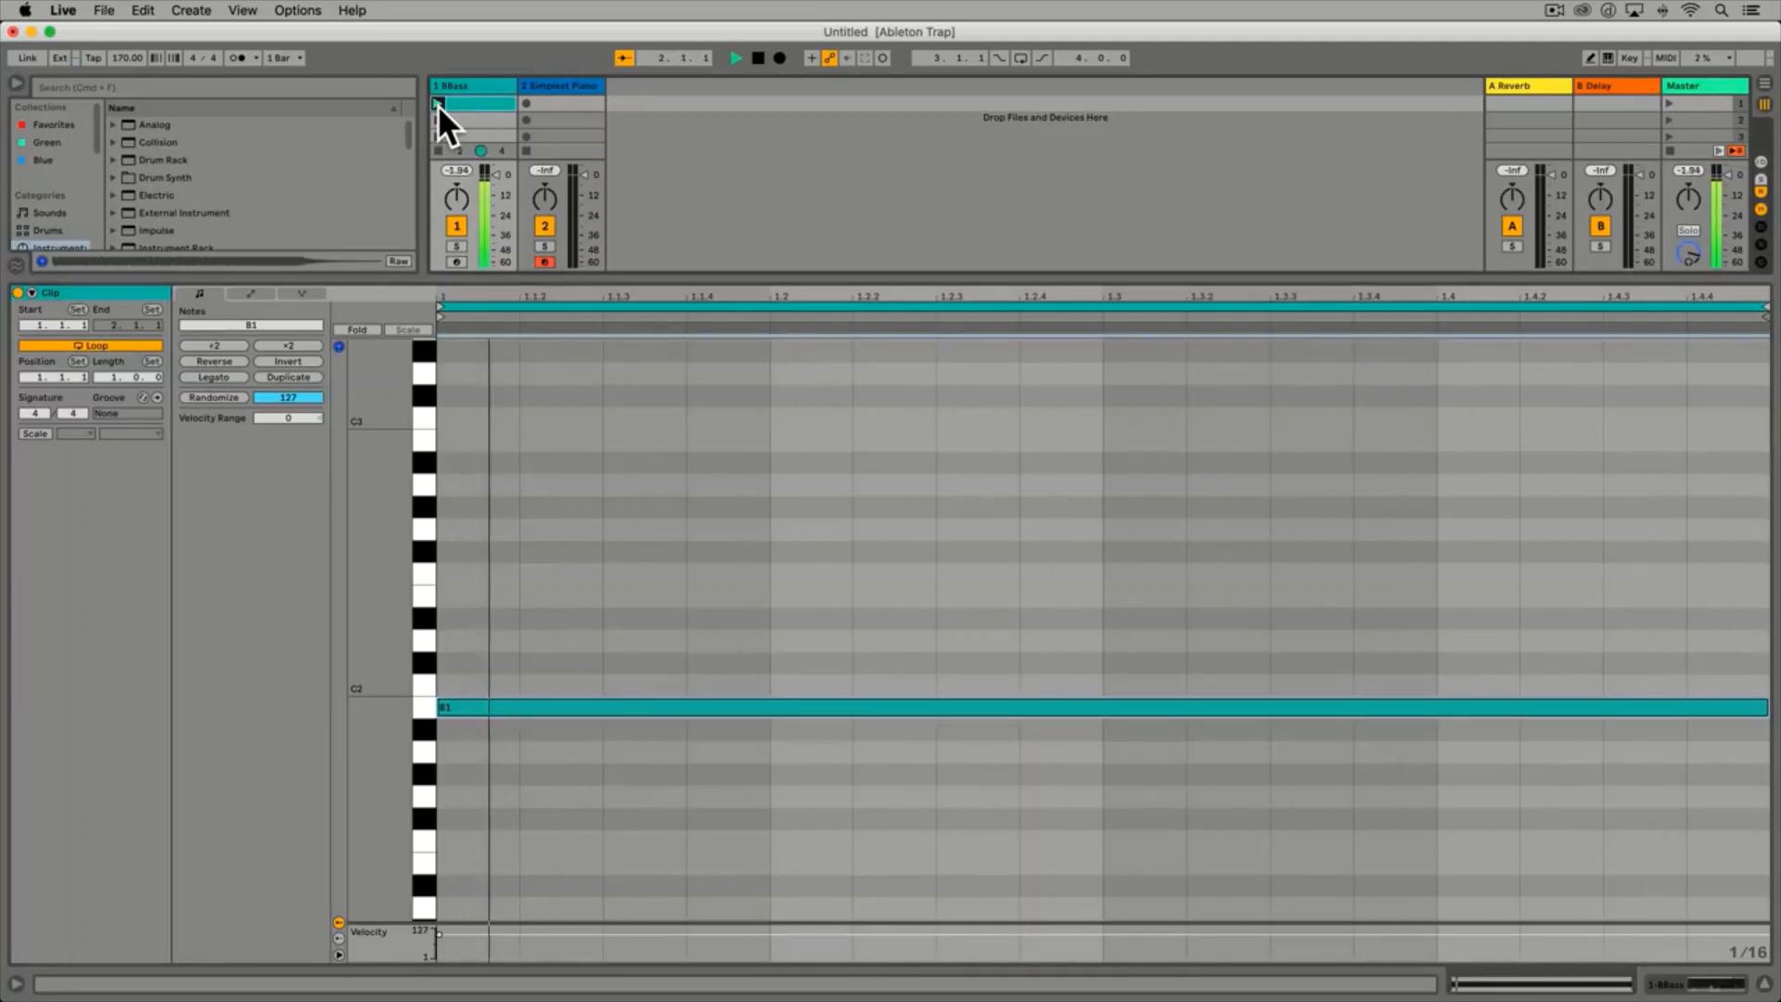
key("space")
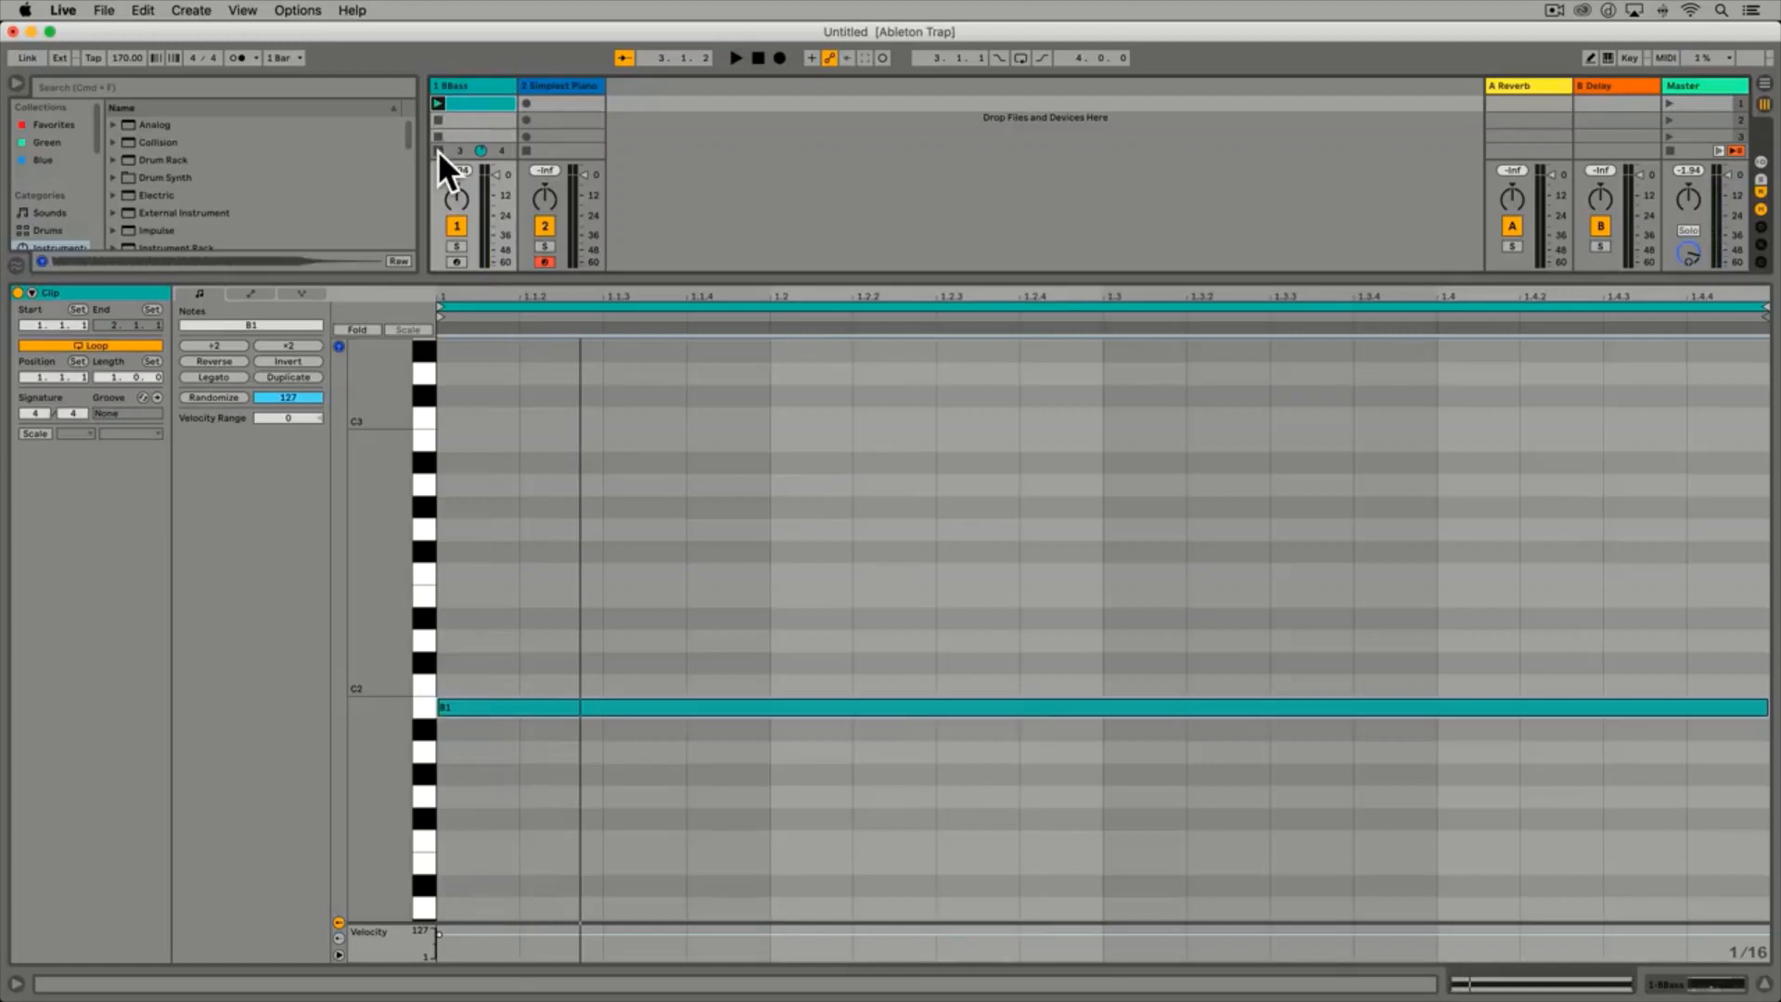
left_click(438, 150)
left_click(438, 104)
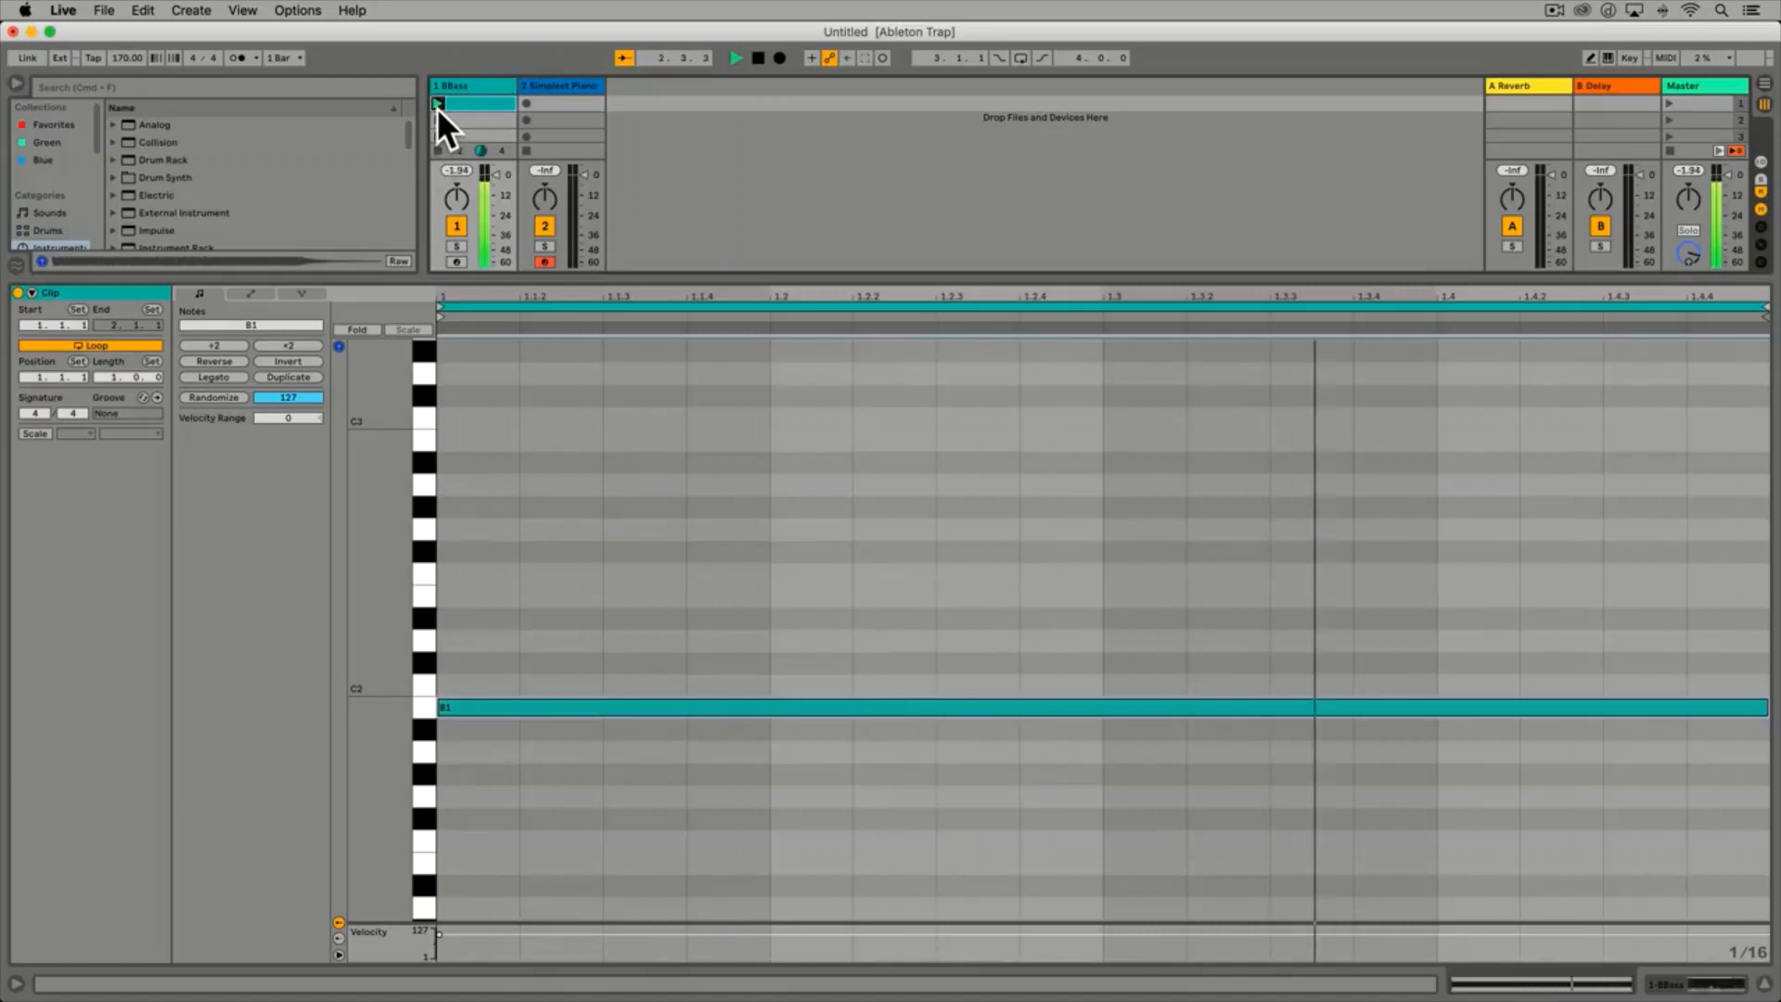
key("space")
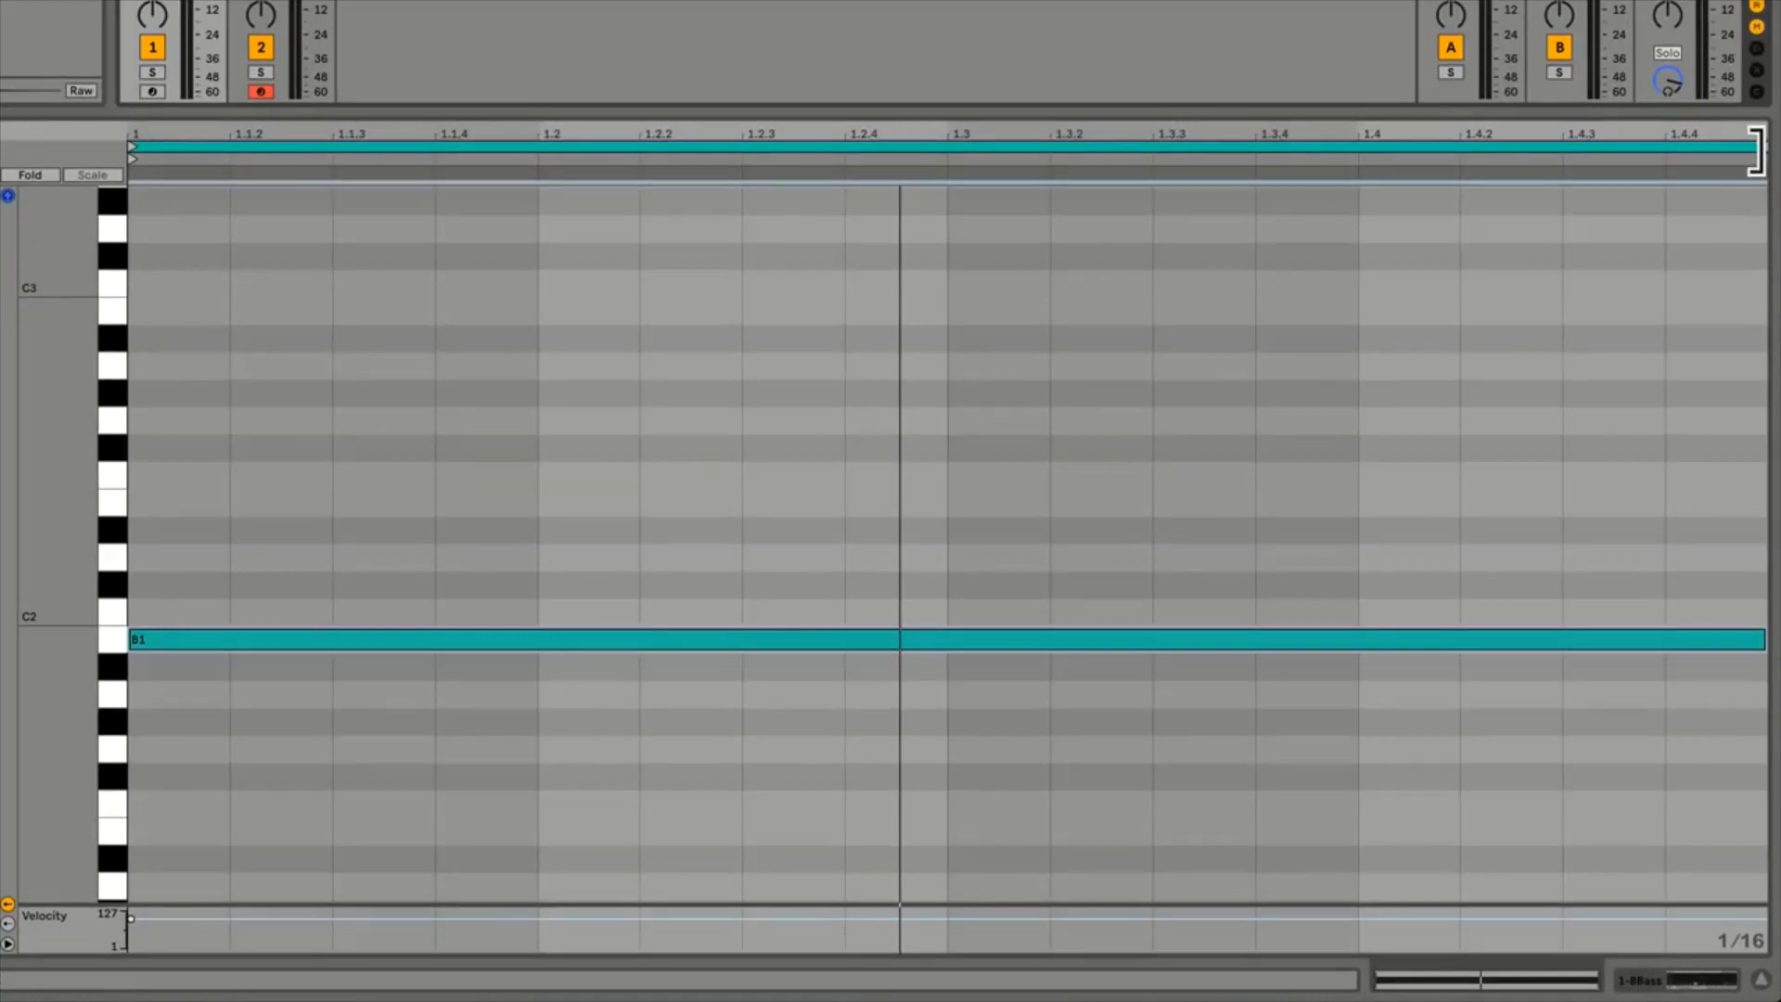
Extend the clip's loop end to three bars, and set the loop length to 8 bars
left_click_drag(1754, 153, 1712, 190)
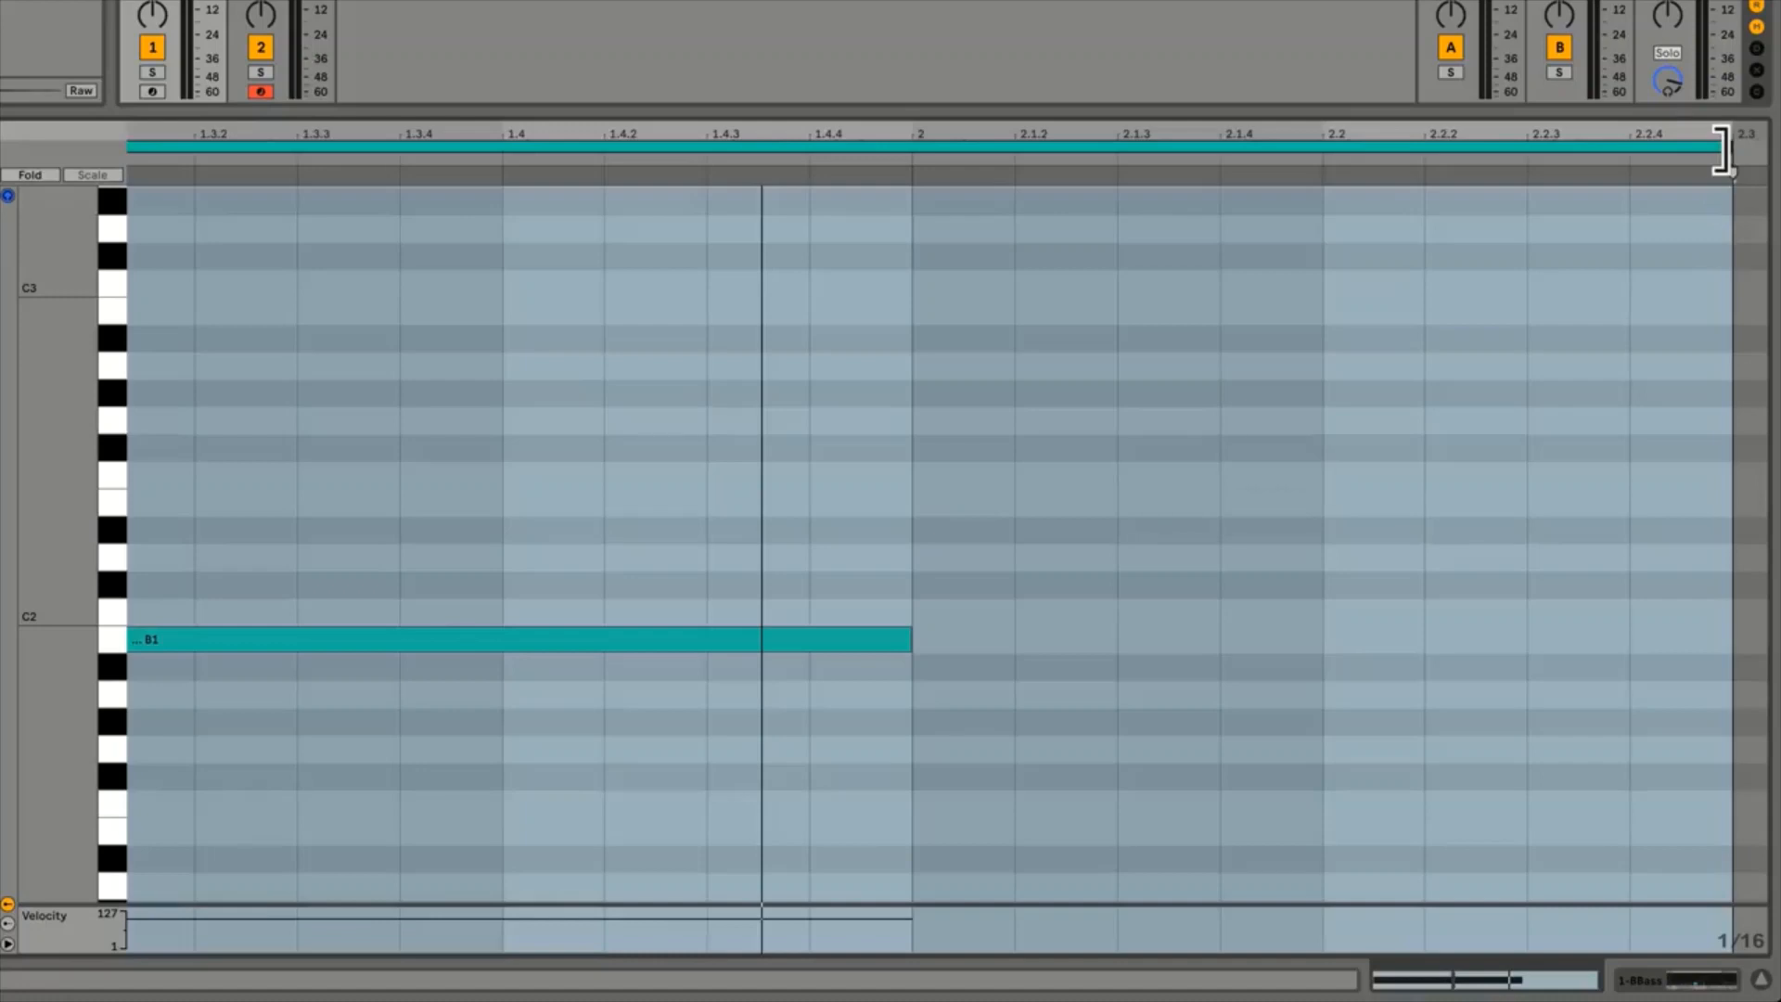
left_click_drag(1721, 149, 1661, 151)
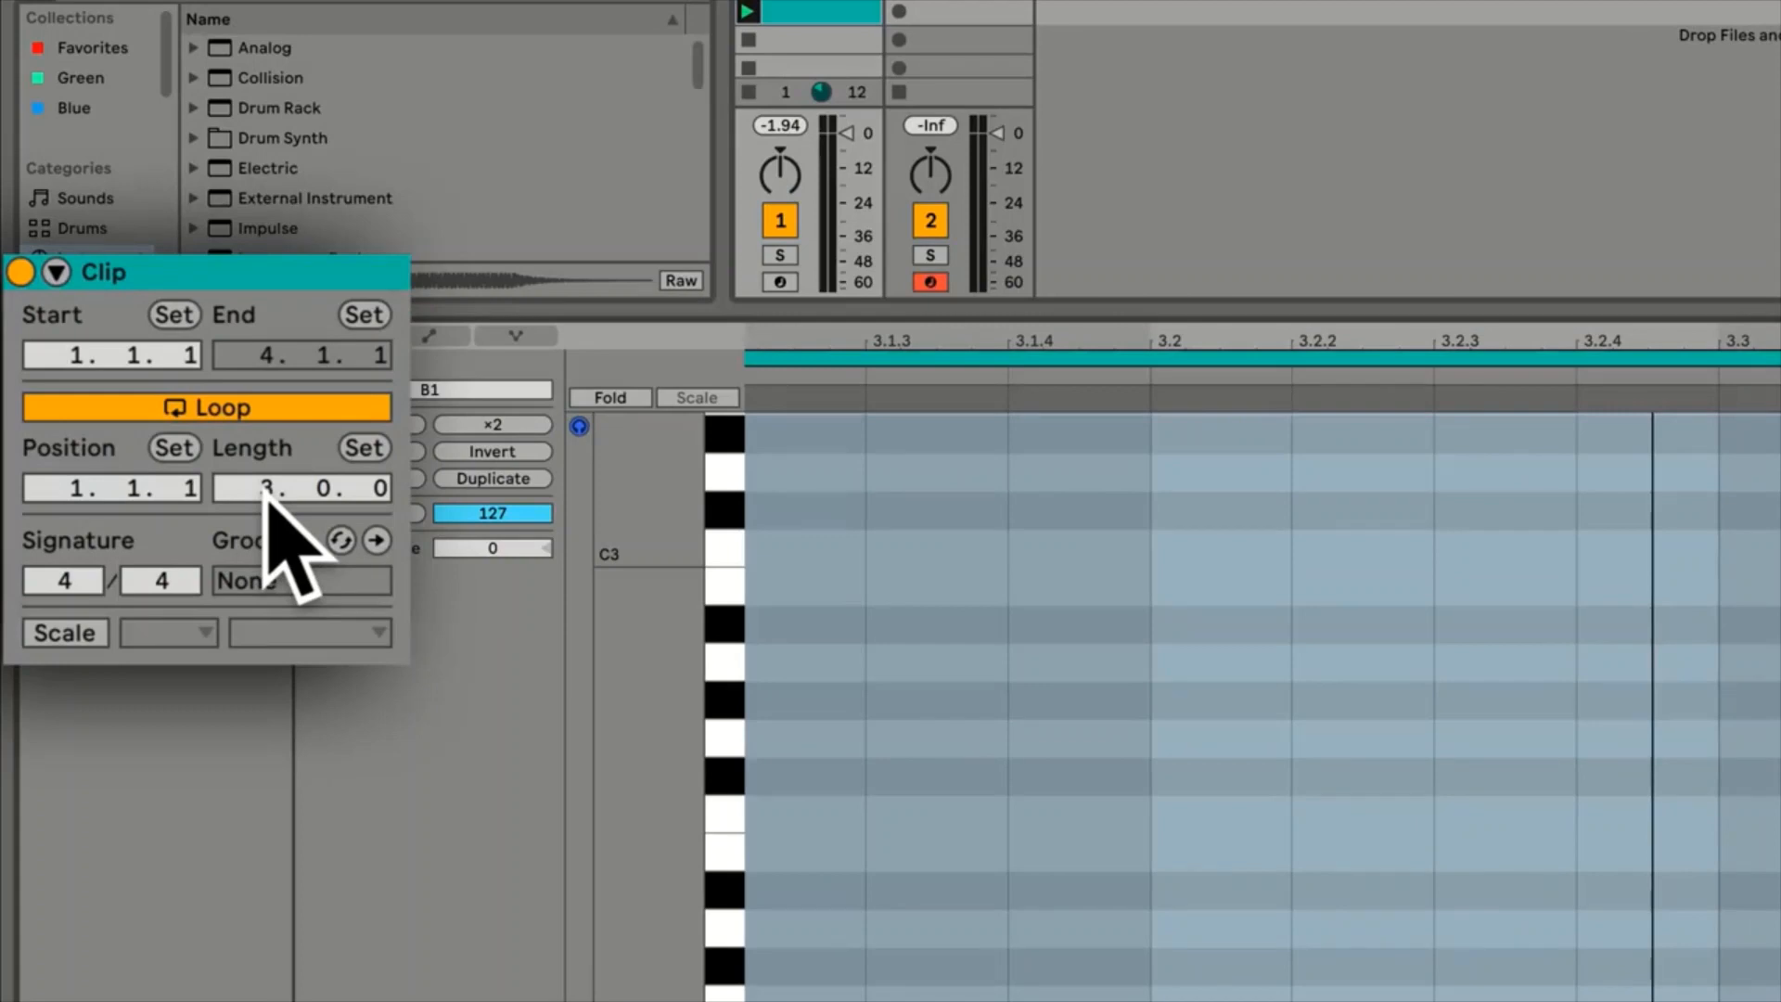
left_click(267, 490)
type("8")
key("Return")
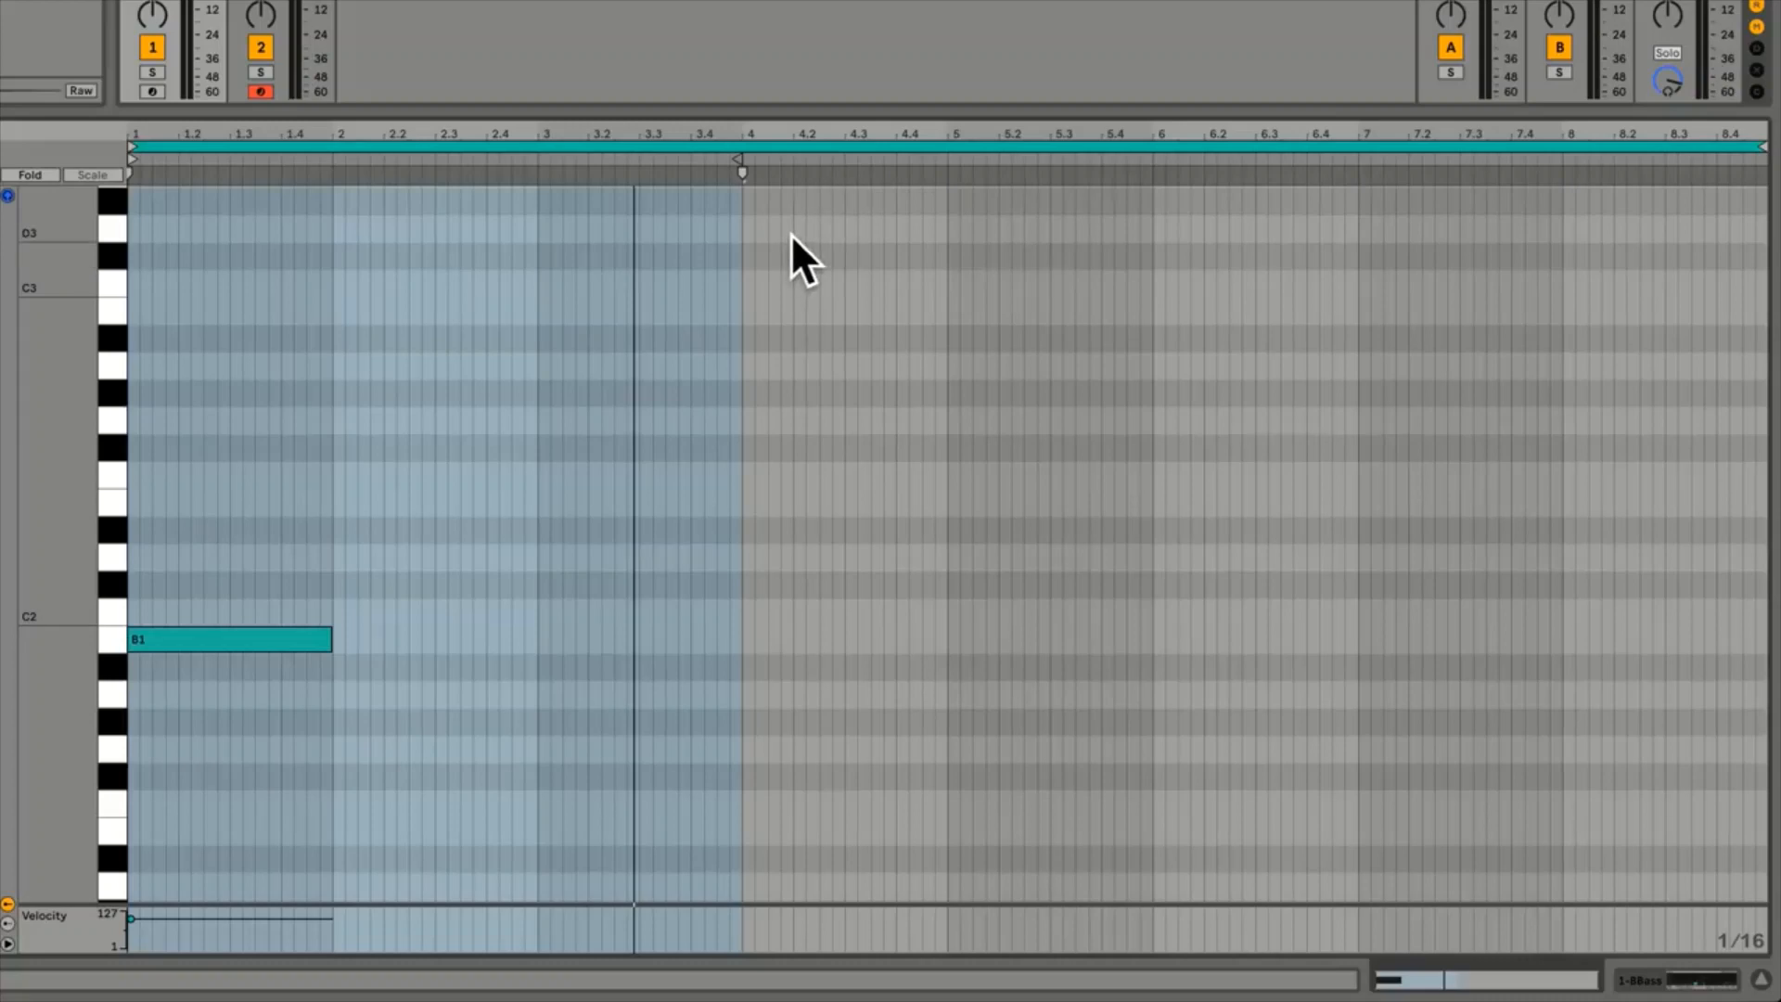
Zoom the note editor's timeline in and out until all eight bars fit in view
key("equal")
key("equal")
key("equal")
key("equal")
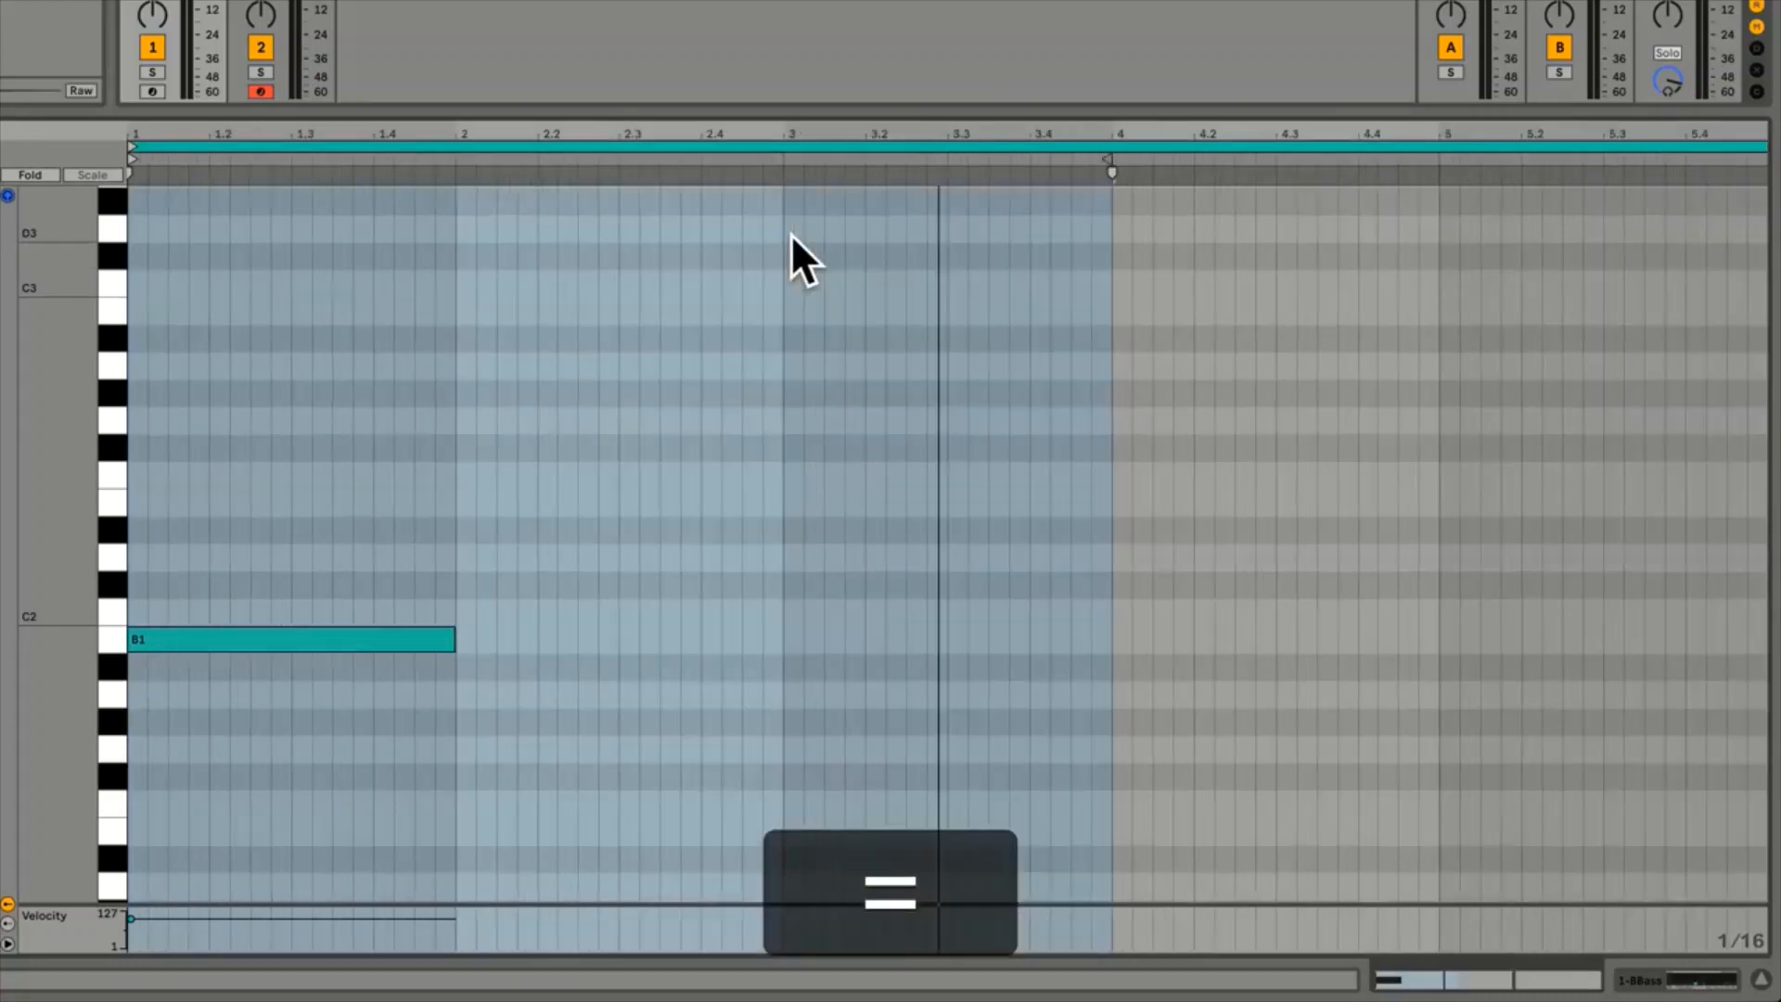
key("equal")
key("equal")
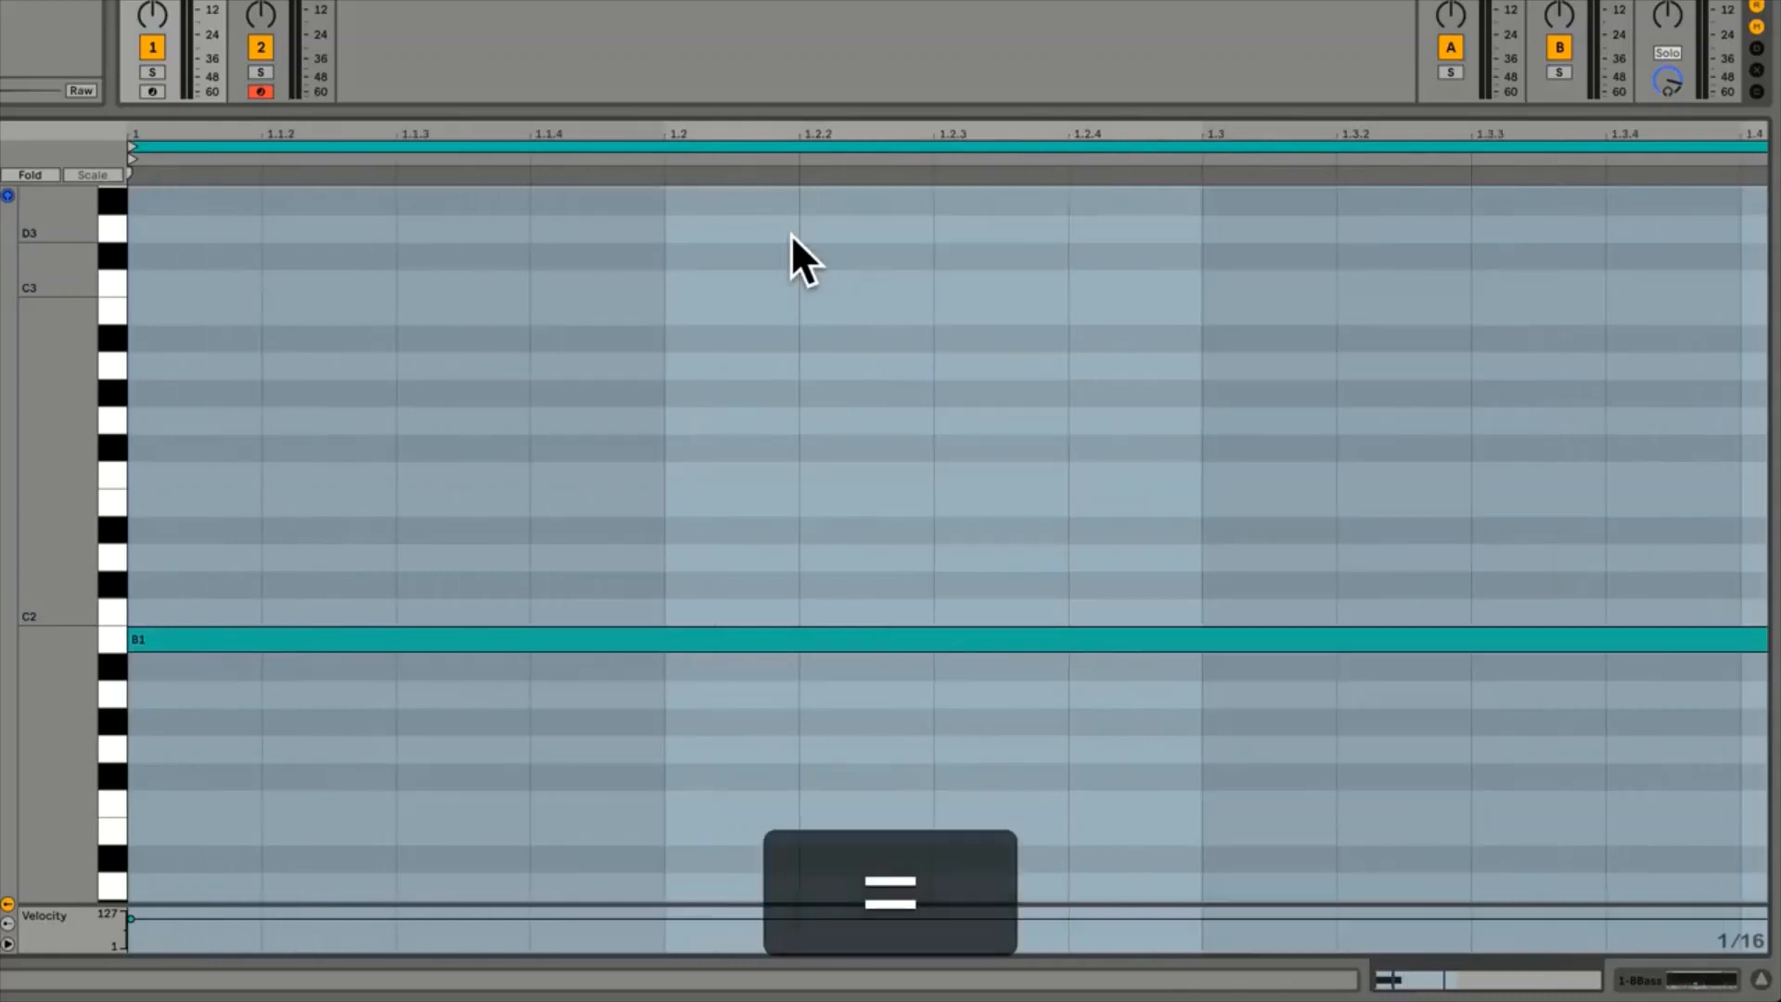
key("minus")
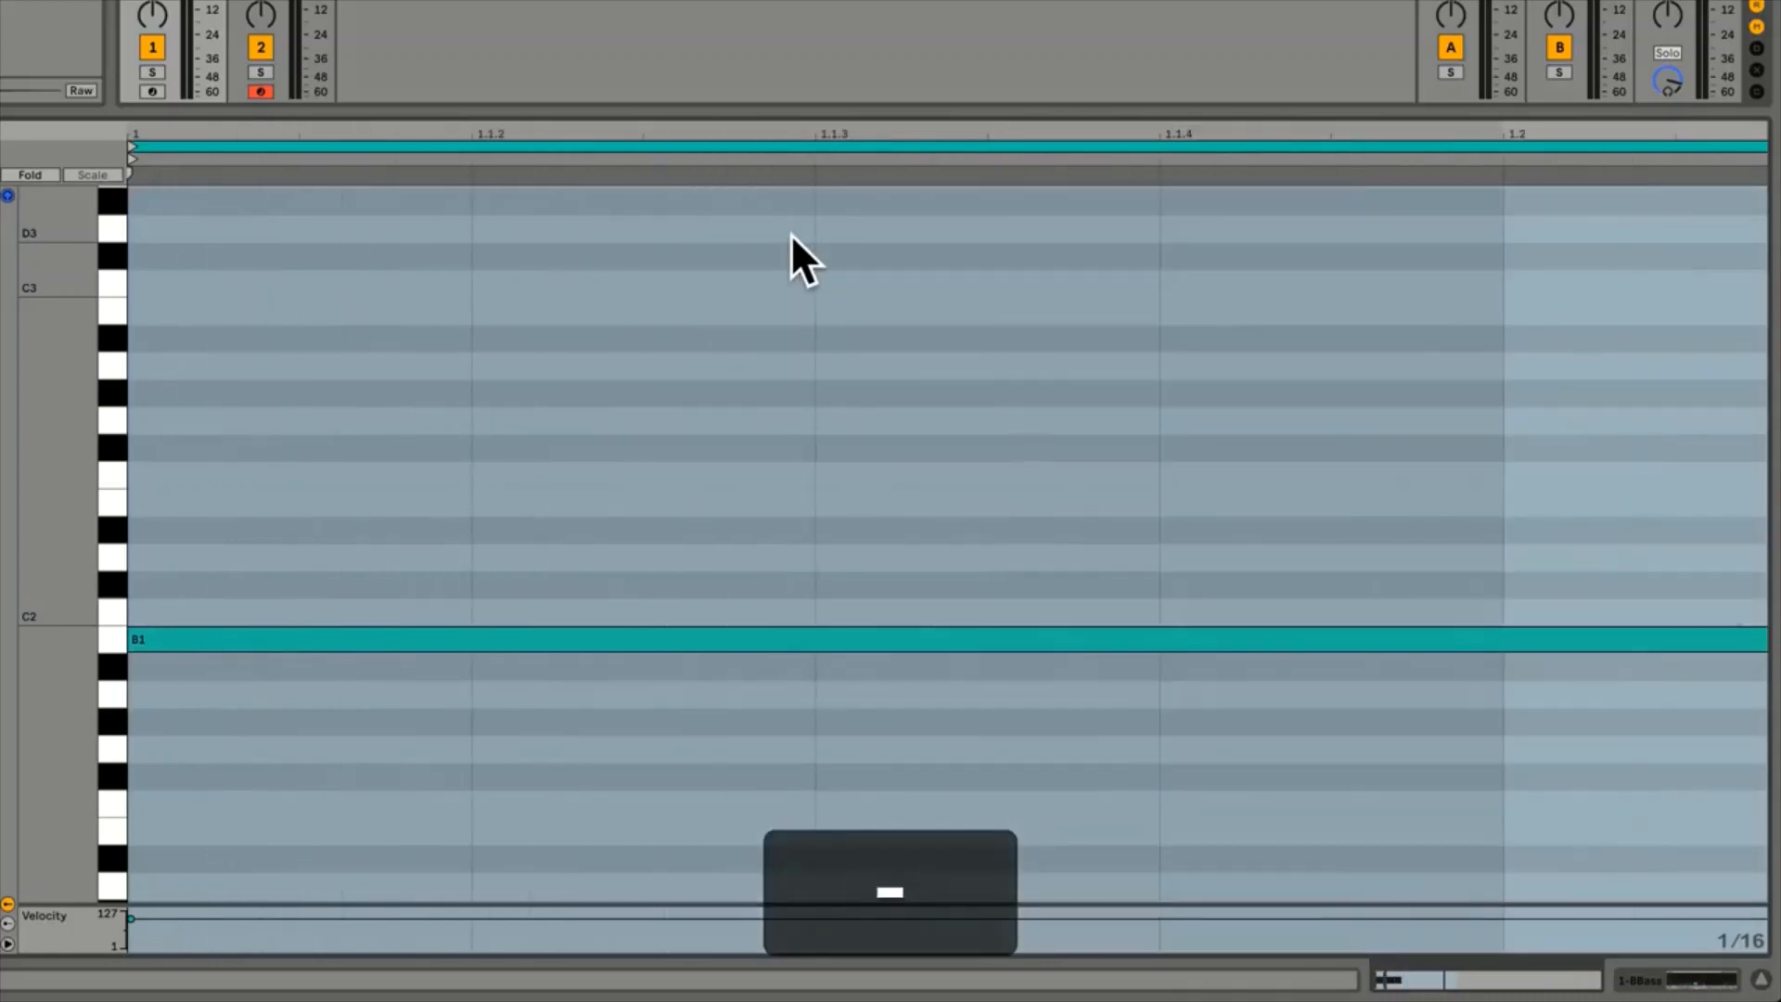
key("minus")
key("minus")
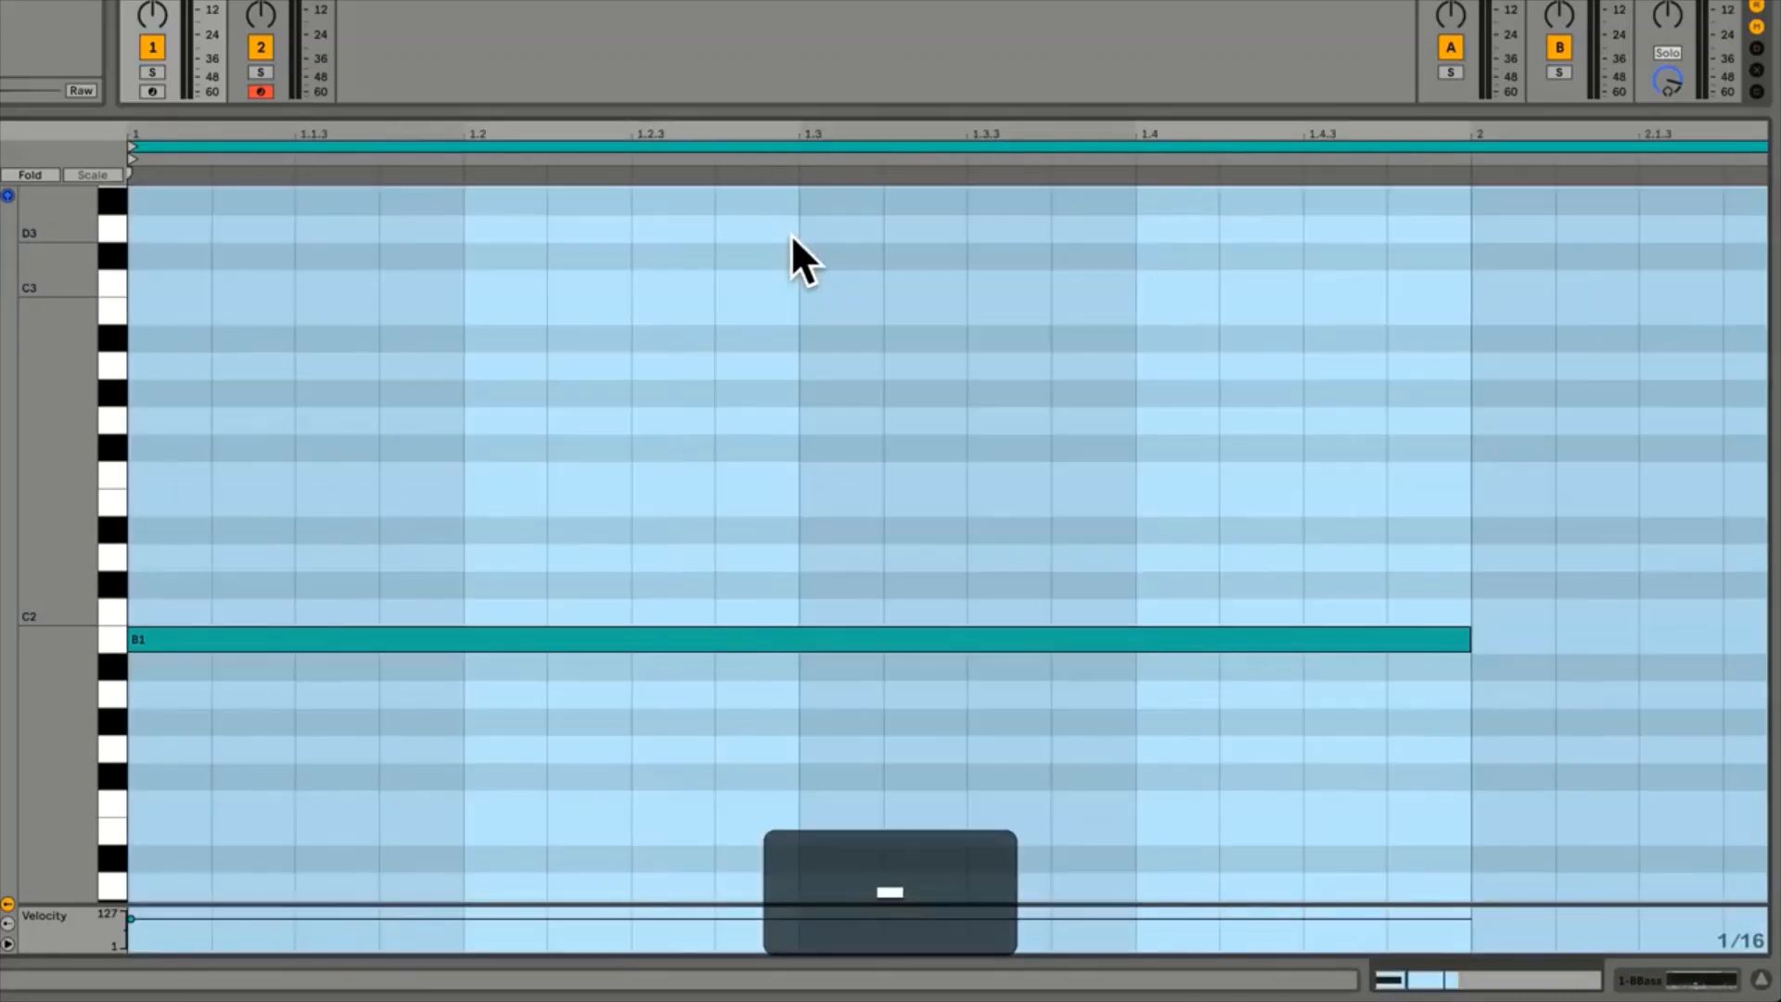
key("minus")
key("minus")
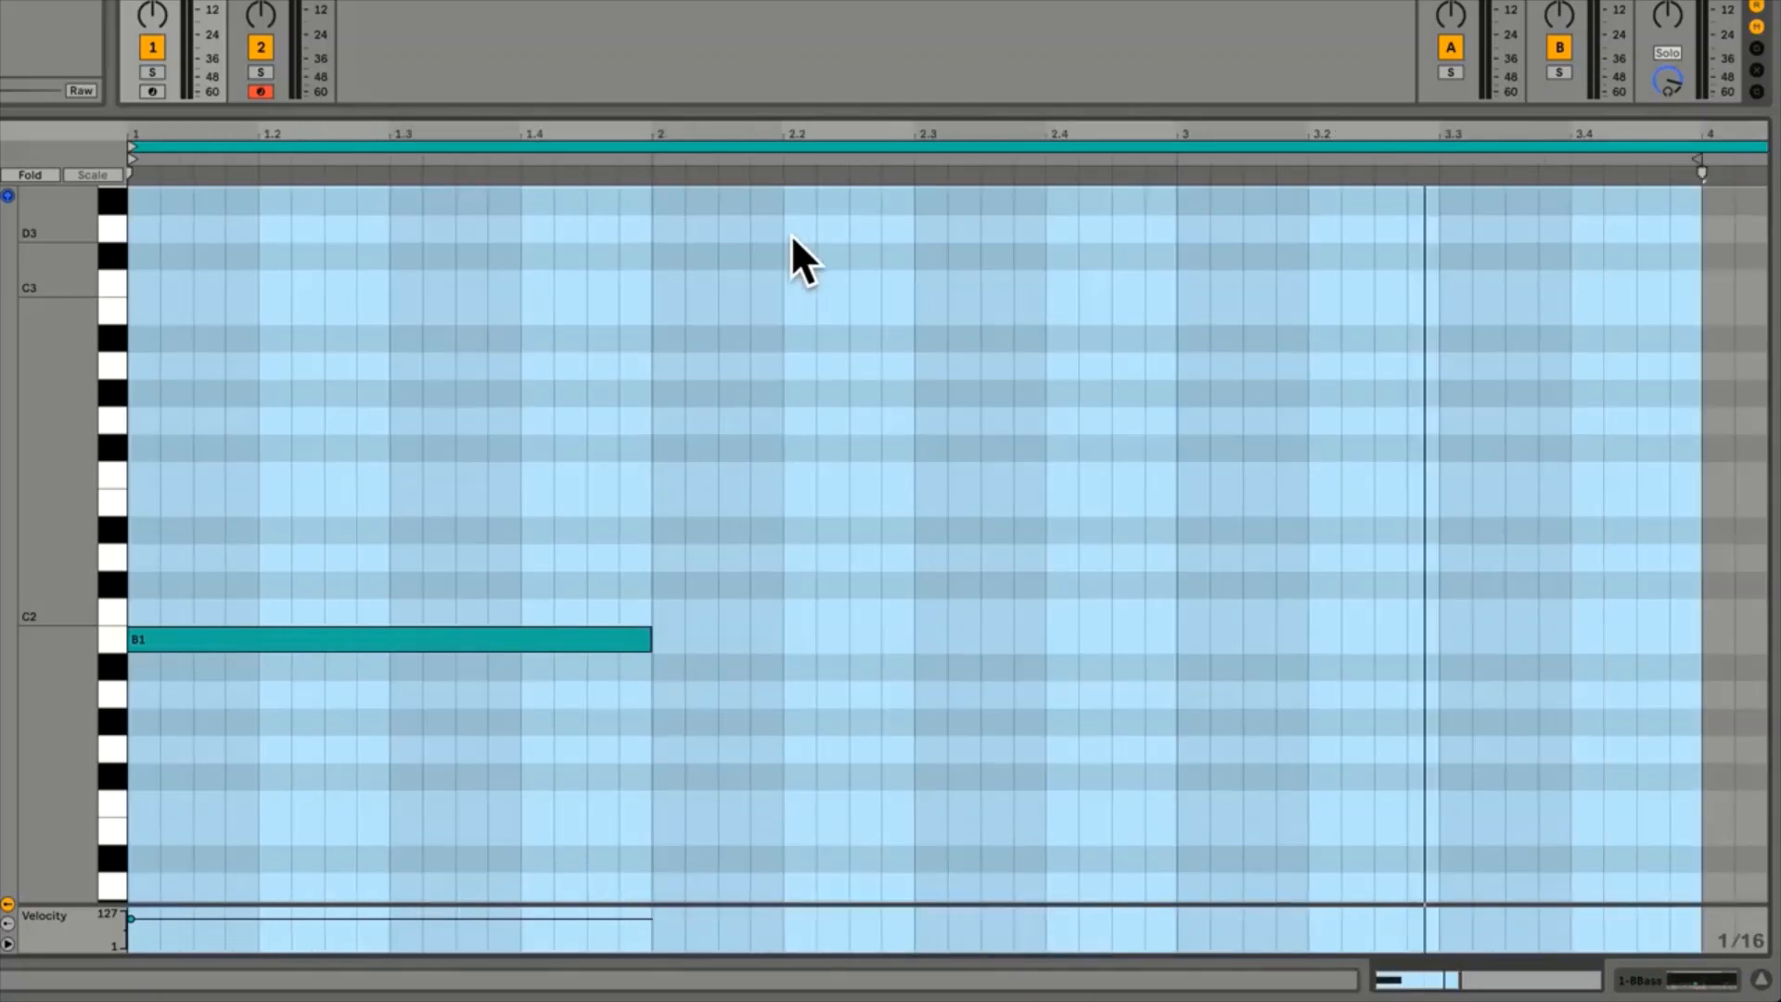
left_click(763, 132)
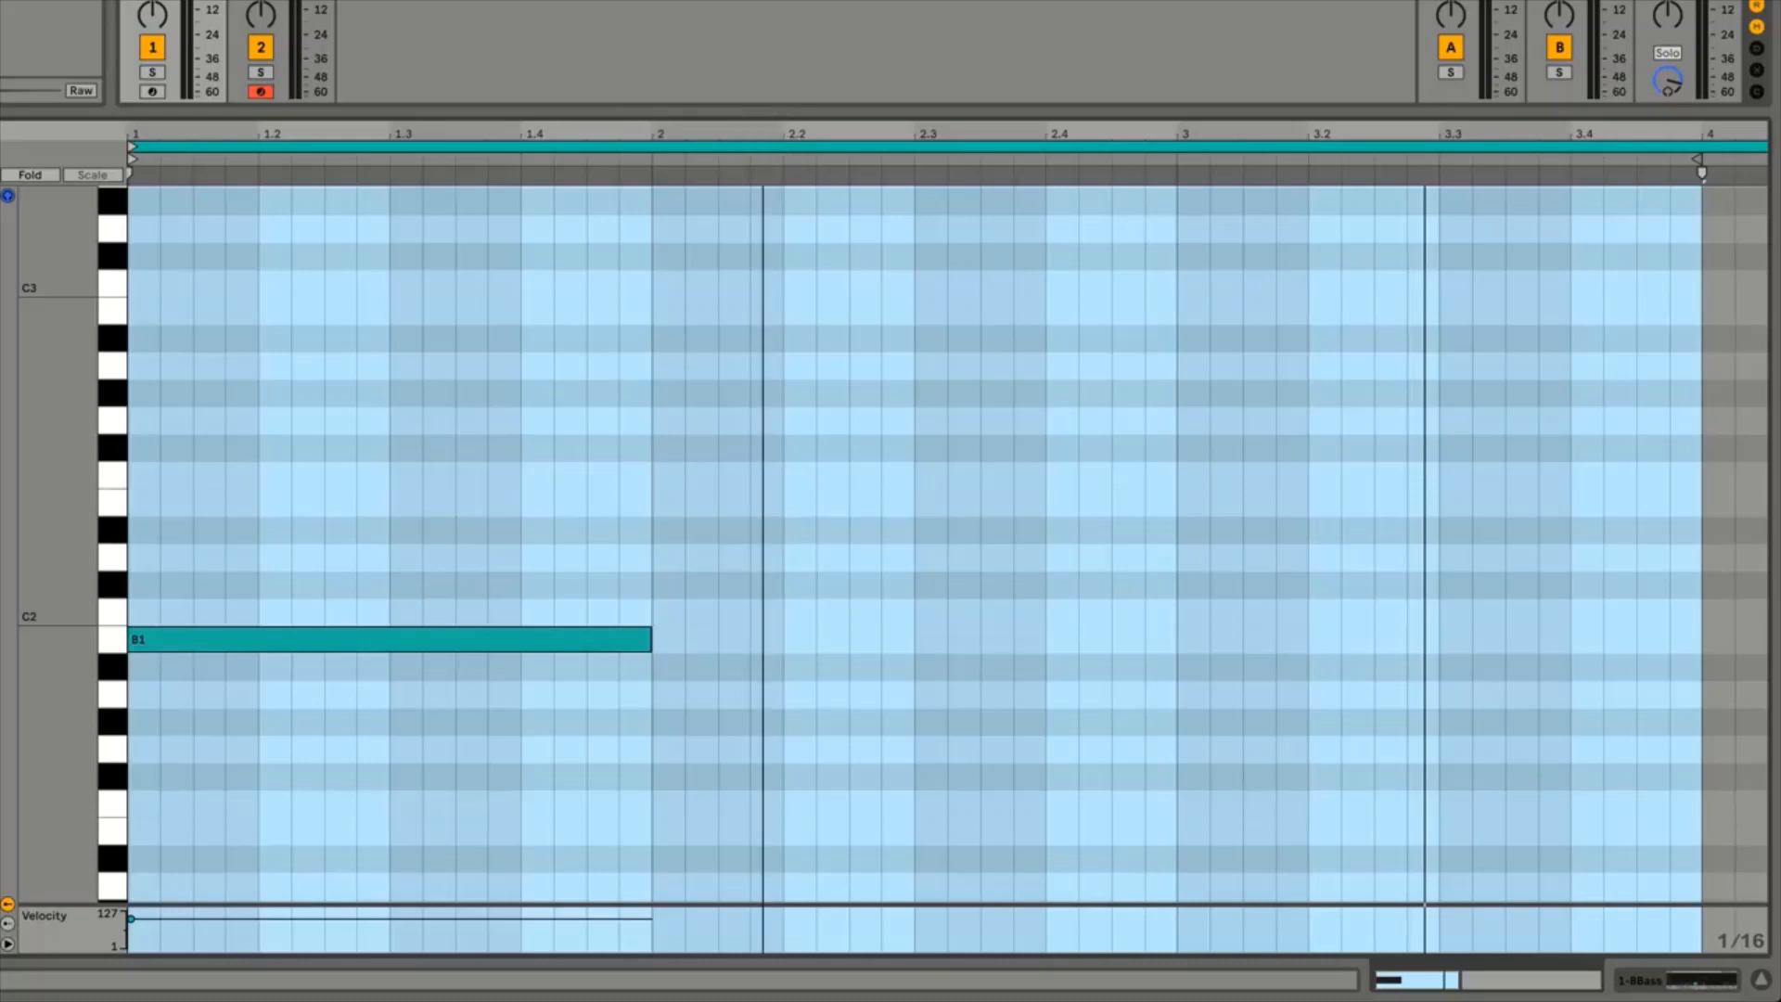
mouse_move(762, 132)
left_mouse_down()
mouse_move(762, 307)
mouse_move(762, 83)
left_mouse_up()
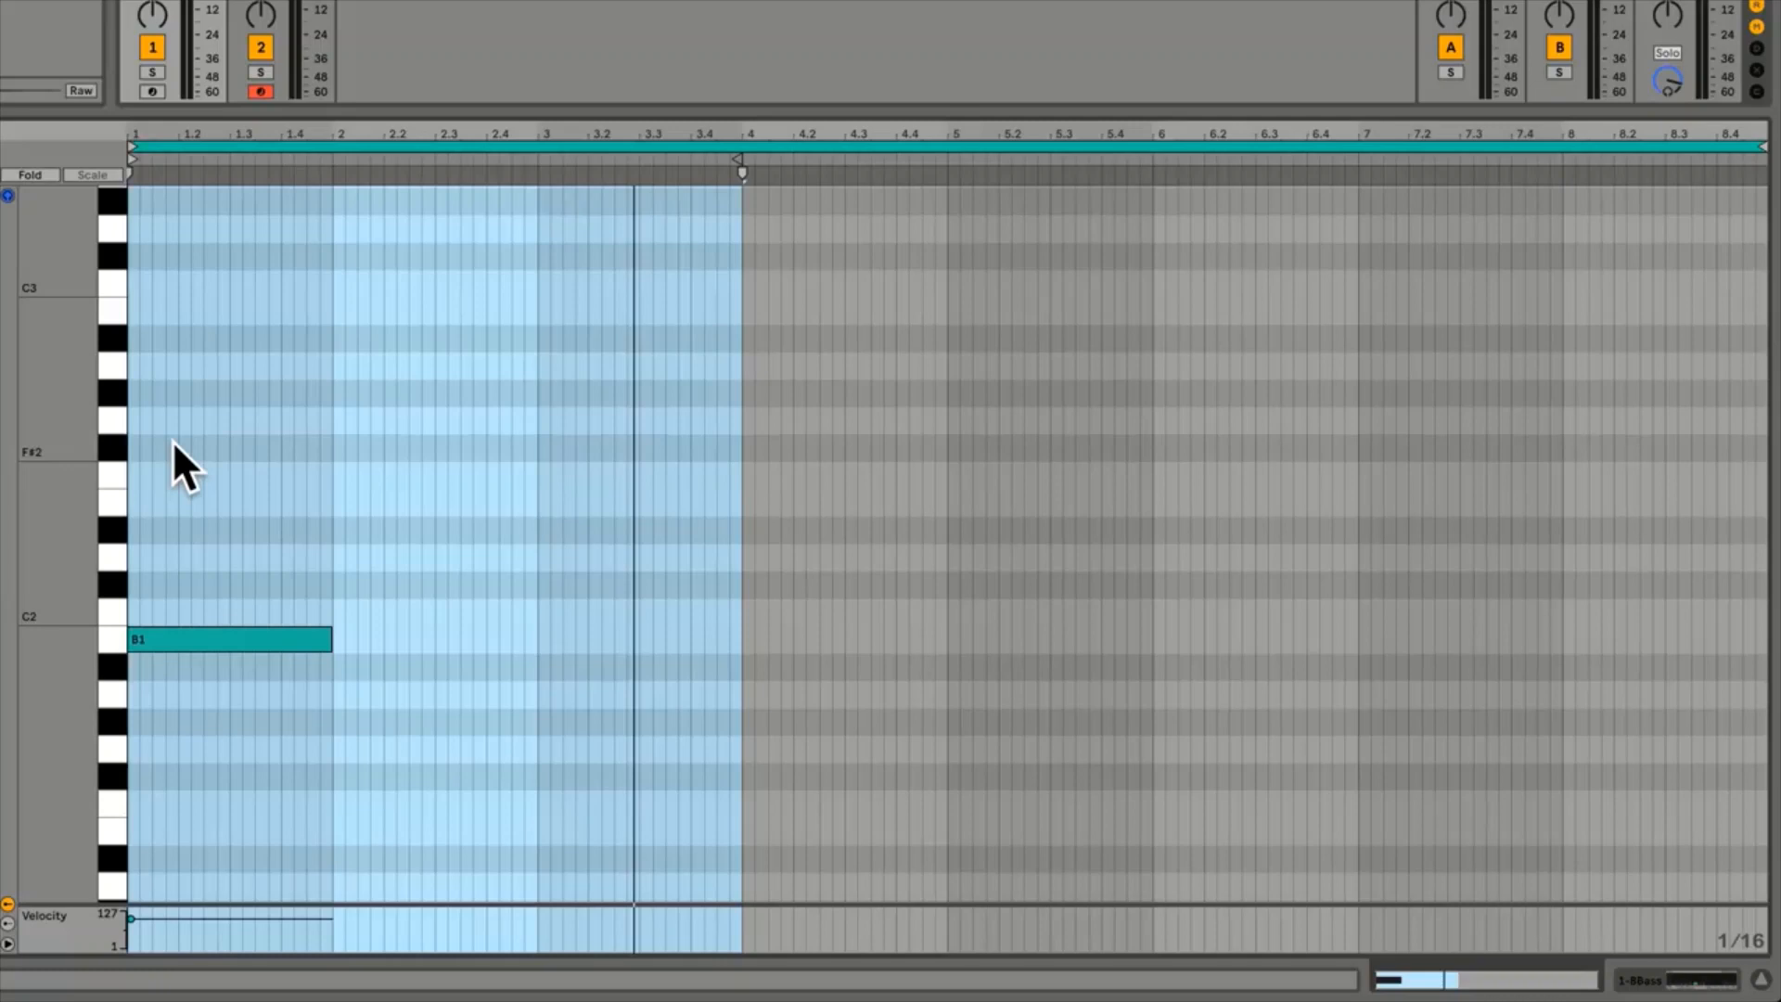
Zoom the piano roll vertically out to the full octave range and back in around the B1 note
key("alt")
scroll(175, 443, "down", 5)
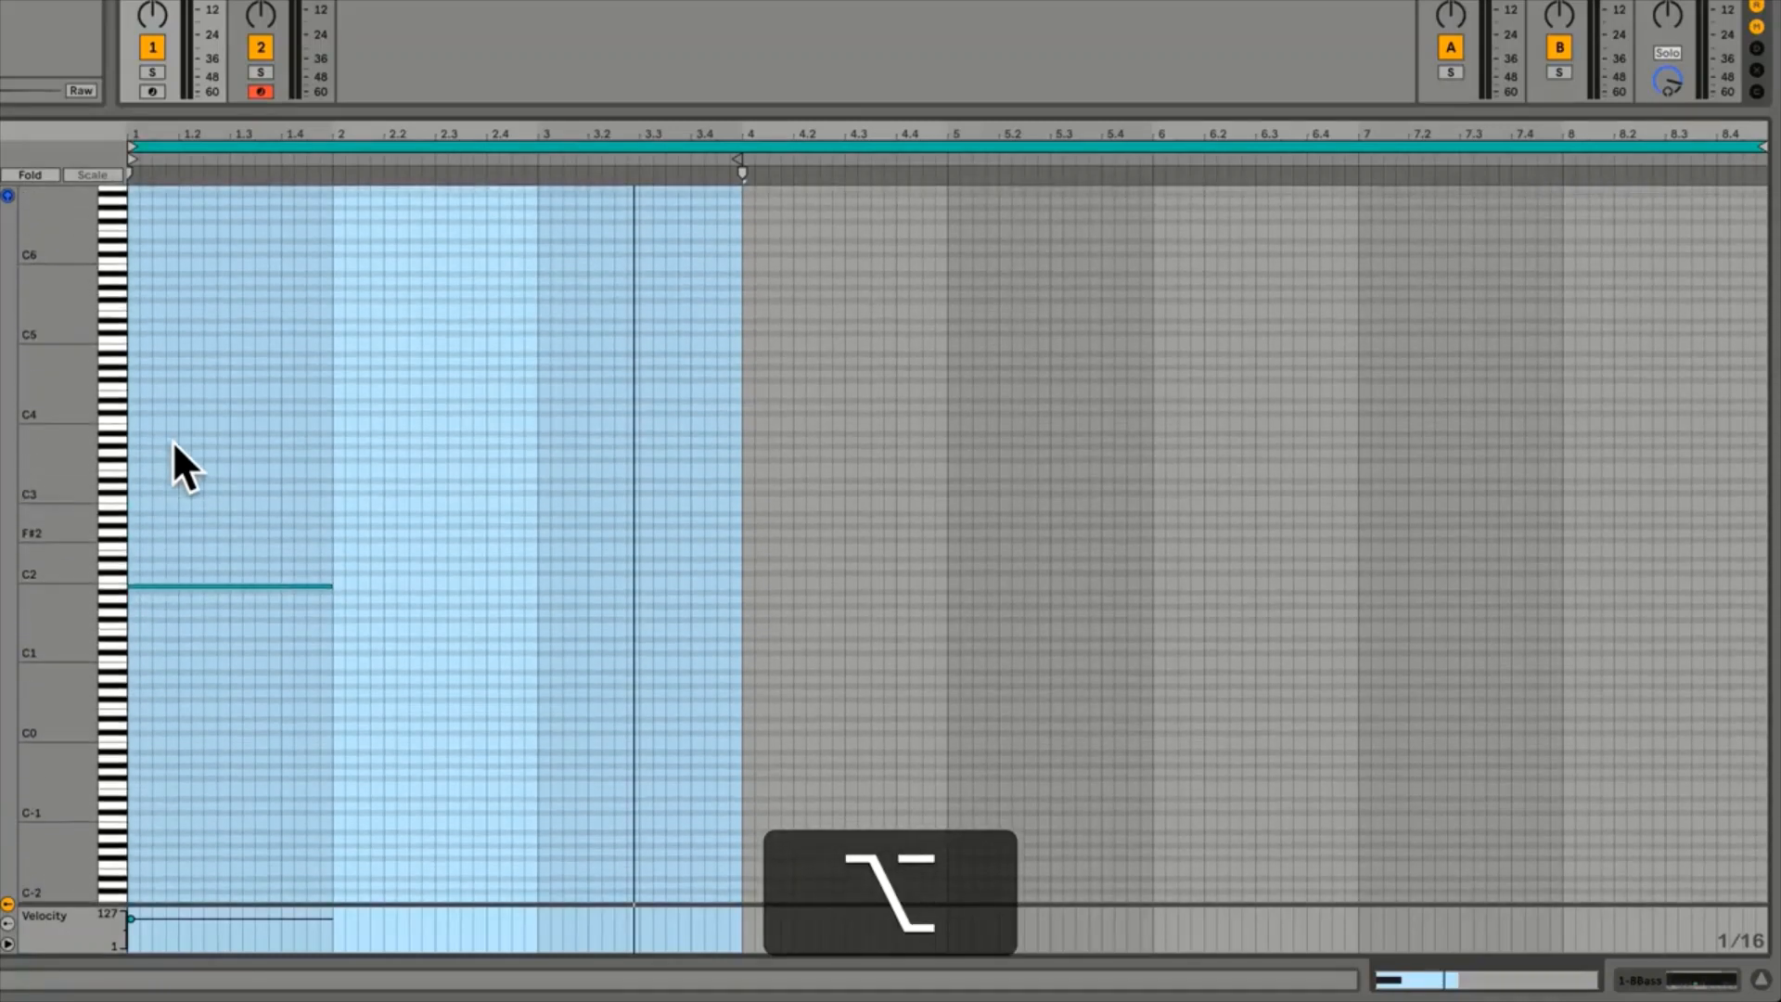
scroll(173, 440, "up", 5)
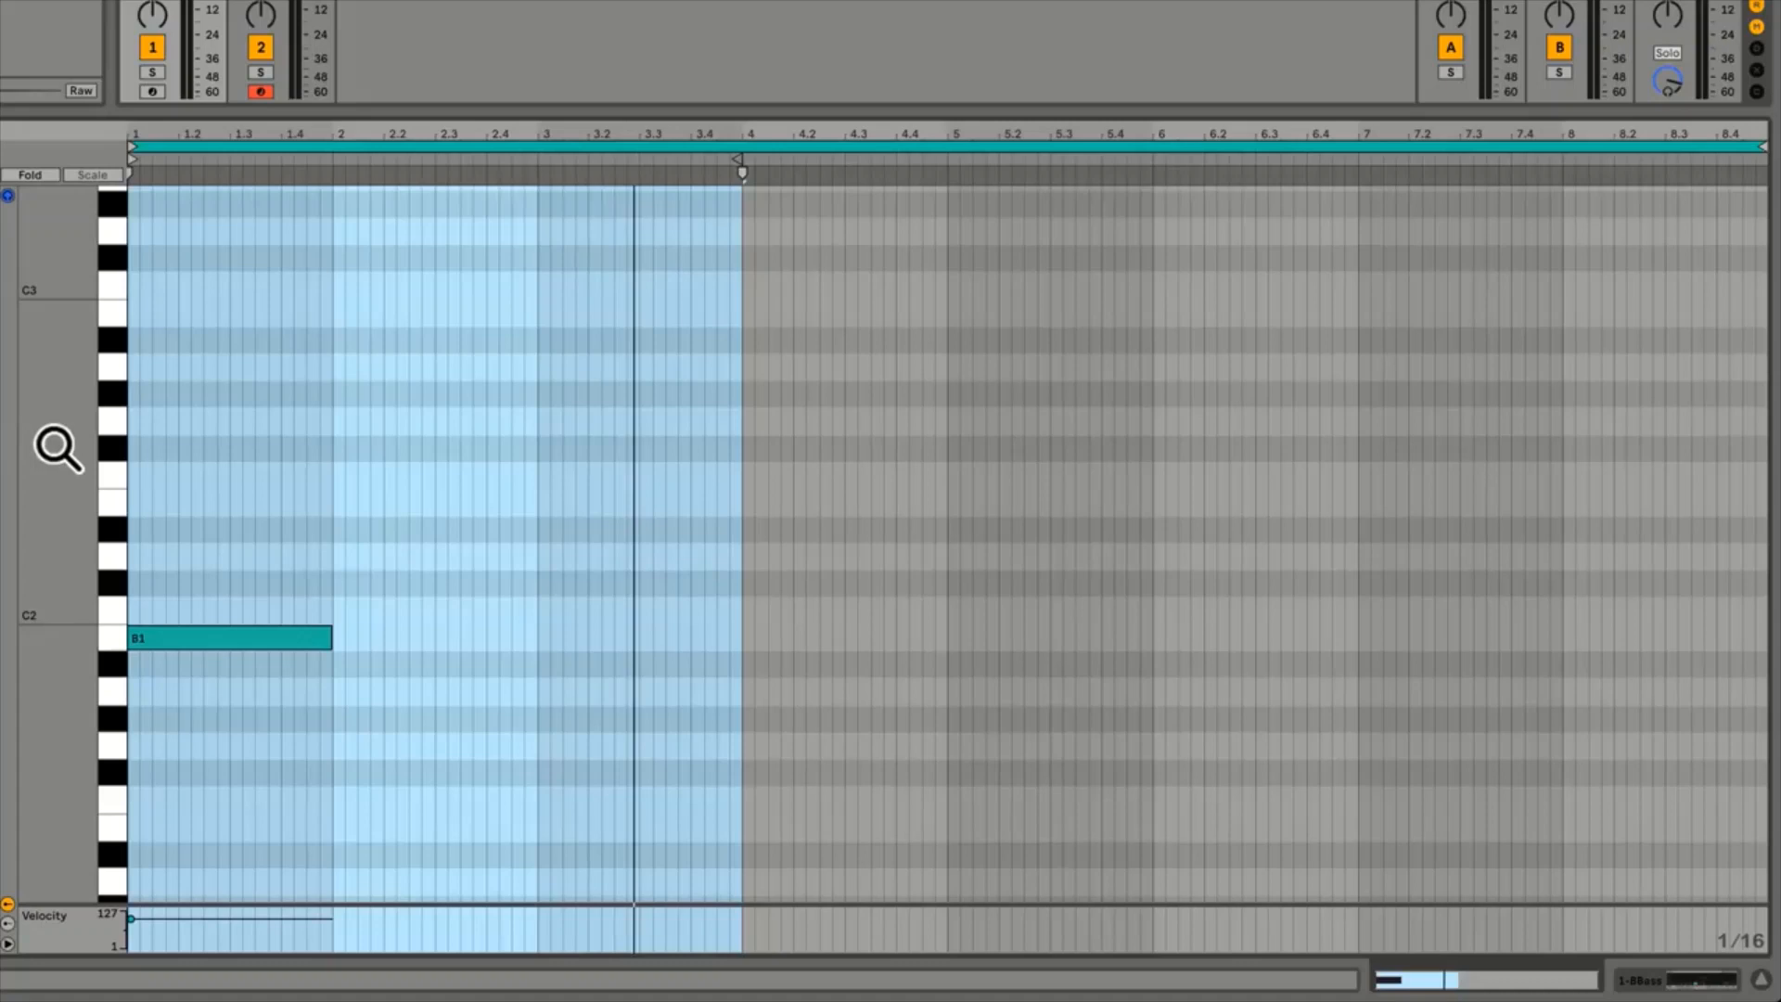
mouse_move(53, 445)
left_mouse_down()
mouse_move(2, 457)
mouse_move(60, 446)
left_mouse_up()
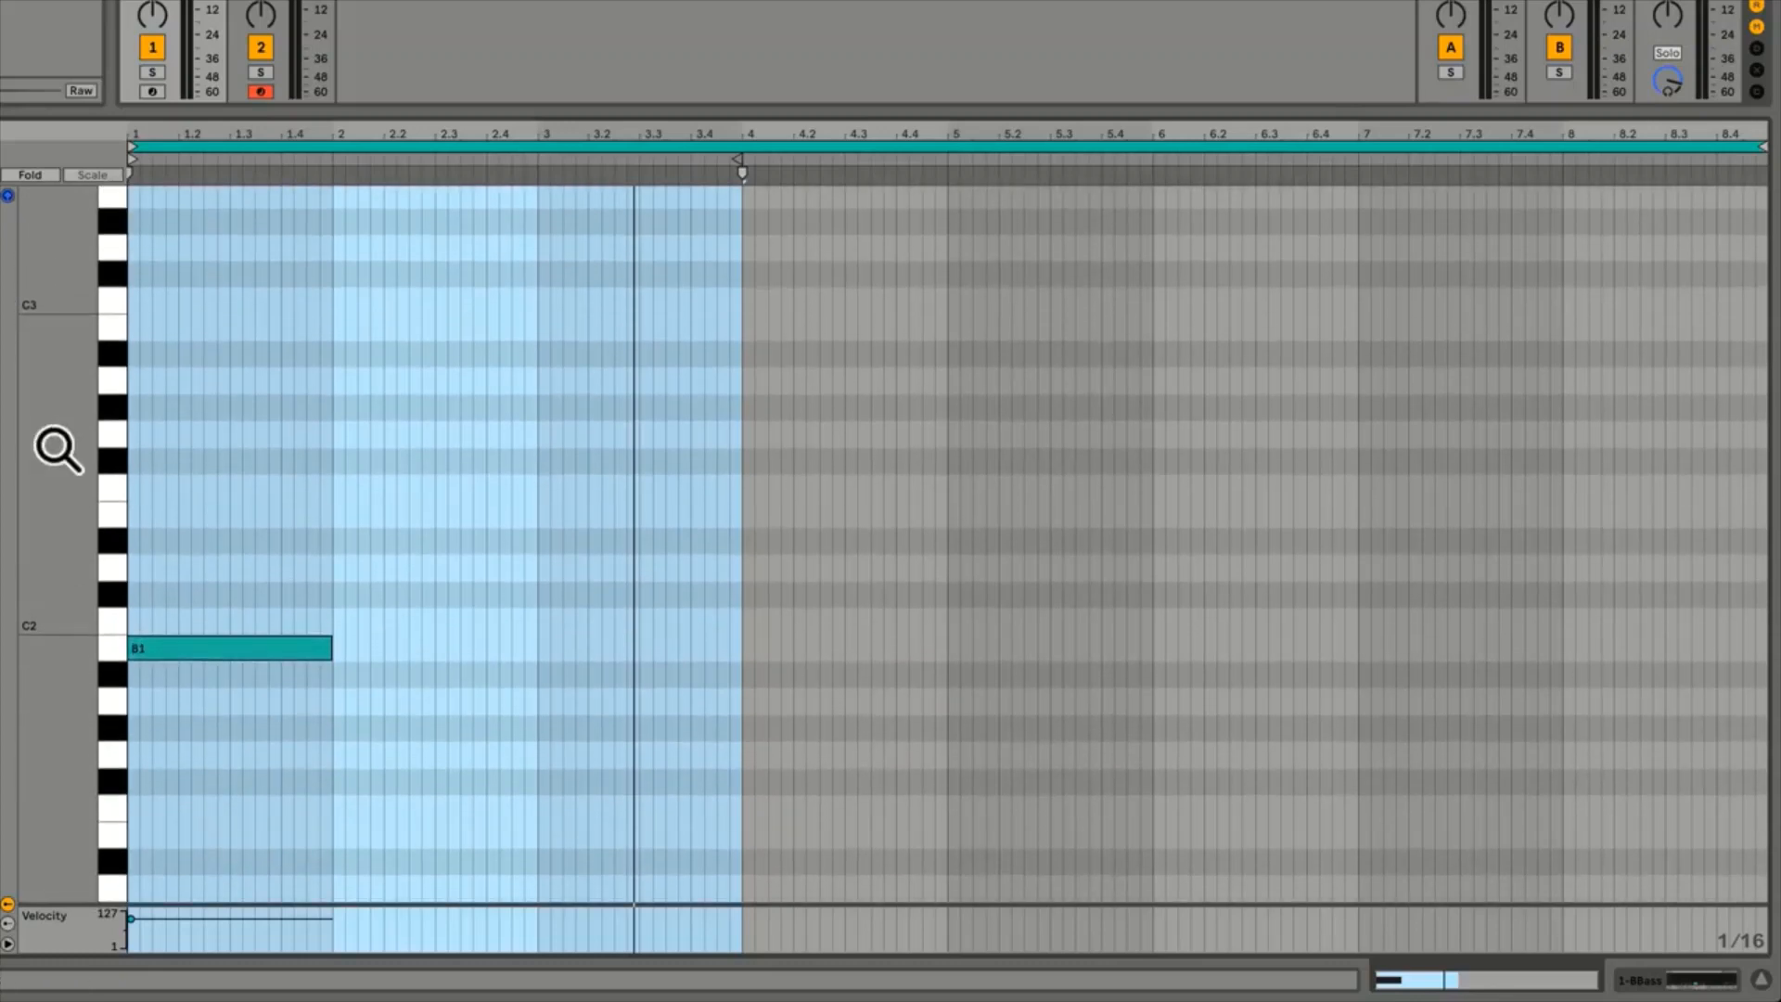
Lower the B1 note to F1 and lengthen it to end at bar 3, playing the clip briefly to check it
key("equal")
key("equal")
key("minus")
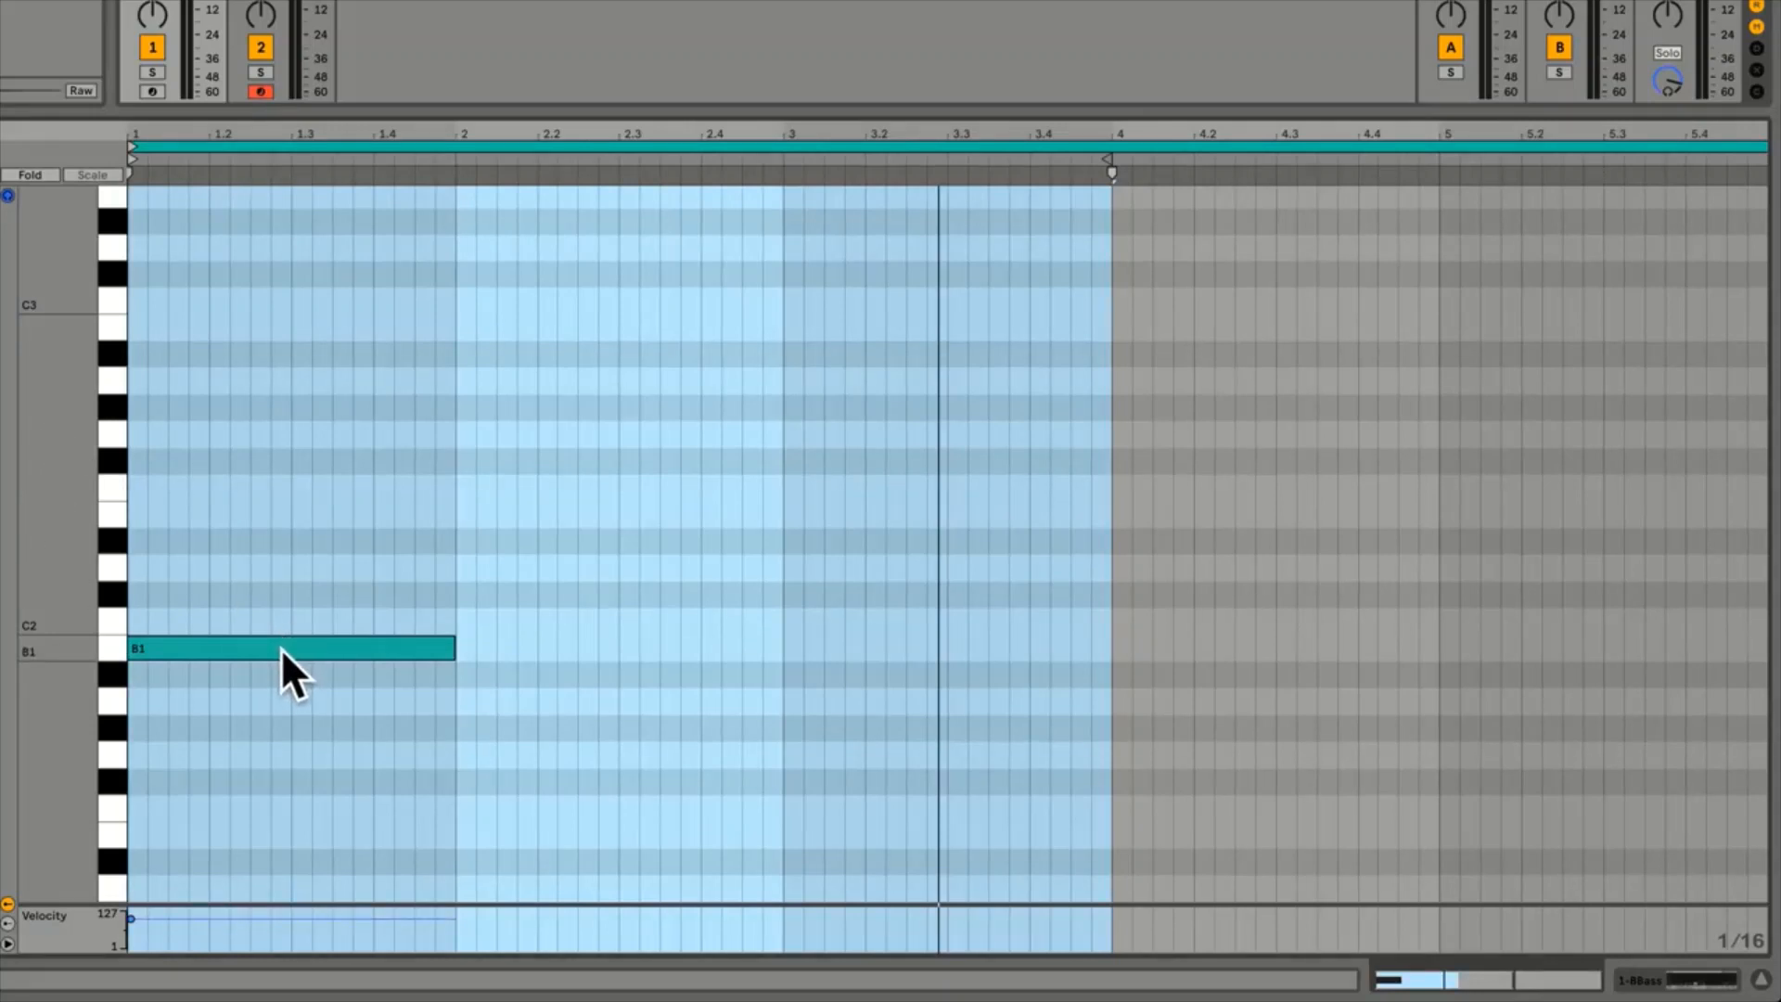
left_click_drag(278, 644, 269, 800)
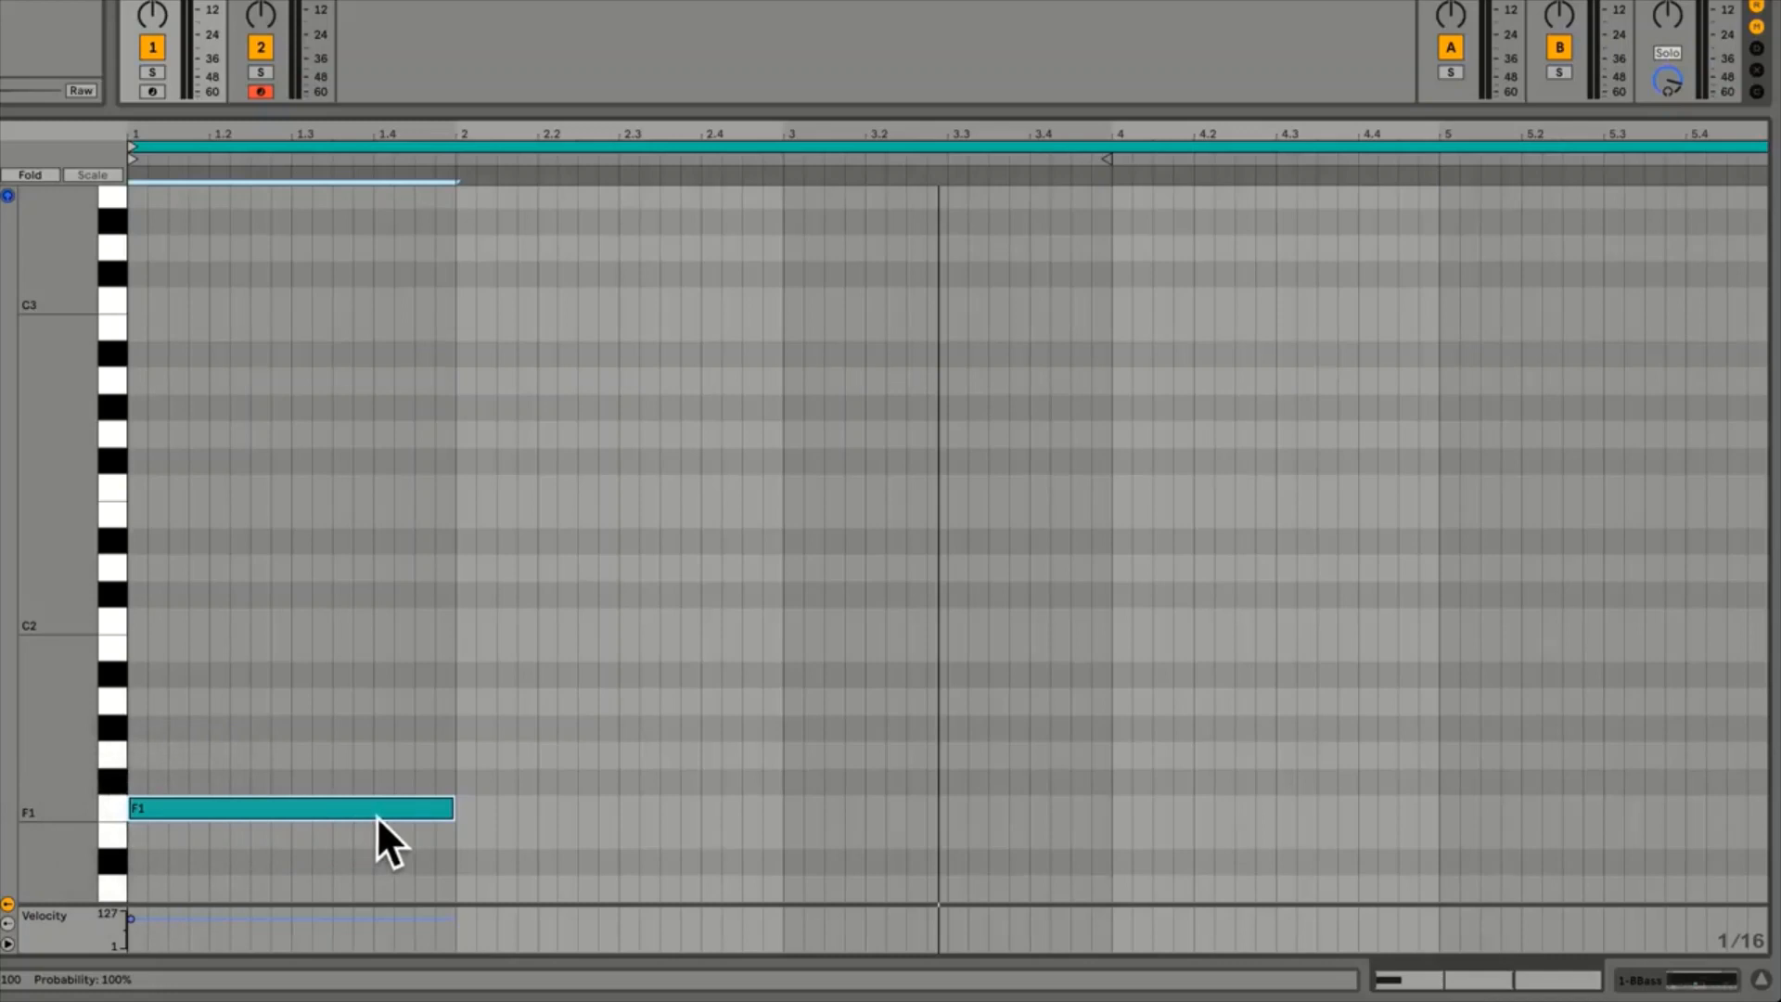
left_click_drag(446, 814, 782, 813)
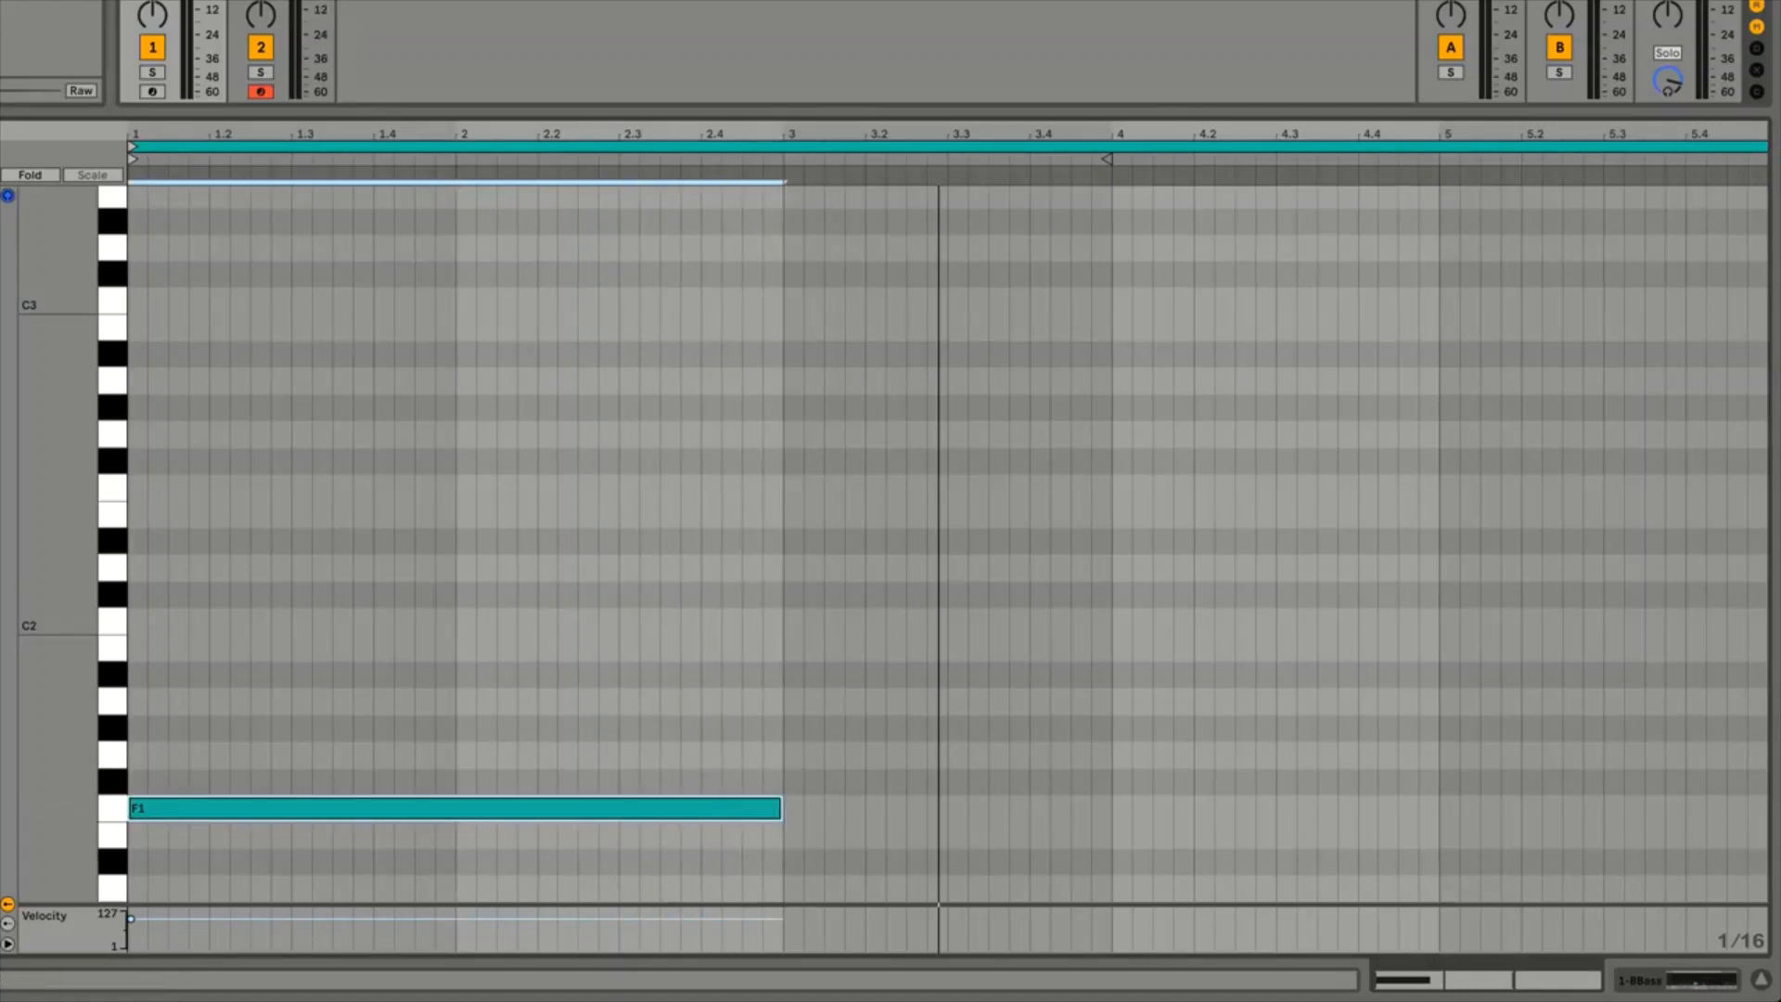
key("space")
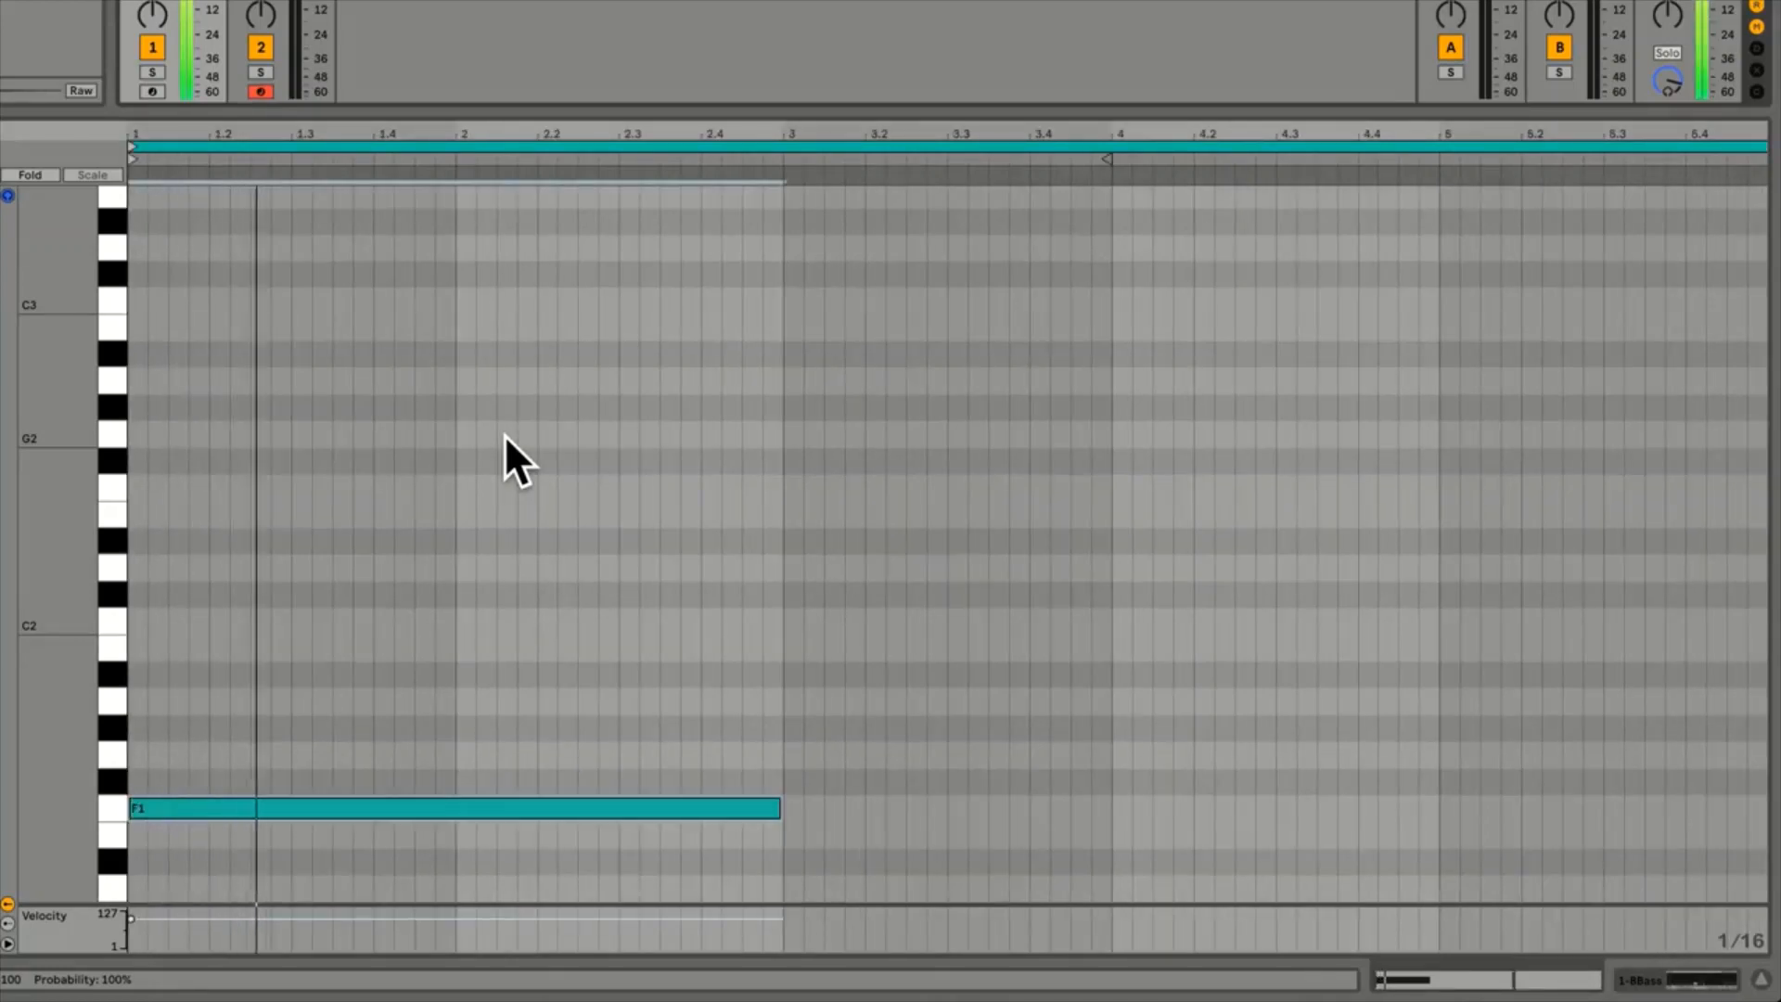
key("space")
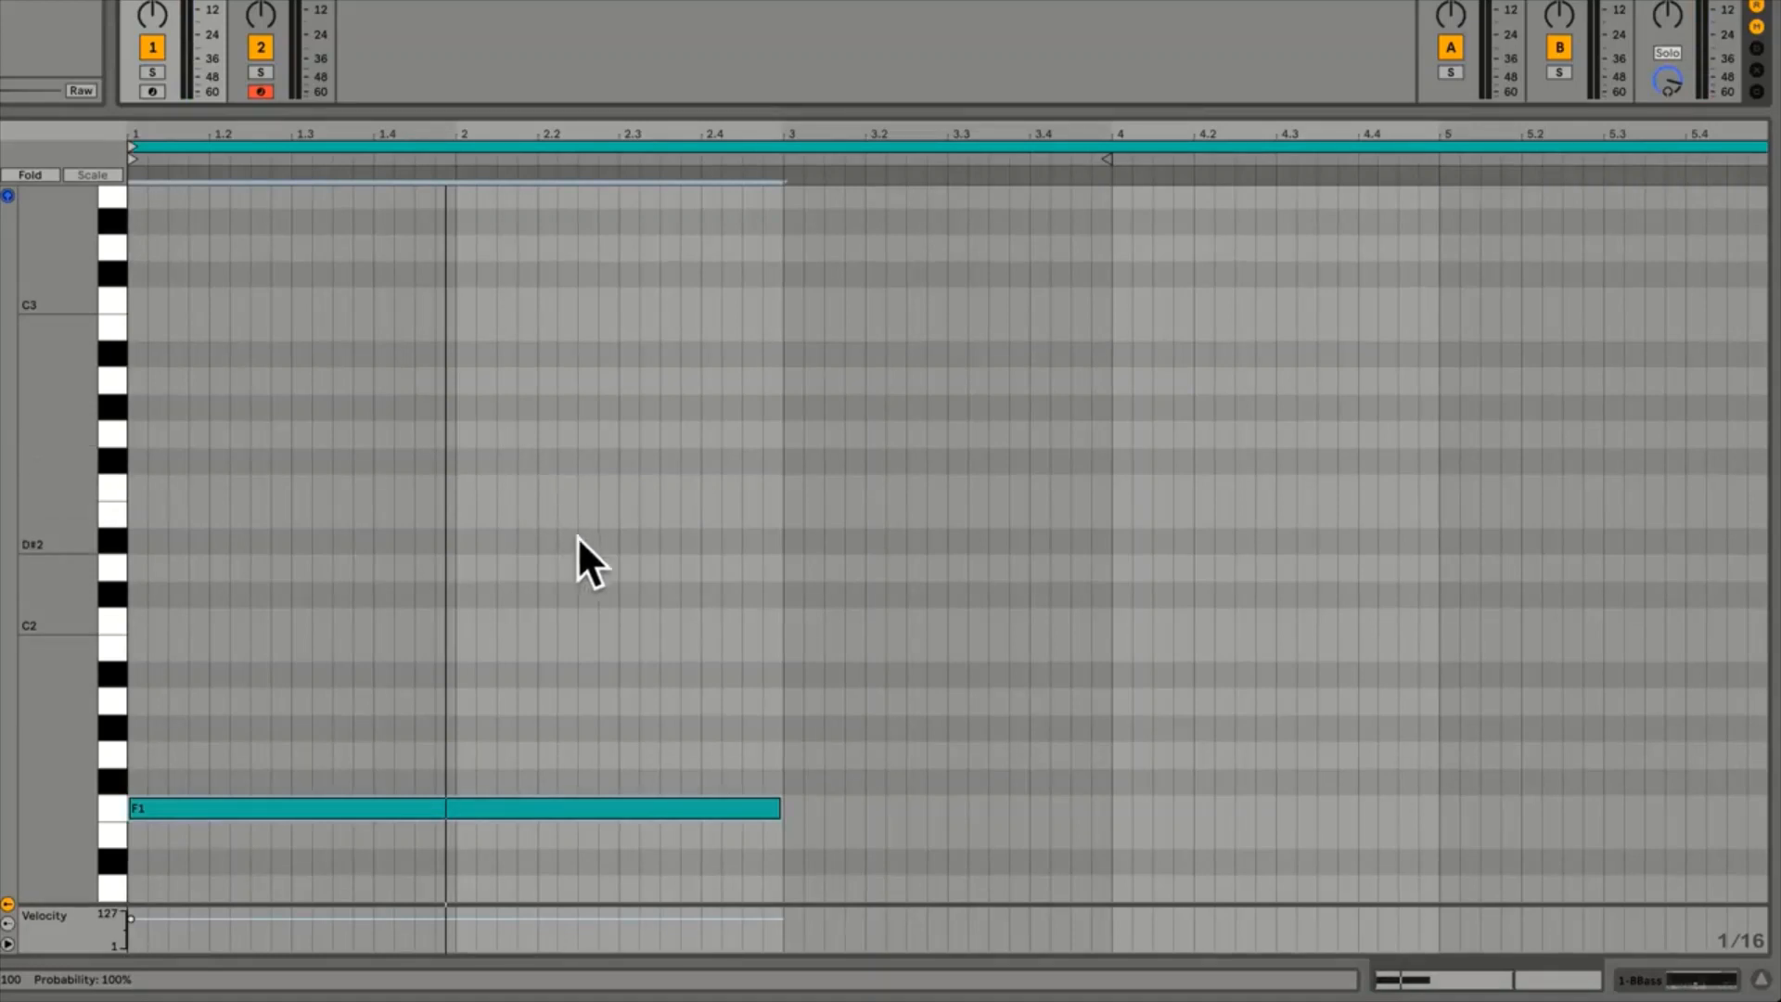
Add a G1 note starting at bar 3 and lengthen it to end at bar 5
left_click(794, 756)
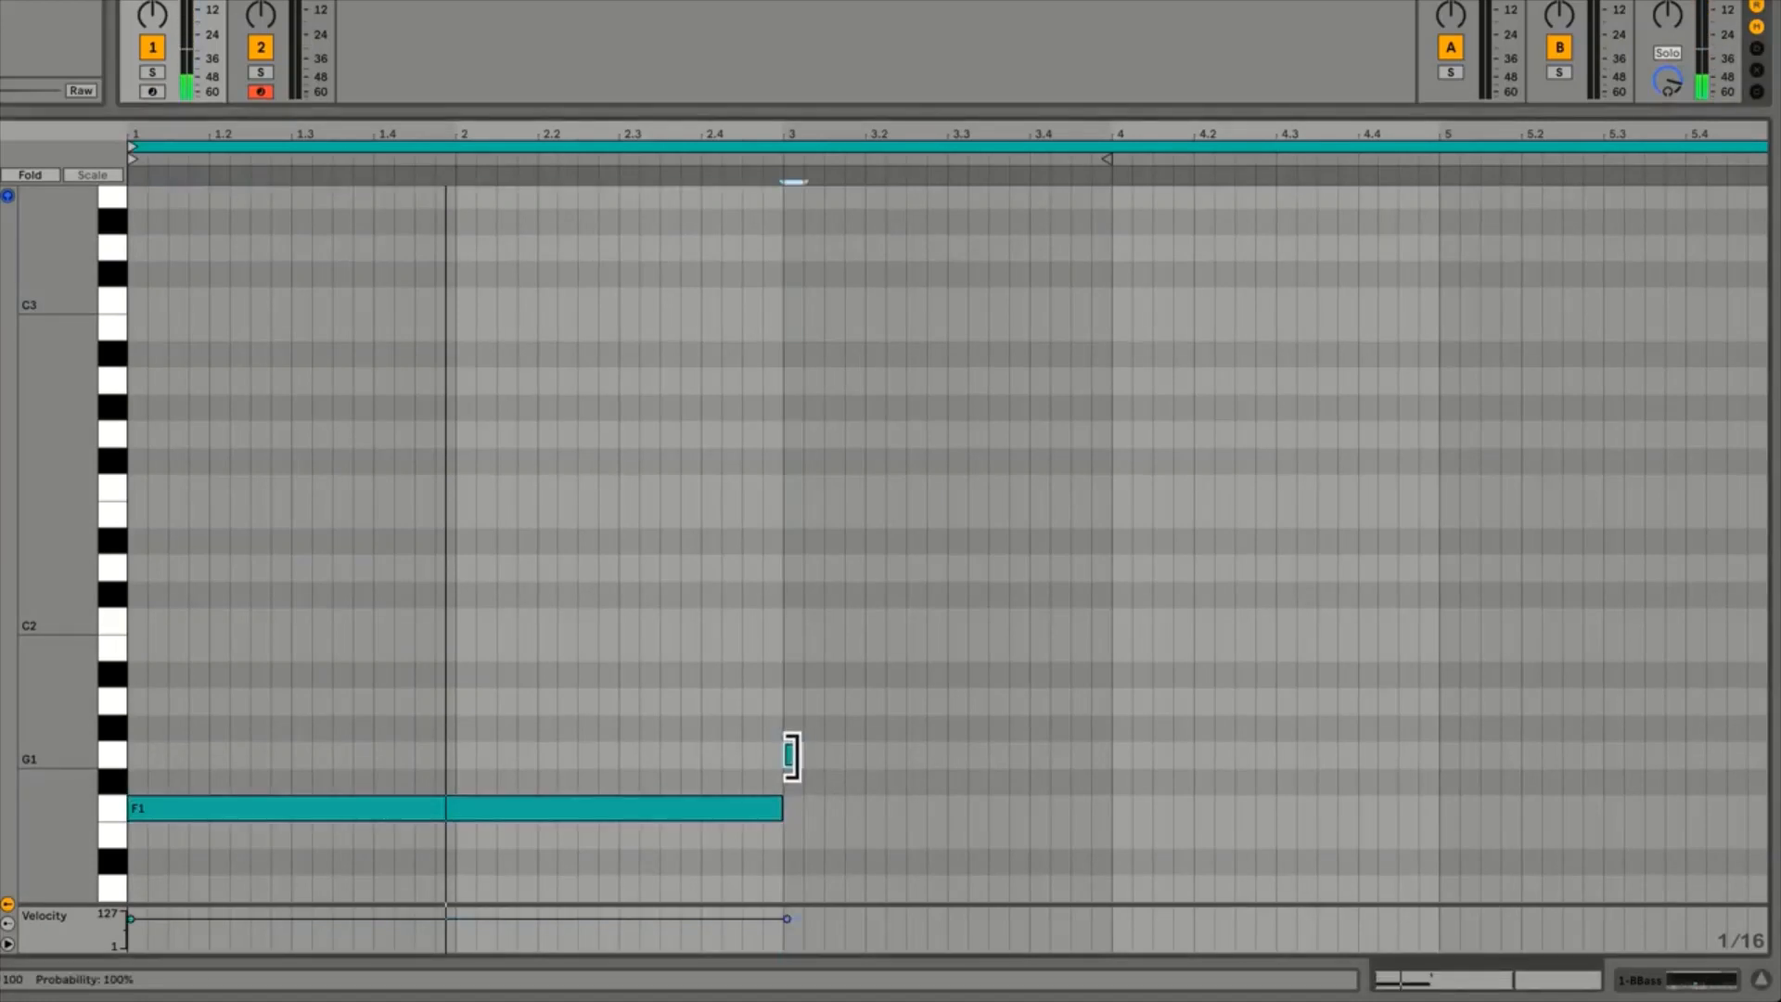
left_click_drag(793, 756, 1433, 791)
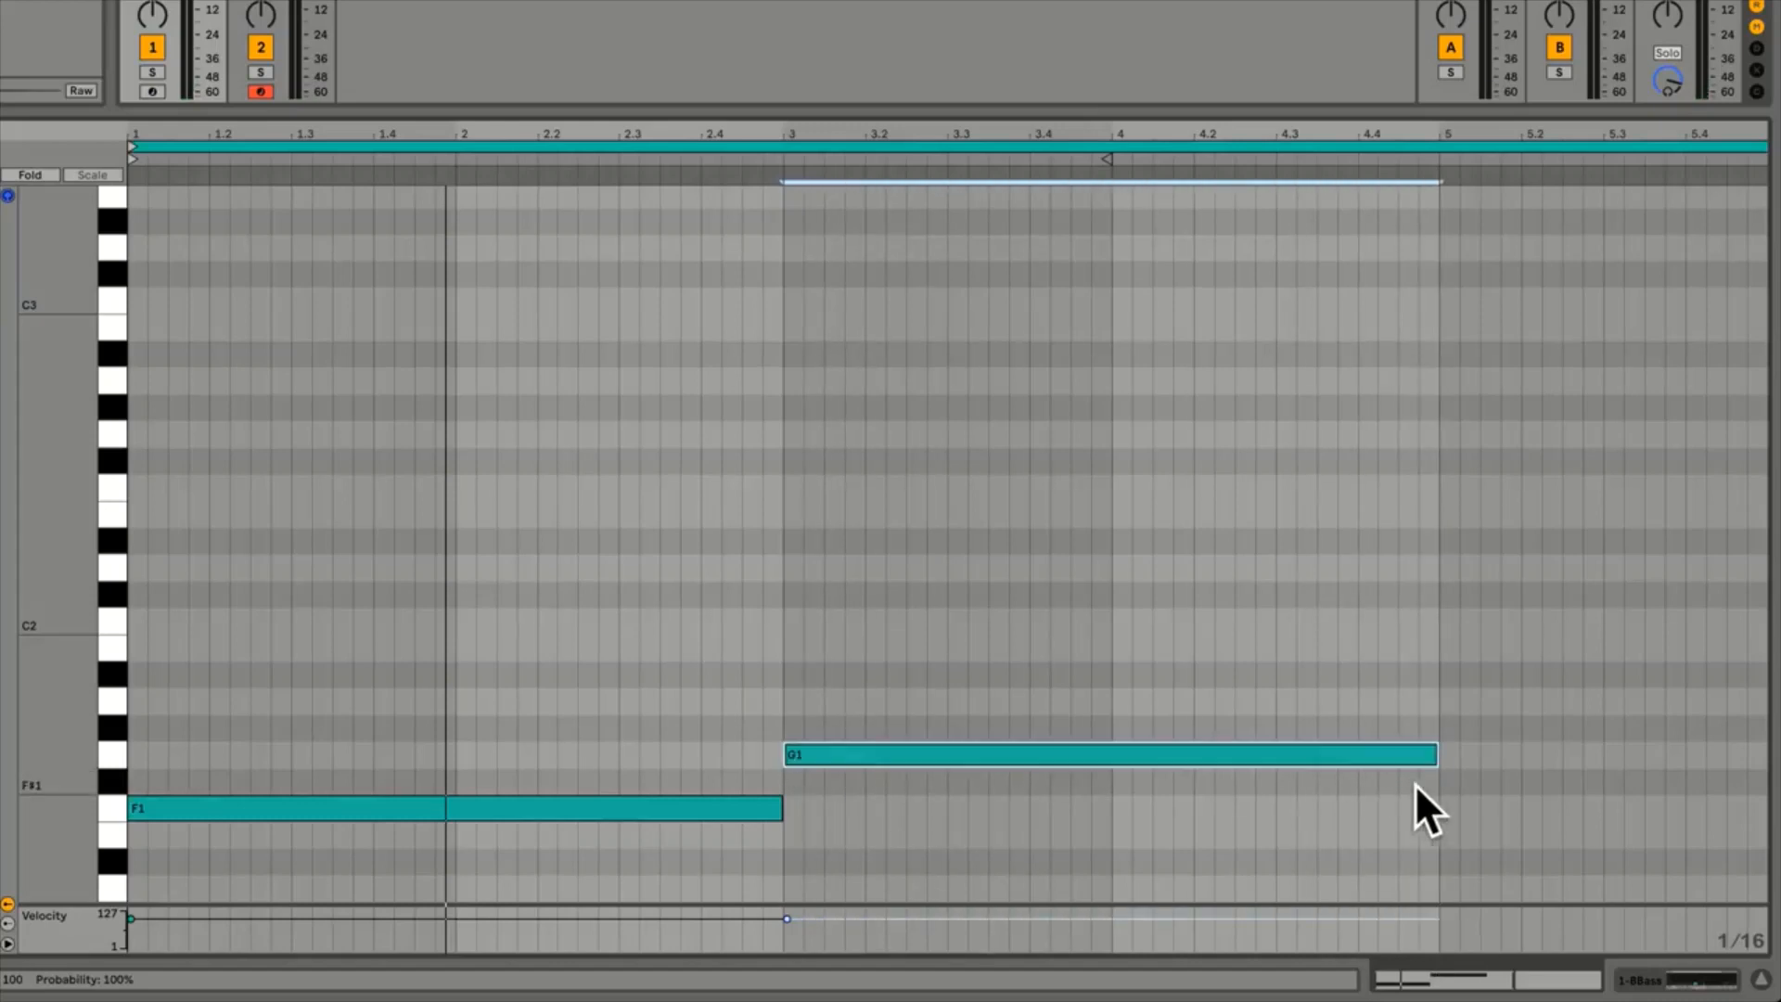
Copy the G1 note, placing the copy at the start of bar 5 and raising it to A1
scroll(1408, 781, "right", 5)
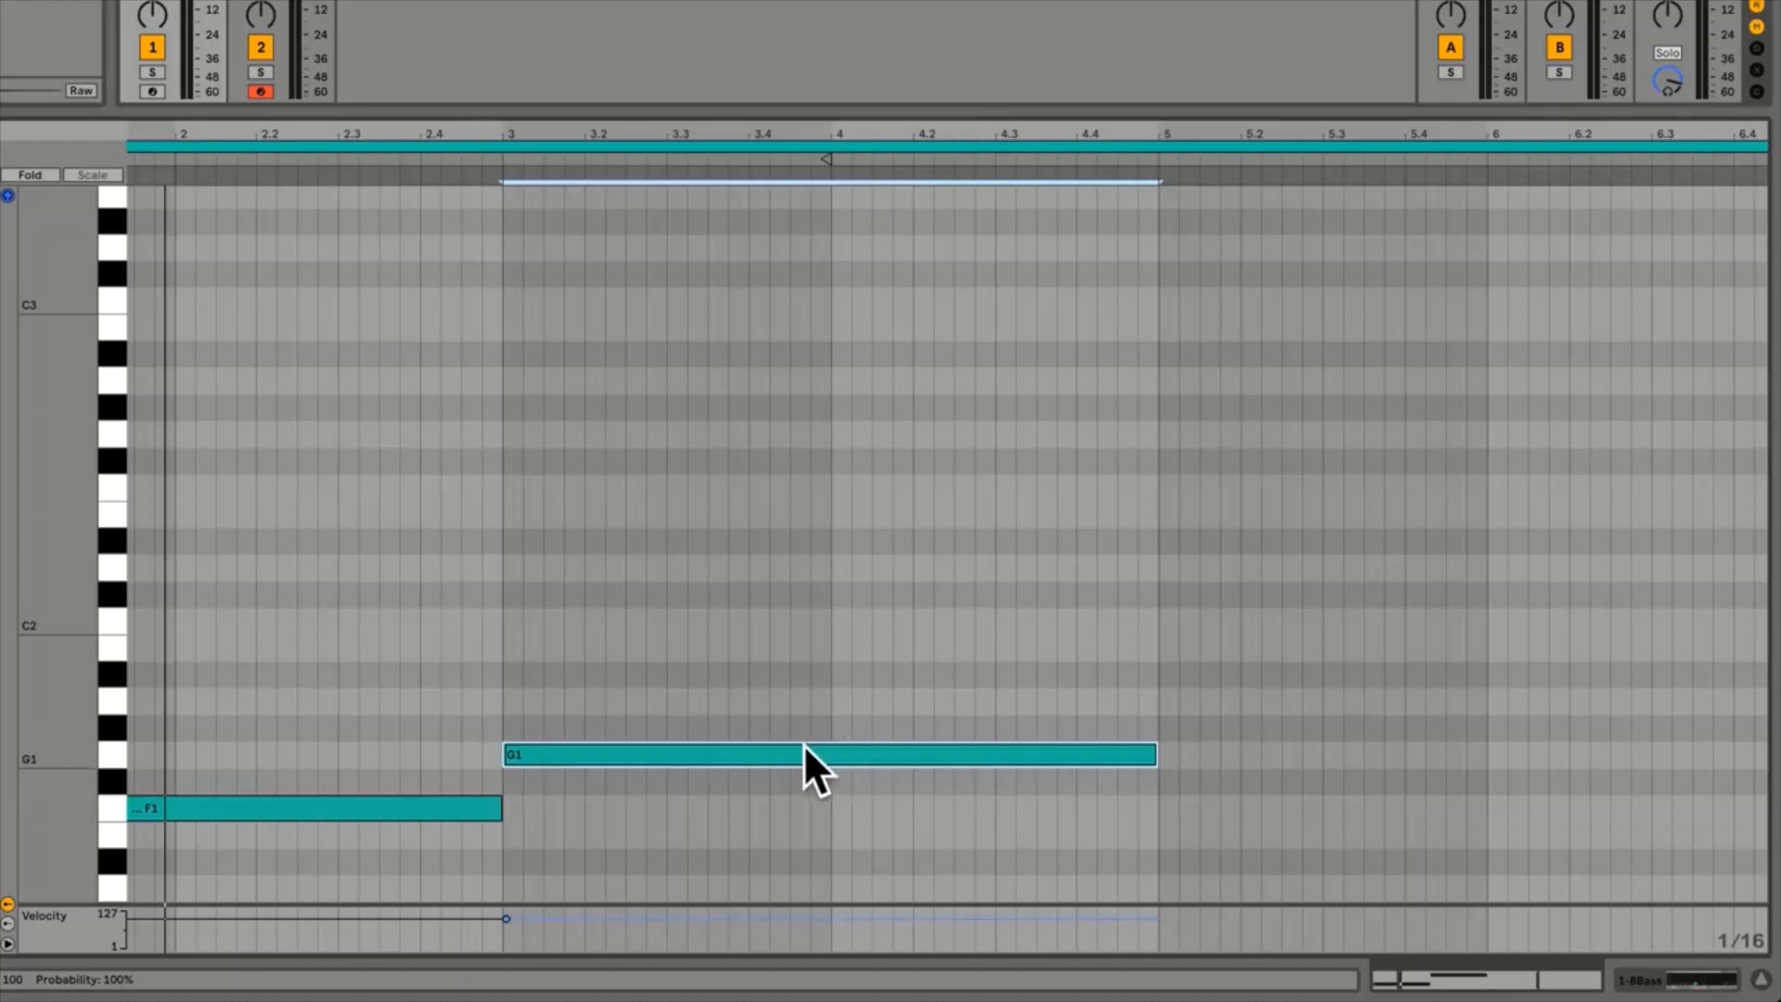
mouse_move(794, 751)
left_mouse_down()
mouse_move(1449, 760)
mouse_move(792, 759)
left_mouse_up()
key("alt")
left_click_drag(792, 759, 1163, 766)
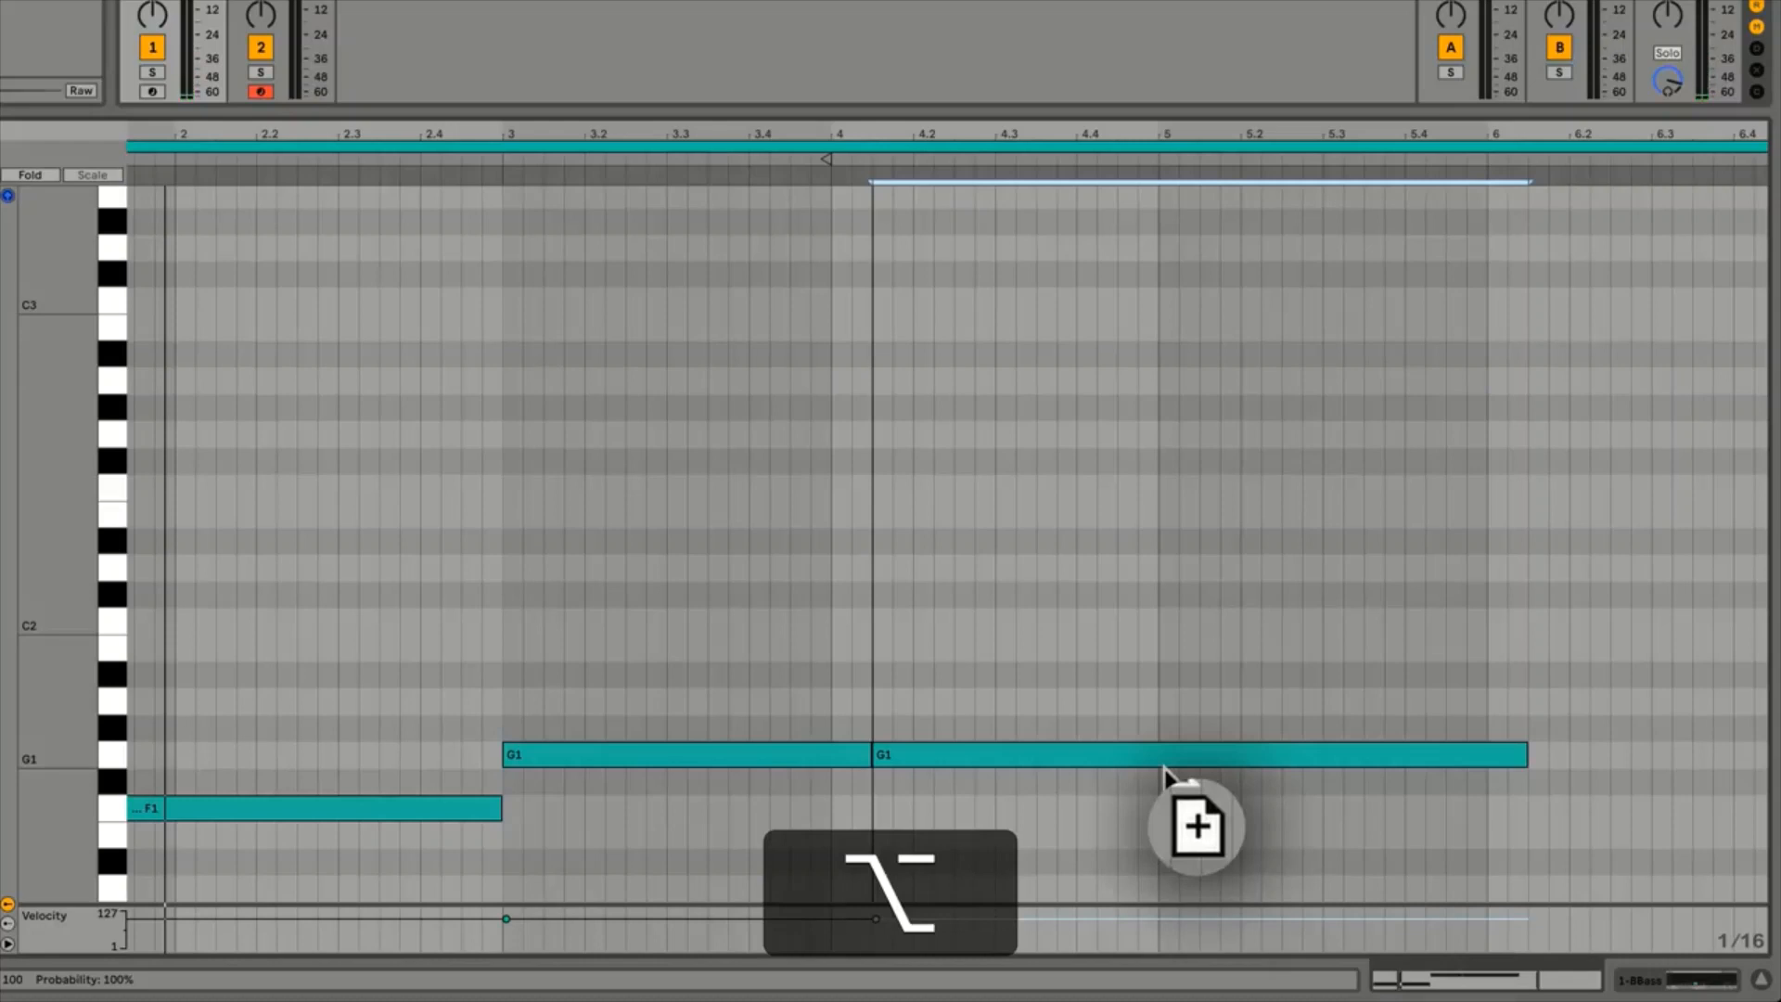
left_click_drag(1163, 765, 1468, 765)
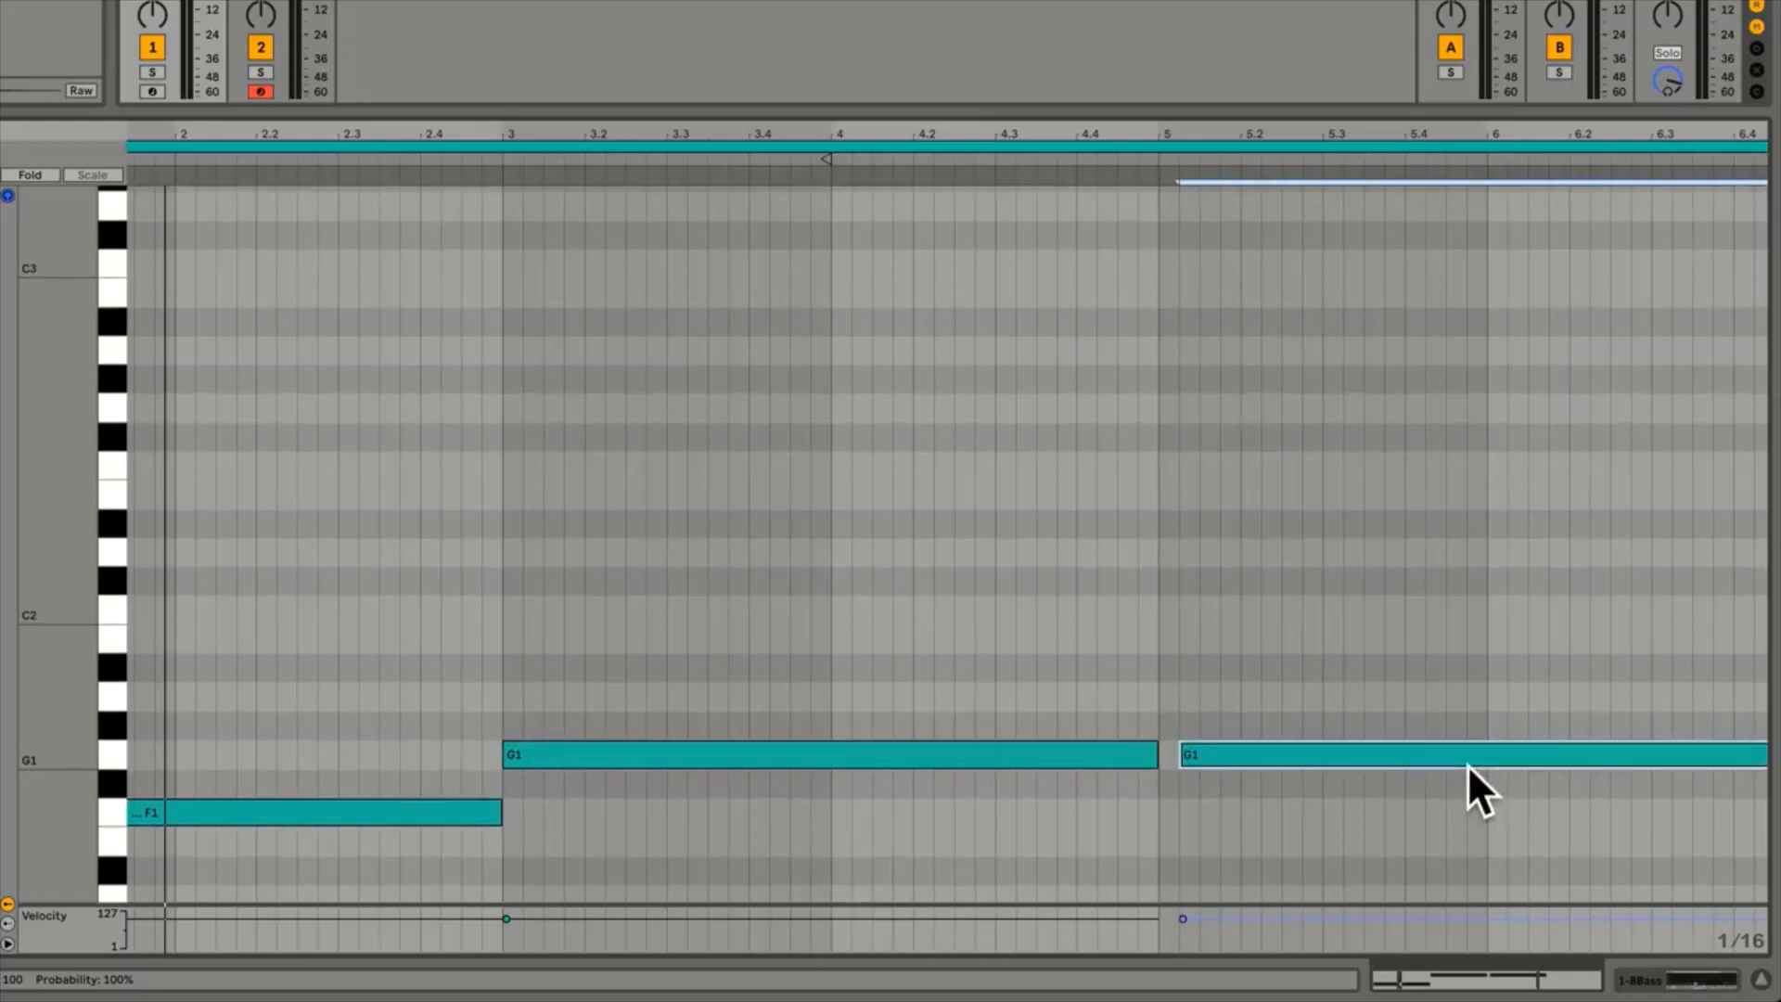
scroll(1360, 755, "right", 1)
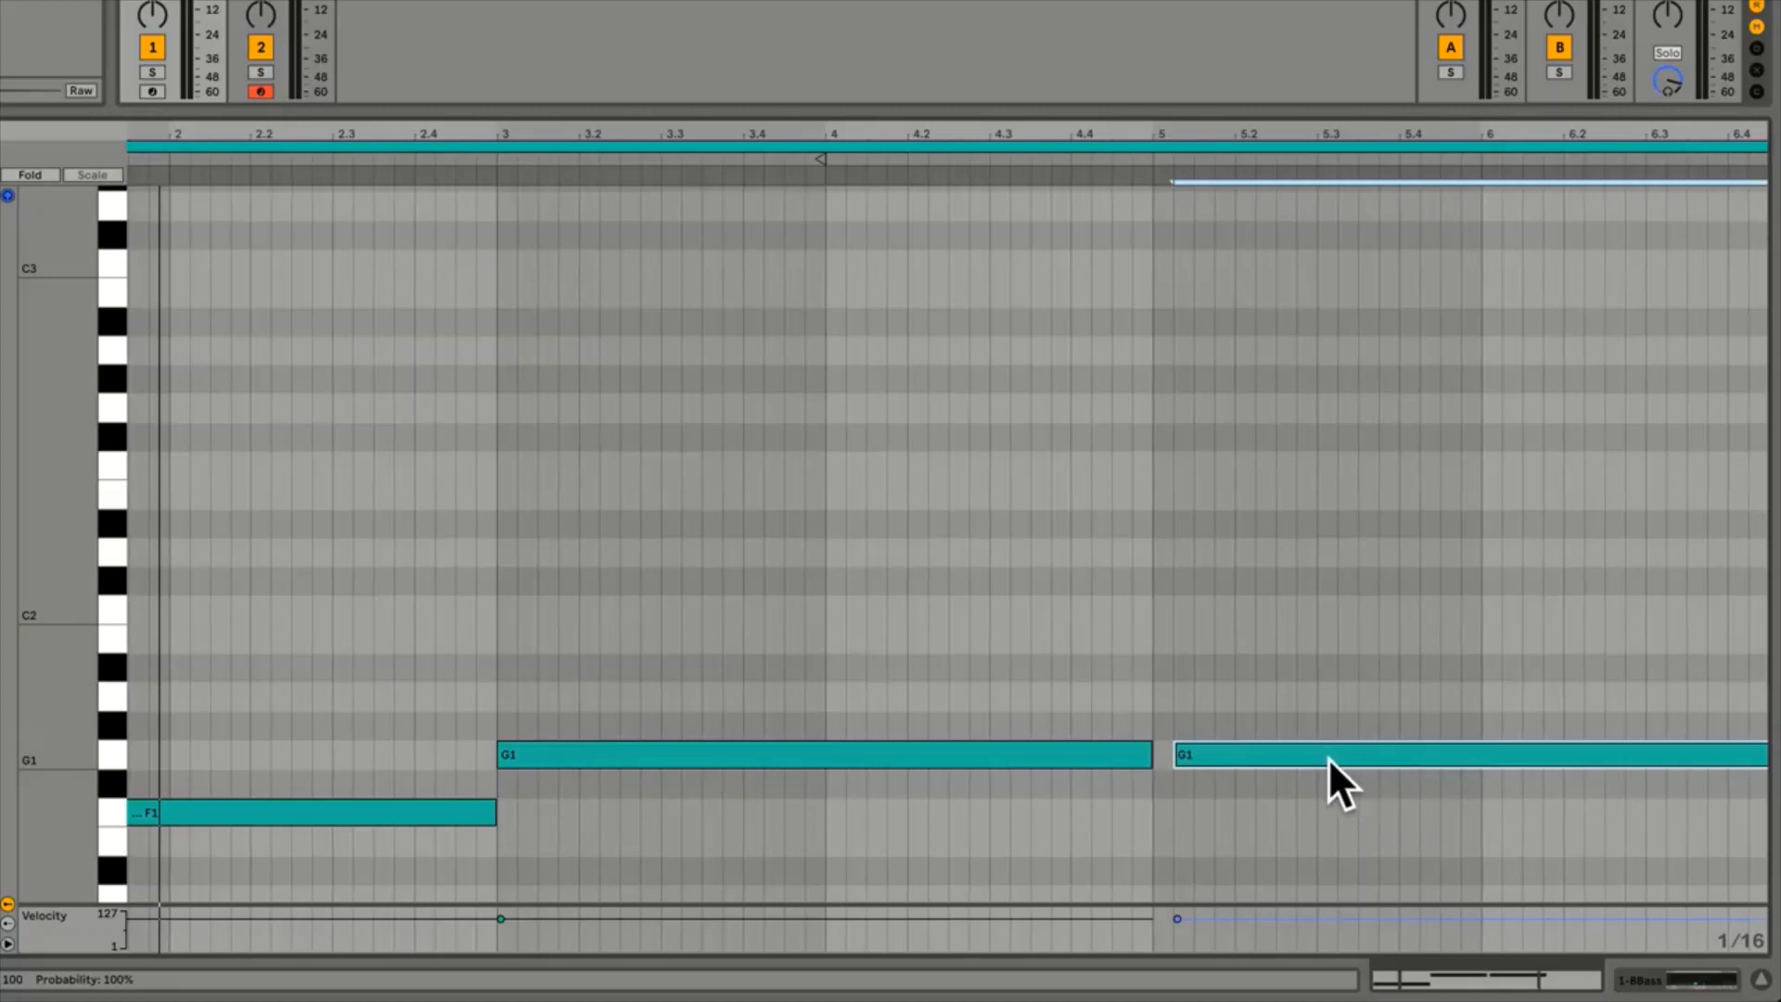
scroll(1328, 757, "down", 3)
left_click_drag(1203, 653, 1182, 593)
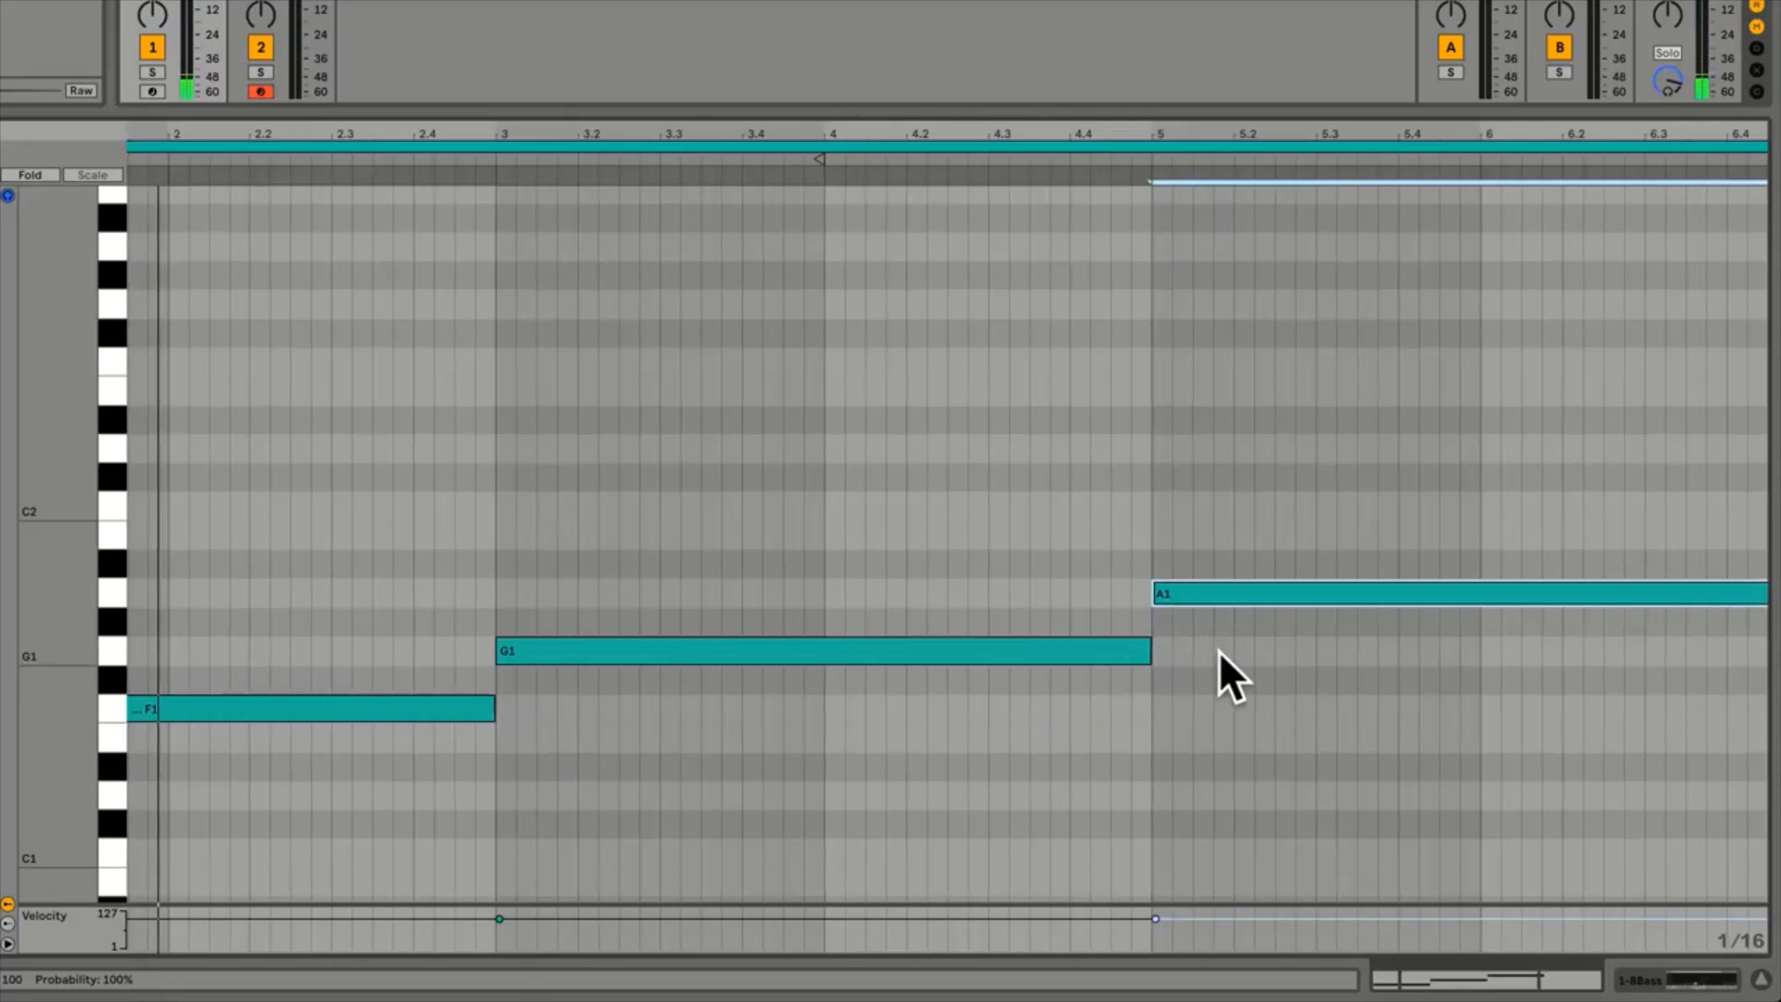
Duplicate the A1 note to bar 7 and raise the duplicate to C2
scroll(1219, 650, "right", 5)
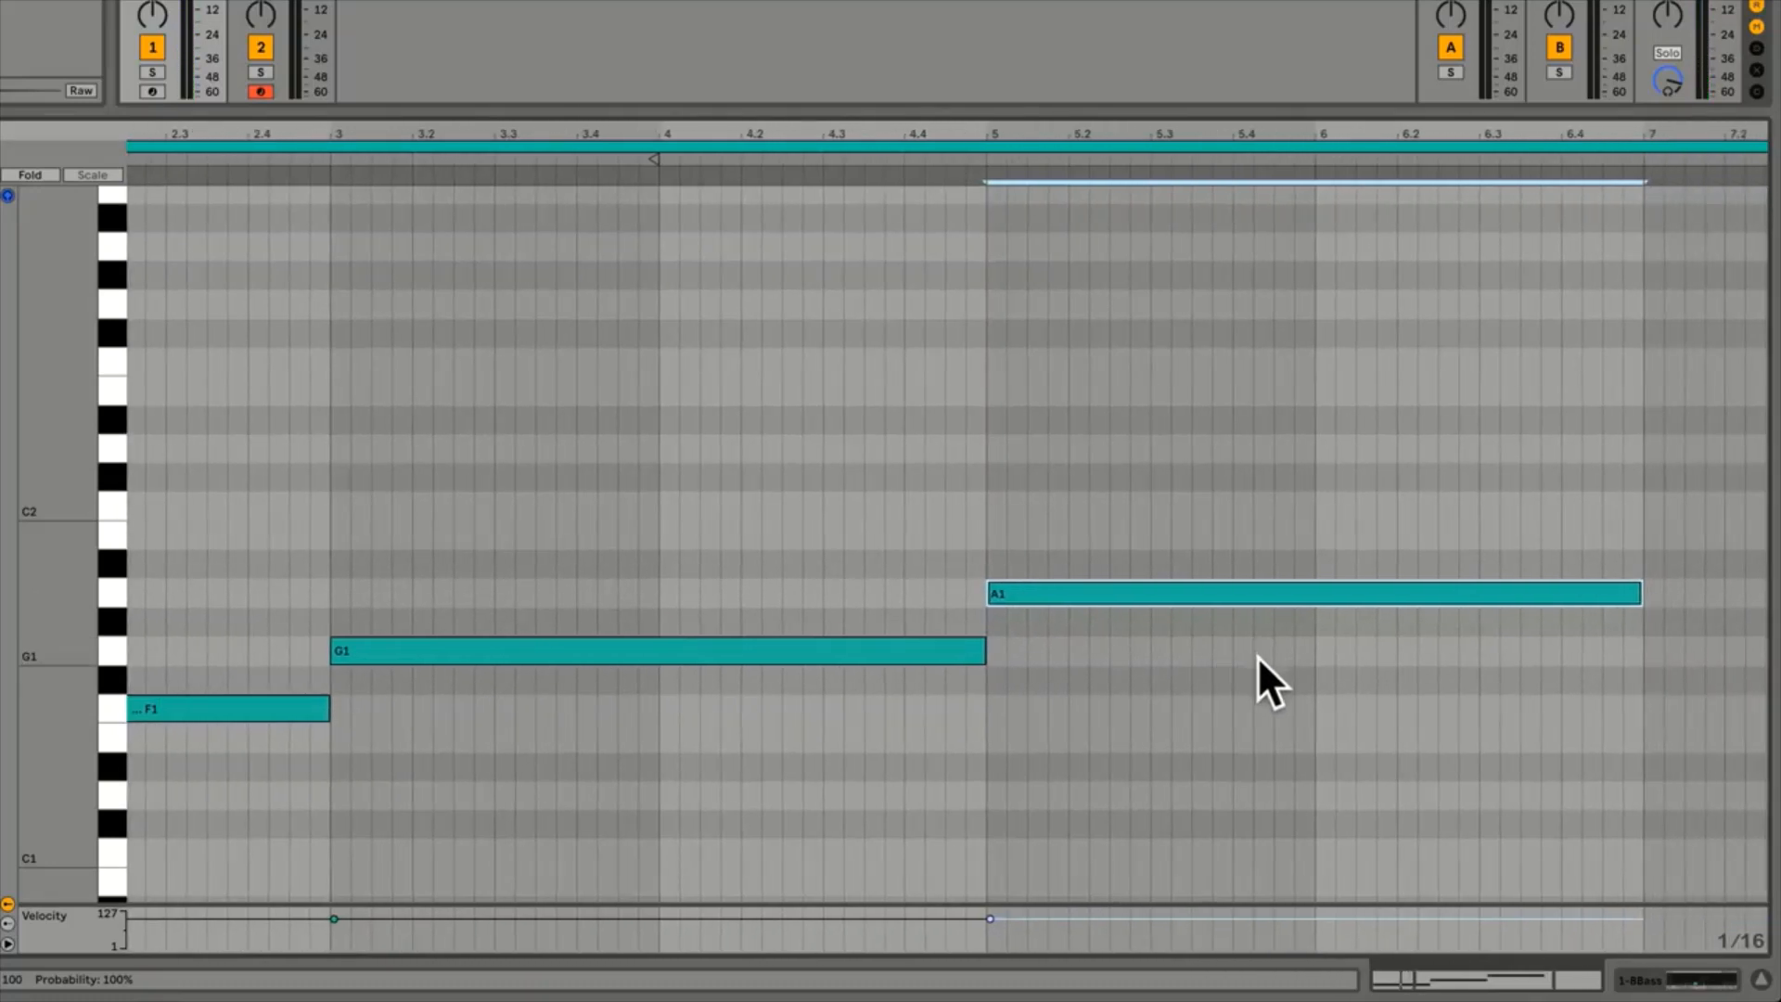
scroll(1304, 605, "left", 1)
right_click(1294, 598)
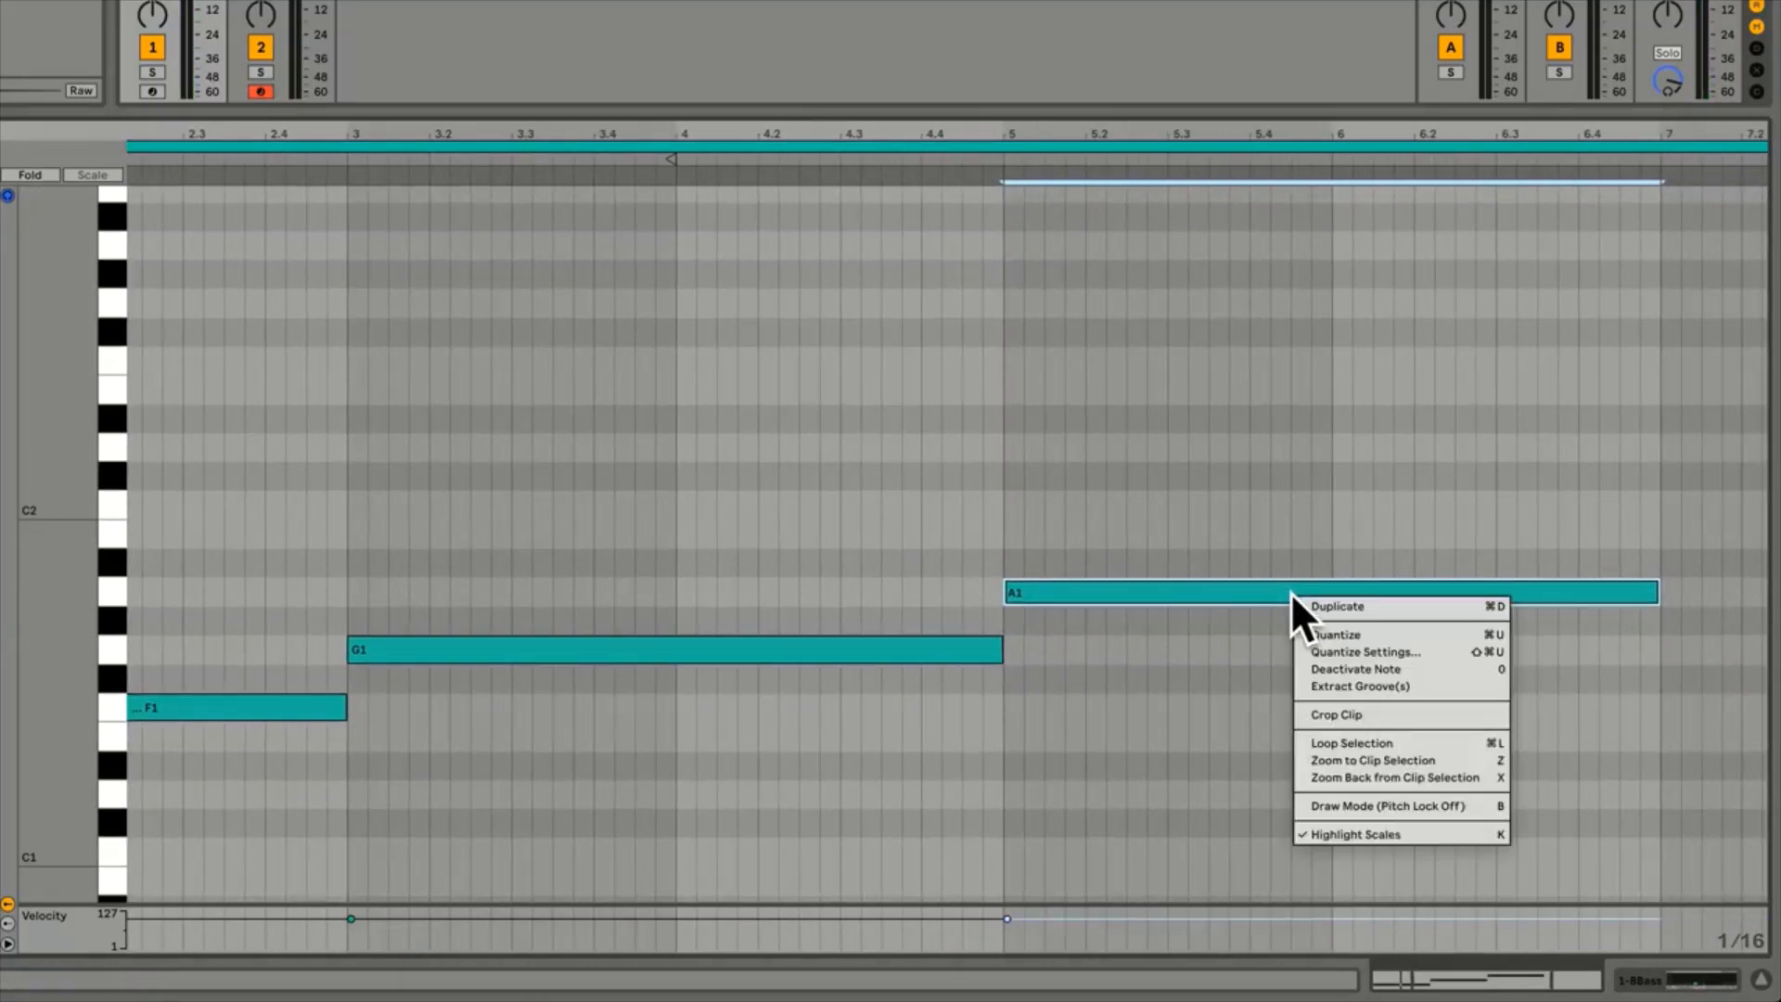
left_click(1379, 608)
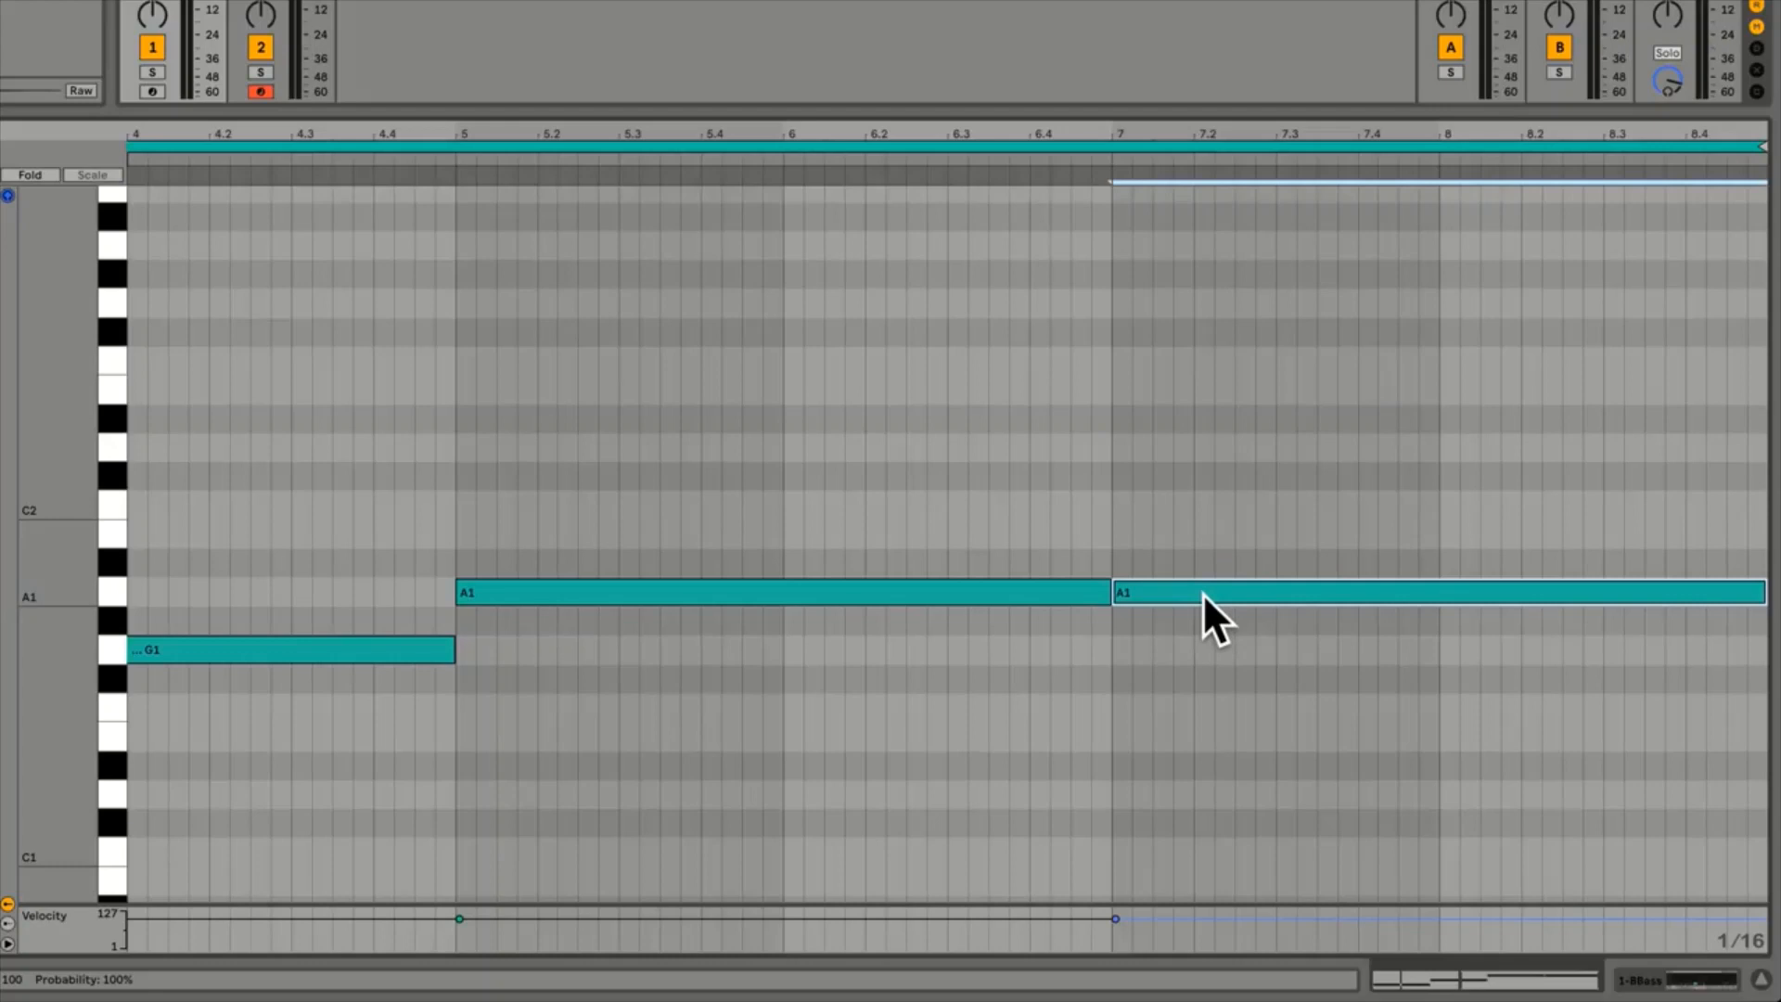
left_click_drag(1202, 593, 1193, 499)
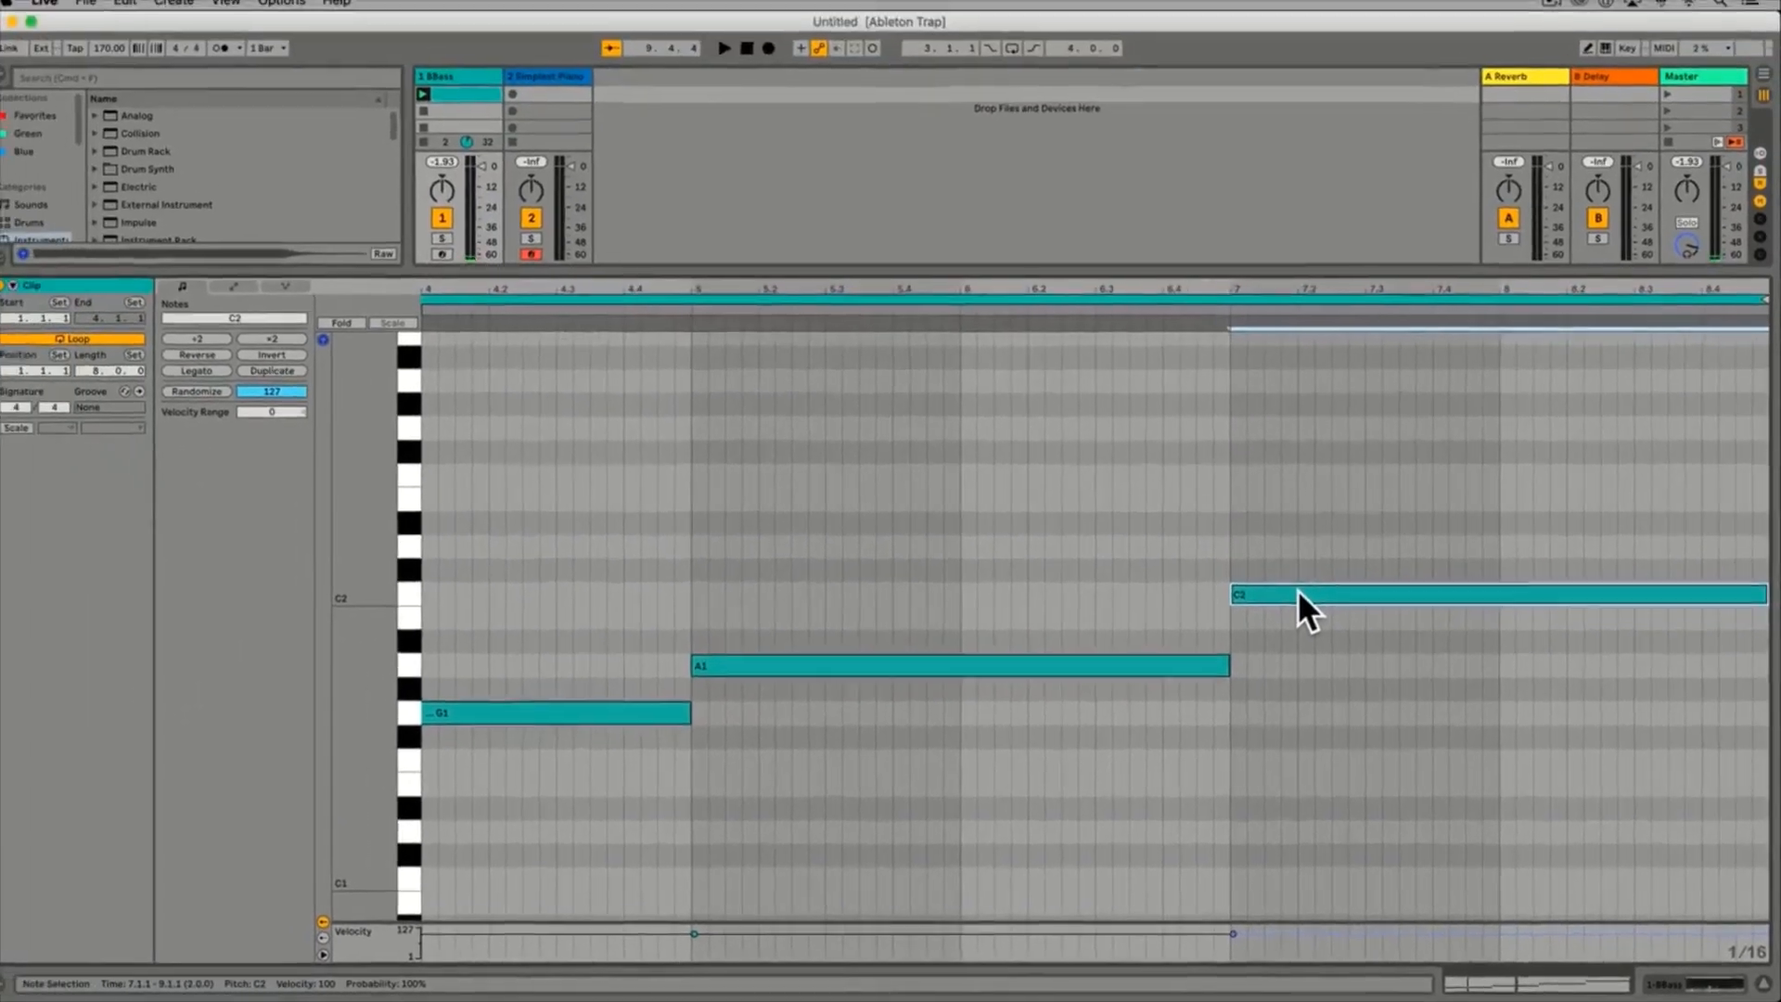
Play the BBass clip to listen to the four-note bass line, with all eight bars in view
scroll(1009, 415, "up", 1)
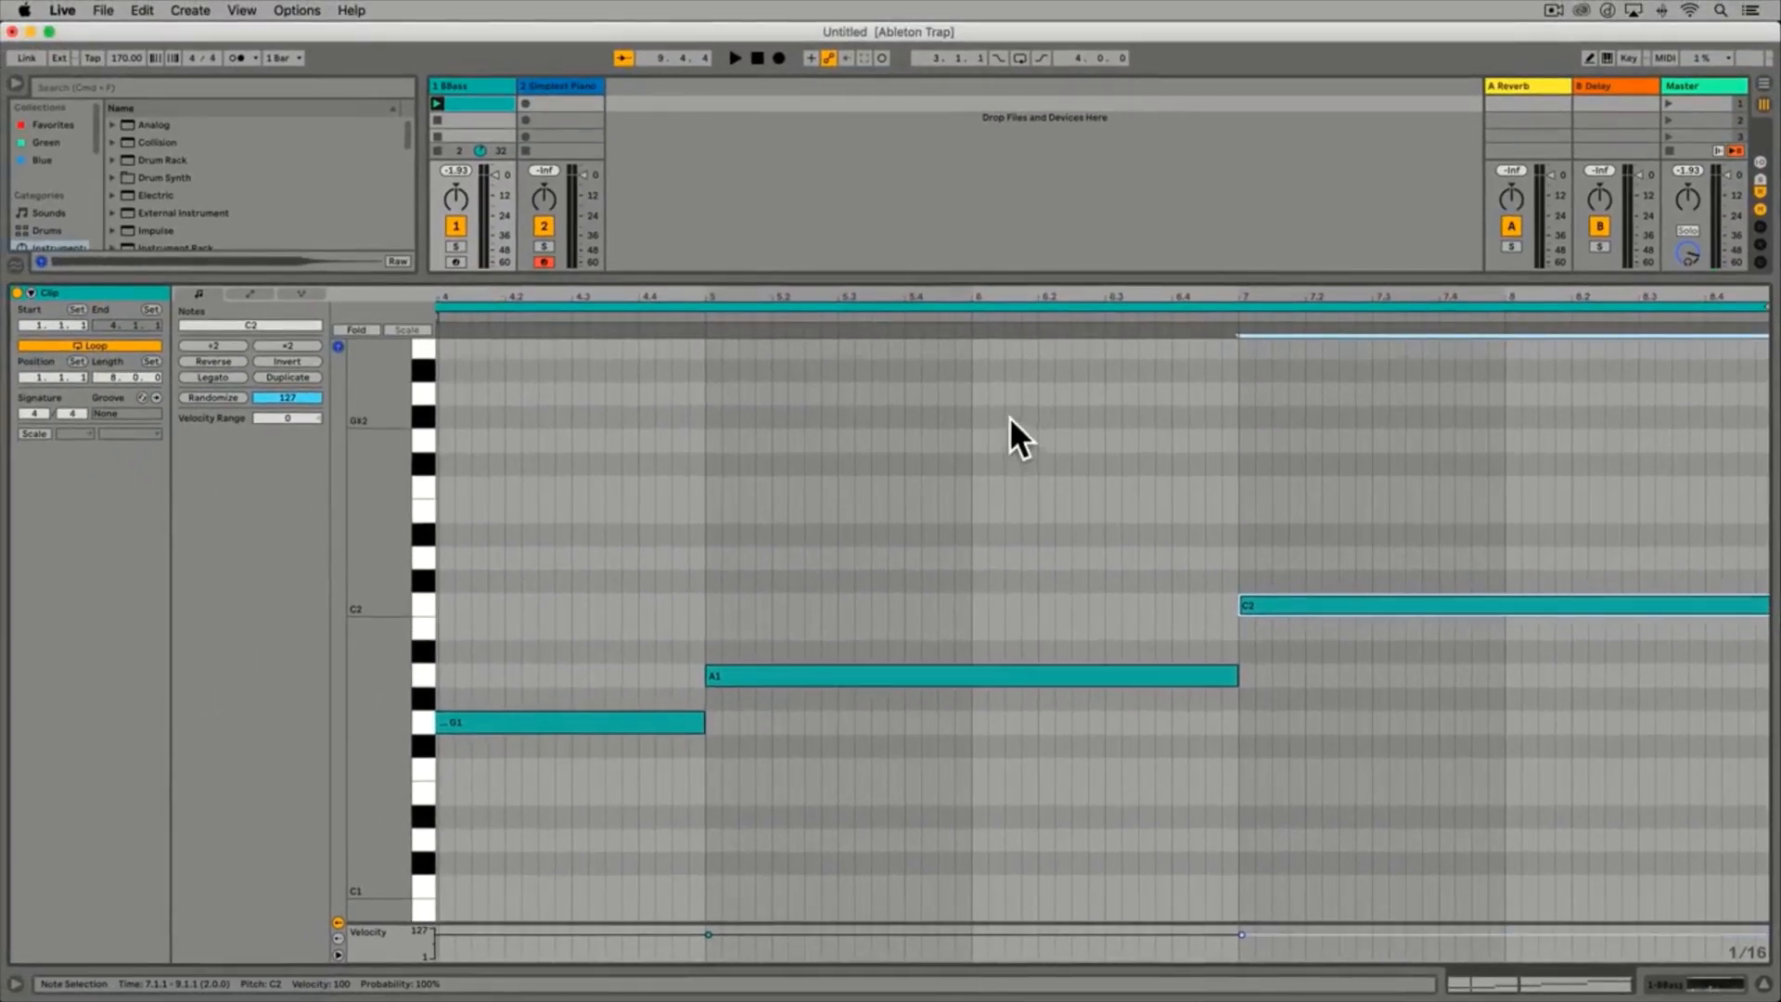
left_click(432, 102)
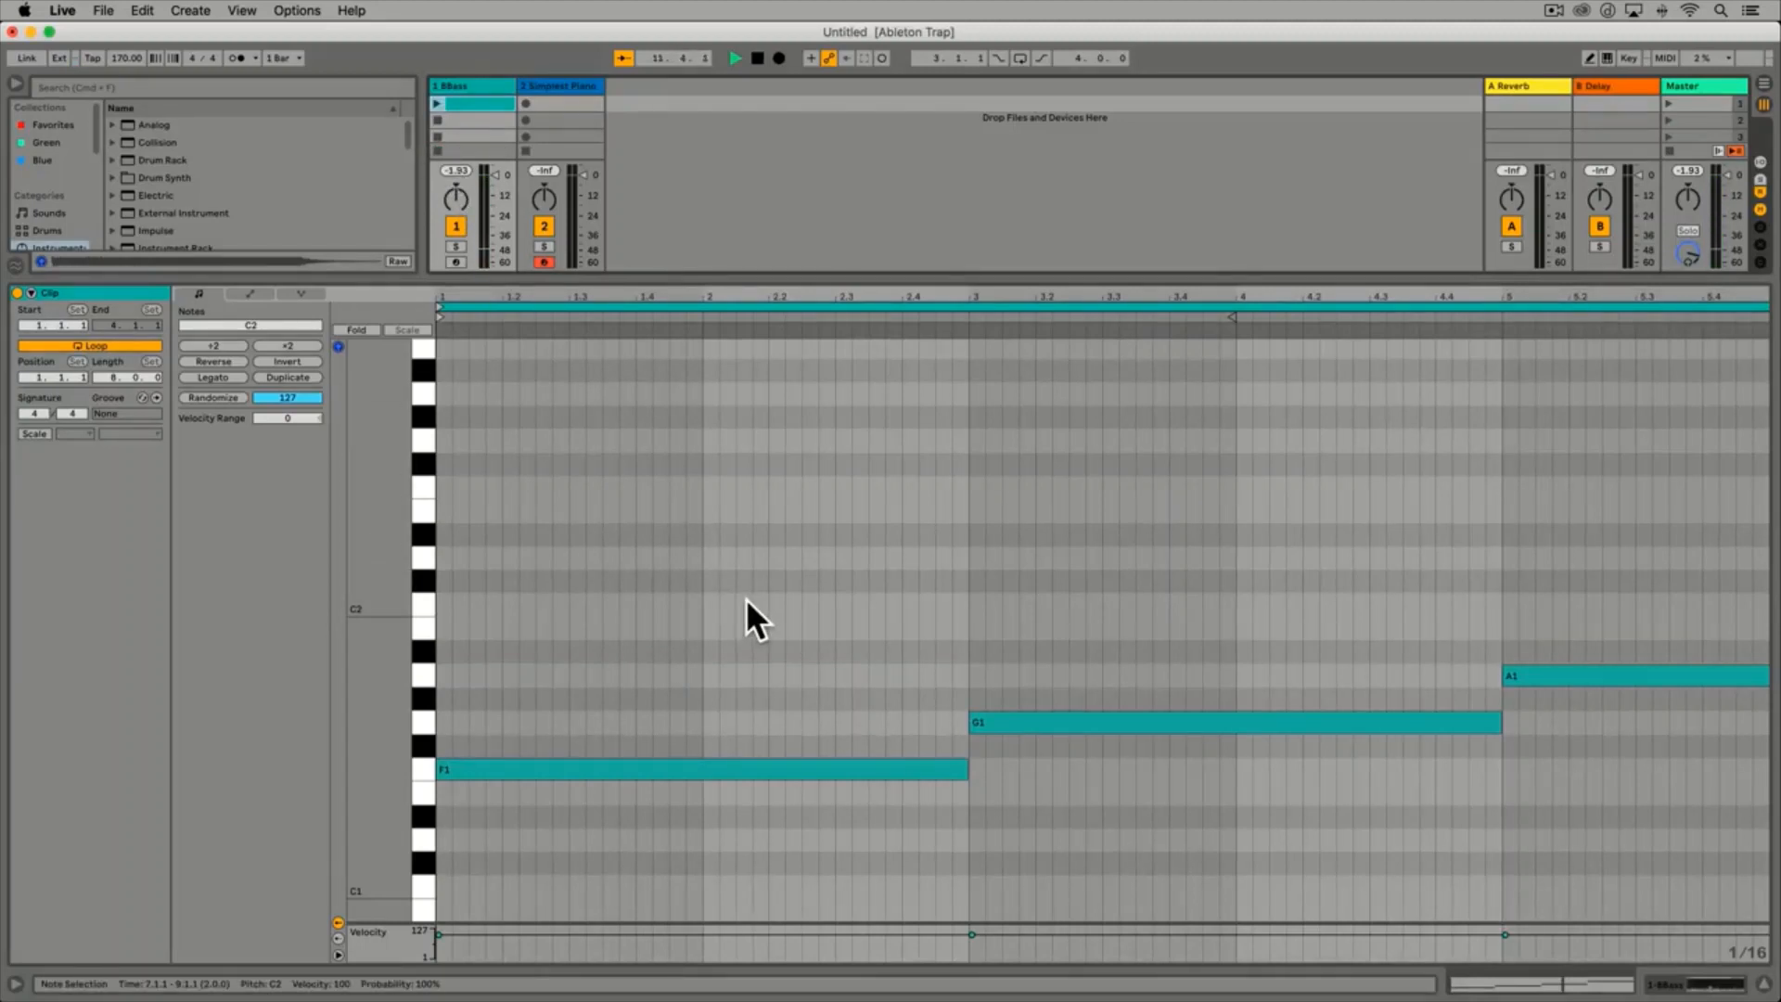
key("minus")
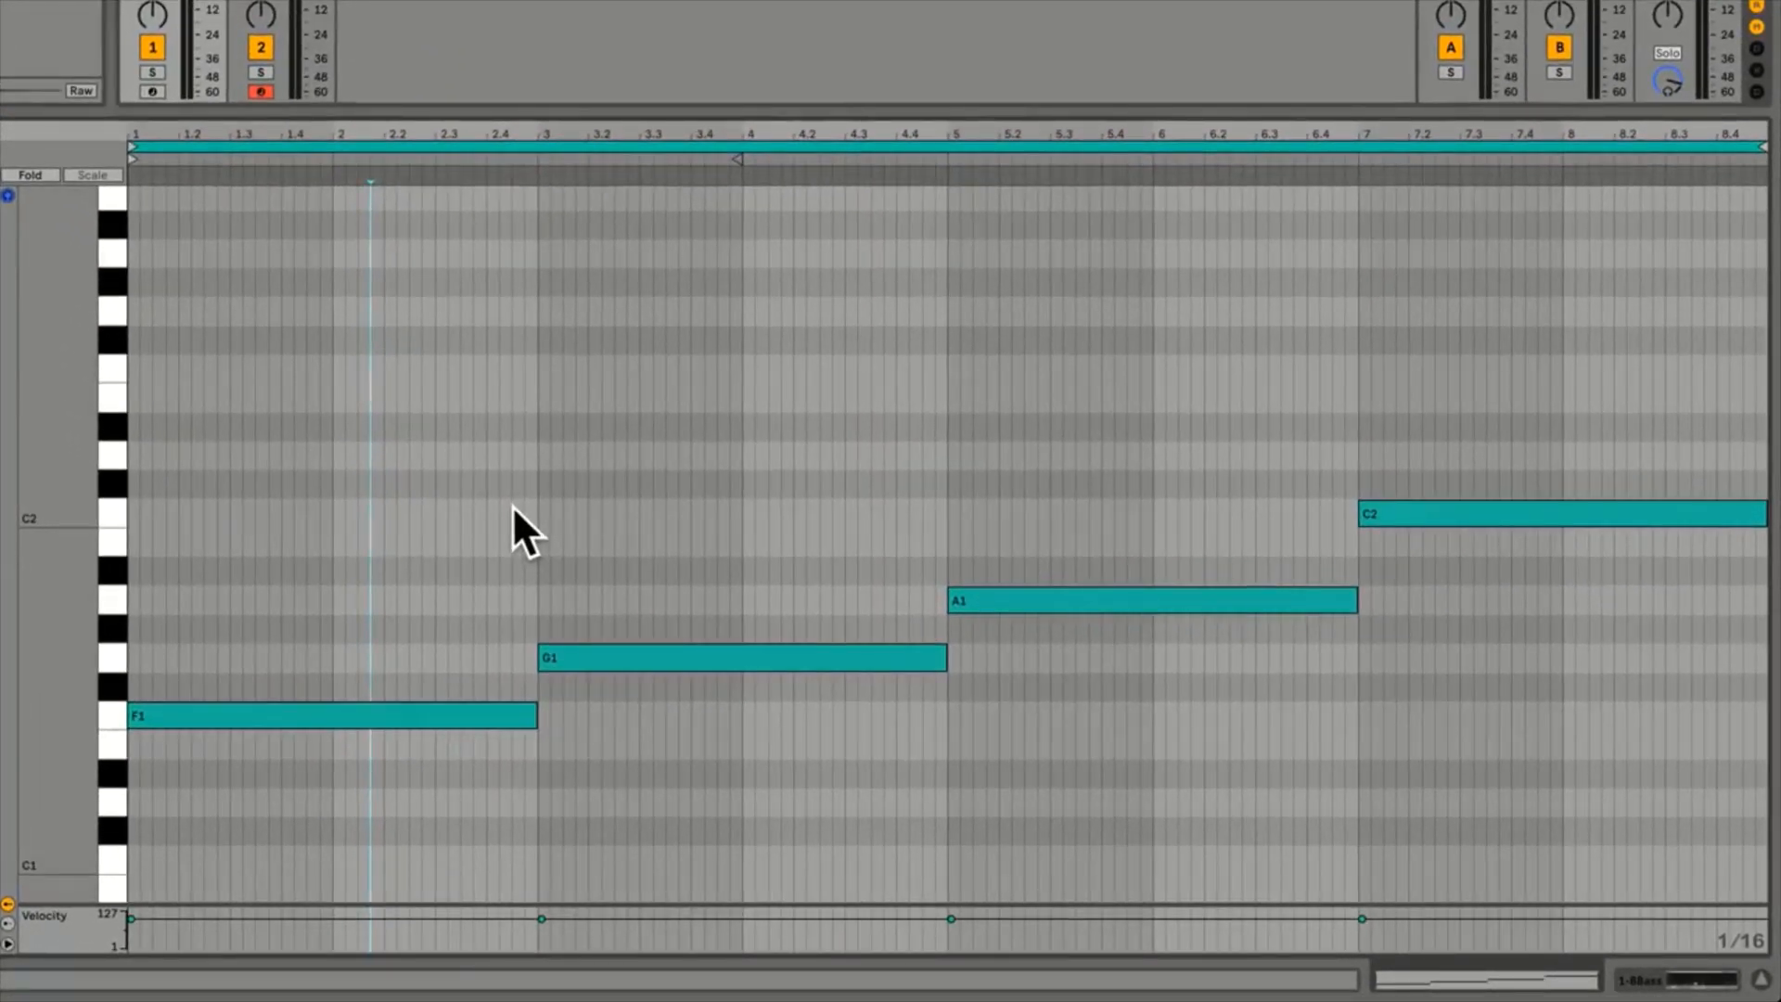
Duplicate the G1 note at bar 3, and undo the duplication
right_click(705, 656)
left_click(748, 671)
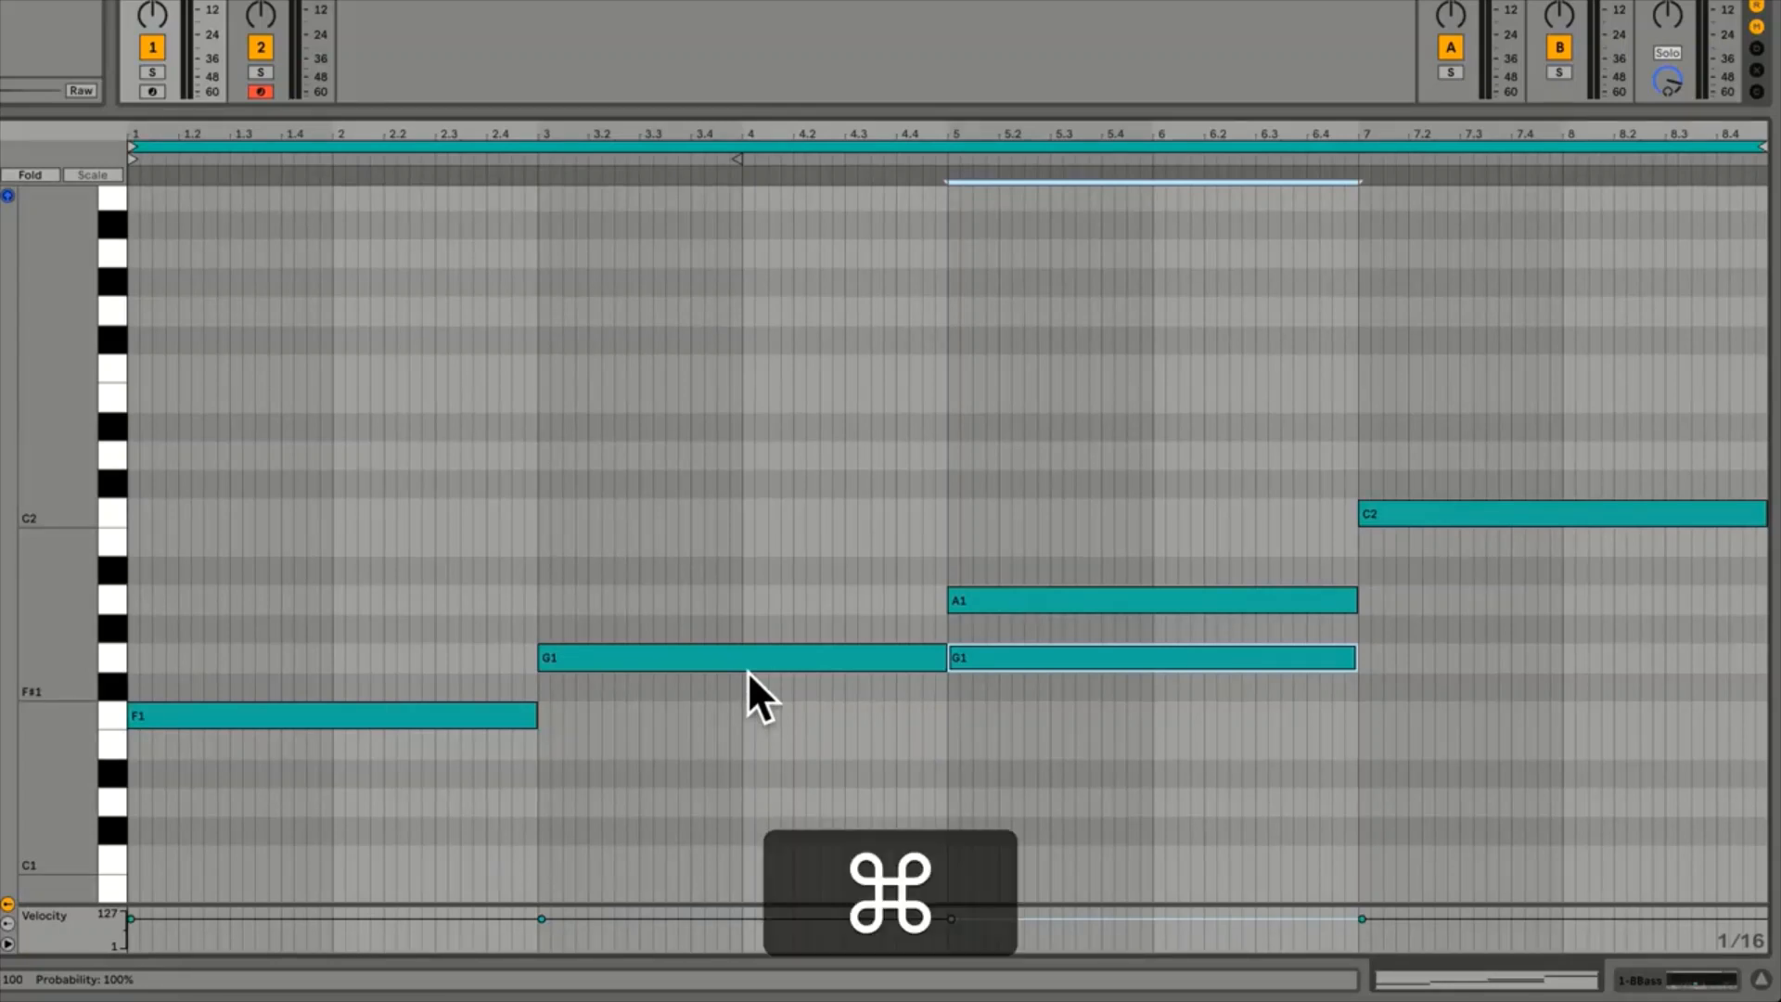
key("super+z")
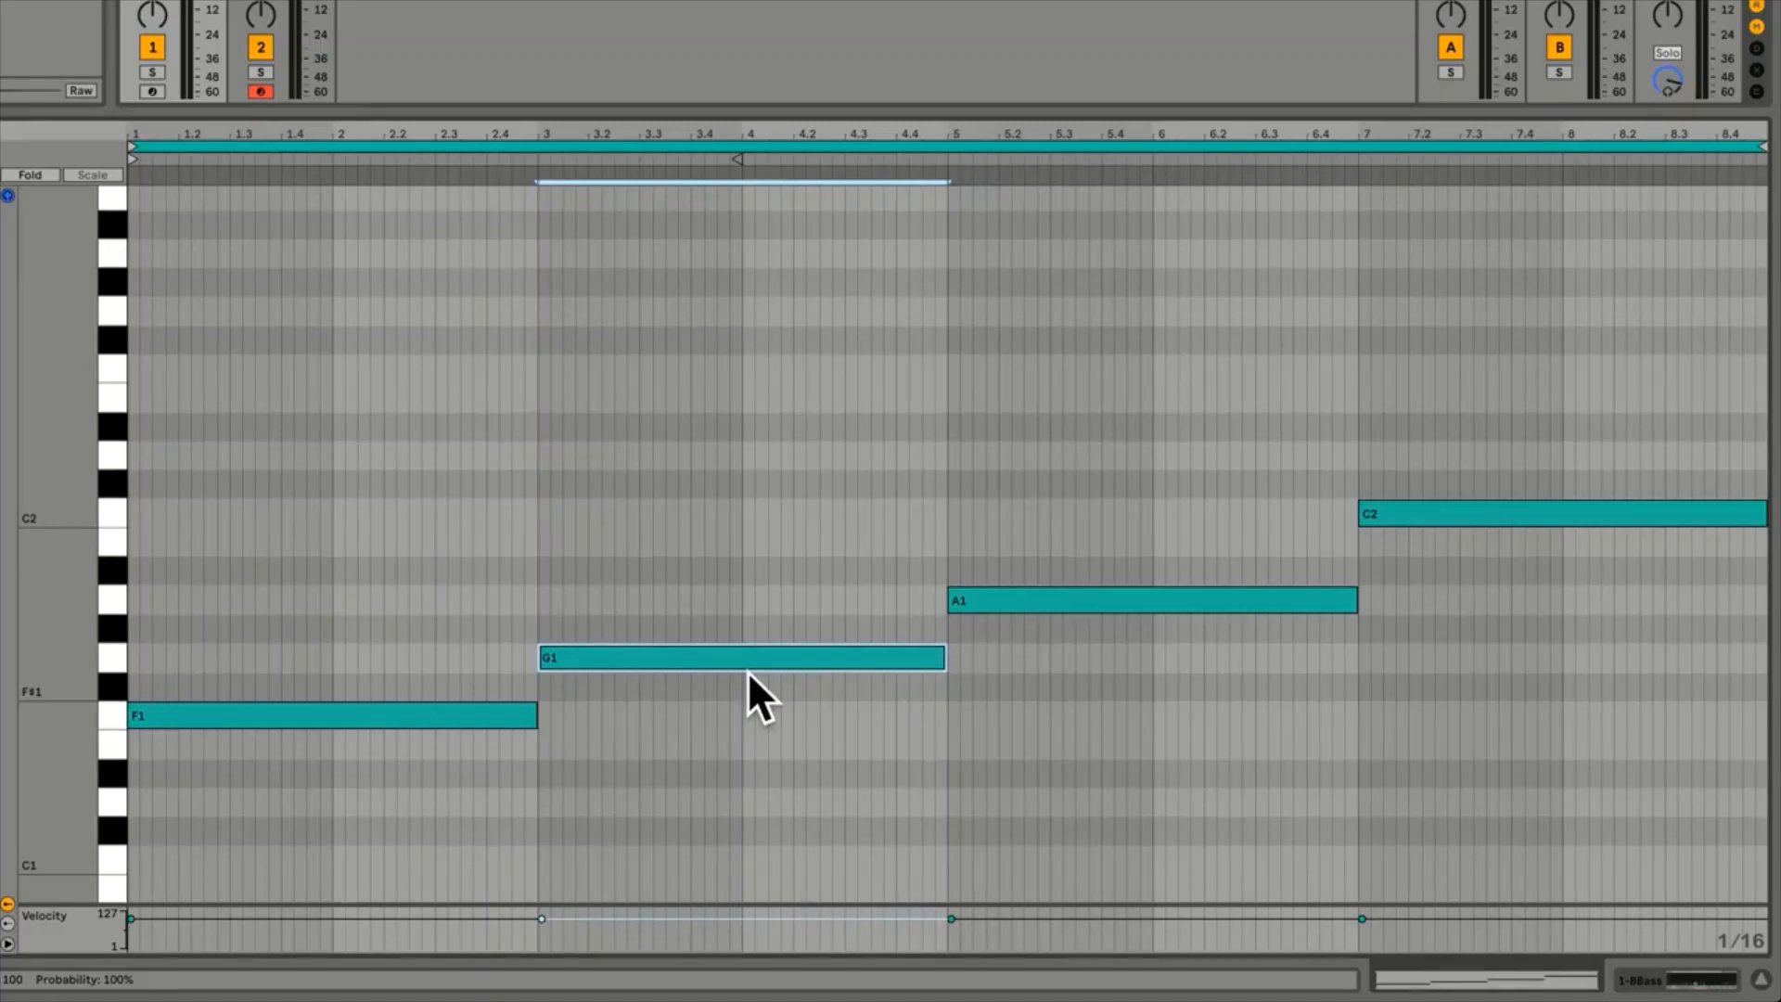
Undo the last three note edits in the bass clip and redo them
key("super+z")
key("super+z")
key("super+z")
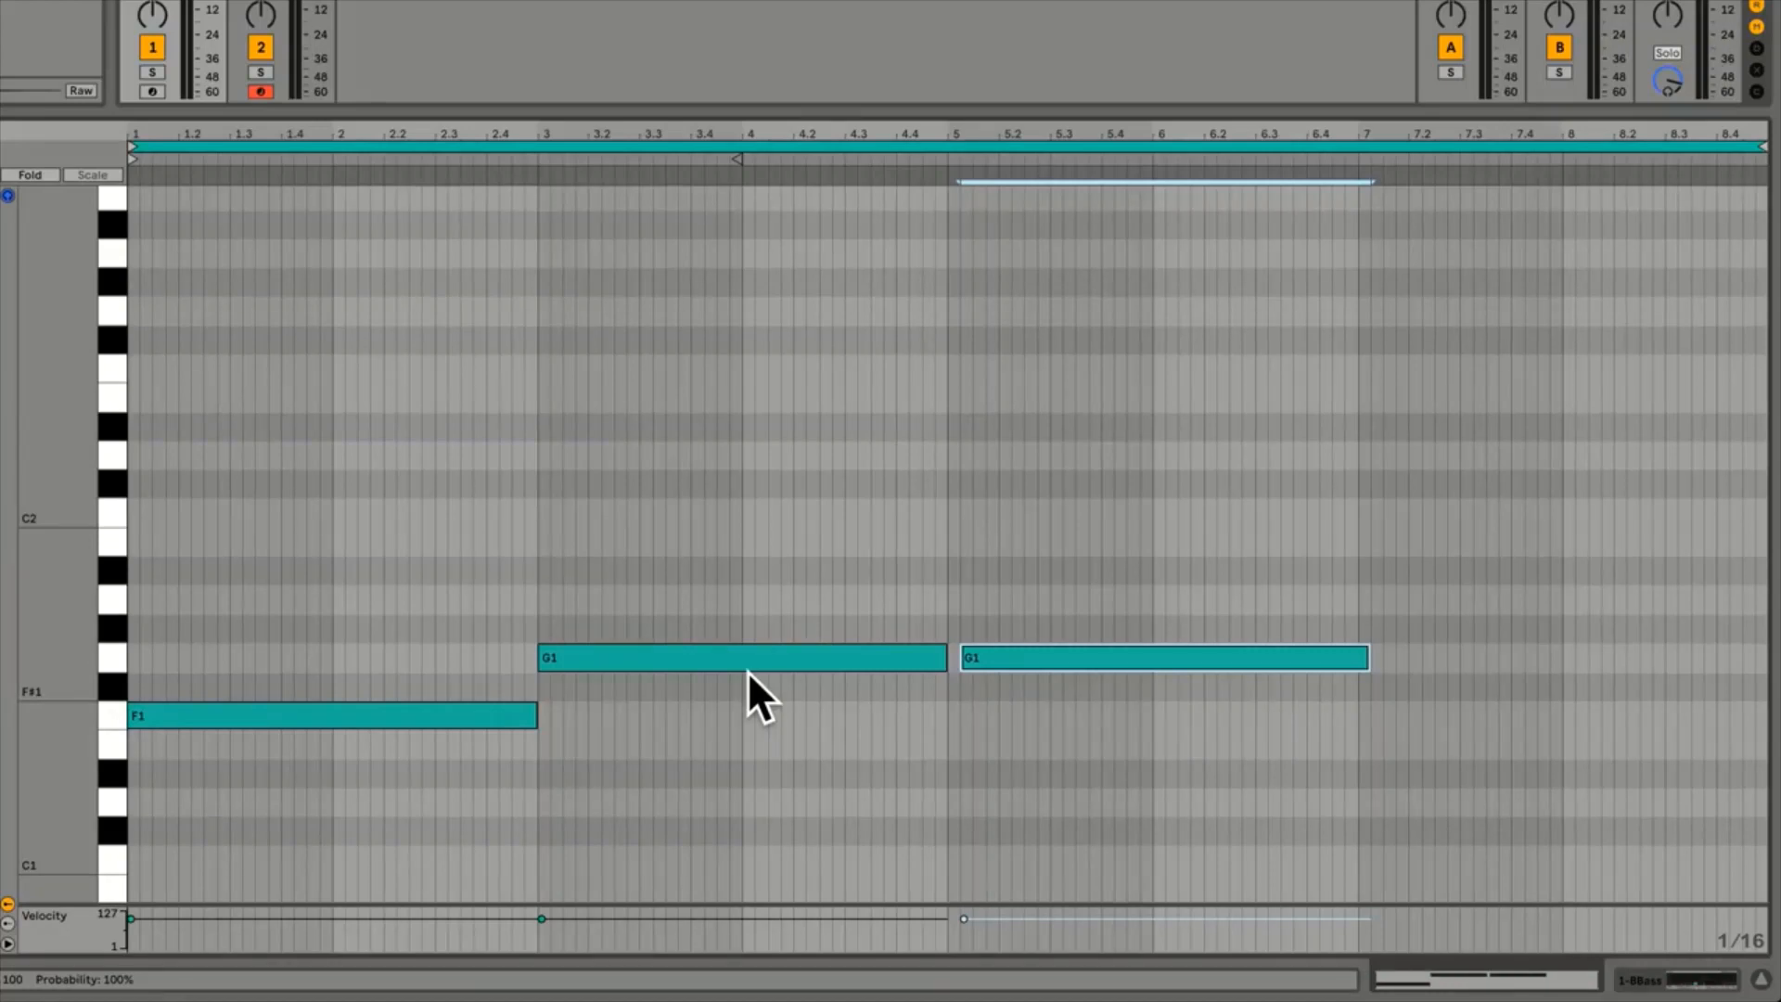
key("shift+super+z")
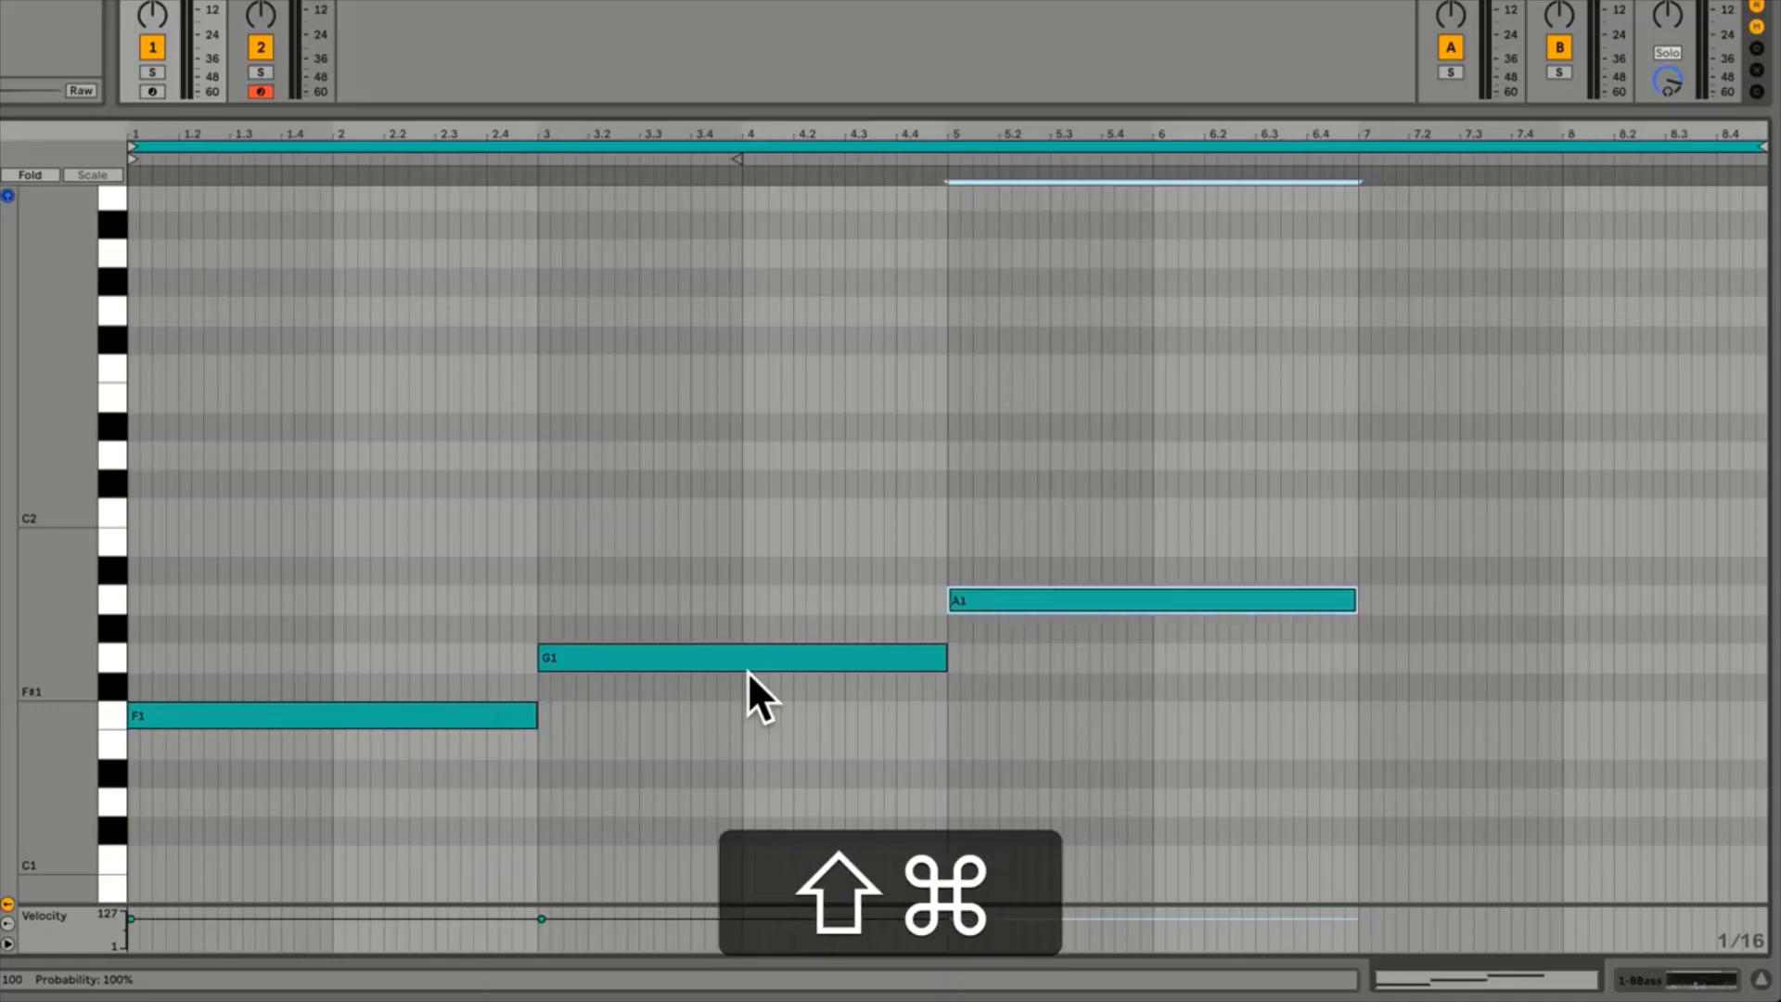
key("shift+super+z")
key("shift+super+z")
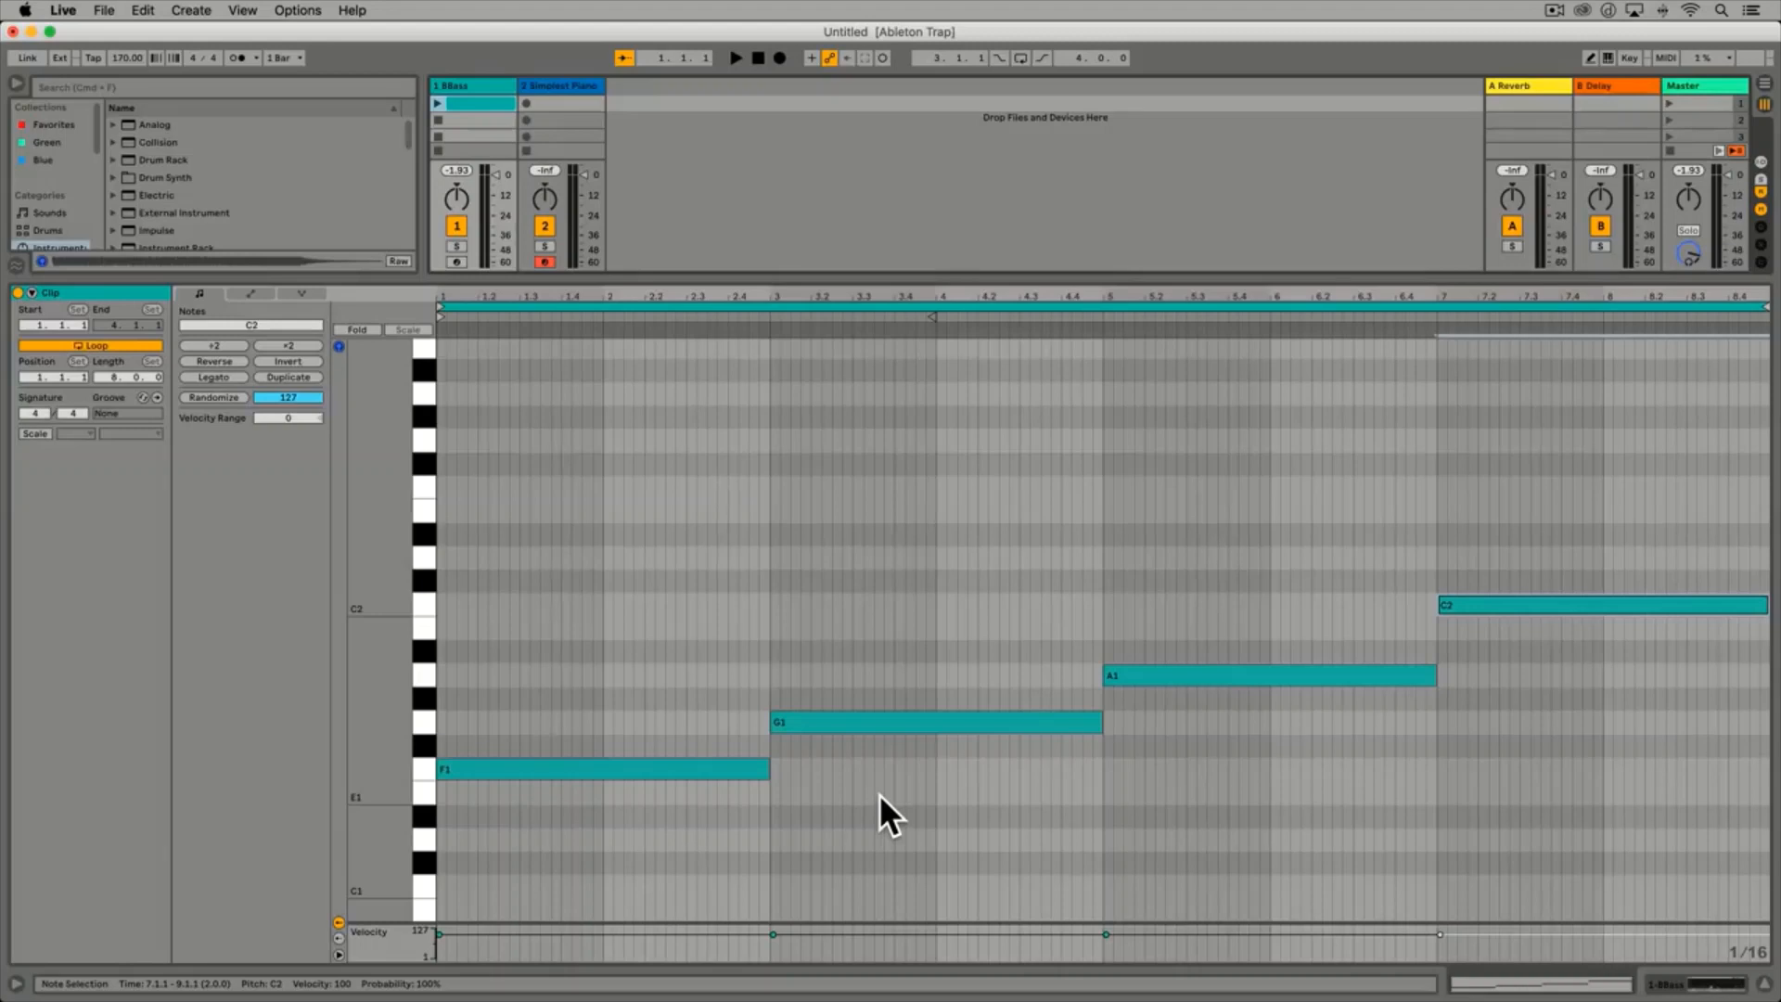
Hide the bass clip's note editor and collapse the Bass and Simpler folders in the instrument browser
left_click(1758, 981)
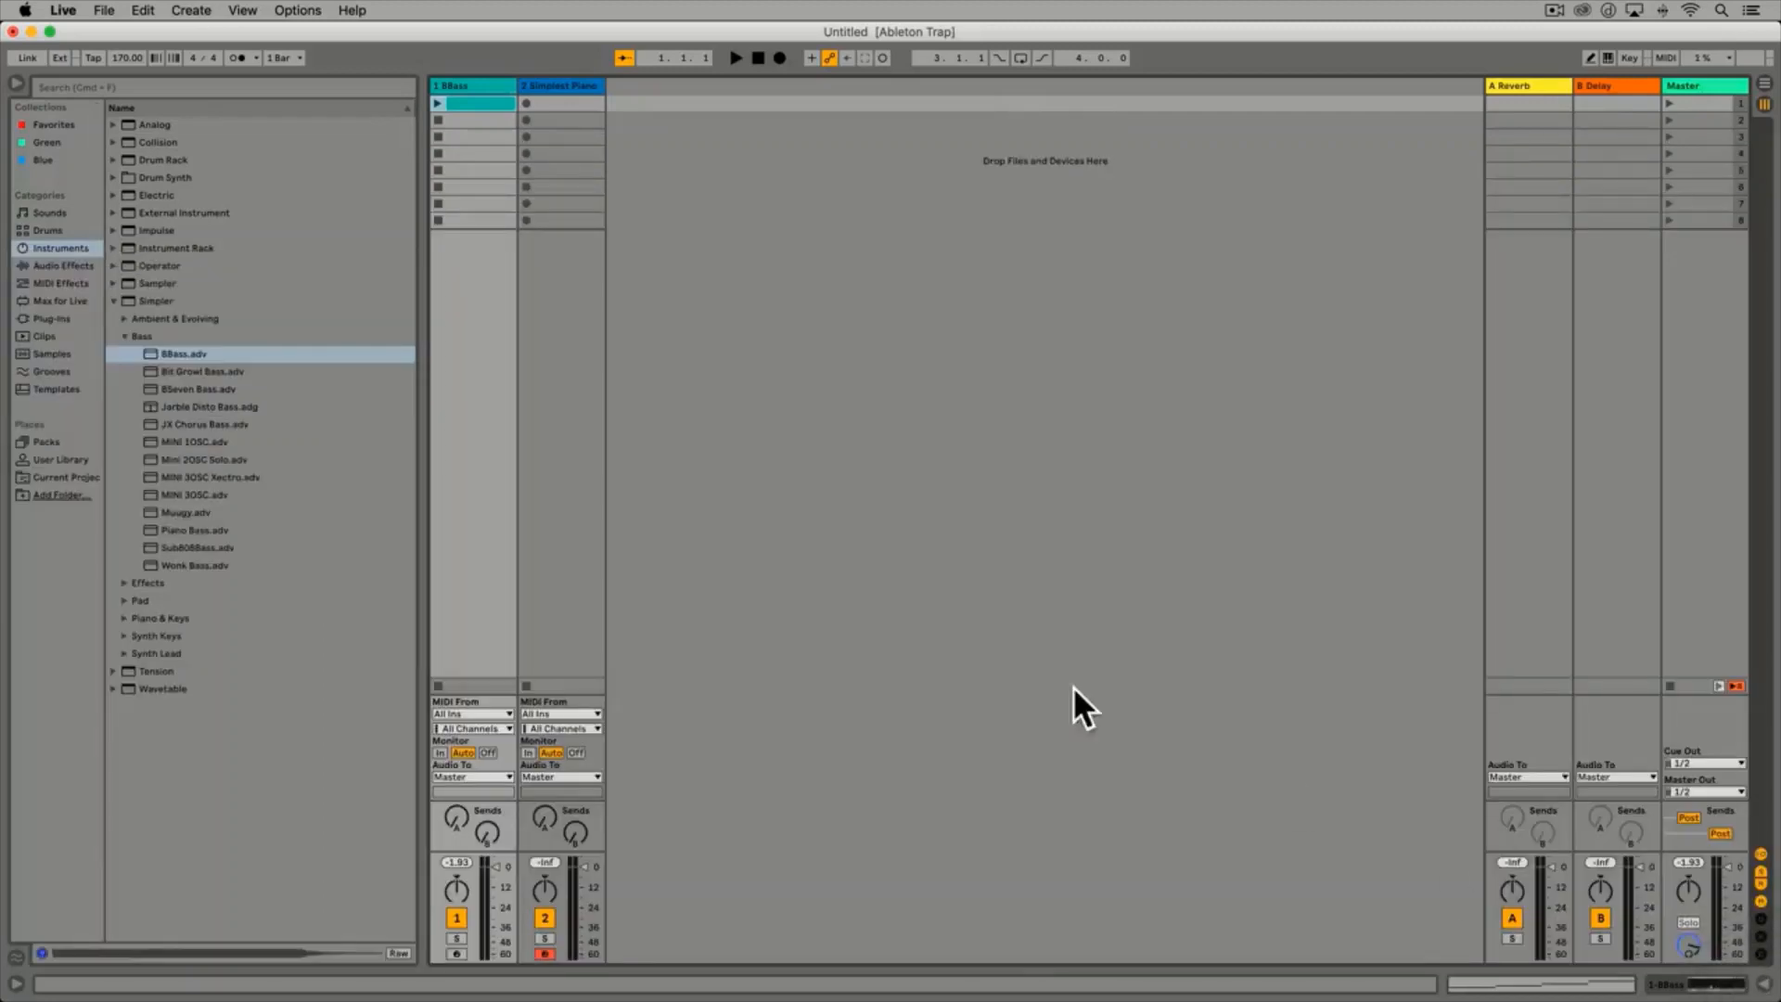
left_click(122, 336)
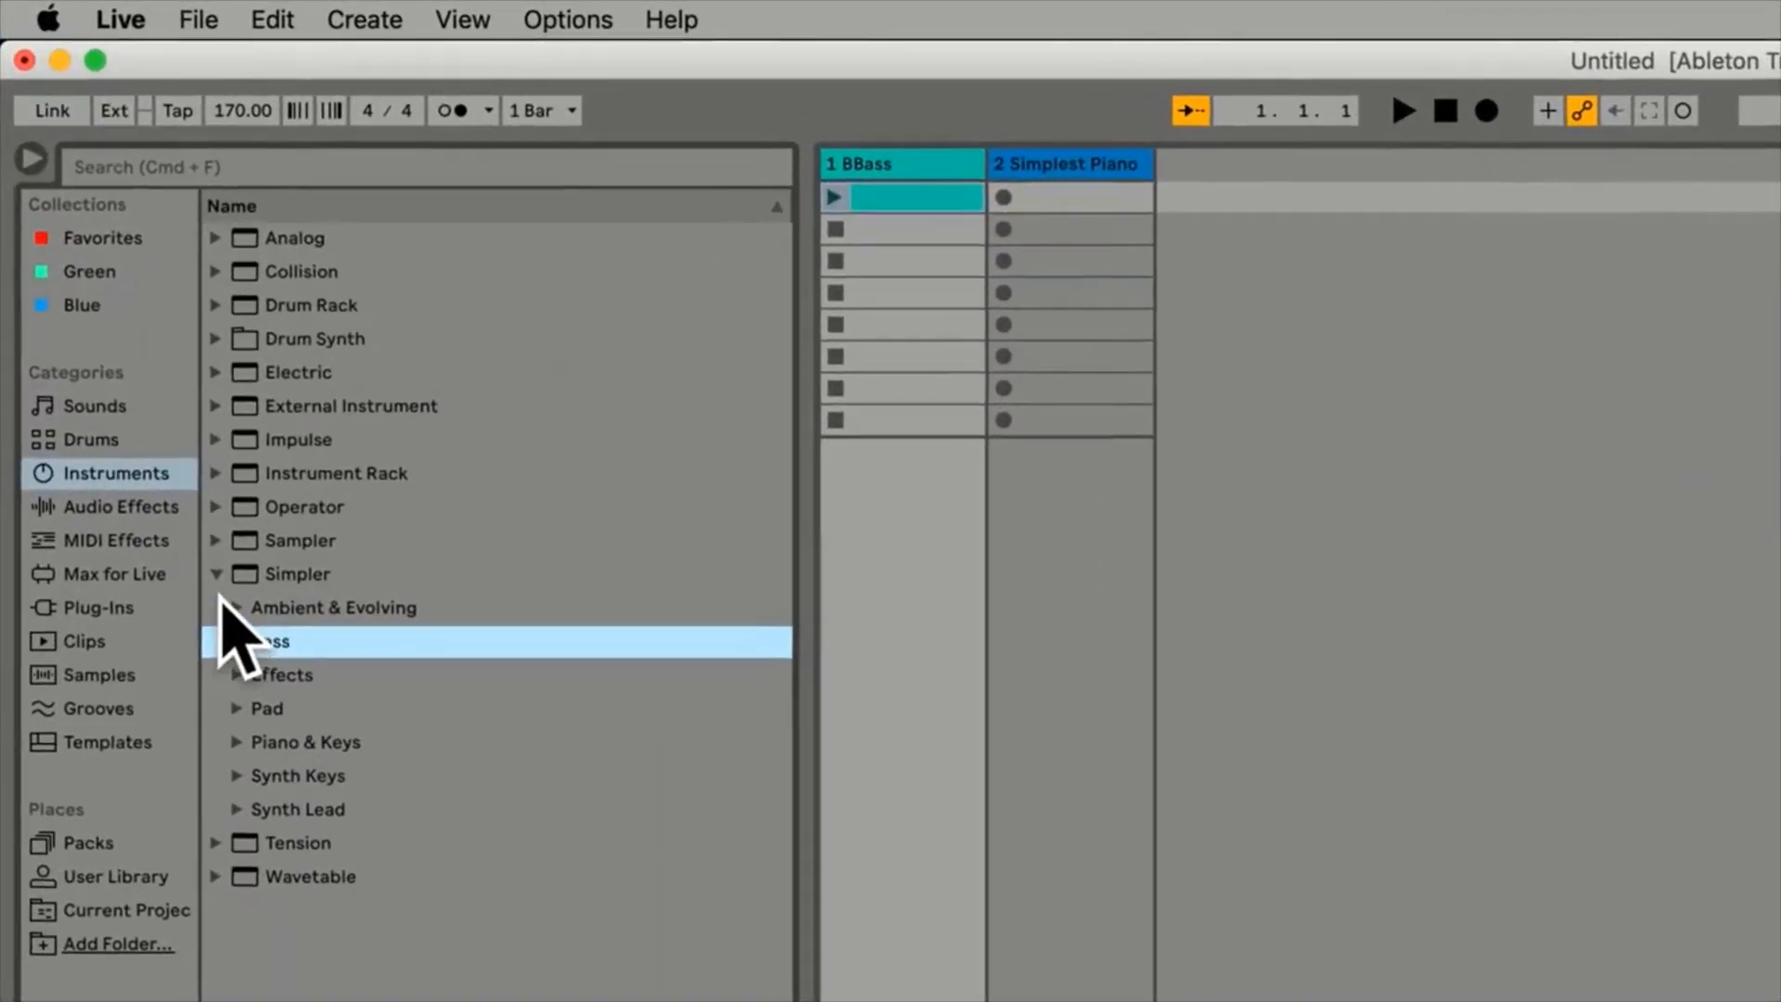
left_click(216, 575)
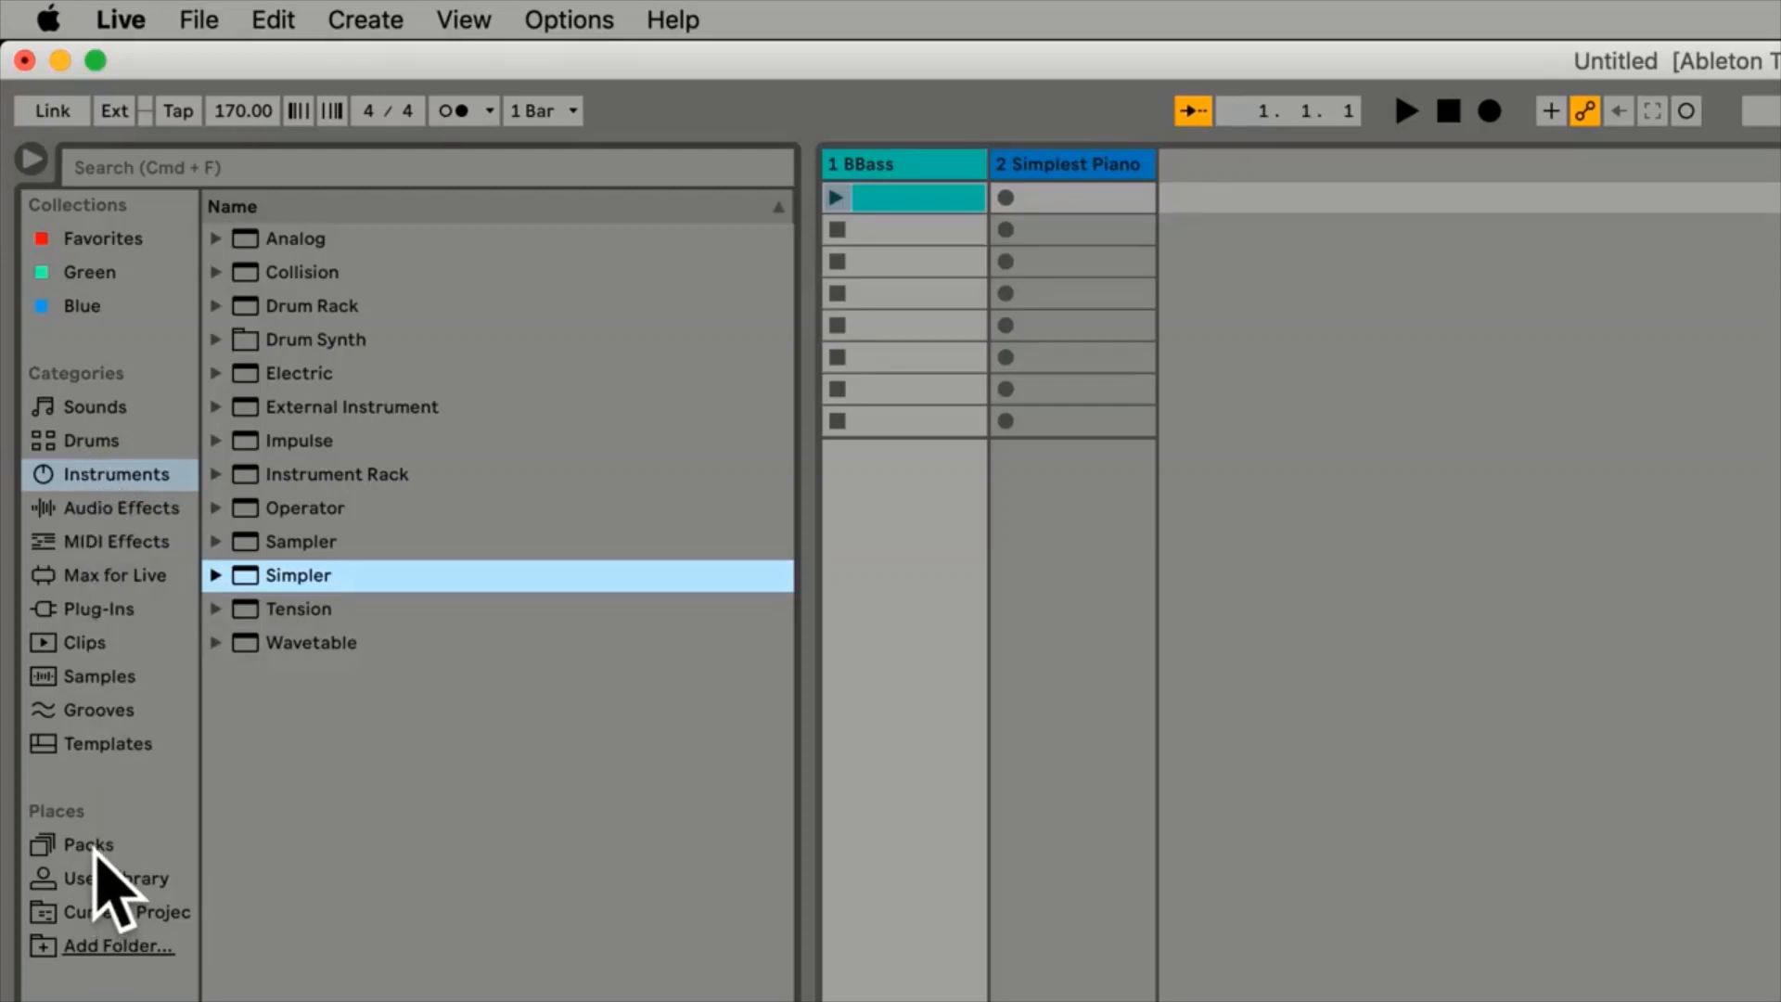
Browse the installed packs to the Mallets folder within the Core Library's instrument racks
left_click(90, 848)
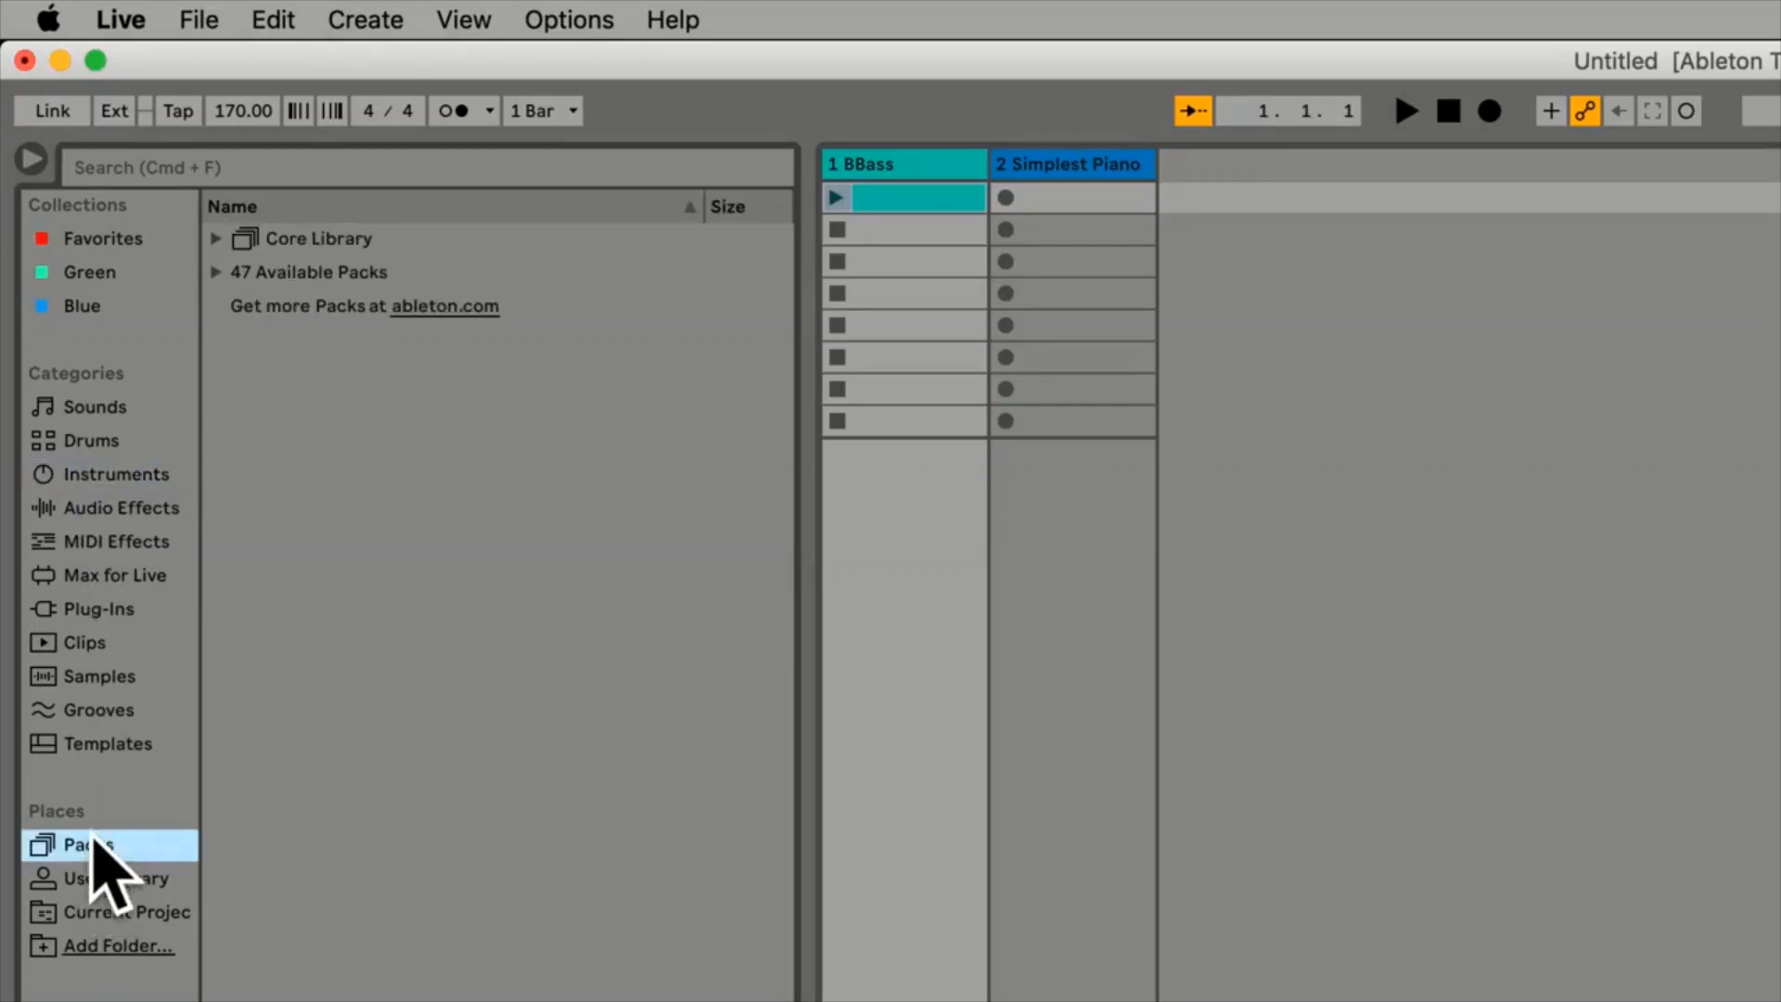
left_click(216, 239)
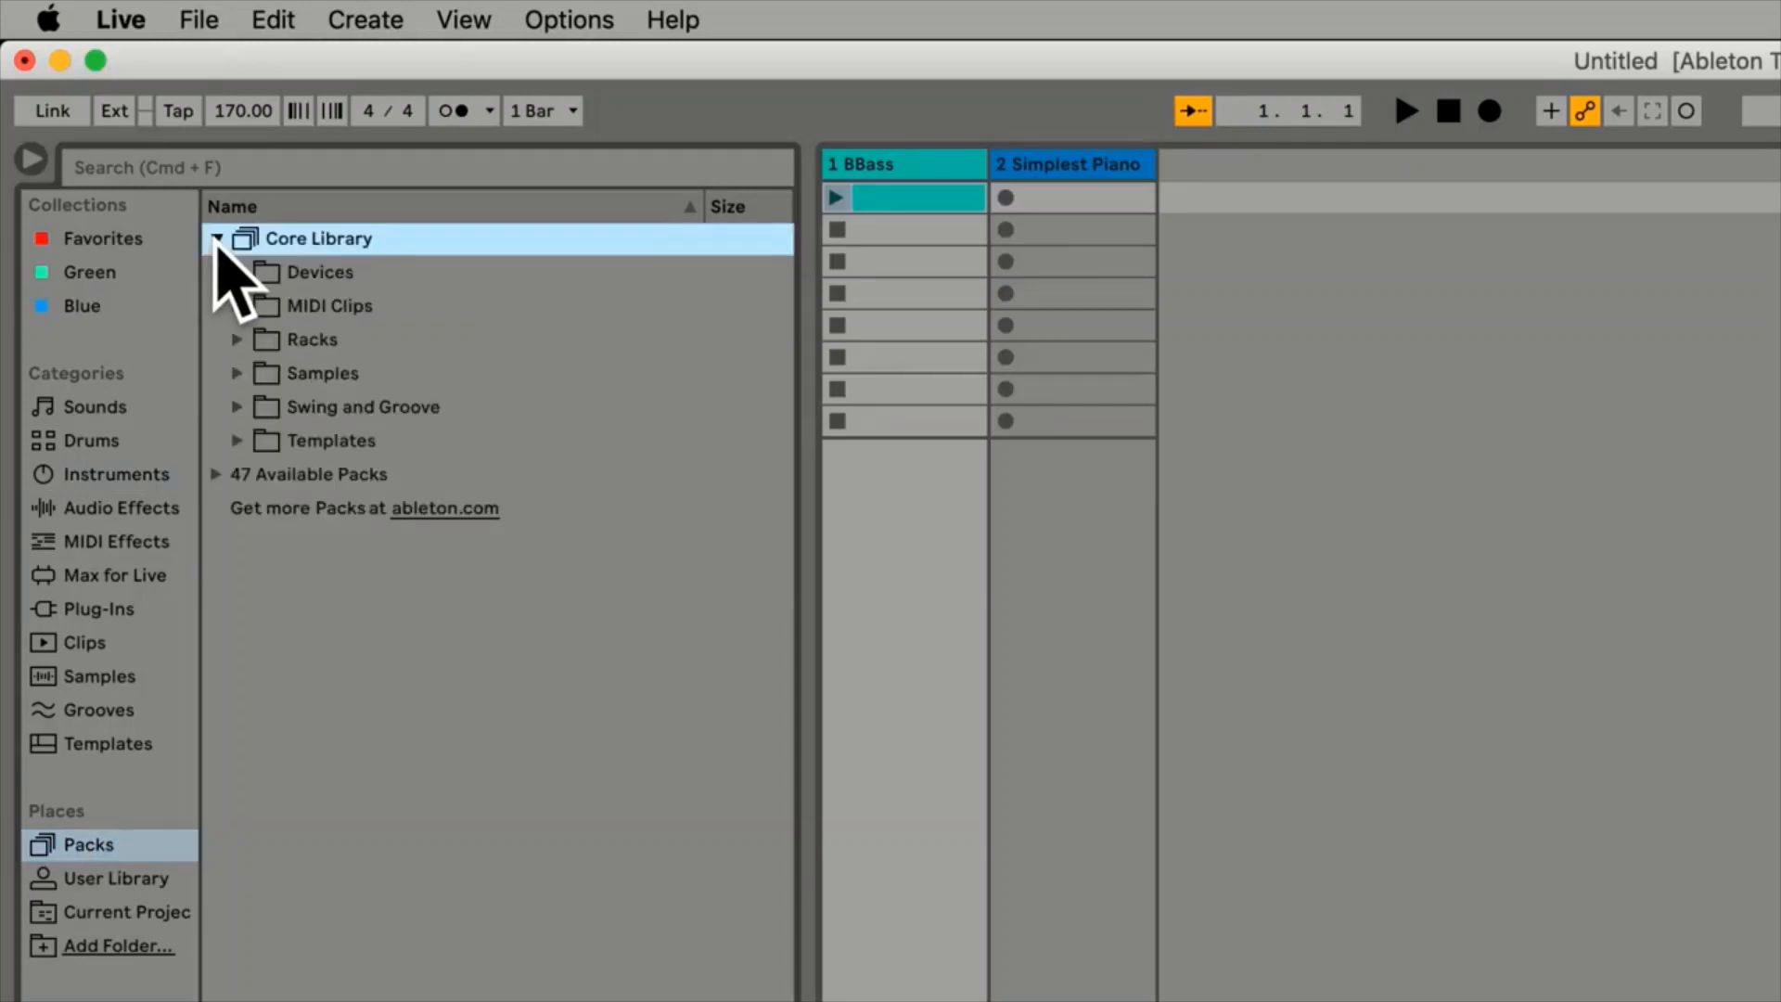
left_click(238, 340)
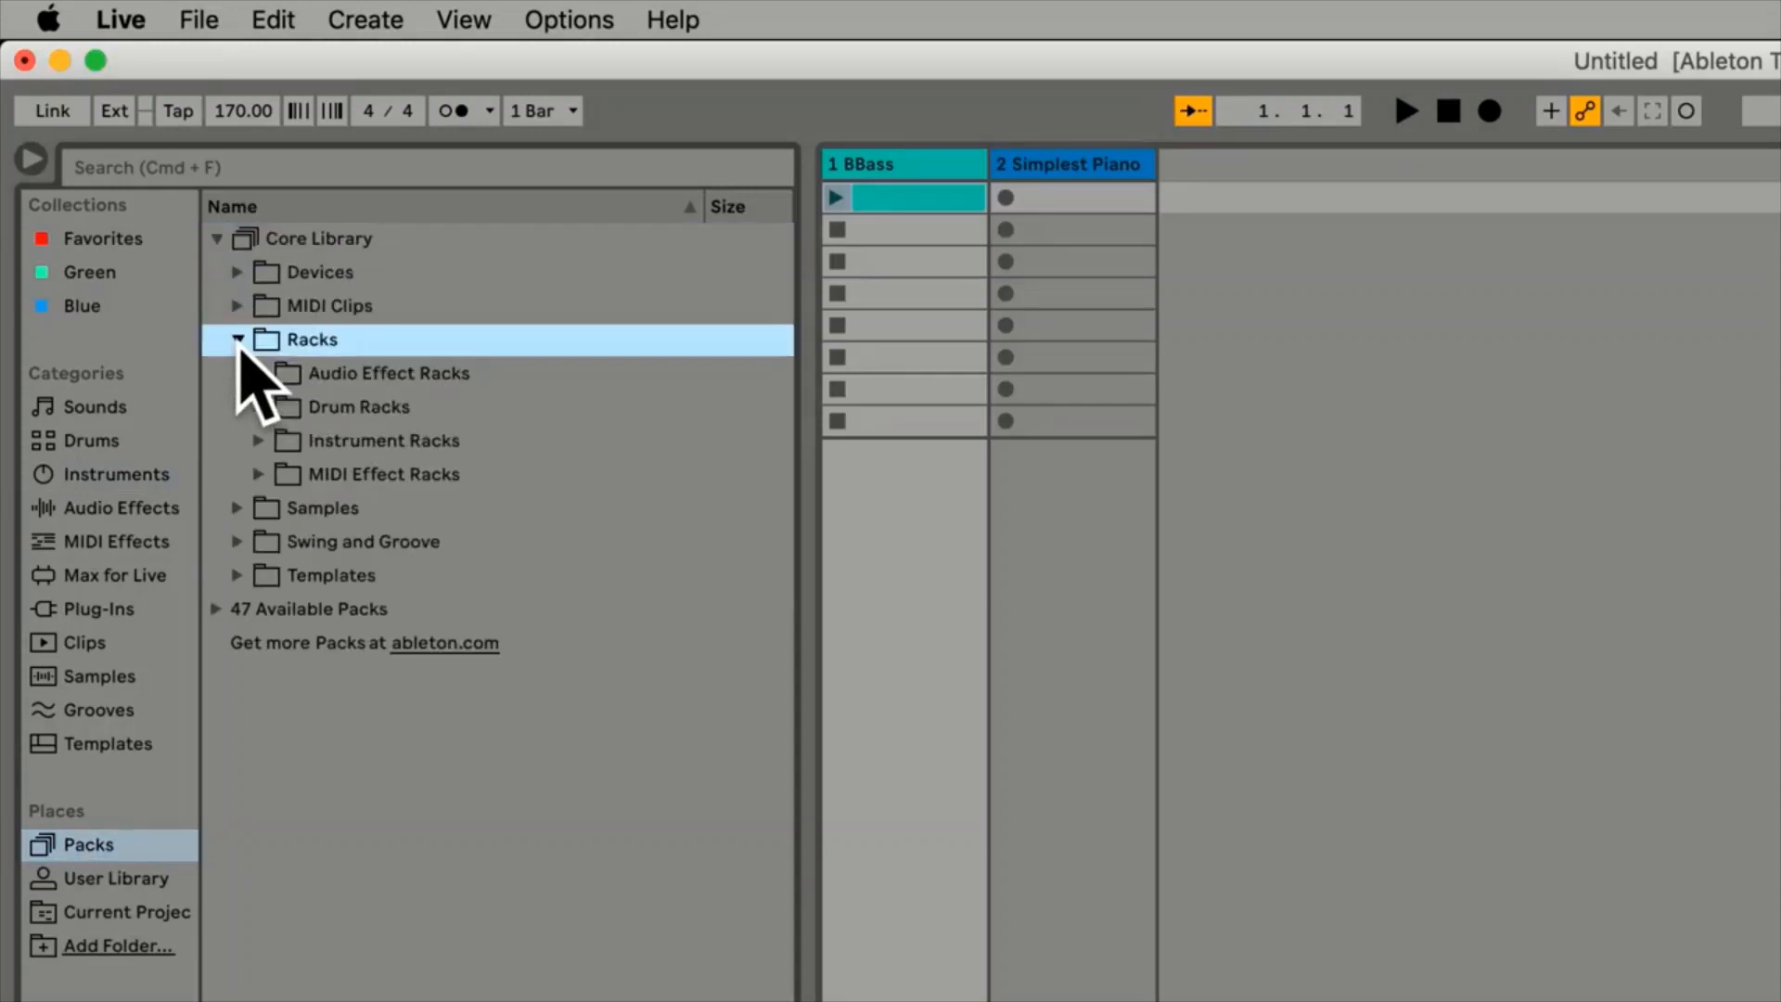
left_click(259, 441)
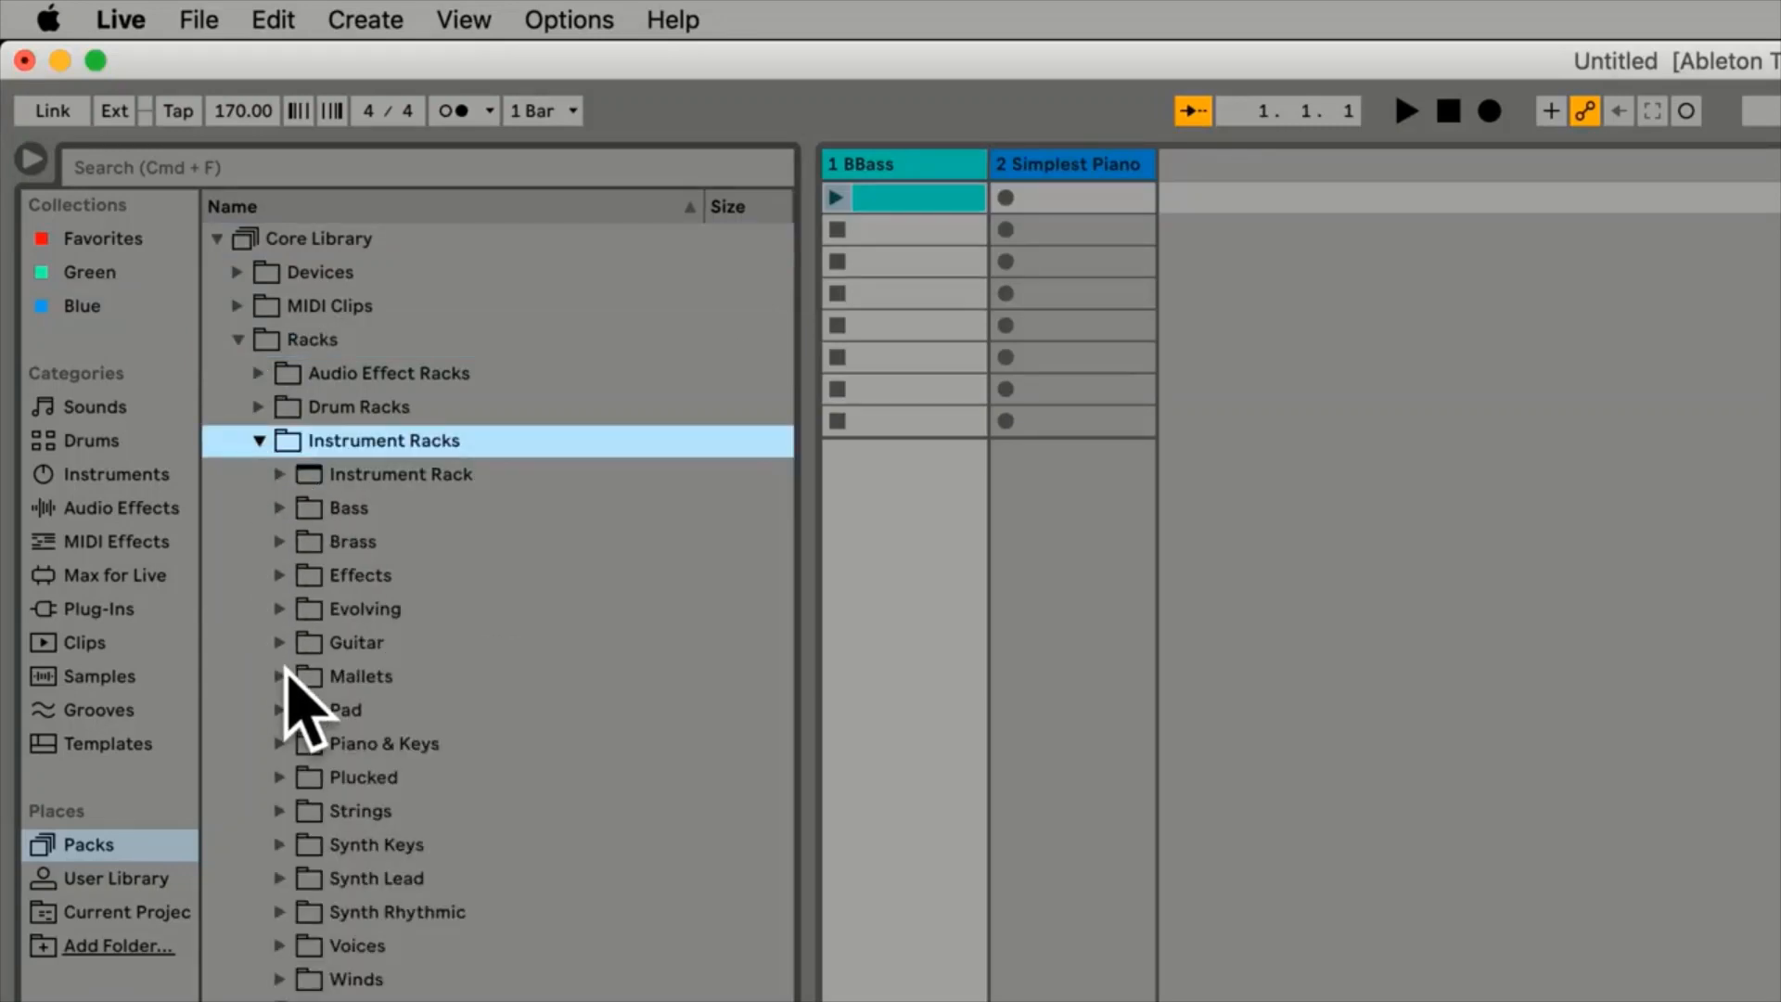
left_click(280, 677)
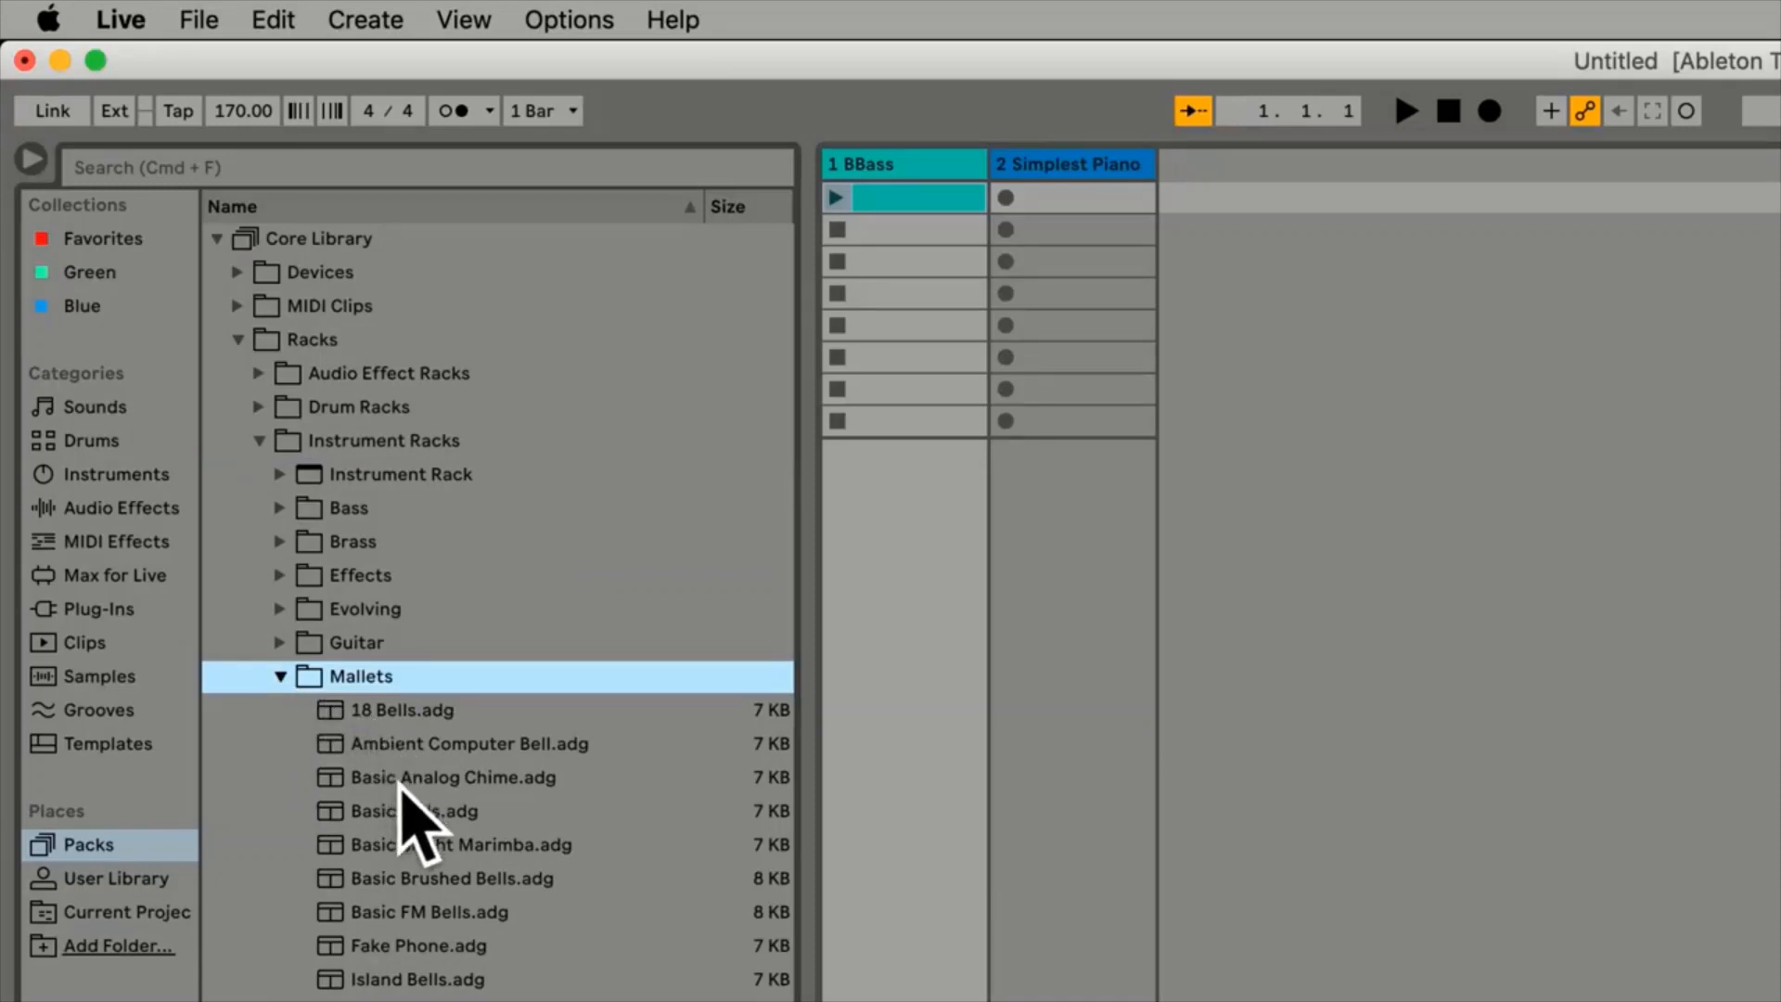
Audition the mallet presets from Basic Bells to Basic Brushed Bells
left_click(415, 813)
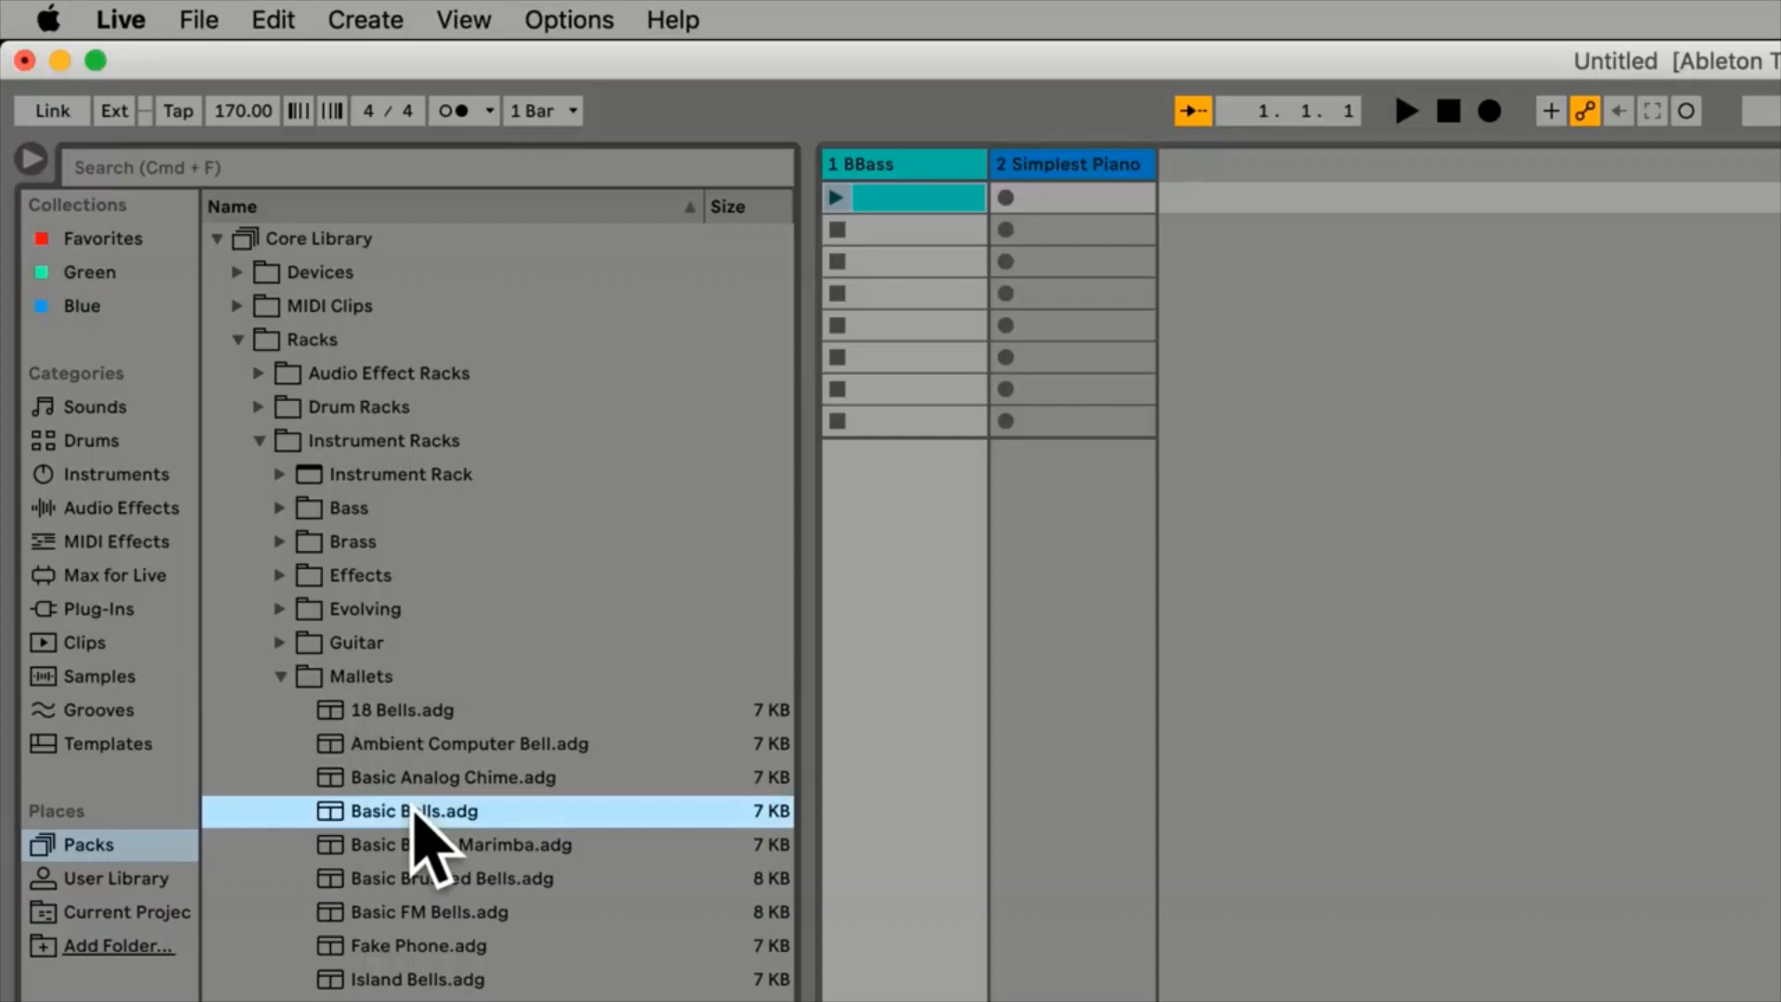
key("Down")
key("Down")
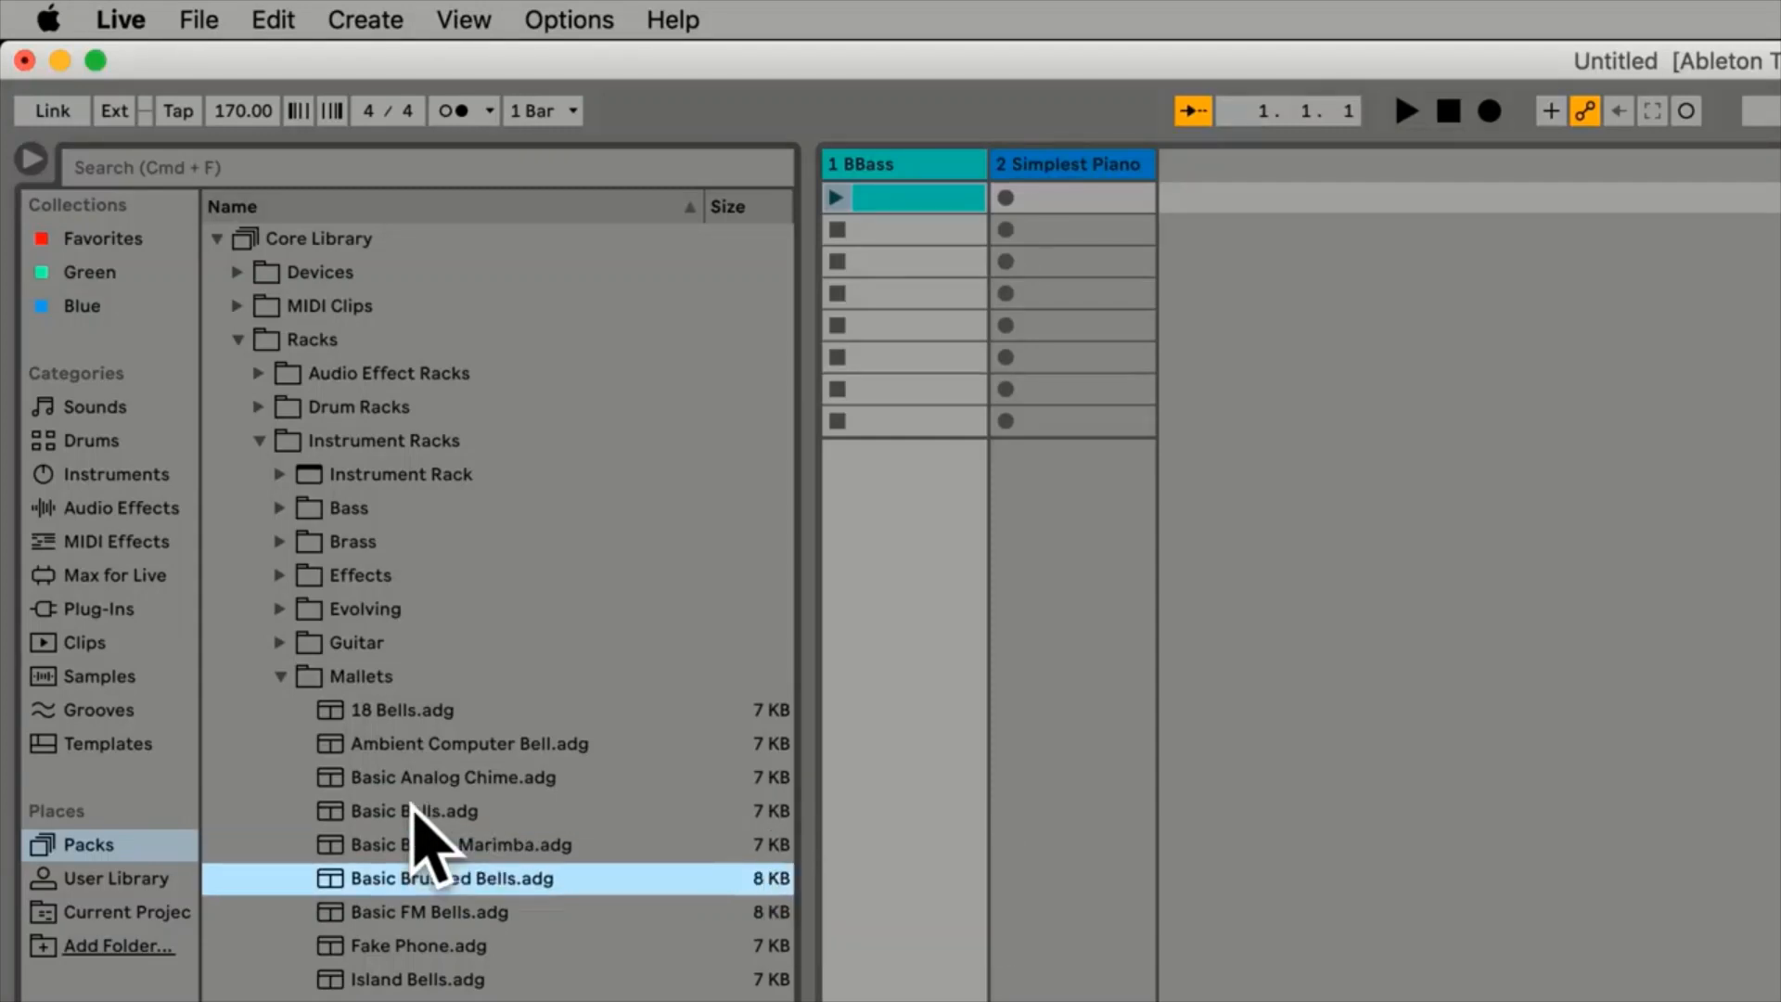
key("space")
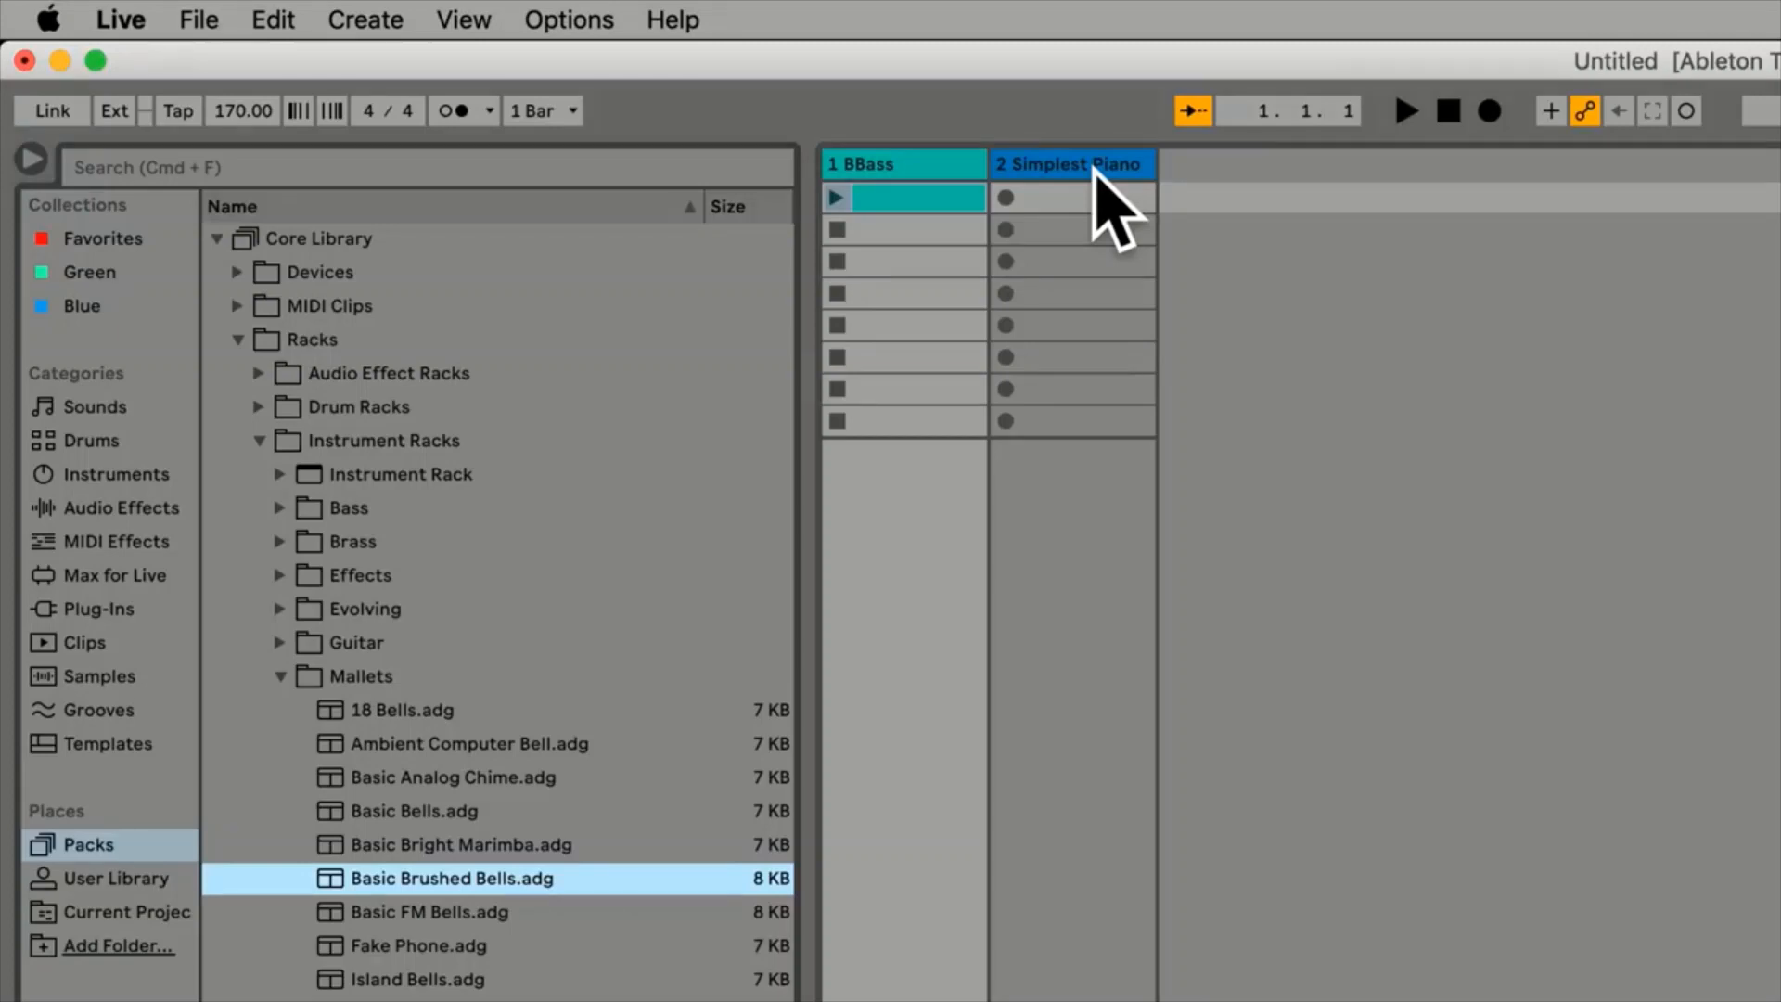
Replace the instrument on the Simplest Piano track with the Basic Brushed Bells preset
left_click(1095, 167)
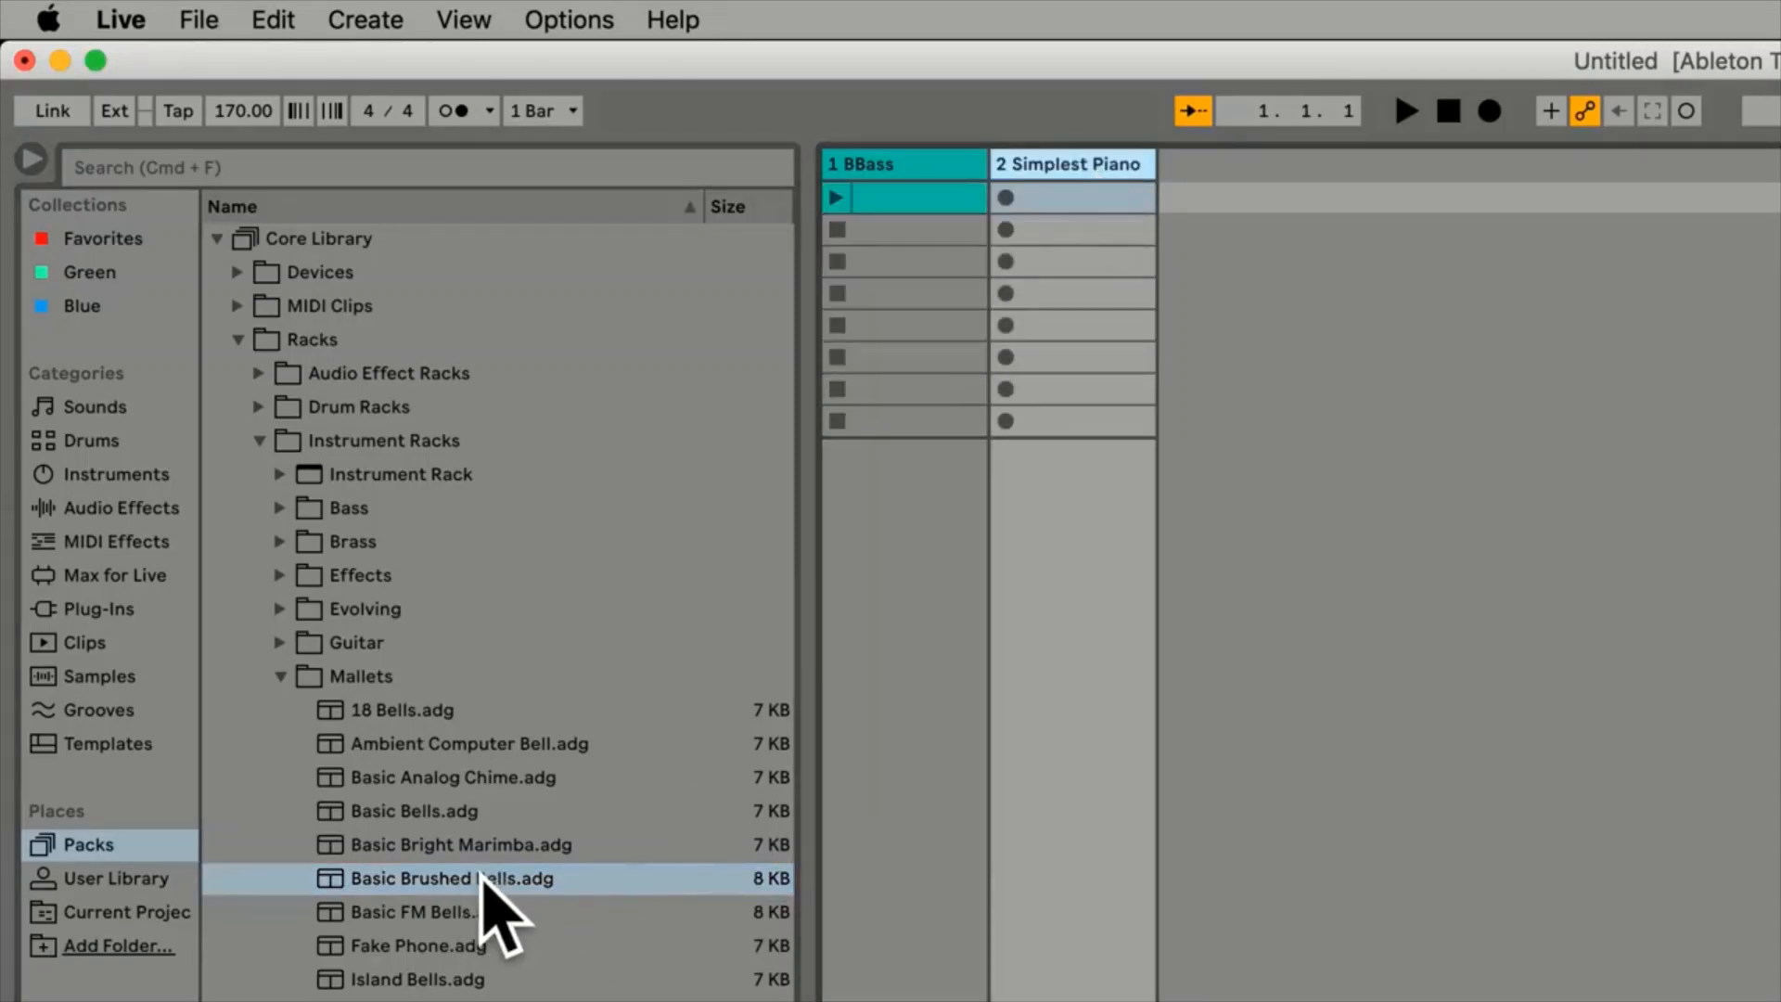
left_click(483, 881)
double_click(481, 877)
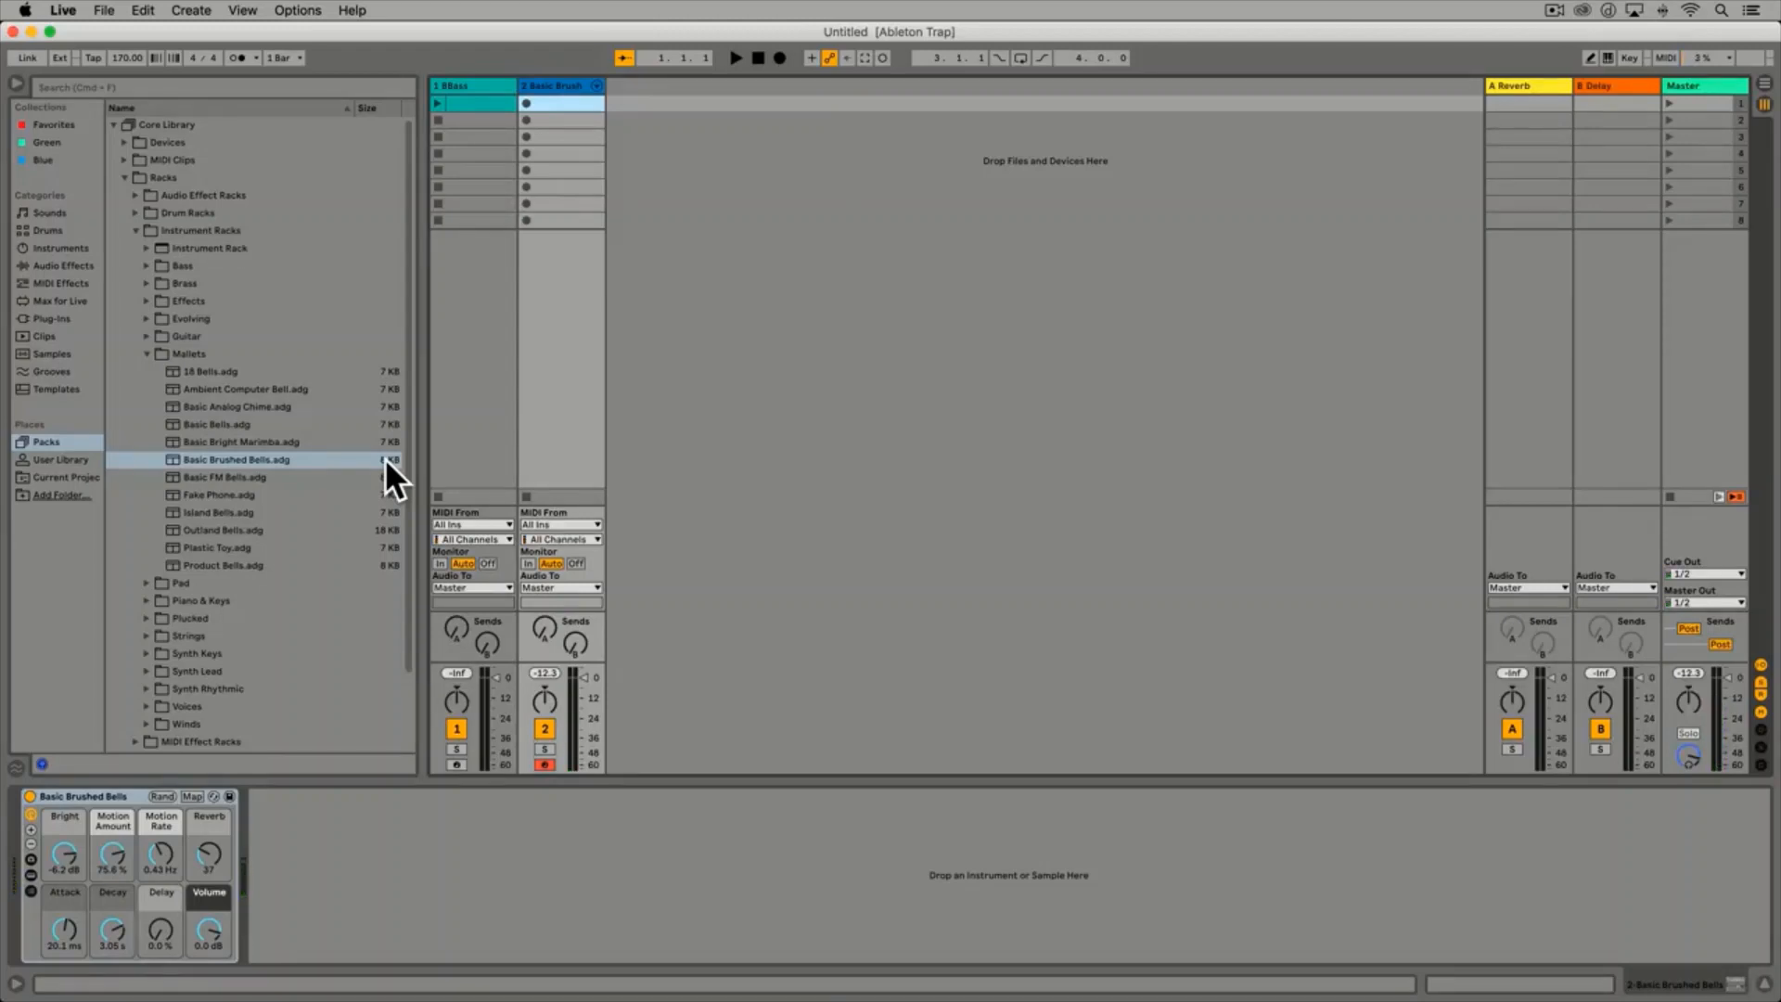
Create an empty MIDI clip in the bells track's first slot and enable its C Major scale
double_click(572, 102)
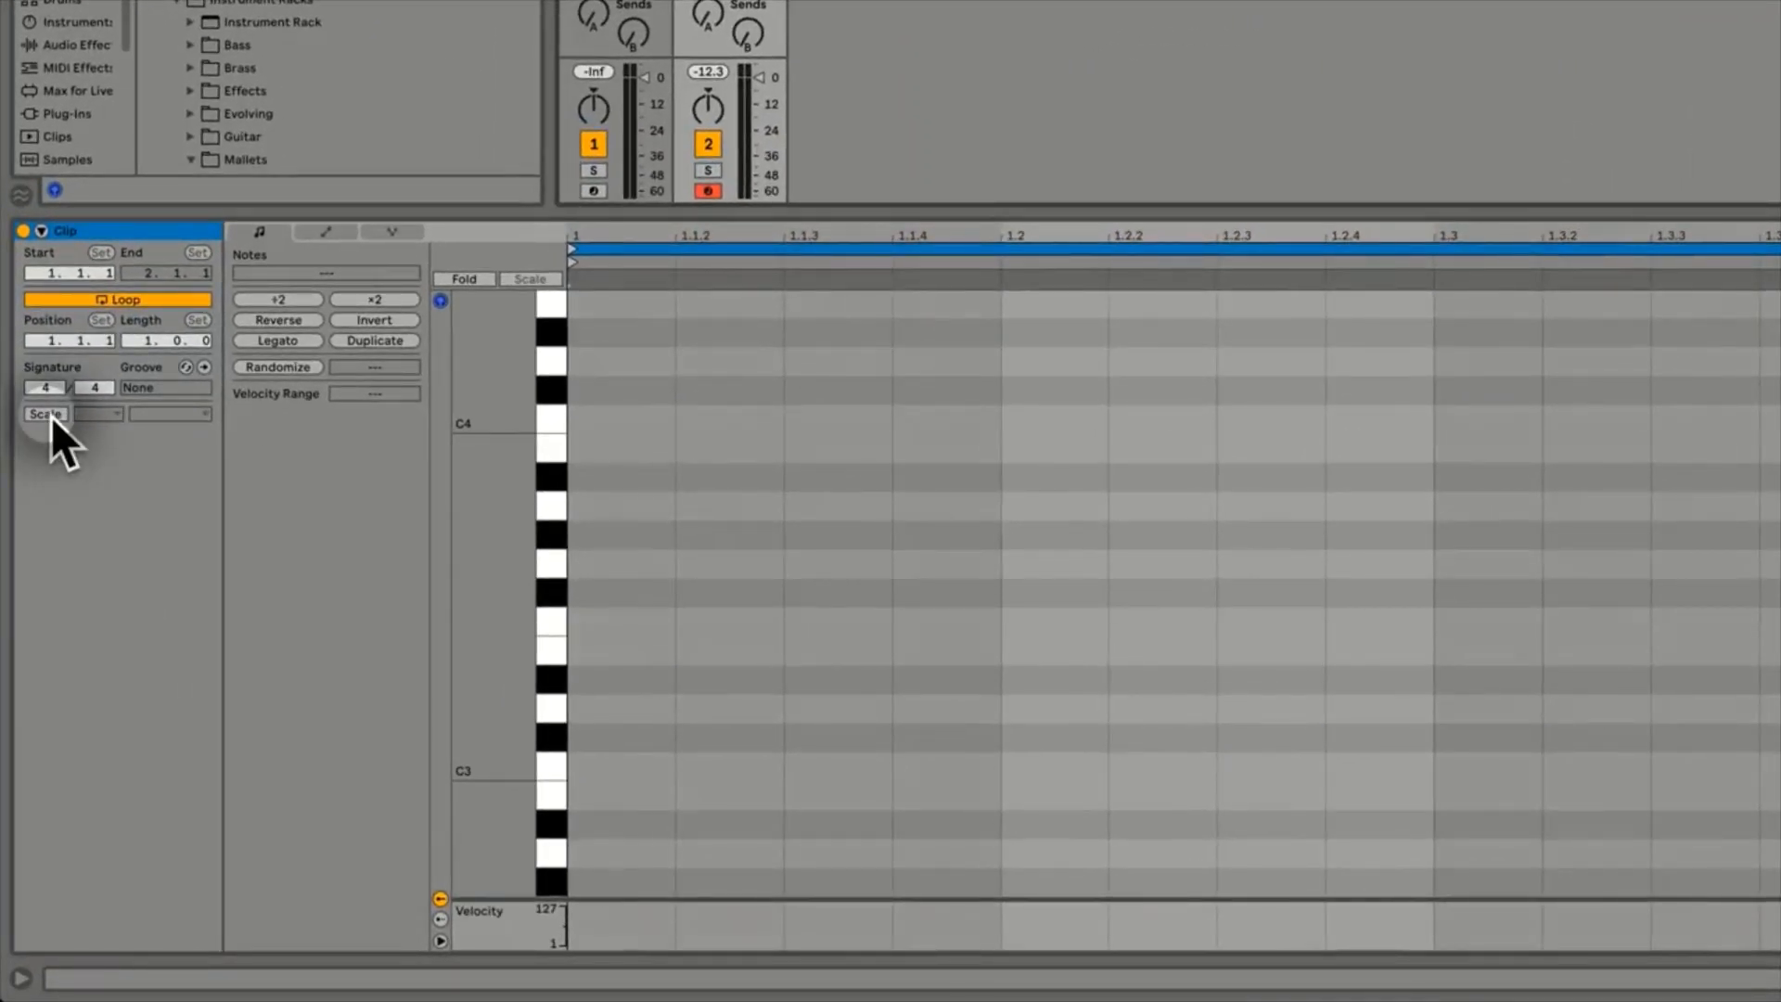
left_click(46, 414)
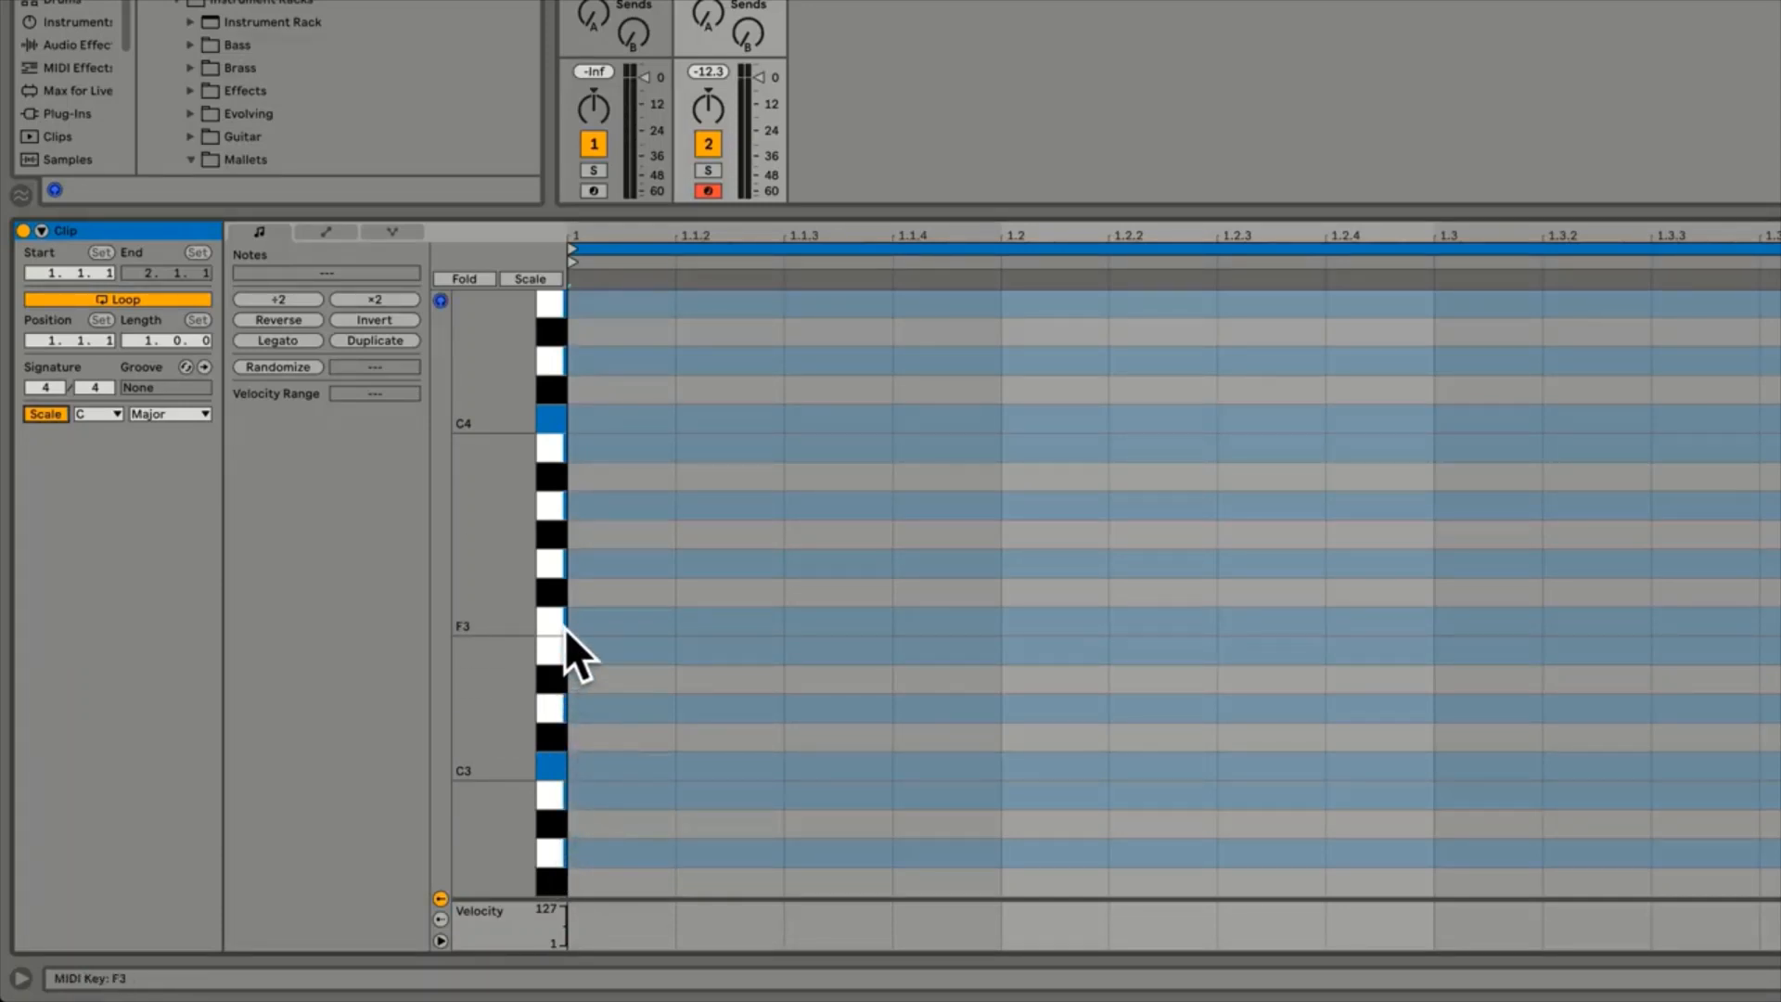
Try G#/Ab as the clip's scale root, return it to C, and briefly limit the note editor to in-scale keys
left_click(98, 411)
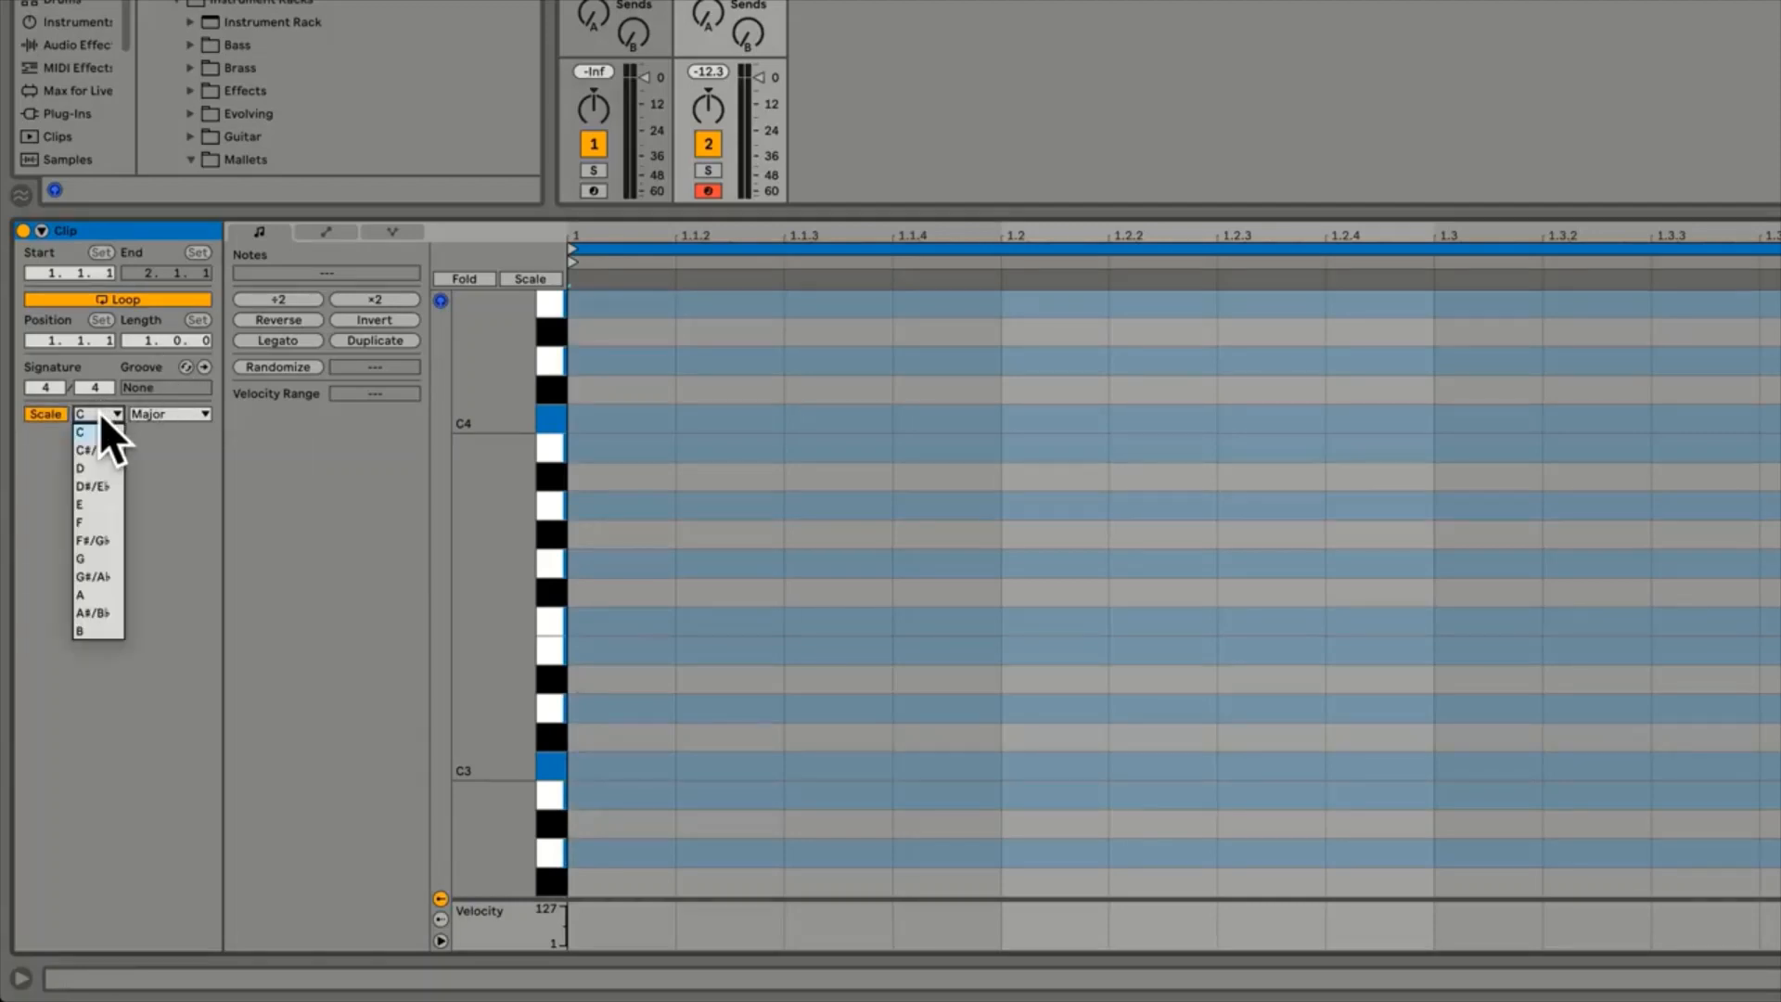
left_click(92, 576)
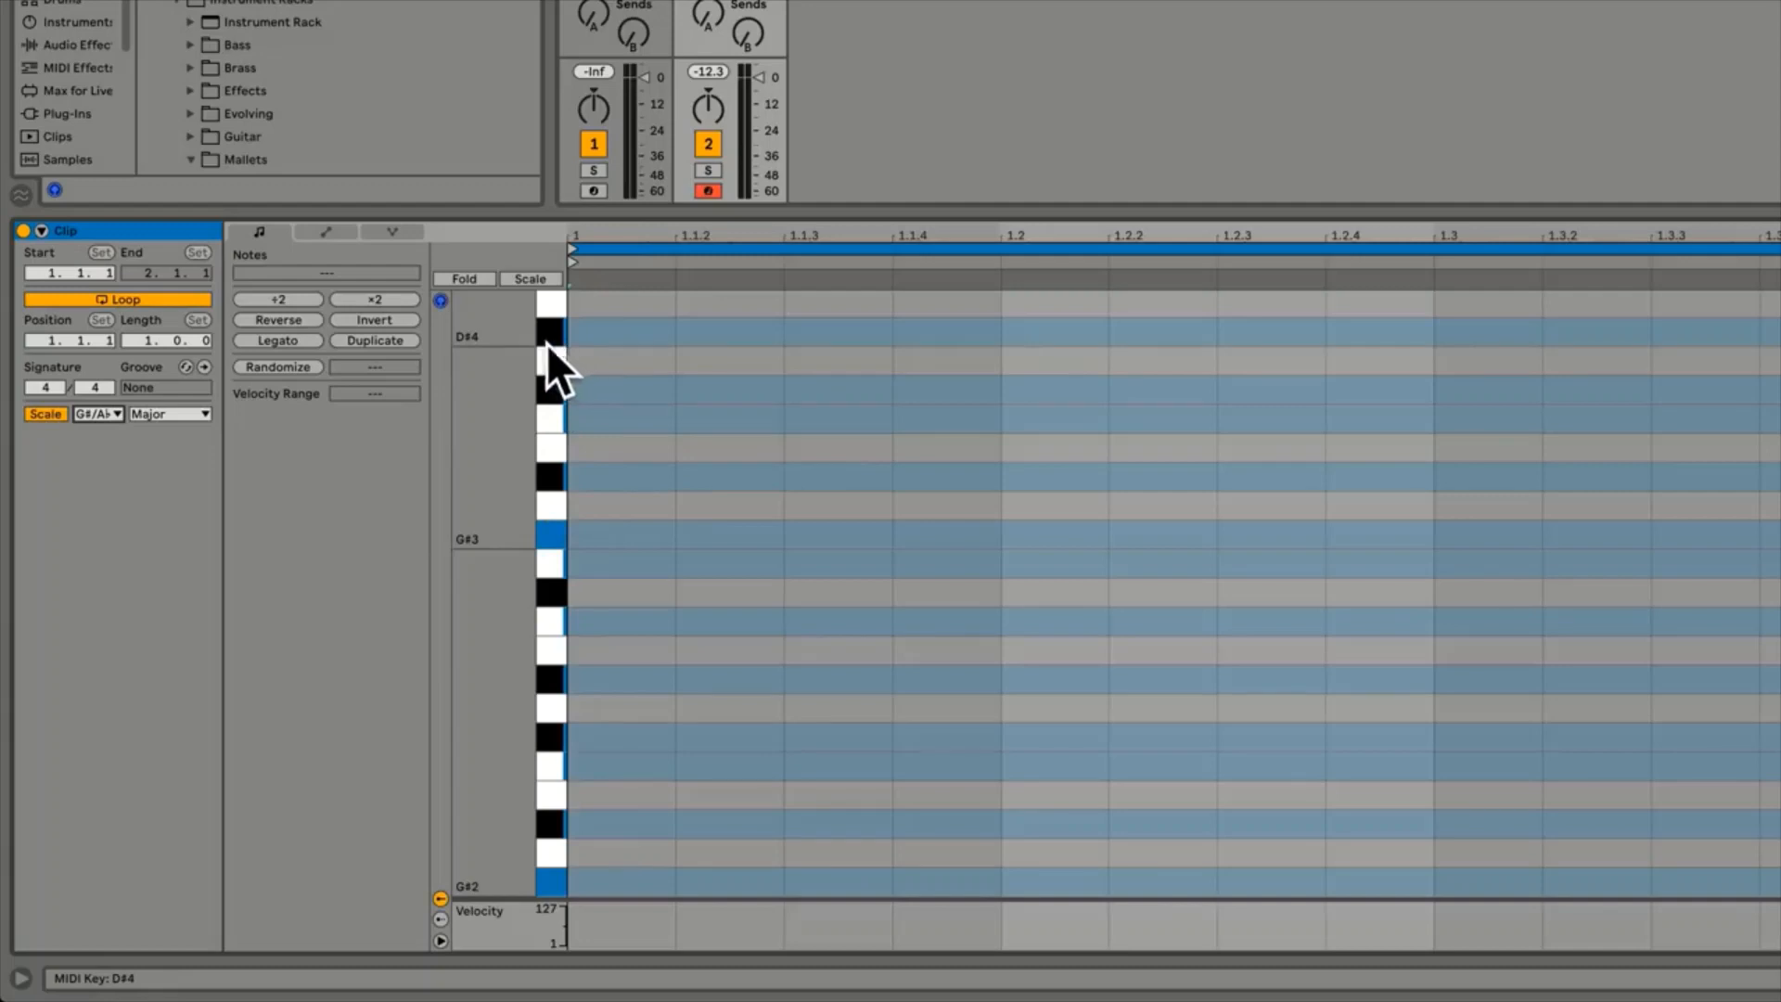
left_click(110, 418)
left_click(108, 436)
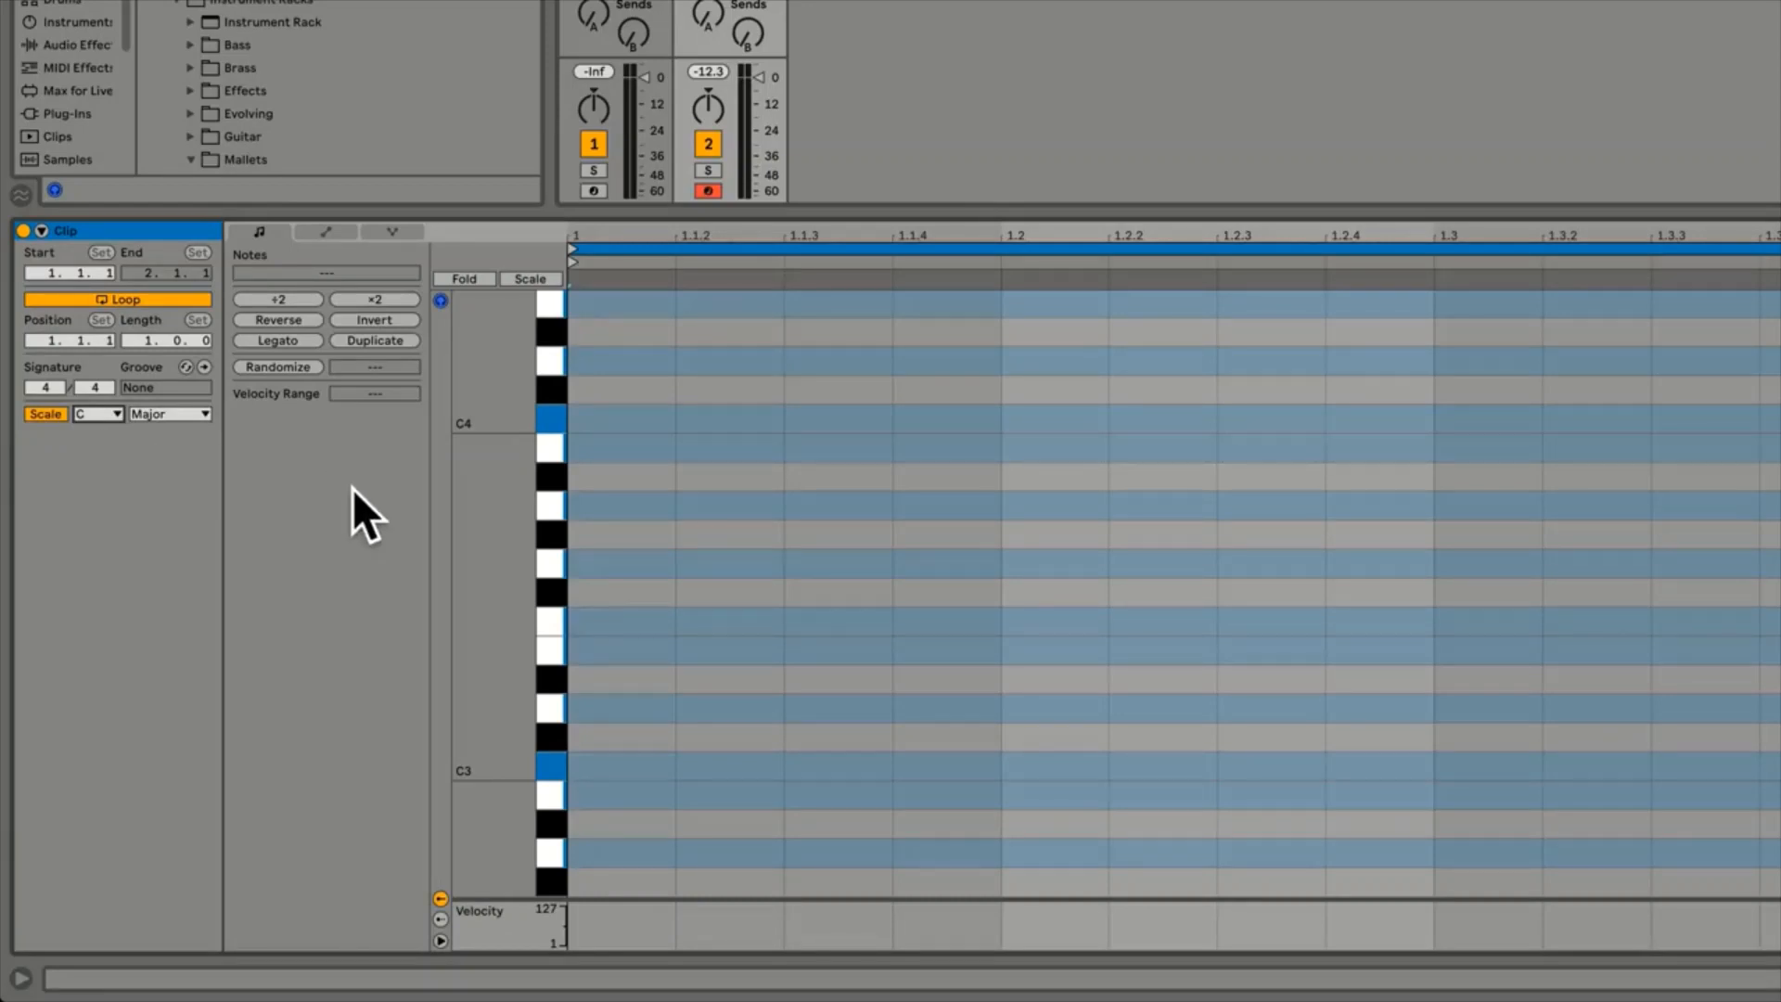
left_click(544, 281)
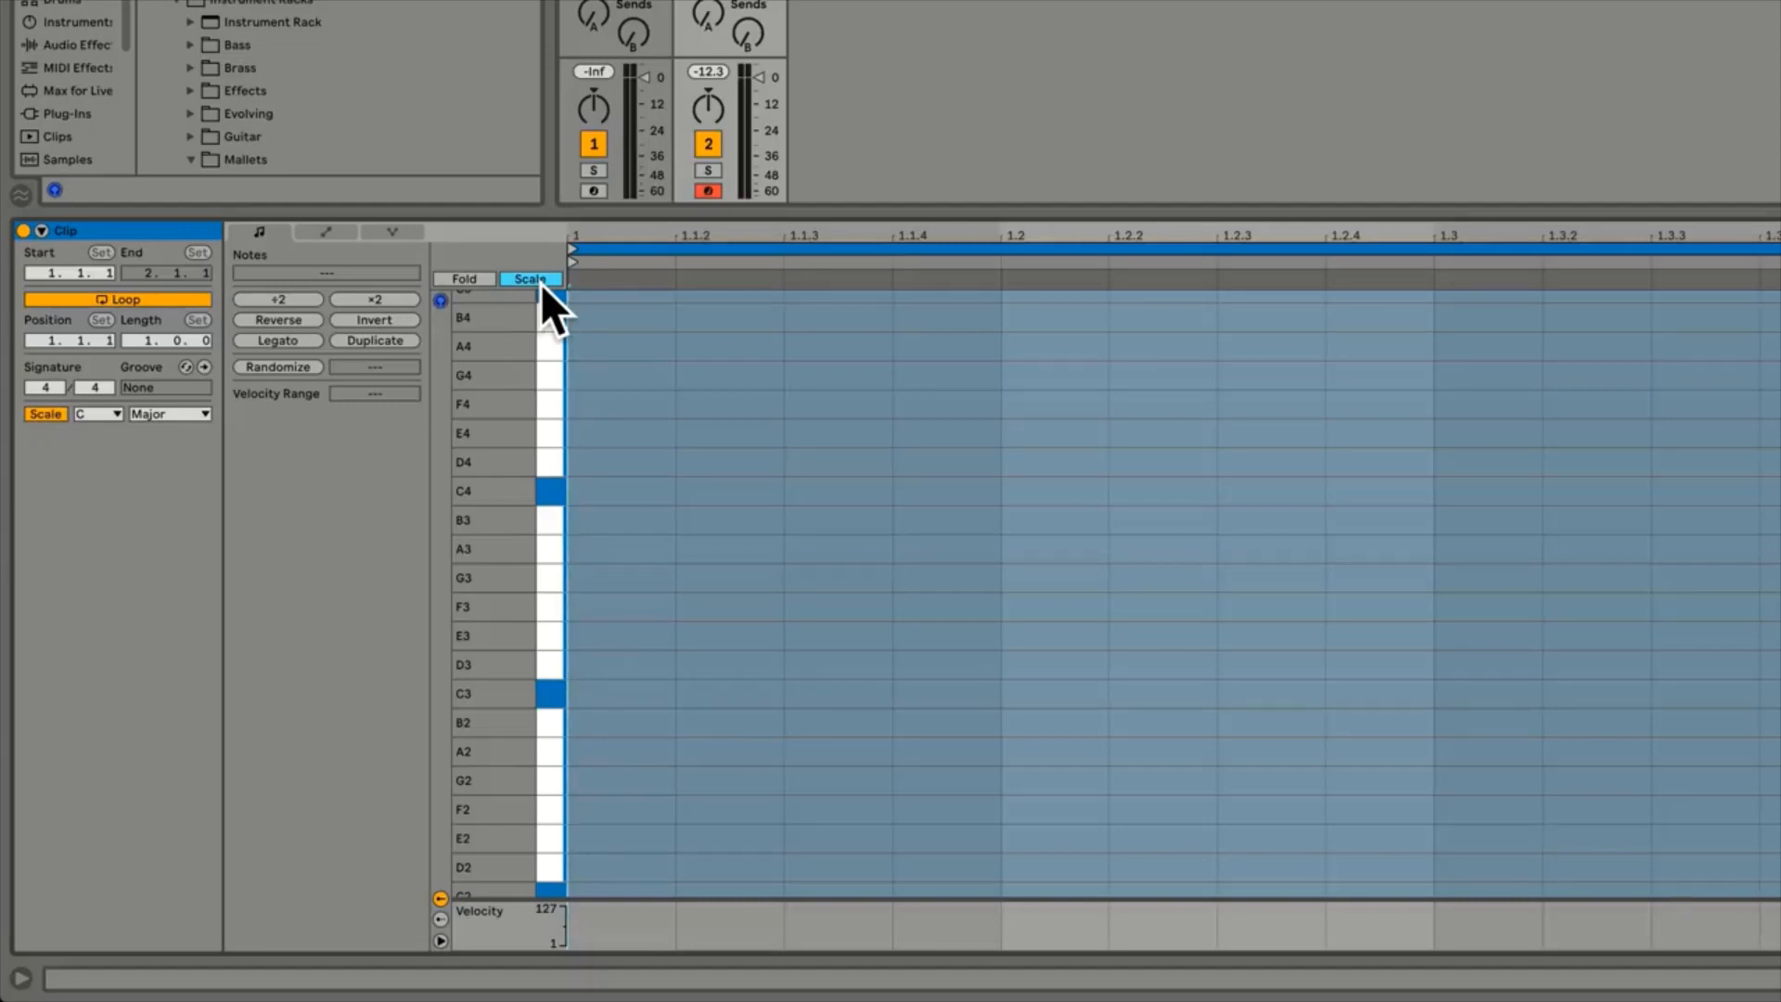
left_click(542, 282)
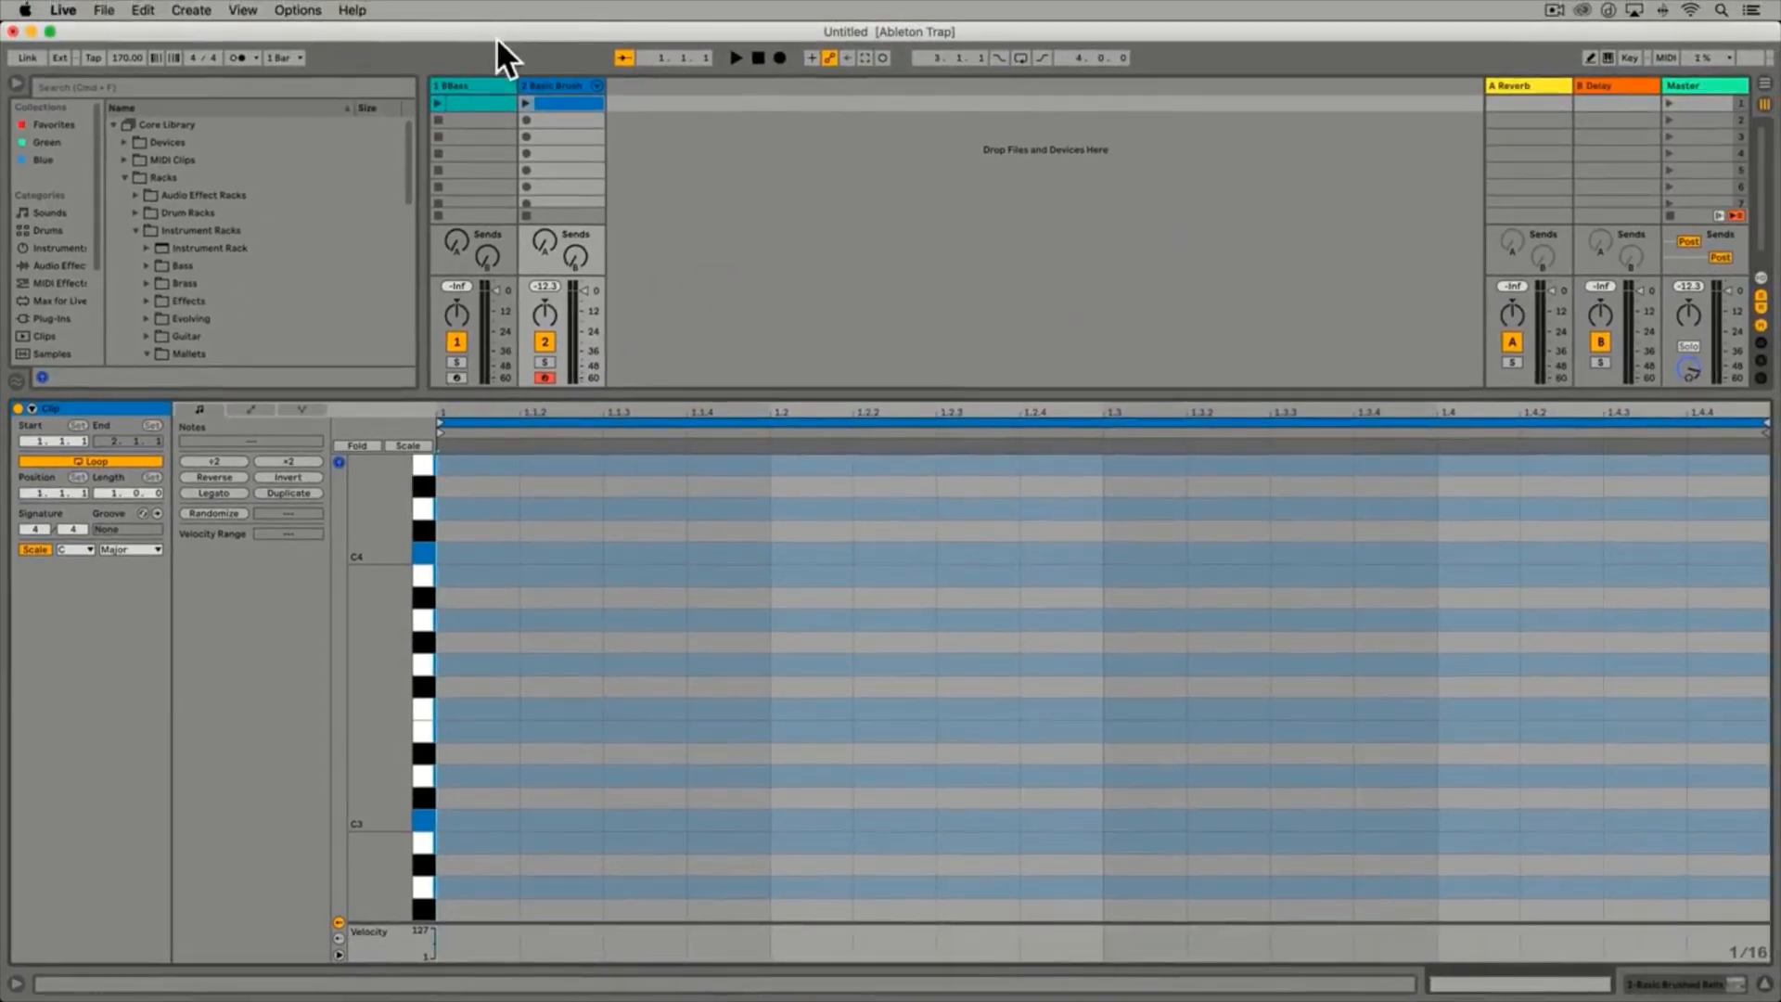
Enable the C Major scale for the bass clip on the BBass track
left_click(488, 104)
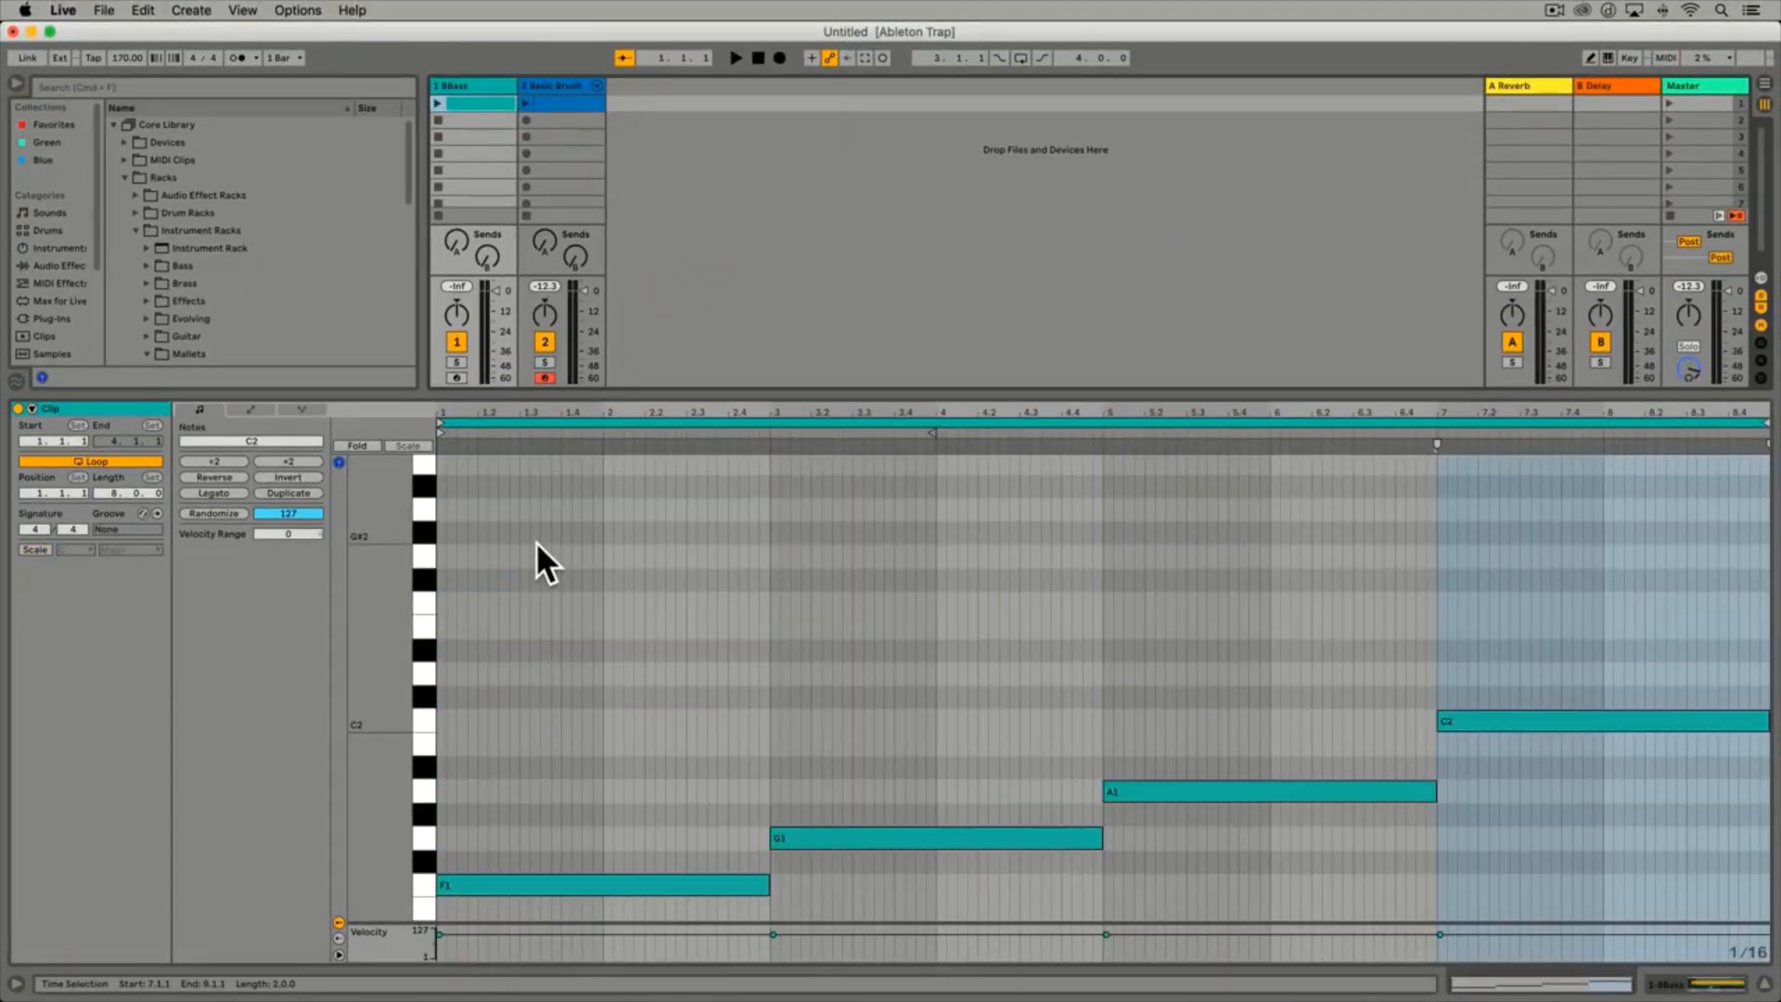
left_click(35, 550)
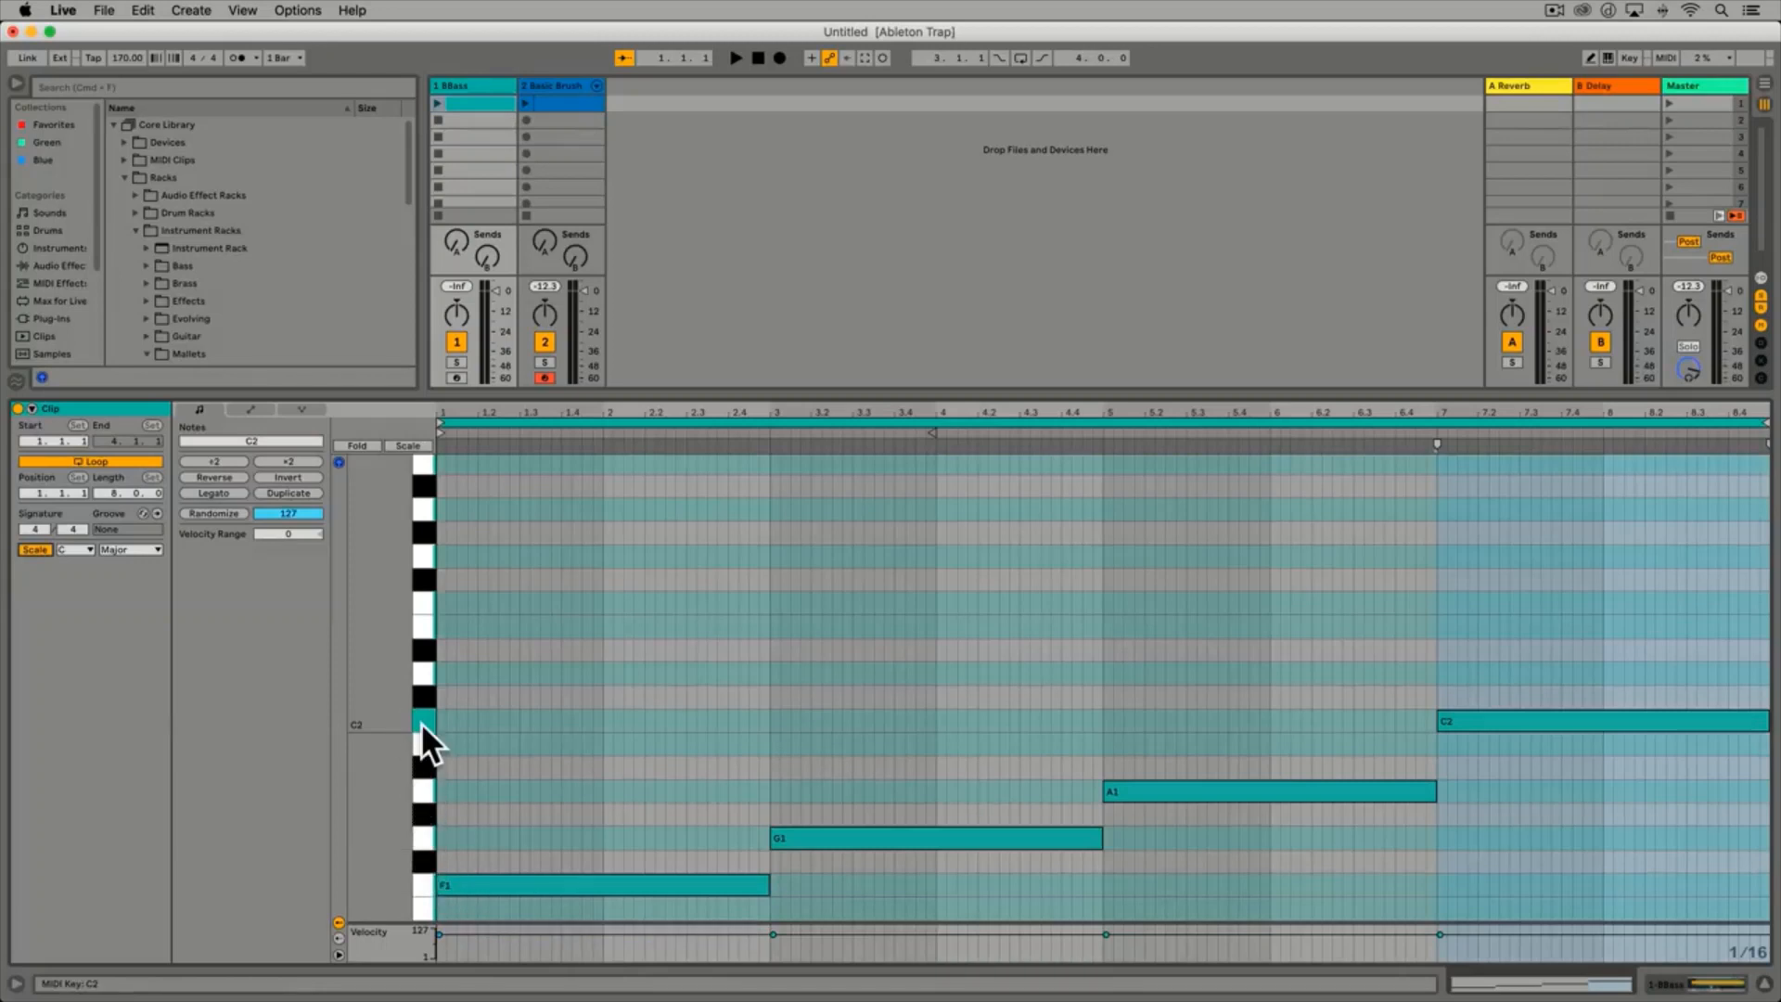
Add sixteenth notes F3 at 1.1.1, C4 at 1.1.3, D4 at 1.2 and G4 at 1.2.3 to the bells clip and play it back
left_click(555, 102)
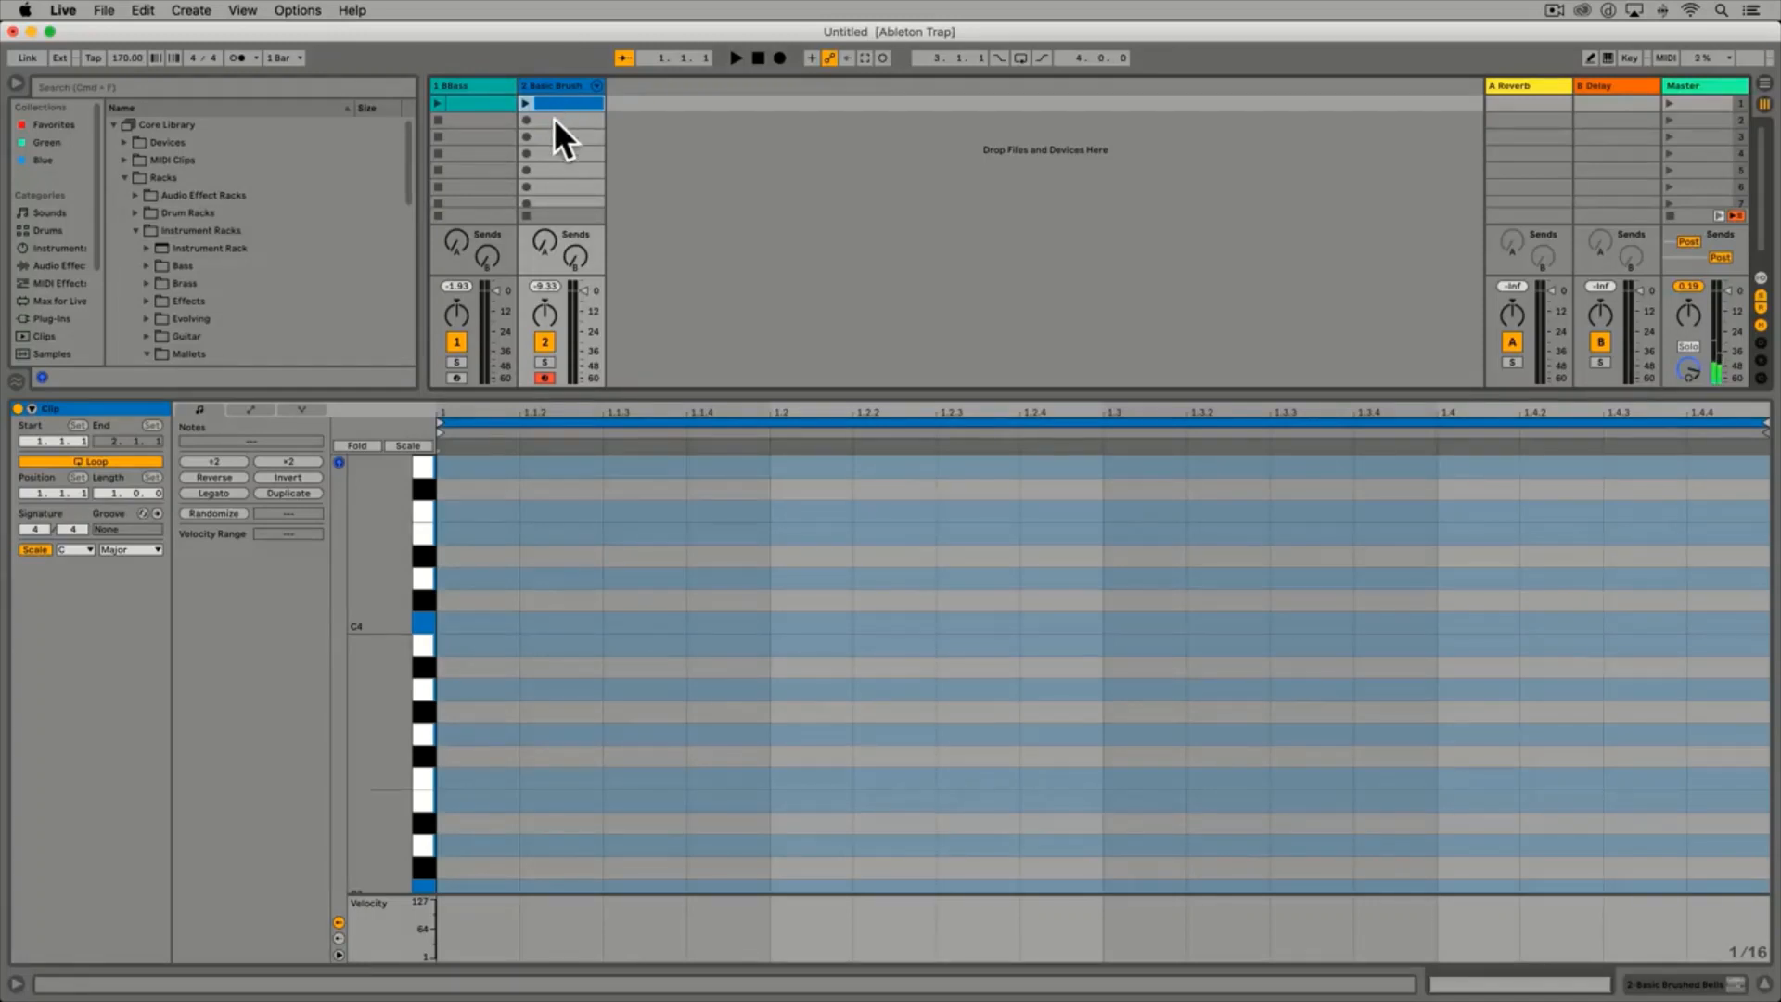
double_click(465, 779)
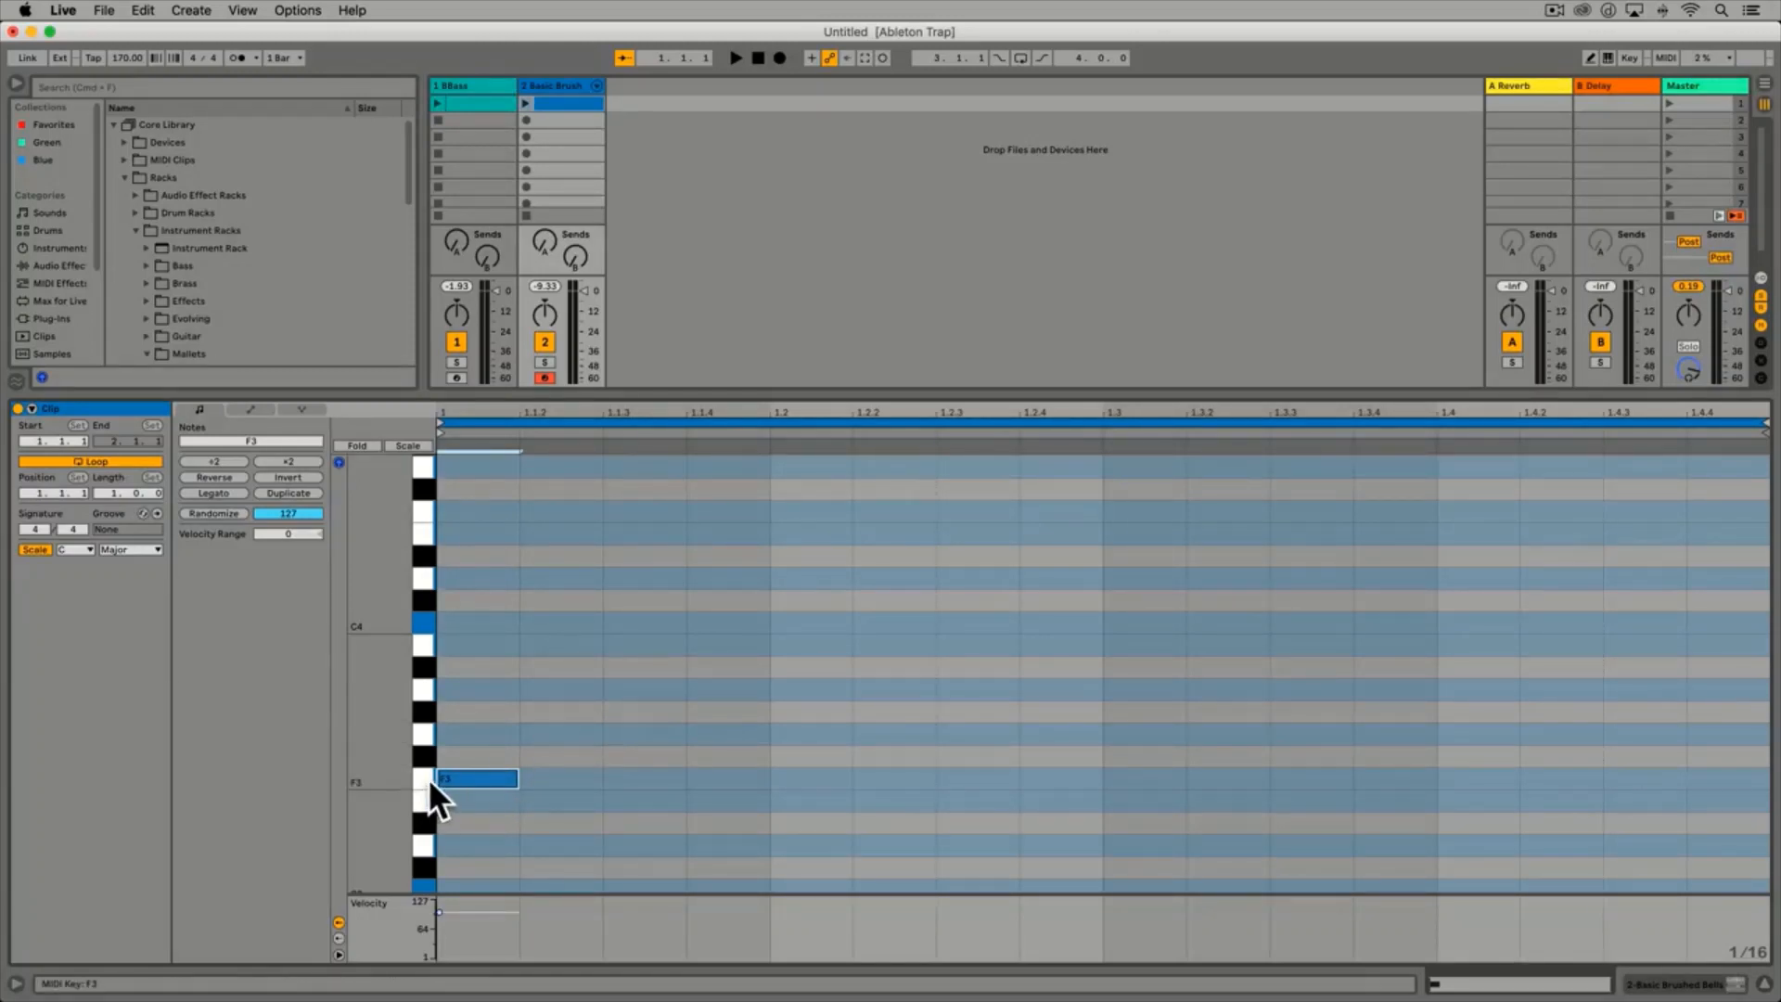
left_click(622, 644)
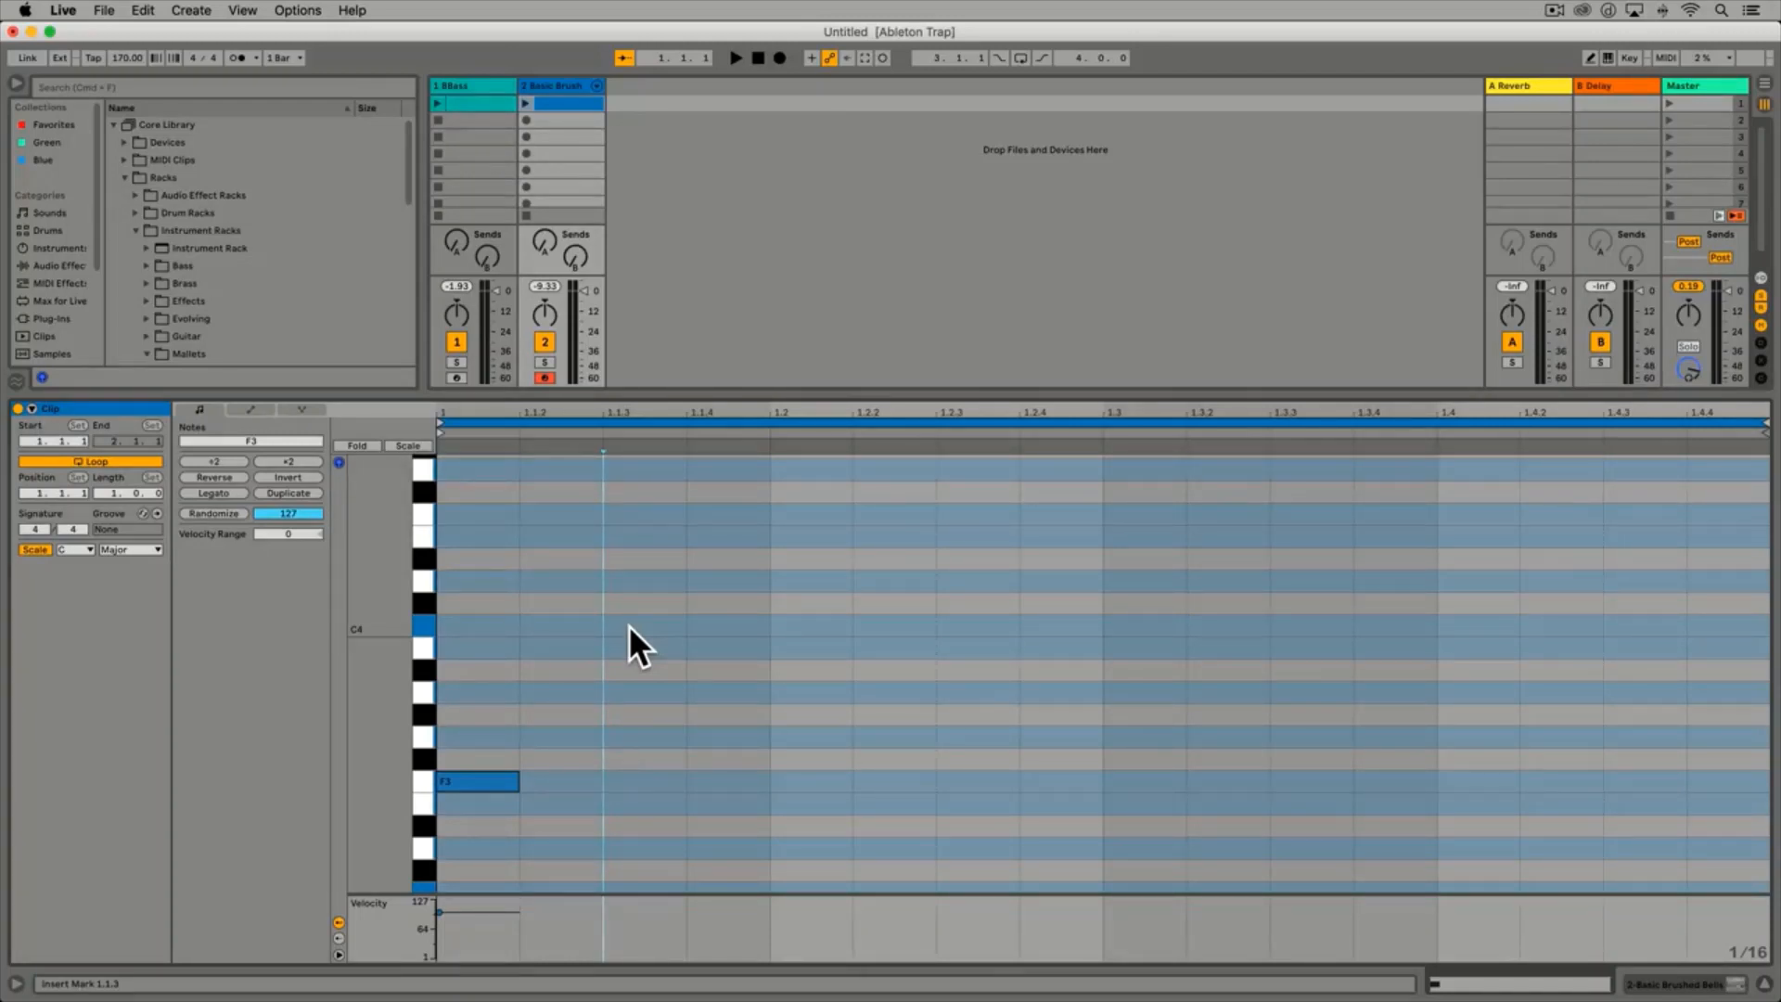
double_click(629, 628)
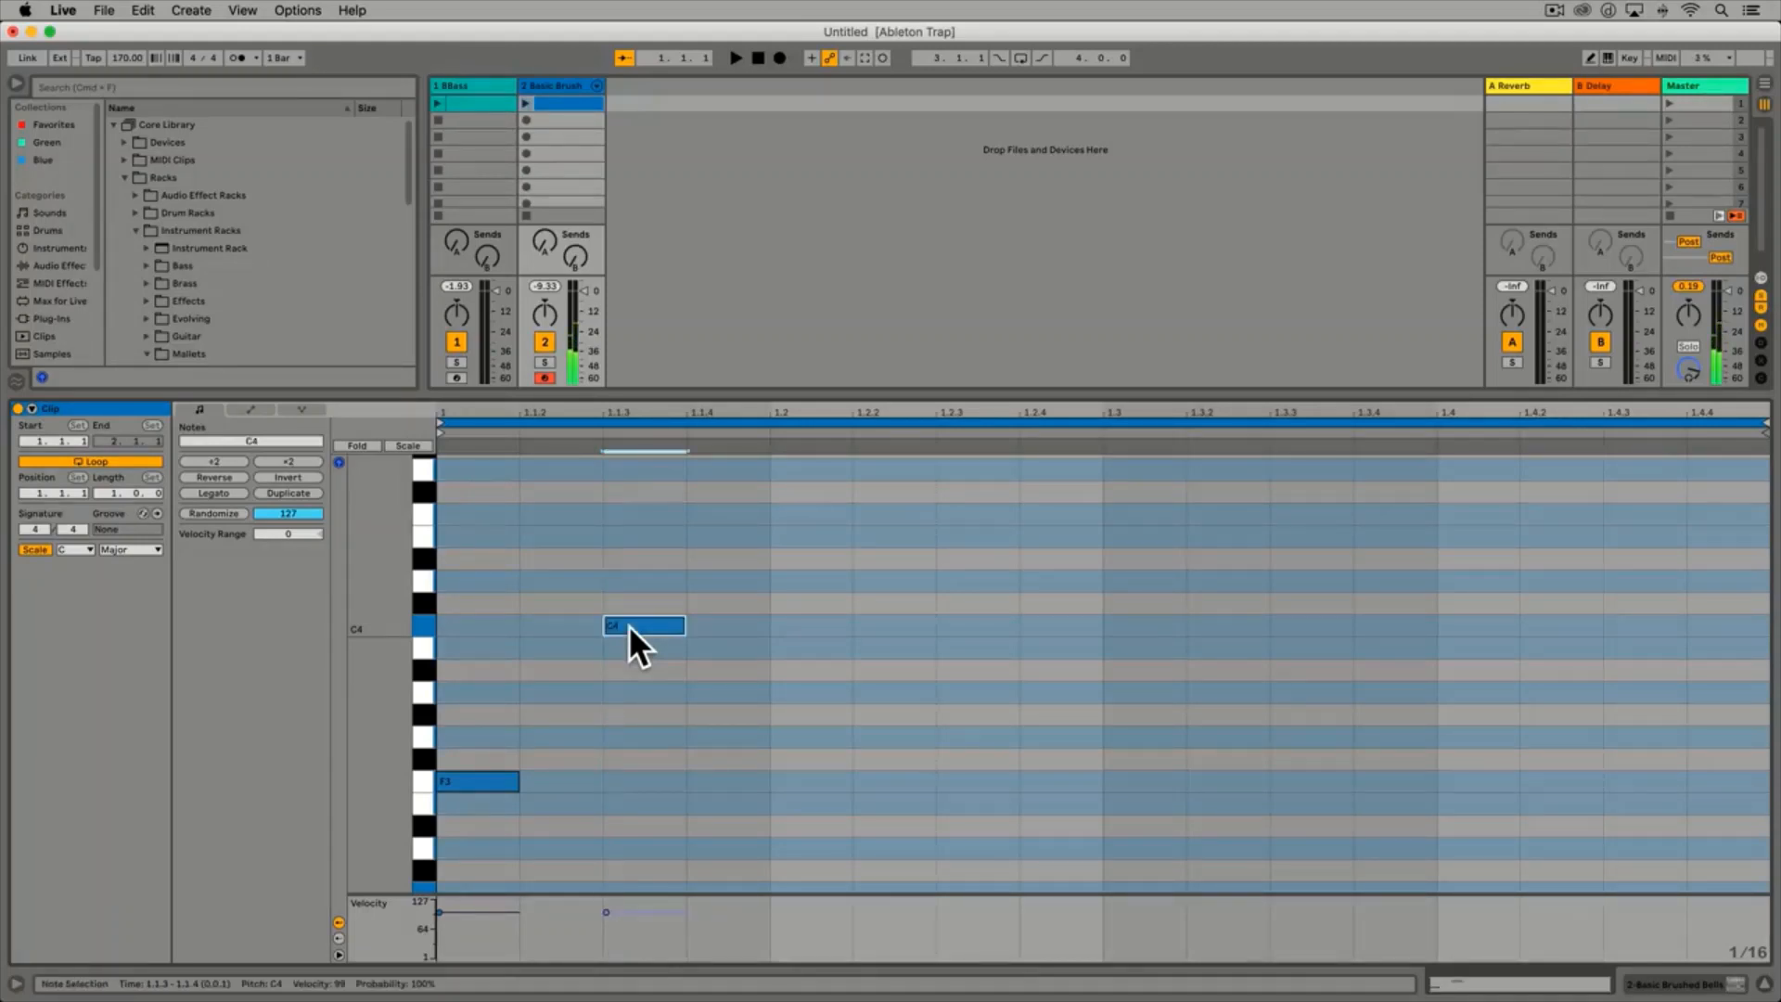
double_click(800, 579)
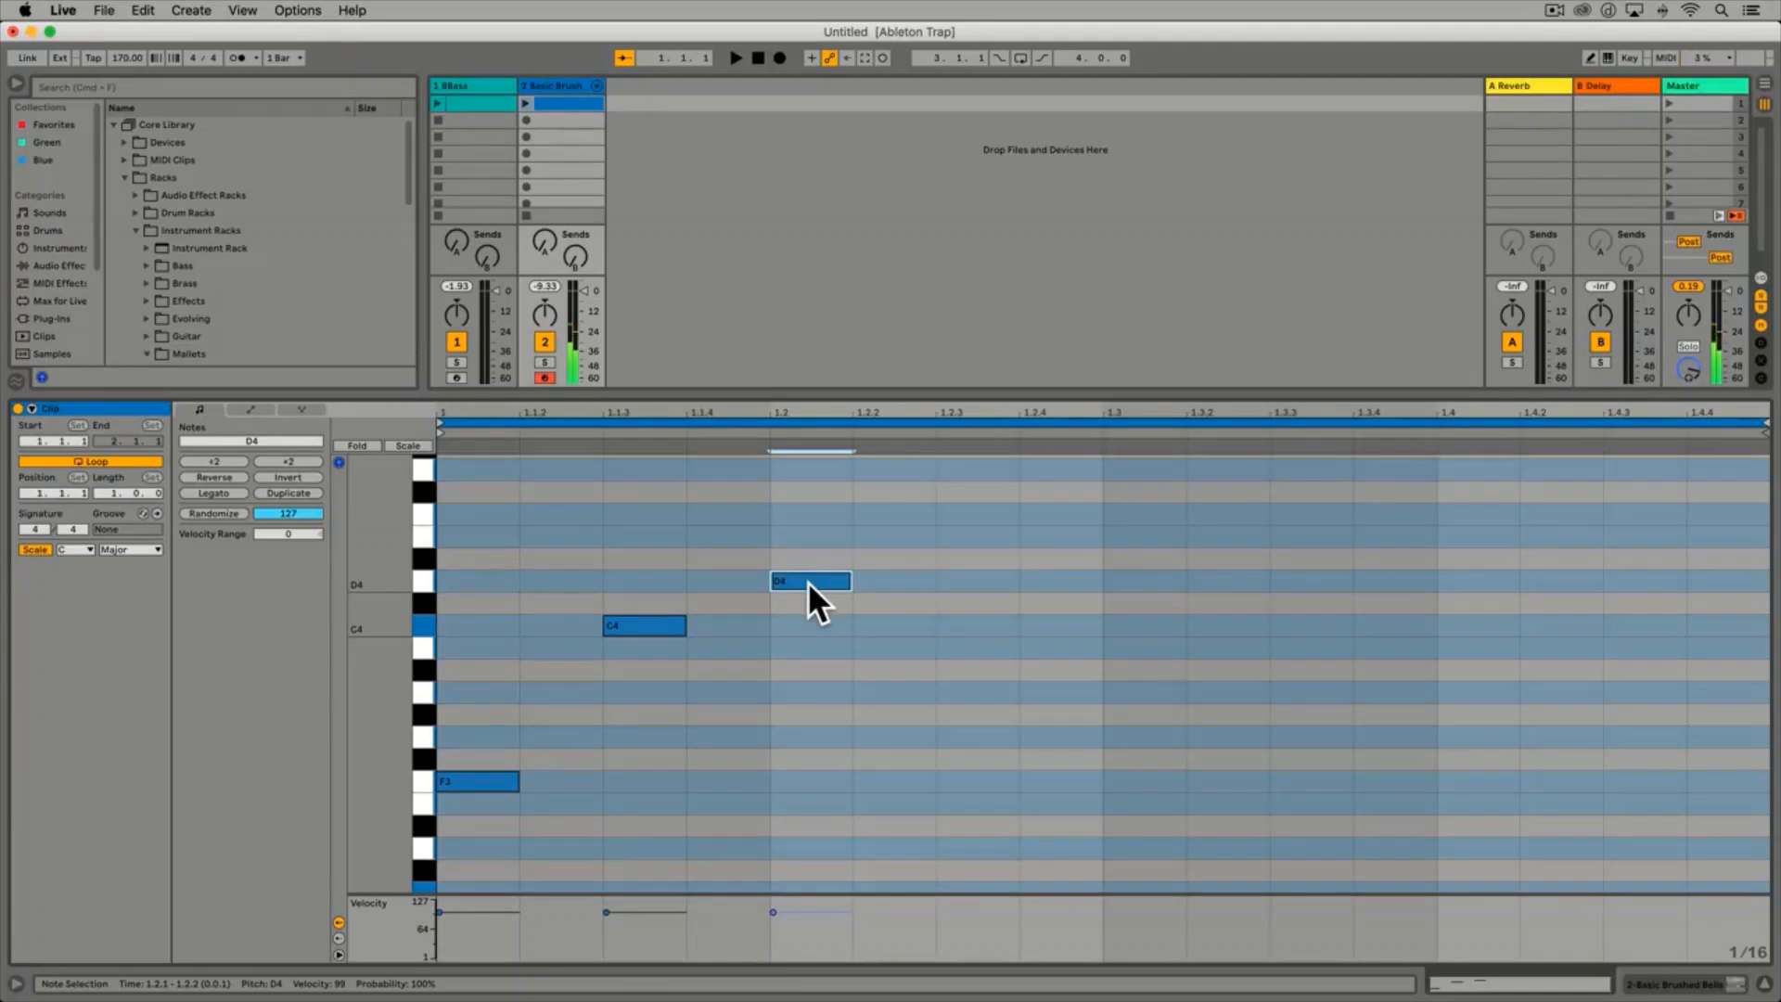
double_click(966, 468)
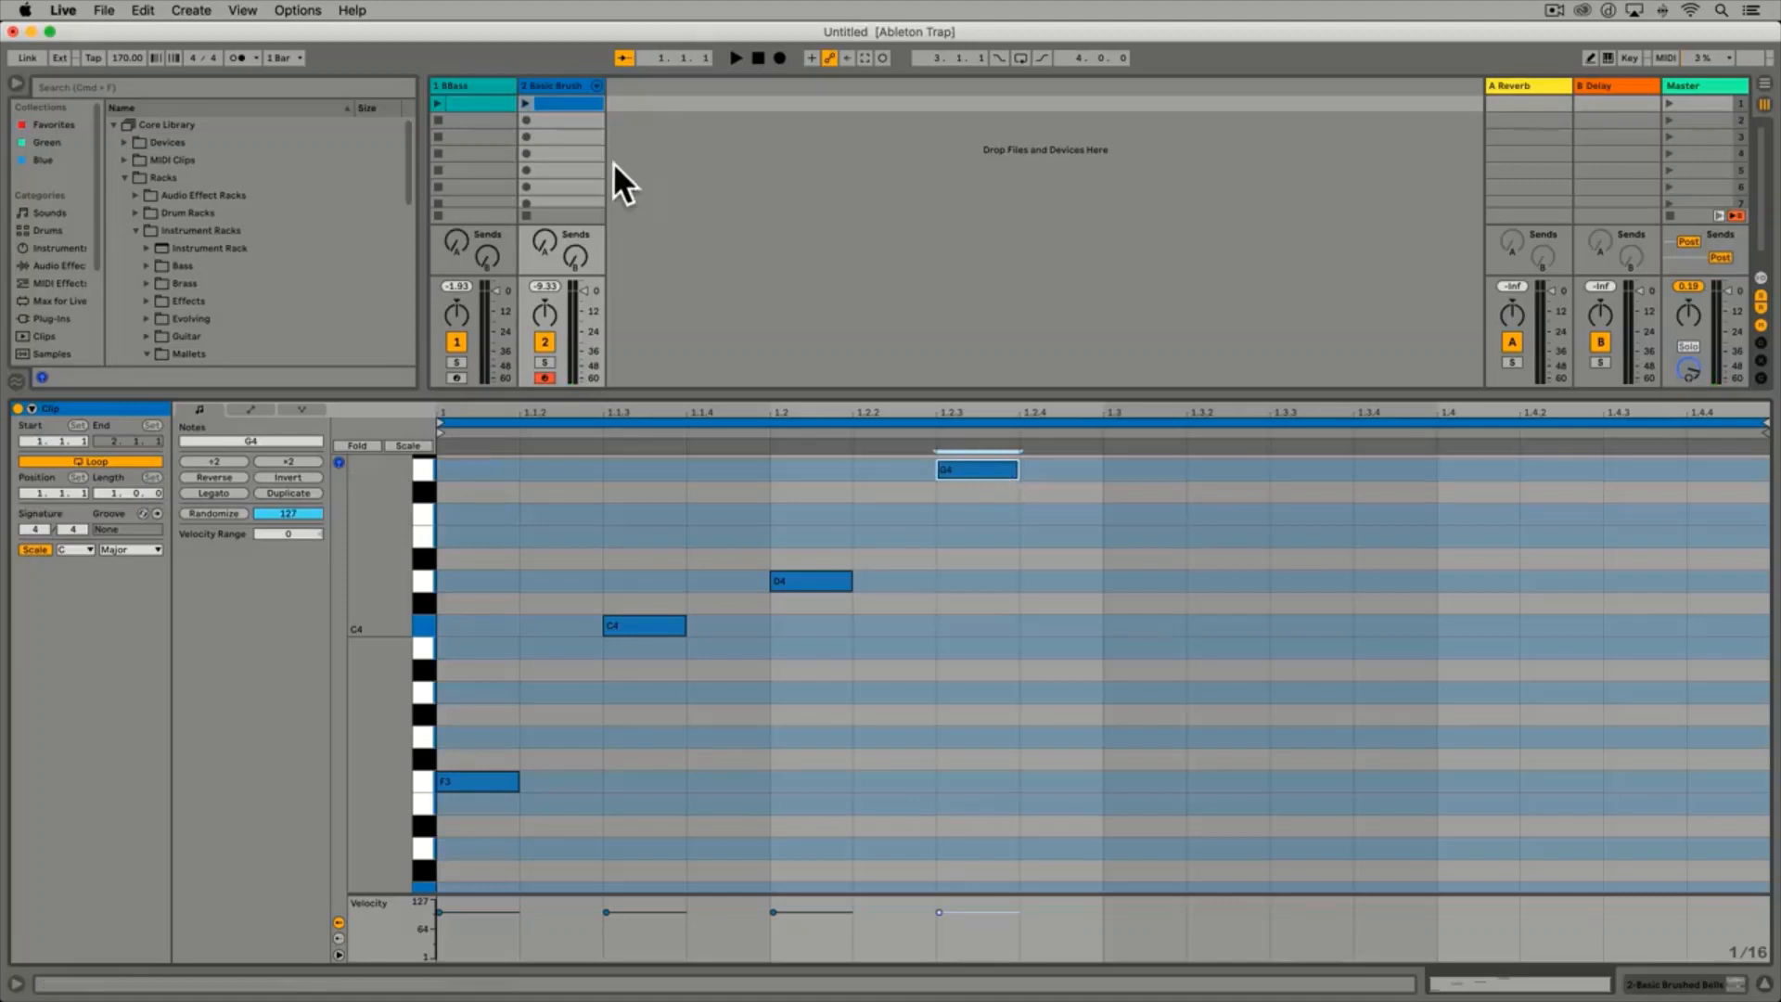
left_click(525, 102)
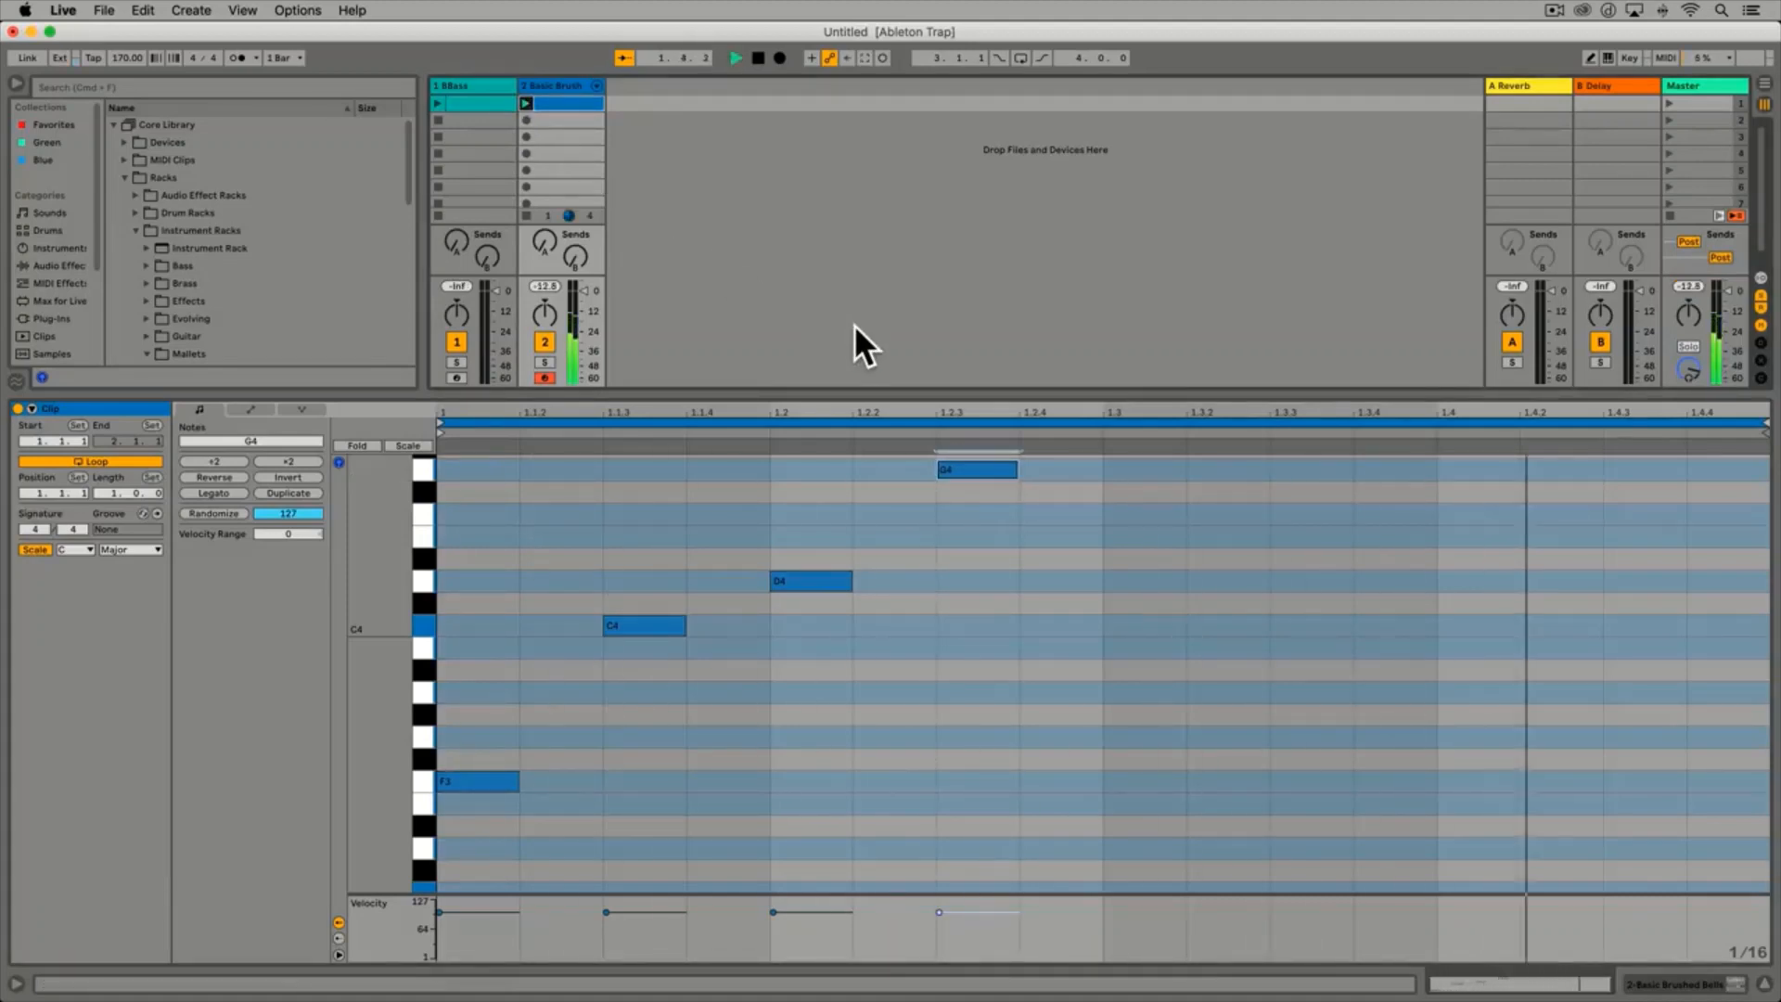
key("space")
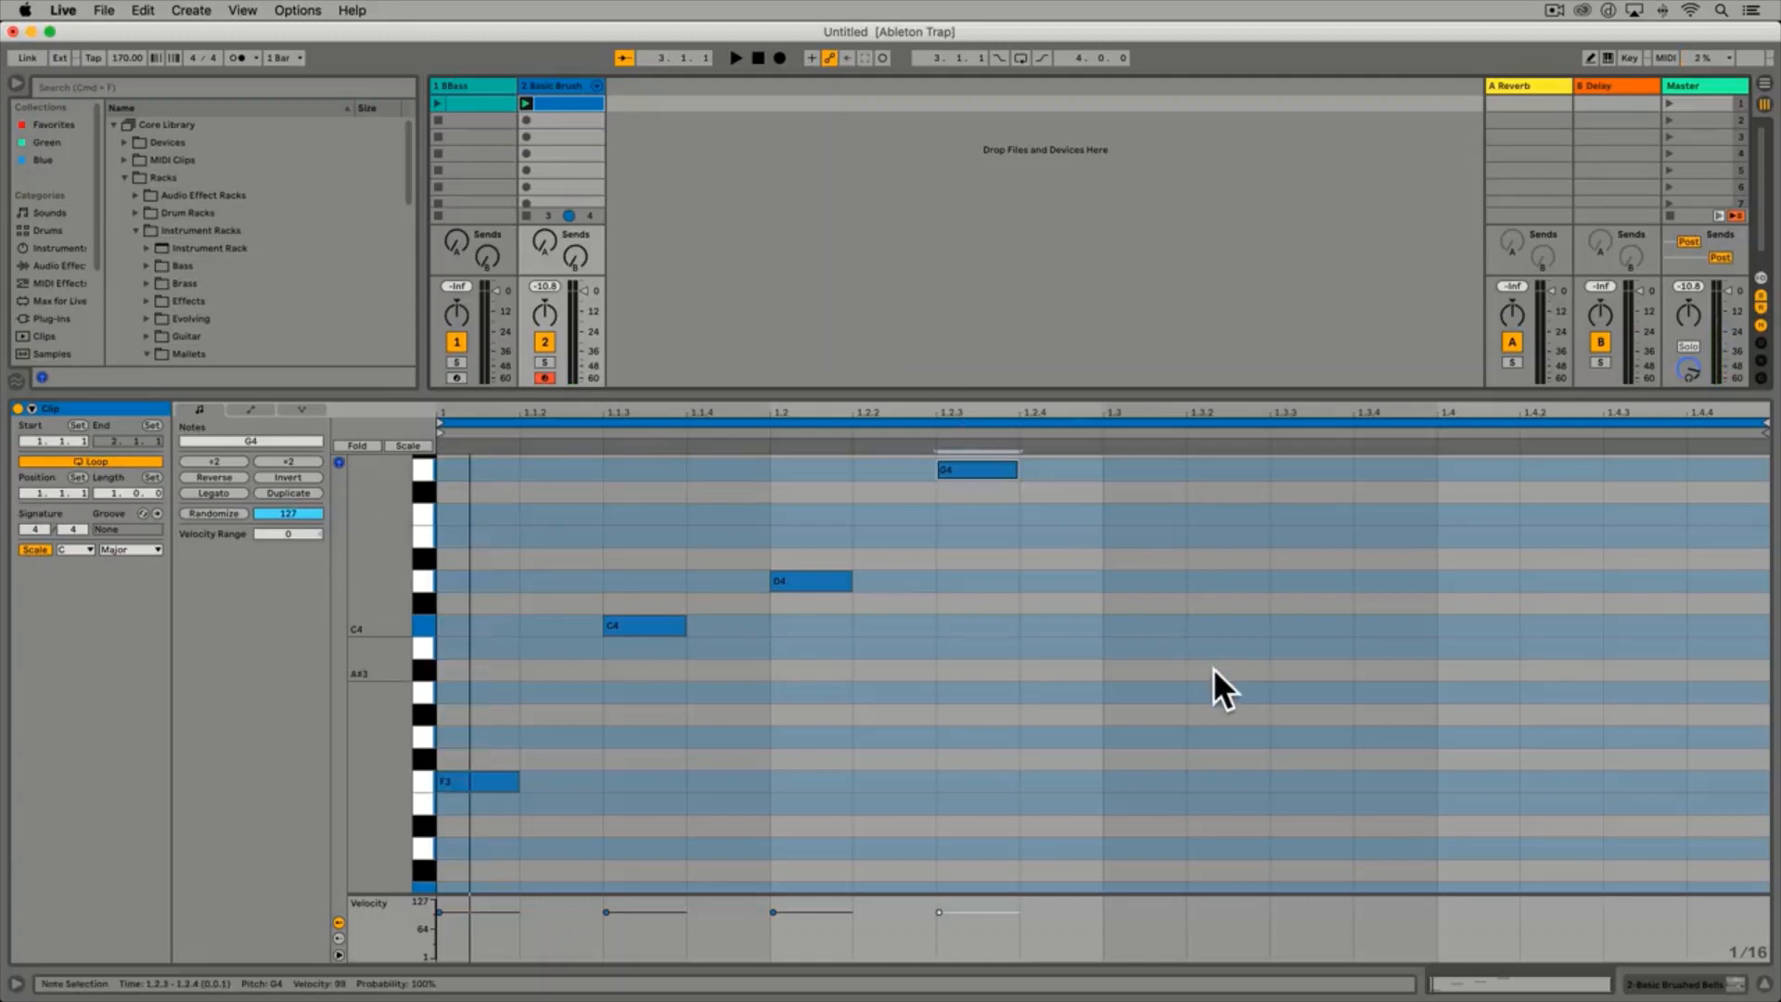
Add sixteenth notes C4 at 1.3.3, D4 at 1.4 and E4 at 1.4.3 to the bells clip and play it back
double_click(1305, 624)
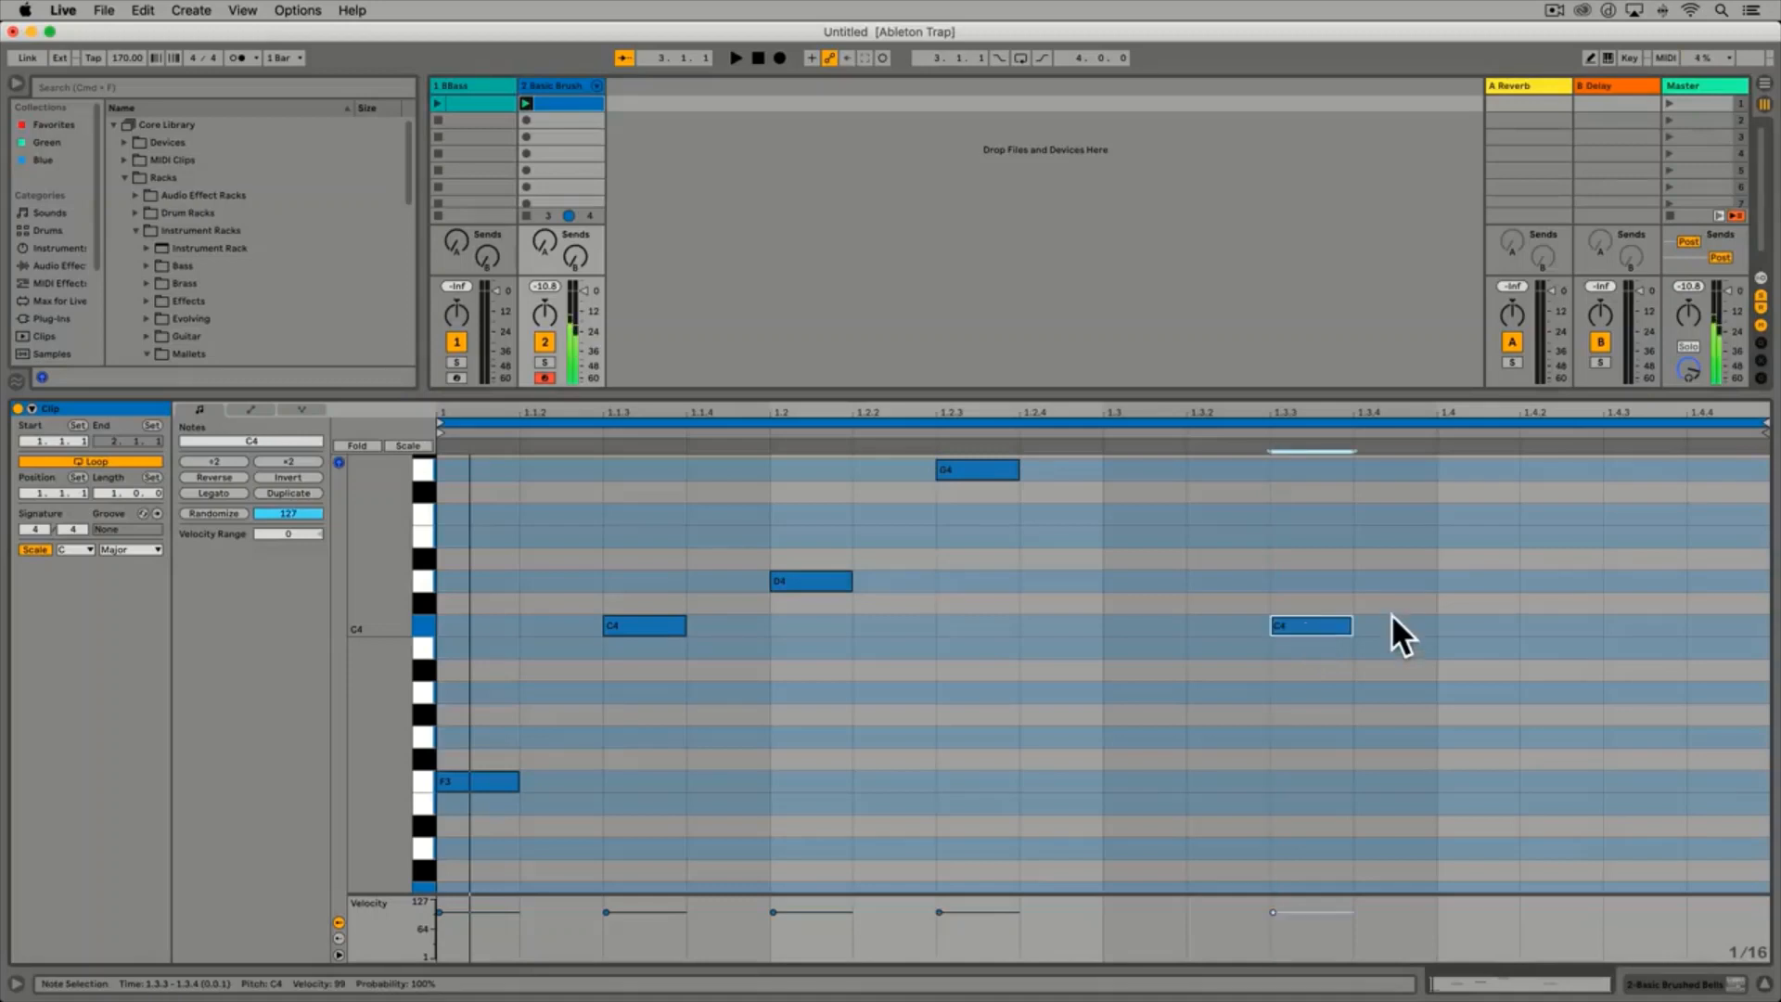
double_click(1480, 583)
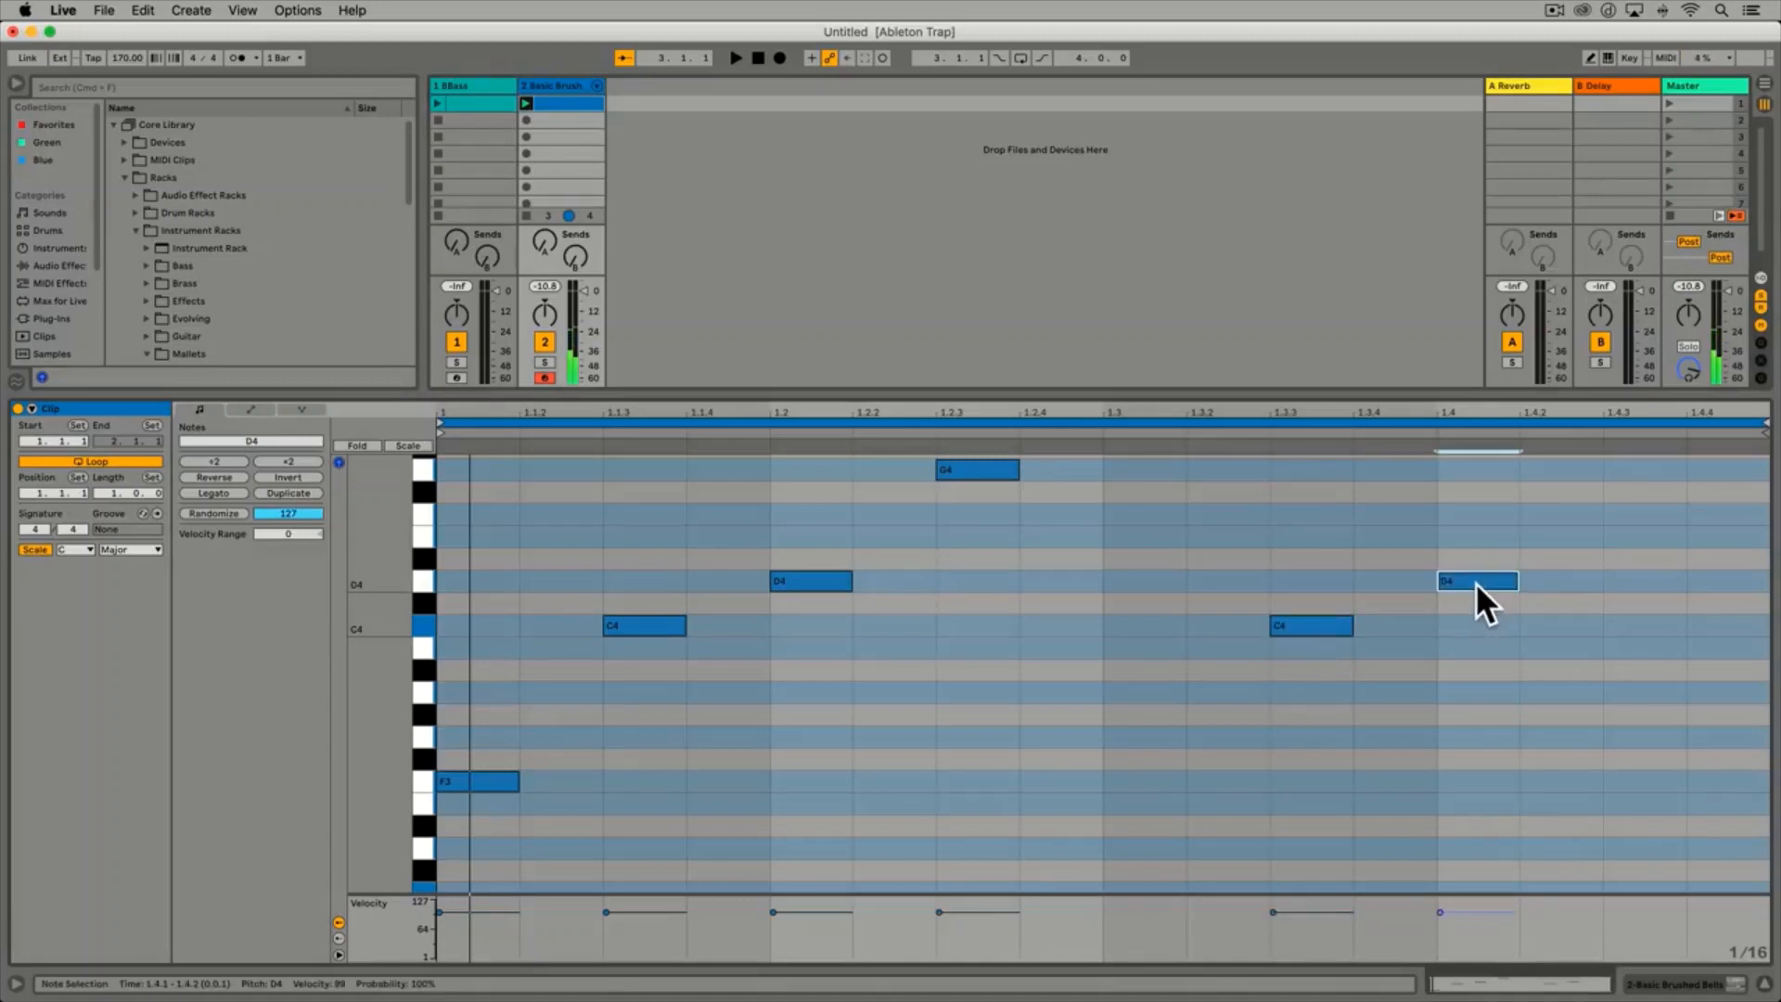
double_click(1640, 557)
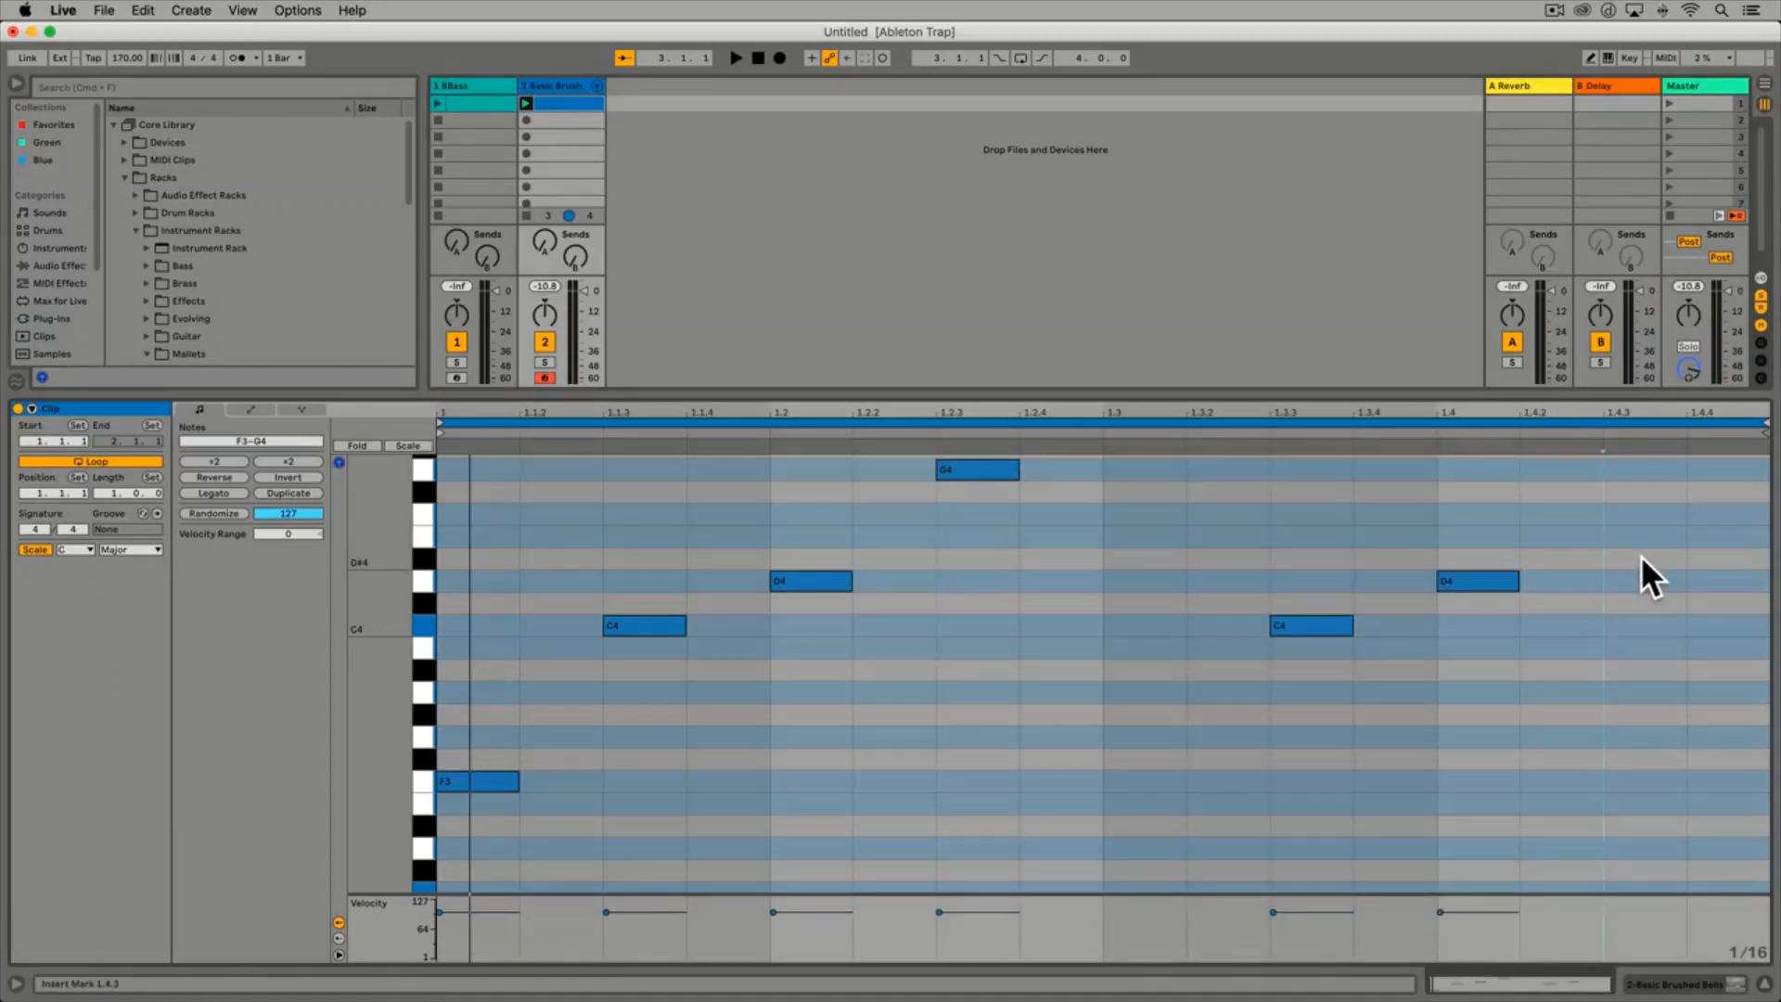
left_click_drag(1640, 557, 1638, 538)
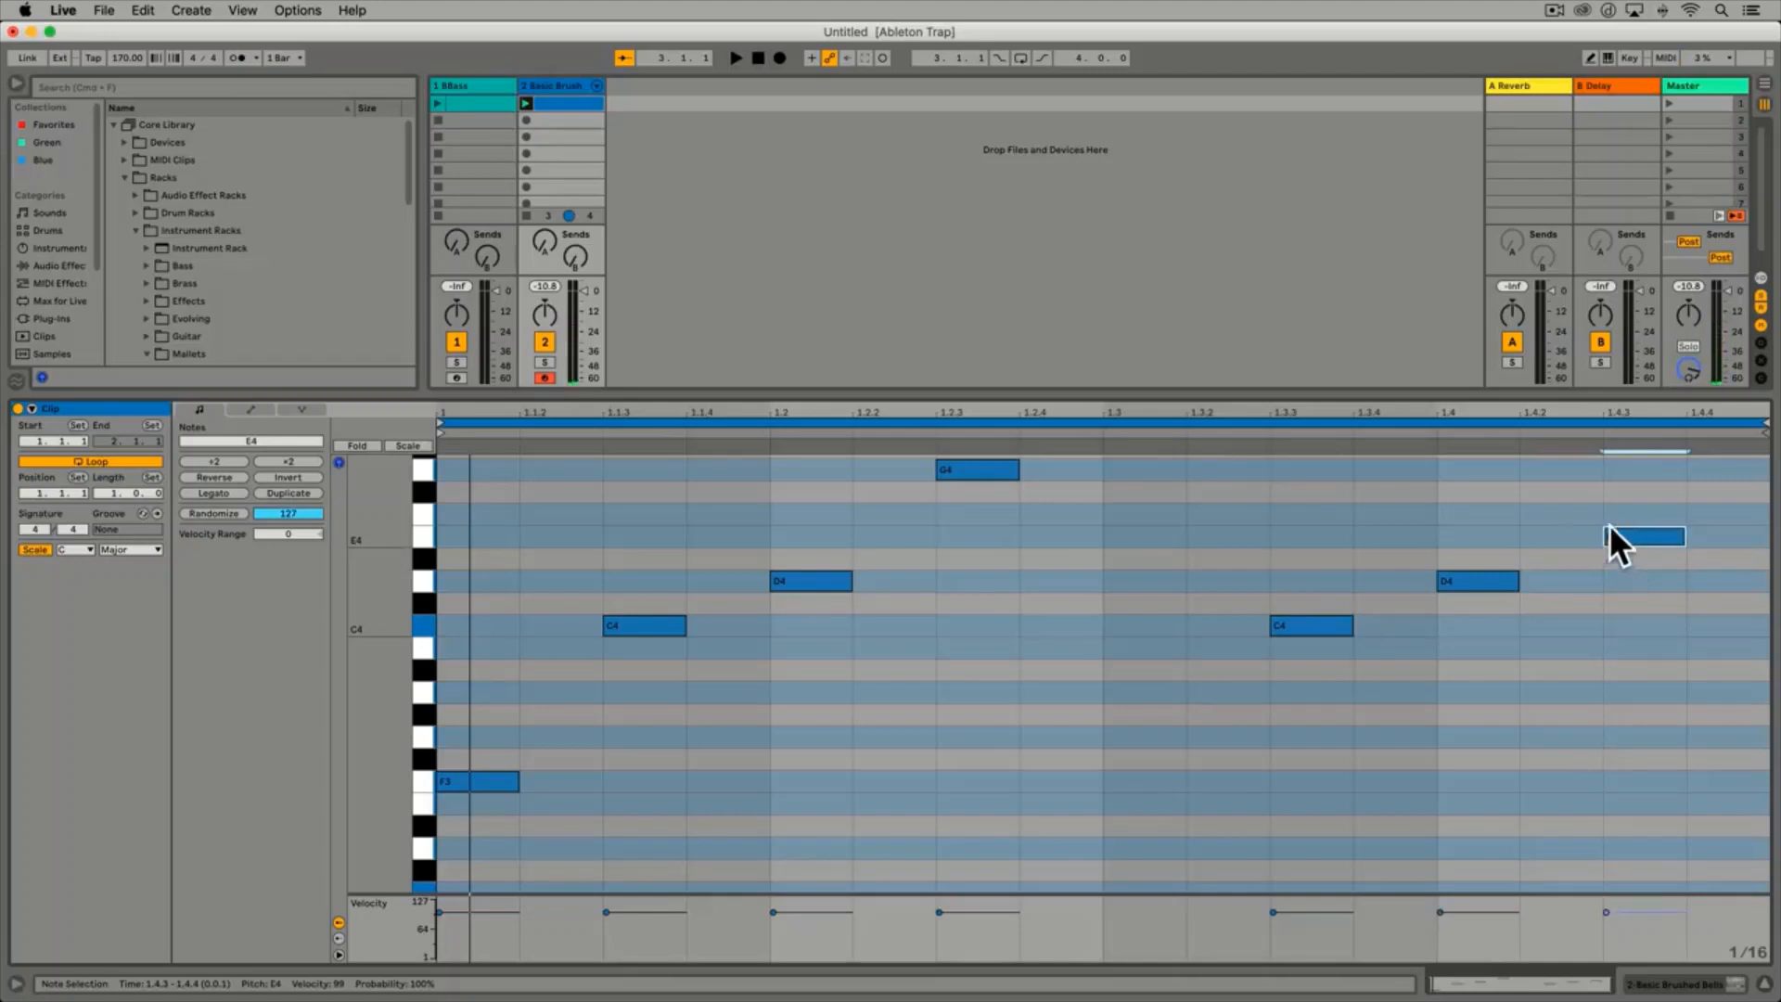
left_click(527, 105)
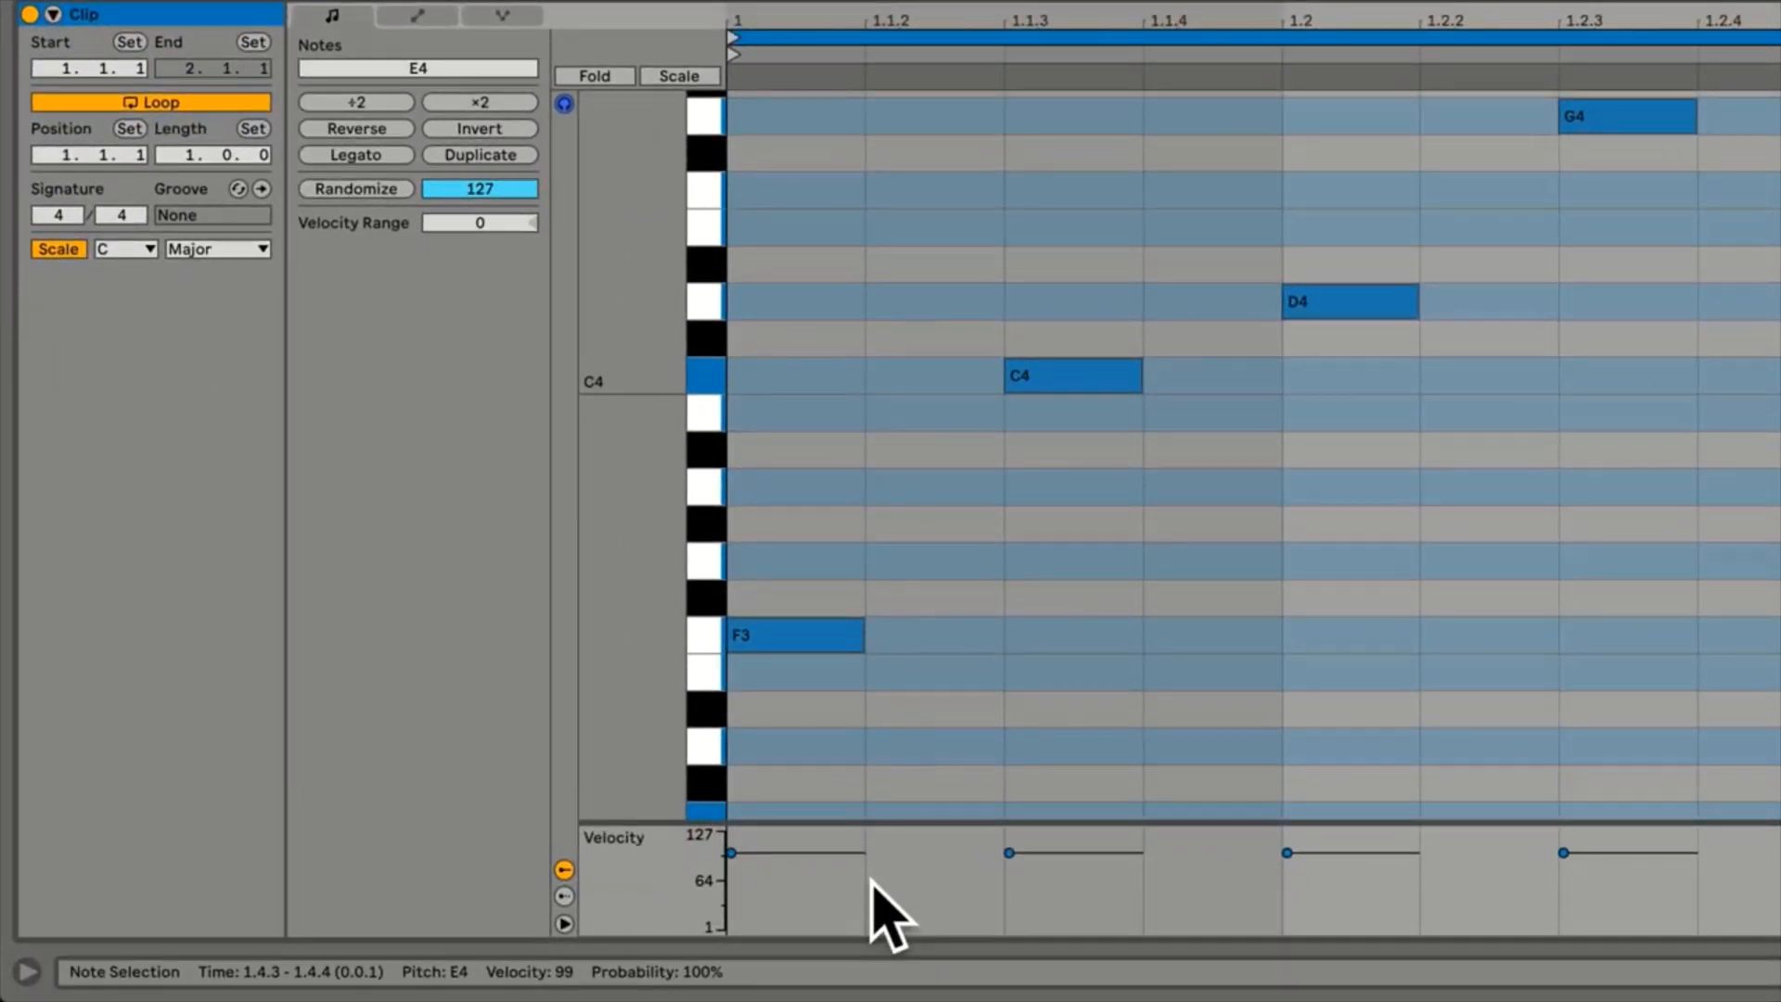
Hide and show the velocity lane under the bells clip's notes, first with all lanes and again with its own toggle
left_click(564, 924)
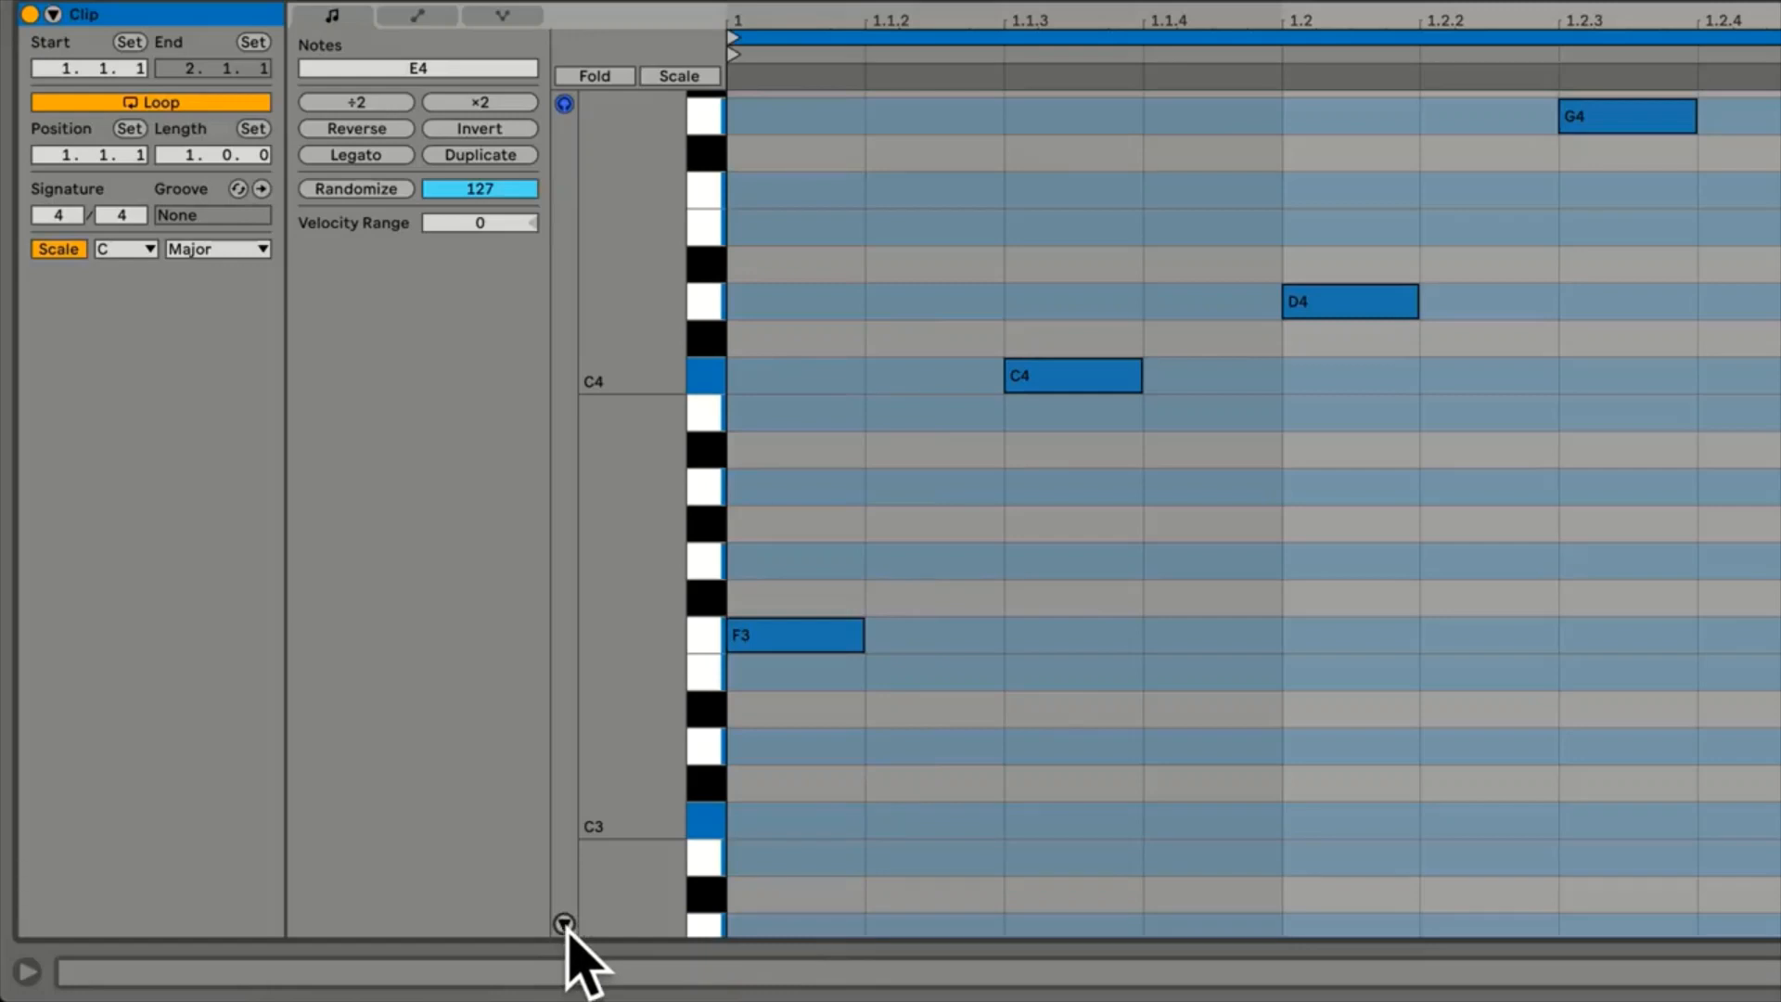
left_click(564, 924)
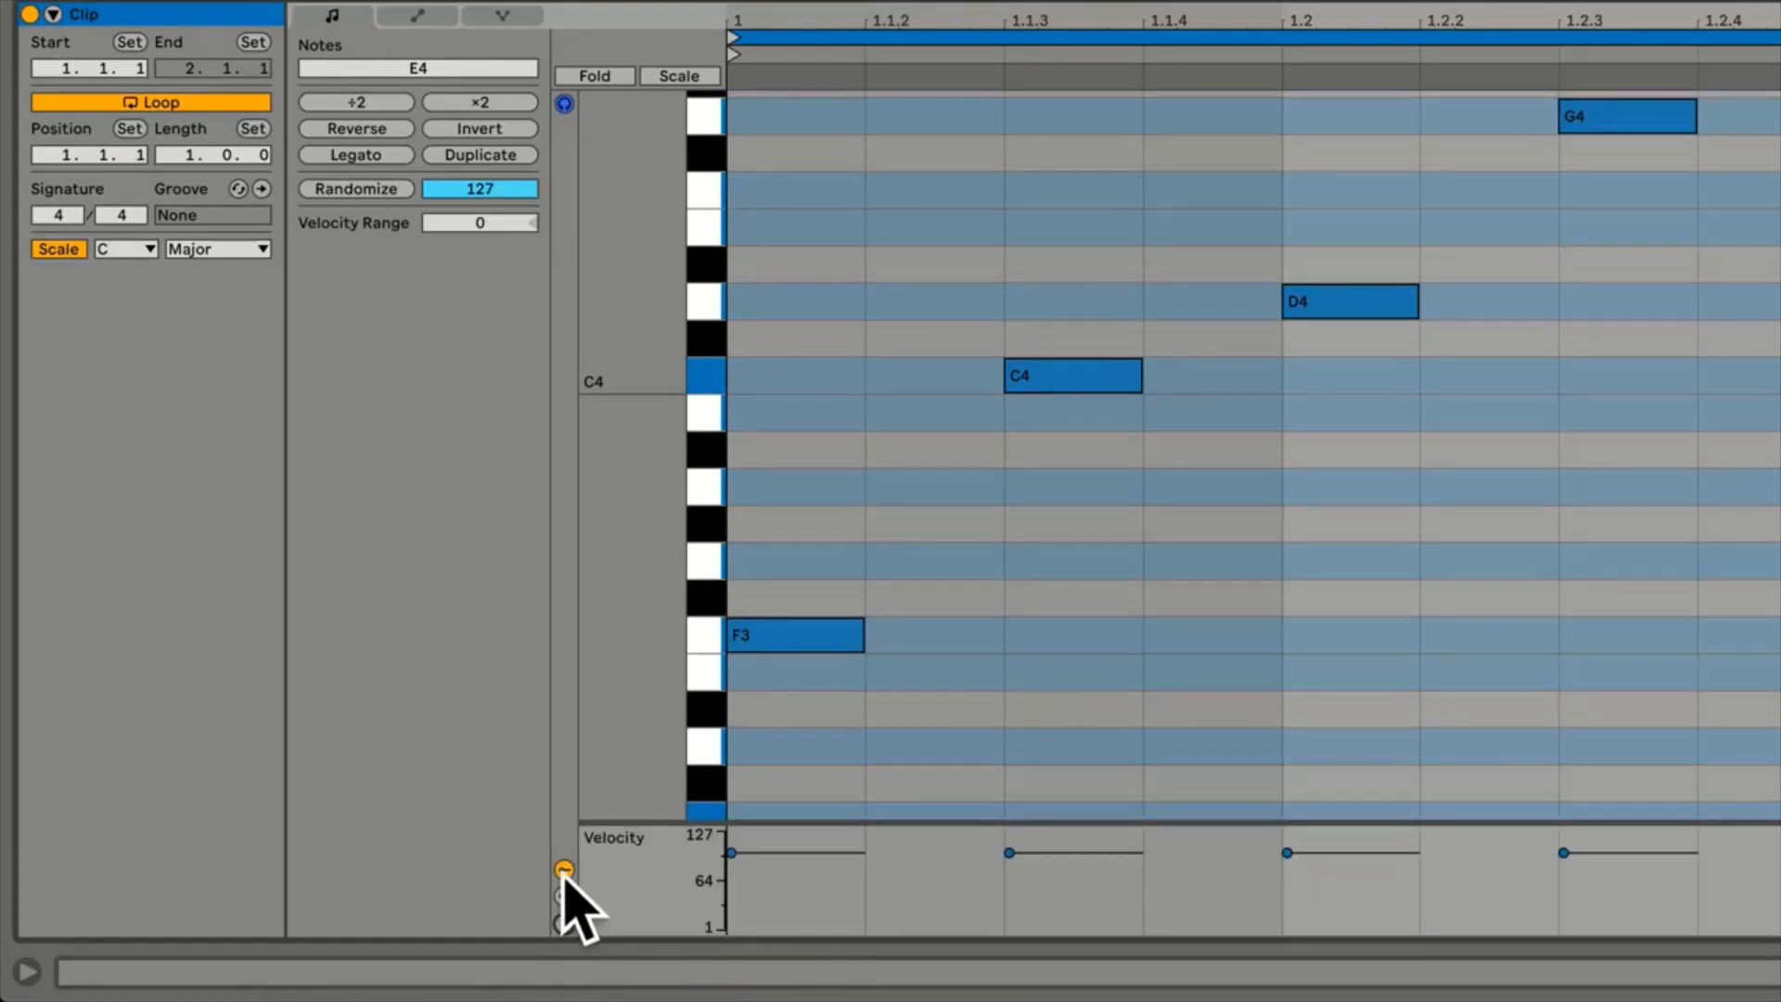
left_click(566, 872)
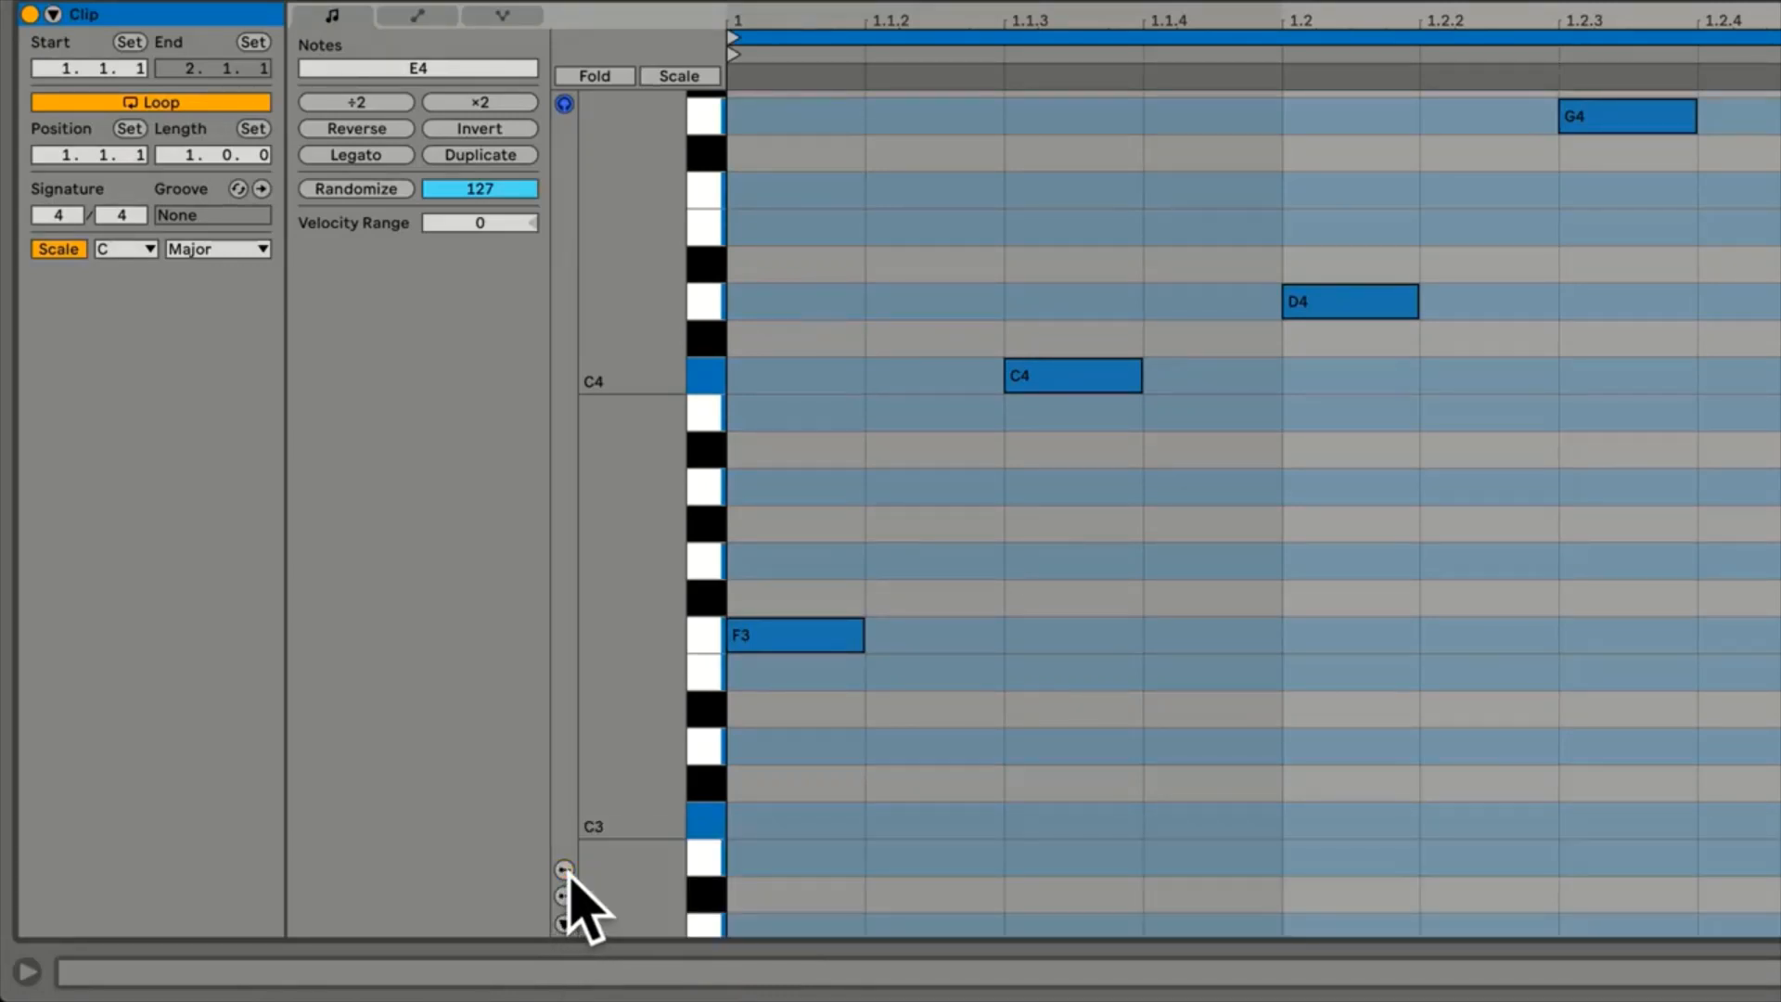
left_click(566, 872)
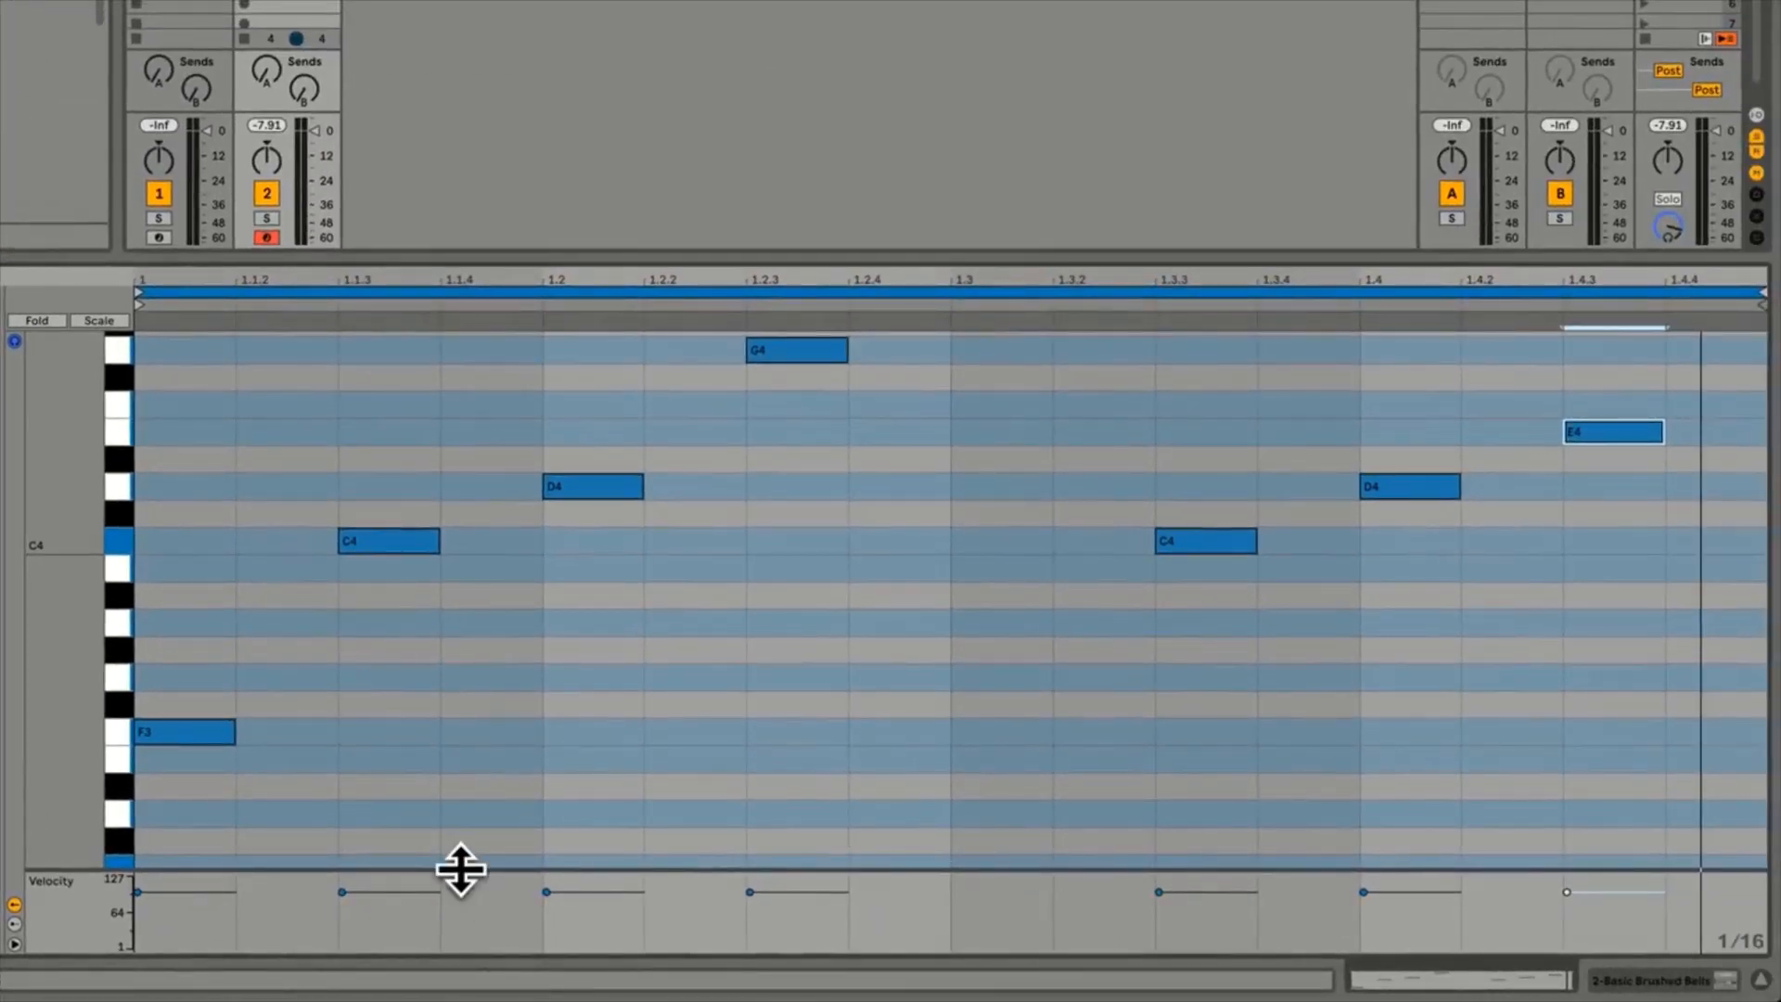
Enlarge the velocity lane and set the velocities of F3 to 123, D4 at 1.2 to 70, C4 at 1.3.3 to 74 and E4 to 112
left_click_drag(460, 870, 474, 707)
scroll(447, 659, "down", 3)
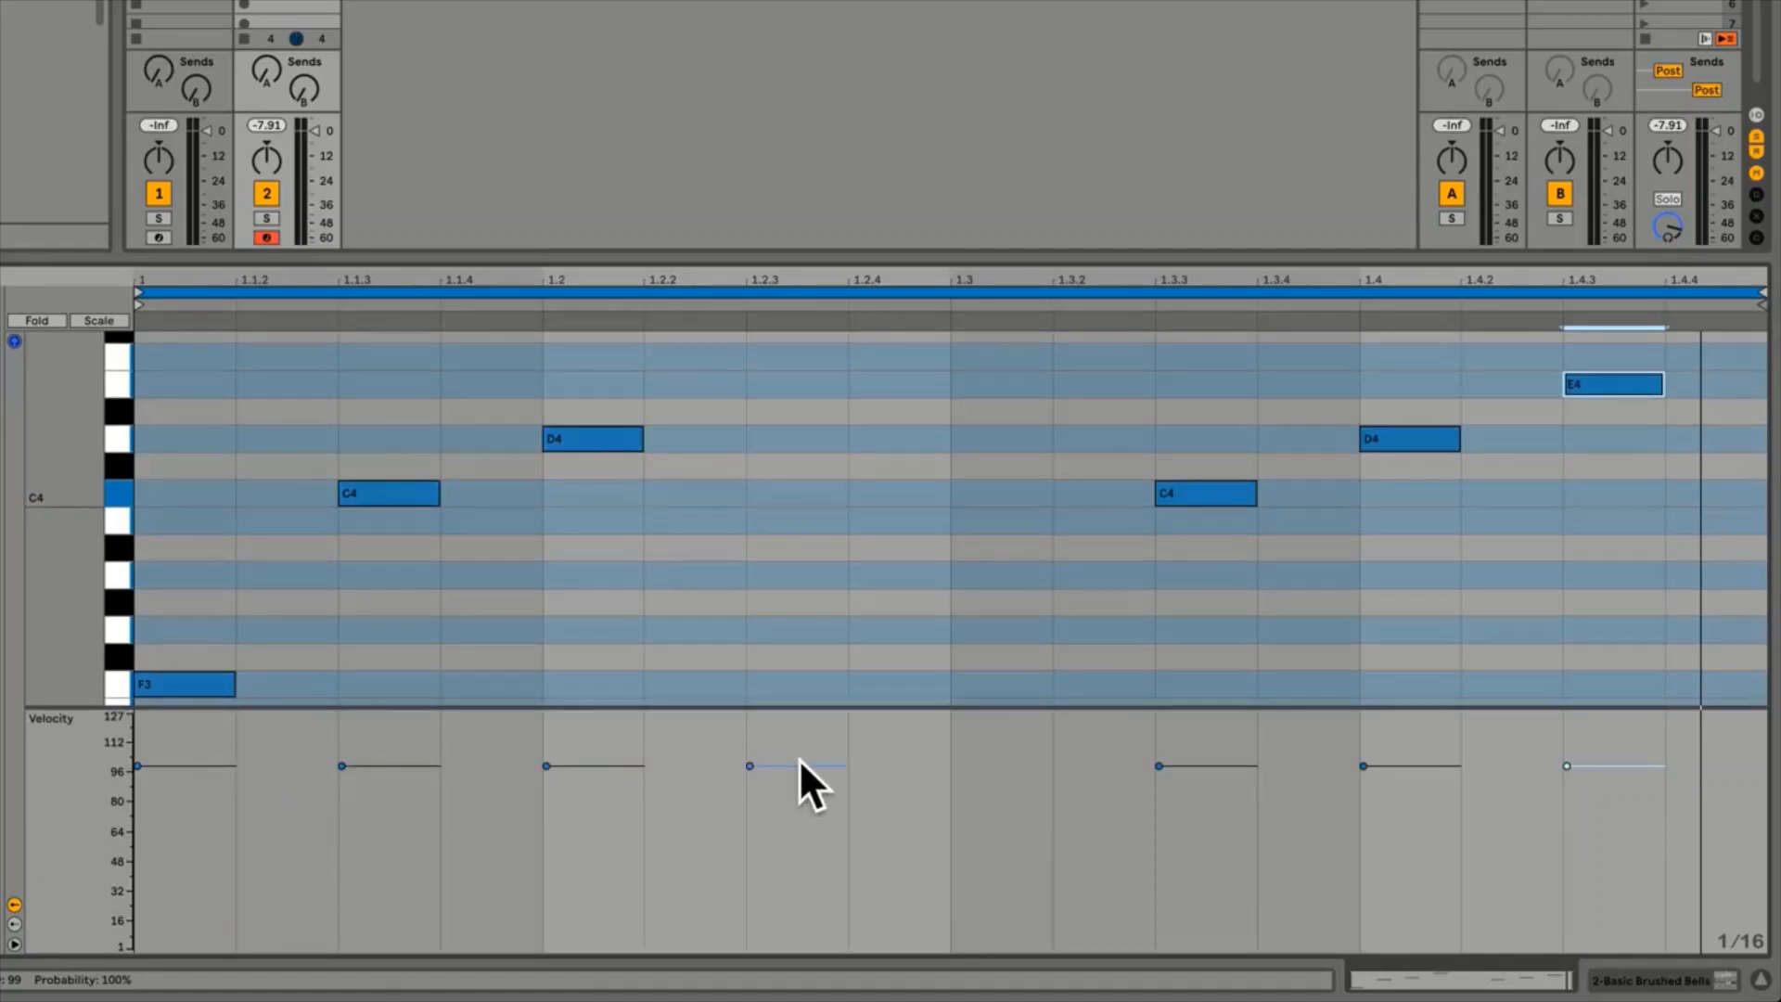
left_click(1631, 771)
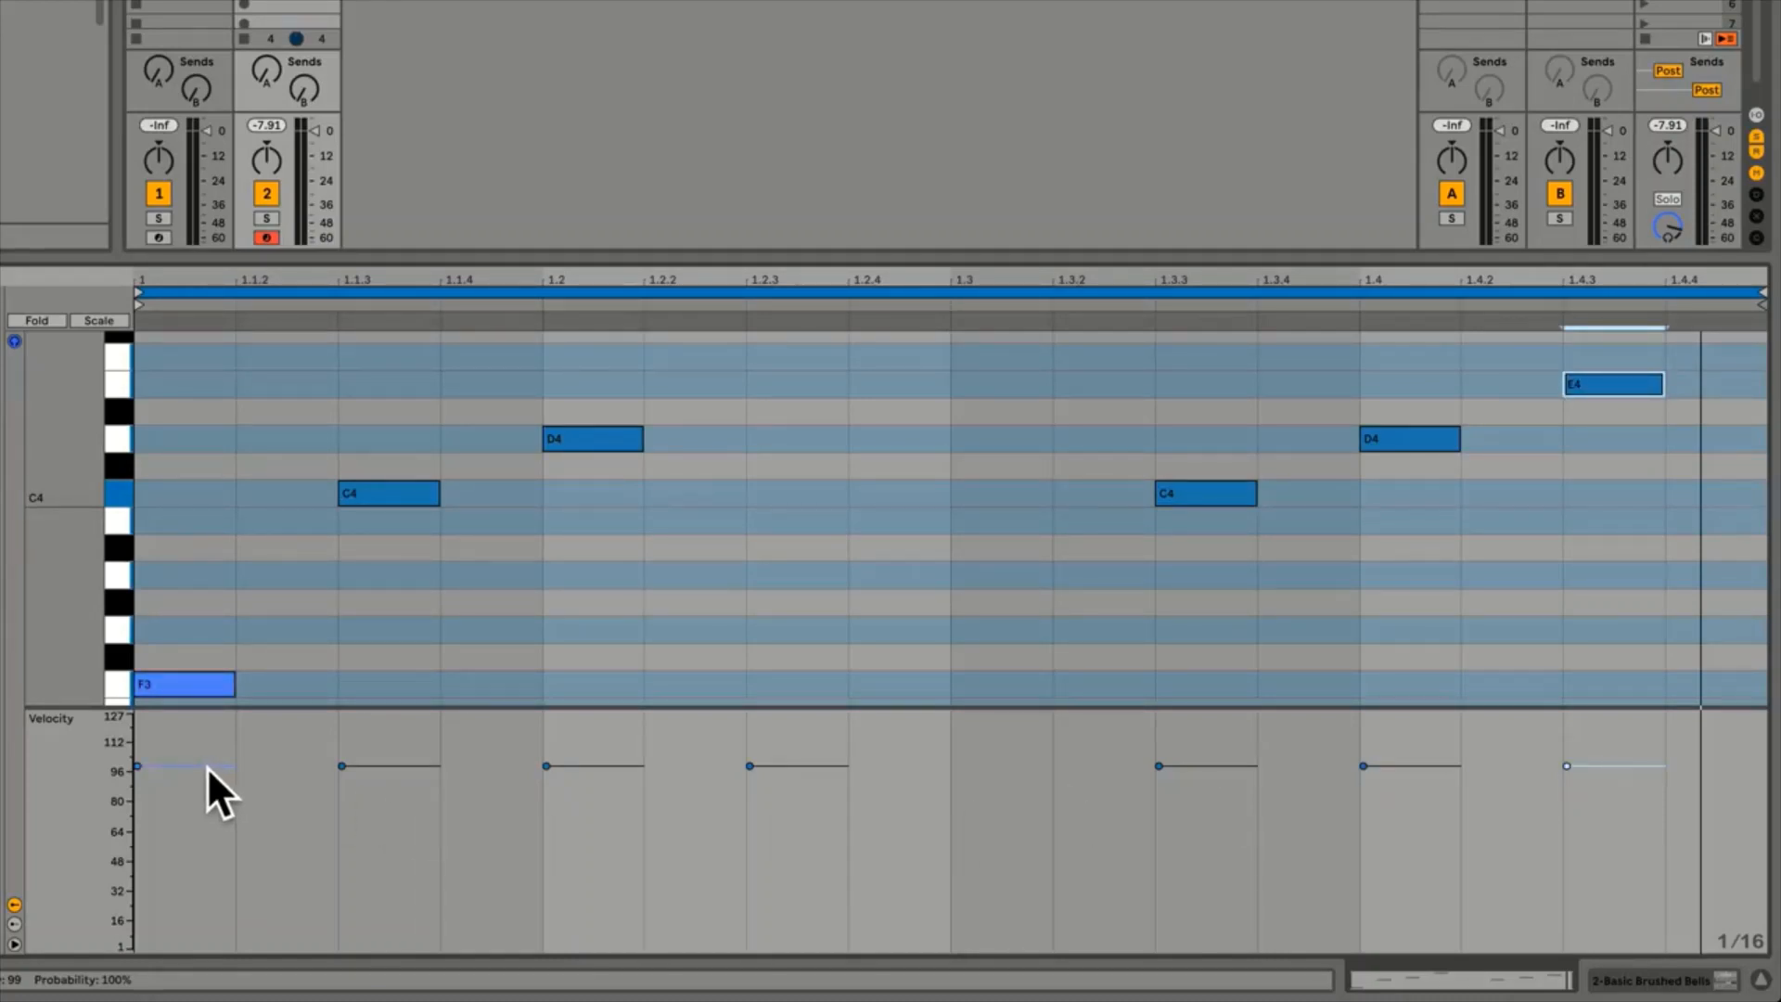
left_click_drag(208, 766, 242, 731)
left_click_drag(570, 761, 572, 820)
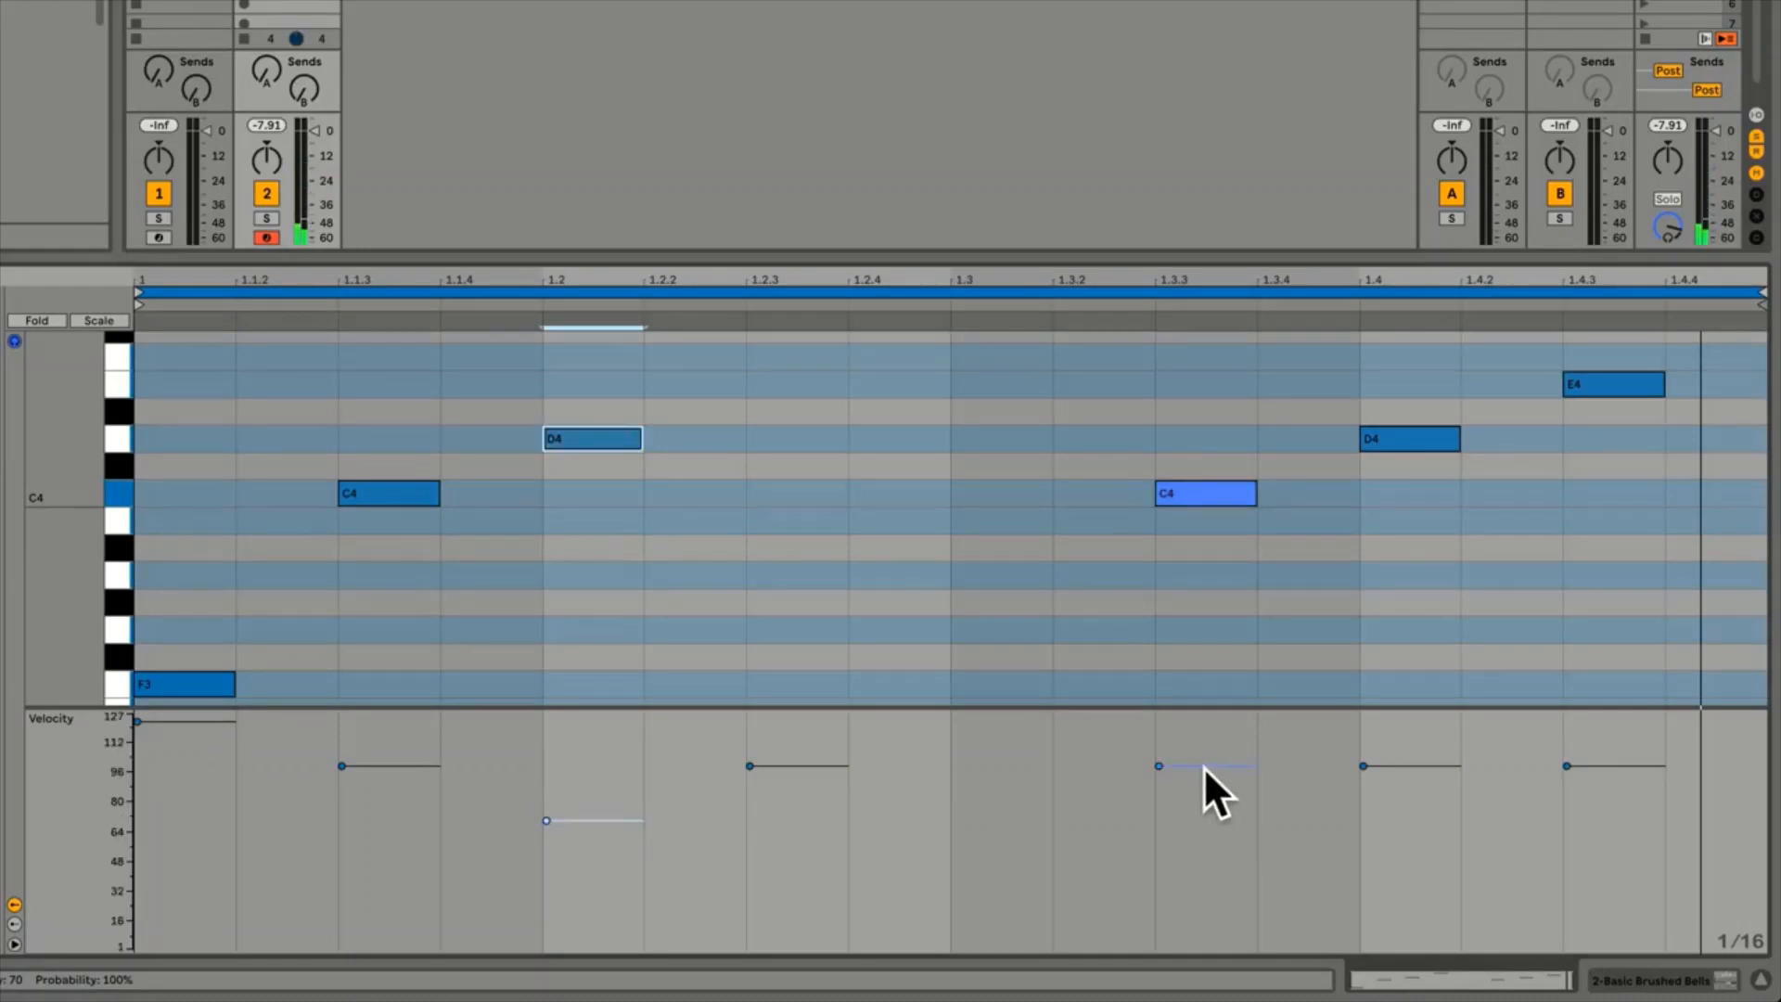
left_click_drag(1204, 767, 1204, 813)
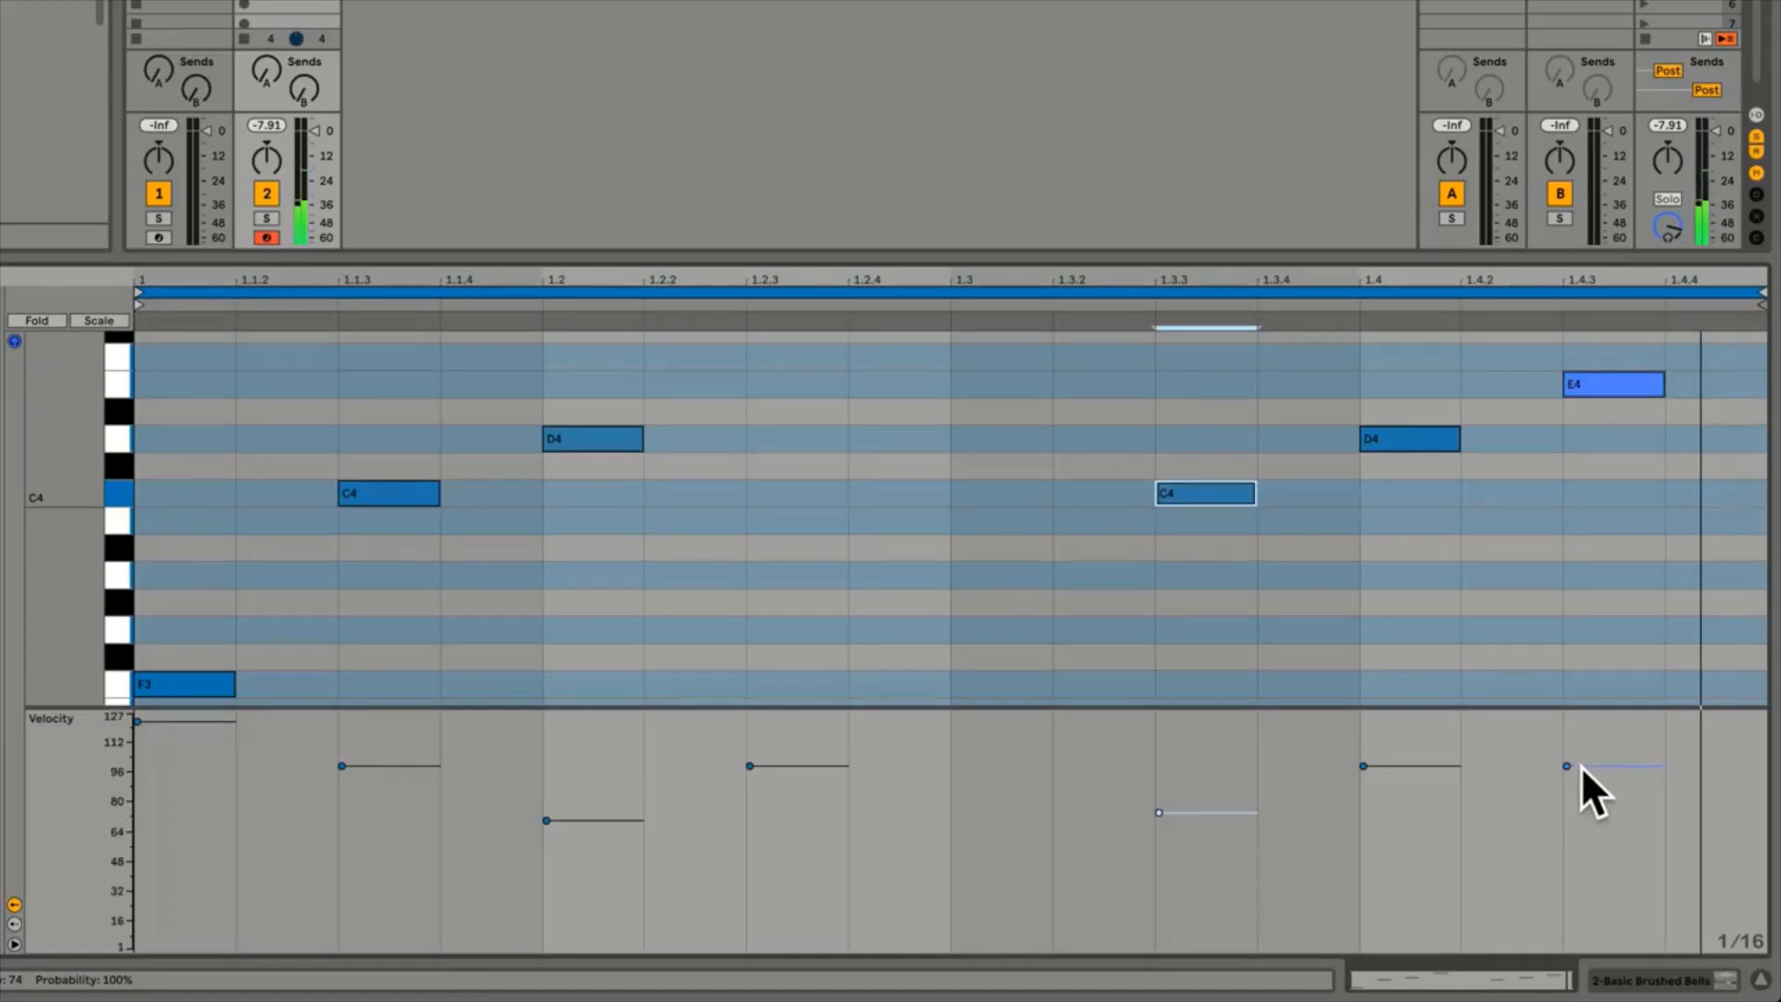
left_click_drag(1567, 765, 1567, 742)
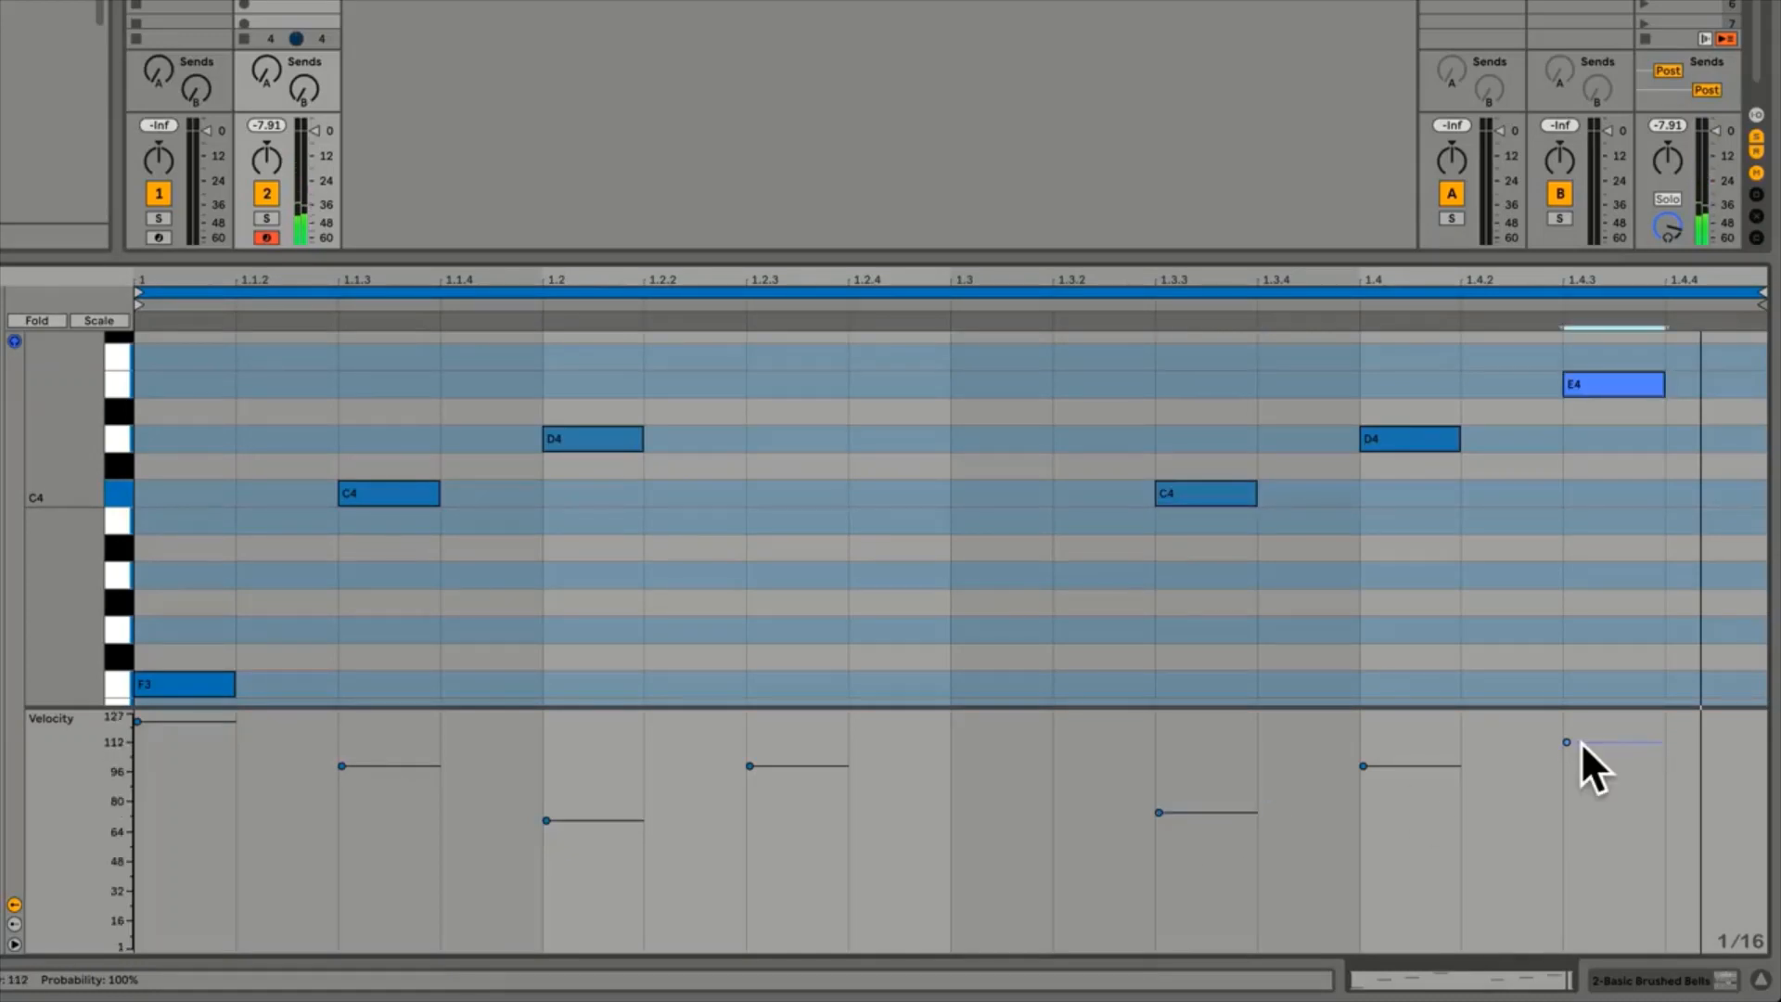
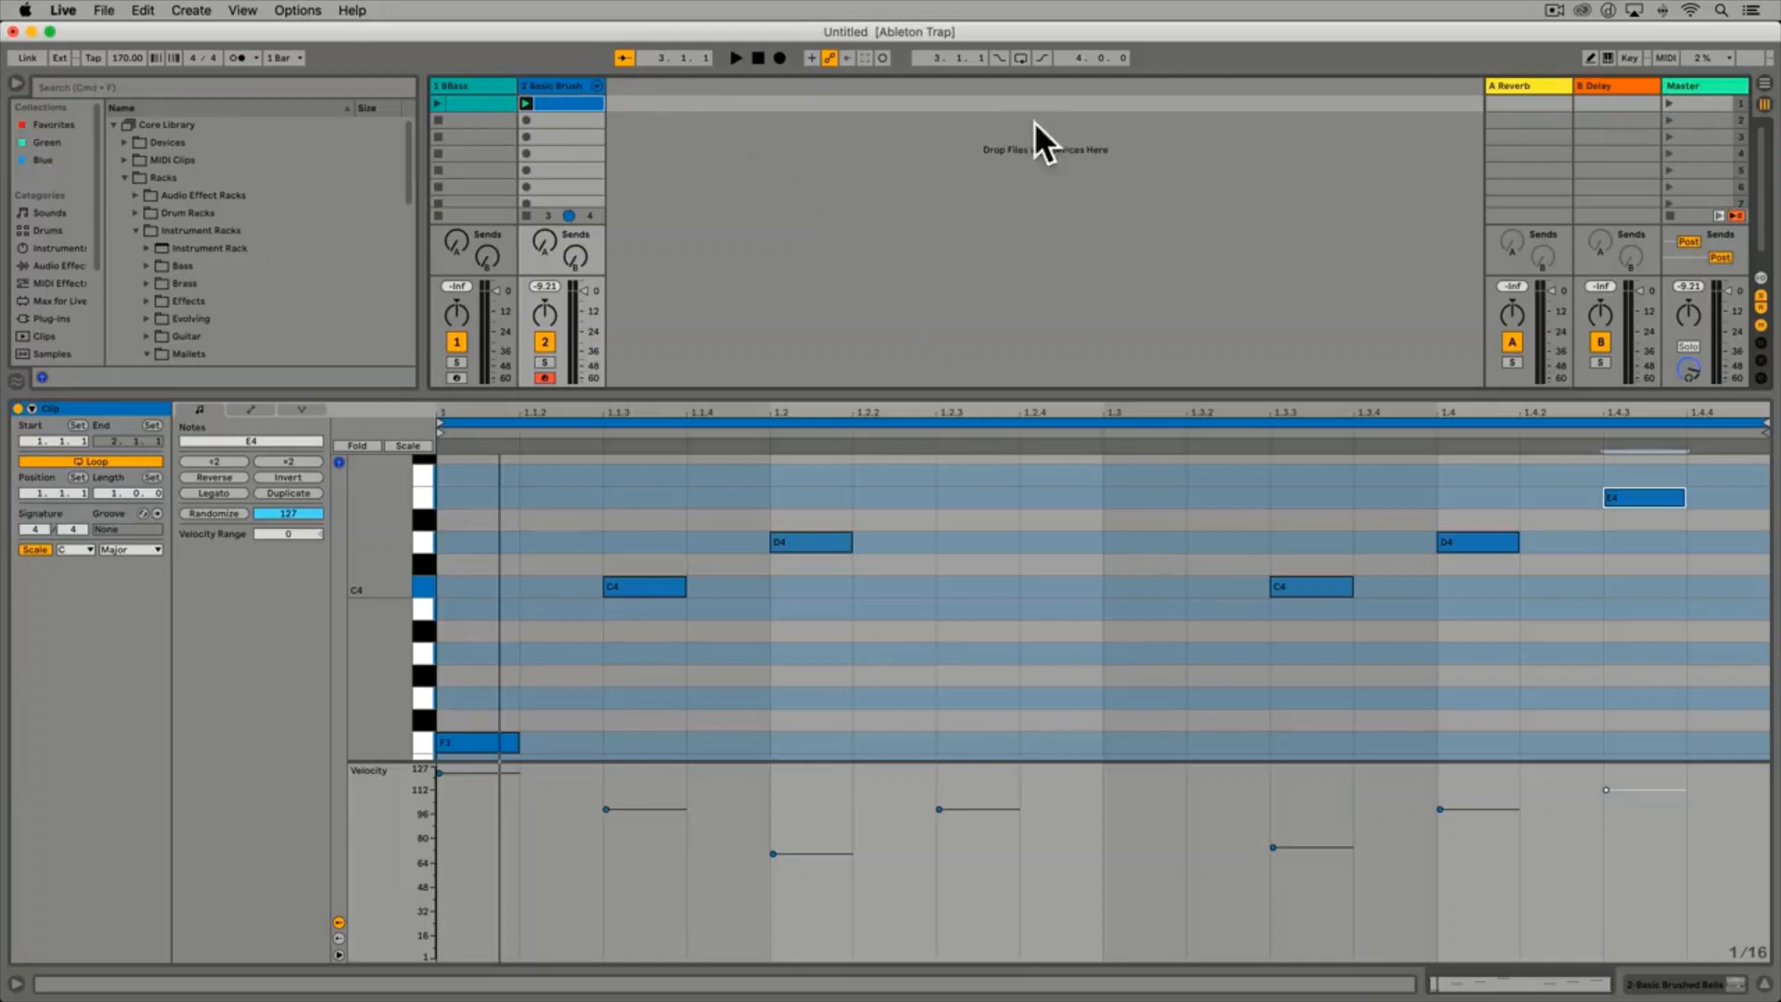
Play the first scene with bass and bells together, and set the bells clip's loop length to 8 bars
left_click(1668, 102)
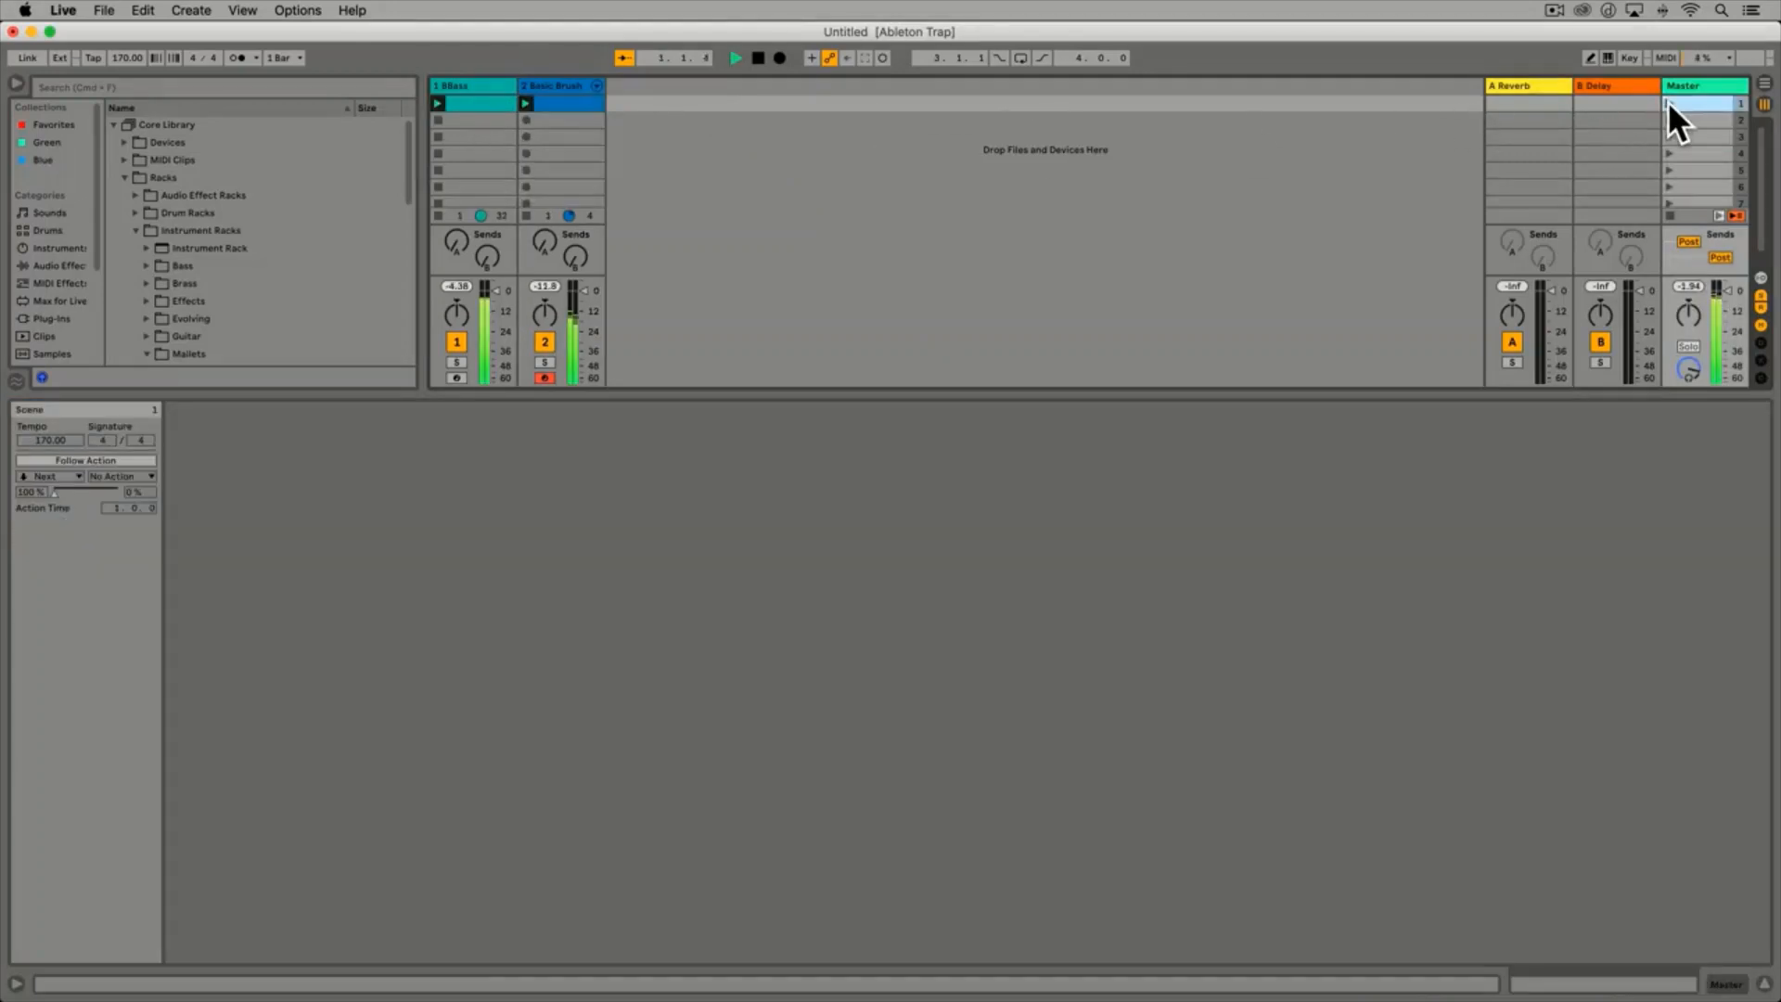
left_click(559, 102)
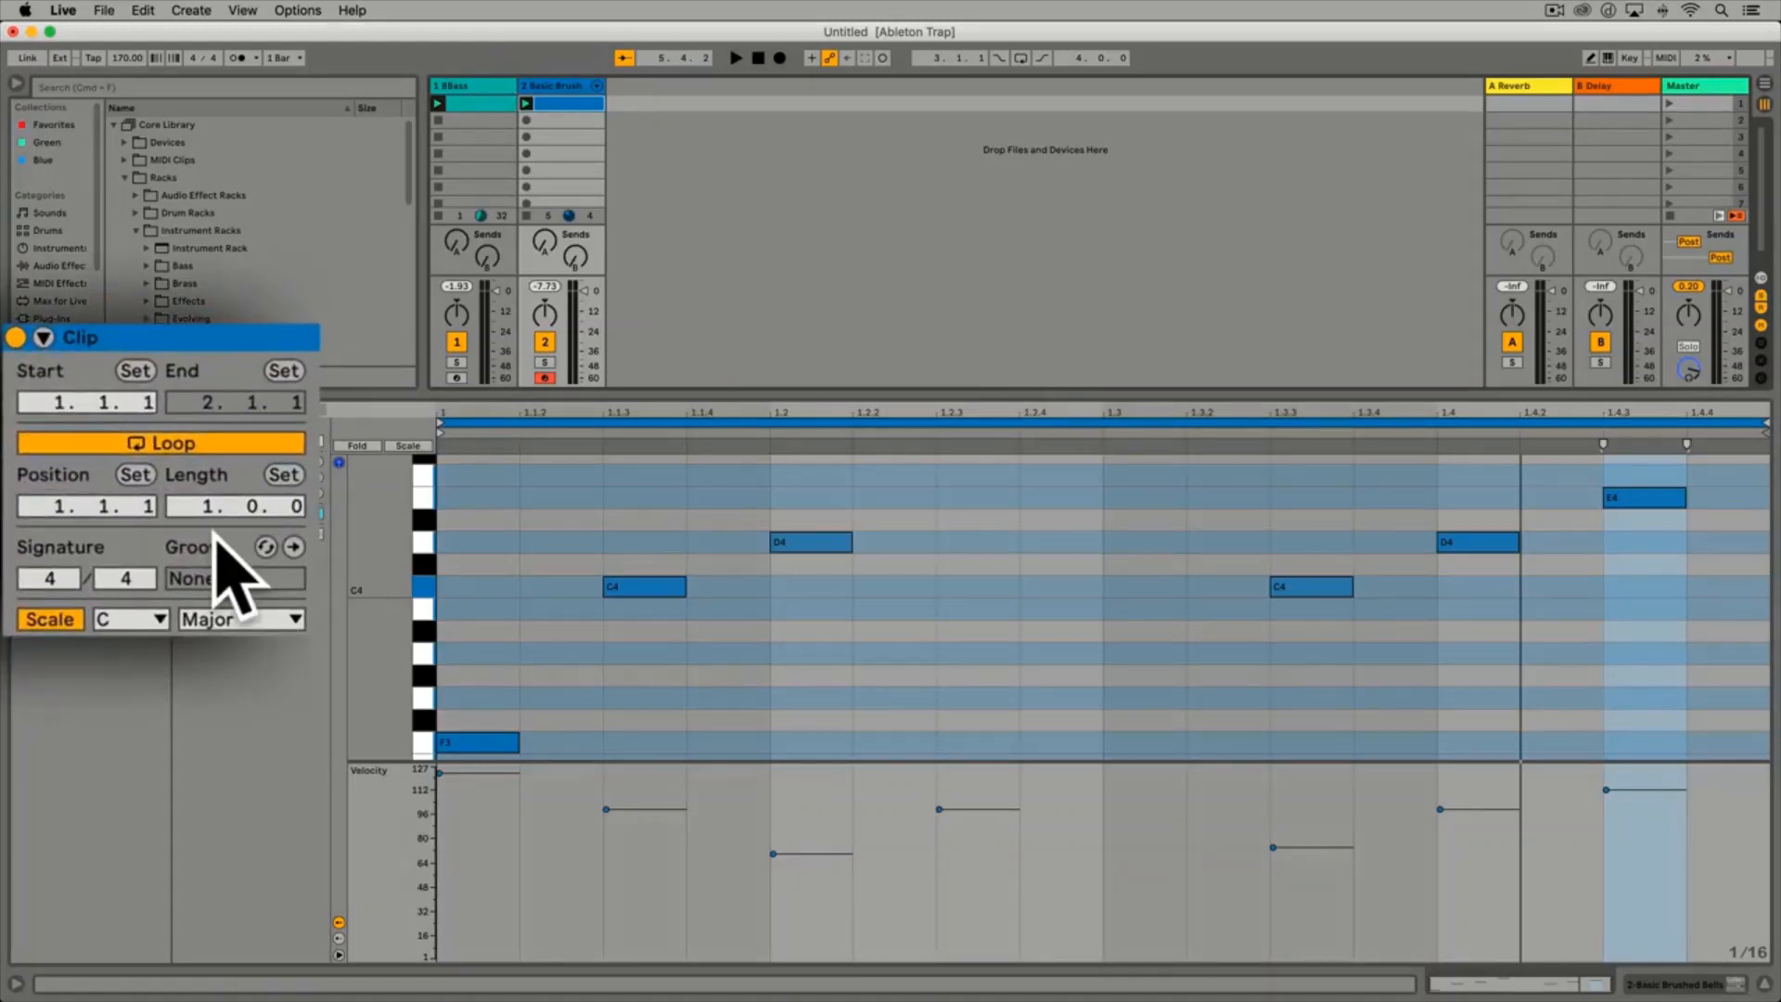
left_click(206, 515)
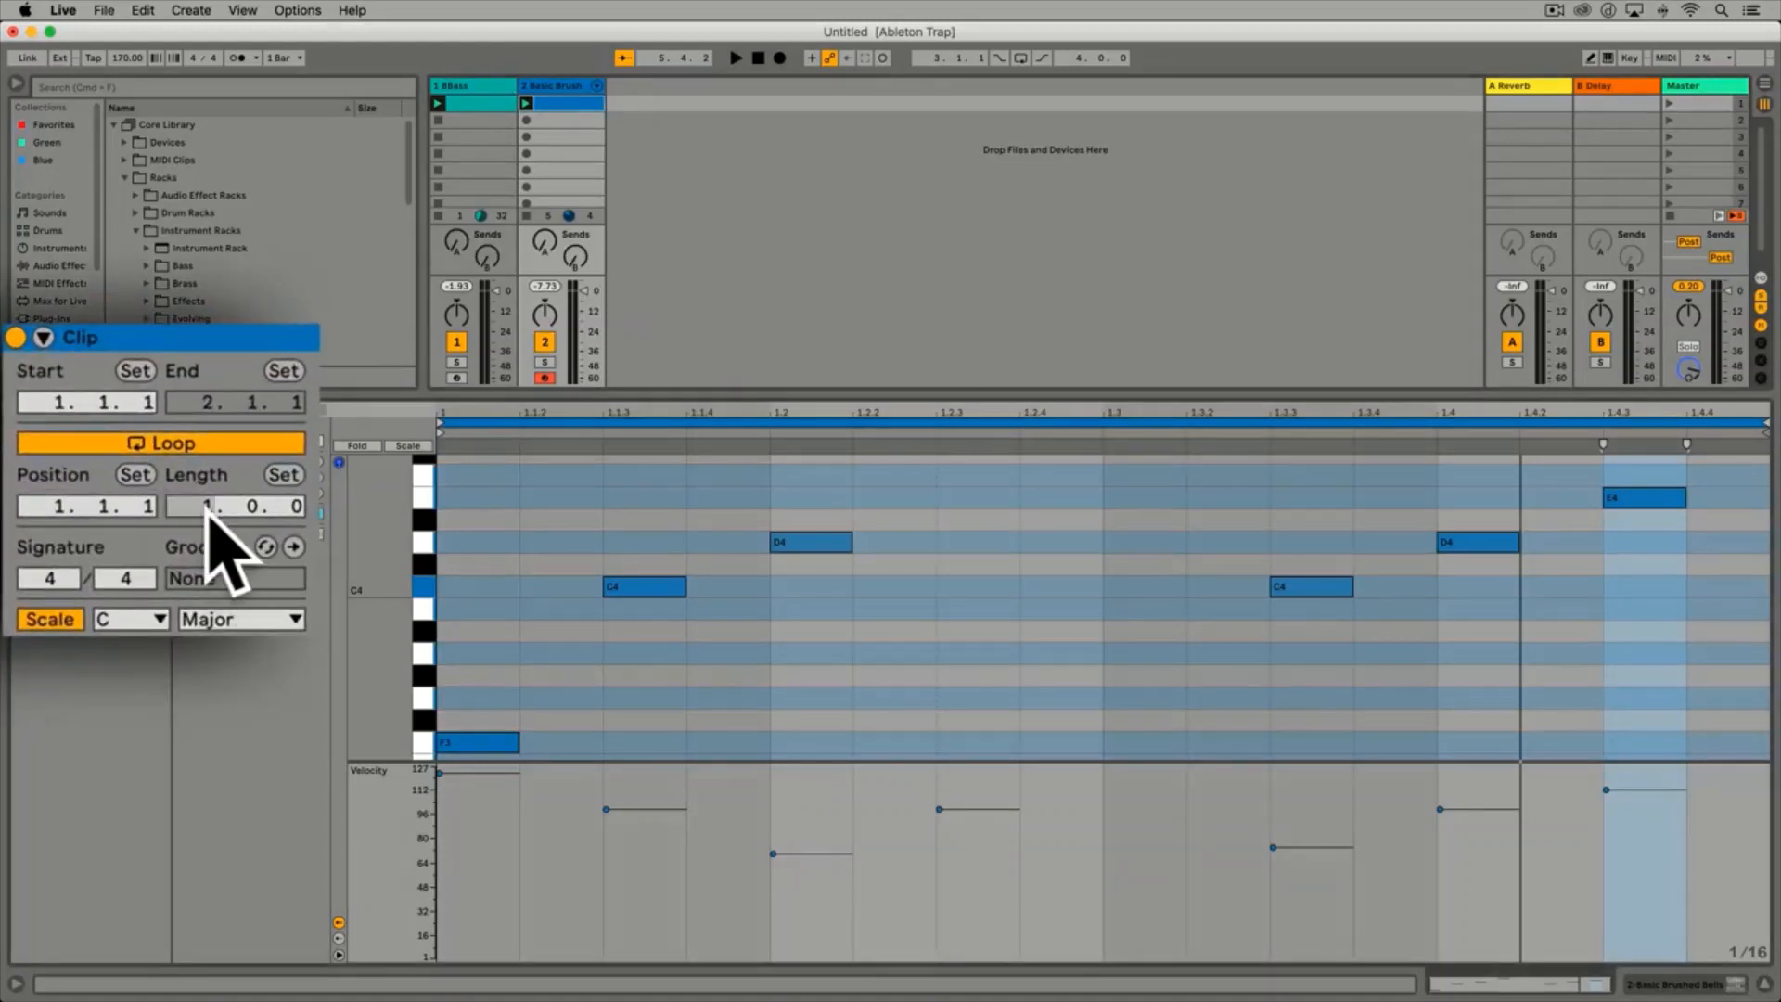
type("8")
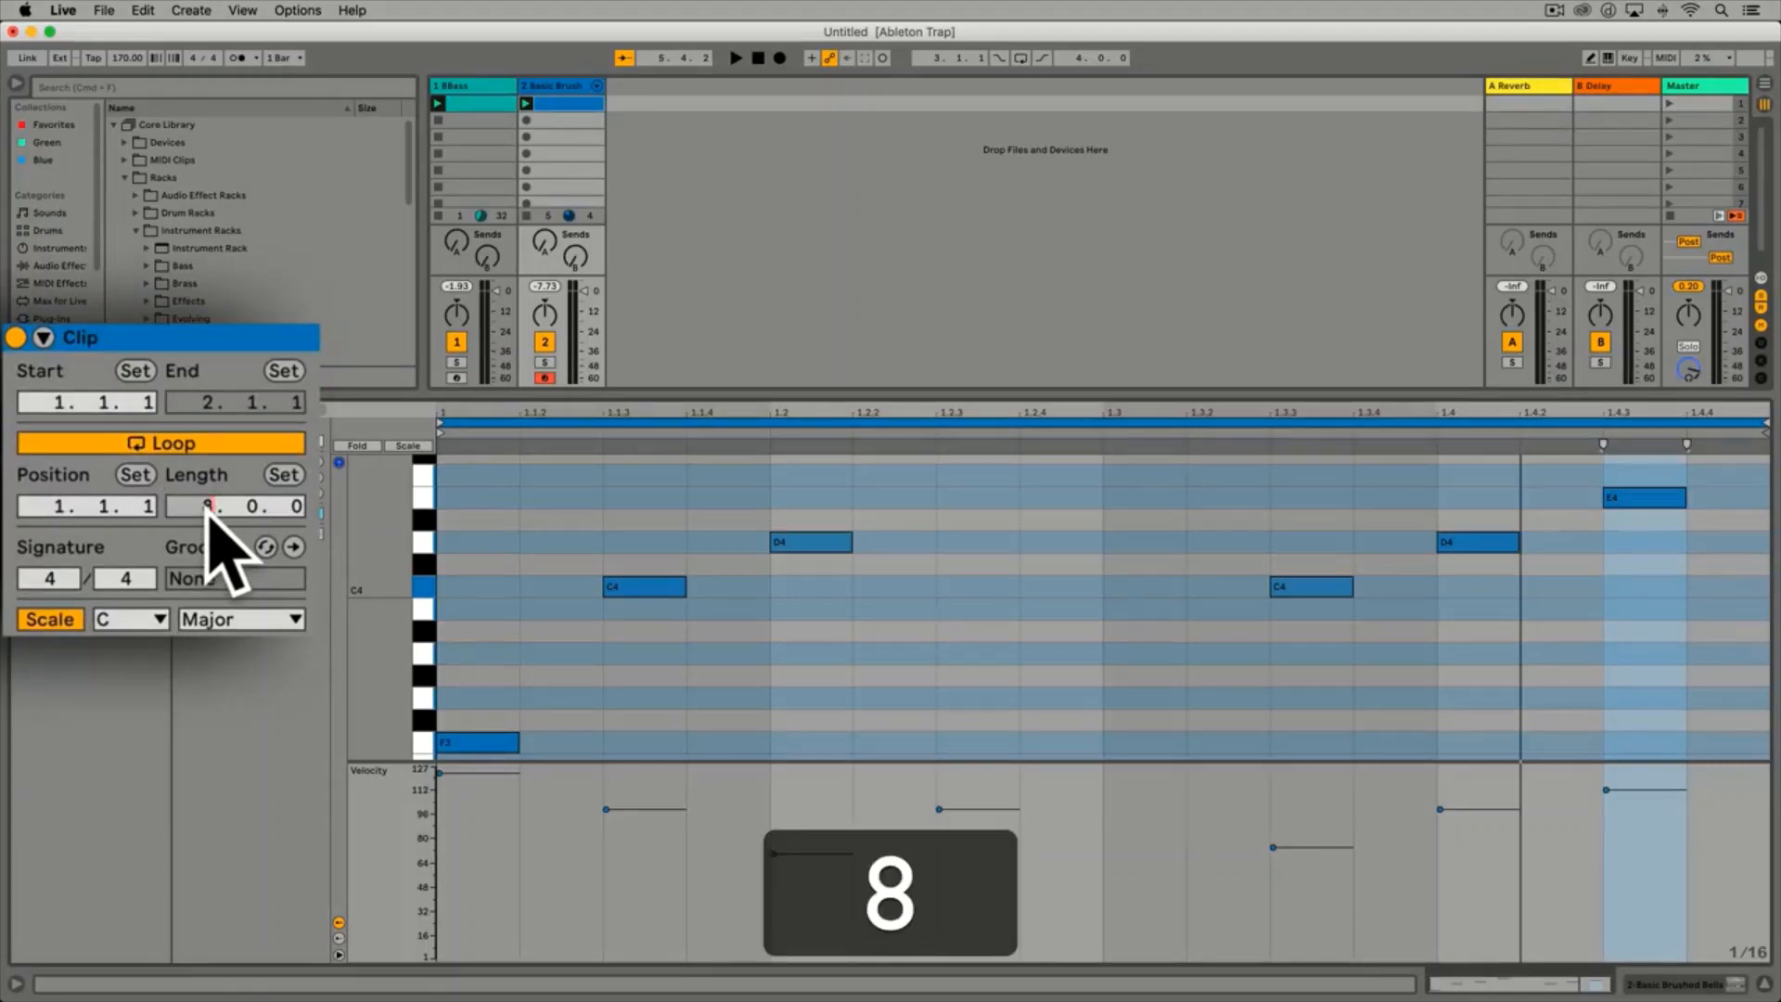
key("Return")
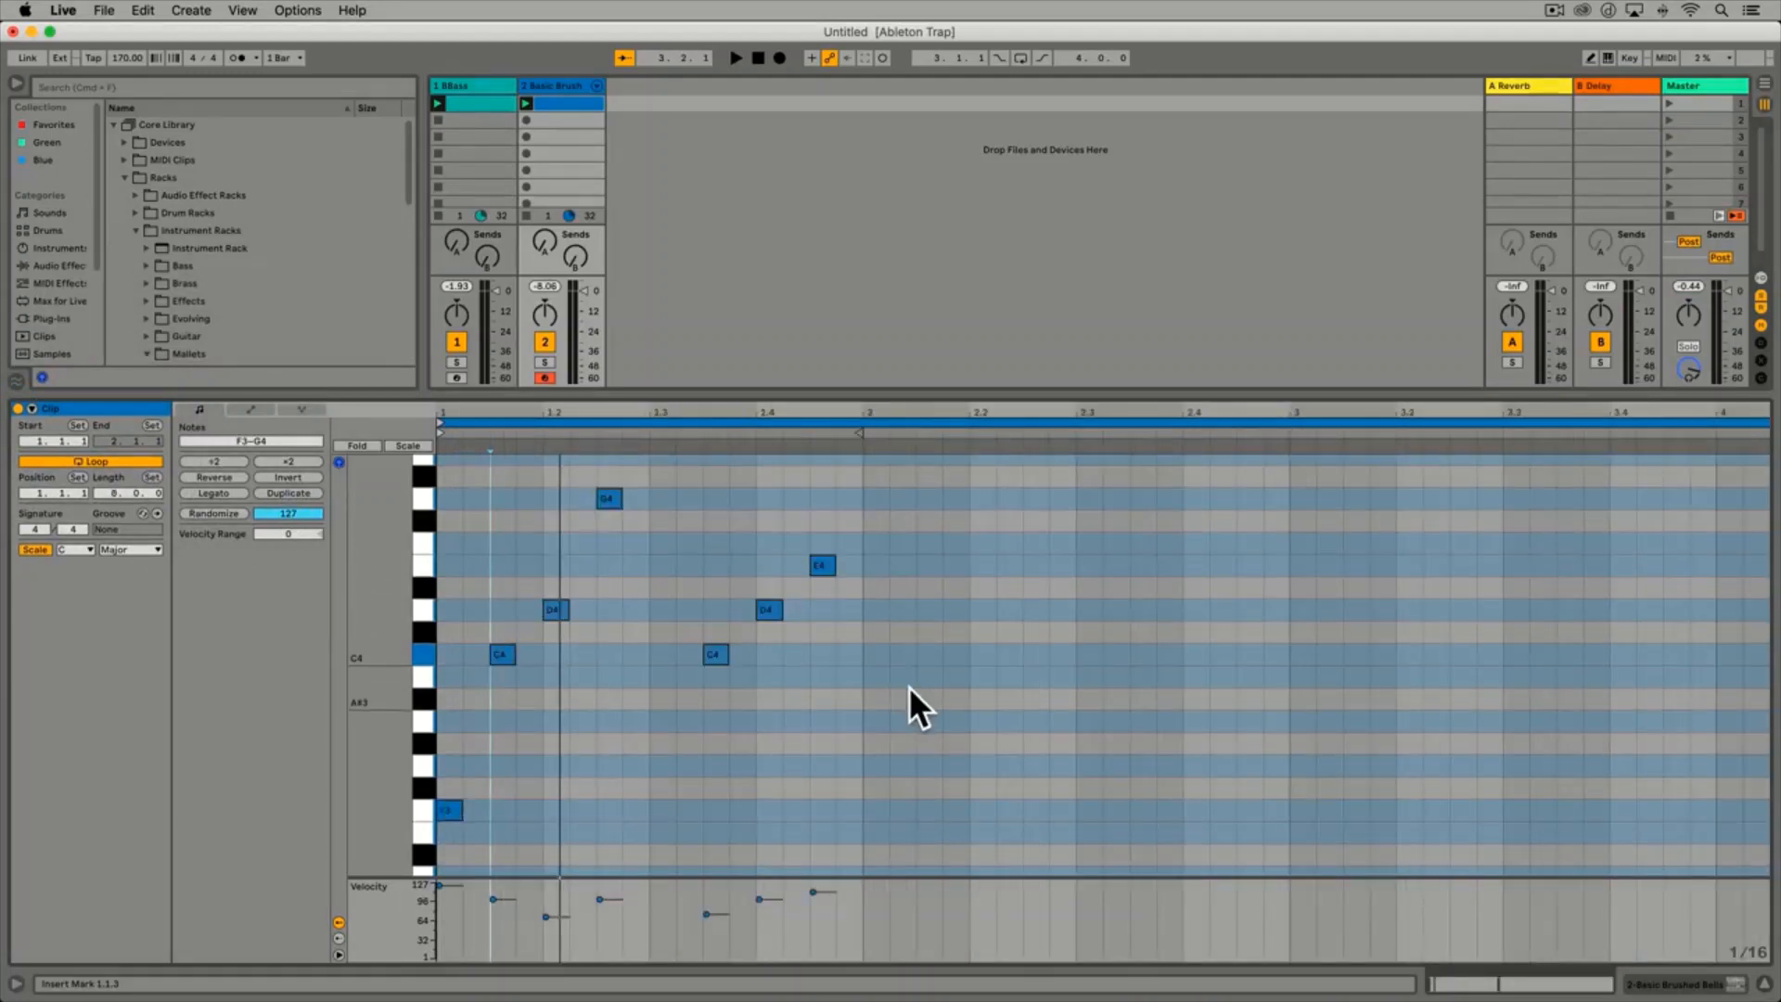
Duplicate all the bells notes of bar 1 except the opening F3 into bar 2, starting at 2.1.3
left_click_drag(915, 694, 464, 475)
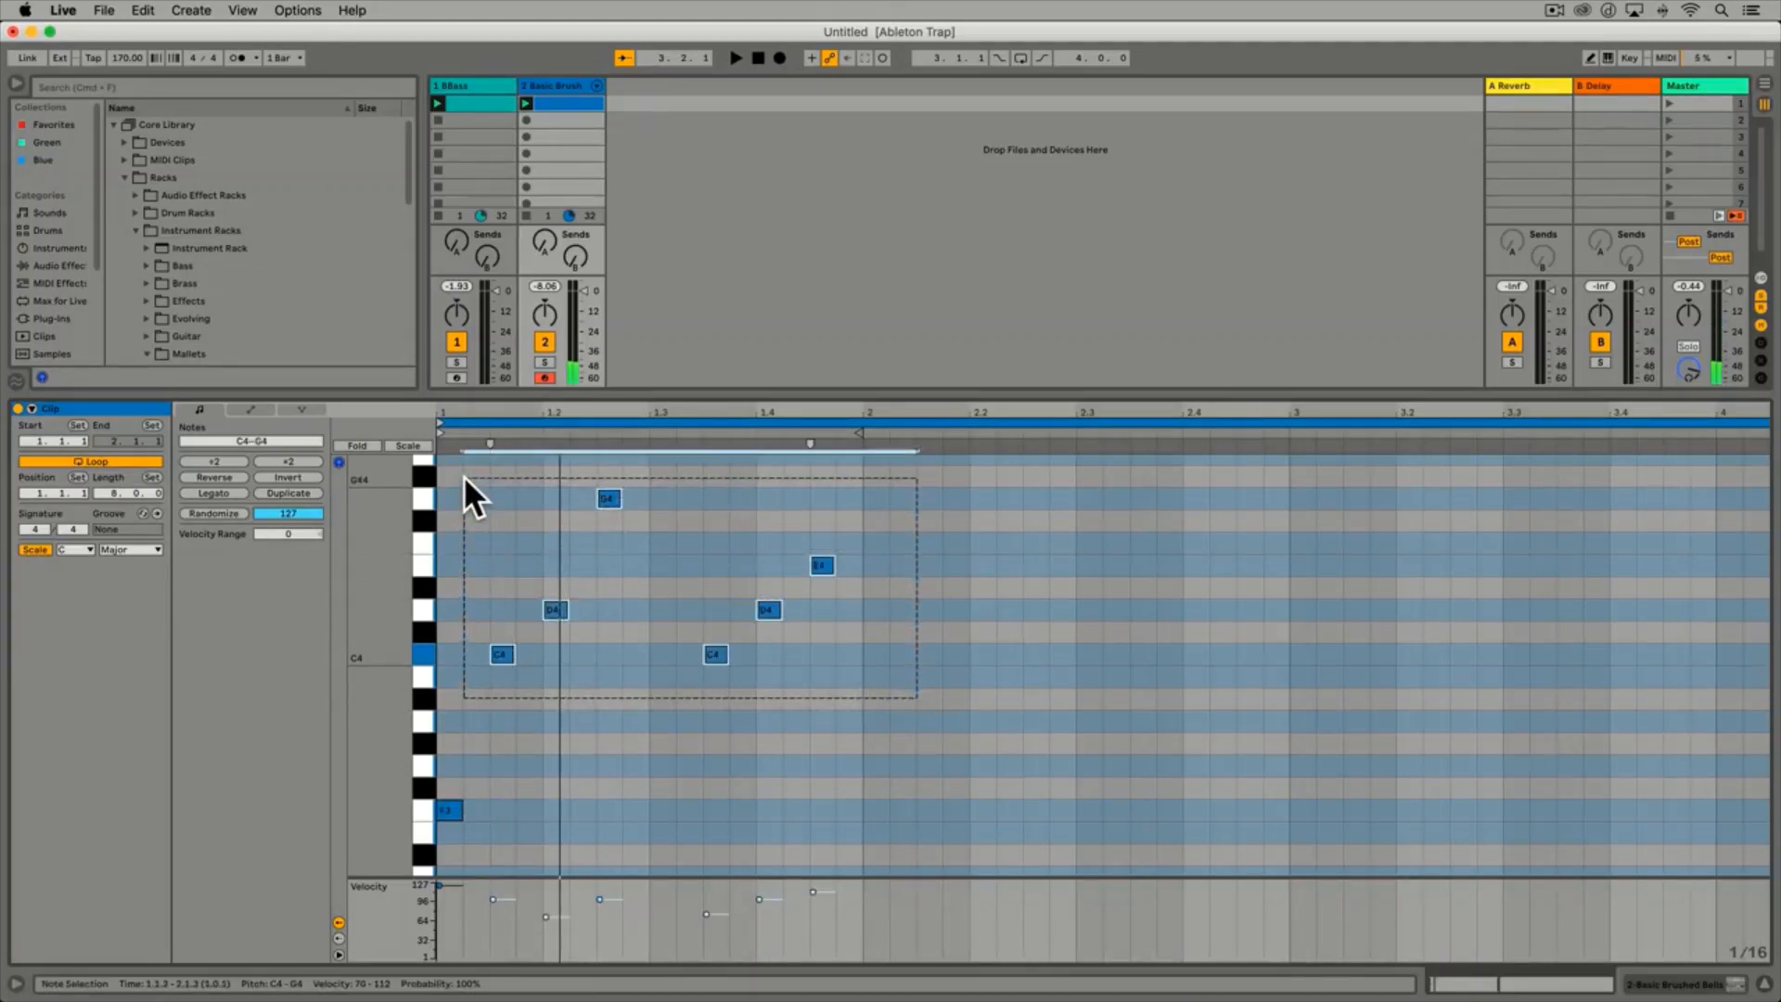
left_click_drag(464, 475, 464, 475)
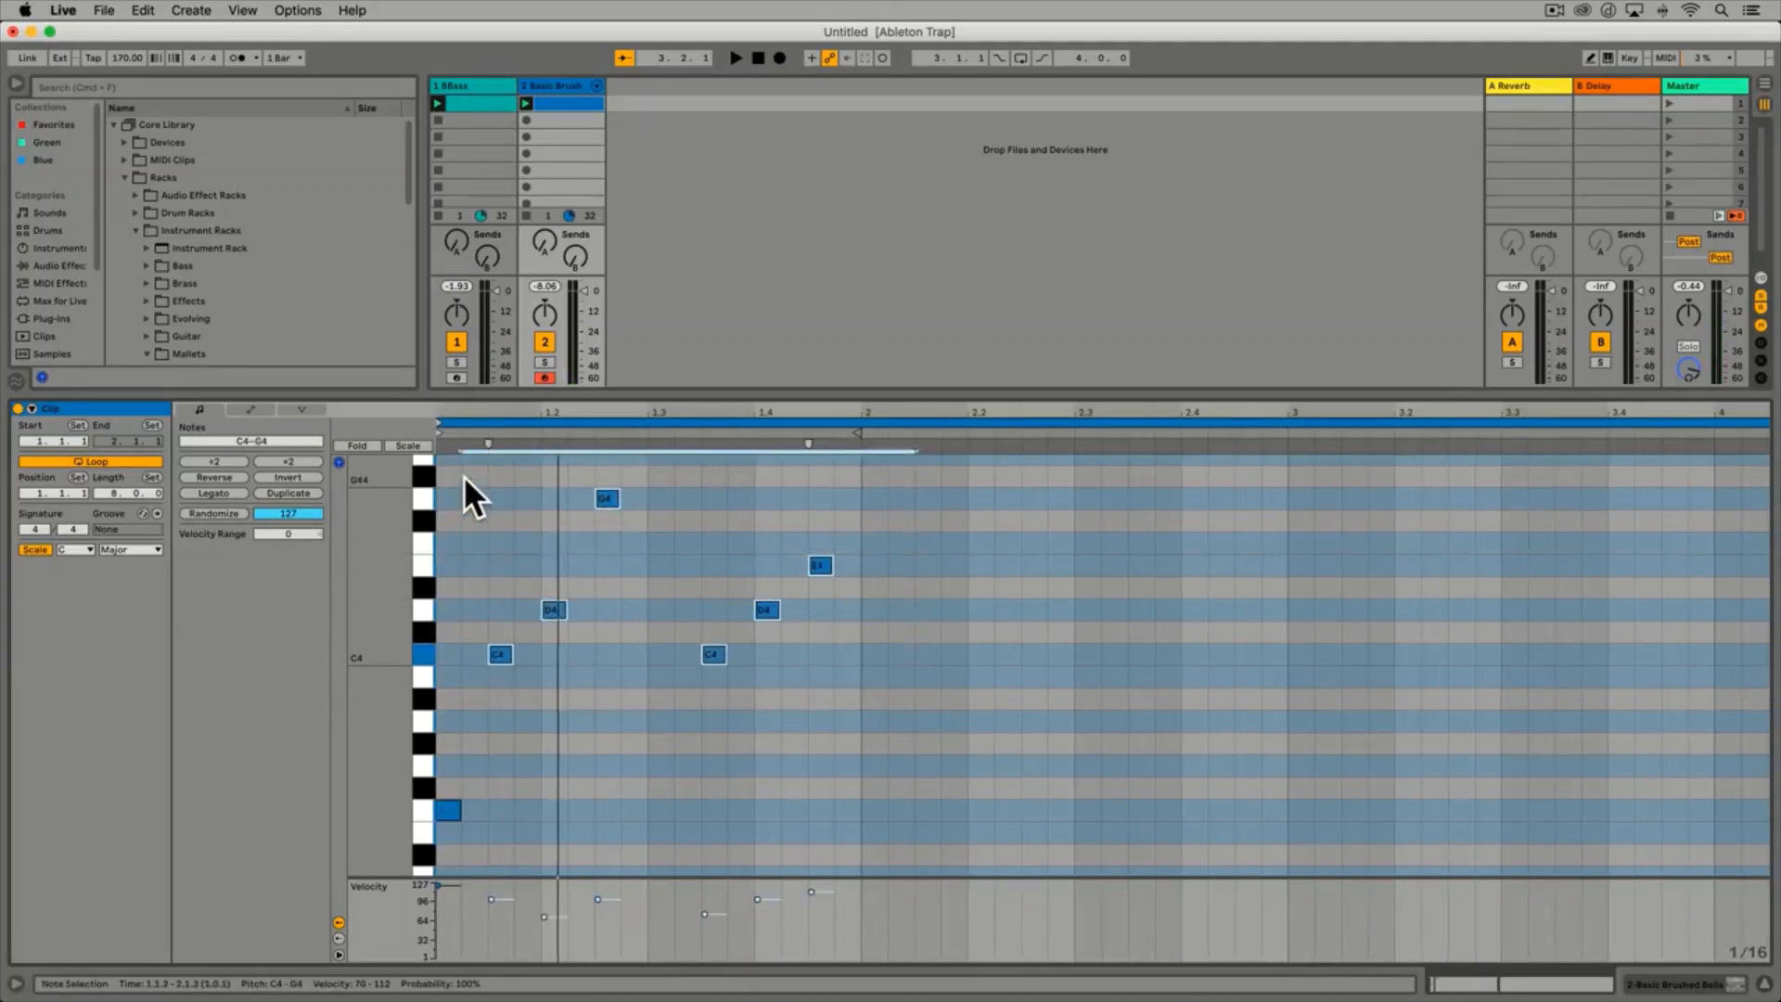
scroll(508, 610, "up", 1)
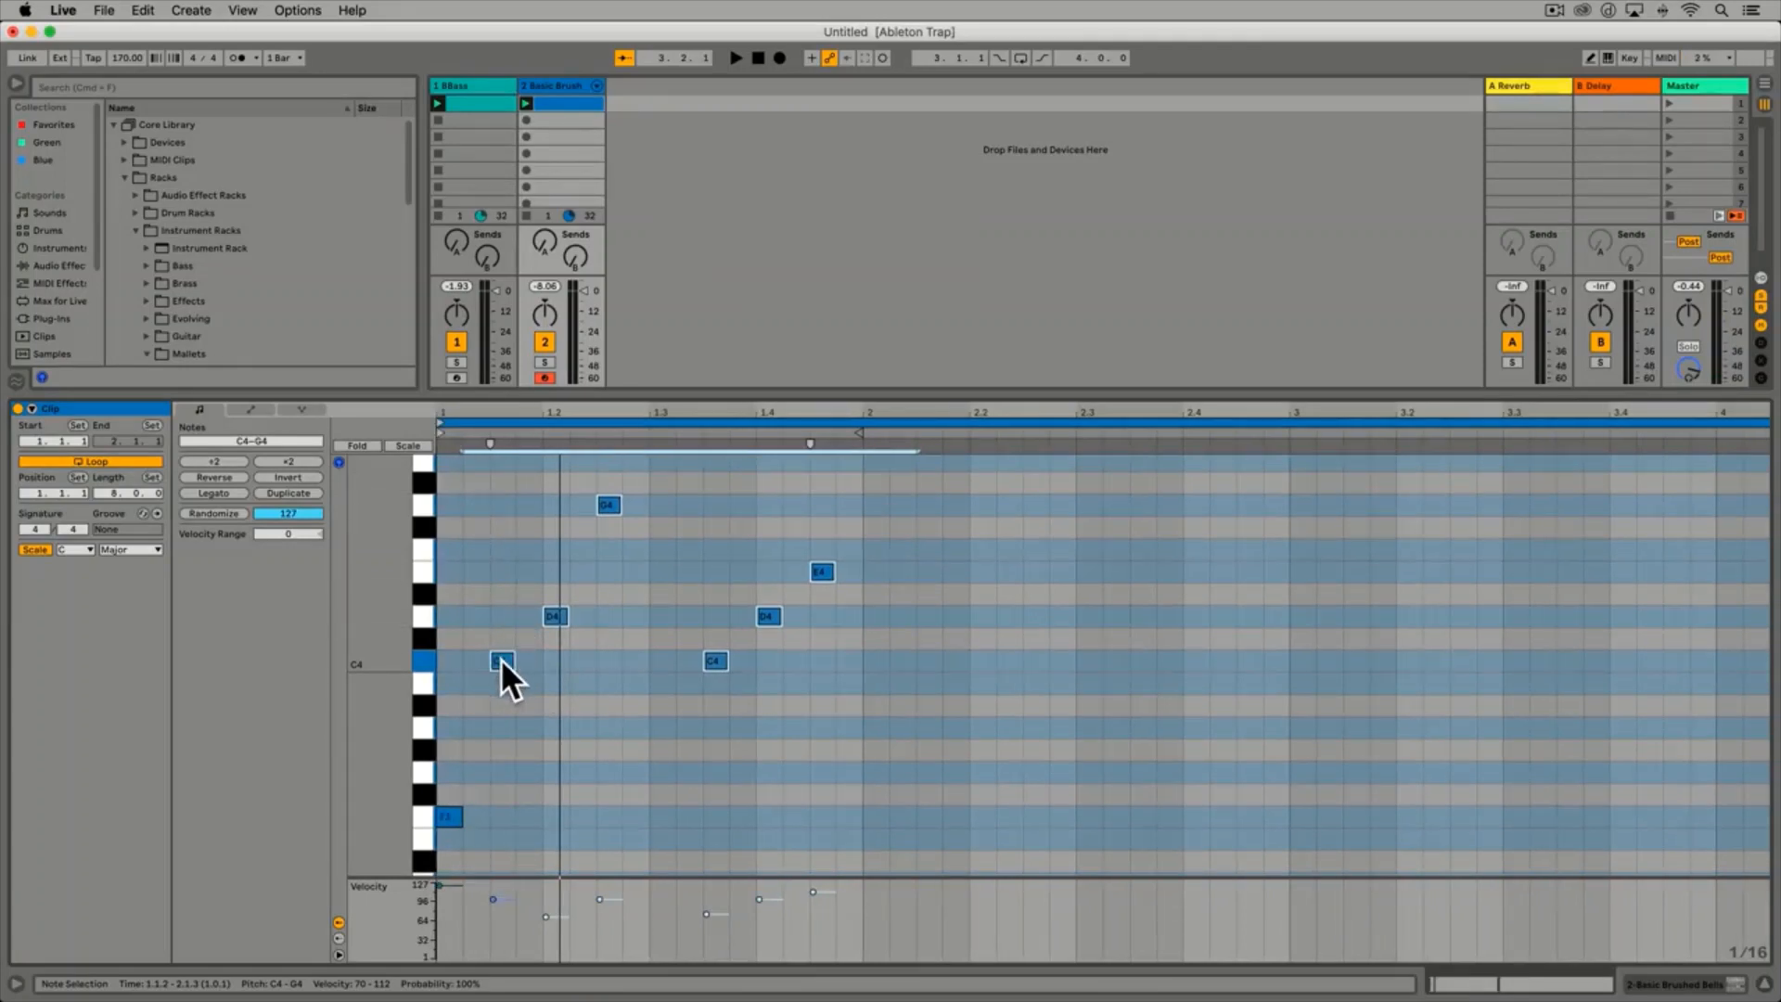
key("alt")
left_click_drag(499, 658, 926, 655)
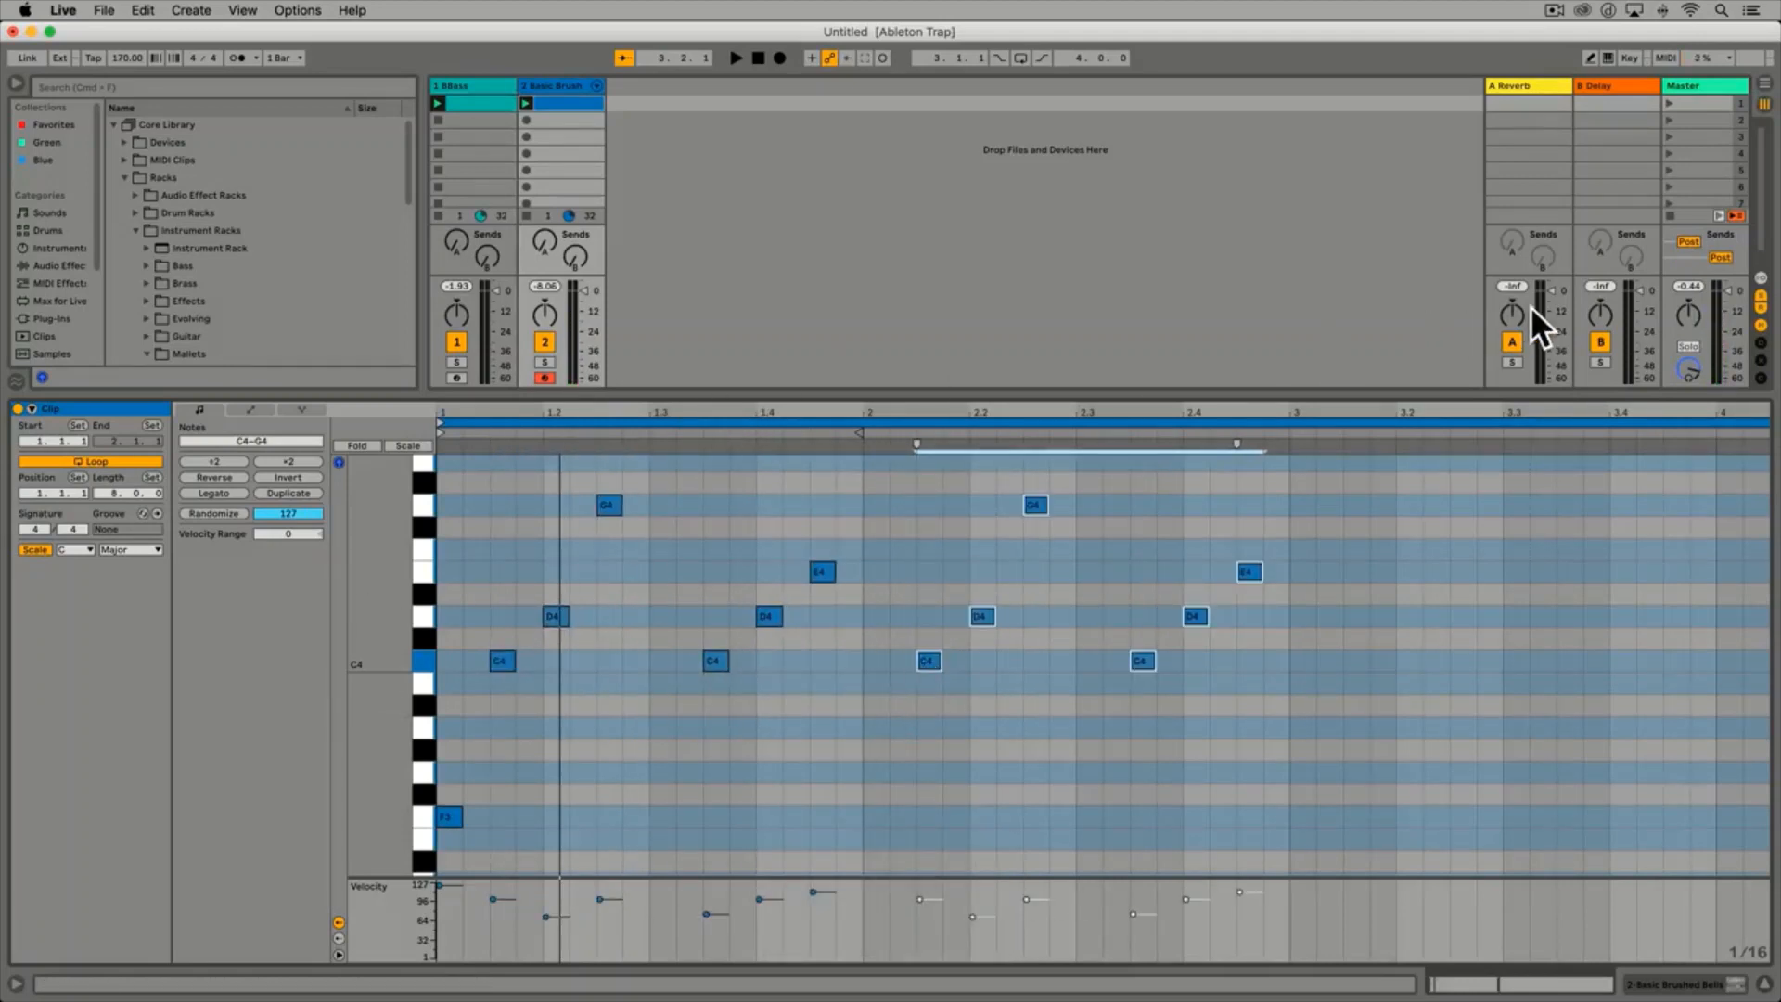
Stop all clips and play back the bells clip on its own
left_click(1672, 217)
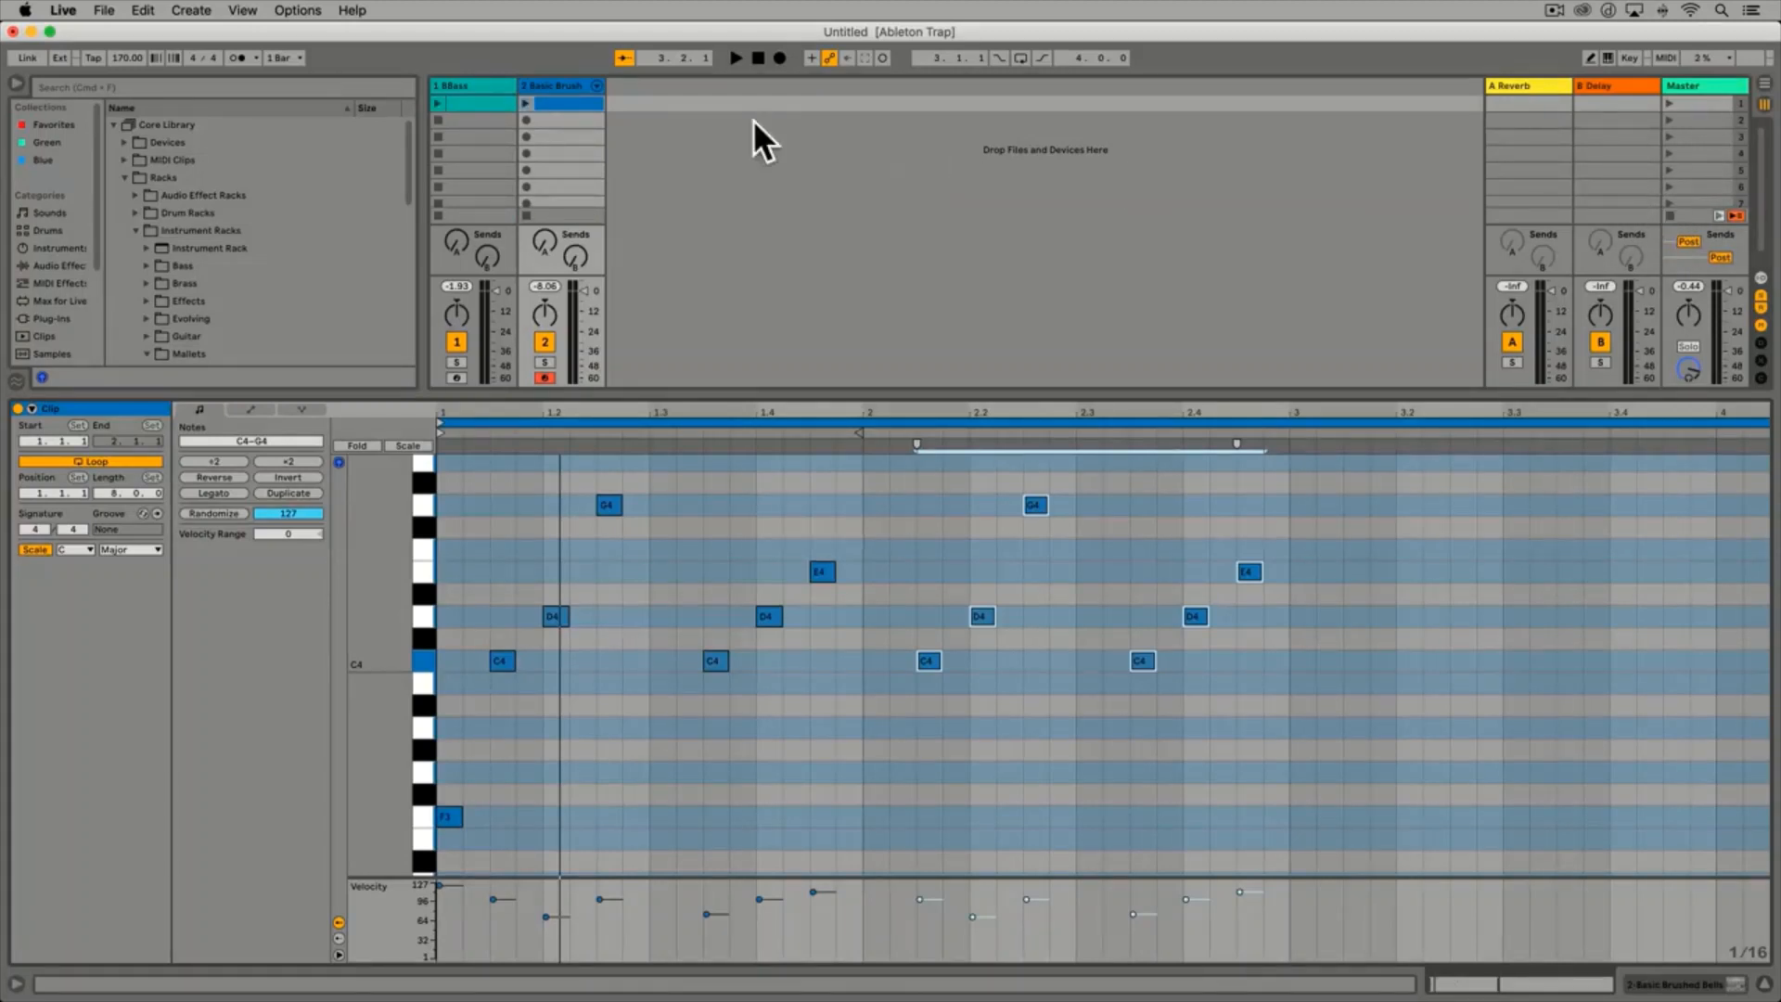
left_click(526, 104)
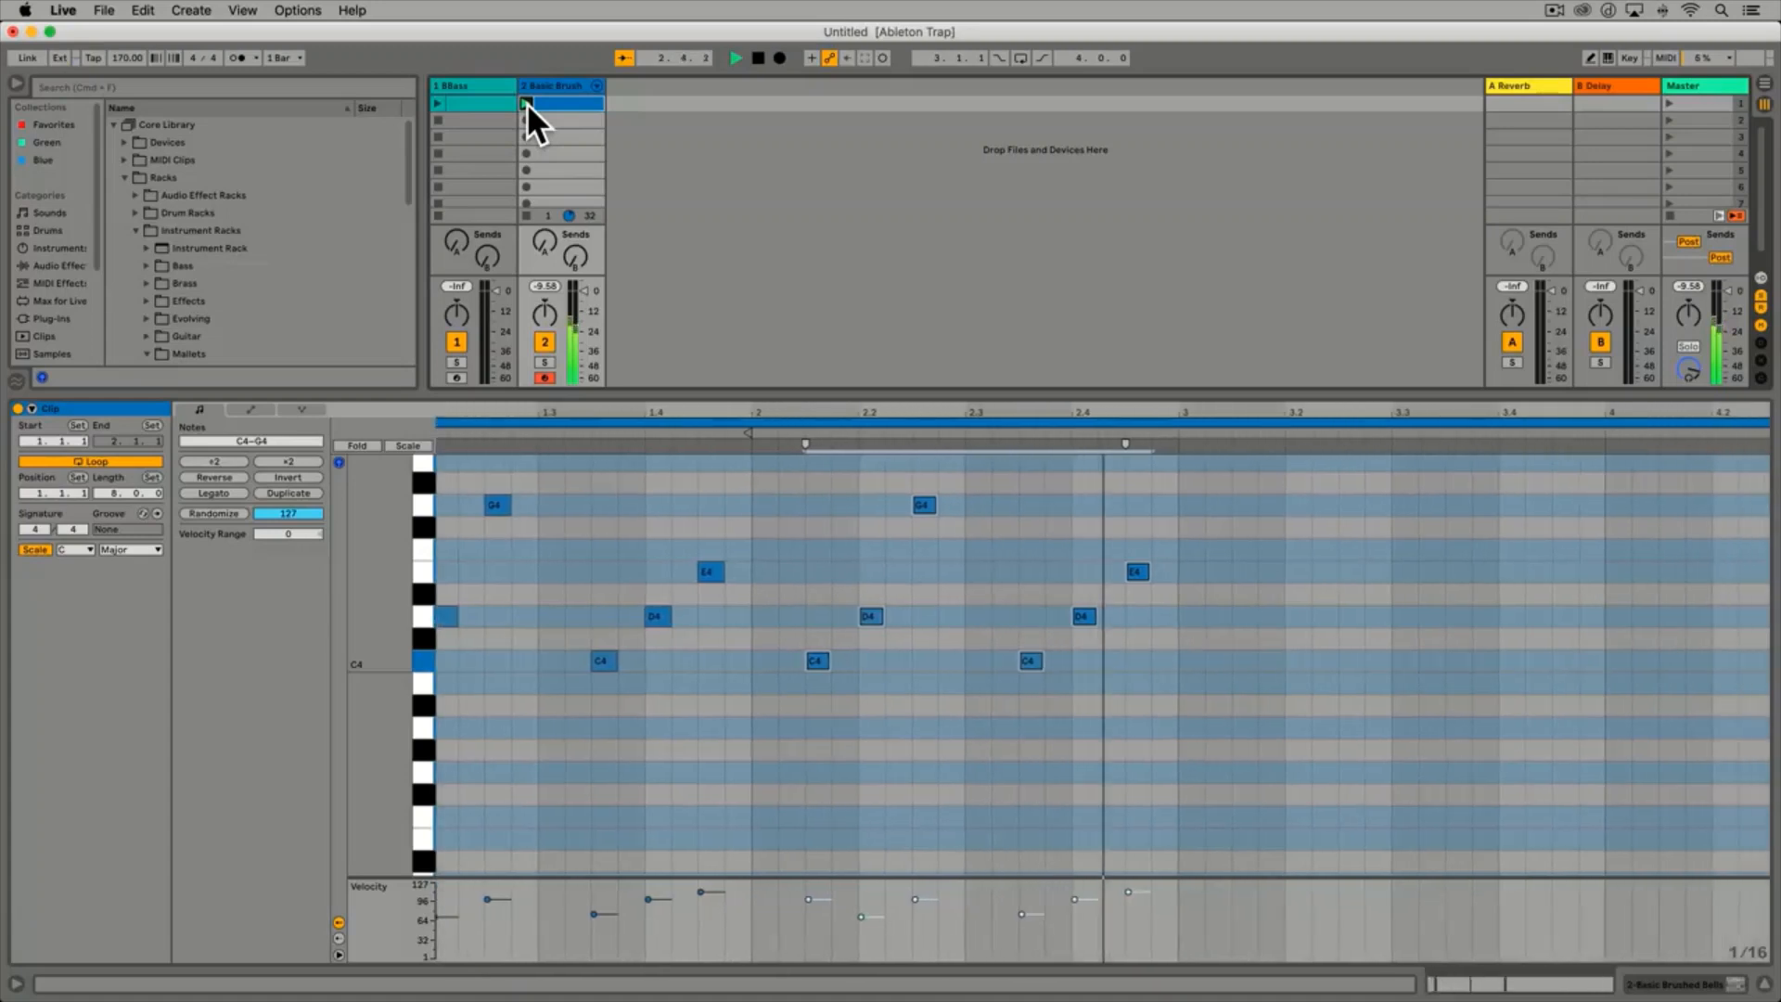
key("space")
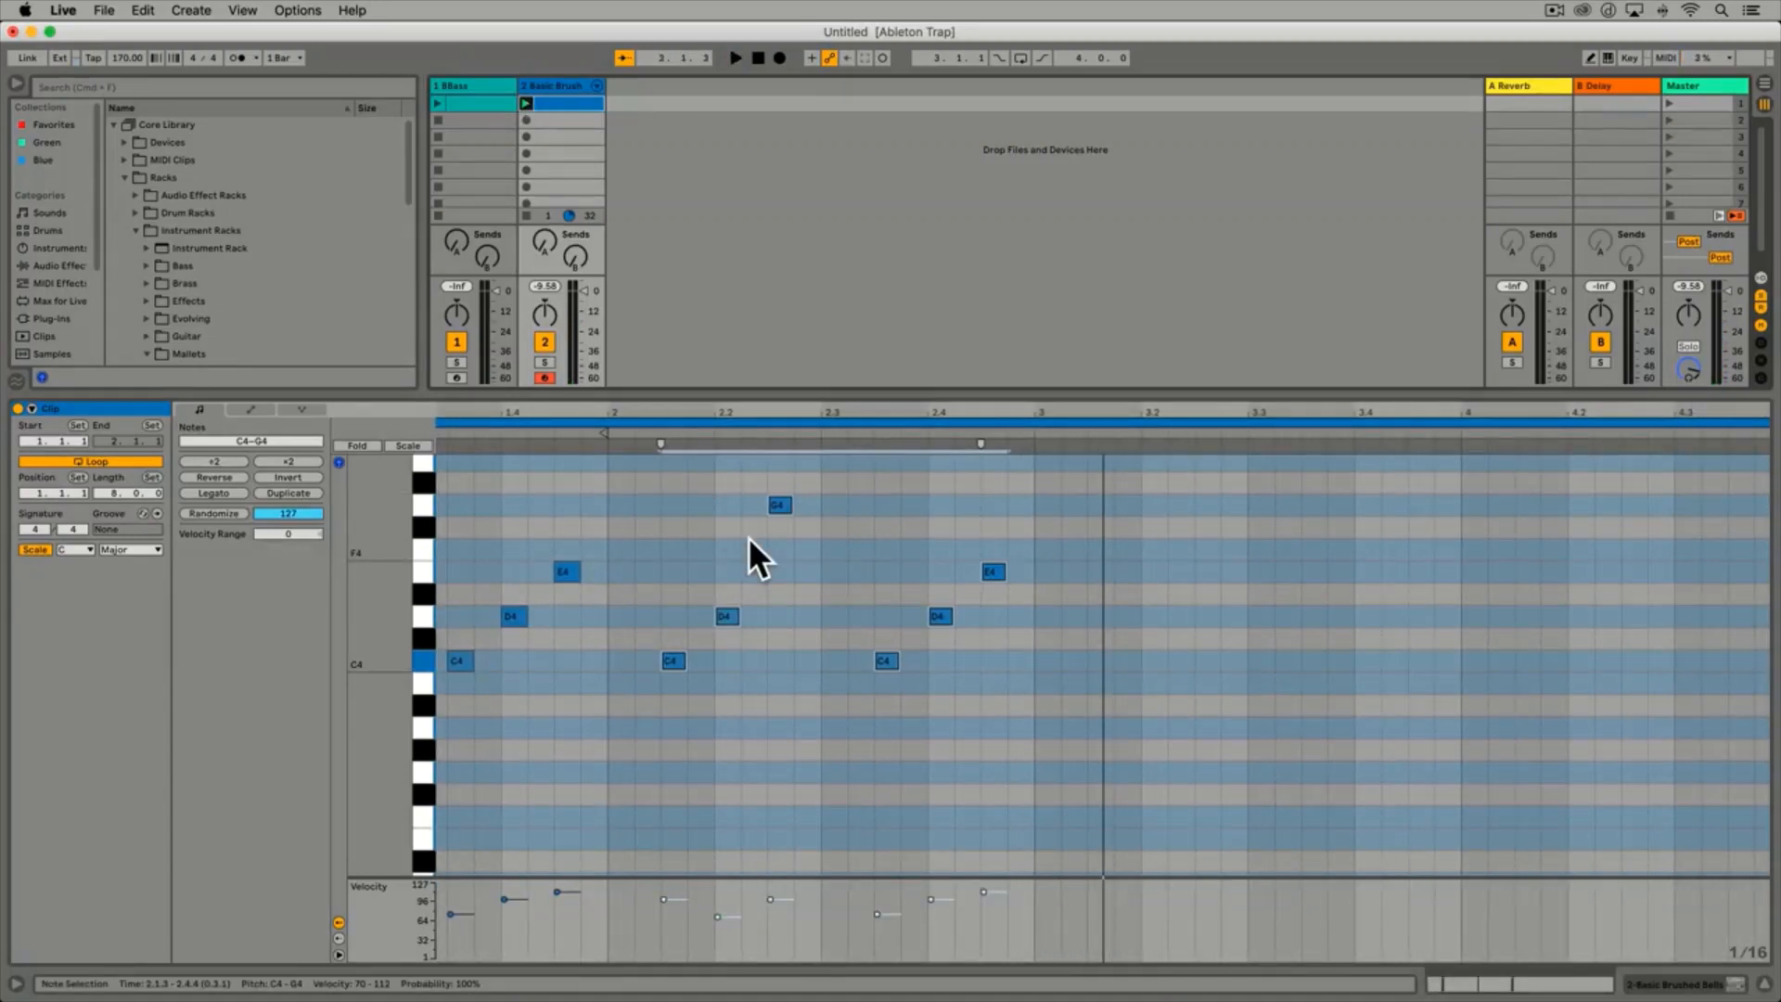
Copy all notes of the two-bar bells pattern, paste them at bar 3 and play the clip back
scroll(753, 538, "left", 5)
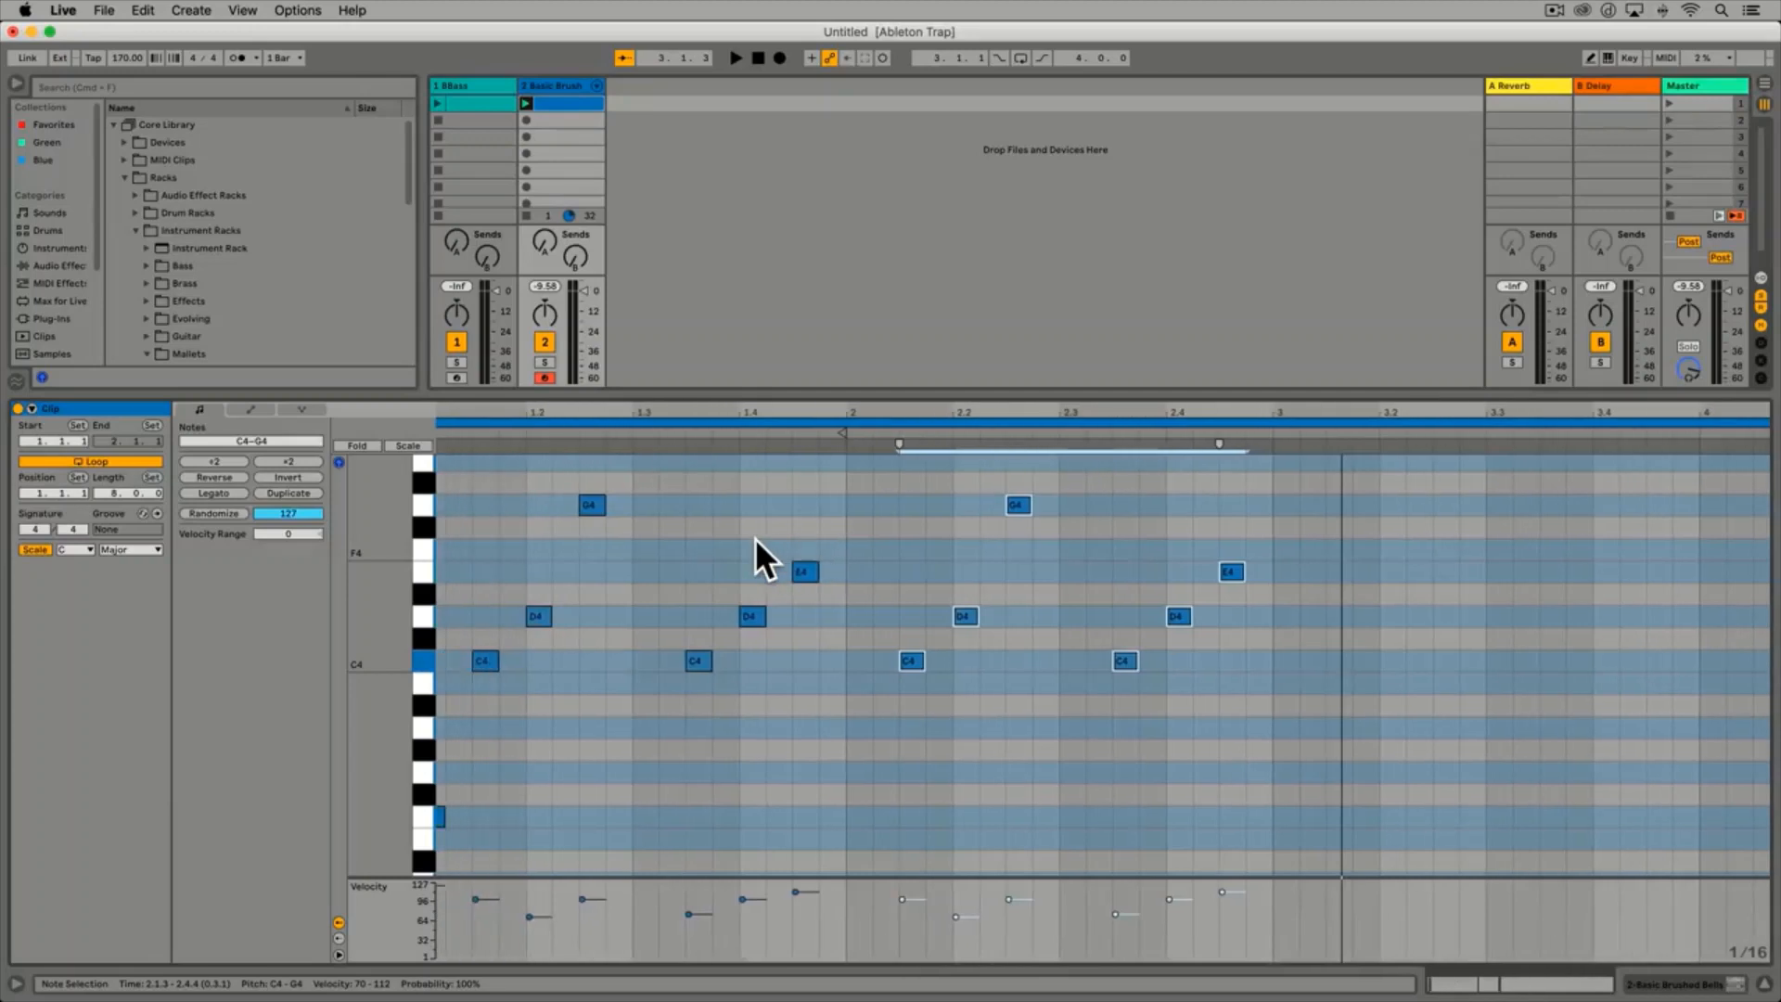
left_click(705, 548)
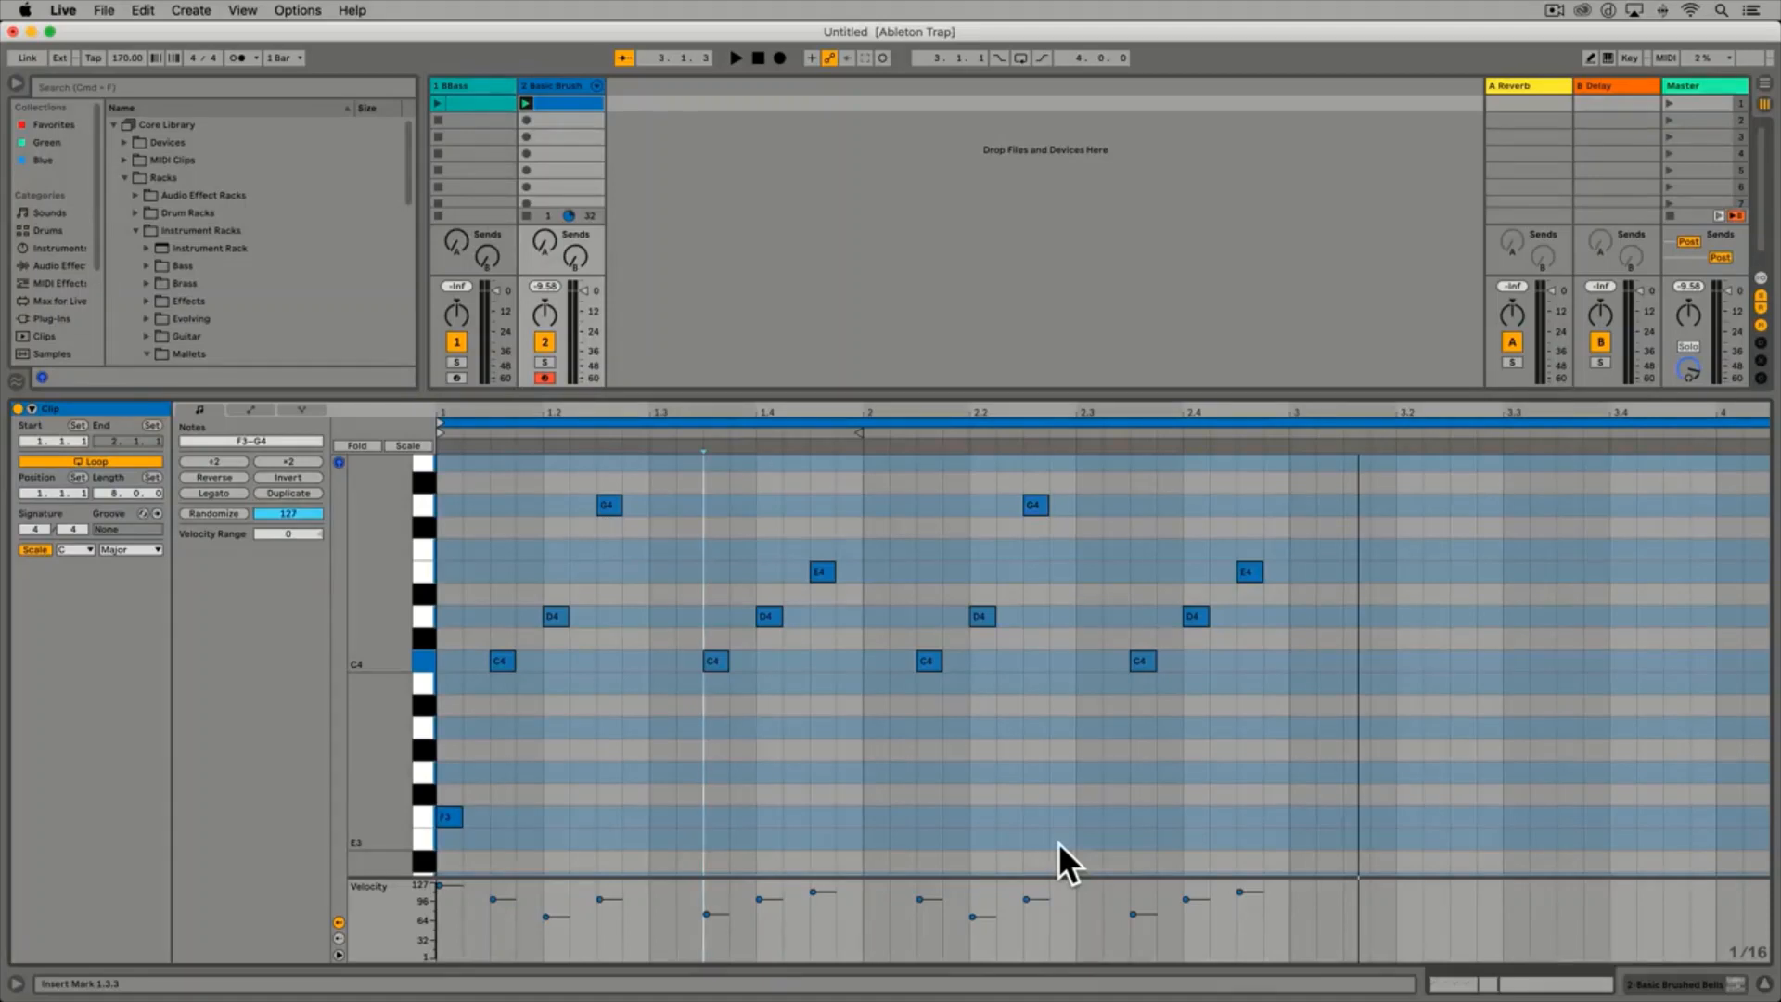
key("super")
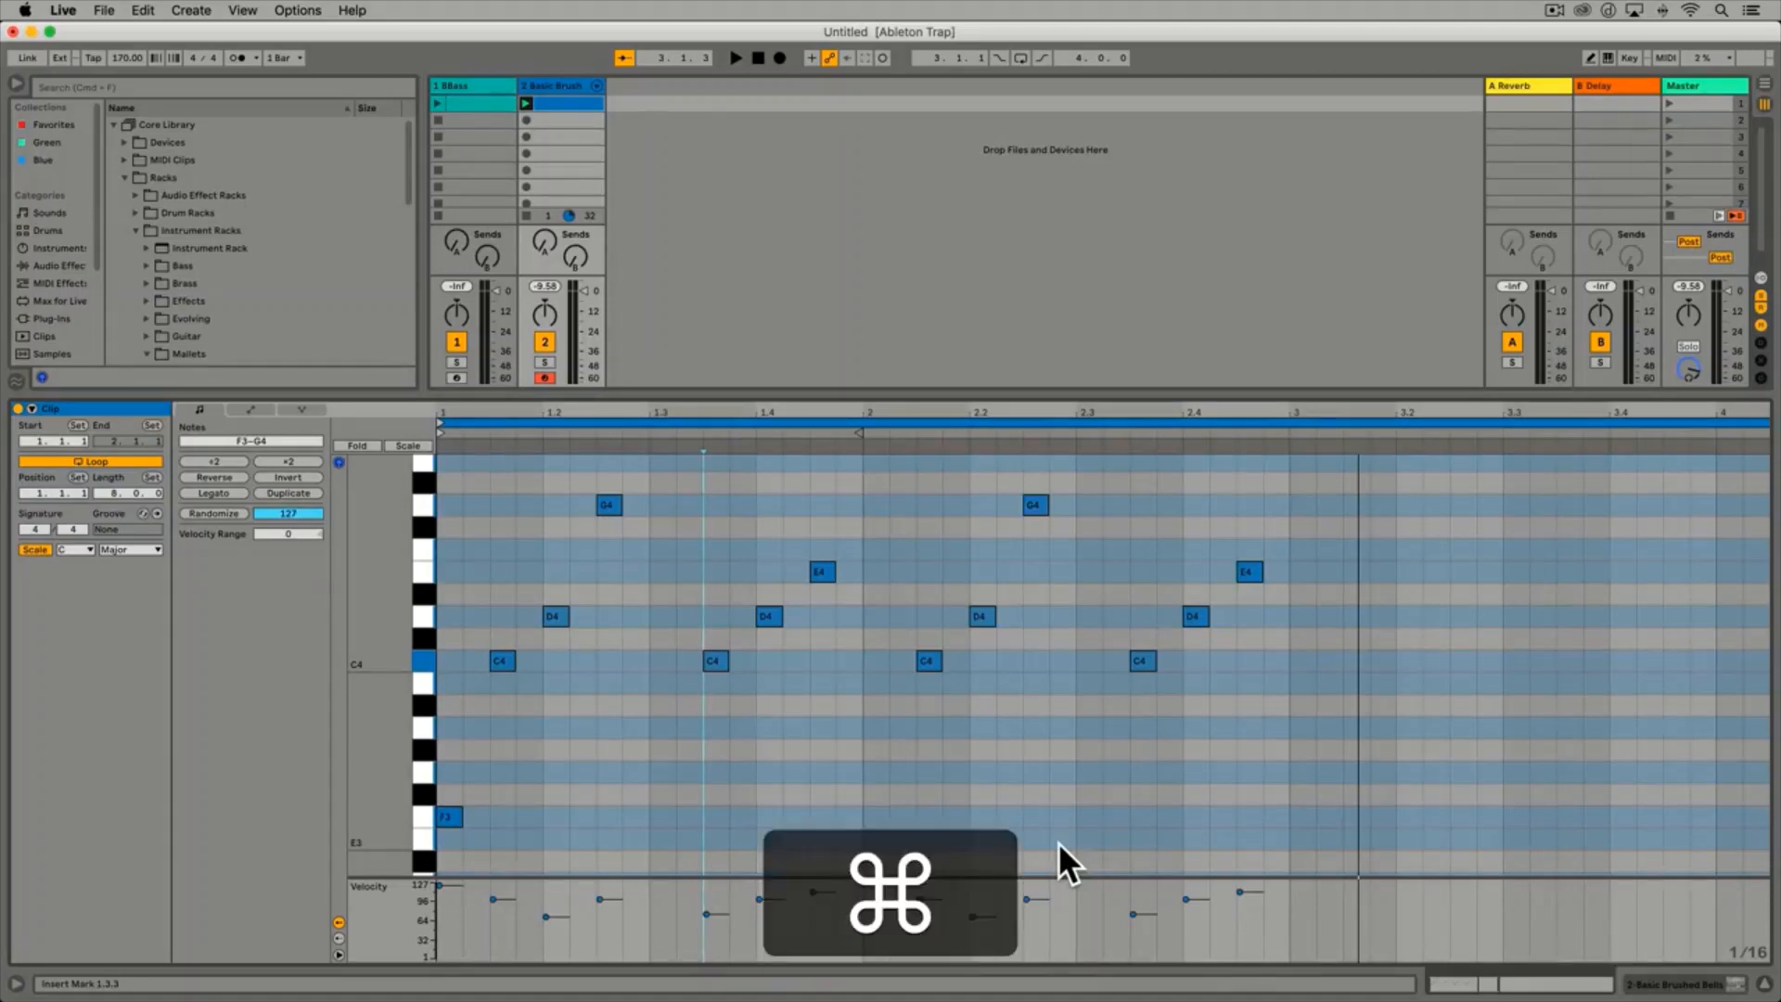
key("super+a")
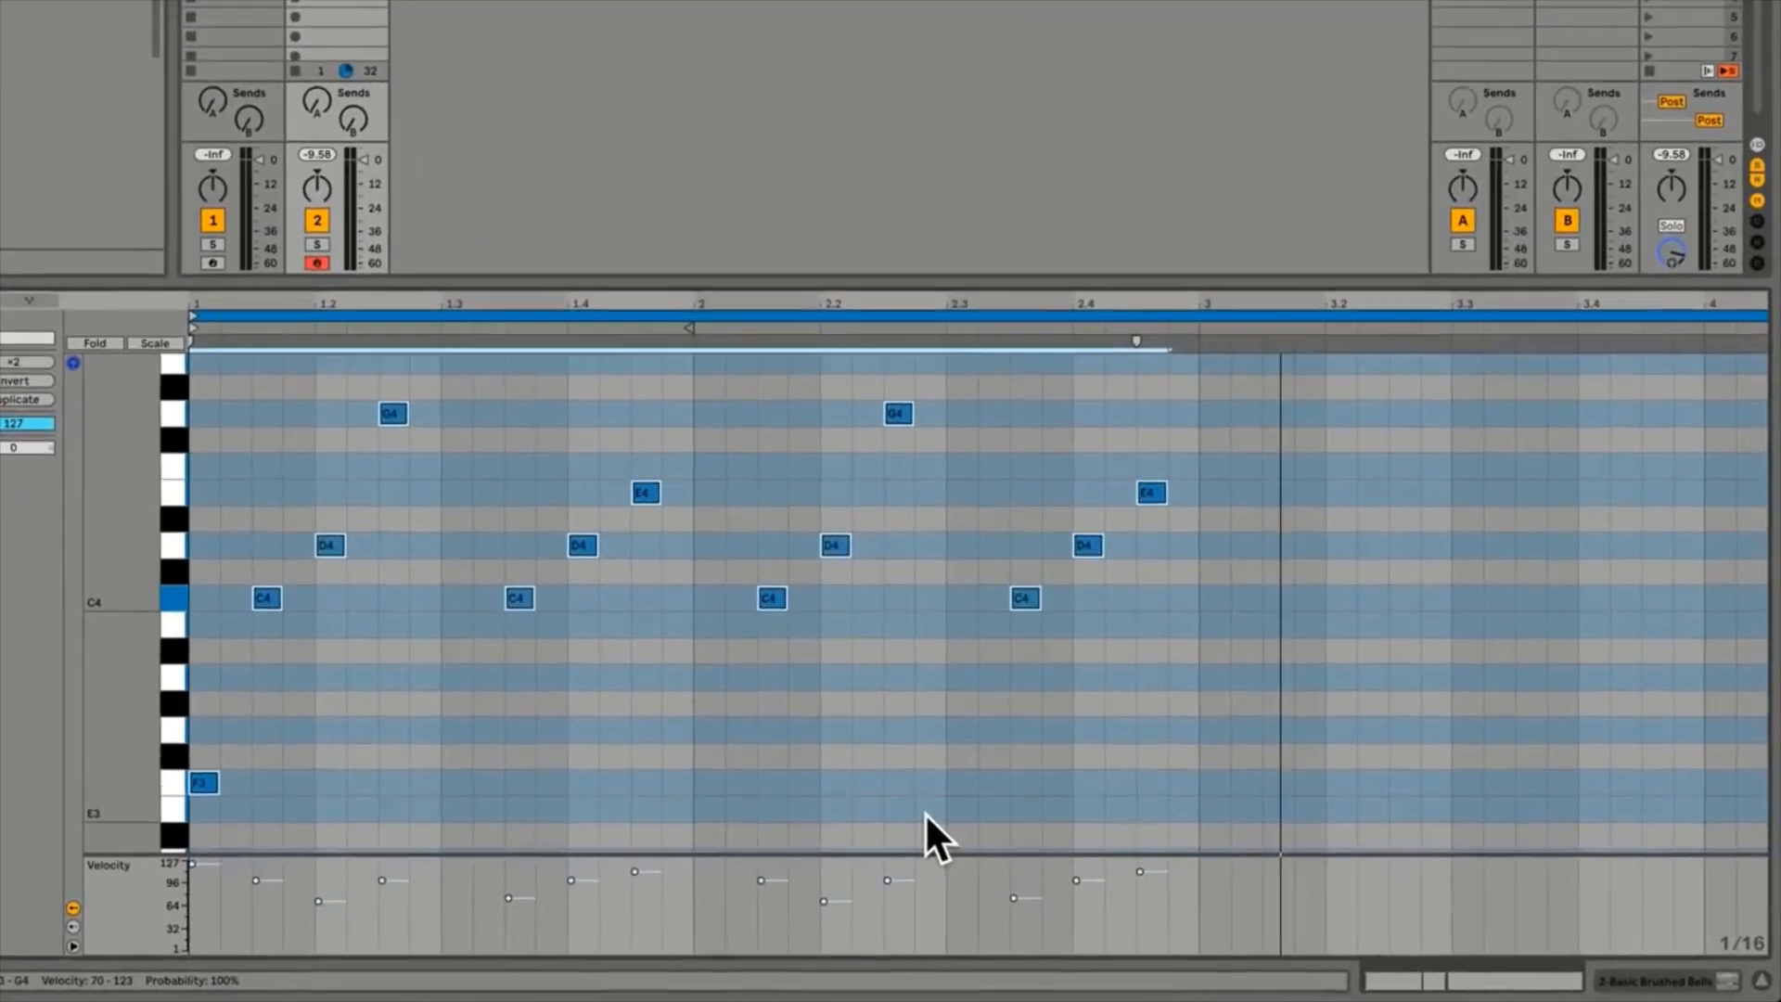
key("super+c")
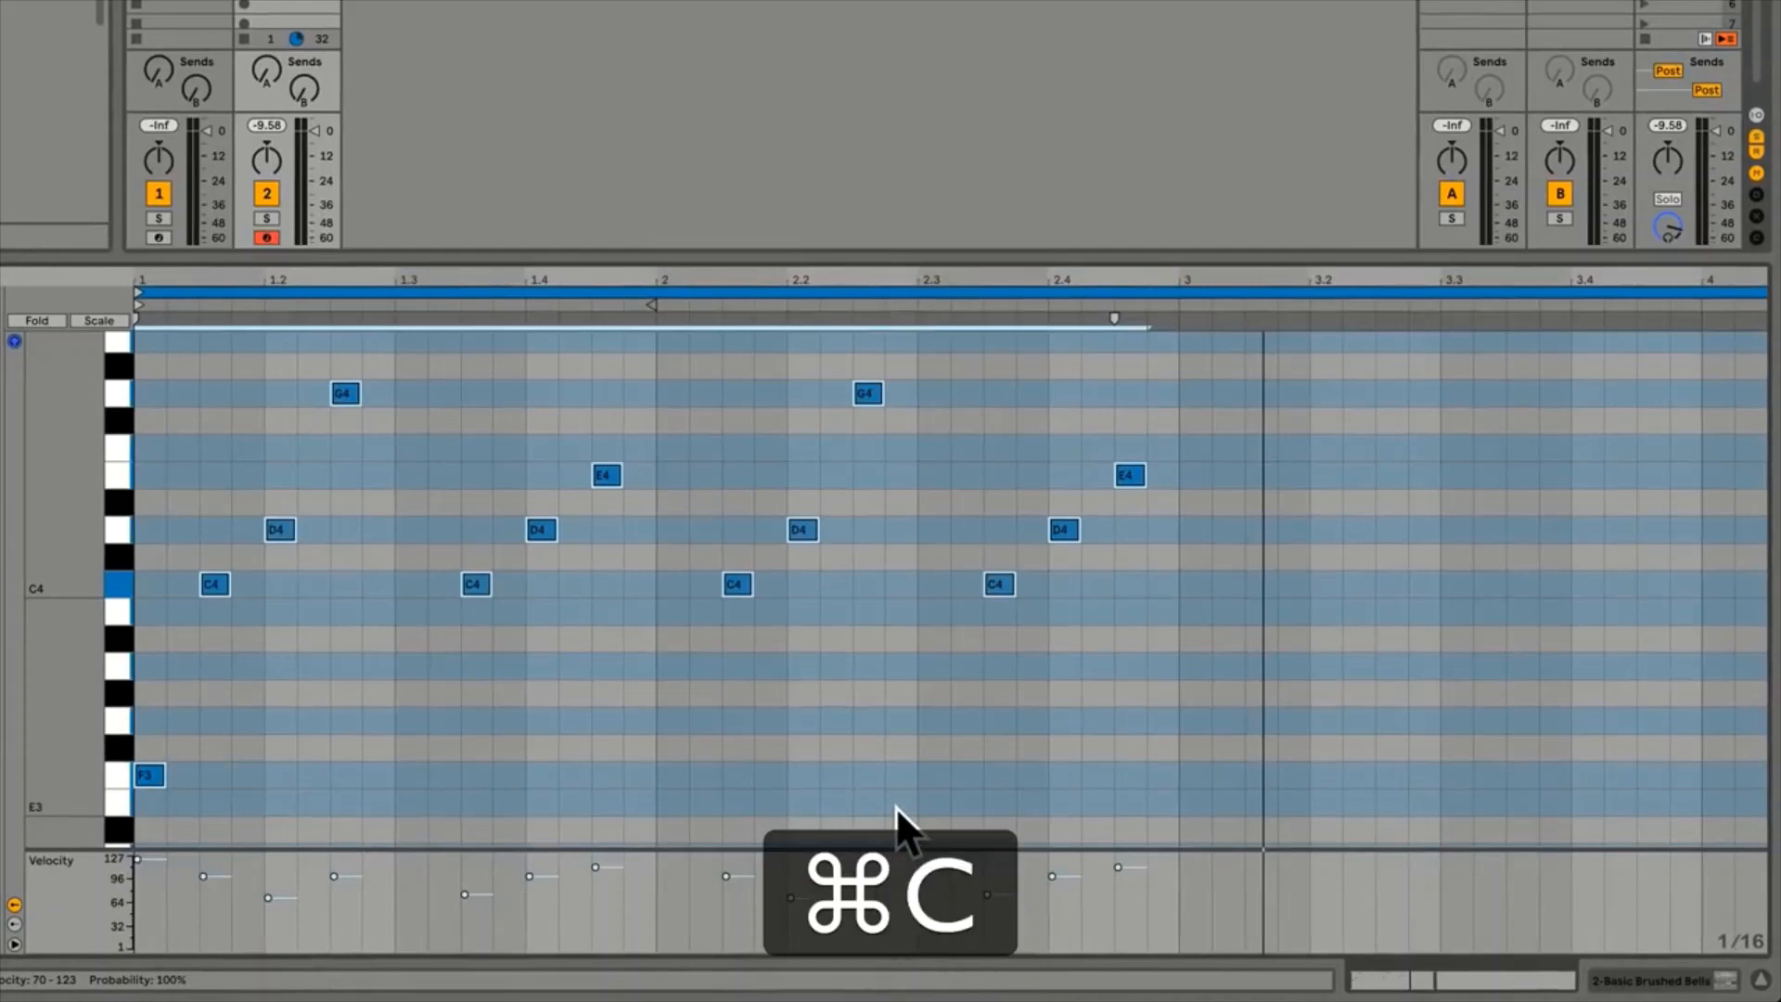
left_click(1180, 317)
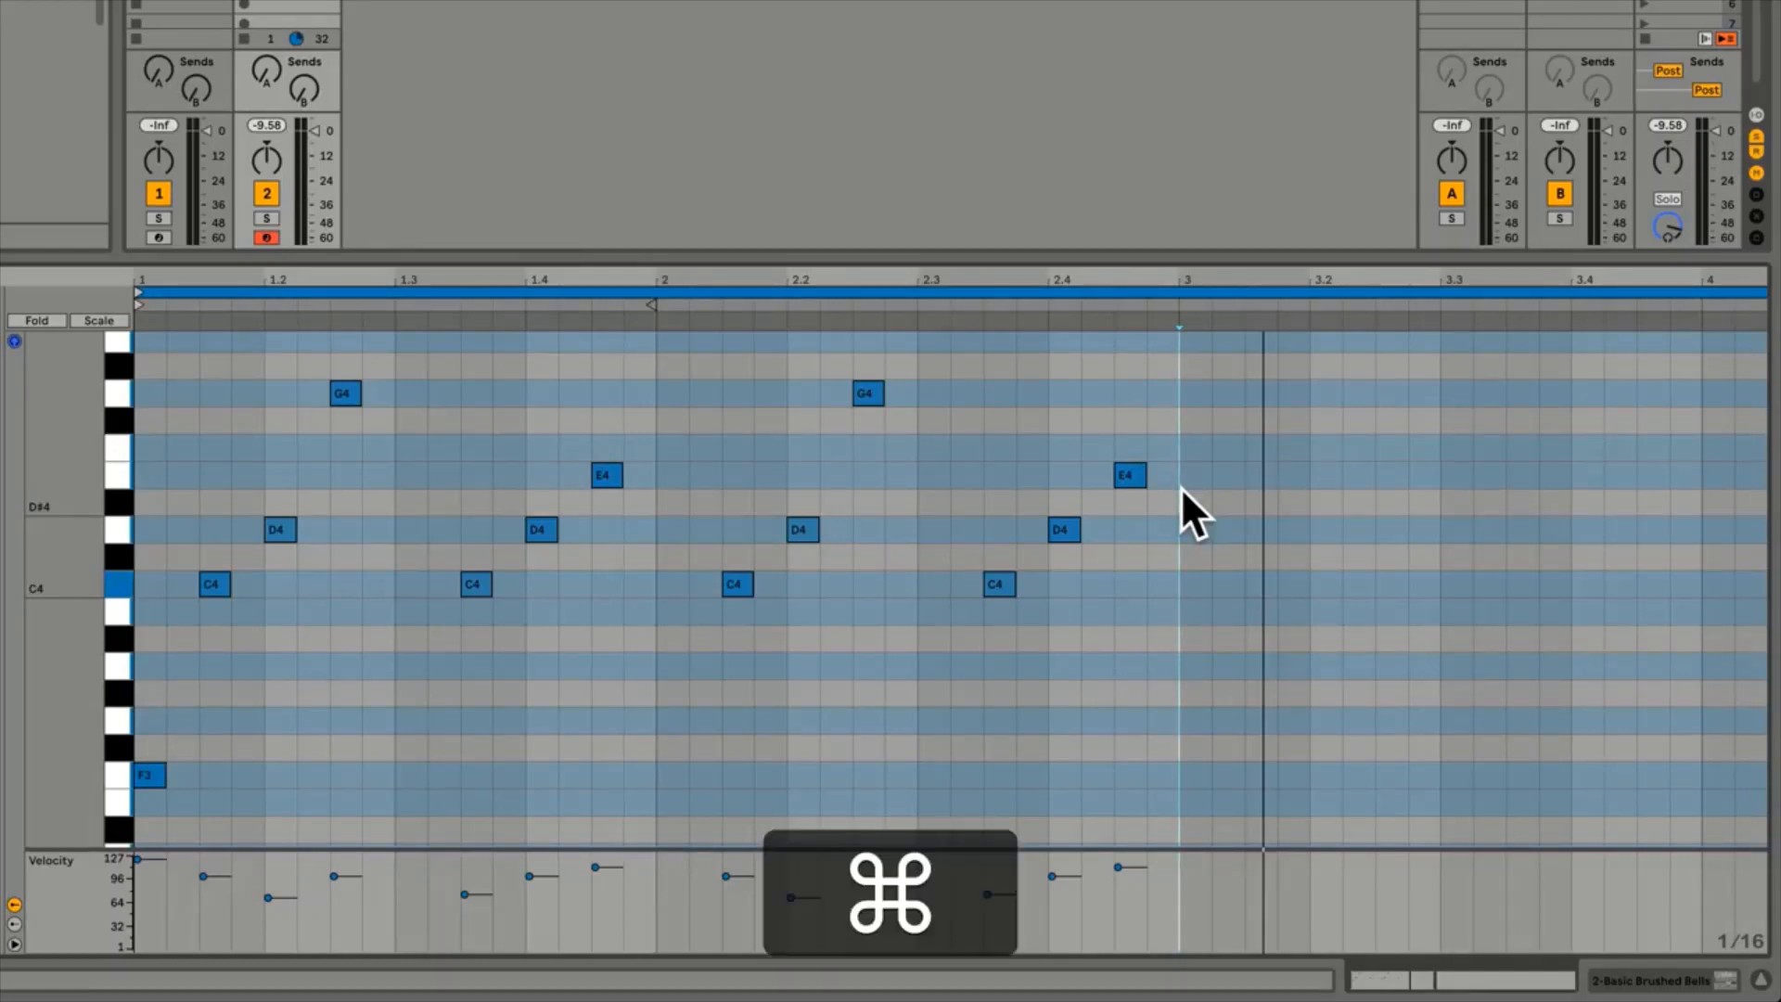
key("super+v")
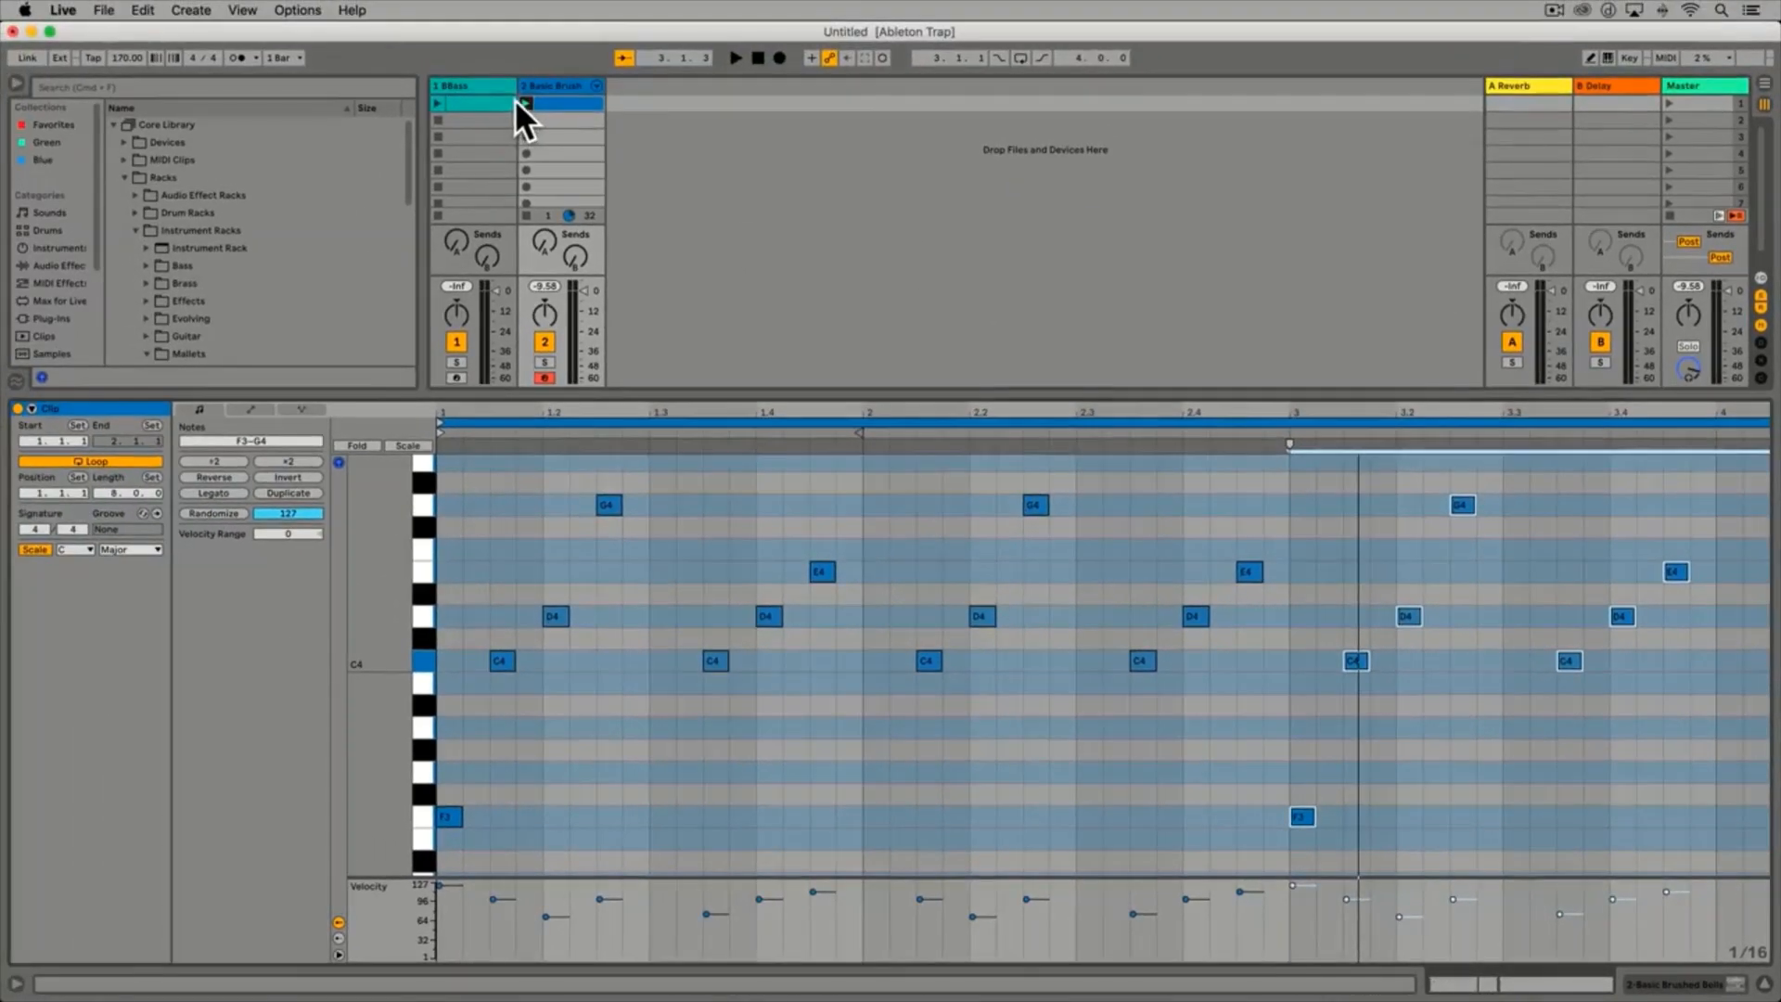
left_click(520, 102)
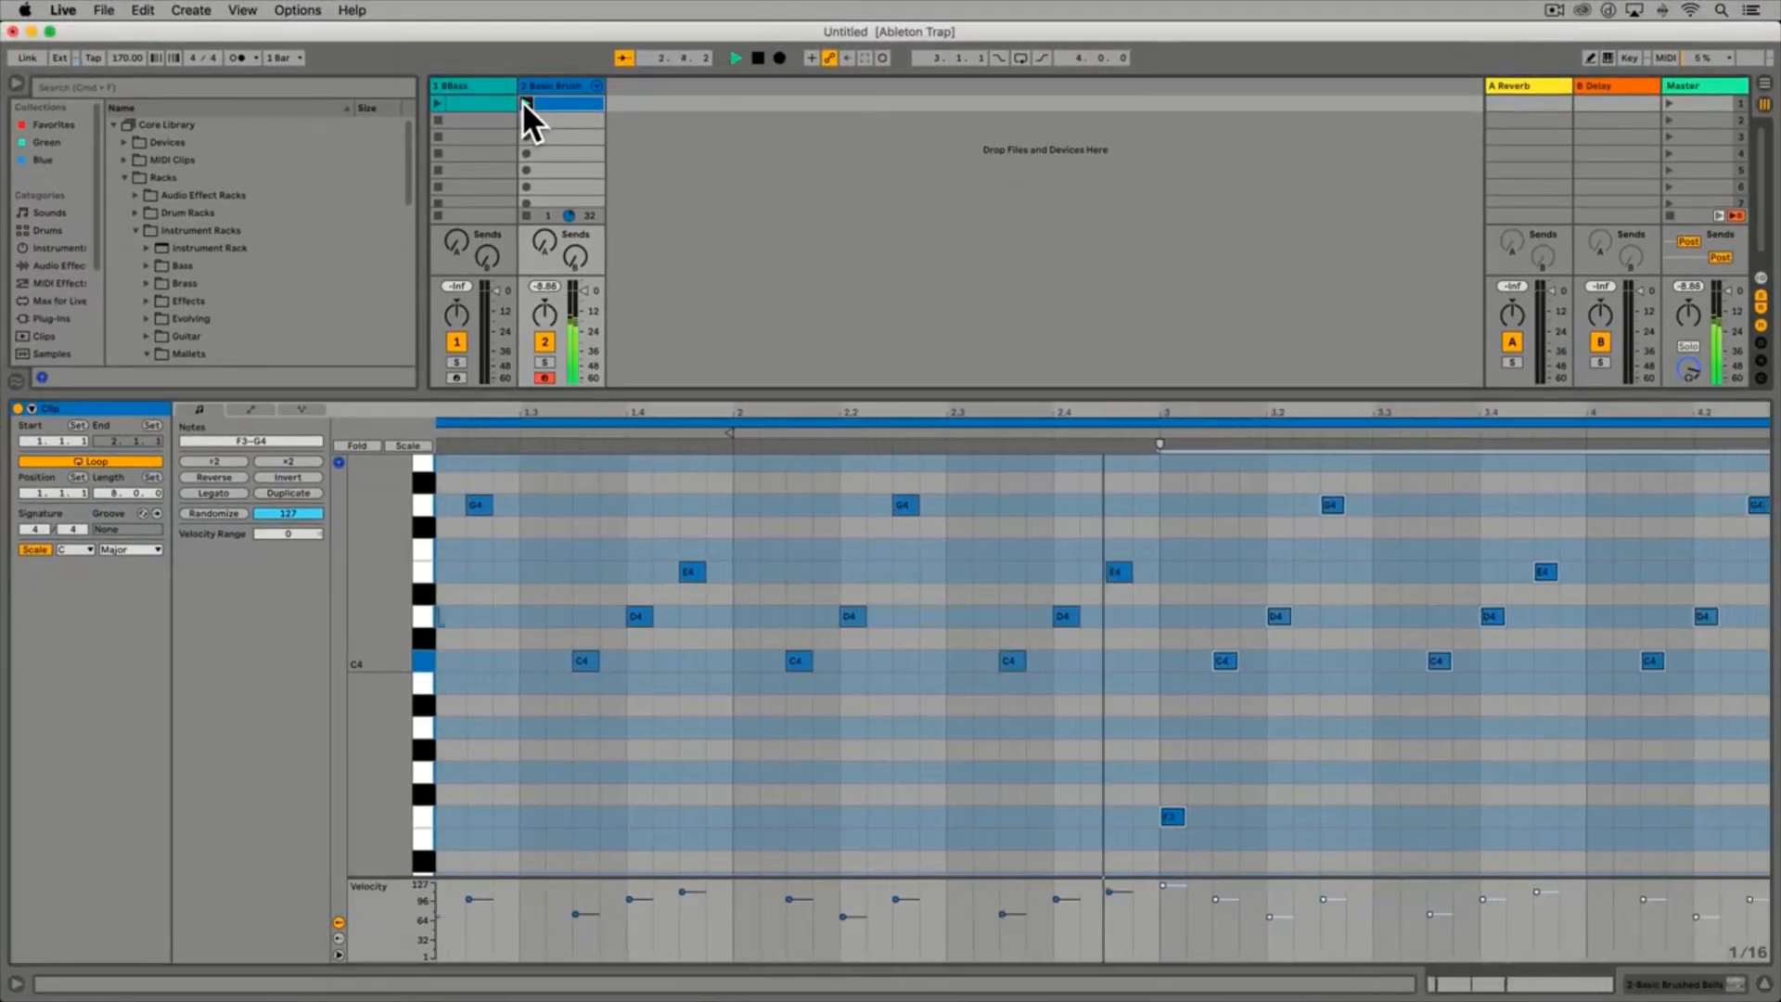
Stop playback and raise the opening F3 note of bar 3 in the bells clip to G3
key("space")
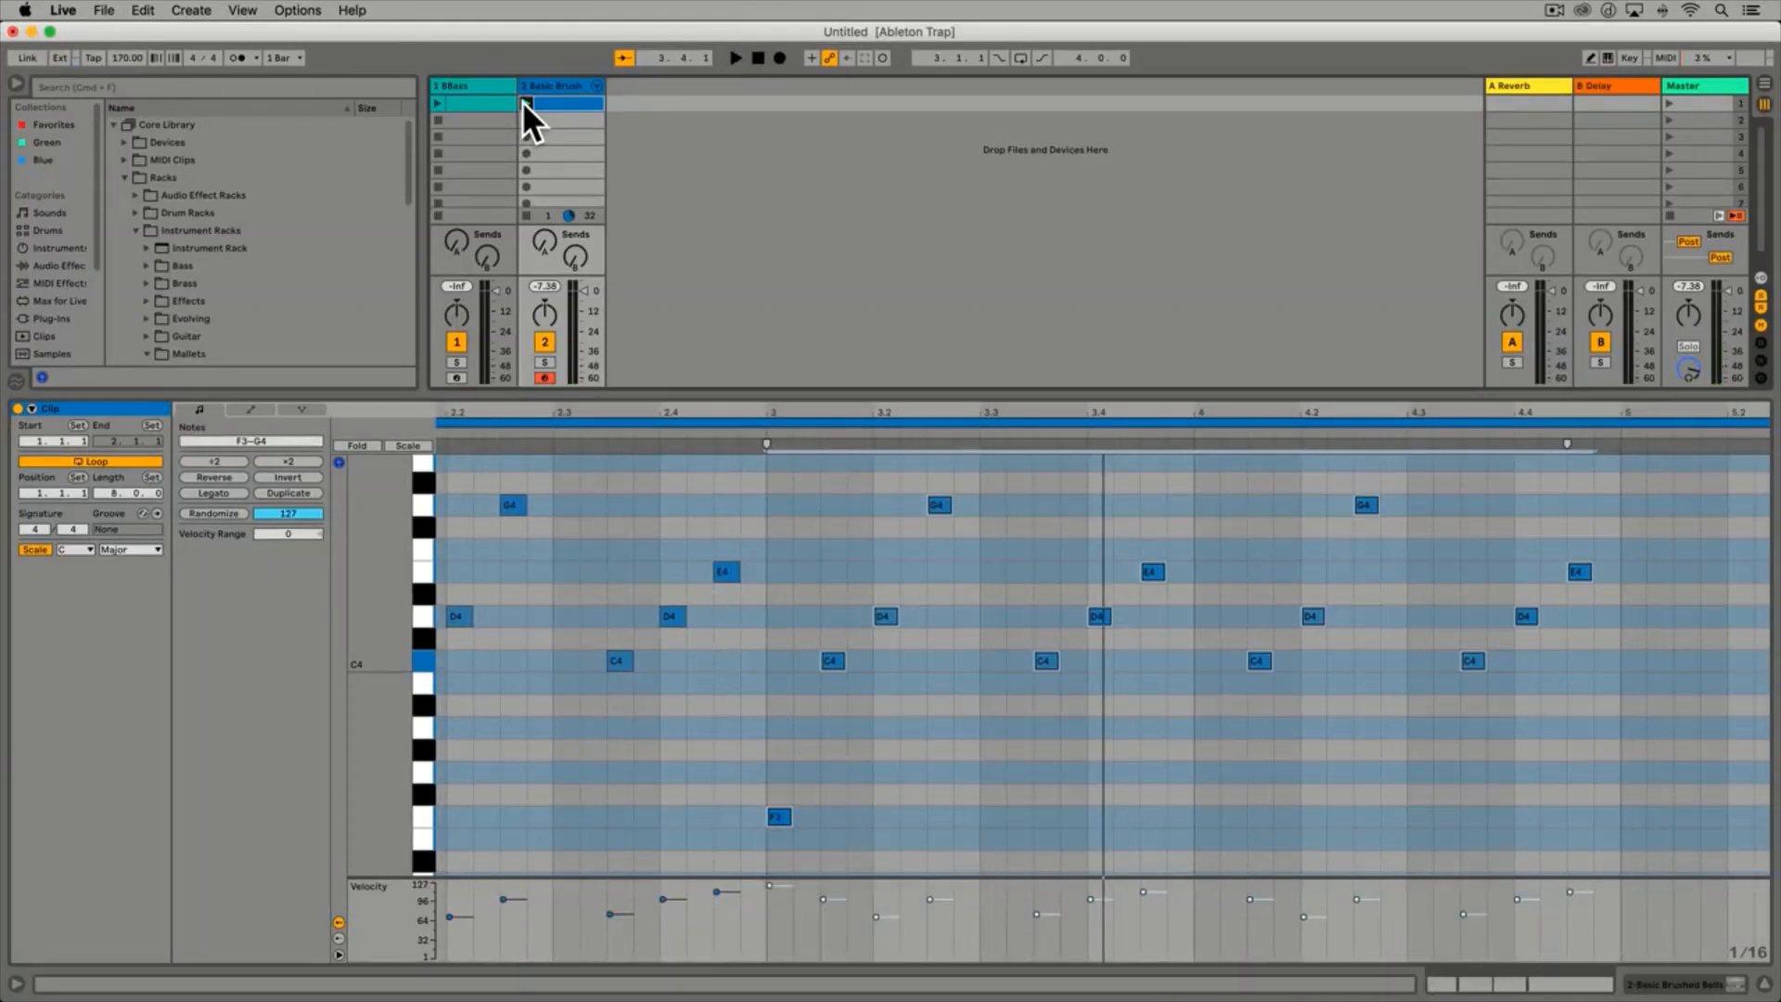
left_click(831, 816)
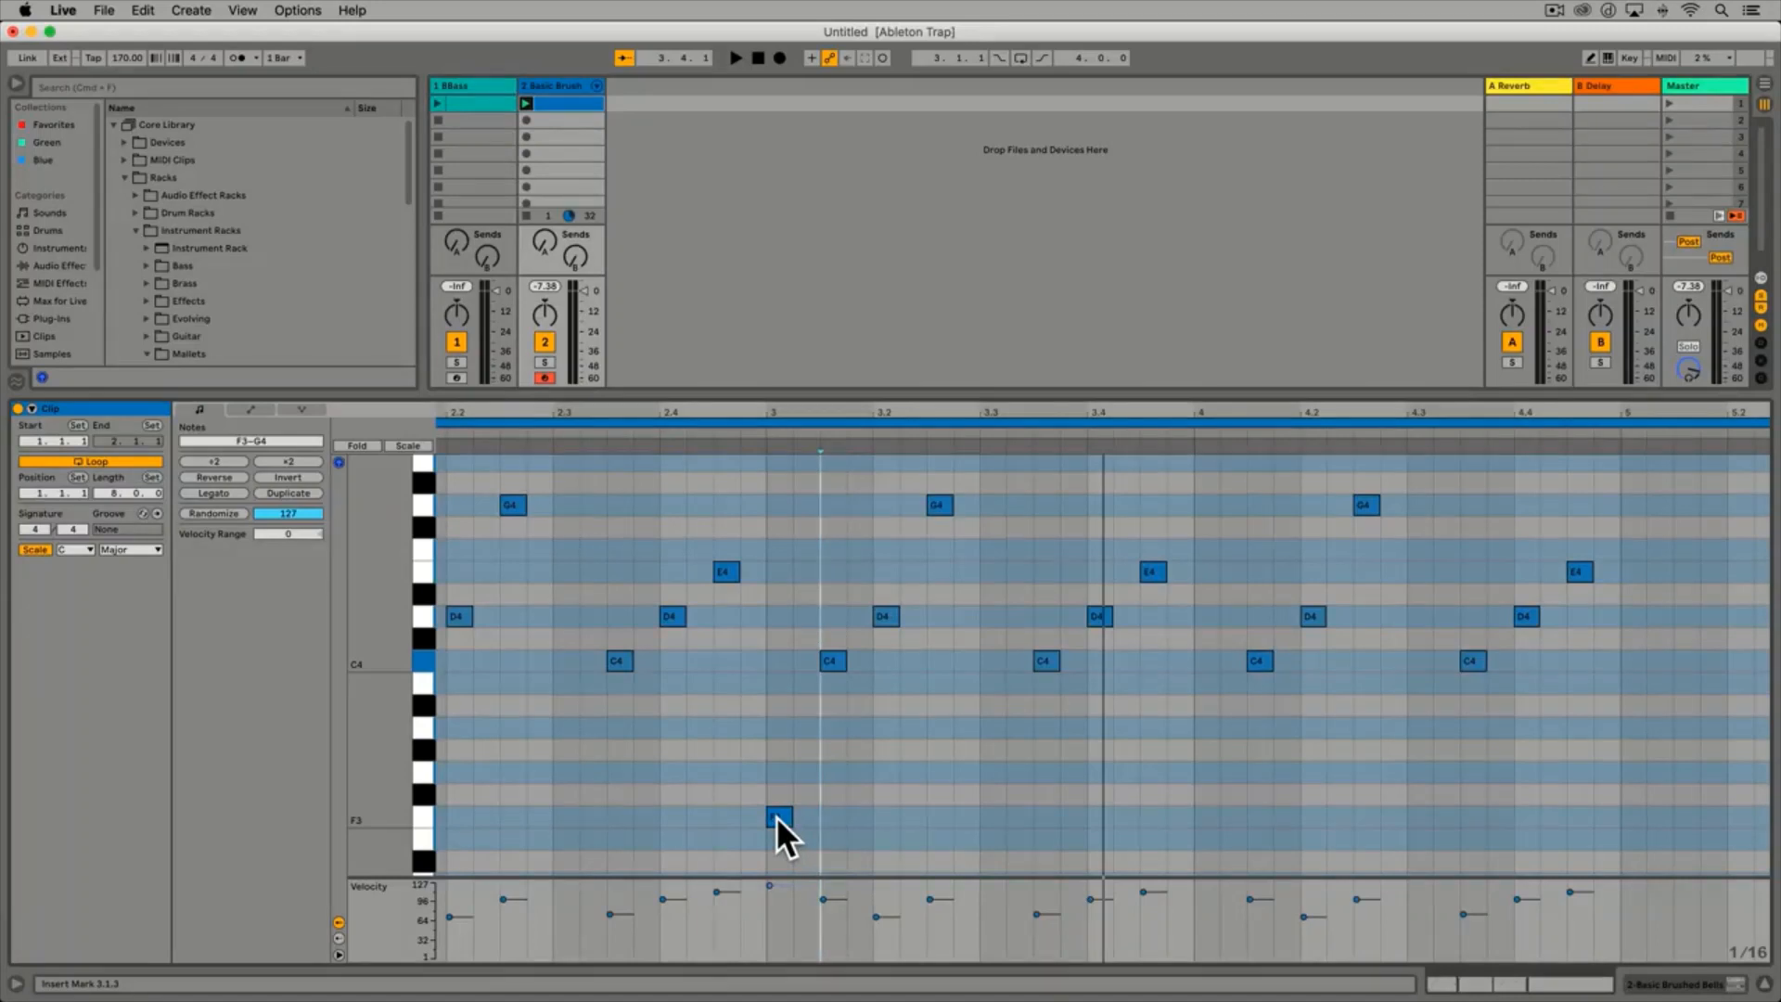
left_click_drag(775, 815, 775, 778)
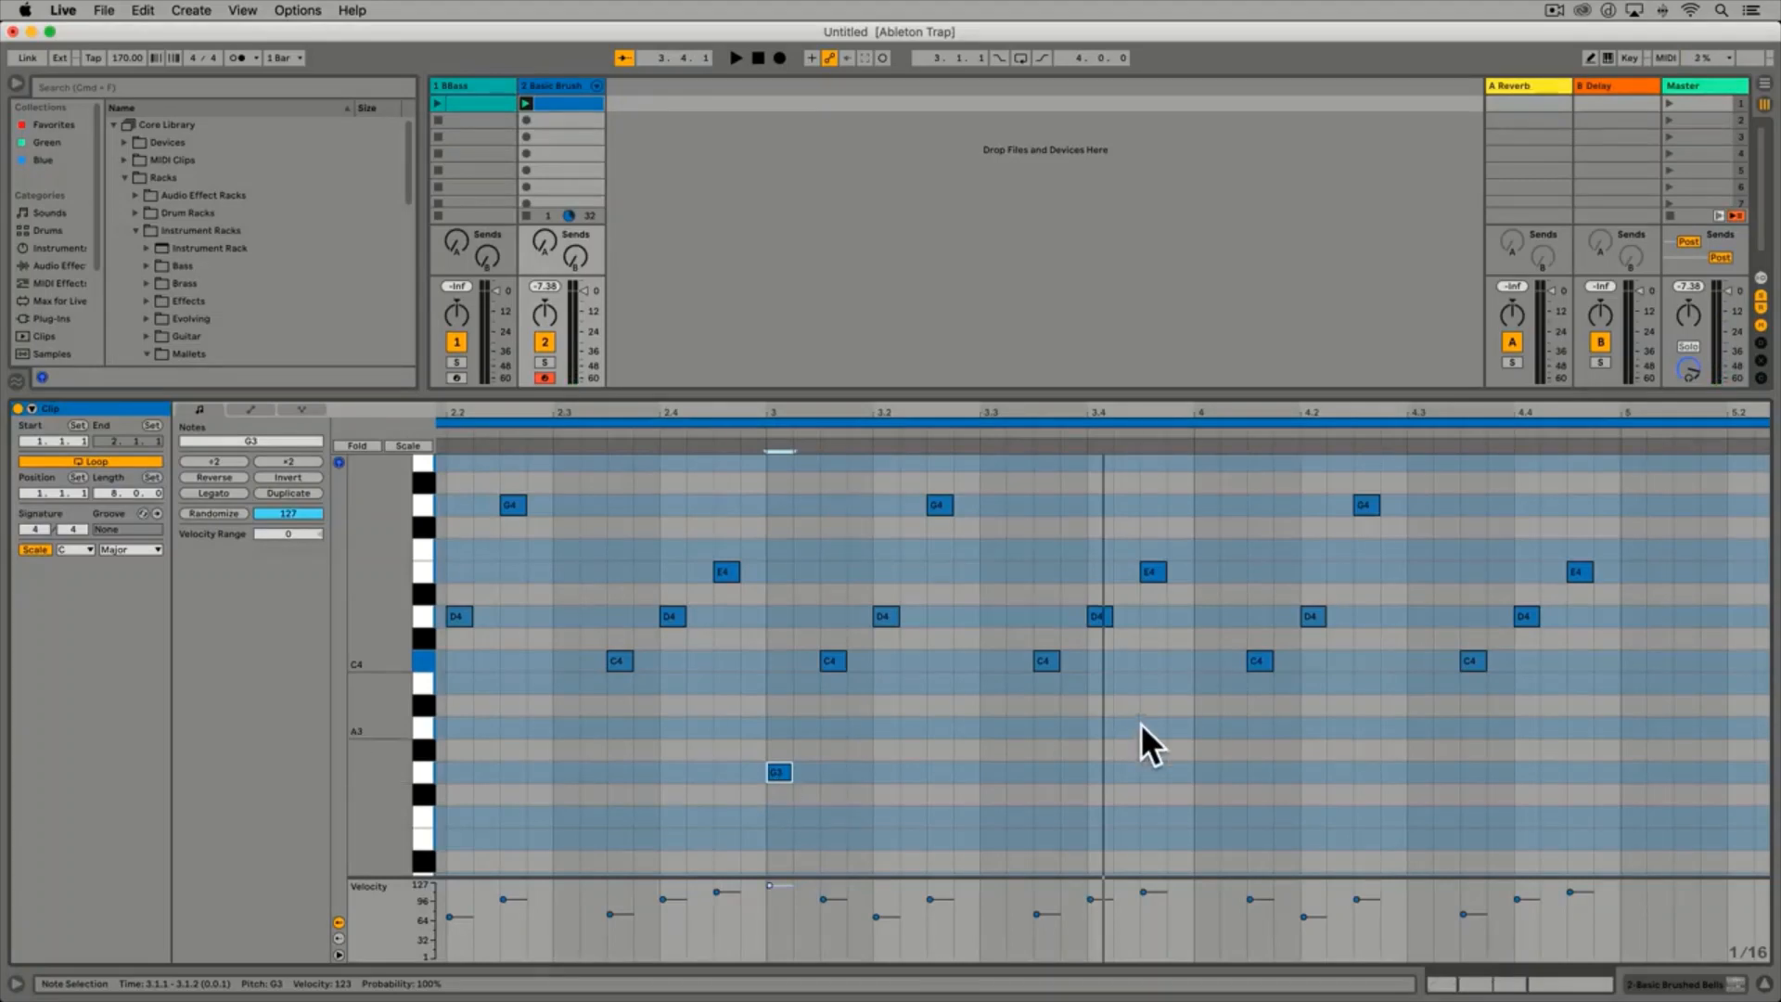
Paste the copied two-bar bells pattern at bar 5 and raise its opening F3 note to A3
scroll(1223, 733, "right", 4)
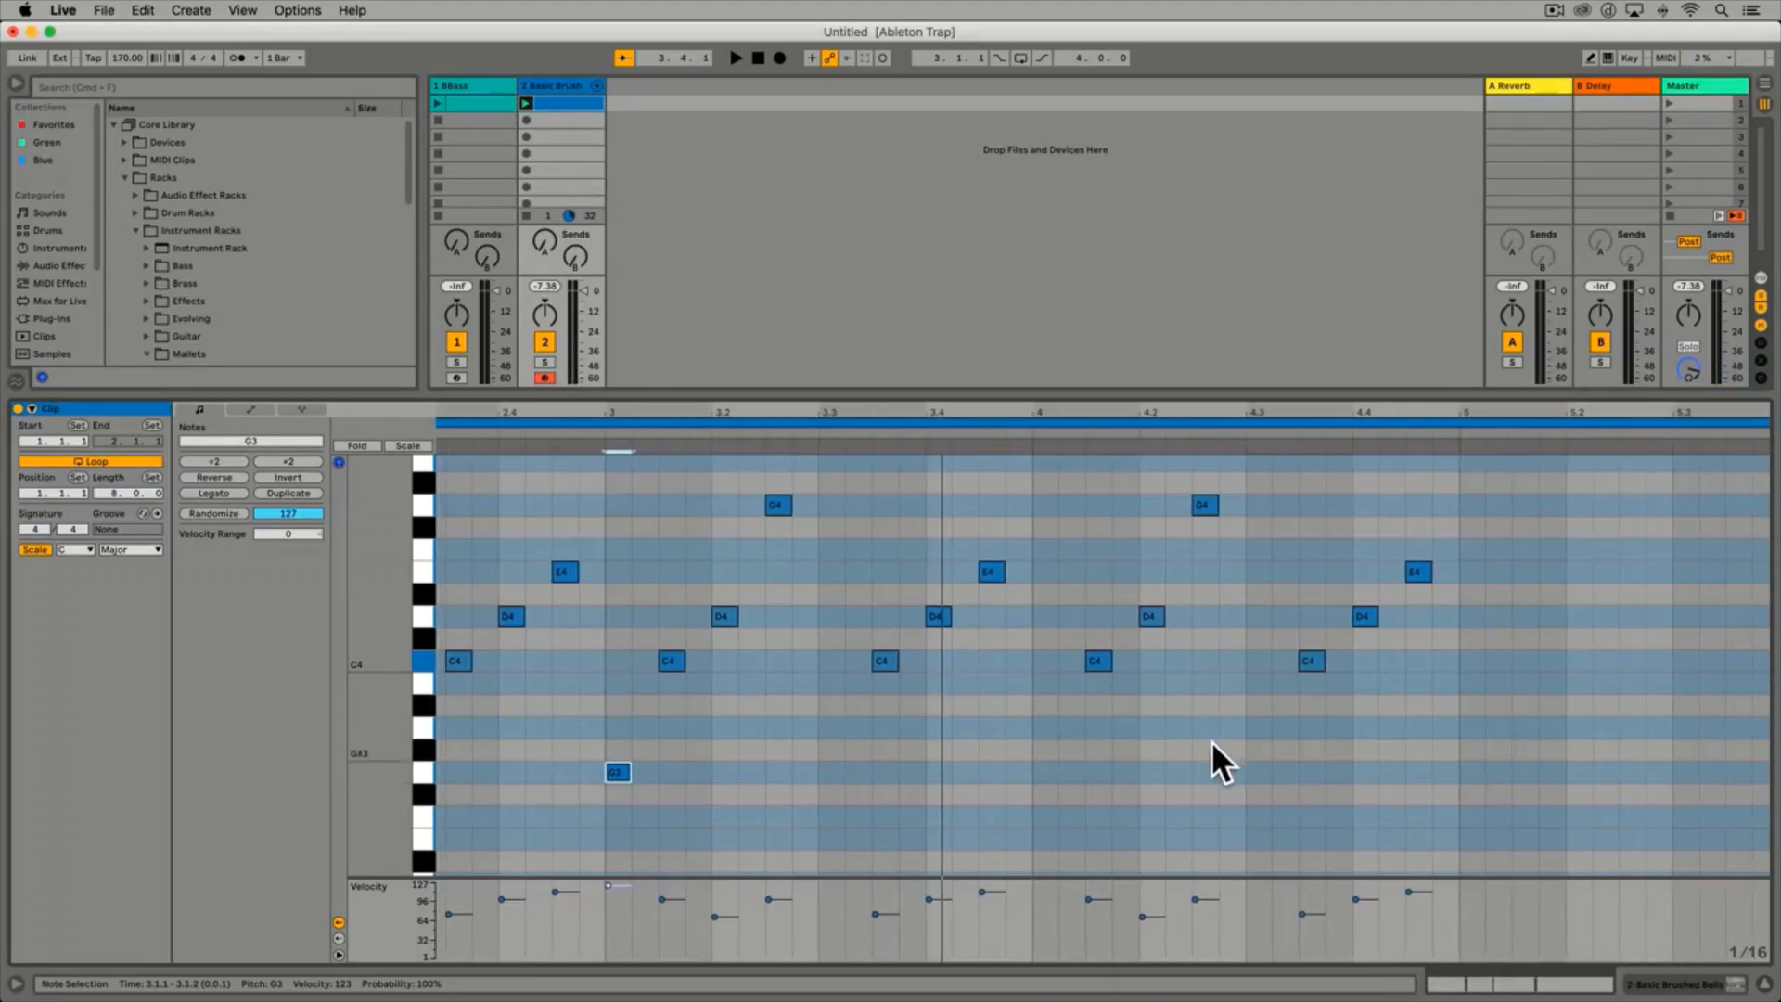
scroll(1237, 743, "right", 2)
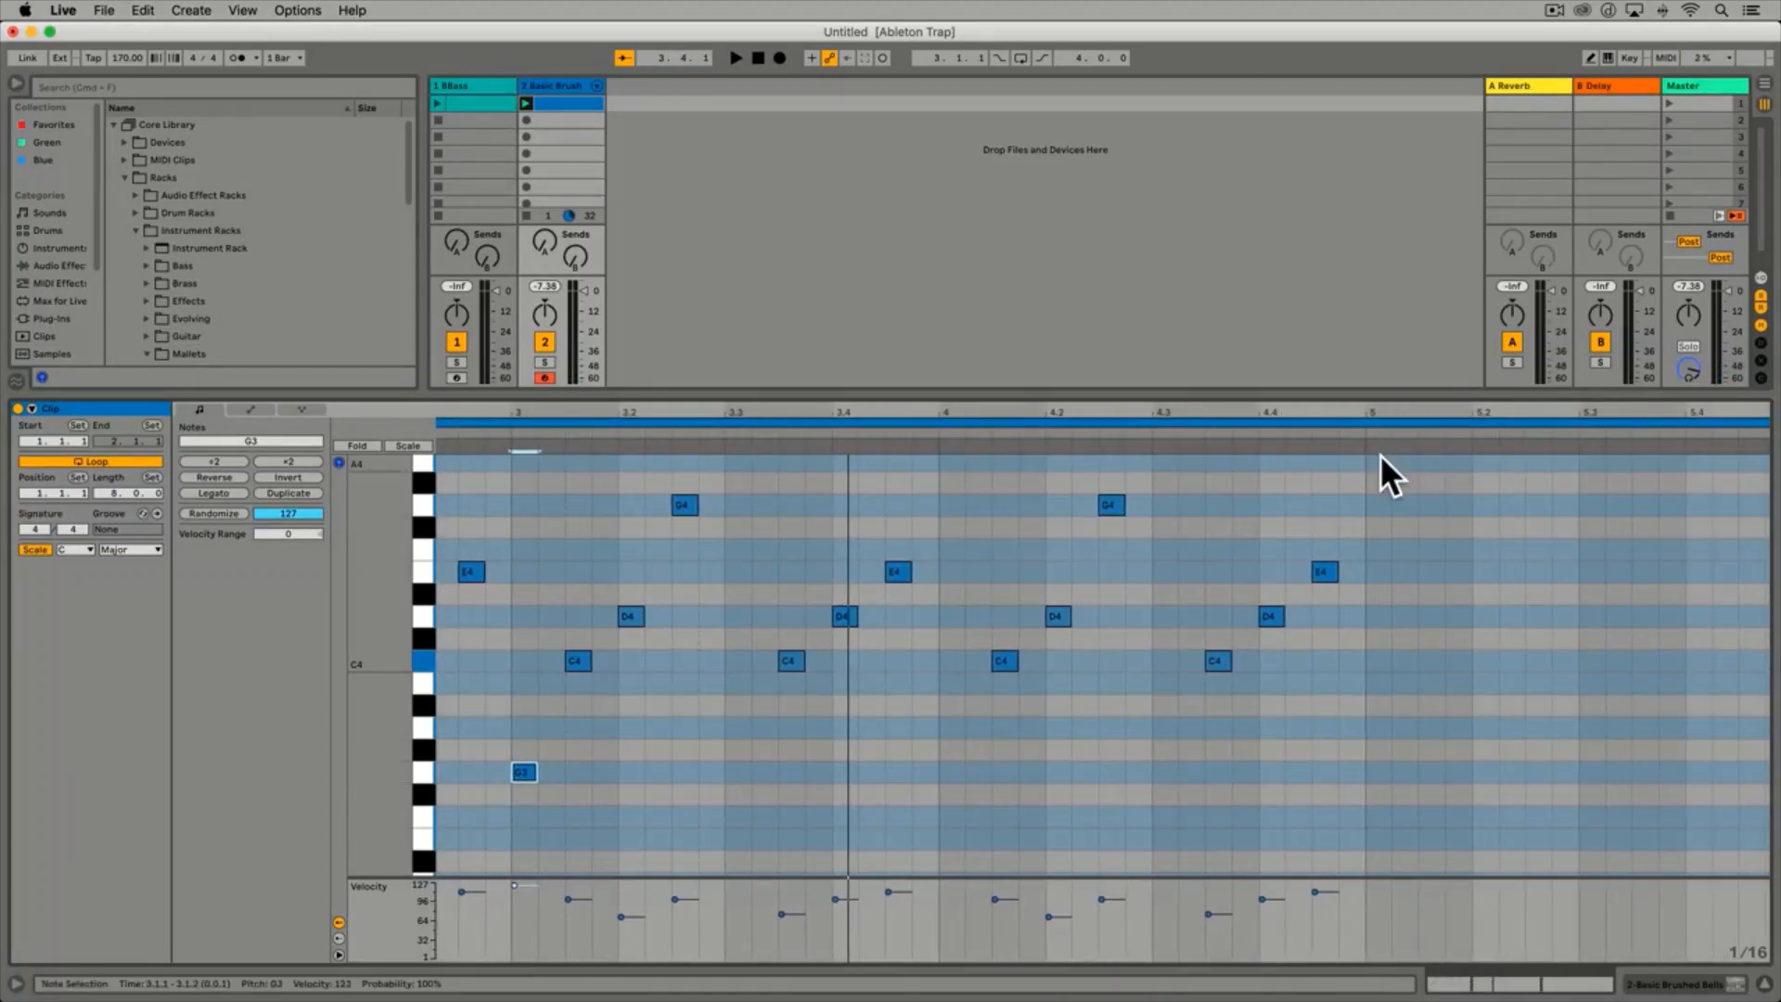
left_click(1366, 447)
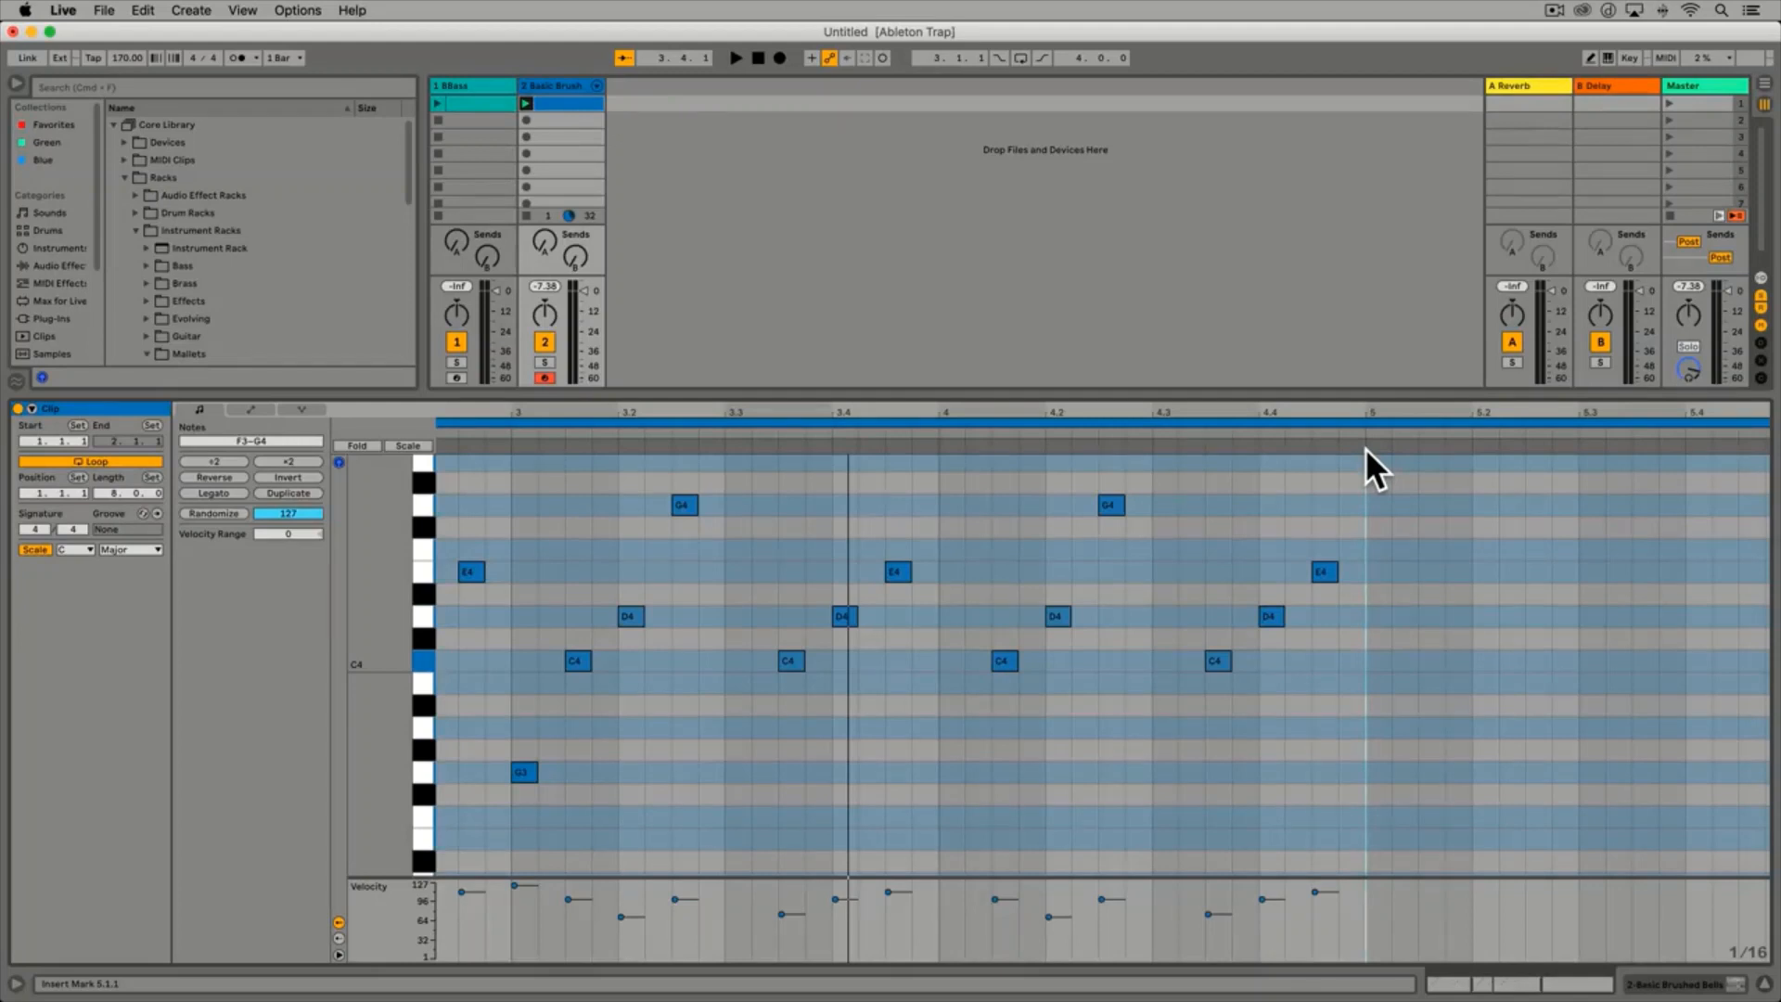
key("super+v")
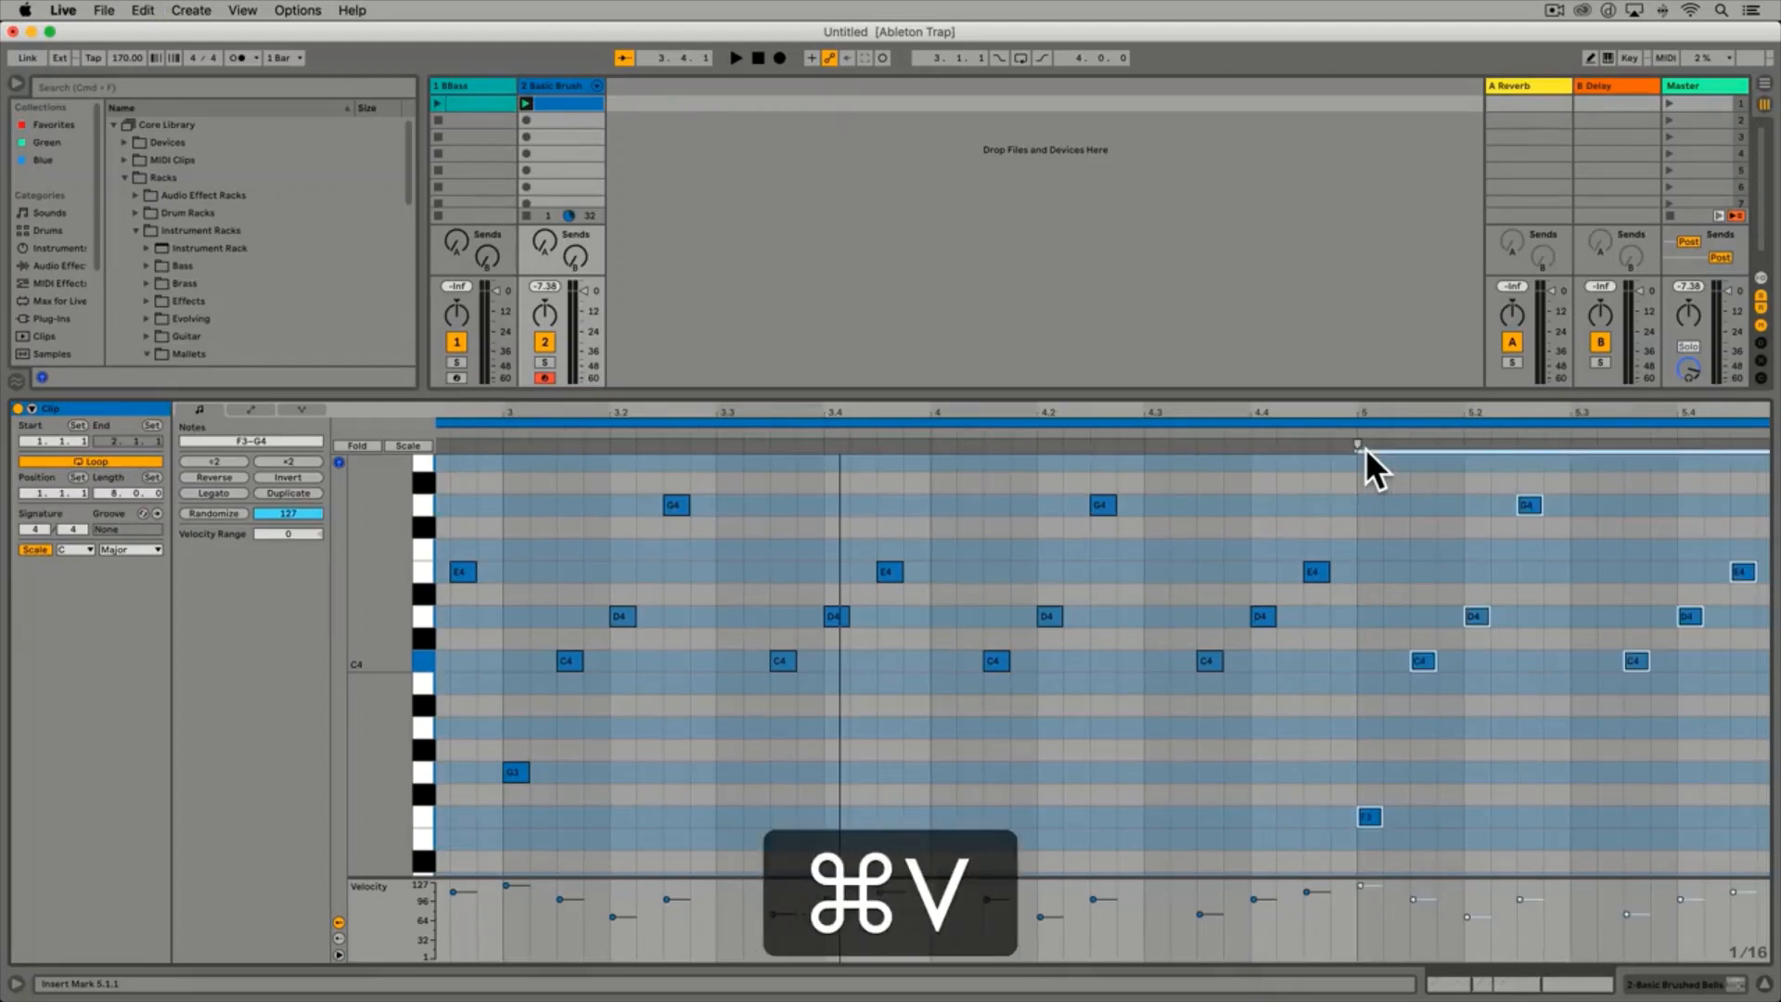
scroll(1115, 754, "right", 5)
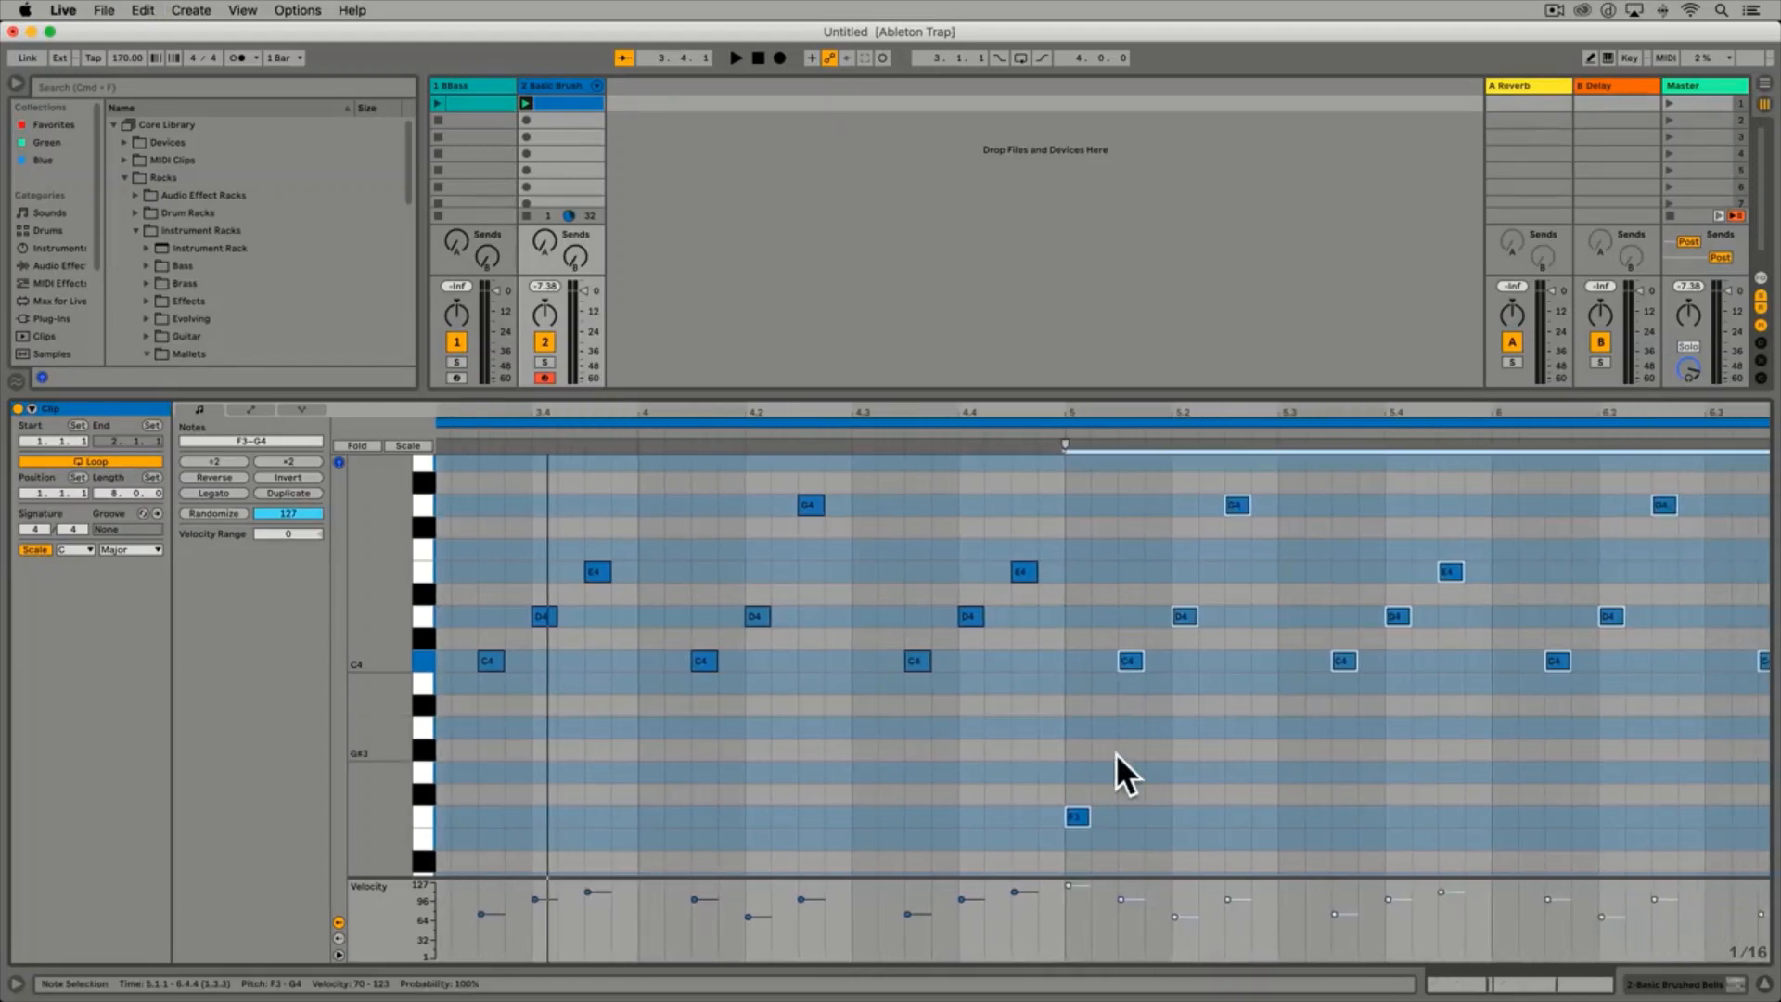
left_click(1116, 753)
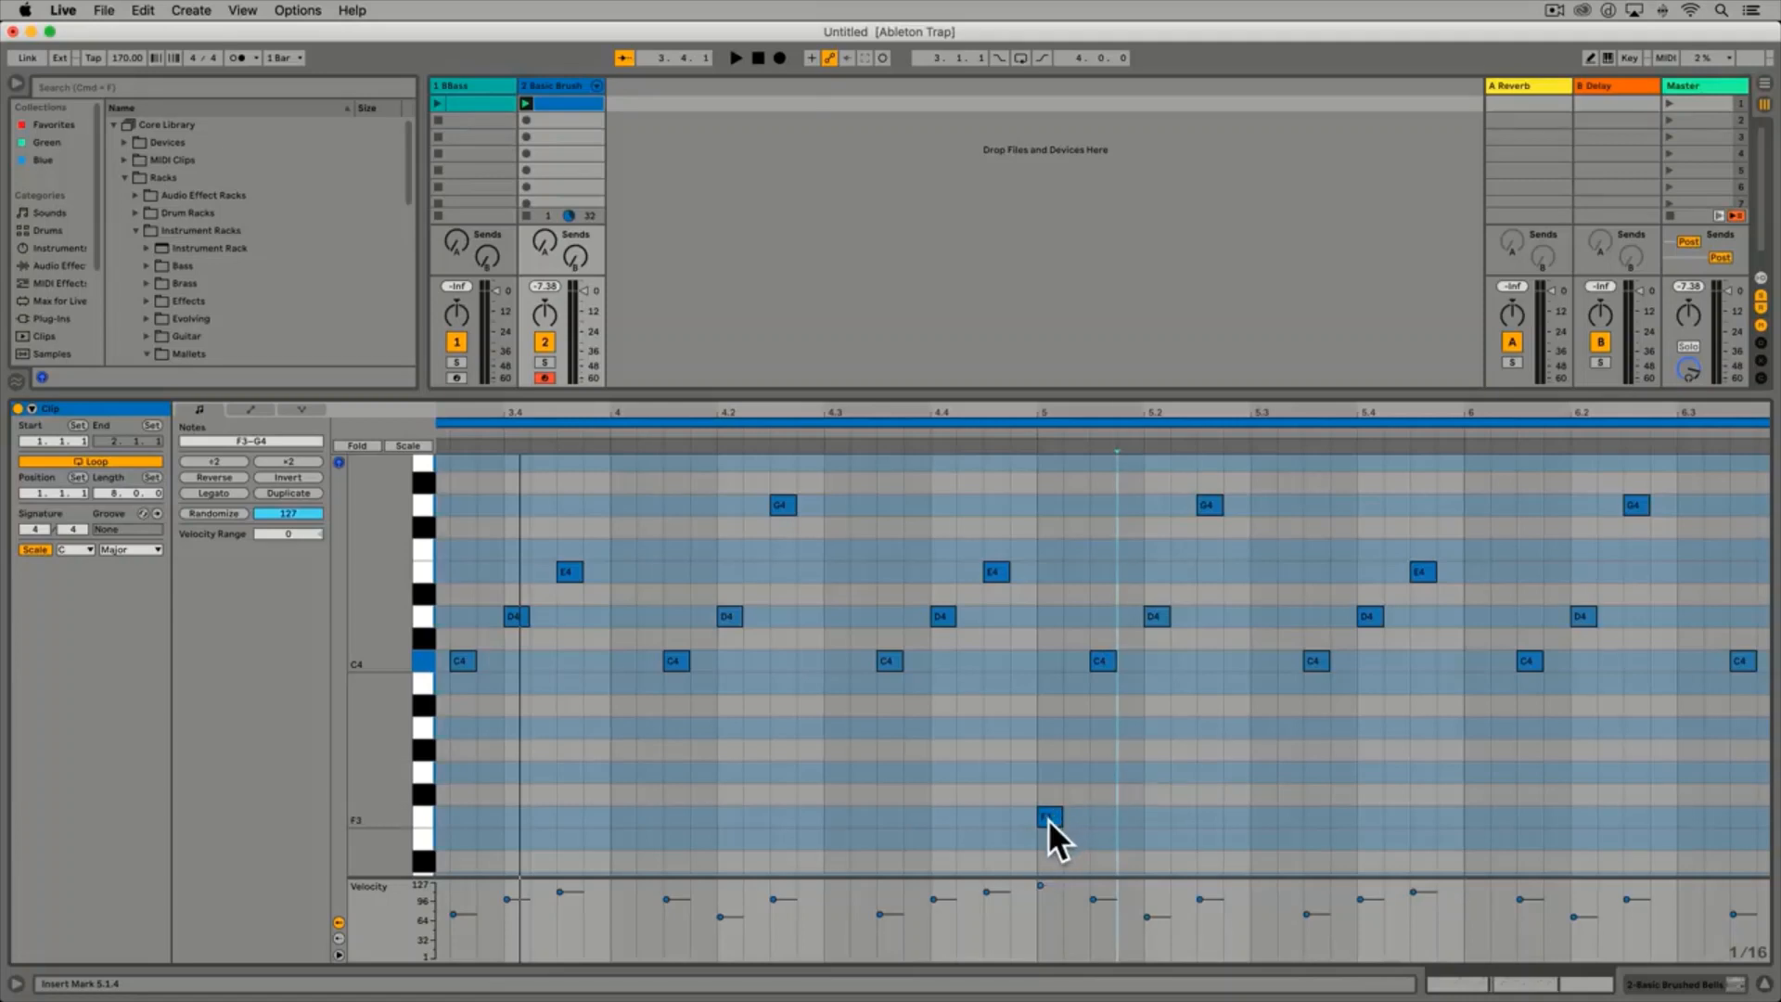
left_click_drag(1048, 818, 1054, 731)
Paste the two-bar bells pattern at bar 7 and raise its opening F3 note to B3
scroll(1251, 771, "right", 8)
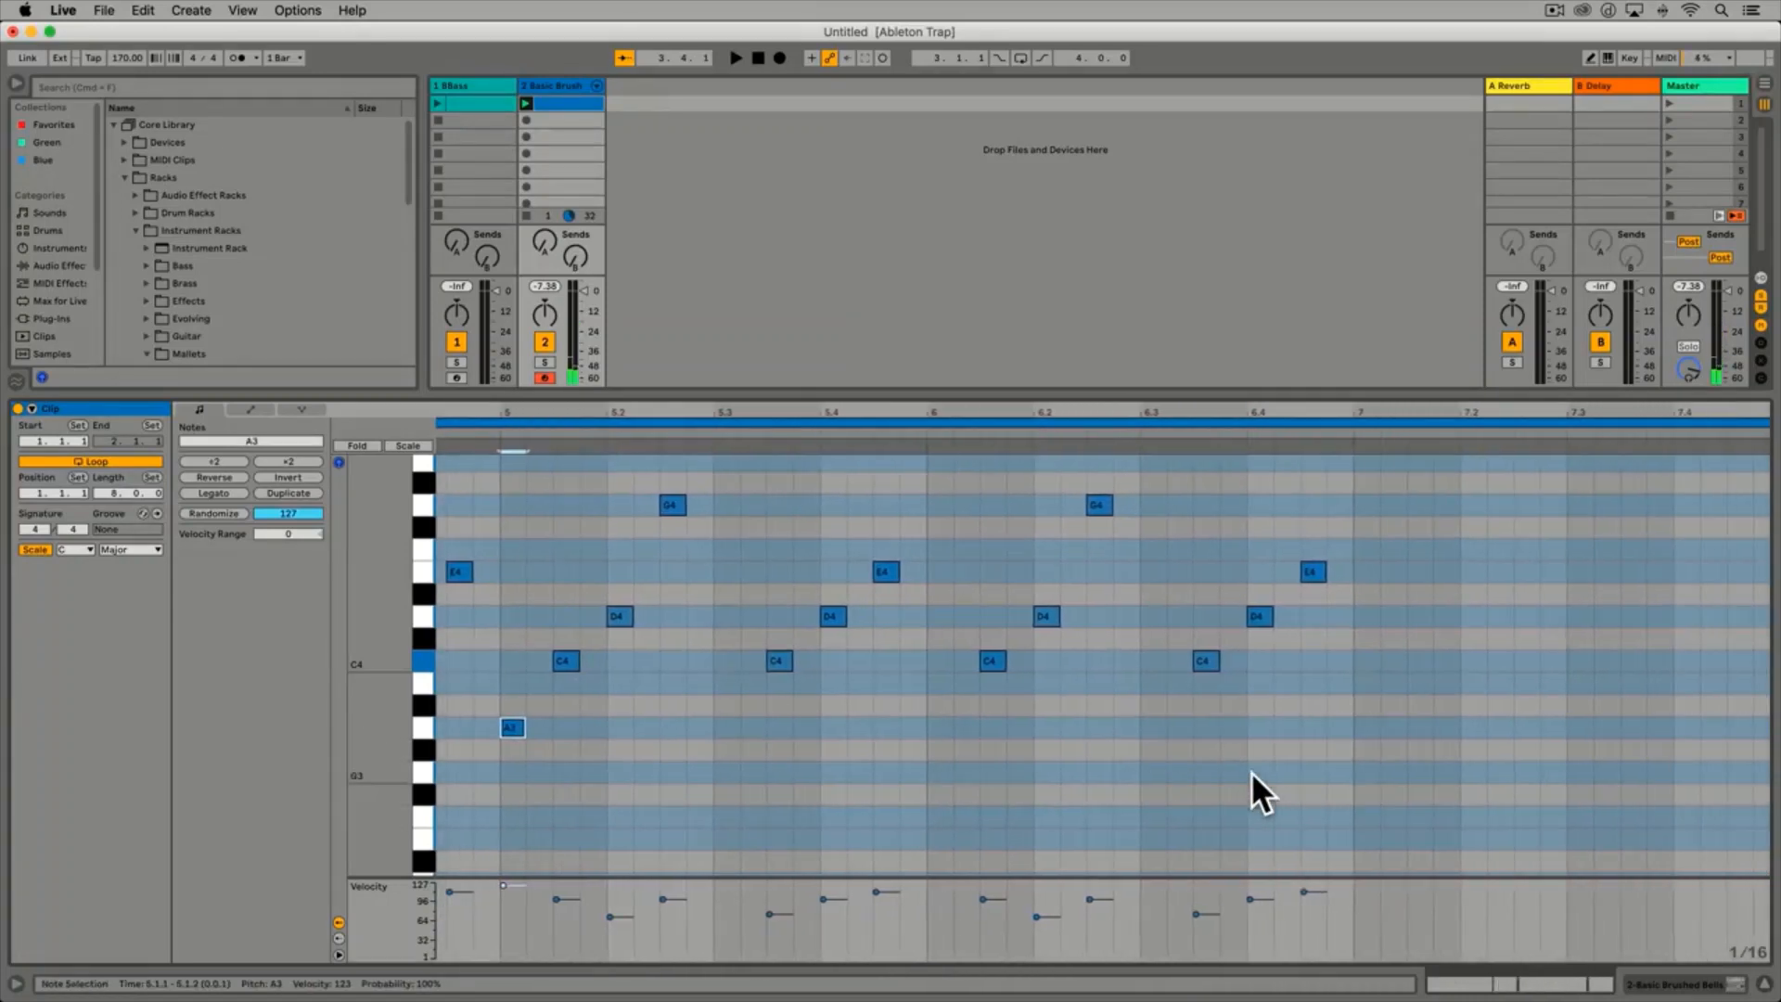
scroll(1251, 771, "right", 5)
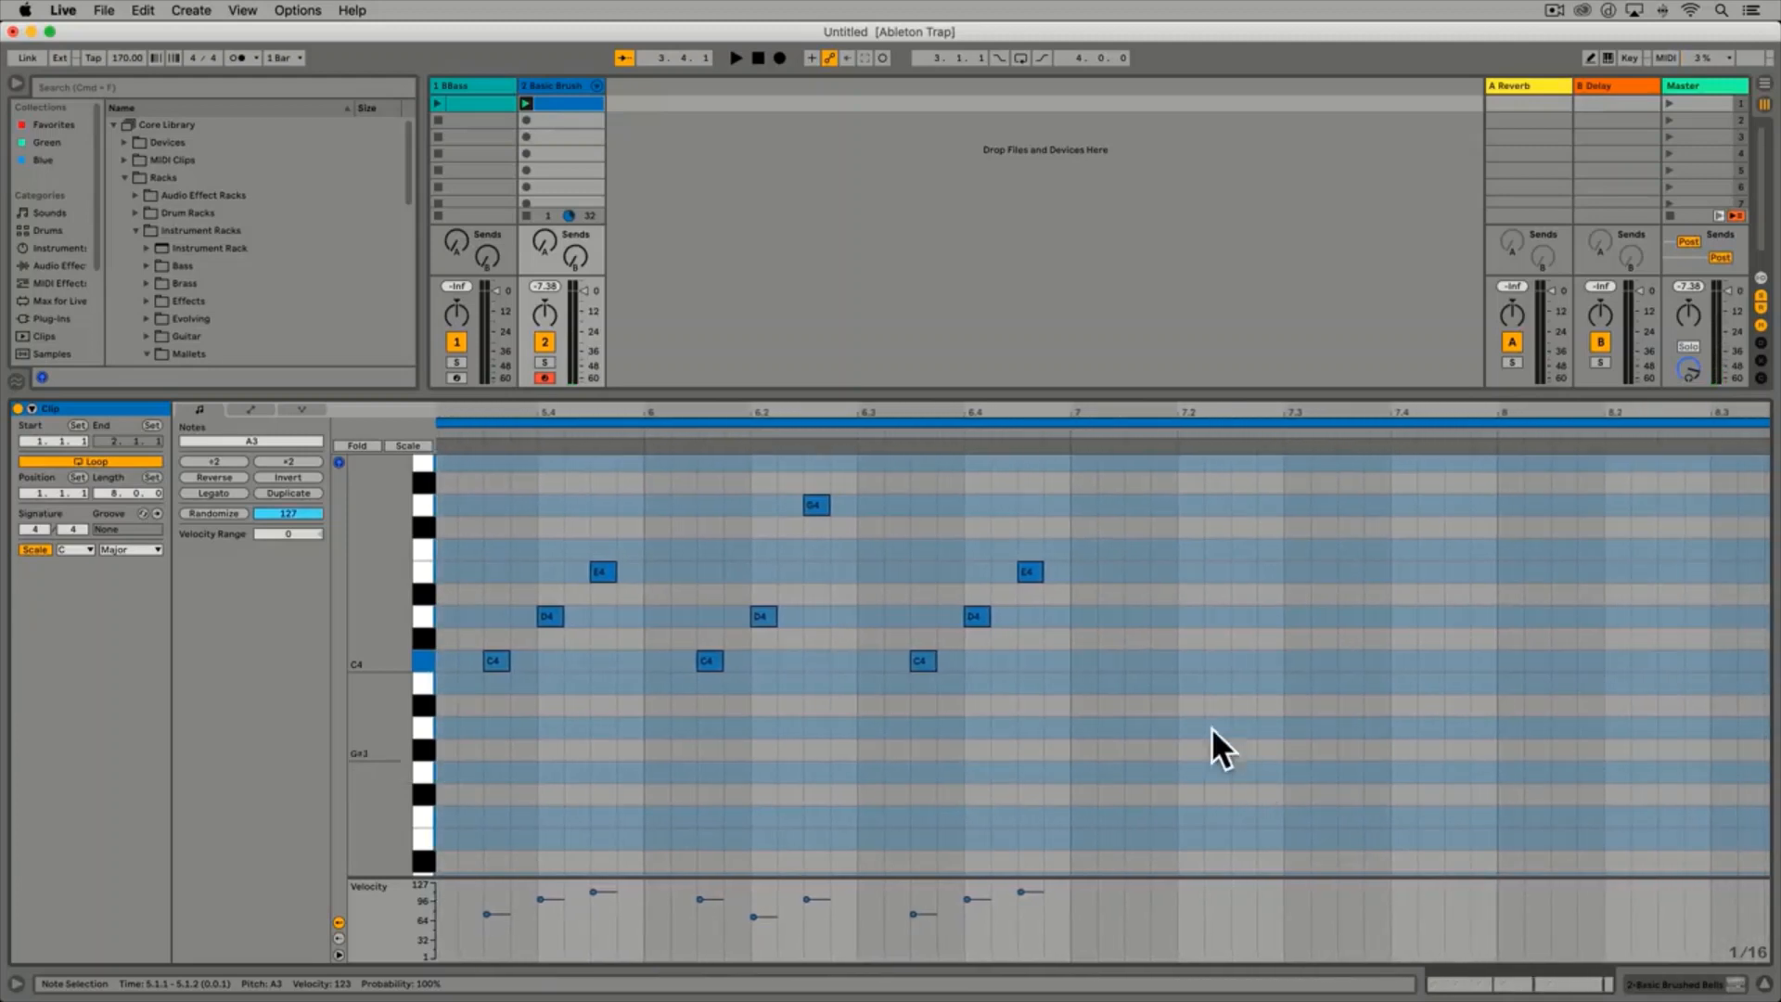
left_click(1071, 447)
key("super+v")
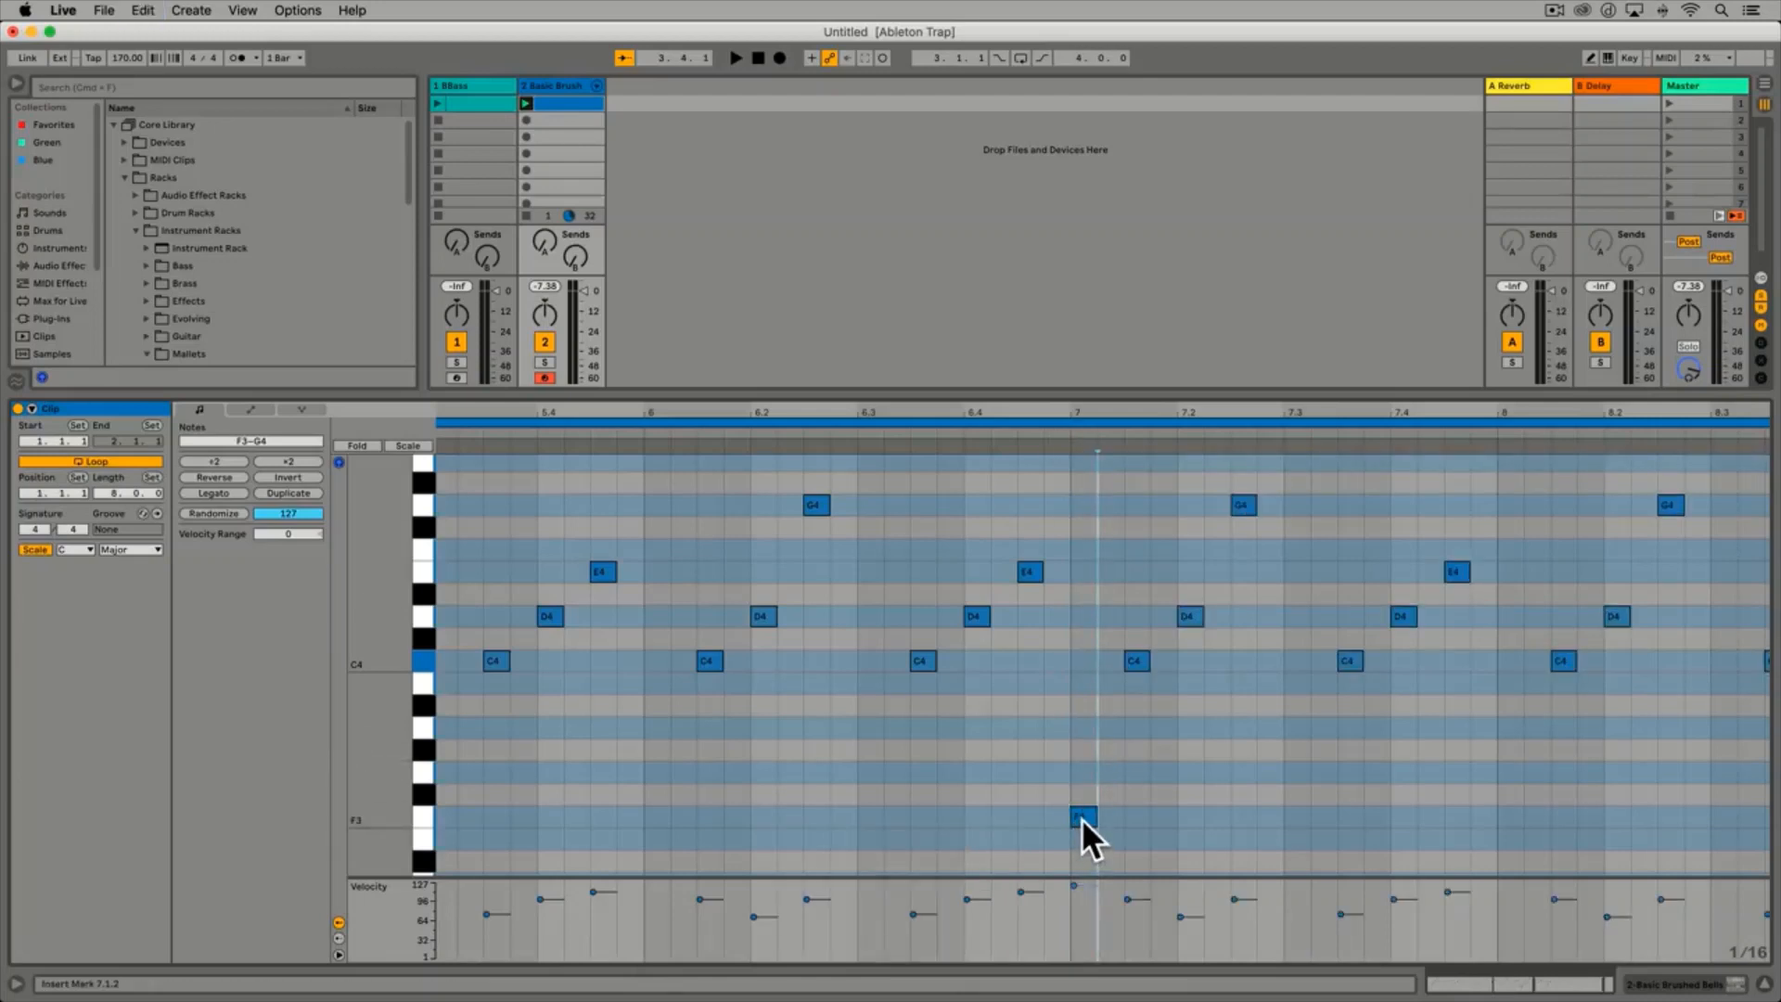
left_click_drag(1081, 819, 1082, 687)
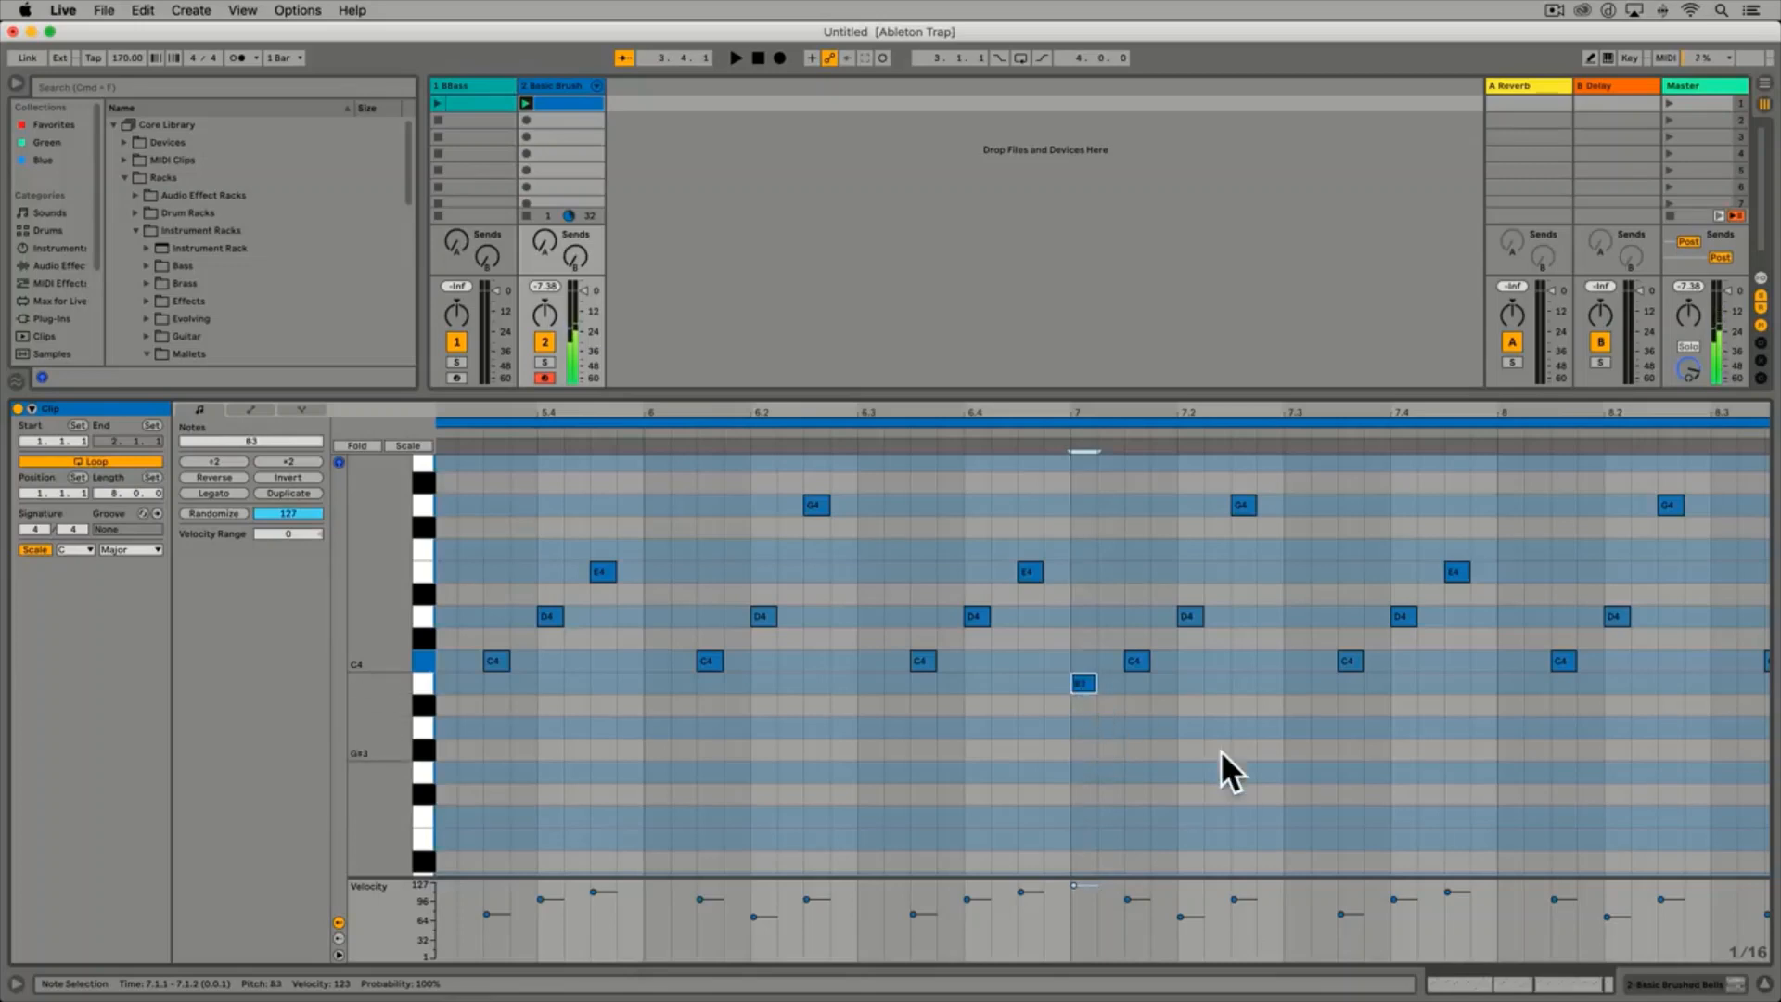
Play the first scene with bass and bells together, view the bells clip's notes during playback, and stop the transport
scroll(1384, 778, "right", 3)
scroll(1385, 778, "left", 2)
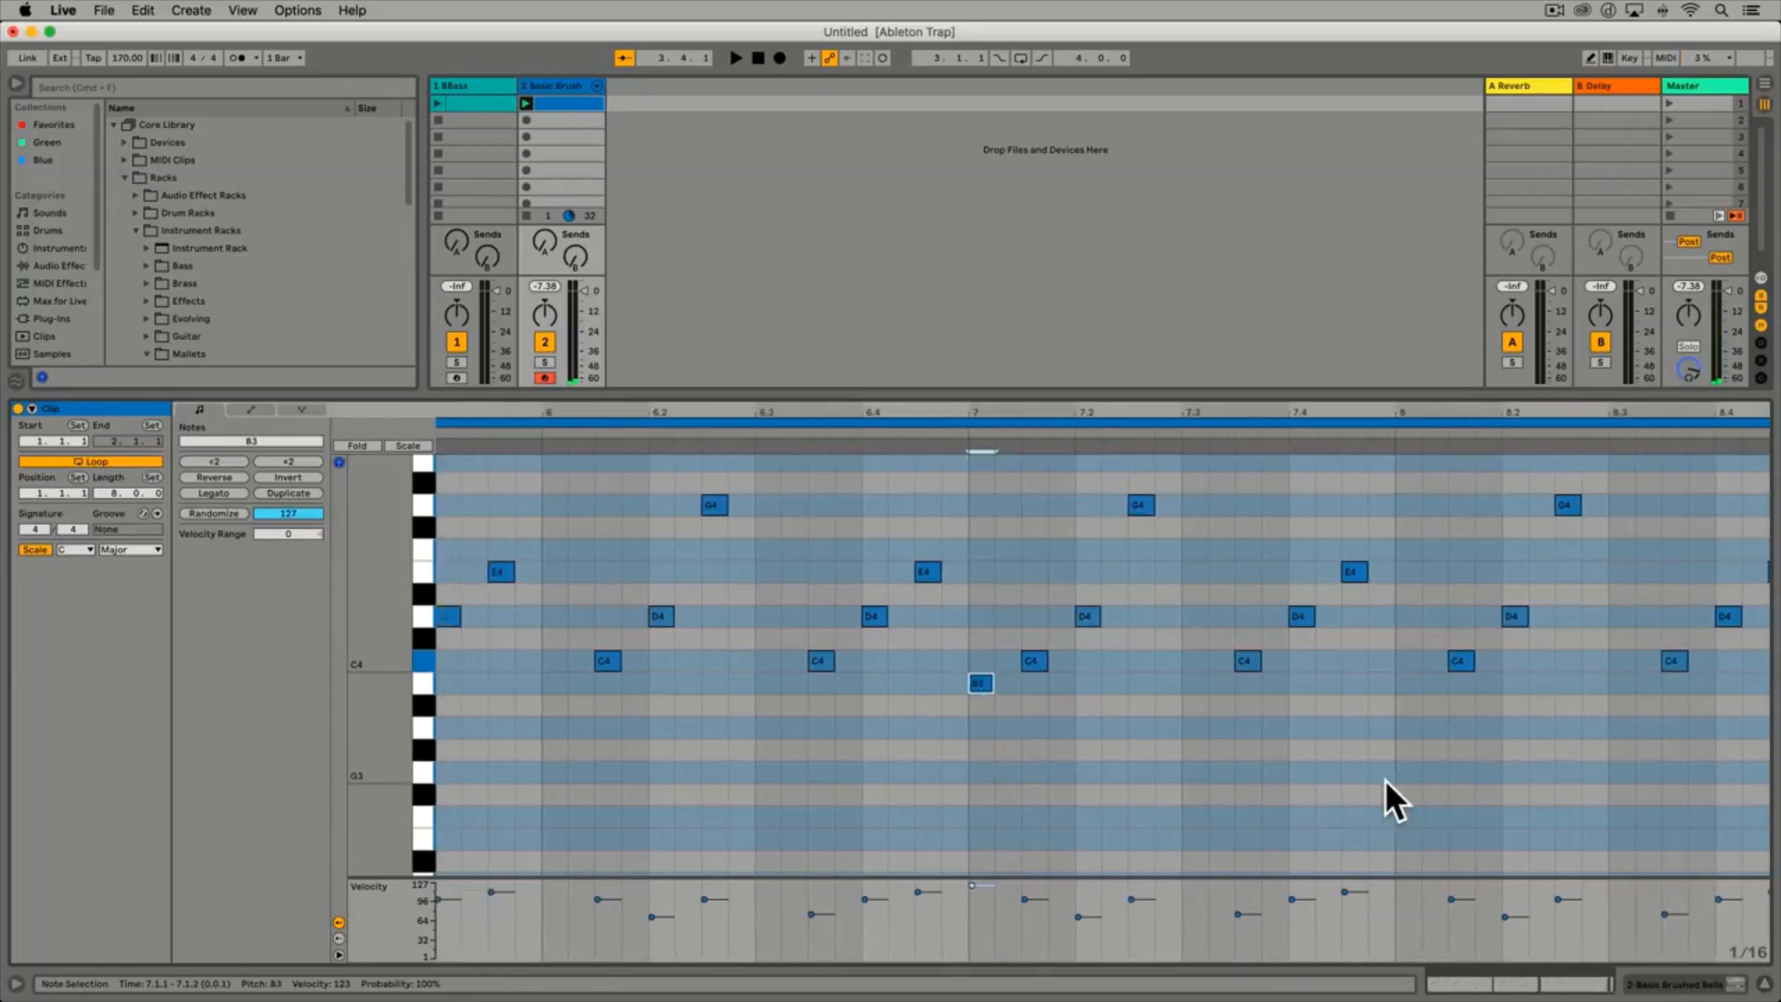
left_click(1668, 104)
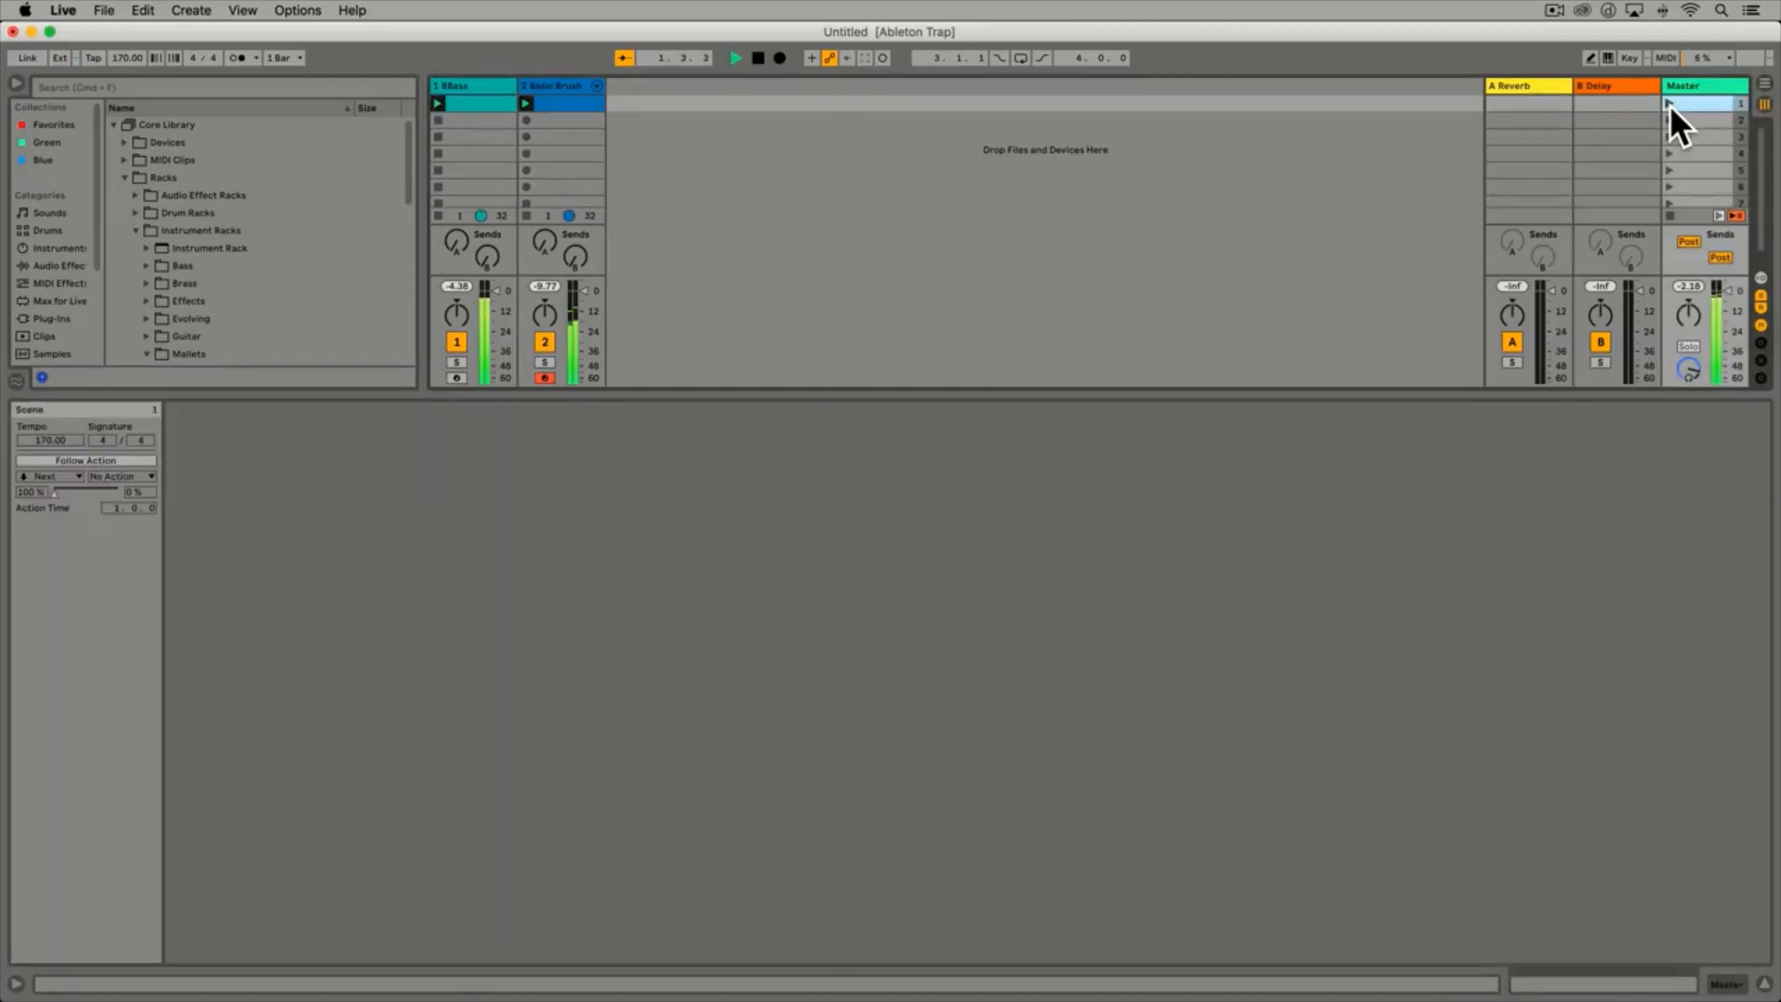
left_click(560, 102)
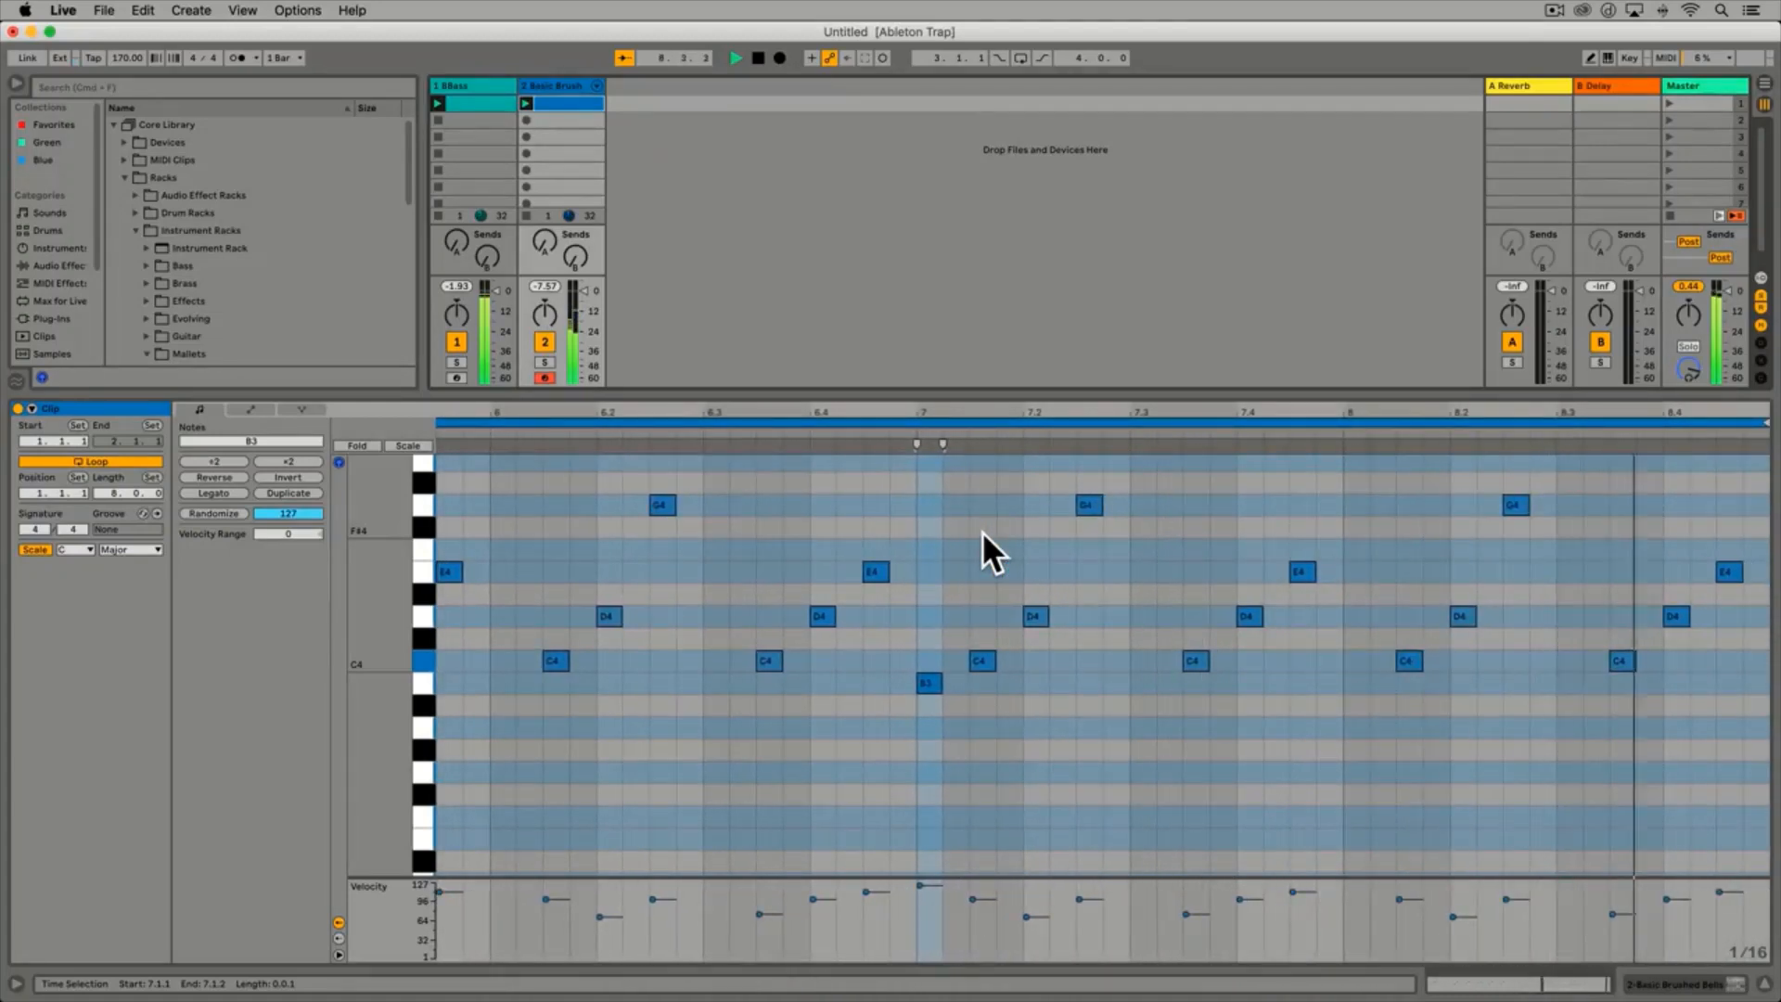
key("space")
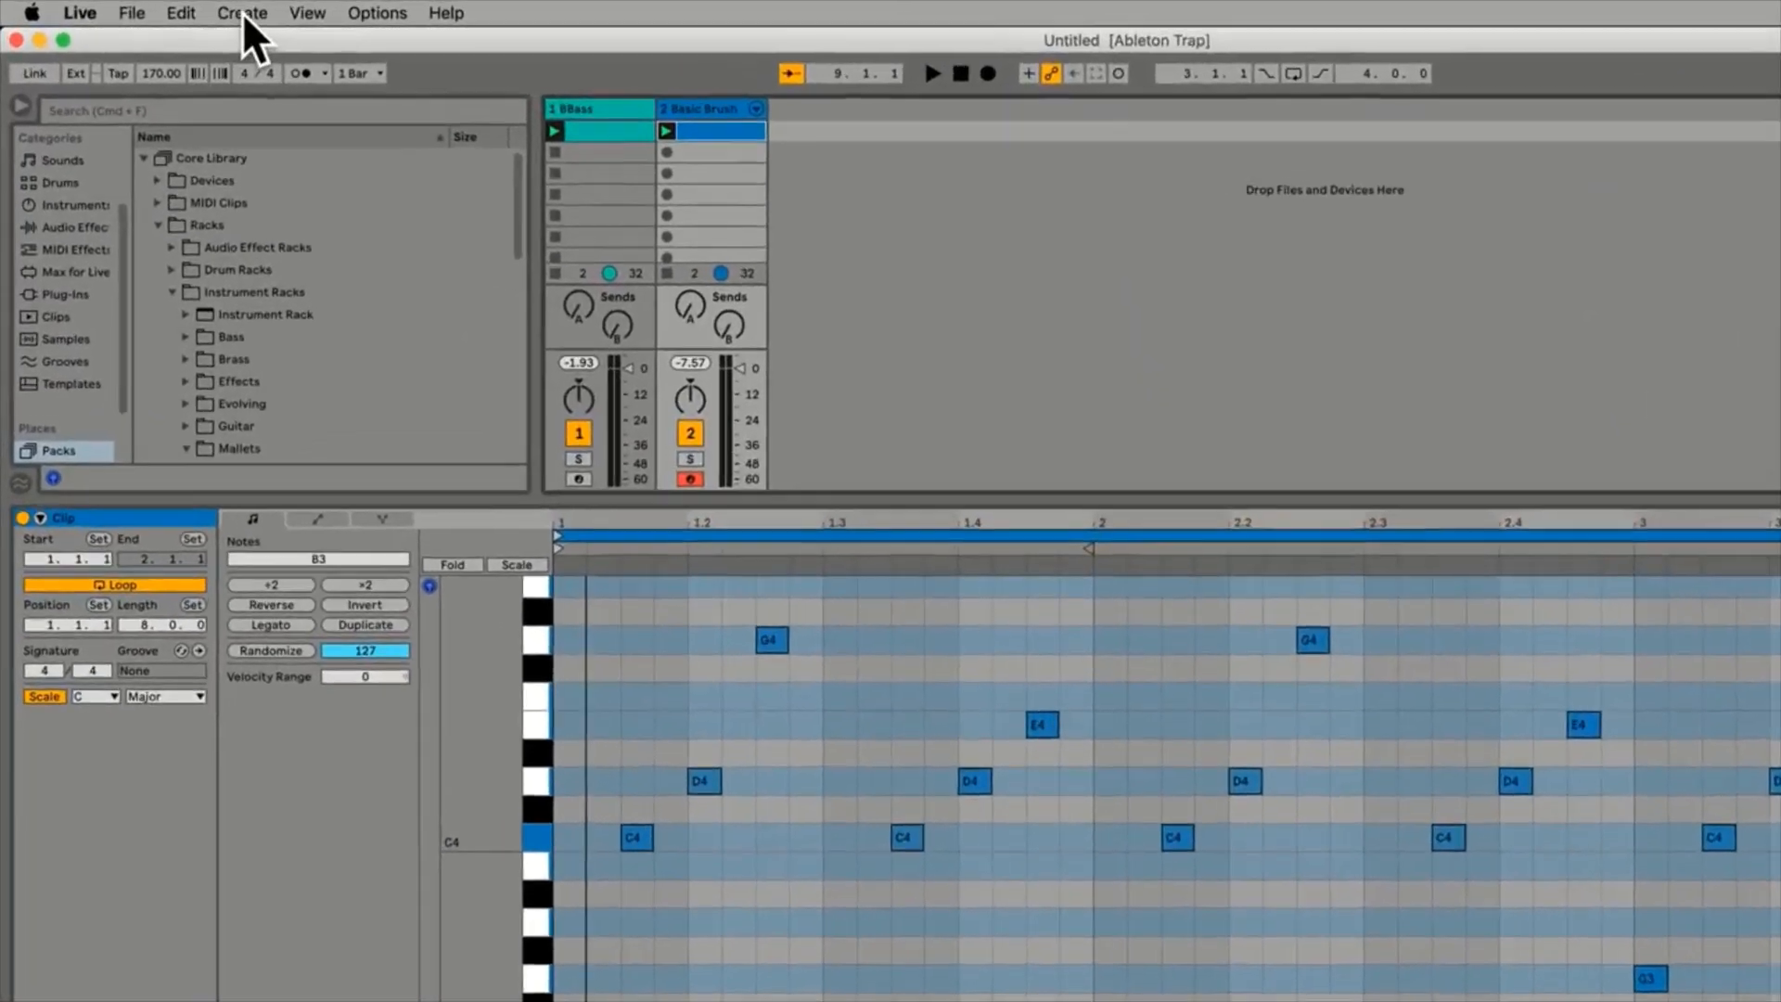
Insert a new MIDI track and browse to the Pad presets of the Simpler instrument in the Core Library's Devices folder
left_click(191, 11)
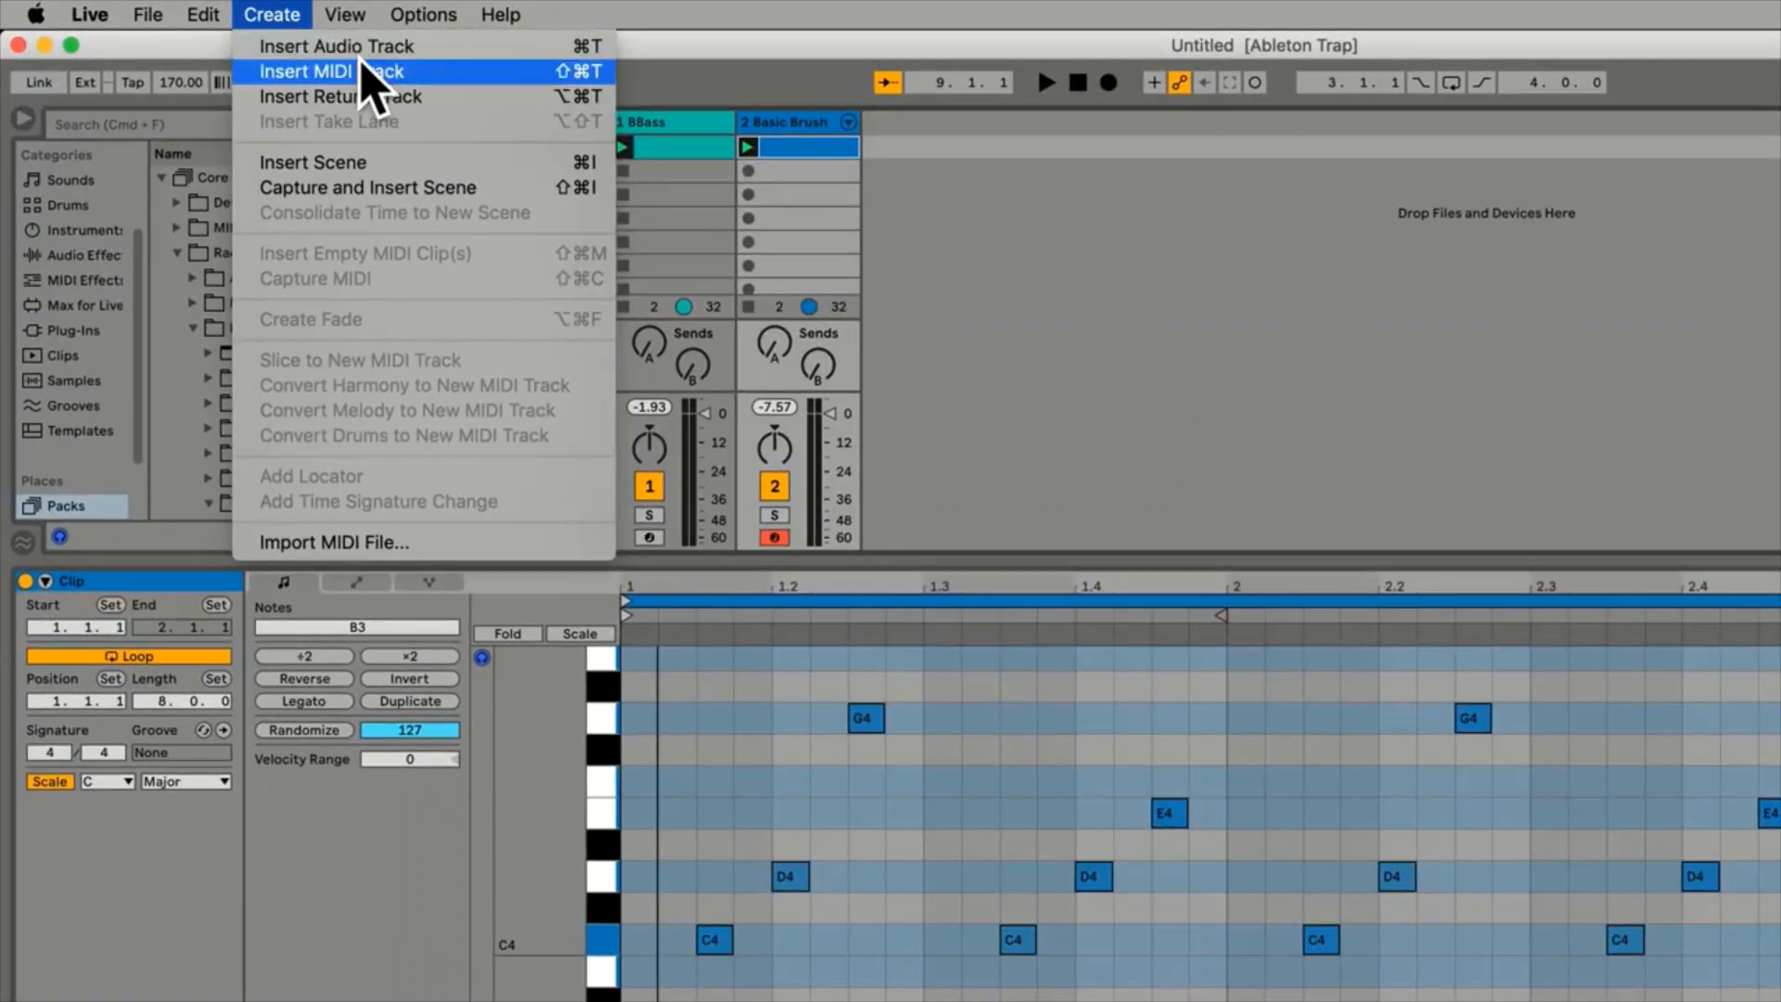
left_click(453, 72)
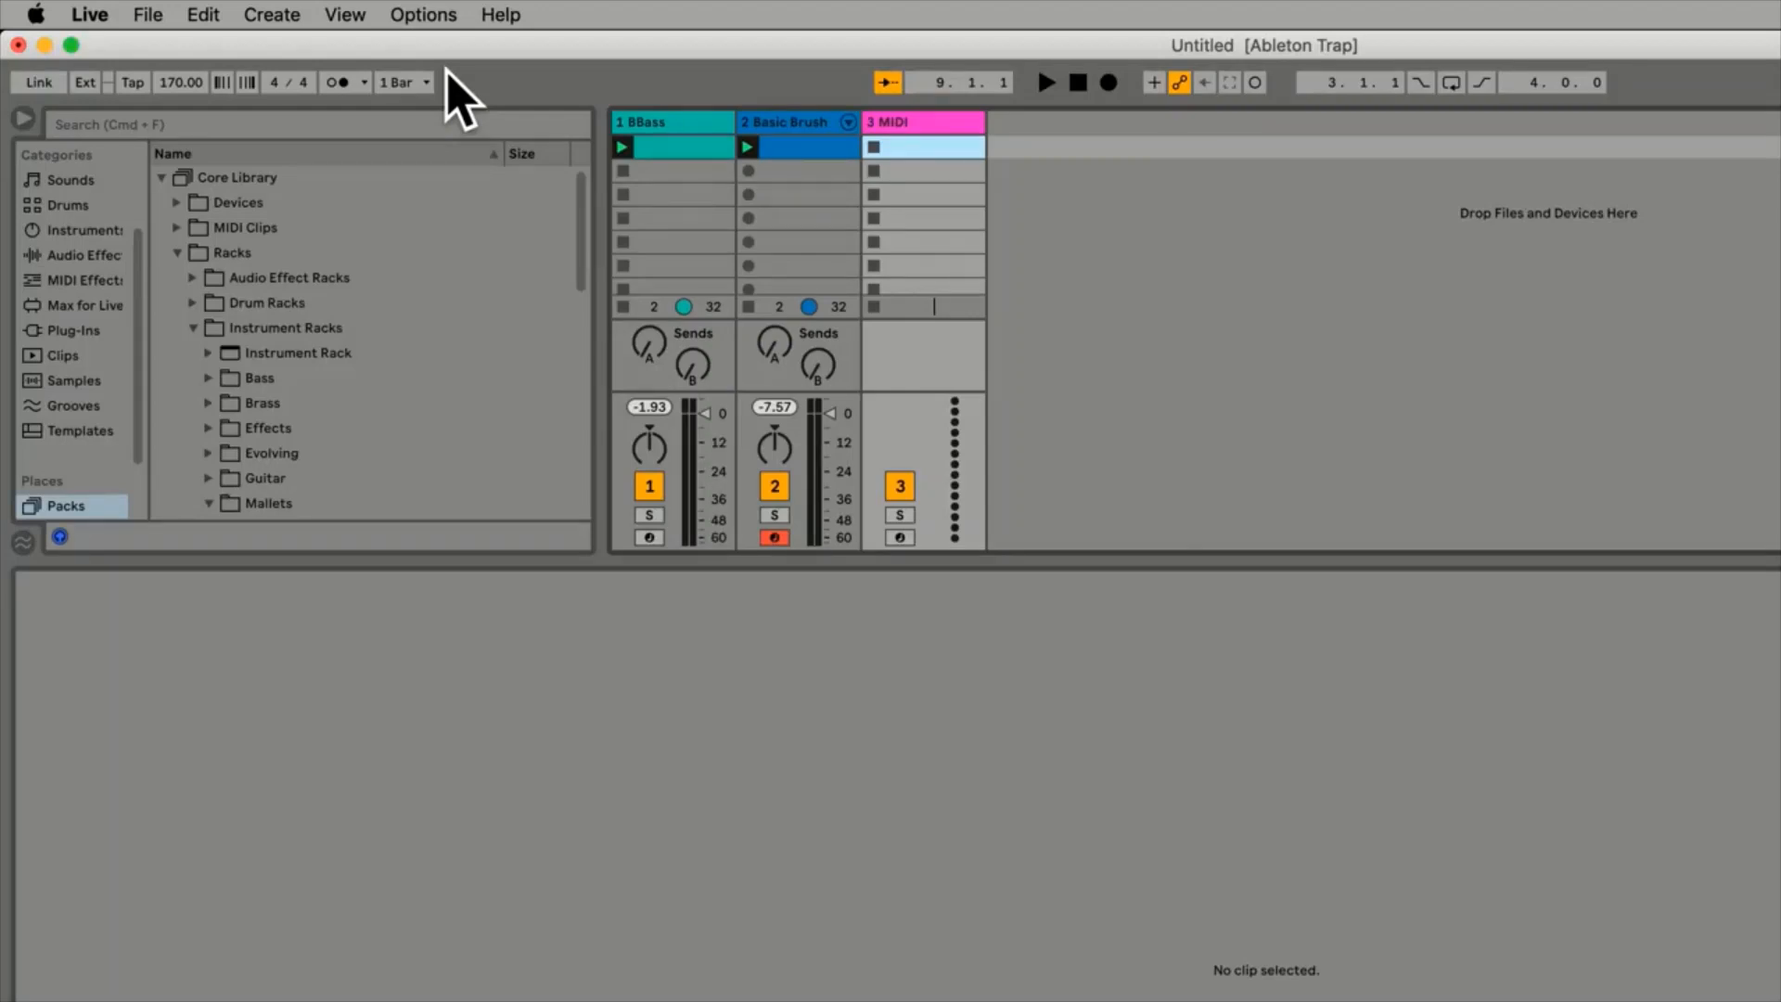
left_click(63, 508)
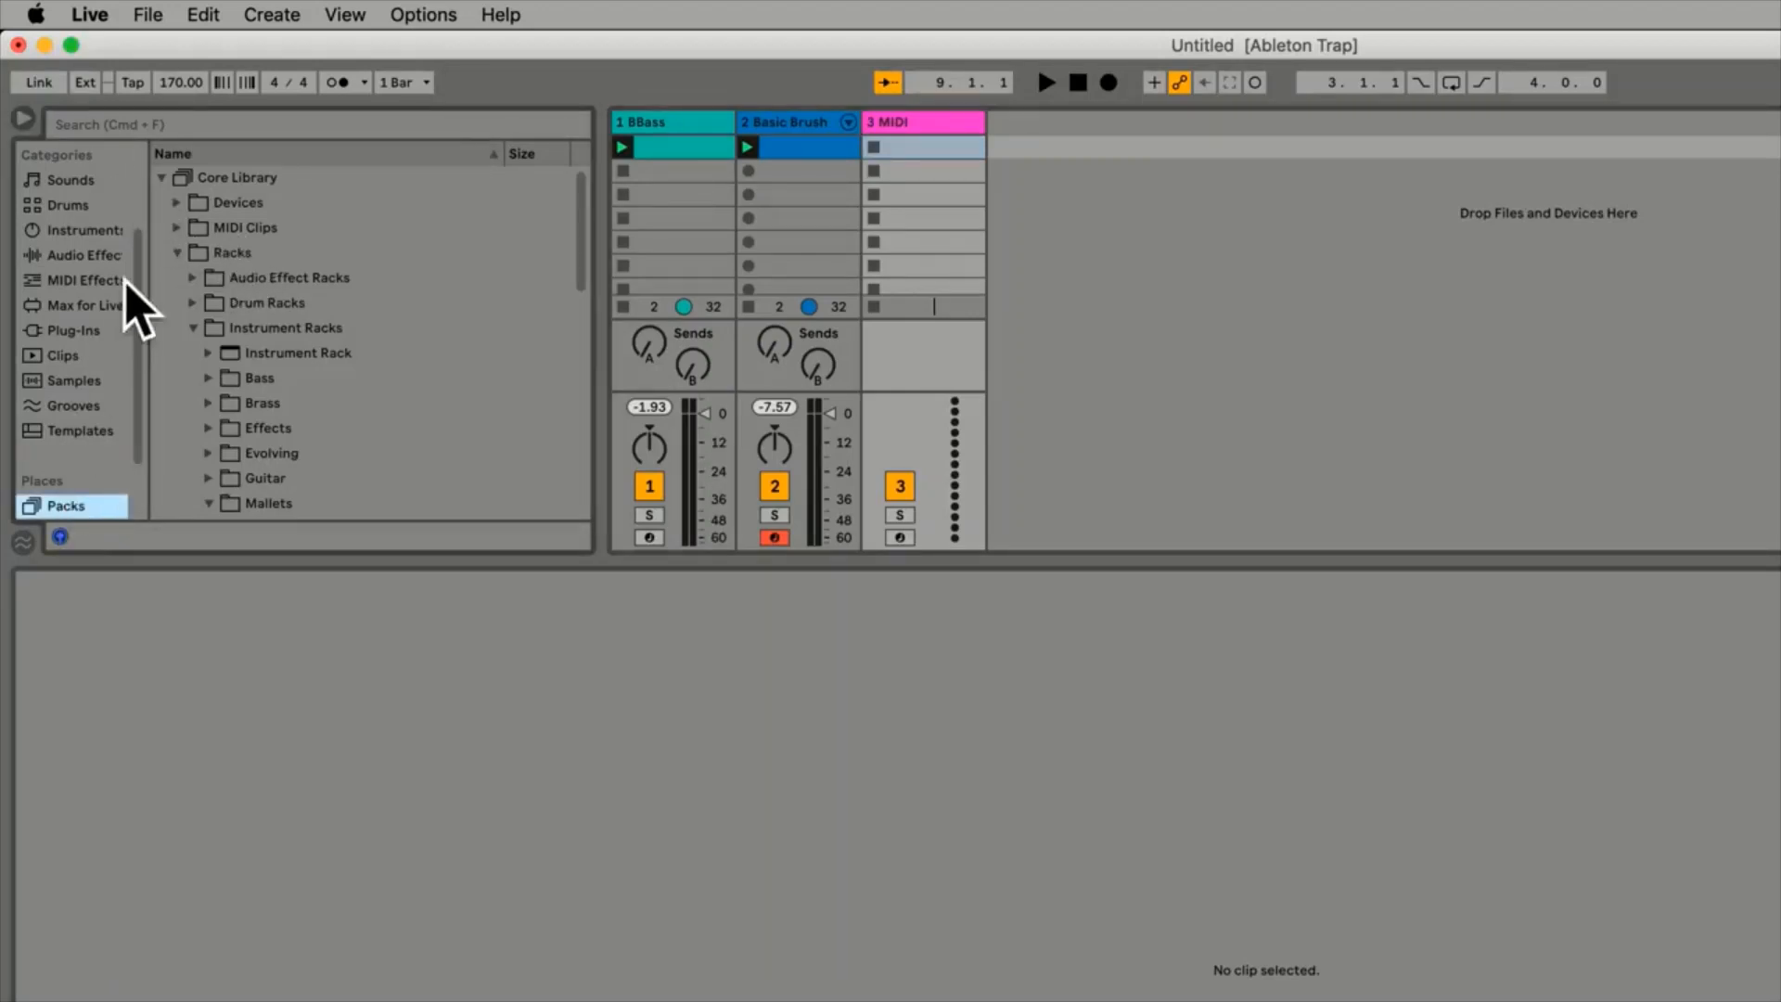
left_click(178, 181)
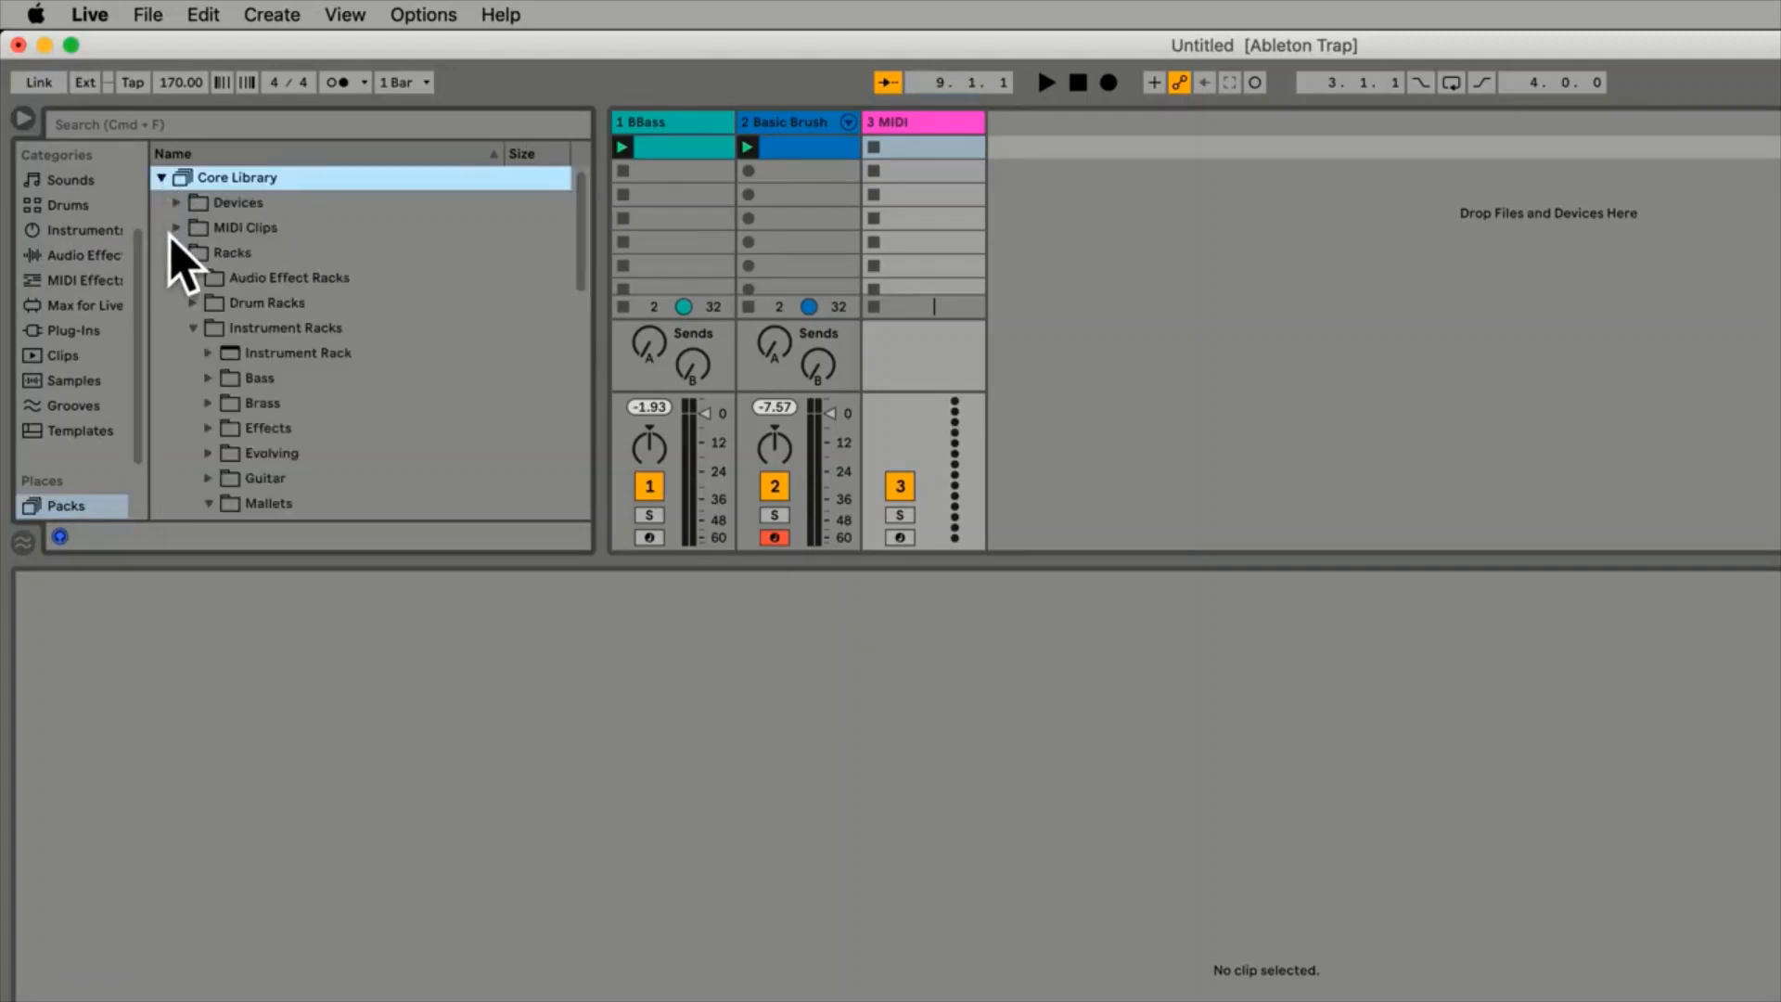
left_click(175, 252)
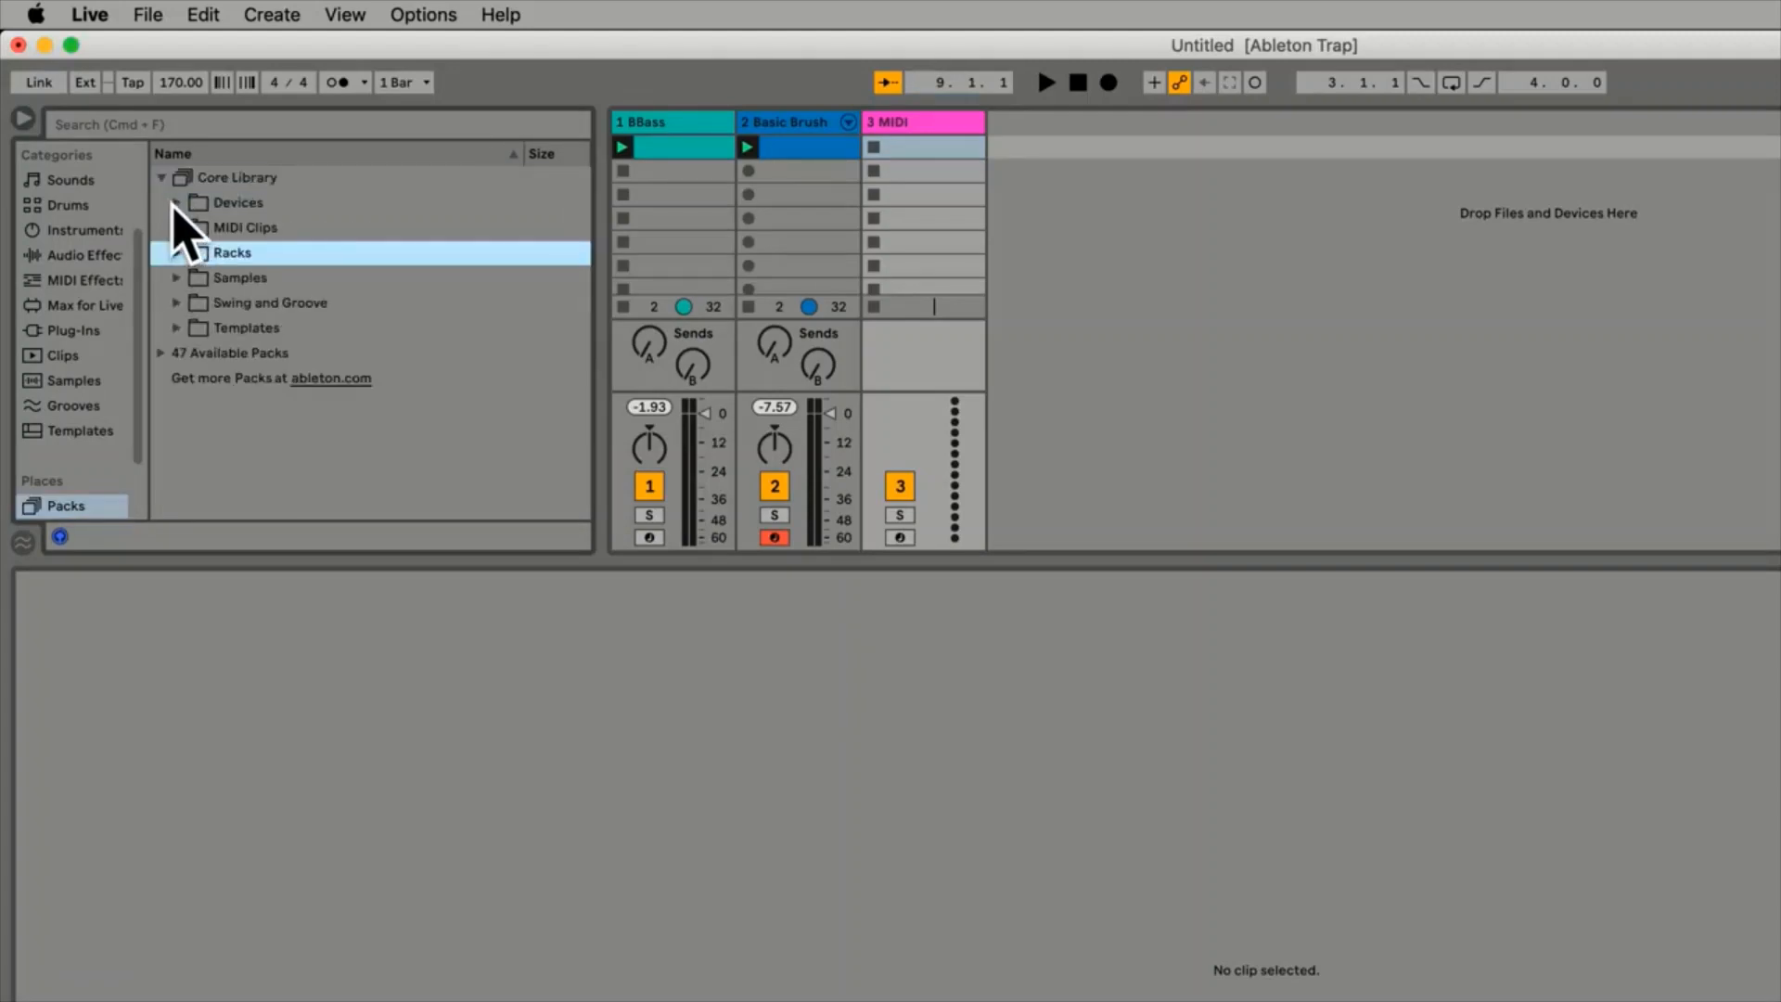
left_click(176, 203)
left_click(193, 254)
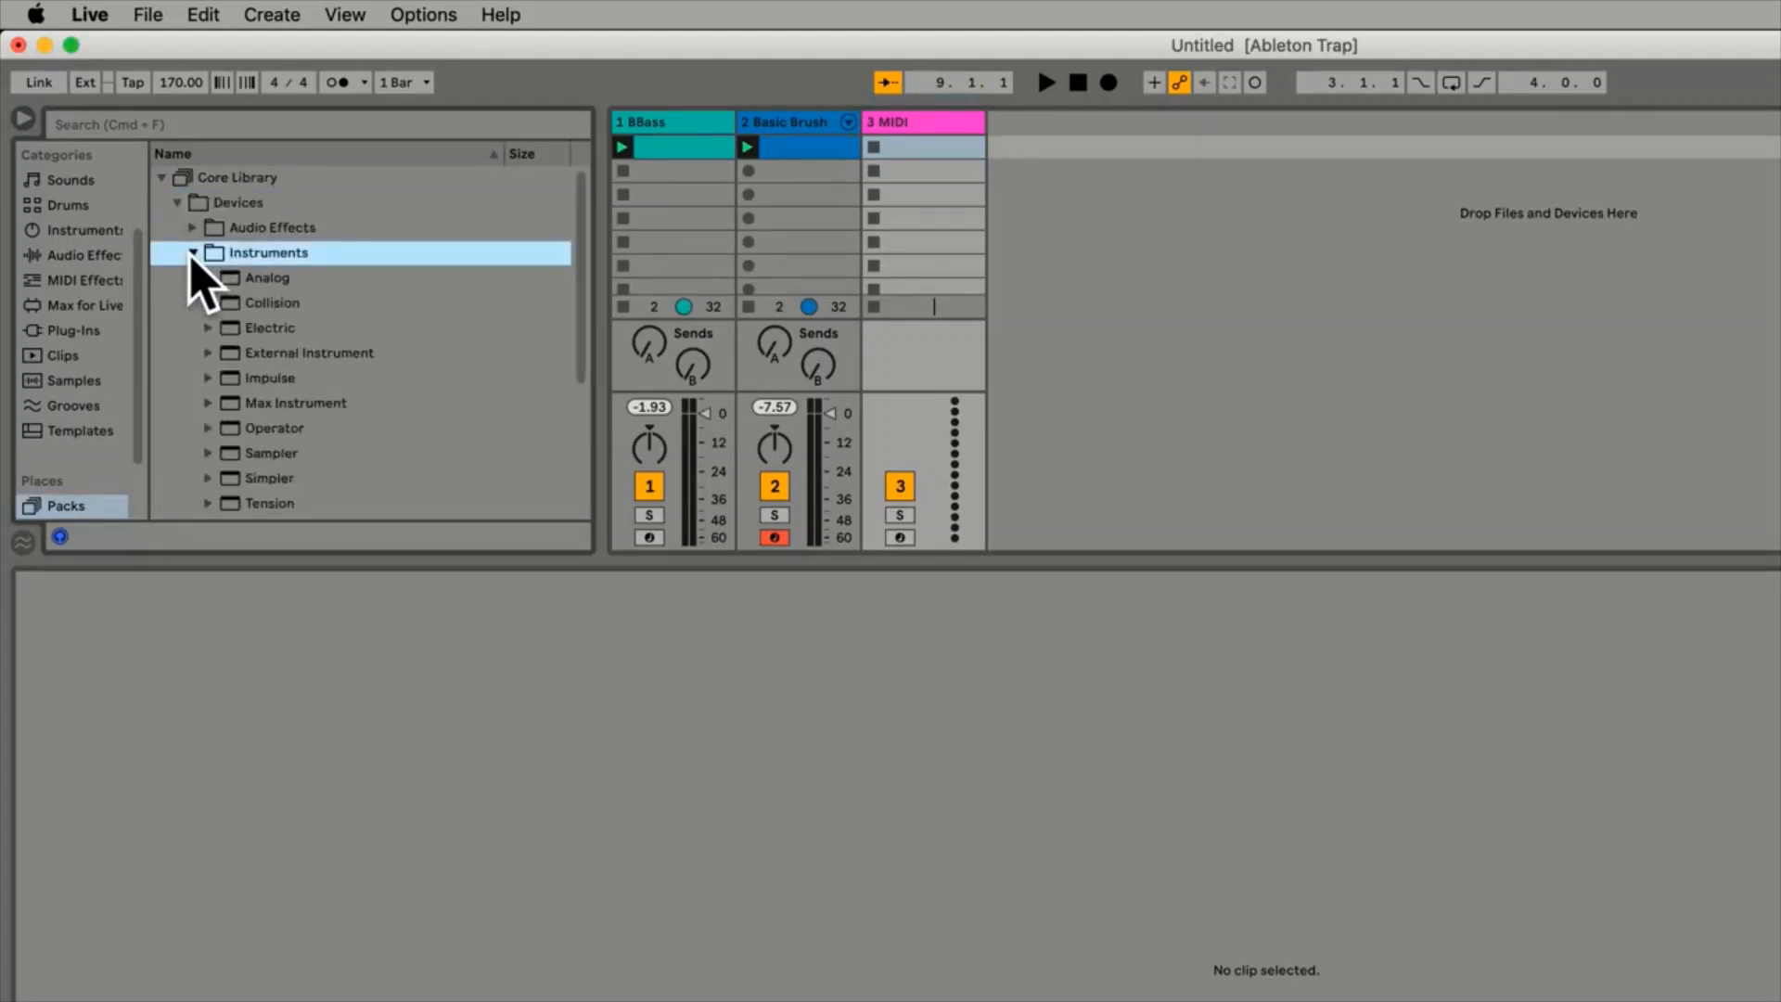
scroll(195, 274, "down", 4)
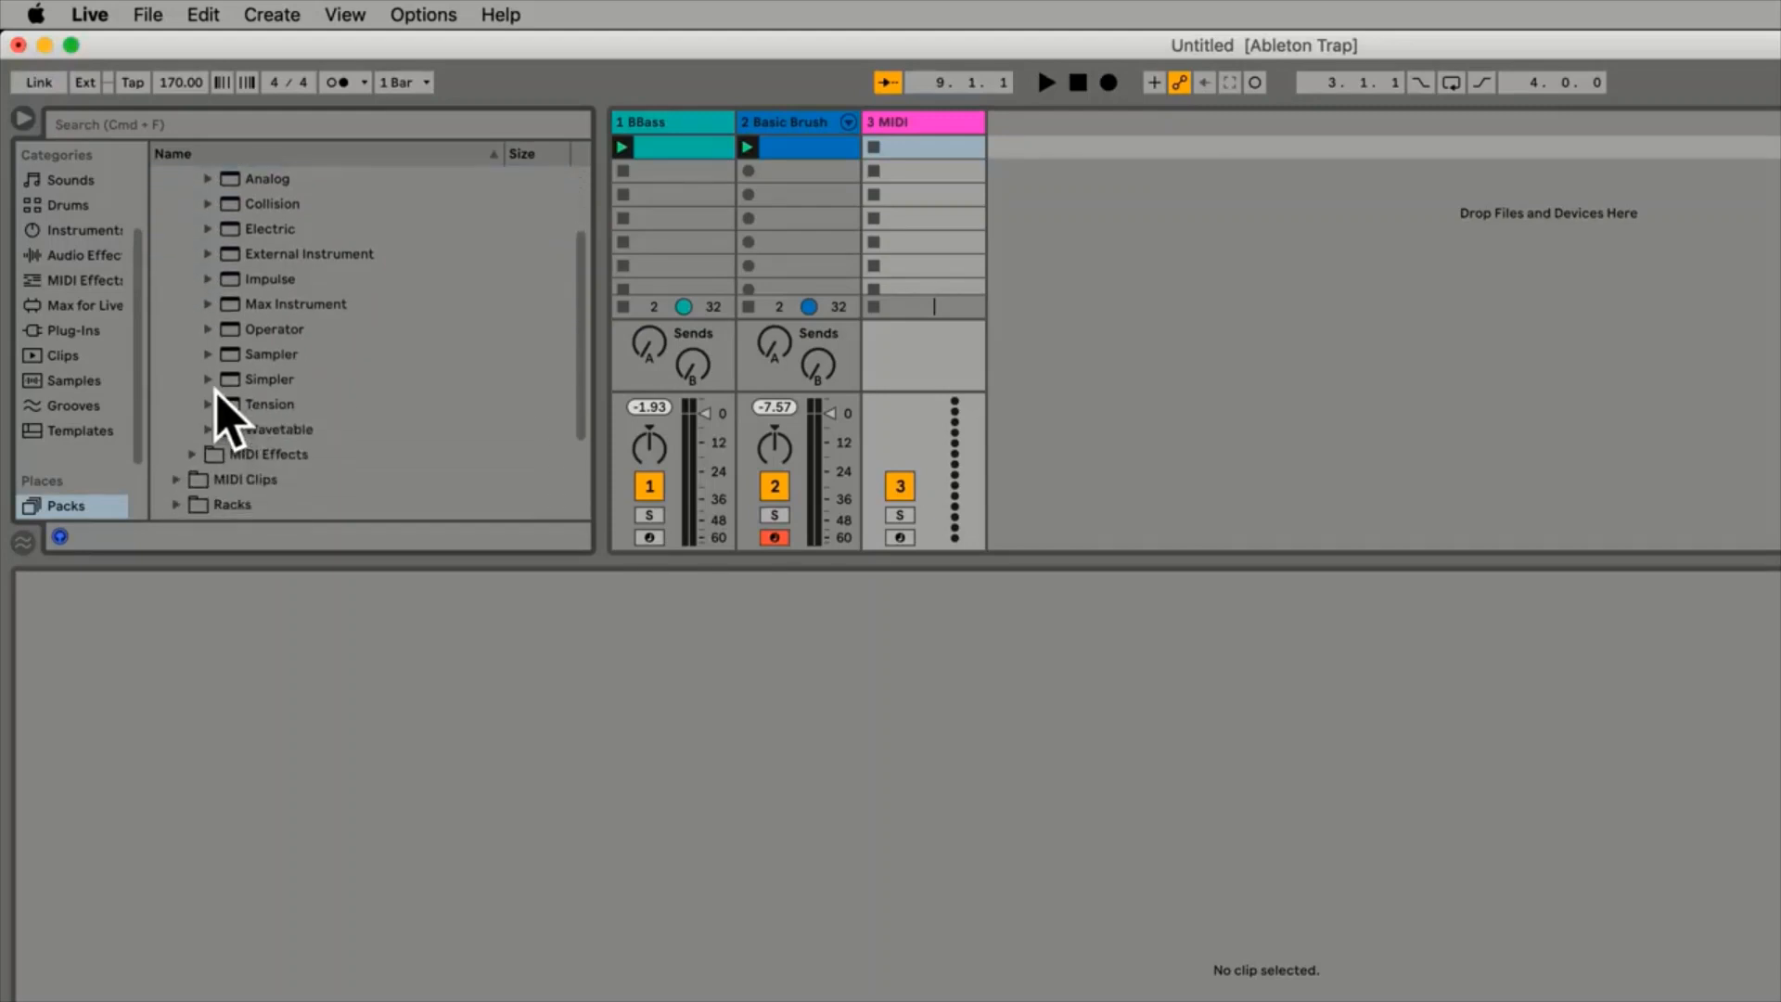
left_click(208, 380)
scroll(219, 398, "down", 3)
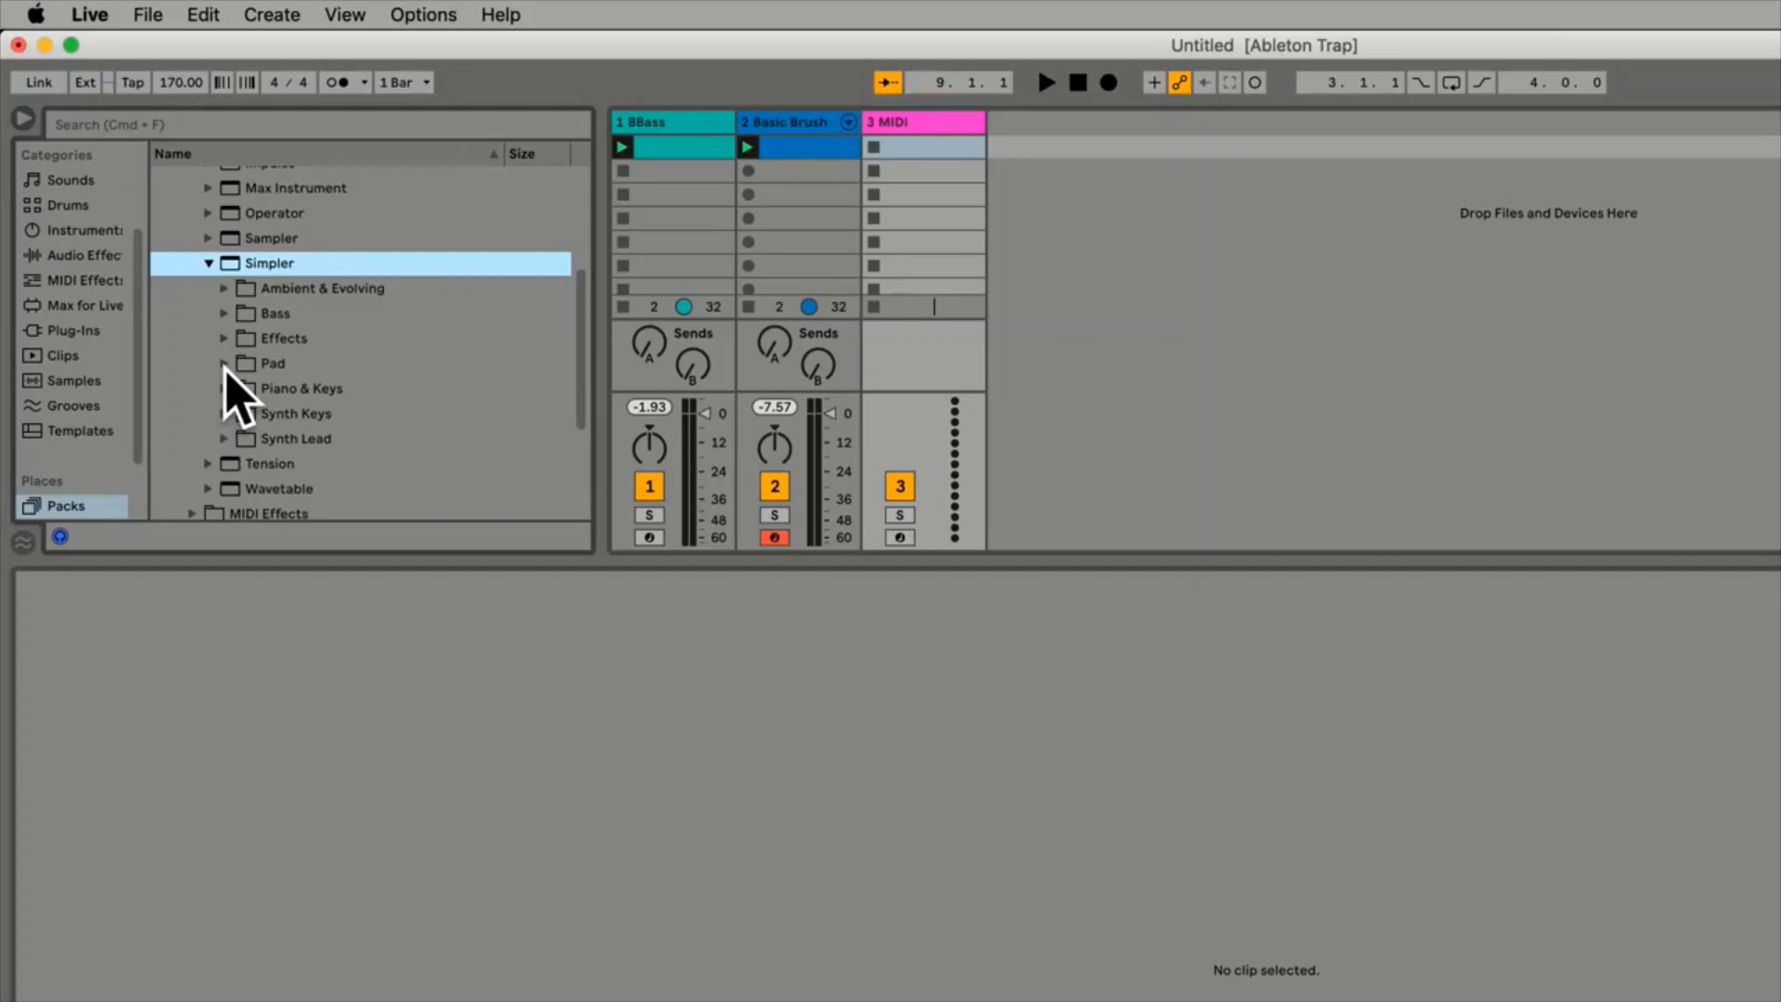
left_click(224, 364)
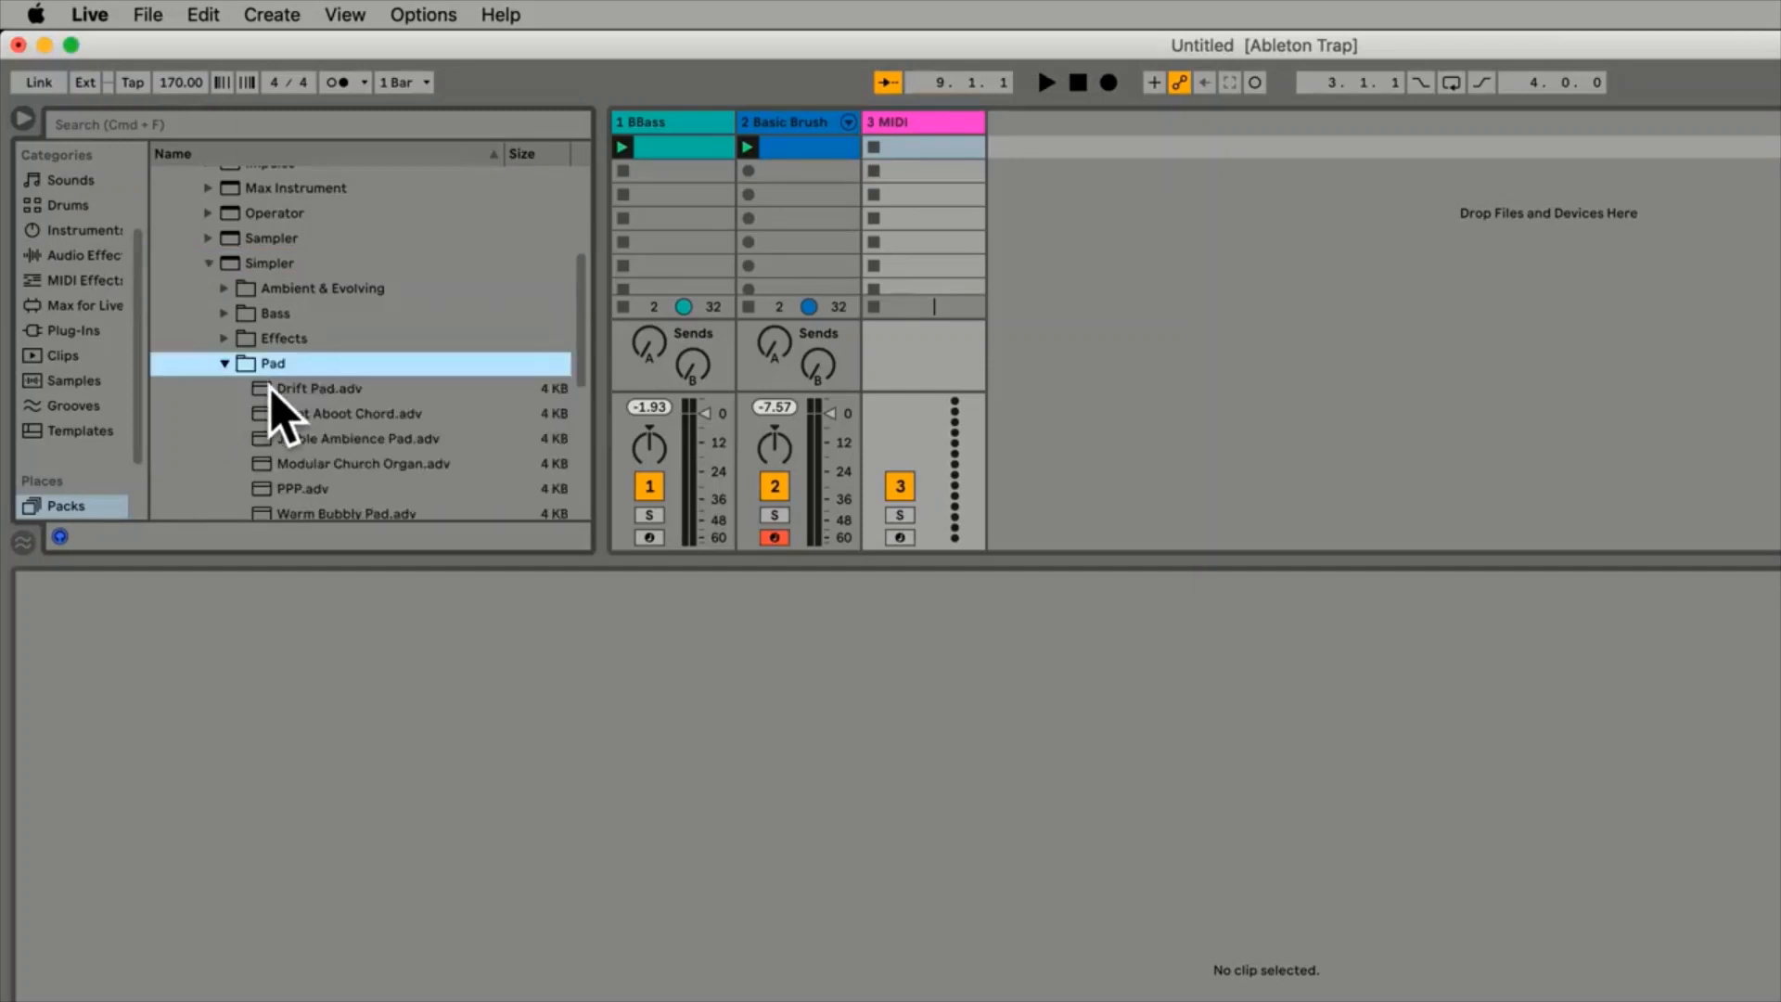
scroll(274, 403, "down", 3)
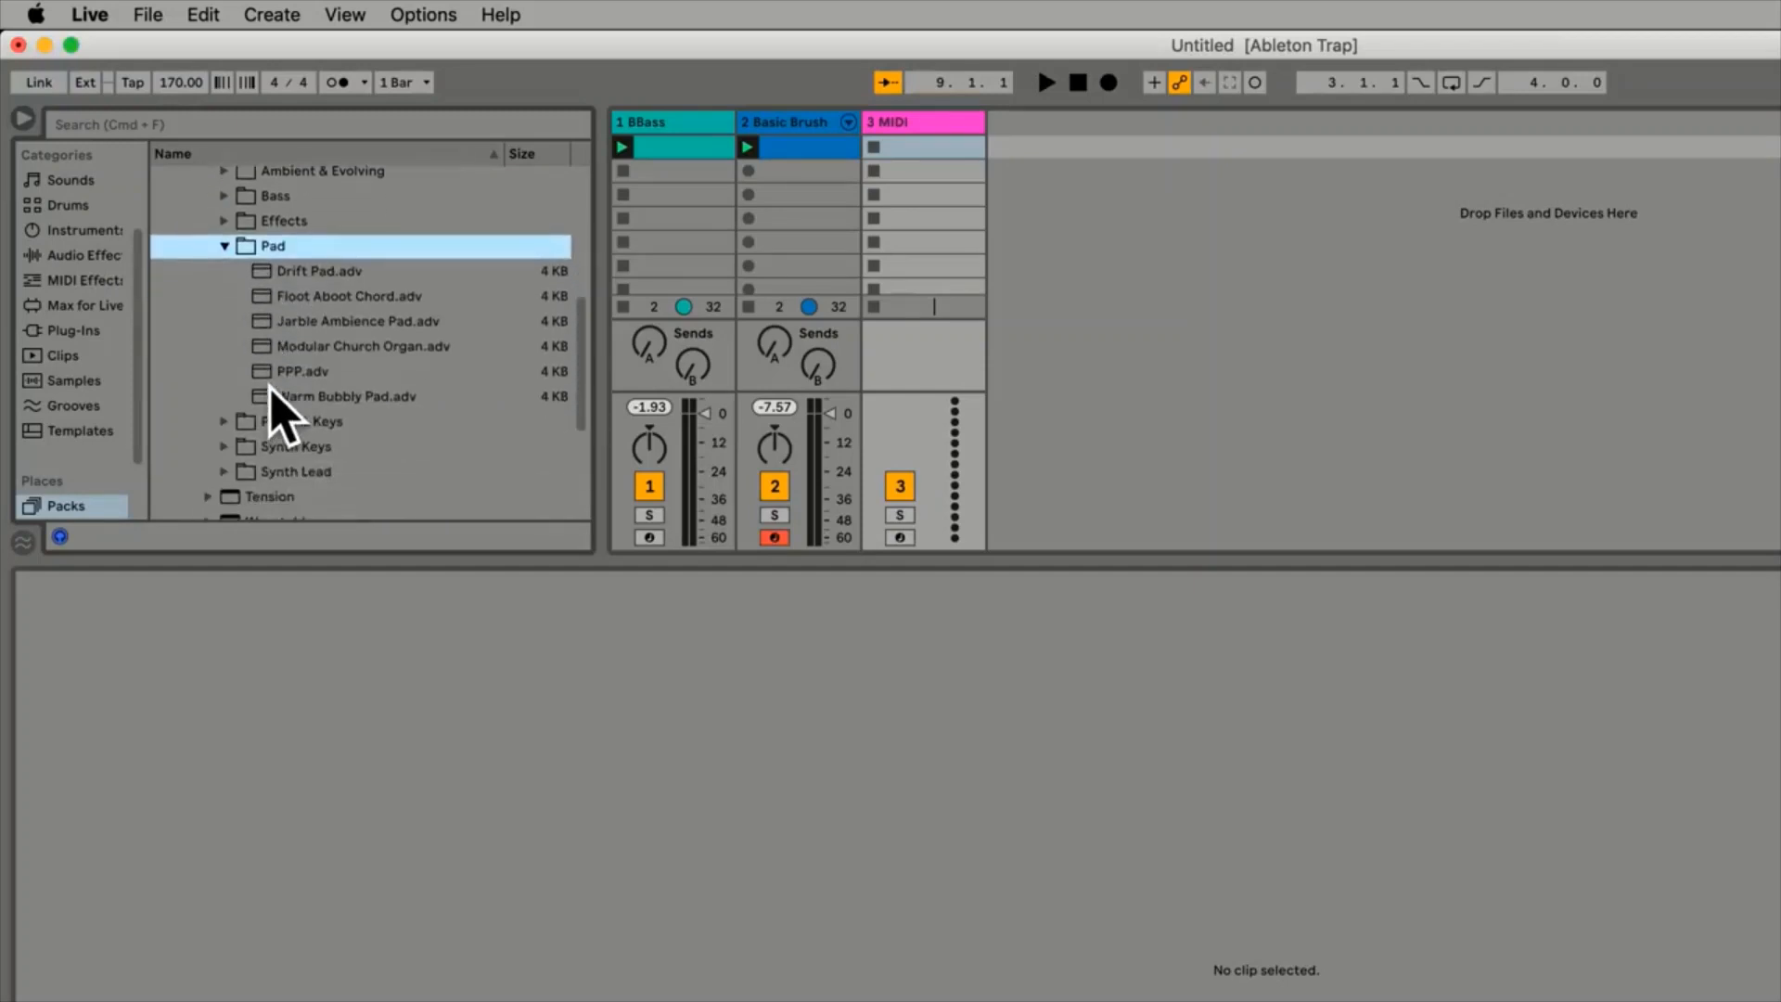
Preview the pad presets from Modular Church Organ to Warm Bubbly Pad, and load Warm Bubbly Pad onto the new MIDI track
left_click(383, 346)
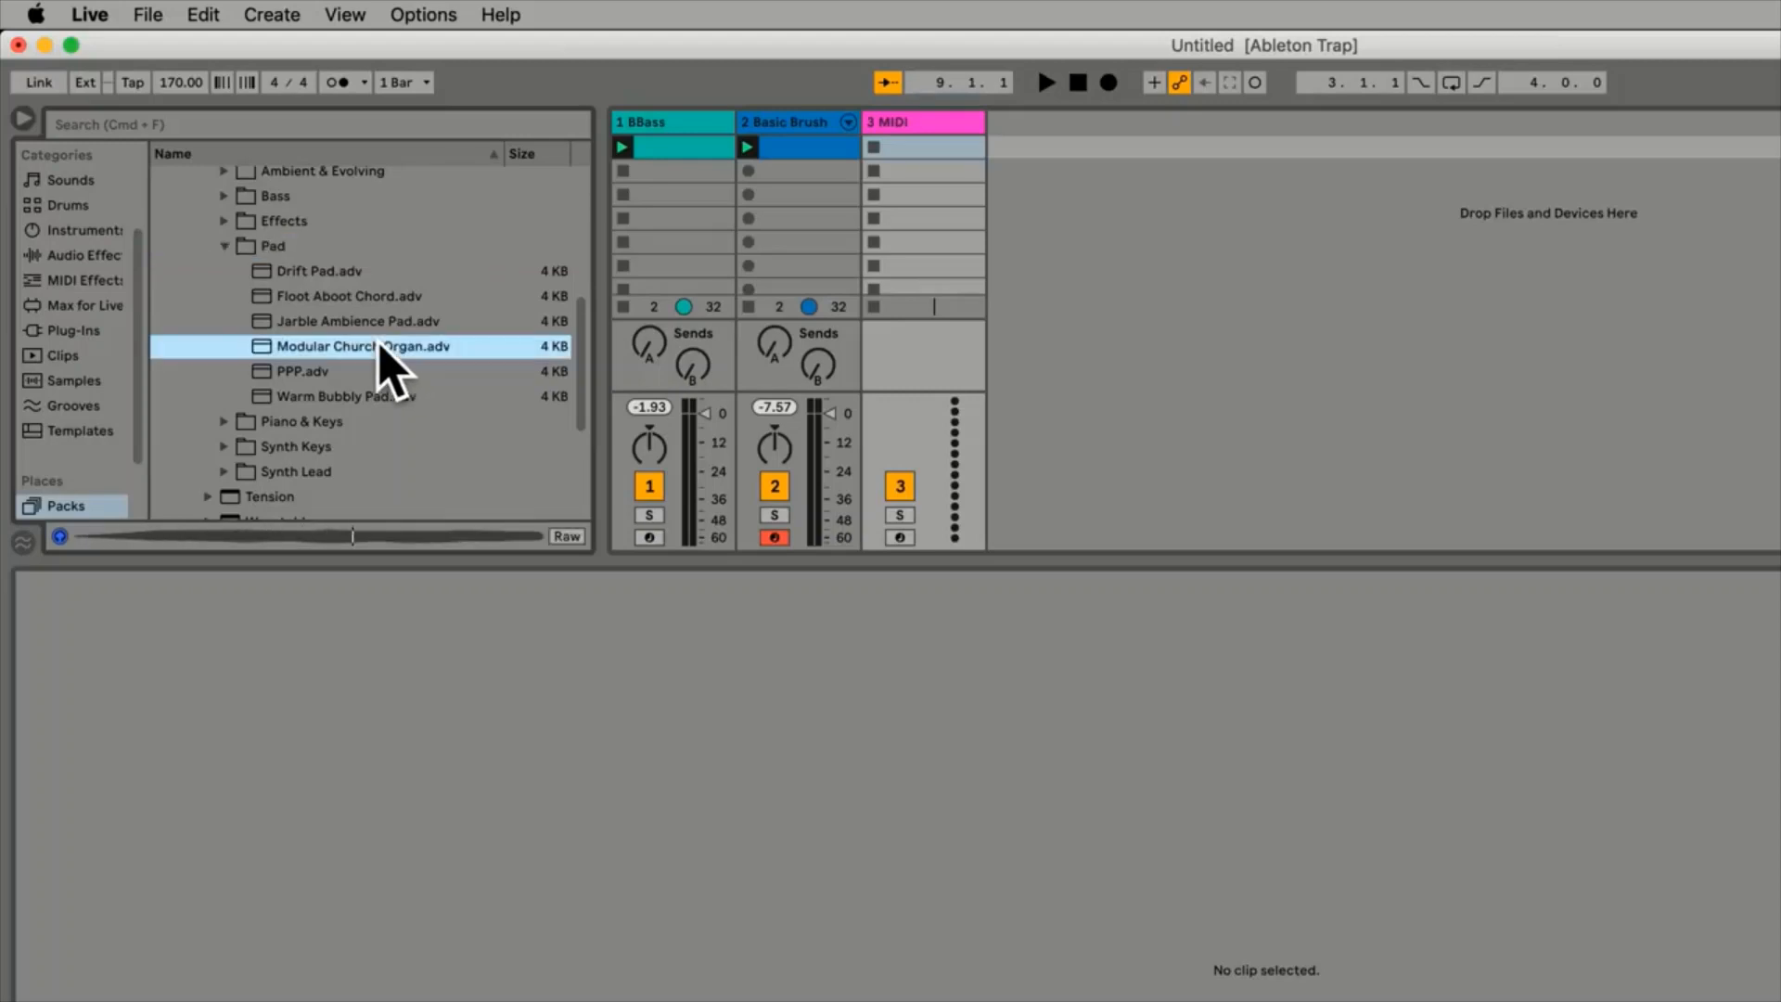
key("Down")
key("Down")
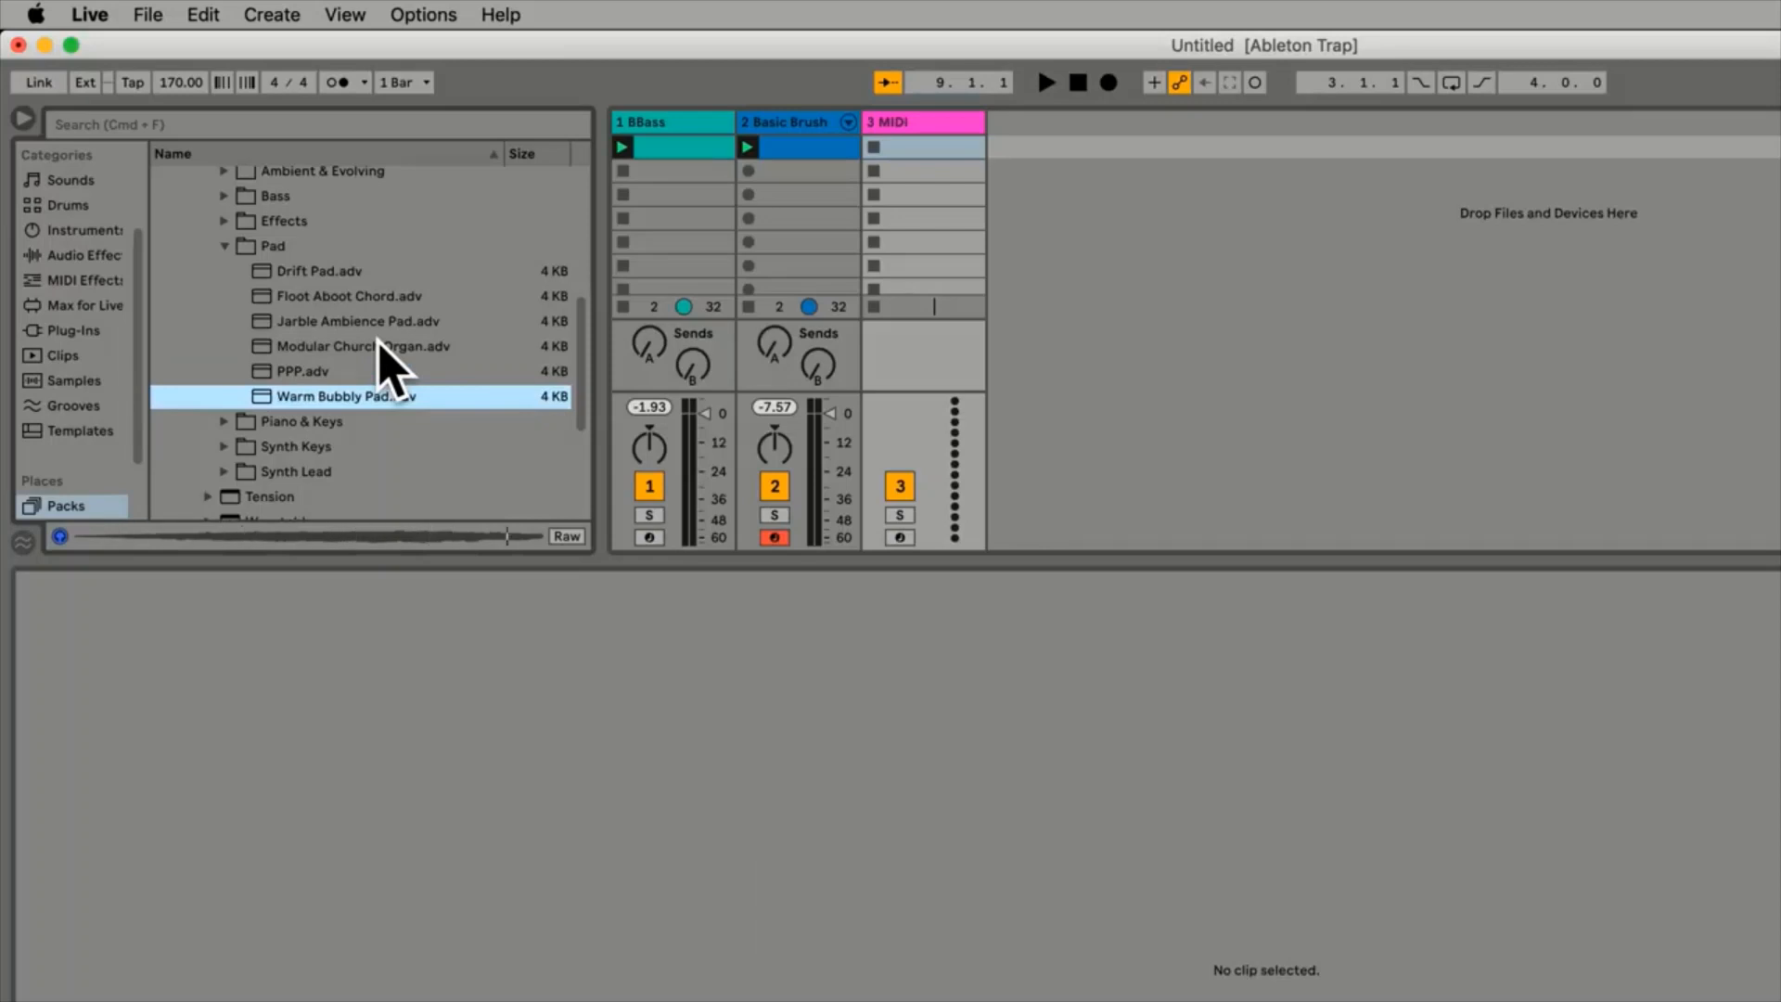
key("space")
left_click(939, 125)
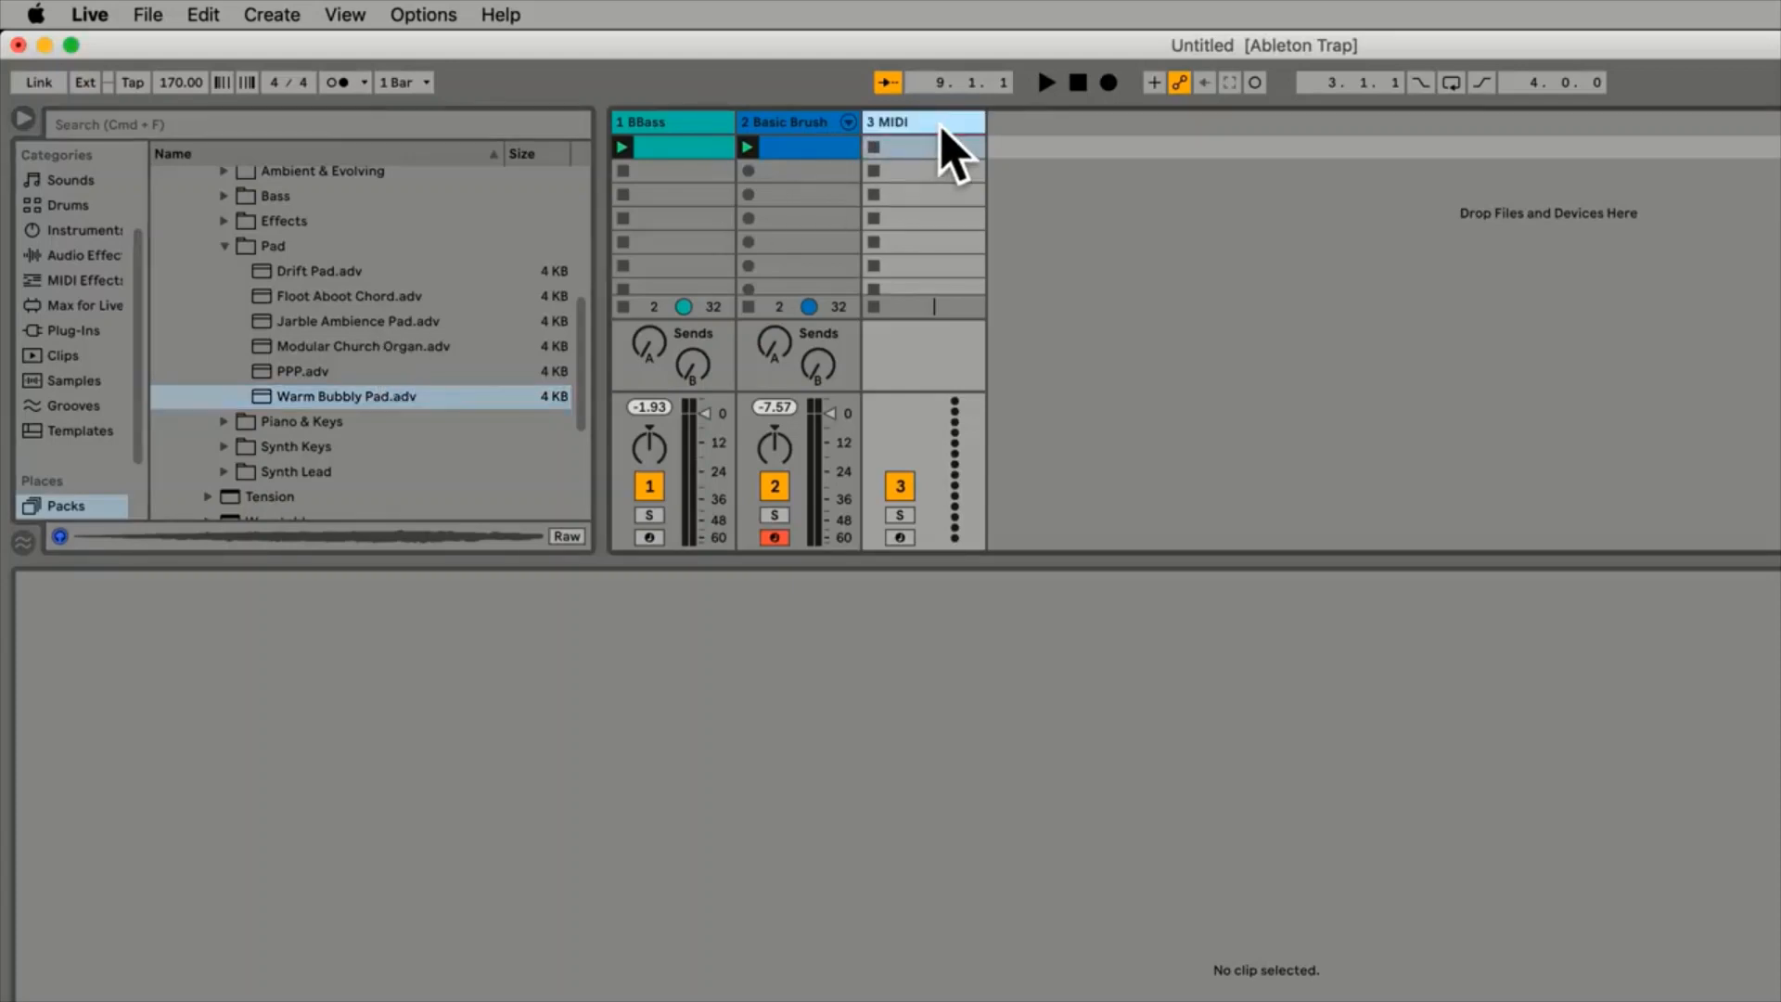
double_click(325, 397)
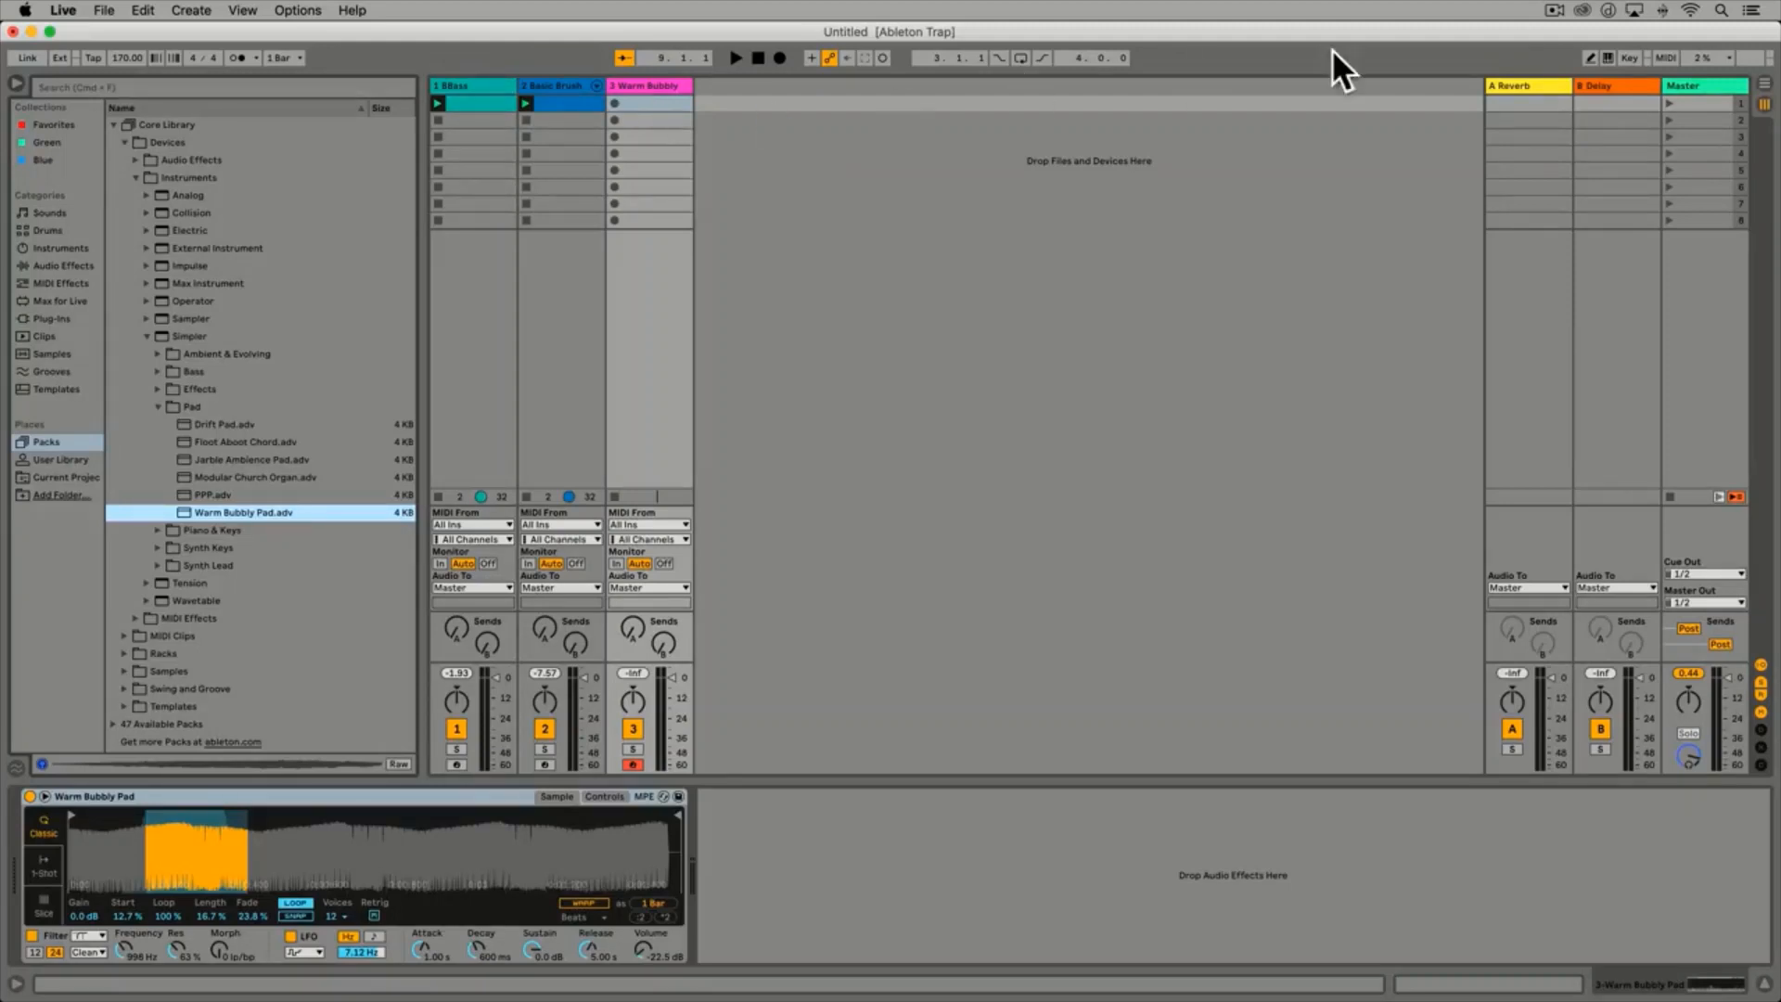
Enable the computer MIDI keyboard, keep the Warm Bubbly Pad track armed, and try out its sound with the notes on a, d and g
left_click(1607, 58)
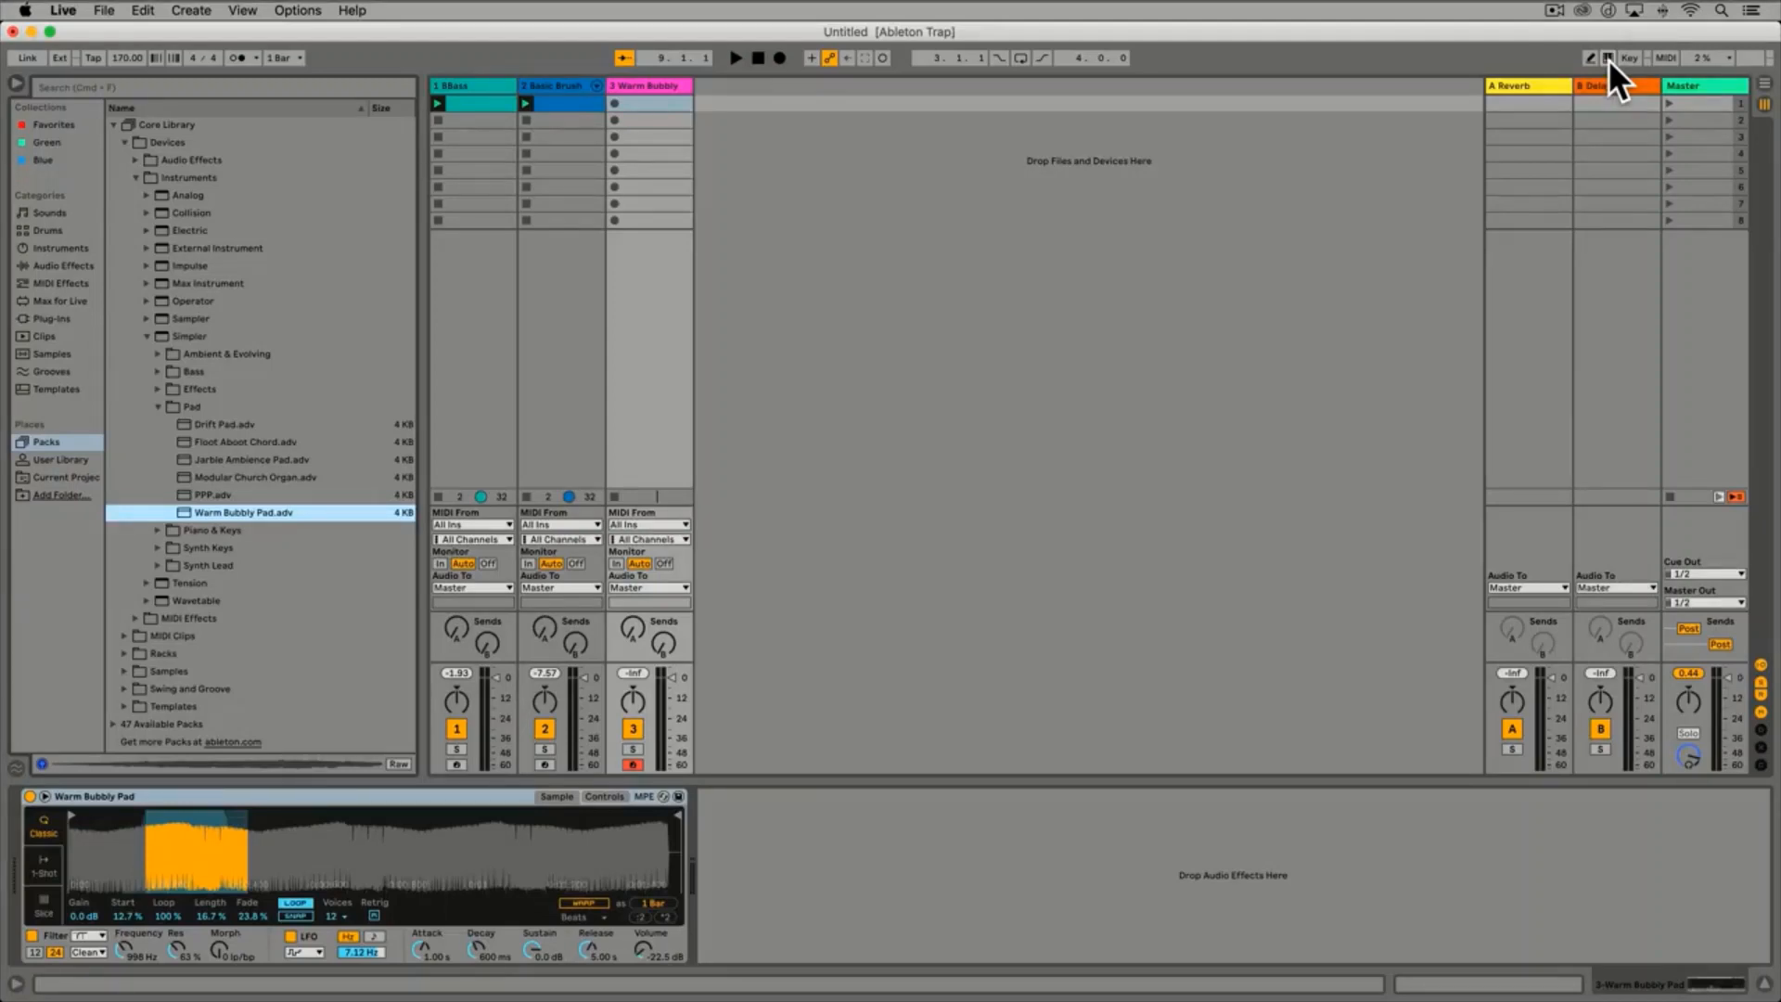
left_click(653, 84)
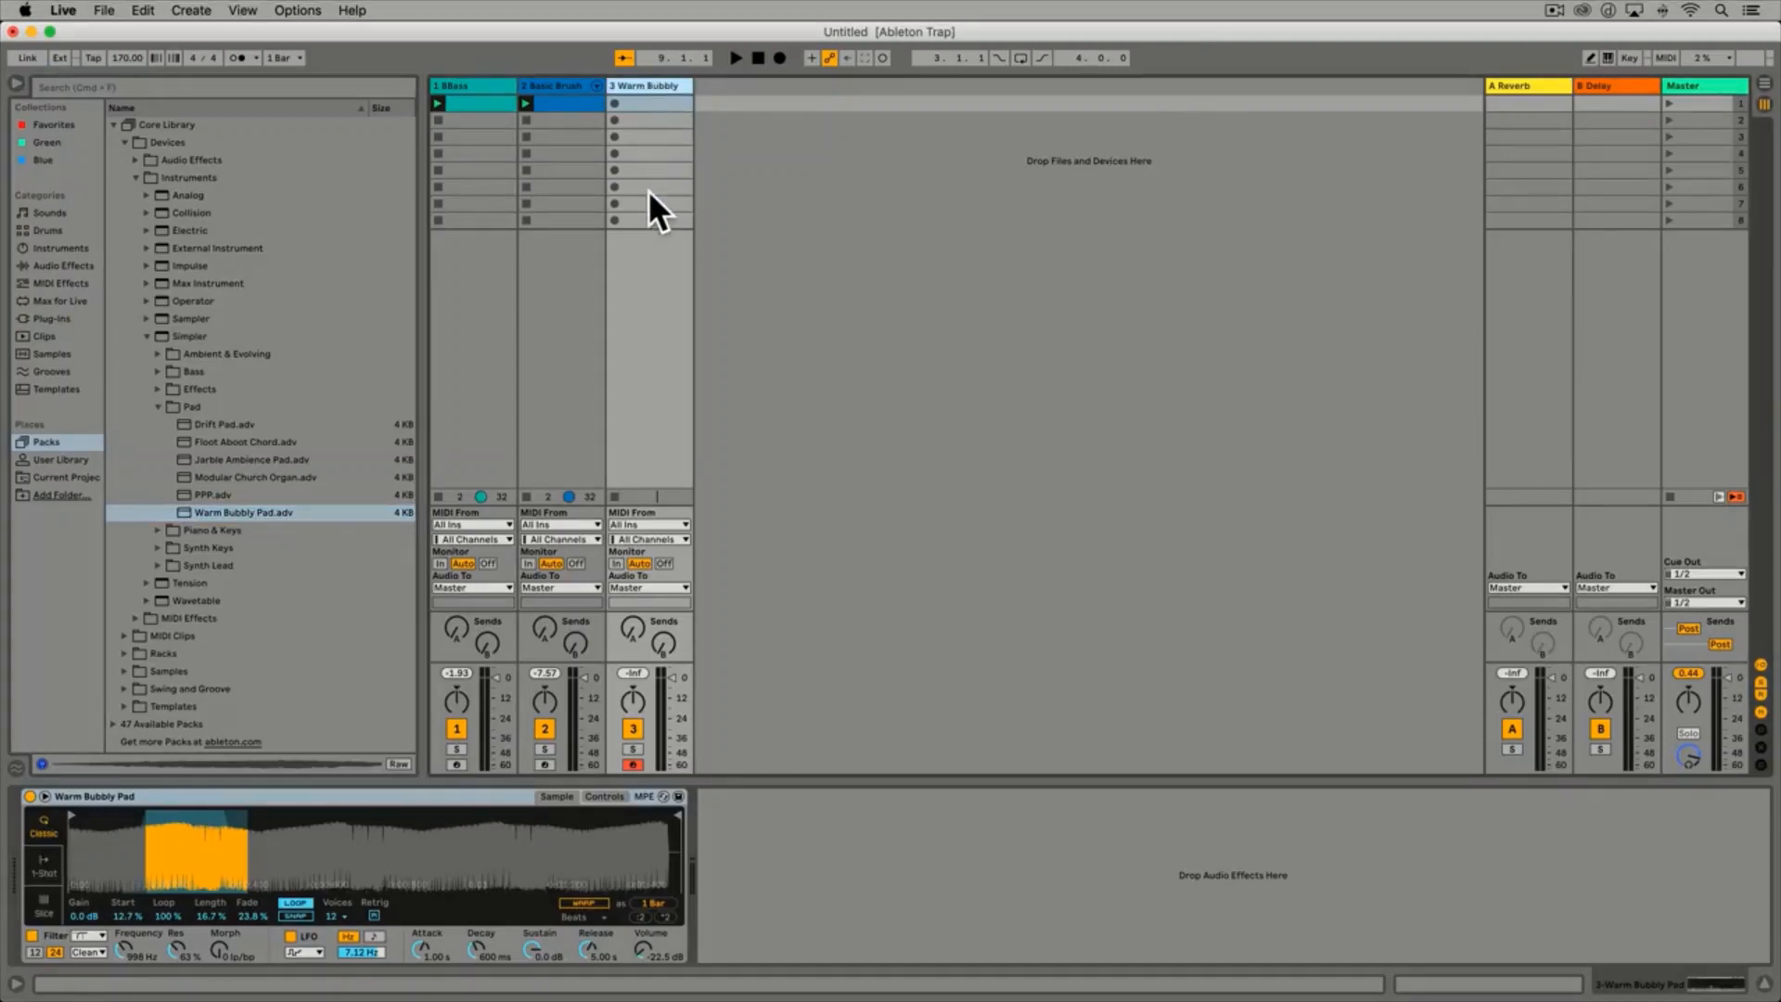
left_click(643, 768)
left_click(643, 768)
left_click(1608, 58)
key("a")
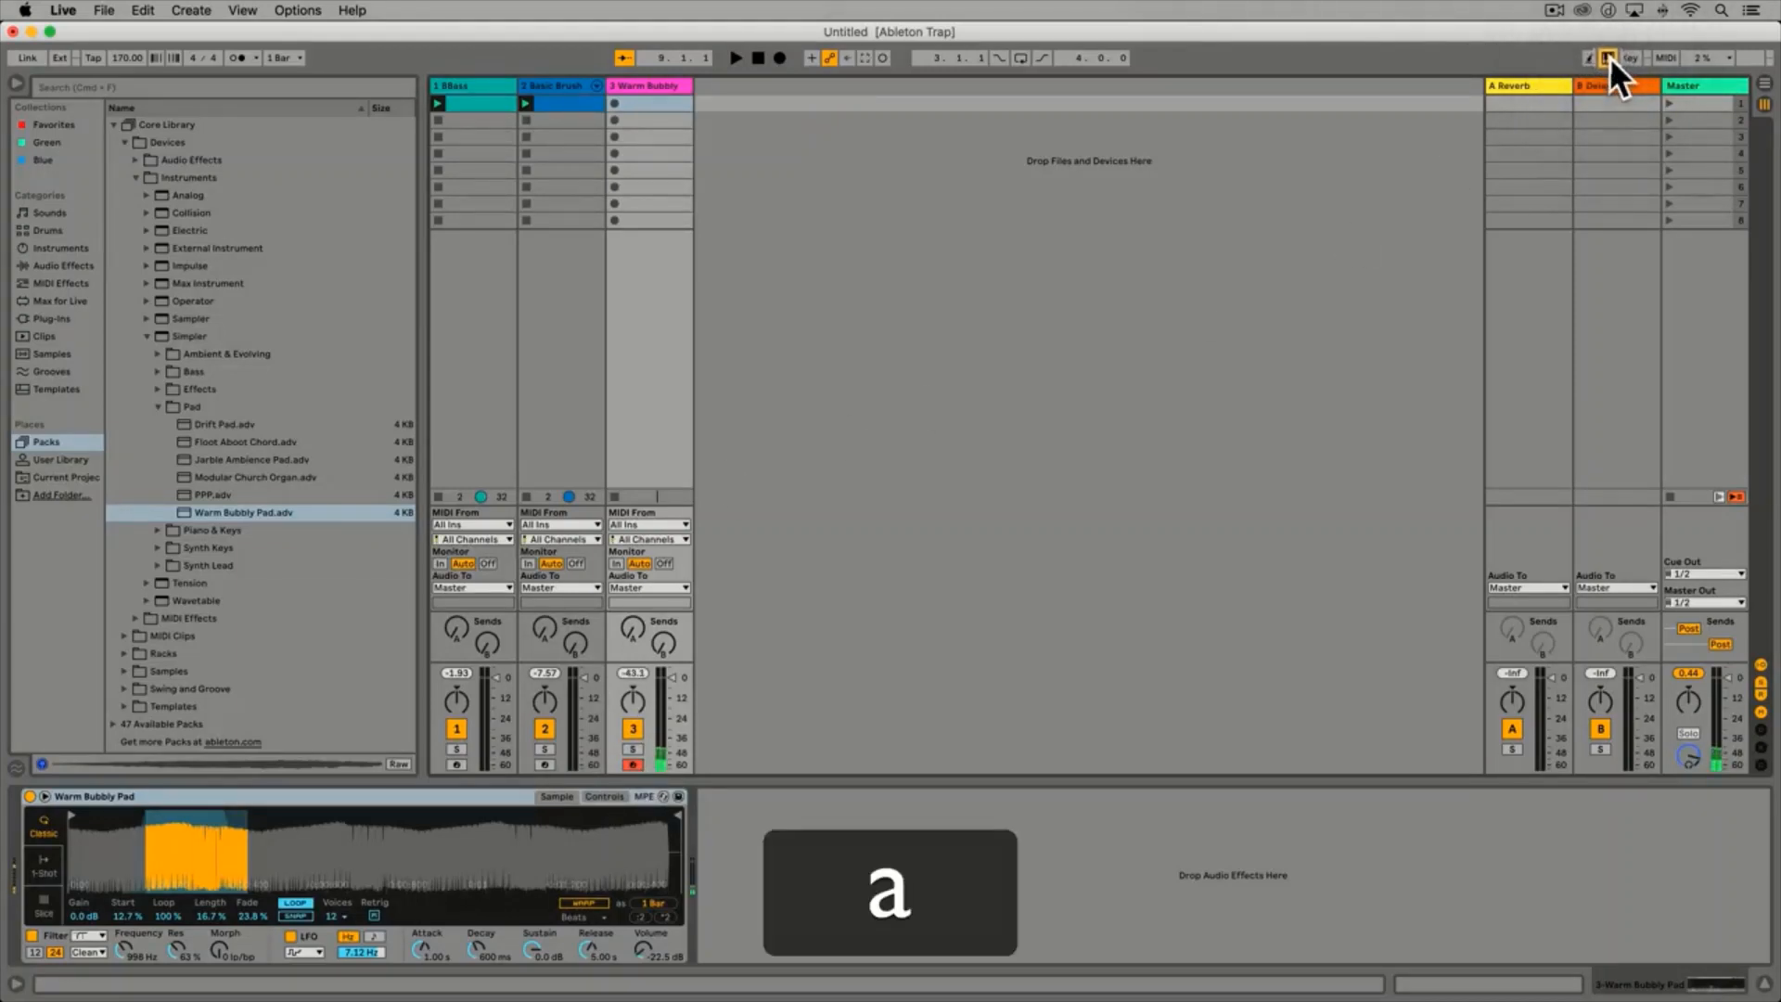
key("d")
key("g")
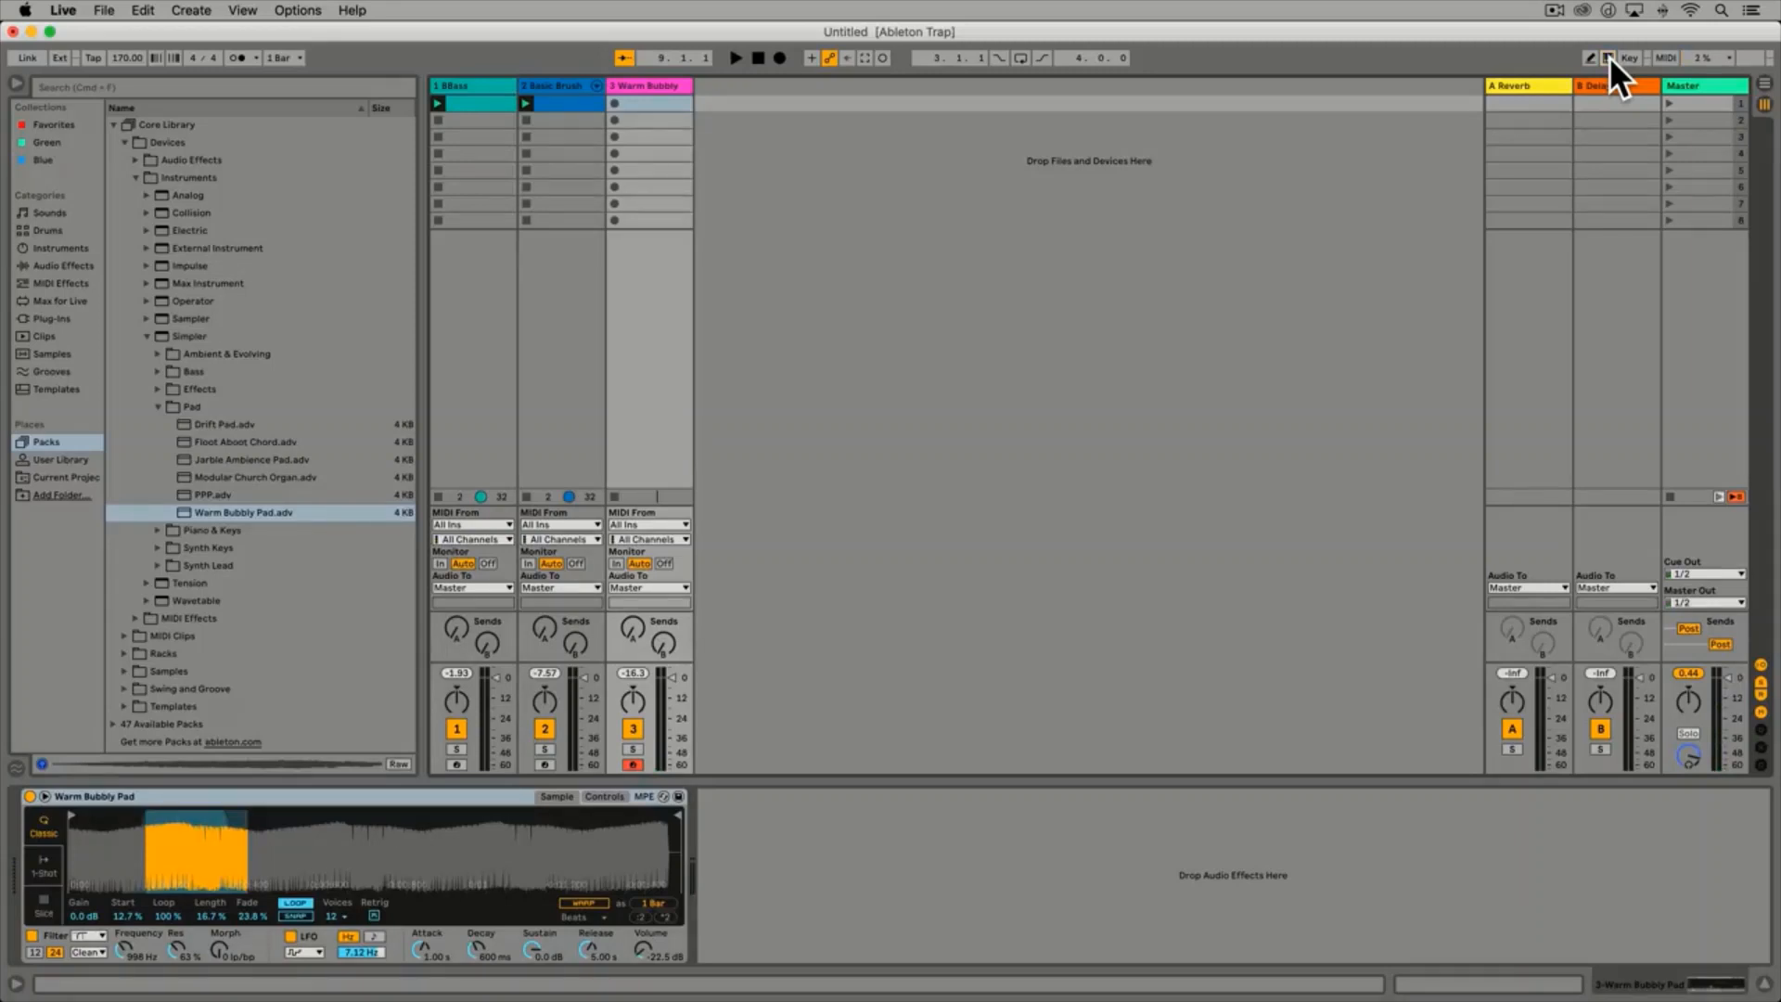
key("a")
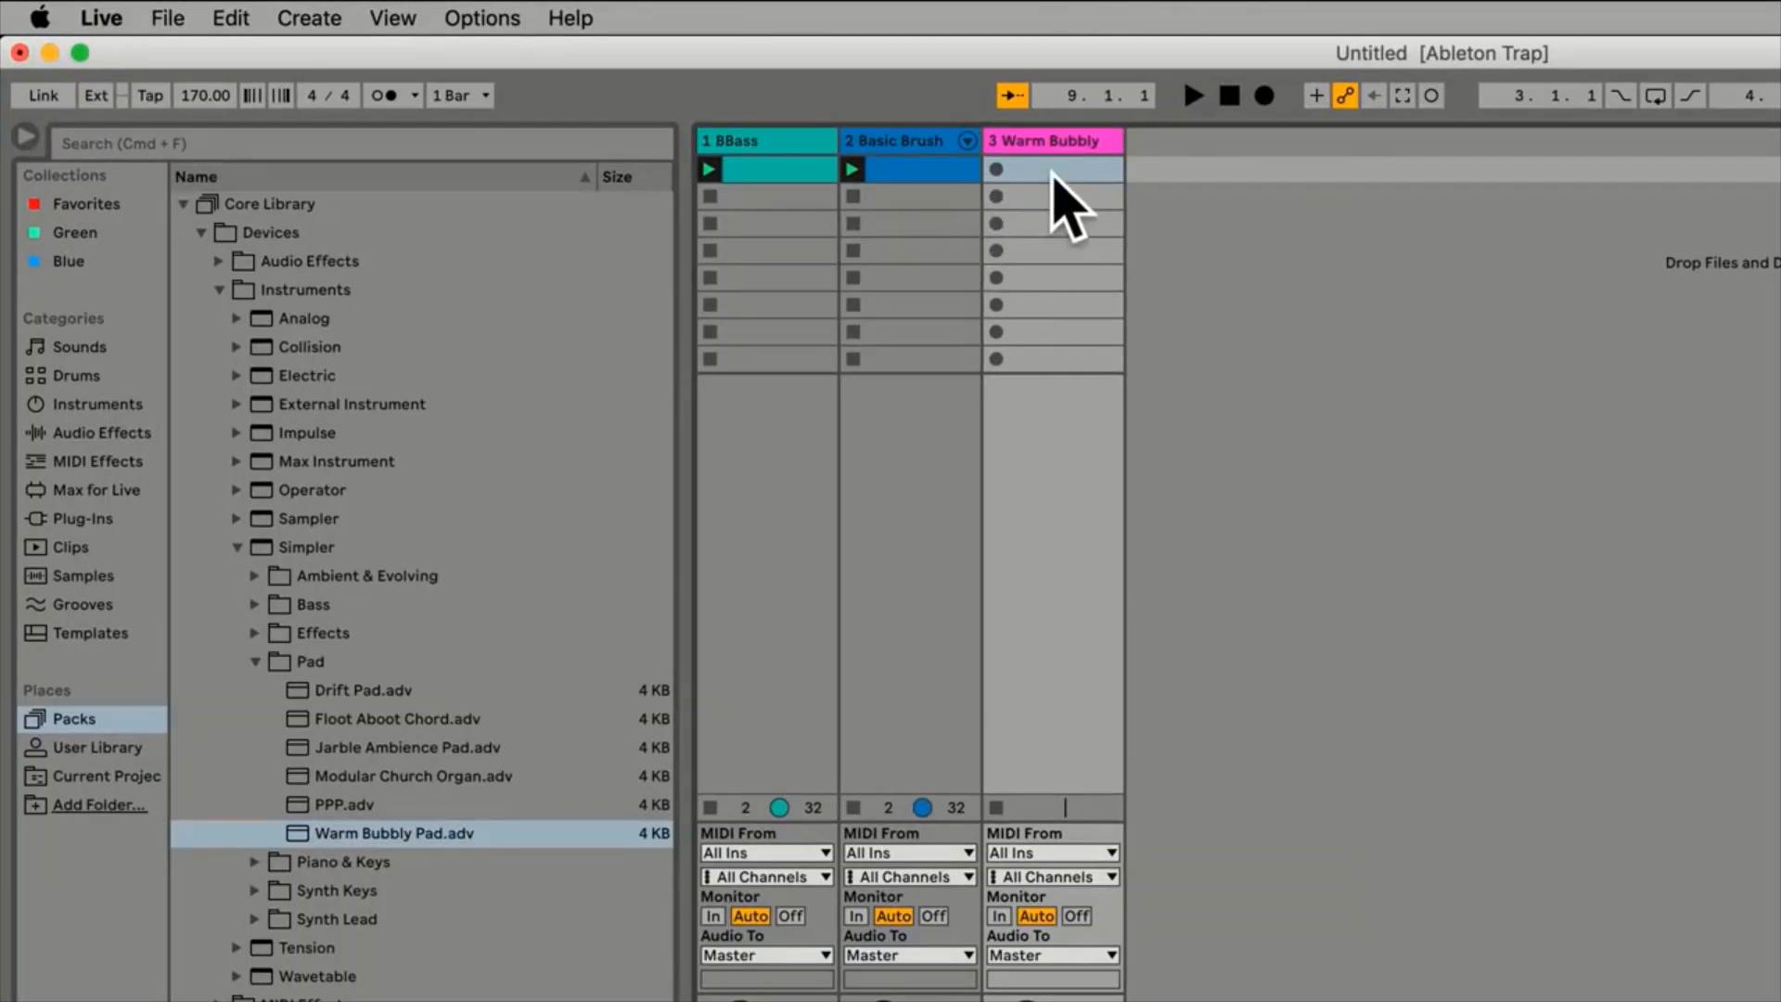
double_click(1053, 171)
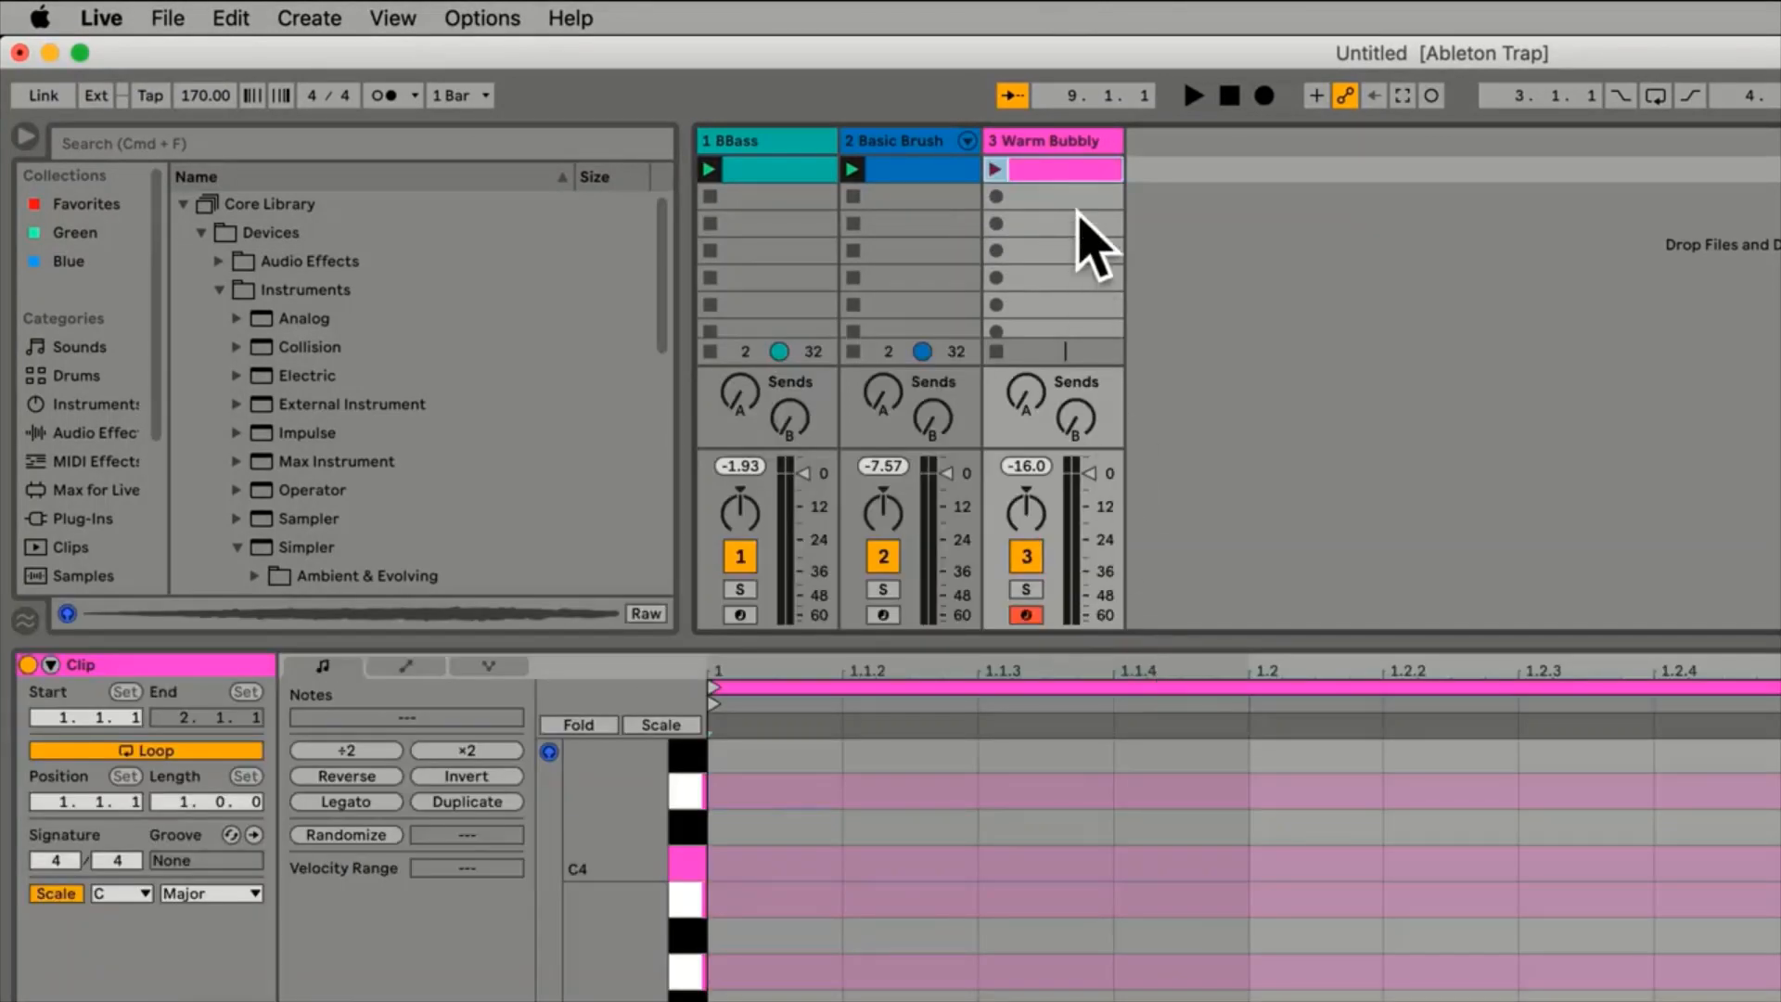
key("BackSpace")
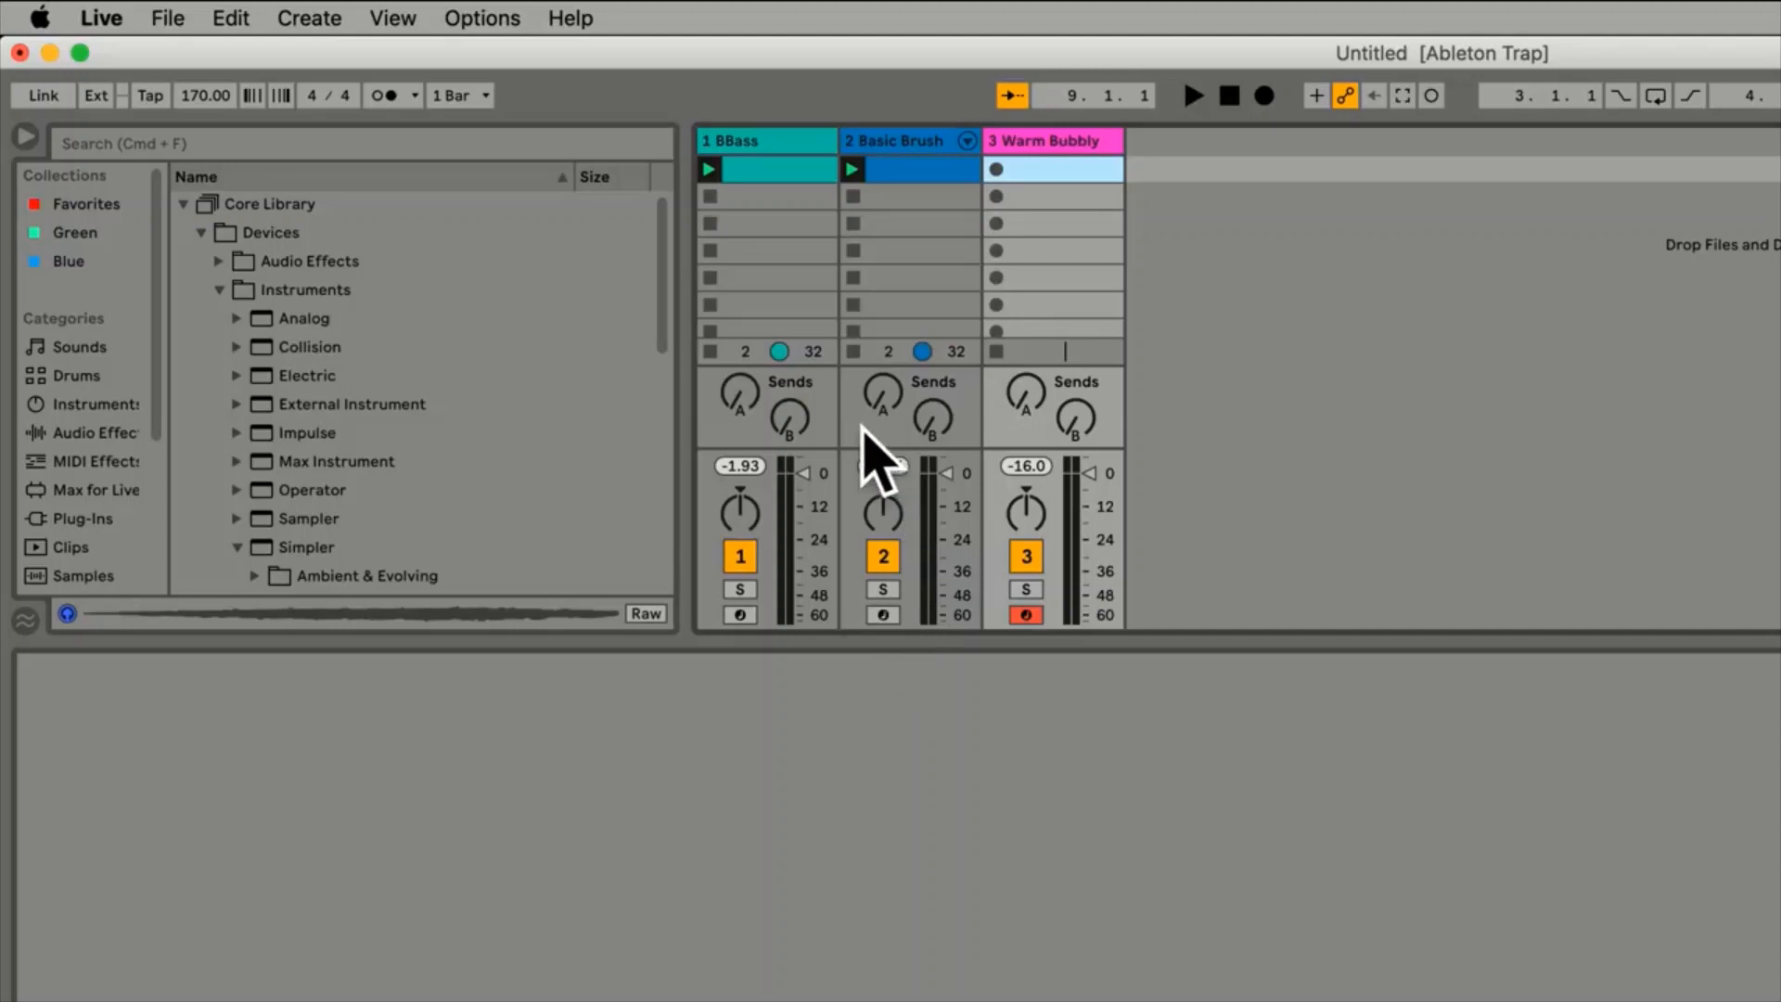
Arm the Basic Brush and BBass tracks one after the other, and re-arm the Warm Bubbly track for recording
left_click(862, 426)
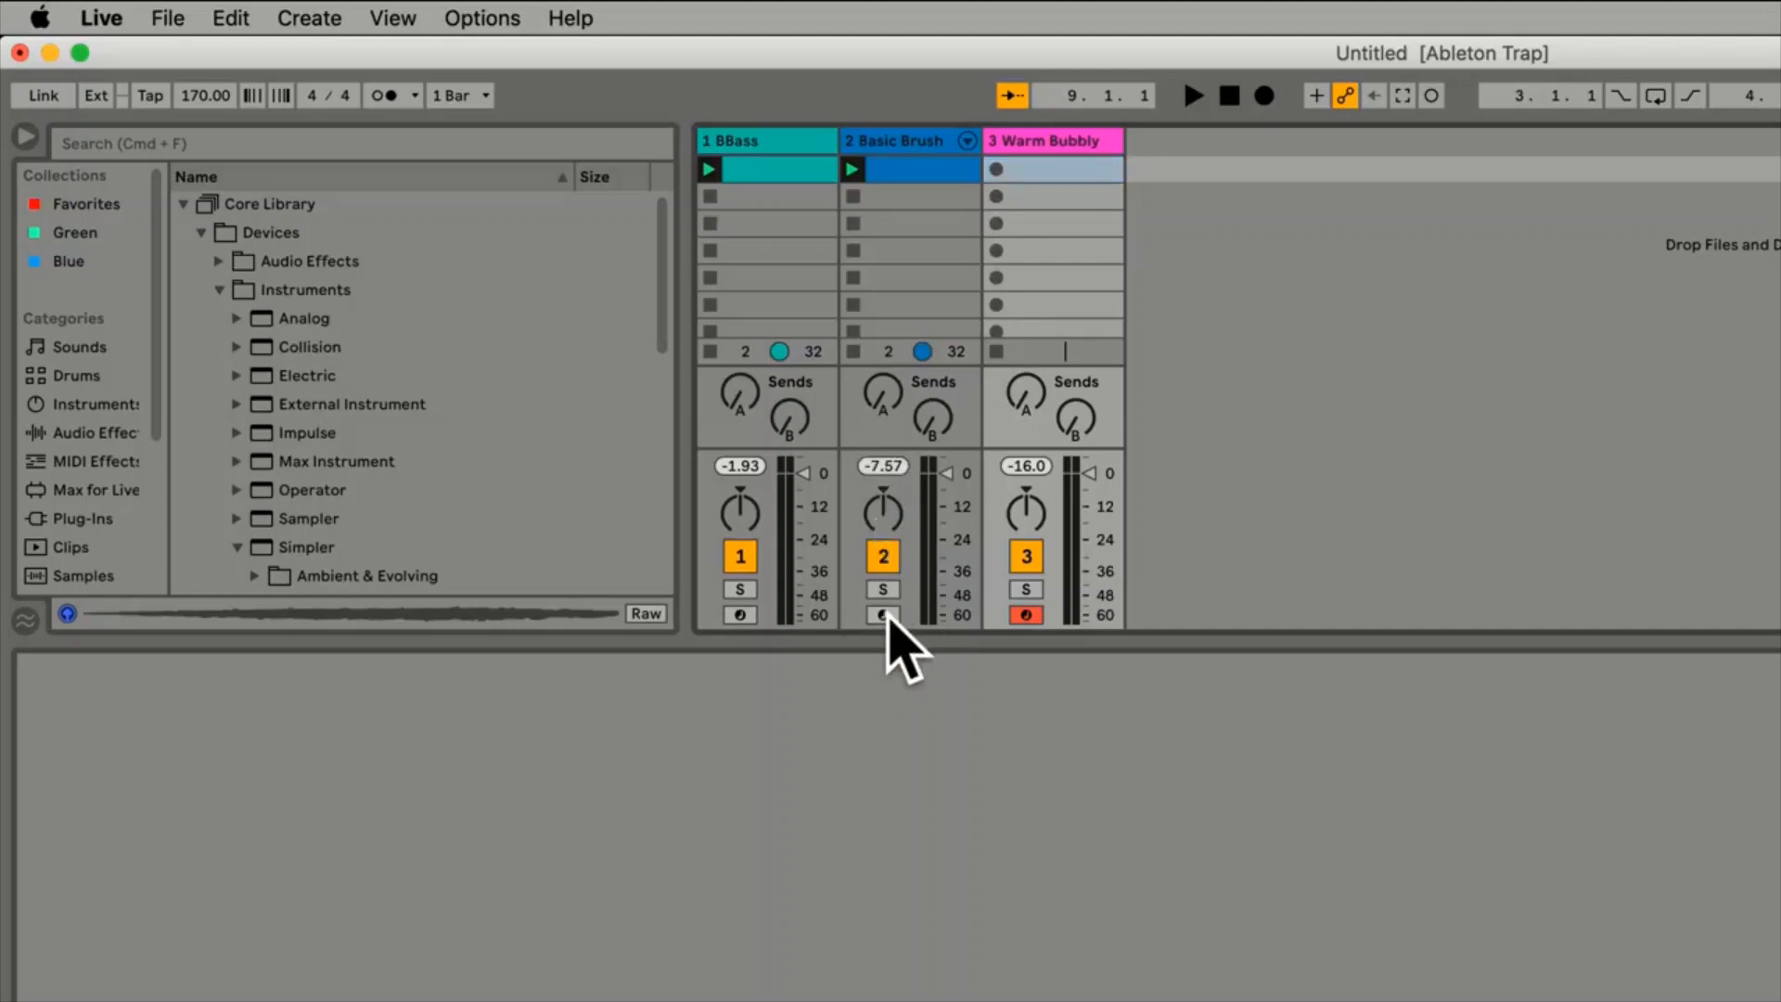
left_click(883, 615)
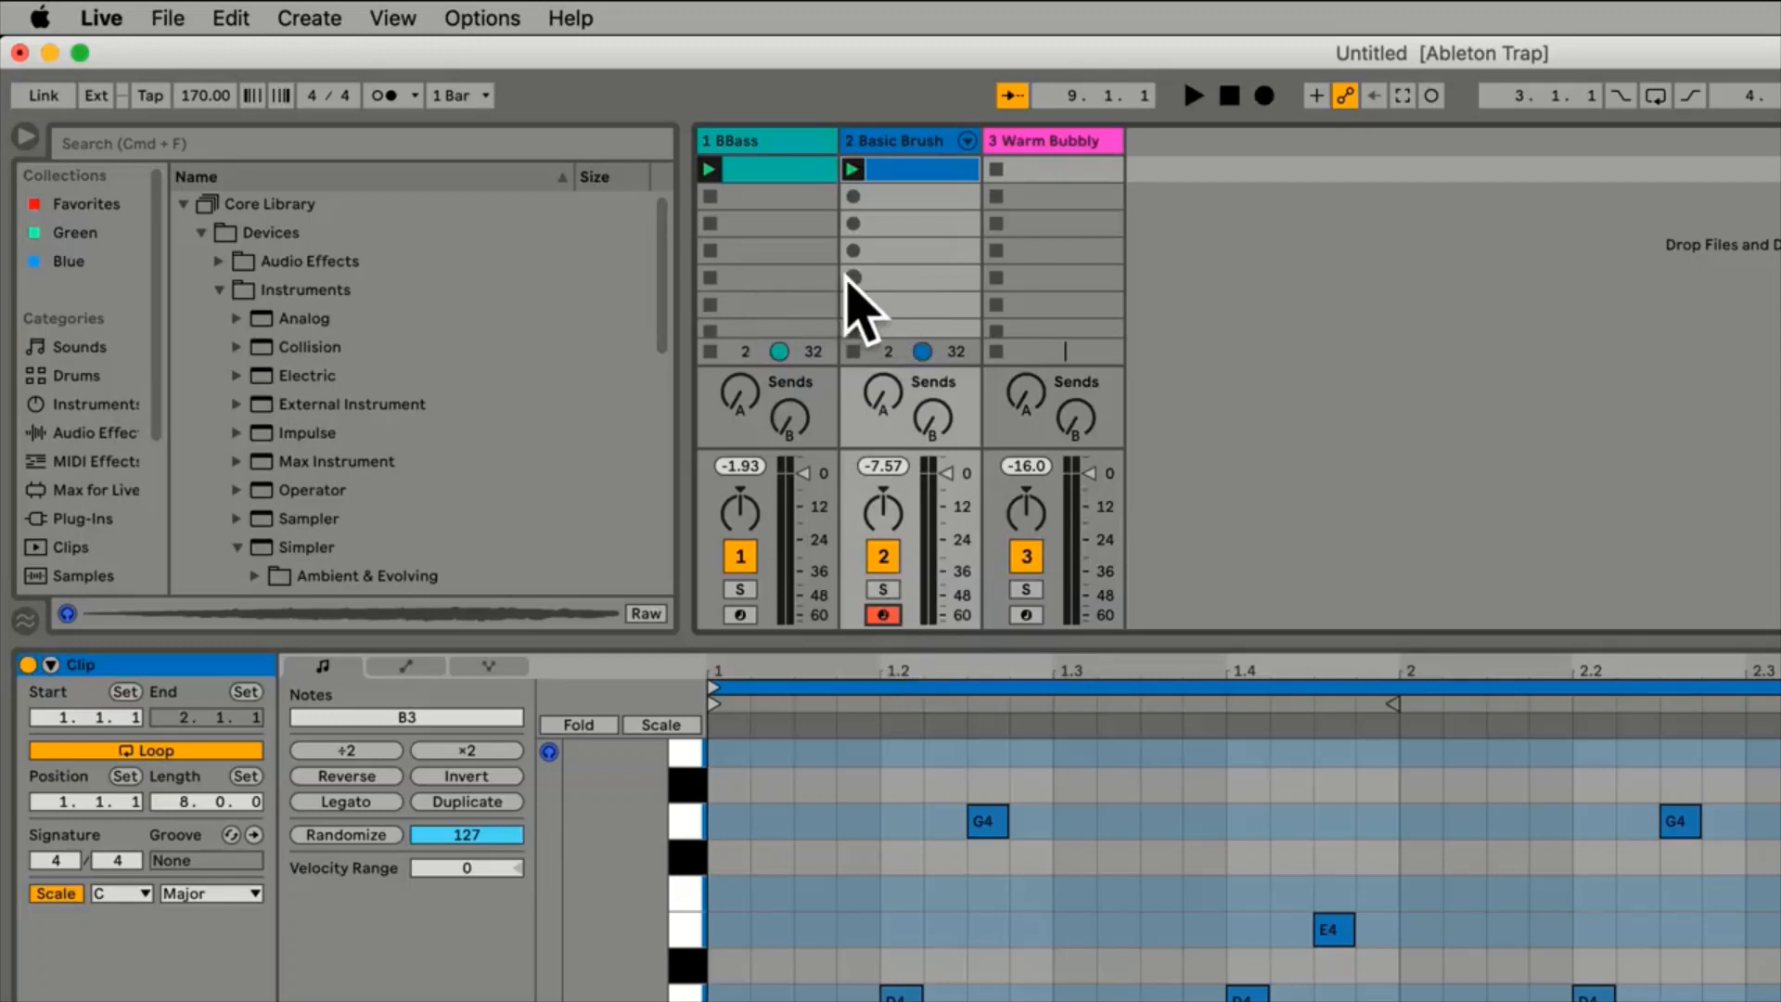
left_click(741, 616)
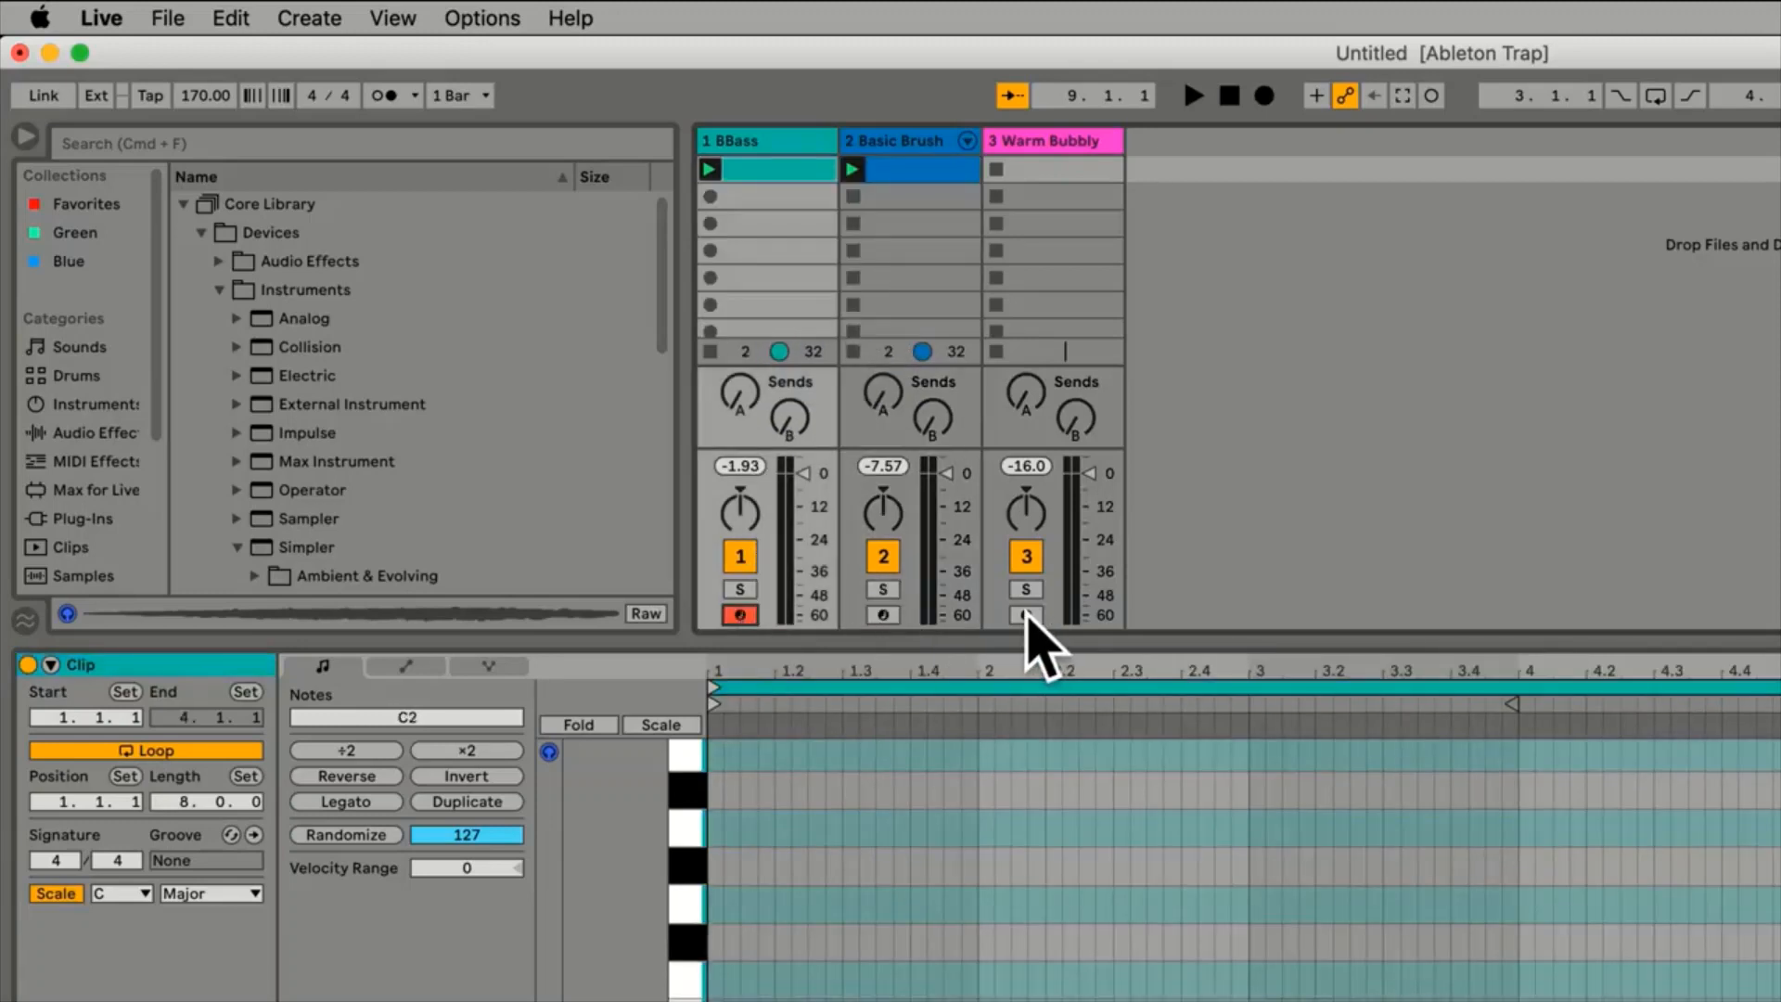
left_click(1026, 615)
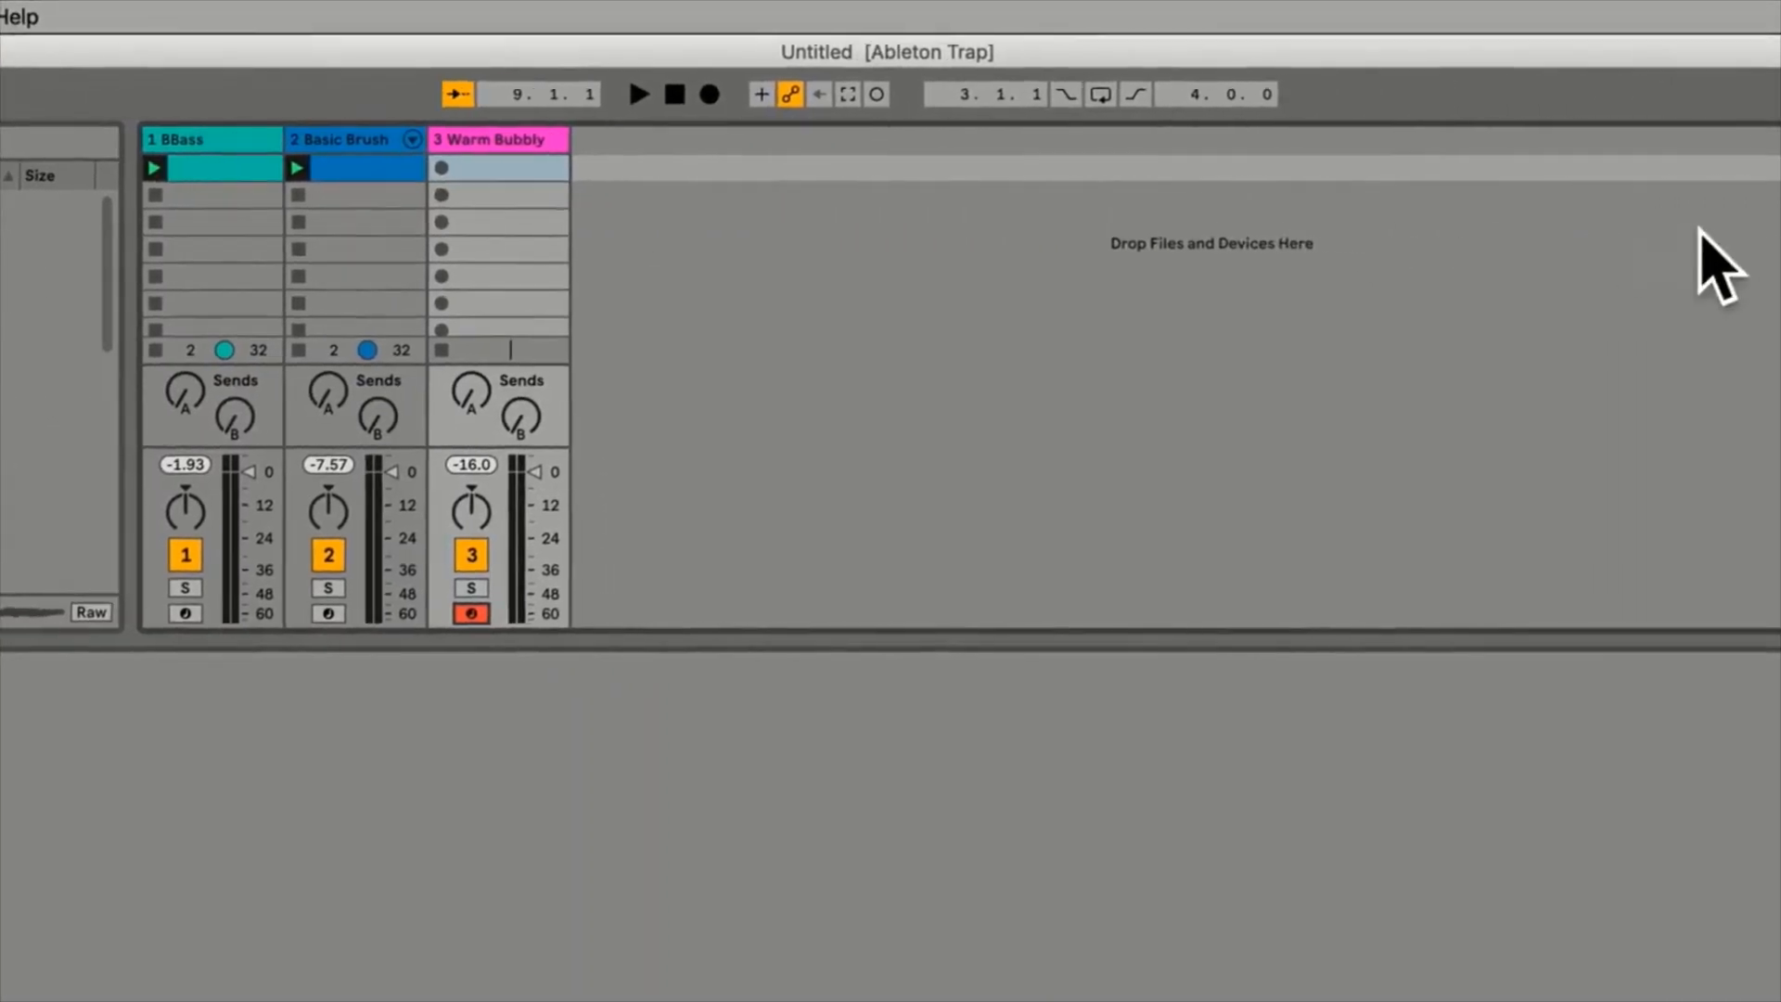
Stop all clips, record a short test clip into the first slot of the Warm Bubbly track, and stop the transport
left_click(1601, 349)
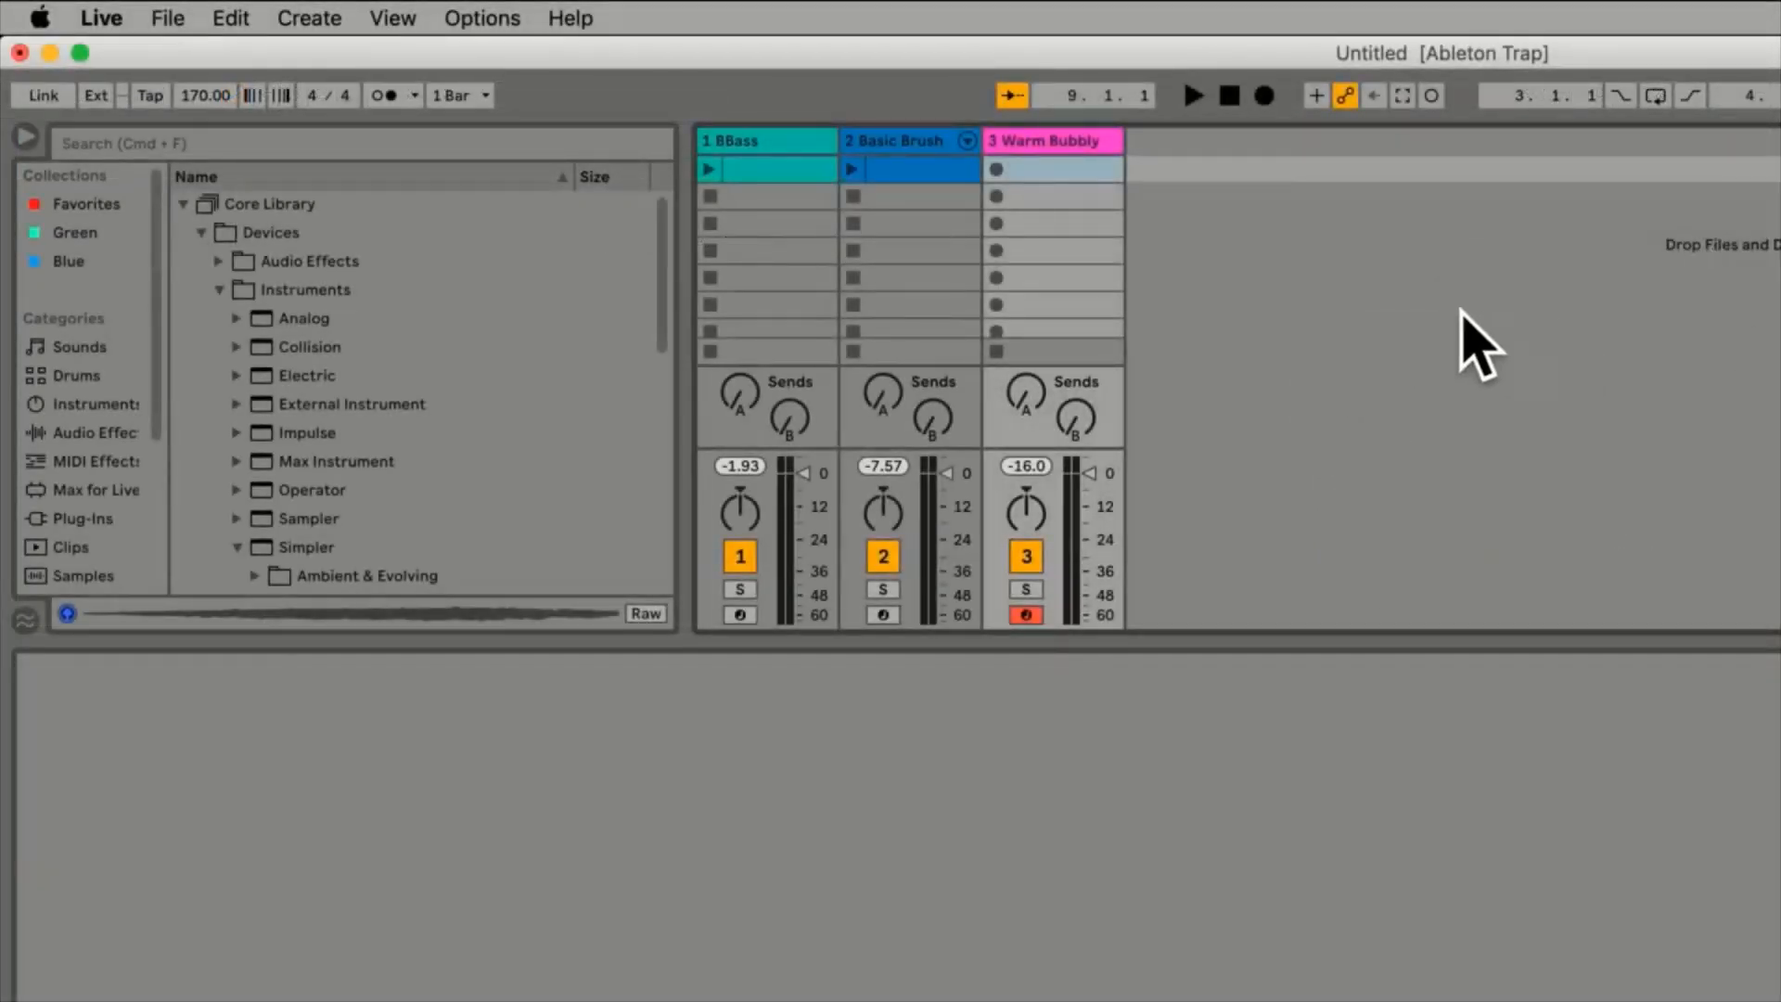
left_click(997, 171)
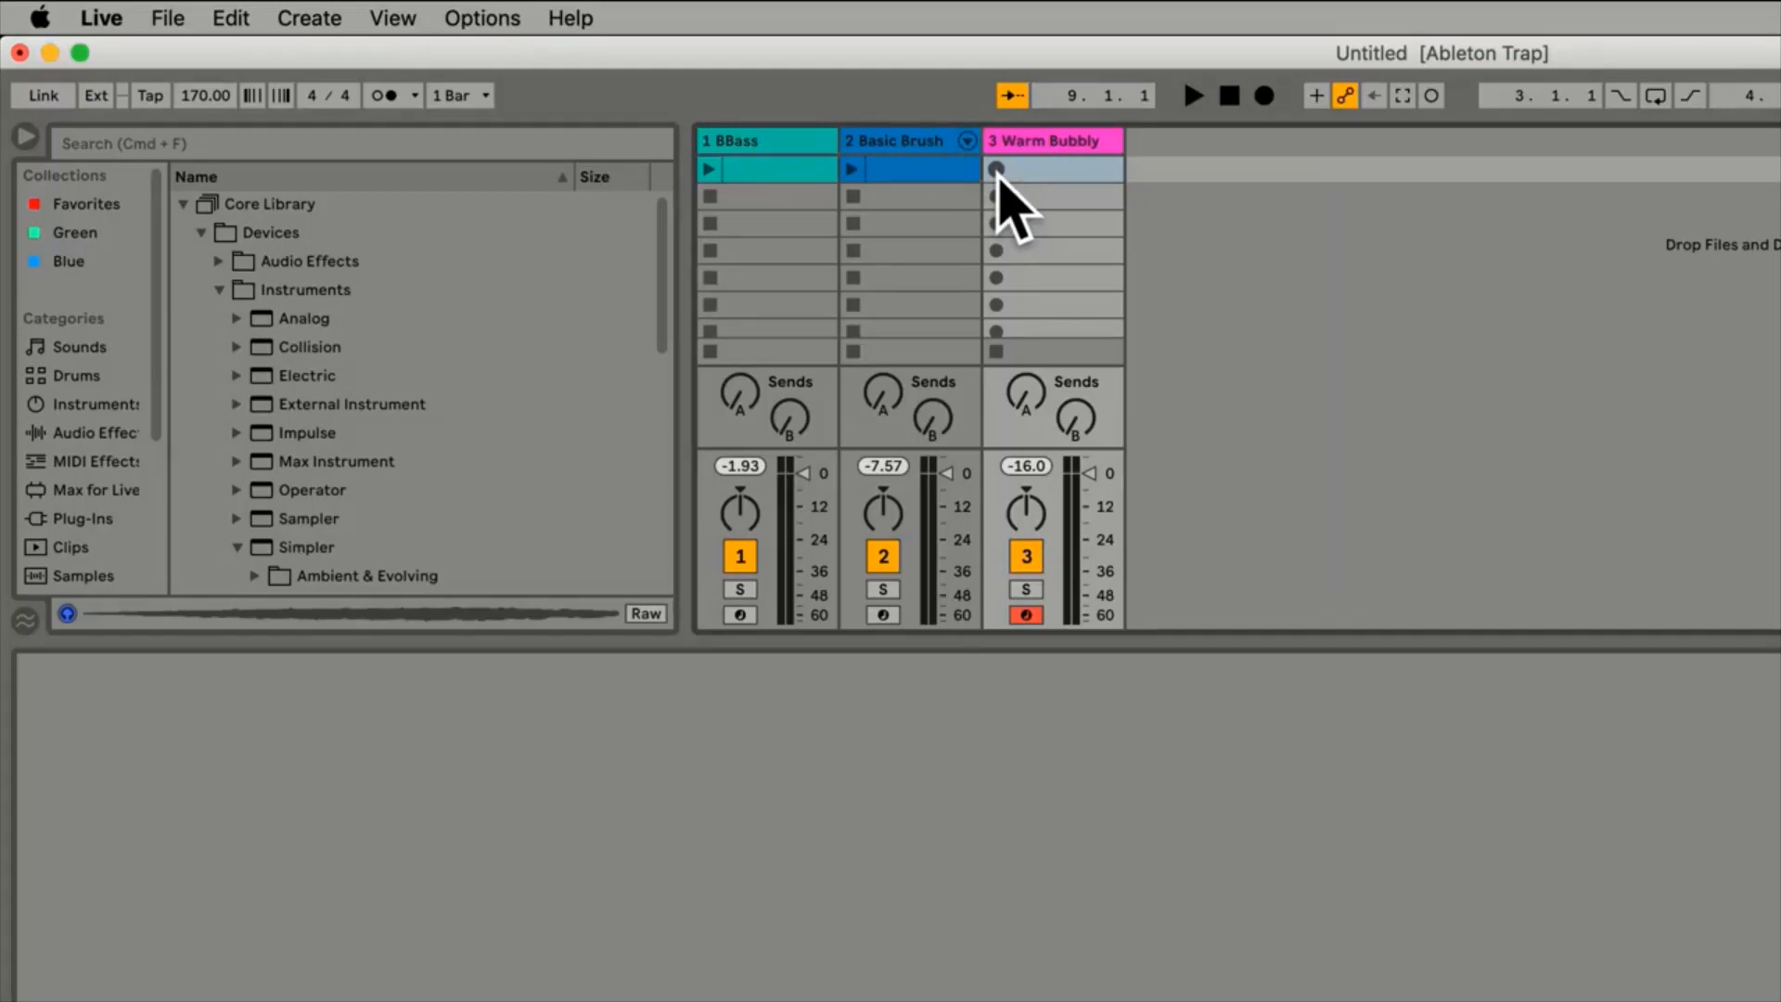
left_click(996, 172)
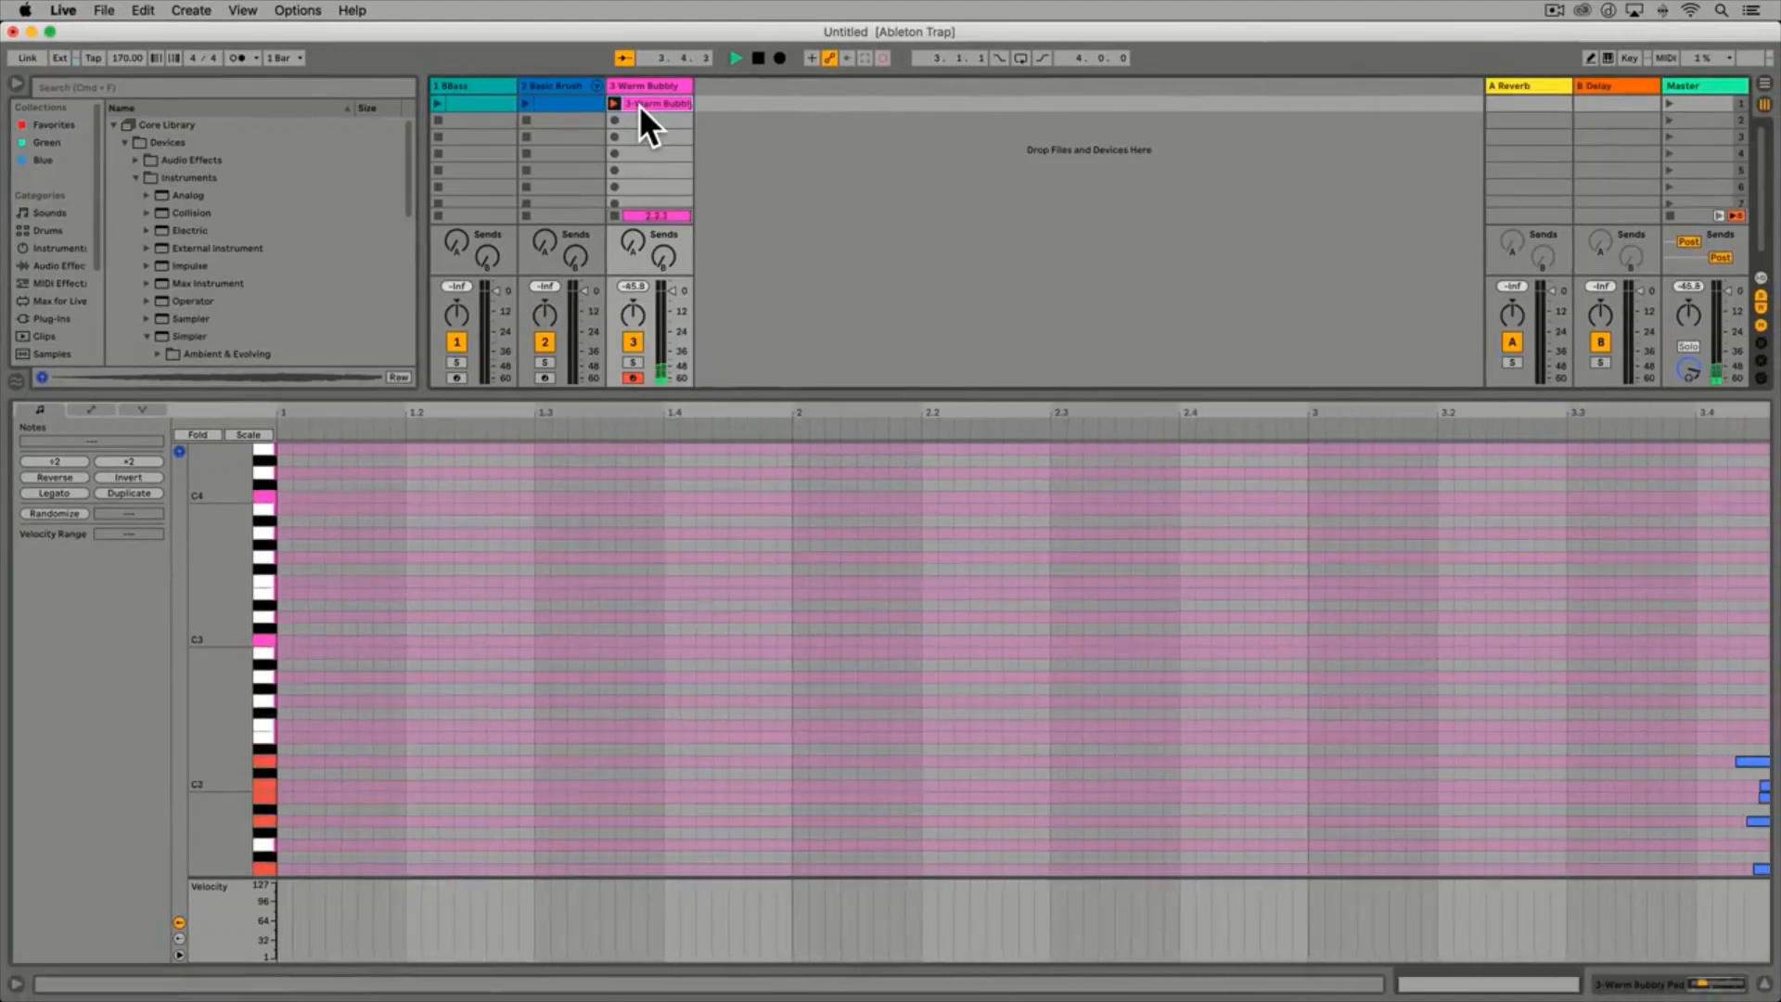
key("space")
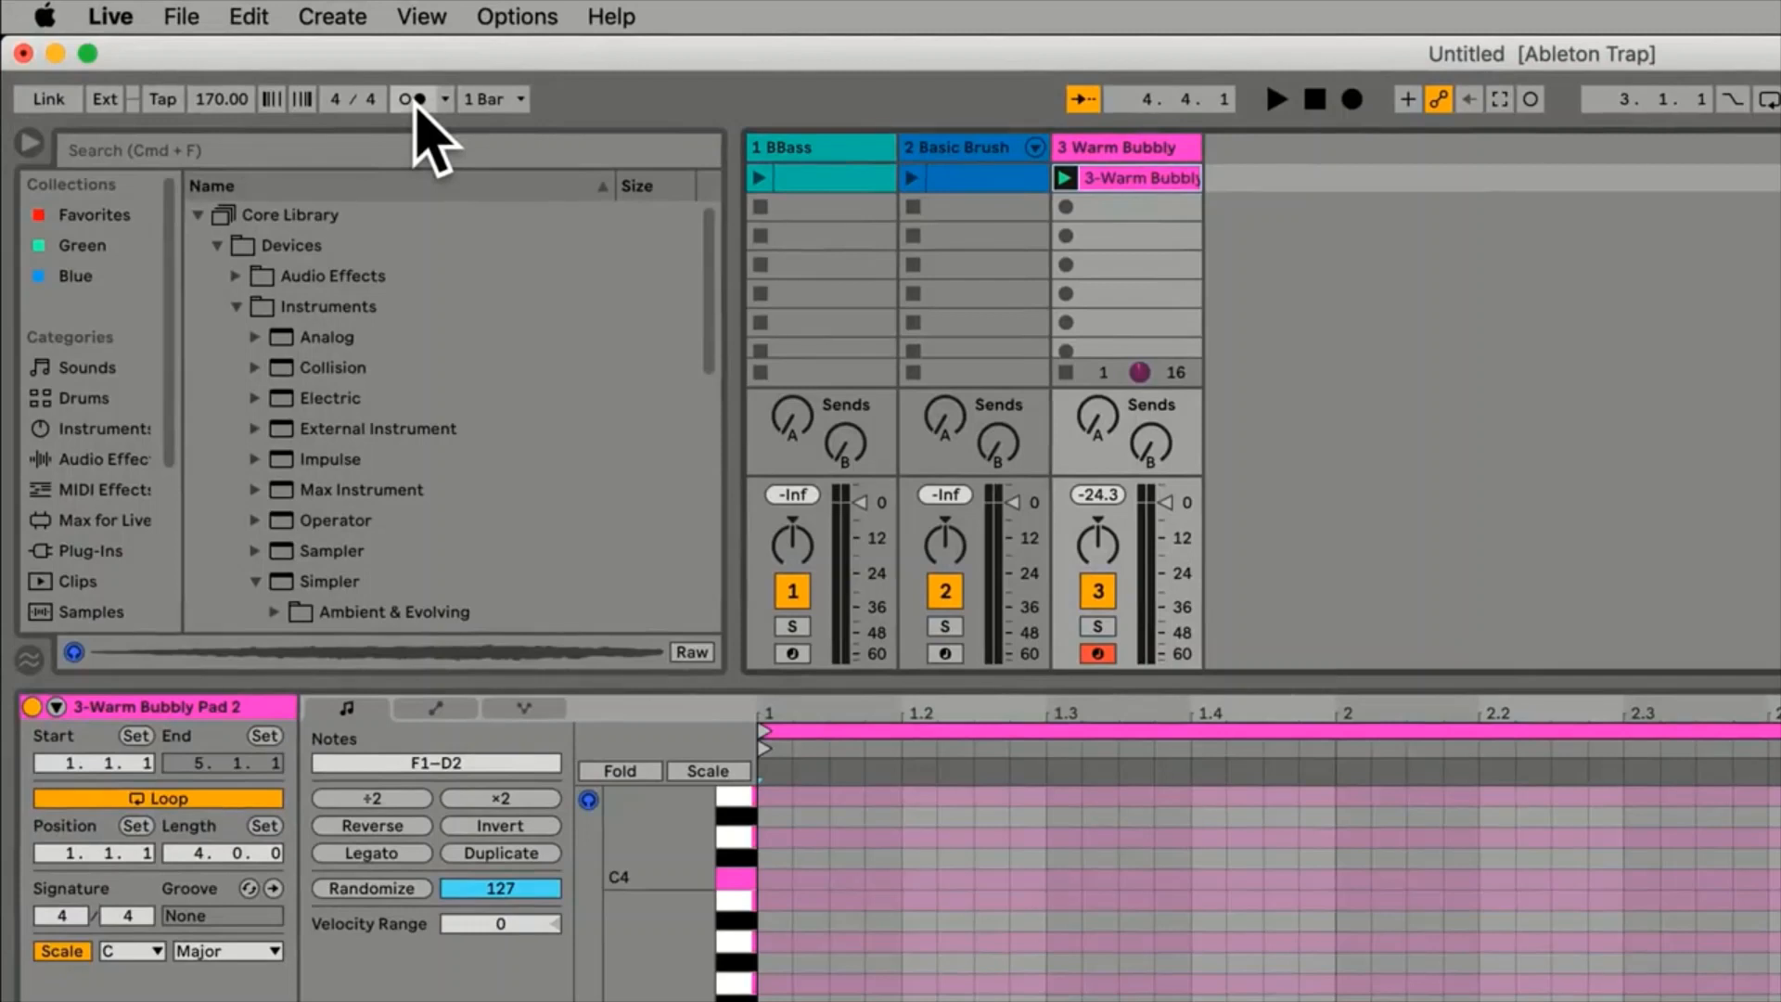
Turn on the metronome, check its count-in and rhythm options, and delete the test clip from the Warm Bubbly track
left_click(417, 100)
left_click(446, 100)
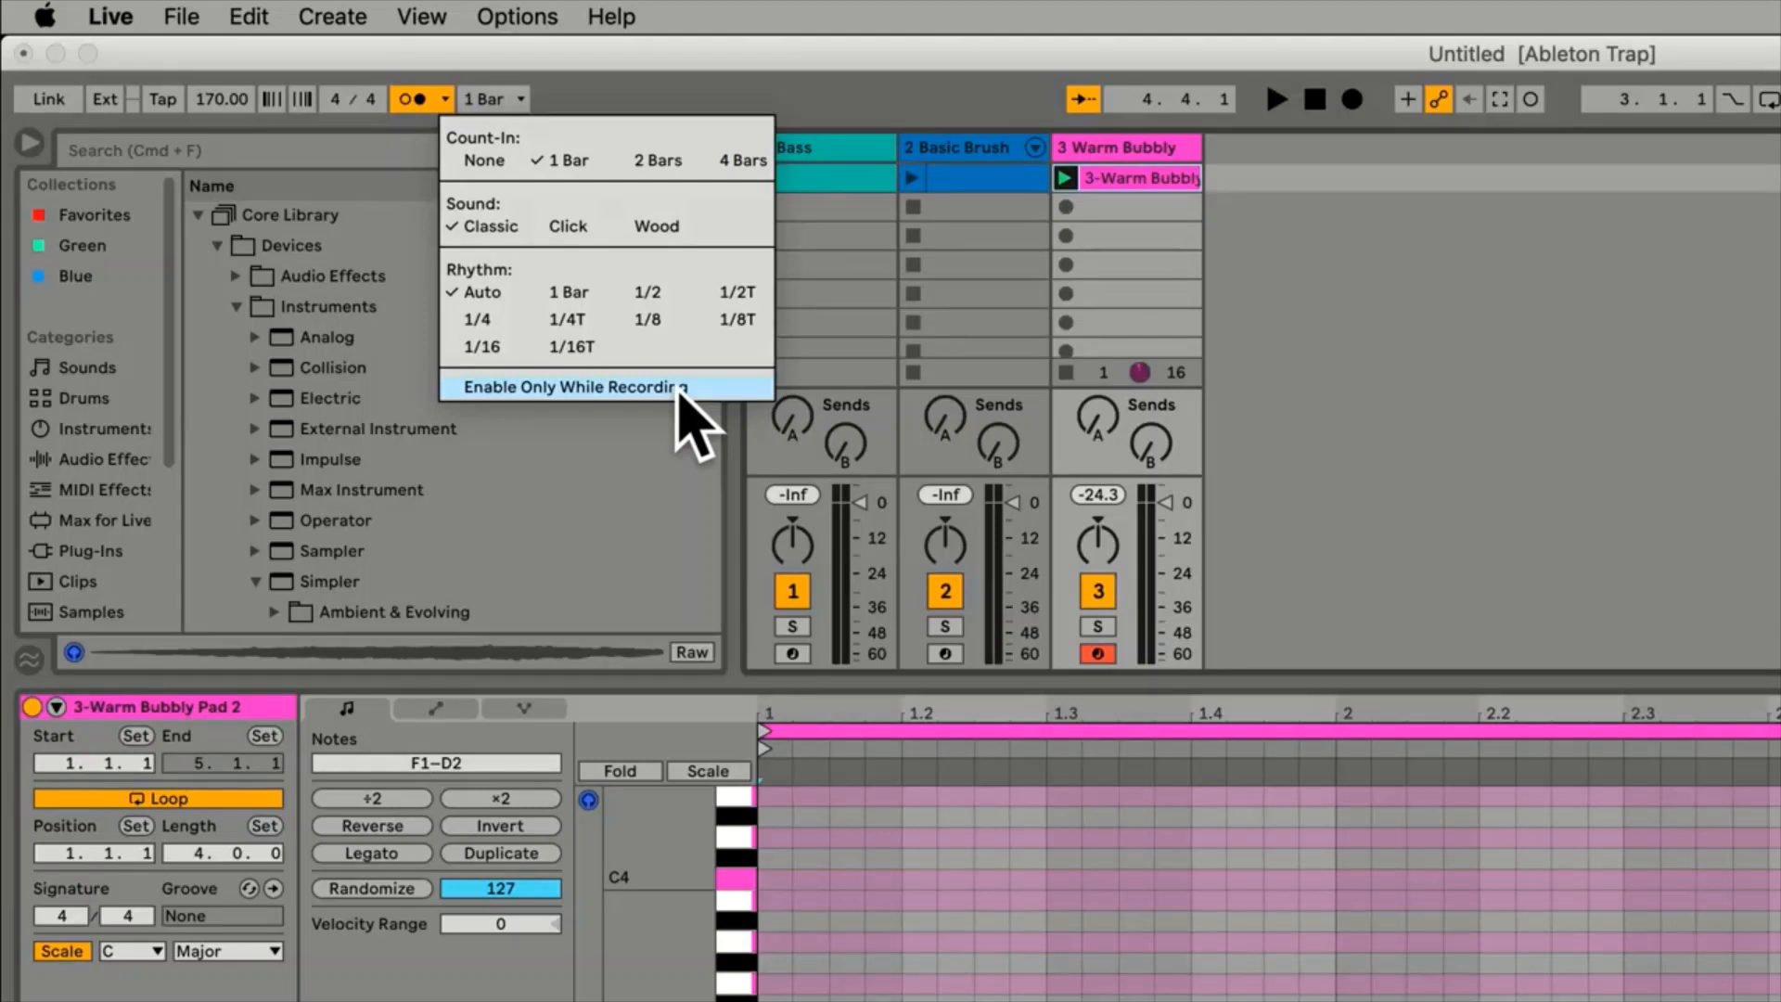
left_click(612, 95)
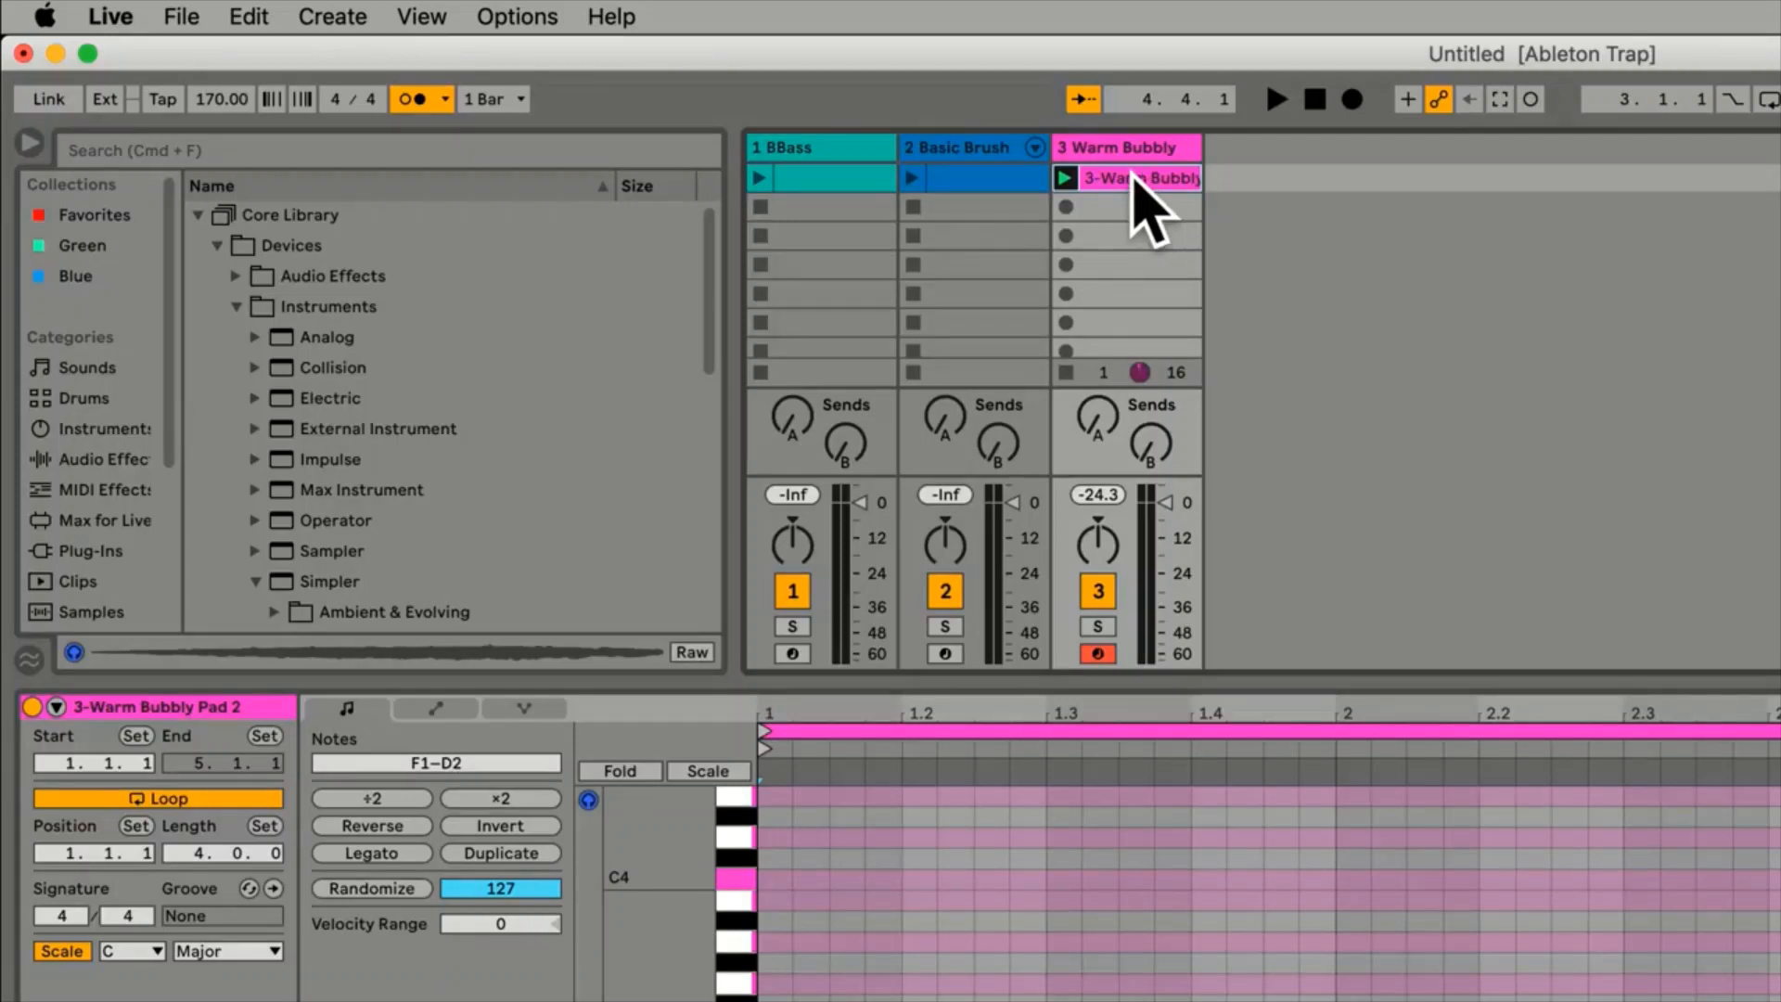
key("BackSpace")
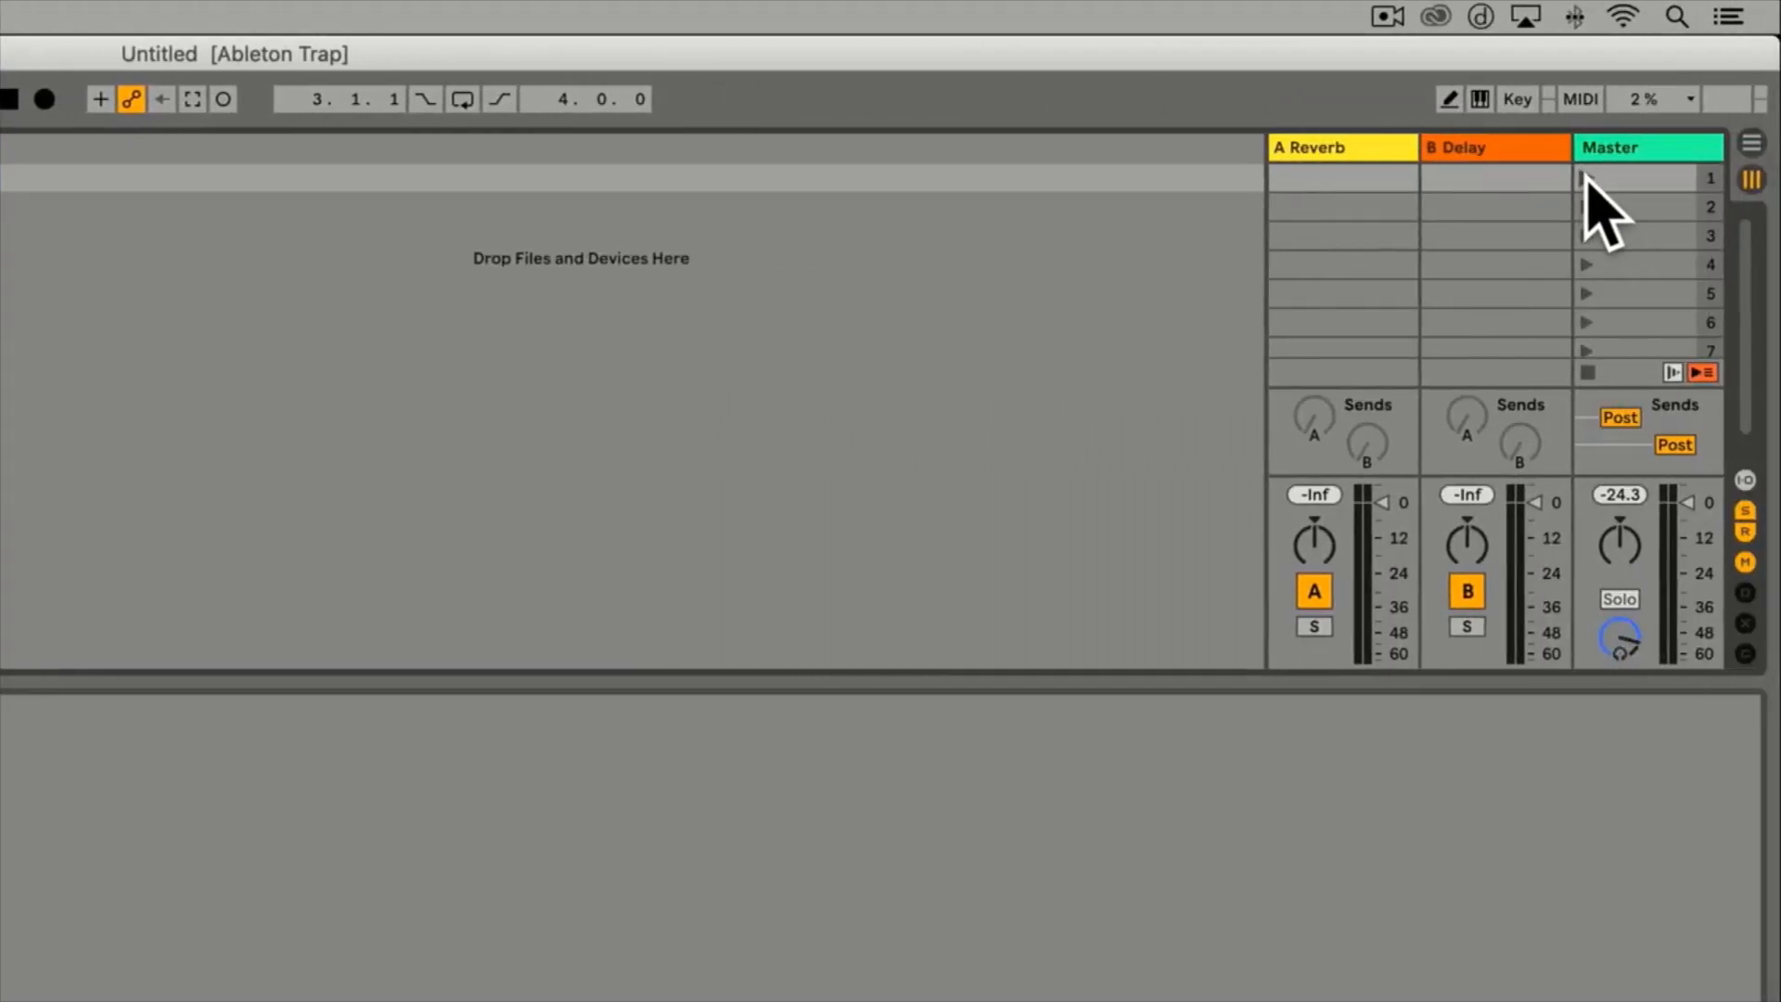
Cue the first scene and record a held D3, G3, C4 and G4 chord of about eight bars into the Warm Bubbly track's first slot
left_click(1722, 177)
key("space")
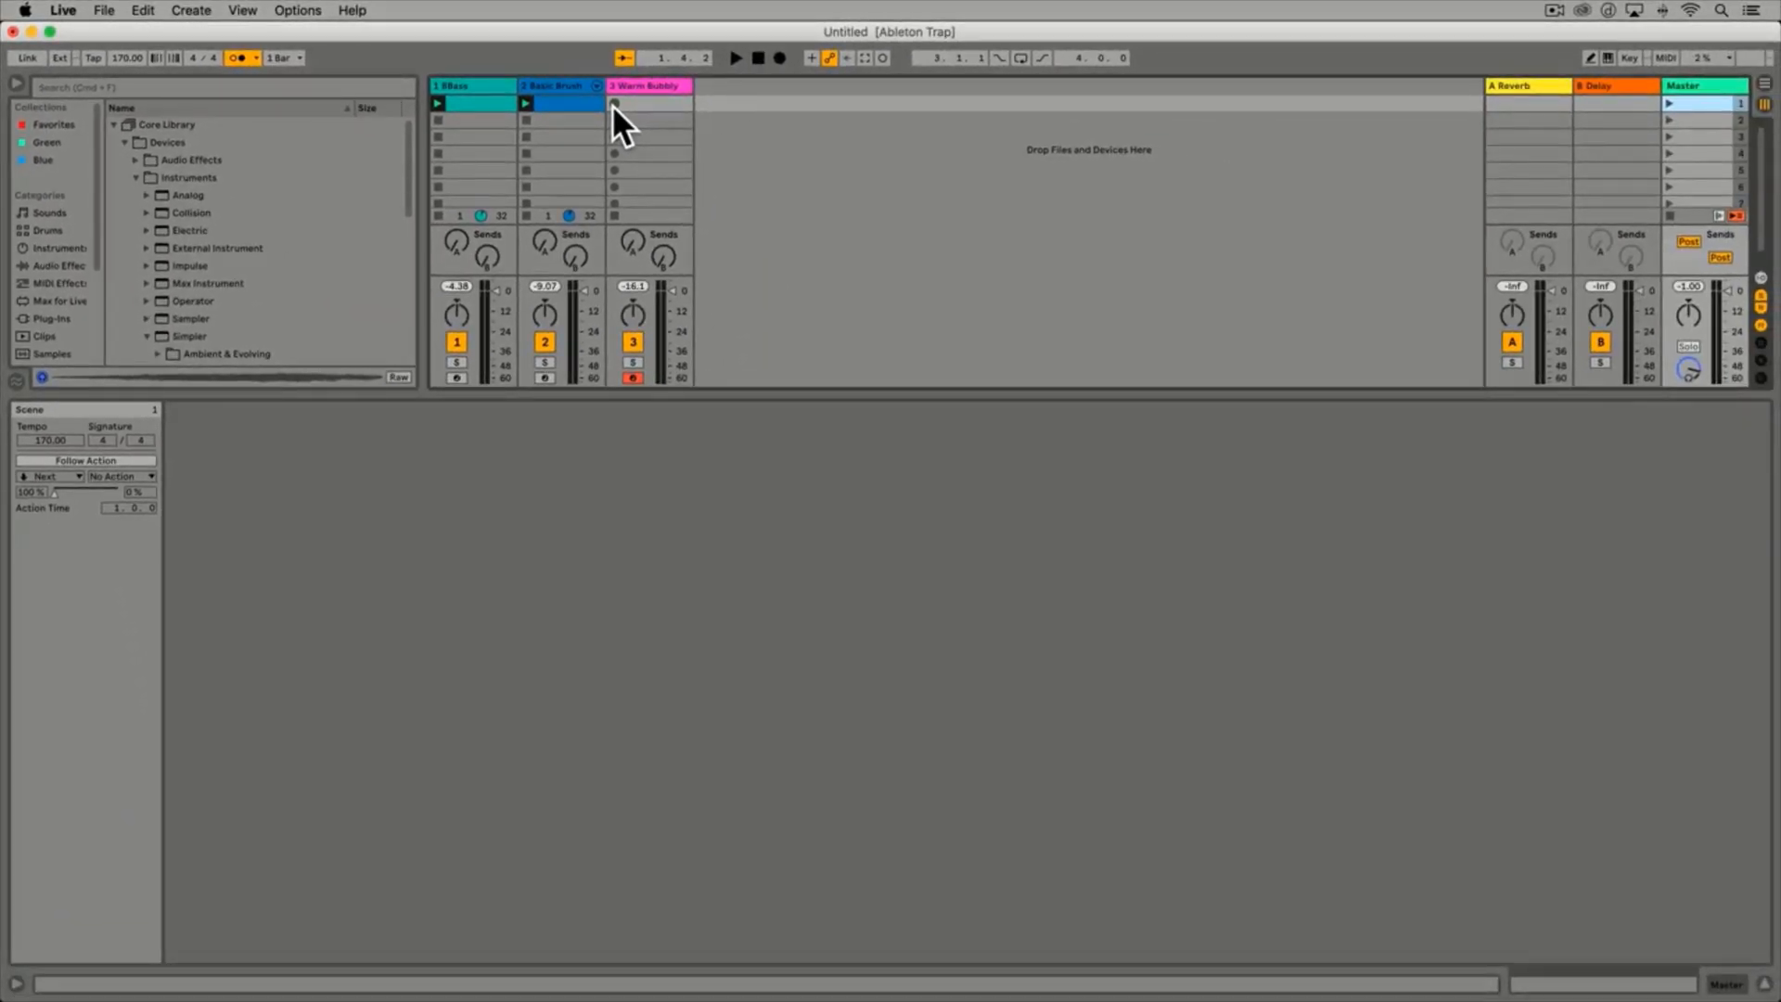
left_click(612, 105)
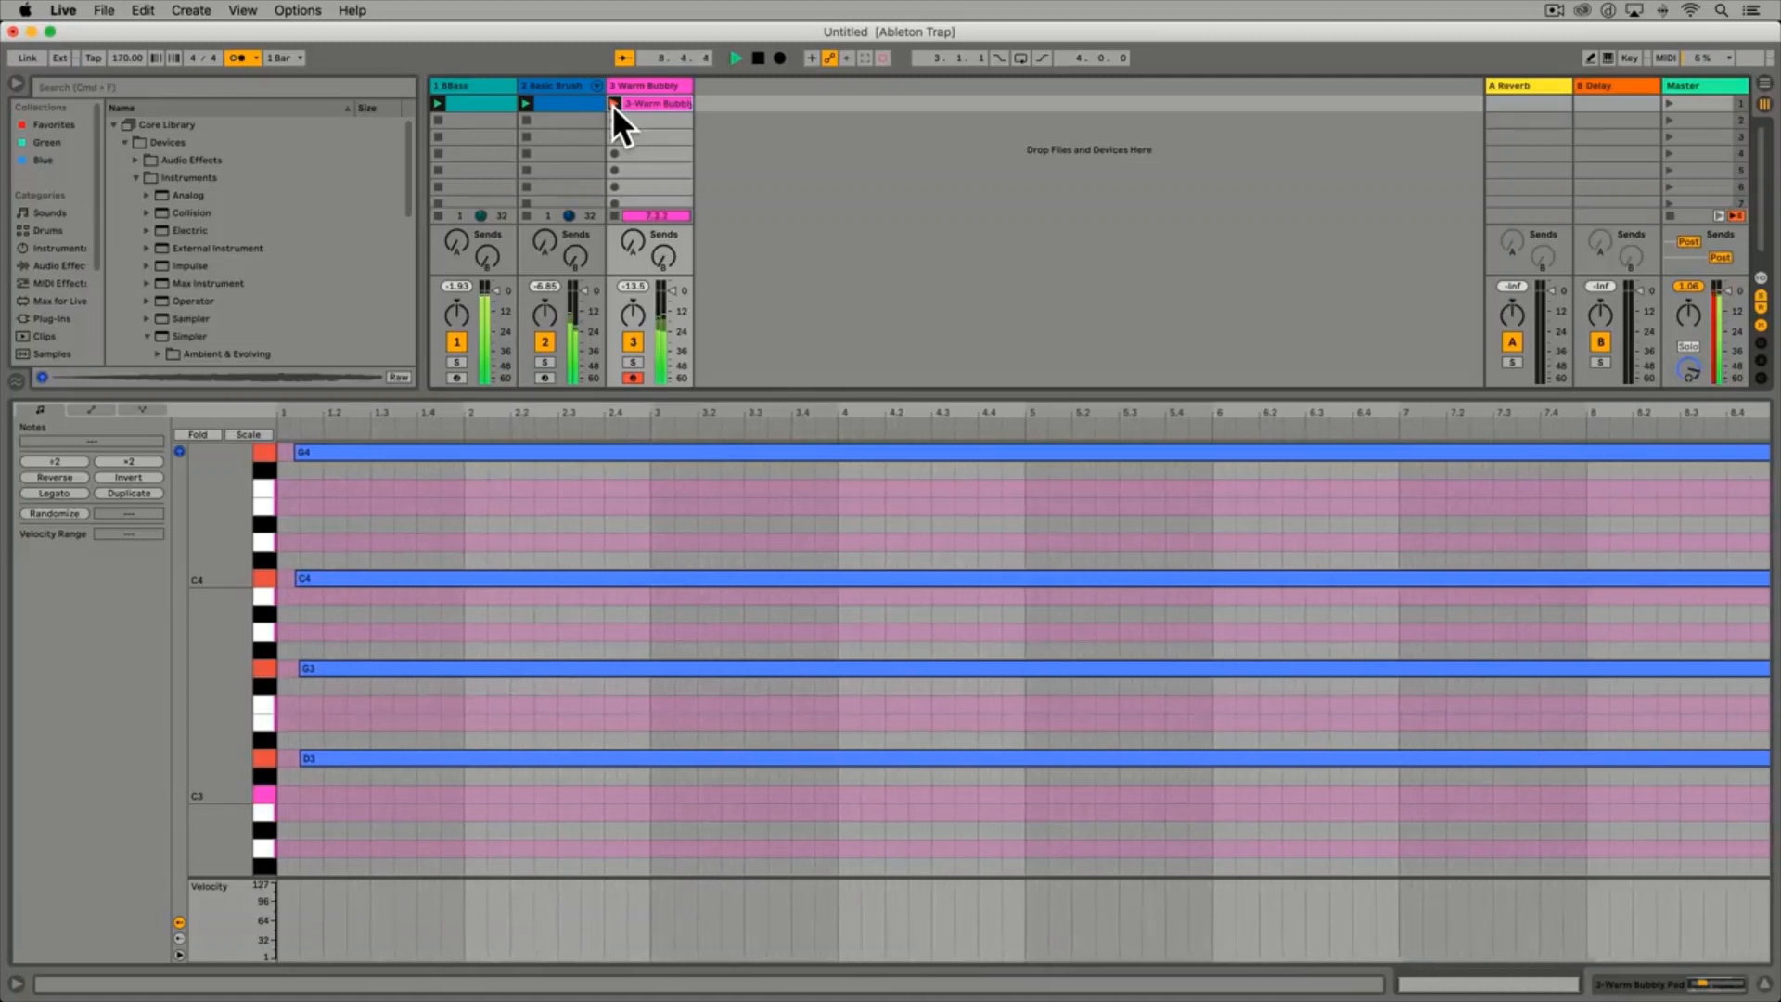
key("space")
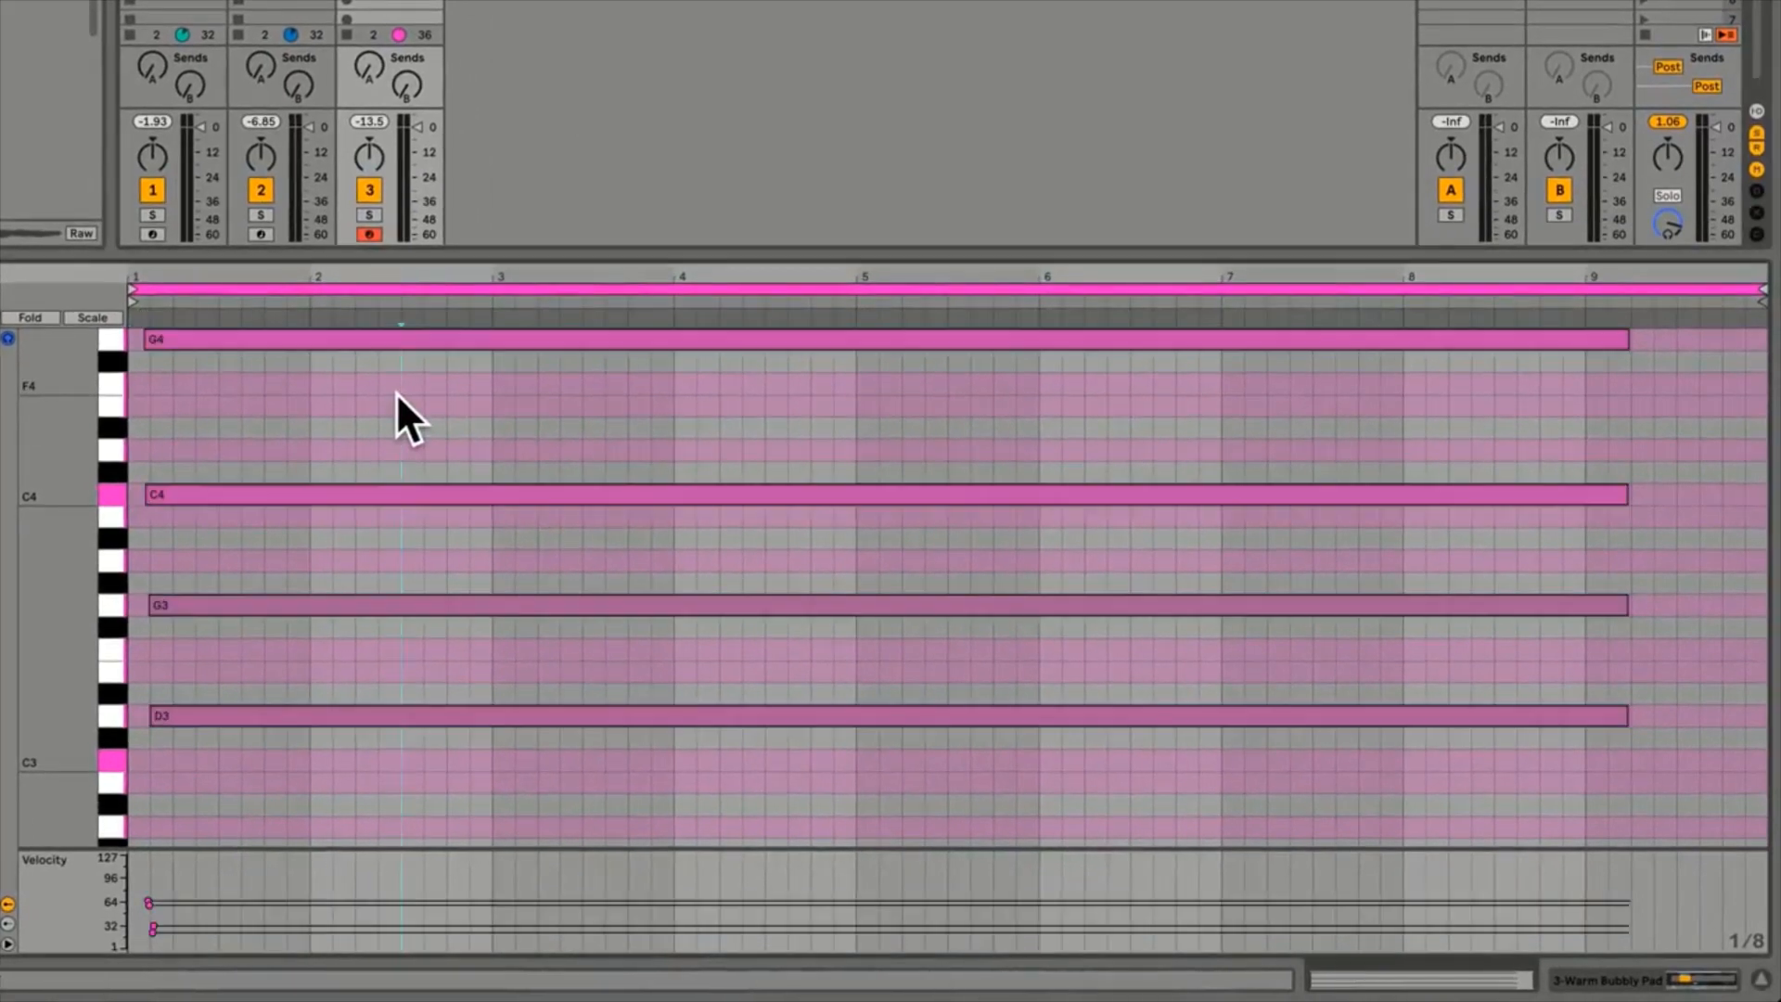
Move the recorded D3, G3, C4 and G4 notes so that all four start exactly at bar 1
left_click(518, 459)
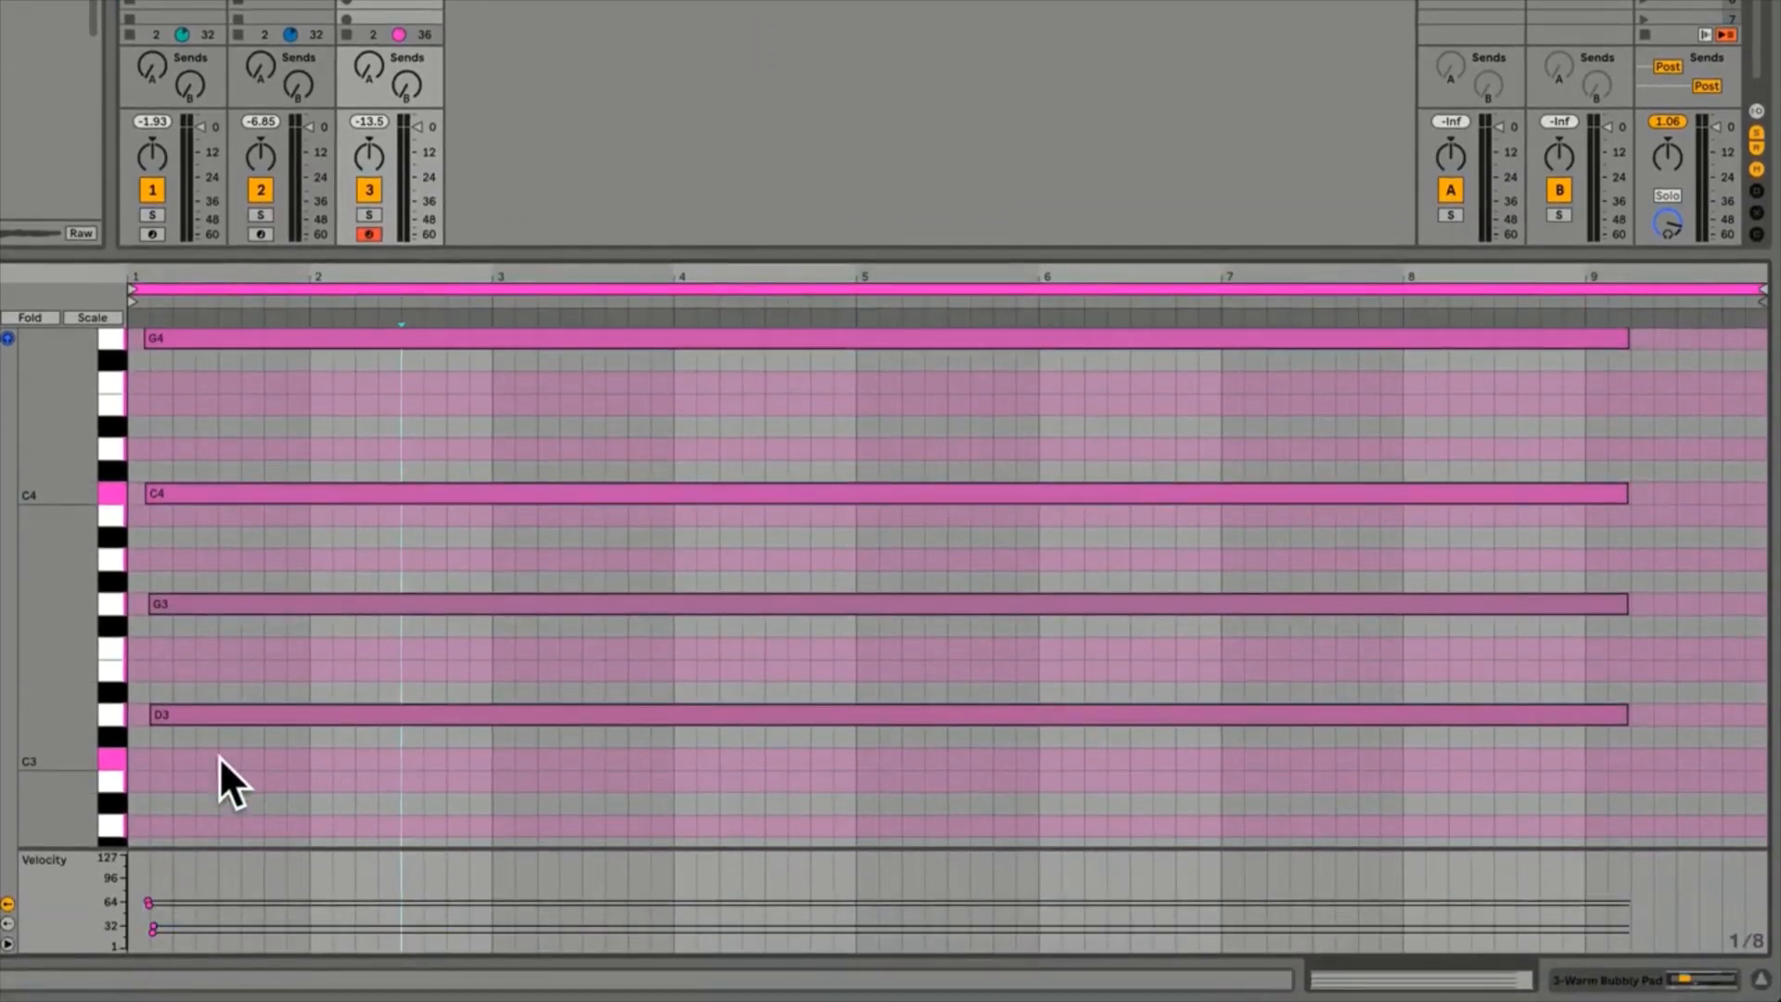
scroll(228, 725, "up", 1)
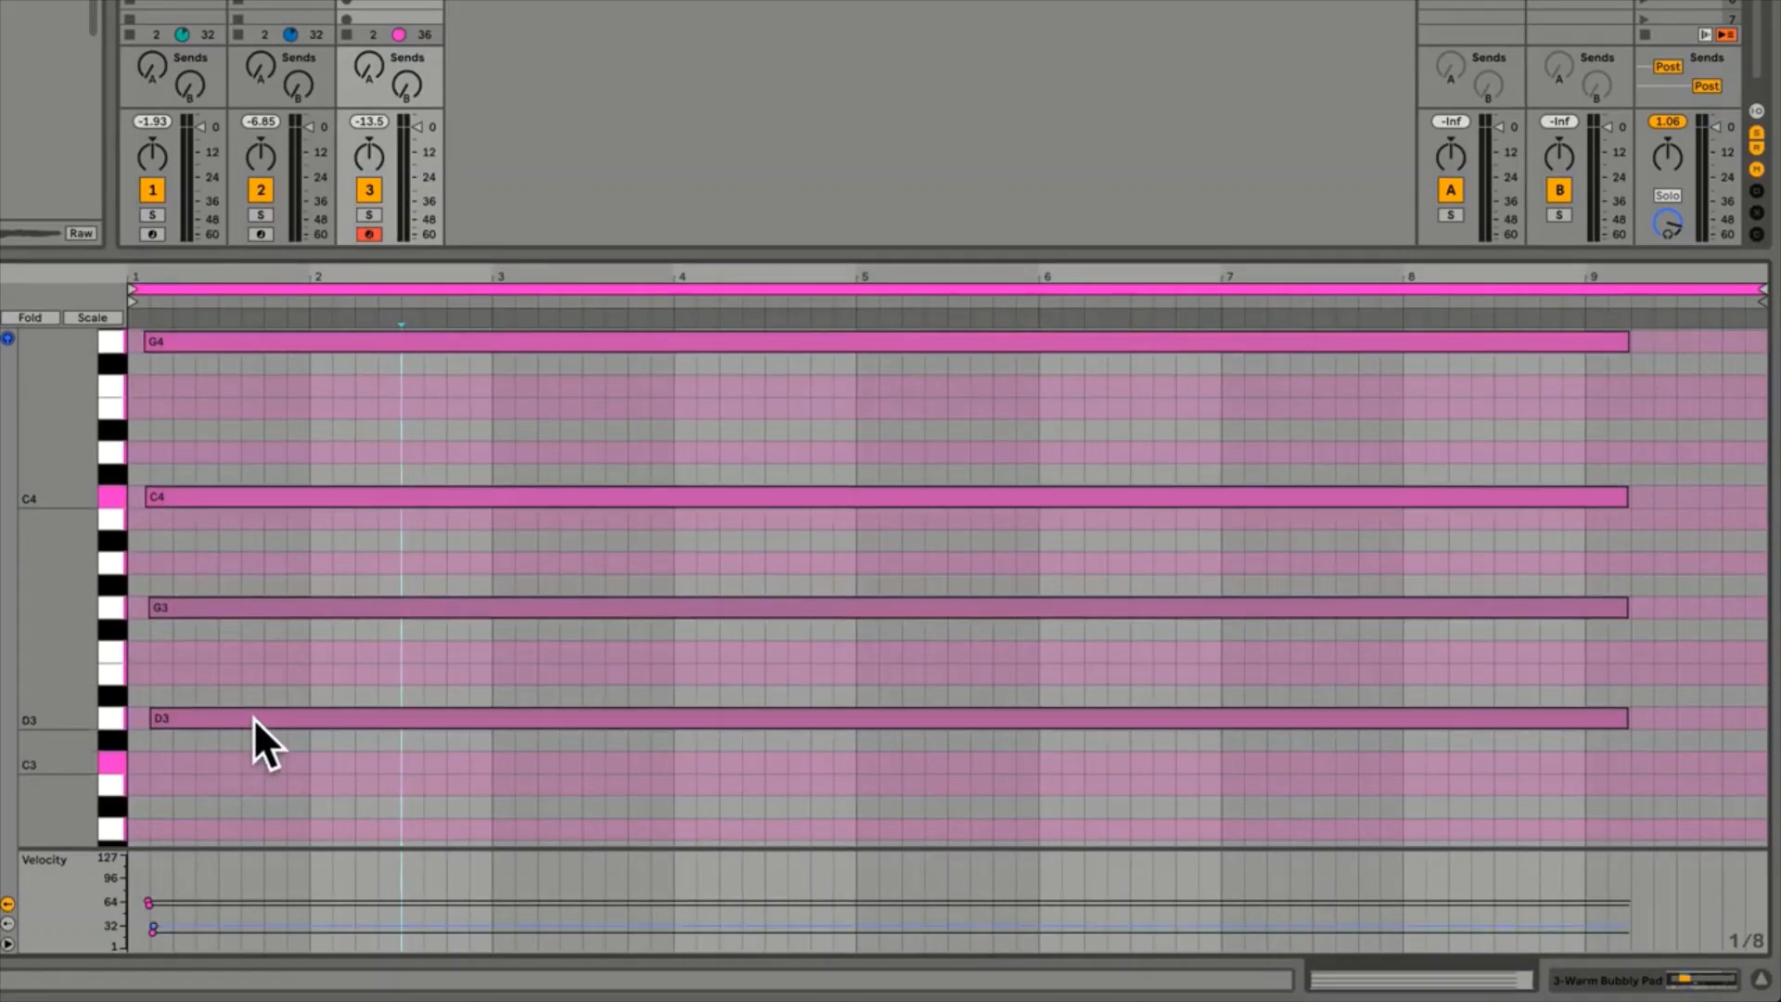
left_click_drag(253, 716, 229, 716)
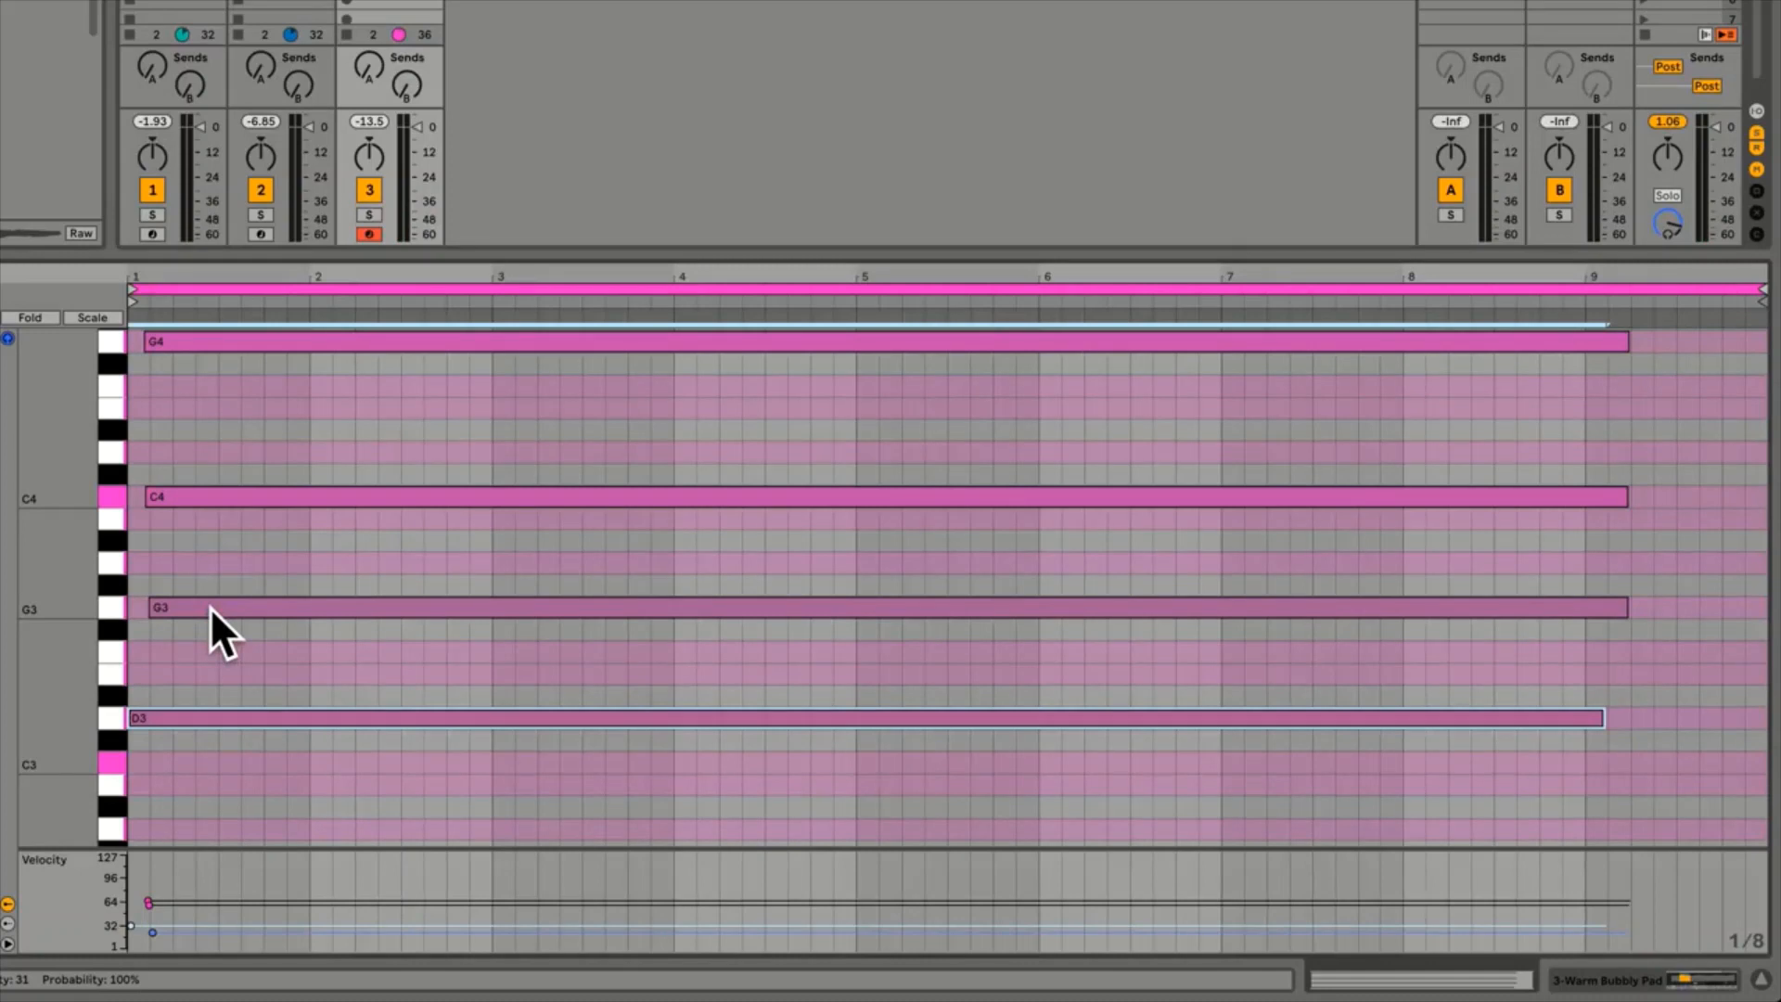
key("=")
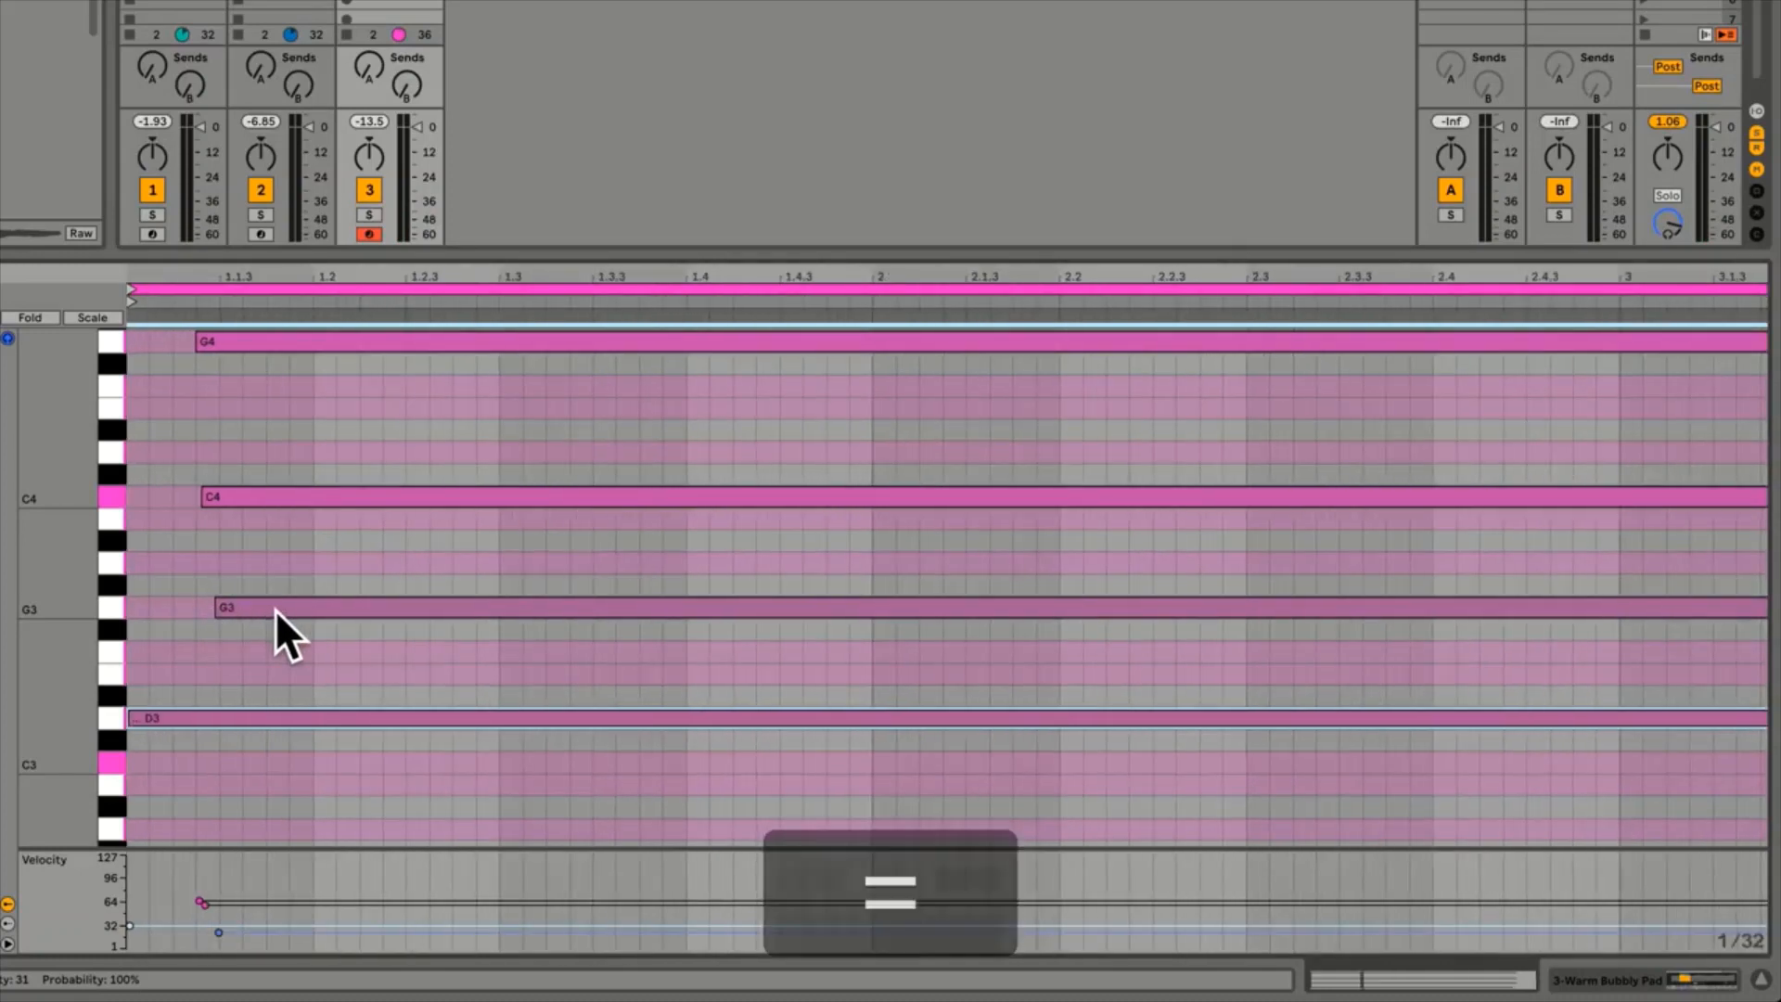
left_click_drag(274, 608, 190, 604)
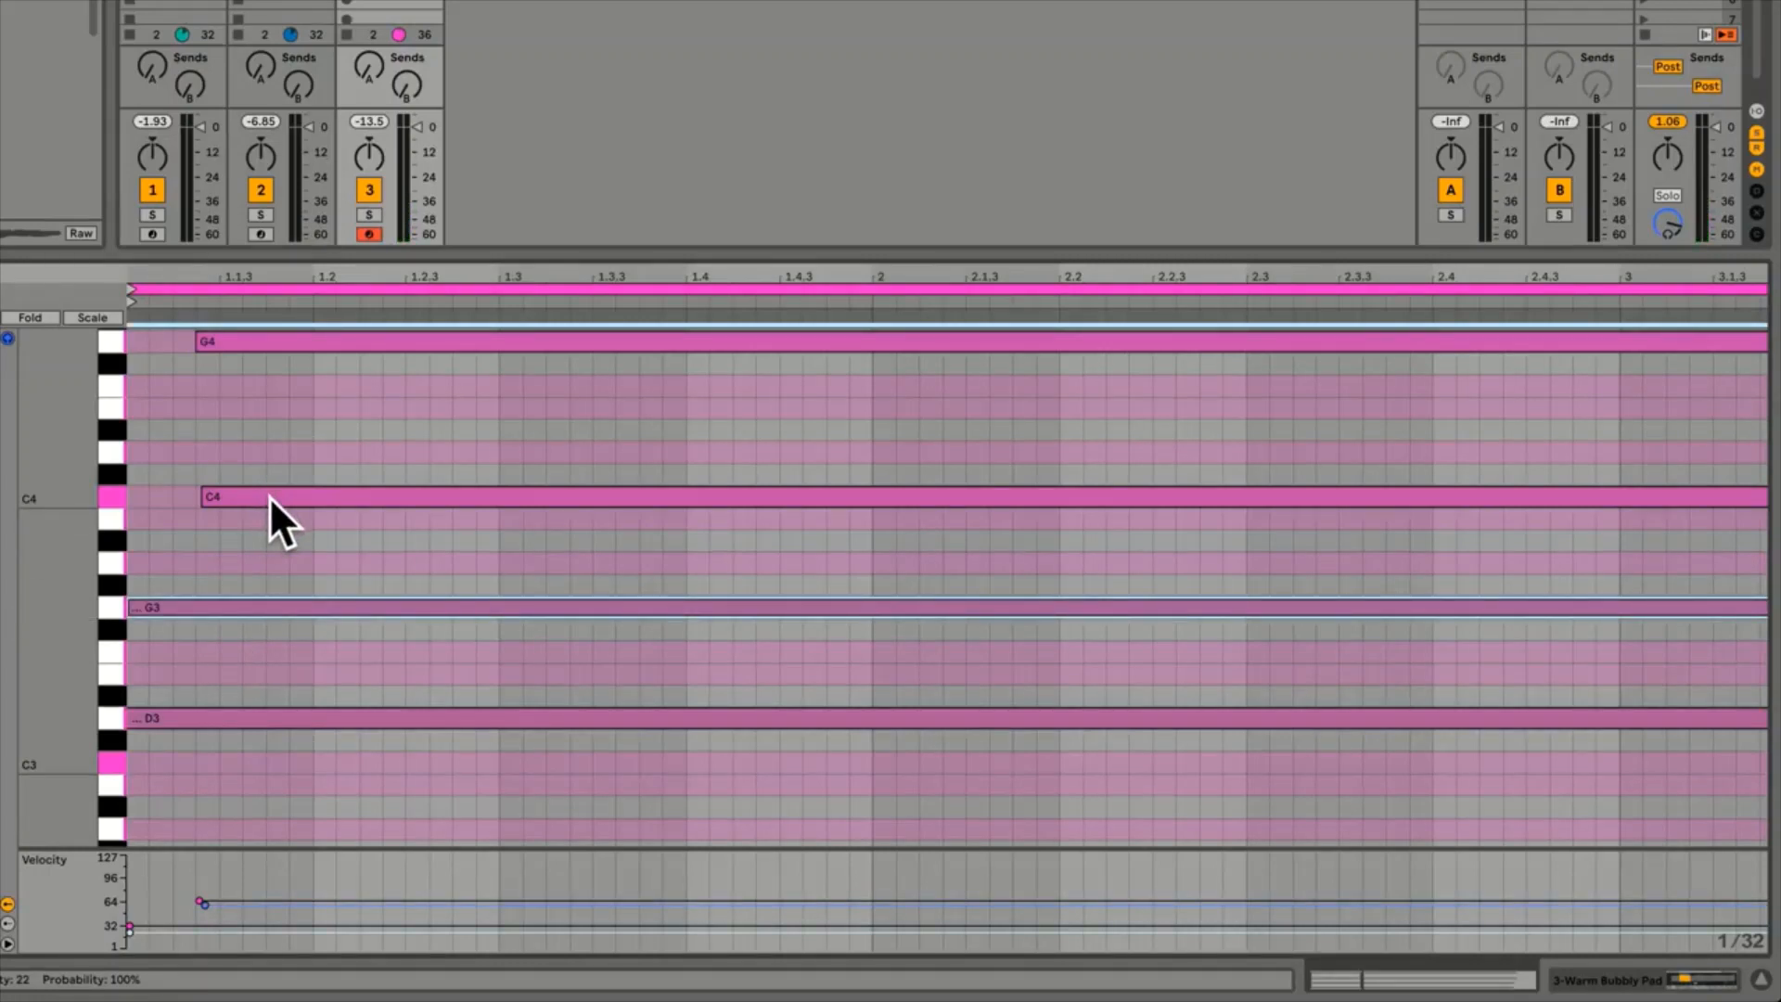
left_click_drag(269, 498, 195, 496)
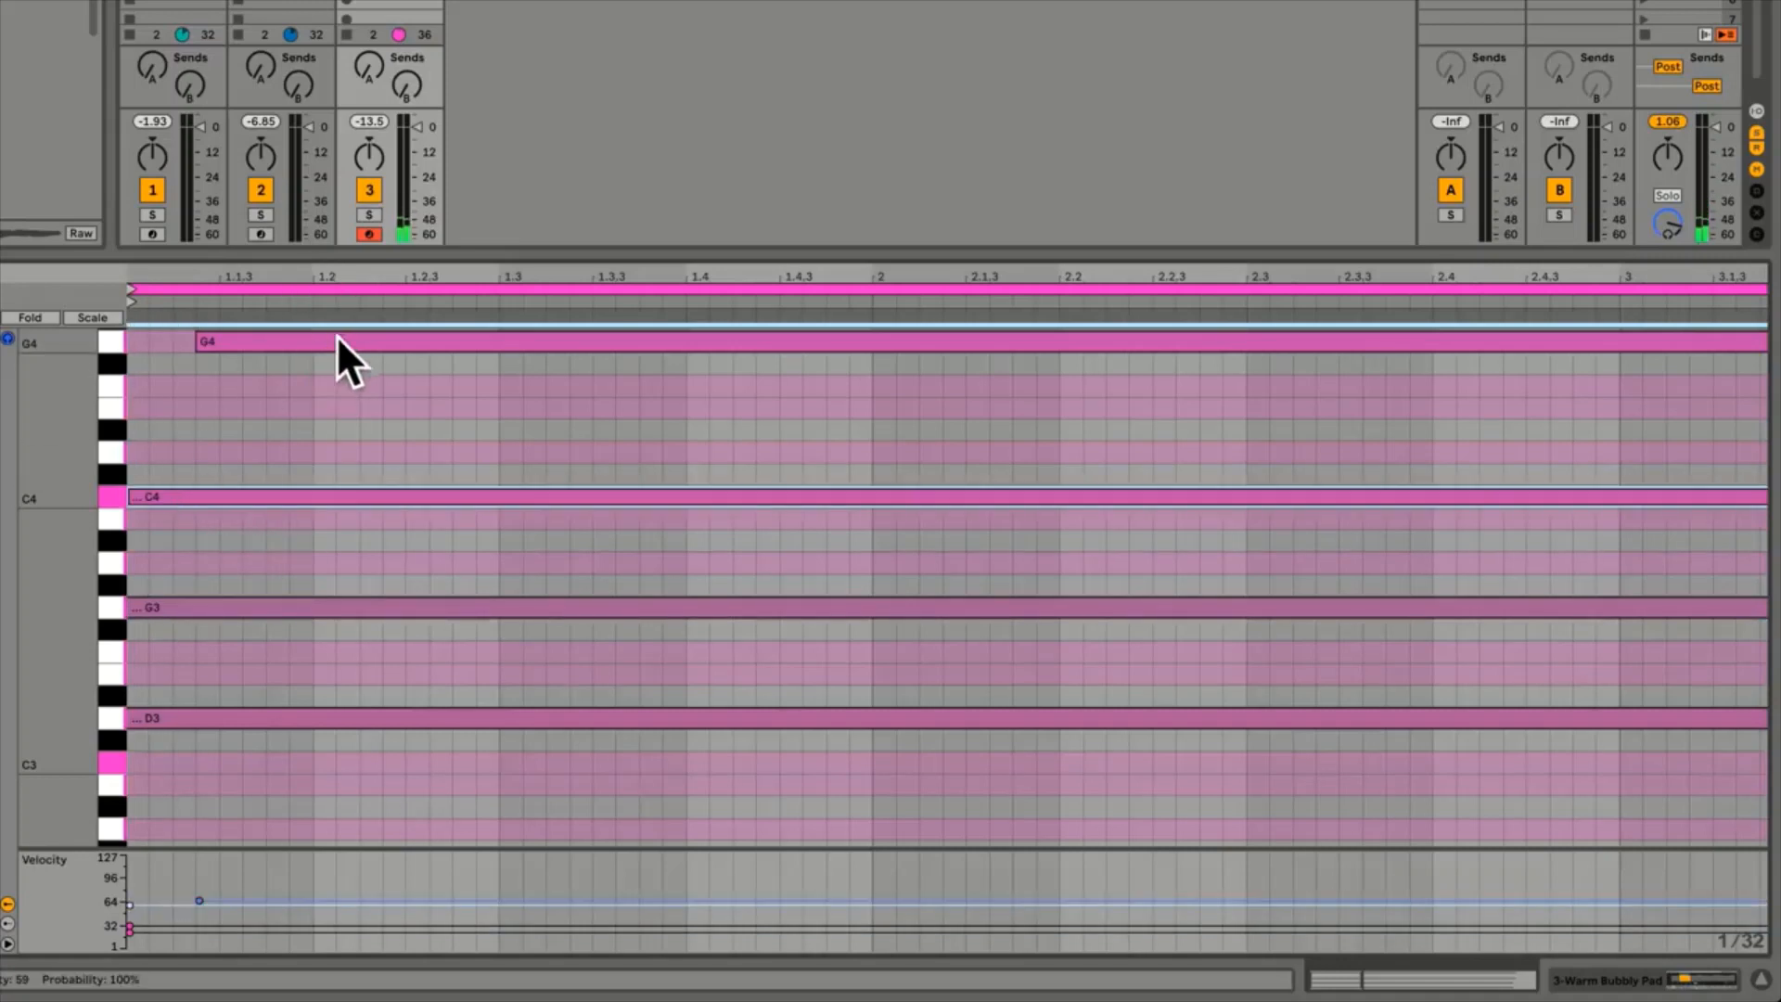
left_click_drag(338, 342, 268, 341)
Trim the ends of the four chord notes to bar 9 and shorten the clip's loop to 8 bars
scroll(662, 475, "right", 15)
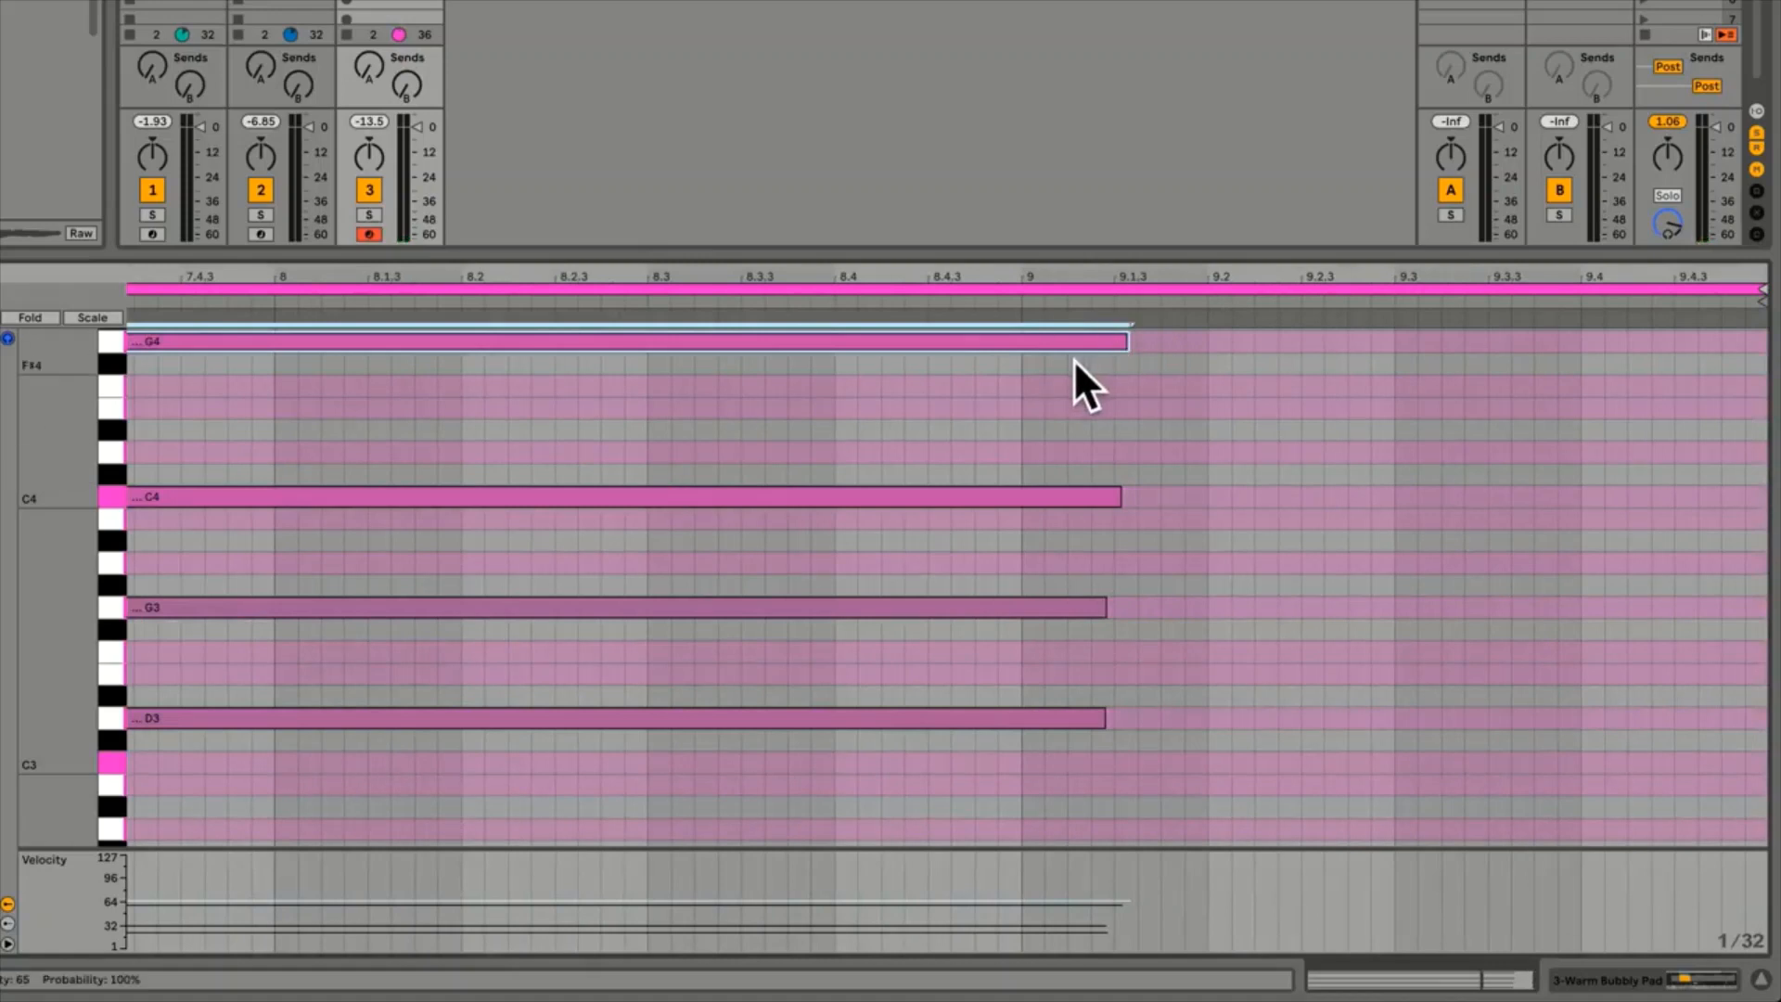
left_click_drag(1117, 342, 1019, 351)
left_click_drag(1111, 488, 1019, 499)
left_click_drag(1097, 613, 1018, 614)
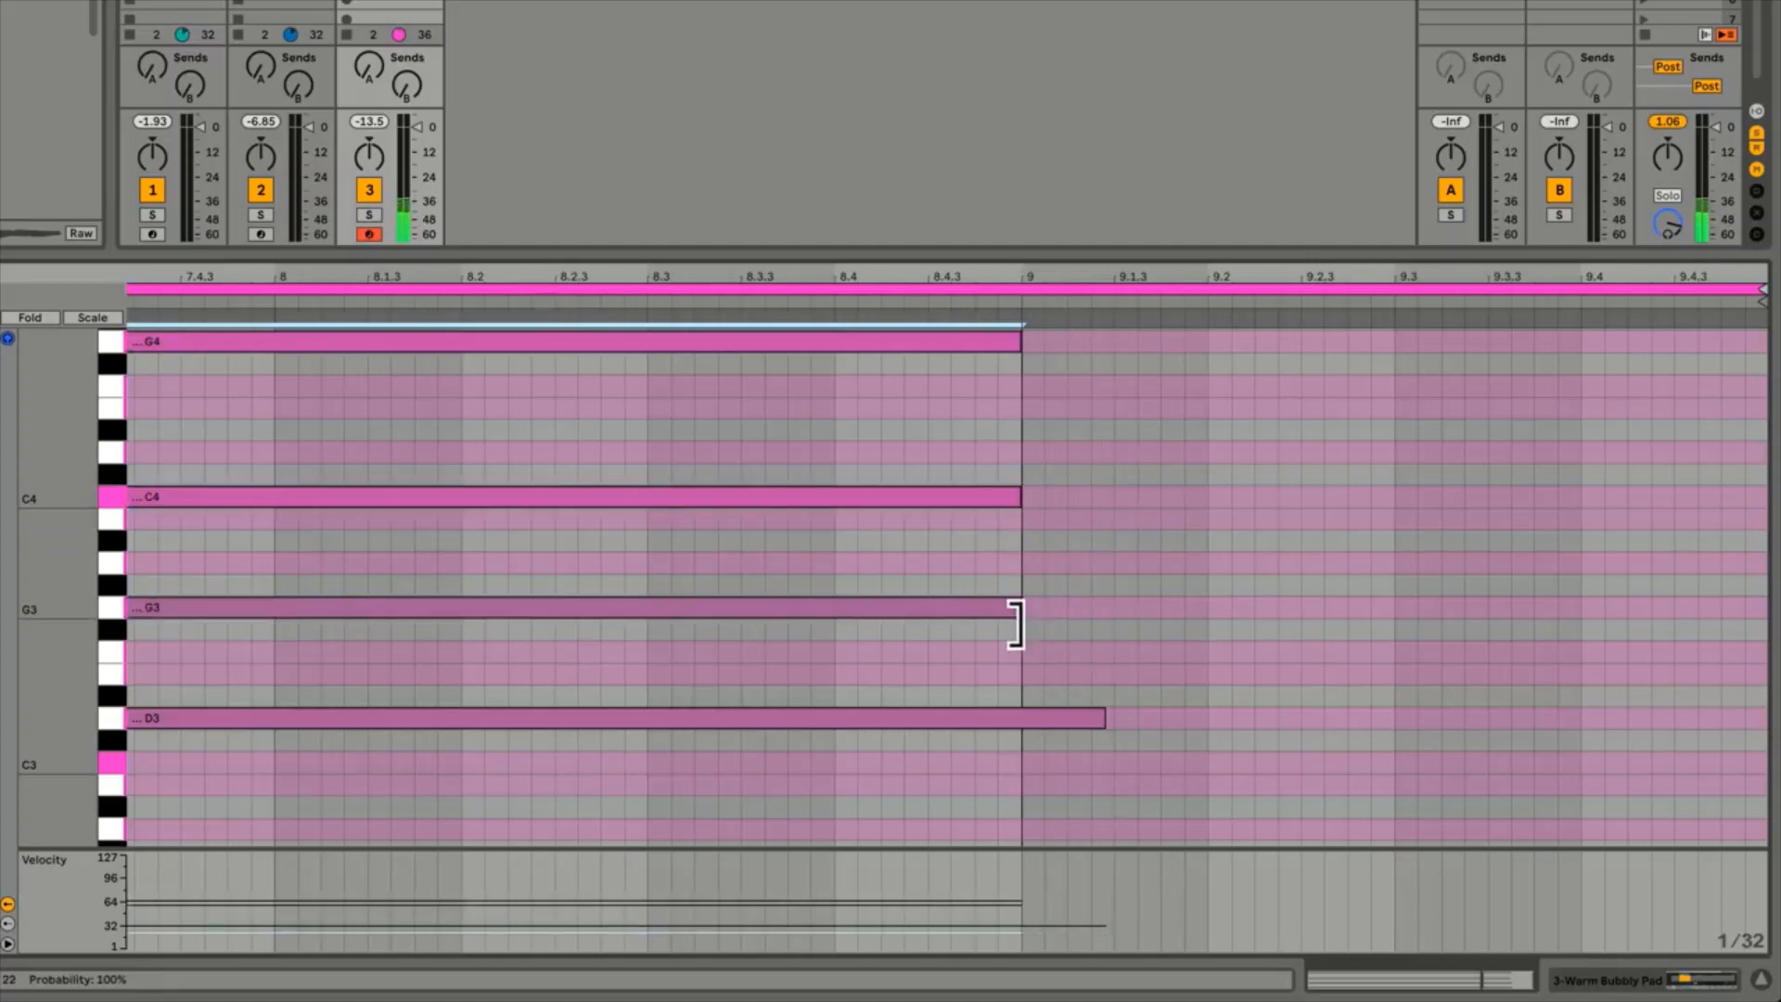
left_click_drag(1098, 717, 1010, 720)
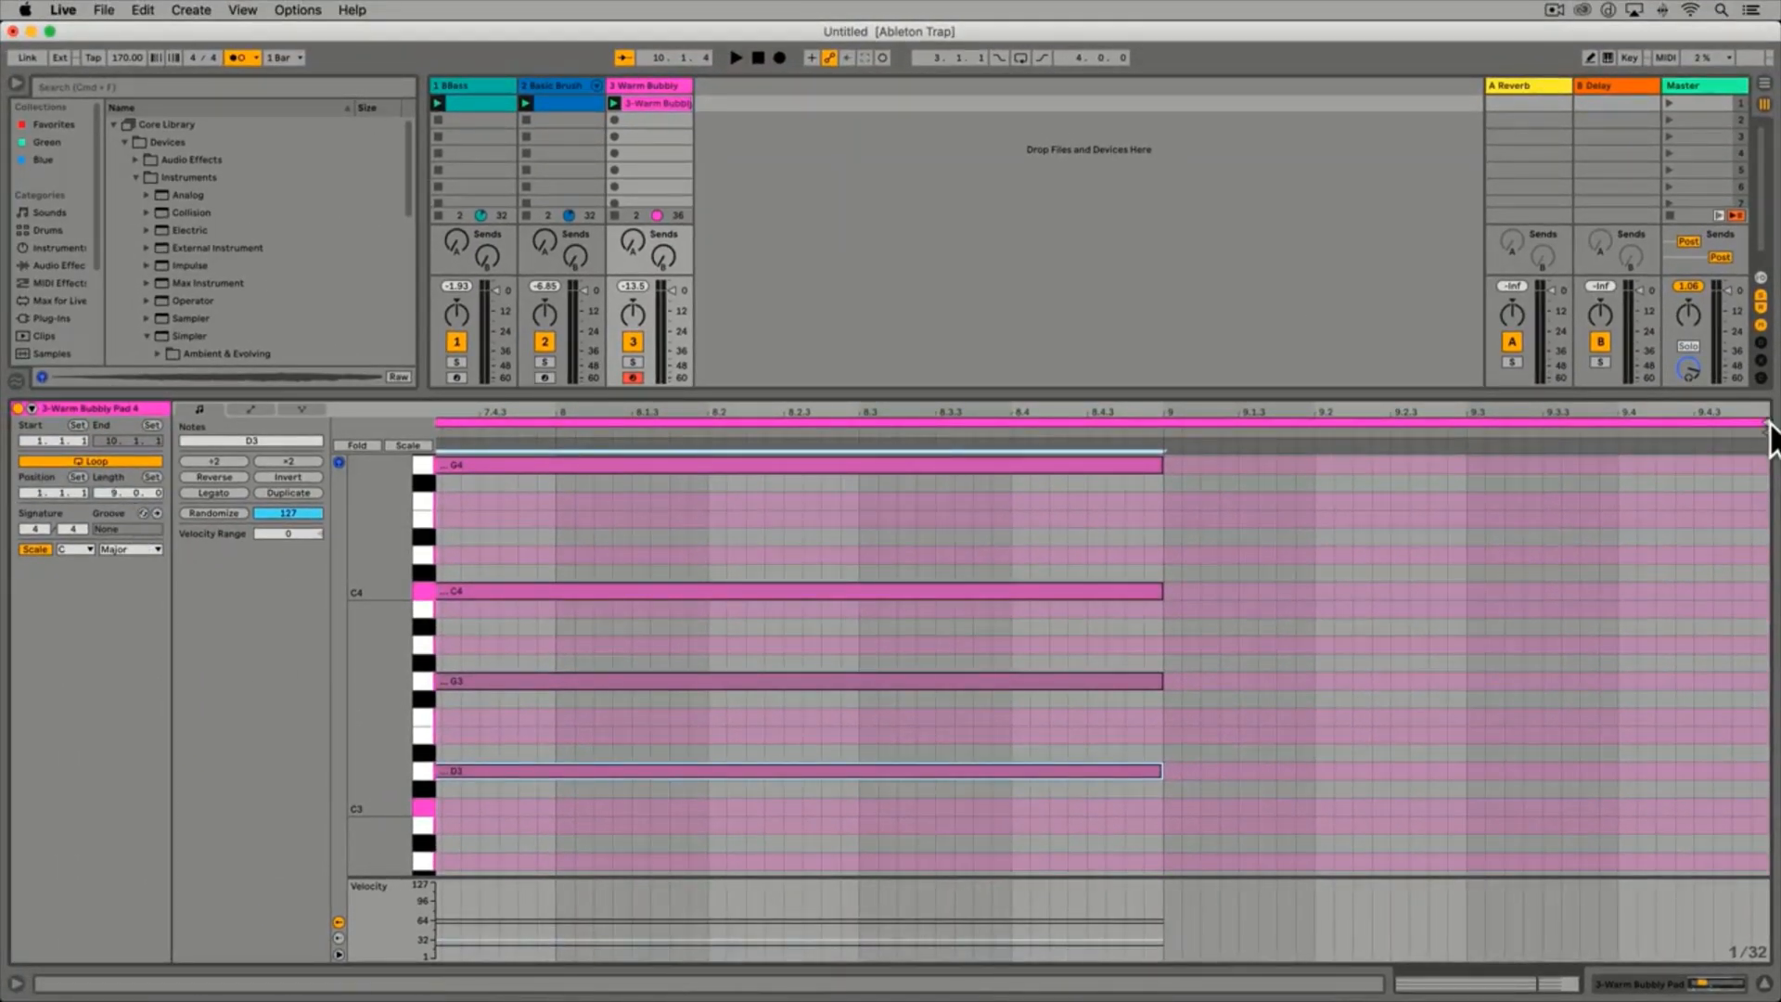
left_click_drag(1767, 425, 1170, 468)
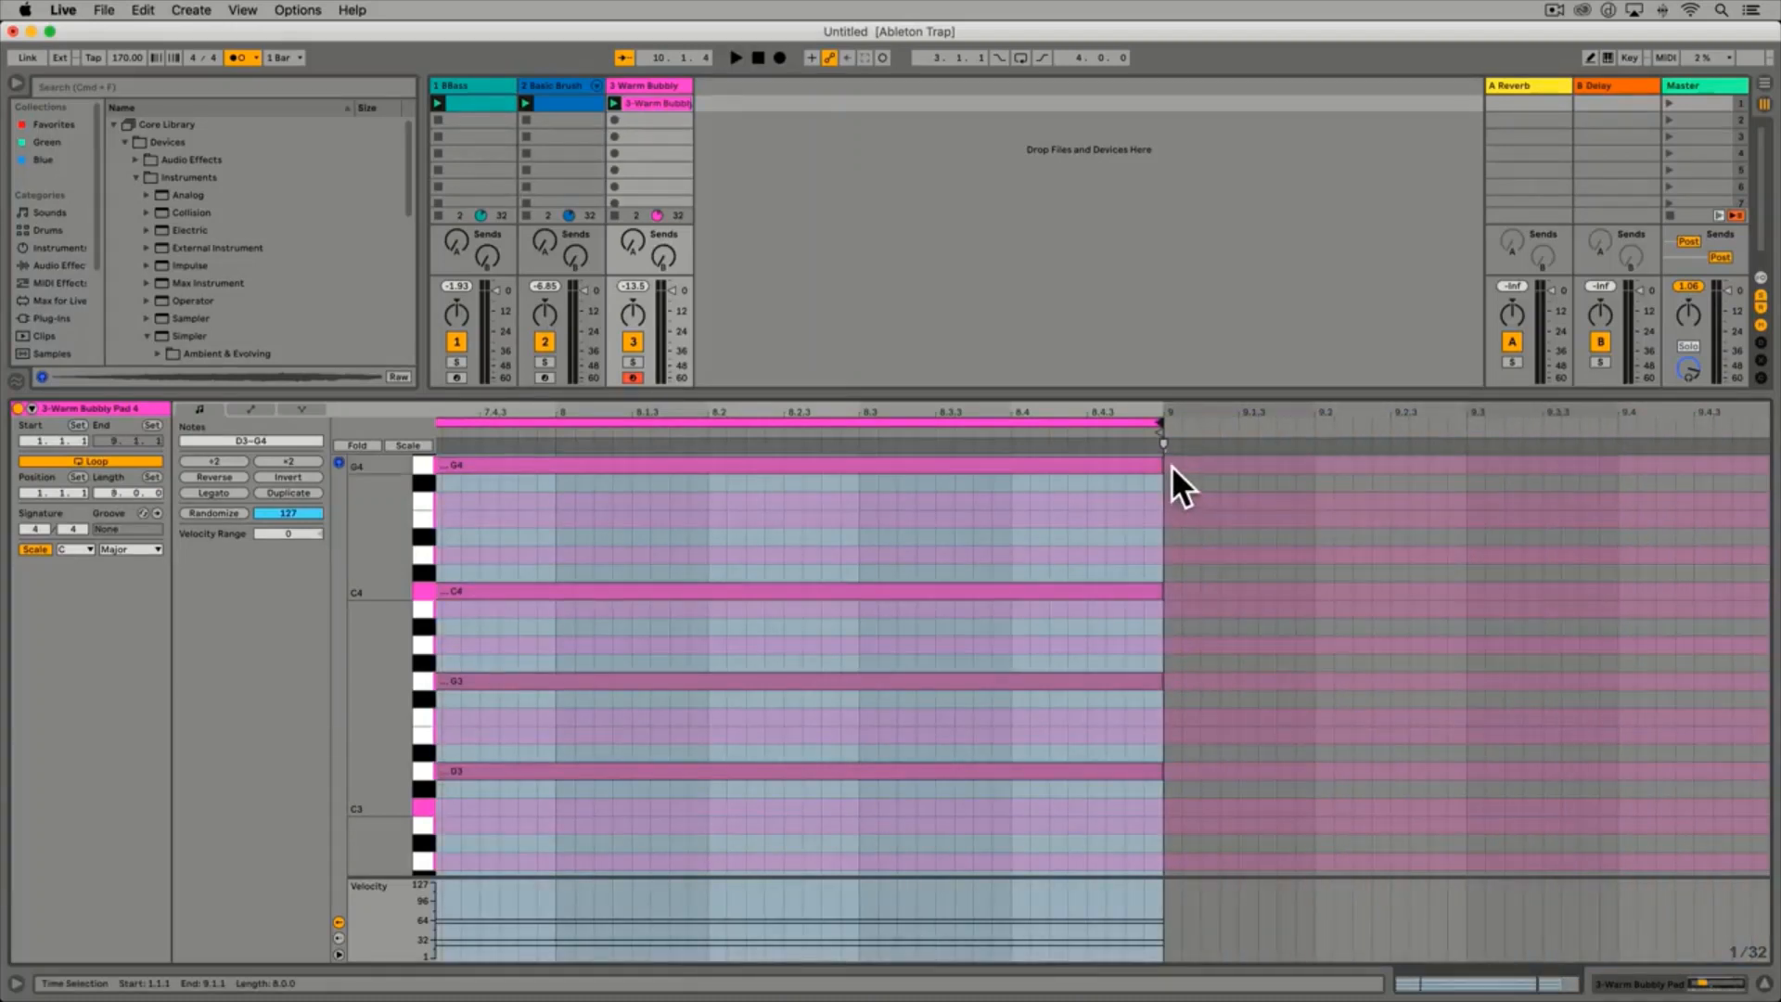
Play the first scene with all three tracks, view the whole pad clip during playback, and stop the transport
left_click(1668, 102)
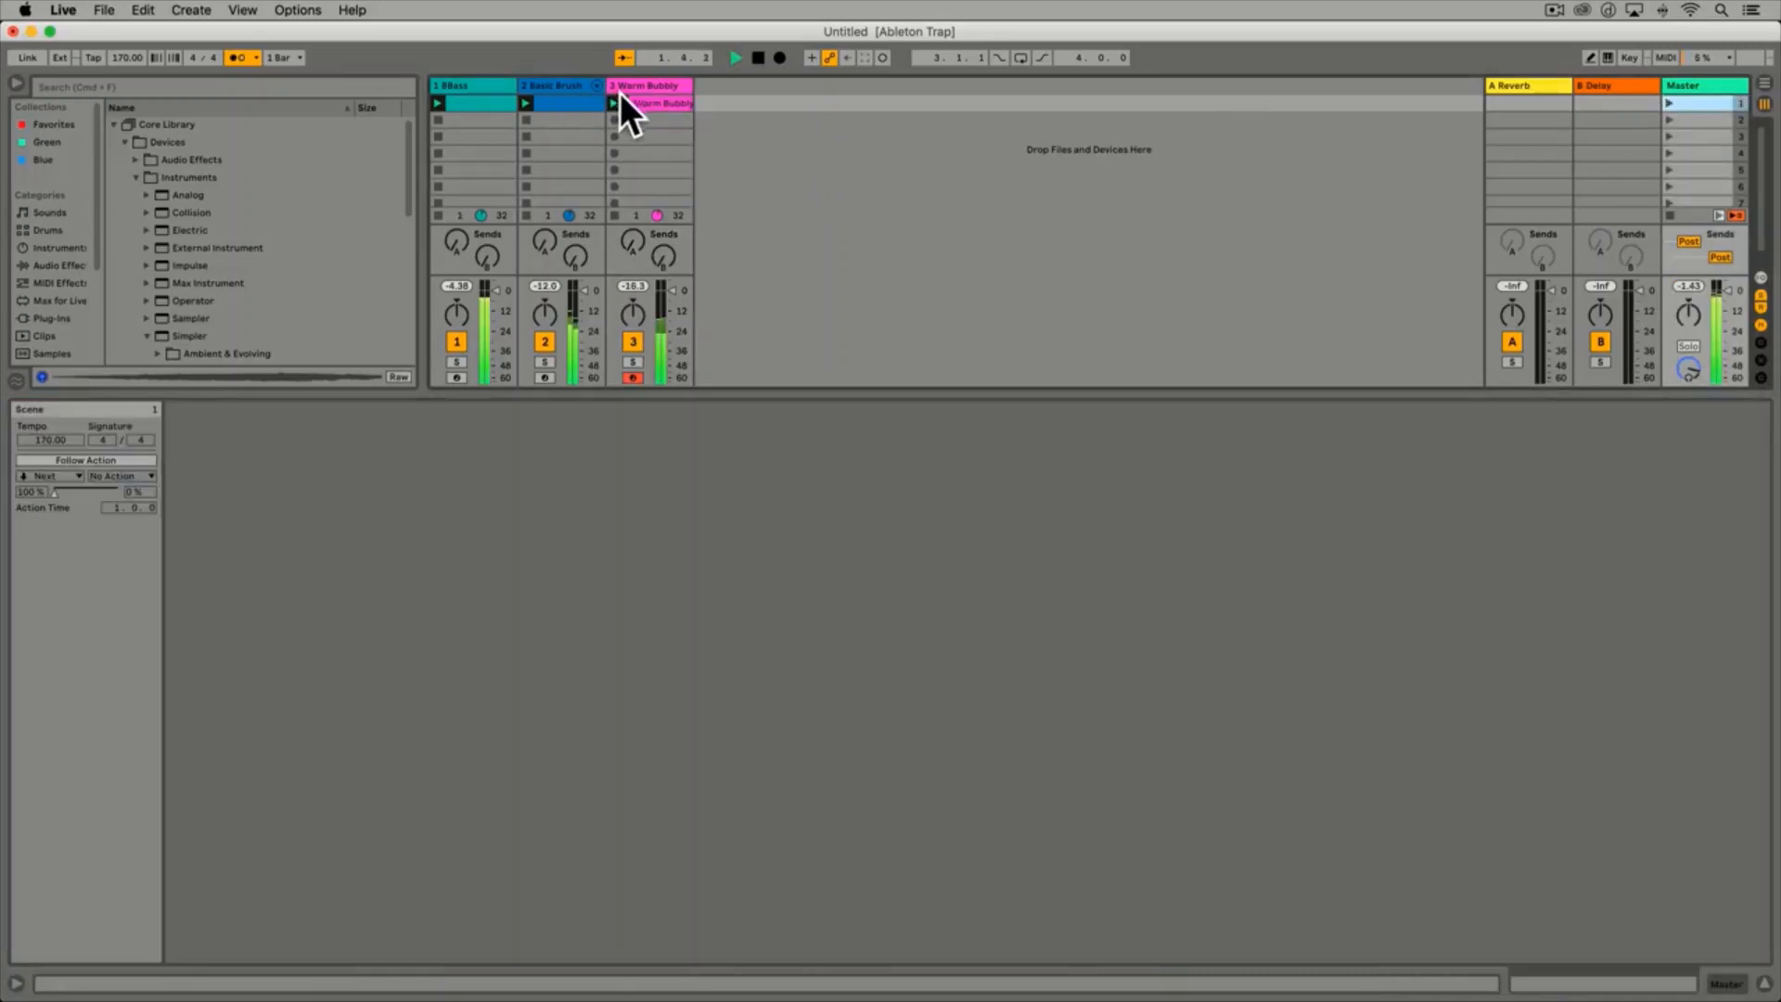
left_click(644, 99)
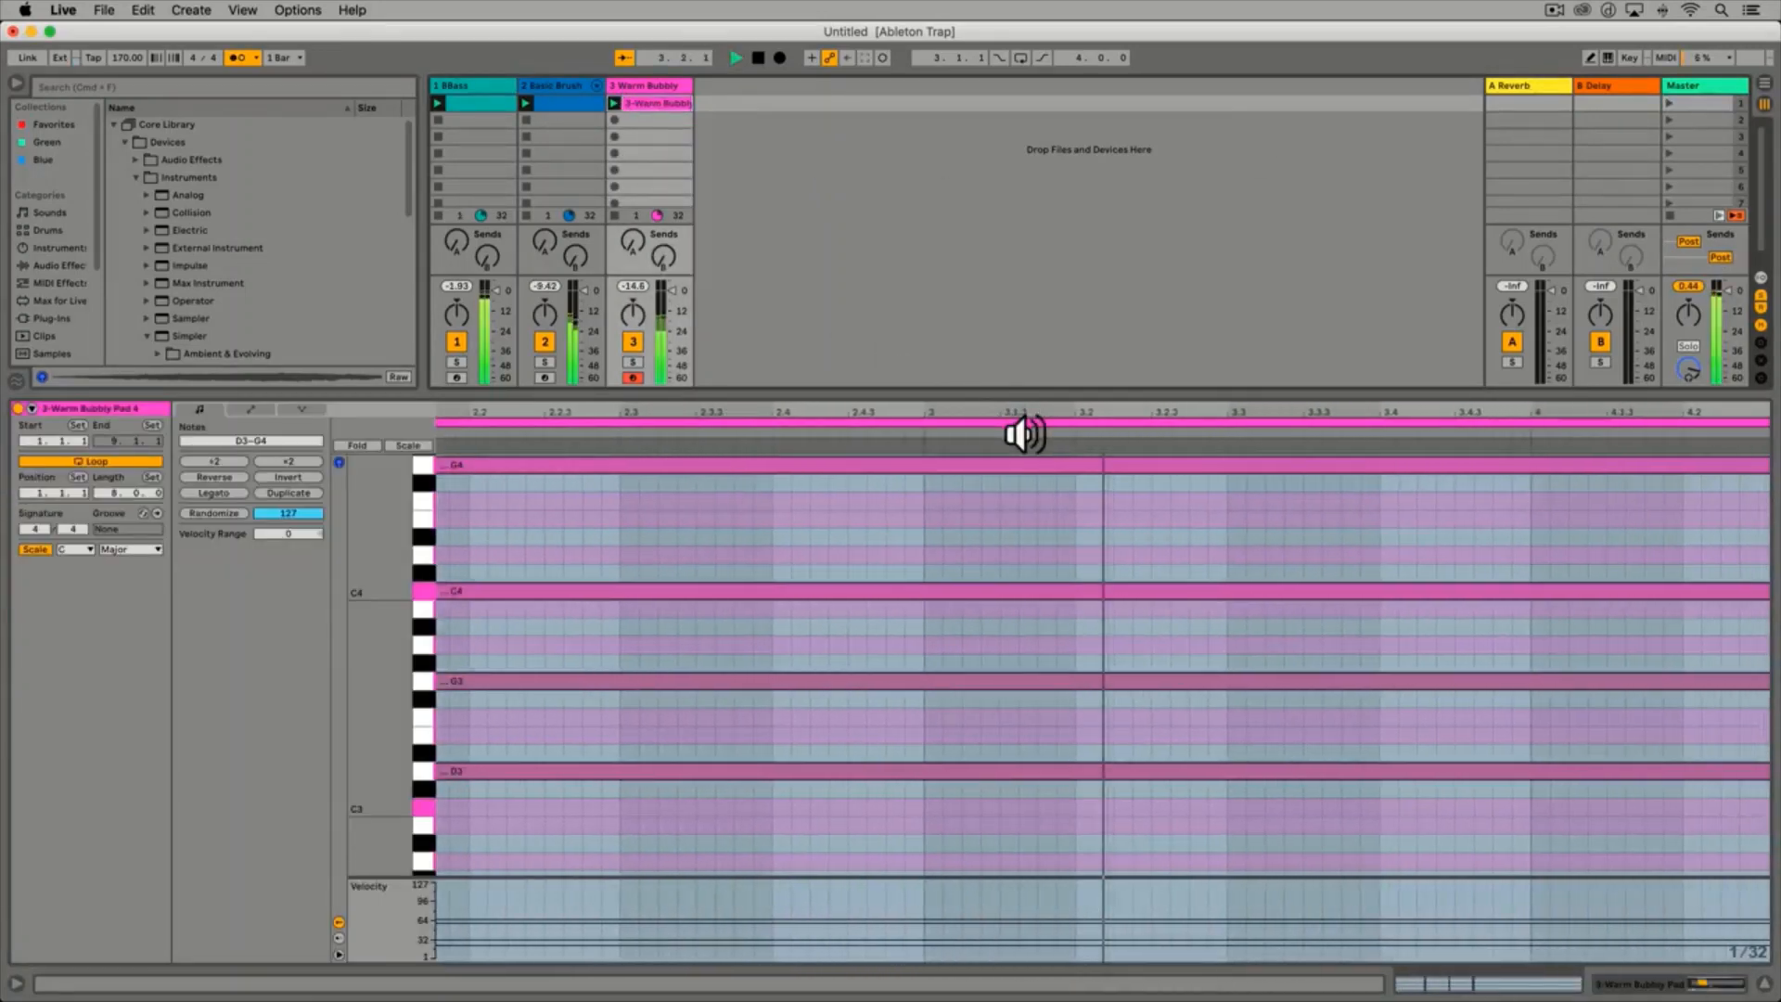
key("minus")
left_click(1095, 505)
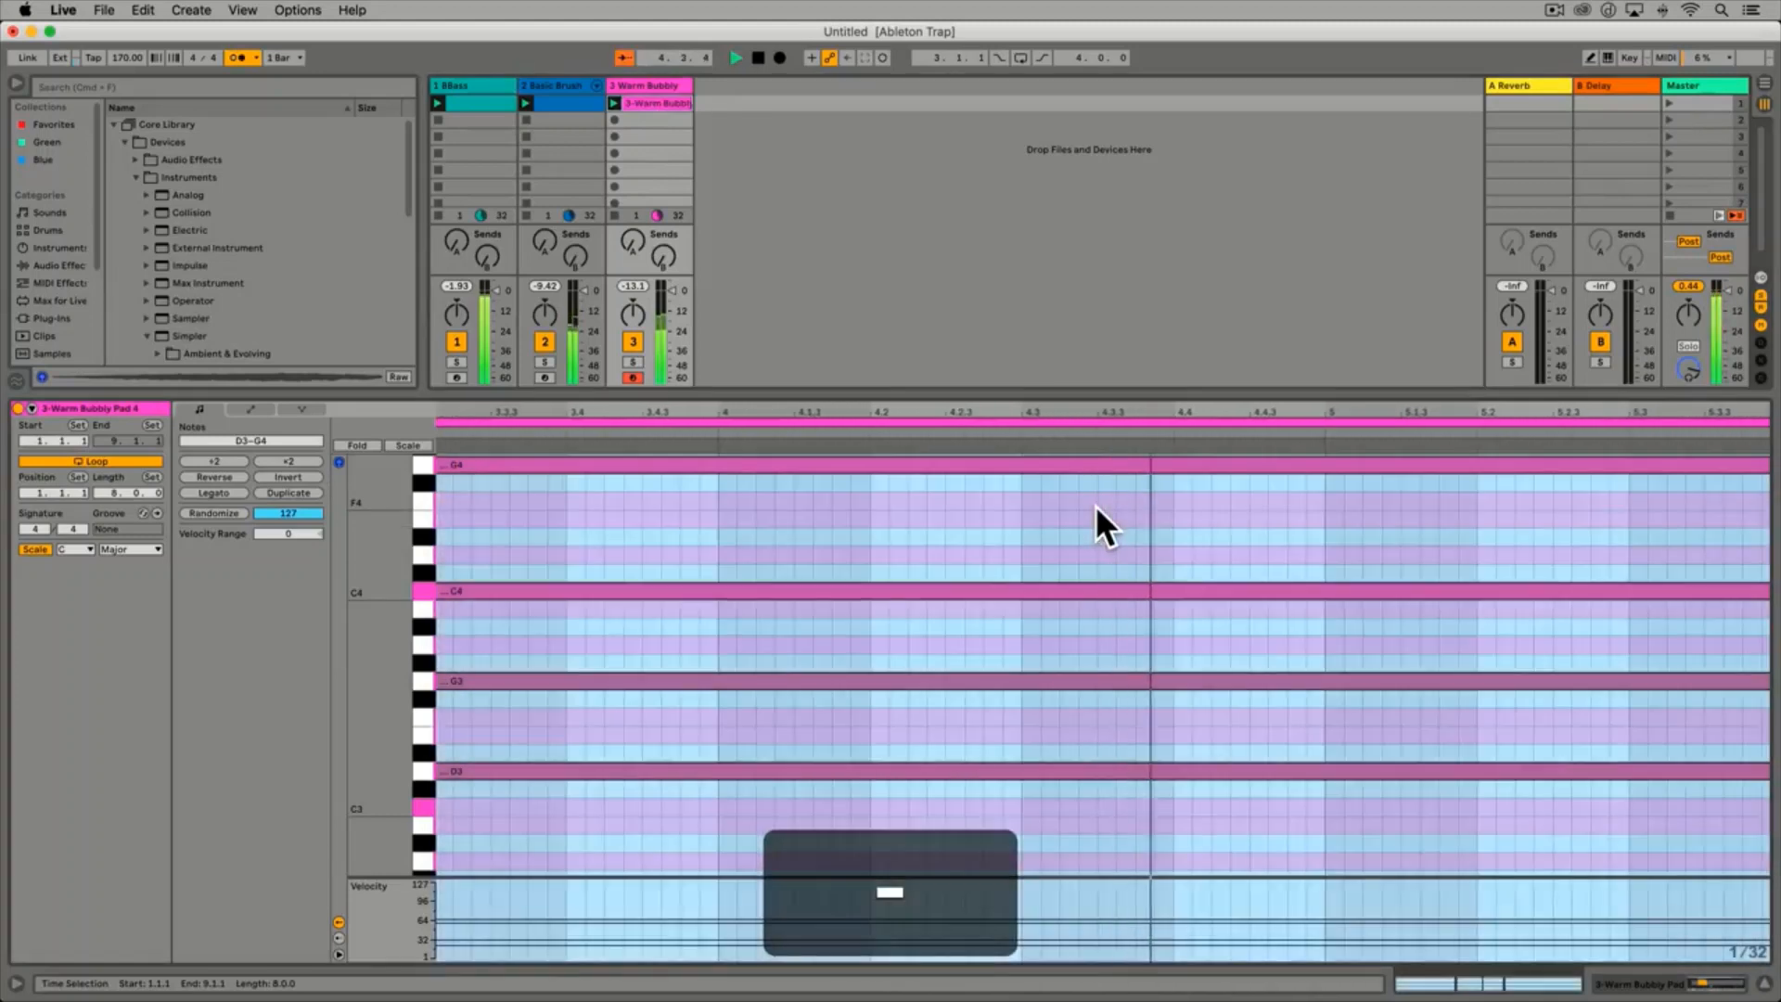
key("minus")
key("minus")
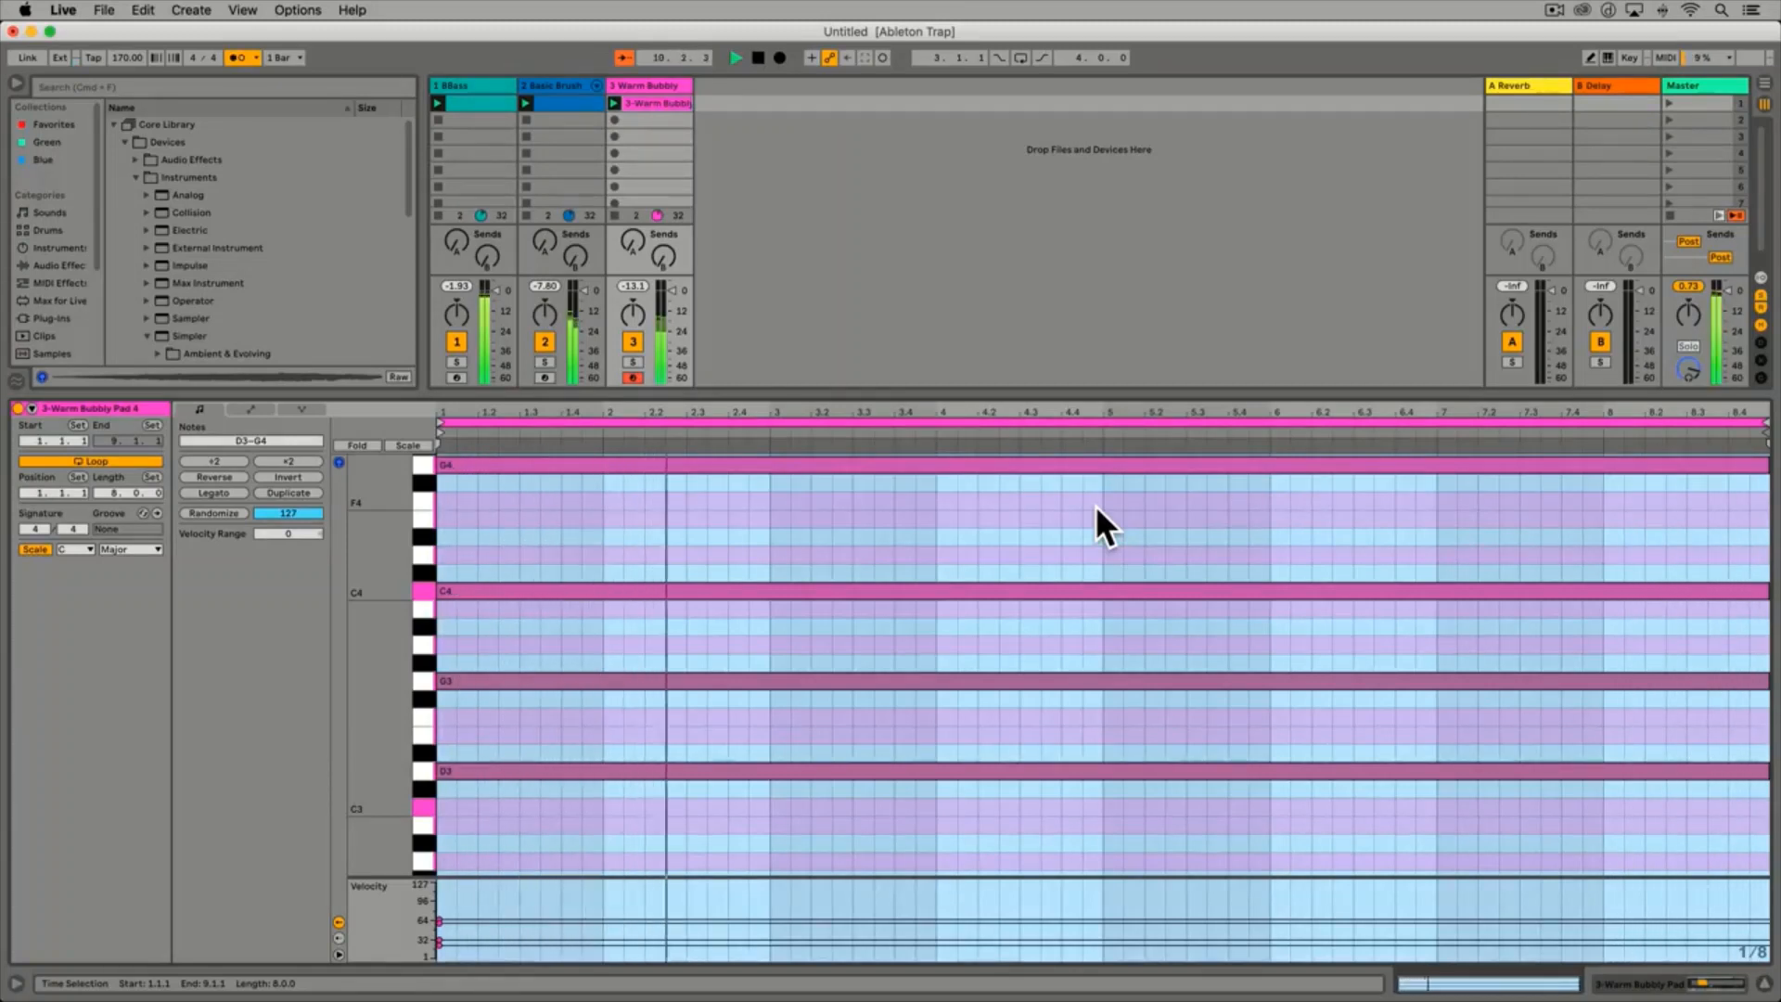
key("space")
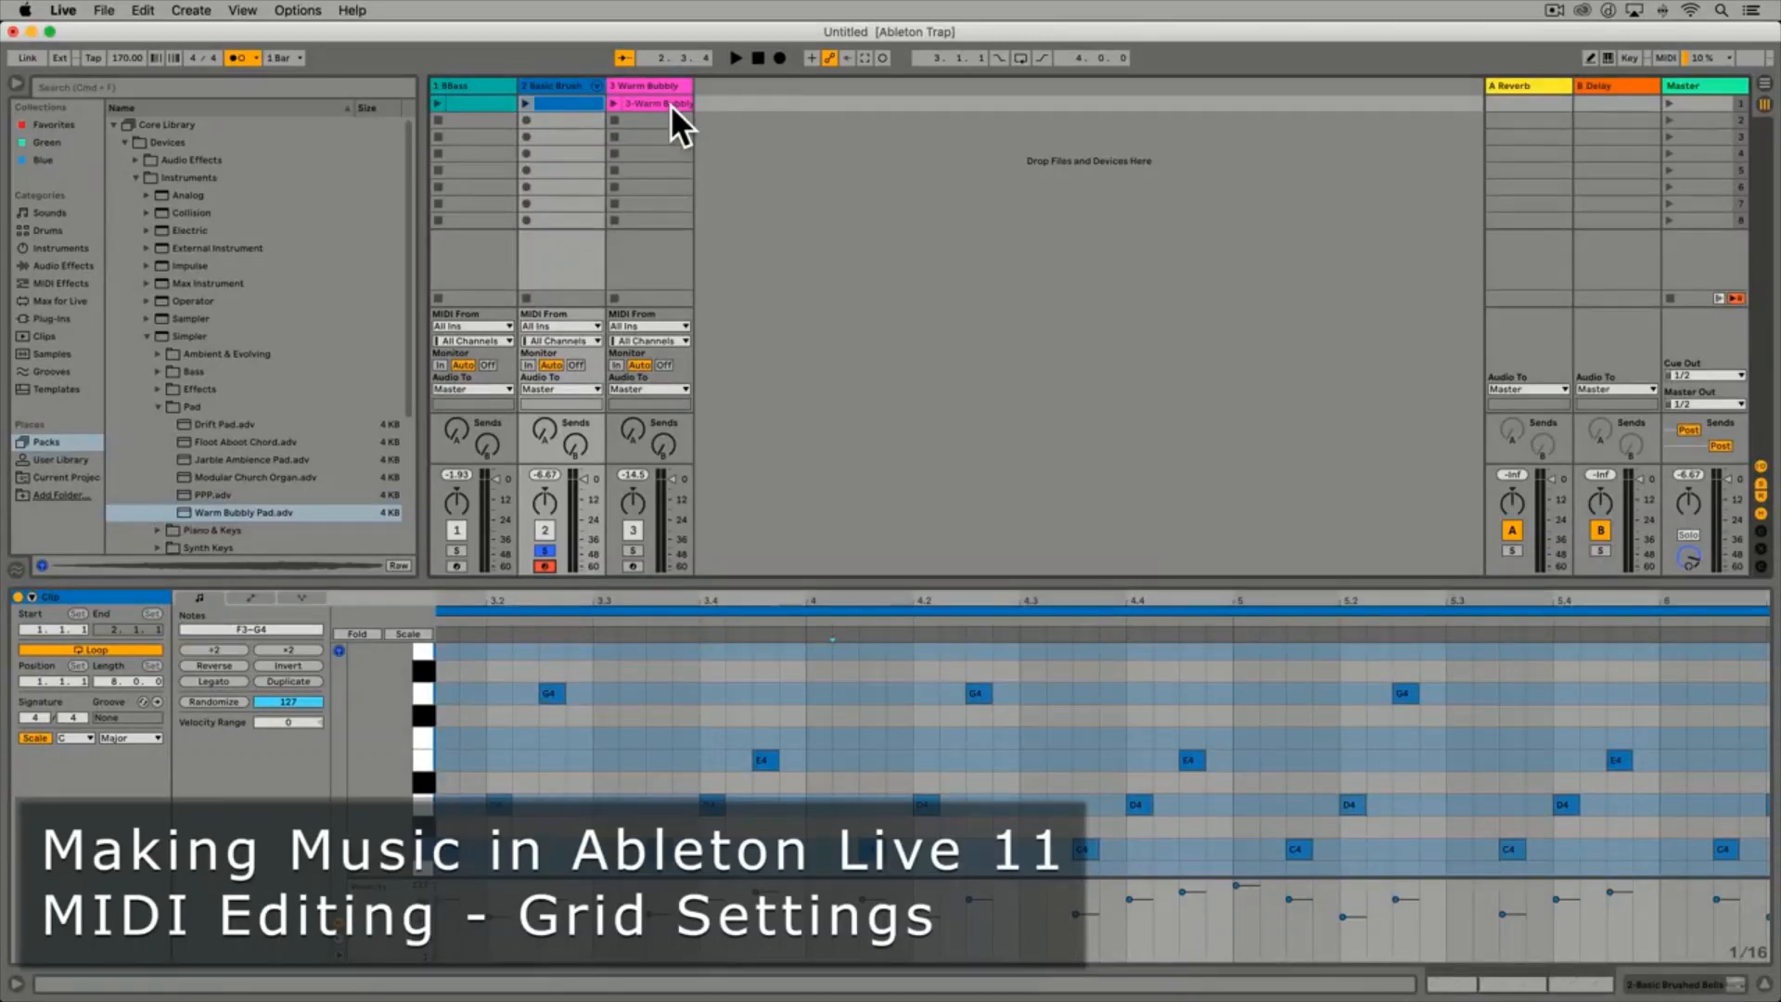
Open the Warm Bubbly pad clip in an enlarged note editor and review its adaptive and fixed grid options
left_click(670, 104)
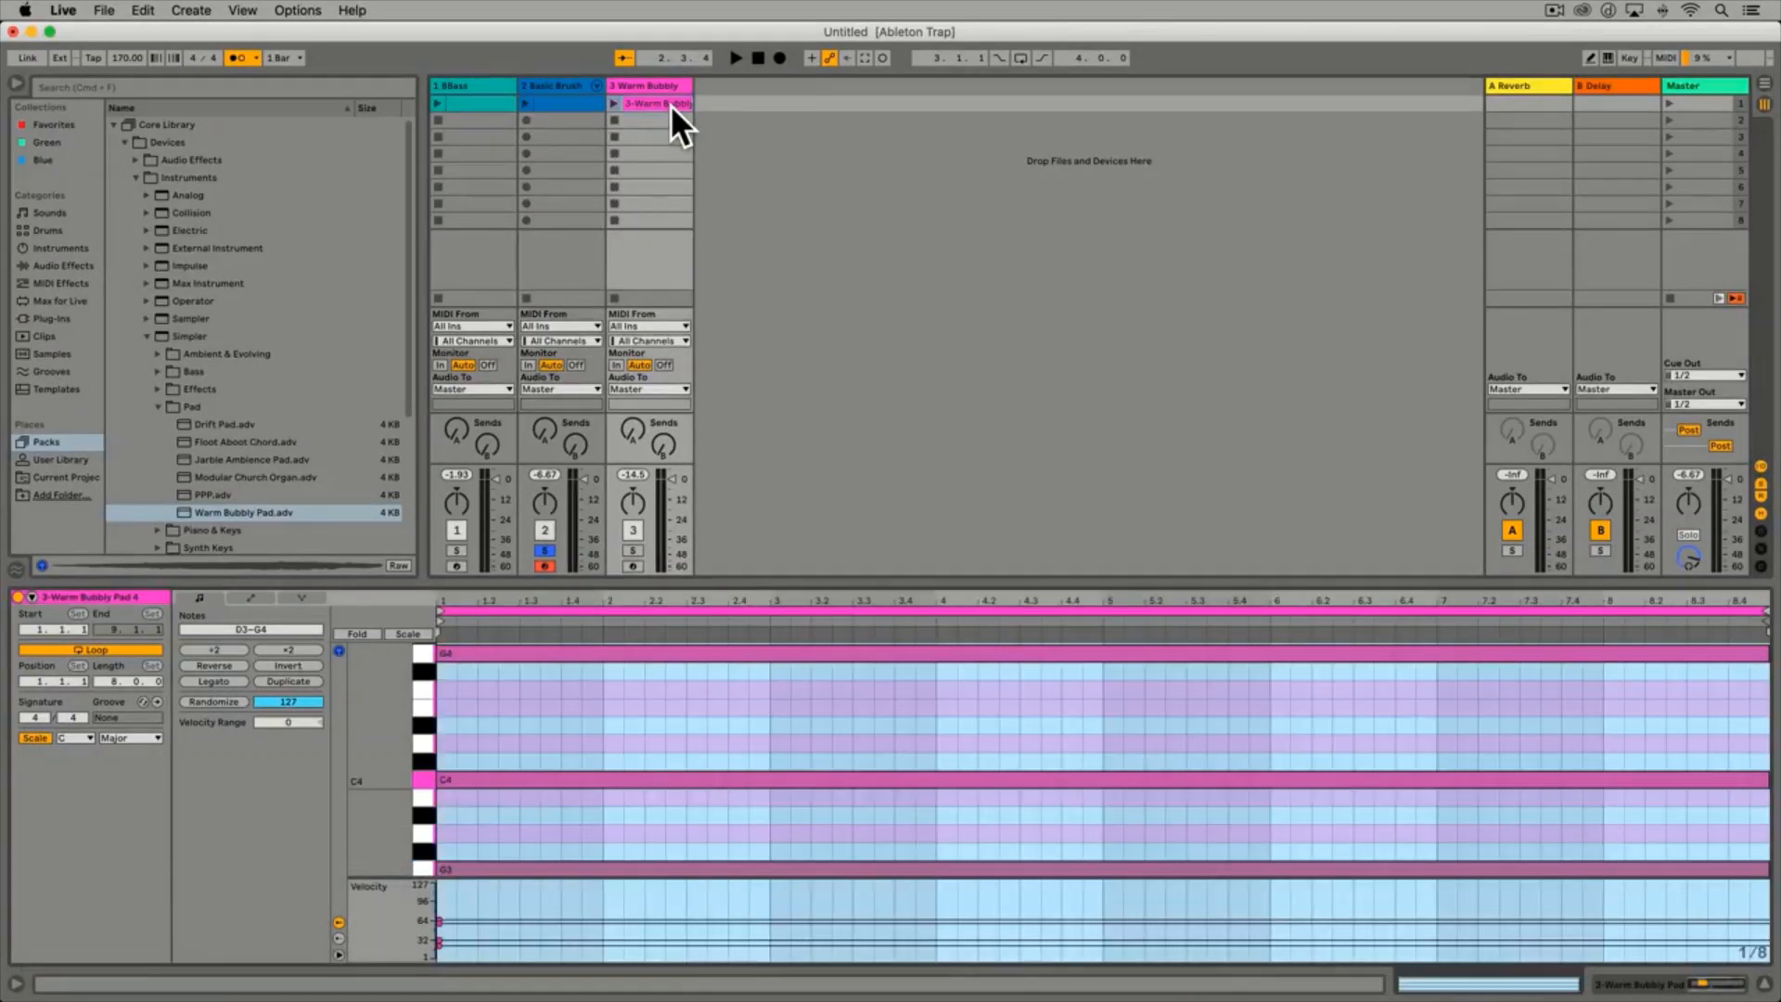
left_click_drag(841, 583, 839, 414)
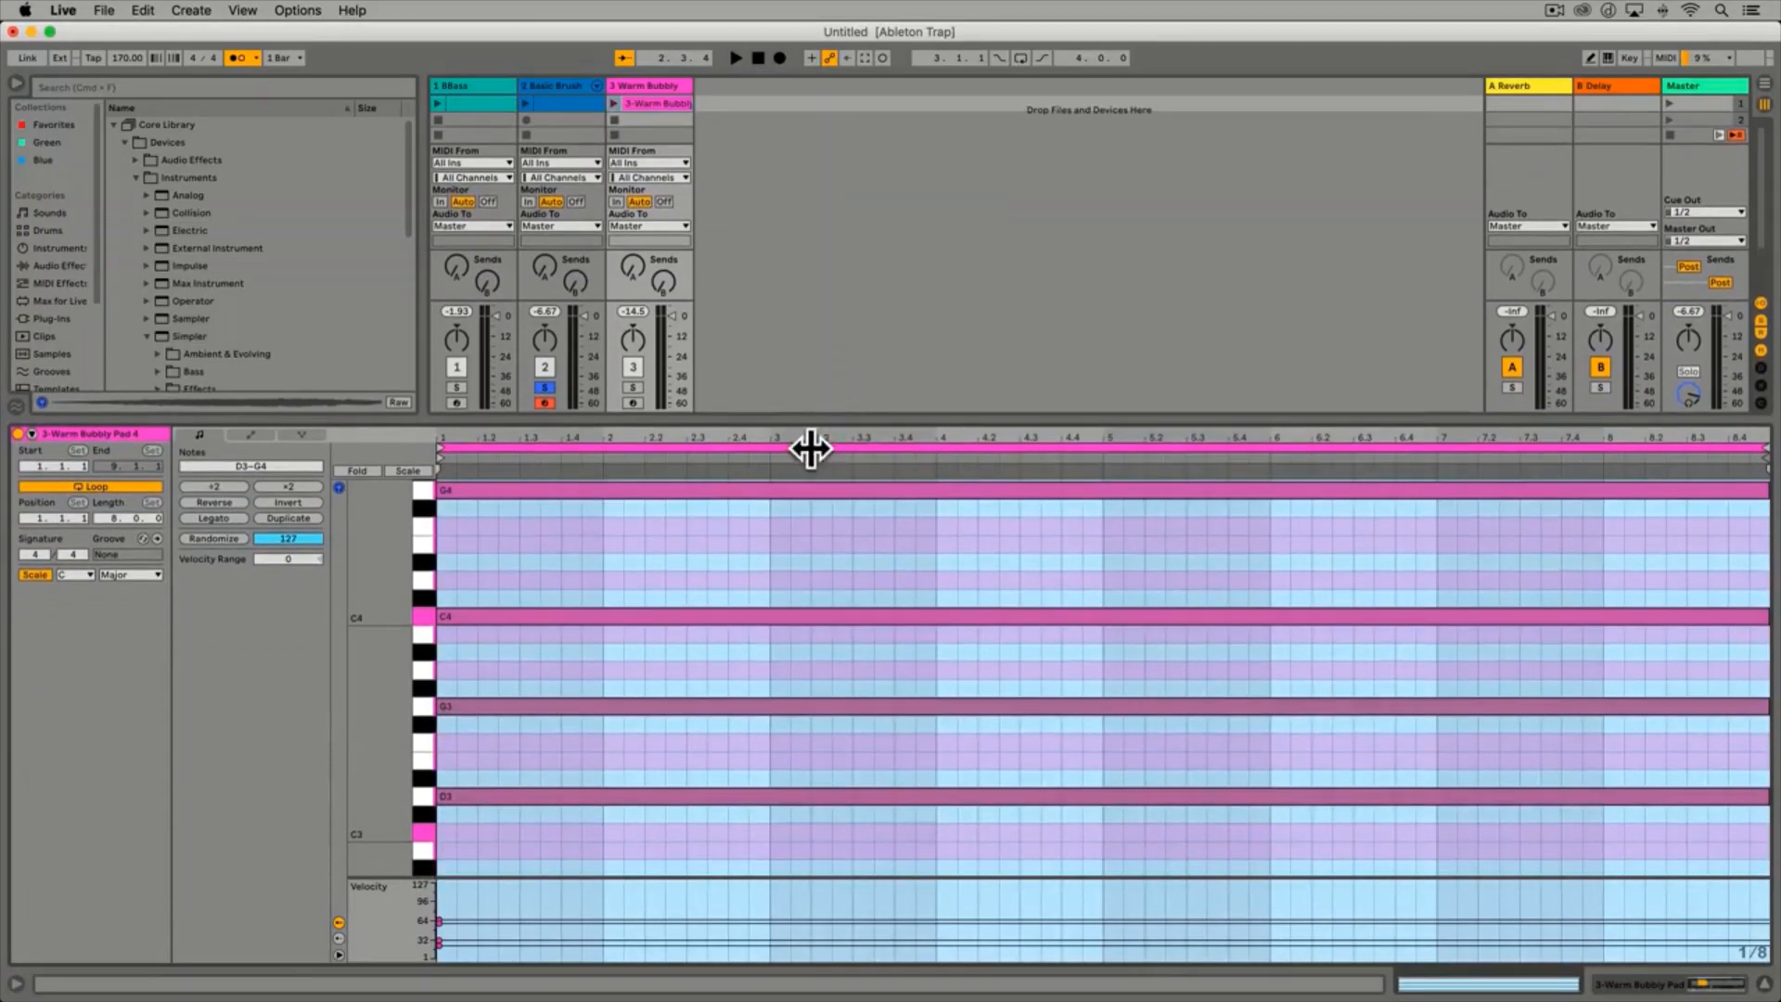
right_click(815, 544)
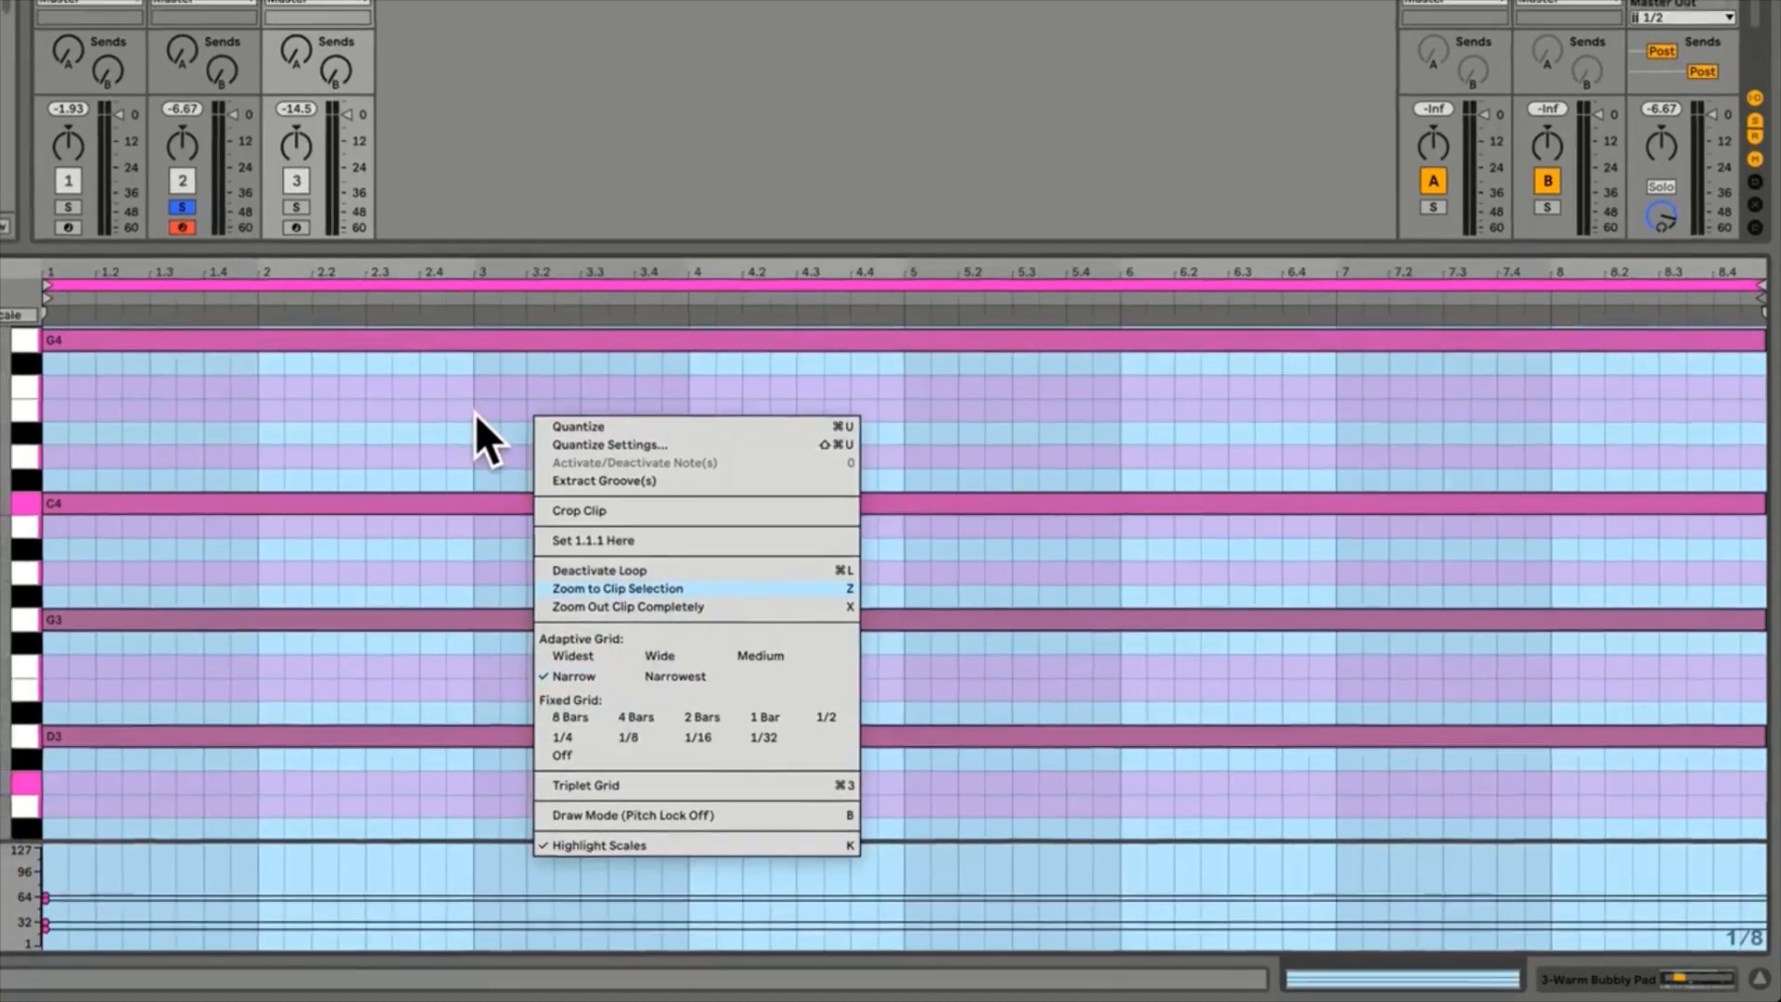
left_click(463, 407)
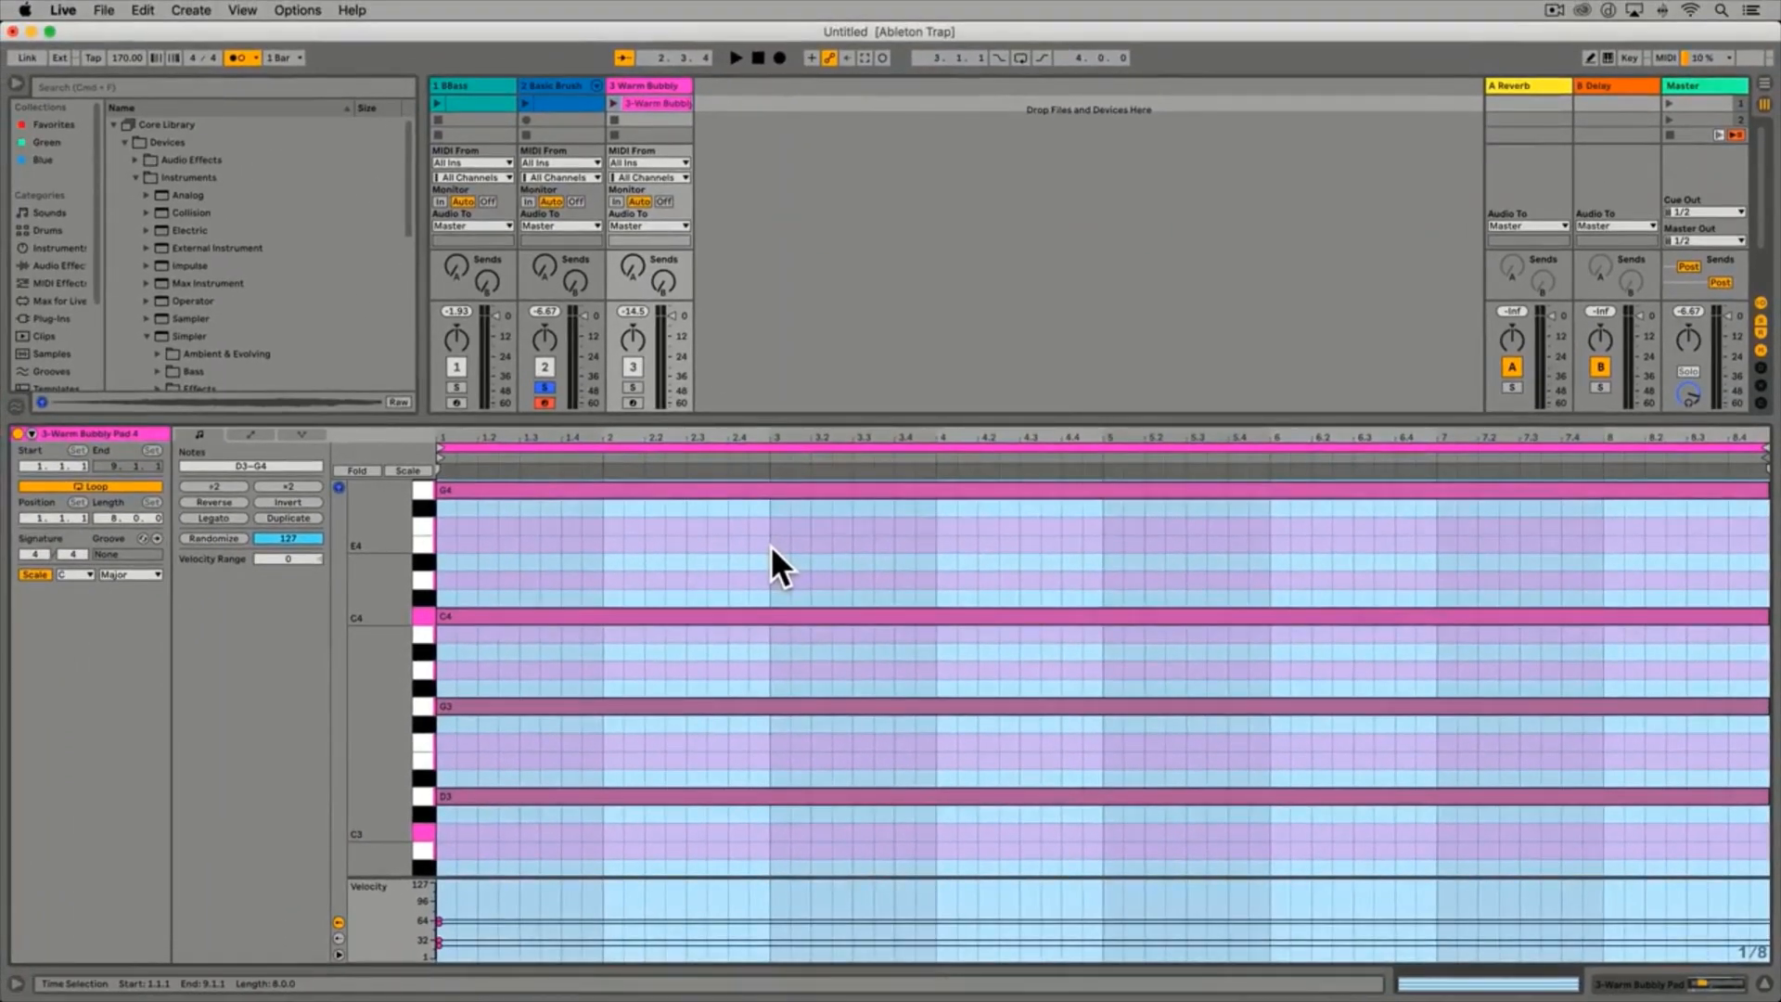
Magnify the clip's start until the Narrow adaptive grid reaches 1/512 and add three very short D#4 notes
key("equal")
key("equal")
key("equal")
key("equal")
key("equal")
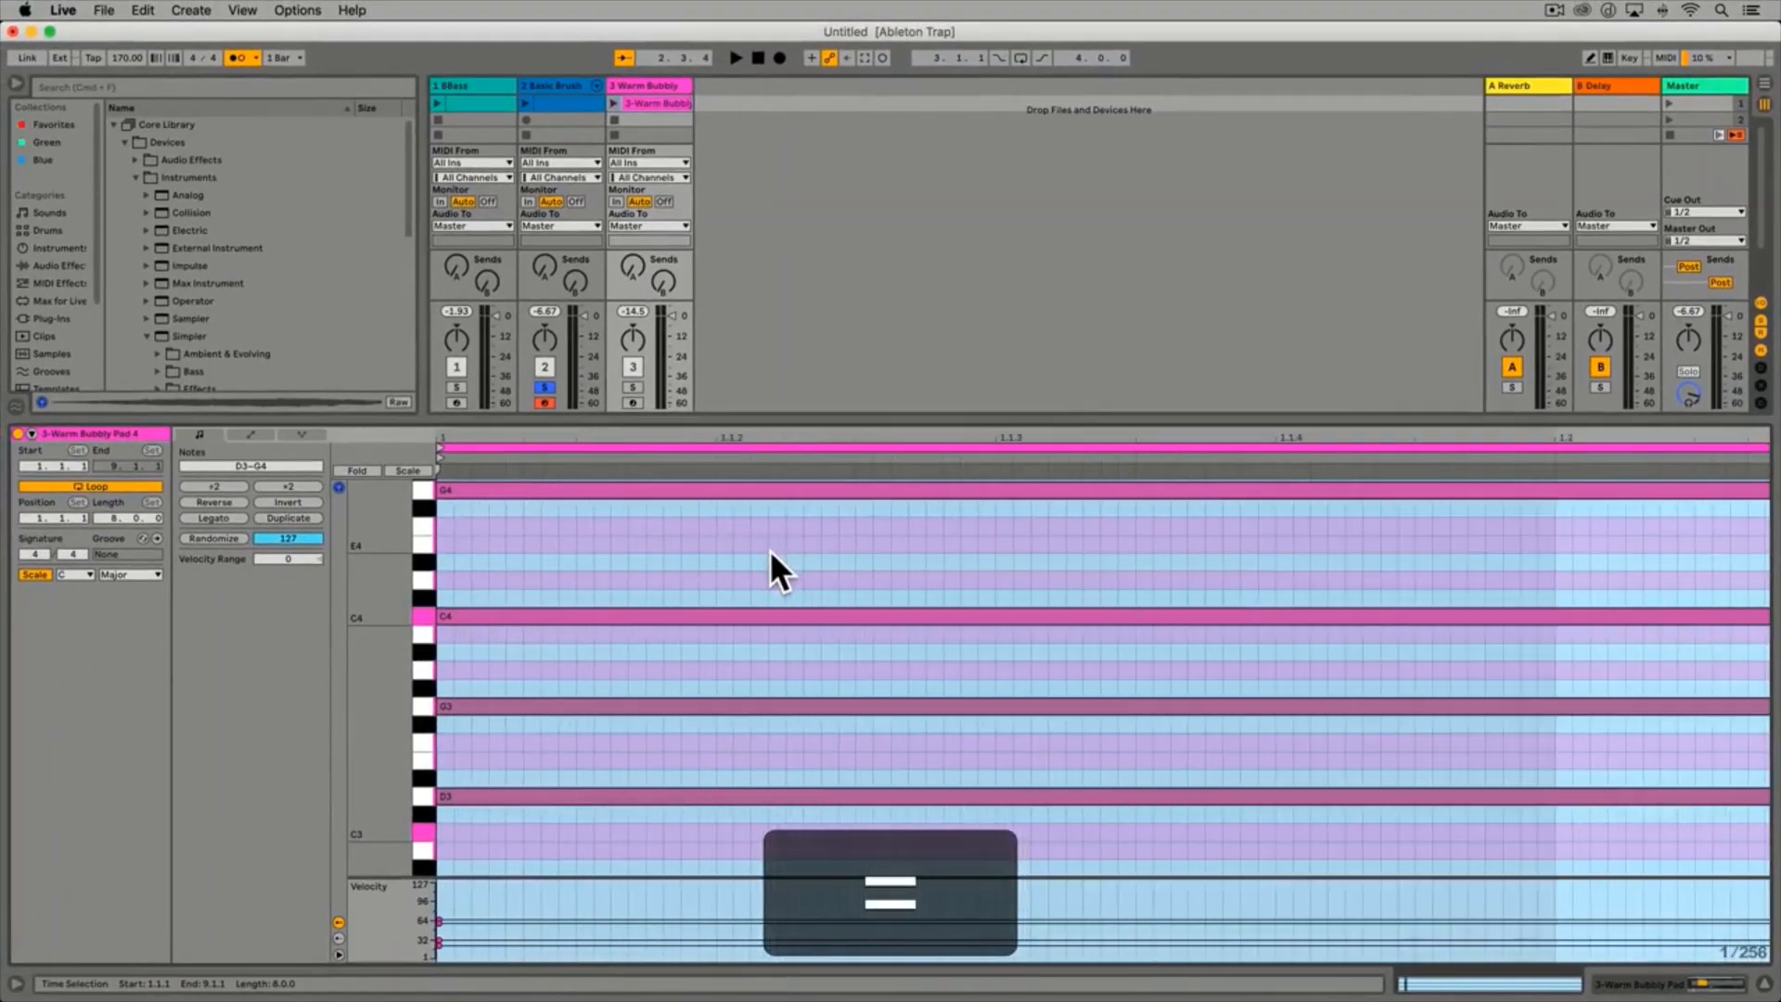
key("equal")
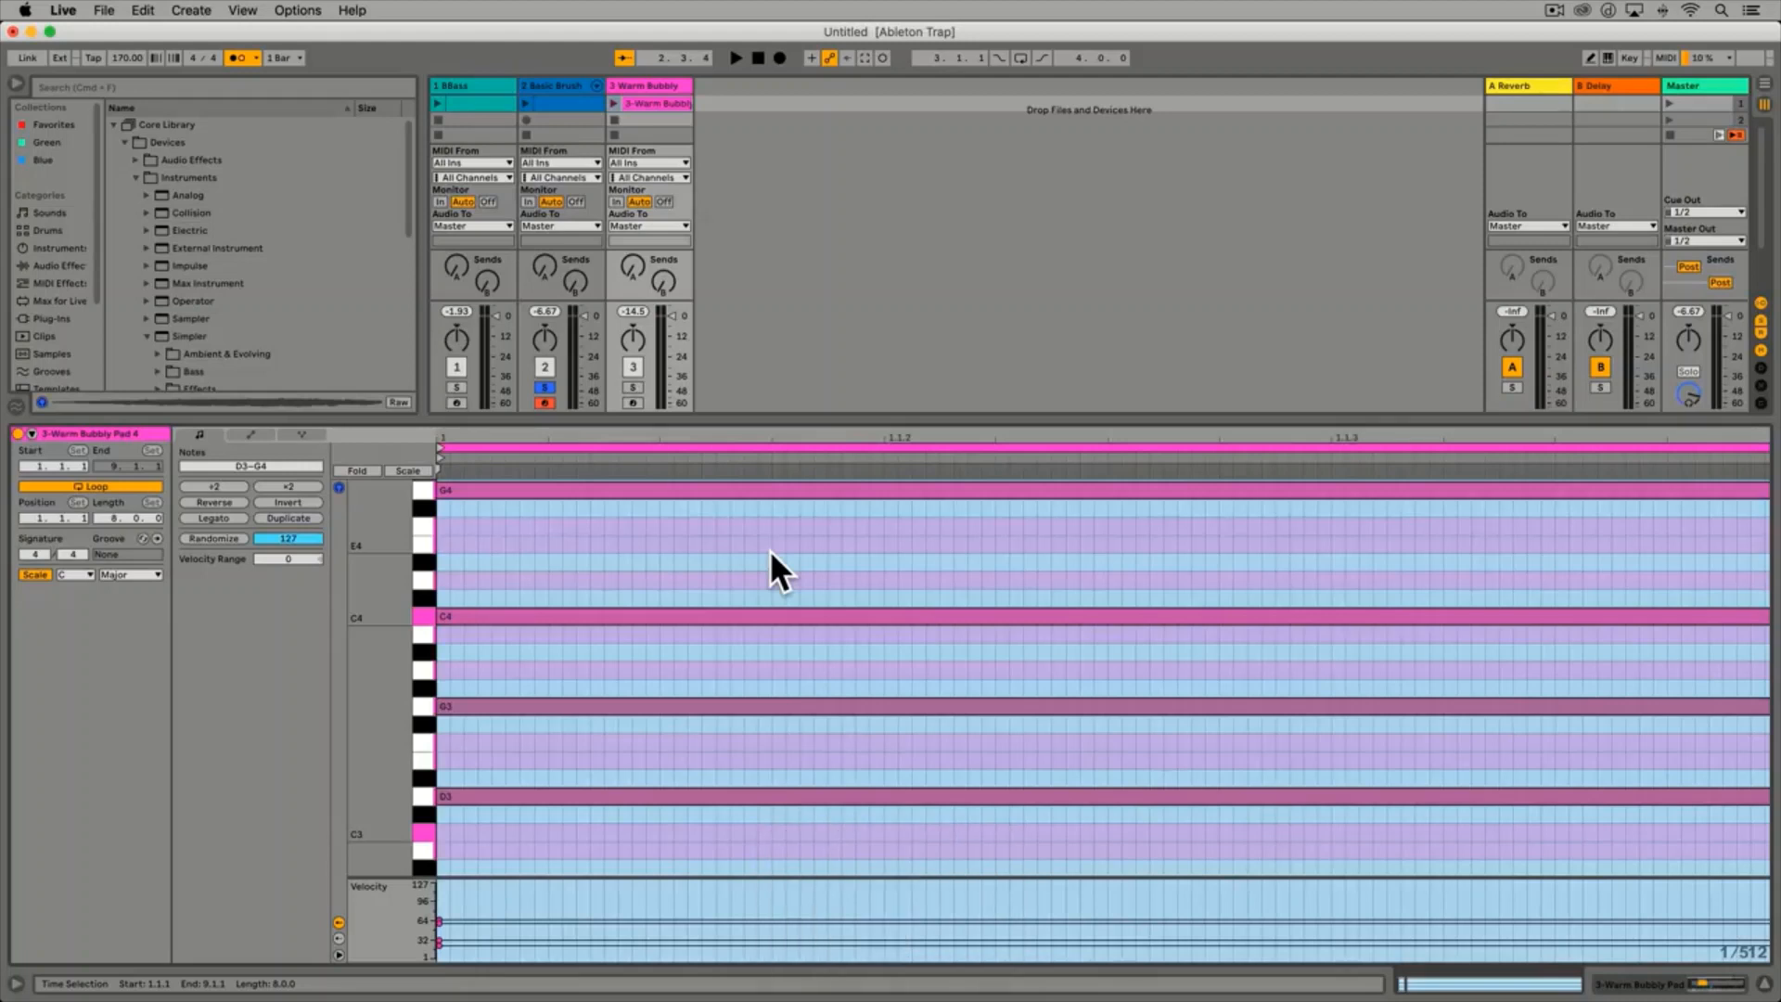
double_click(781, 564)
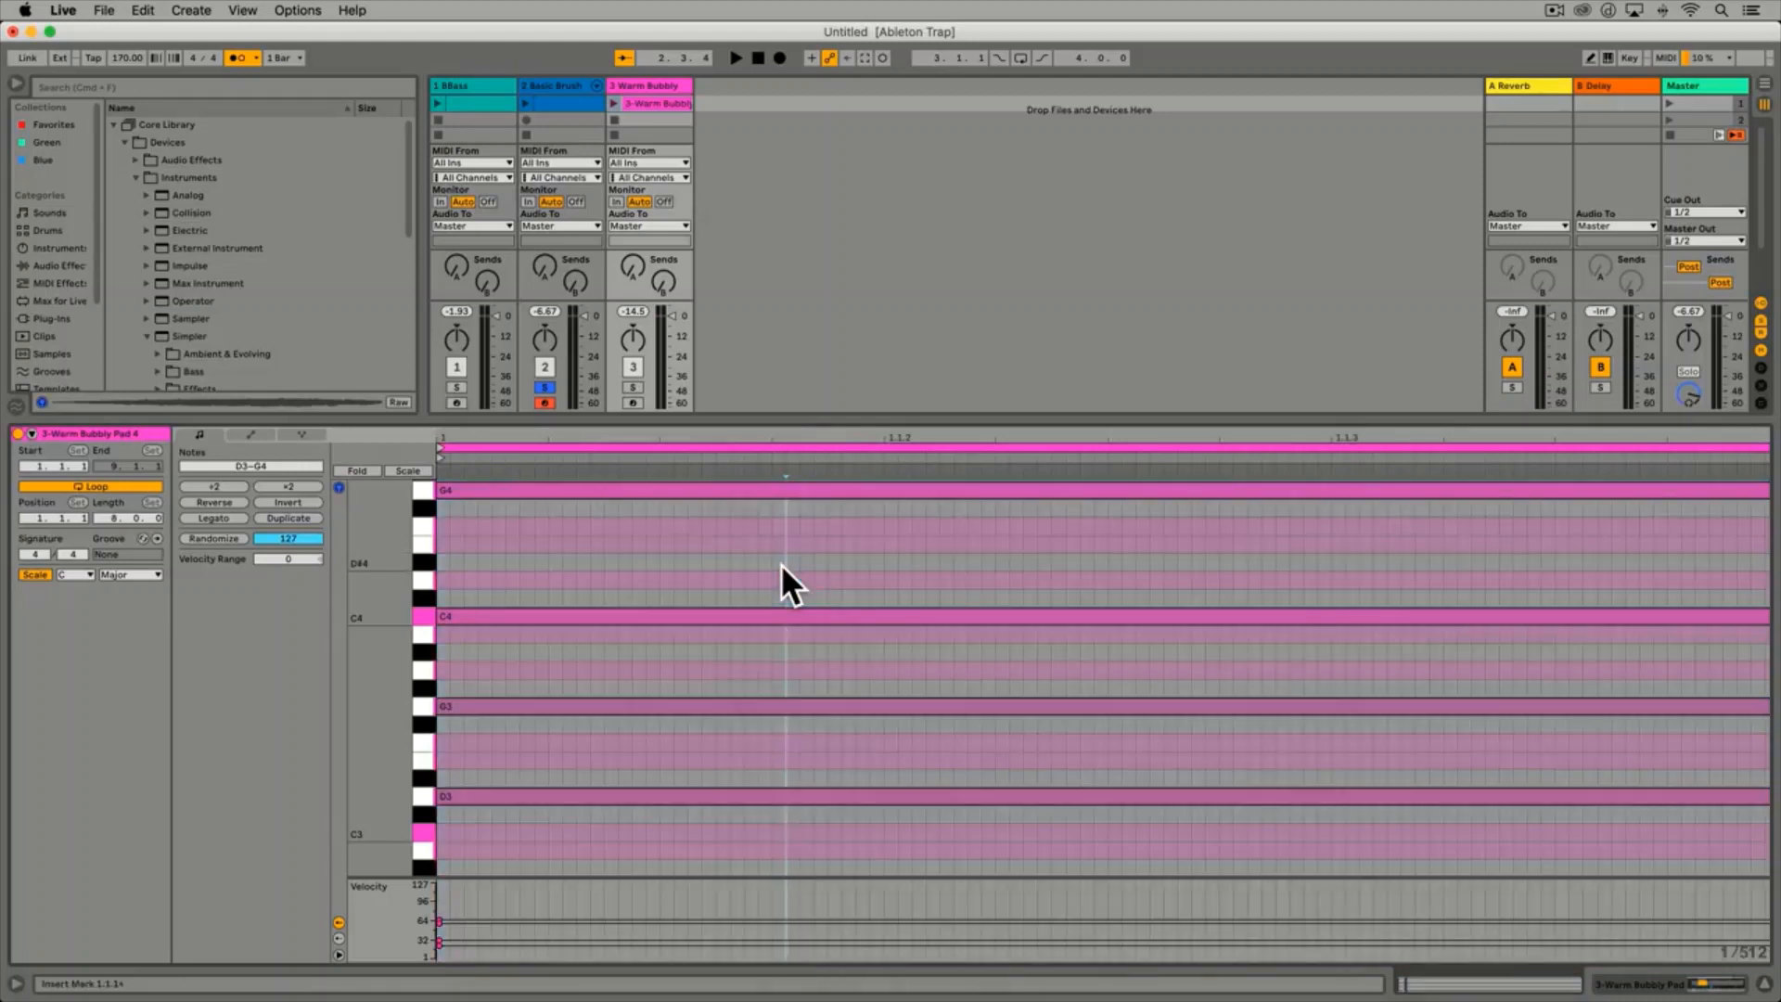
double_click(1017, 562)
double_click(1225, 562)
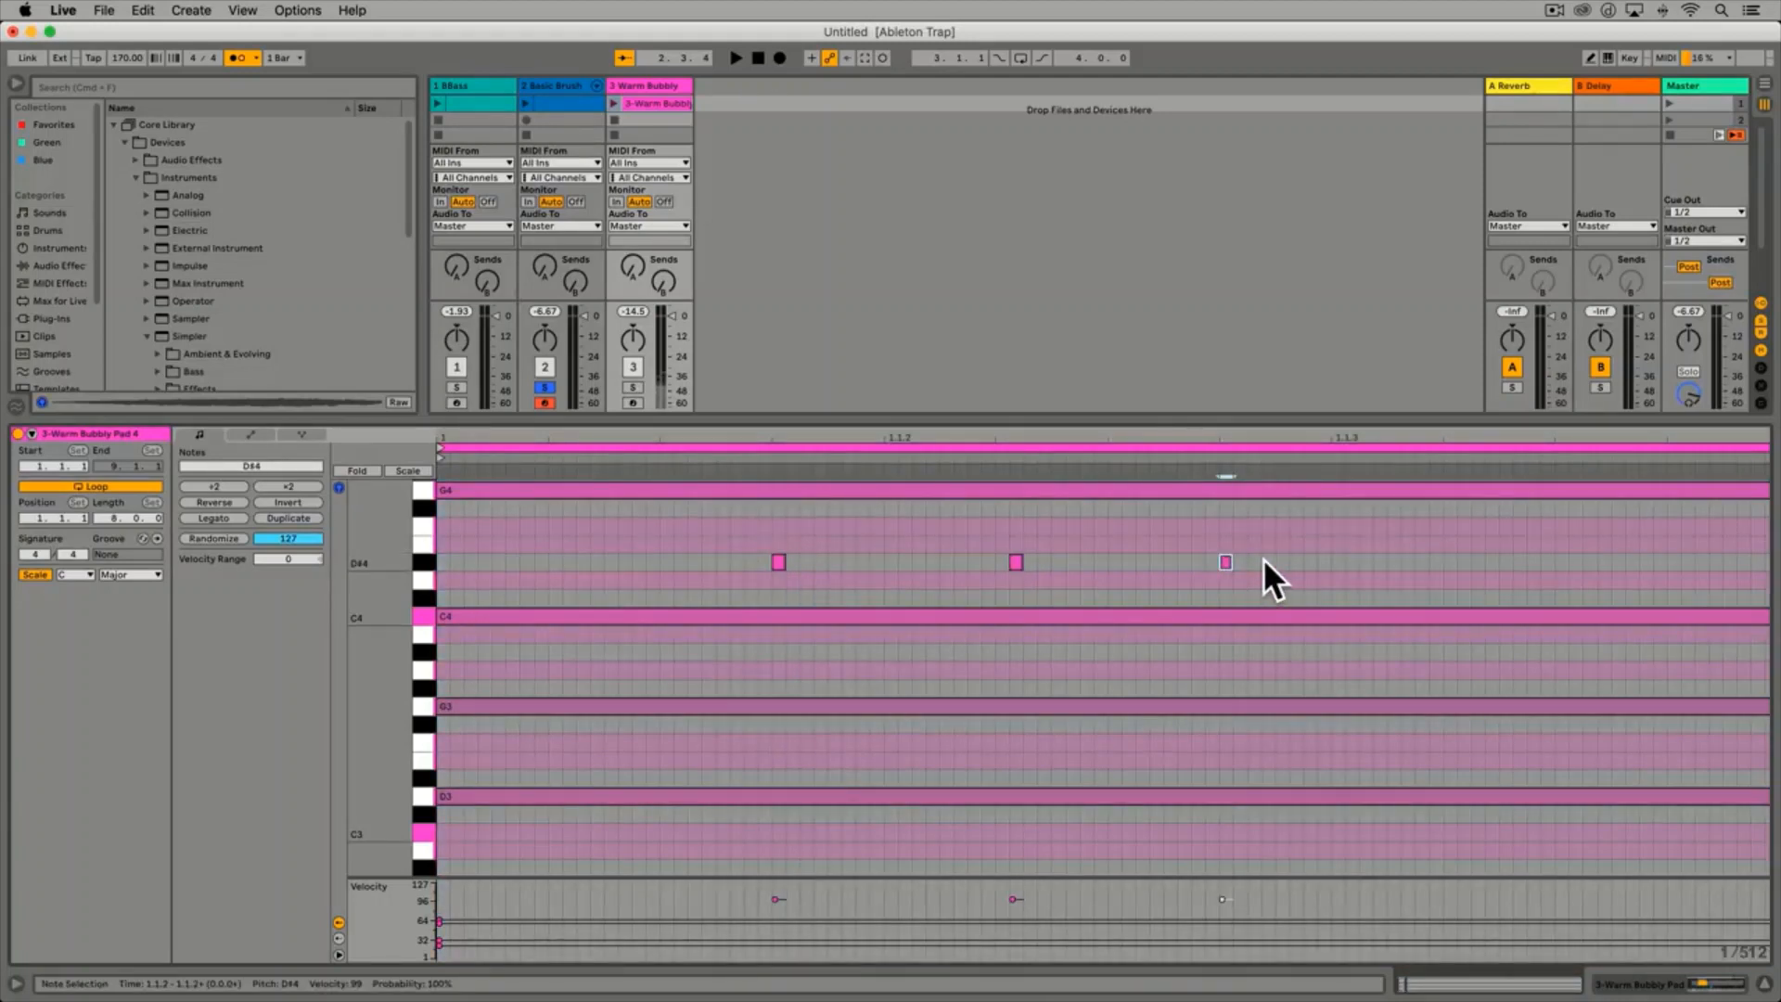
Delete the three short D#4 test notes and return to the full eight-bar view with its 1/8 grid
left_click_drag(1261, 558, 792, 564)
key("BackSpace")
key("minus")
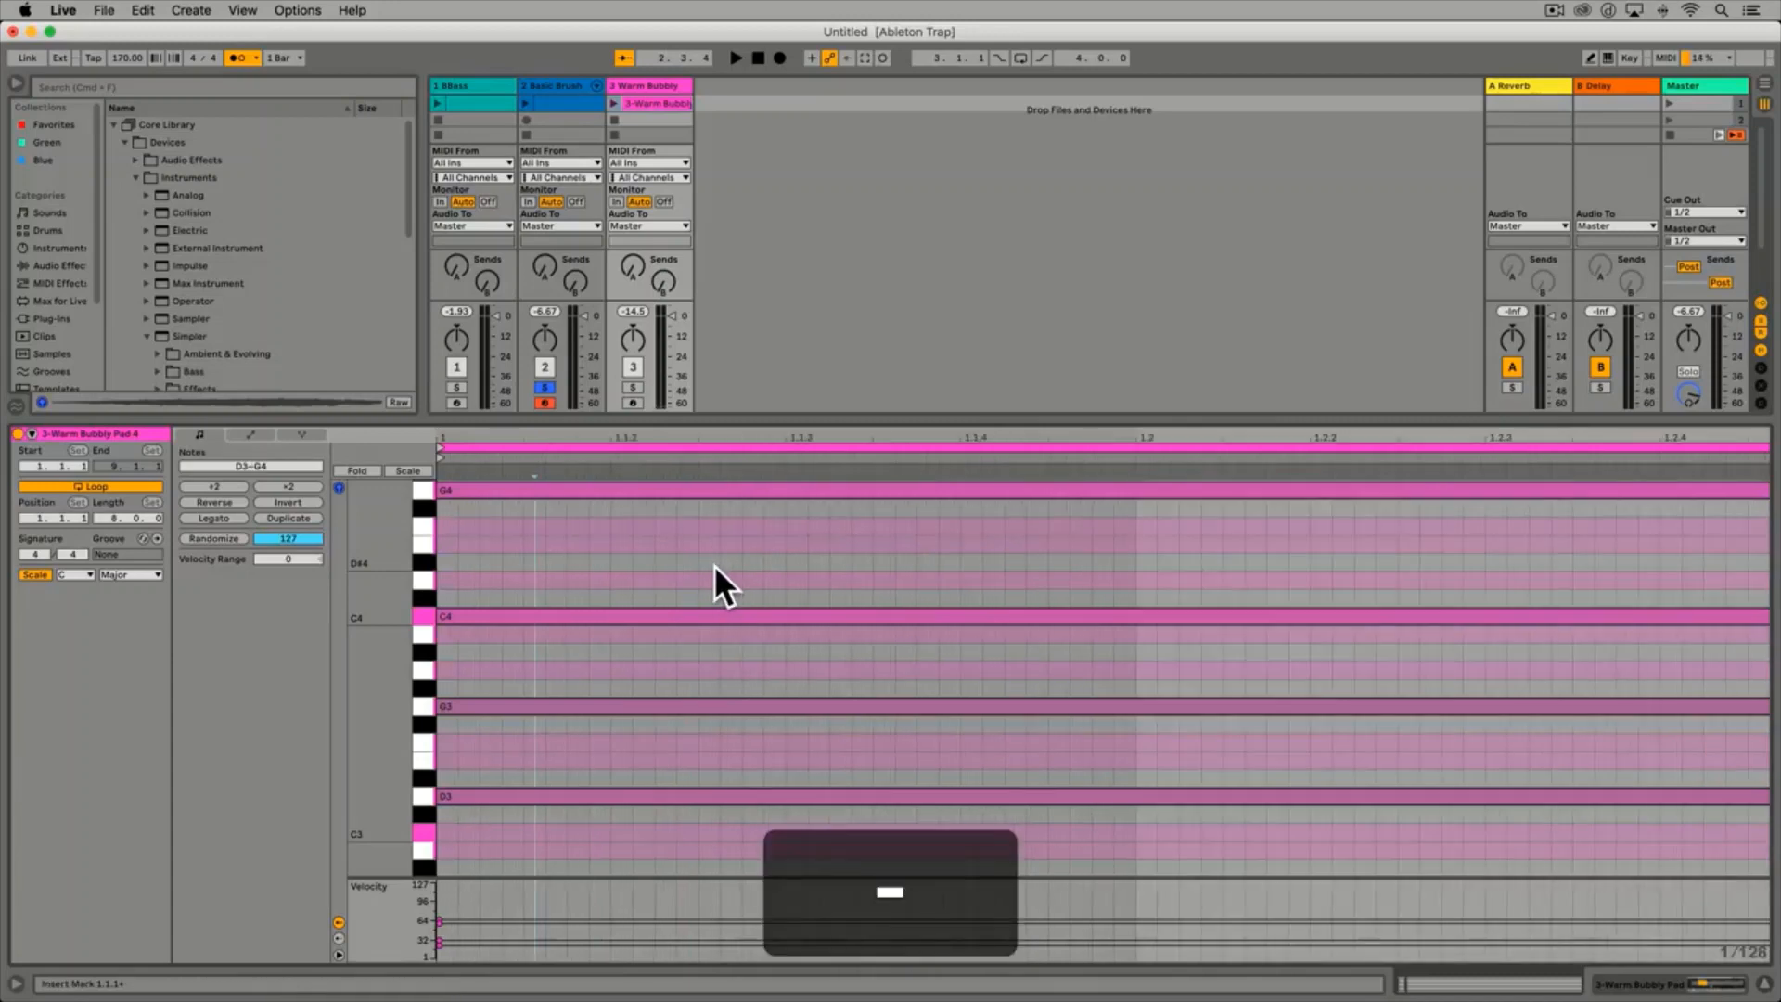
key("minus")
key("minus")
key("minus")
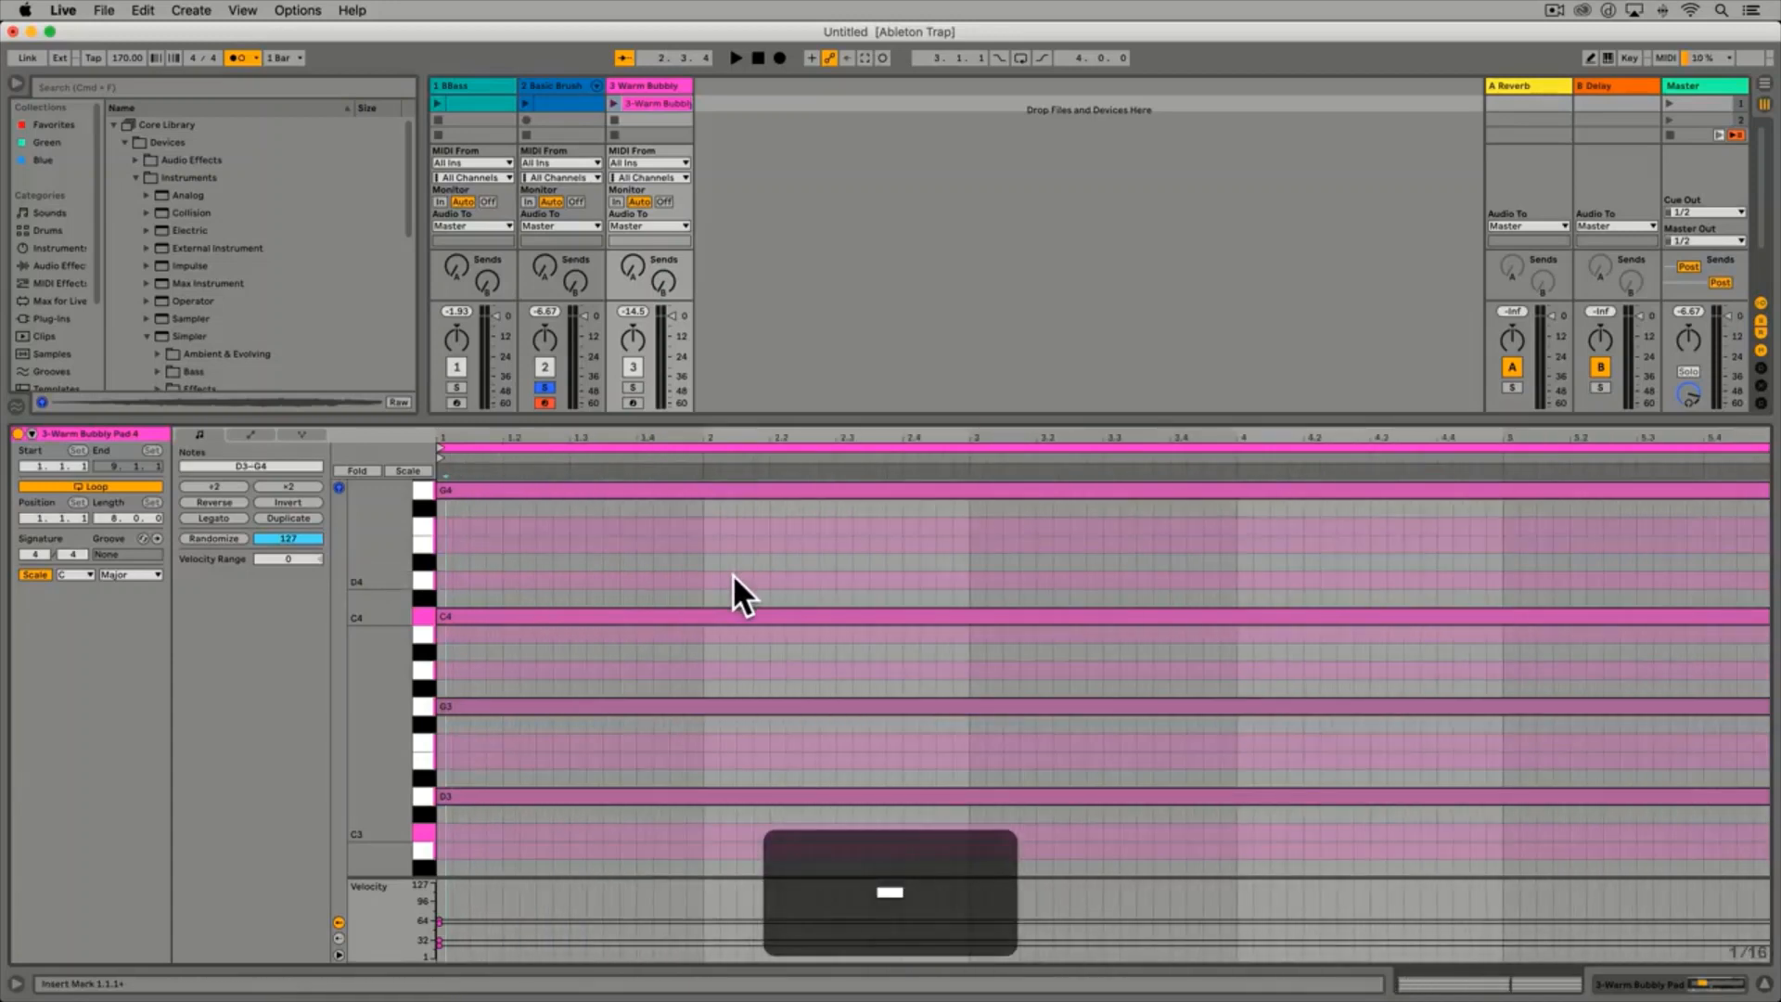
key("minus")
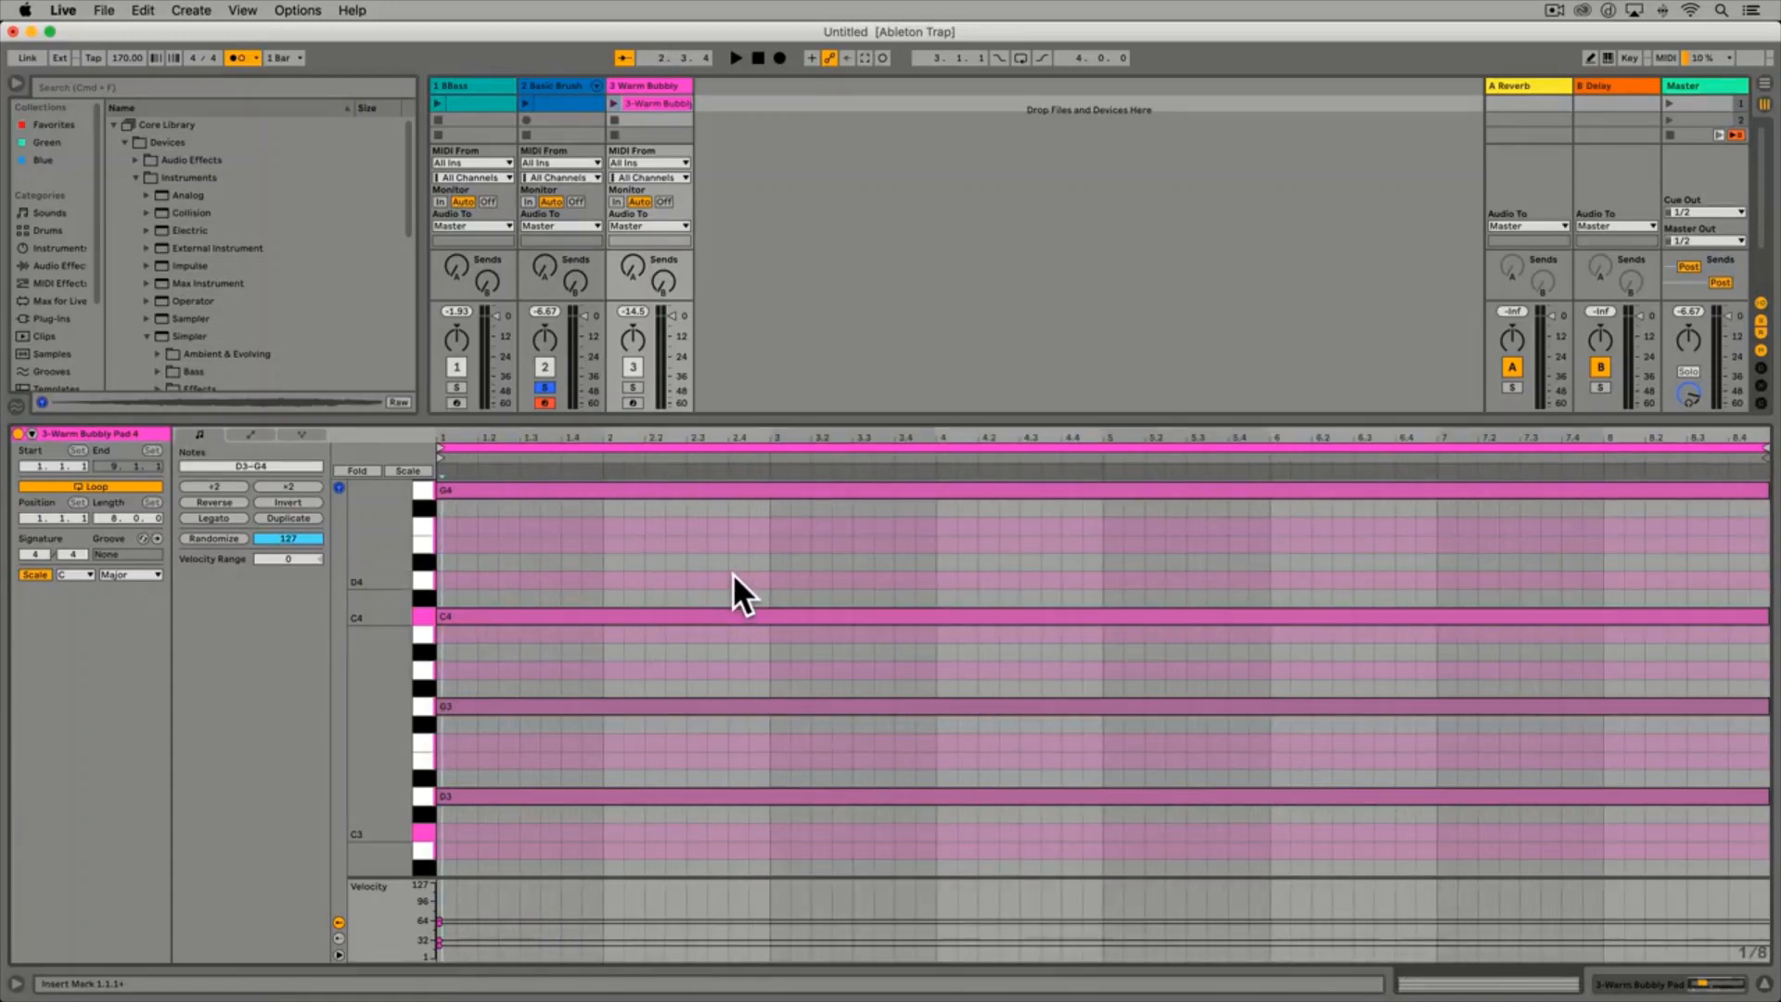
Add an eighth-note D#4 at 2.2 and compare its length against the adaptive grid at close and full magnification
double_click(654, 564)
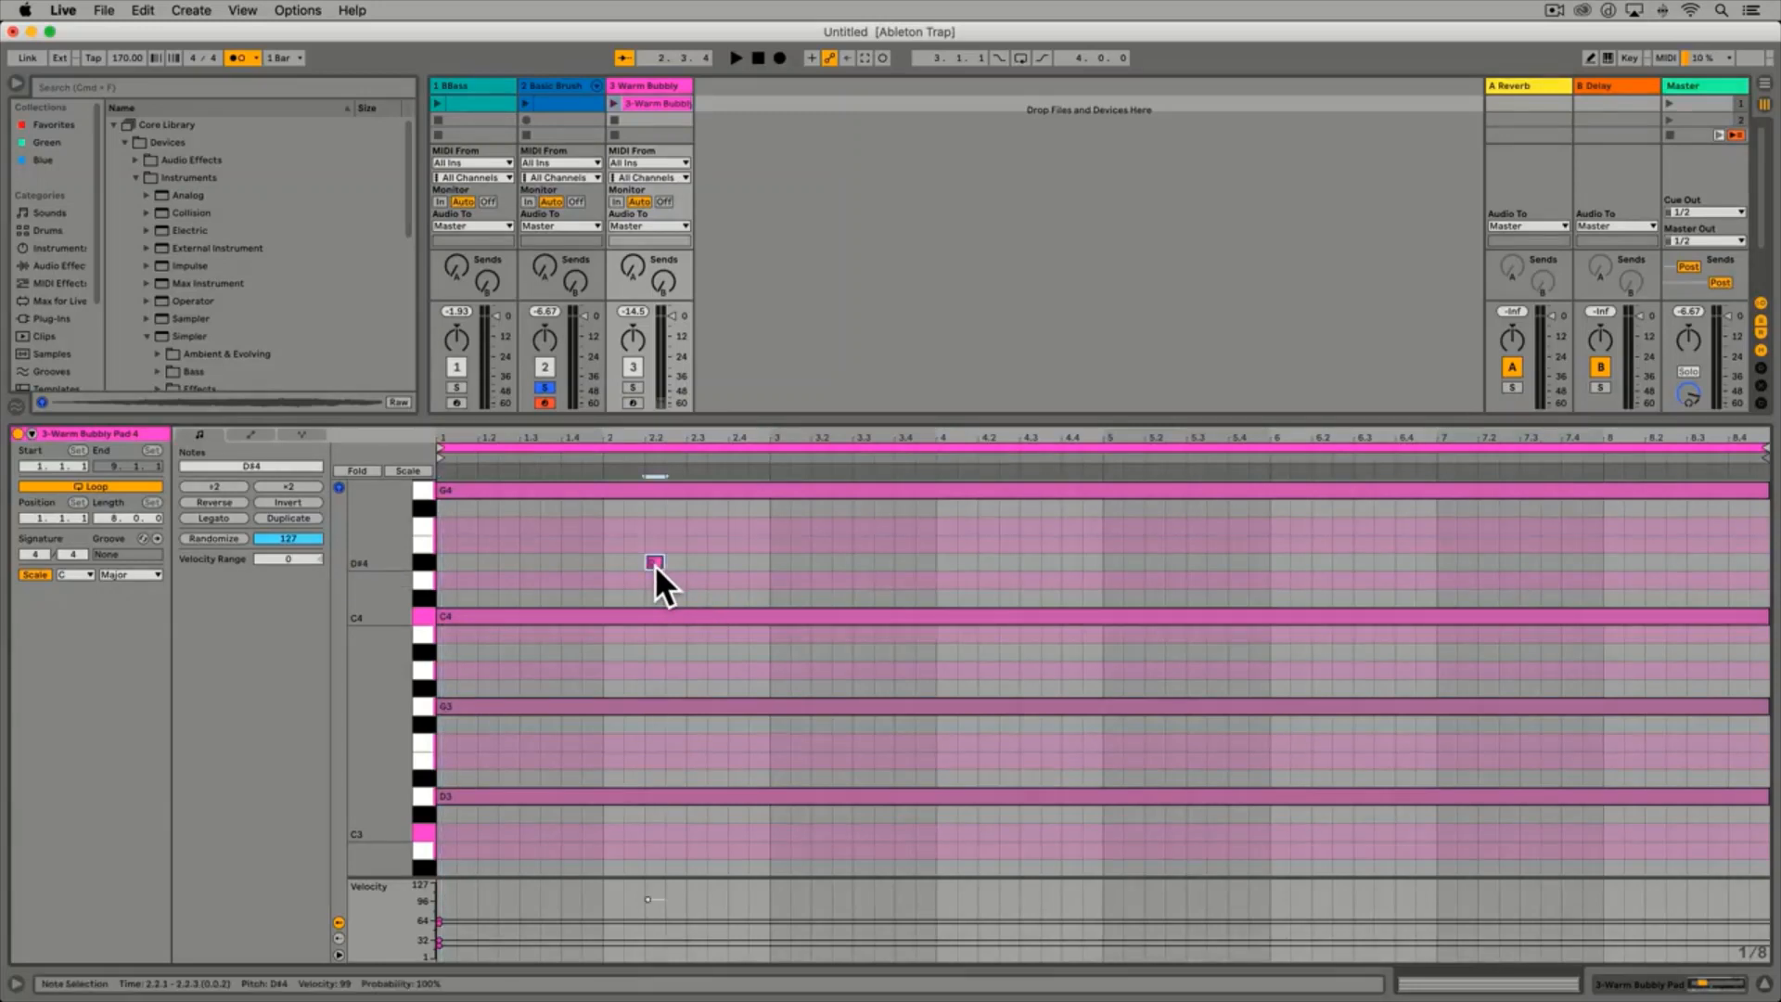
key("equal")
key("equal")
key("equal")
key("equal")
key("equal")
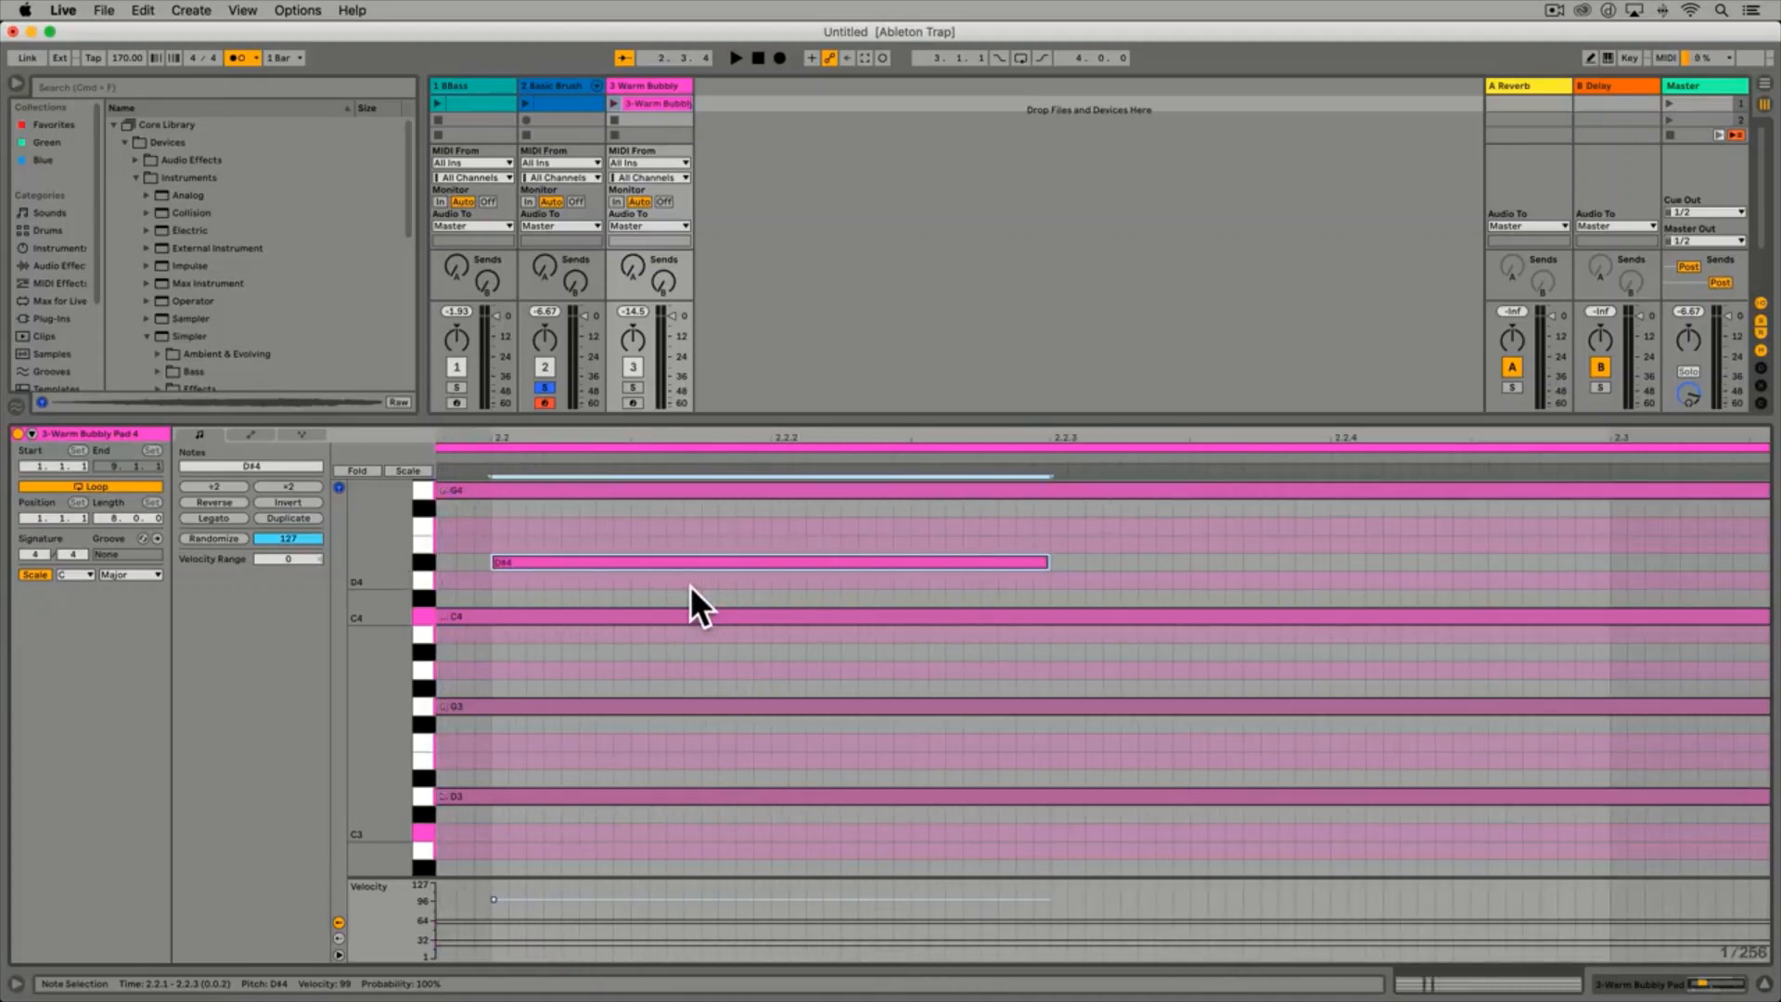
key("minus")
key("minus")
key("minus")
key("minus")
key("minus")
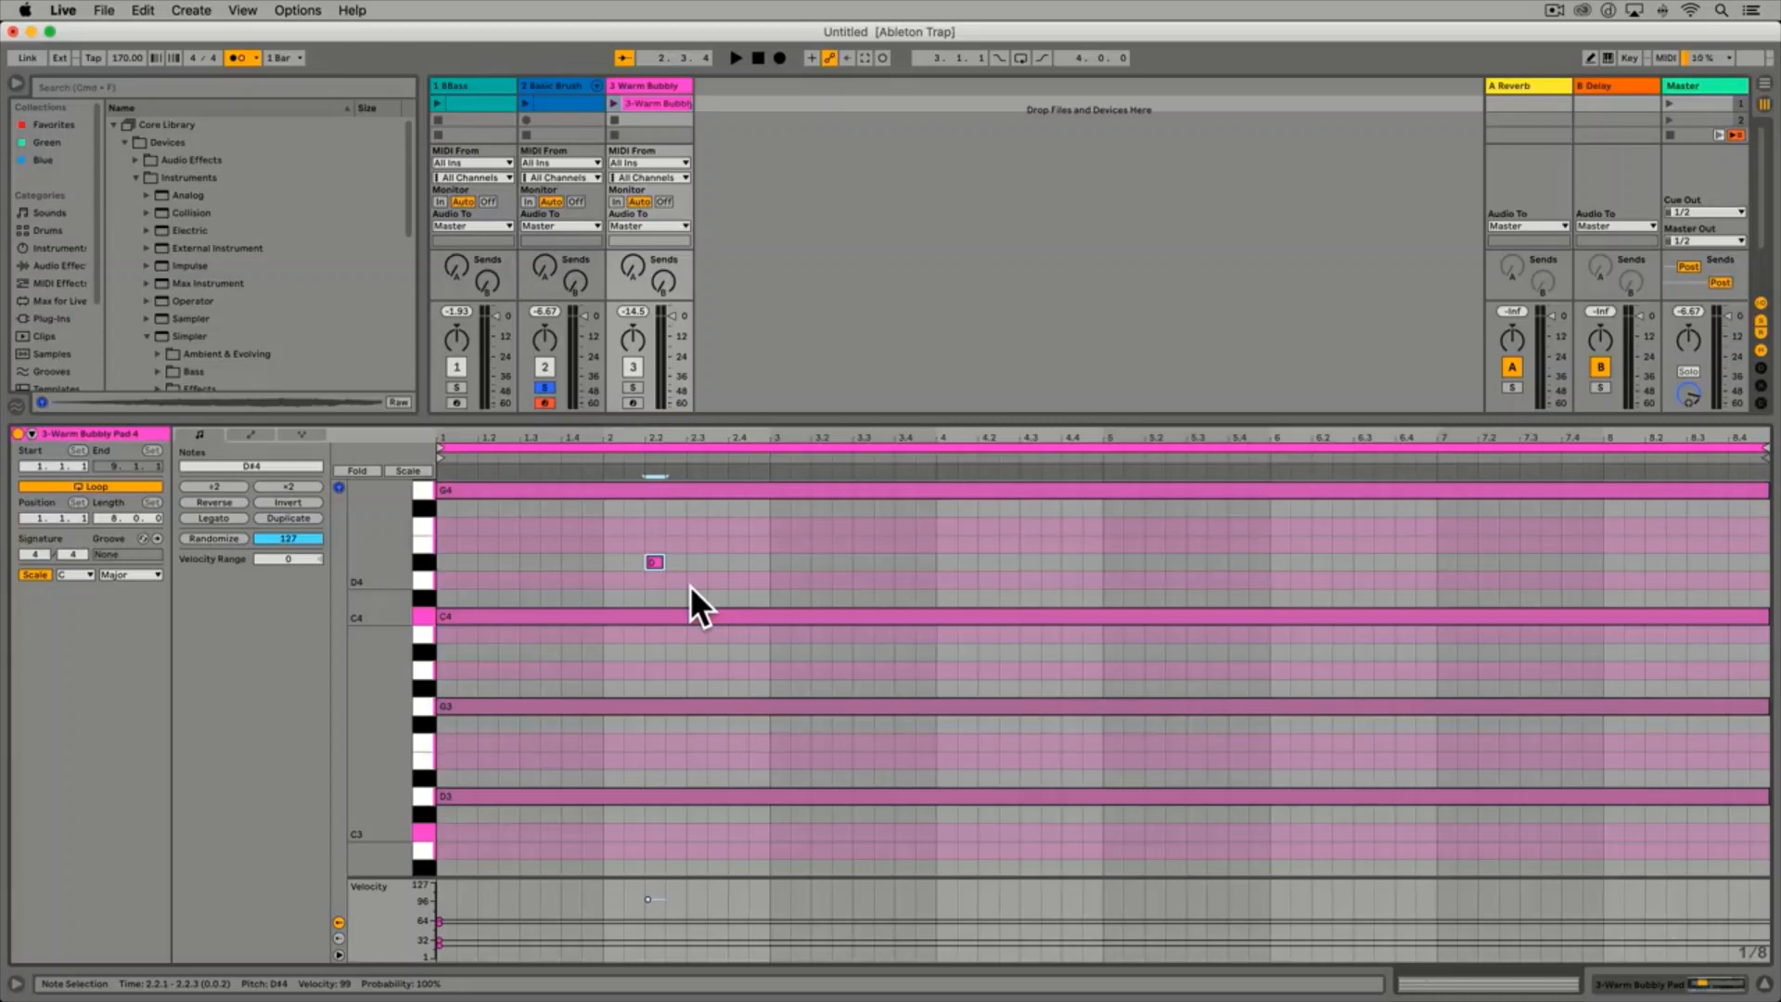
Delete the D#4 test note in bar 2 and set the adaptive grid to Wide
left_click_drag(710, 563, 606, 567)
key("BackSpace")
right_click(628, 558)
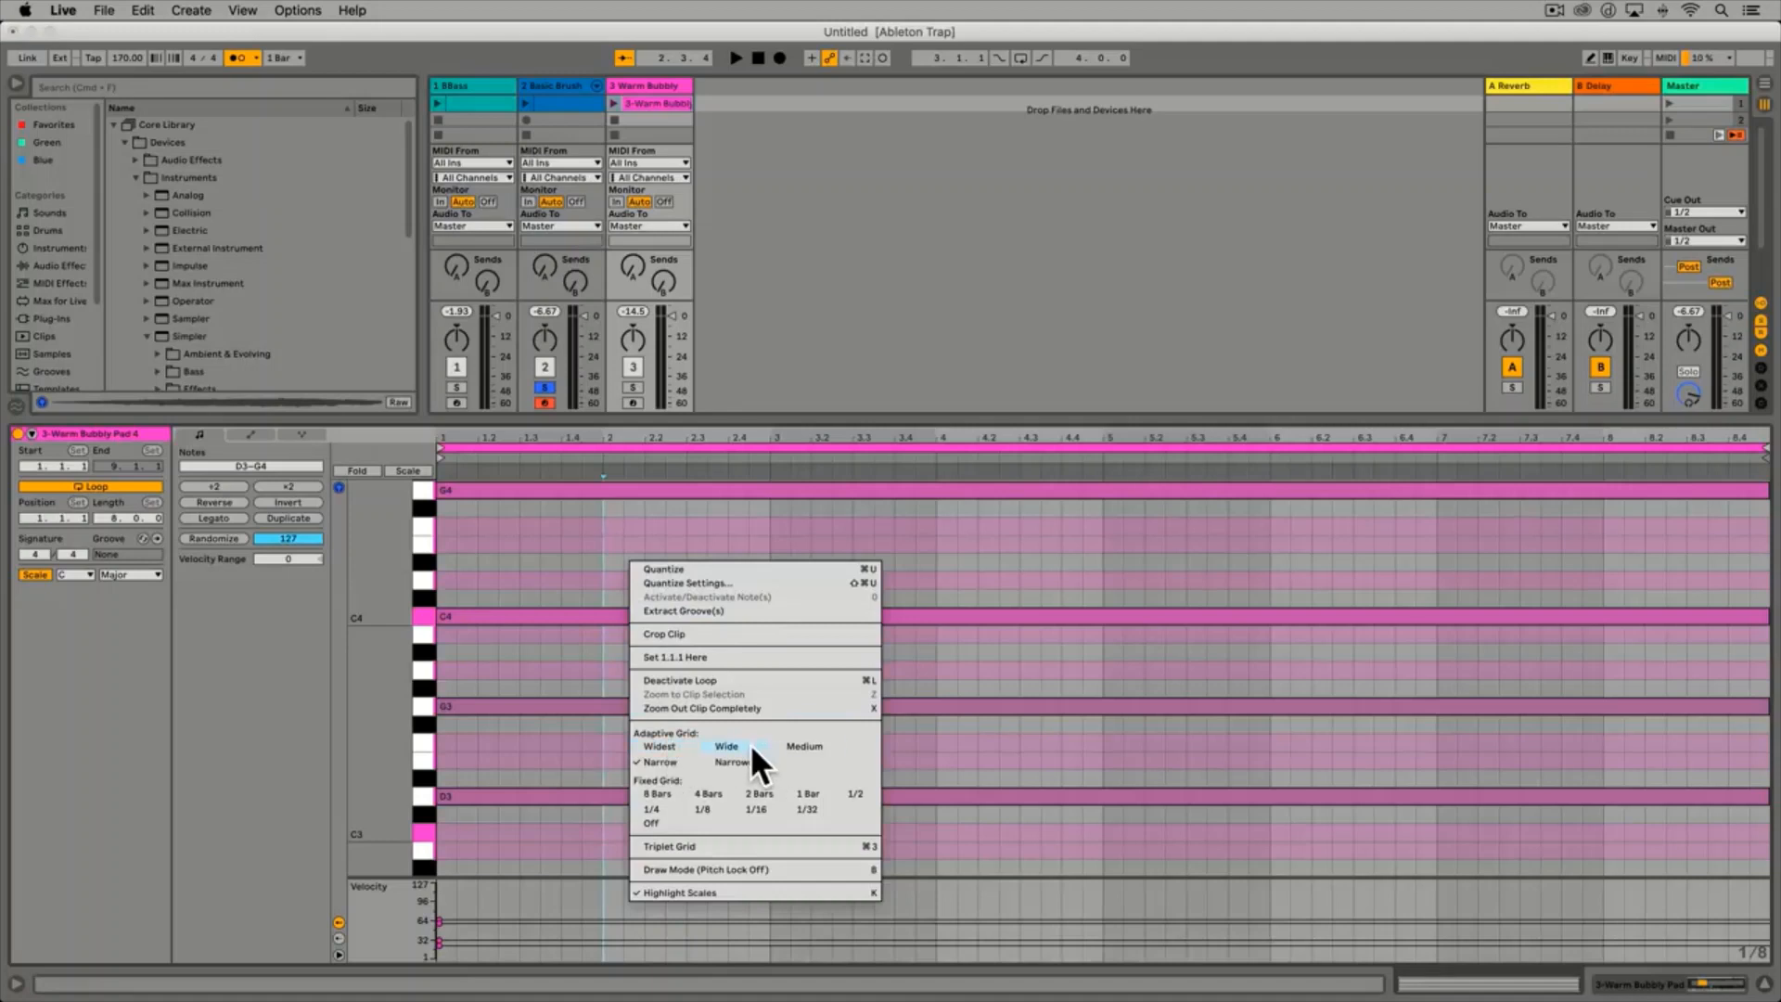
left_click(774, 746)
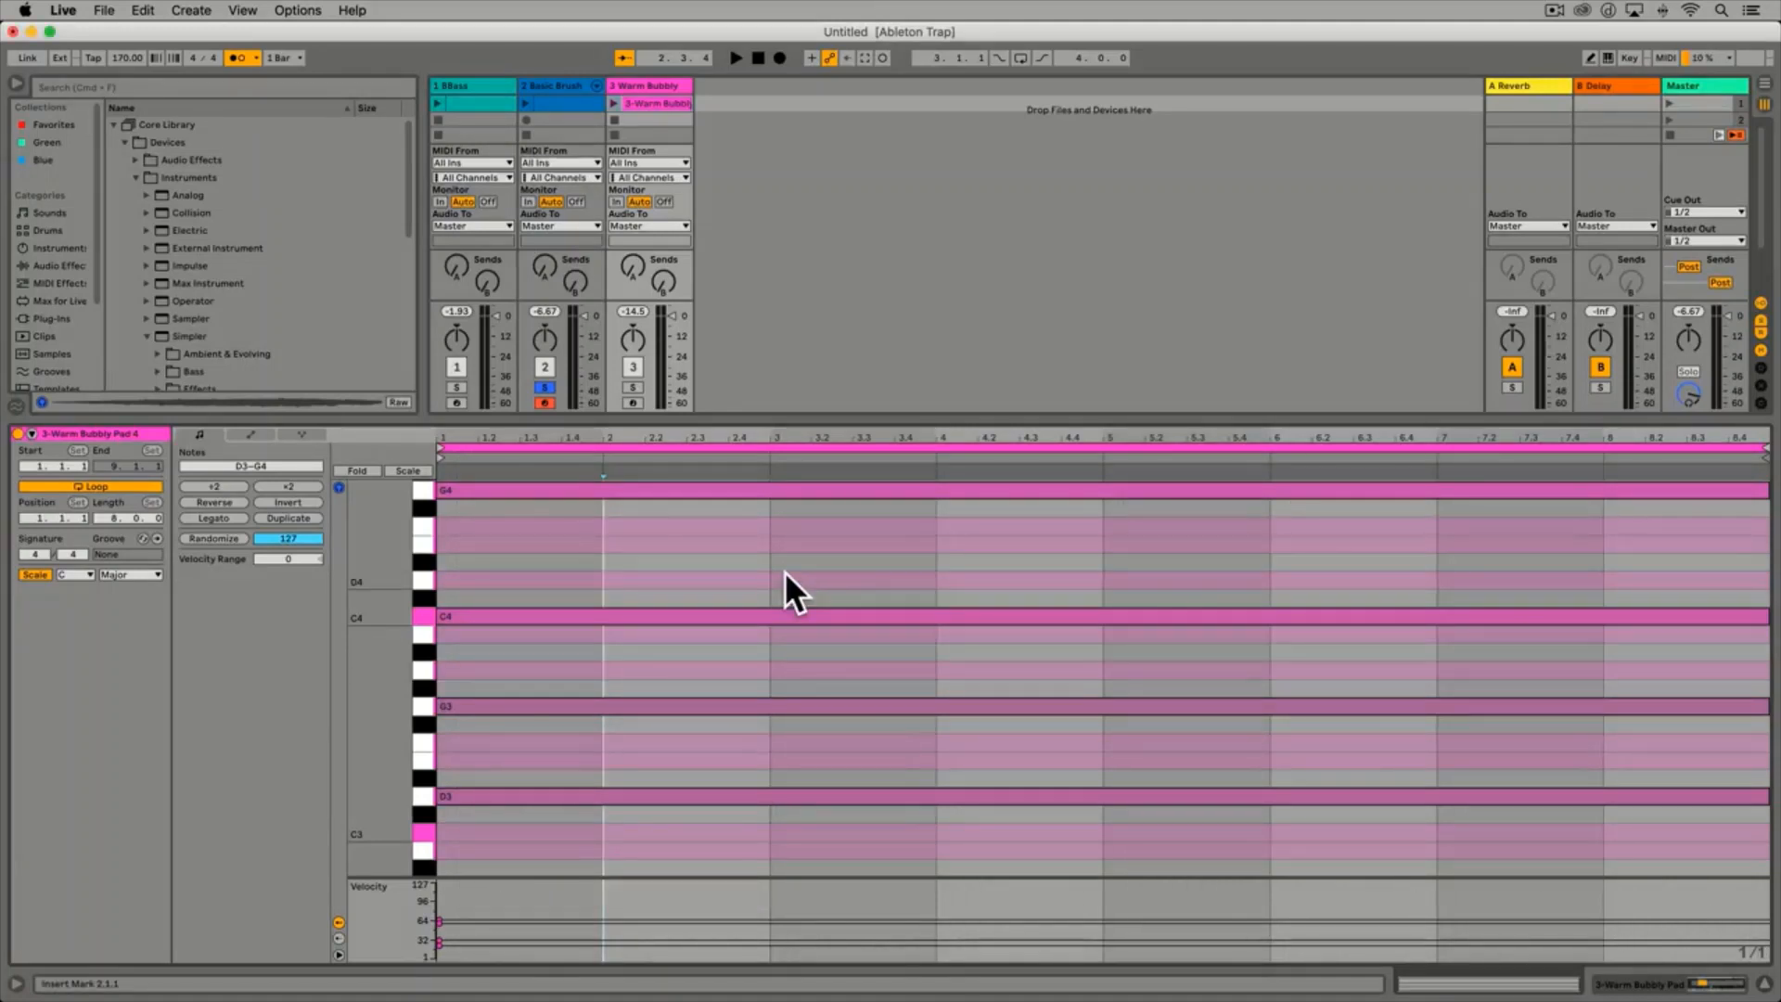
Set the fixed grid to 1/32 and compare its divisions at close and full magnification of the clip
right_click(784, 572)
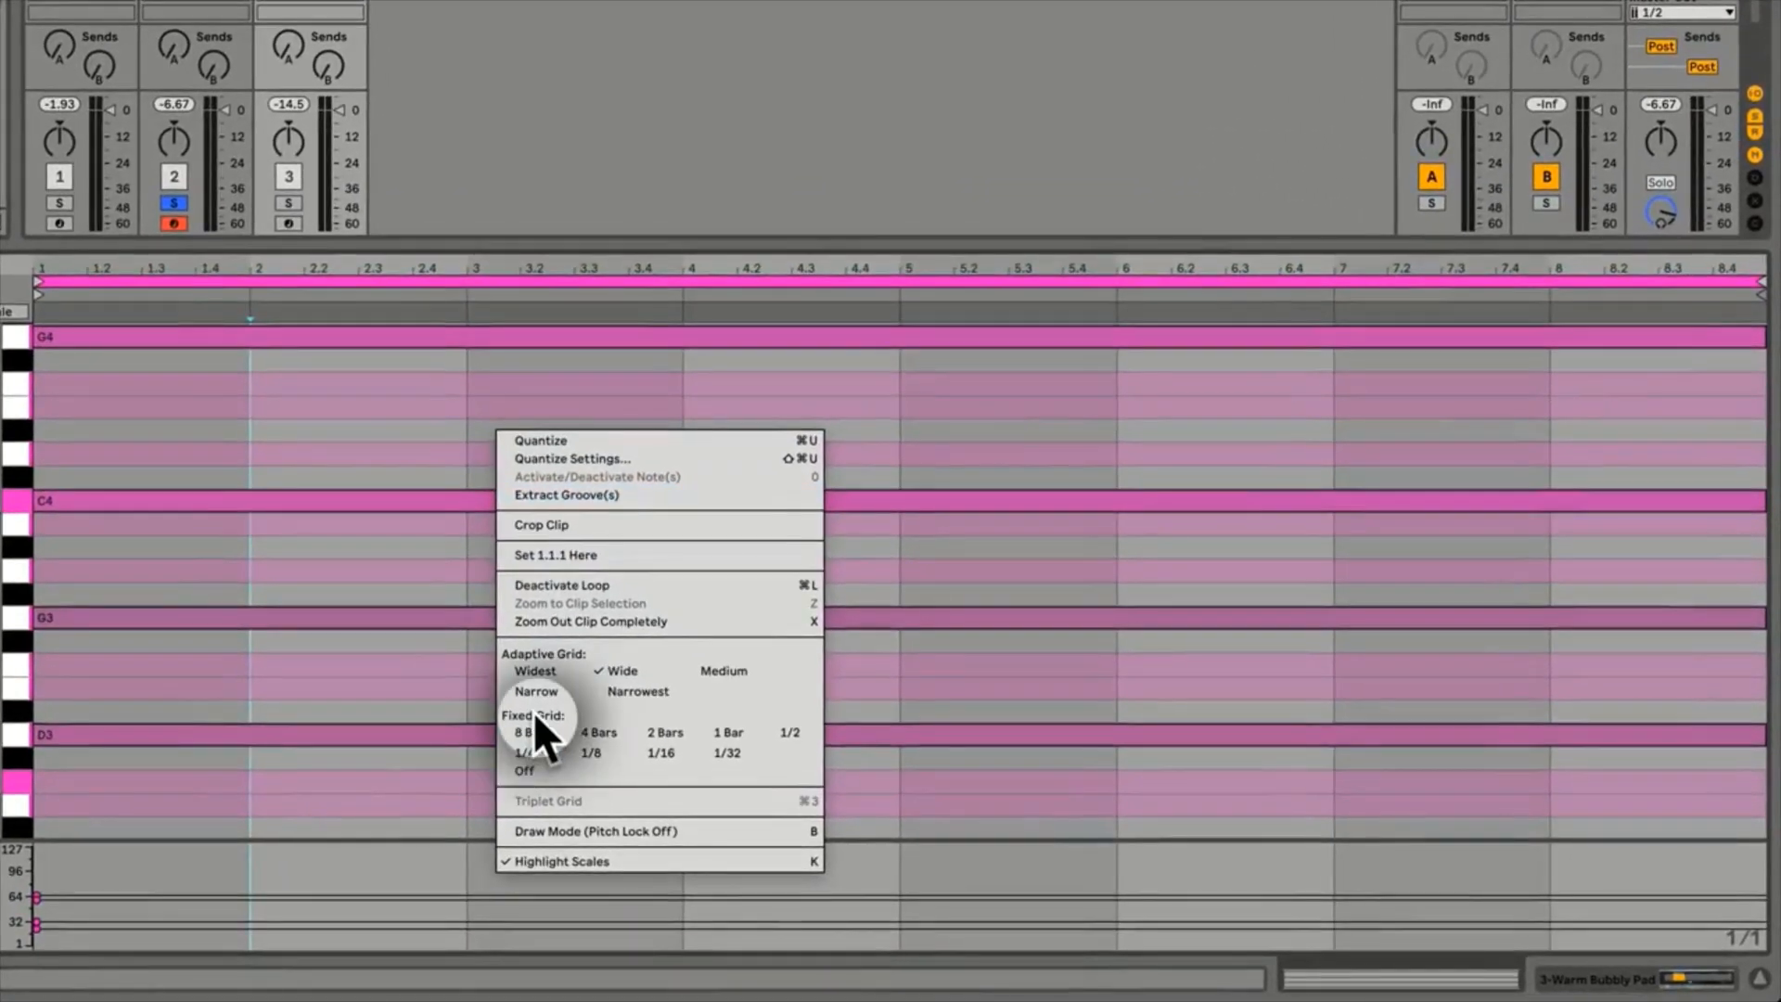
left_click(729, 752)
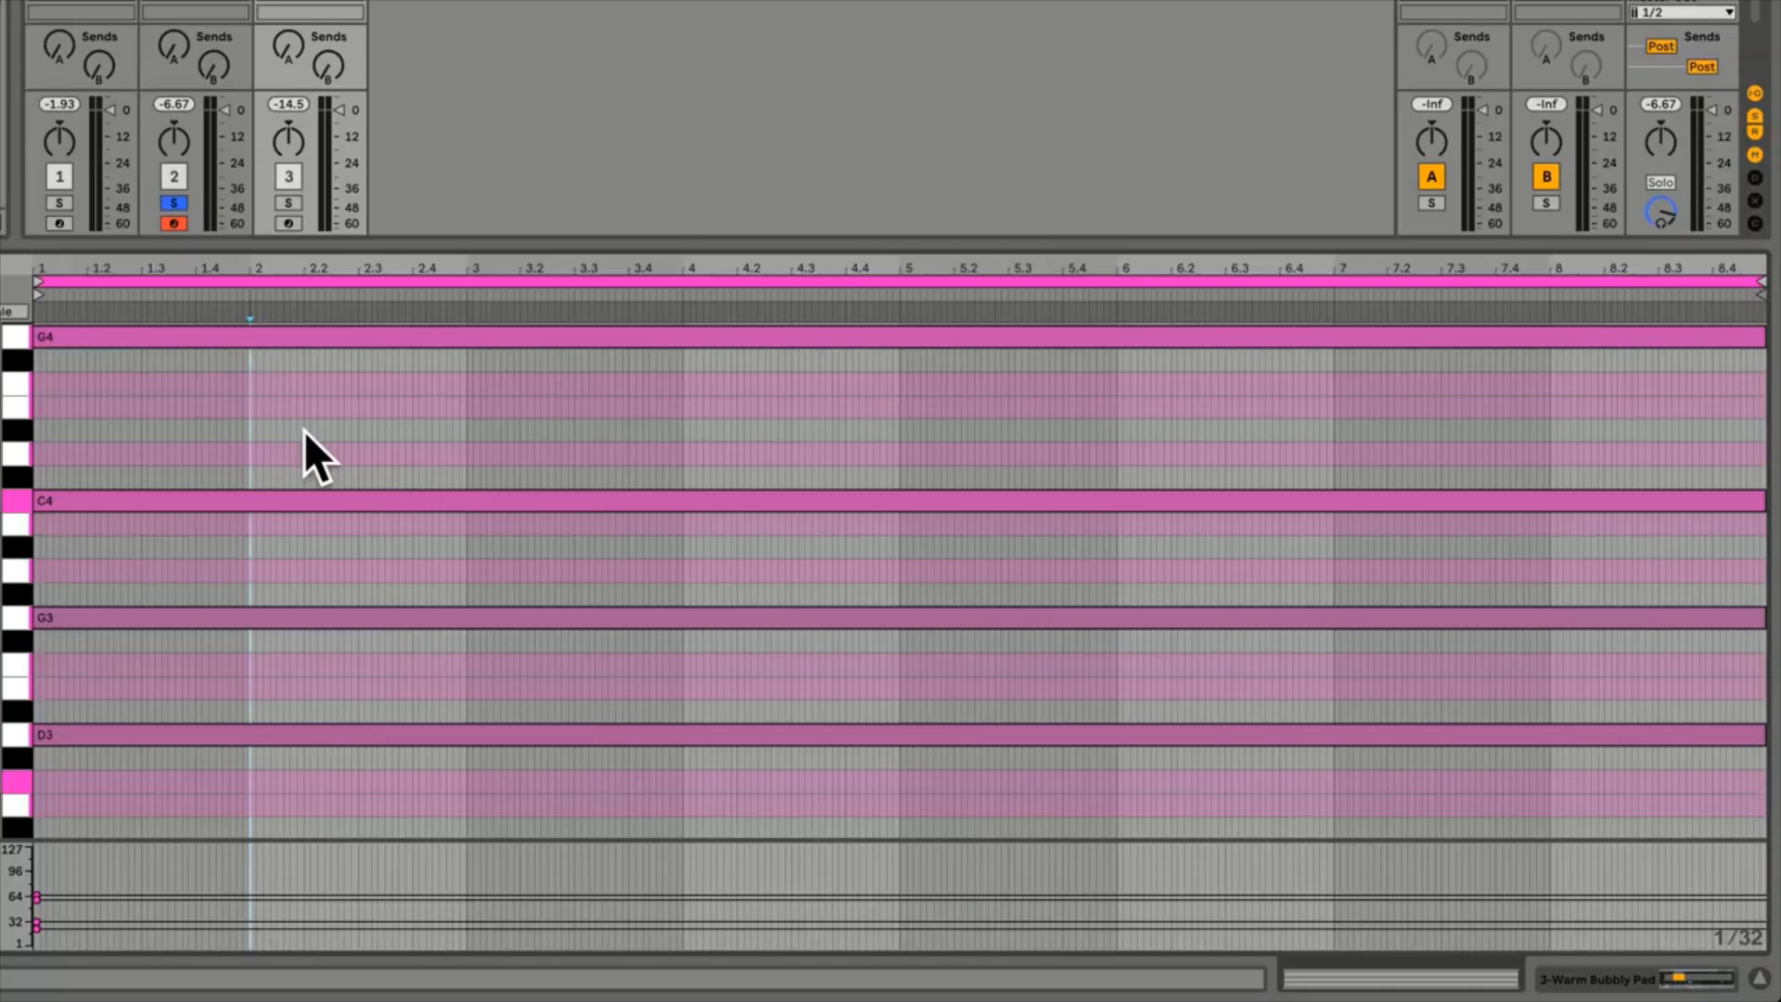
key("plus")
key("plus")
key("plus")
key("plus")
key("plus")
key("plus")
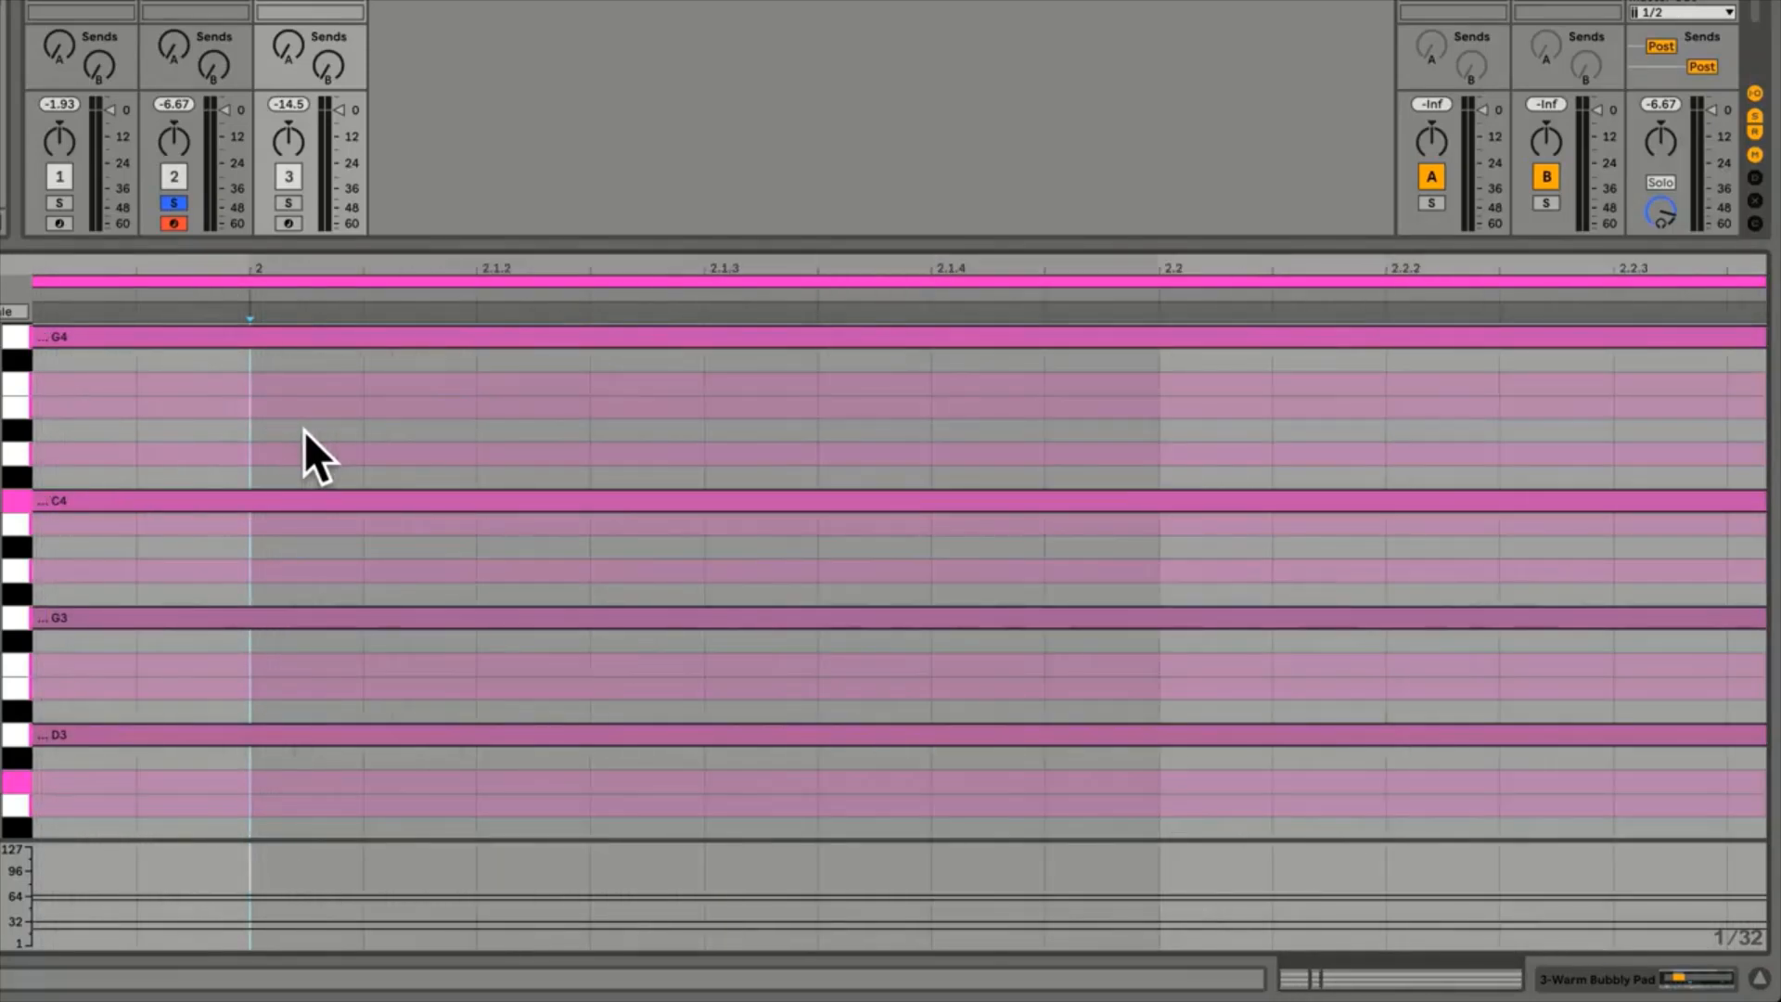
key("minus")
key("minus")
key("minus")
key("minus")
key("minus")
key("minus")
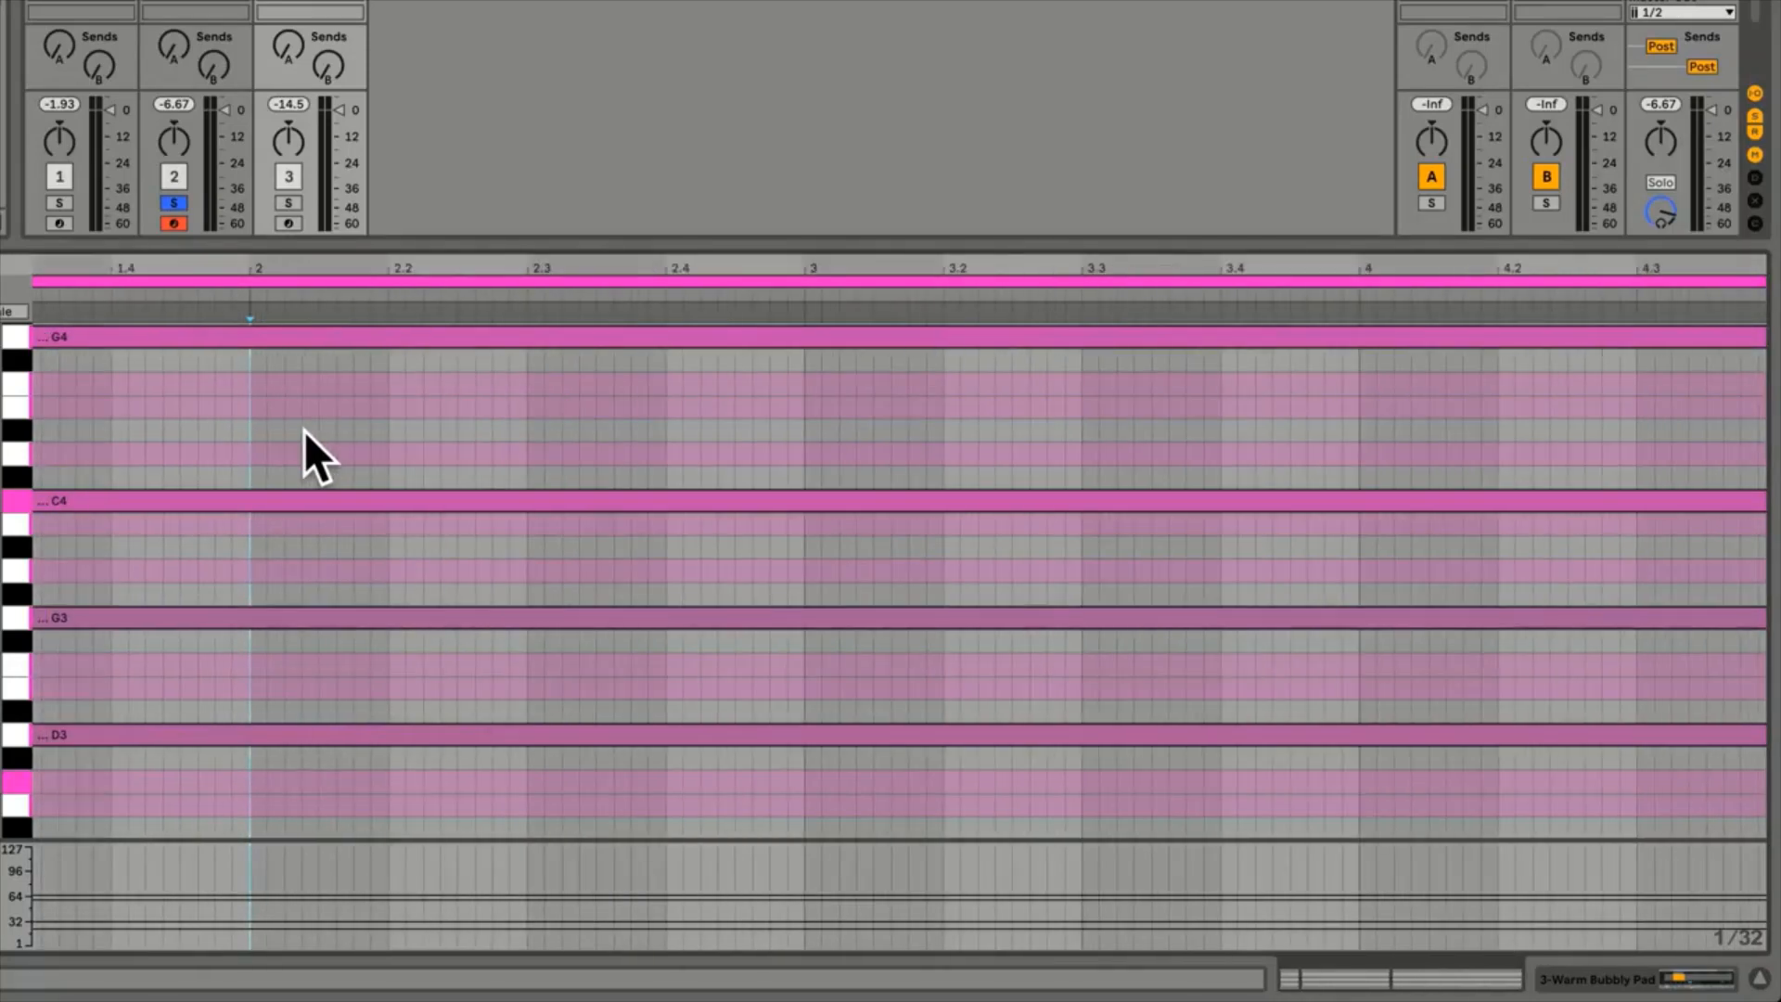
key("minus")
key("minus")
Set the fixed grid to 1/2, add a half-note D#4 at the start of bar 1, and delete it
right_click(304, 430)
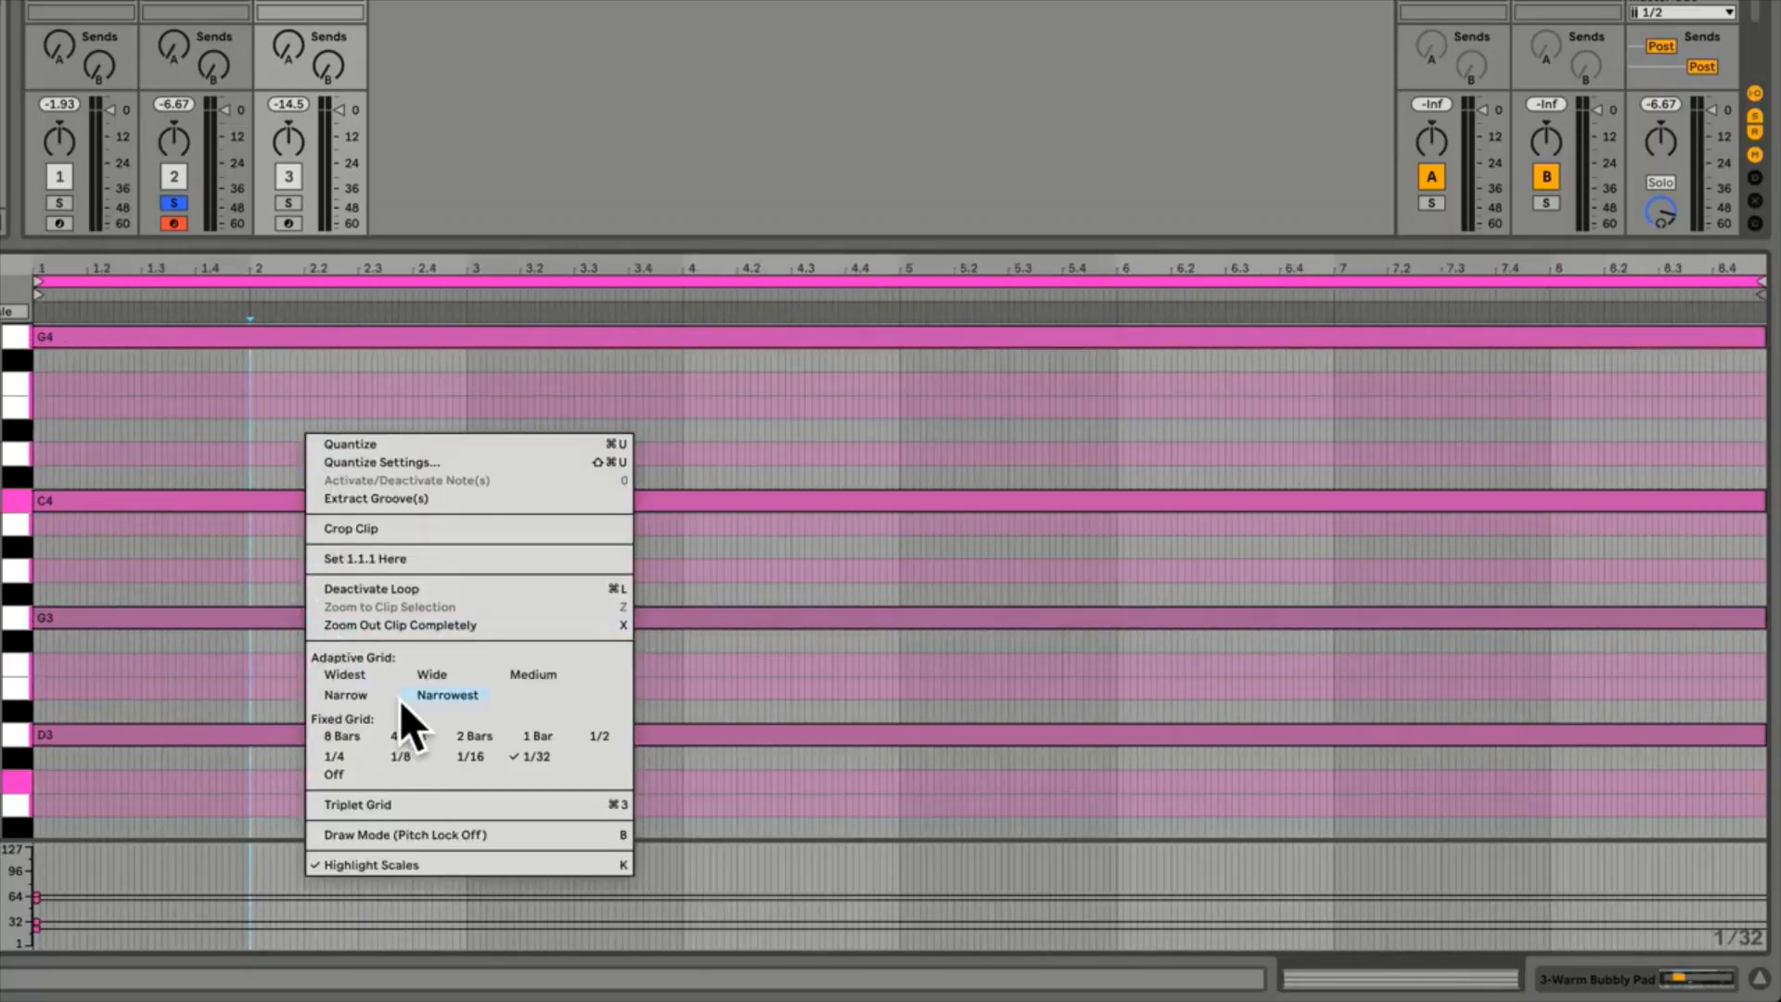
left_click(599, 735)
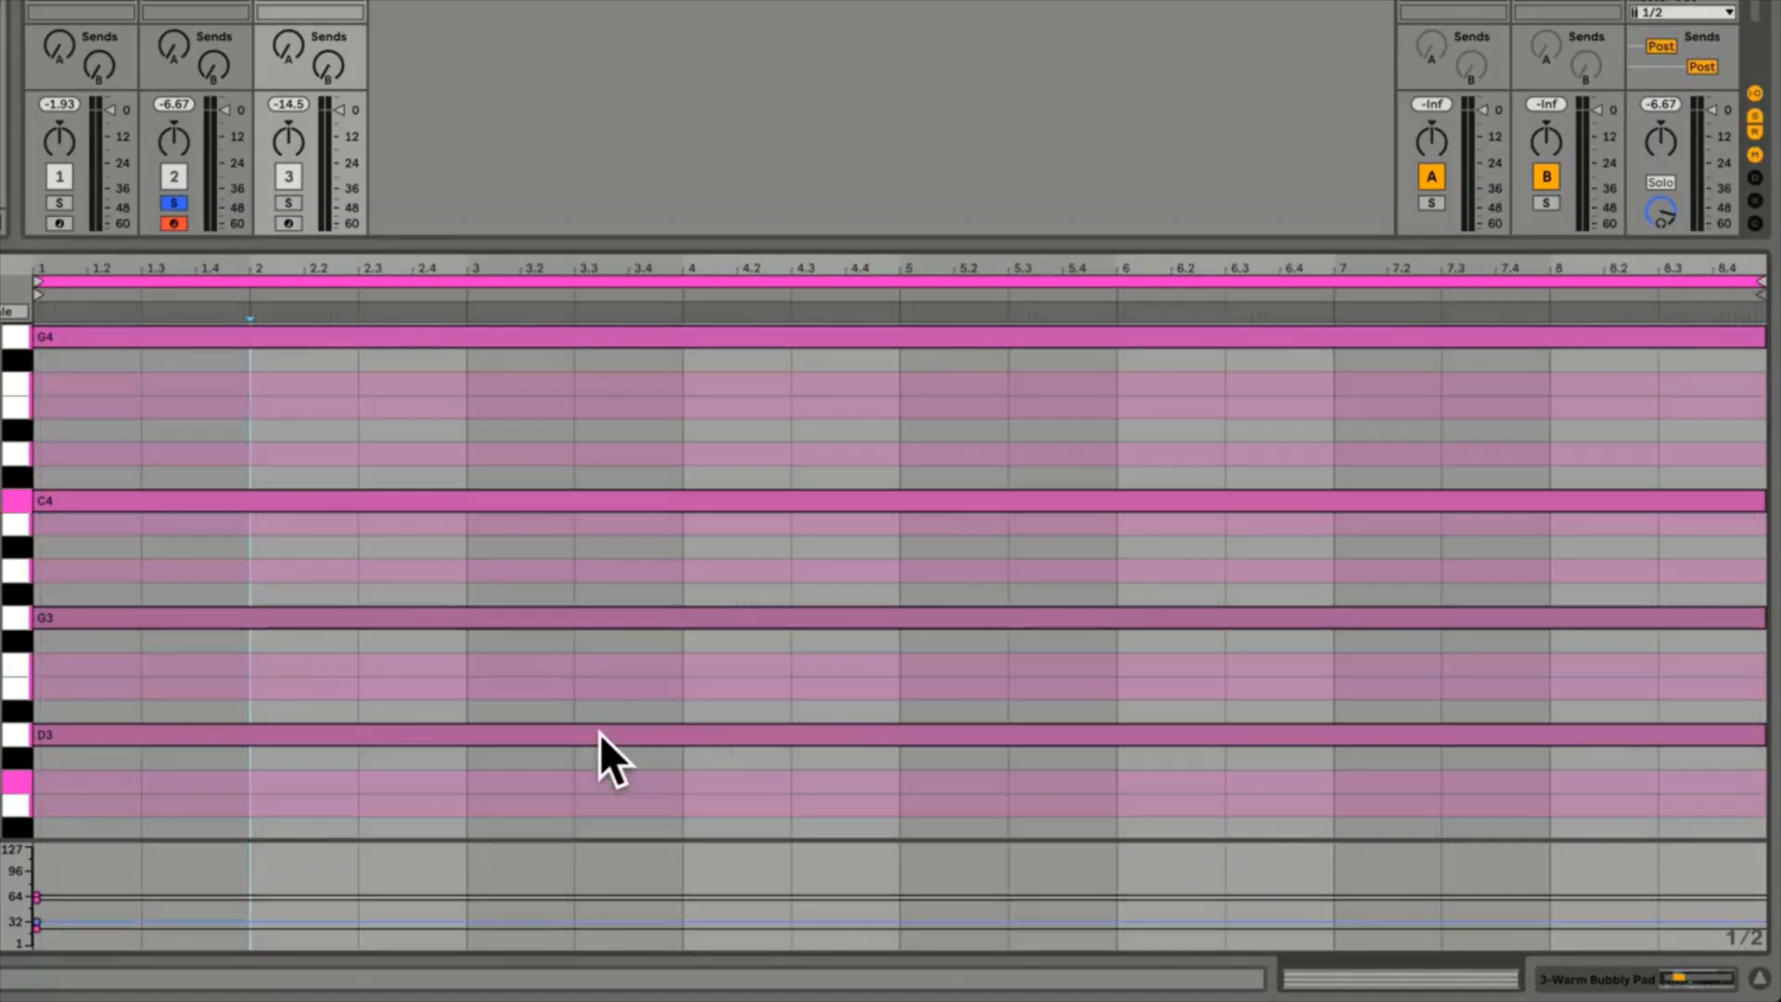
key("plus")
key("plus")
key("plus")
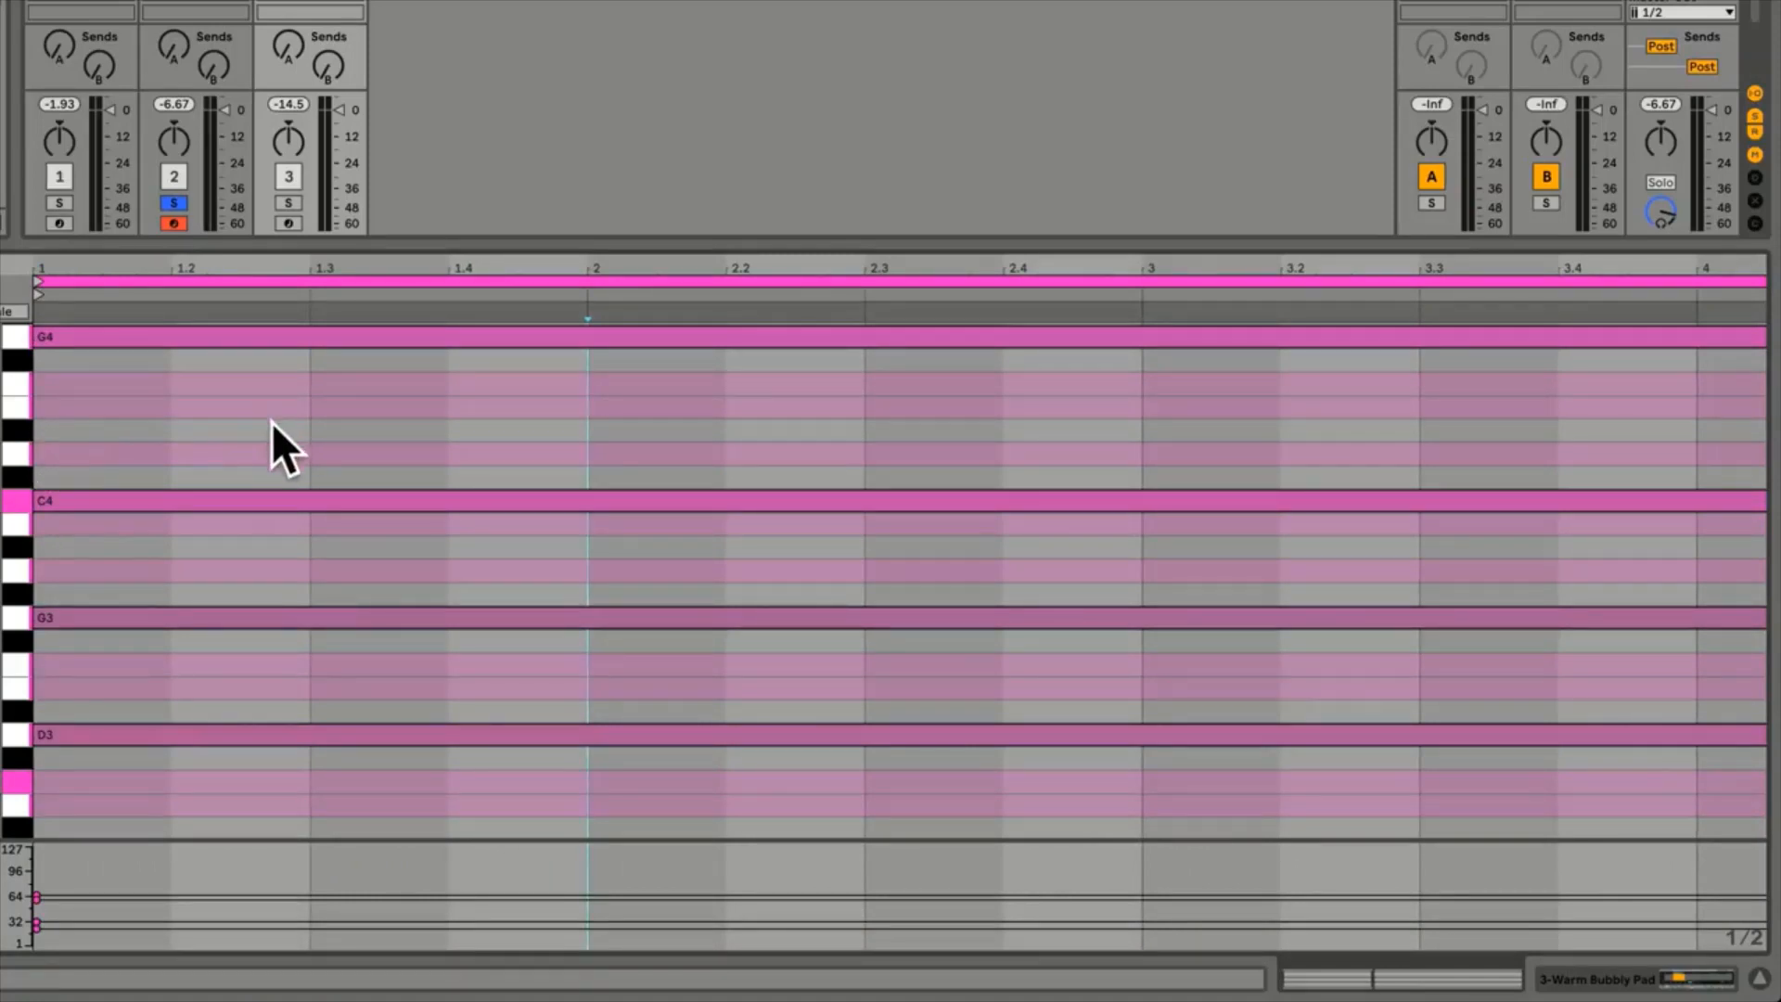
double_click(173, 430)
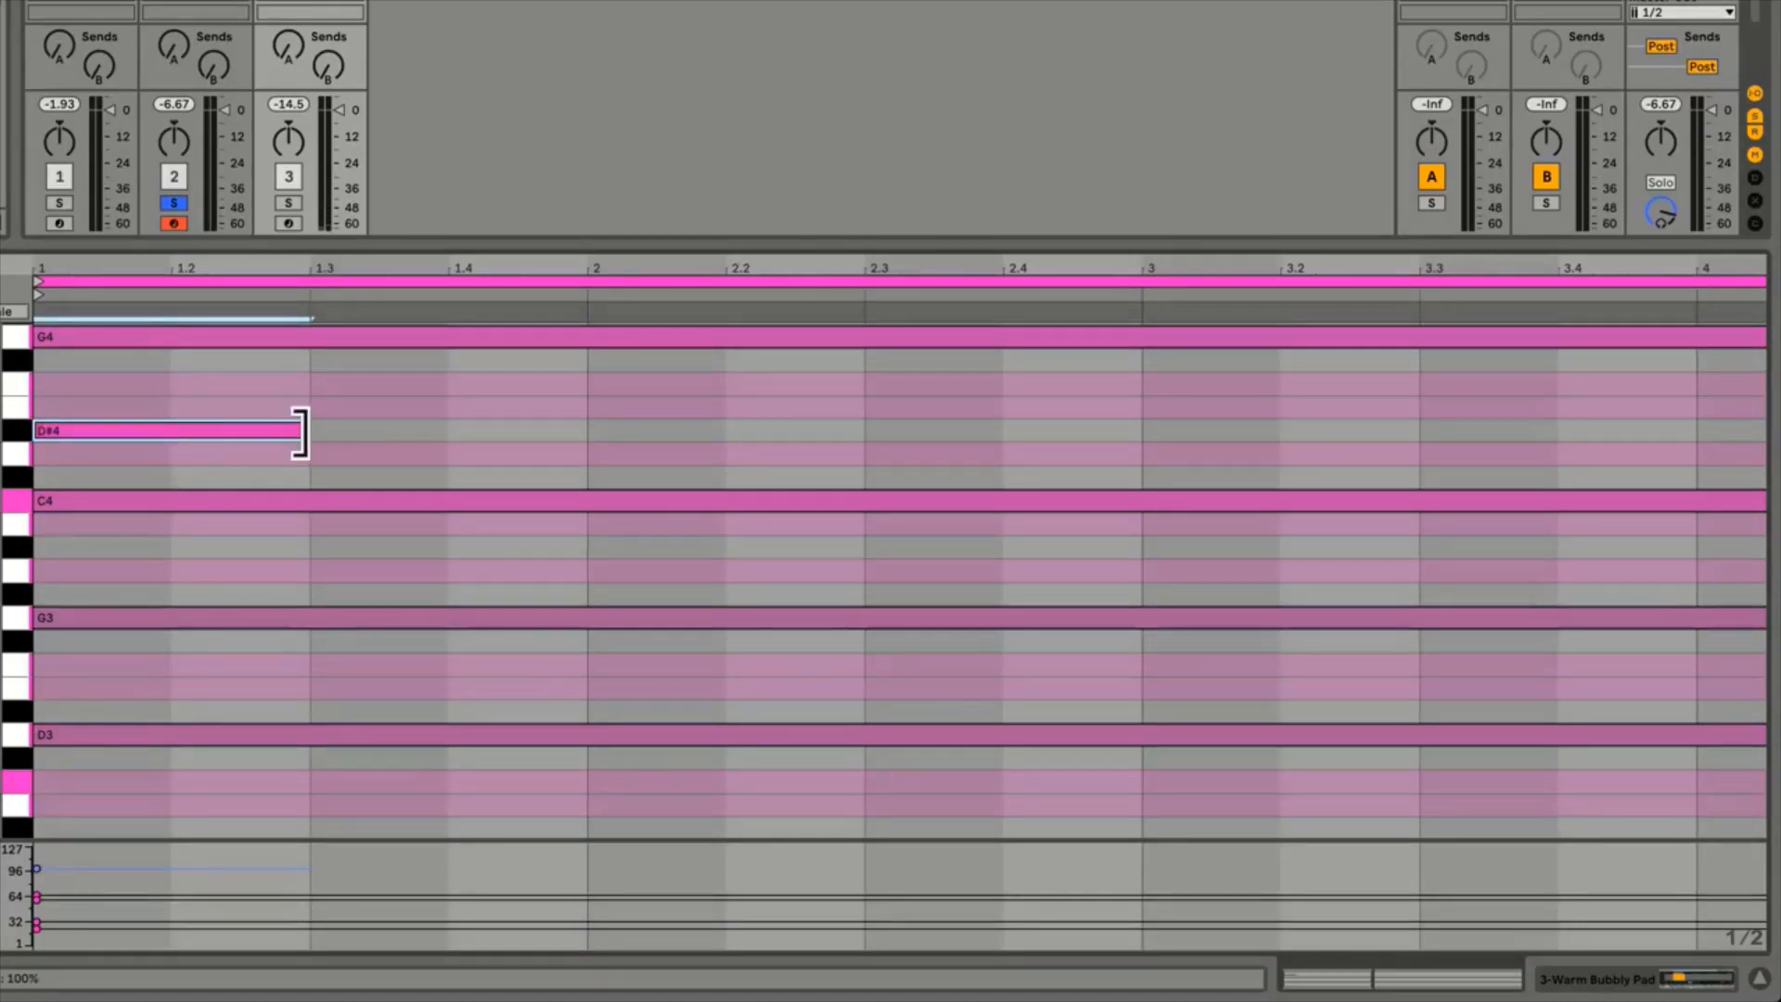
double_click(254, 434)
Set the fixed grid to 1/4 and add two consecutive quarter-note D#4s at the start of bar 1
right_click(255, 436)
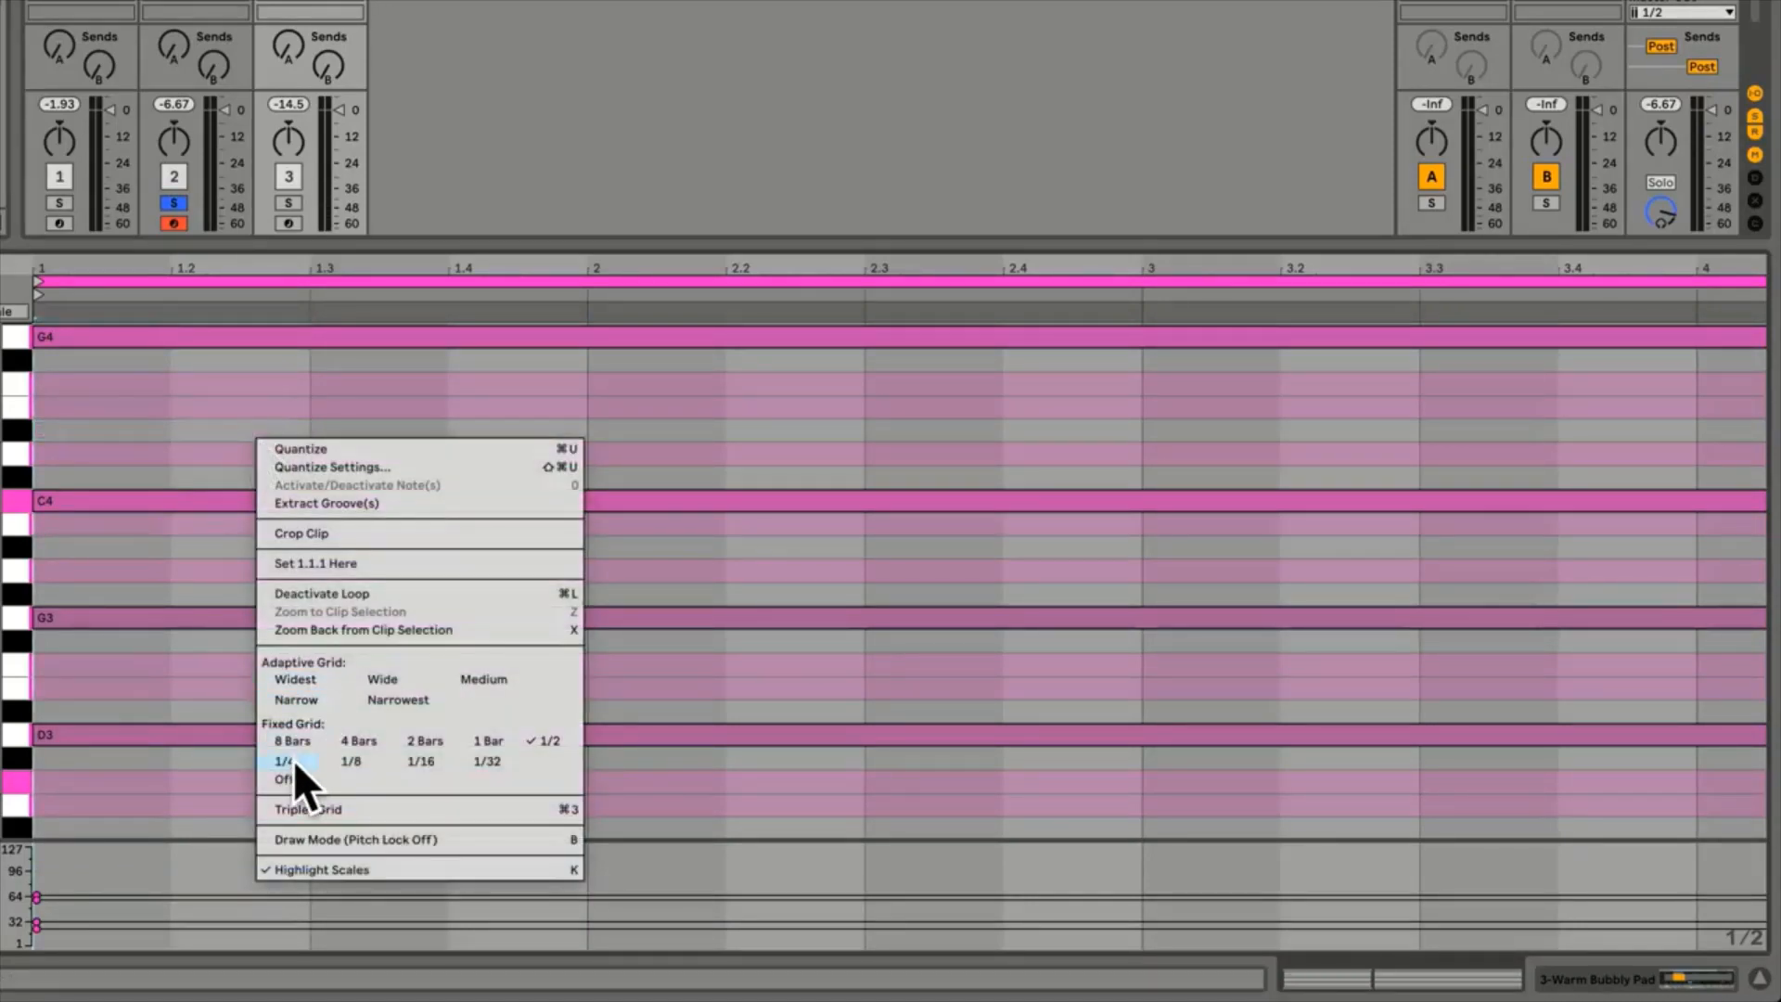
left_click(293, 760)
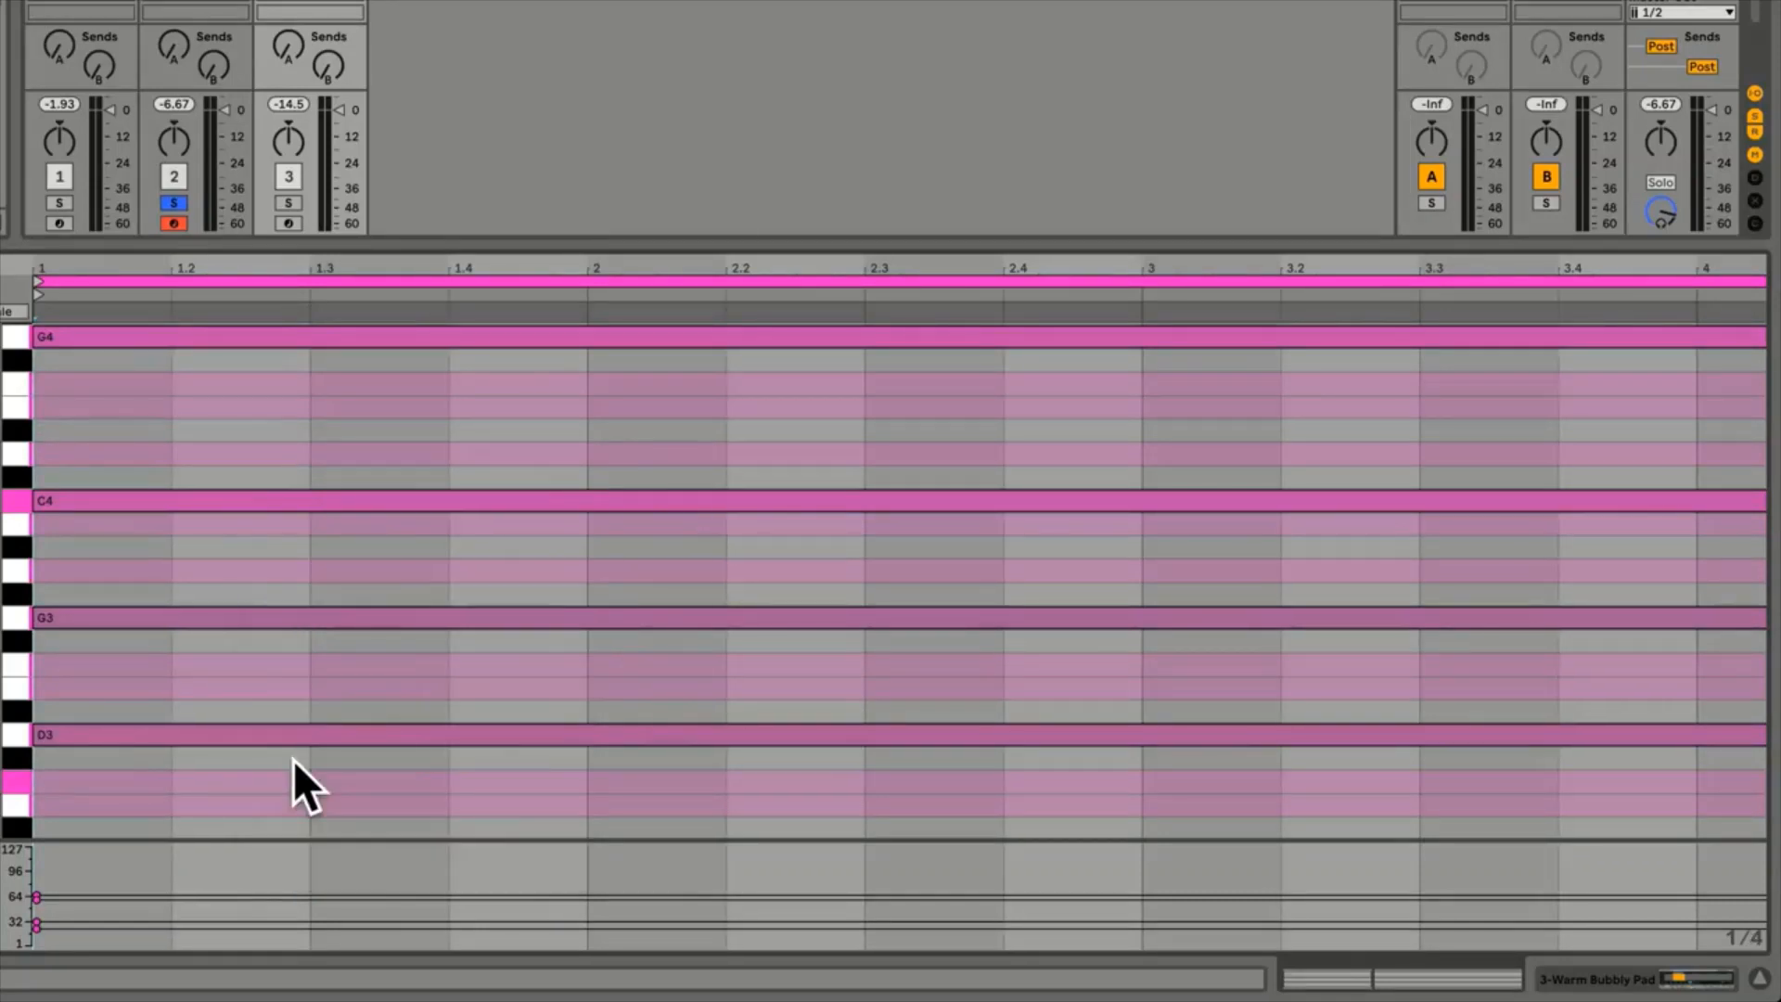
double_click(153, 431)
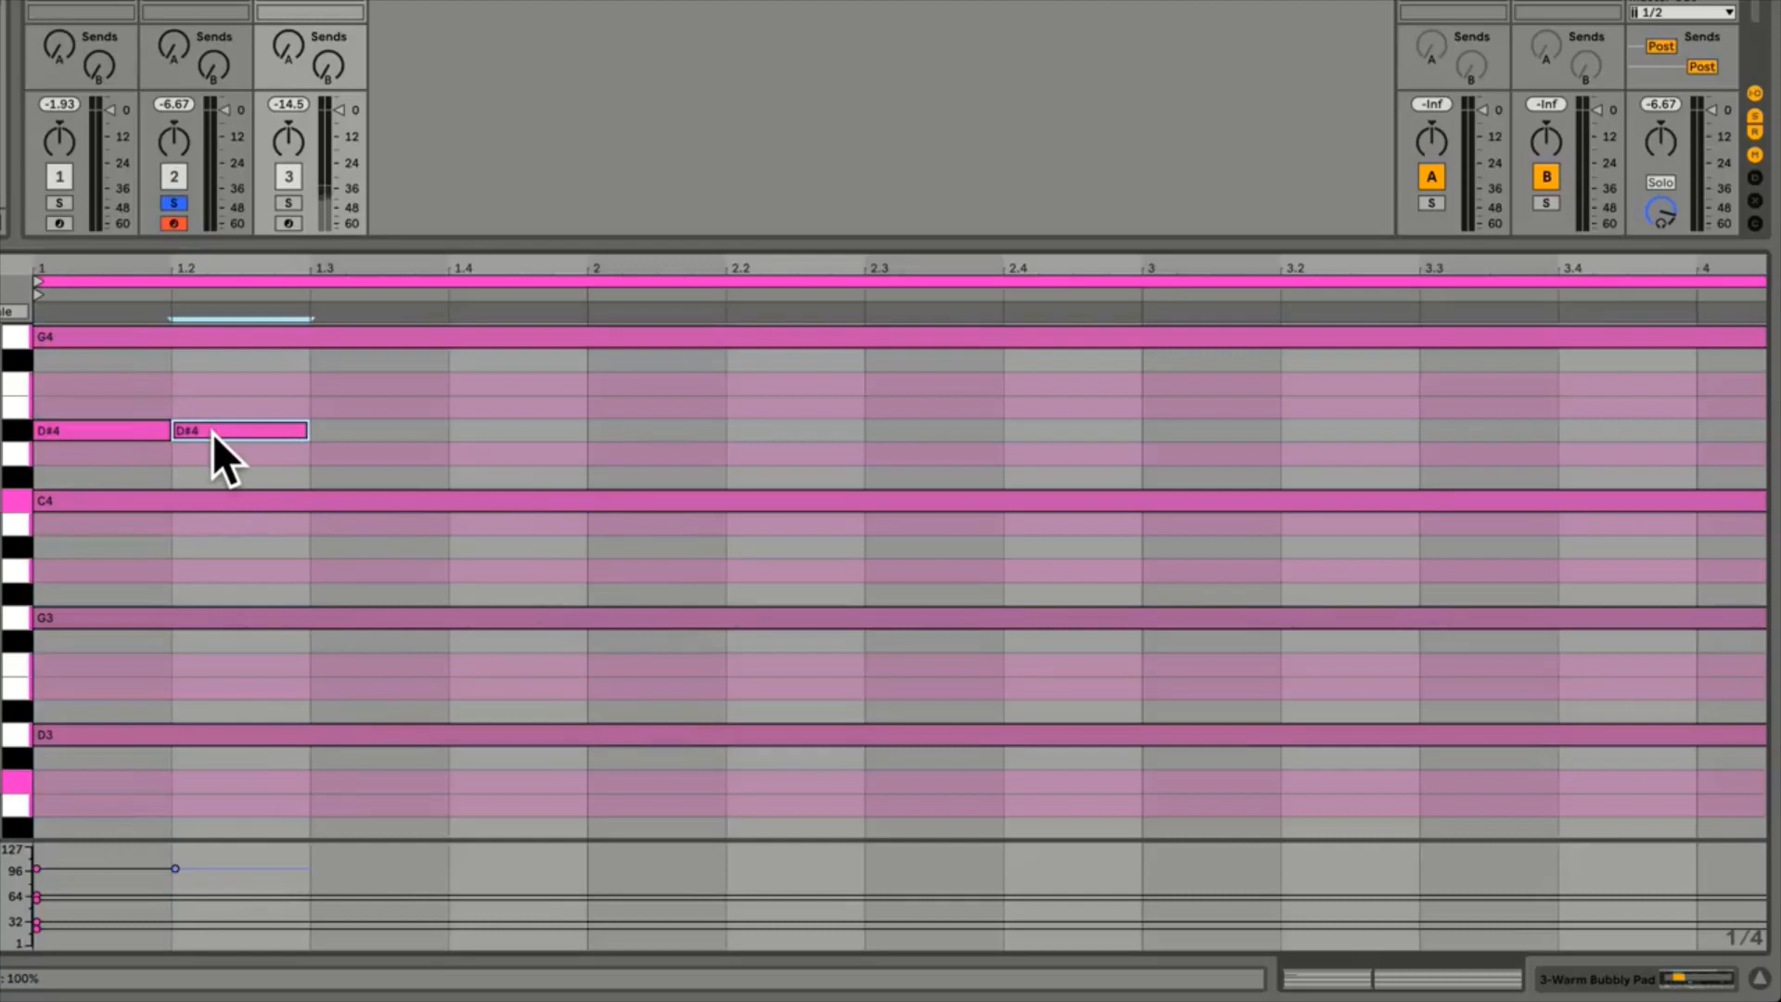
Move the second quarter-note D#4 in bar 1 half a beat later so that it starts at 1.2.3
key("equal")
key("equal")
key("equal")
key("equal")
key("minus")
key("minus")
key("minus")
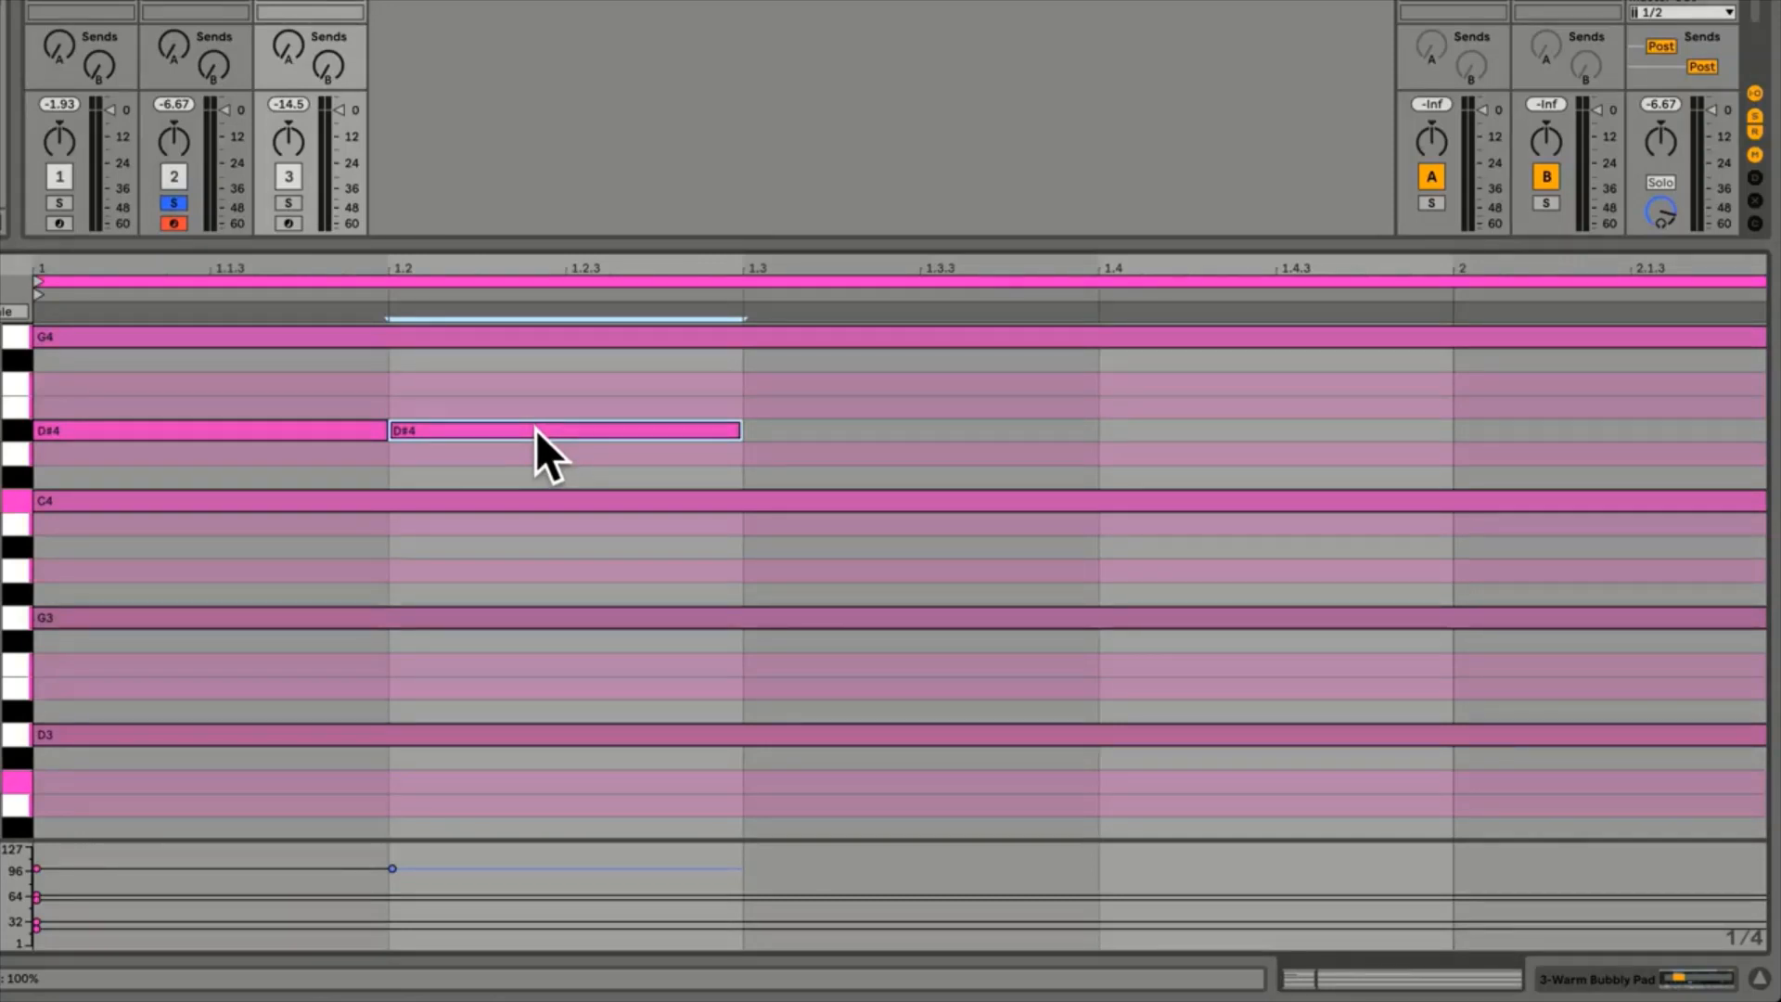
left_click_drag(536, 429, 720, 431)
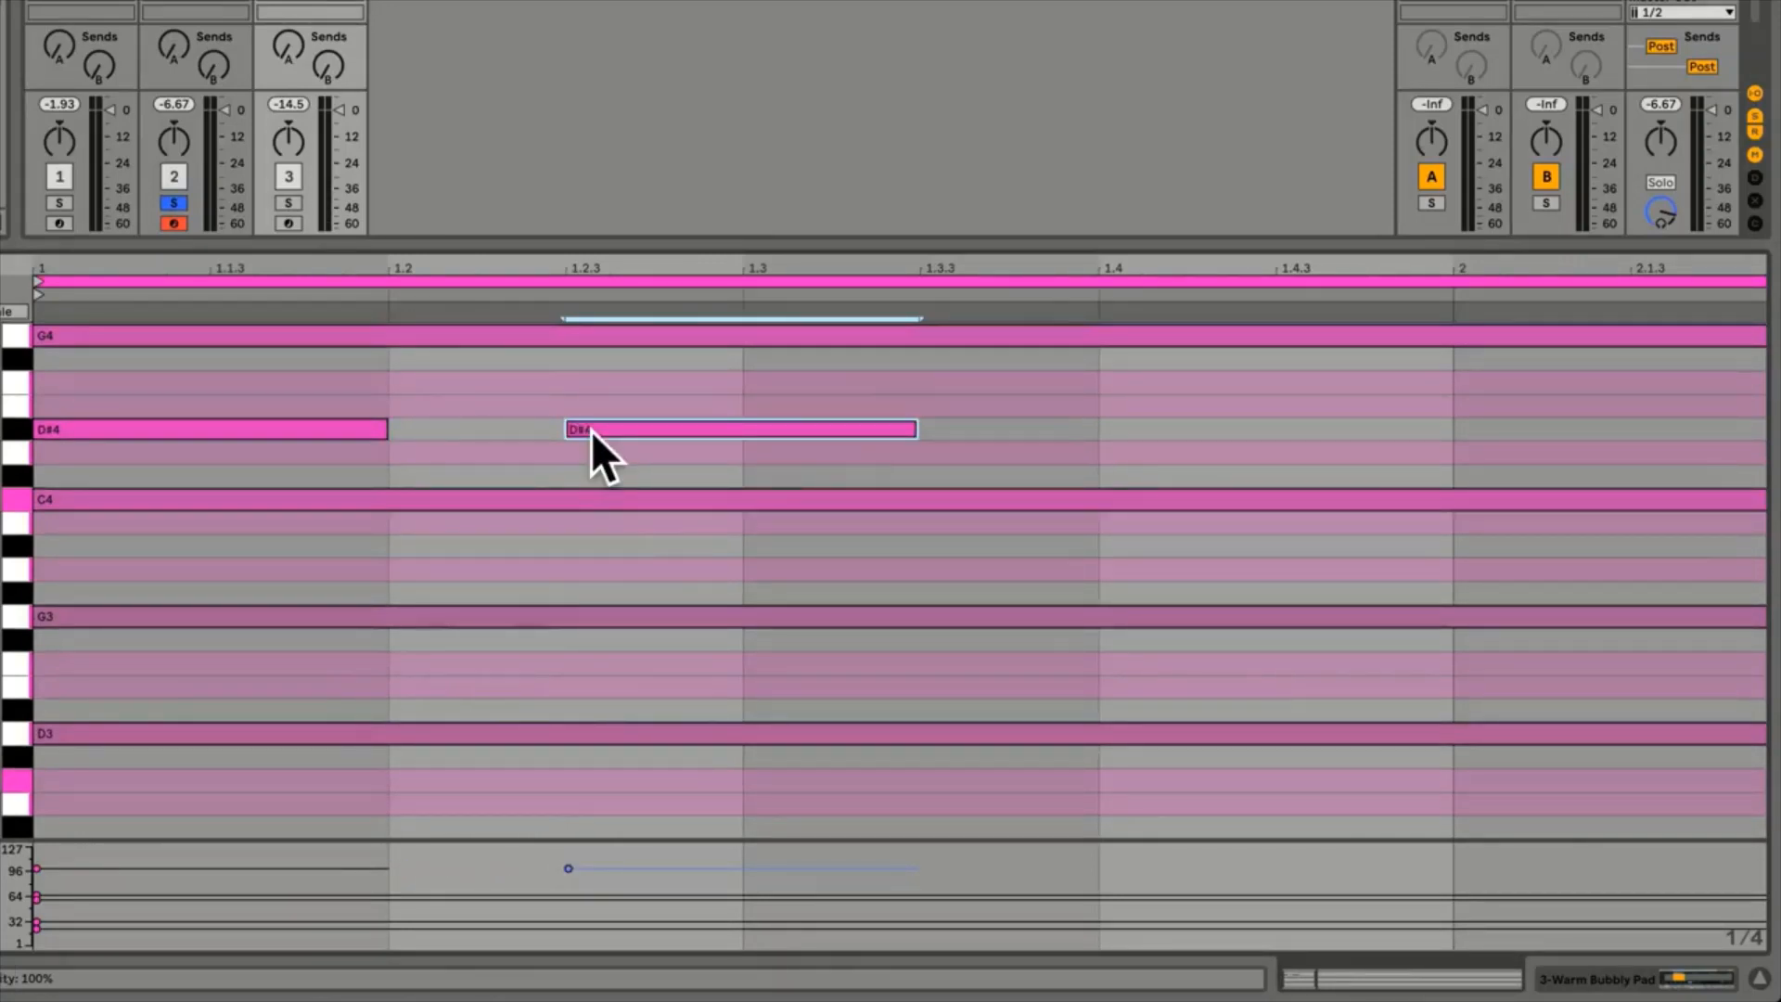
Set the fixed grid to 1/8 and fill bar 1 with eight consecutive eighth-note F4s
right_click(504, 433)
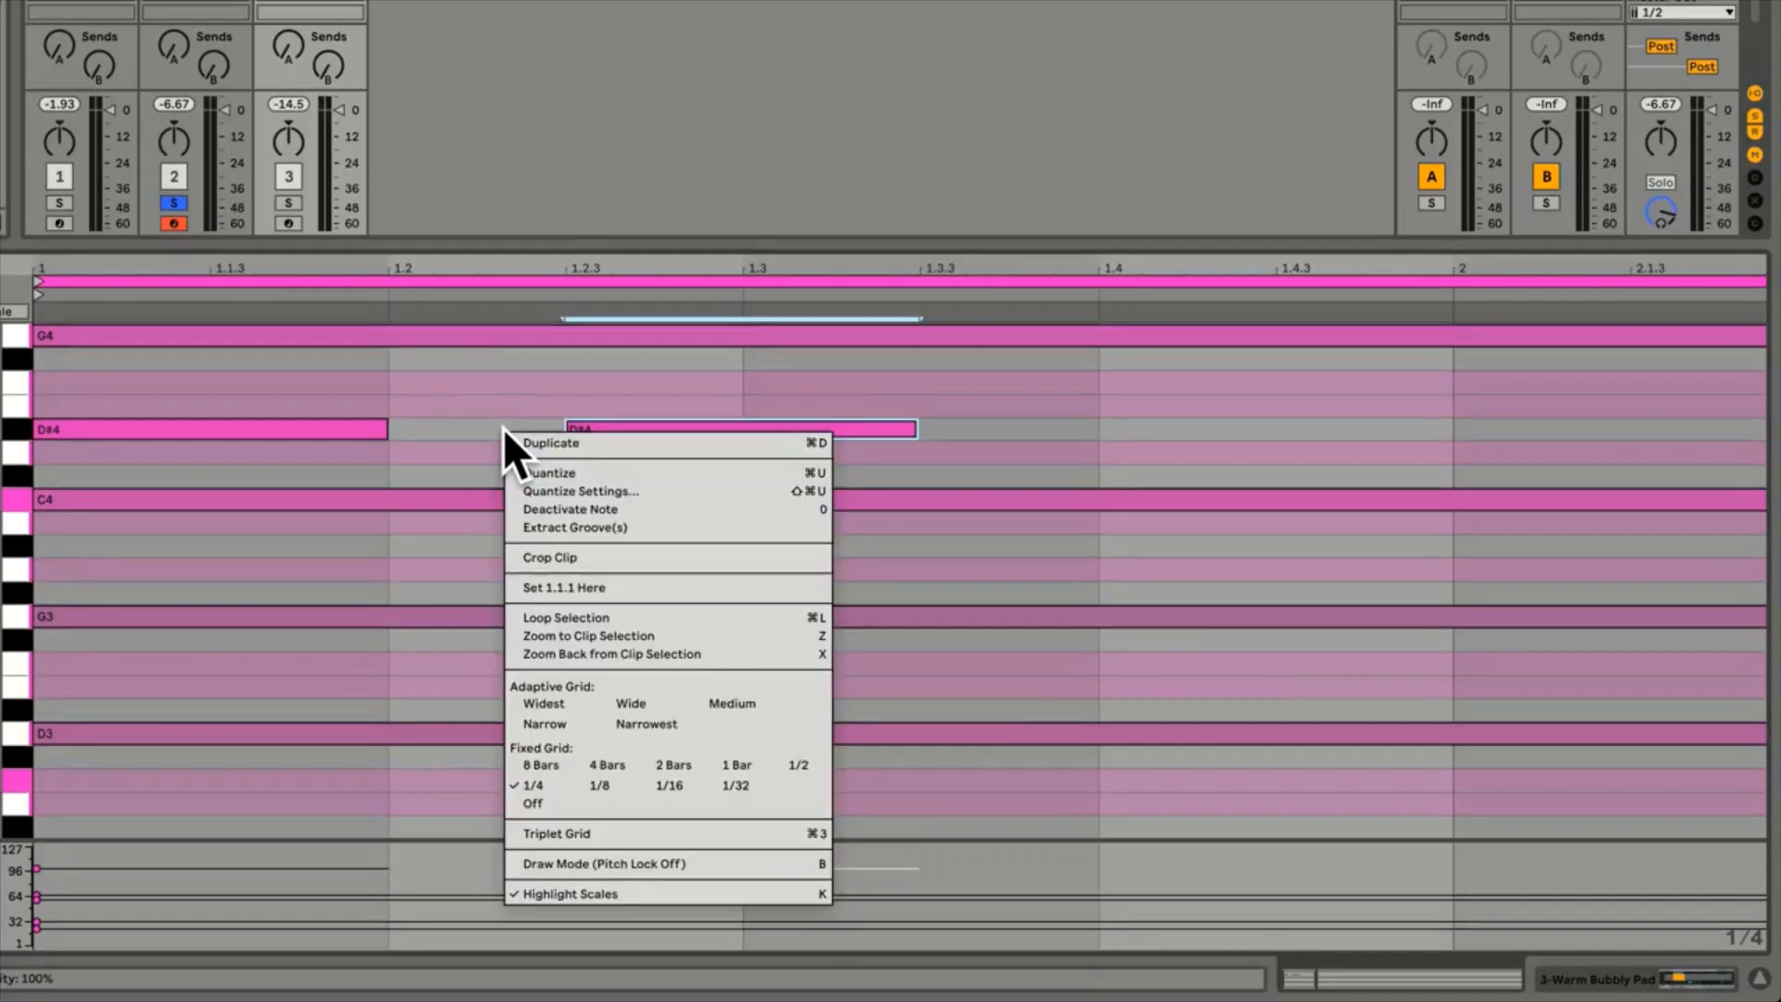
left_click(617, 791)
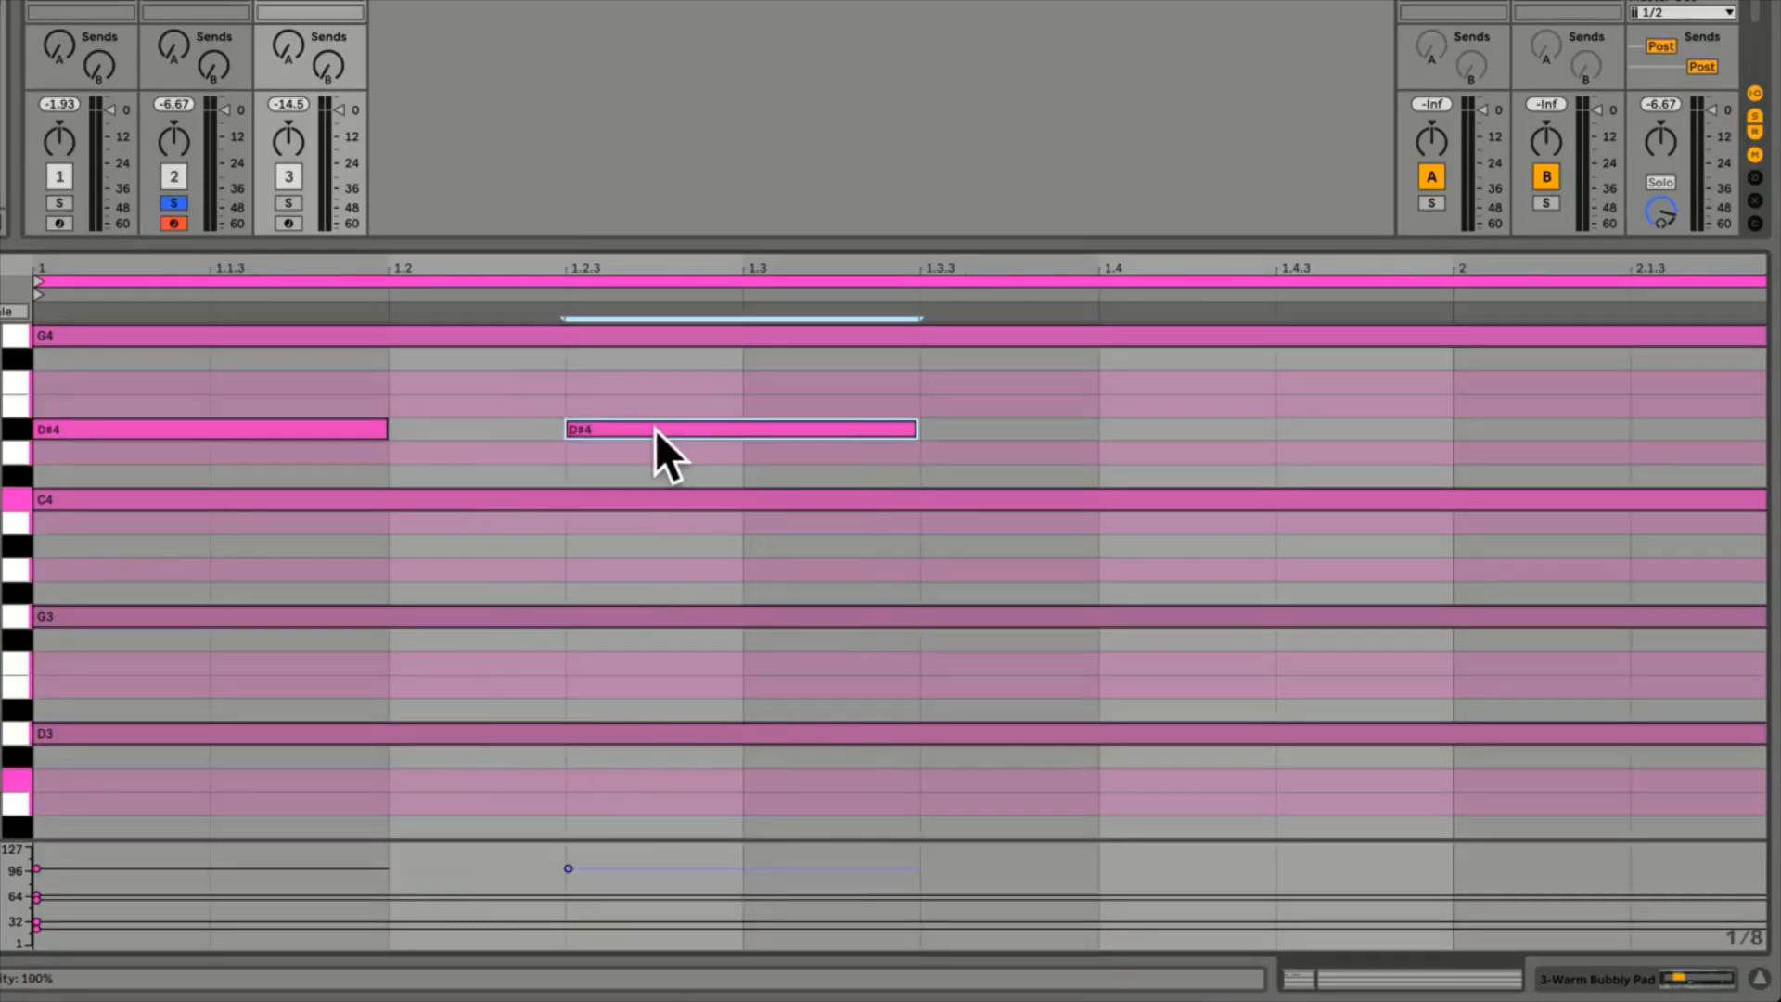
double_click(162, 385)
double_click(318, 380)
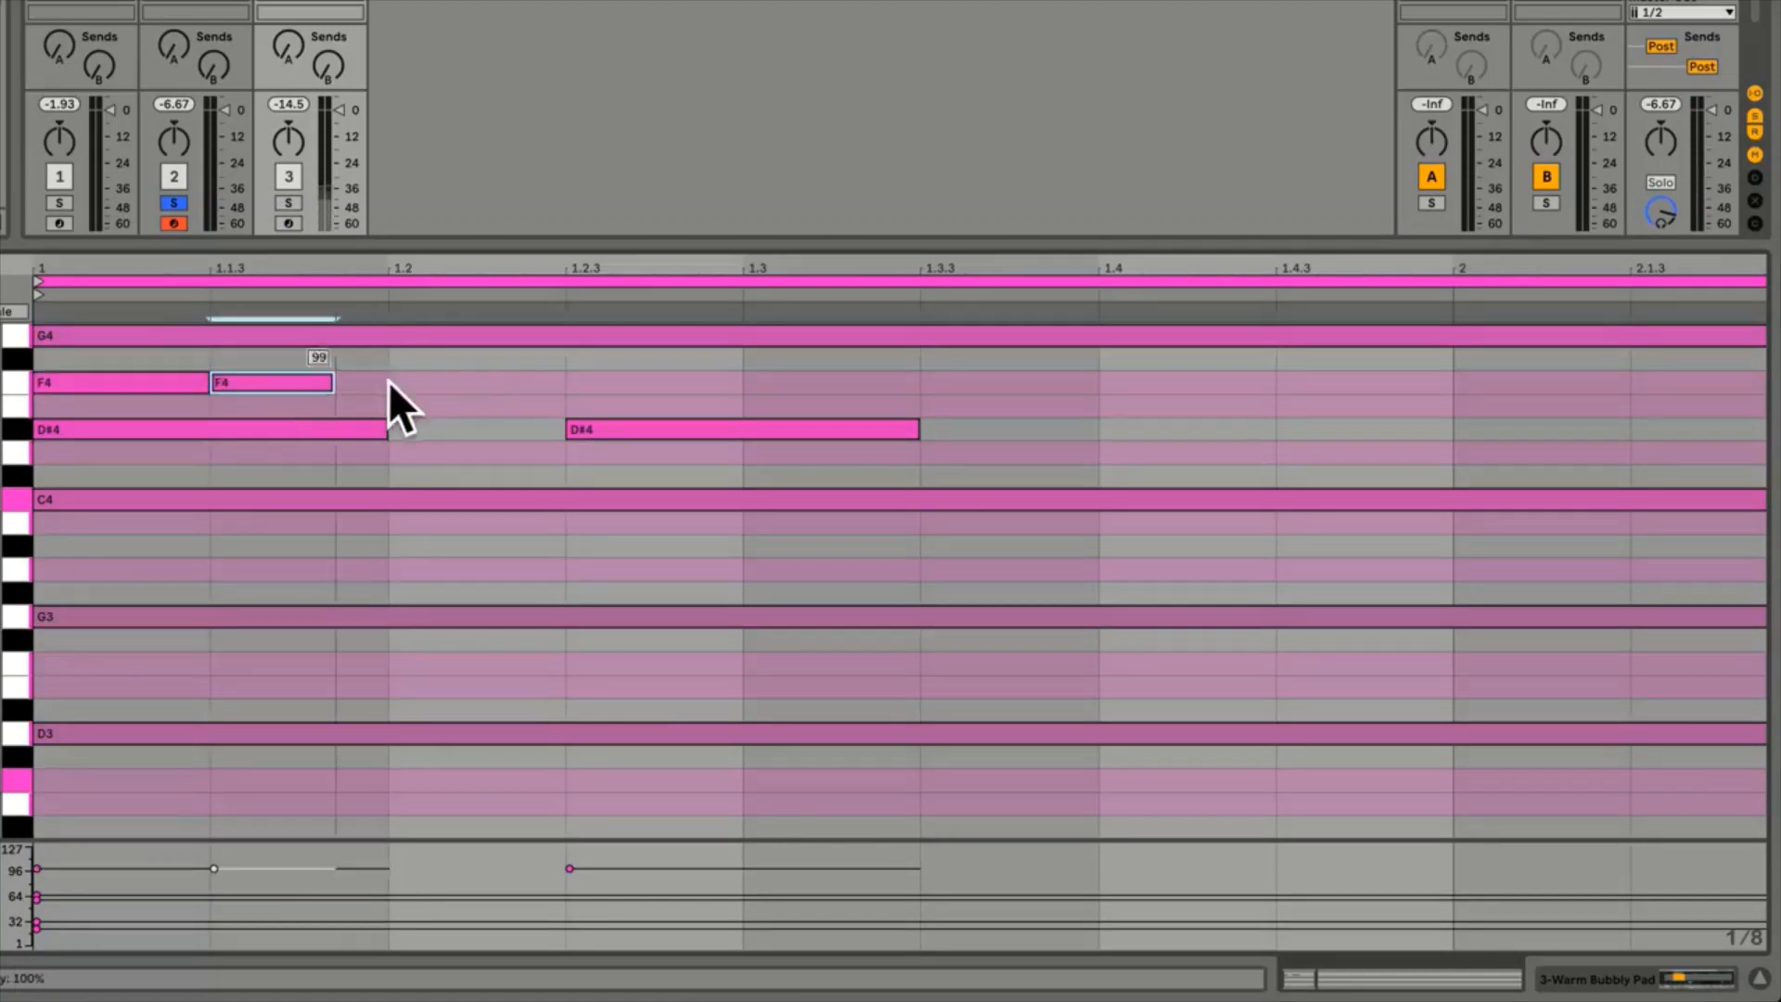
double_click(510, 379)
double_click(655, 380)
double_click(831, 382)
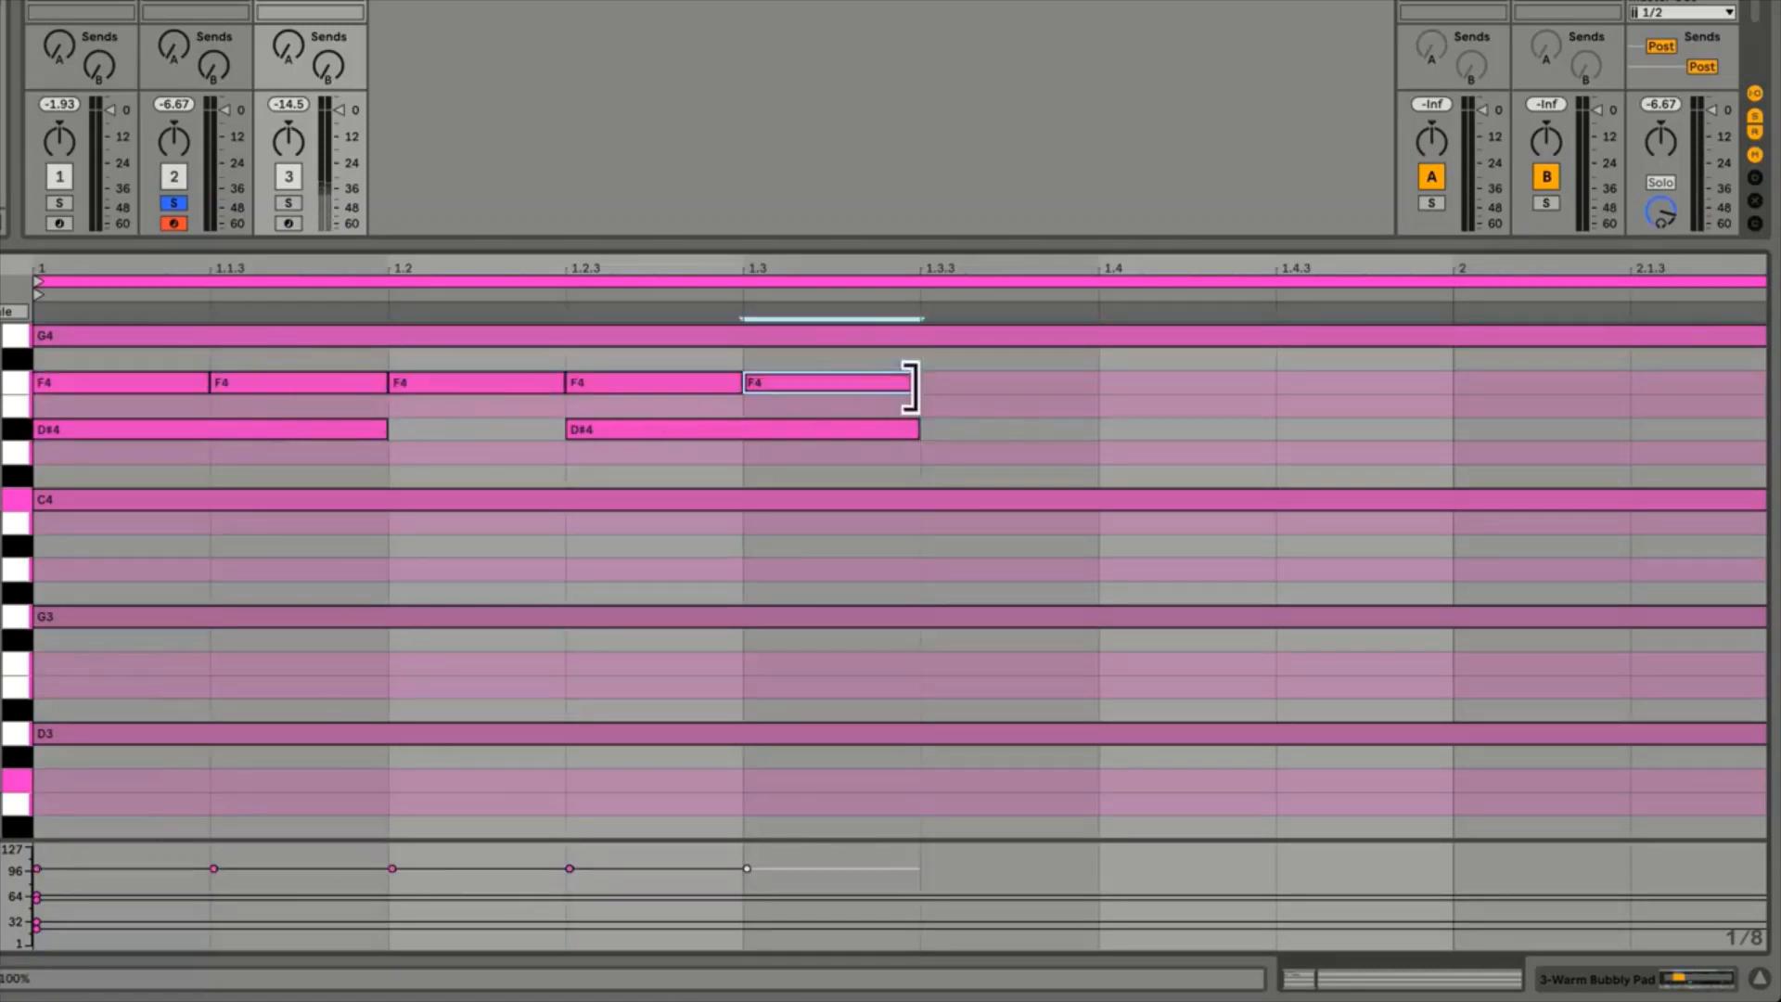
double_click(981, 383)
double_click(1128, 384)
double_click(1334, 382)
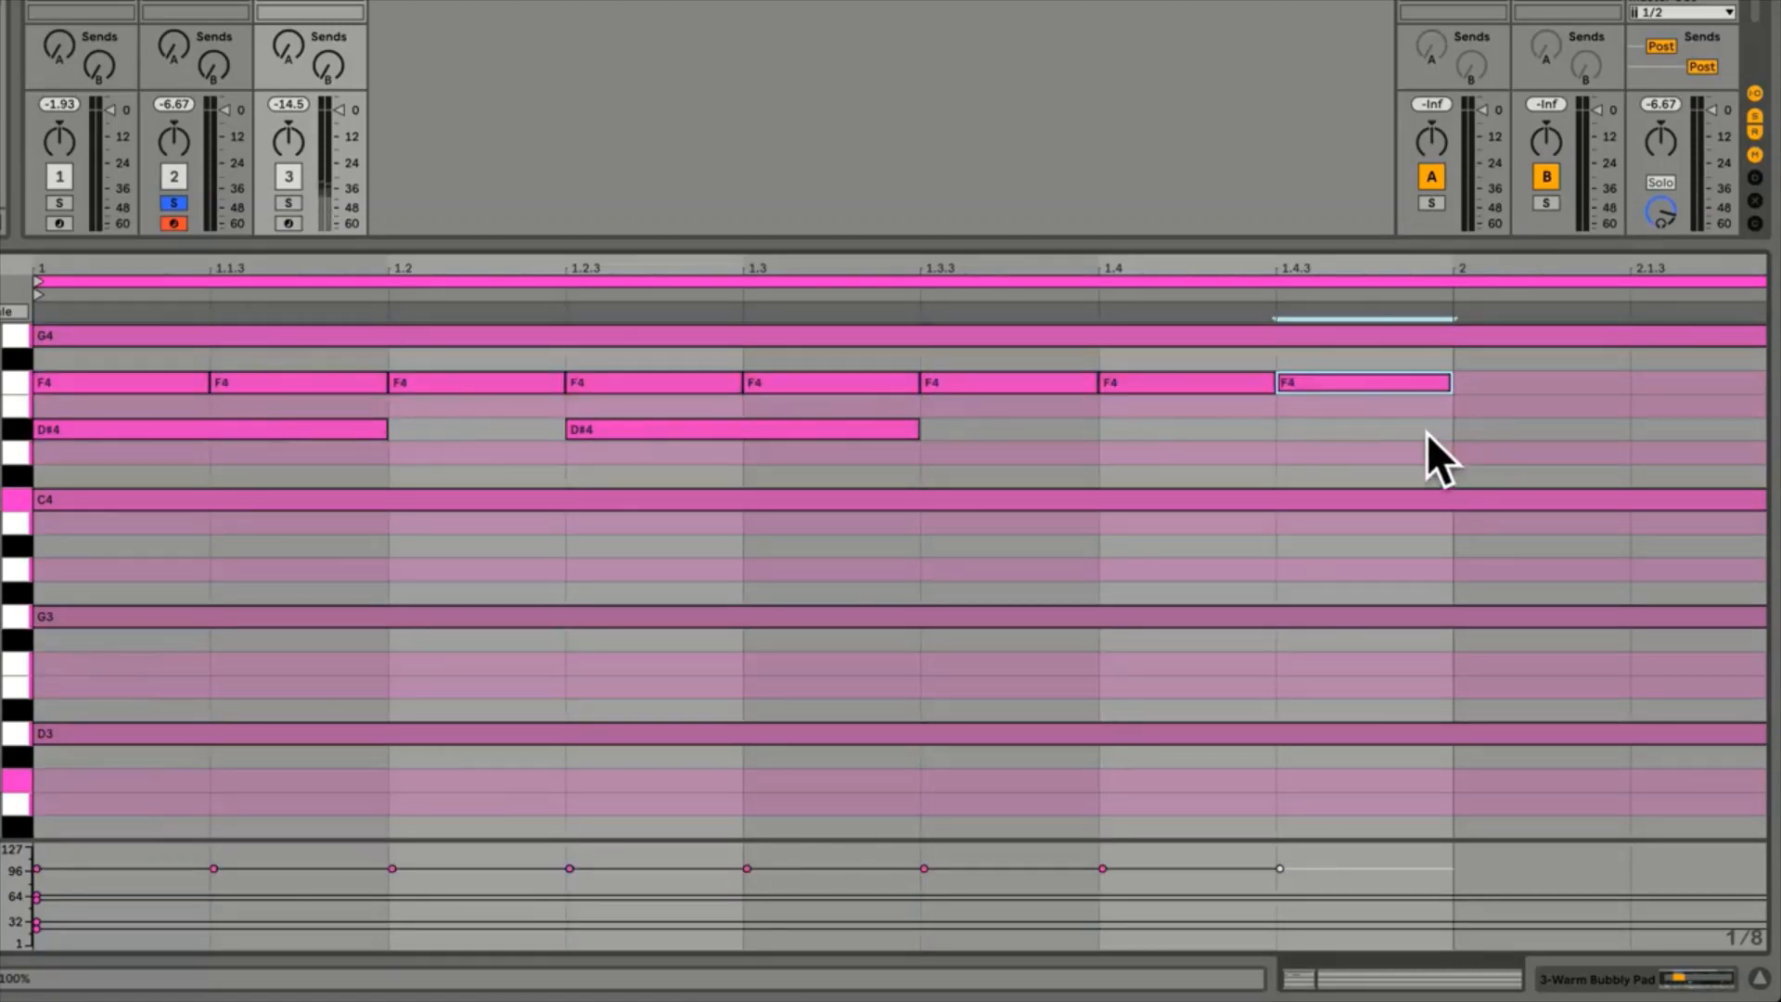
Delete all the F4 and D#4 practice notes from bar 1 of the pad clip
left_click_drag(1423, 432, 119, 386)
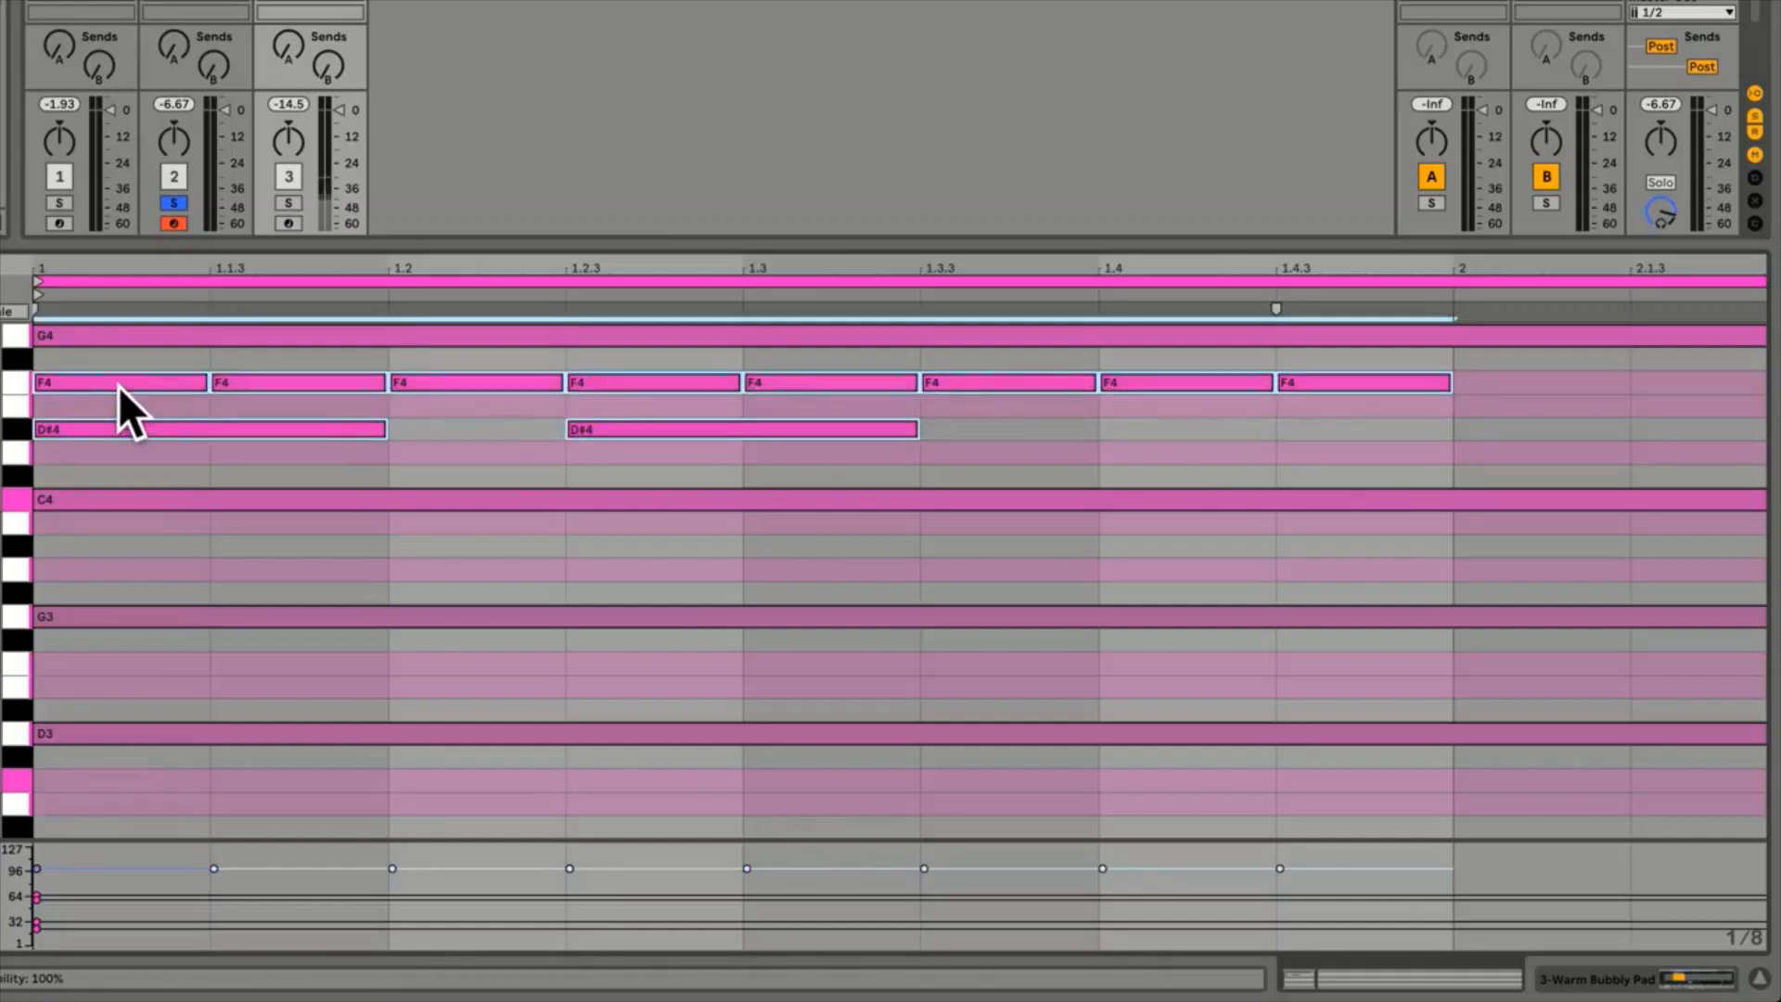
key("BackSpace")
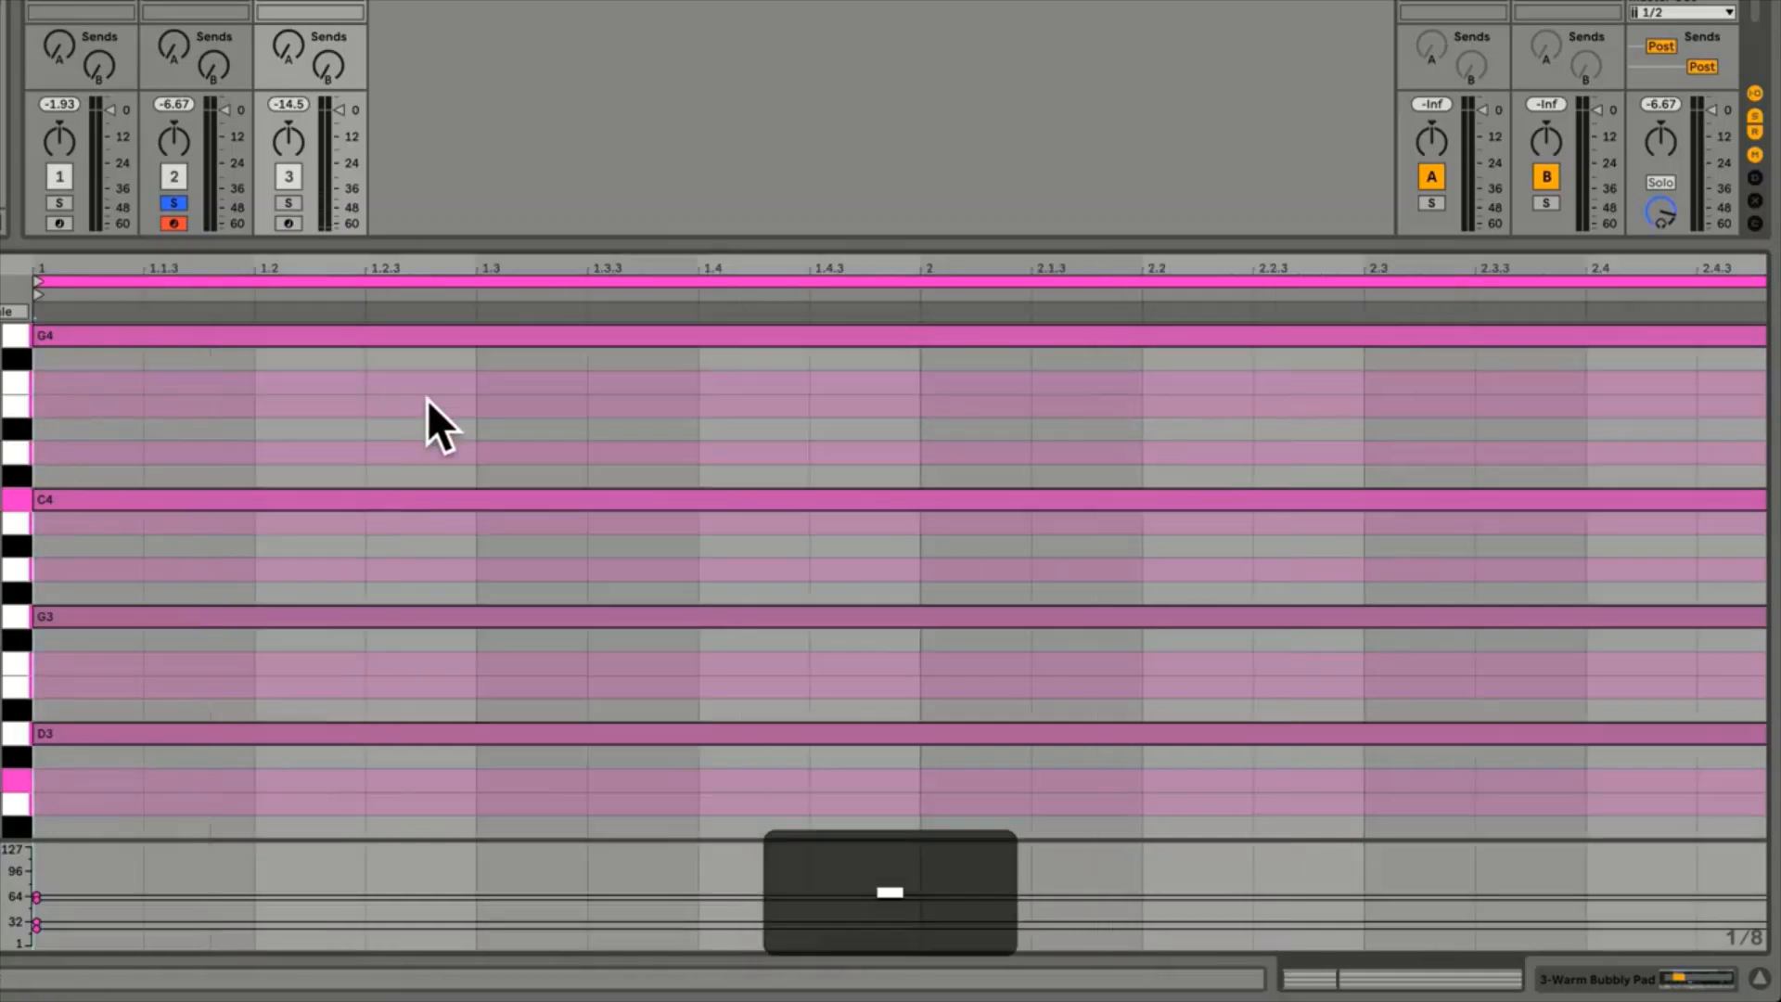
Set the pad clip's fixed grid to 8 Bars, add an eight-bar E4 note, and delete it
key("minus")
key("minus")
key("minus")
key("minus")
right_click(449, 414)
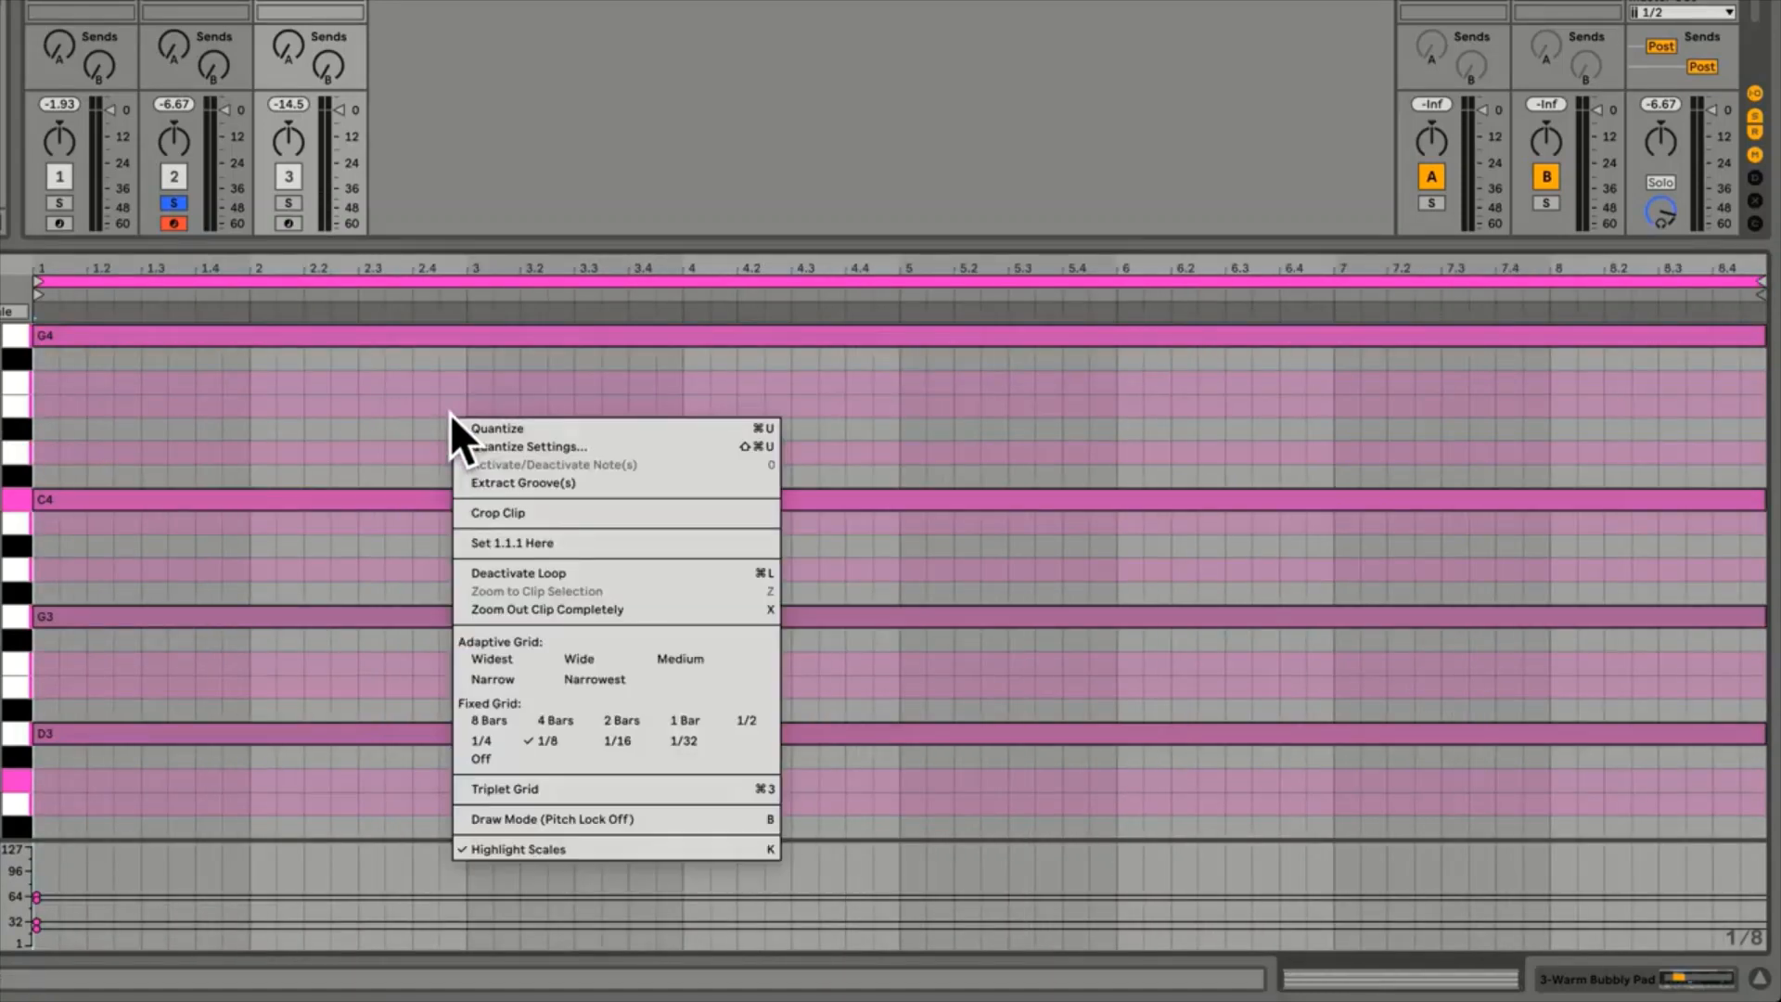
left_click(501, 721)
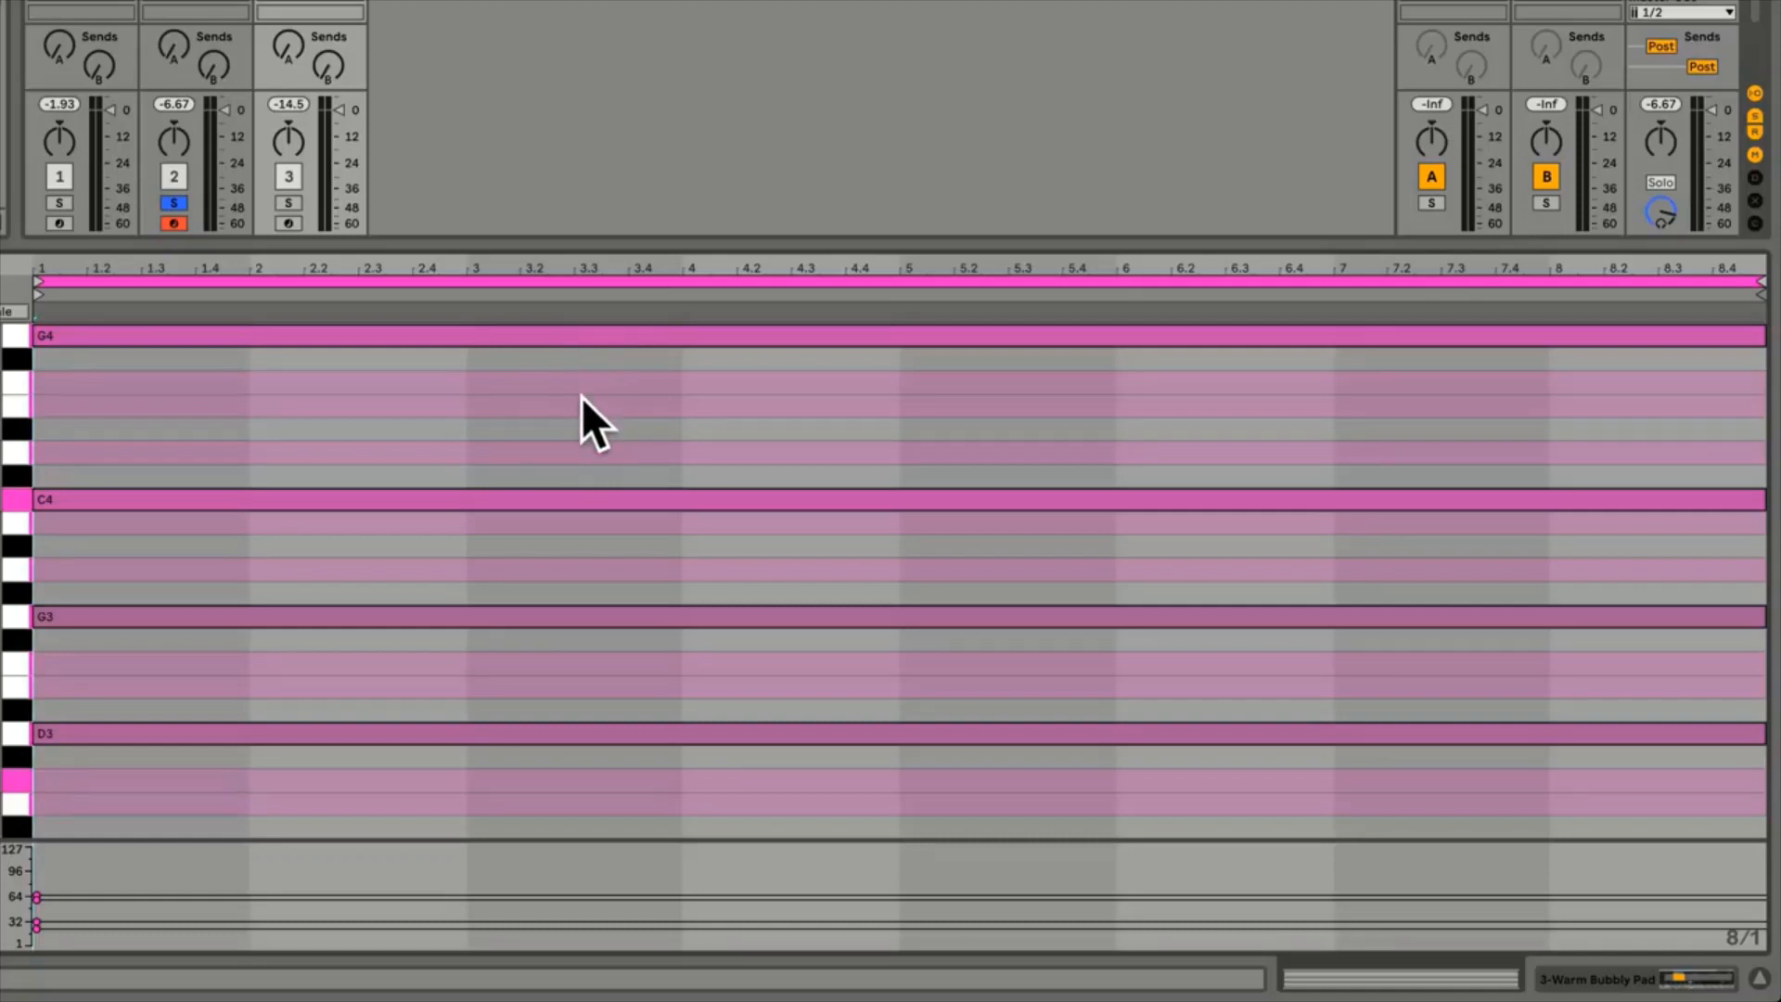
double_click(829, 408)
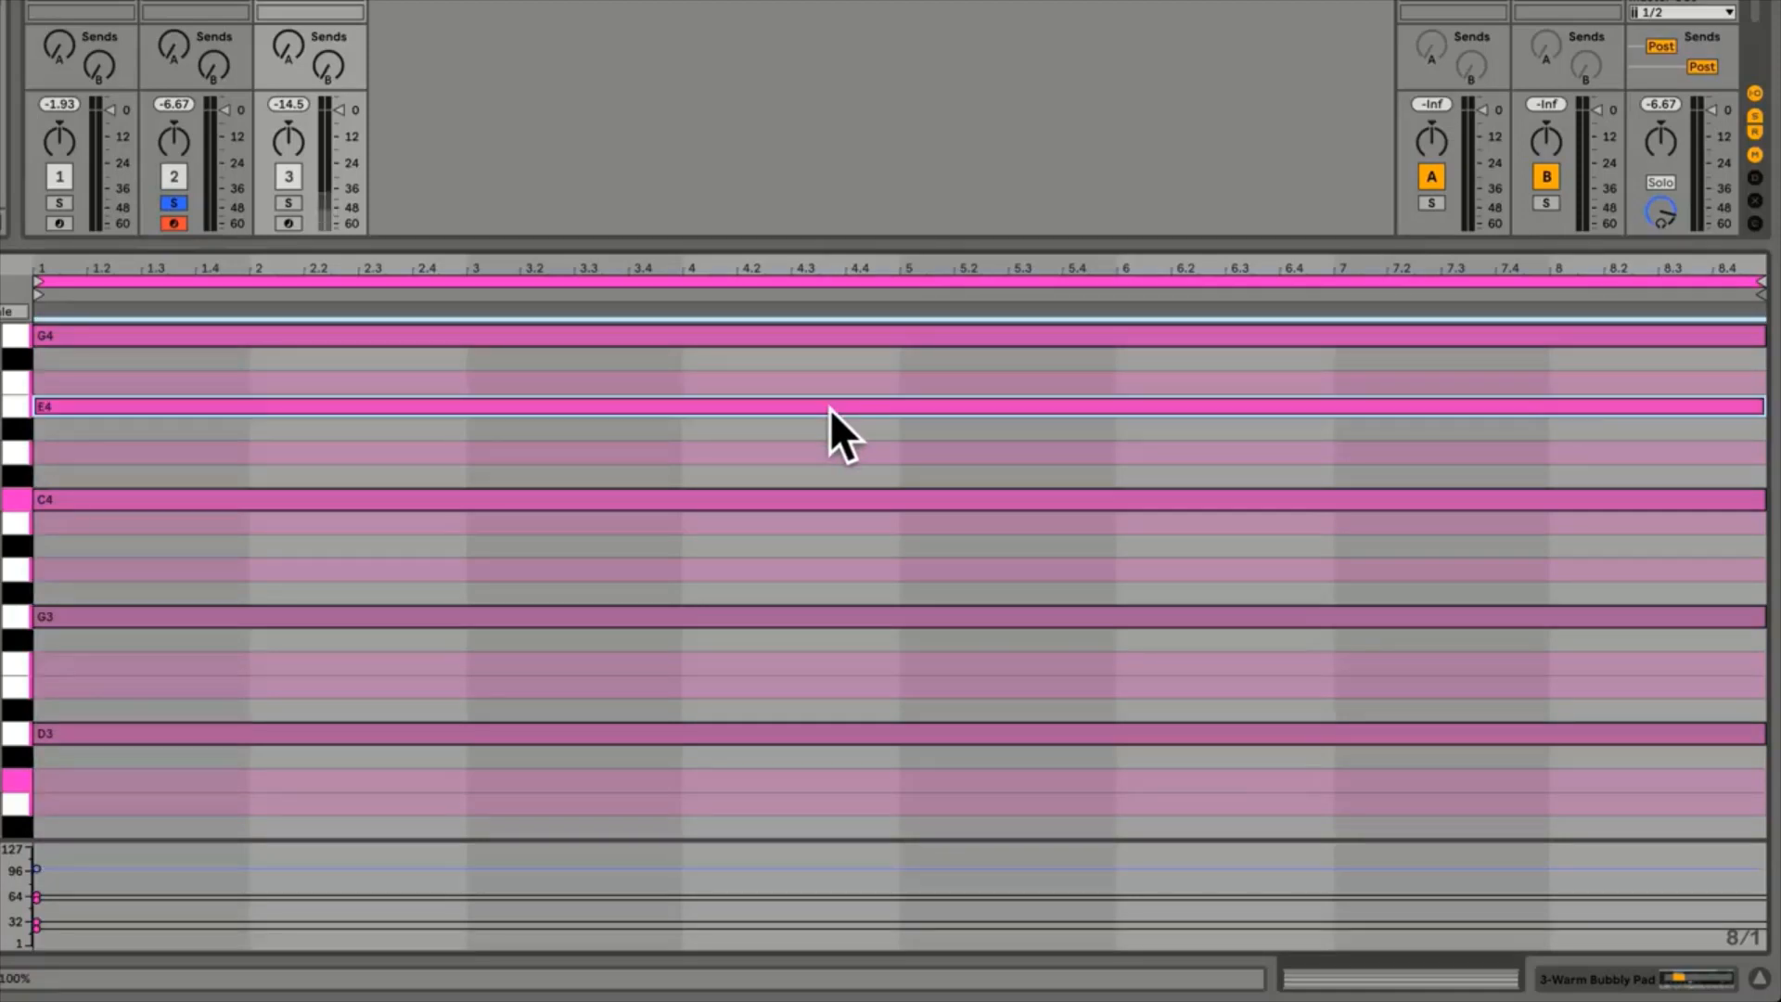
double_click(831, 408)
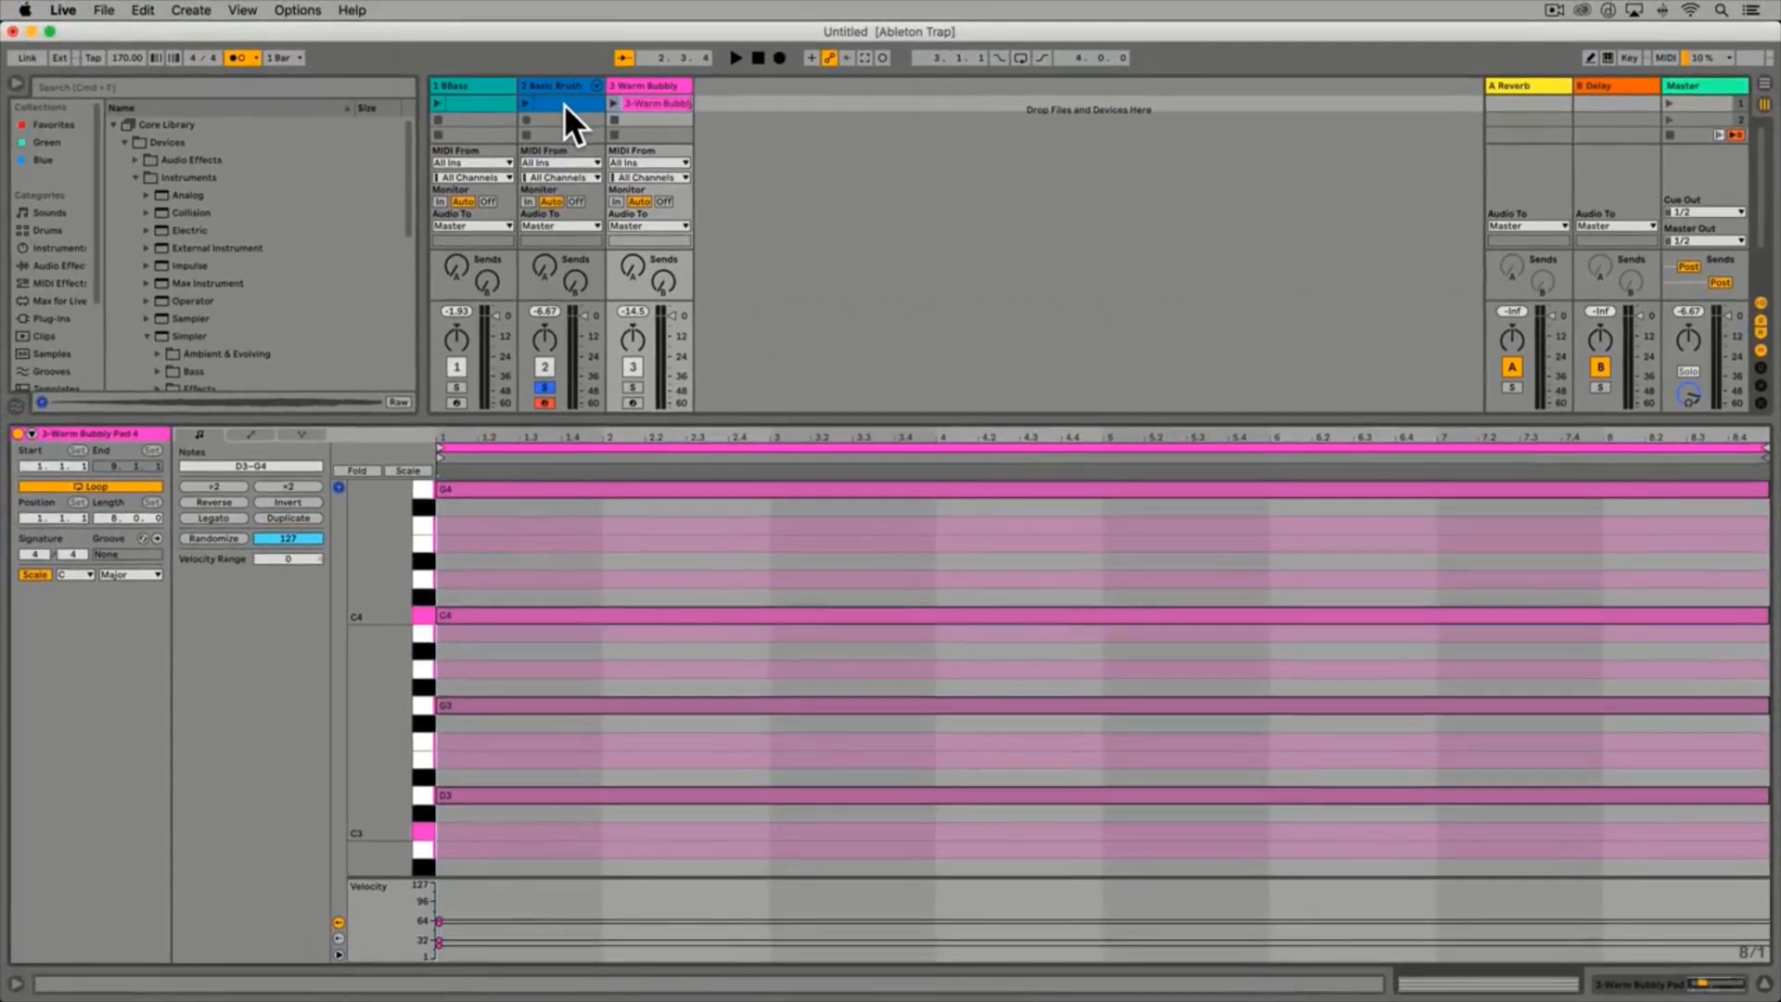
Open the bells clip on track 2 and set its fixed grid to 8 Bars
left_click(560, 100)
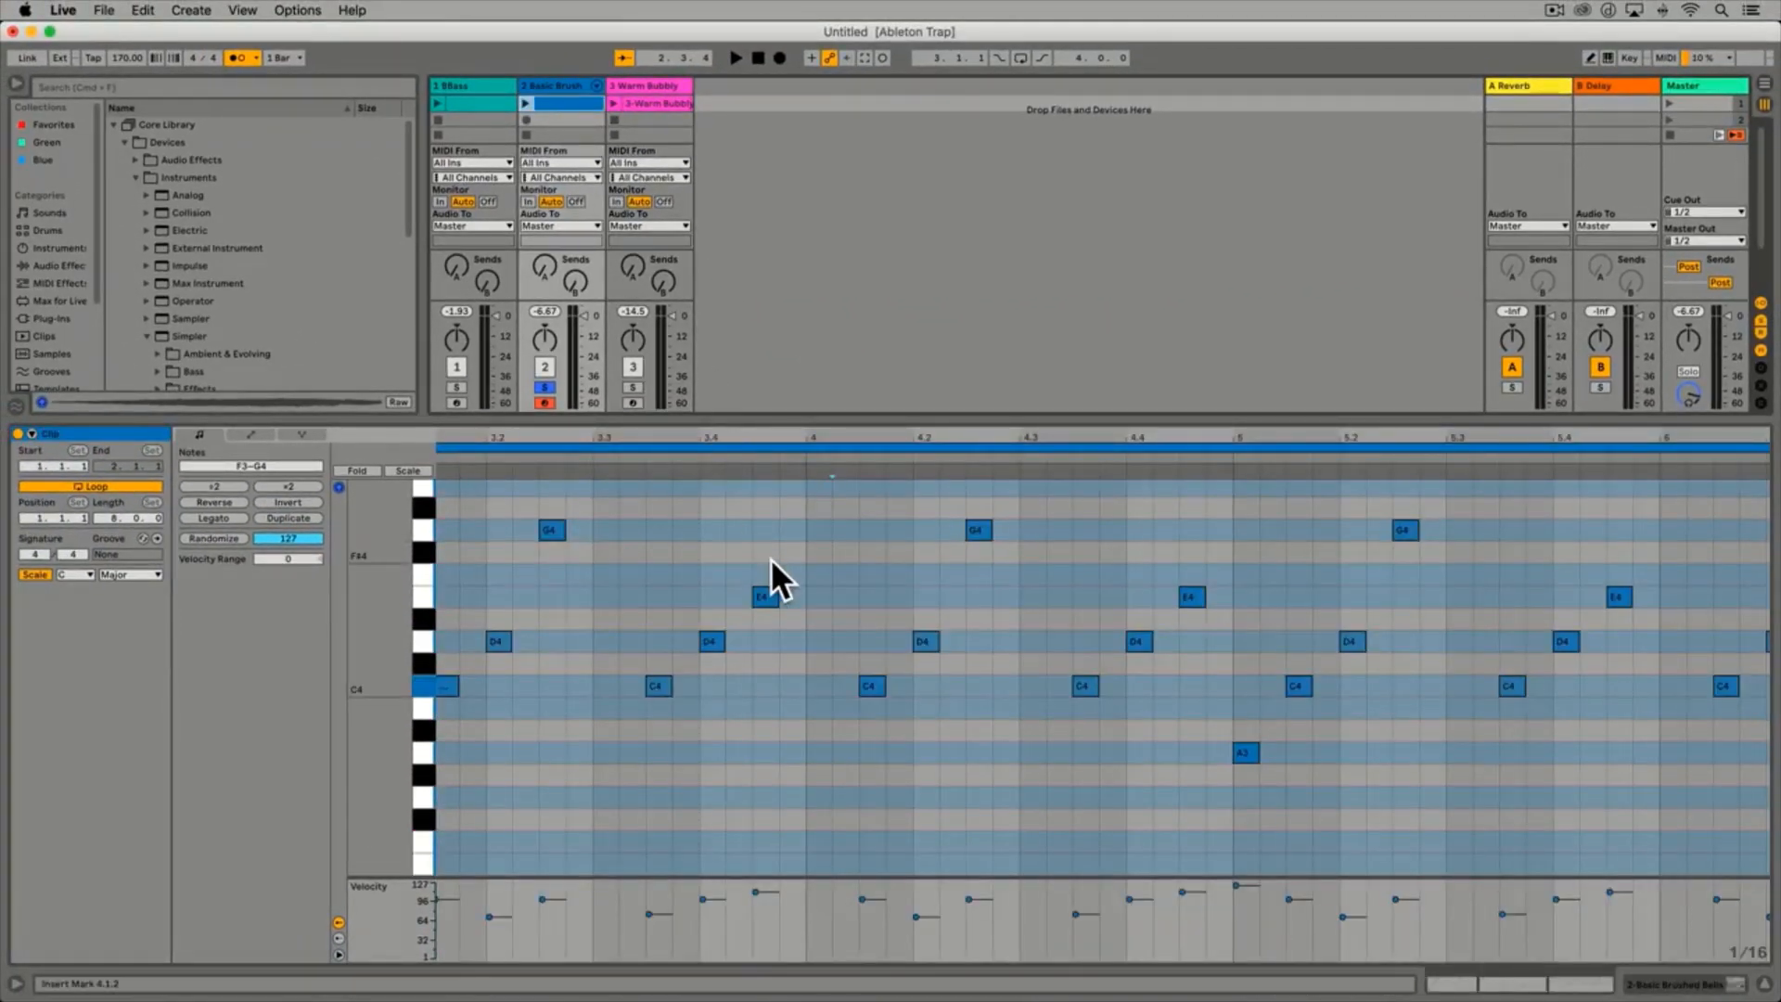
right_click(594, 613)
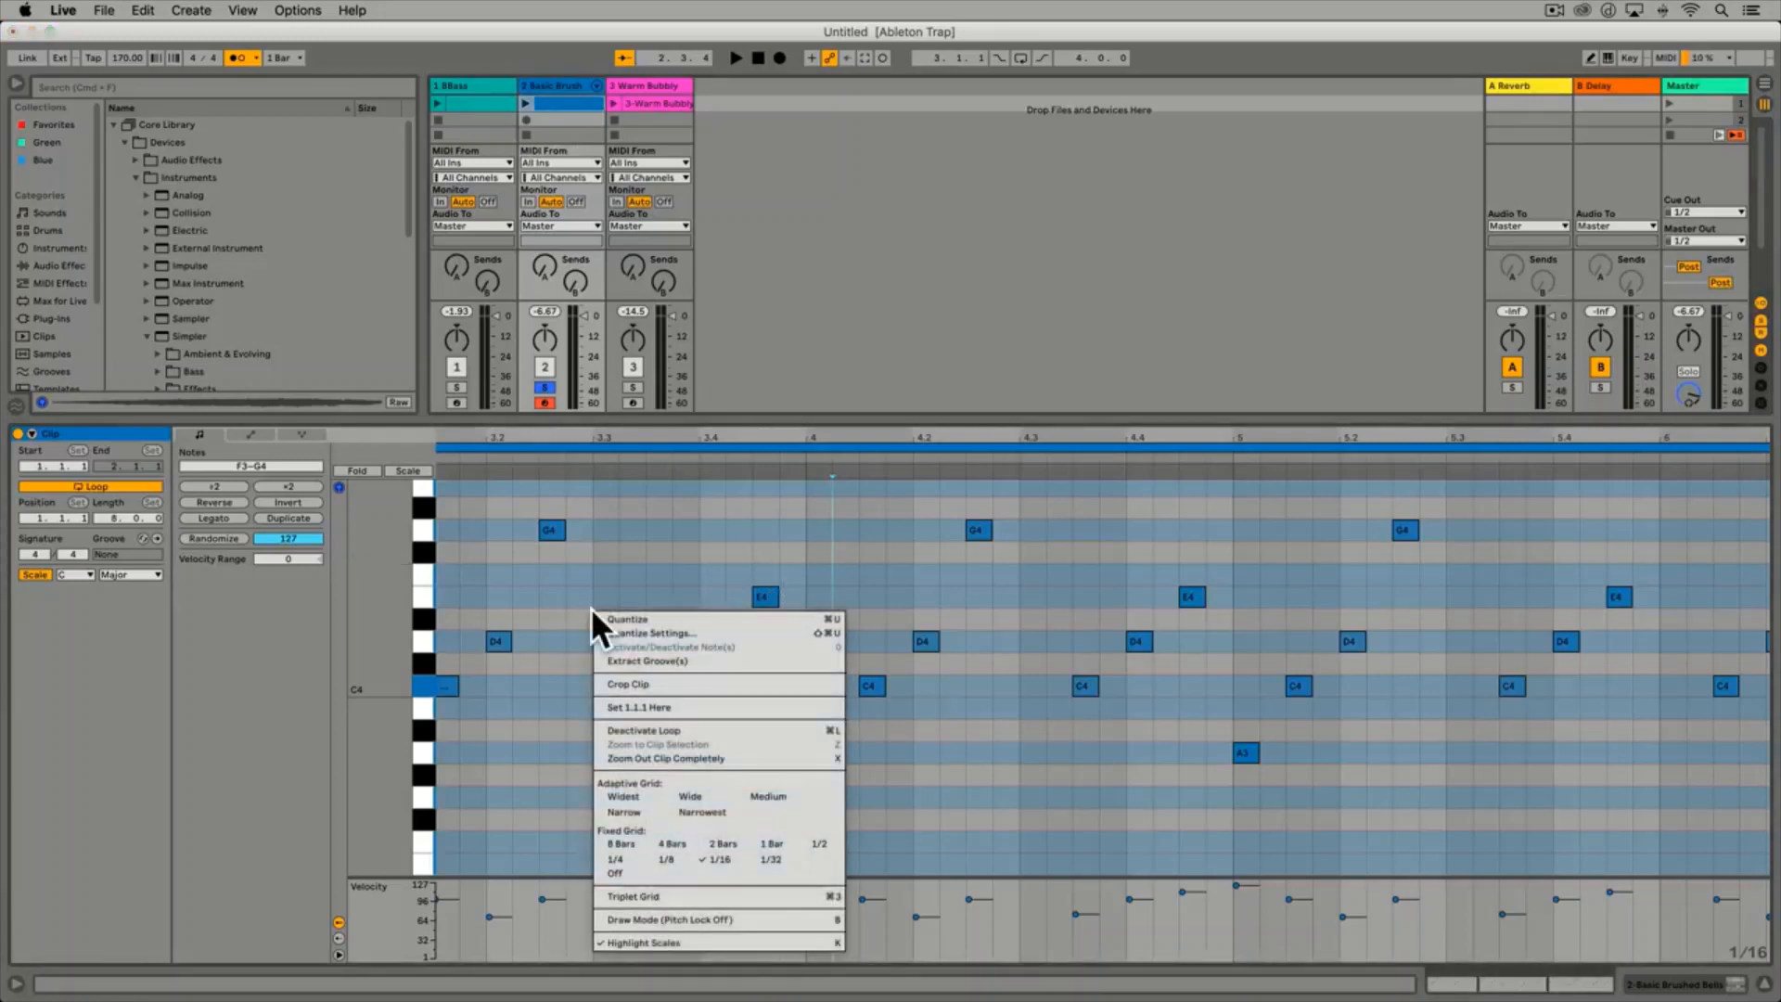
left_click(624, 844)
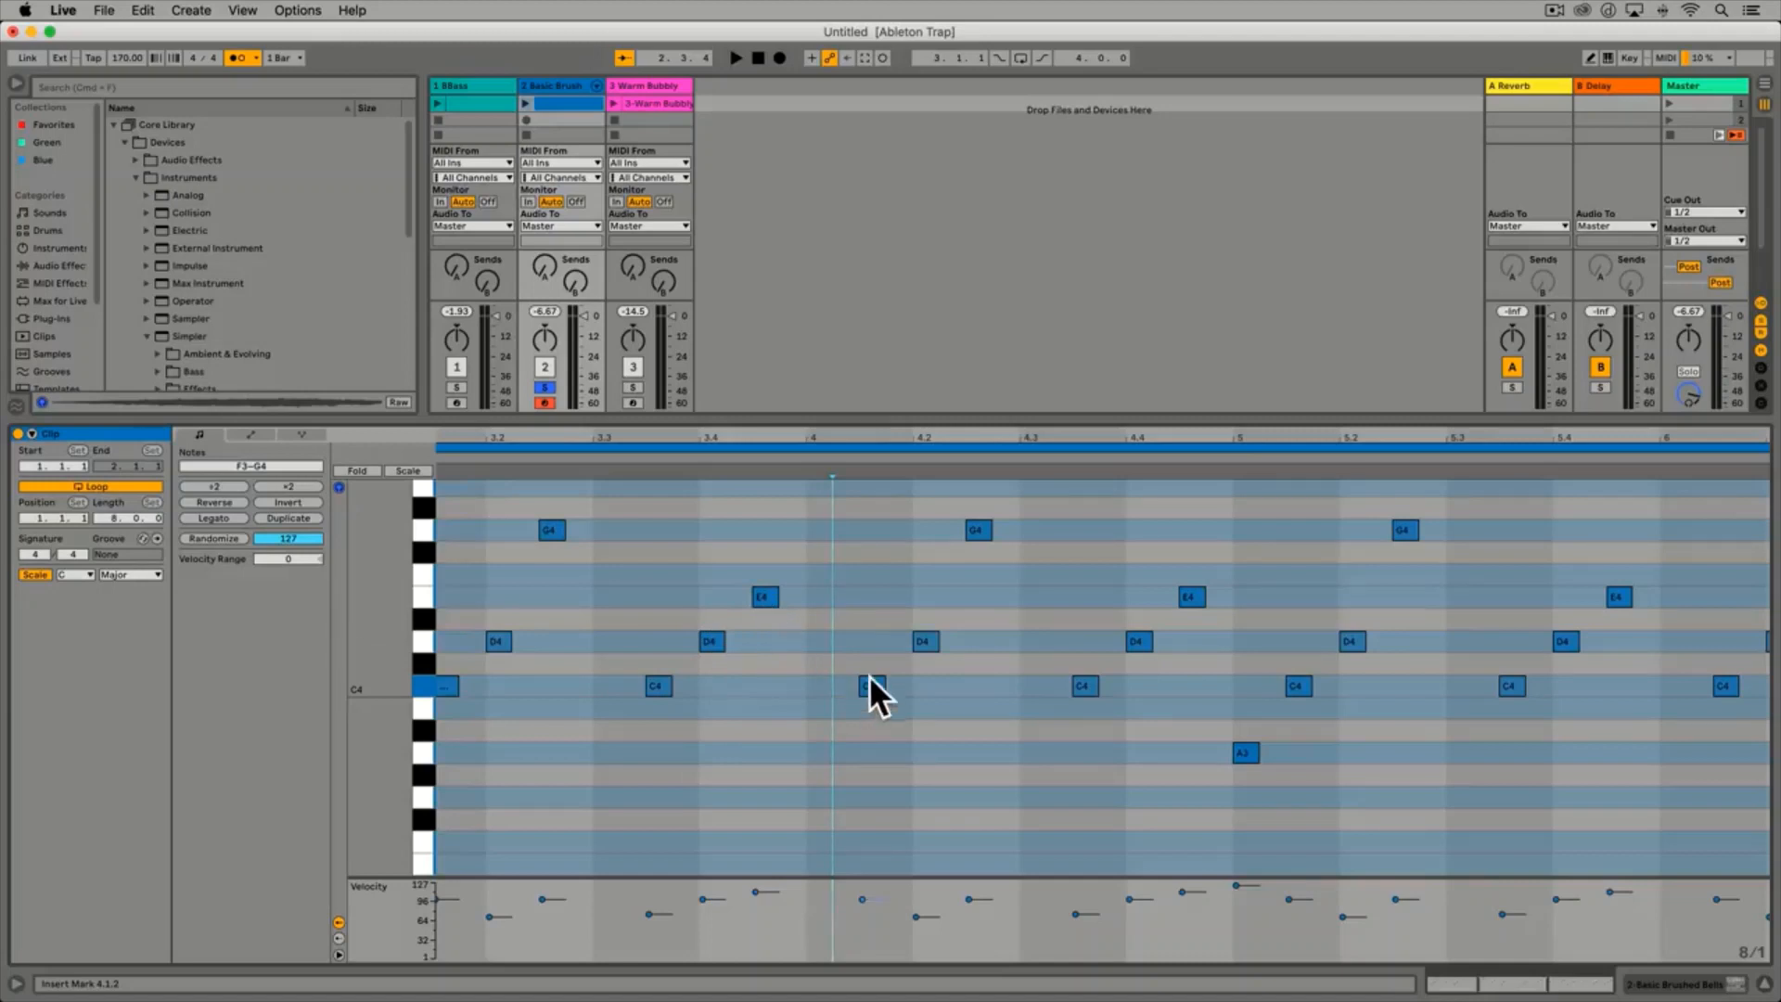
Set the adaptive grid to Narrow in both the bells clip and the Warm Bubbly Pad clip
right_click(889, 570)
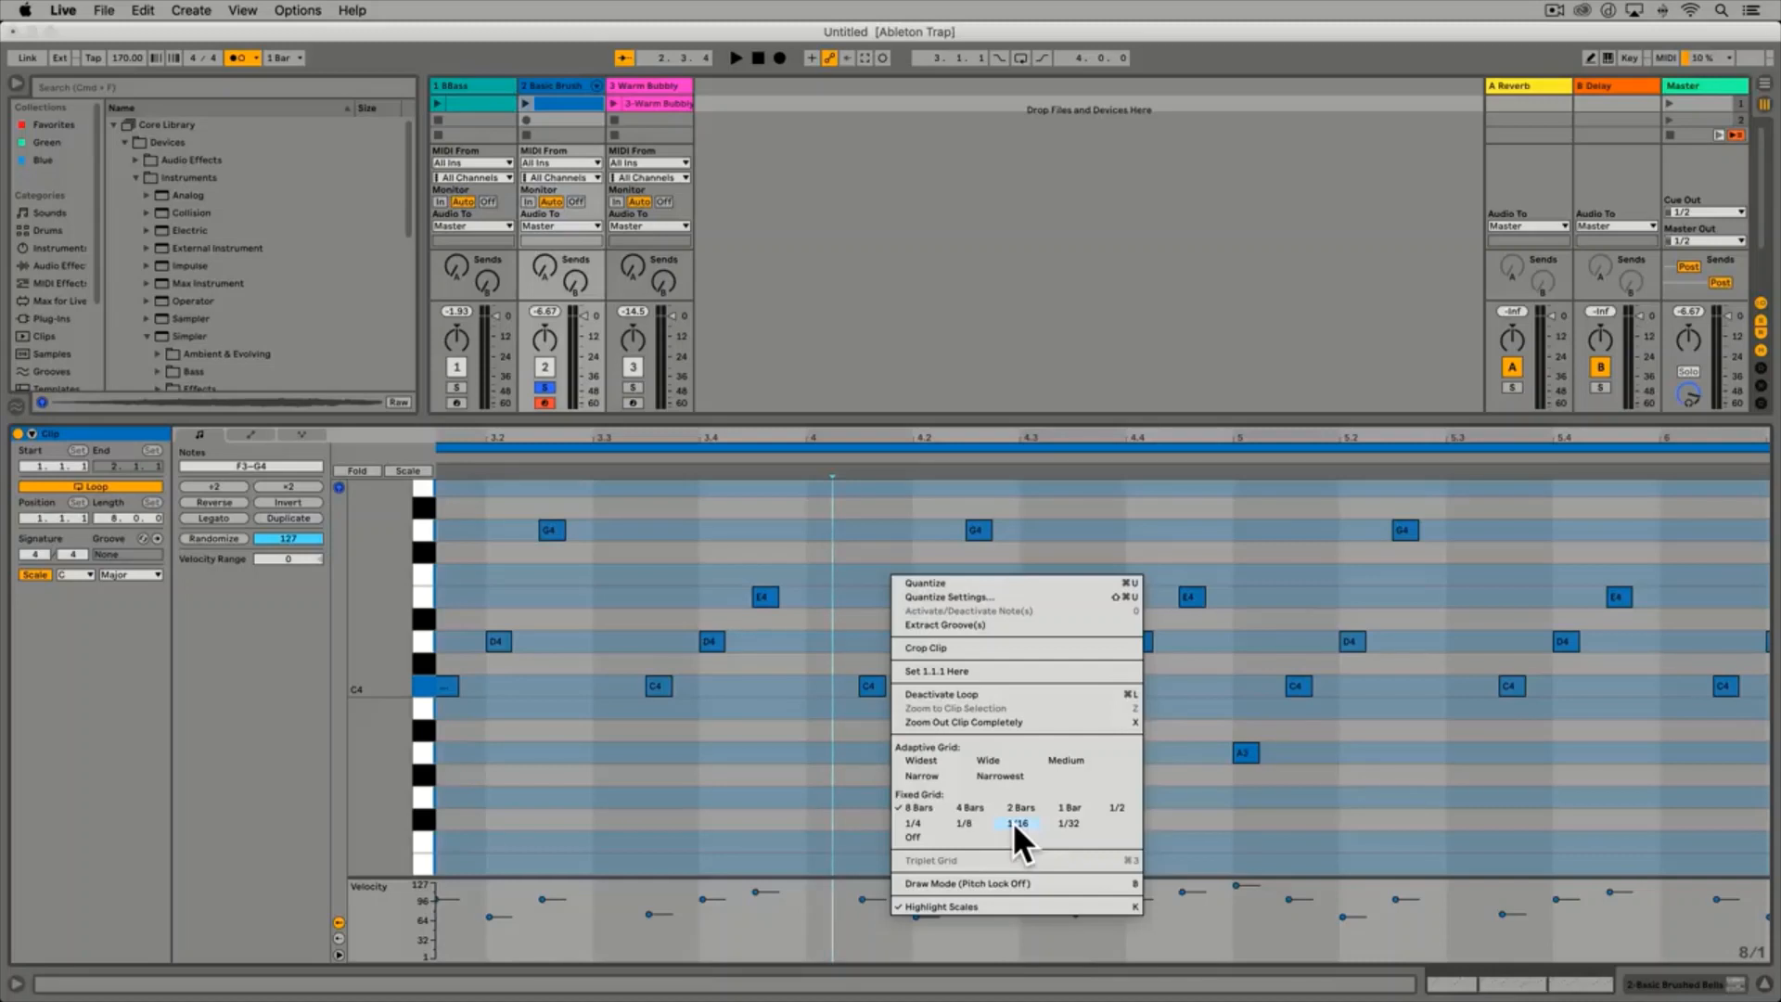
left_click(922, 775)
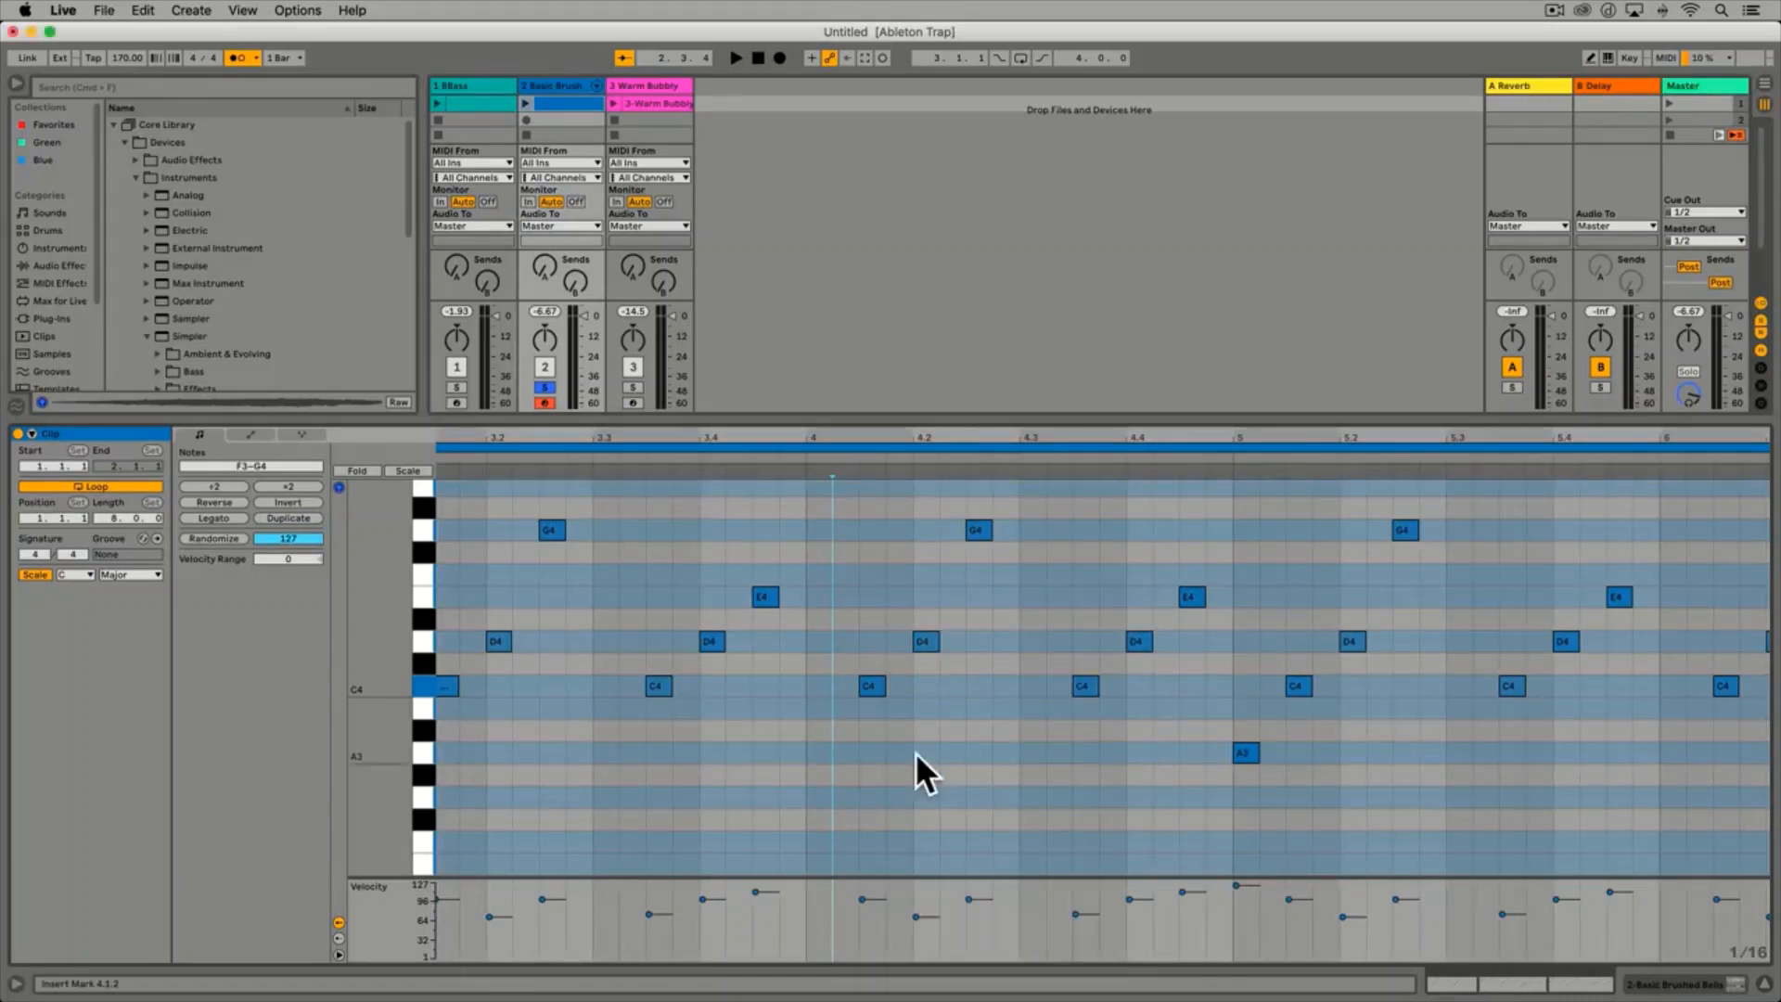
key("minus")
left_click(650, 103)
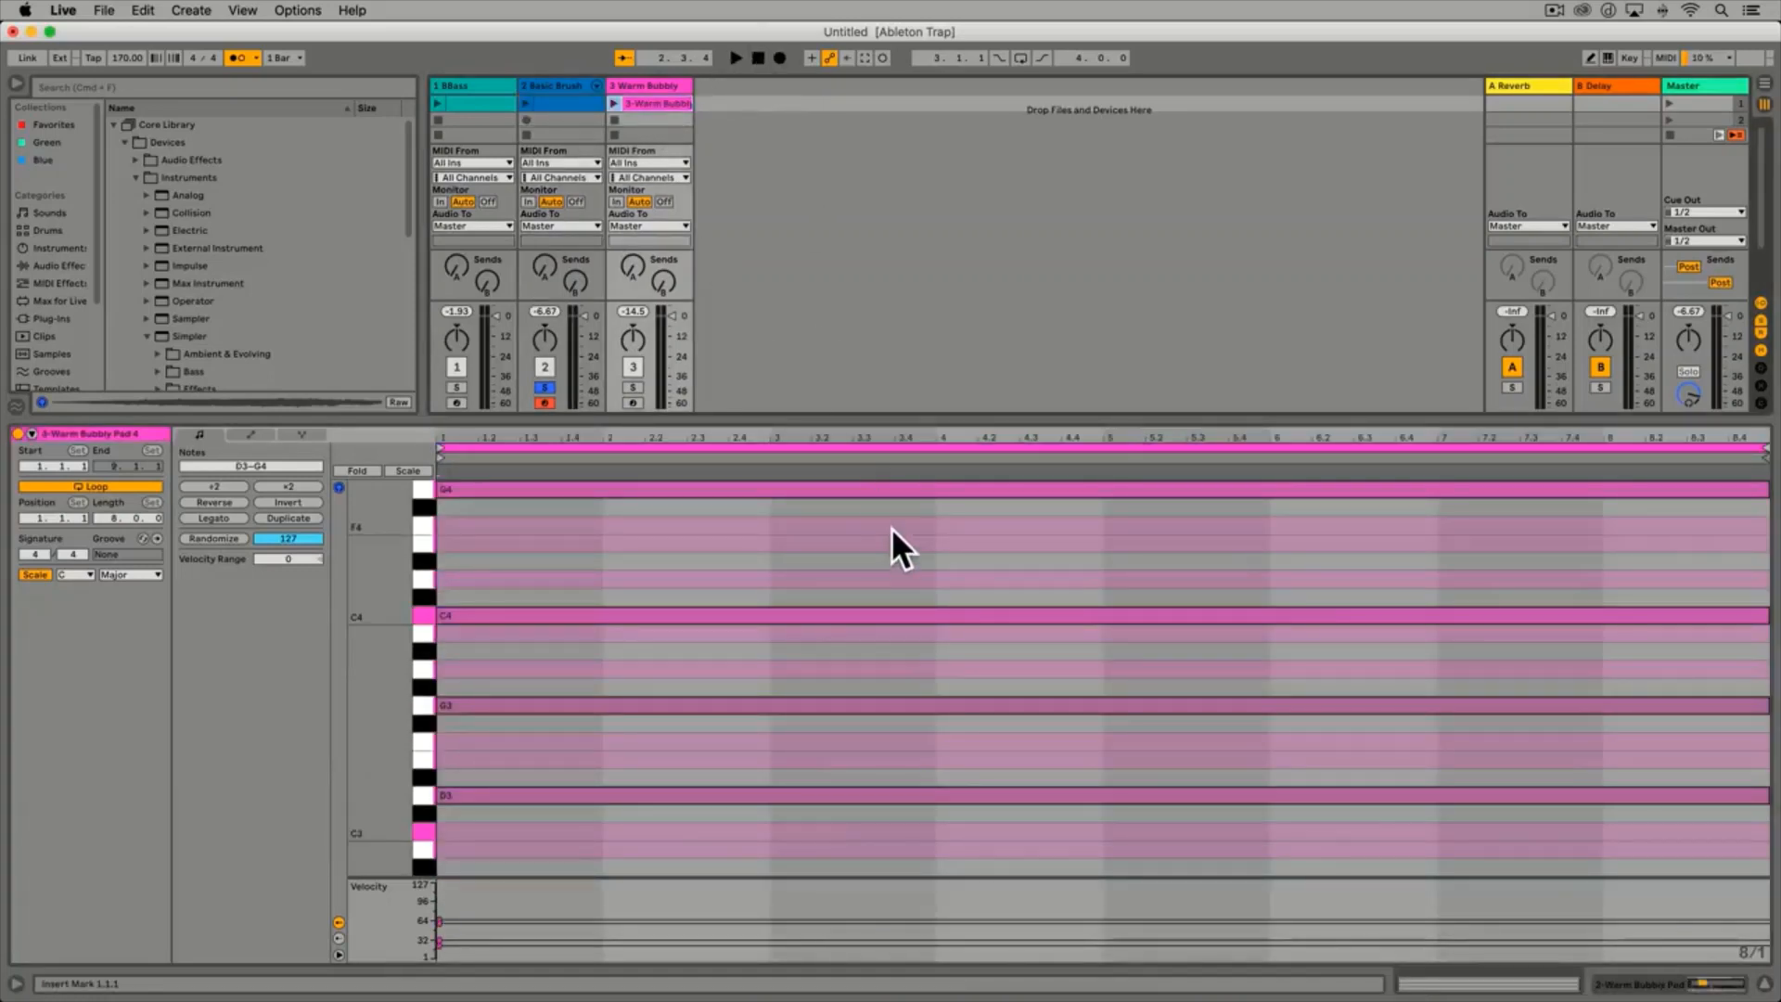
right_click(895, 543)
left_click(931, 747)
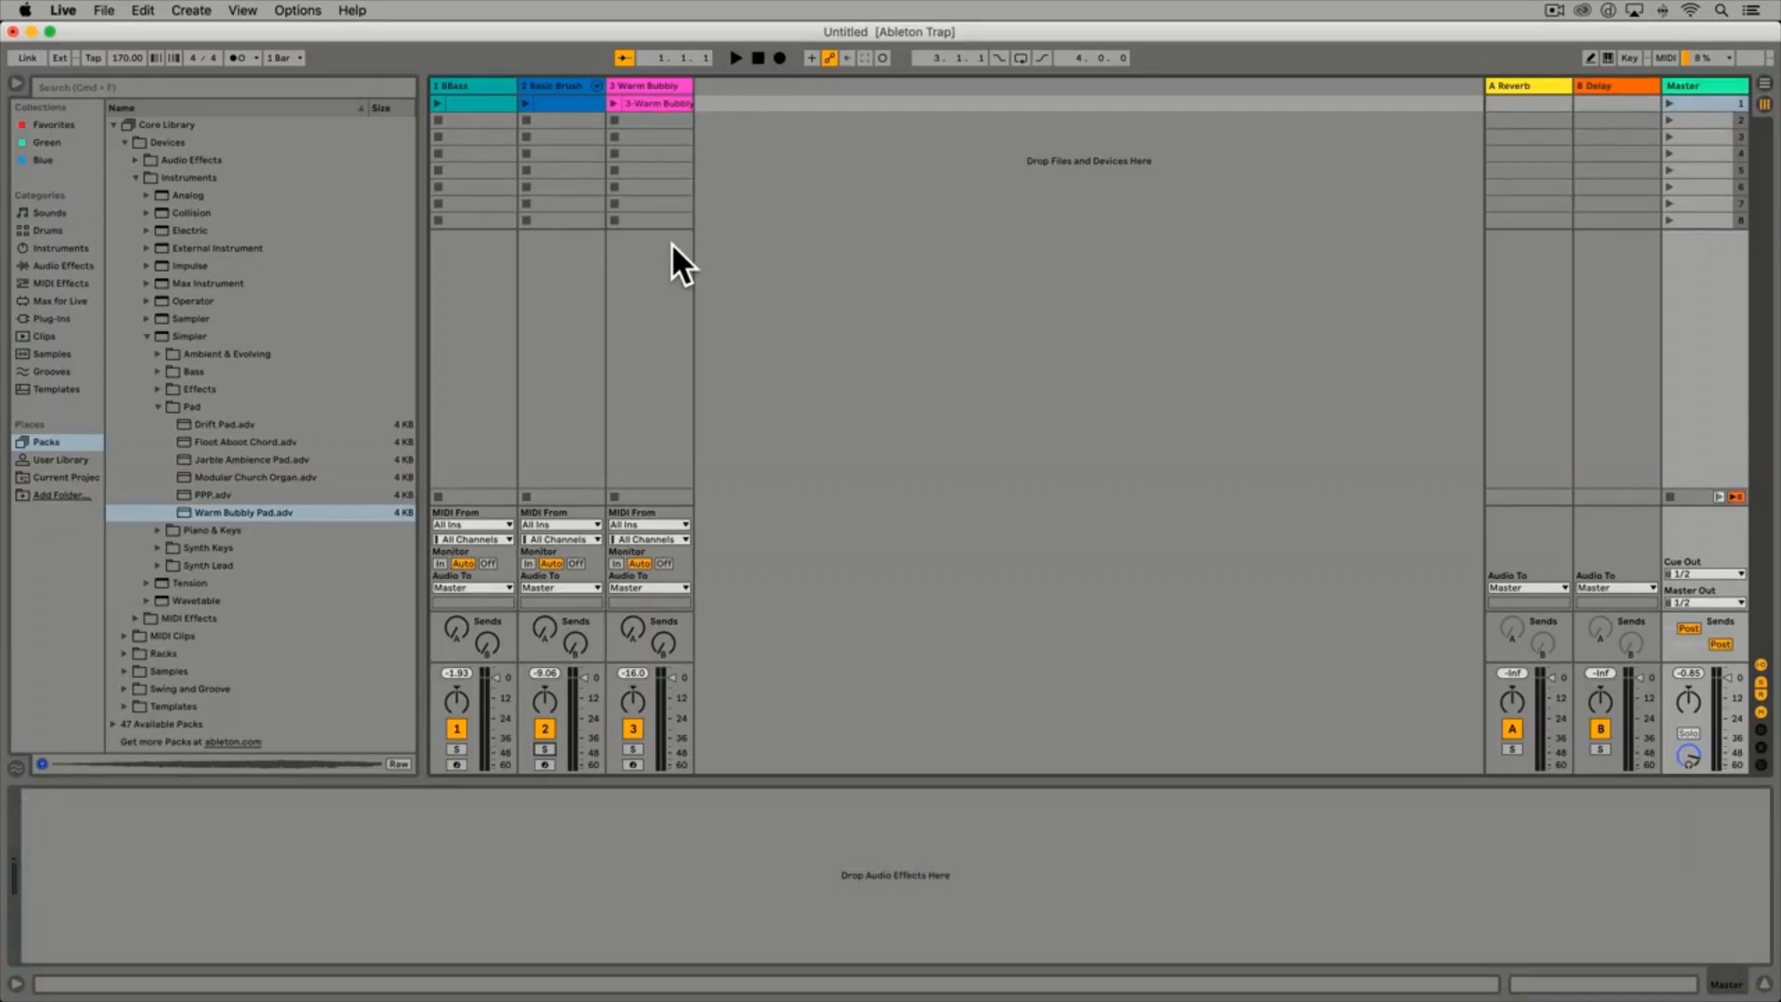
Duplicate the Basic Brushed Bells track and delete the copied clip from the duplicate
left_click(562, 86)
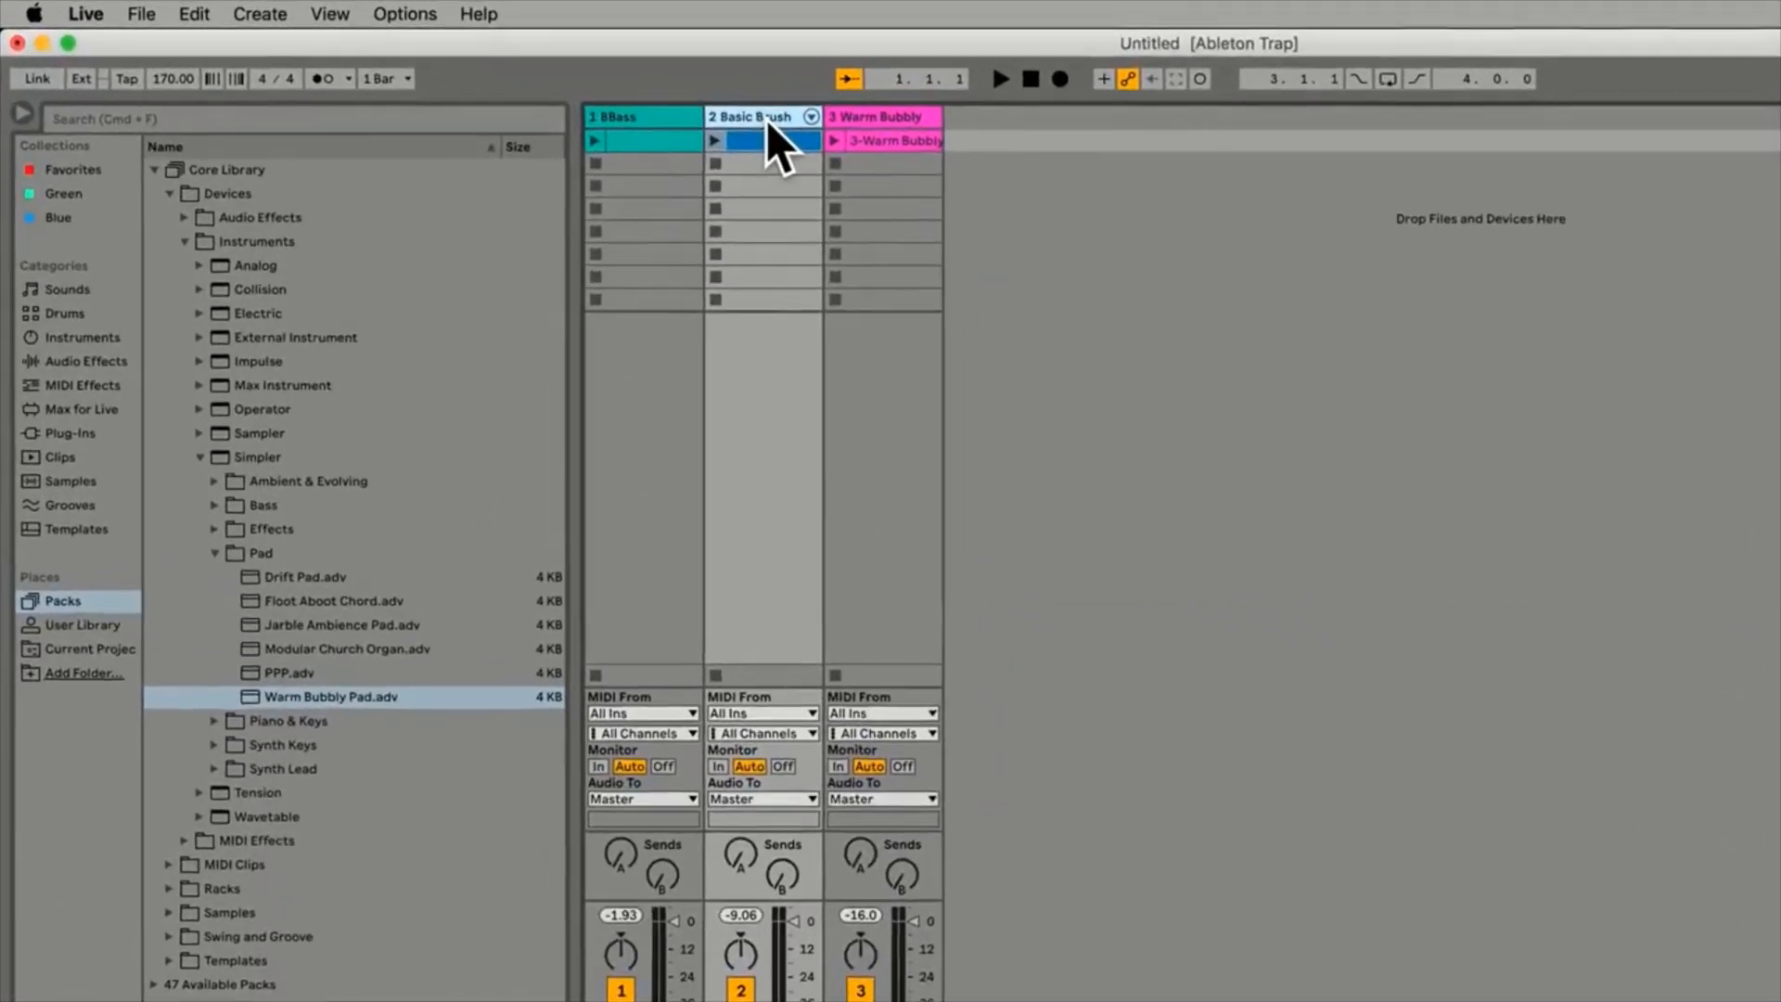
right_click(767, 119)
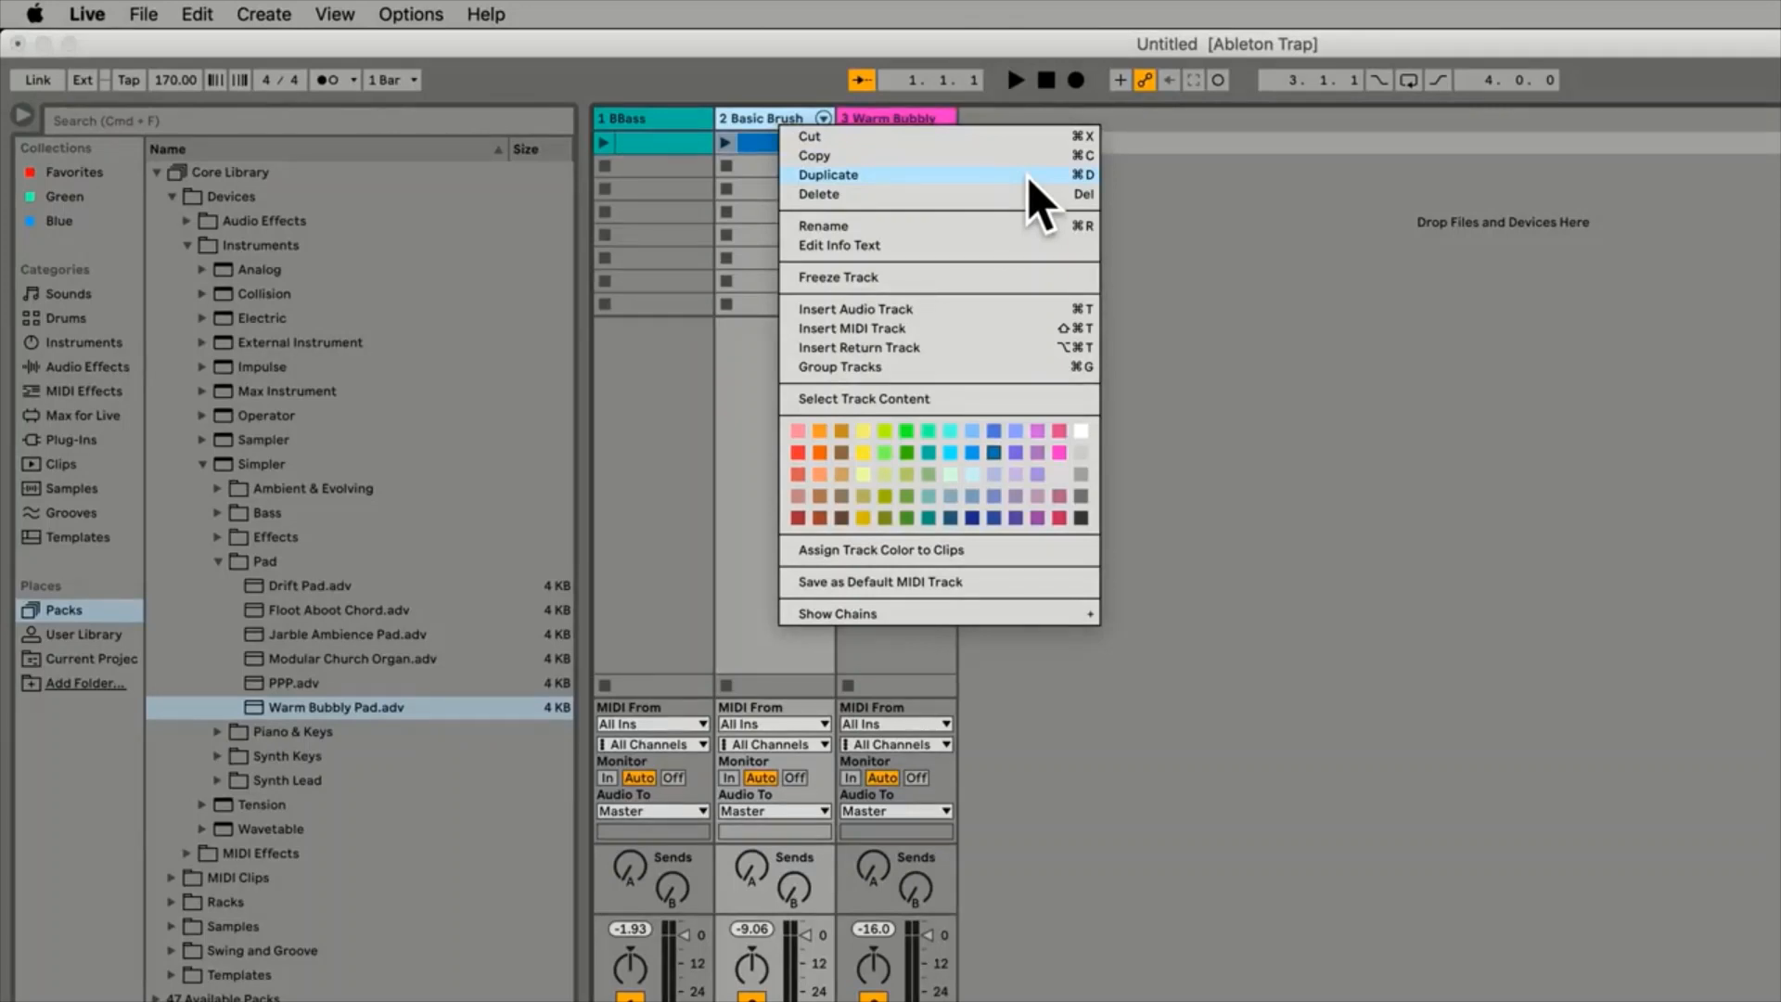
left_click(1041, 204)
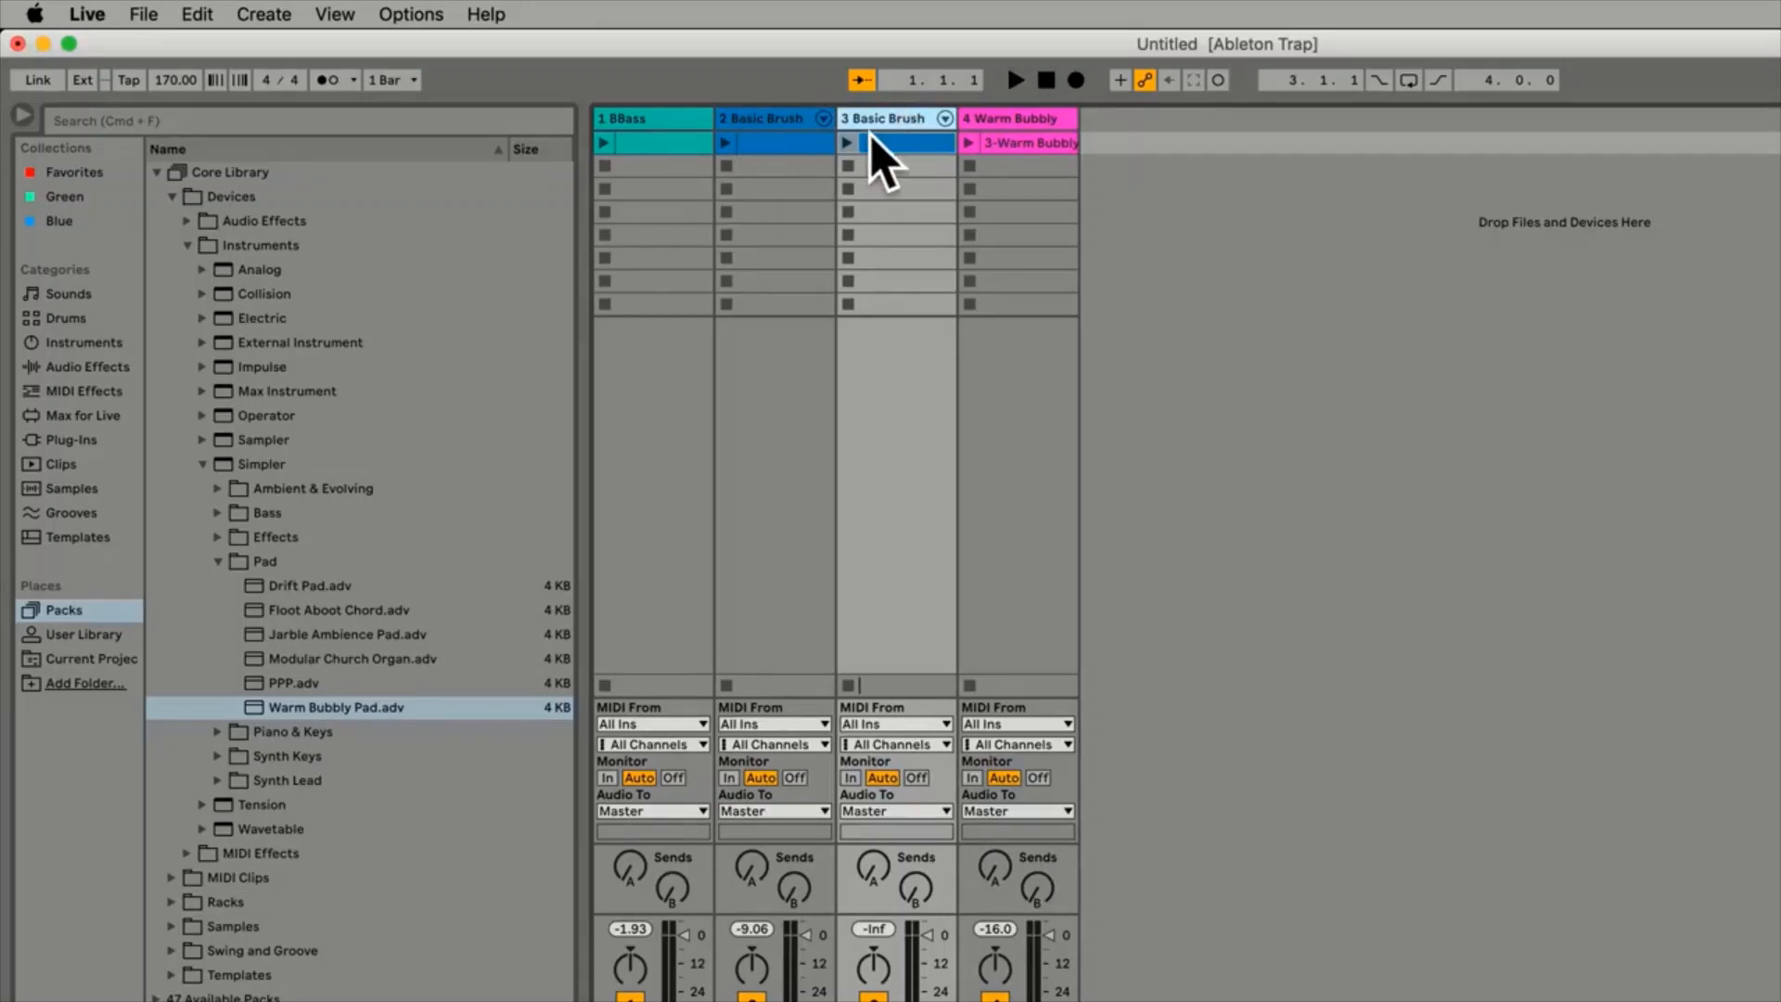
left_click(895, 144)
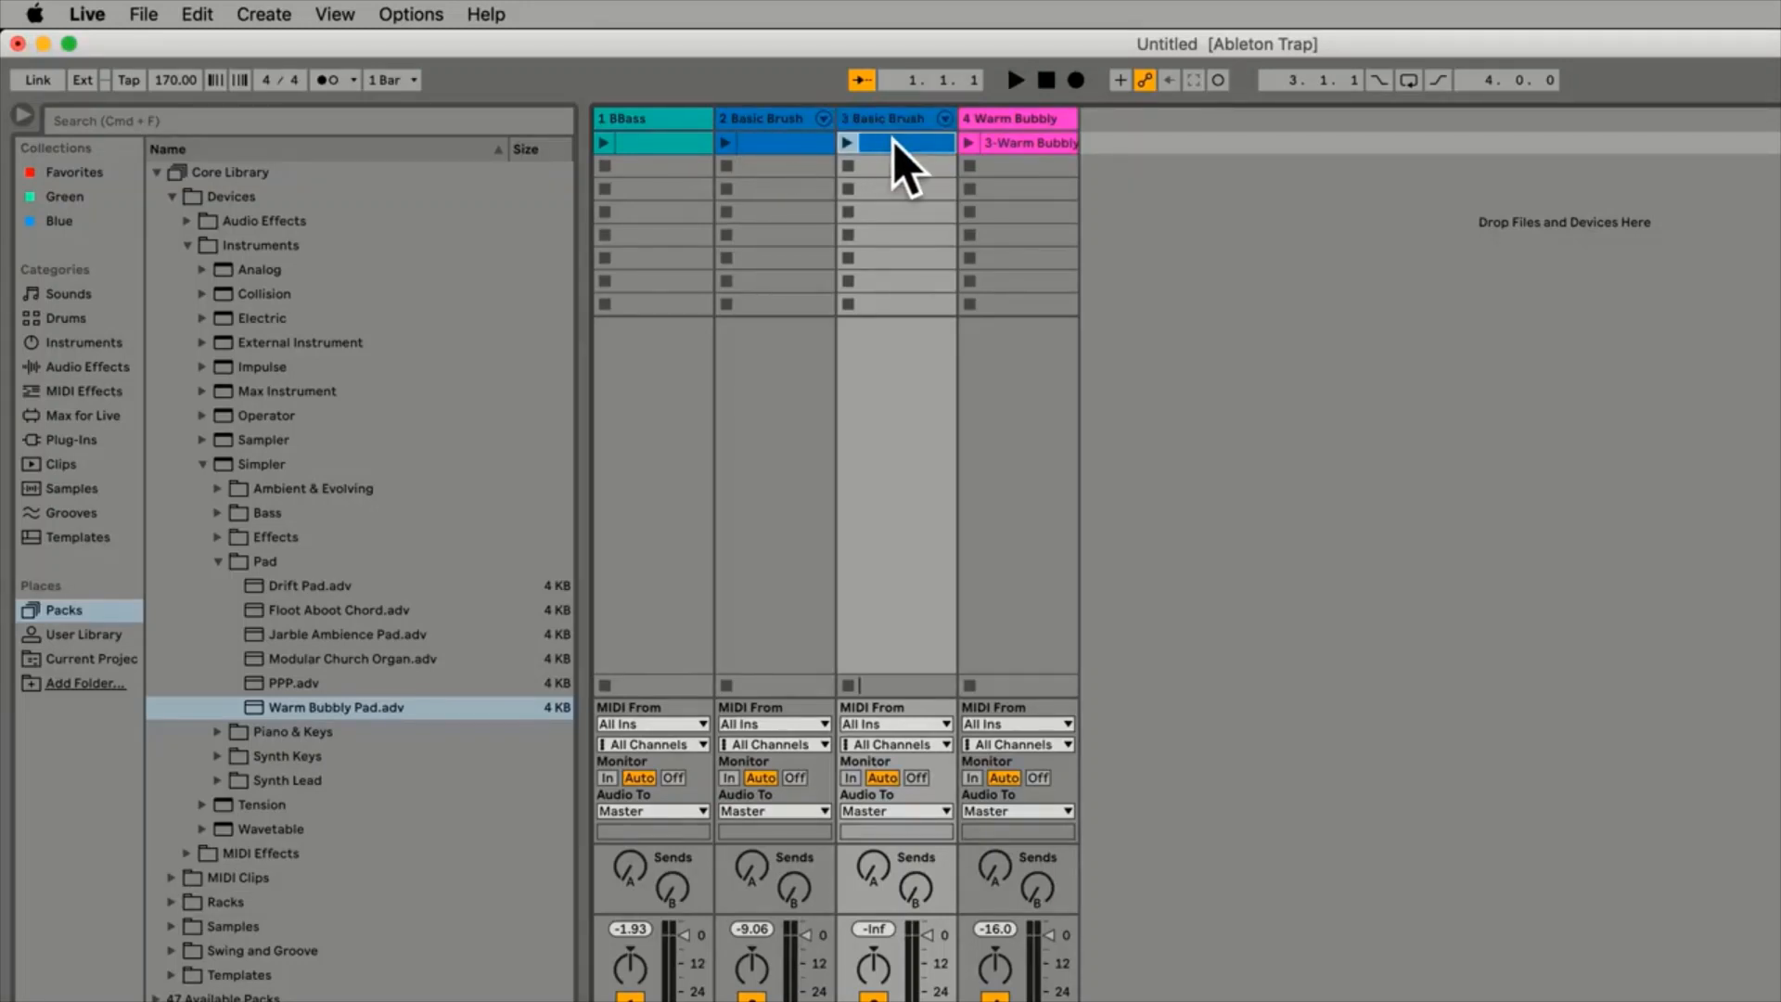
key("BackSpace")
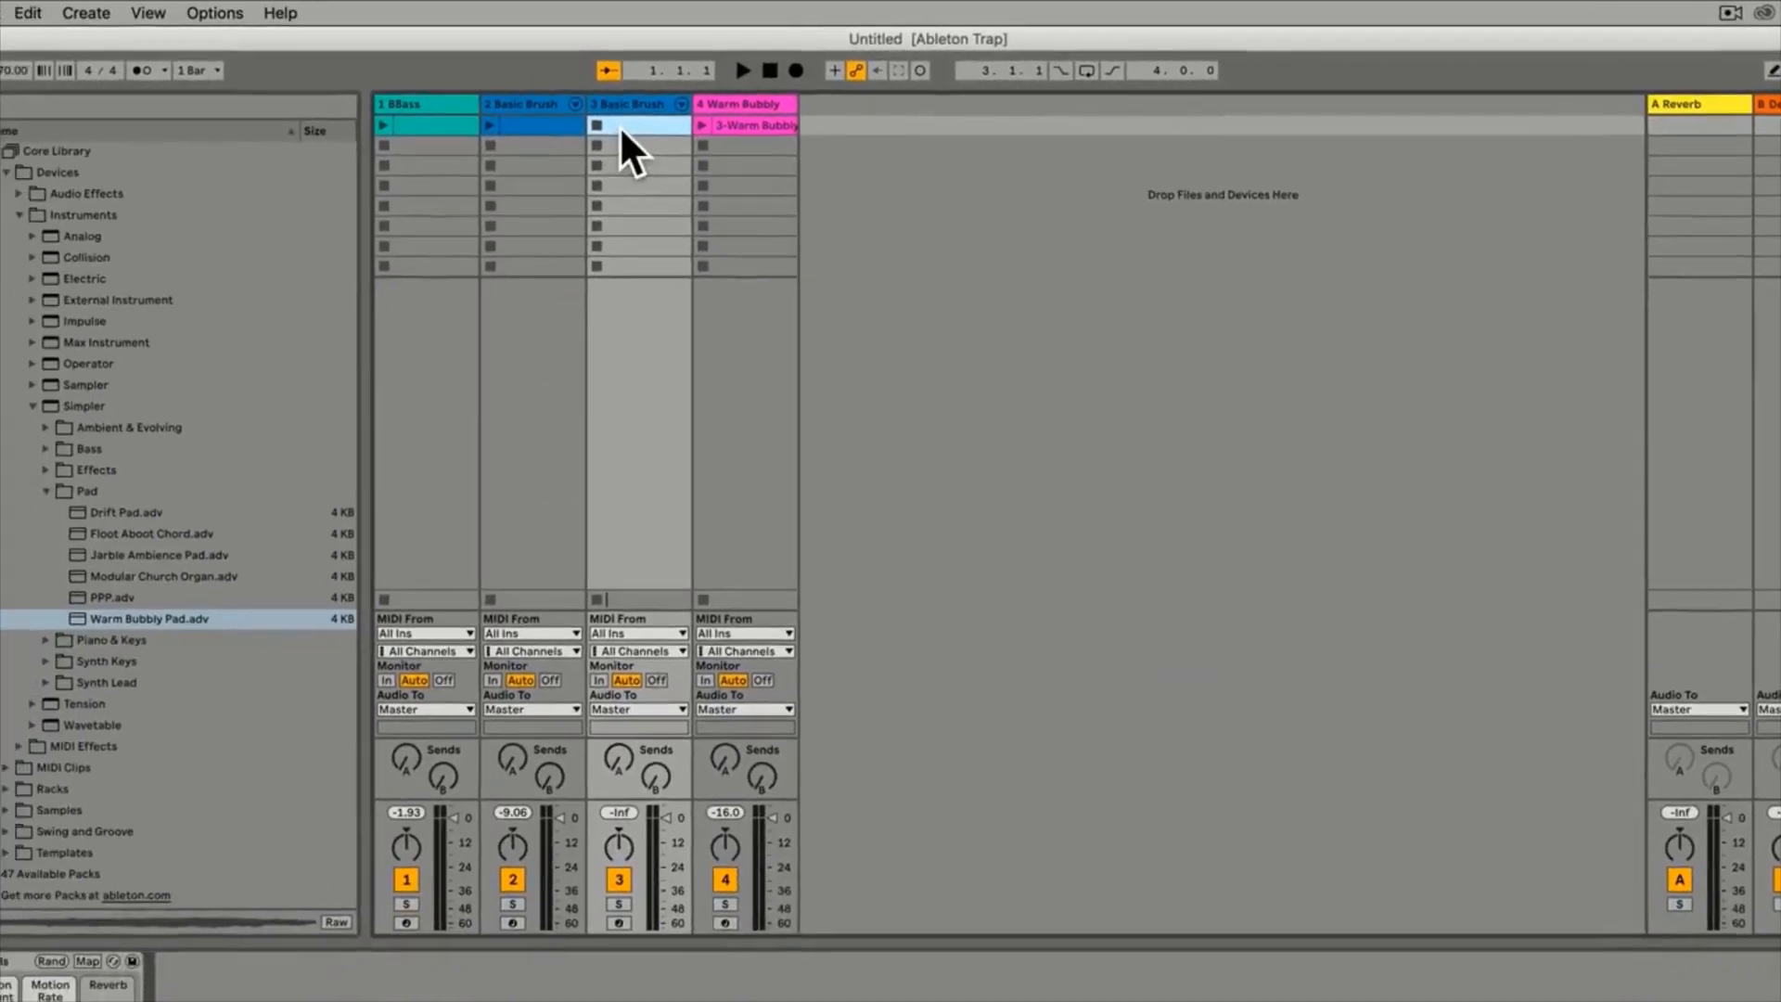
Arm the duplicate bells track for recording and enable the metronome with a 2-bar count-in
left_click(740, 98)
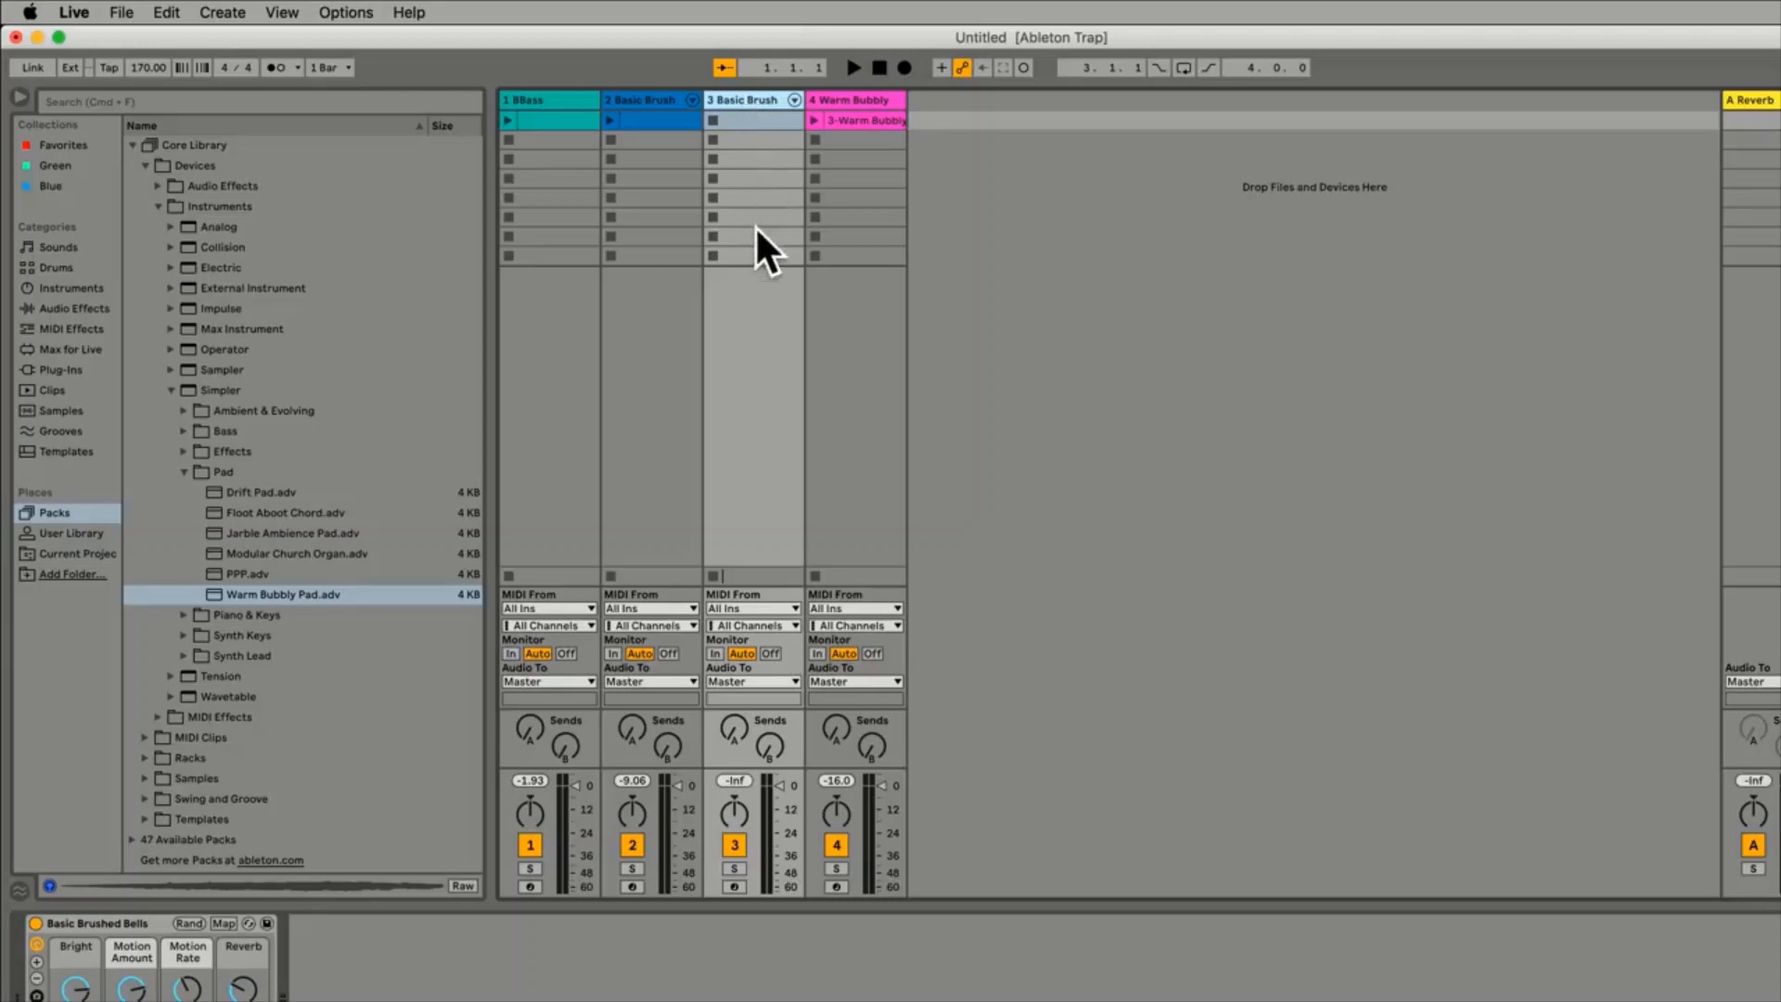
left_click(733, 886)
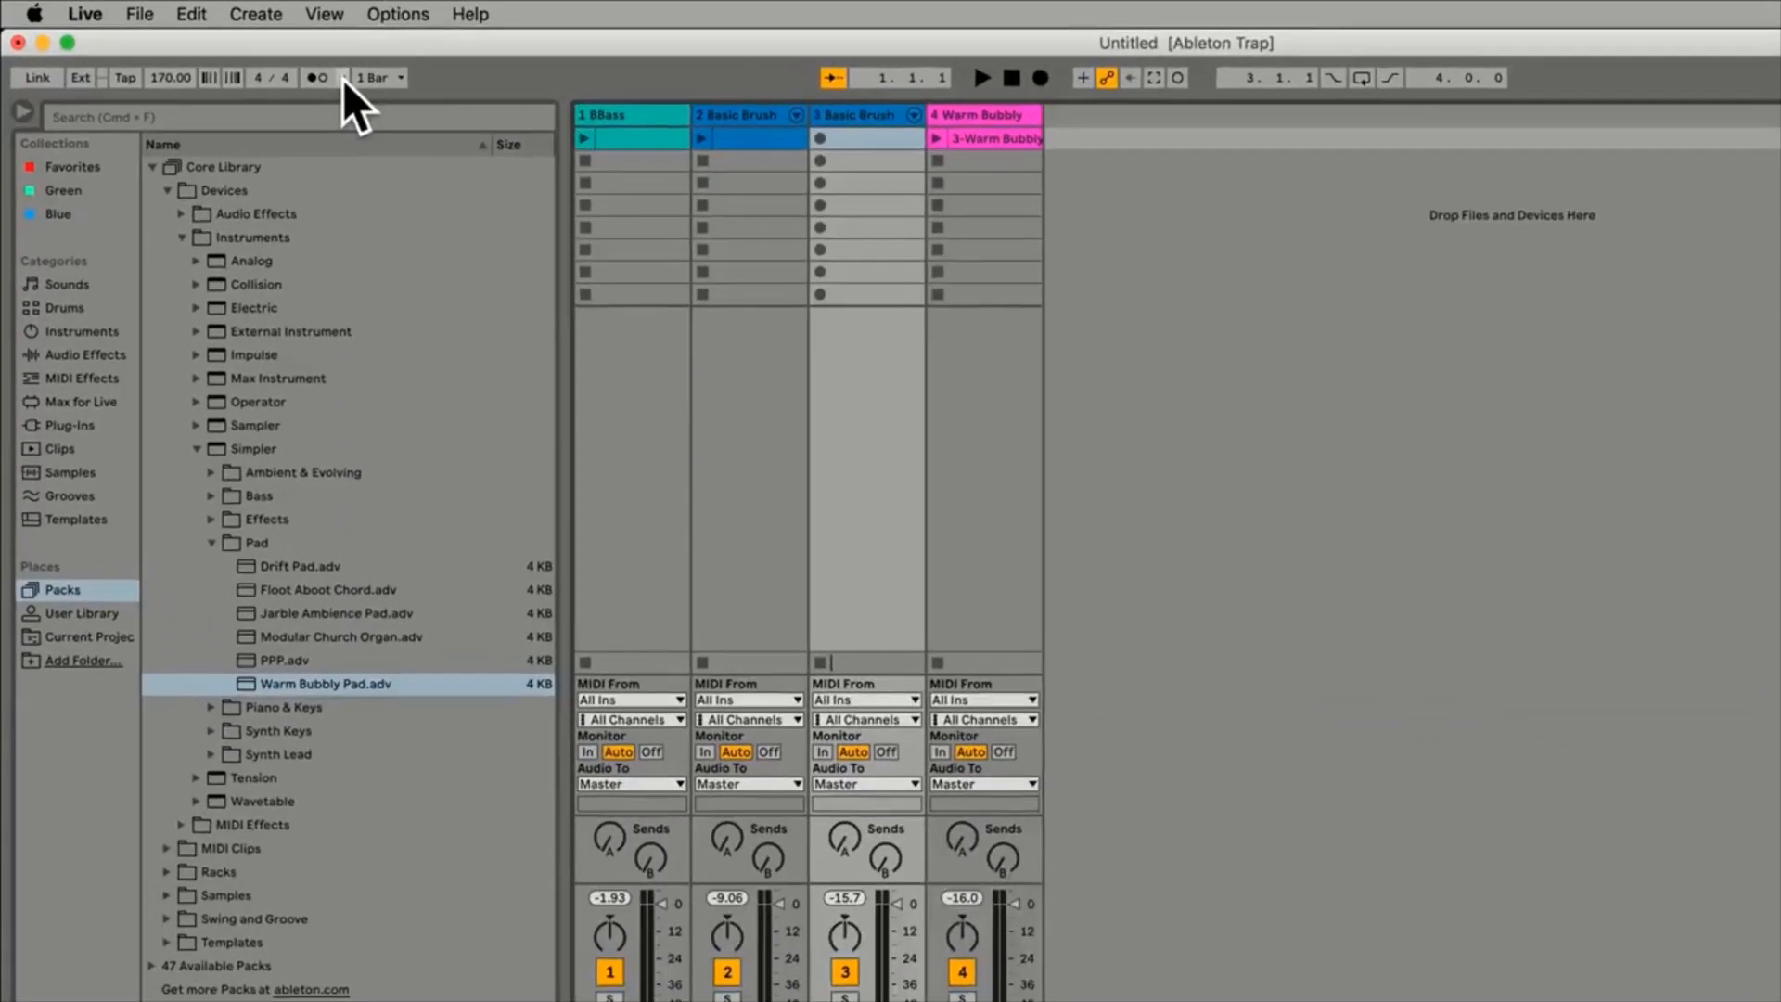
left_click(297, 68)
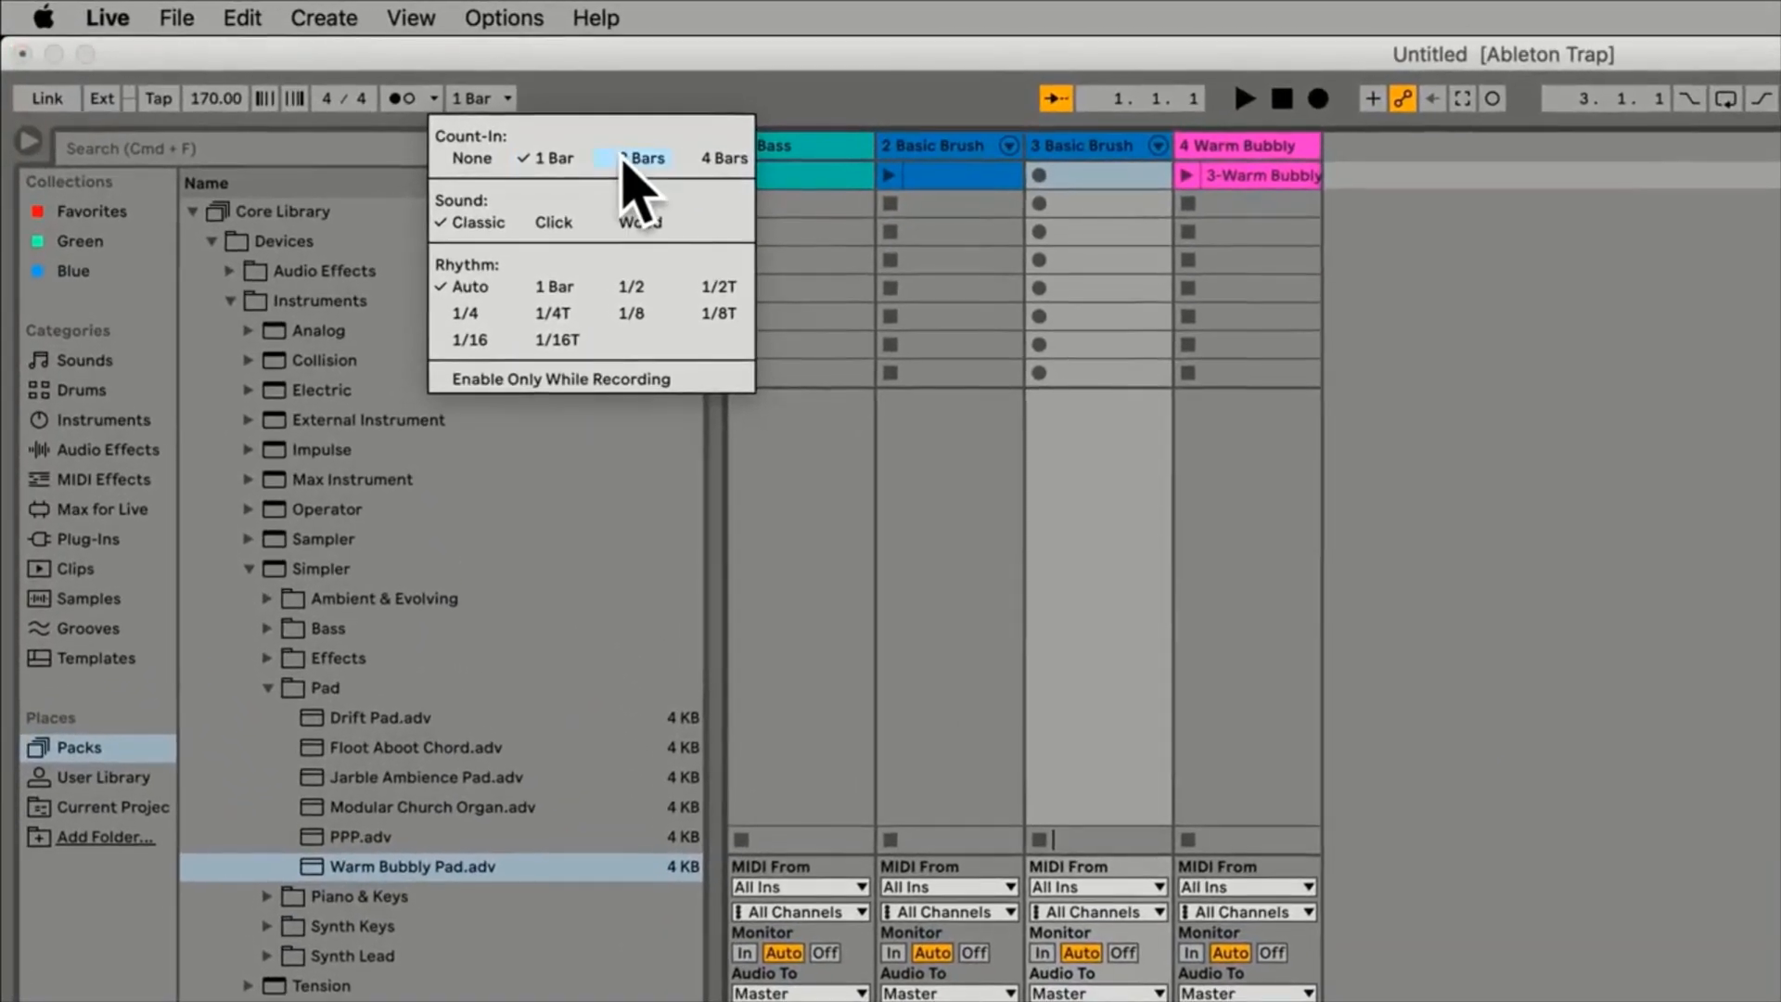
left_click(634, 160)
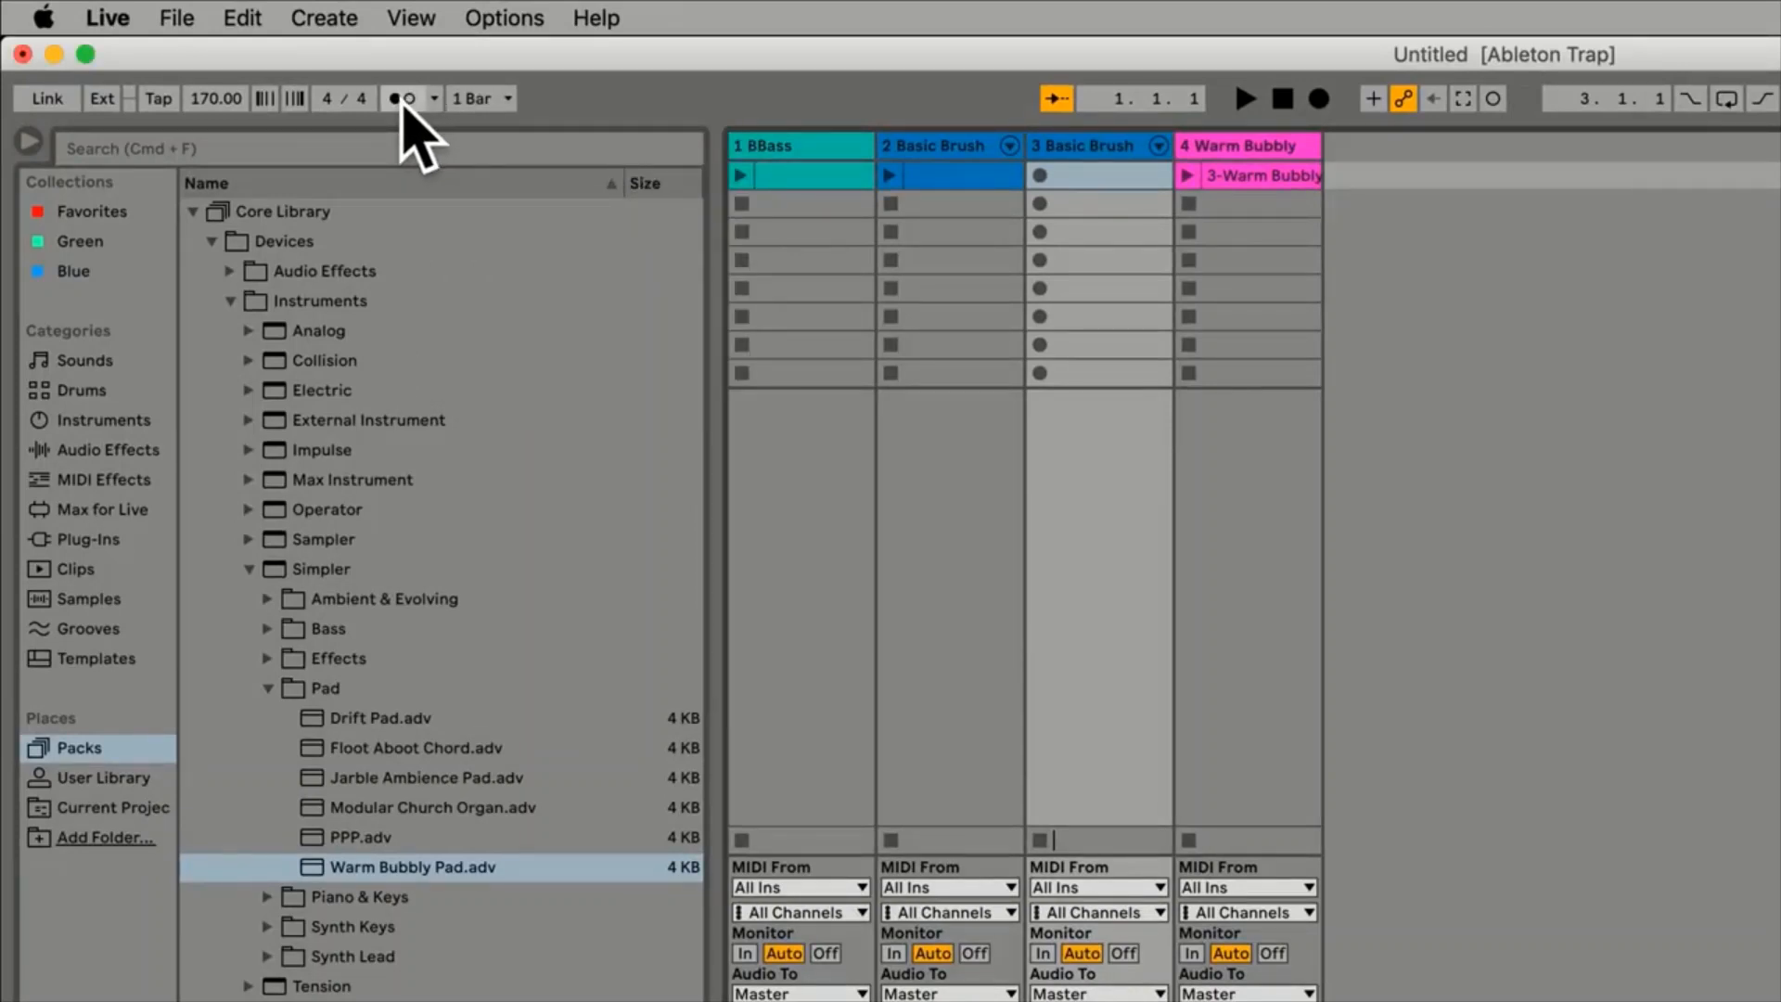
left_click(403, 100)
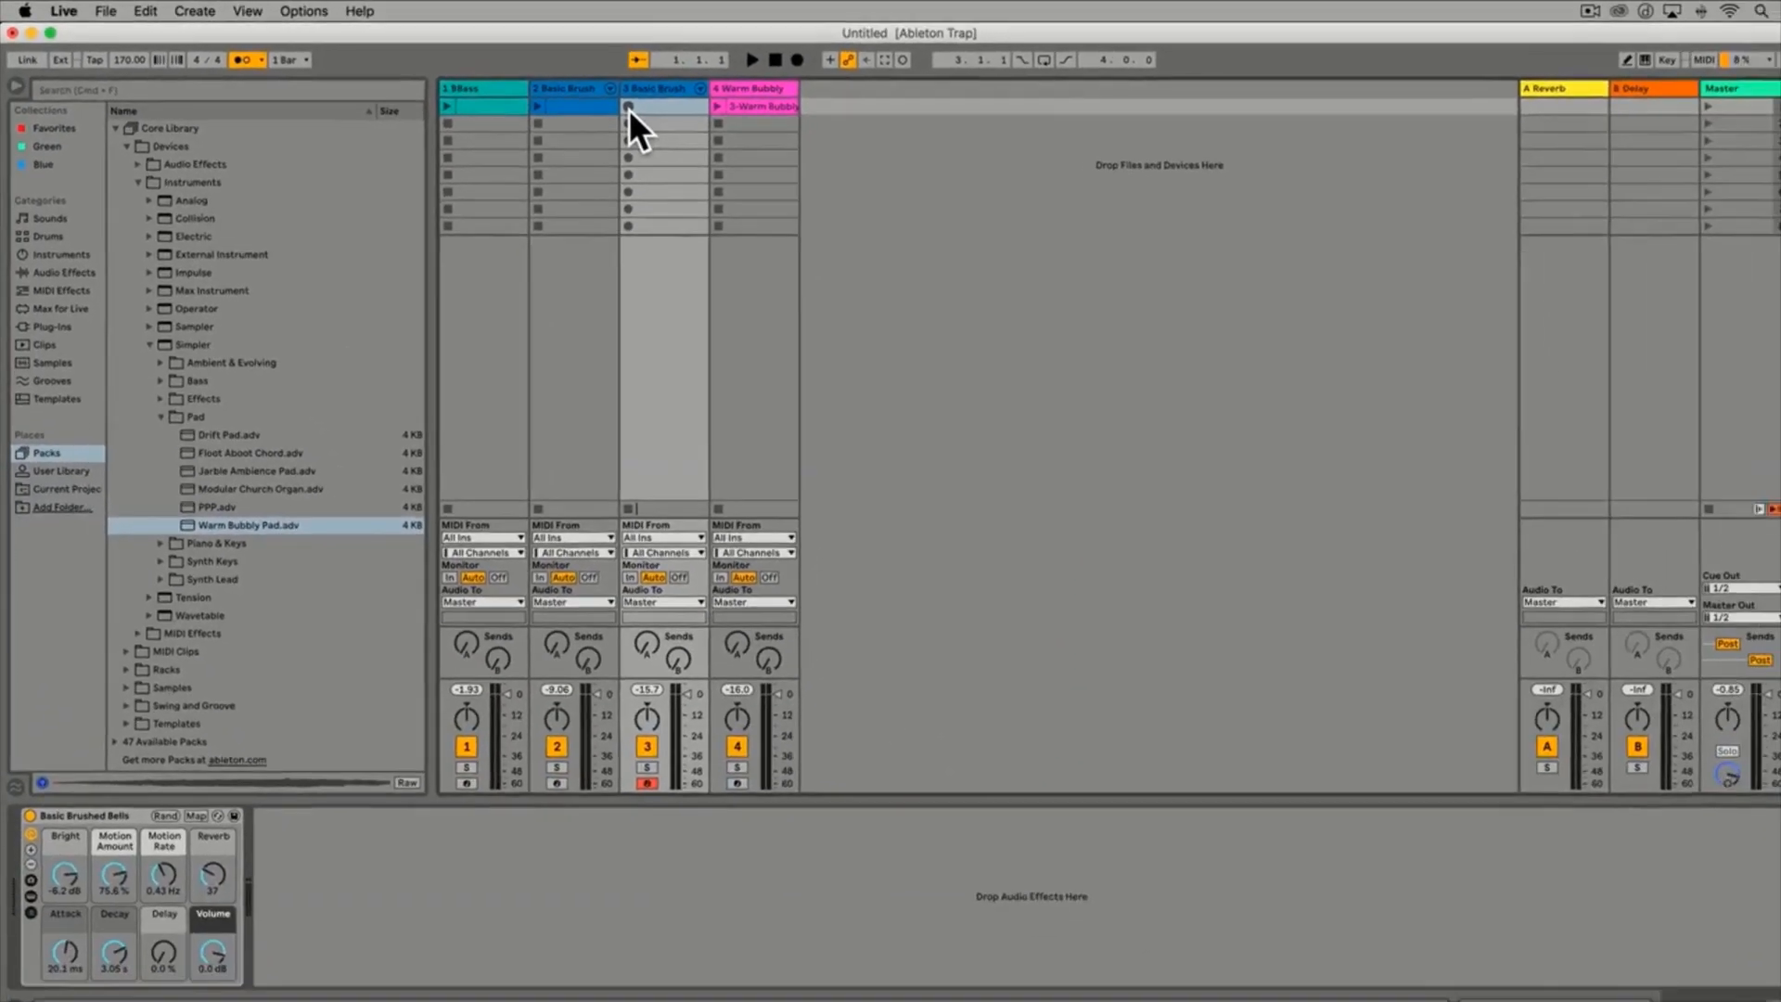
Record a two-bar MIDI clip with the notes G4, E4, D4 and C4 in the first slot of the duplicate bells track
left_click(628, 108)
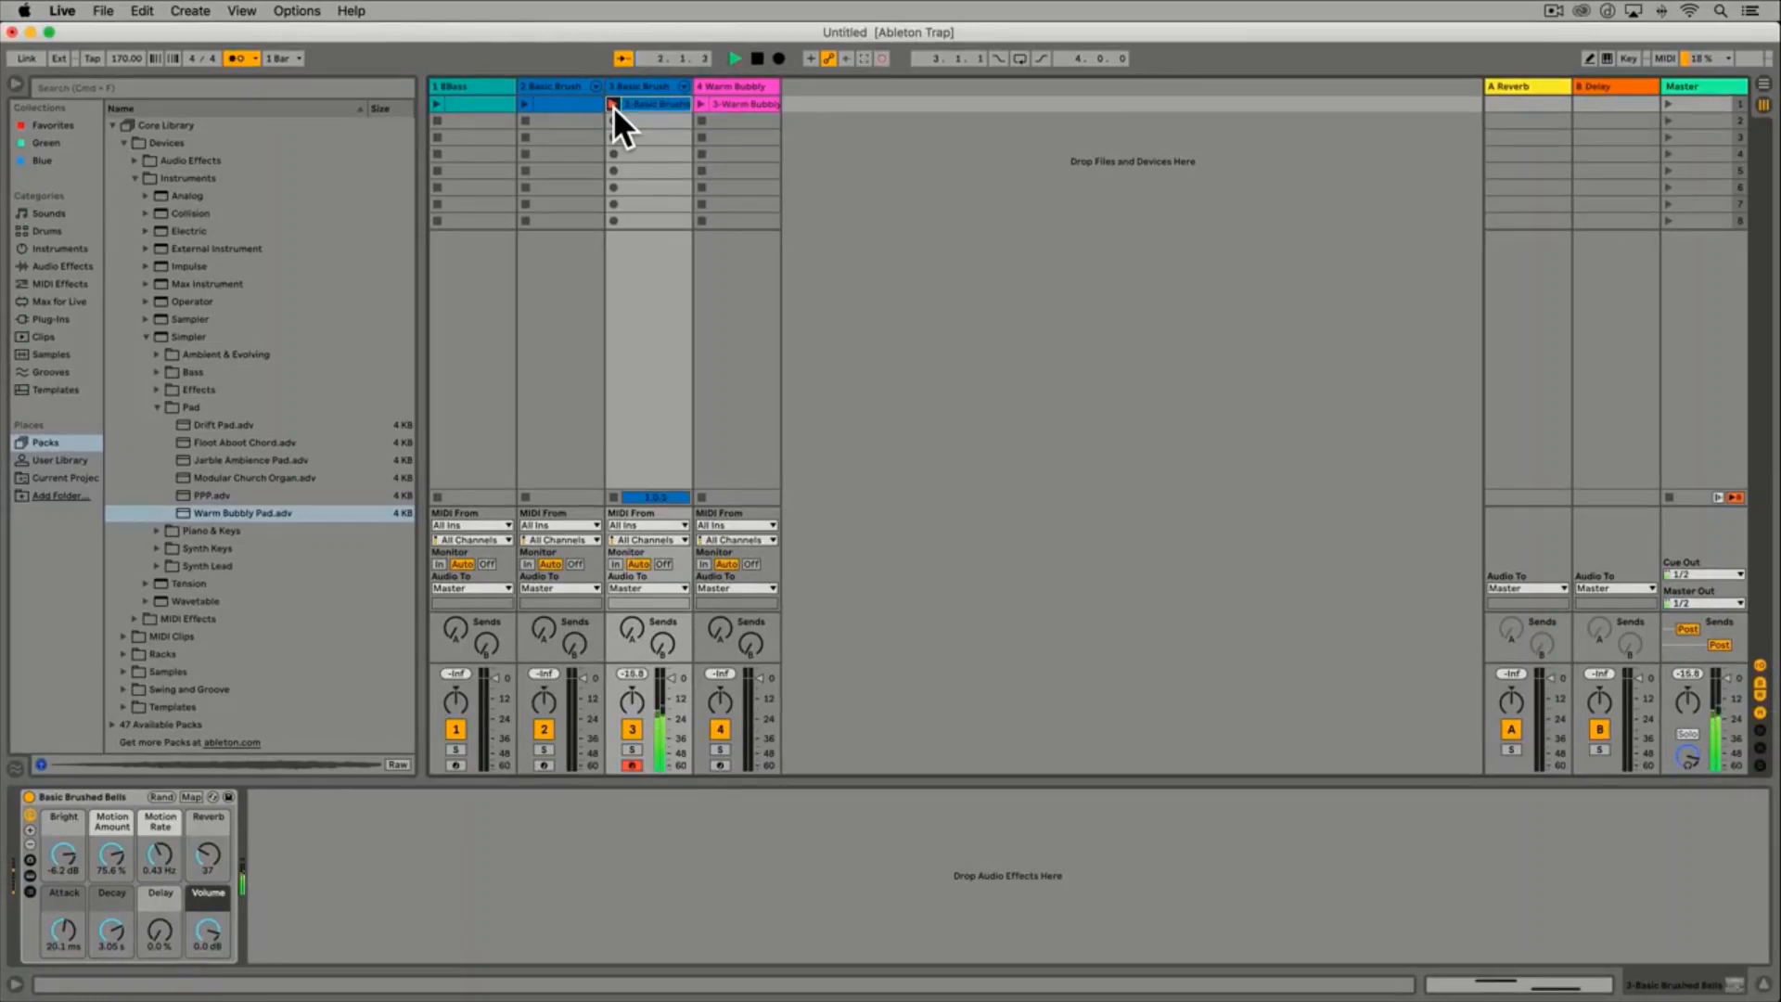
key("space")
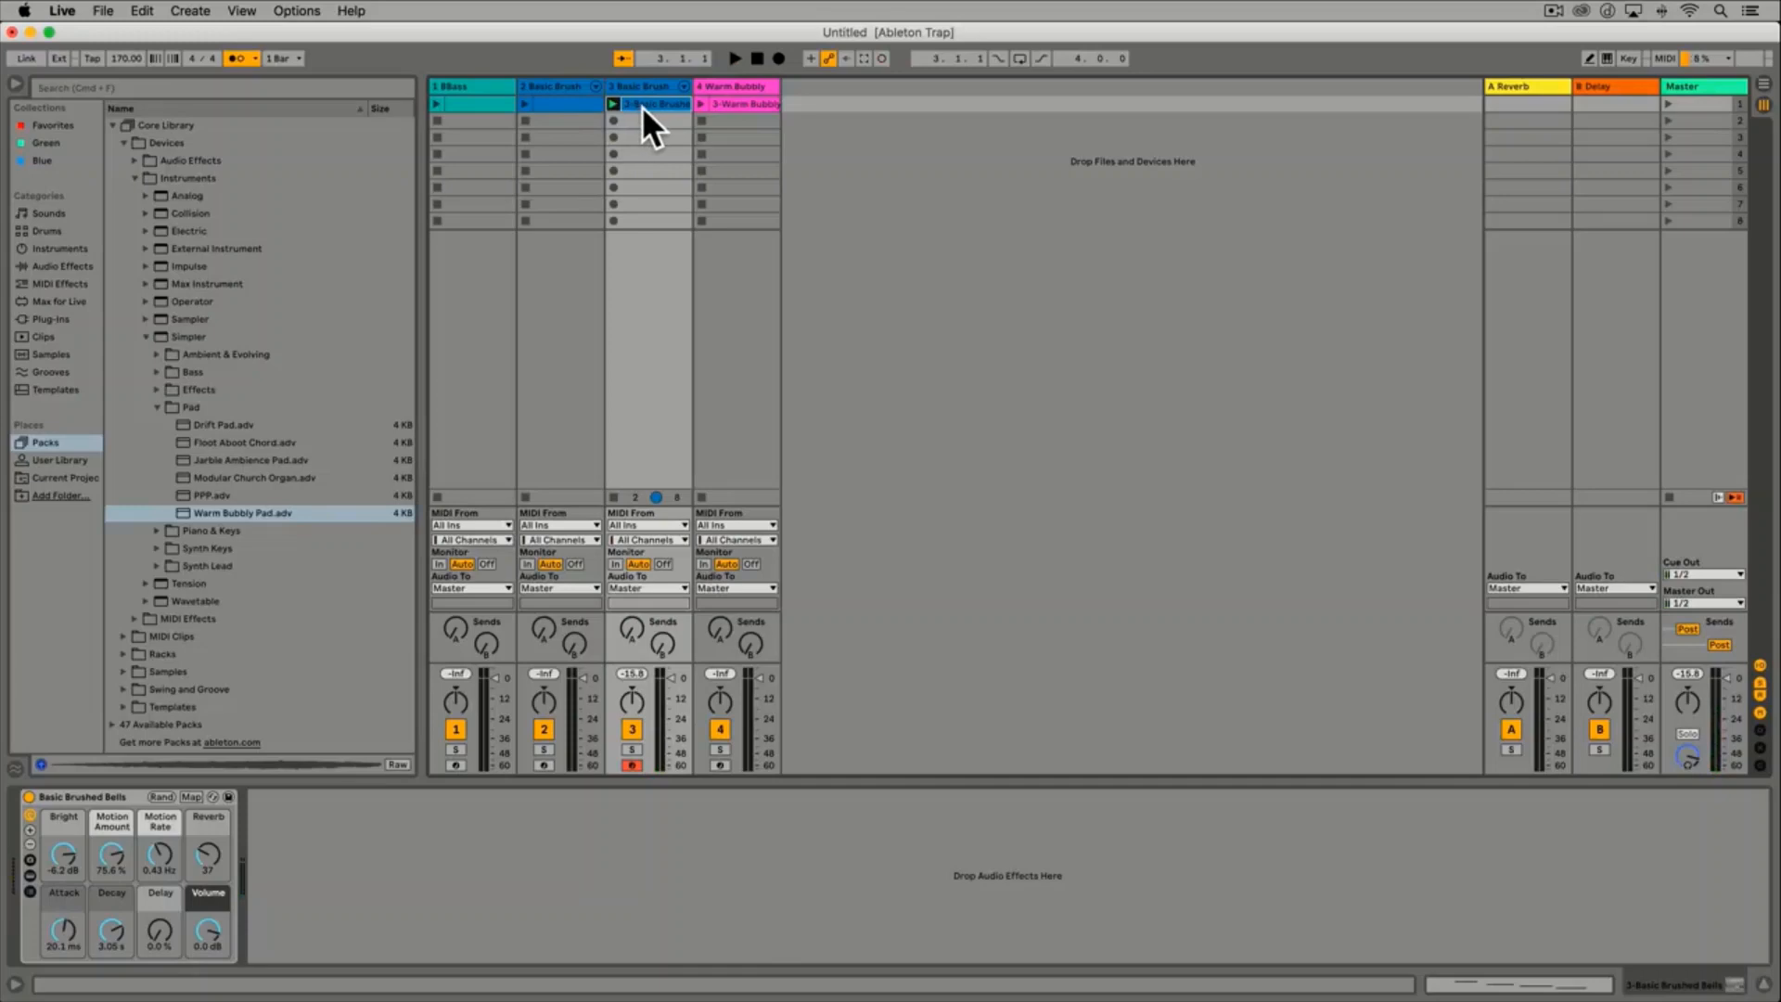
Open the recorded bells clip, set its fixed grid to 1/8, and play it through
double_click(642, 106)
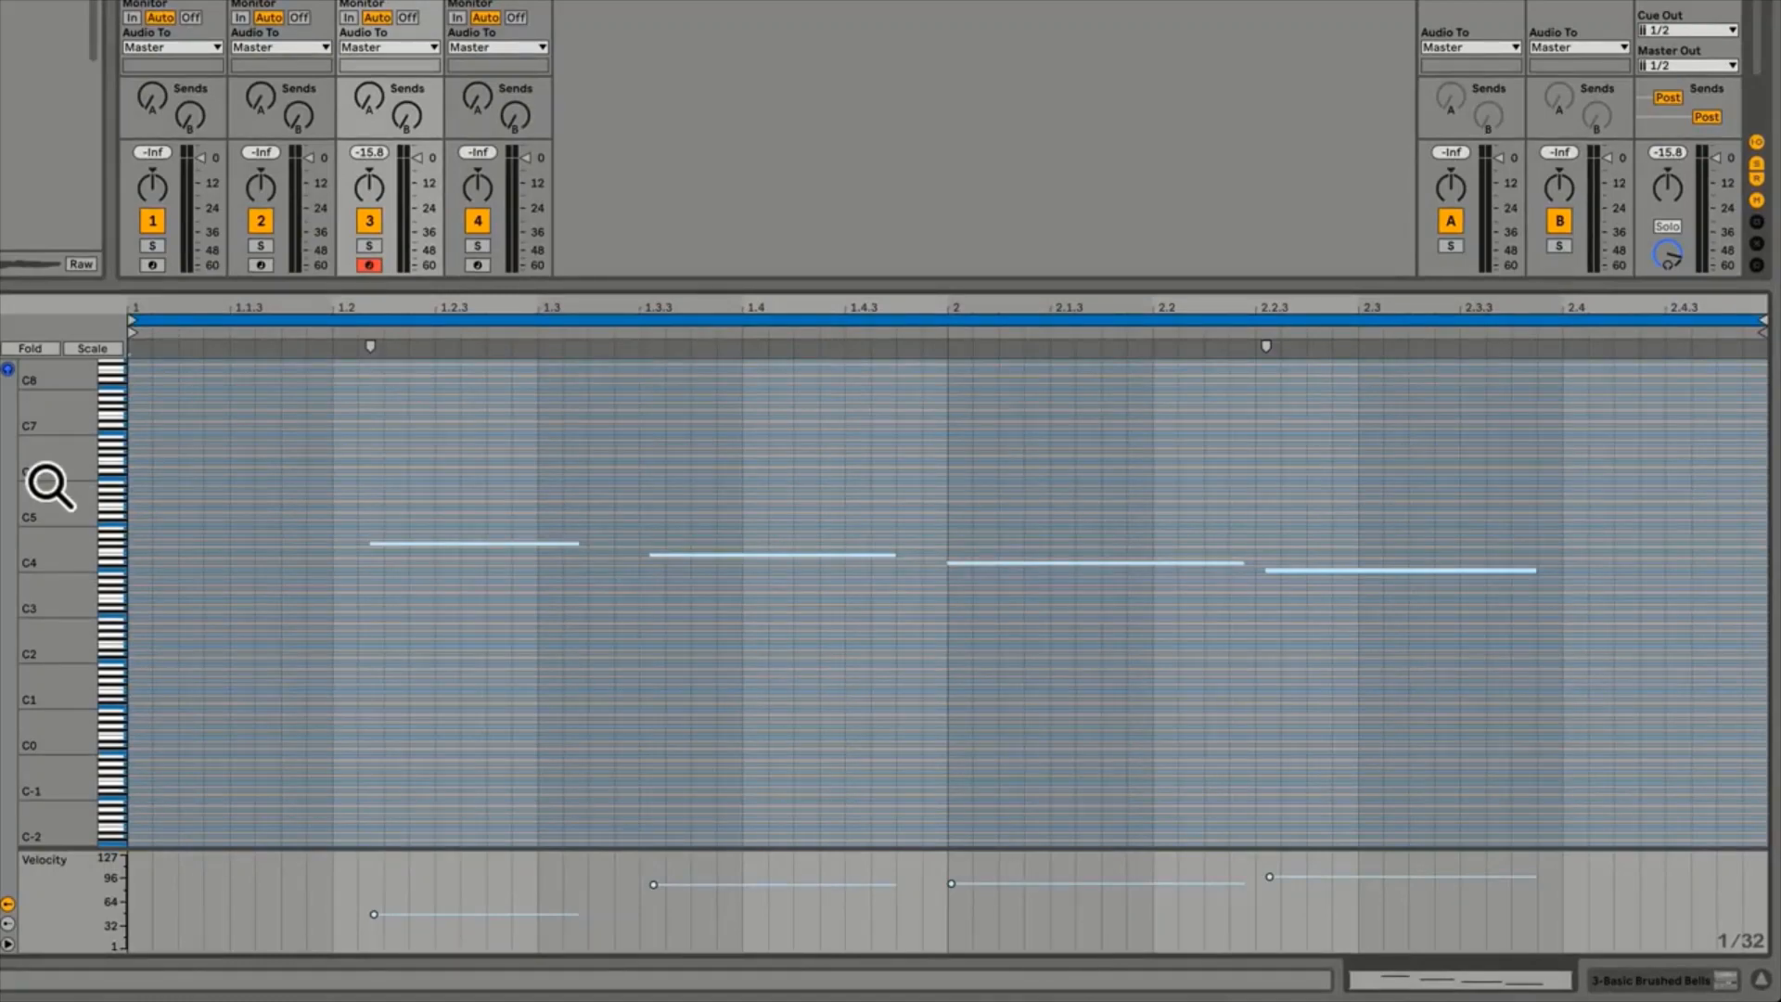
left_click_drag(47, 483, 130, 482)
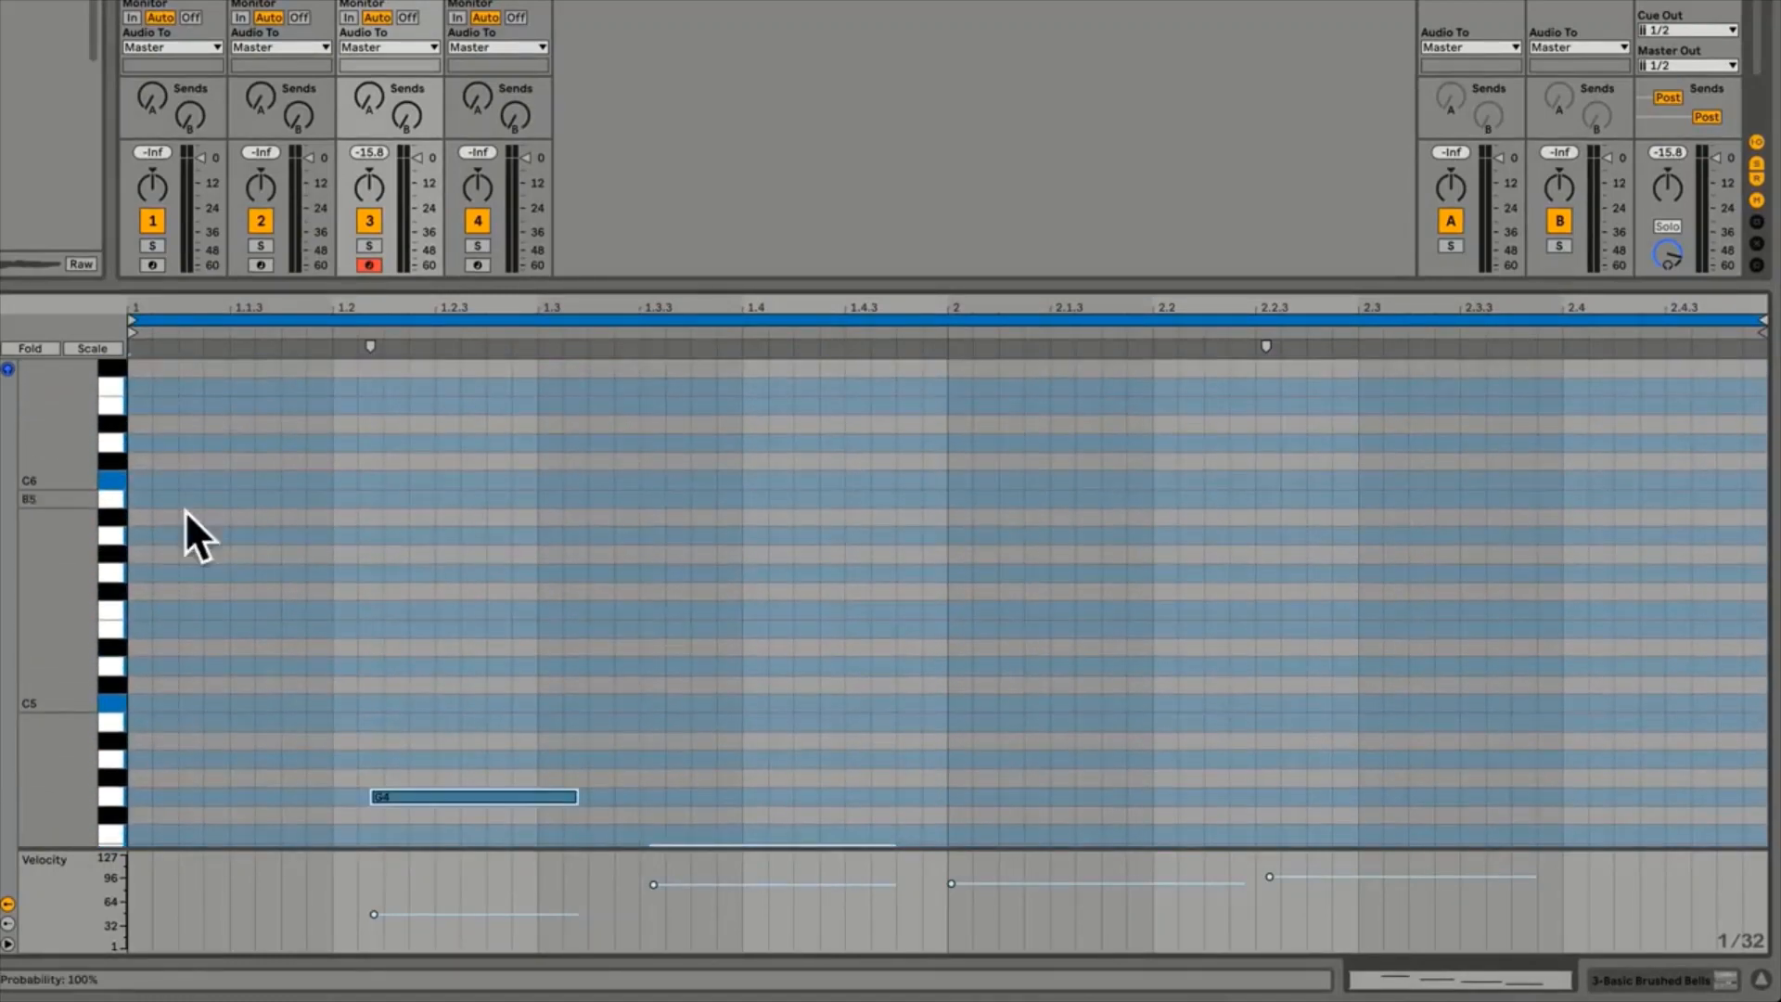
scroll(280, 542, "down", 5)
scroll(280, 545, "down", 4)
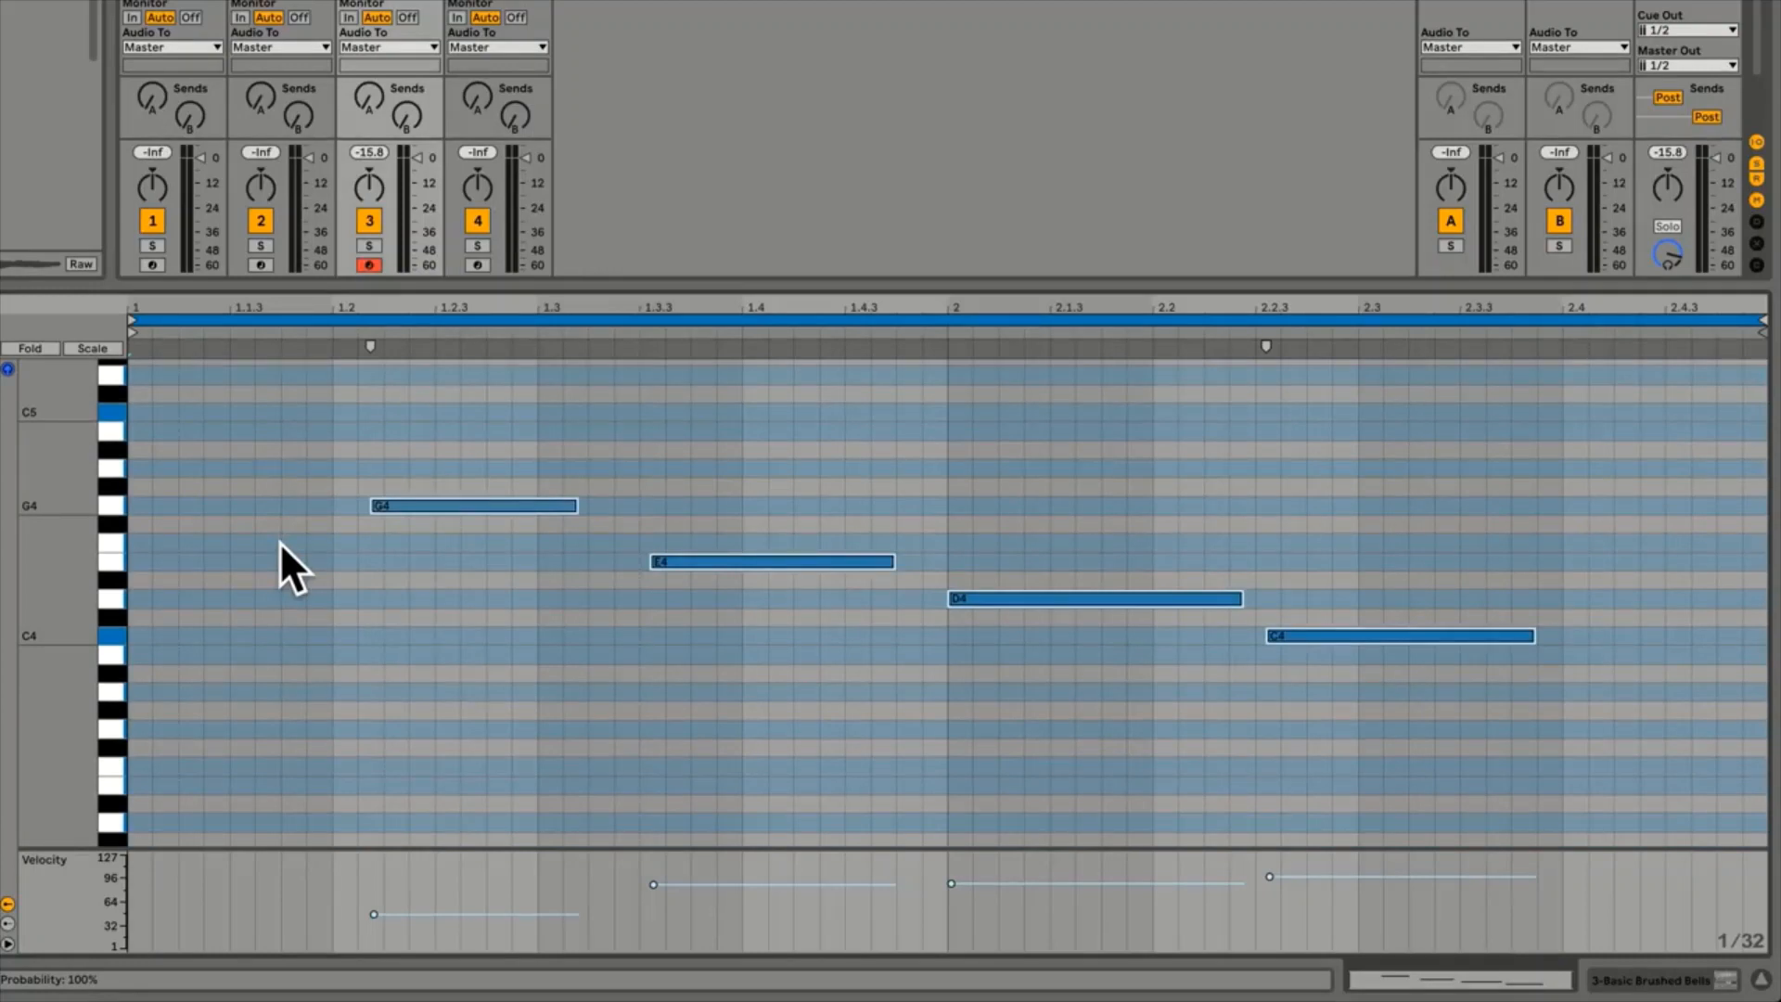
right_click(281, 542)
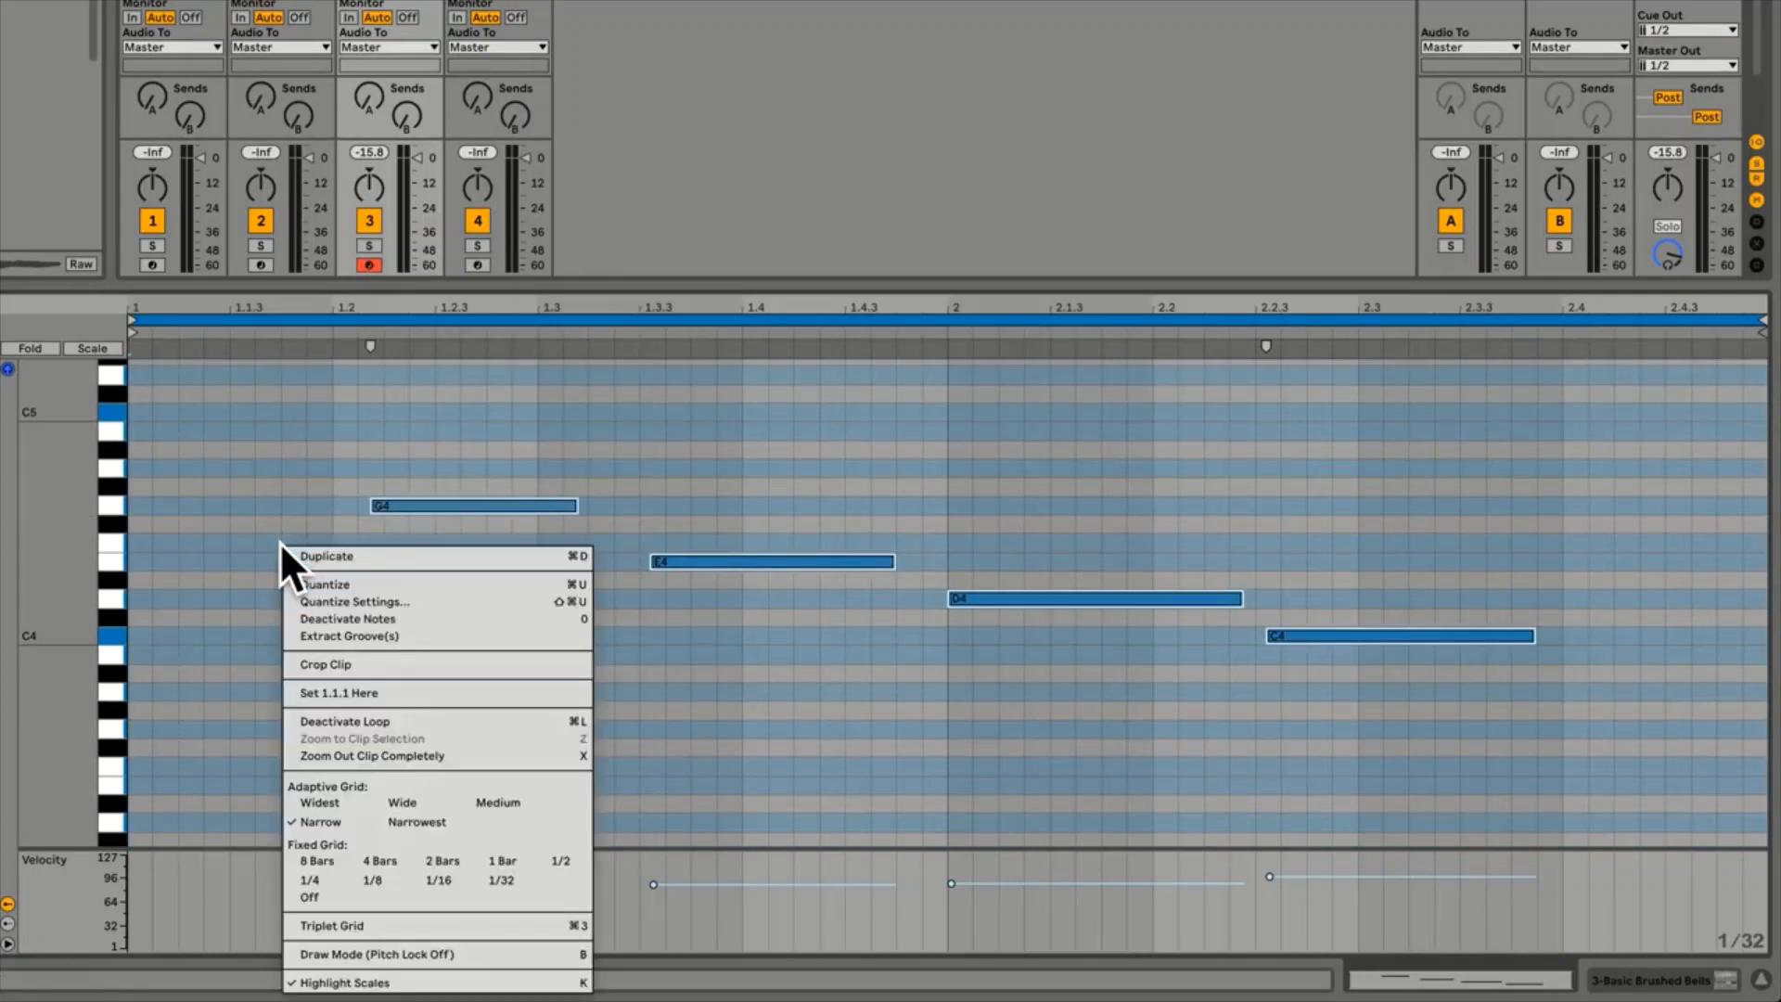
left_click(386, 880)
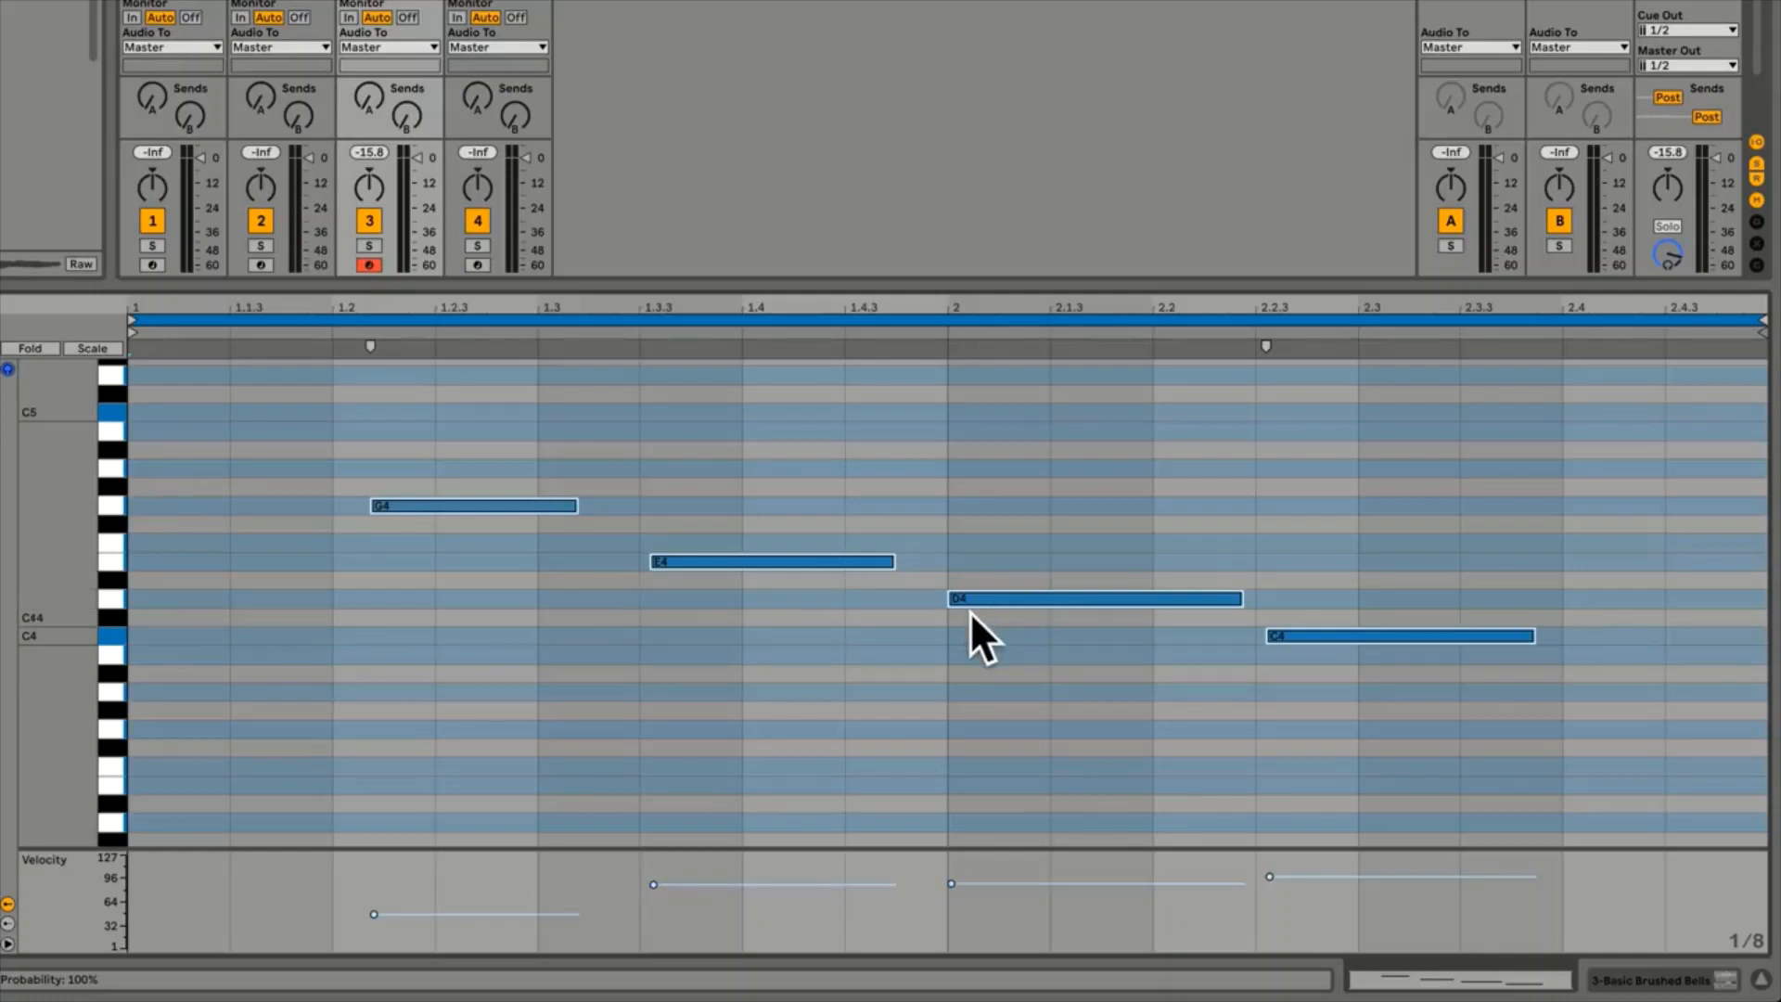
key("space")
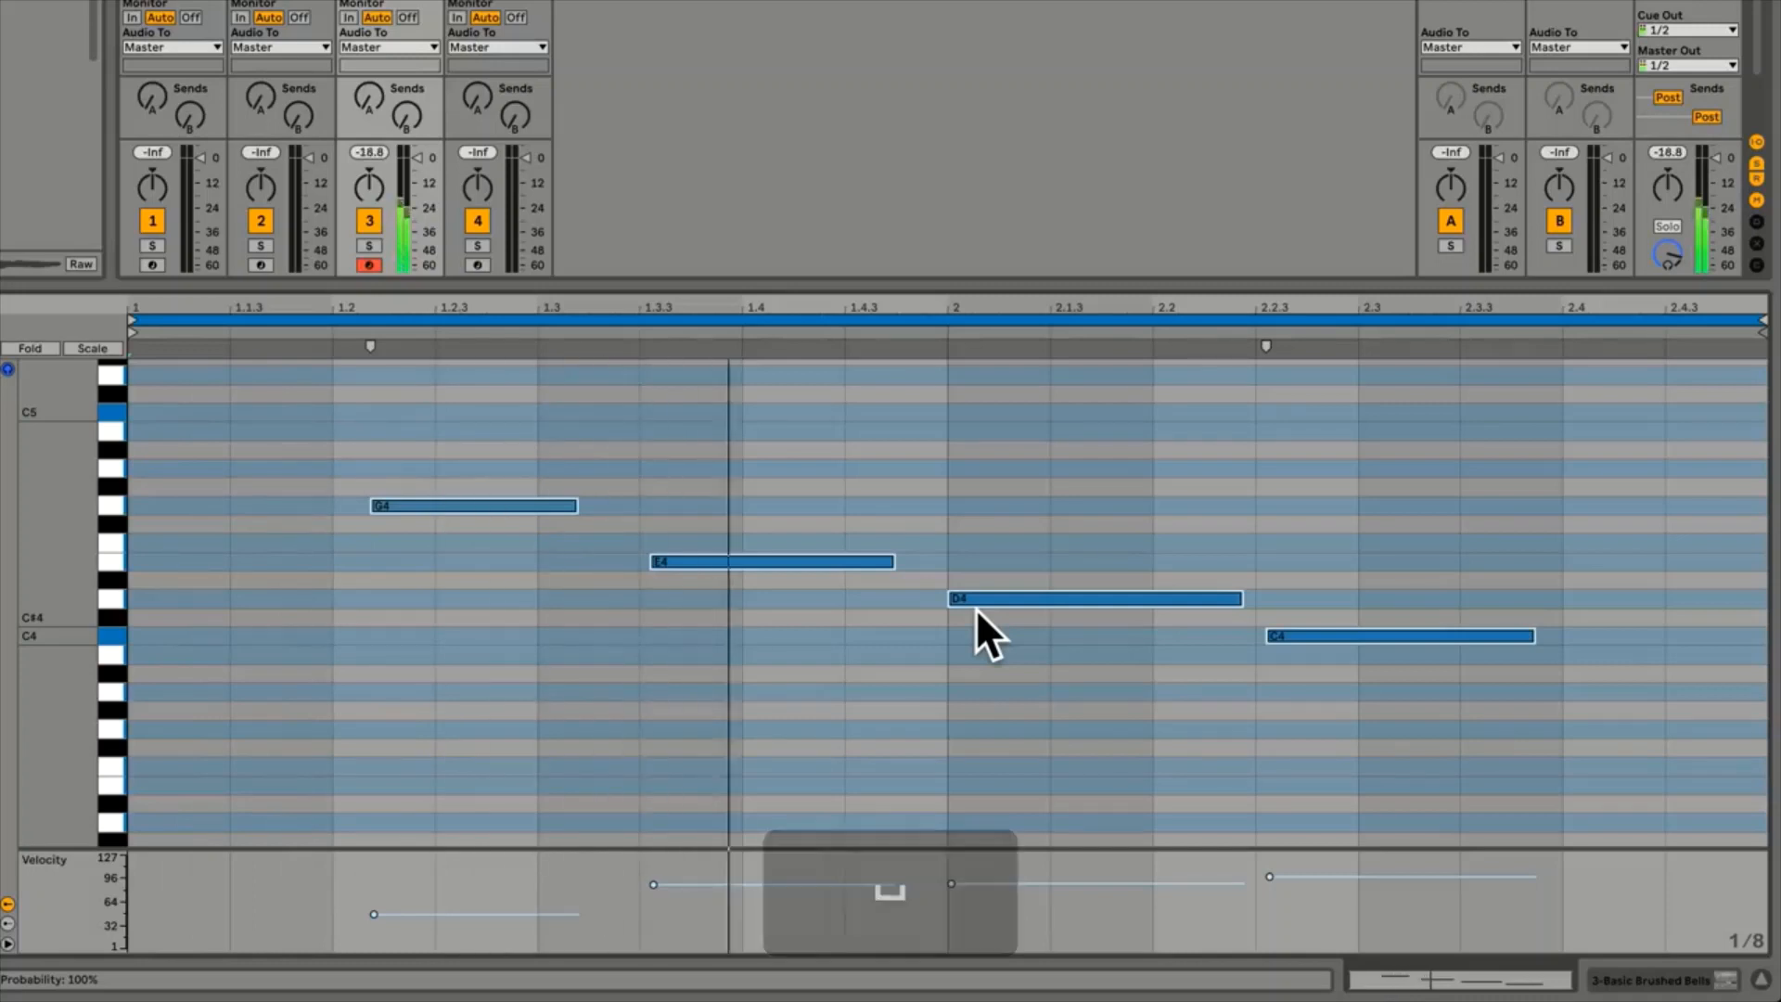
key("space")
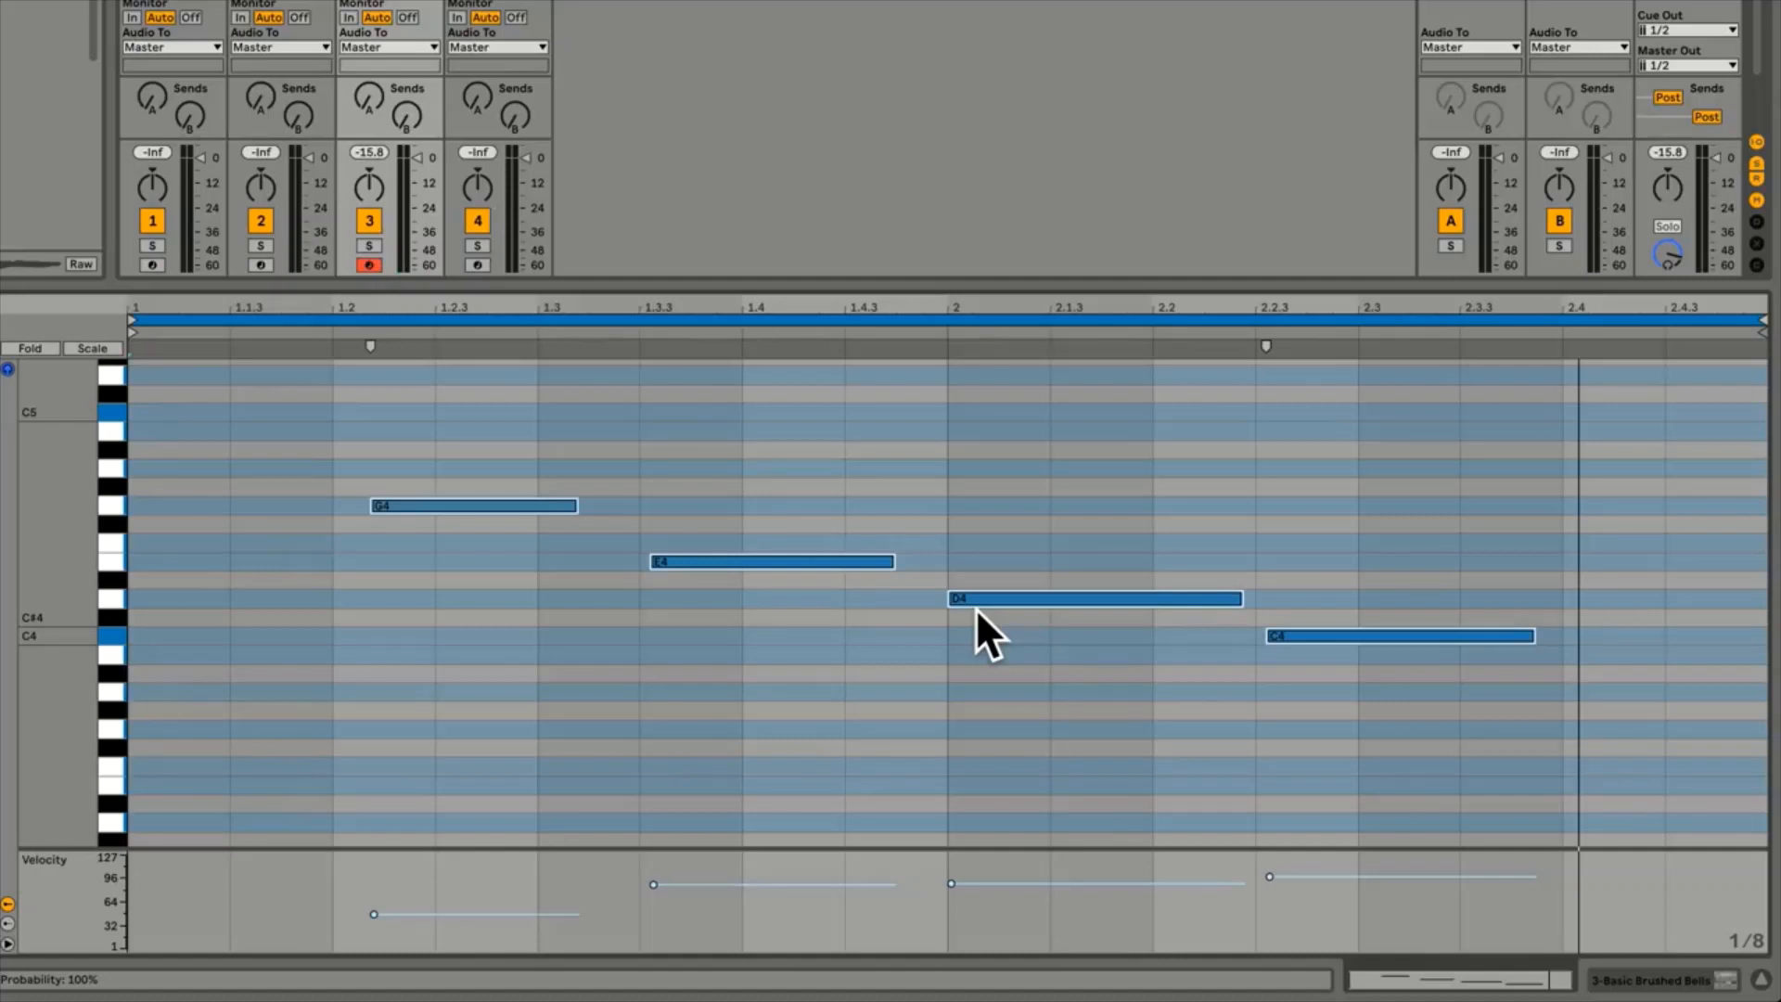
Select all the notes in the bells clip, quantize them with the default Quantize command, and undo the quantization
left_click(827, 677)
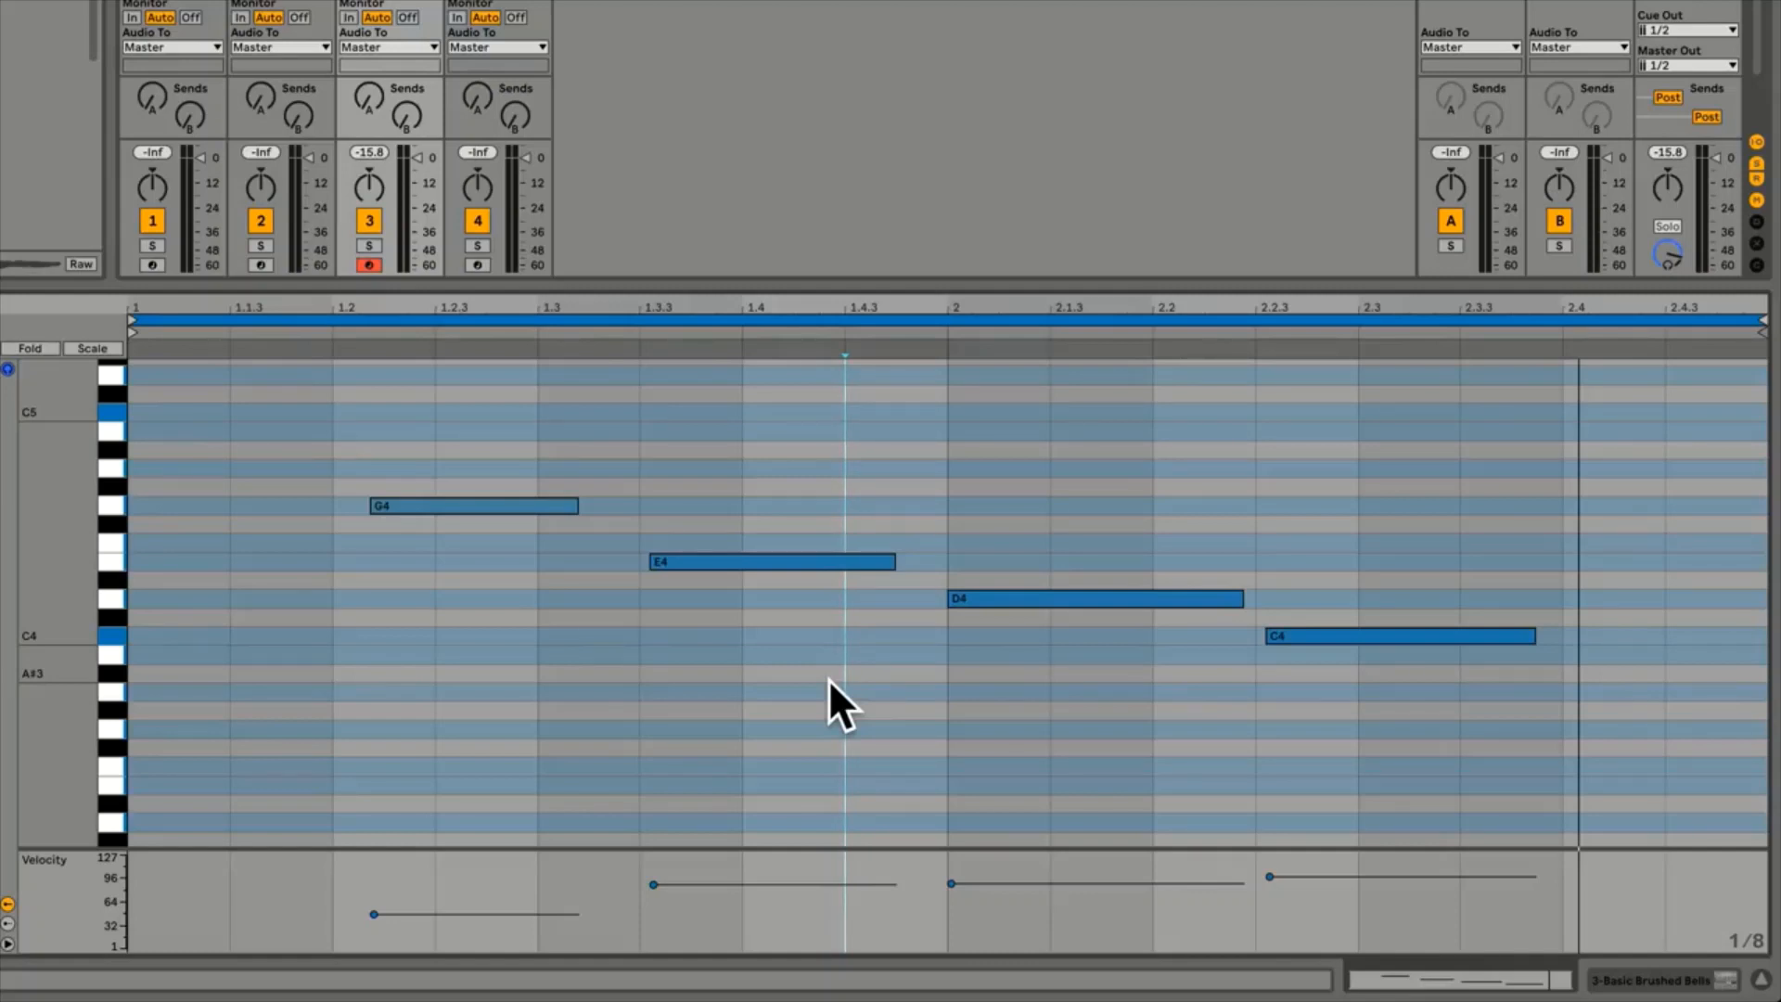
key("super")
key("super+a")
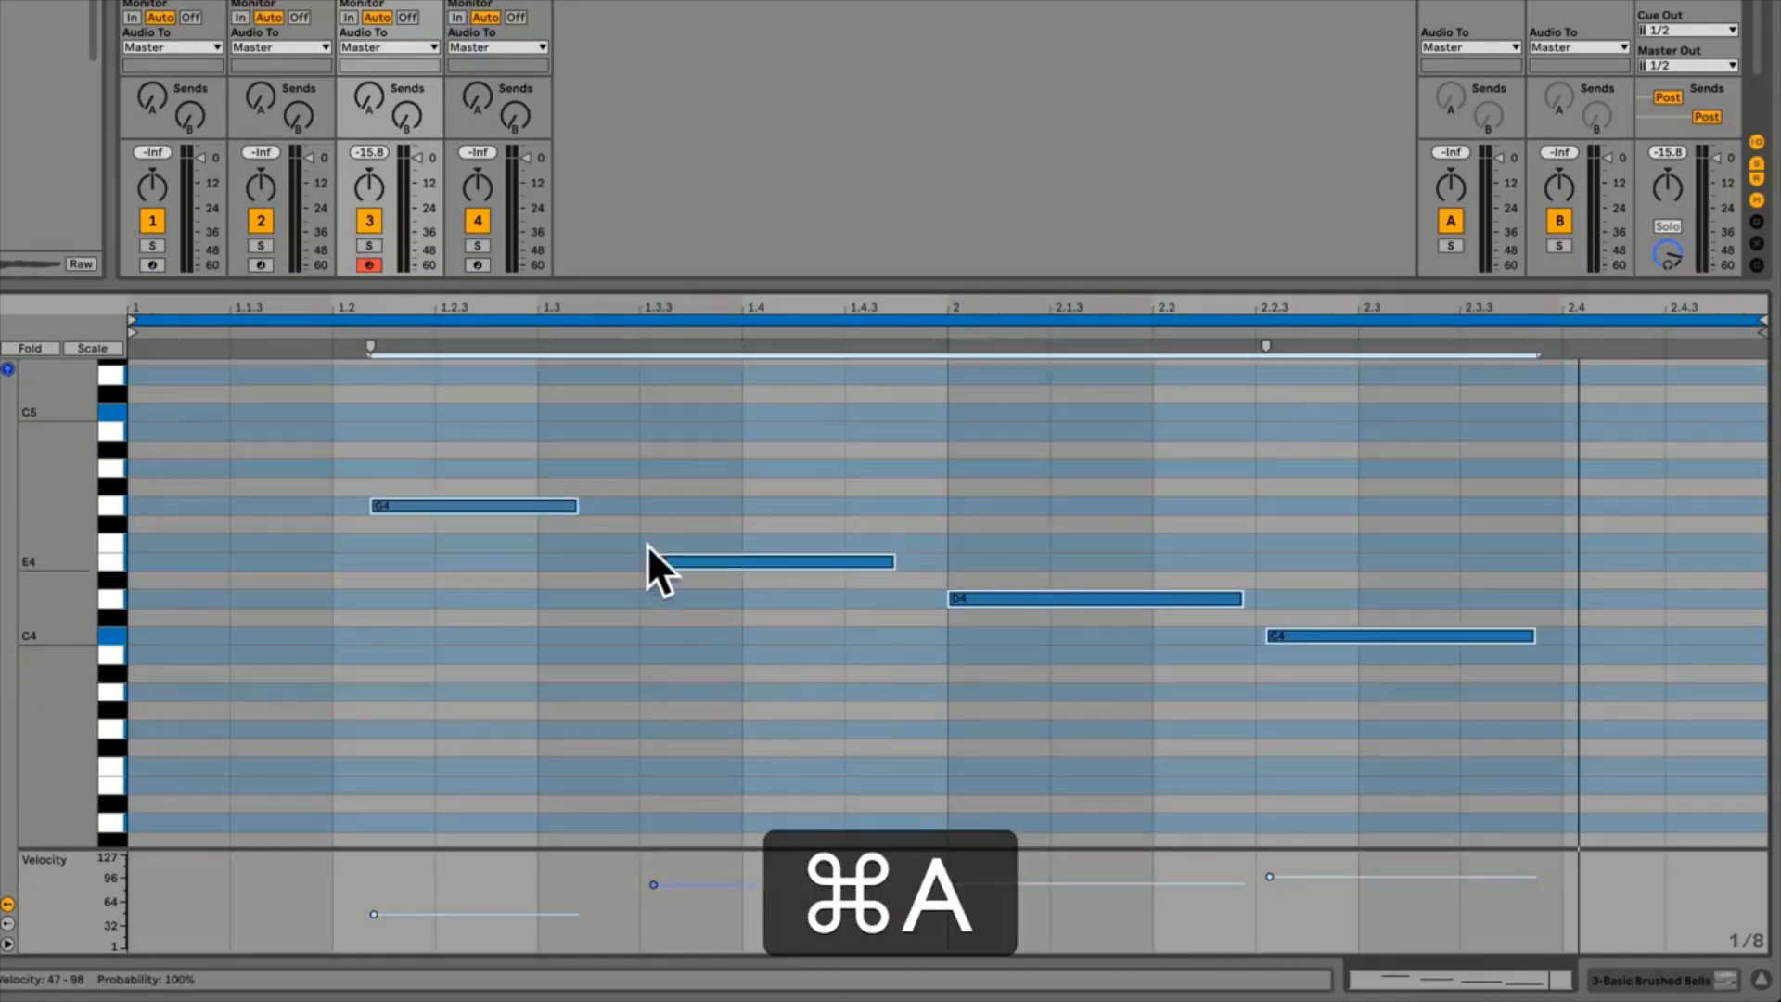
right_click(531, 508)
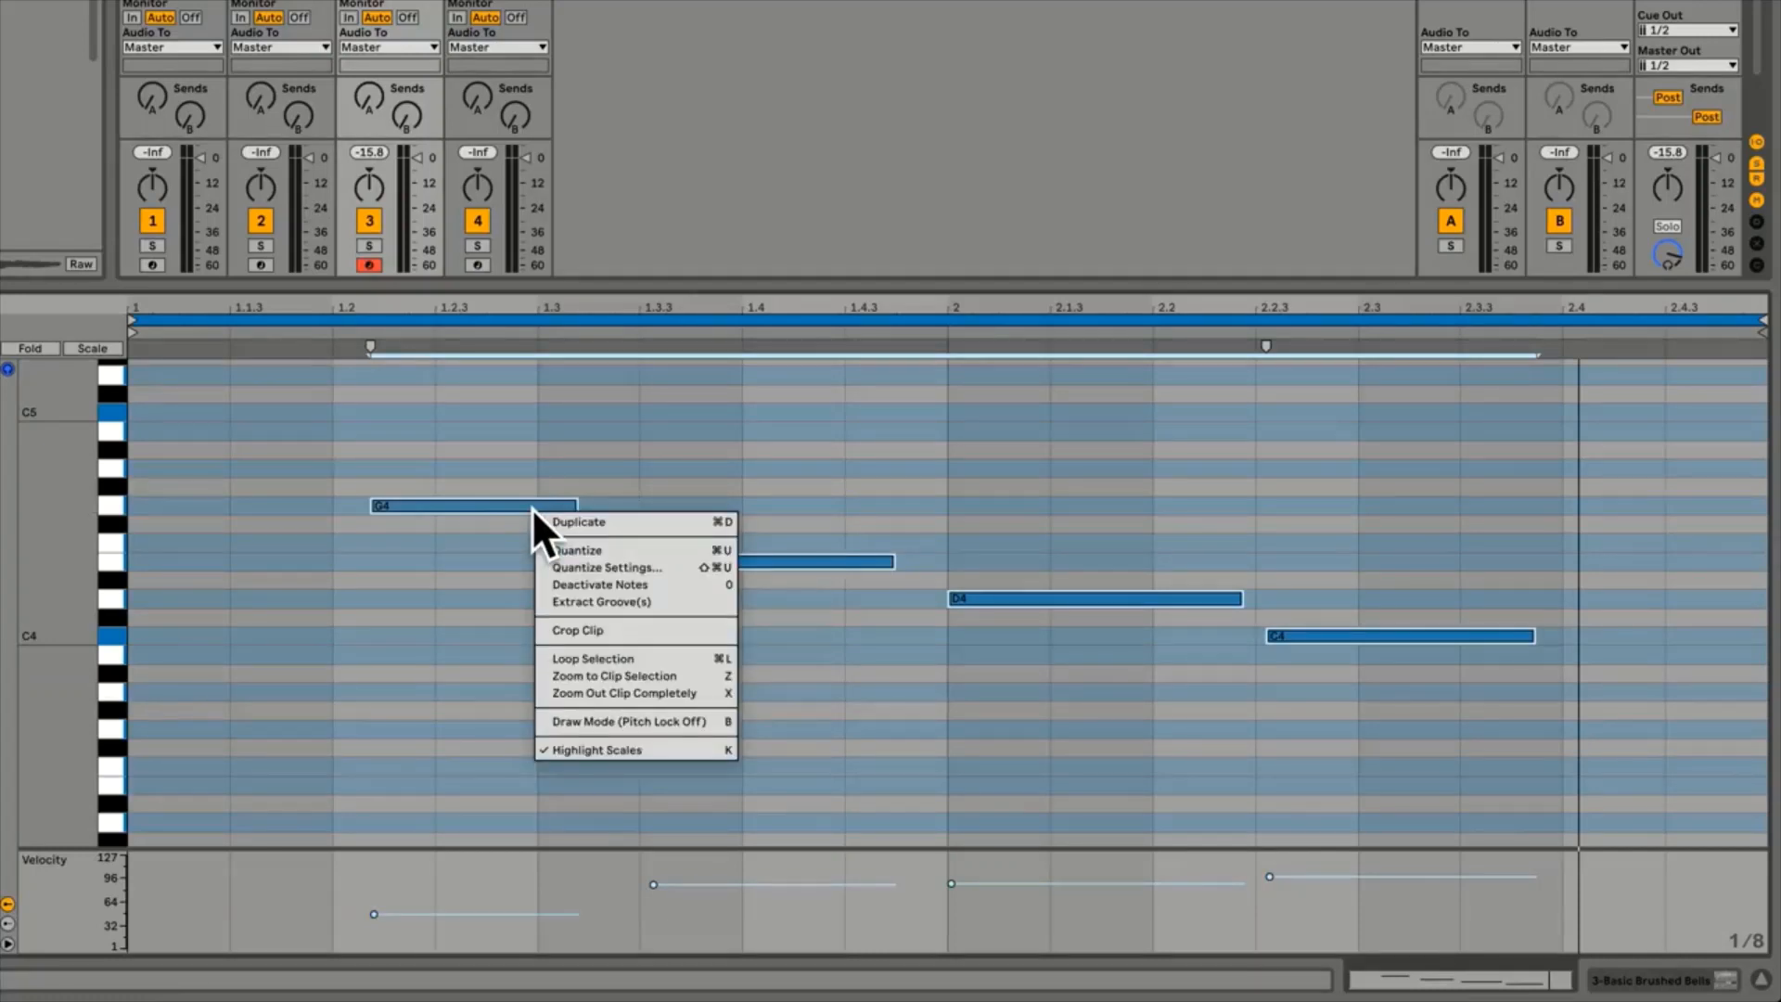
left_click(677, 549)
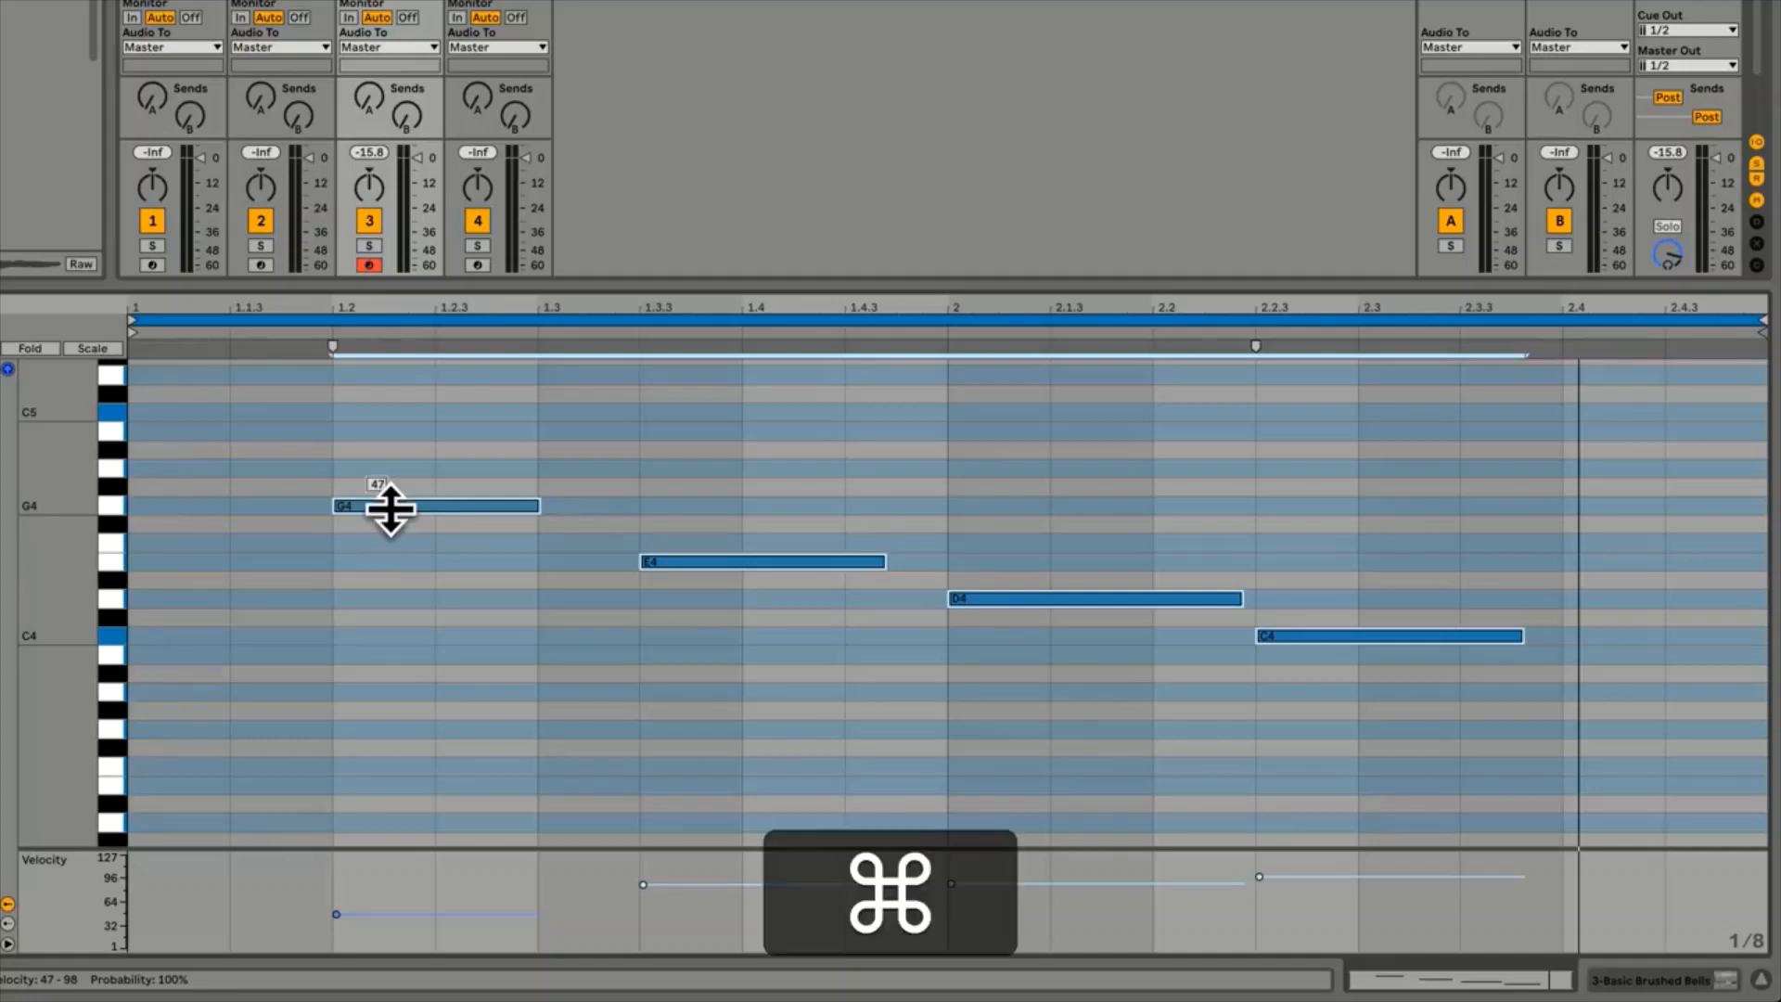
key("super+z")
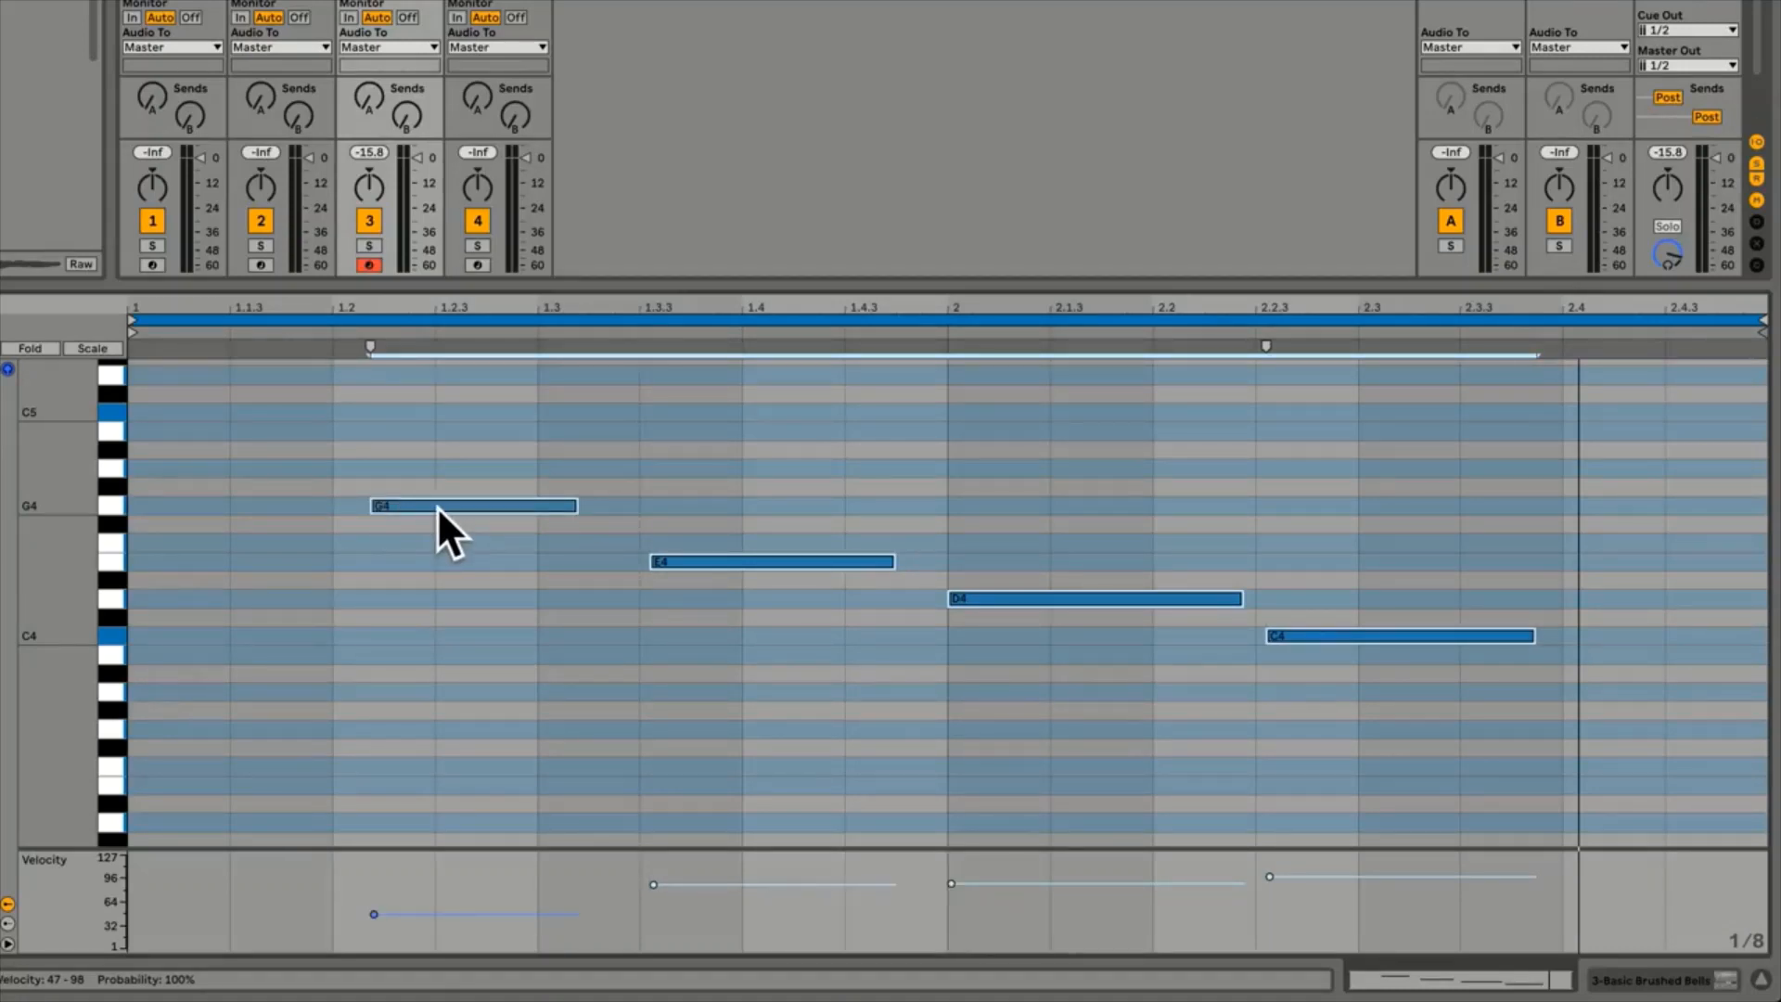
Quantize the starts of the selected bells notes to 1/32 through the quantize settings, and undo the change
right_click(437, 506)
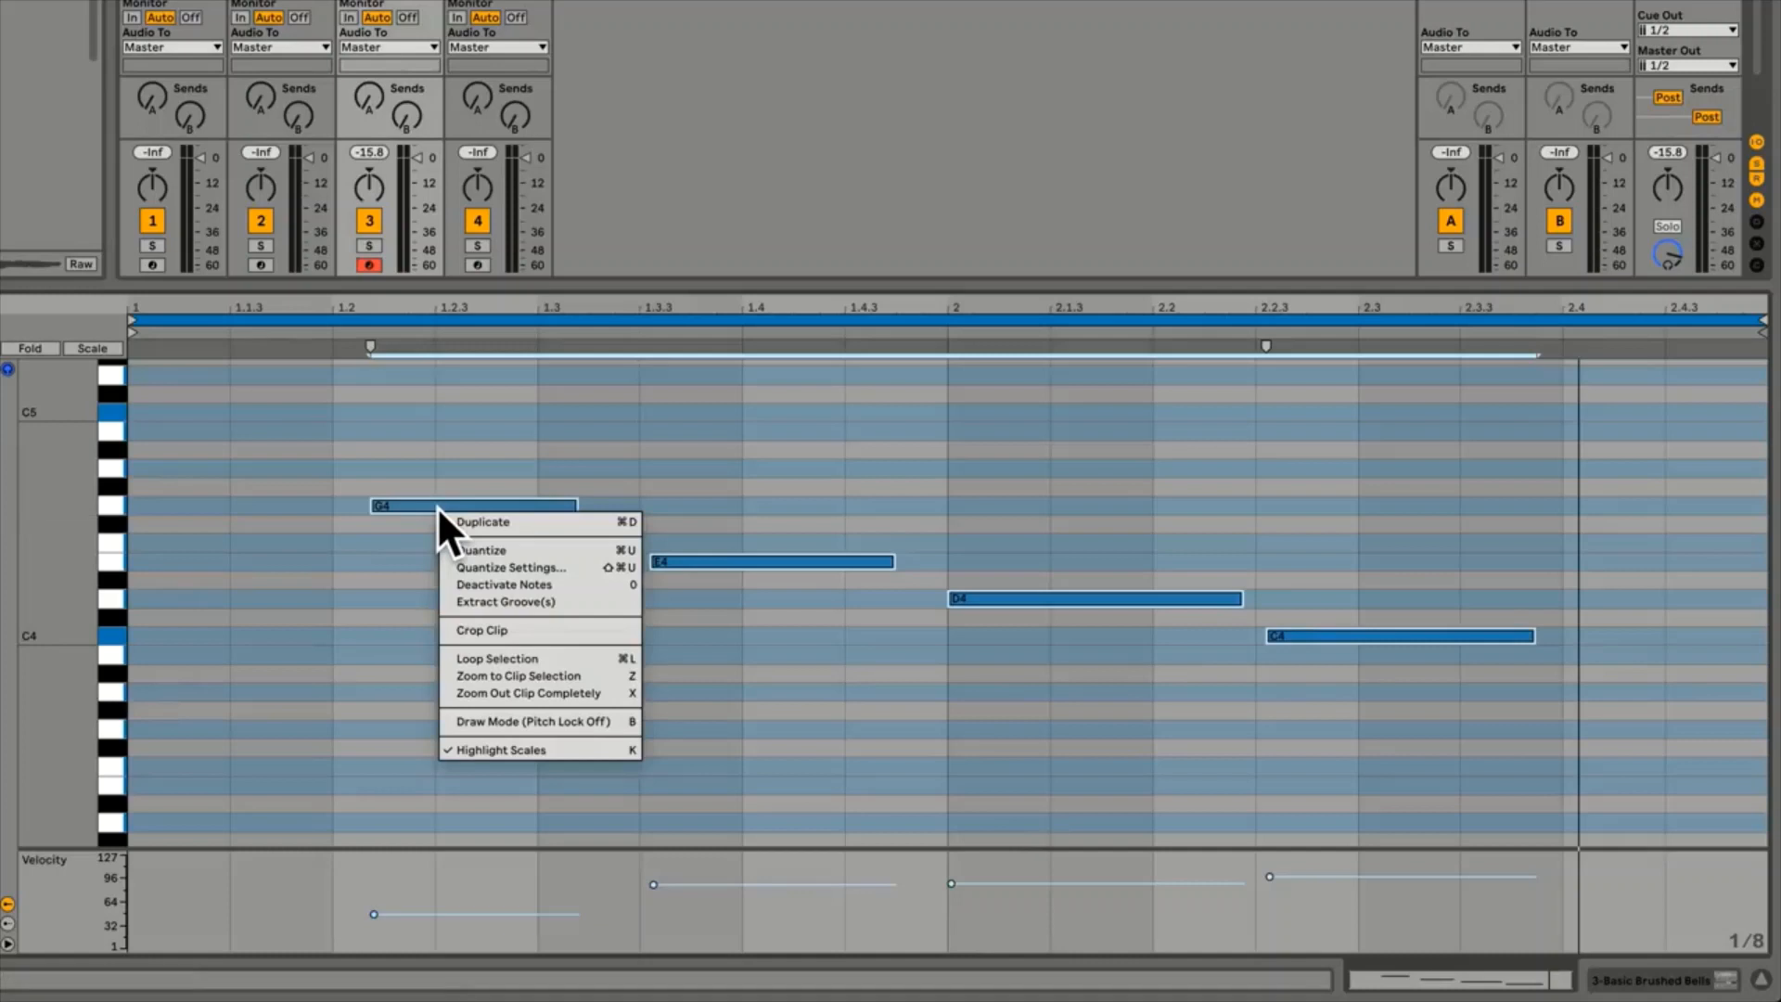
left_click(537, 568)
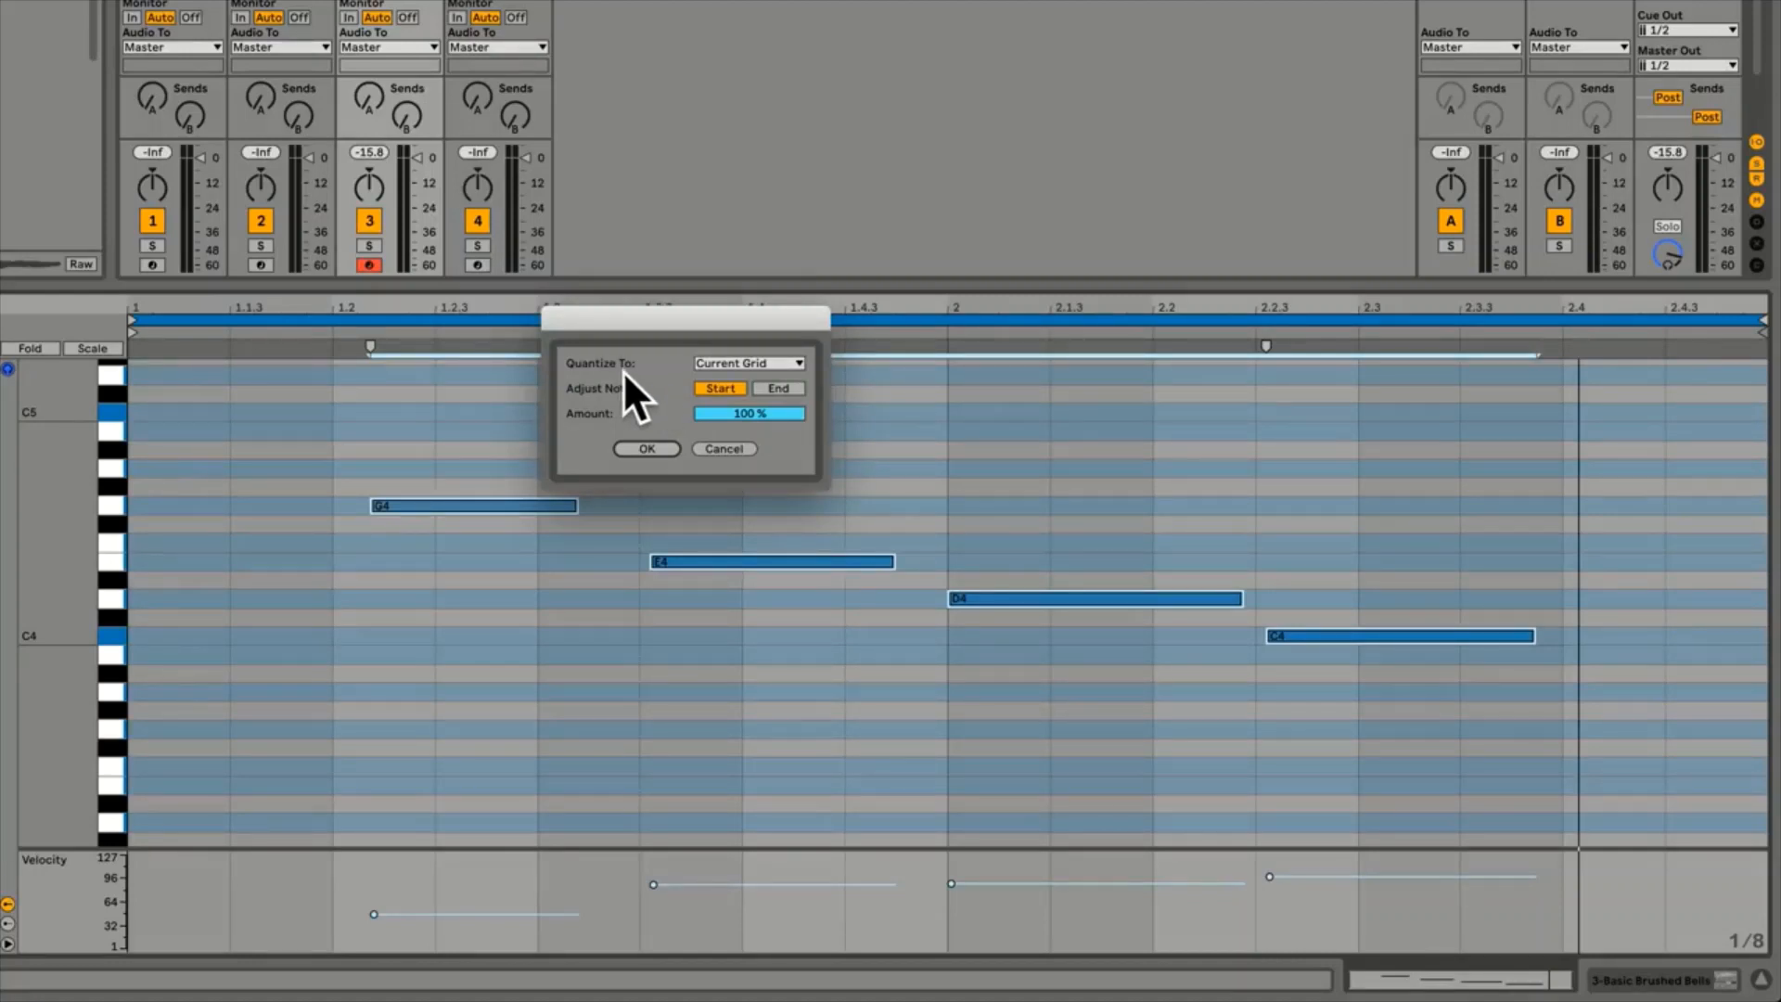
left_click(758, 363)
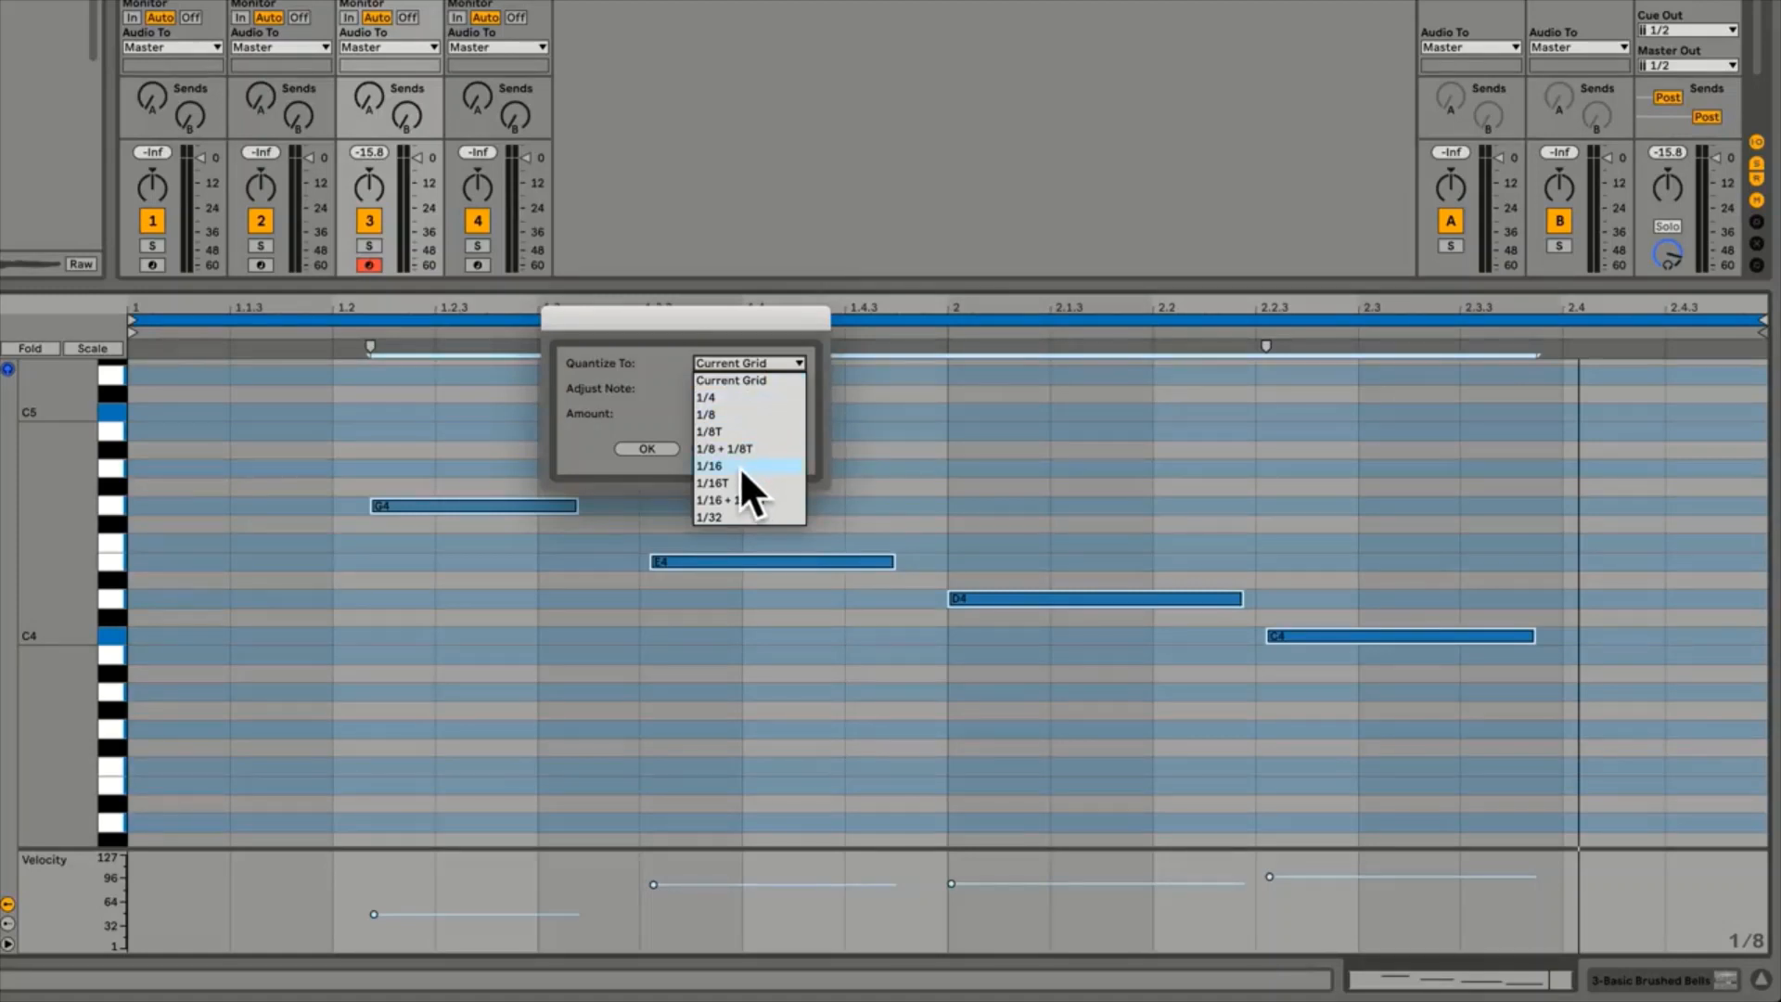
left_click(741, 517)
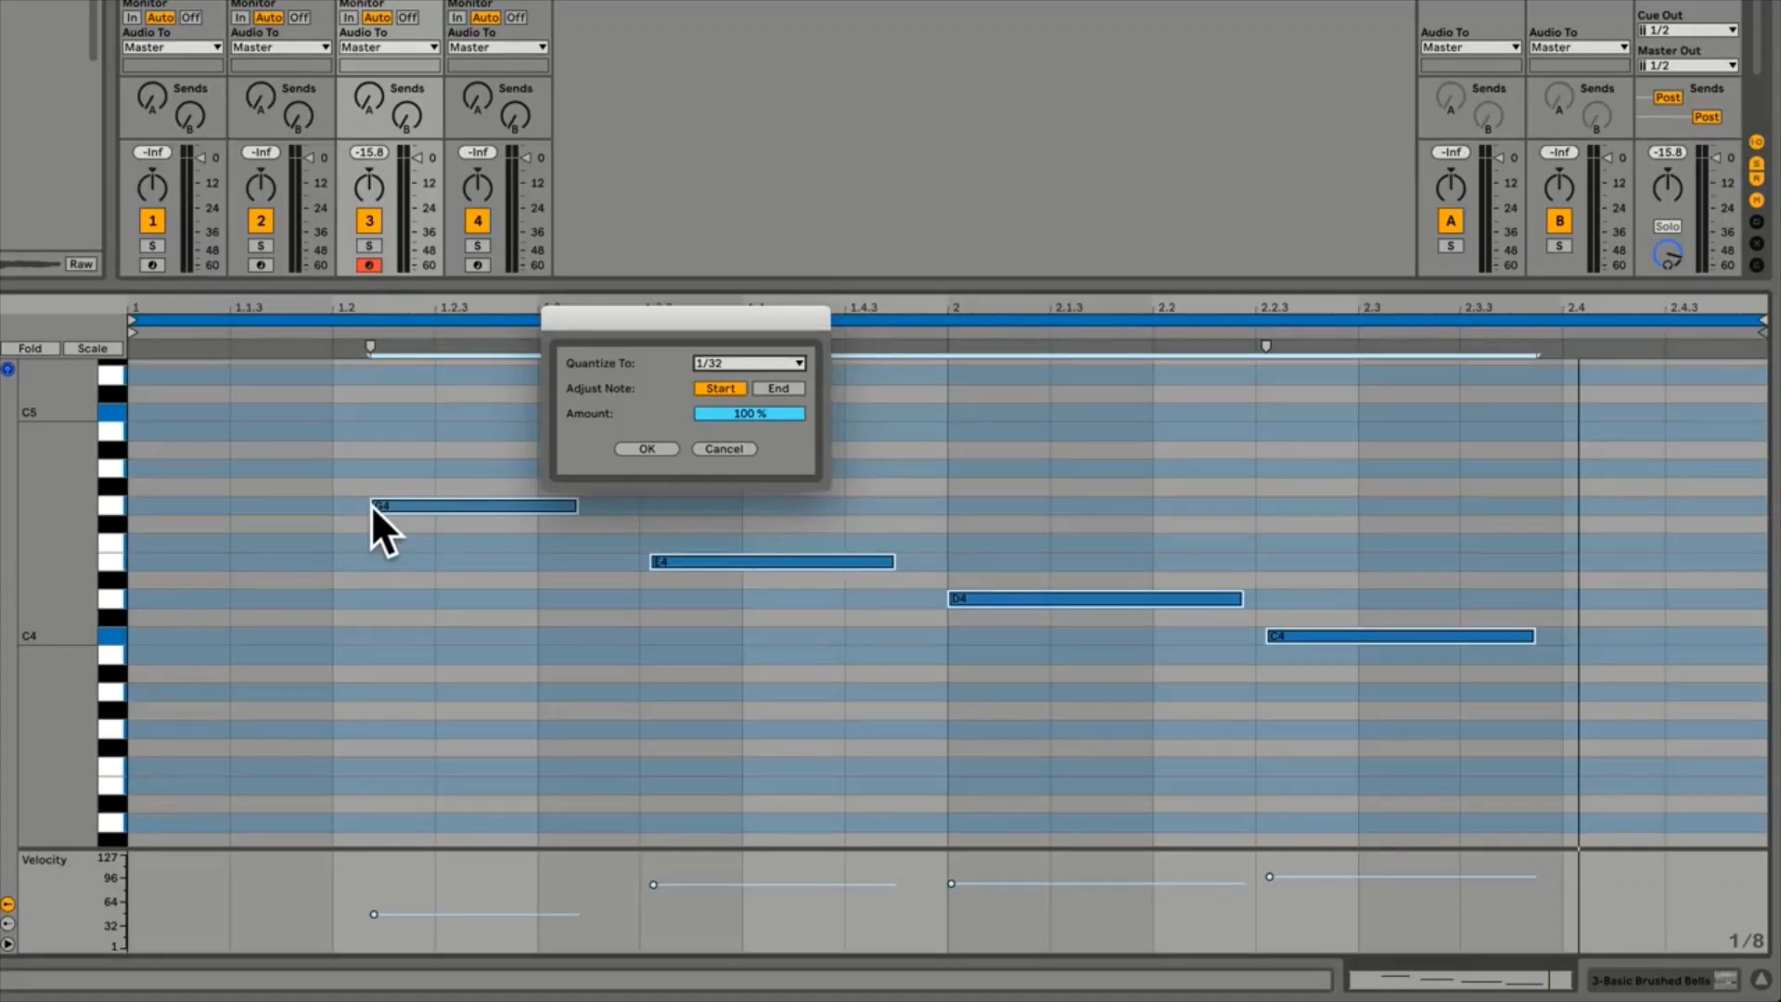
left_click(647, 451)
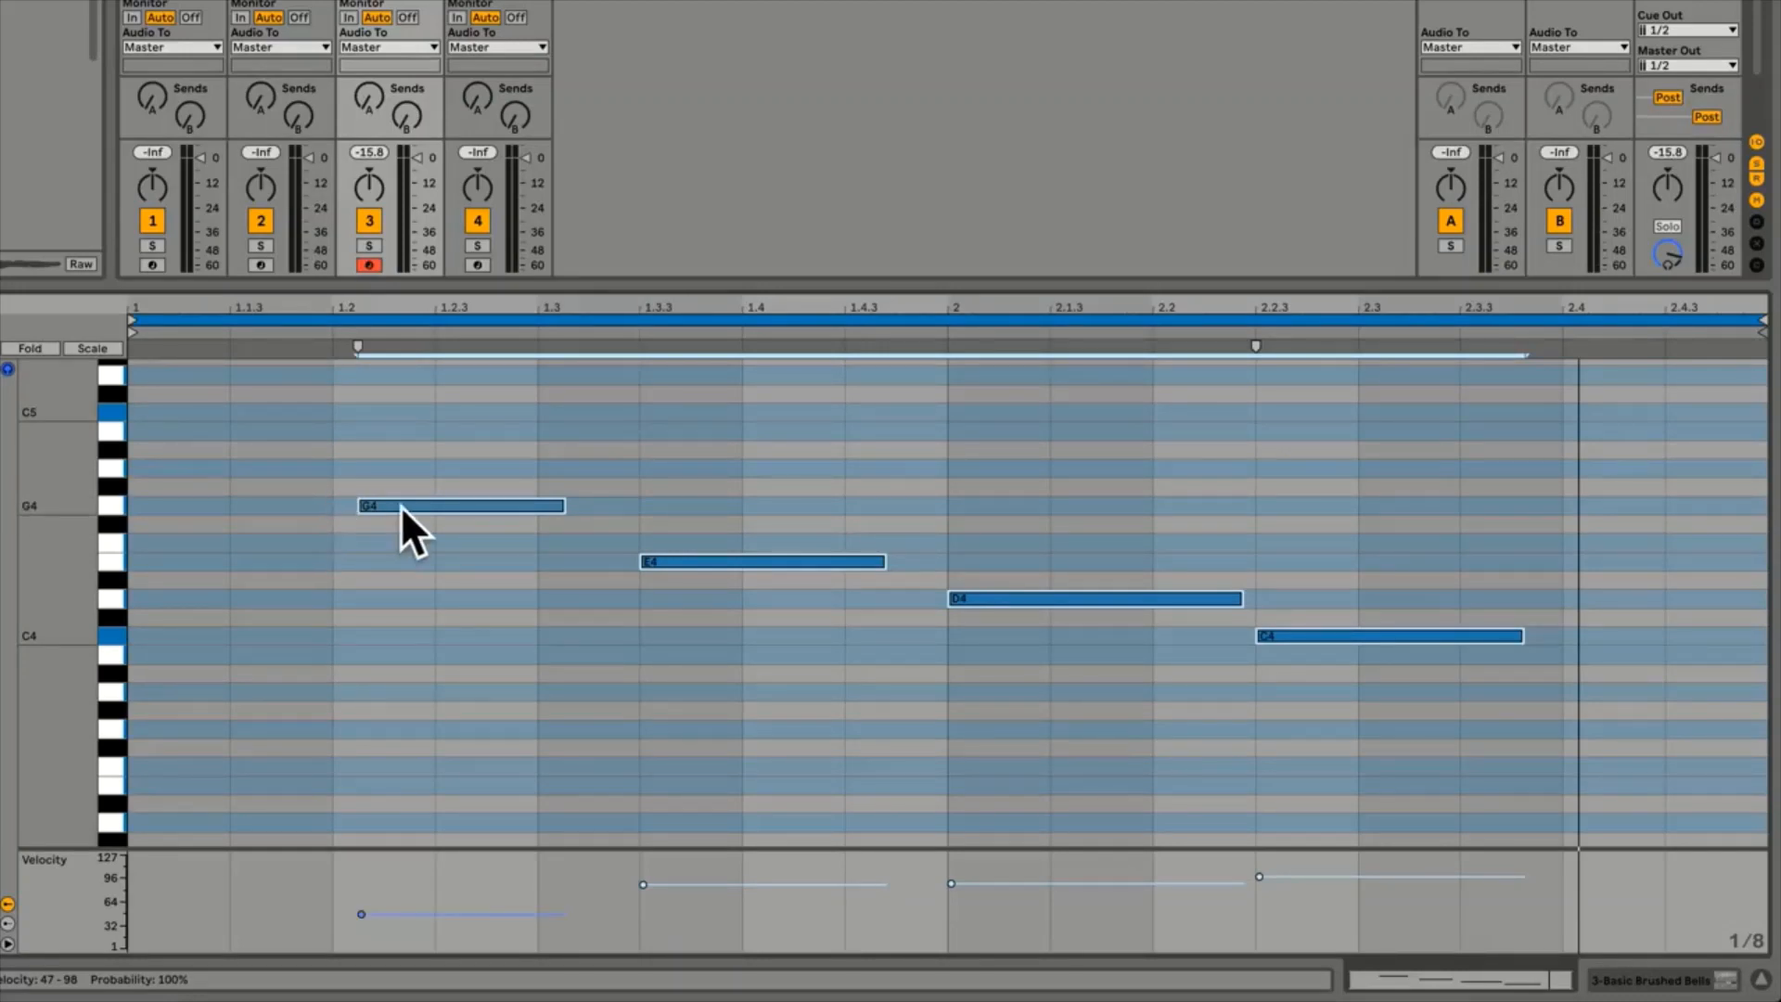
key("super+z")
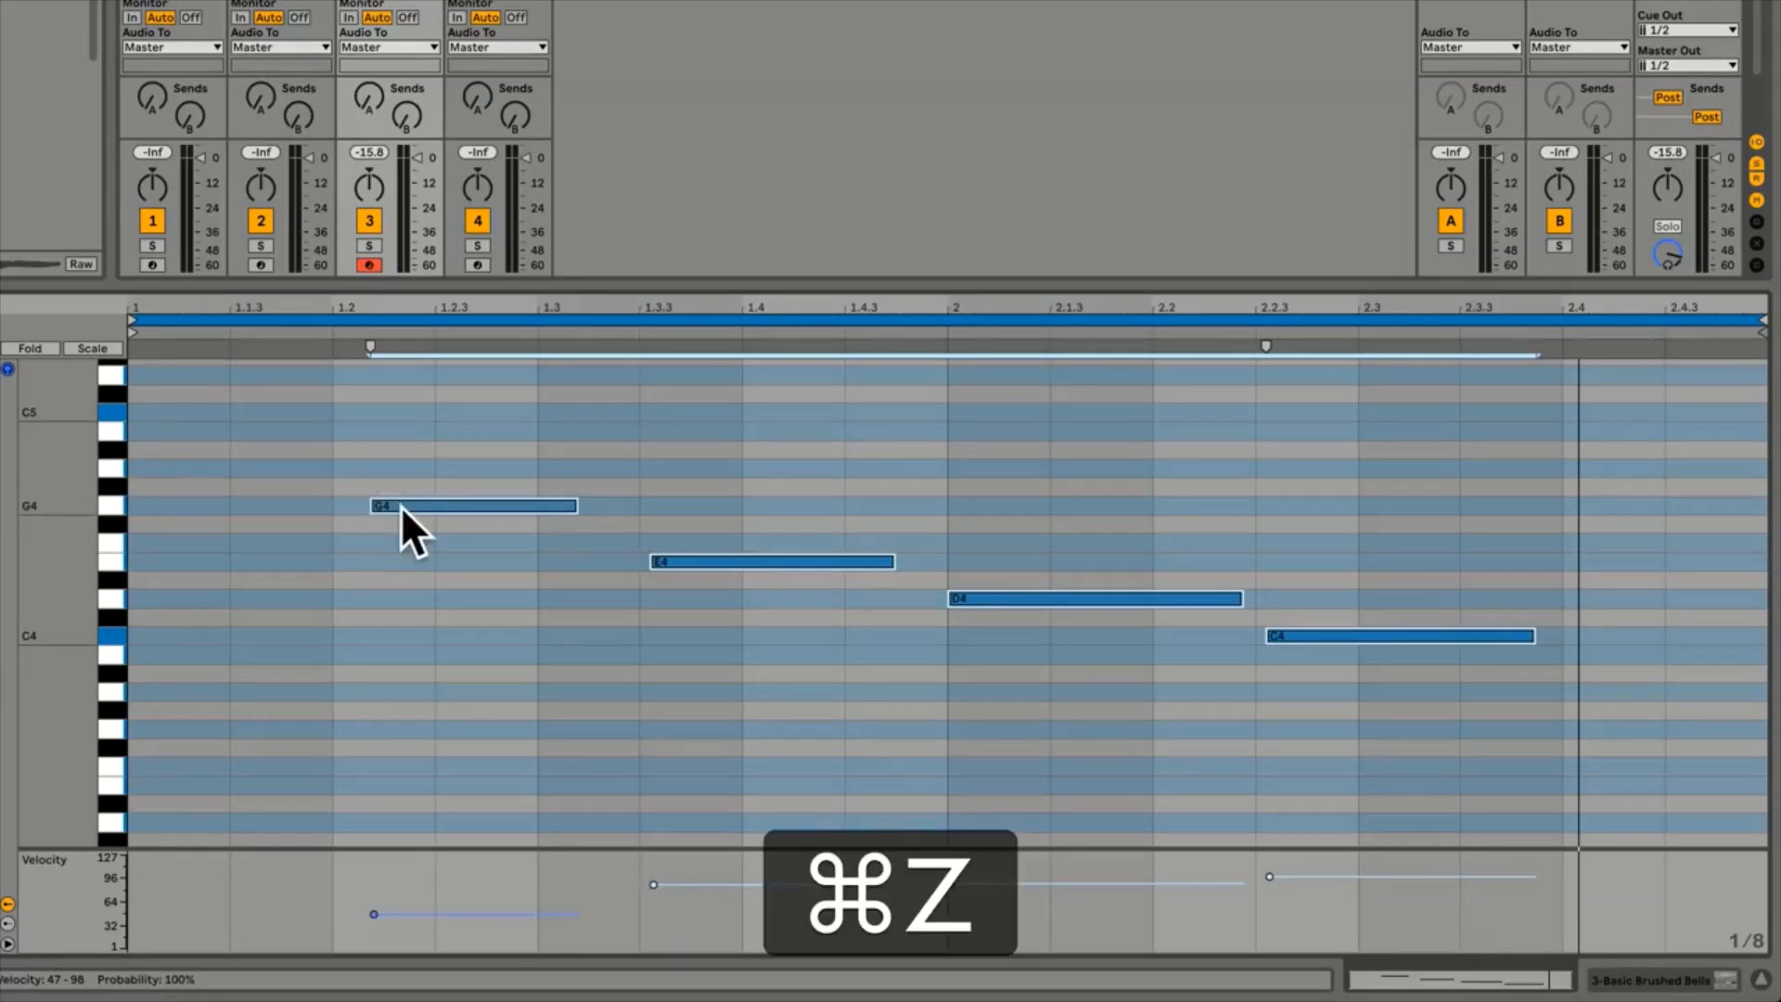
Quantize the starts of the selected bells notes to 1/4 through the quantize settings, and undo the change
right_click(401, 505)
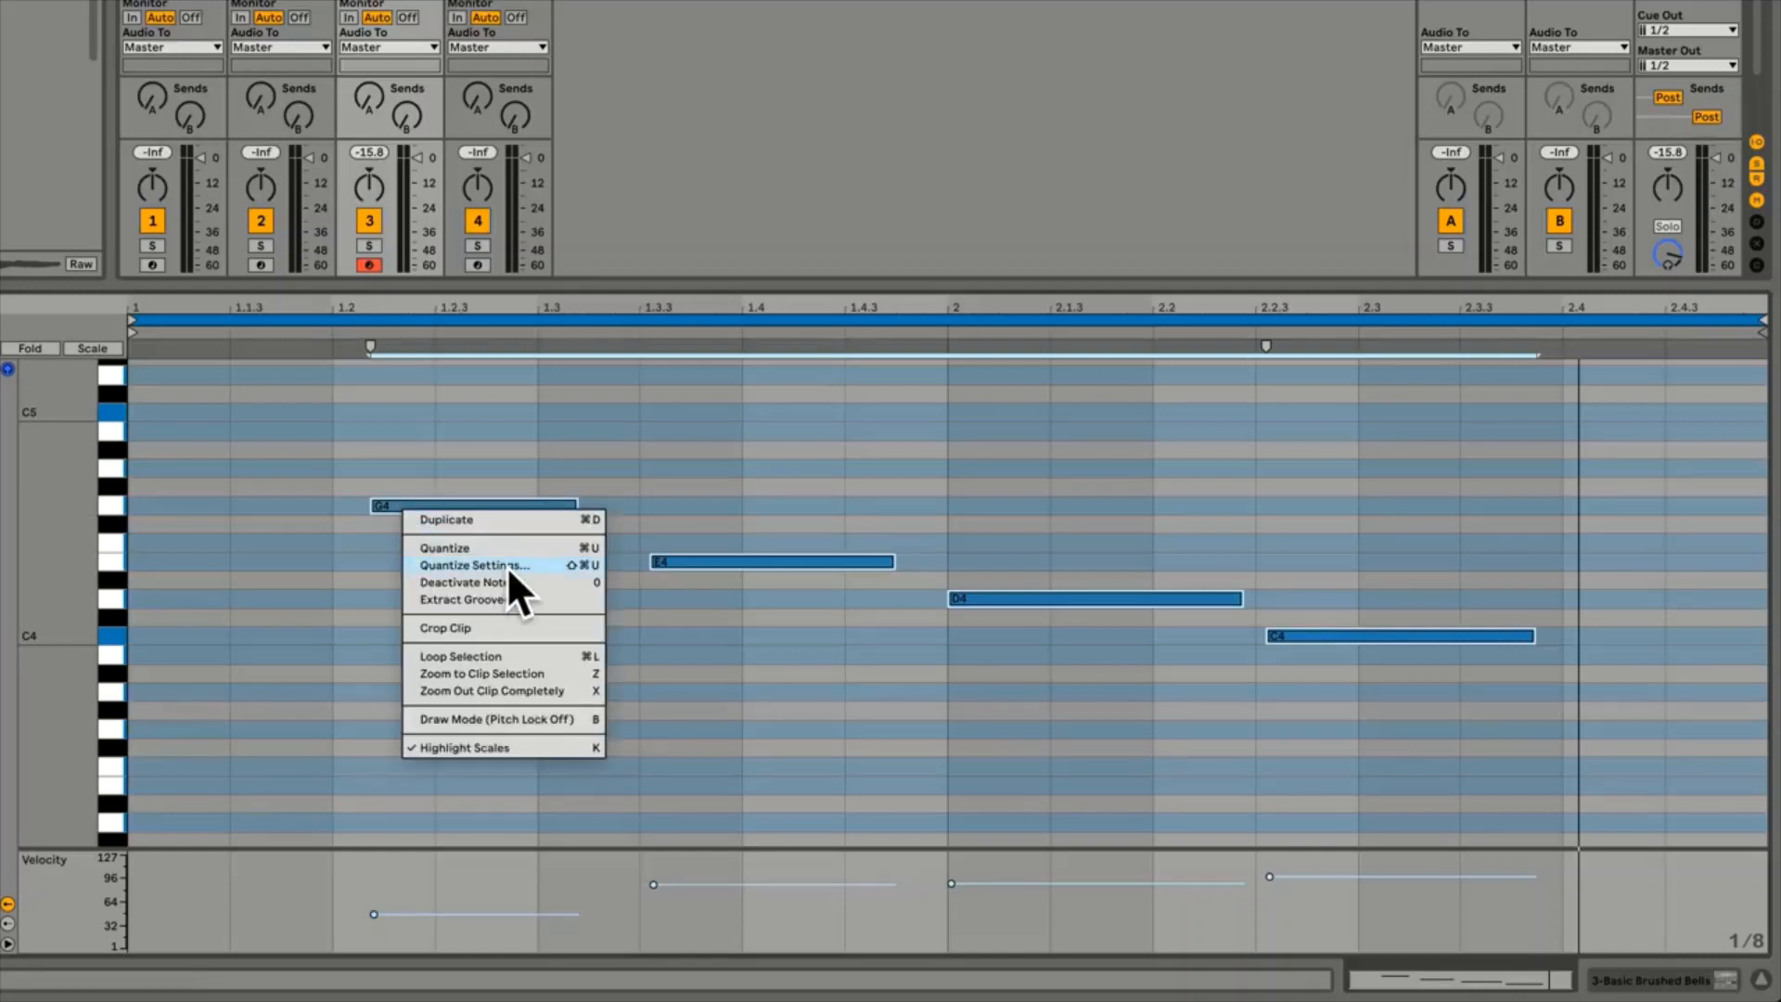
left_click(555, 565)
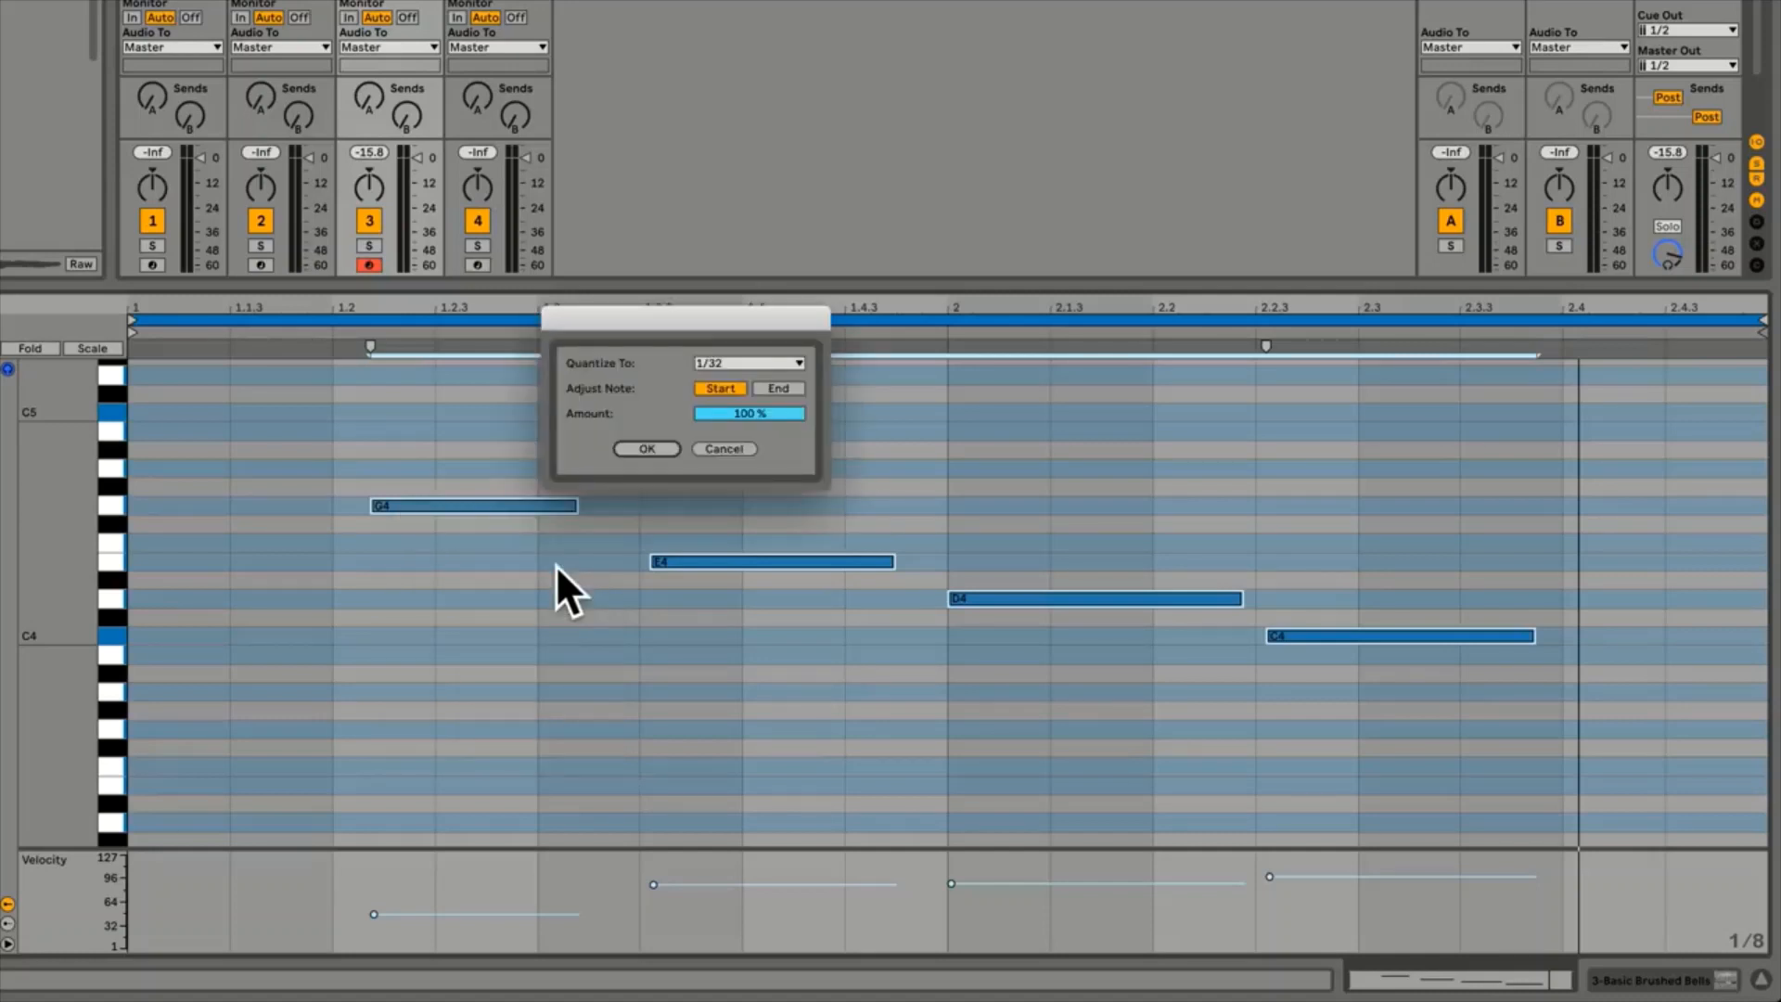
left_click(781, 364)
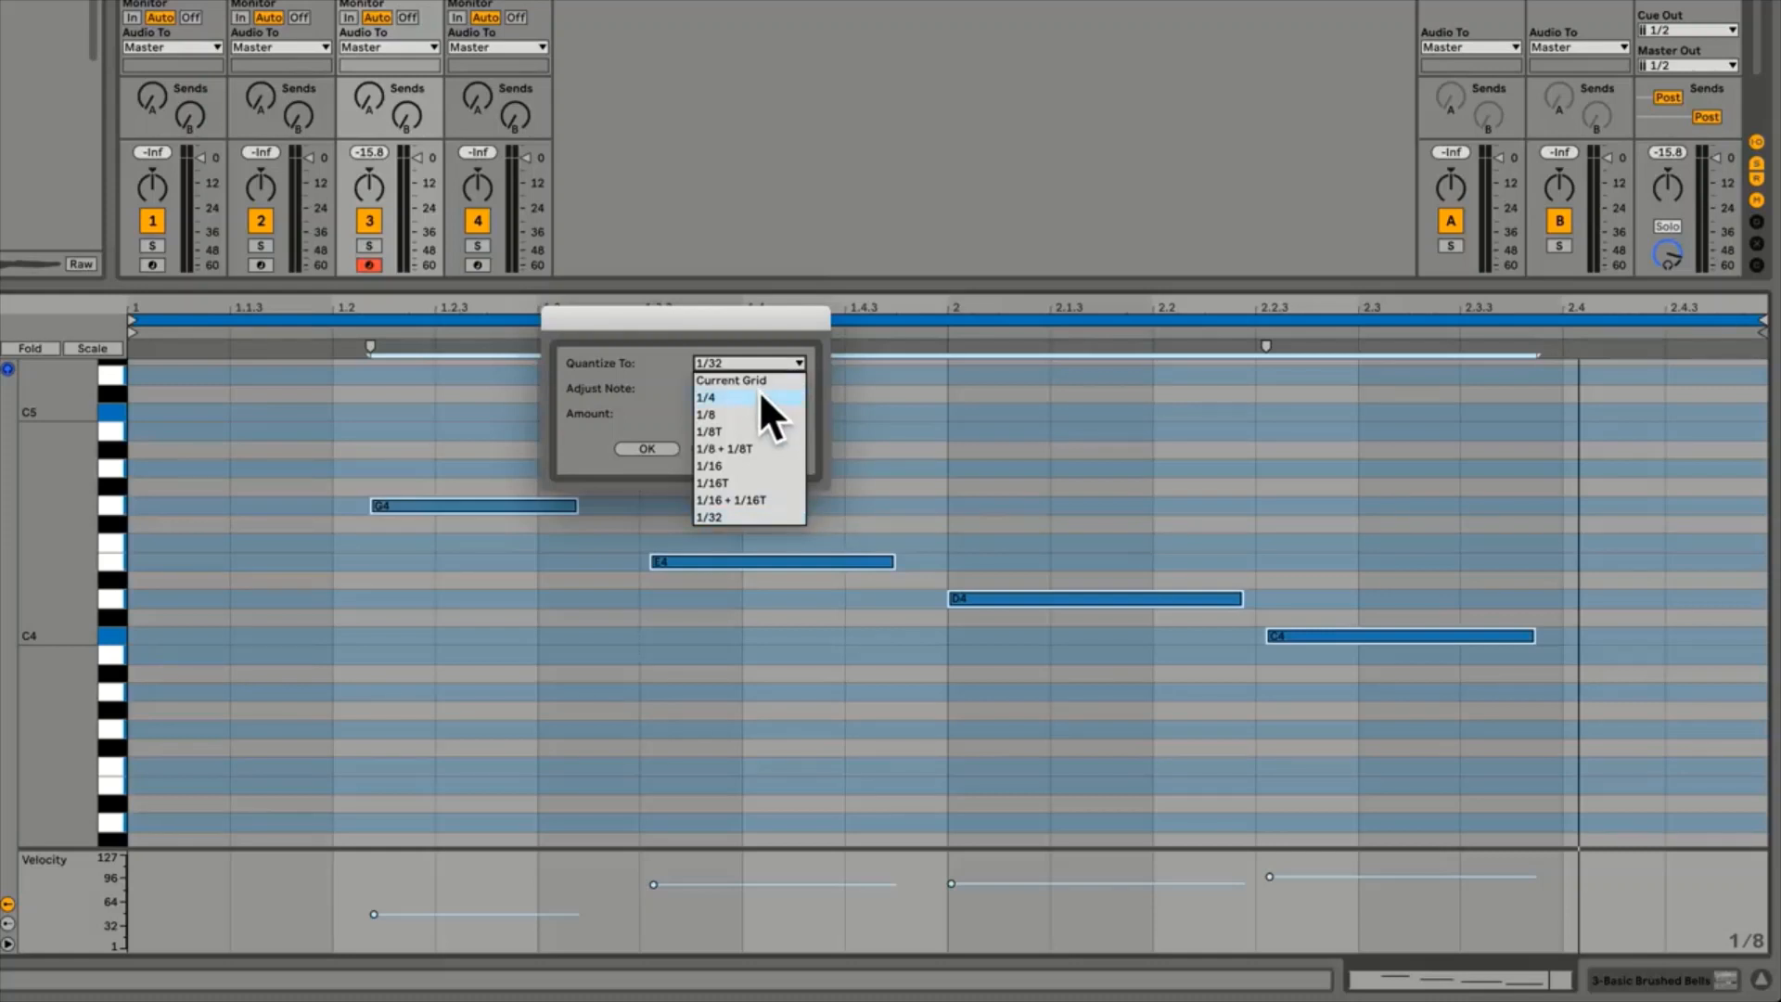
left_click(763, 399)
left_click(648, 448)
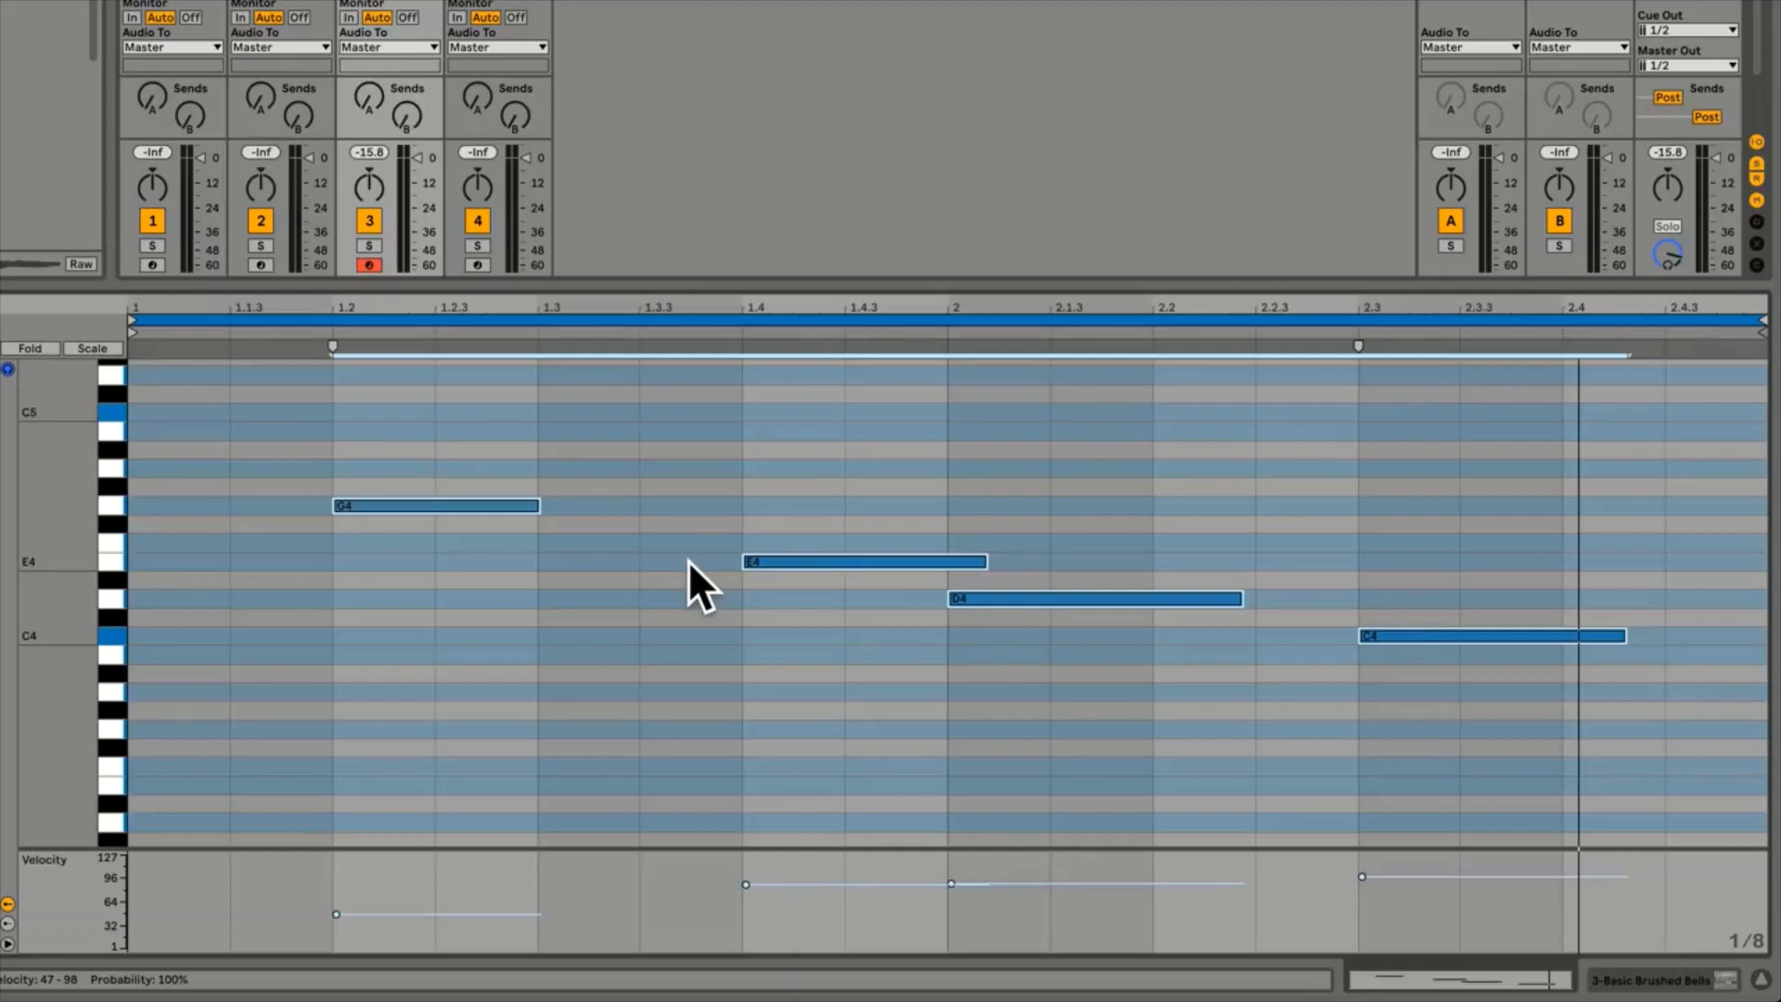
key("super+z")
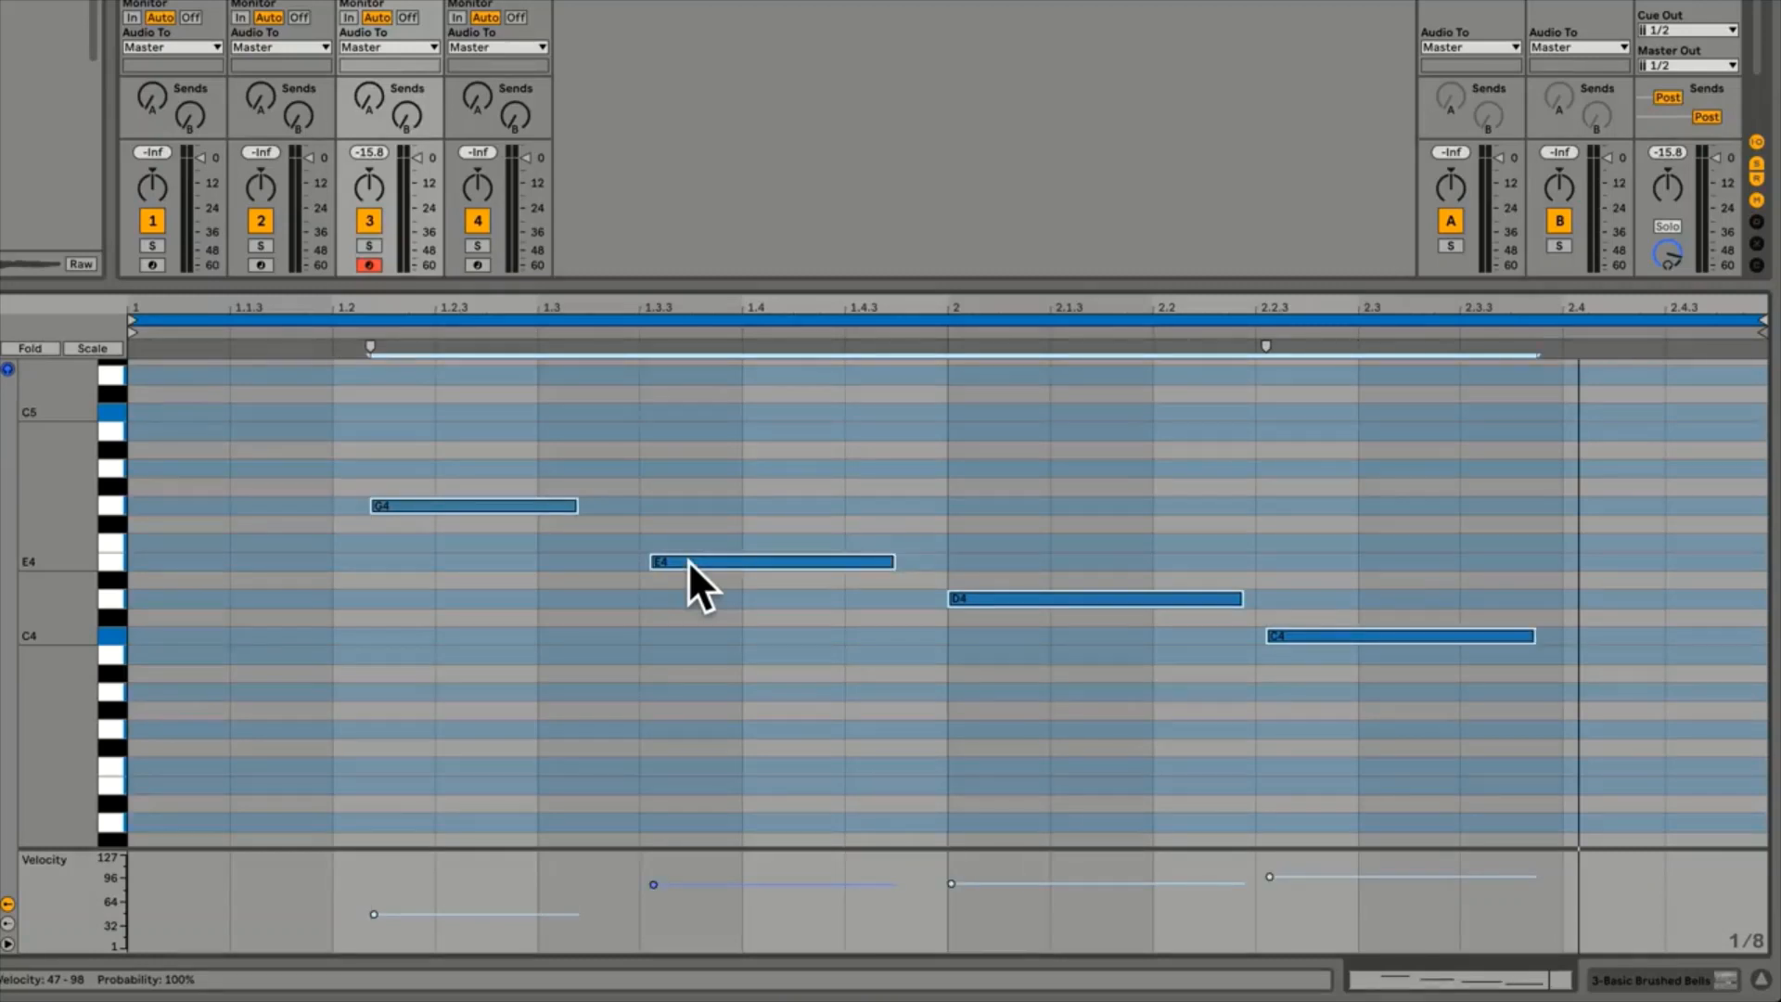
Quantize the starts of the selected bells notes to 1/8 through the quantize settings, and undo the change
right_click(689, 561)
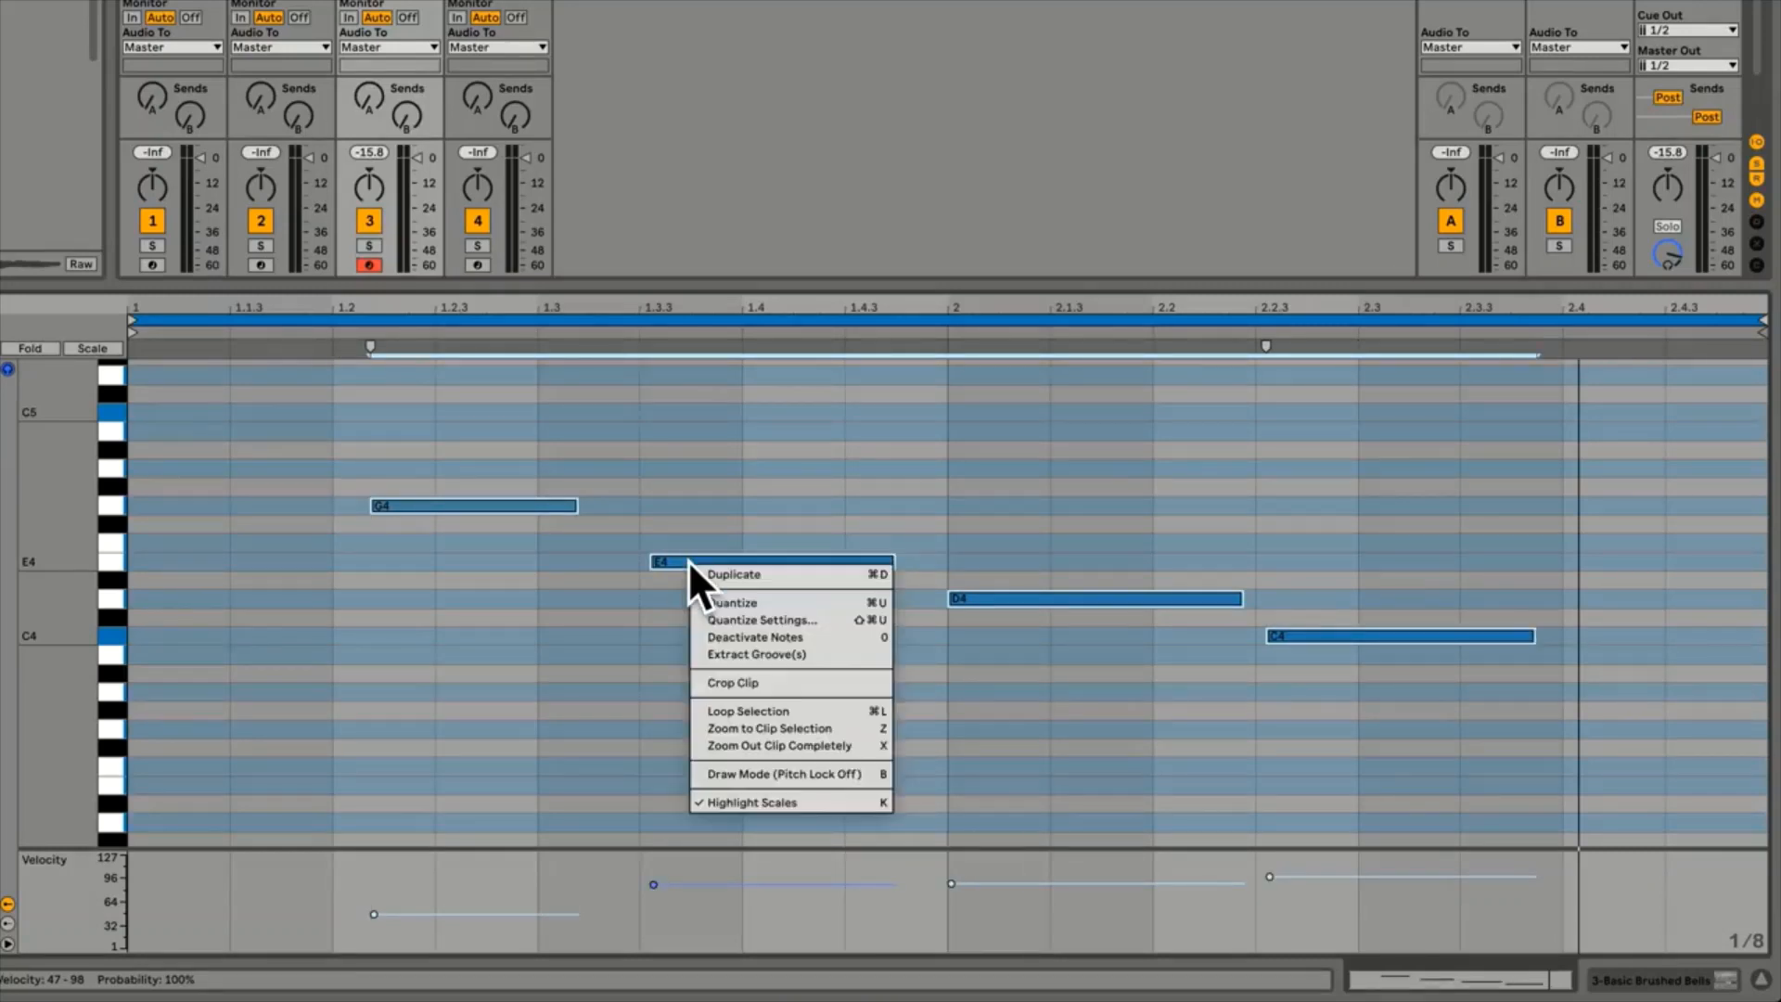
left_click(777, 620)
left_click(782, 362)
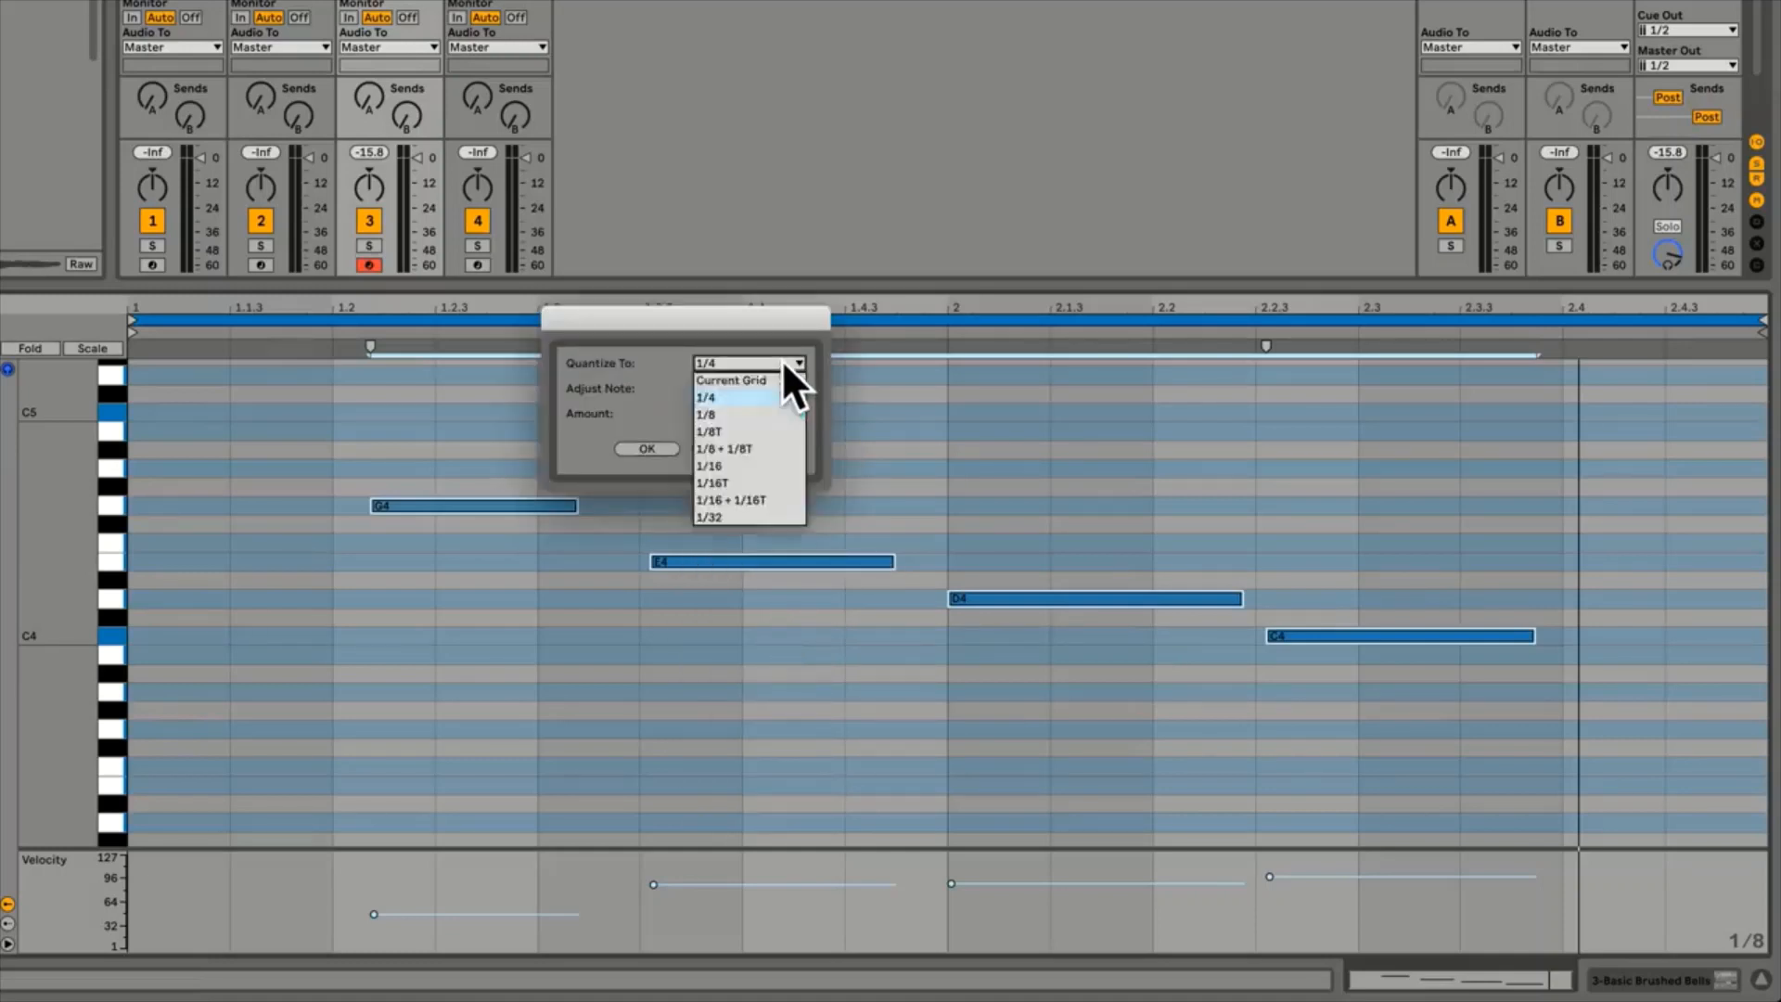
left_click(760, 413)
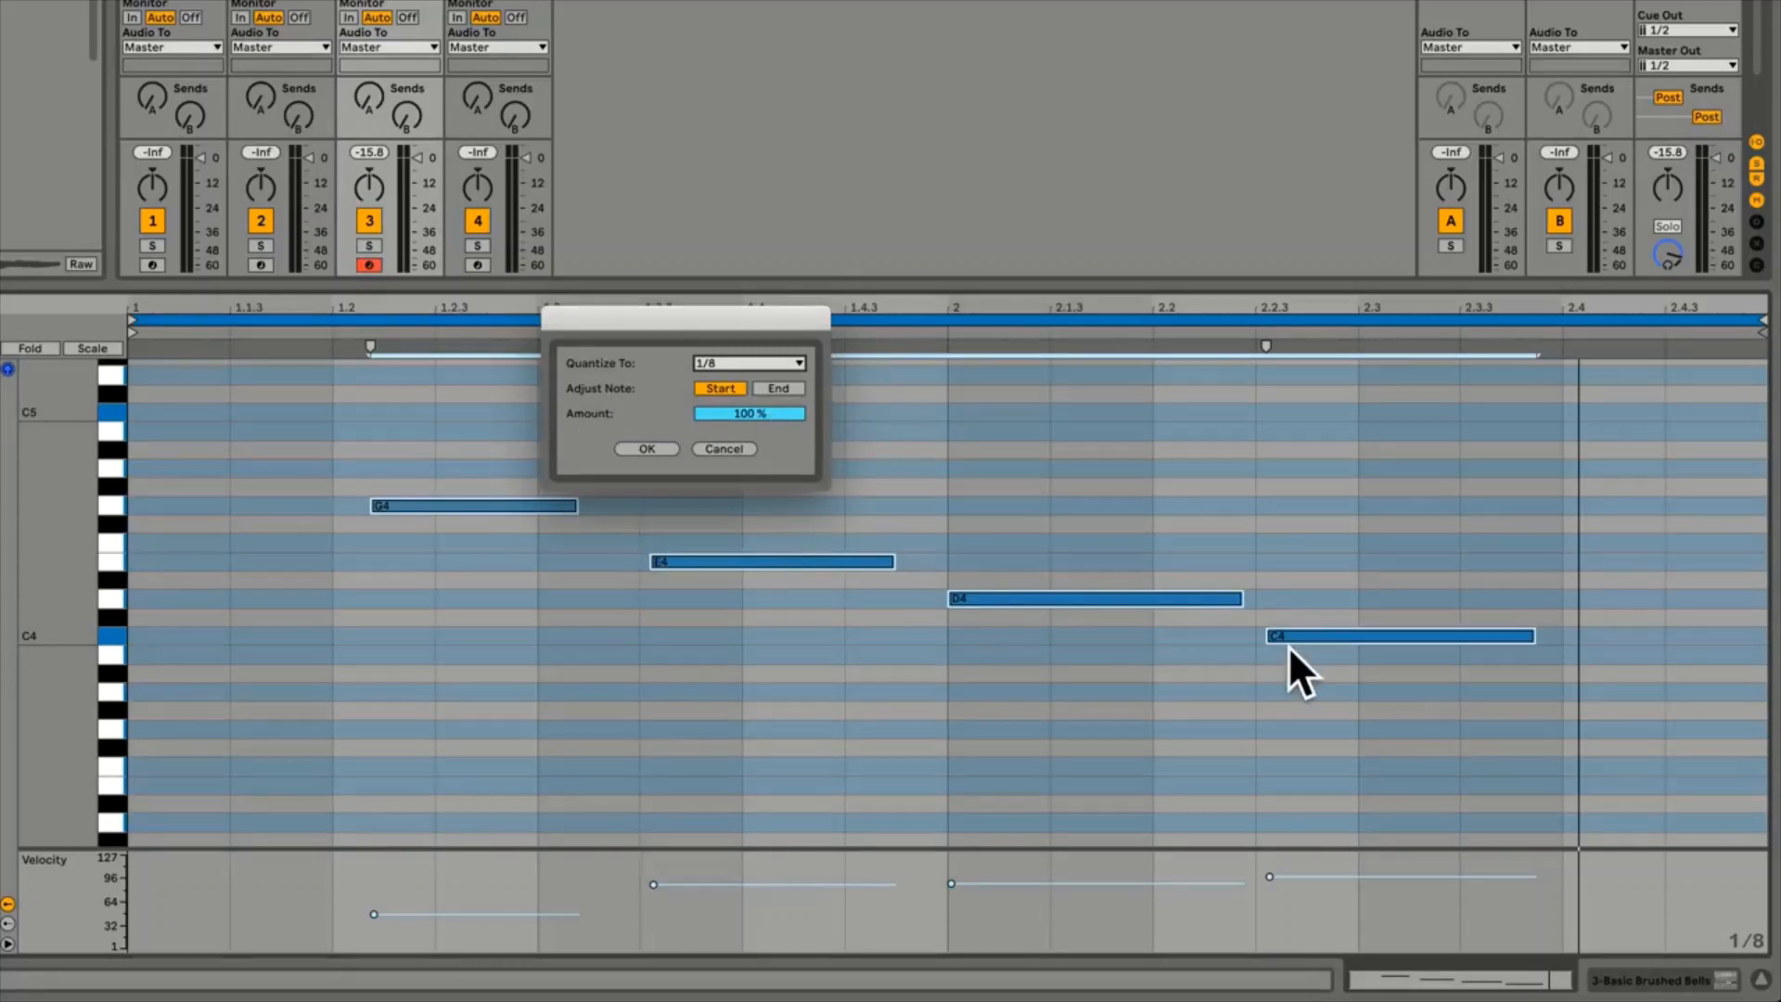
left_click(646, 449)
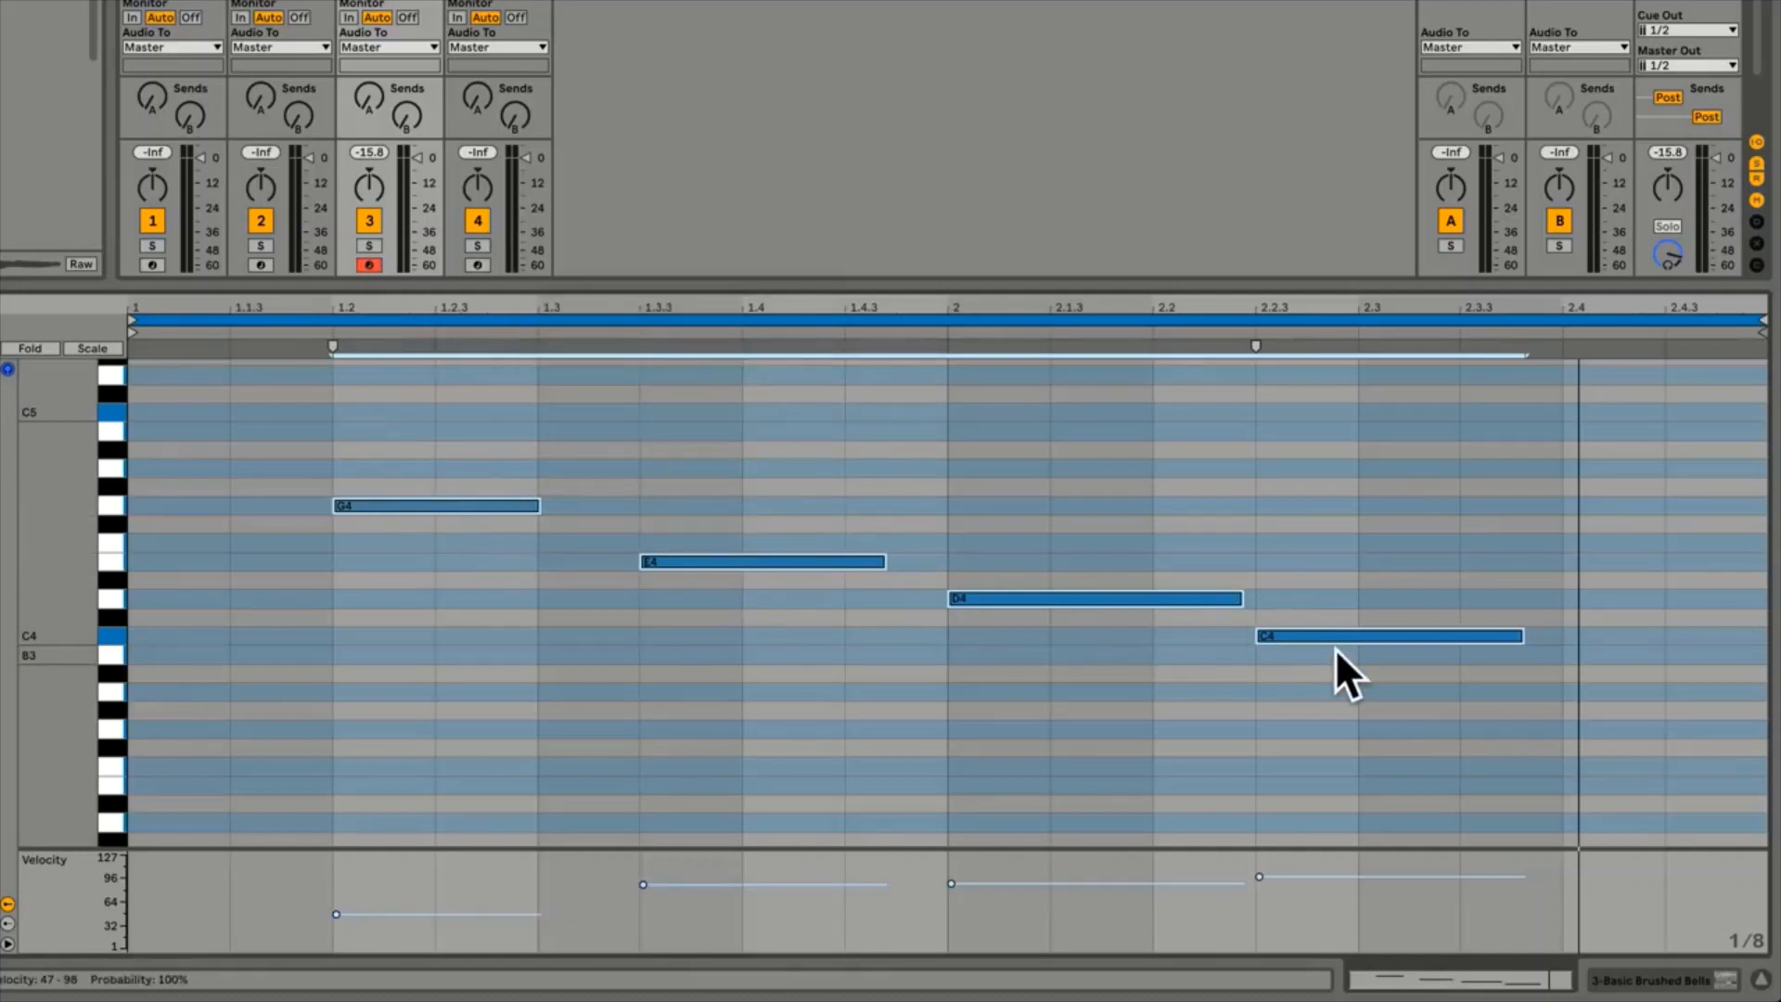
key("super+z")
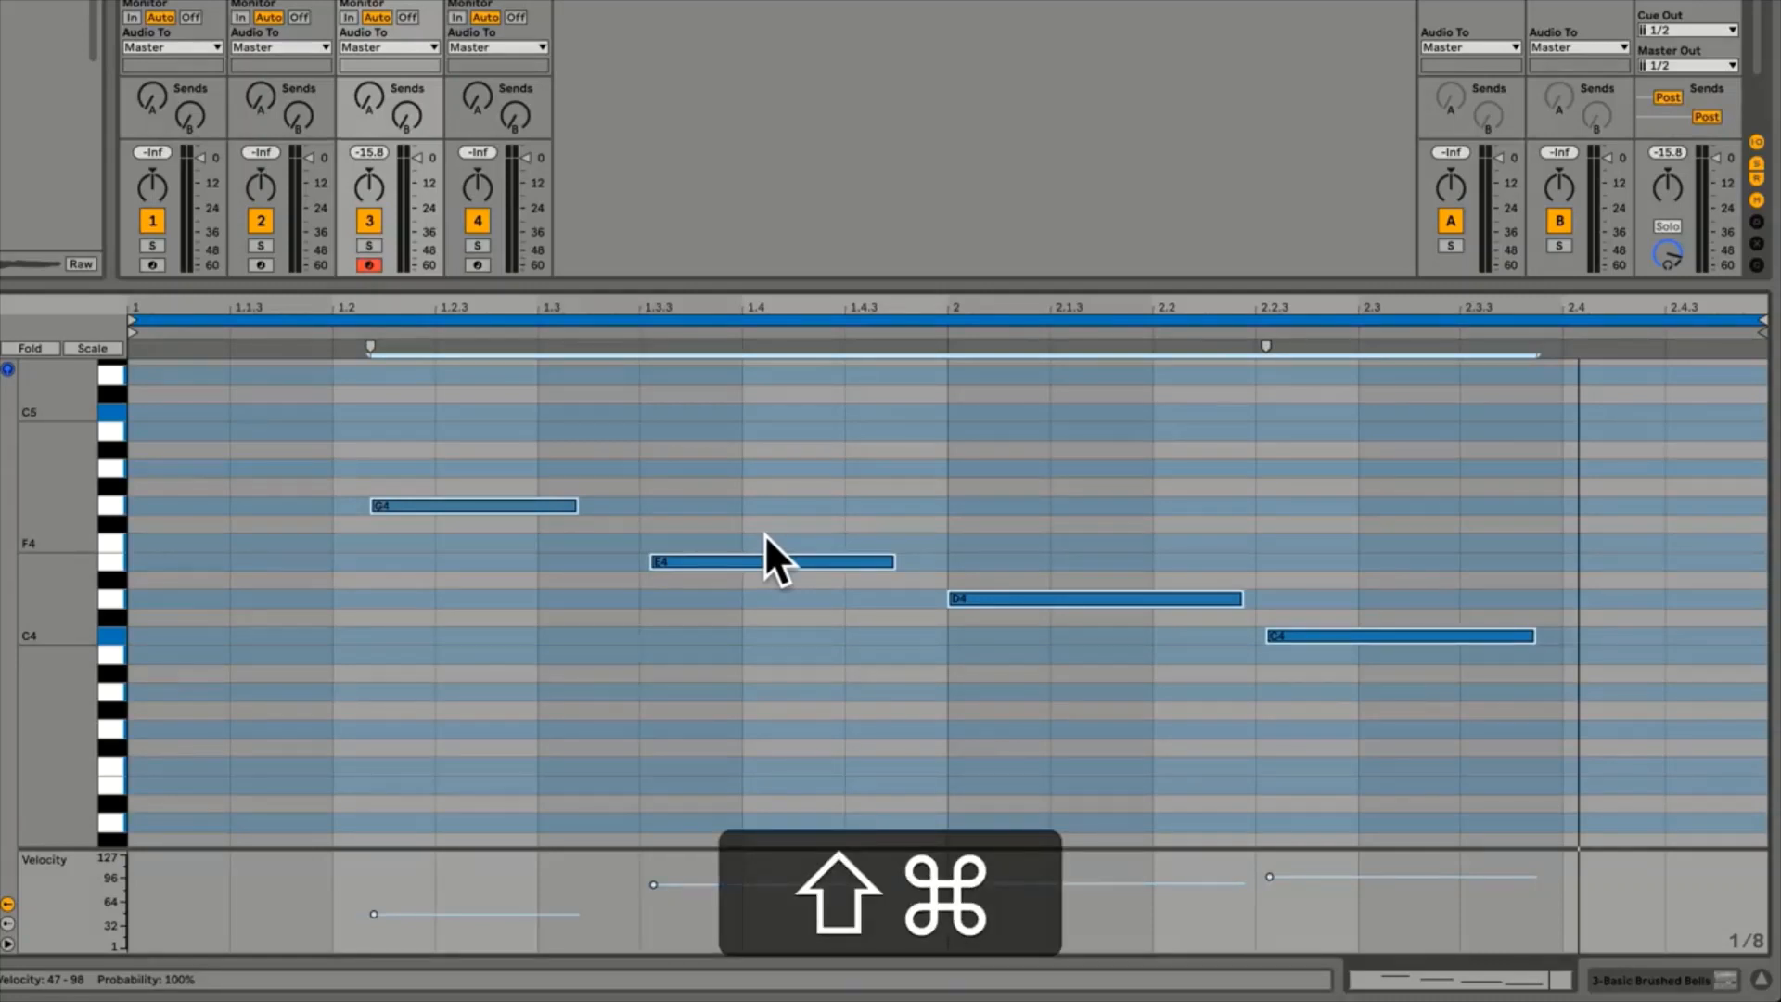
Quantize both the starts and ends of the bells notes to 1/8, and undo the change
key("shift+super+u")
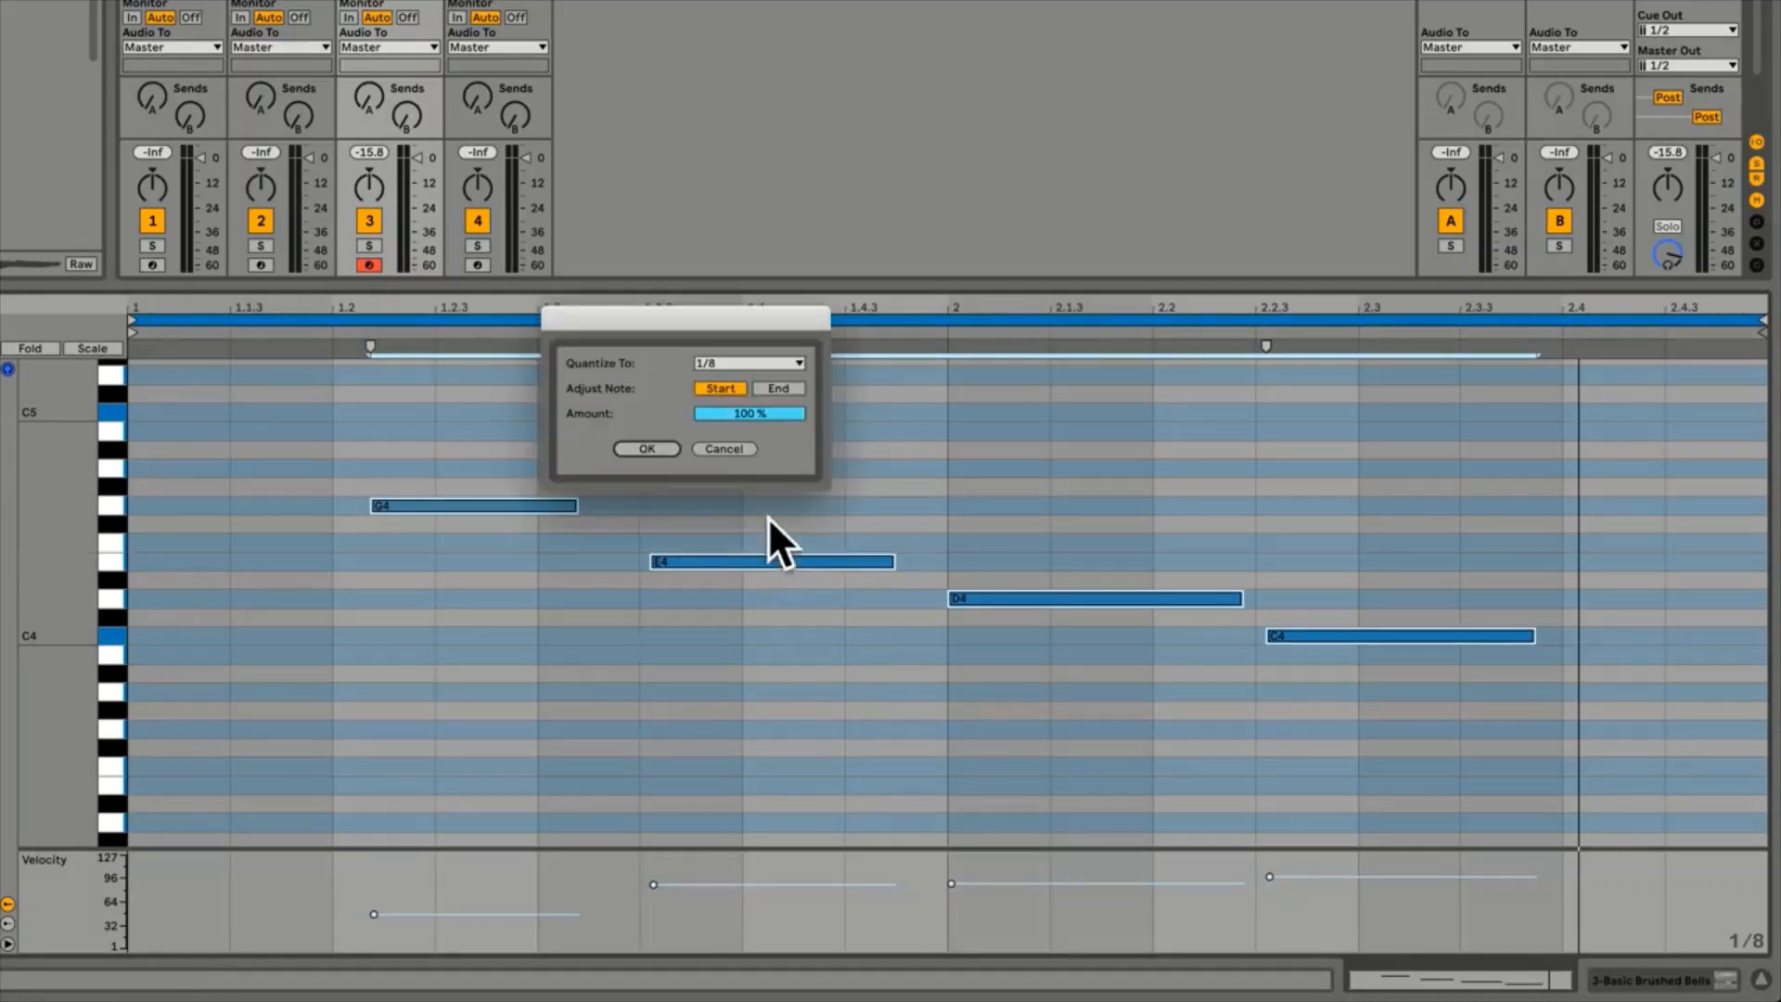
left_click(786, 388)
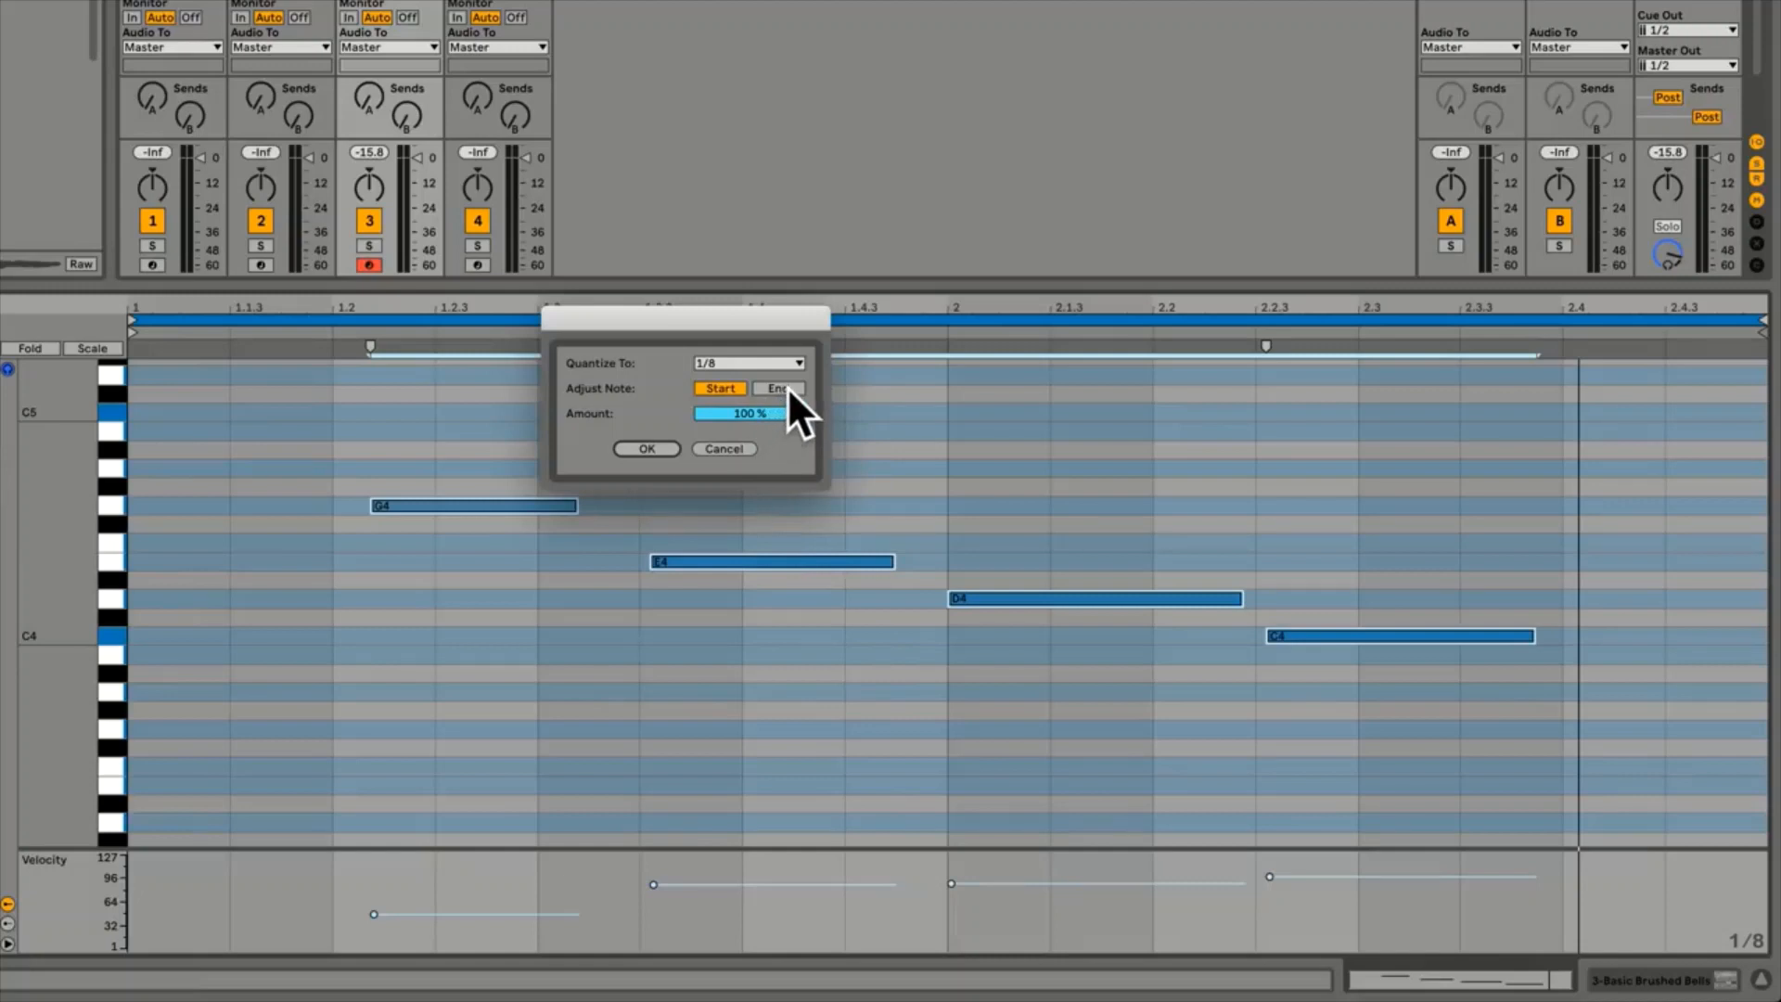
left_click(646, 449)
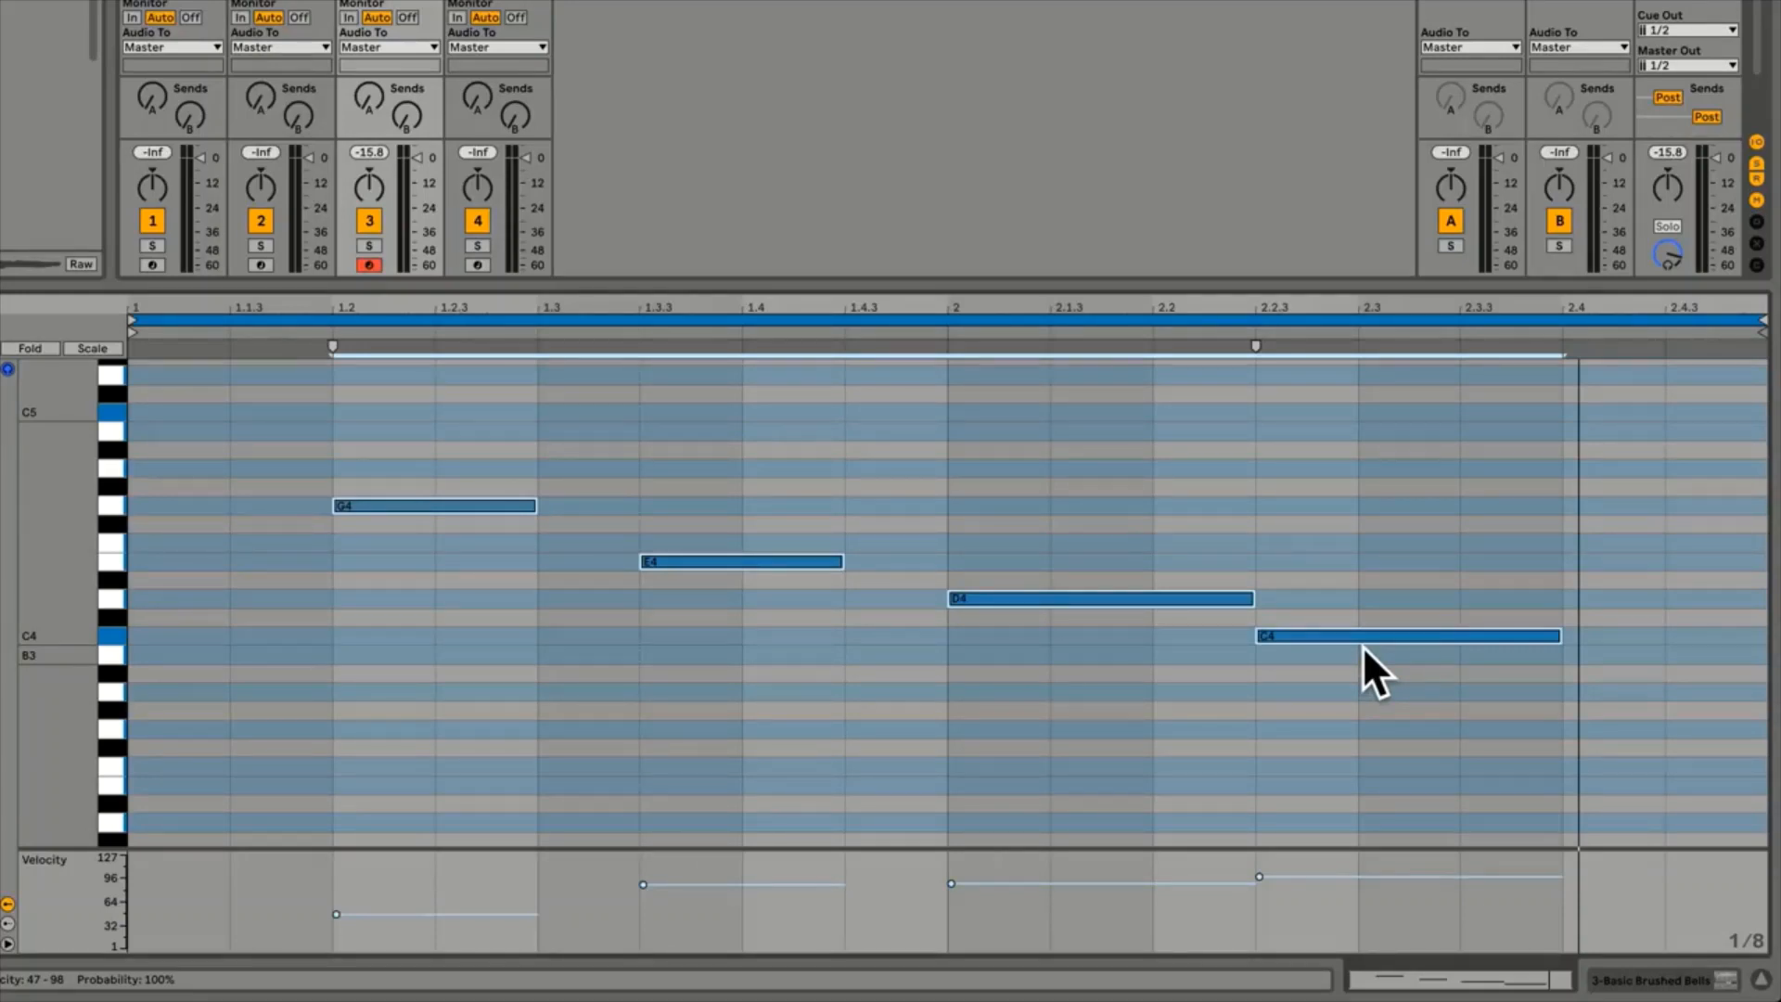
key("super+z")
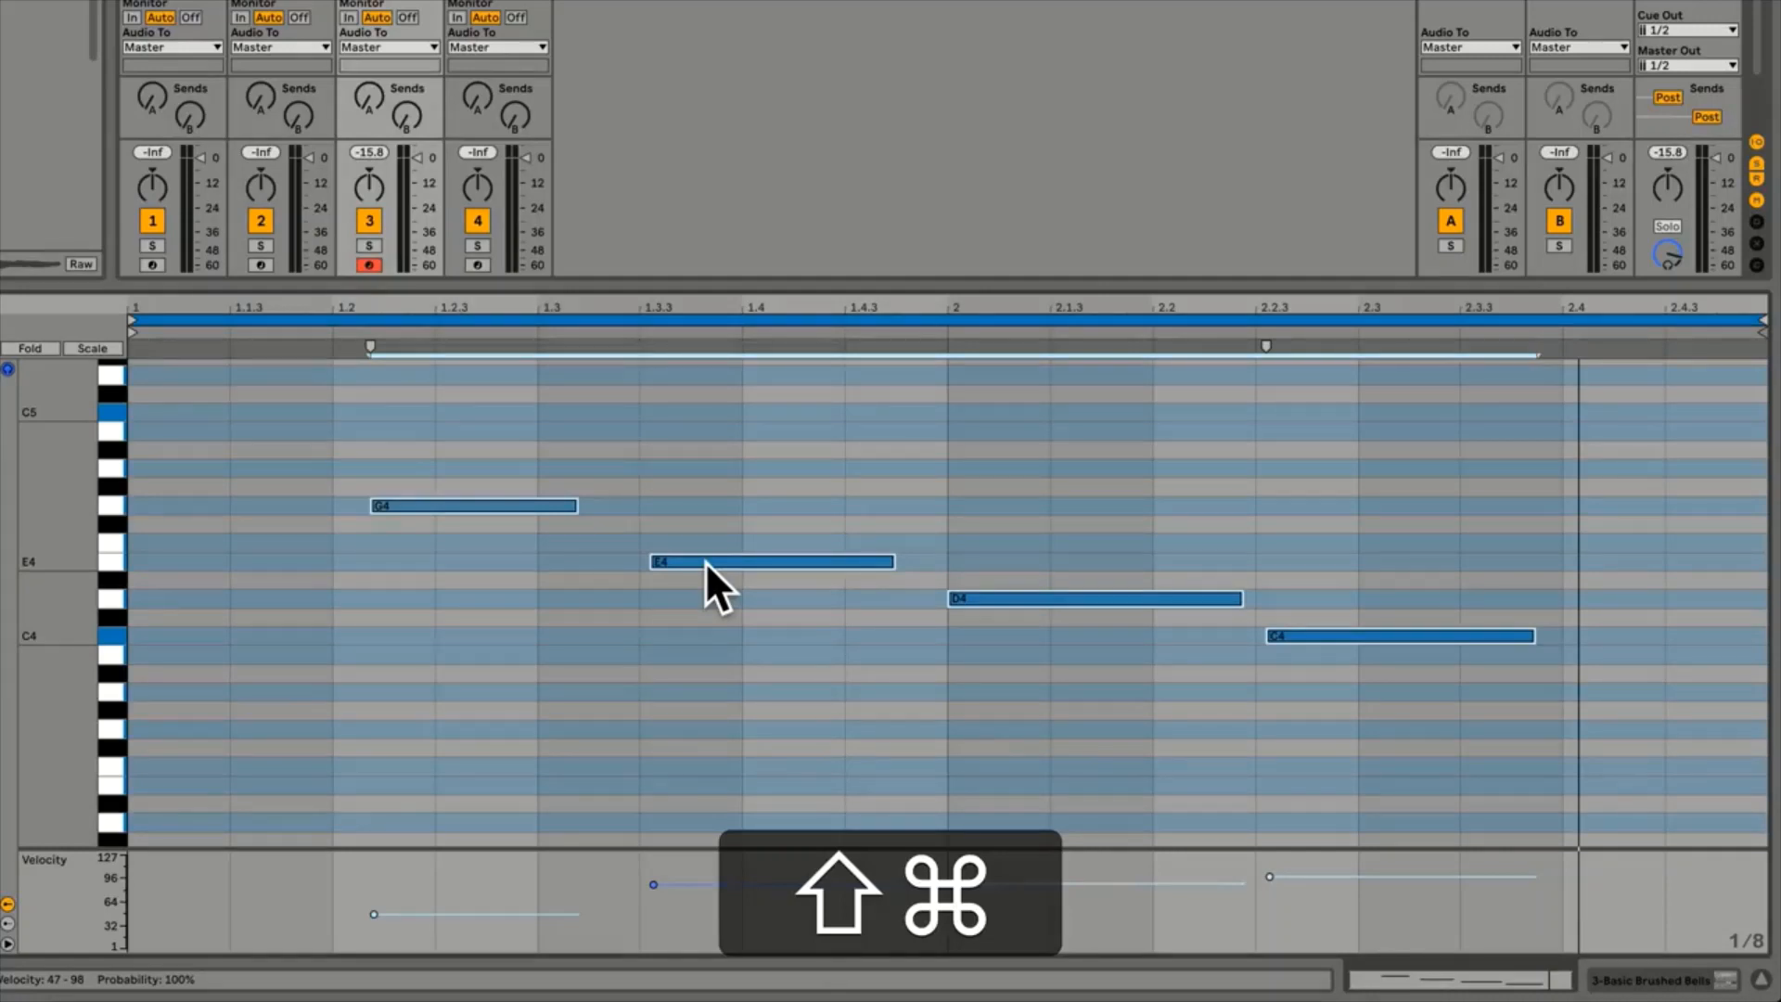
Quantize the bells notes with the amount reduced to 38 %, and undo the change
key("super+shift+u")
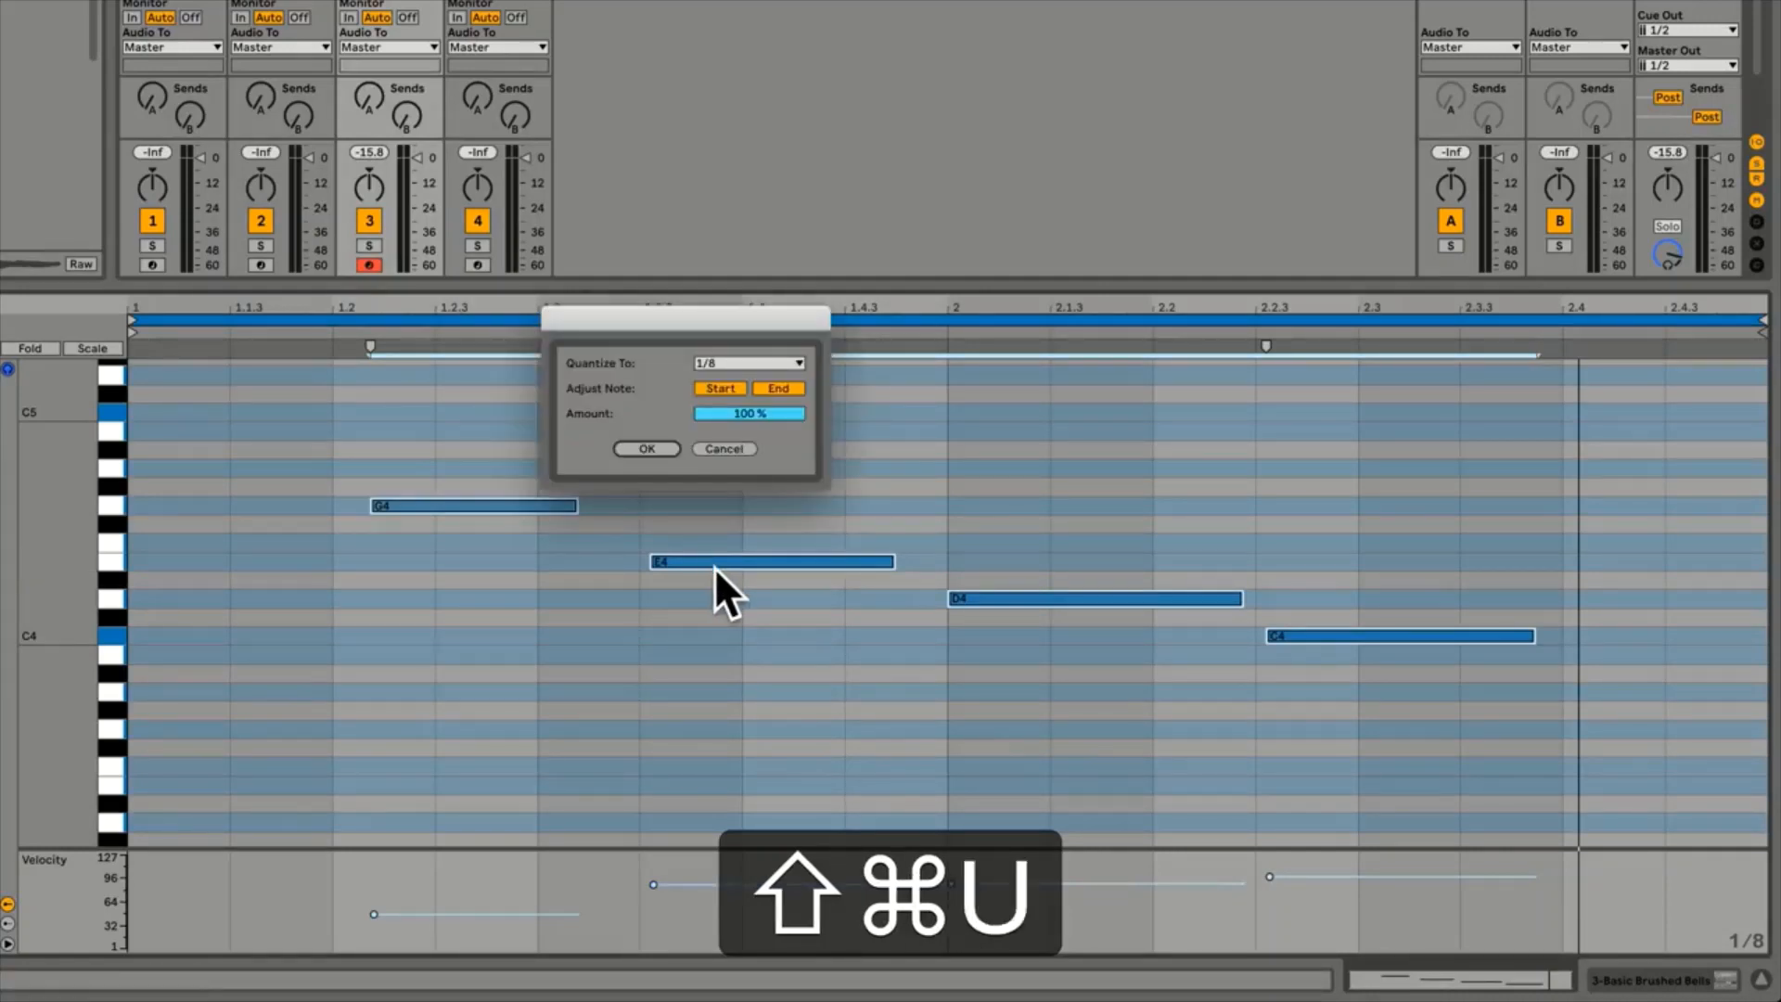
left_click(795, 415)
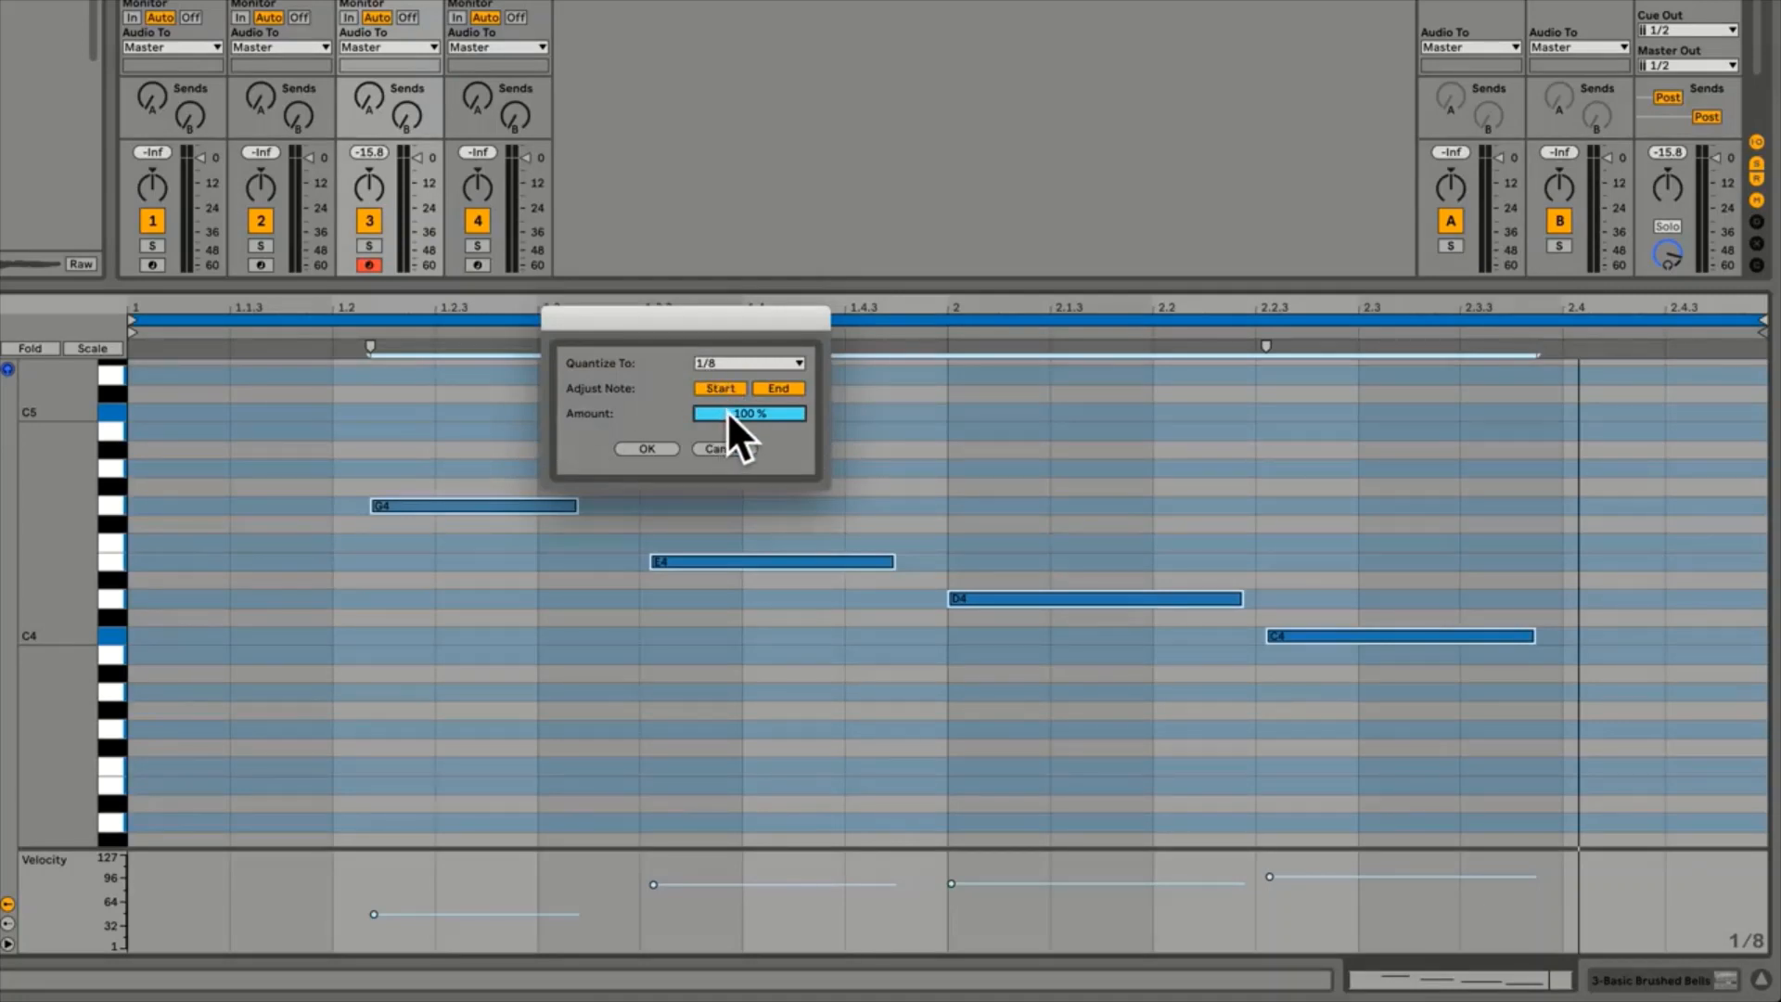
left_click_drag(727, 410, 726, 467)
left_click(655, 449)
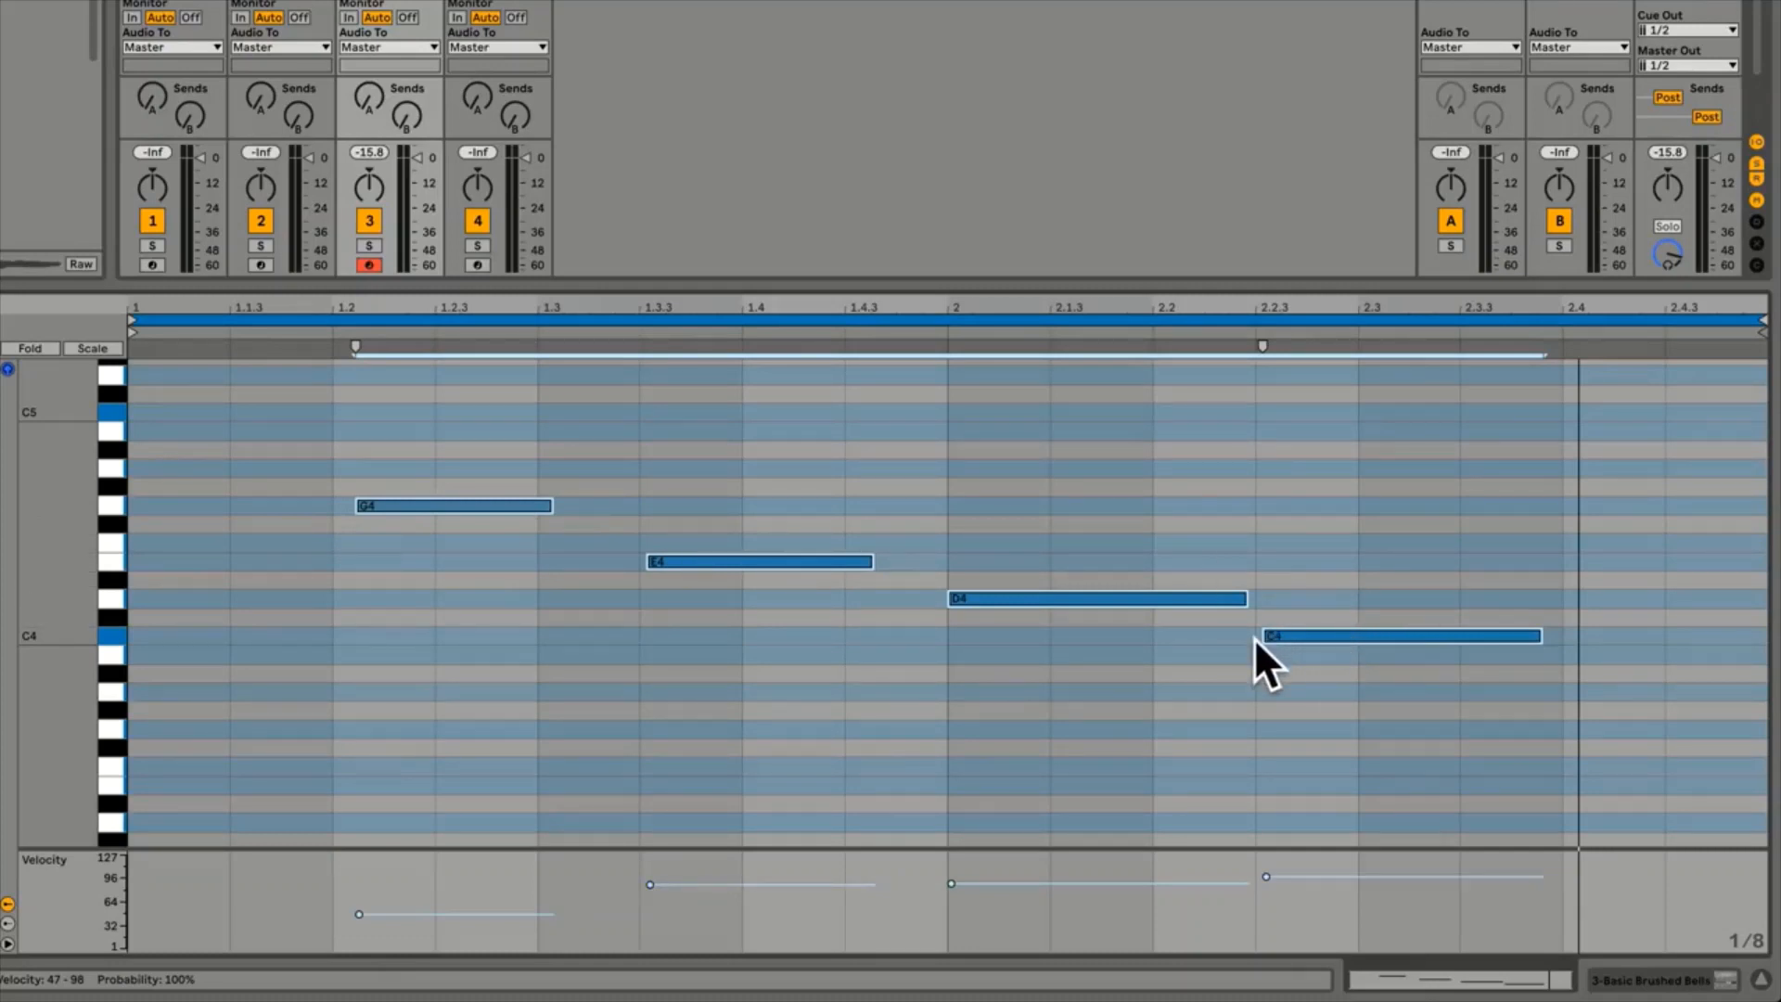
key("super+z")
right_click(442, 503)
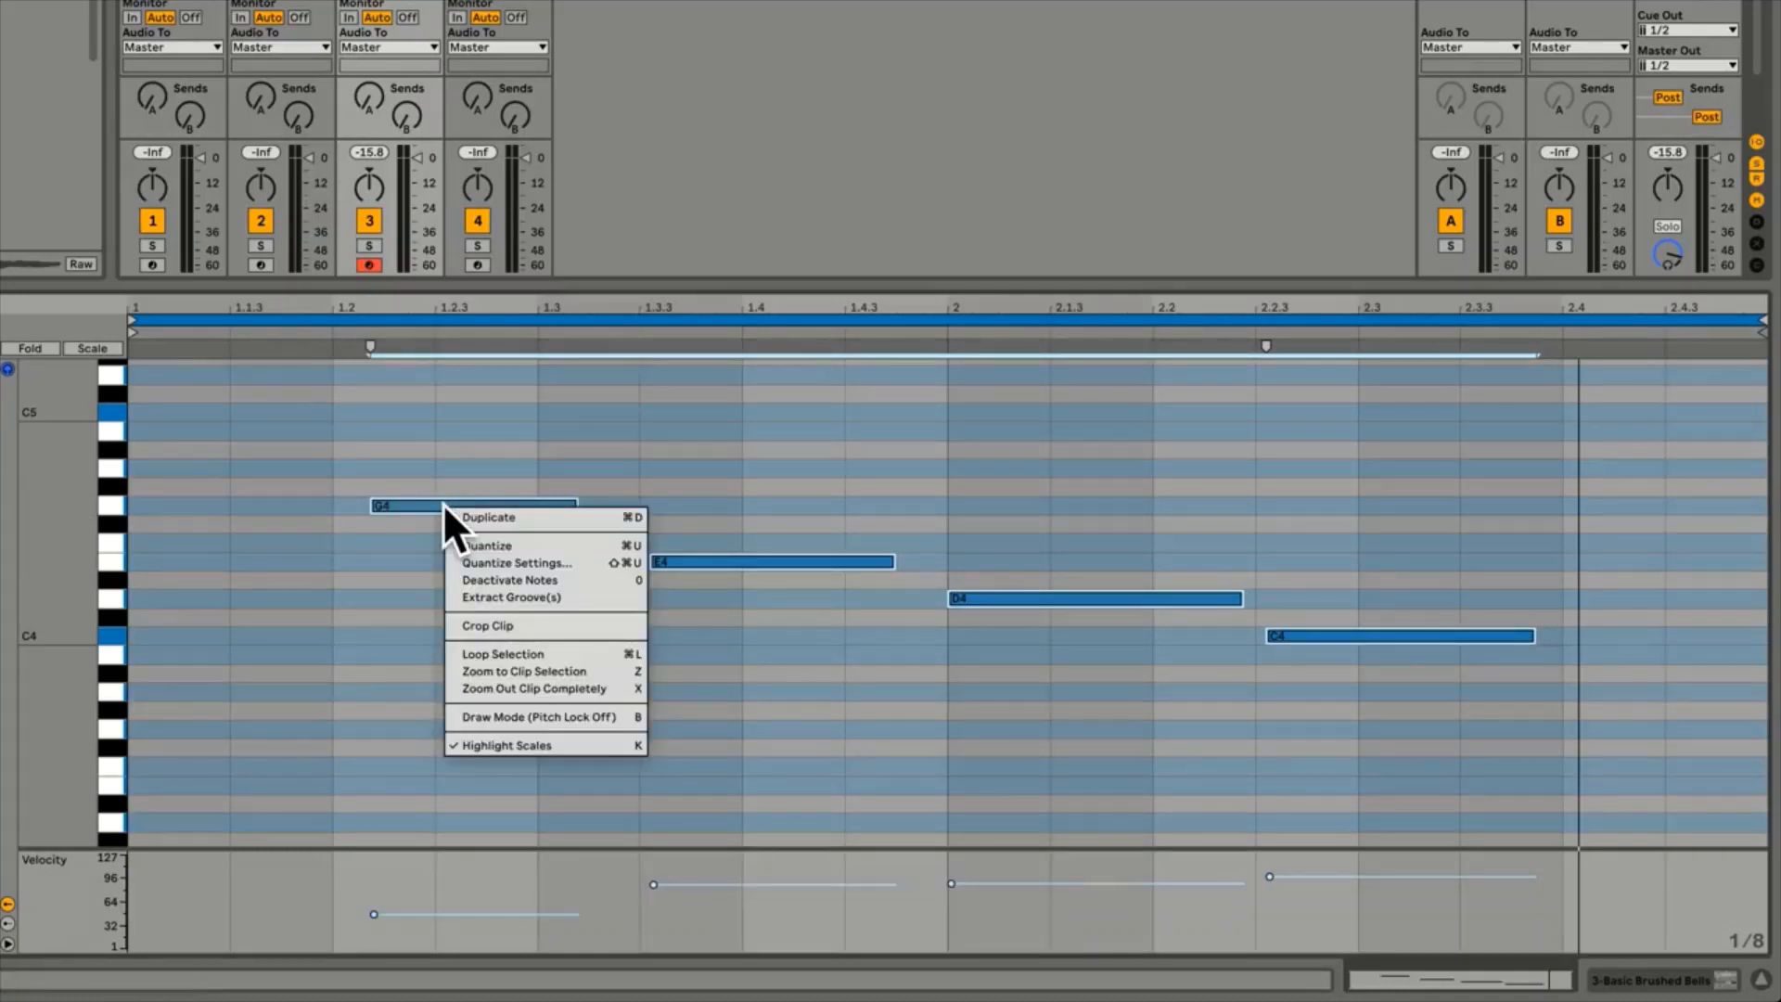
left_click(526, 558)
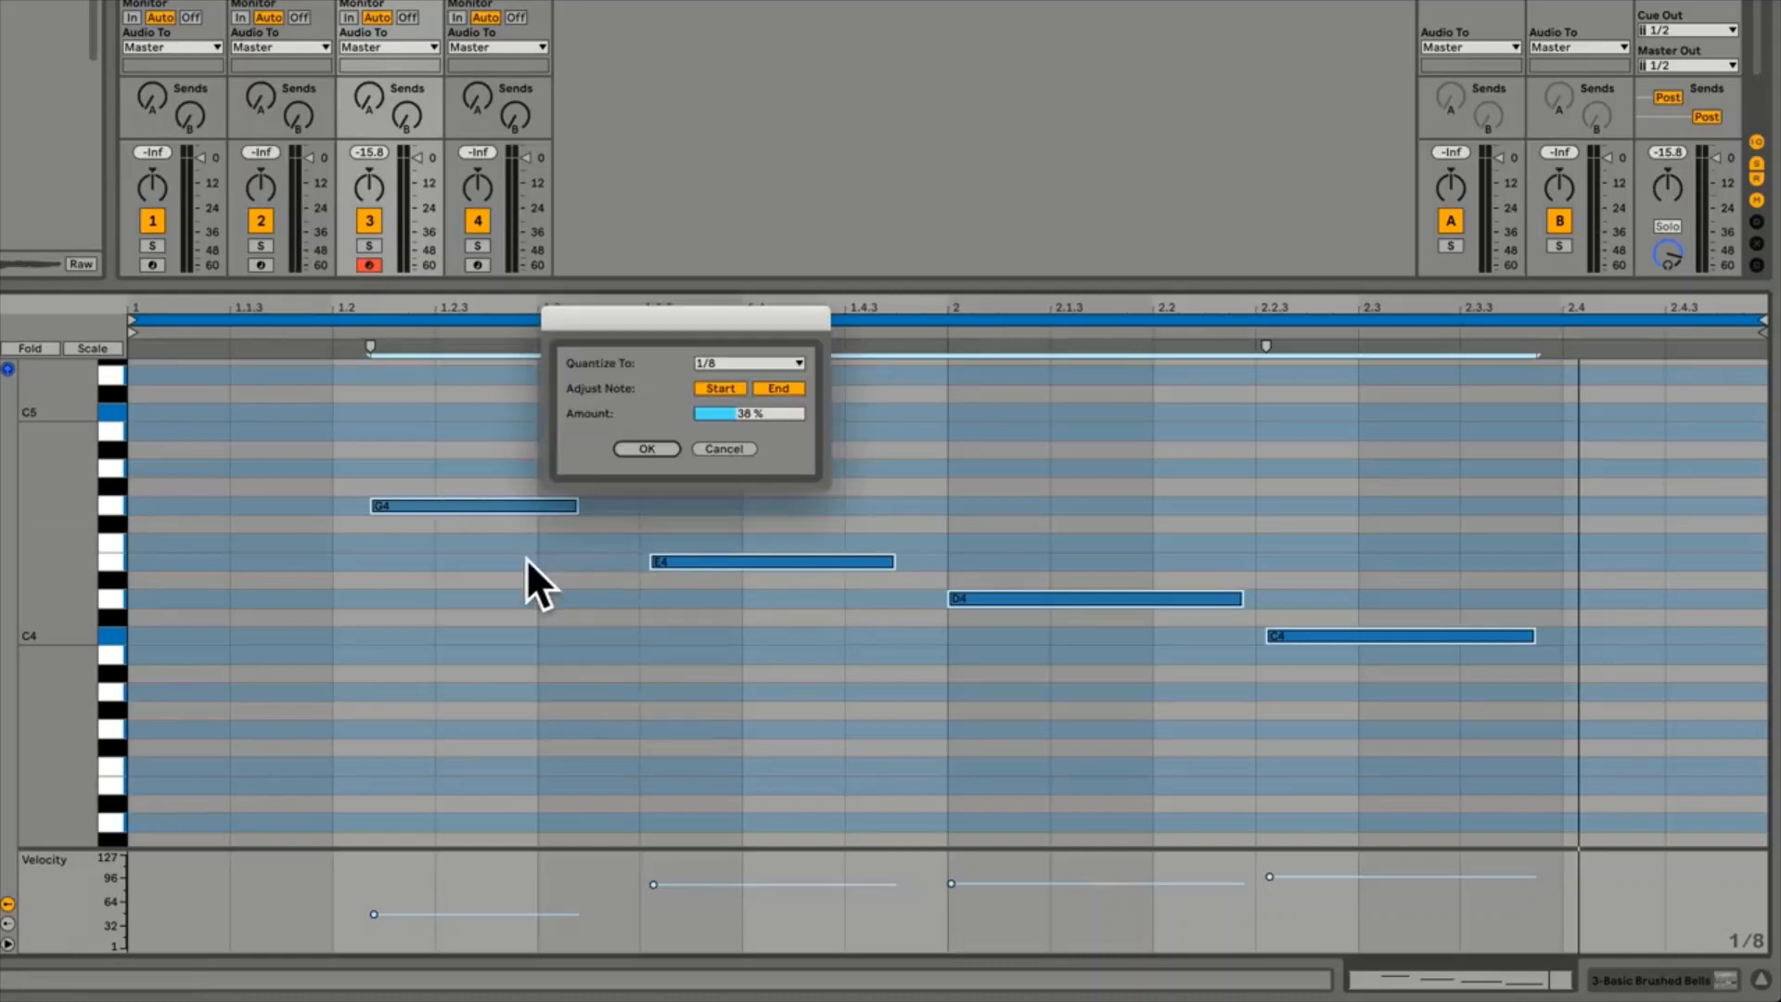
left_click(738, 414)
left_click_drag(725, 411, 726, 352)
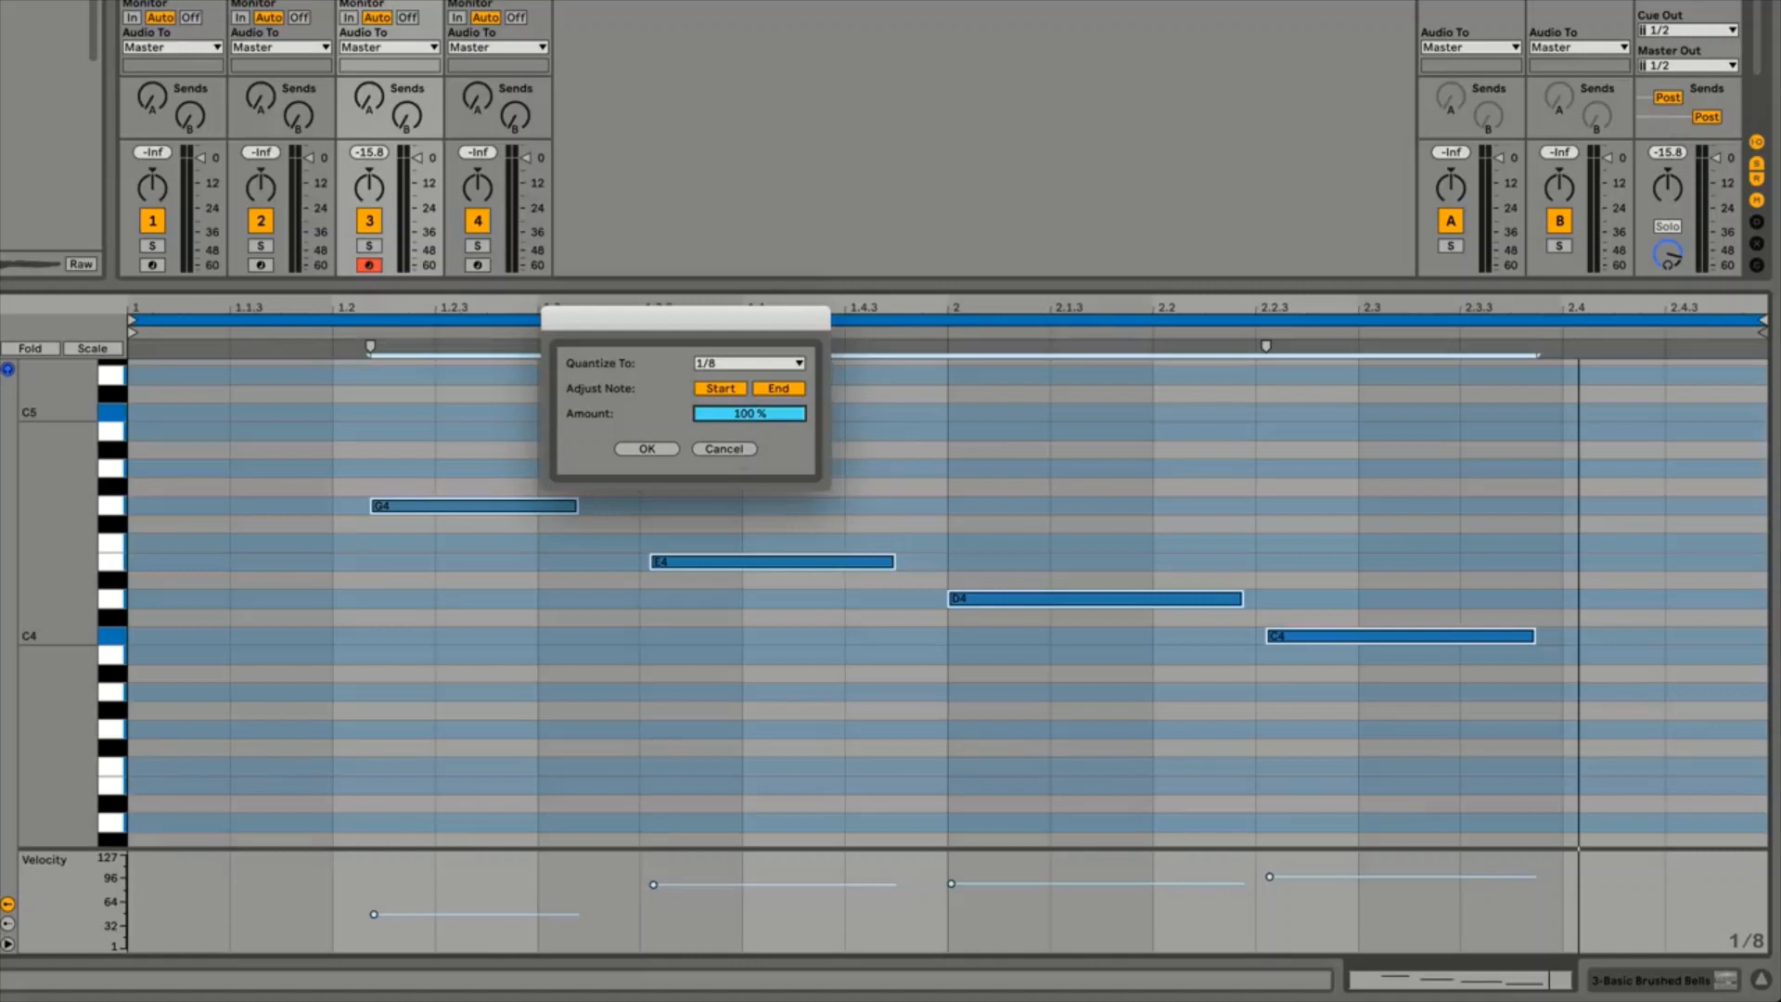
left_click(761, 362)
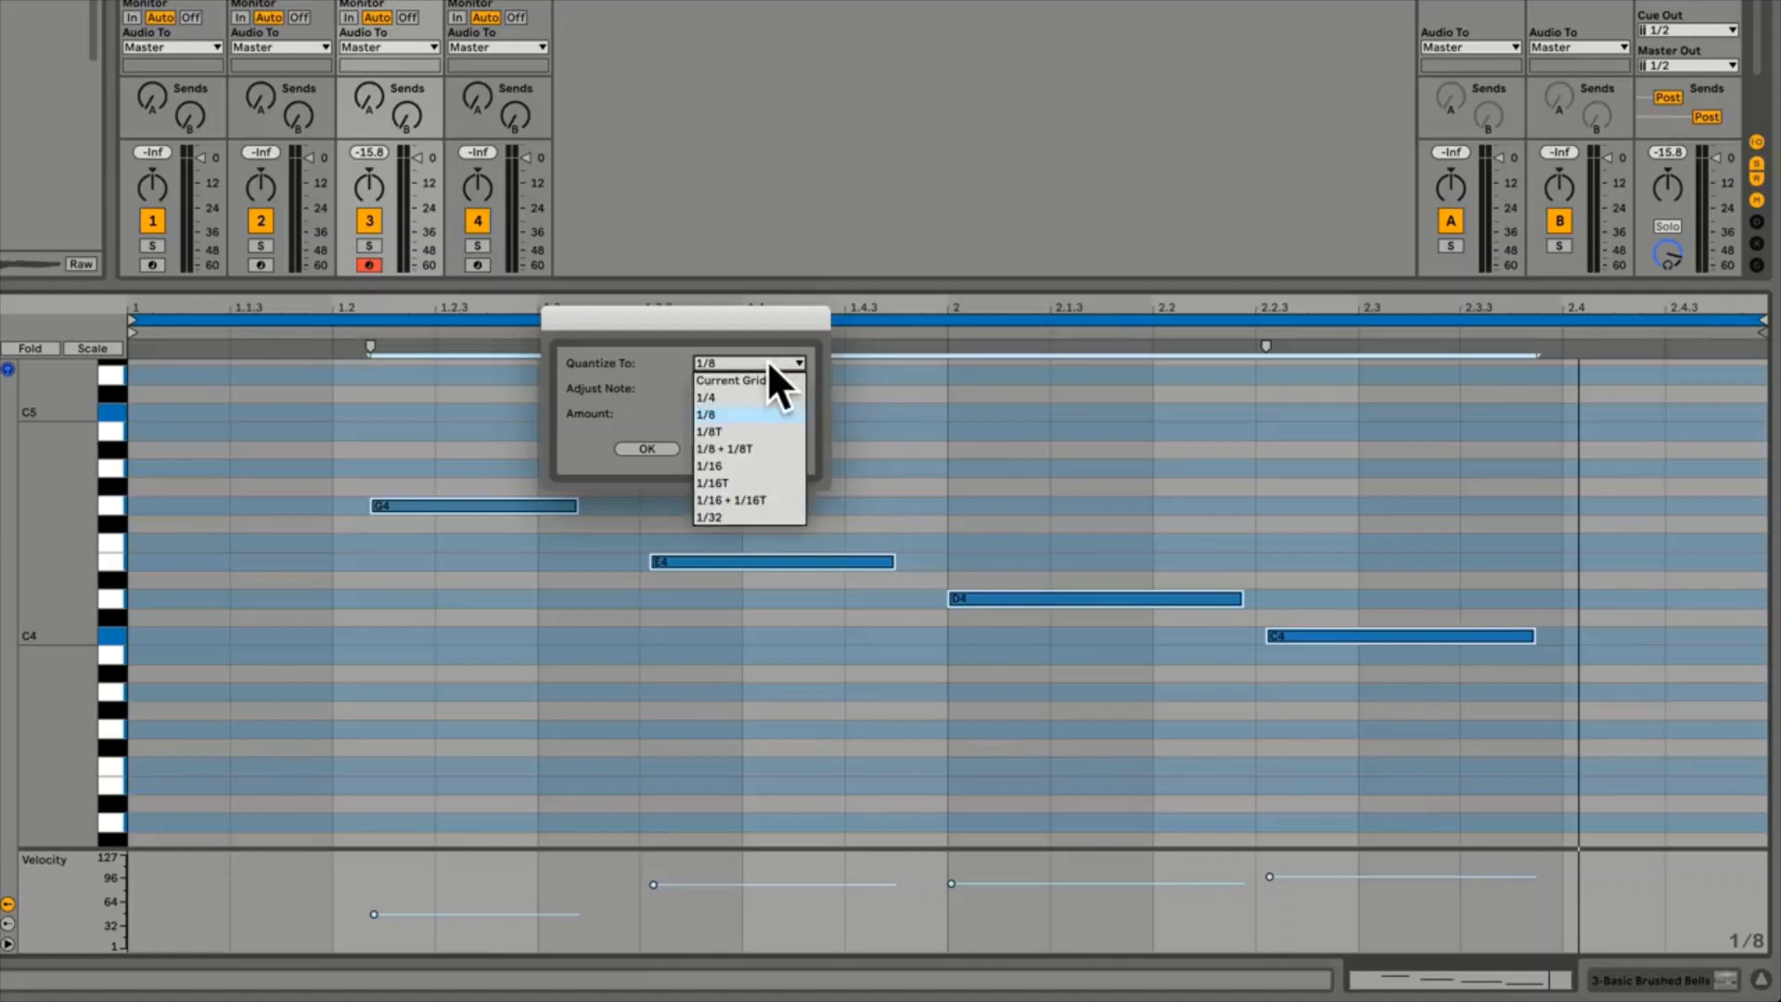
left_click(762, 381)
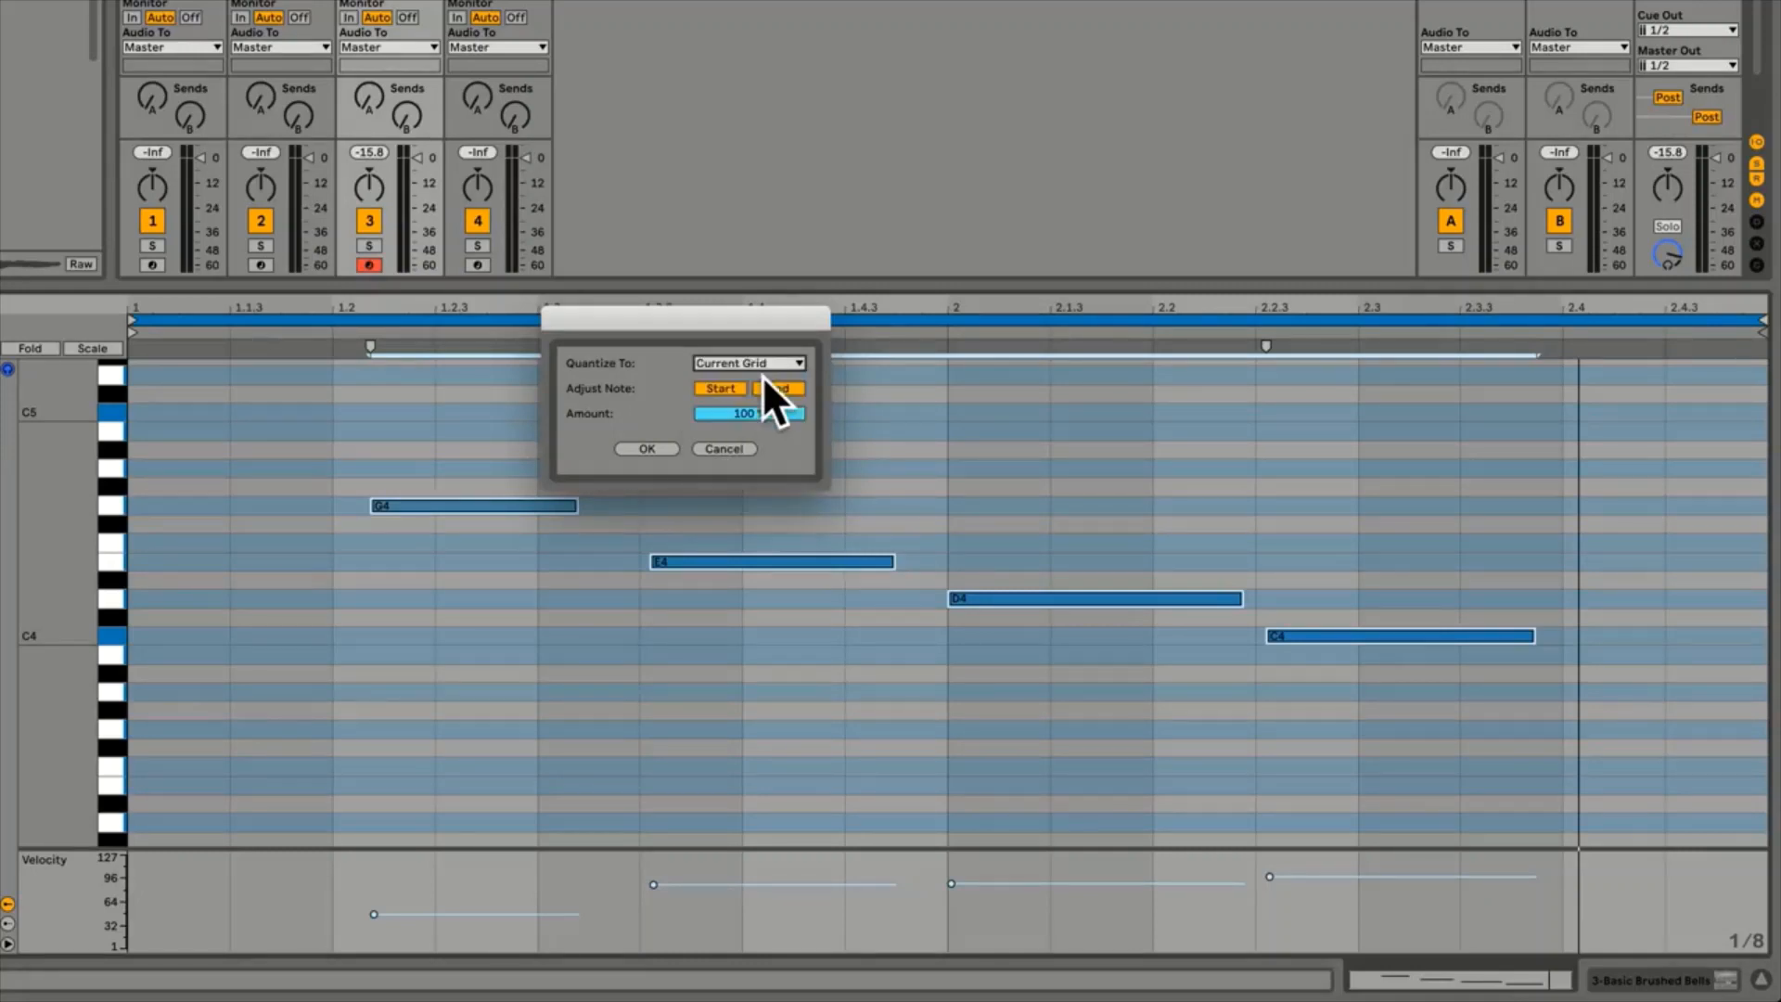
left_click(723, 448)
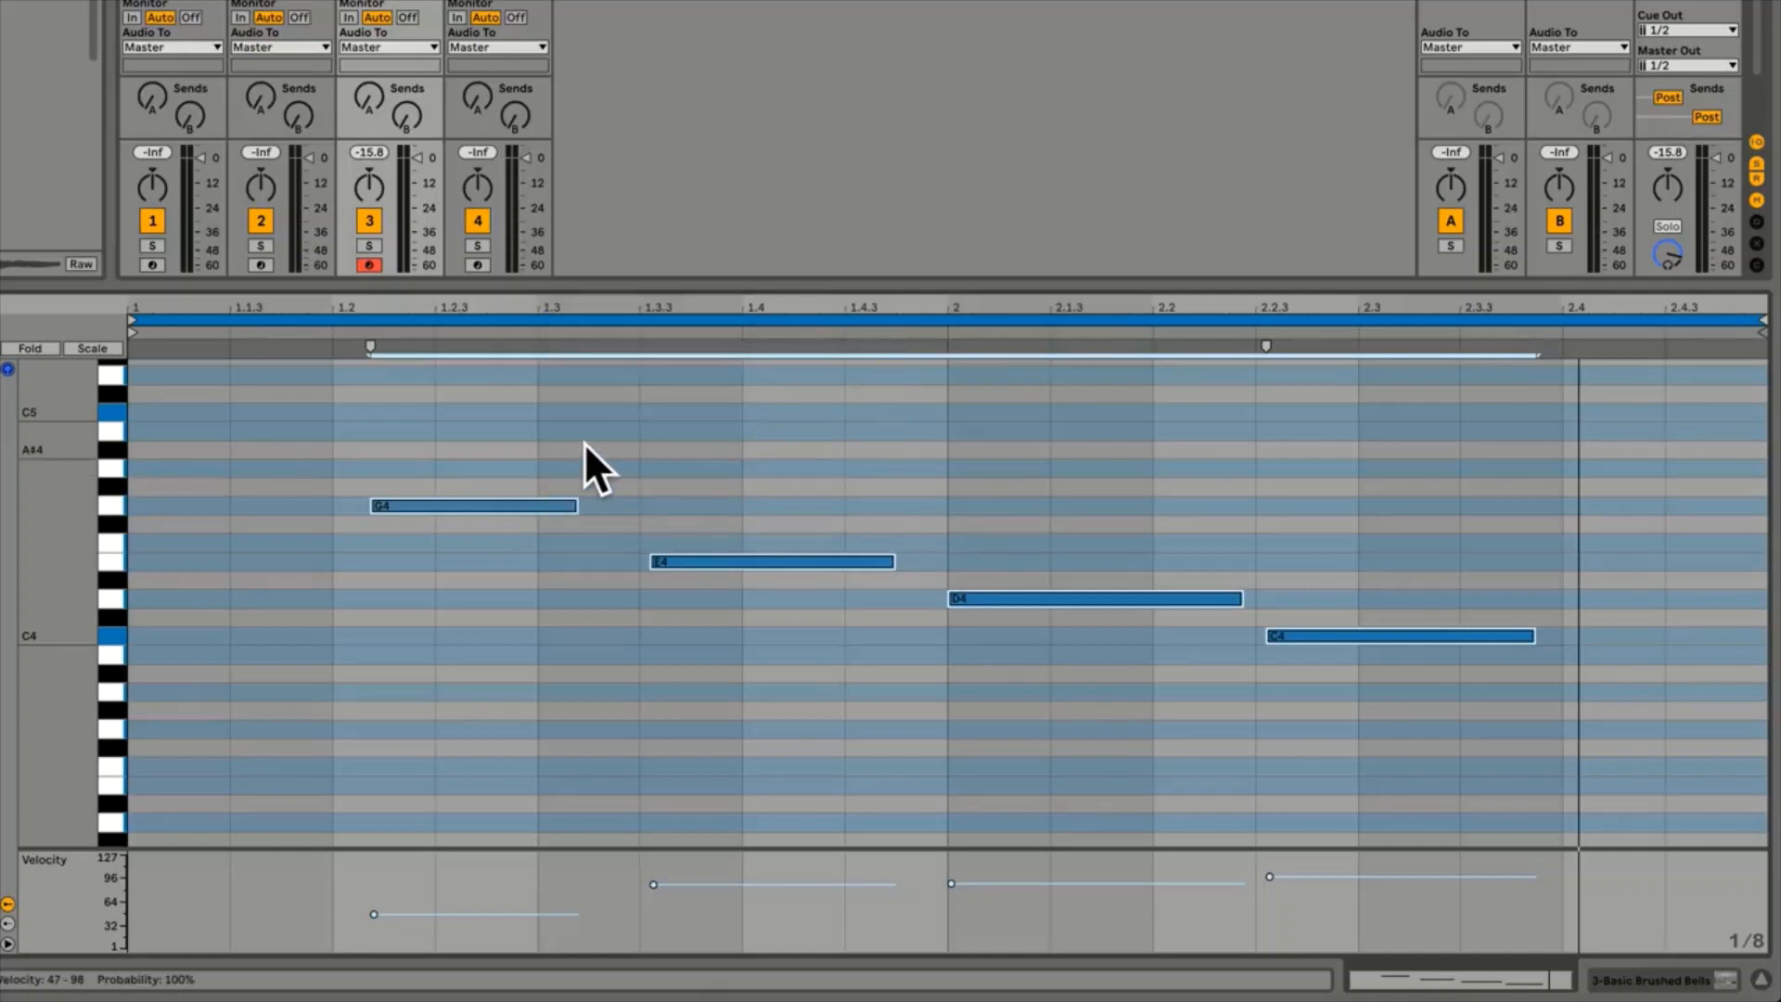
Set the fixed grid to 1 Bar, quantize the bells notes to the current grid, and undo the quantization
right_click(584, 443)
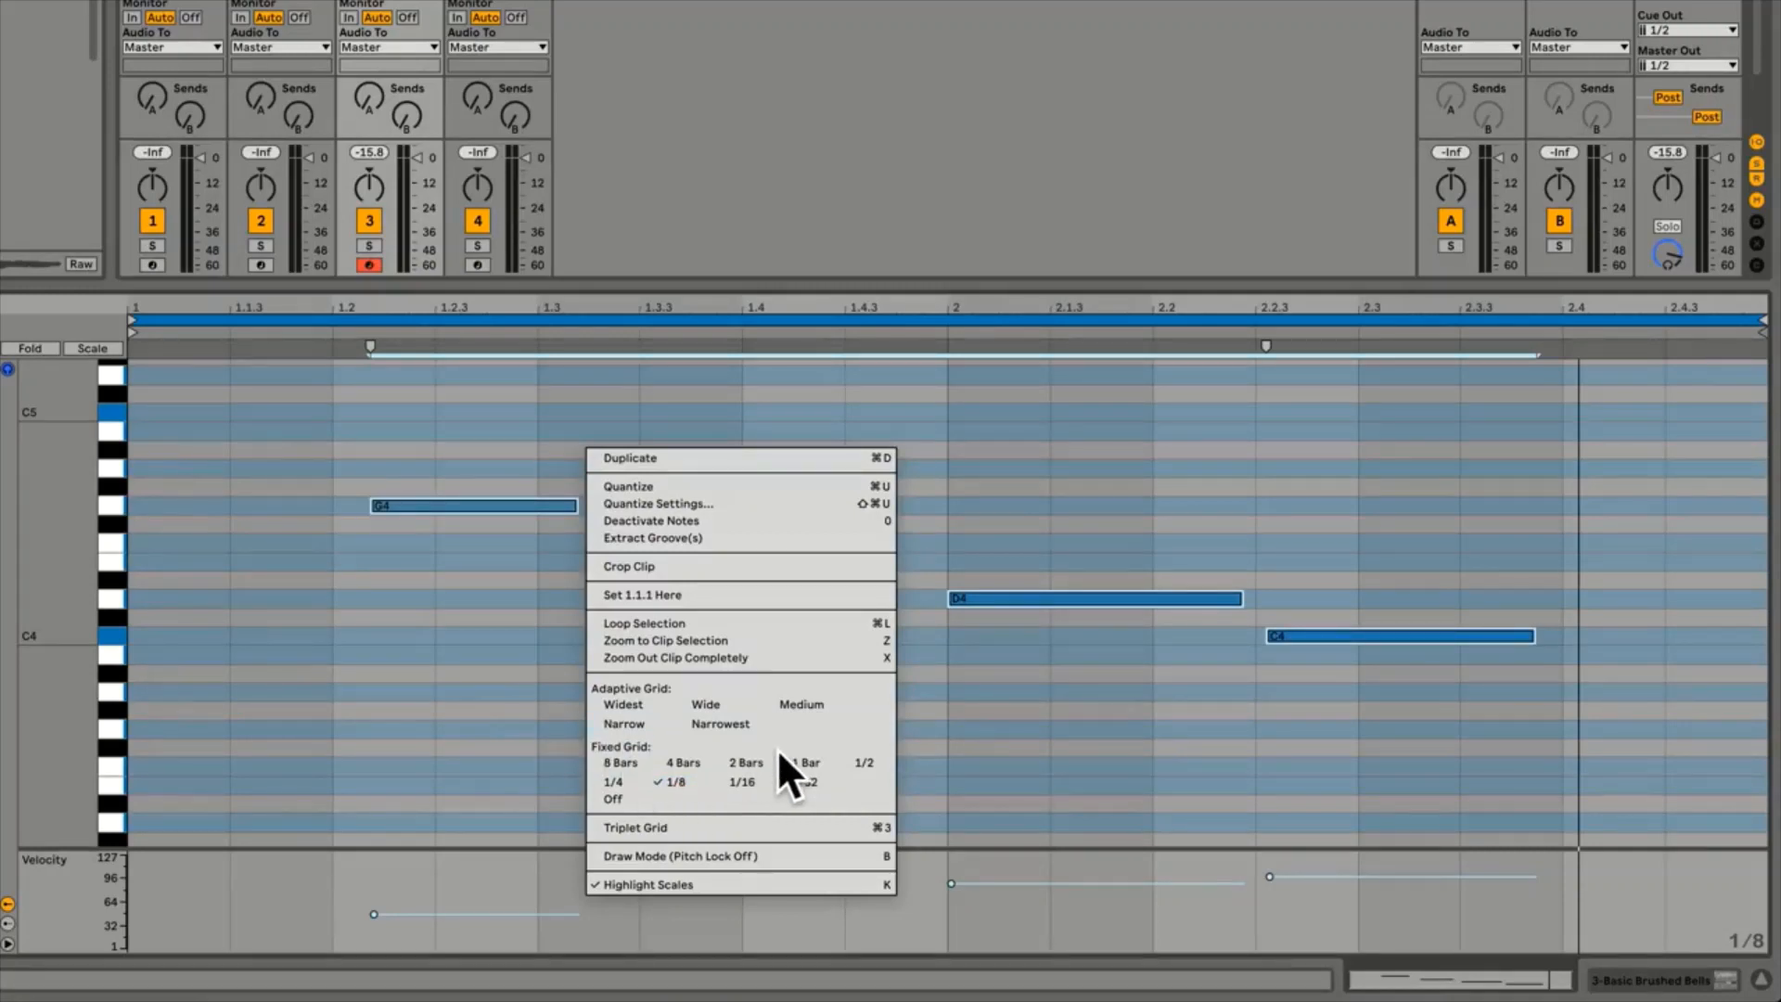
left_click(803, 762)
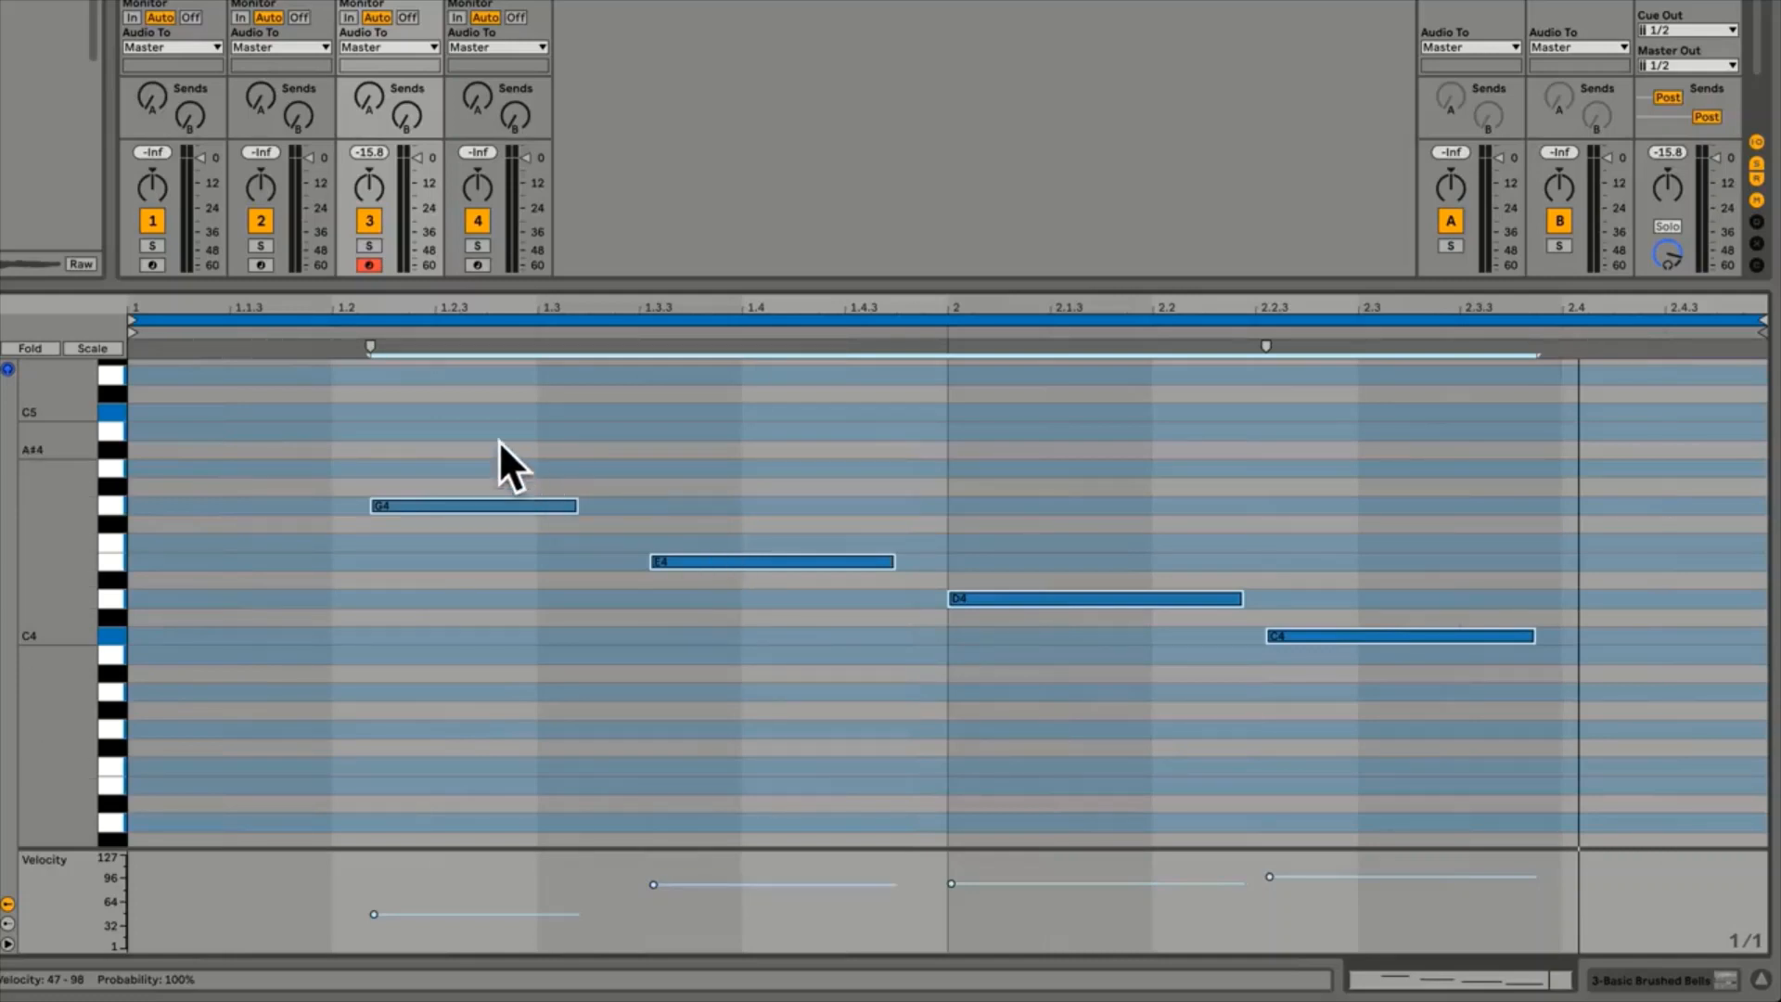
left_click_drag(498, 440, 1328, 687)
right_click(515, 503)
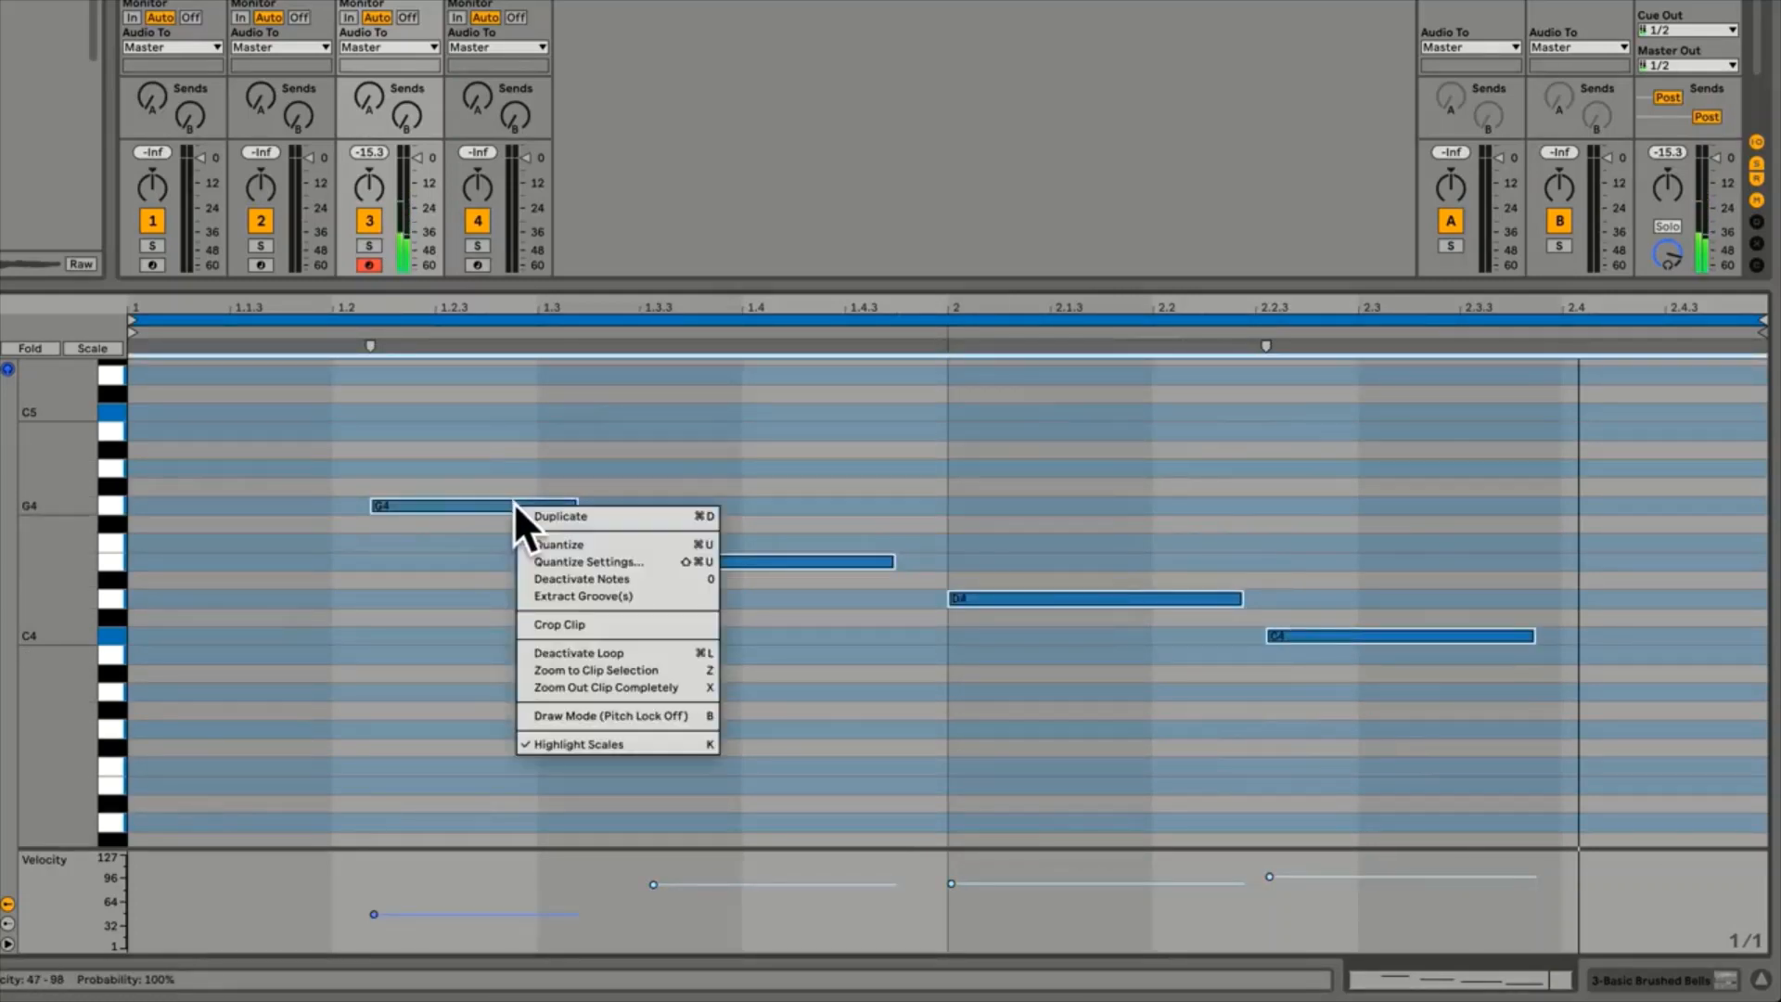
left_click(607, 561)
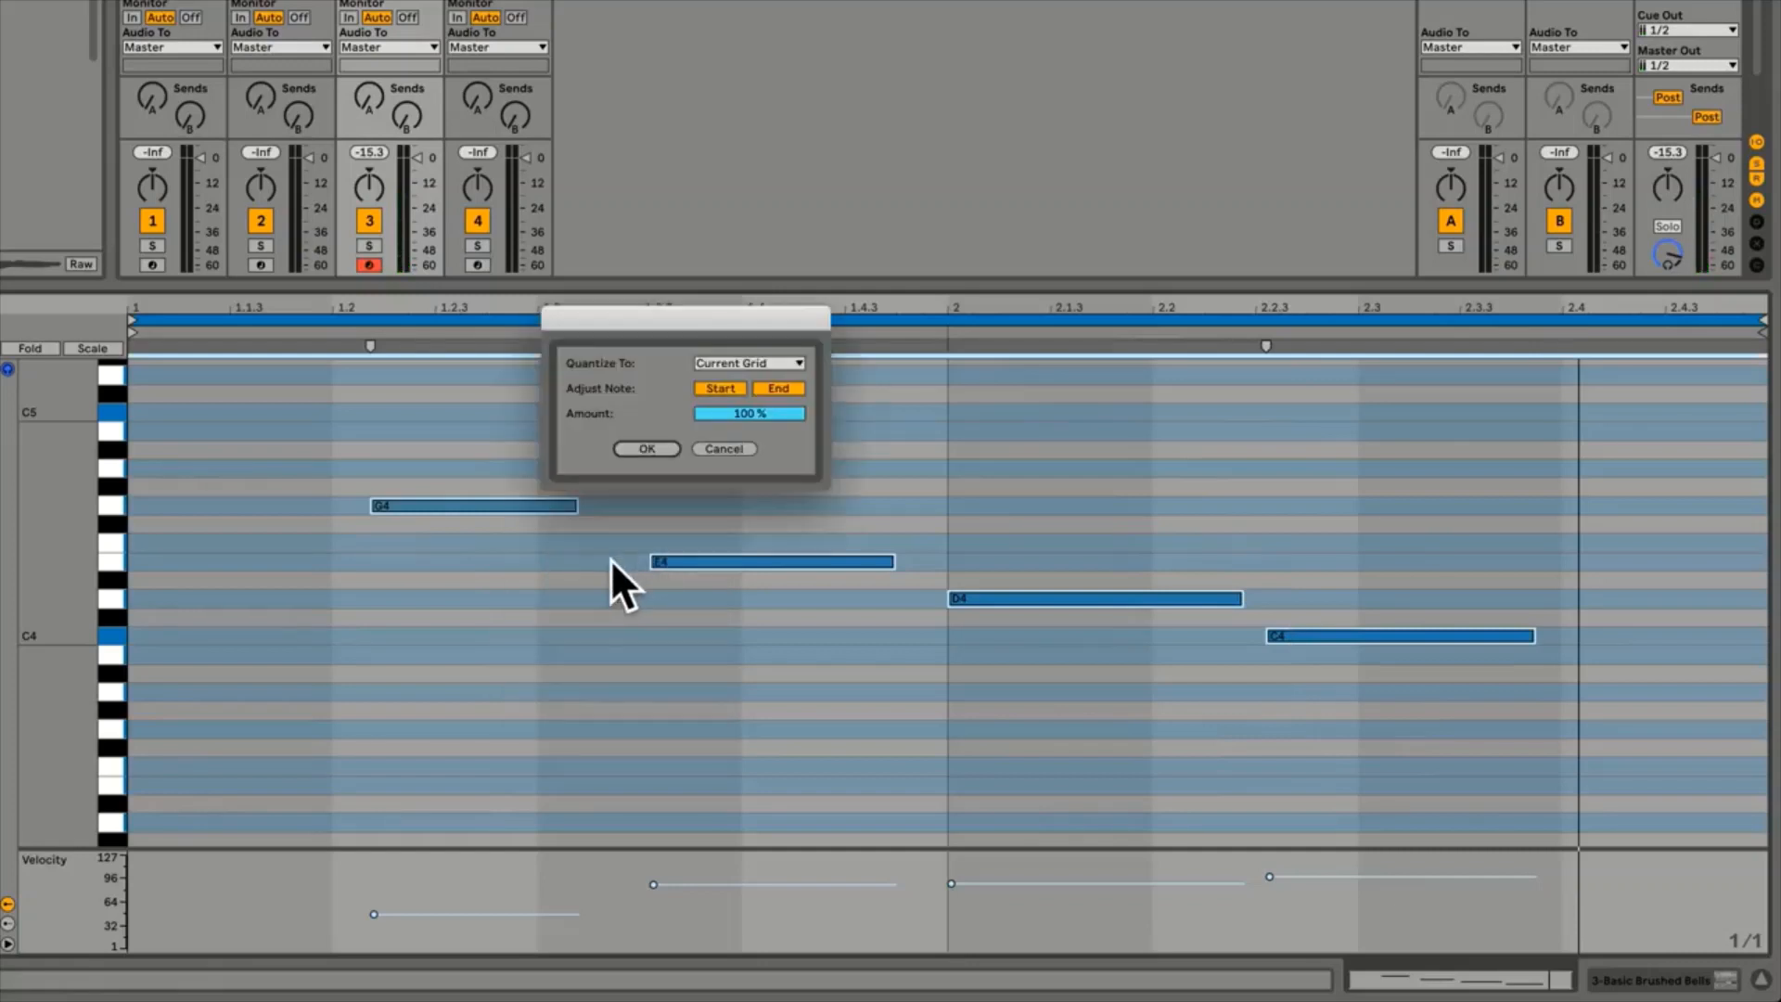
left_click(646, 449)
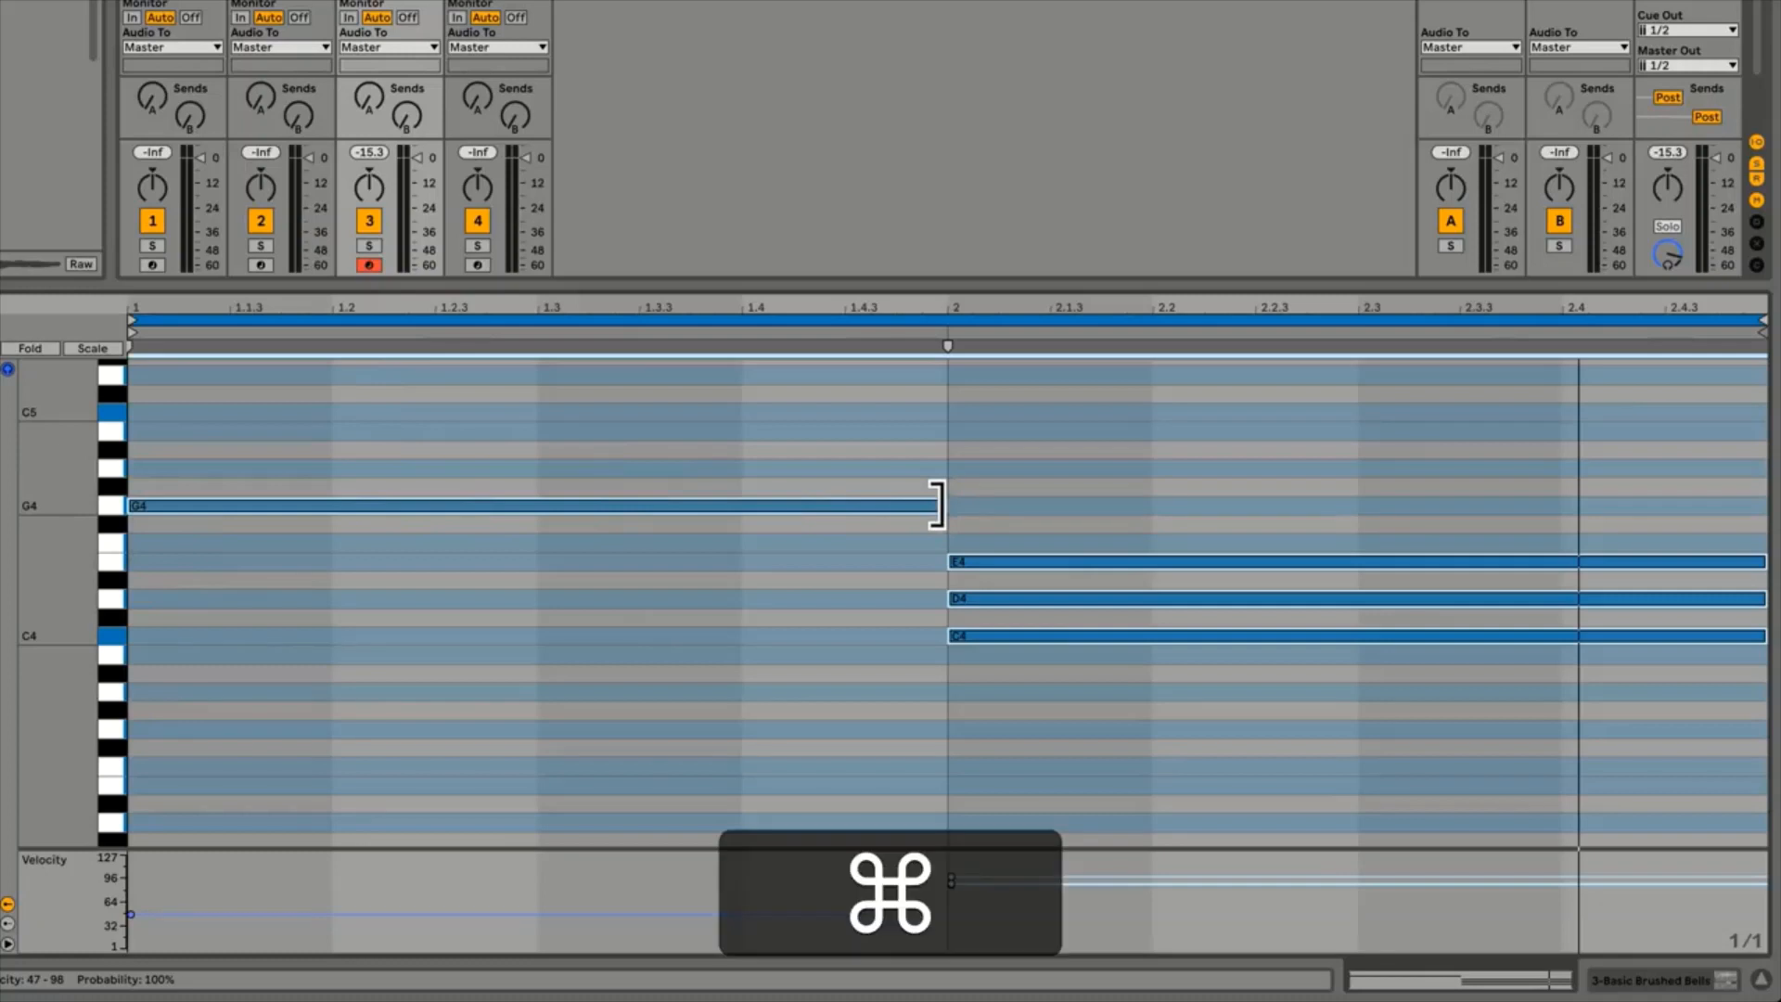
key("super+z")
Set the fixed grid to 1/8 and quantize the bells notes' starts and ends to the current grid at 100 %
right_click(775, 467)
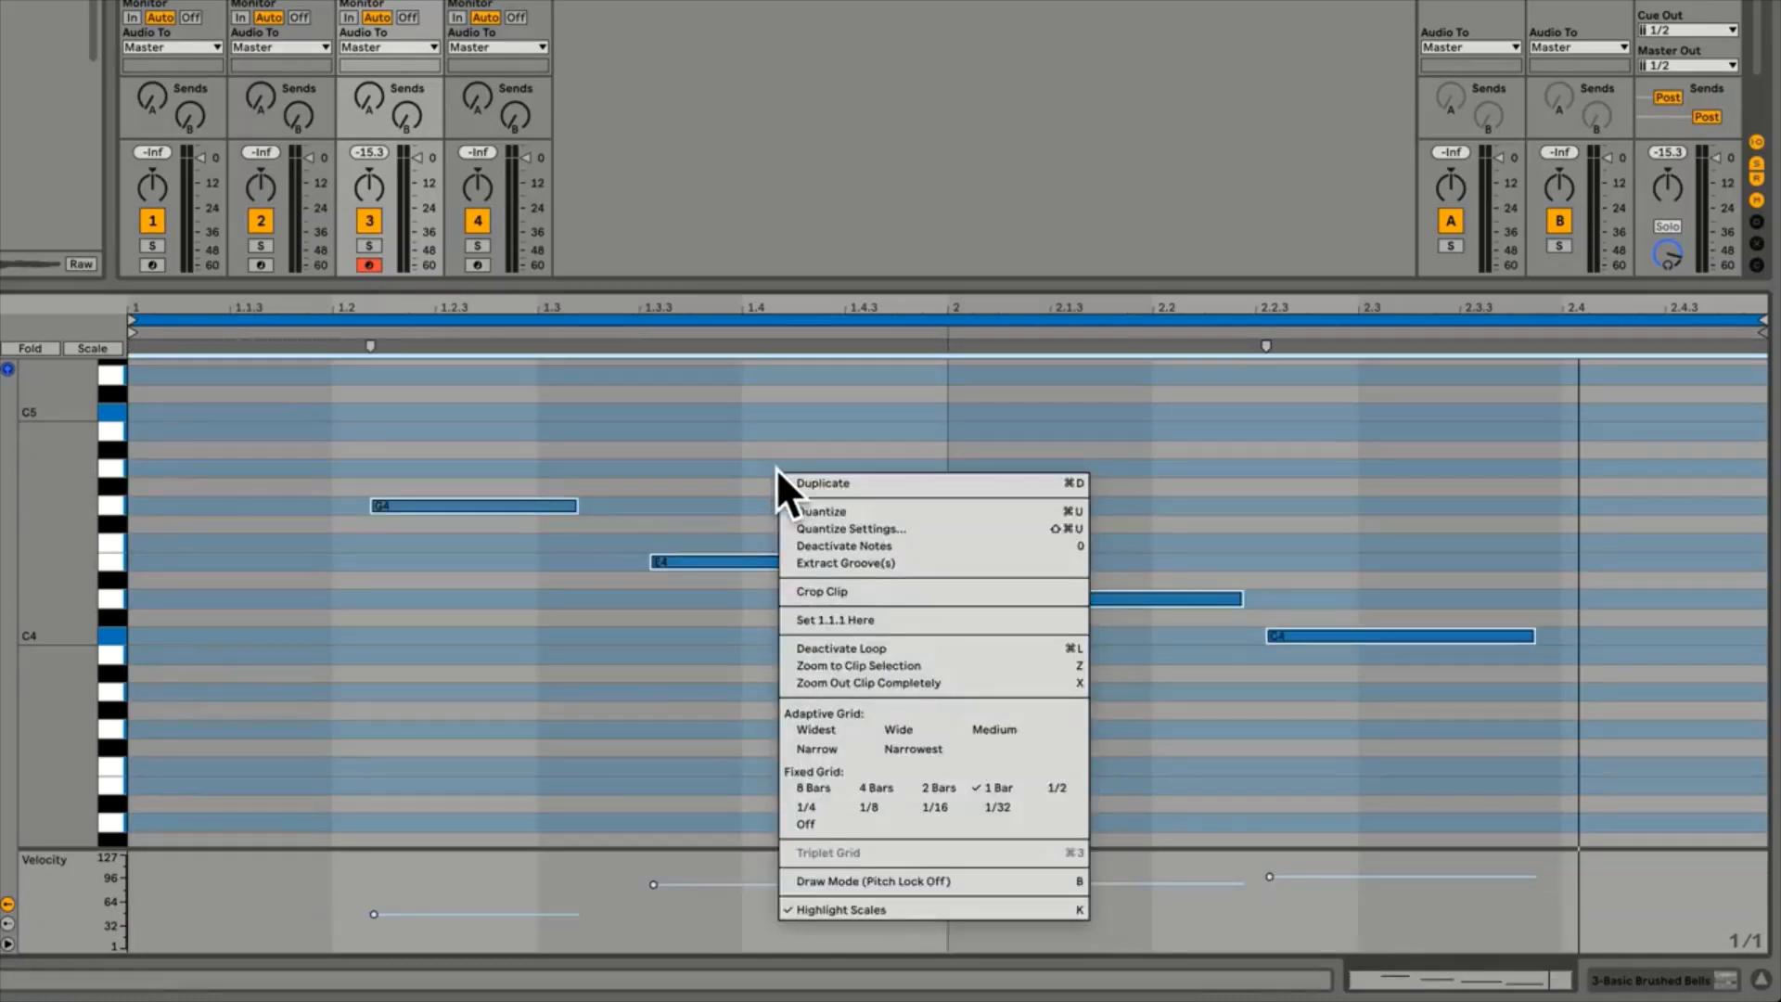
left_click(870, 806)
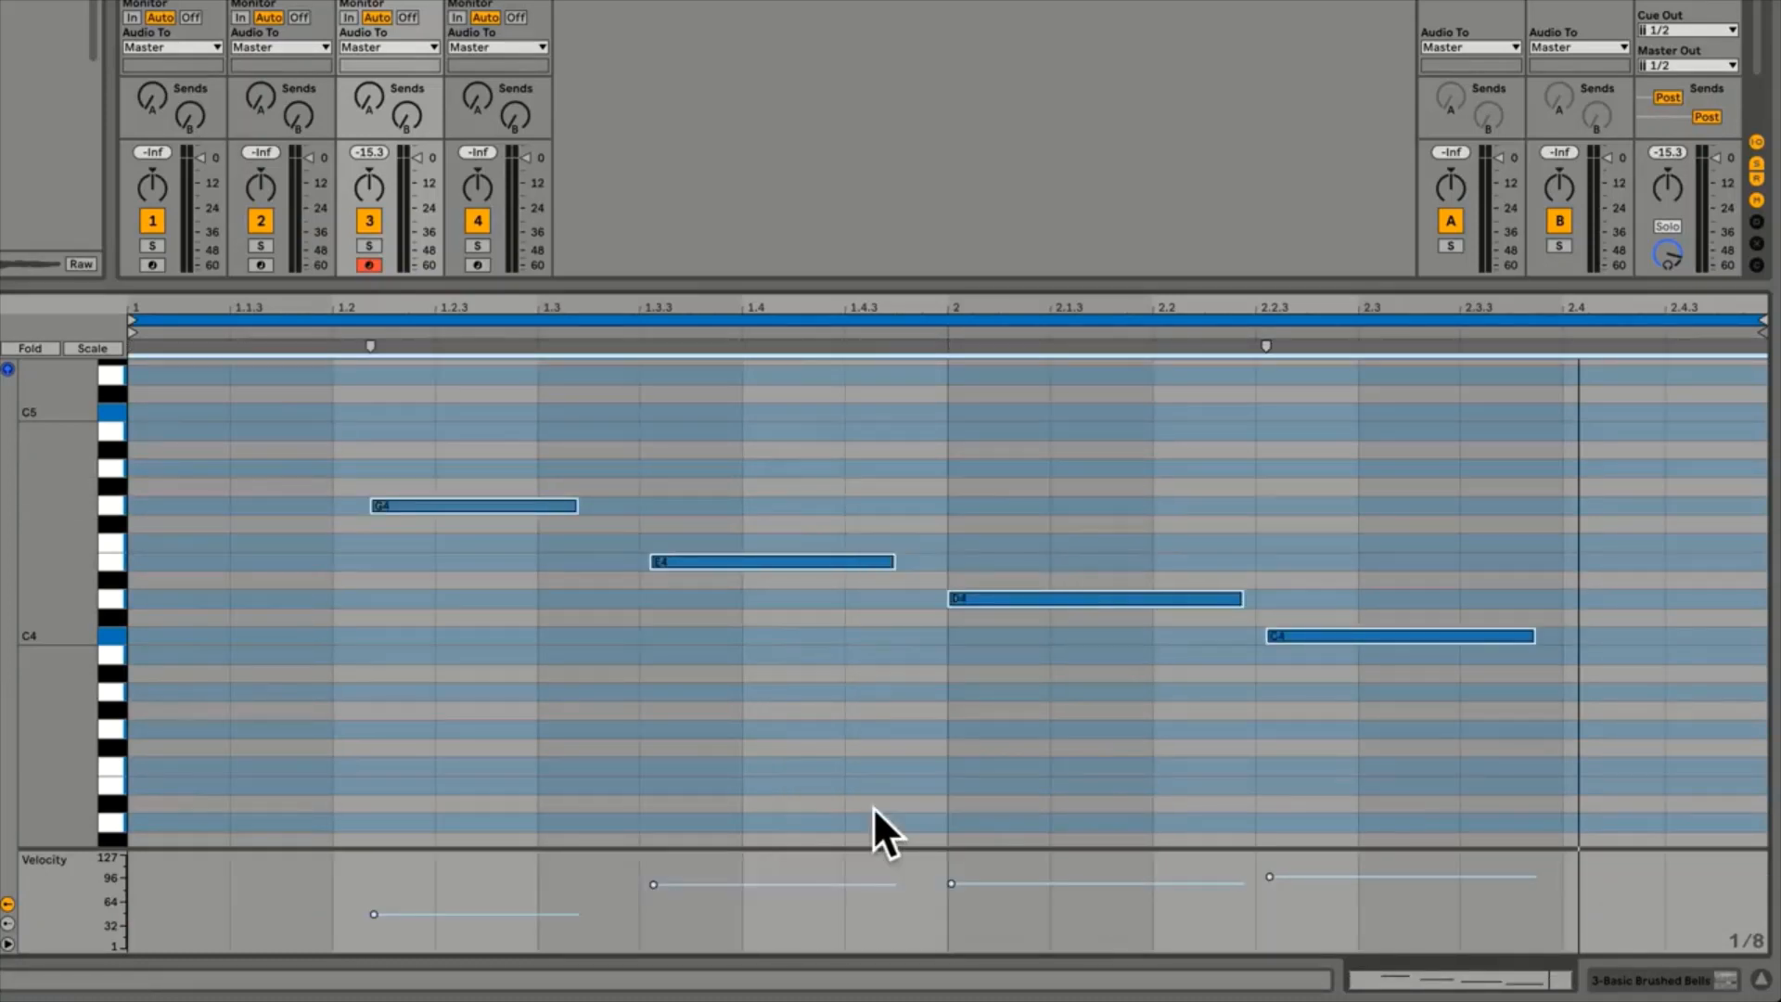
right_click(757, 564)
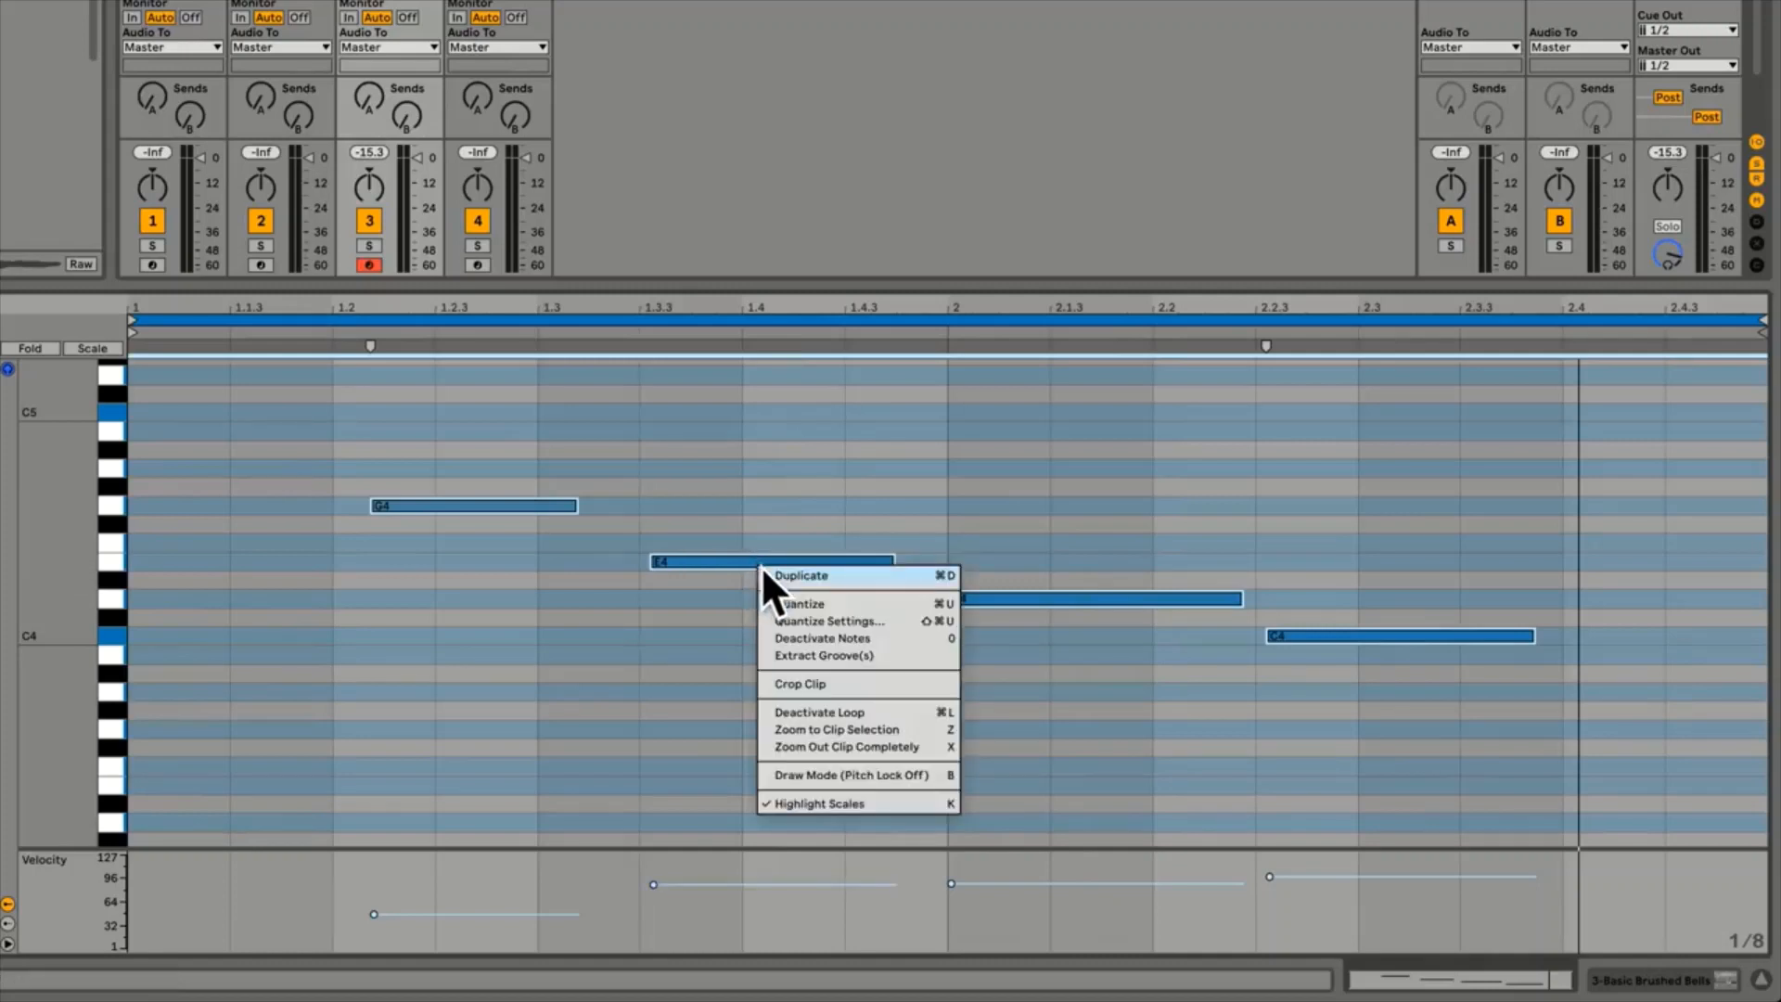
left_click(873, 620)
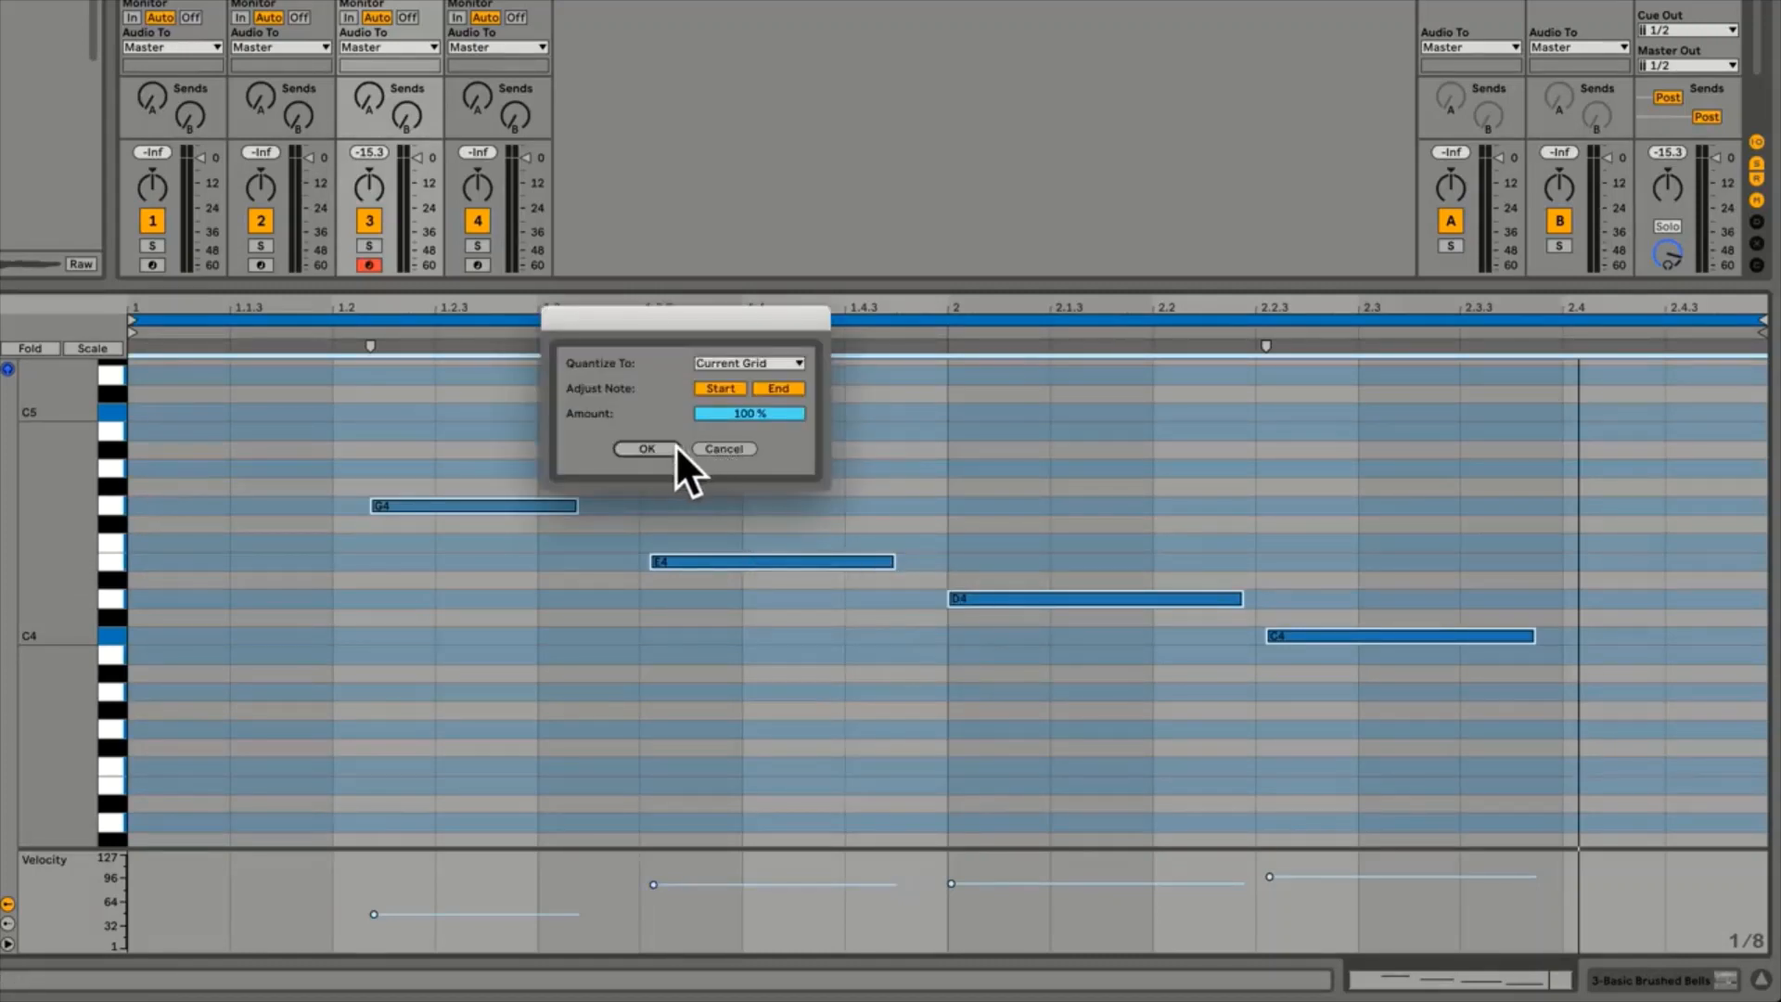
left_click(646, 448)
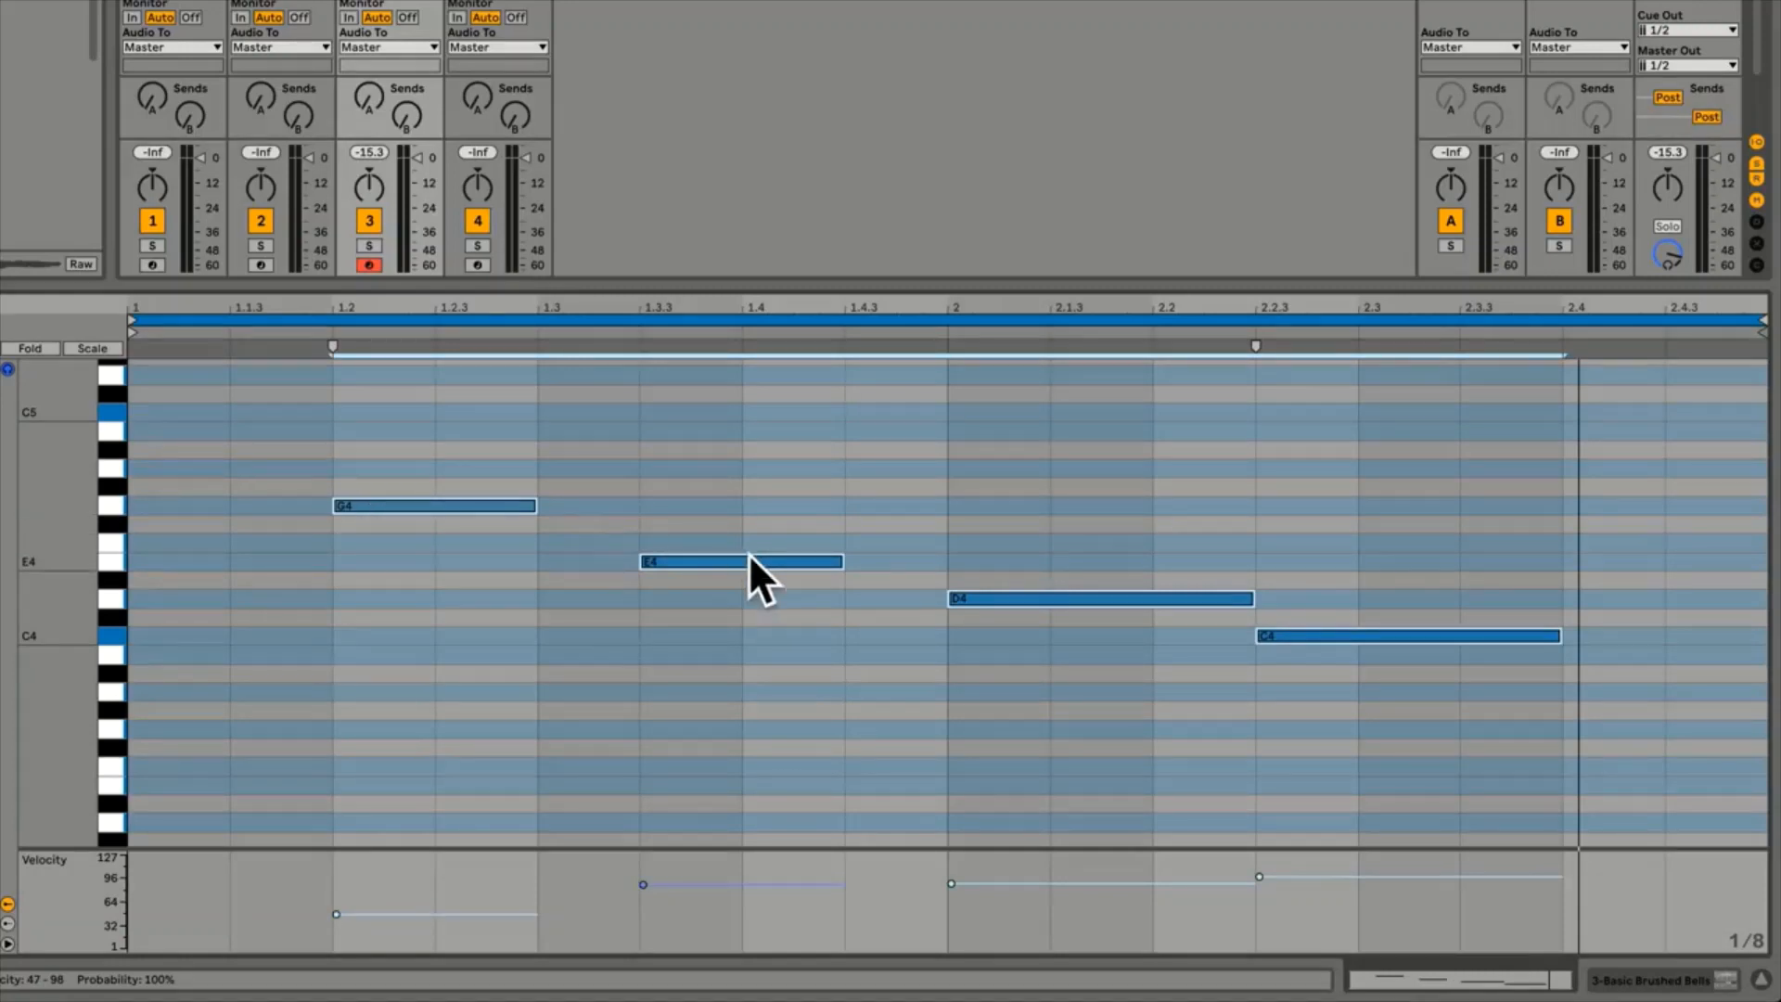
right_click(764, 471)
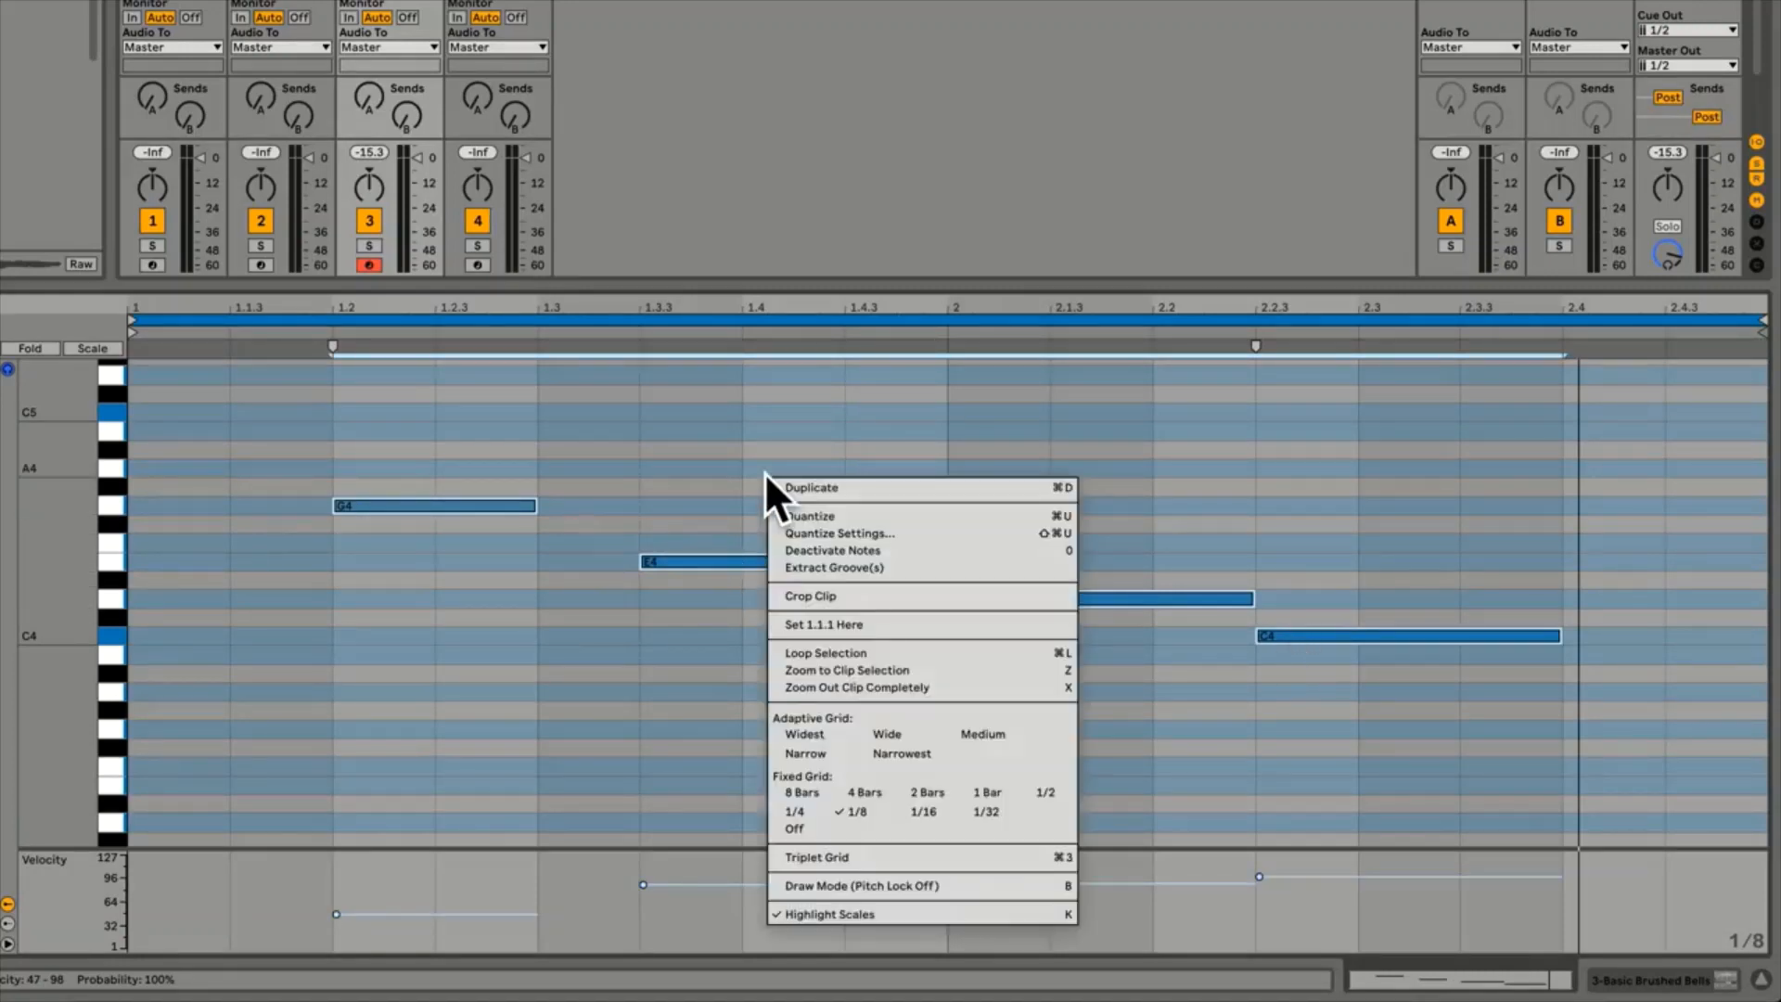
left_click(828, 529)
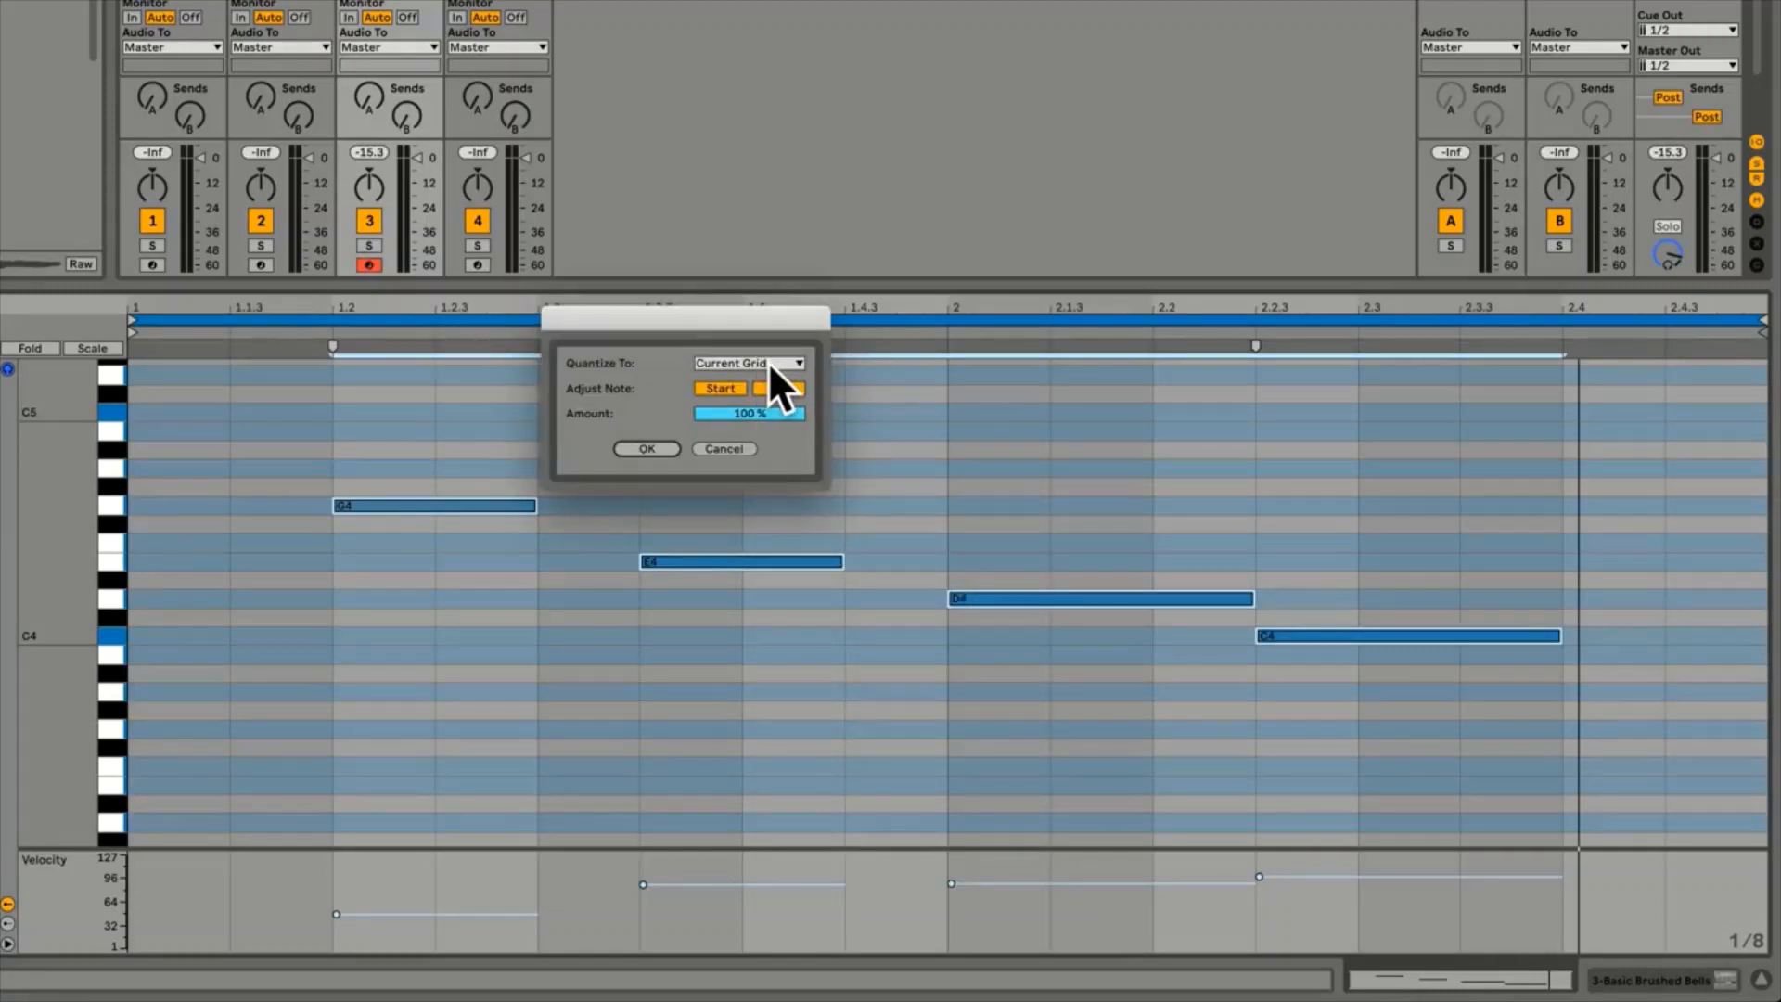
left_click(662, 450)
Switch the fixed grid to 1/16 and back to 1/8, and undo the quantization of the bells notes
right_click(614, 447)
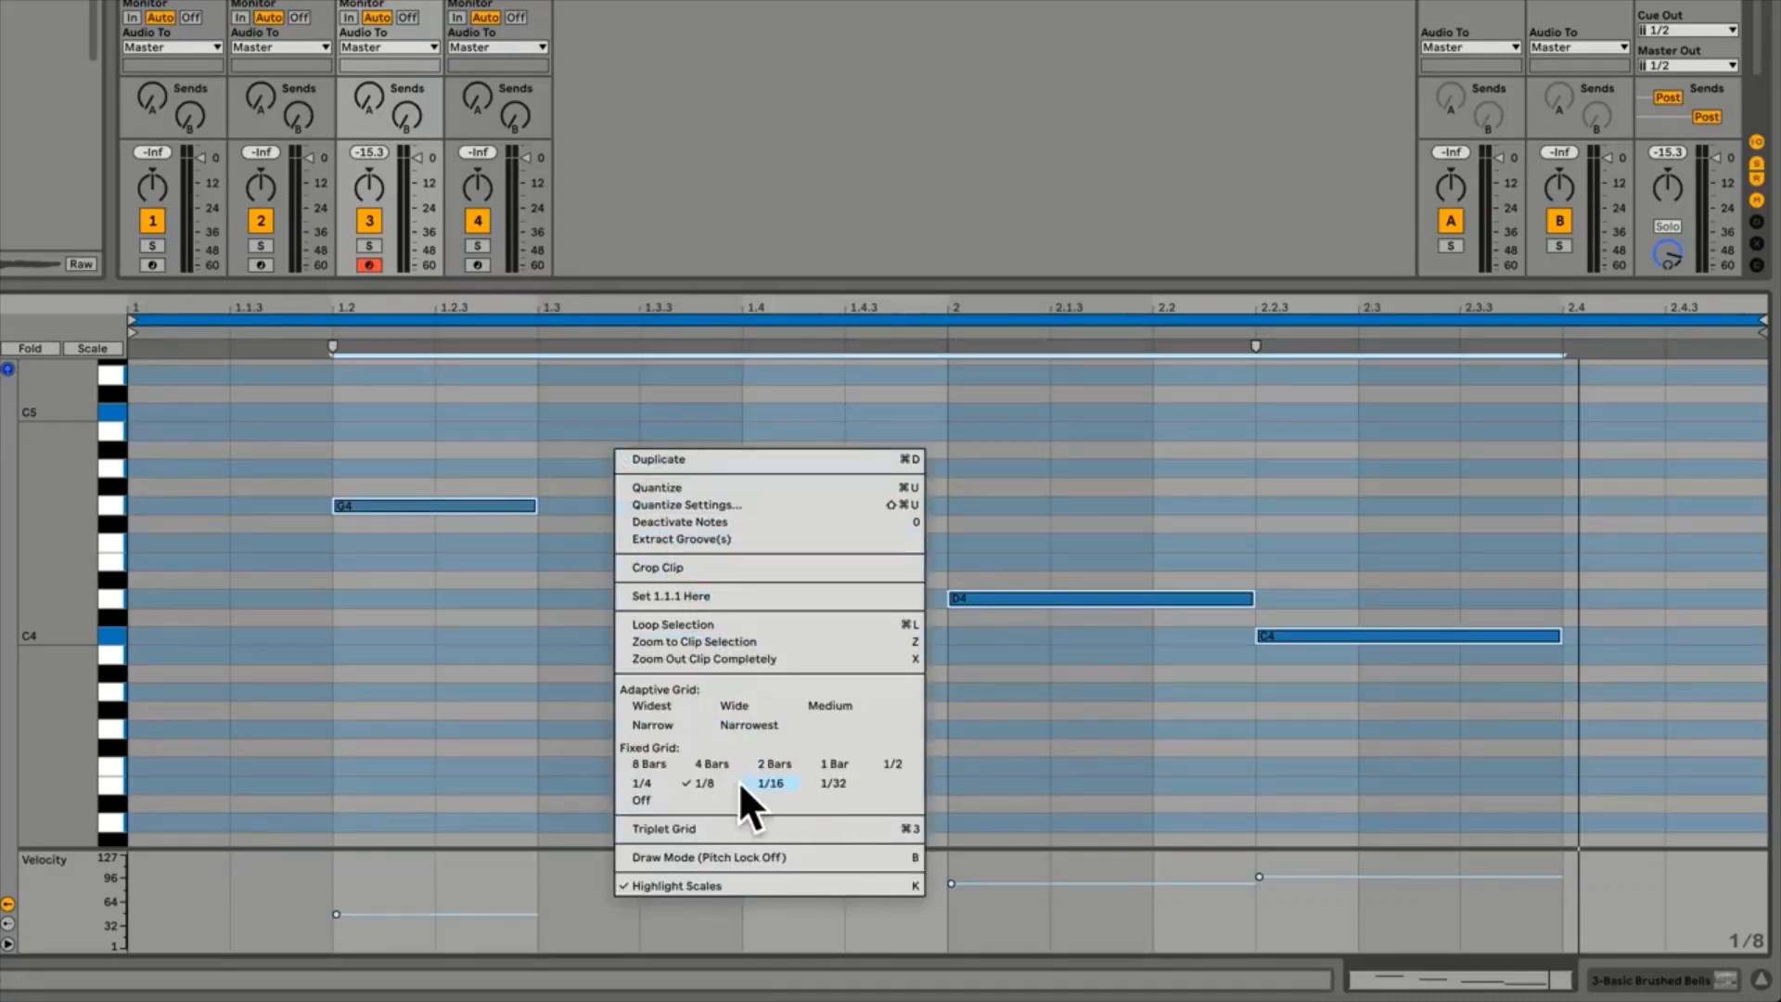
left_click(766, 782)
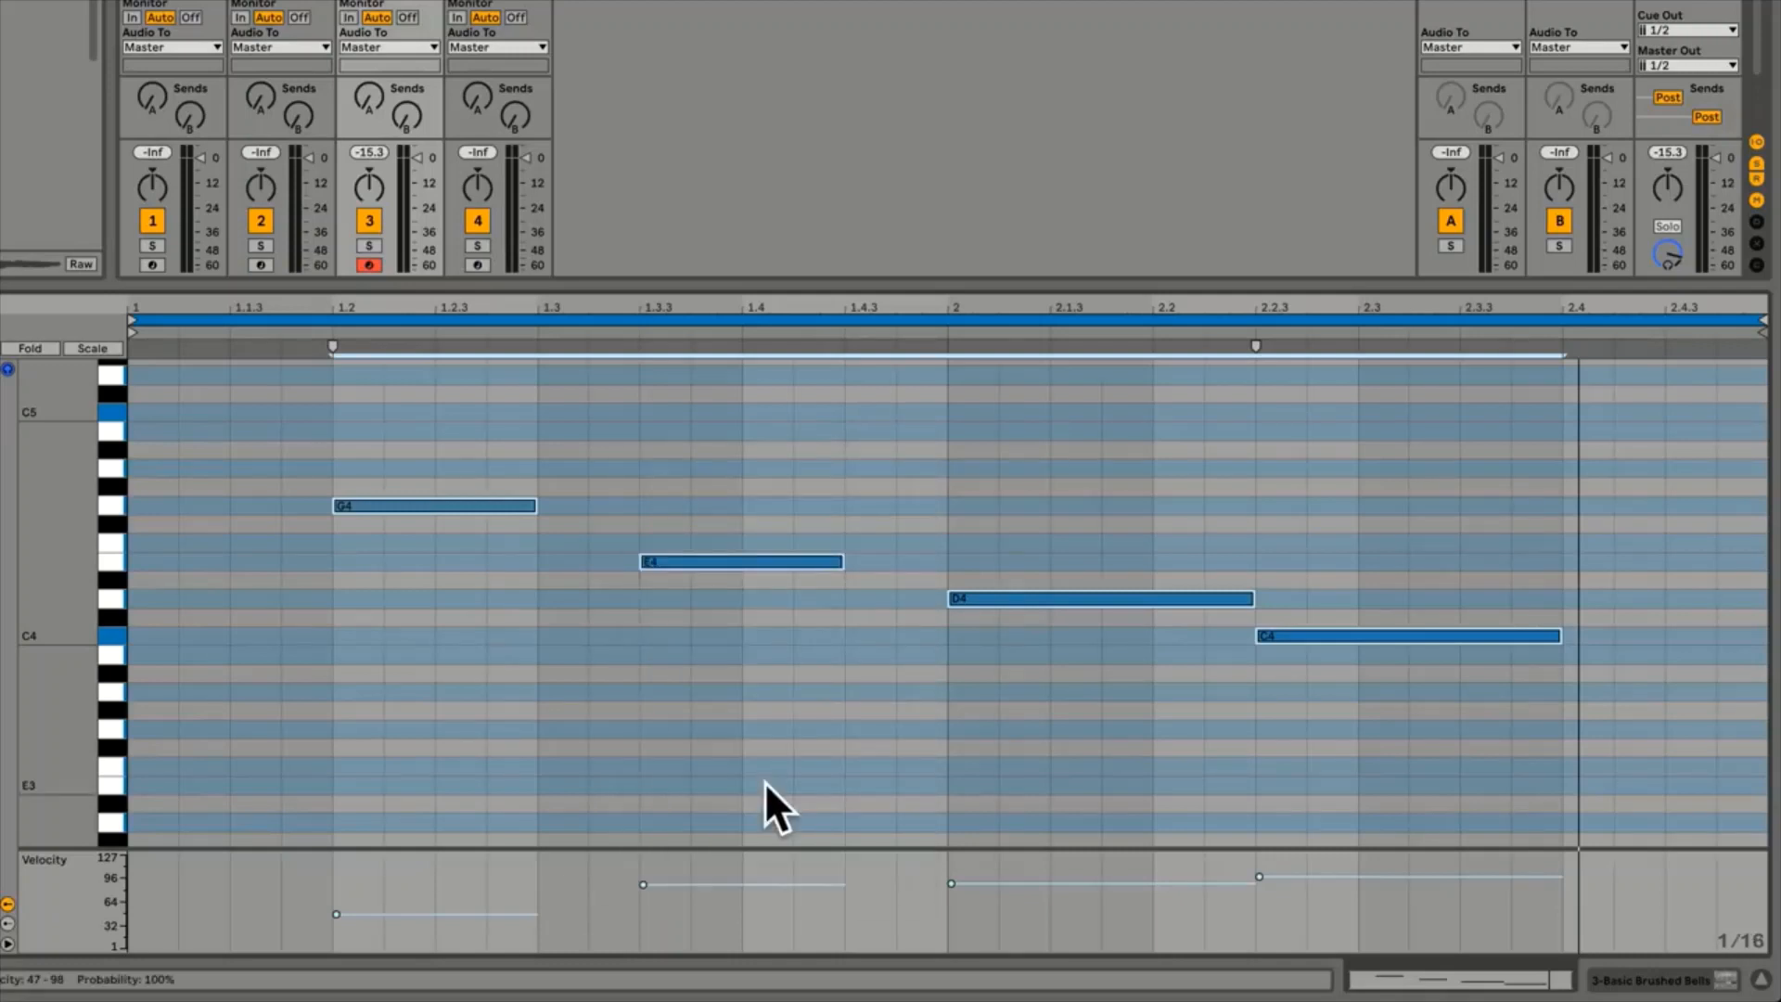
right_click(794, 742)
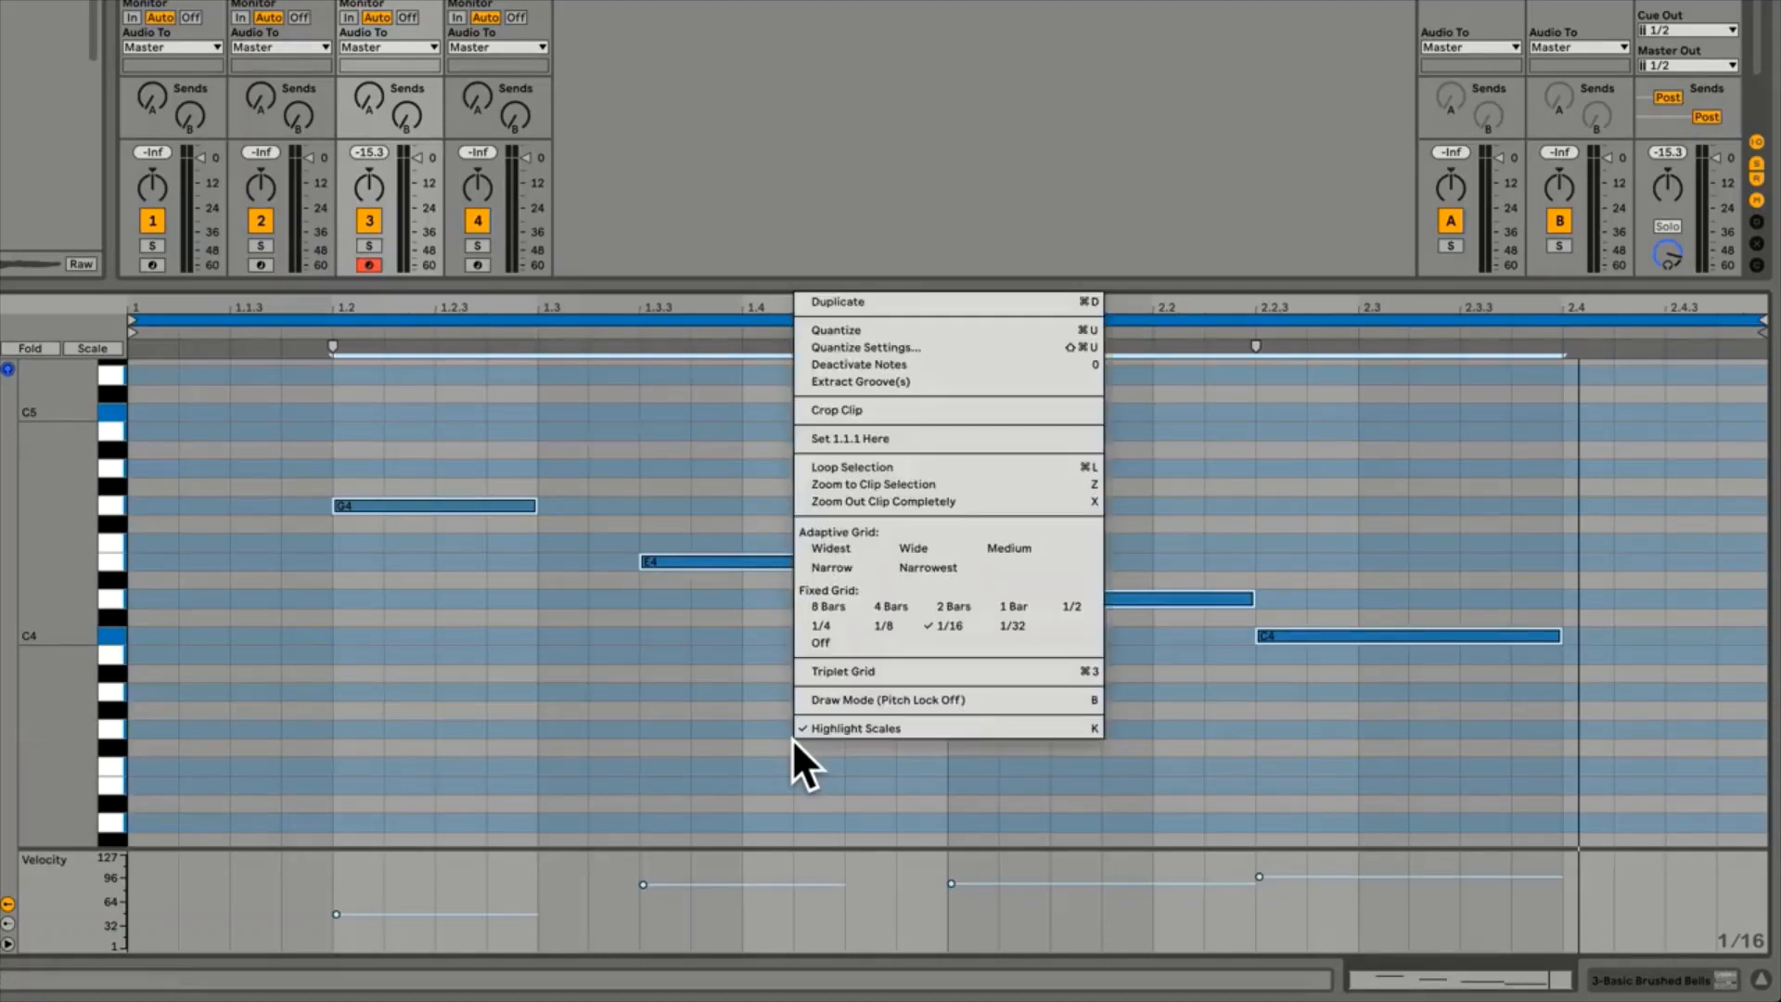
left_click(892, 624)
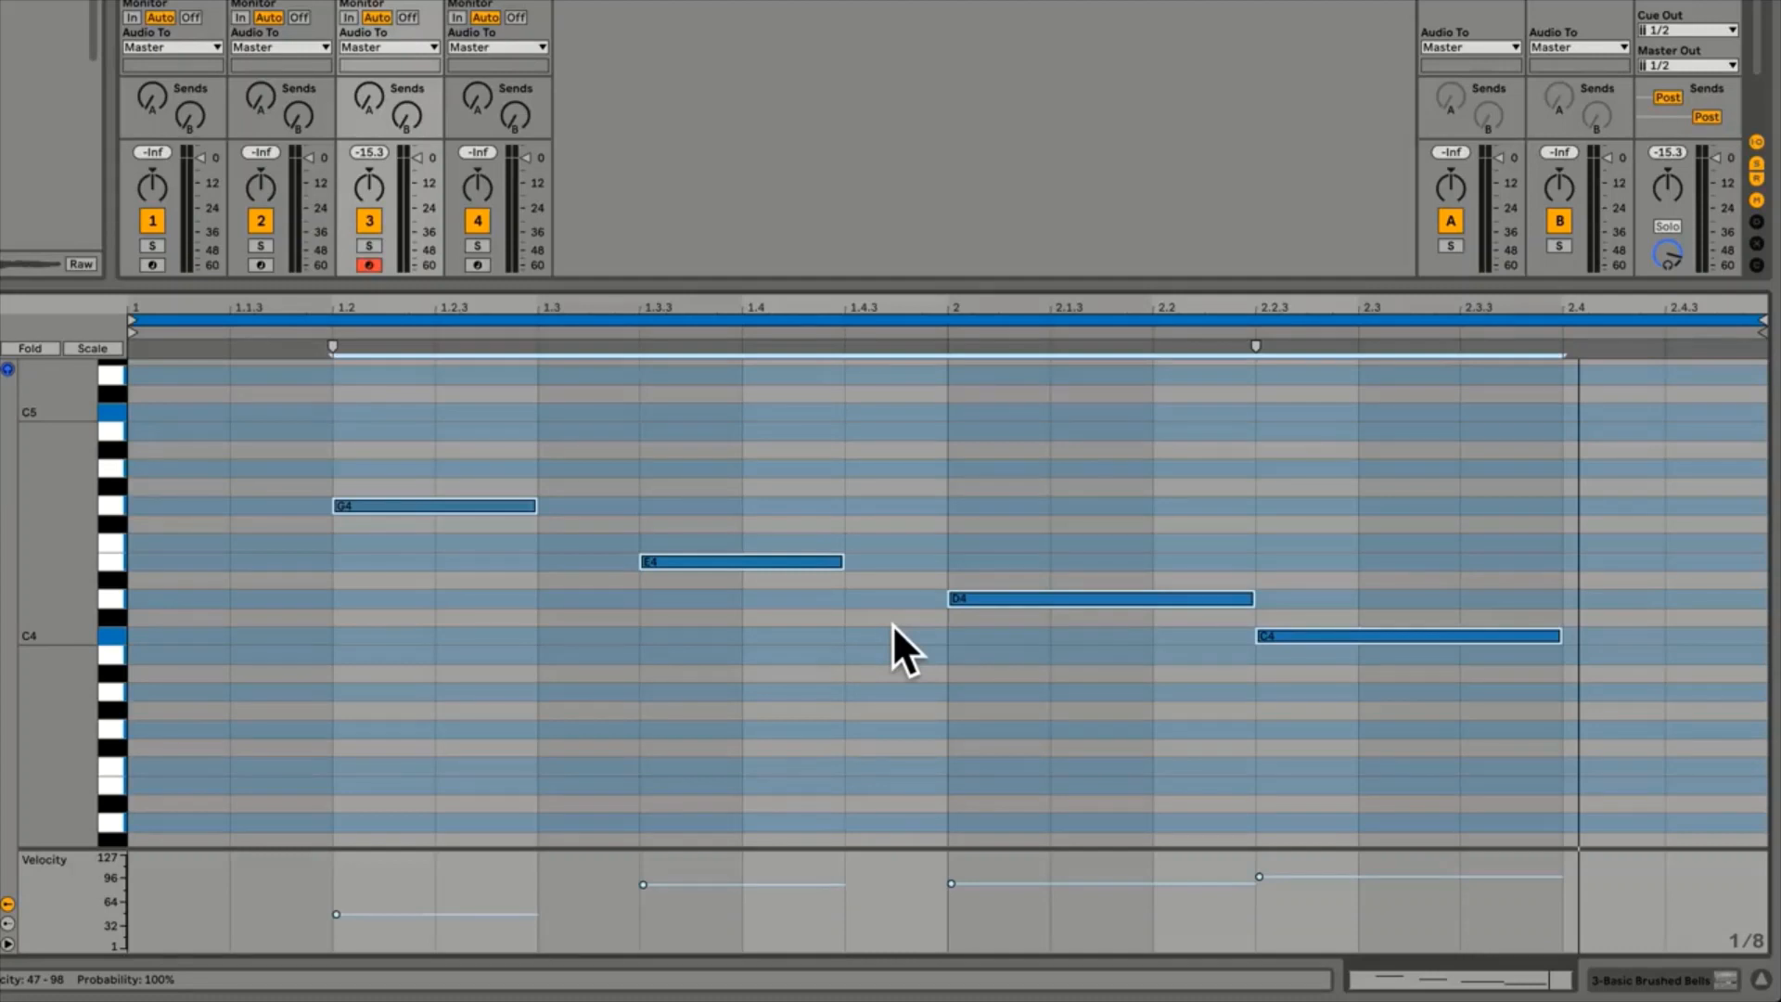
key("super+z")
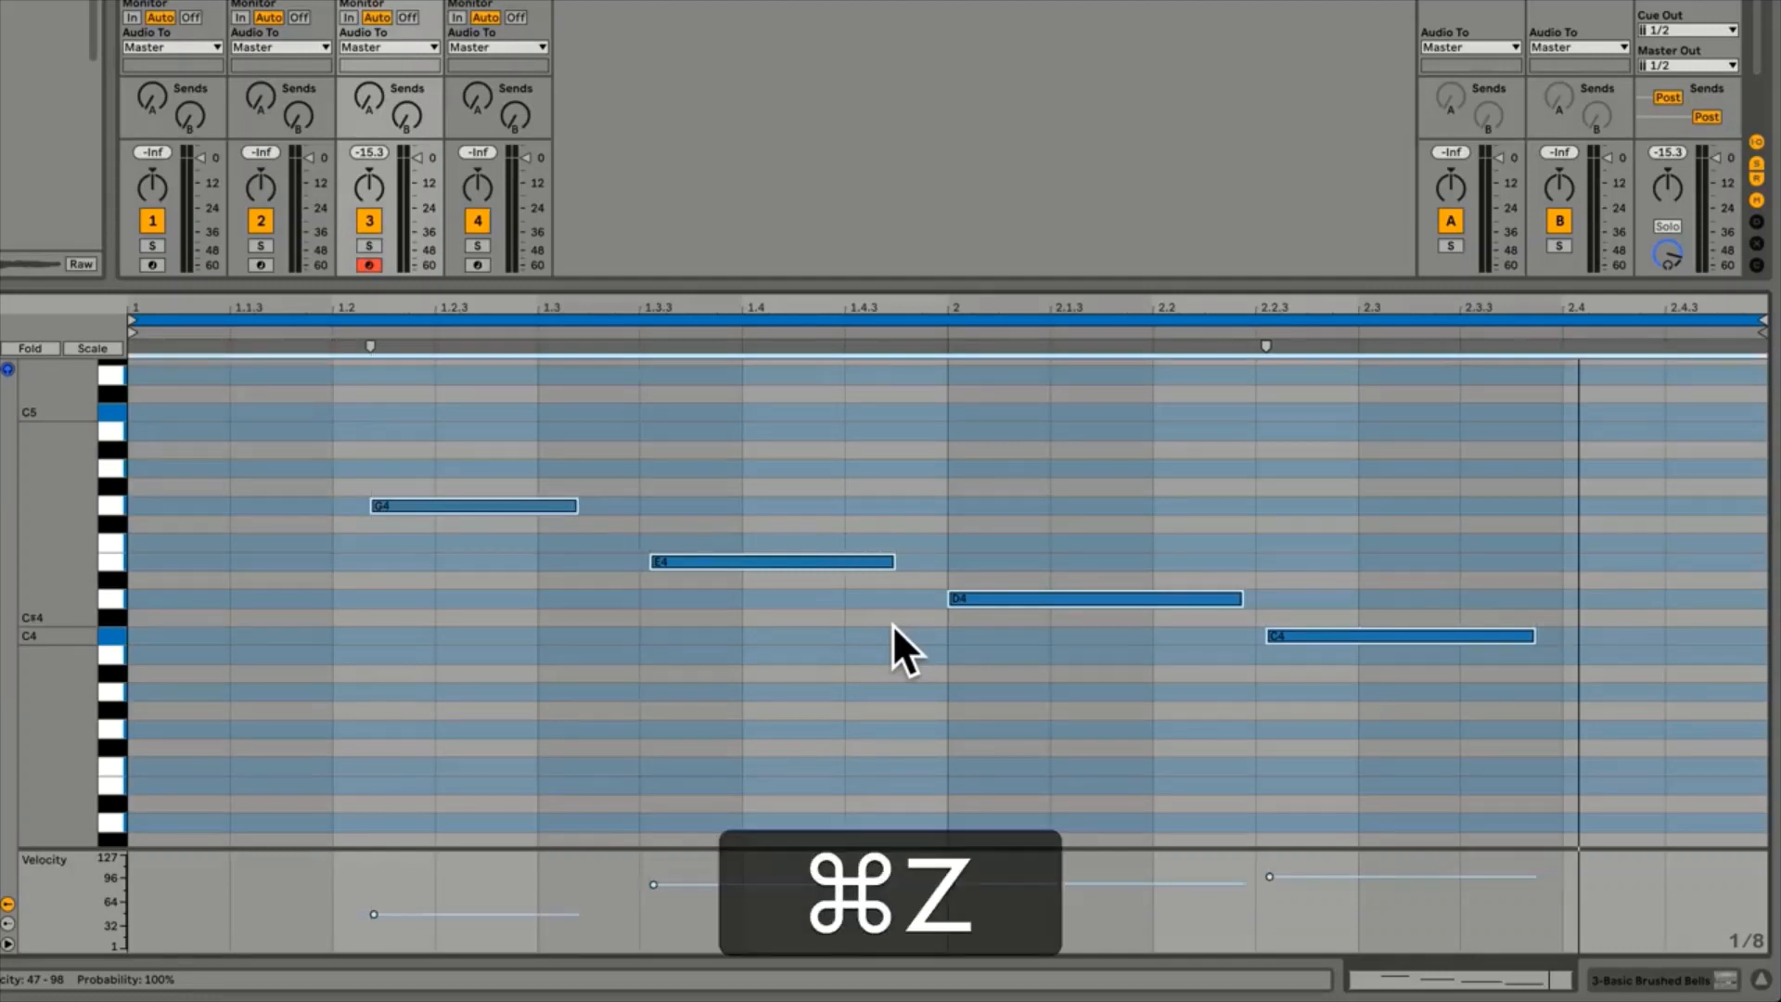
right_click(893, 623)
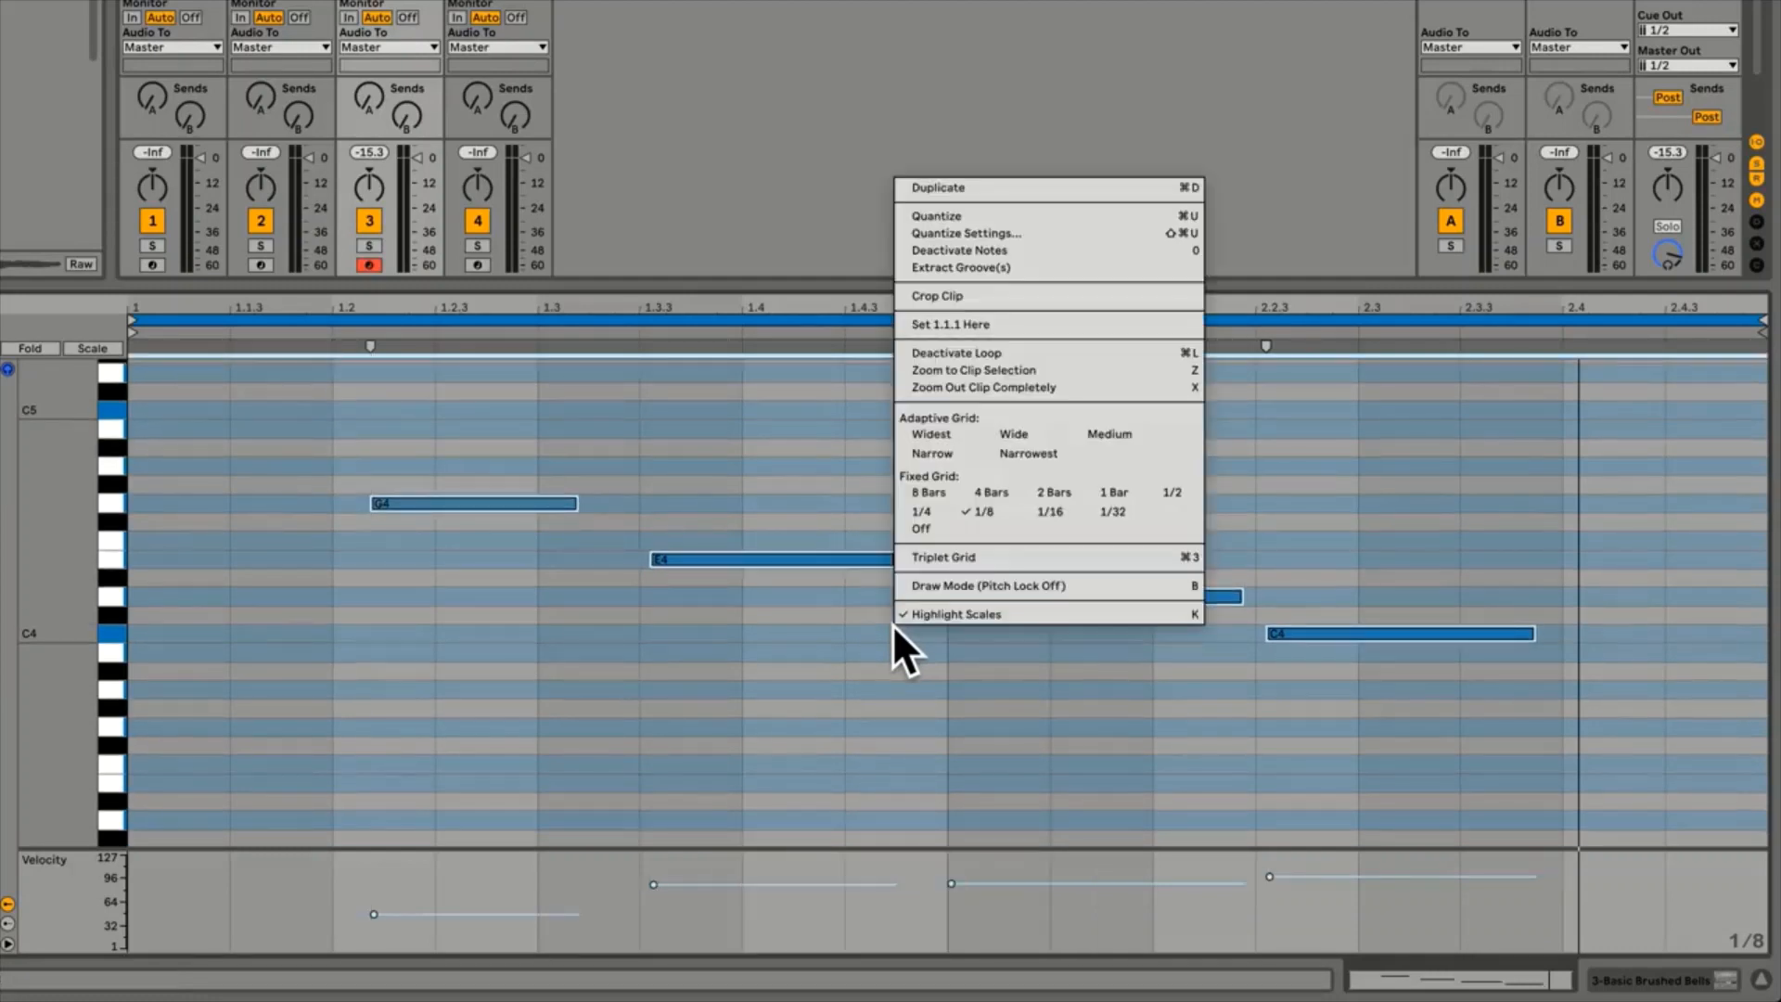
left_click(1021, 234)
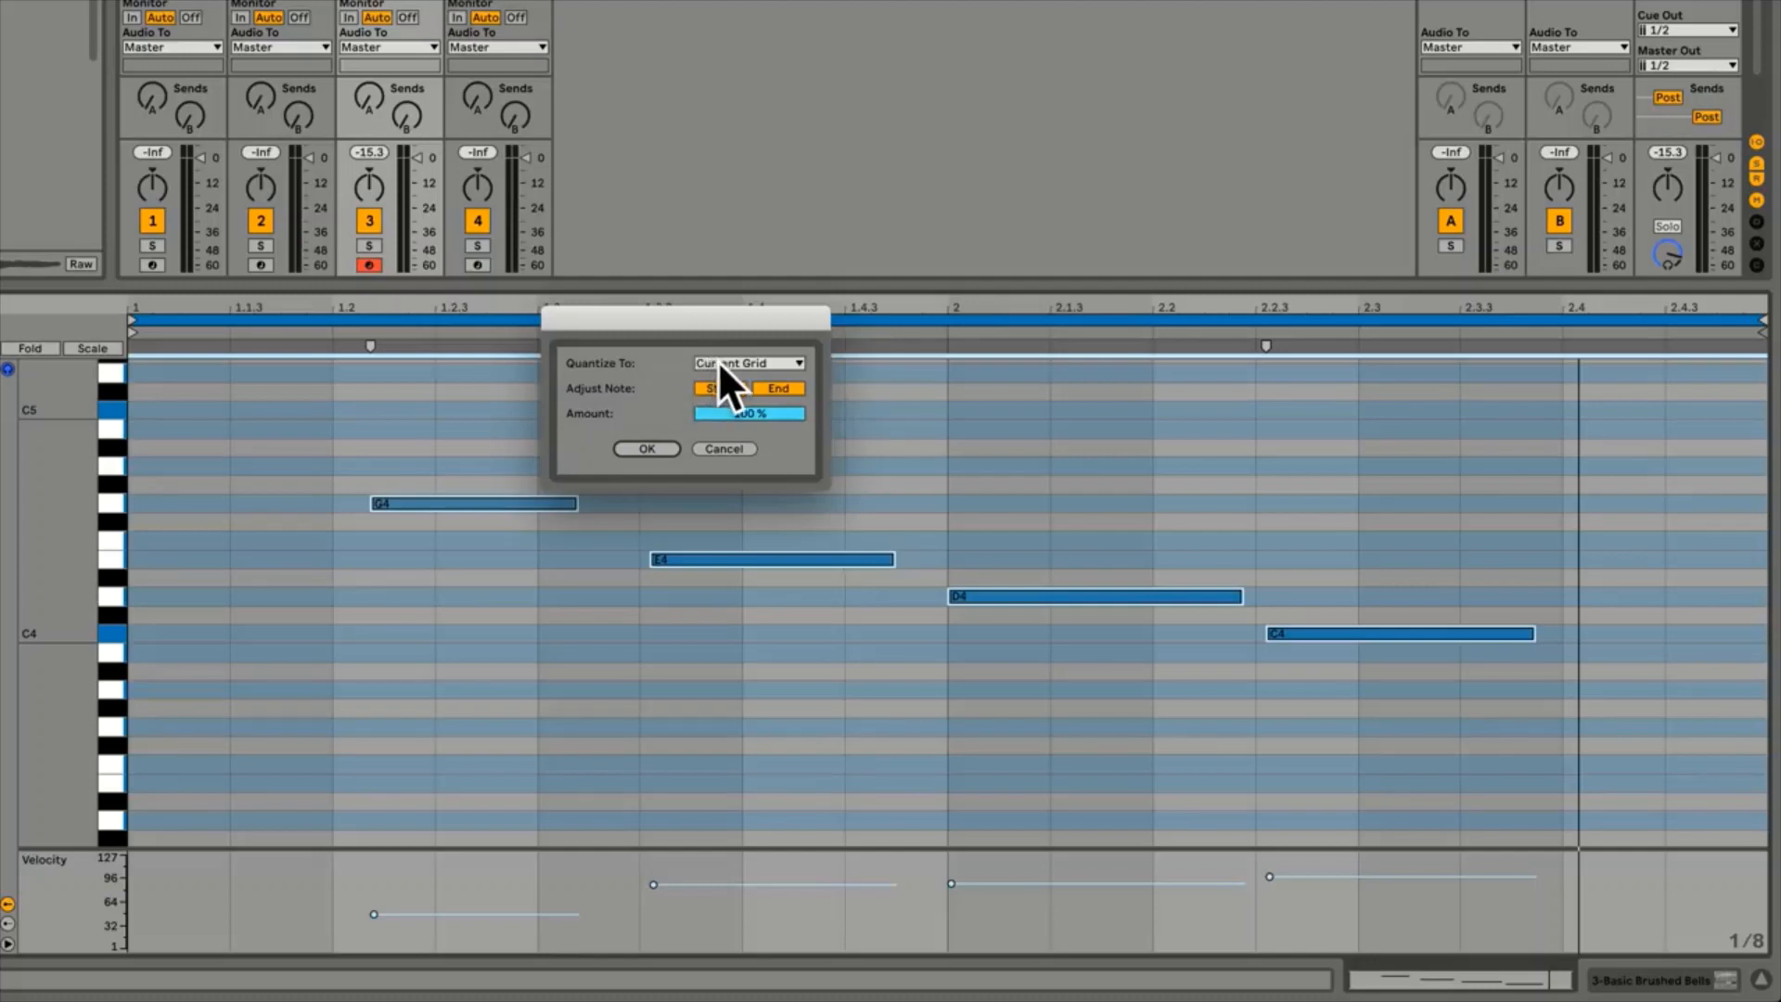
left_click(660, 447)
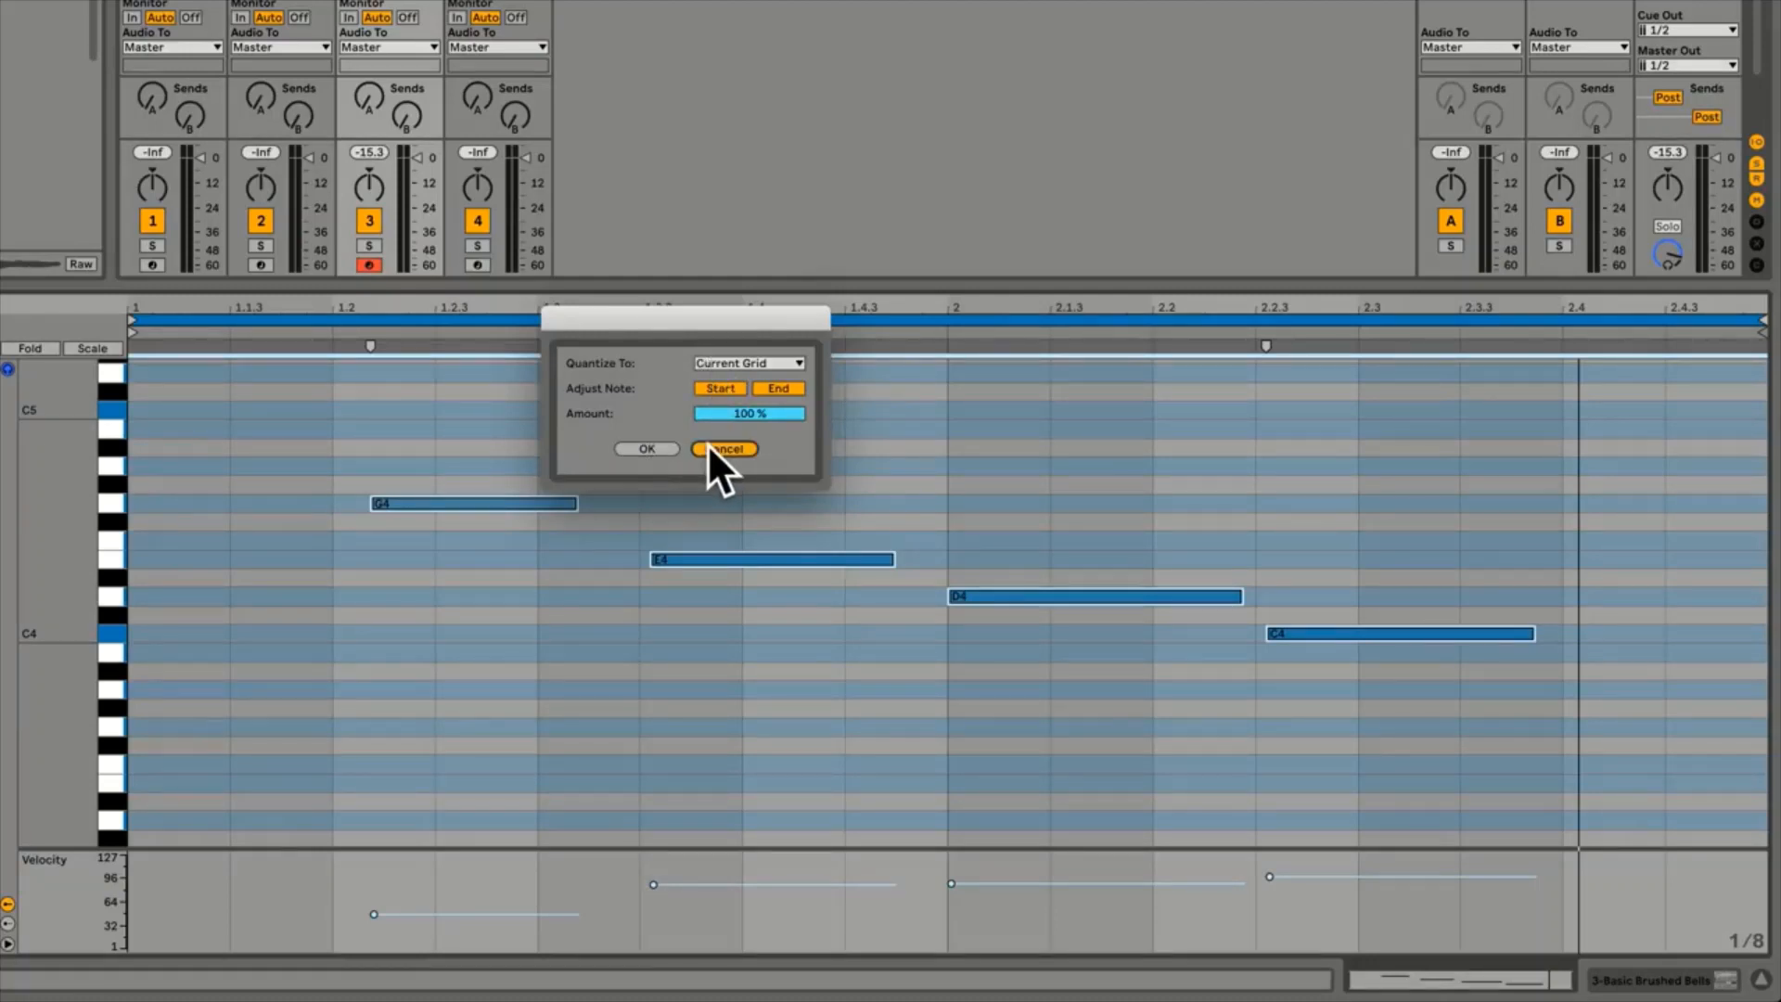
Select all four bells notes, quantize them directly to the 1/8 grid, and play back the quantized melody
left_click_drag(448, 401, 1336, 701)
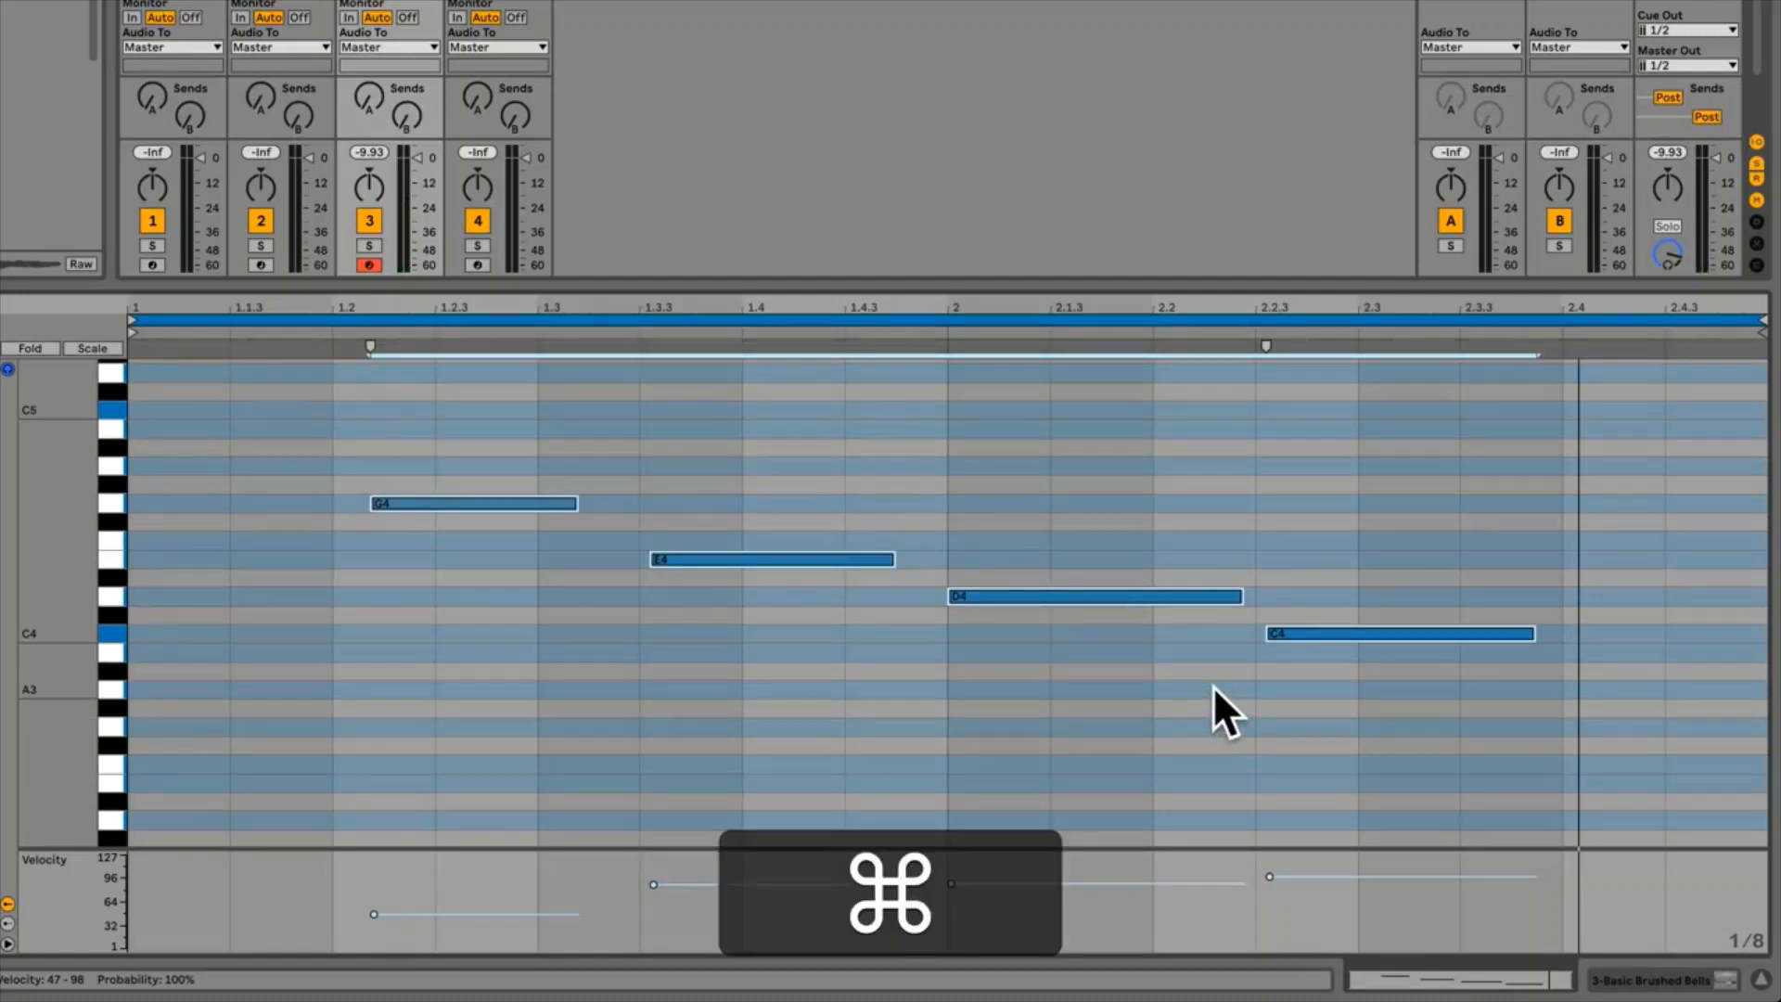
key("super+u")
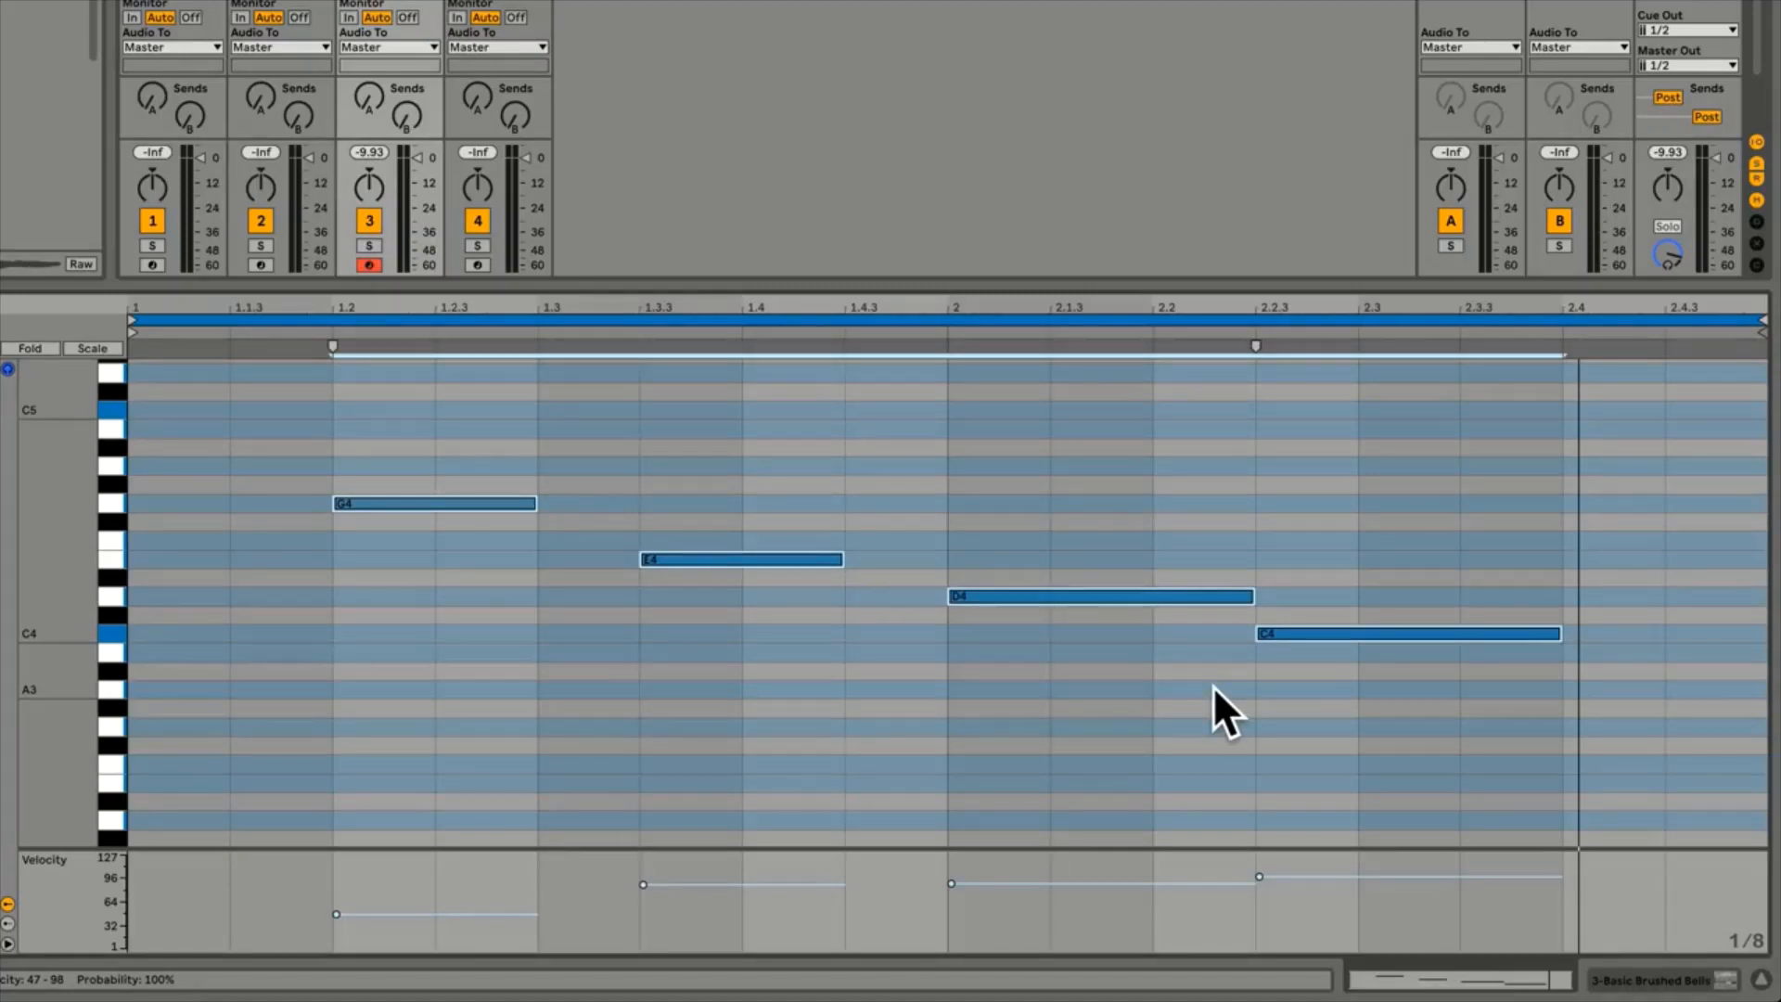
key("space")
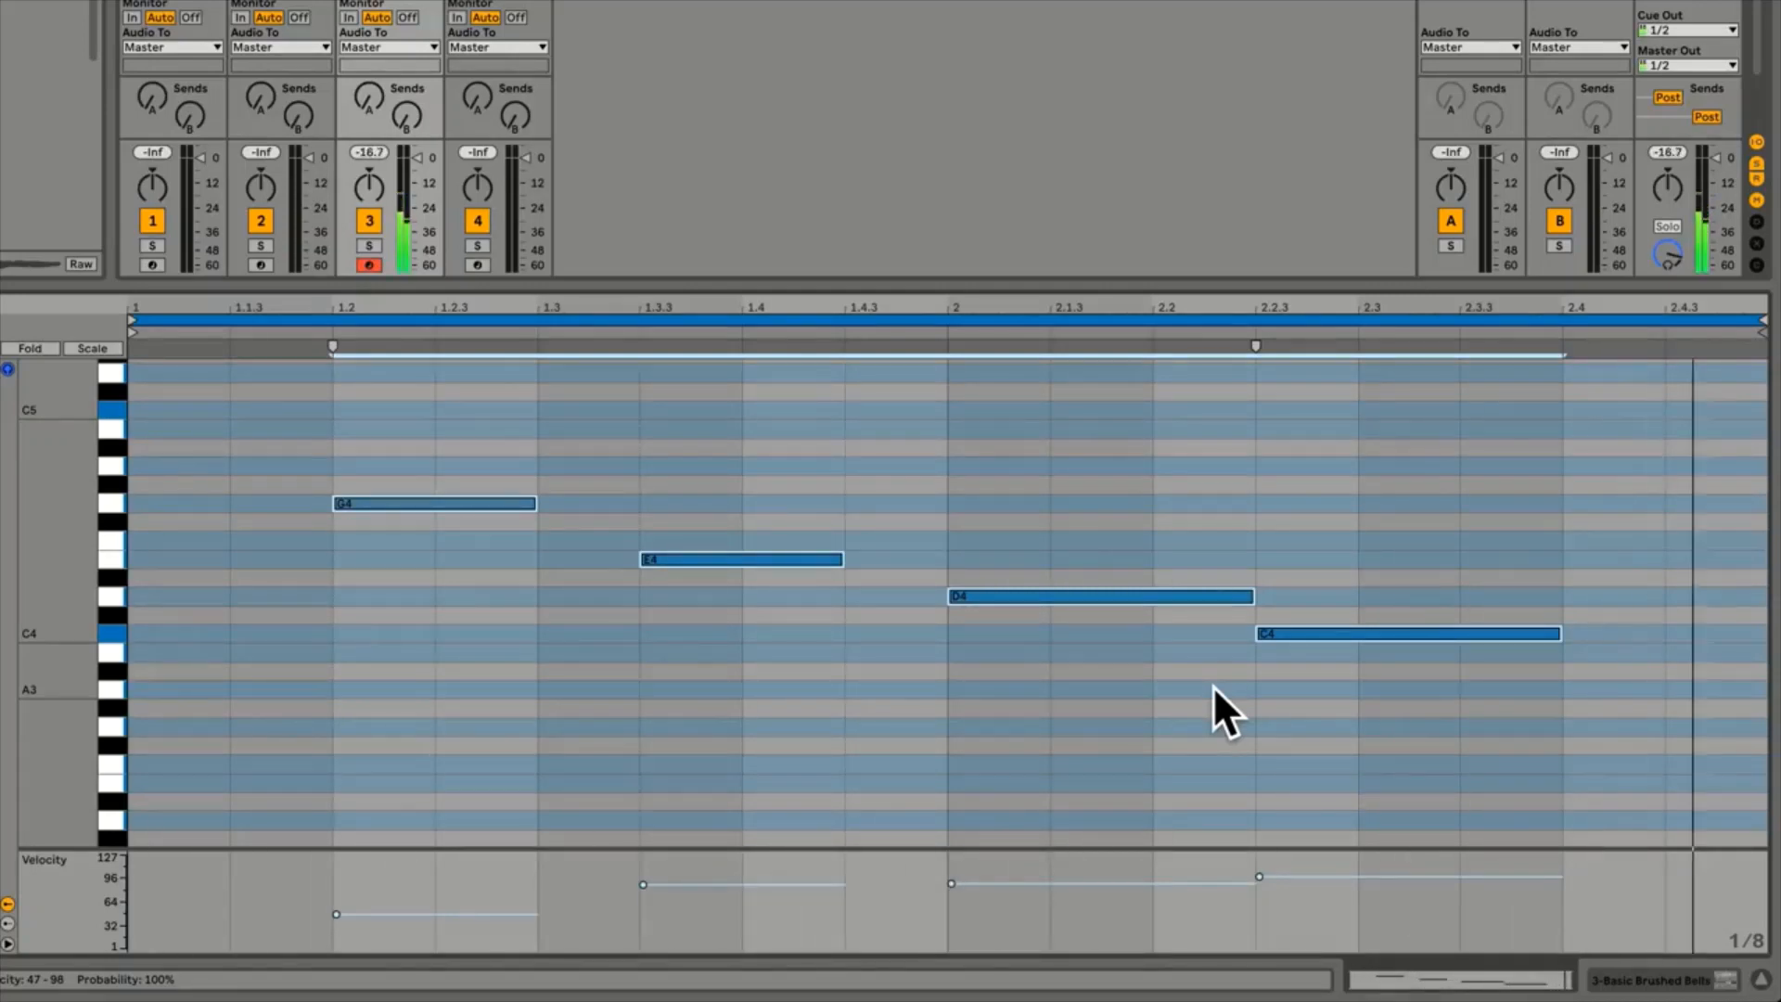
key("space")
Undo the quantization to play the original bells timing for comparison, and redo it
key("super+z")
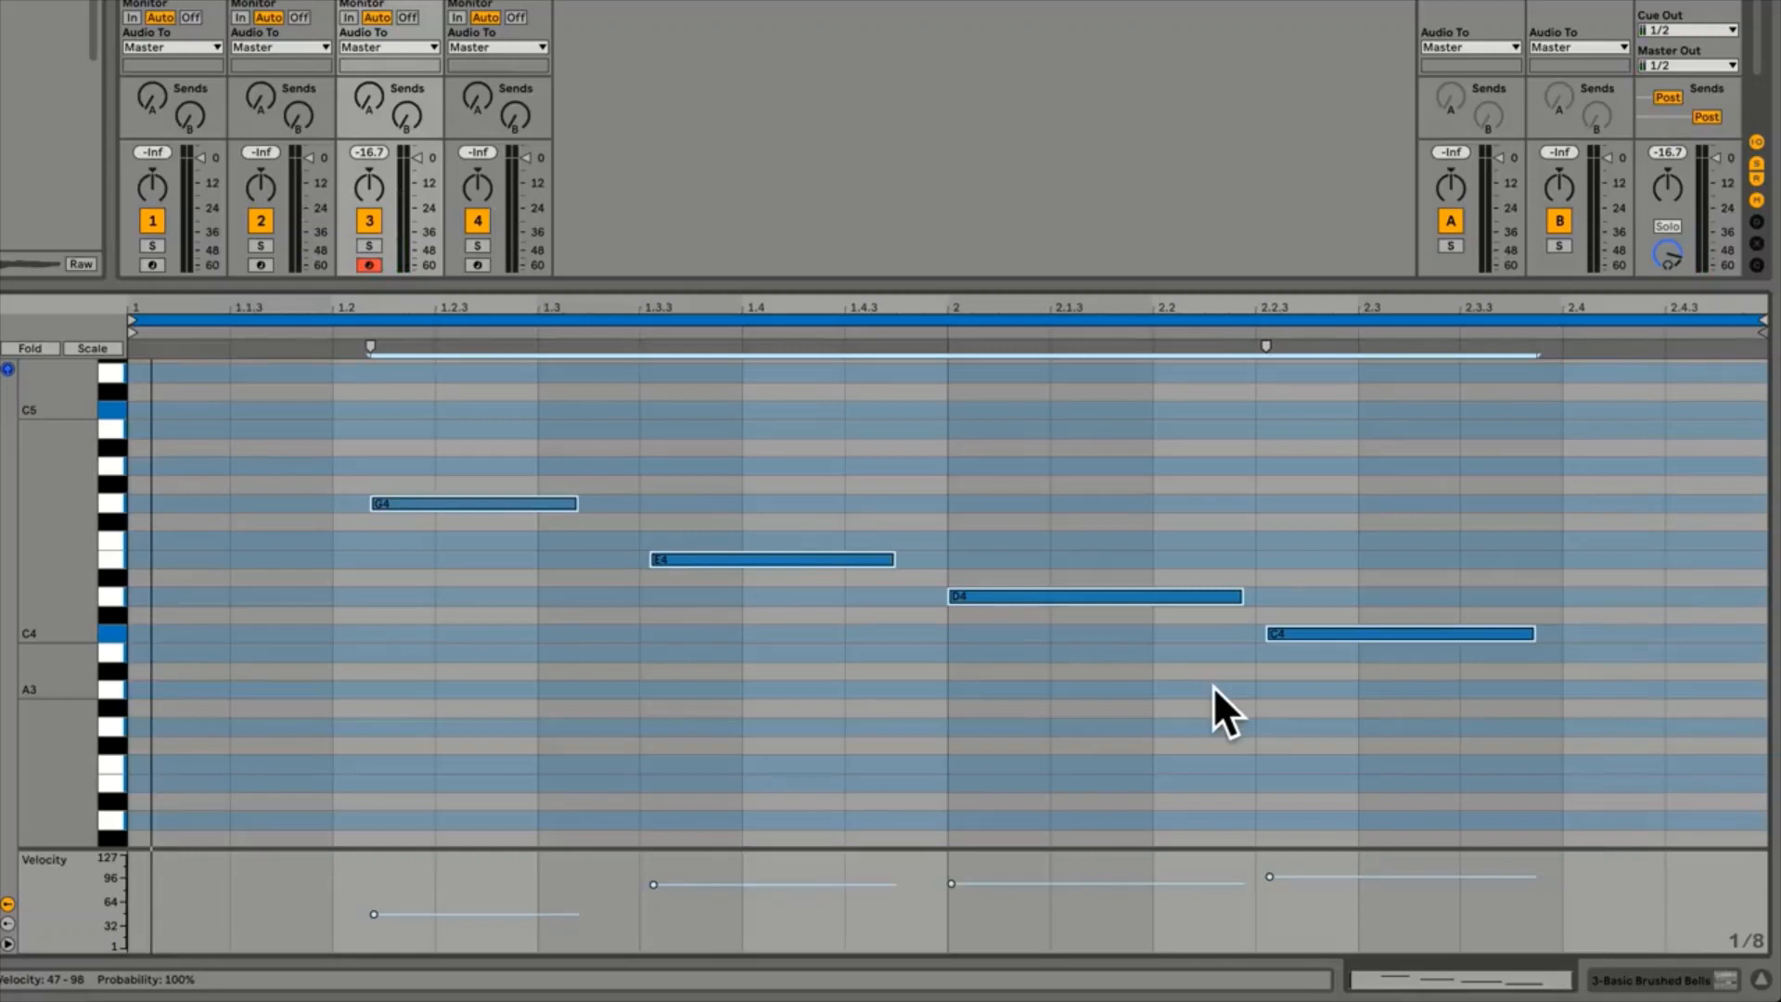
key("space")
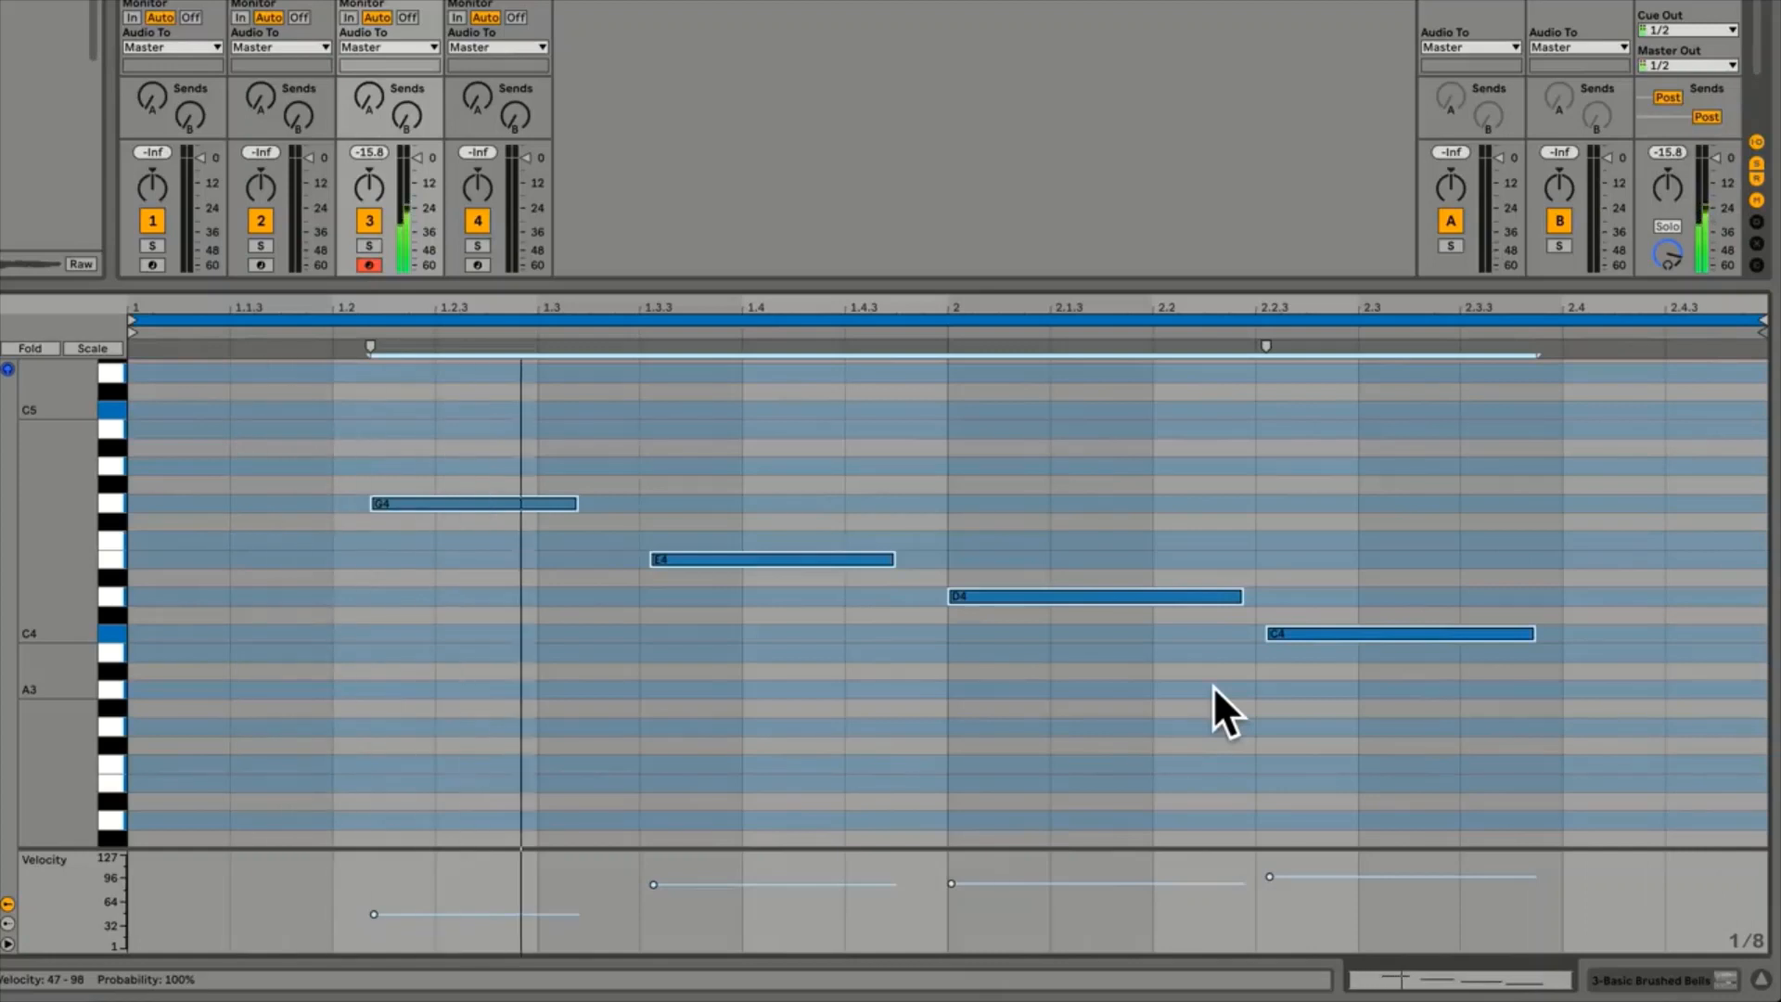
key("space")
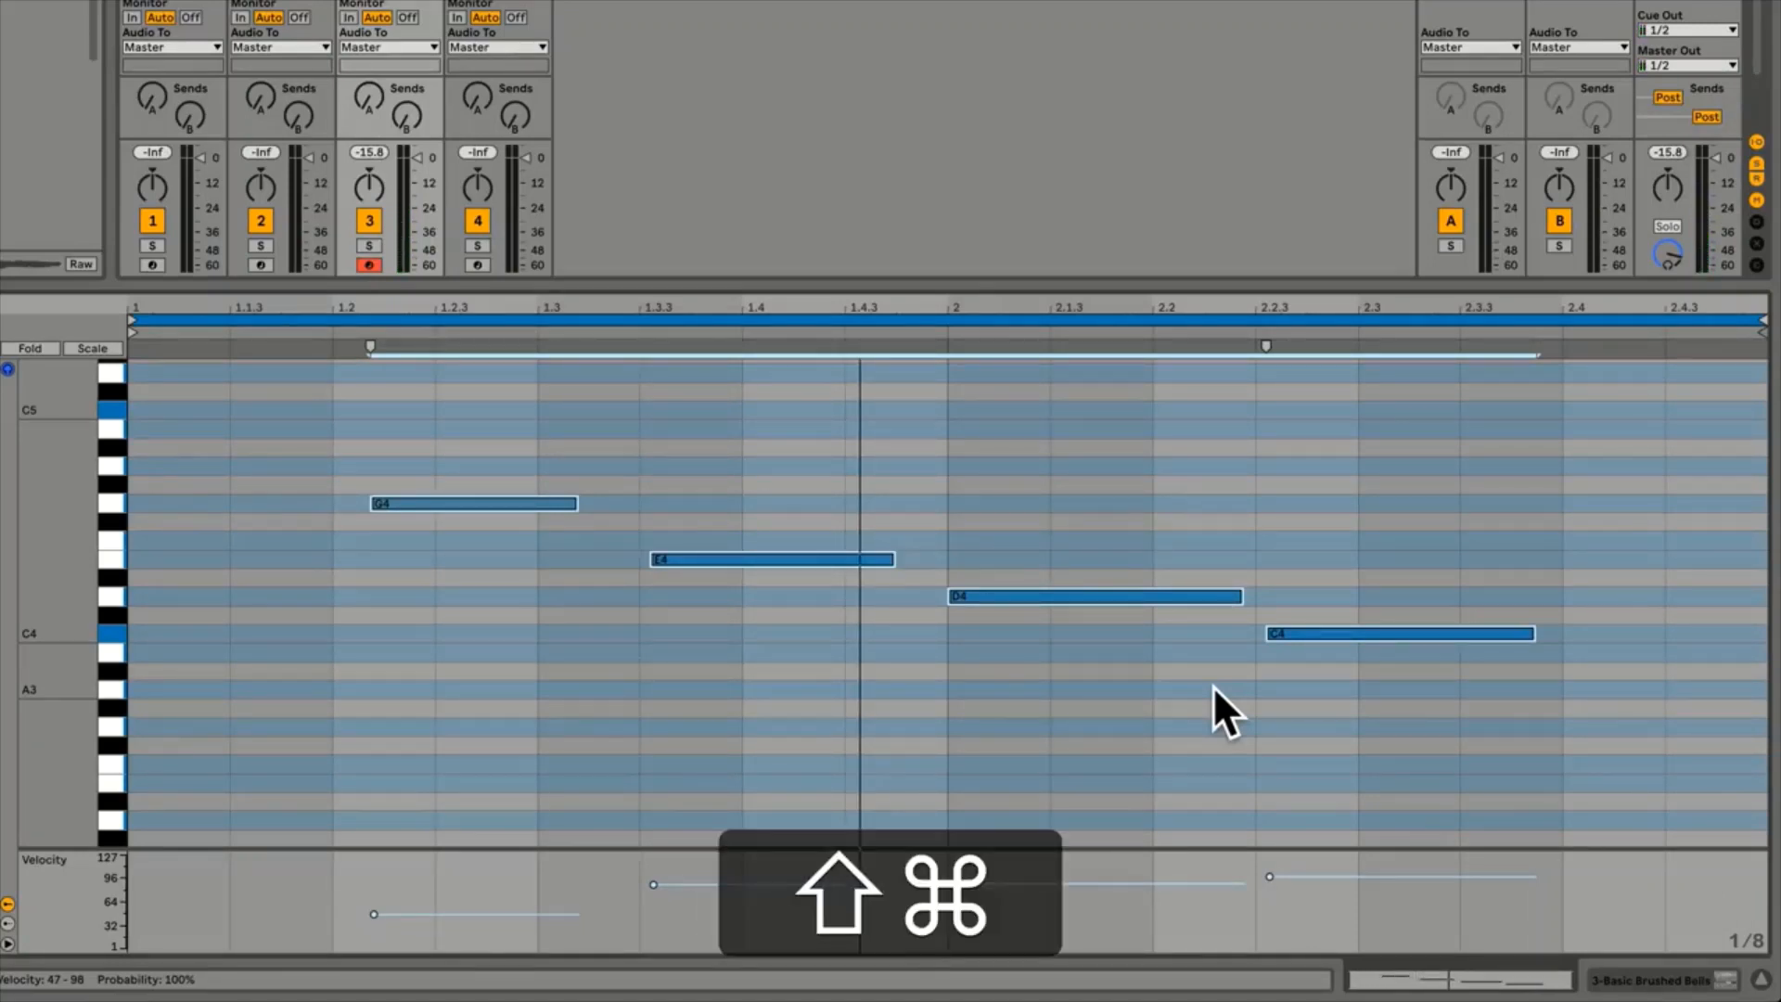
key("super+shift+z")
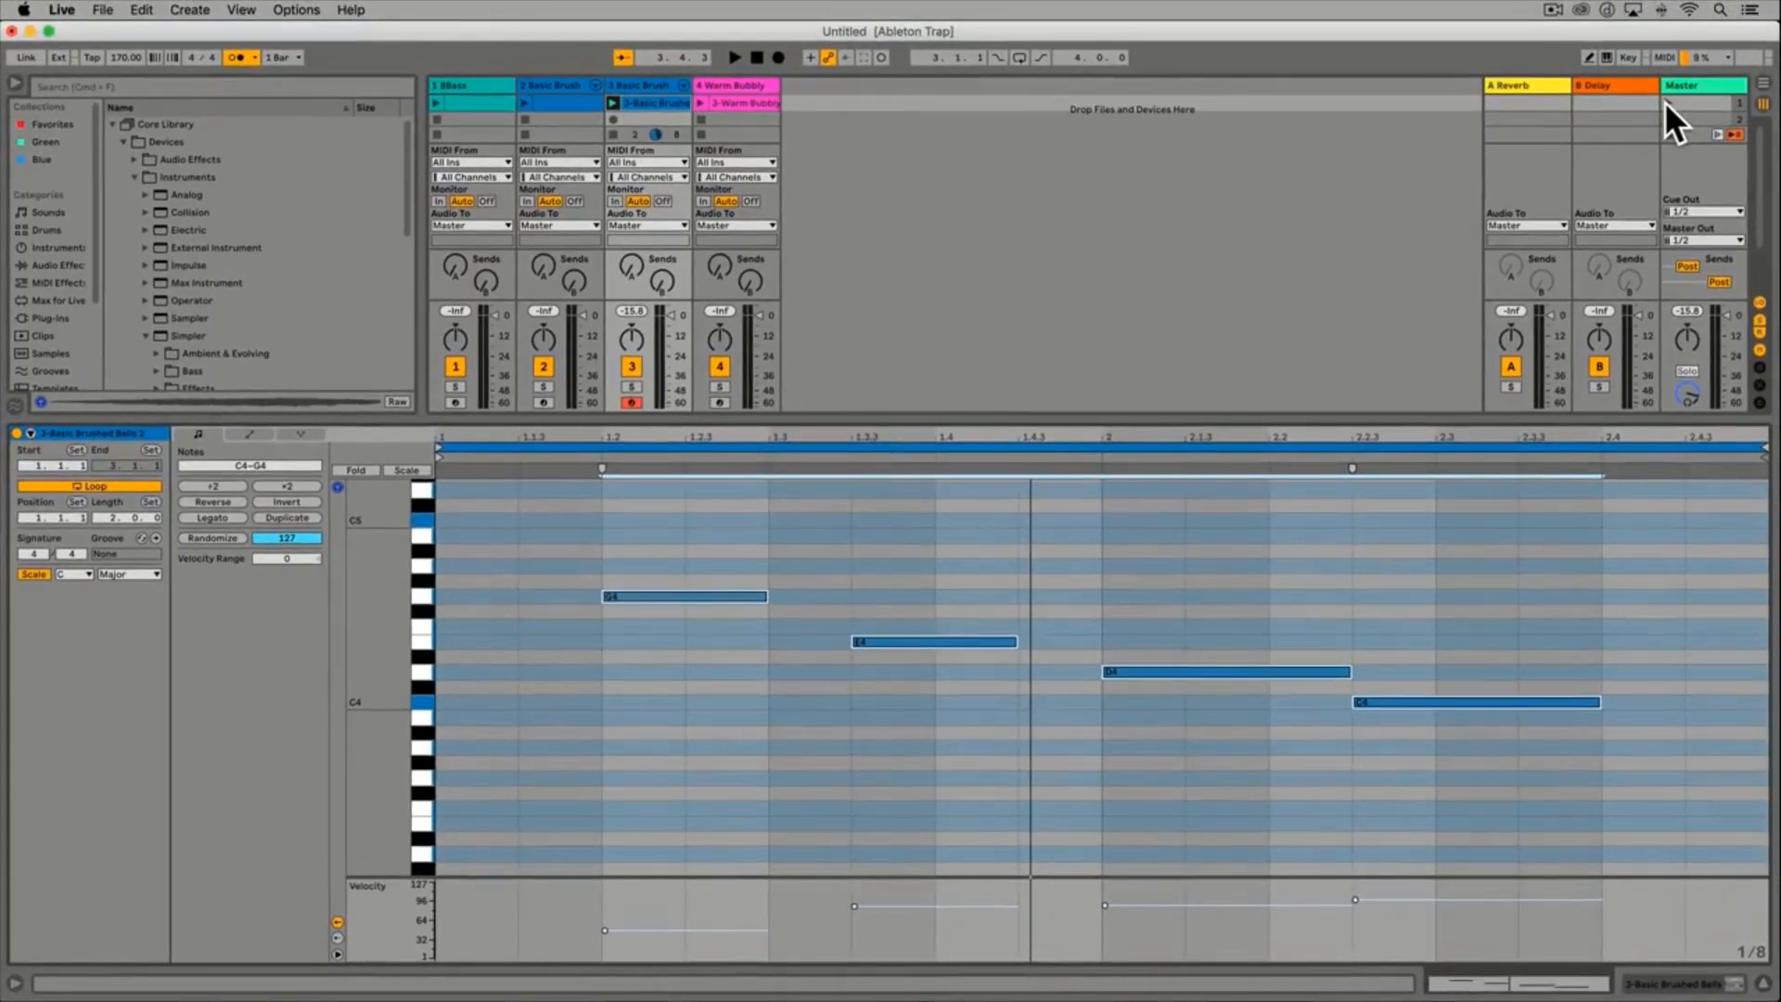
Turn off the metronome and play the first scene while bringing up the recorded bells clip's notes
left_click(235, 58)
left_click(1668, 101)
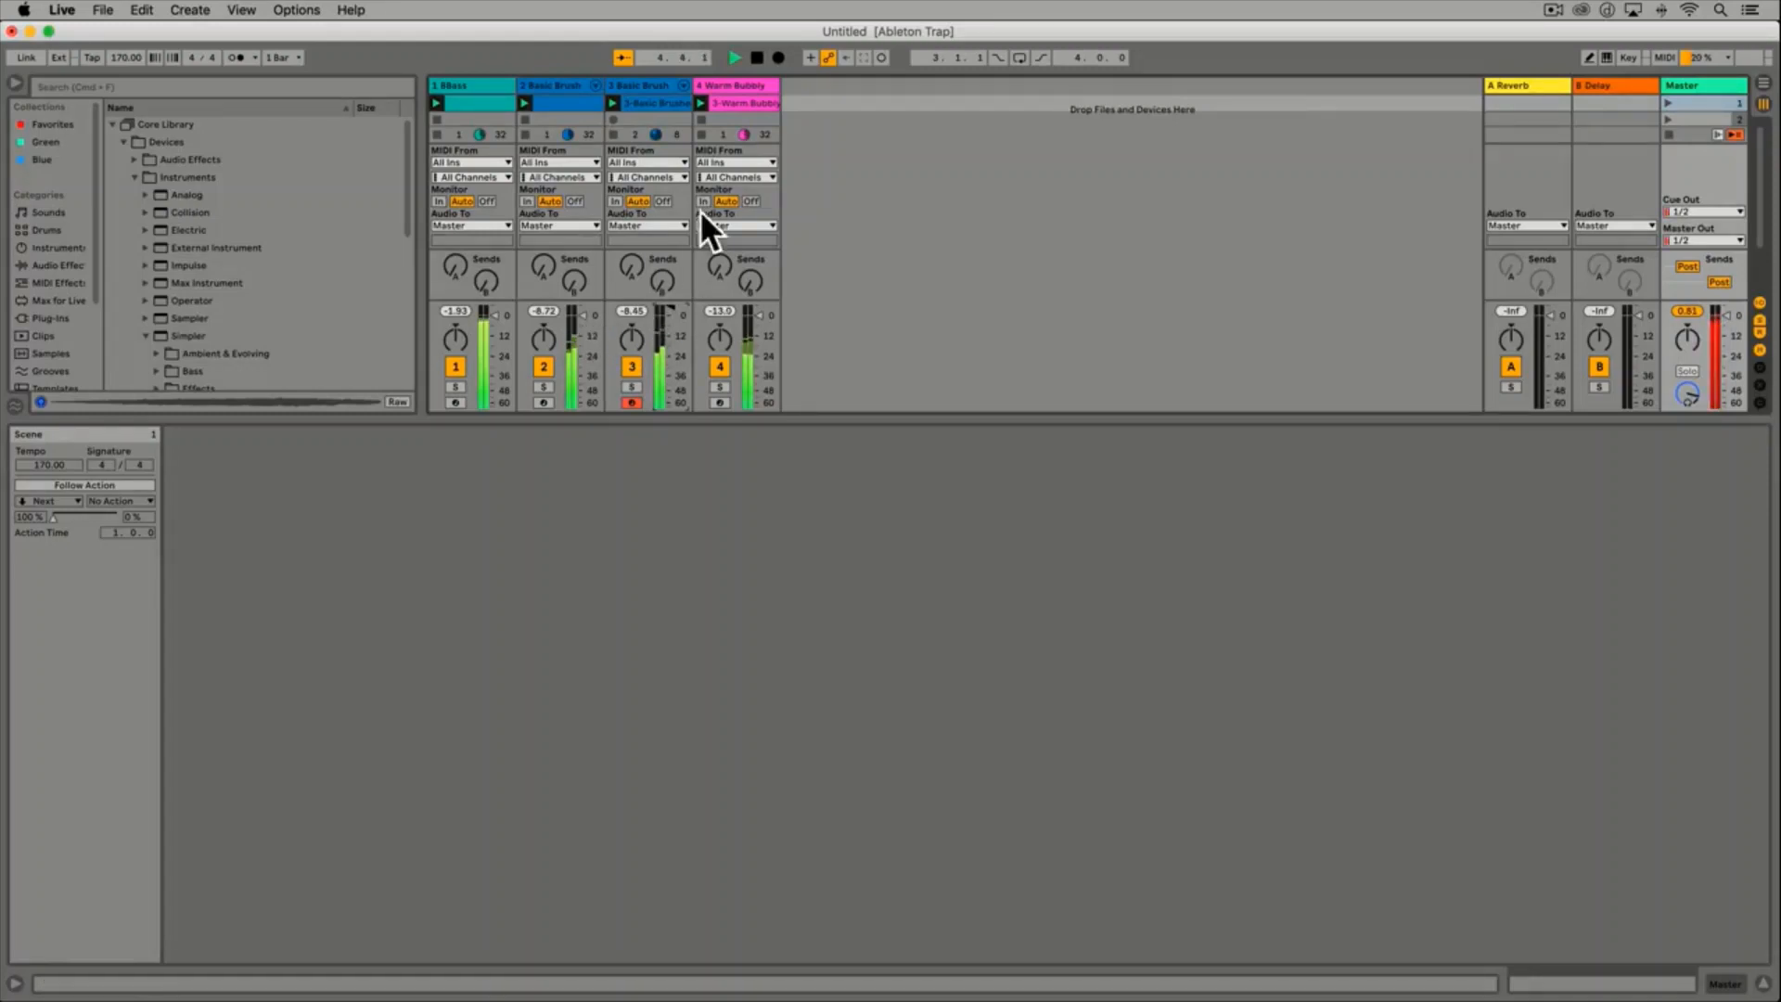
left_click(655, 100)
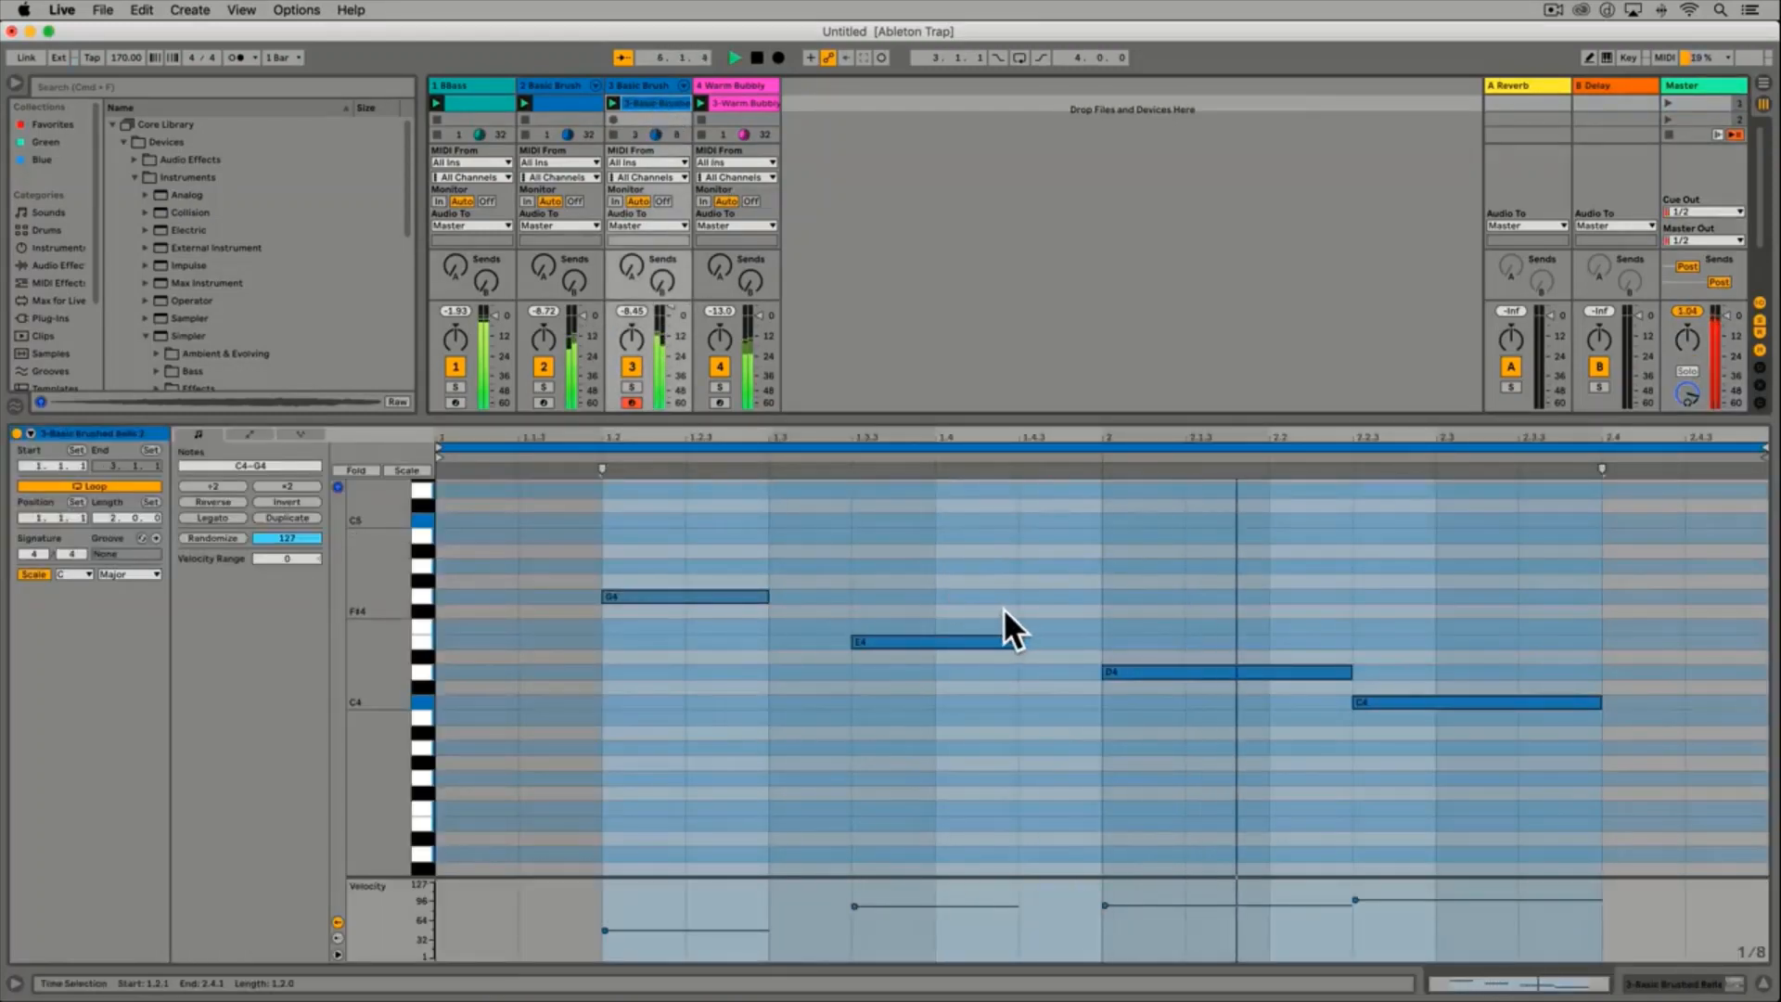
key("space")
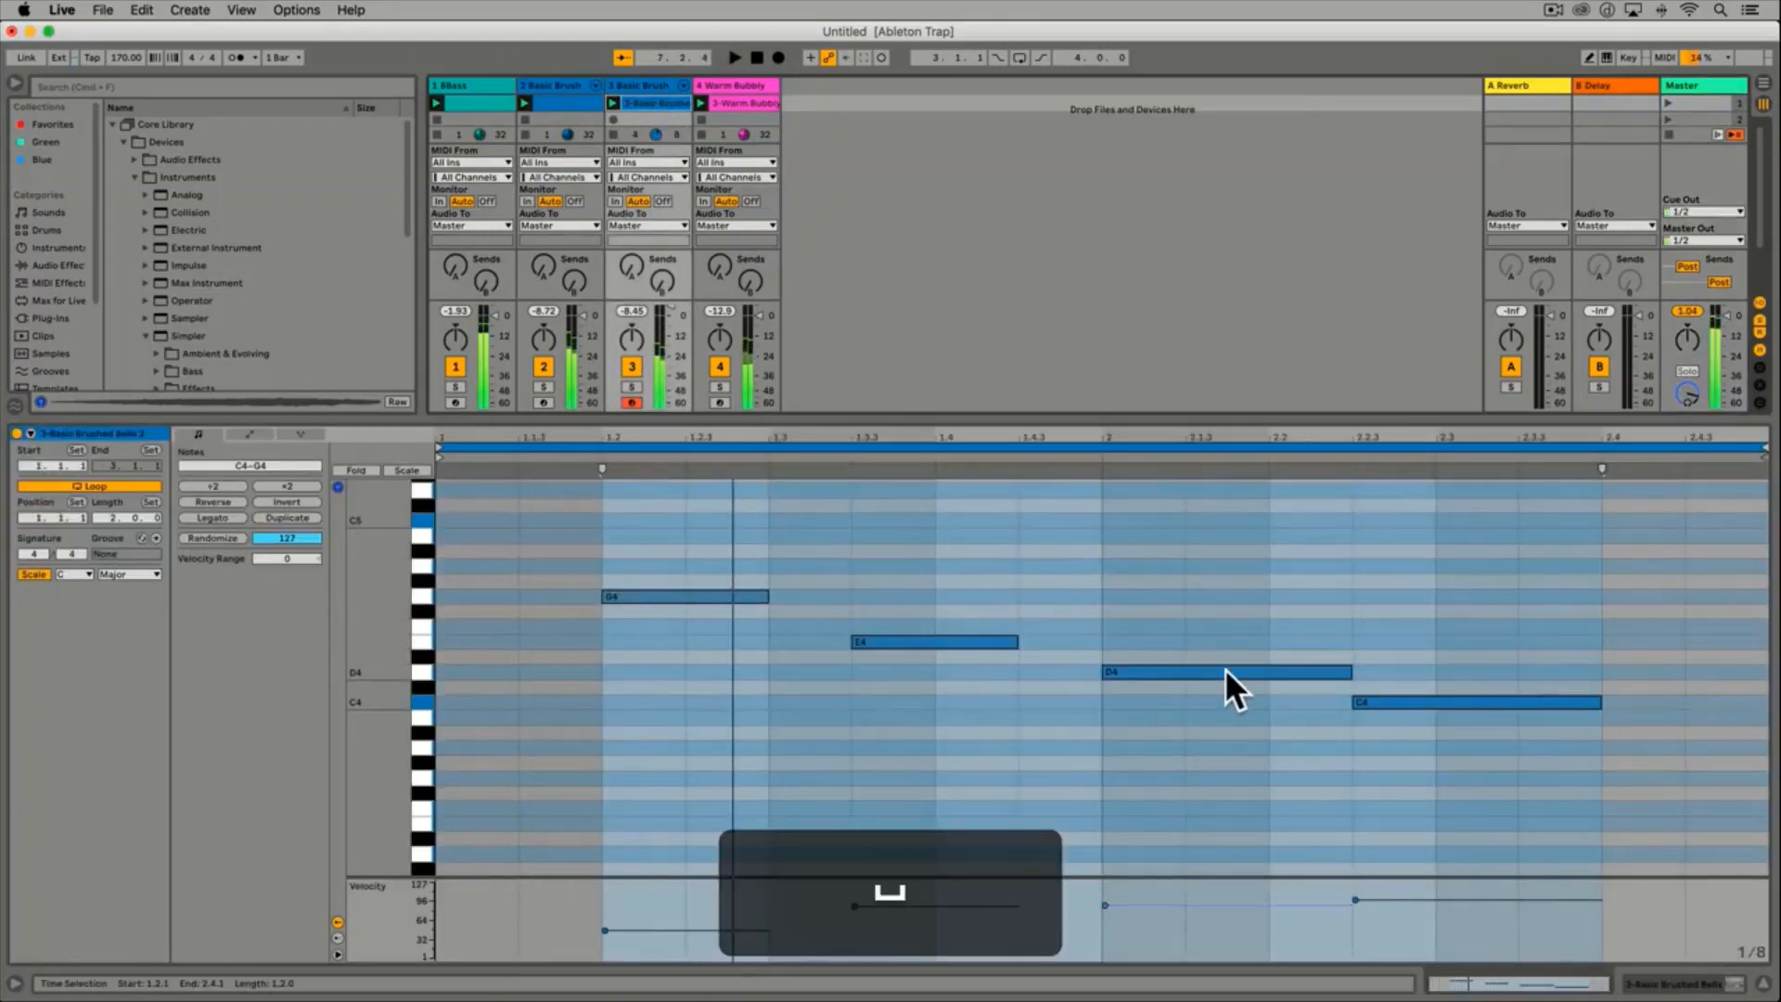
Add a C4 note at 2.4 in the bells clip and extend it to the end of the loop
double_click(1634, 702)
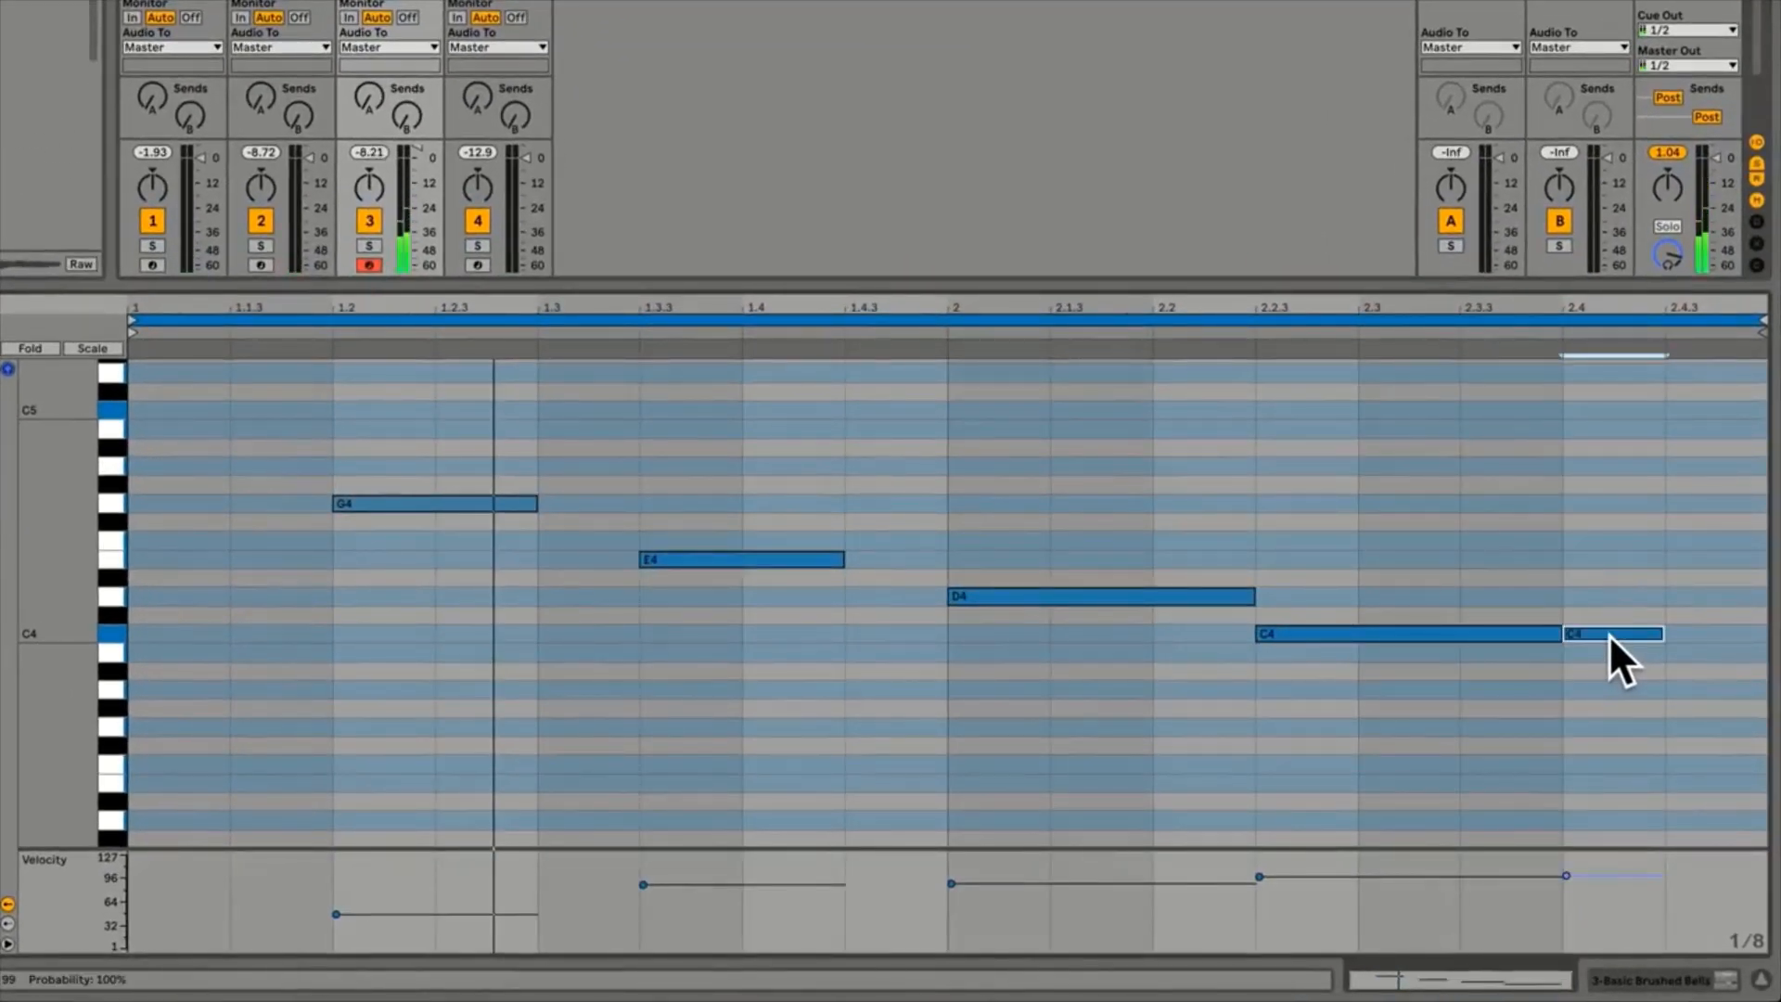
left_click_drag(1662, 633, 1765, 634)
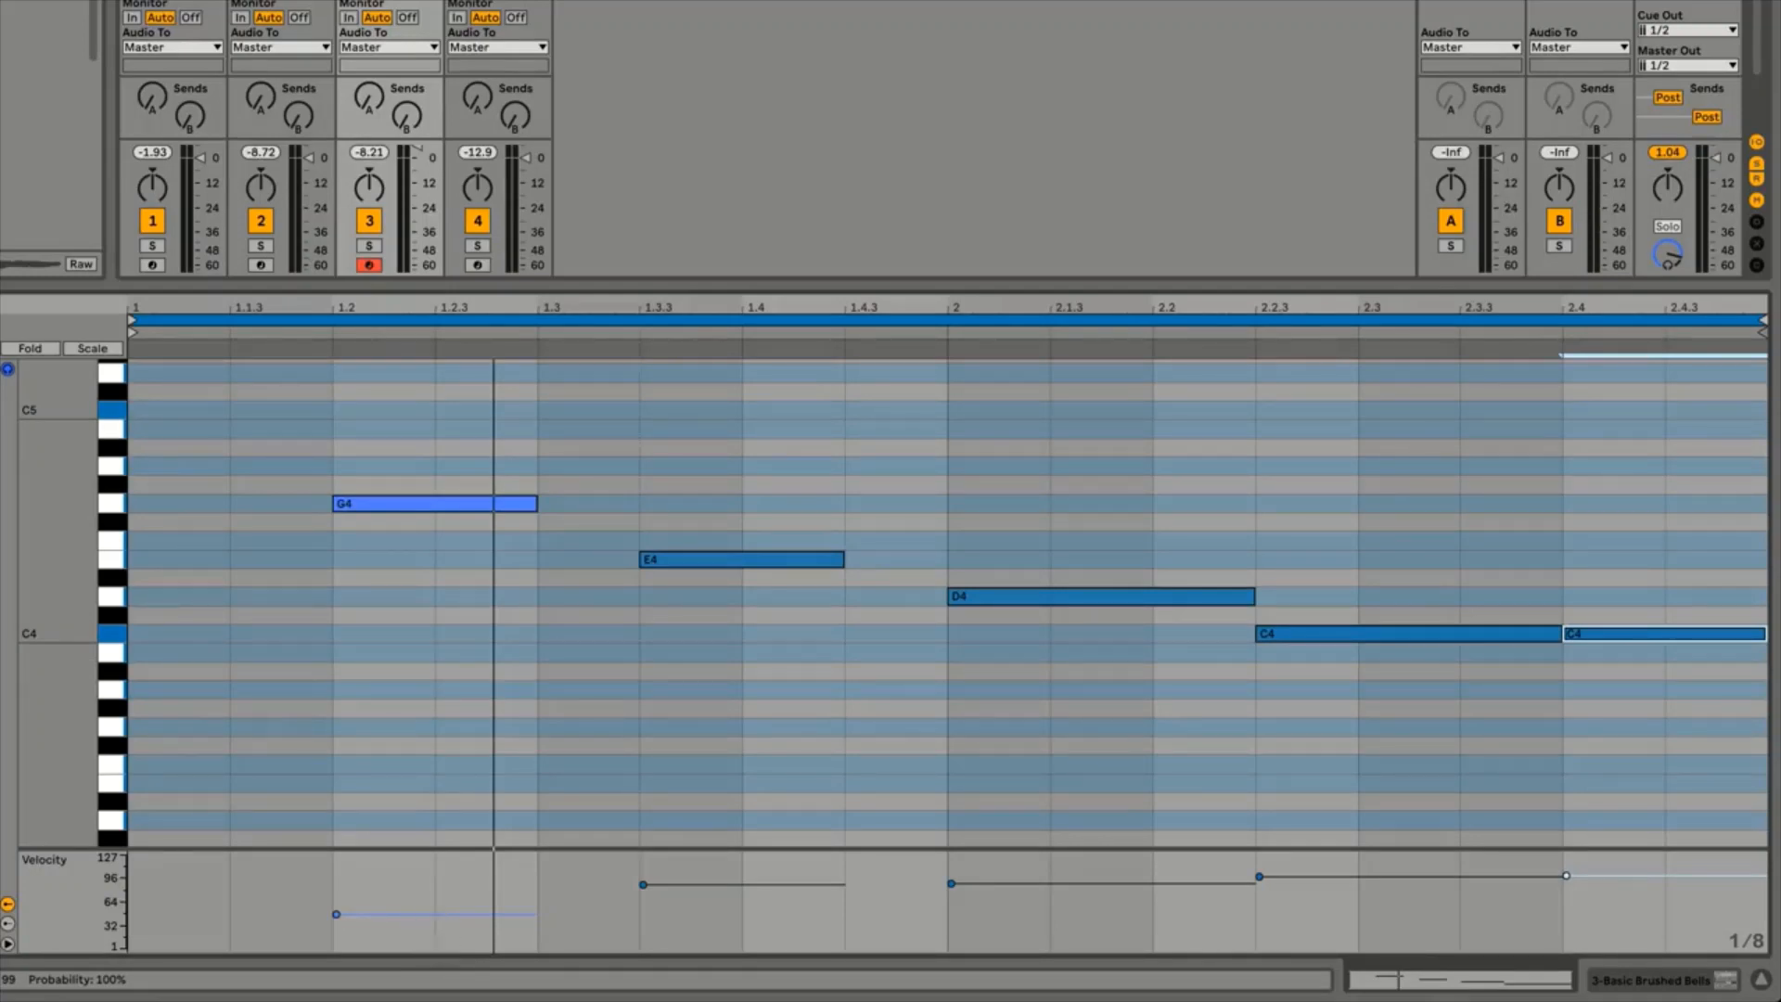
Raise the first G4 note's velocity above the other bells notes, and play the first scene to check it
left_click_drag(421, 906, 423, 864)
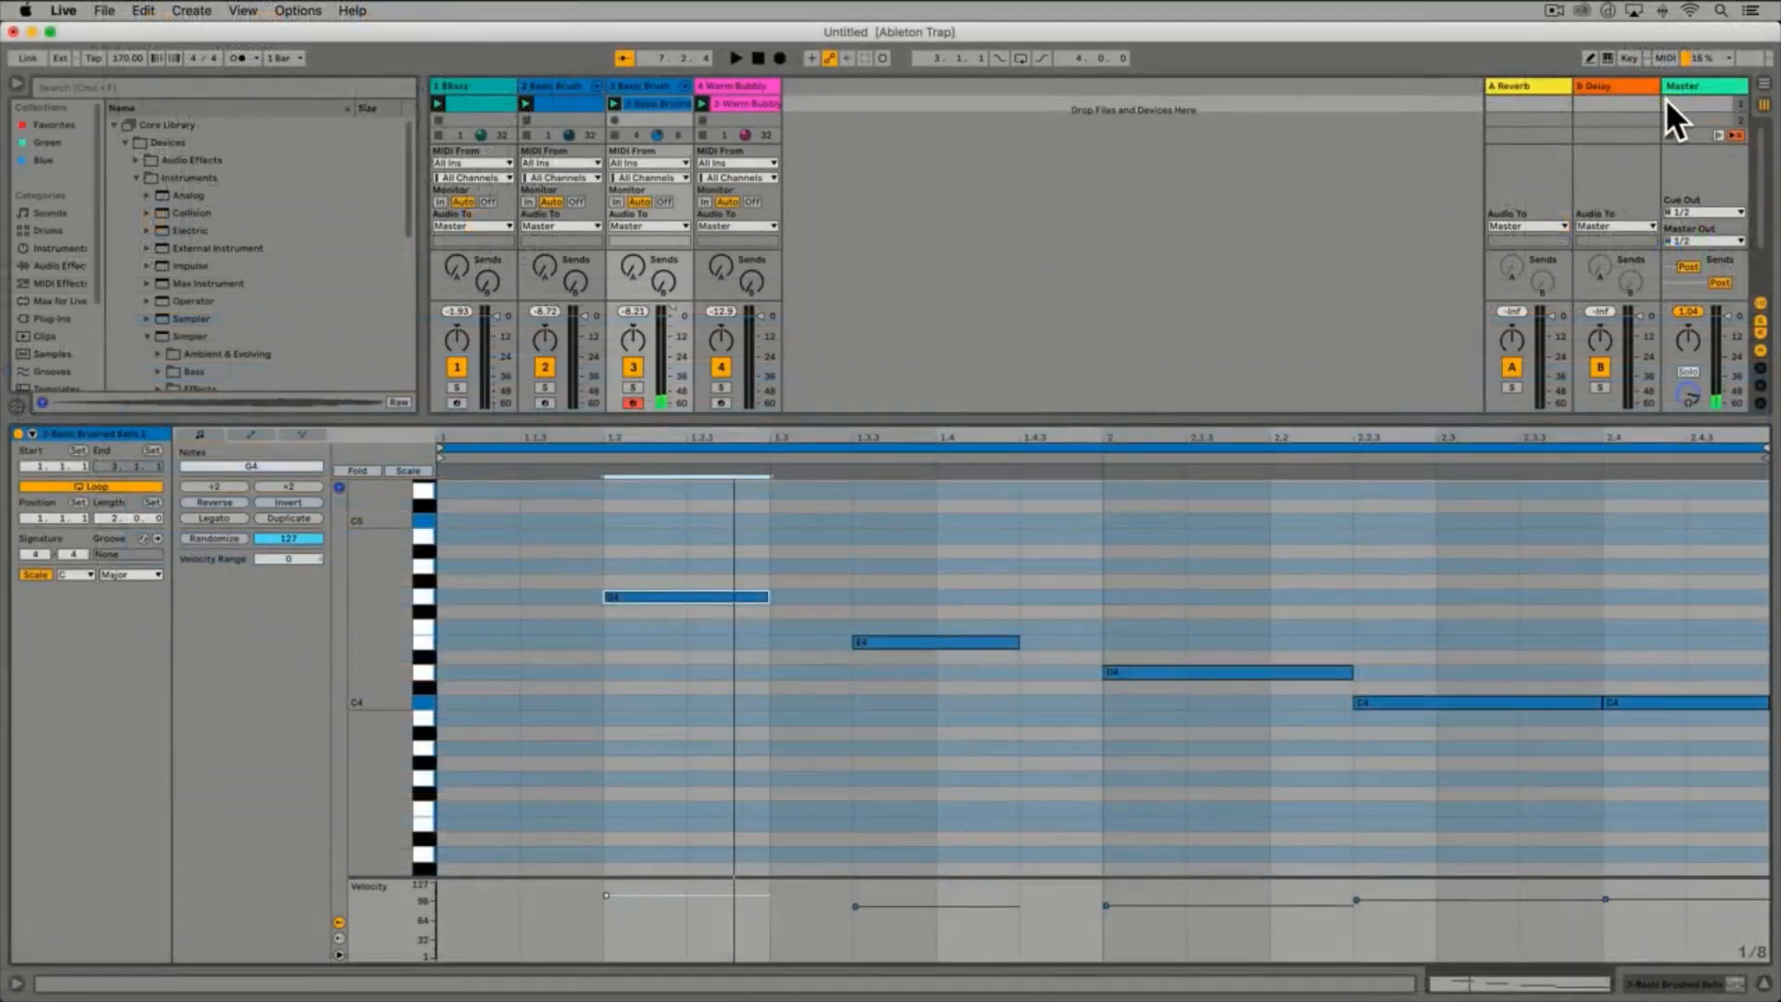
left_click(1666, 99)
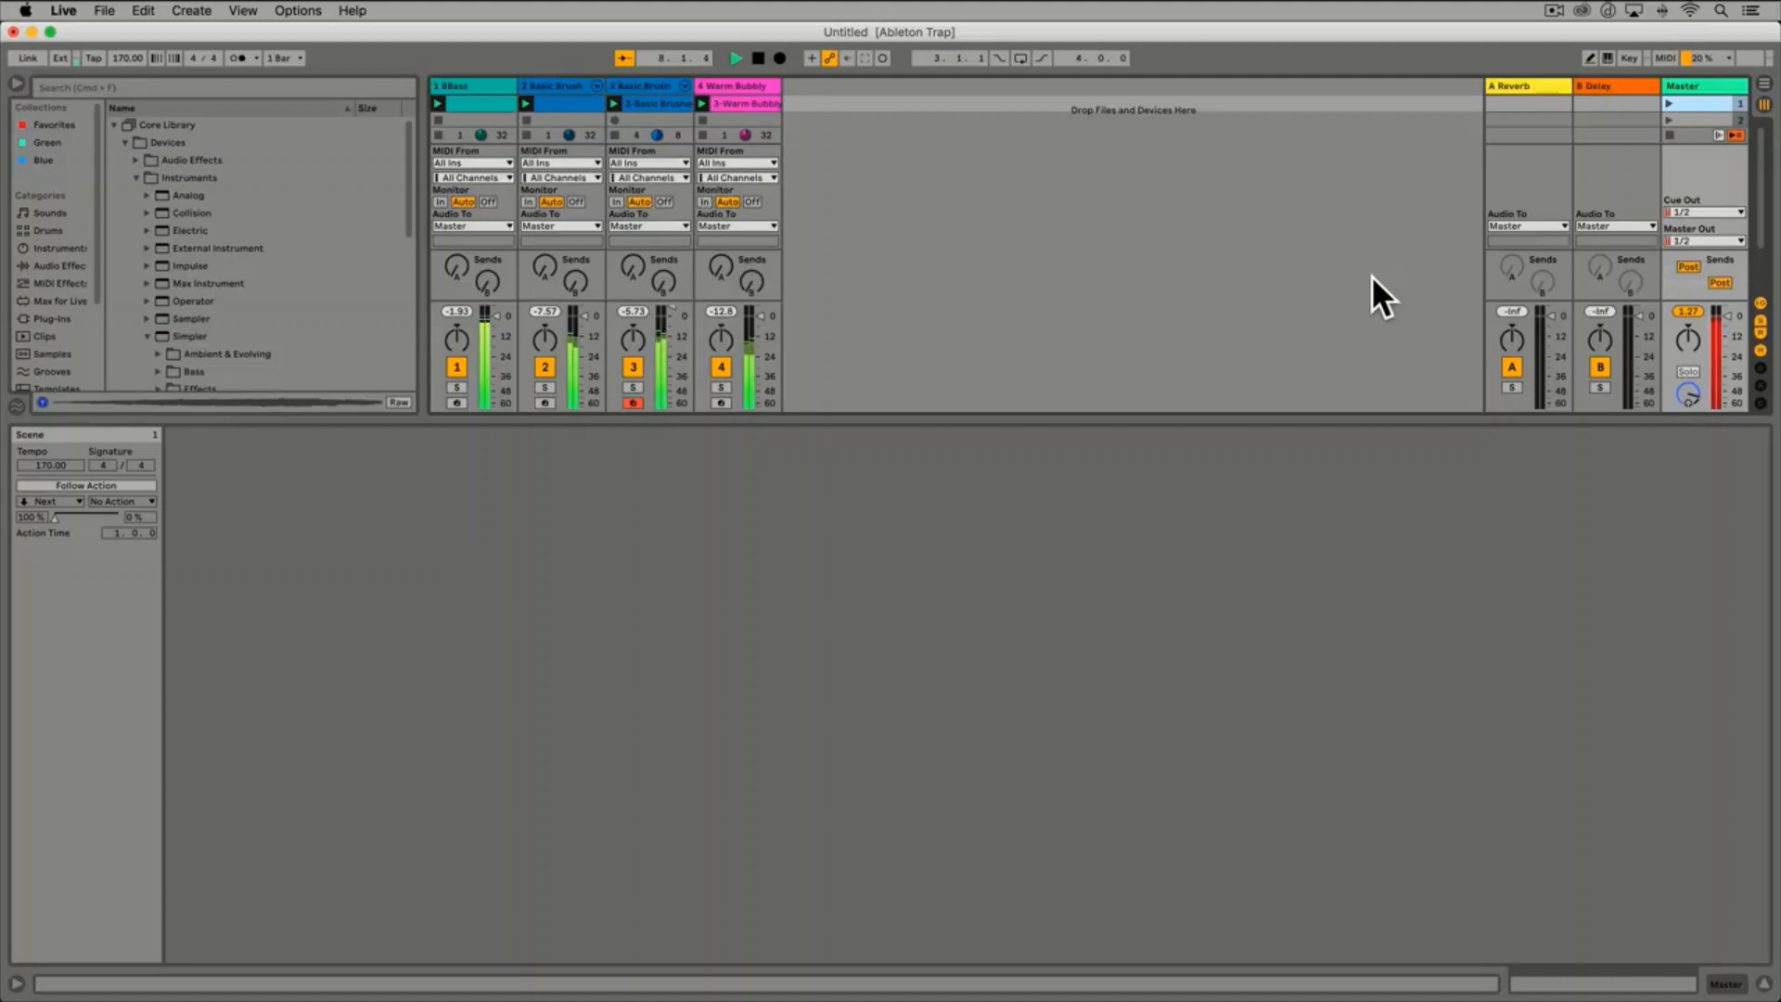
key("space")
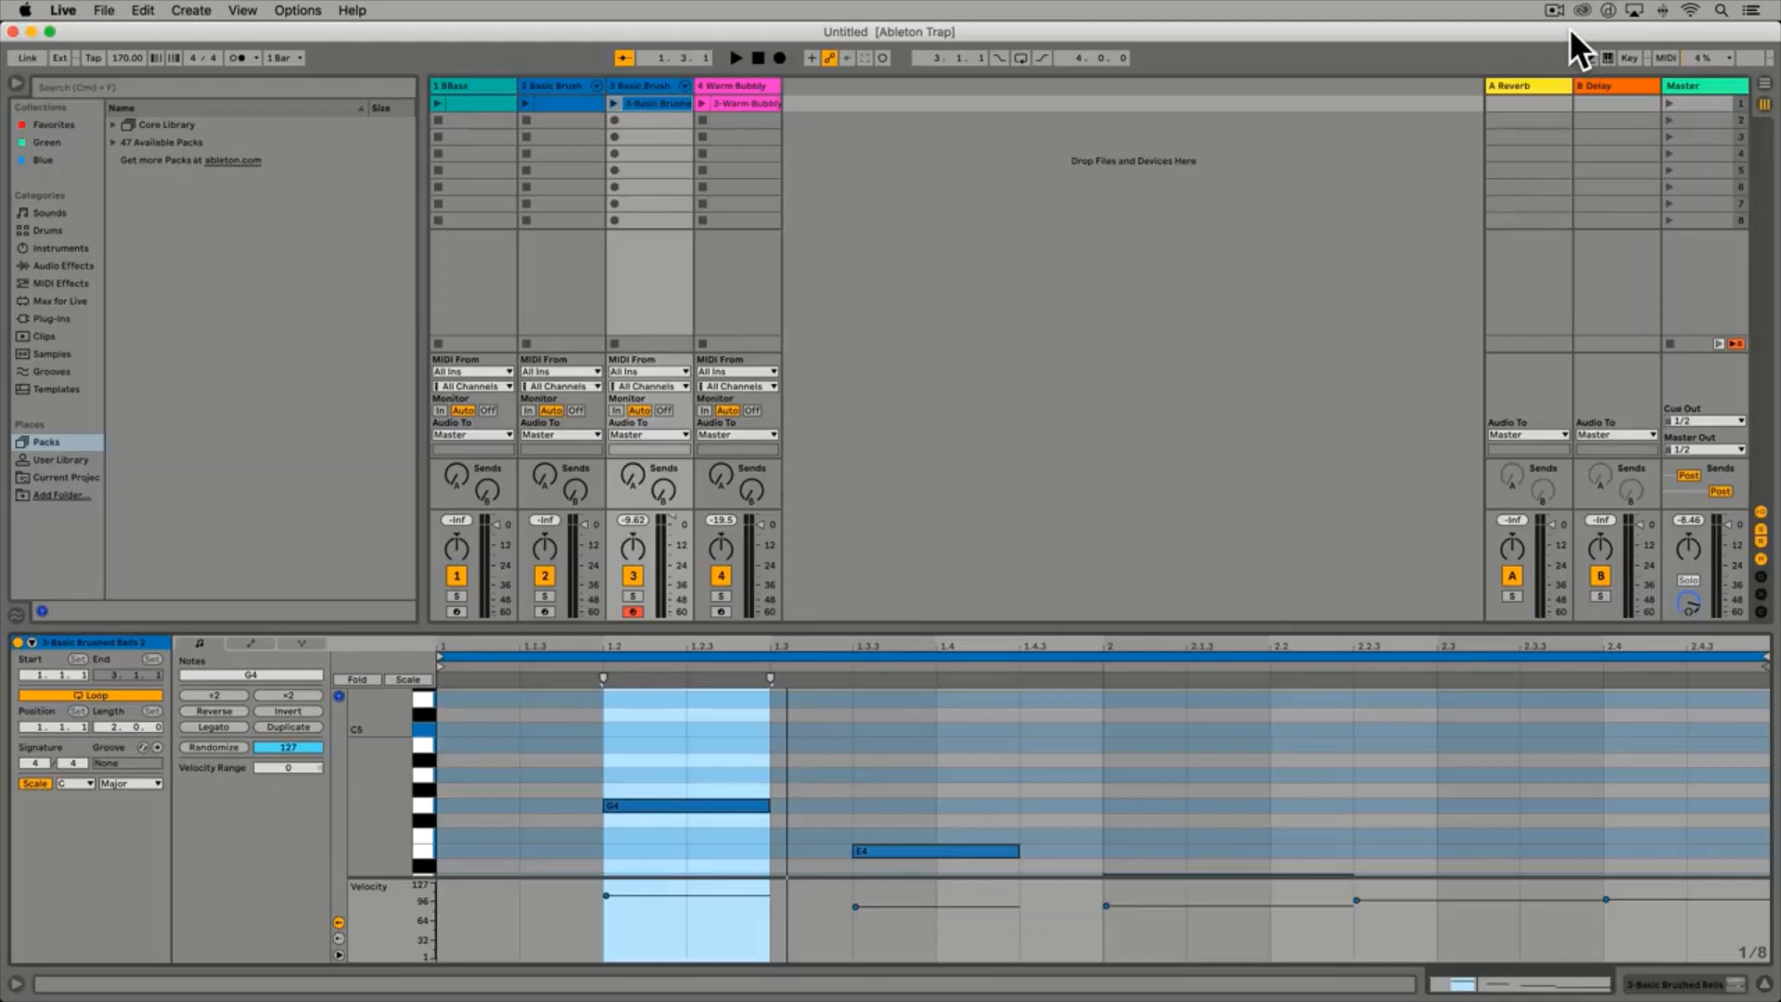
Save the Live Set as "Trap Song" on the Desktop
left_click(106, 13)
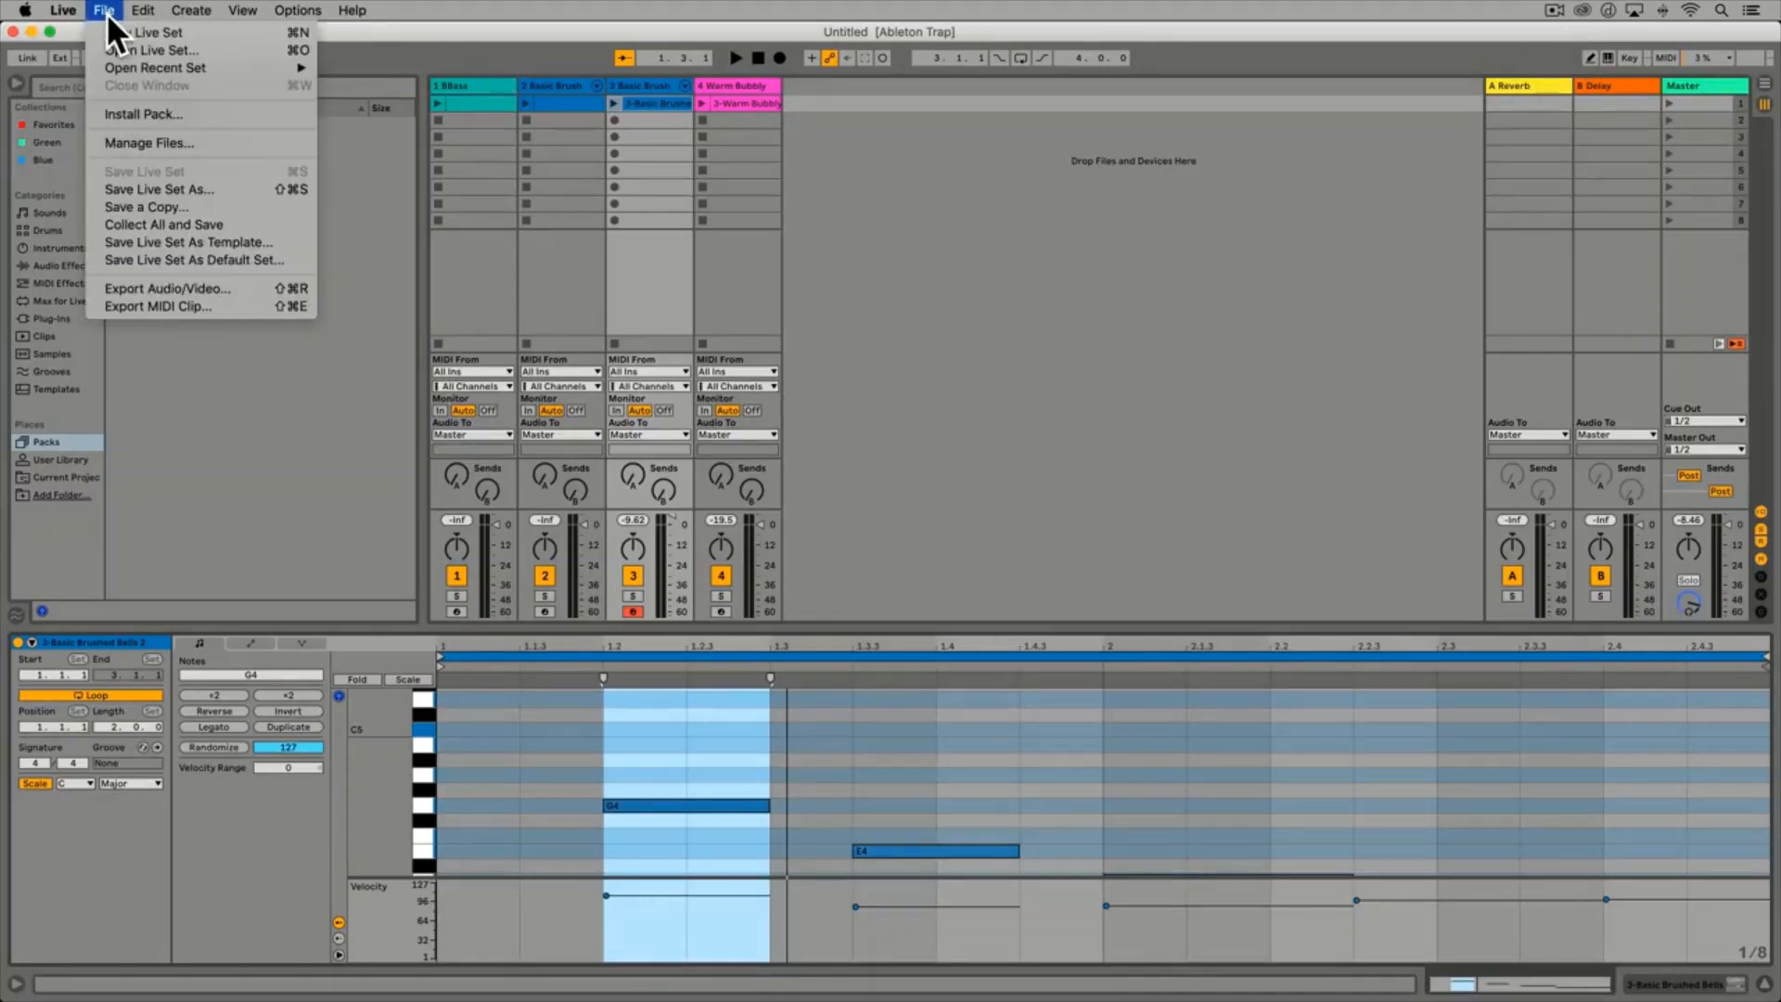
left_click(195, 186)
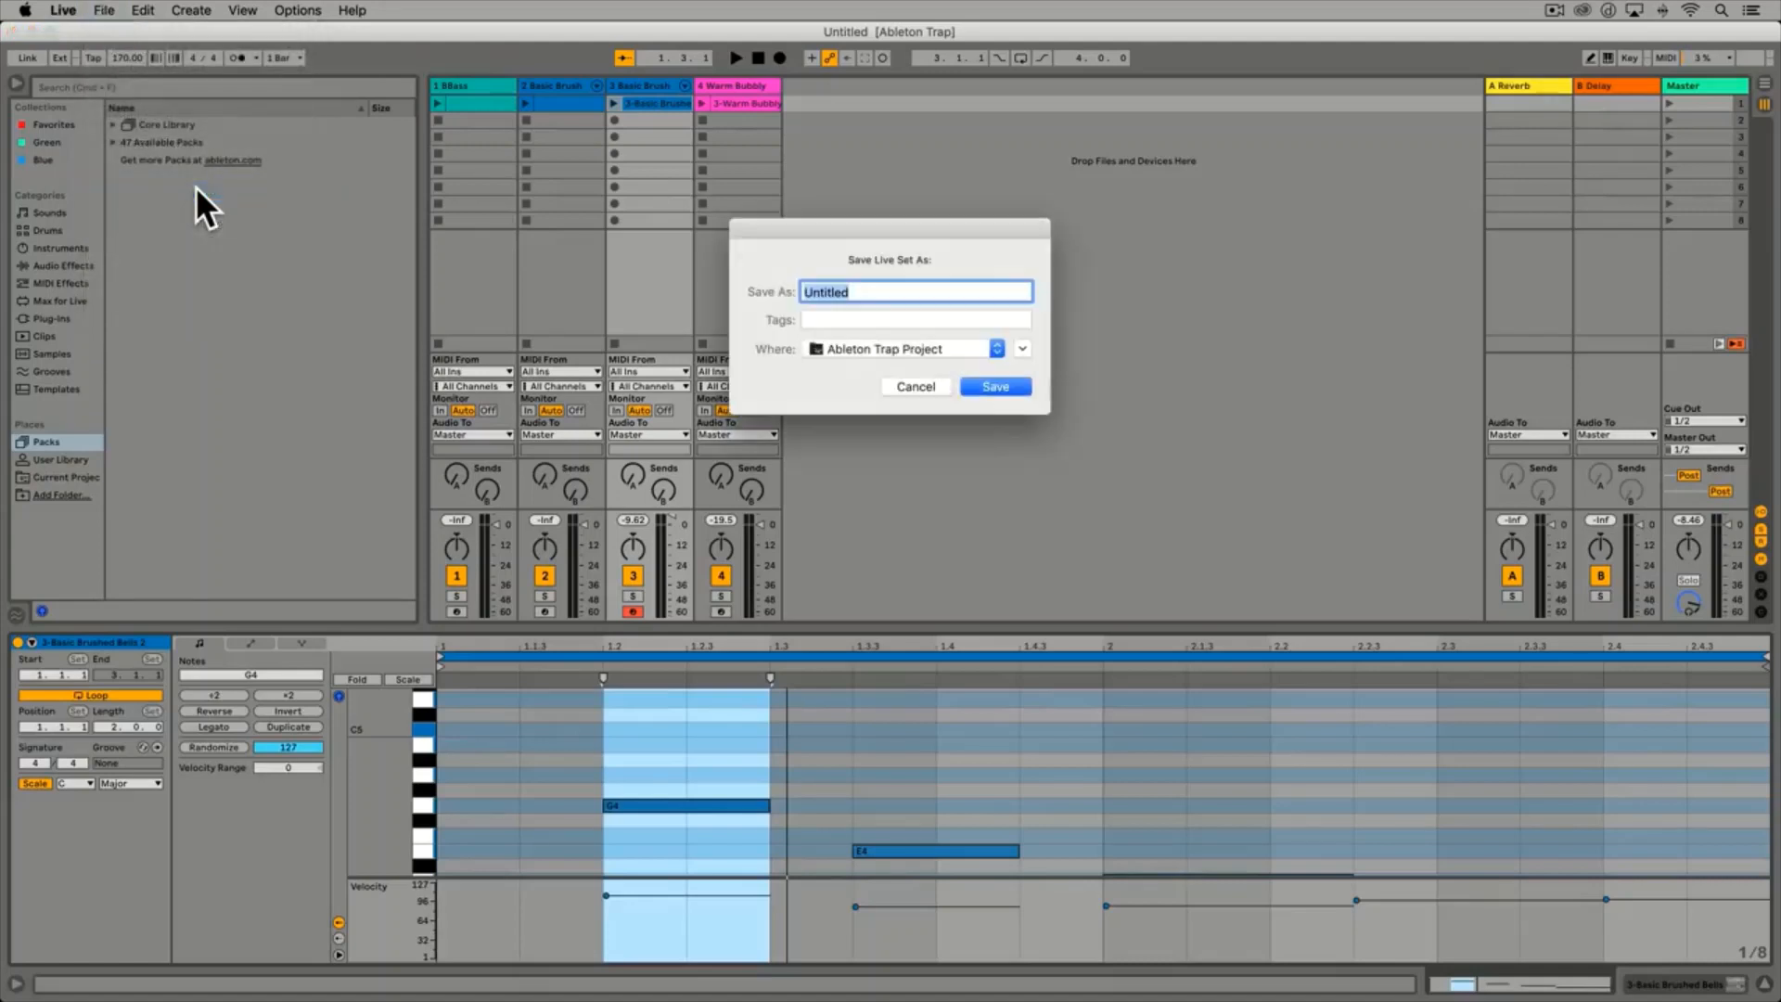
type("Trap Song")
left_click(903, 347)
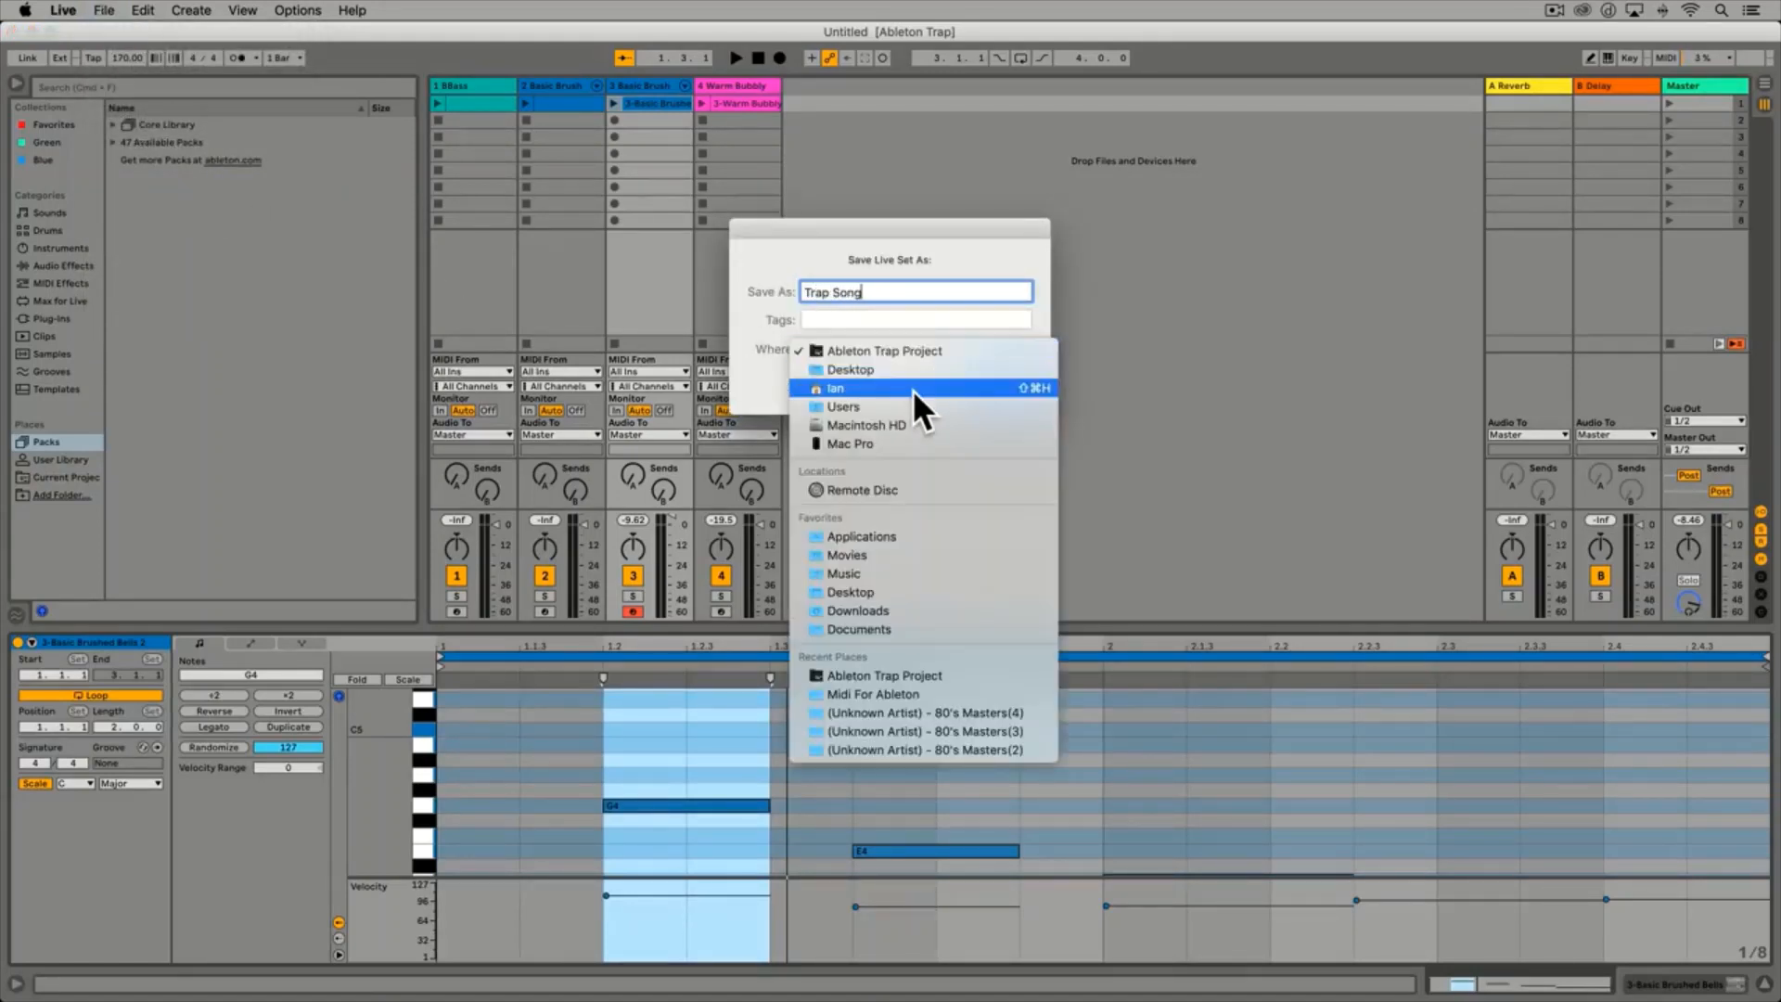
left_click(920, 369)
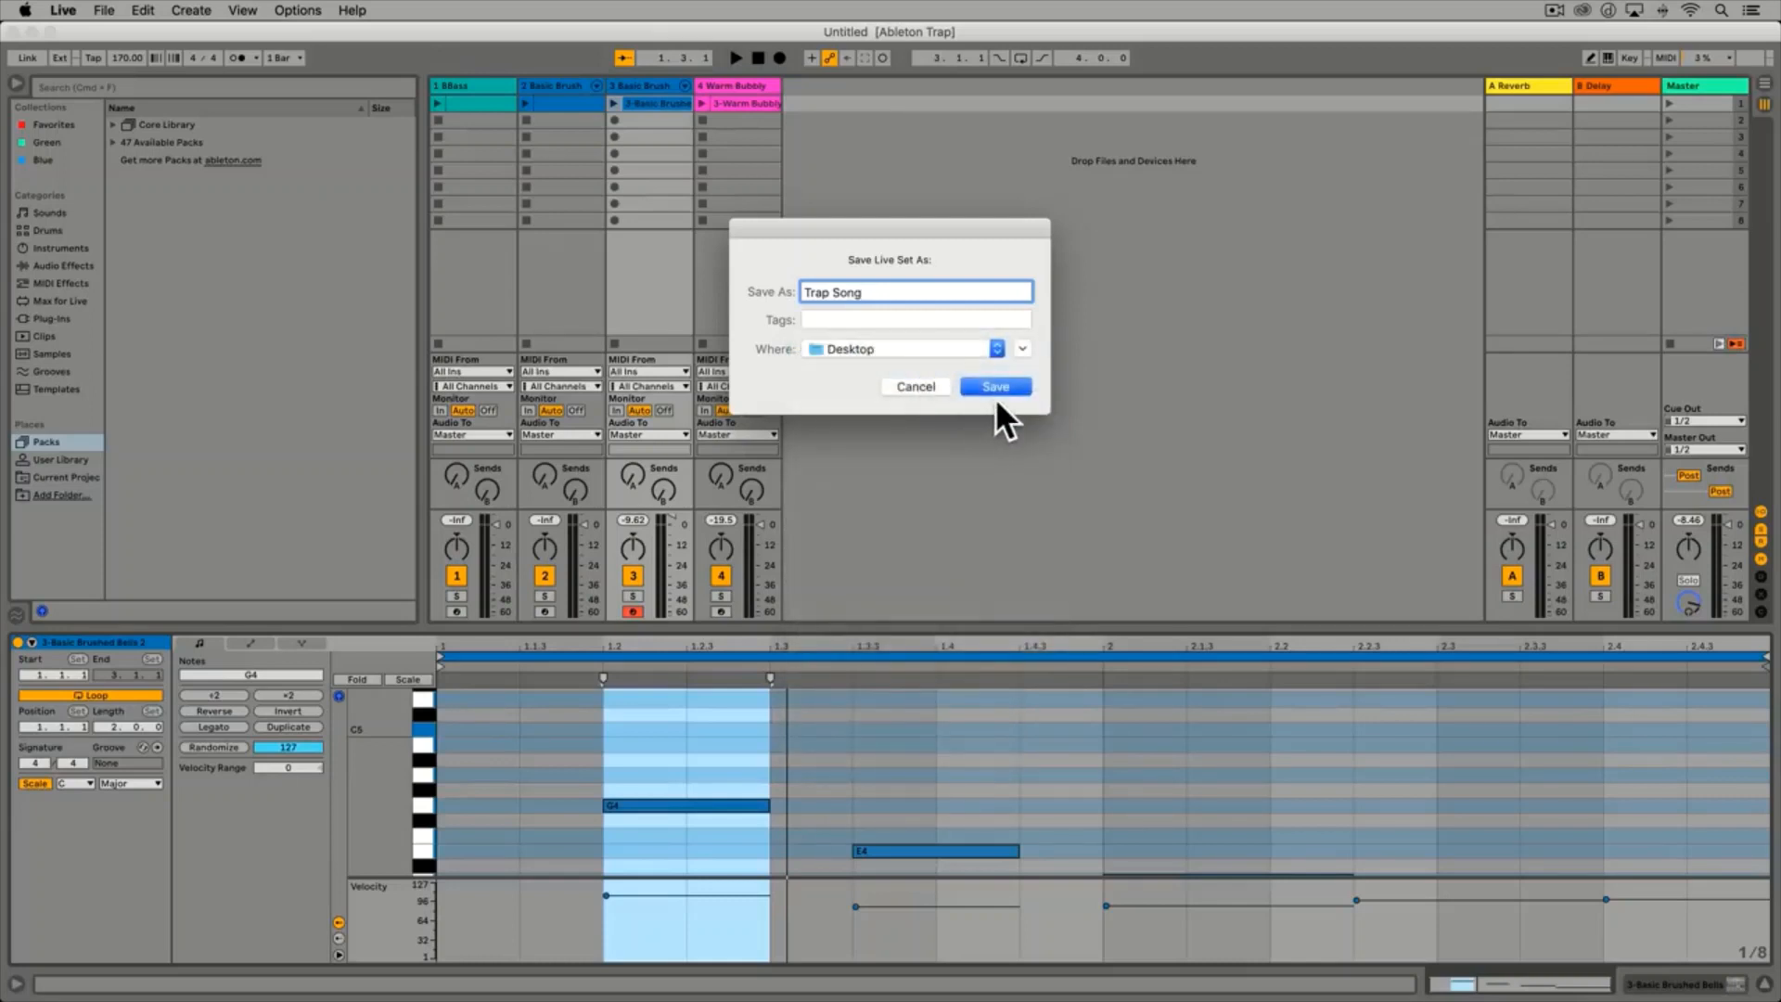
left_click(995, 388)
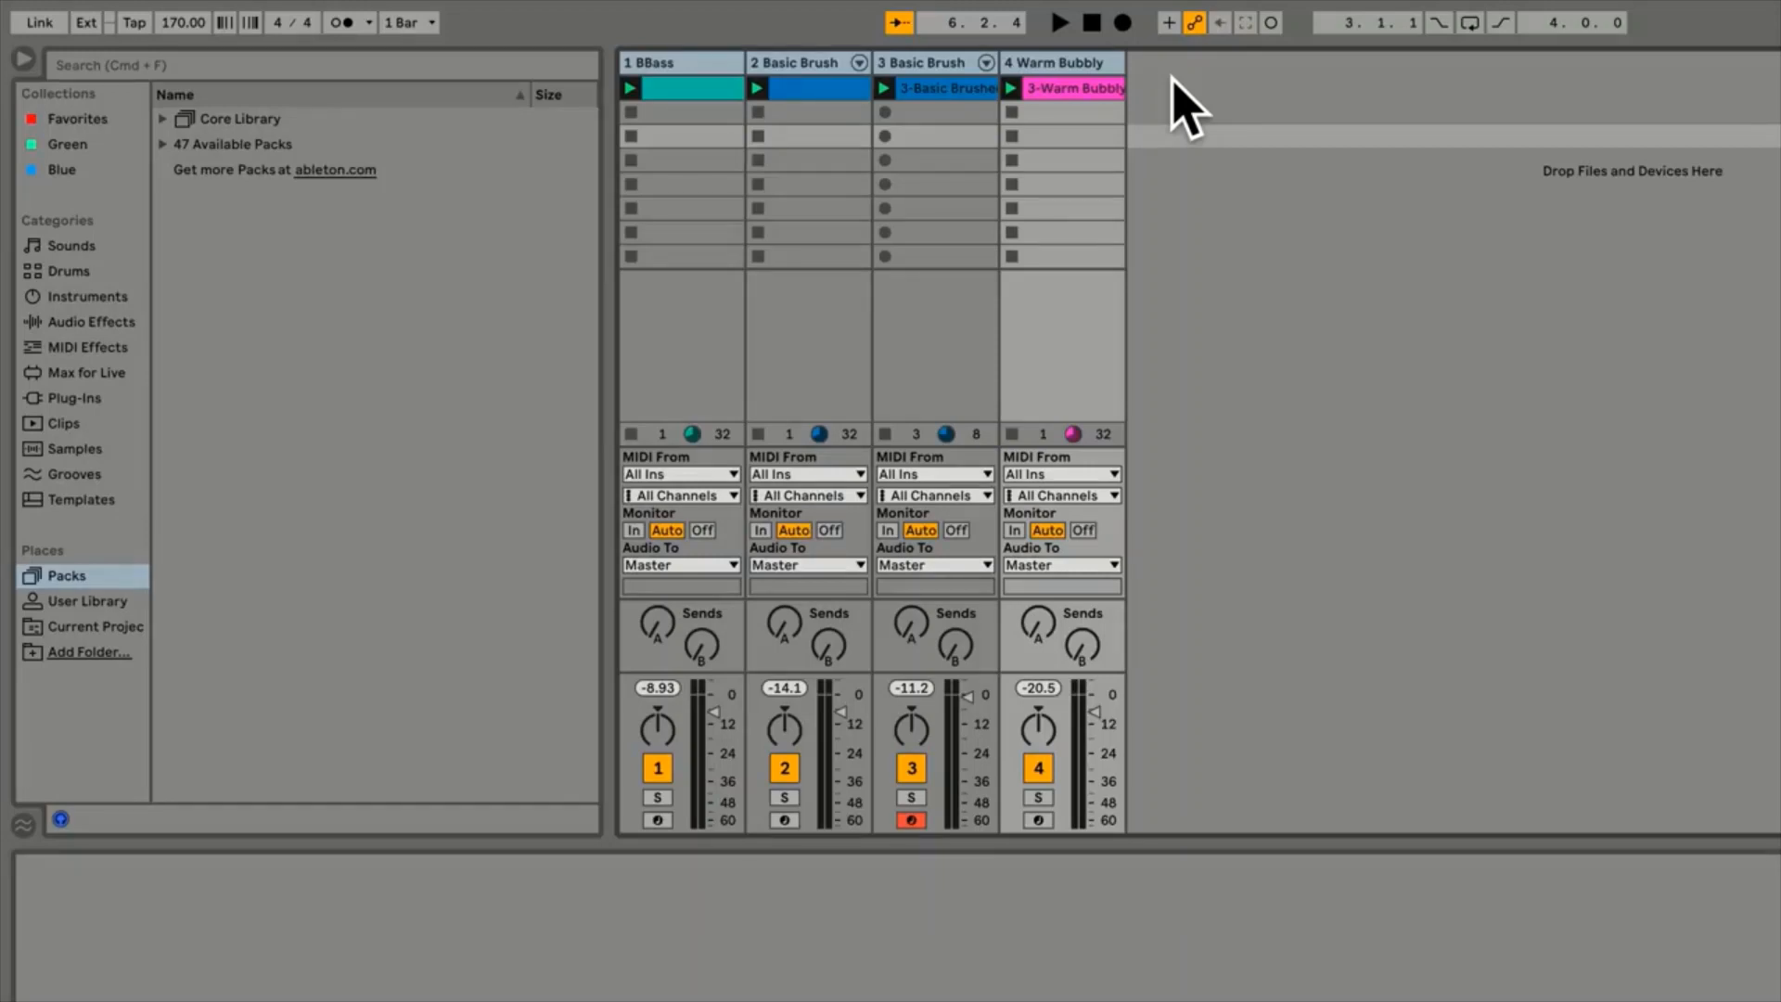
Insert a MIDI track after the Warm Bubbly track and open the Core Library's Drum Machines folder under Drum Racks
right_click(1174, 81)
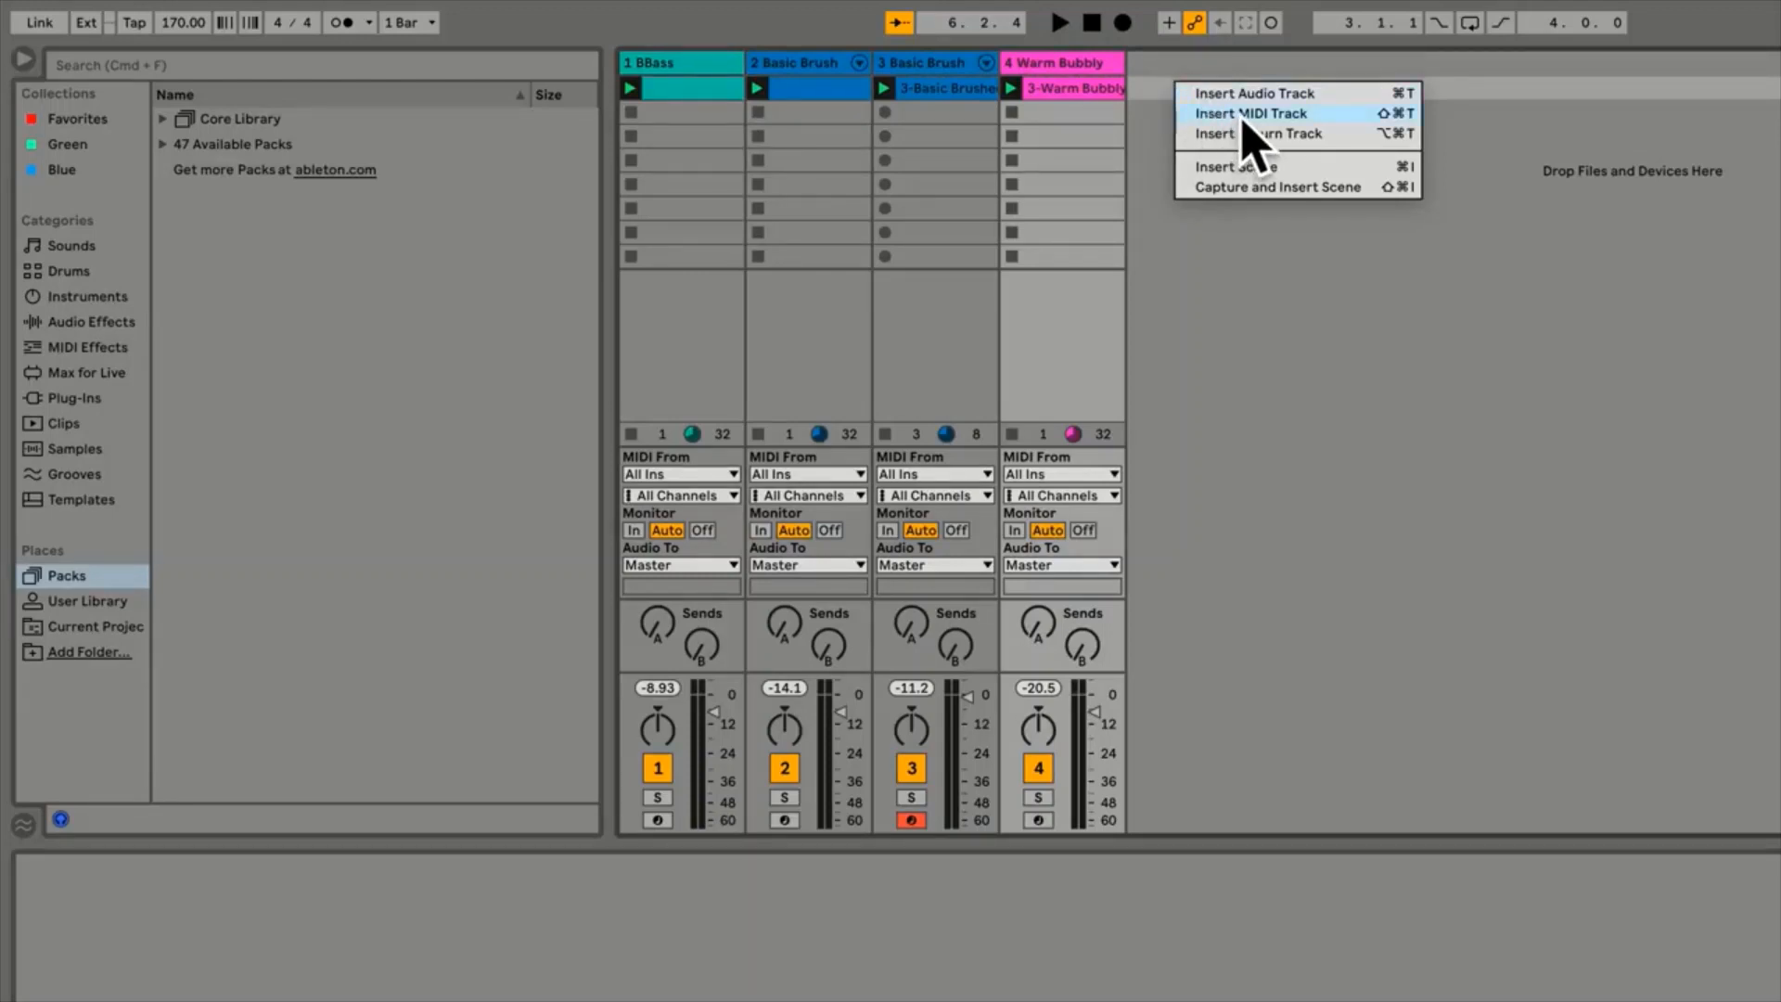
left_click(1292, 114)
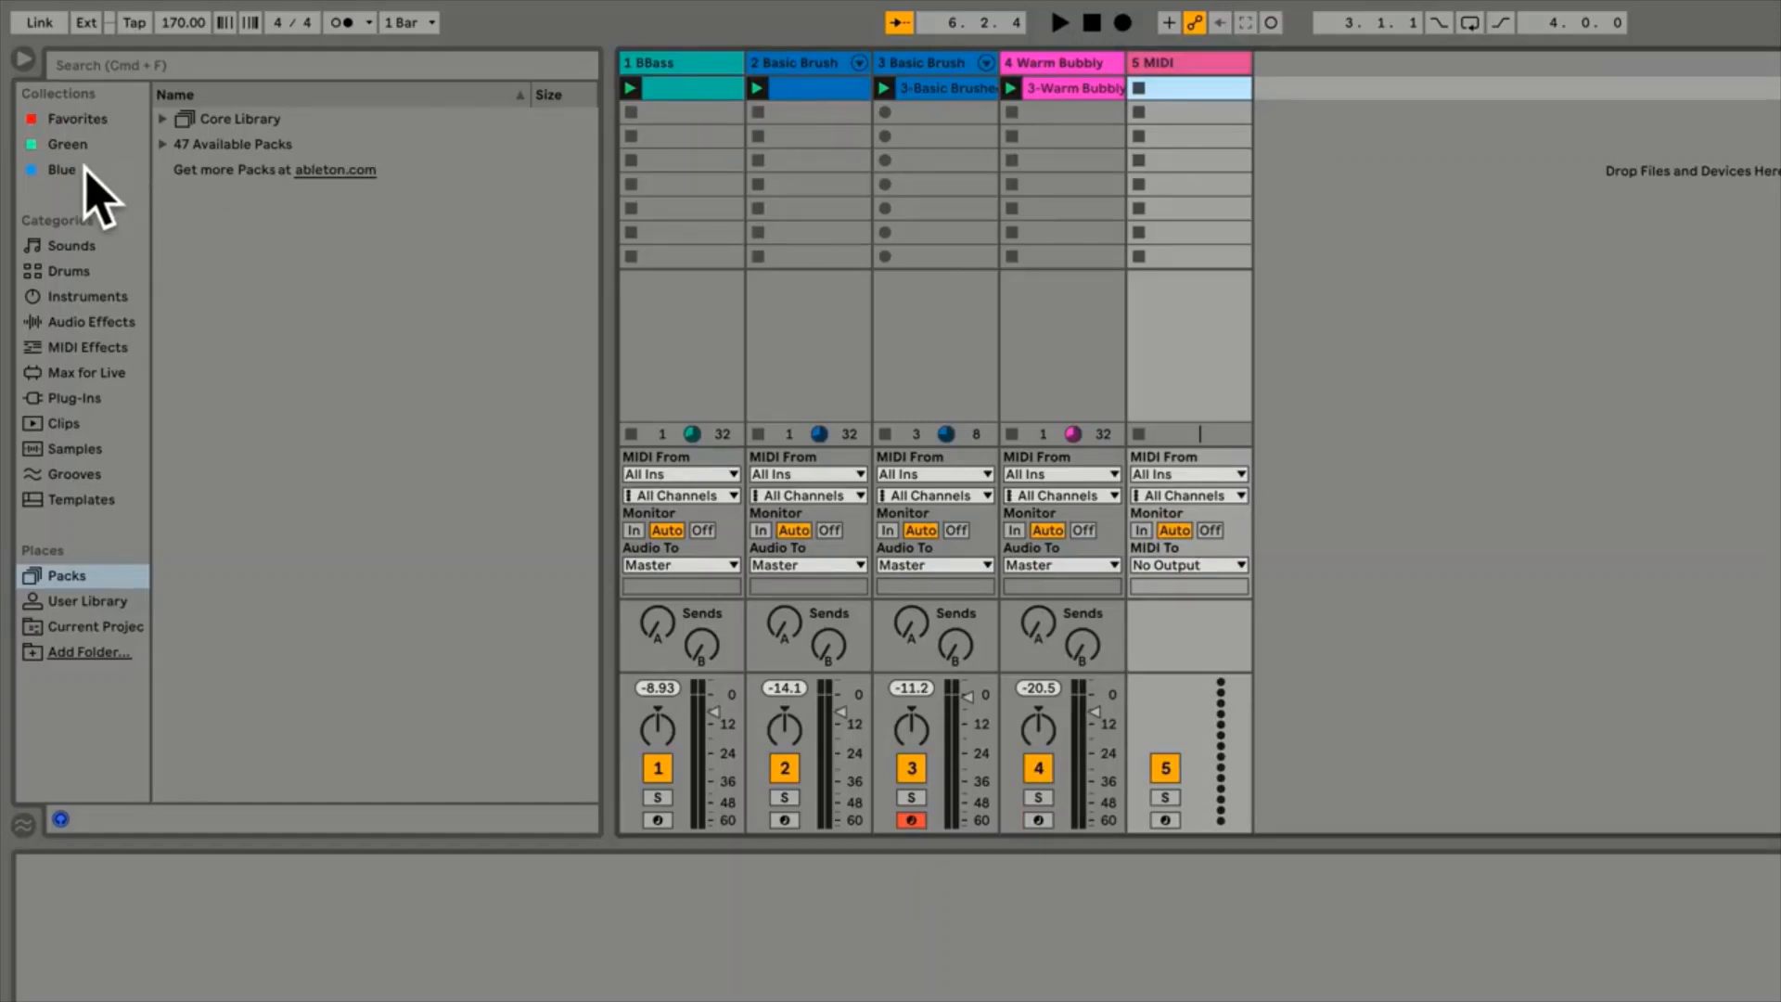
left_click(70, 576)
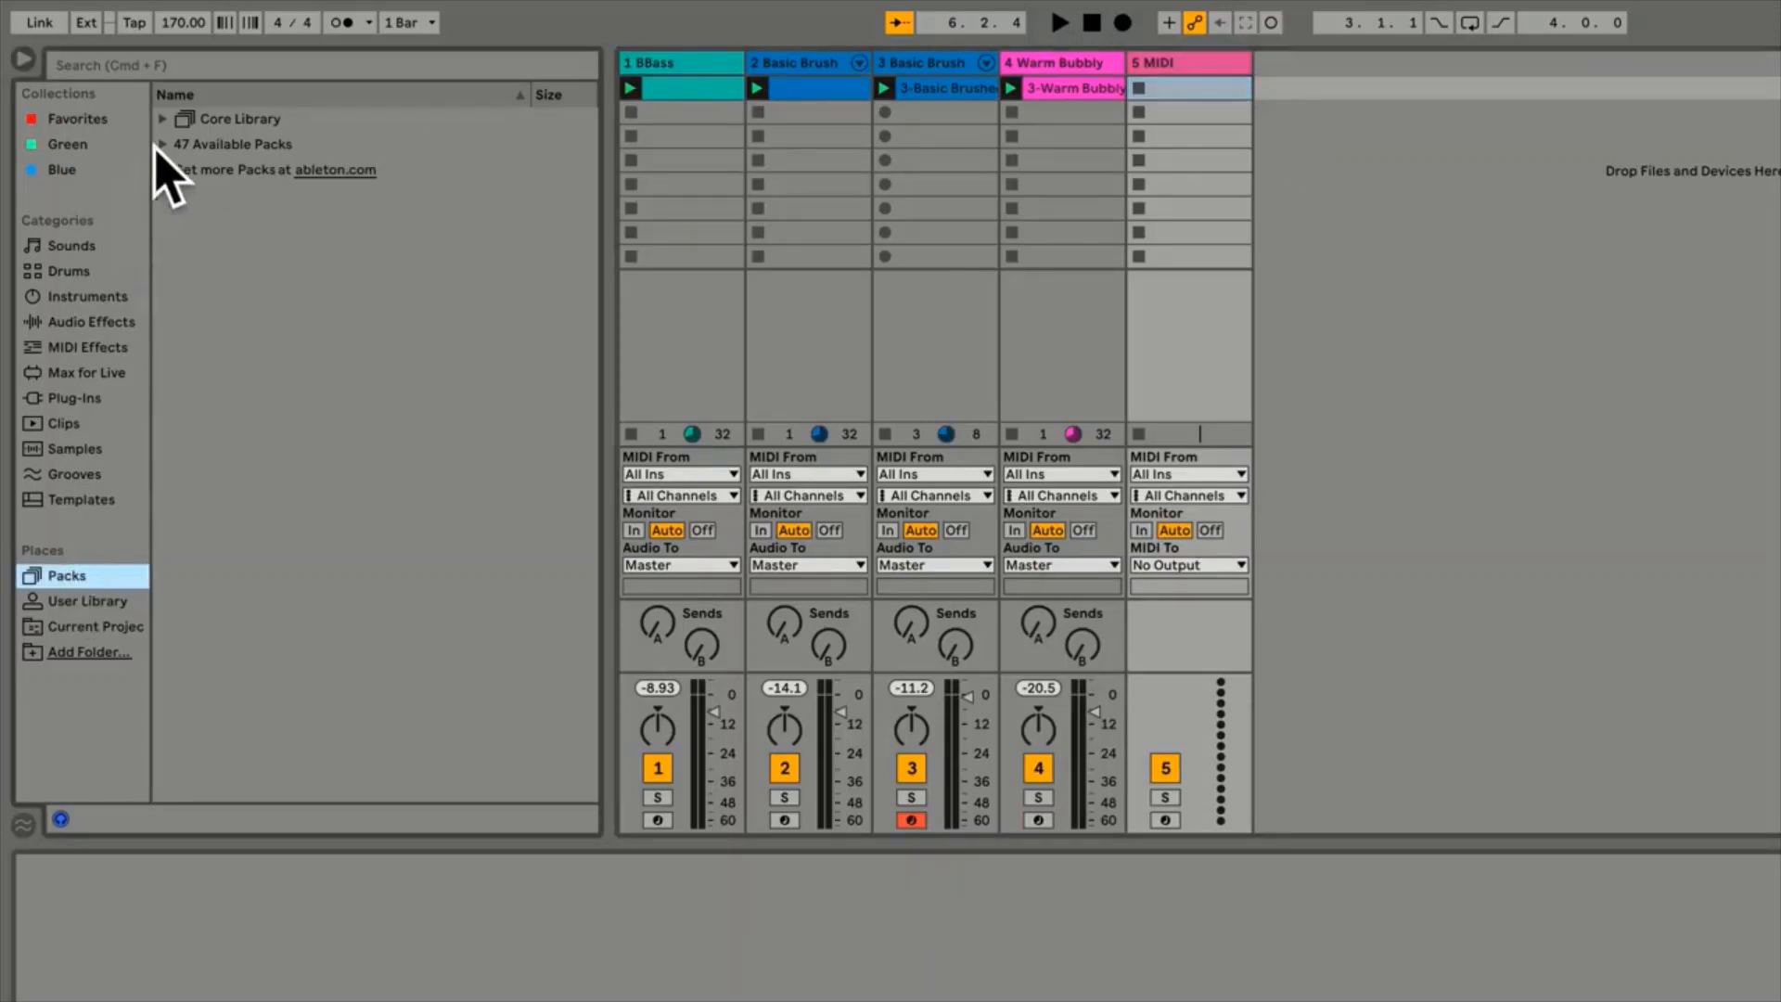
left_click(164, 119)
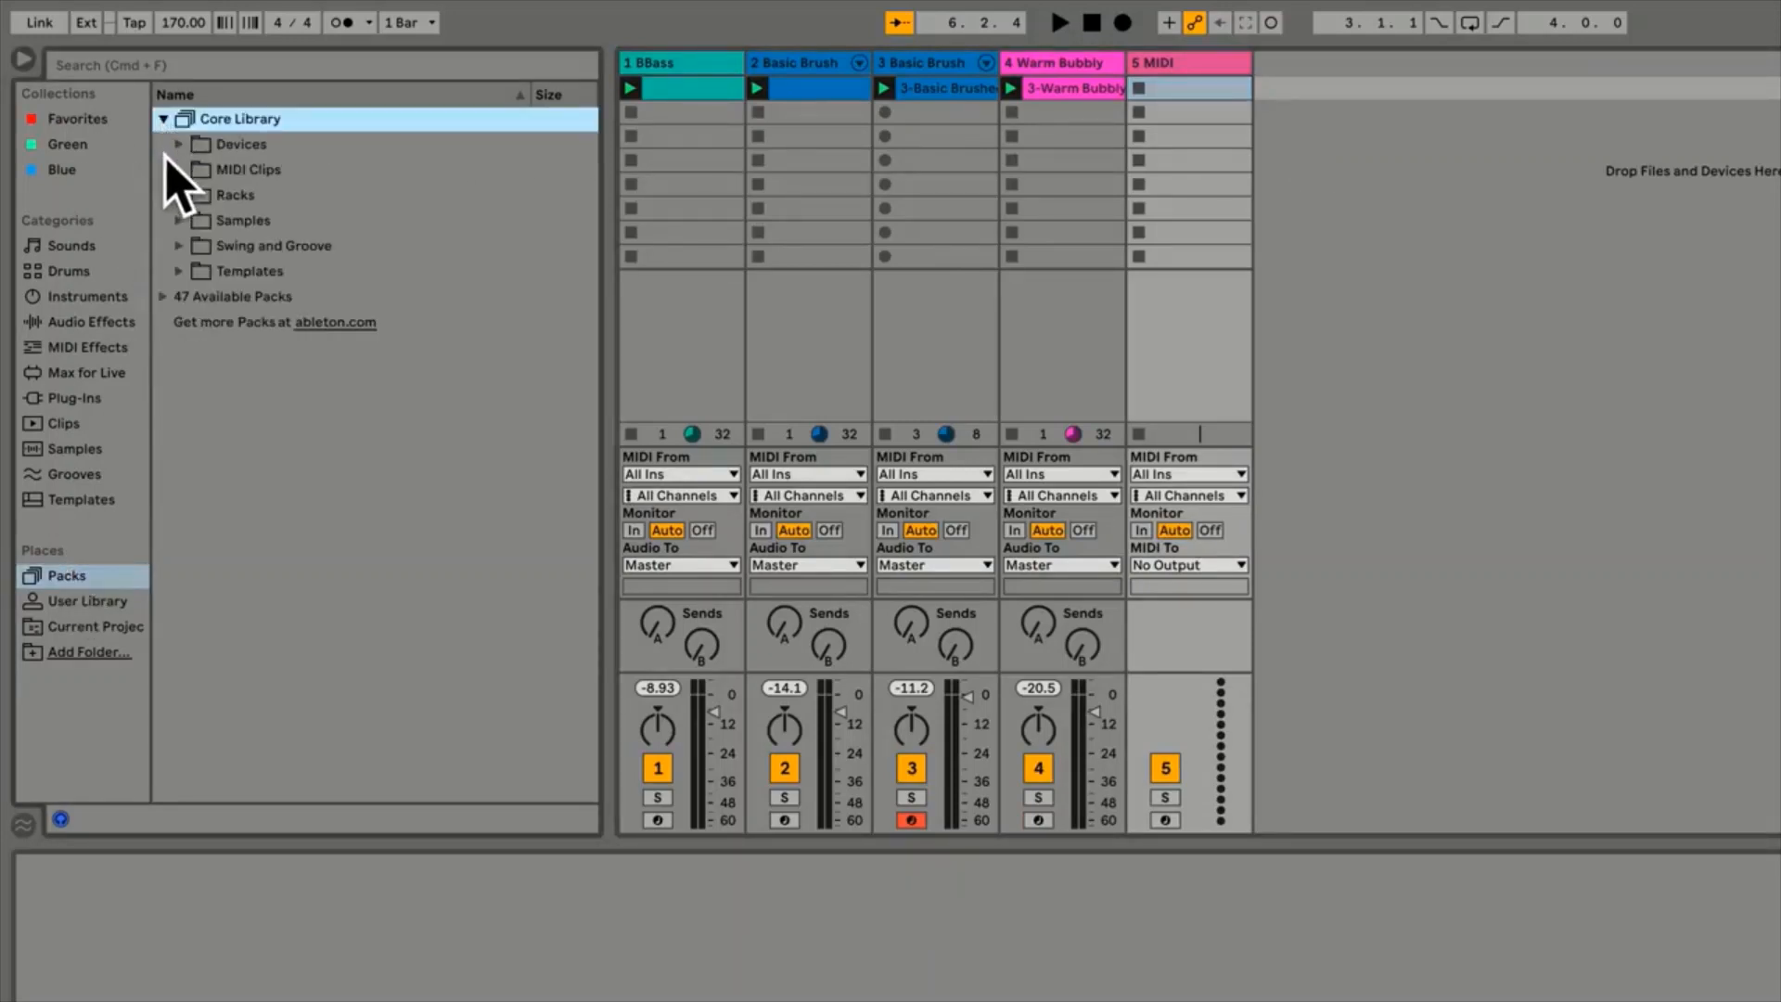
left_click(176, 196)
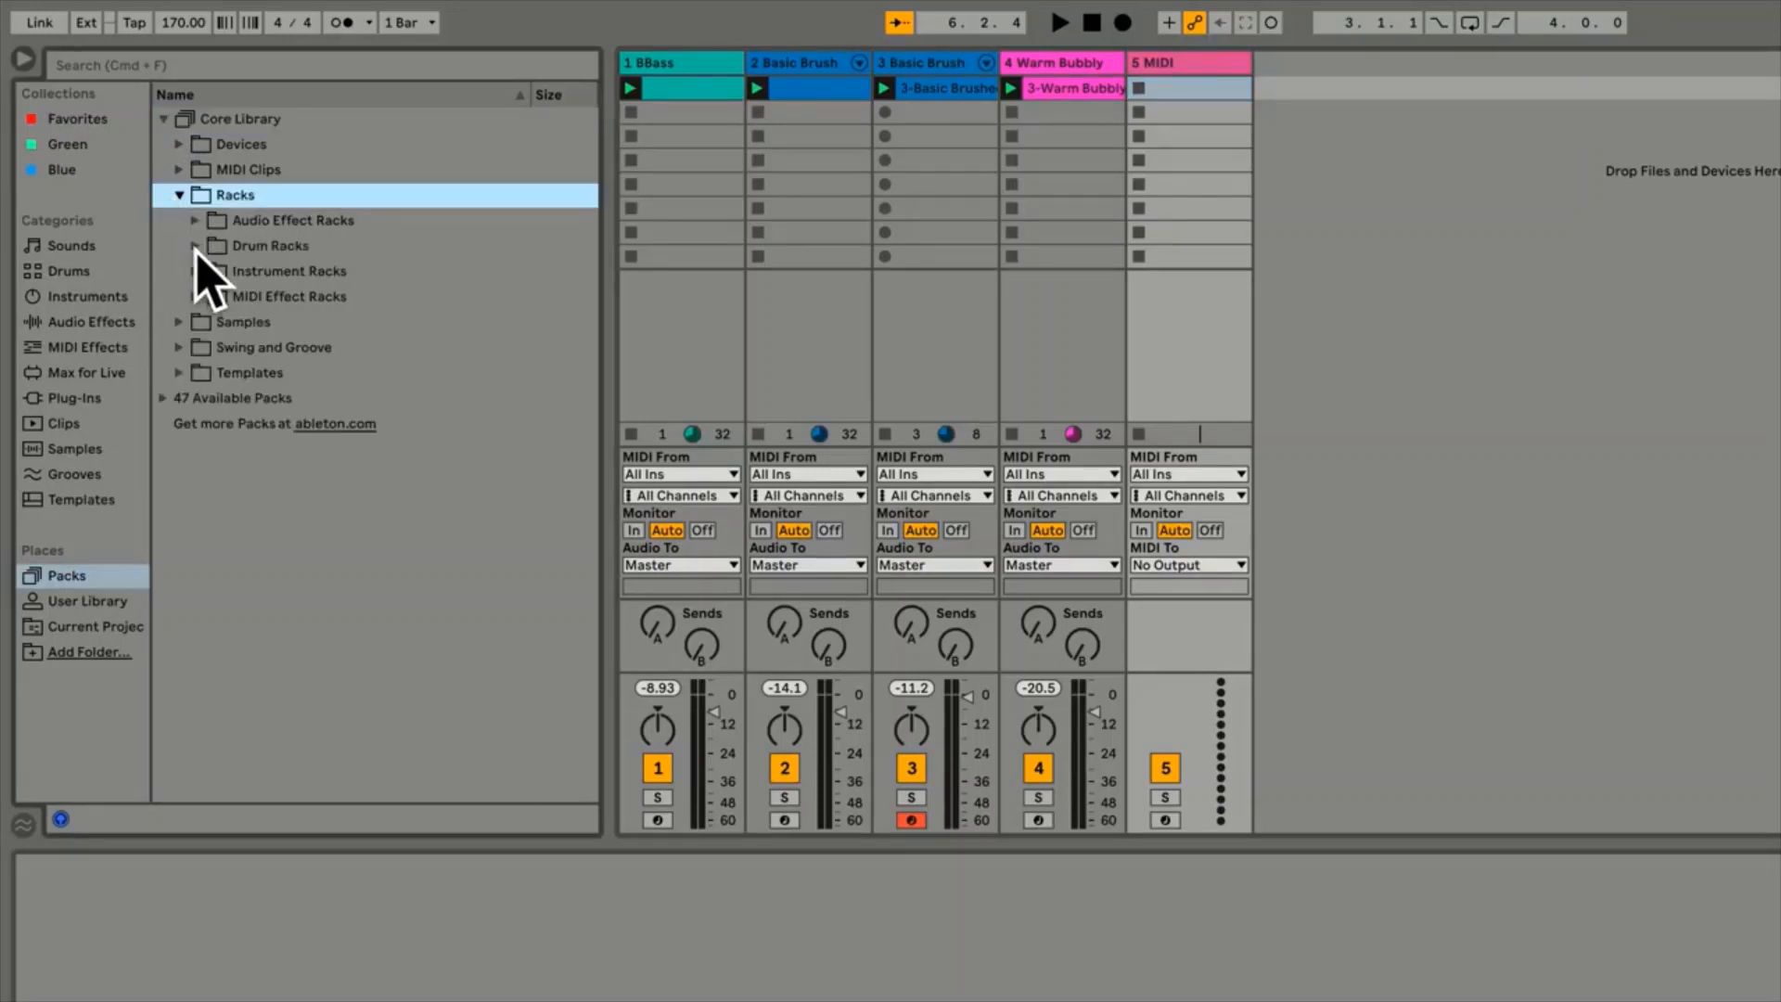
left_click(194, 246)
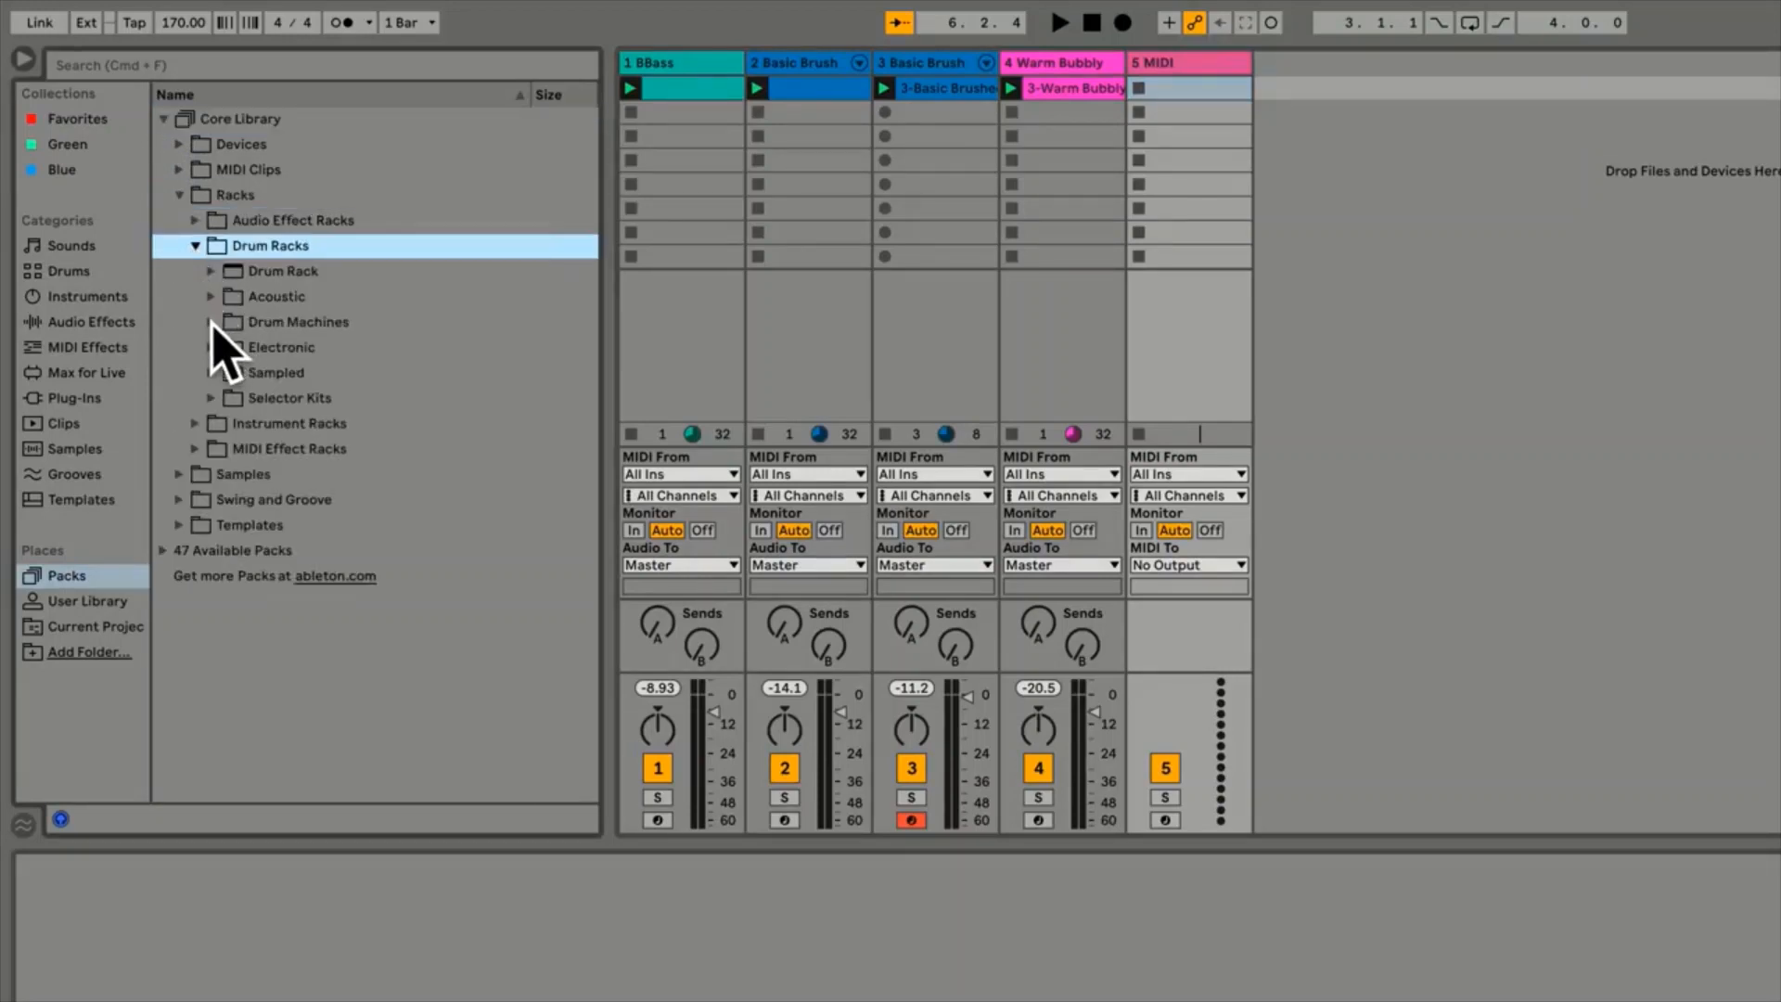
left_click(212, 322)
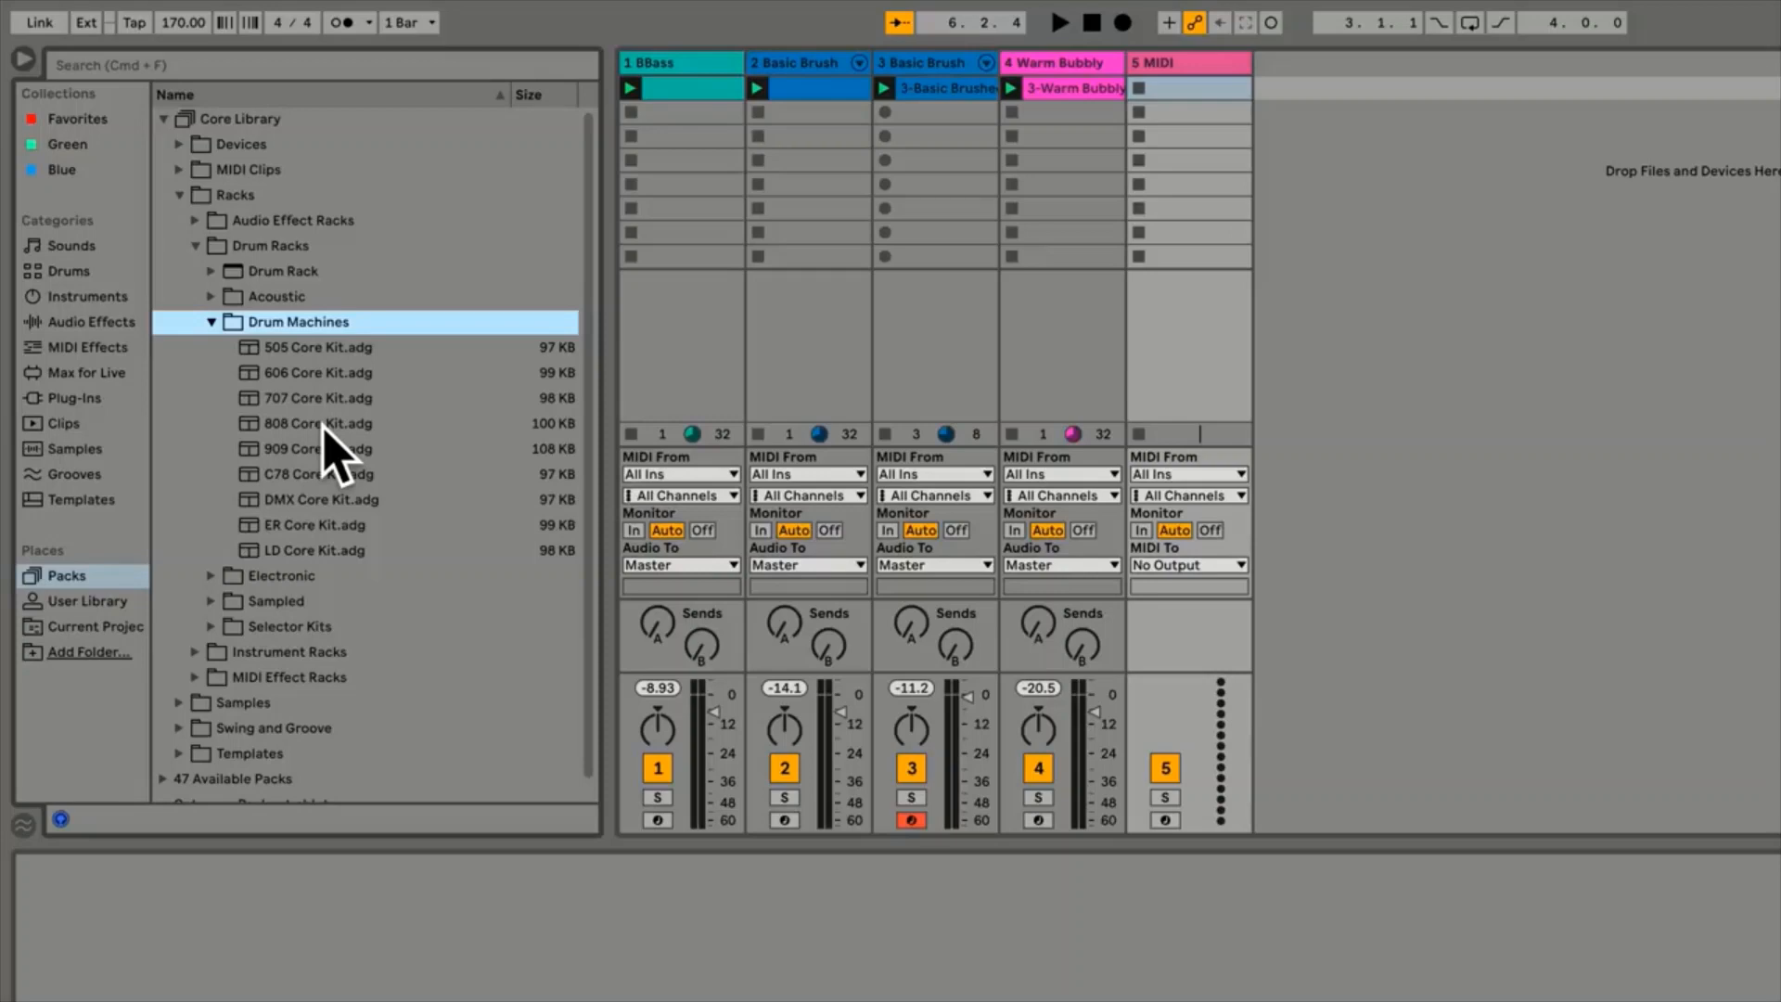
Audition the 808 Core Kit and the neighbouring drum machine kits, and return to the 808 Core Kit
left_click(325, 425)
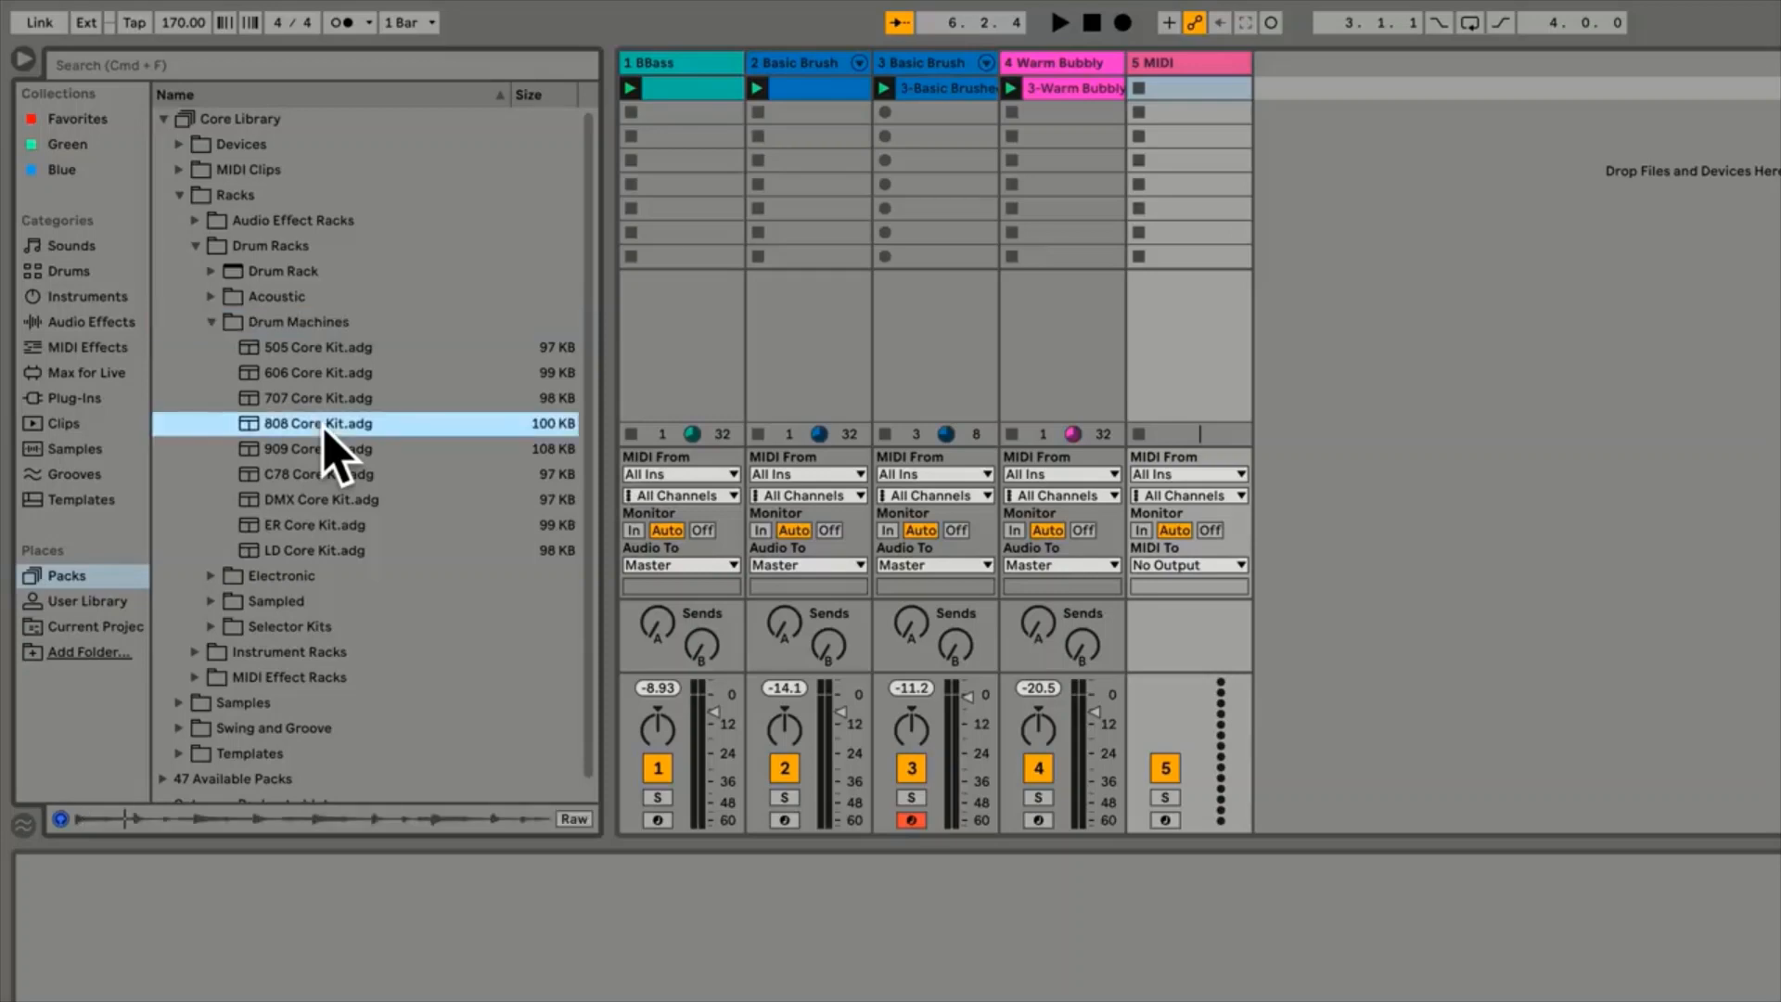
key("Down")
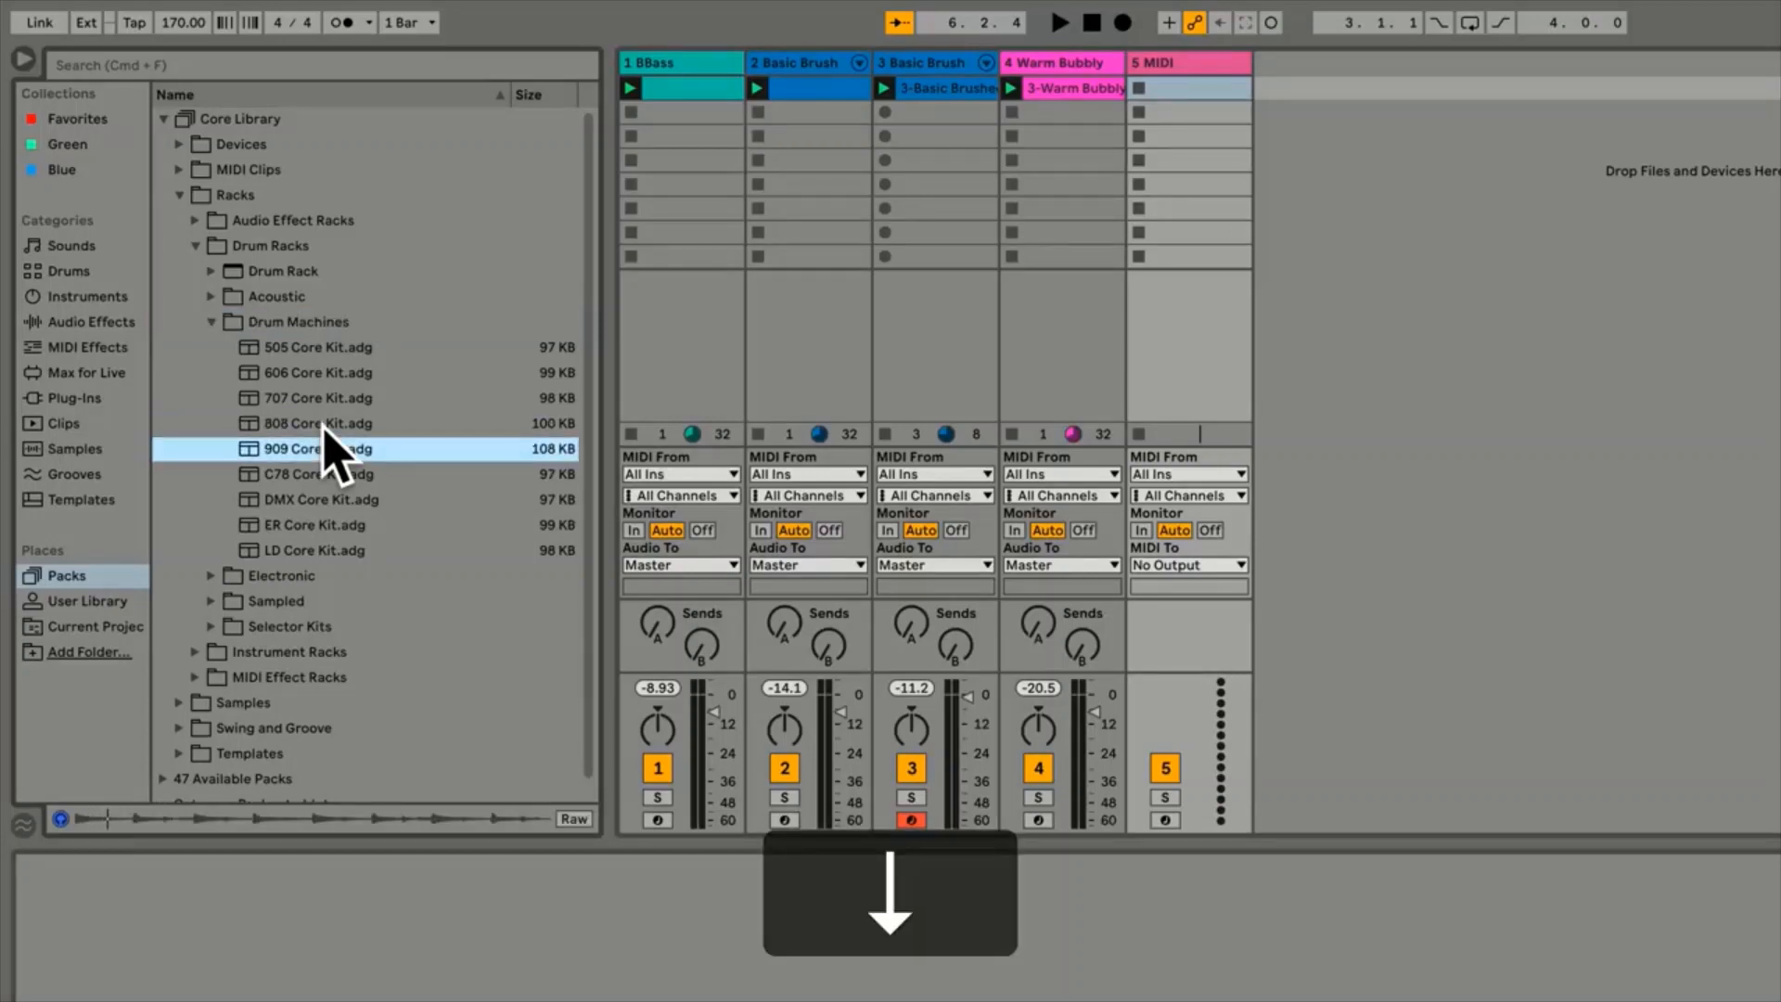
key("Up")
key("Up")
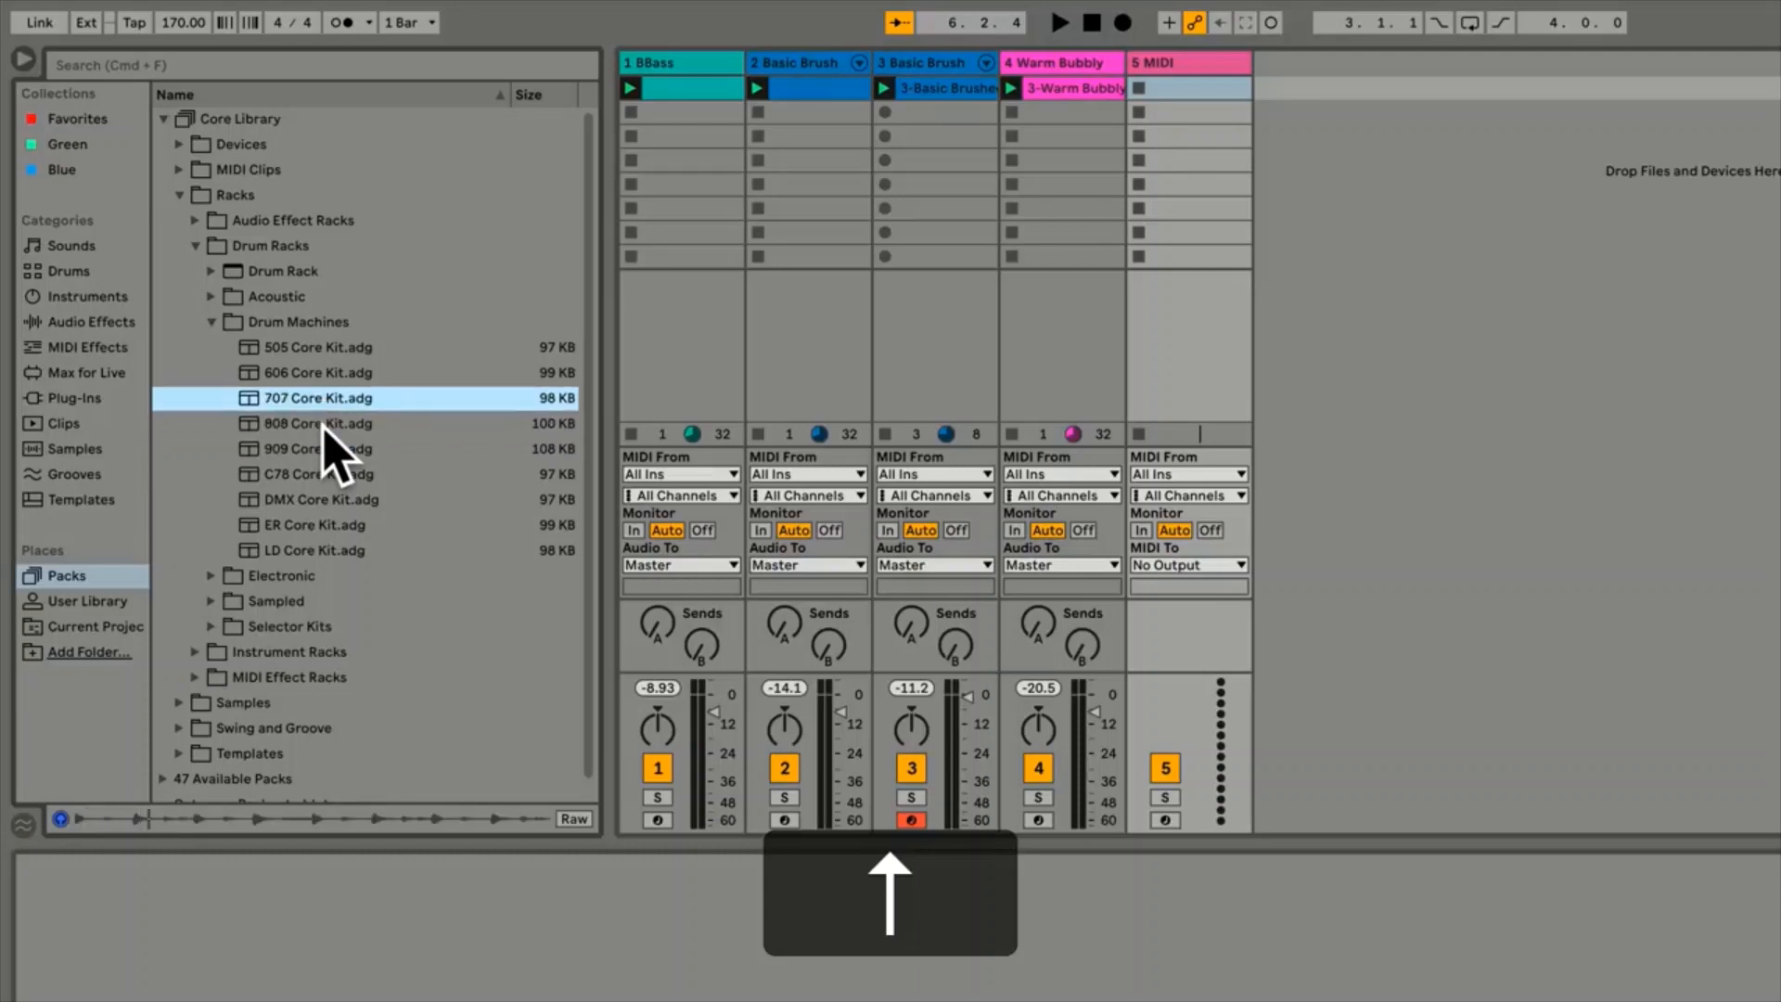
key("Up")
key("Down")
key("Down")
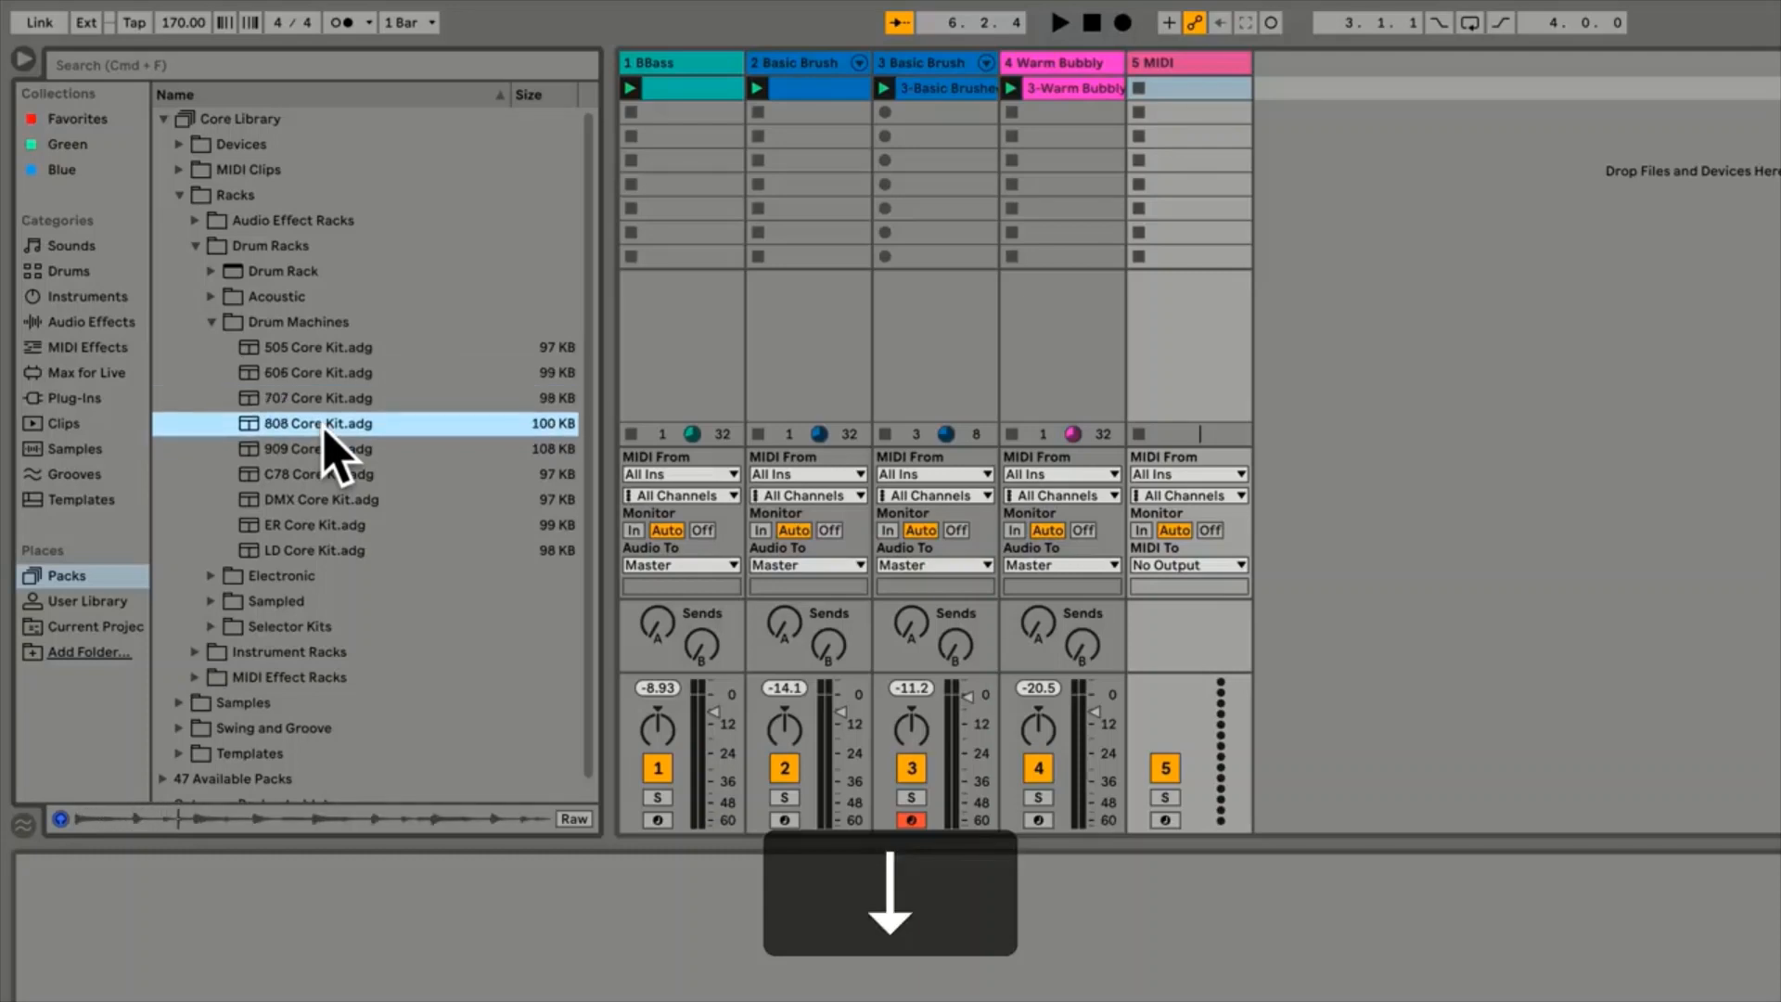
key("space")
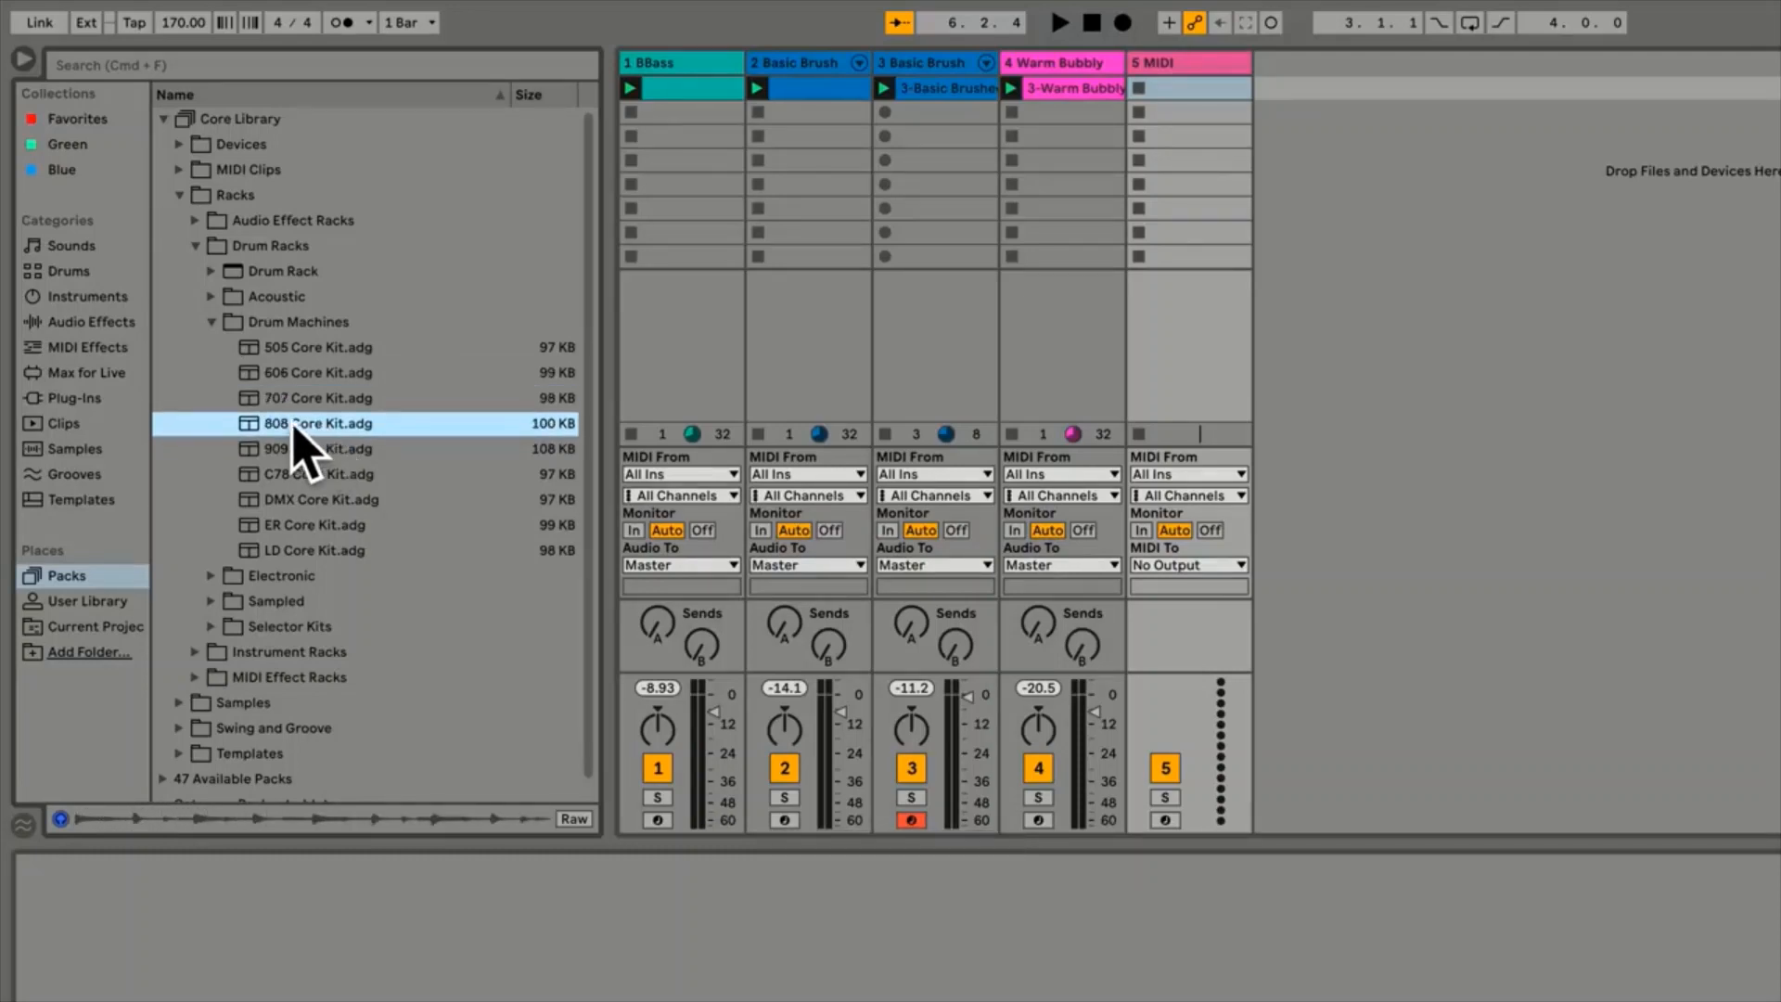
Load 808 Core Kit onto the new MIDI track, create an empty clip in its first slot and enlarge the note editor
left_click_drag(306, 425, 1184, 70)
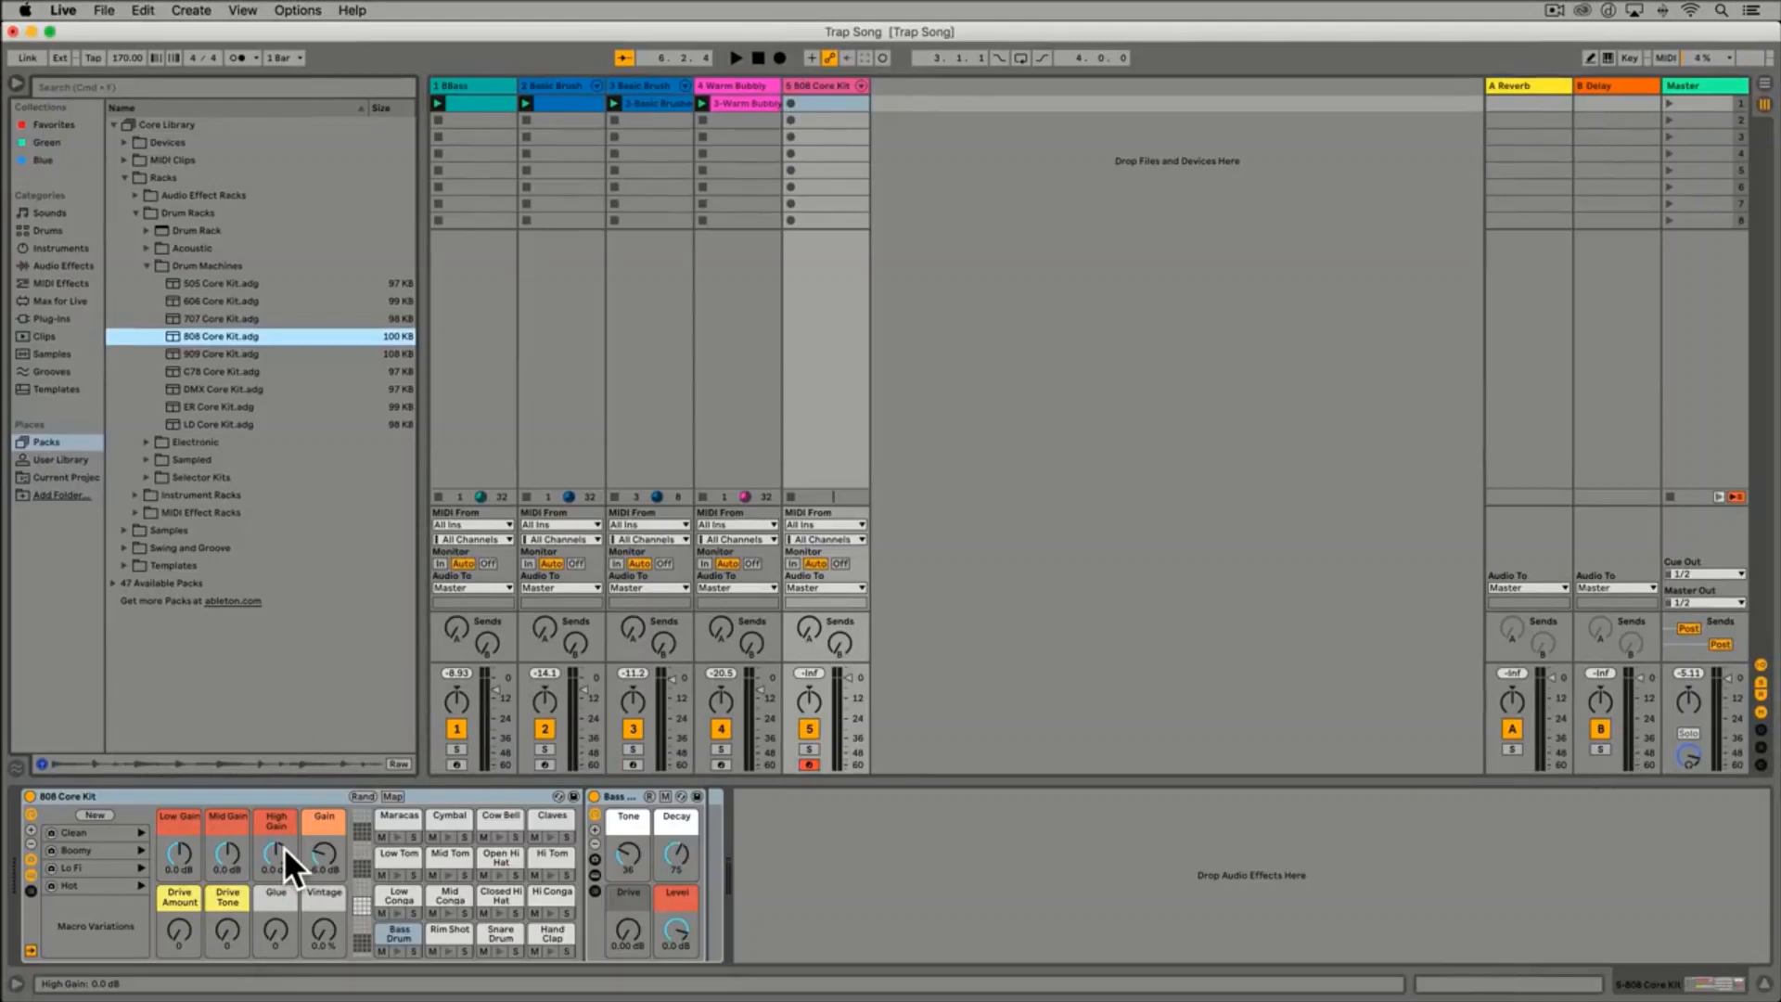
double_click(822, 103)
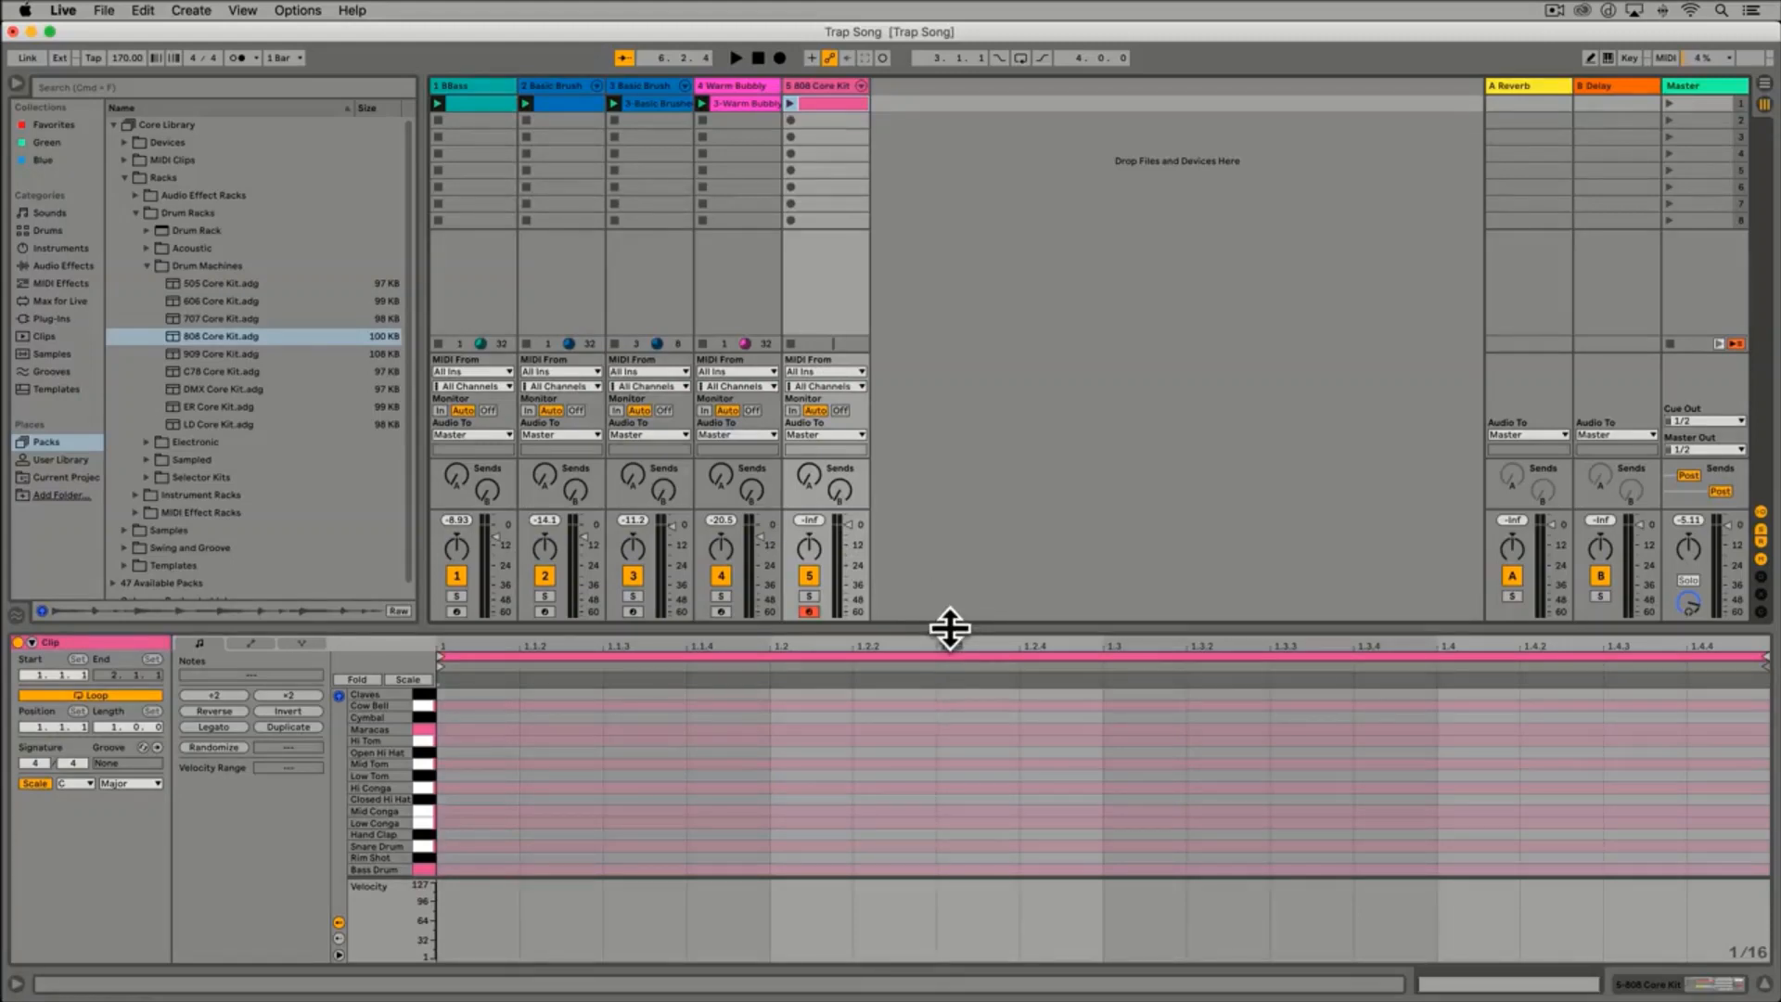
left_click_drag(950, 628, 947, 609)
left_click_drag(945, 517, 958, 465)
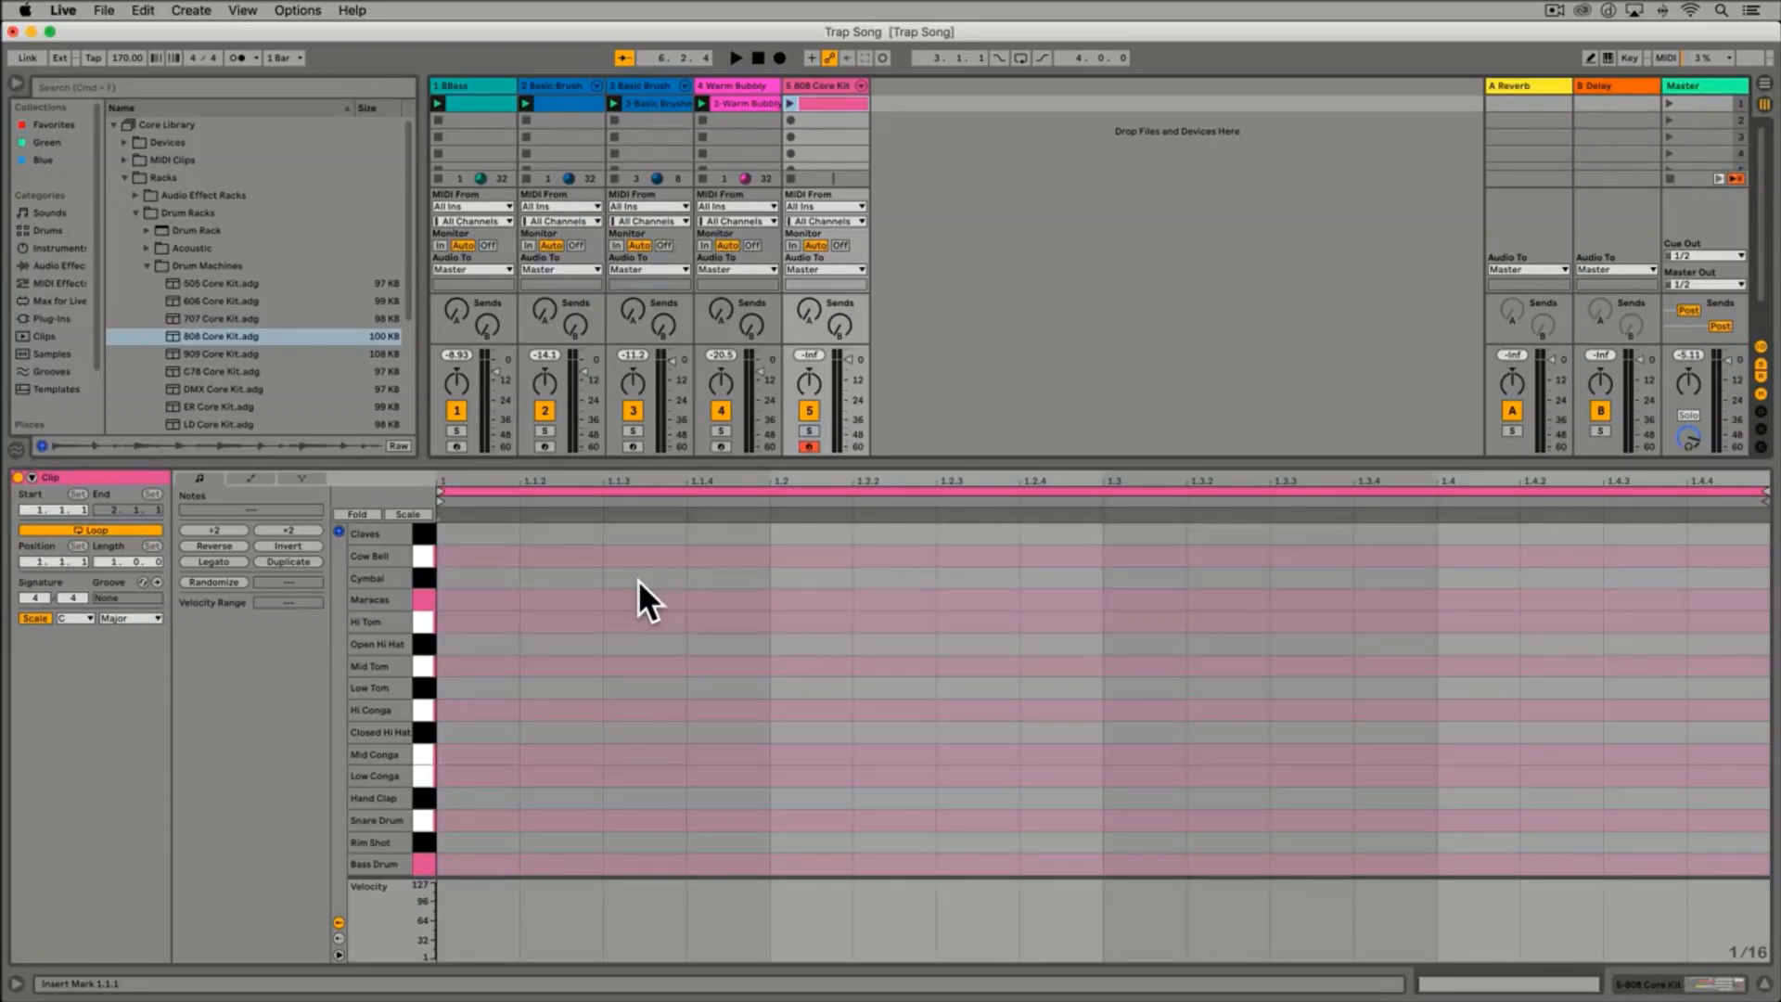
left_click(744, 103)
left_click(824, 103)
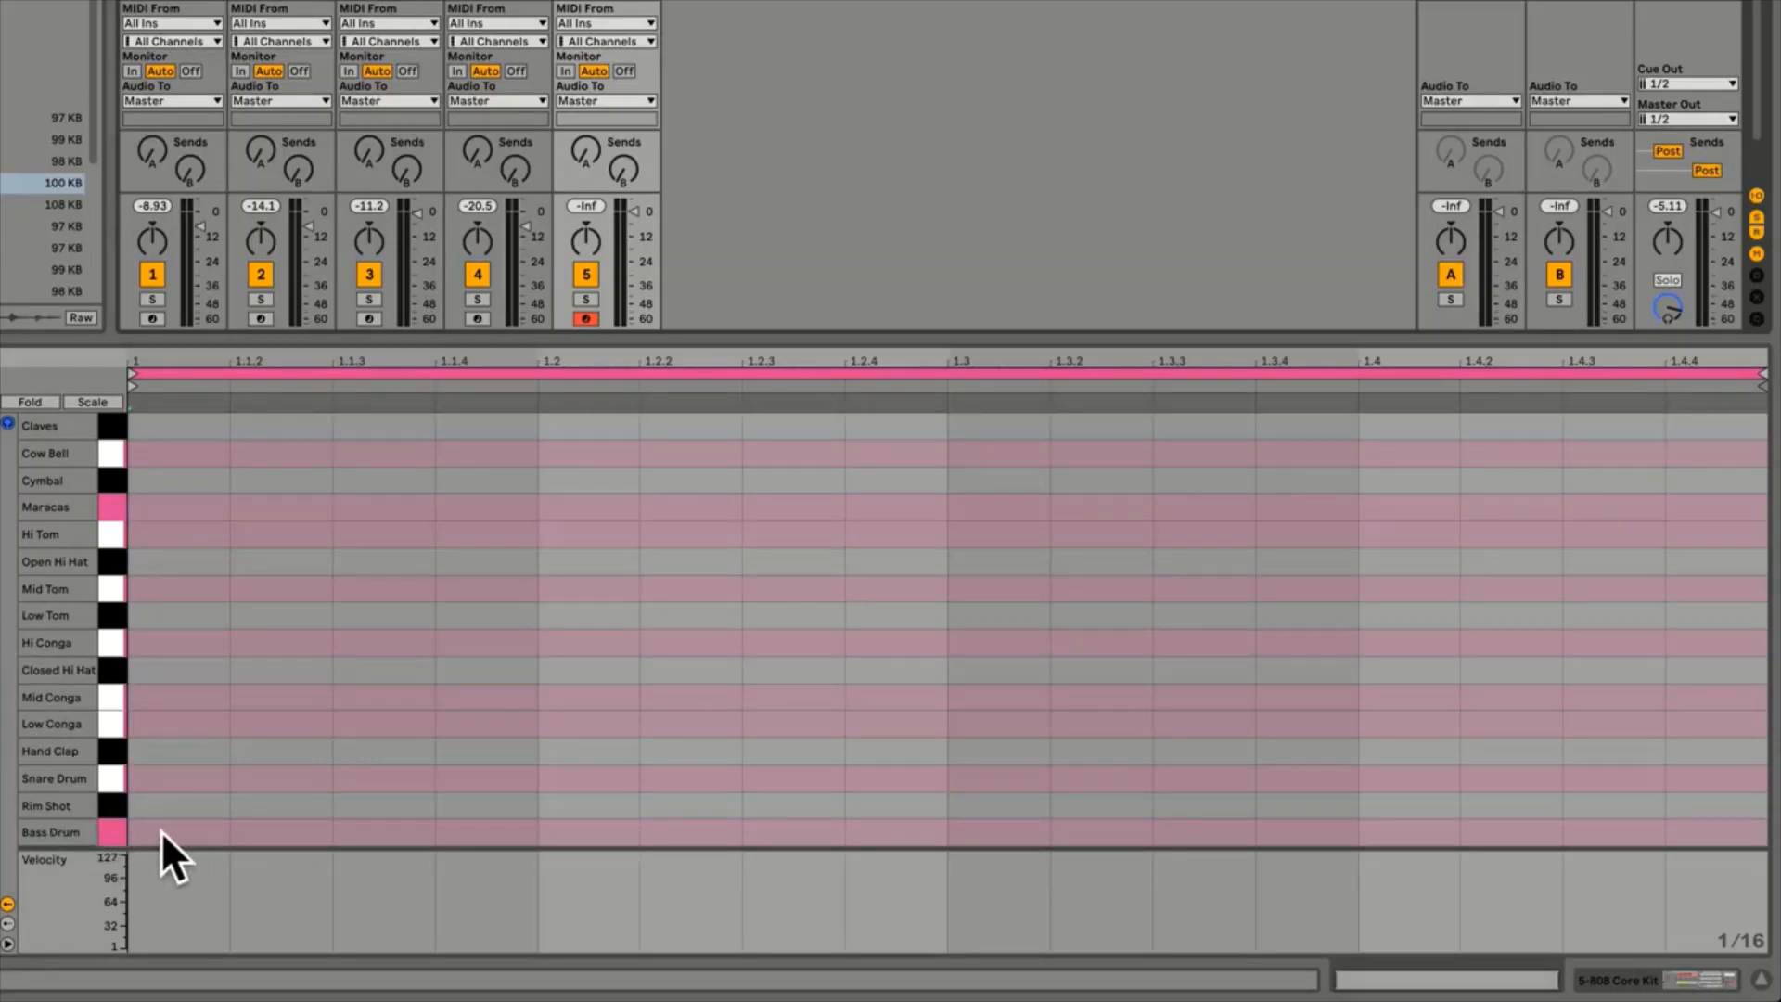
Audition several 808 kit sounds in the clip's drum lanes, including Hand Clap and Bass Drum
left_click(113, 647)
left_click(108, 740)
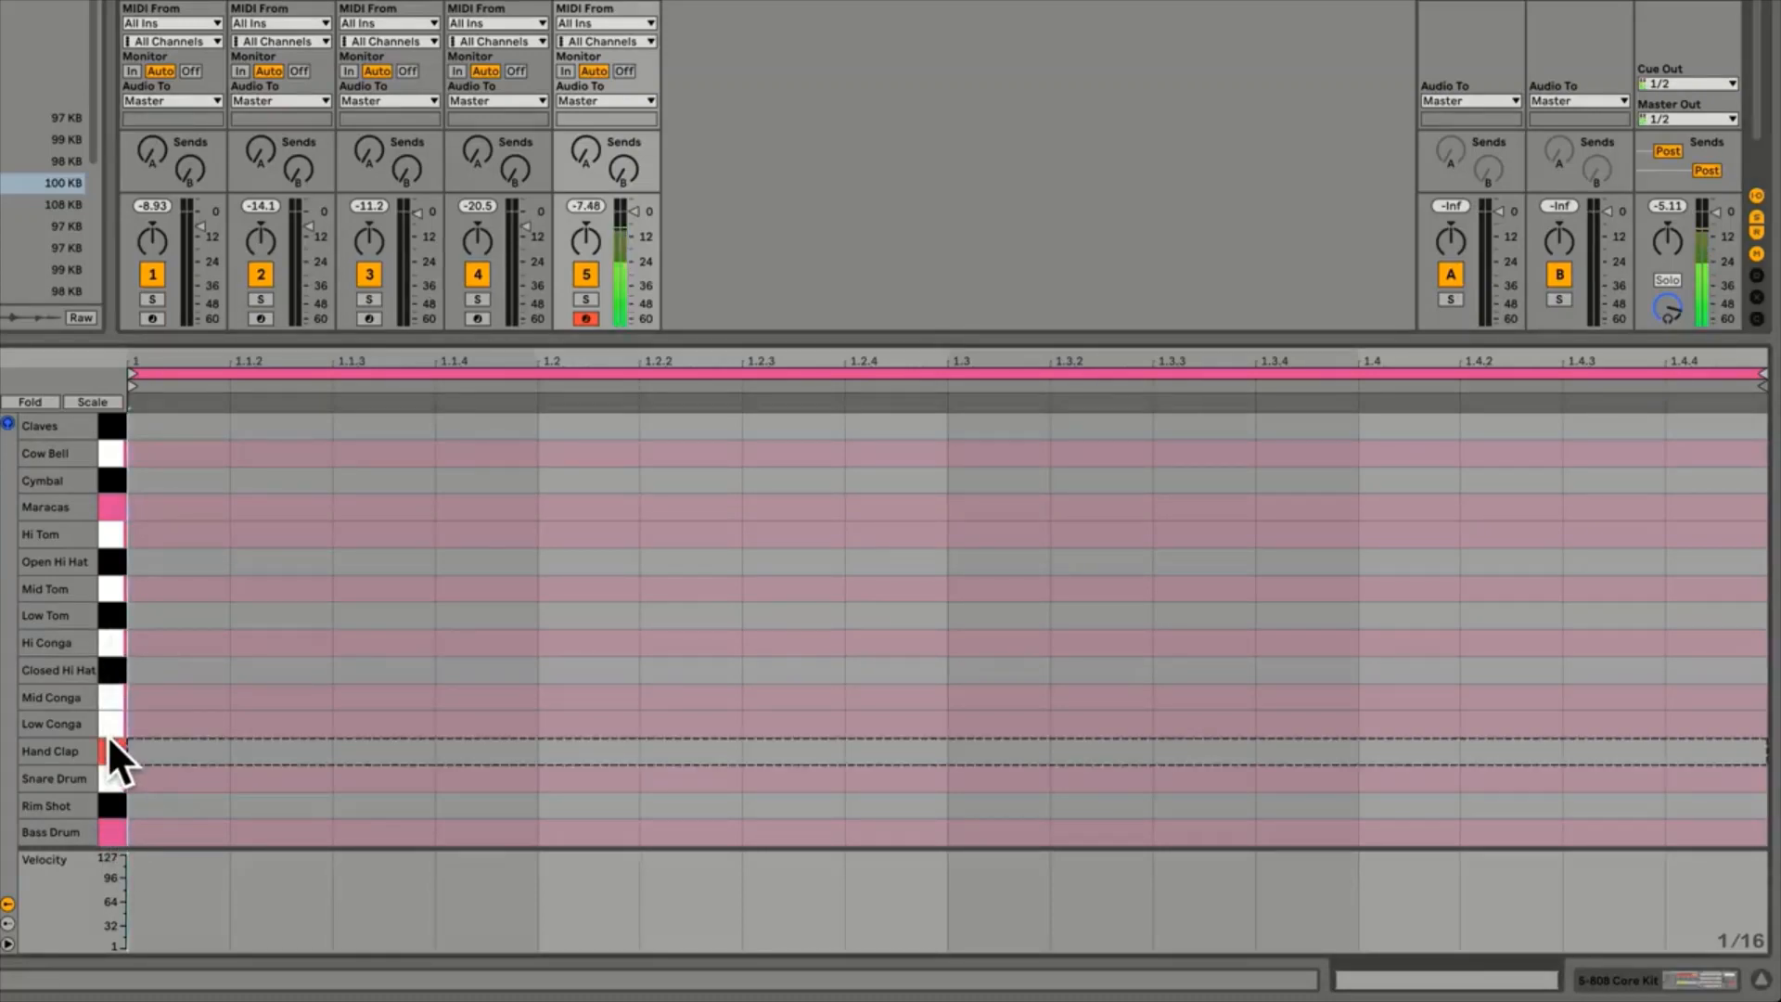
left_click(109, 823)
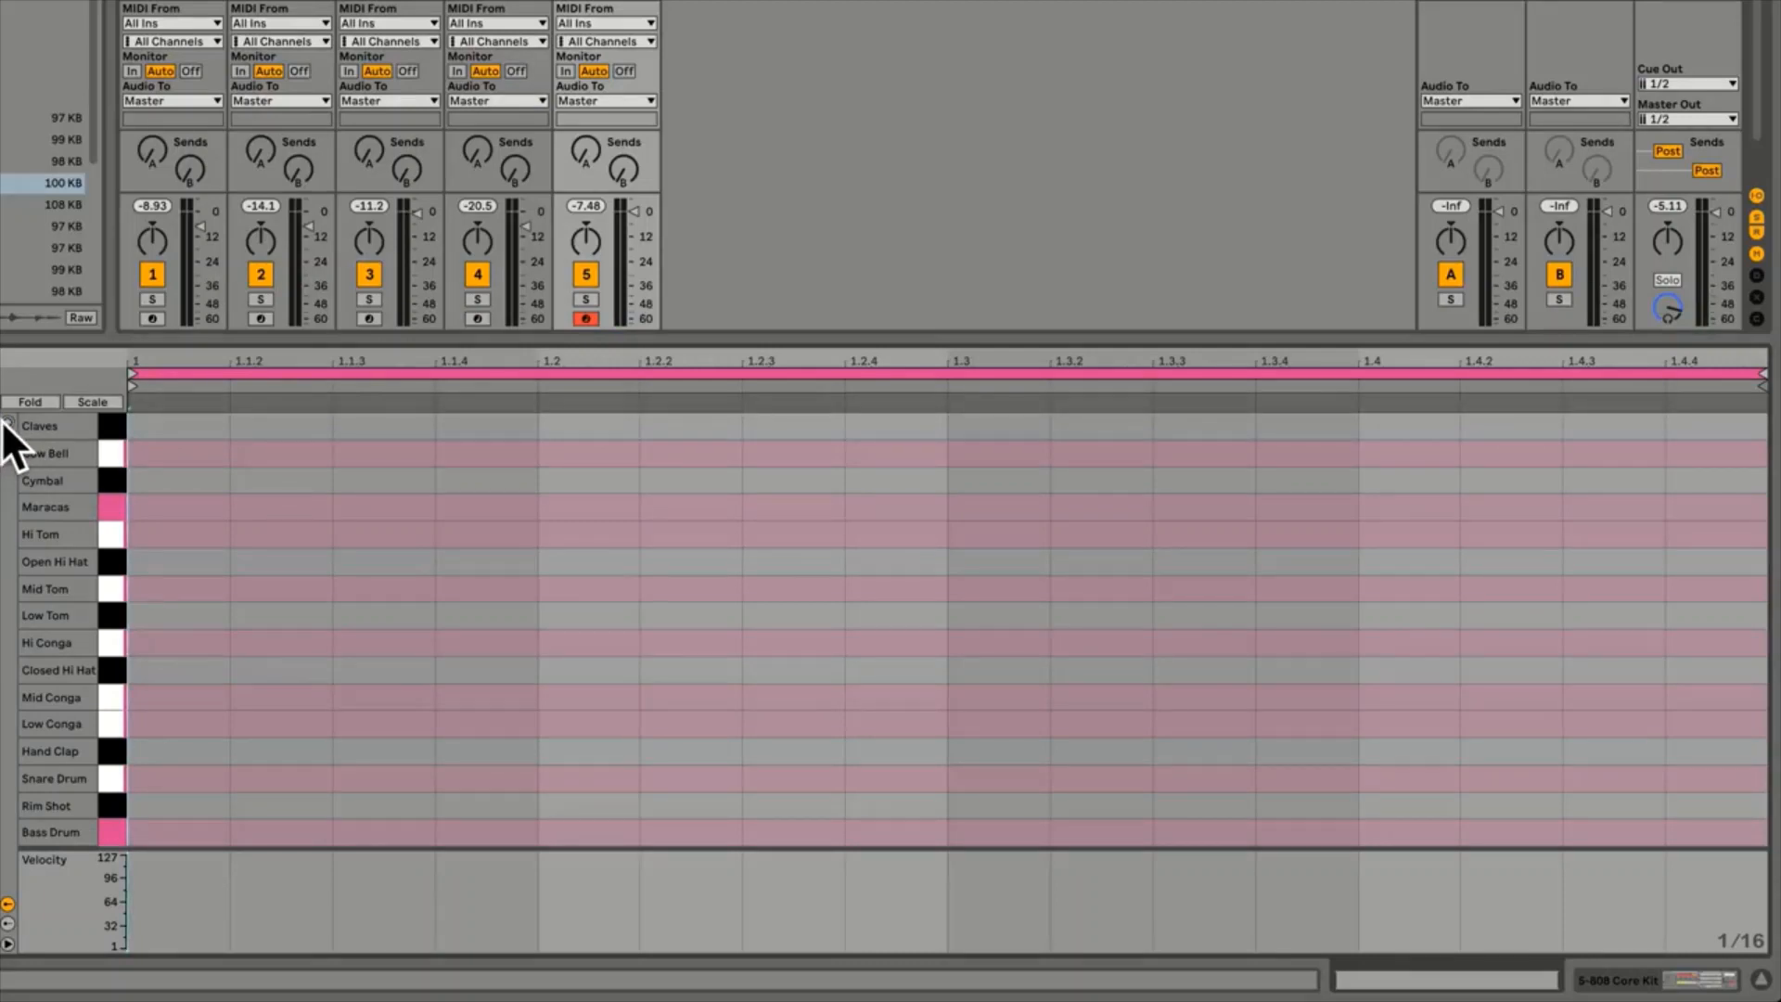
left_click(102, 426)
Add a Bass Drum note at the start of the clip, delete it and turn on Draw Mode
double_click(199, 831)
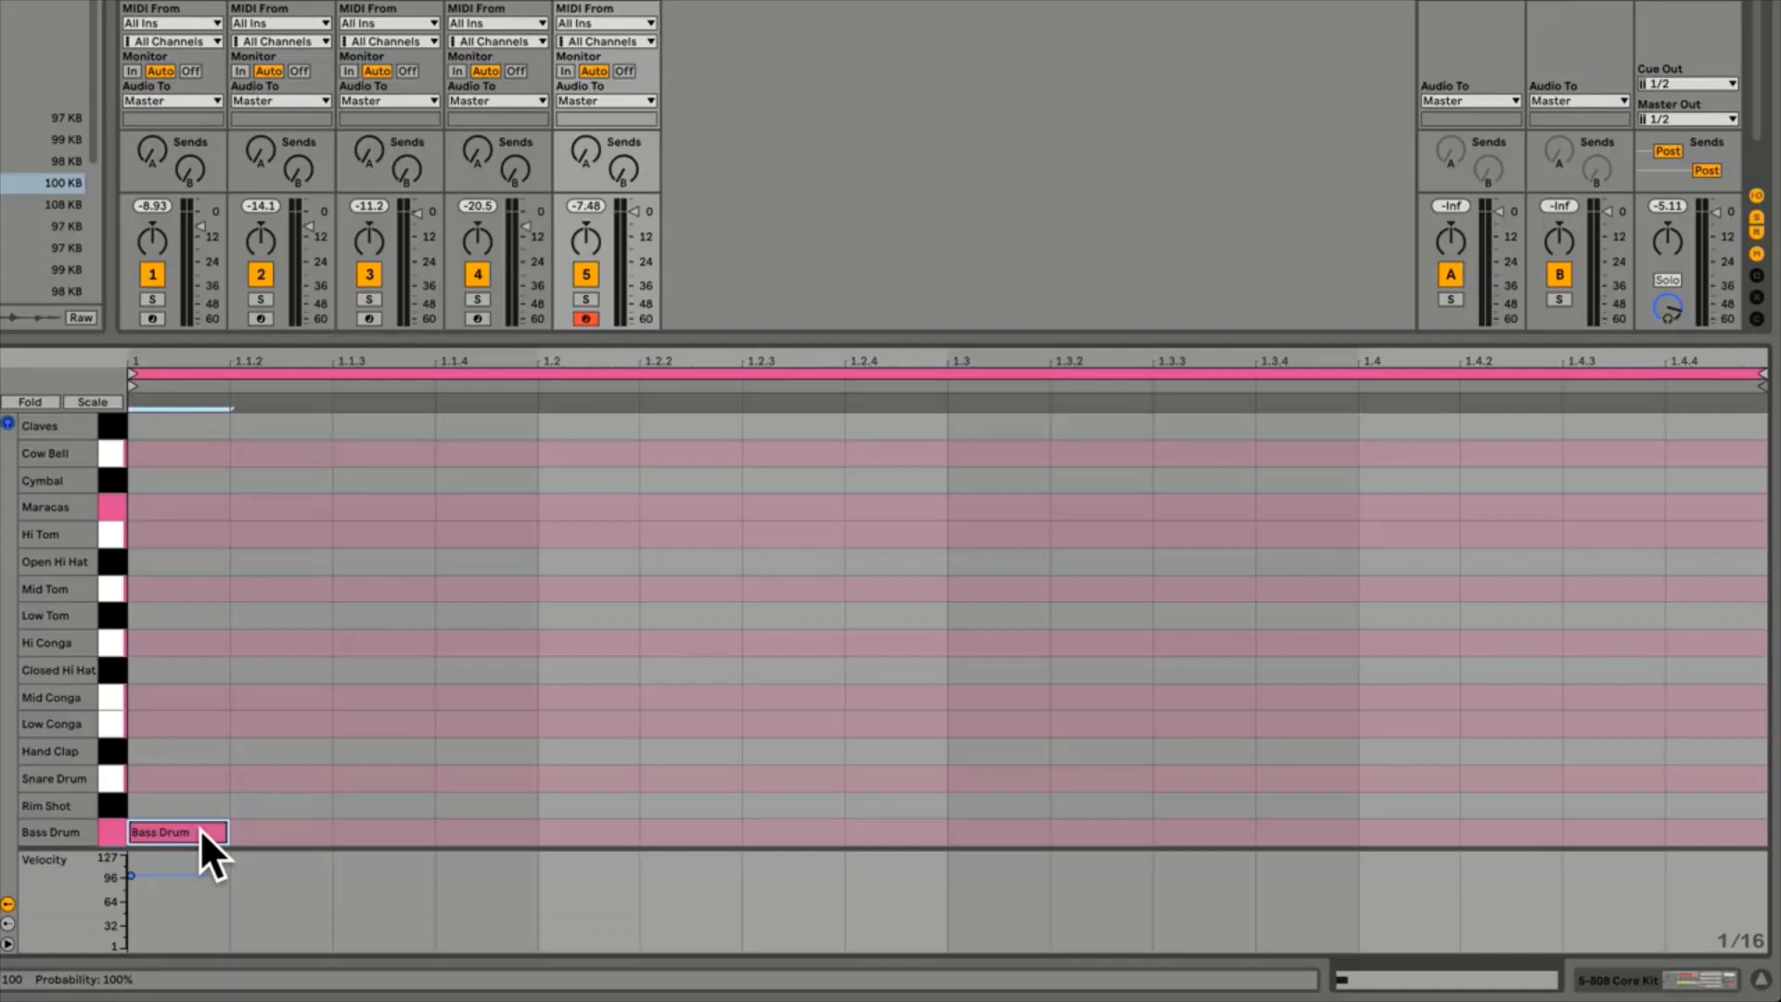
key("BackSpace")
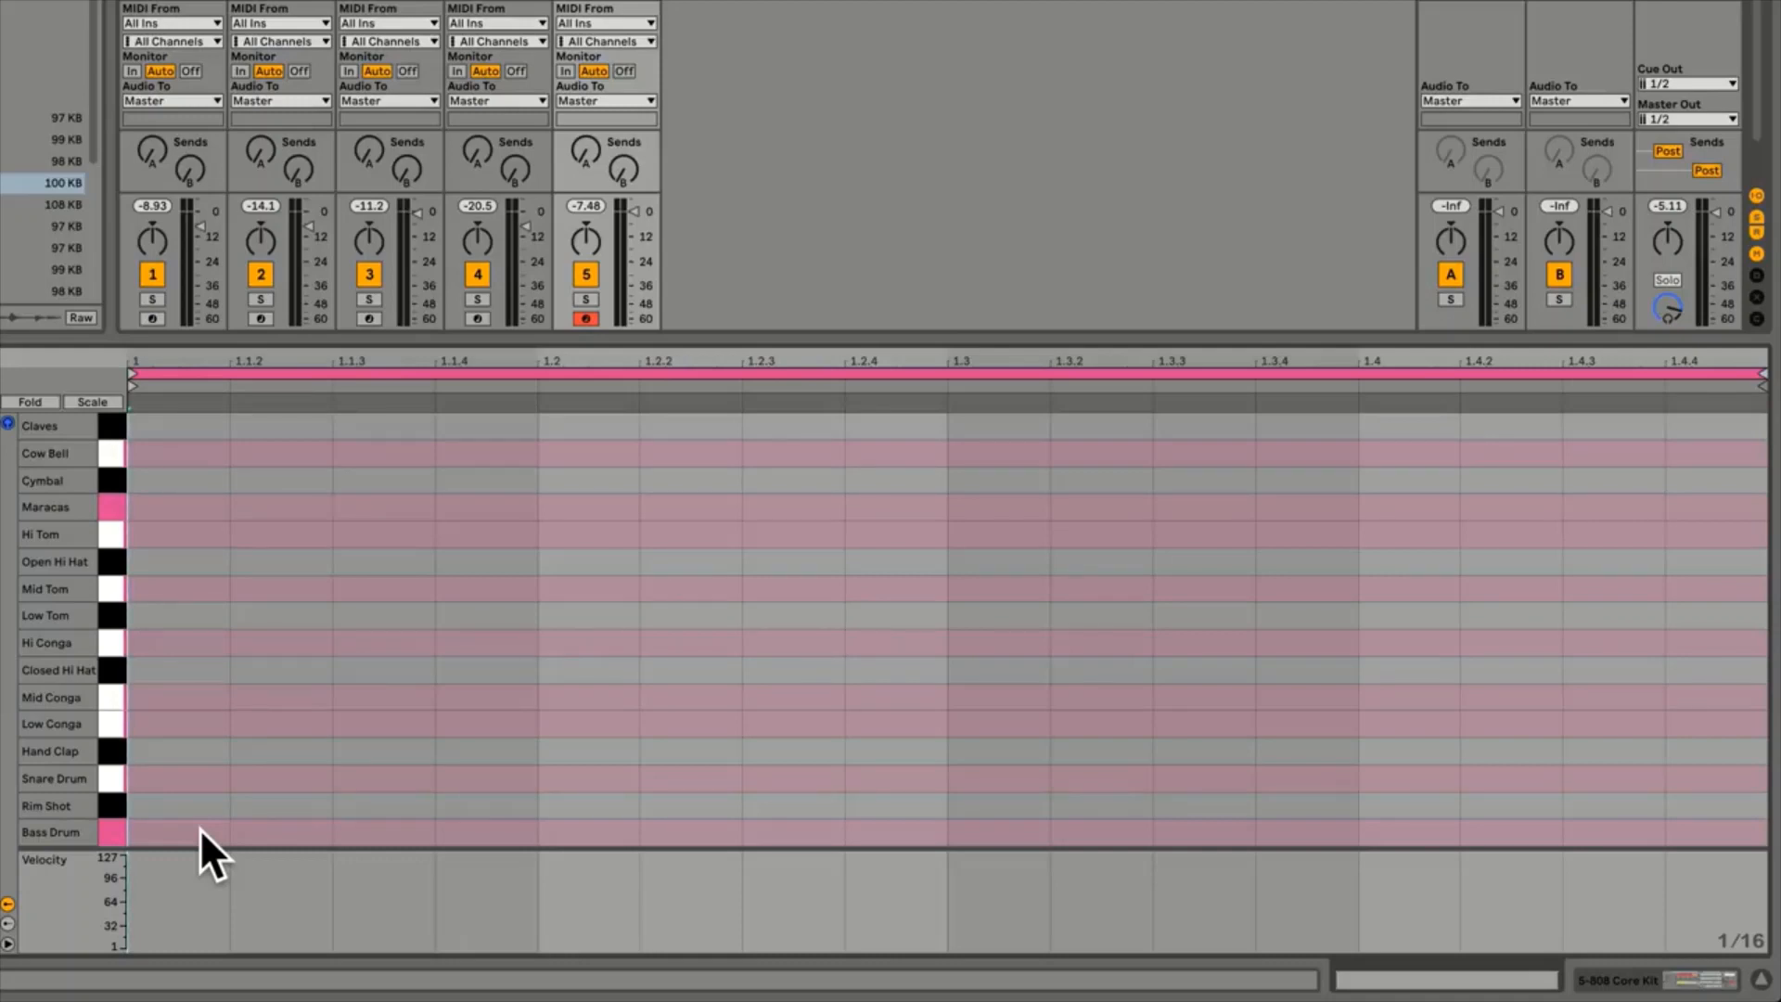
key("b")
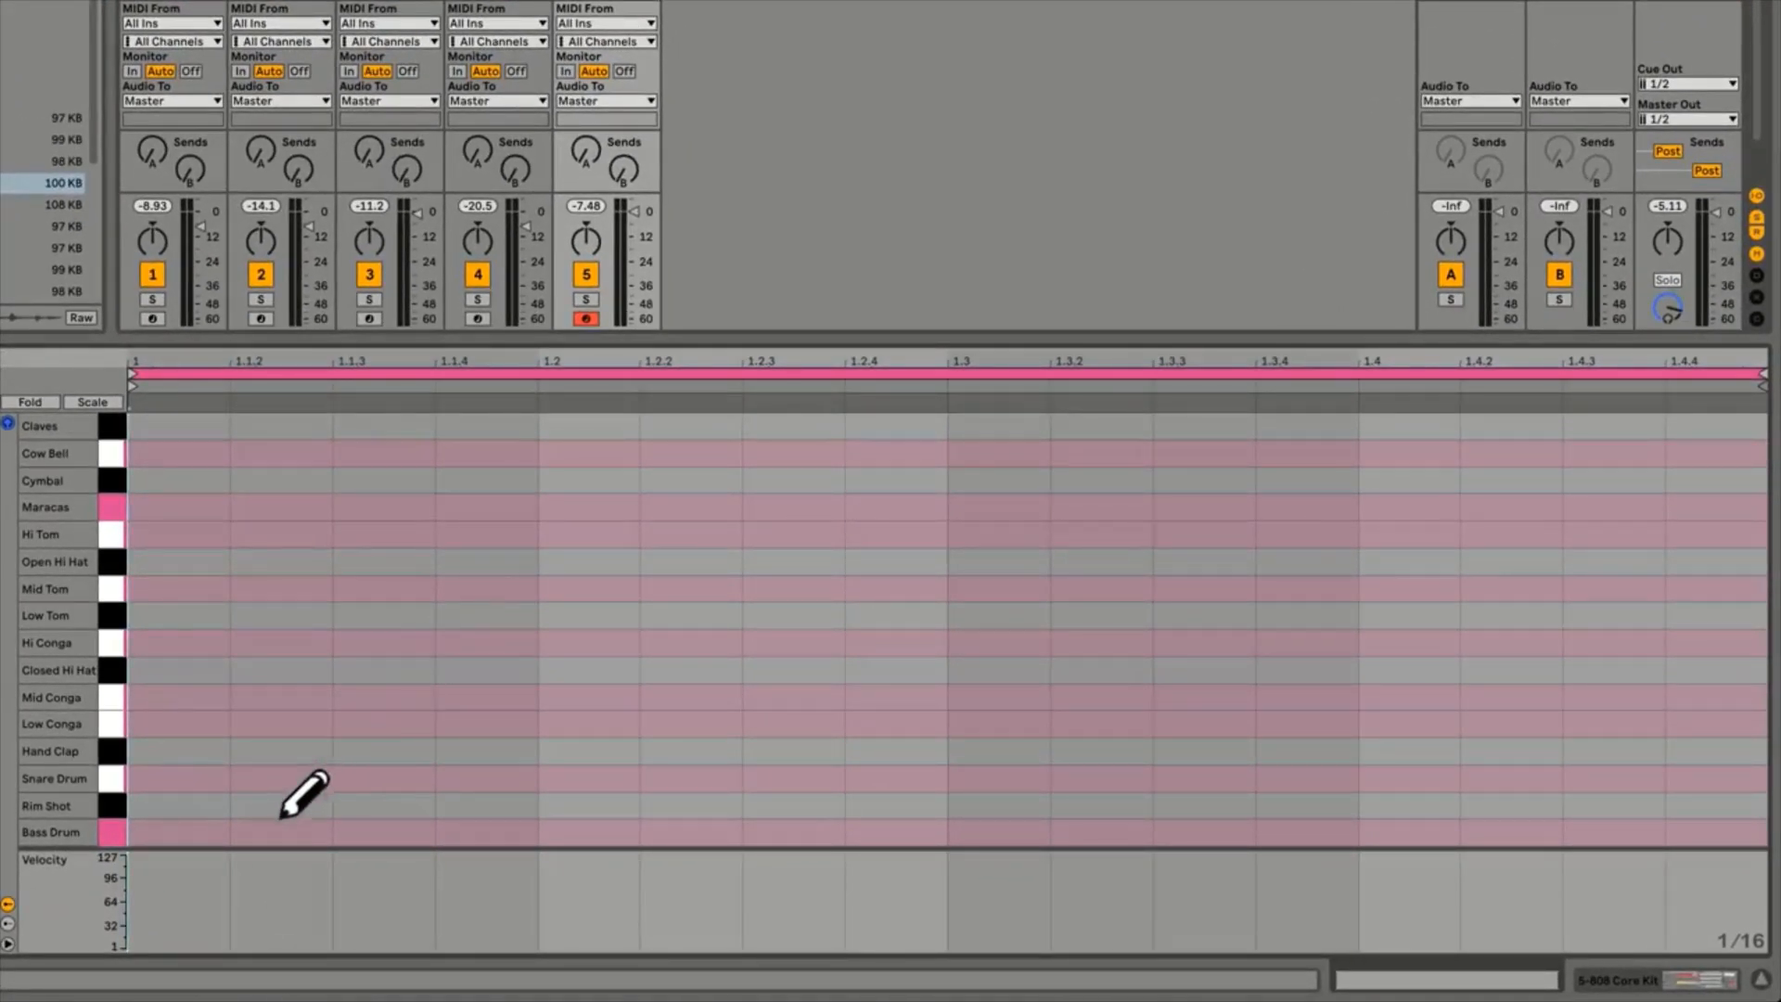
Draw a Bass Drum note at the clip's start, stretch it to 1.2, shorten it to 1.1.3 and erase it
left_click(195, 830)
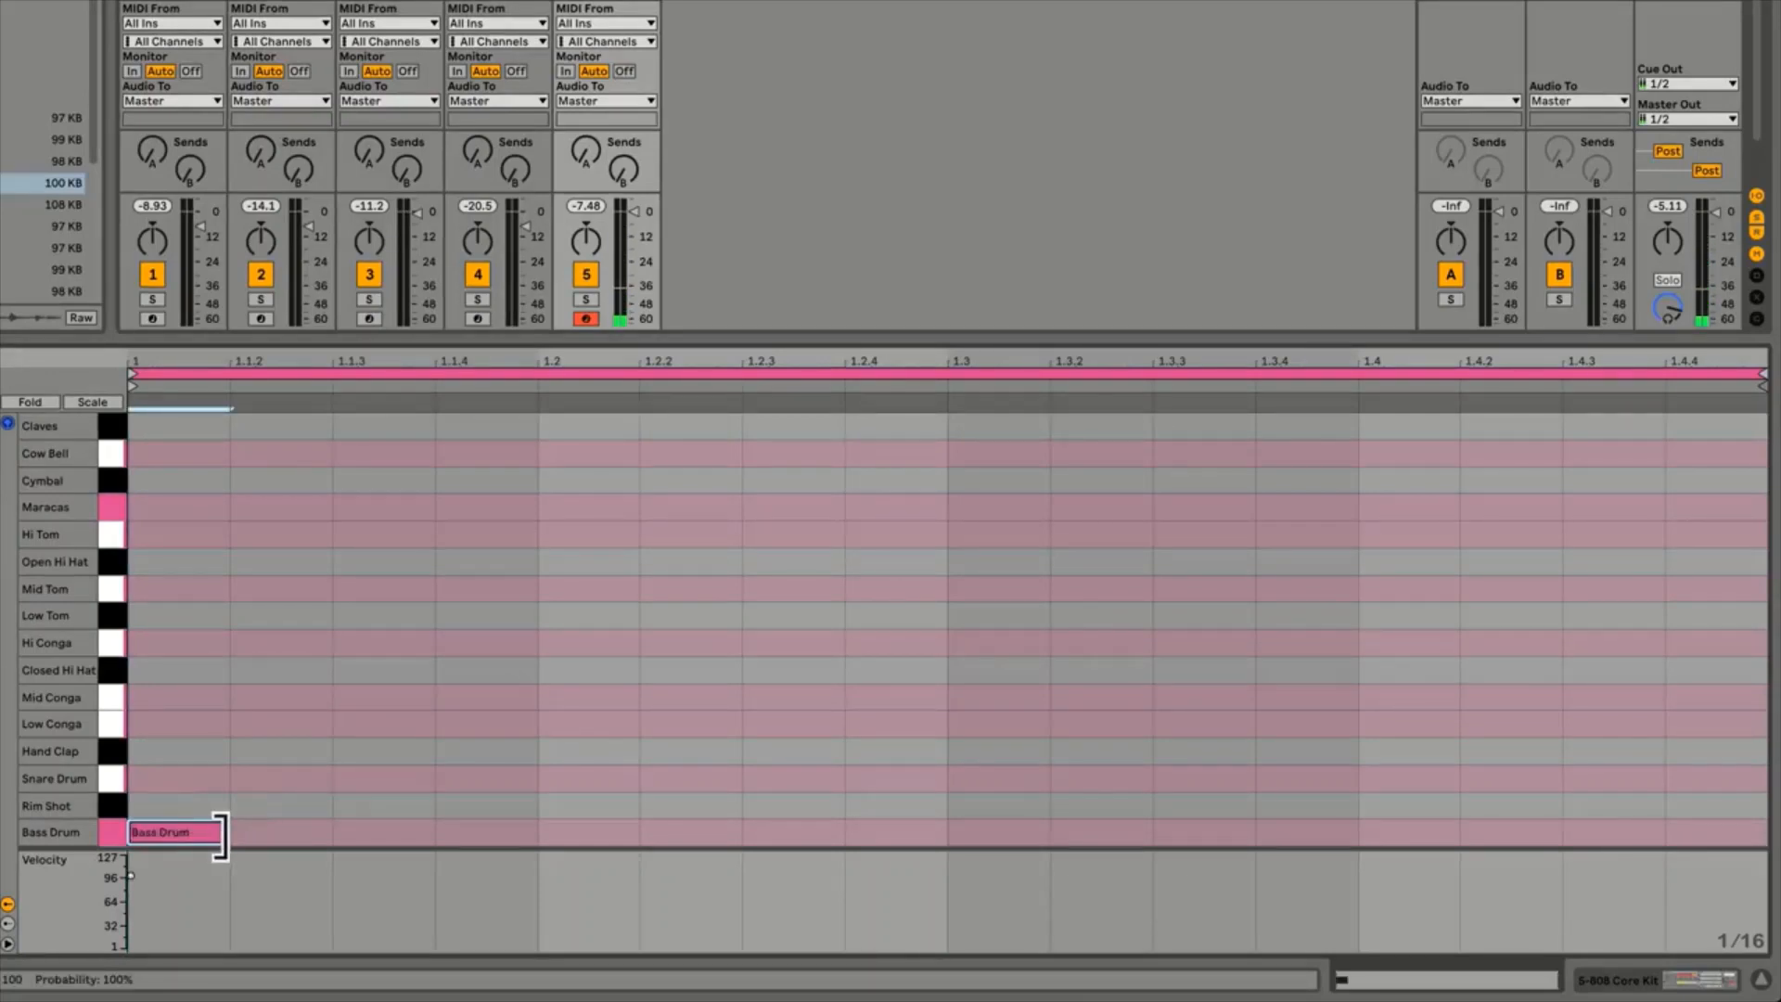
left_click_drag(226, 829, 516, 820)
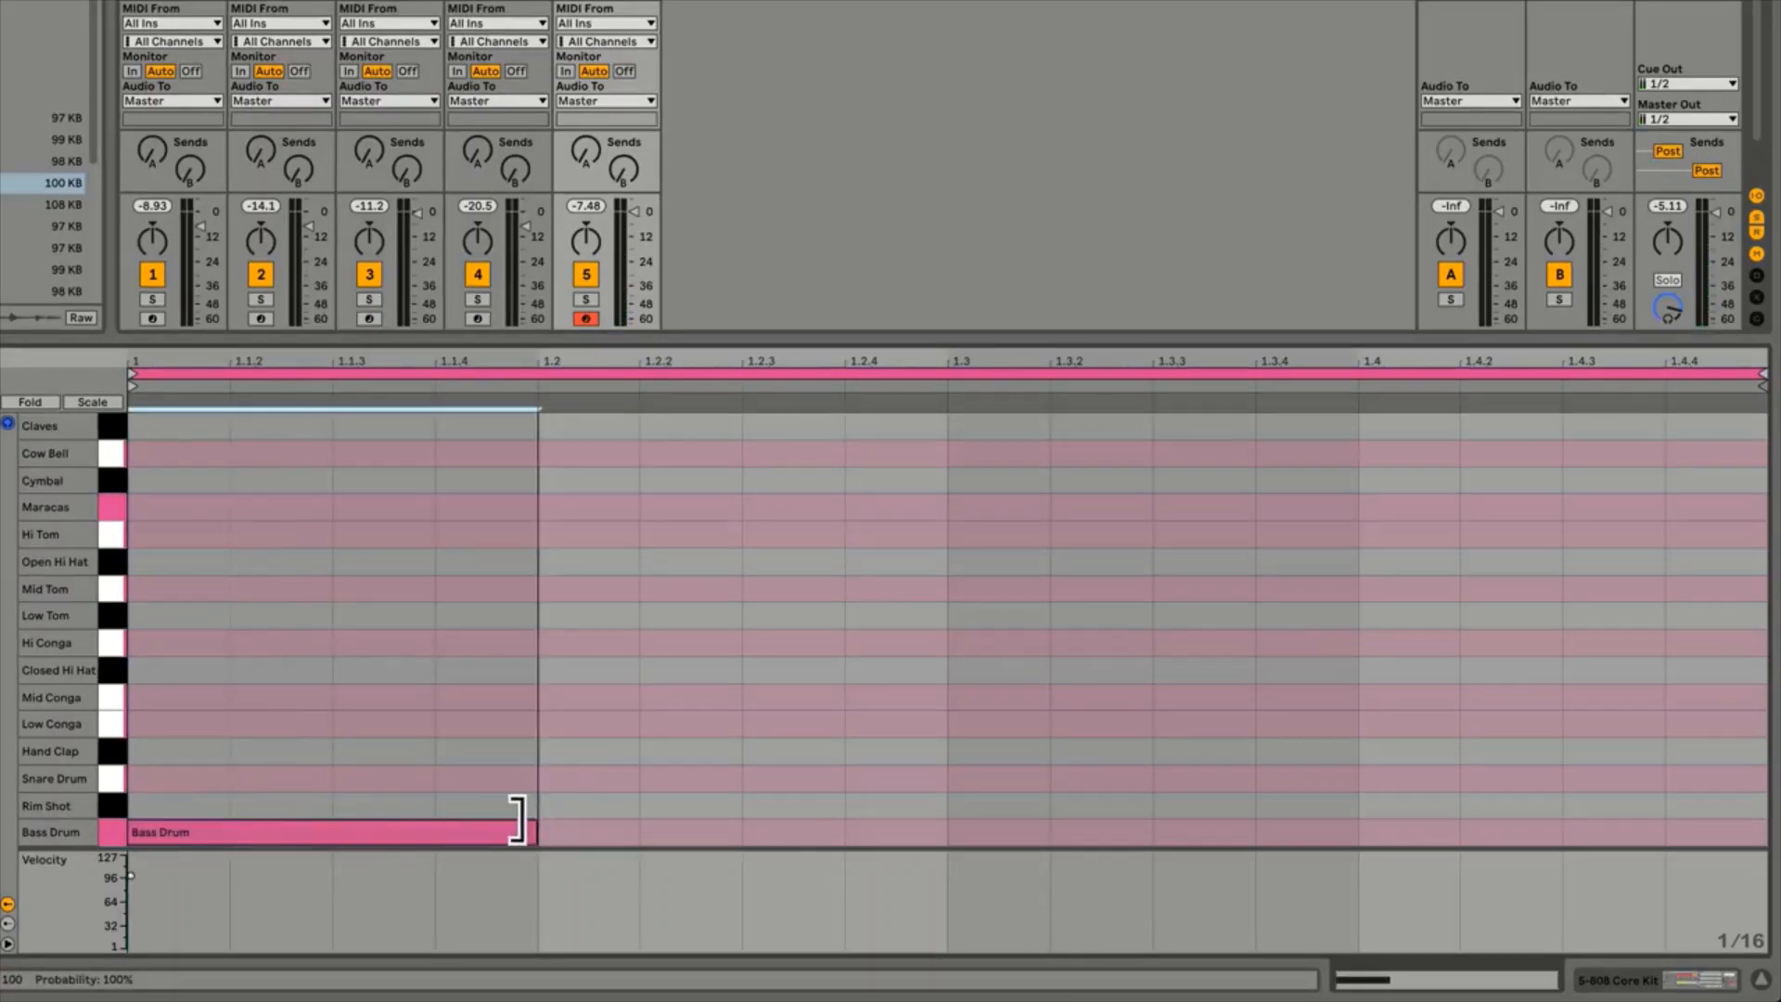
left_click(353, 830)
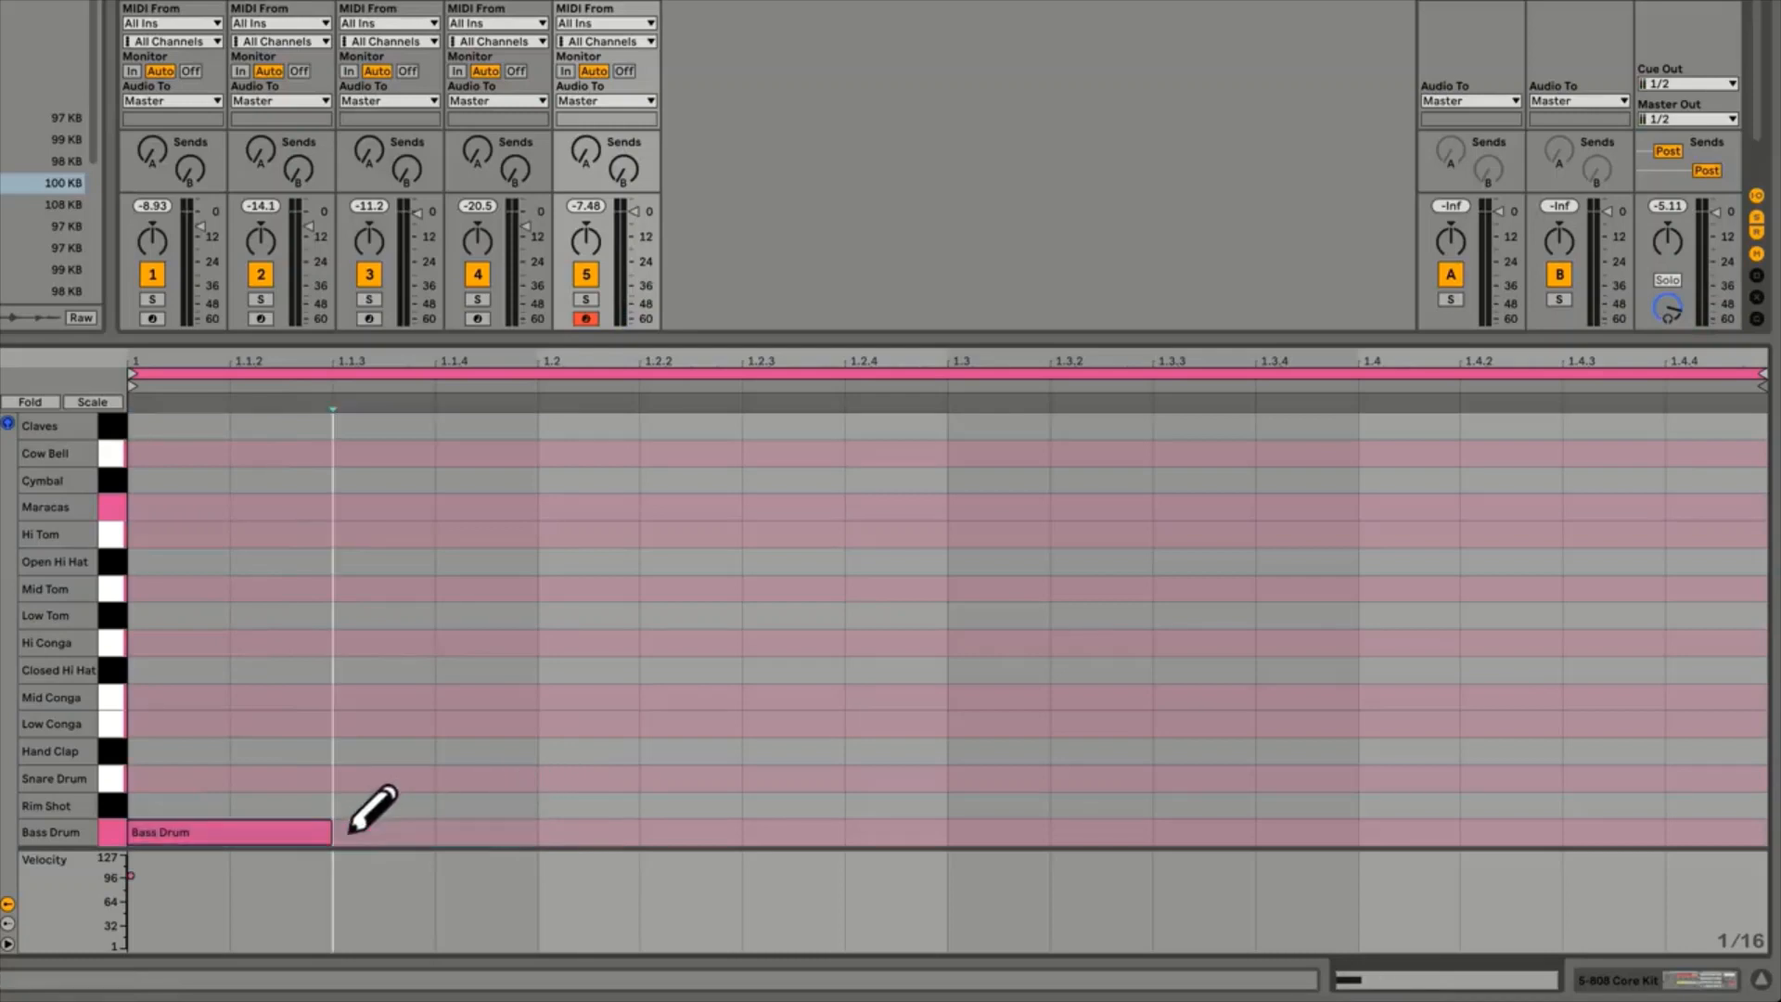
left_click(181, 831)
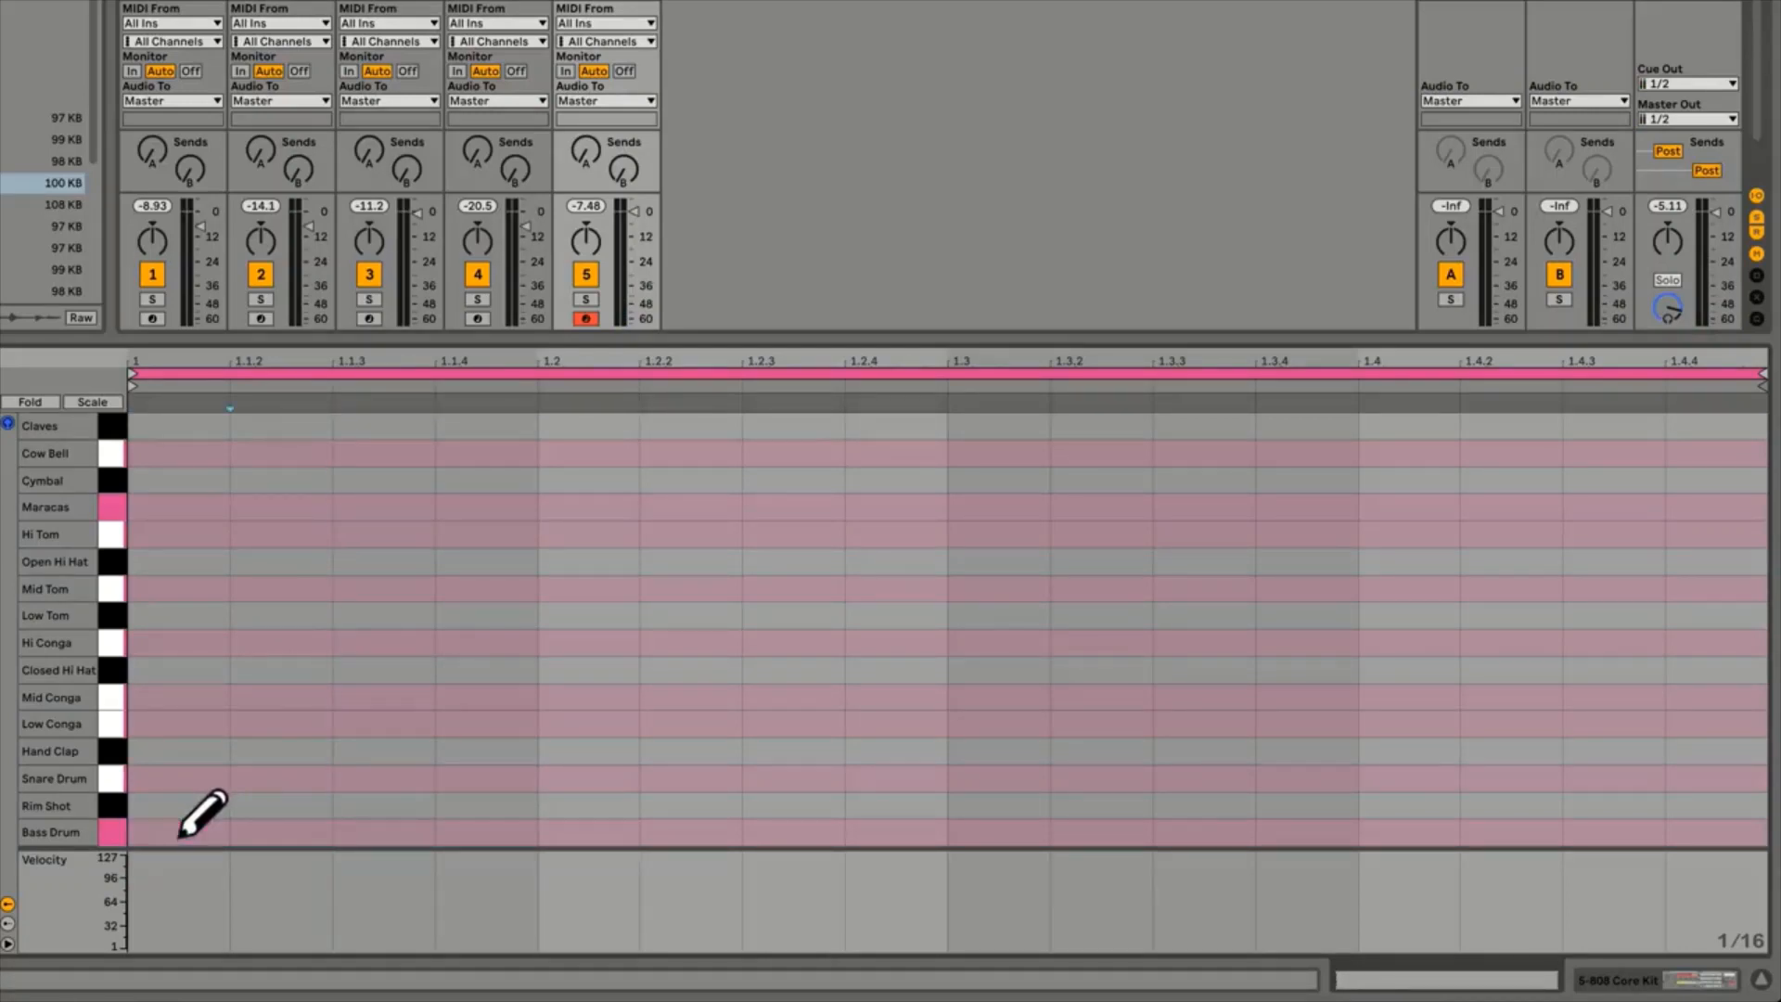
Draw a 1/16 Bass Drum note at 1.1.2, erase it and draw it again
left_click(250, 833)
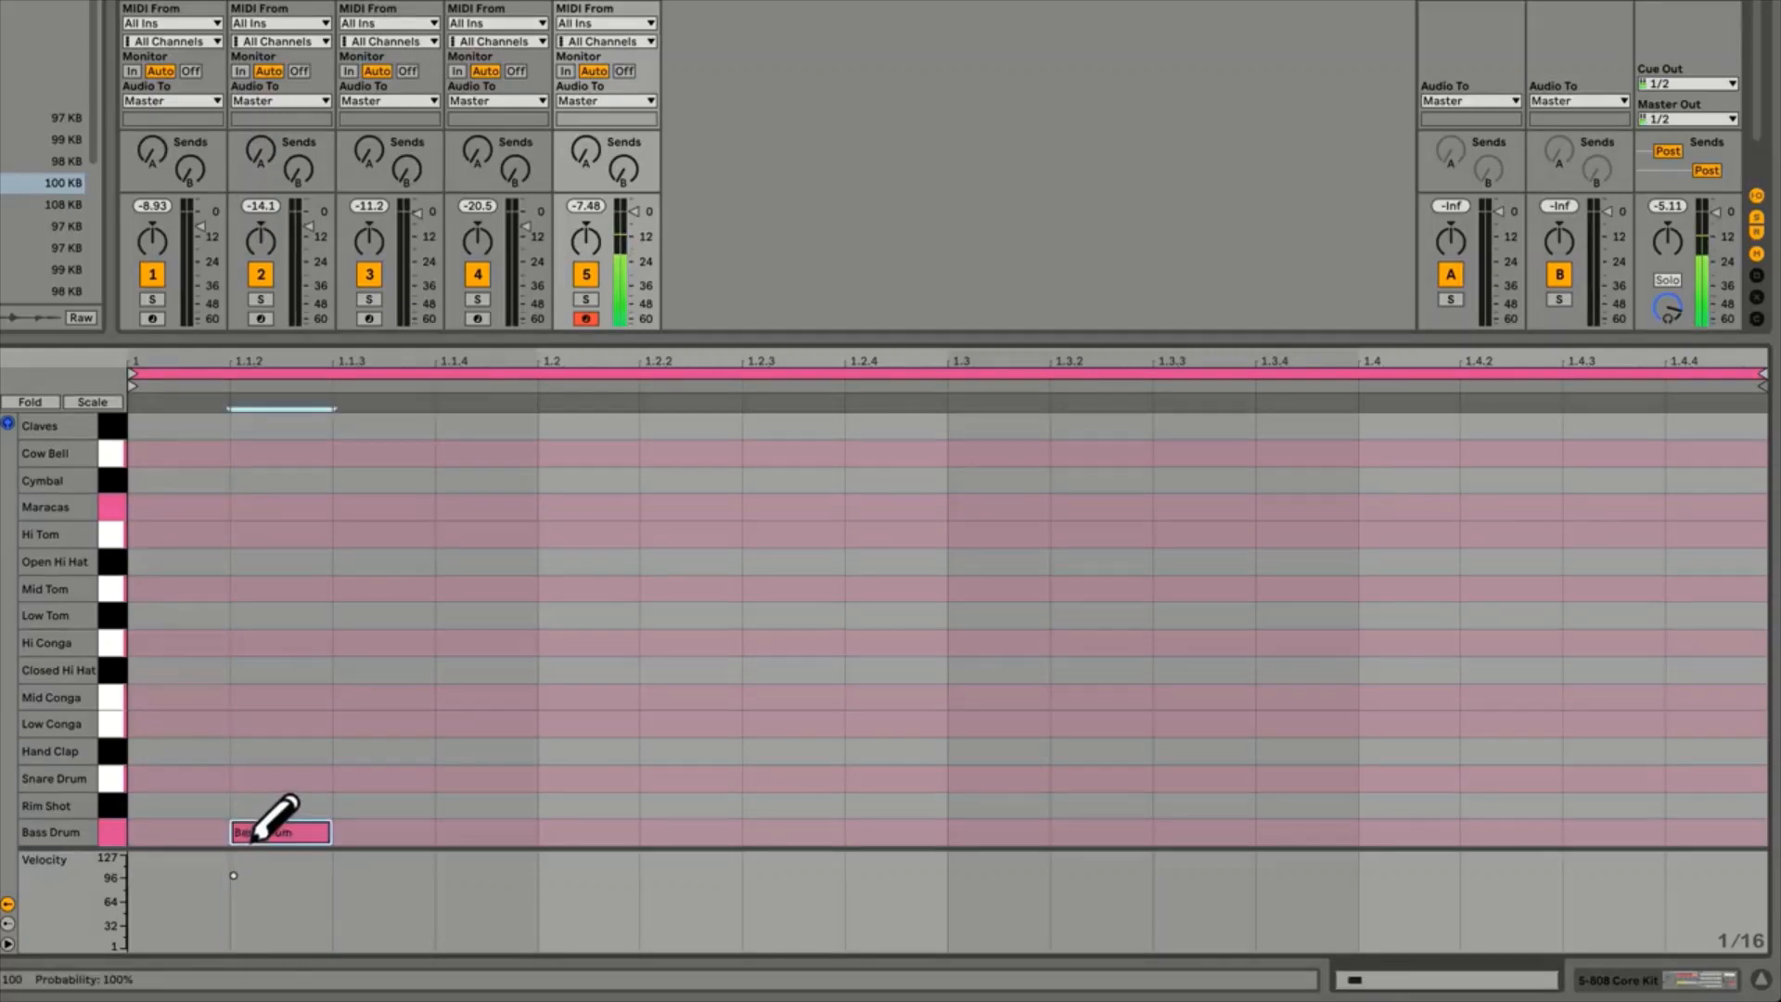
left_click(265, 833)
left_click(295, 833)
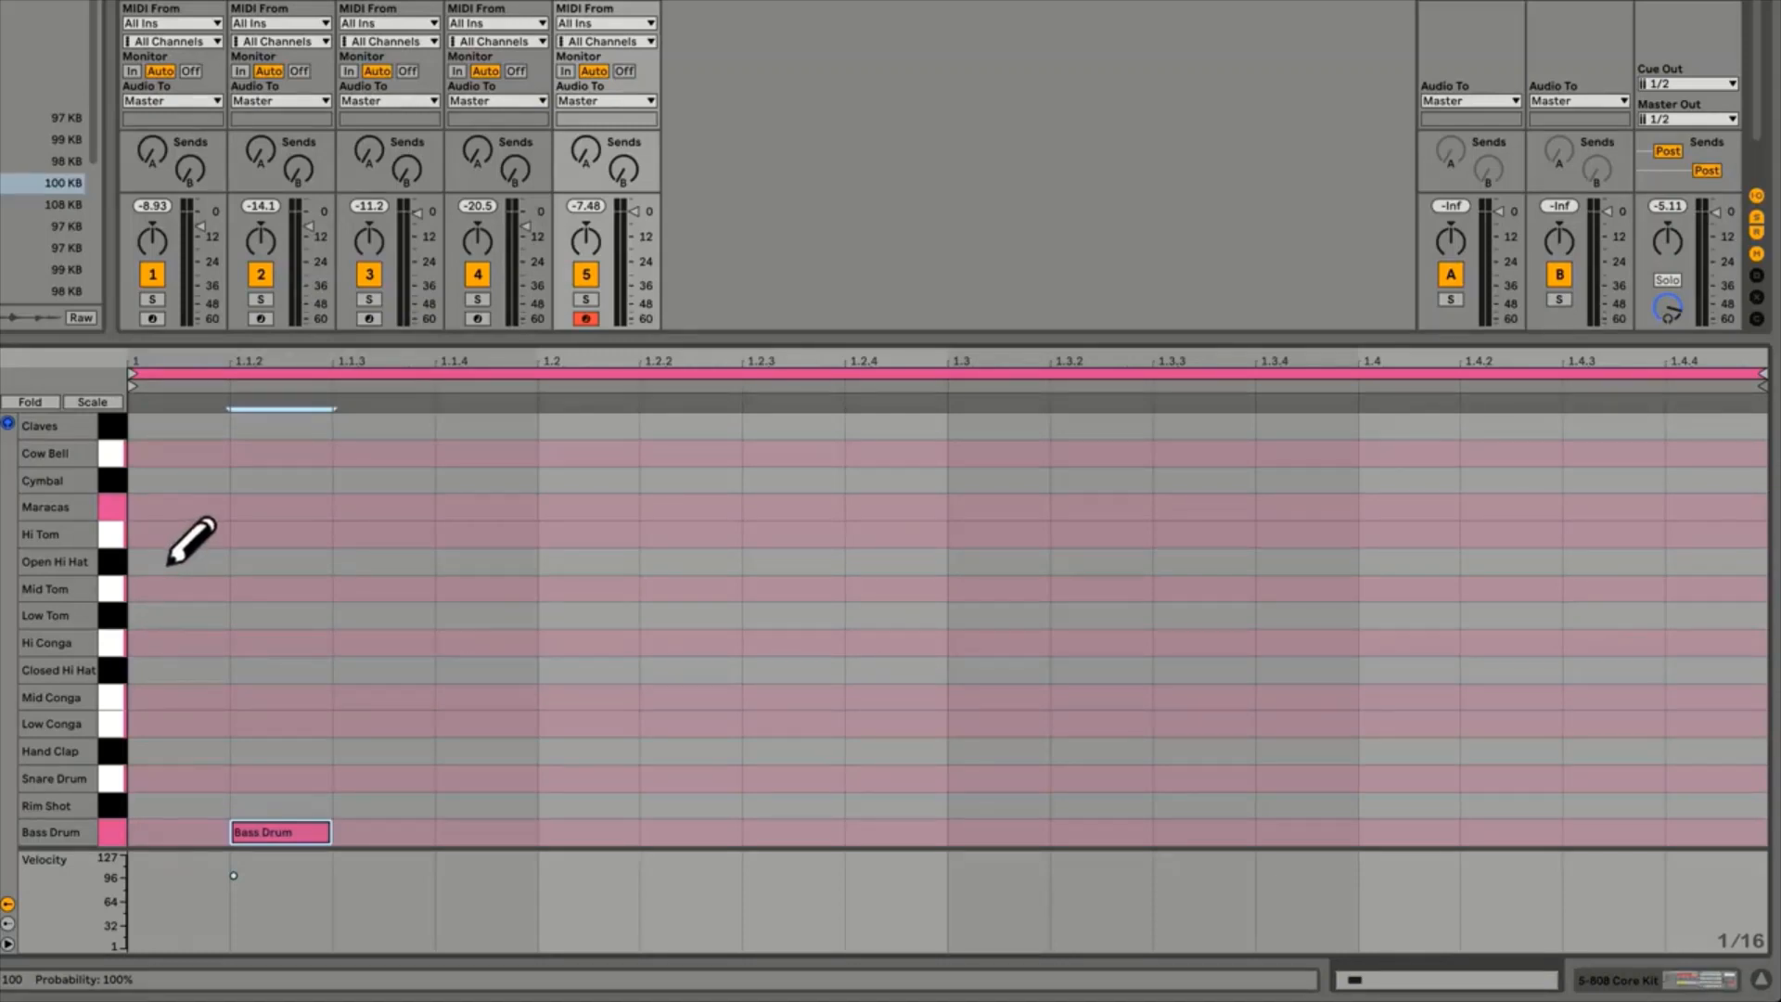
Try drawing a run of 1/16 Open Hi Hat and Mid Tom notes from the clip's start, and erase them
left_click_drag(168, 563, 1087, 583)
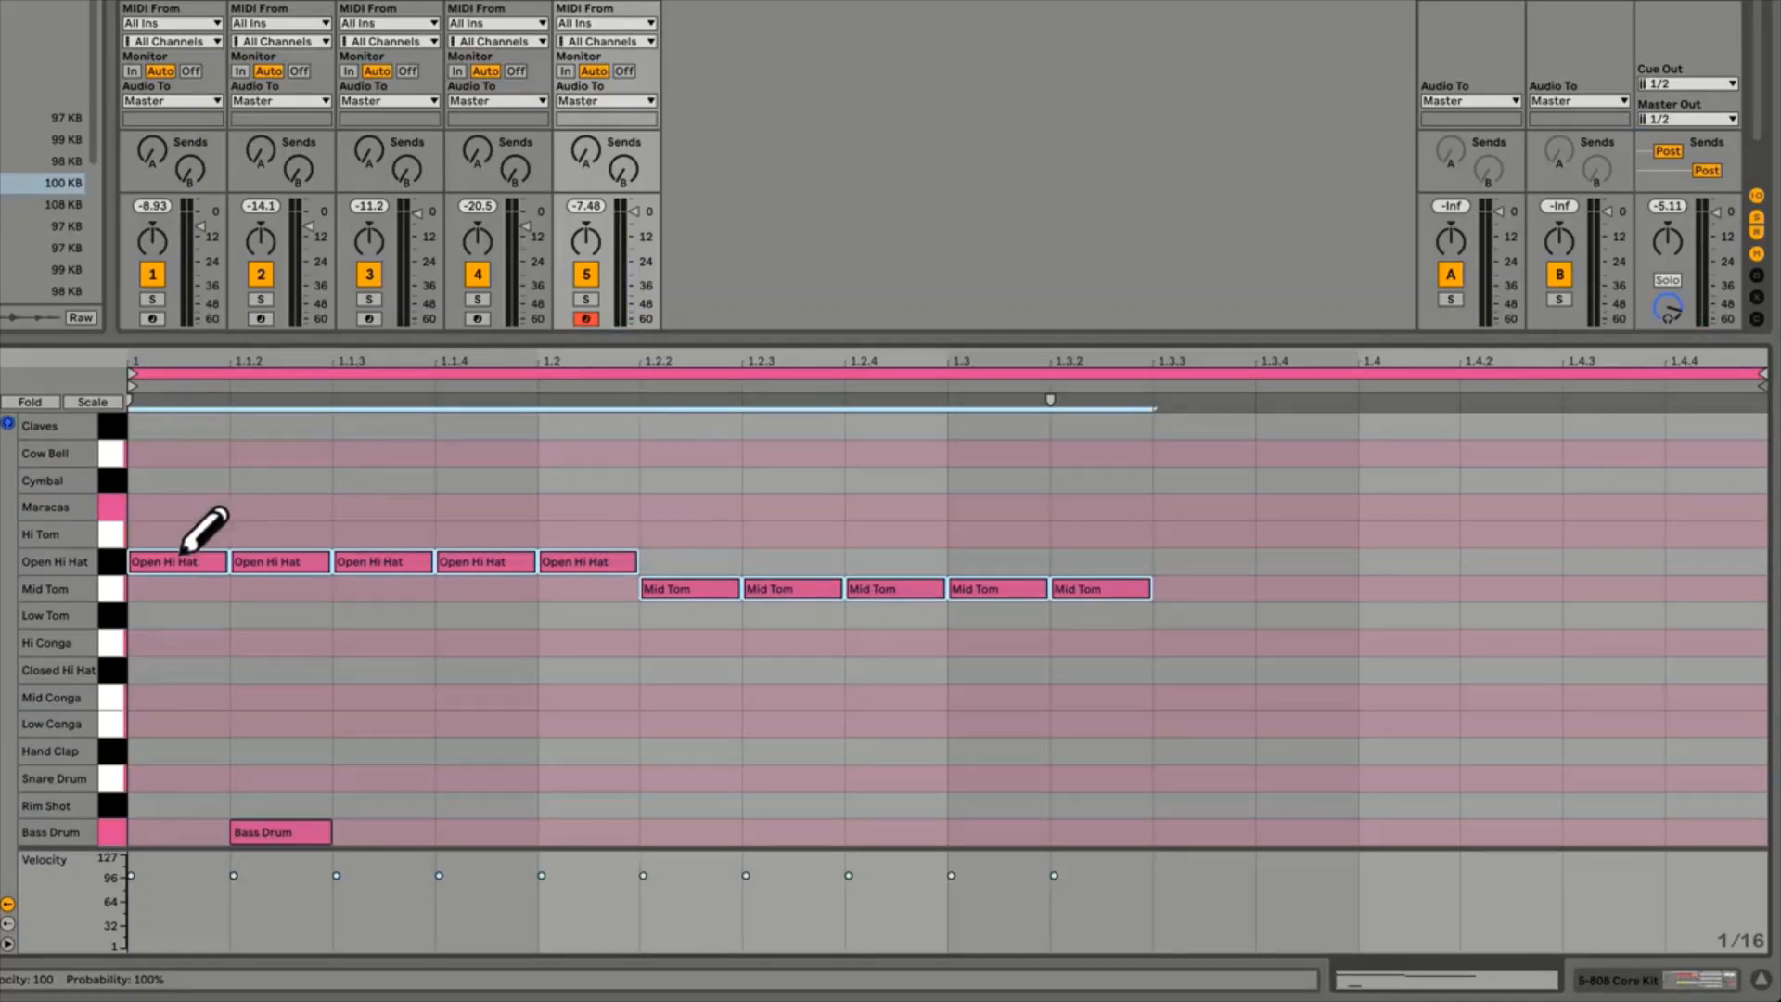
mouse_move(173, 560)
left_mouse_down()
mouse_move(465, 561)
mouse_move(660, 584)
left_mouse_up()
mouse_move(956, 590)
left_mouse_down()
mouse_move(1076, 585)
mouse_move(764, 592)
left_mouse_up()
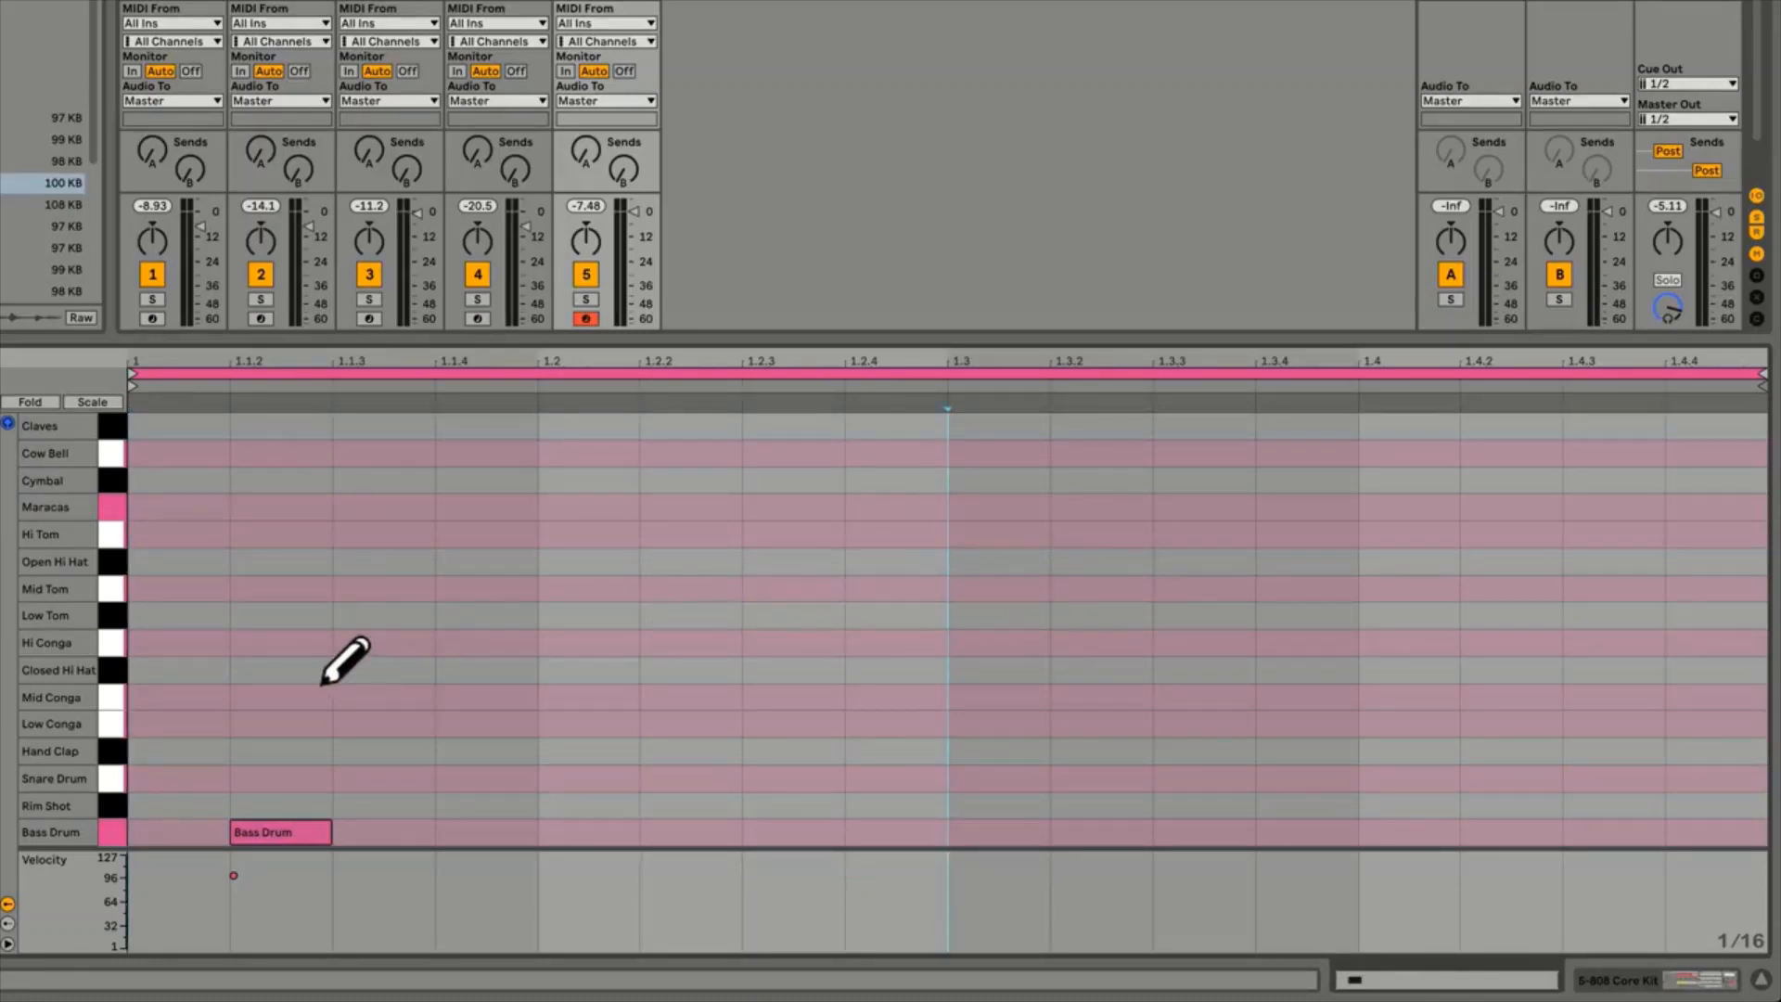
Draw consecutive 1/16 Closed Hi Hat notes from the clip's start up to 1.3
mouse_move(175, 670)
left_mouse_down()
mouse_move(696, 668)
mouse_move(899, 687)
mouse_move(914, 666)
left_mouse_up()
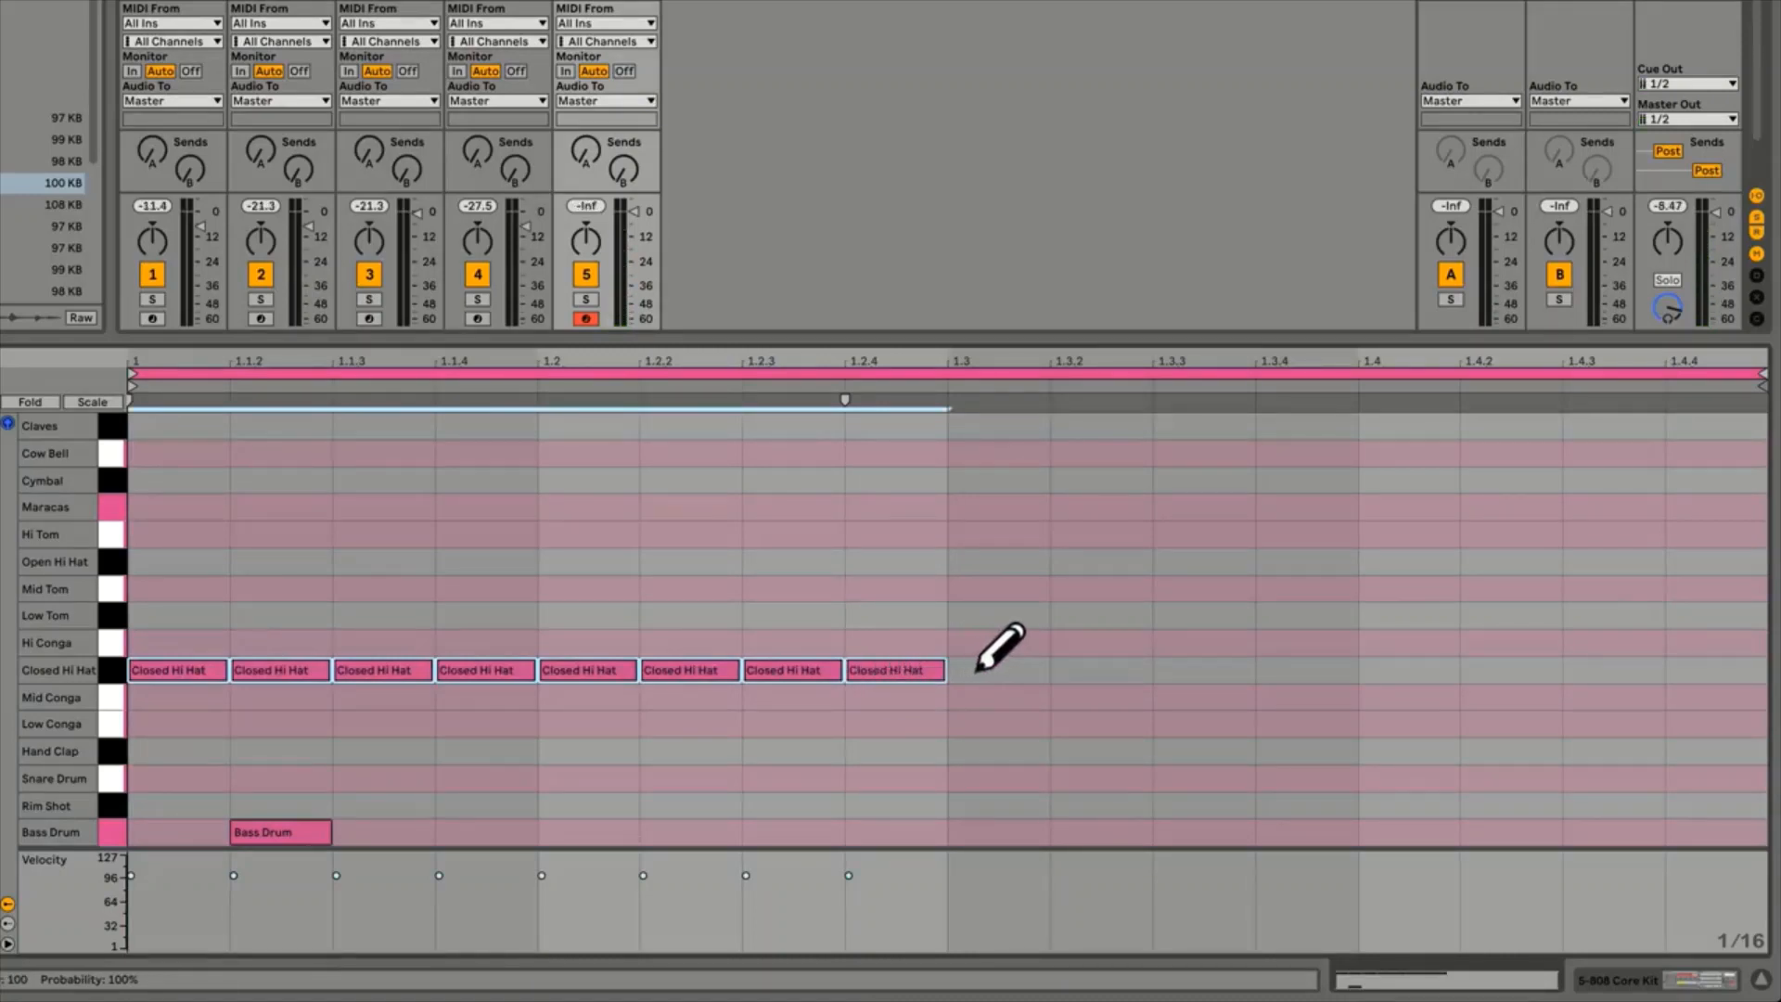
Fill the bar from 1.3 to its end with 1/16 Closed Hi Hat notes and play the 808 Core Kit clip alone
left_click_drag(969, 670, 1683, 666)
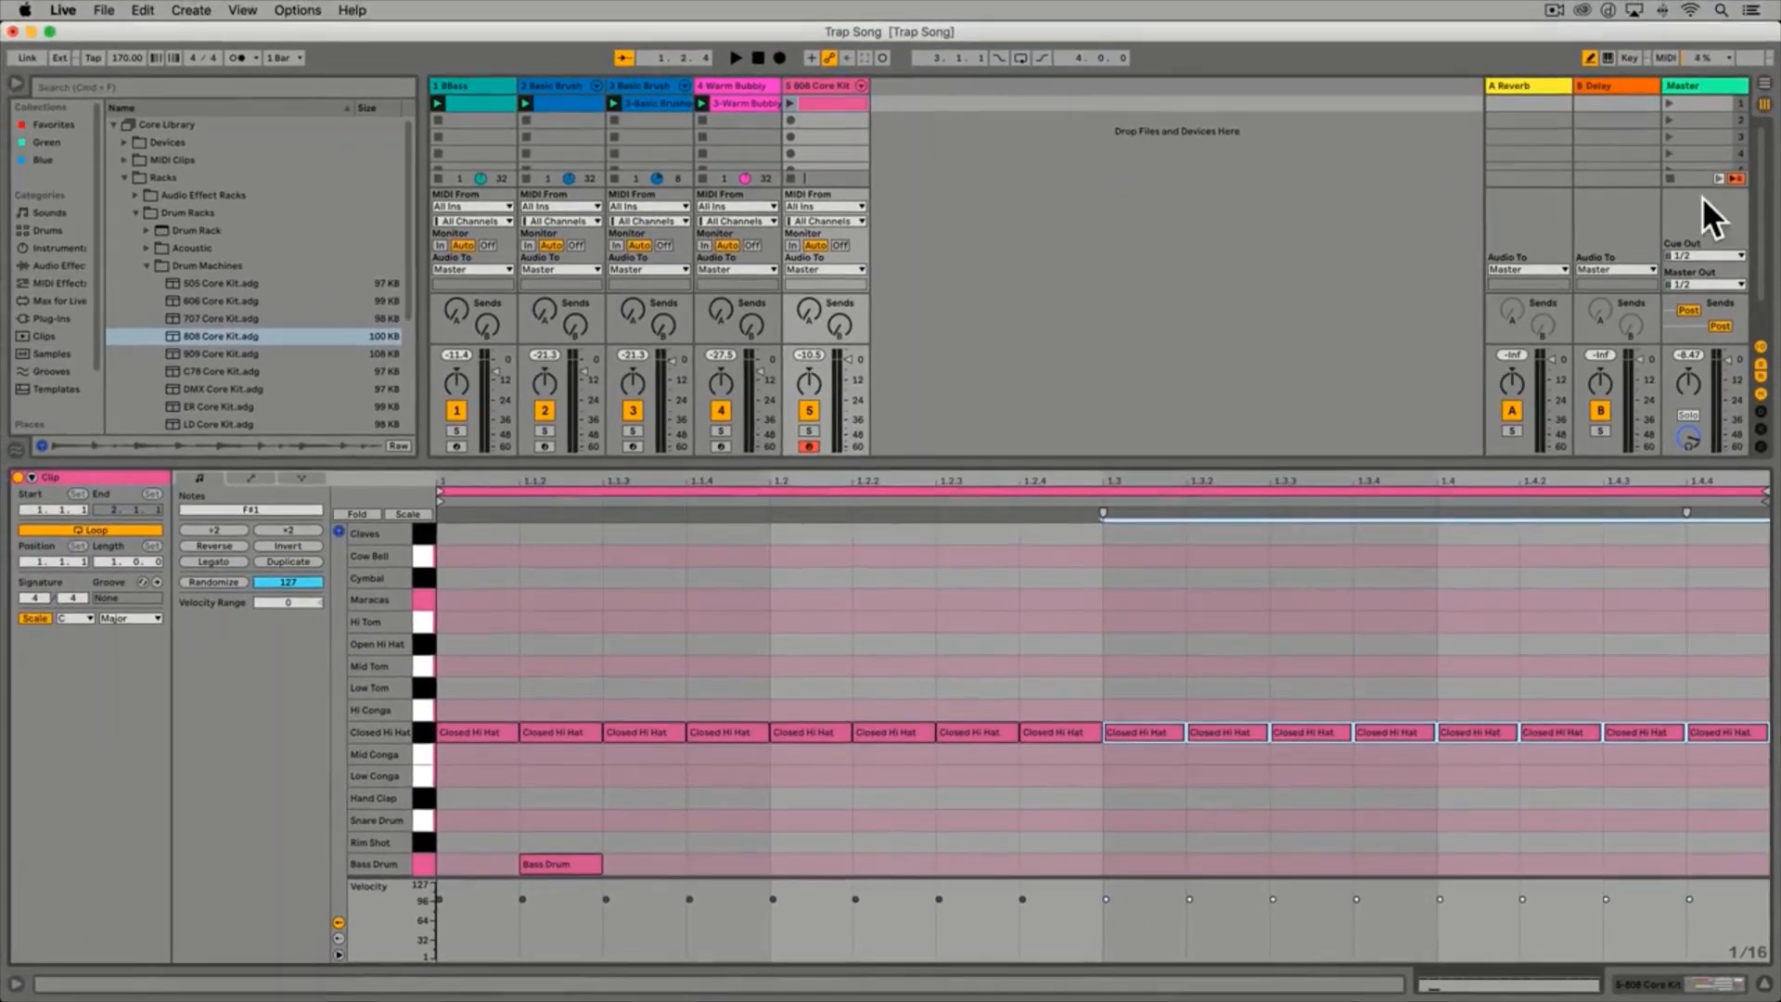
left_click(1672, 180)
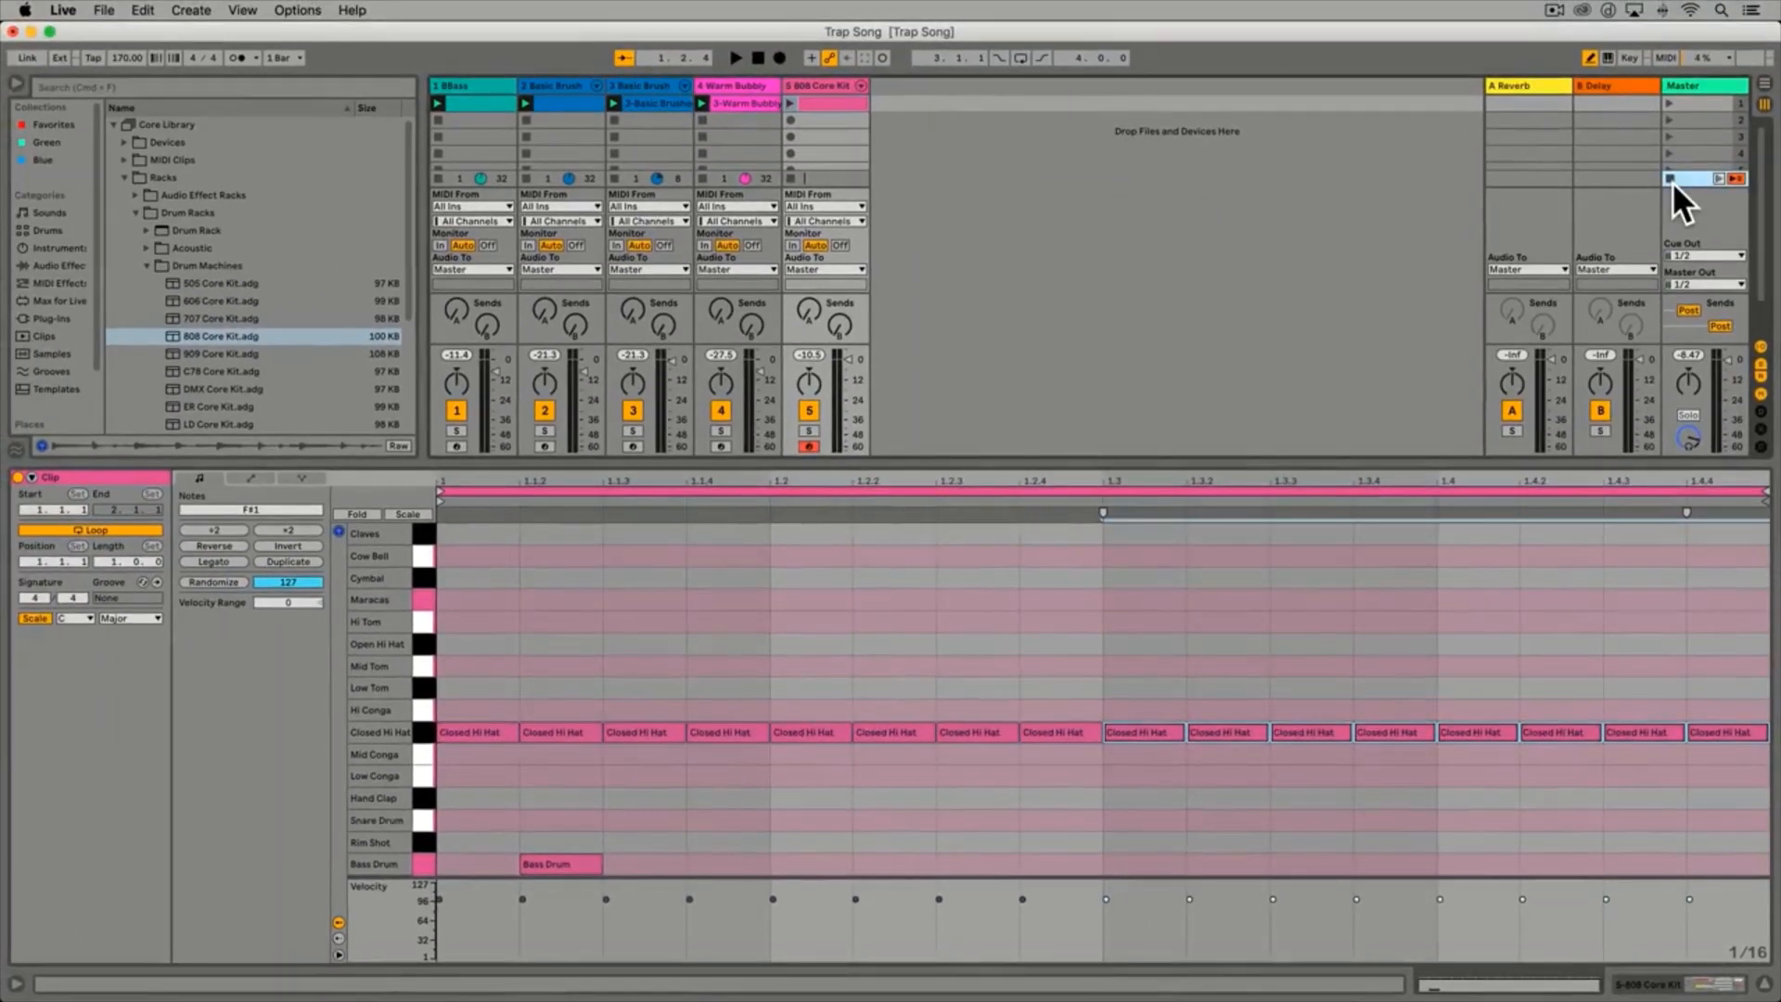
left_click(791, 102)
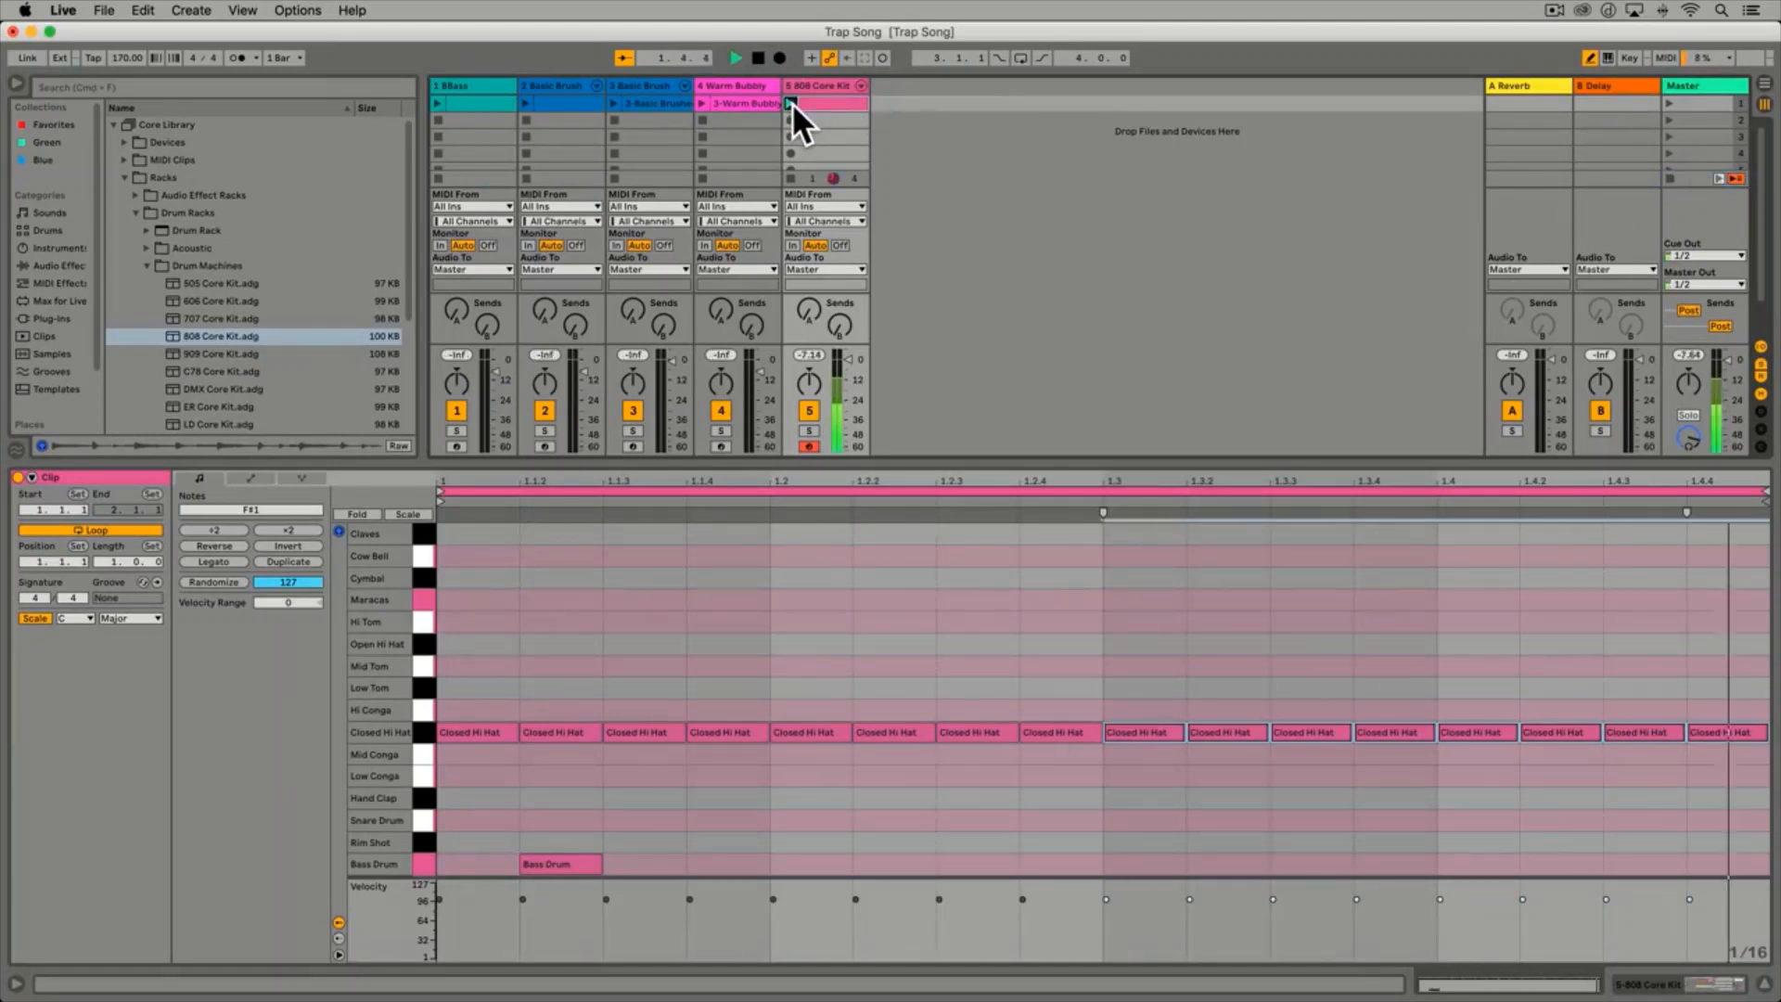
key("space")
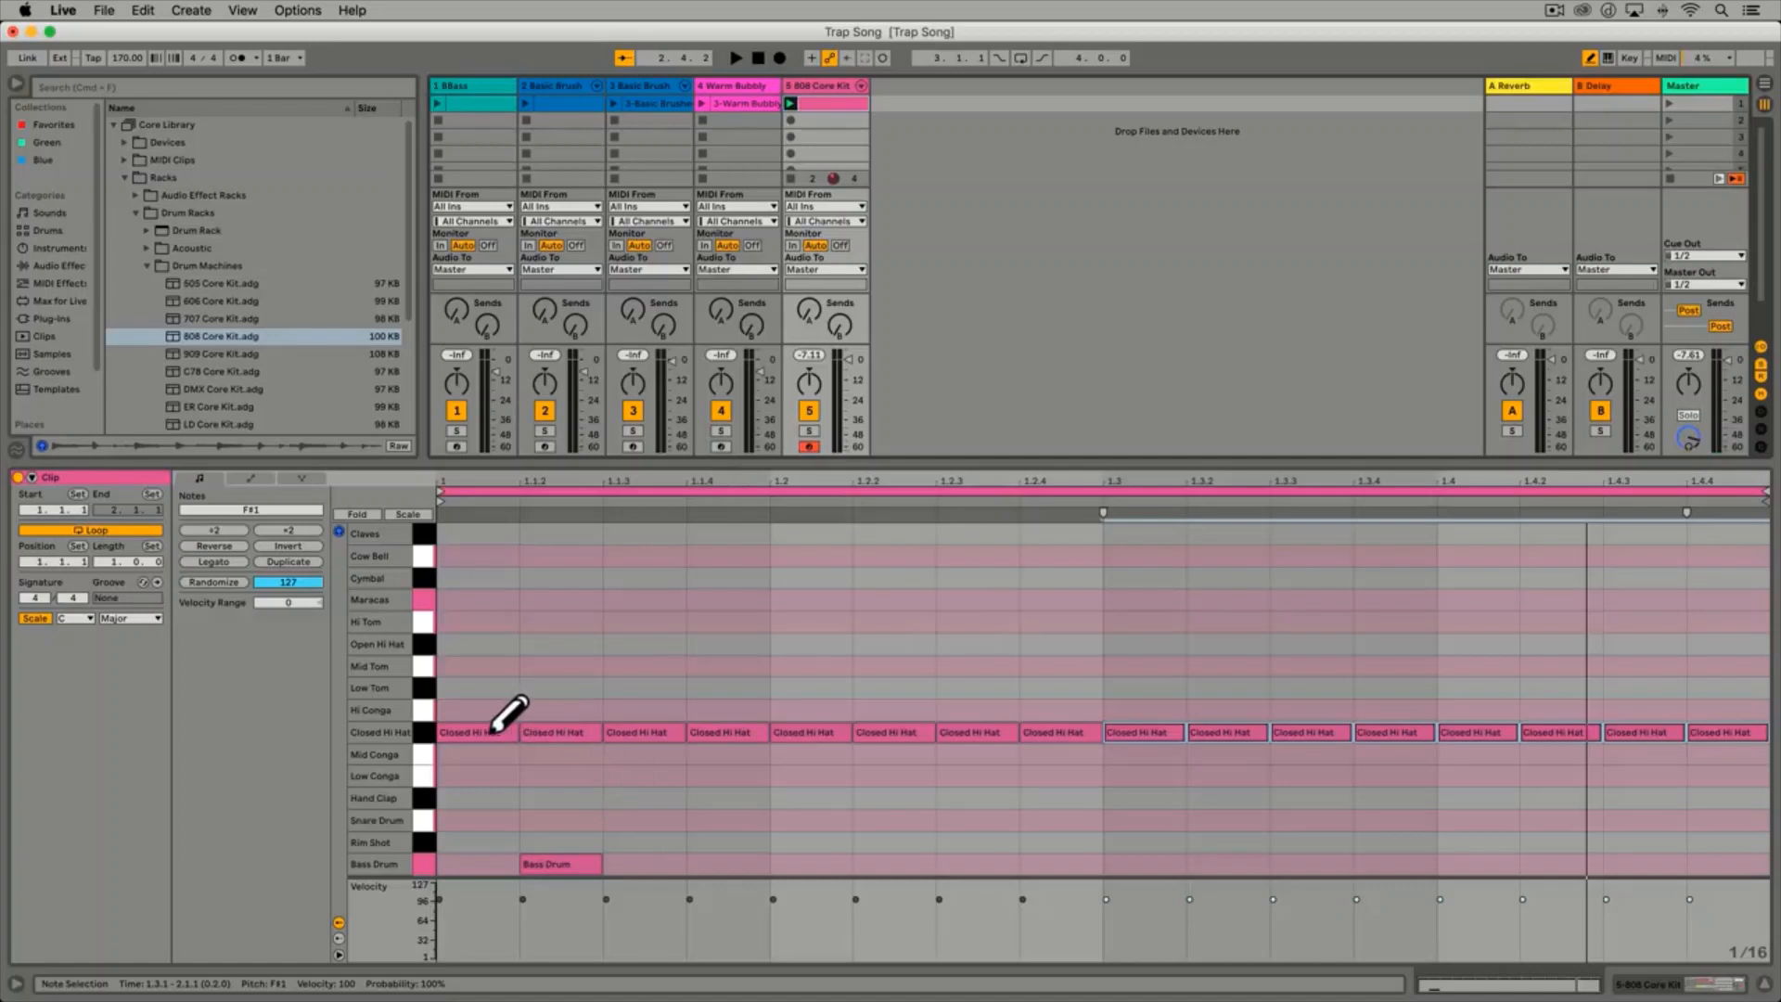
Erase all the Closed Hi Hat notes and the Bass Drum note from the 808 Core Kit clip
left_click_drag(494, 730, 1704, 732)
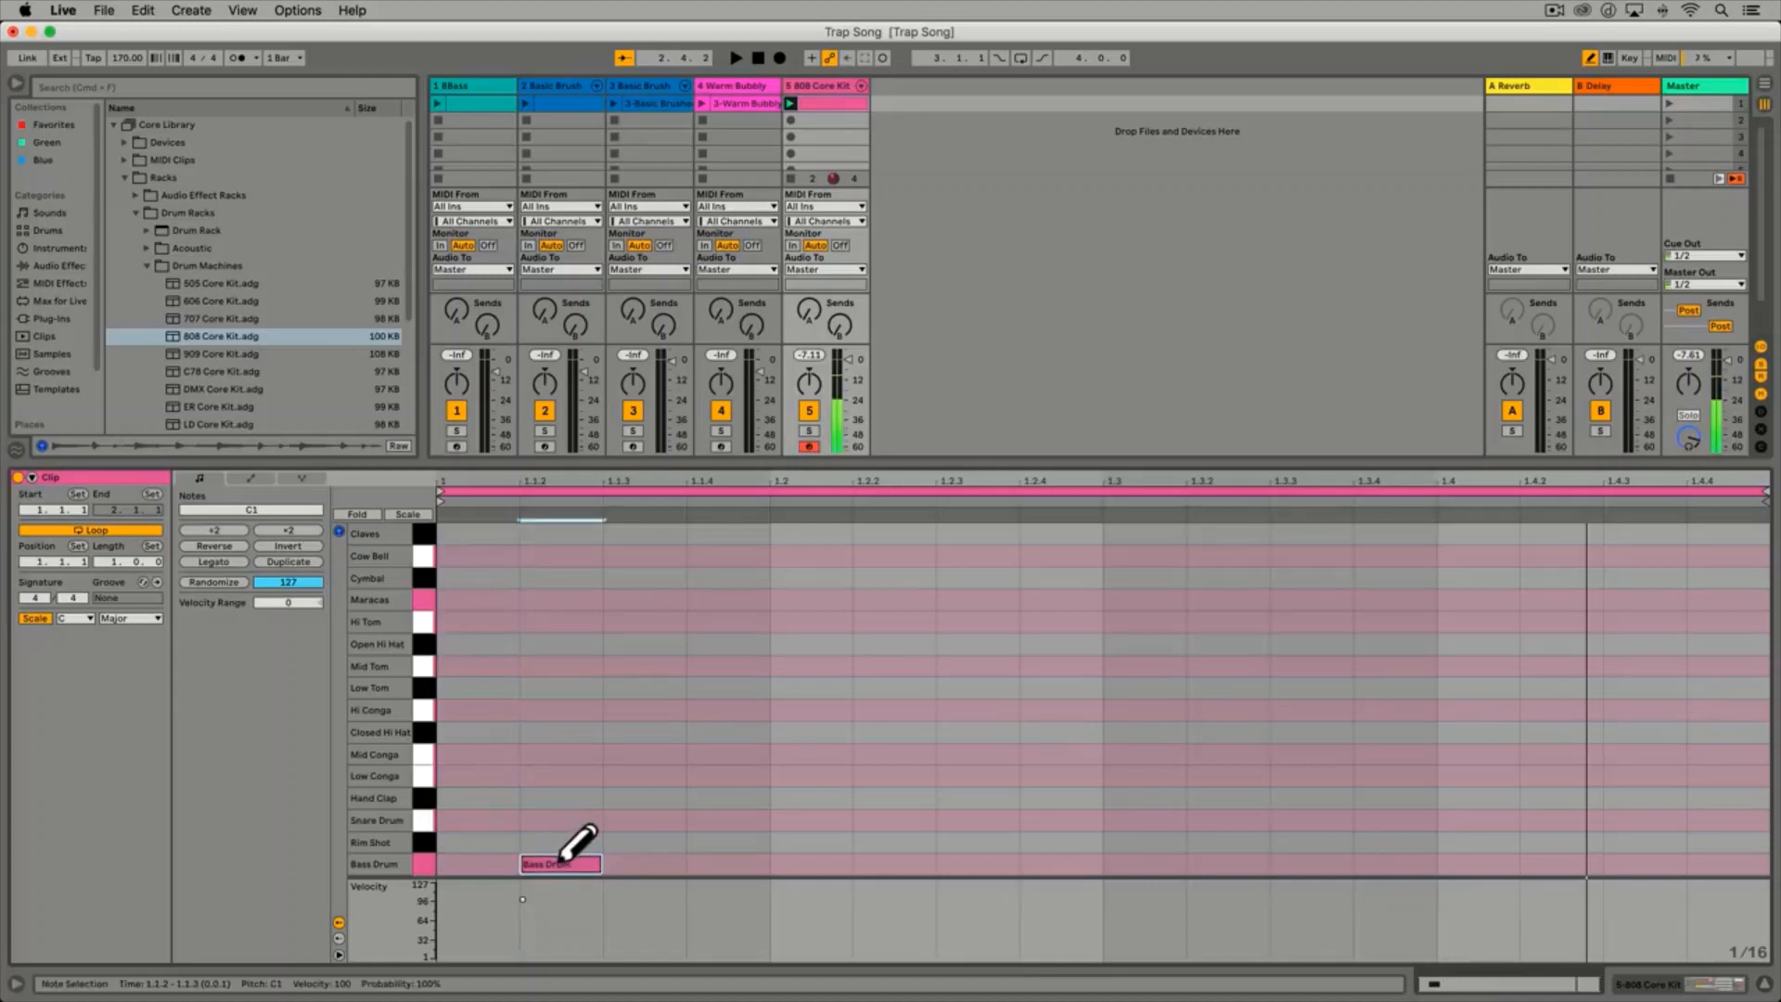
left_click(549, 862)
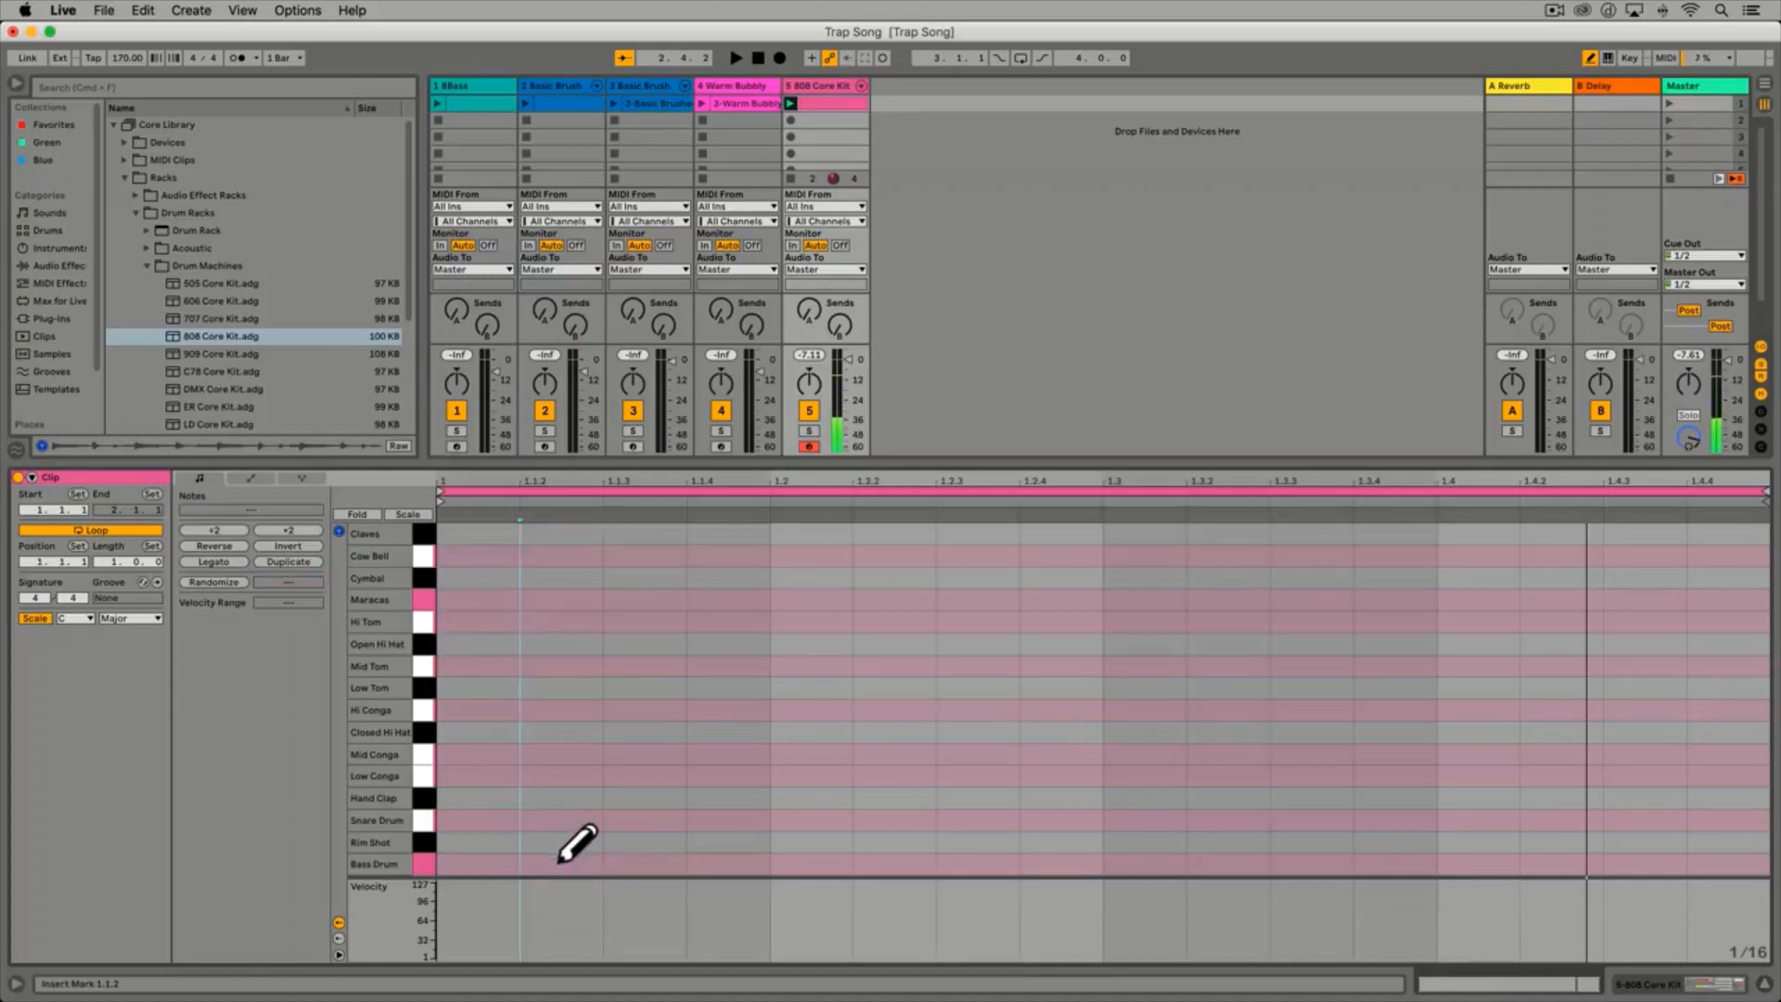
Set the fixed grid to 1/4 and draw Bass Drum notes on all four beats of the bar
right_click(560, 715)
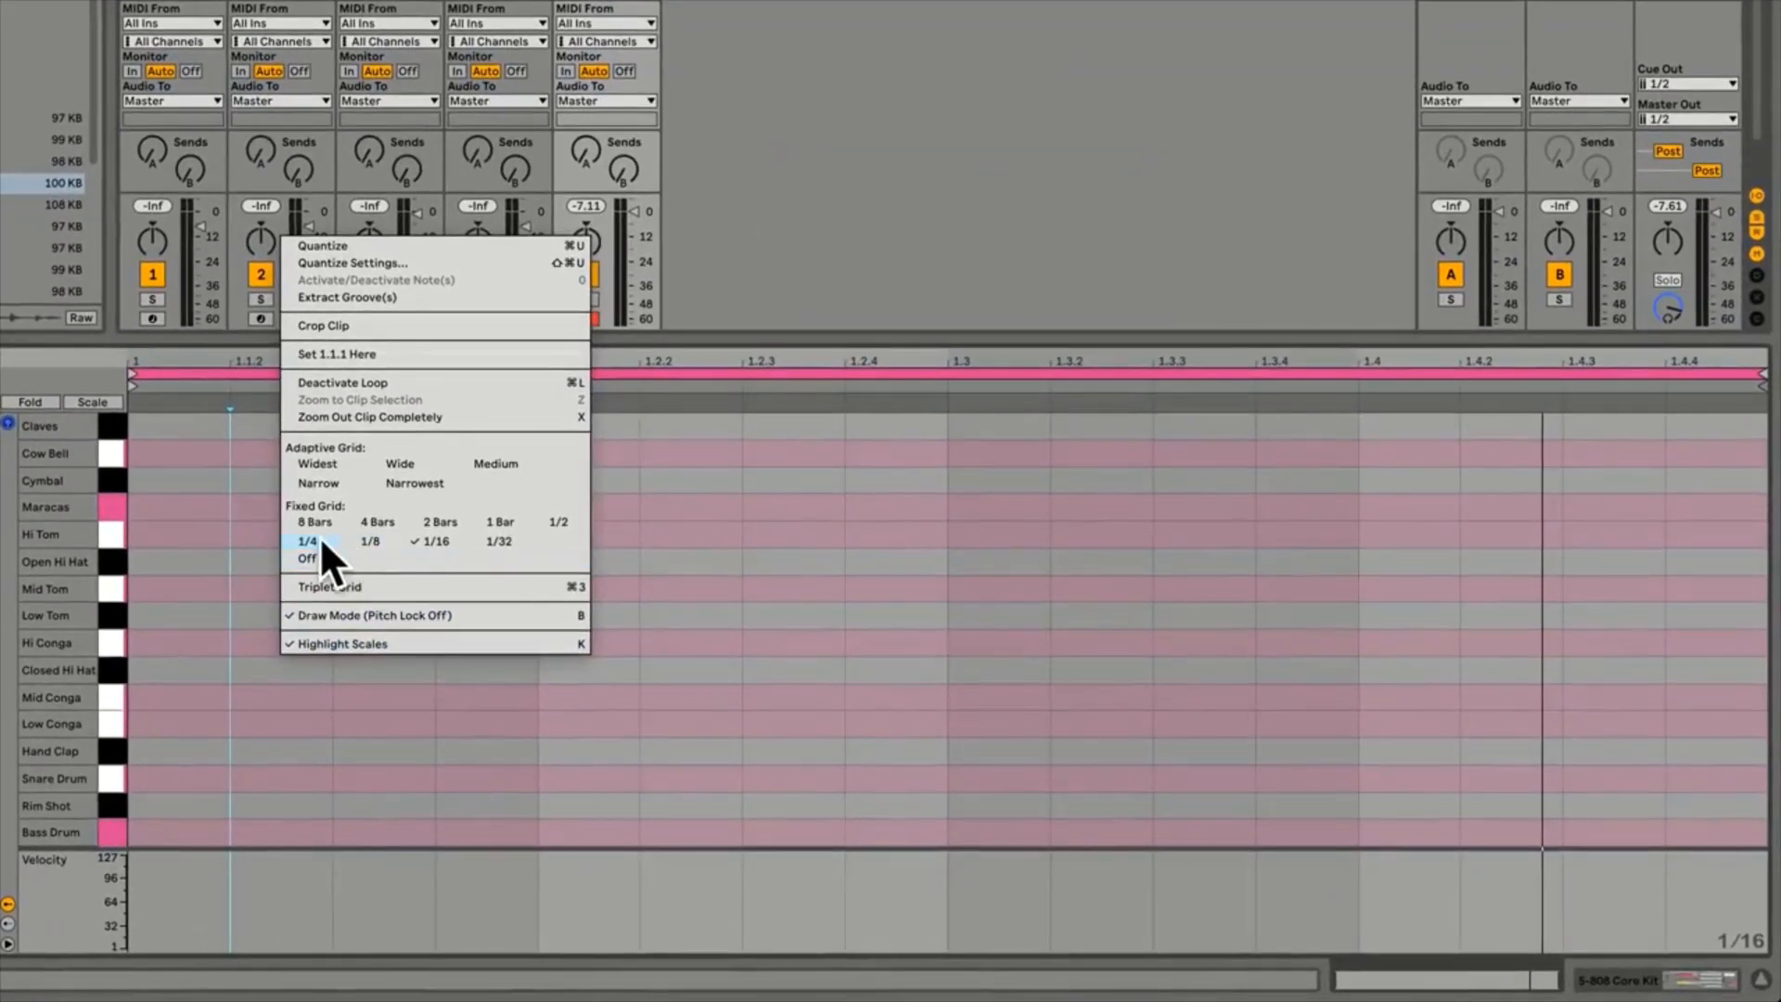
left_click(319, 536)
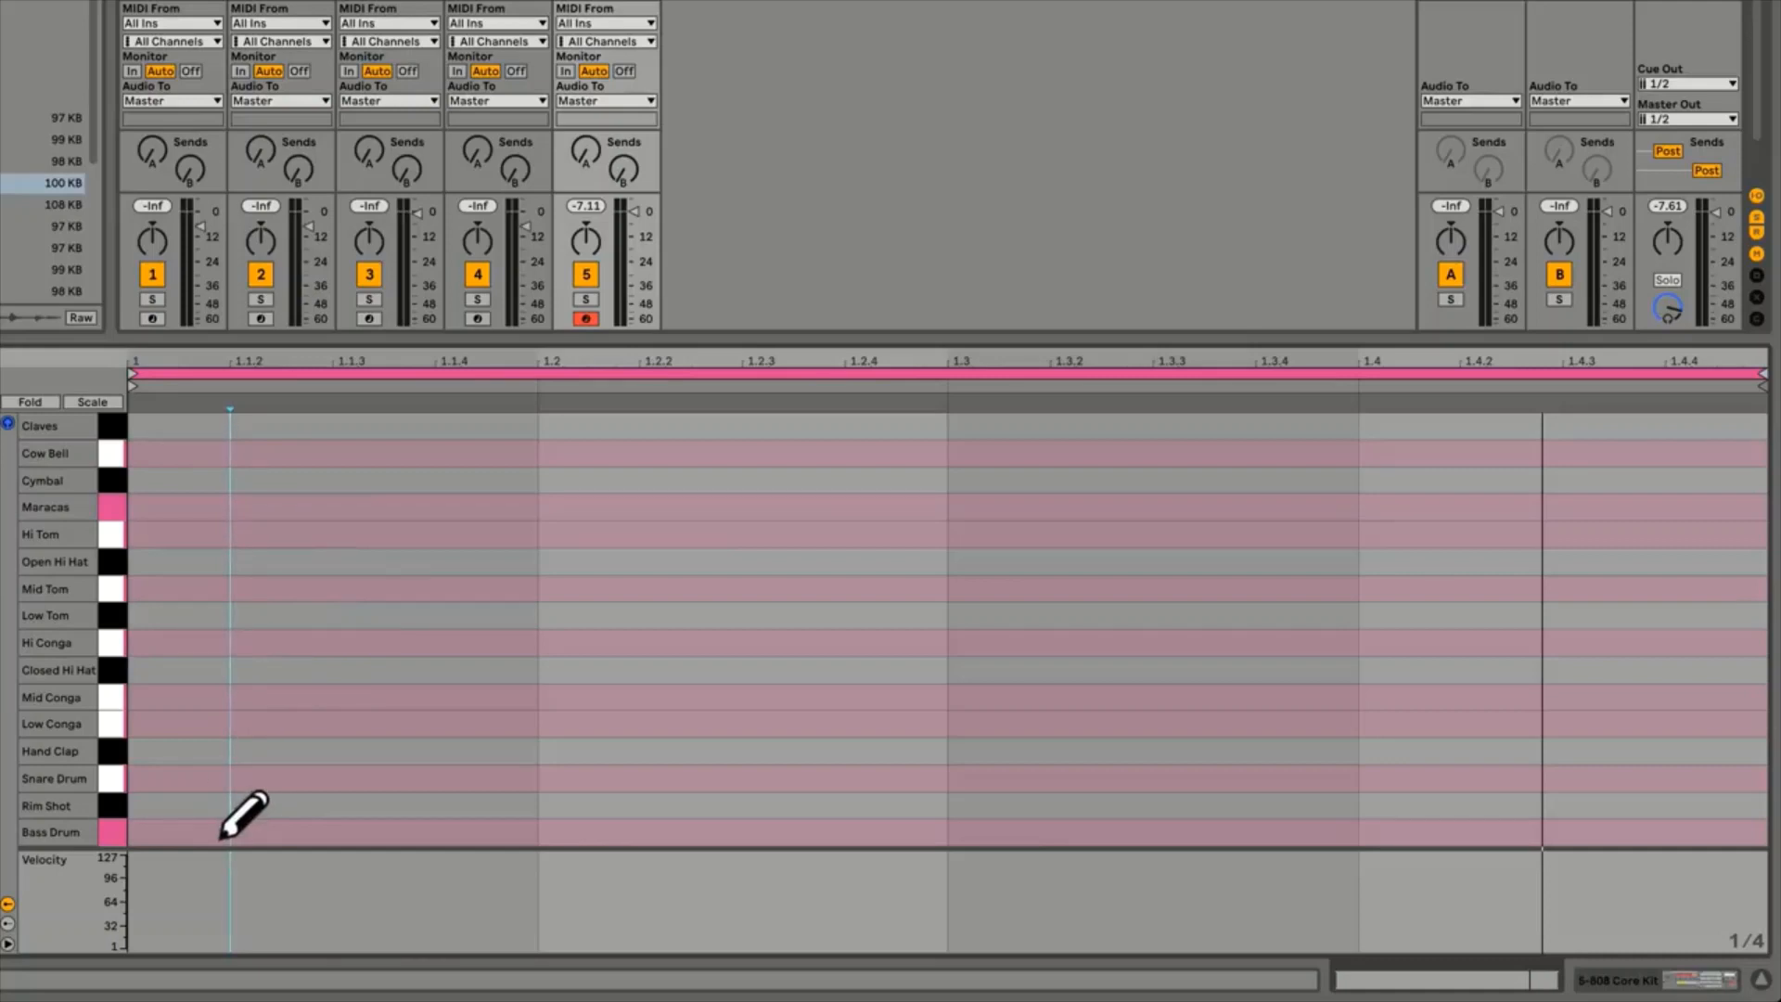
left_click(264, 832)
left_click_drag(263, 833, 1455, 829)
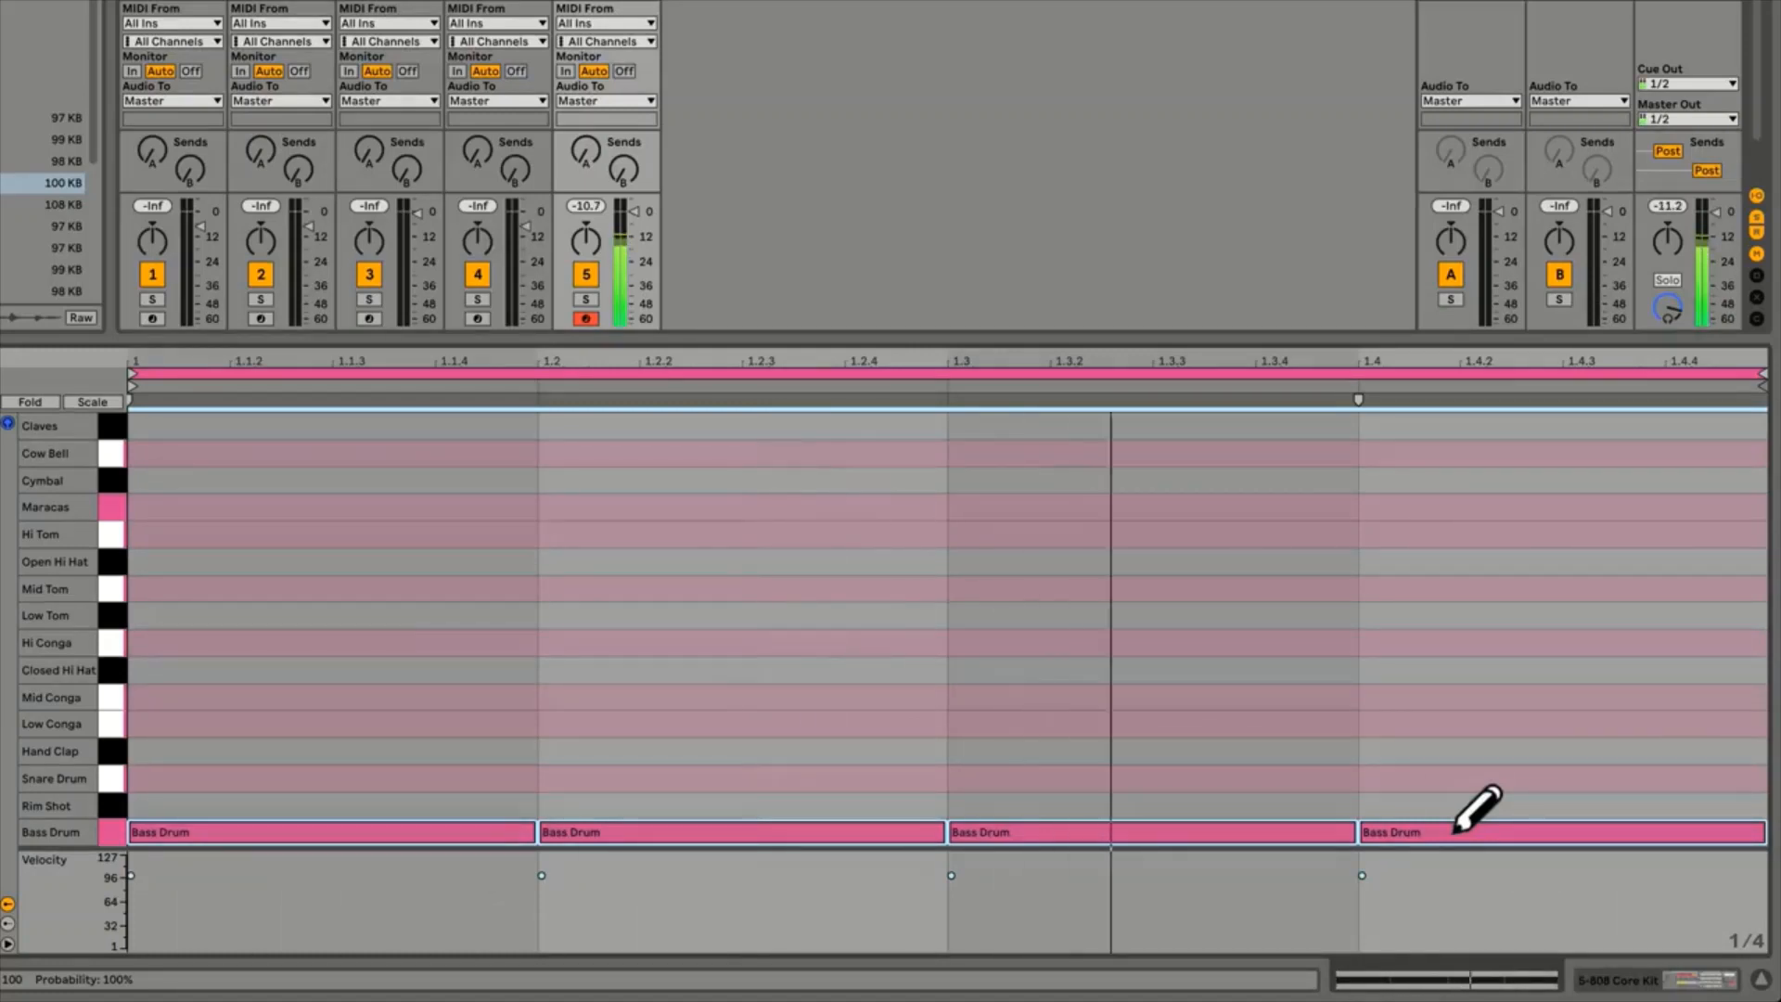
key("space")
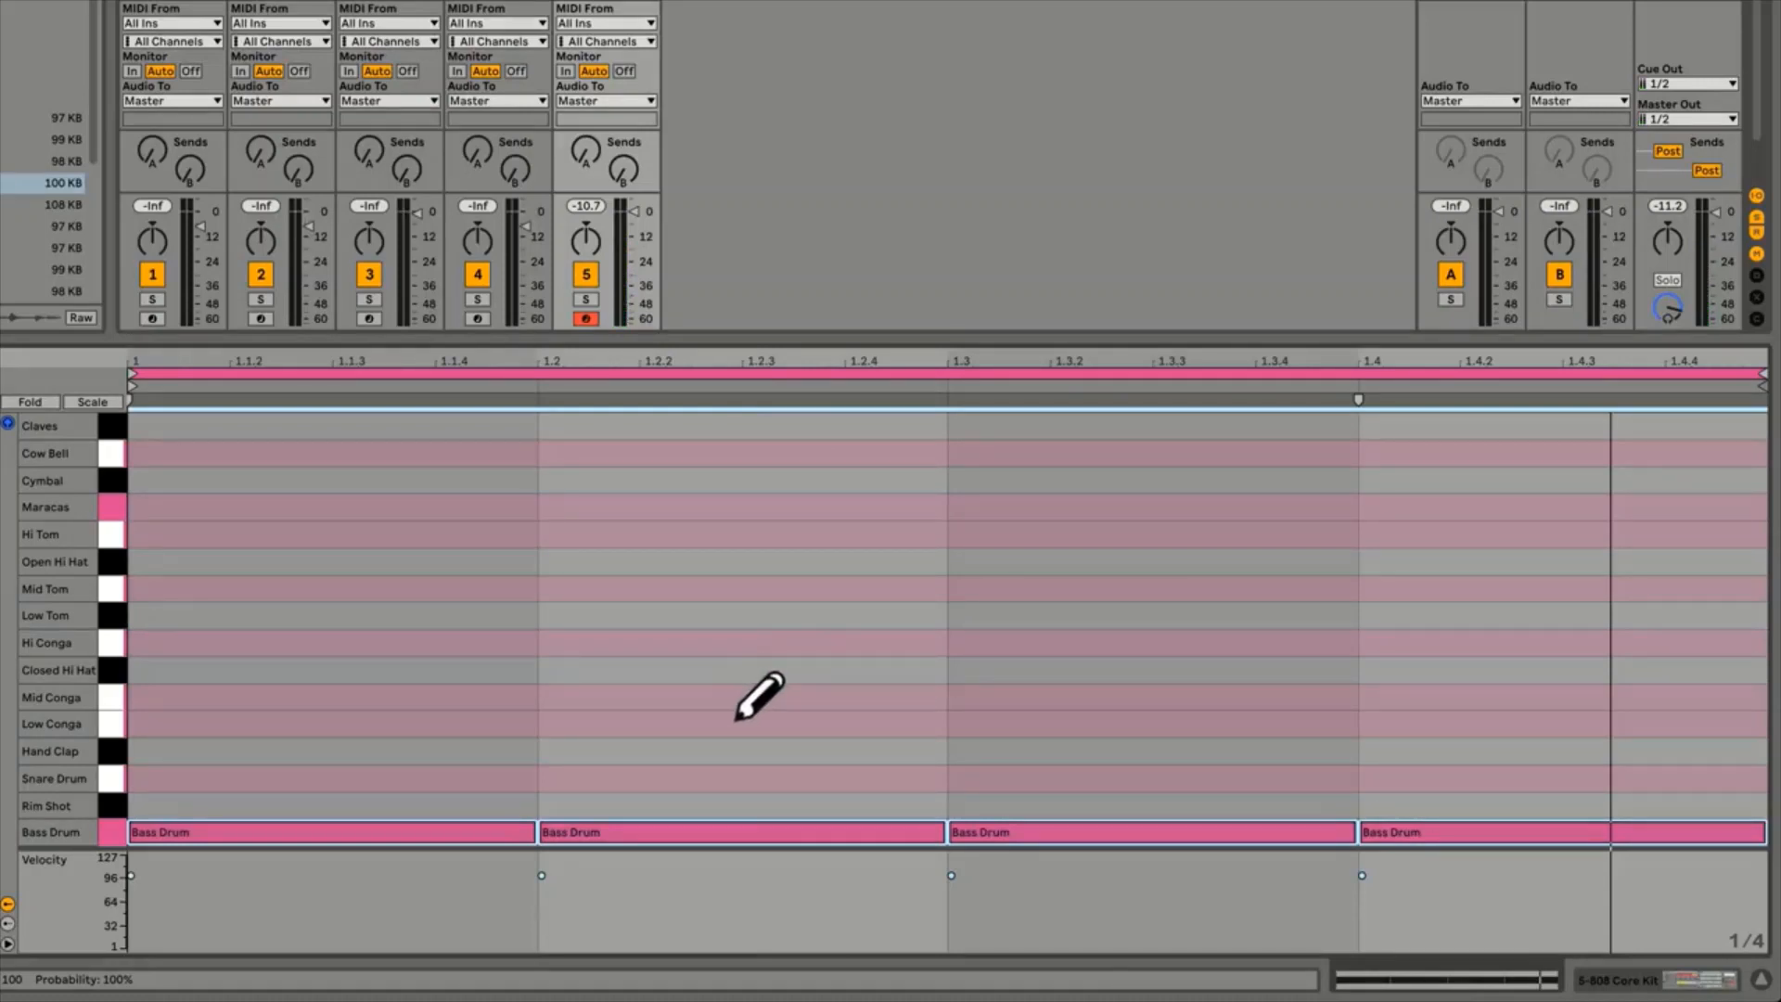
Draw 1/4 Snare Drum notes on beats 1.2 and 1.4
left_click(685, 777)
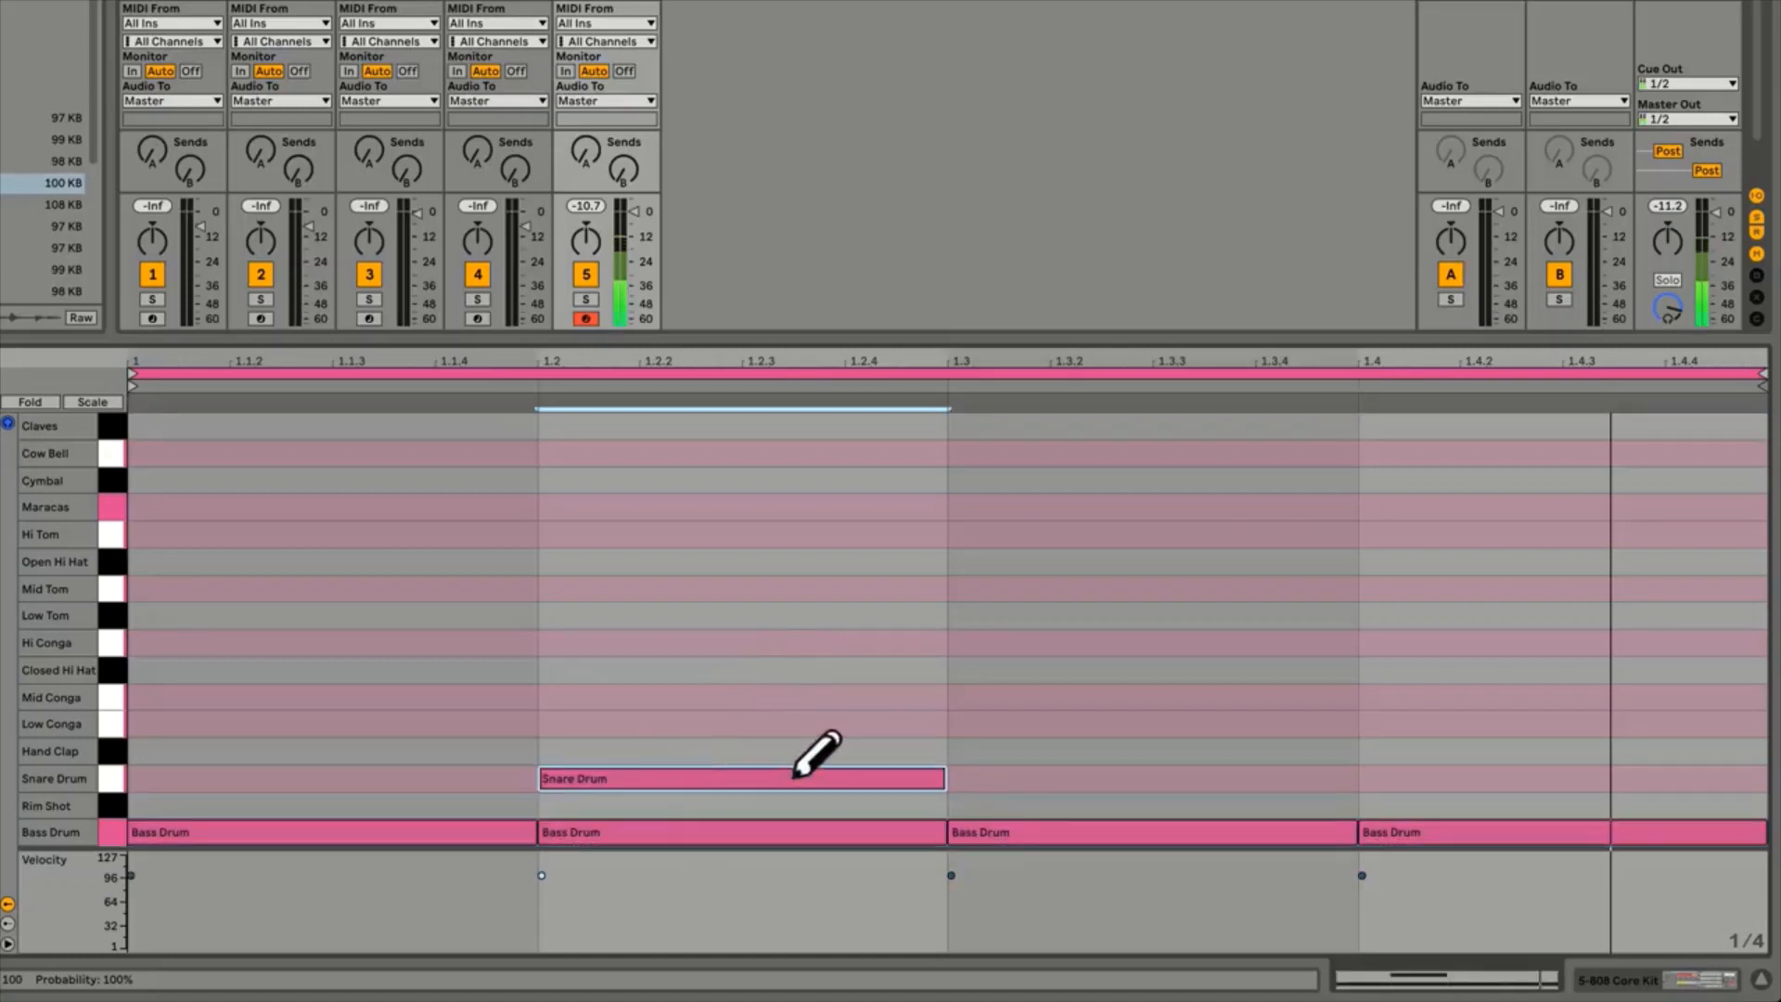
left_click(1433, 778)
Set the fixed grid to 1/8, fill the whole bar with Closed Hi Hat notes, and play the drum pattern
right_click(791, 652)
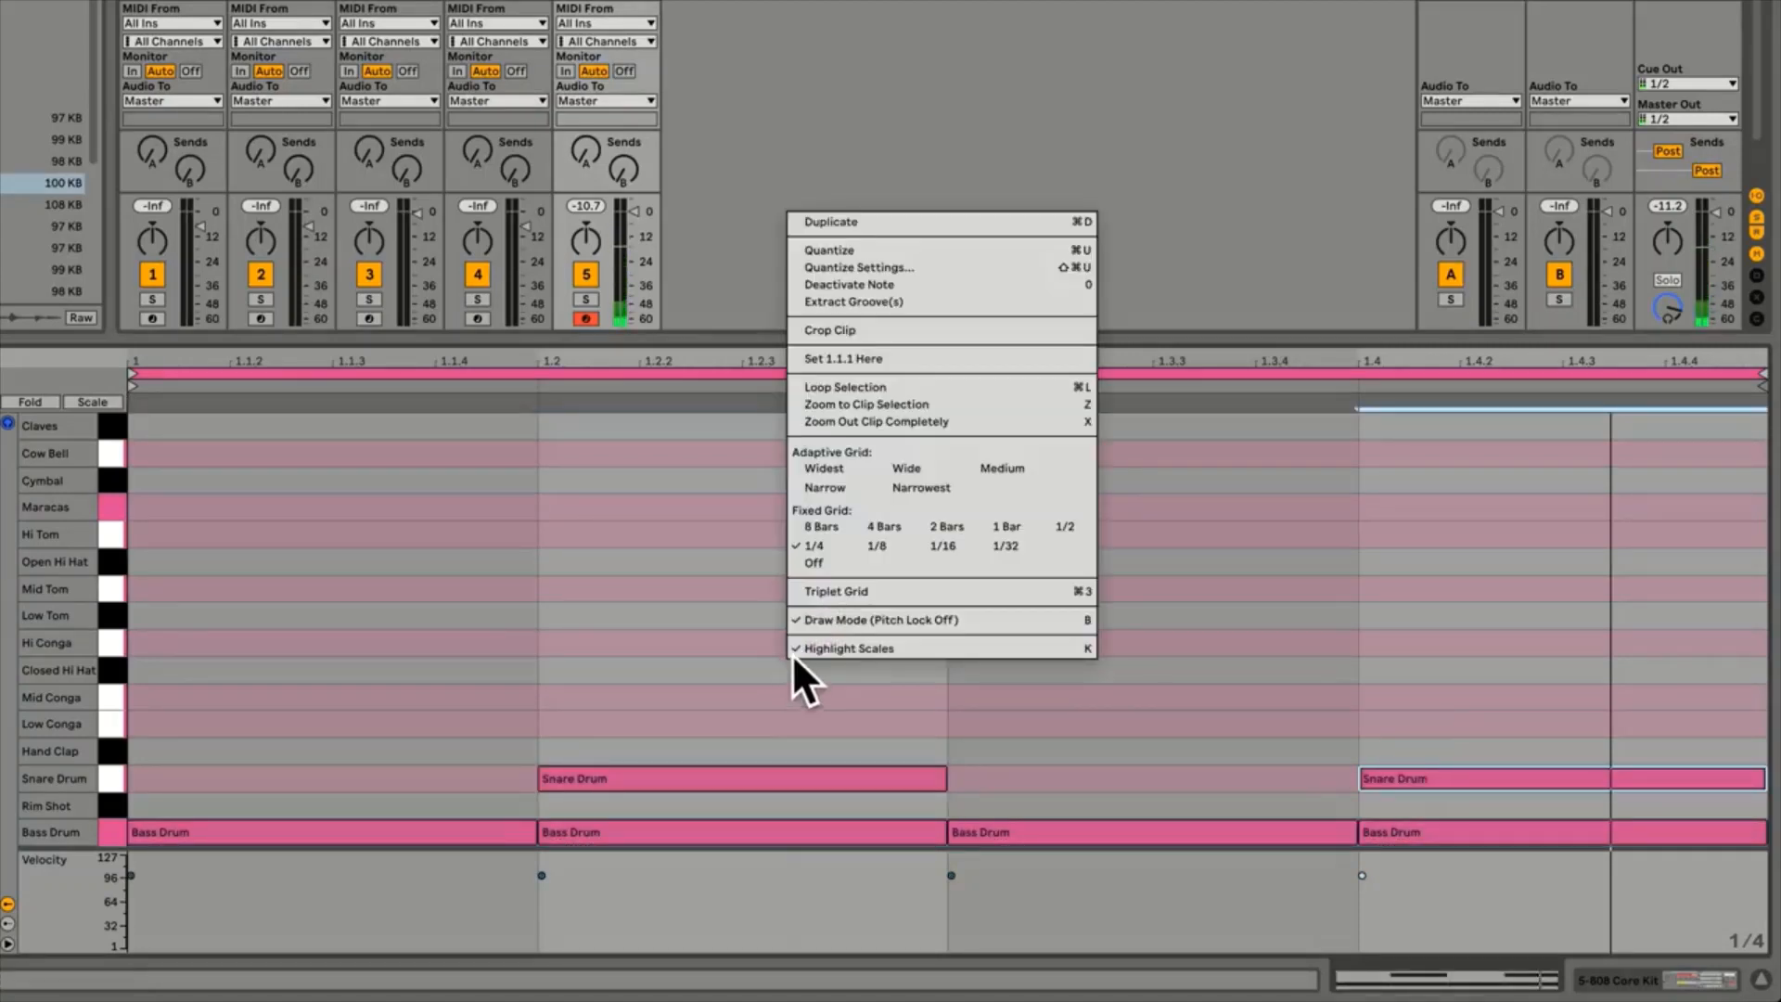
left_click(878, 545)
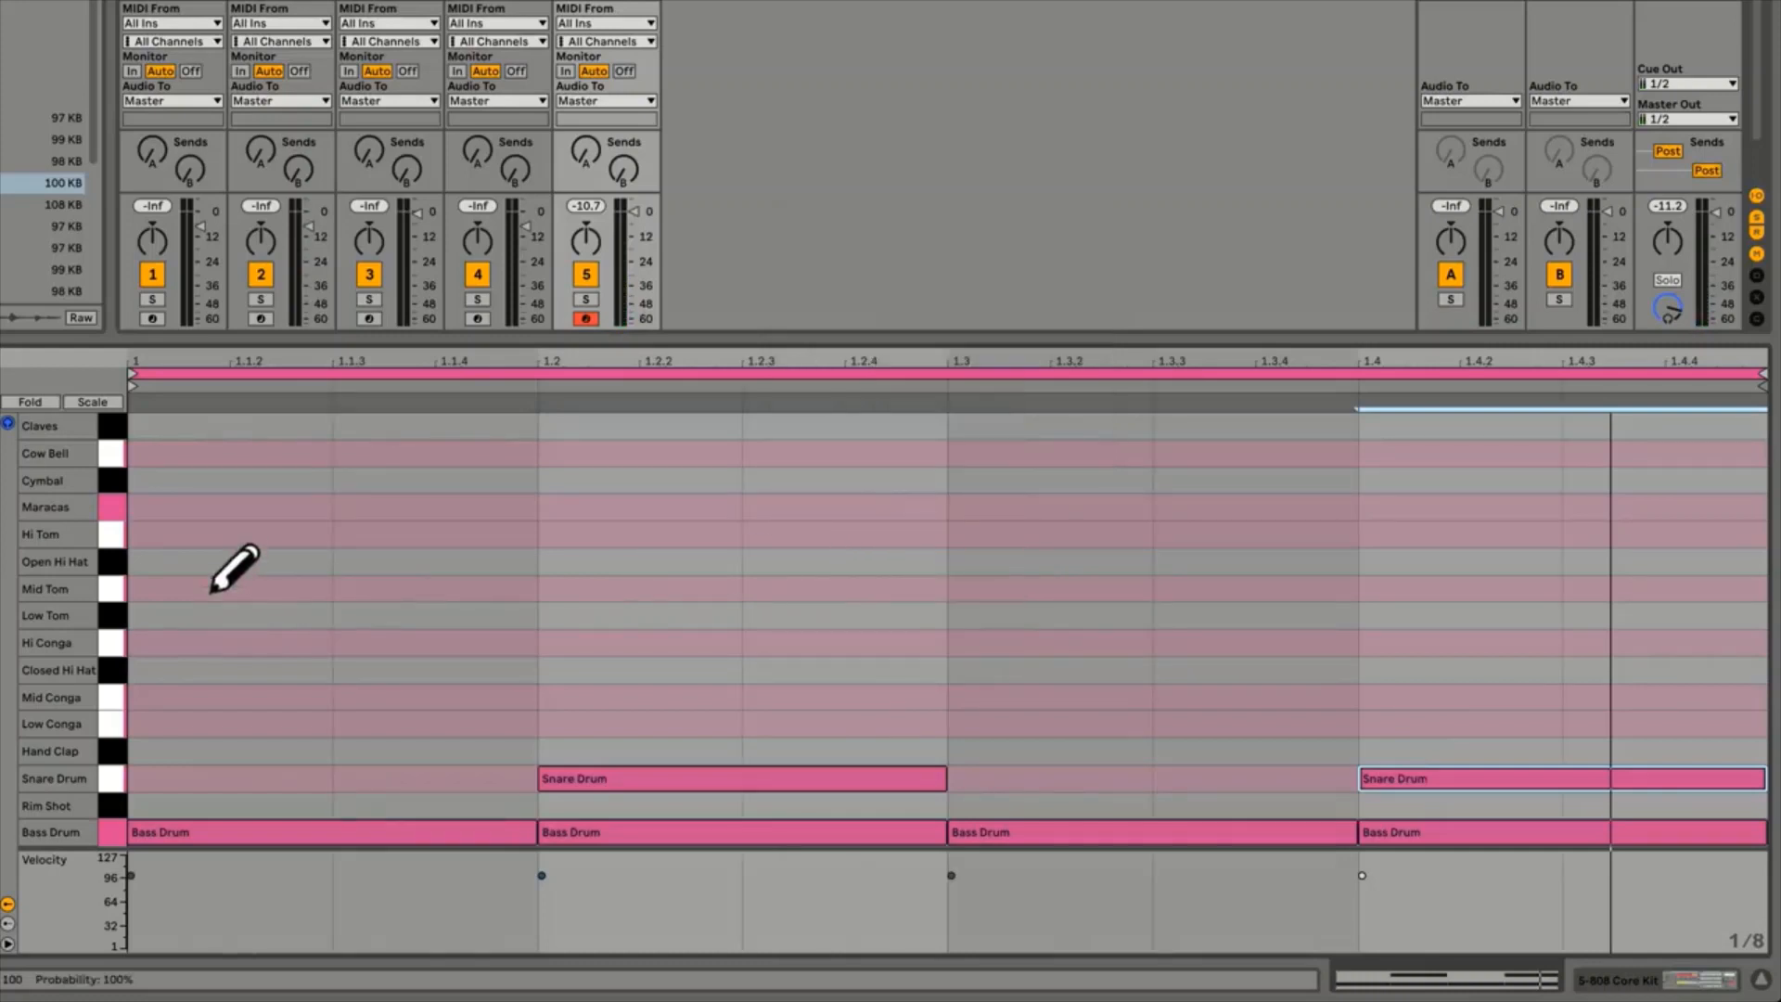
left_click_drag(197, 668, 1614, 669)
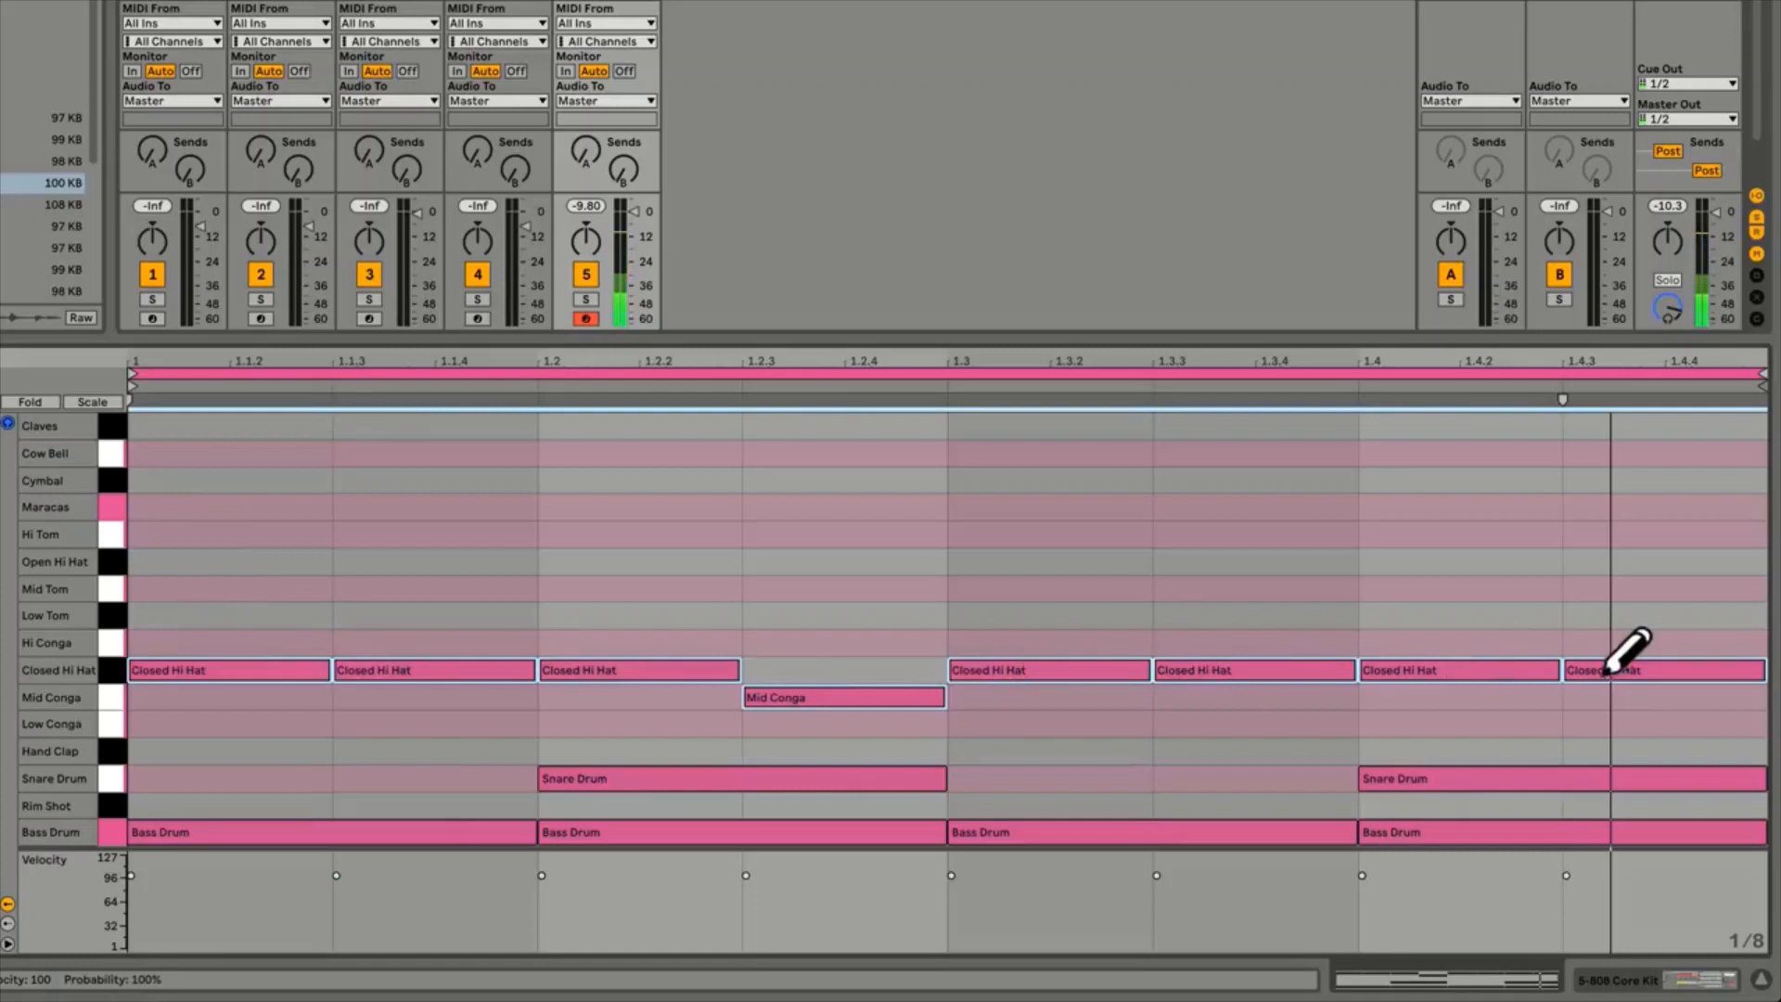
left_click(805, 694)
left_click(807, 671)
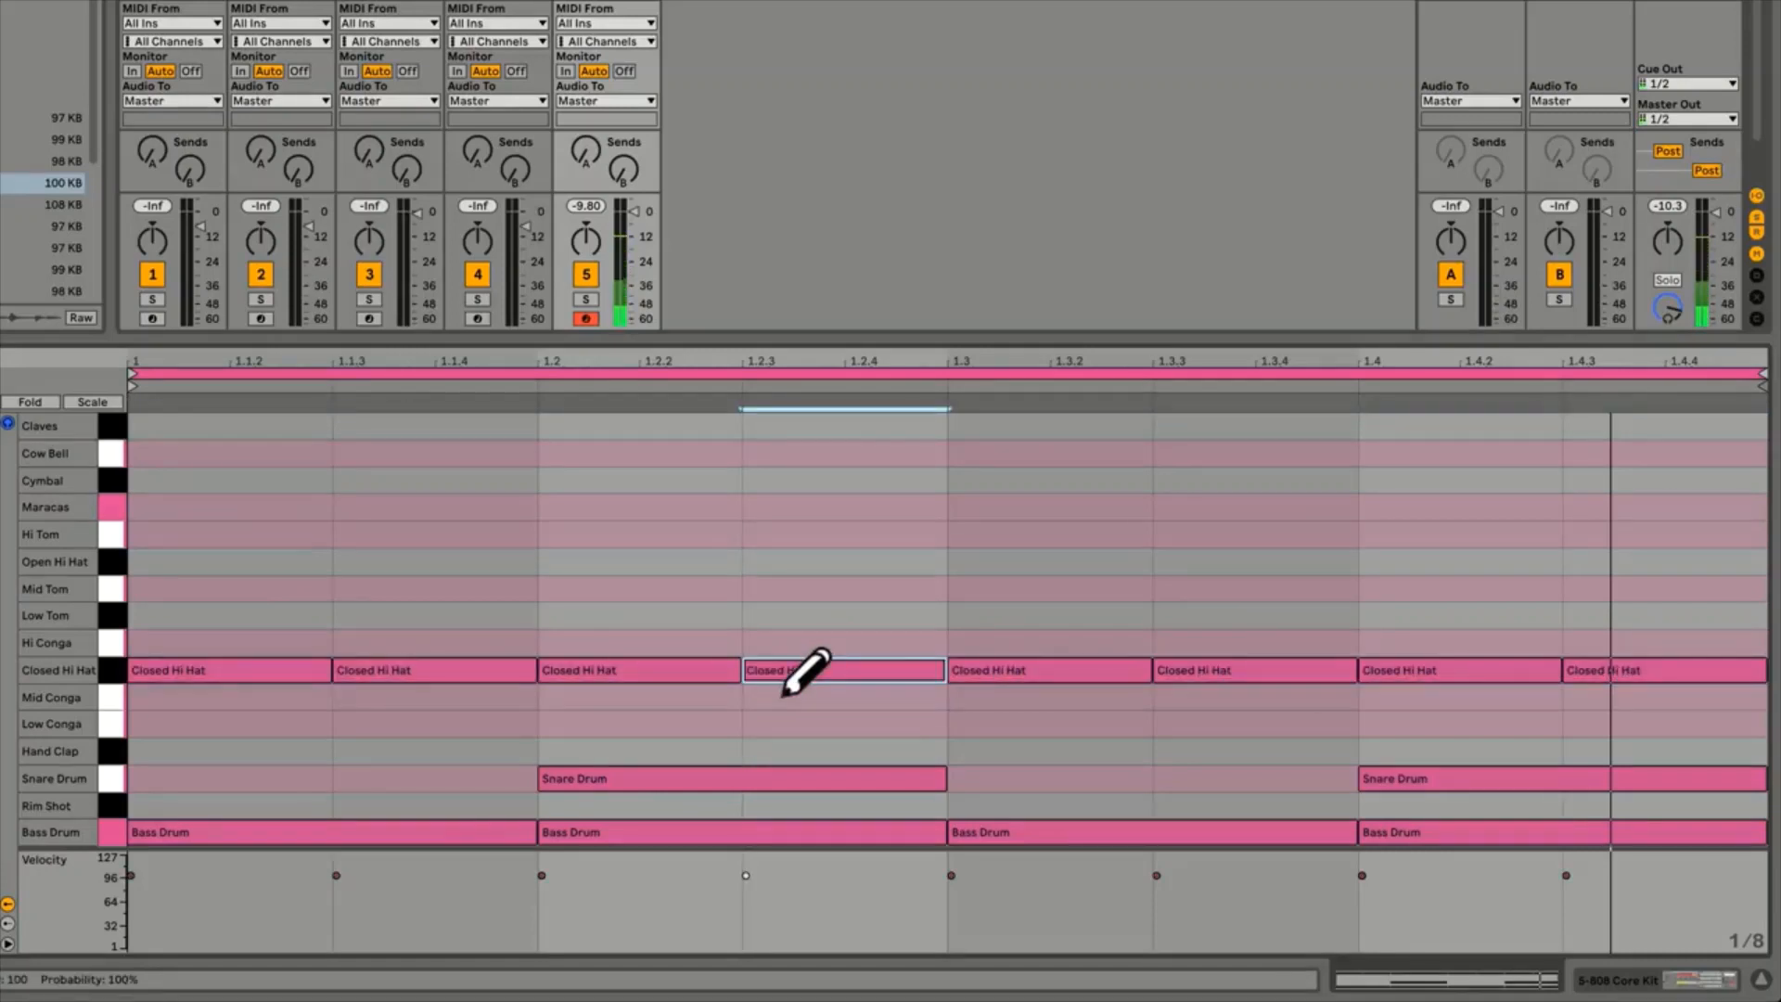
key("space")
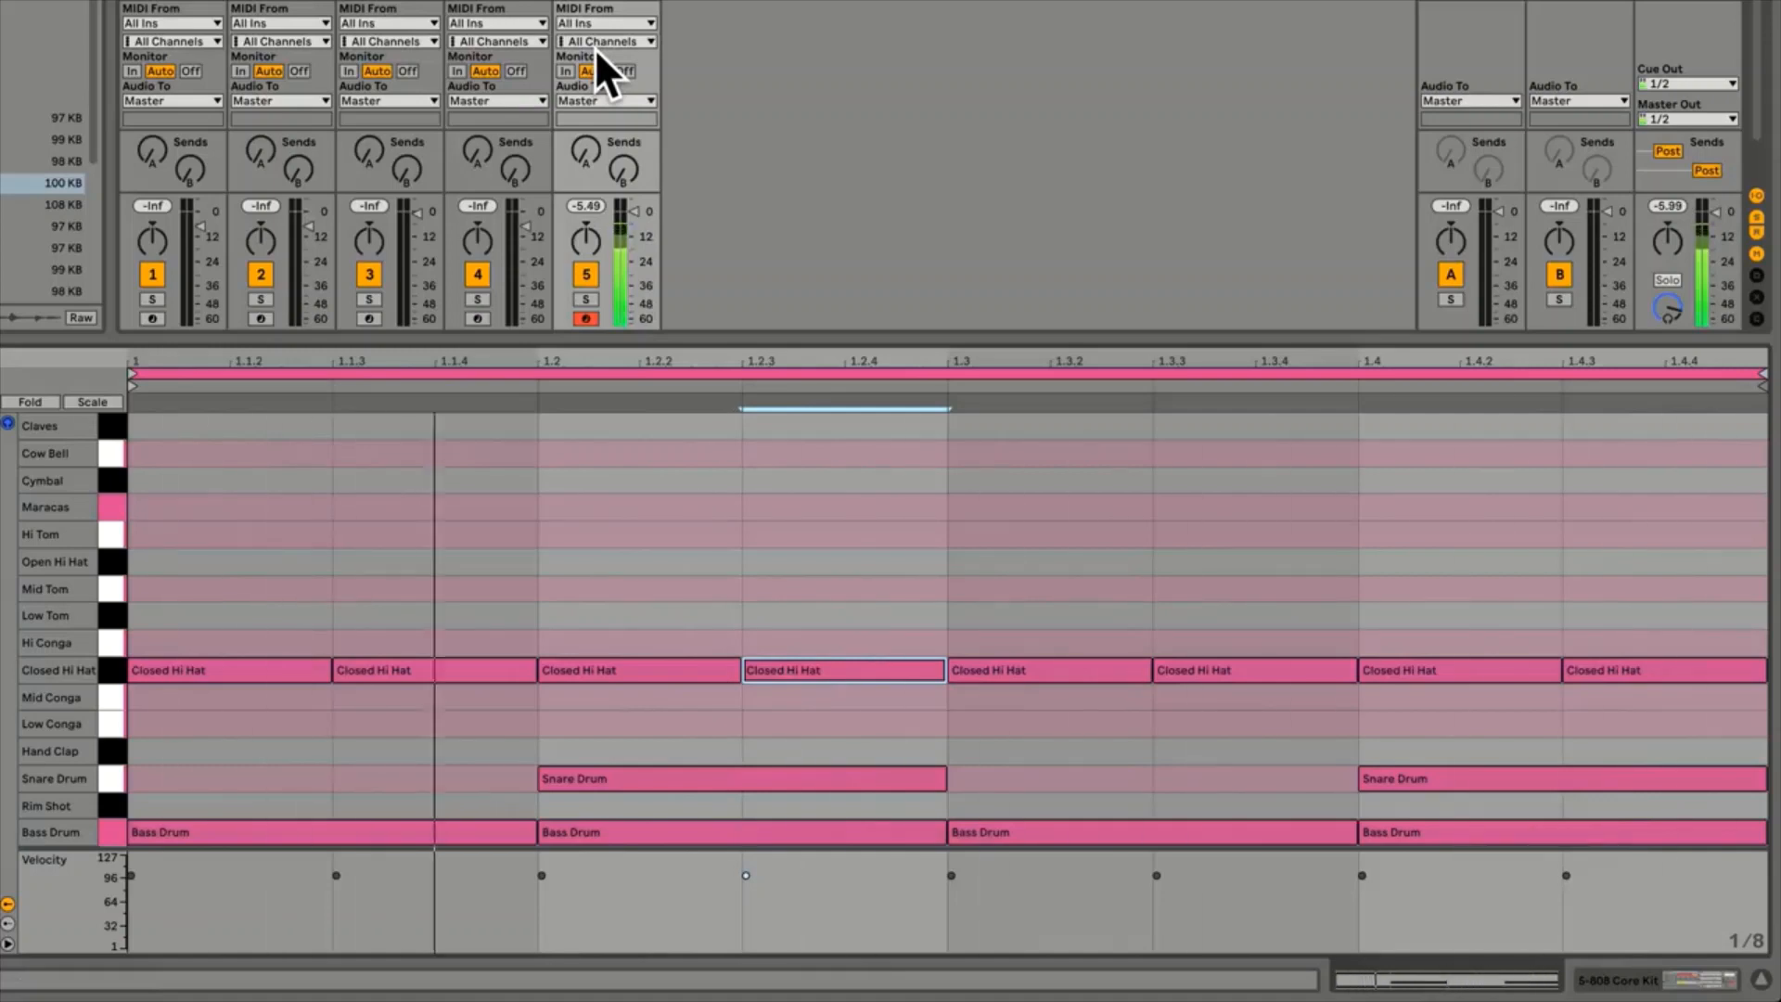
key("space")
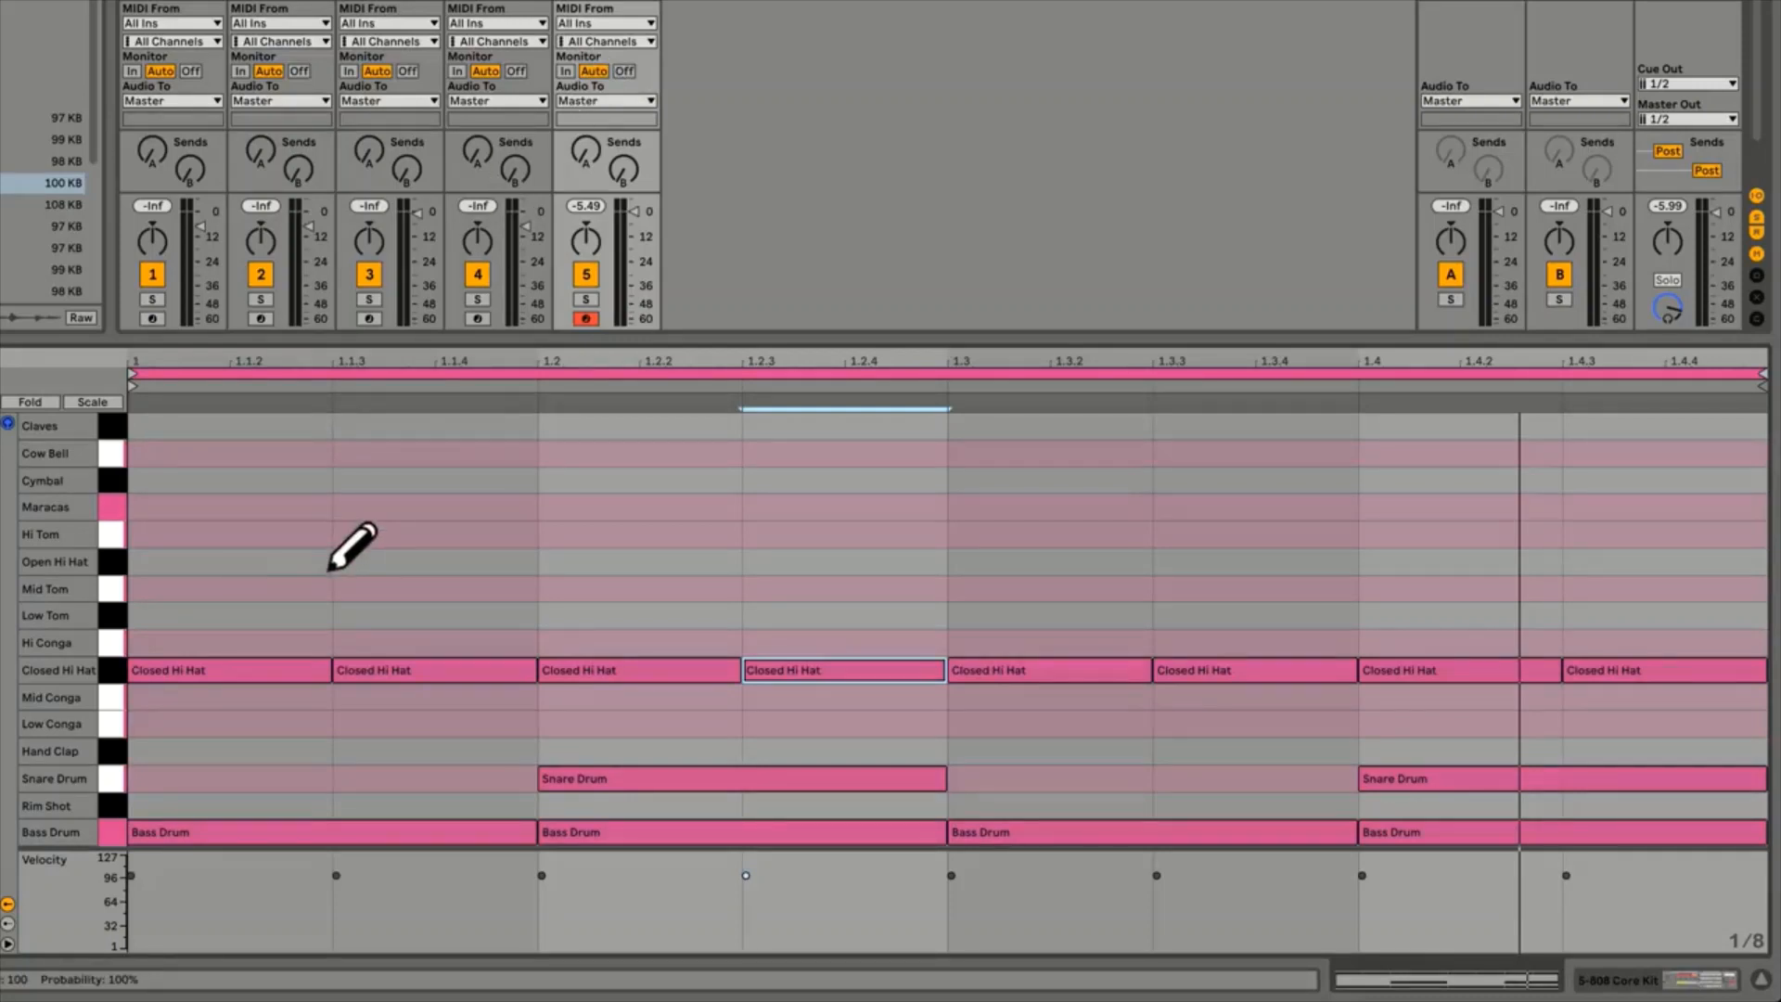
Turn Draw Mode off, box-select the drum notes, deselect them and turn Draw Mode back on
key("b")
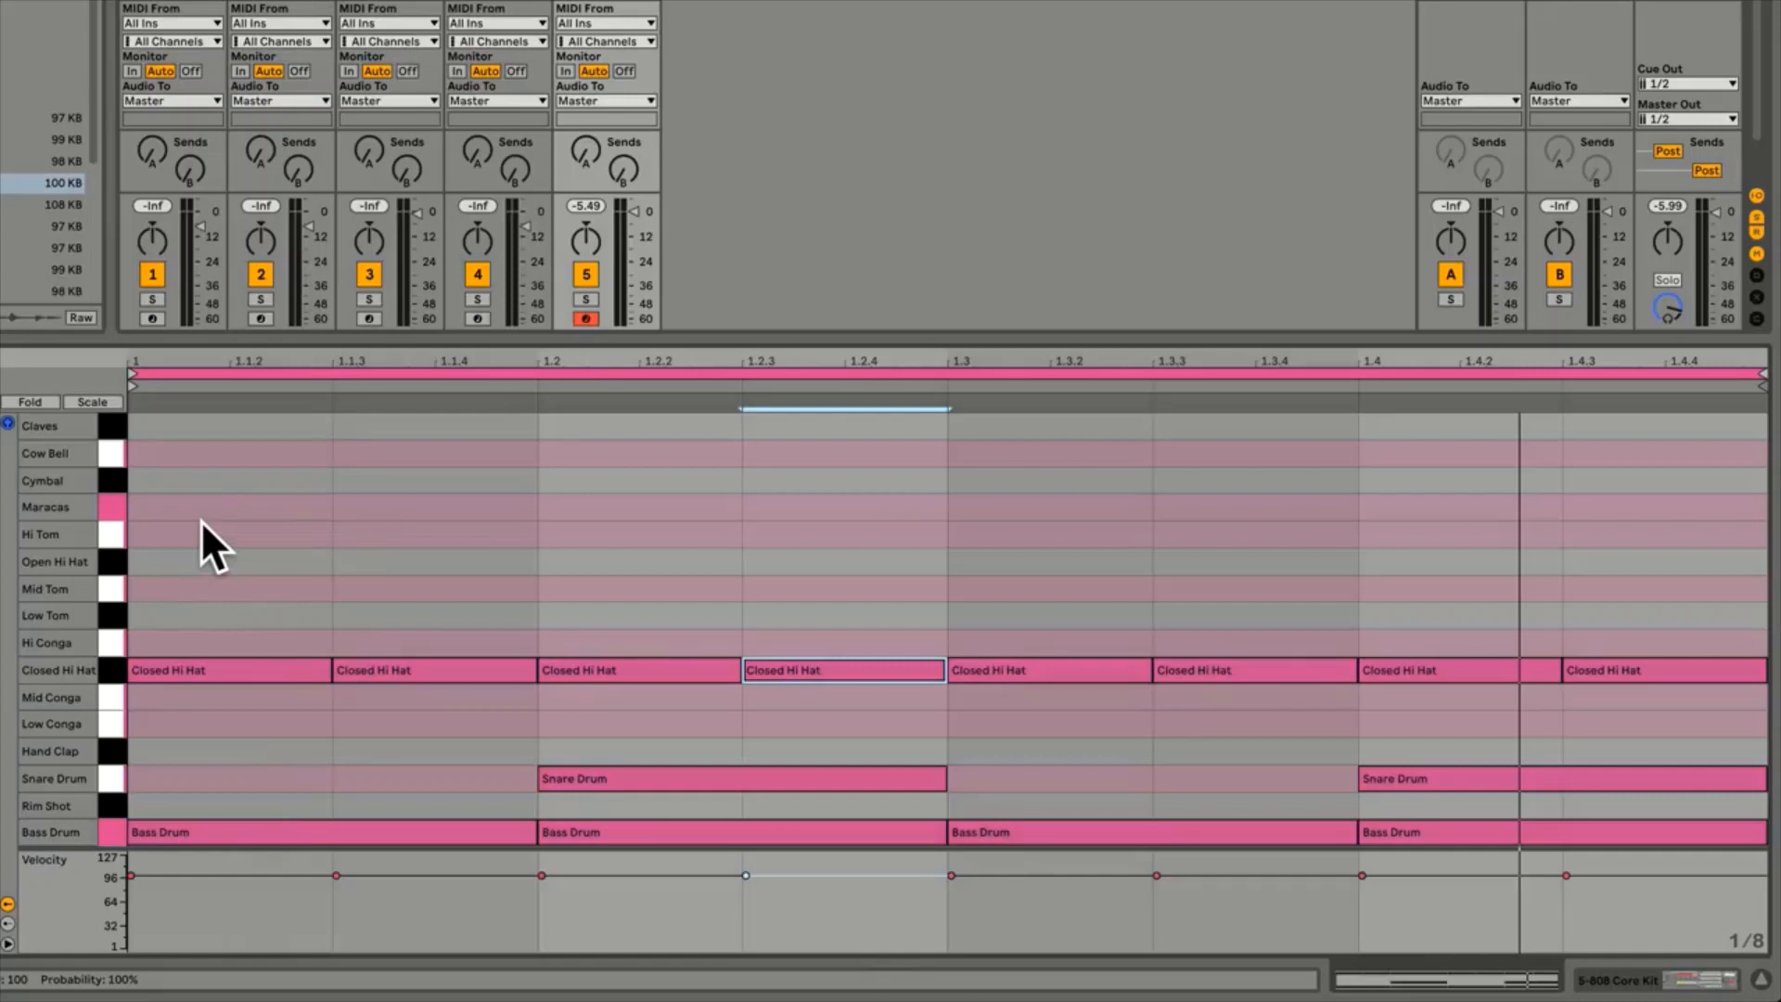
left_click_drag(201, 520, 1641, 858)
left_click(909, 599)
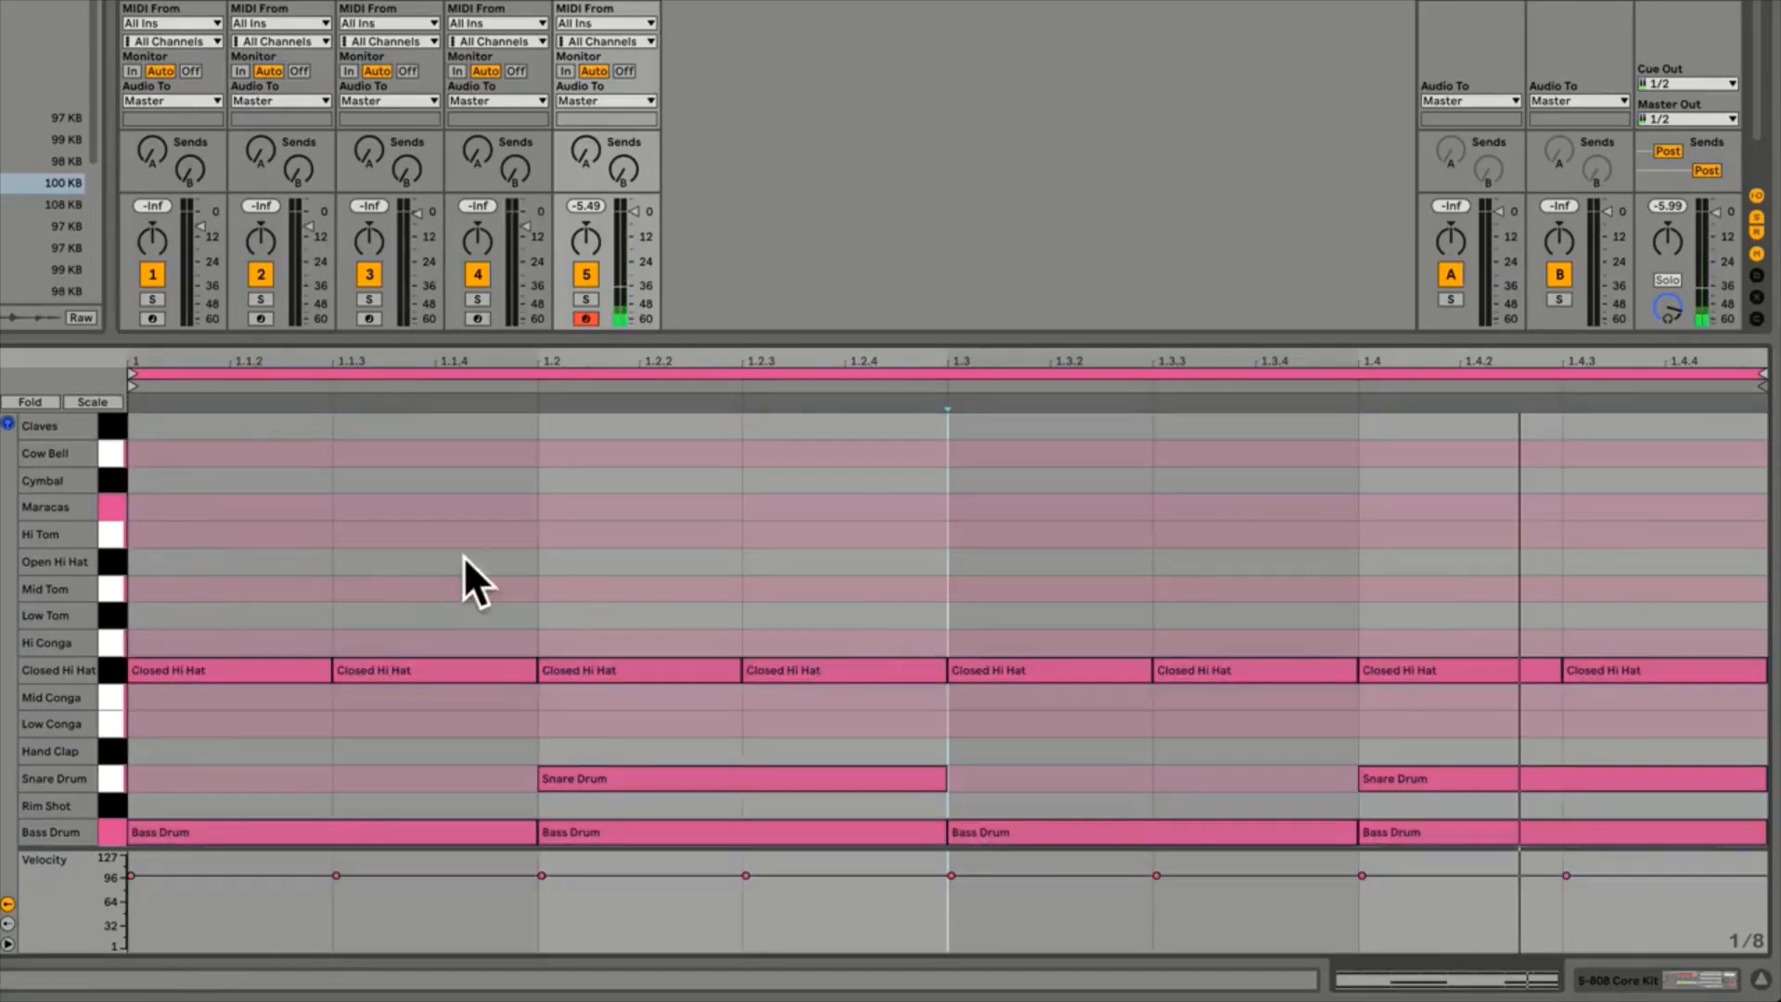
key("b")
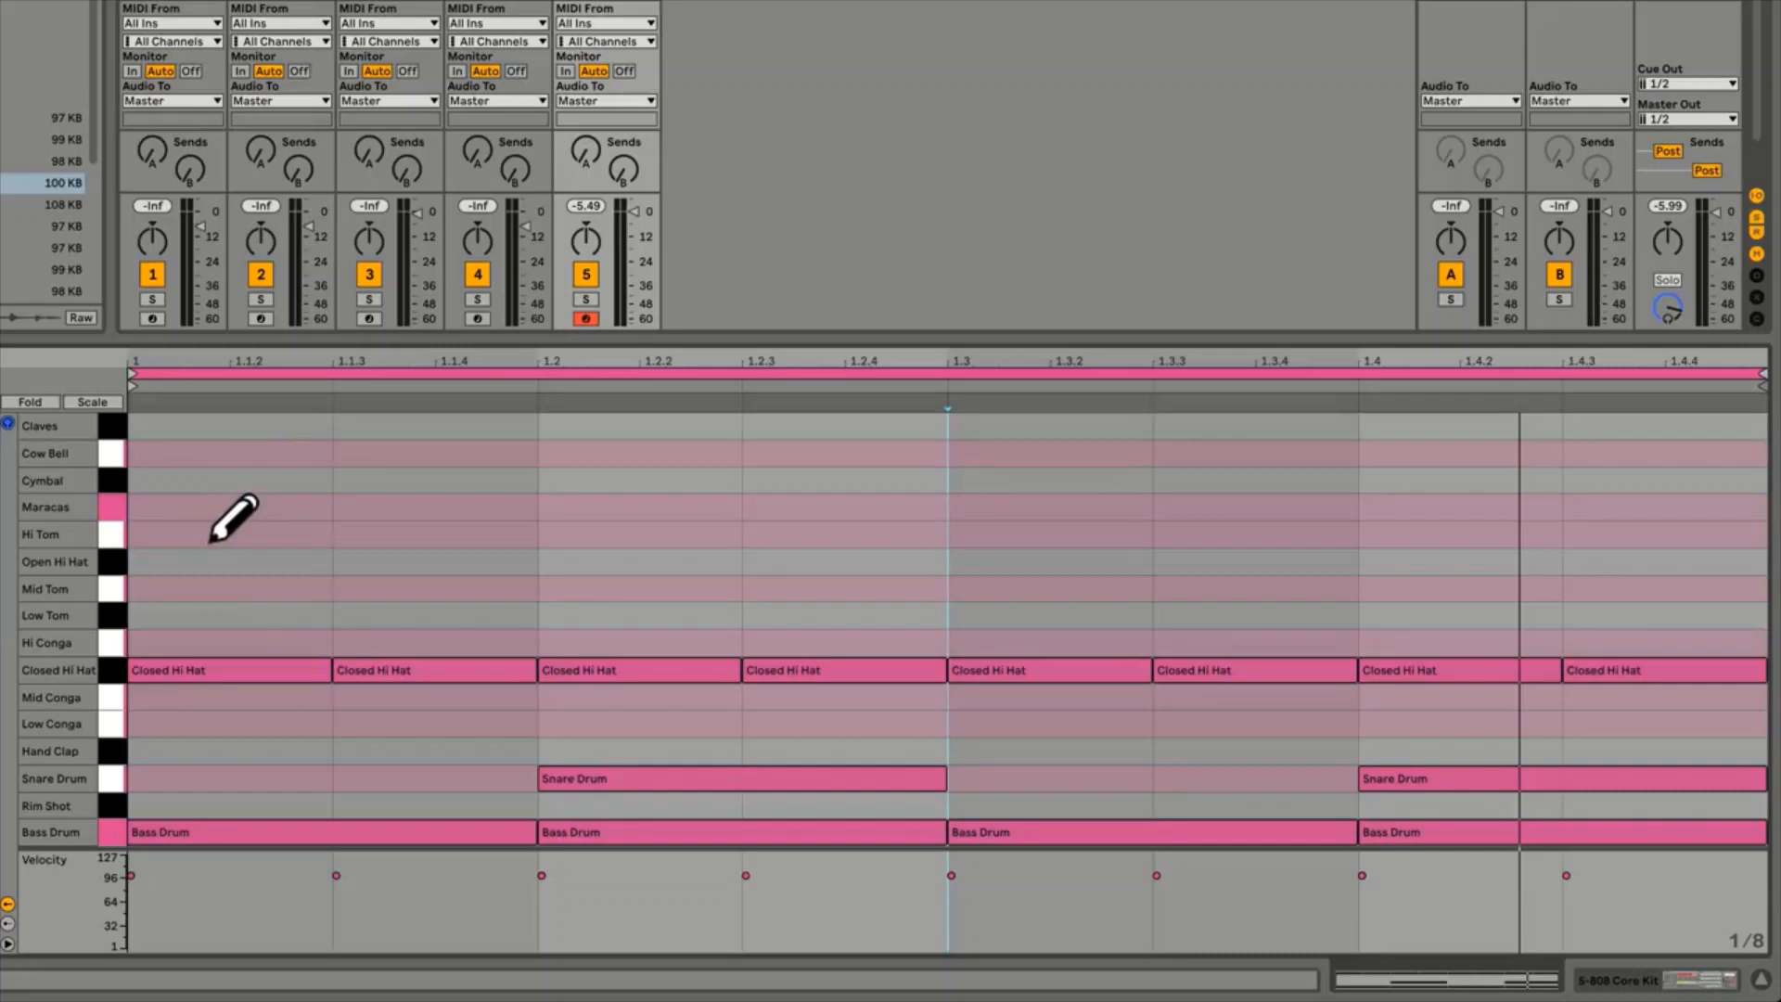
Try drawing and erasing a 1/8 Mid Tom note at the start of the bar
left_click_drag(211, 540, 409, 566)
left_click_drag(276, 559, 396, 564)
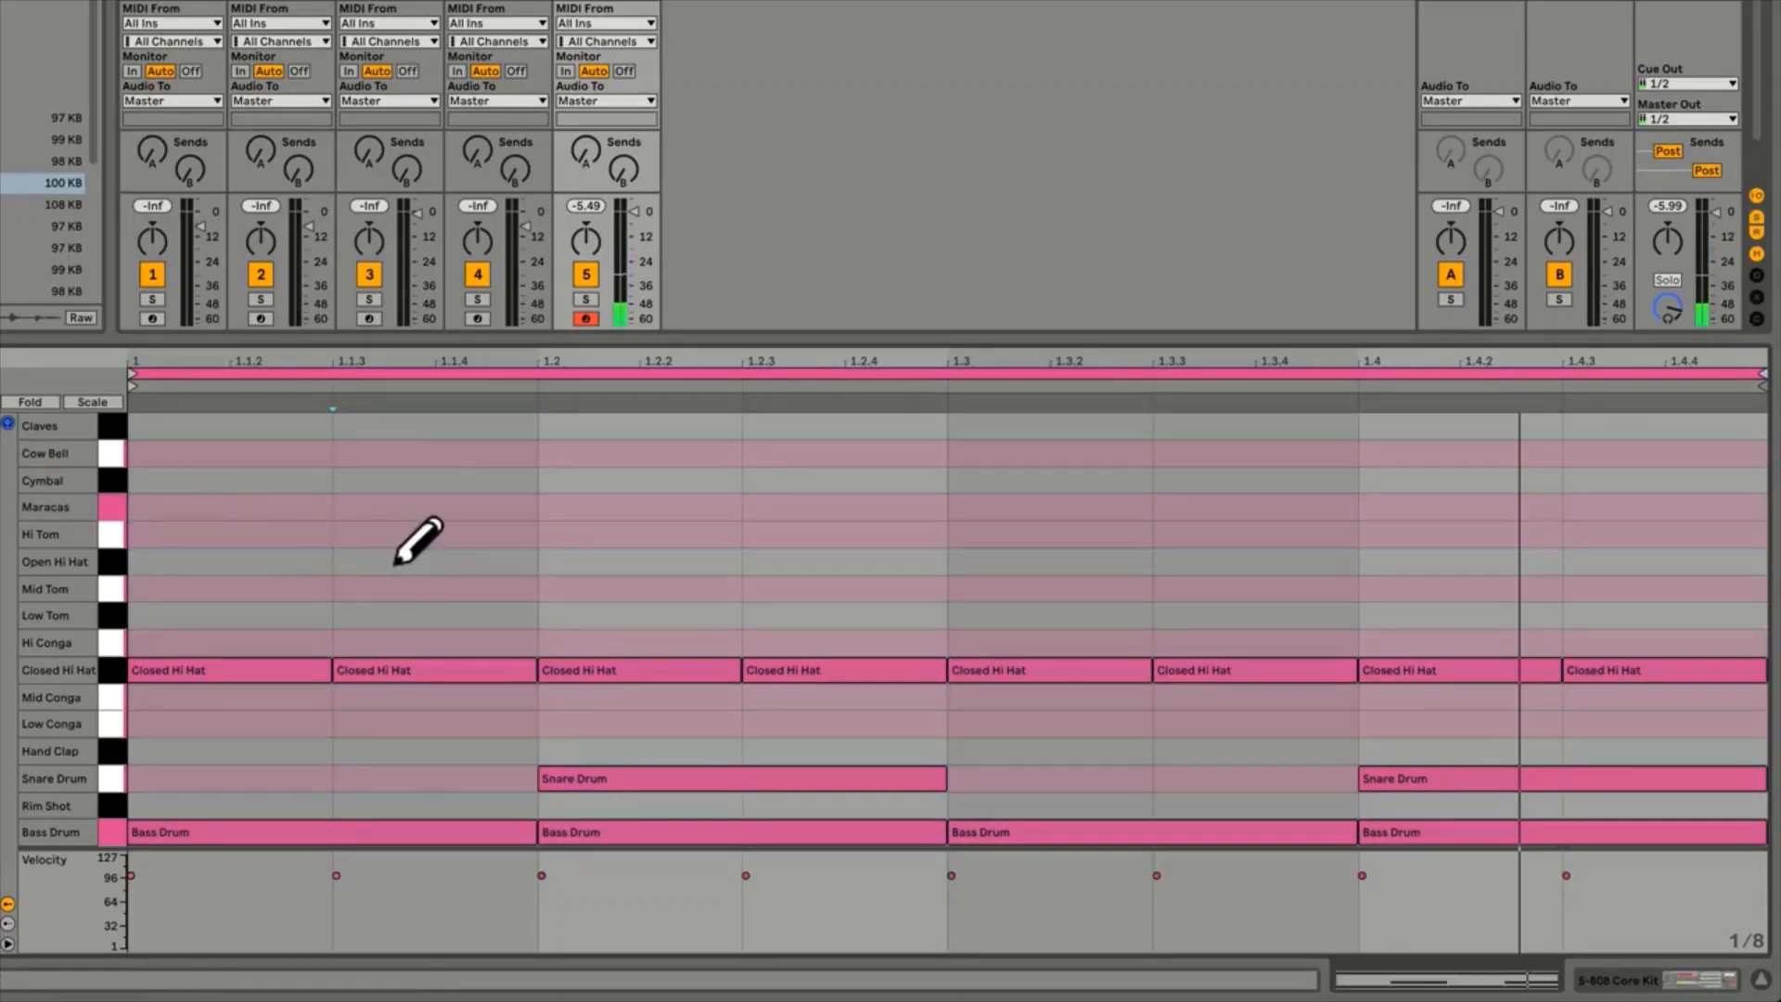
left_click(265, 584)
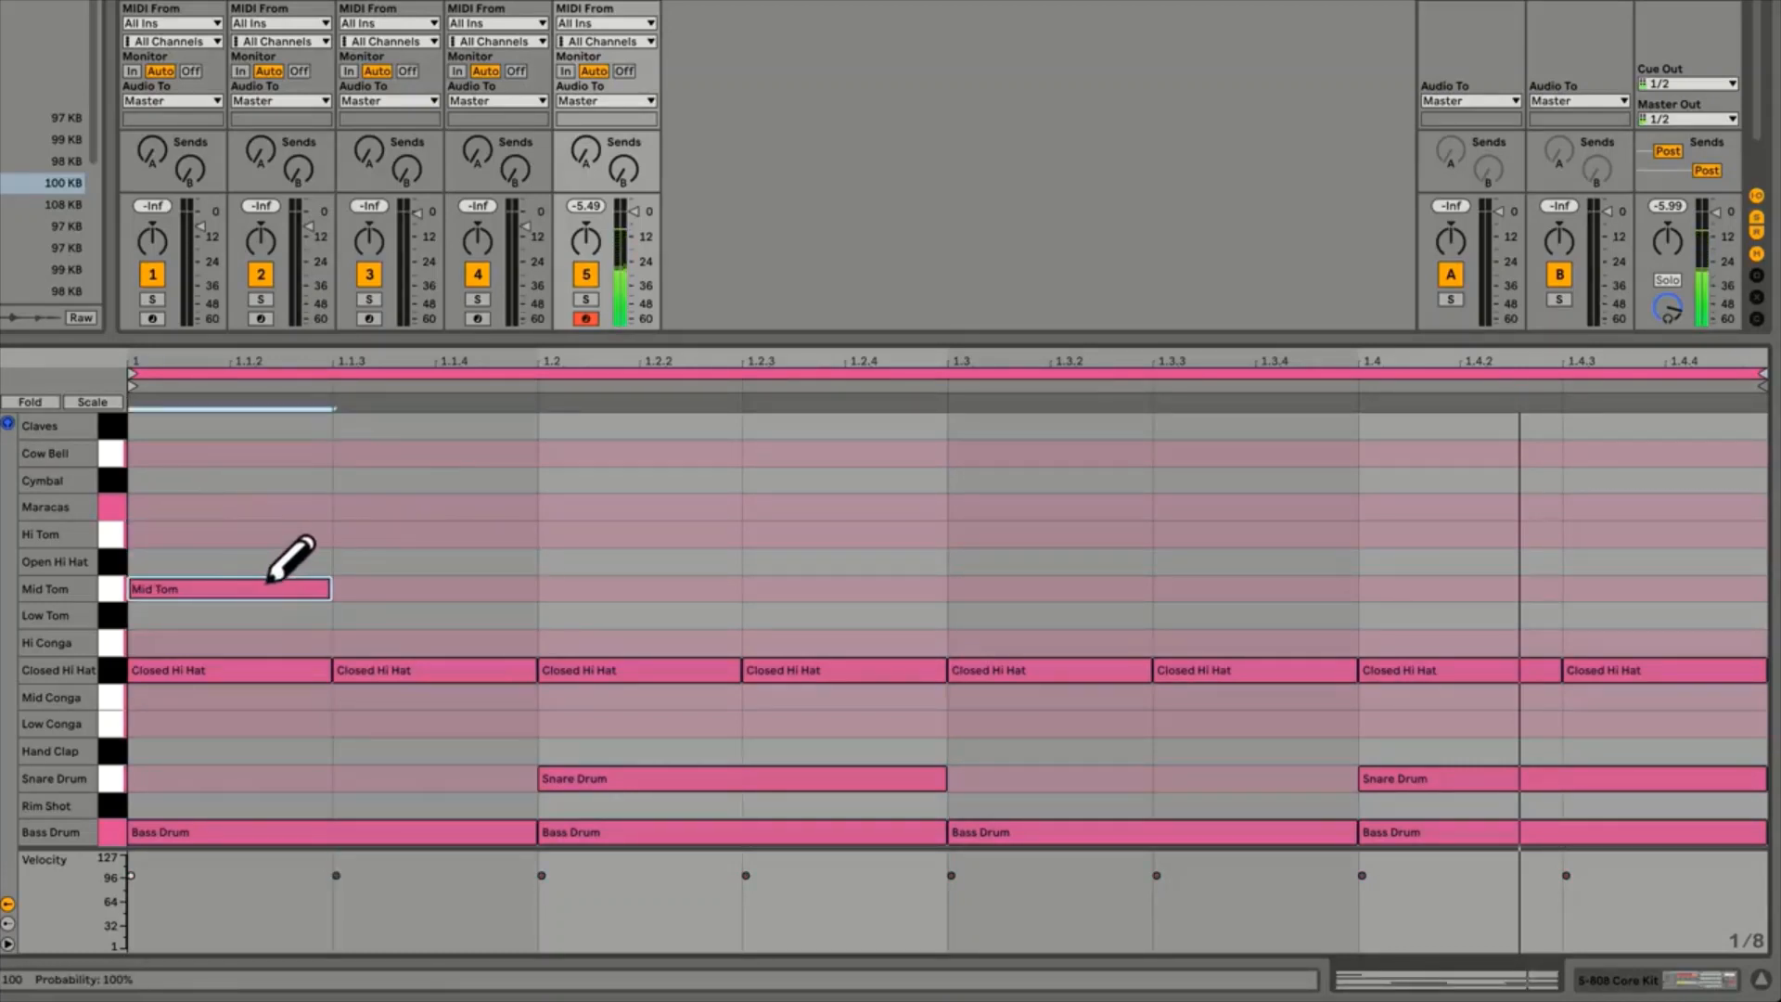
left_click(267, 583)
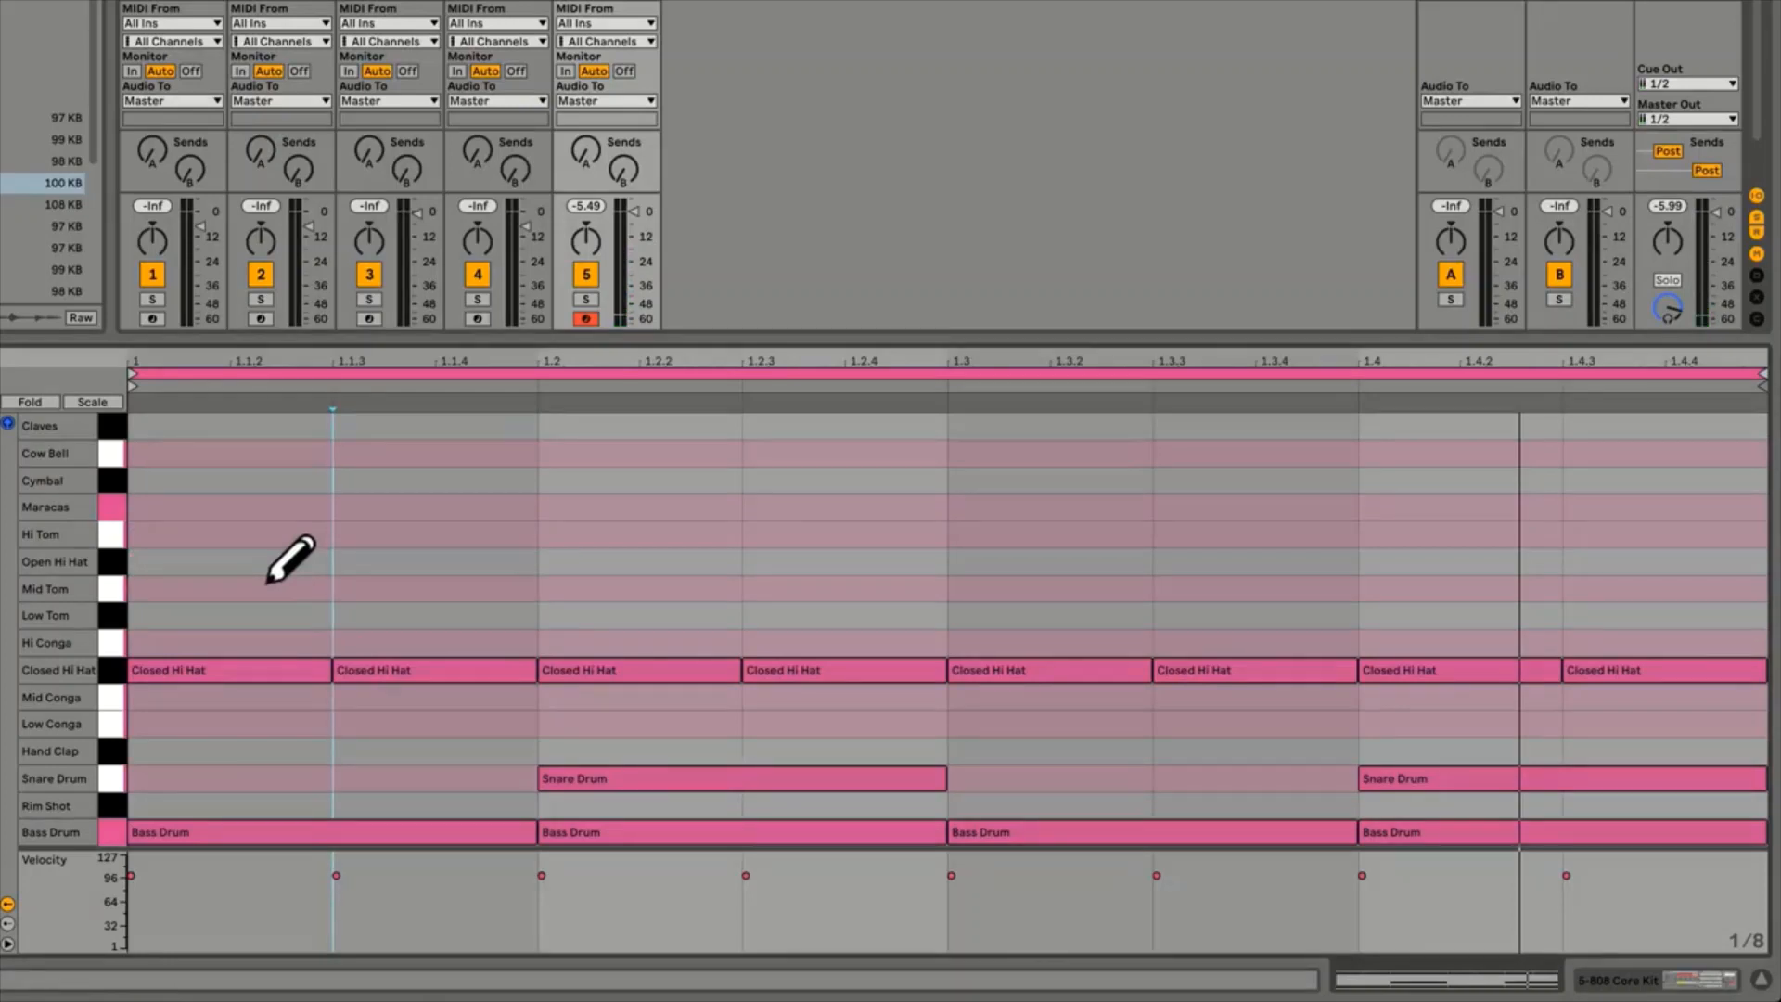
Leave Draw Mode and delete all the hi-hat, snare and bass drum notes in the clip
key("b")
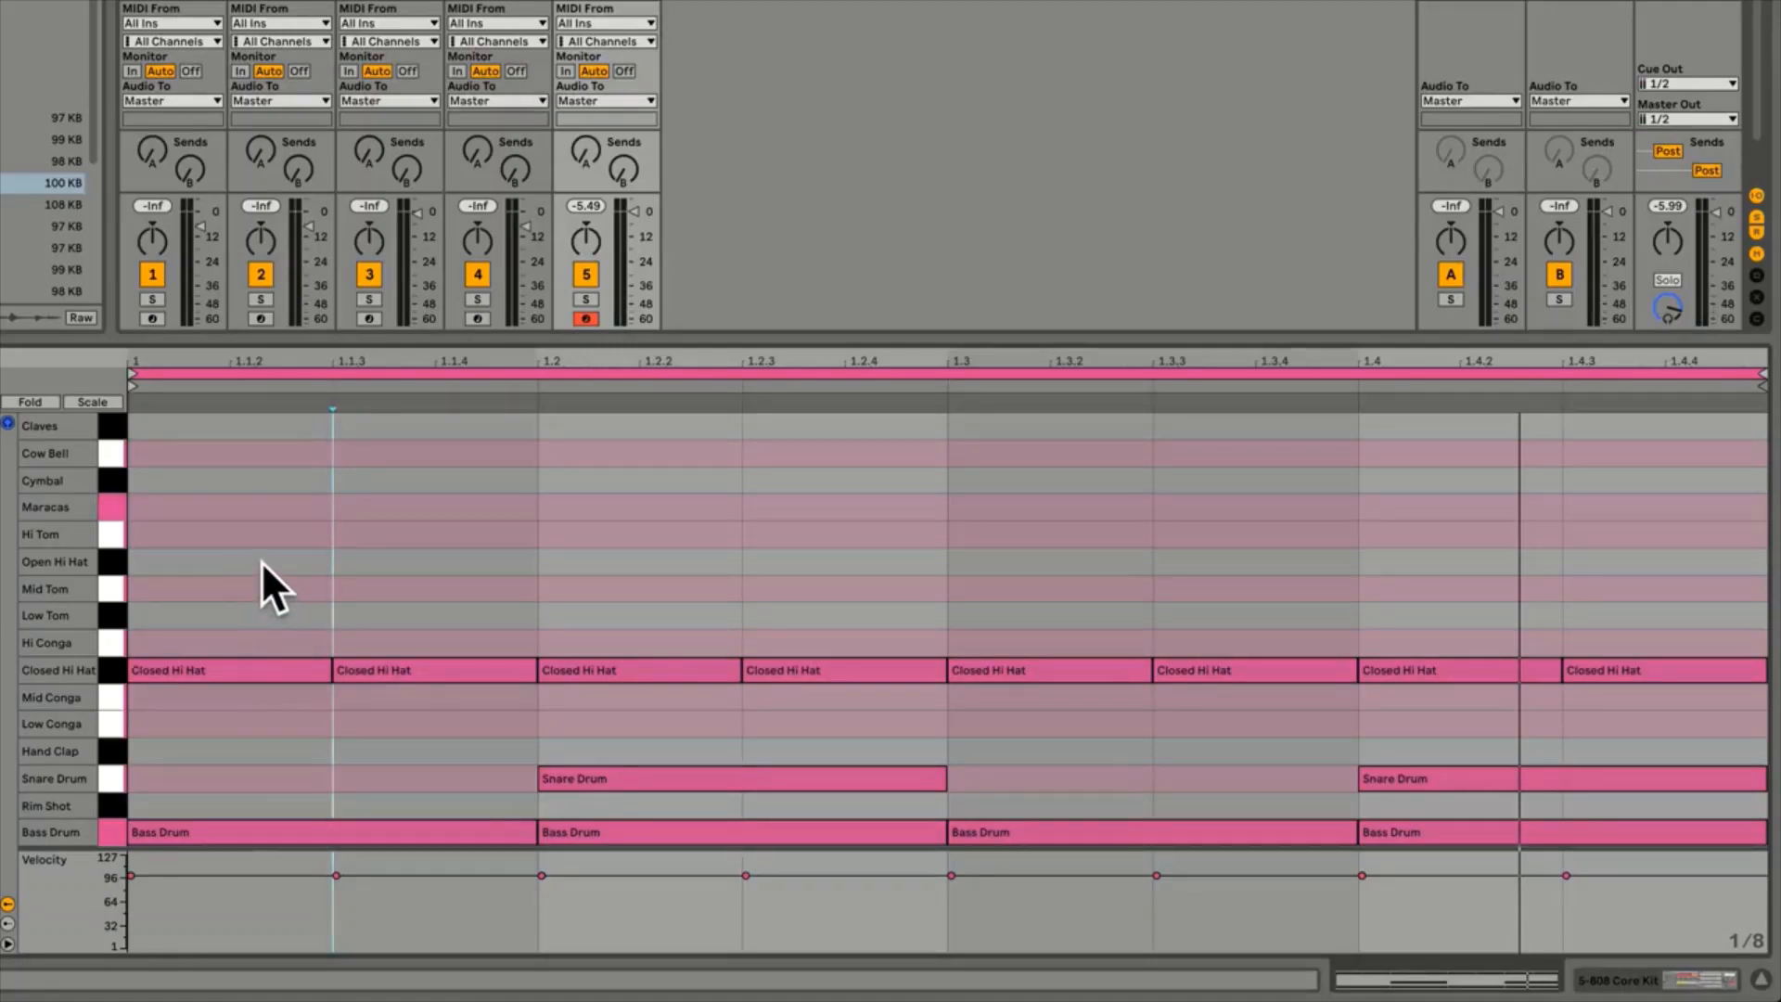
left_click_drag(245, 553, 1596, 843)
key("BackSpace")
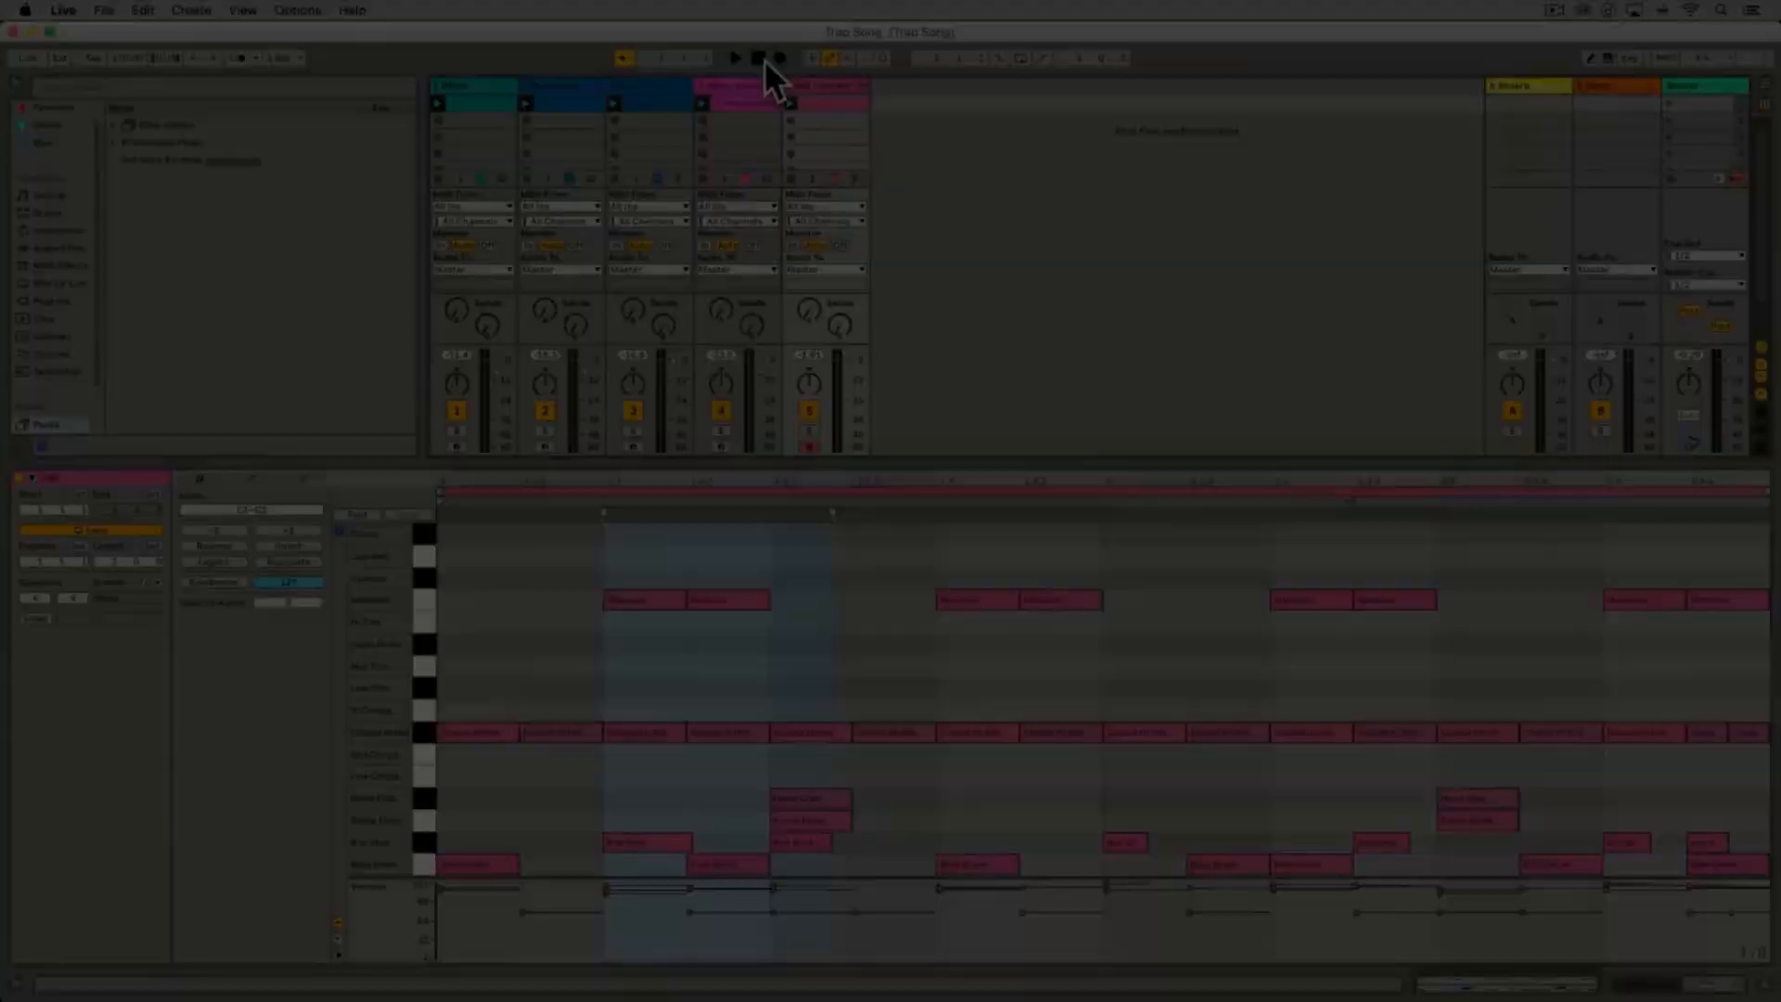
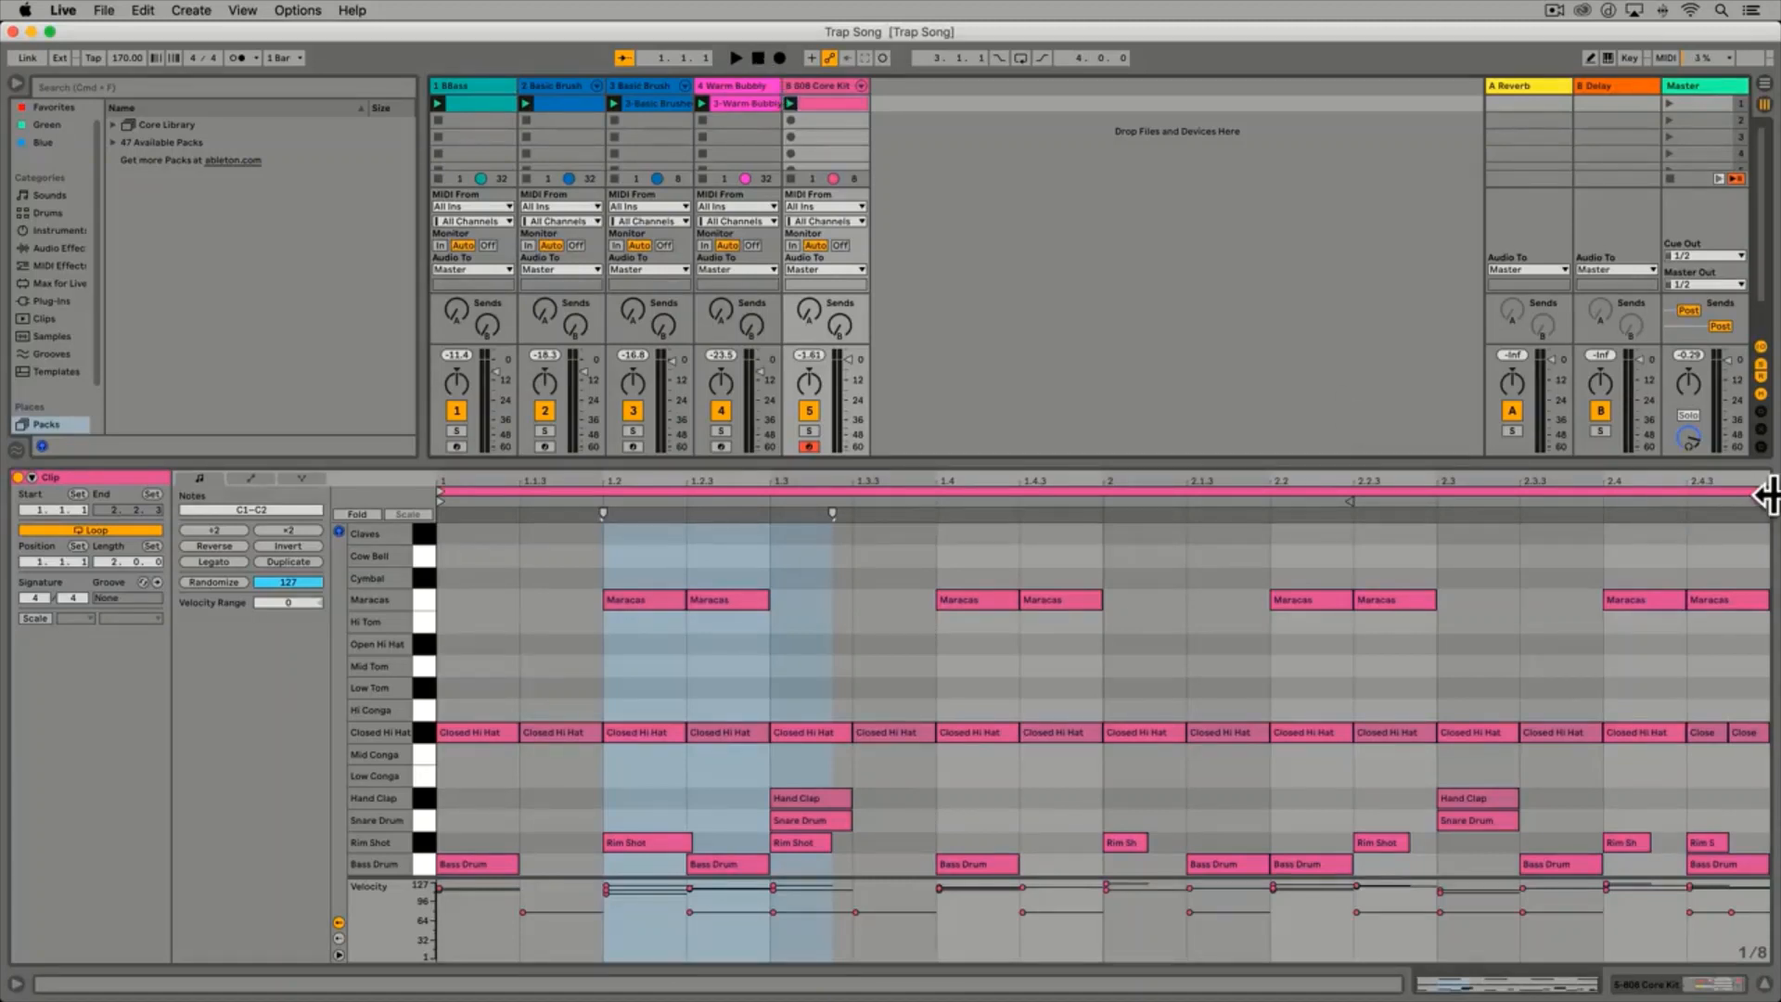
Try extending the drum clip's loop end past bar 3, and return it to a two-bar length
left_click_drag(1767, 493, 1715, 494)
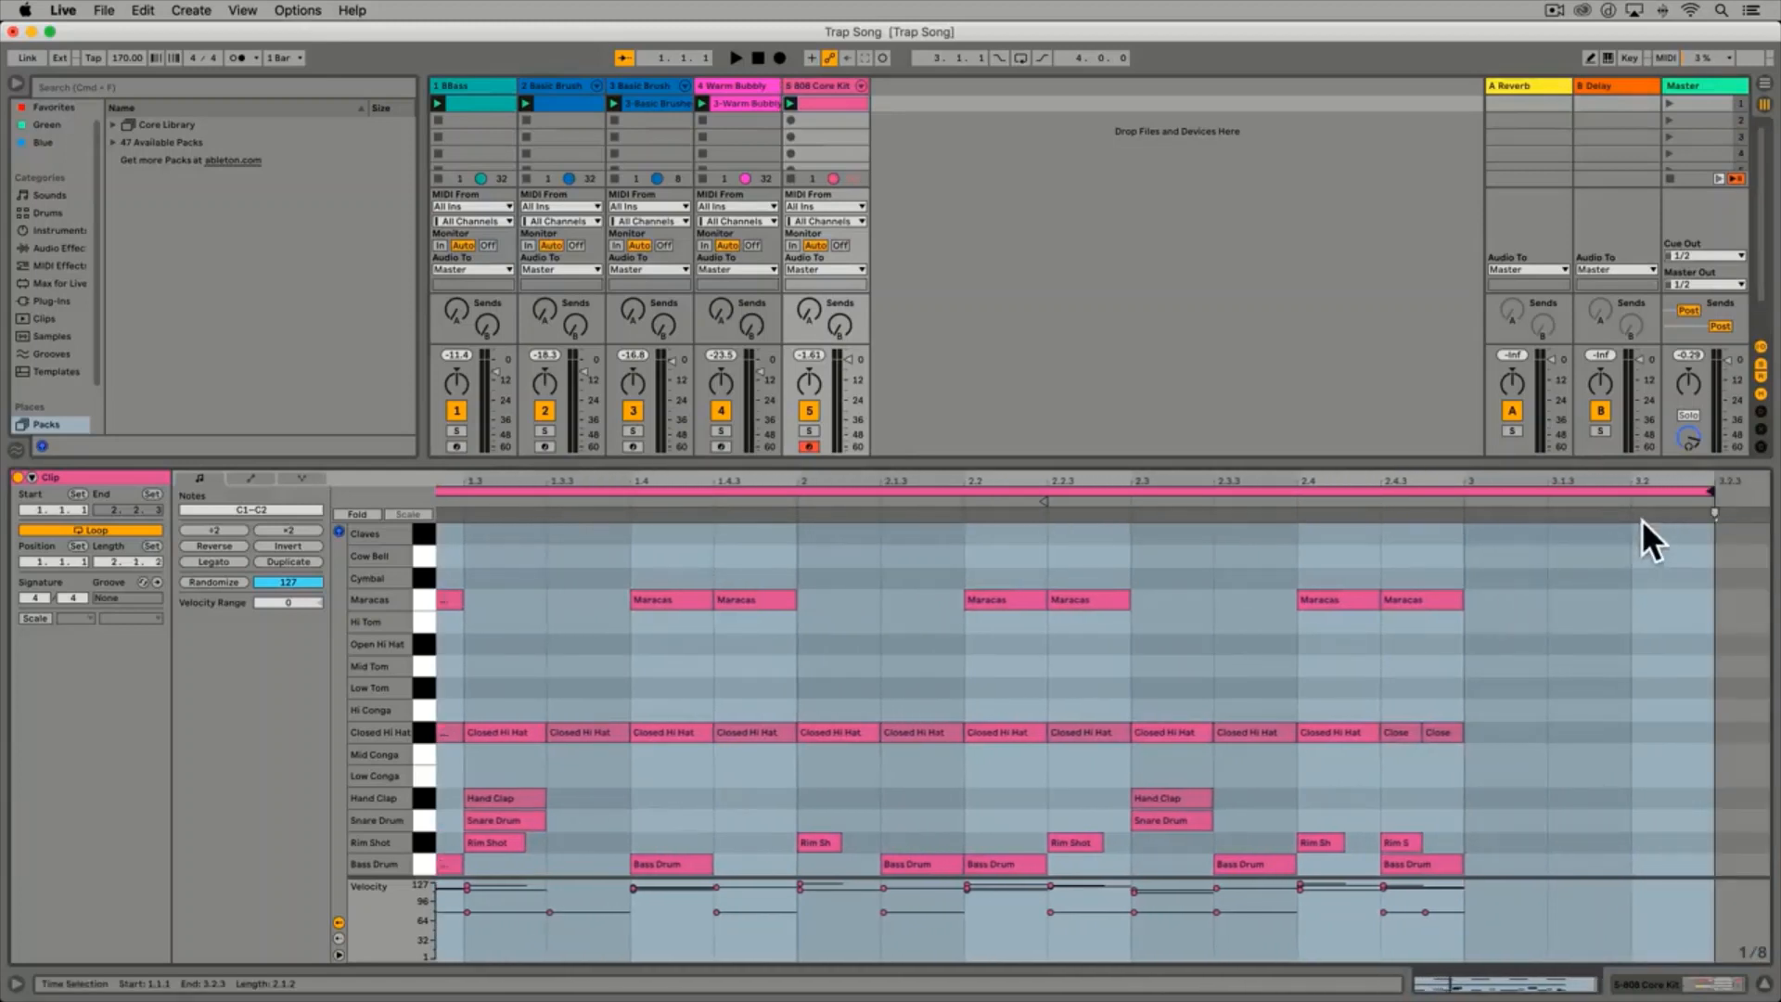
left_click_drag(1707, 494, 1481, 521)
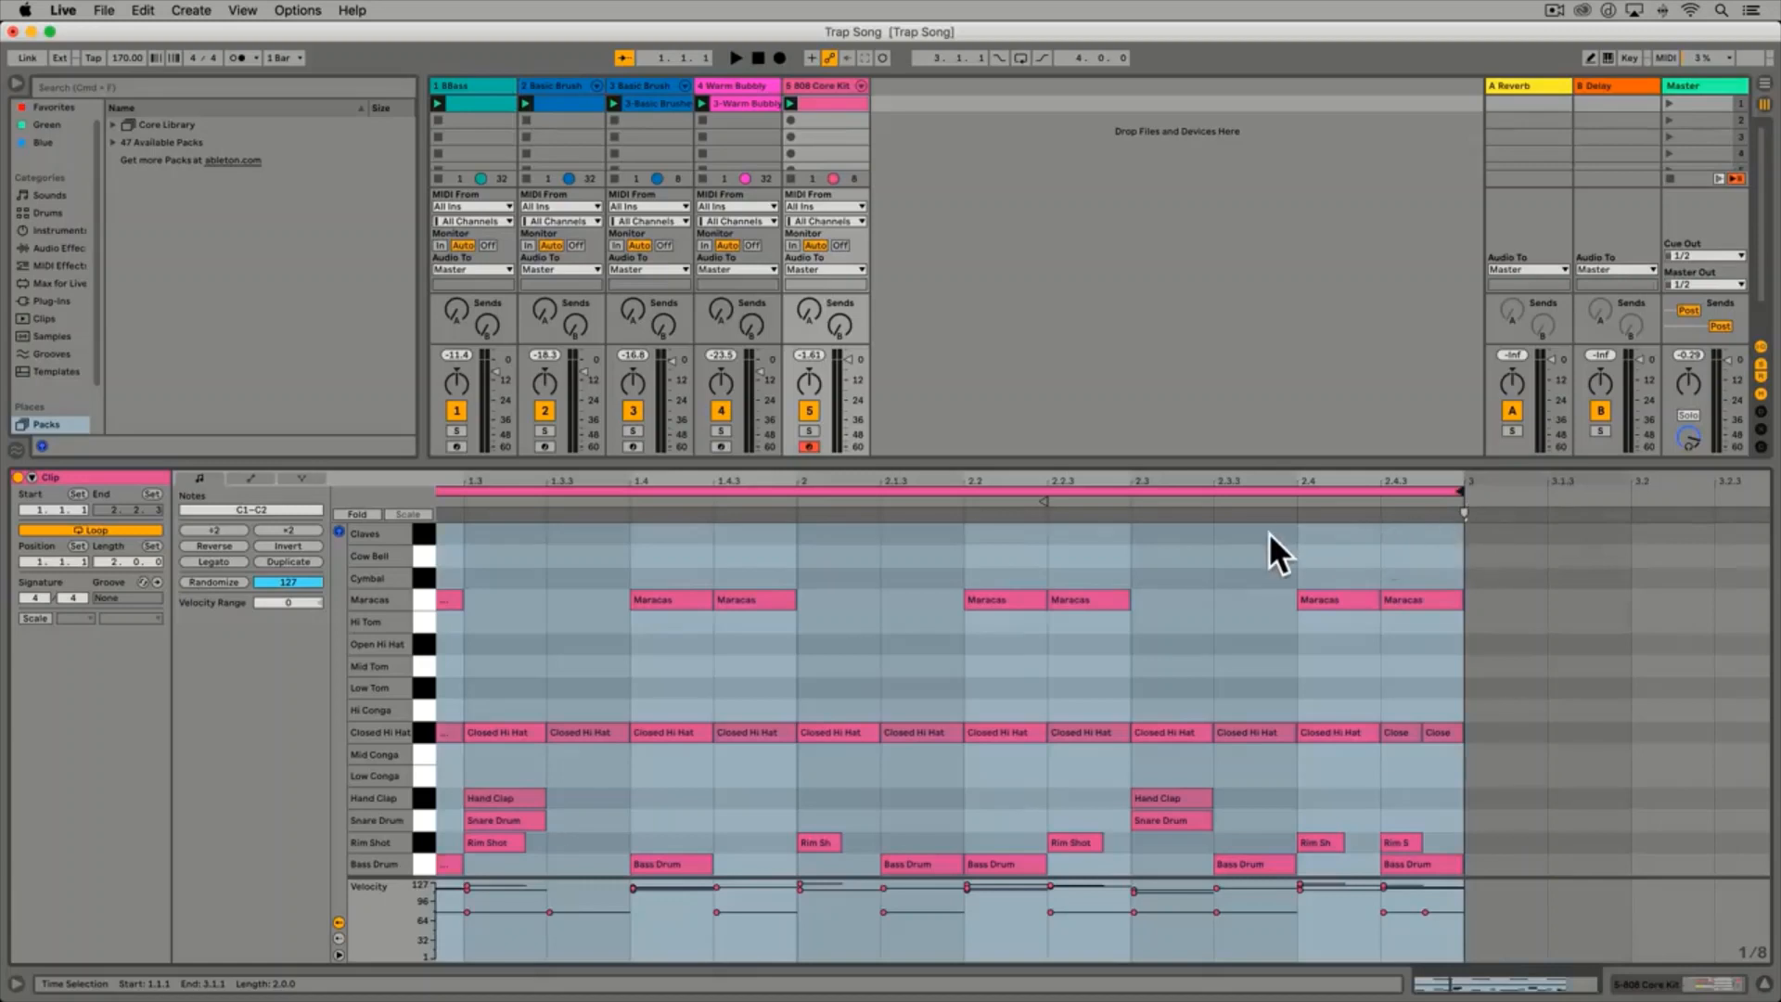
scroll(1268, 533, "left", 5)
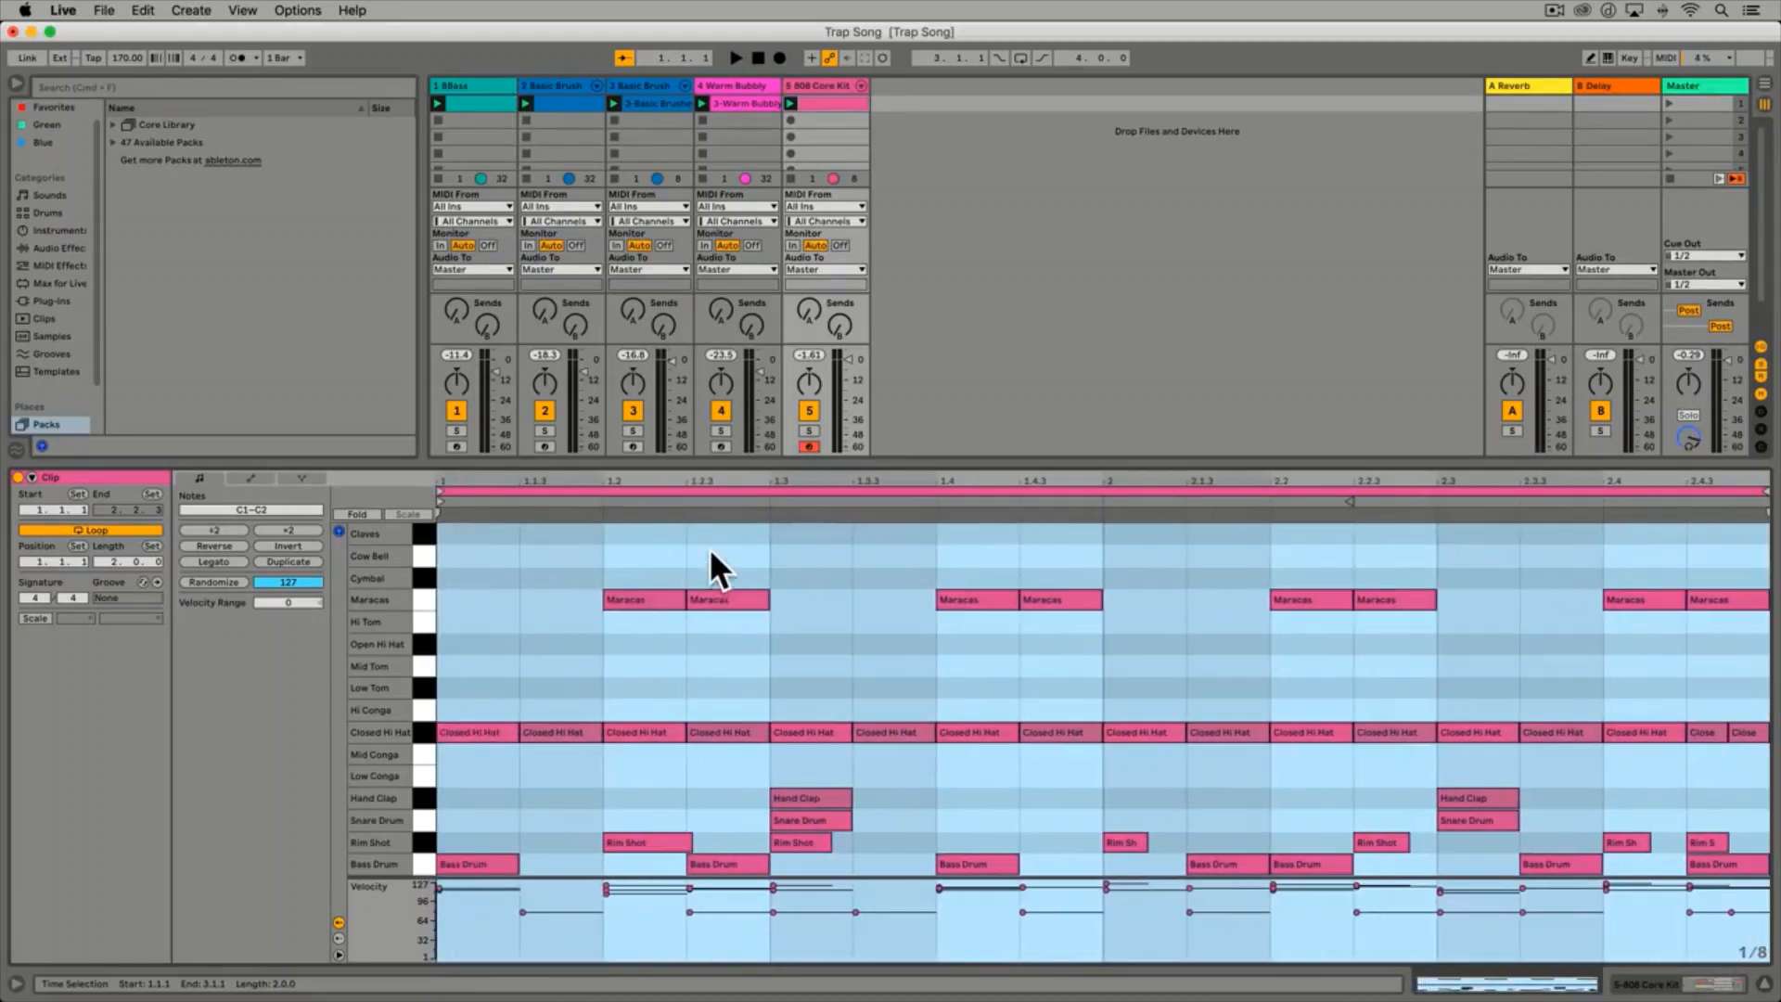
Duplicate the two-bar drum loop to four bars and delete the Closed Hi Hat notes from 4.3 to the end
left_click(288, 560)
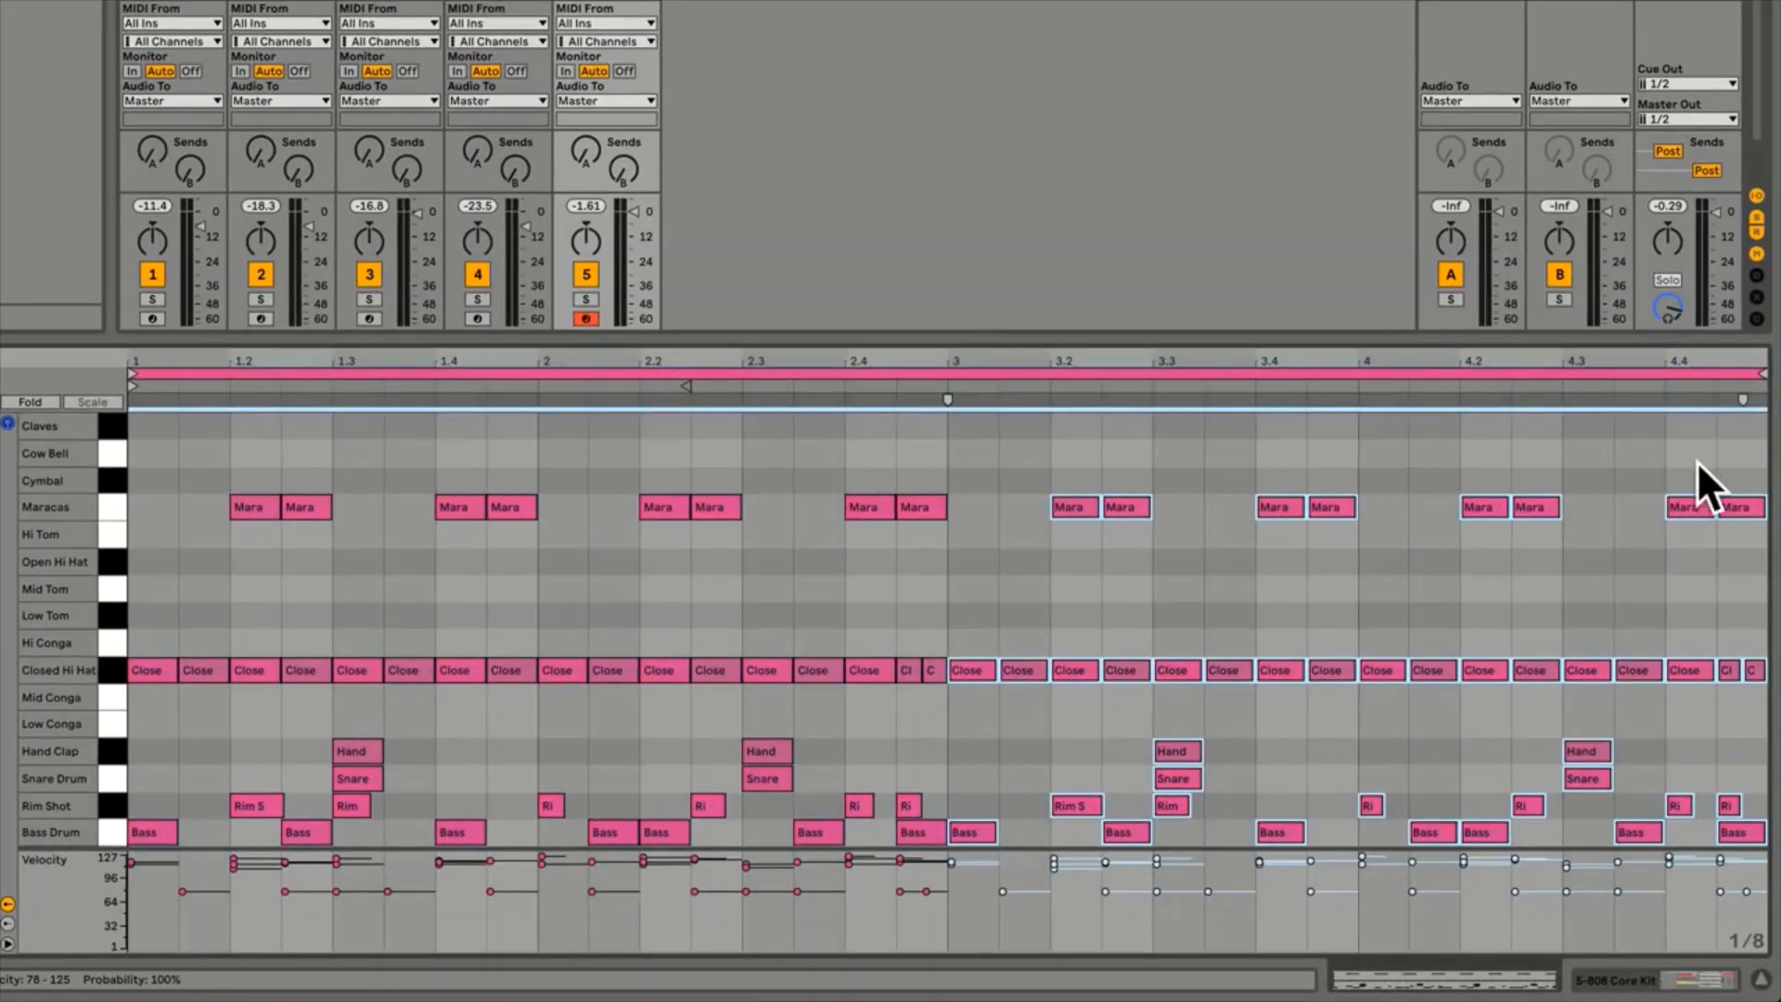
left_click(1637, 551)
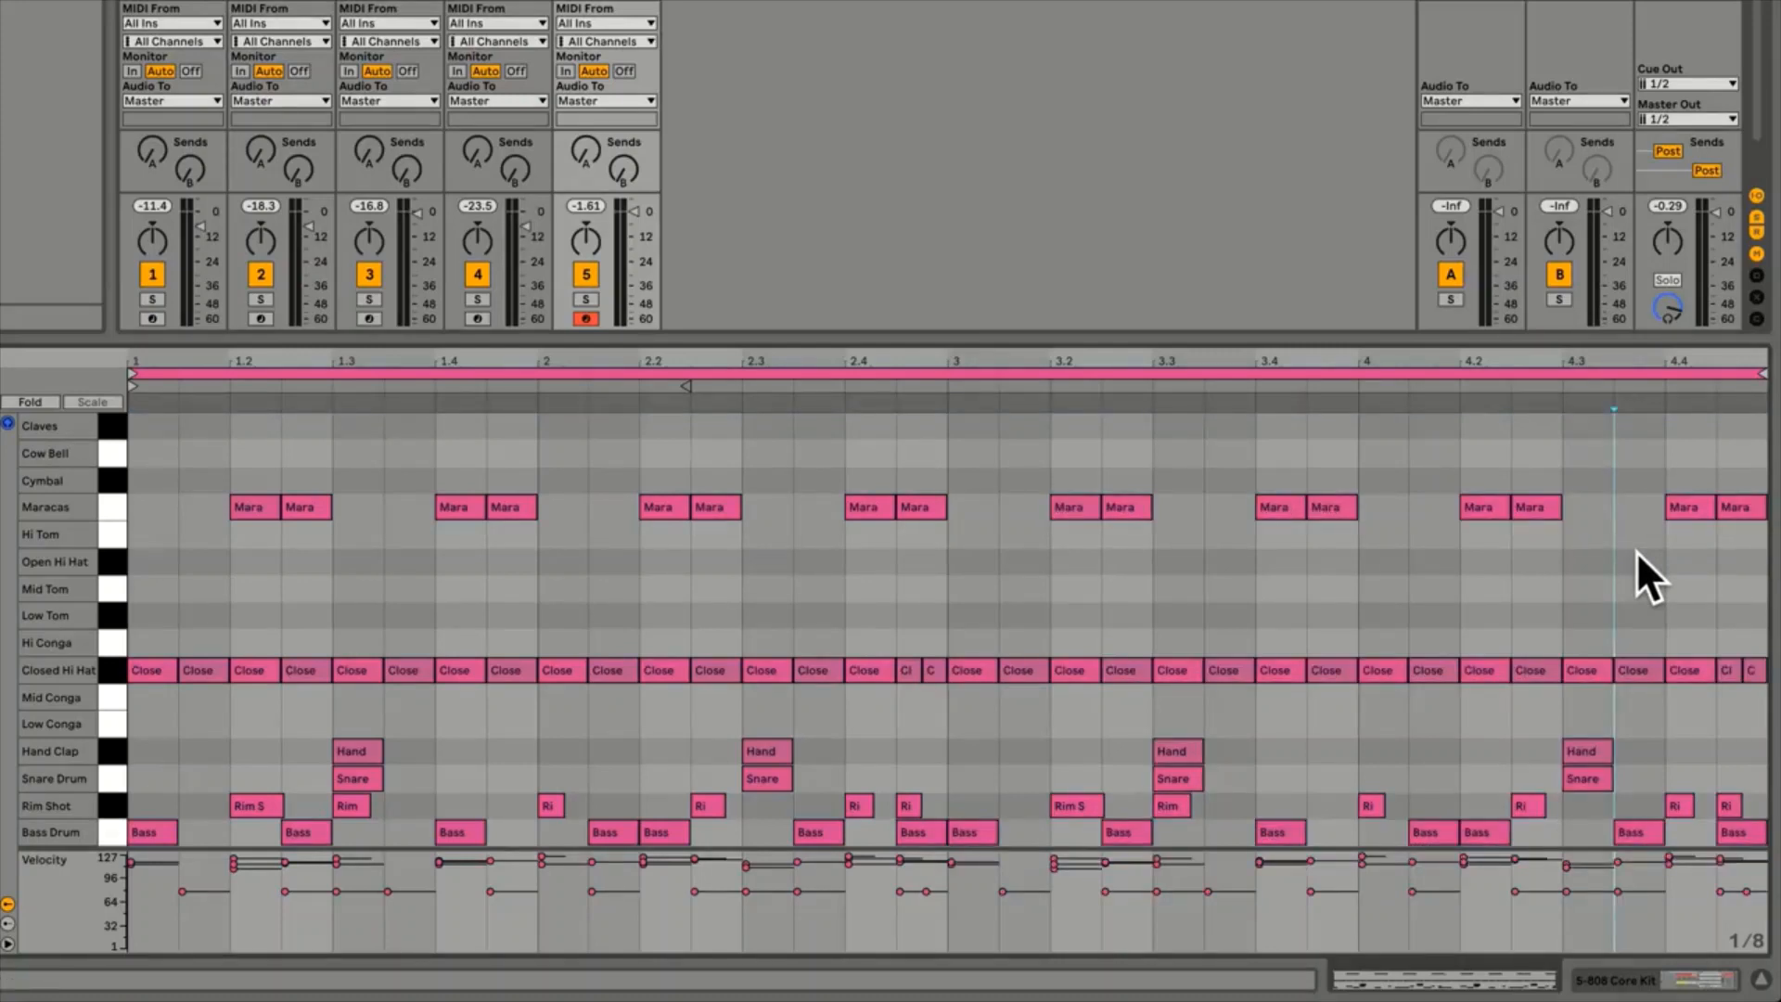
left_click_drag(1580, 611, 1756, 705)
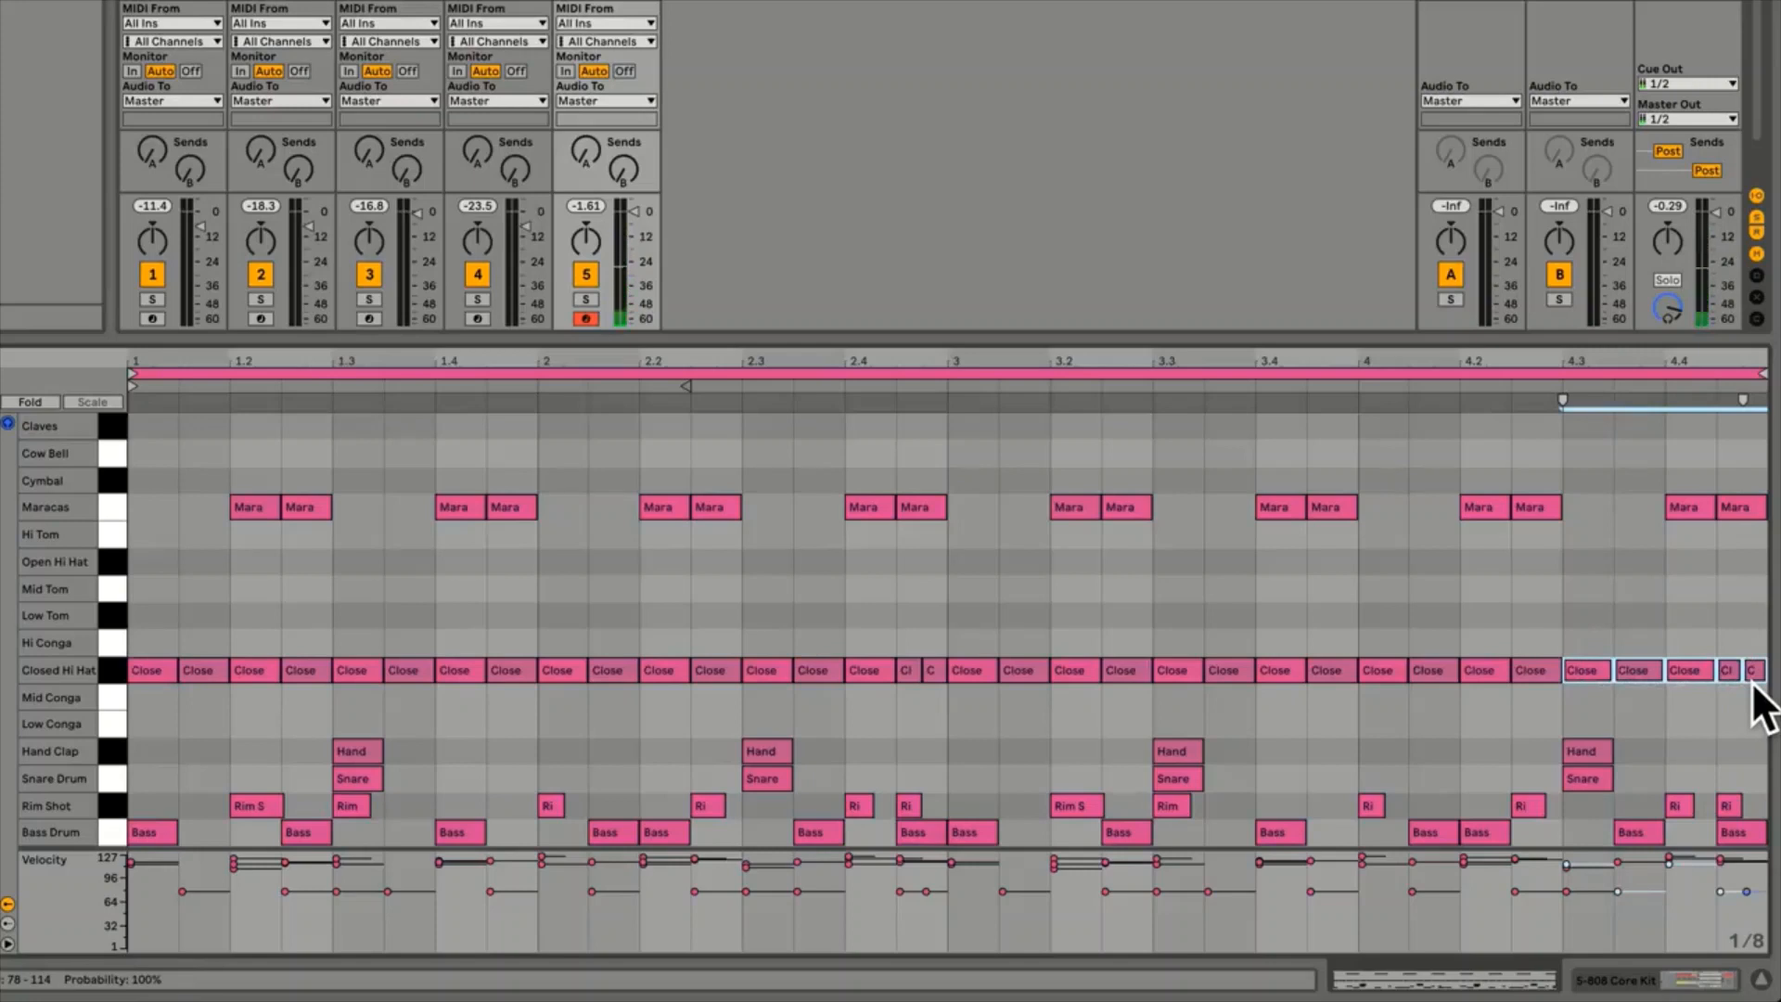
key("BackSpace")
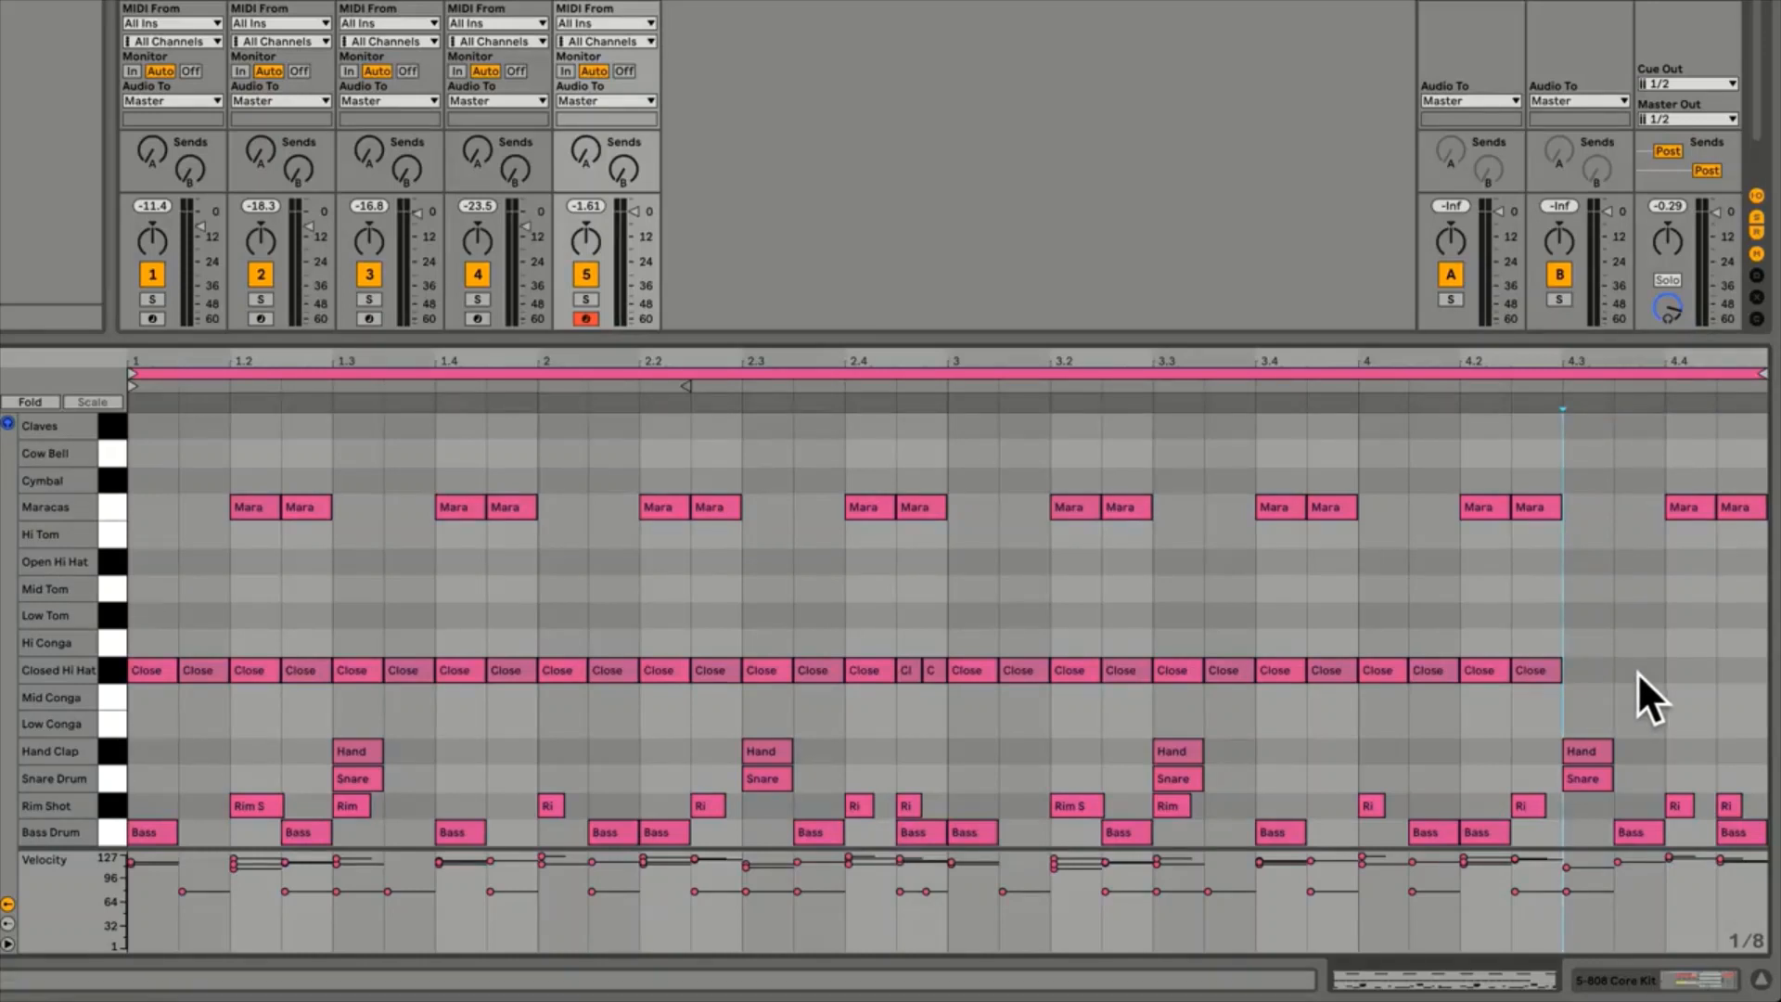
With a 1/16 grid, add two Closed Hi Hat notes from 4.3 and lower the second one's velocity to 80
right_click(1582, 669)
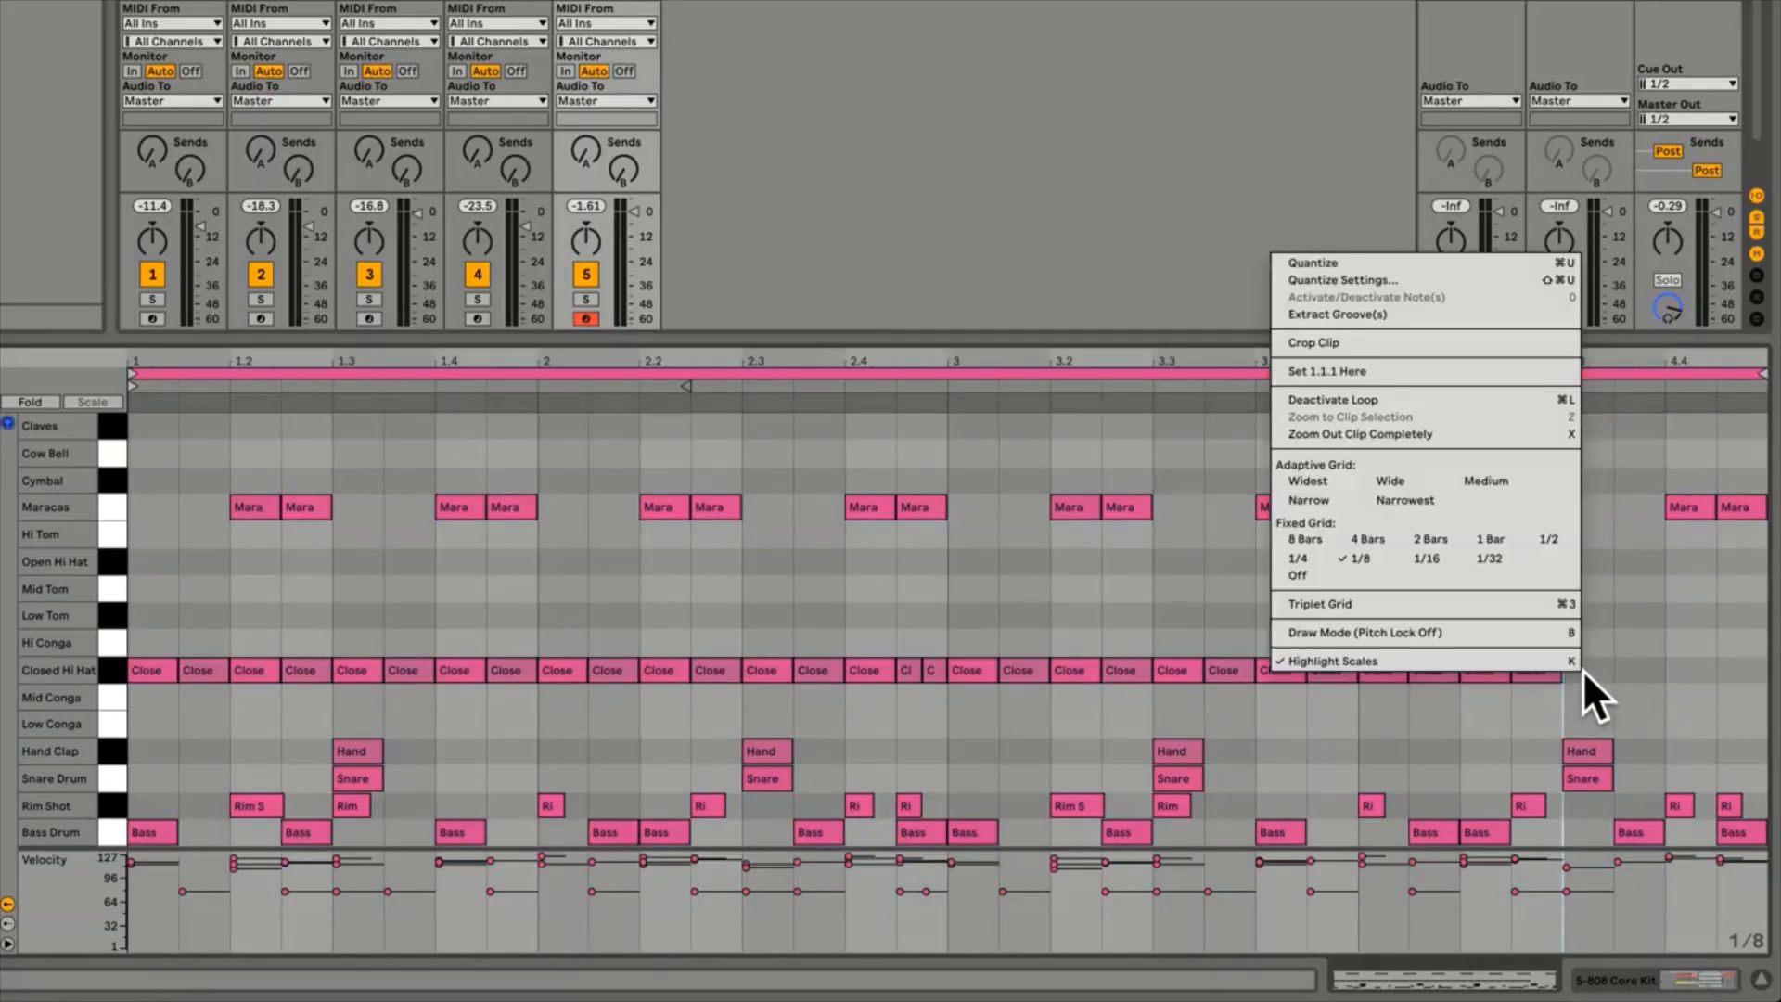
left_click(1423, 559)
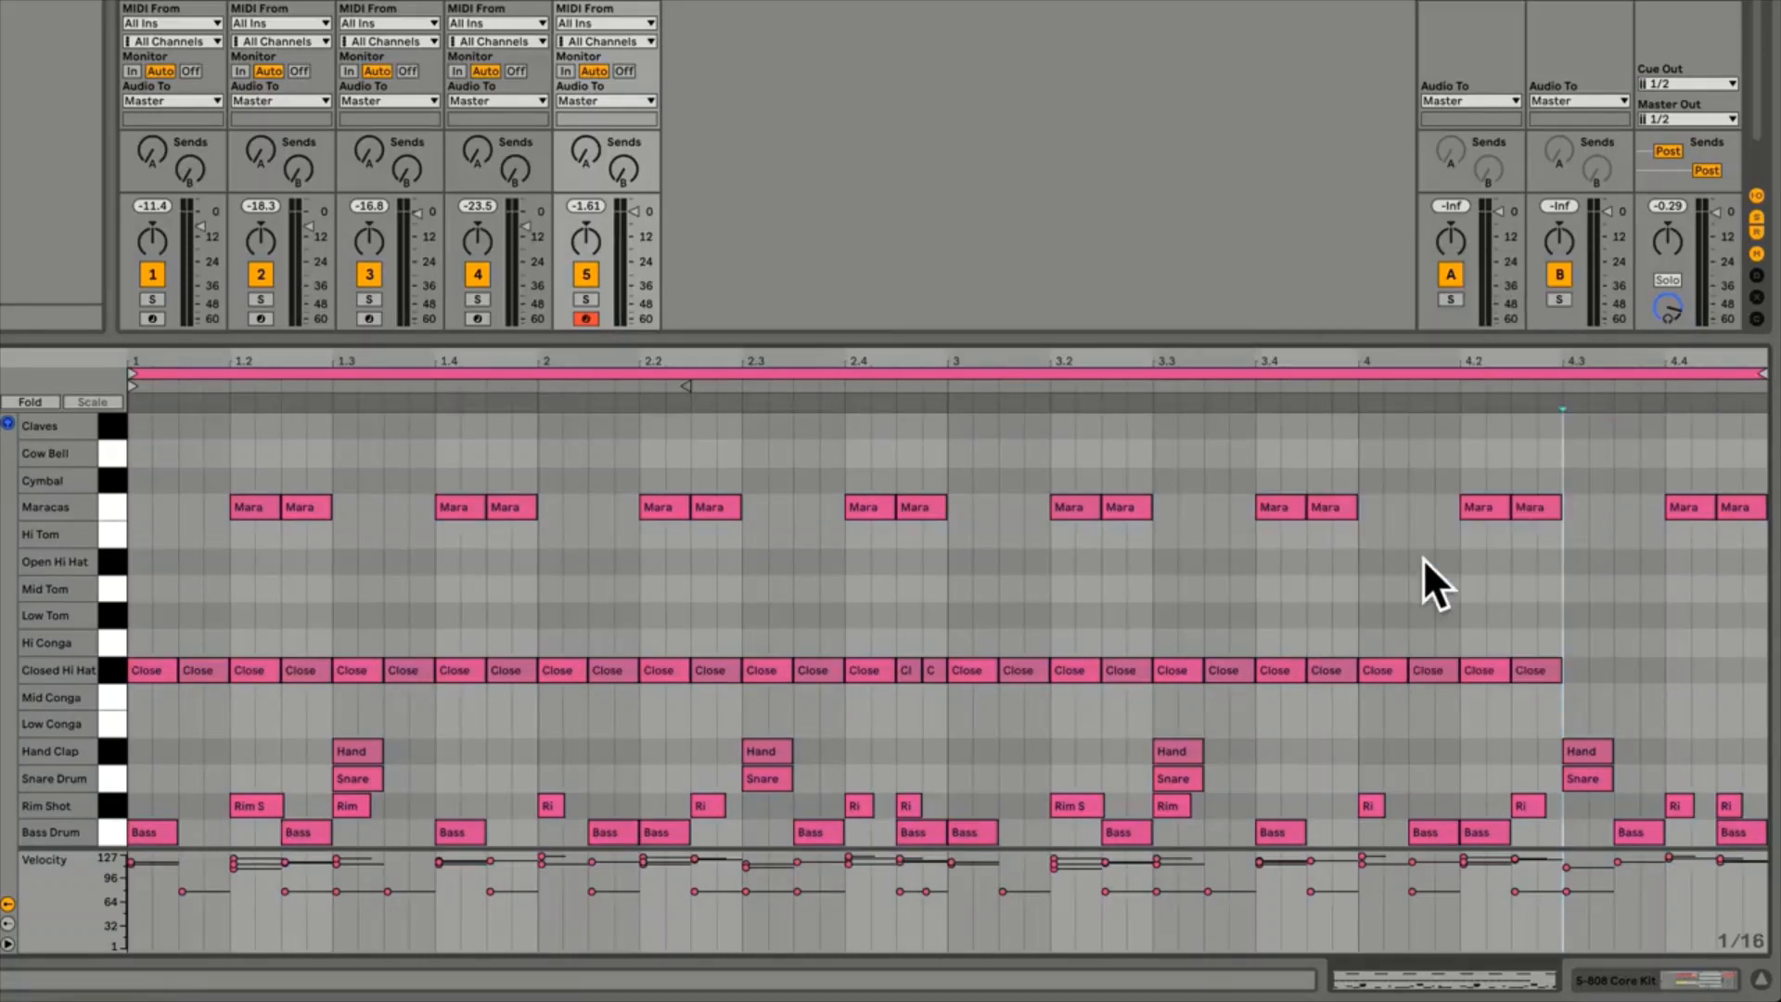
double_click(1574, 669)
double_click(1603, 670)
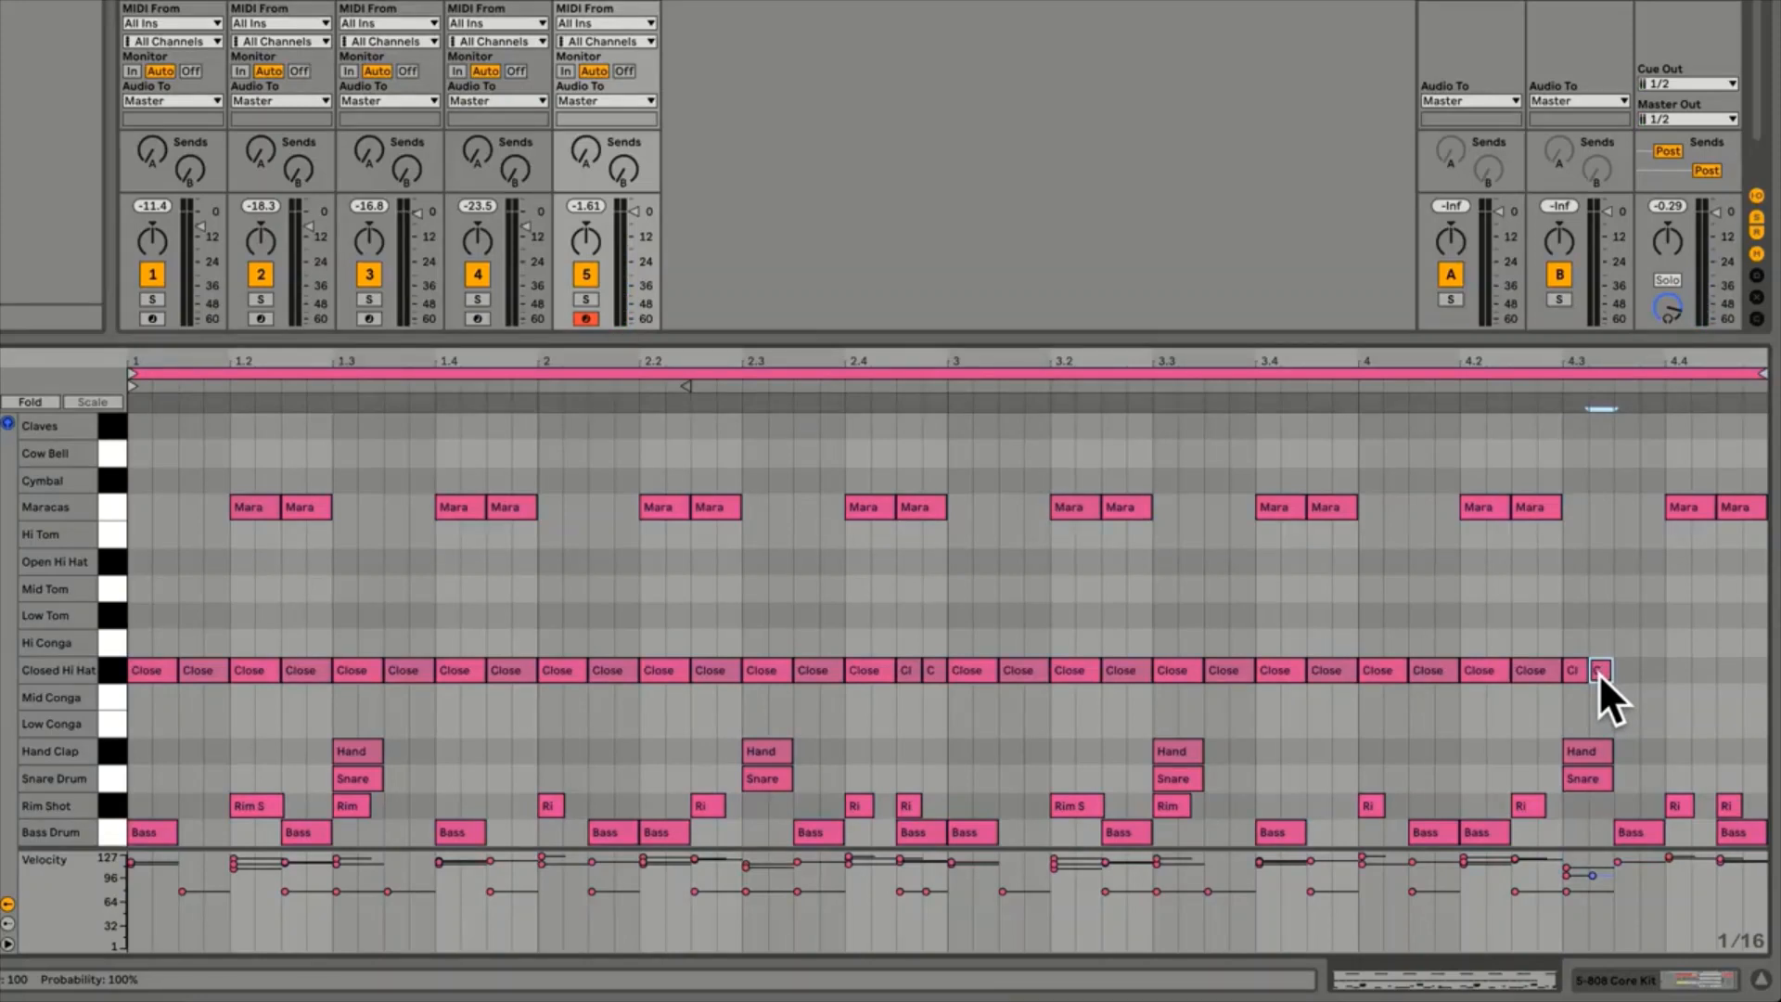
key("super")
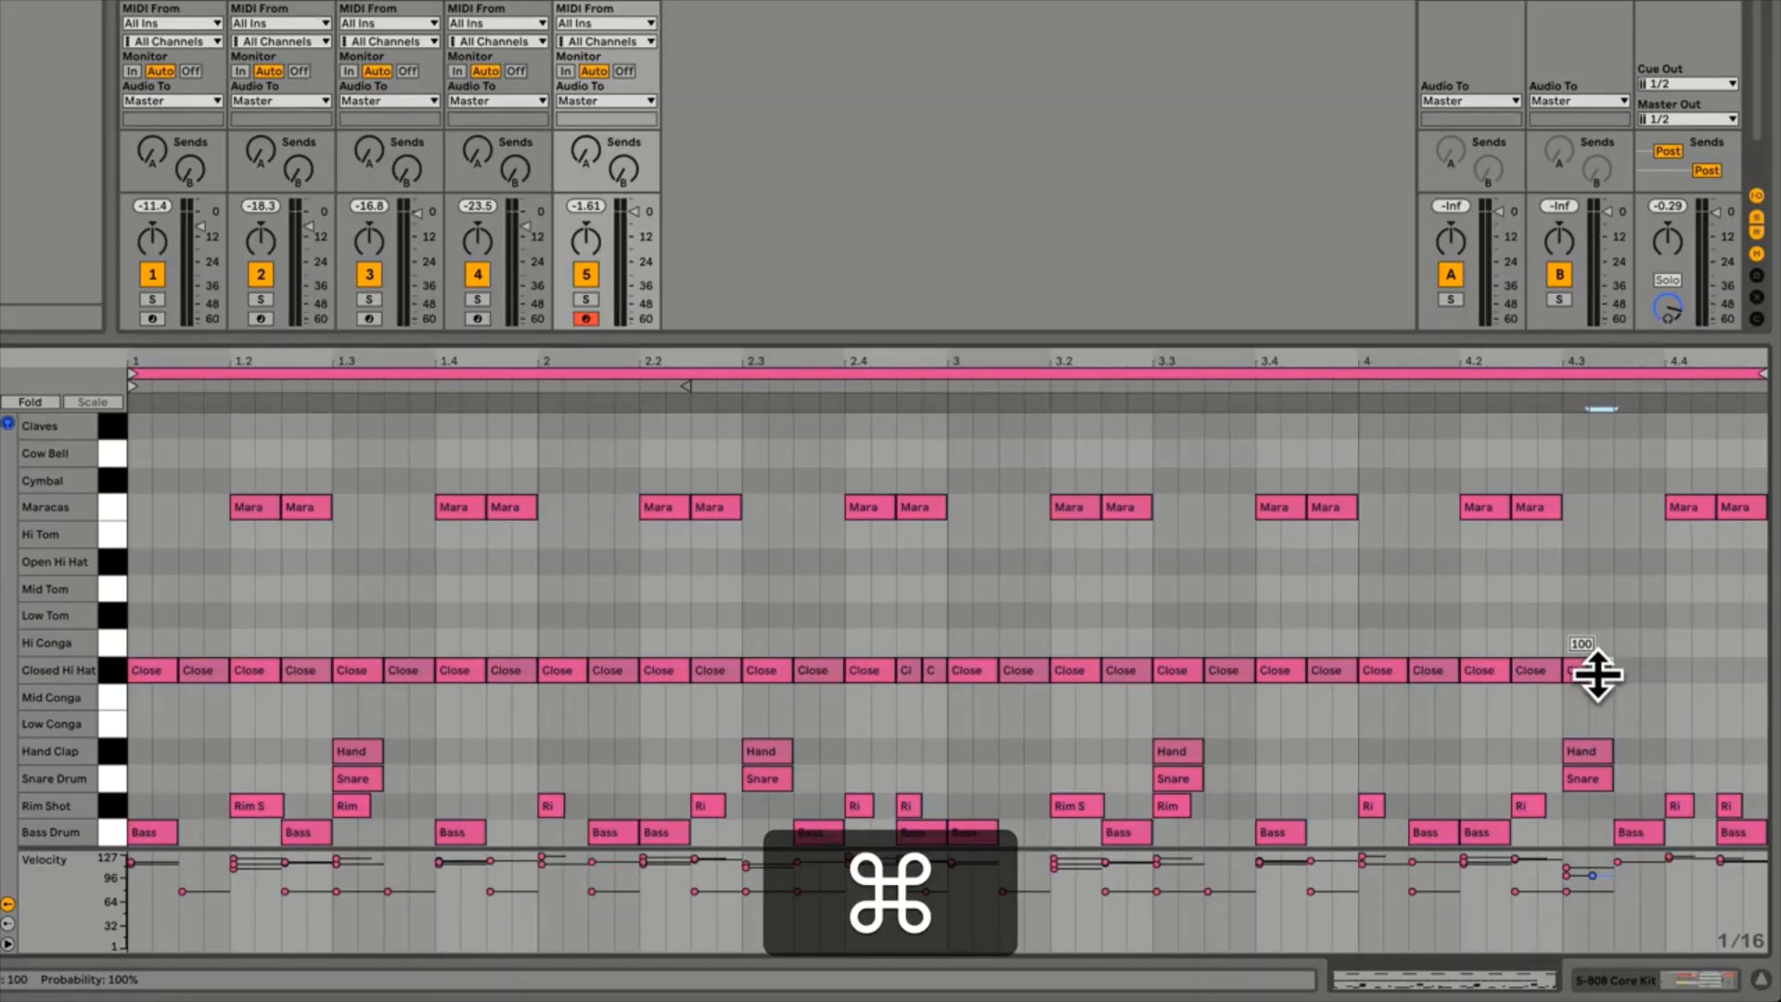
left_click_drag(1598, 676, 1598, 713)
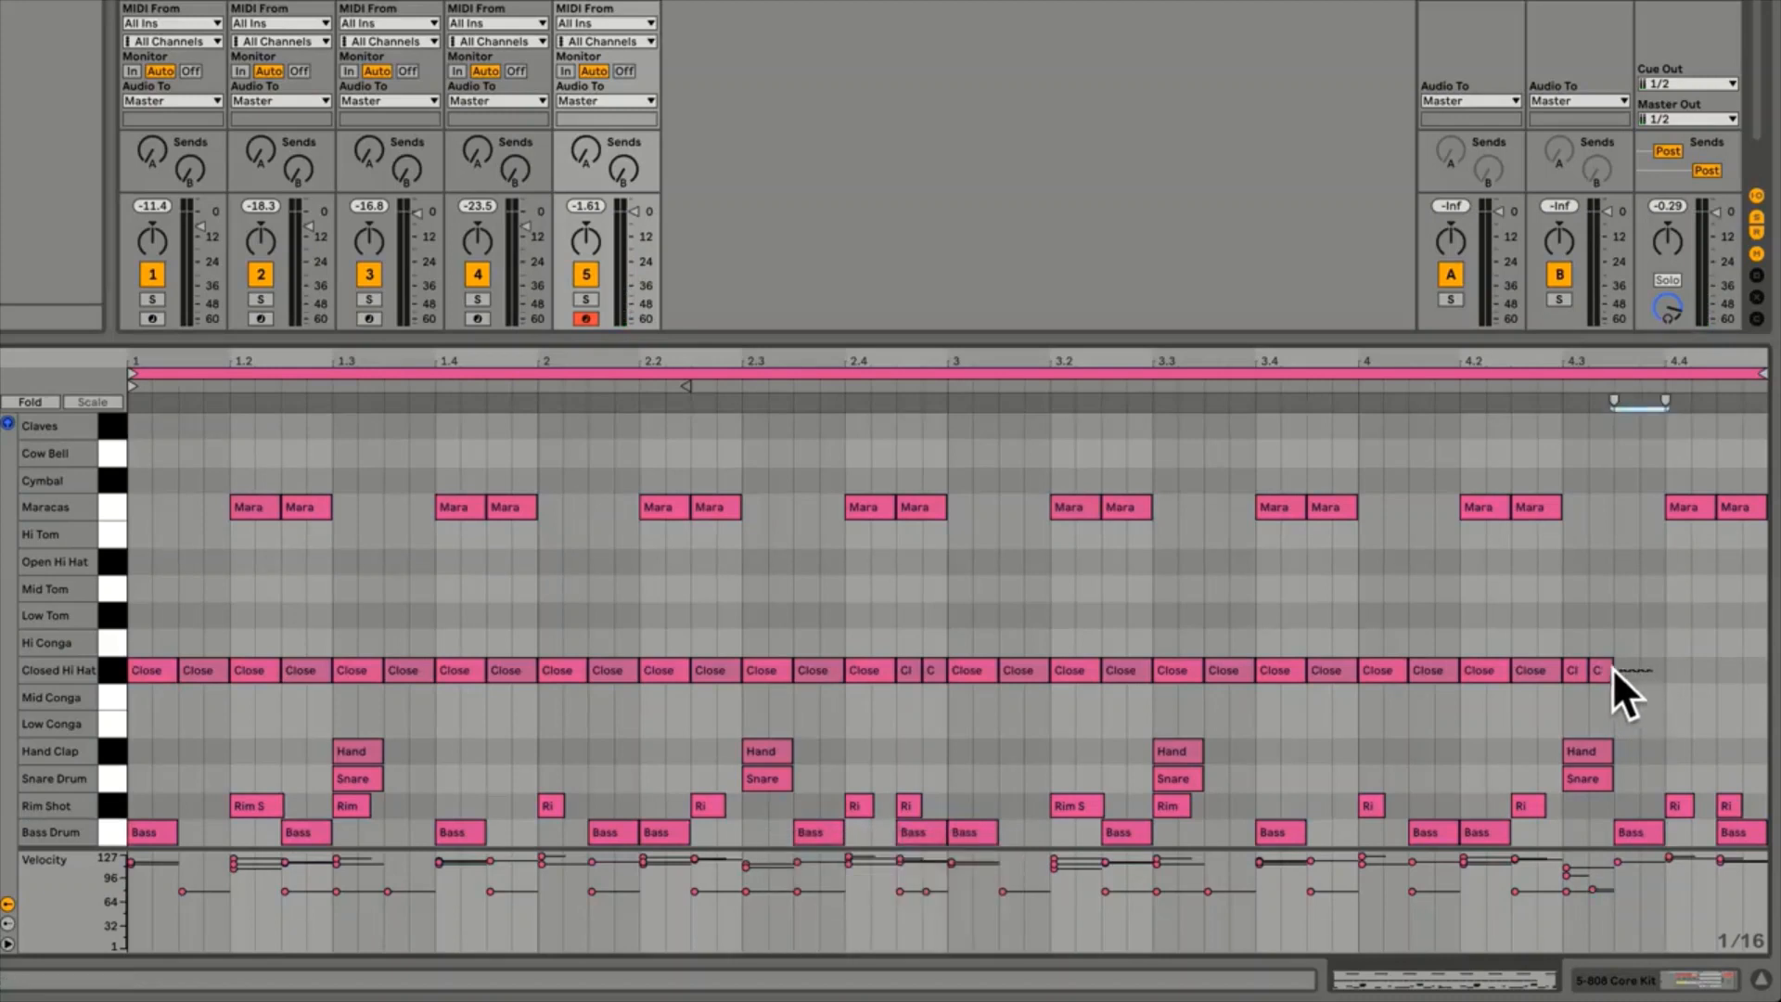
Duplicate the 1/16 hi-hat pair into the second half of beat 4.3, and copy the two hi-hats at 4.2 to 4.4
left_click(1572, 668, "shift")
key("alt")
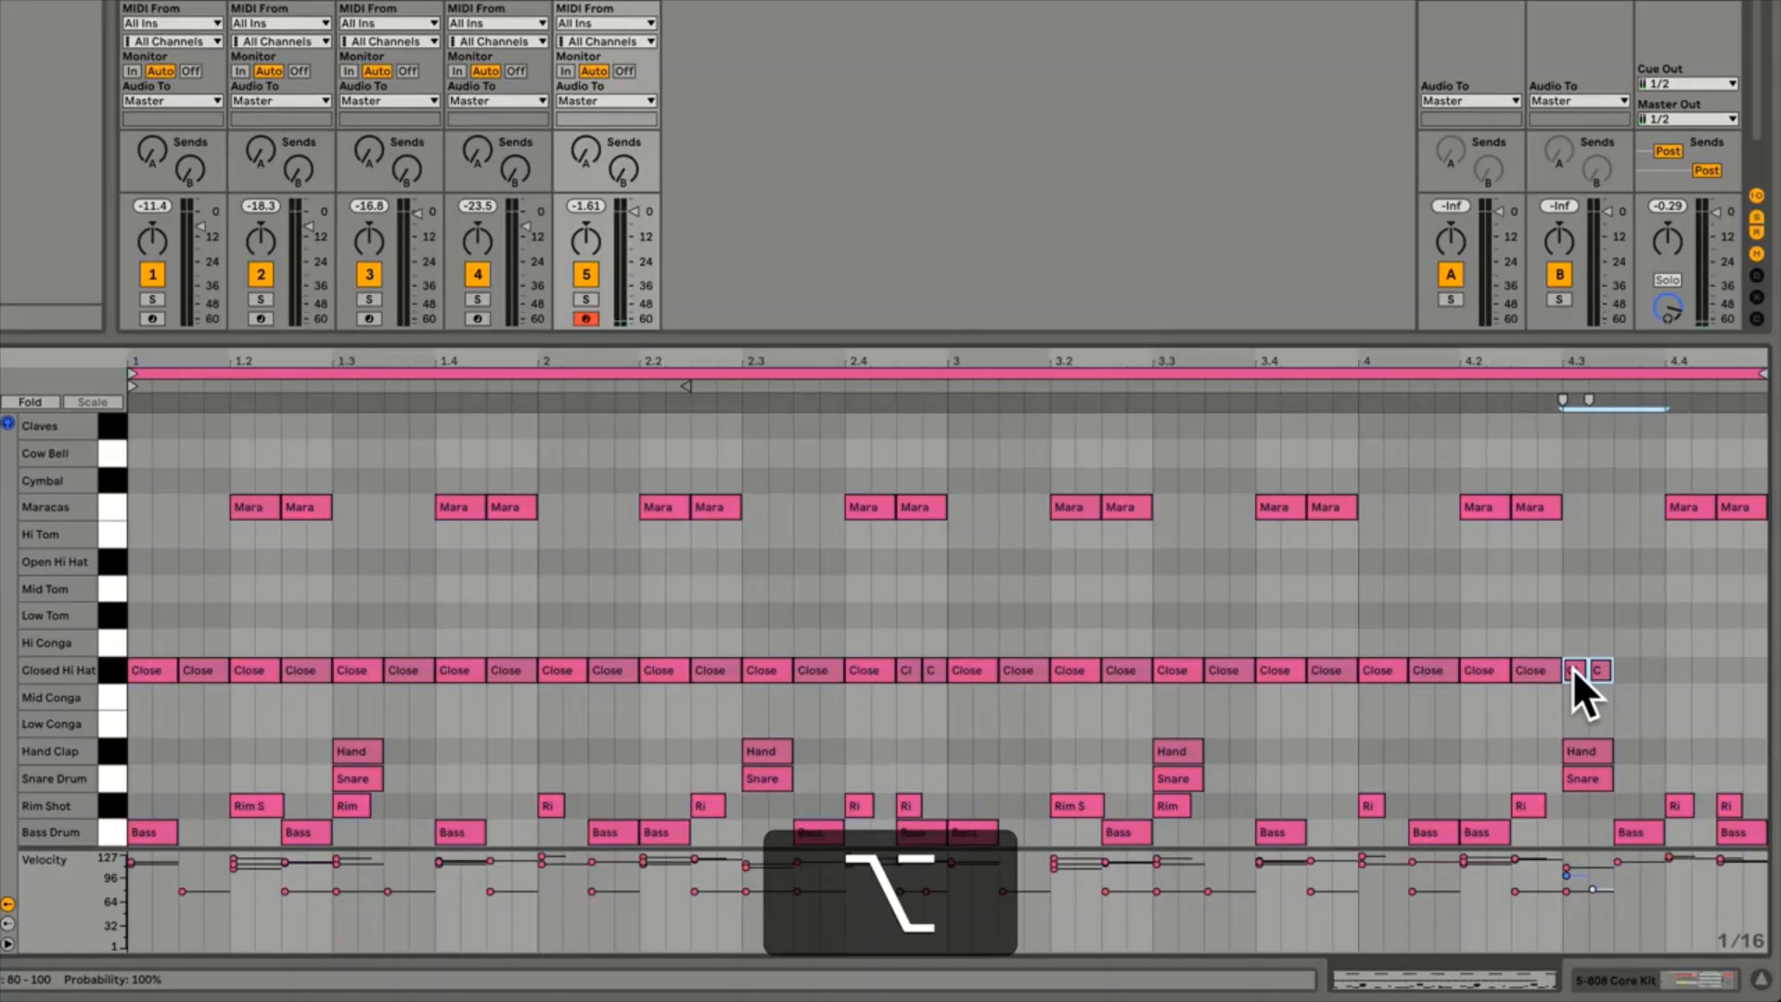
left_click_drag(1572, 666, 1622, 668)
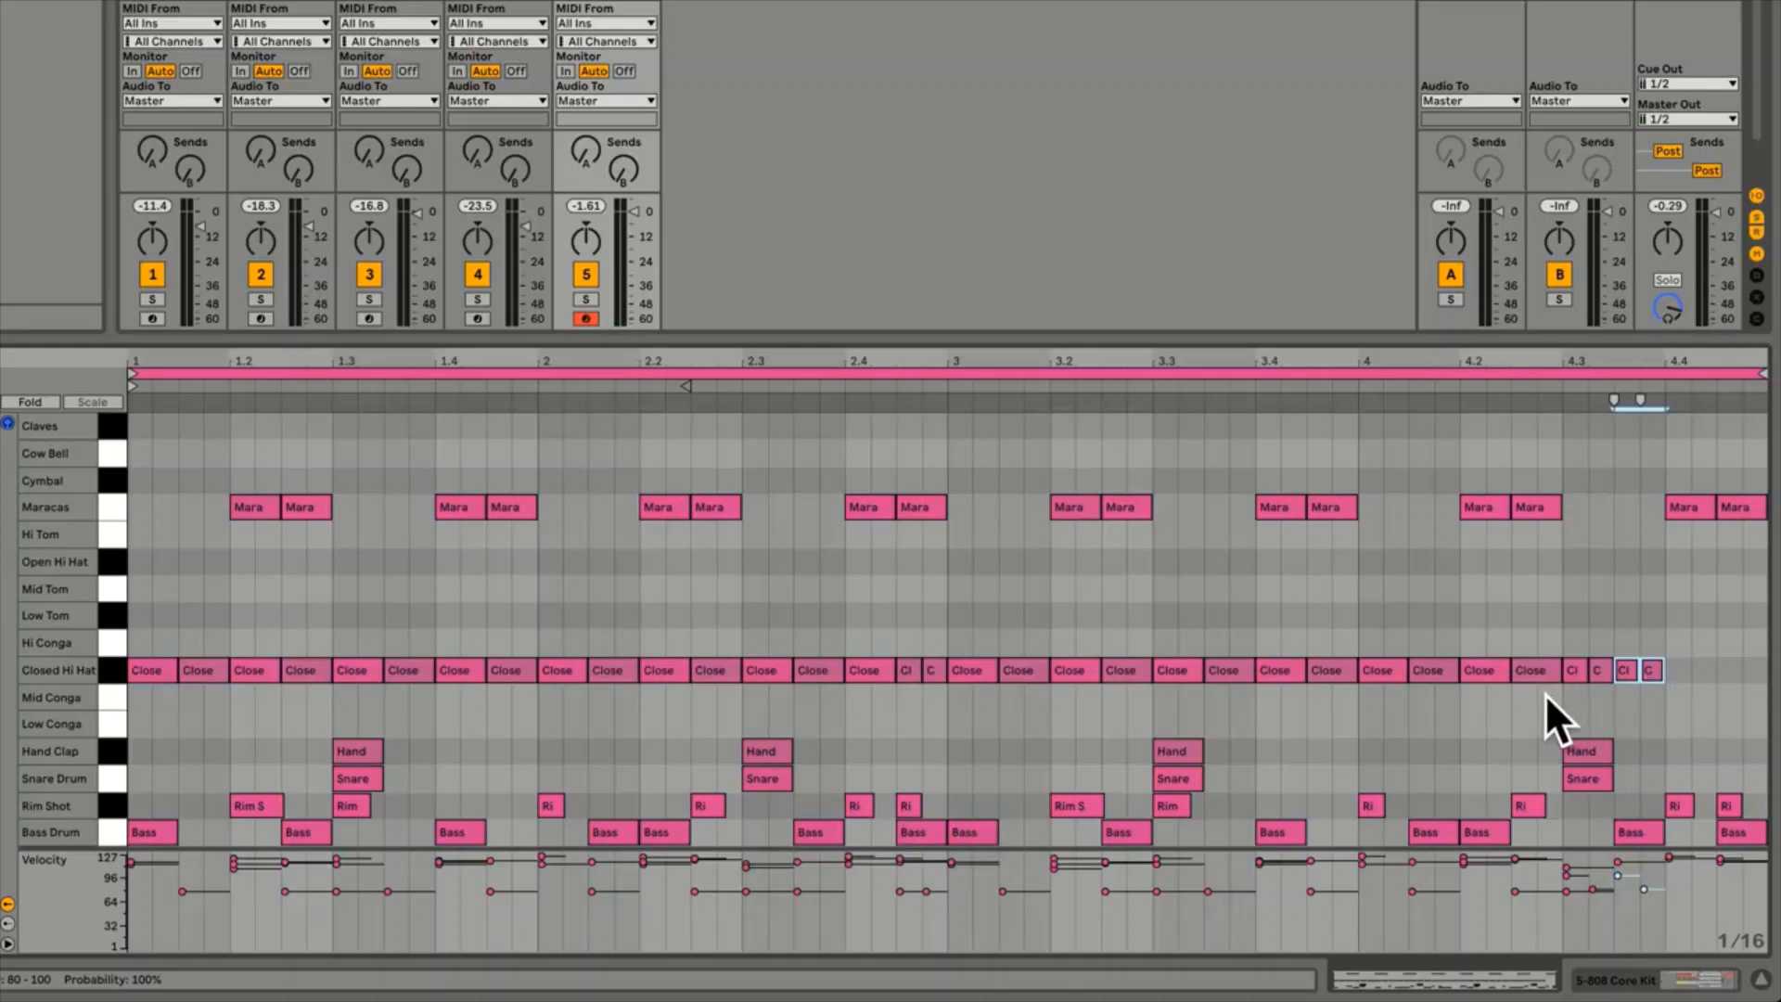
left_click_drag(1544, 693, 1494, 670)
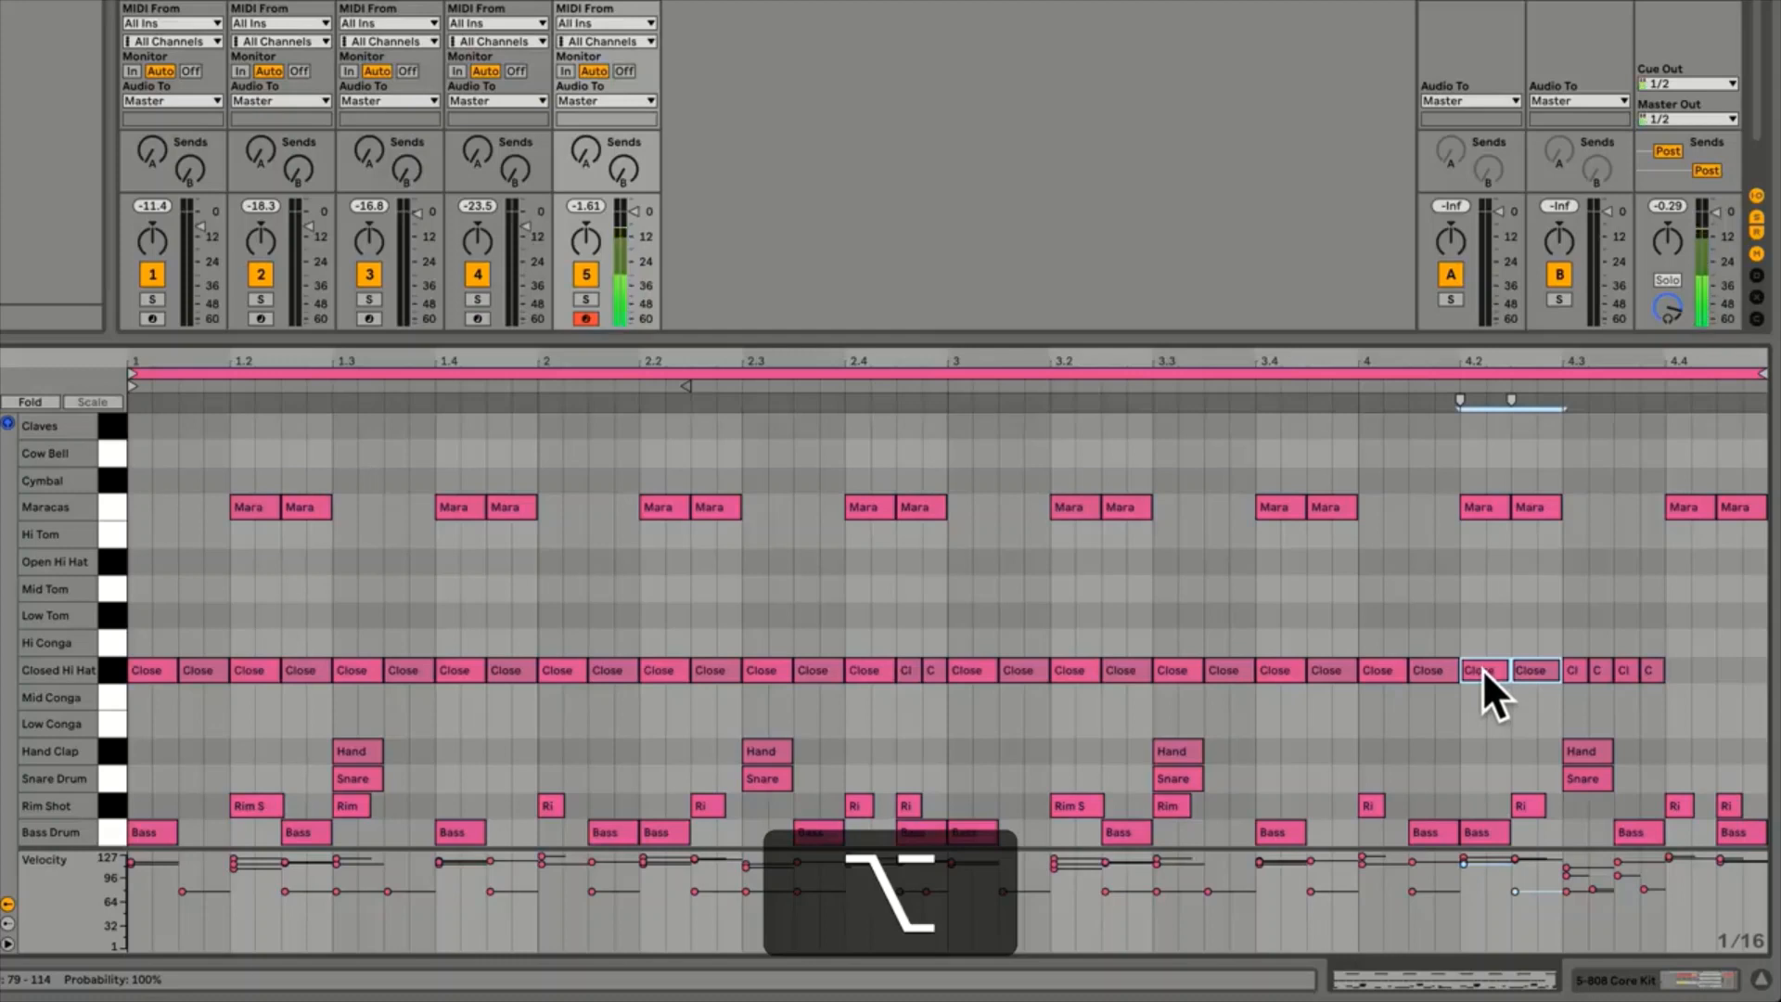
left_click_drag(1483, 670, 1685, 676)
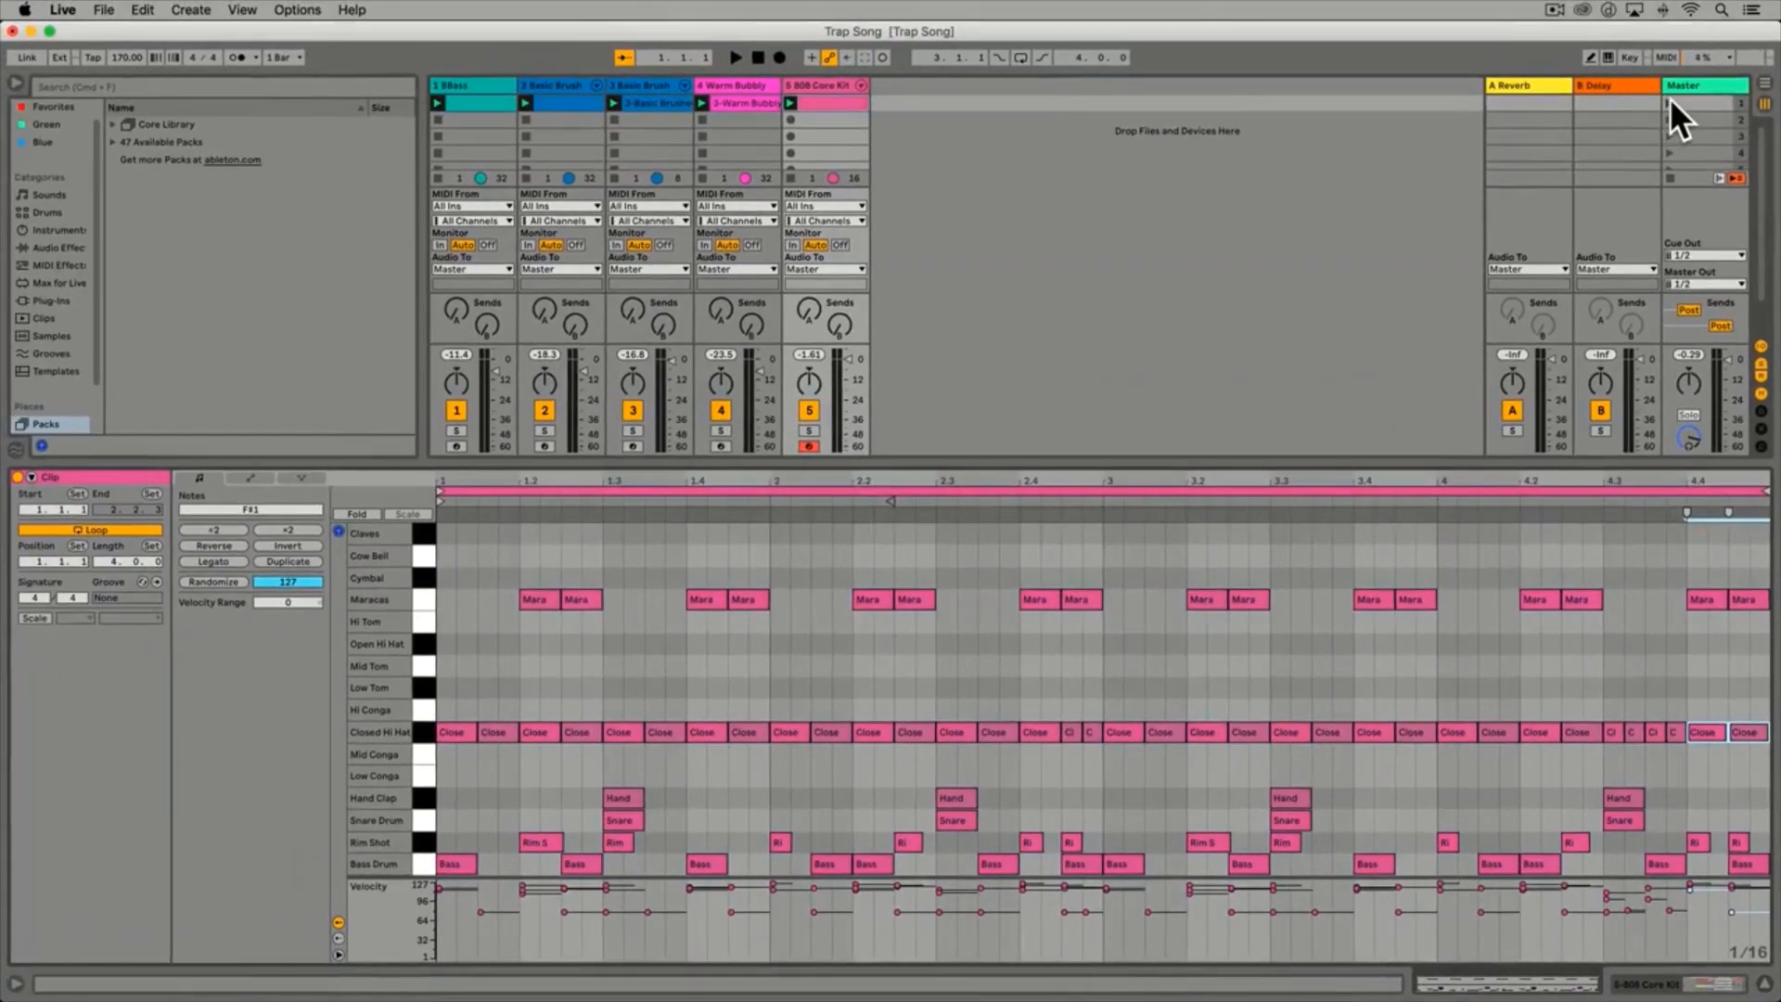
Play the first scene and add a 1/16 Cymbal note at the start of the 808 Core Kit clip
left_click(1668, 102)
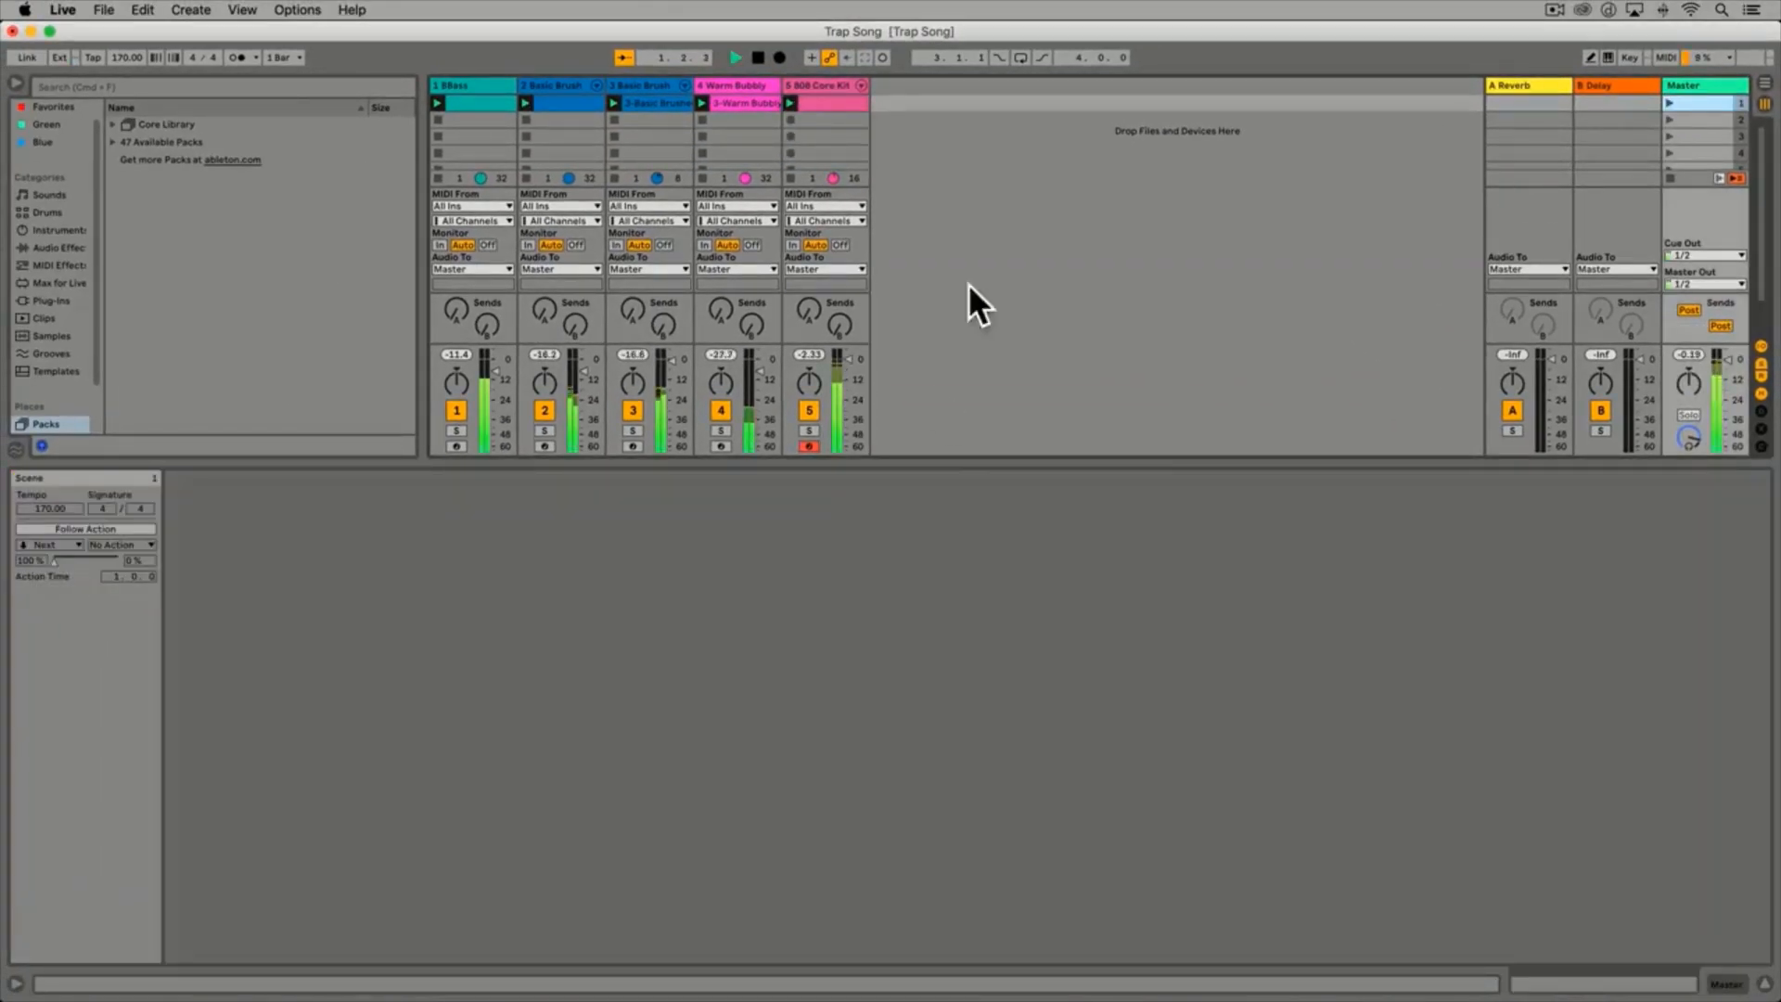
left_click(822, 100)
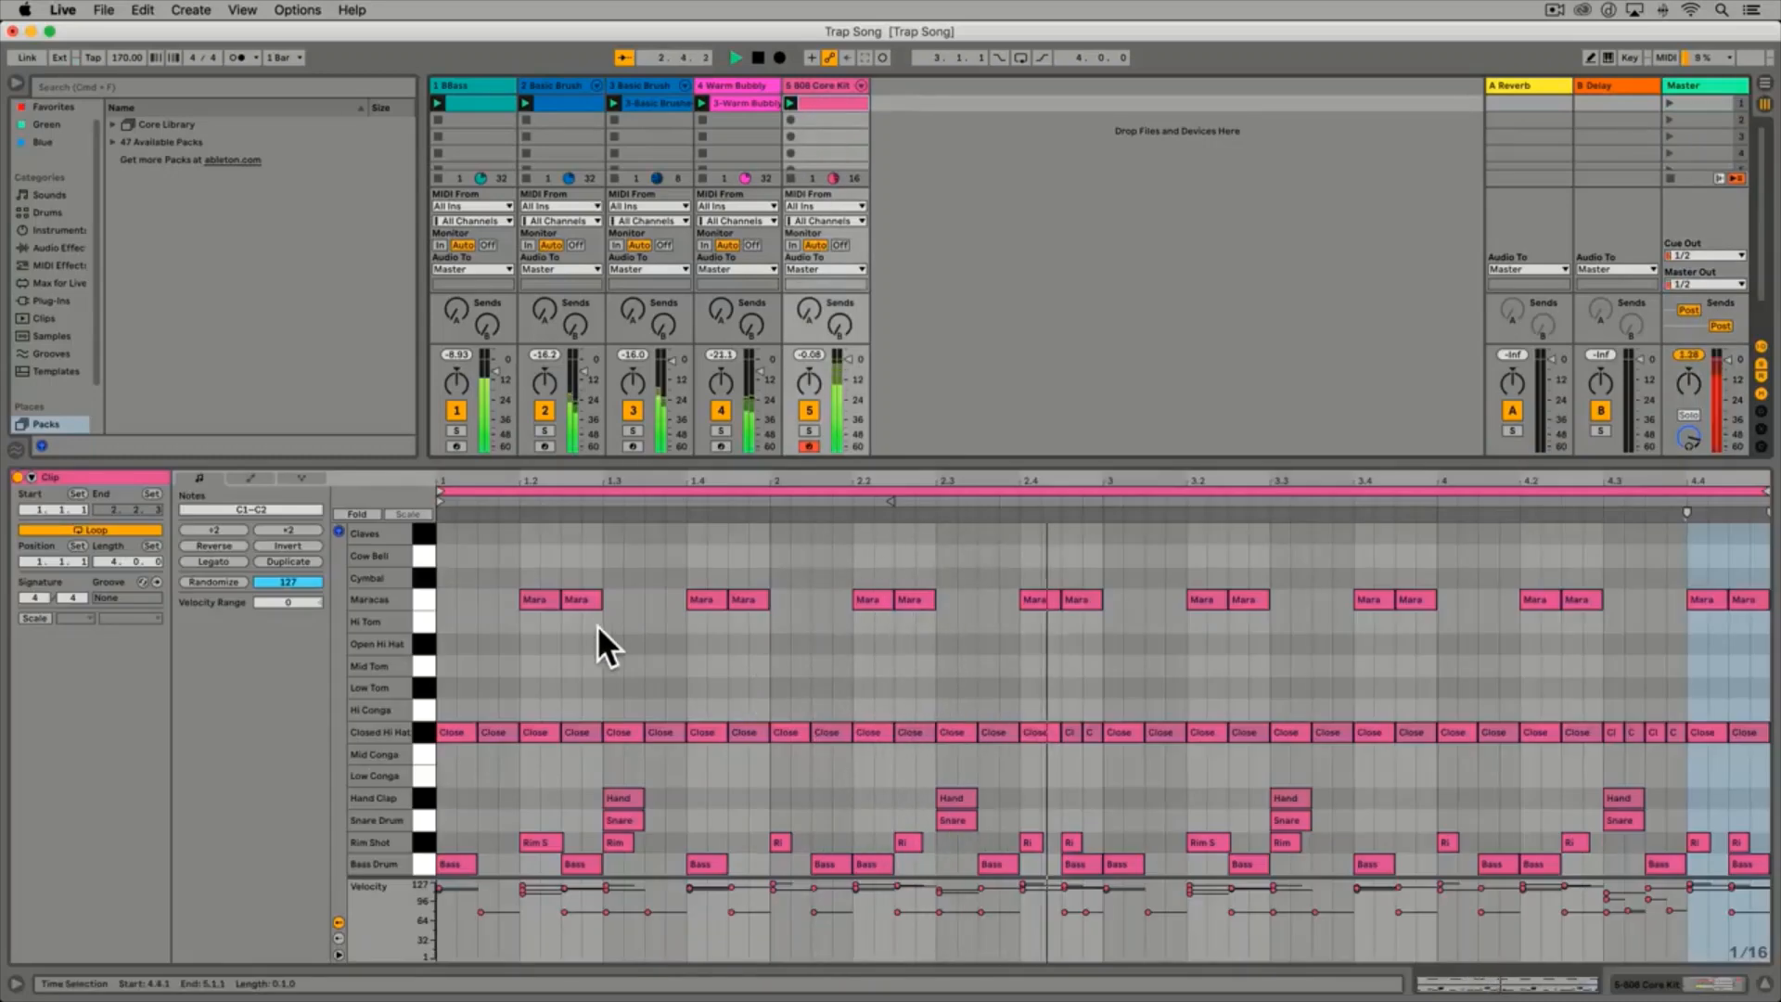
double_click(448, 579)
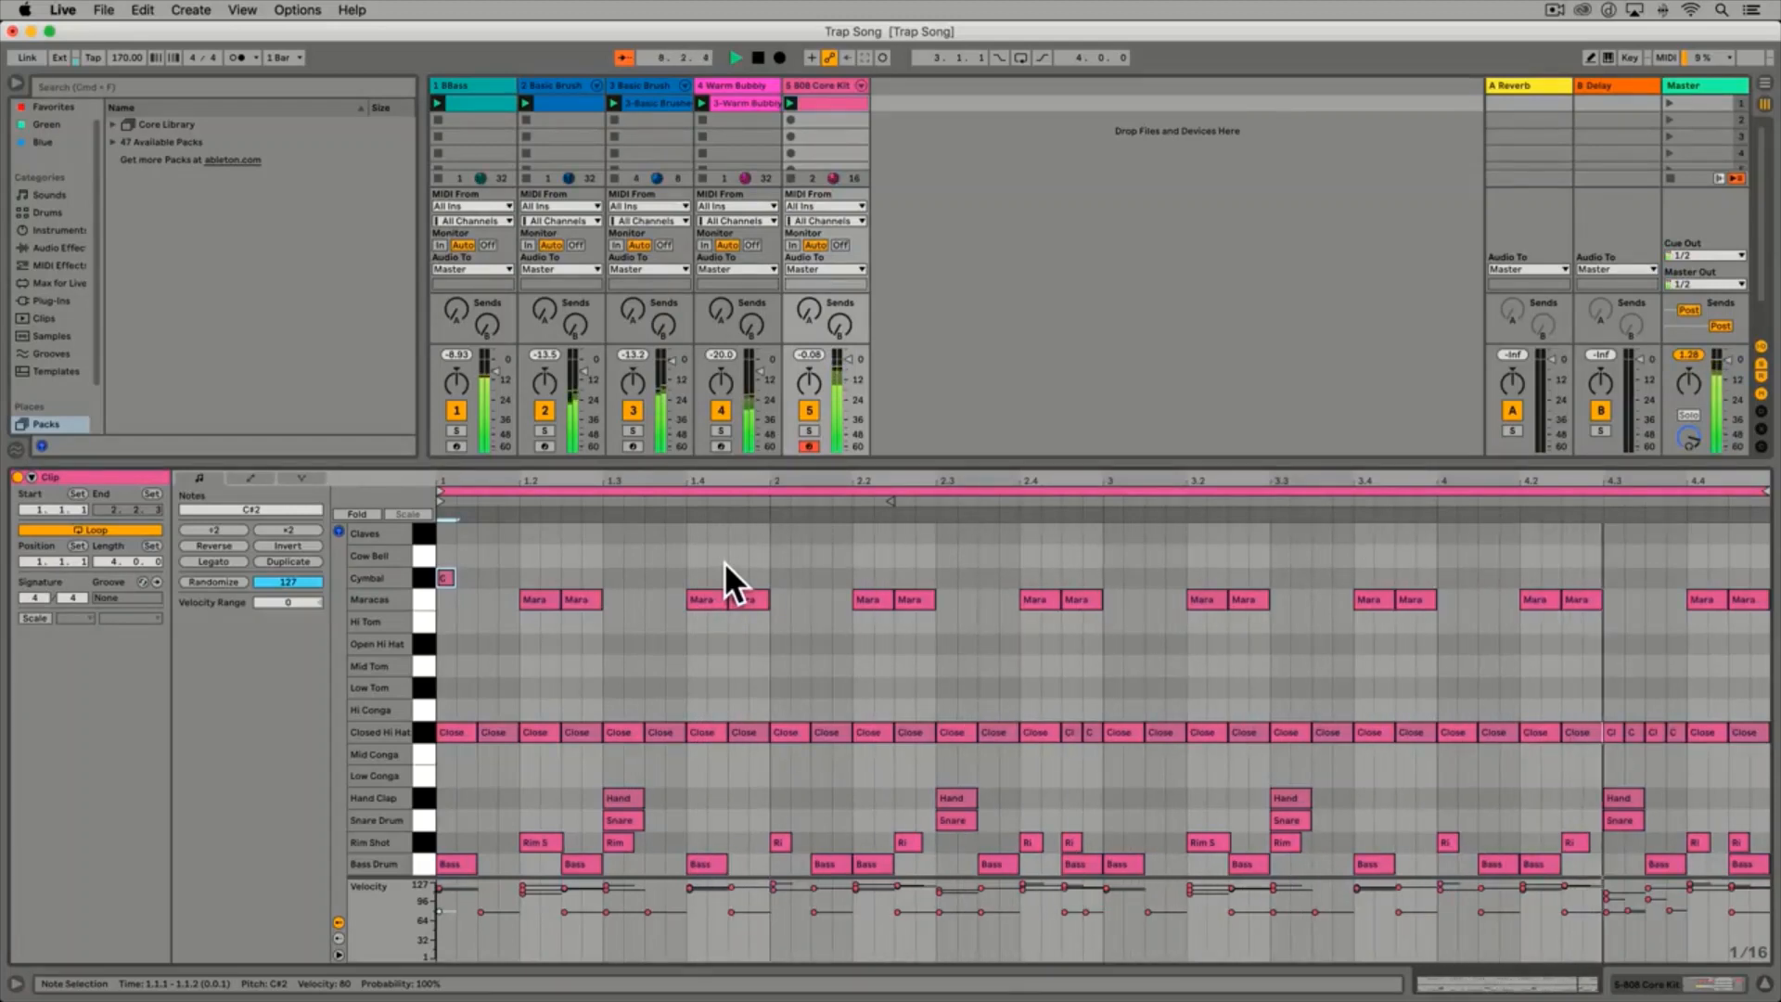
key("space")
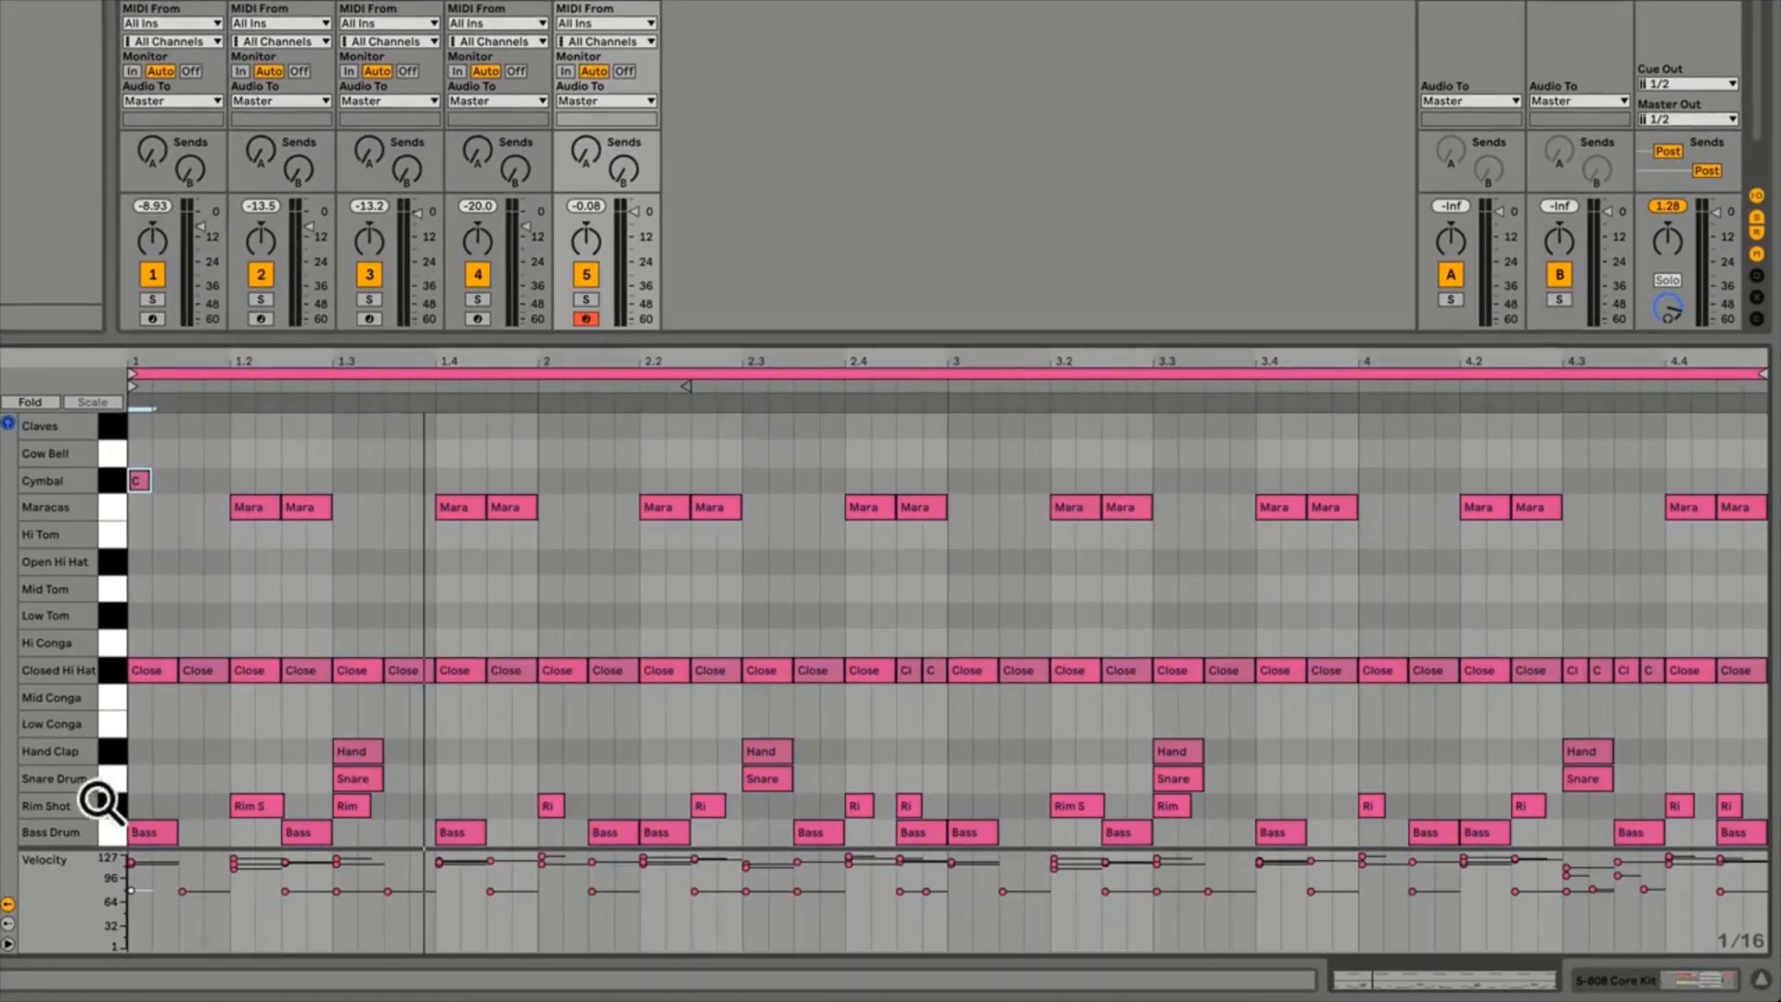
Copy all Bass Drum notes from the drum clip and open the bass clip on track 1
left_click(104, 830)
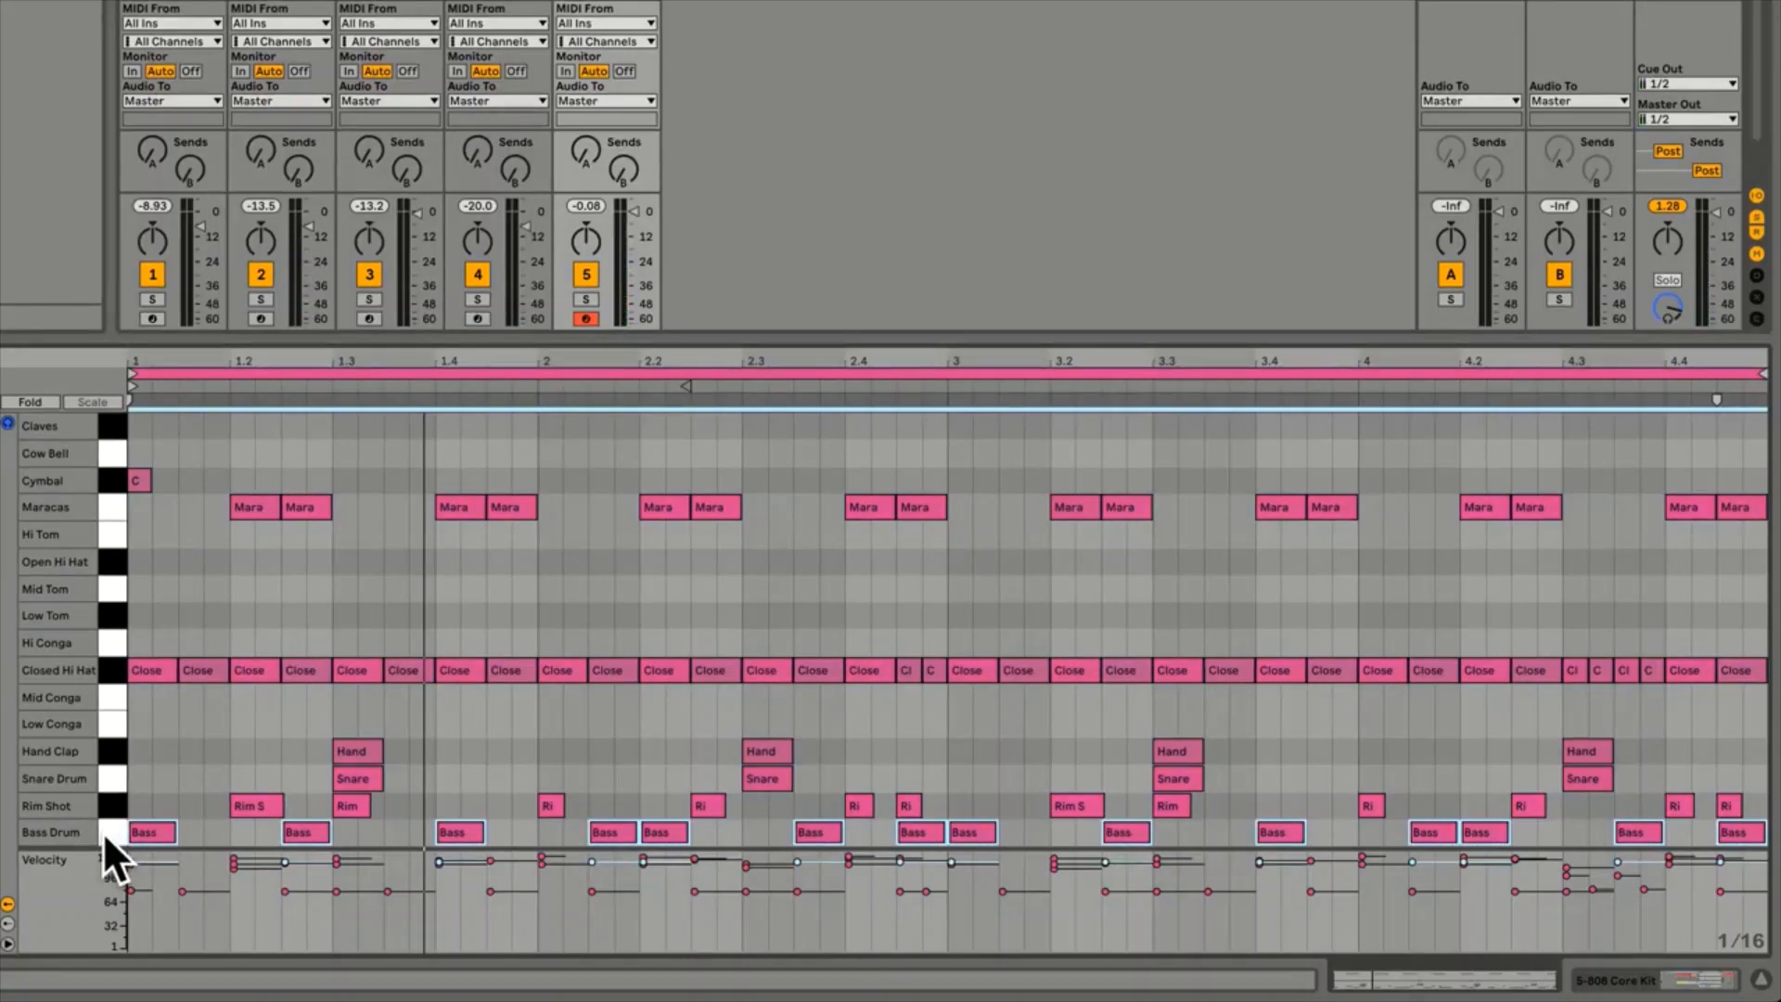
key("super+c")
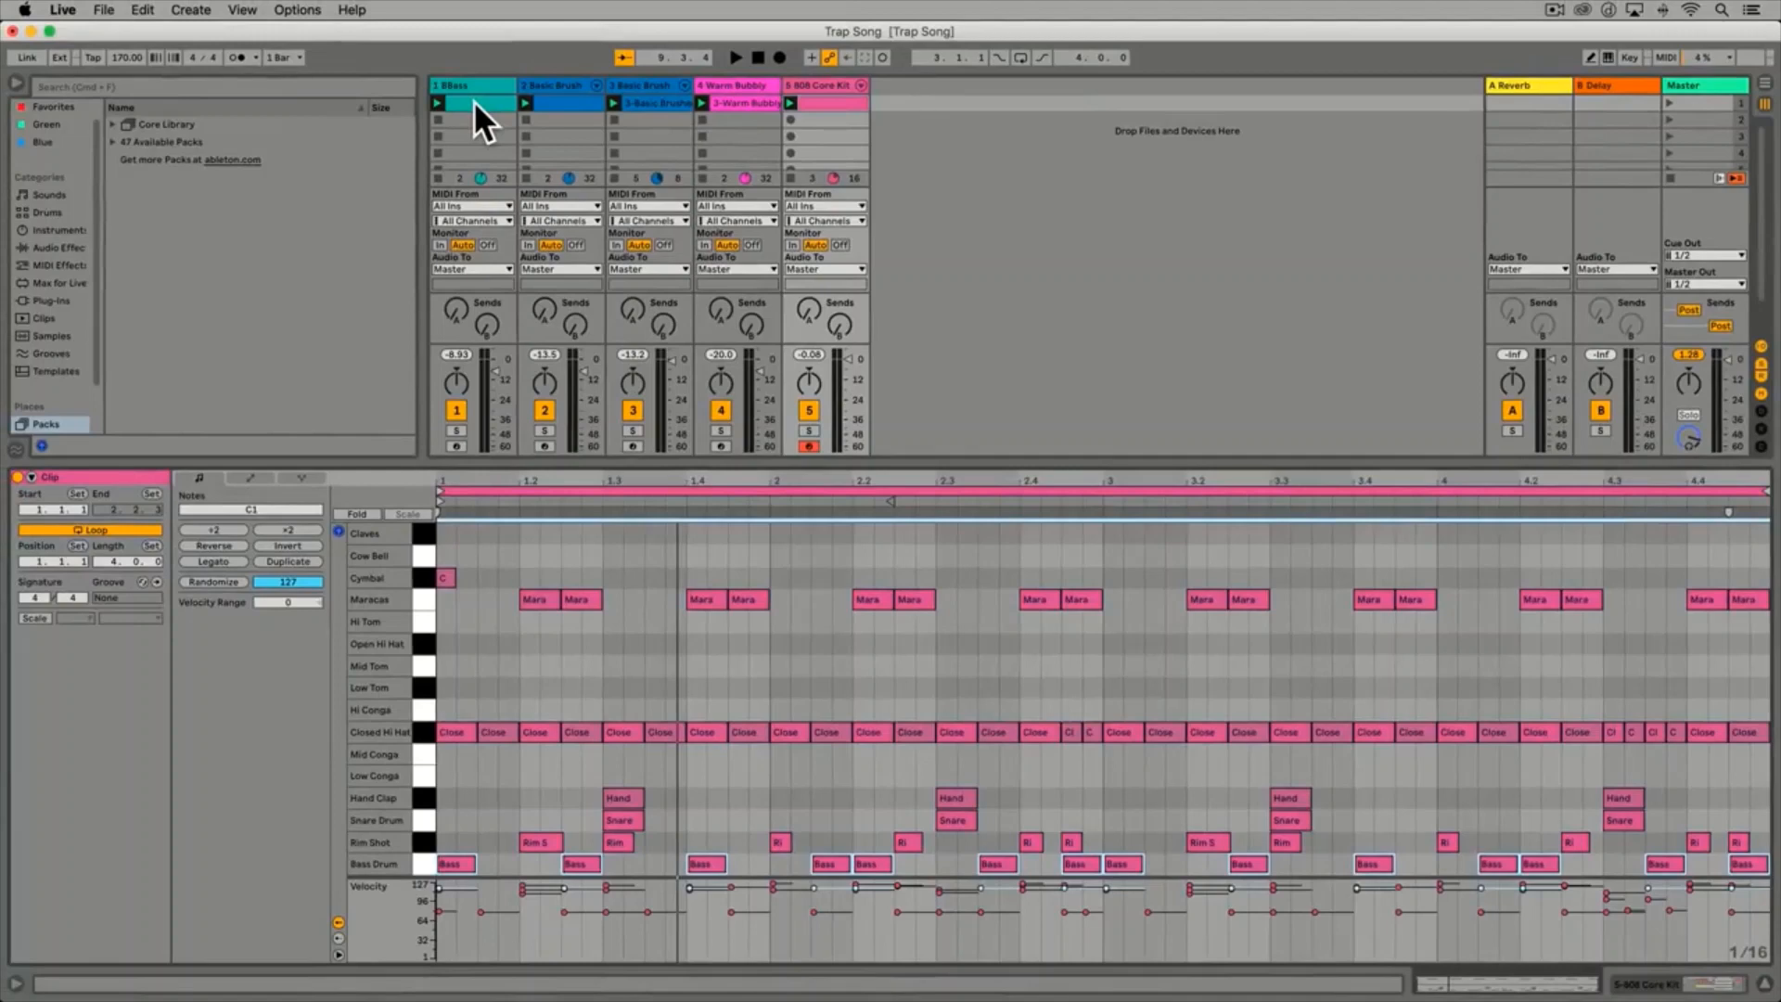
left_click(473, 100)
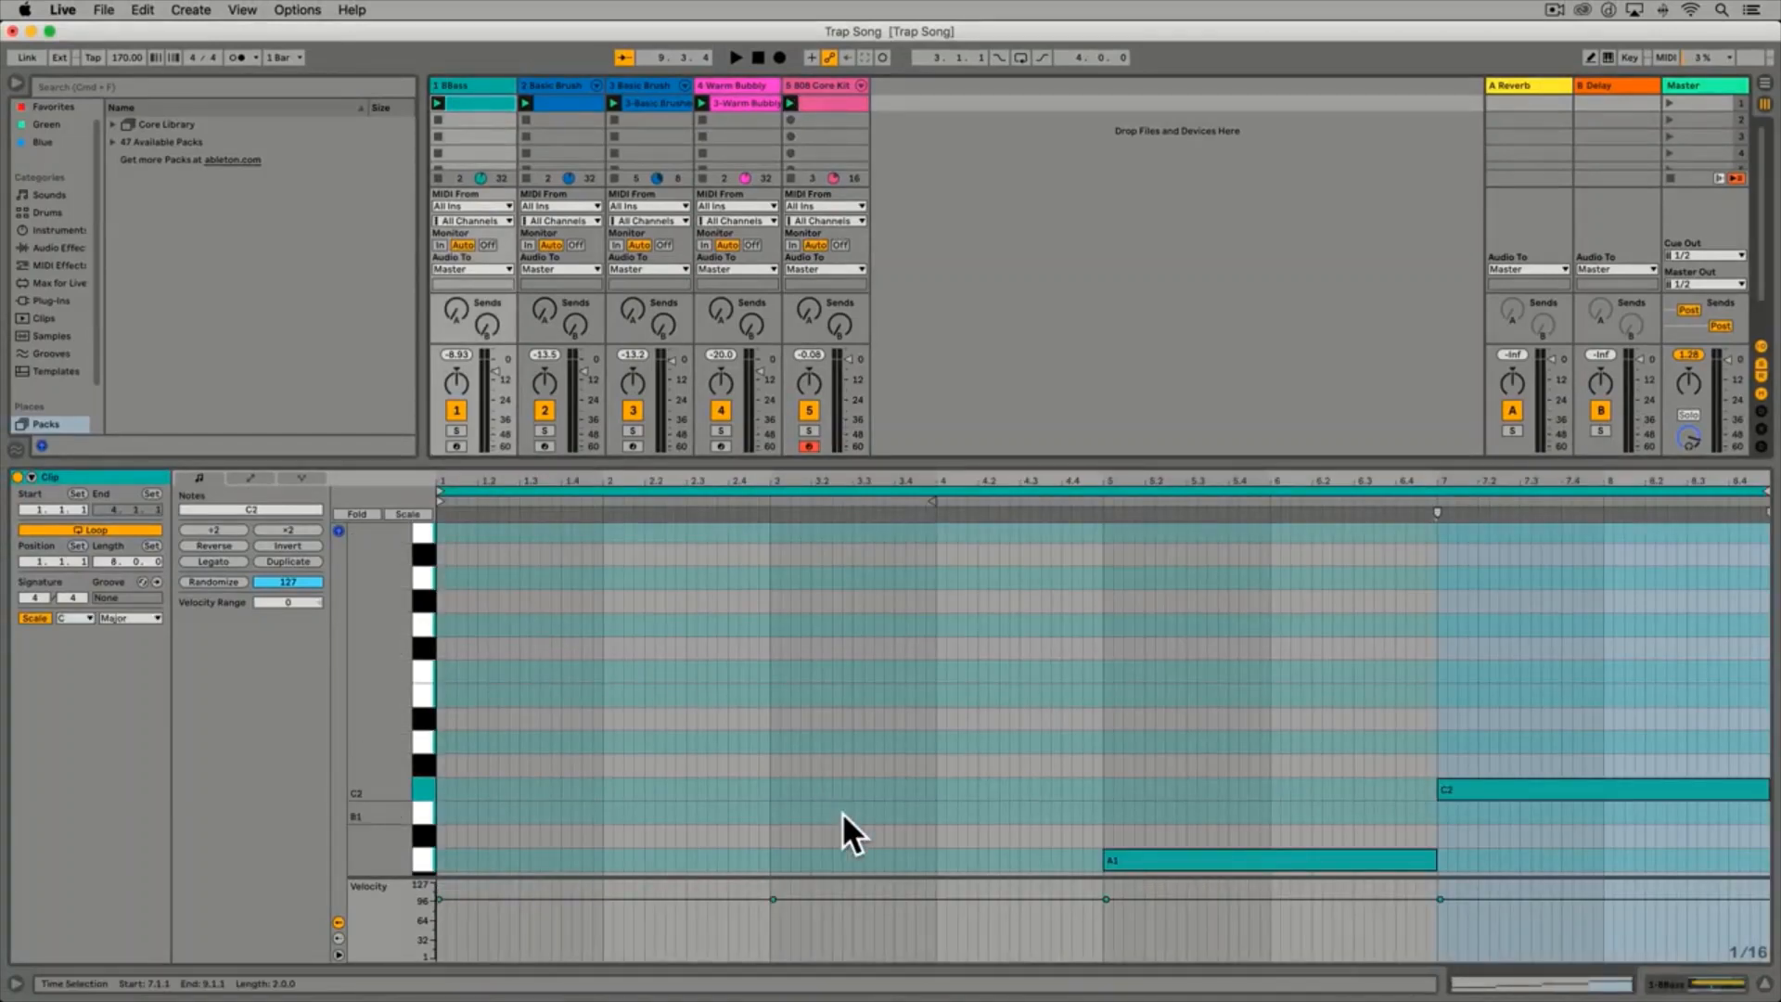
scroll(842, 810, "down", 3)
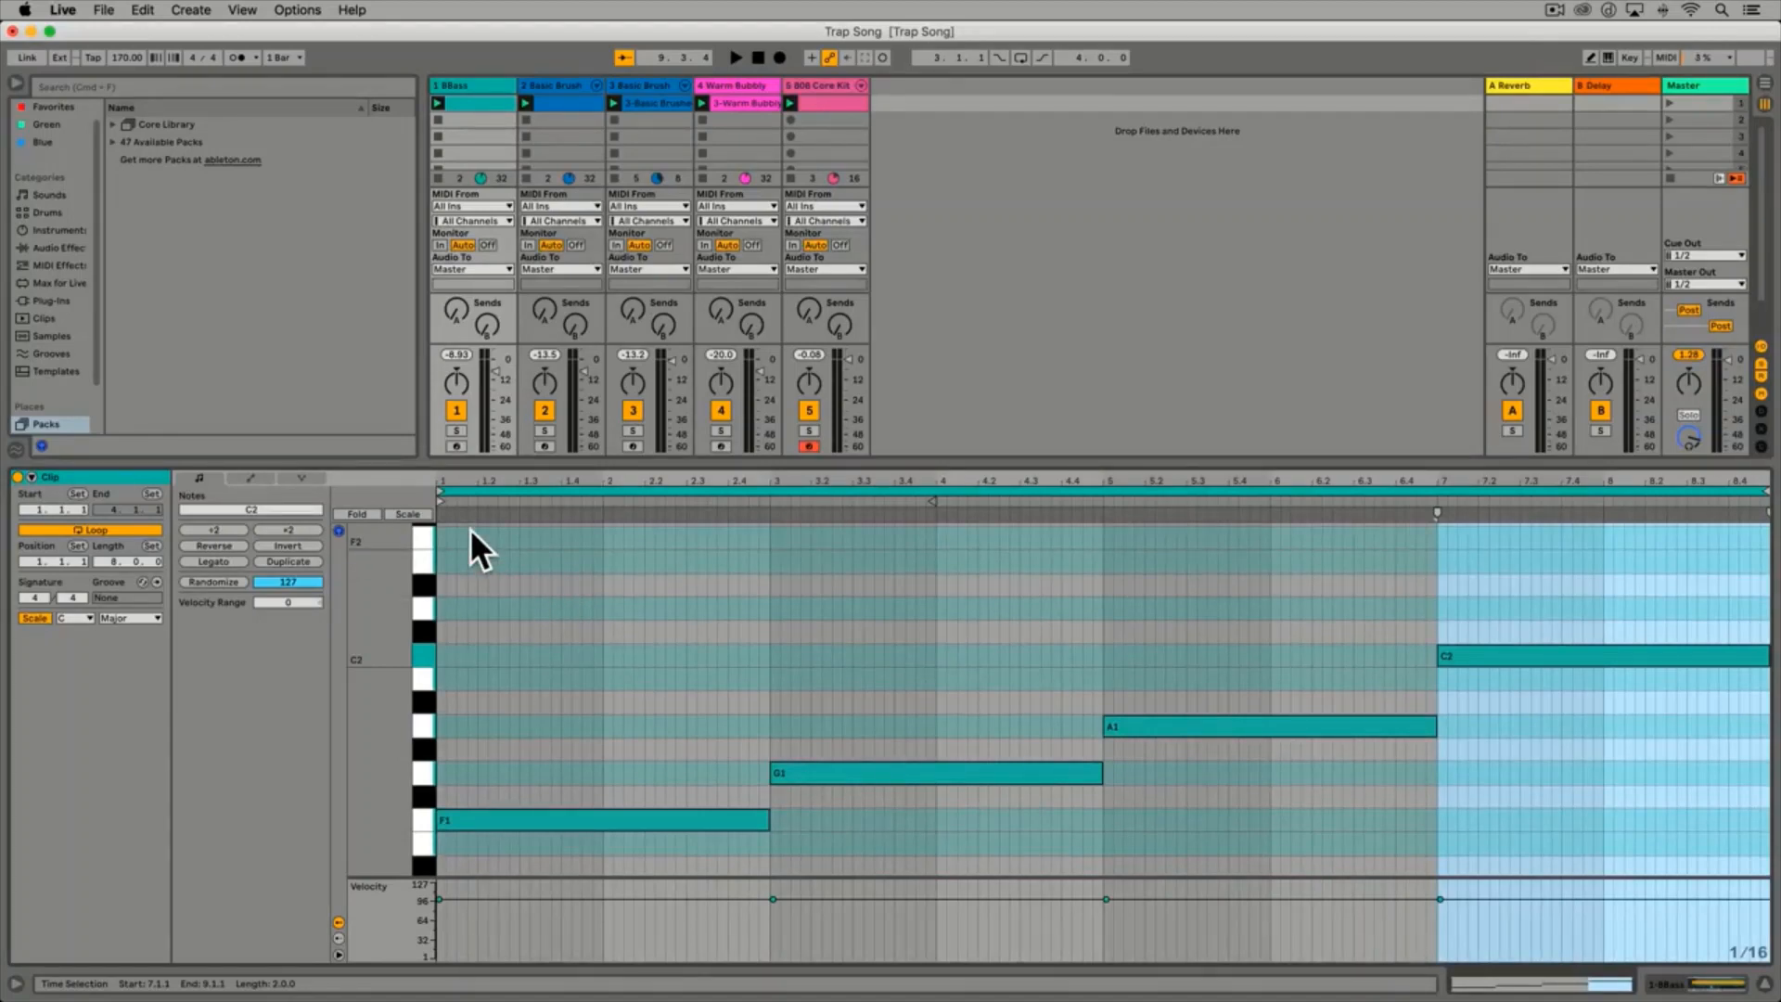
Try pasting the bass drum notes at bar 7 of the bass clip, and undo the paste
key("super+v")
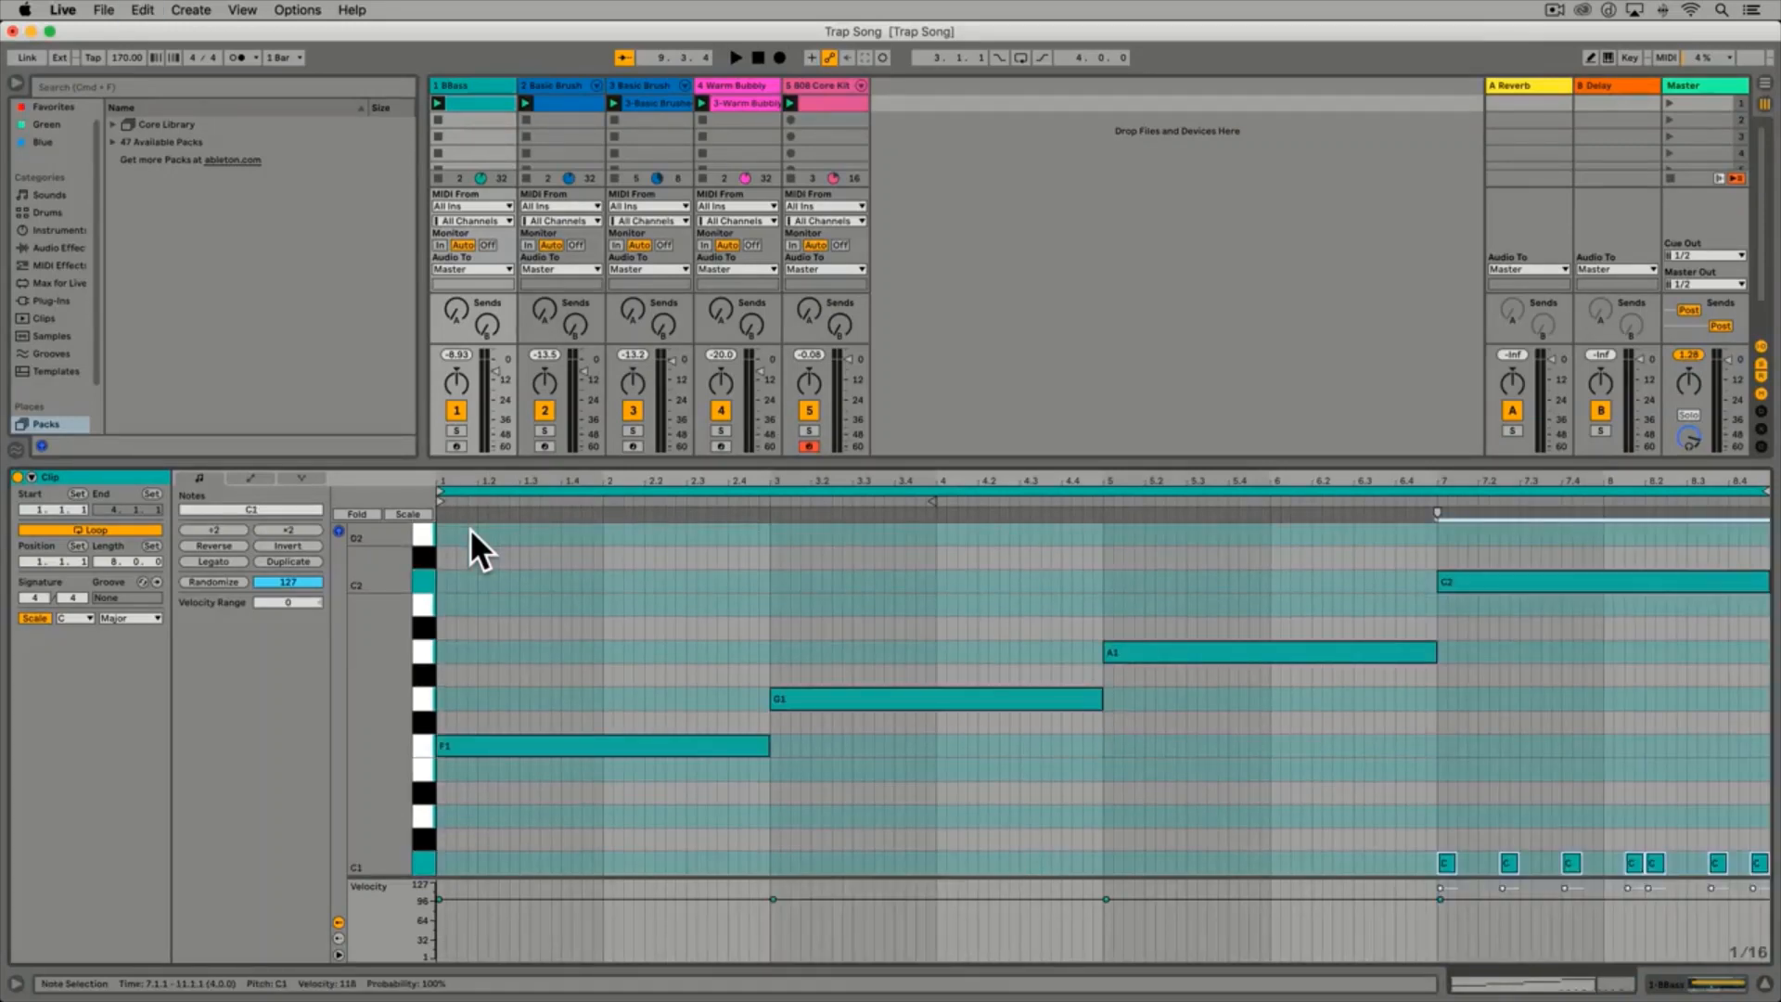
scroll(1321, 721, "right", 5)
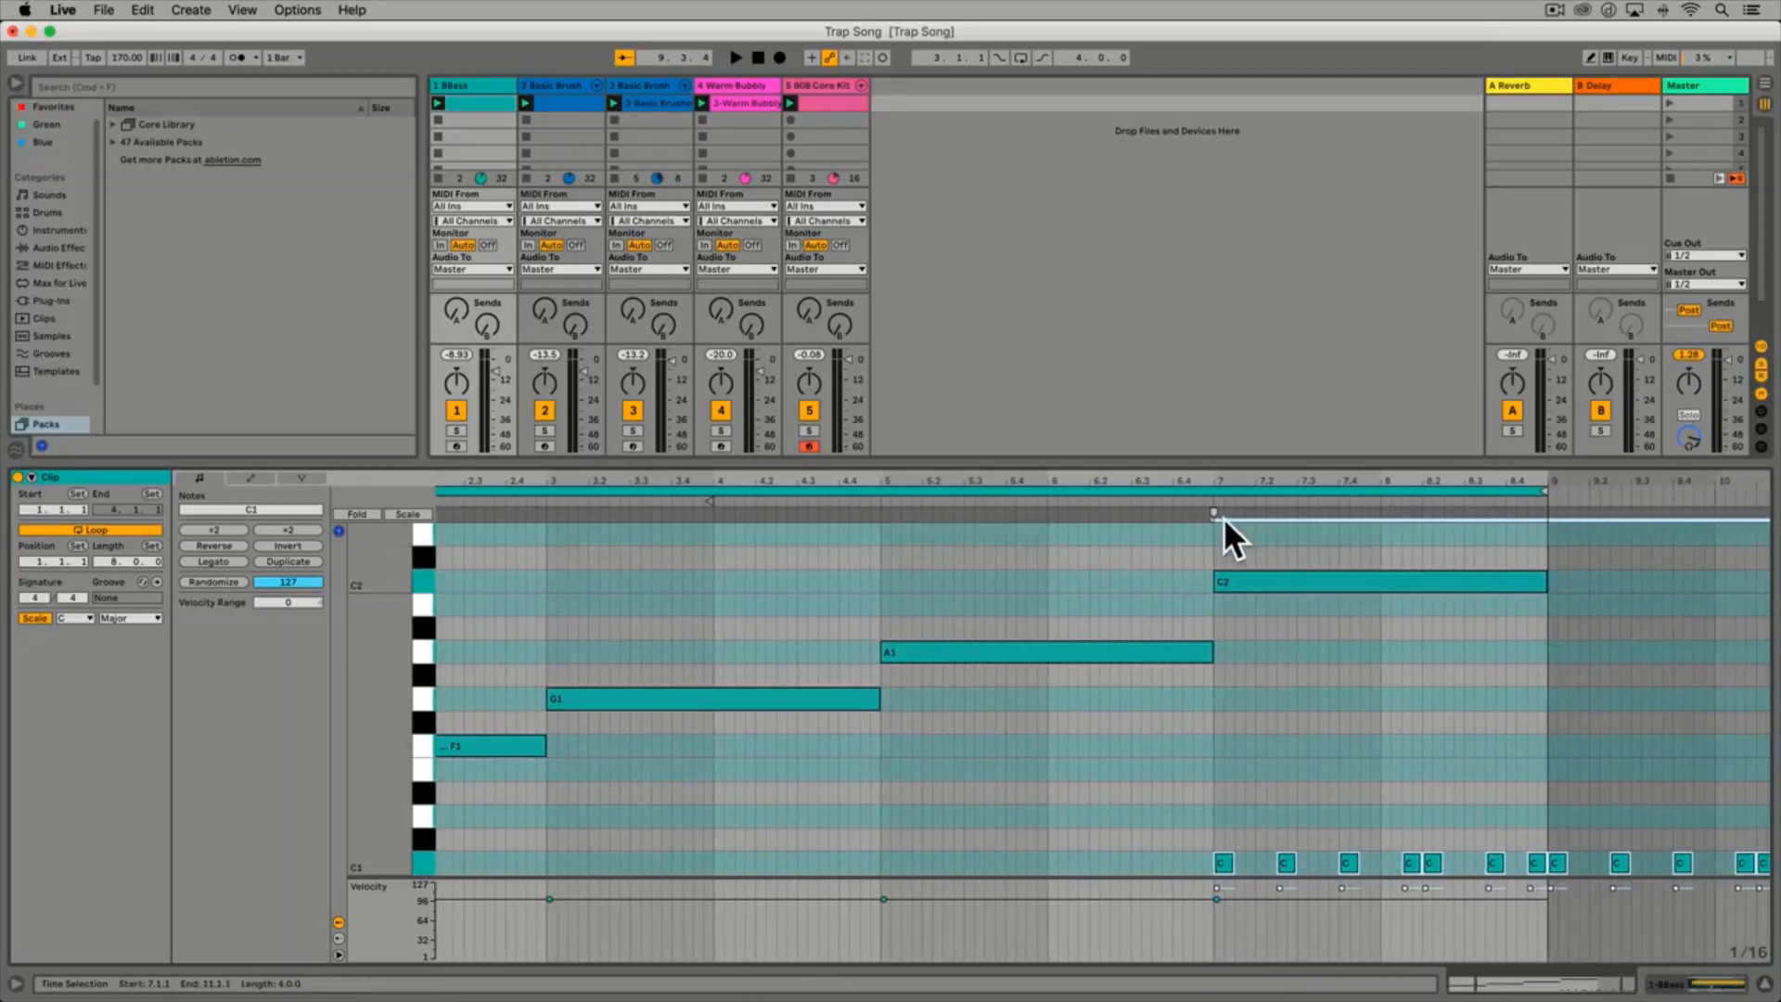
scroll(1211, 805, "right", 3)
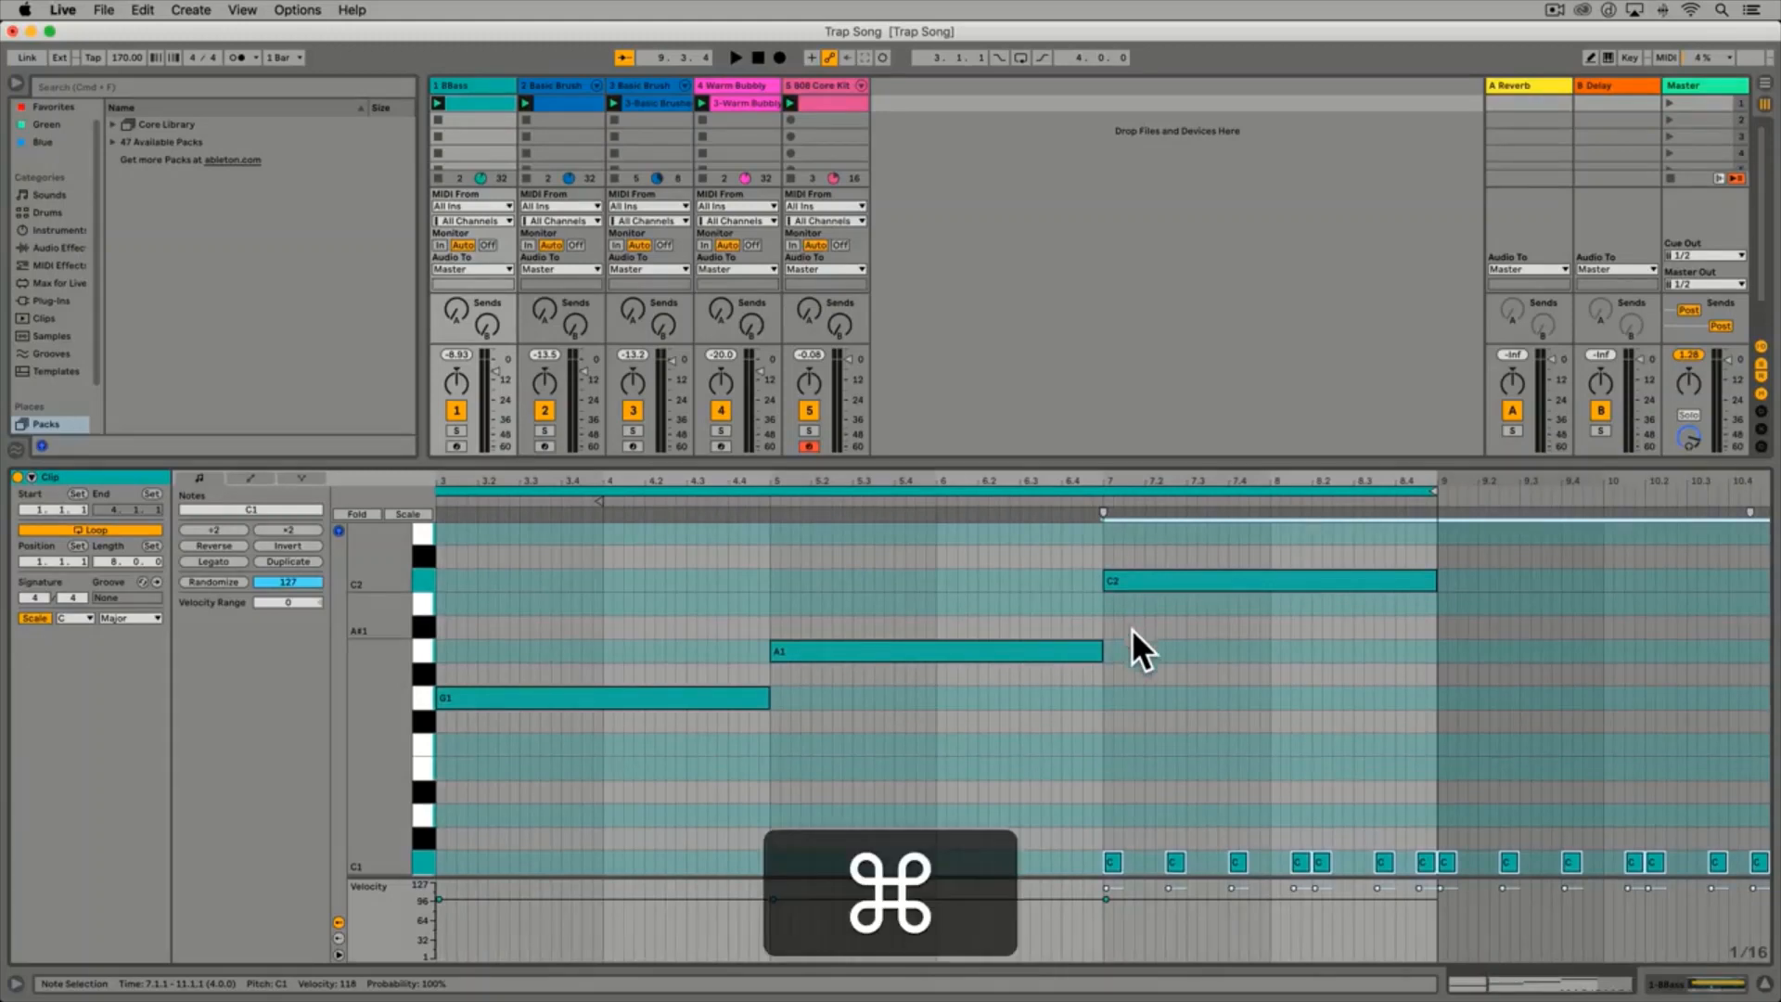
key("super+z")
key("super+z")
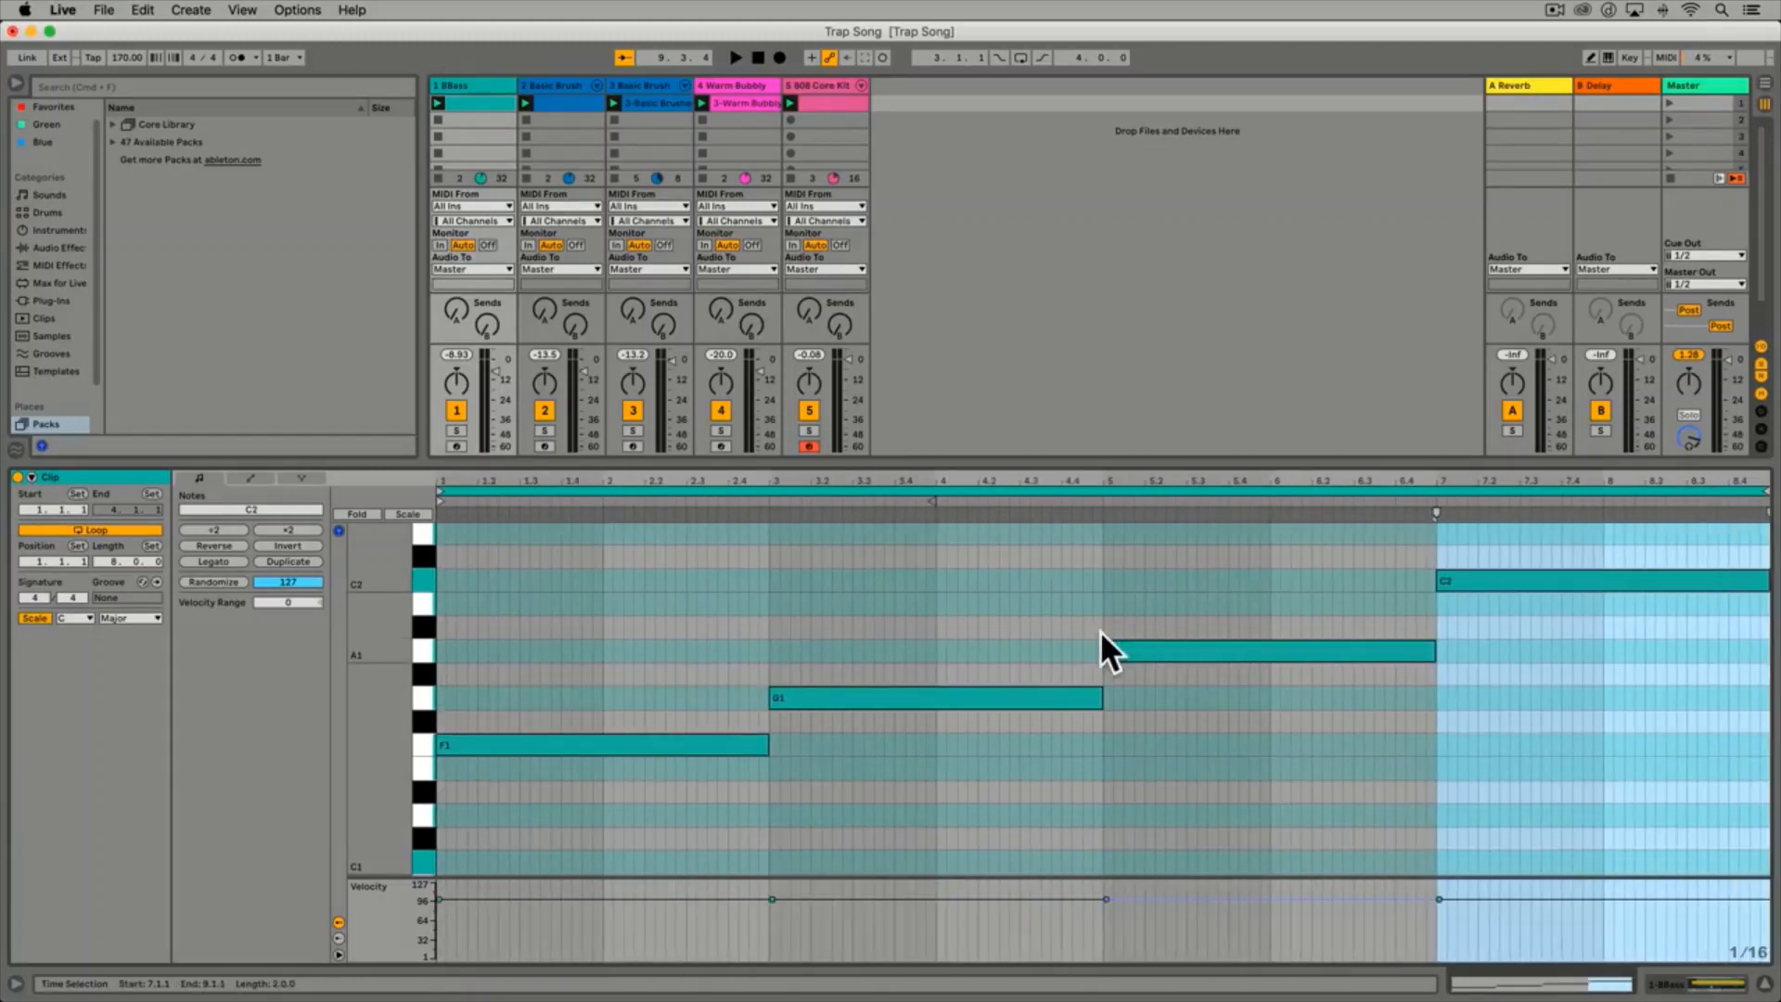
Paste the copied bass drum notes at the start of bar 1 in the bass clip
left_click(437, 512)
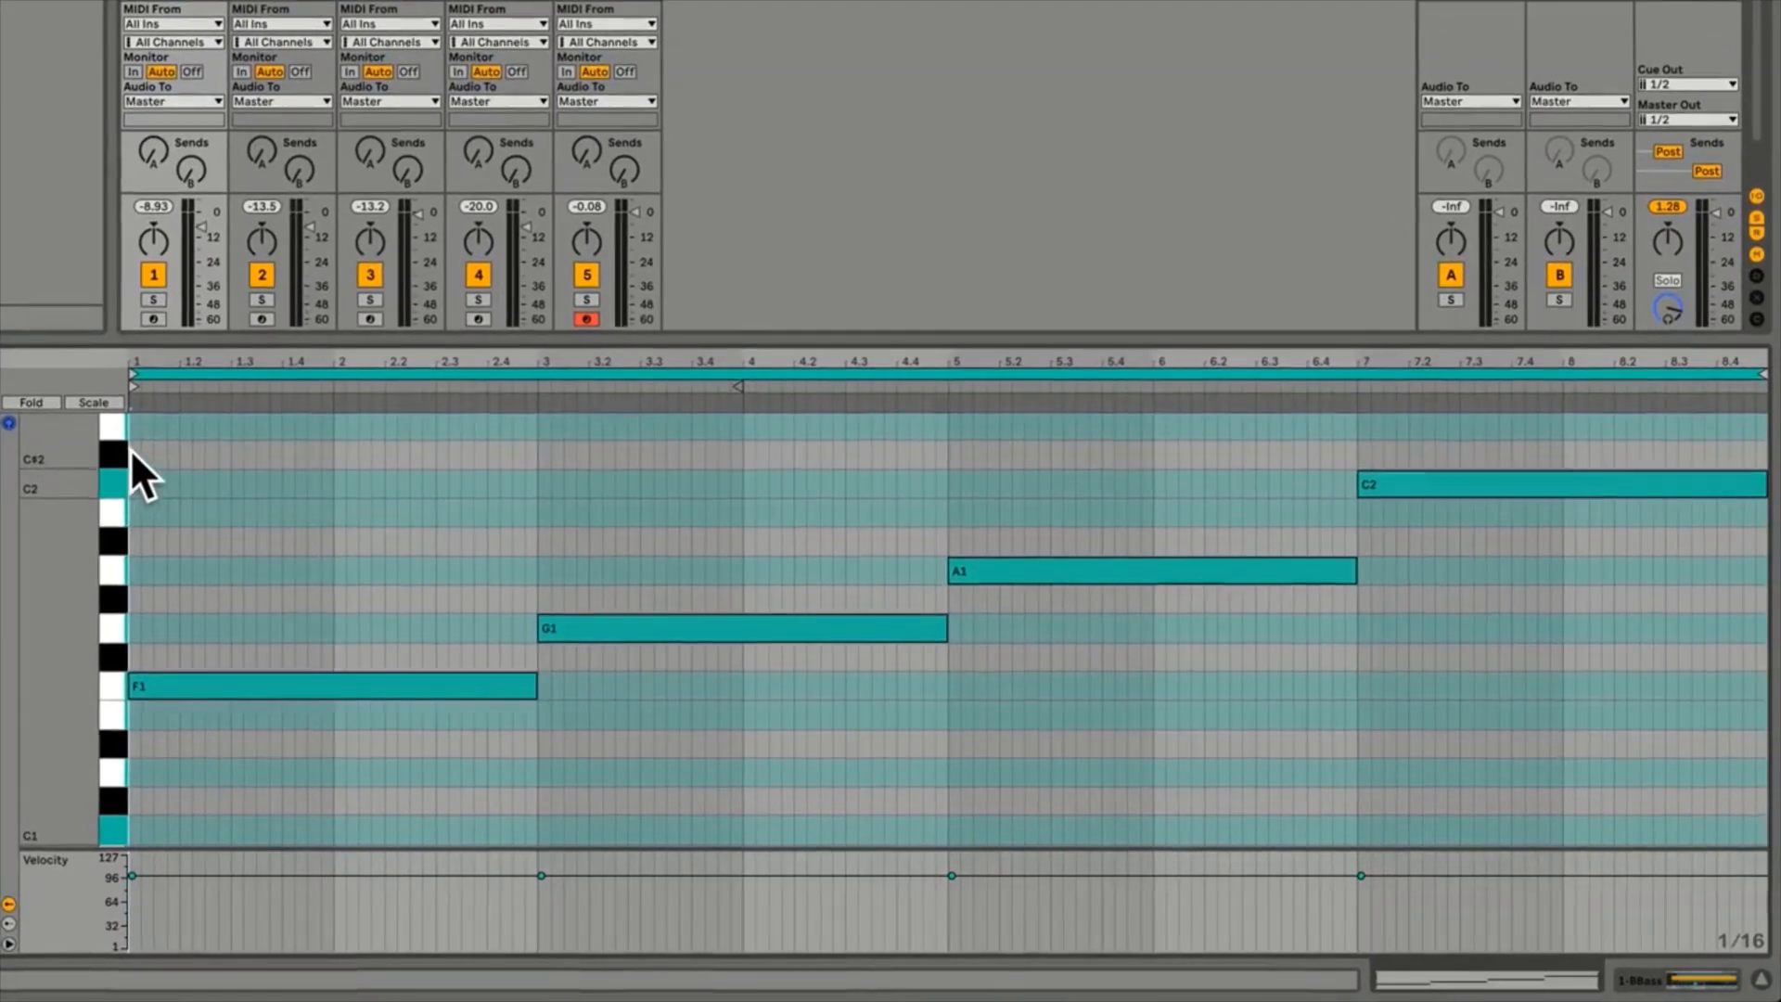
left_click(244, 404)
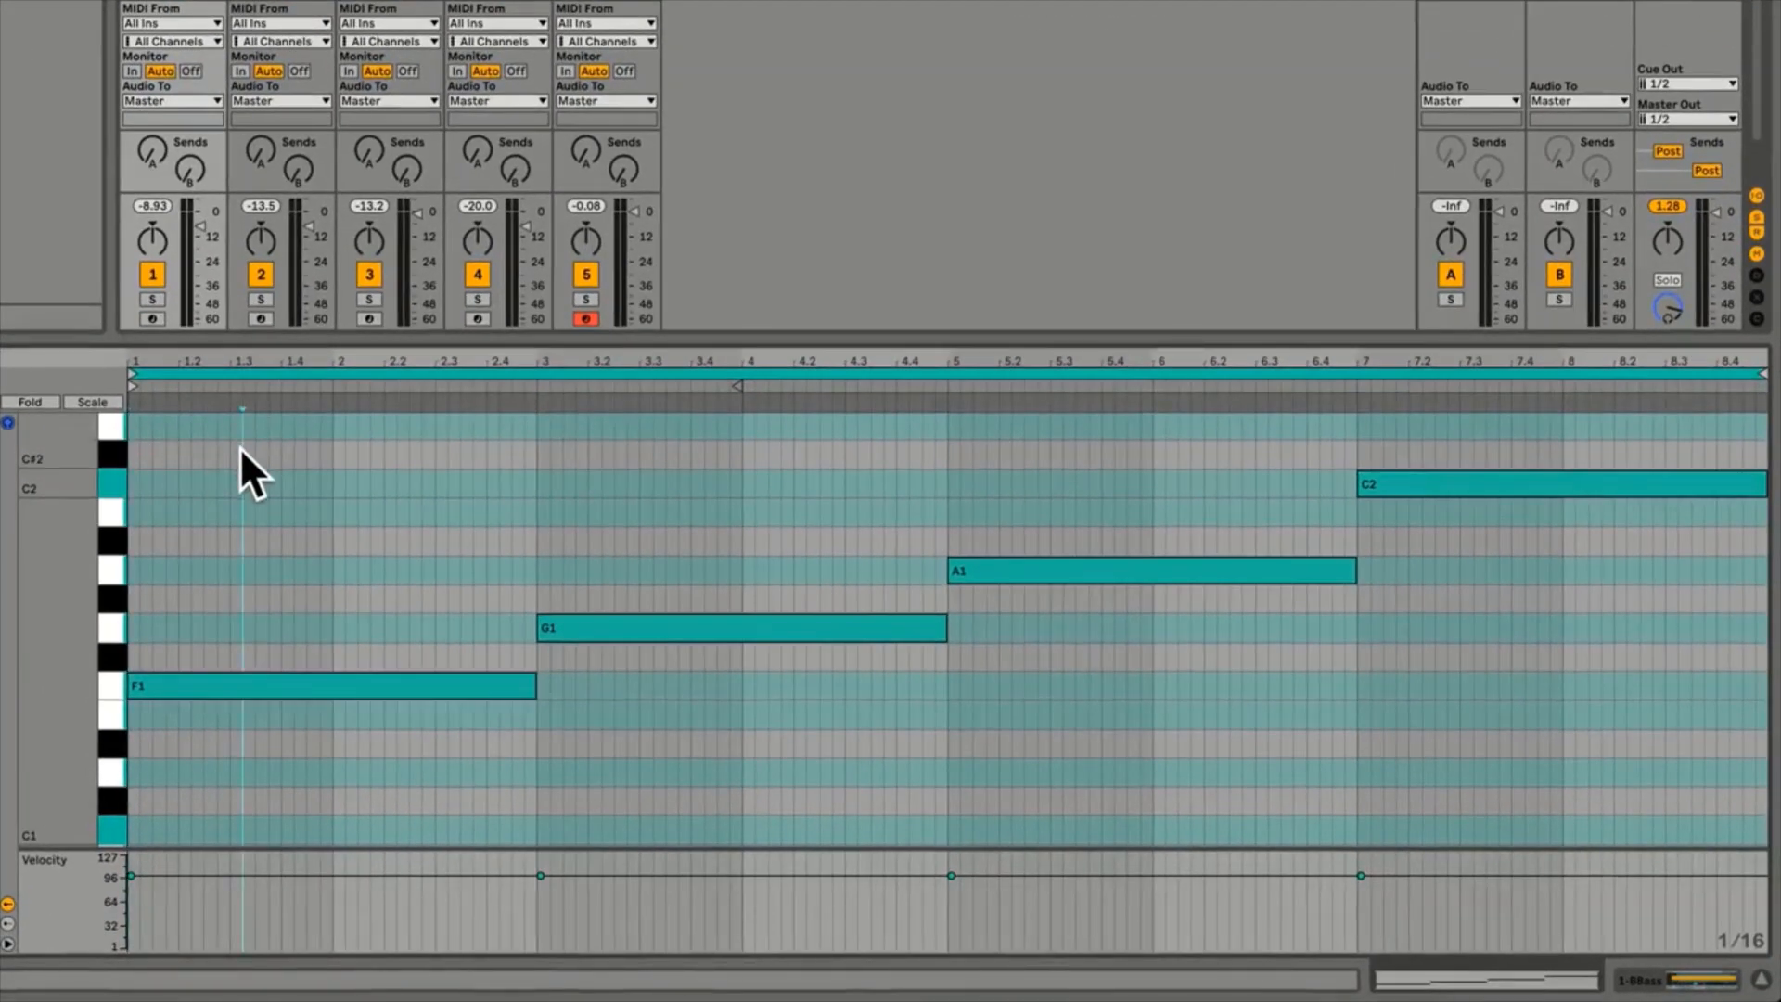
left_click(128, 405)
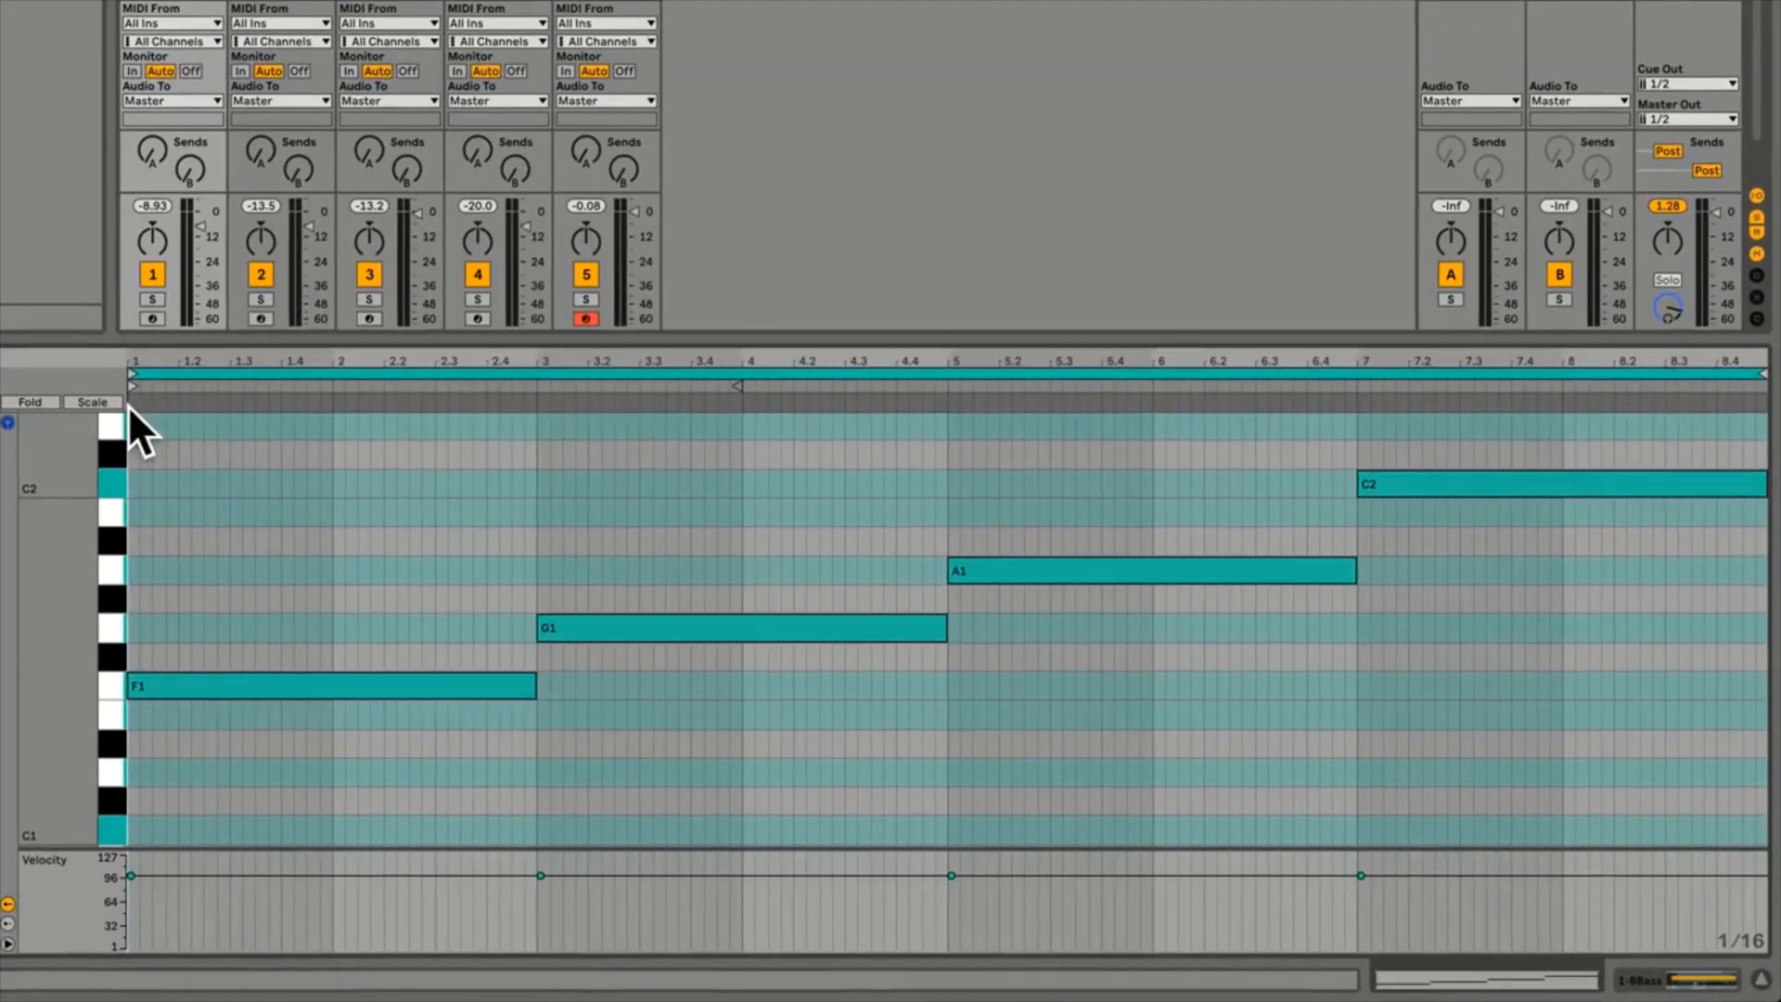
scroll(133, 692, "up", 5)
key("equal")
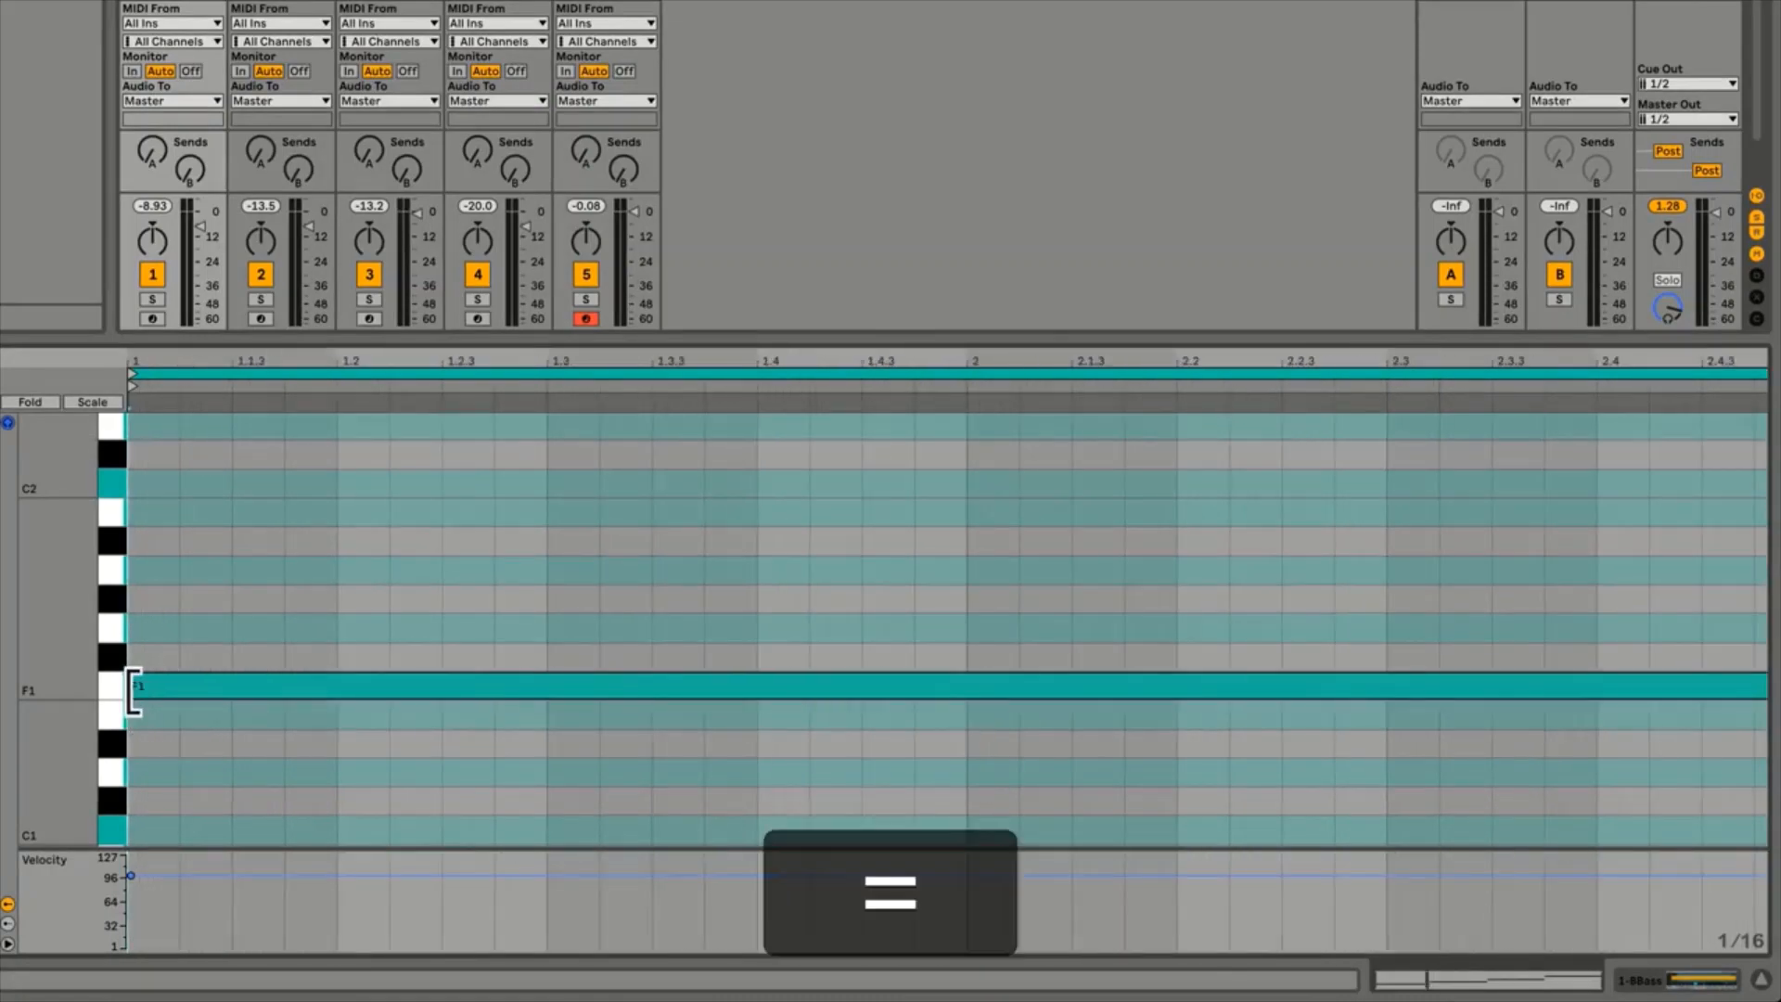
key("minus")
key("minus")
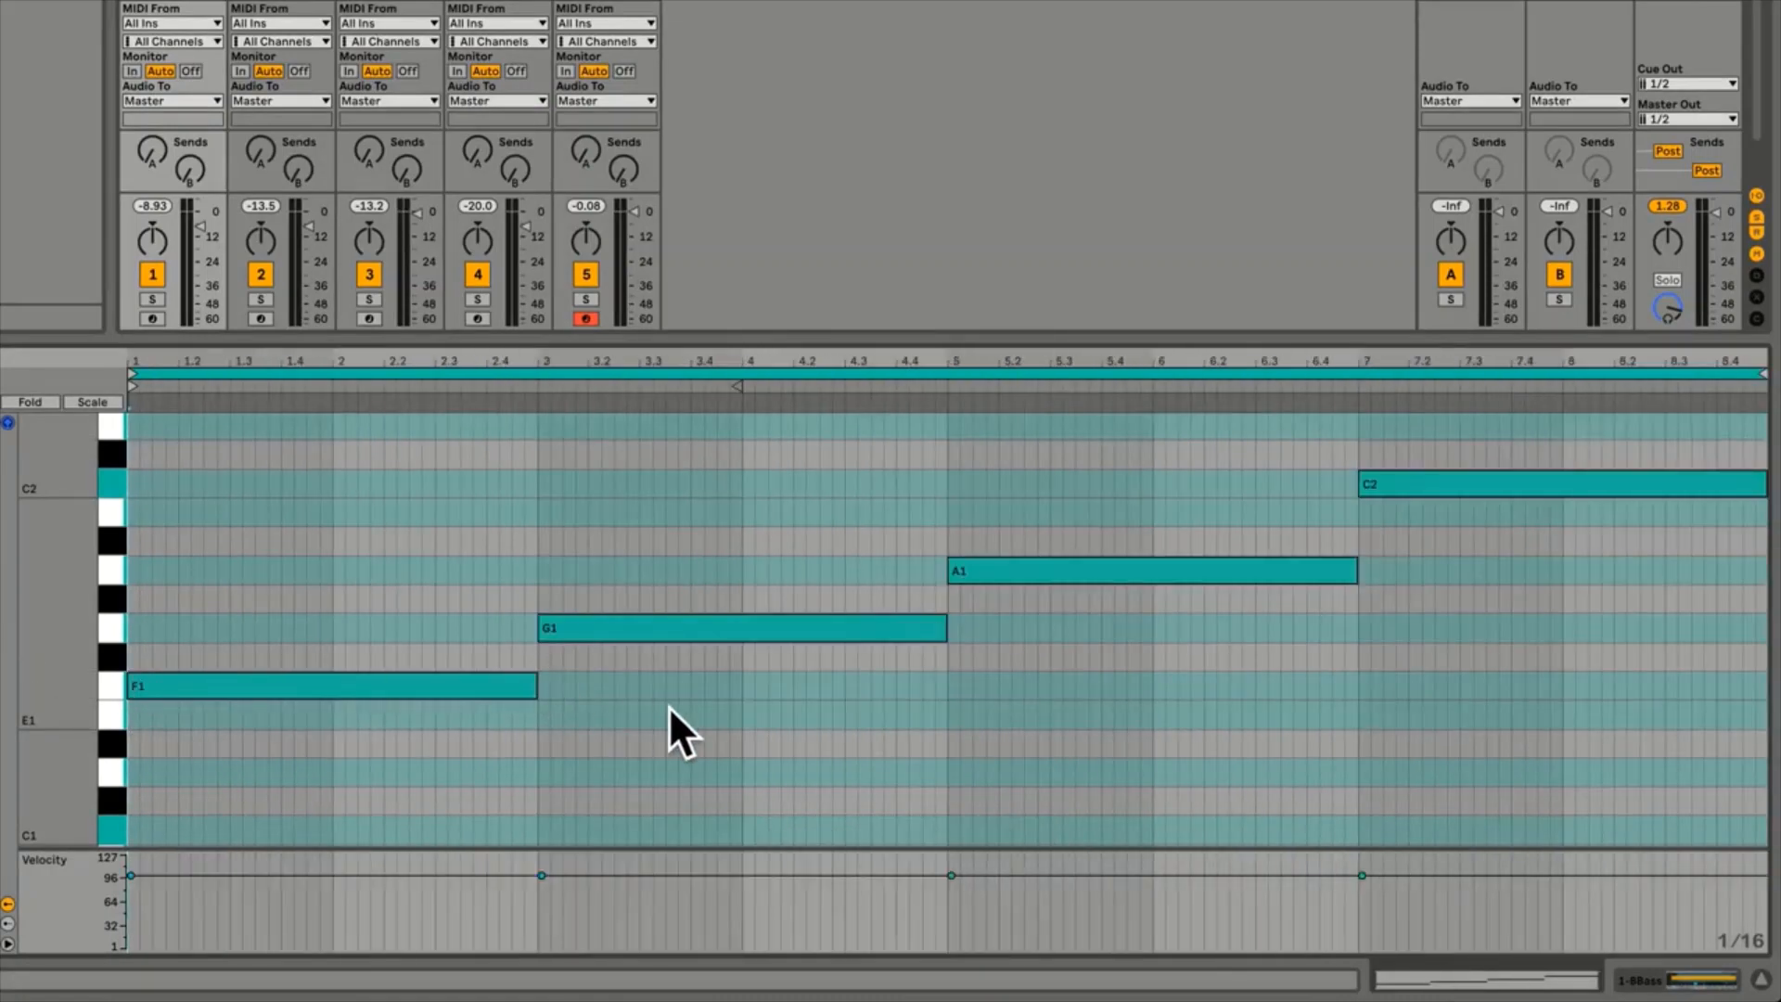
key("super+v")
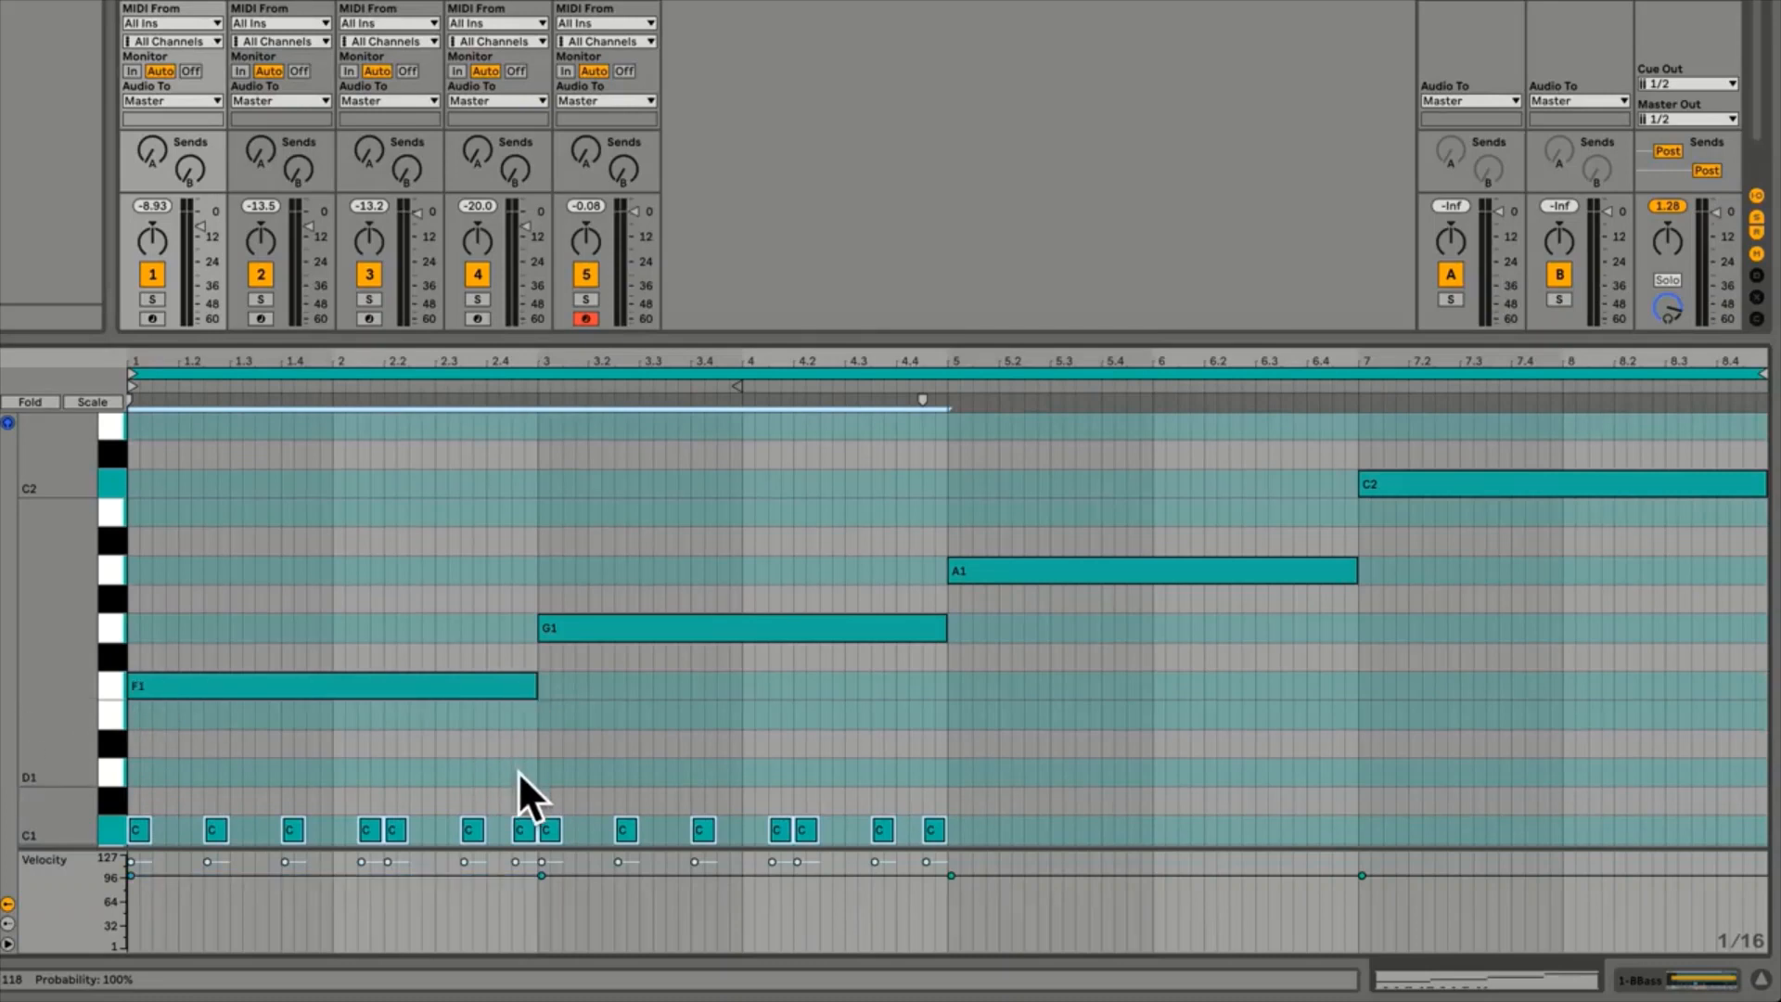
Move the pasted C1 notes in bars 1–2 up to F1 and those in bars 3–4 up to G1
left_click_drag(518, 772, 136, 822)
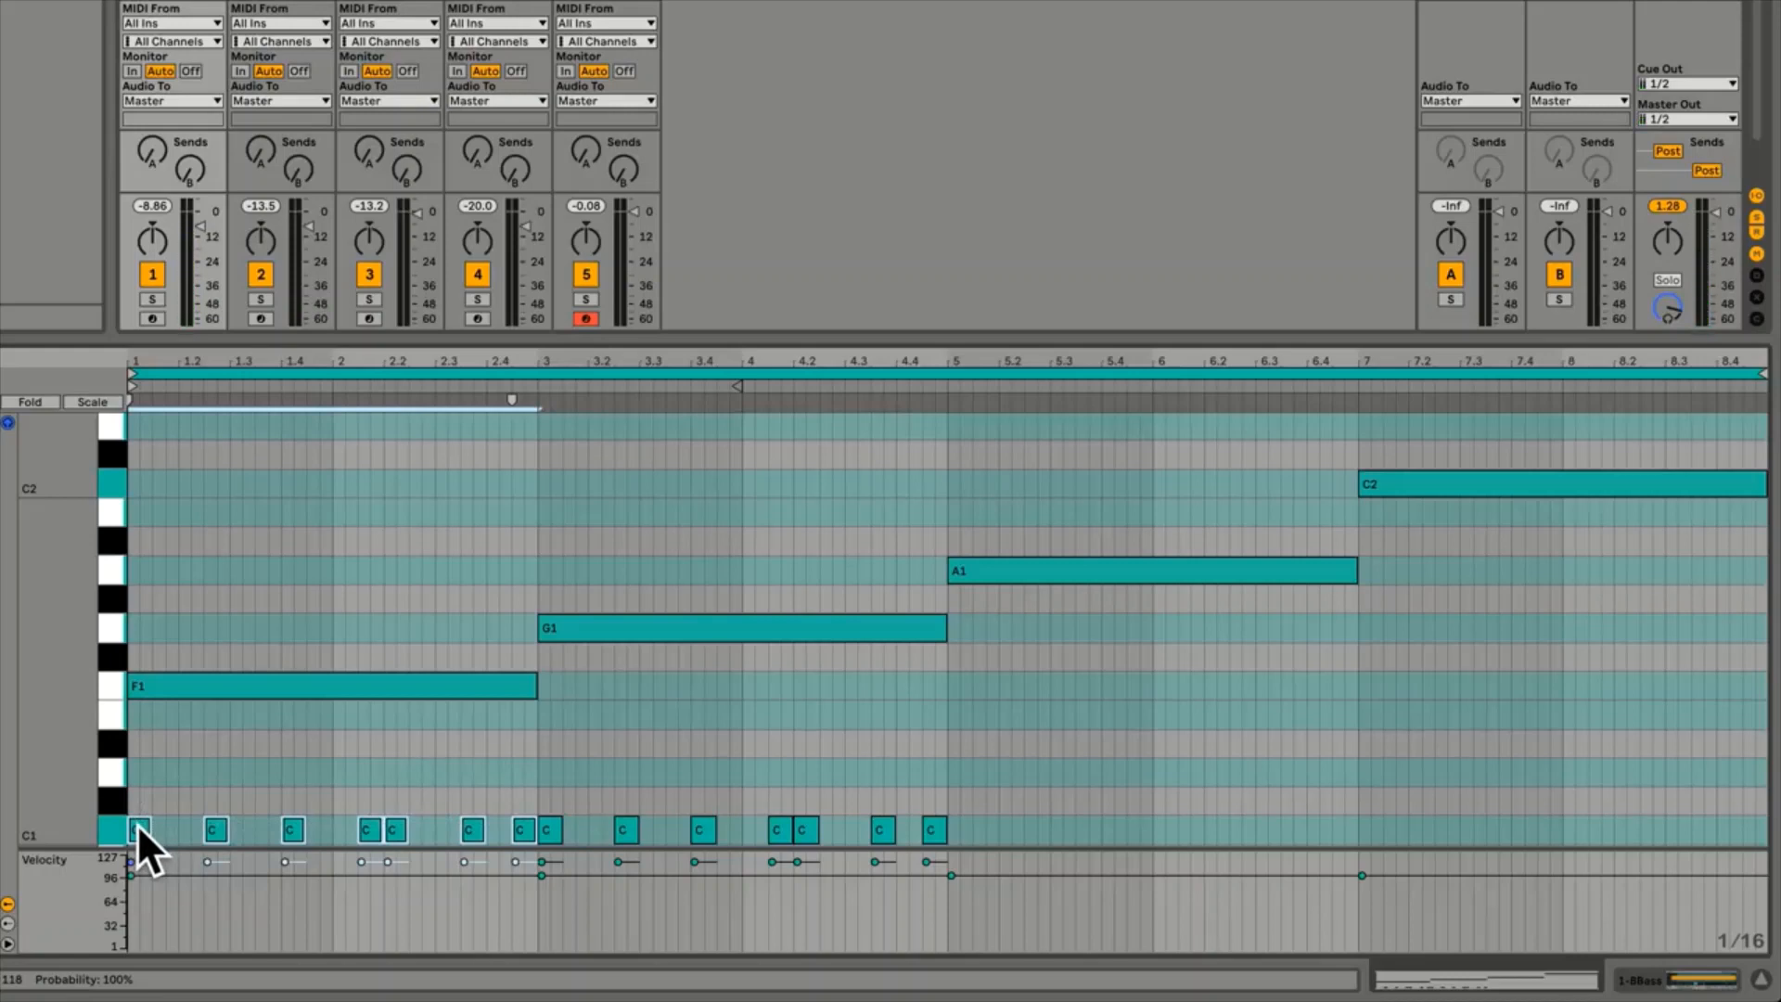
left_click_drag(137, 822, 139, 692)
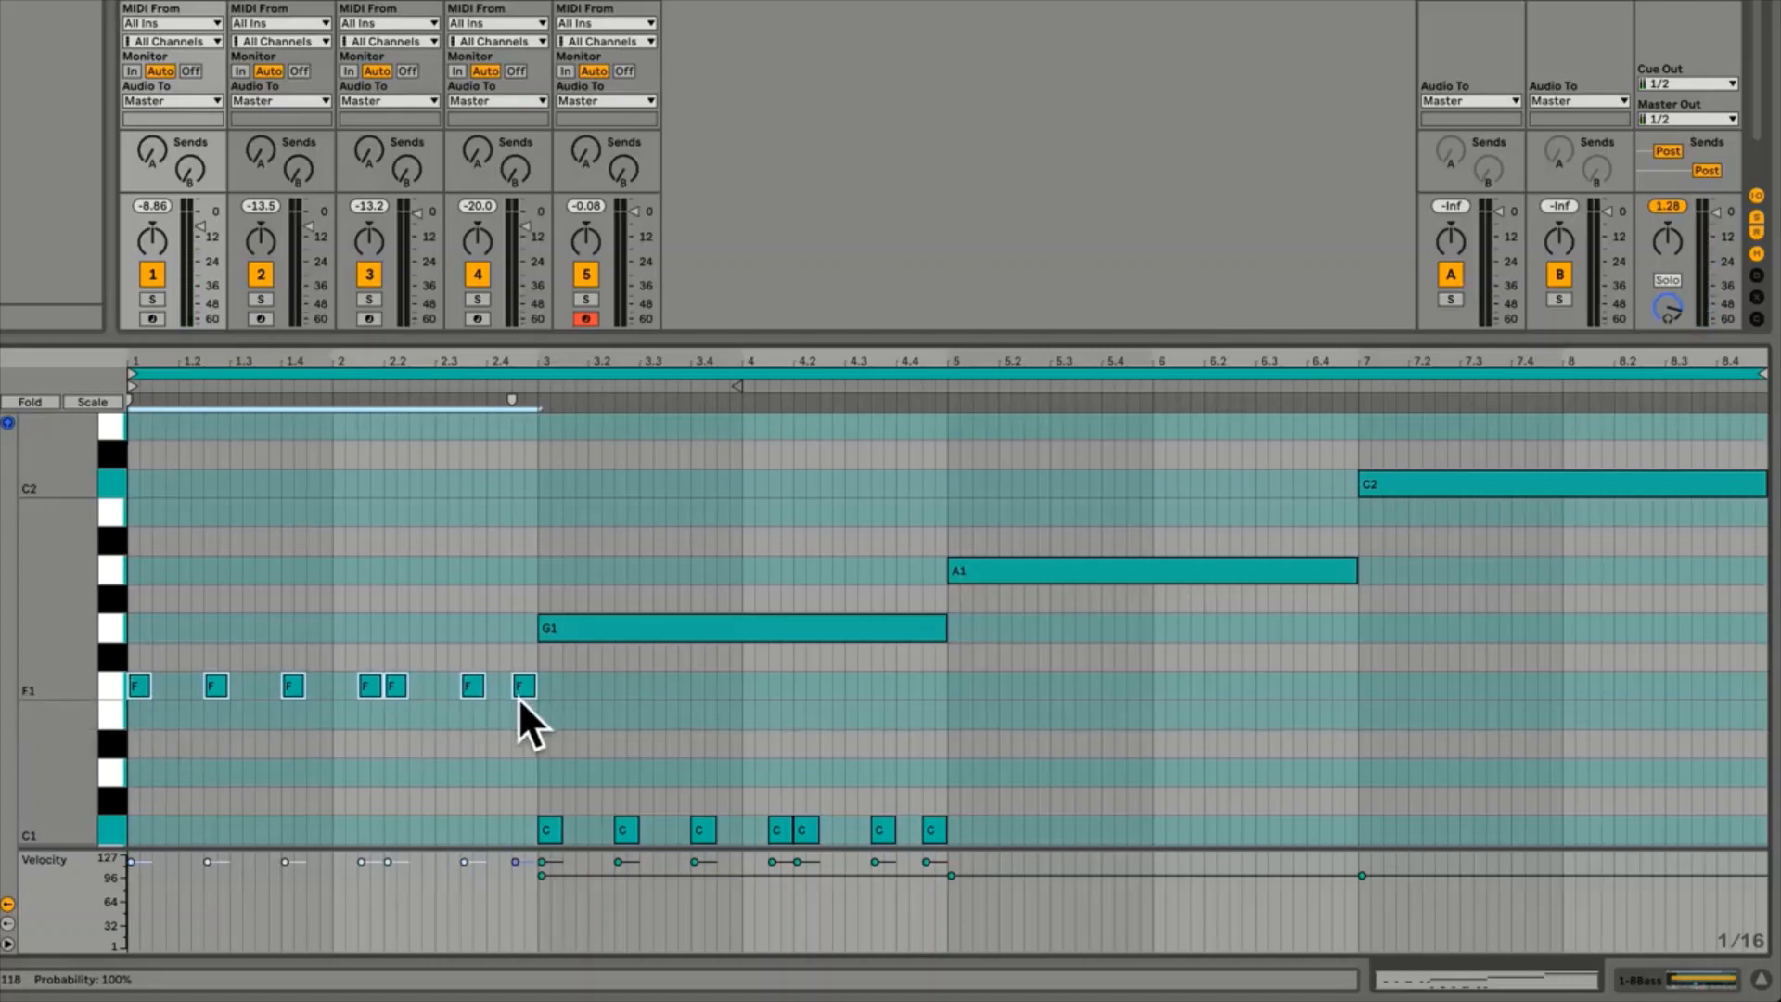
scroll(475, 783, "down", 1)
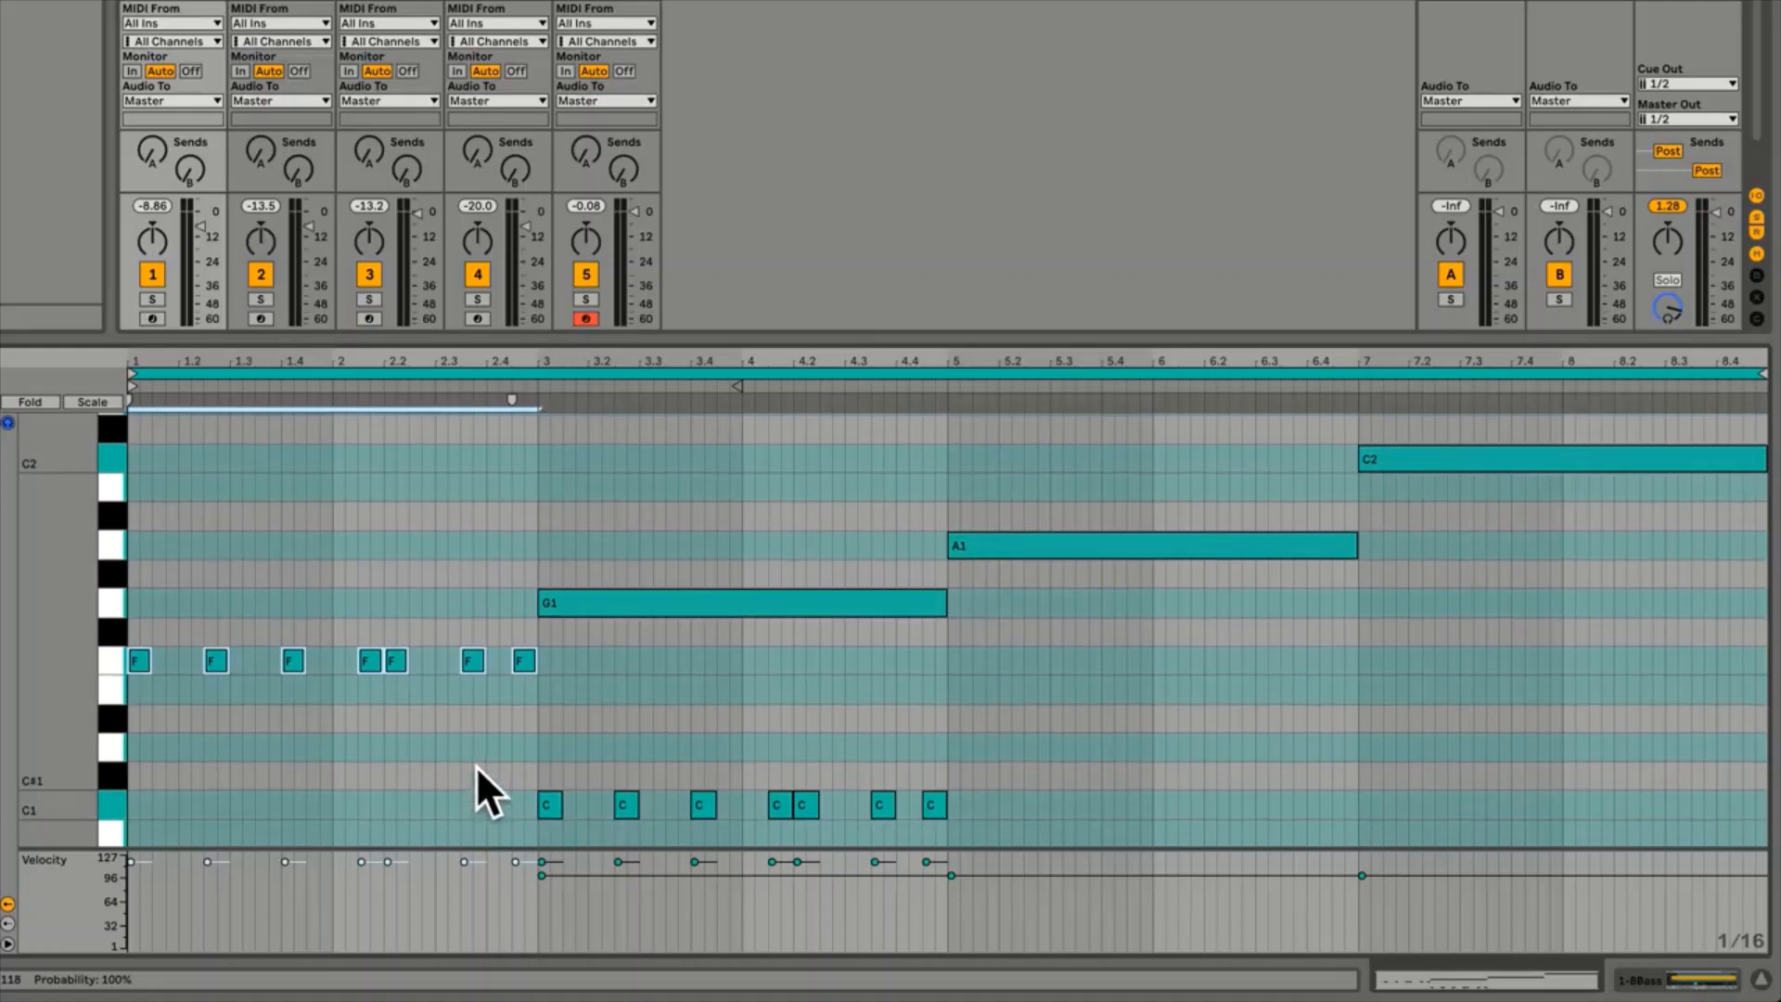
scroll(471, 770, "up", 1)
left_click_drag(475, 769, 970, 831)
left_click_drag(549, 826, 549, 623)
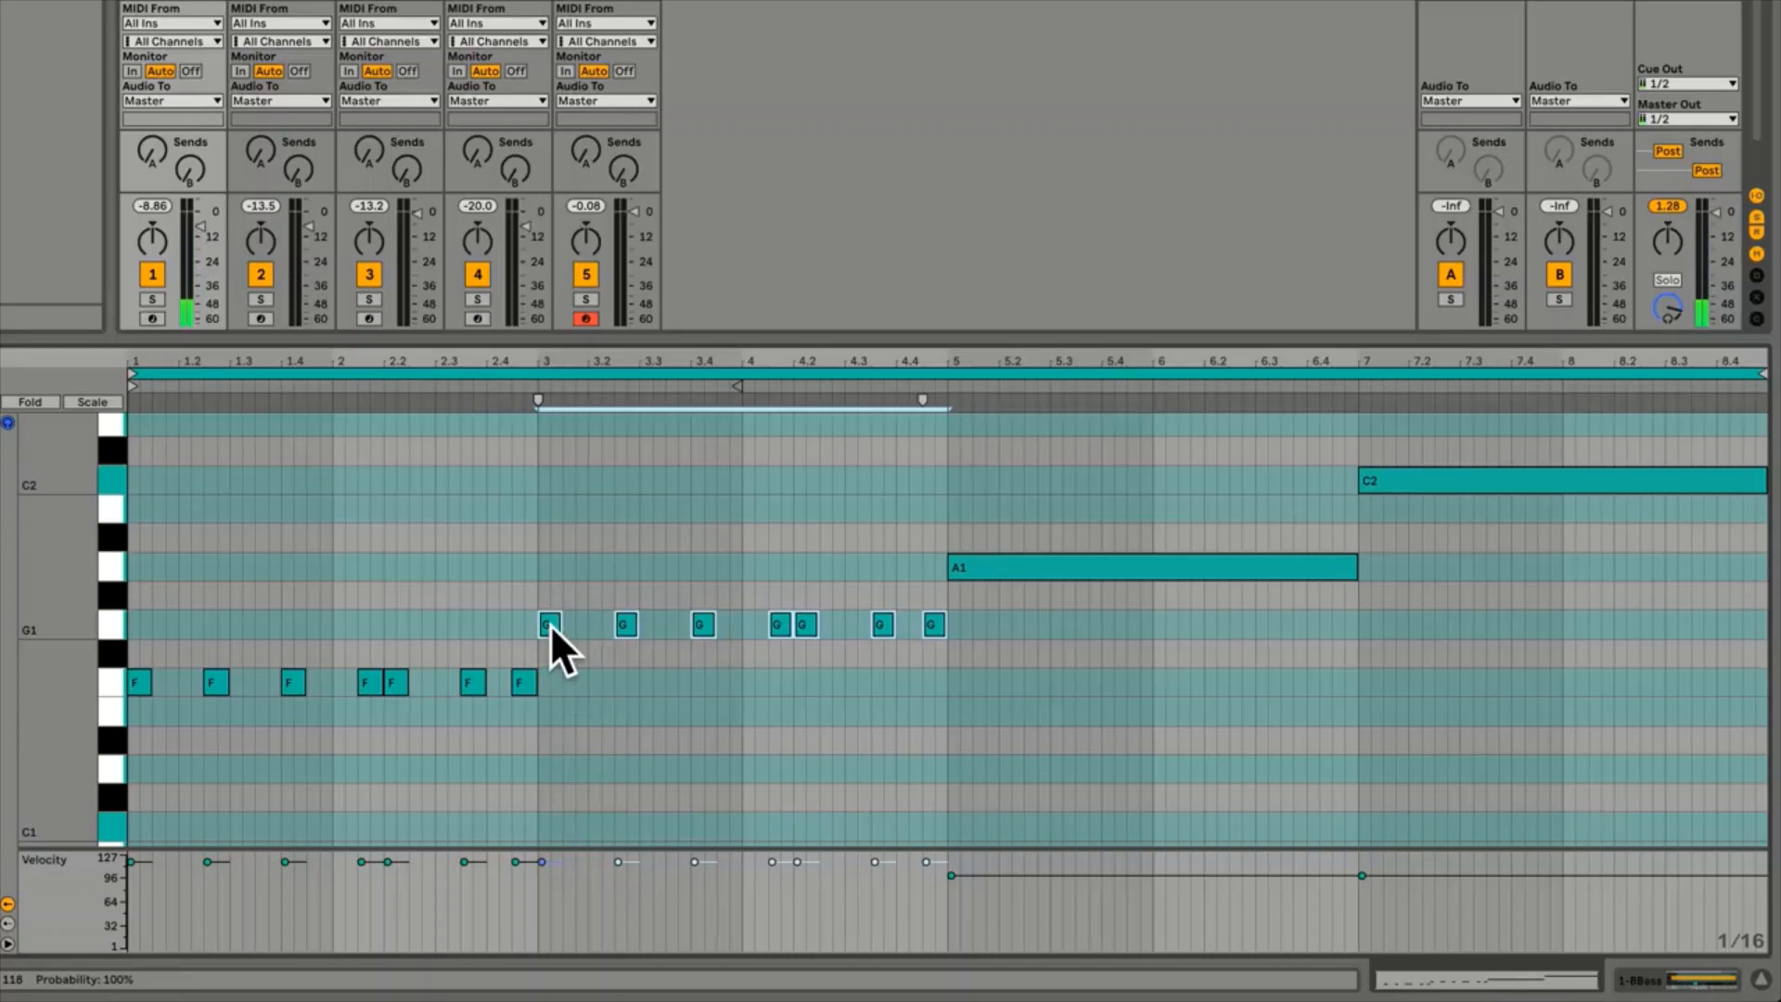
Copy the G1 rhythm from bars 3–4 to A1 at bar 5 and C2 at bar 7, and play the song
key("alt")
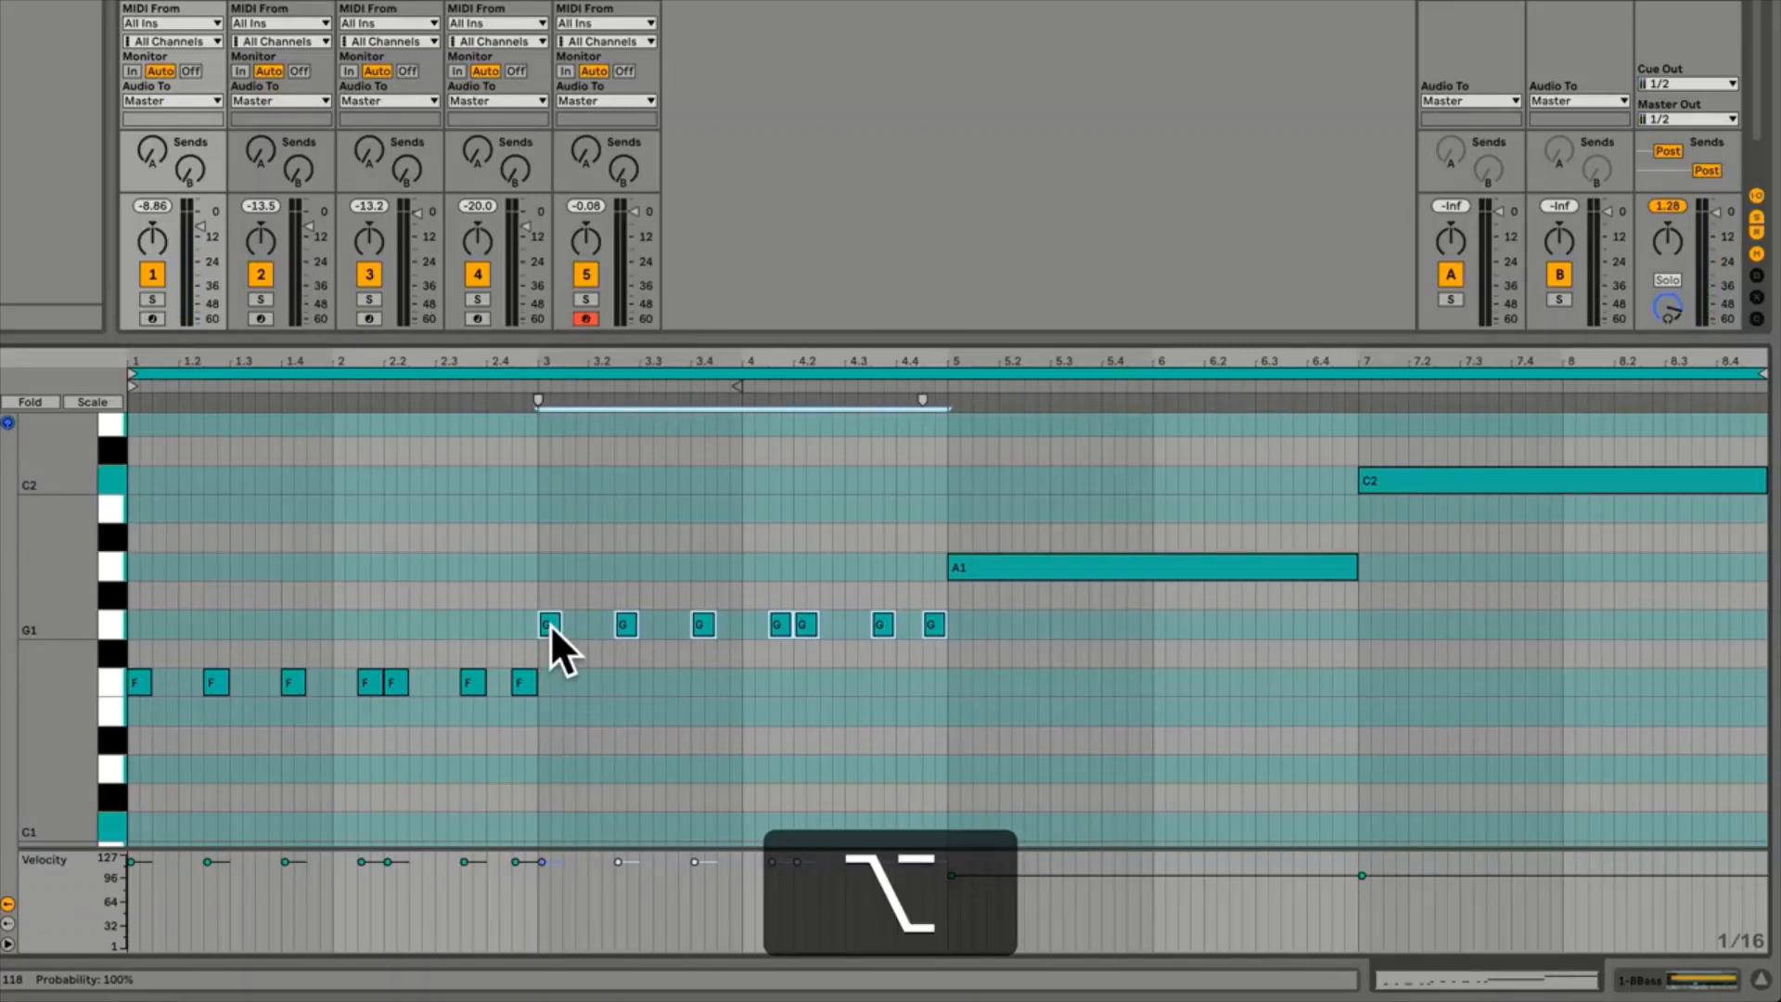
left_click_drag(549, 623, 1377, 486)
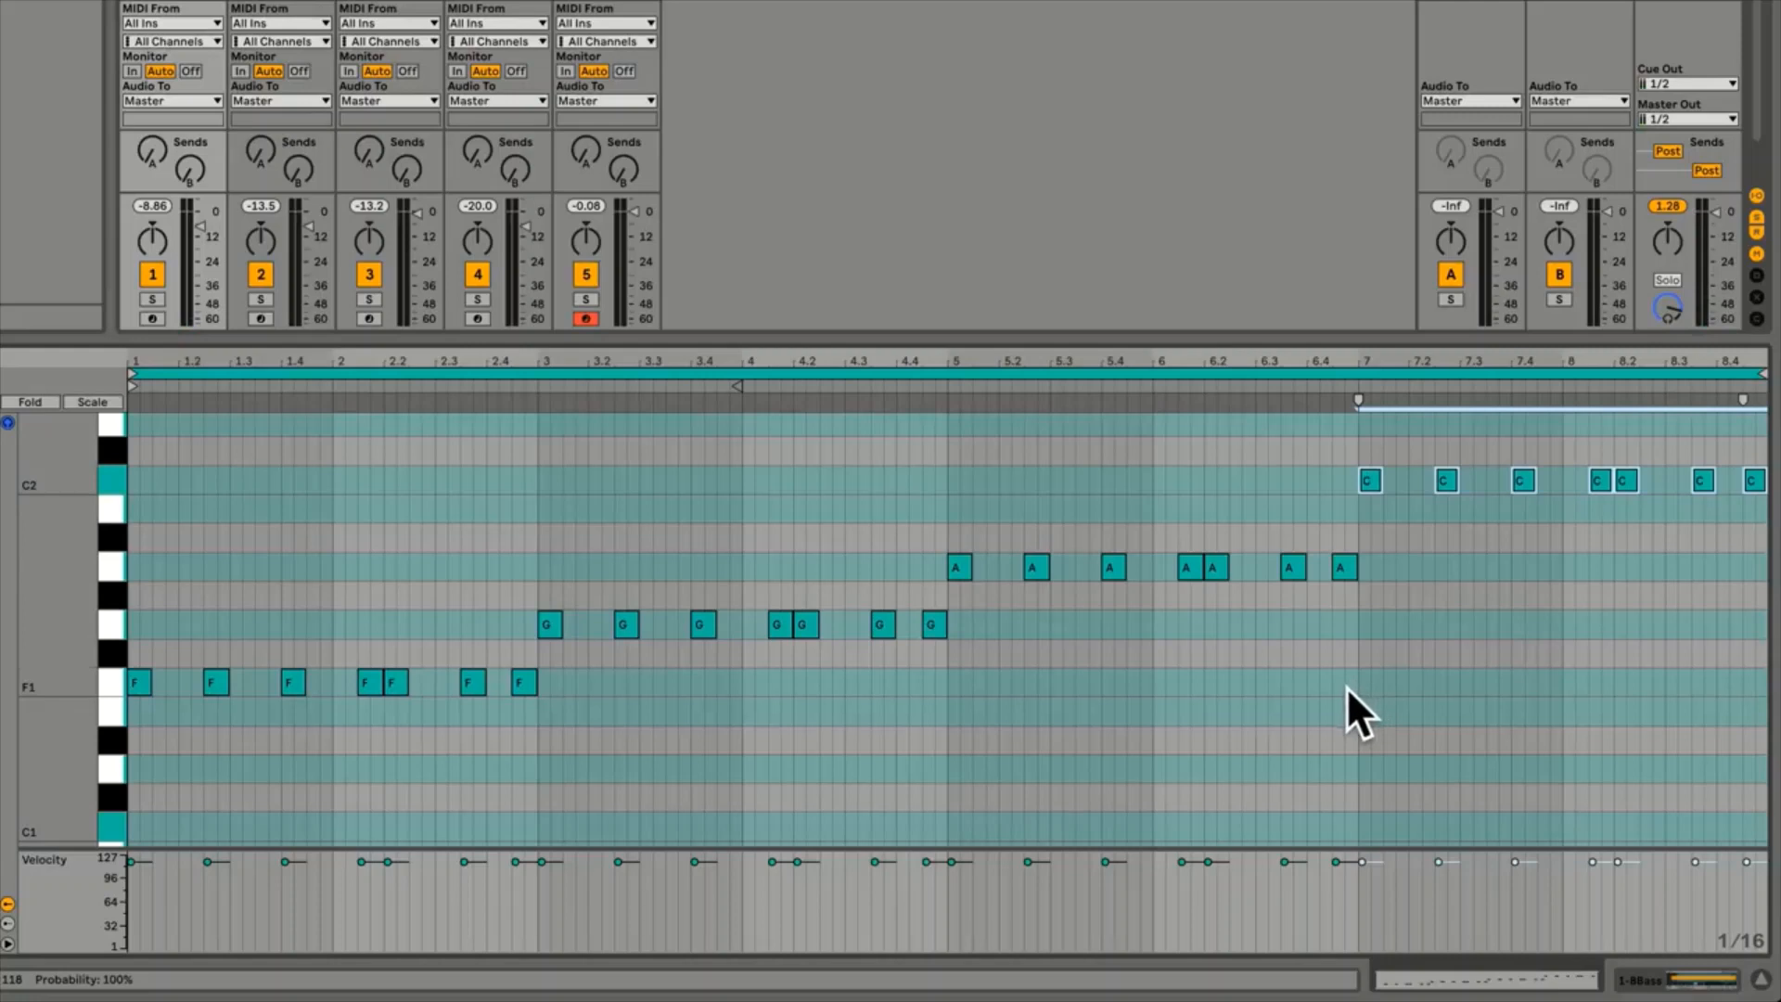
key("space")
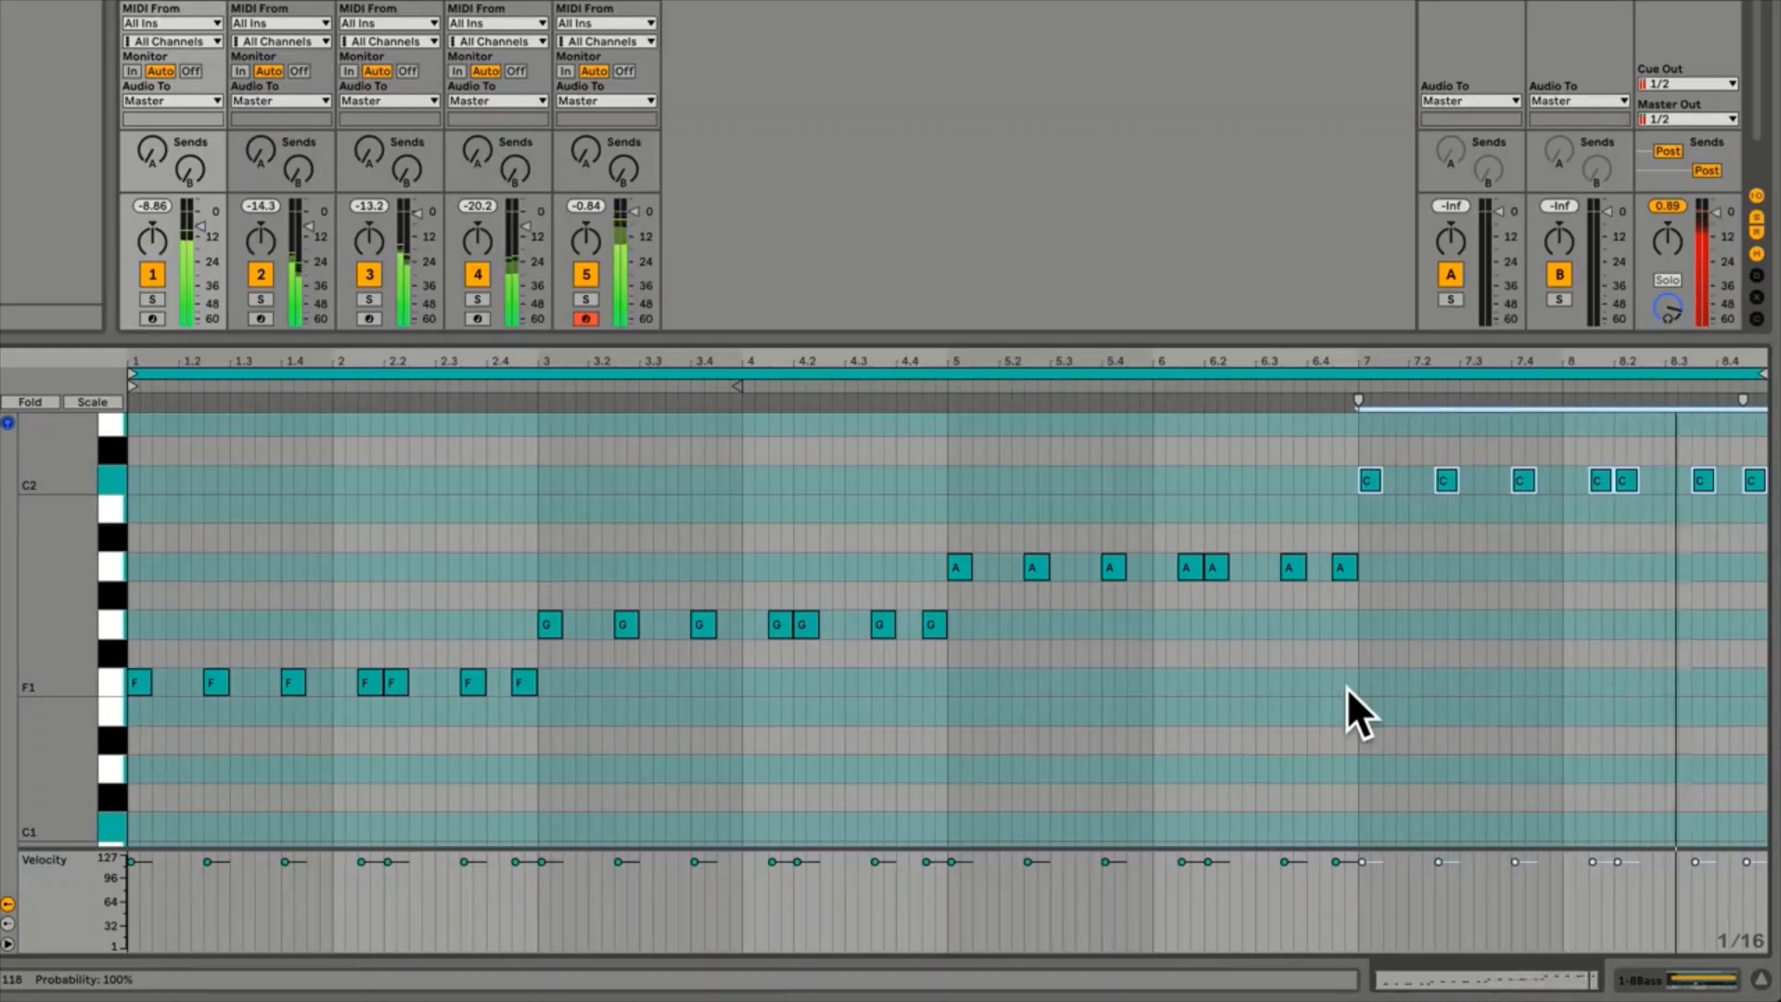
key("space")
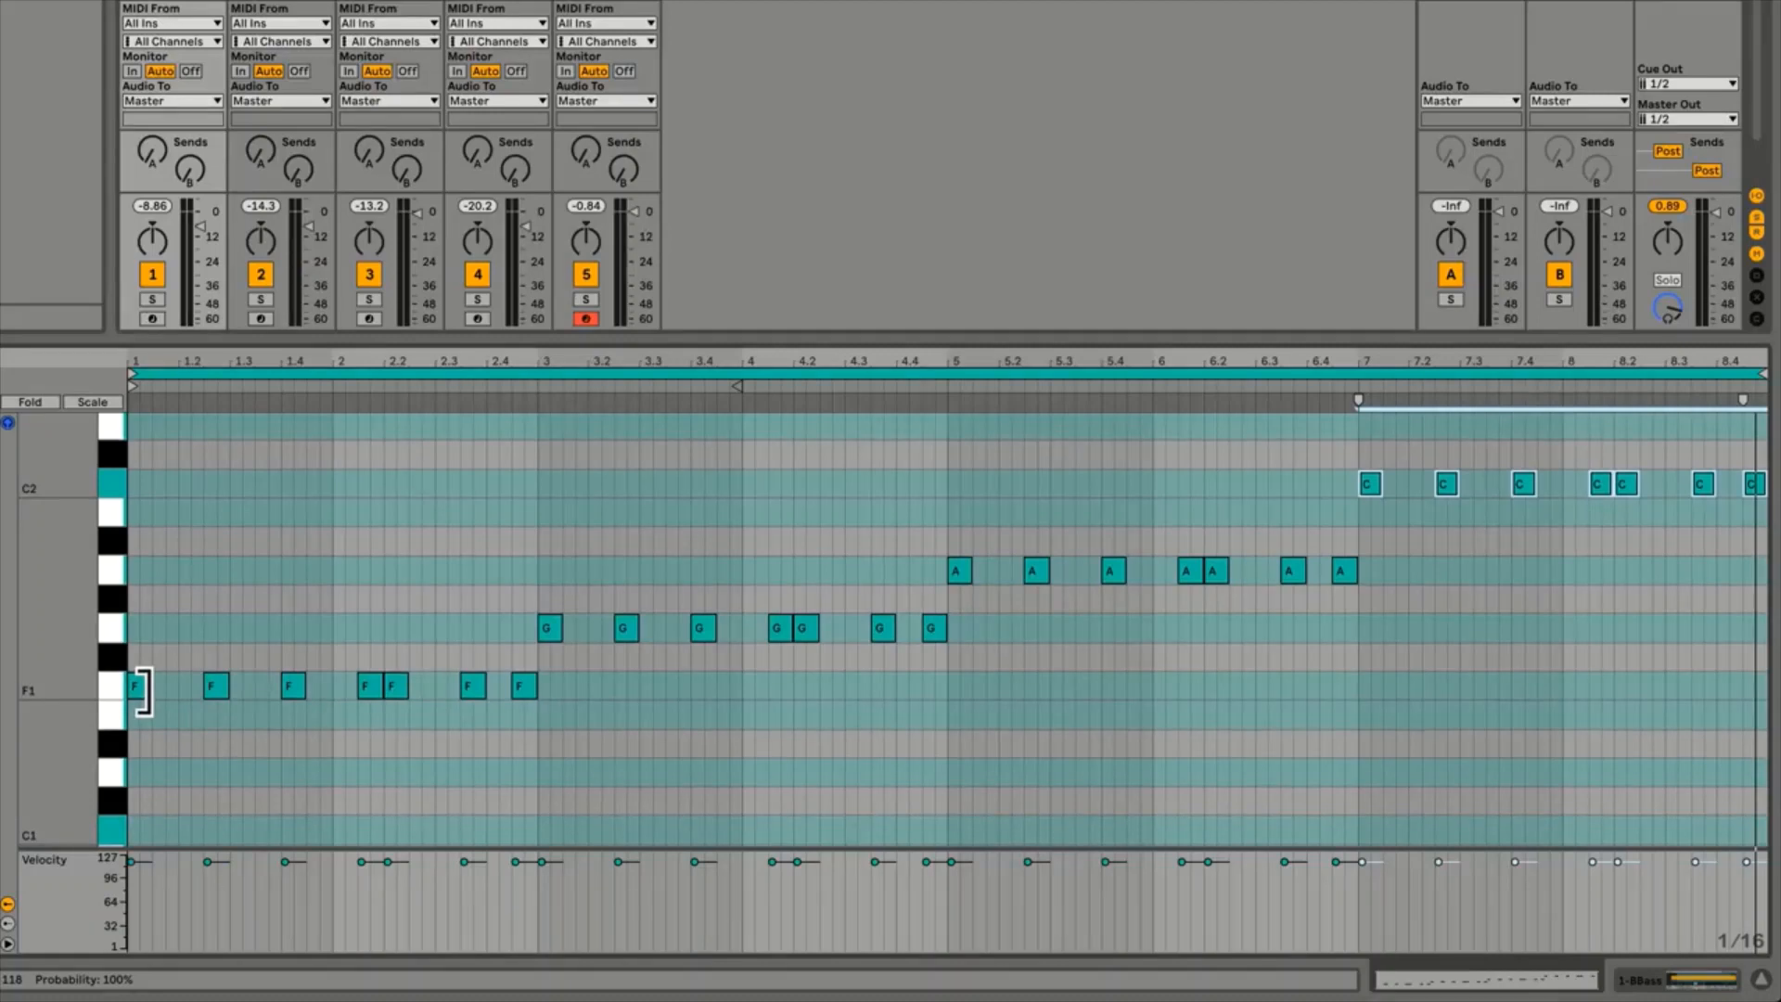
Lengthen the first two F1 notes up to the notes that follow them, and apply Legato to all bass notes
left_click_drag(144, 691, 277, 689)
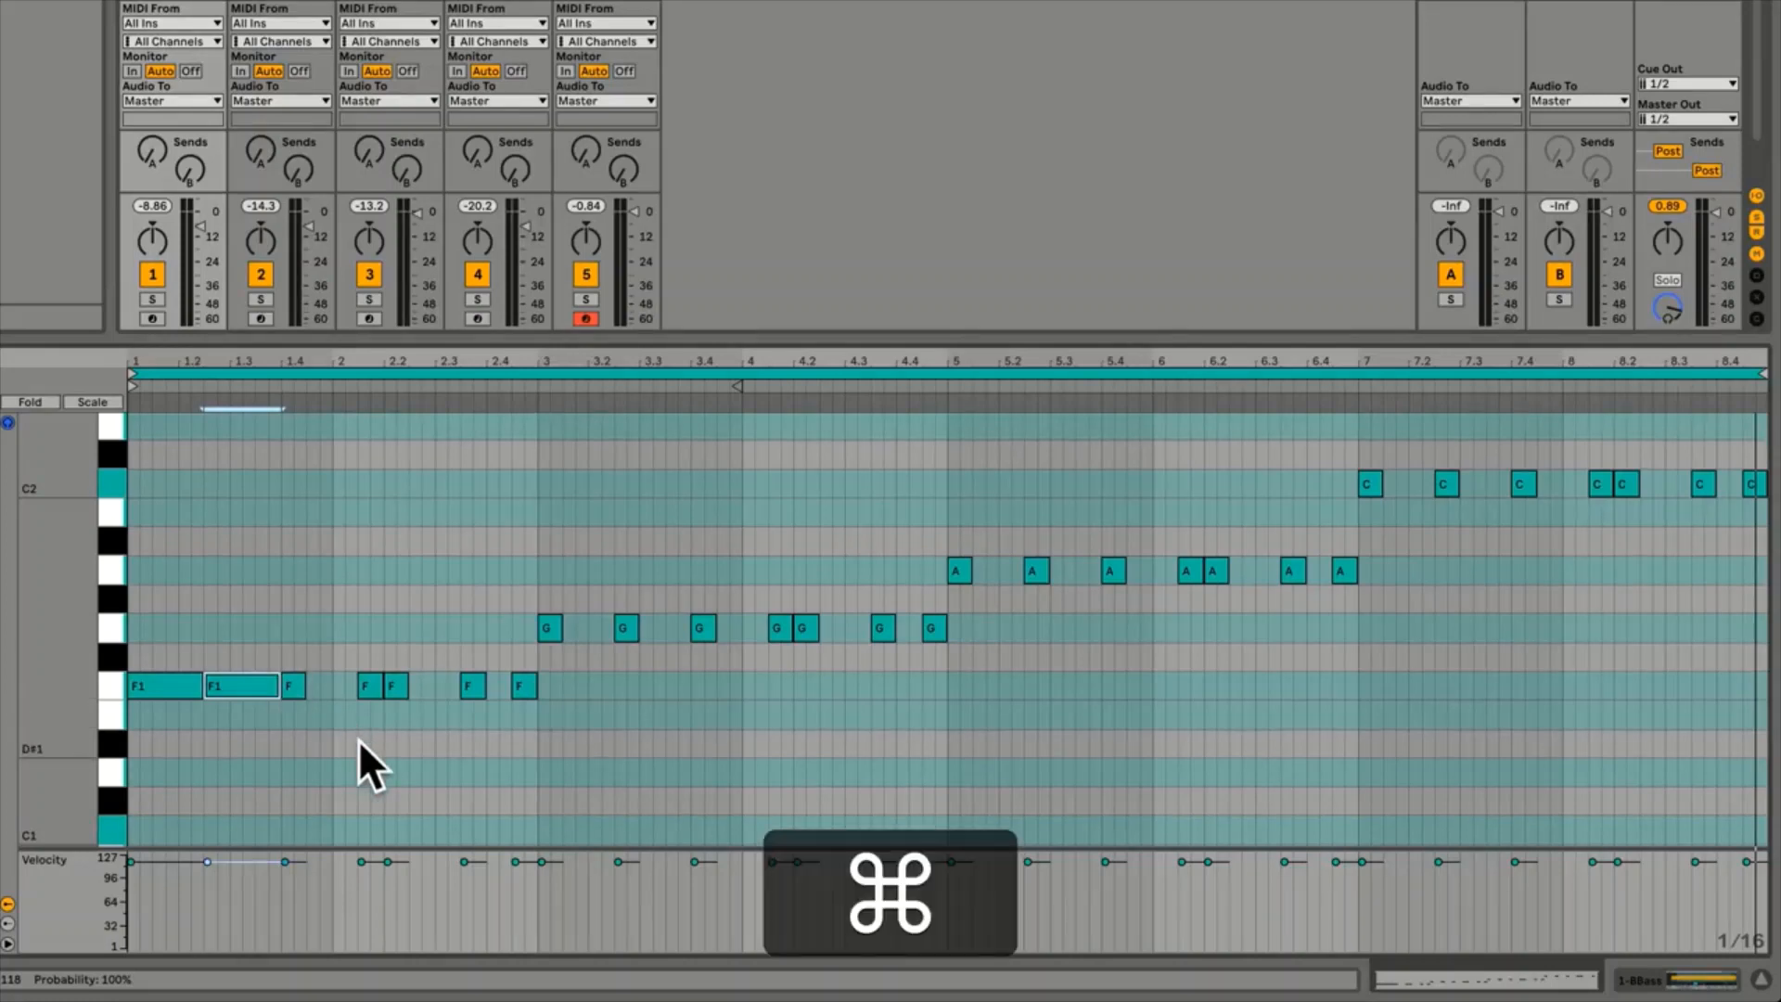
key("super+a")
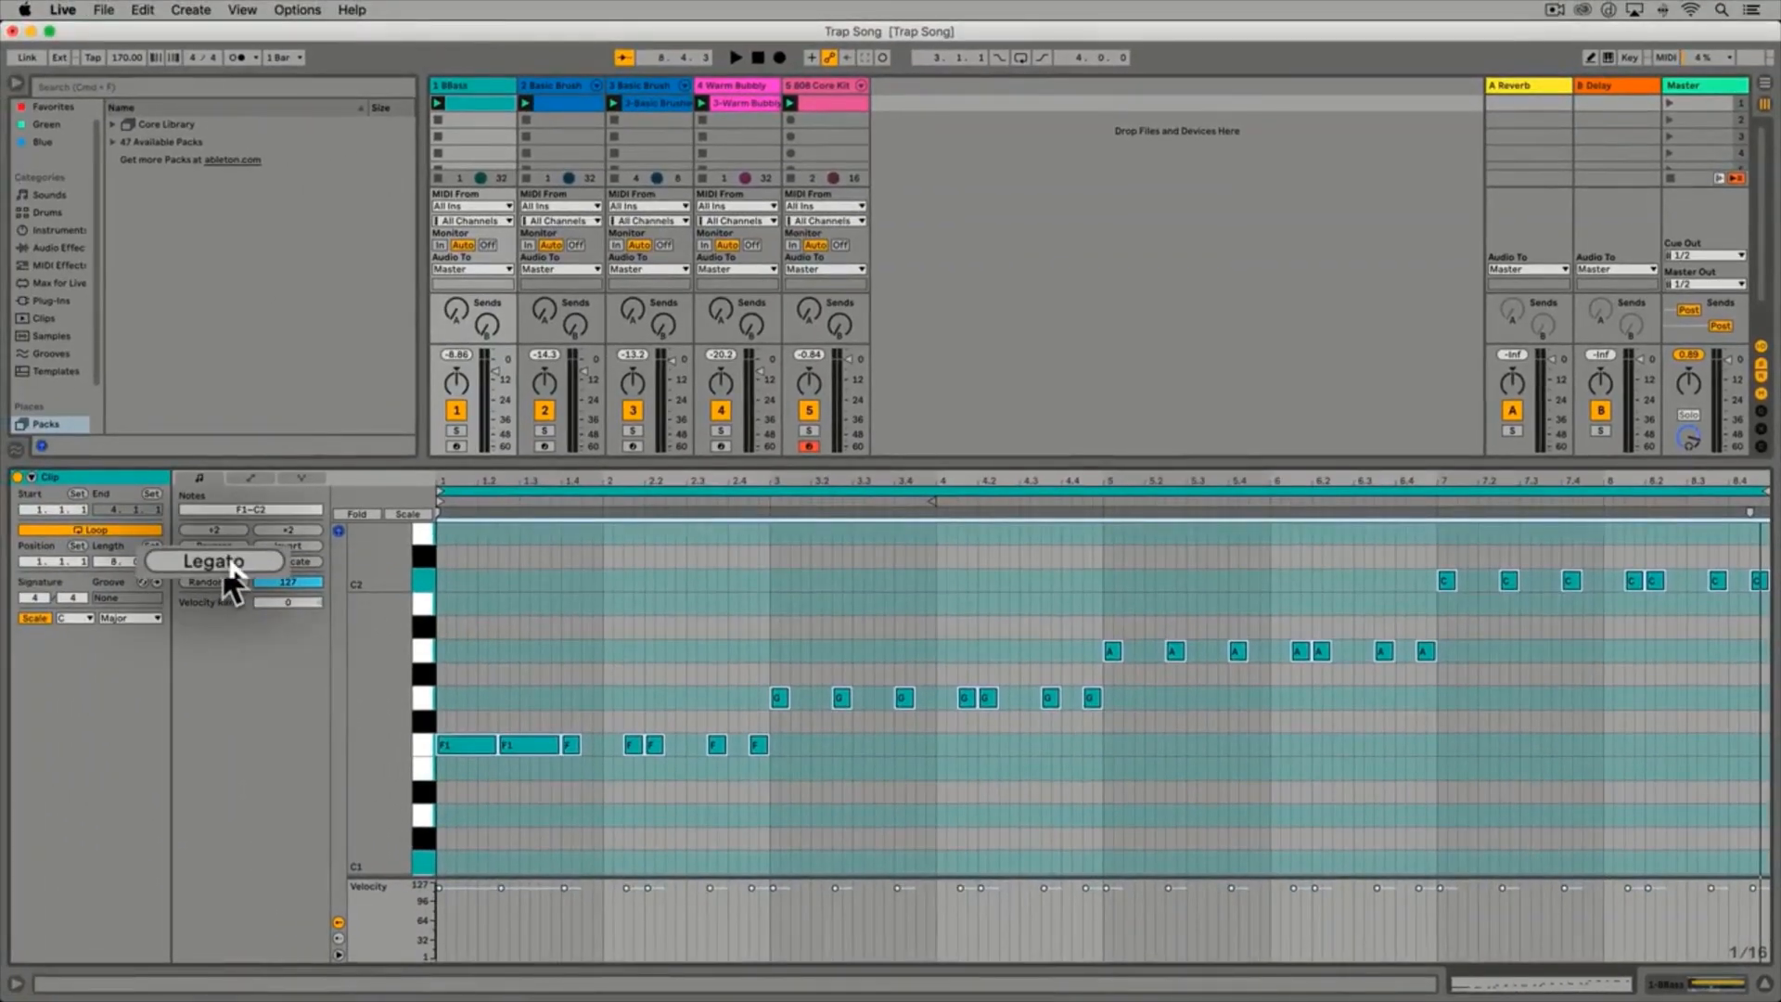
left_click(226, 567)
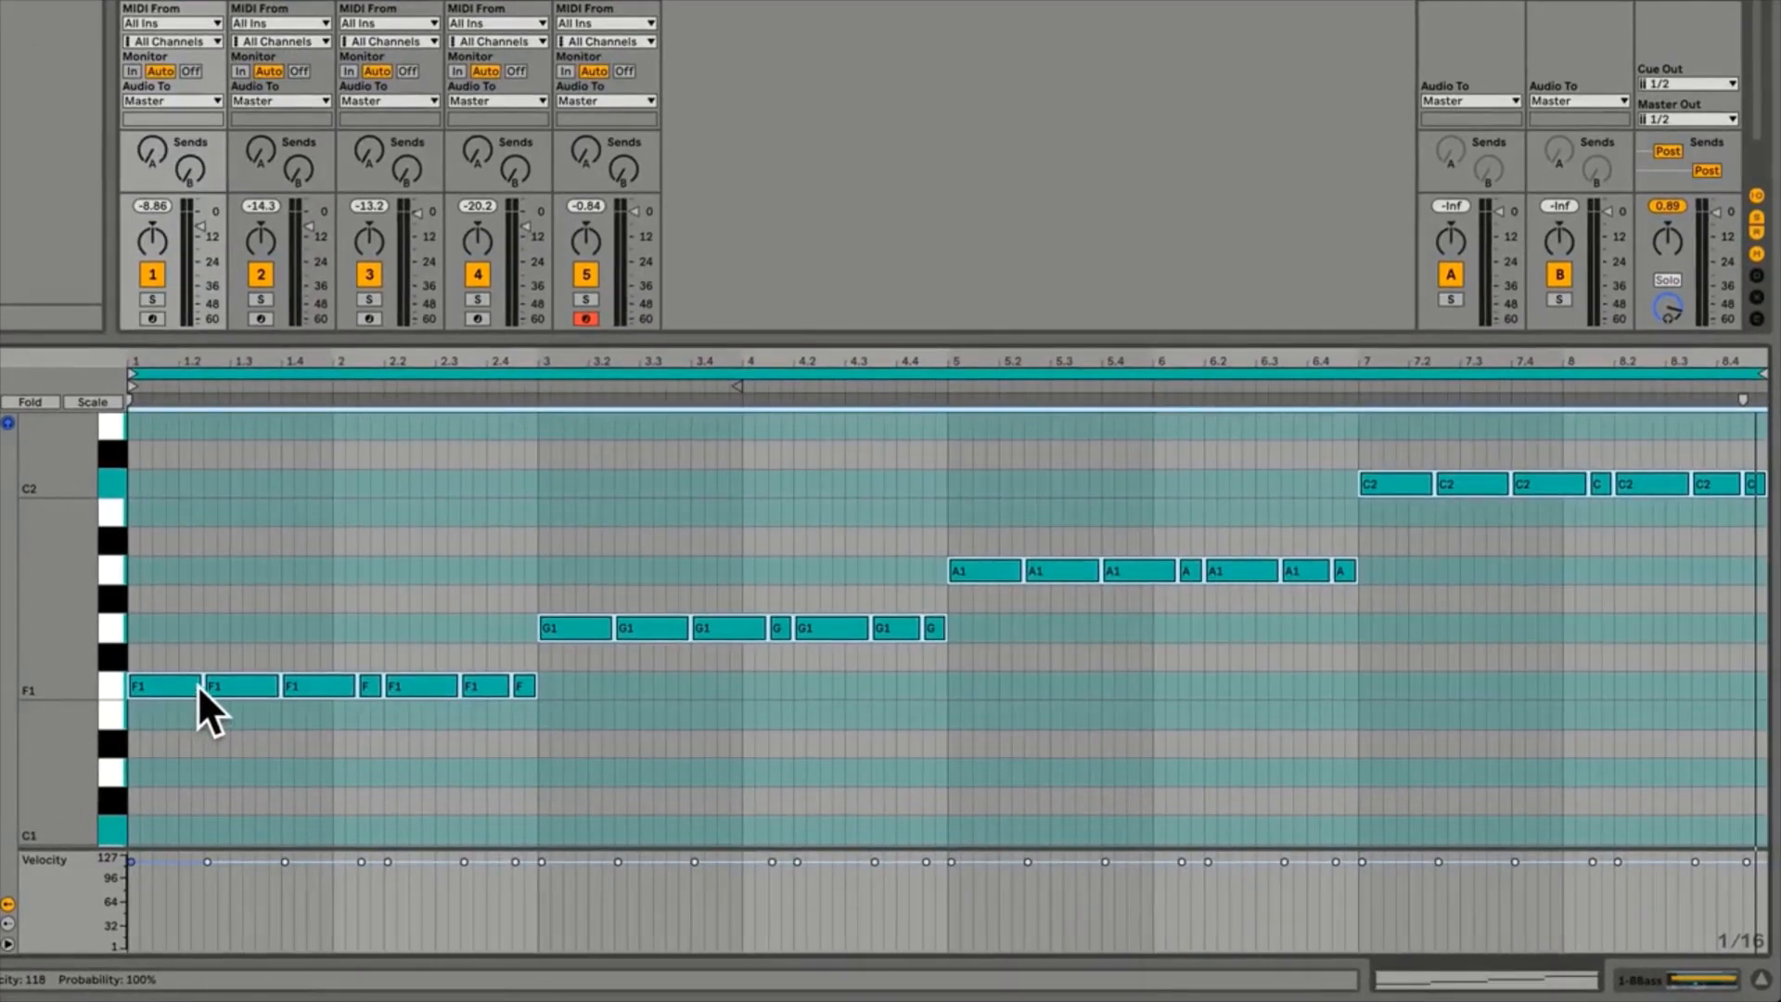
Play the song to hear the legato bass line with the drums
left_click(270, 690)
left_click(325, 710)
key("space")
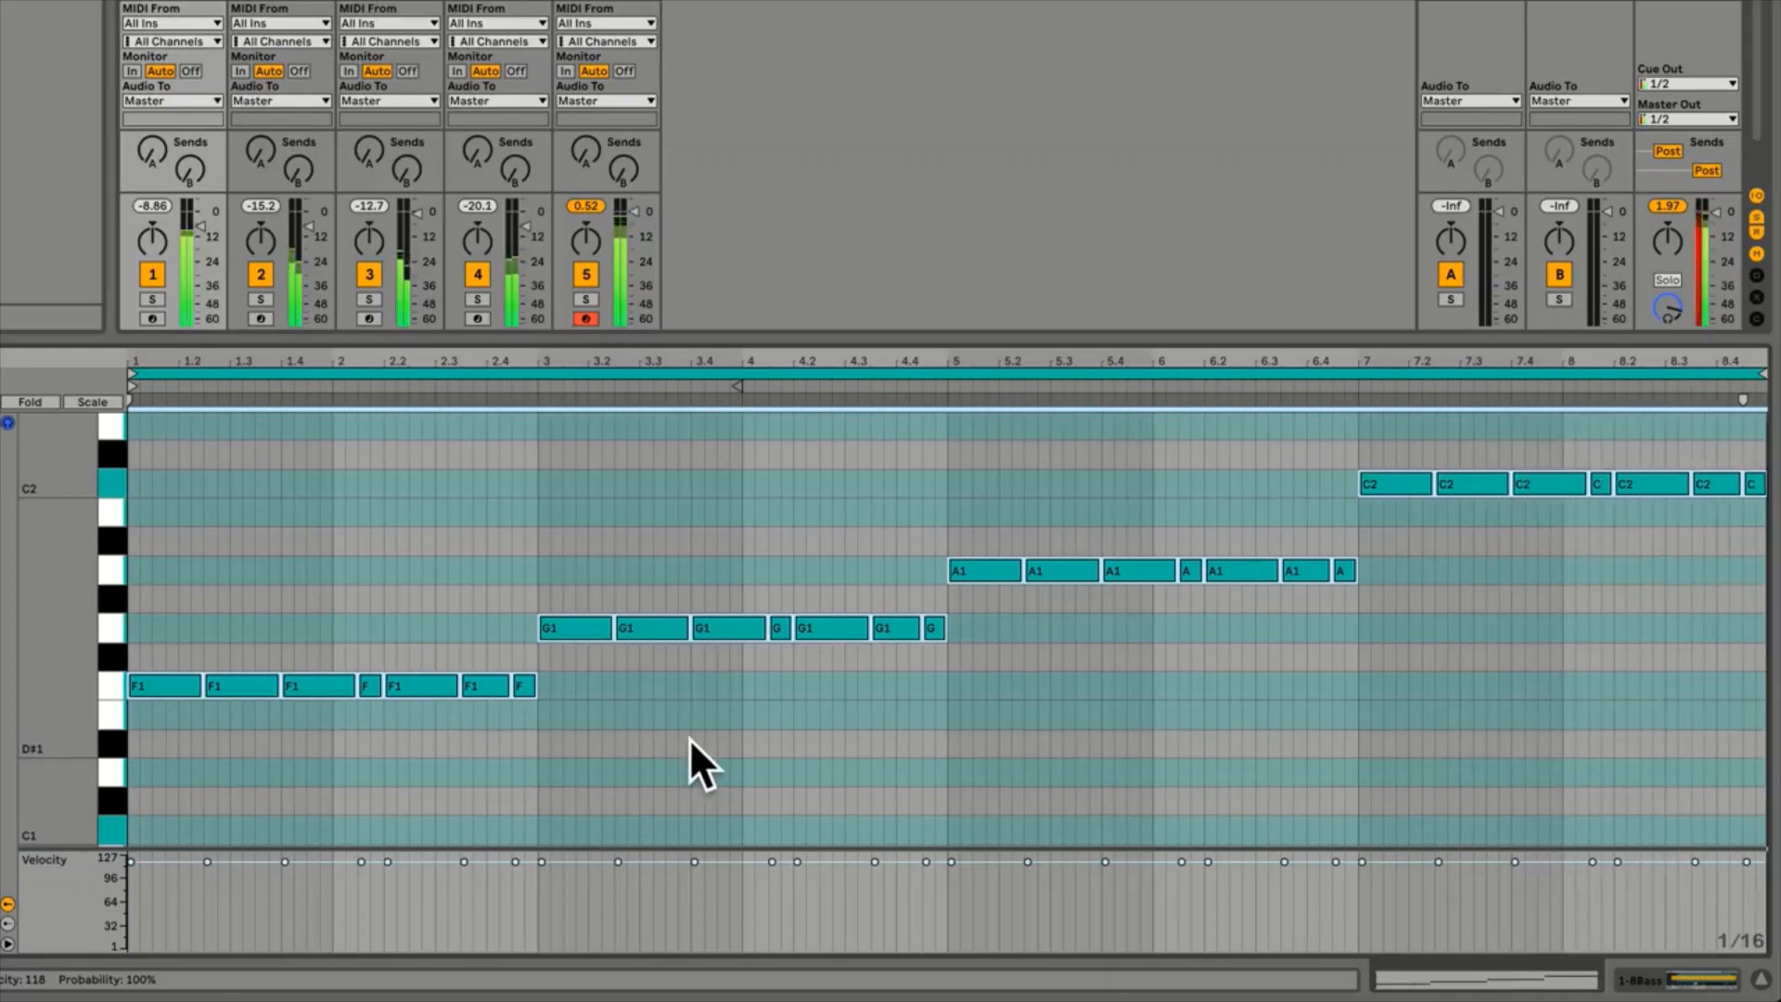
key("space")
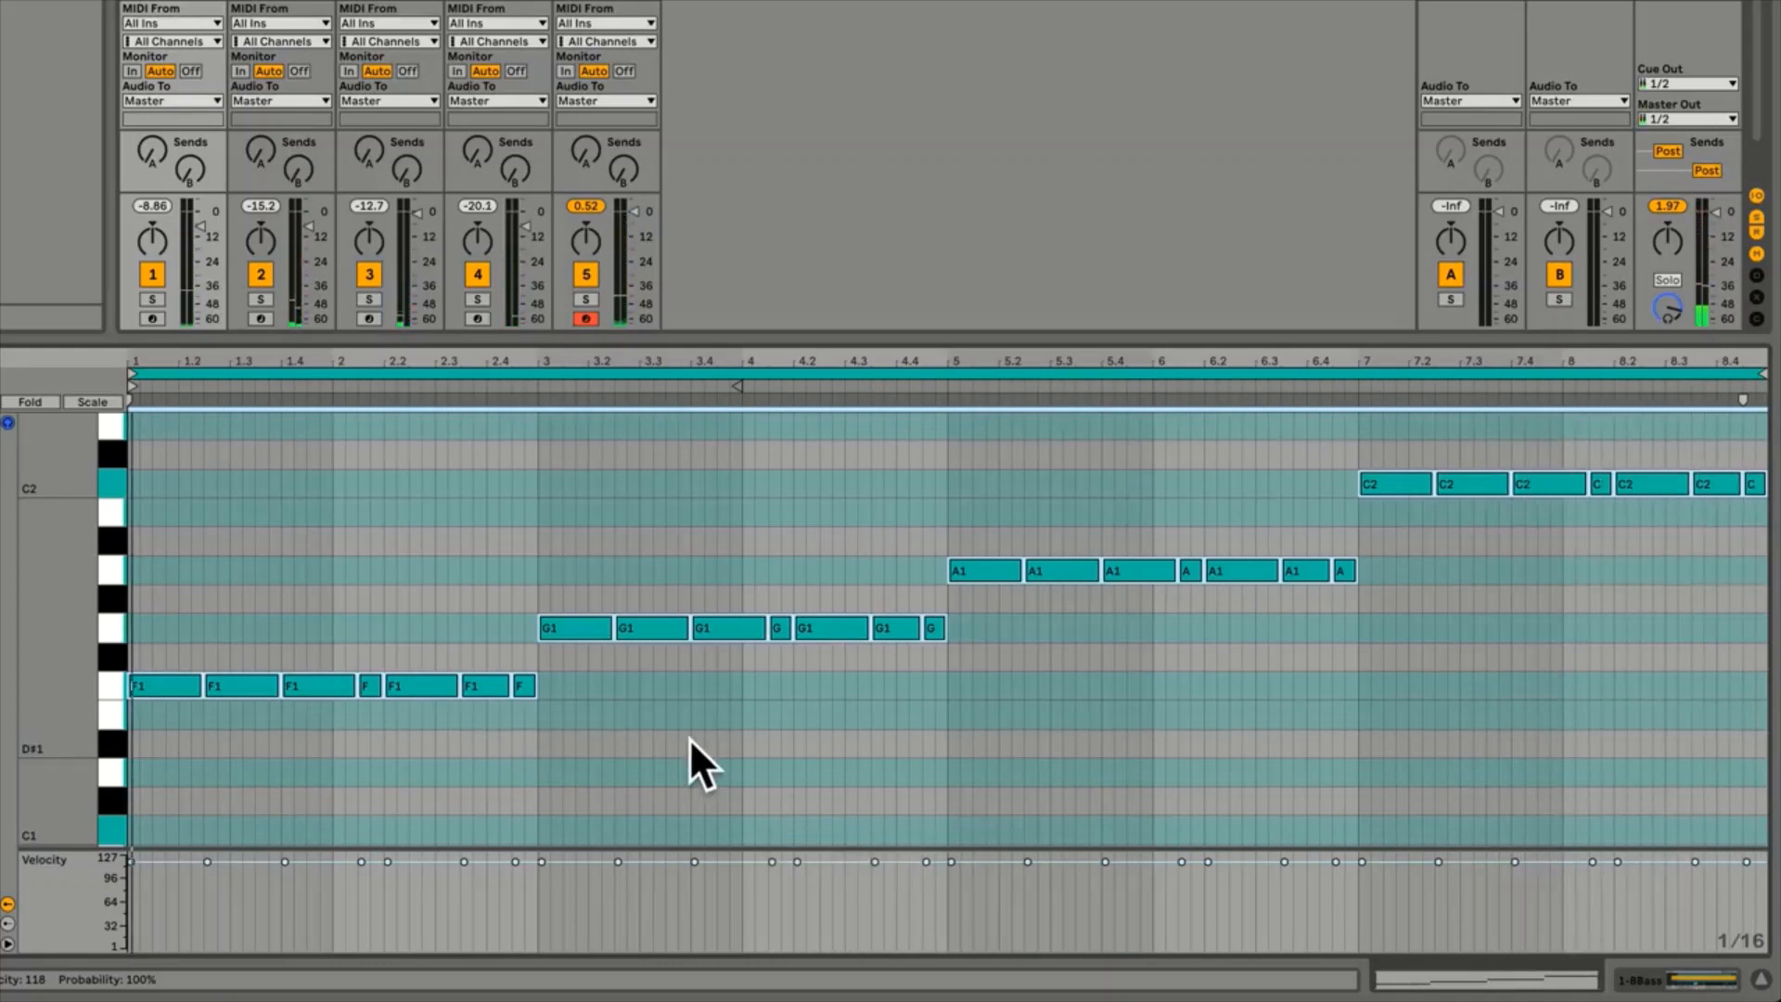
Undo the Legato on all bass notes, try Legato on the G1 notes only, and undo it as well
key("super")
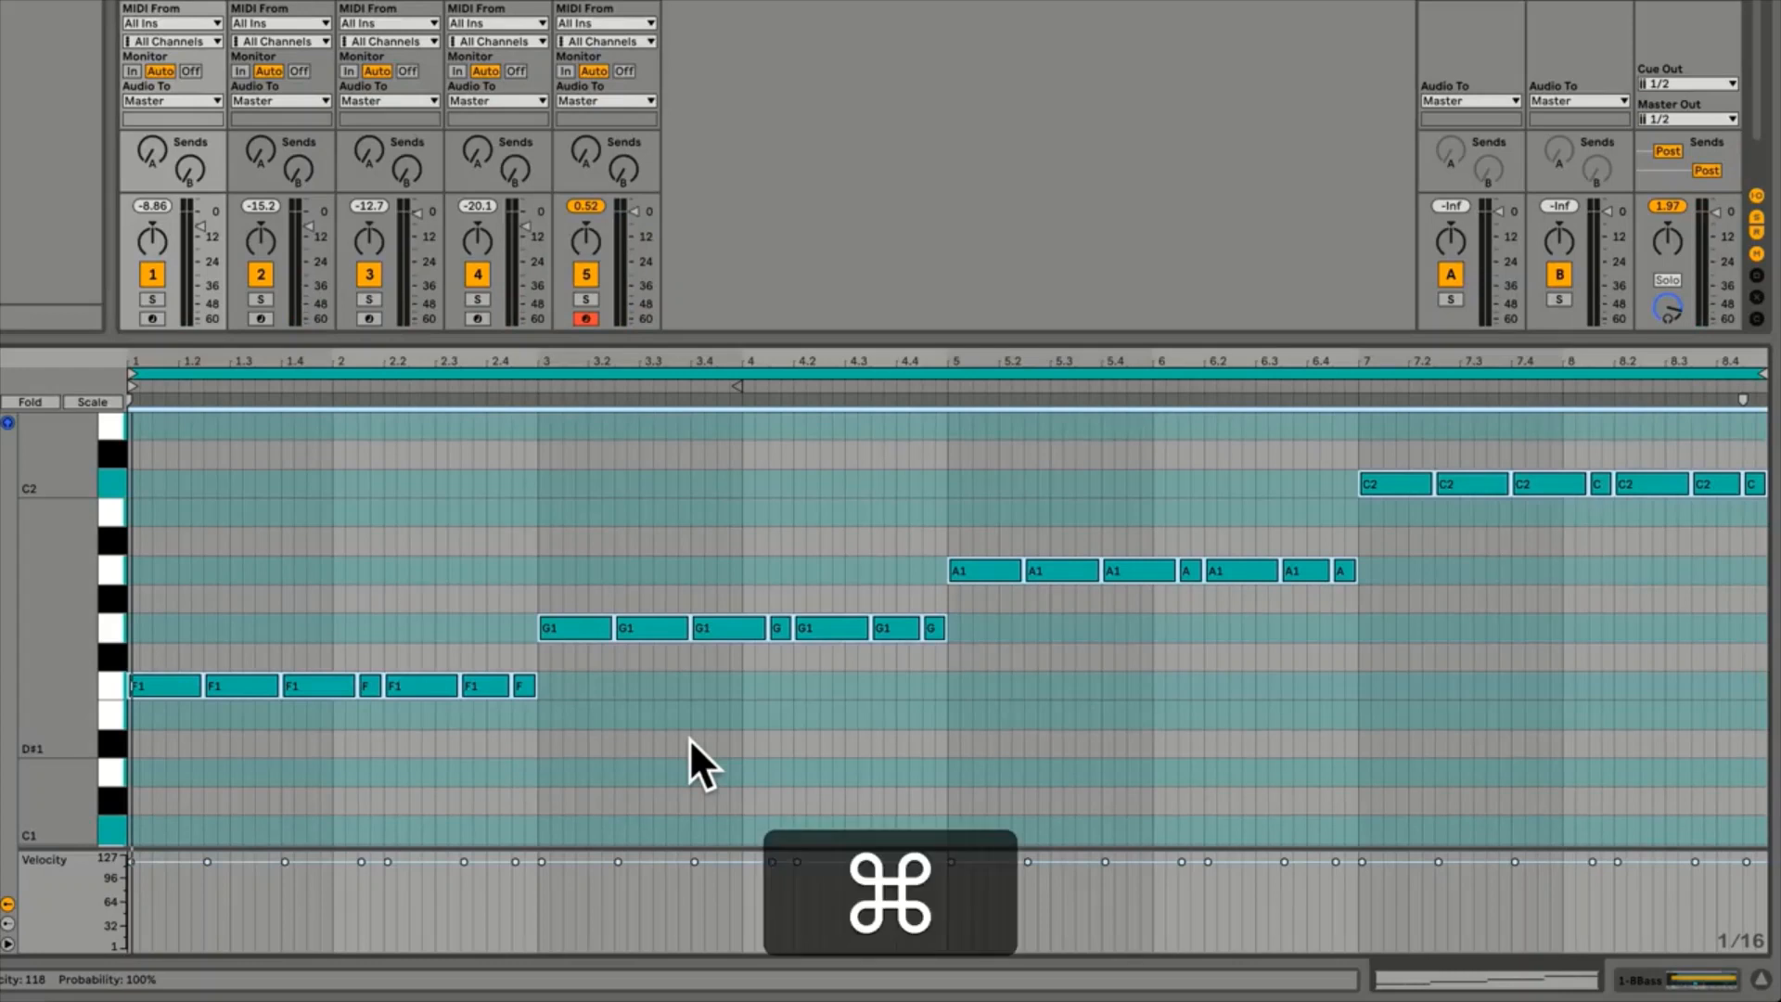
key("super+z")
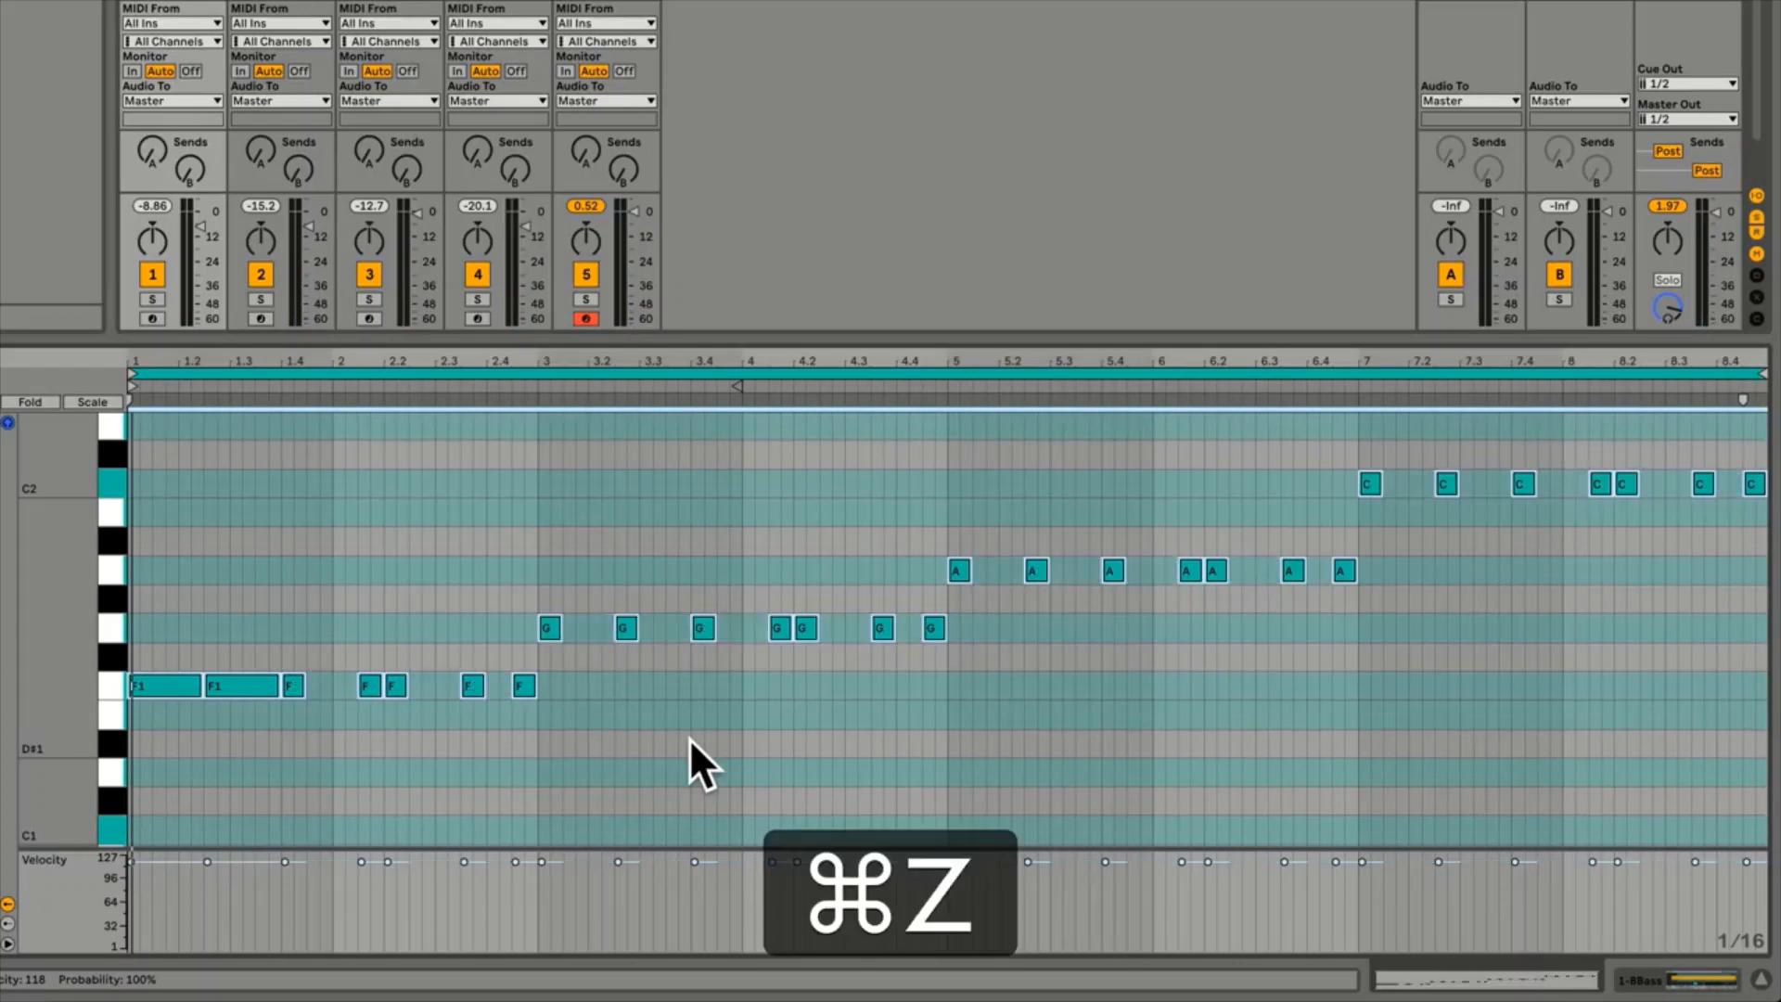
left_click(688, 737)
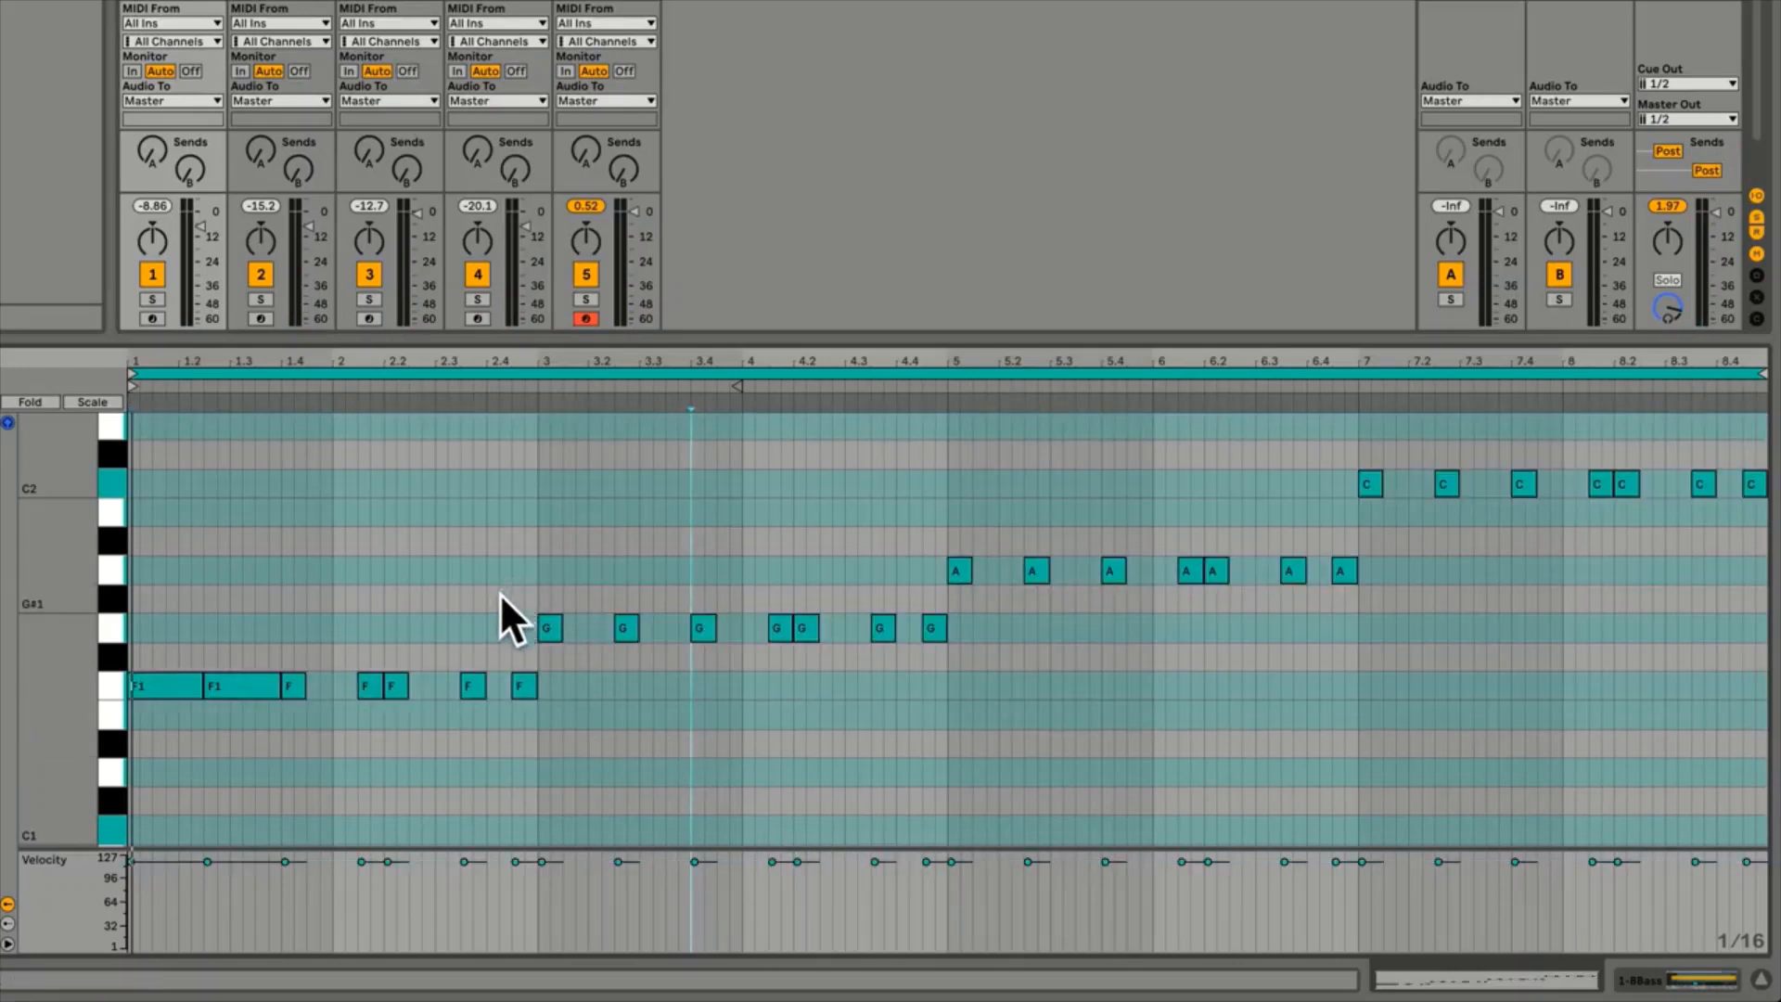
left_click_drag(481, 609, 972, 640)
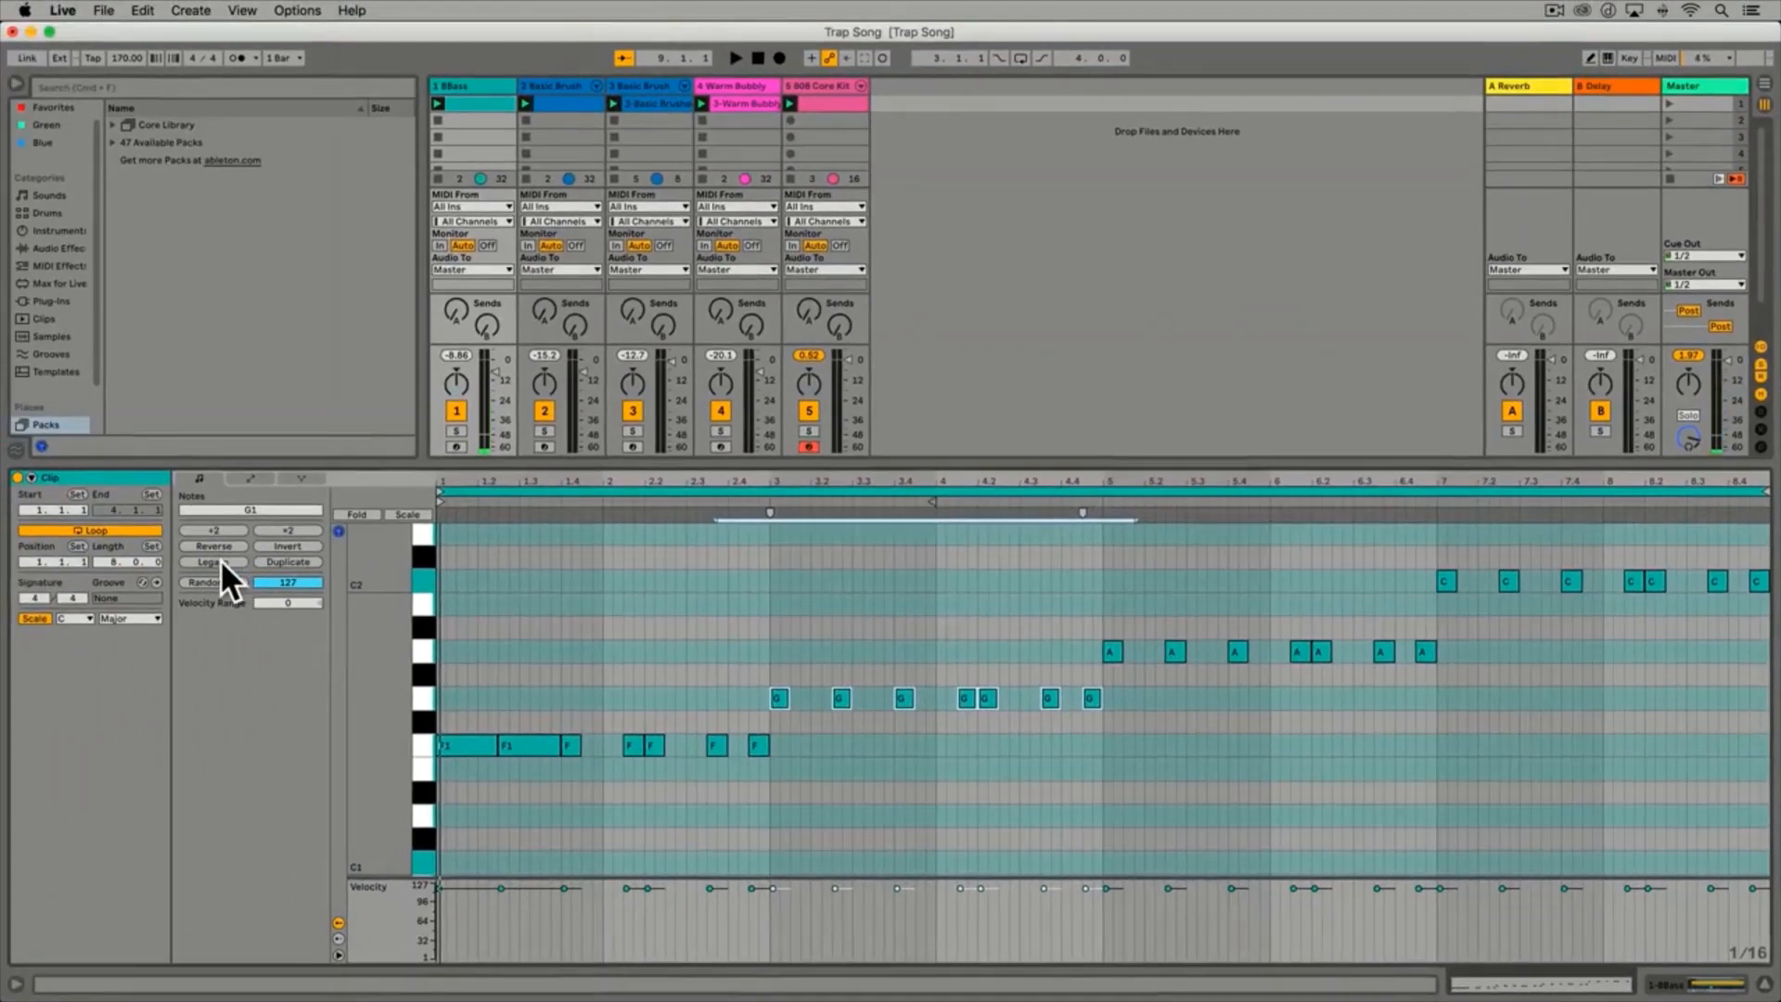
left_click(221, 561)
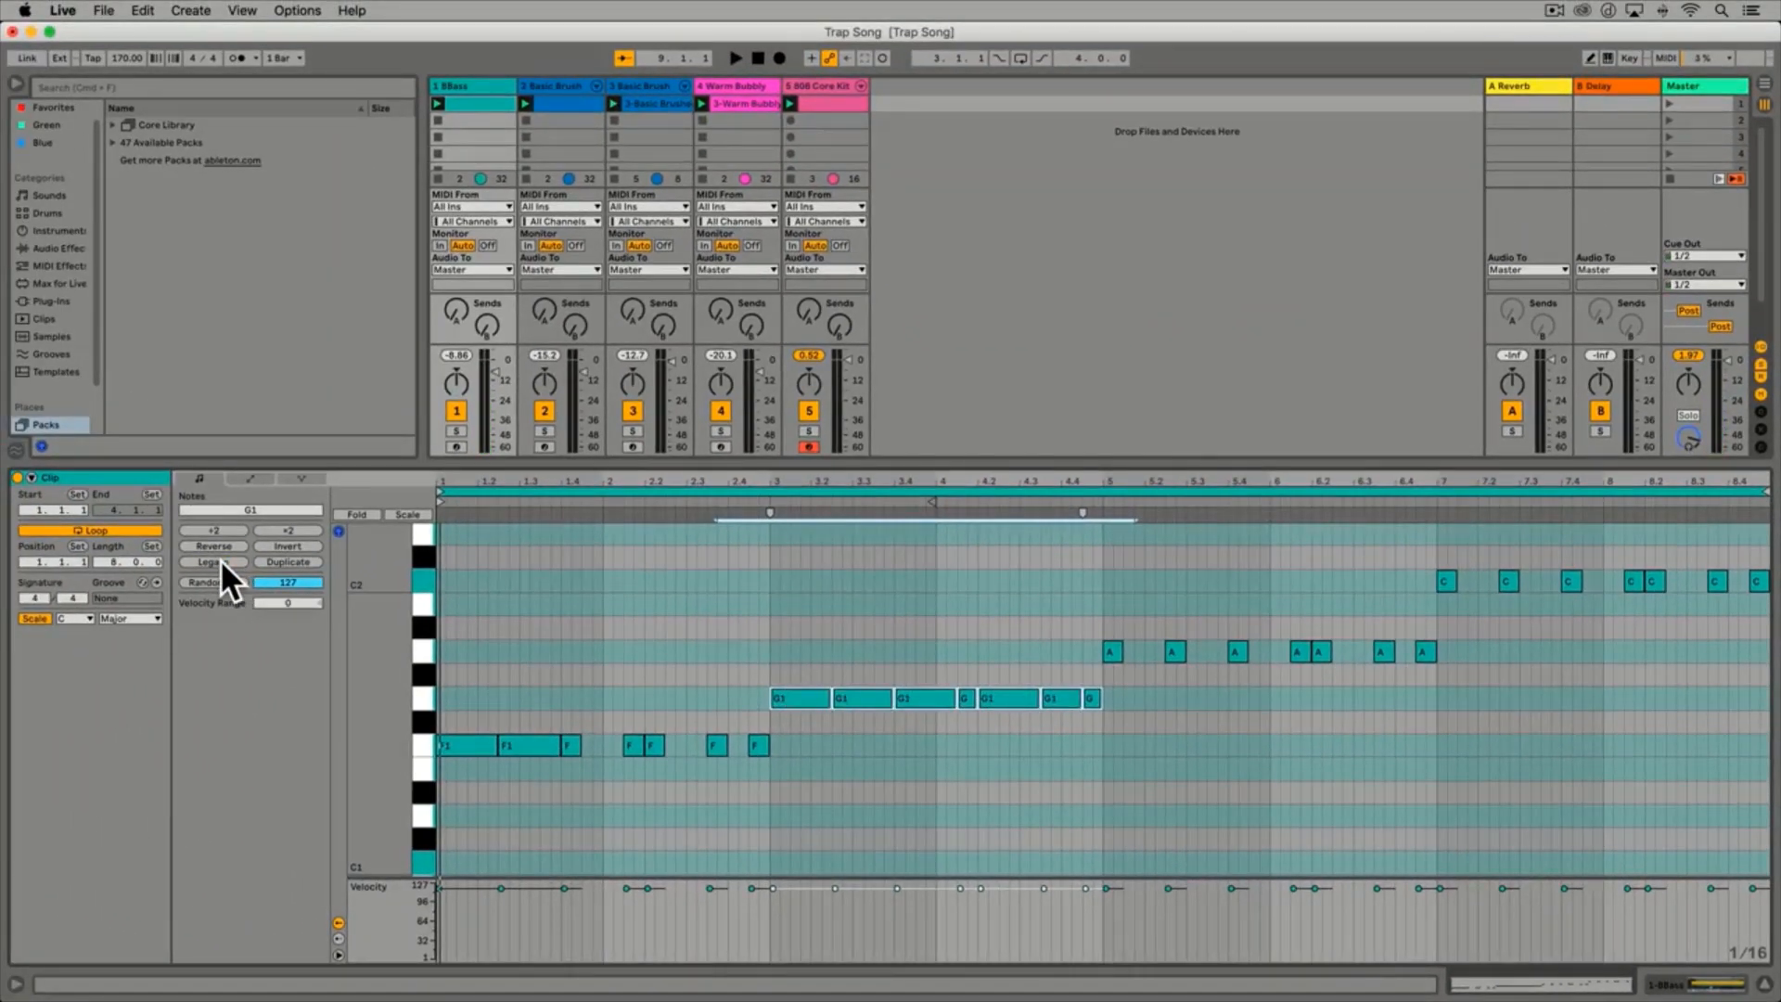
key("super+z")
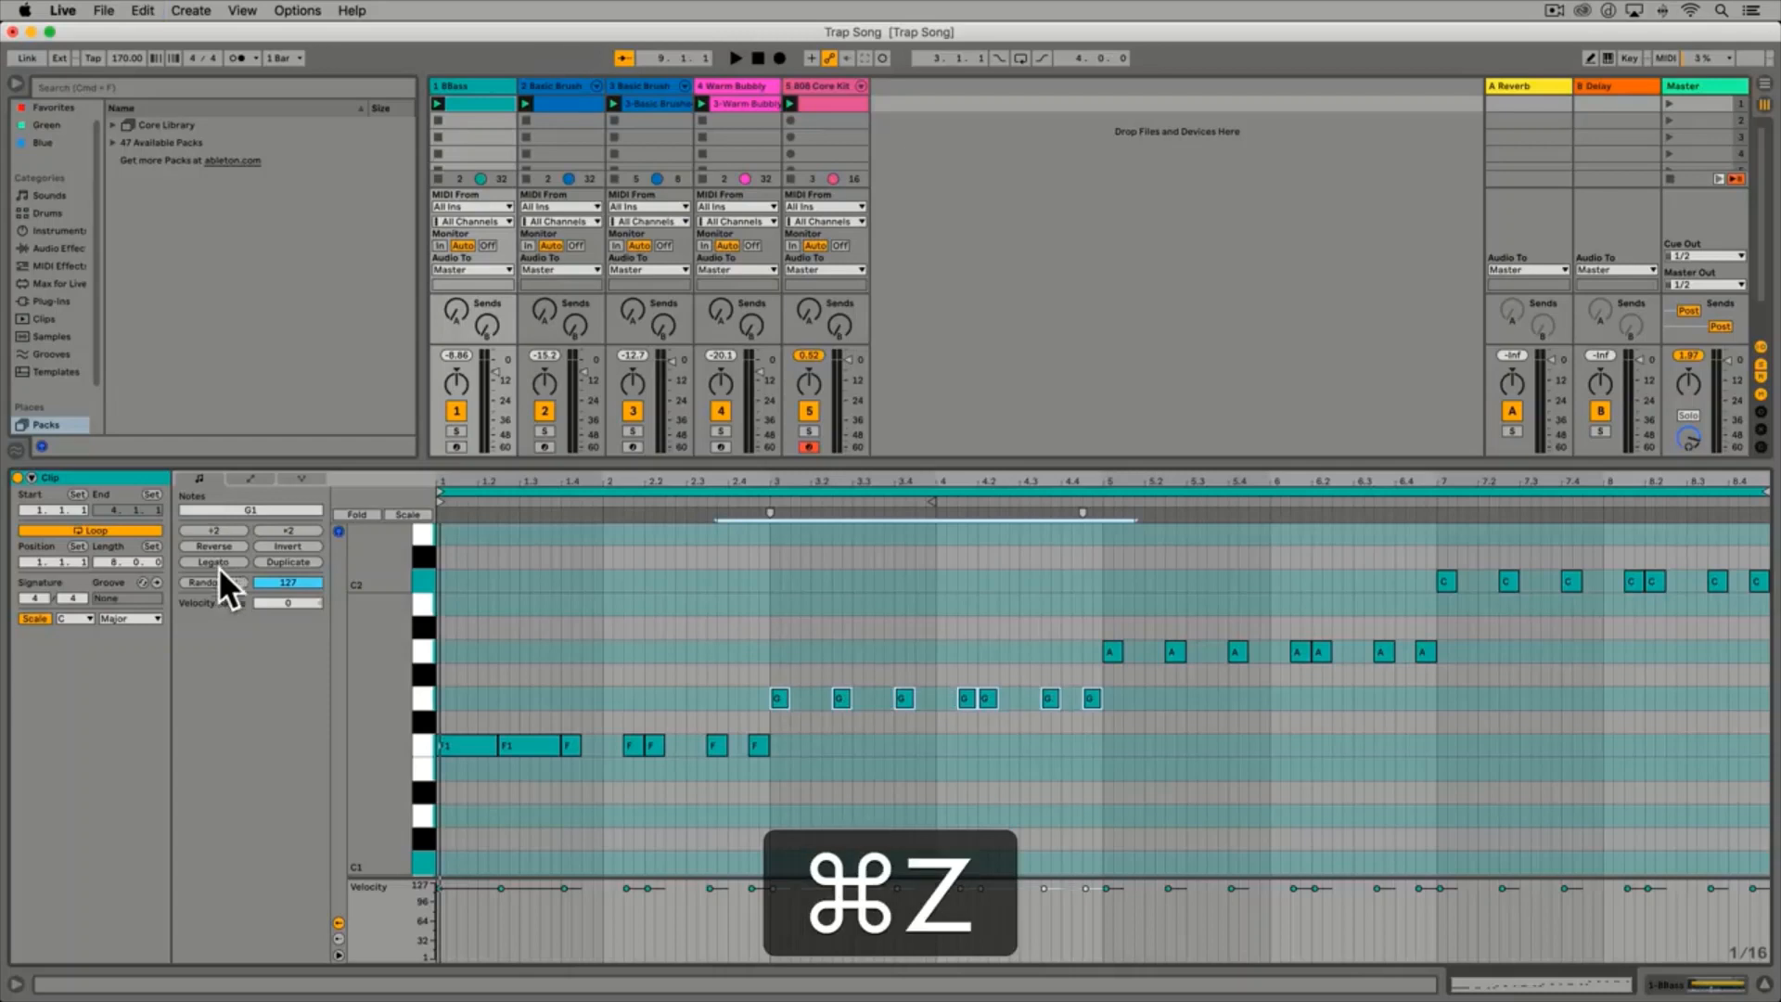
Deselect the notes and apply Legato to the whole bass clip
left_click(863, 766)
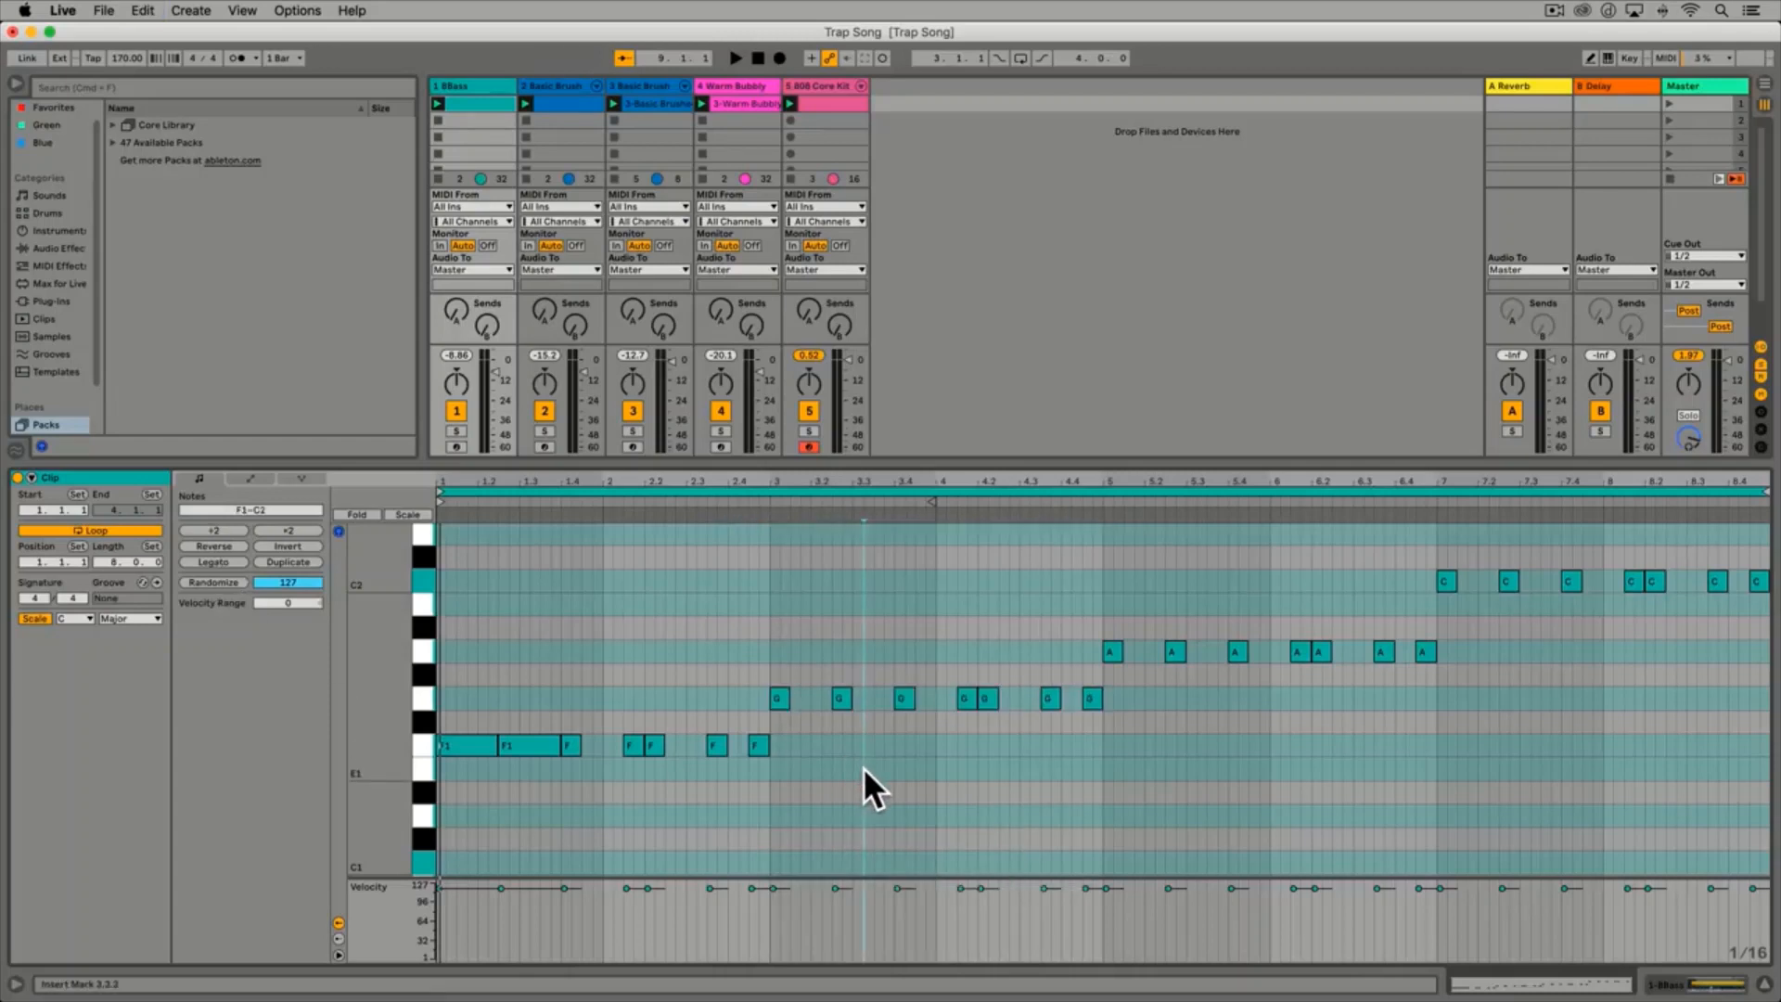
left_click(221, 561)
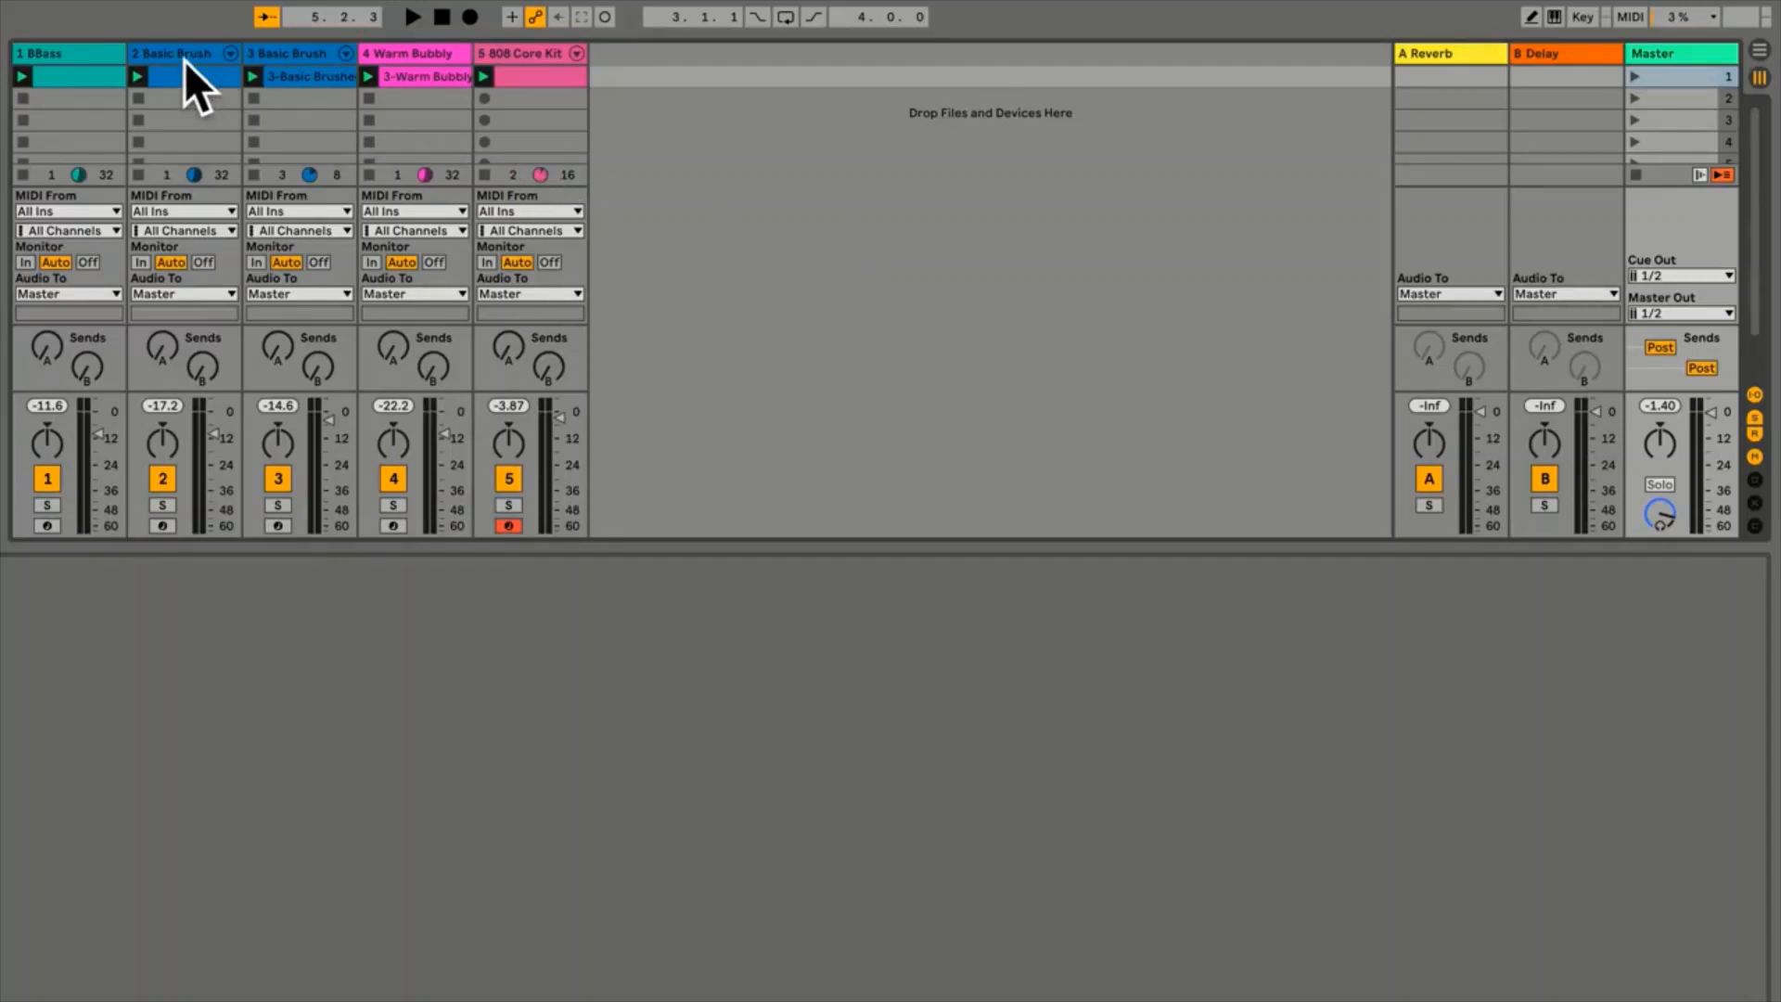
Rename the first track as Bass
scroll(185, 60, "down", 1)
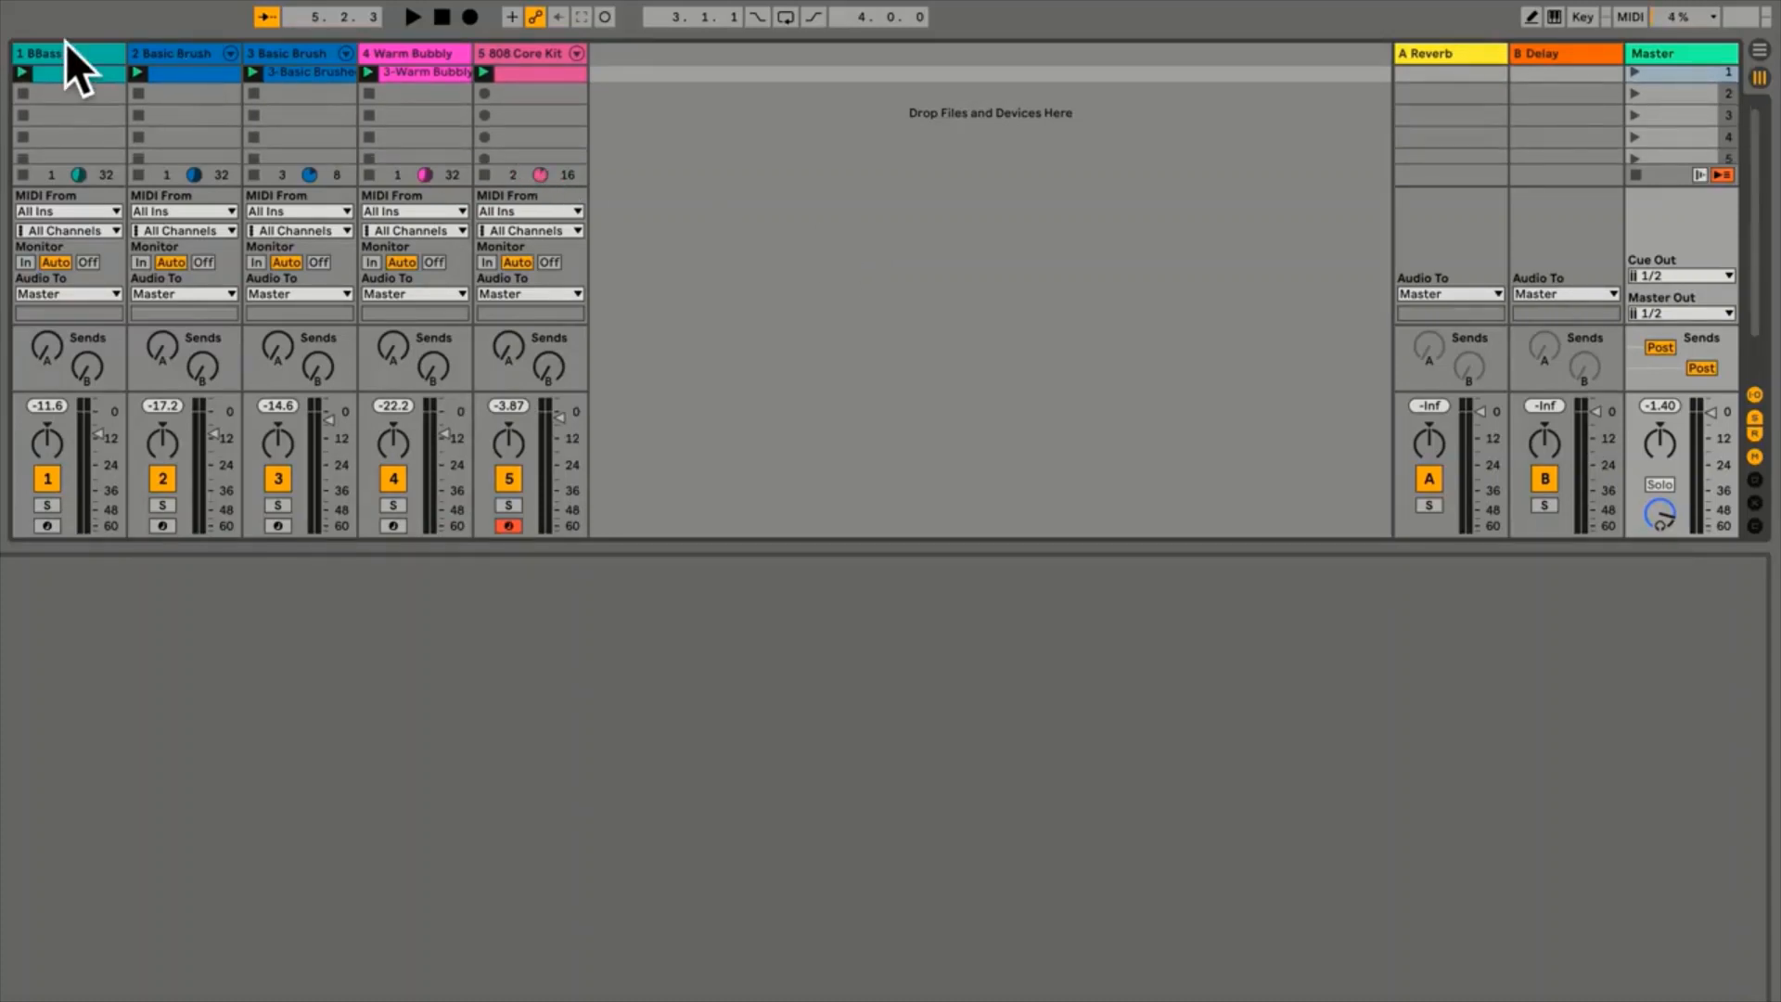
scroll(68, 53, "up", 1)
right_click(68, 53)
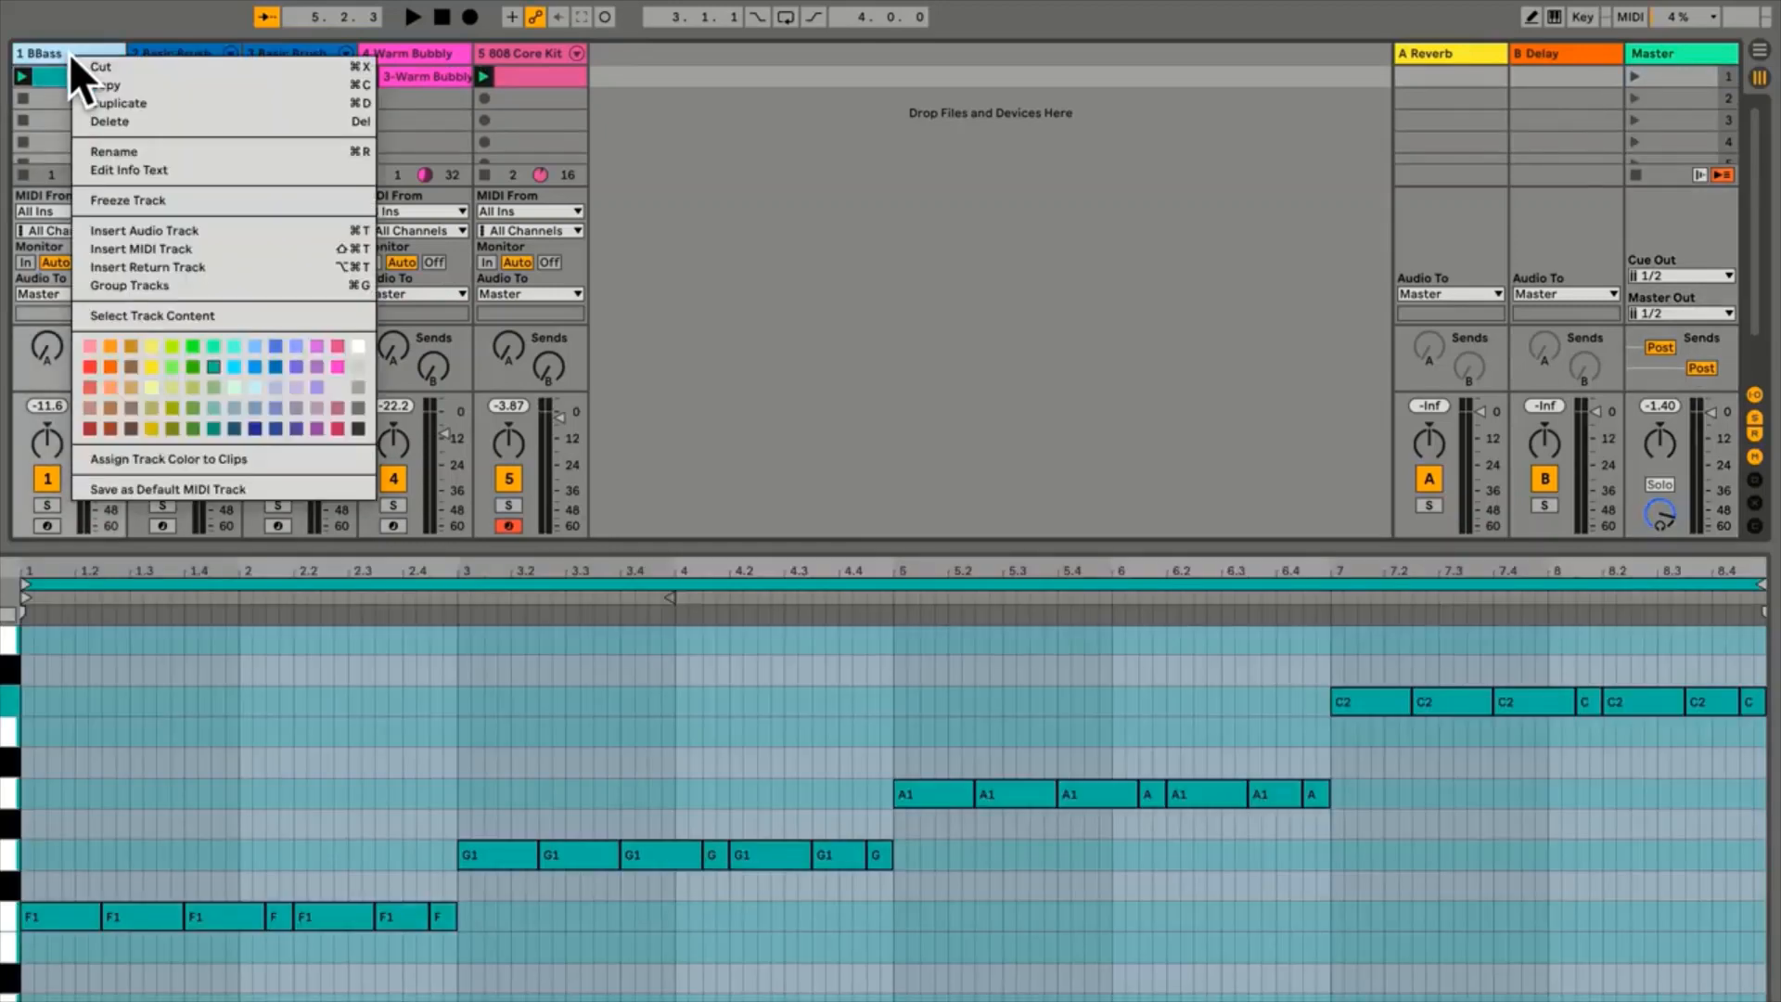
left_click(298, 154)
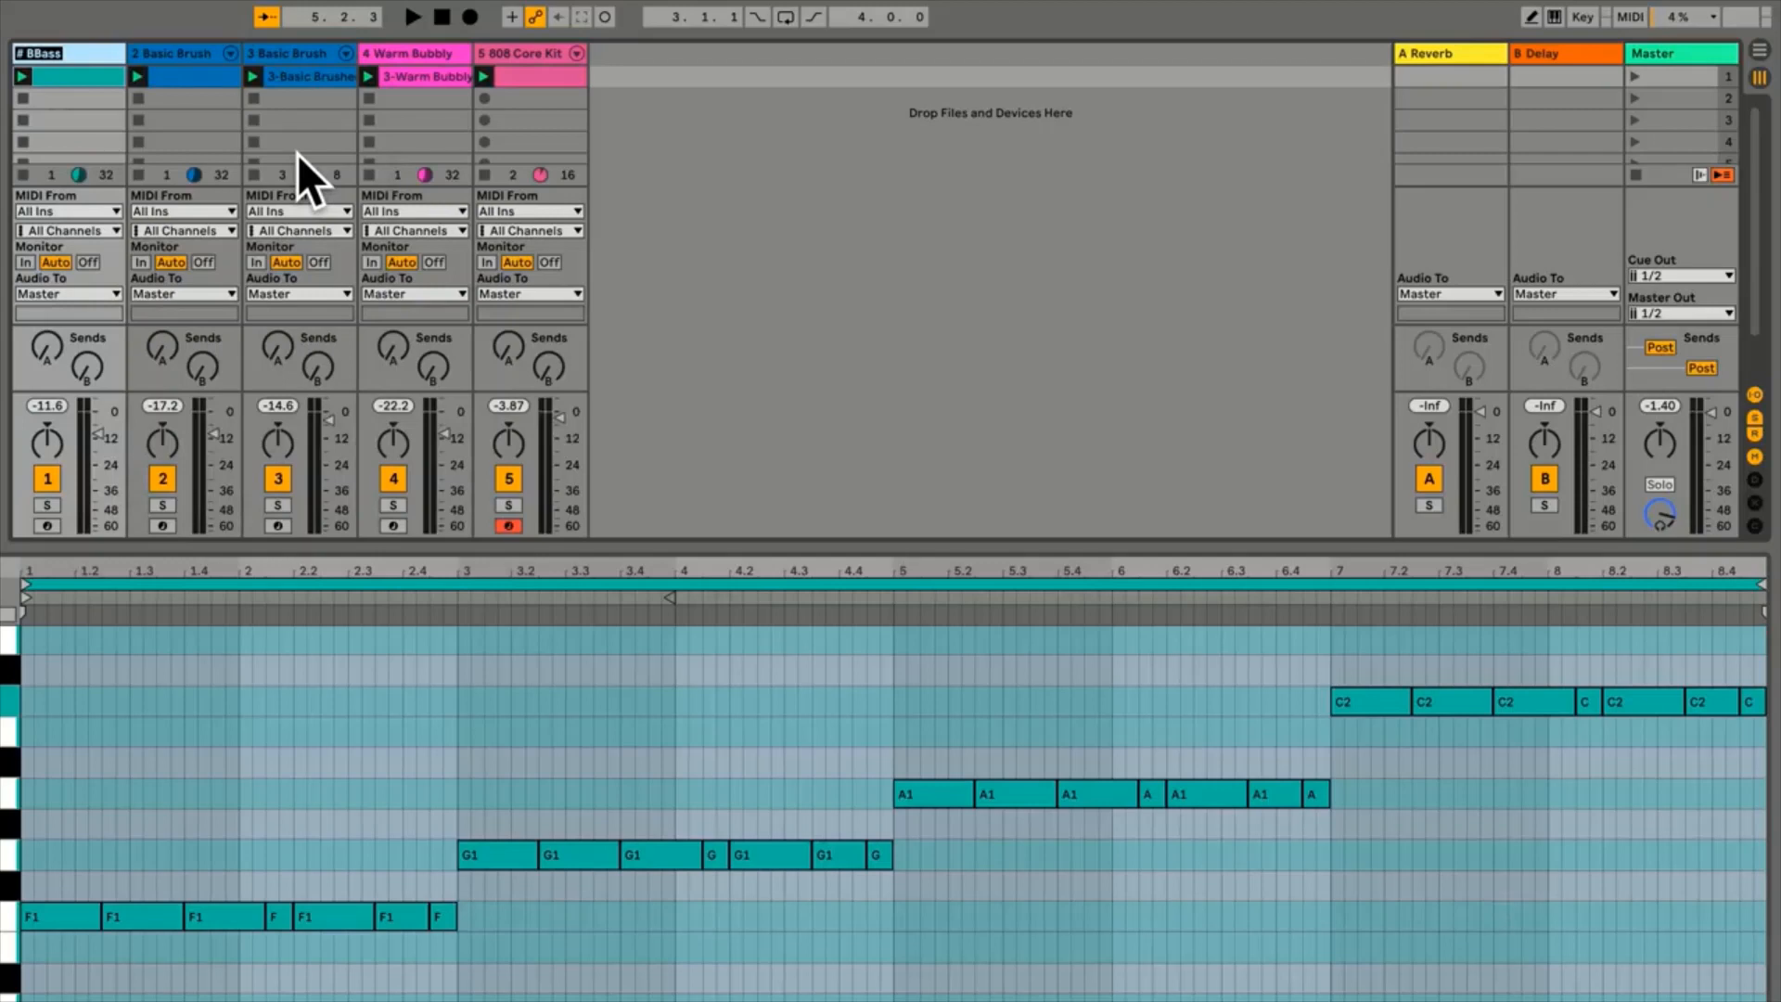
type("Bas")
key("Return")
Solo the second track to hear it, and rename it as Arpeggio
left_click(163, 506)
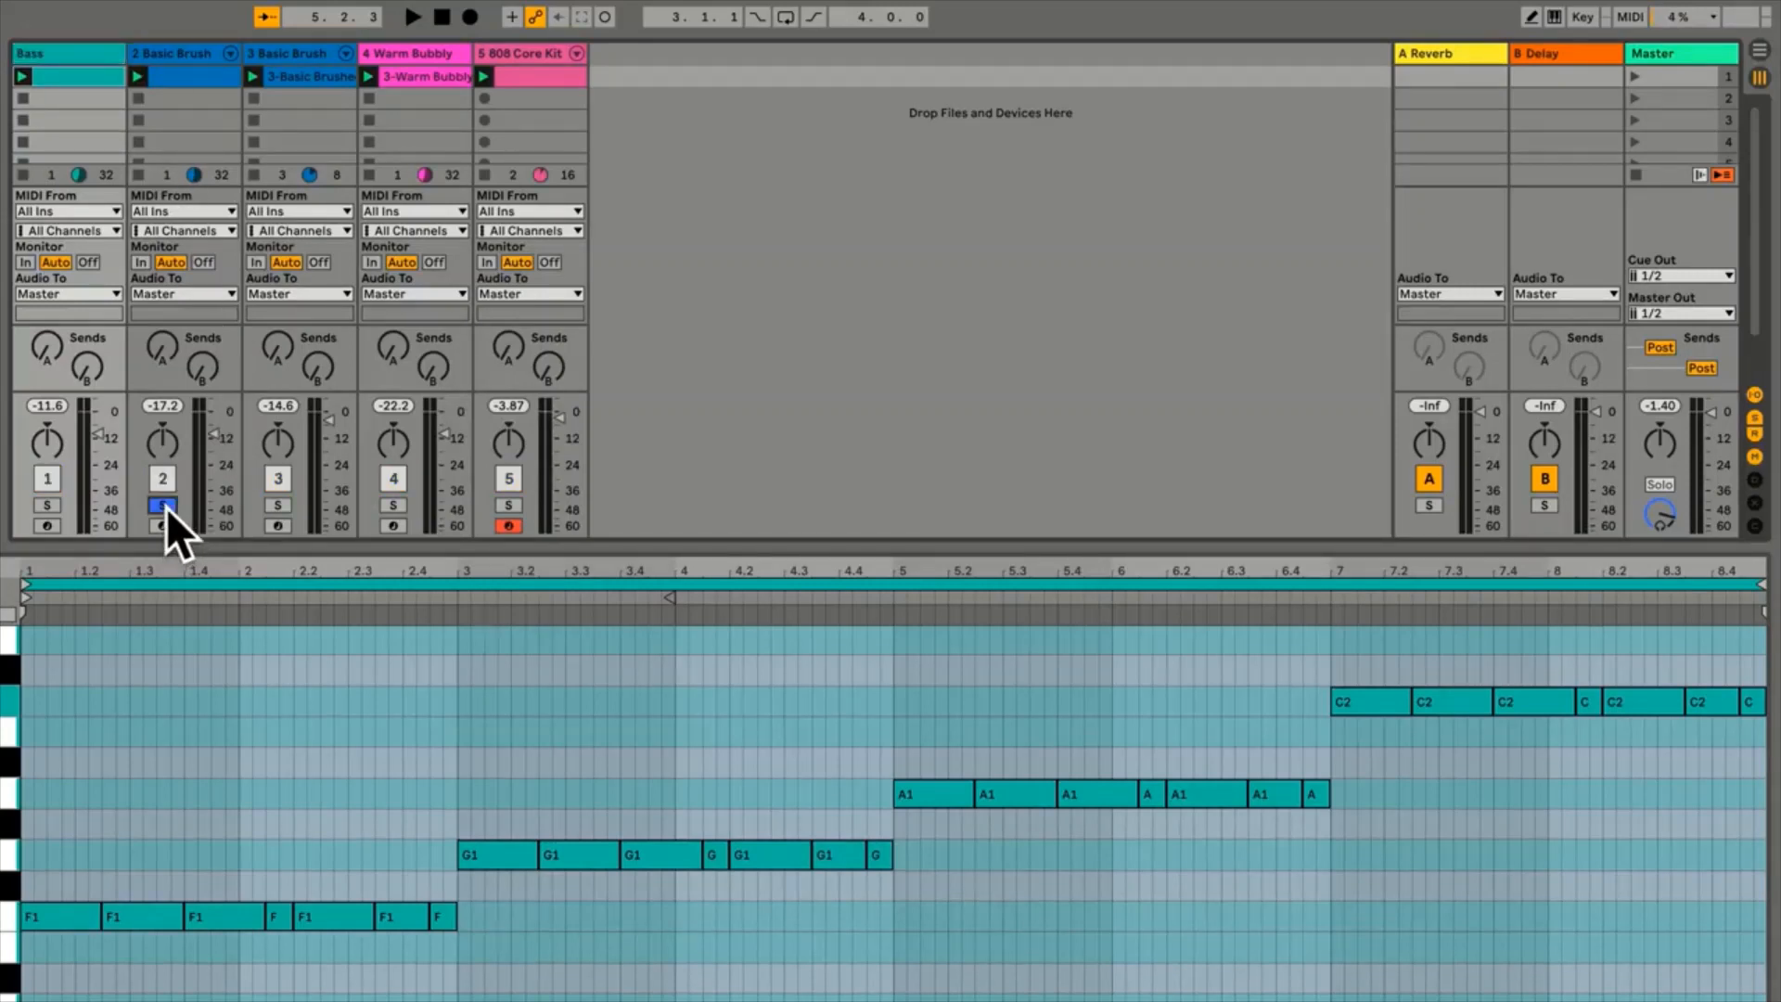
key("space")
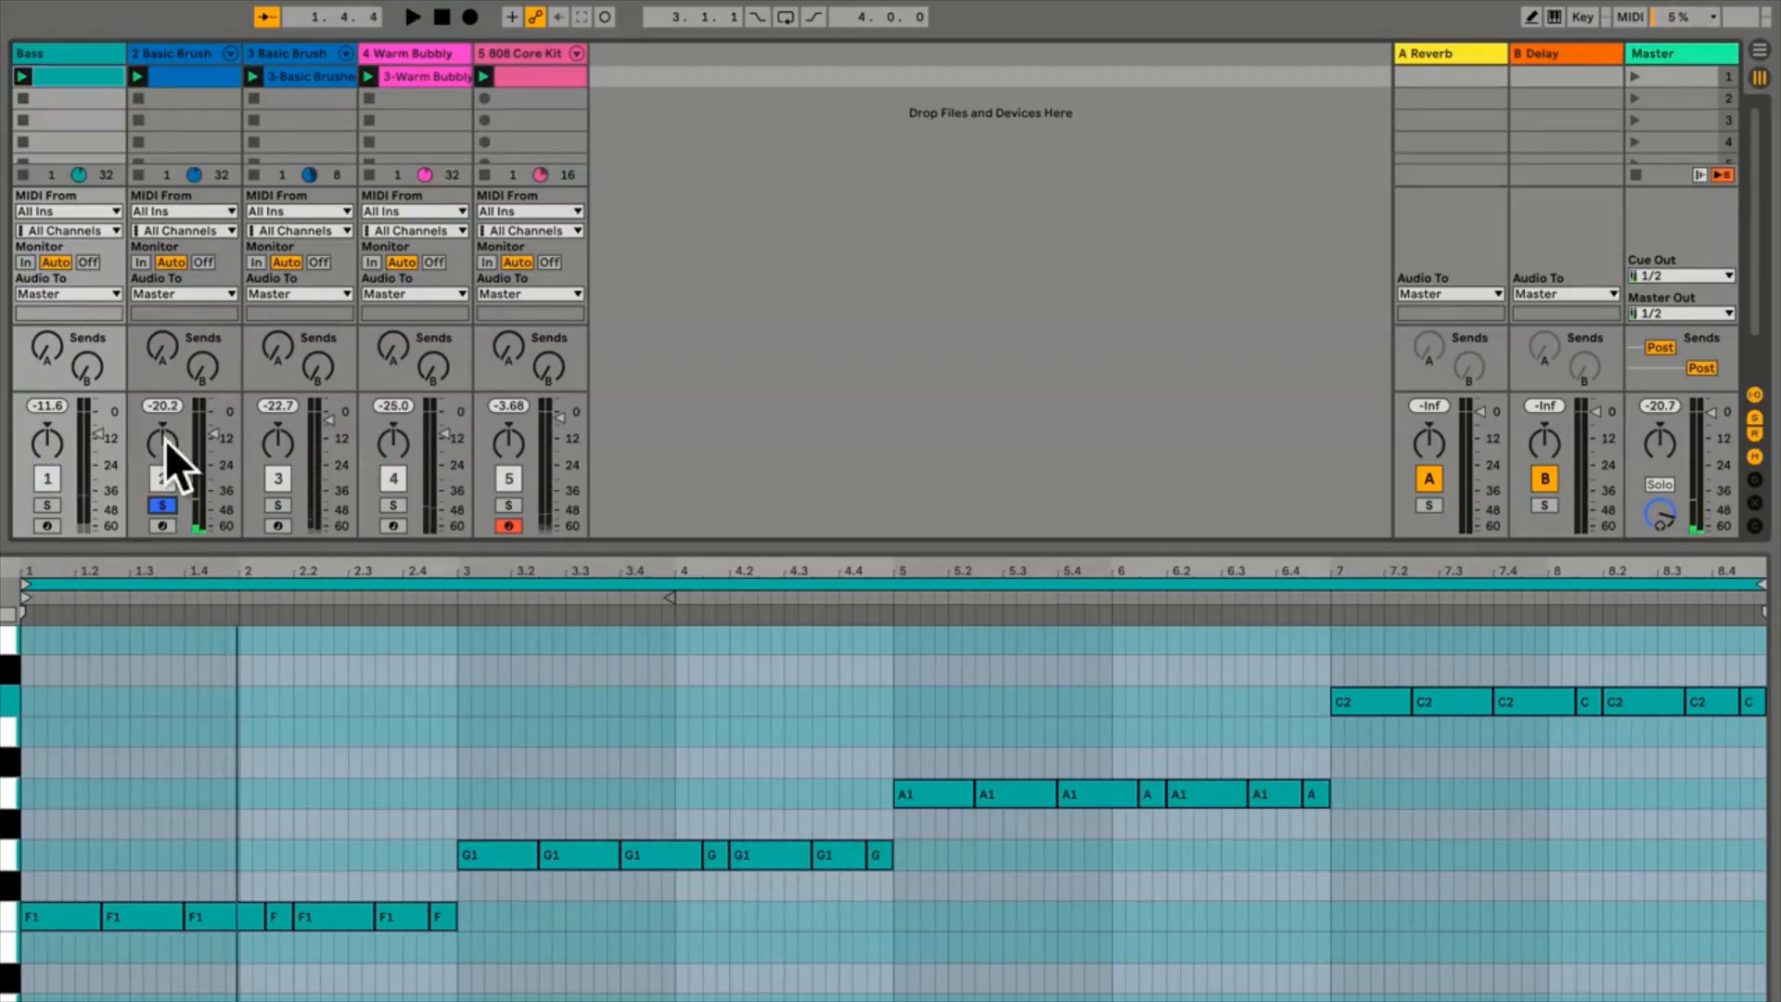
right_click(181, 52)
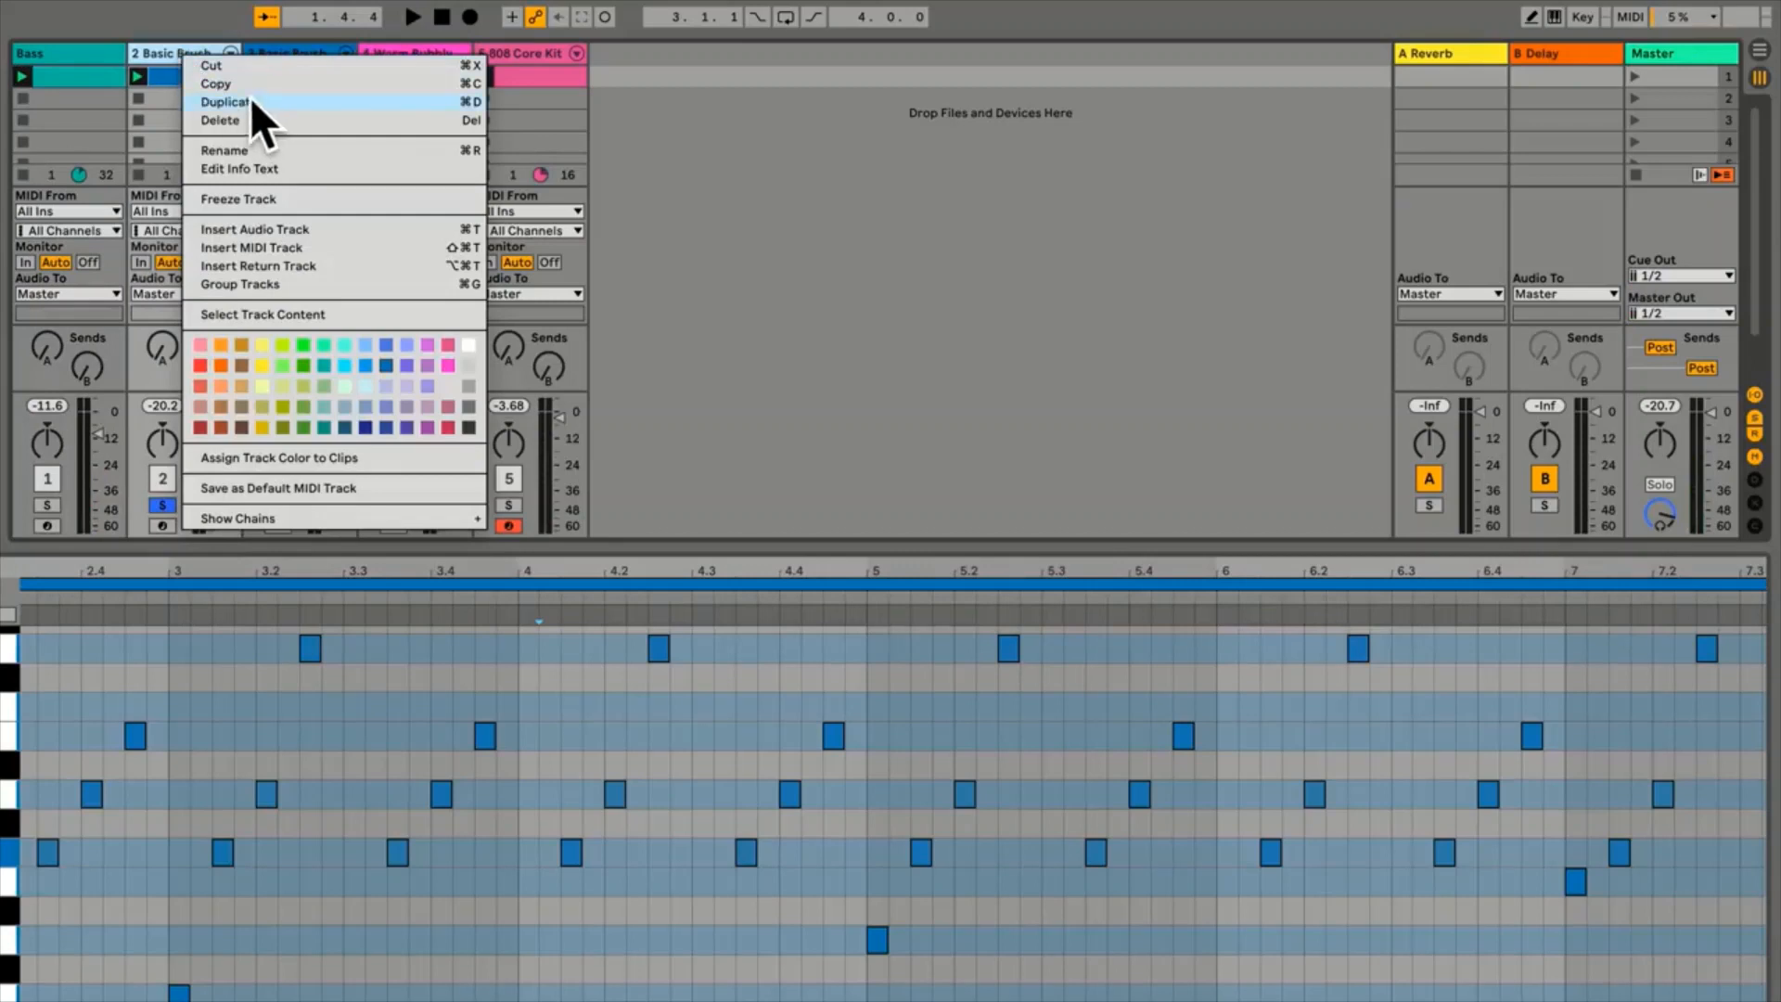
left_click(249, 148)
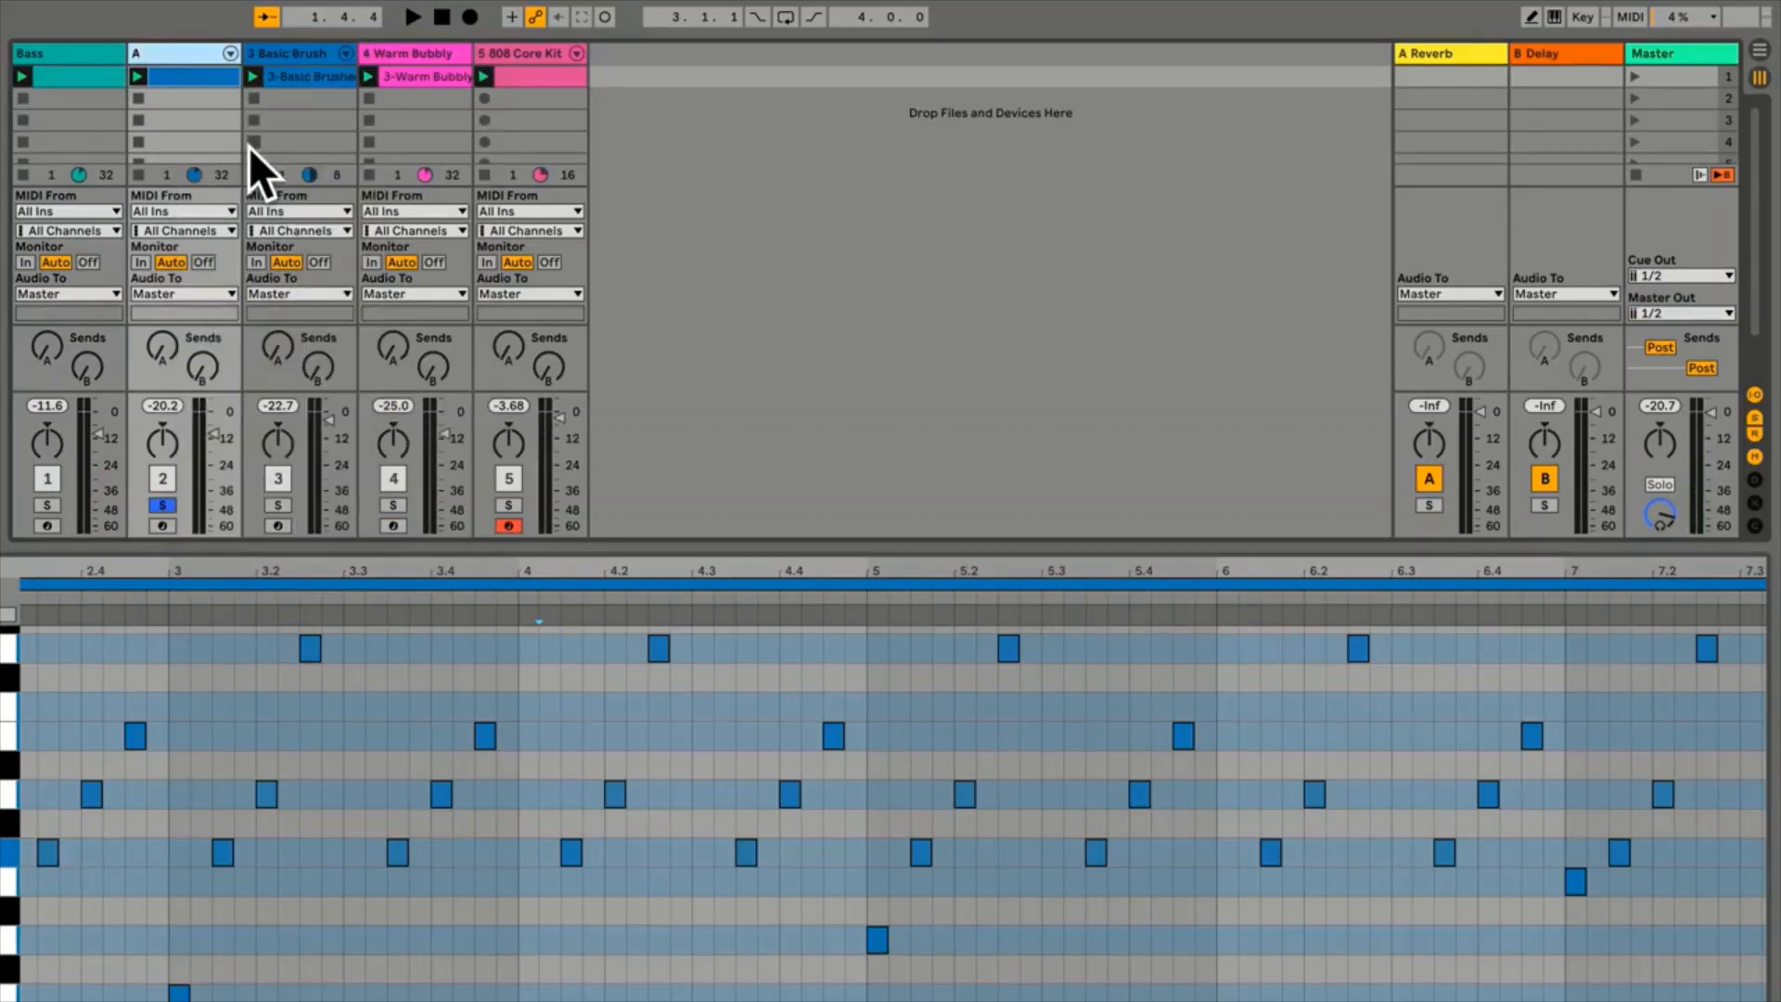
type("Arpeggio")
key("Return")
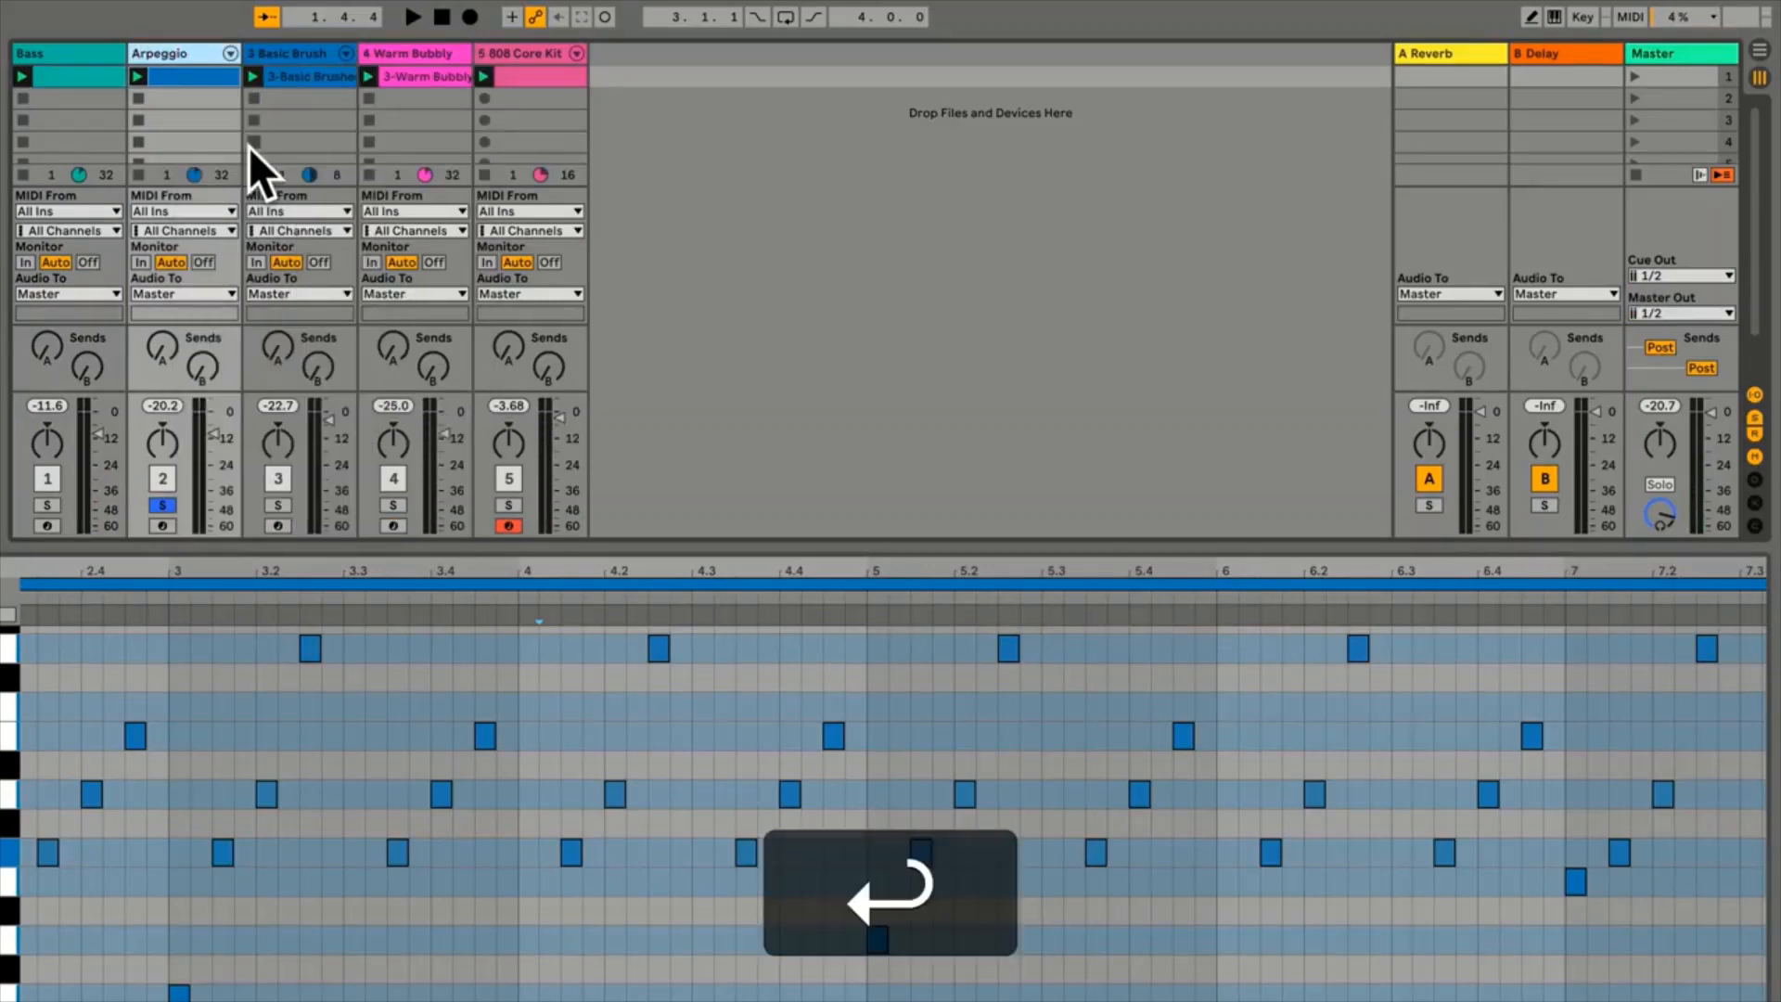
Solo the third track, play it back, and open its clip to see the notes
left_click(281, 506)
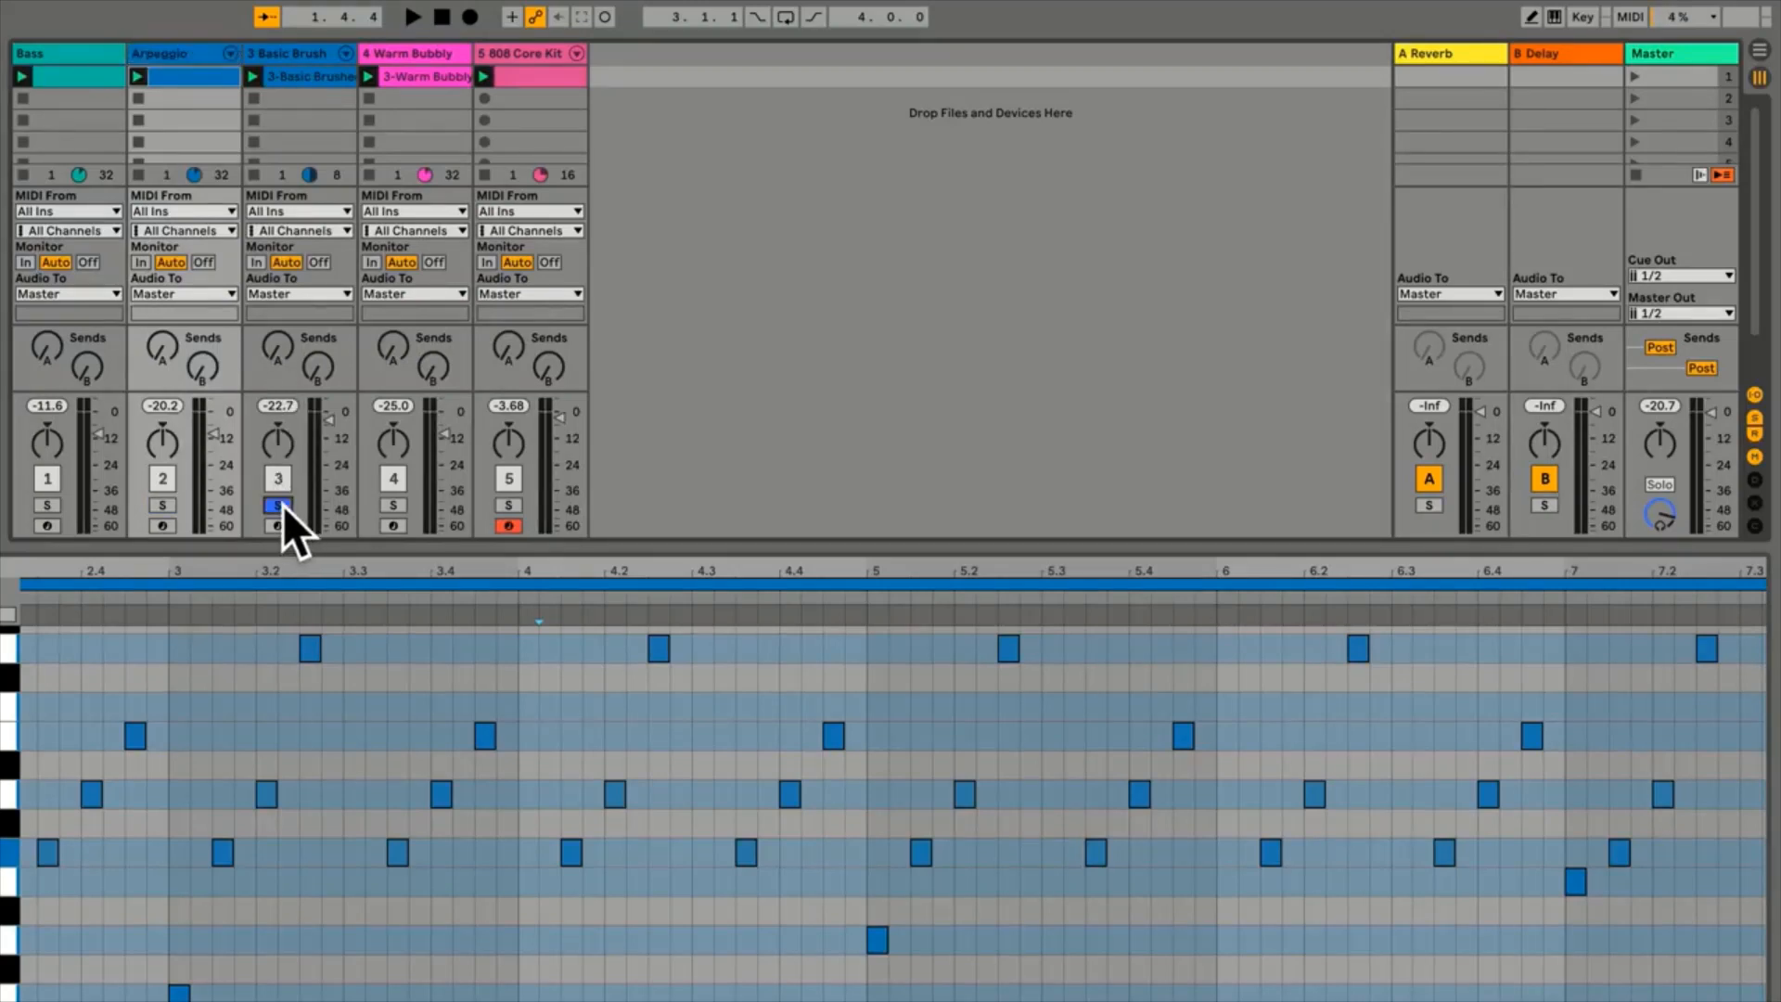
key("space")
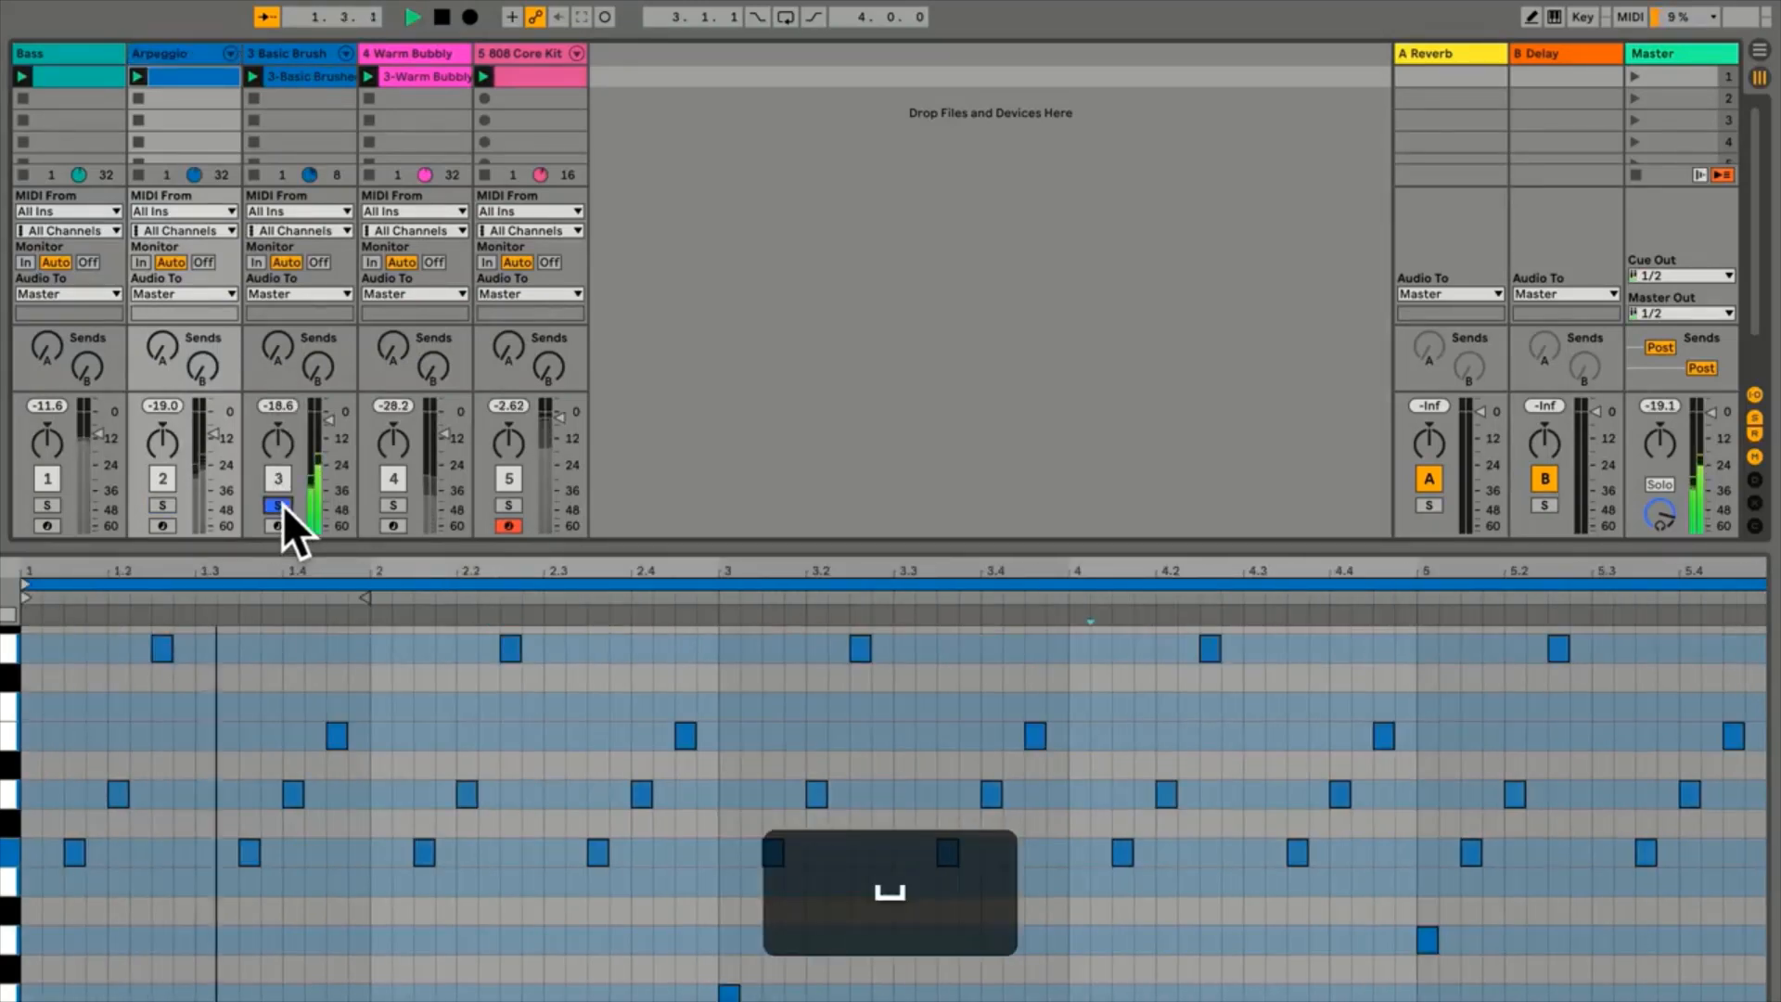
left_click(299, 76)
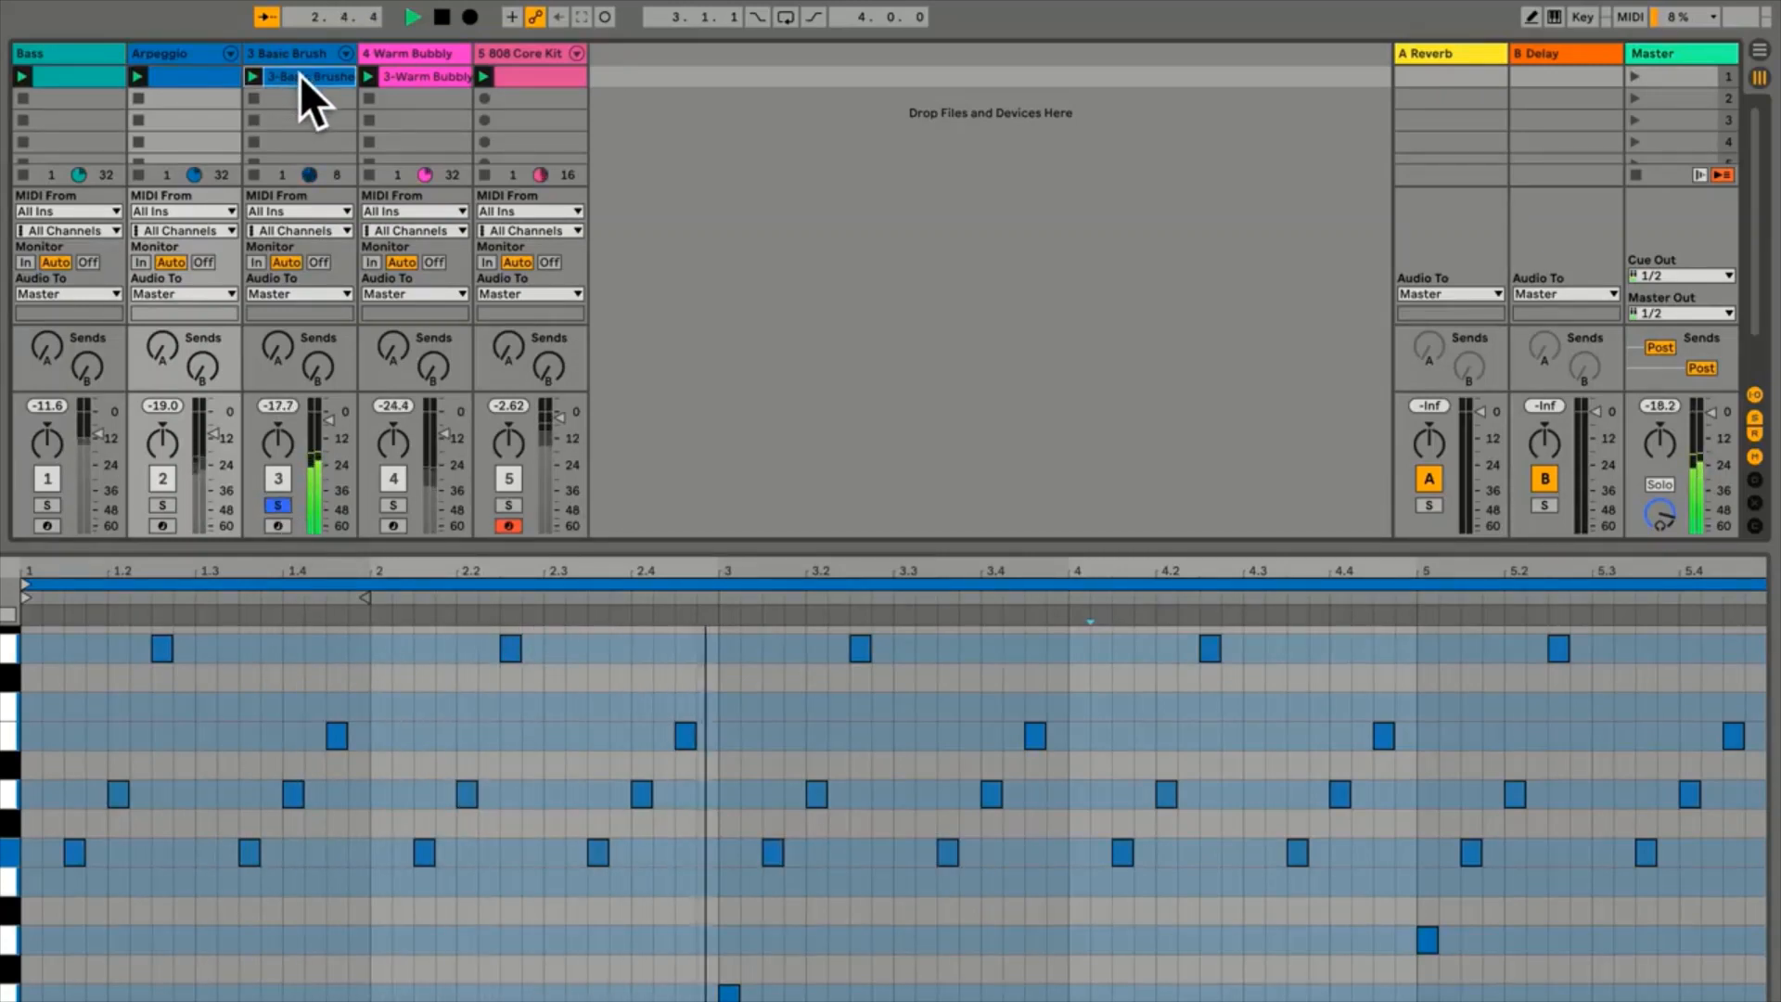
key("space")
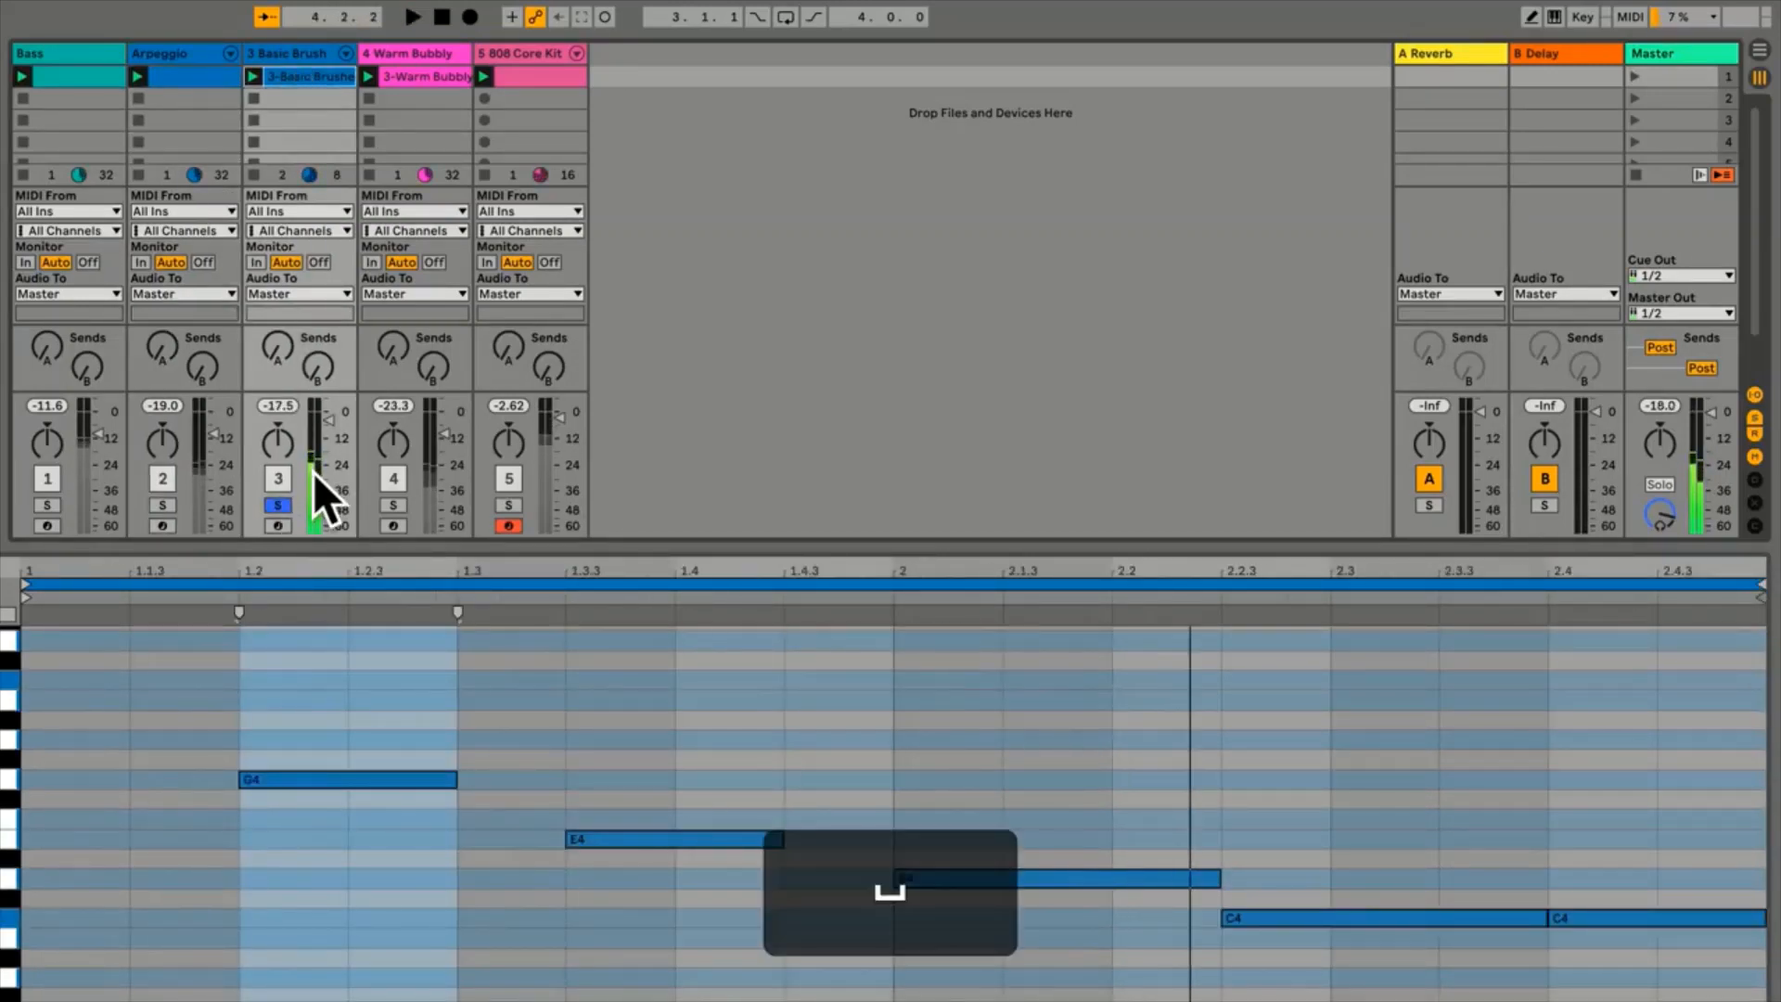
Rename the third track as Melody
right_click(282, 52)
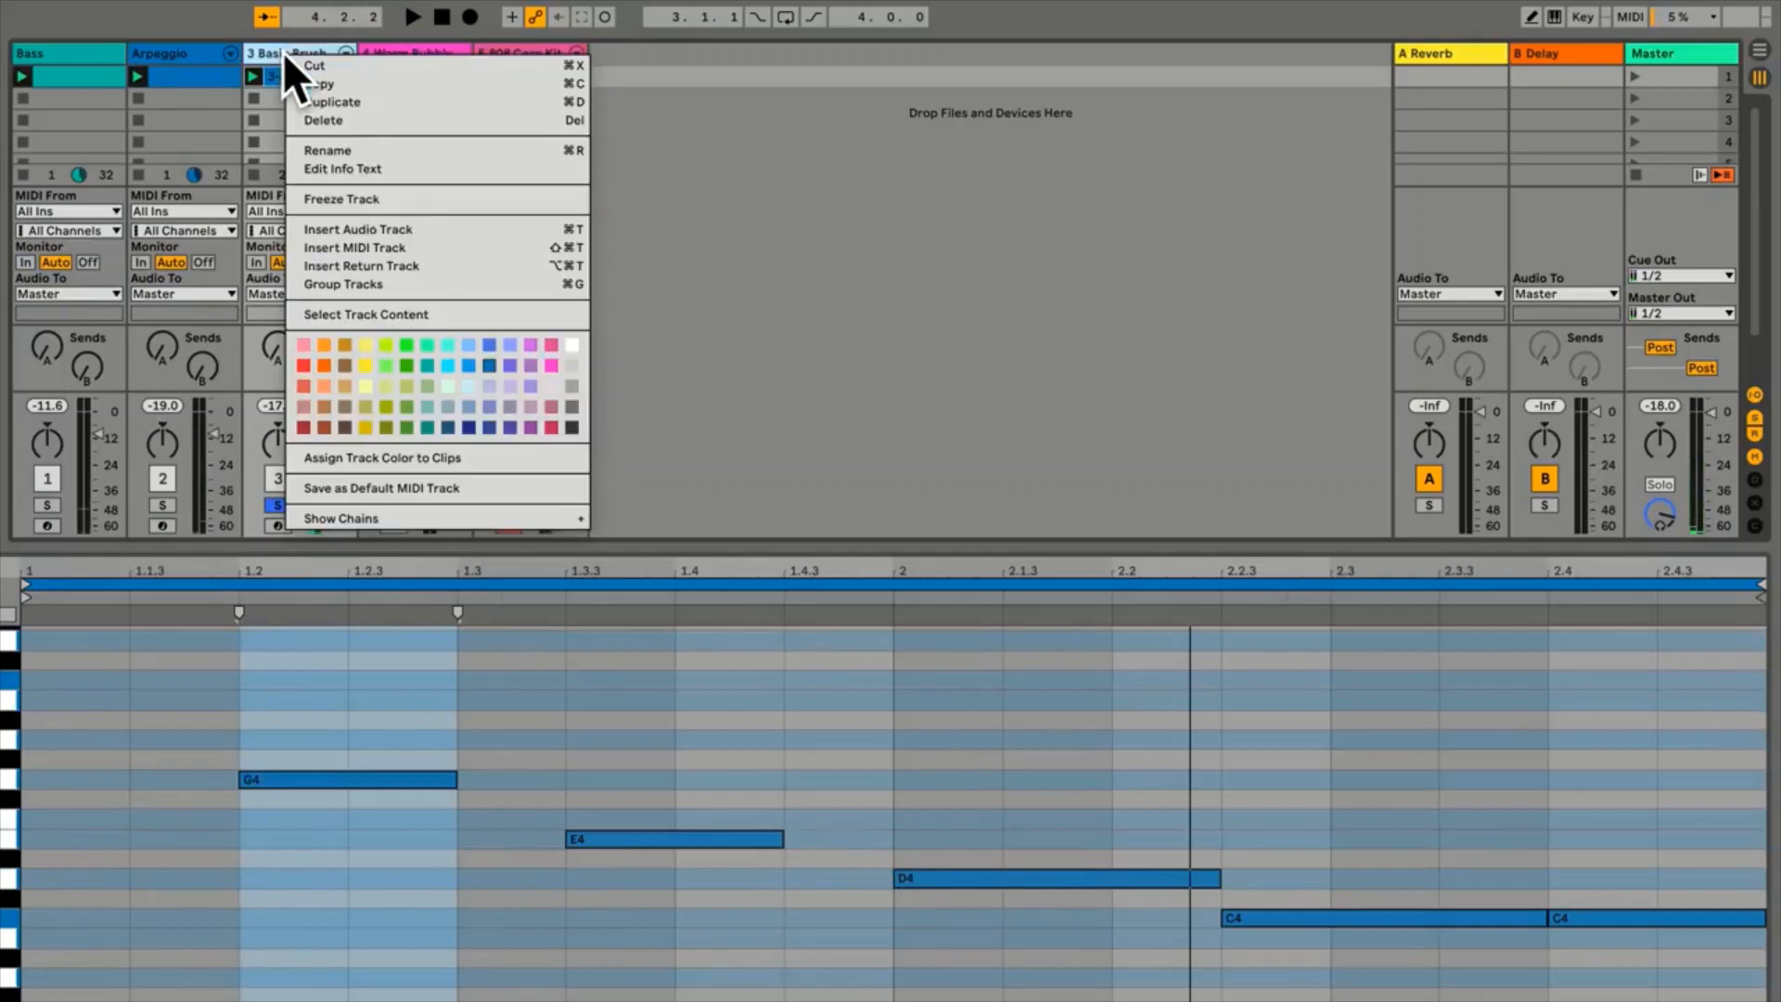
left_click(280, 50)
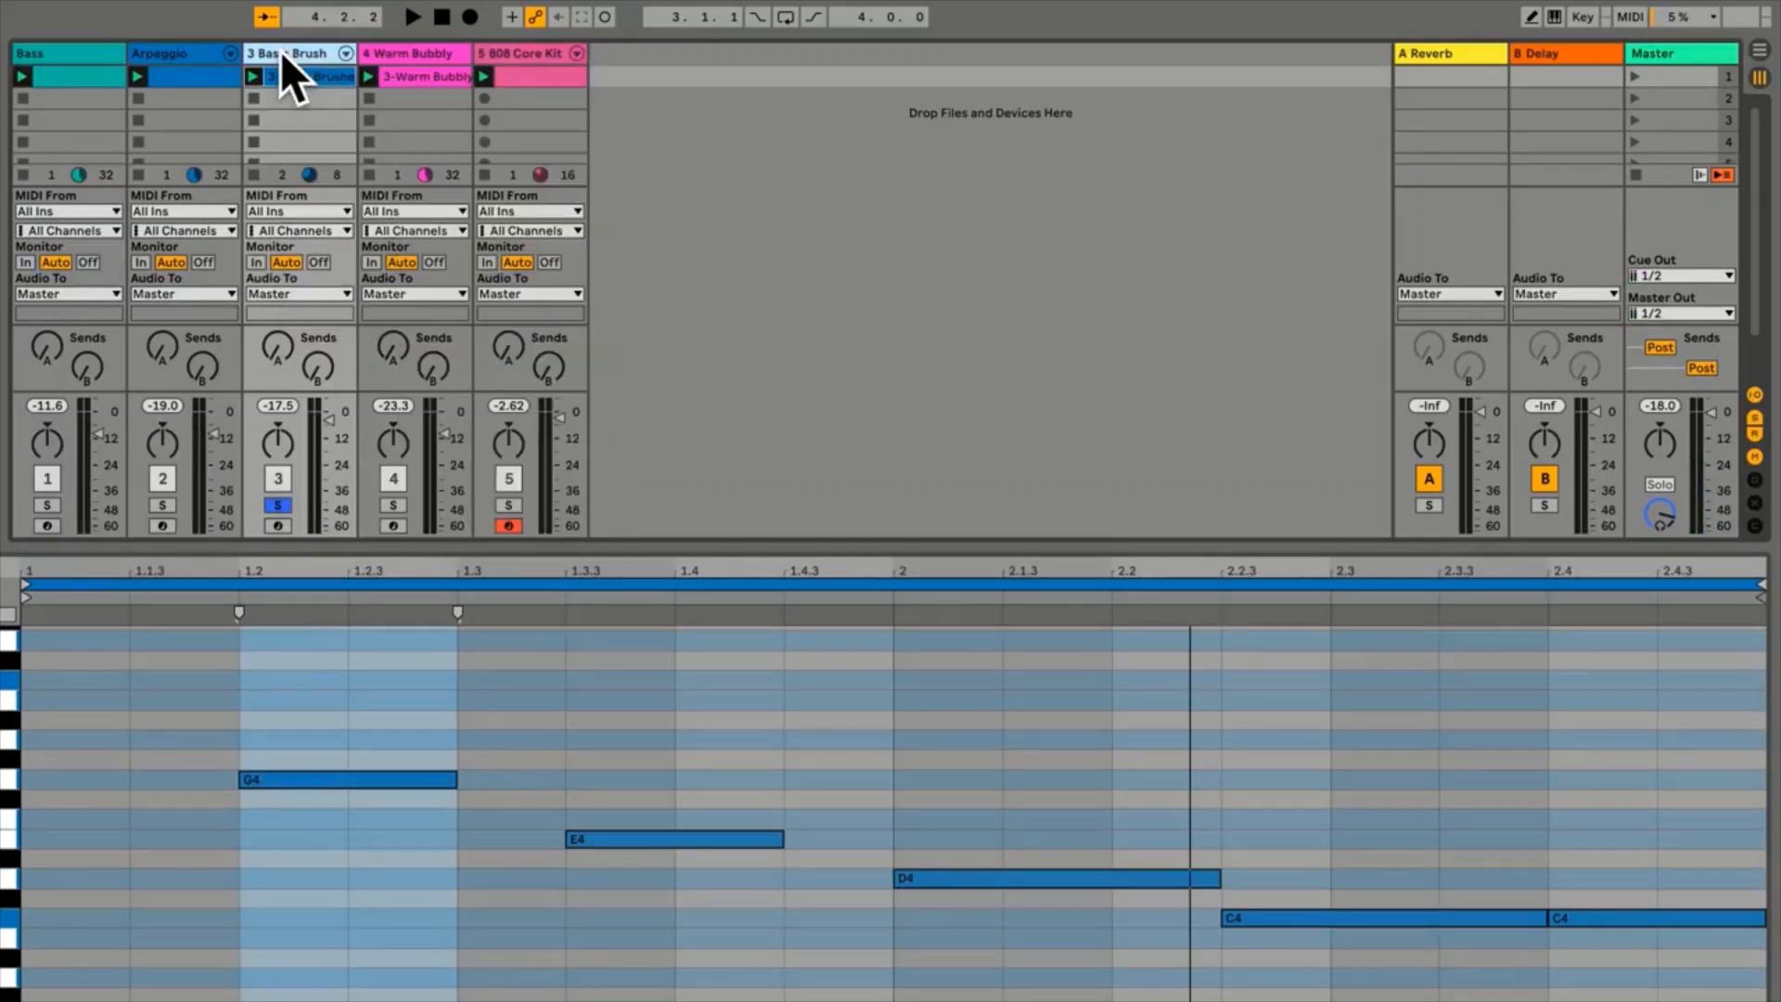
key("super")
key("super+r")
type("Melody")
key("Return")
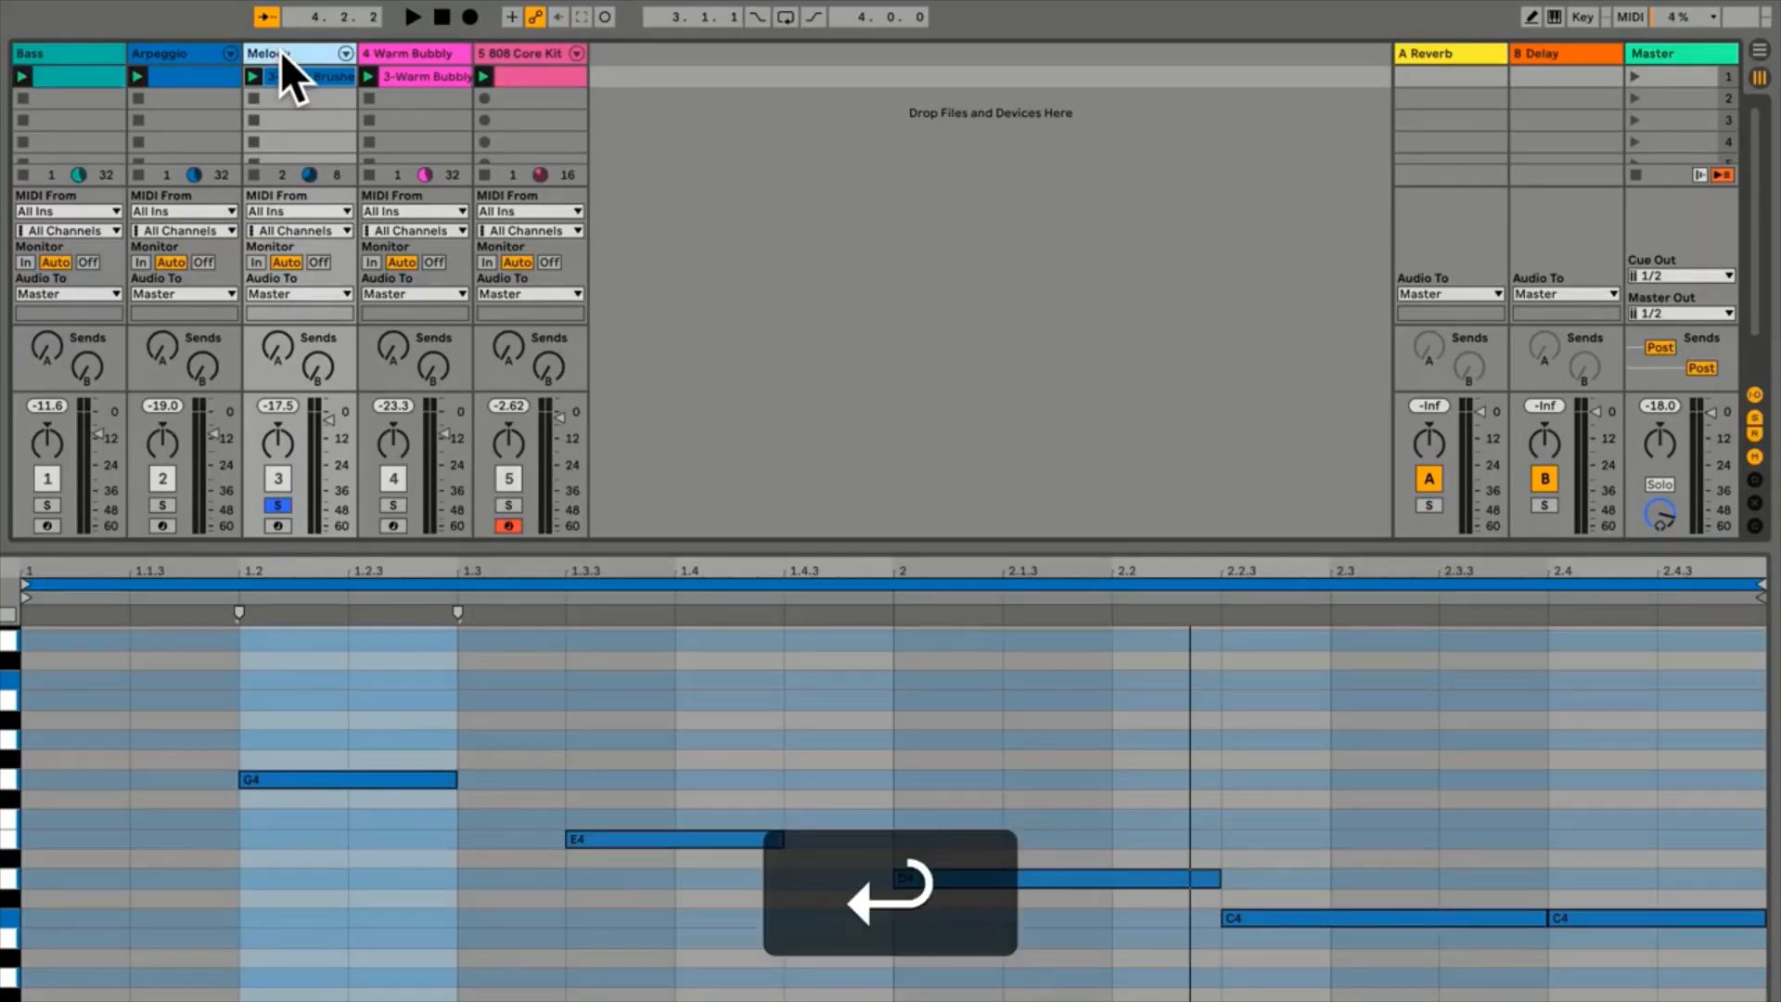
Colour the Melody track light blue and its clip green
left_click(198, 97)
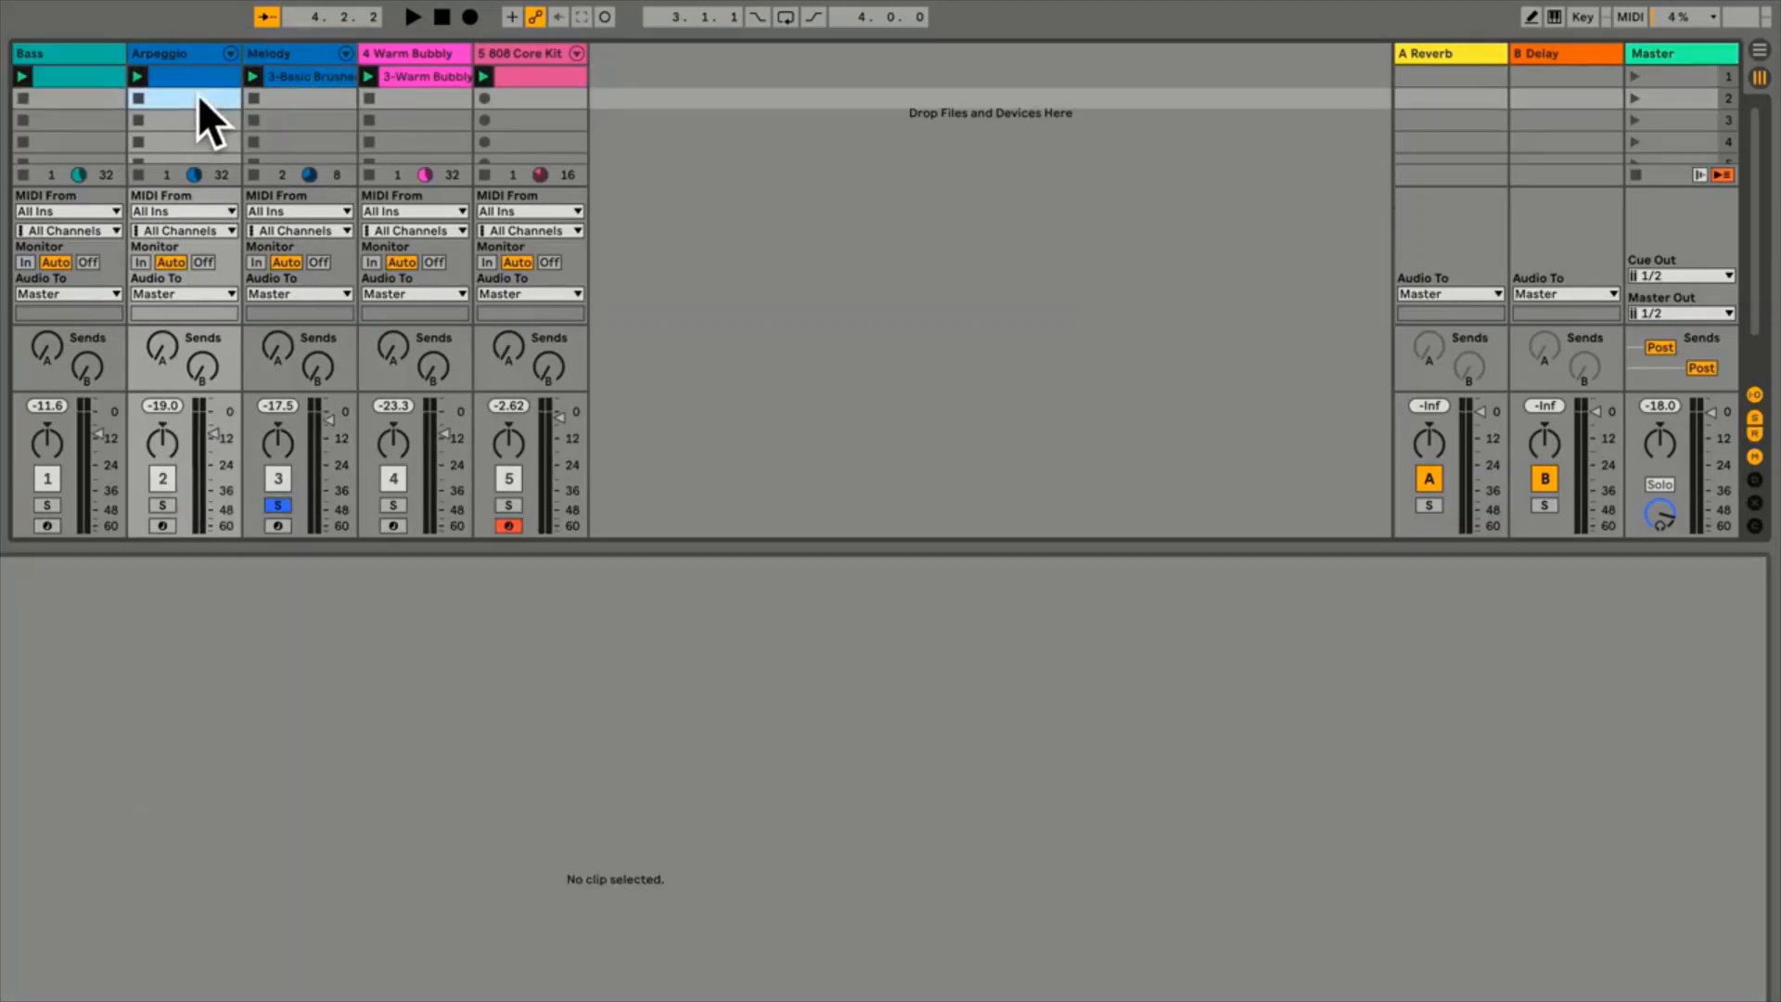
left_click(287, 56)
right_click(287, 55)
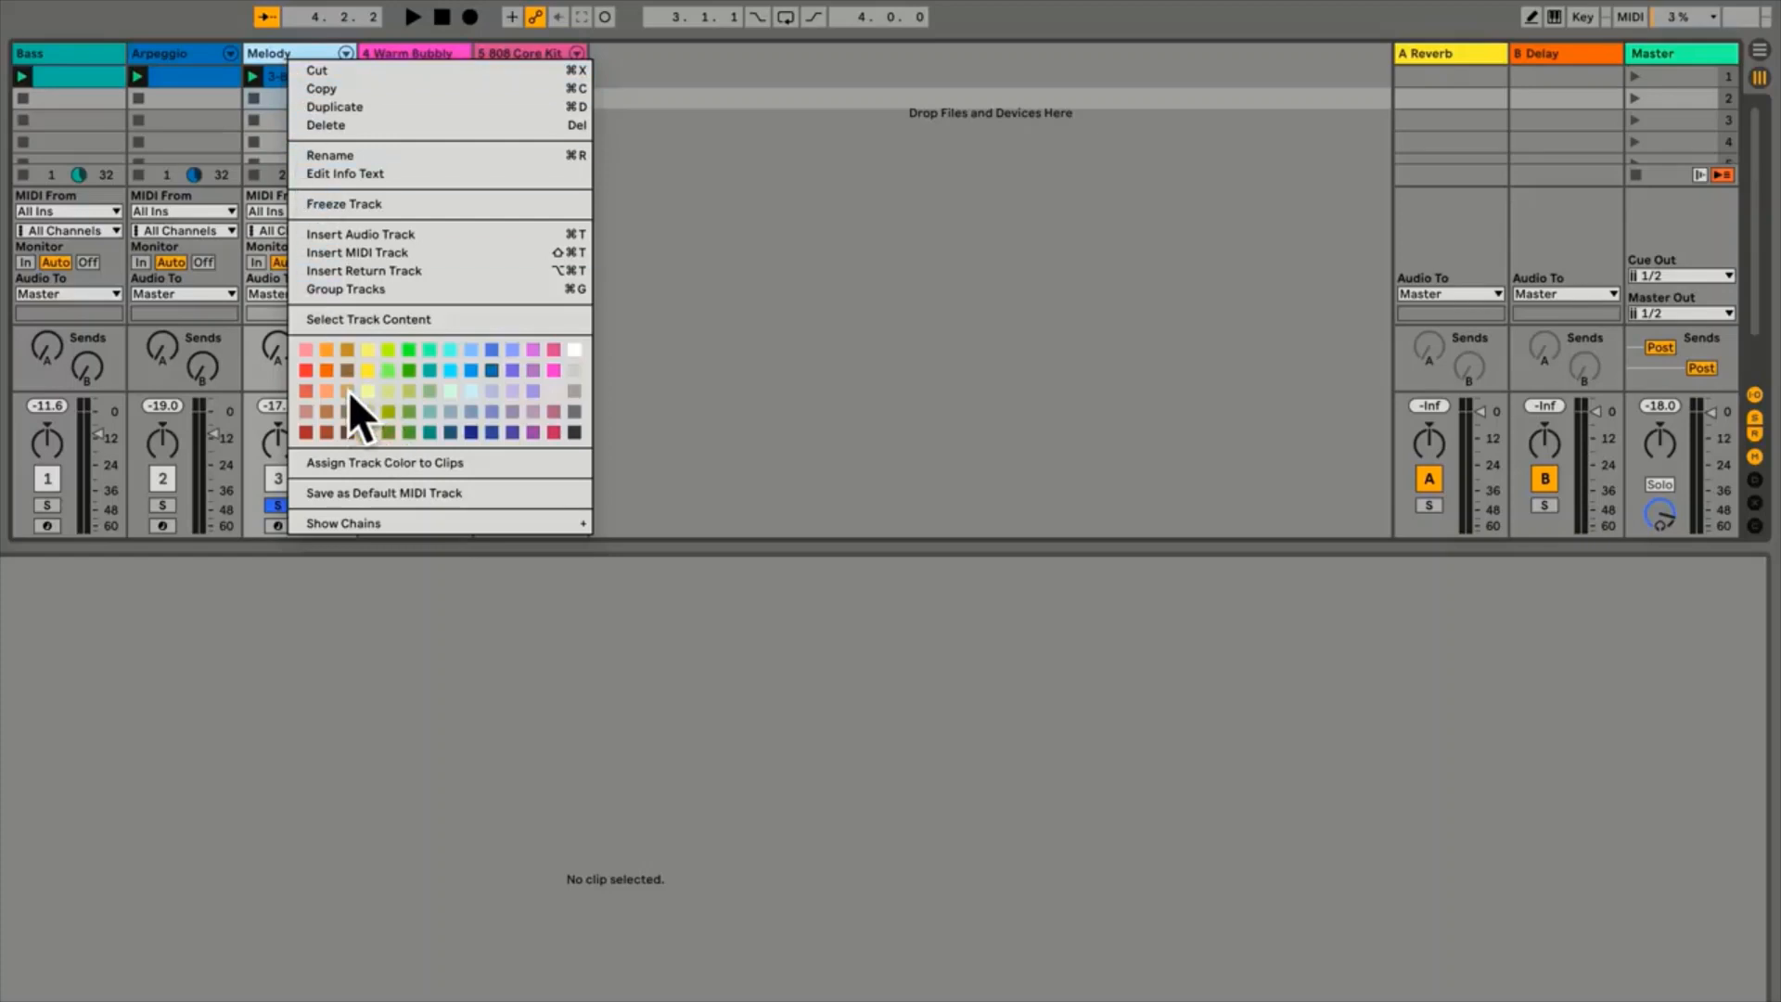
left_click(449, 370)
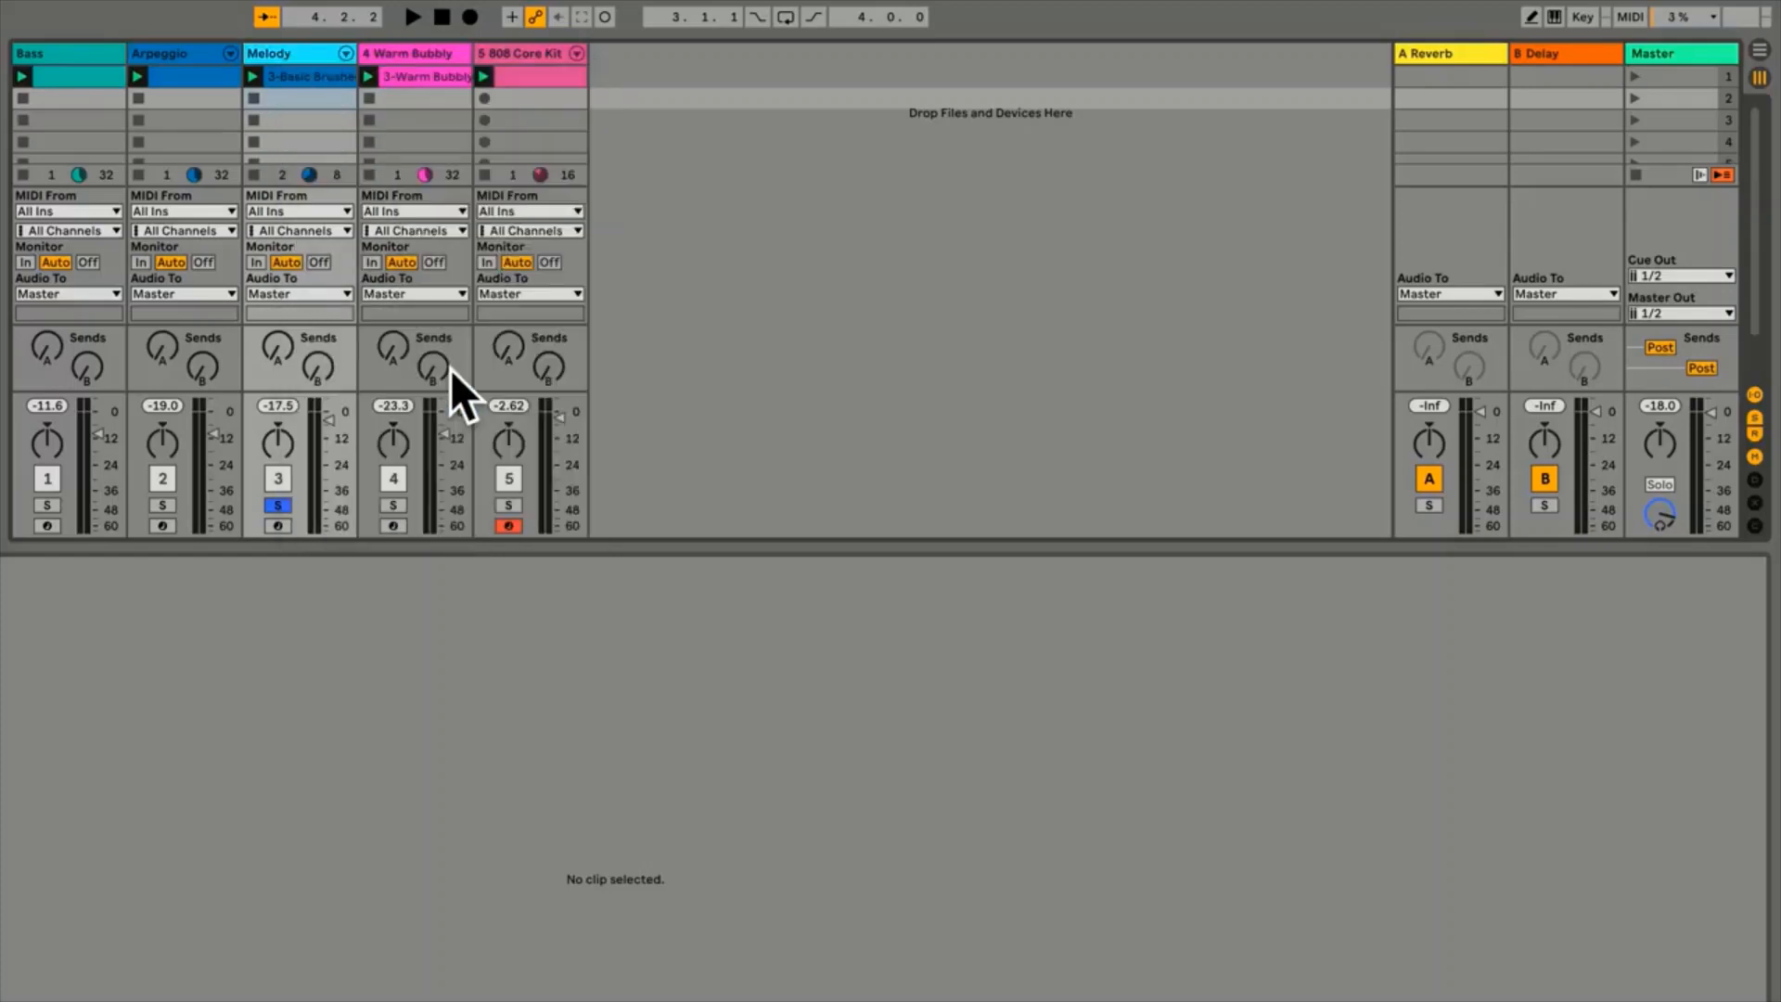
right_click(303, 80)
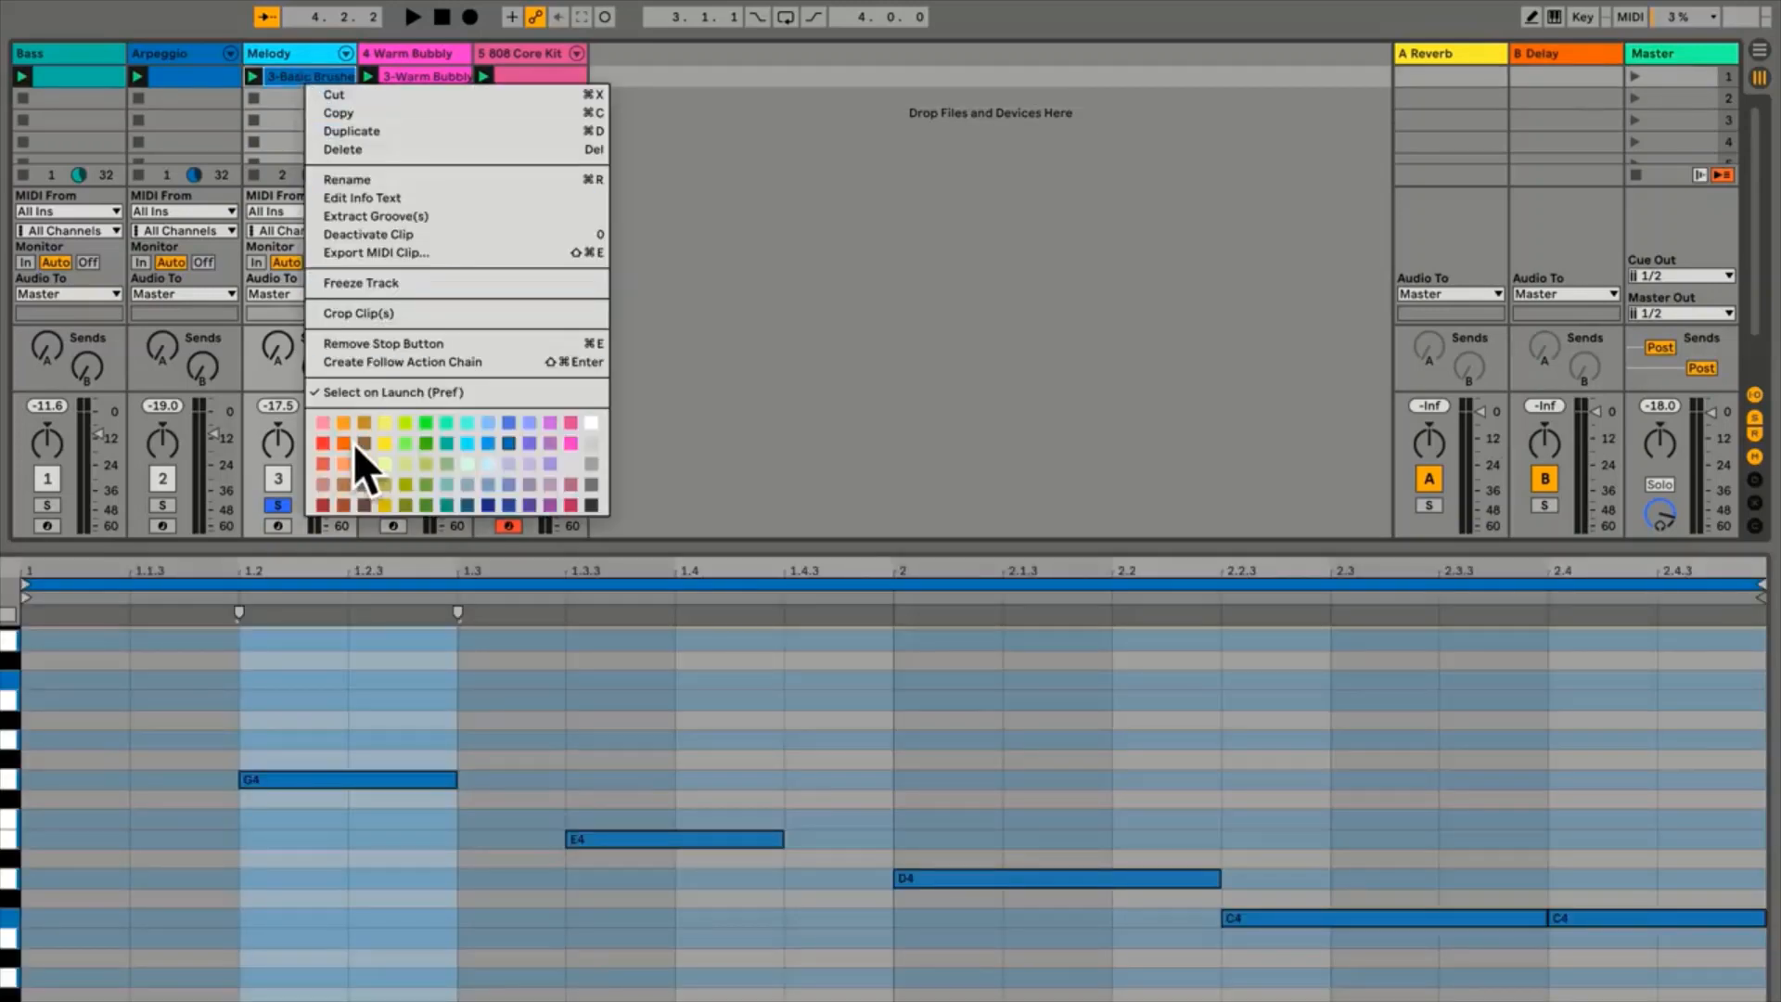
left_click(404, 444)
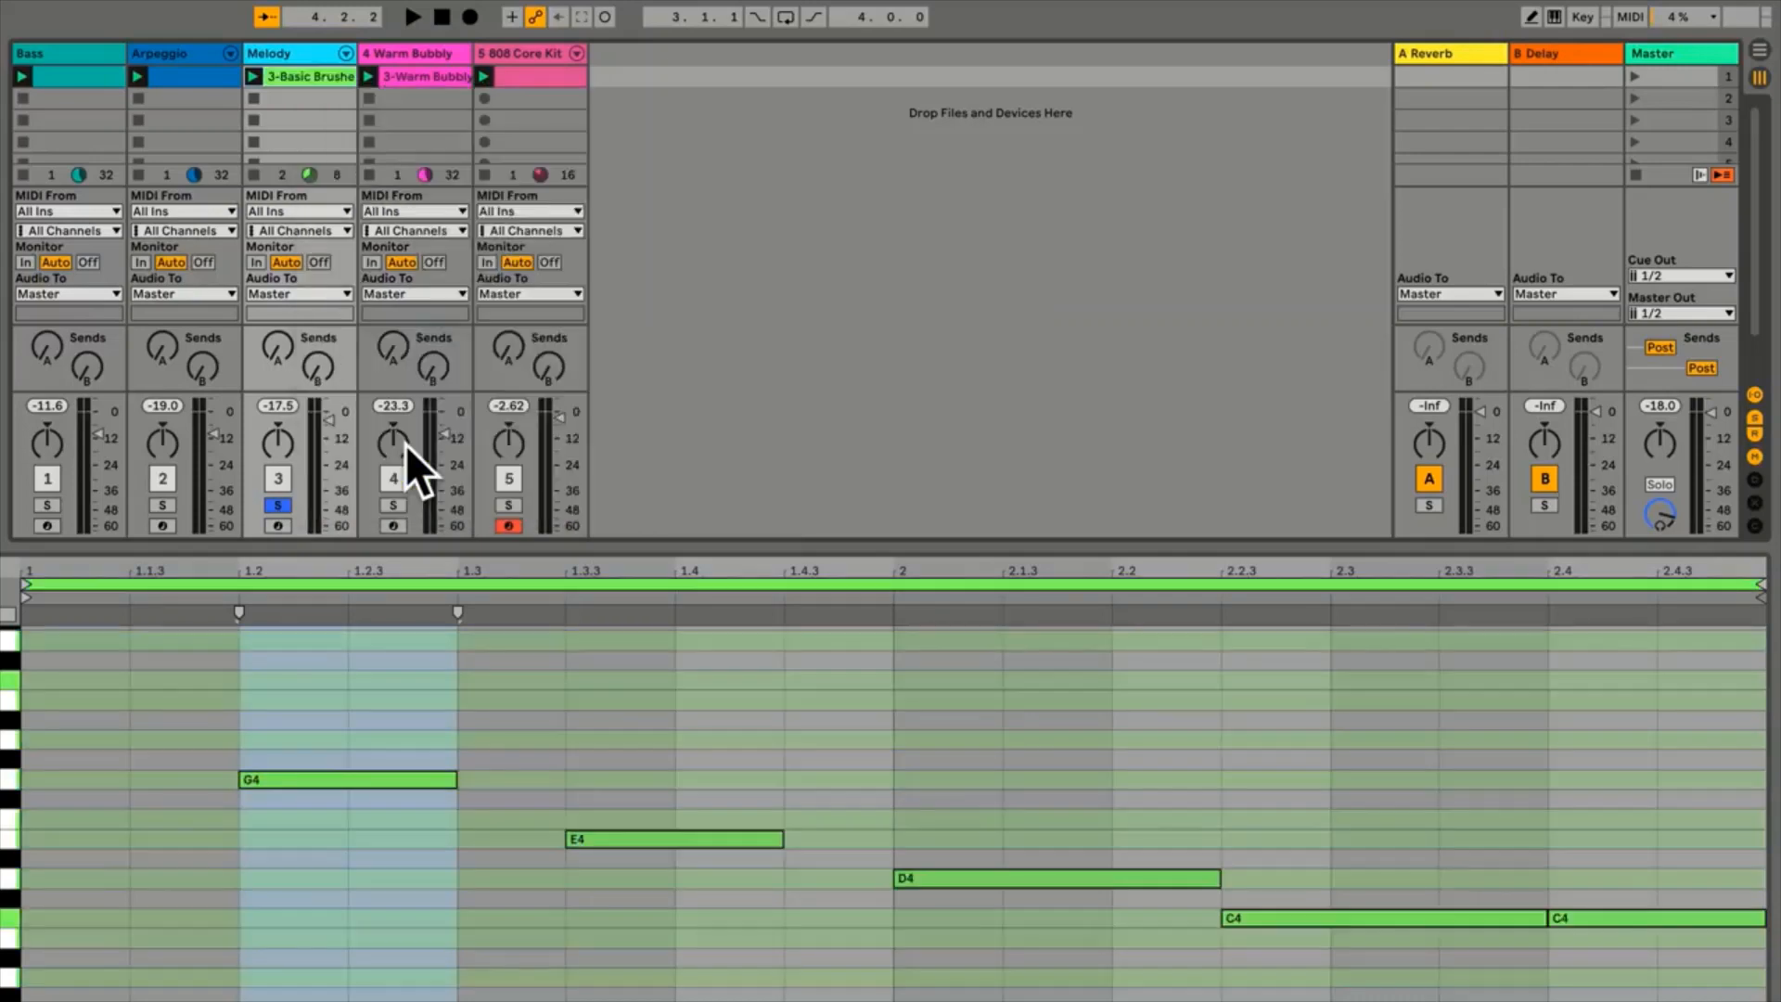
Rename the fourth track as Pad and the fifth track as Drums
right_click(412, 54)
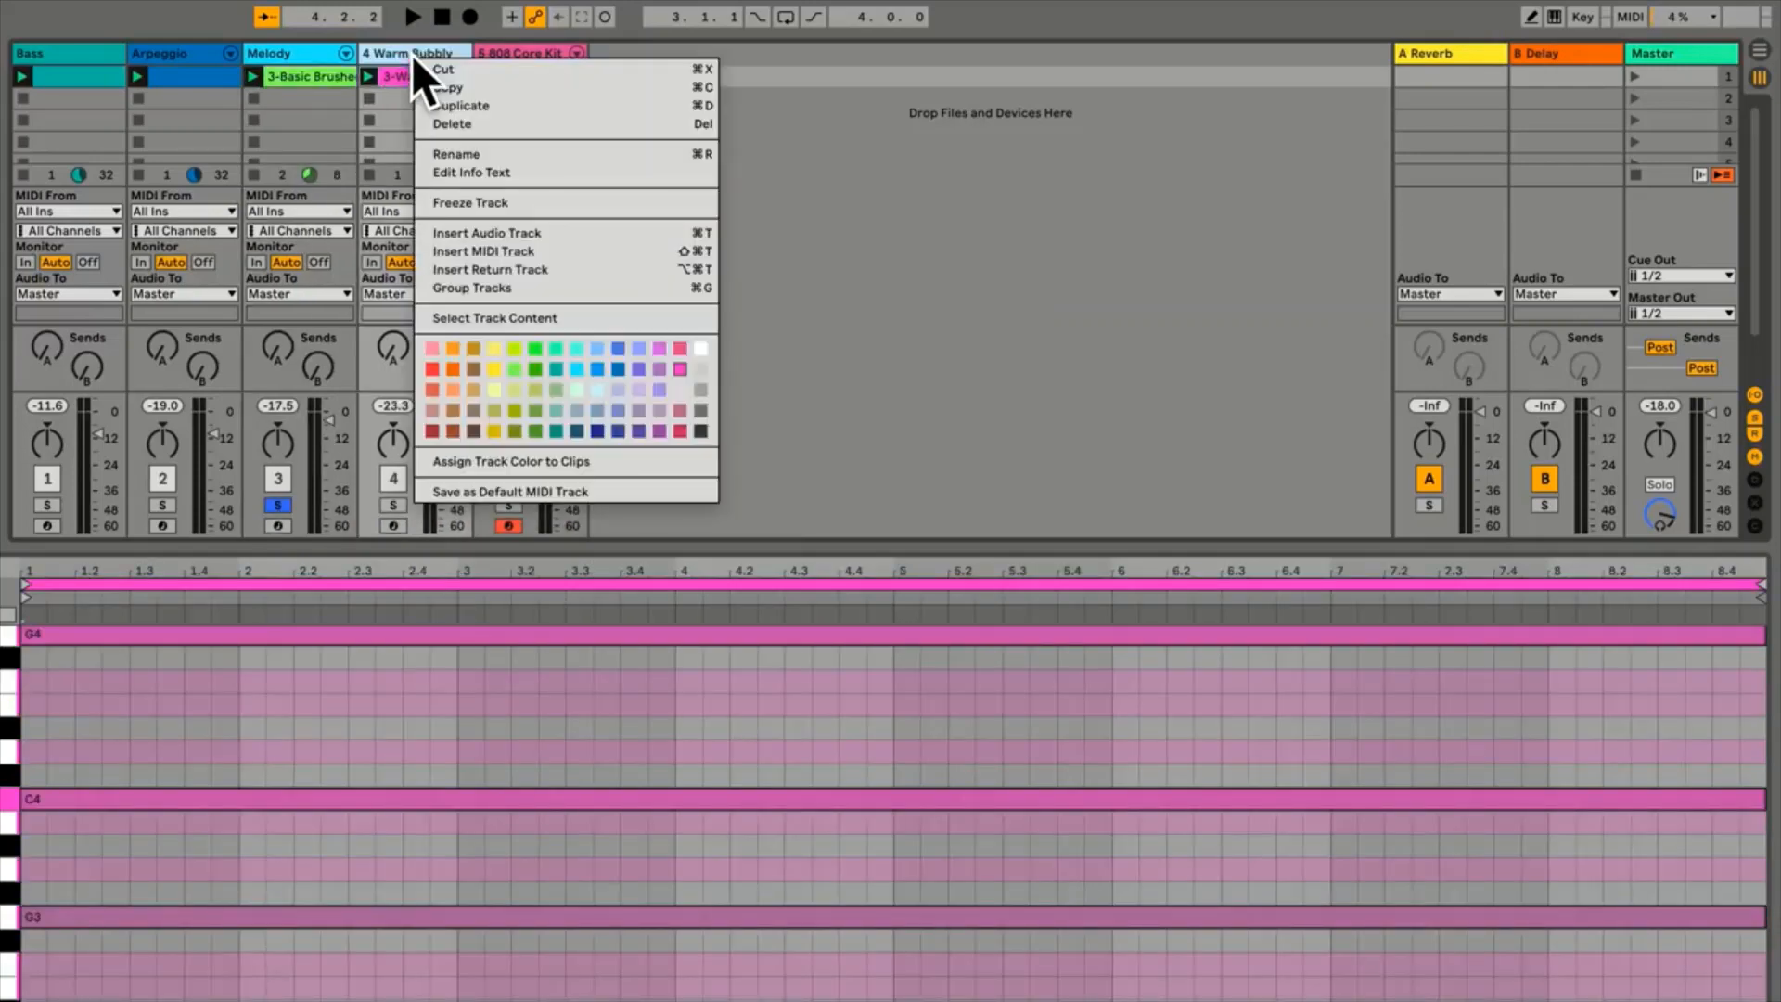
left_click(493, 154)
type("Pa")
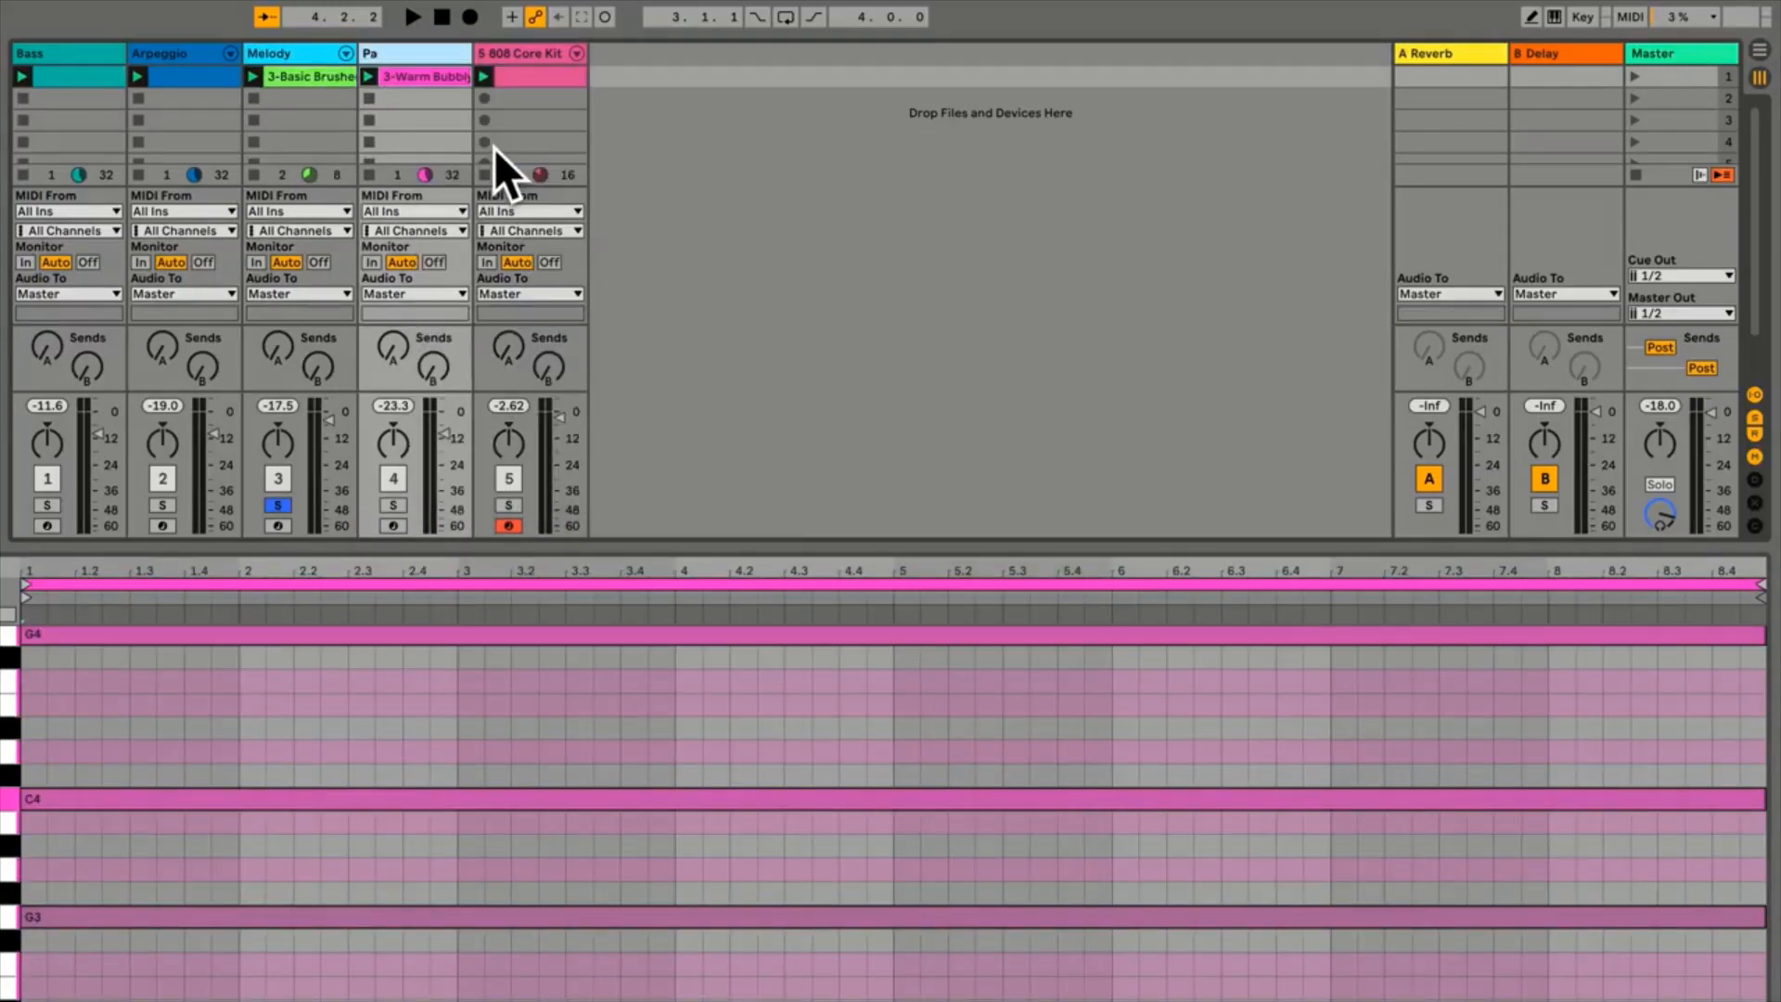
type("d")
left_click(523, 58)
key("super+r")
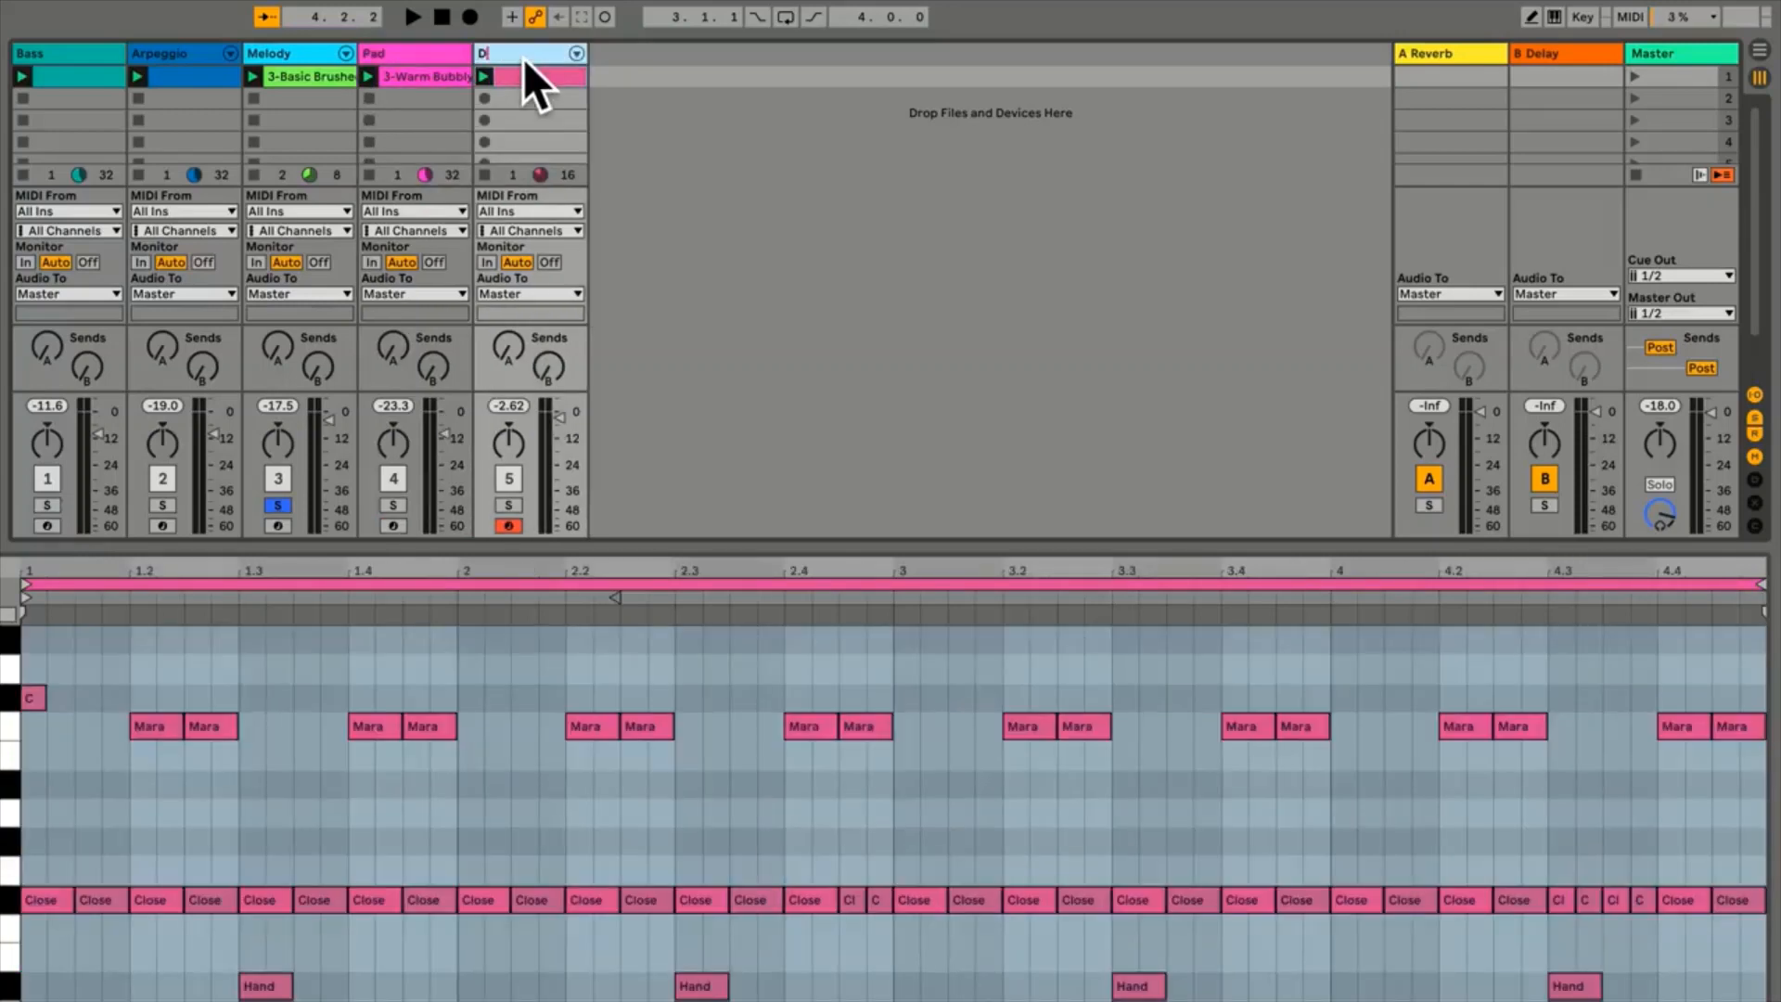
key("Return")
Name the clip in the Bass track Chorus Bass
right_click(82, 76)
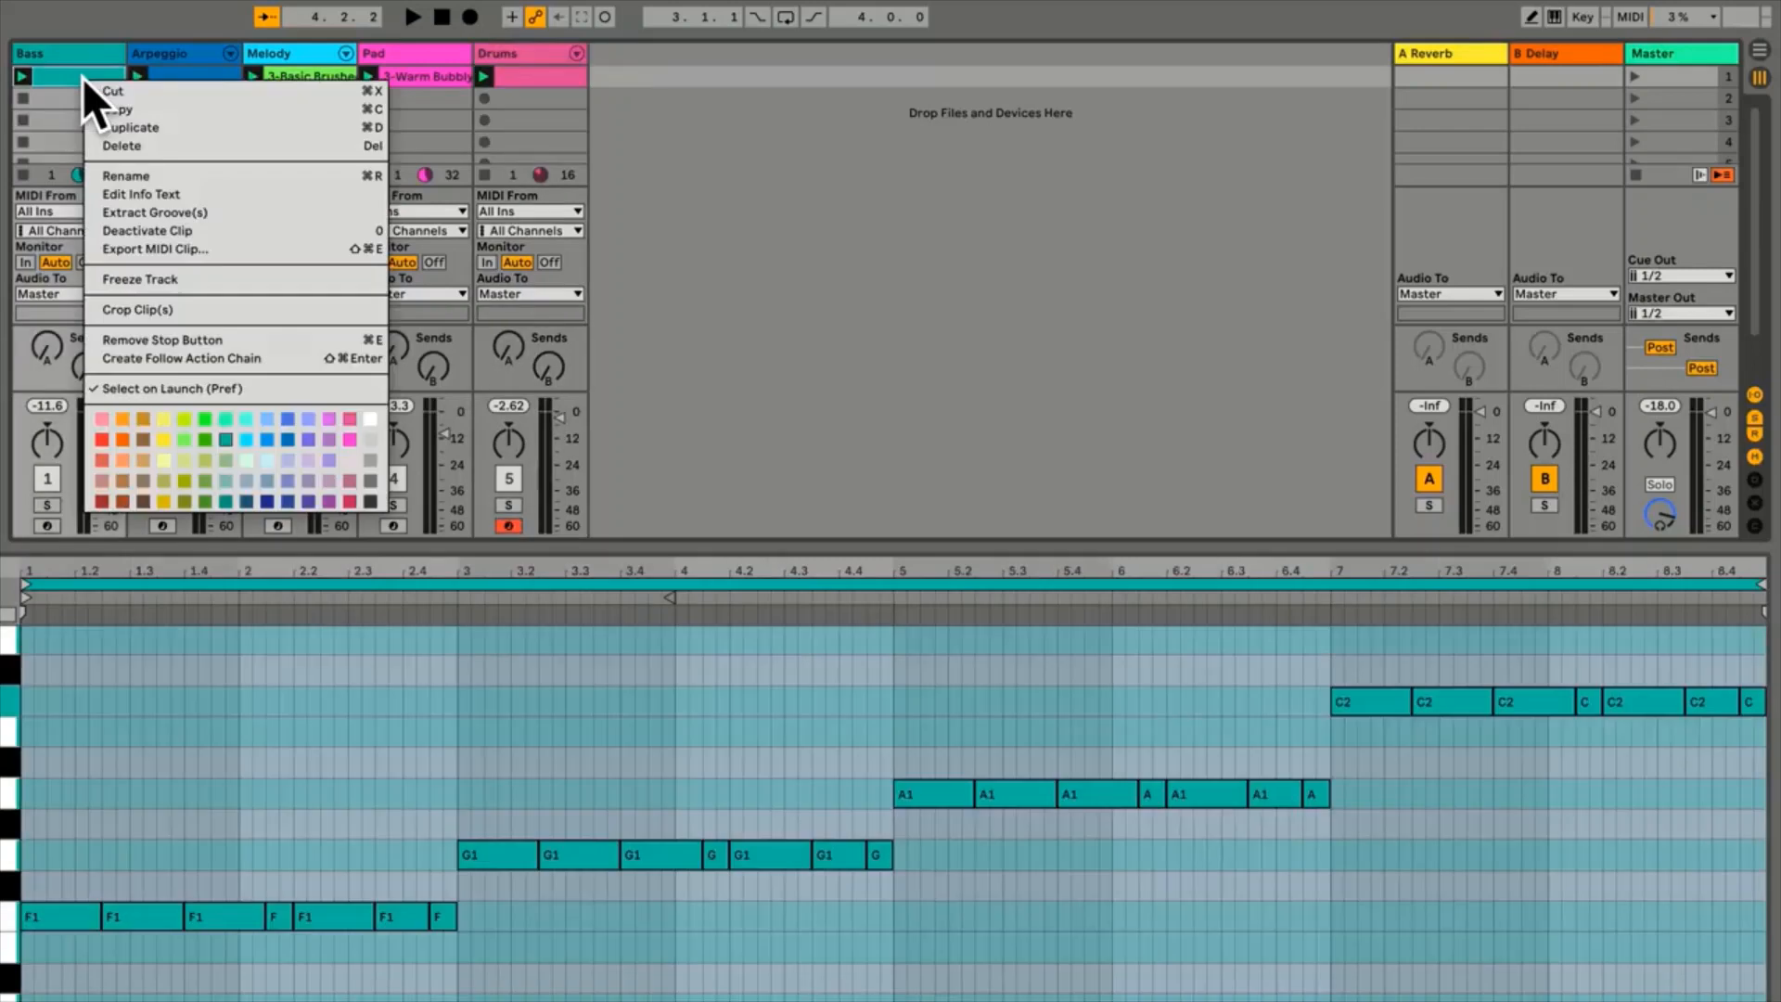
left_click(170, 175)
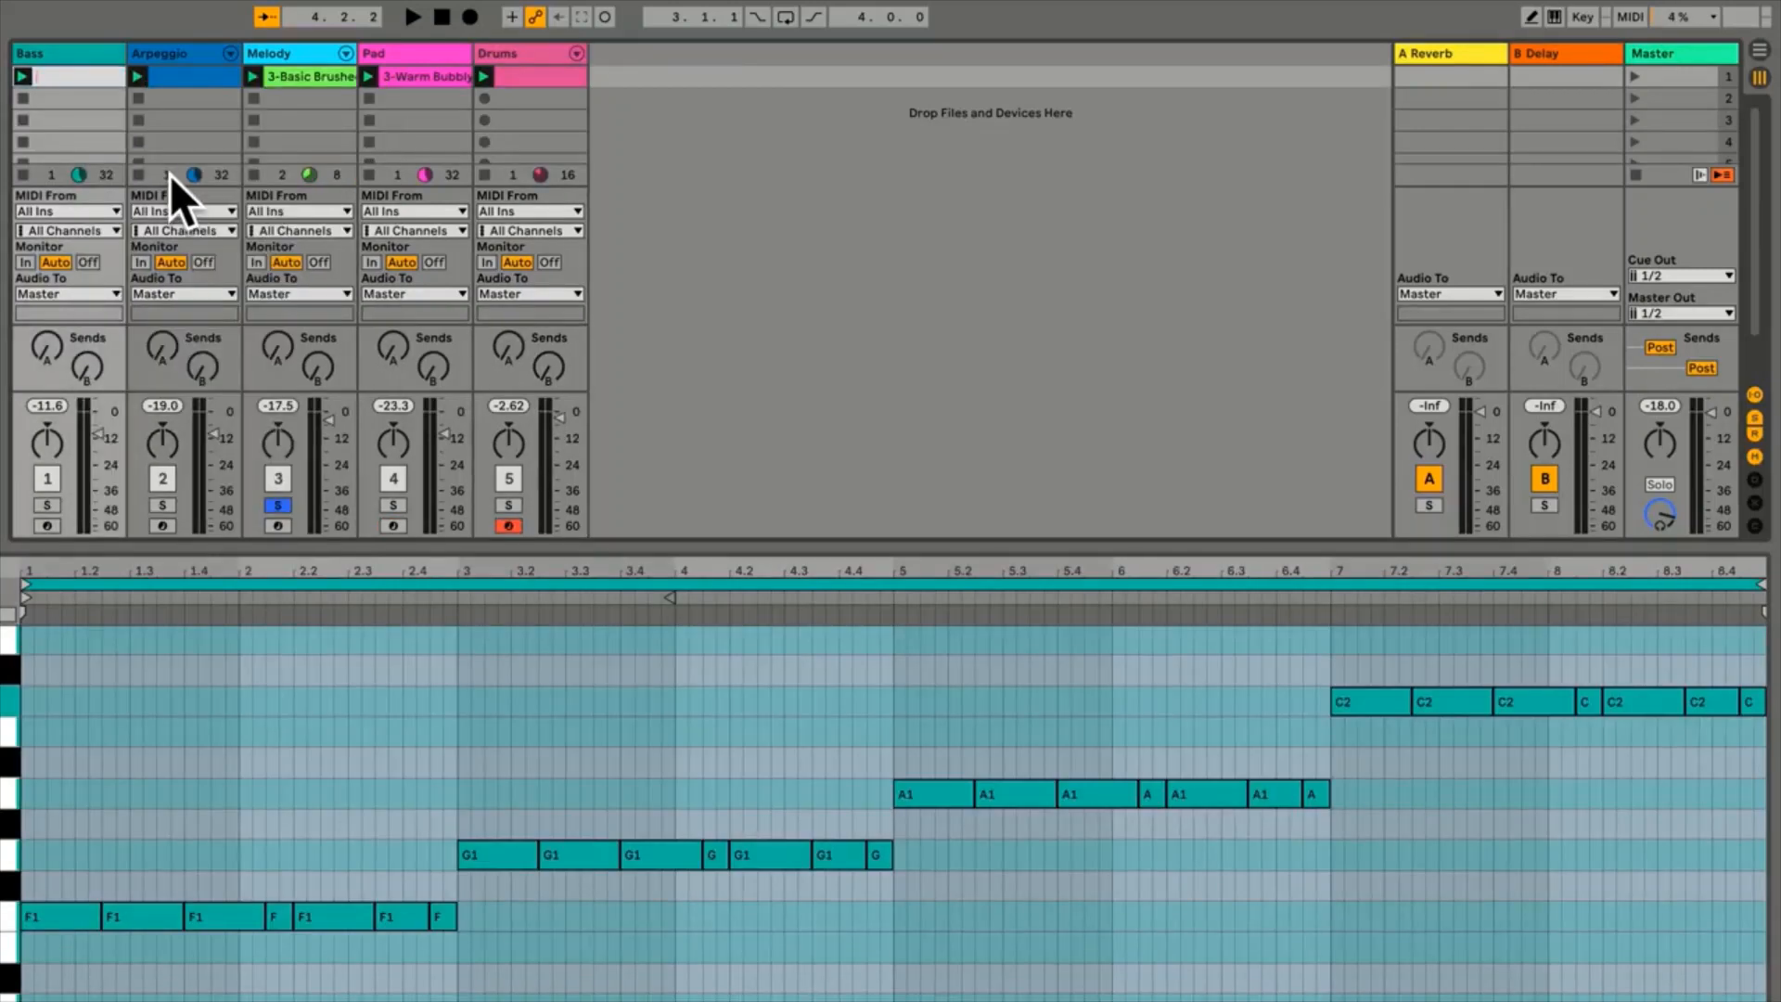
type("Chorus Bass")
key("Return")
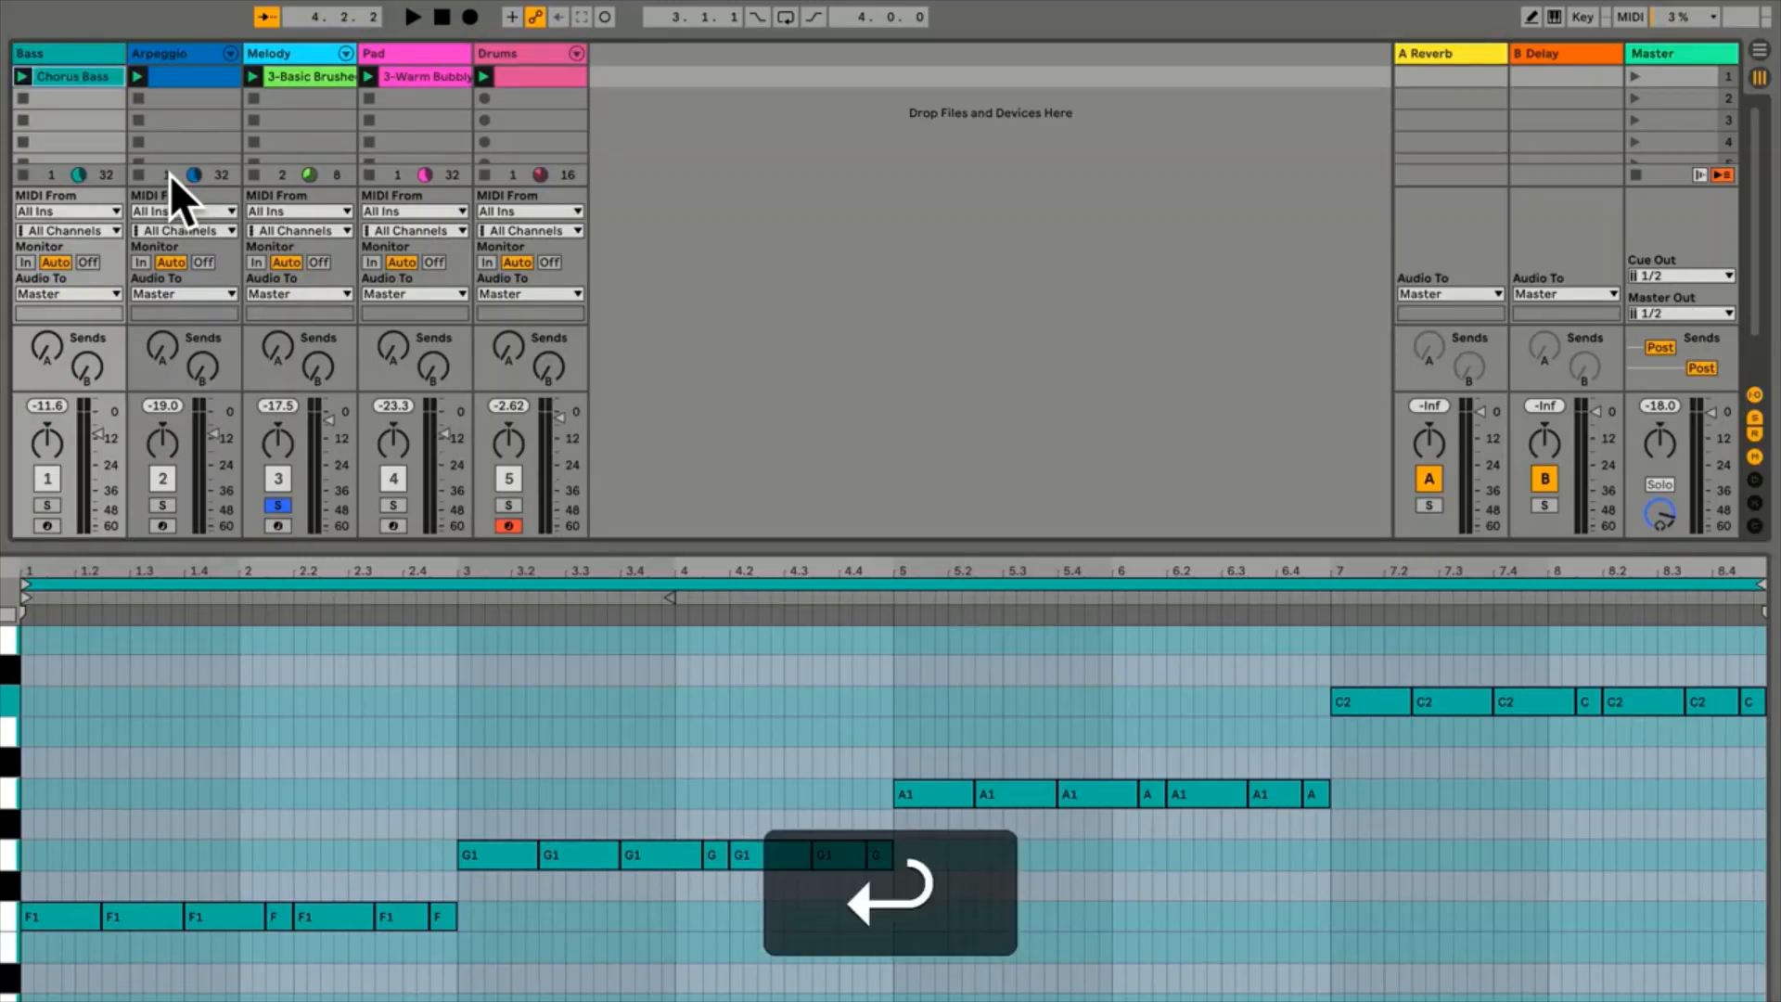
Name the clip in the Arpeggio track Arp
right_click(179, 78)
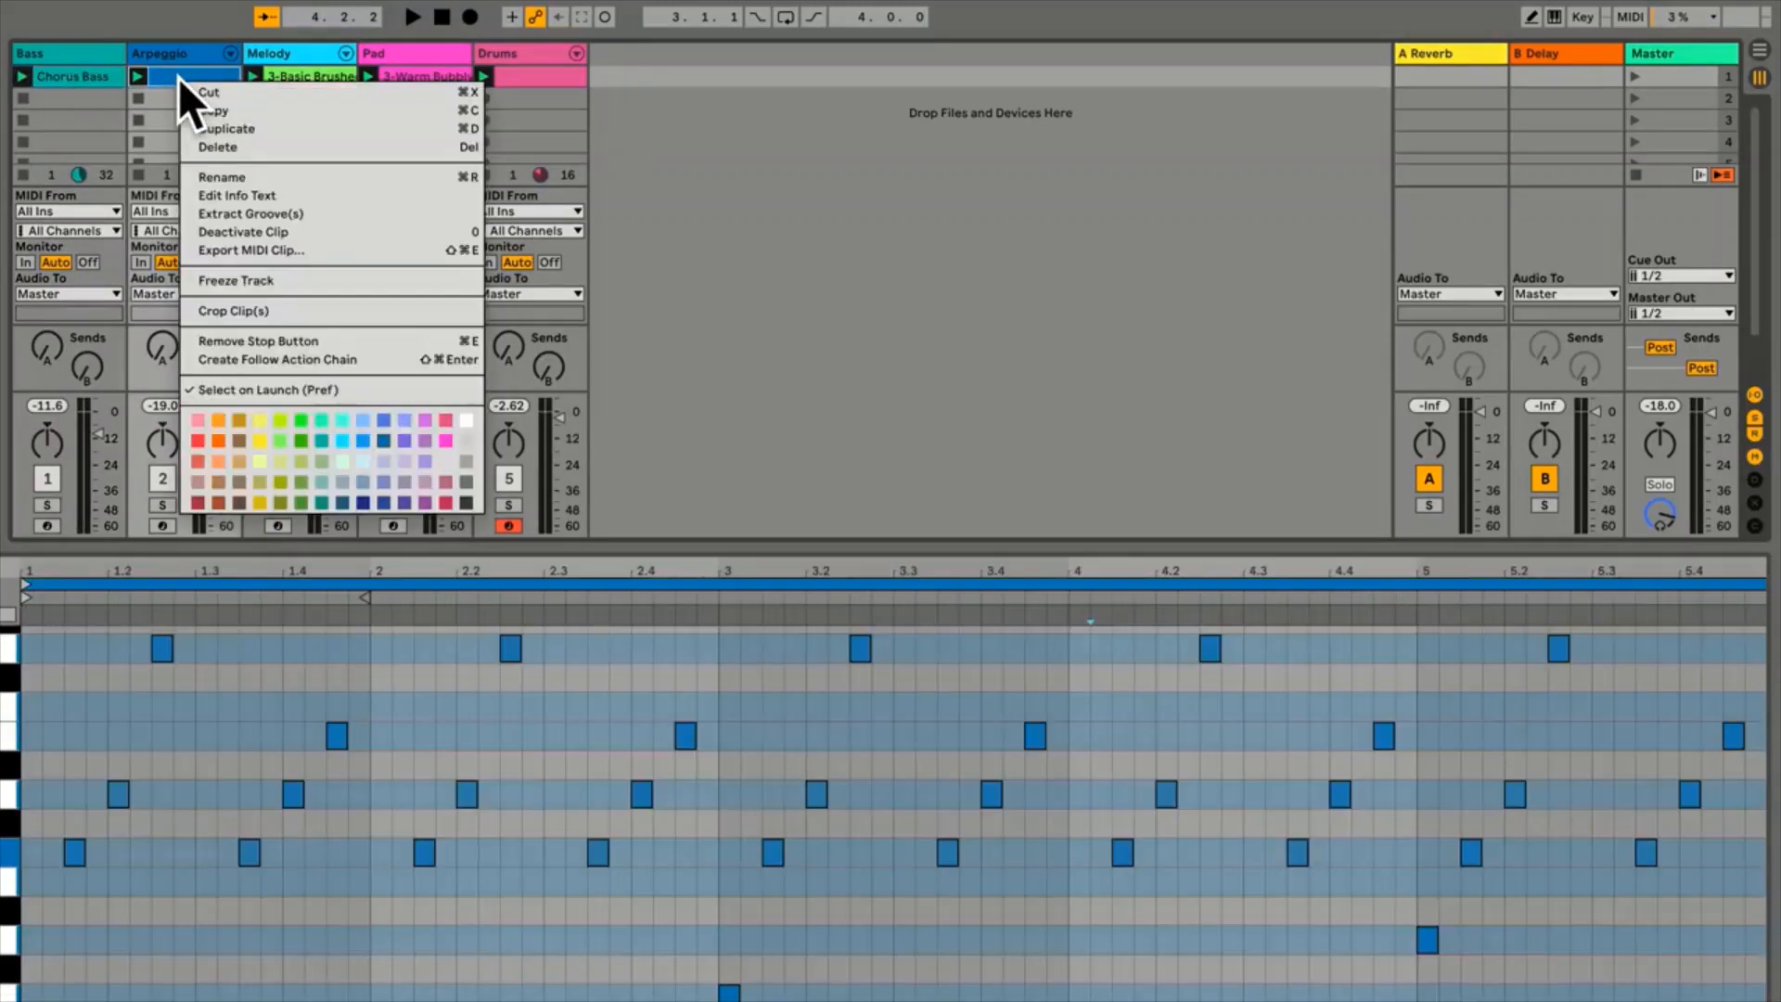
left_click(276, 176)
type("Arp")
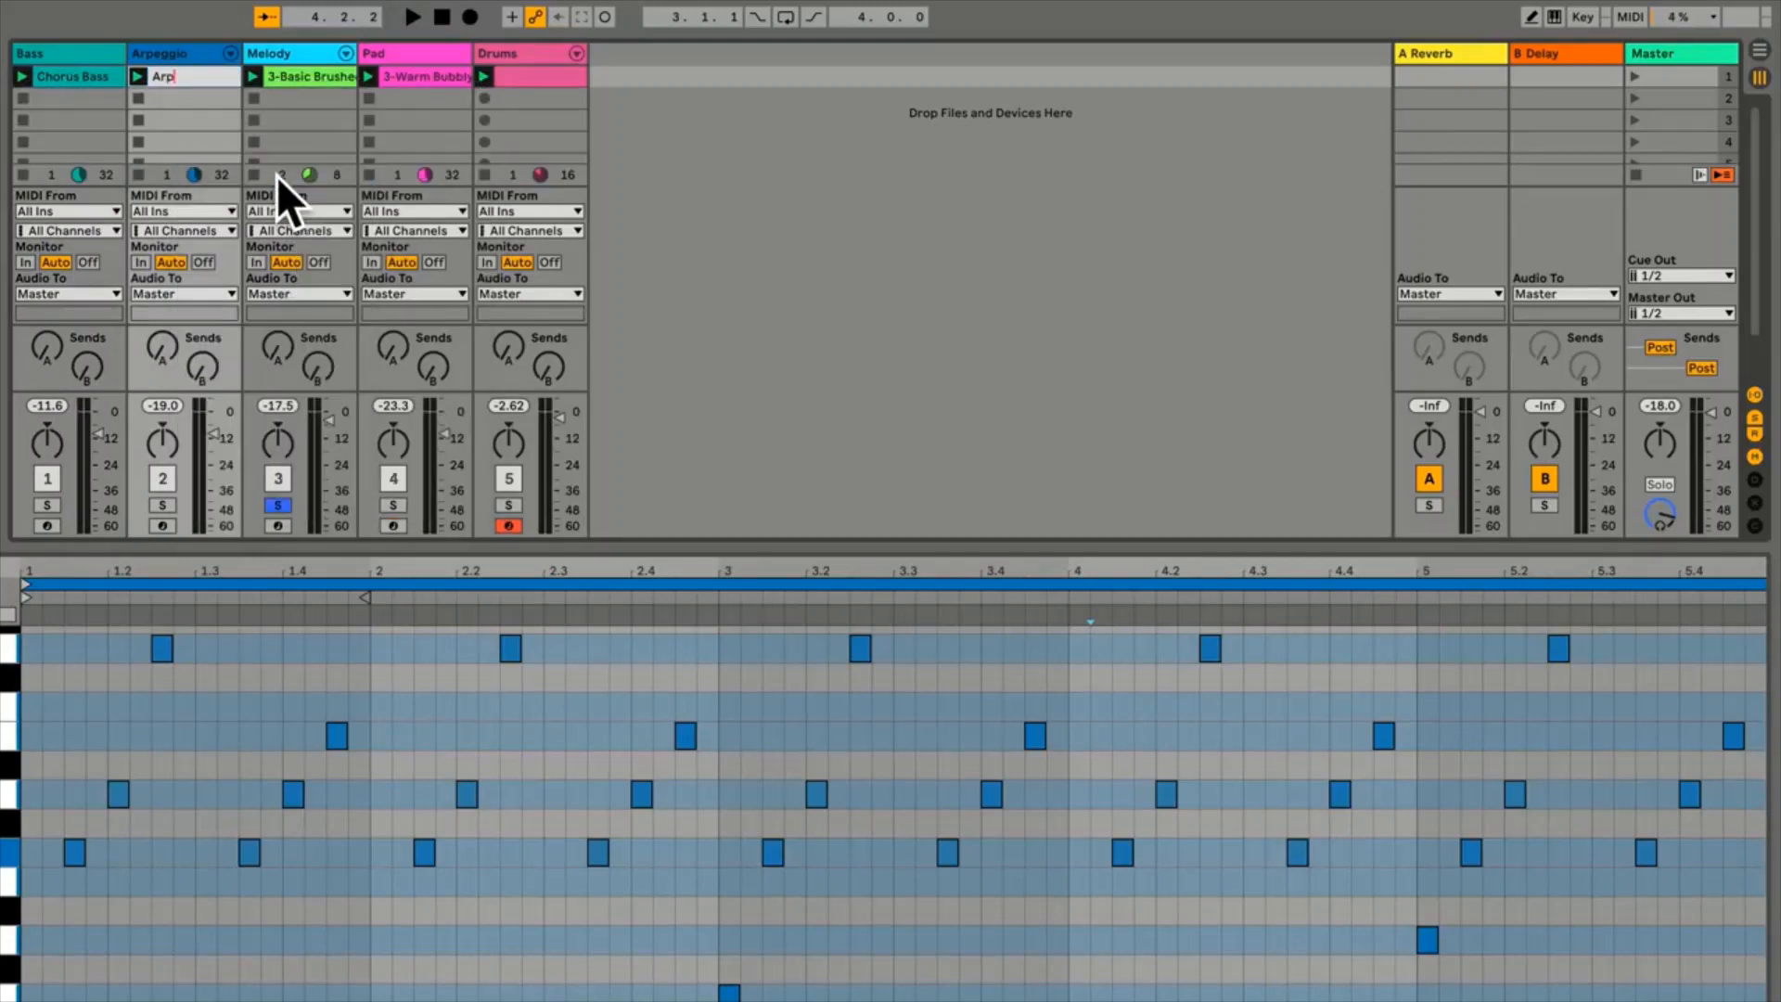
key("Return")
Rename the Melody track's clip as Melody and the Pad track's clip as PAd
left_click(304, 76)
key("super+r")
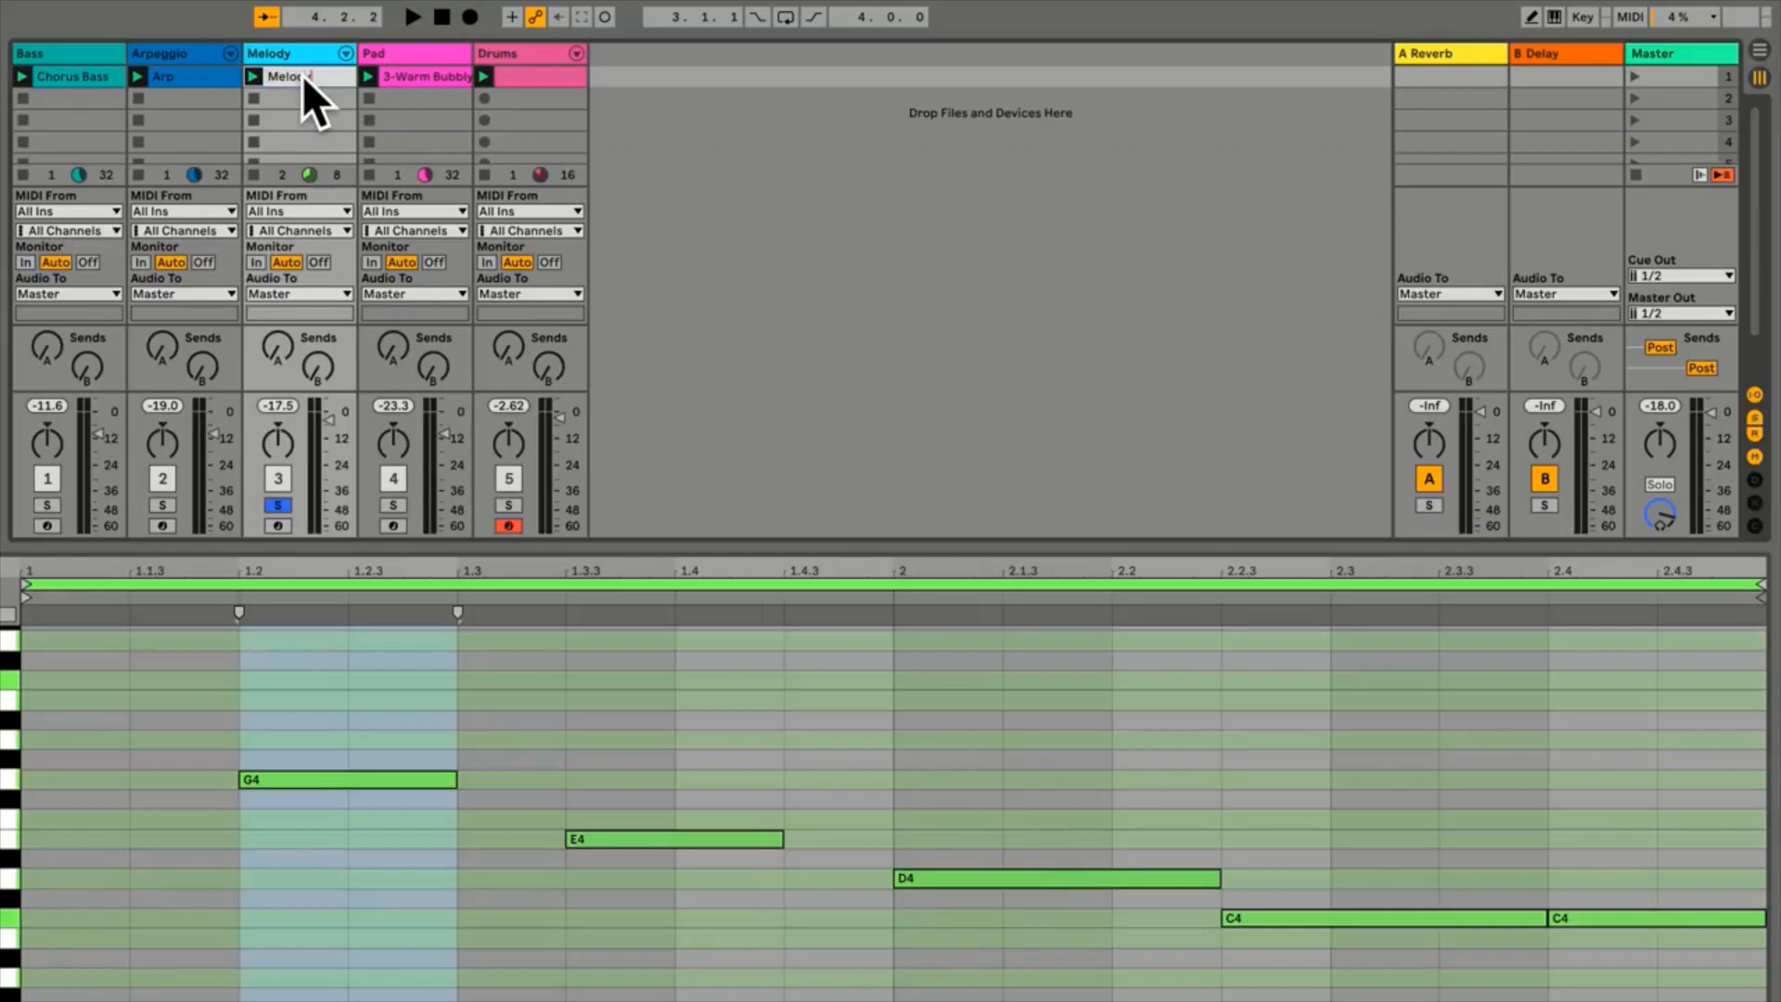
type("Melody")
left_click(437, 76)
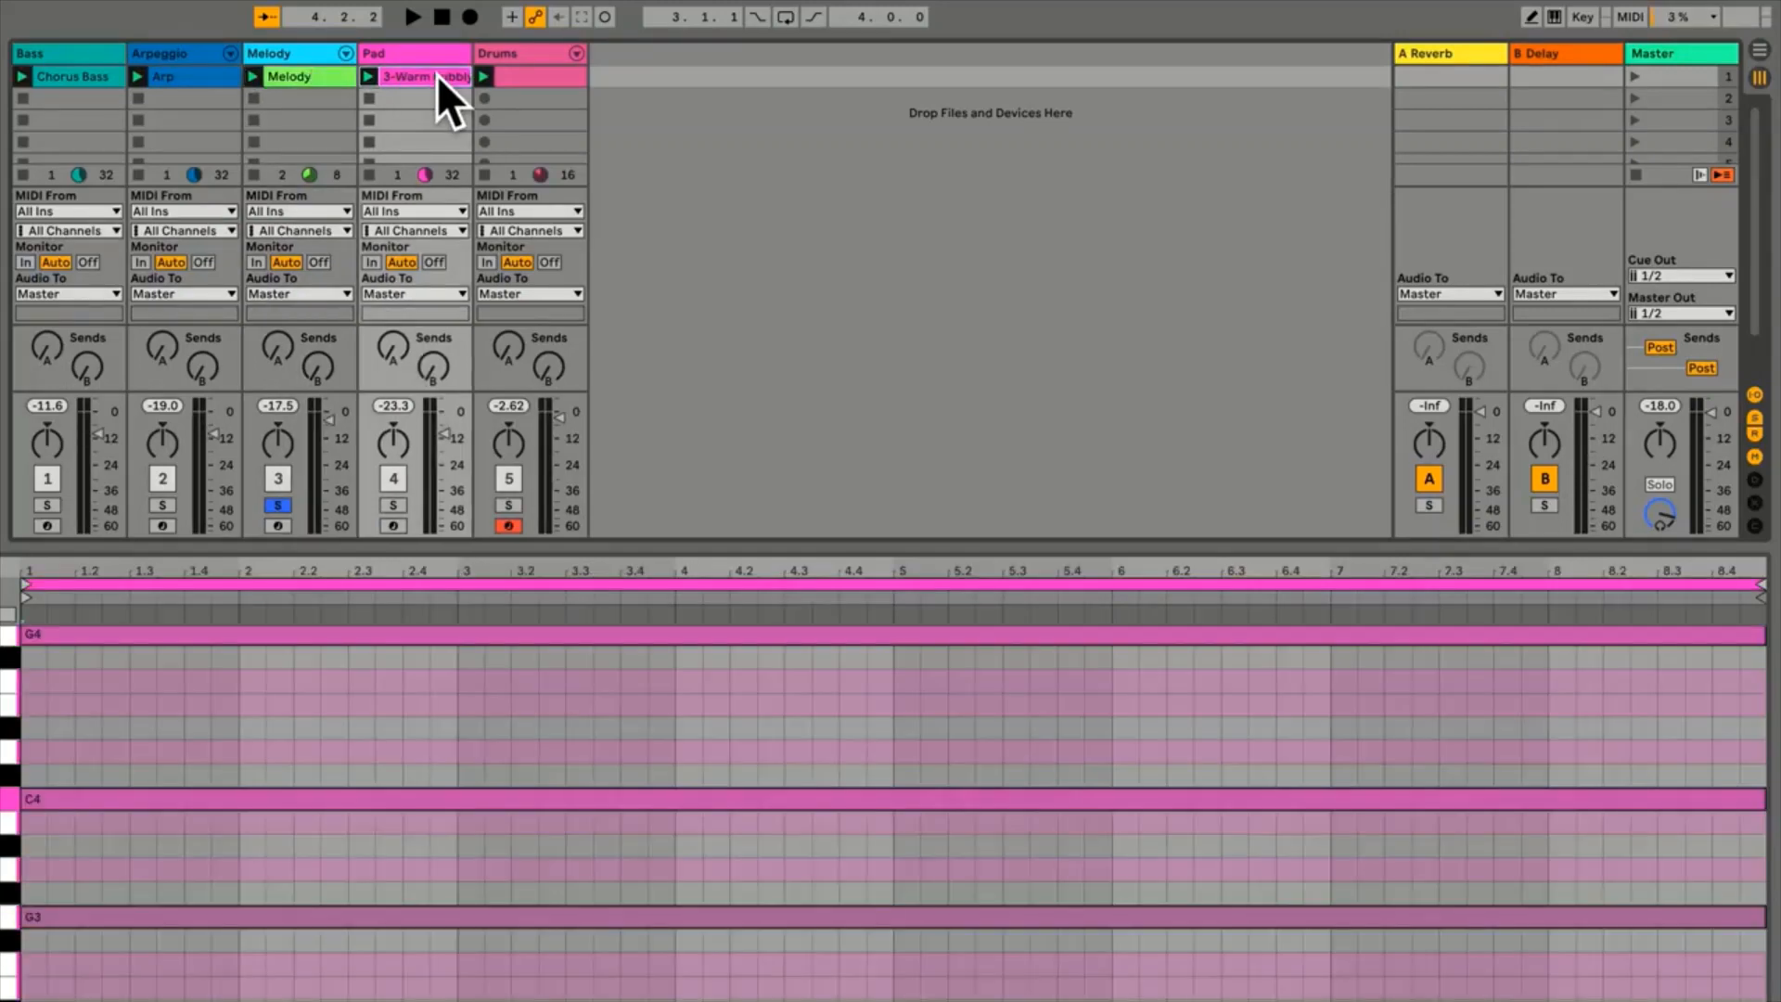
key("super+r")
type("PAd")
Name the clip in the Drums track Chorus Drums
left_click(532, 76)
key("super+r")
type("Ch")
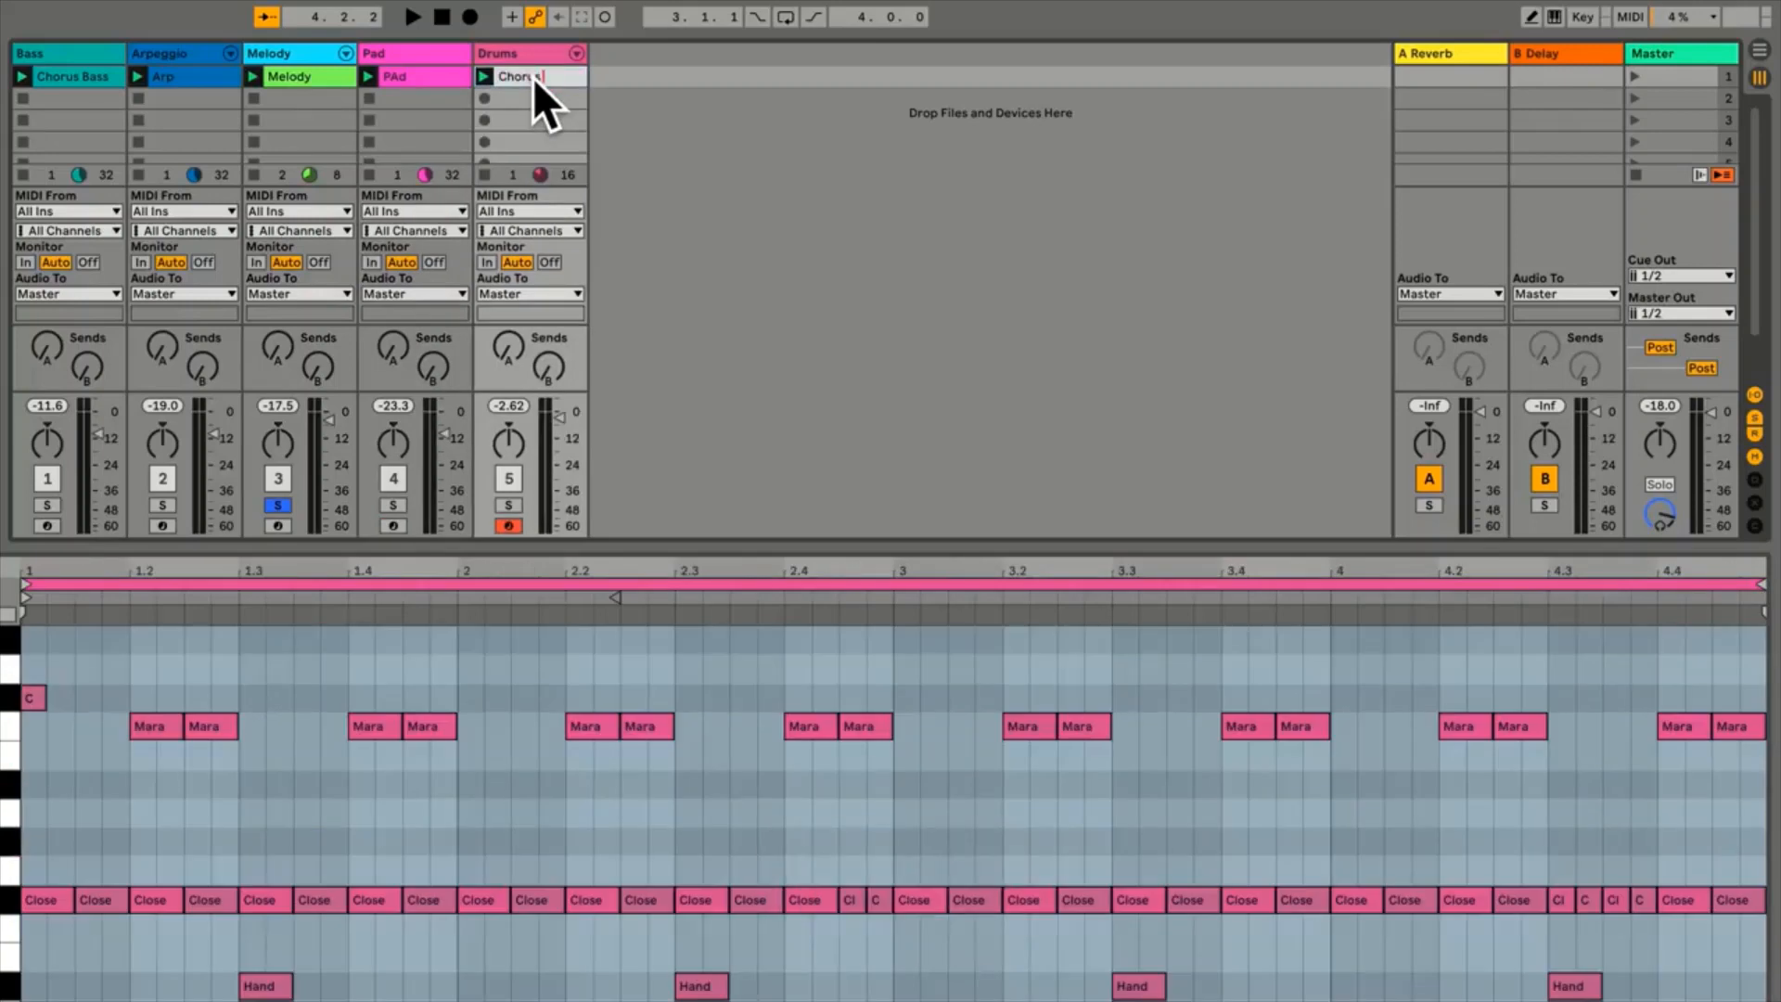
type("orus Drums")
key("Return")
Try moving the PAd clip into the Arpeggio track and over the Arp clip, undo the overwrite, and return it to the Pad track
left_click_drag(414, 76, 170, 96)
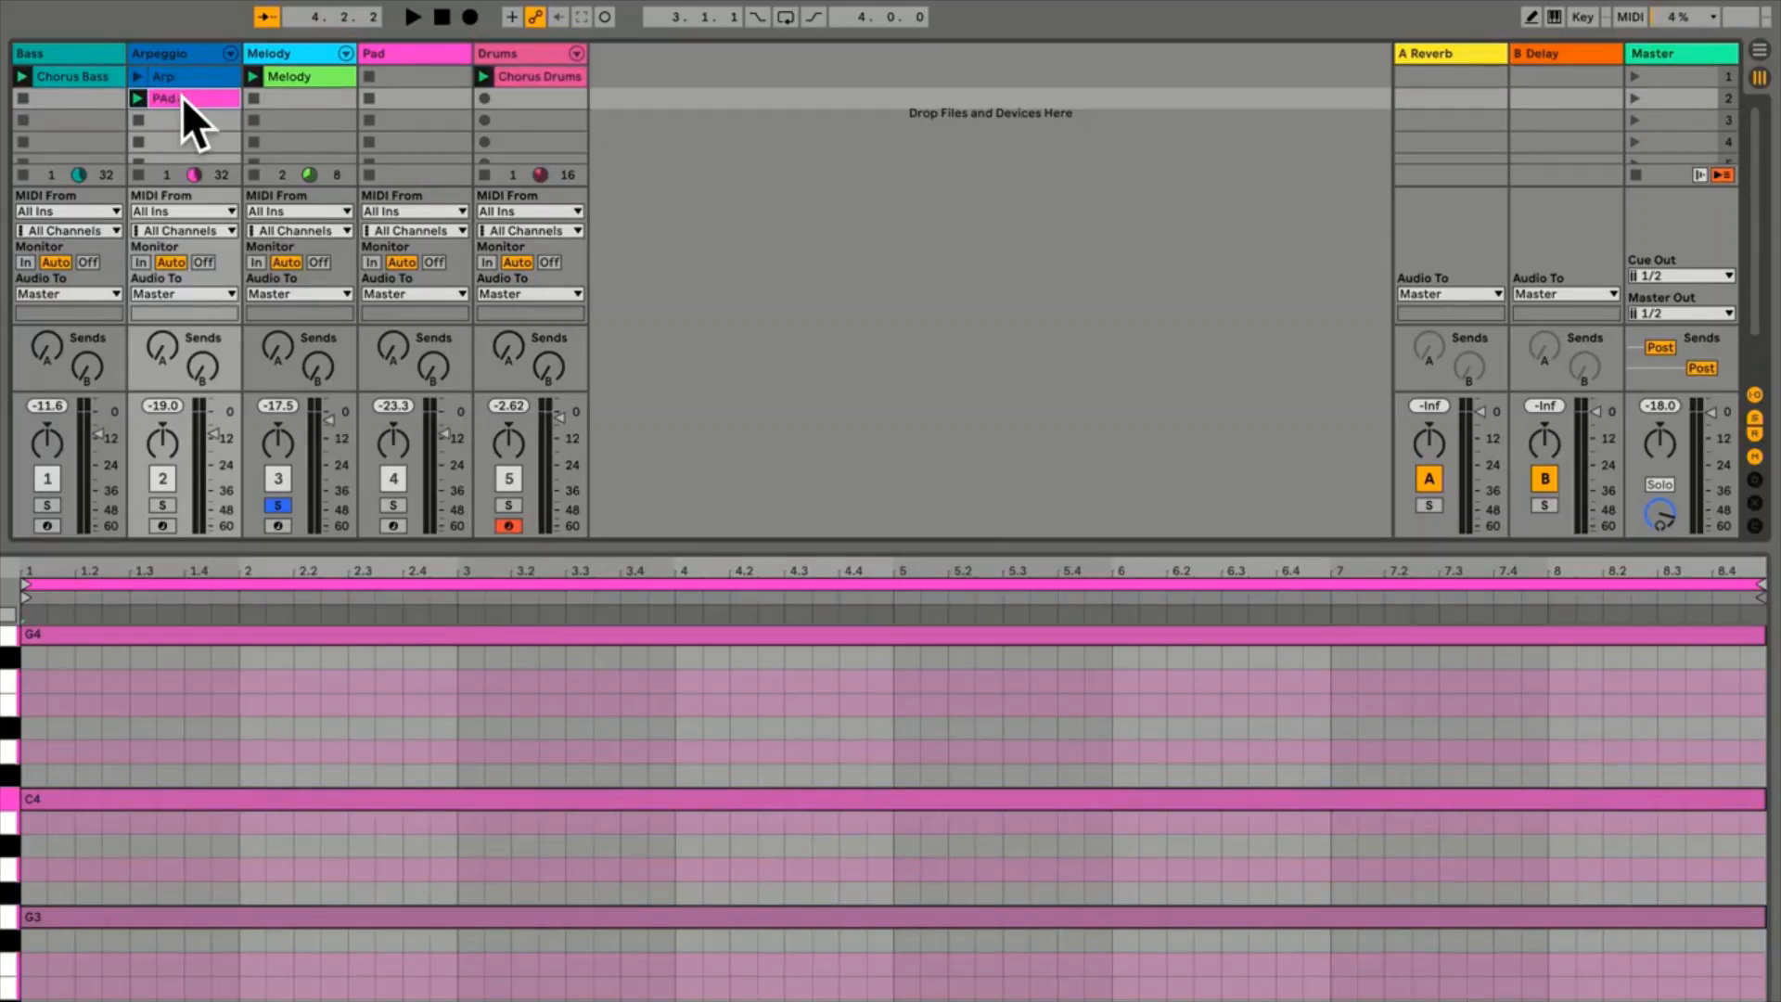
mouse_move(182, 96)
left_mouse_down()
mouse_move(181, 139)
mouse_move(176, 79)
left_mouse_up()
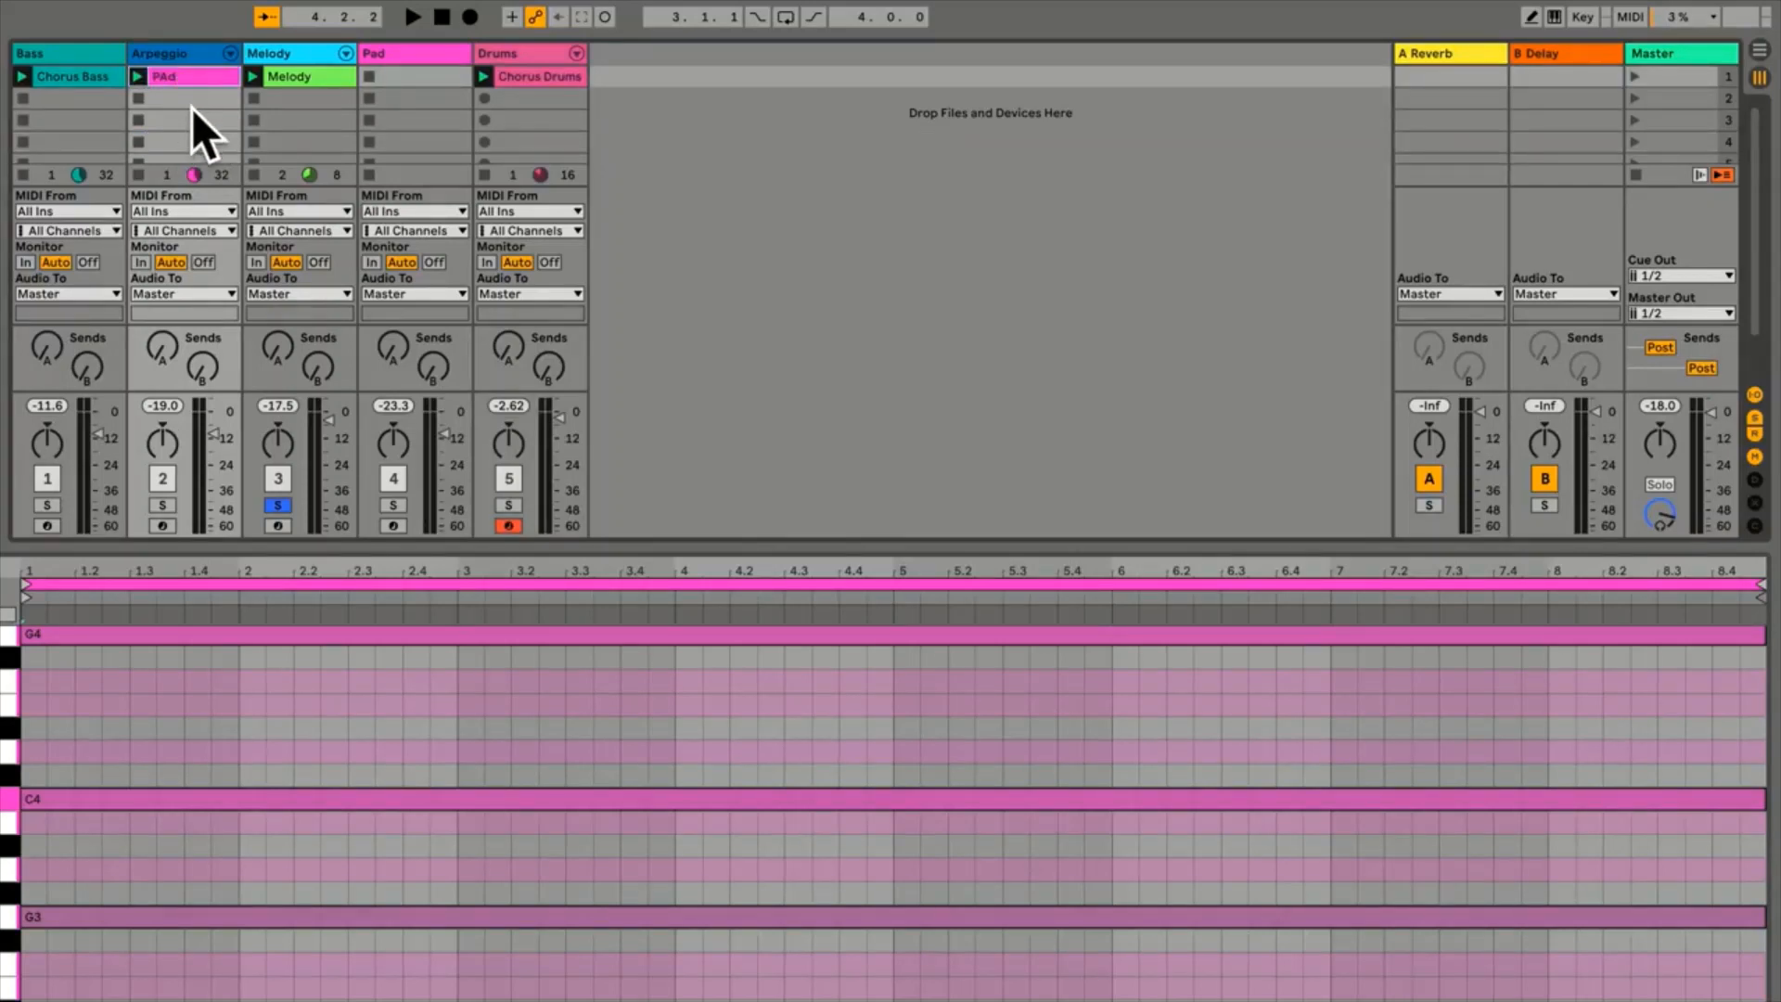
key("super+z")
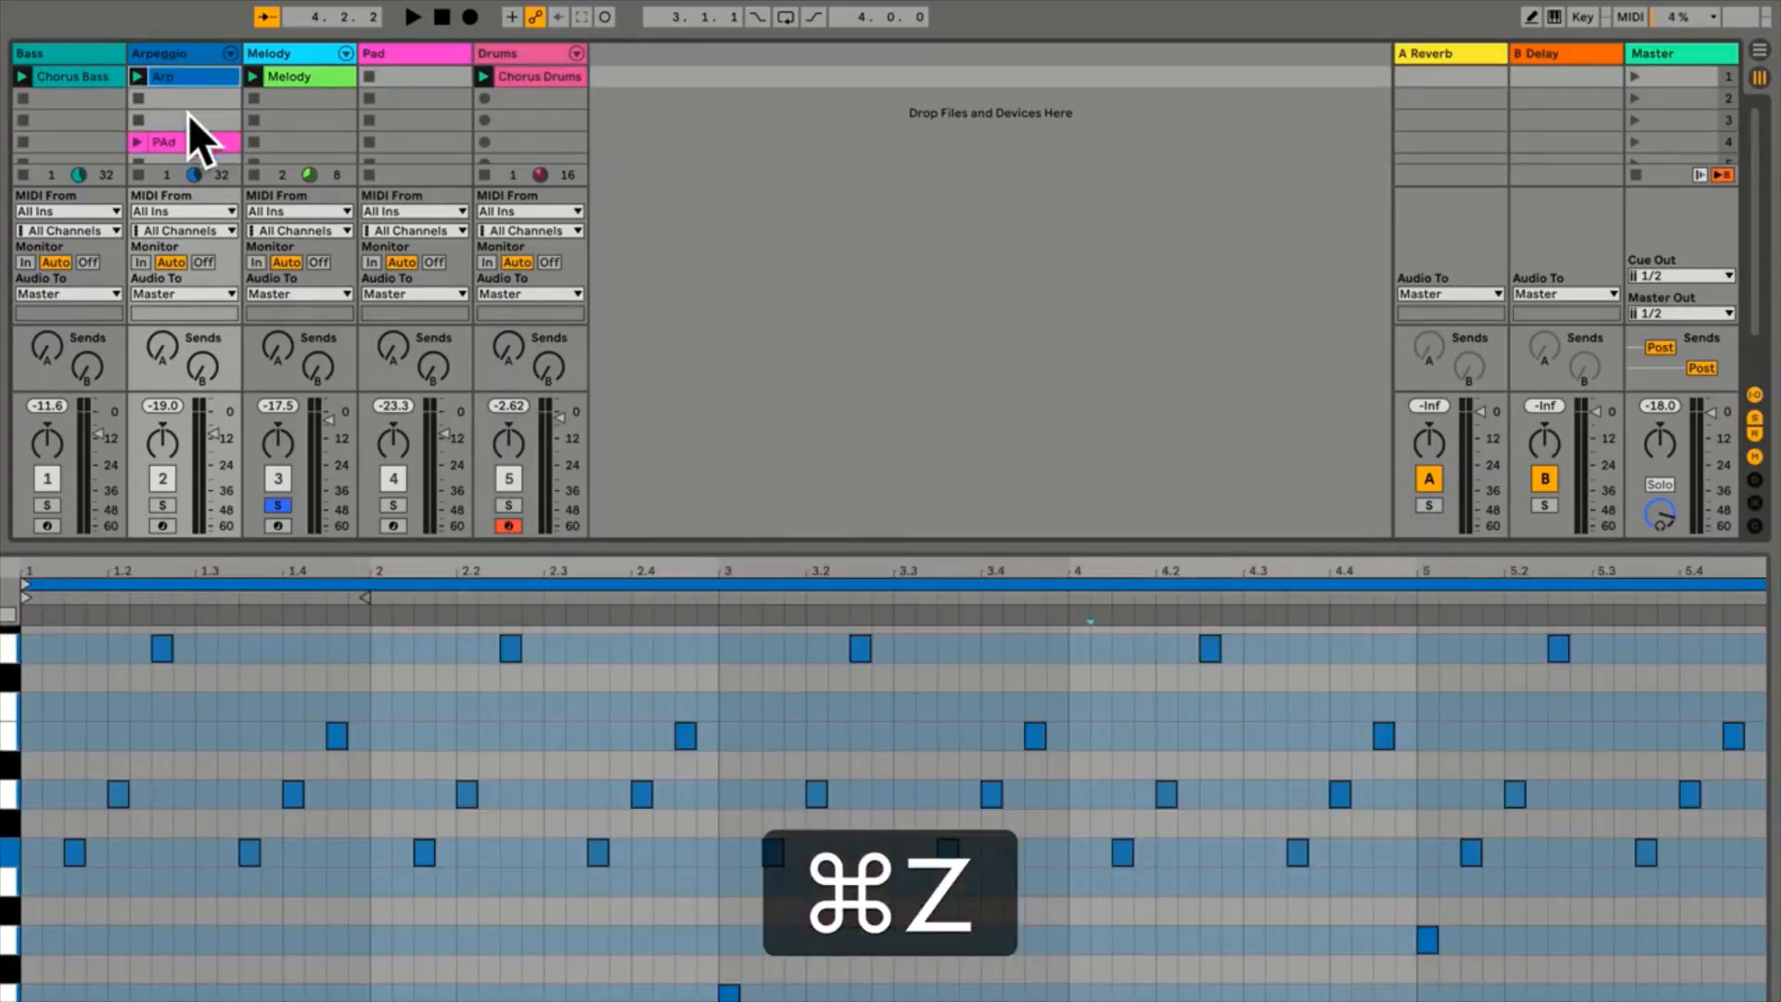
left_click_drag(180, 143, 403, 82)
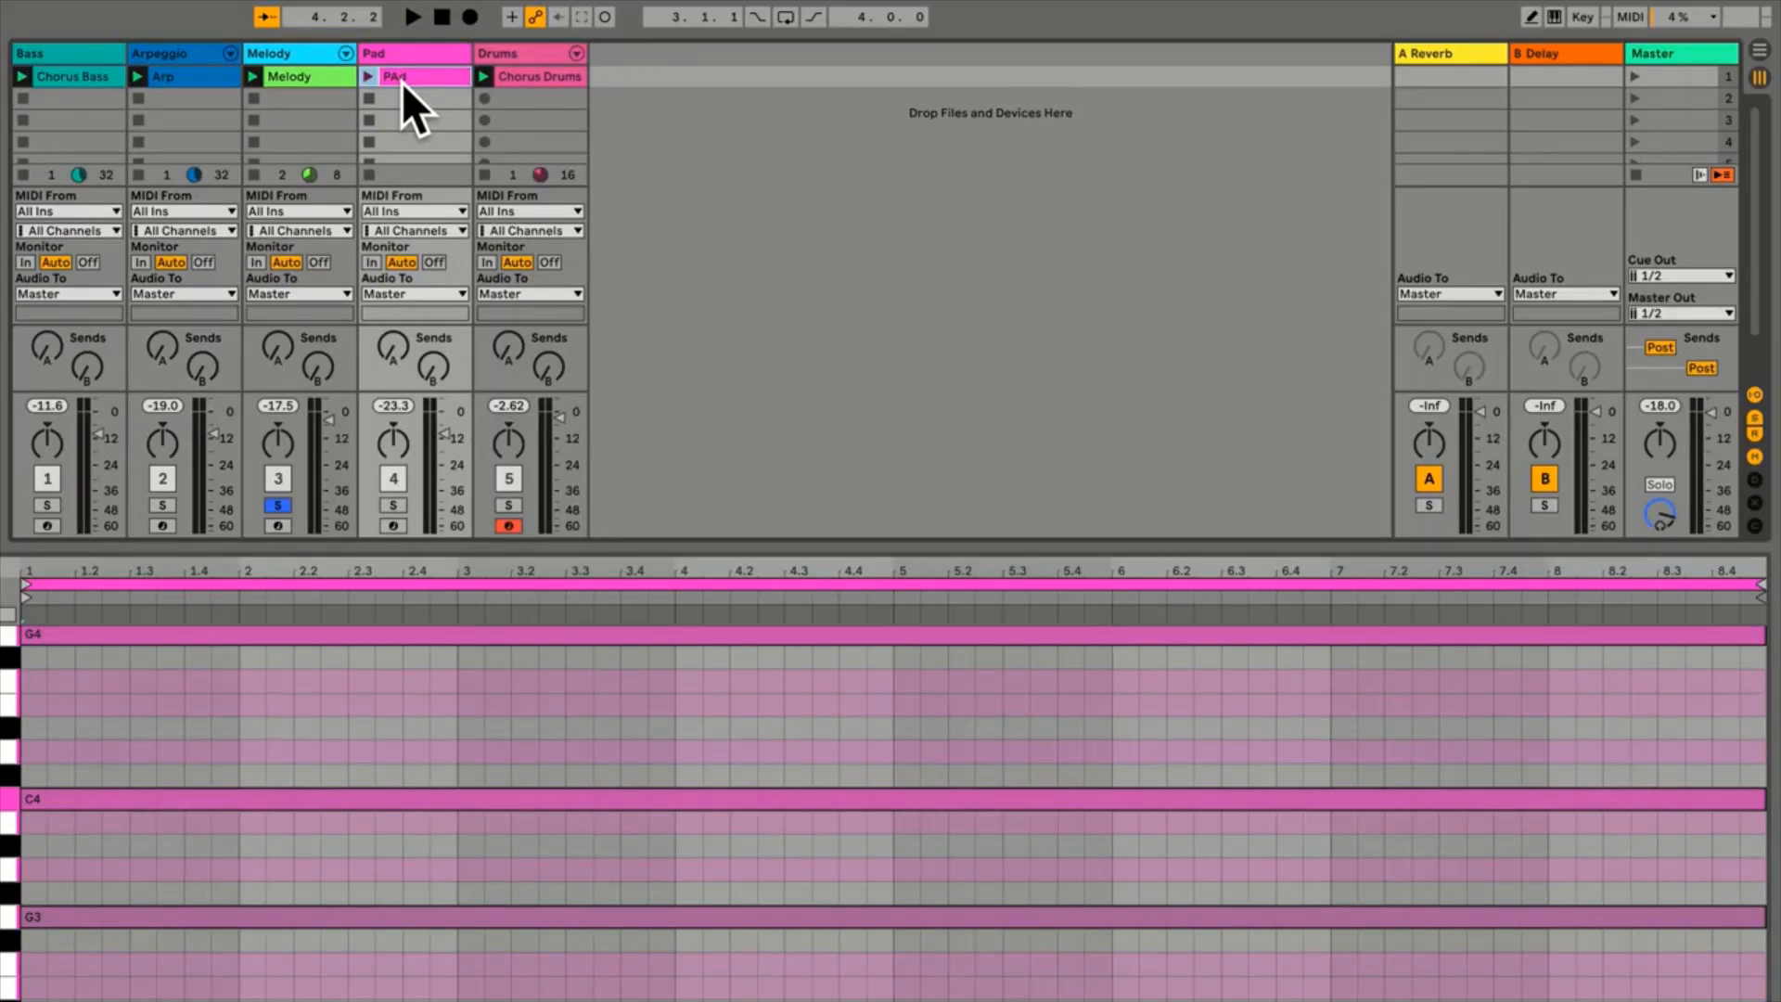
Duplicate the Arp clip into the second slot of the Arpeggio track and compare the two clips
right_click(176, 76)
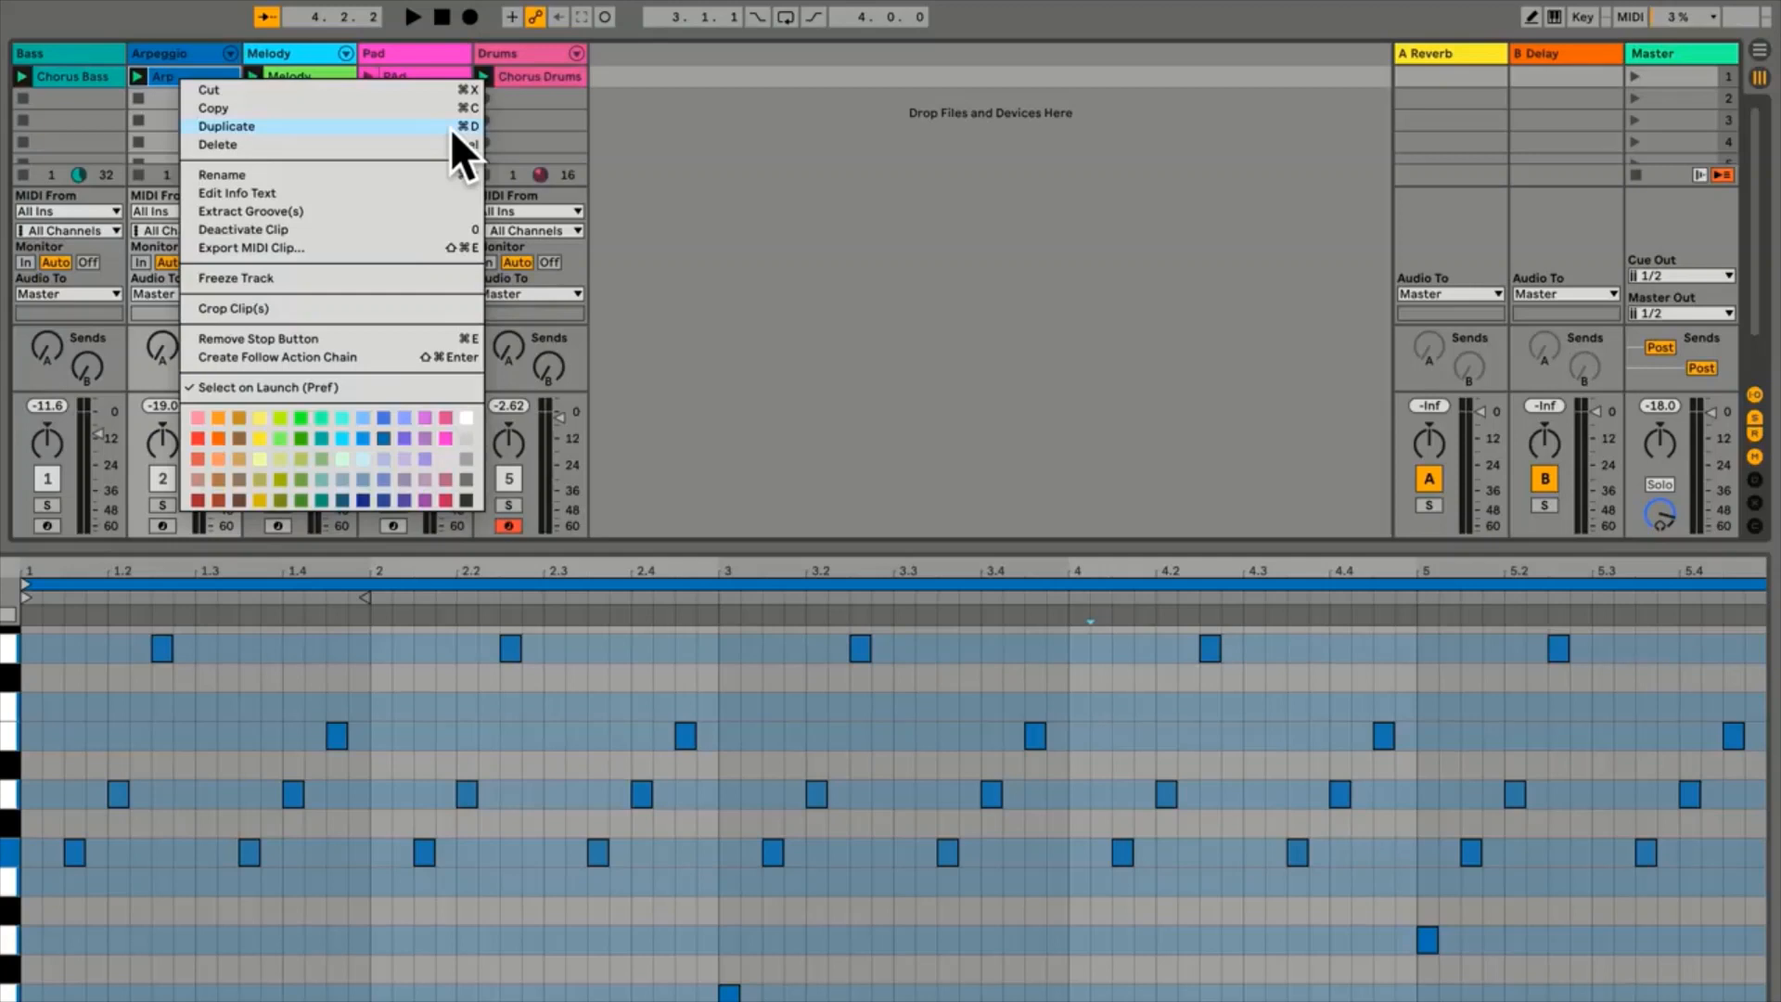
left_click(354, 123)
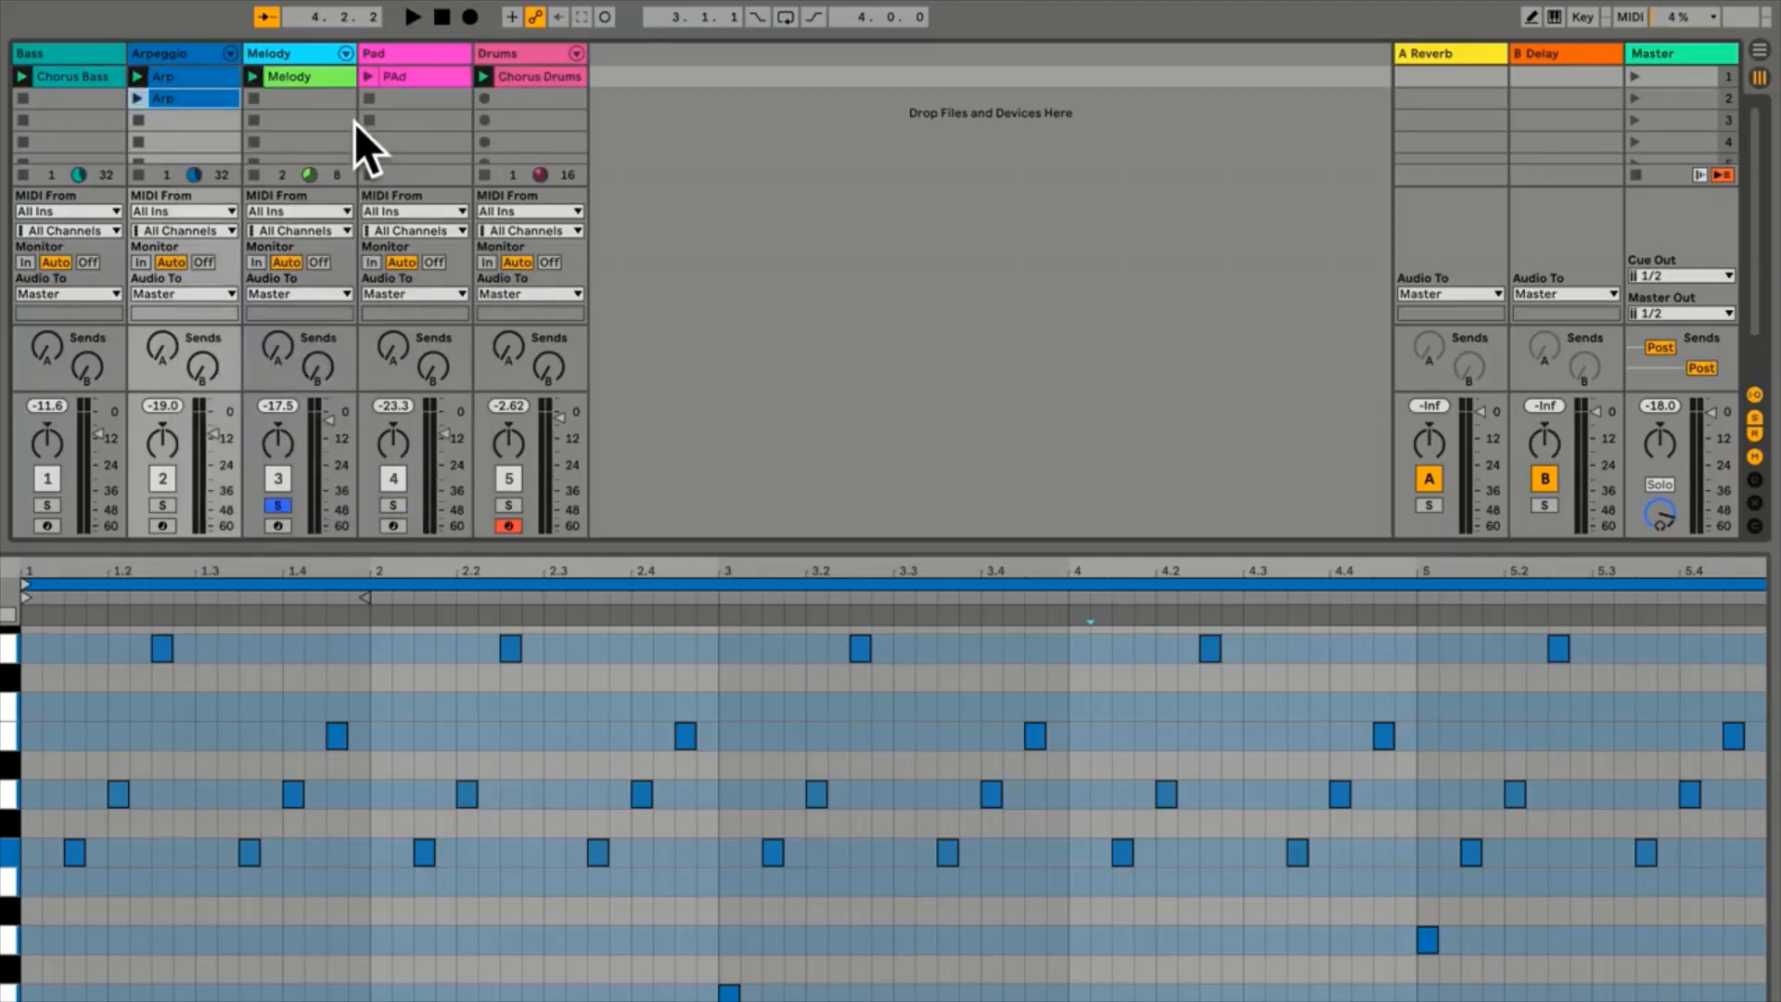
left_click(178, 97)
left_click(181, 76)
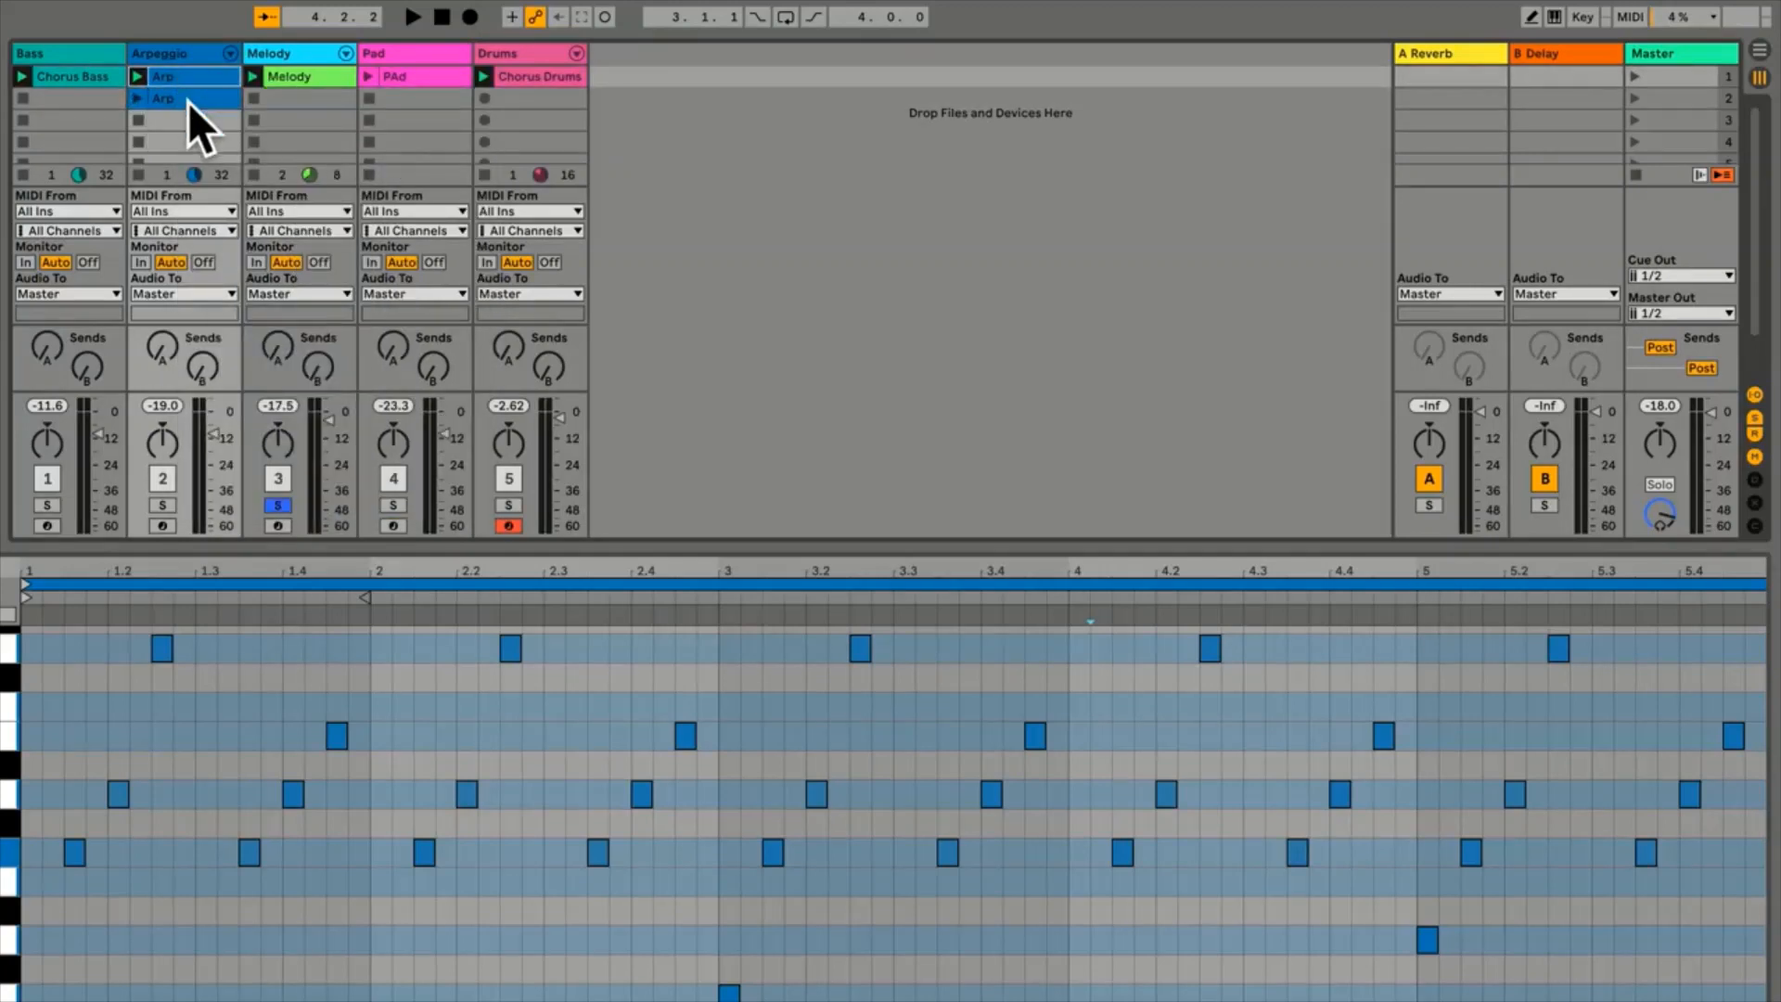
left_click(197, 98)
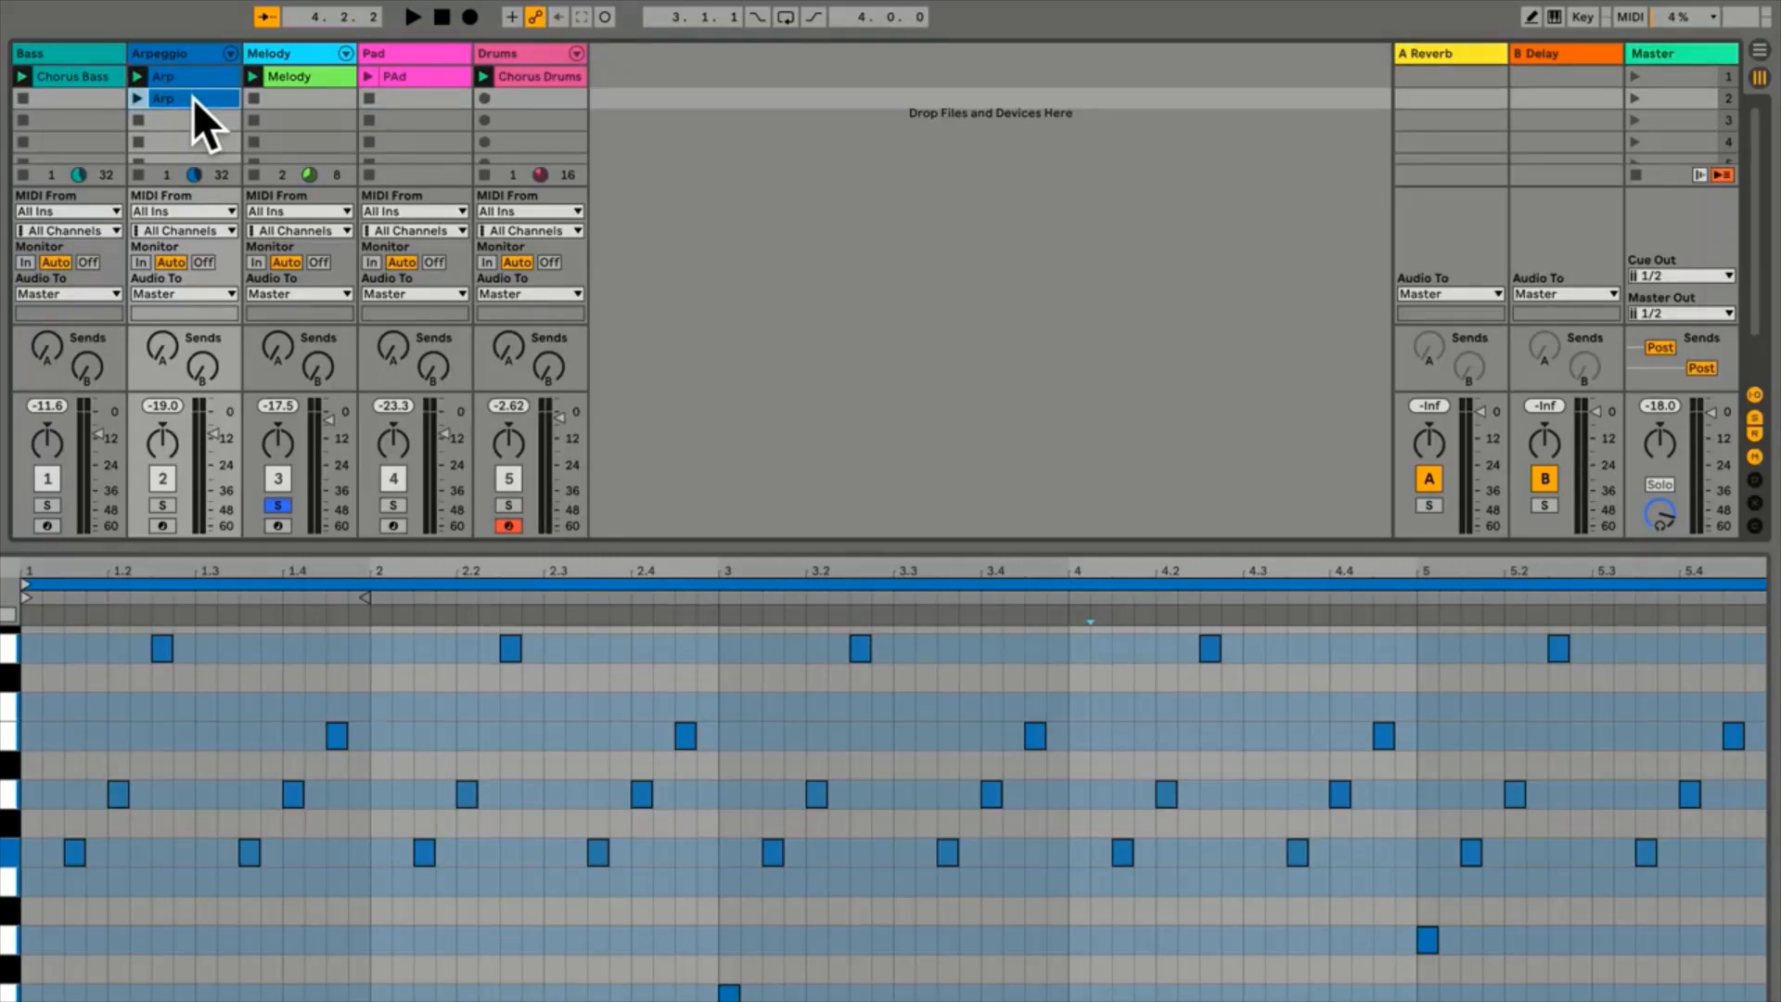
Try copying the second Arp clip into the third slot of the Arpeggio track, and undo the copy
key("alt")
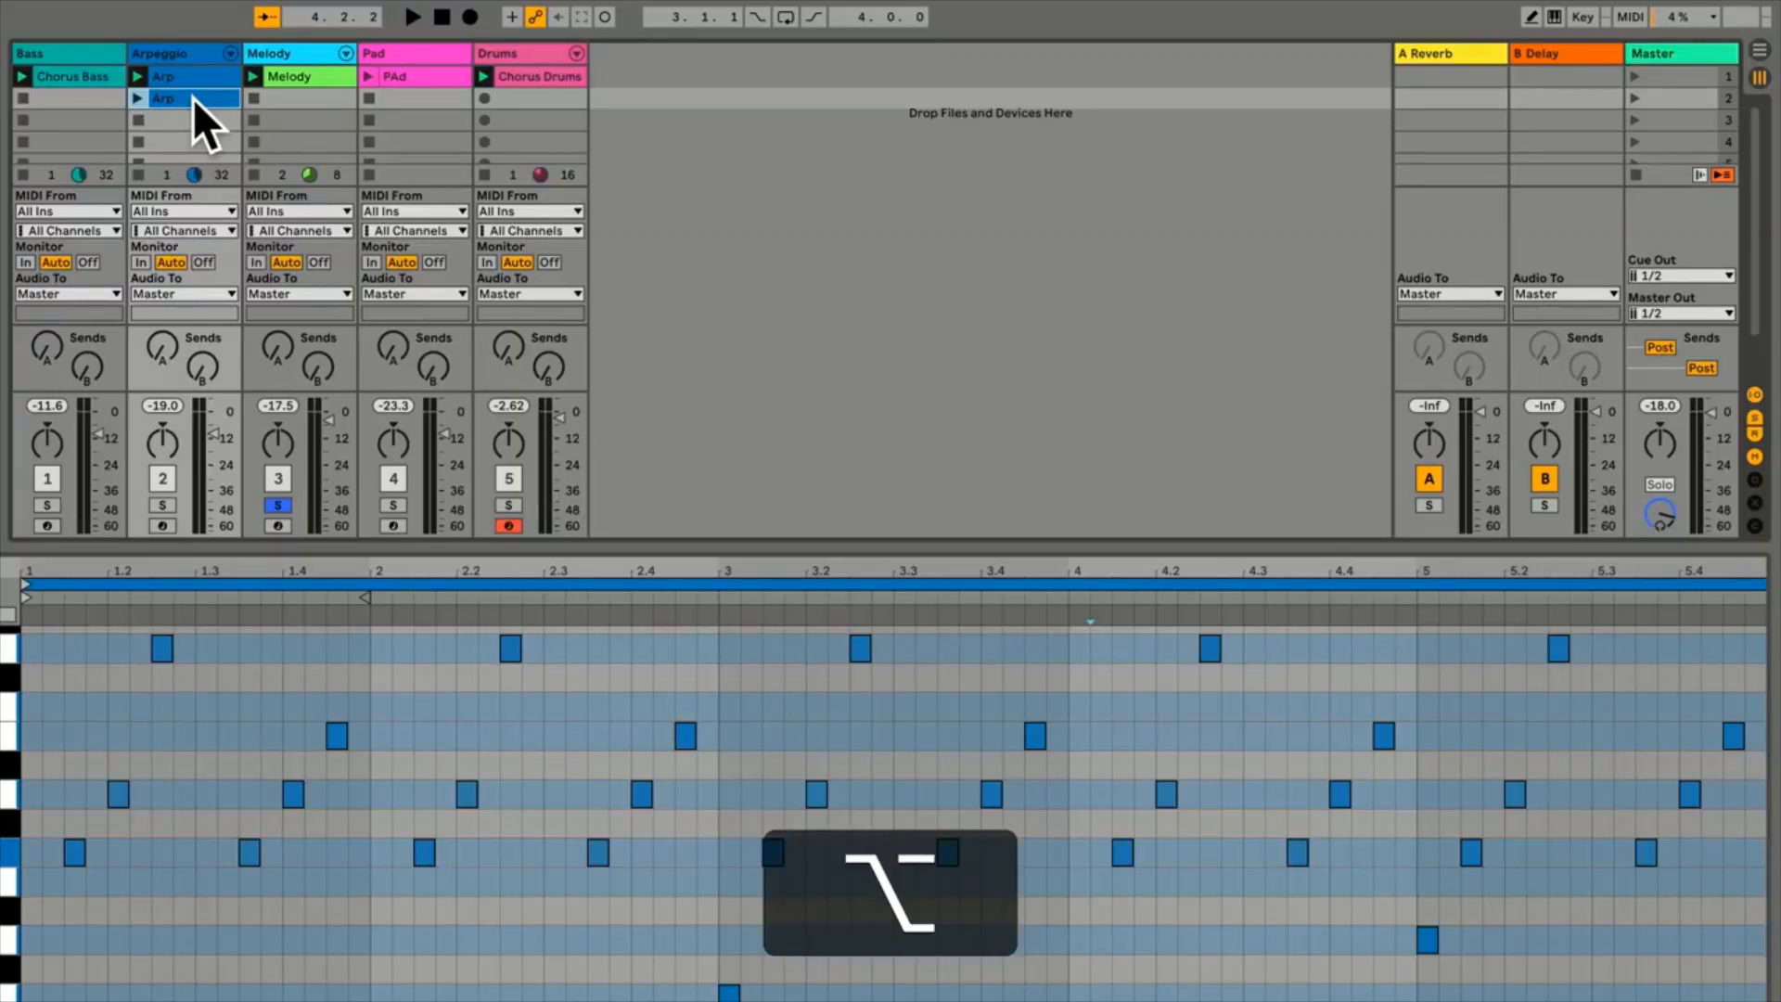
left_click_drag(193, 97, 192, 117)
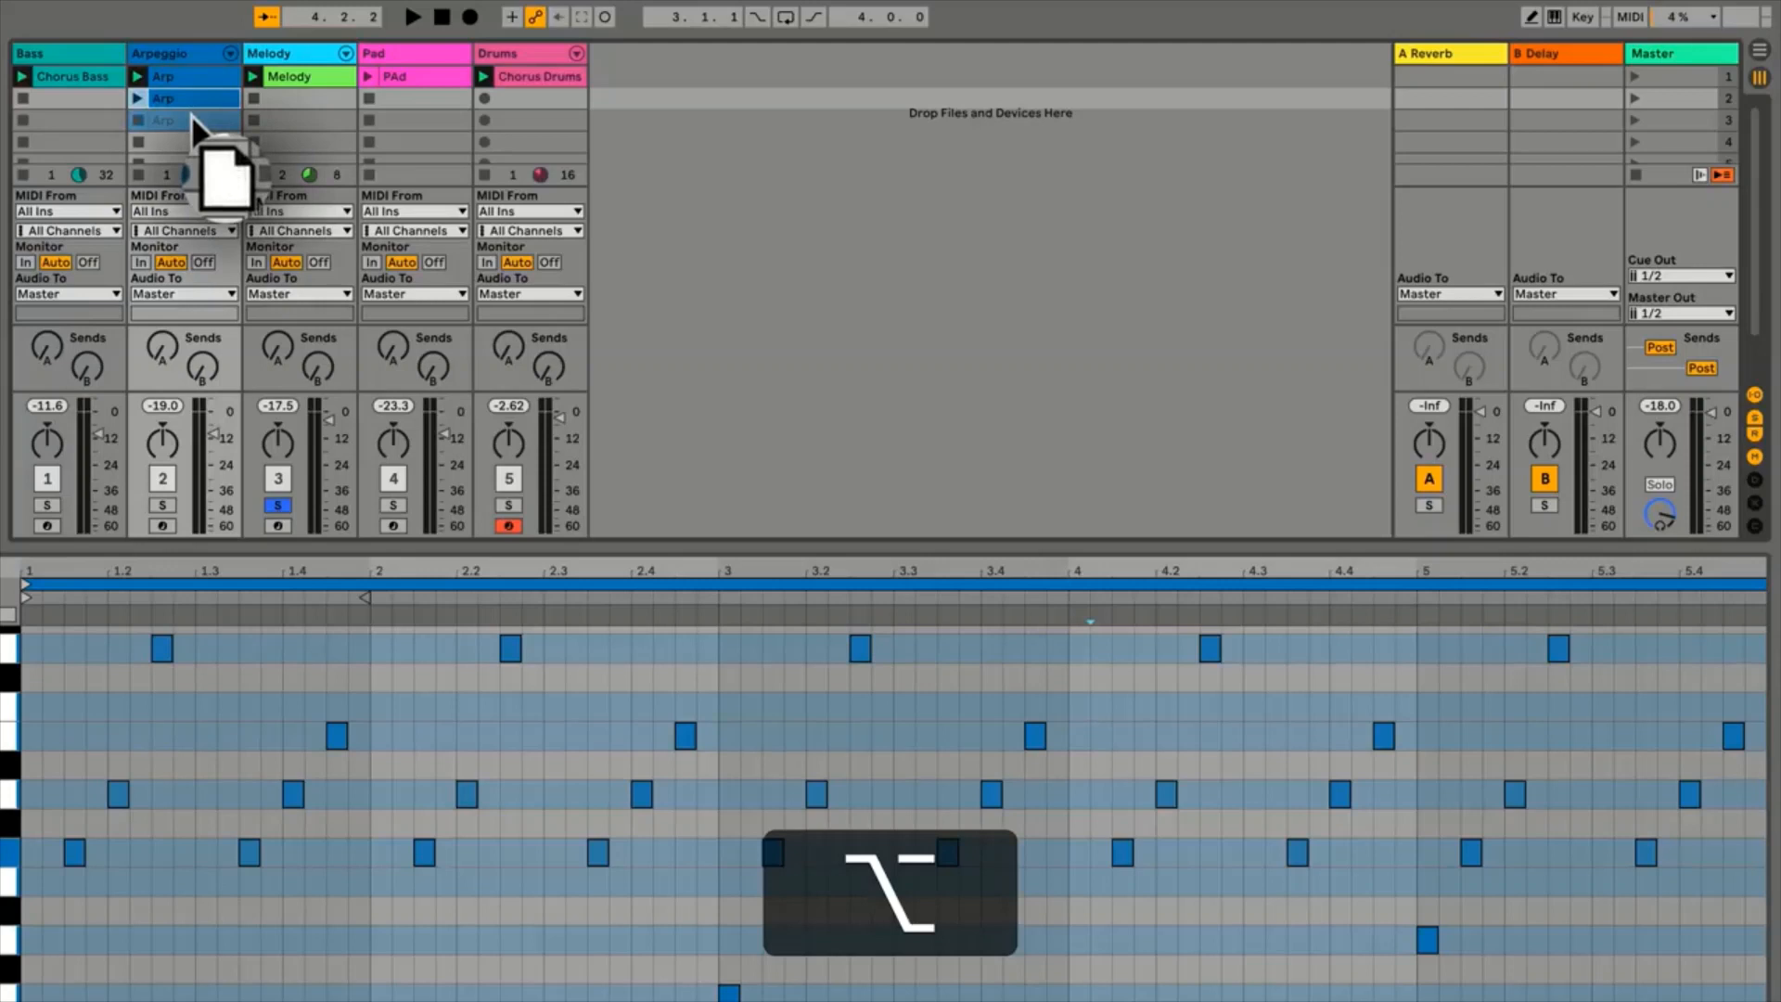
left_click_drag(192, 115, 192, 115)
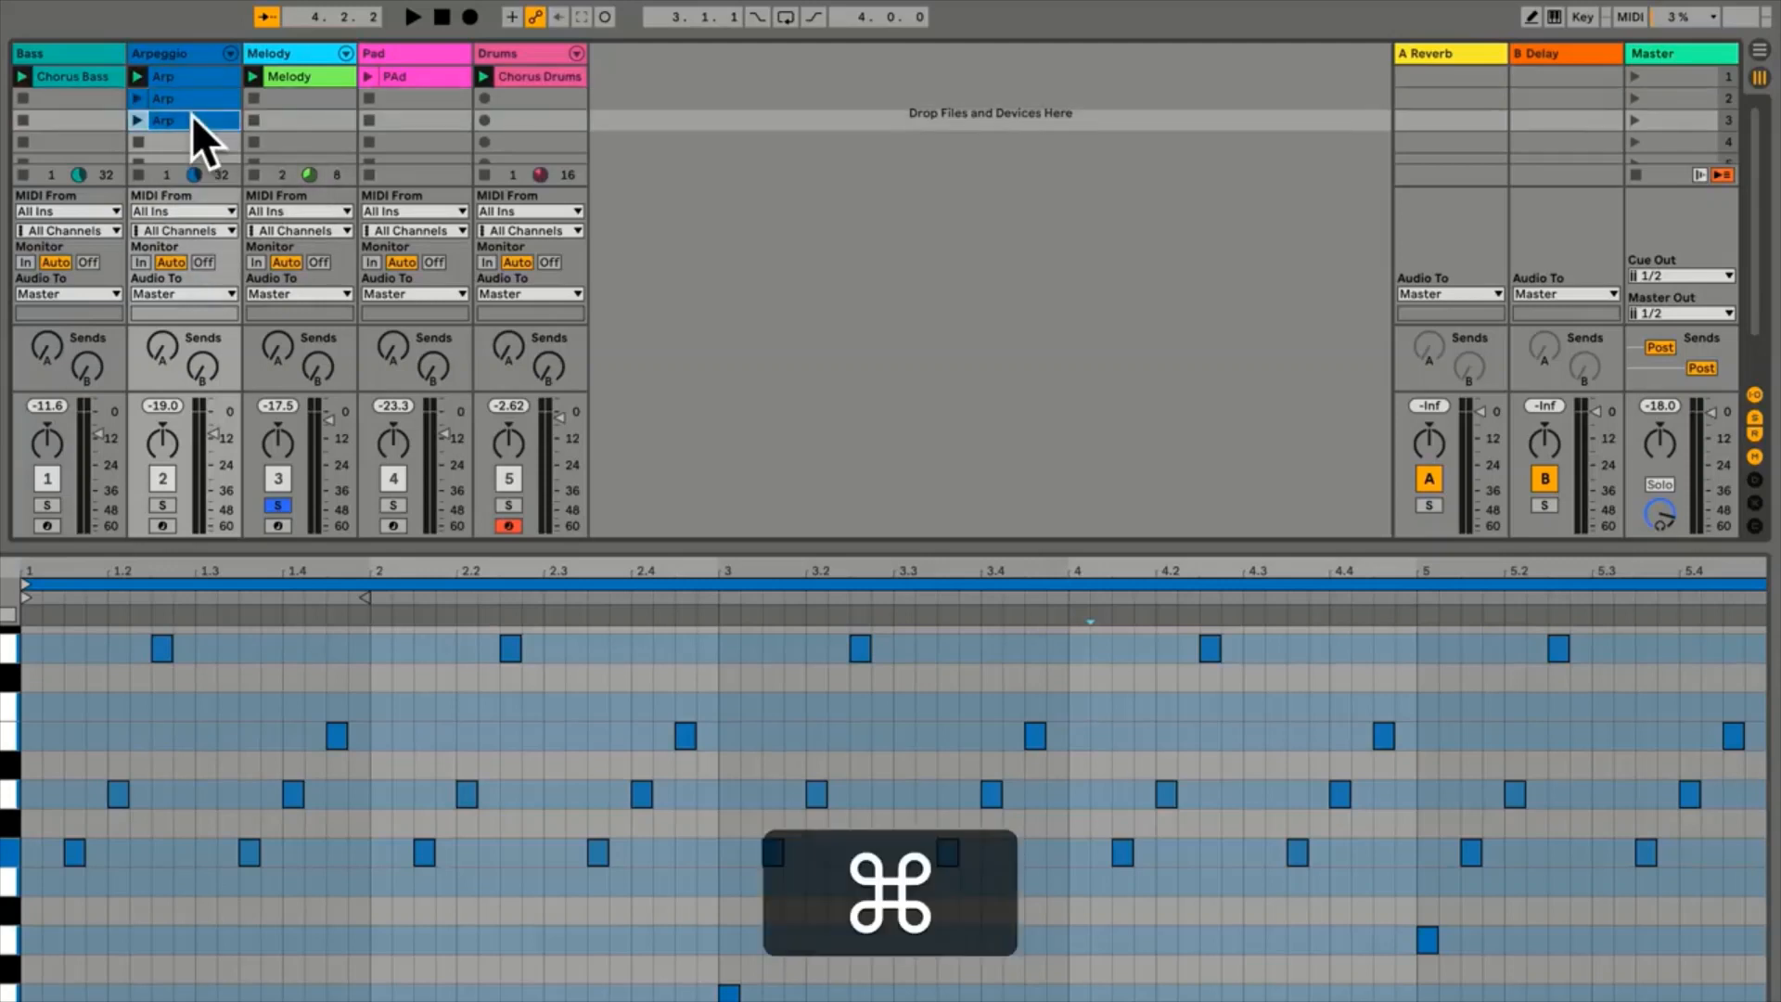
key("super+z")
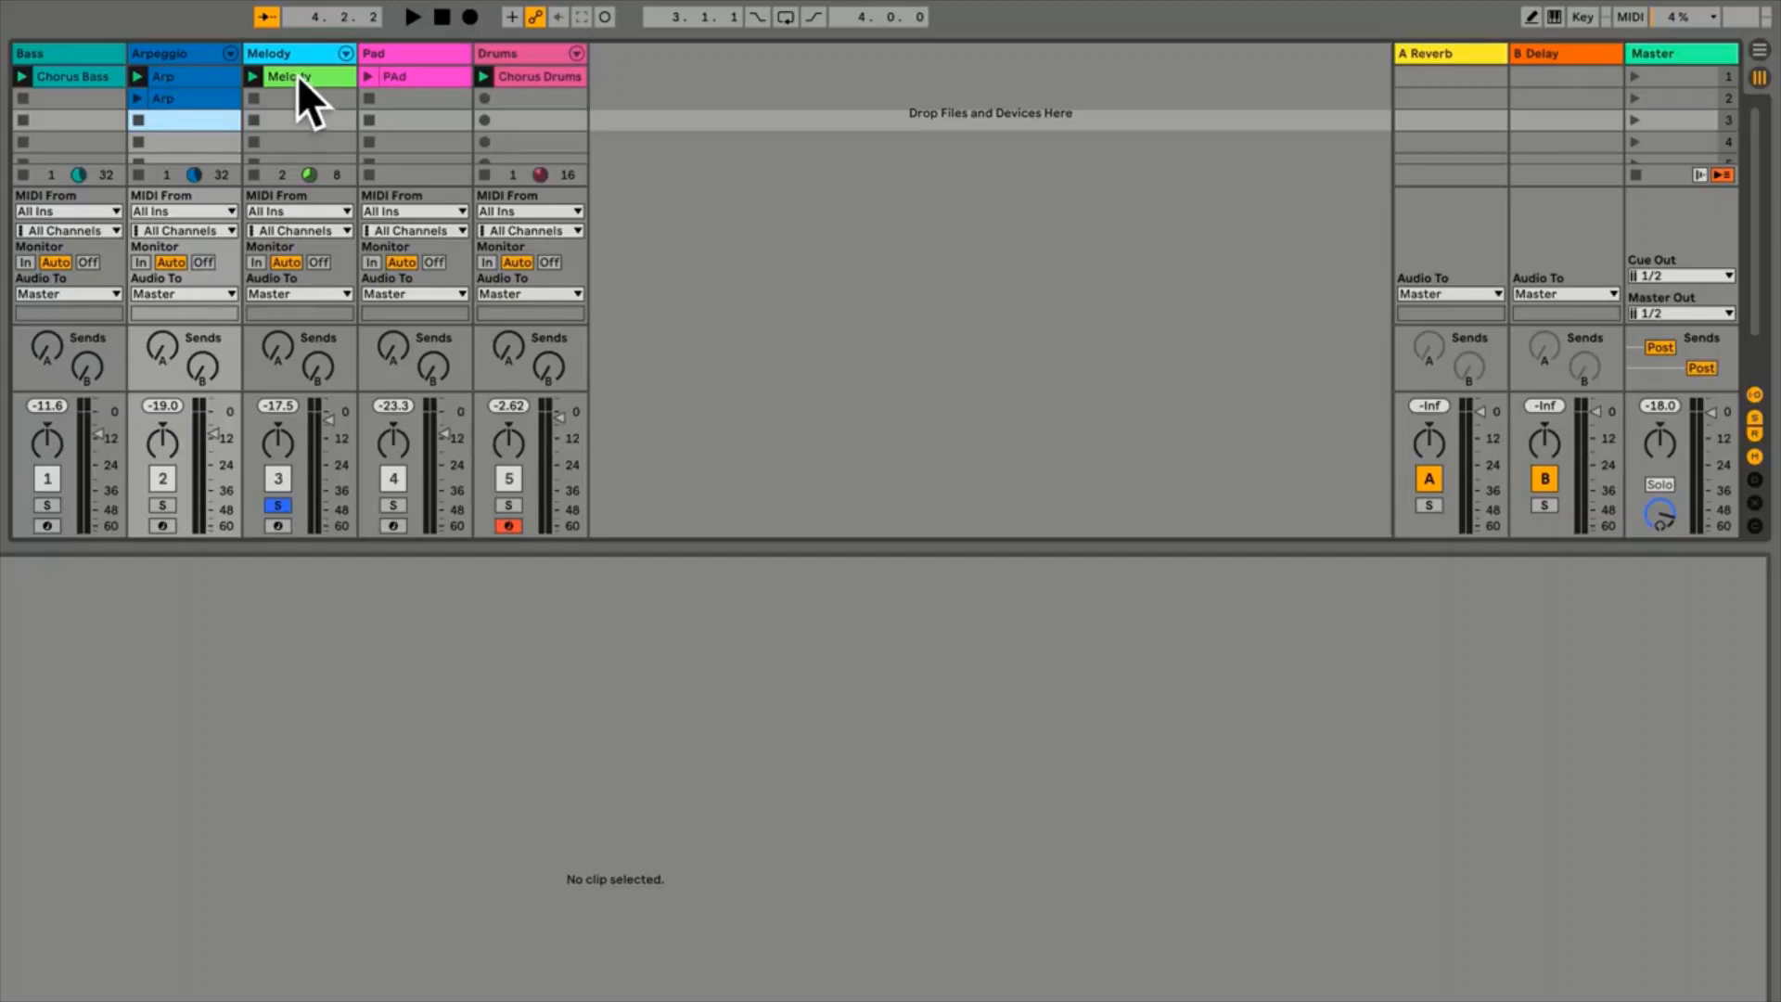
Duplicate the Melody clip into its track's second slot and move the Chorus Bass, PAd and Chorus Drums clips into the second scene
key("alt")
left_click_drag(306, 76, 308, 94)
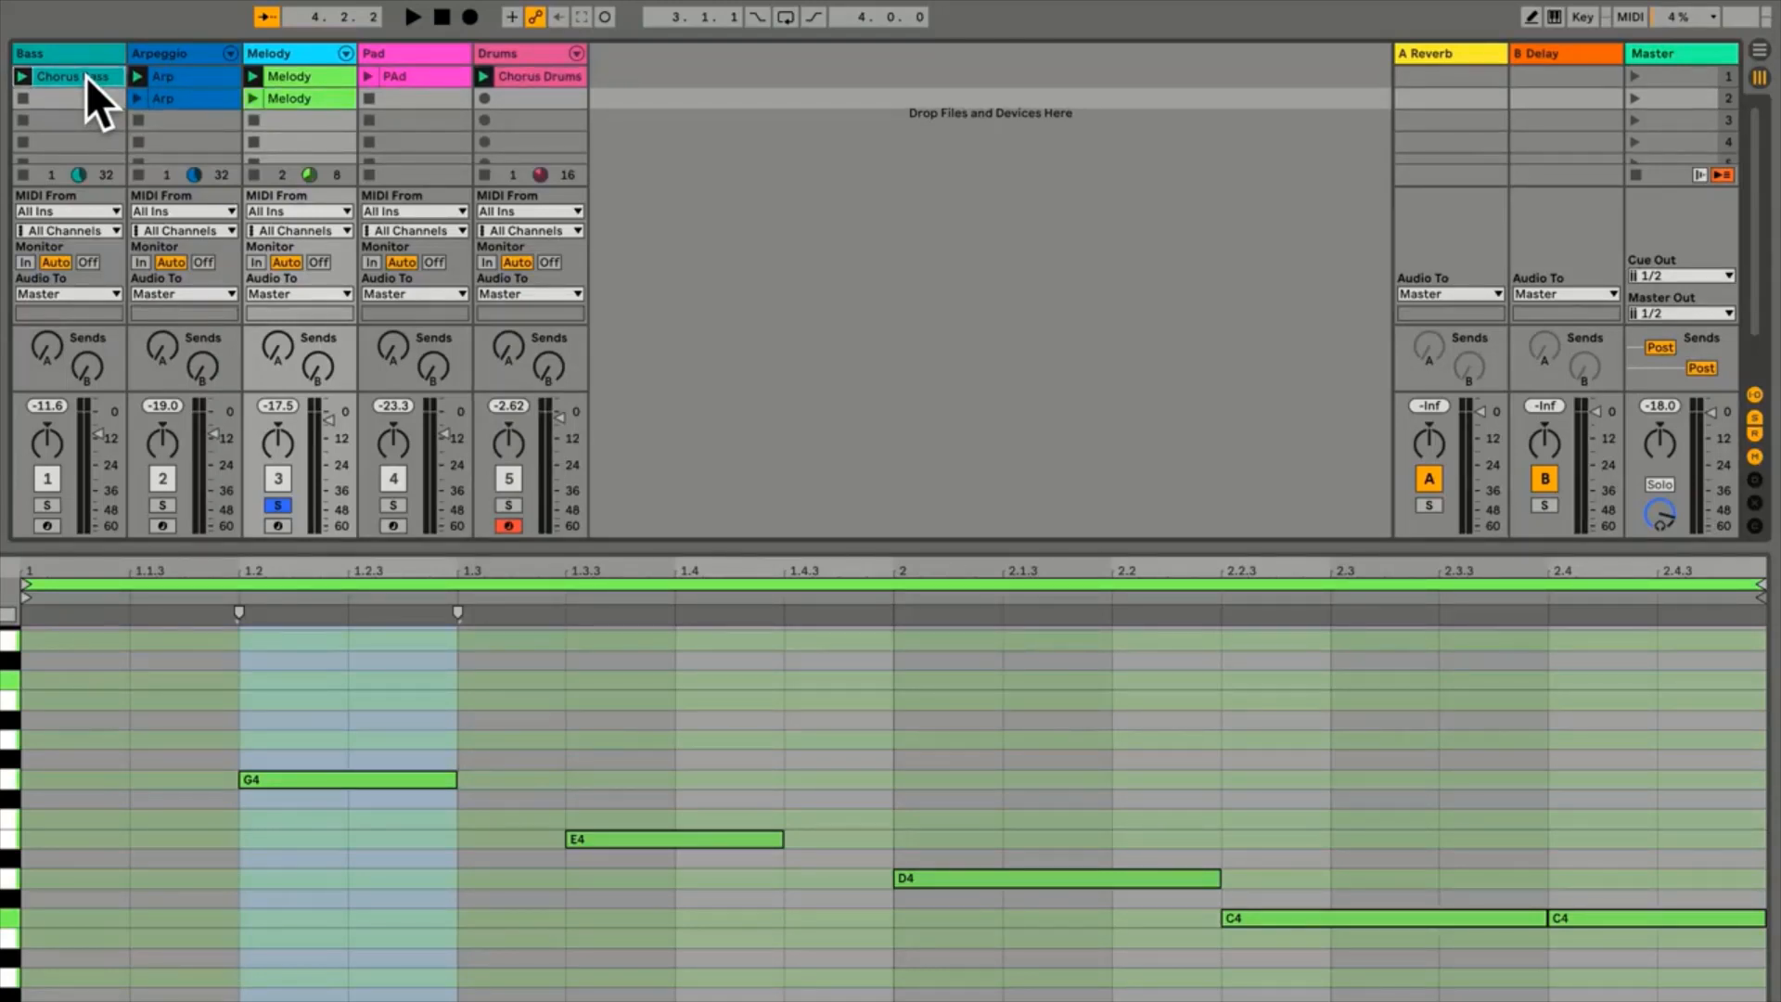
left_click_drag(87, 78, 81, 99)
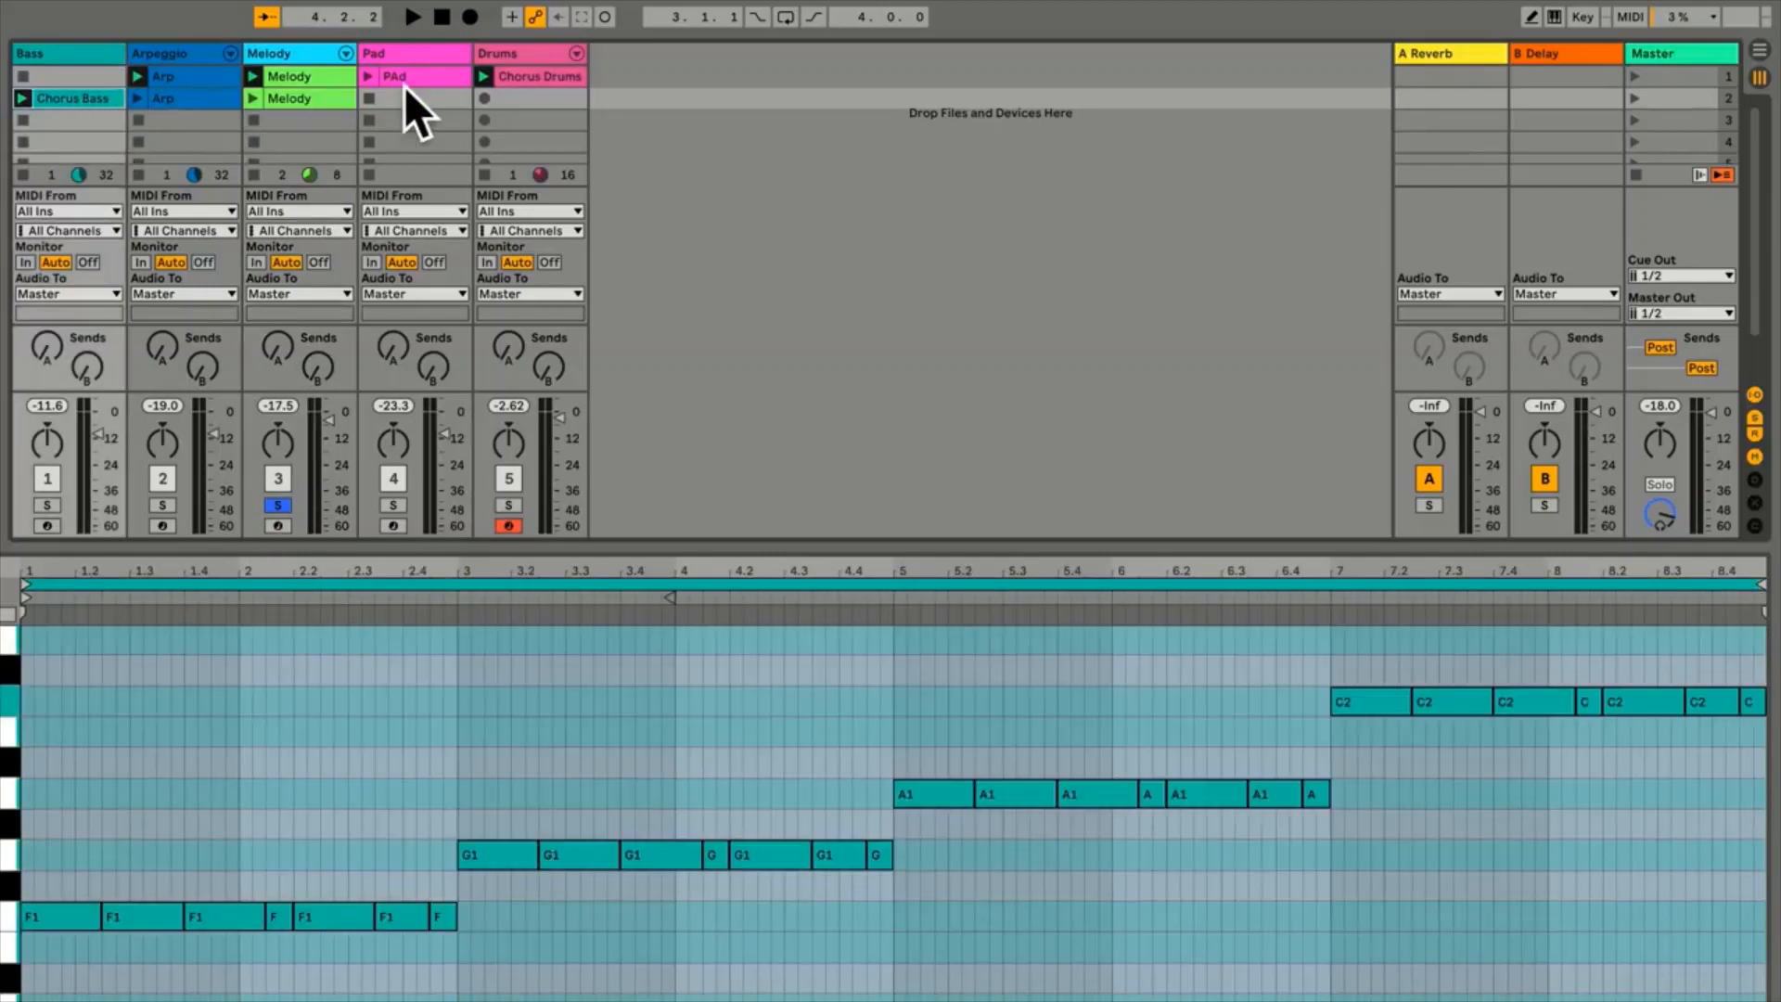
left_click_drag(428, 76, 429, 96)
left_click_drag(544, 74, 543, 96)
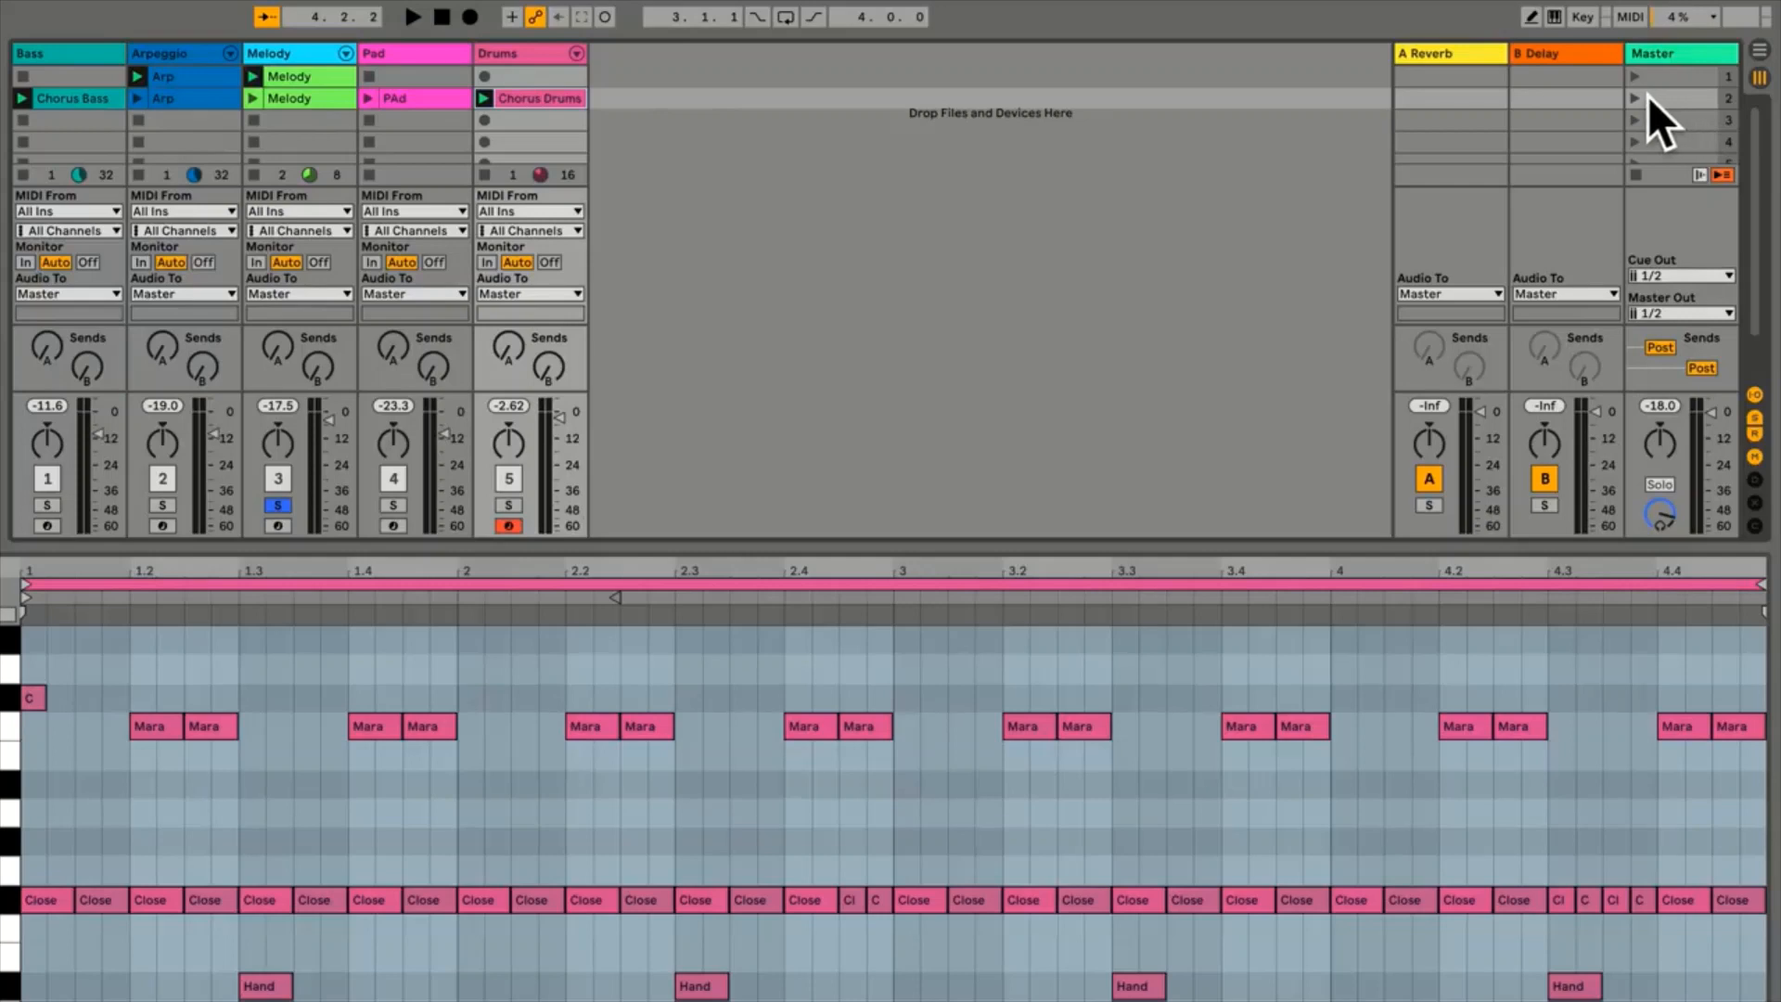
Play the first scene, turn off the Melody track's solo, and switch playback to the second scene
left_click(1636, 175)
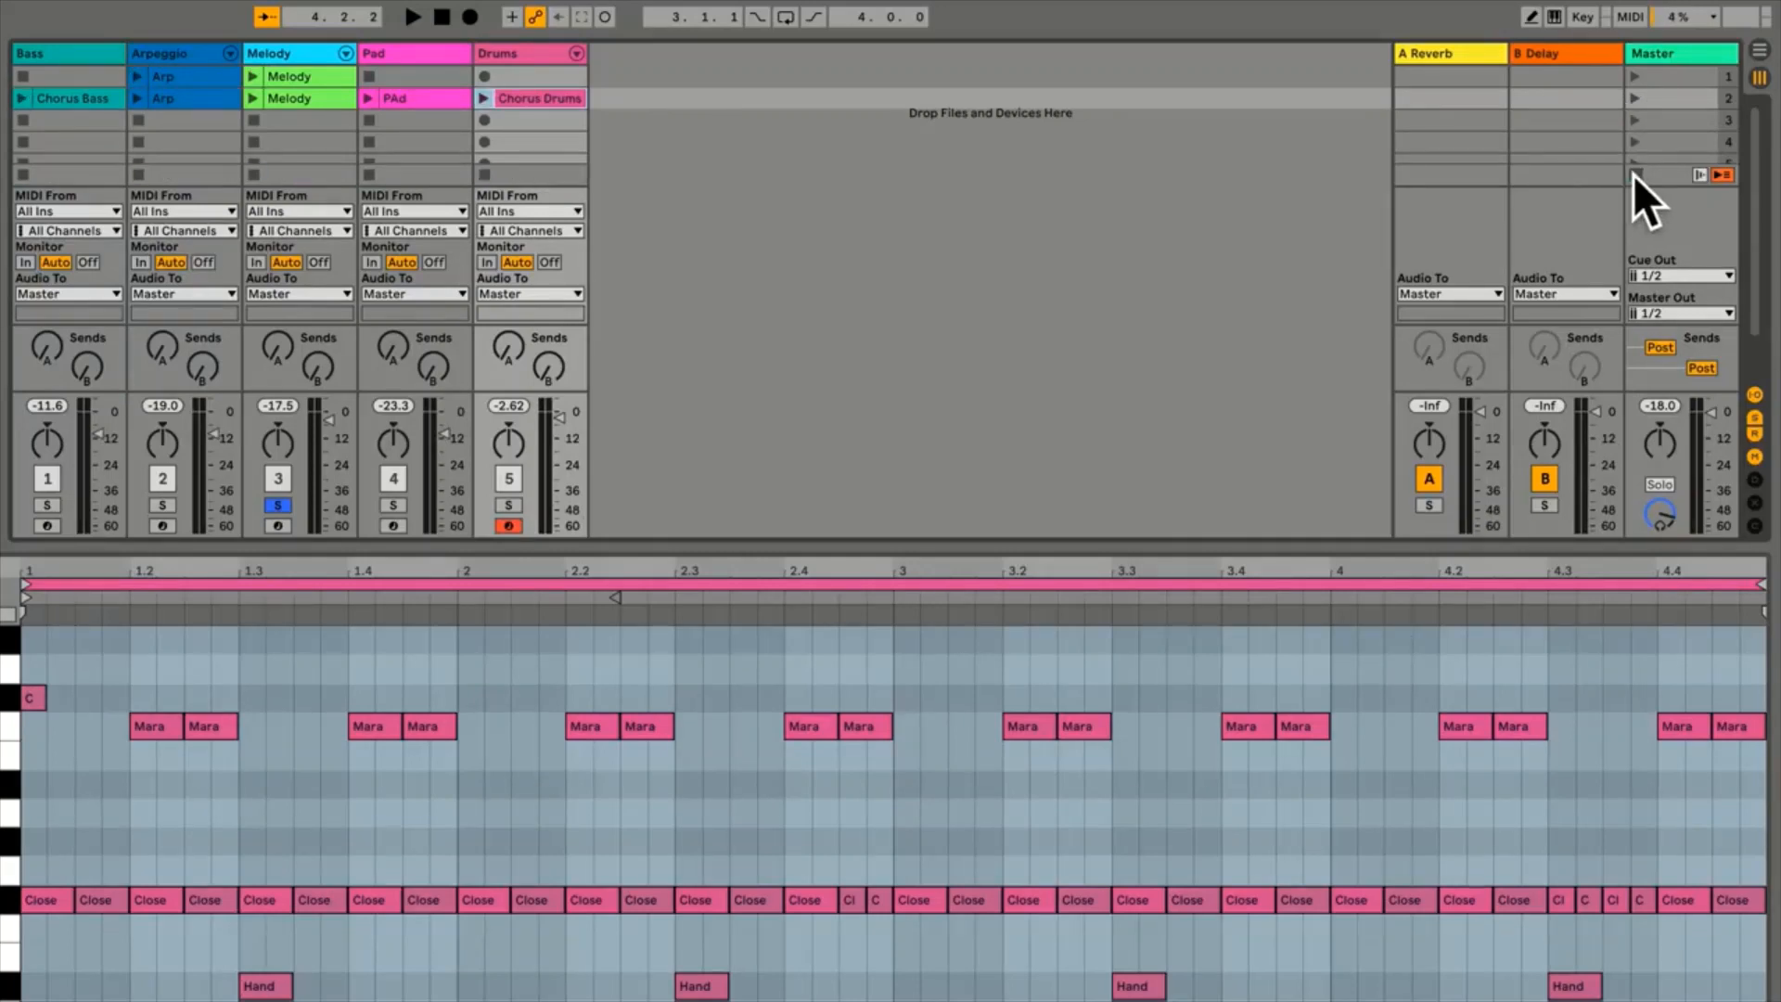
left_click(1634, 77)
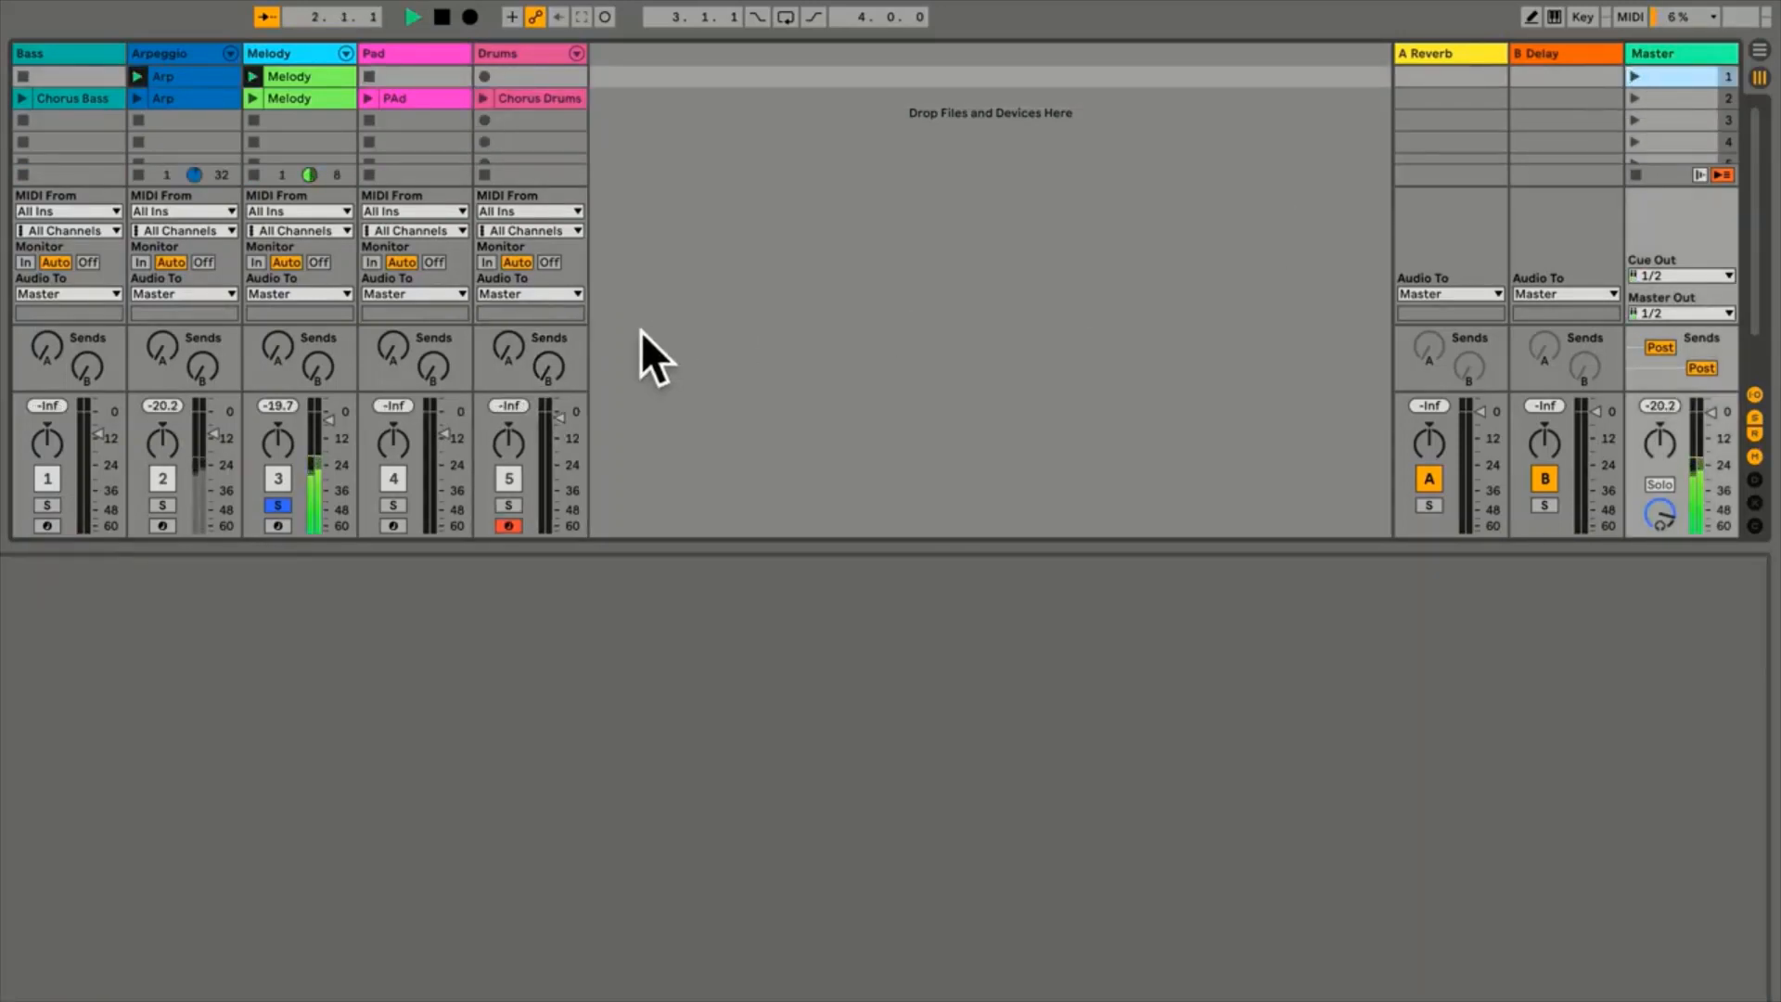
left_click(279, 506)
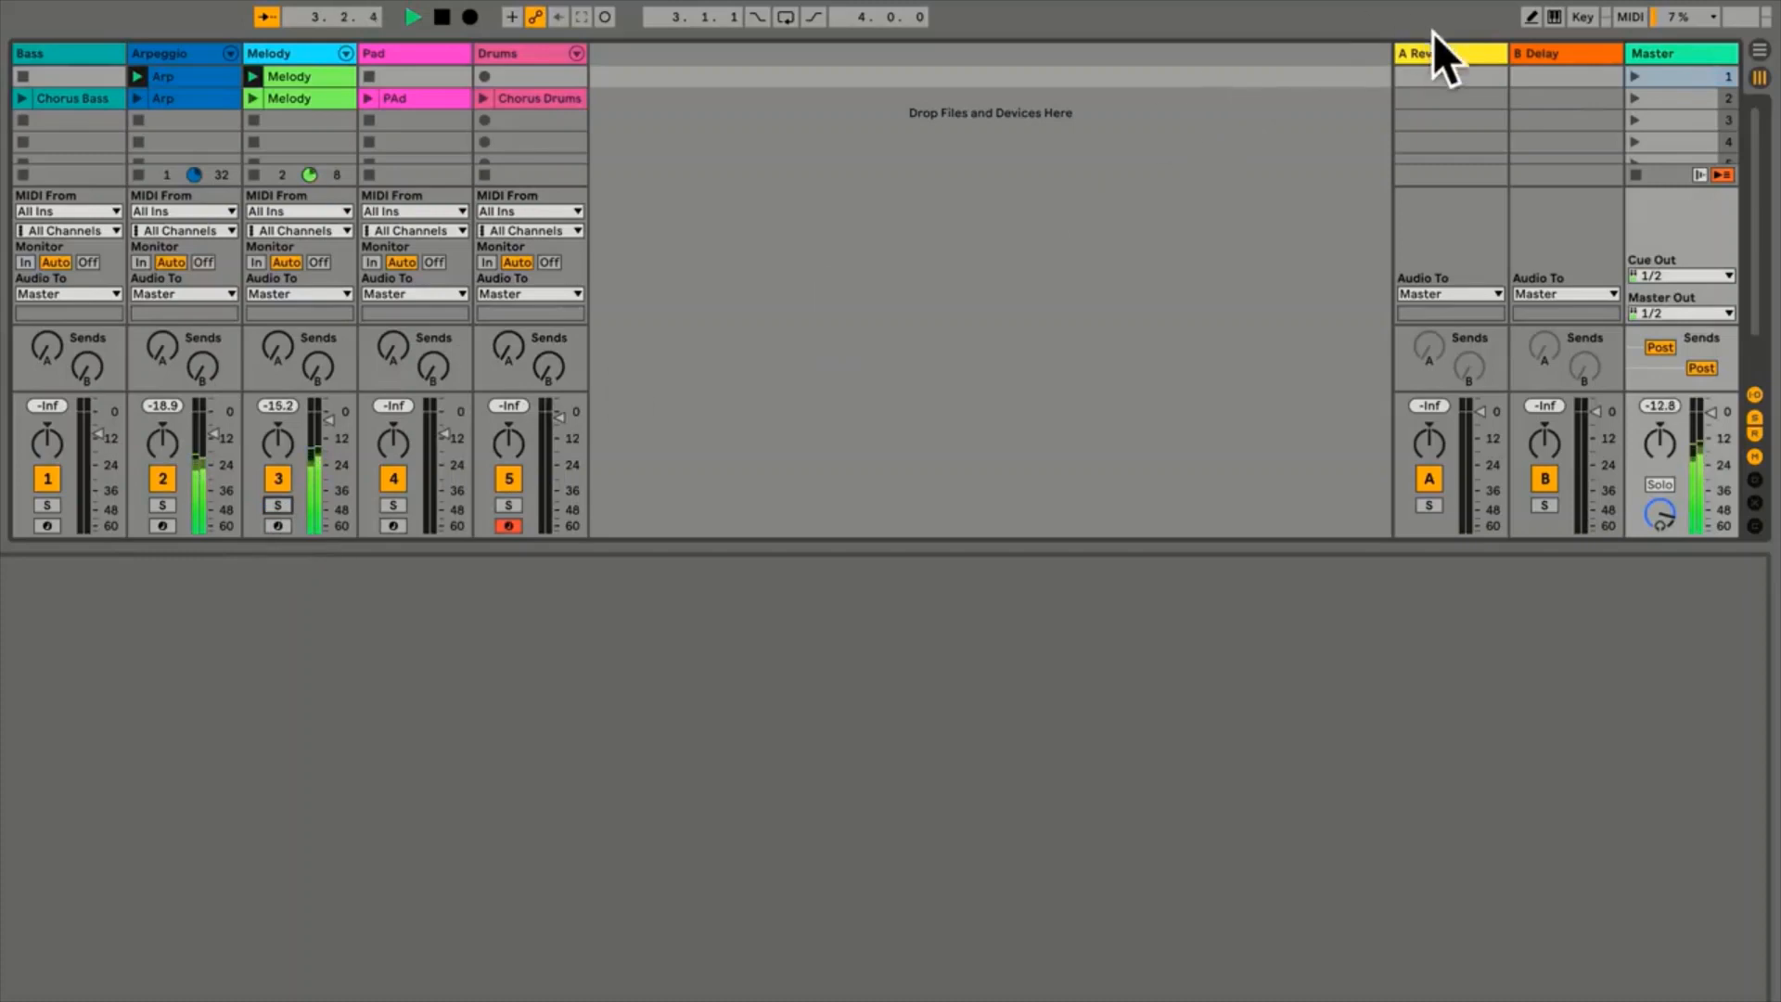
left_click(1634, 98)
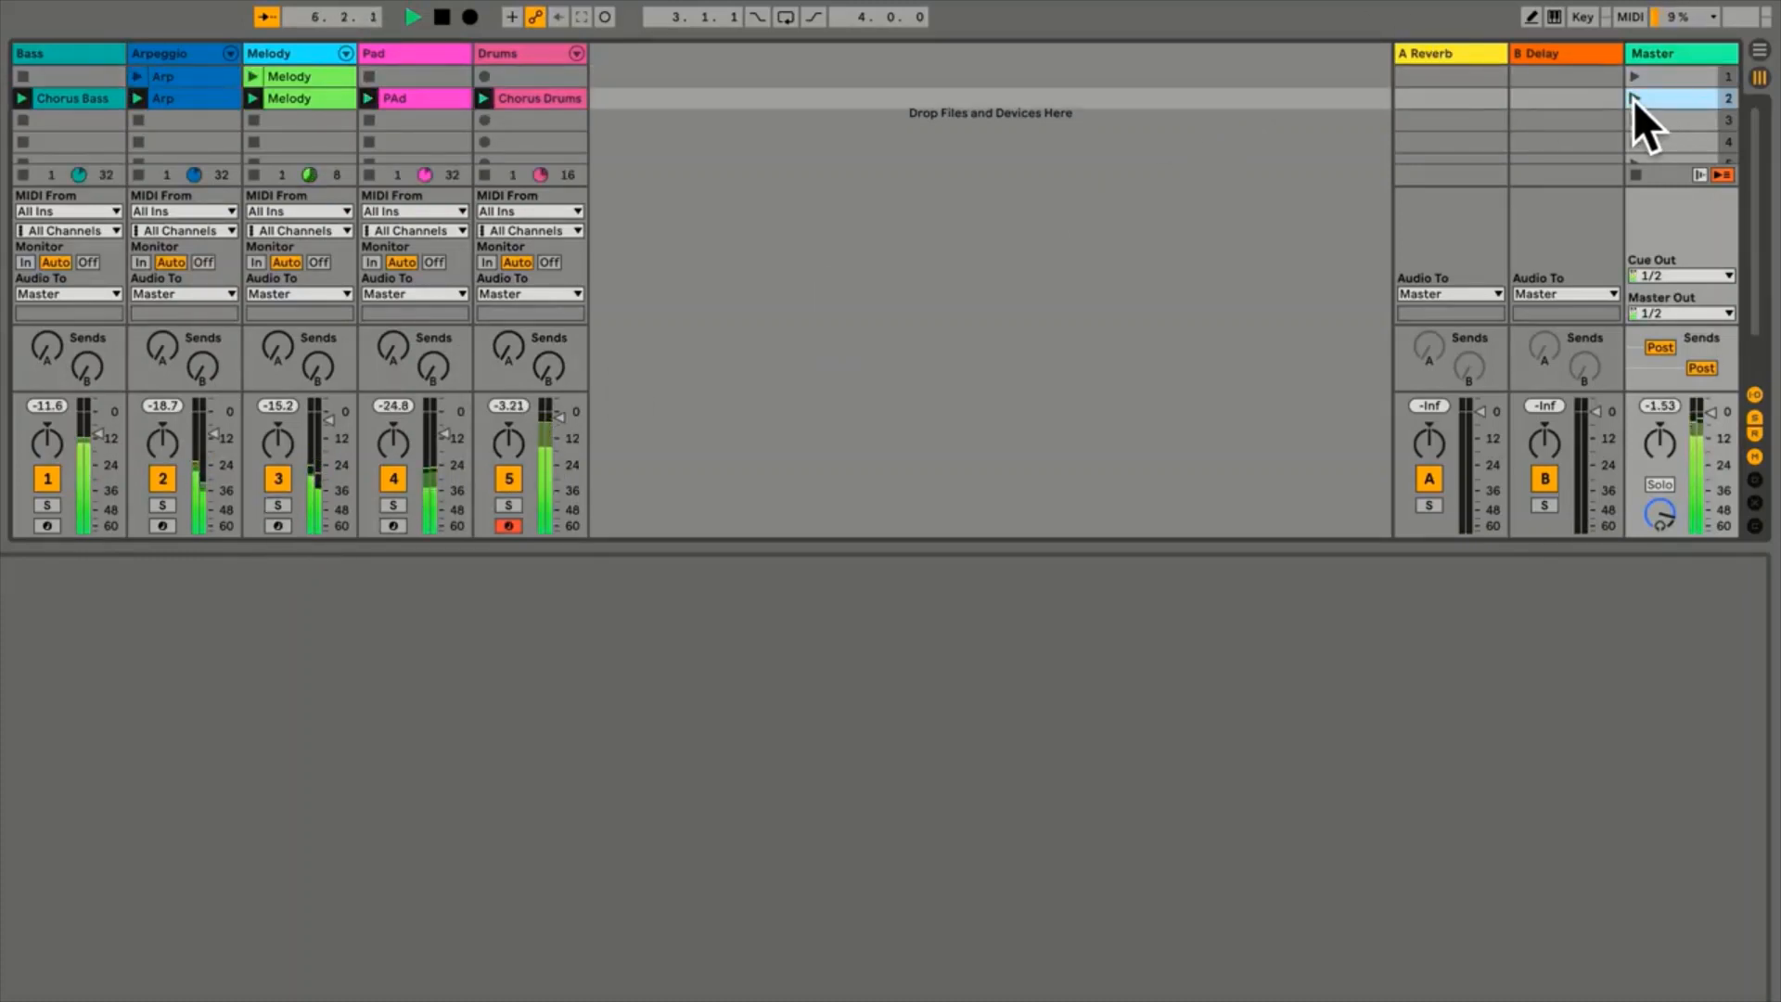
key("space")
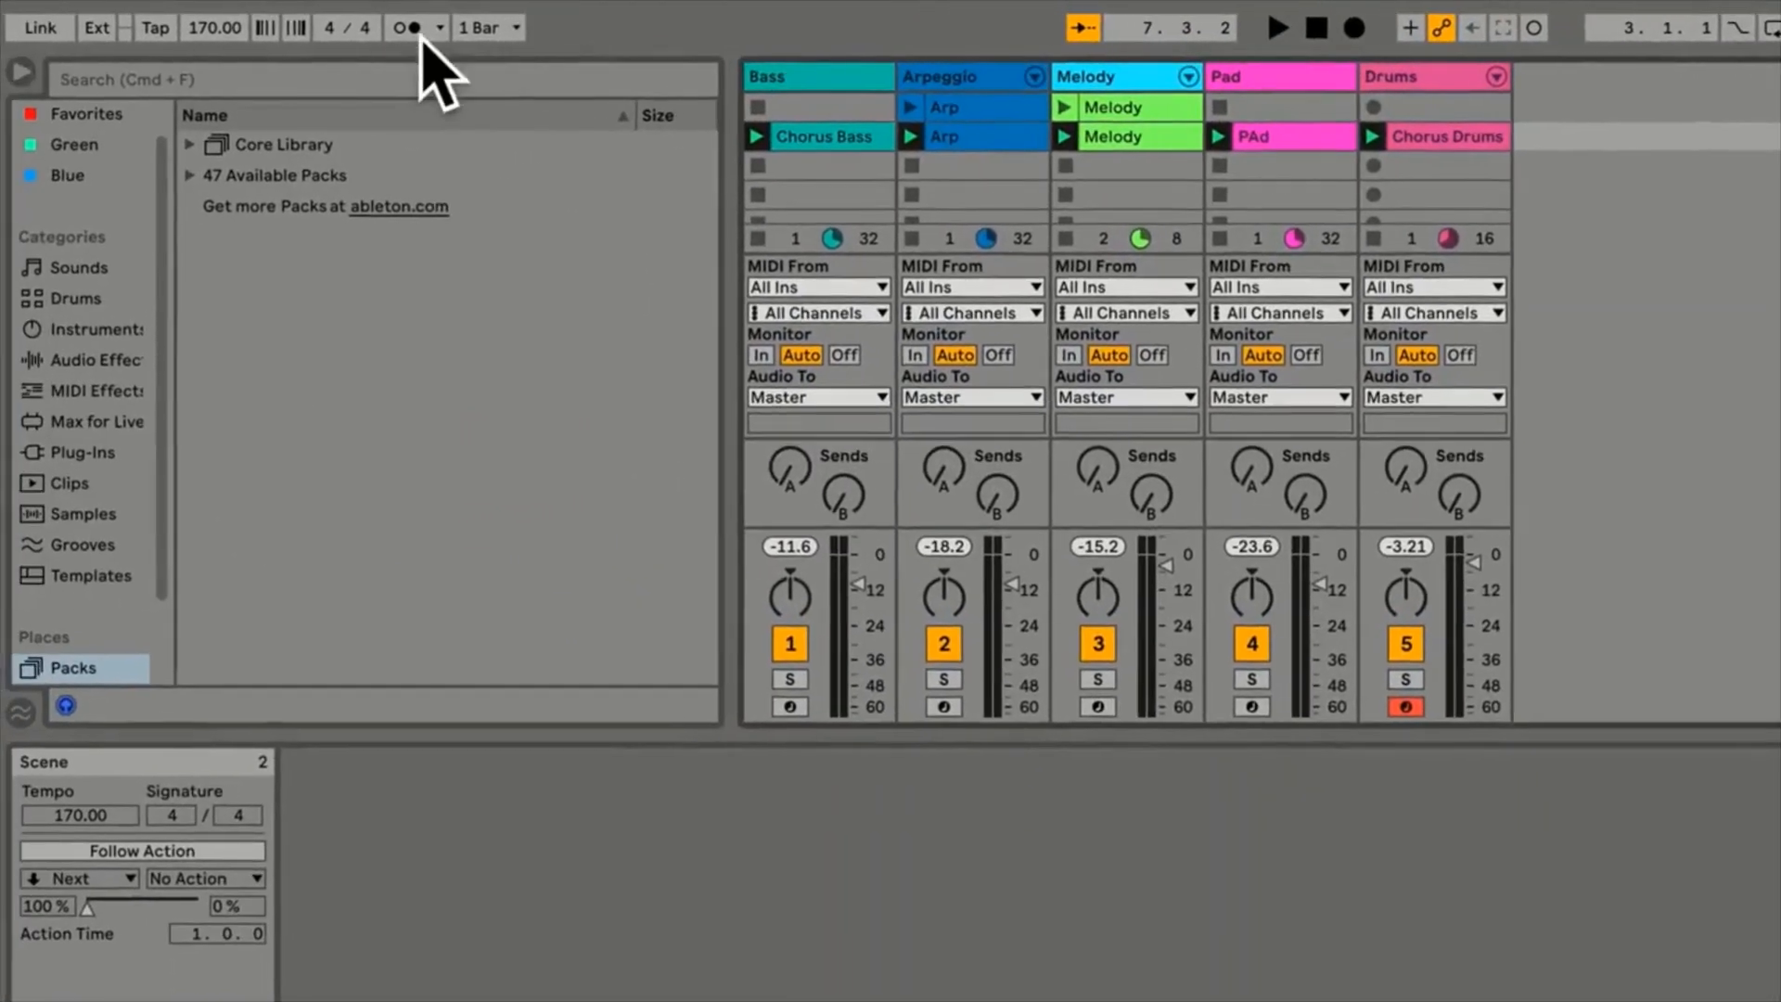
Review the global launch quantization options, test switching from the first scene to the second, and stop all clips
left_click(501, 28)
left_click(503, 32)
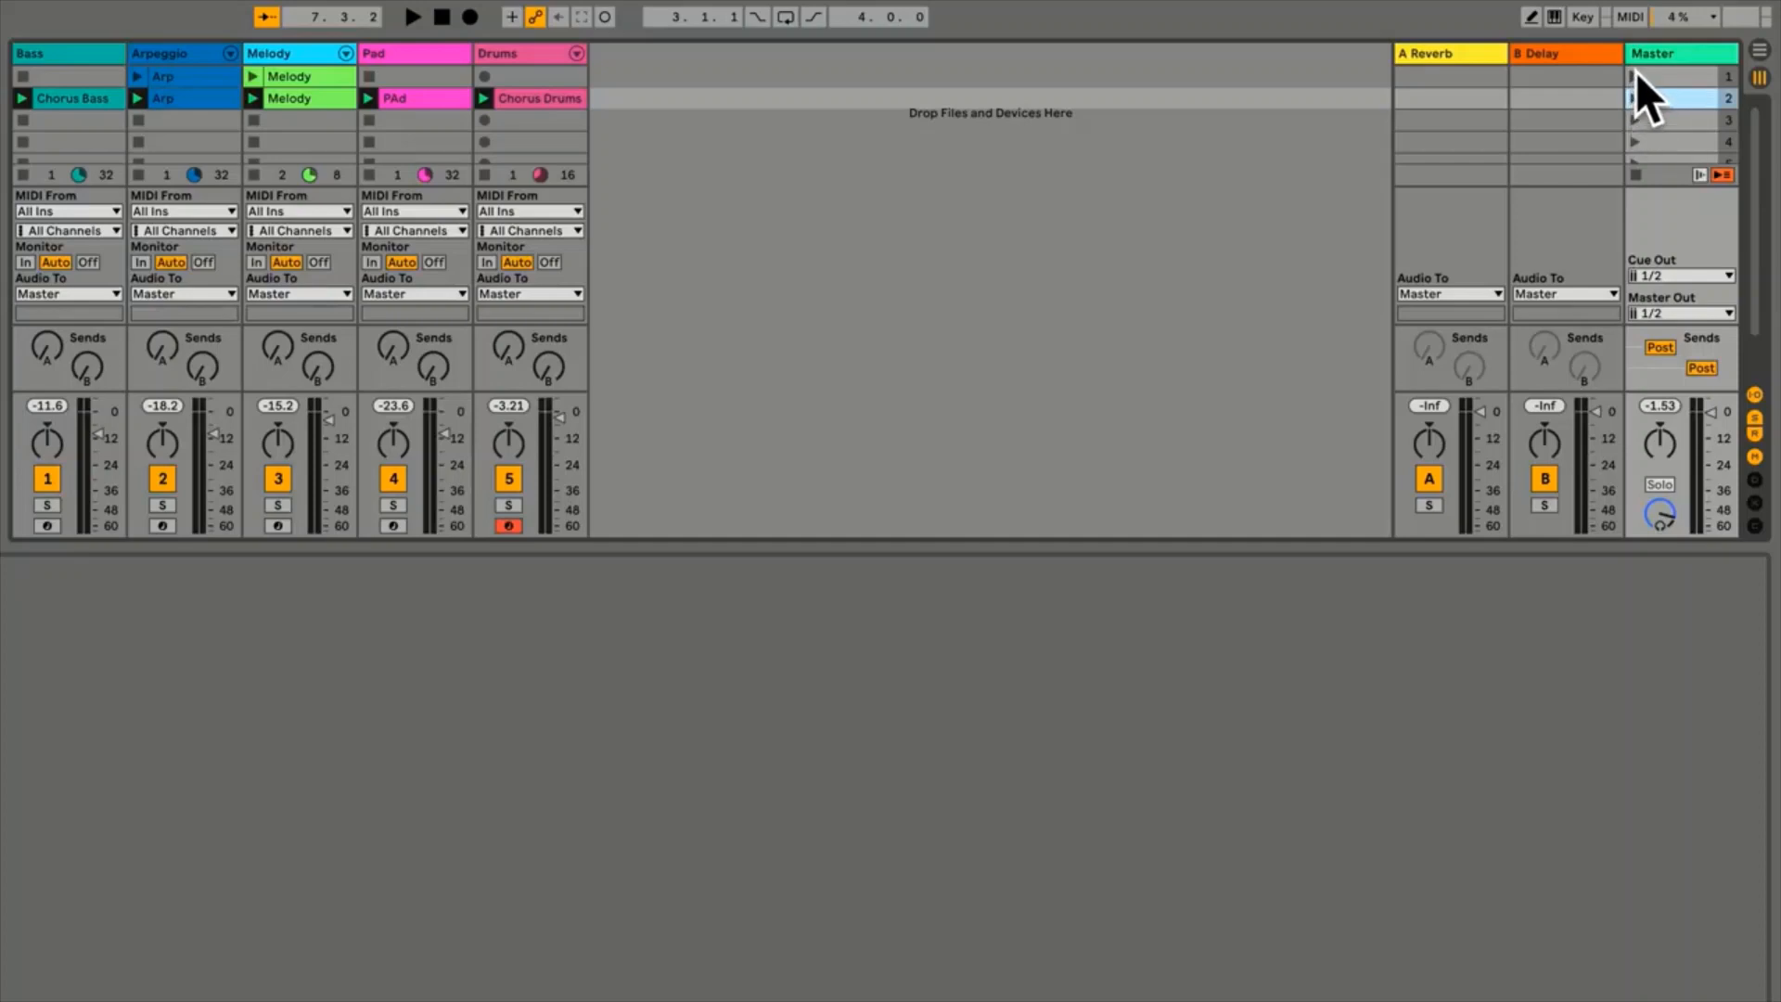
left_click(1635, 74)
left_click(1634, 98)
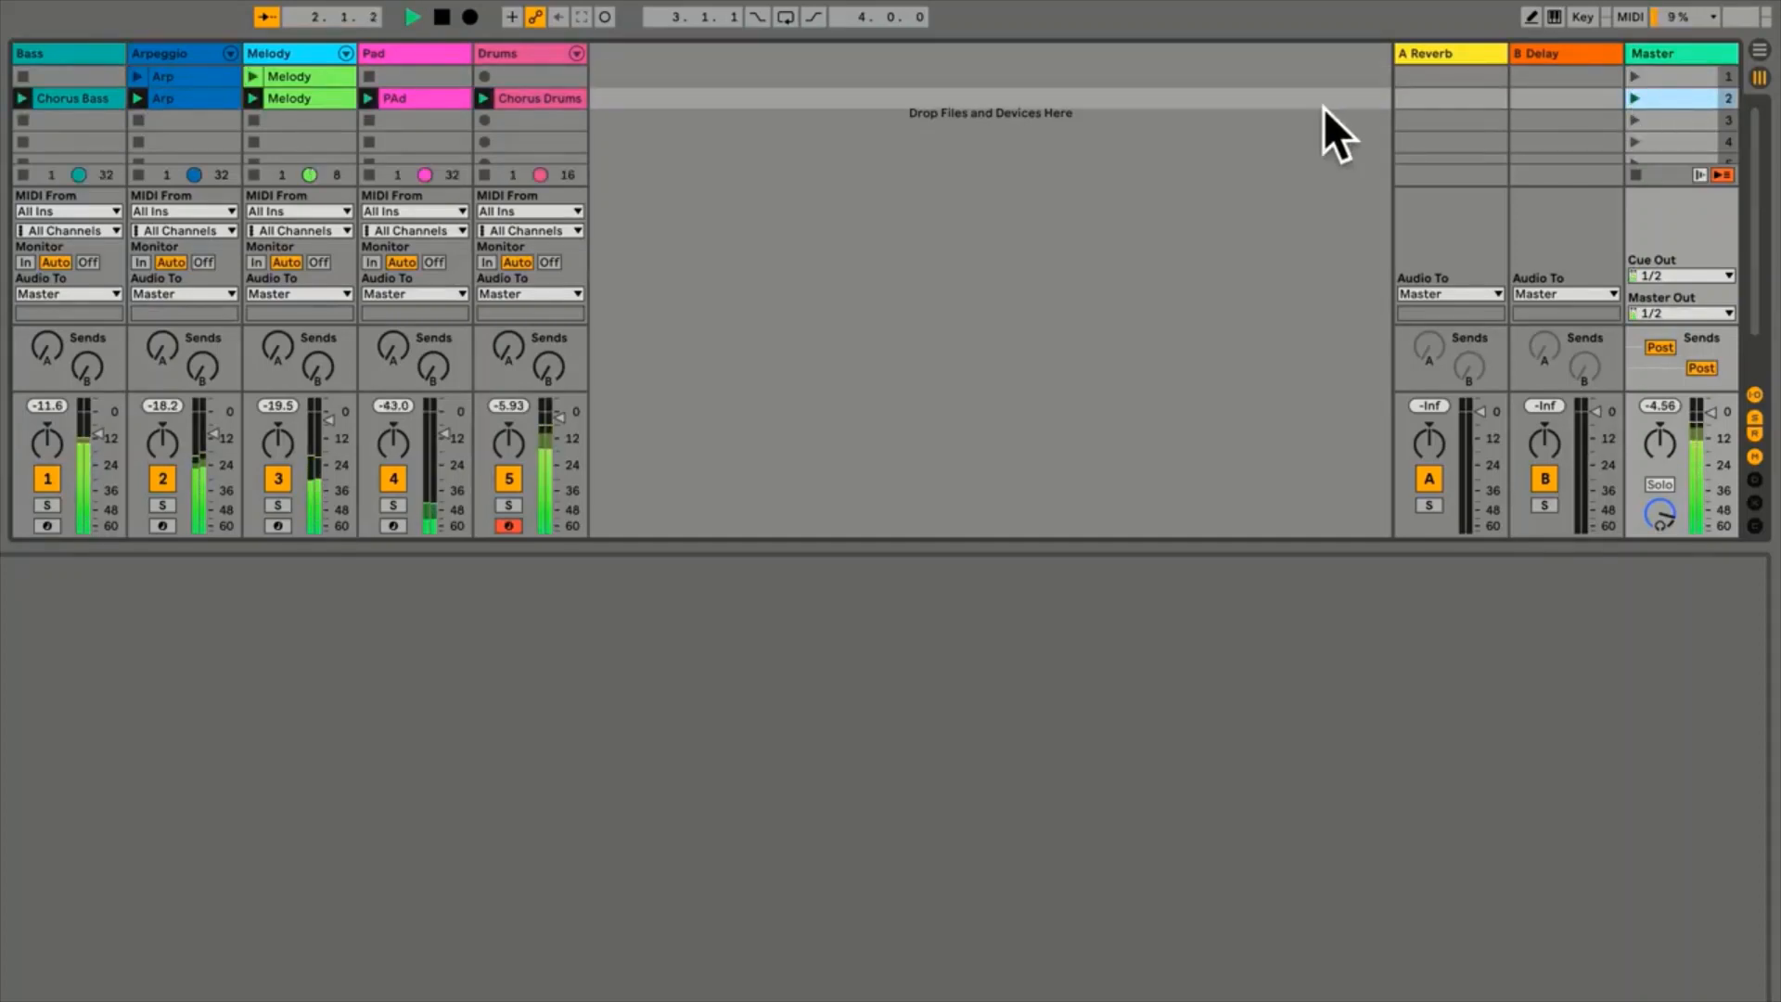
key("space")
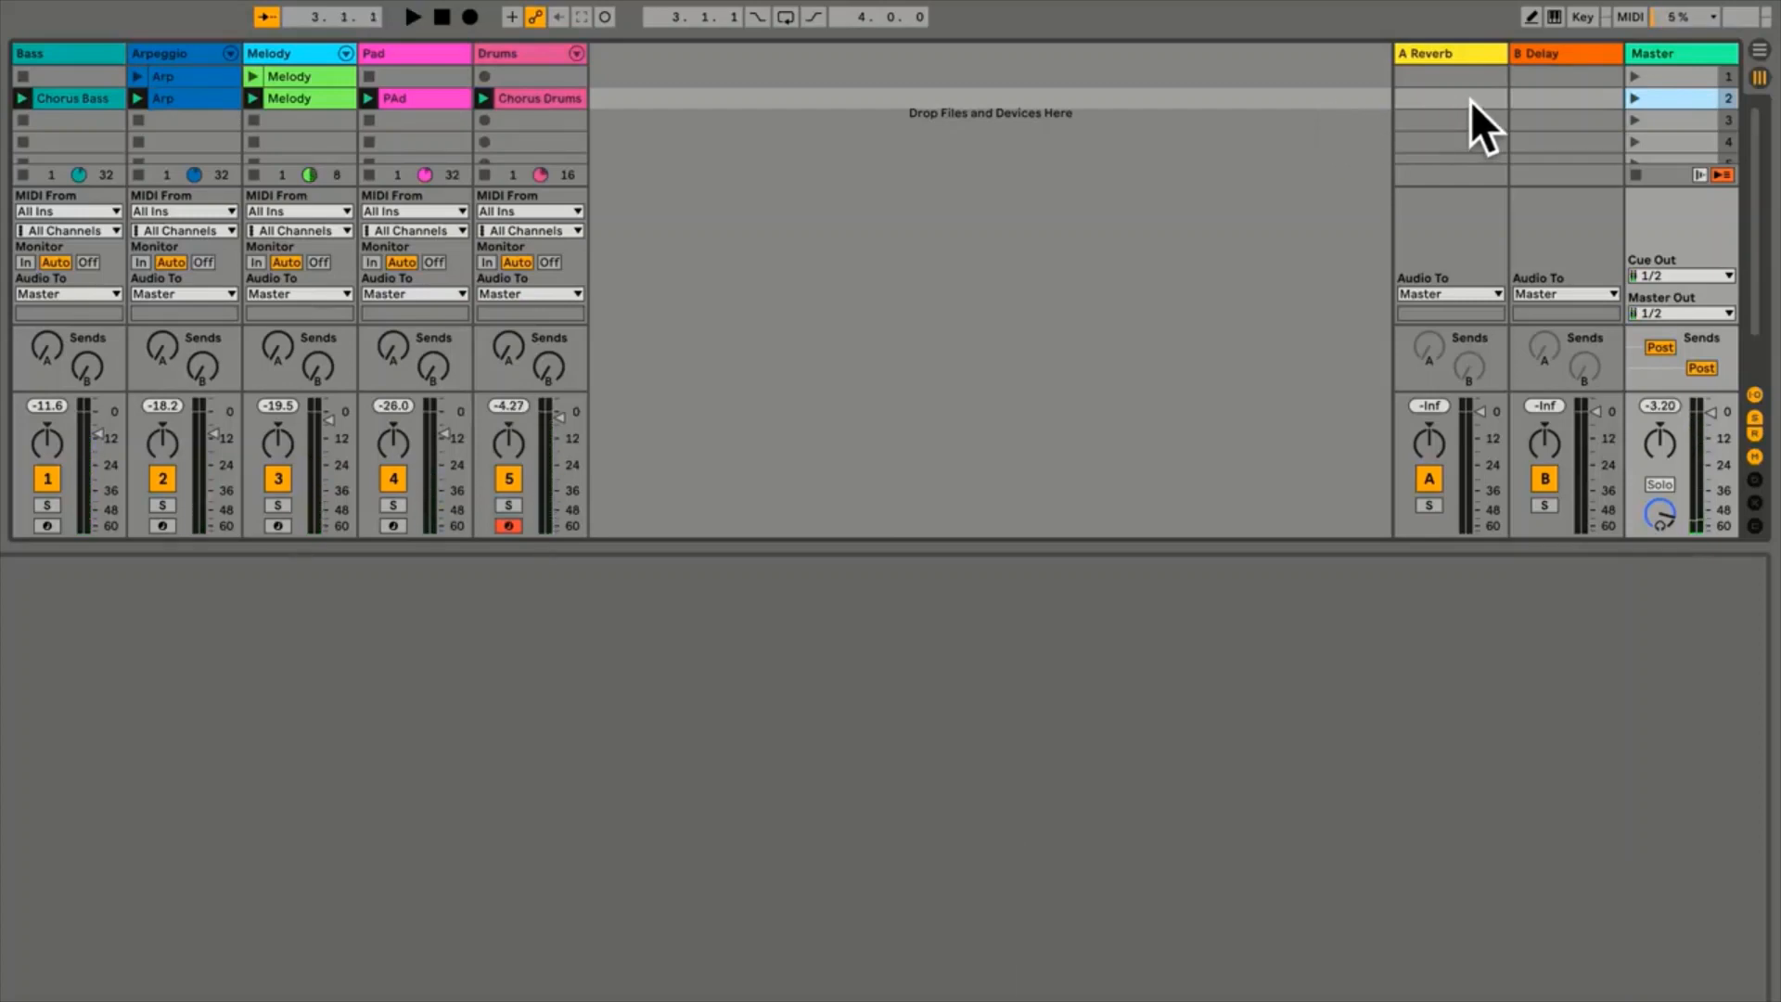
left_click(1635, 176)
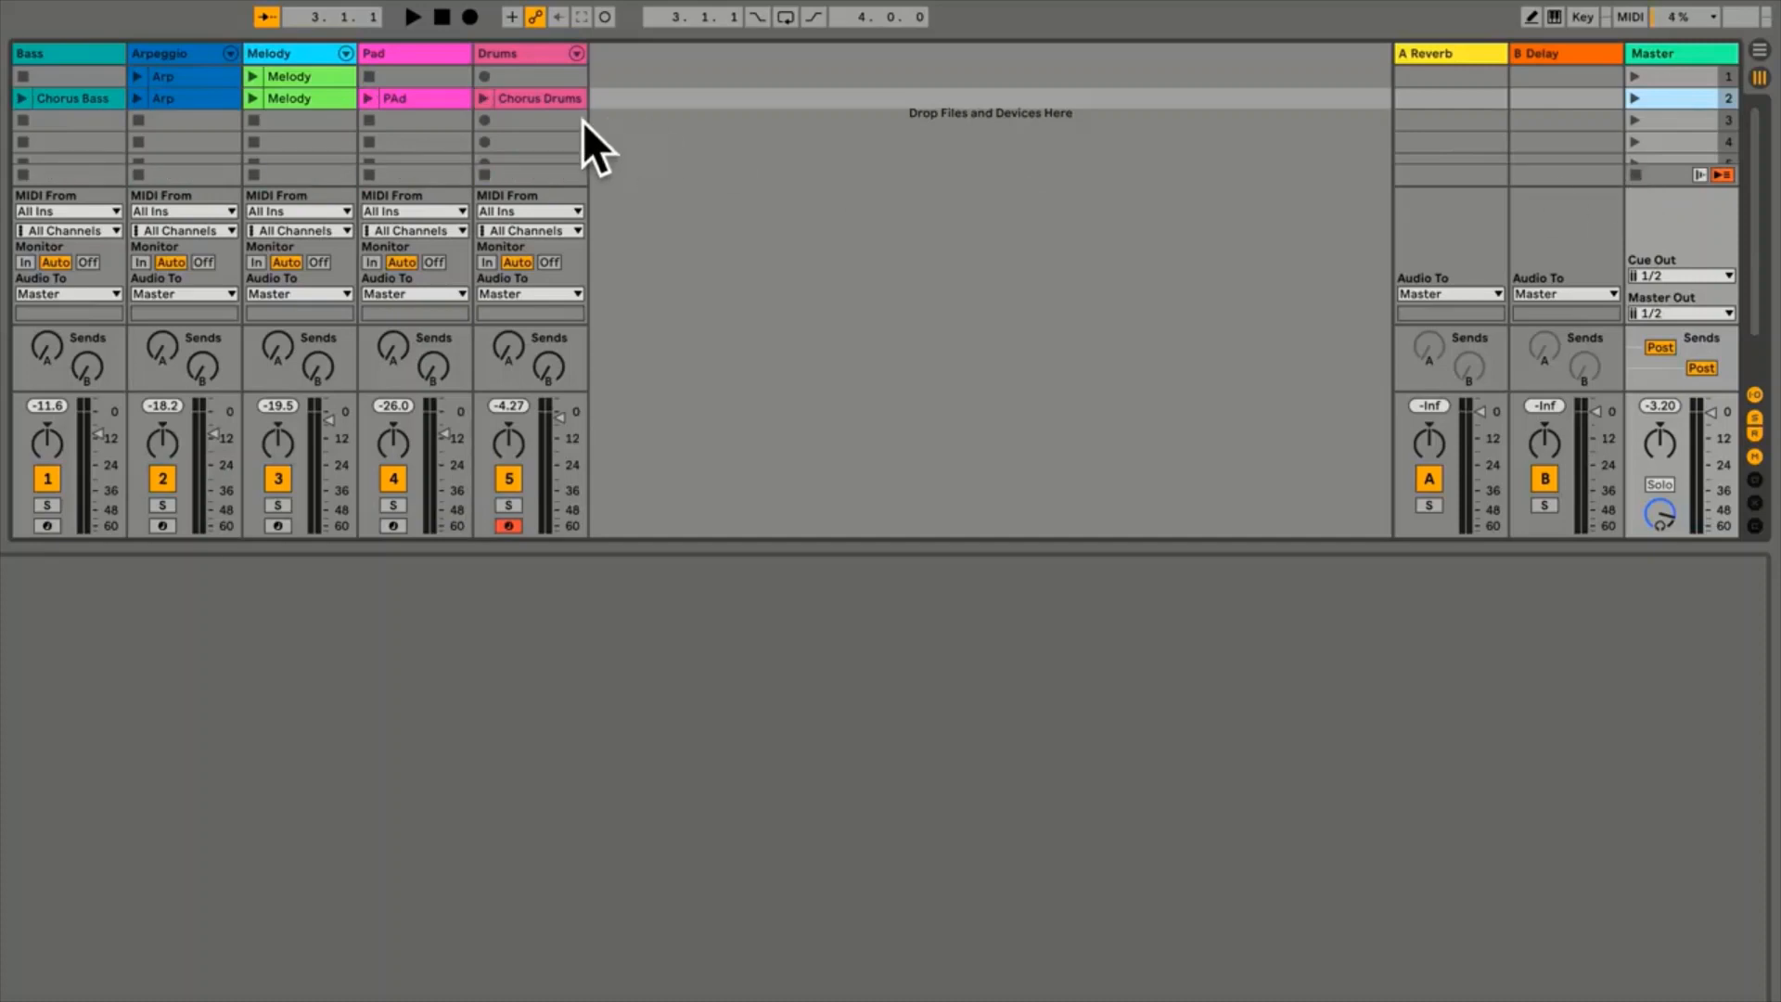
Launch the Chorus Bass clip, bring in the Chorus Drums clip, and play the whole second scene
left_click(21, 97)
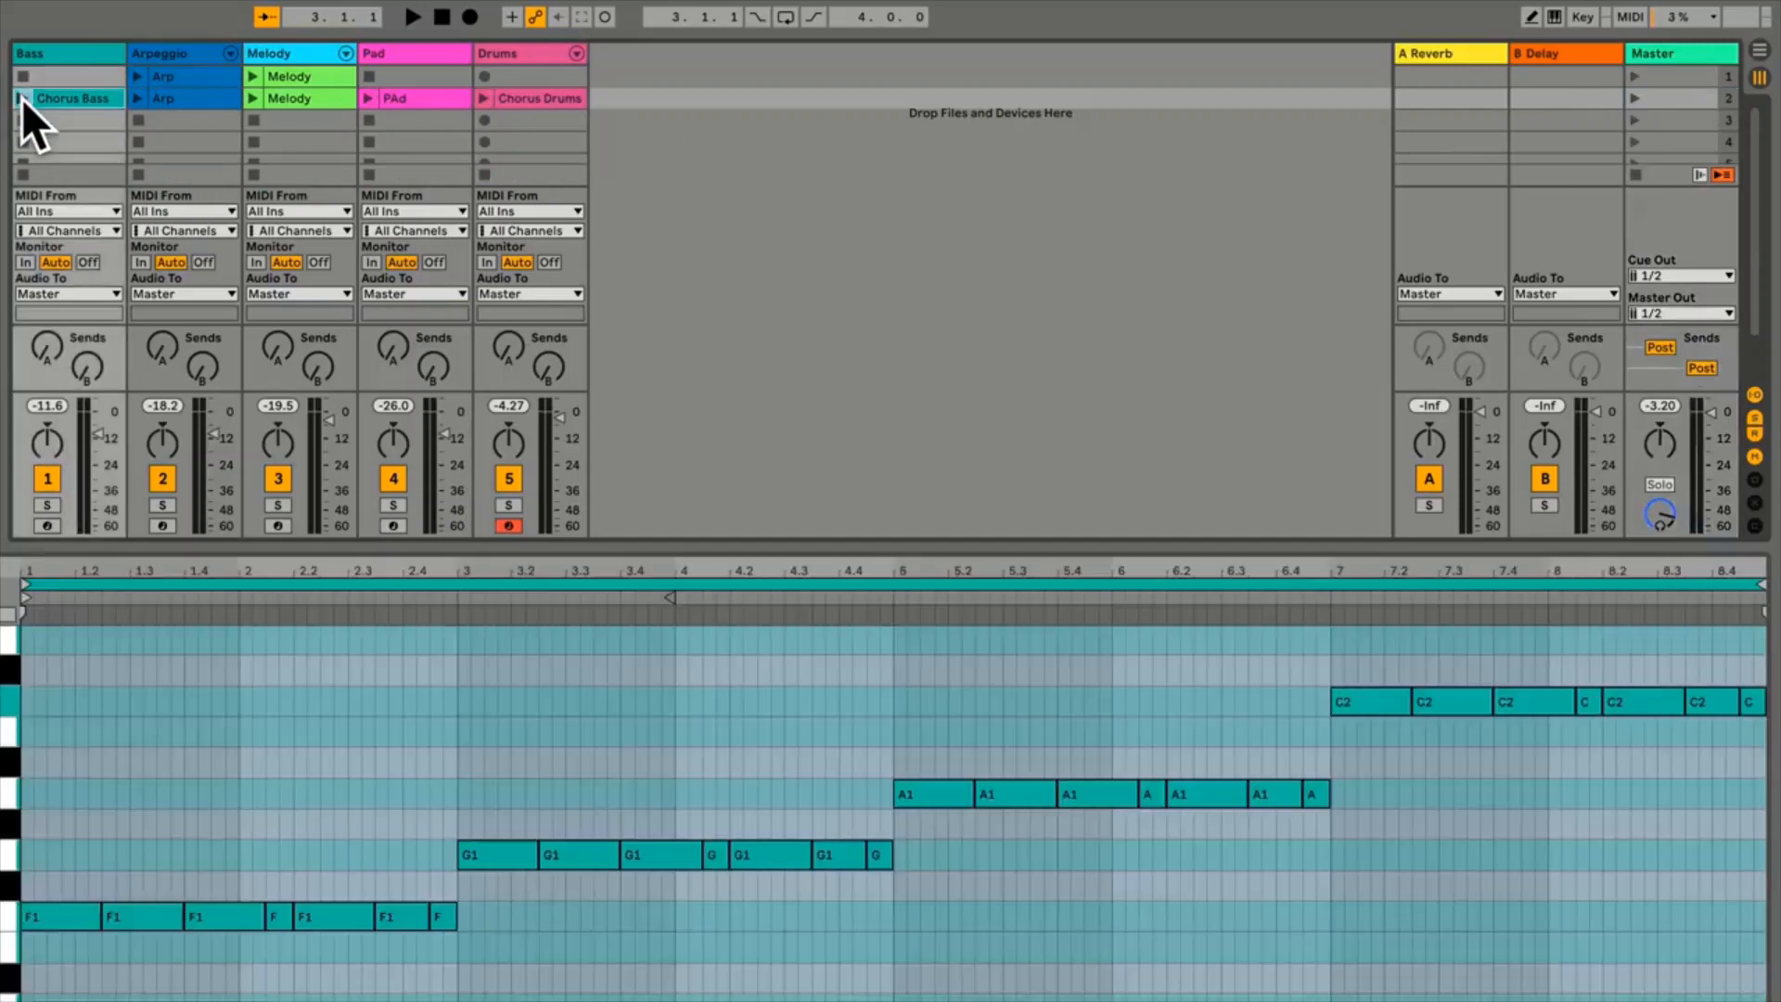
left_click(483, 99)
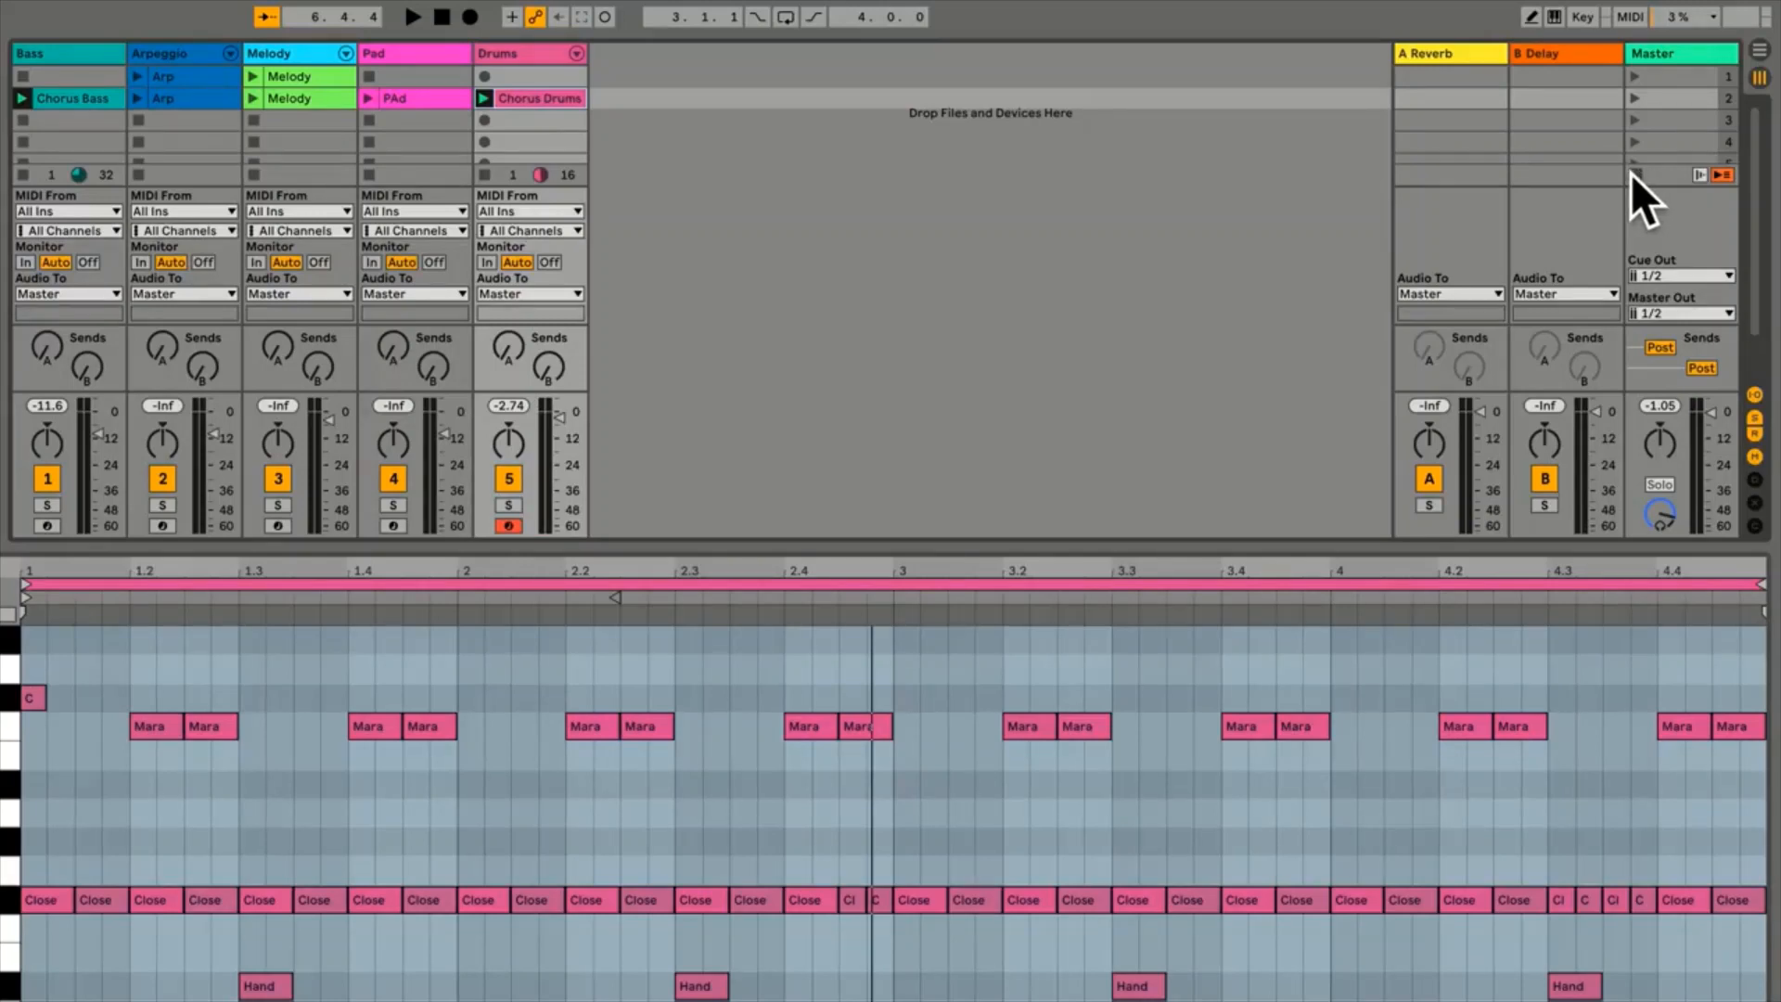
left_click(1634, 98)
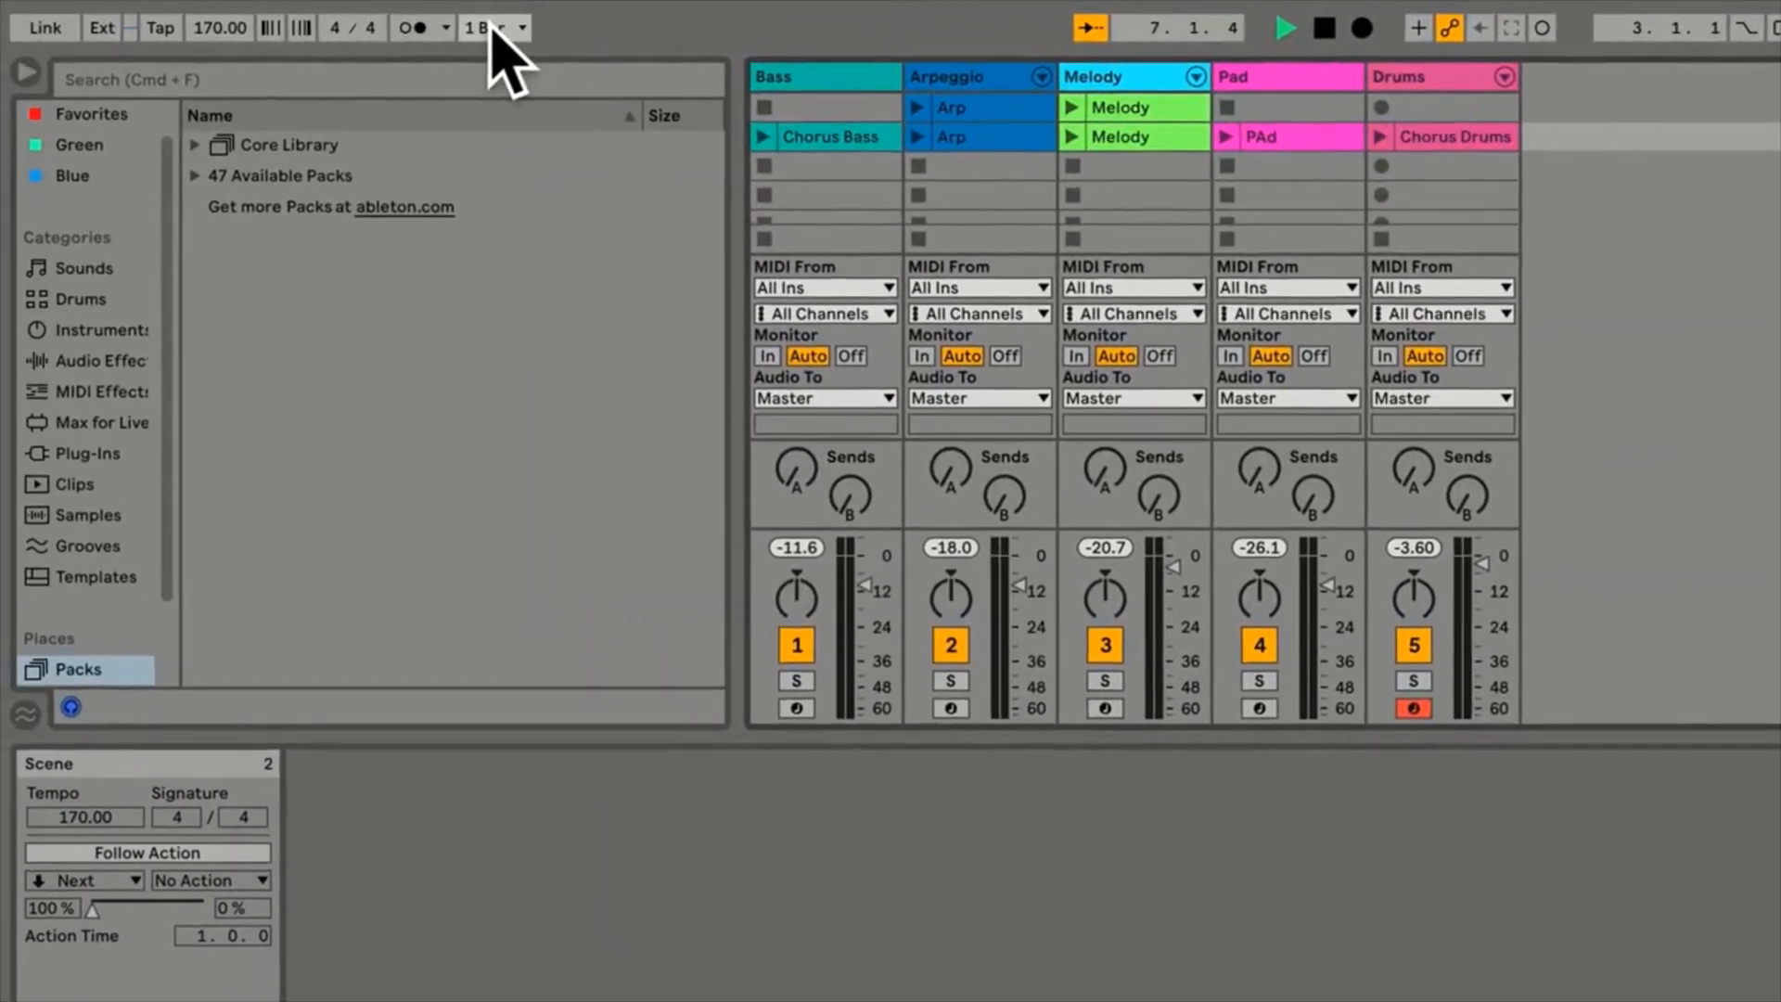
Set the global launch quantization to None, test switching between the first and second scenes, and stop all clips
left_click(494, 28)
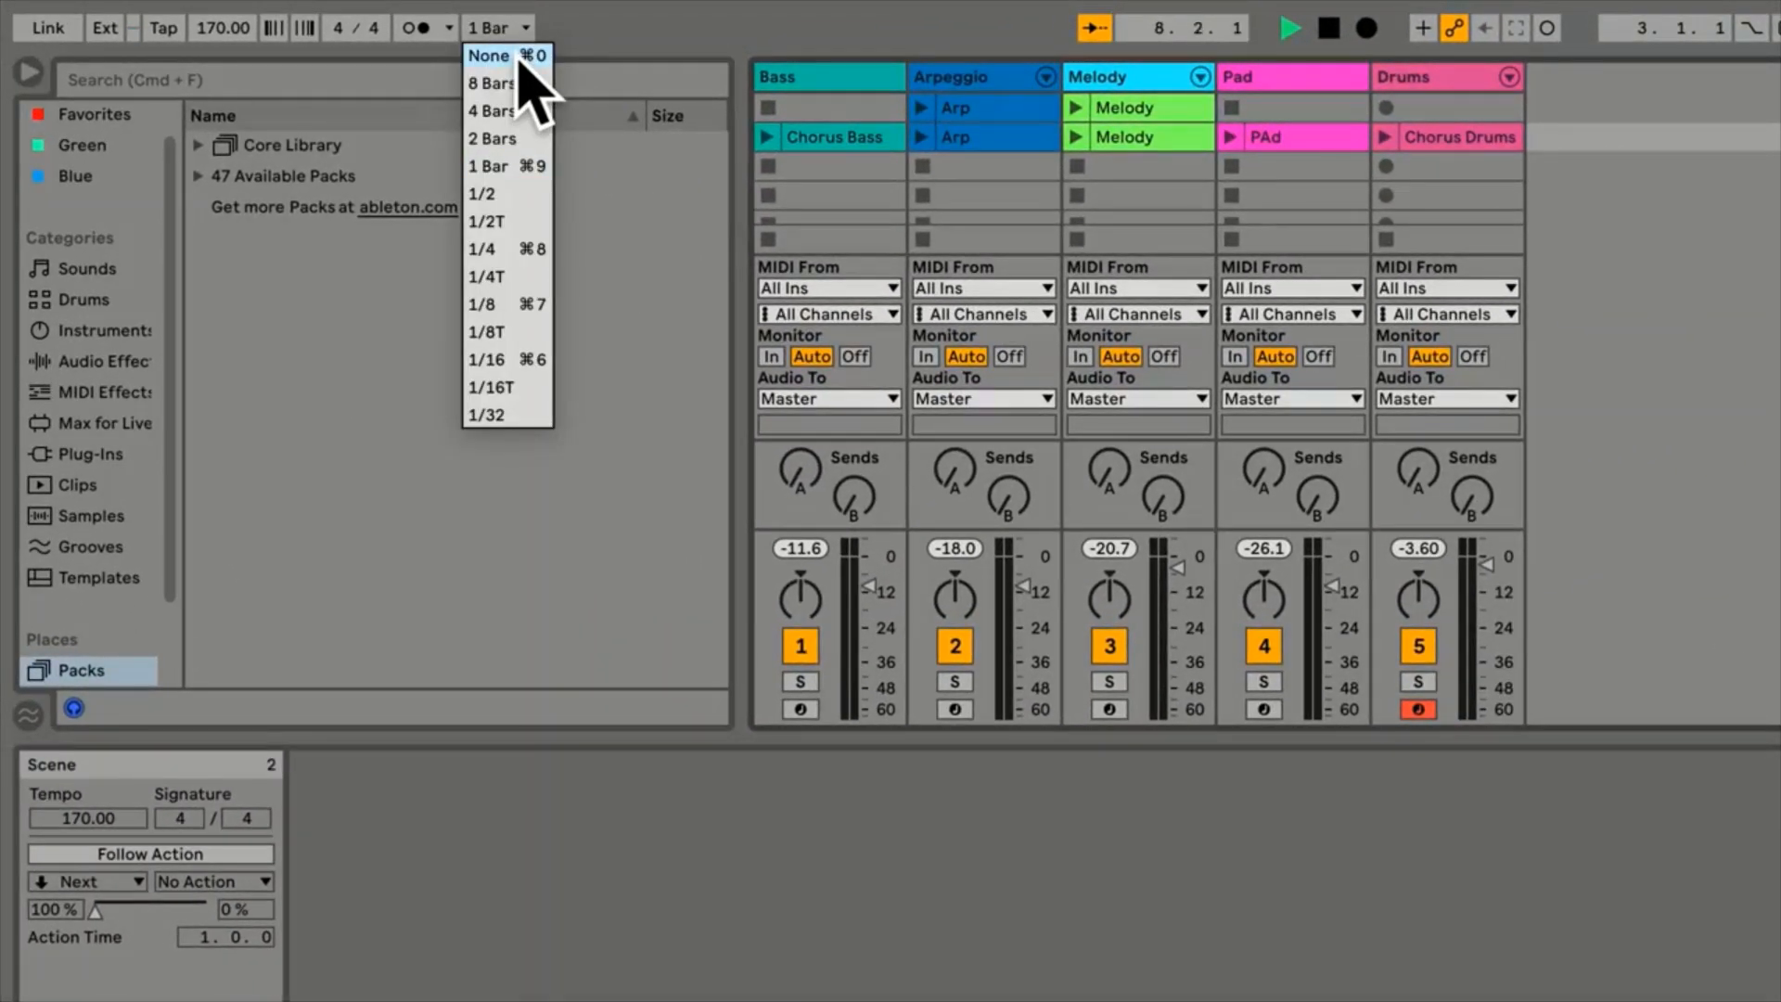
left_click(481, 56)
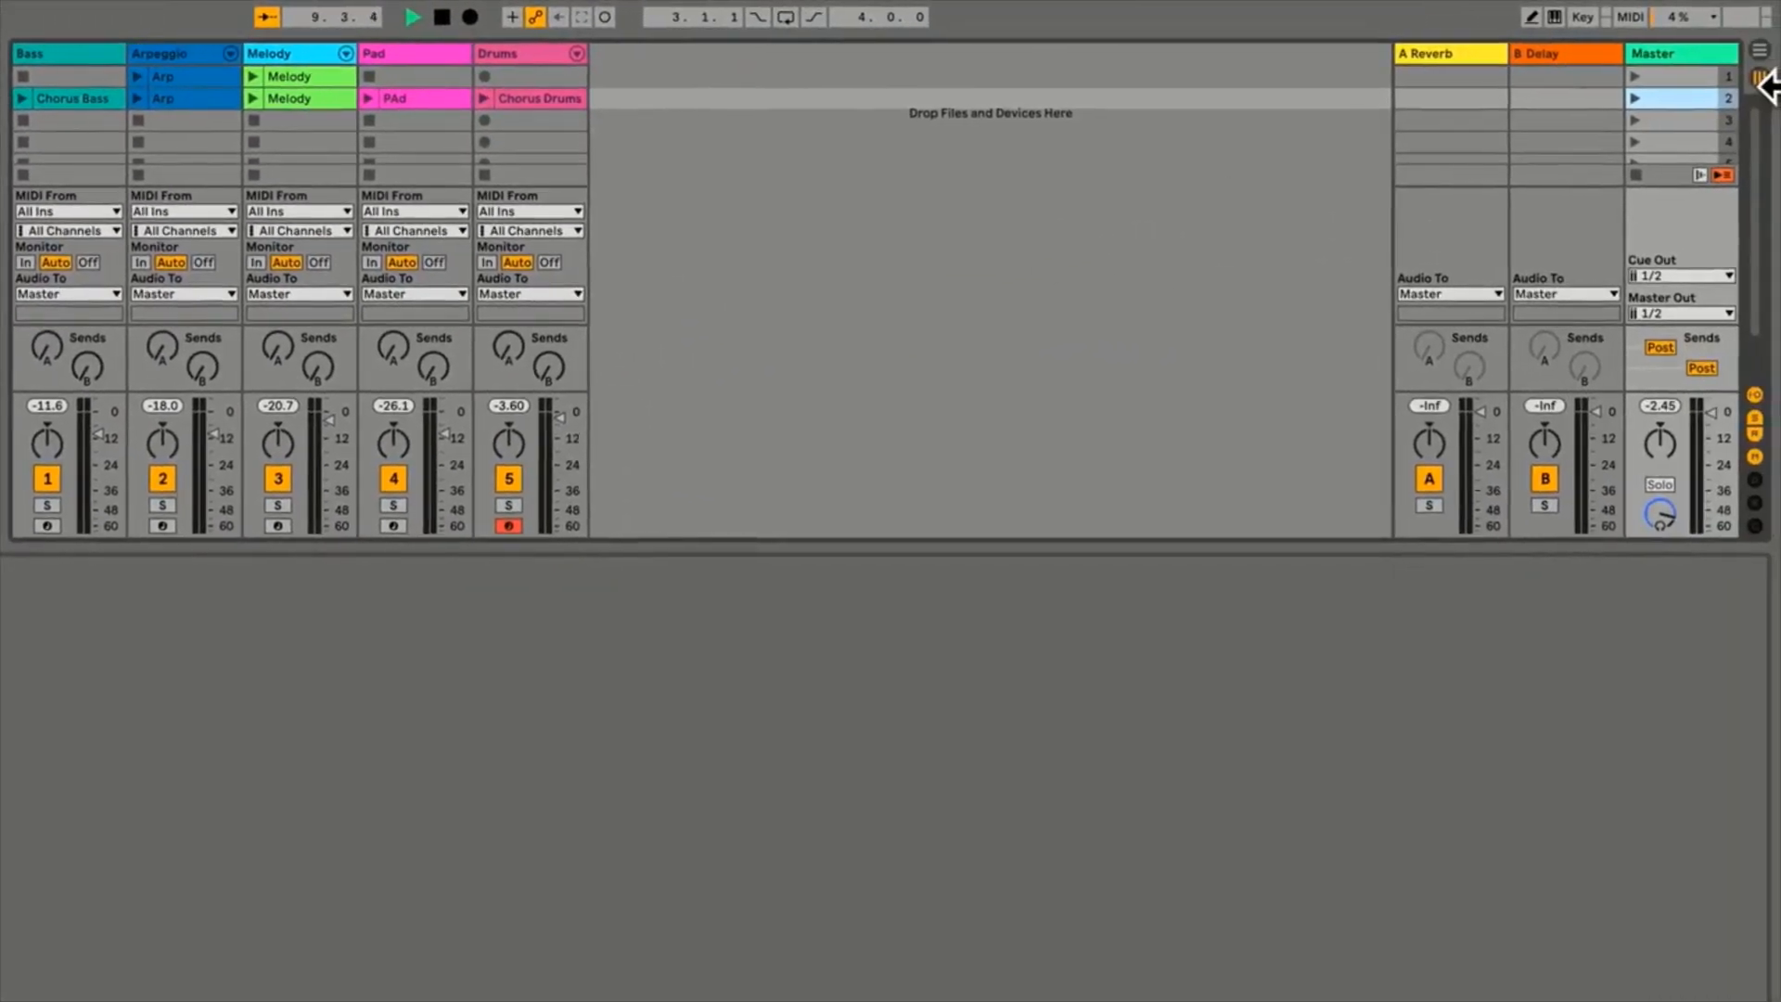
left_click(1634, 98)
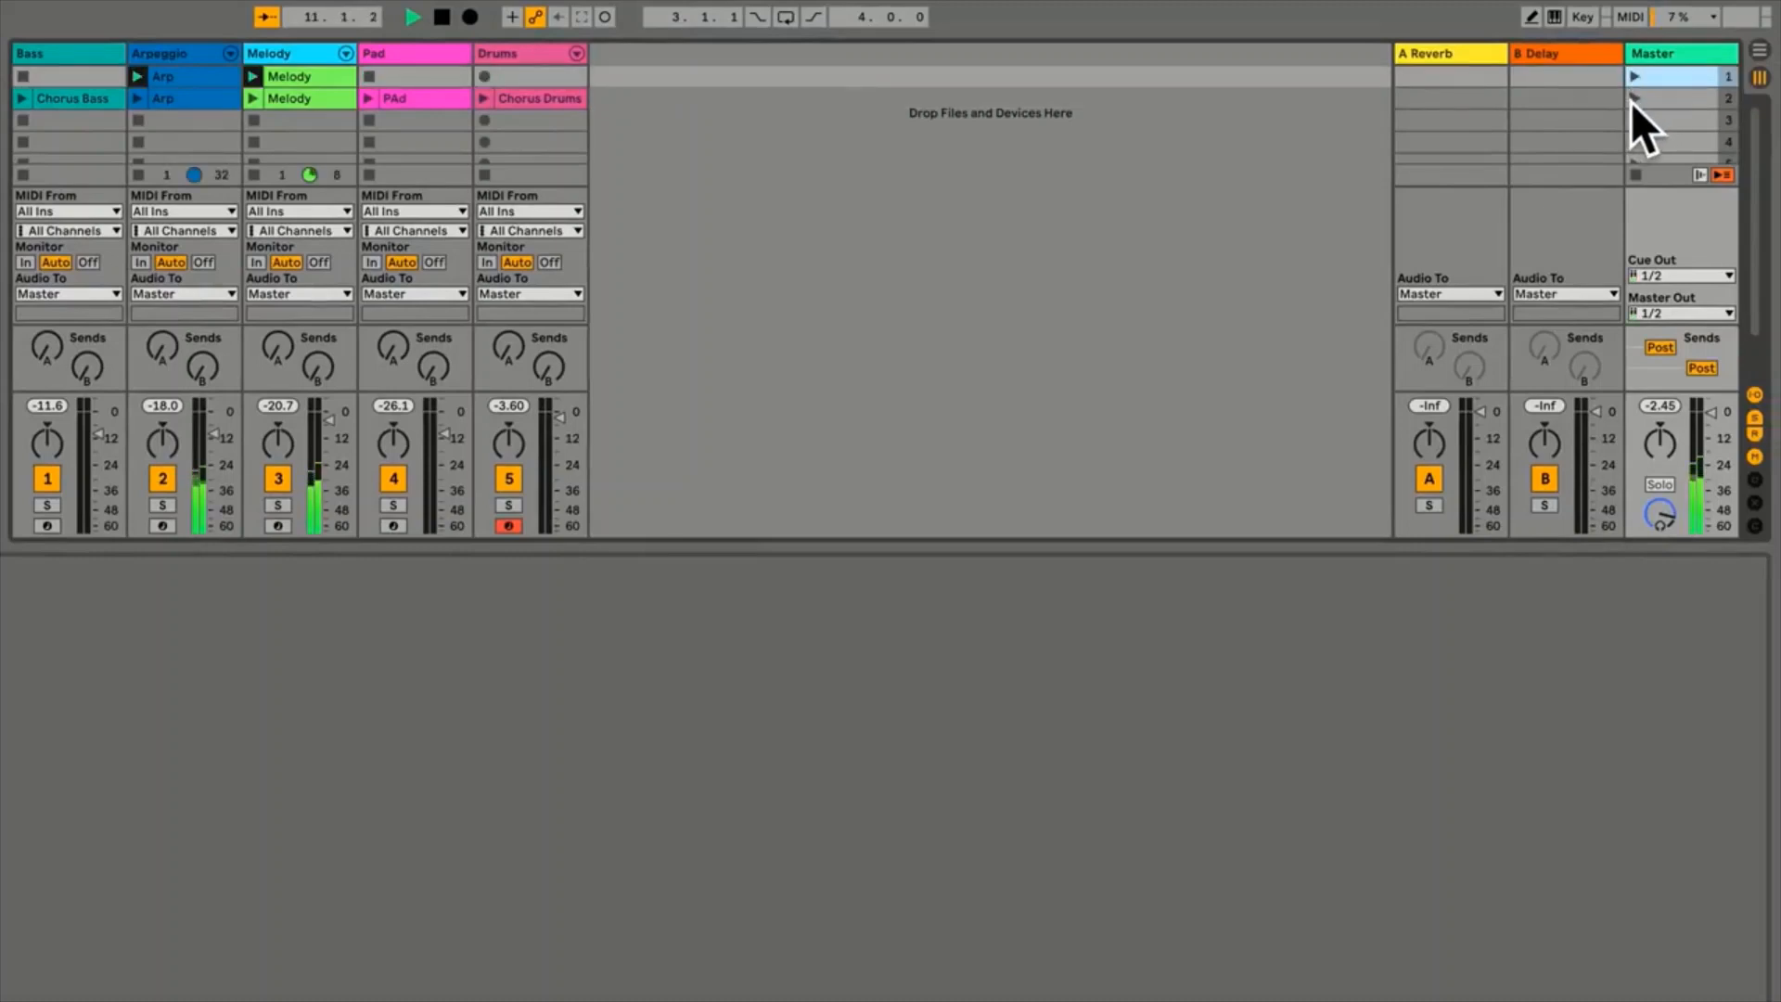
left_click(1632, 77)
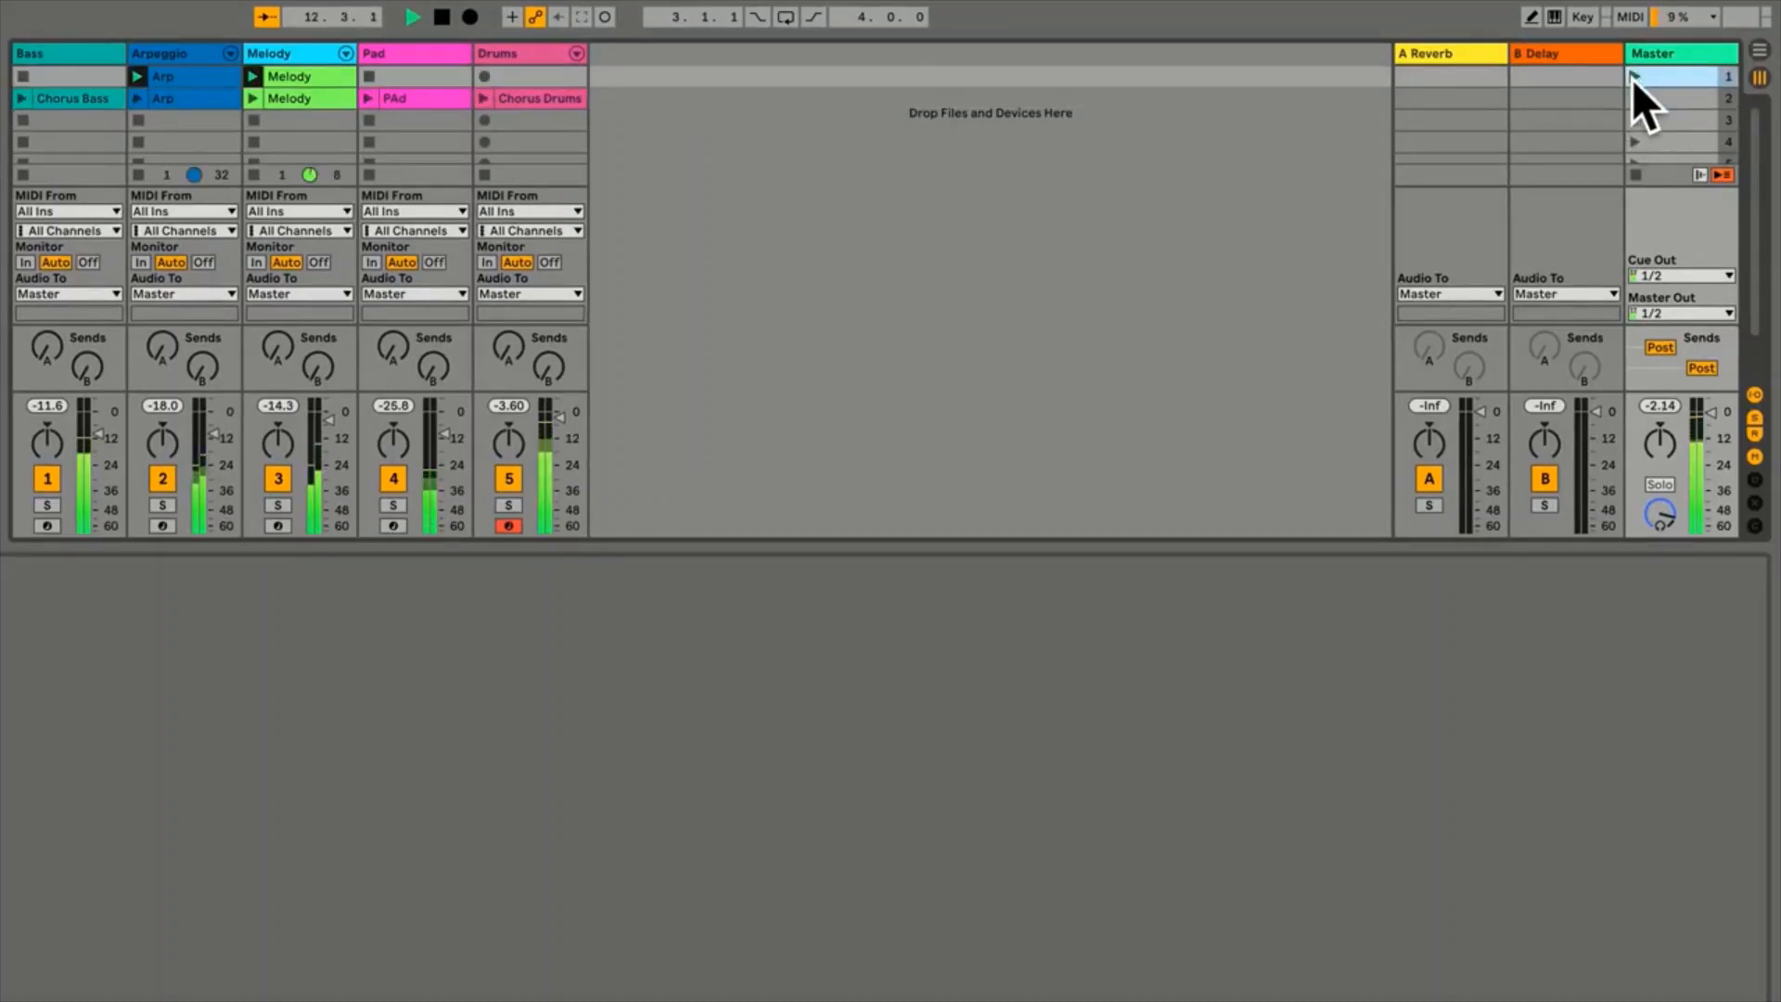
left_click(1635, 173)
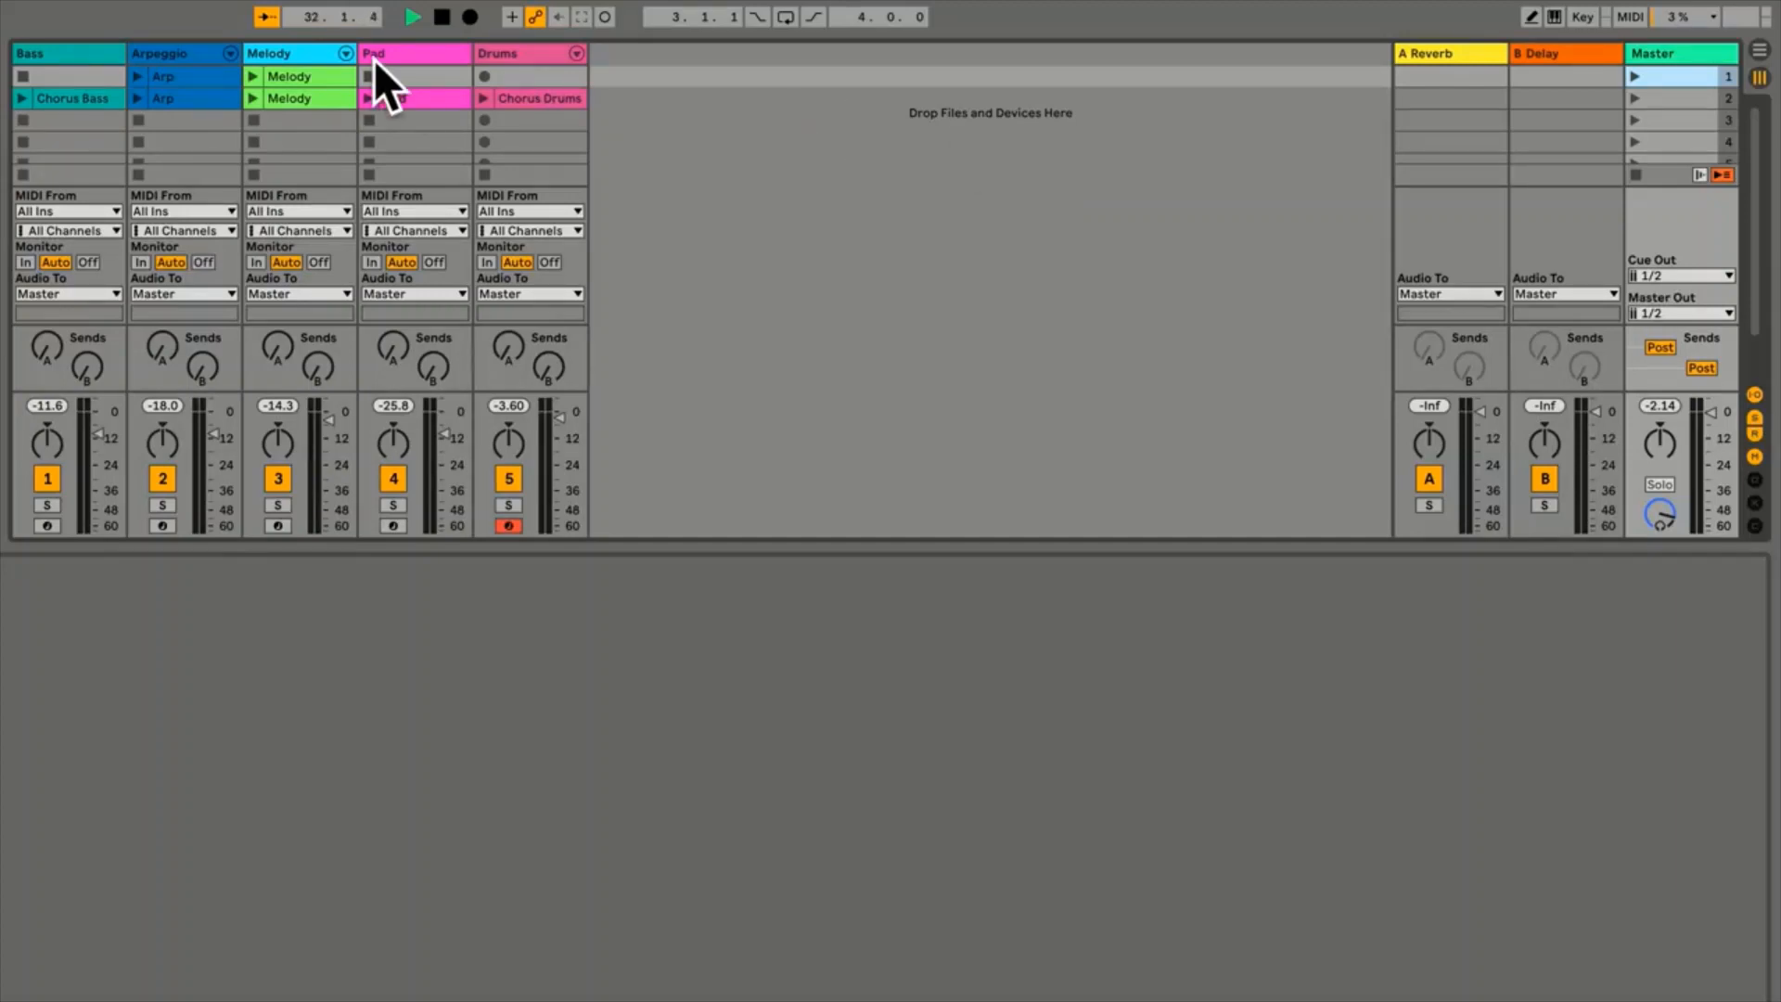
Launch the Chorus Bass, second Melody and Chorus Drums clips one after another without launch quantization
left_click(21, 98)
left_click(254, 98)
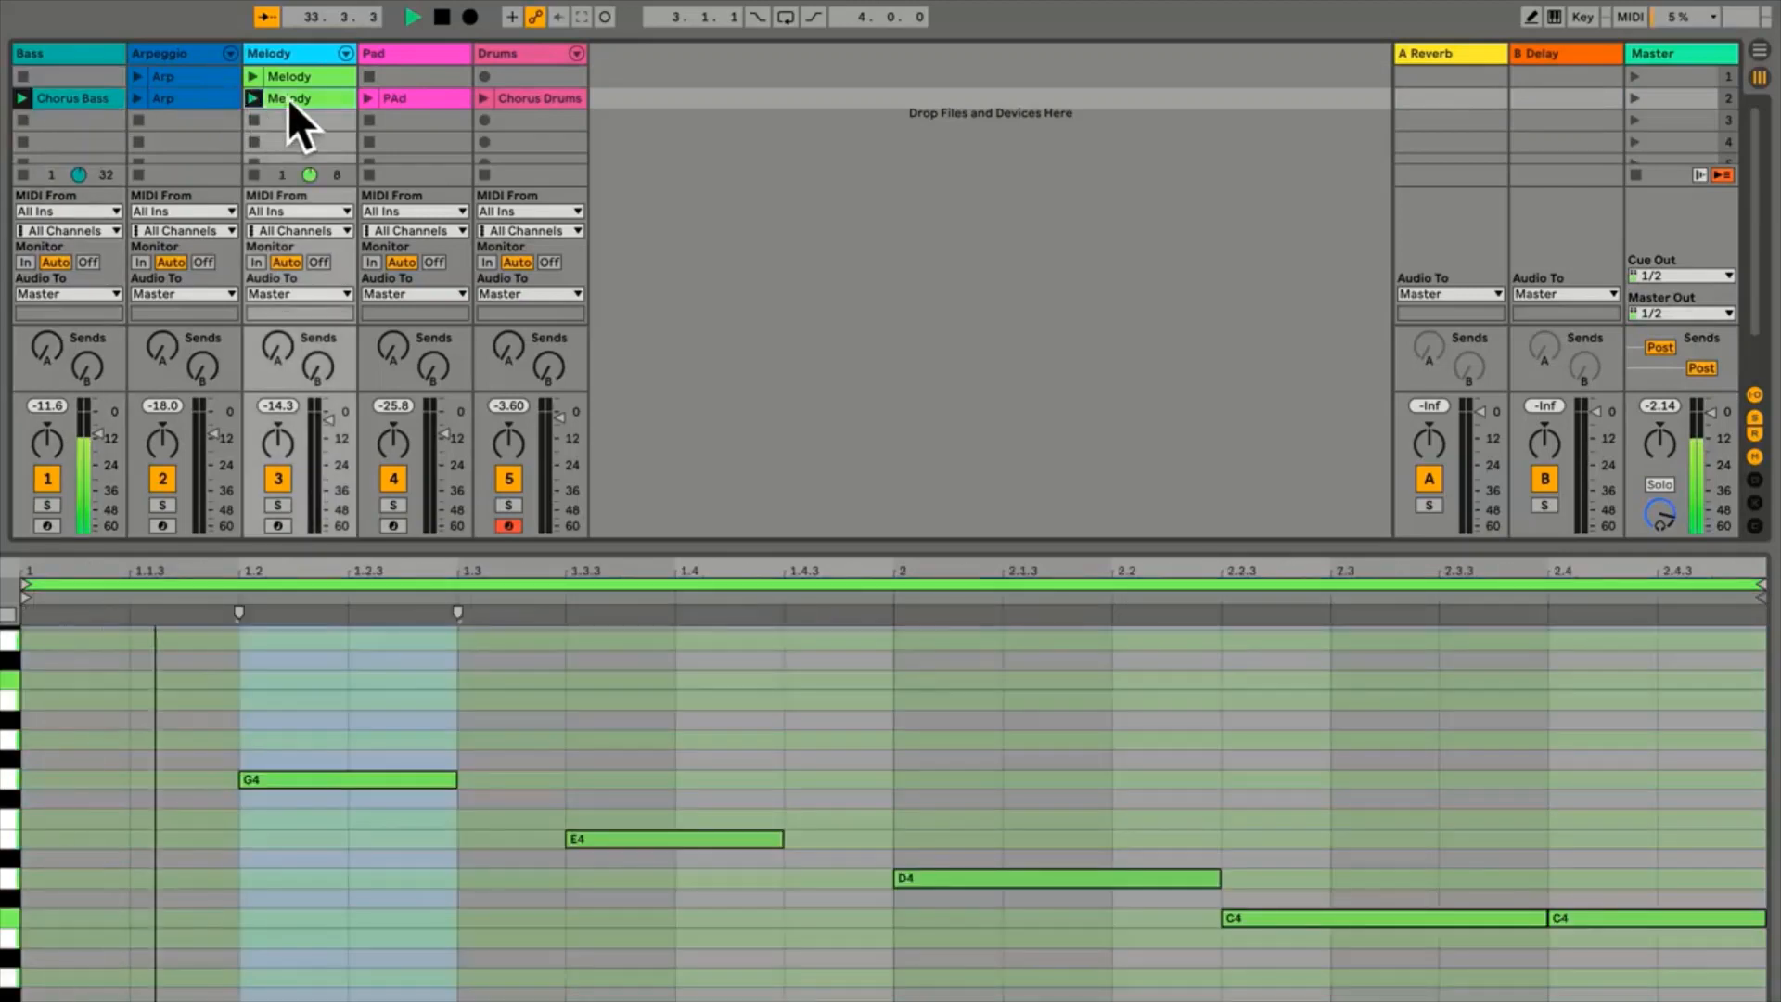
left_click(488, 100)
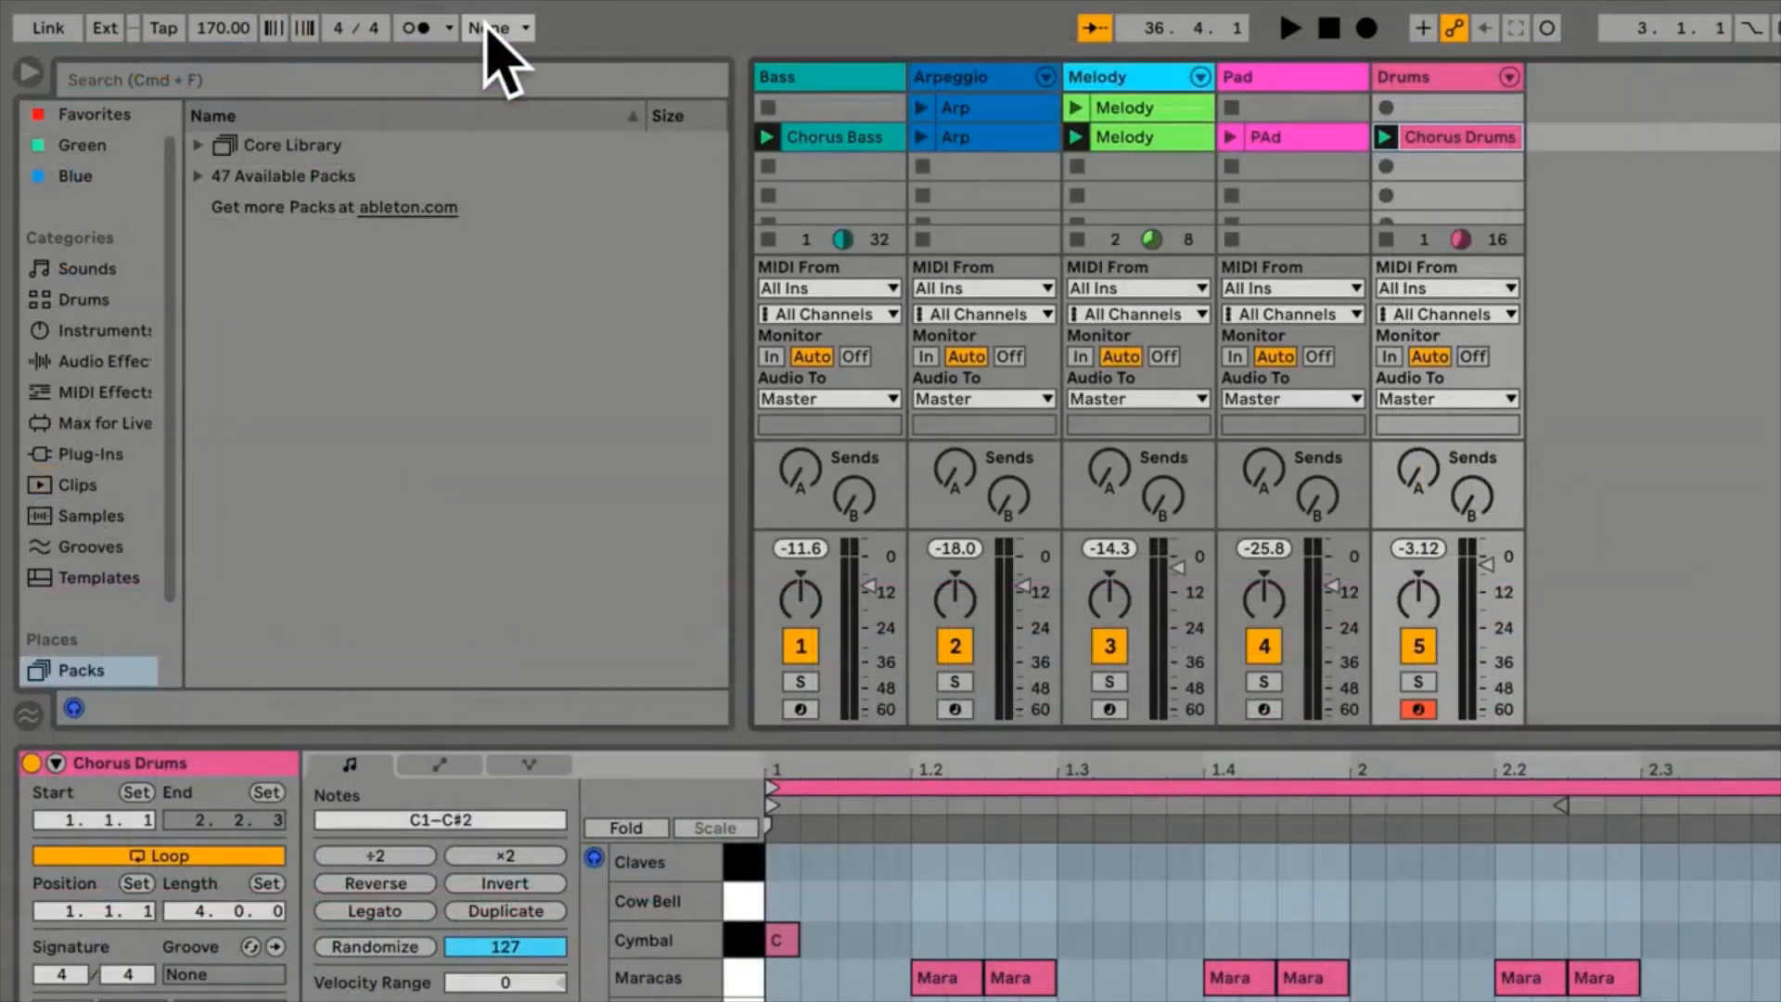
Set the global launch quantization to 4 Bars and stop all clips
left_click(487, 28)
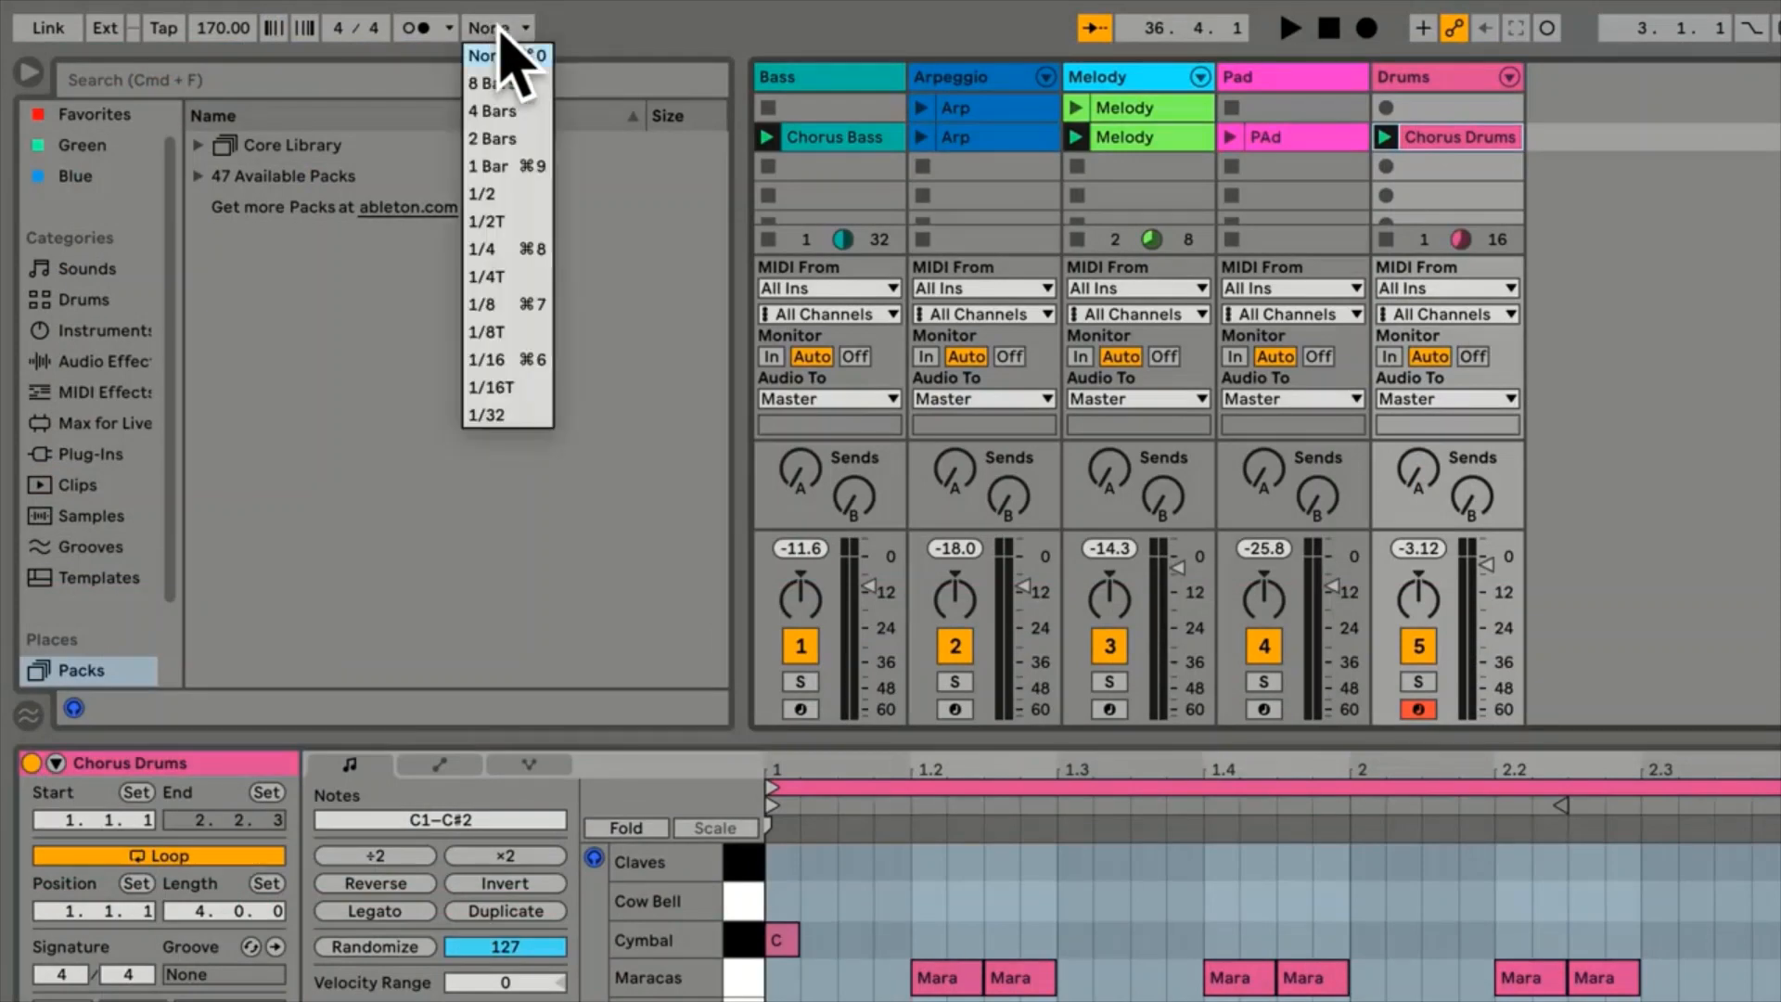
left_click(502, 112)
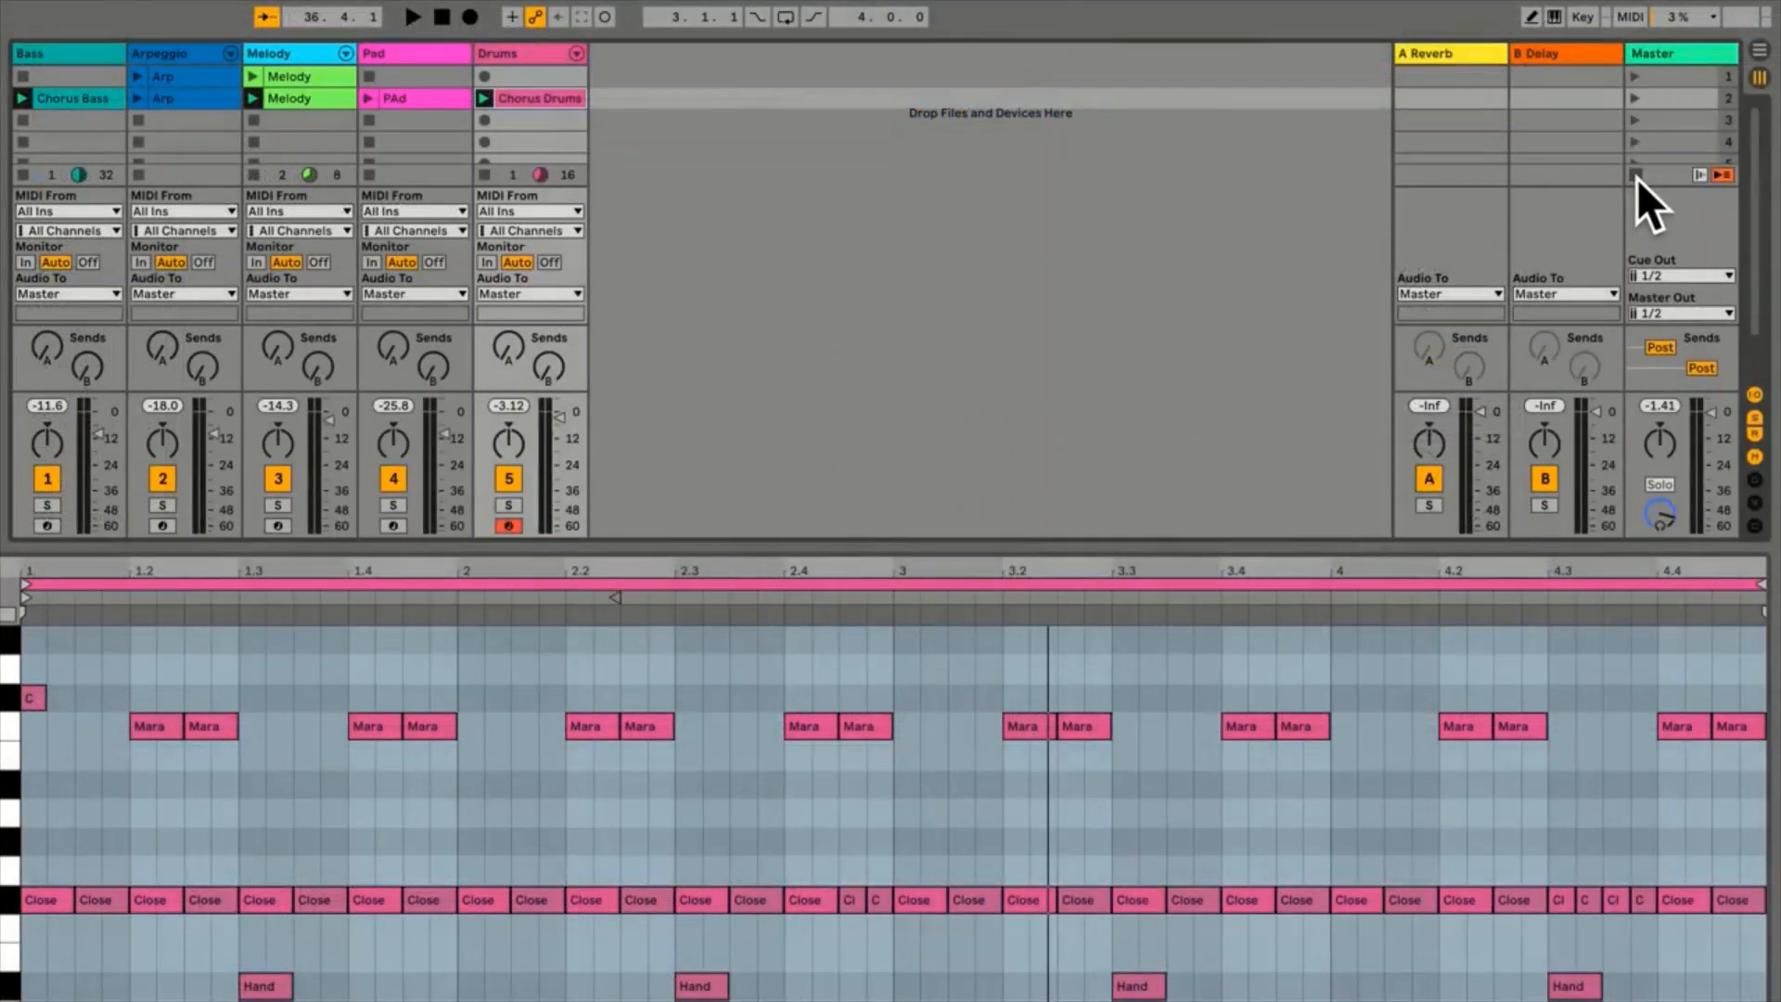
left_click(1637, 175)
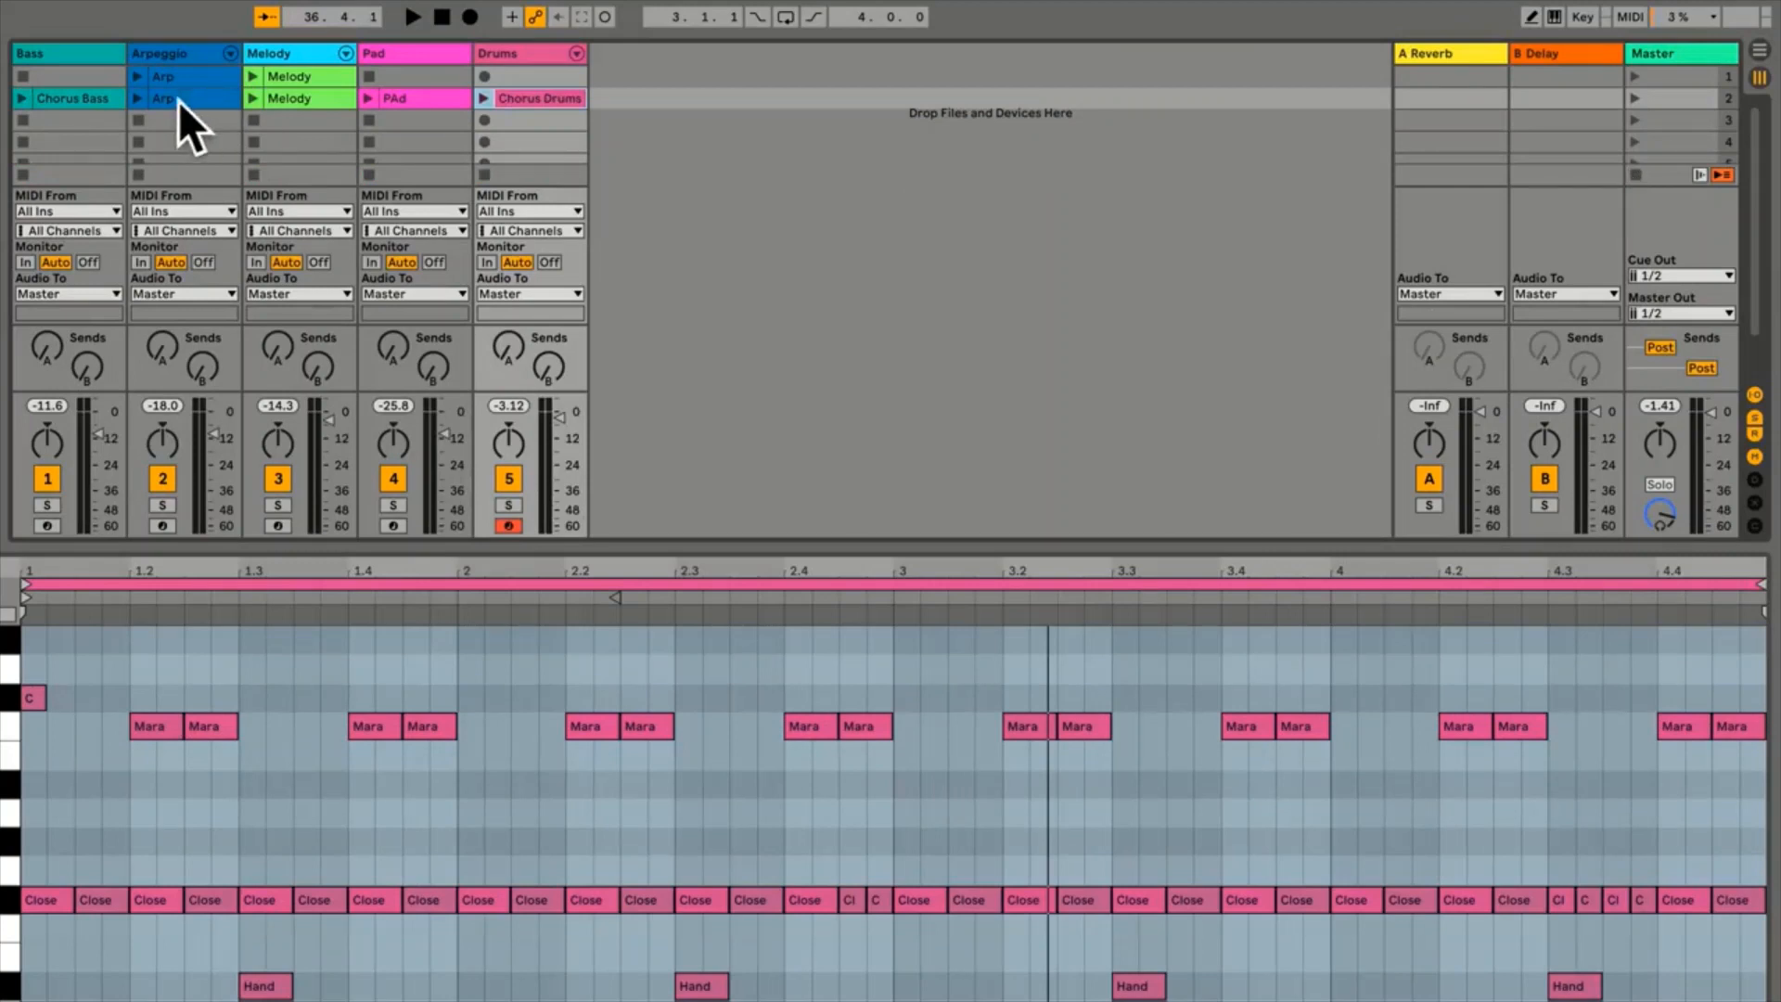
Launch the second scene's Chorus Bass, Arp, Melody and Chorus Drums clips in turn to hear the 4 Bars quantization, and stop playback
left_click(20, 99)
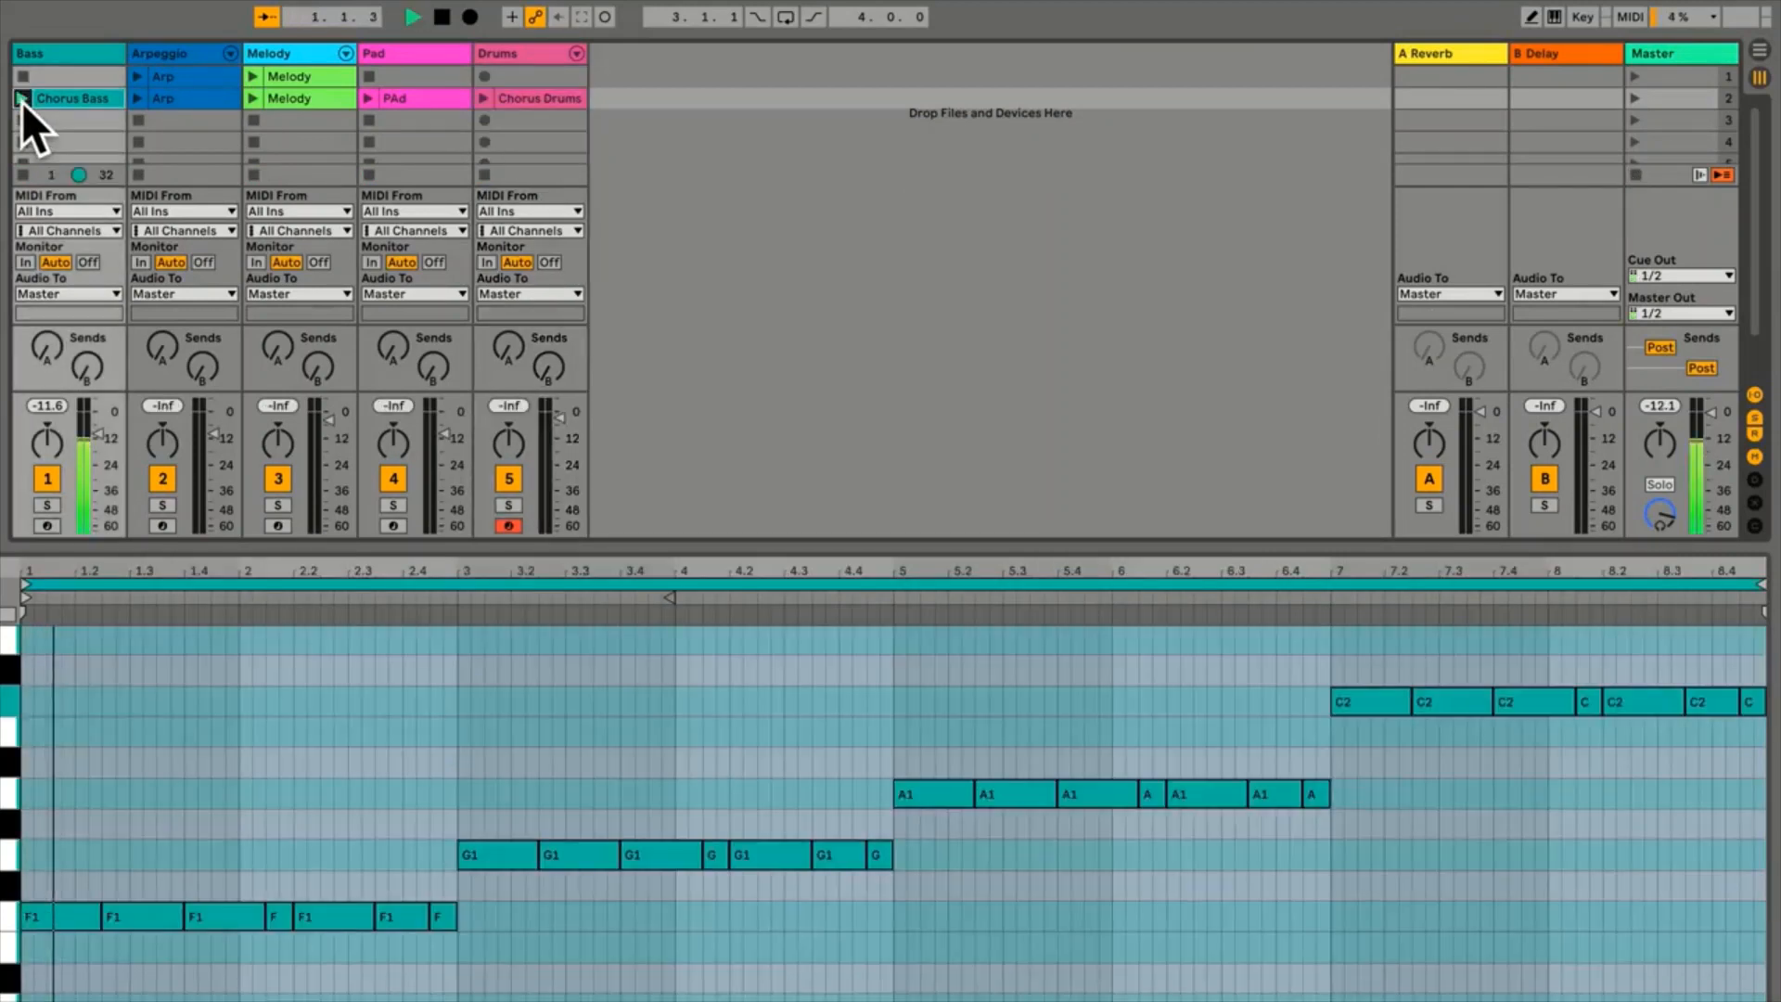
left_click(138, 100)
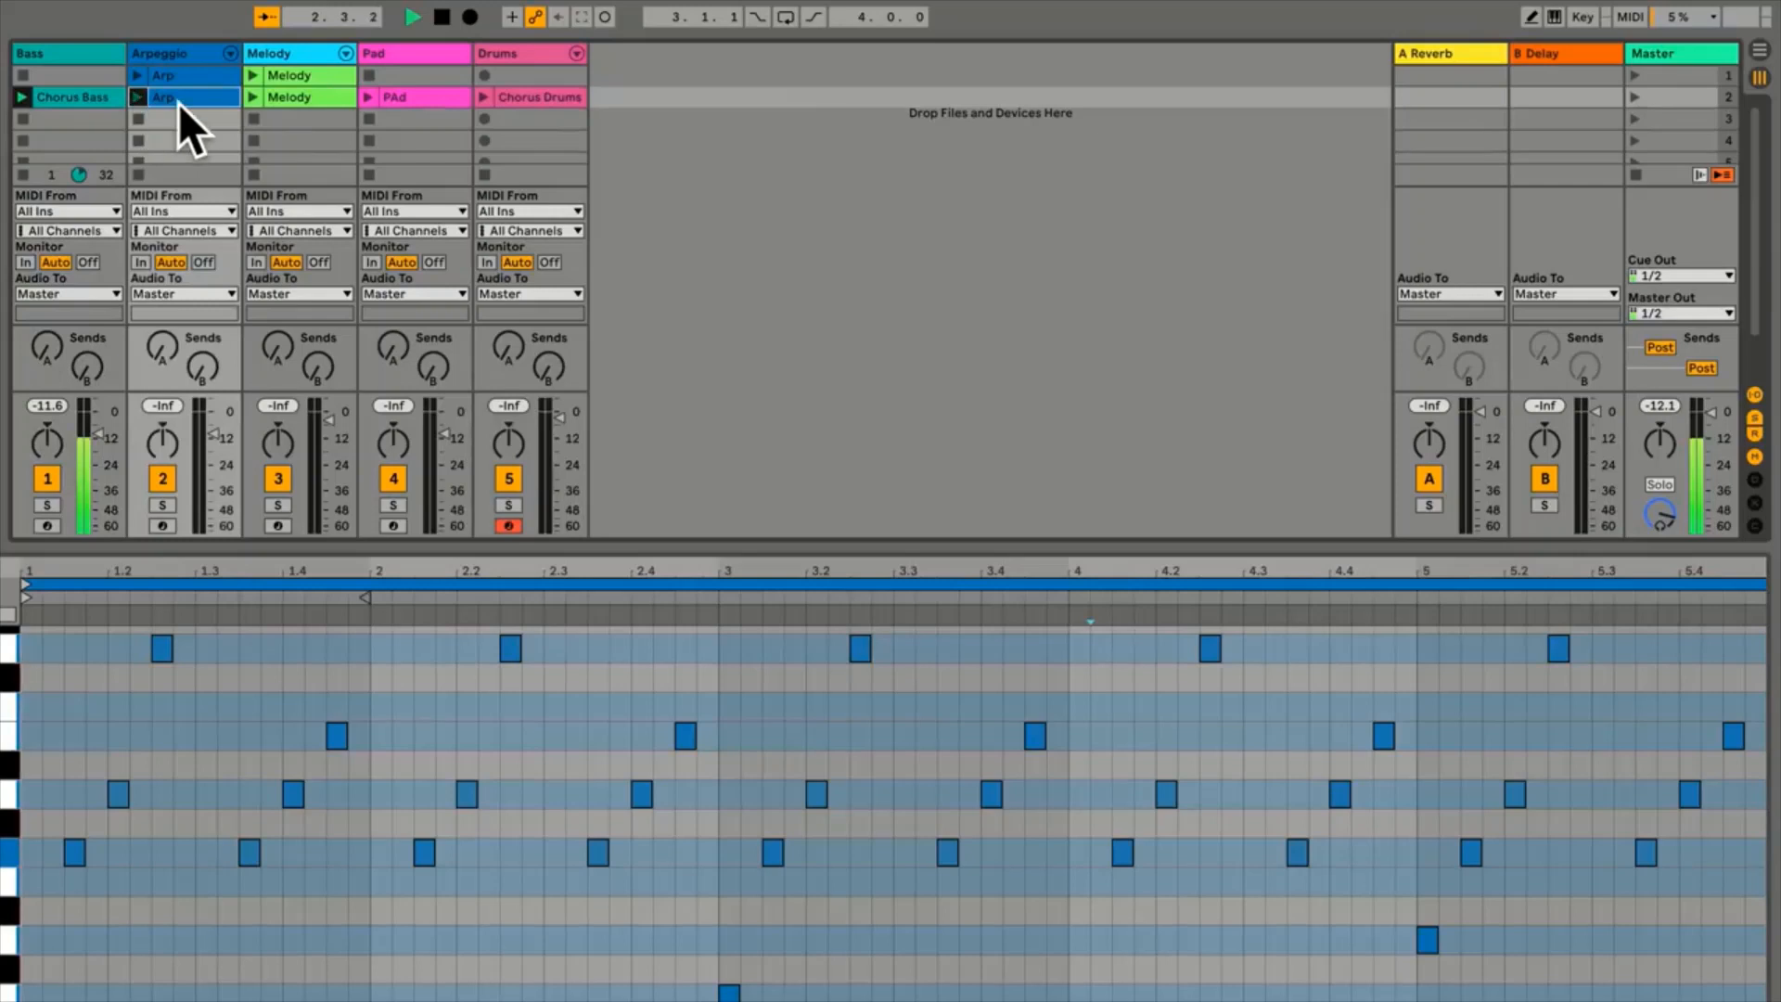
left_click(252, 97)
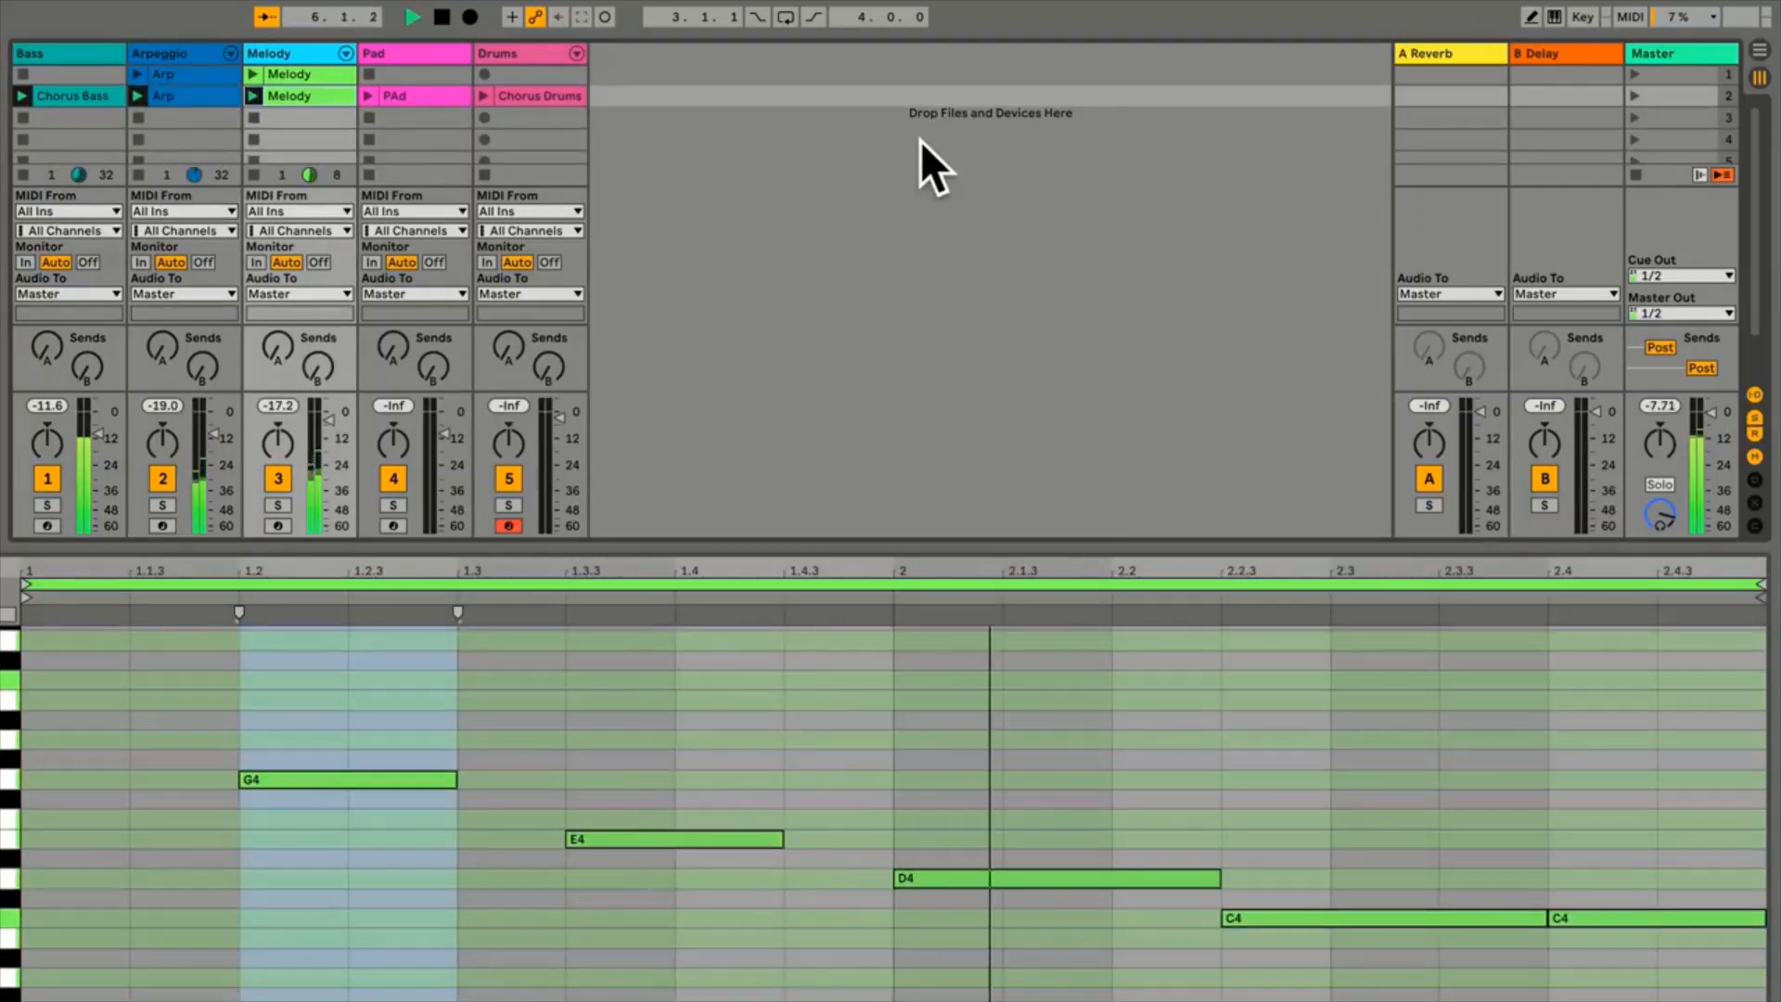
left_click(482, 97)
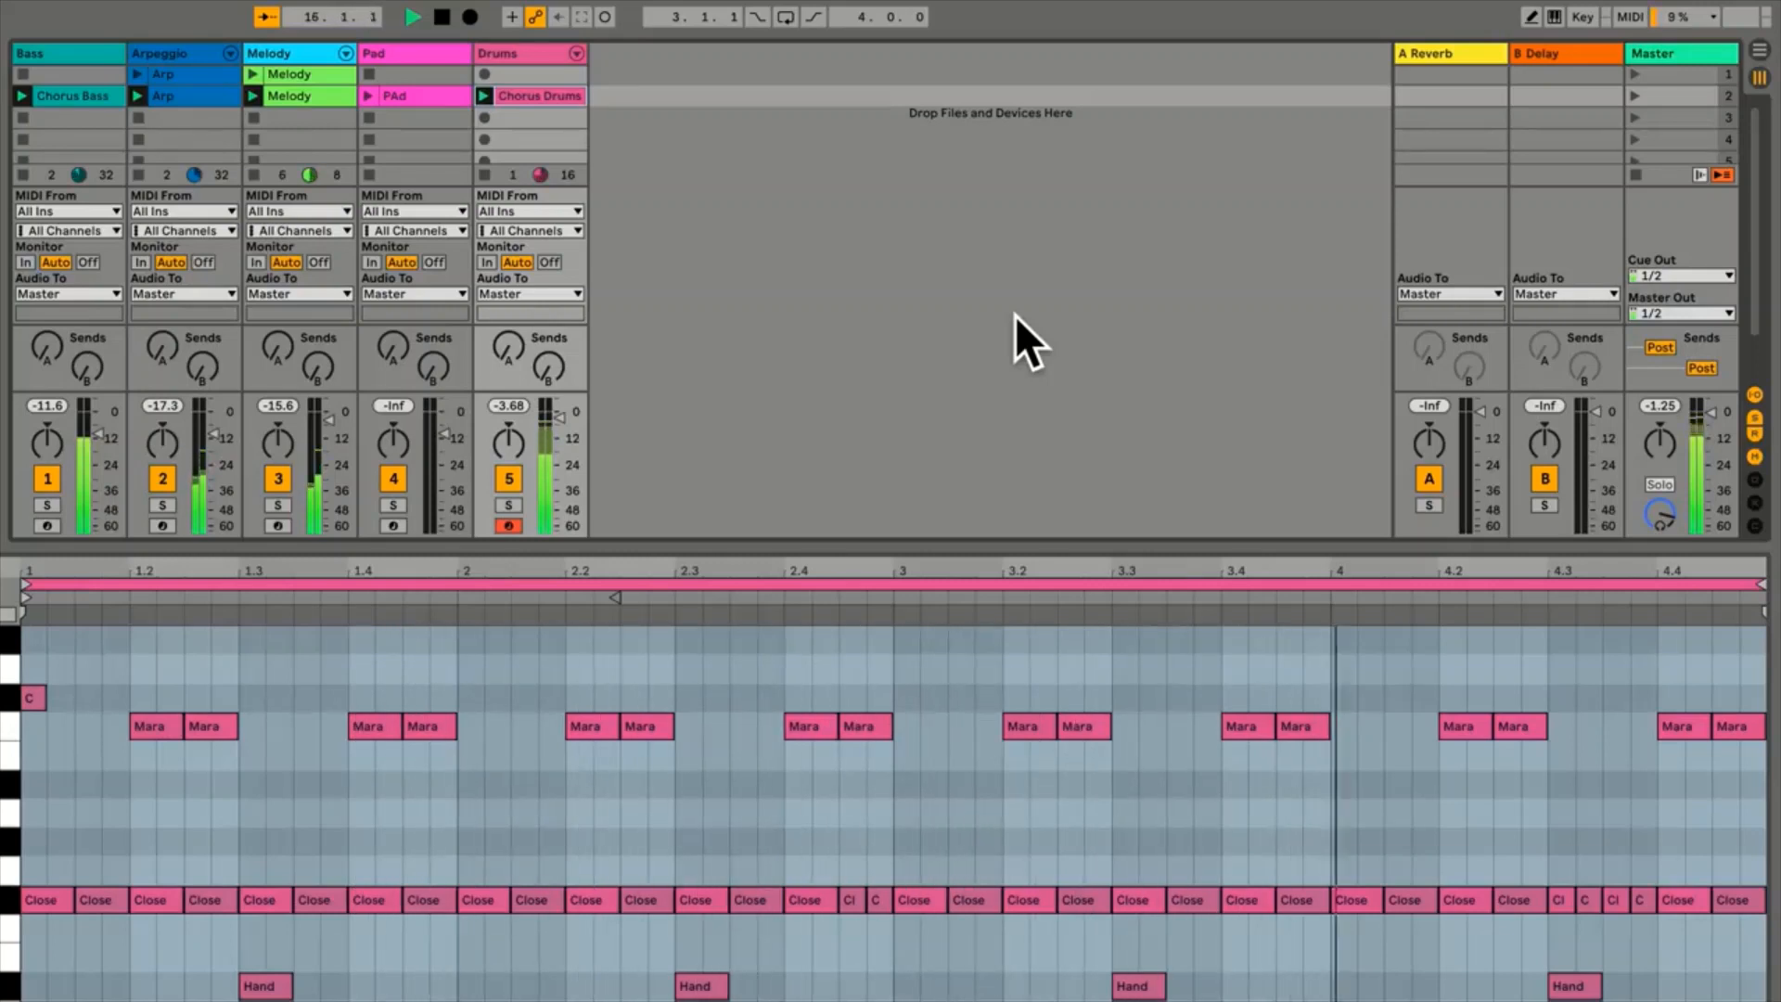
key("space")
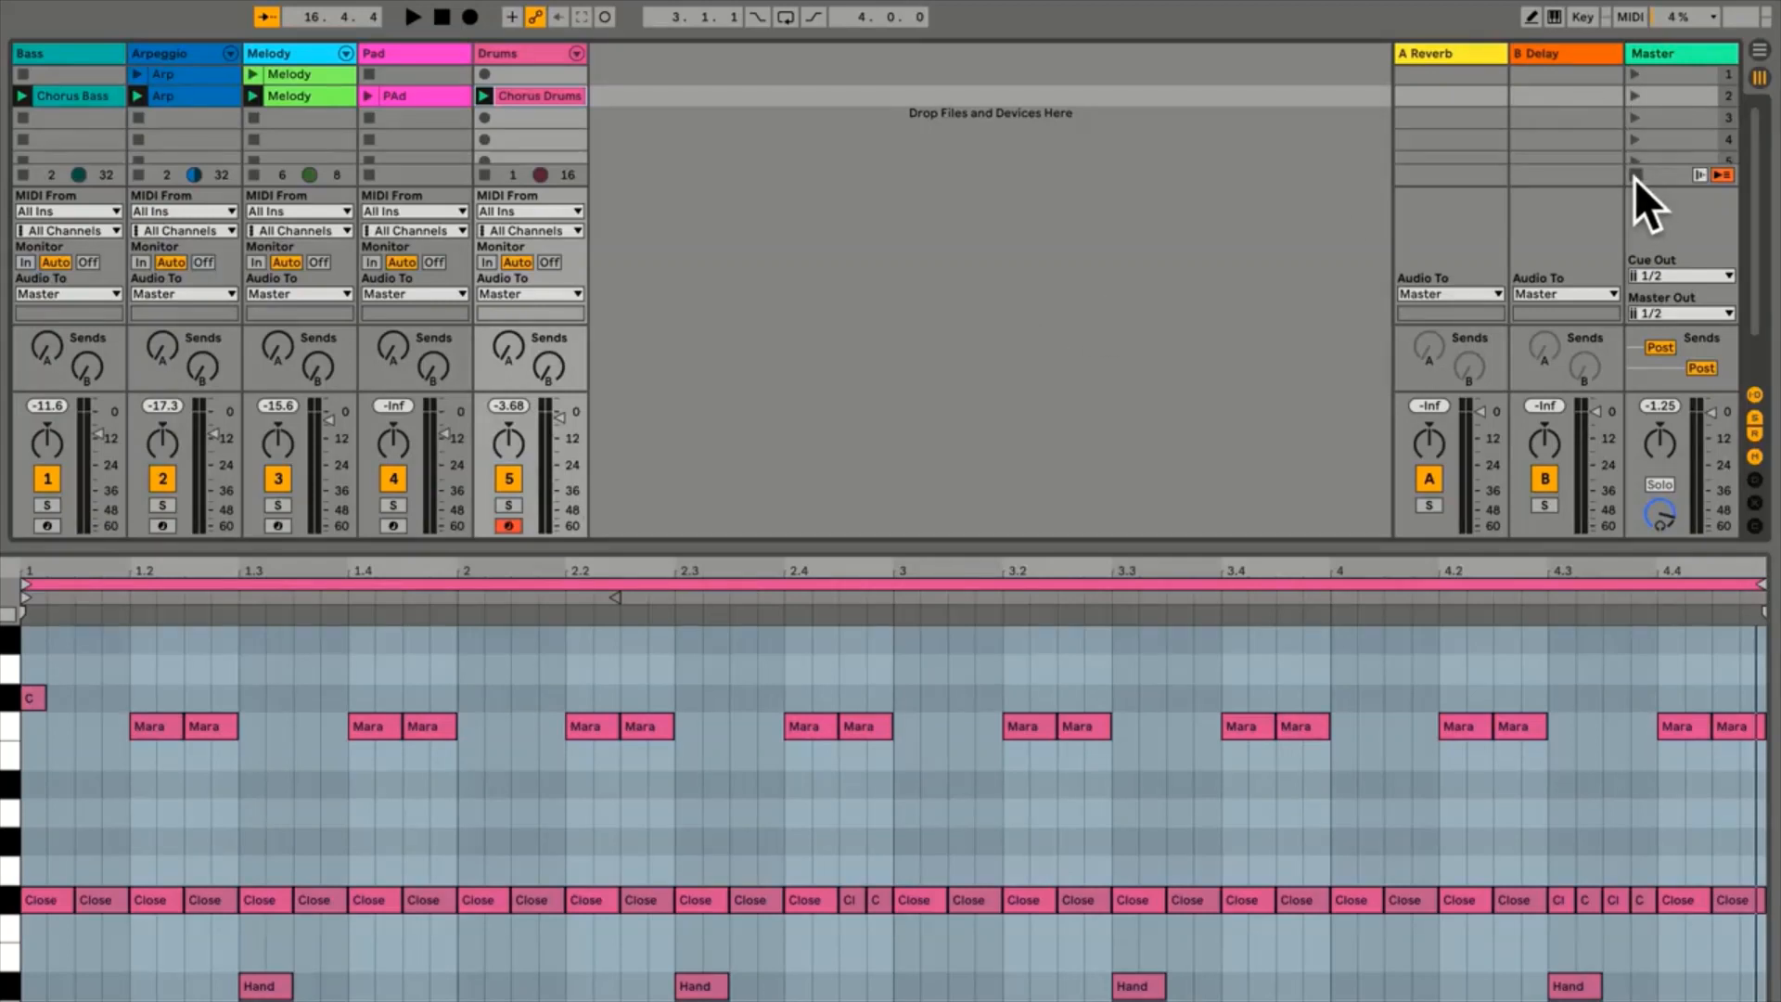
Play the second scene and review the launch quantization options, keeping 4 Bars
left_click(1635, 97)
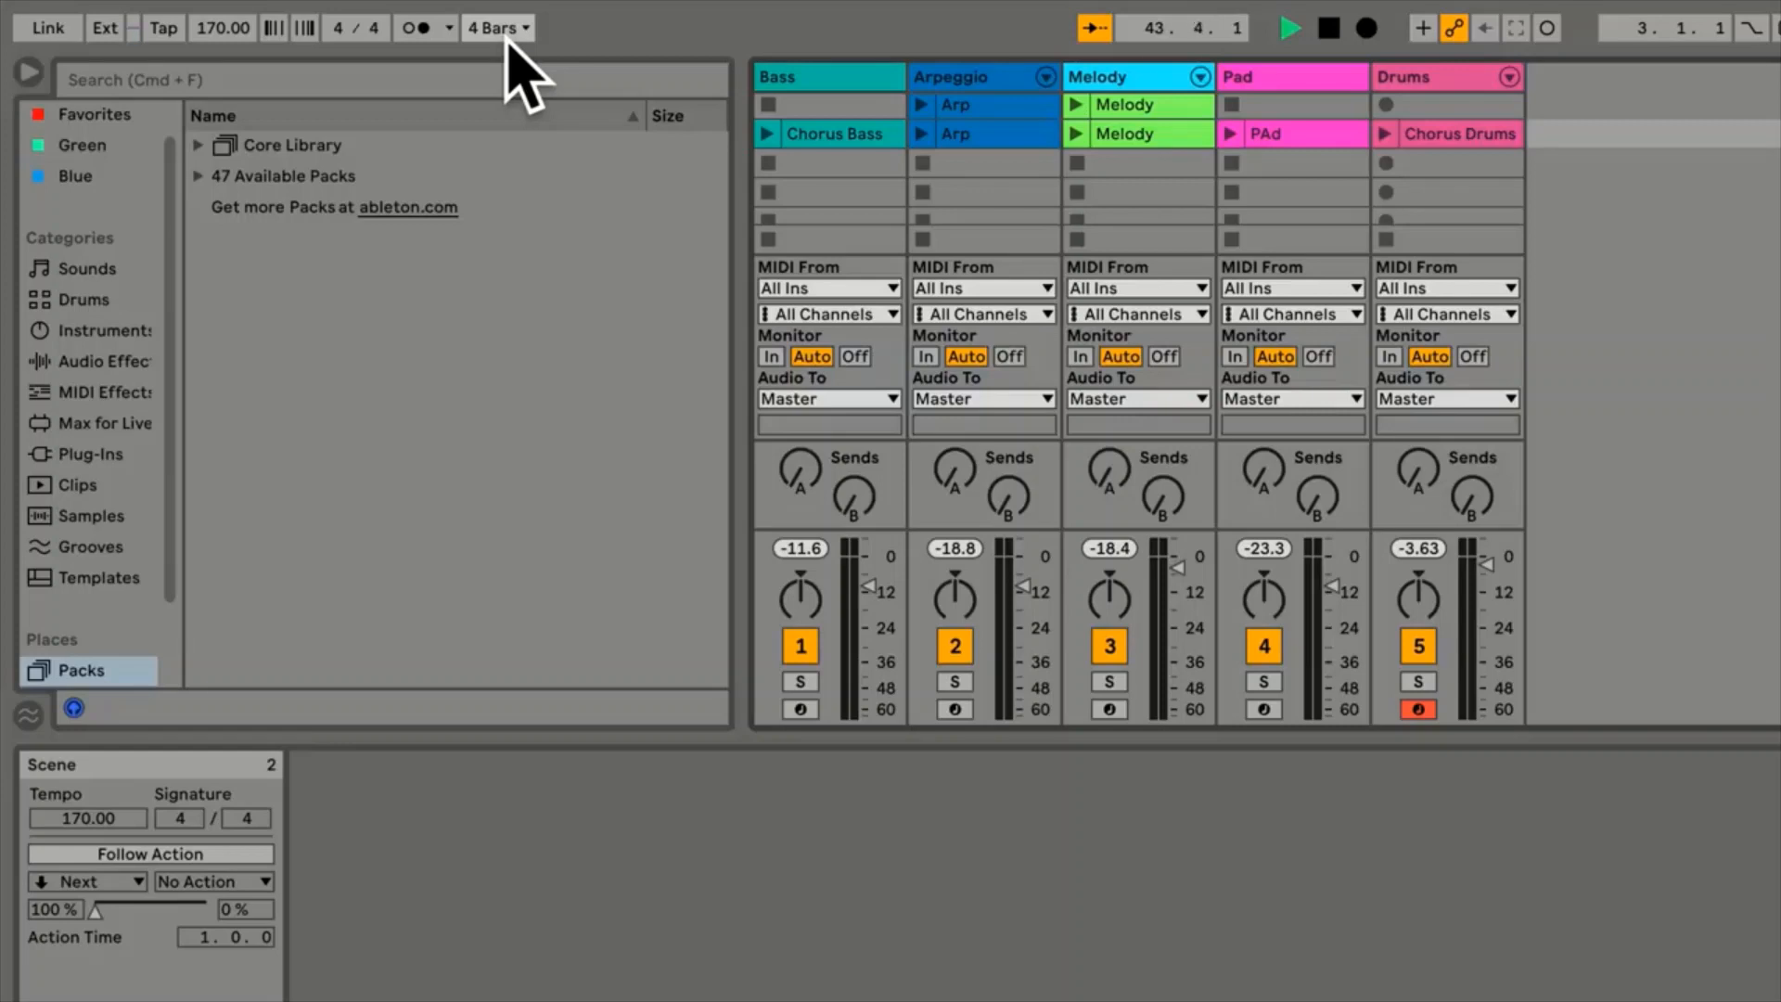
left_click(508, 35)
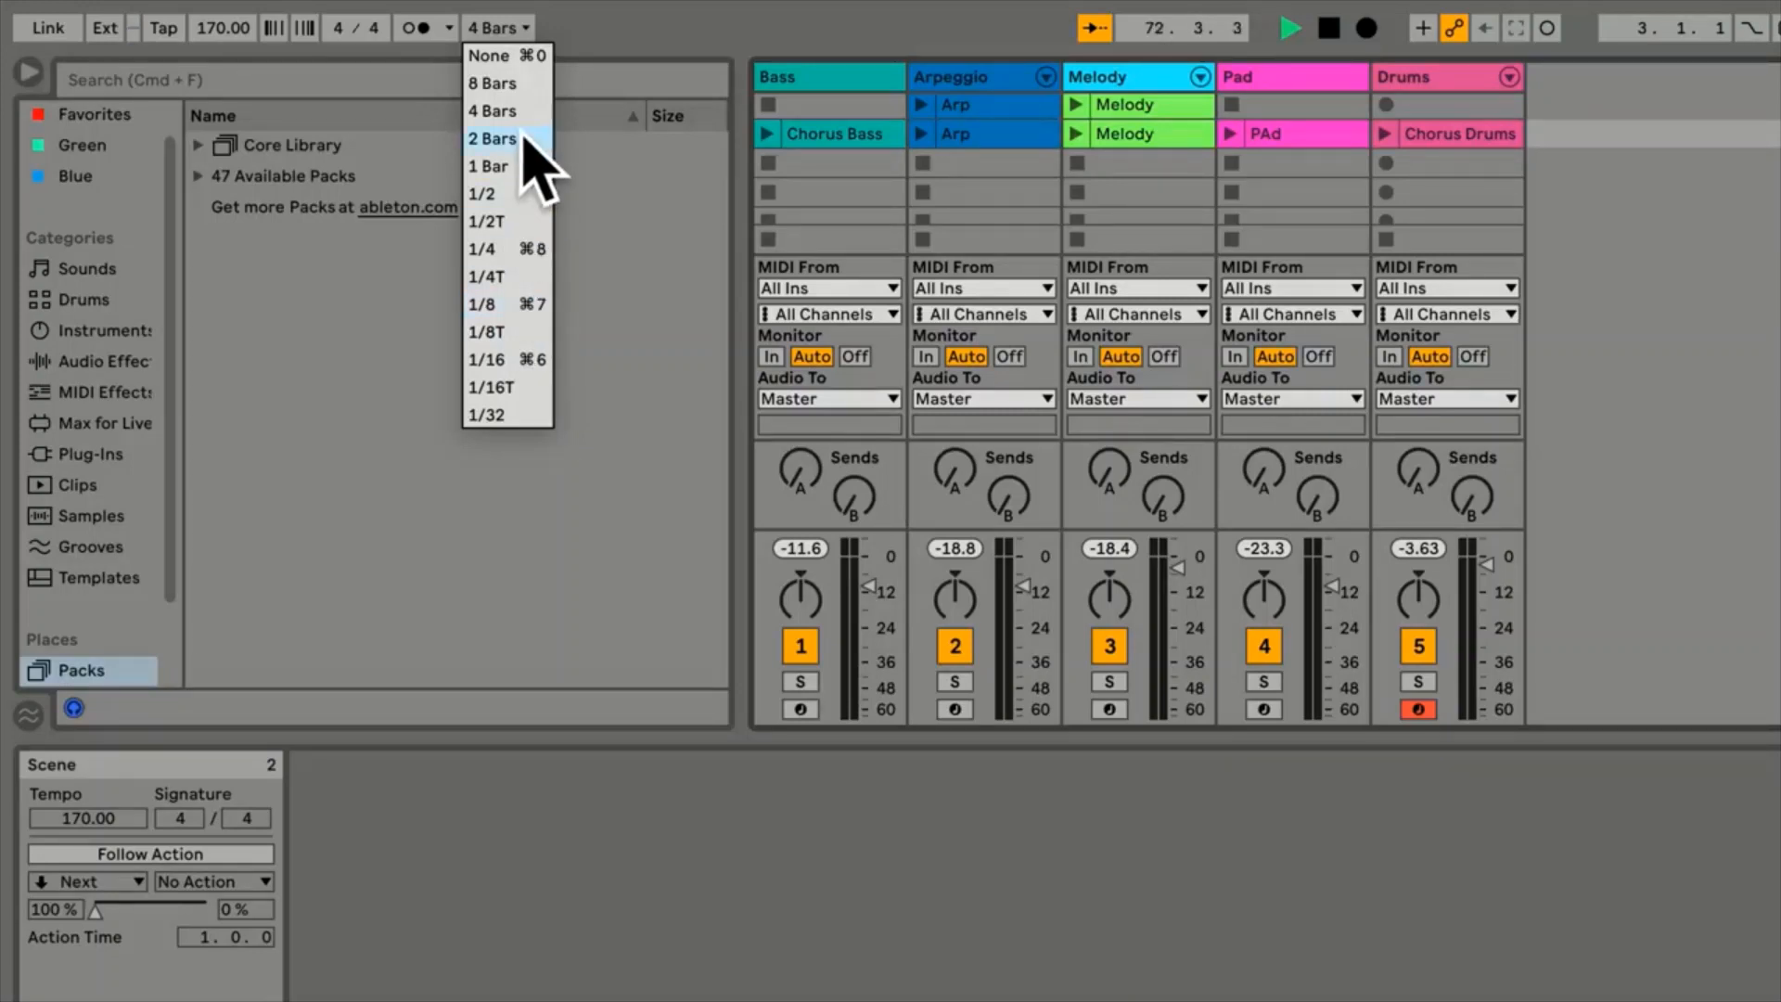
left_click(509, 111)
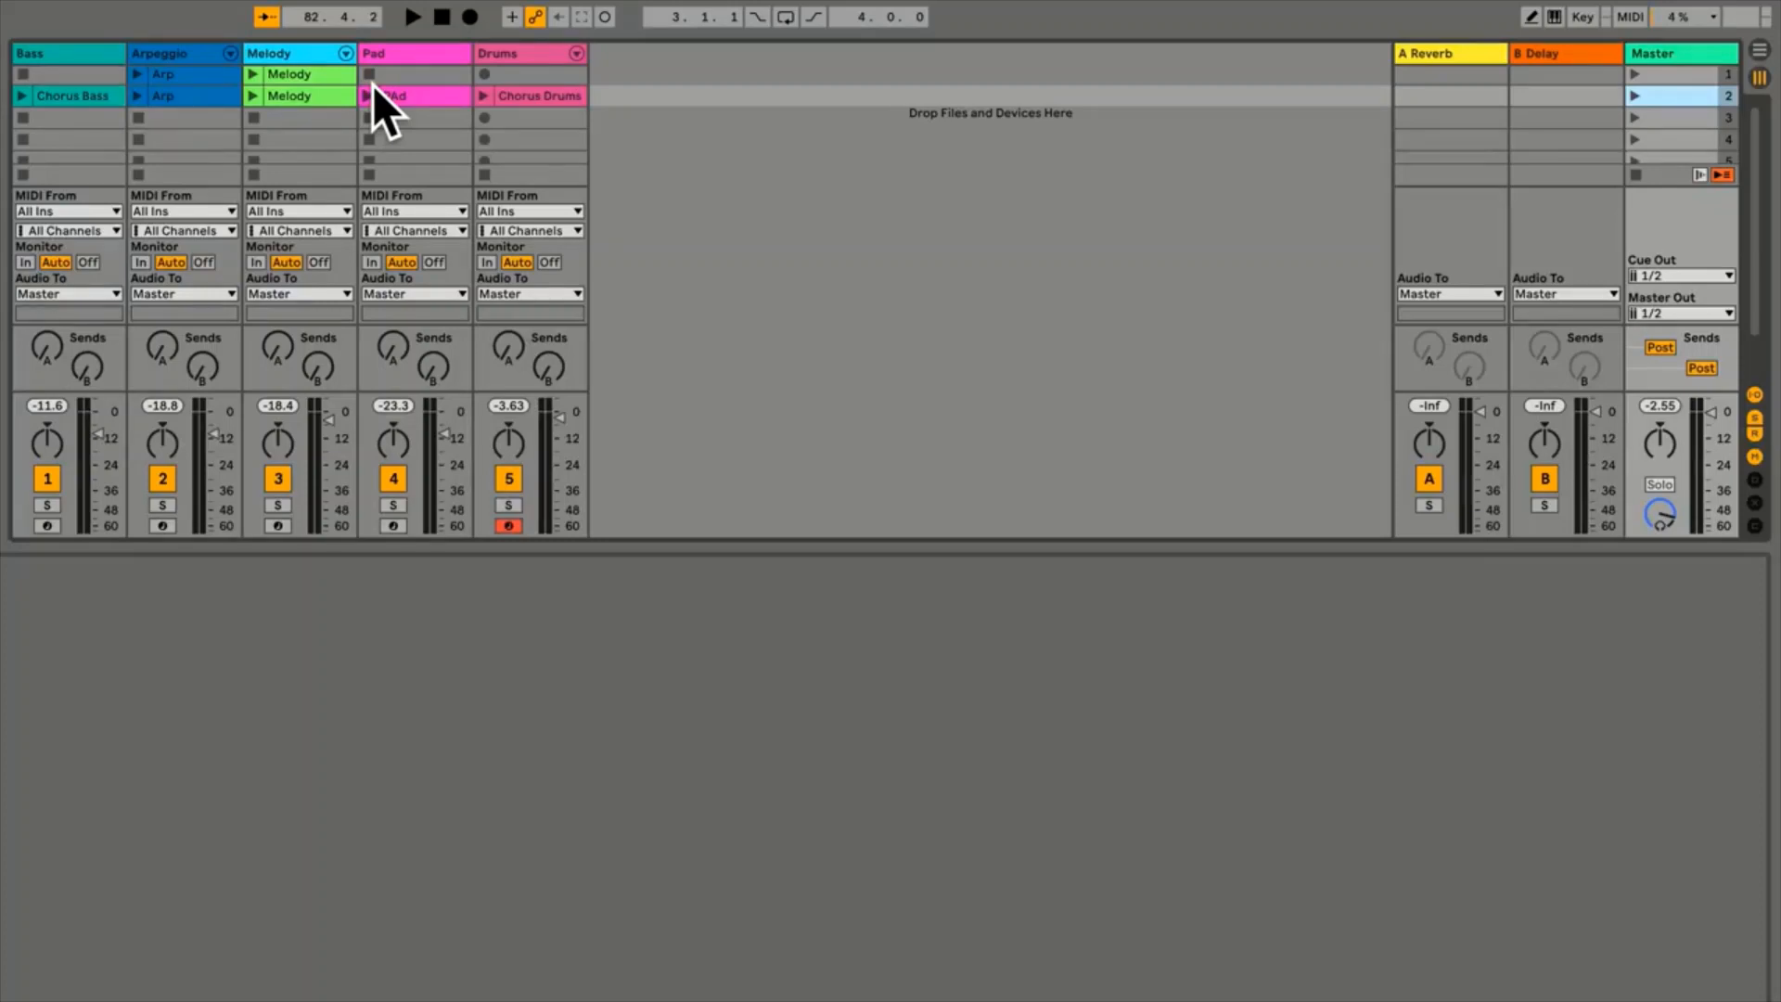
Examine the notes of the second scene's Melody clip and the Chorus Drums clip
double_click(310, 96)
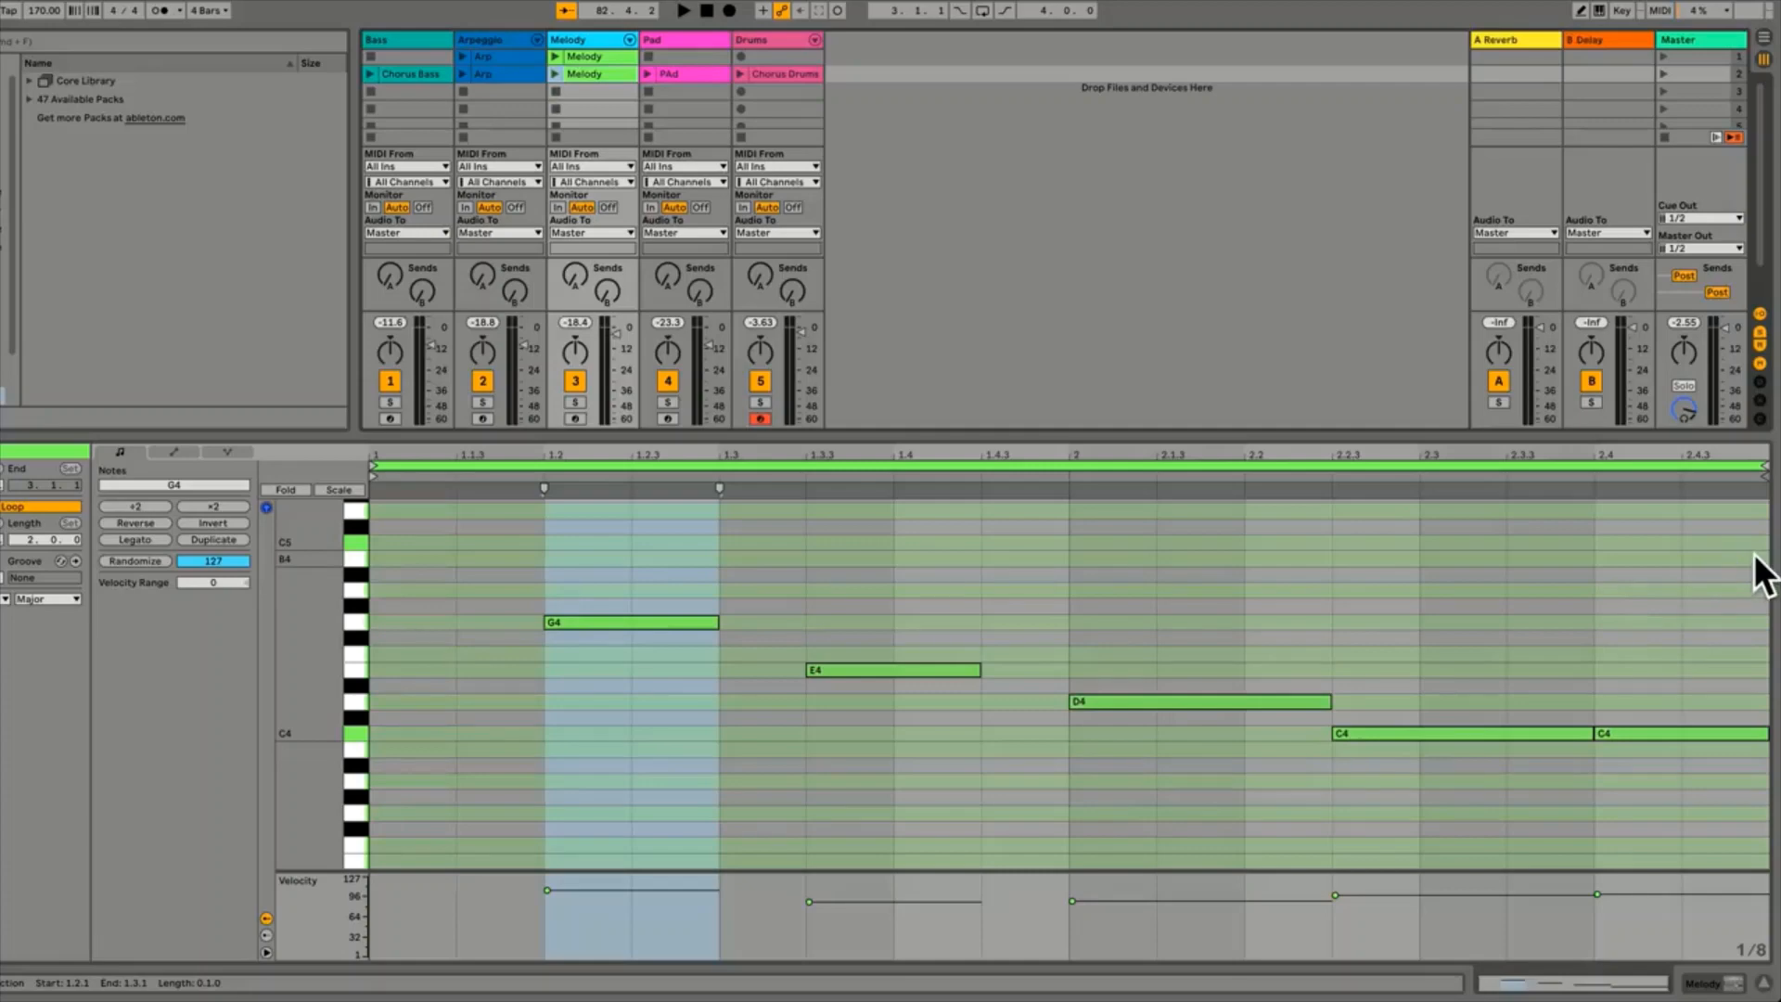
left_click(777, 72)
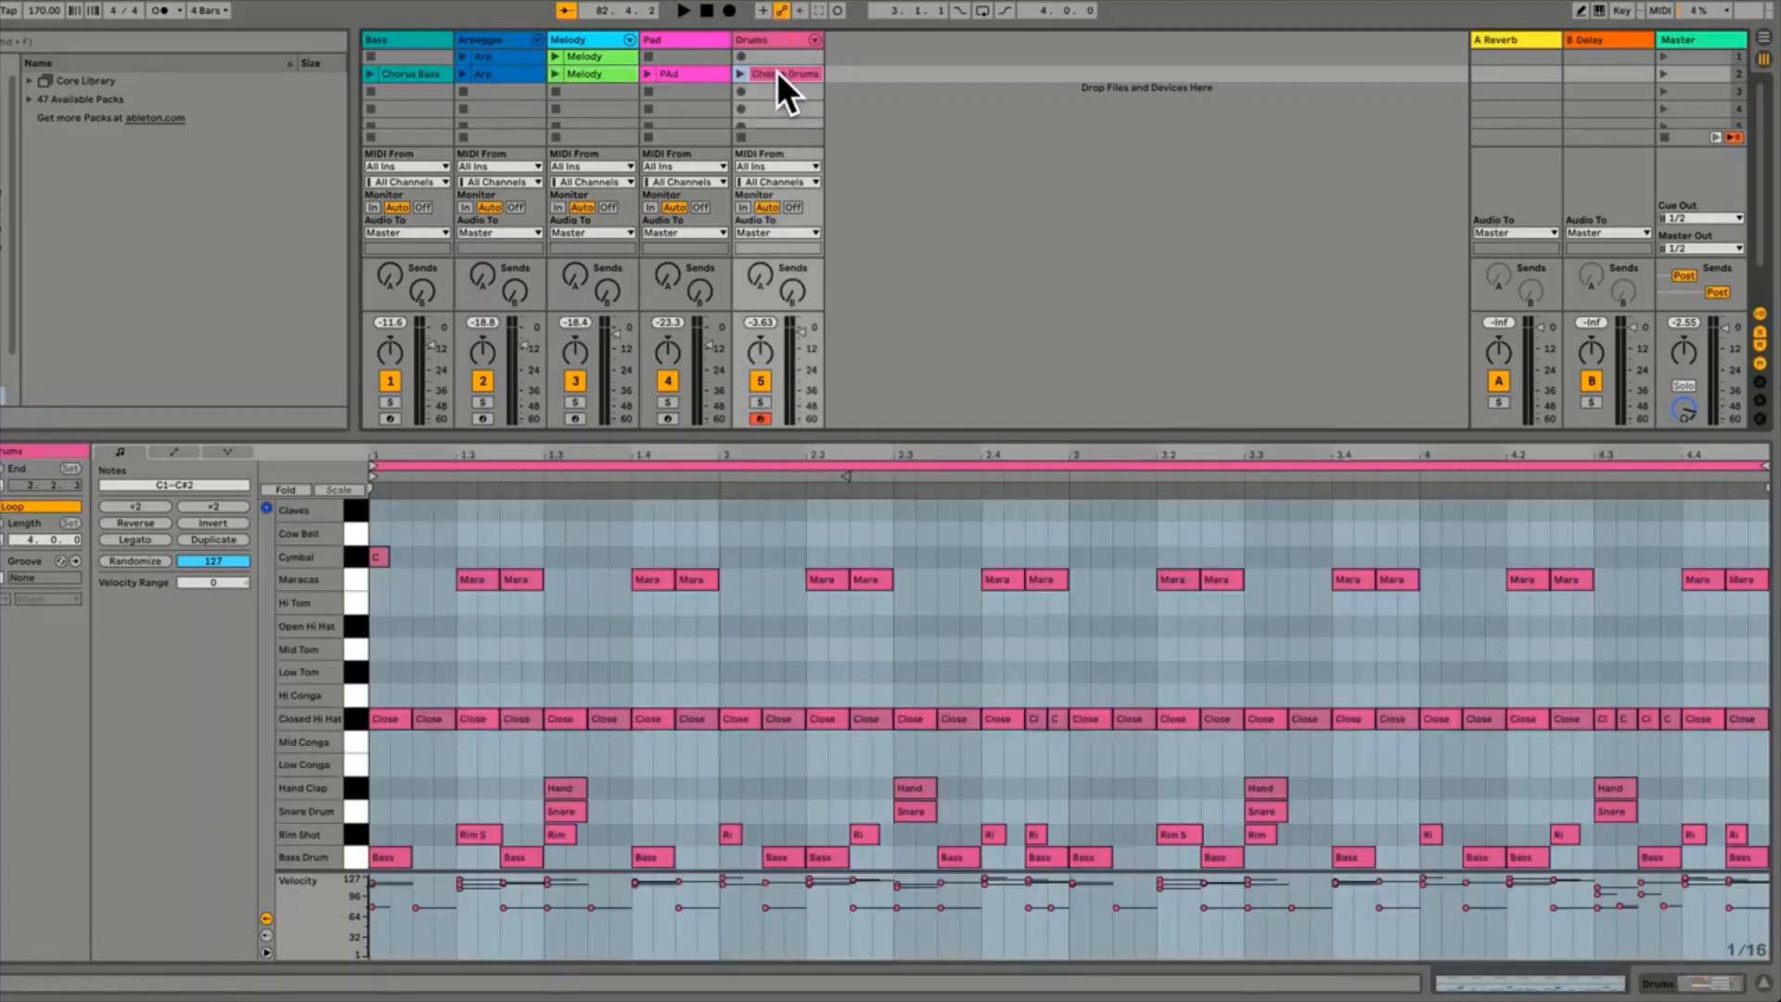
Examine the Chorus Bass clip's notes, and play and pause the second scene to compare the clips' loop lengths and repeat counts
left_click(421, 74)
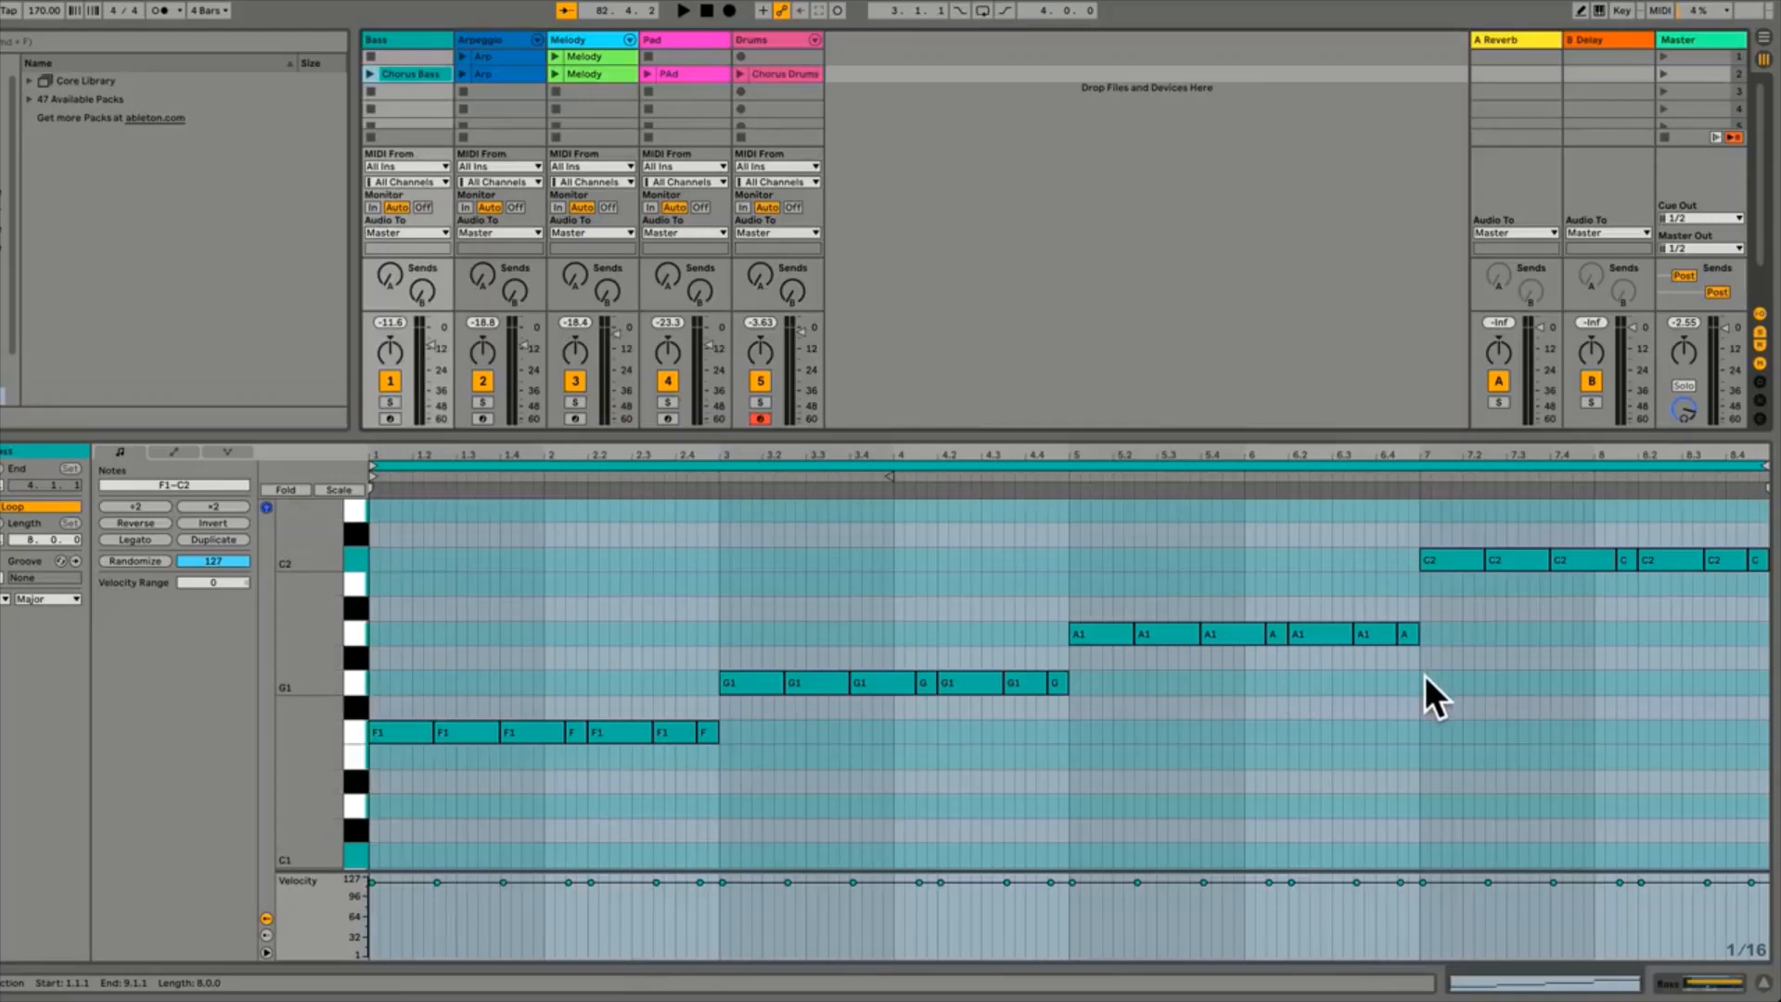
left_click(1664, 75)
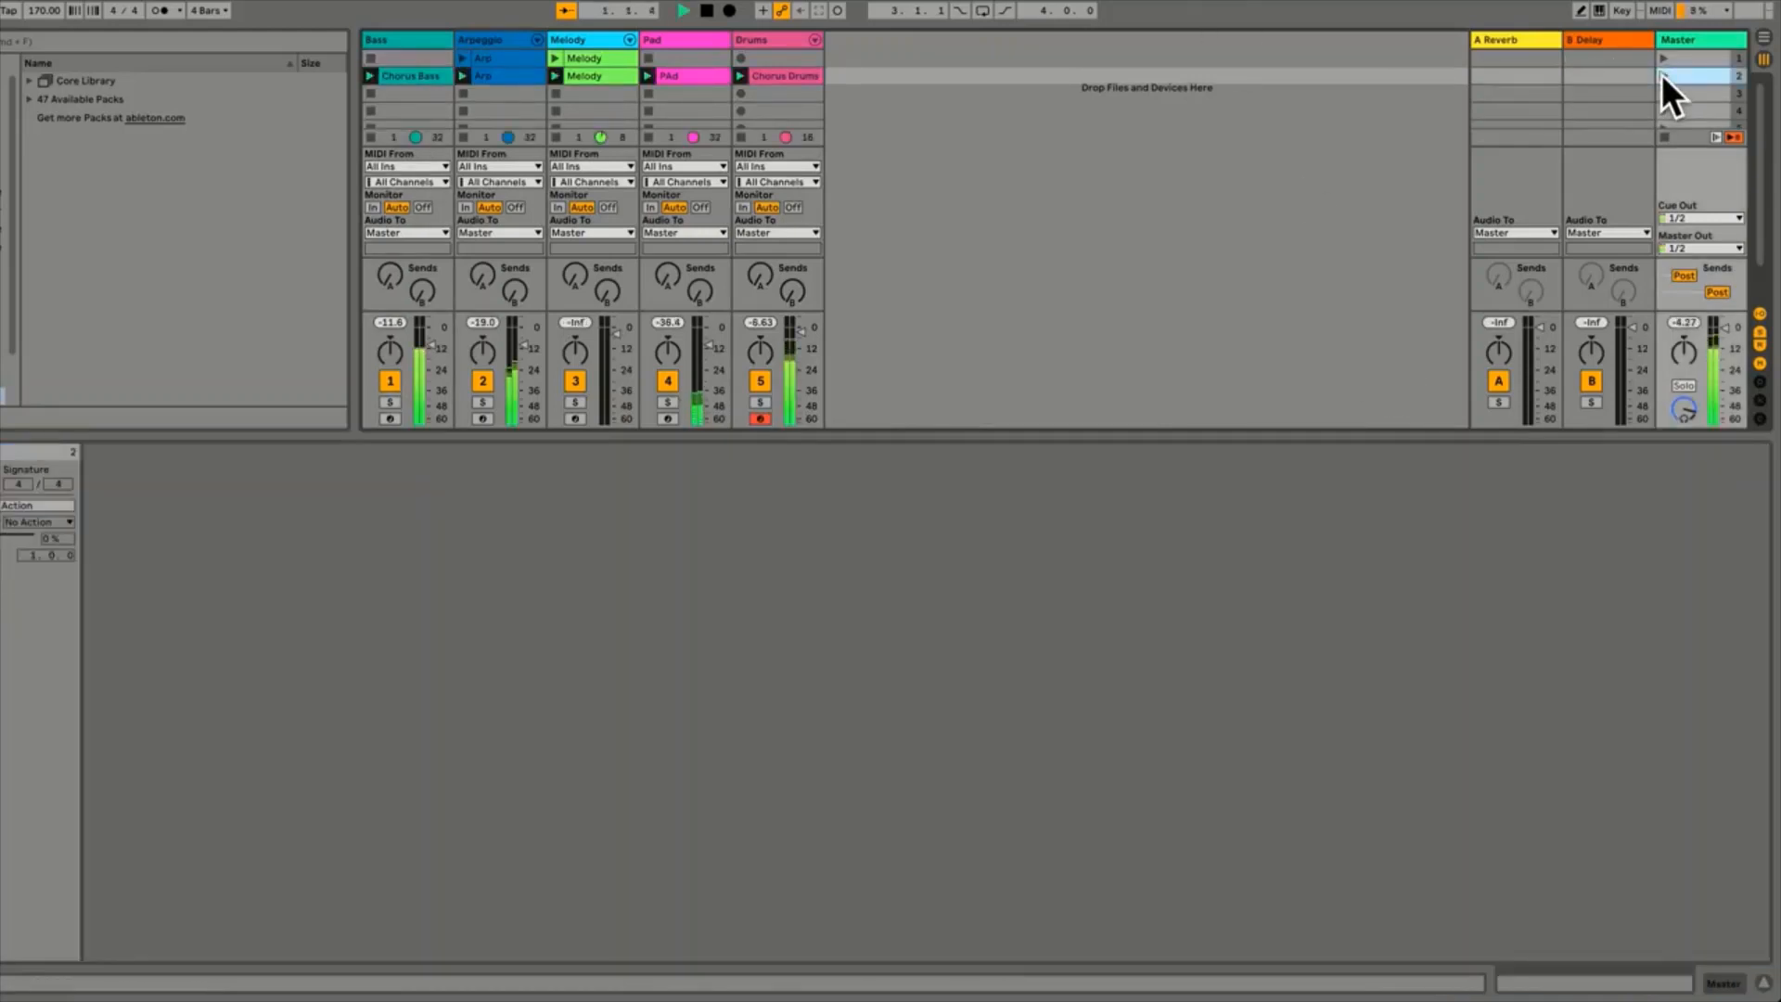
key("space")
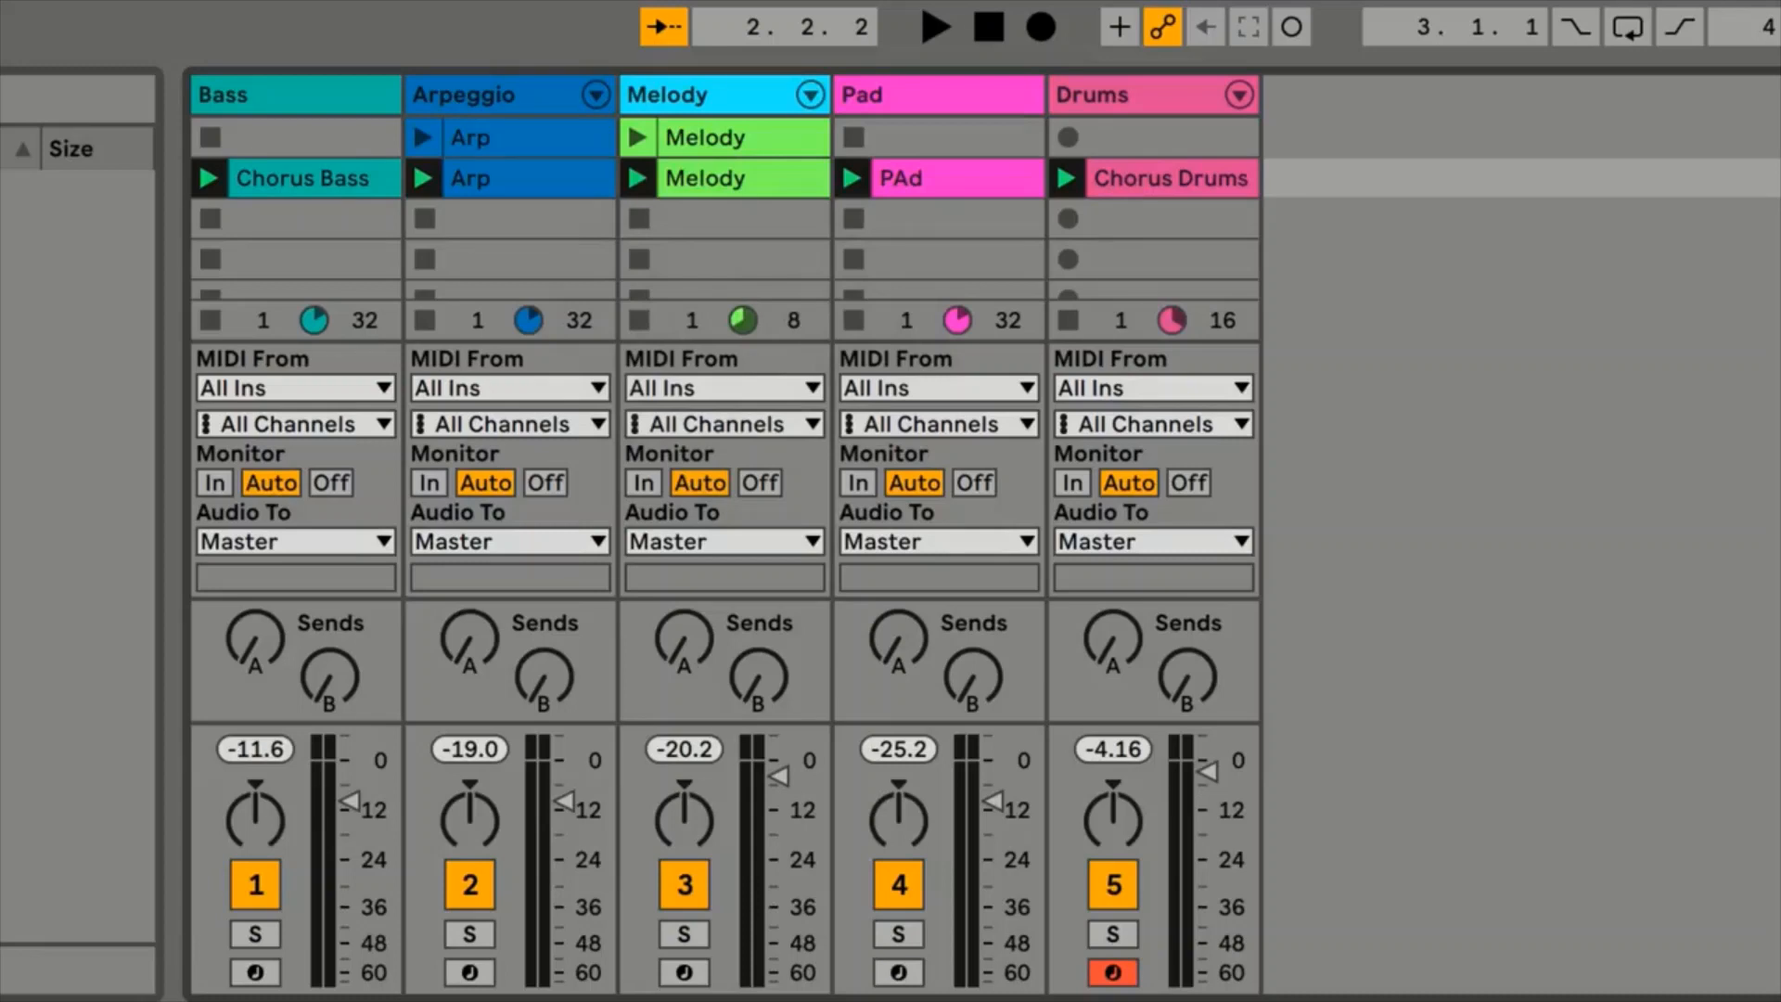
key("space")
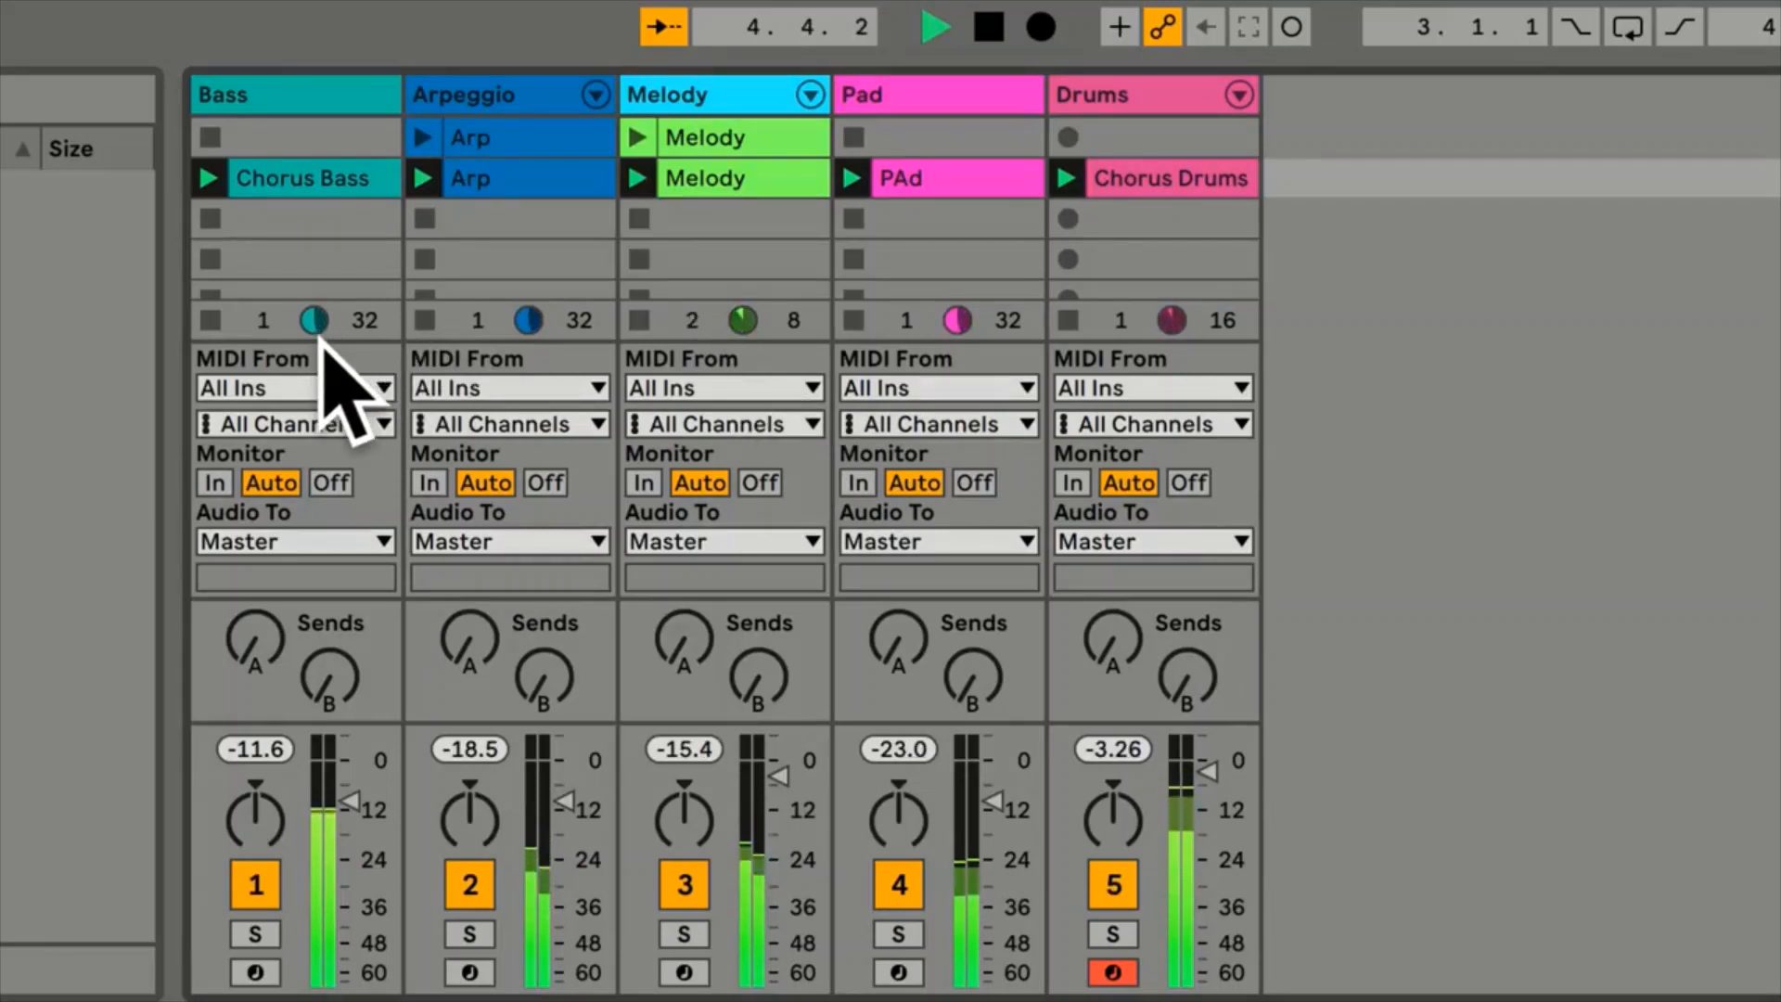
key("space")
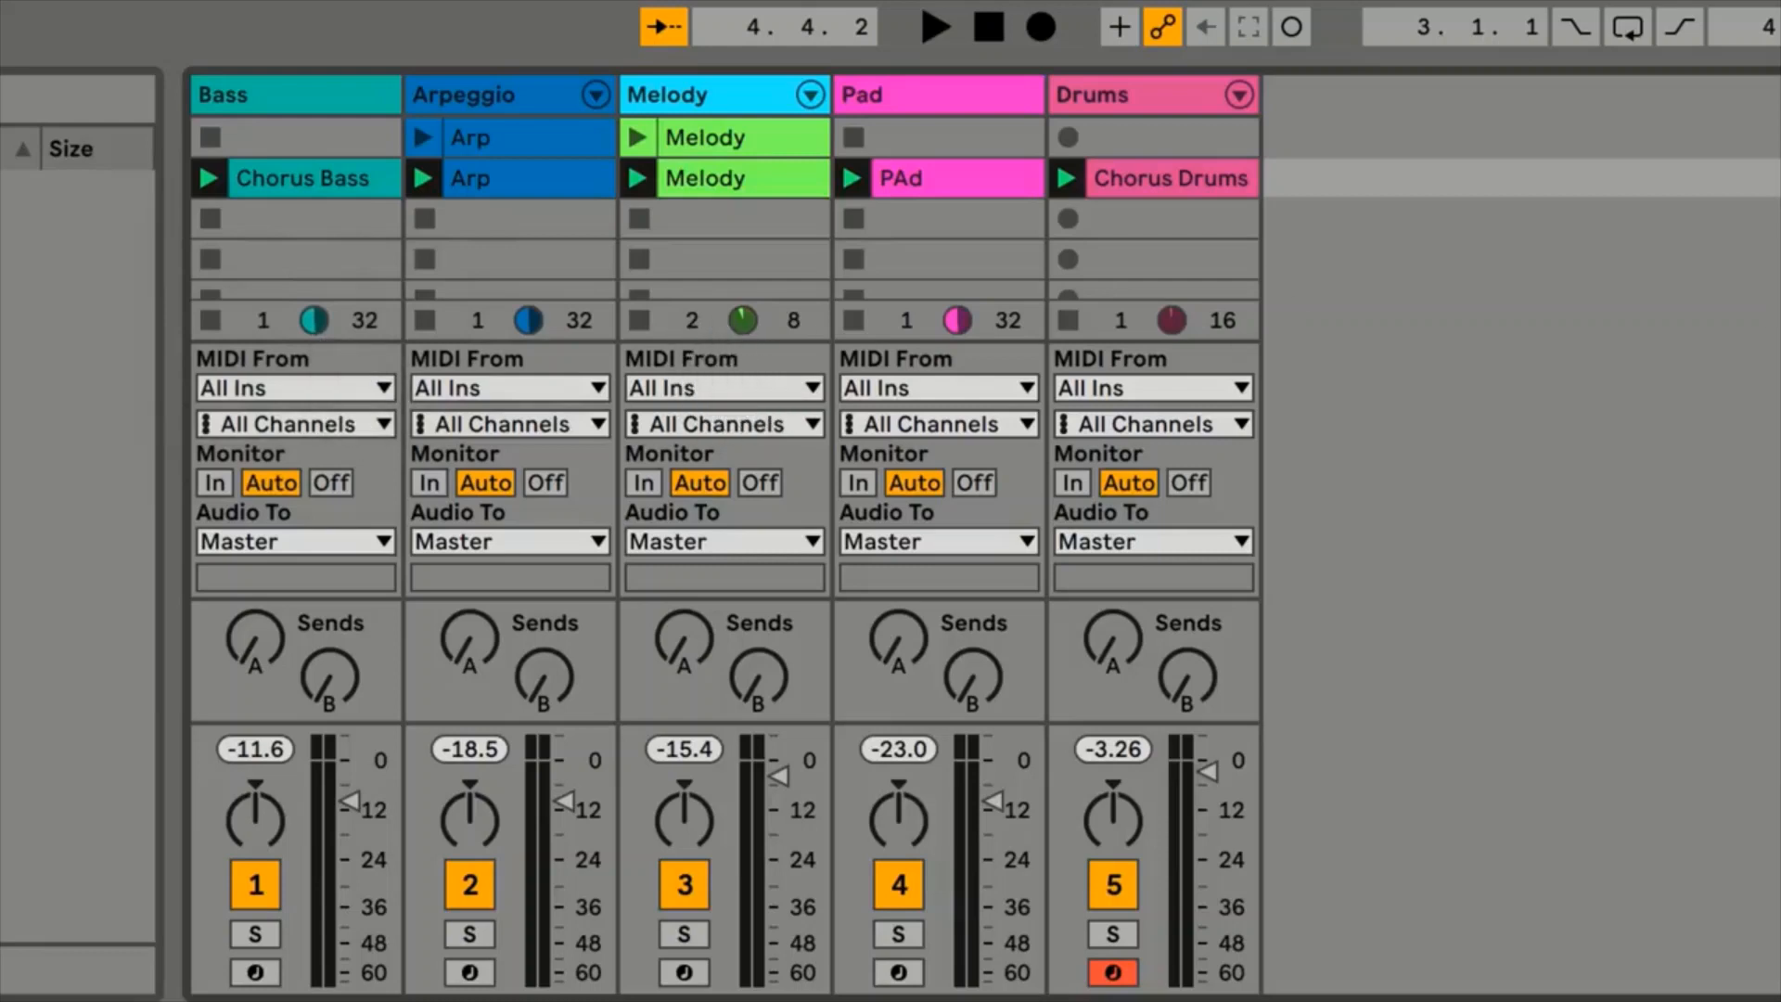
key("space")
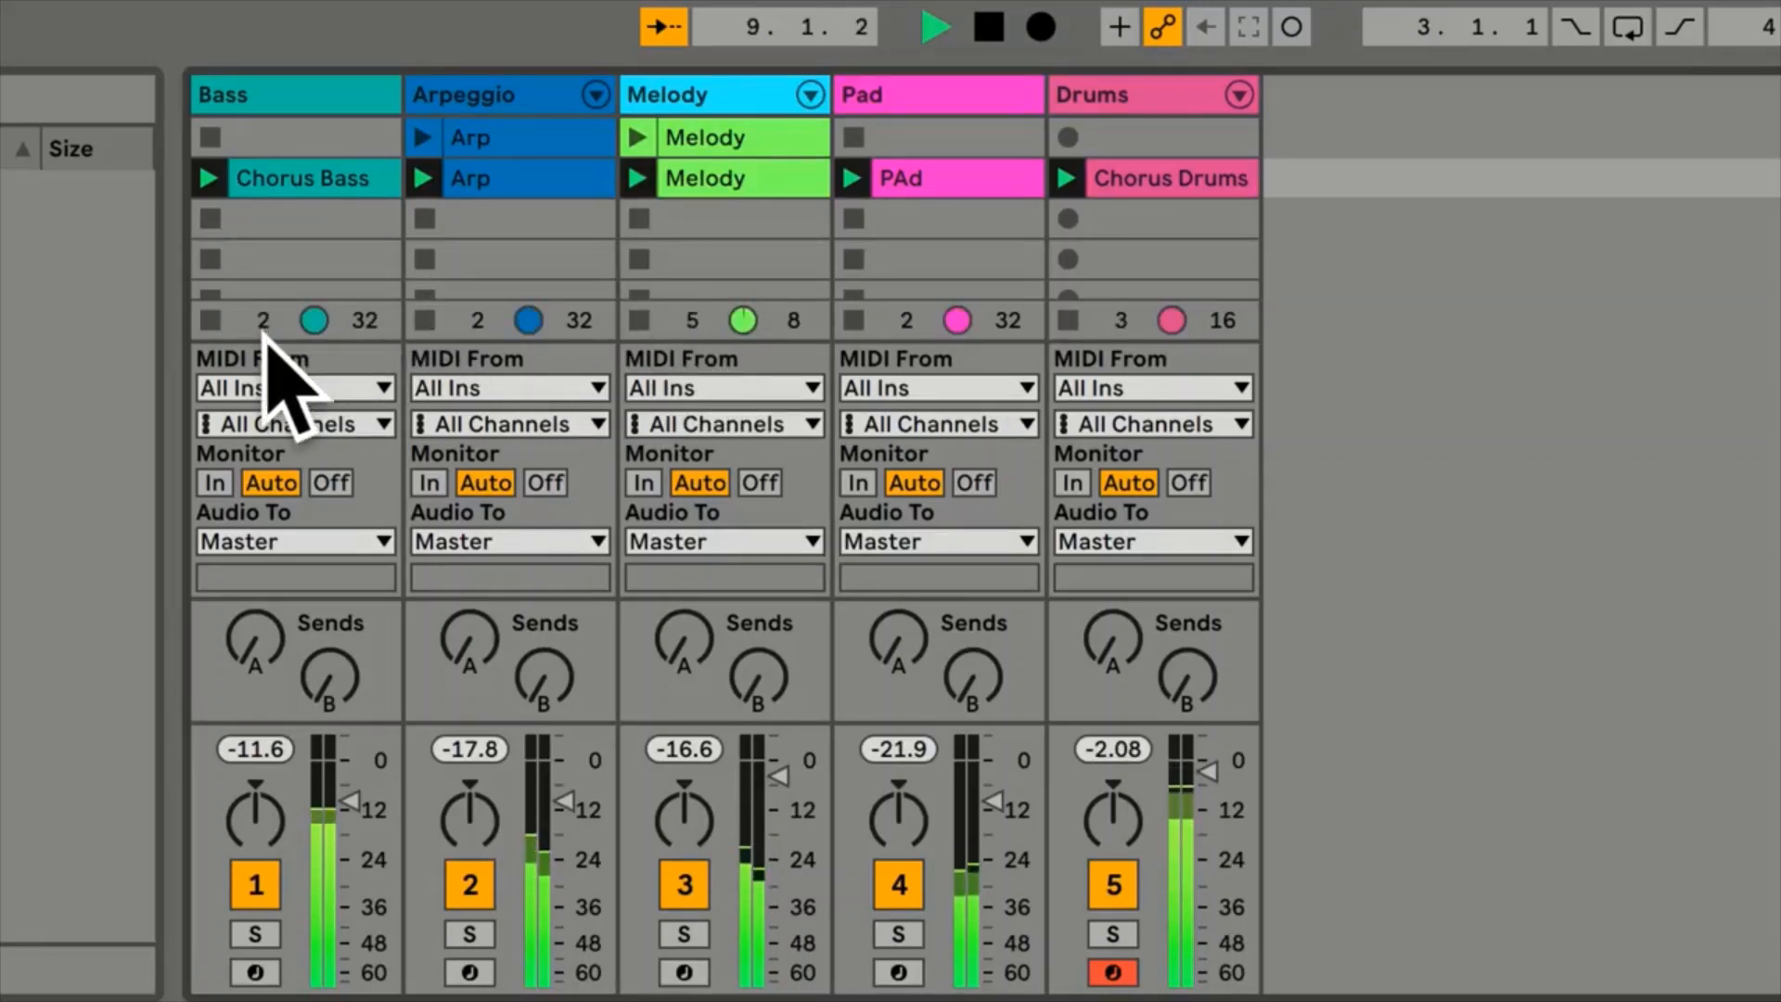
key("space")
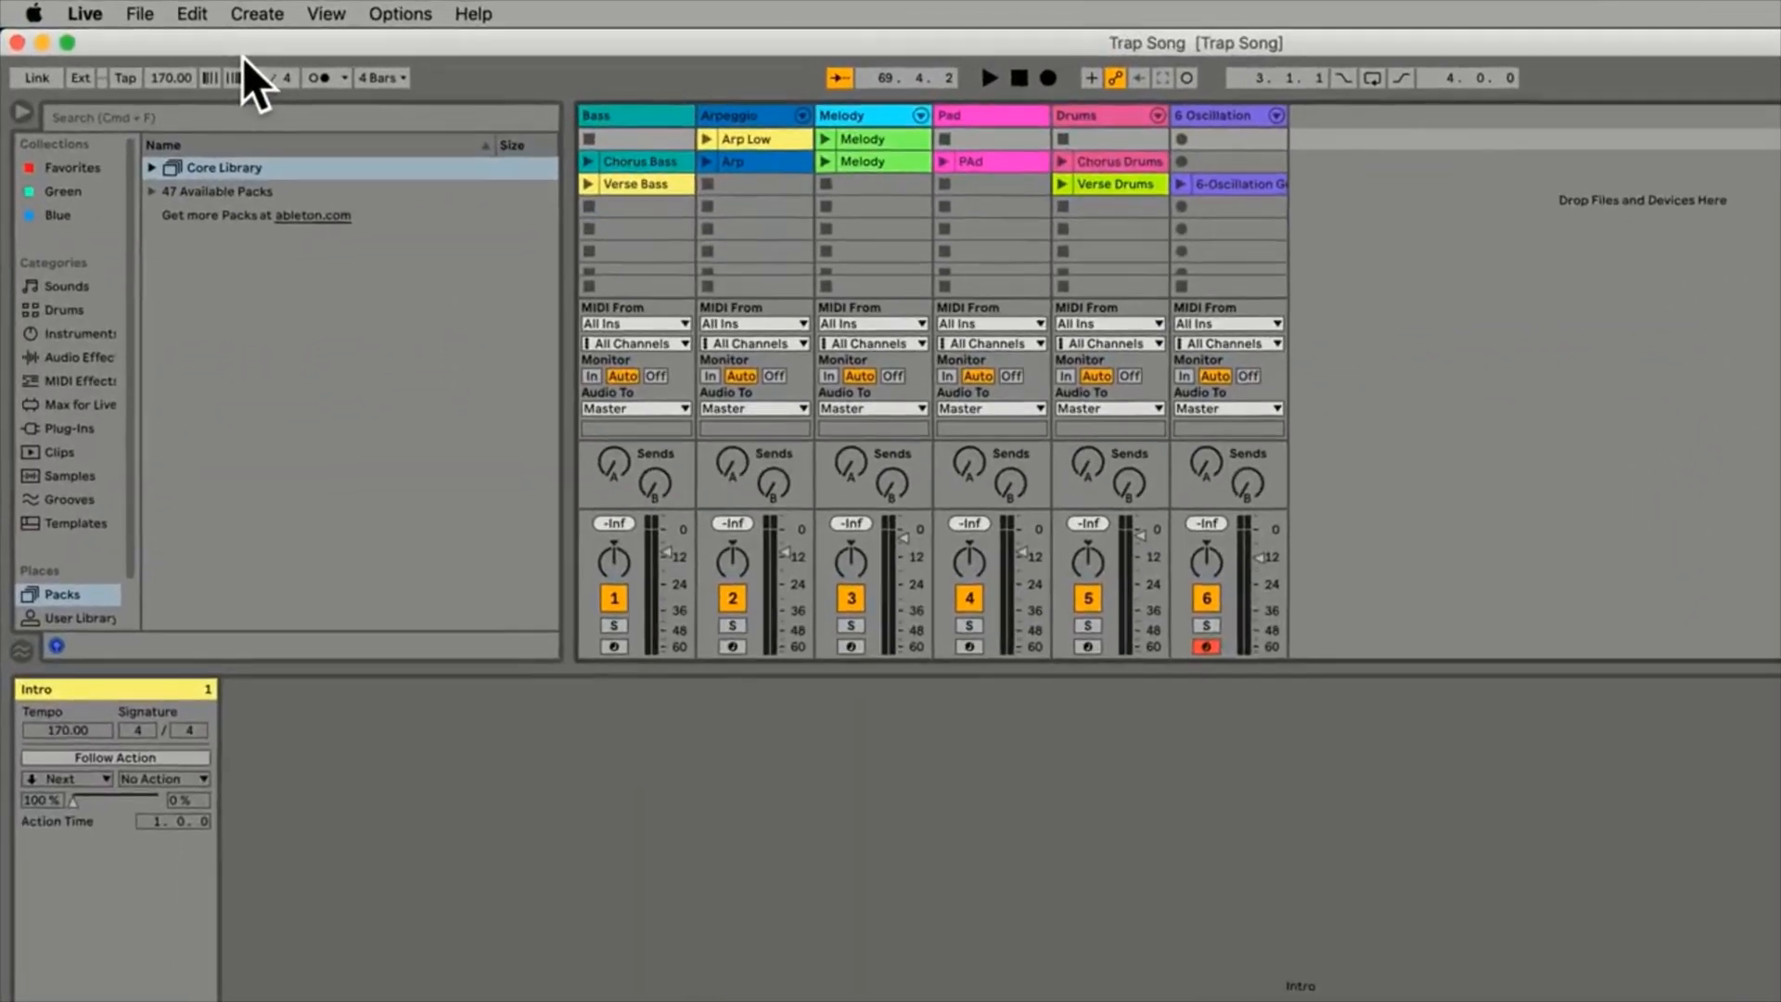
Review the input and output device lists in the audio preferences and set the audio input device to Audient iD22 (10 In, 14 Out)
left_click(84, 13)
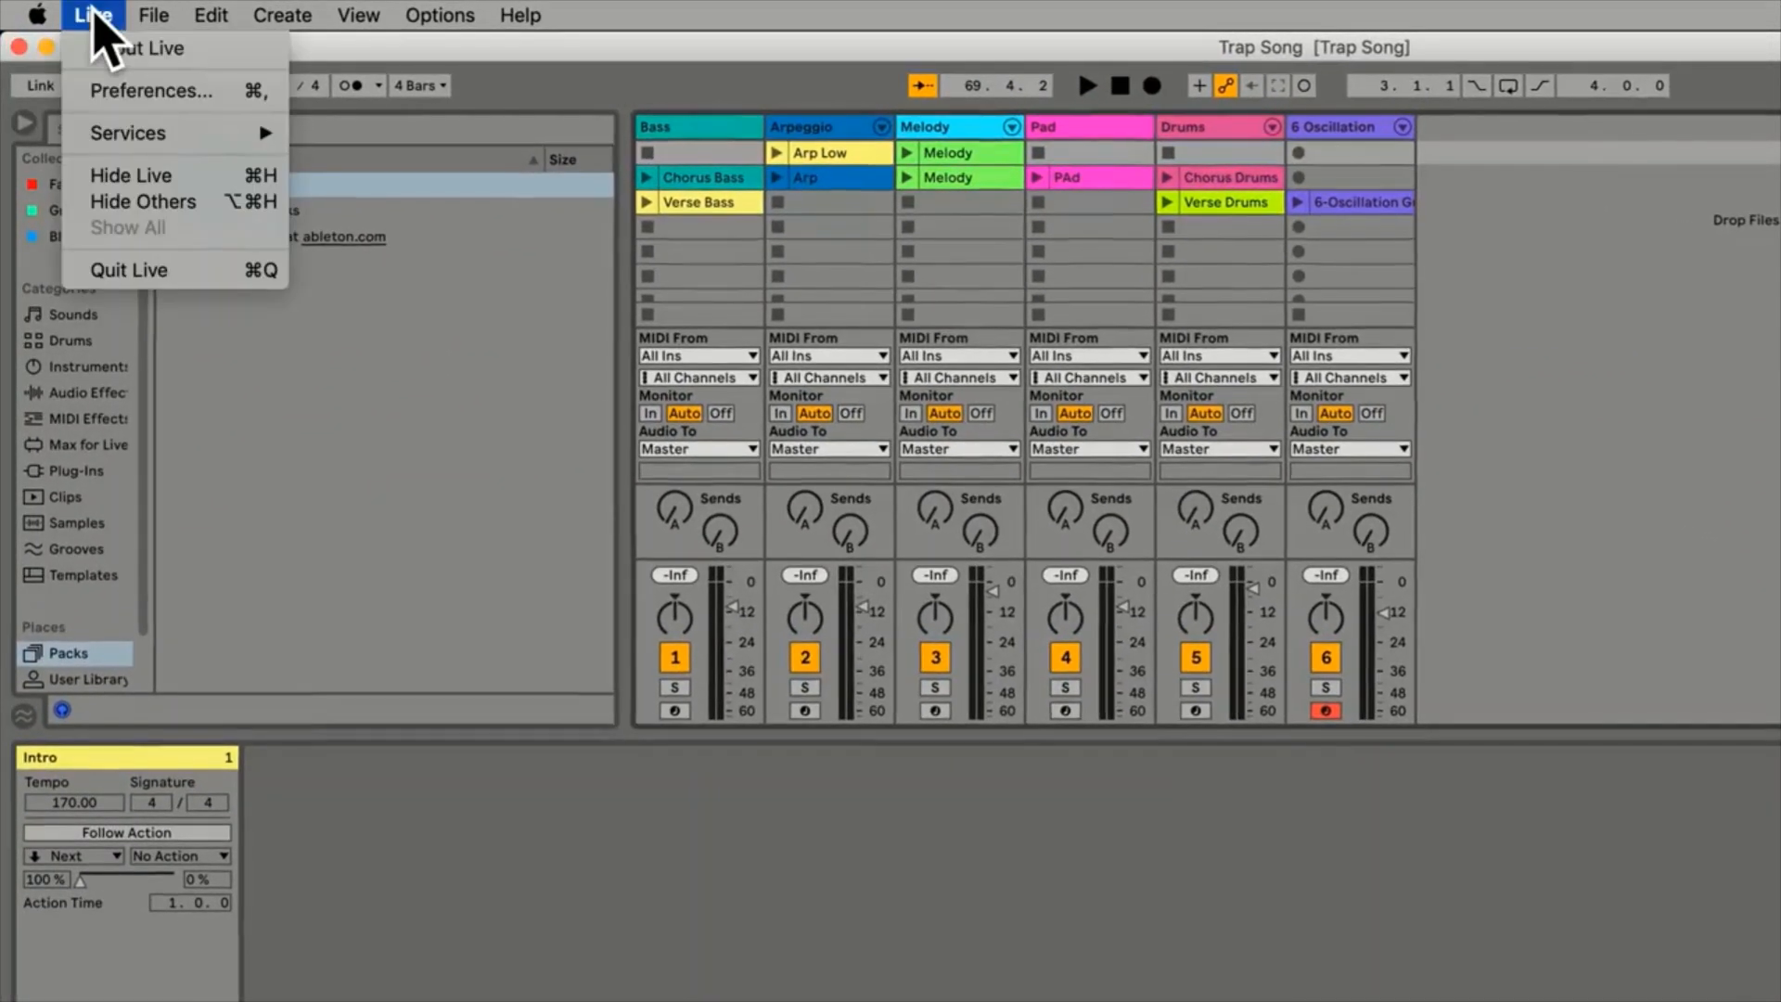
left_click(172, 93)
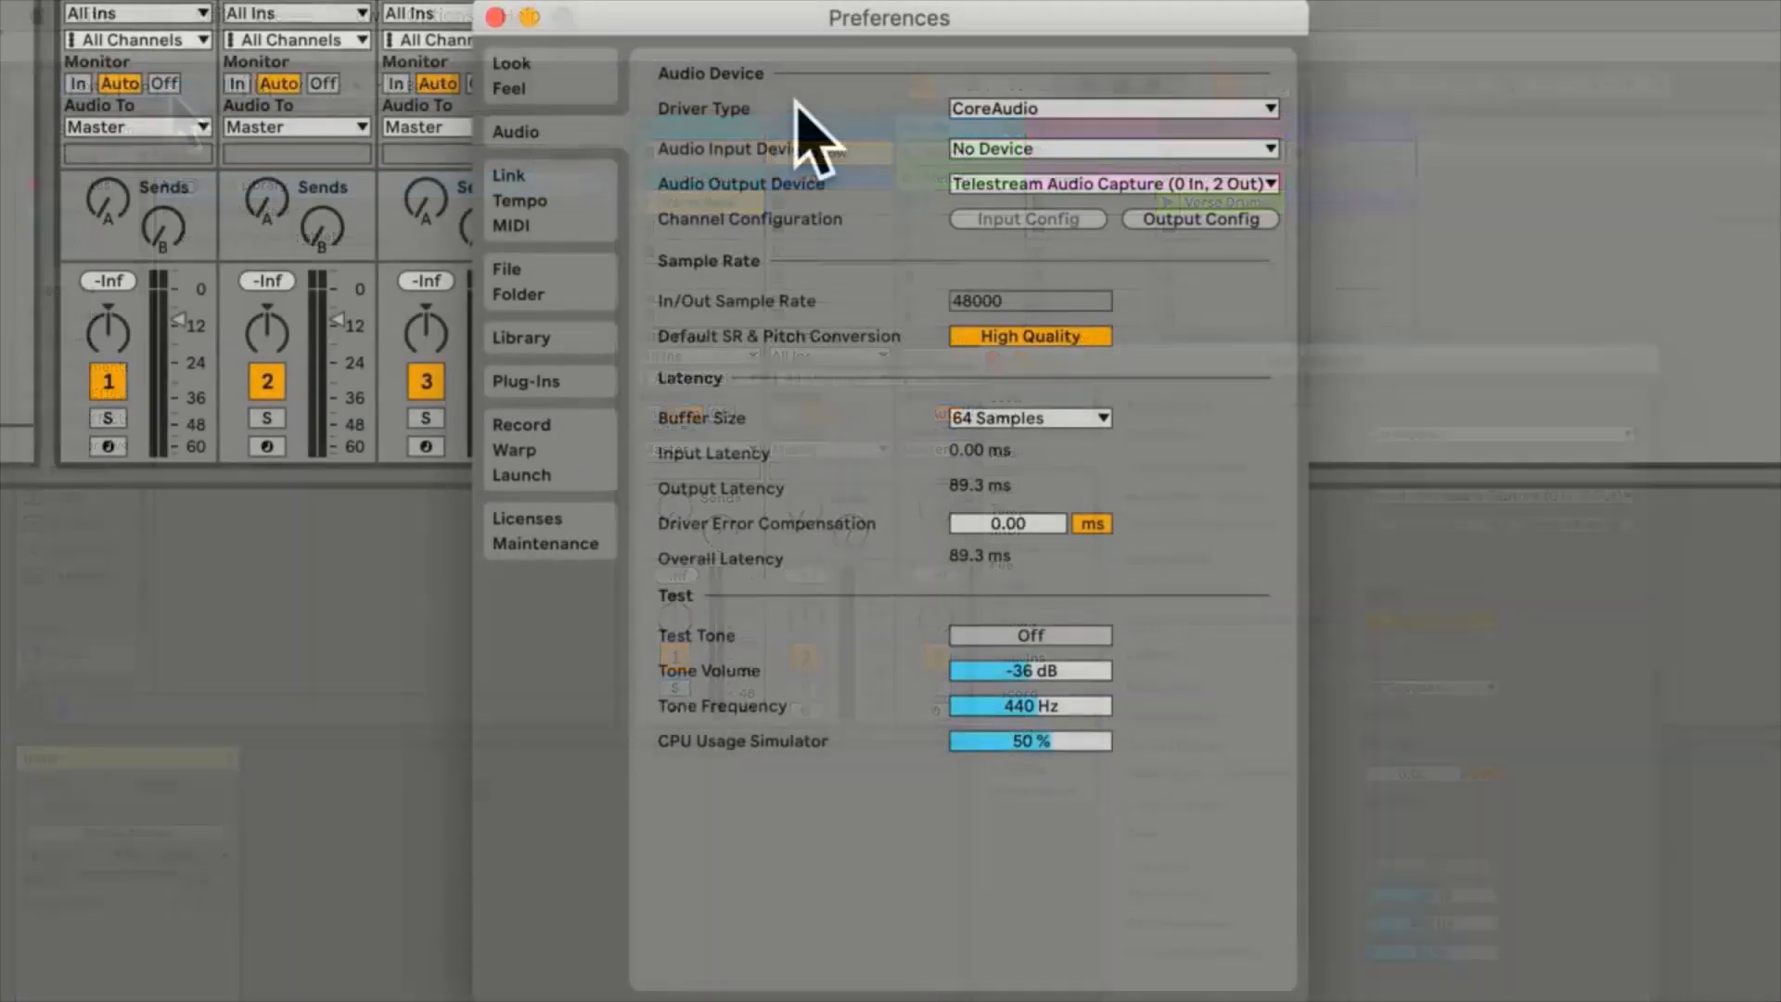
left_click(509, 78)
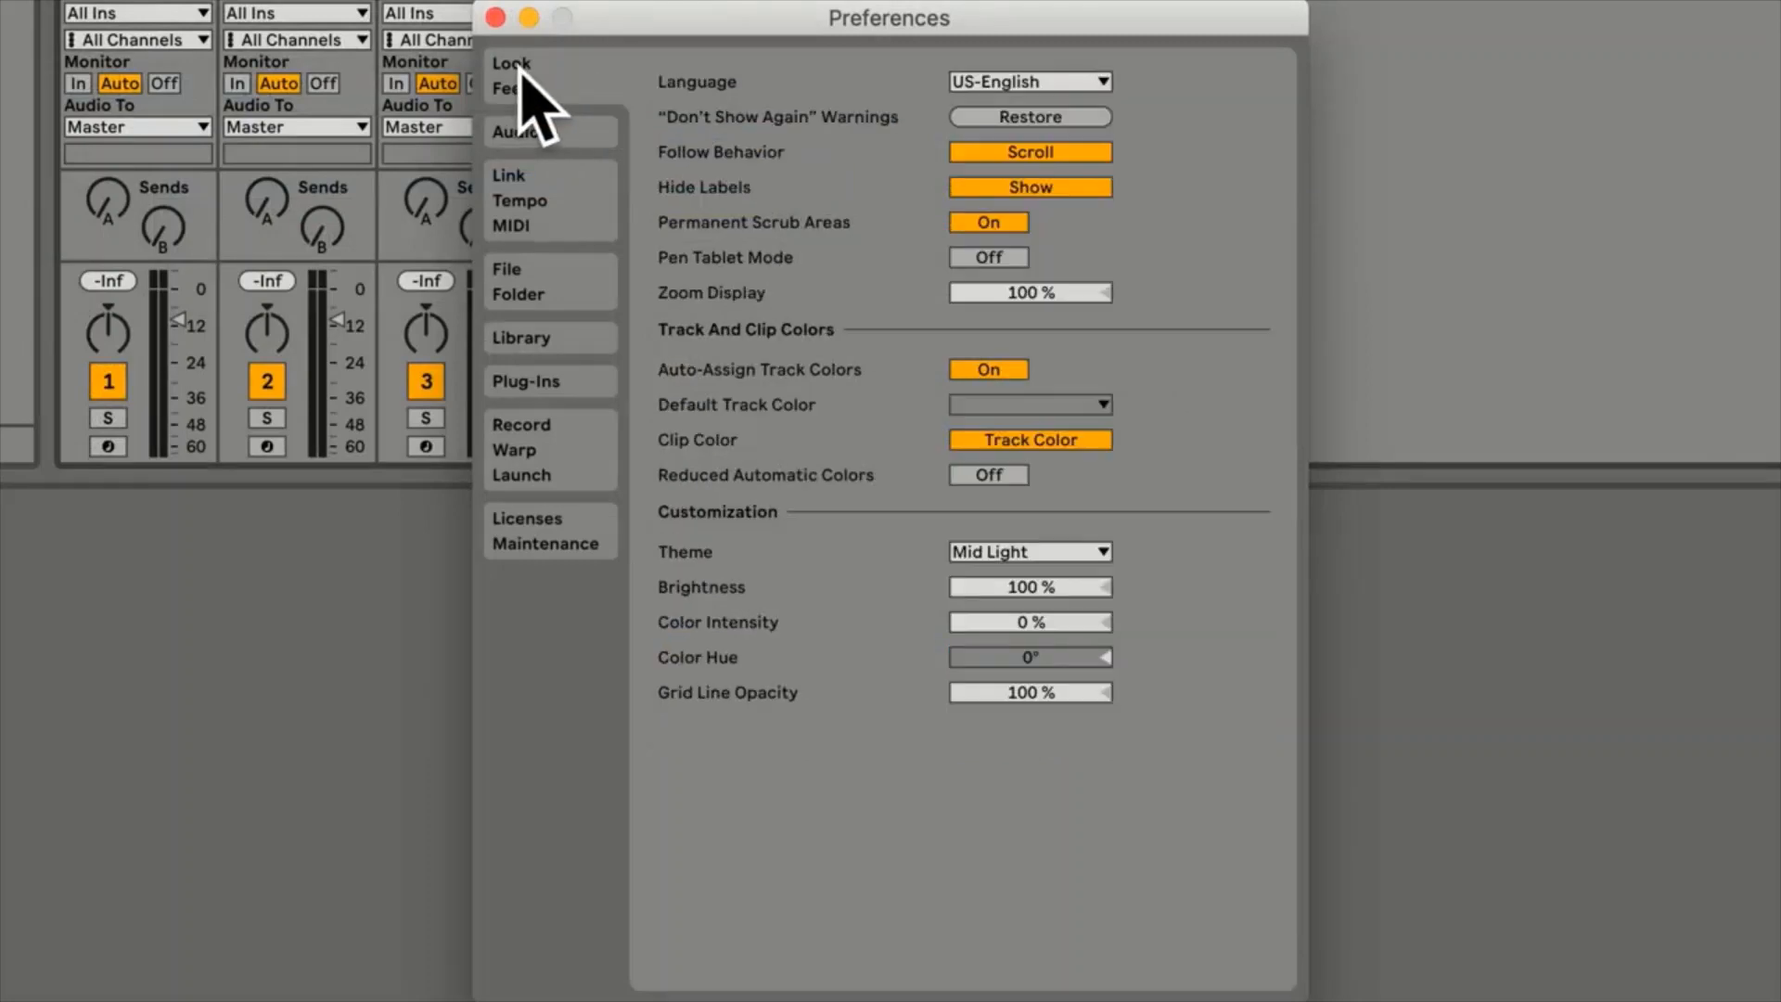
left_click(531, 137)
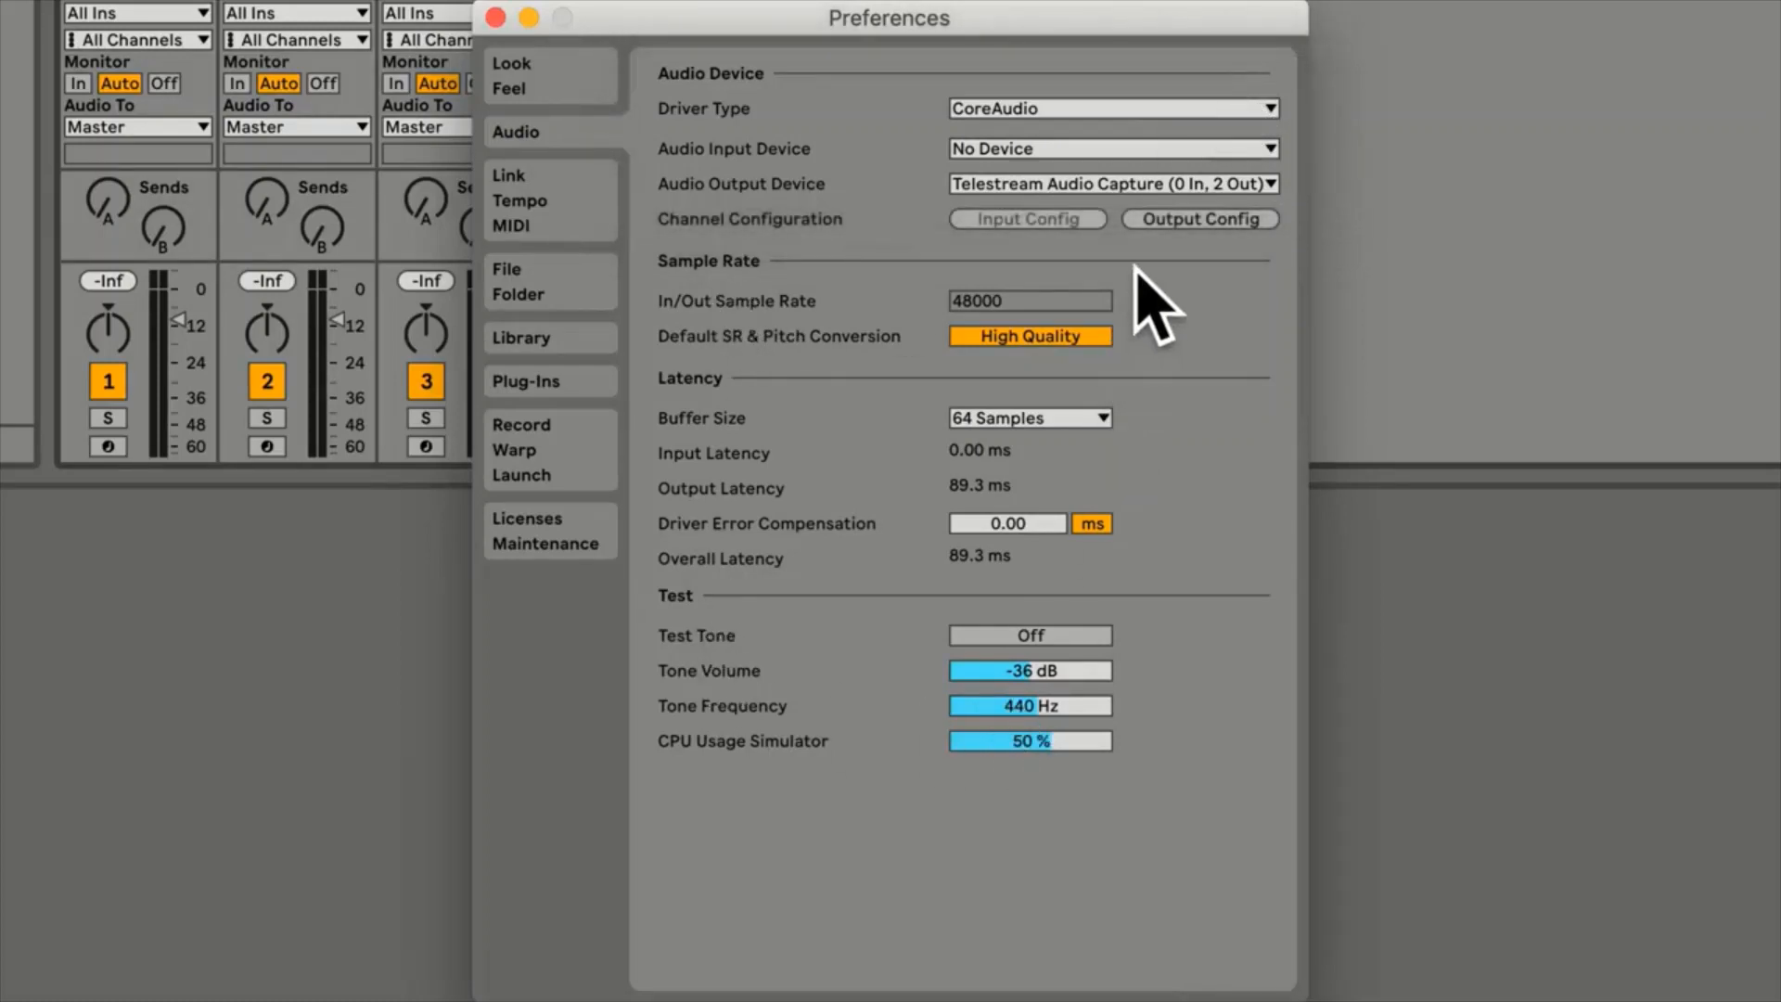
left_click(1074, 148)
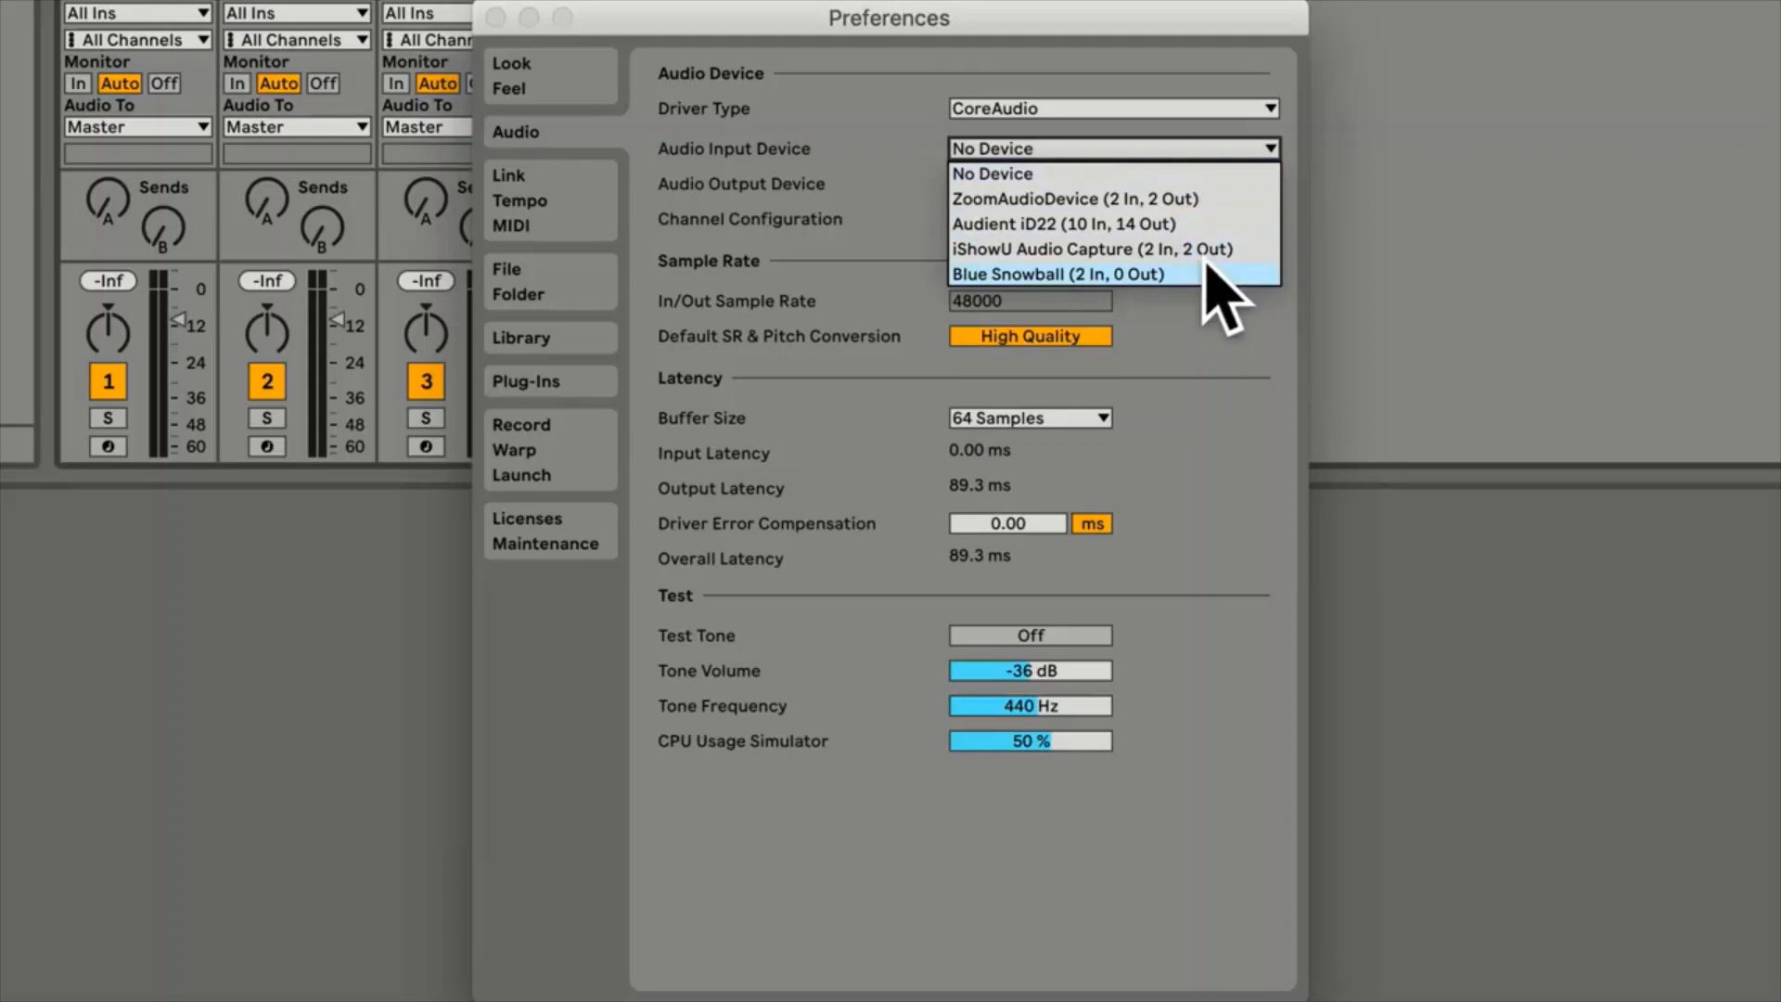
left_click(1199, 306)
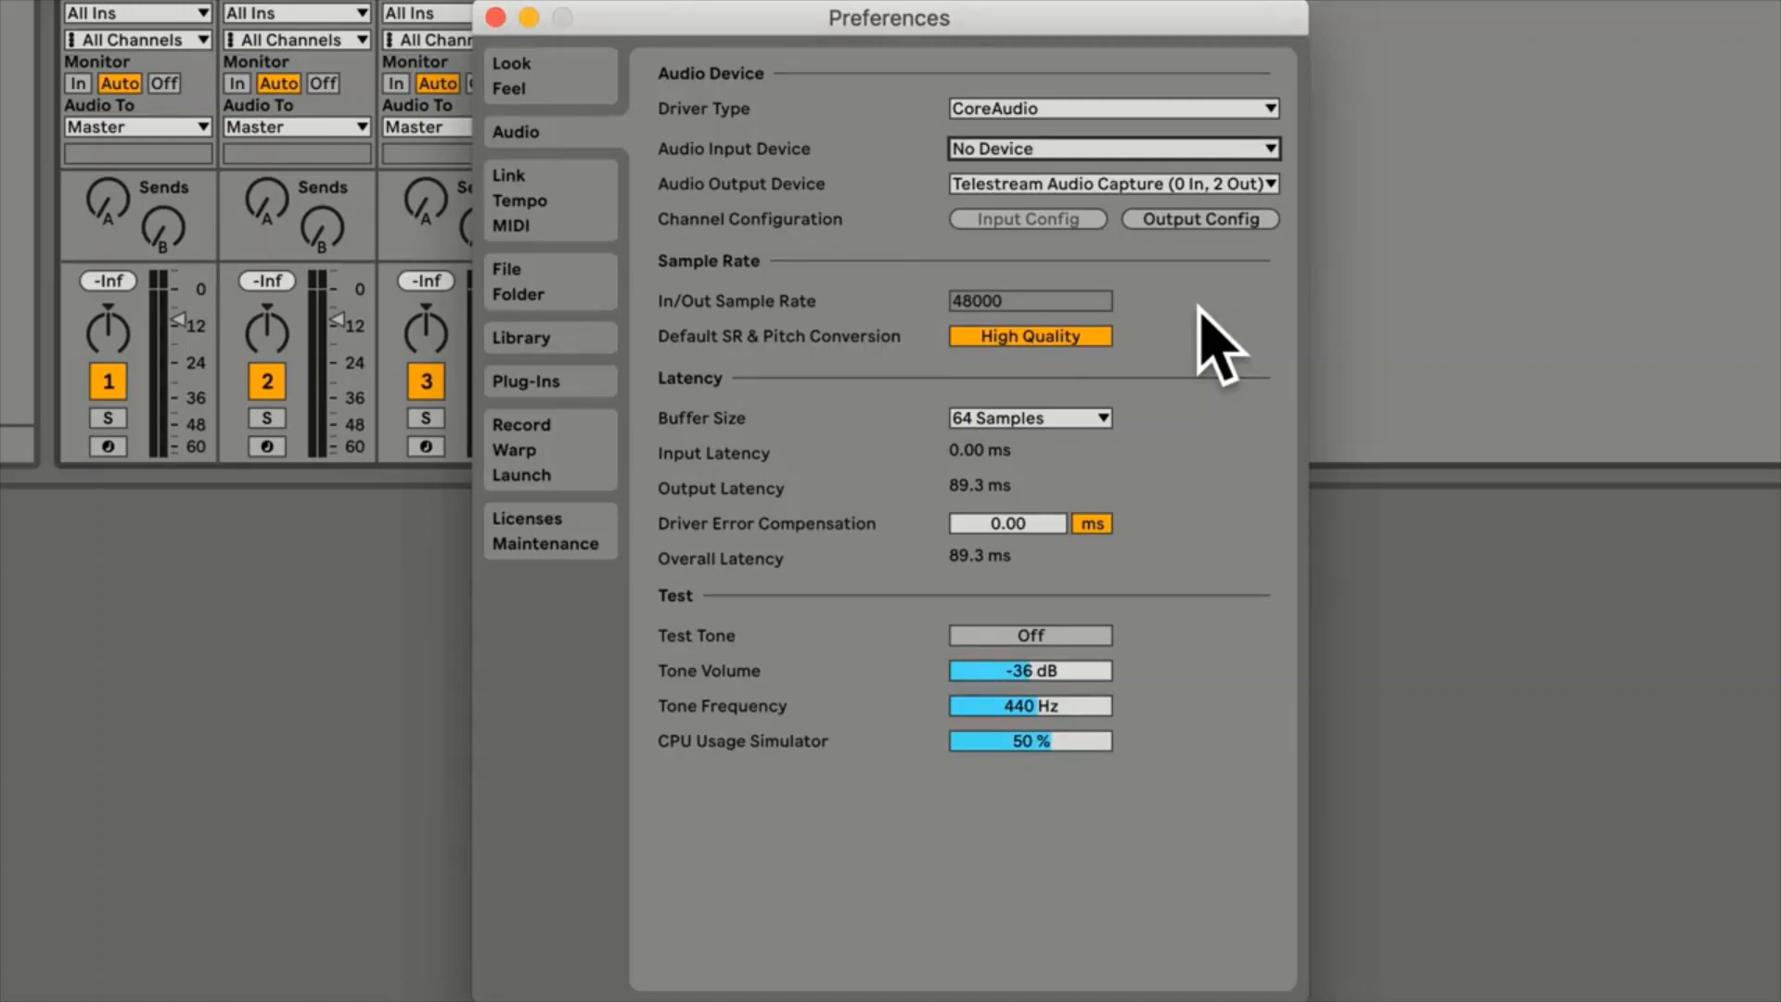
left_click(1131, 184)
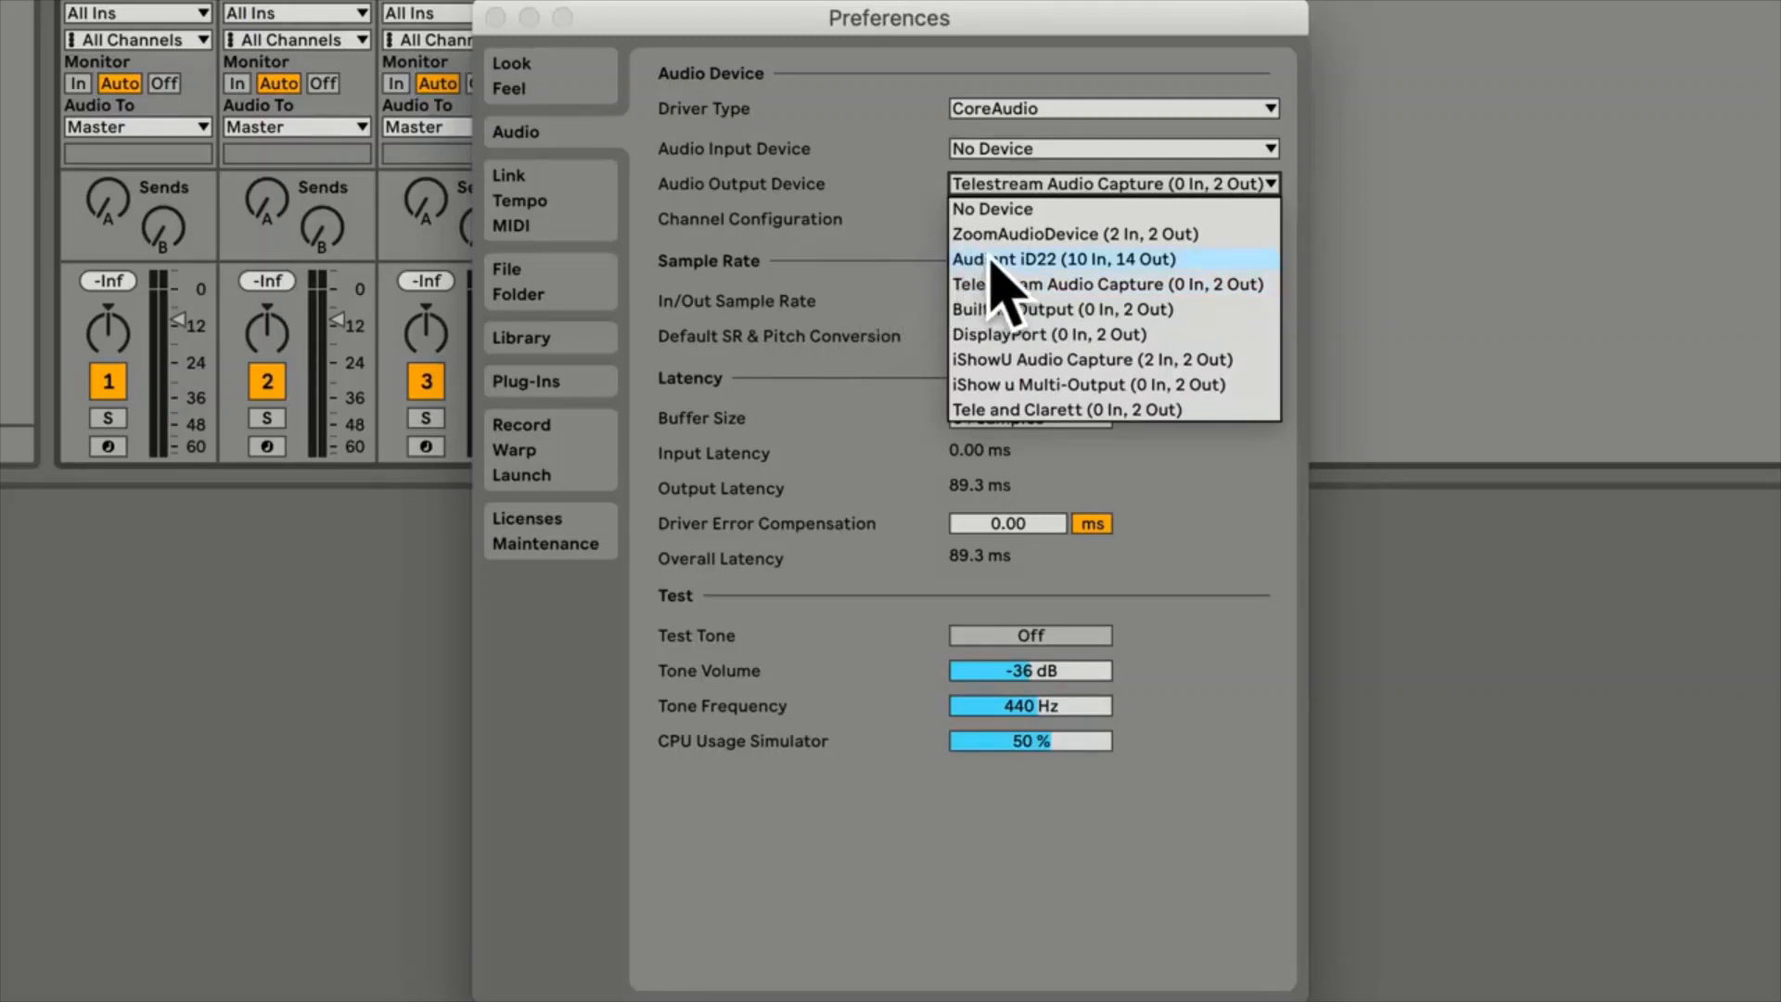
left_click(865, 240)
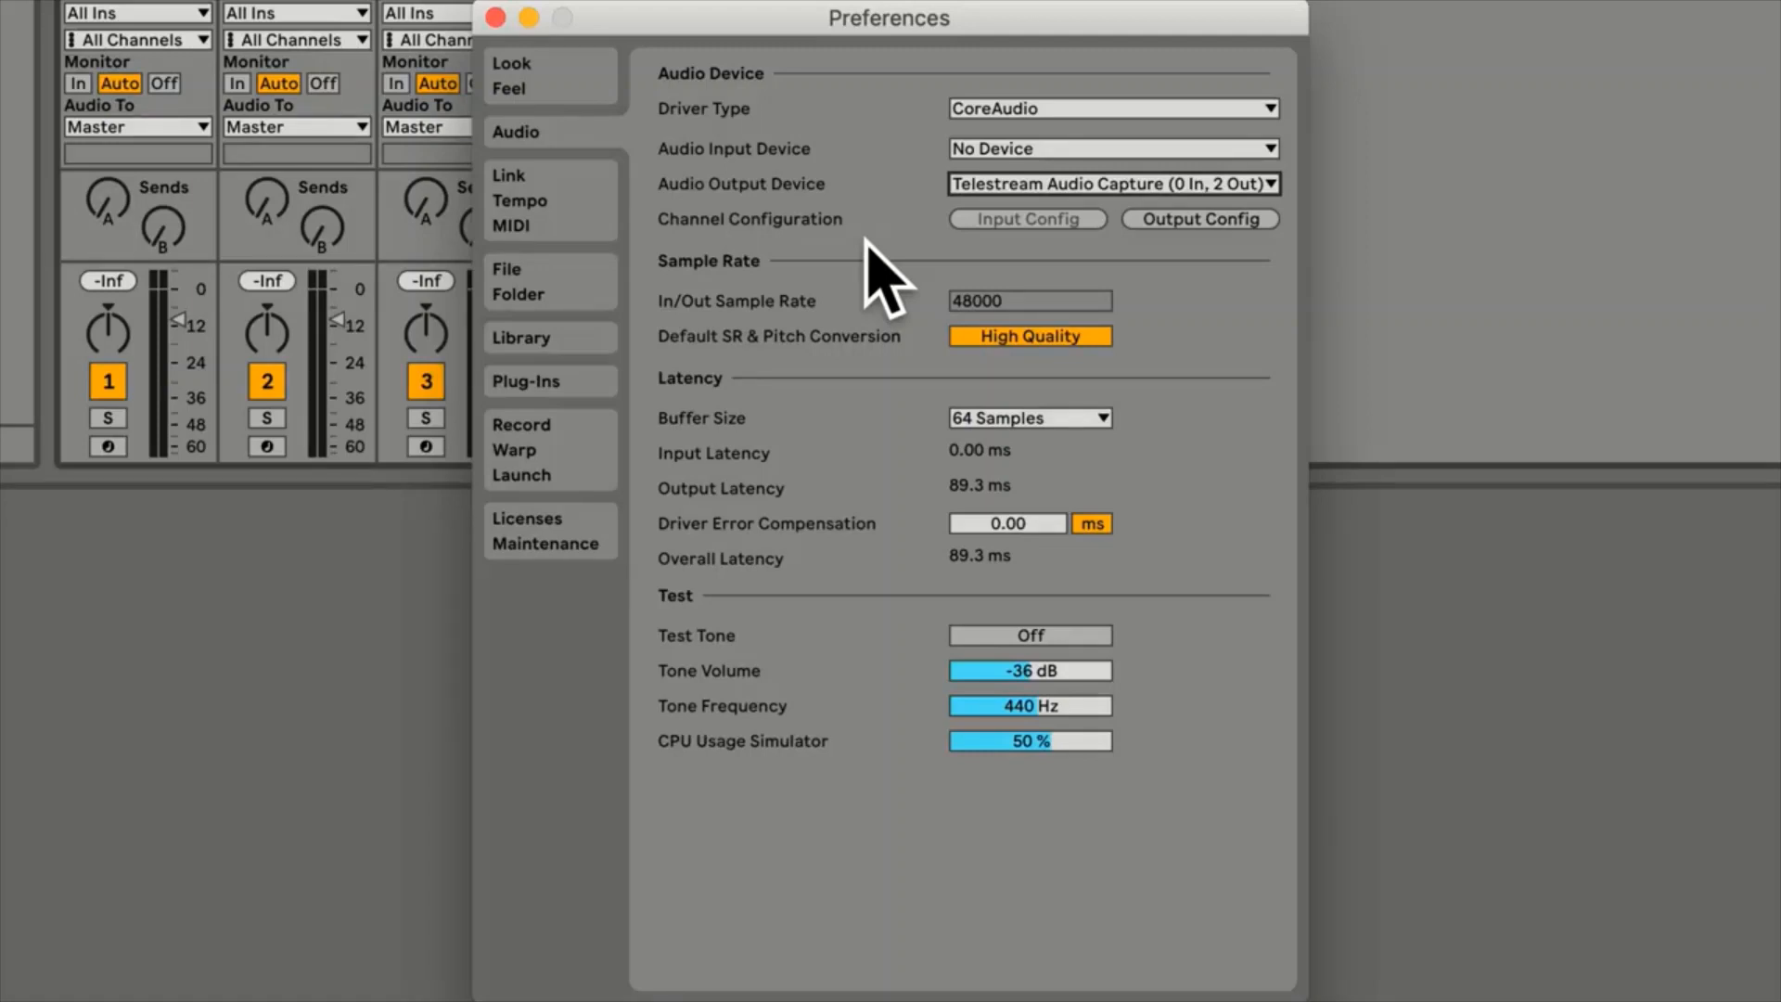
left_click(1035, 150)
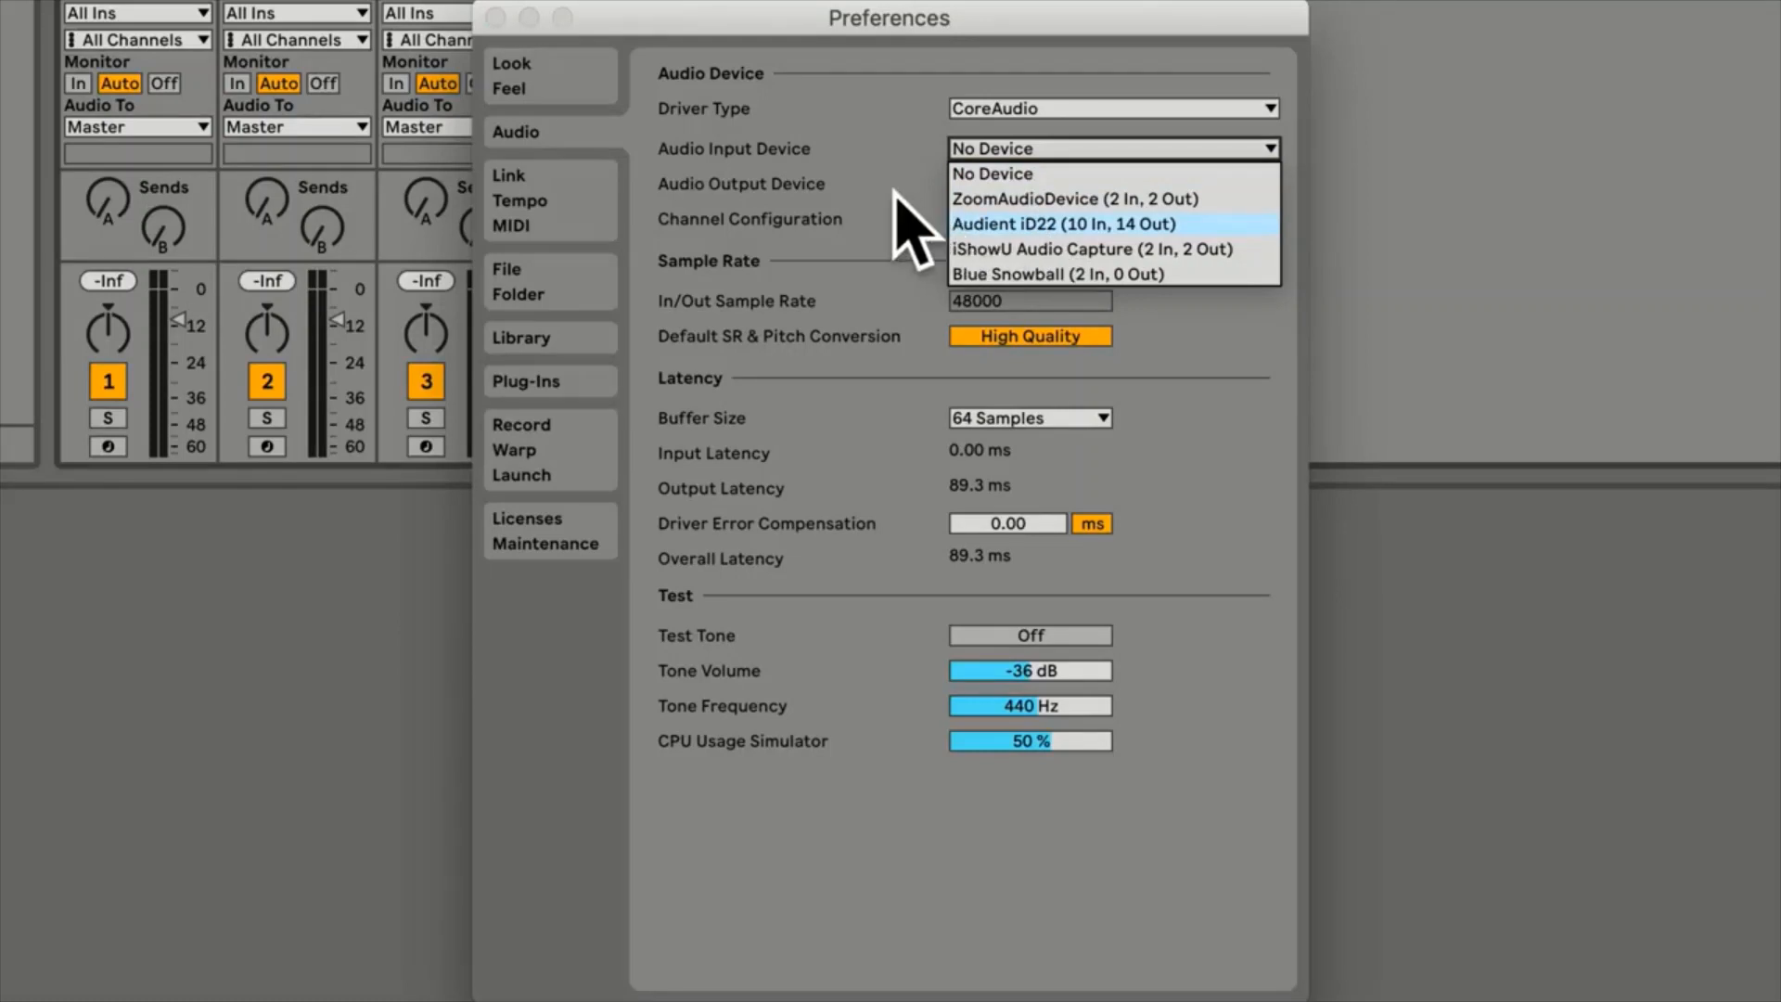
key("Return")
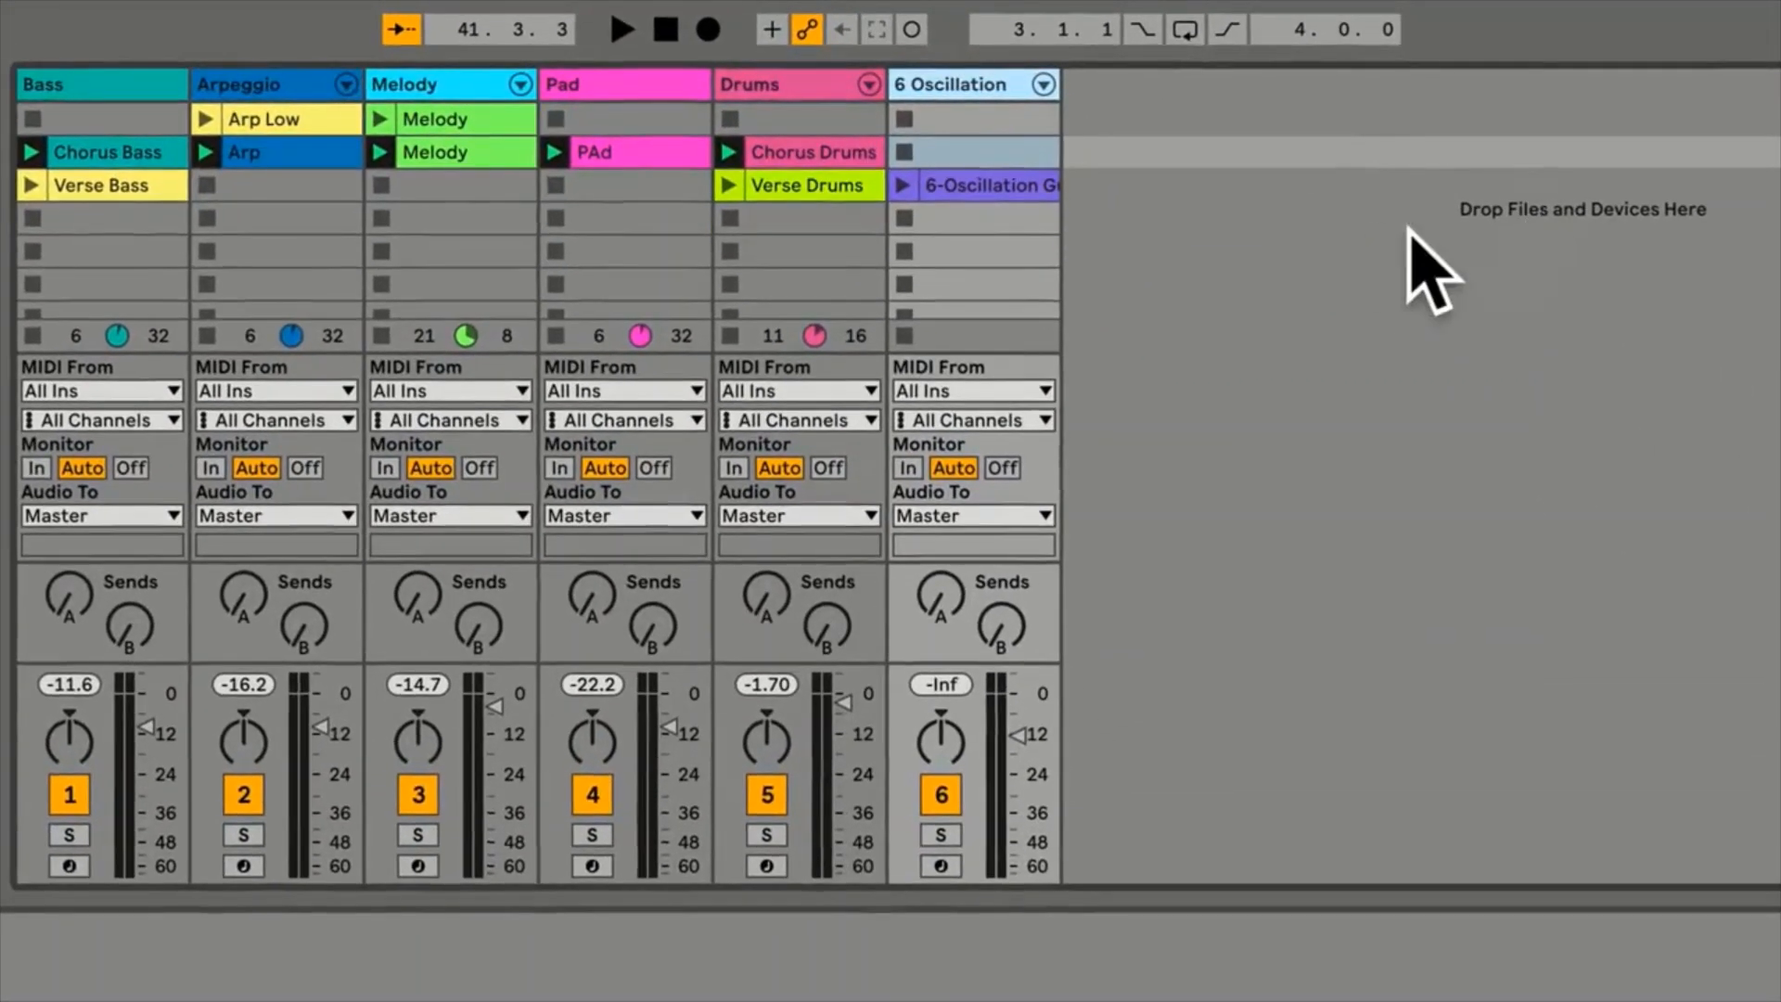
Insert an audio track after 6 Oscillation, with external input channel 2 as its source, and arm it for recording
right_click(1174, 201)
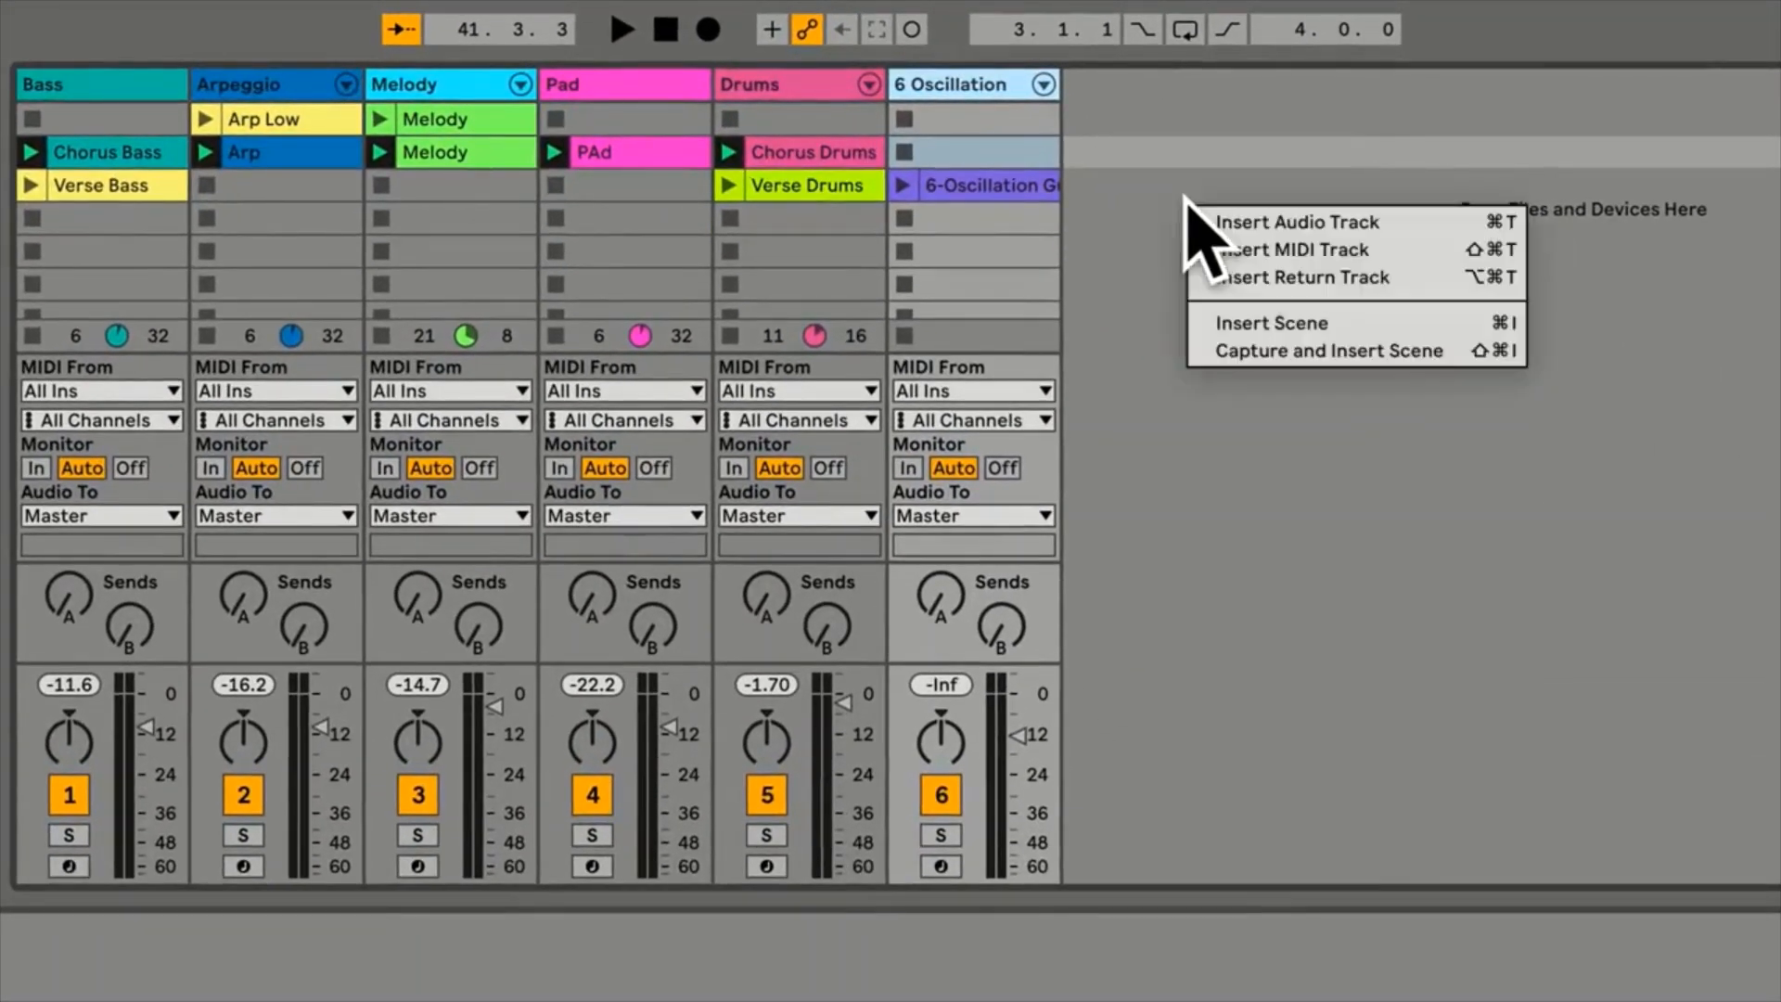
left_click(1323, 228)
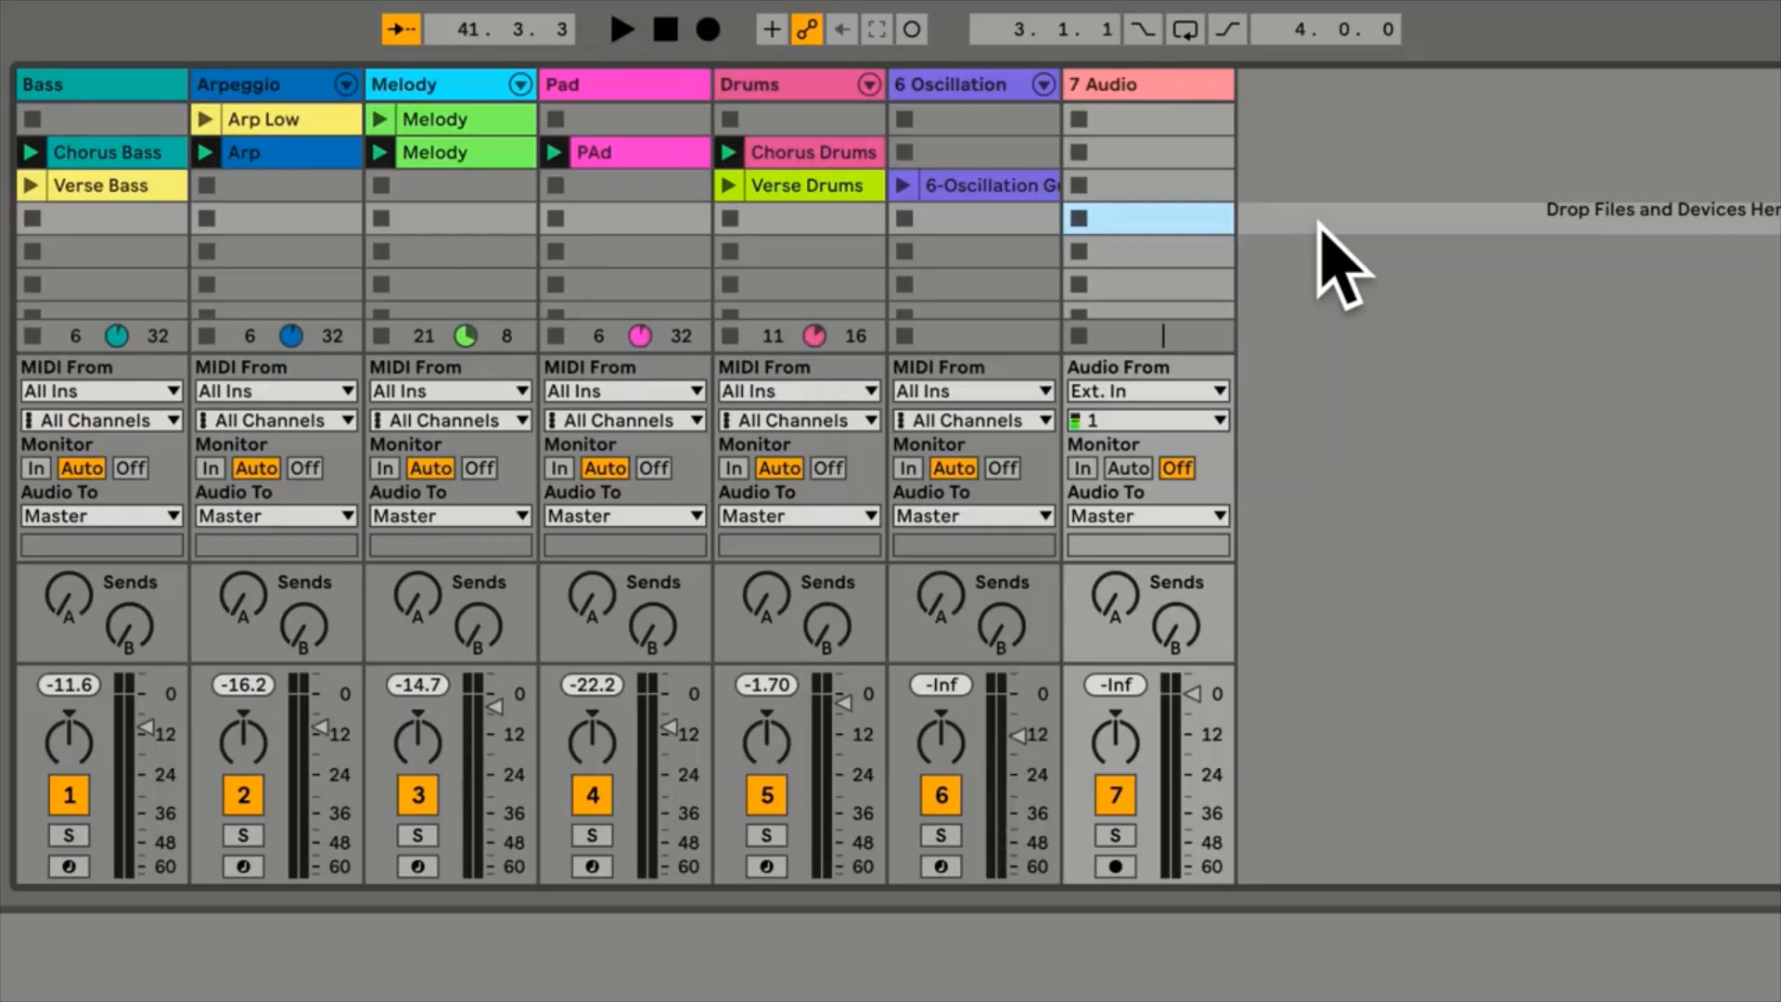
left_click(1099, 423)
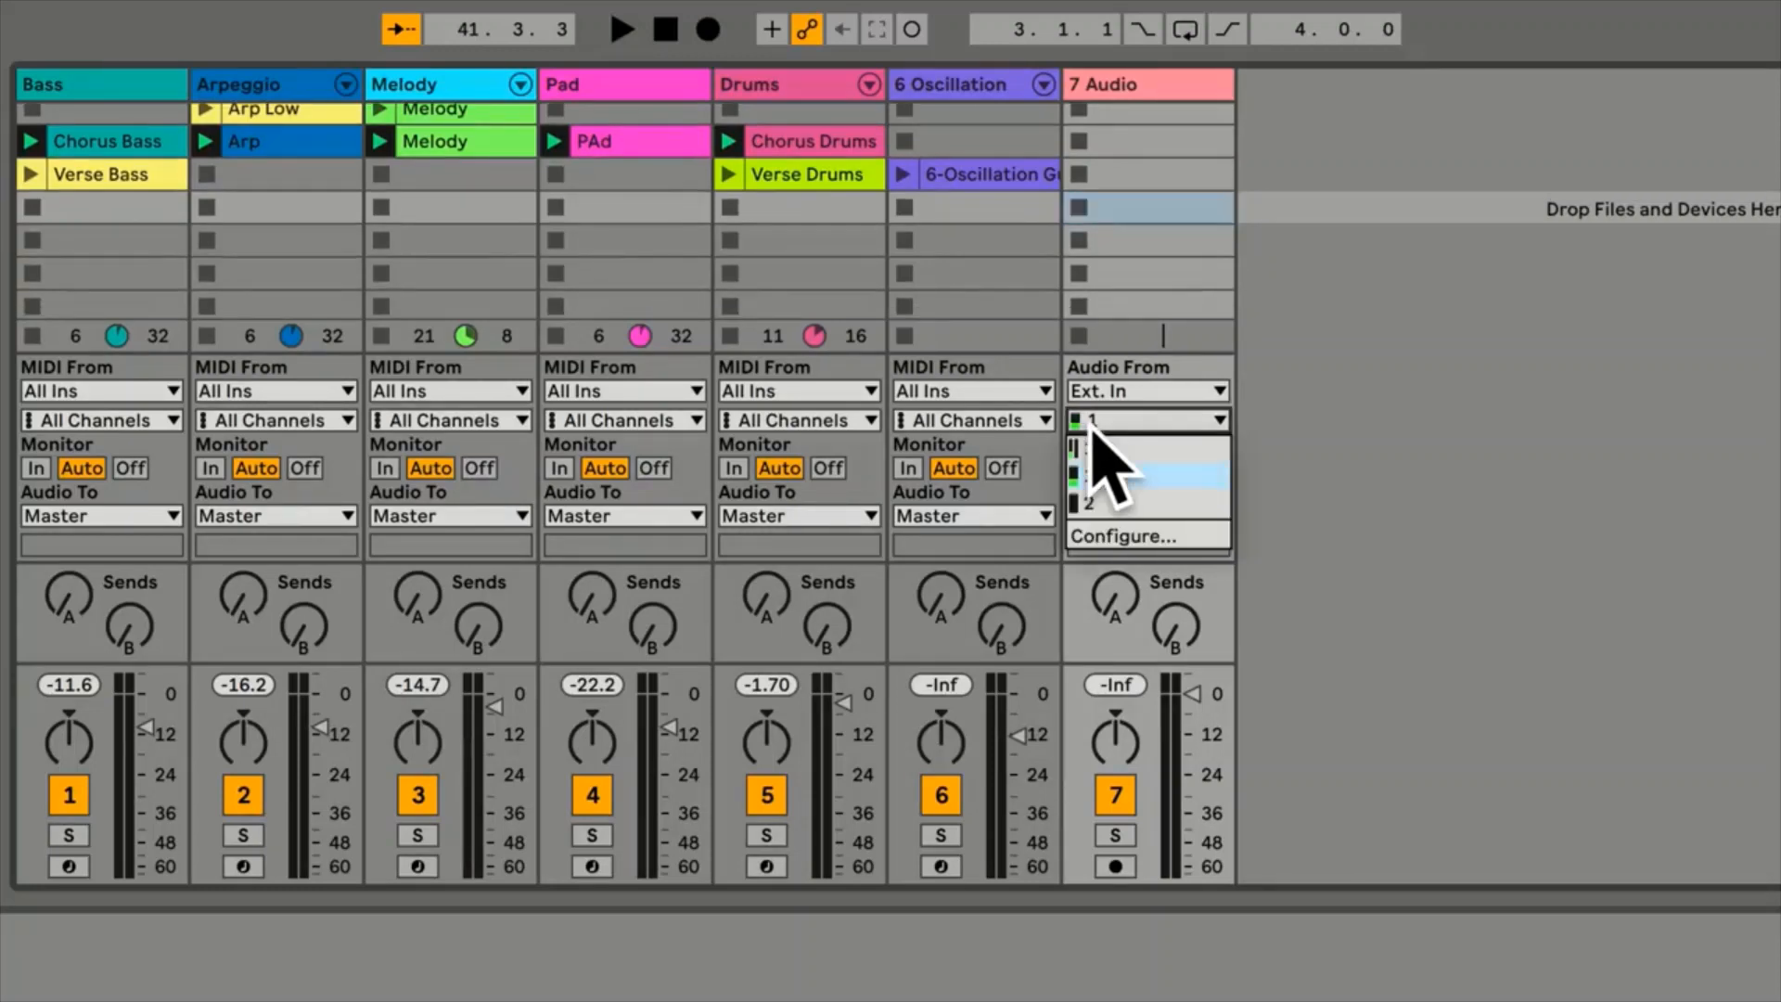
left_click(1134, 506)
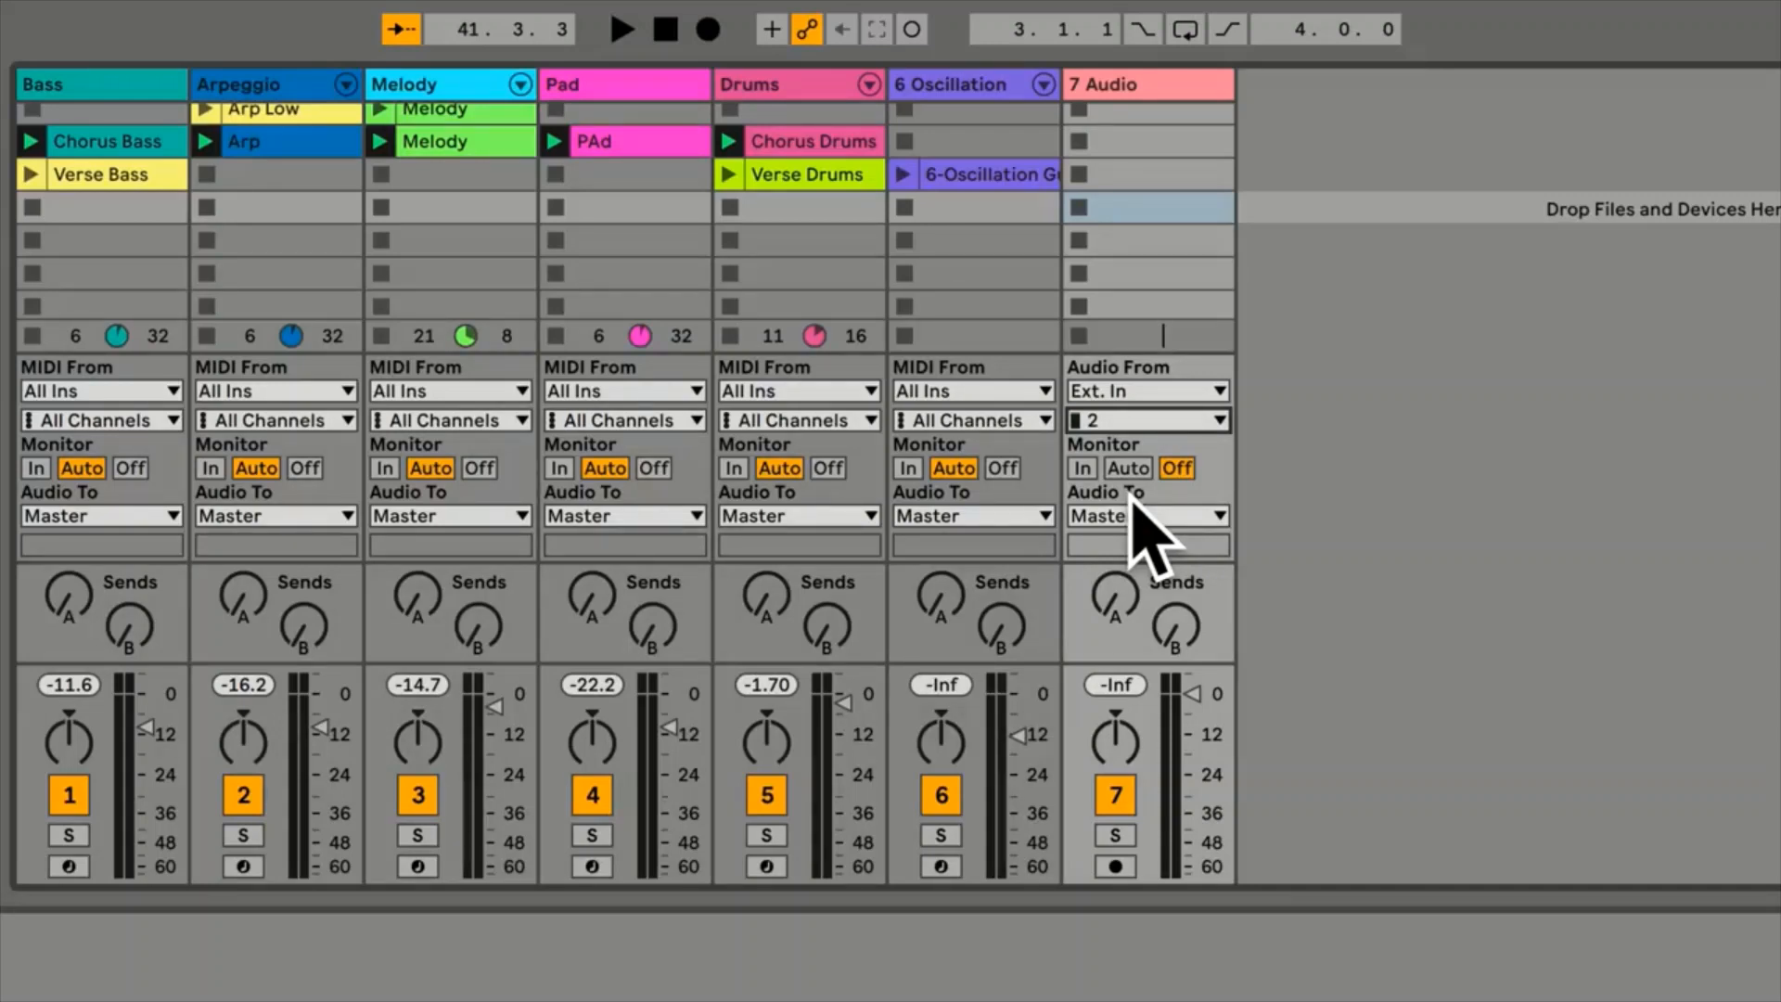
left_click(1198, 418)
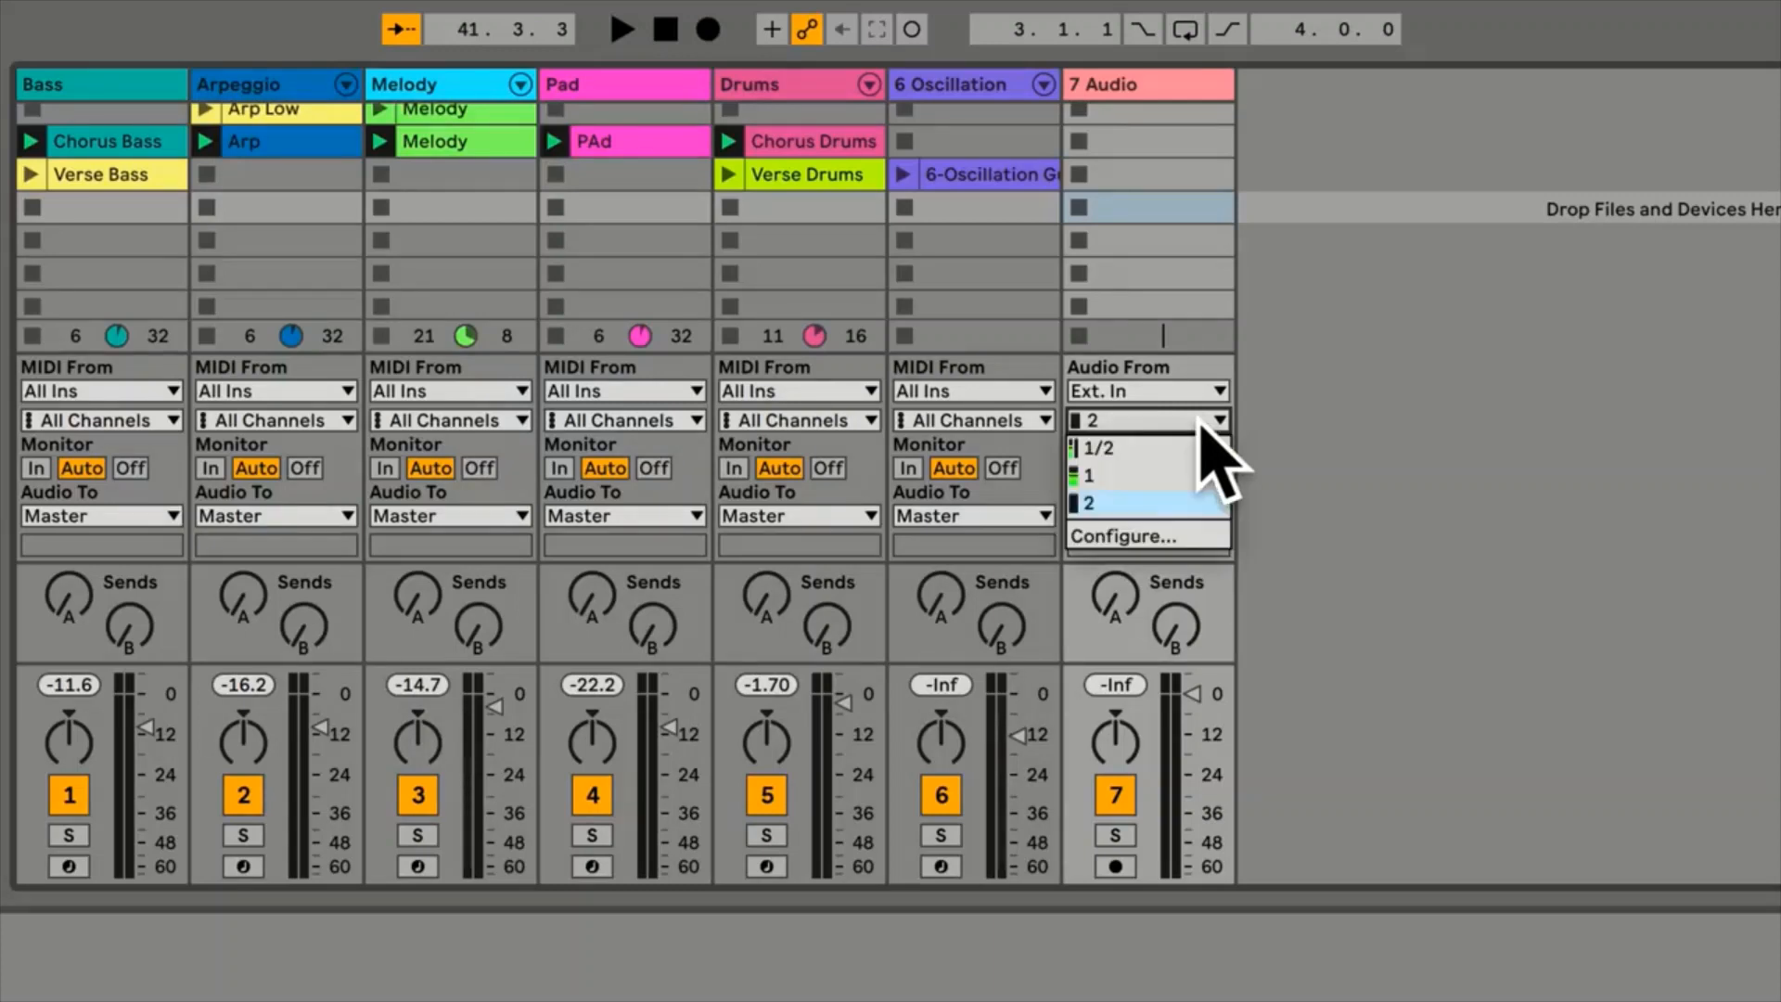
left_click(1149, 478)
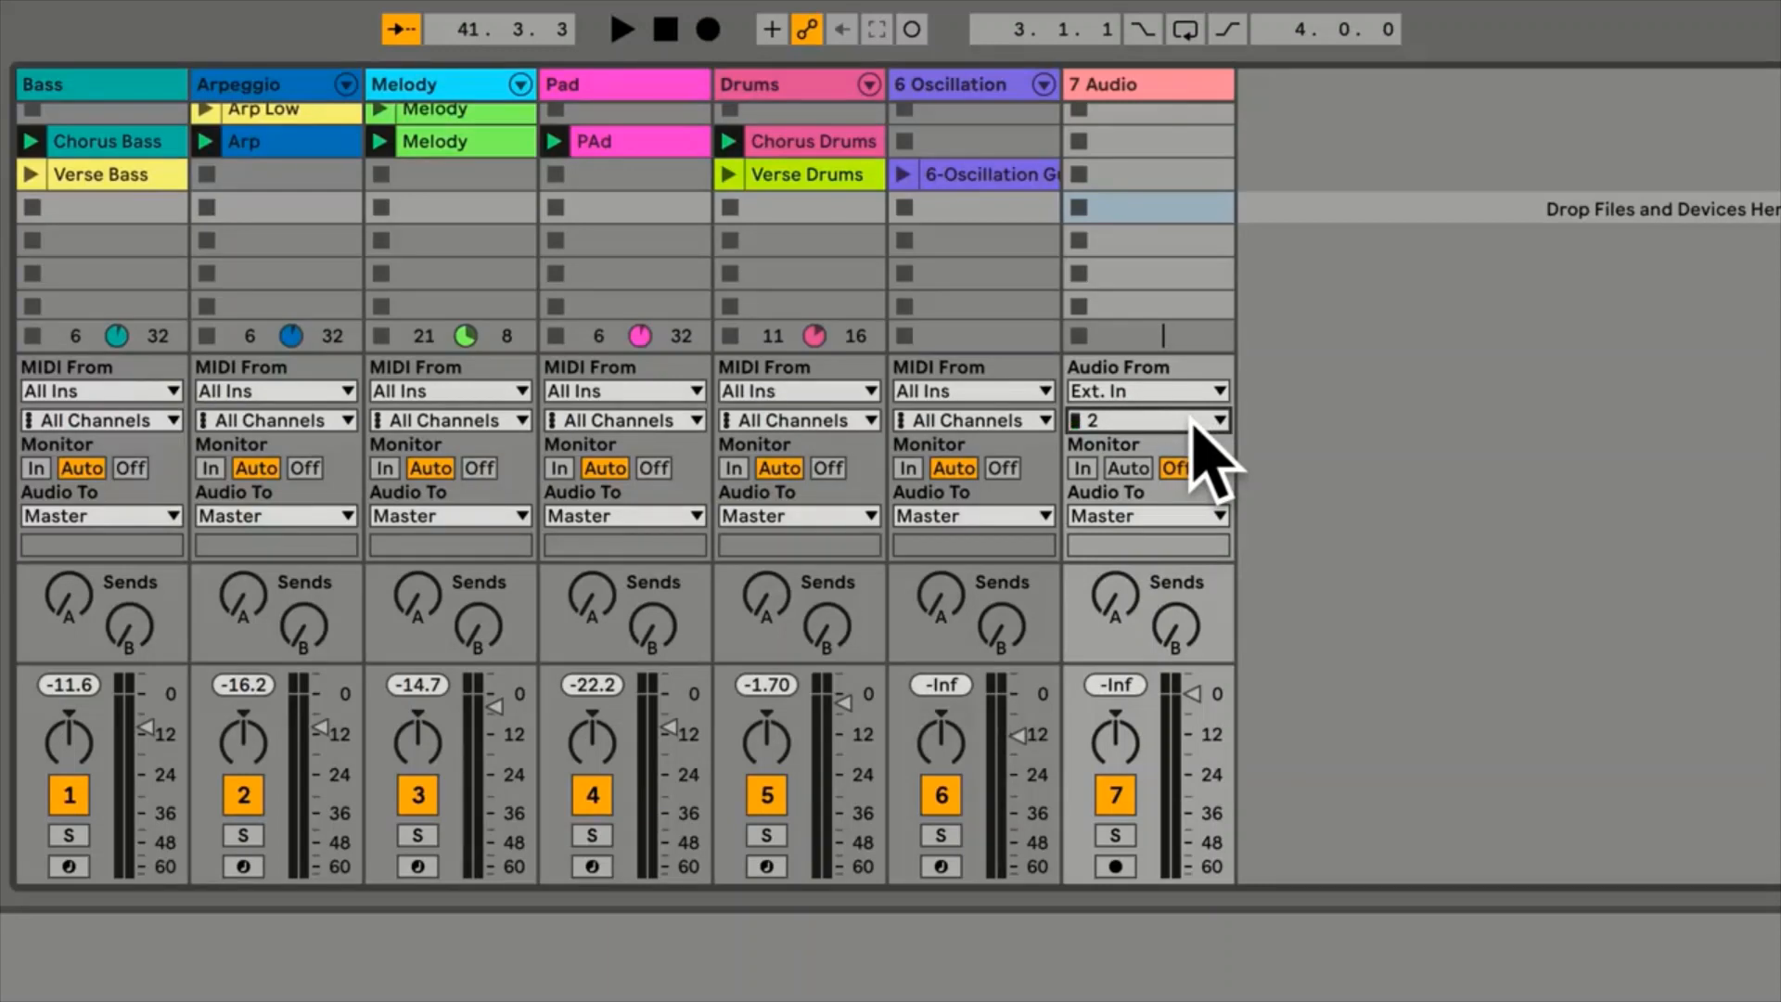
left_click(1115, 867)
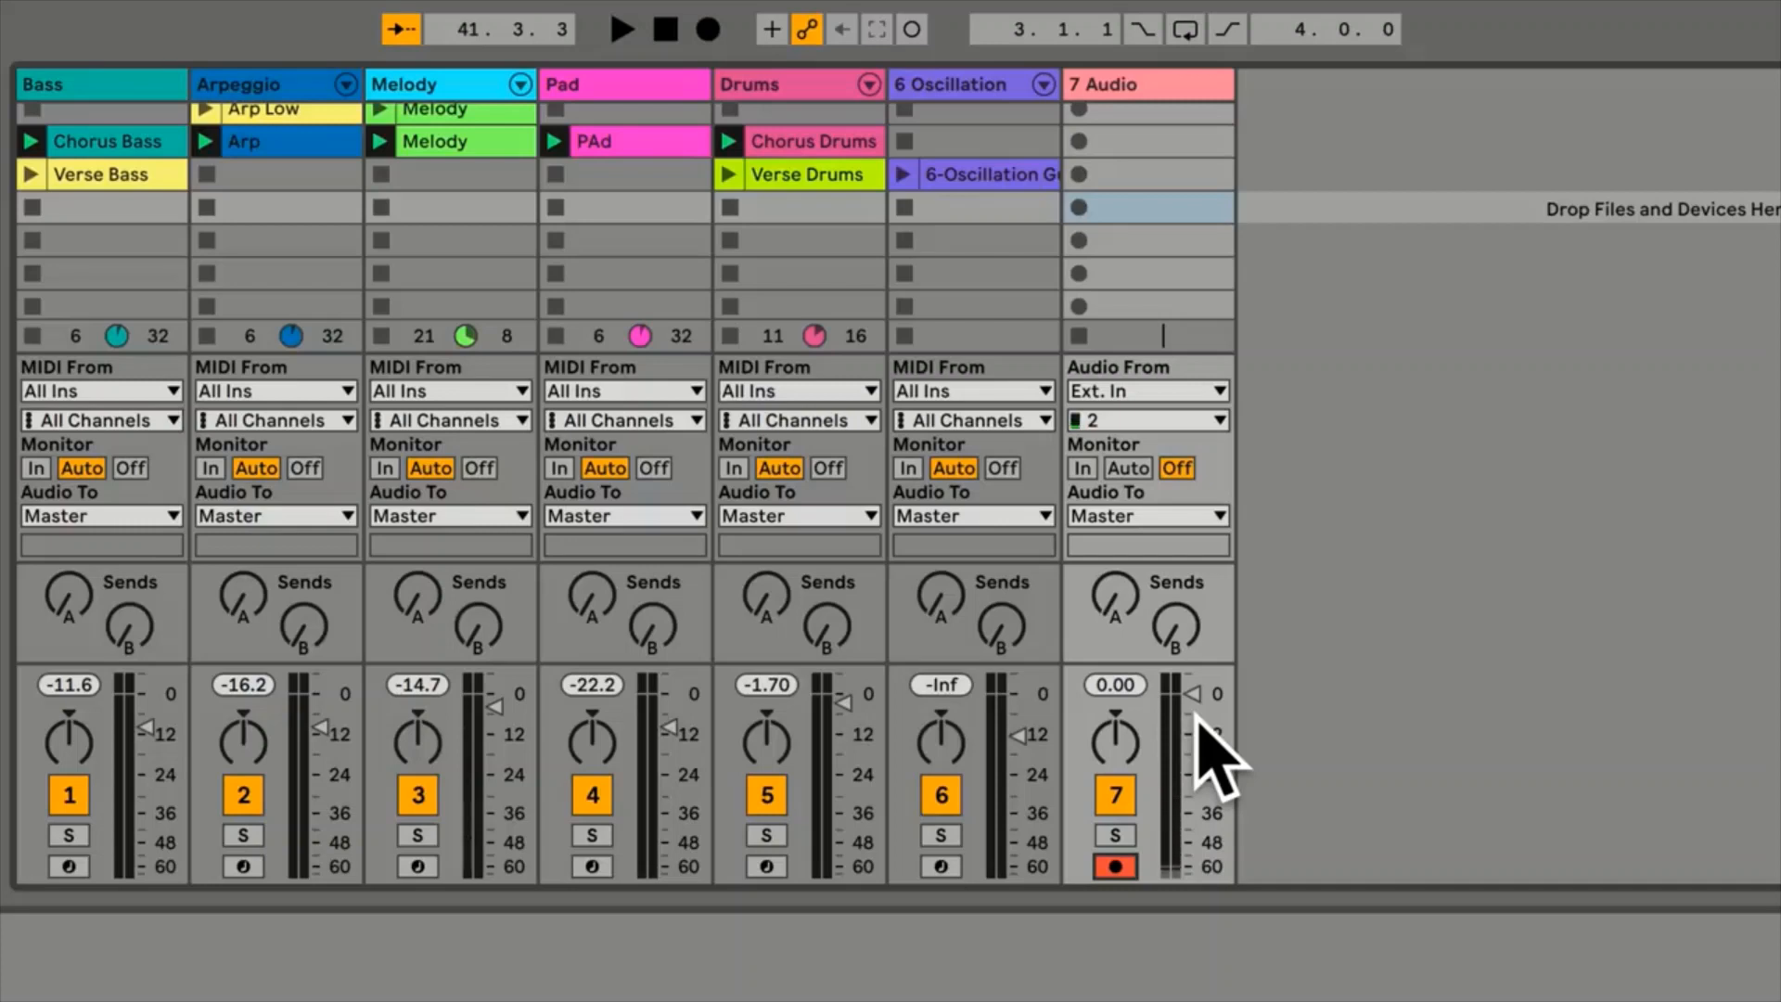
Try Auto monitoring on the audio track with input channel 1 and channel 2, and set monitoring back to Off
left_click(1130, 469)
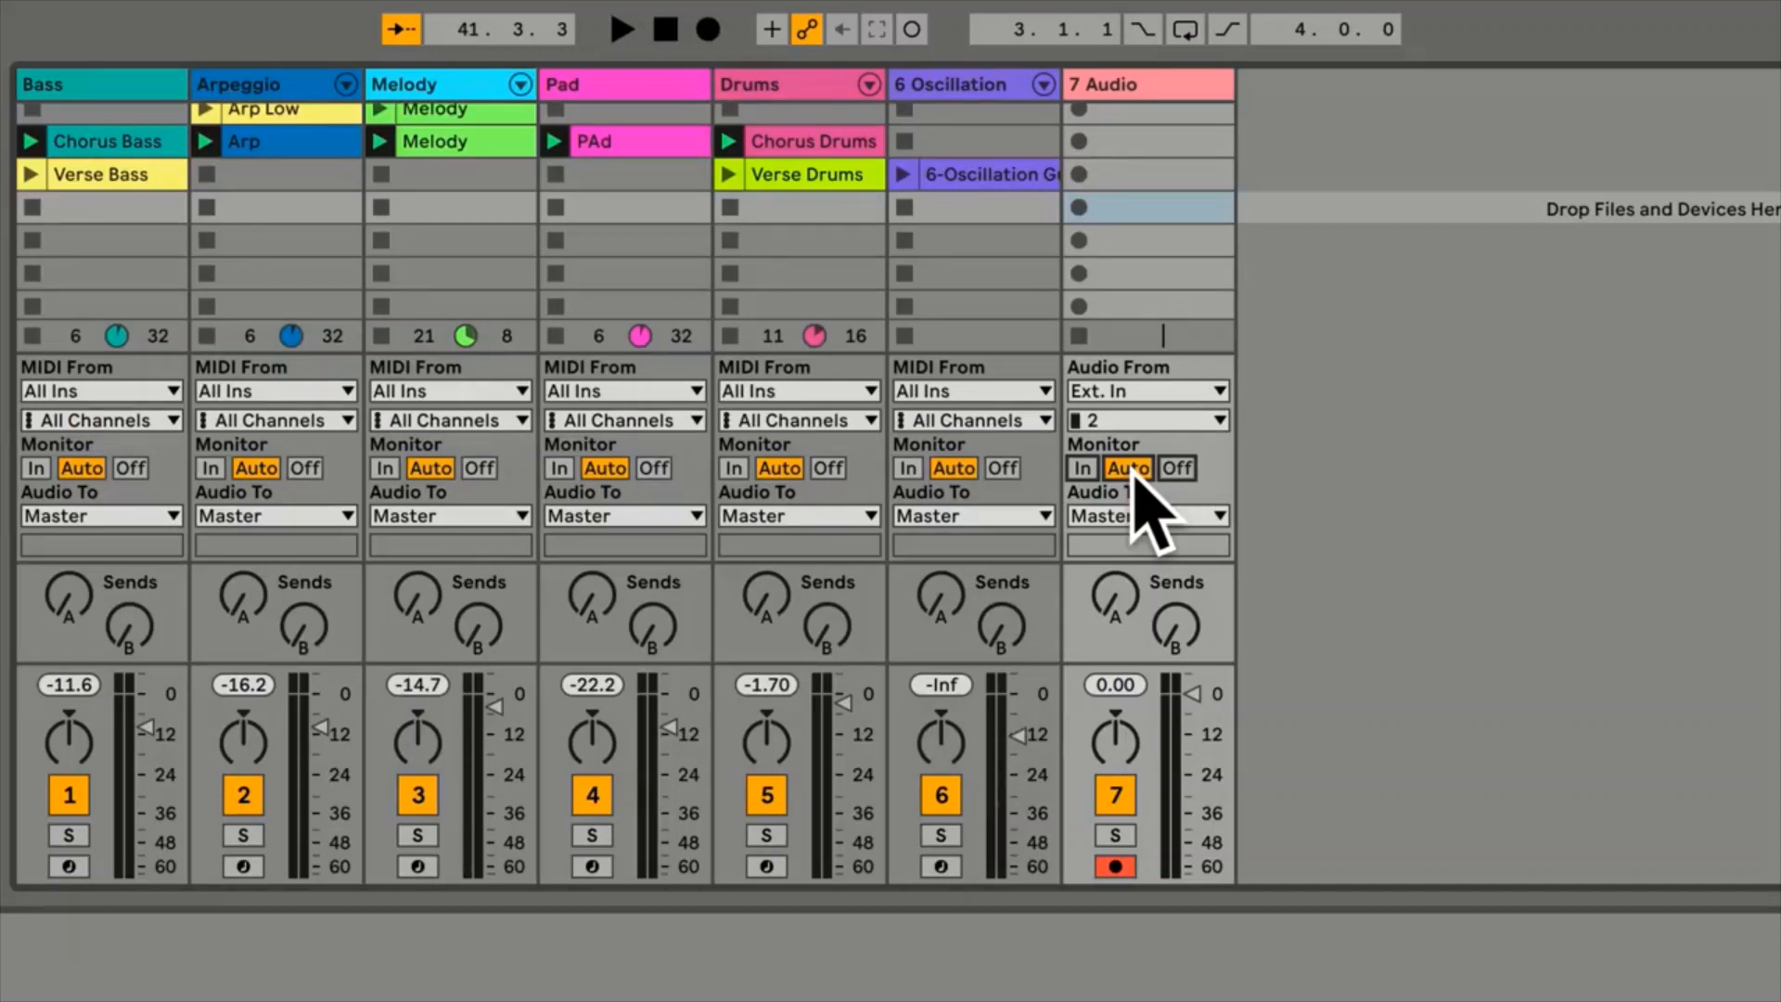
left_click(1162, 420)
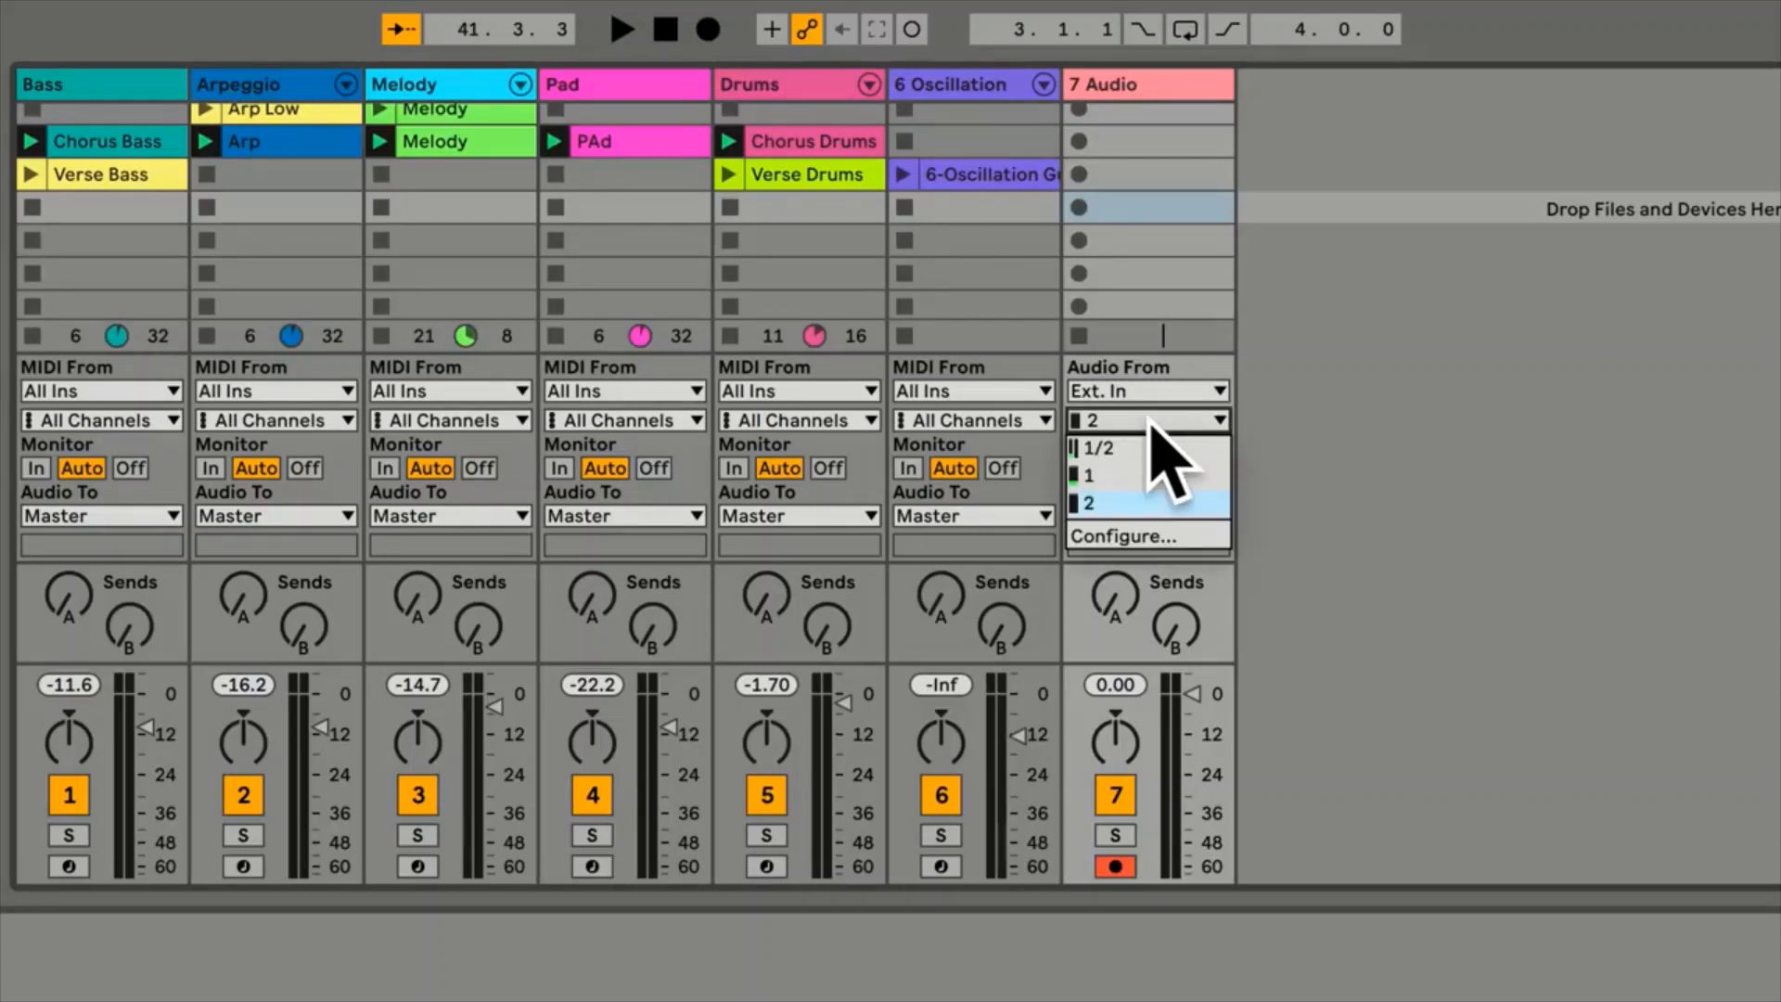
left_click(1124, 478)
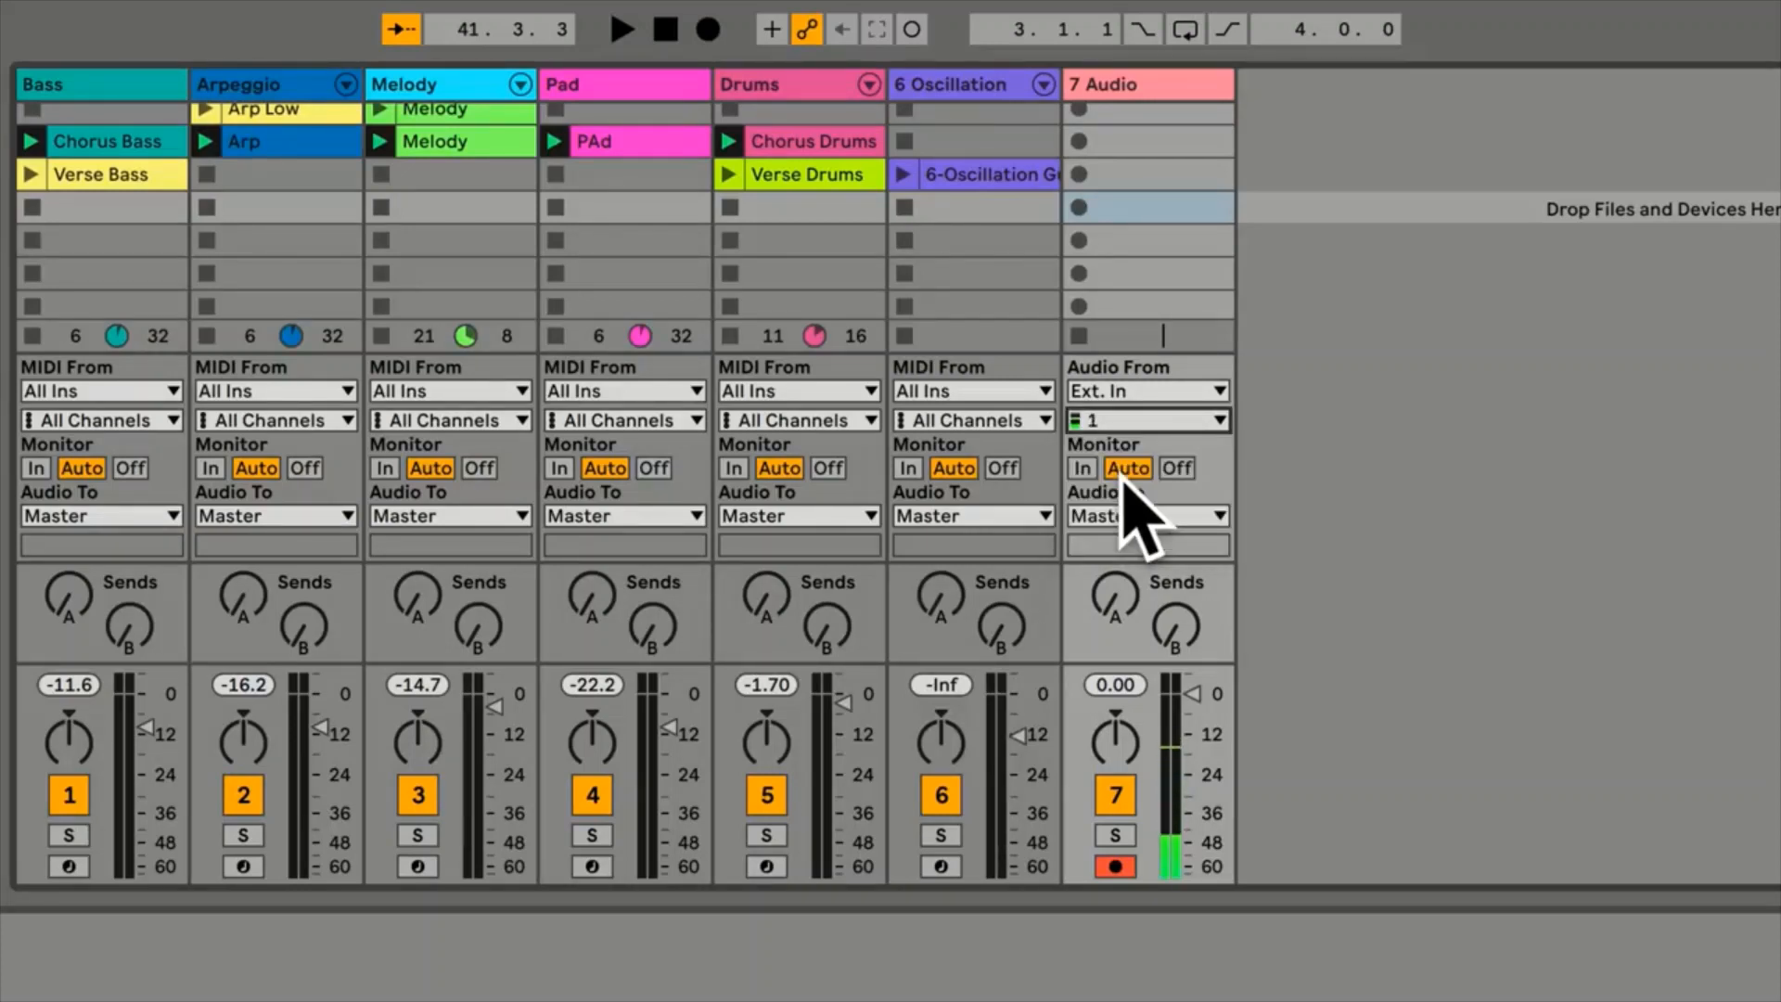
left_click(1147, 421)
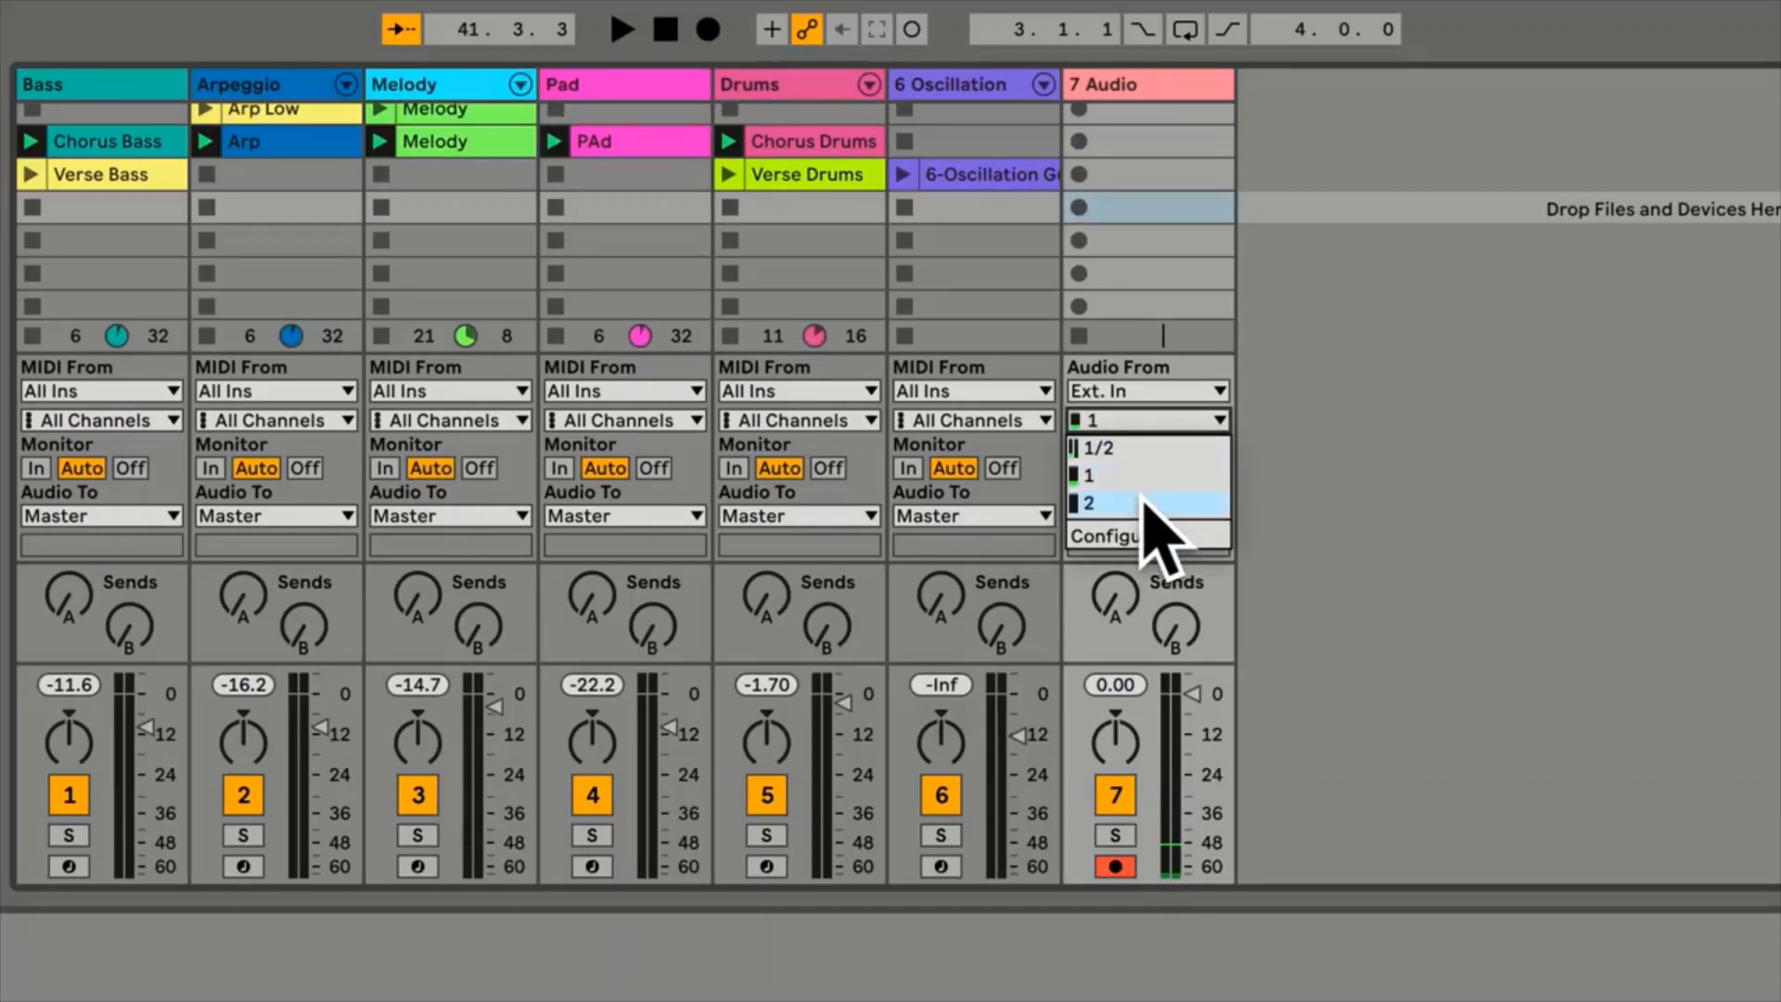
left_click(1147, 494)
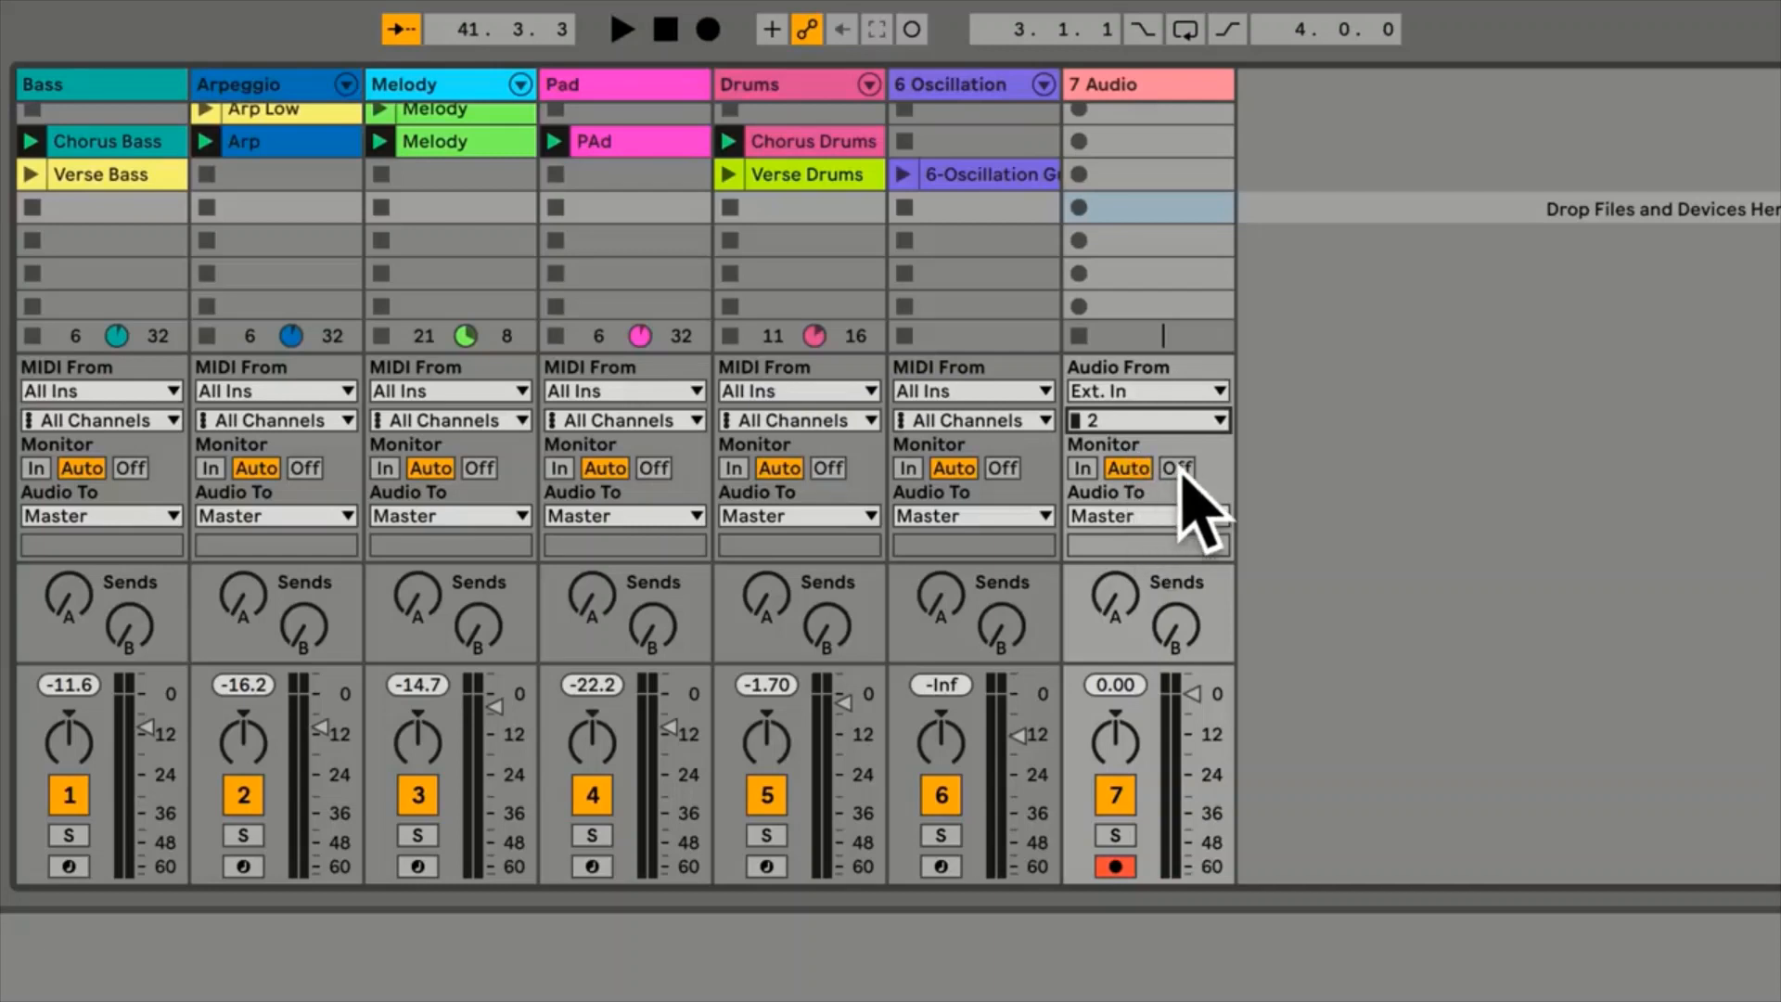
left_click(1176, 468)
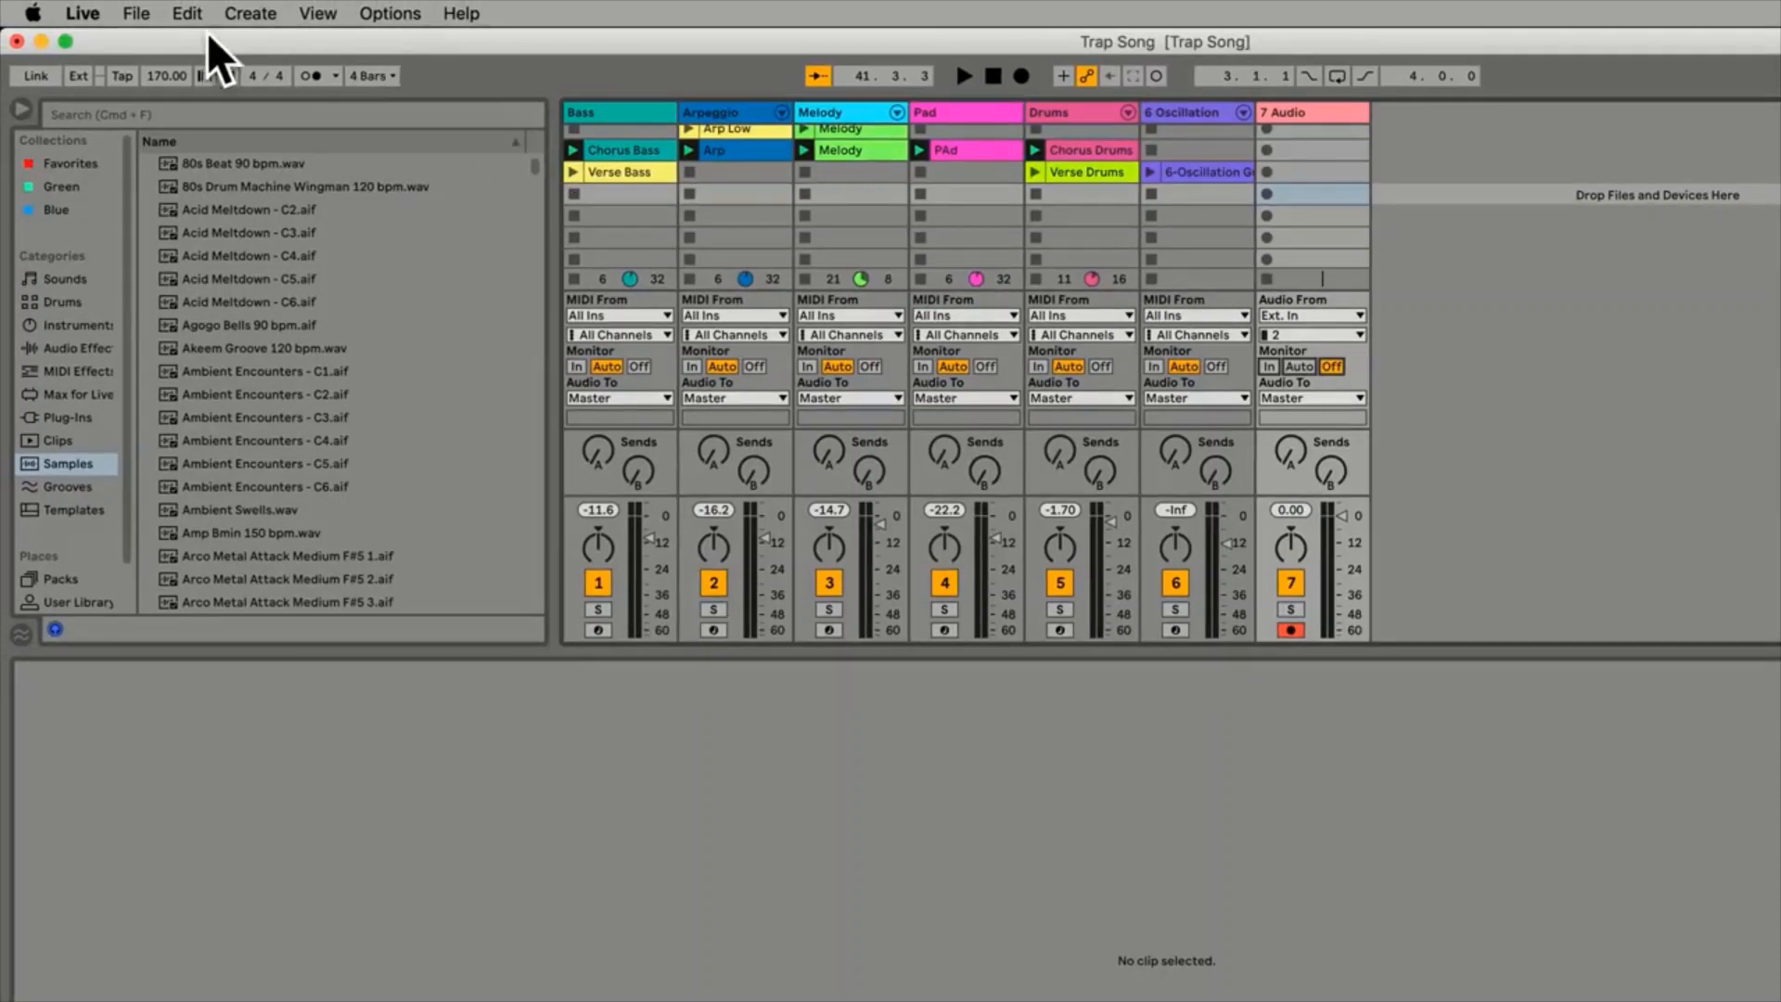
Examine the latency settings and buffer size options in the audio preferences, keeping 128 Samples
left_click(85, 14)
left_click(160, 78)
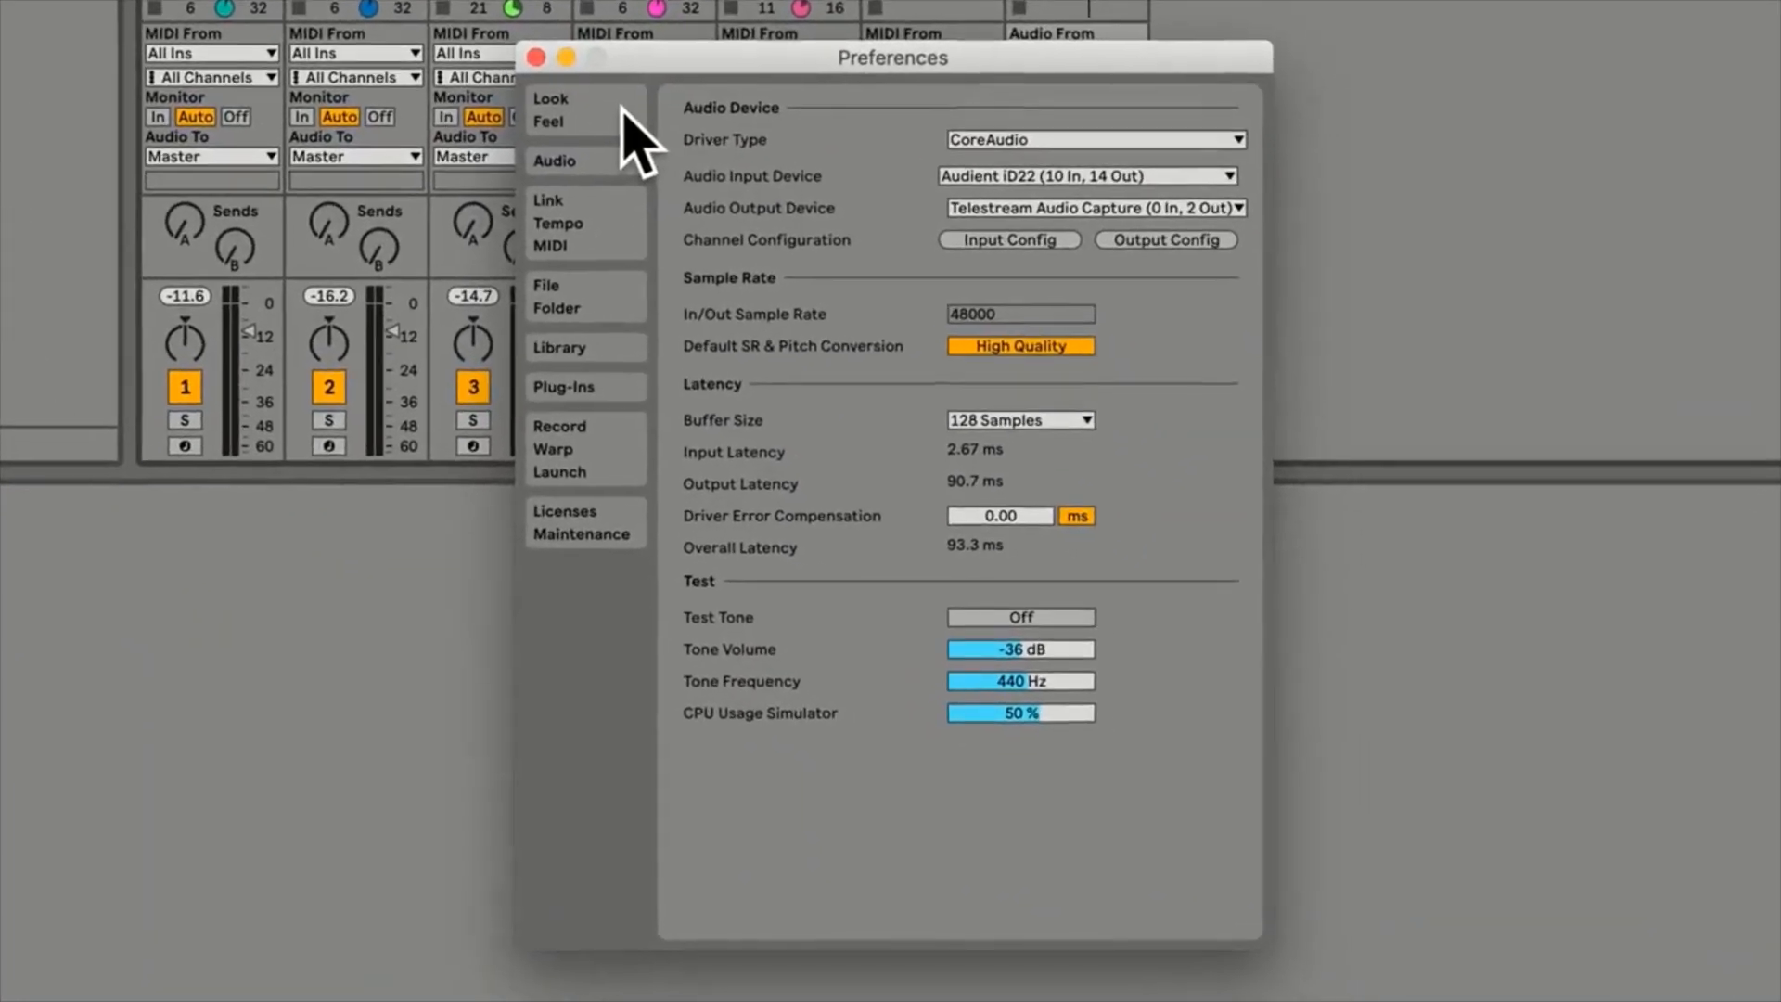
left_click(622, 111)
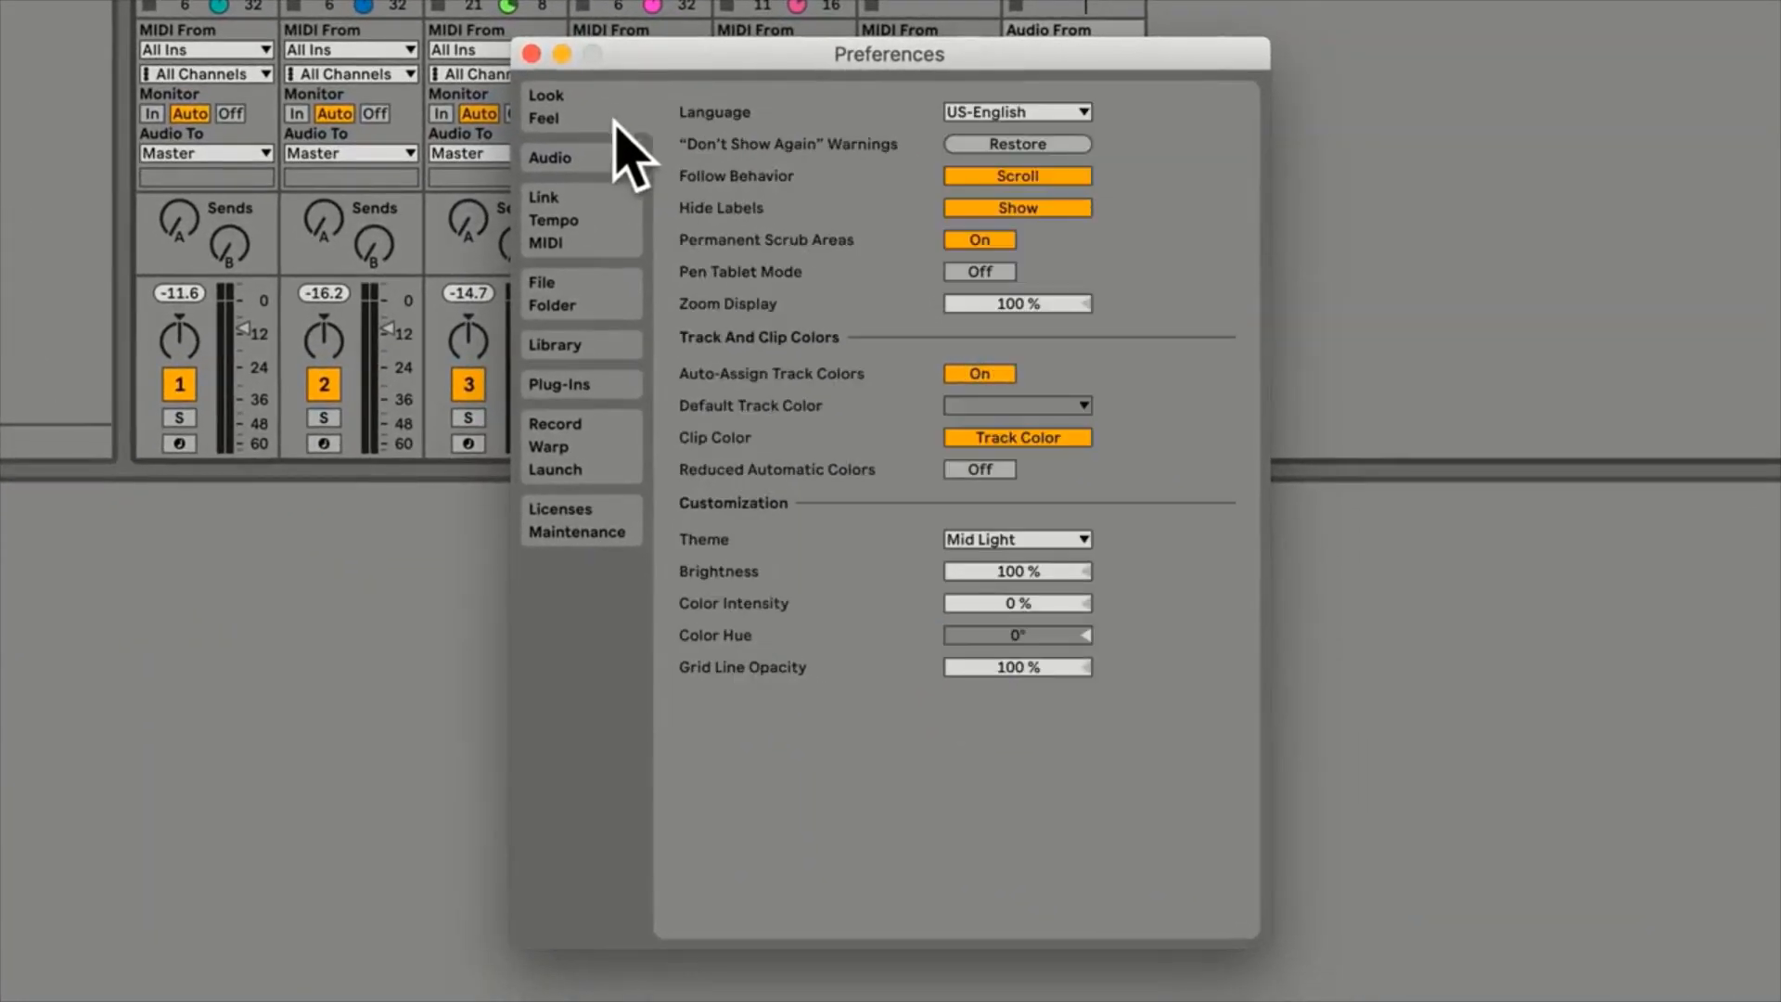
left_click(608, 159)
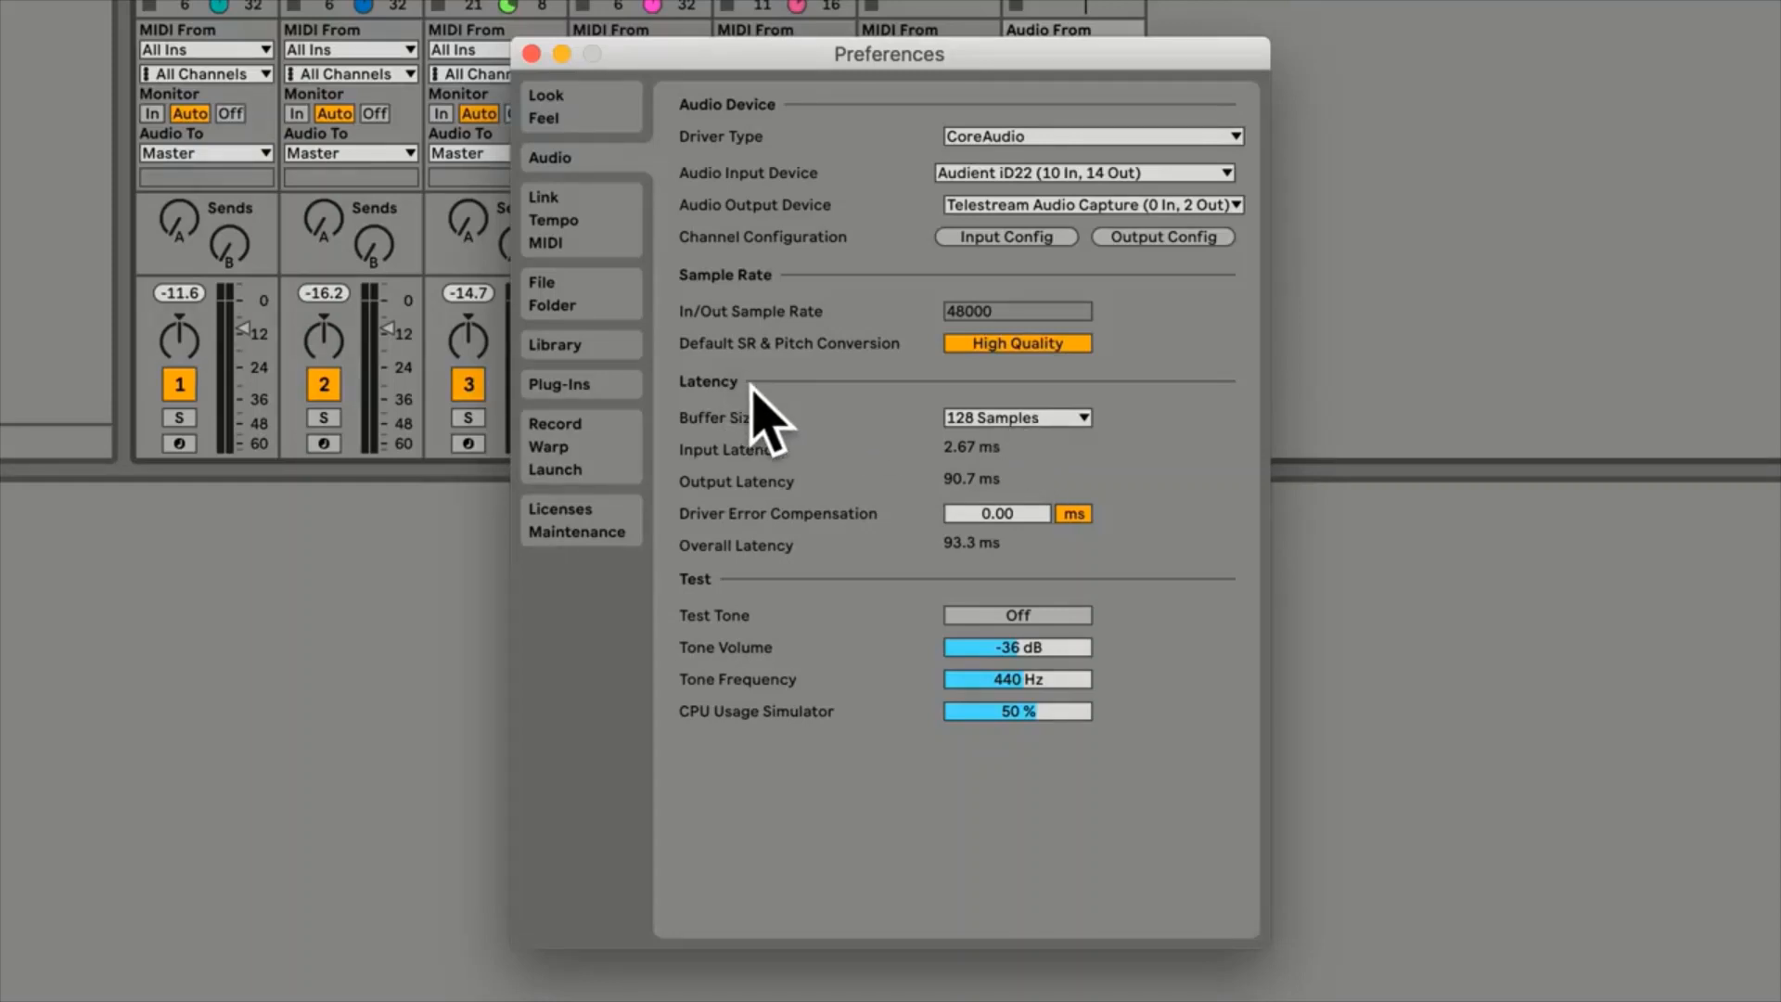
left_click(1001, 419)
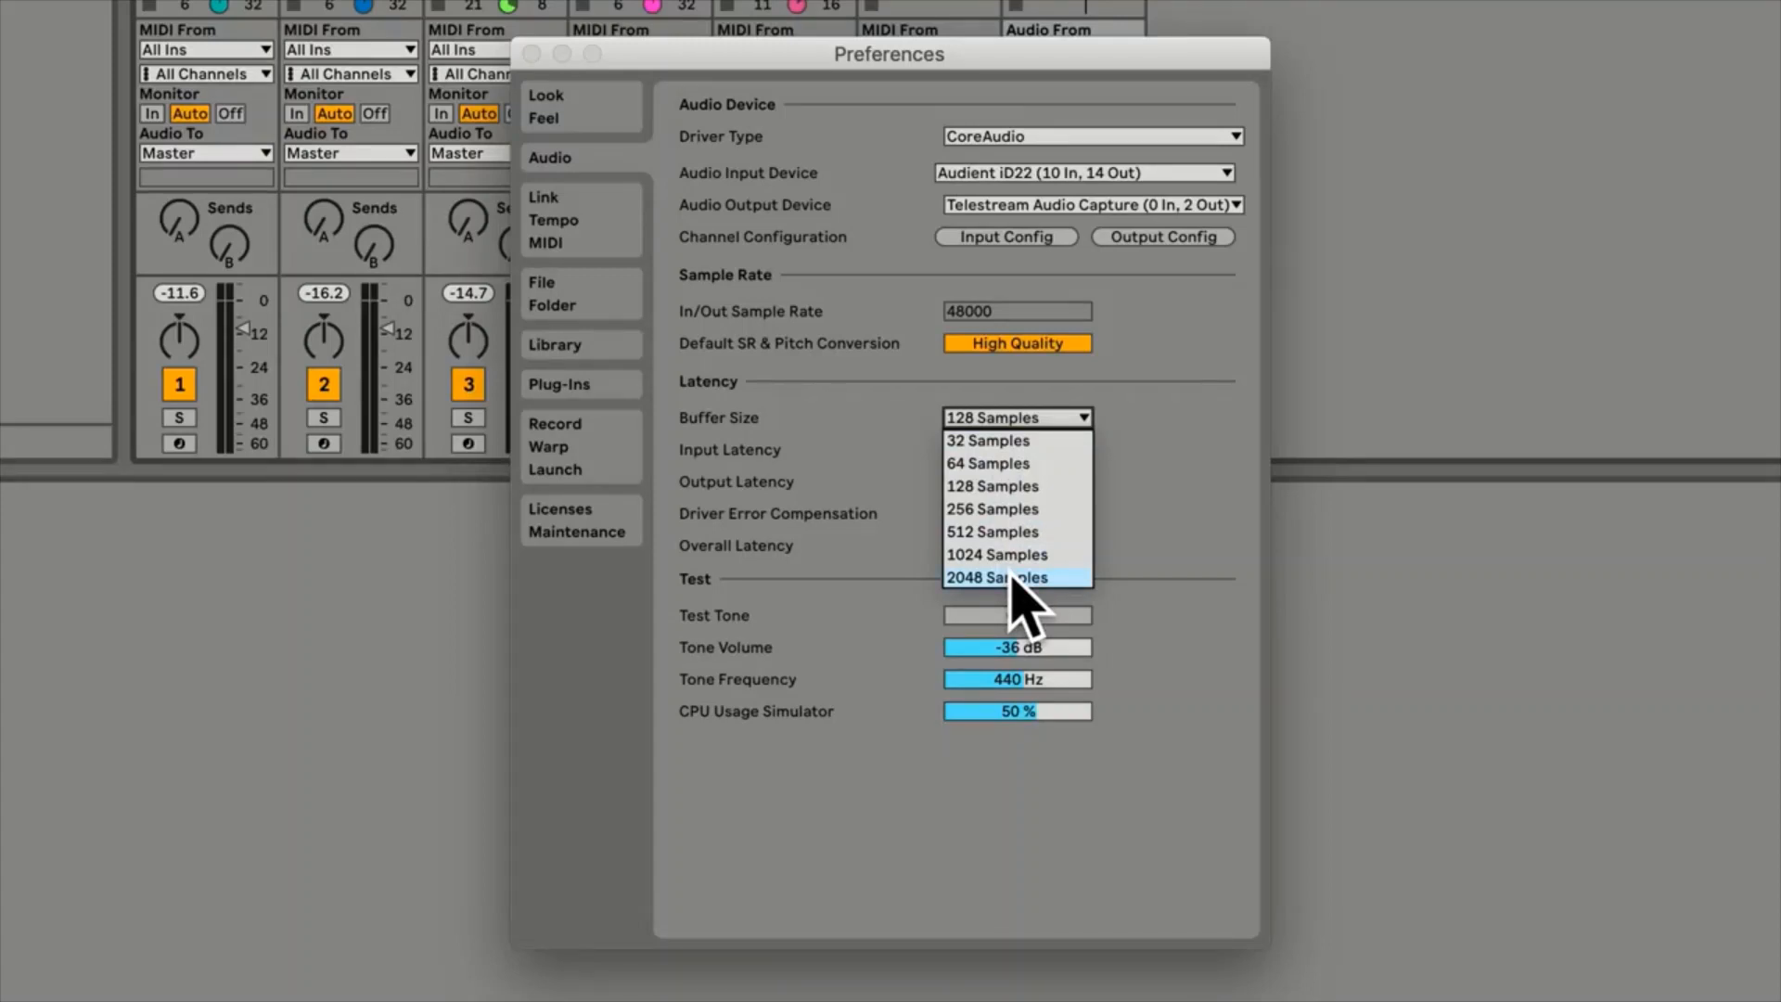
left_click(867, 446)
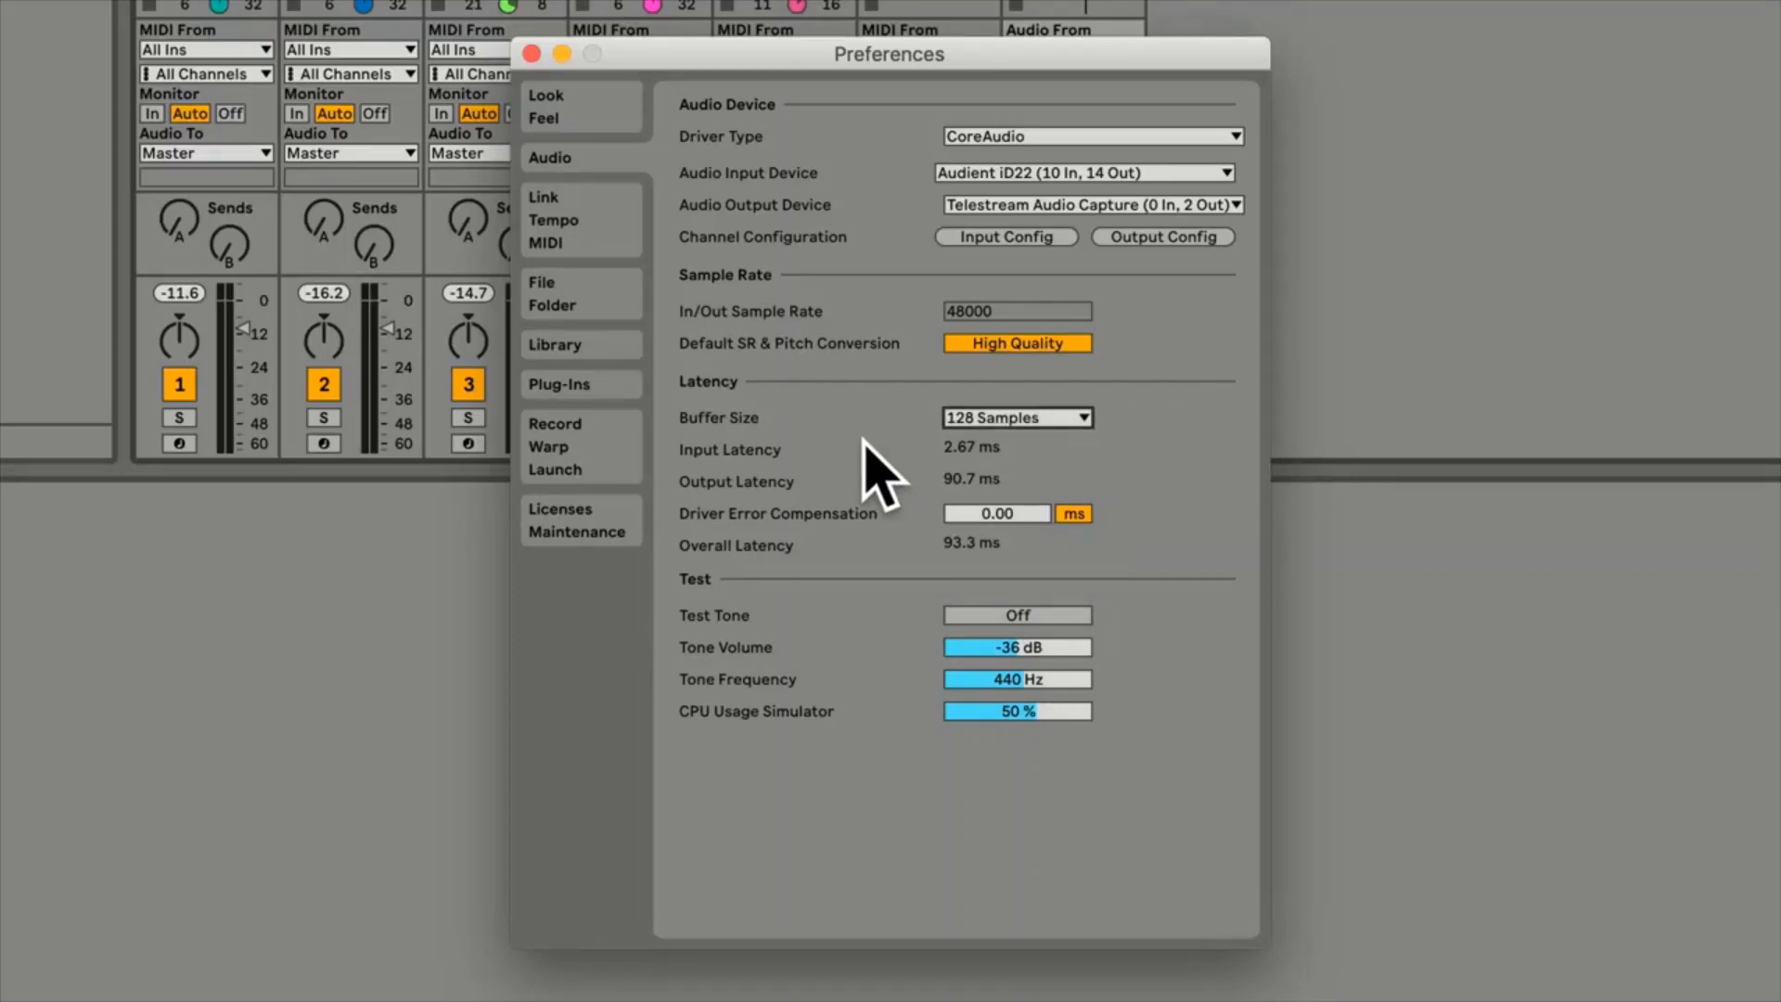
Close the preferences, set the 7 Audio track's monitoring to Auto and play the Chorus scene to hear the input with the song
left_click(532, 54)
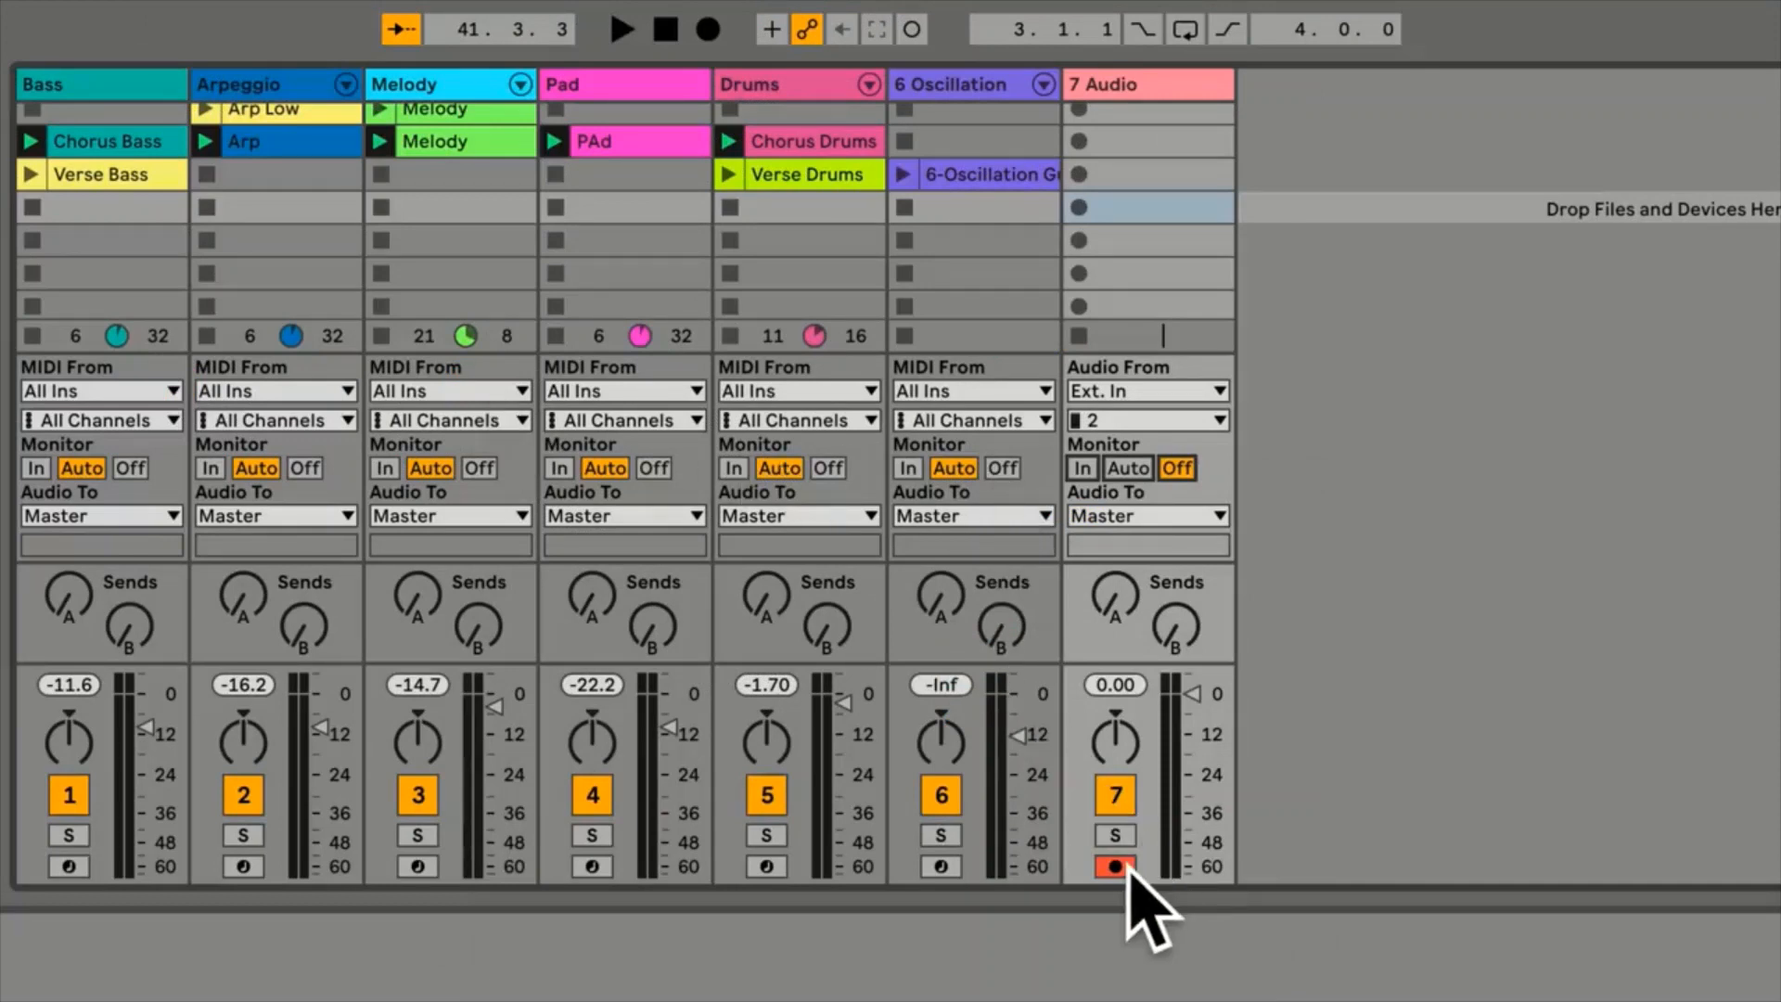
left_click(1131, 469)
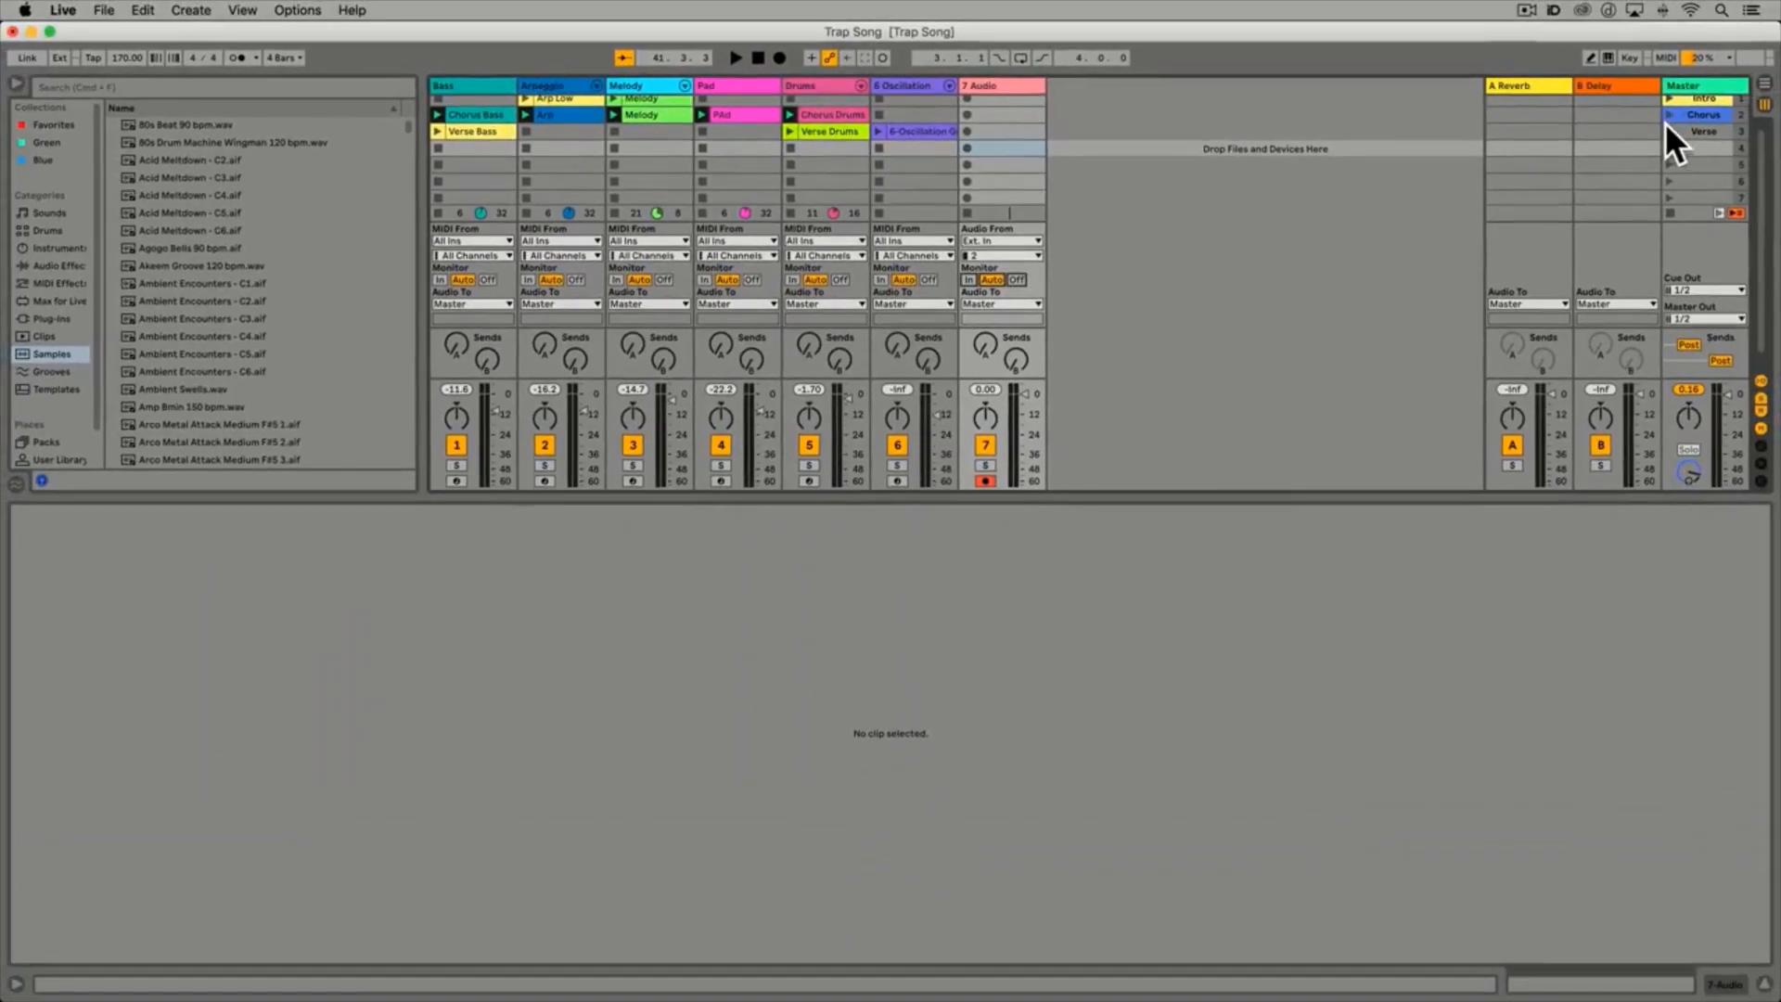
left_click(1666, 115)
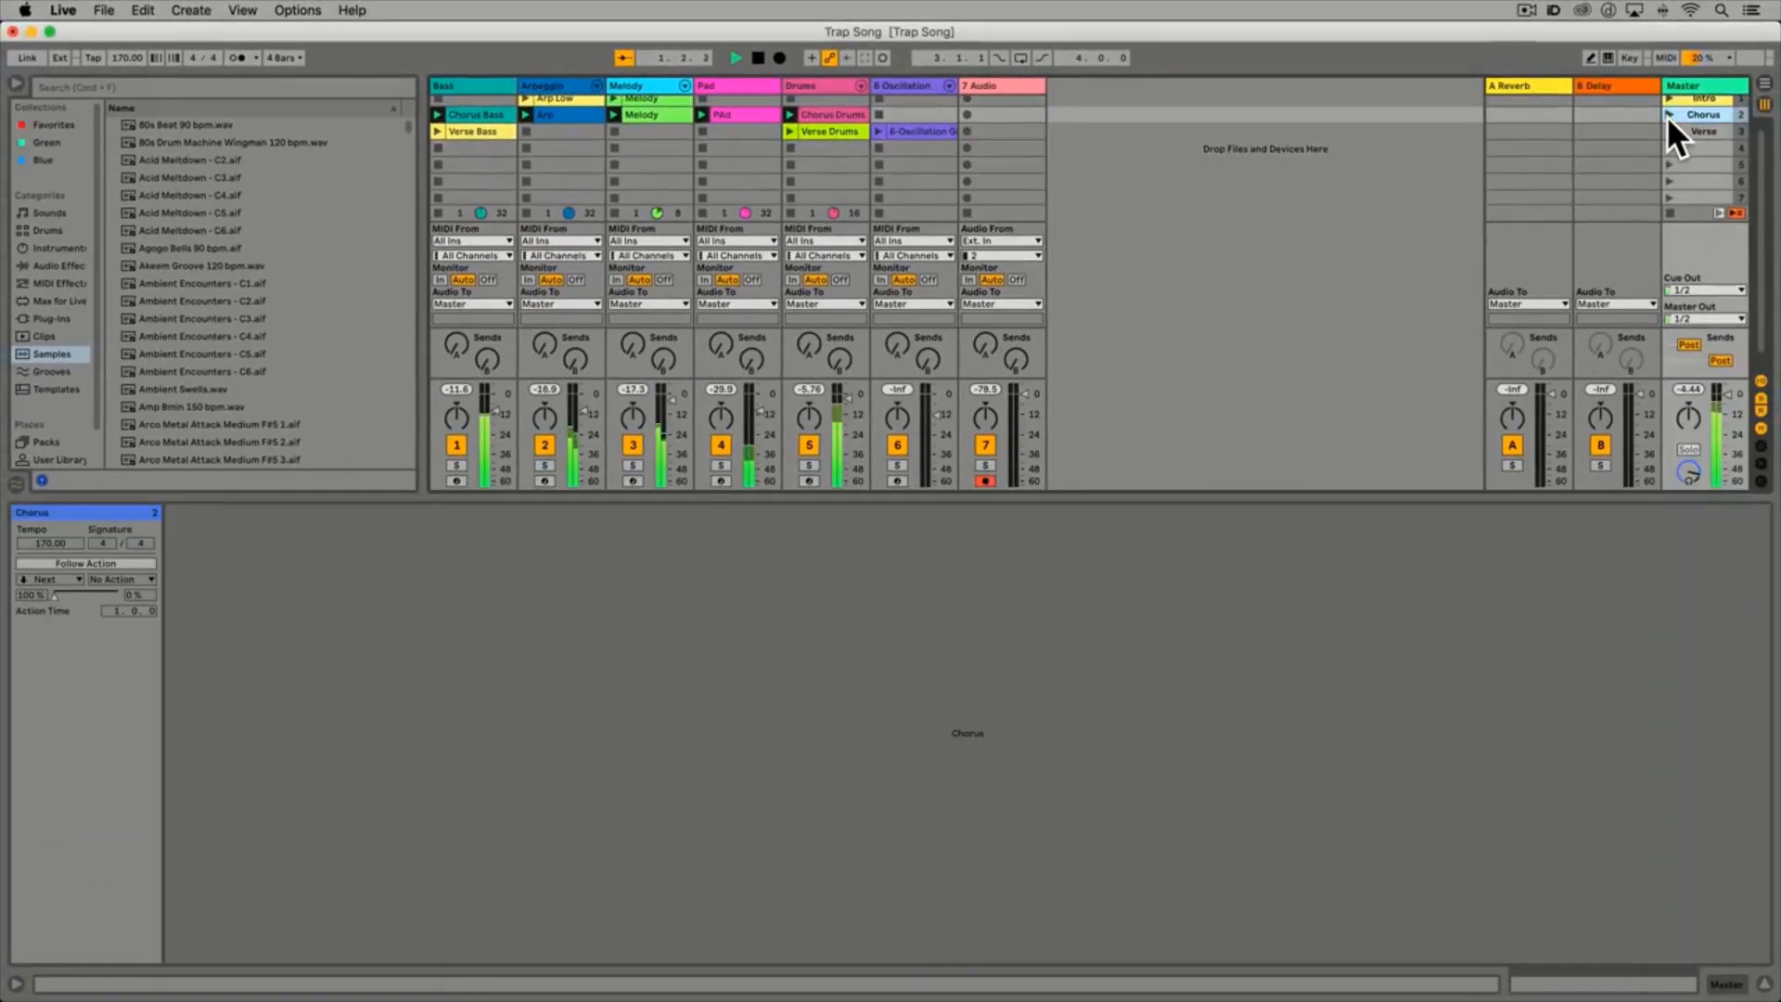
key("space")
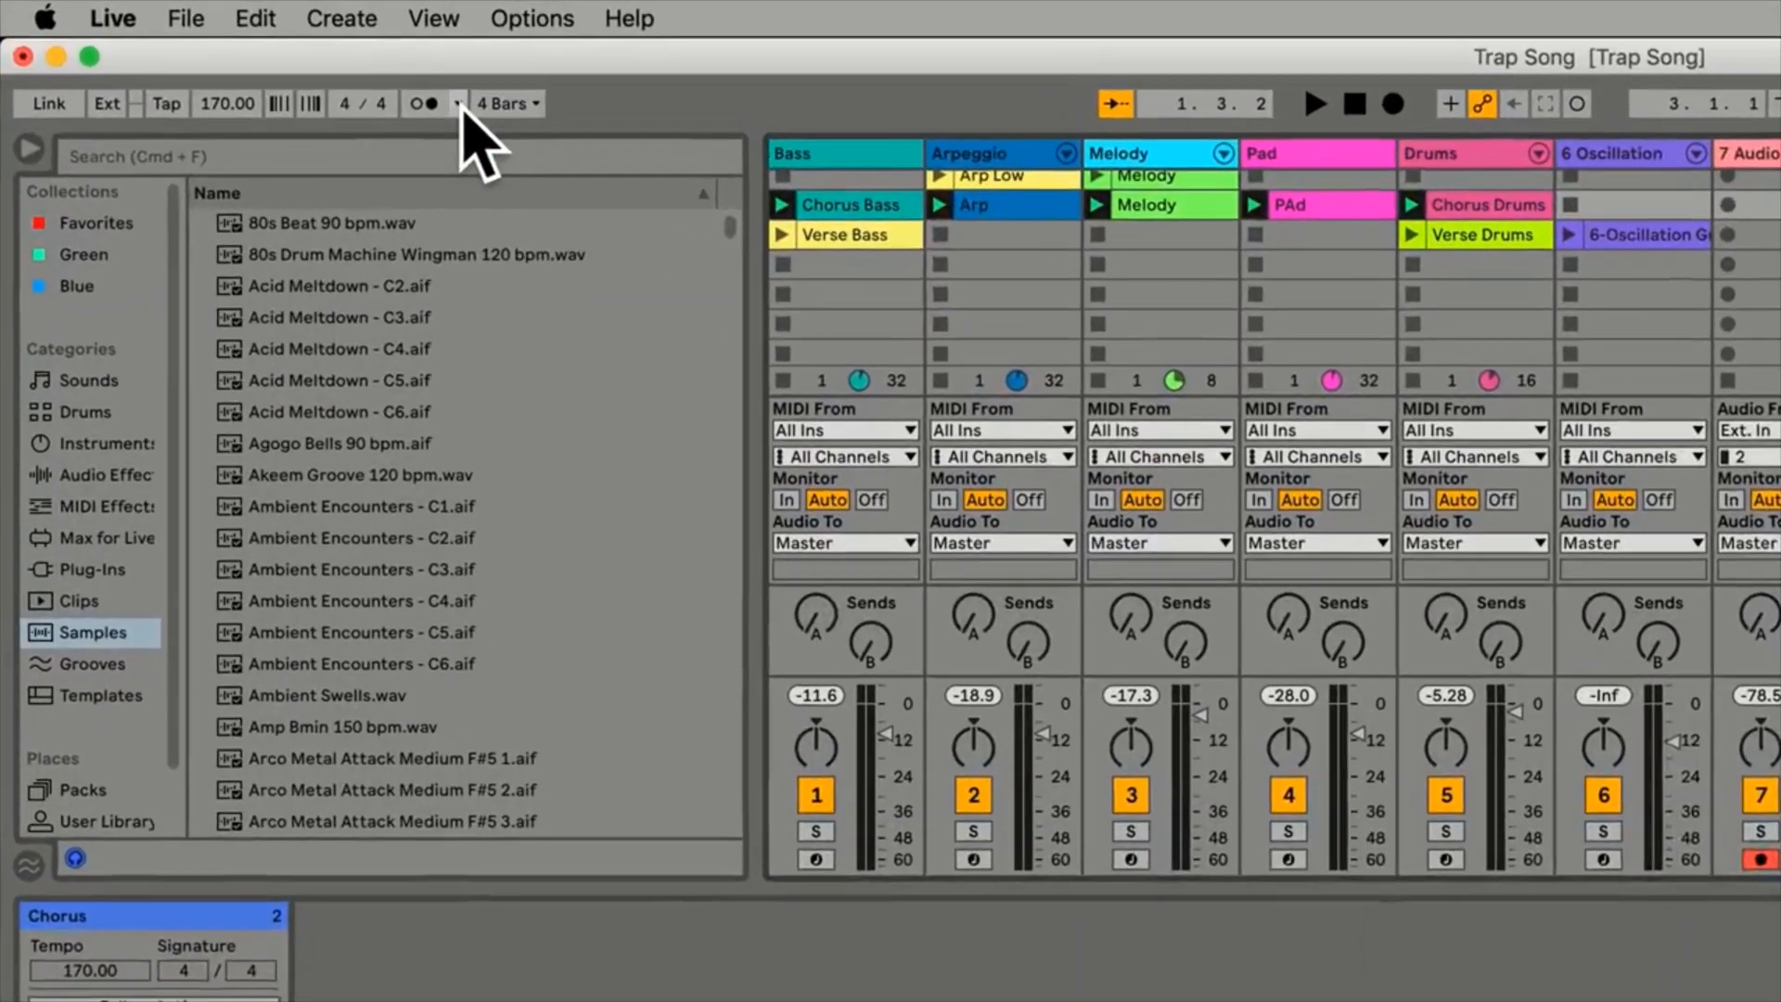
Check the metronome's count-in, keeping 1 Bar, and record a 16-bar audio clip into the 7 Audio slot of the Chorus scene
left_click(460, 104)
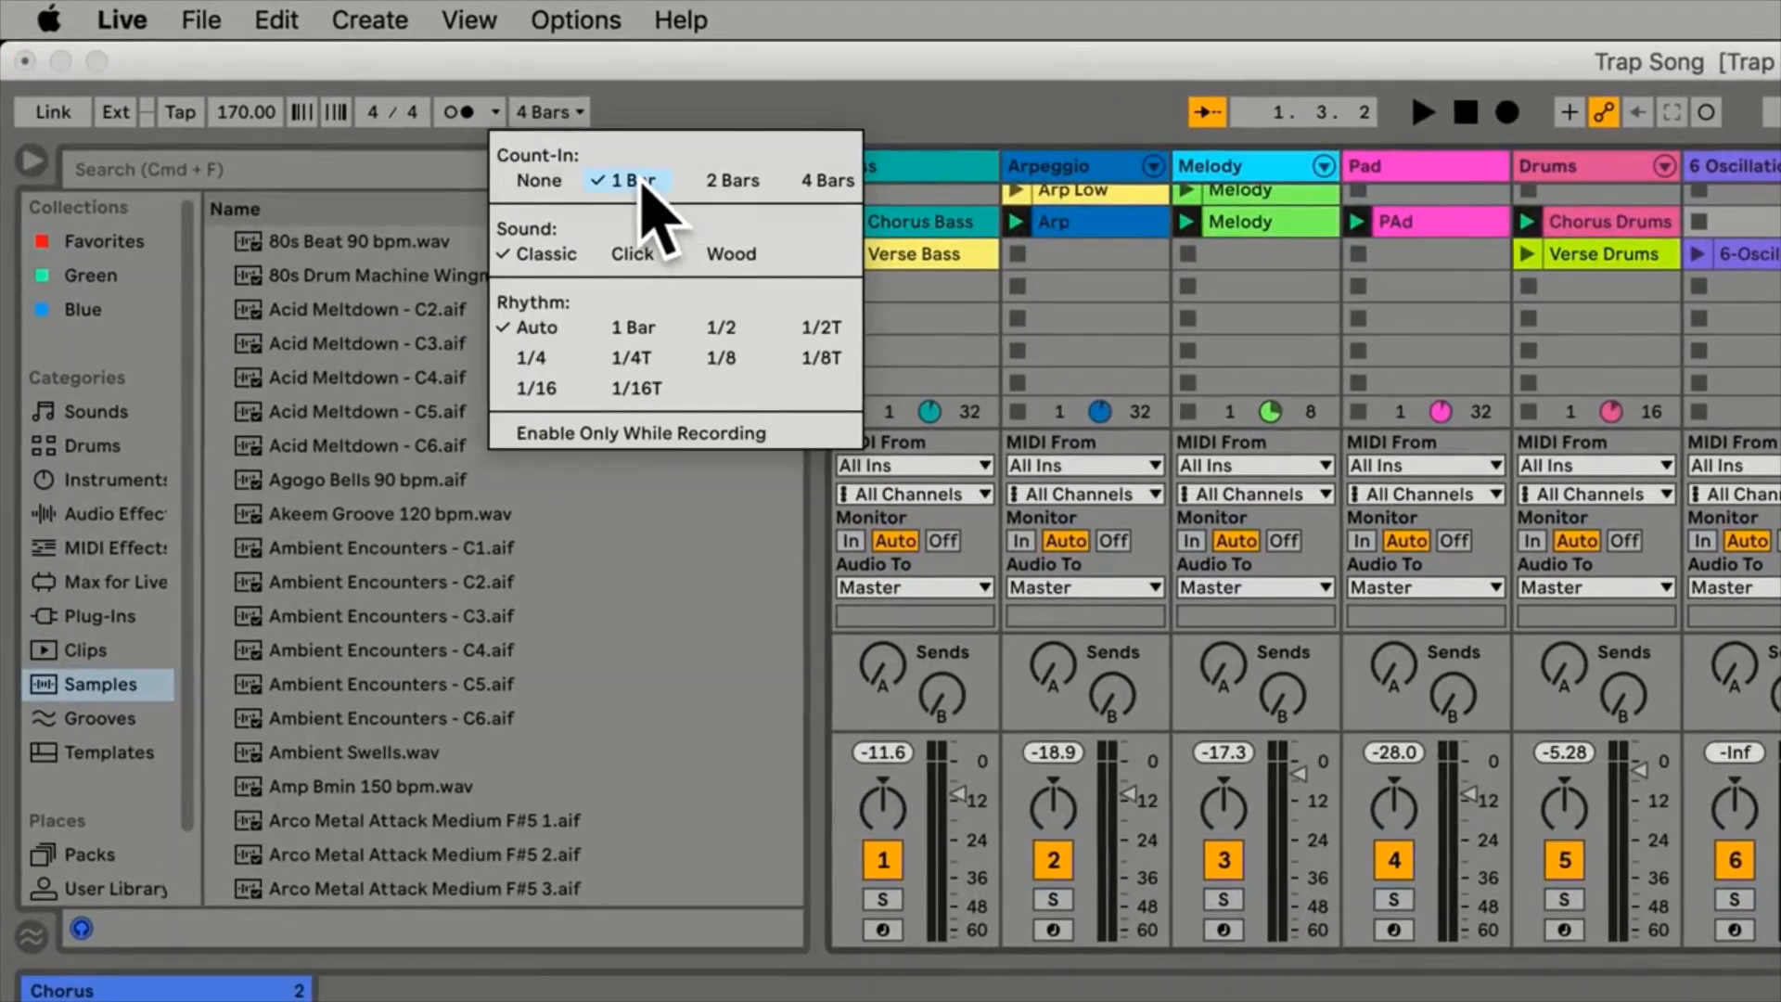
left_click(776, 112)
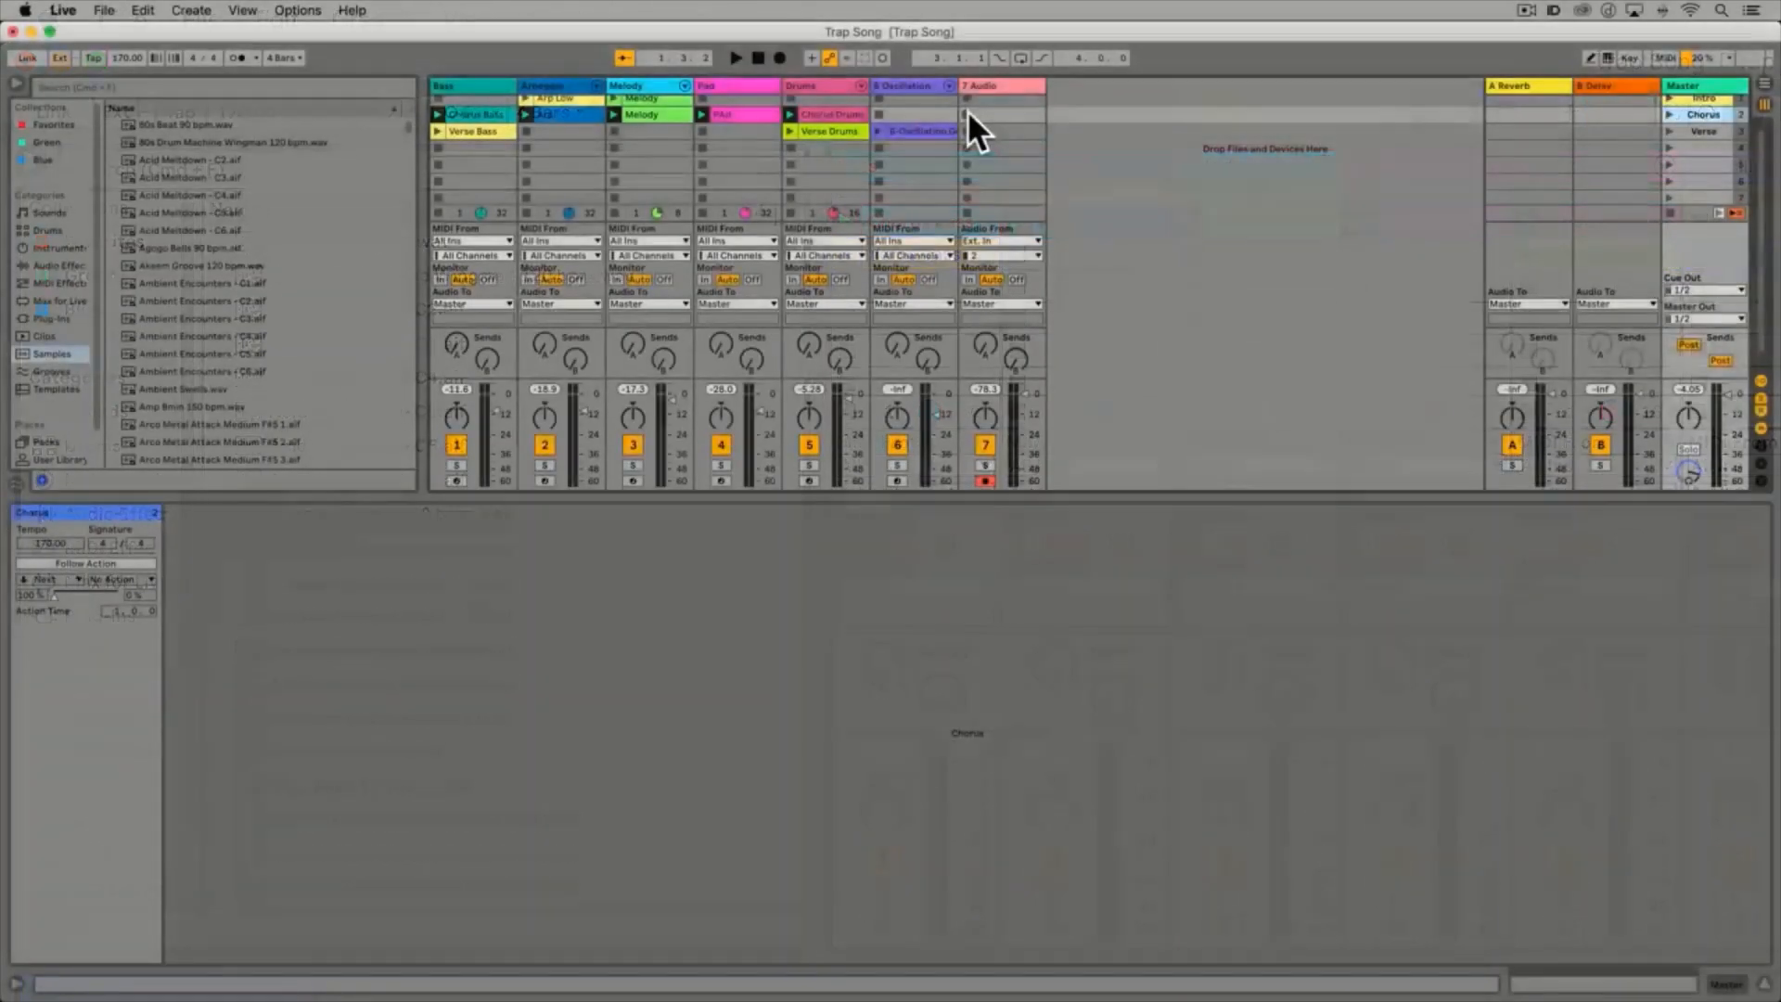
left_click(967, 113)
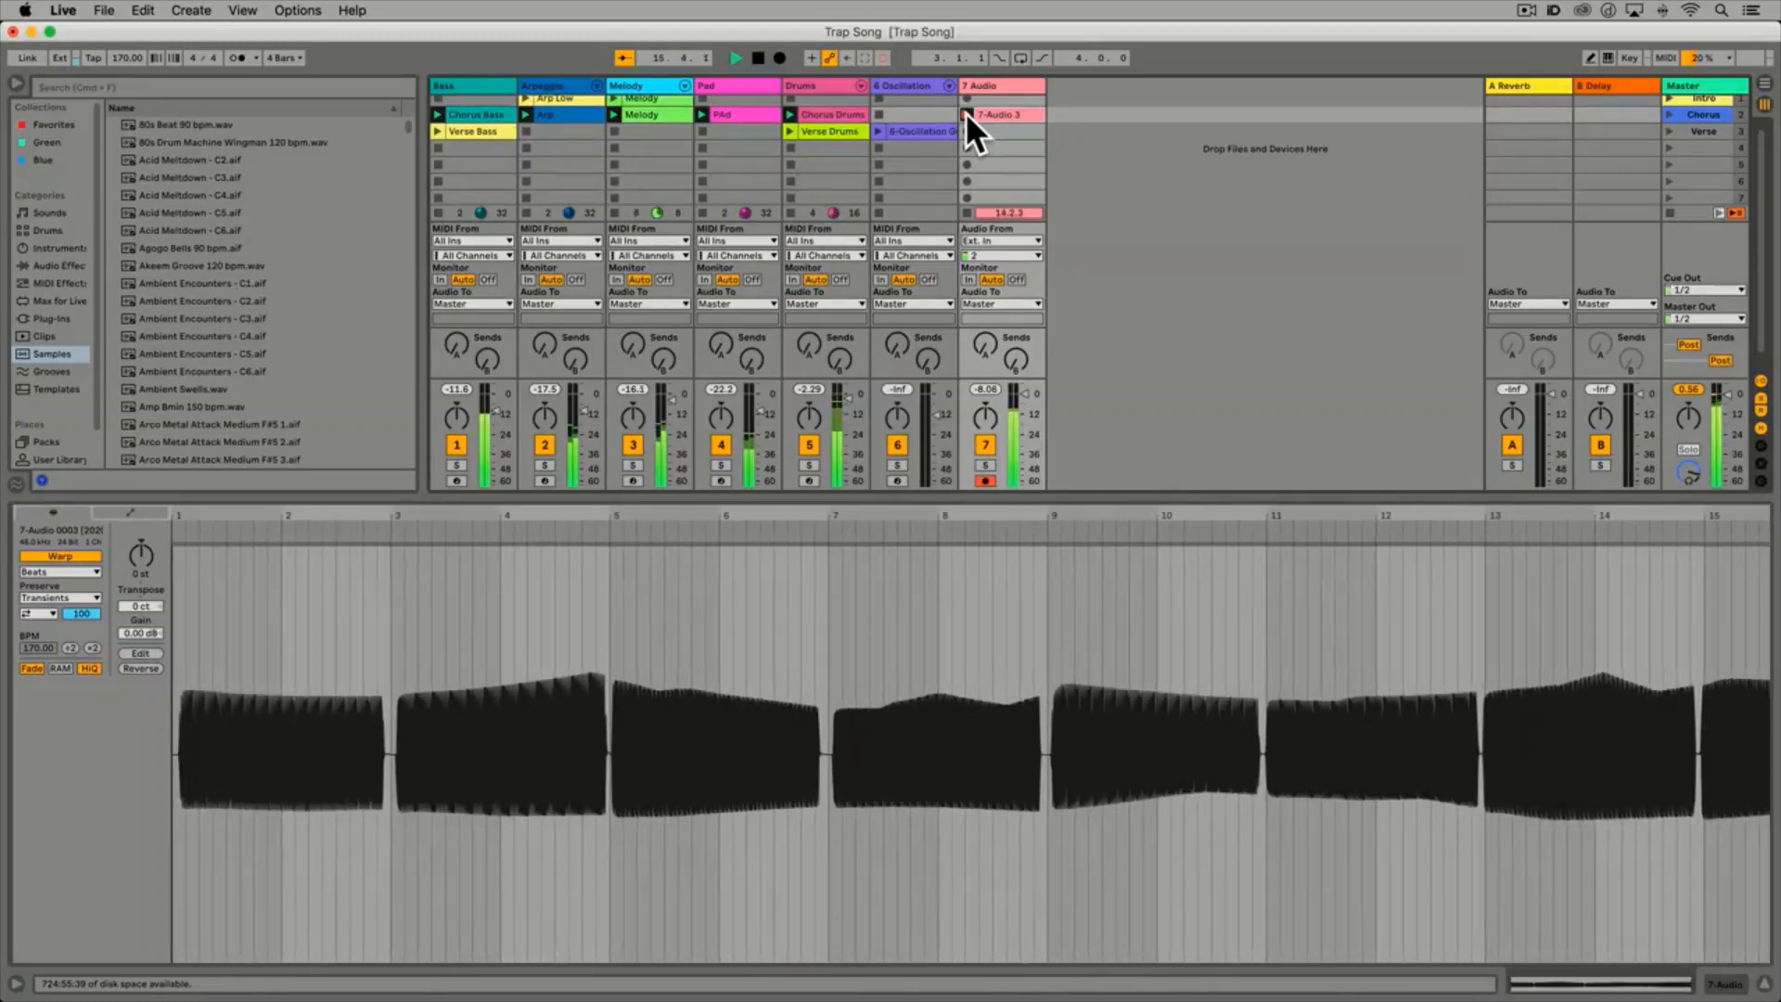
left_click(965, 114)
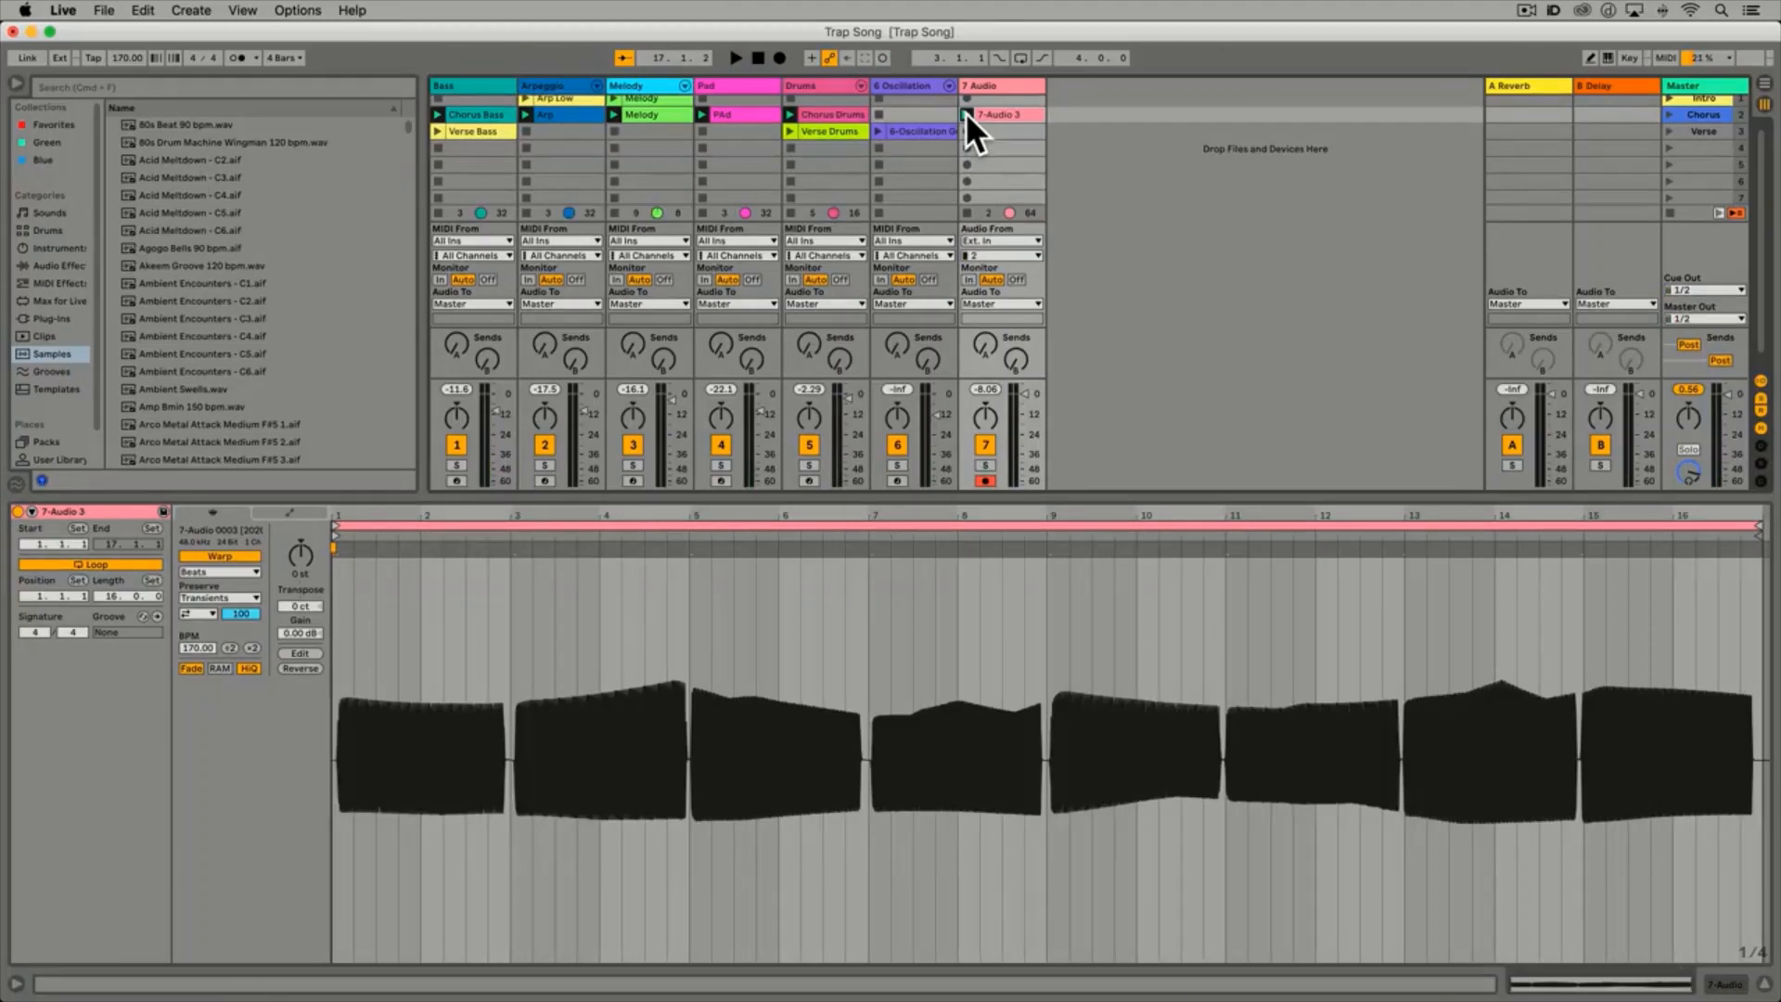
Play back the Chorus scene with the recorded audio and open the recorded clip on 7 Audio
left_click(1668, 113)
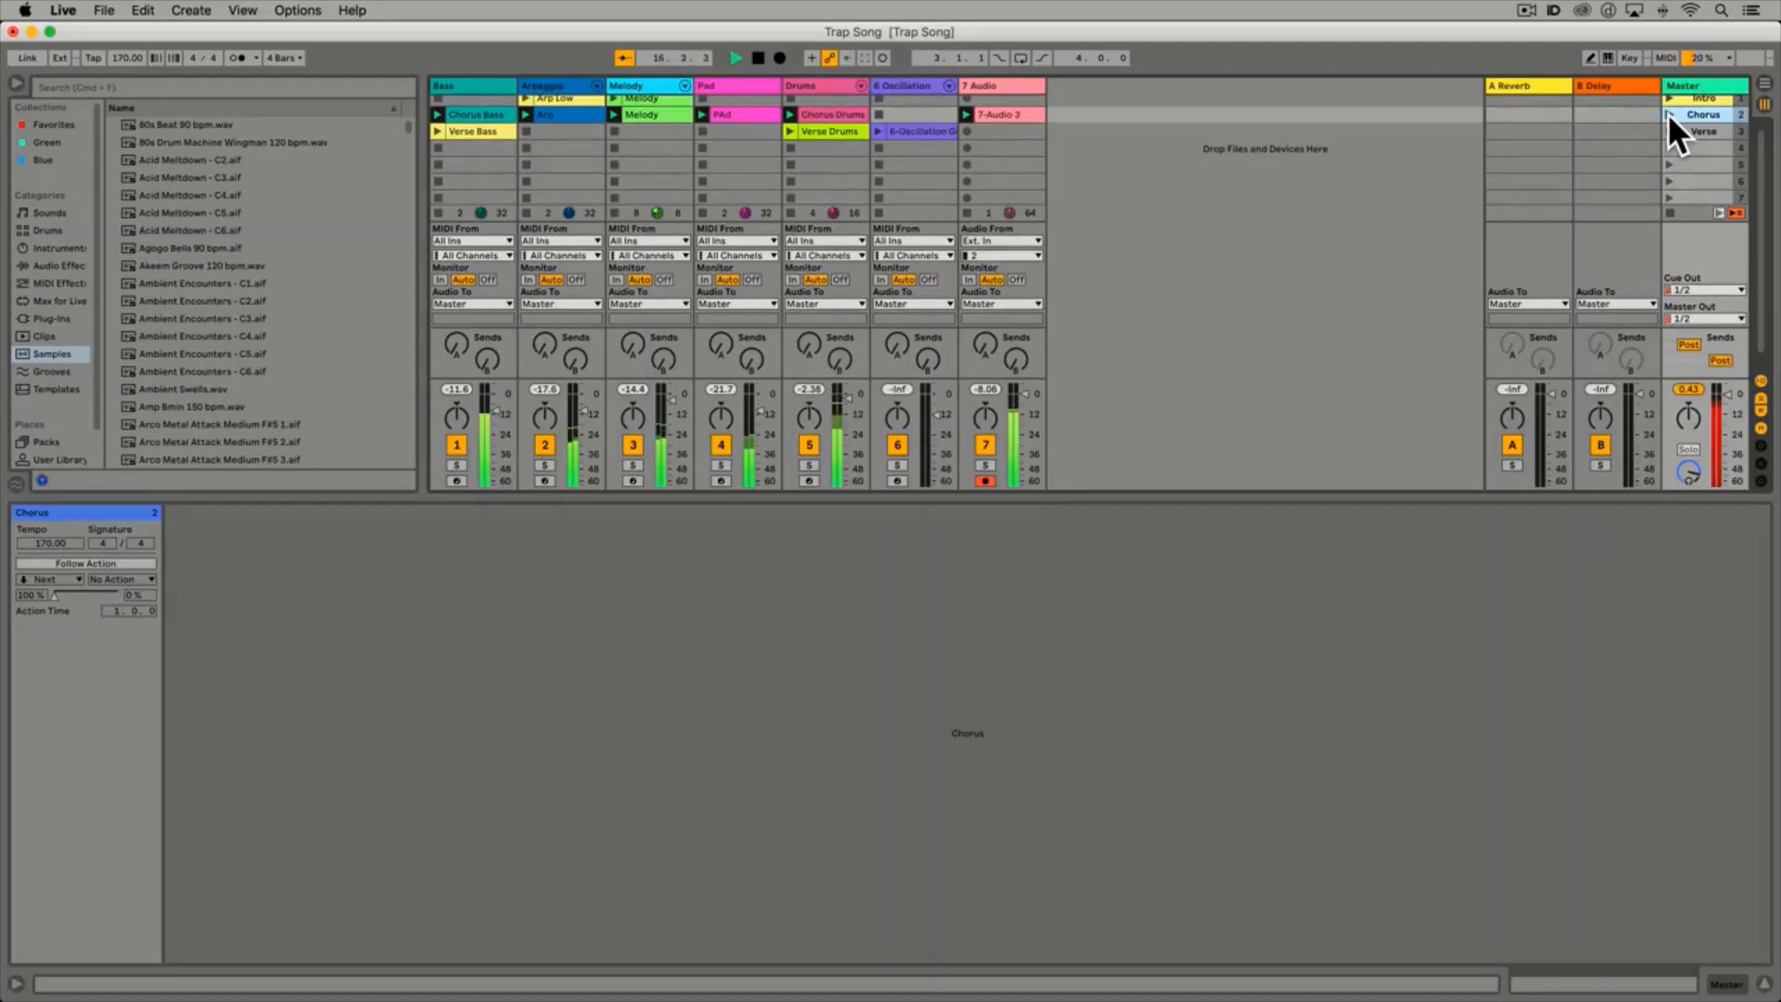
key("space")
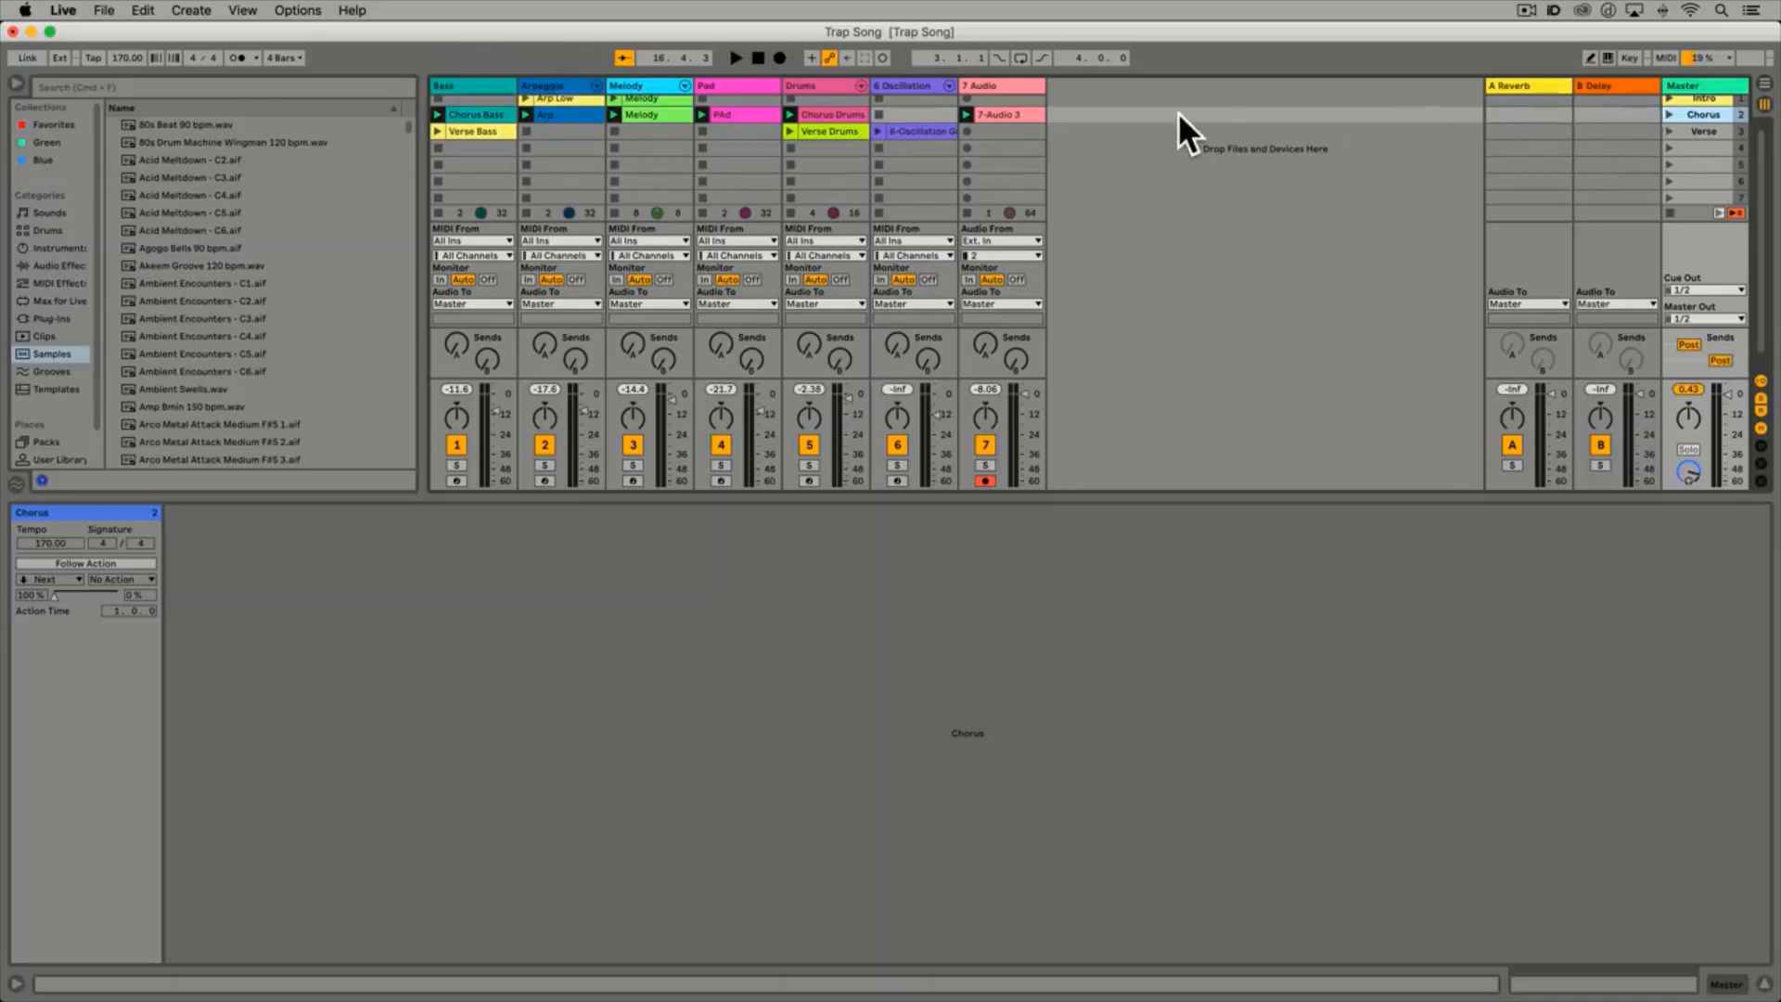
left_click(1004, 114)
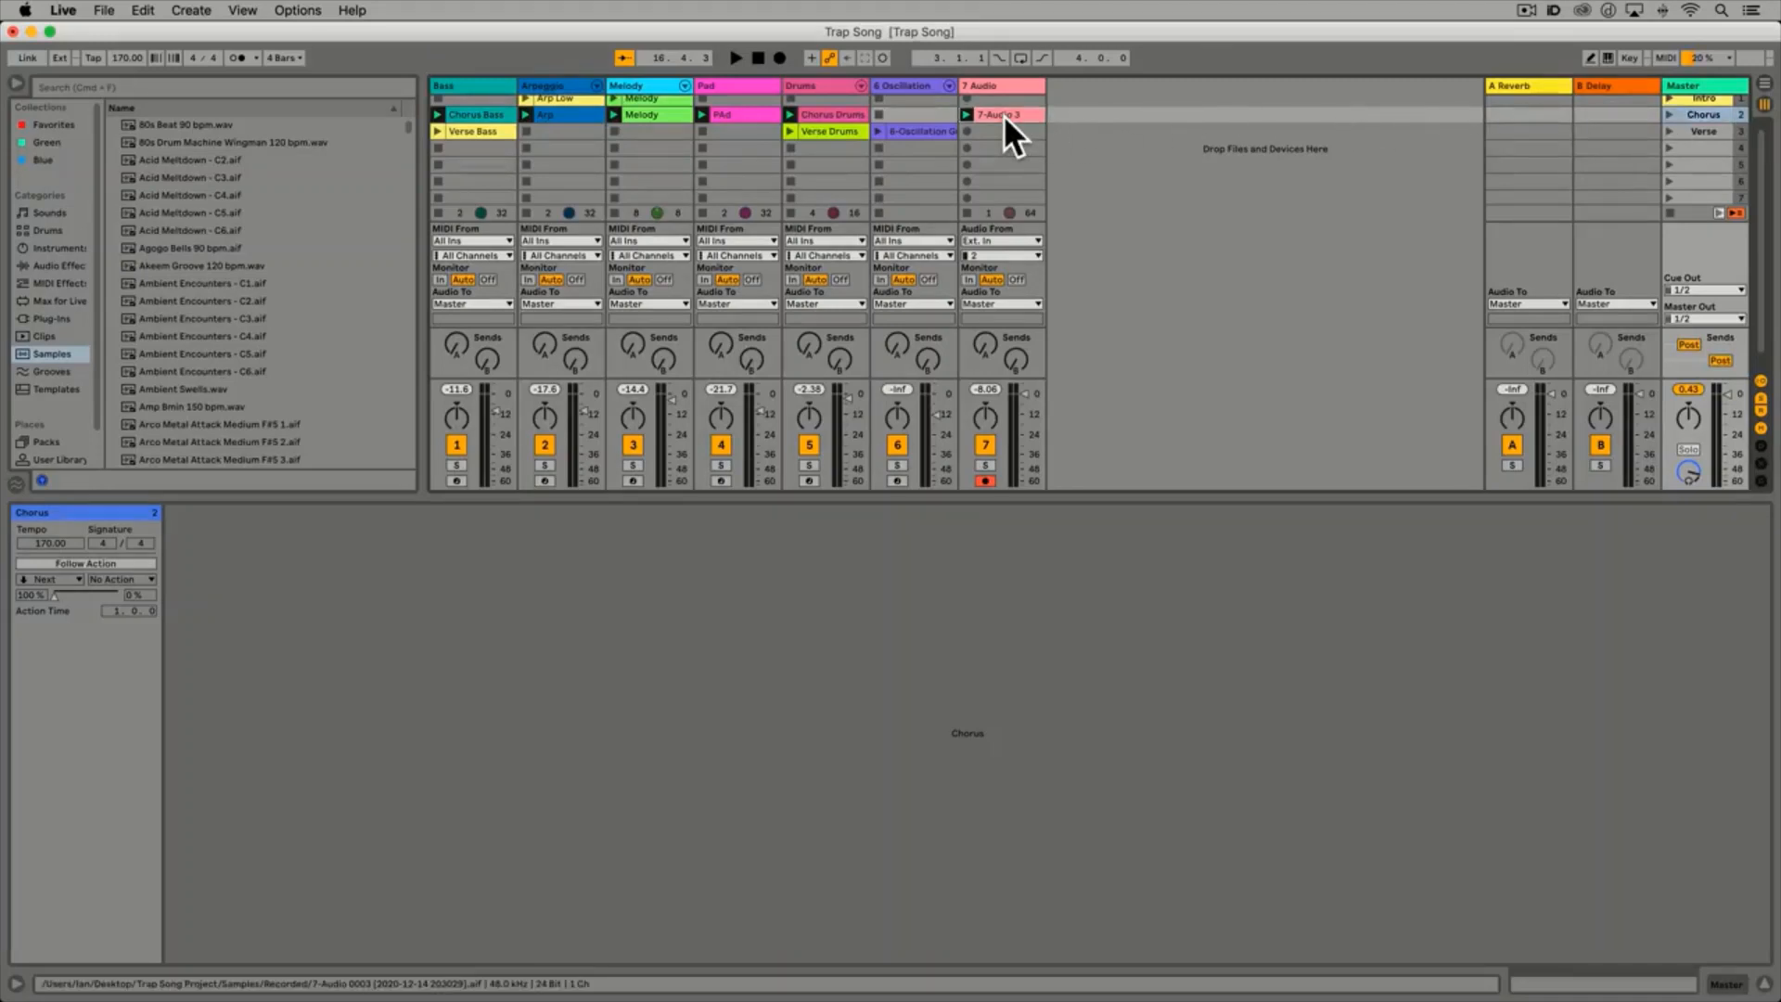
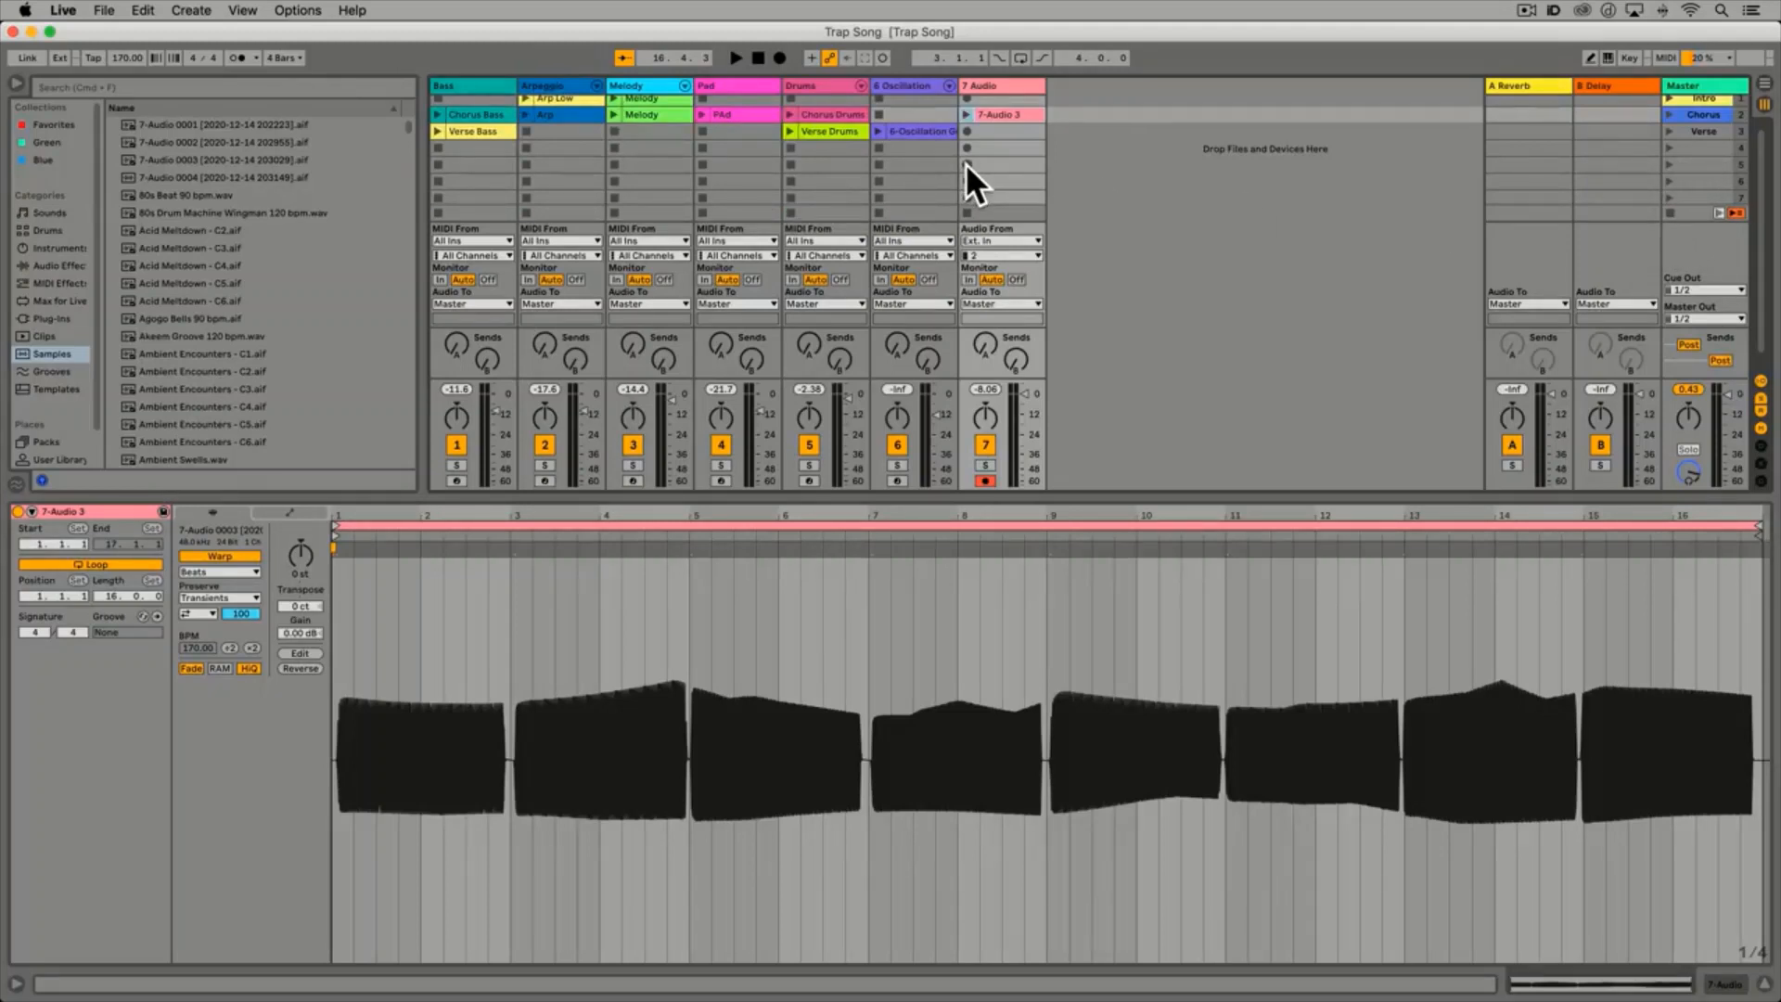
Turn on the metronome and set the 7 Audio track's external input channel to 1
scroll(1004, 198, "up", 1)
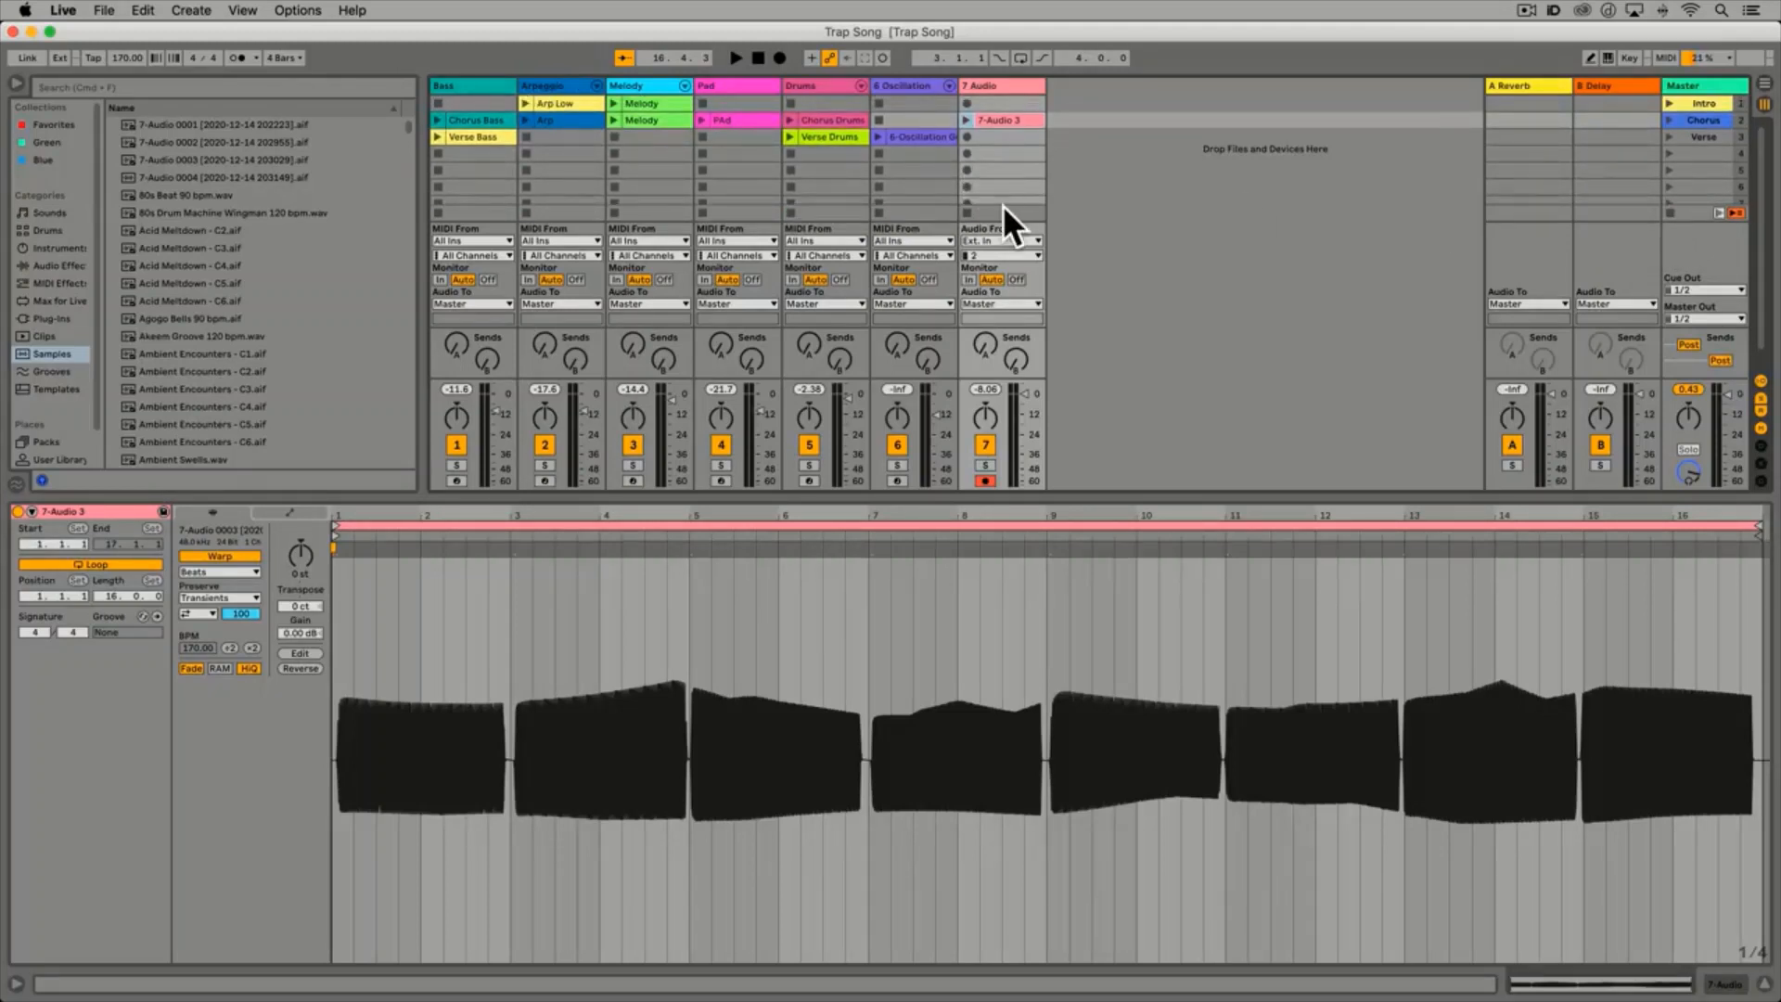
left_click(1002, 256)
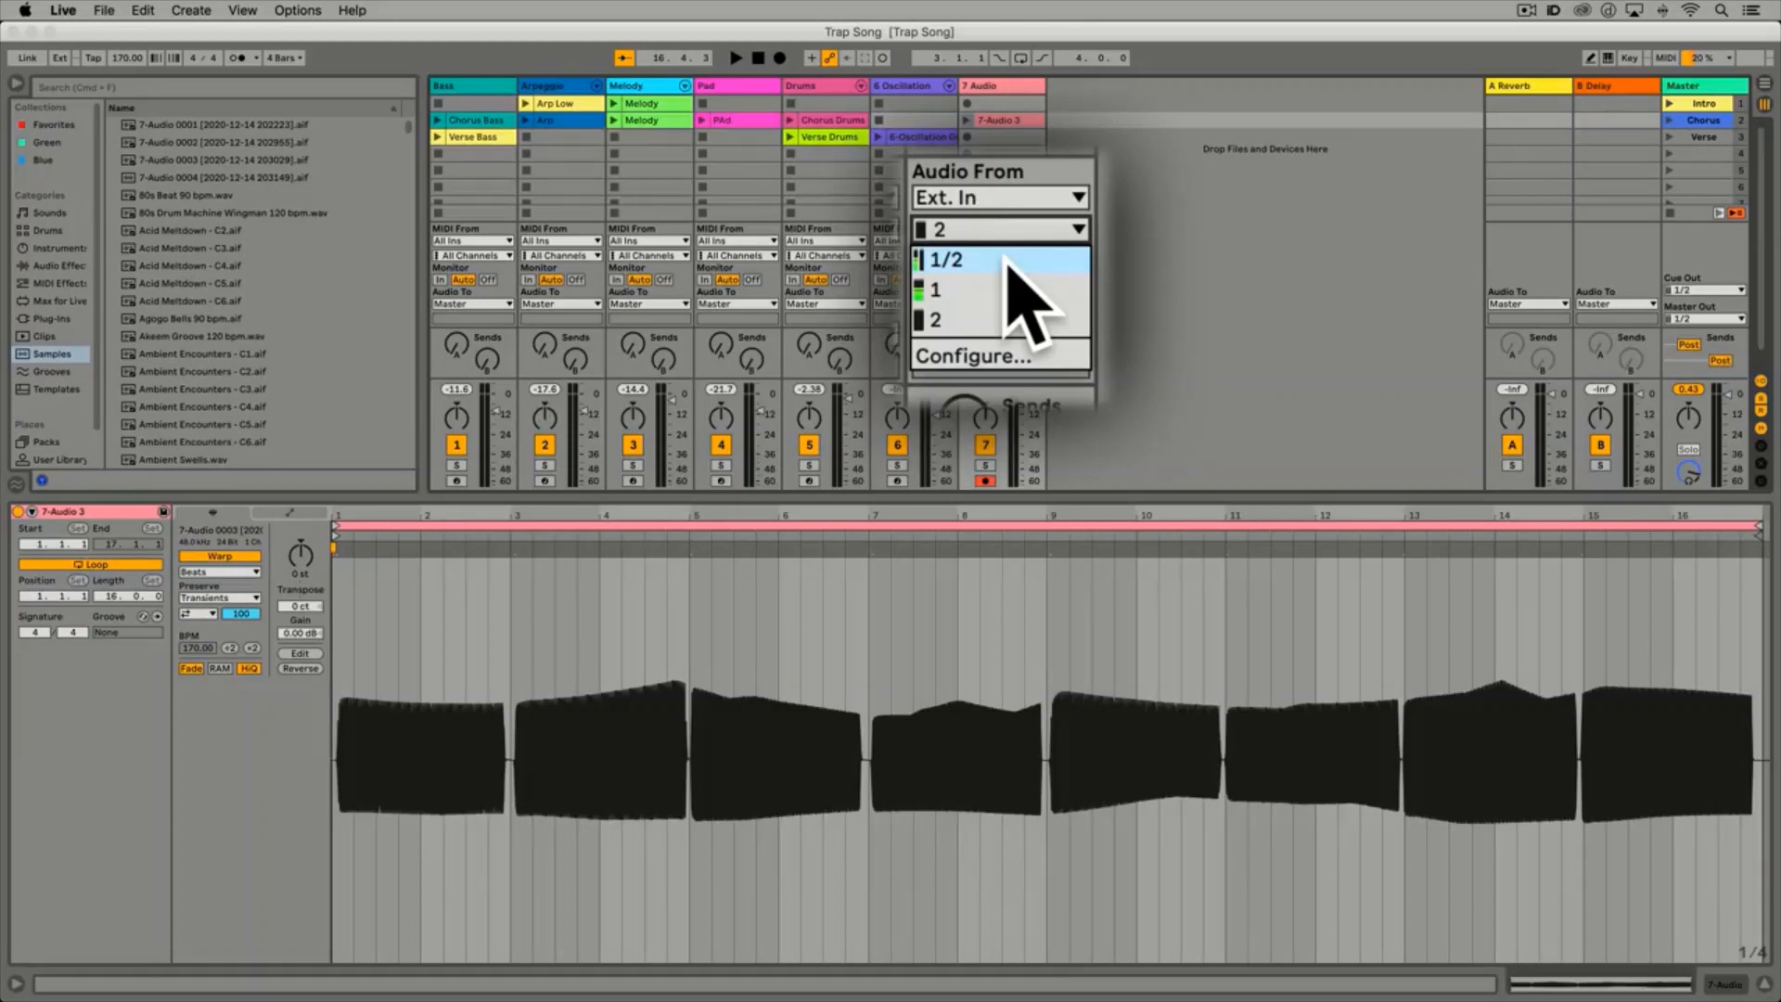
left_click(512, 64)
left_click(239, 57)
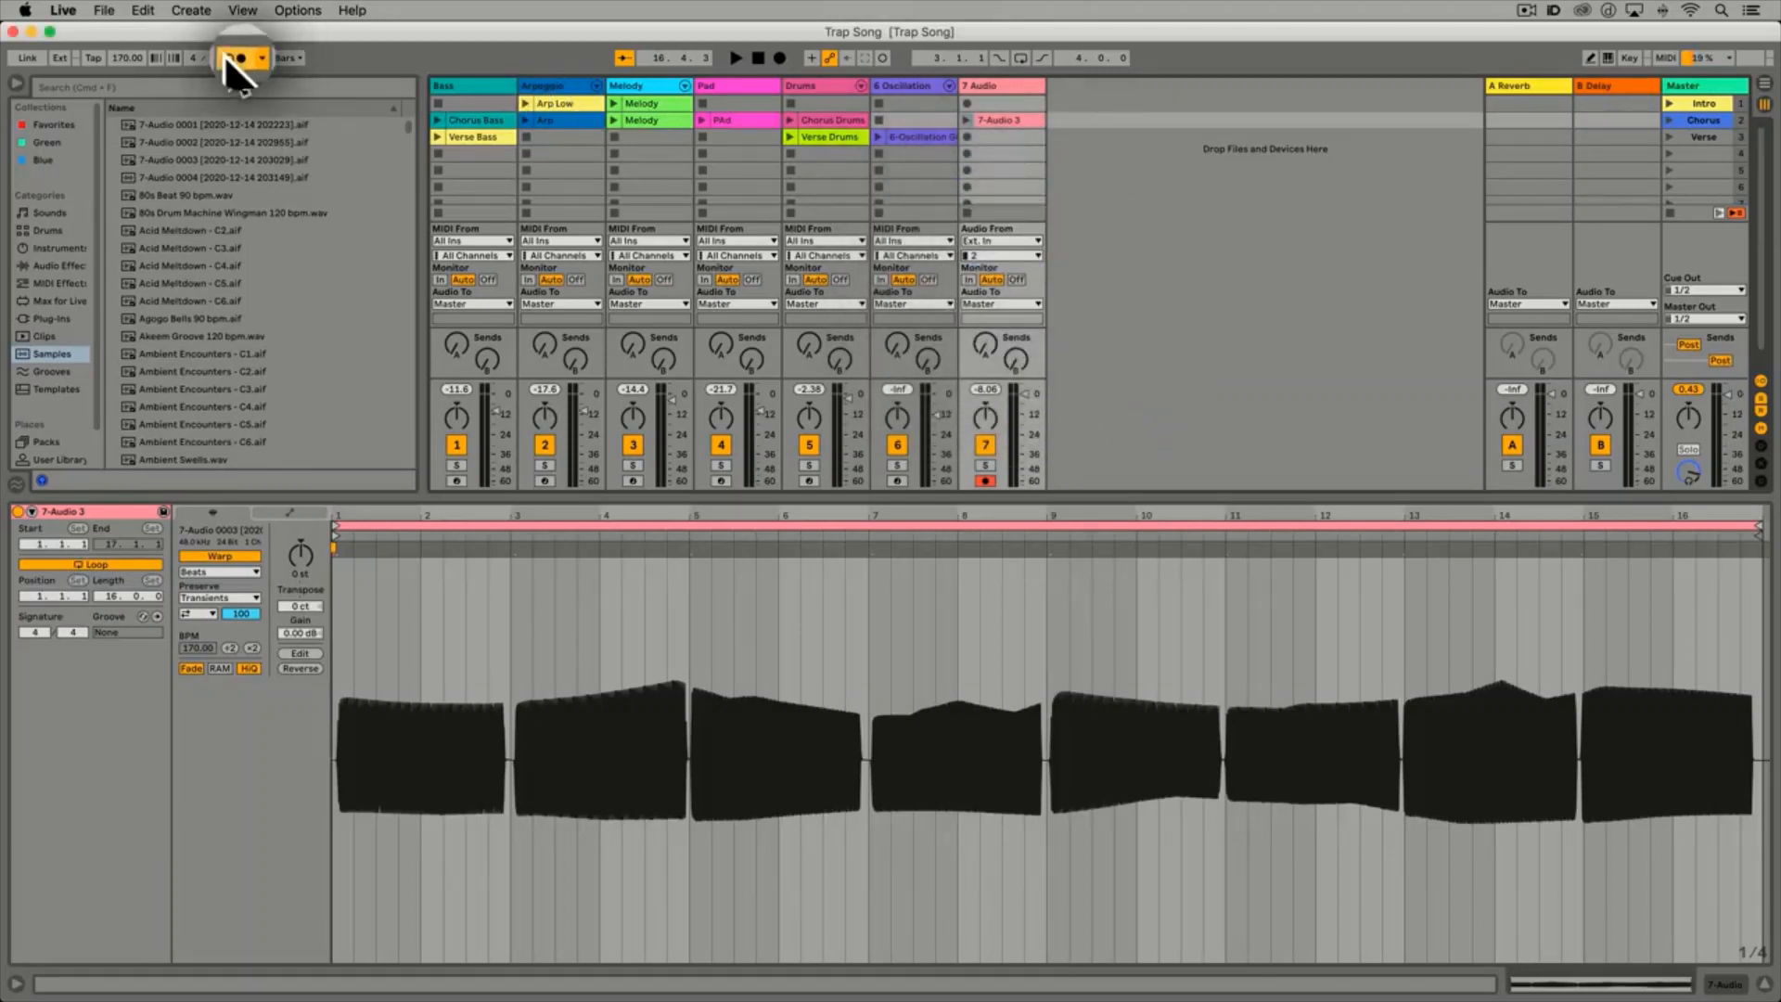
left_click(1009, 256)
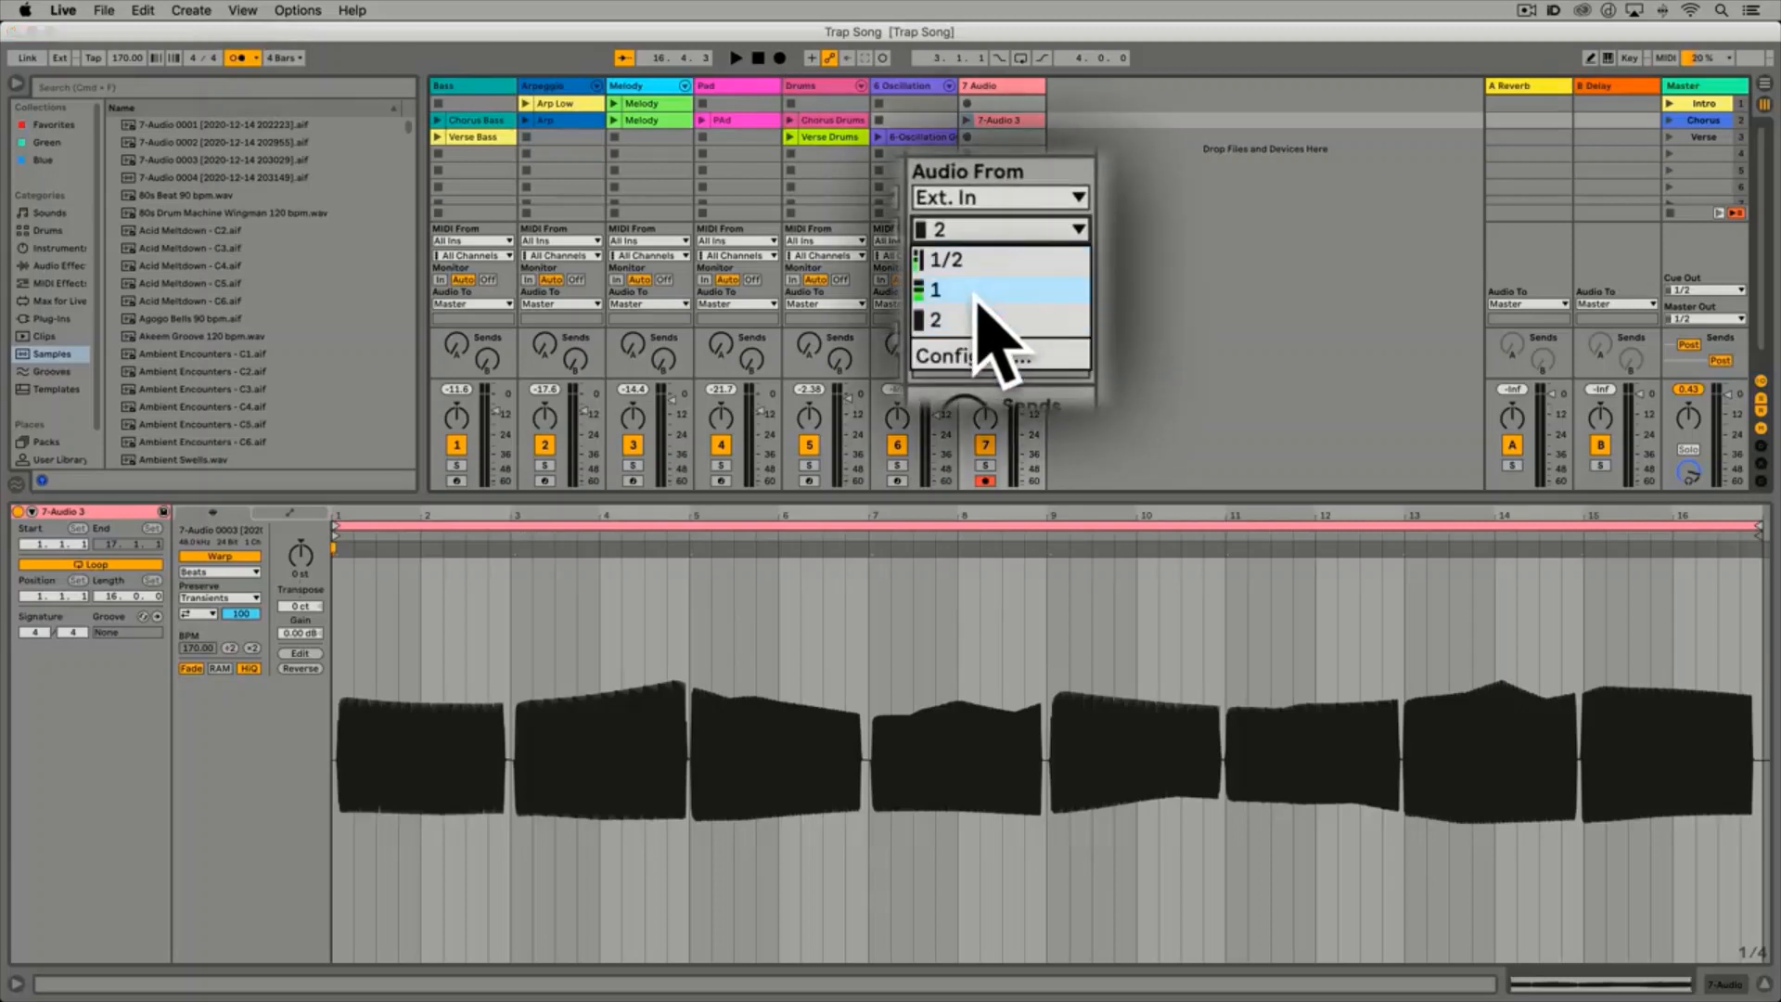
left_click(991, 286)
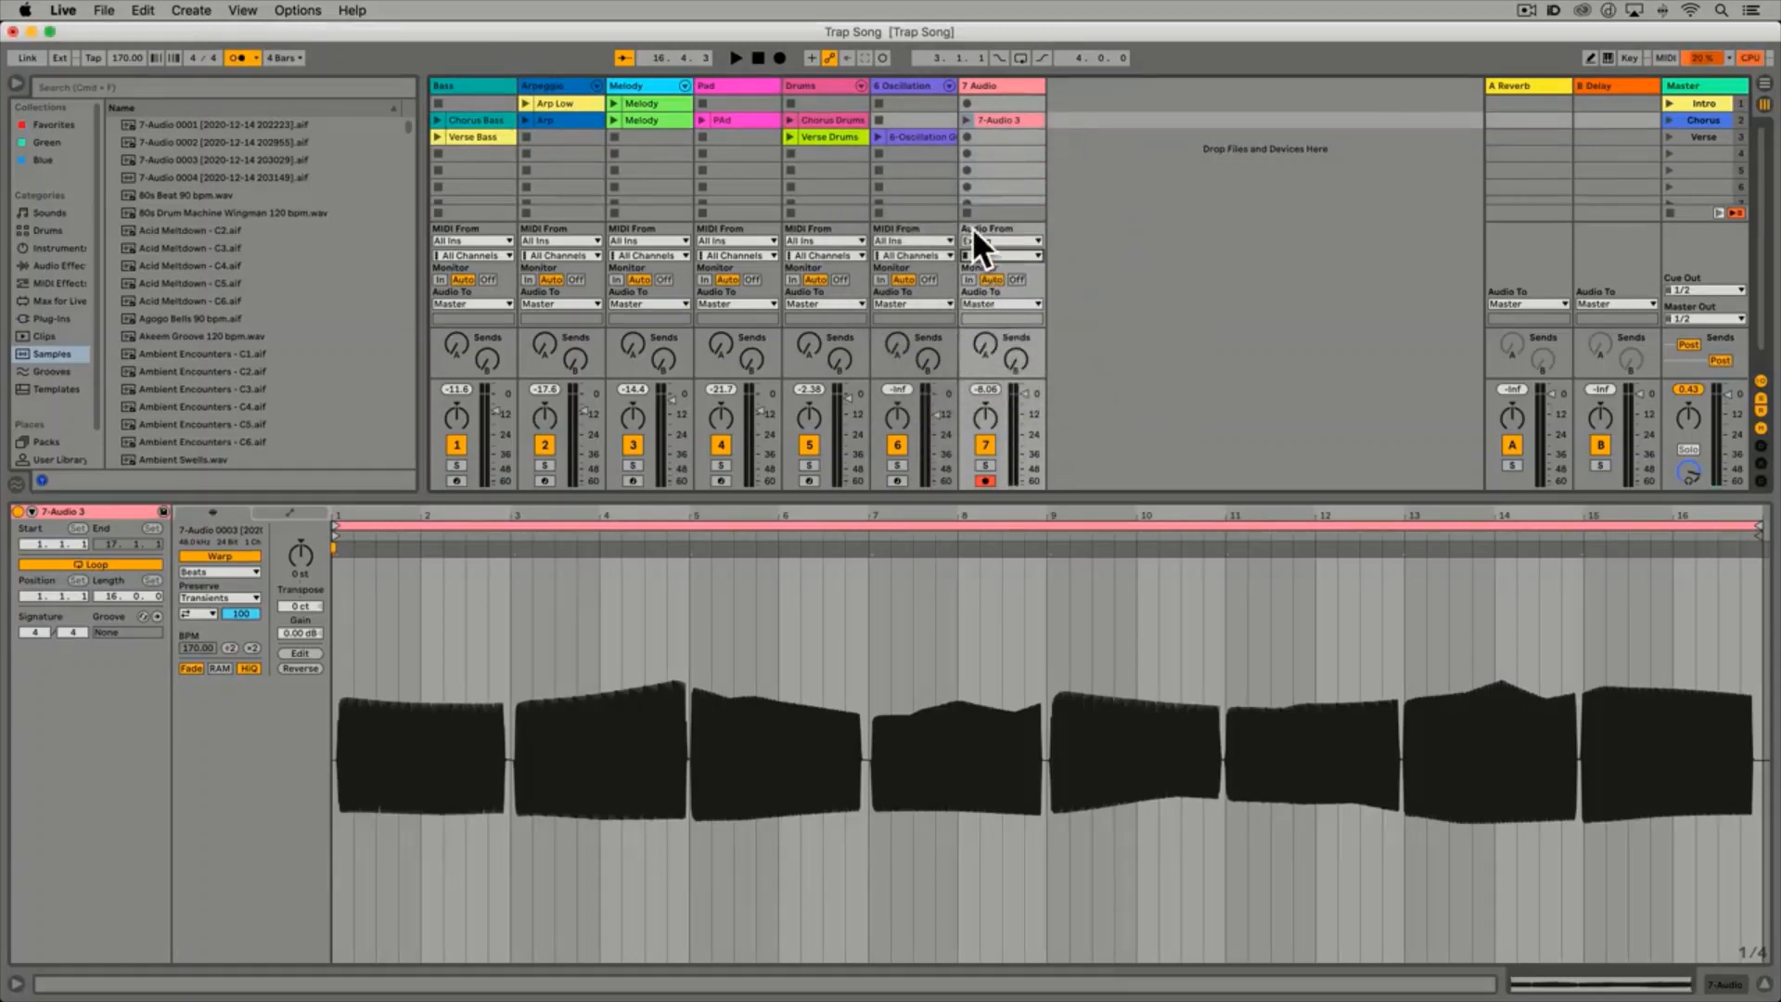
Try recording a 4-bar take in the fifth slot of 7 Audio, set the track's monitoring to Off and undo the take
left_click(966, 169)
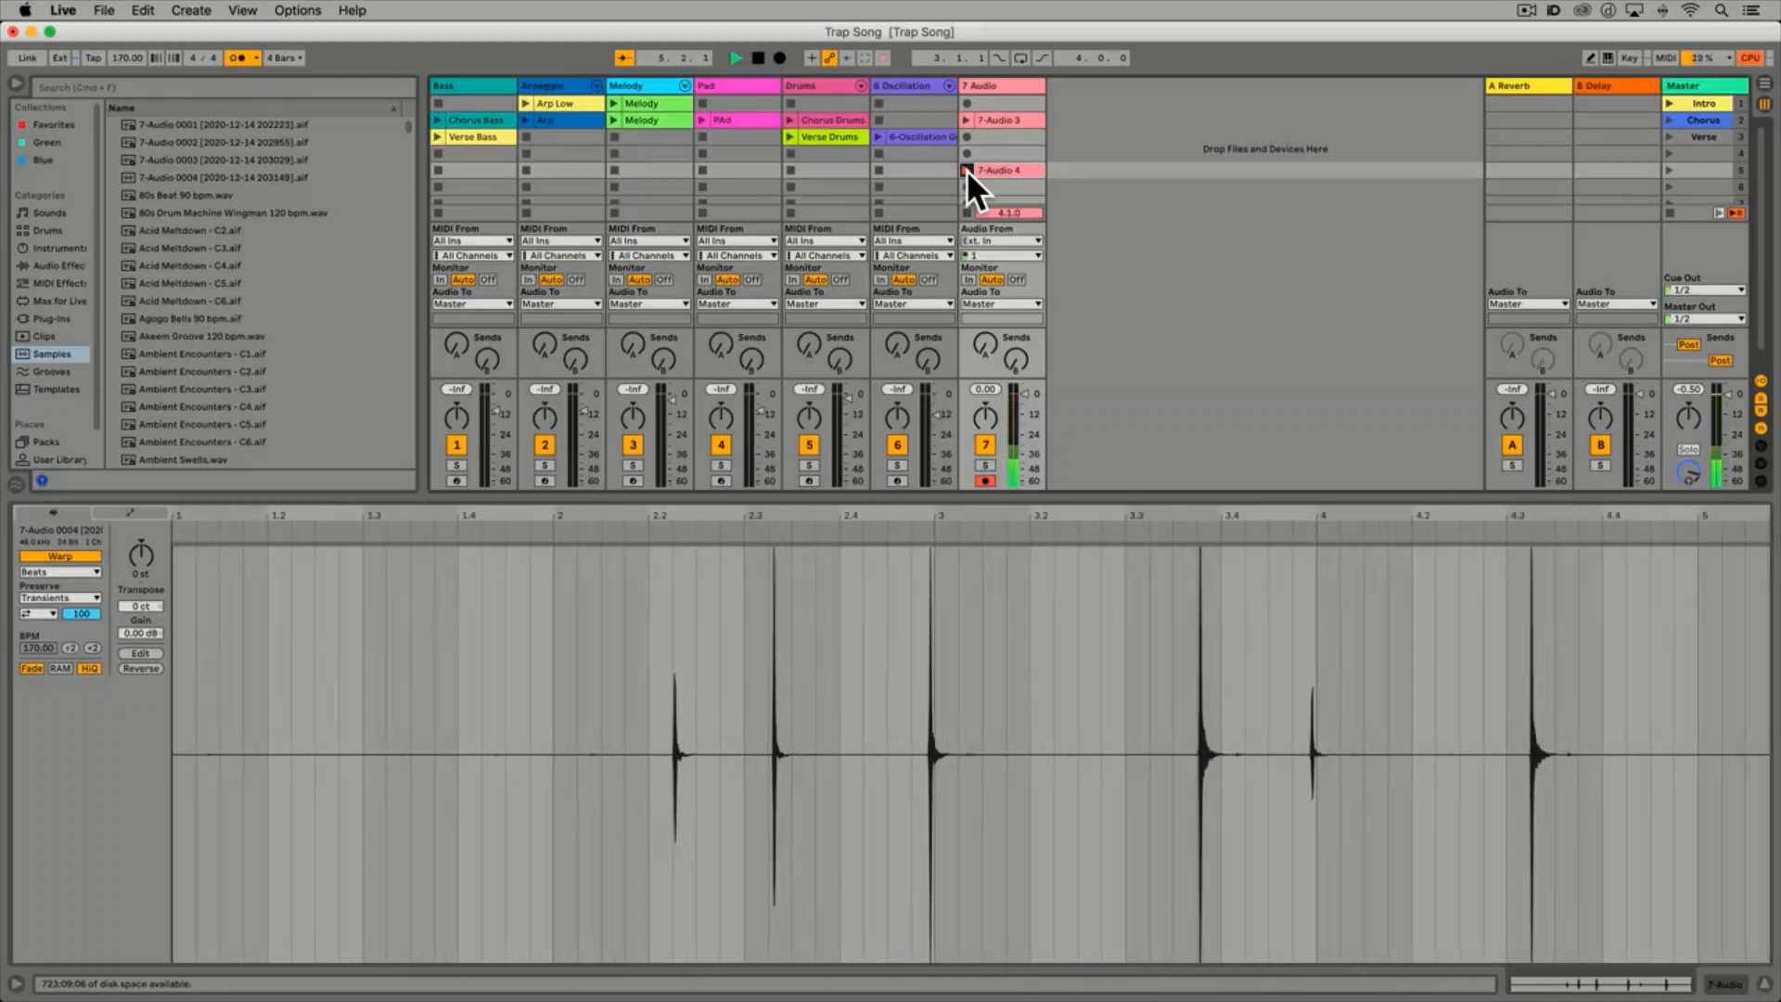
key("space")
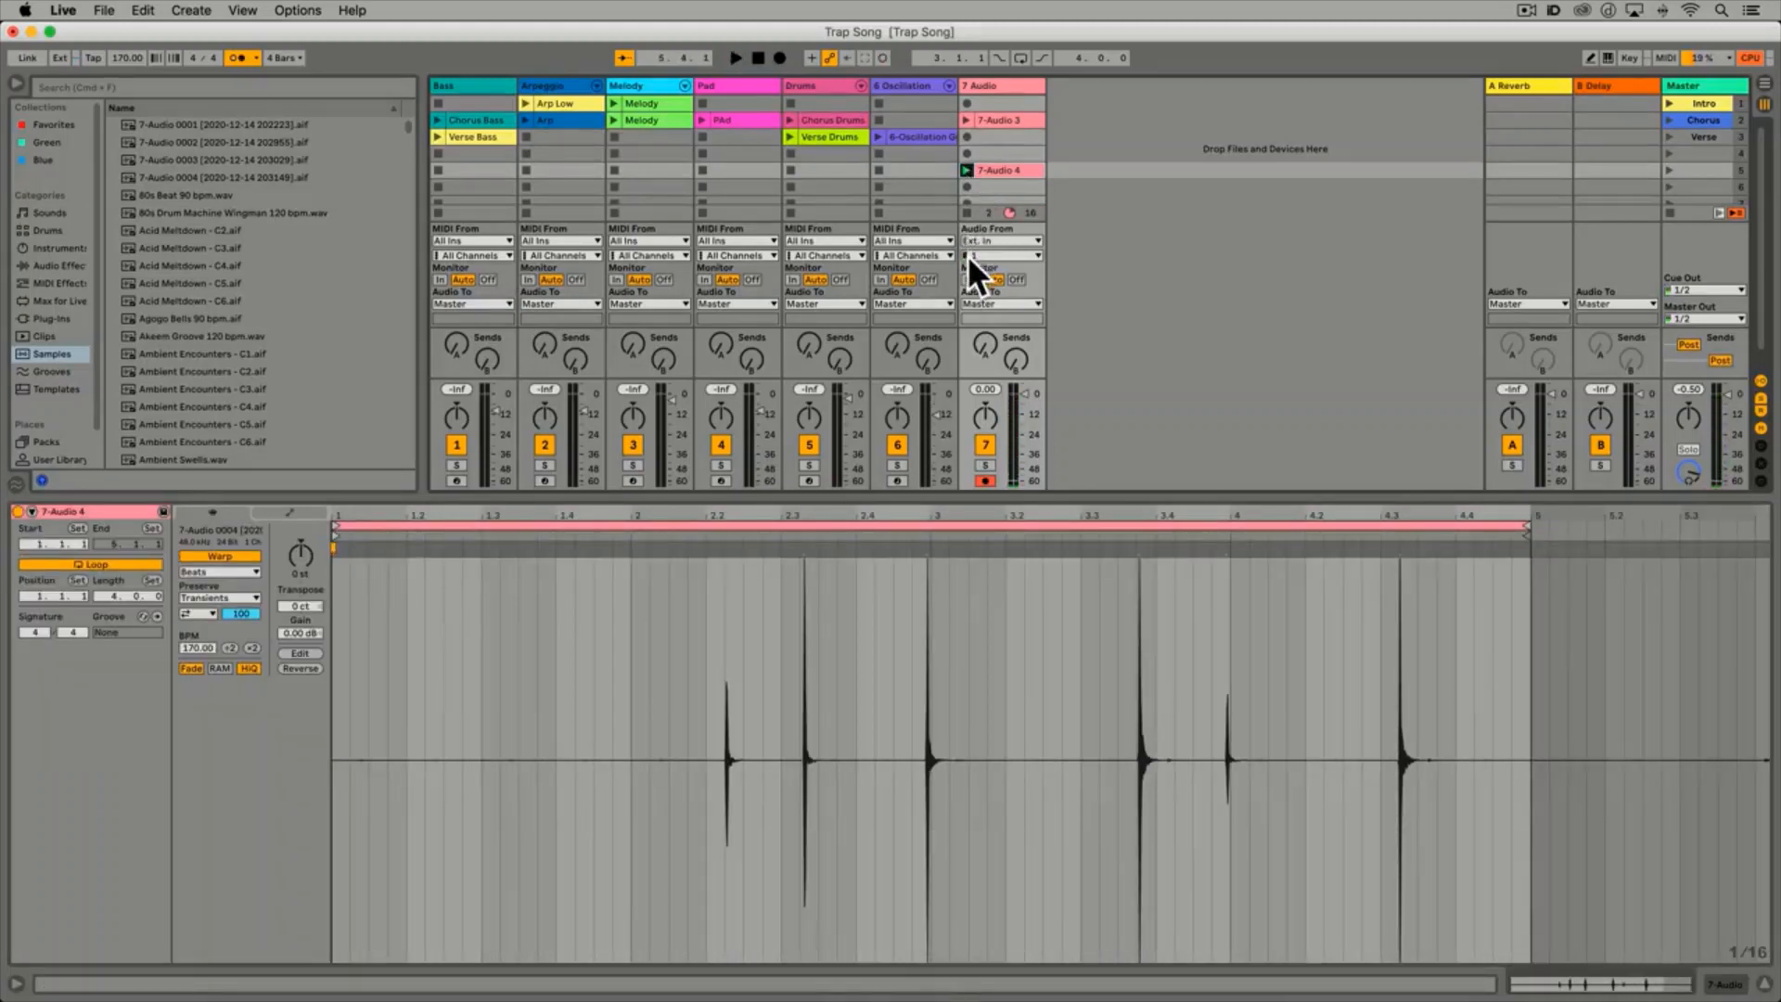
left_click(1017, 280)
key("super+z")
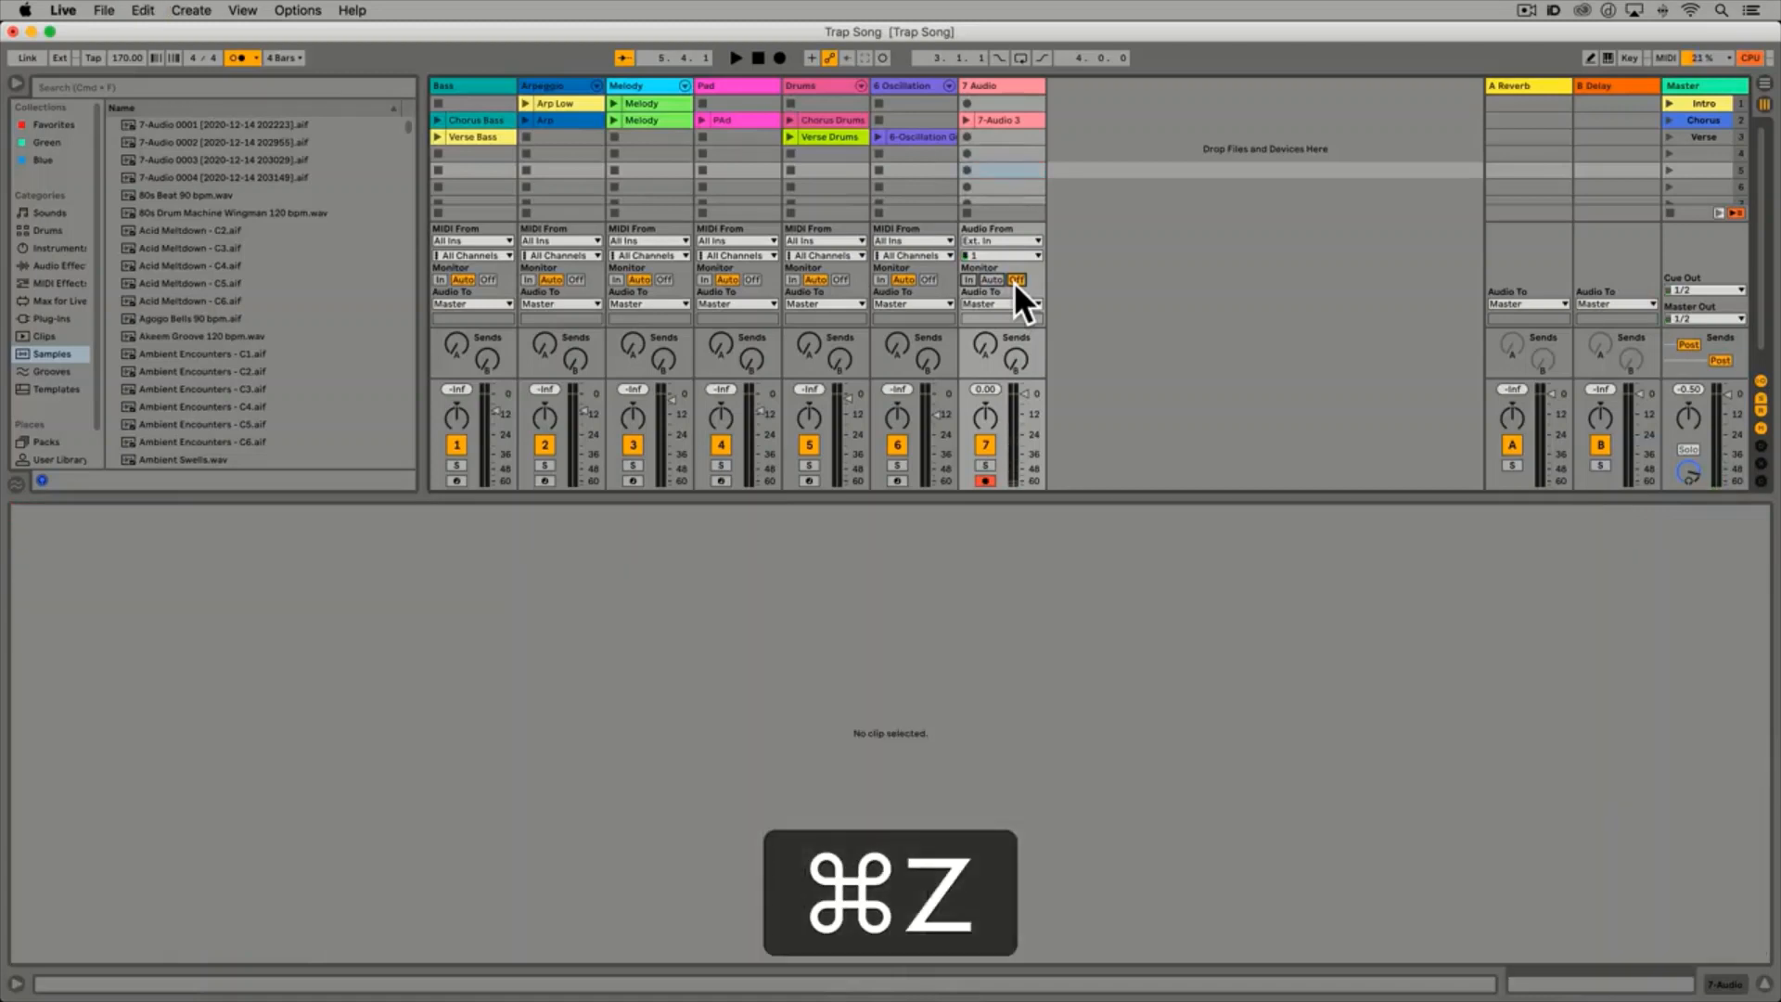
Record a new 8-bar take in the fifth slot of 7 Audio and set the track's input channel to 2
left_click(967, 170)
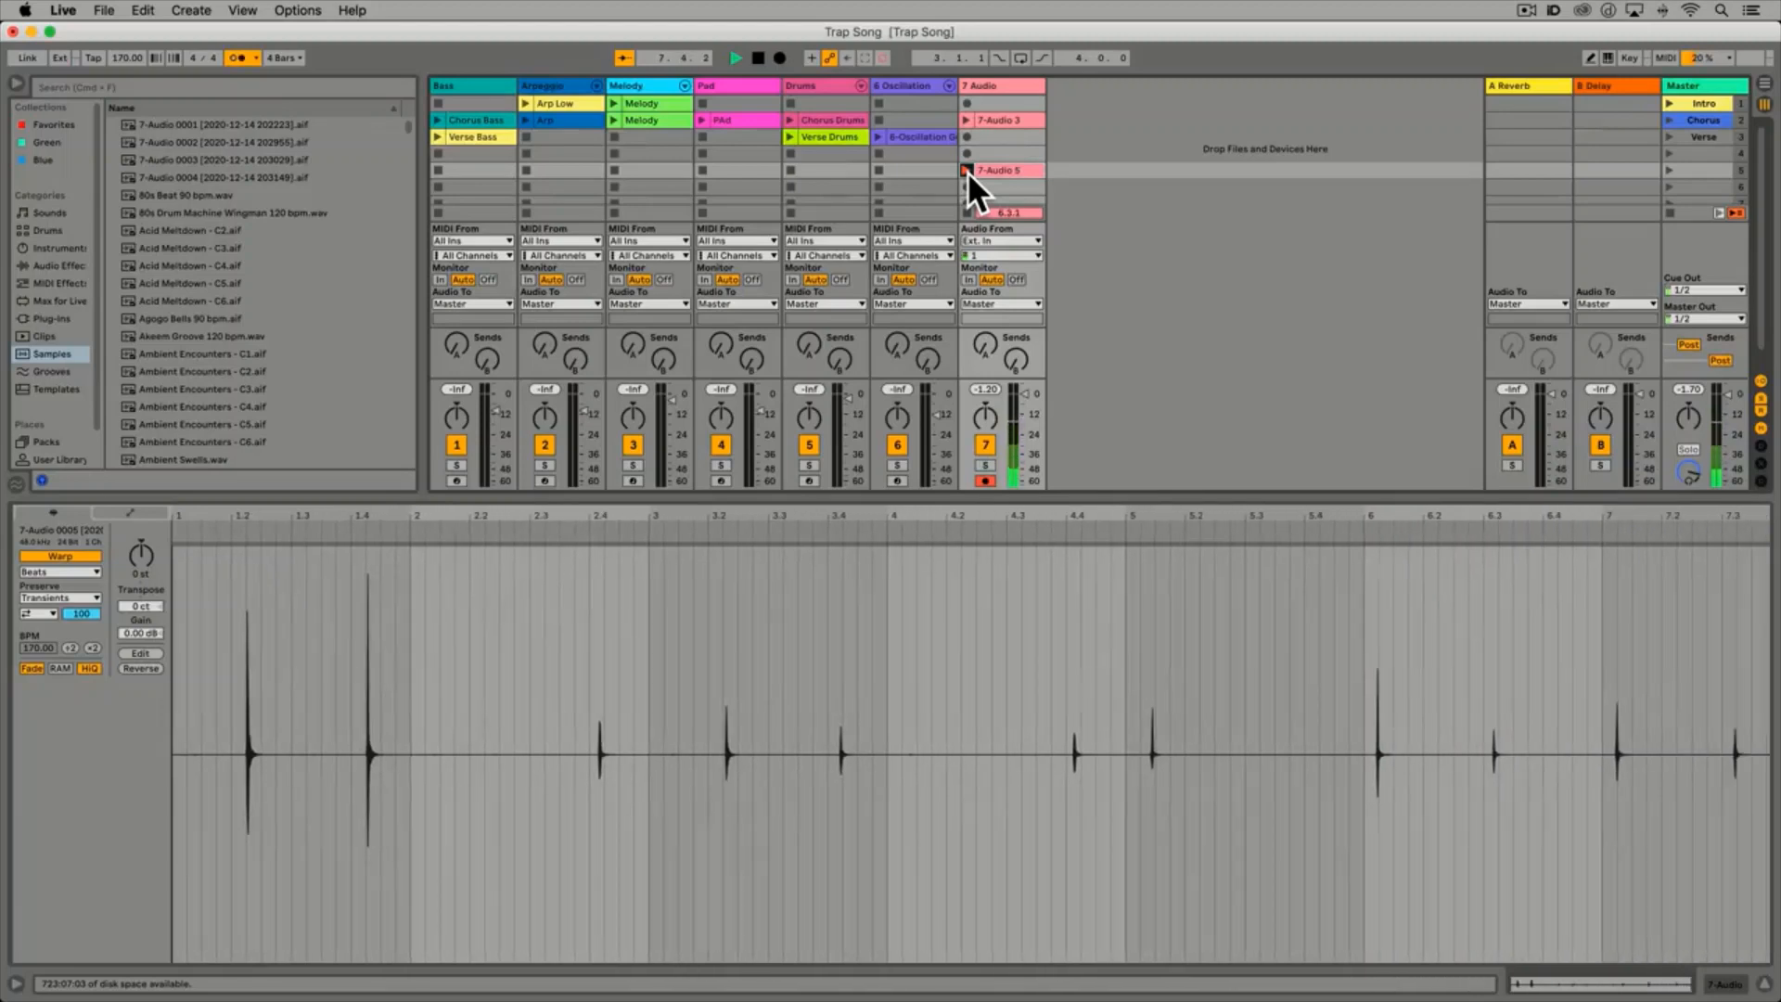
key("space")
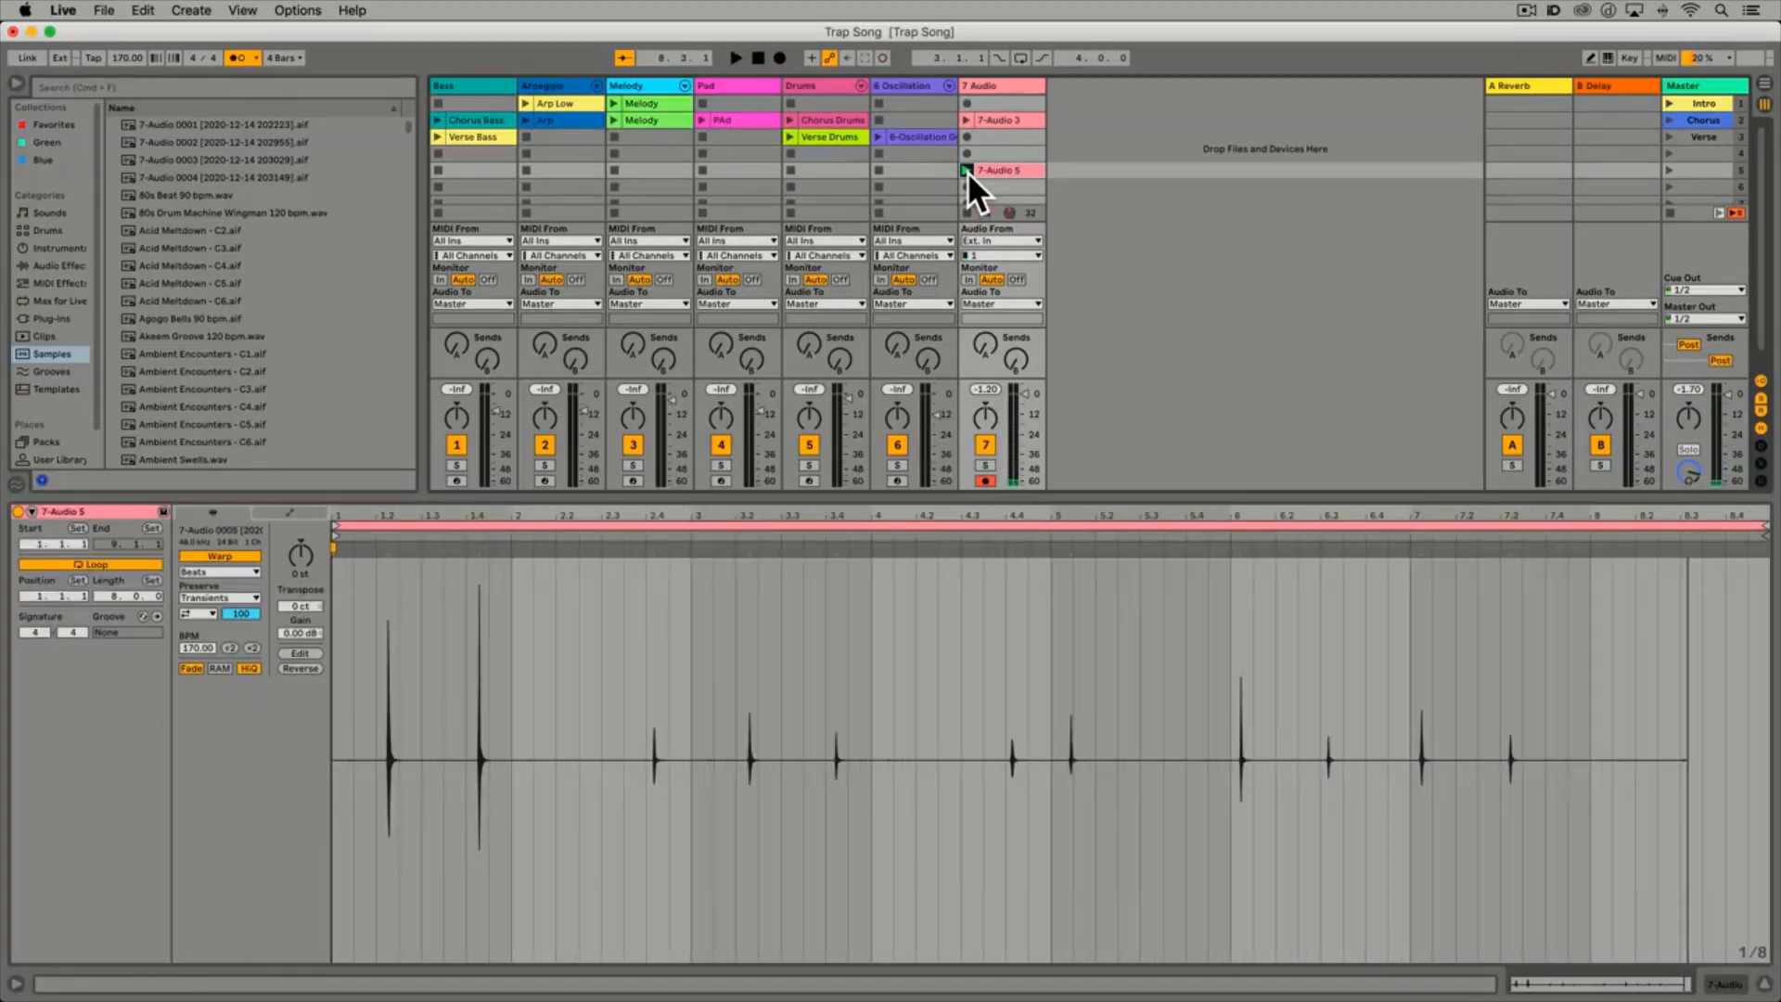
left_click(1005, 255)
left_click(1004, 297)
Play back the fifth scene and move the new take's start and loop start to 6.1.1
left_click(1668, 168)
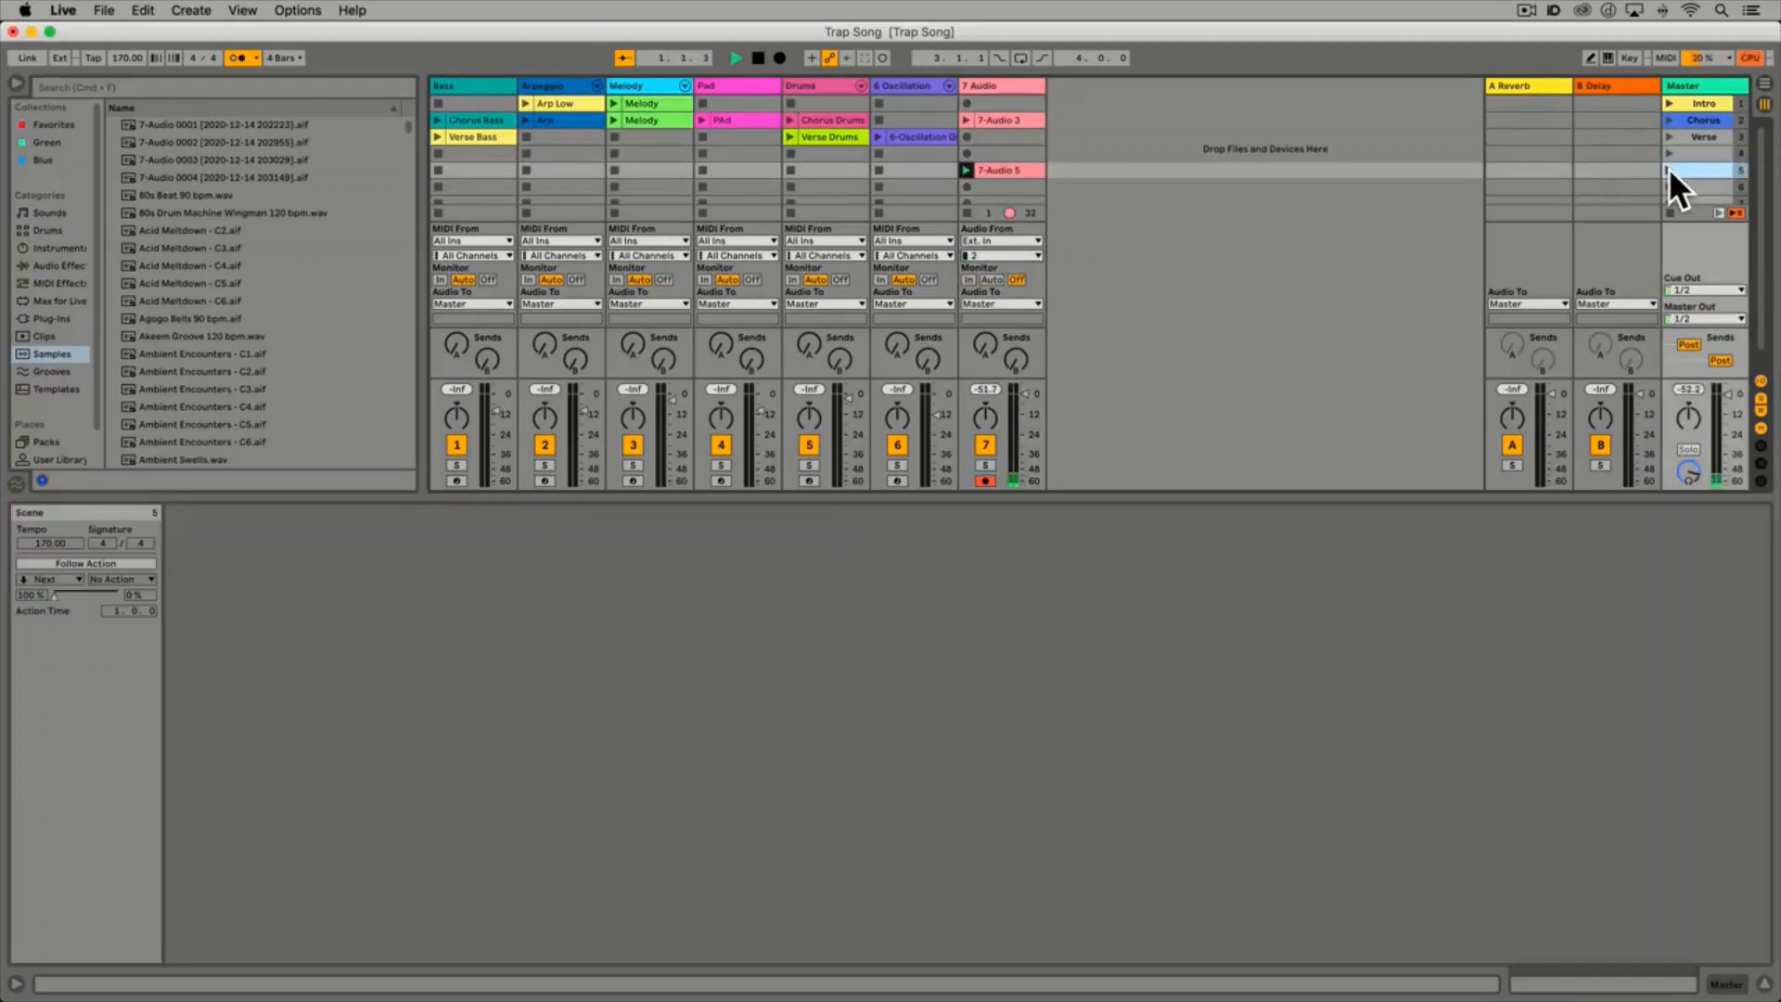
left_click(1013, 170)
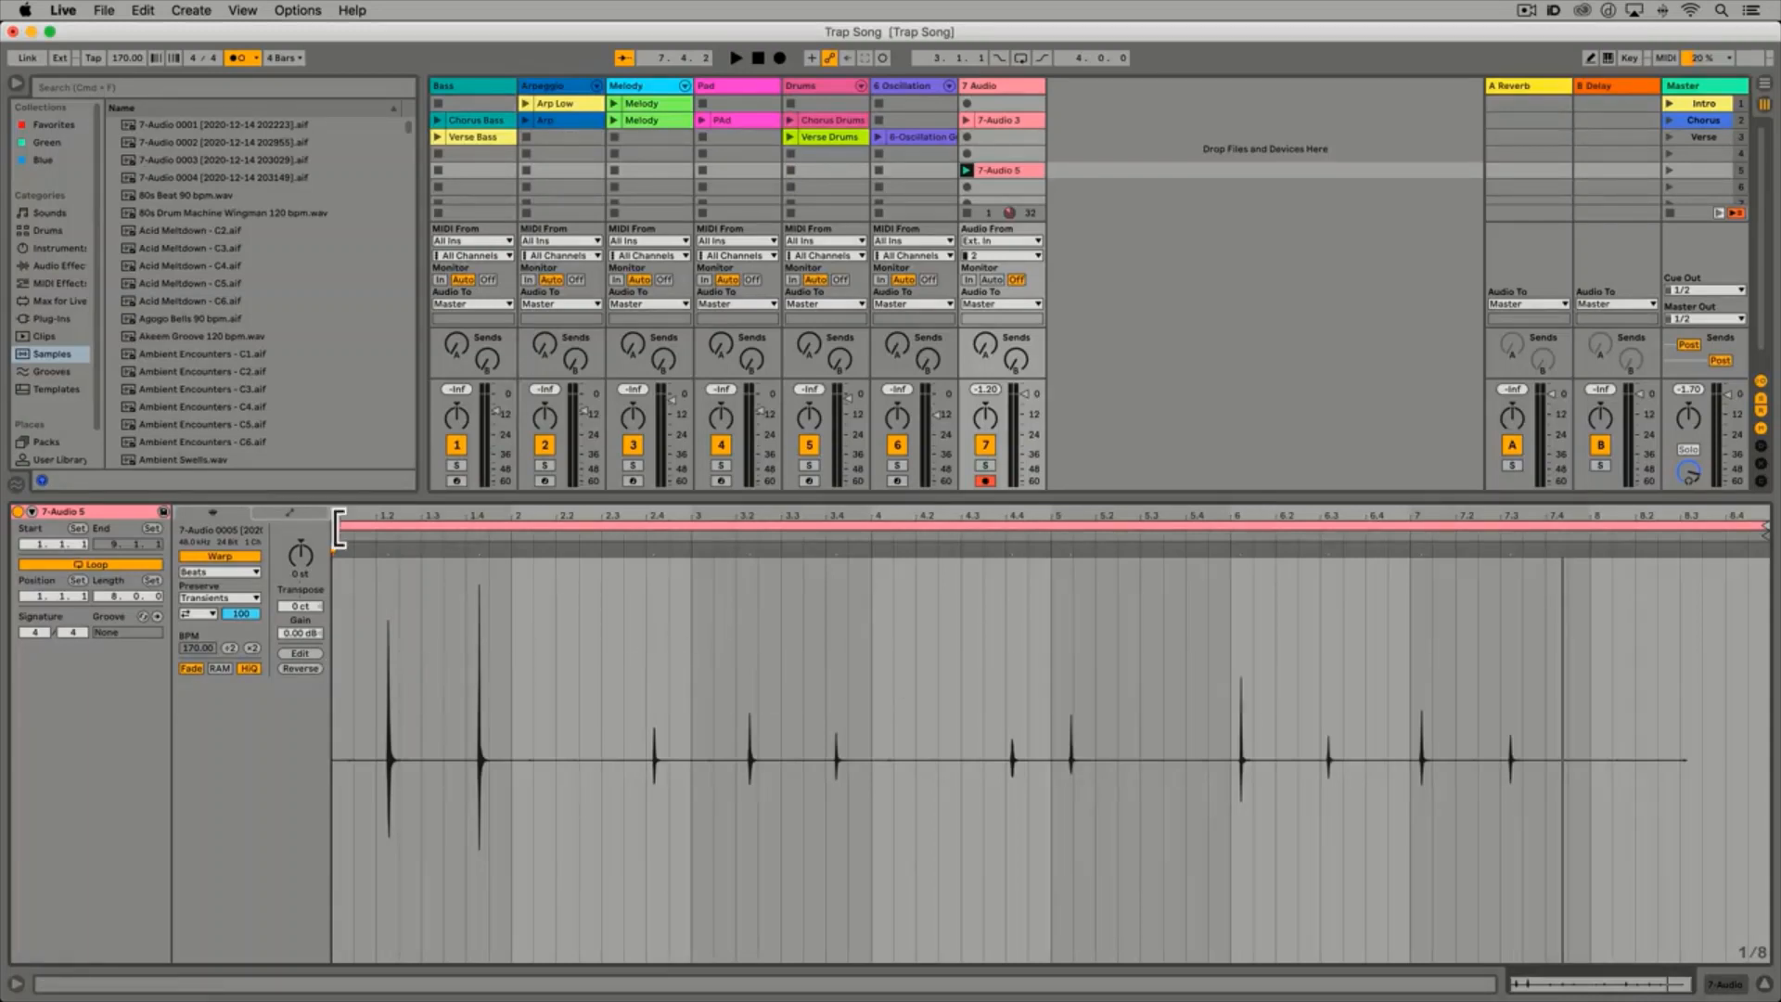
left_click_drag(339, 529, 1224, 605)
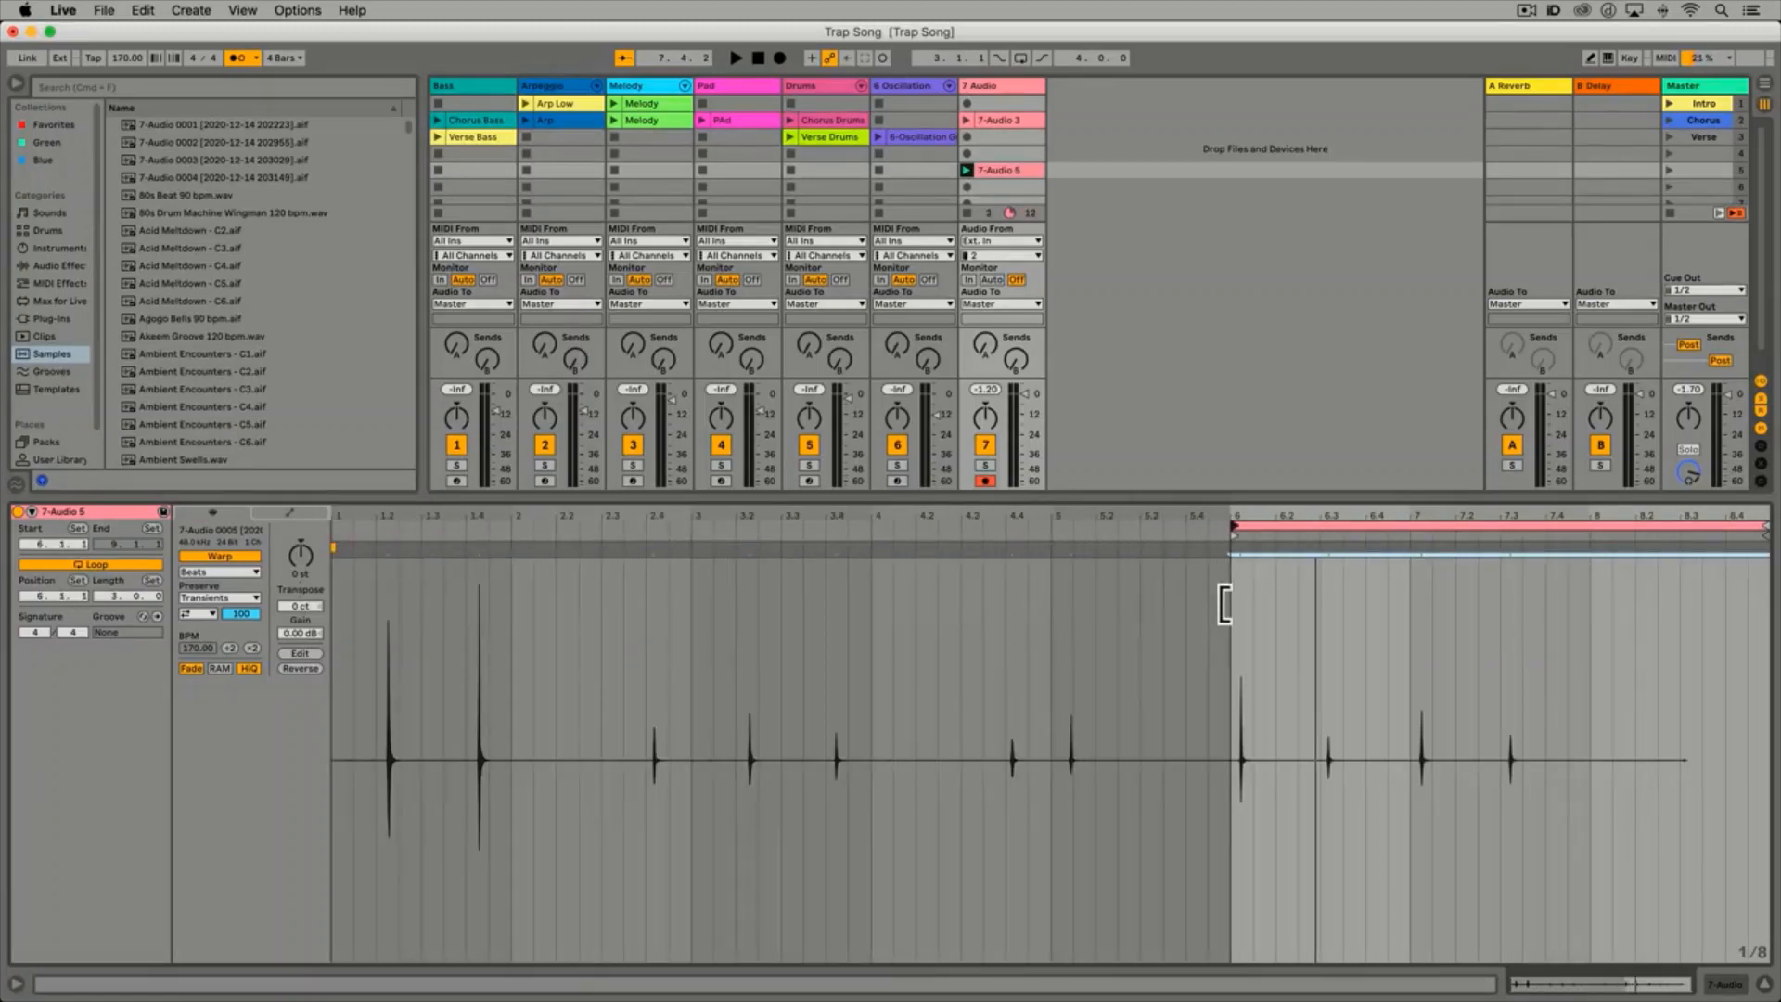
left_click(1234, 530)
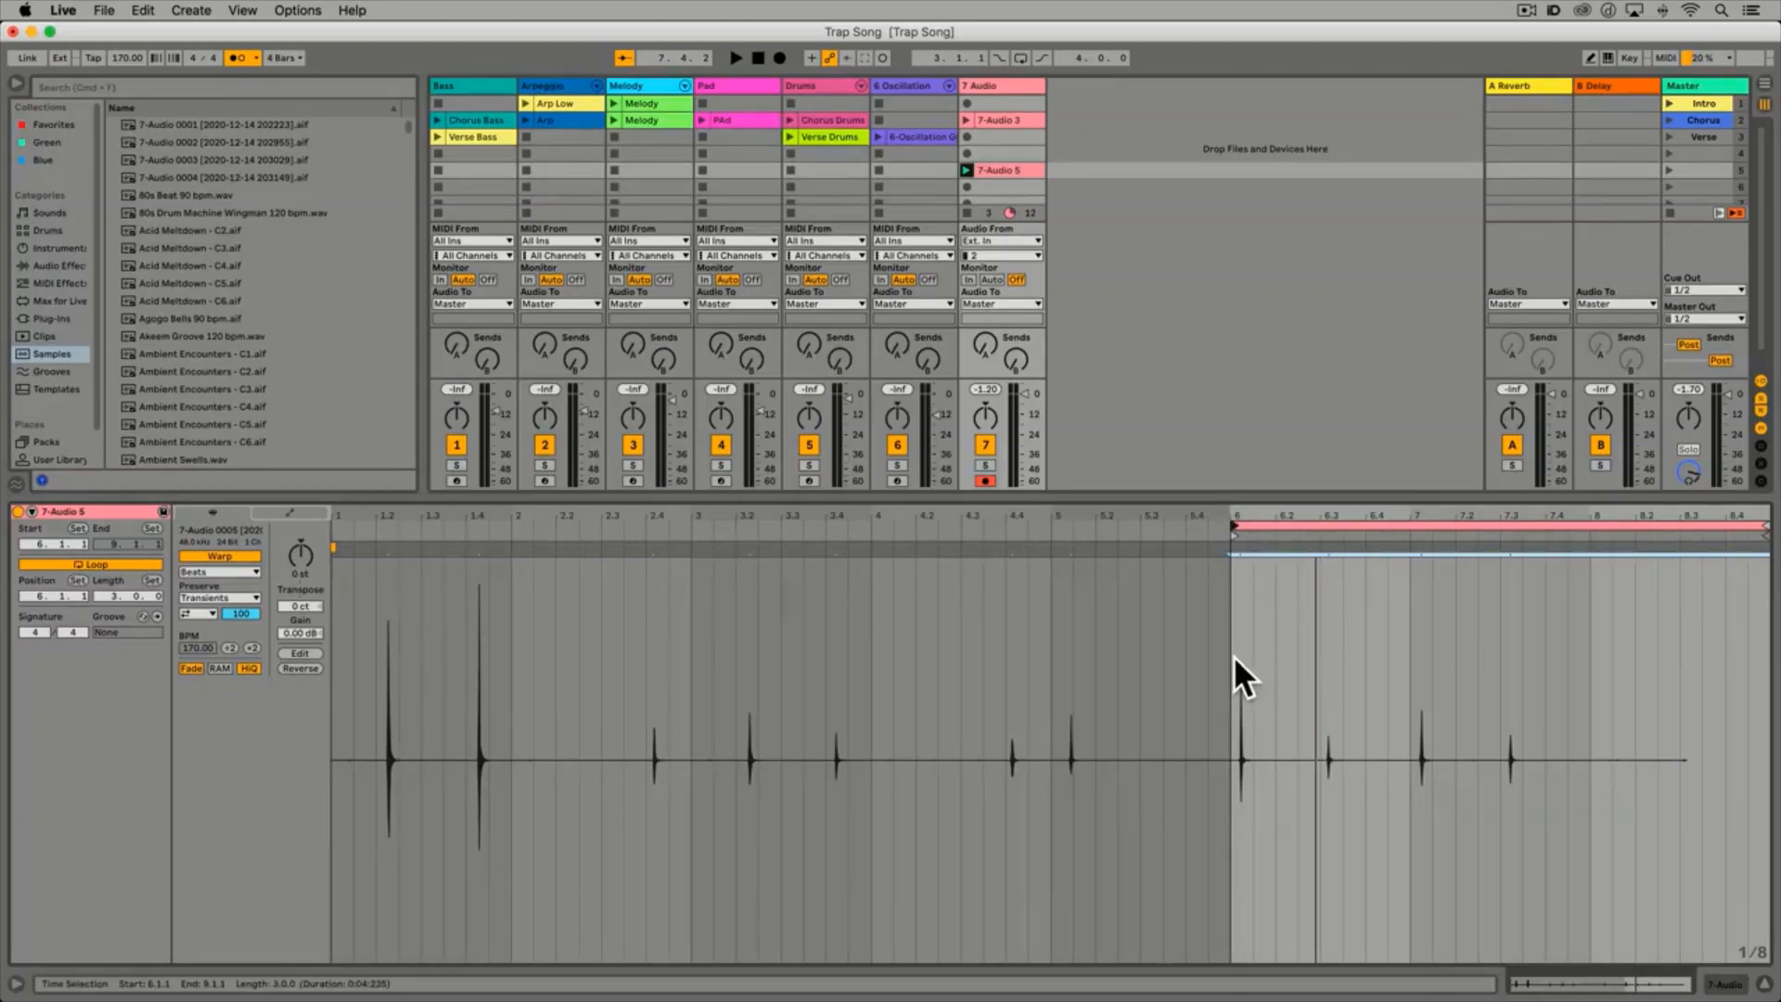
Inspect the waveform around the clip's start at bar 6 and play back the shortened loop
key("equal")
key("equal")
key("equal")
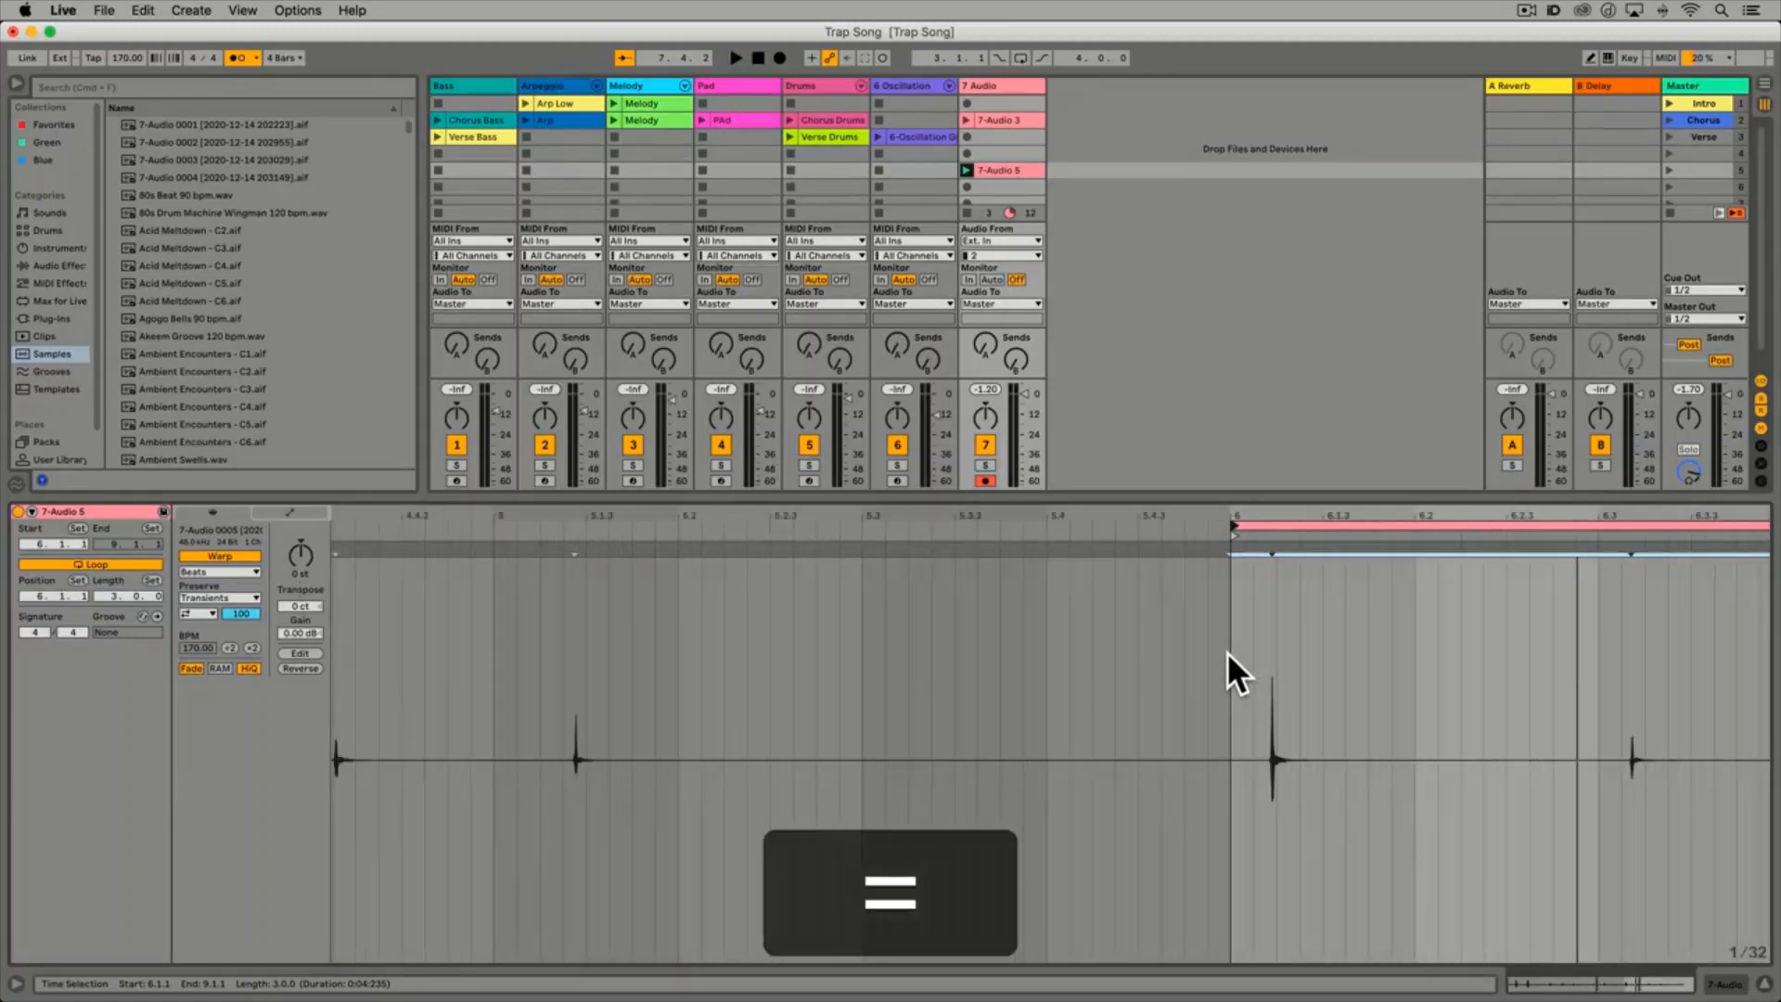
key("minus")
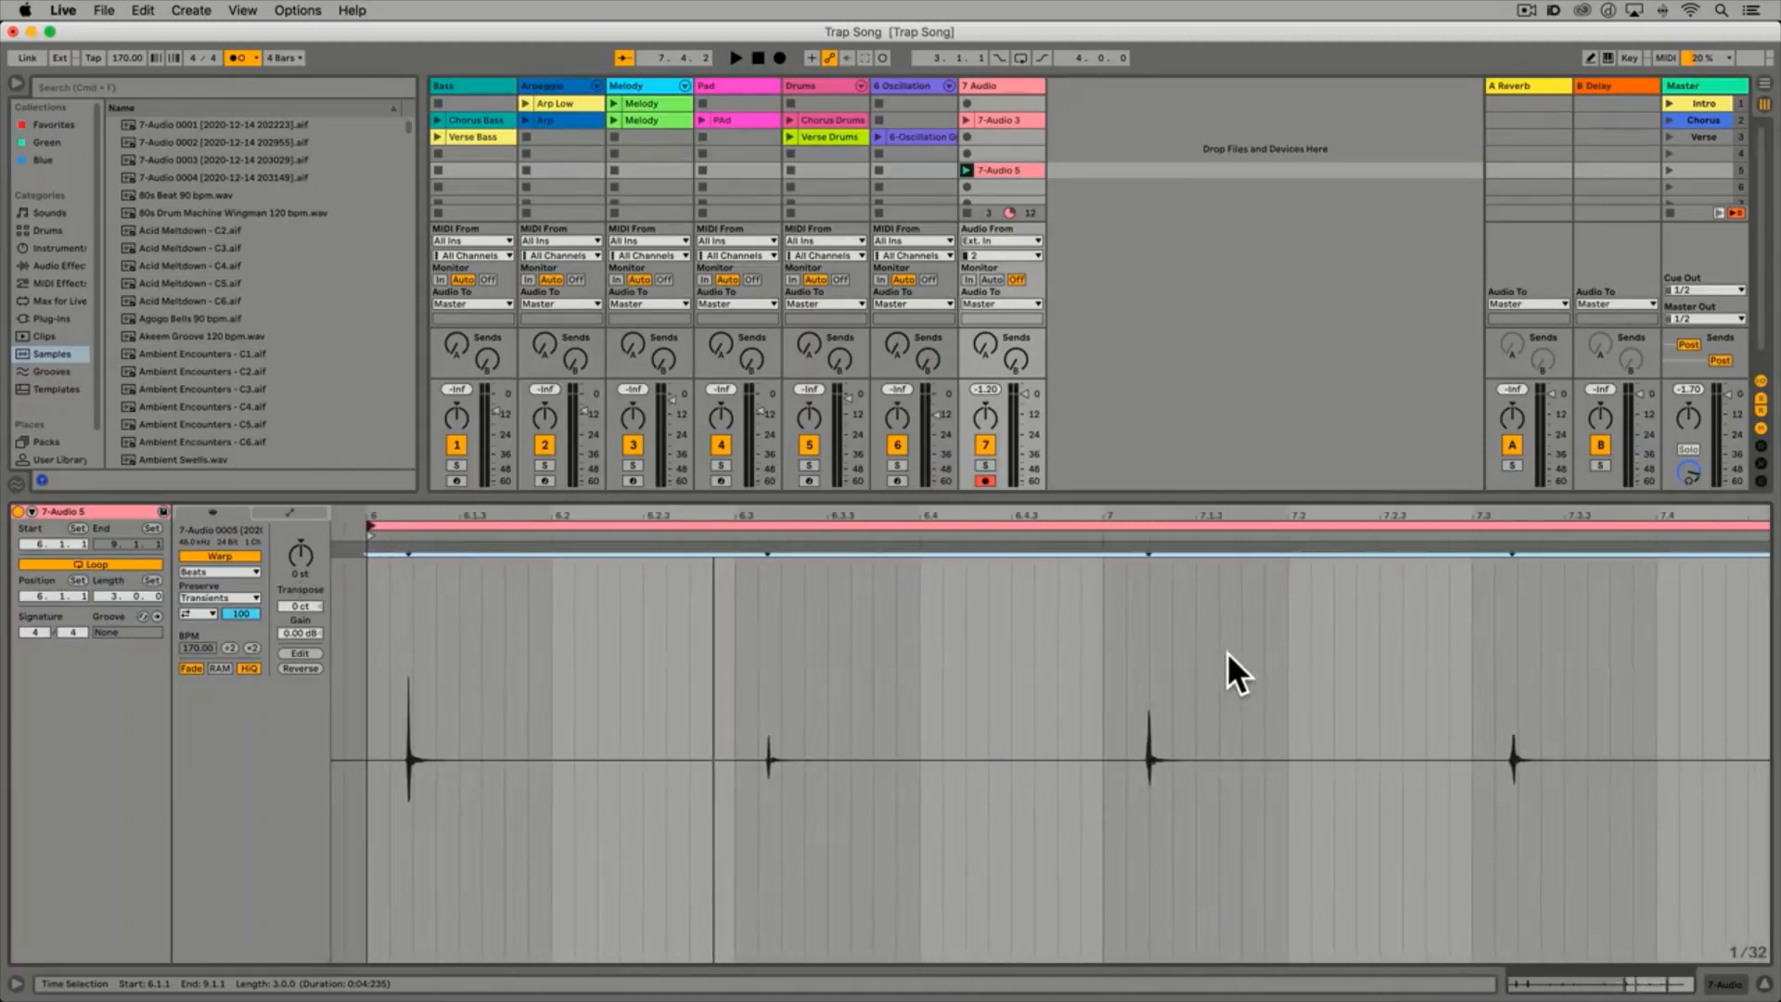
key("minus")
key("equal")
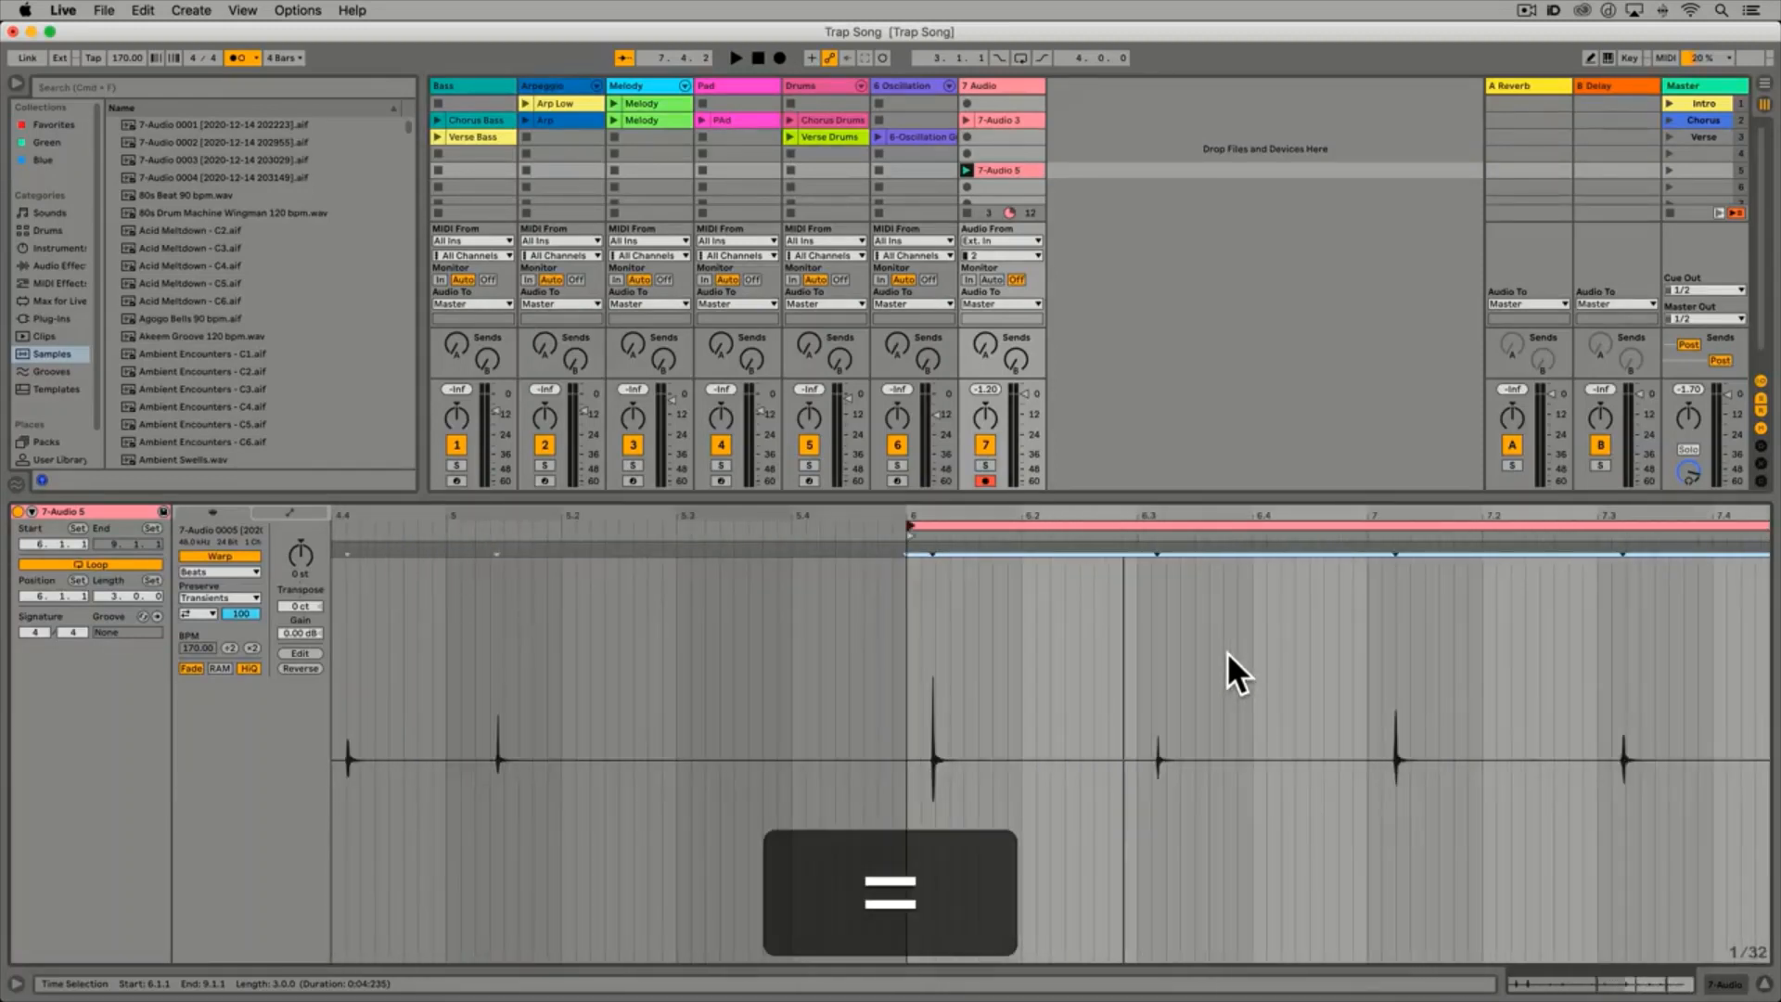
key("space")
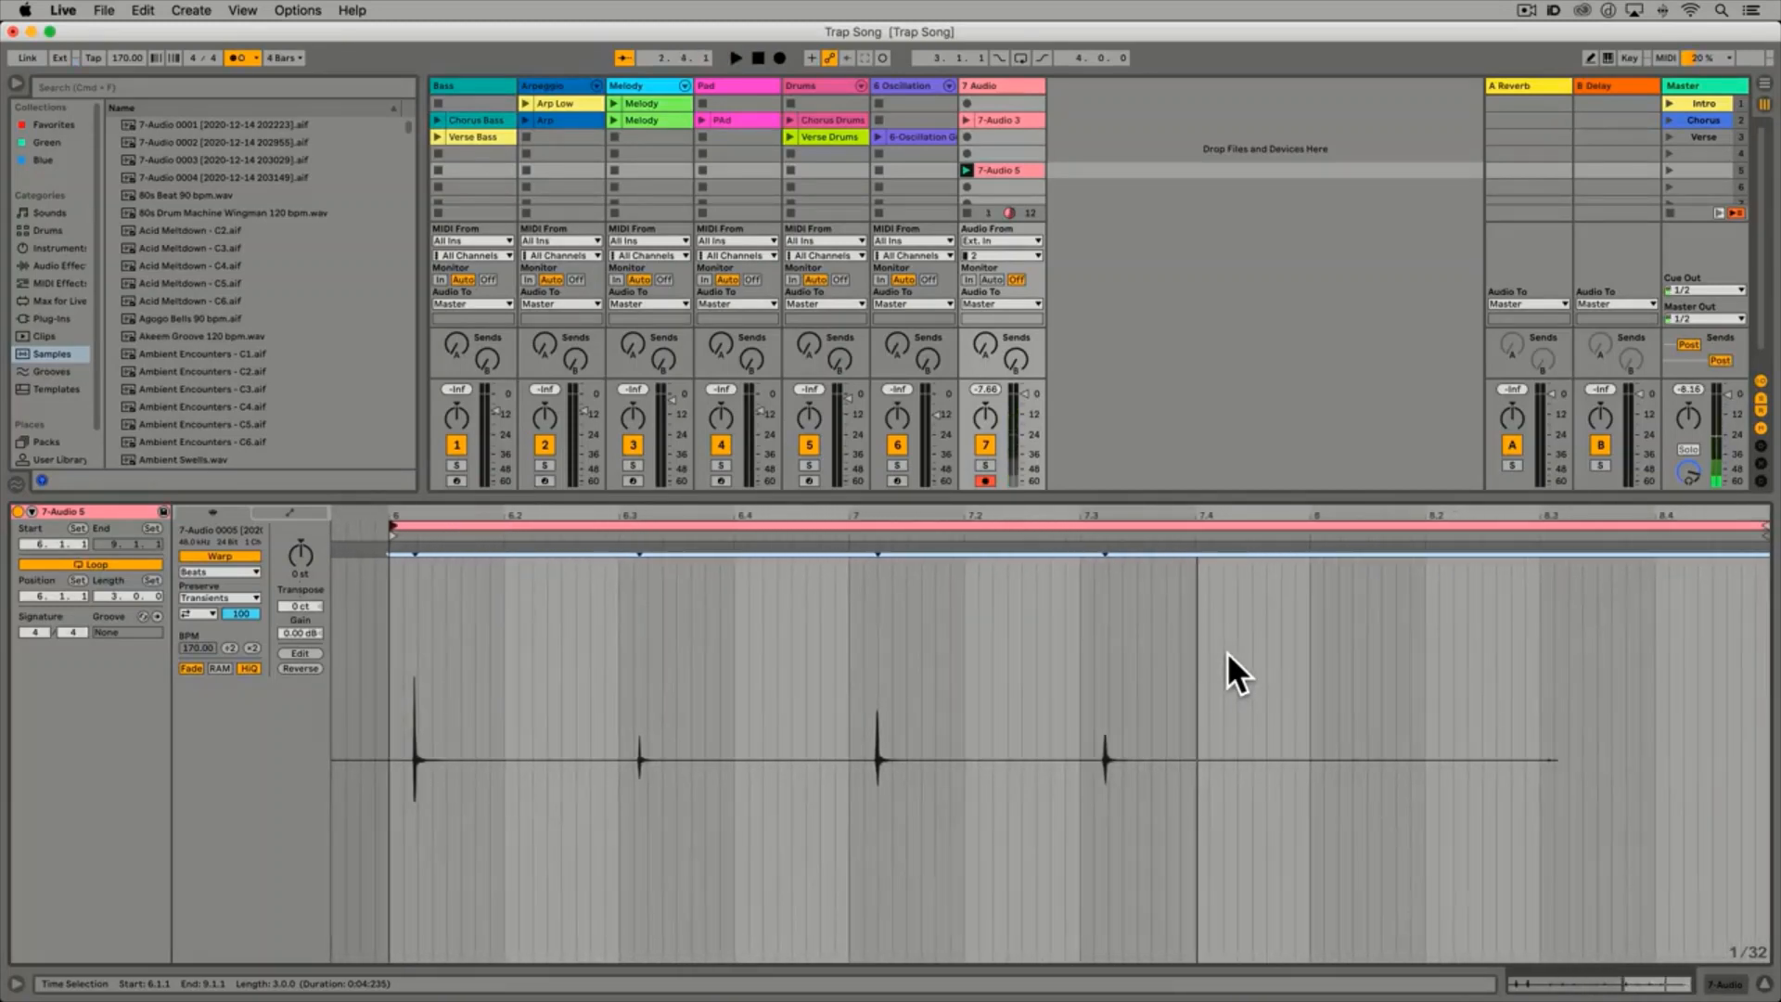
key("space")
Set 1.1.1 of the clip just before the first hit after bar 6
key("minus")
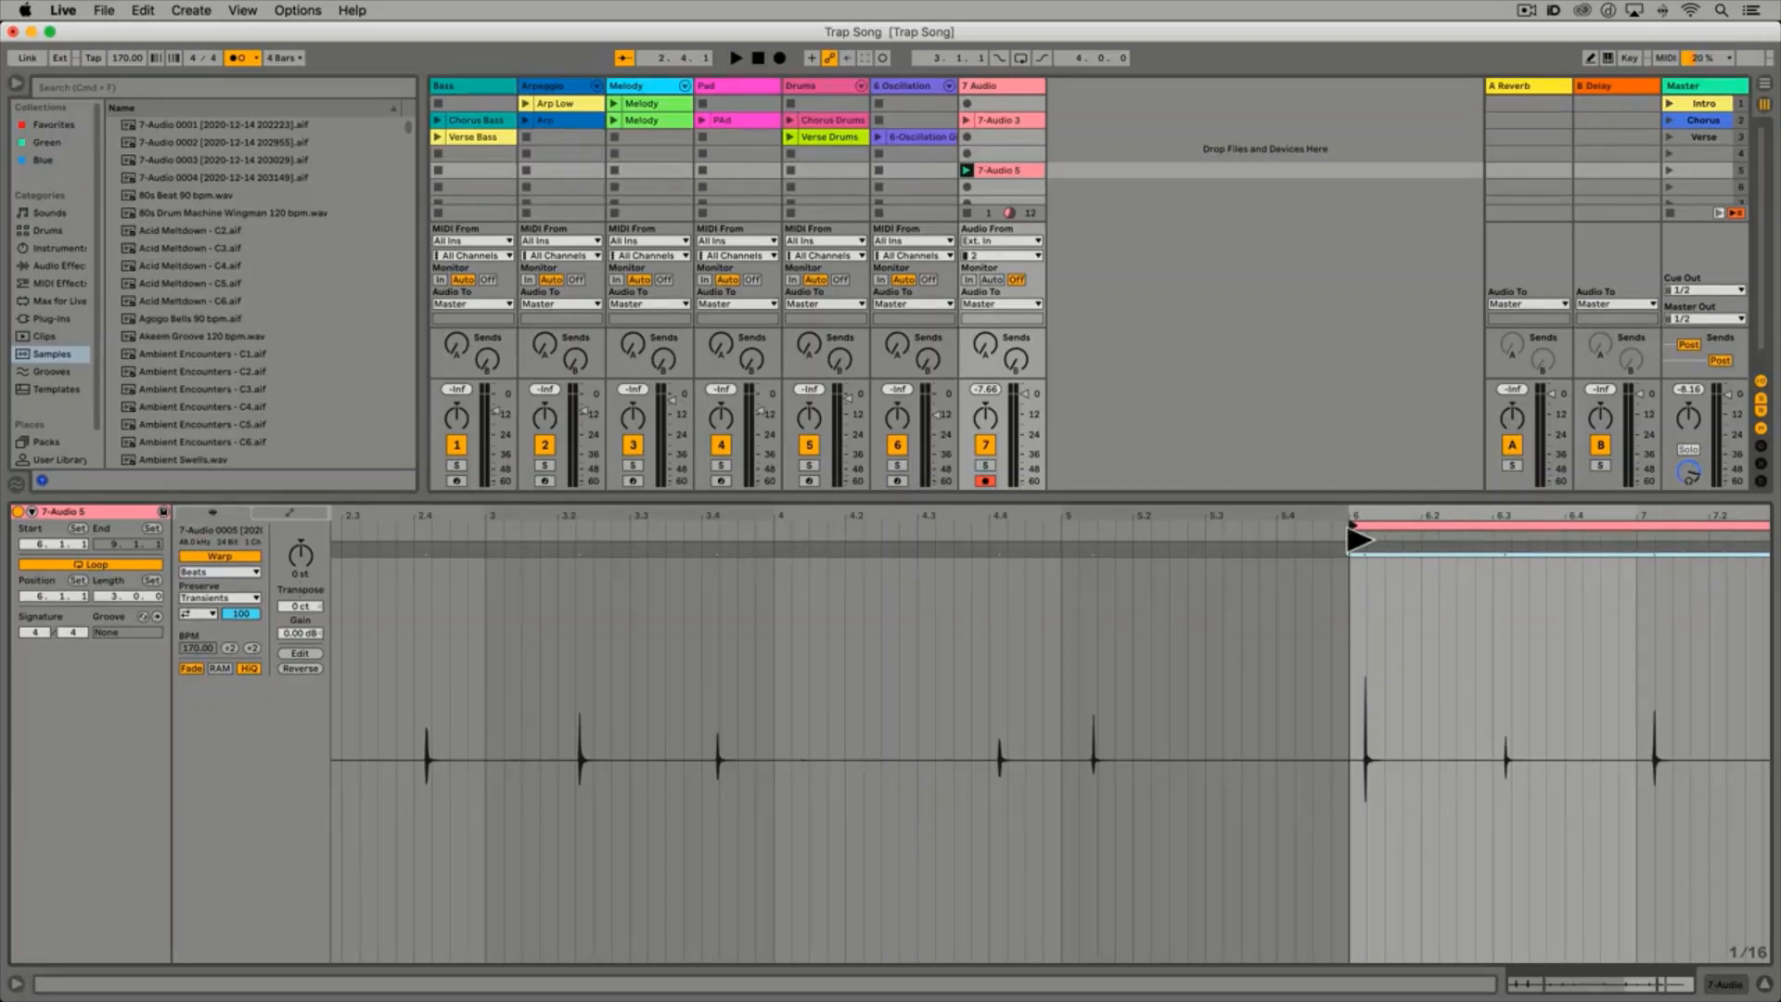
key("equal")
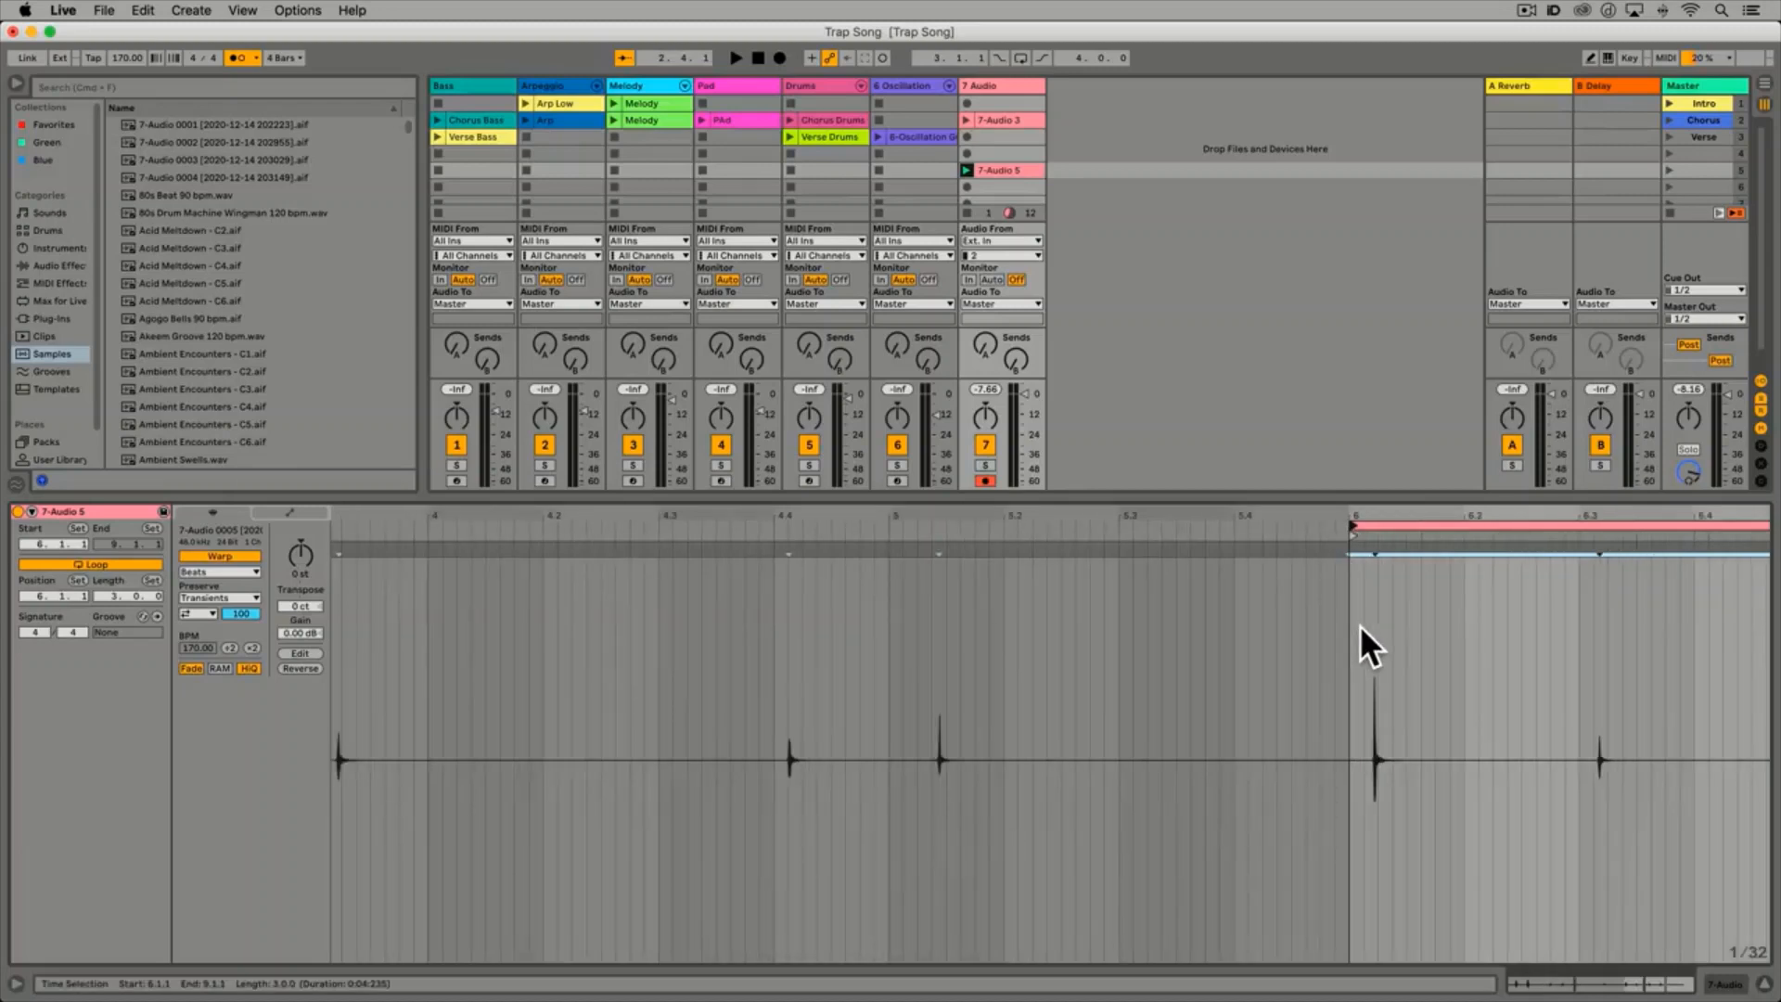
key("equal")
right_click(1332, 704)
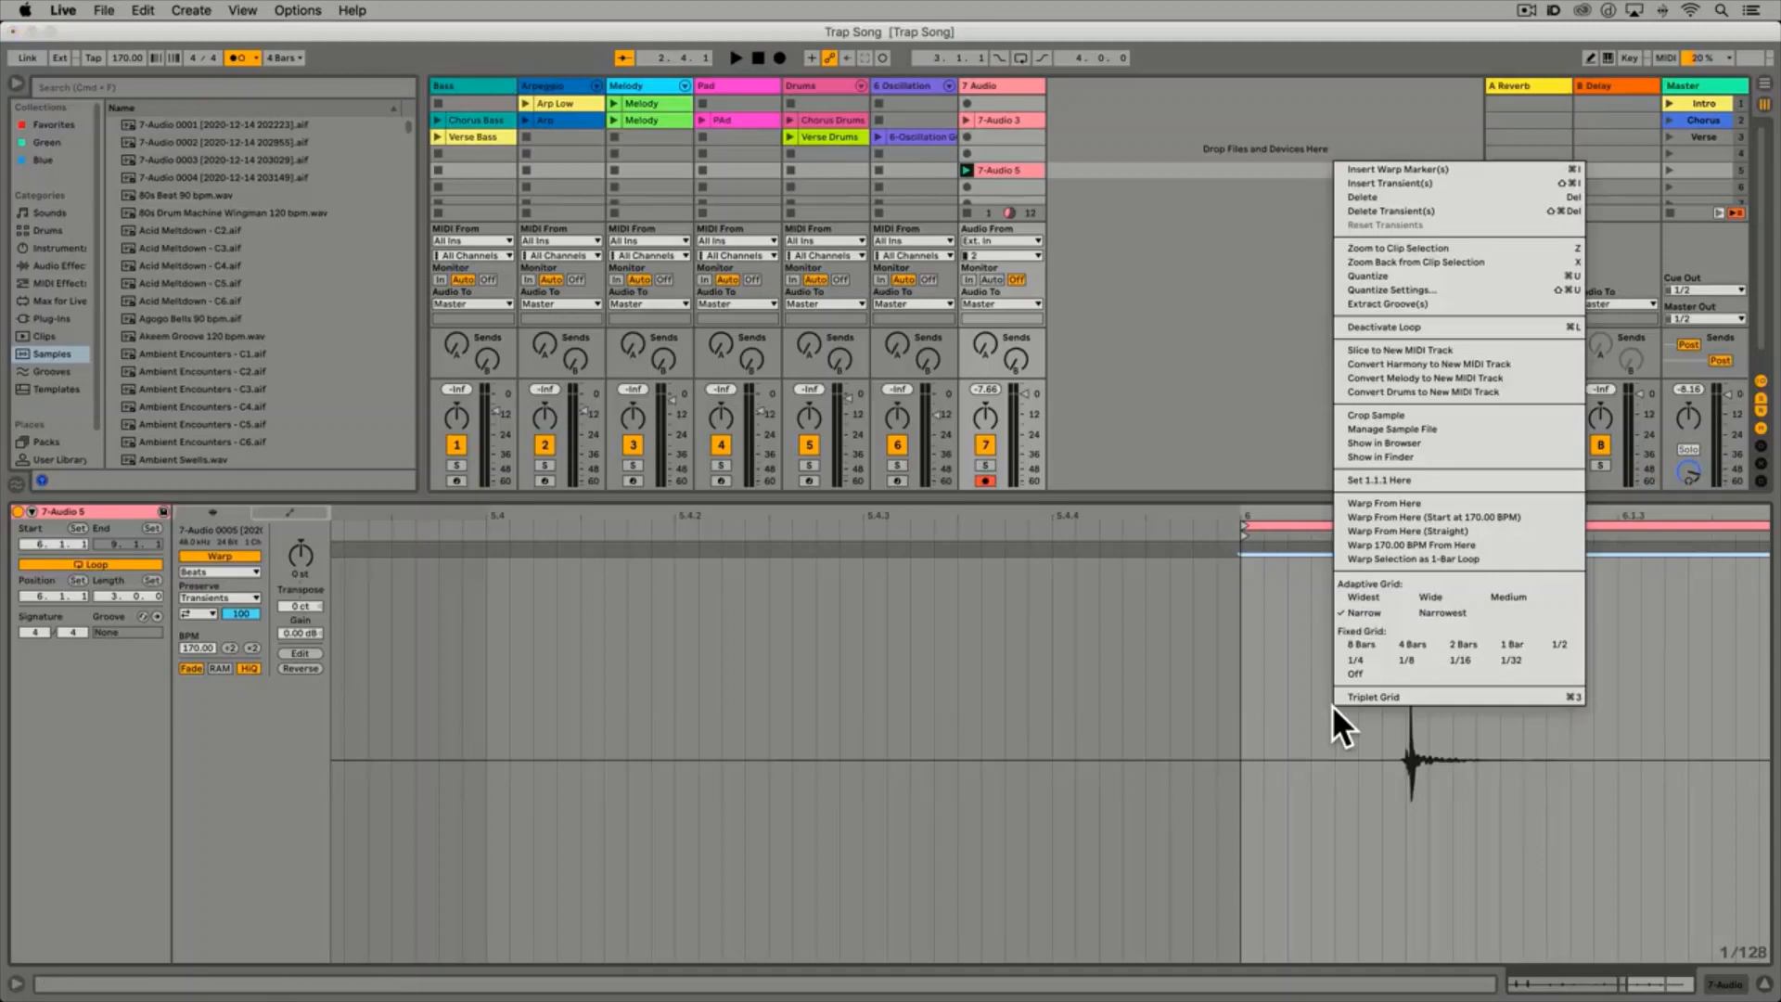
left_click(1439, 475)
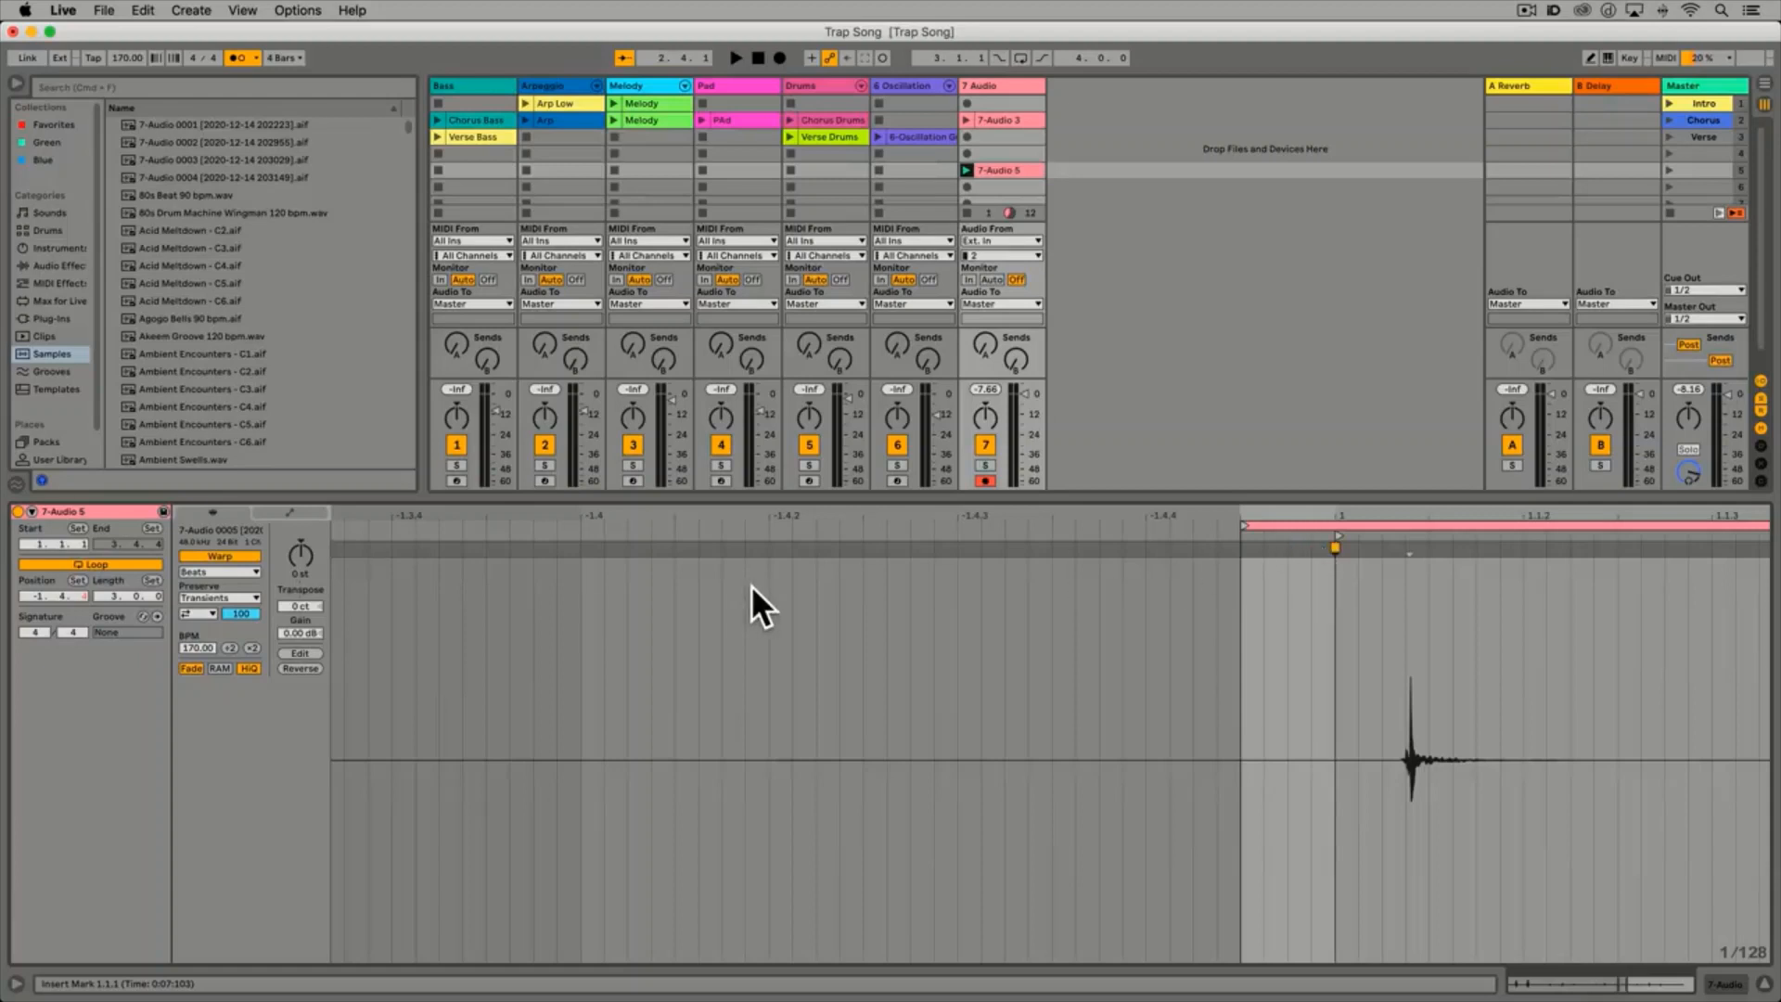
Move the clip's loop start to the new 1.1.1 marker
left_click_drag(1241, 526, 1336, 533)
key("minus")
key("minus")
key("minus")
key("minus")
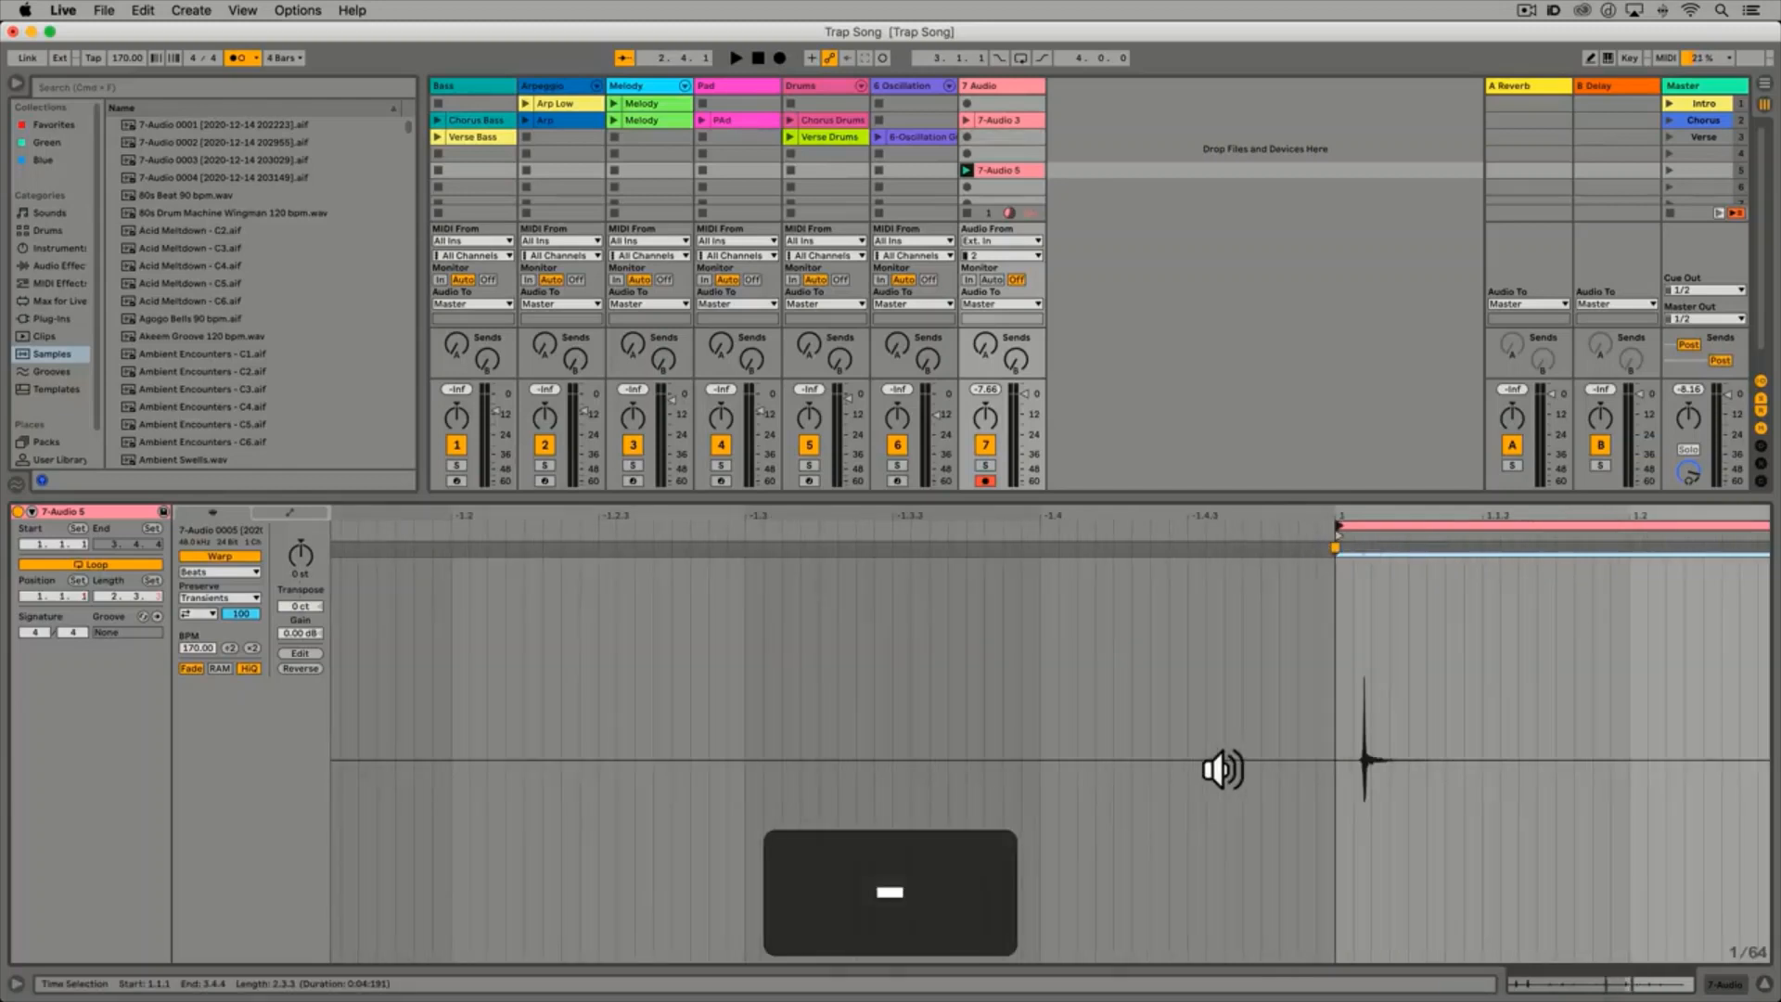
Crop the fifth-scene audio clip's sample to its loop
scroll(1223, 769, "right", 5)
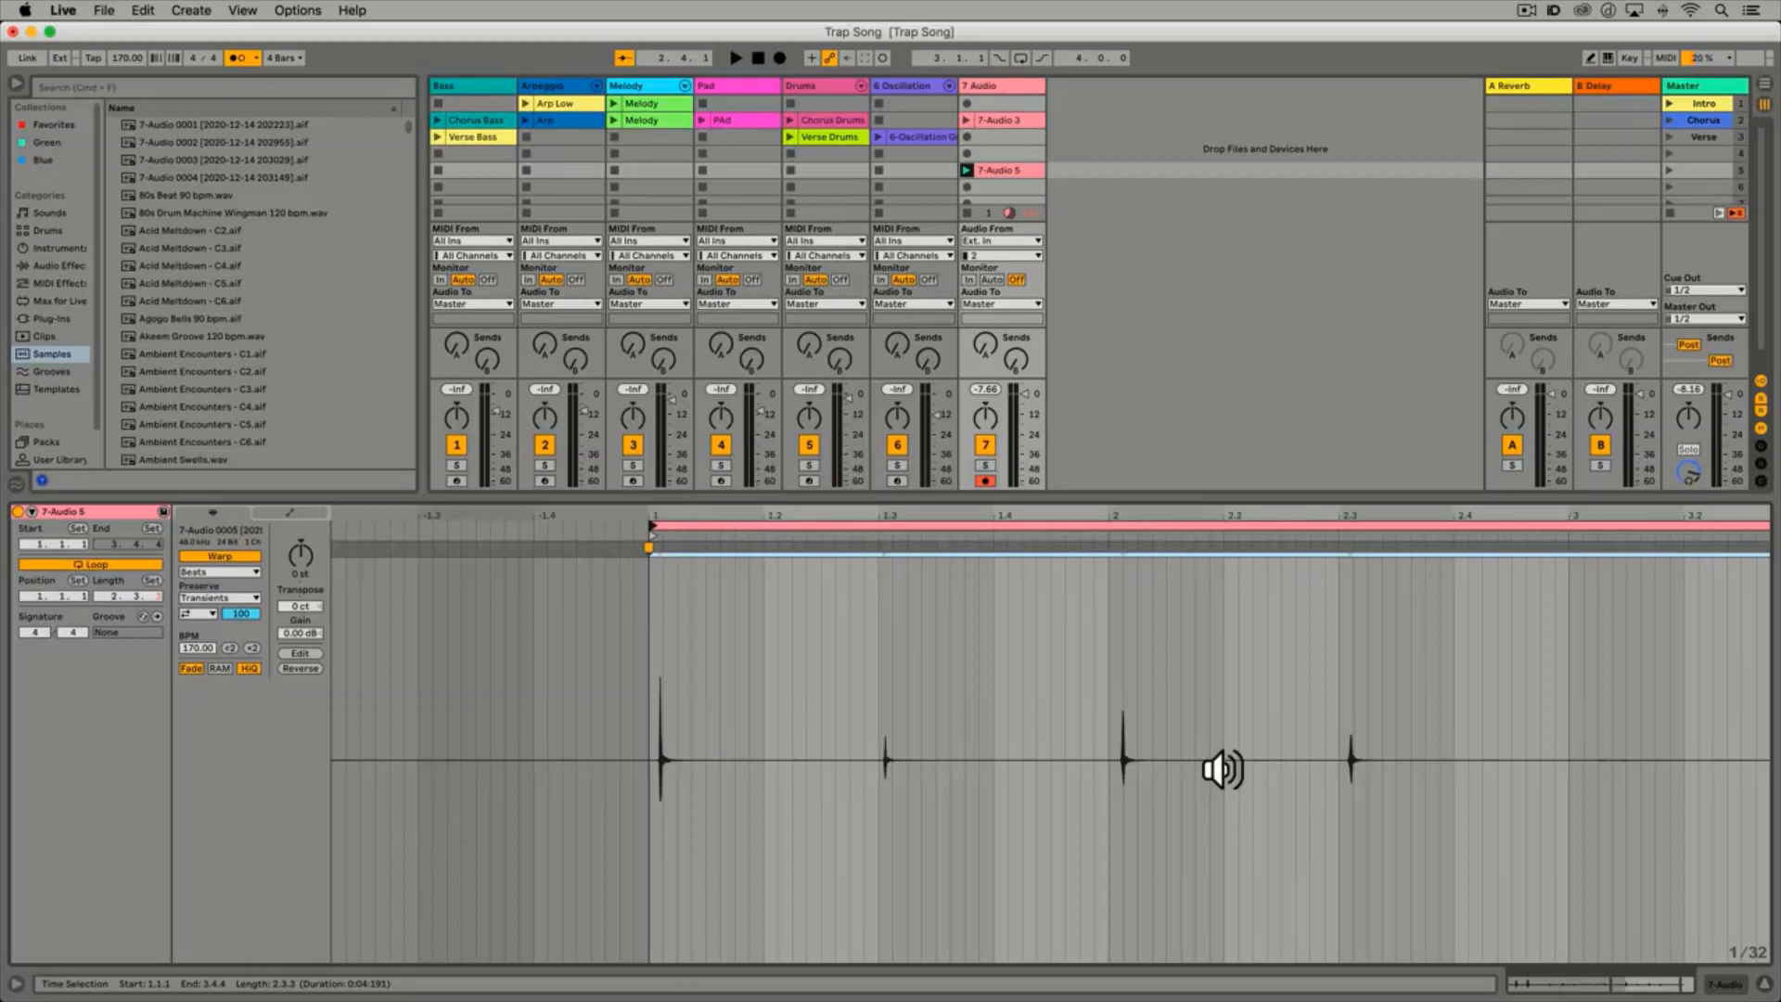
scroll(1222, 769, "left", 6)
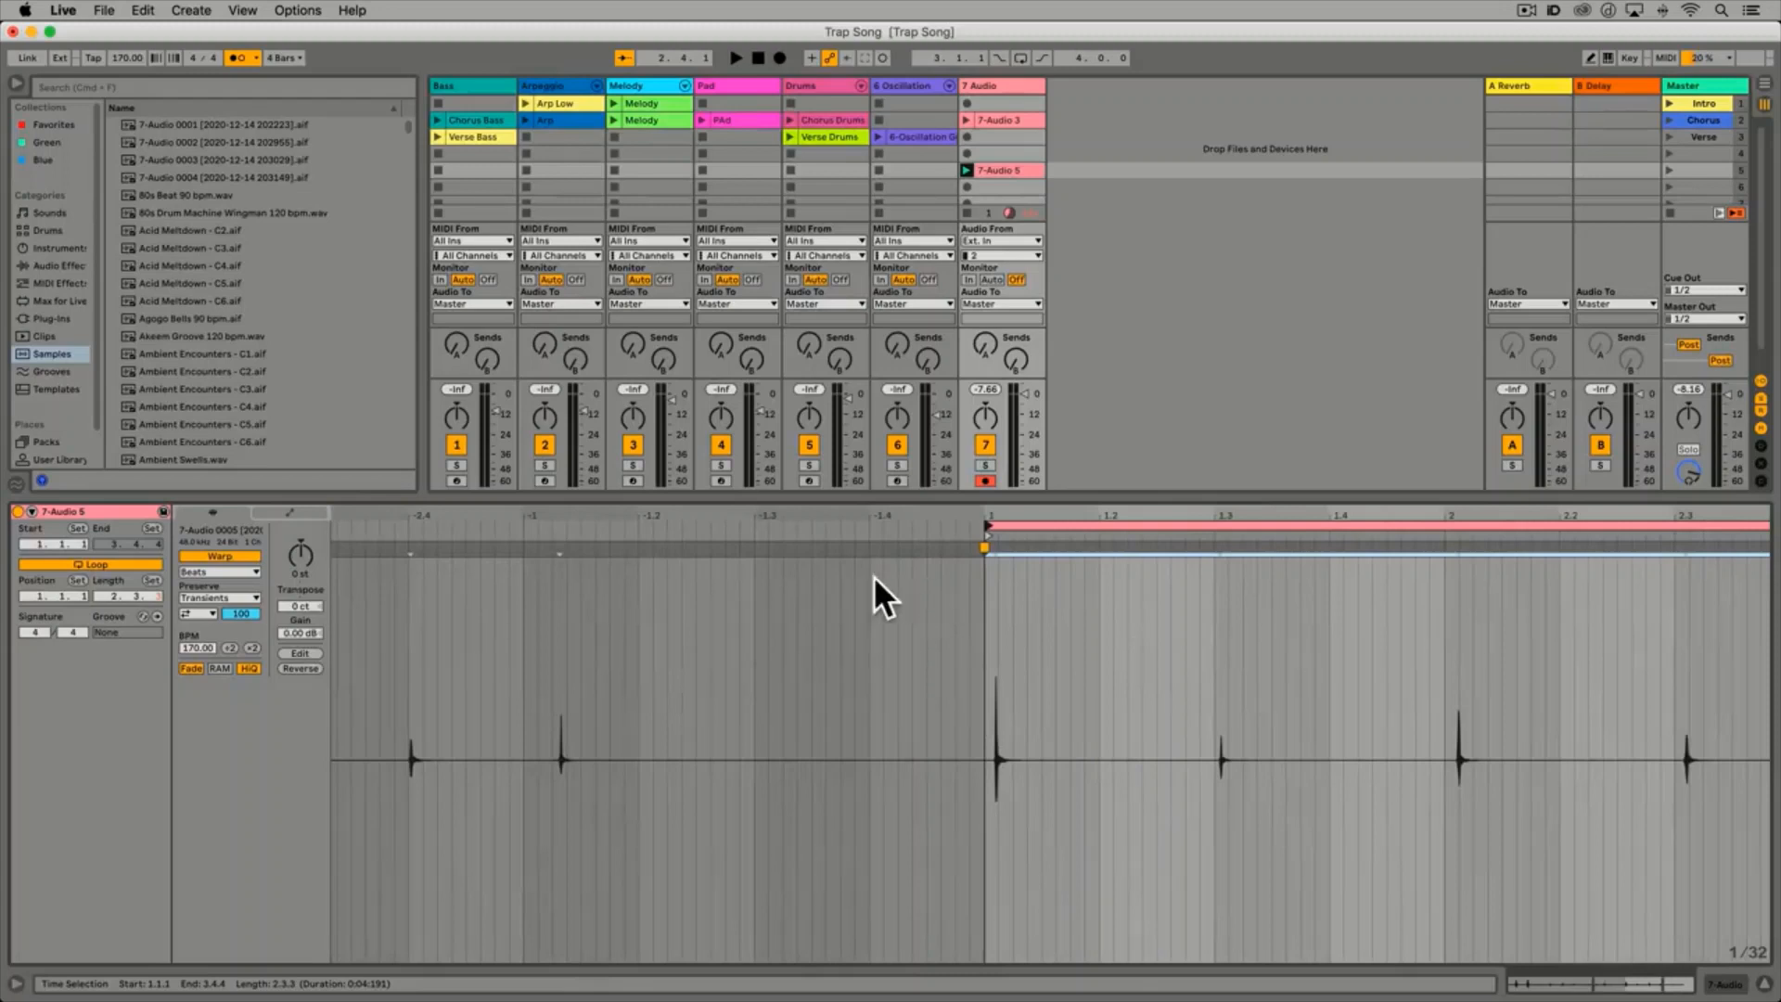
right_click(1013, 615)
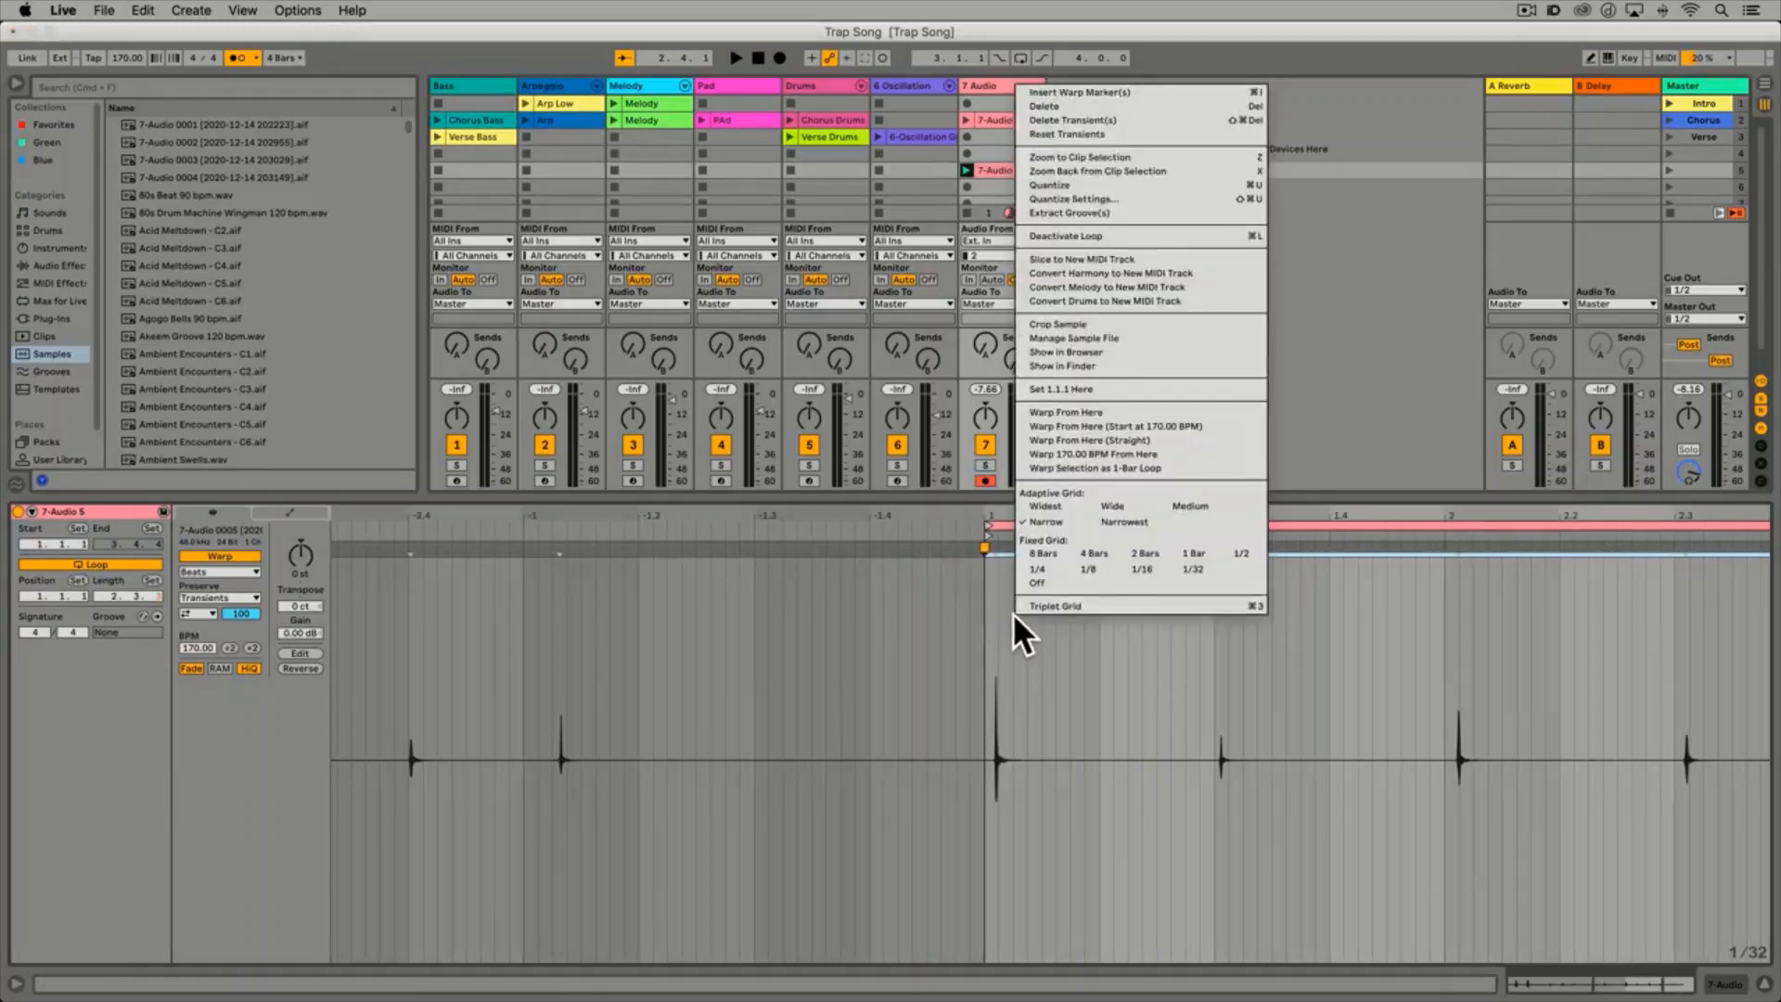
left_click(1071, 321)
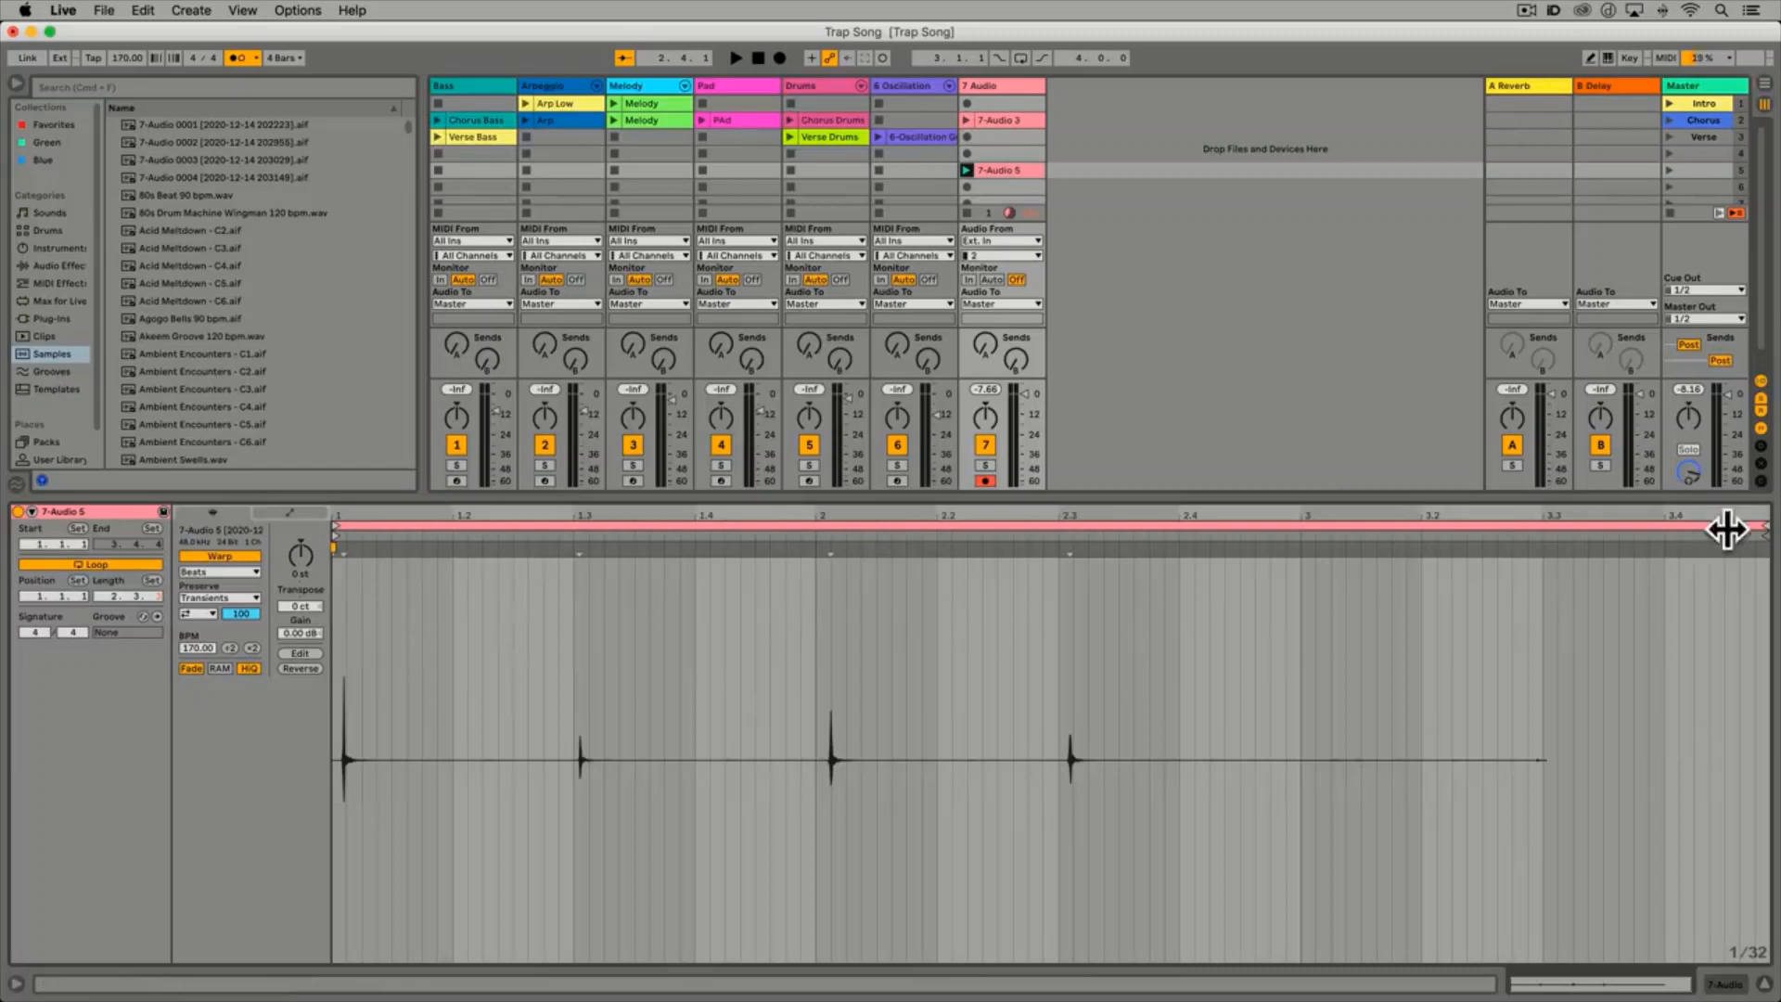
Shorten the cropped clip's loop to two bars ending at 3.1.1 and play it back
left_click(1758, 527)
left_click_drag(1759, 527, 1299, 561)
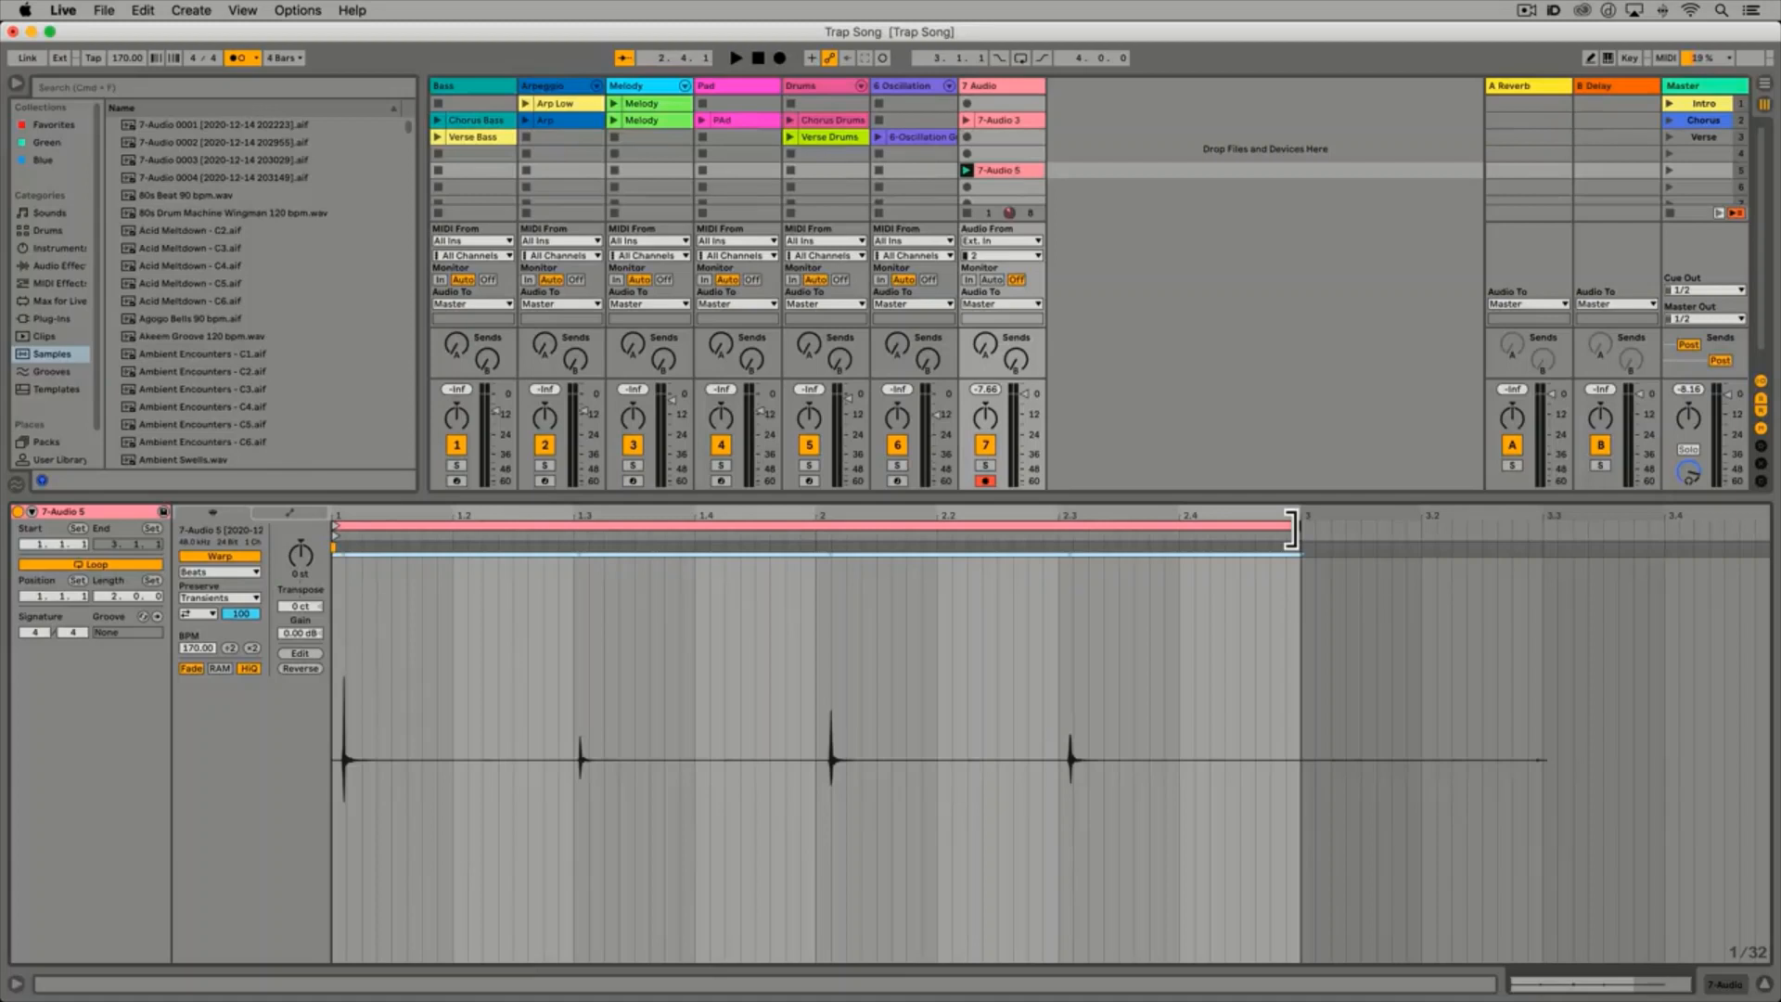
key("space")
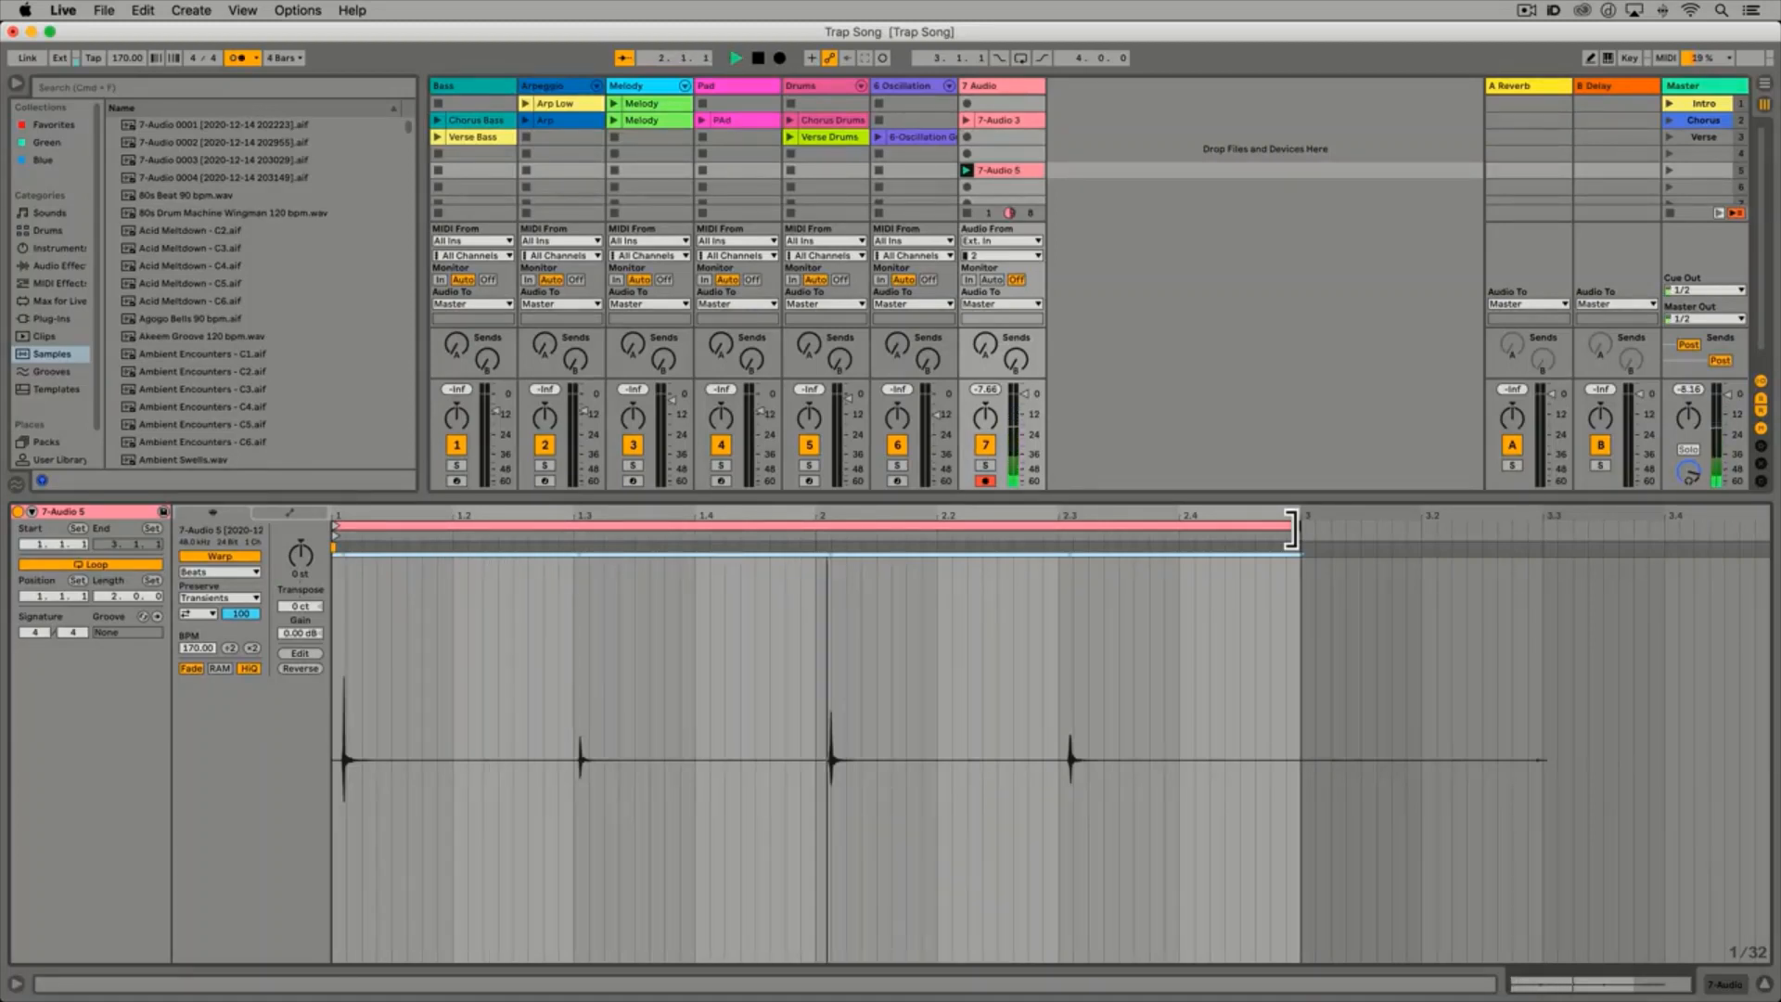
key("space")
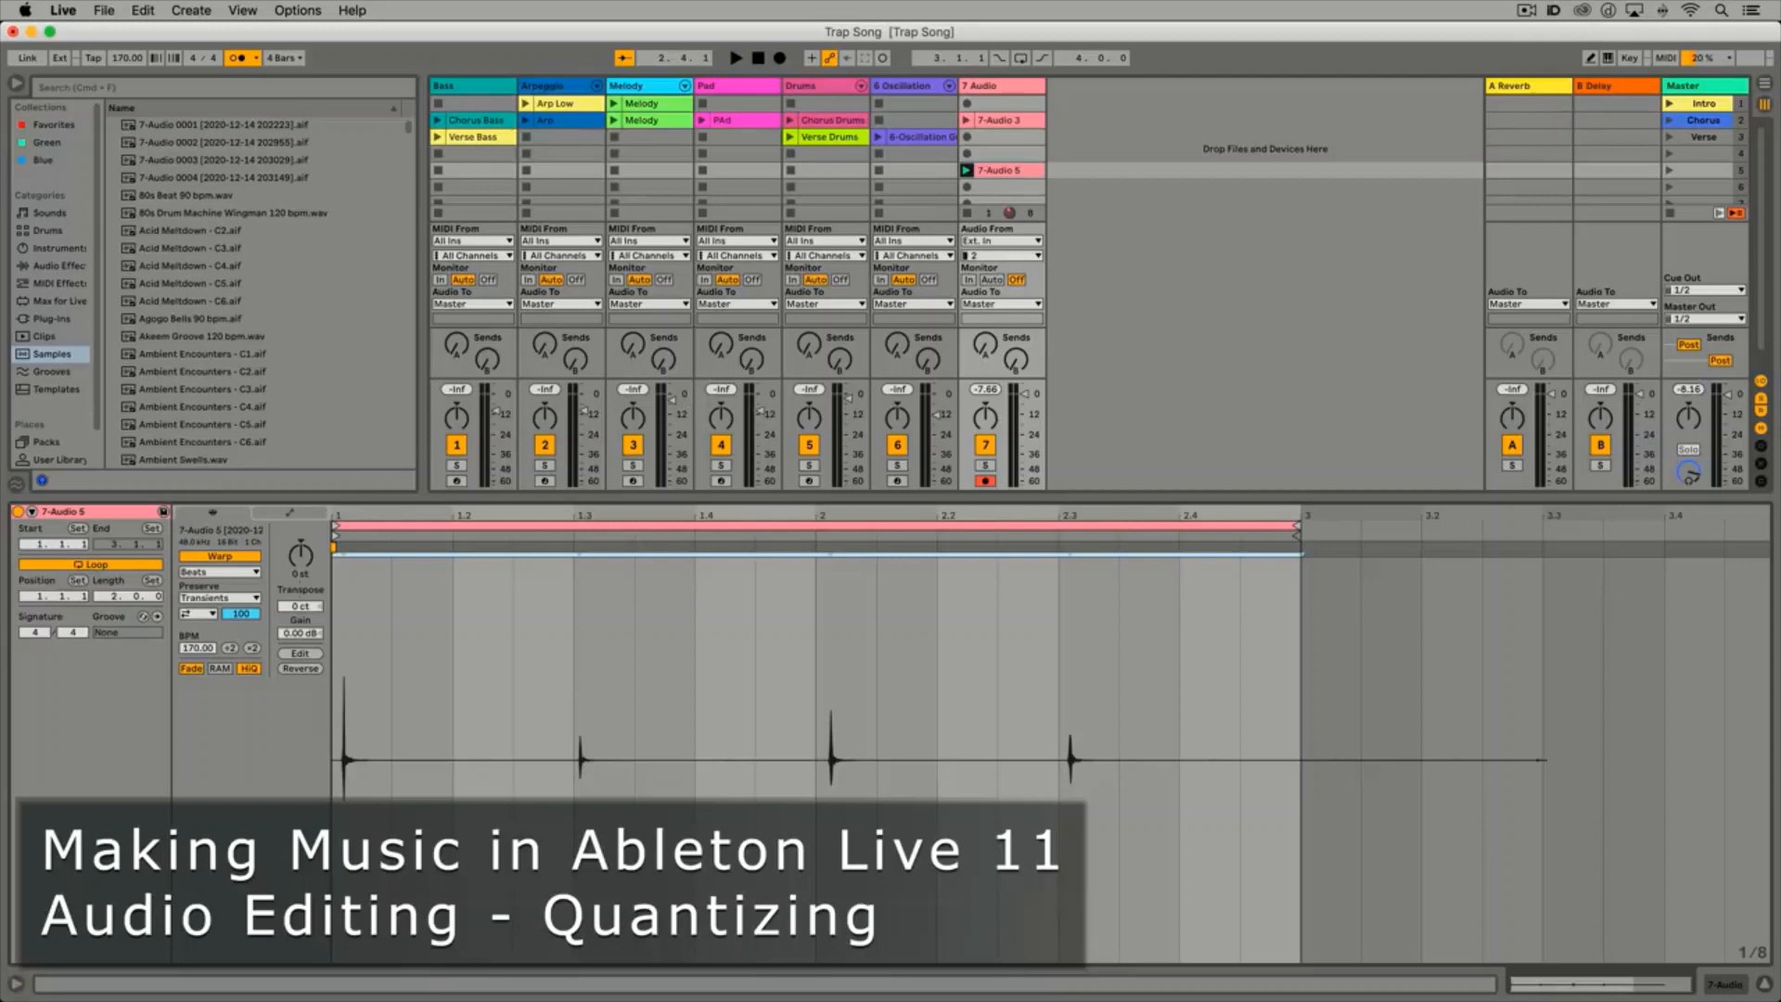
Open the 7-Audio 3 clip in the second scene and set its fixed grid to 1/4
left_click(1006, 120)
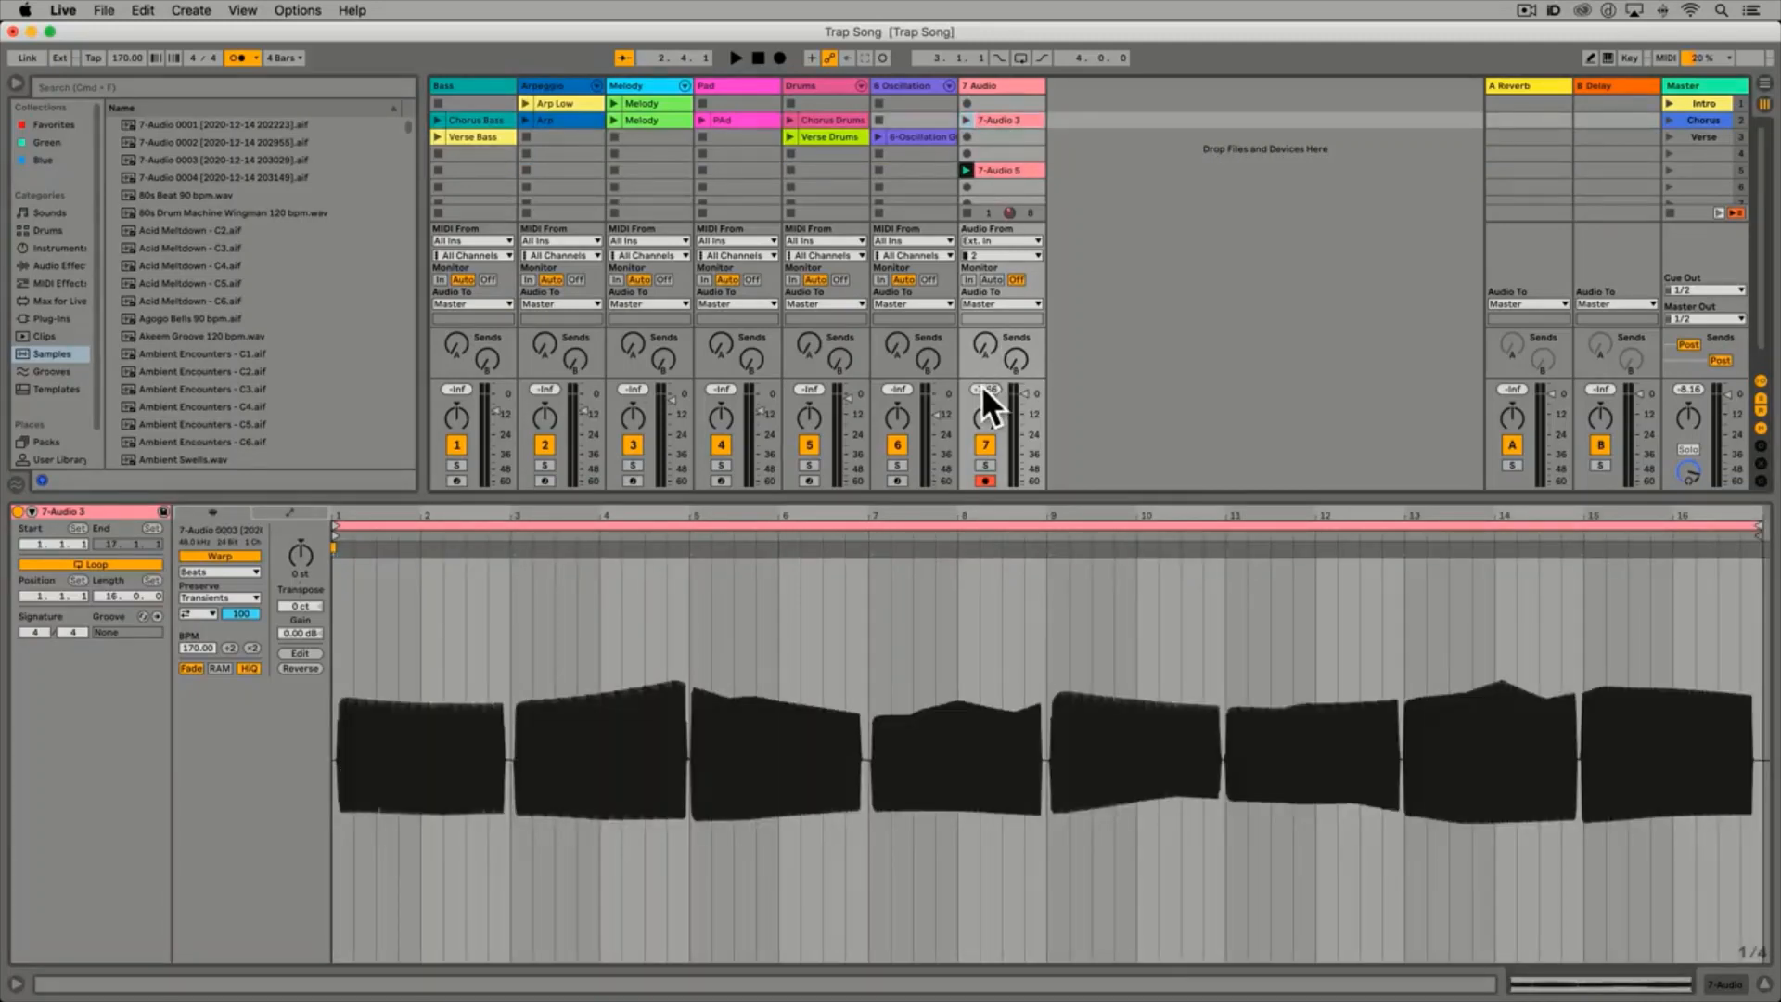
left_click(909, 653)
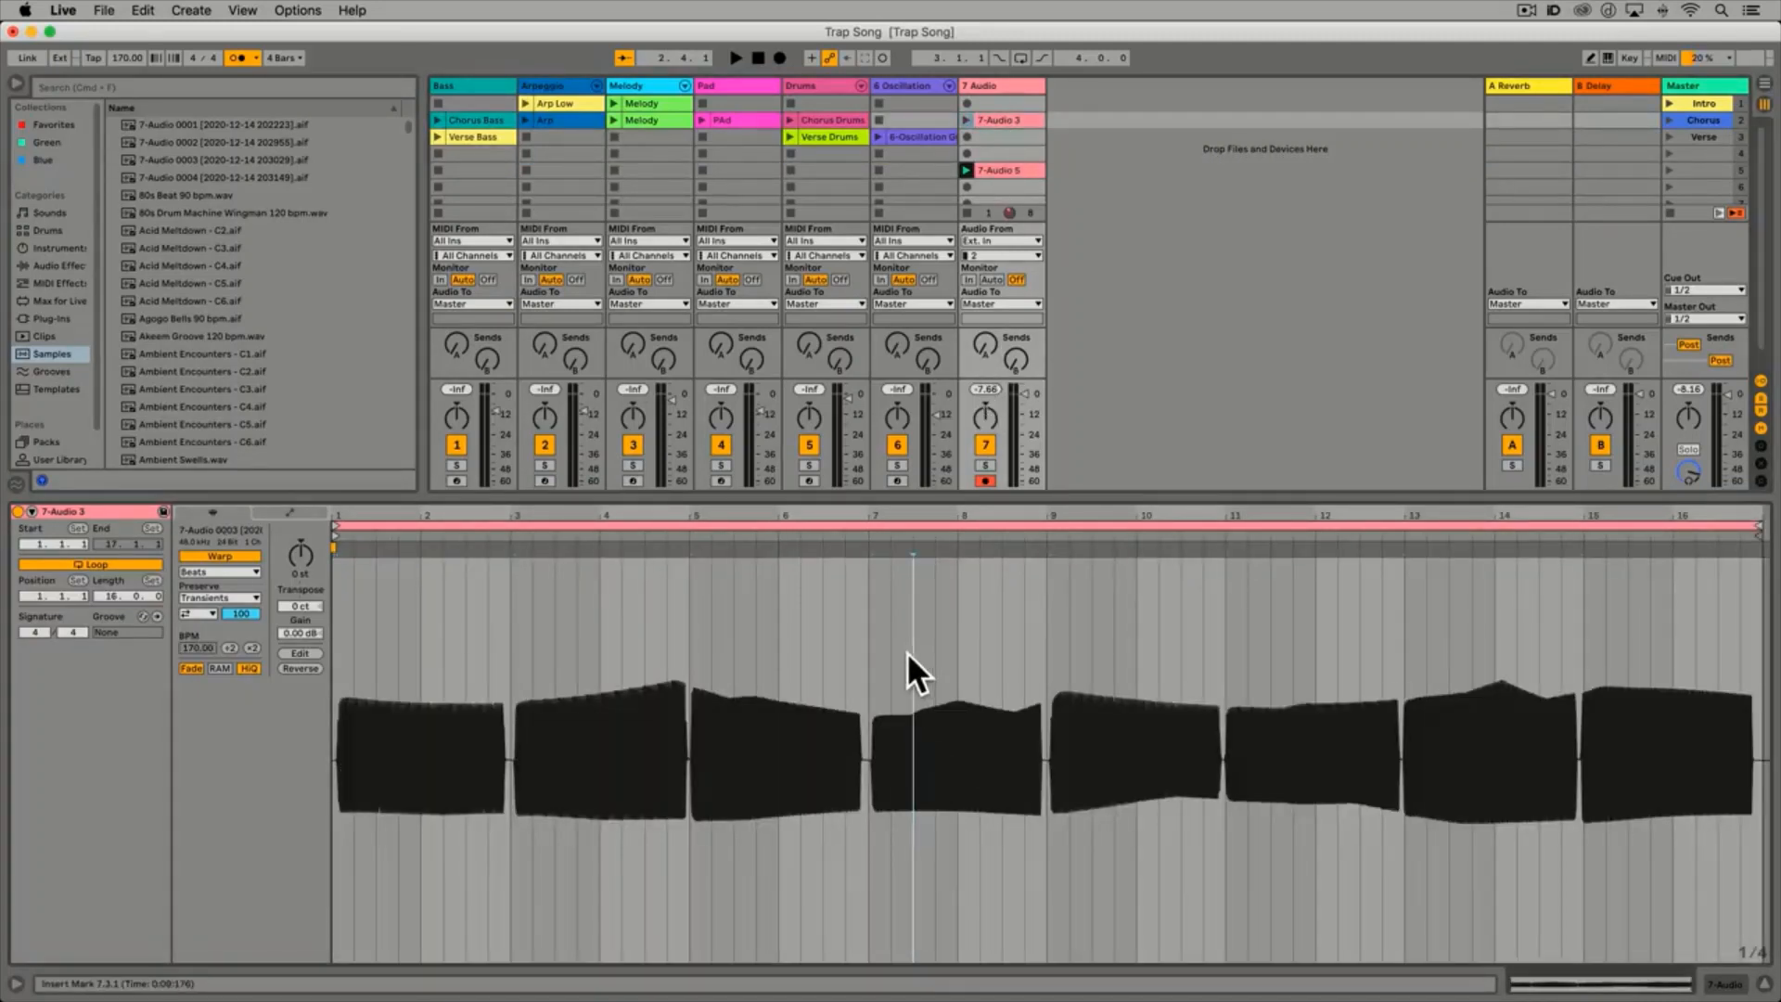
key("=")
key("=")
scroll(908, 653, "left", 15)
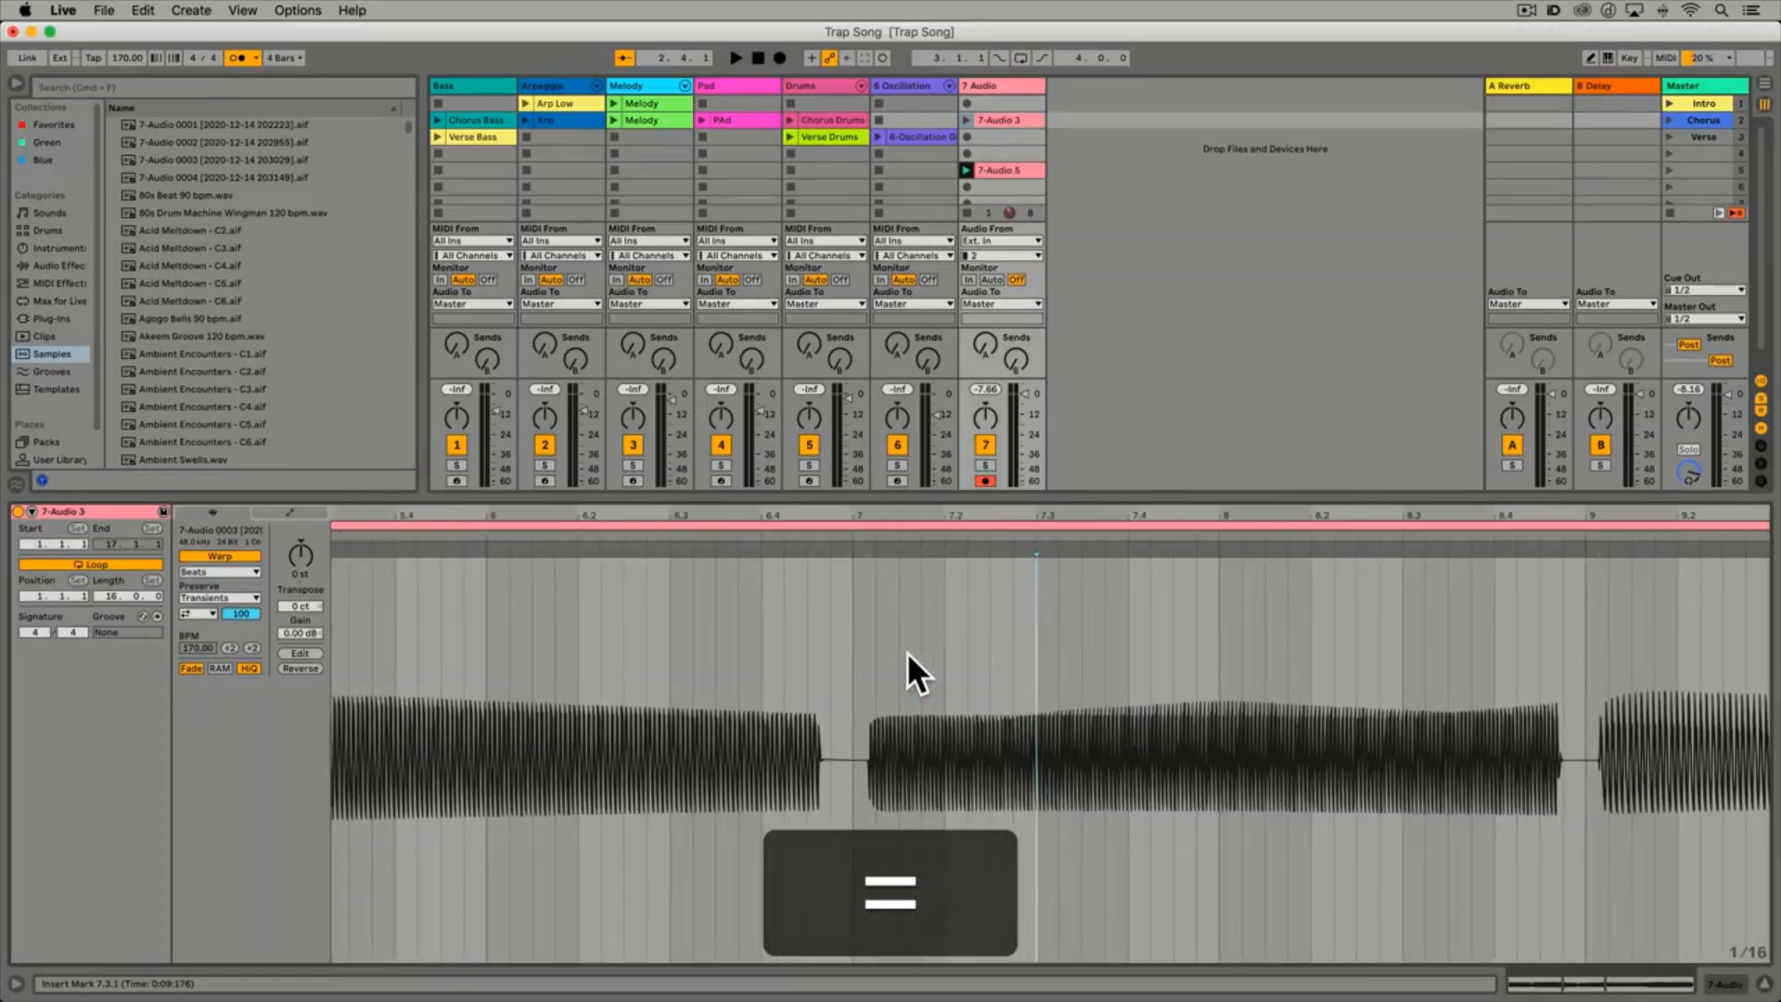
scroll(907, 653, "left", 3)
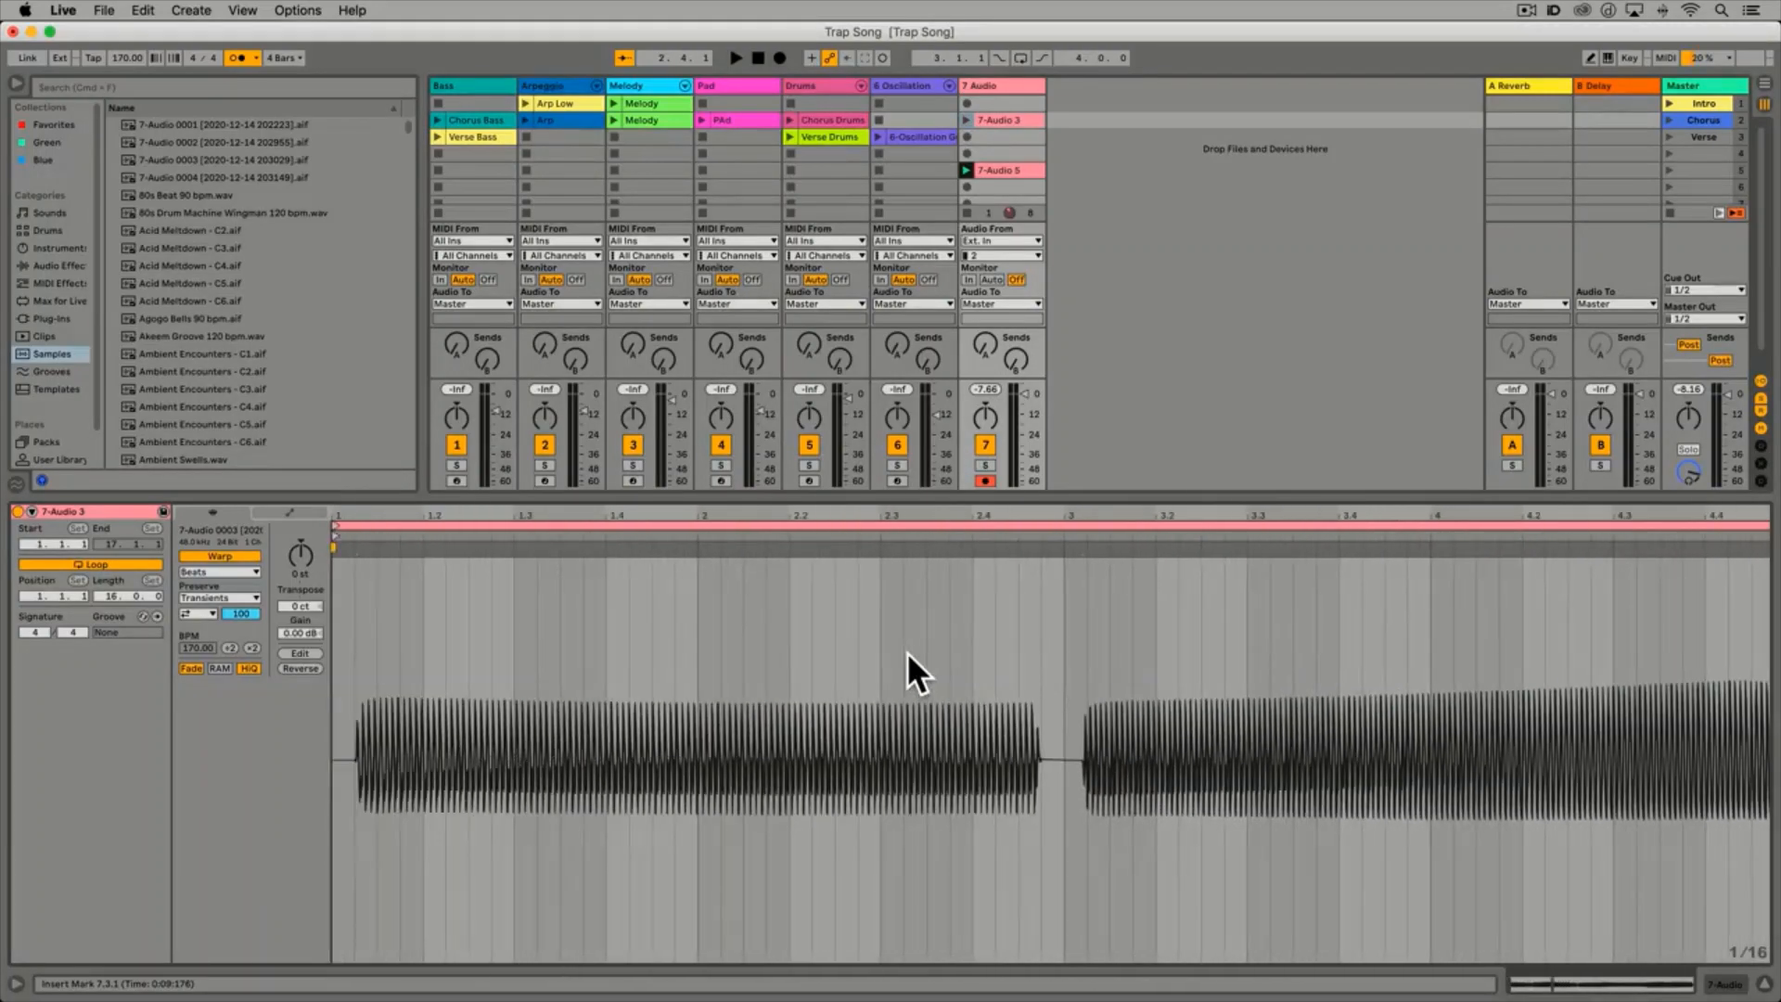
key("=")
key("=")
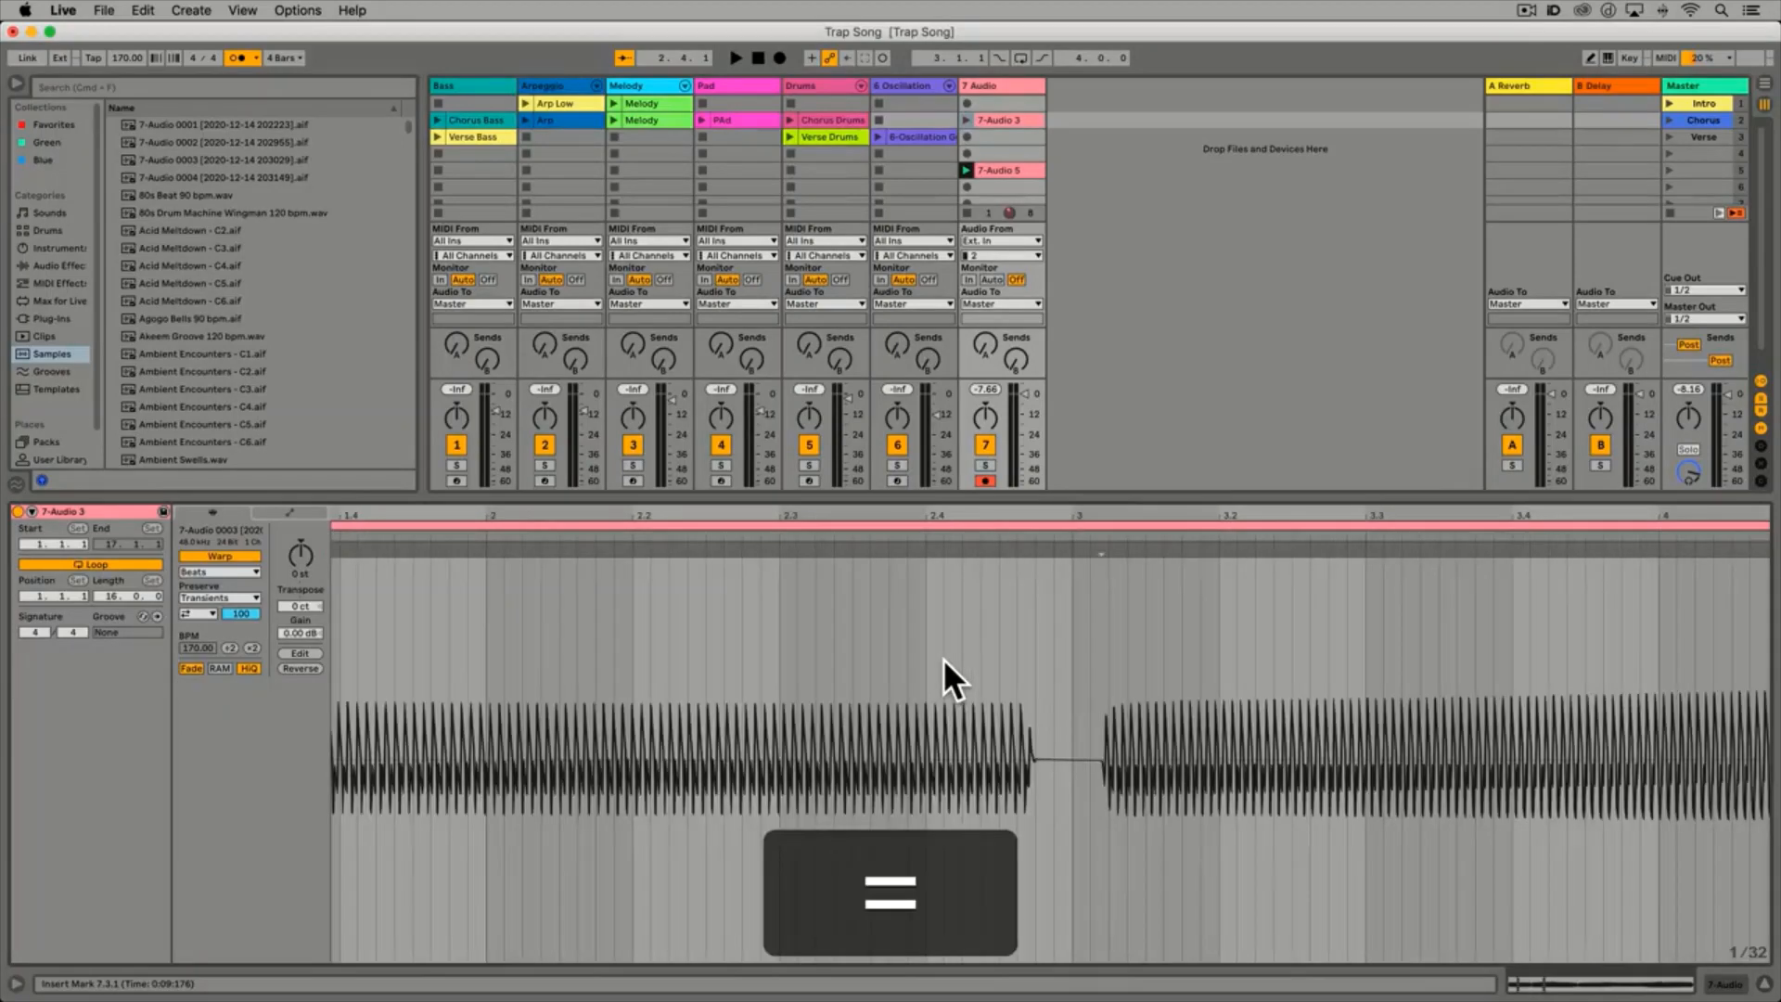
right_click(922, 621)
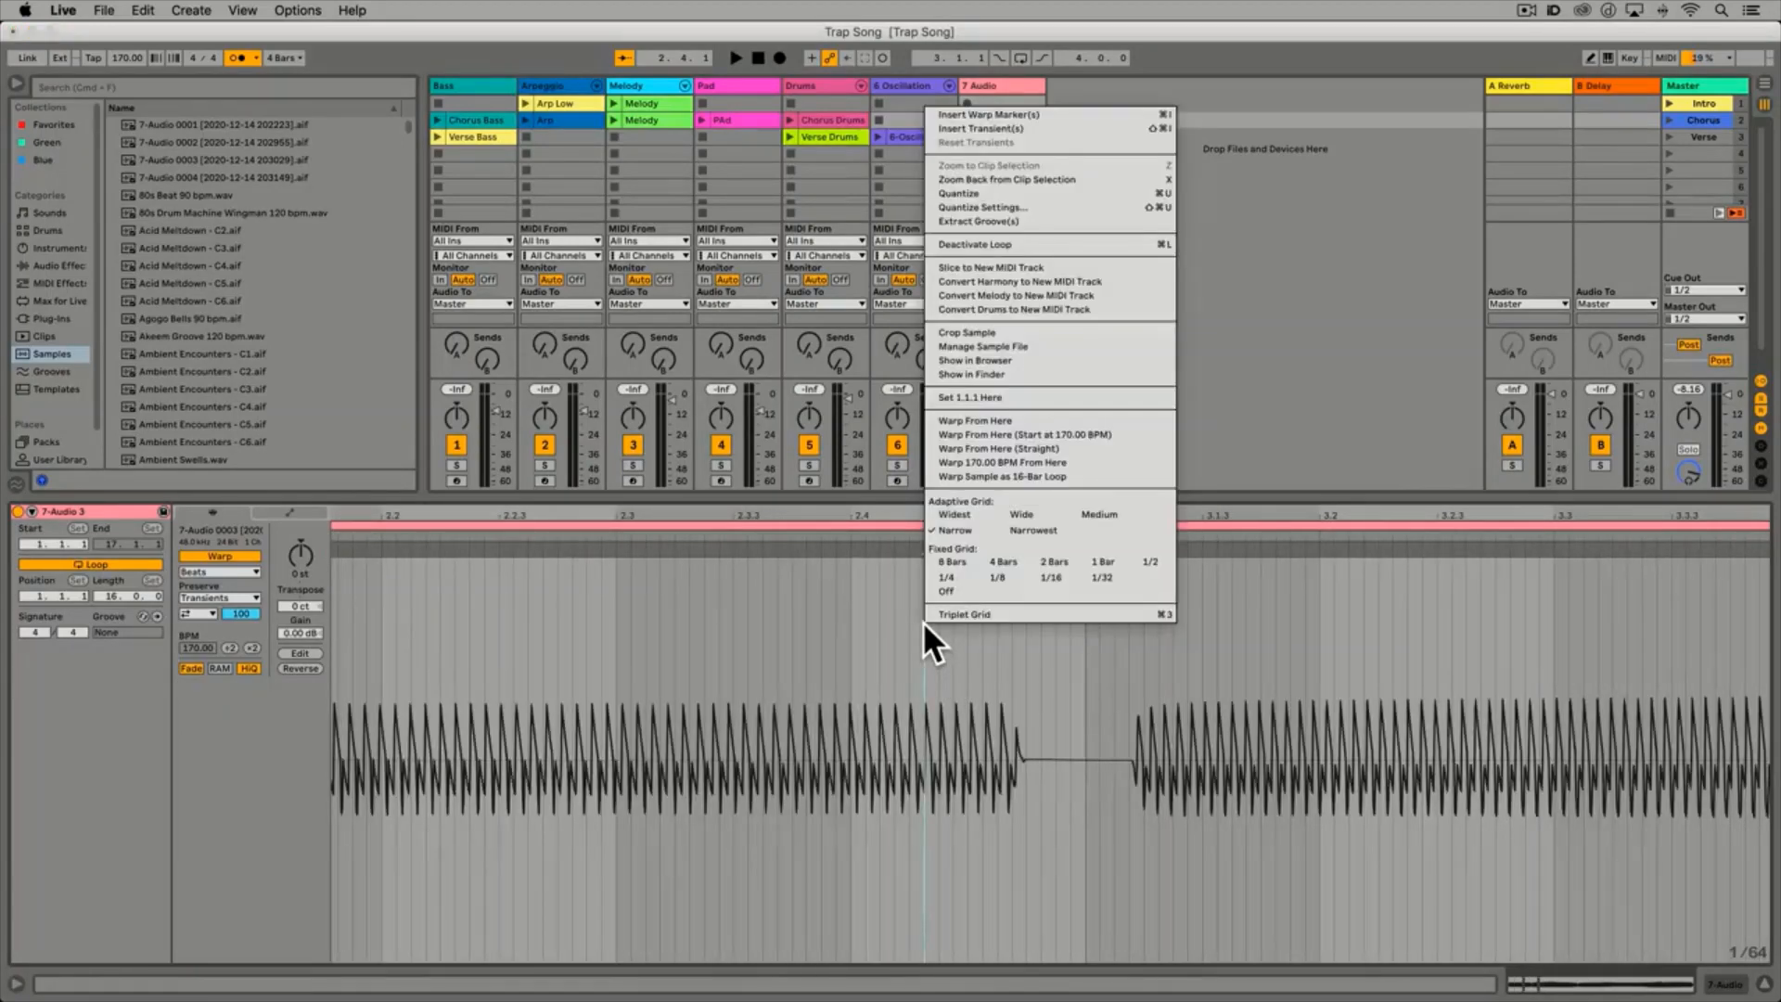
left_click(952, 577)
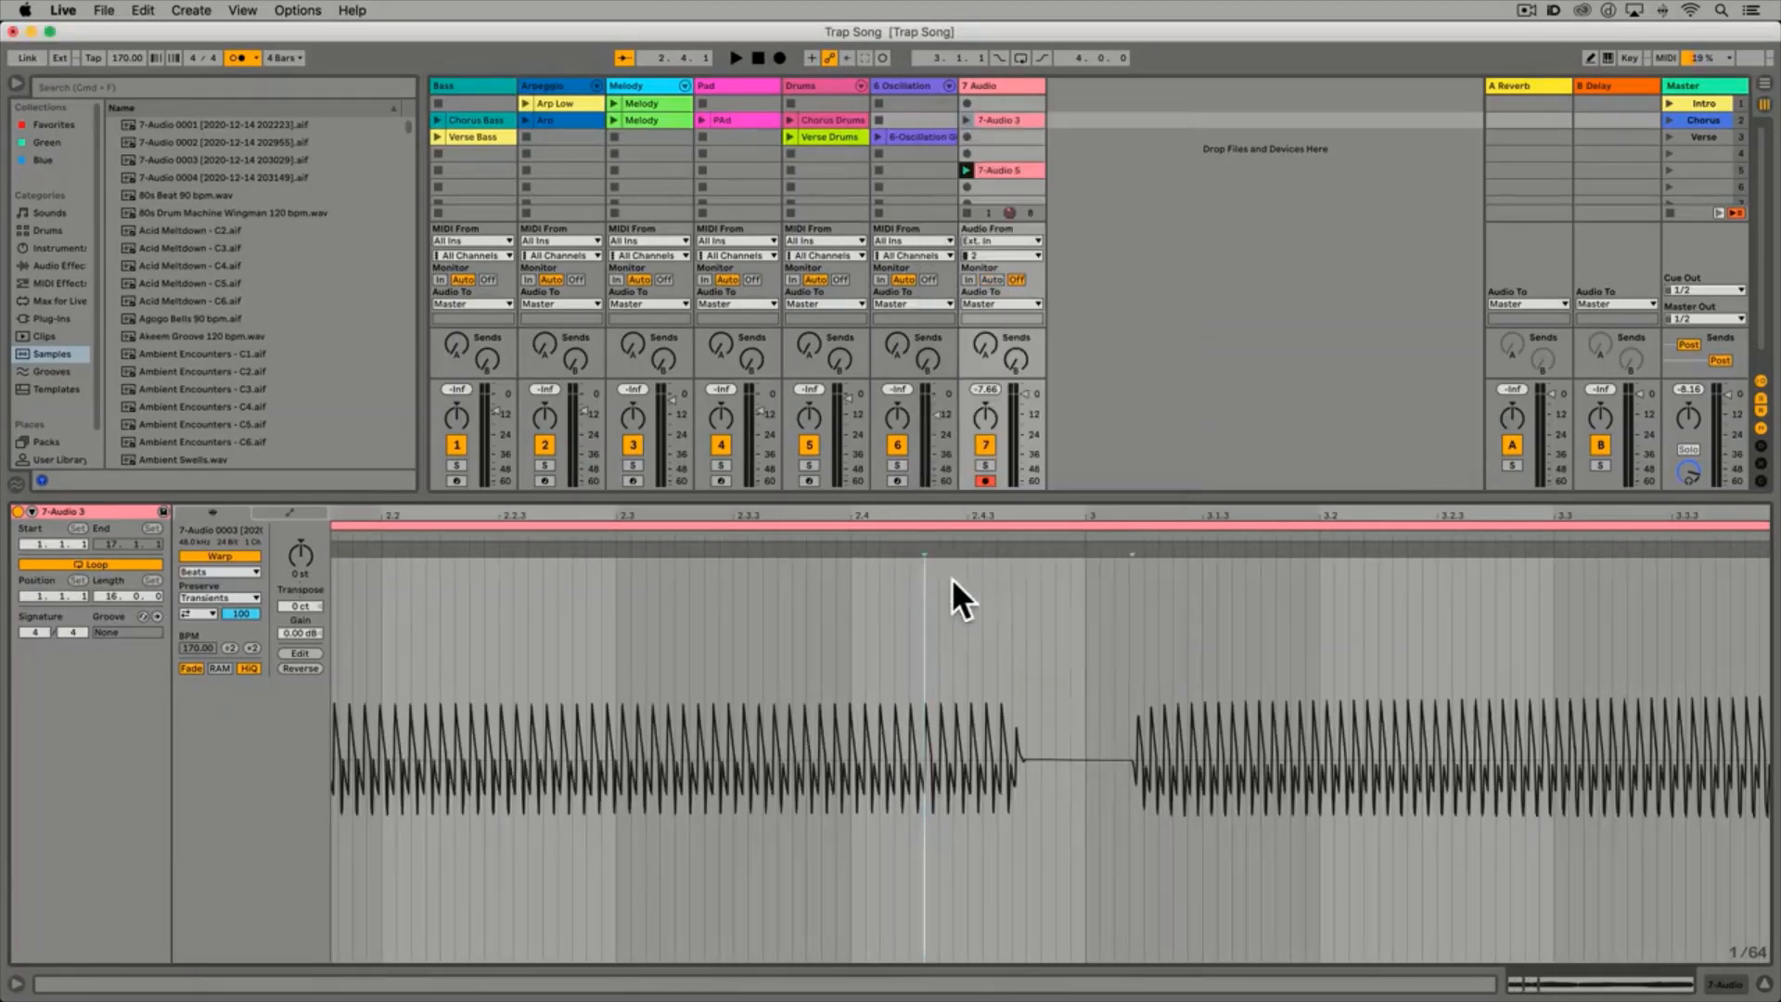
key("minus")
key("minus")
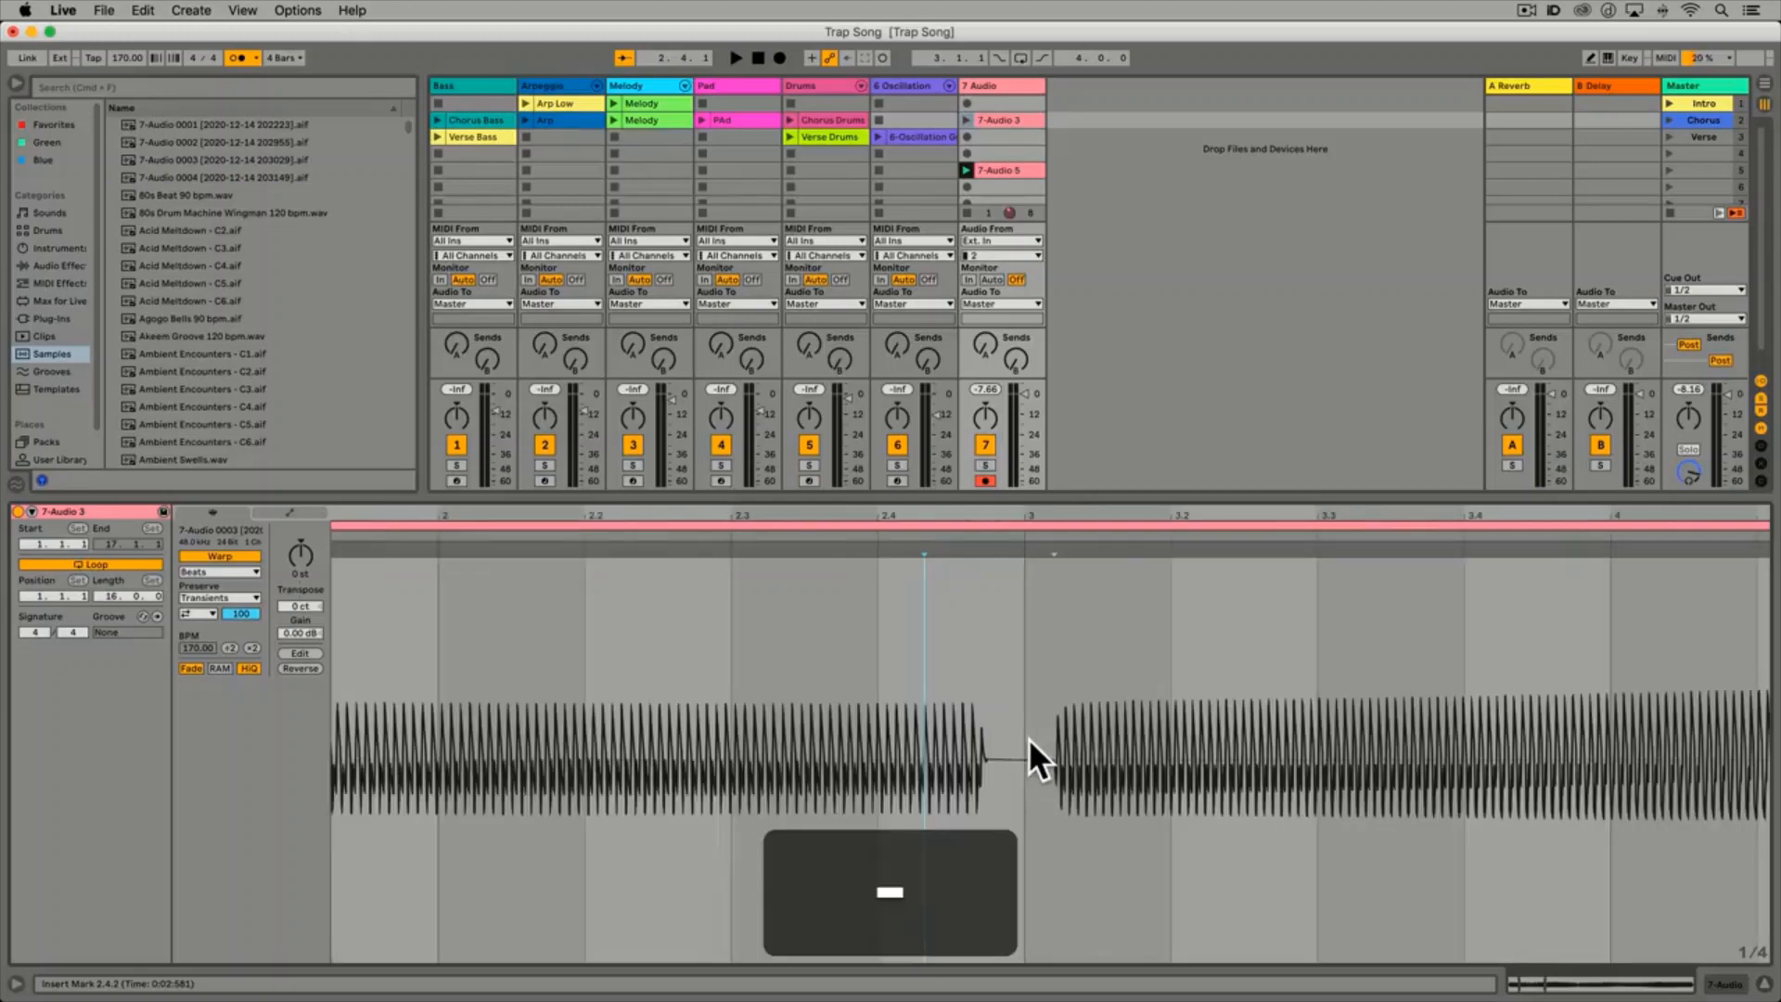
Check the note starts against the bar lines and quantize the whole 7-Audio 3 clip
scroll(1032, 750, "right", 10)
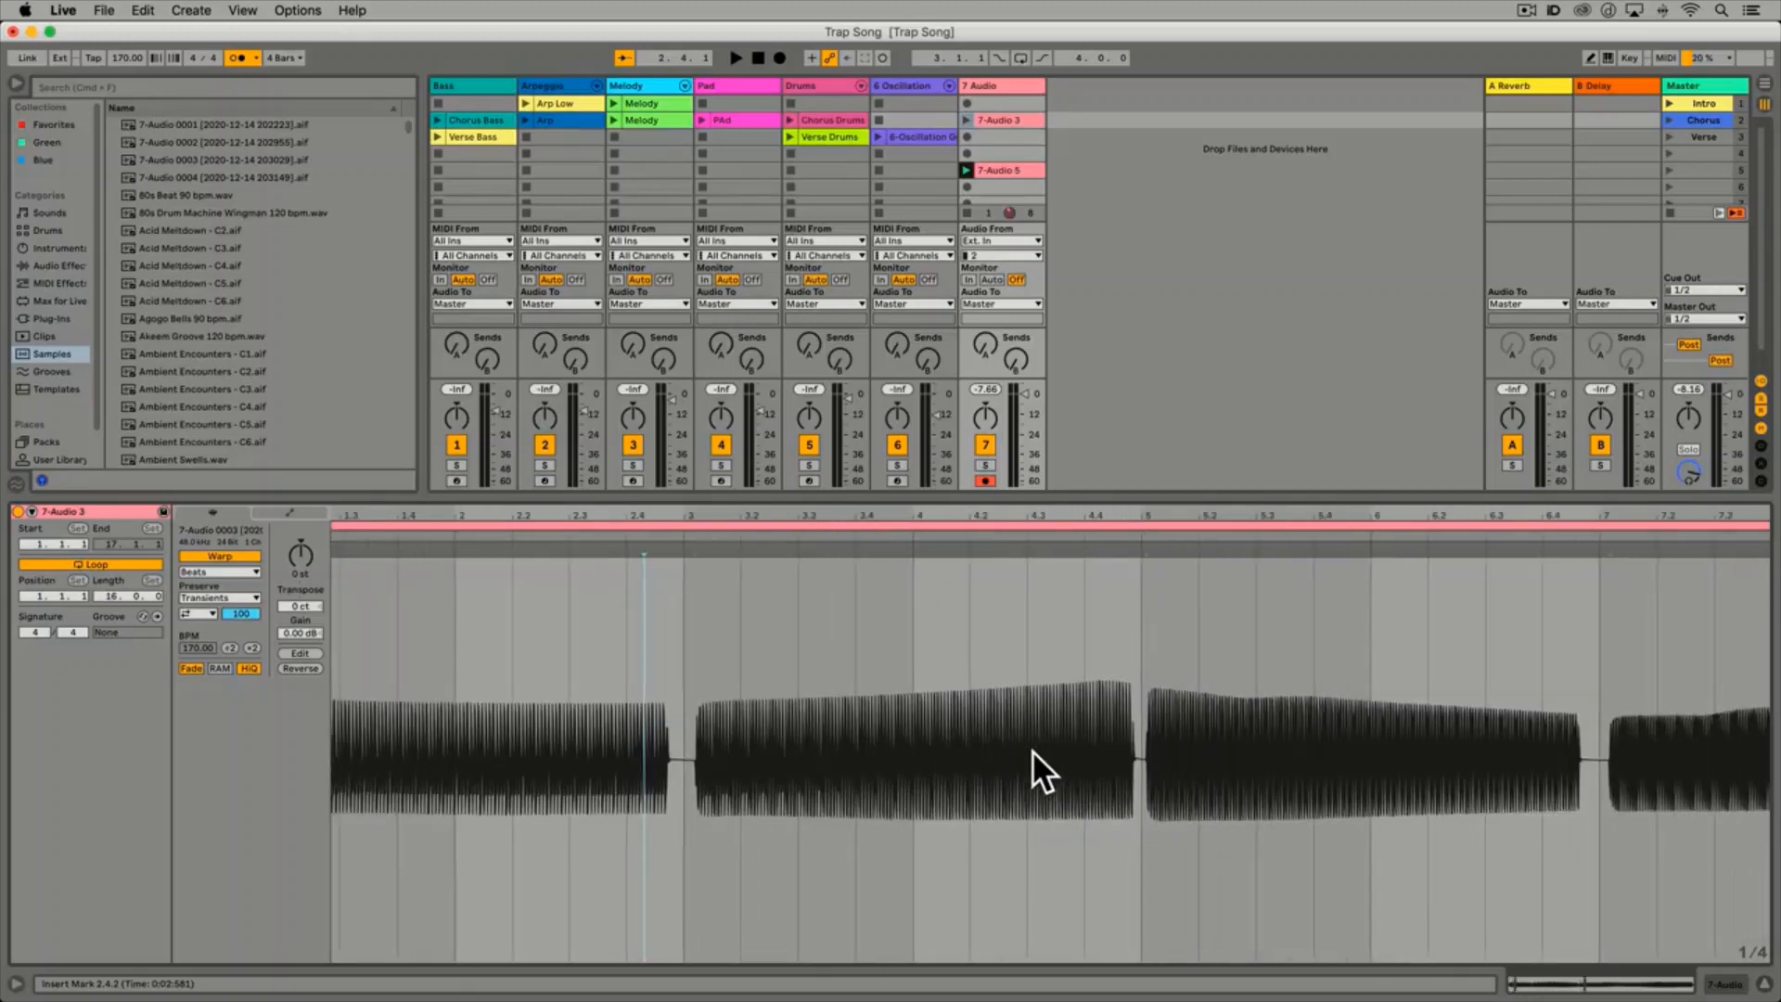
scroll(1032, 749, "right", 4)
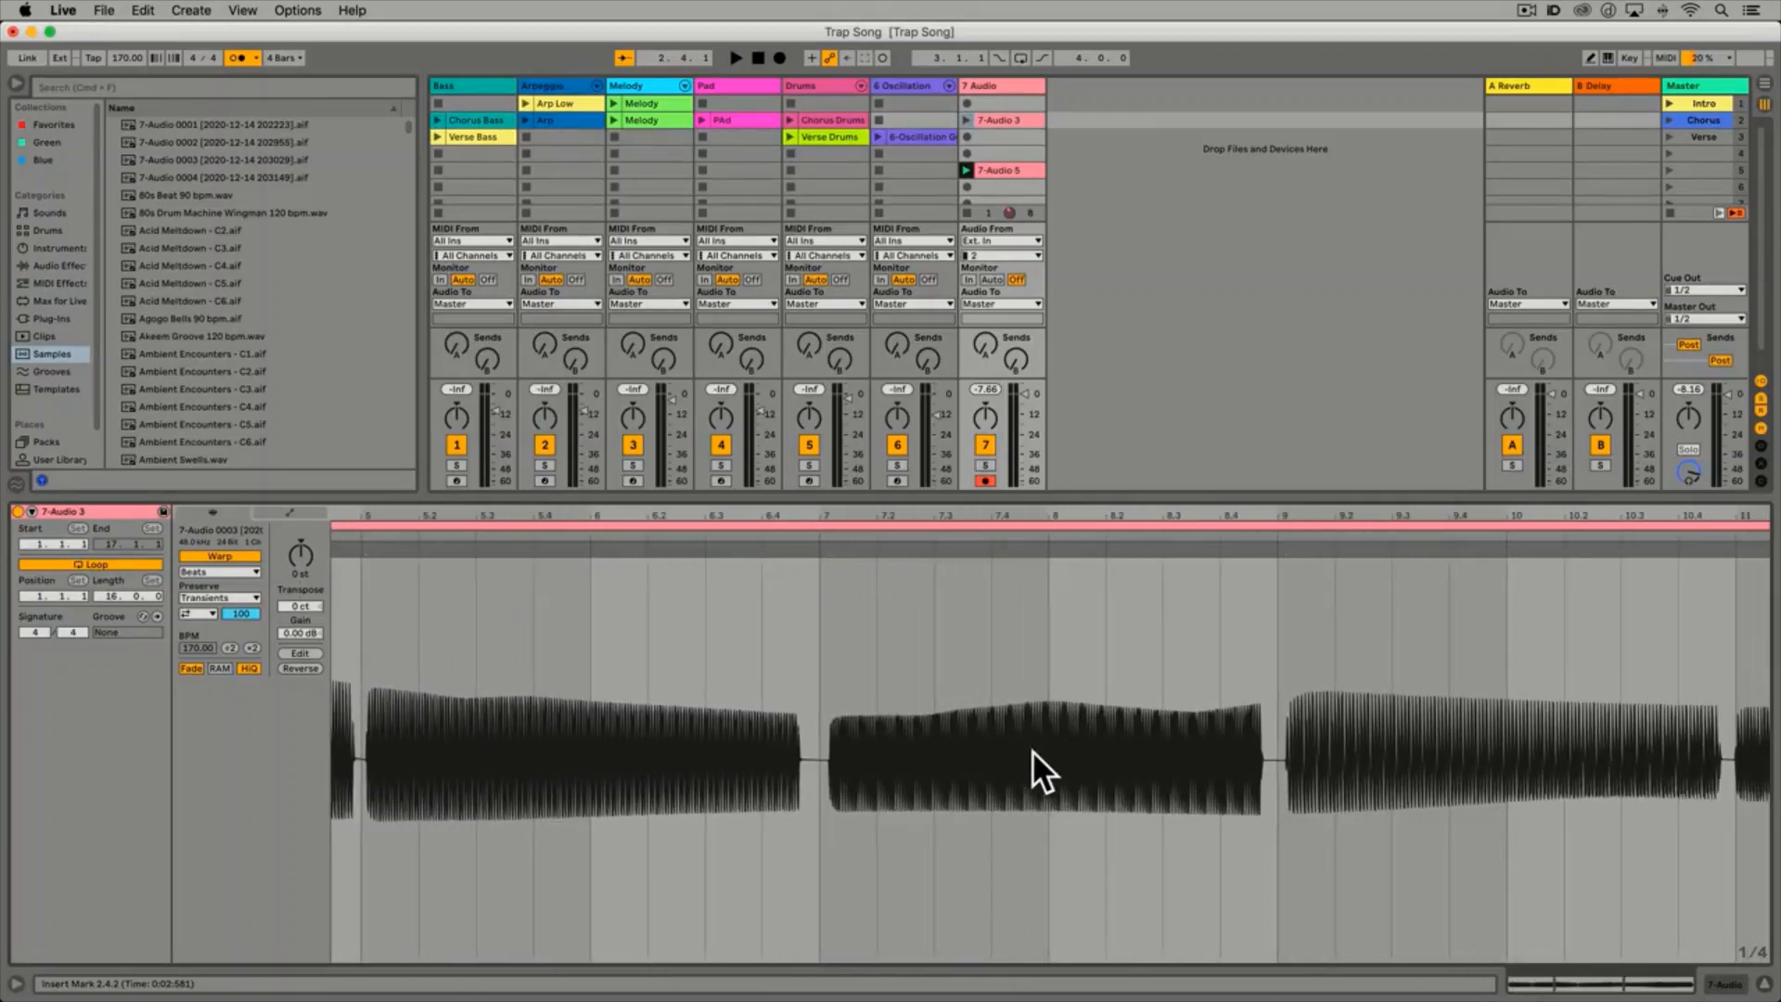
scroll(1031, 750, "right", 6)
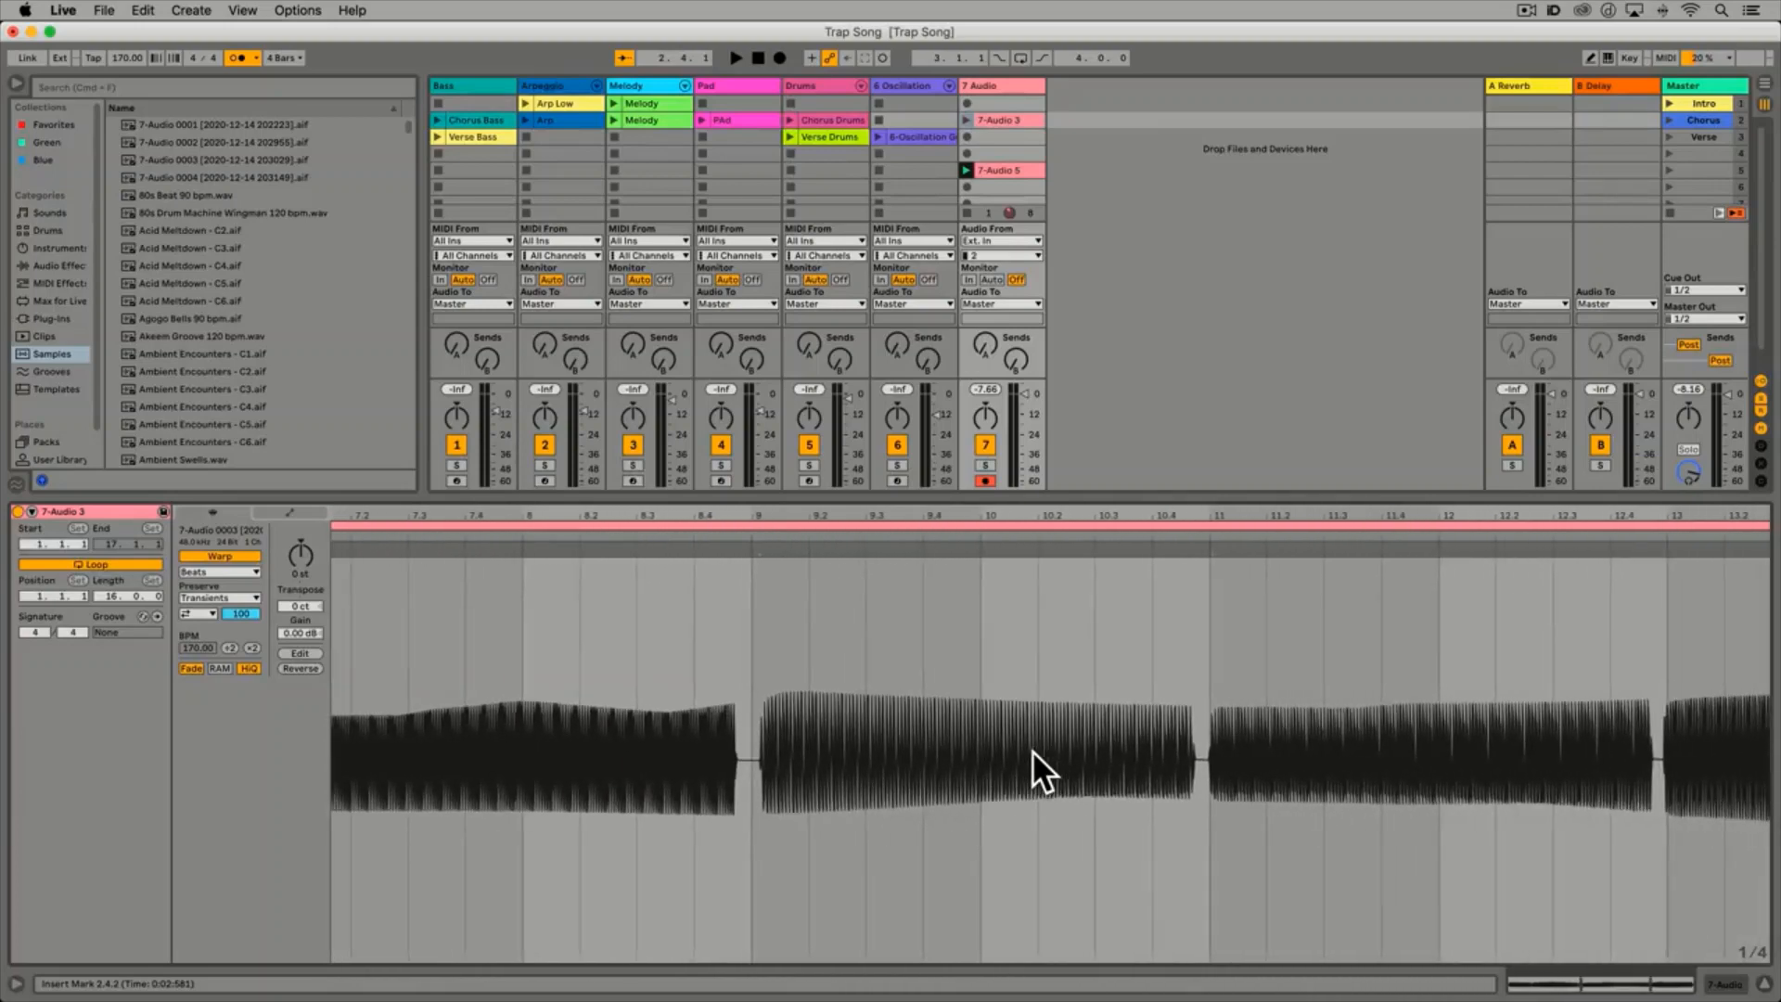
scroll(1039, 749, "left", 15)
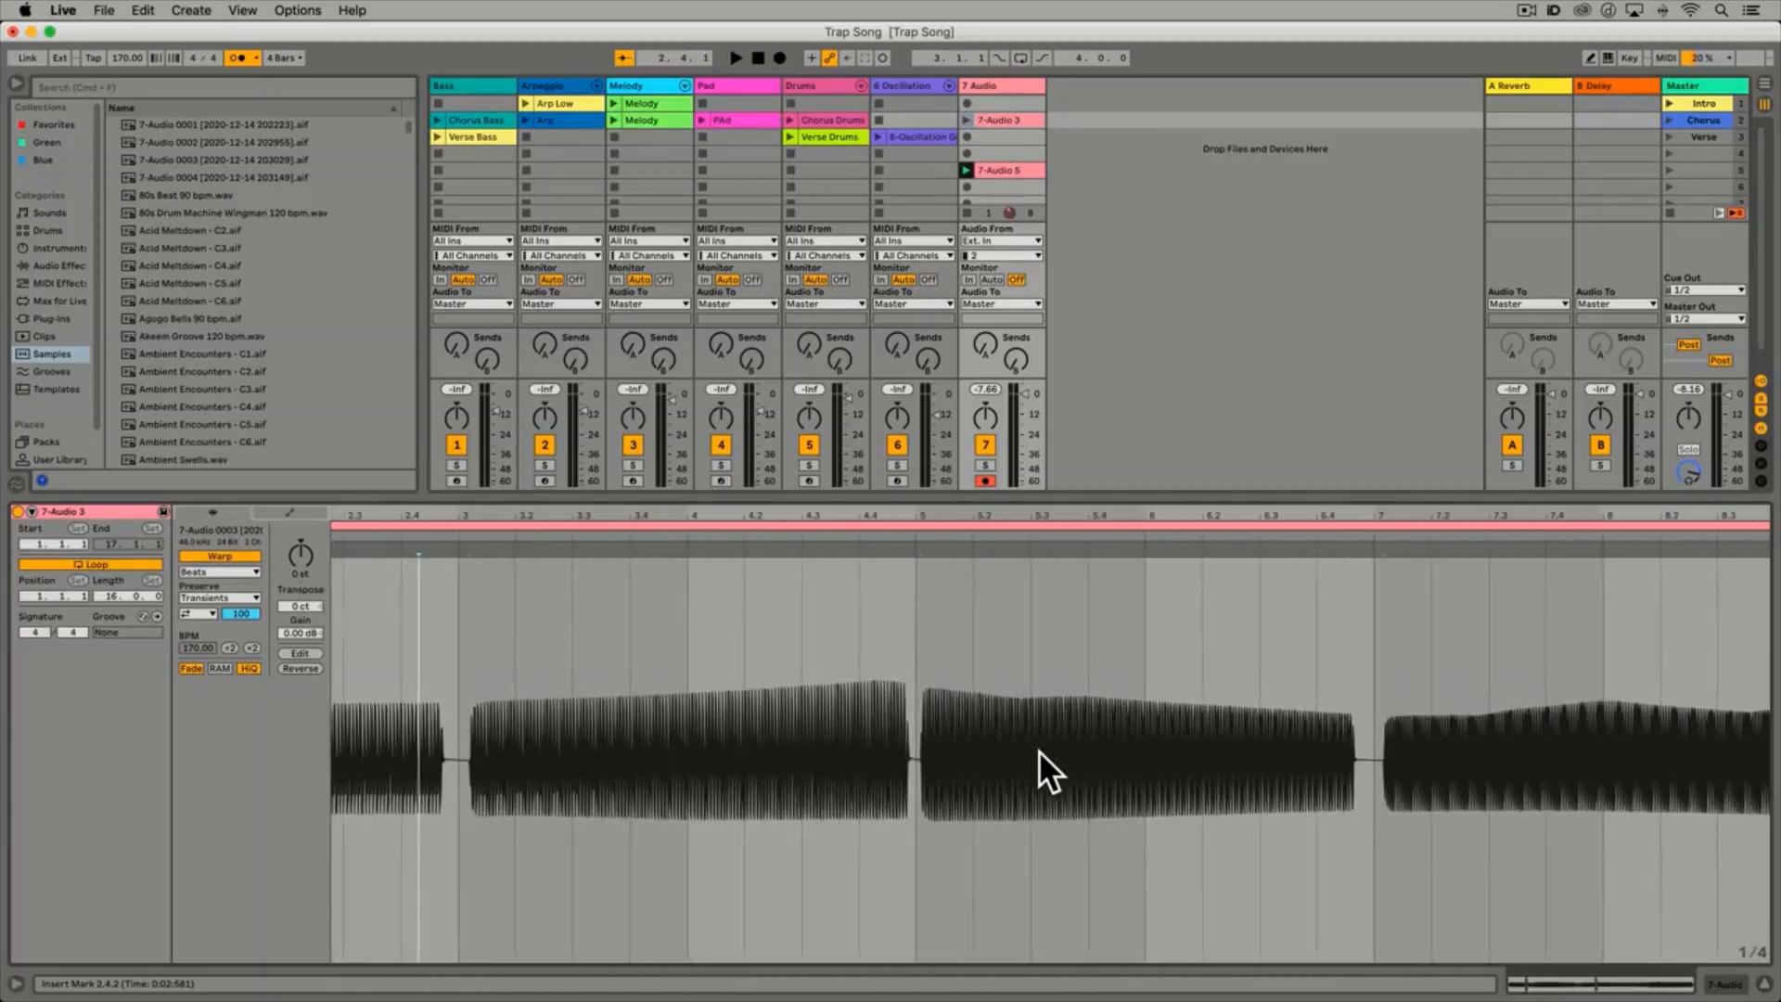
scroll(1039, 750, "left", 4)
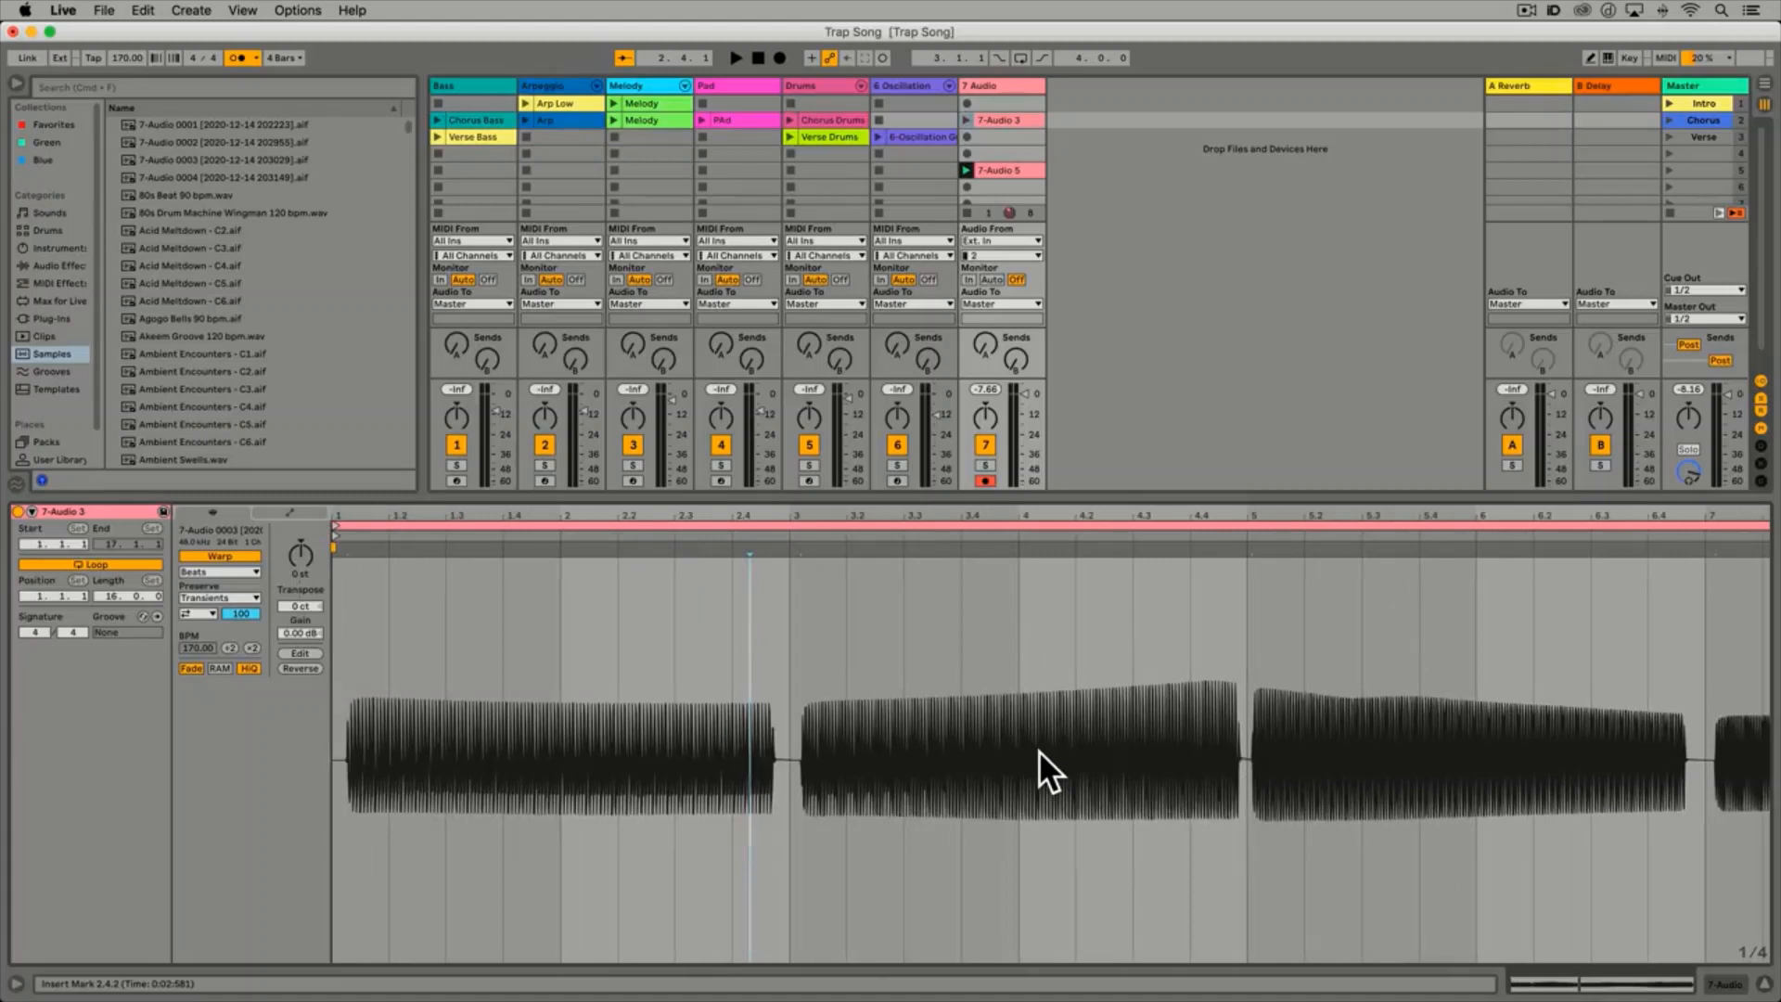
key("super+u")
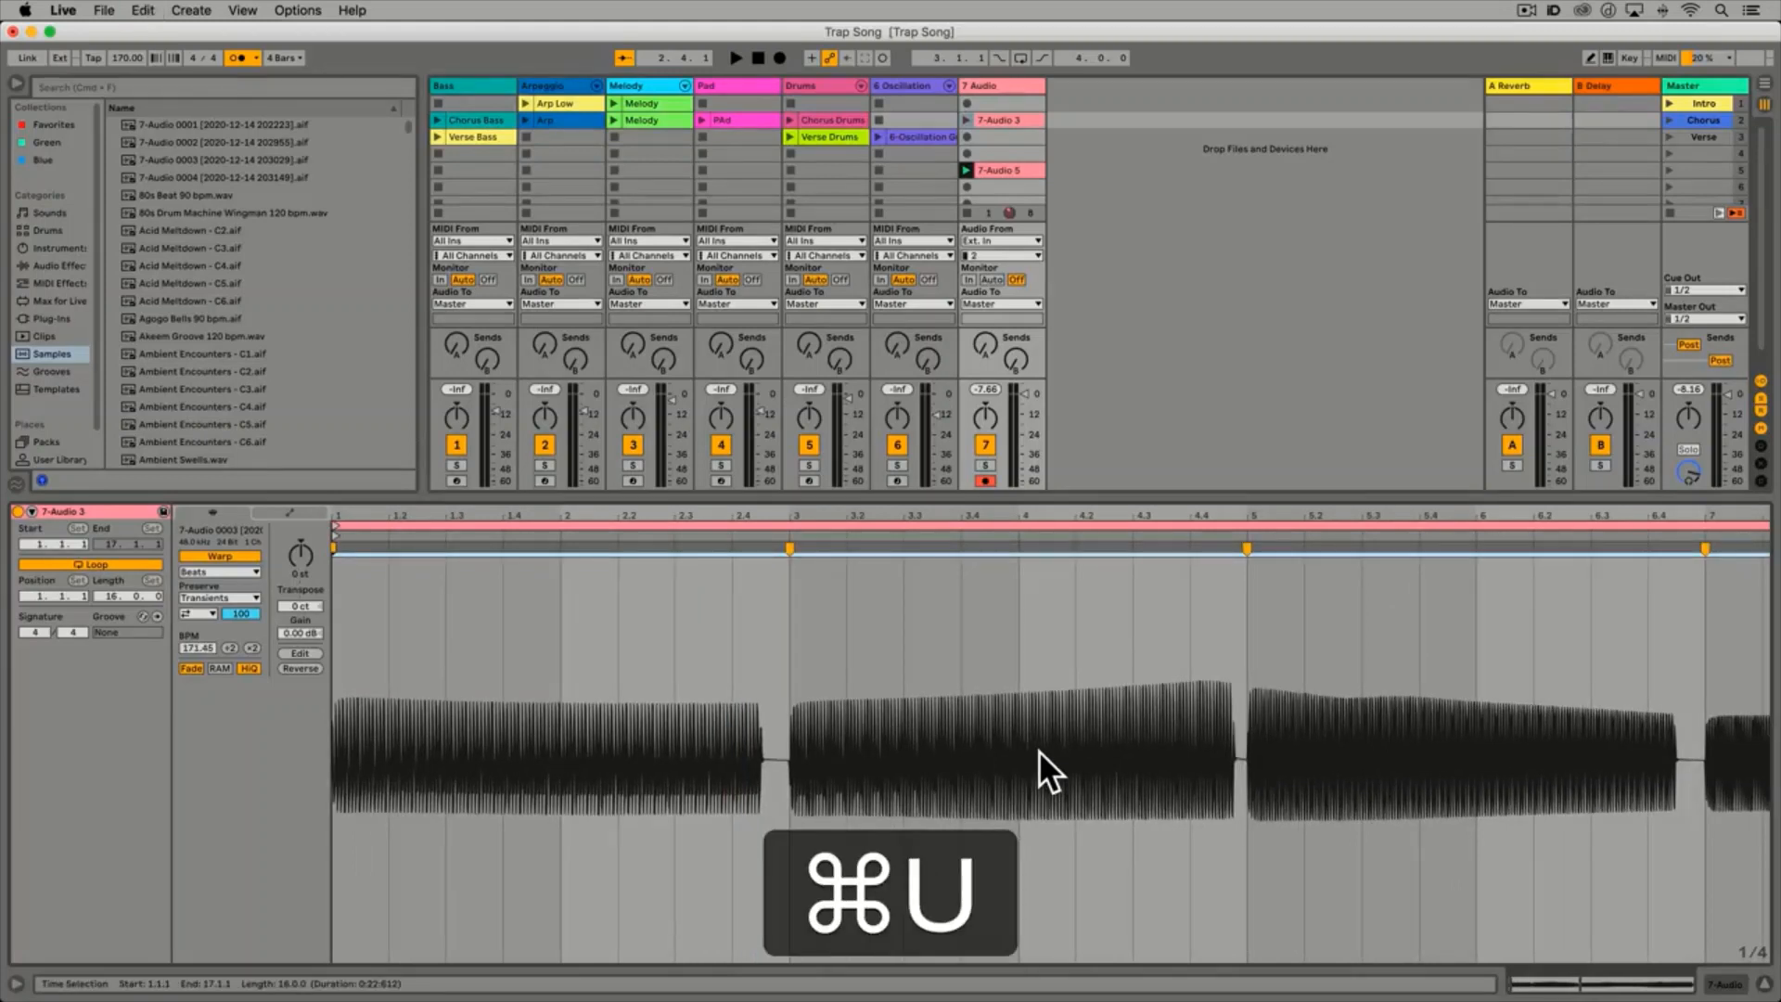
Inspect the warp markers along the quantized clip and select the marker at bar 13
scroll(1039, 750, "right", 10)
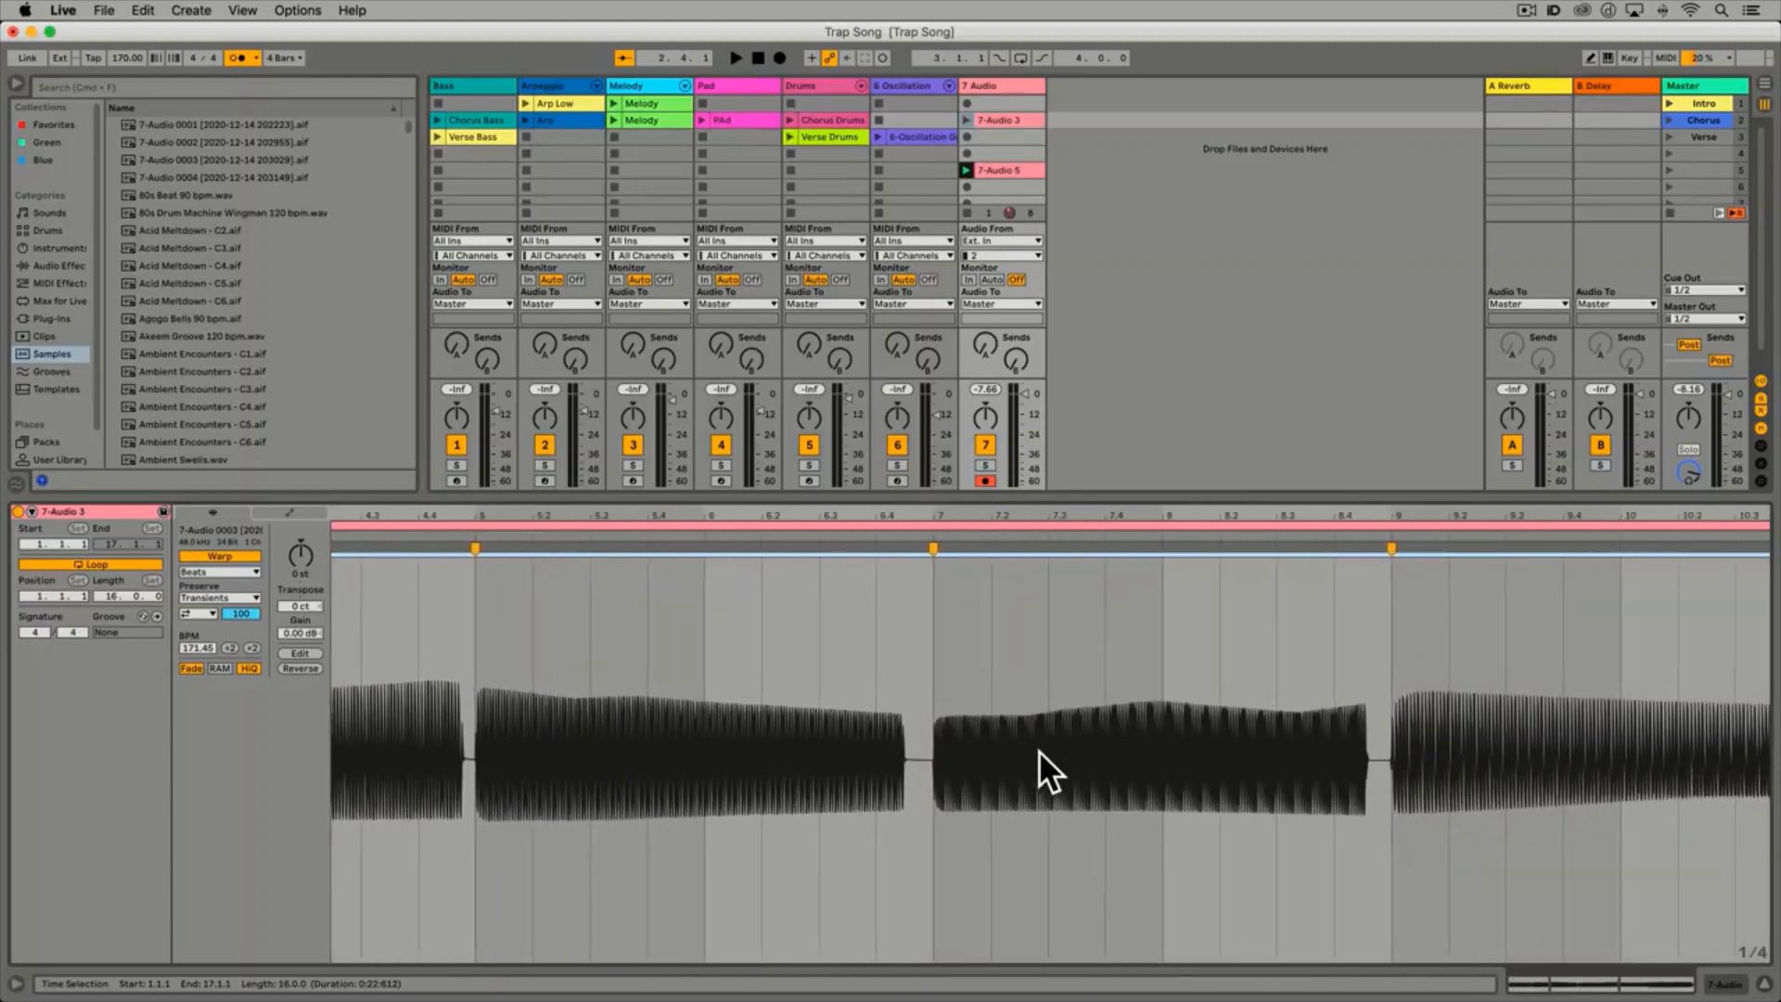
scroll(1039, 750, "right", 6)
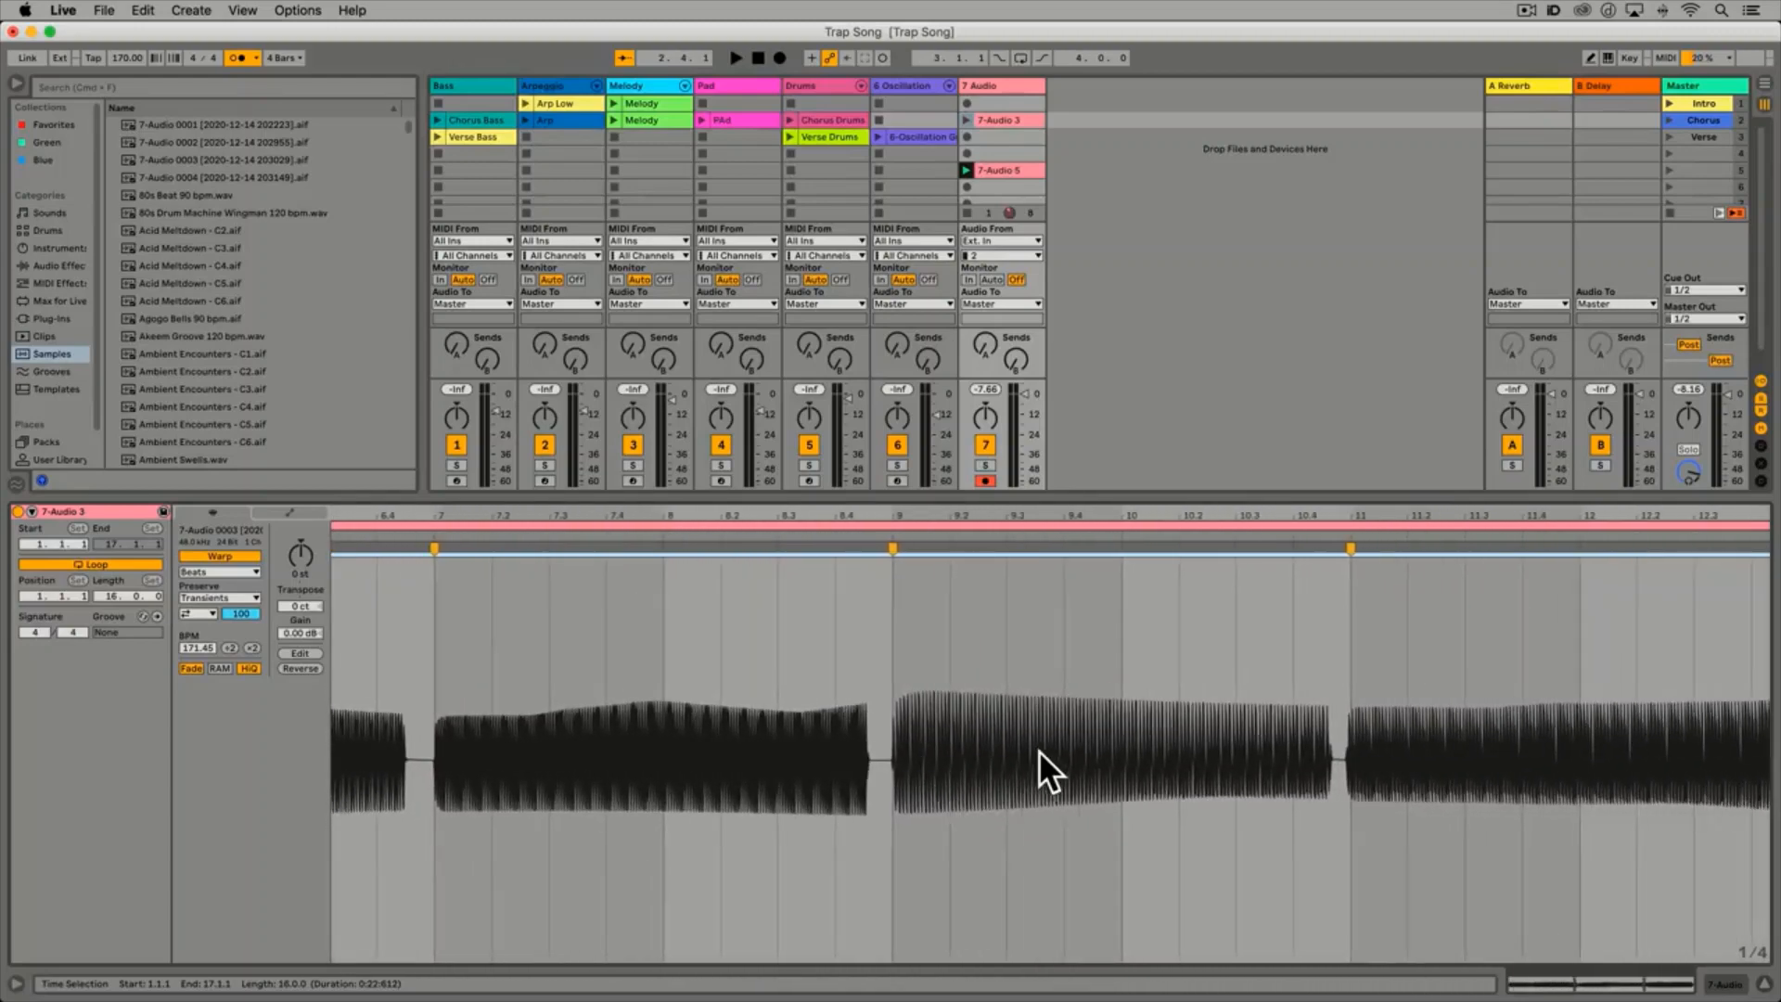
scroll(1039, 750, "right", 8)
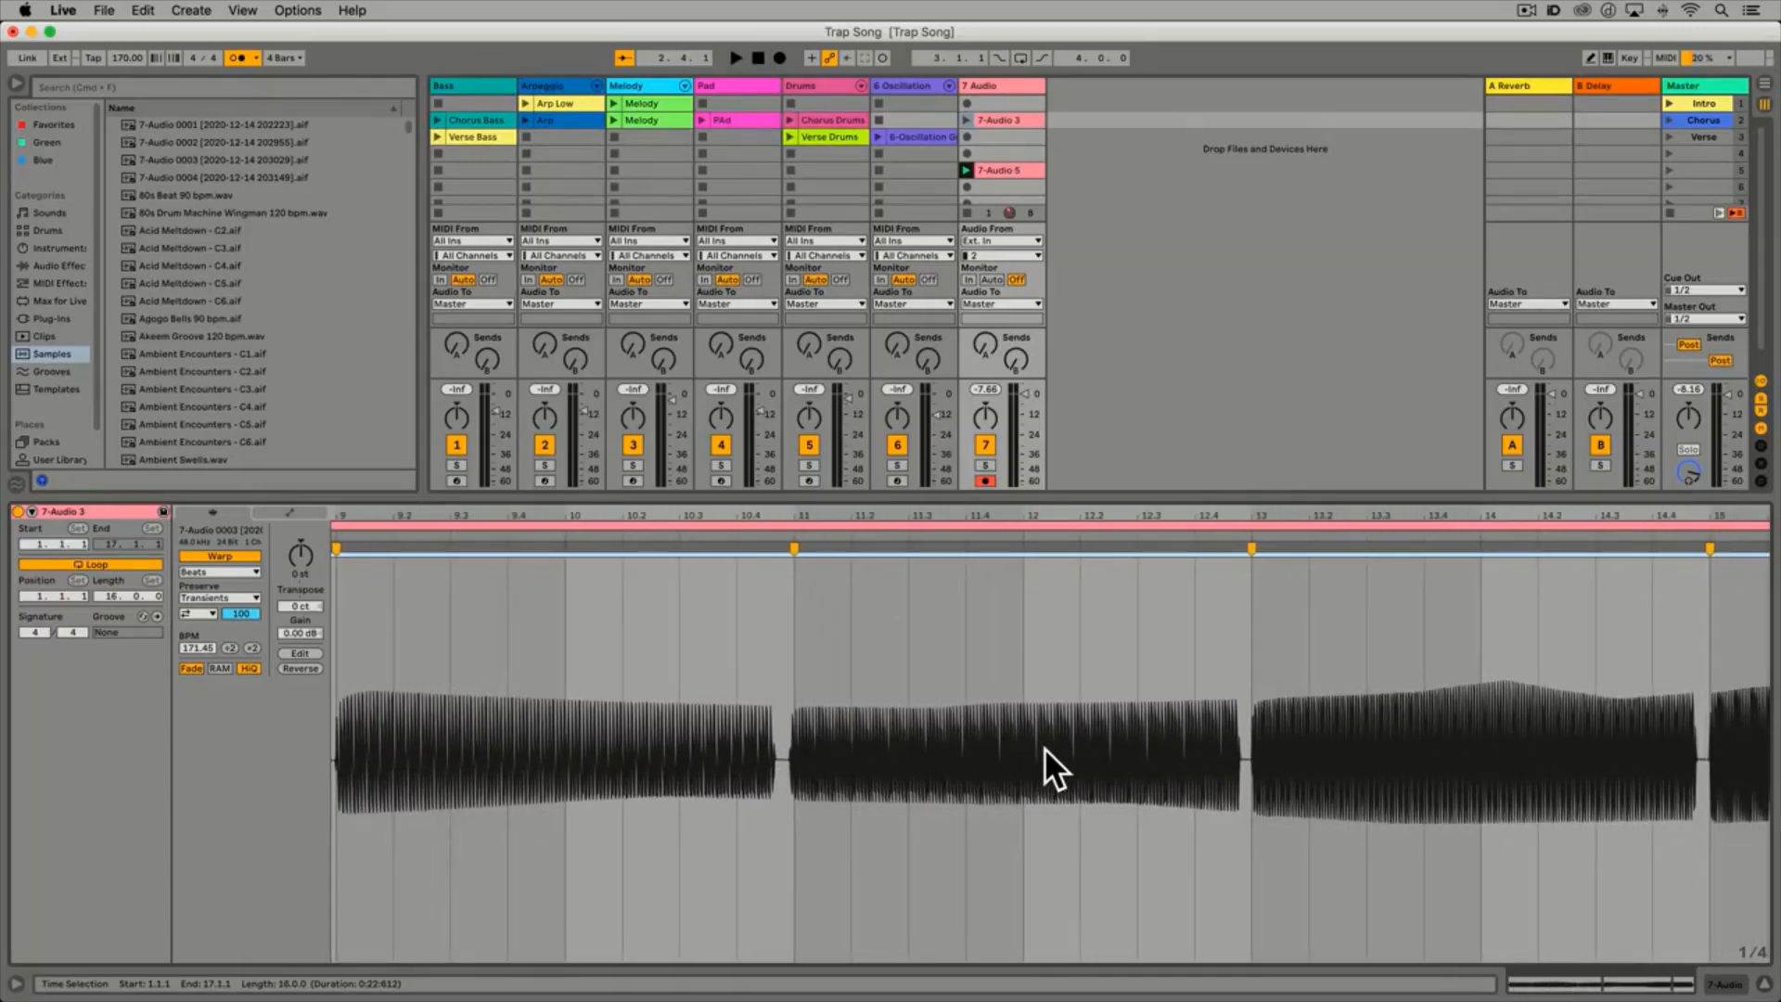
double_click(793, 549)
double_click(1253, 554)
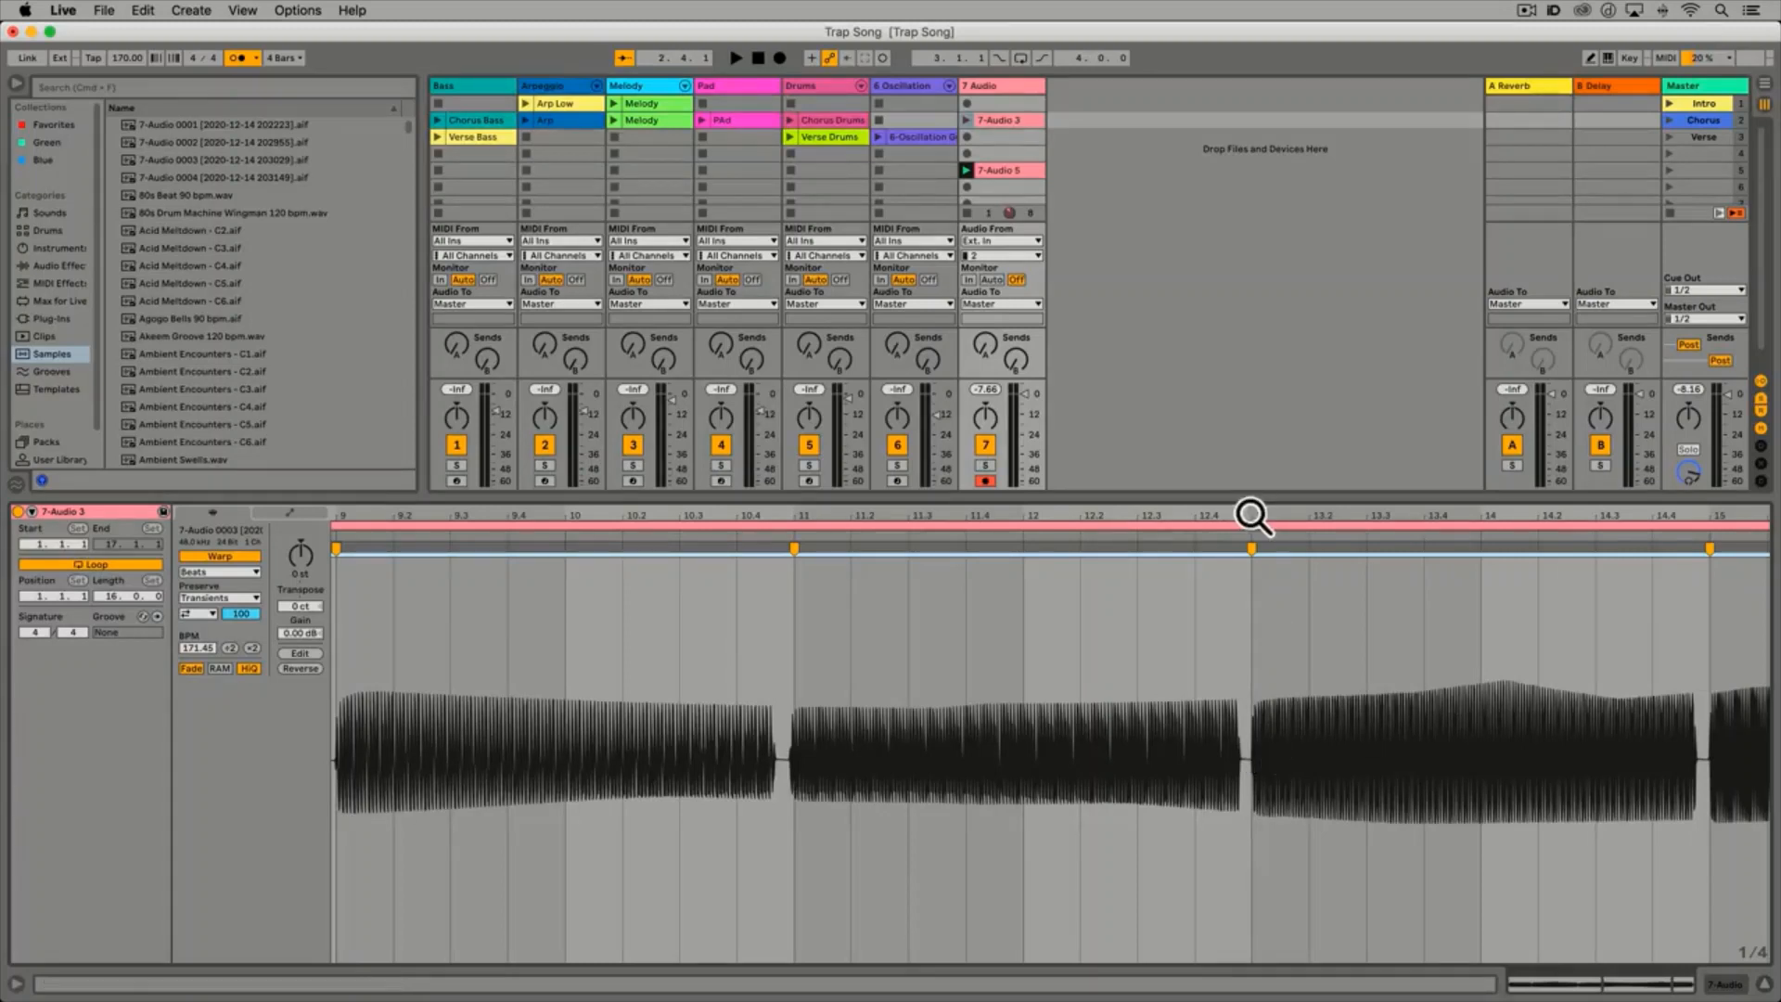
left_click(1252, 548)
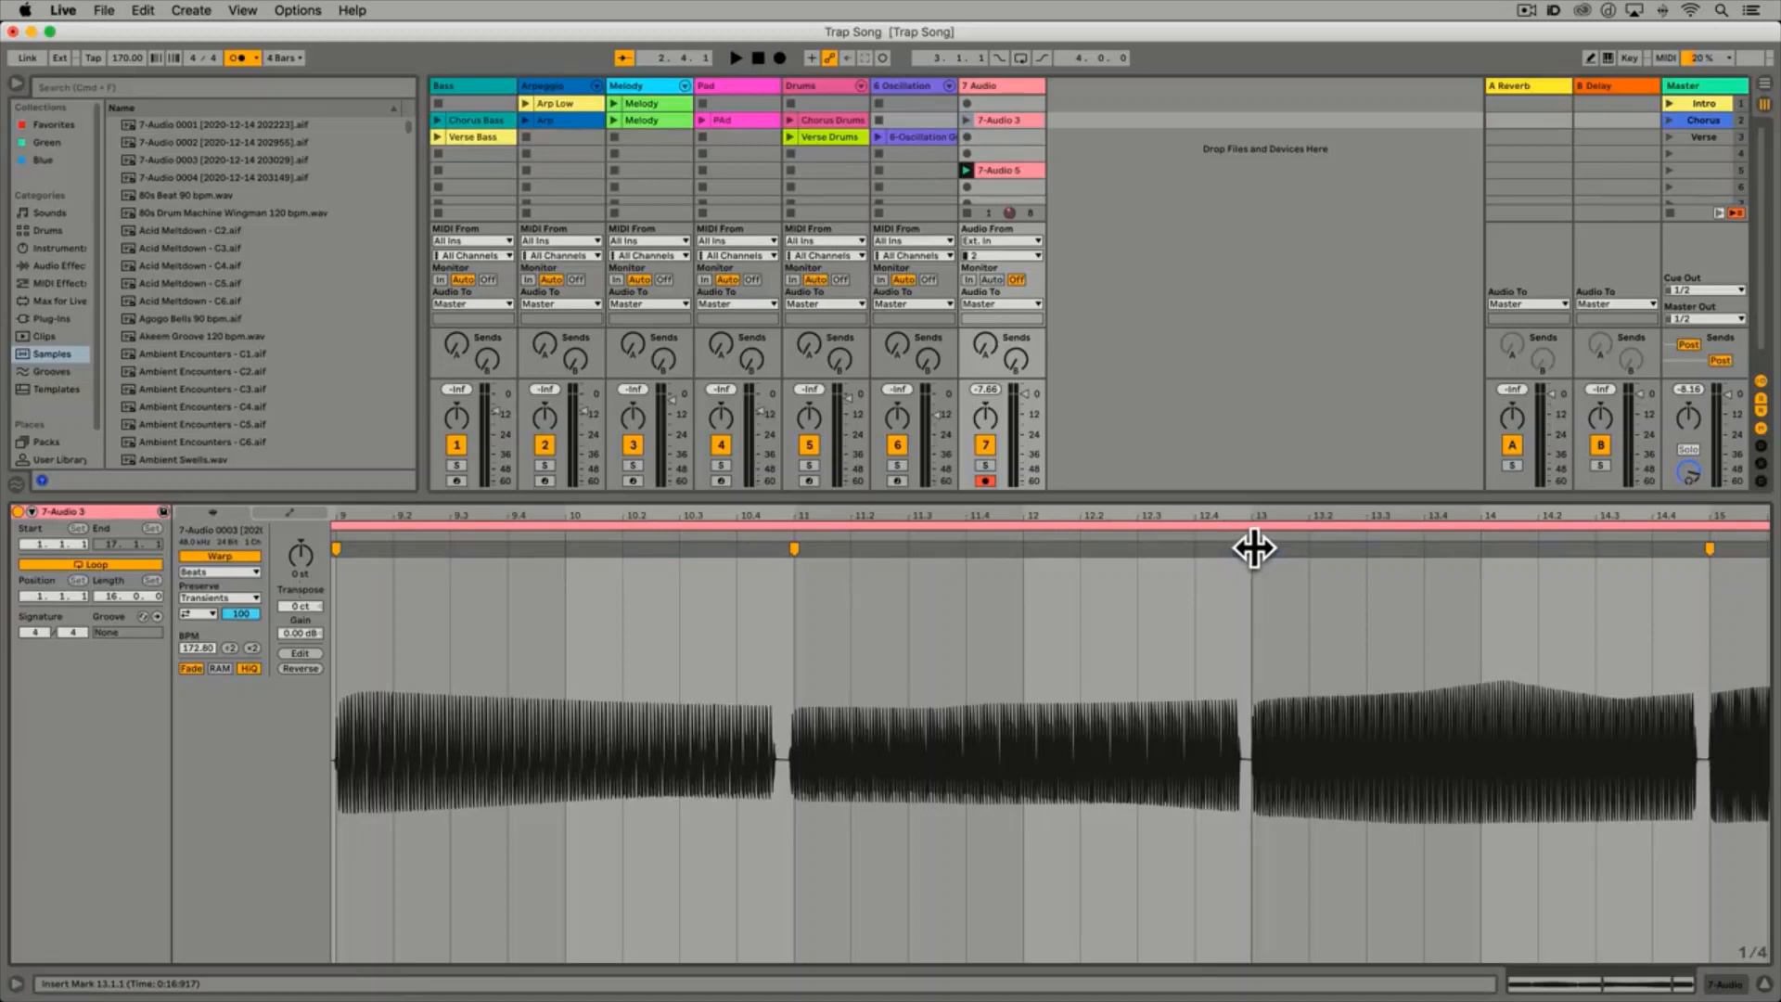
mouse_move(1252, 548)
left_mouse_down()
mouse_move(1292, 545)
mouse_move(1195, 554)
mouse_move(1243, 553)
left_mouse_up()
Show the full length of the quantized clip, launch it to hear the corrected timing, and stop playback
key("minus")
key("minus")
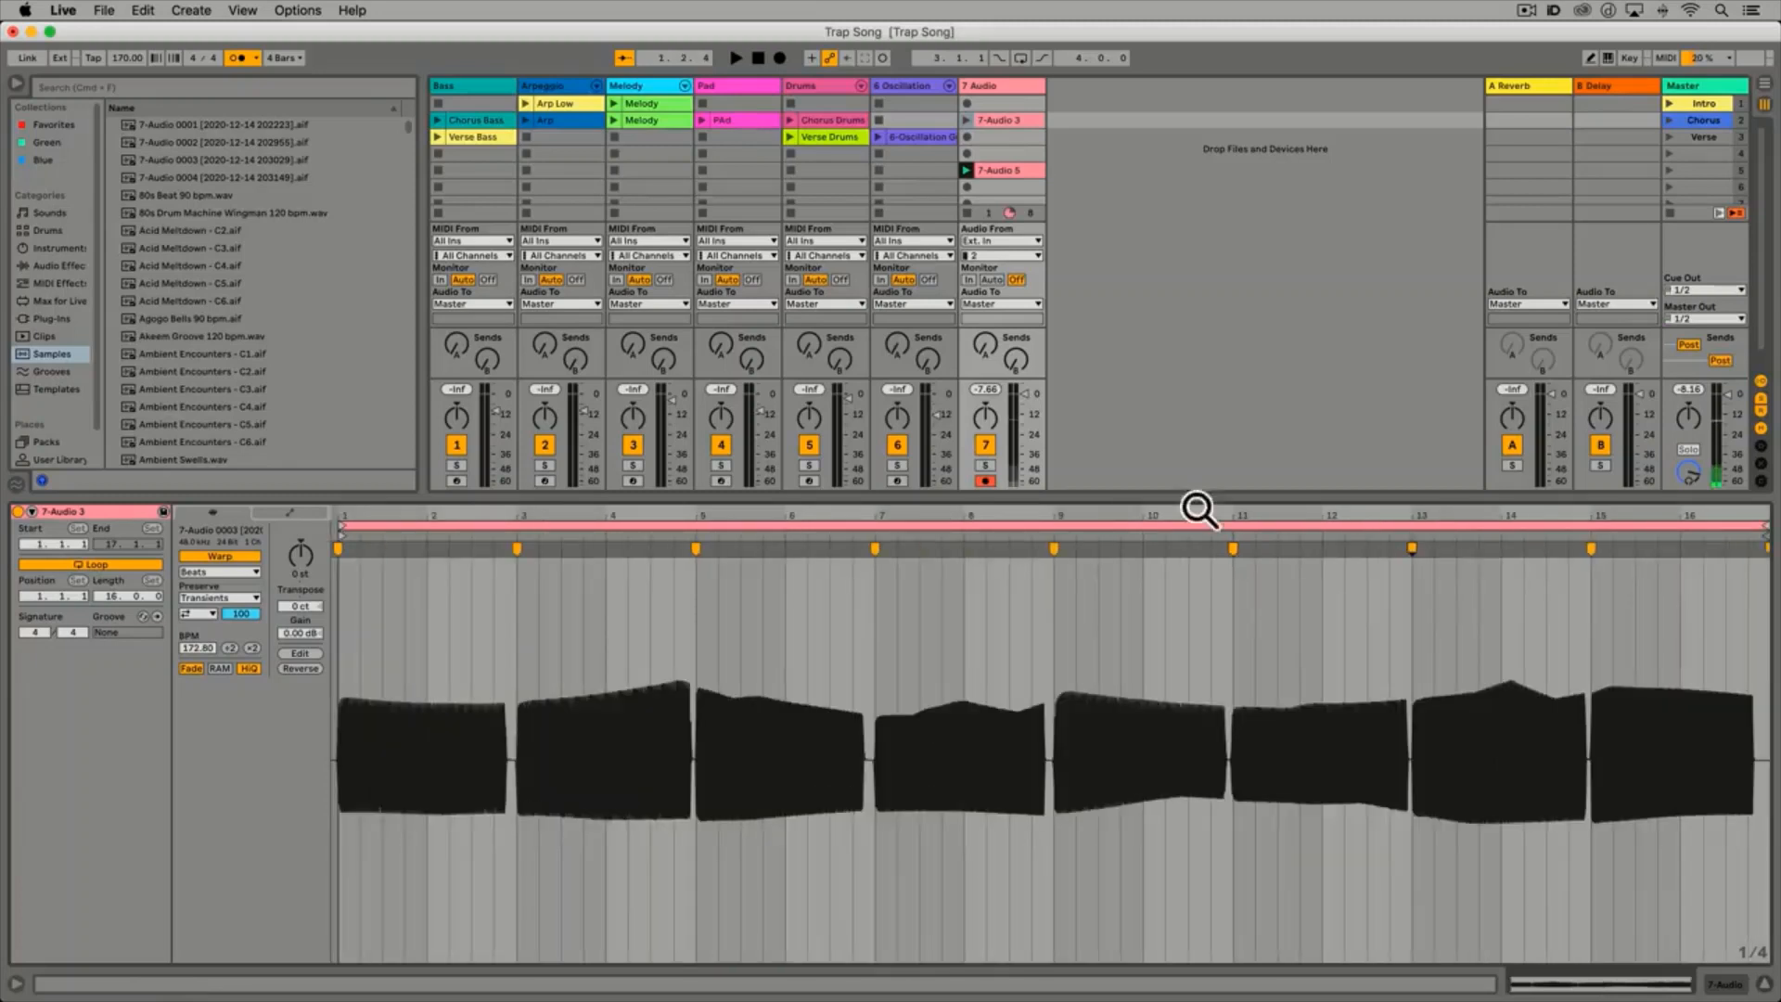
left_click(965, 119)
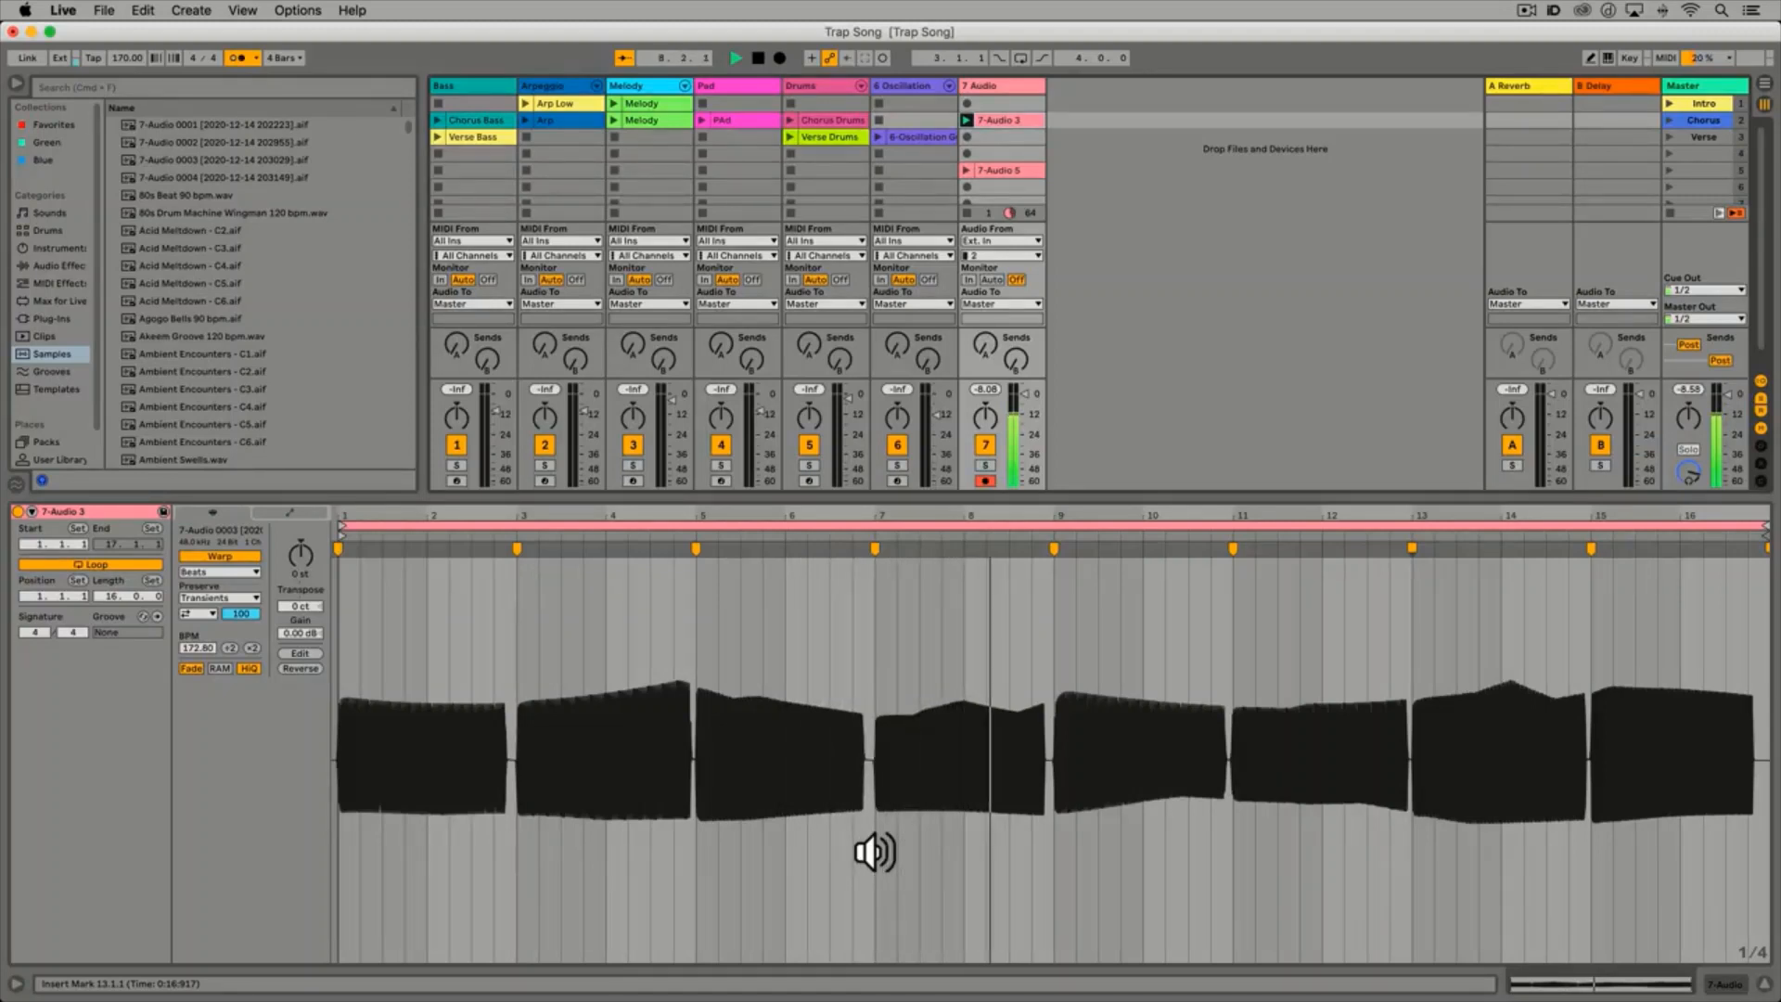
key("space")
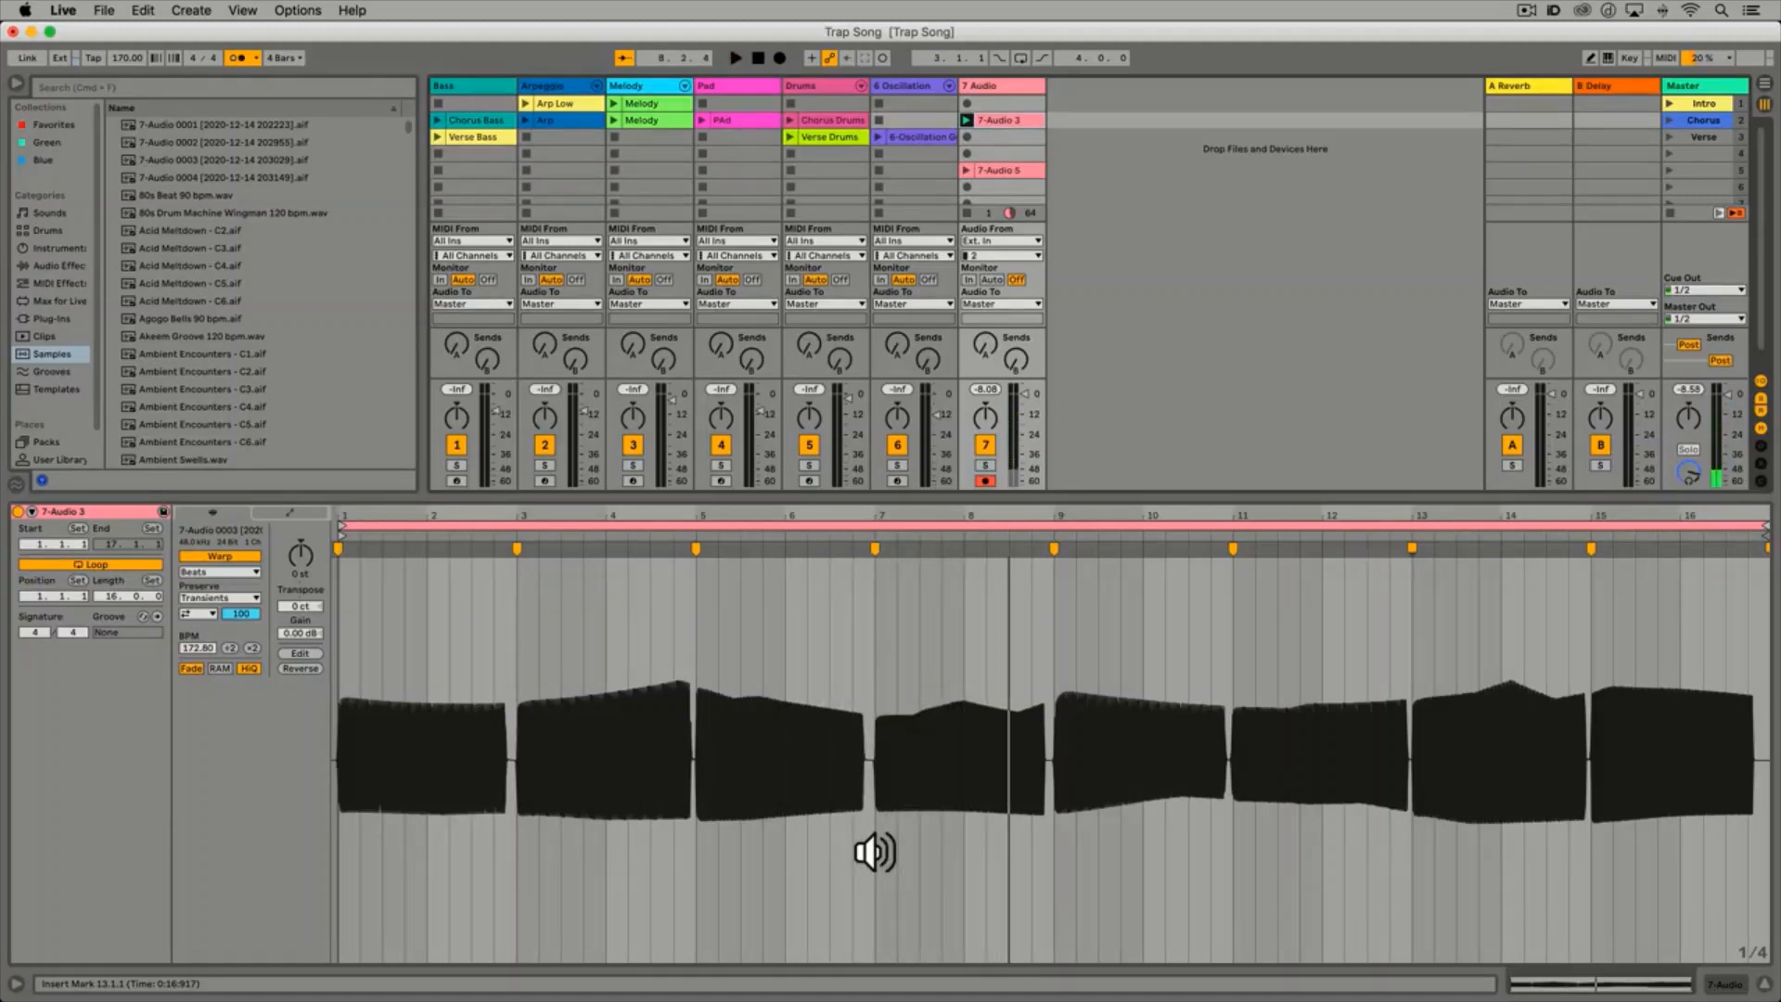
Undo the clip's quantization and play back the original timing for comparison
key("super")
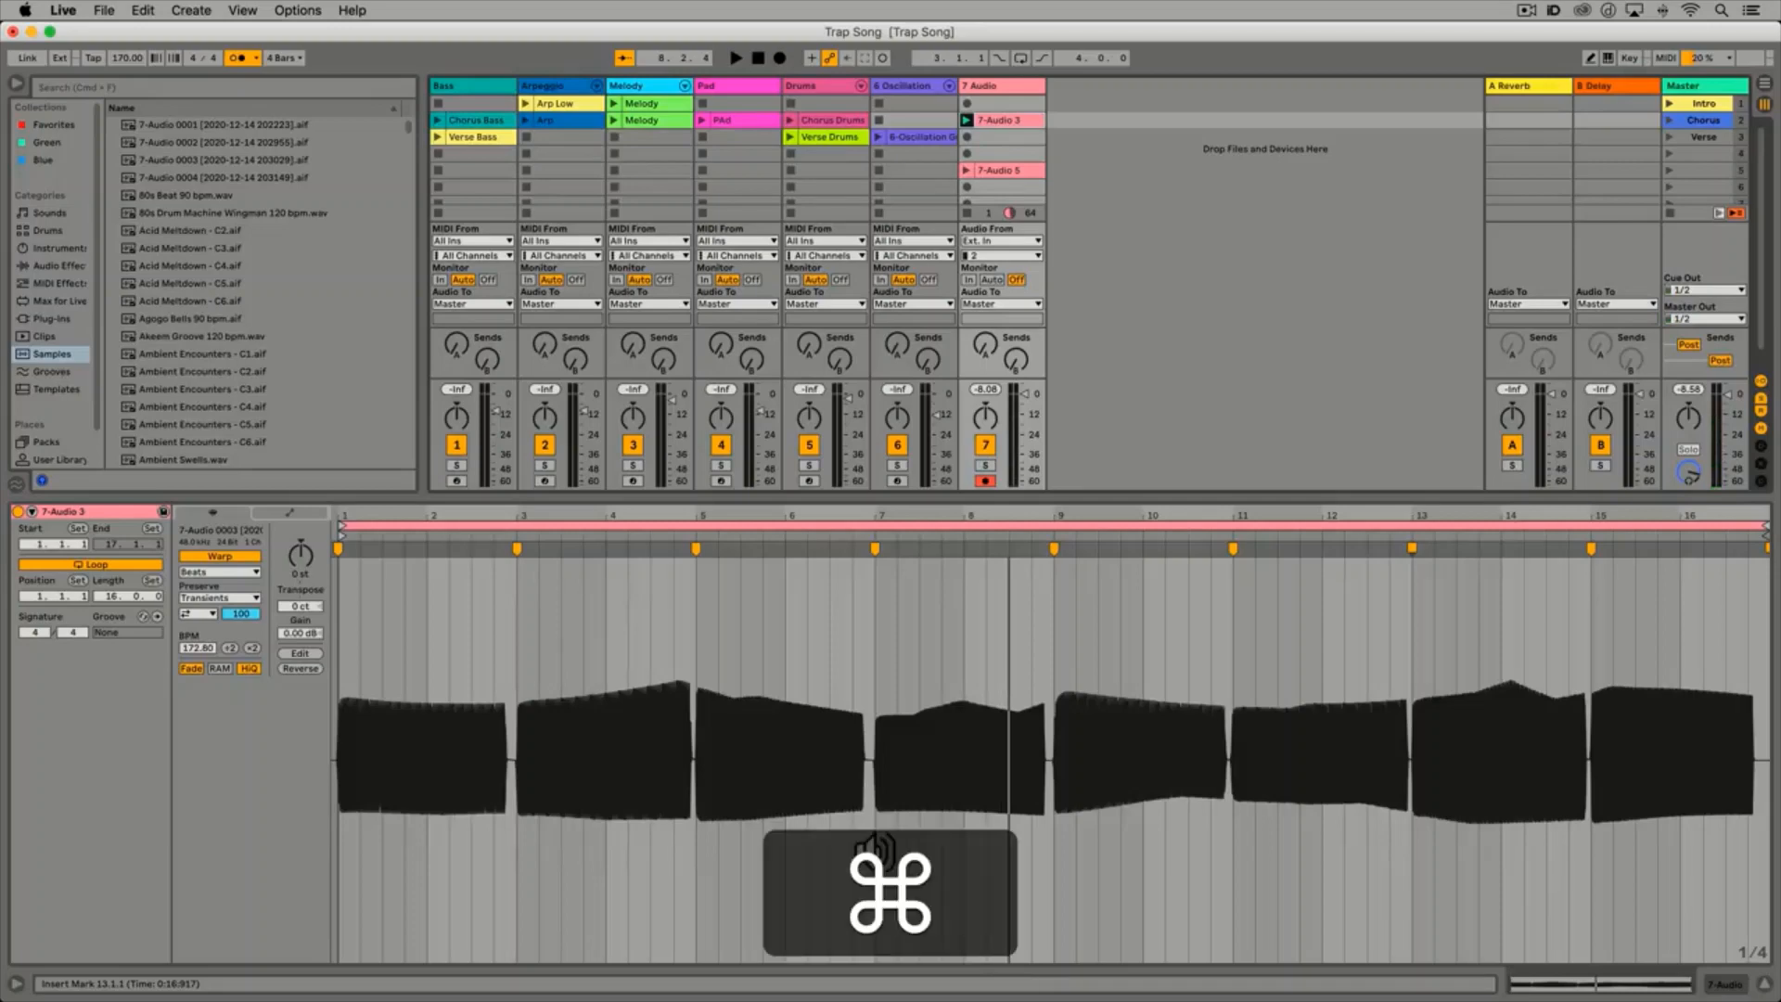
key("super+z")
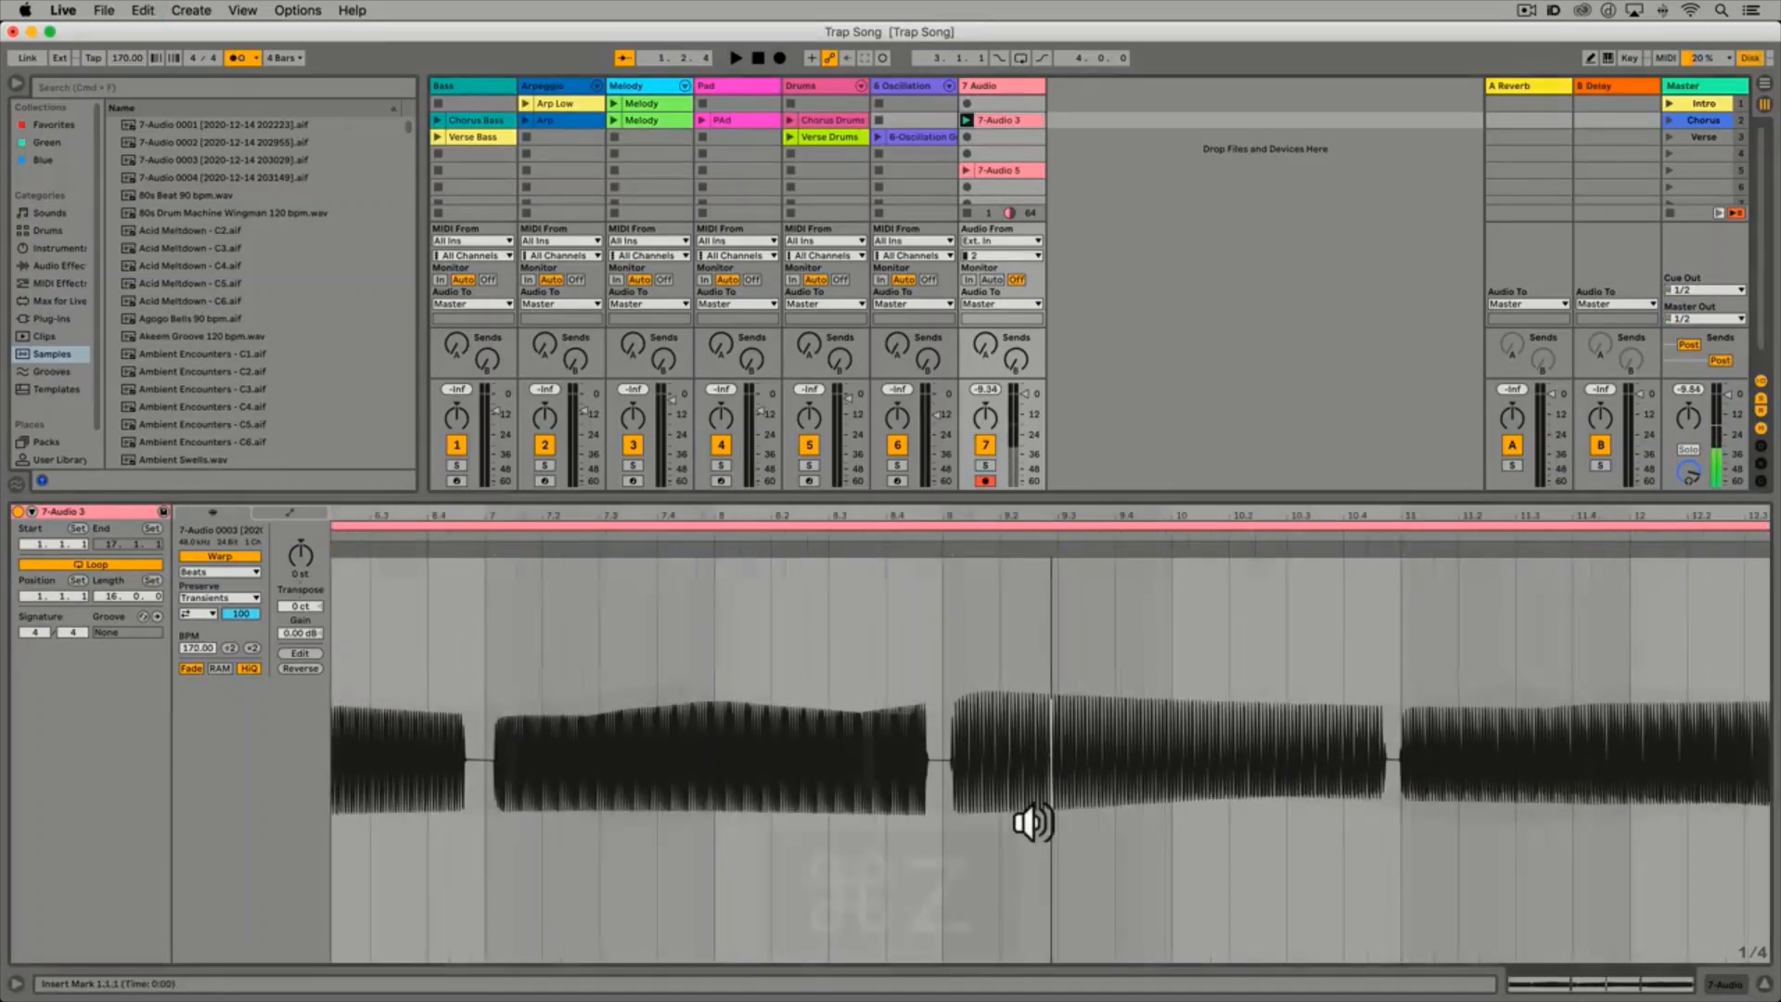
left_click(967, 119)
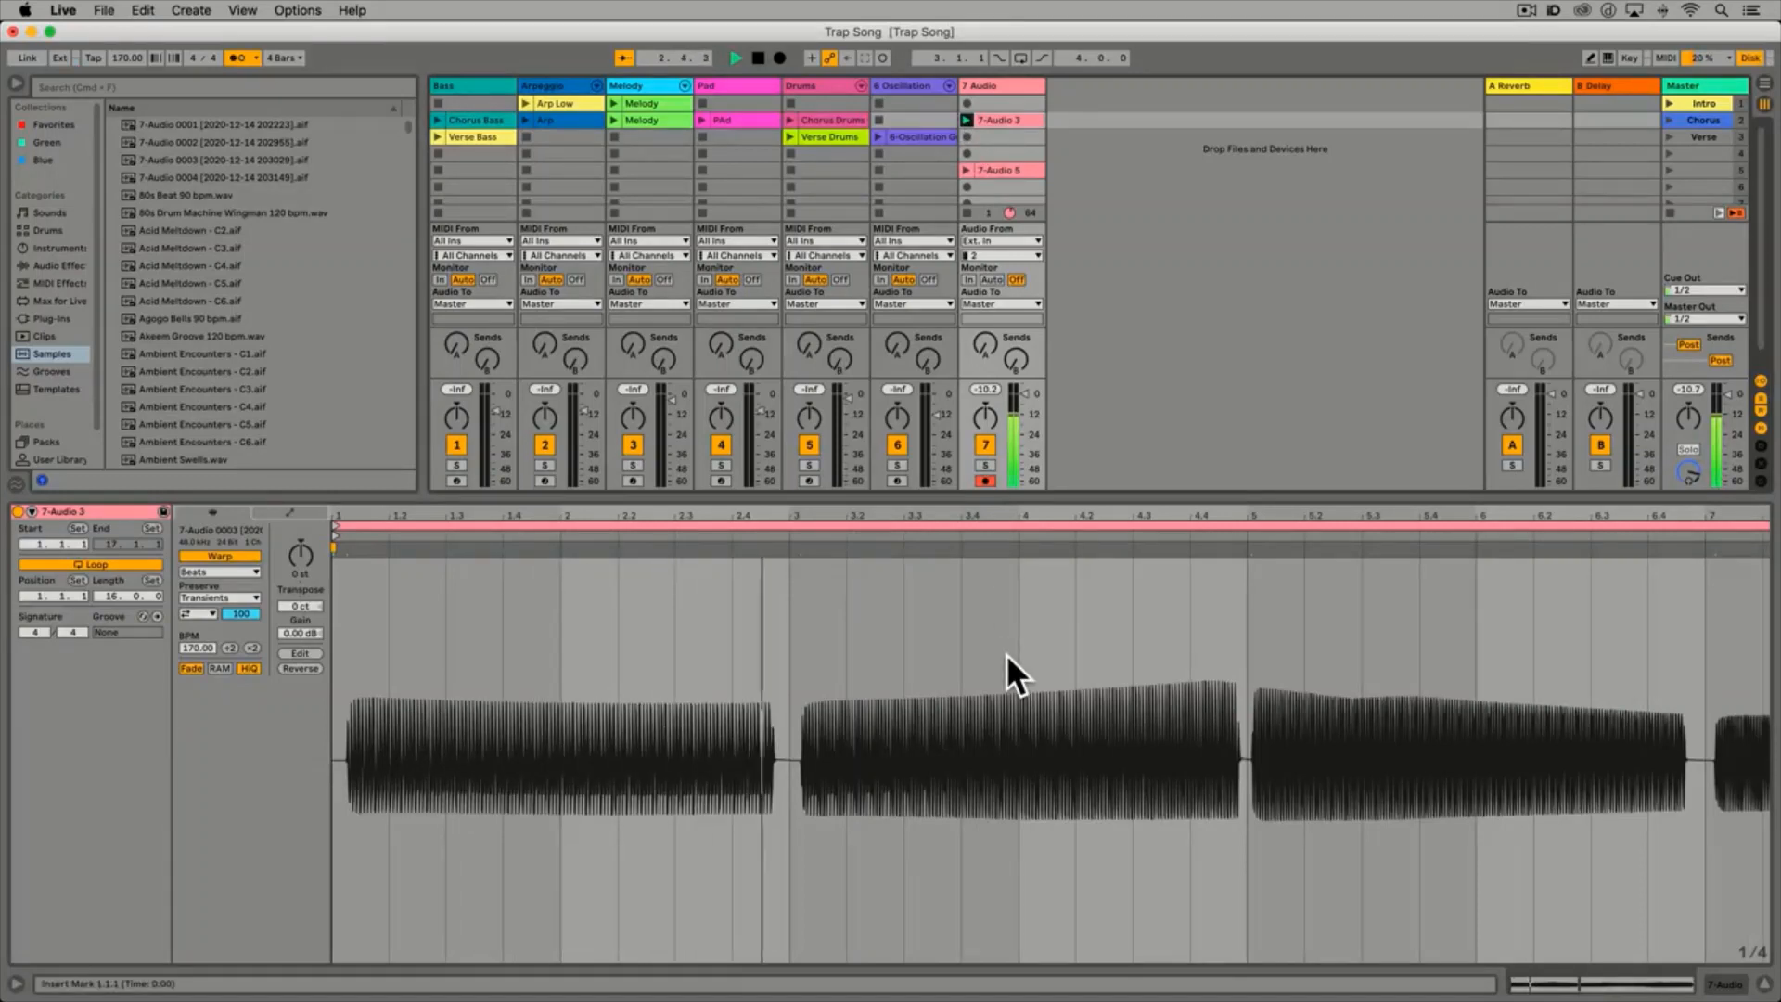
key("space")
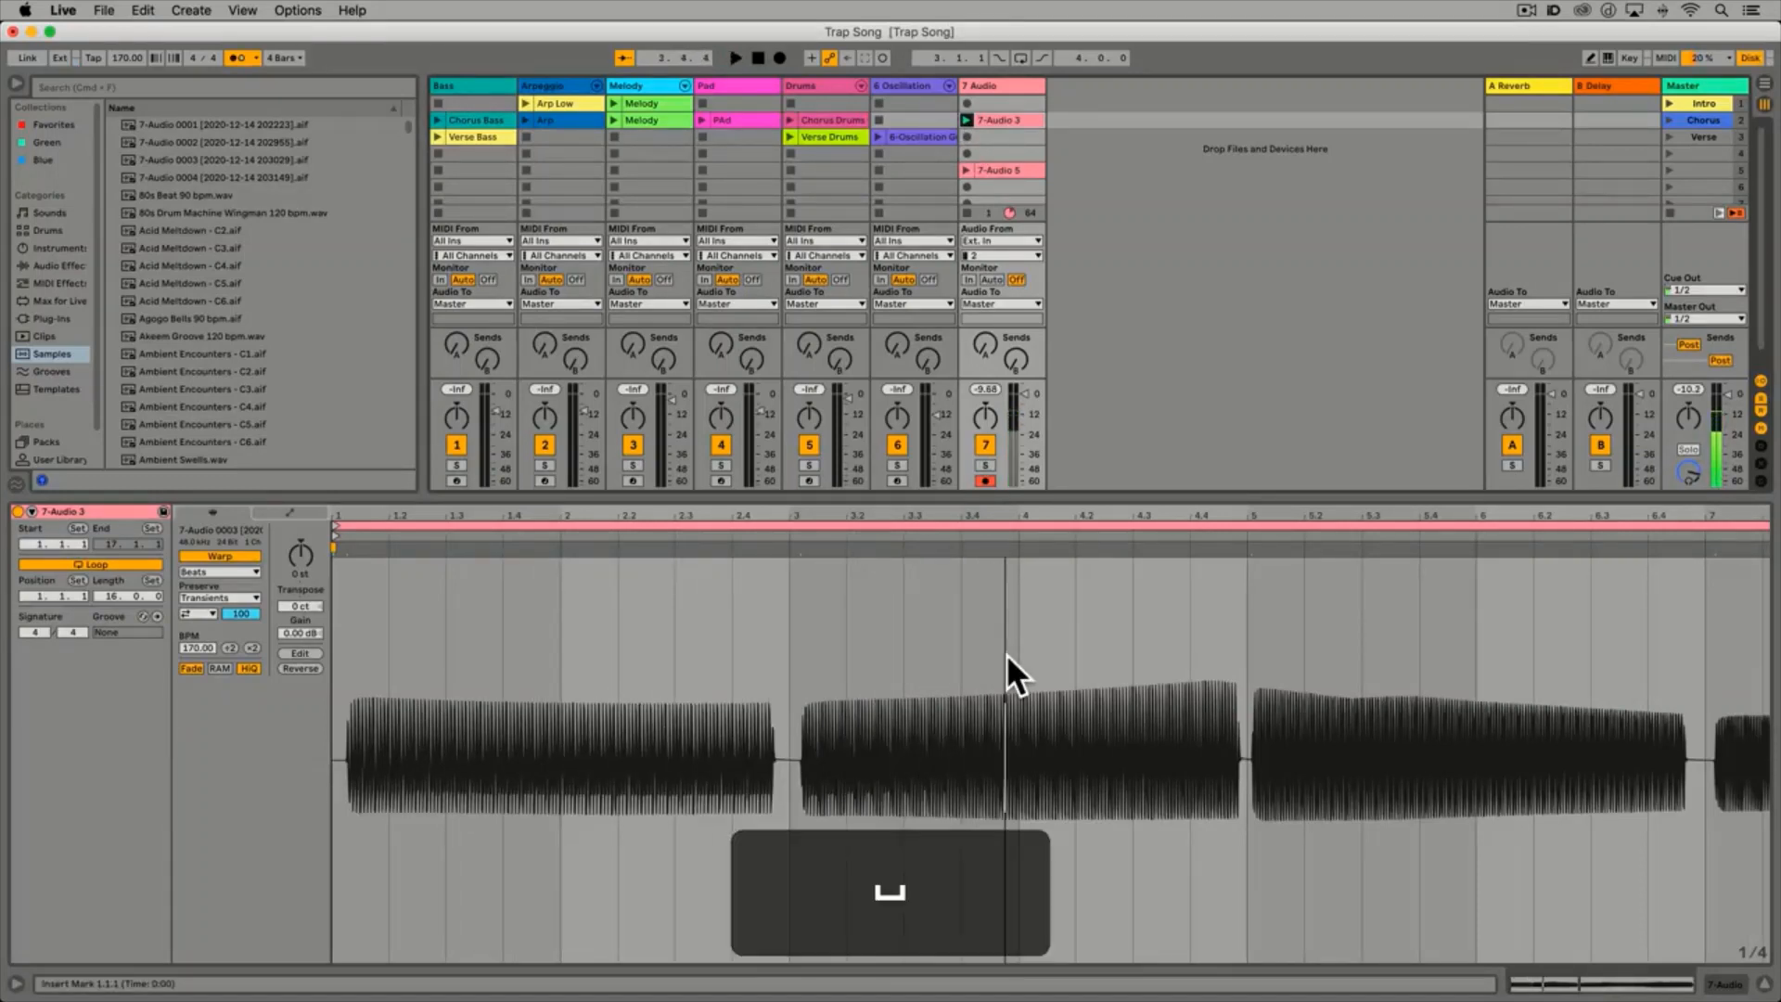
Redo the clip's quantization and play it back again
key("shift+super+z")
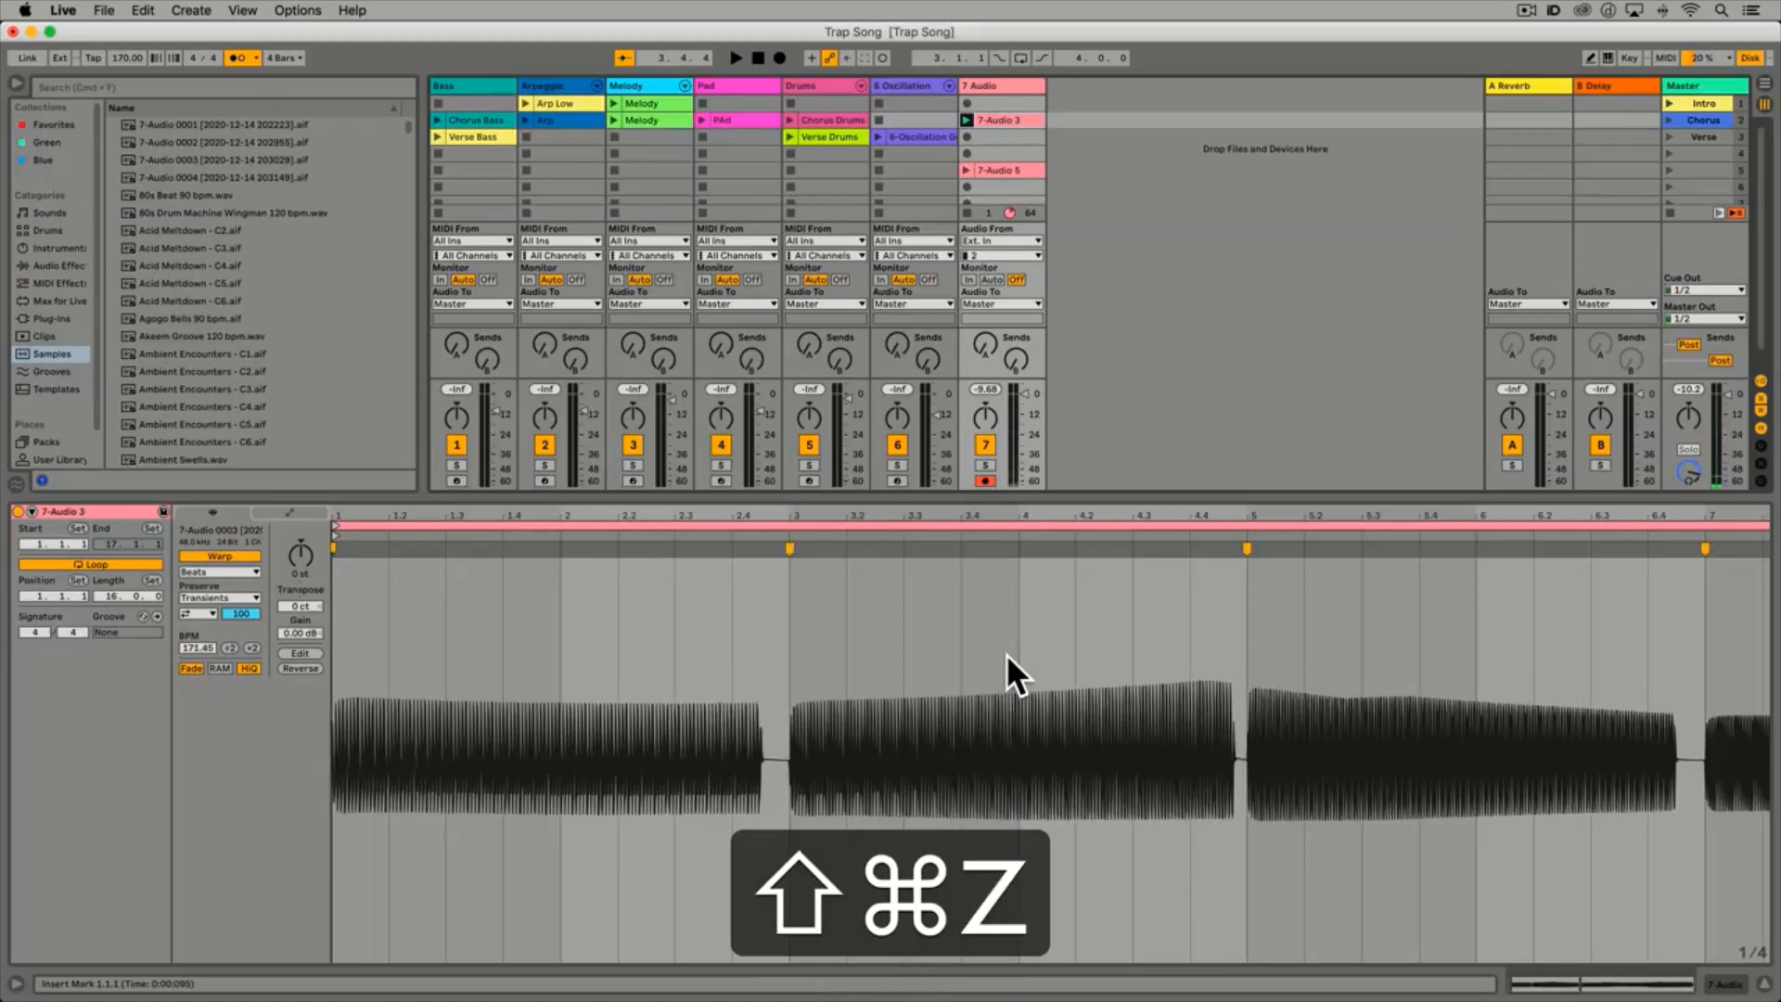
key("space")
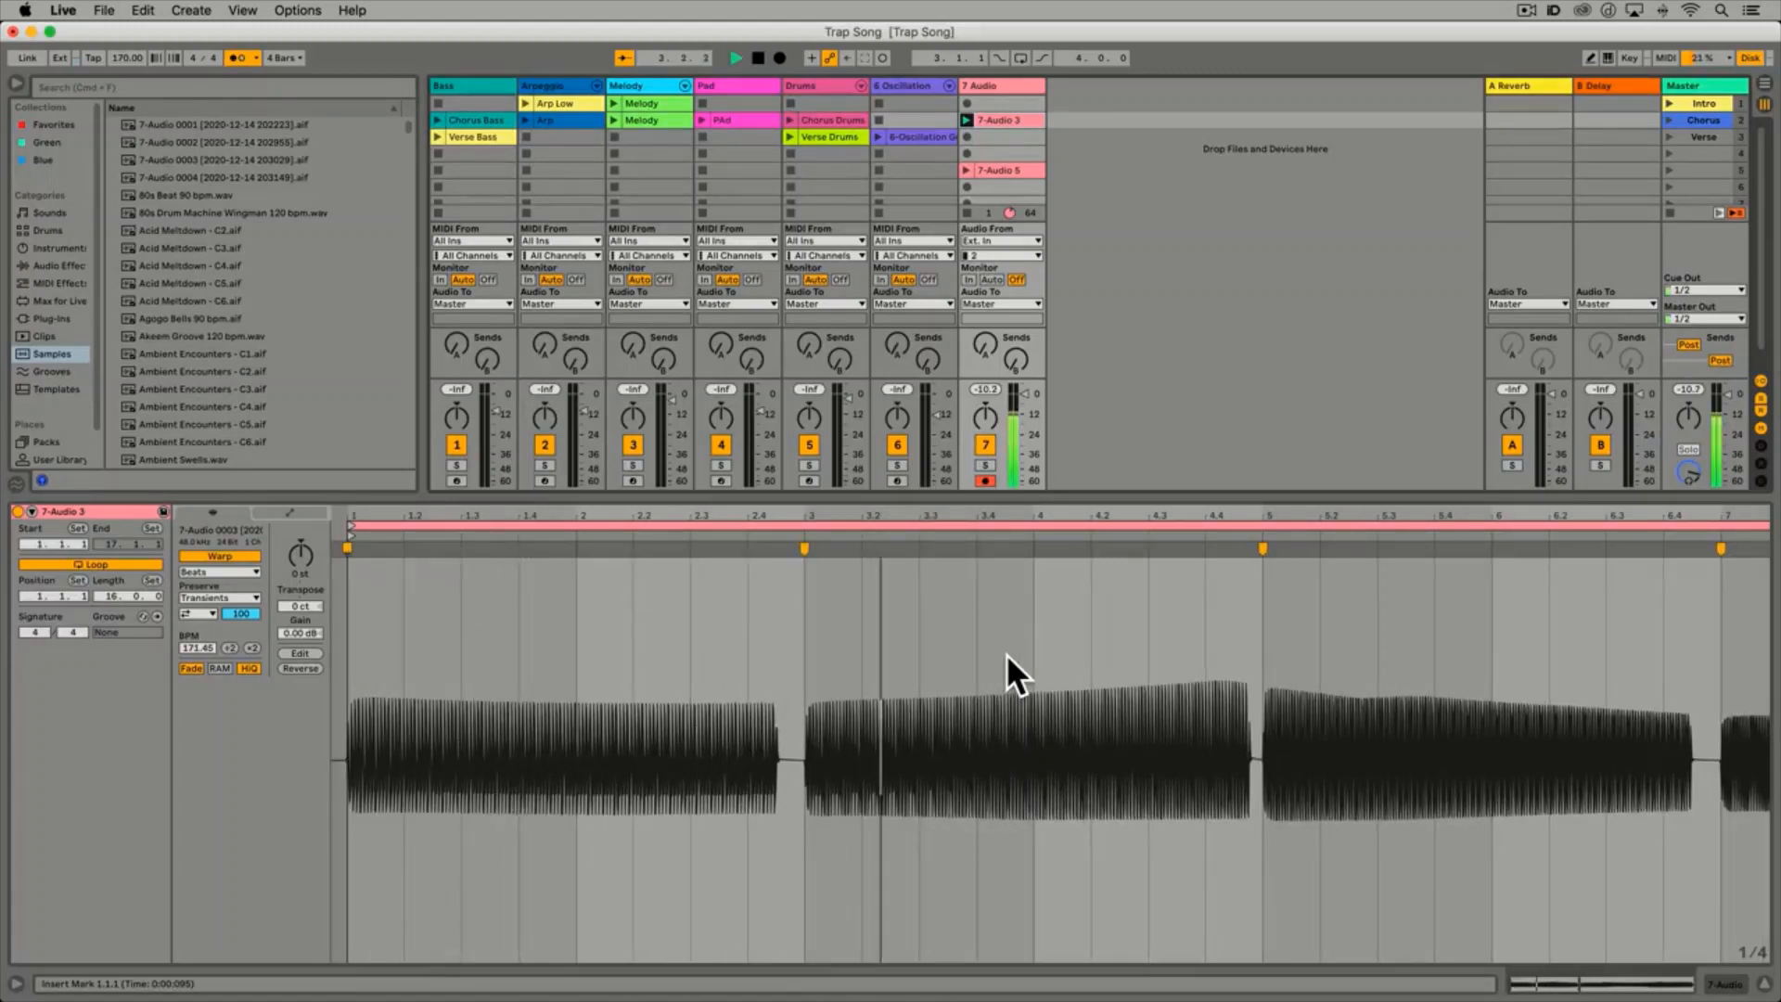
Stop playback, quantize the 7-Audio 5 clip, and launch it to hear the corrected timing
key("space")
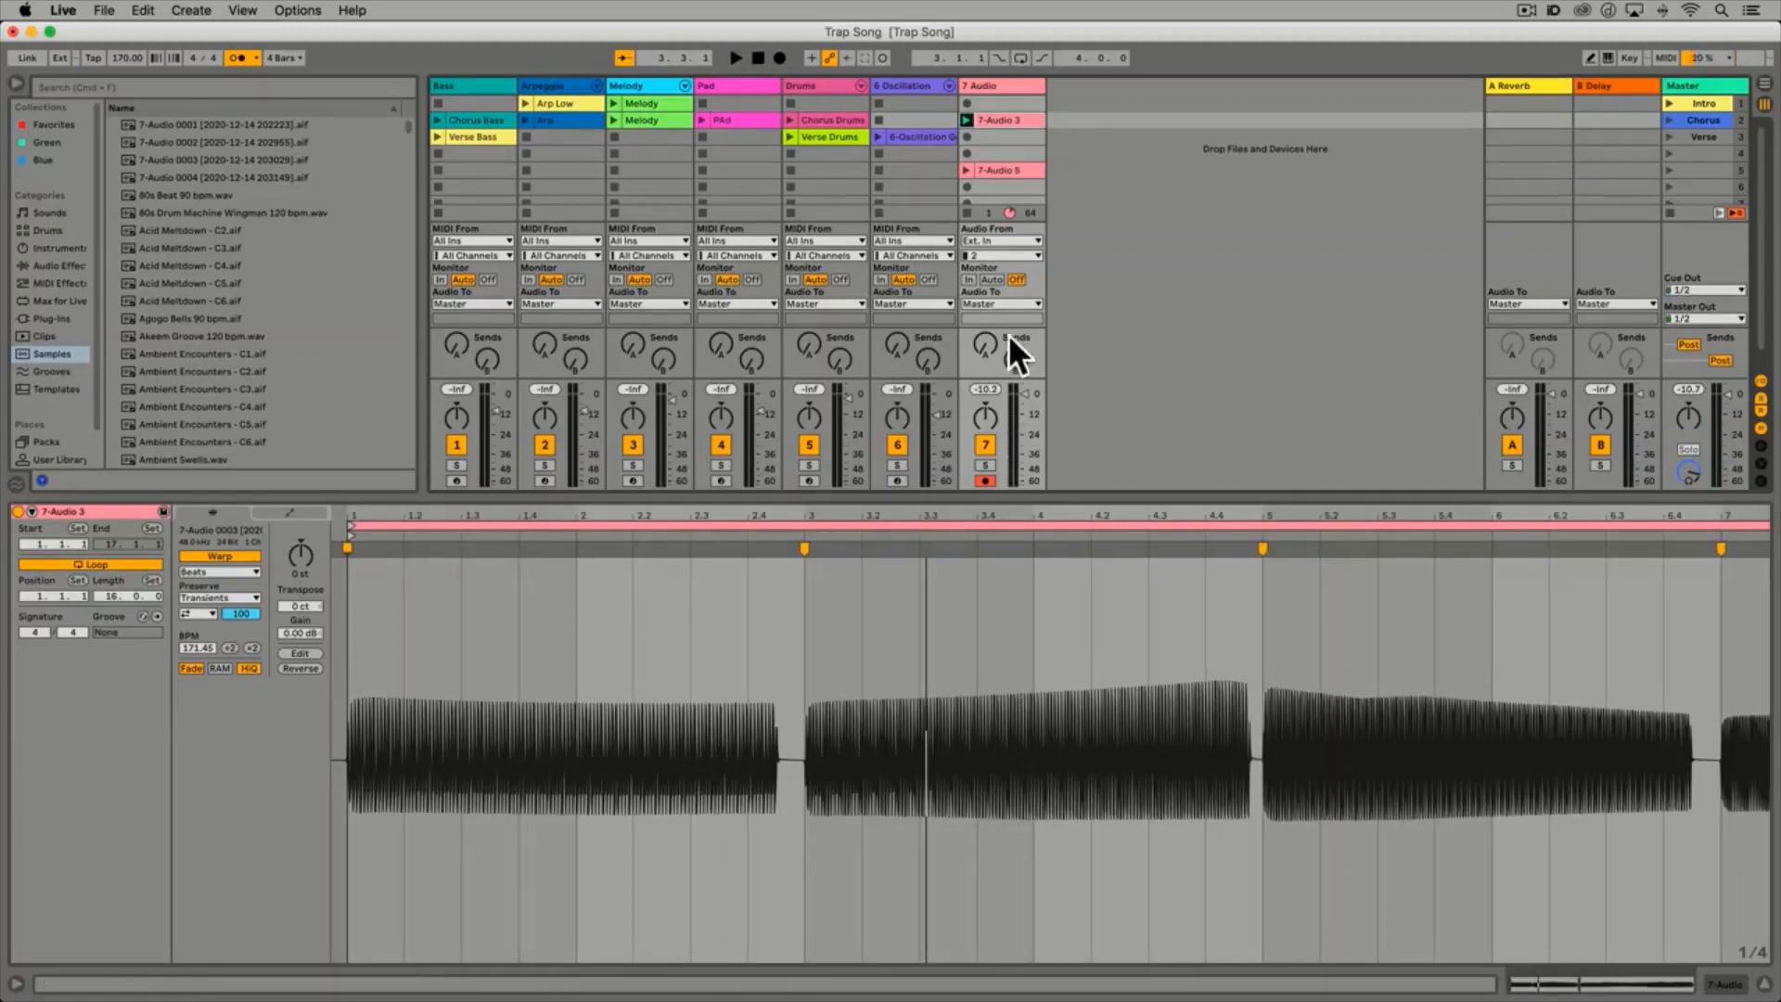
left_click(998, 170)
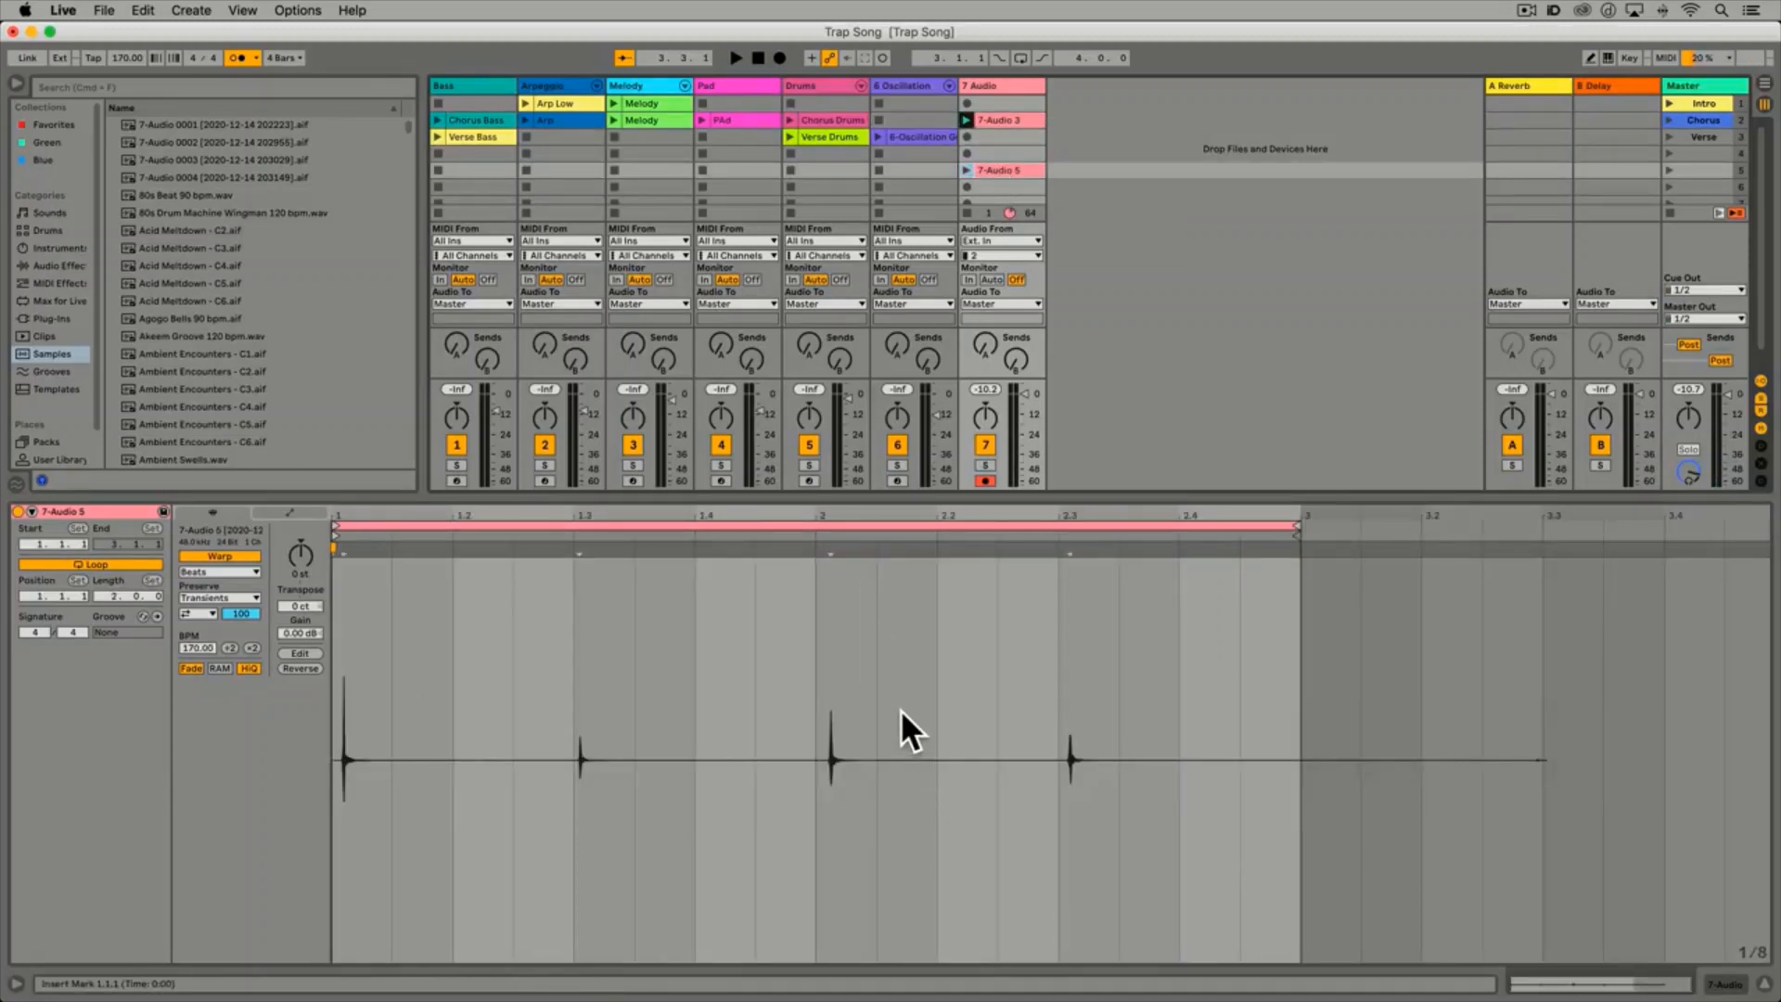
key("super+u")
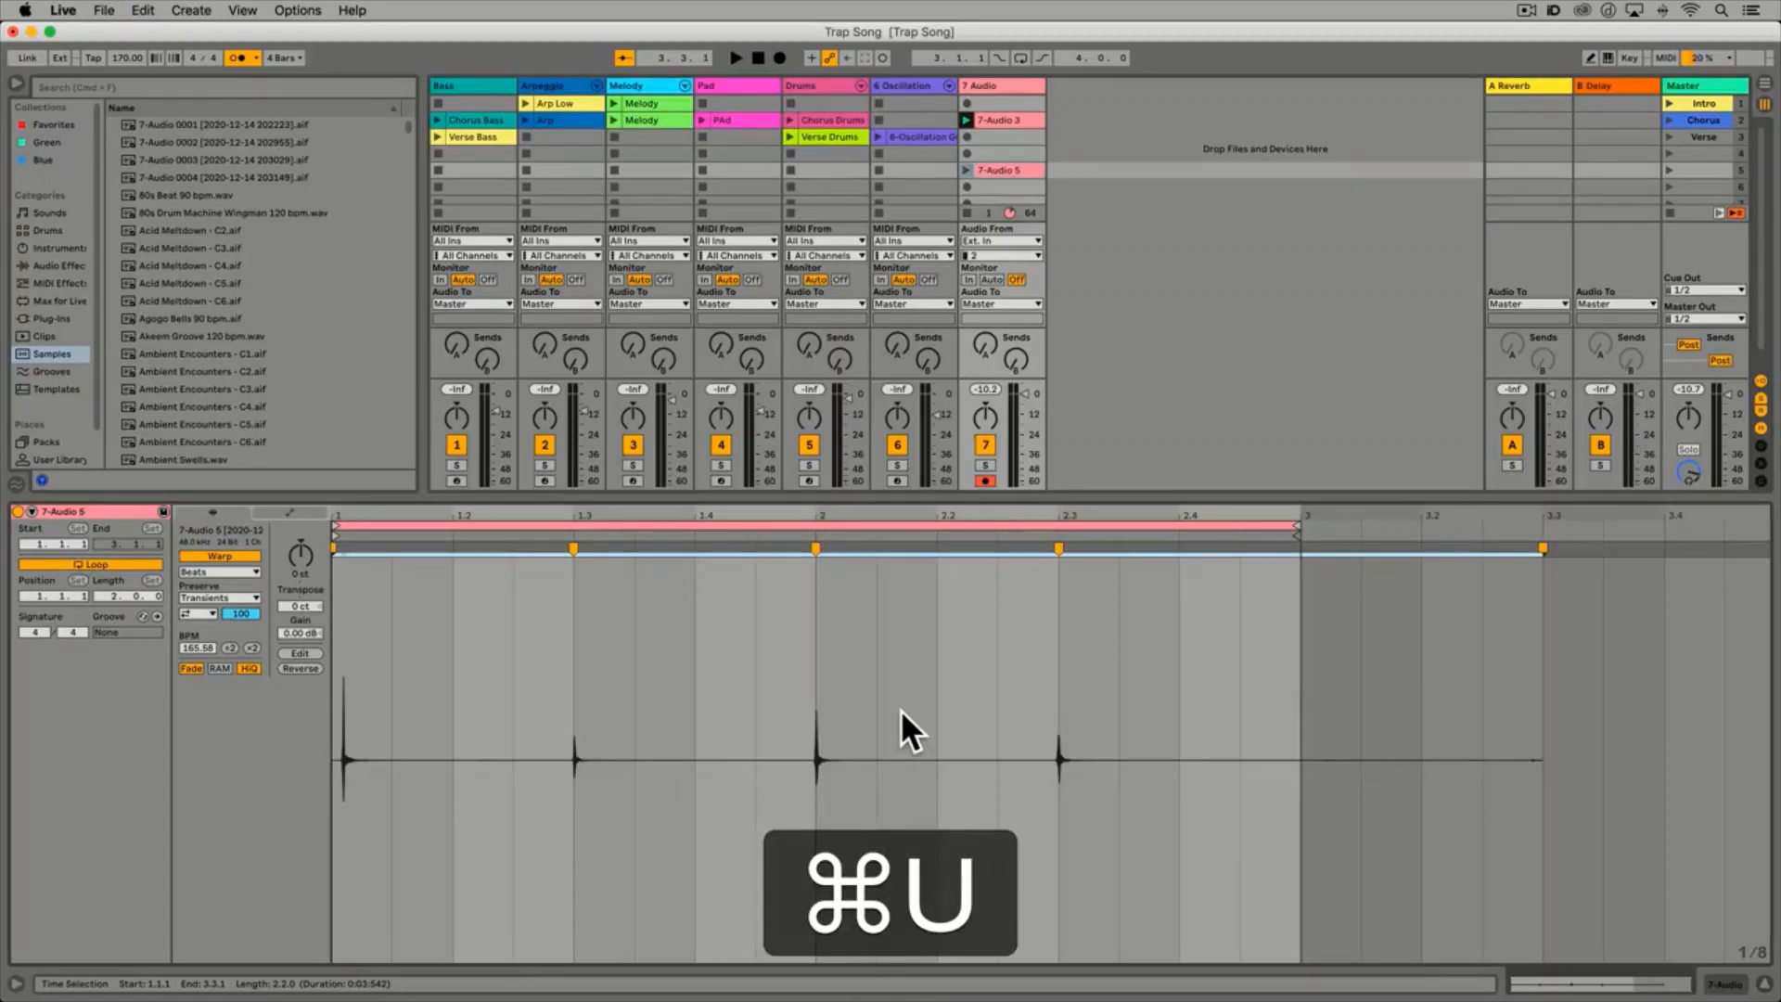
left_click(965, 171)
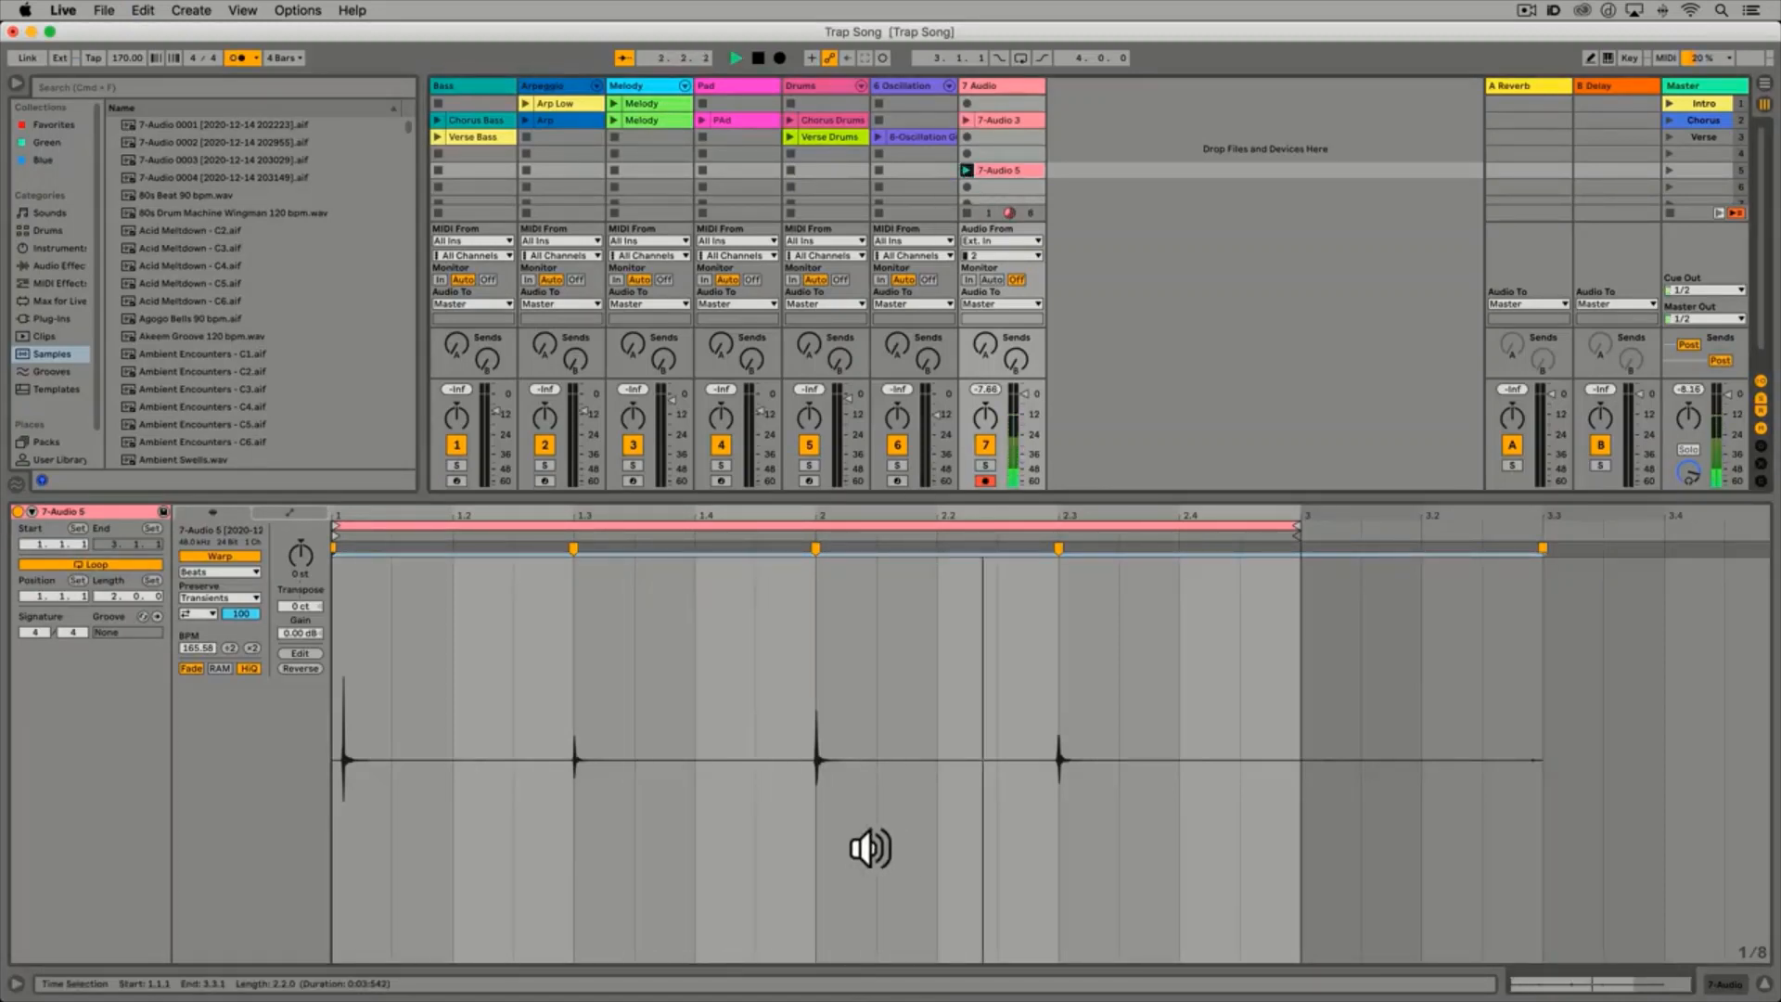
key("space")
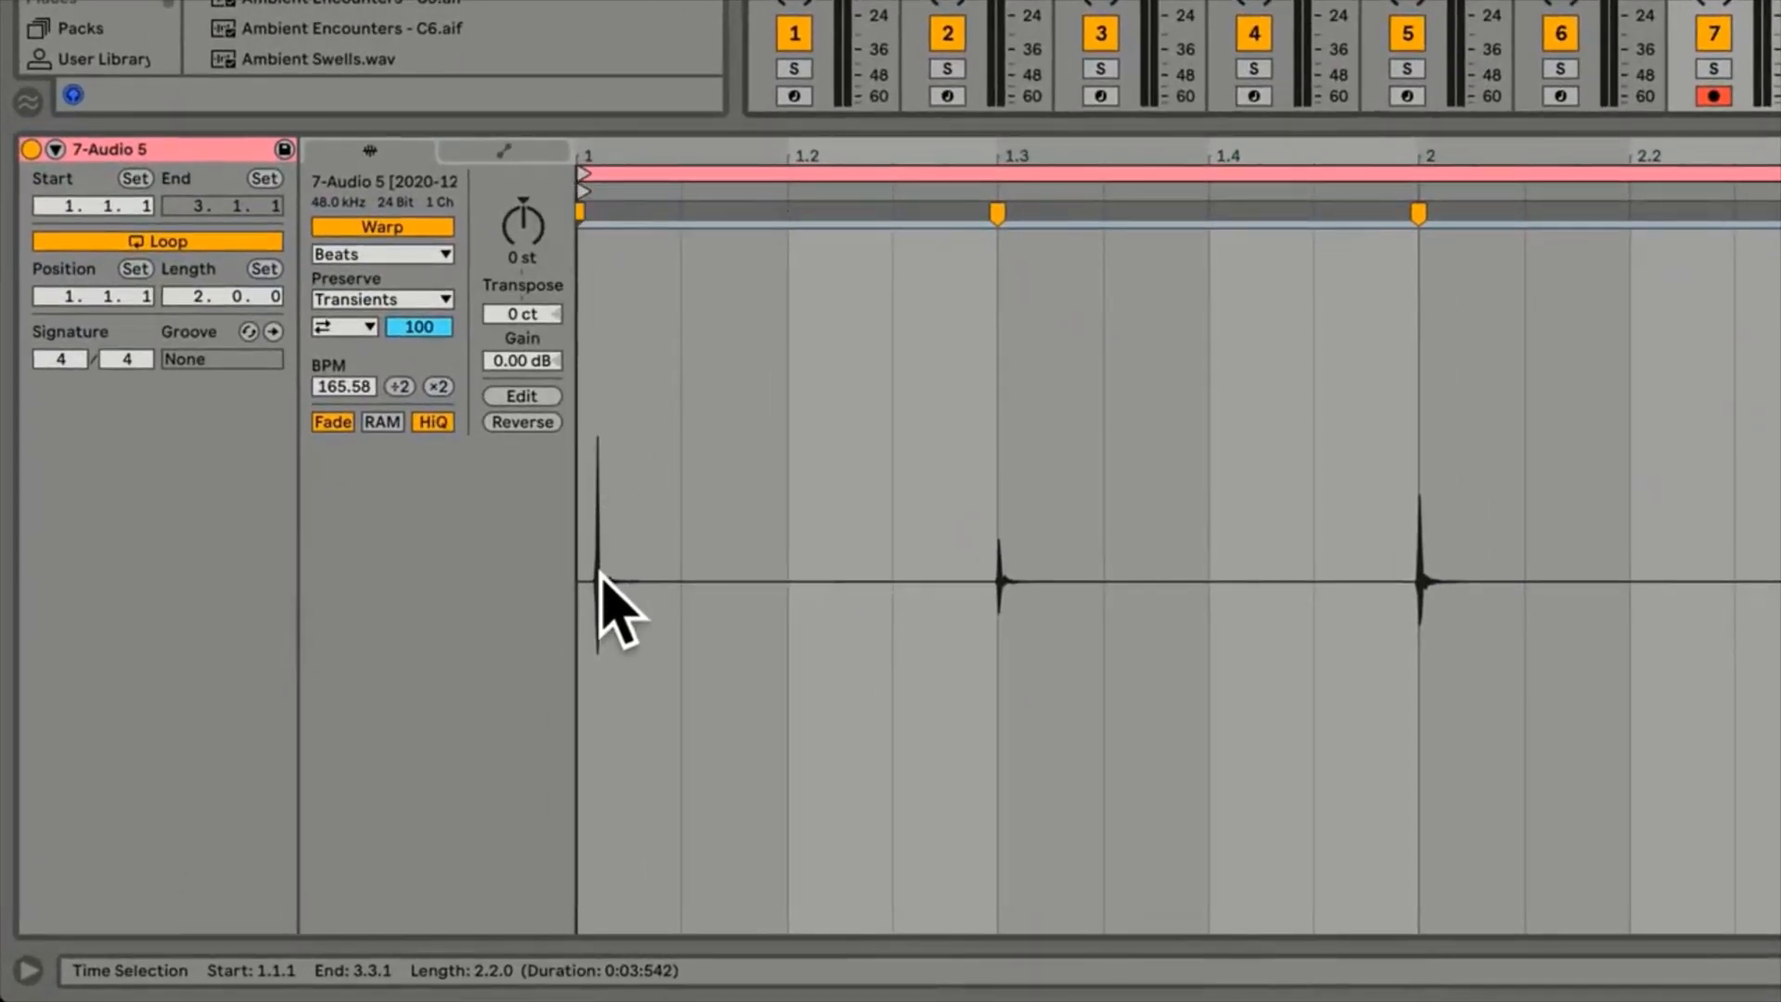
Insert a warp marker on the unmarked transient of the first hit, just after the start of the 7-Audio 5 clip
key("equal")
left_click(768, 530)
key("equal")
key("equal")
key("equal")
key("equal")
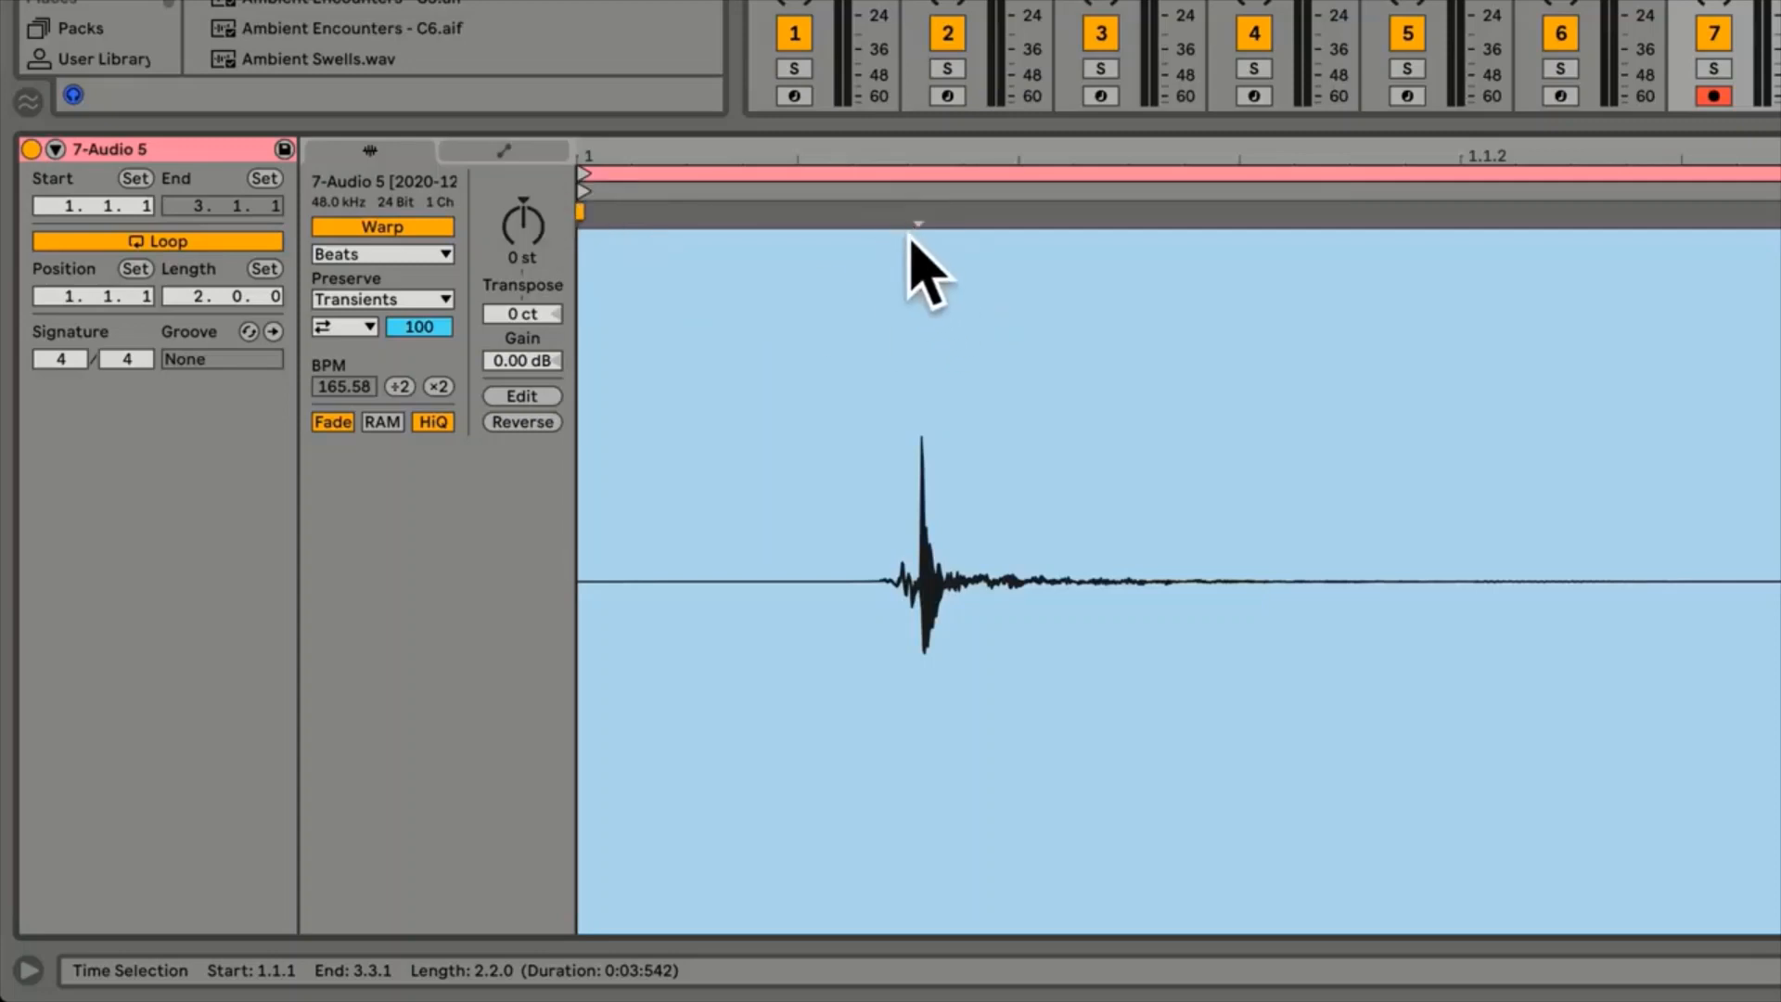
key("minus")
key("minus")
key("minus")
key("minus")
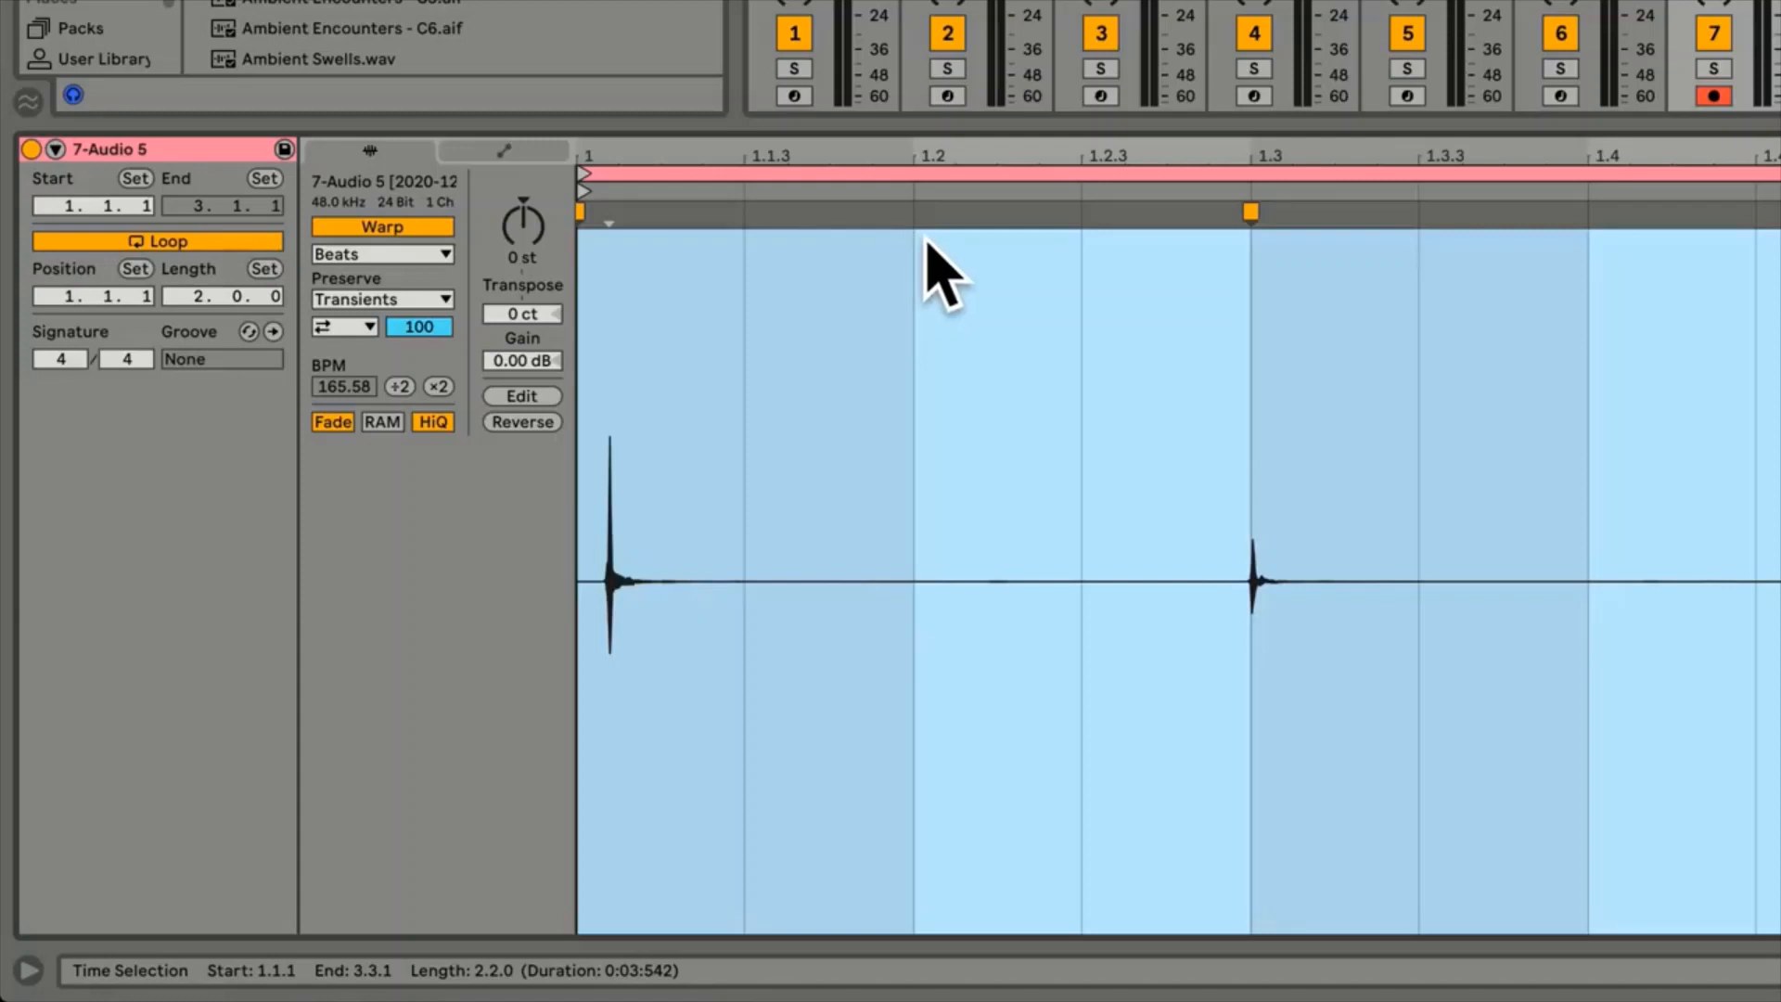
right_click(726, 215)
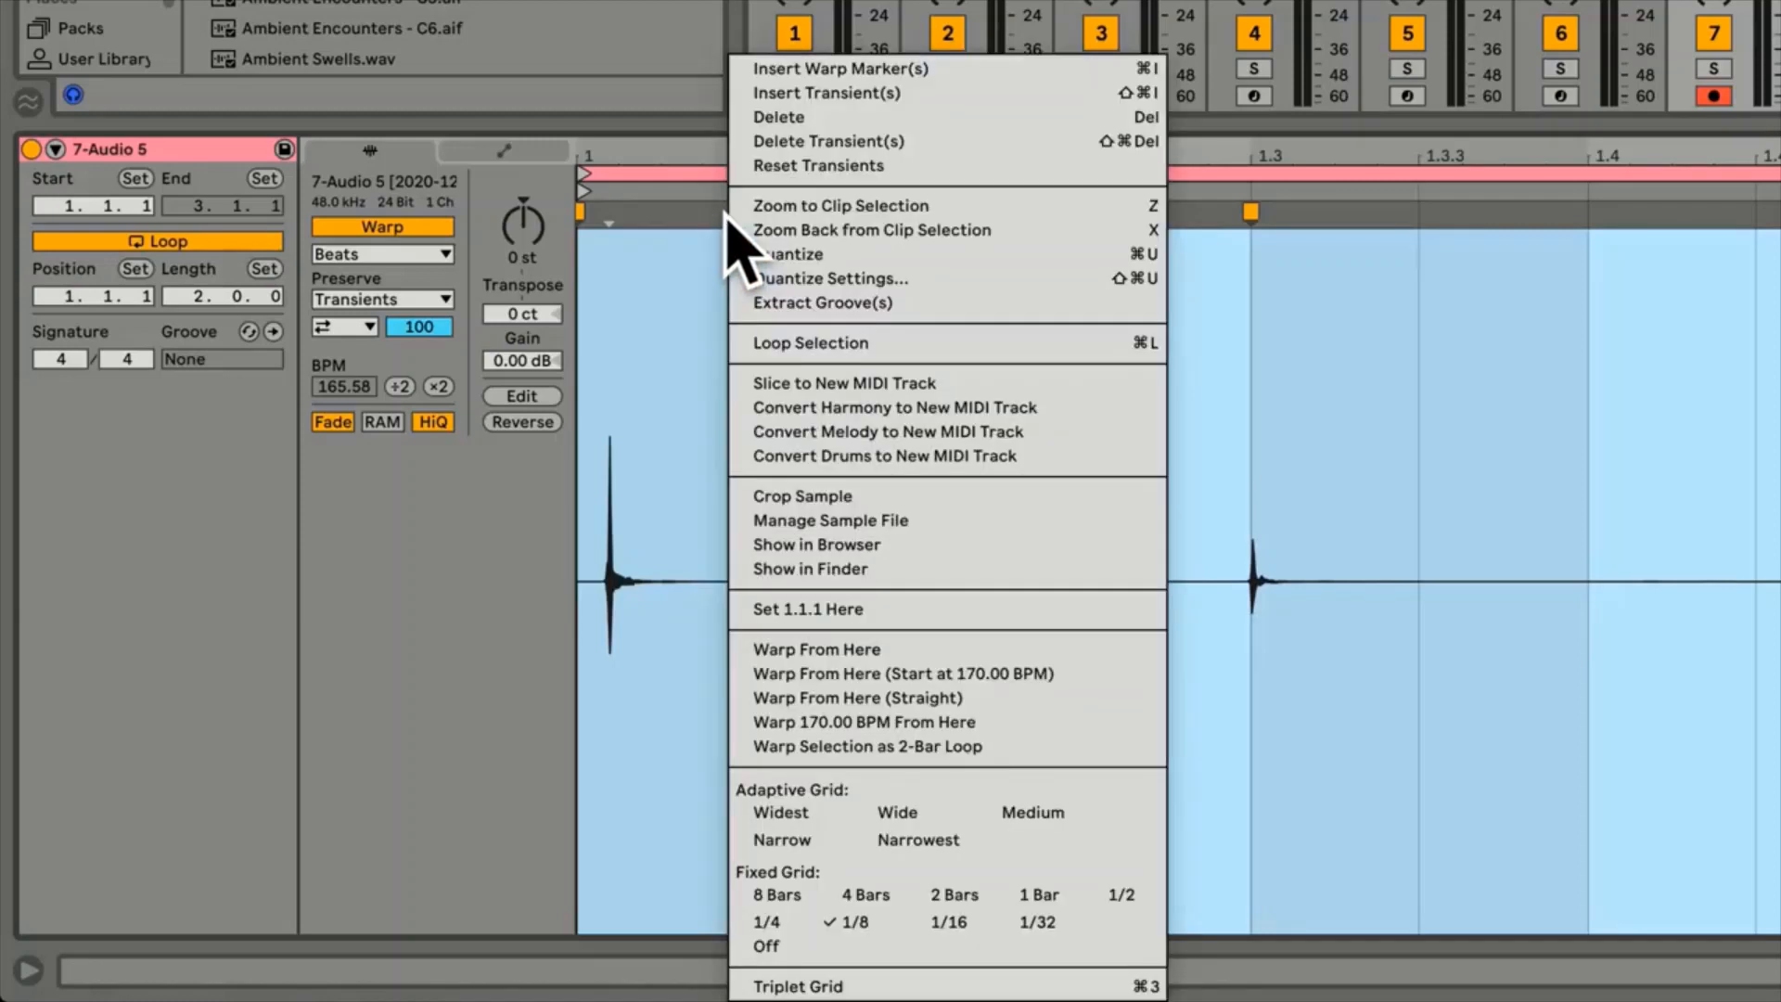
left_click(914, 69)
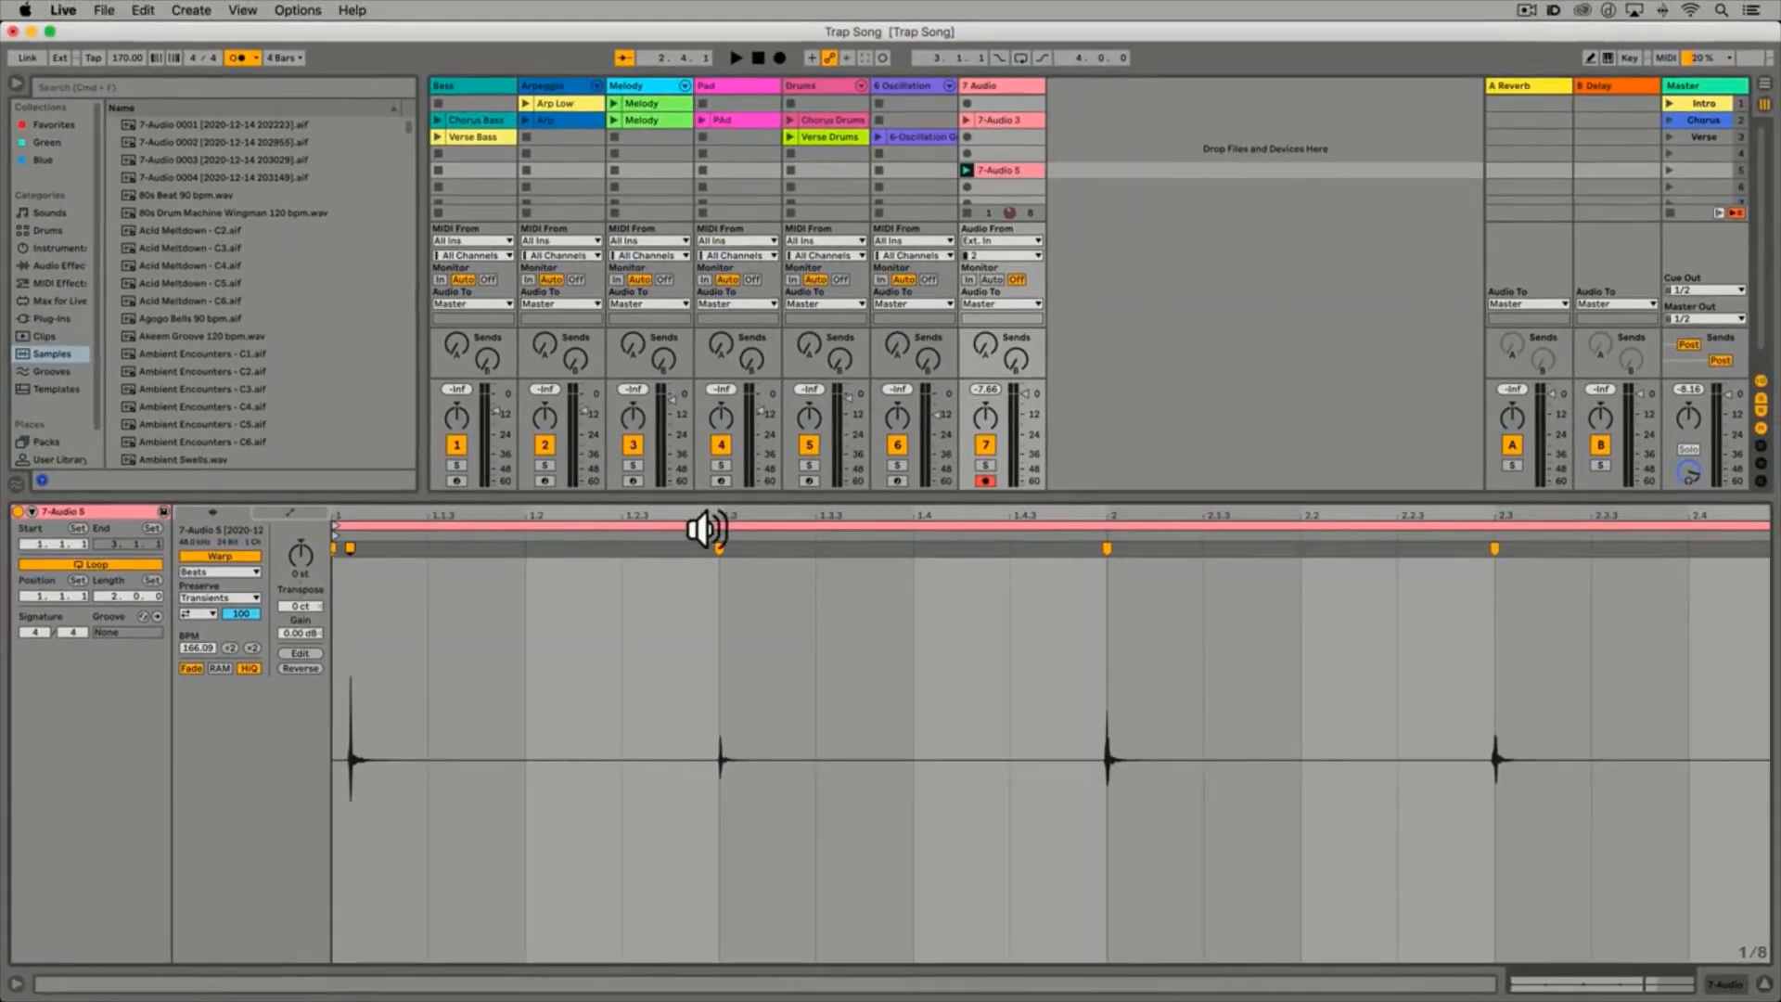
Delete the warp marker at 1.3 and place a new one on the second hit's transient
right_click(722, 555)
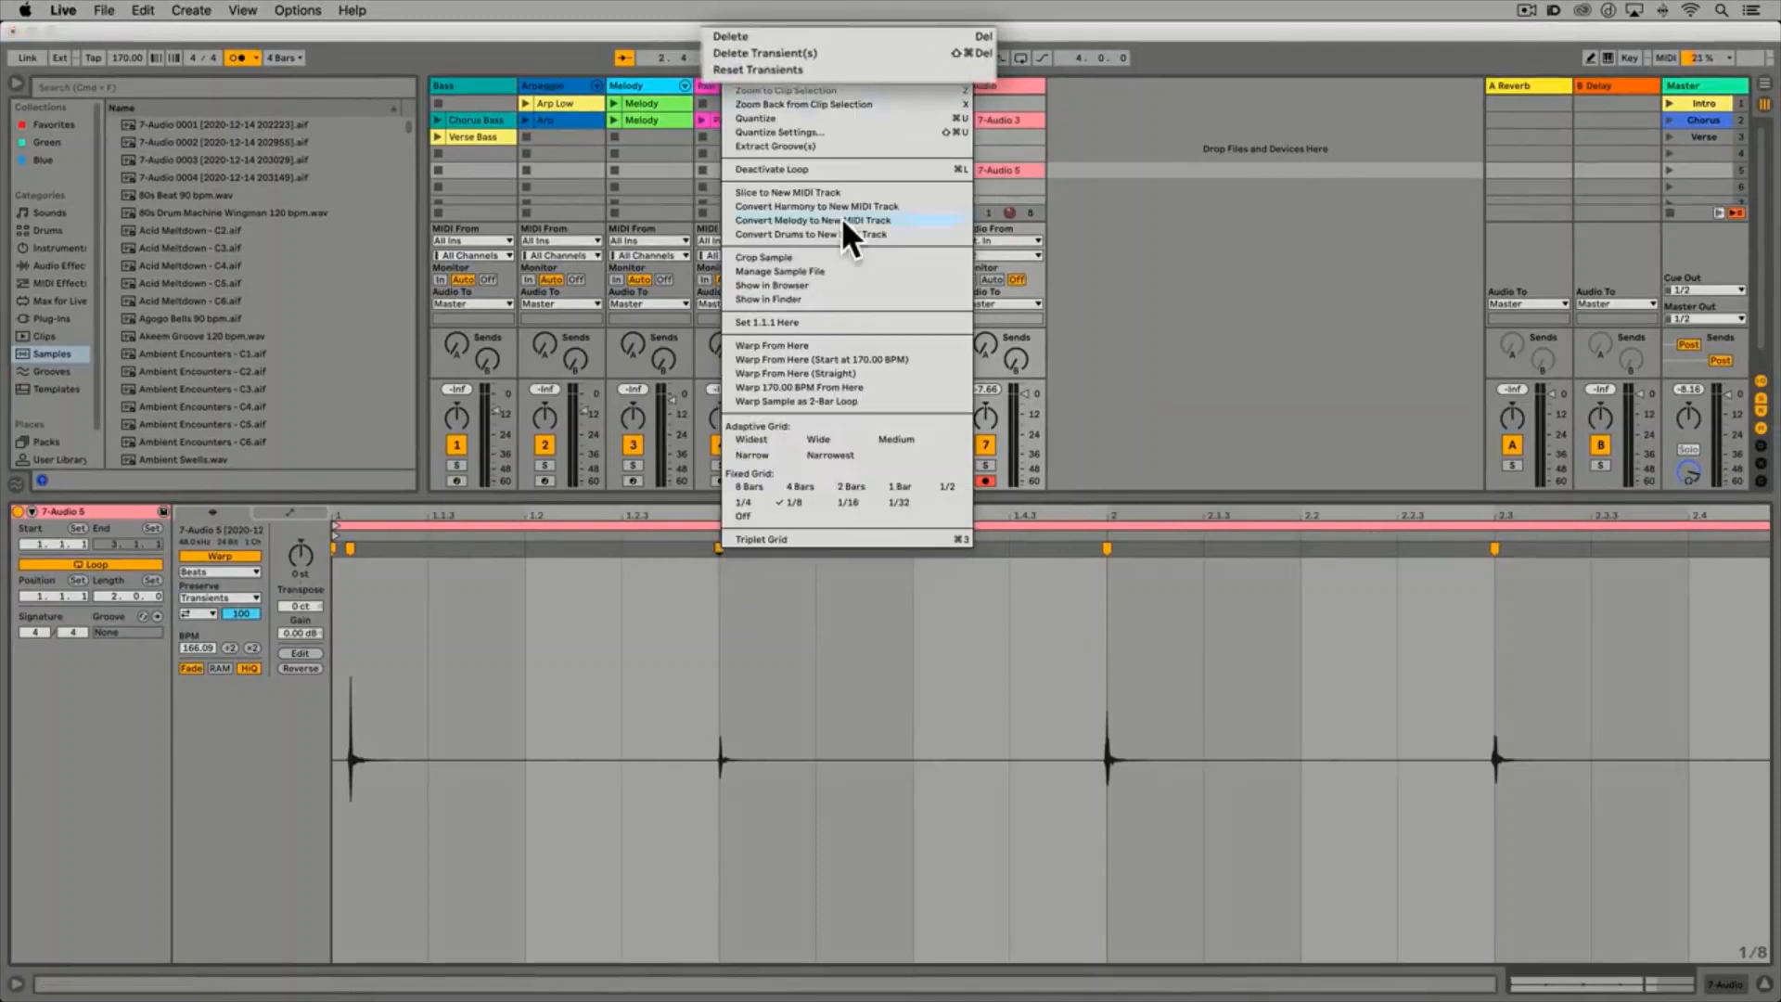
left_click(781, 37)
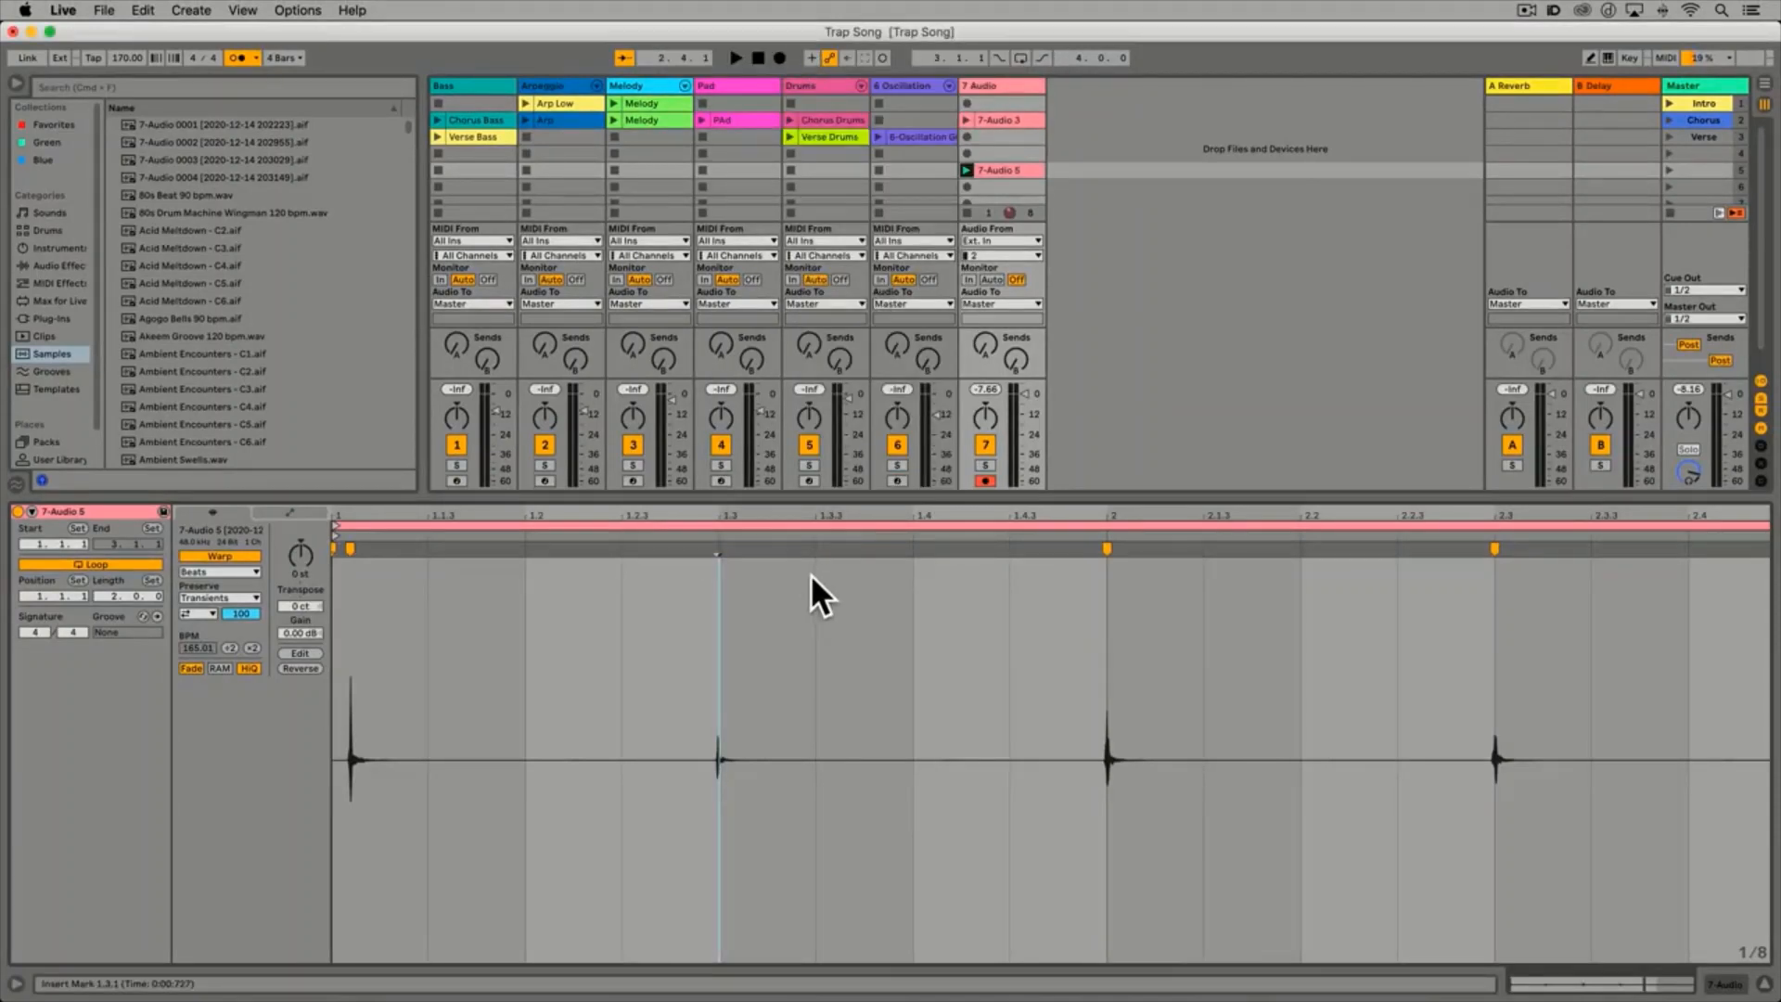
double_click(717, 548)
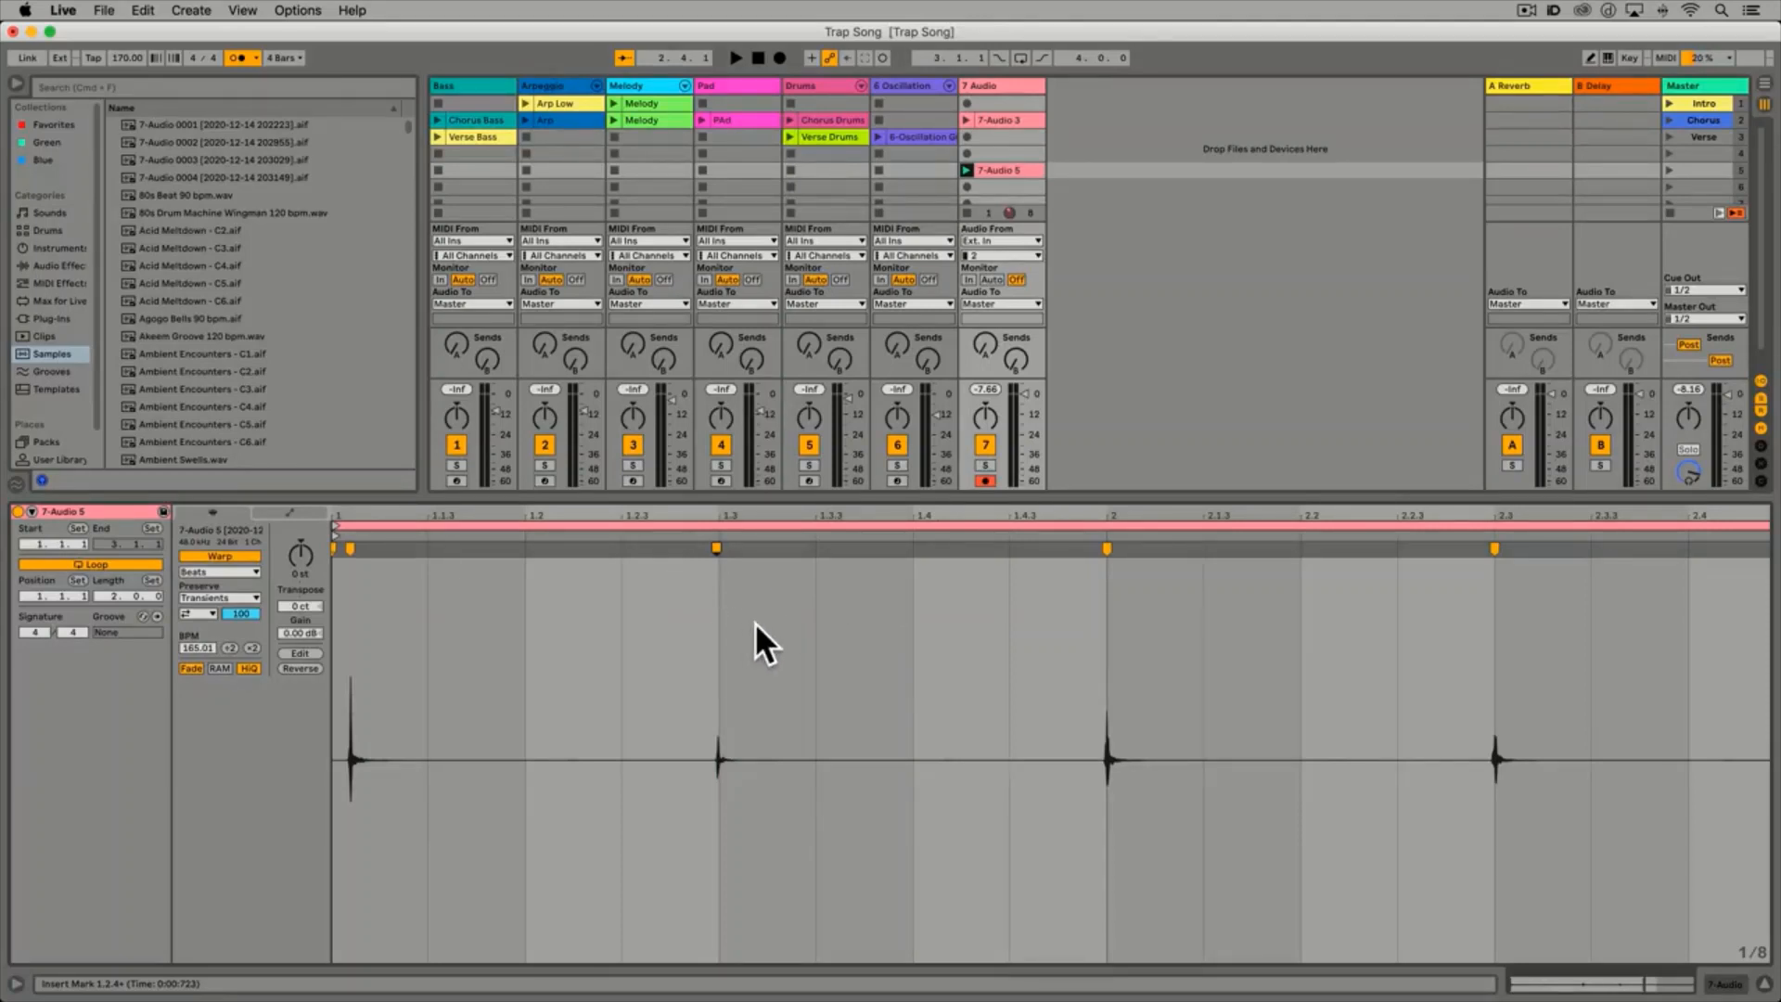
Delete the second hit's warp marker and place a new one closer to where the hit's waveform begins
key("equal")
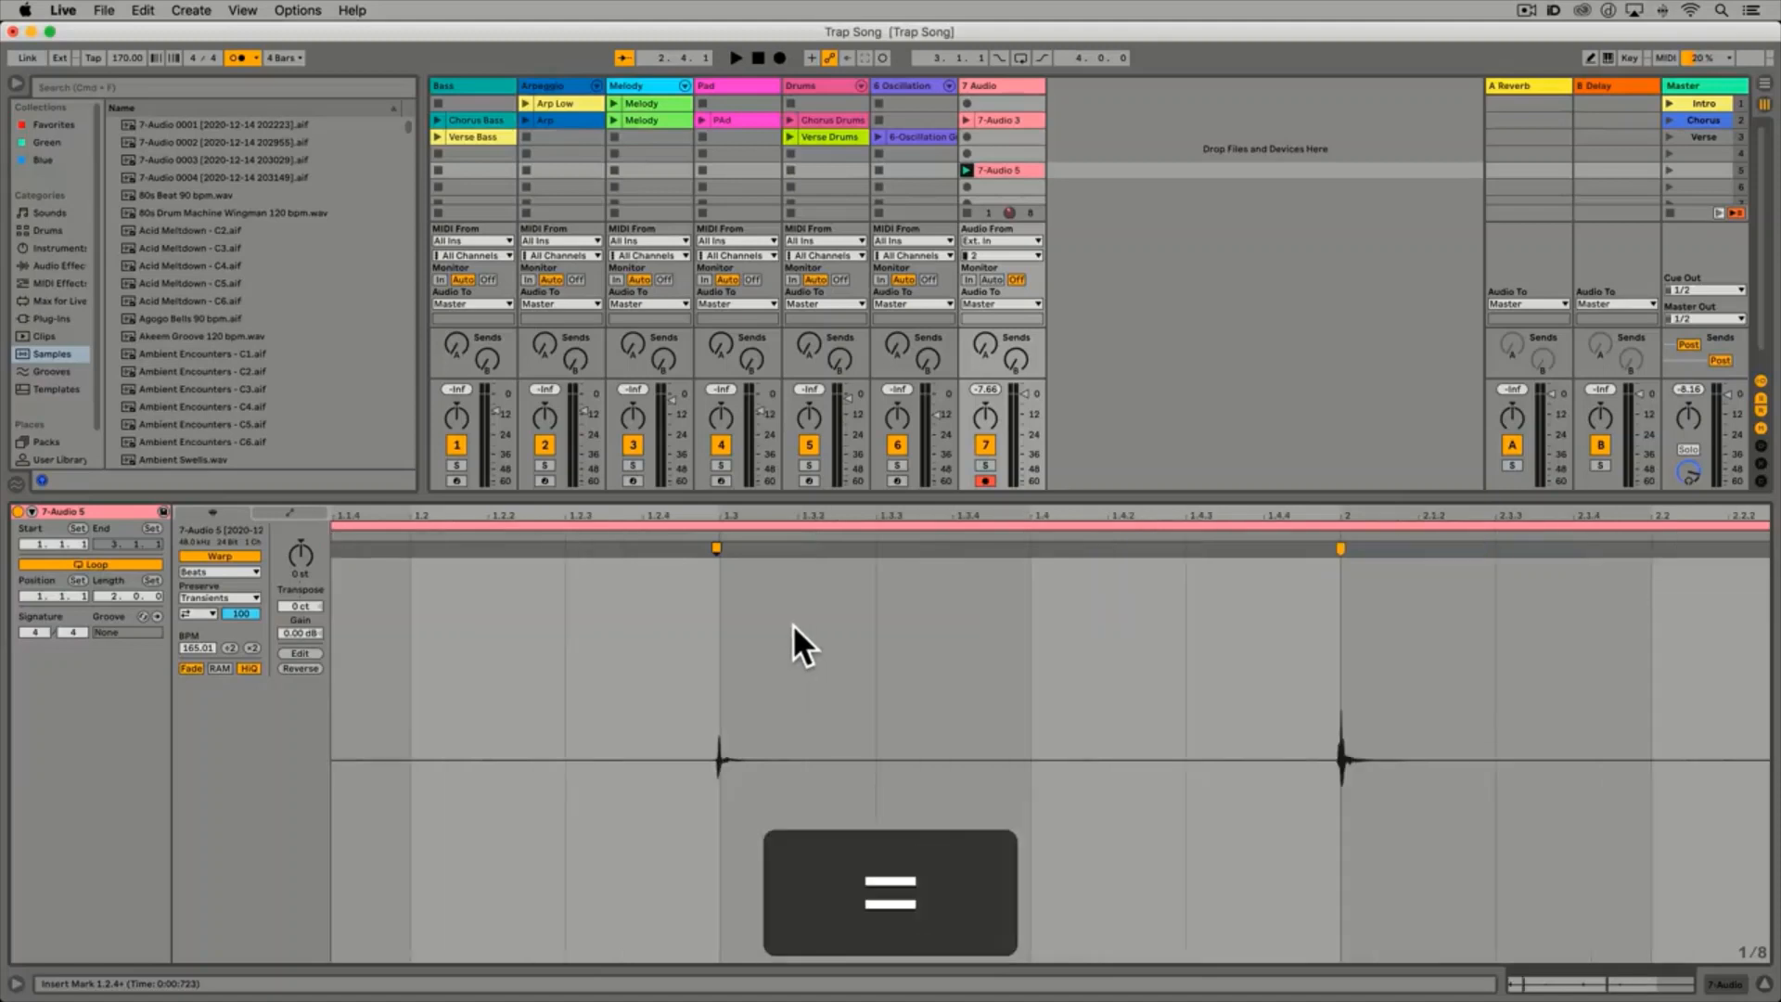
key("equal")
key("equal")
key("equal")
key("equal")
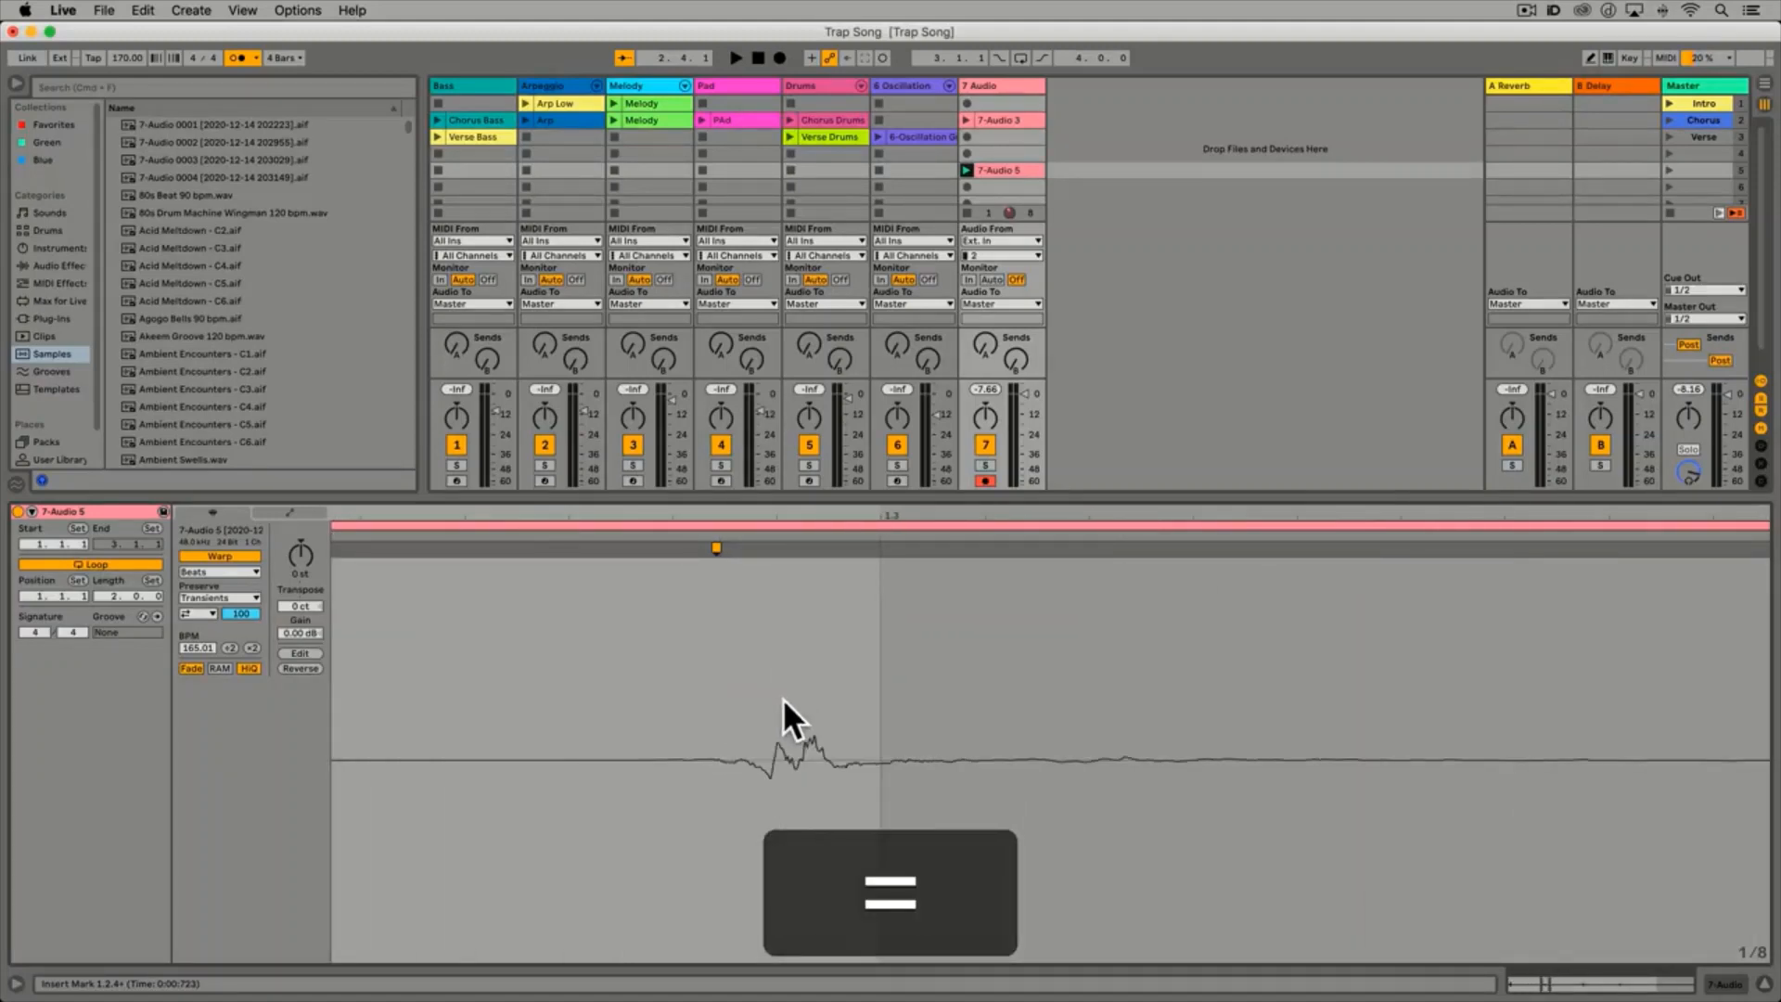
double_click(715, 550)
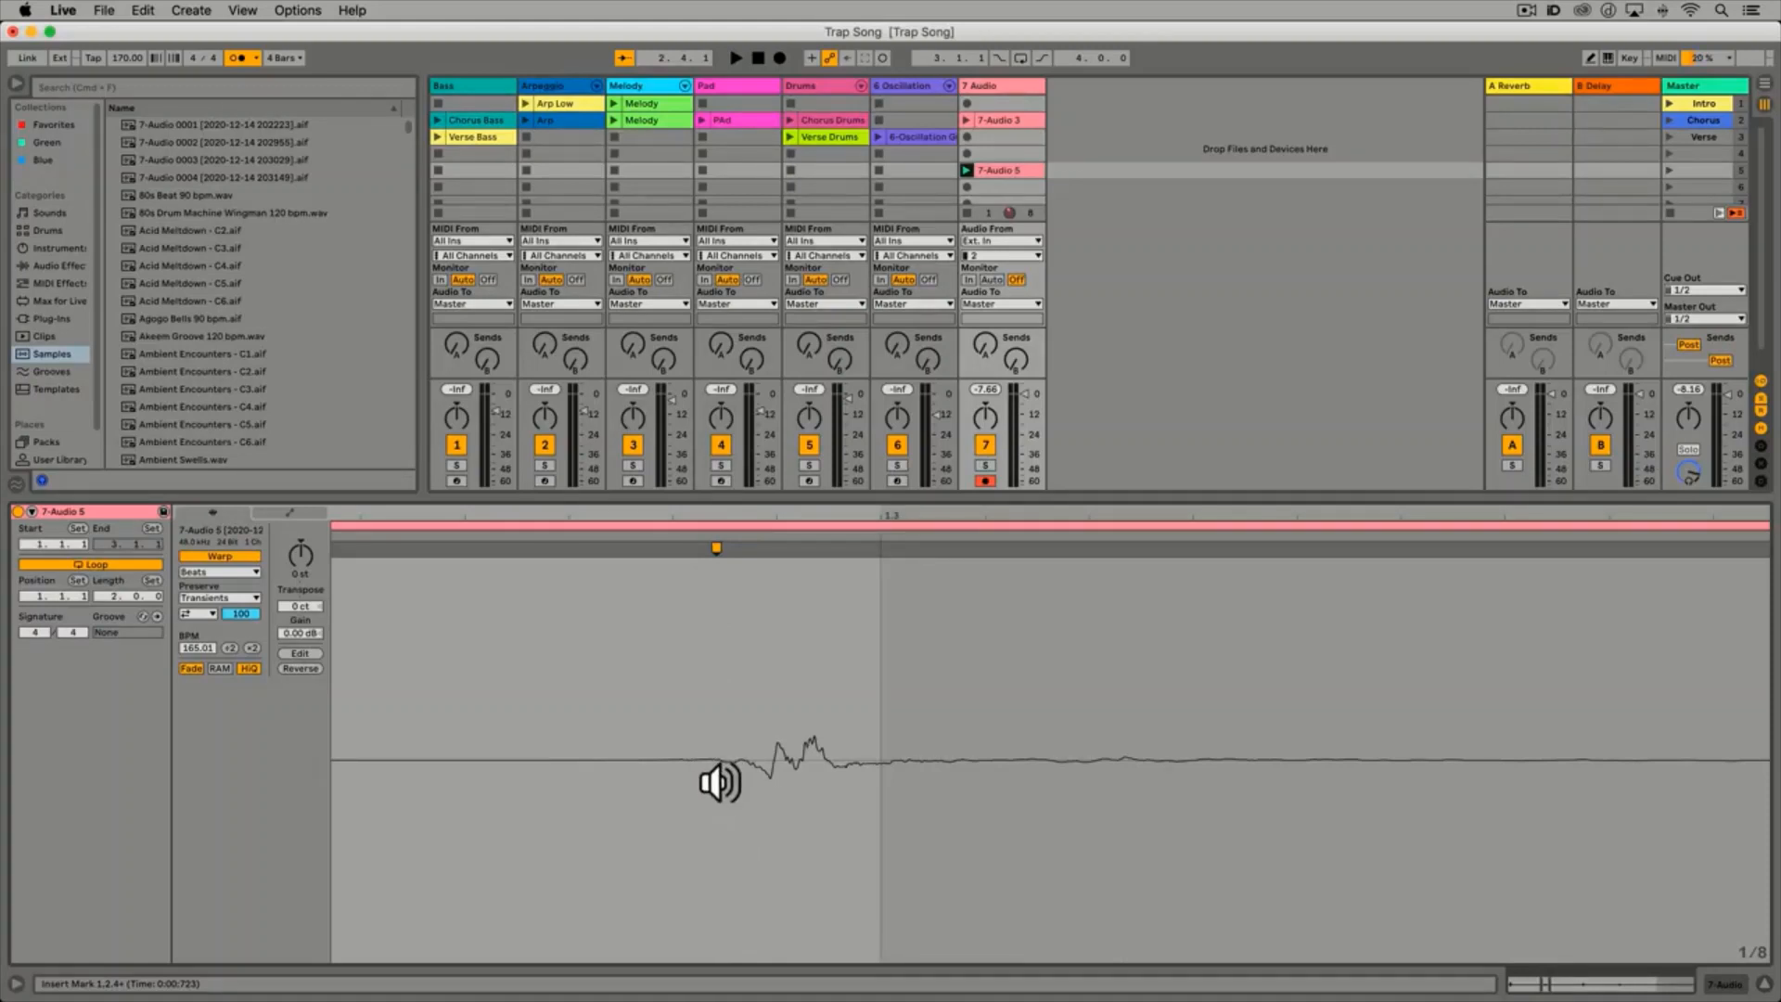
key("equal")
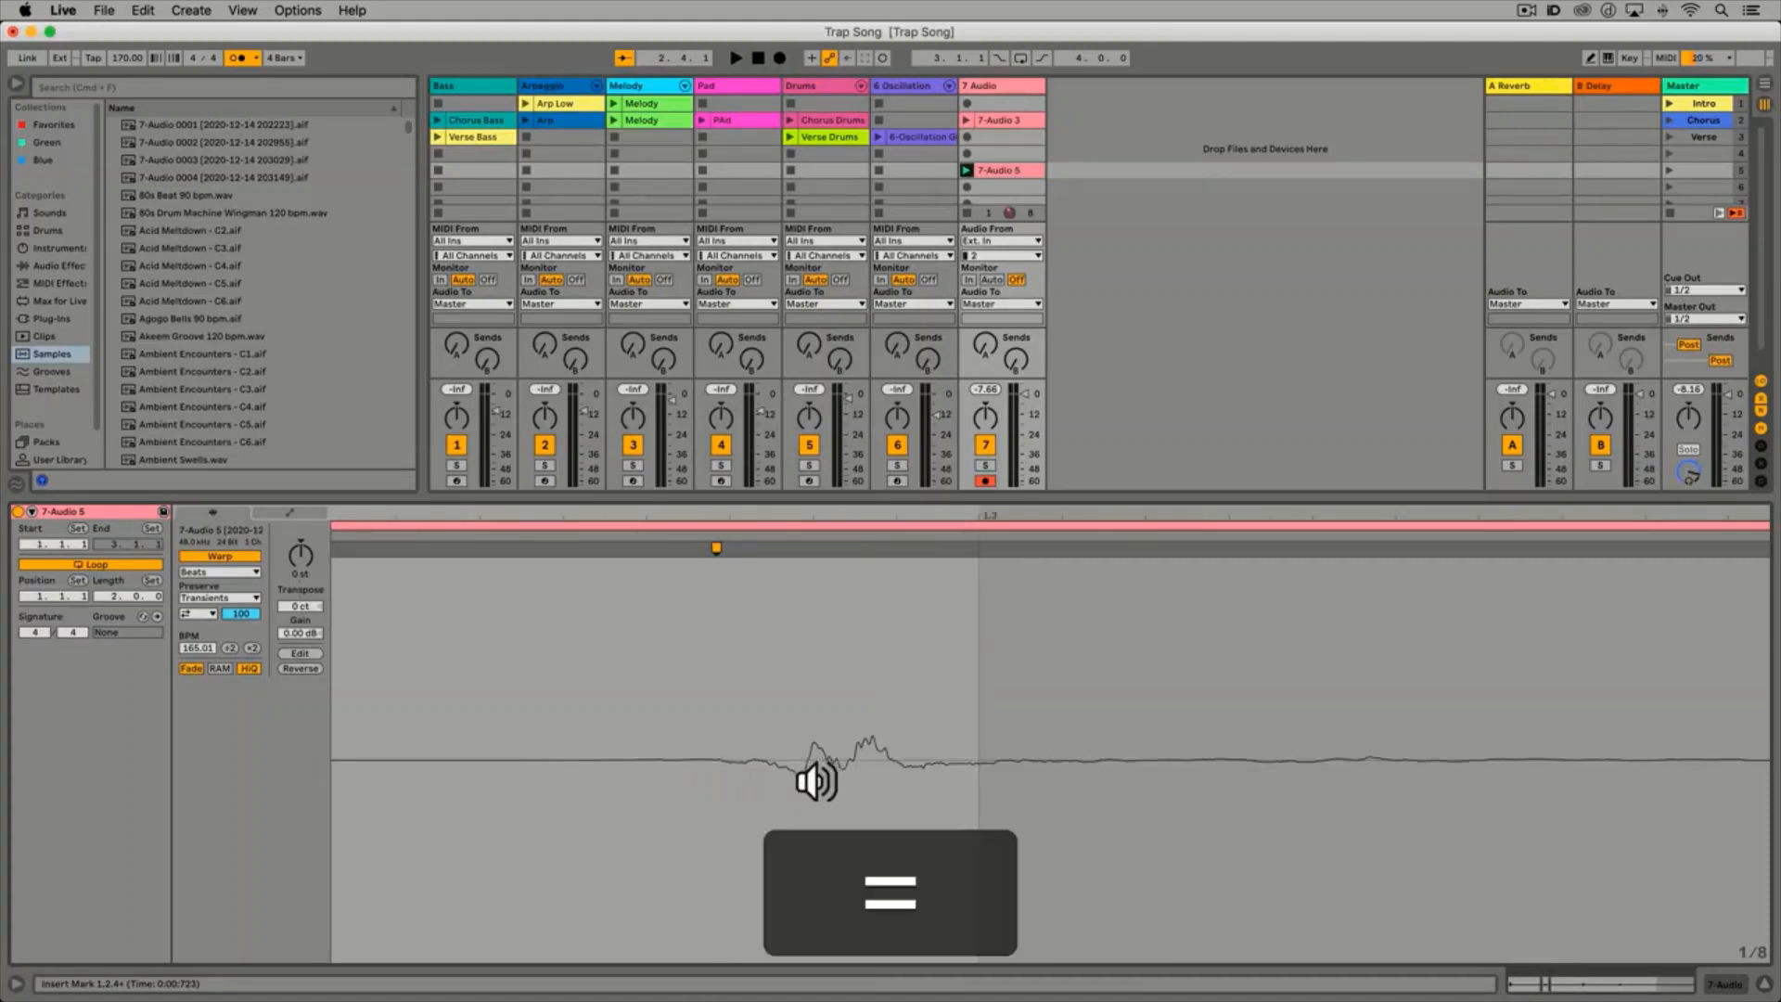
key("equal")
key("minus")
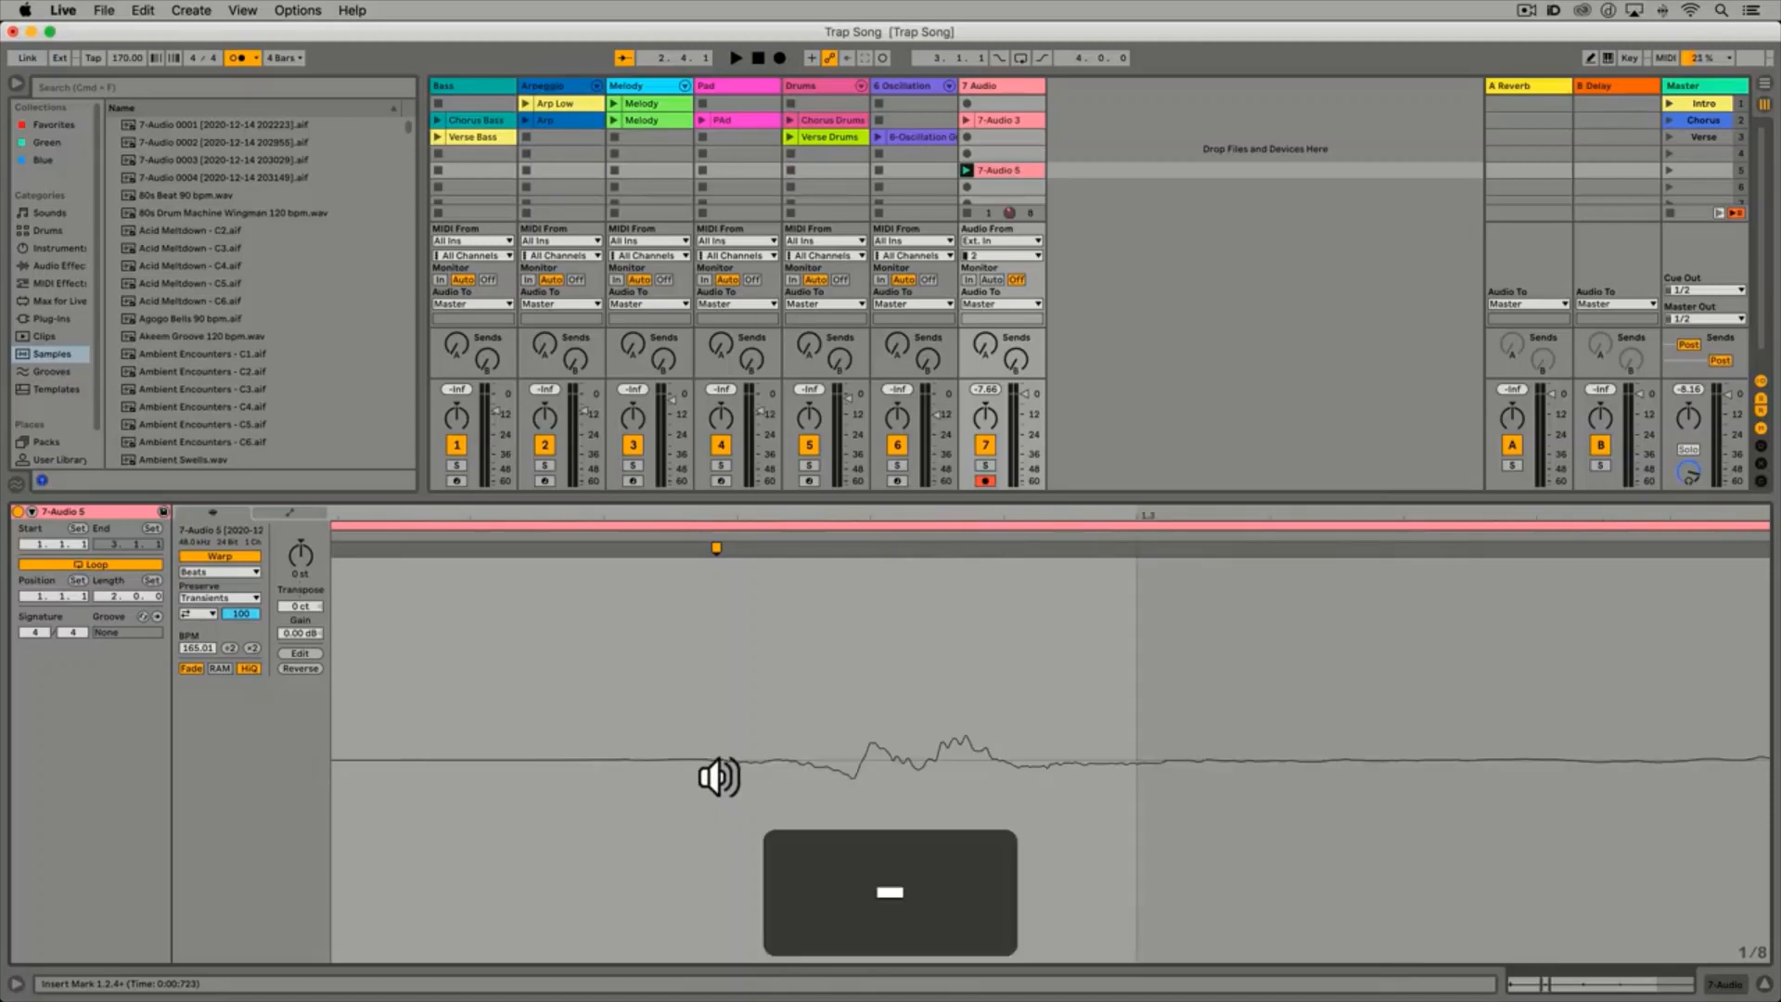
right_click(716, 548)
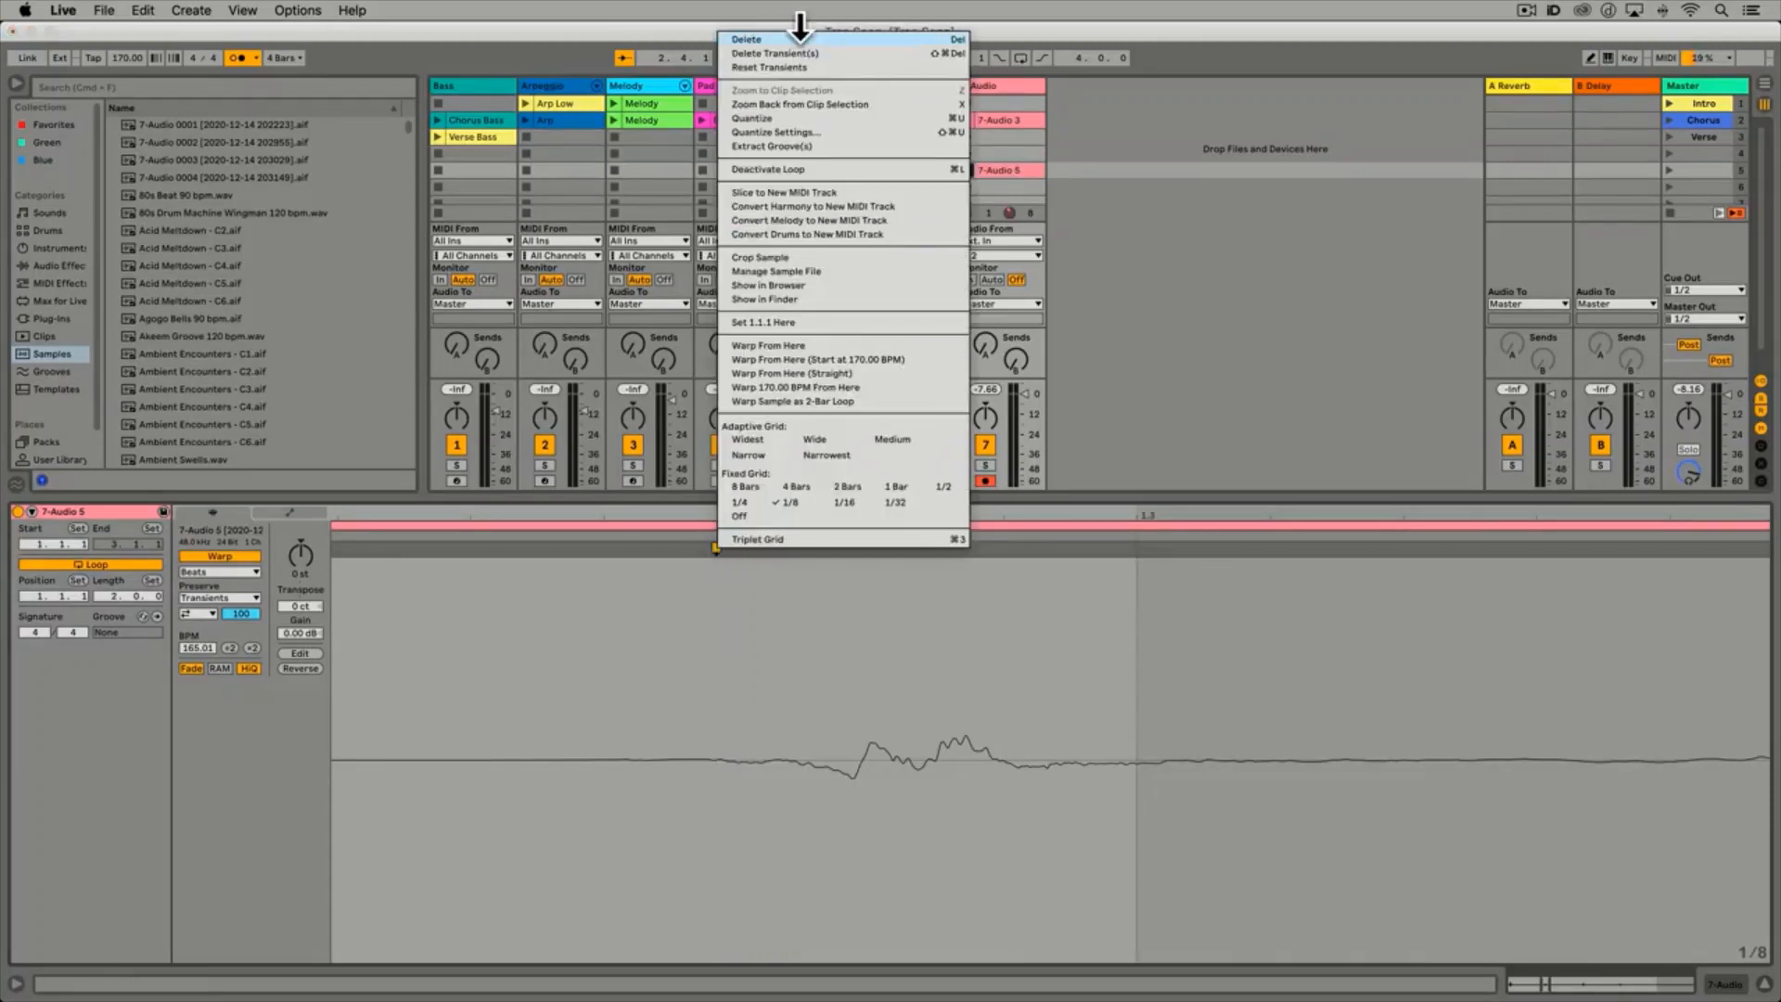
left_click(794, 39)
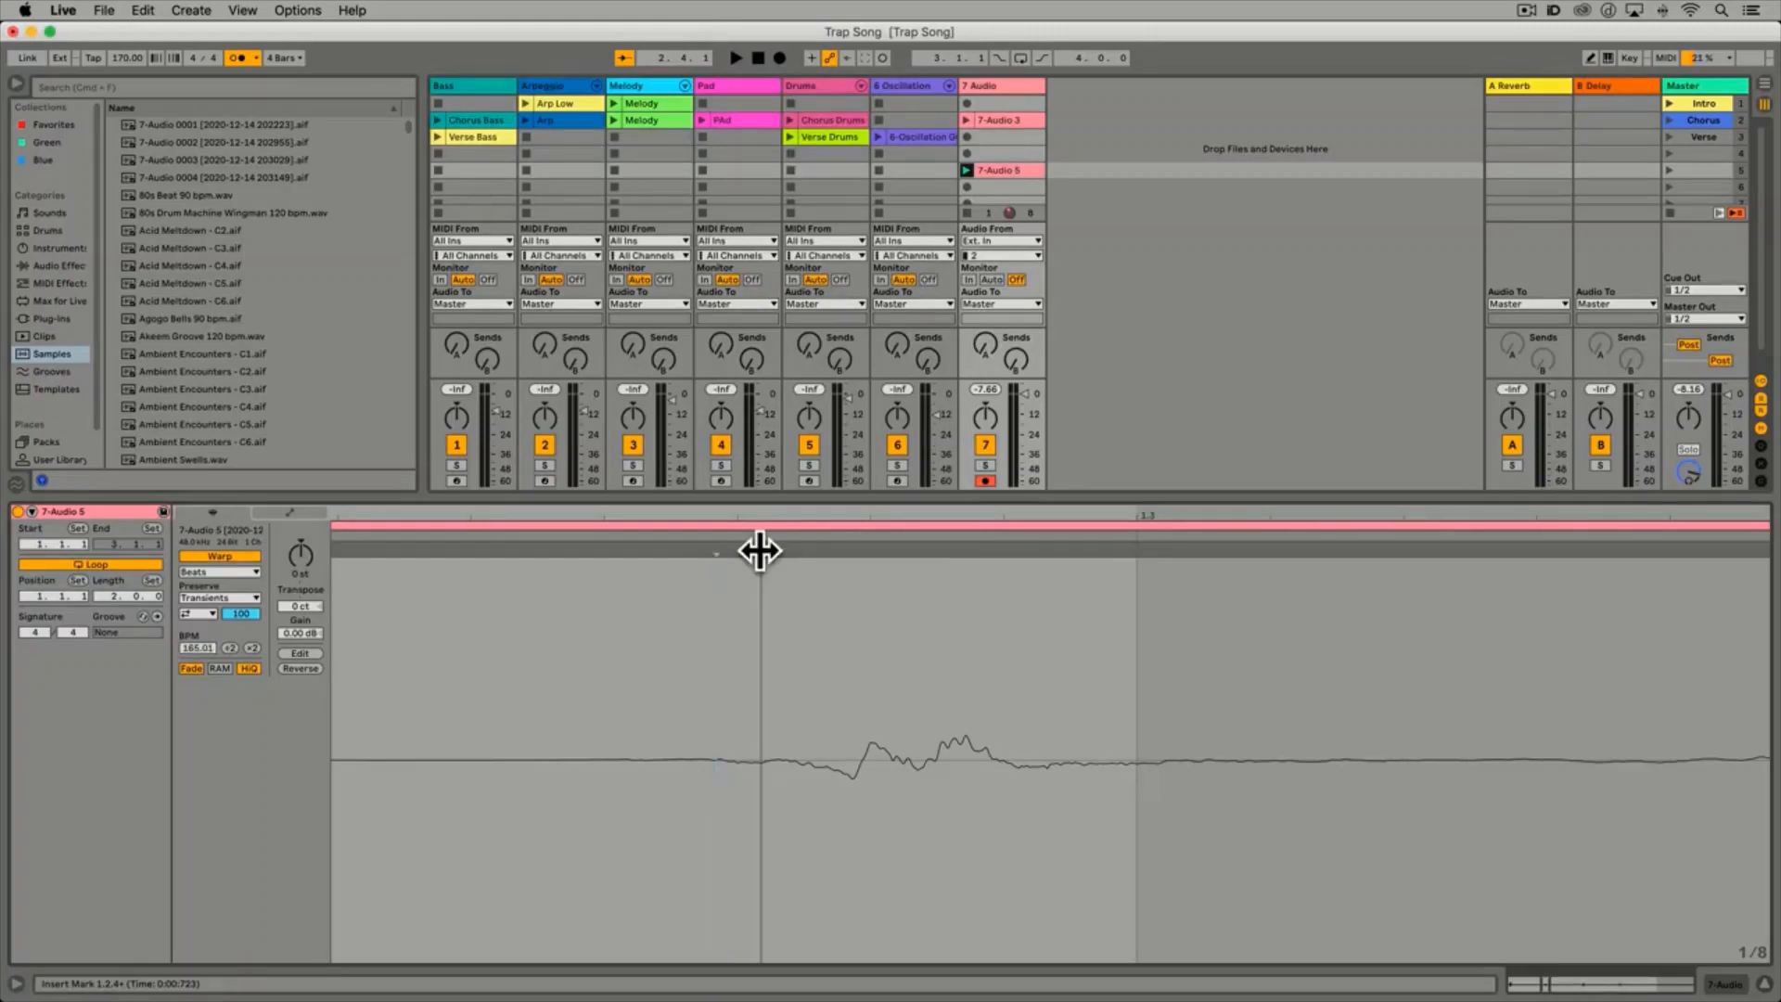
double_click(761, 549)
Quantize the second hit's new warp marker to the 1.3 grid line and move the first hit's marker to the clip start
key("minus")
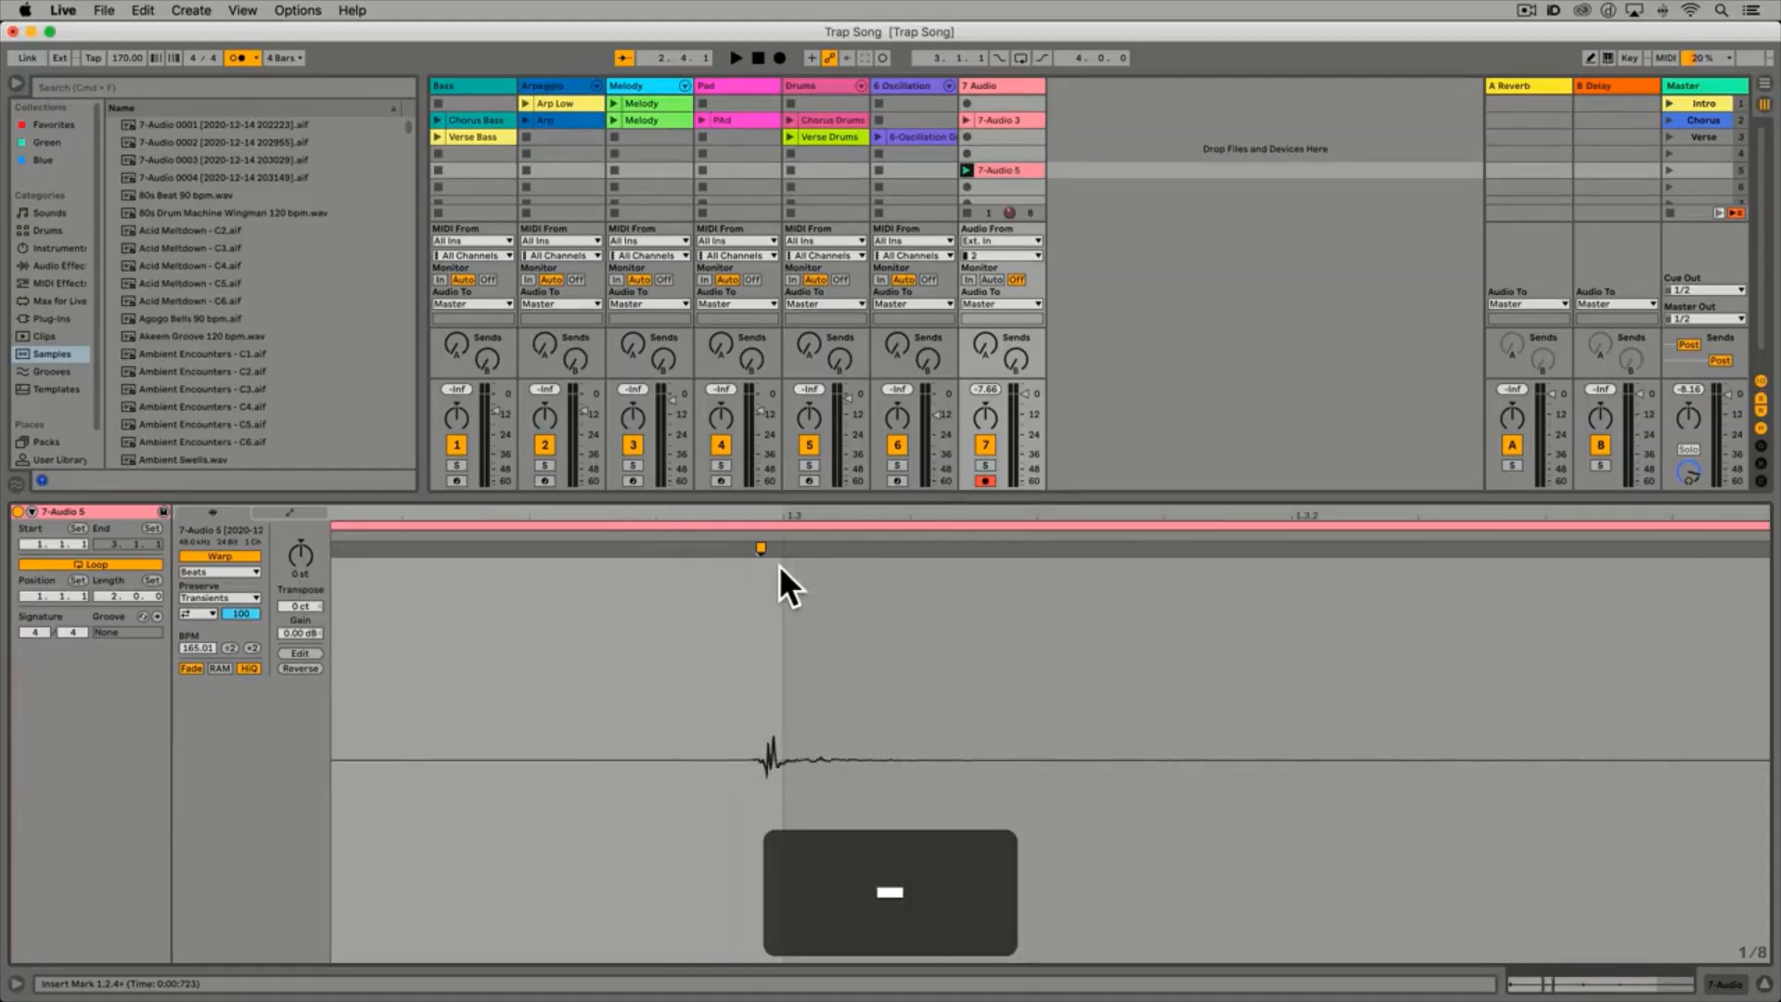
key("minus")
key("minus")
key("minus")
key("minus")
key("minus")
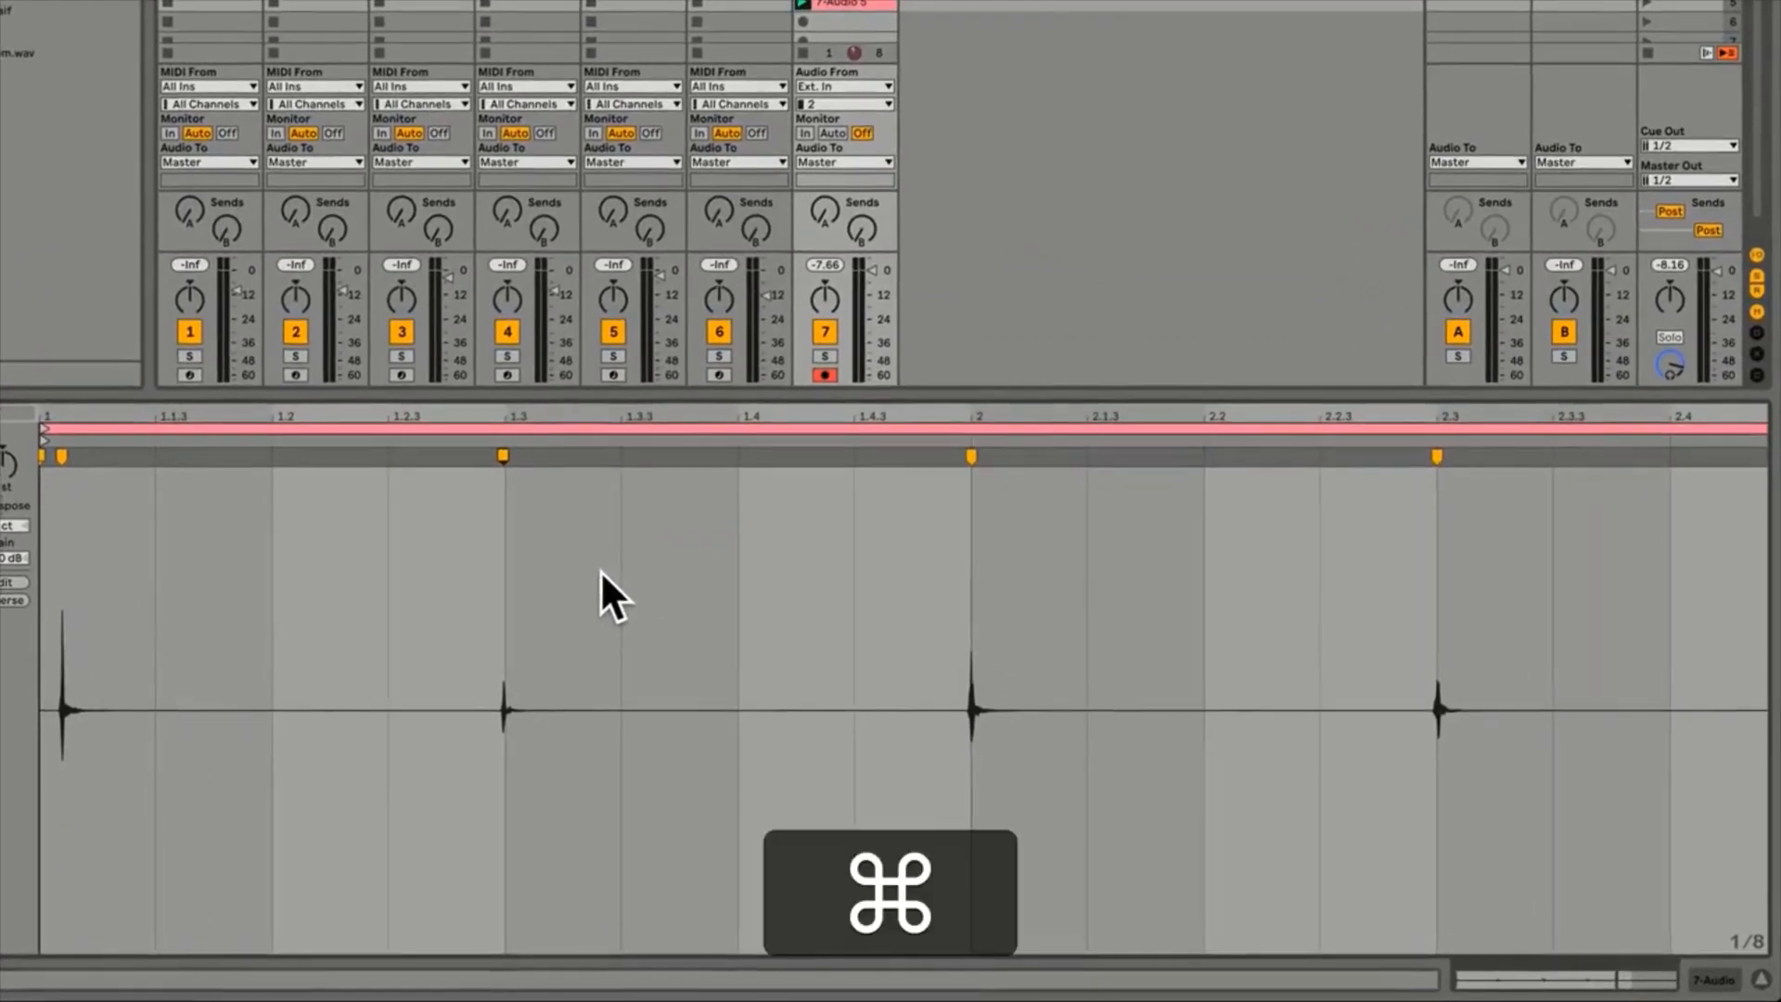
key("super+u")
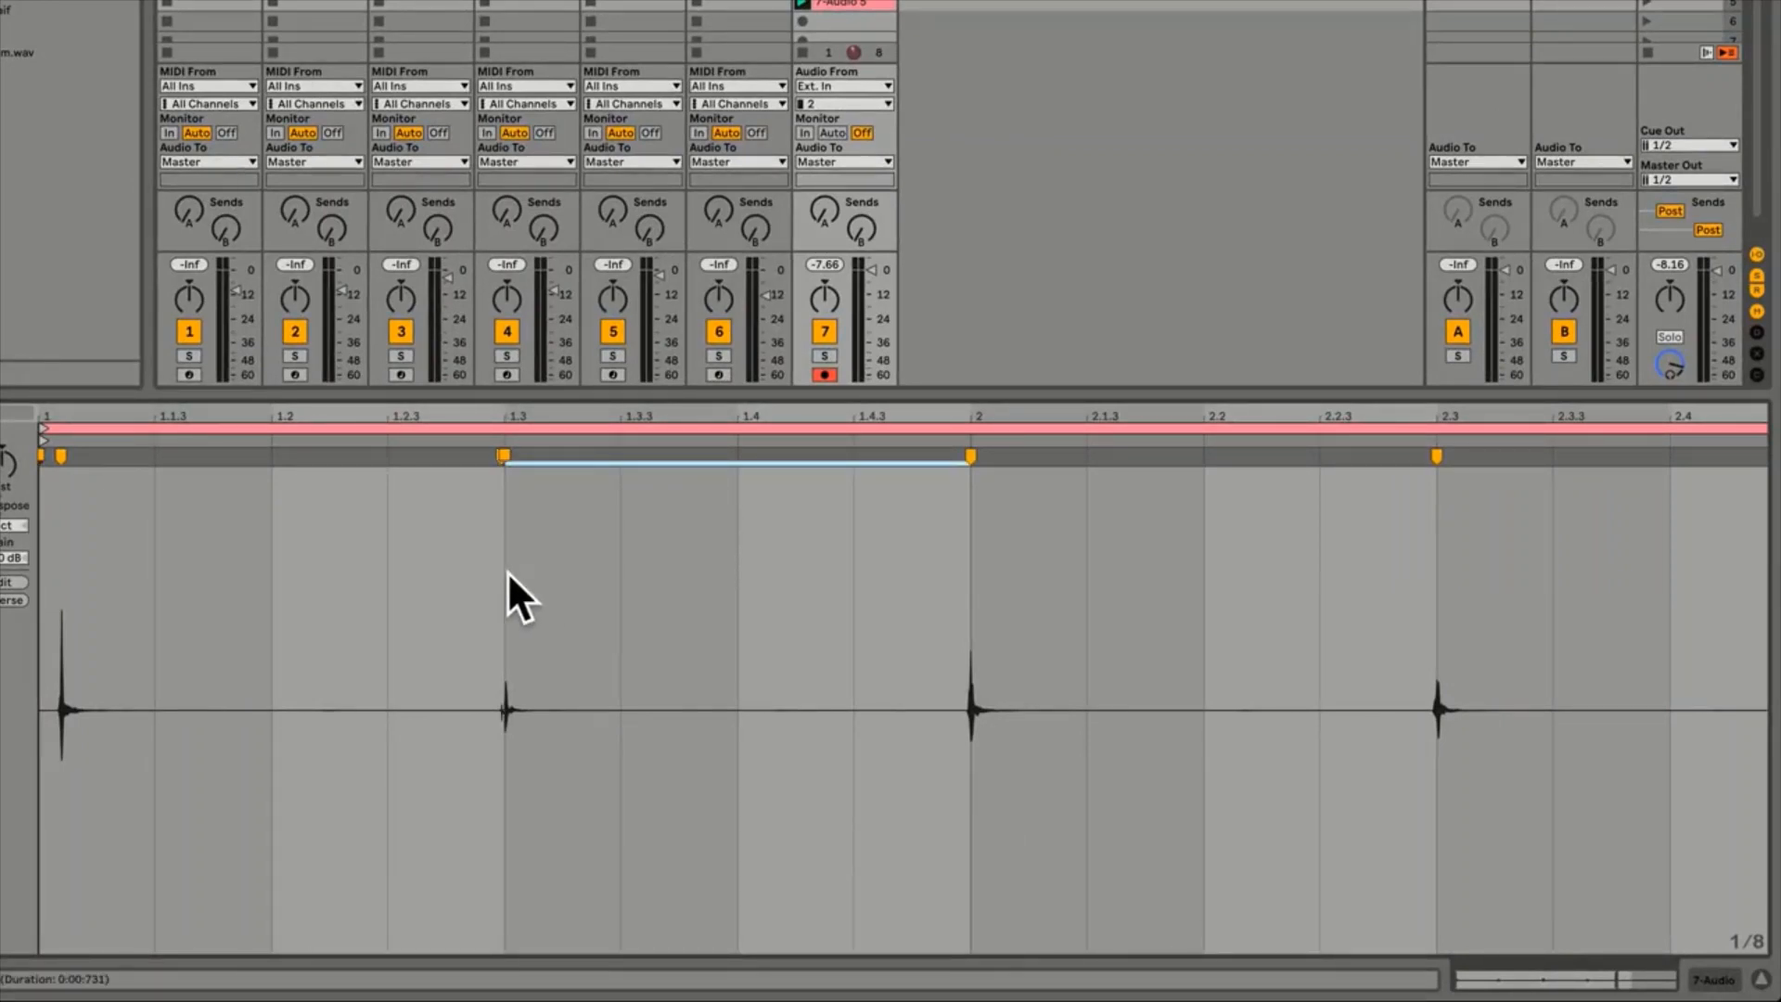
left_click(56, 459)
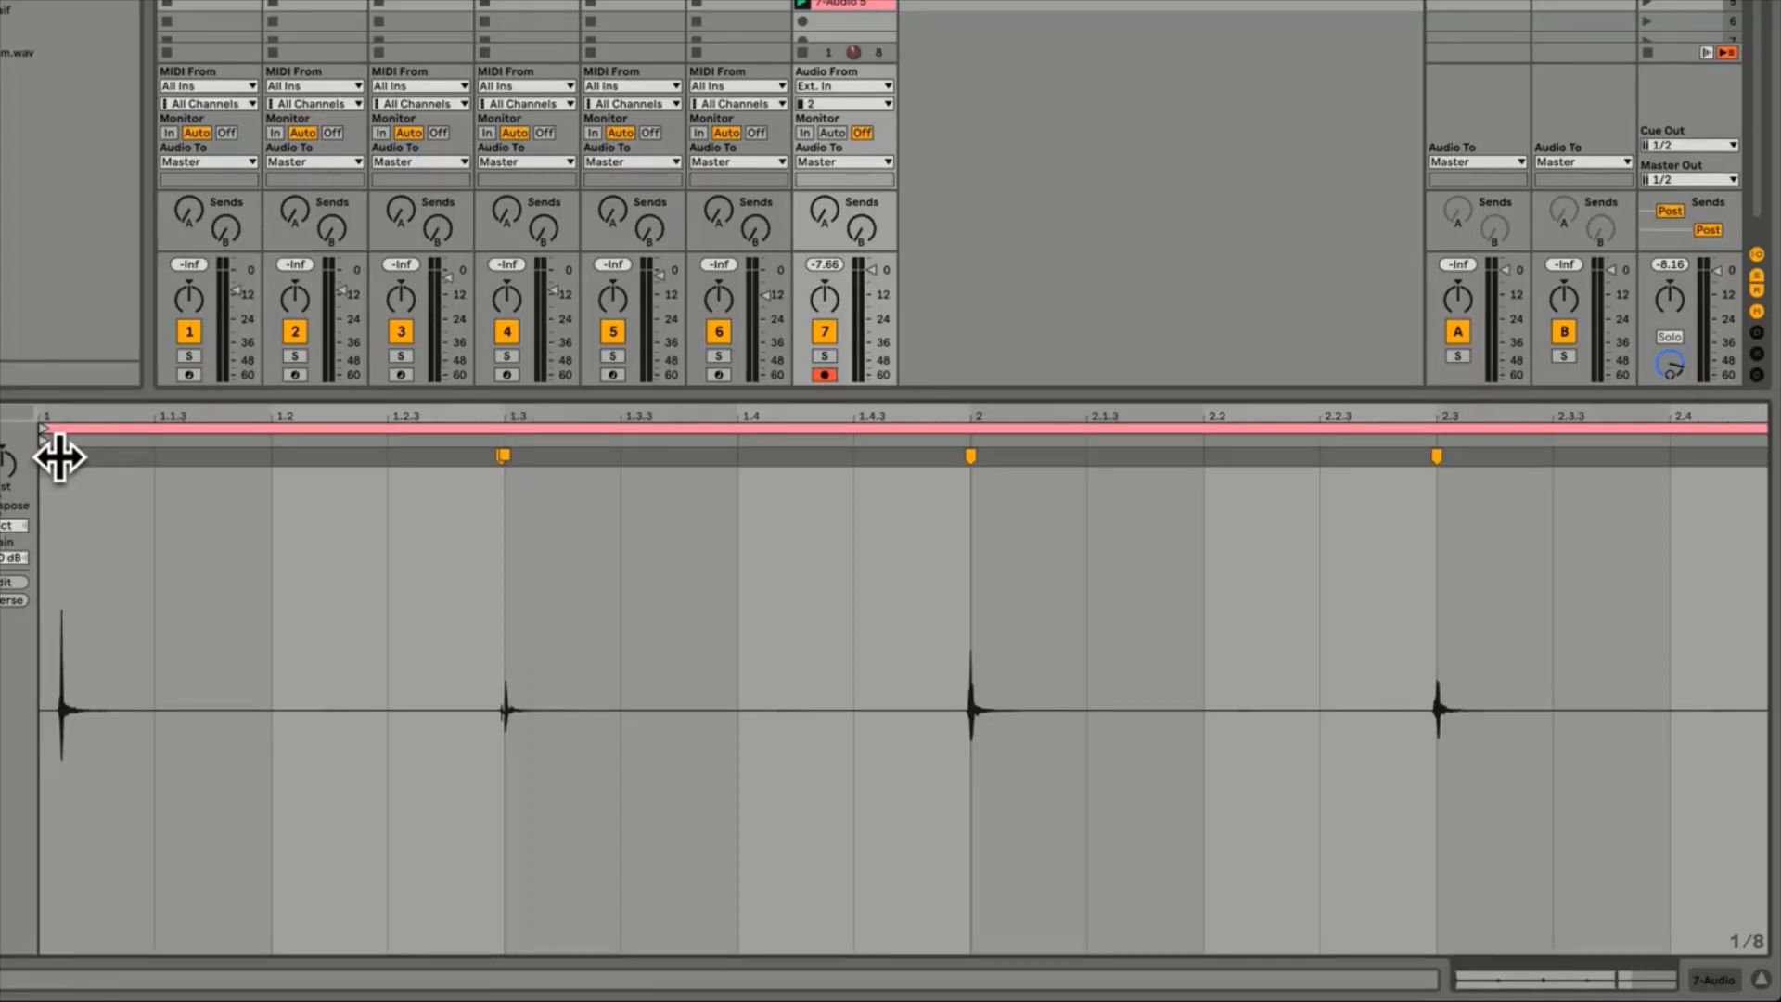
left_click_drag(58, 456, 39, 453)
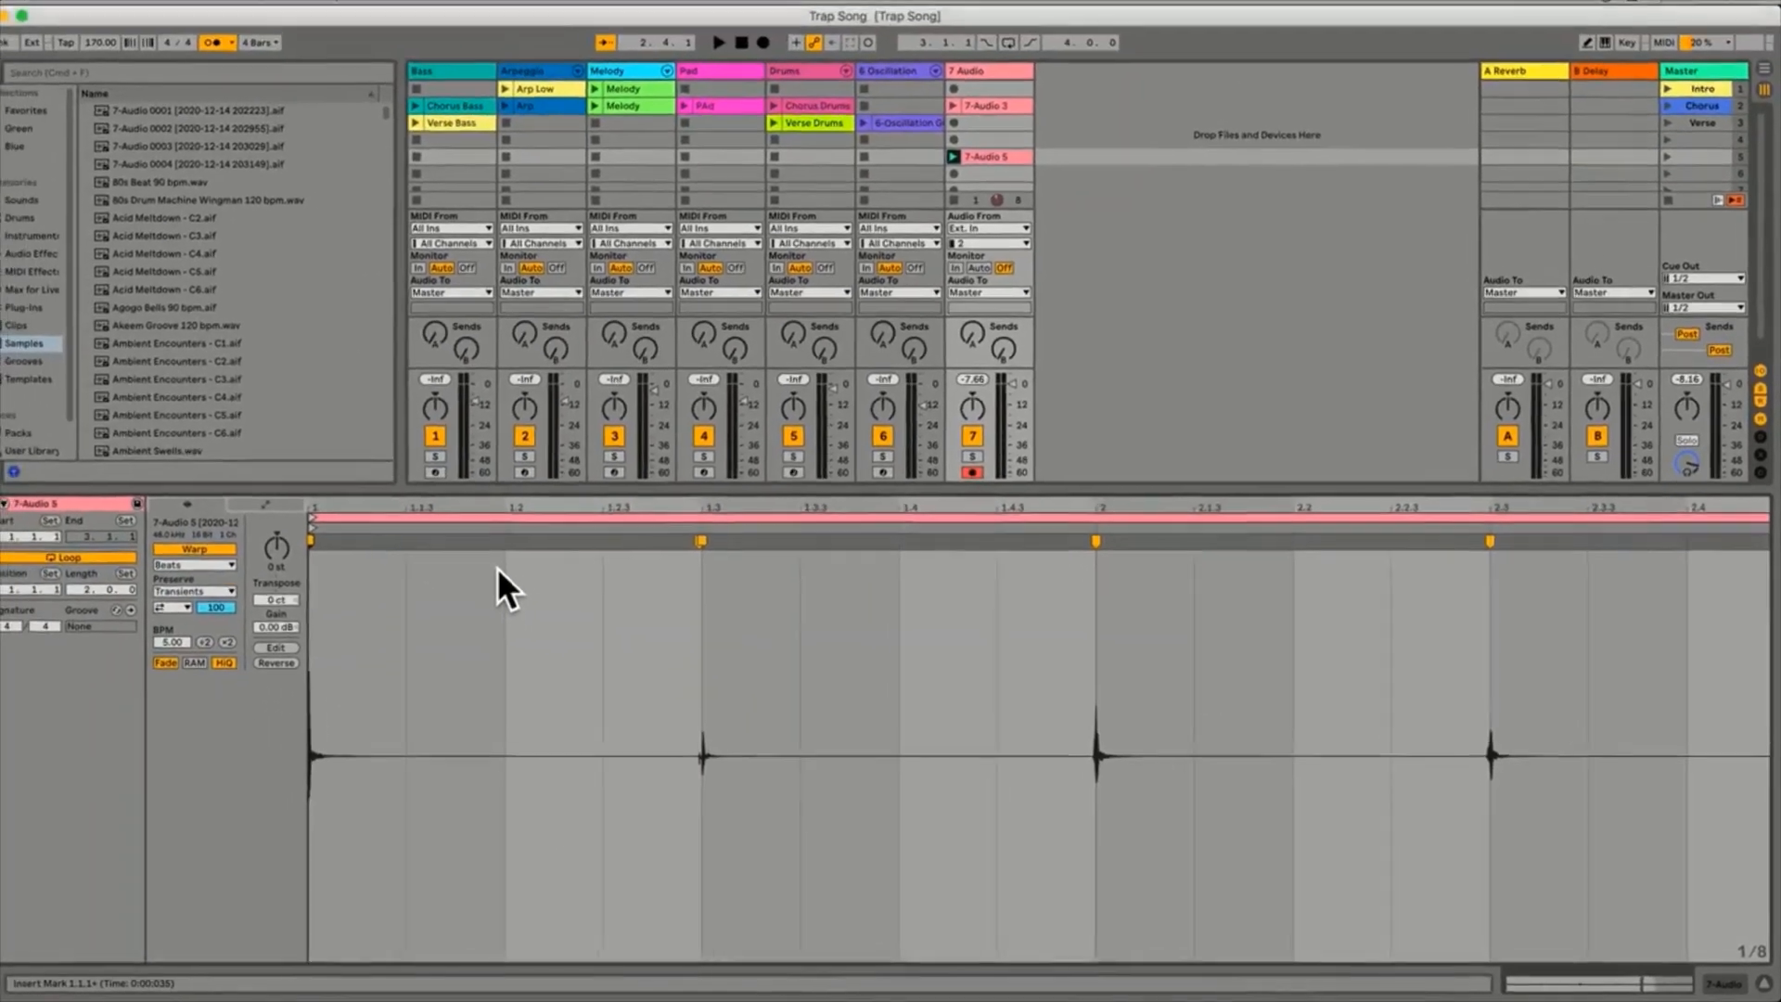
Play back the corrected clip, turning off the metronome while it plays, and stop playback
key("space")
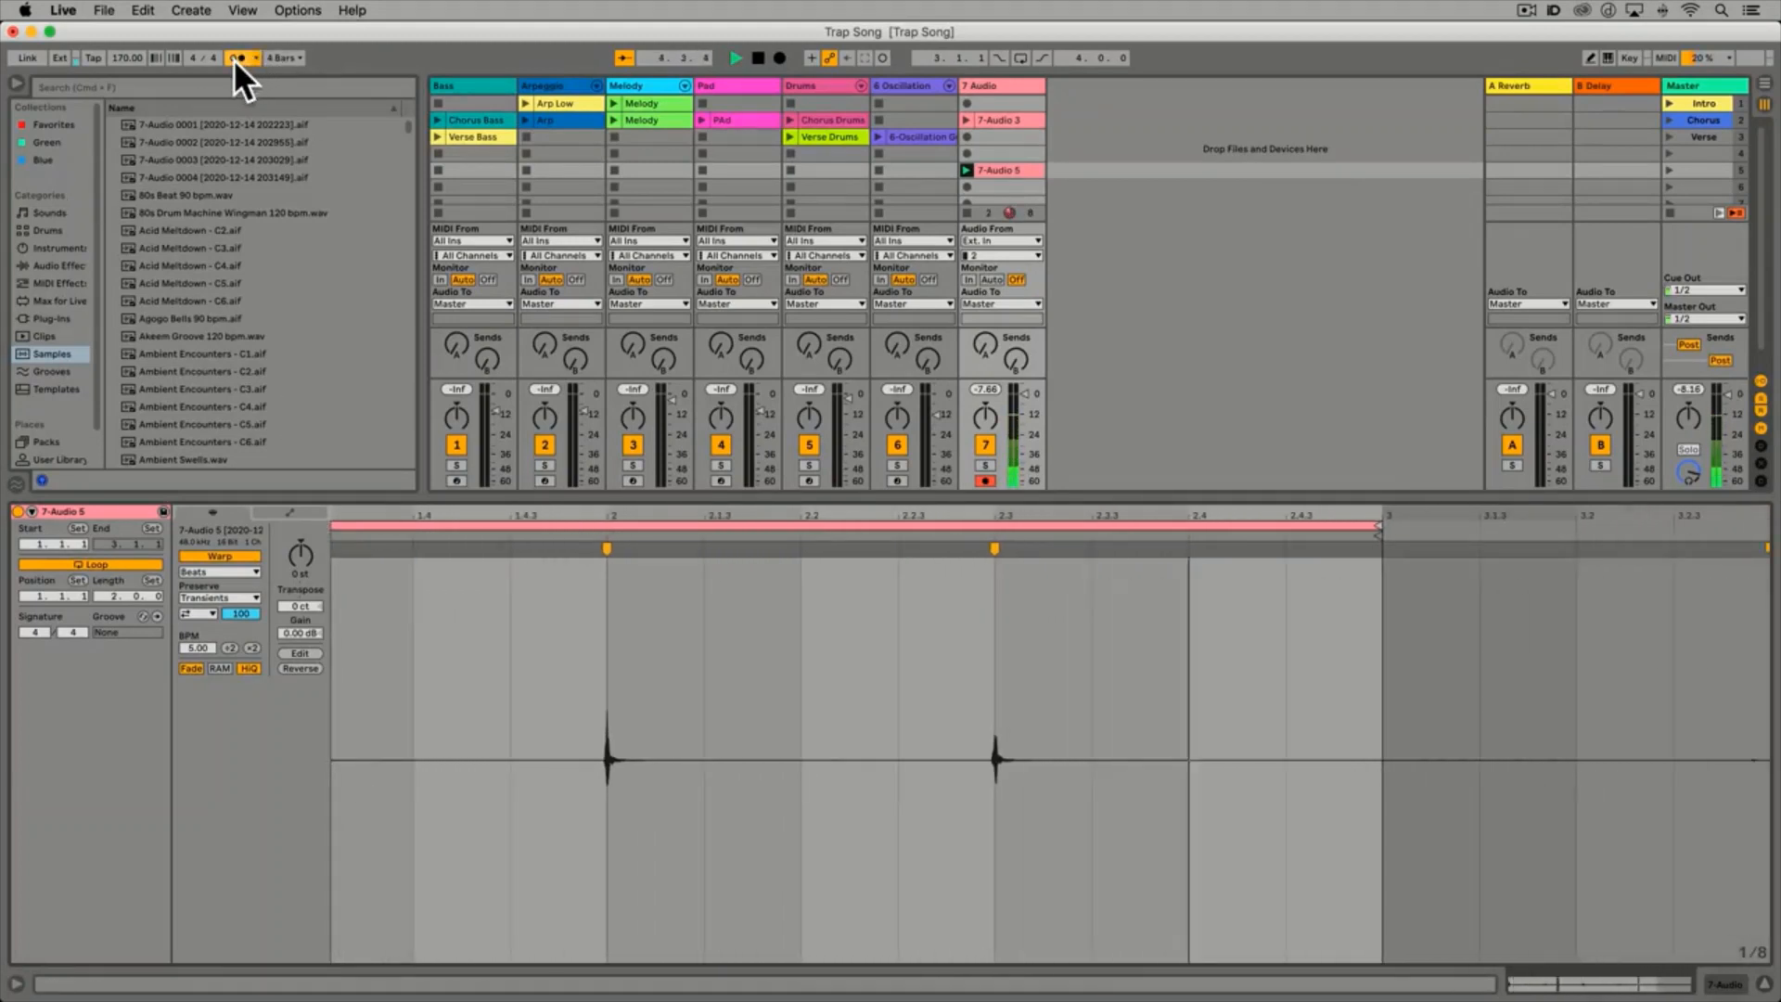
left_click(237, 58)
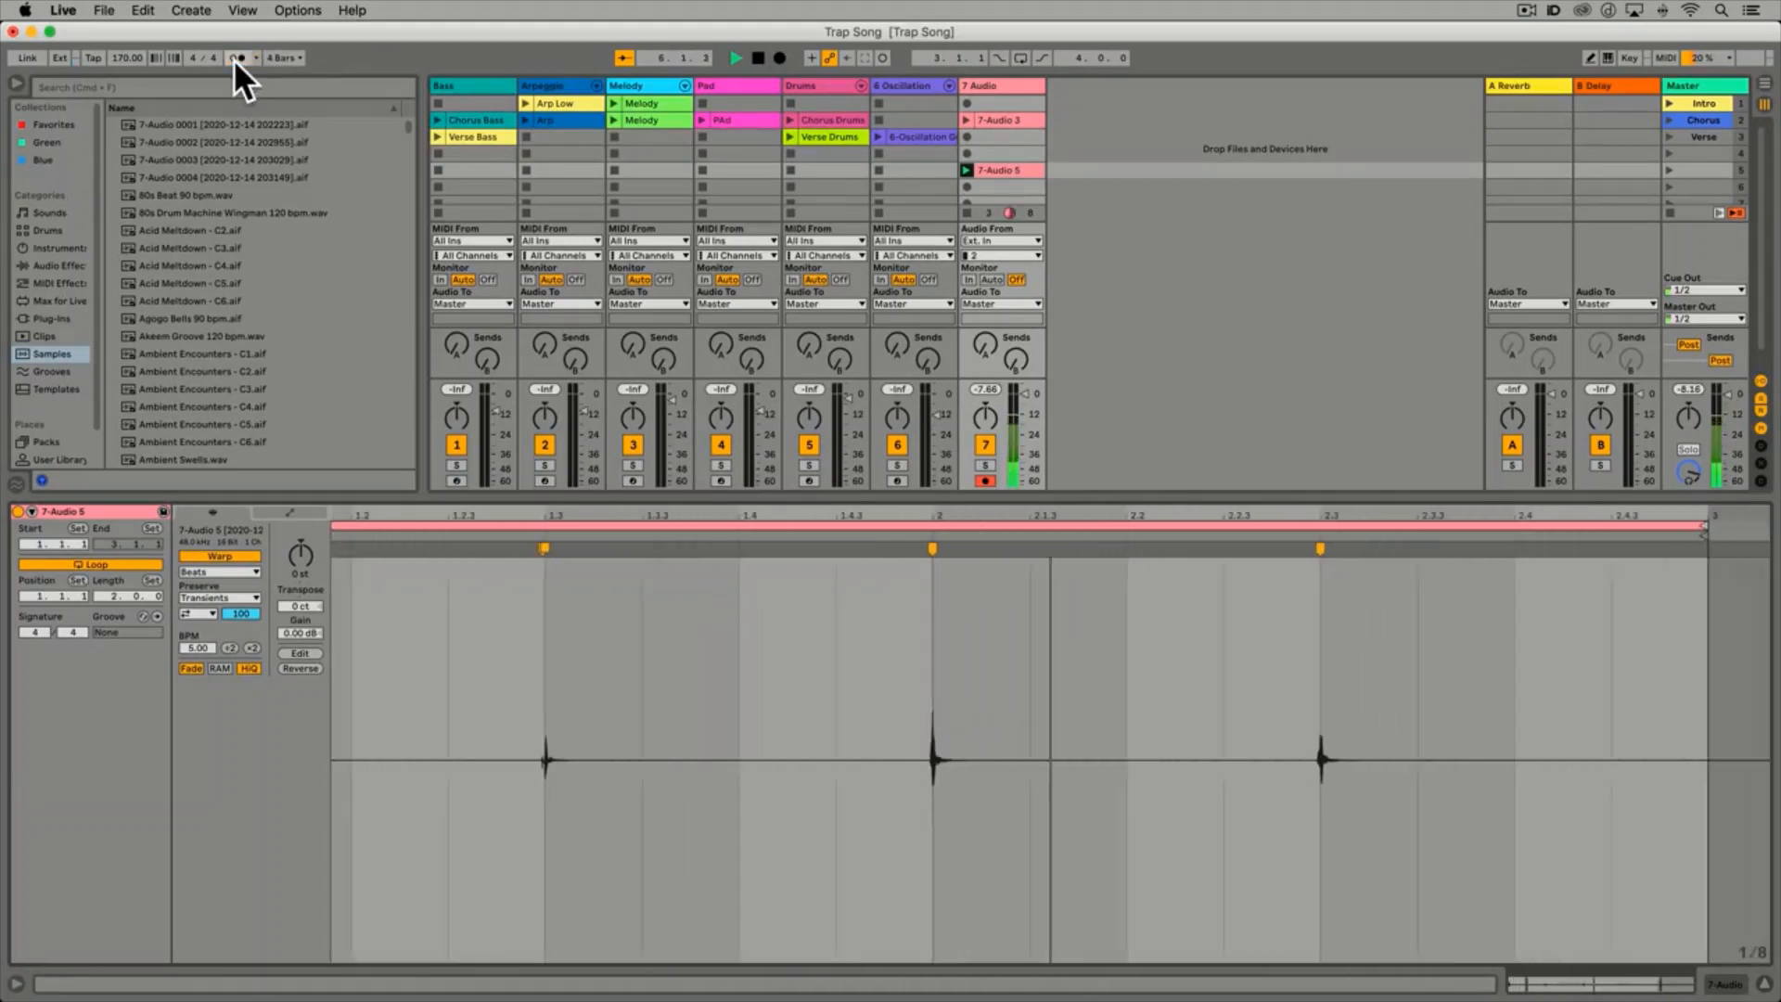
key("space")
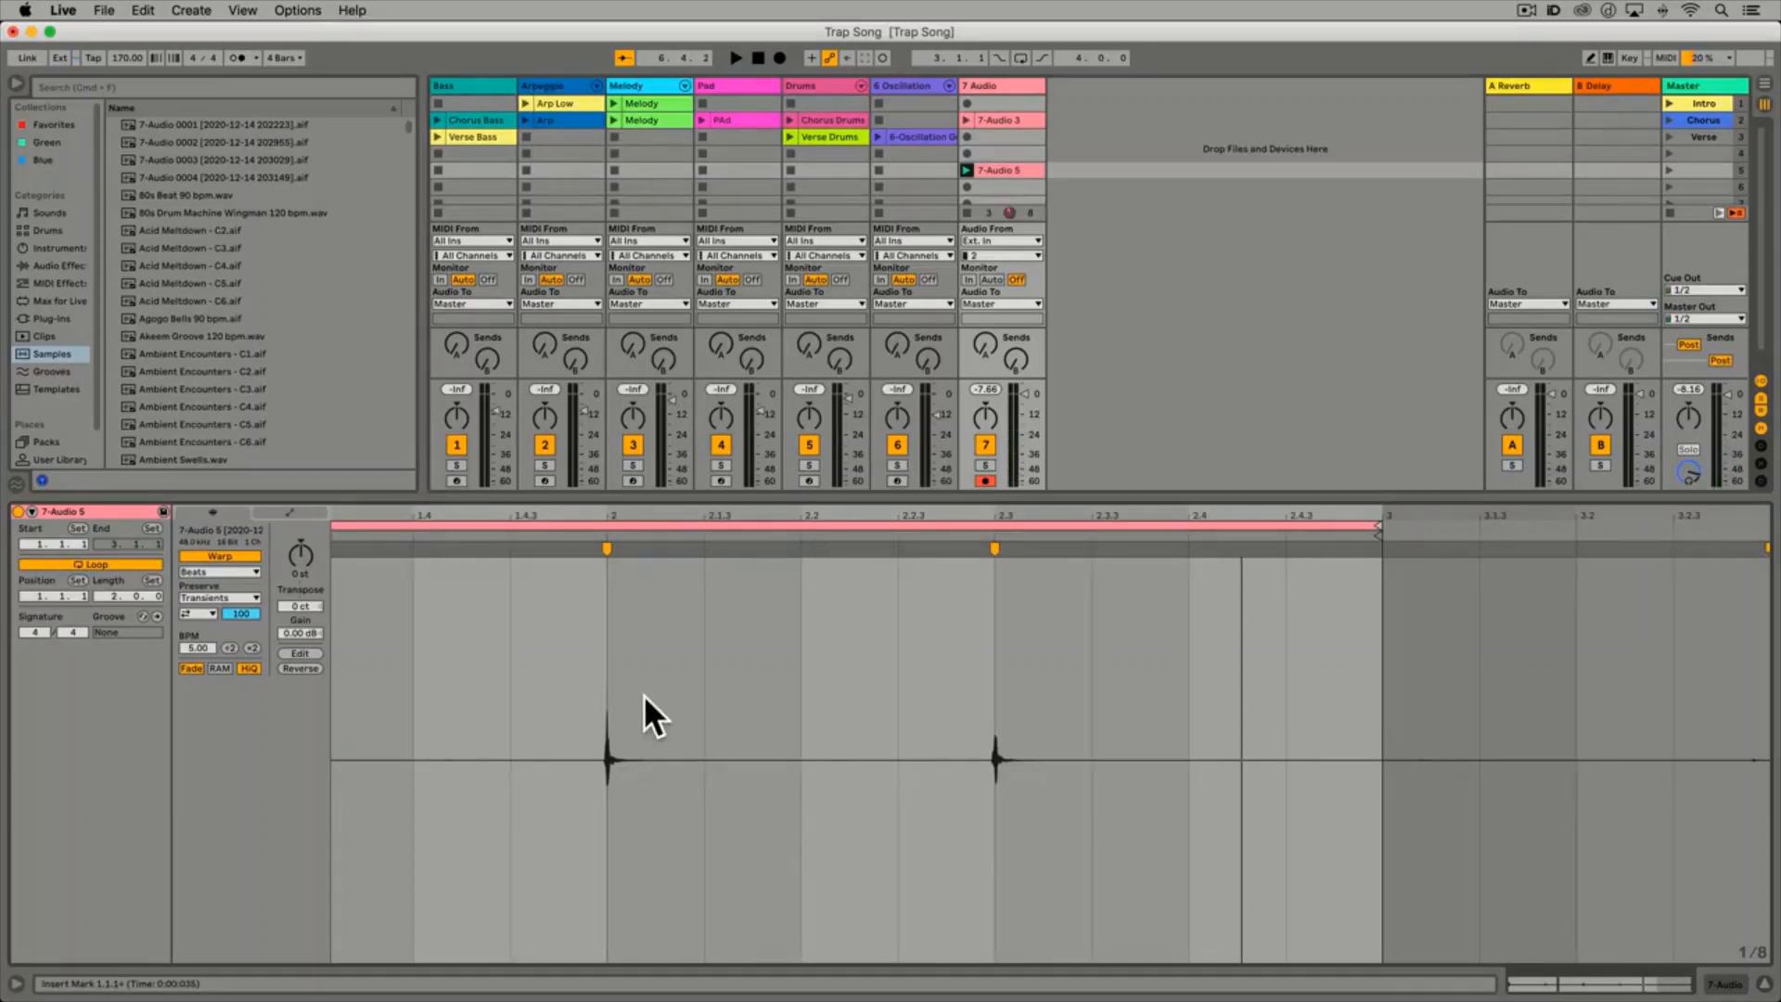
Turn off warping for the 7-Audio 5 clip and launch it to hear its unwarped timing
scroll(644, 694, "down", 3)
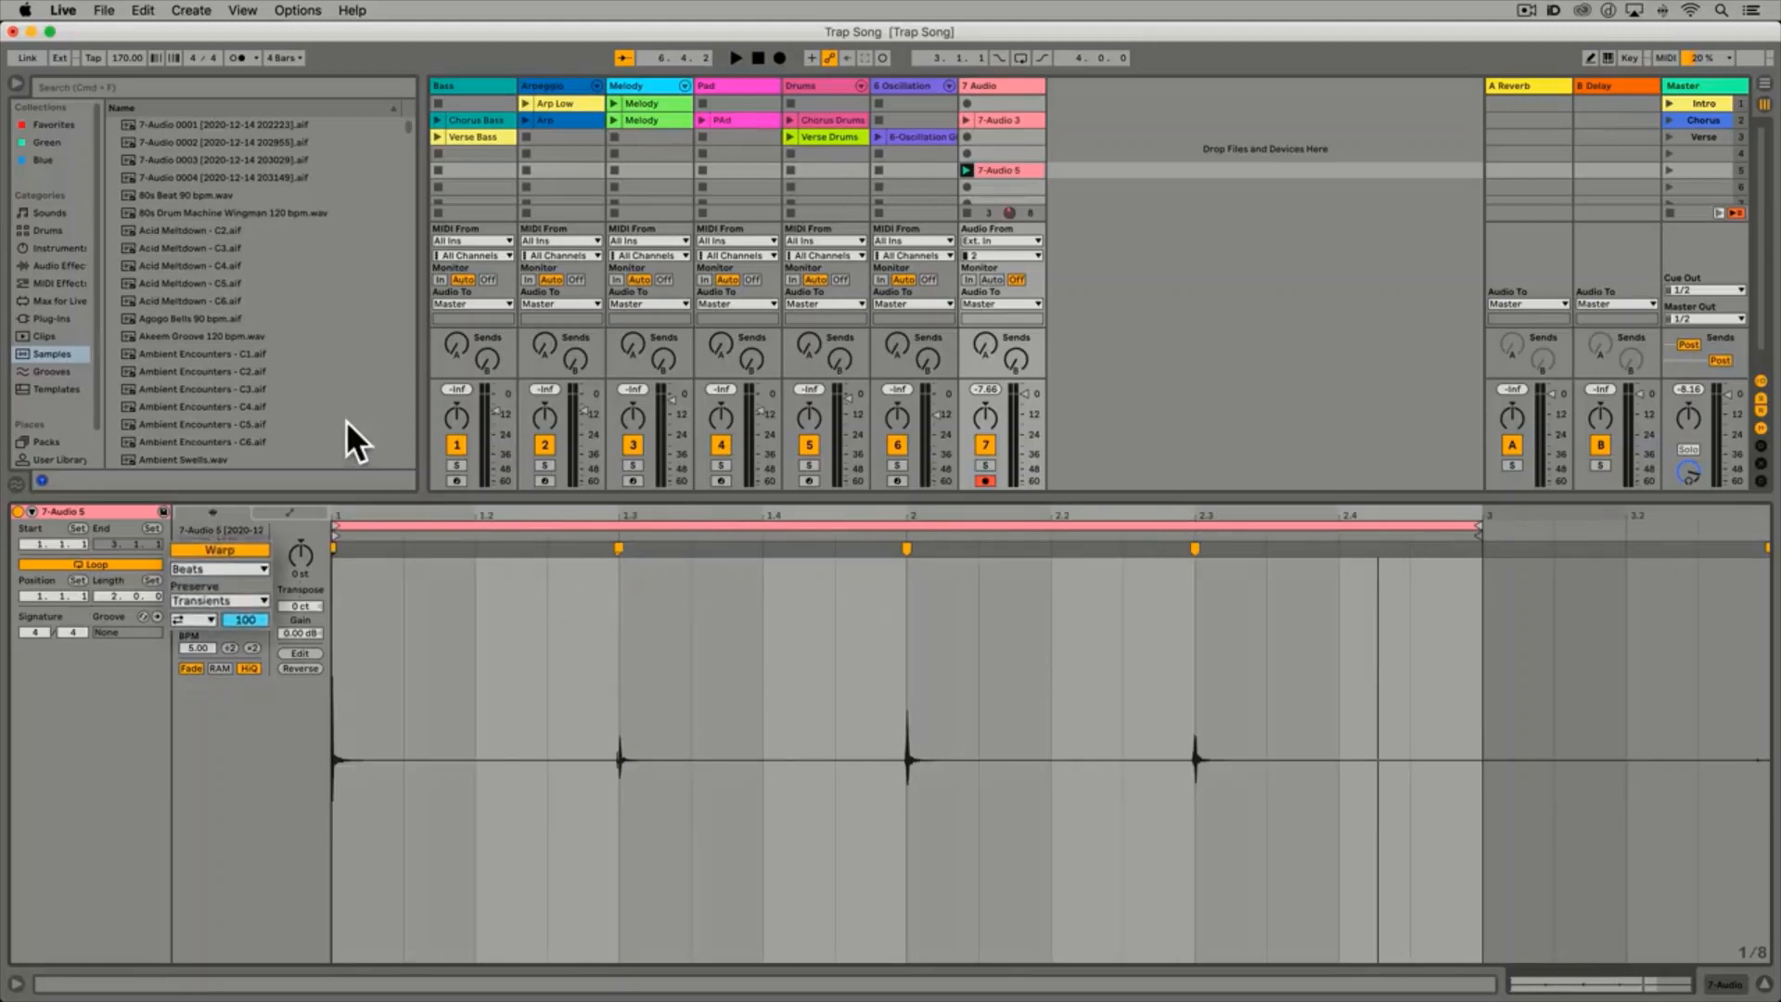
left_click(240, 544)
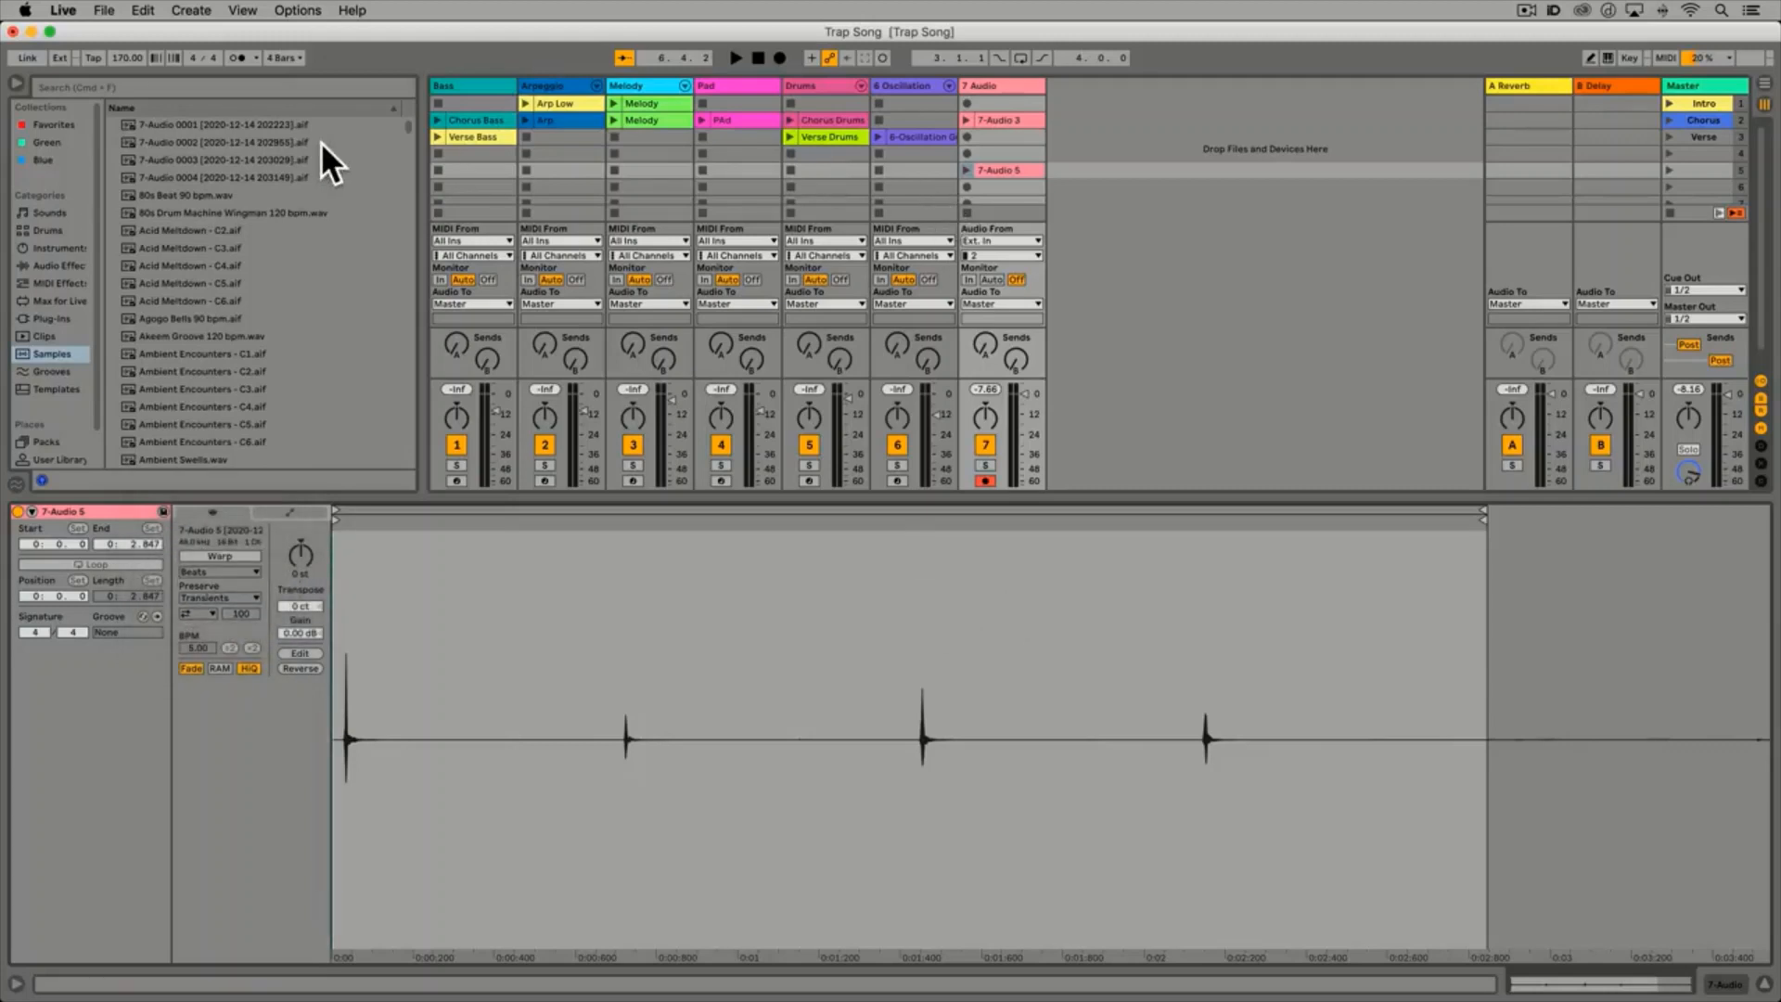
left_click(967, 170)
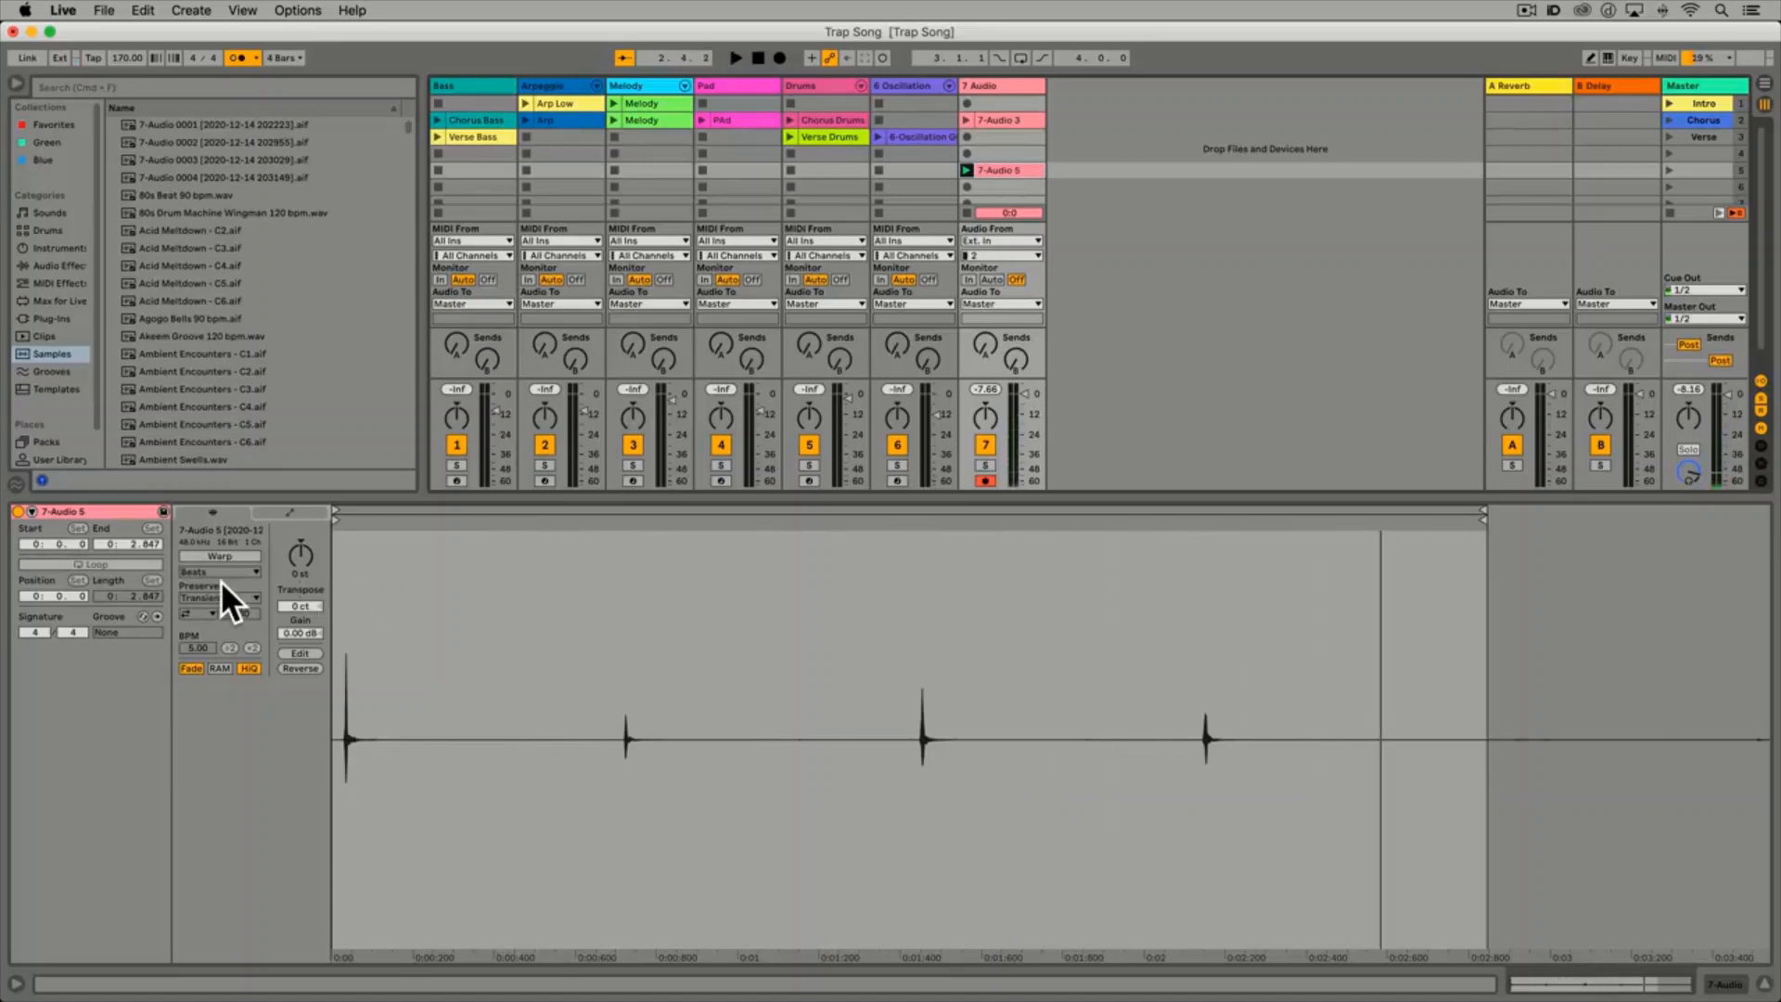
Turn warping back on for the 7-Audio 5 clip, launch it to compare the timing, and stop playback
left_click(235, 556)
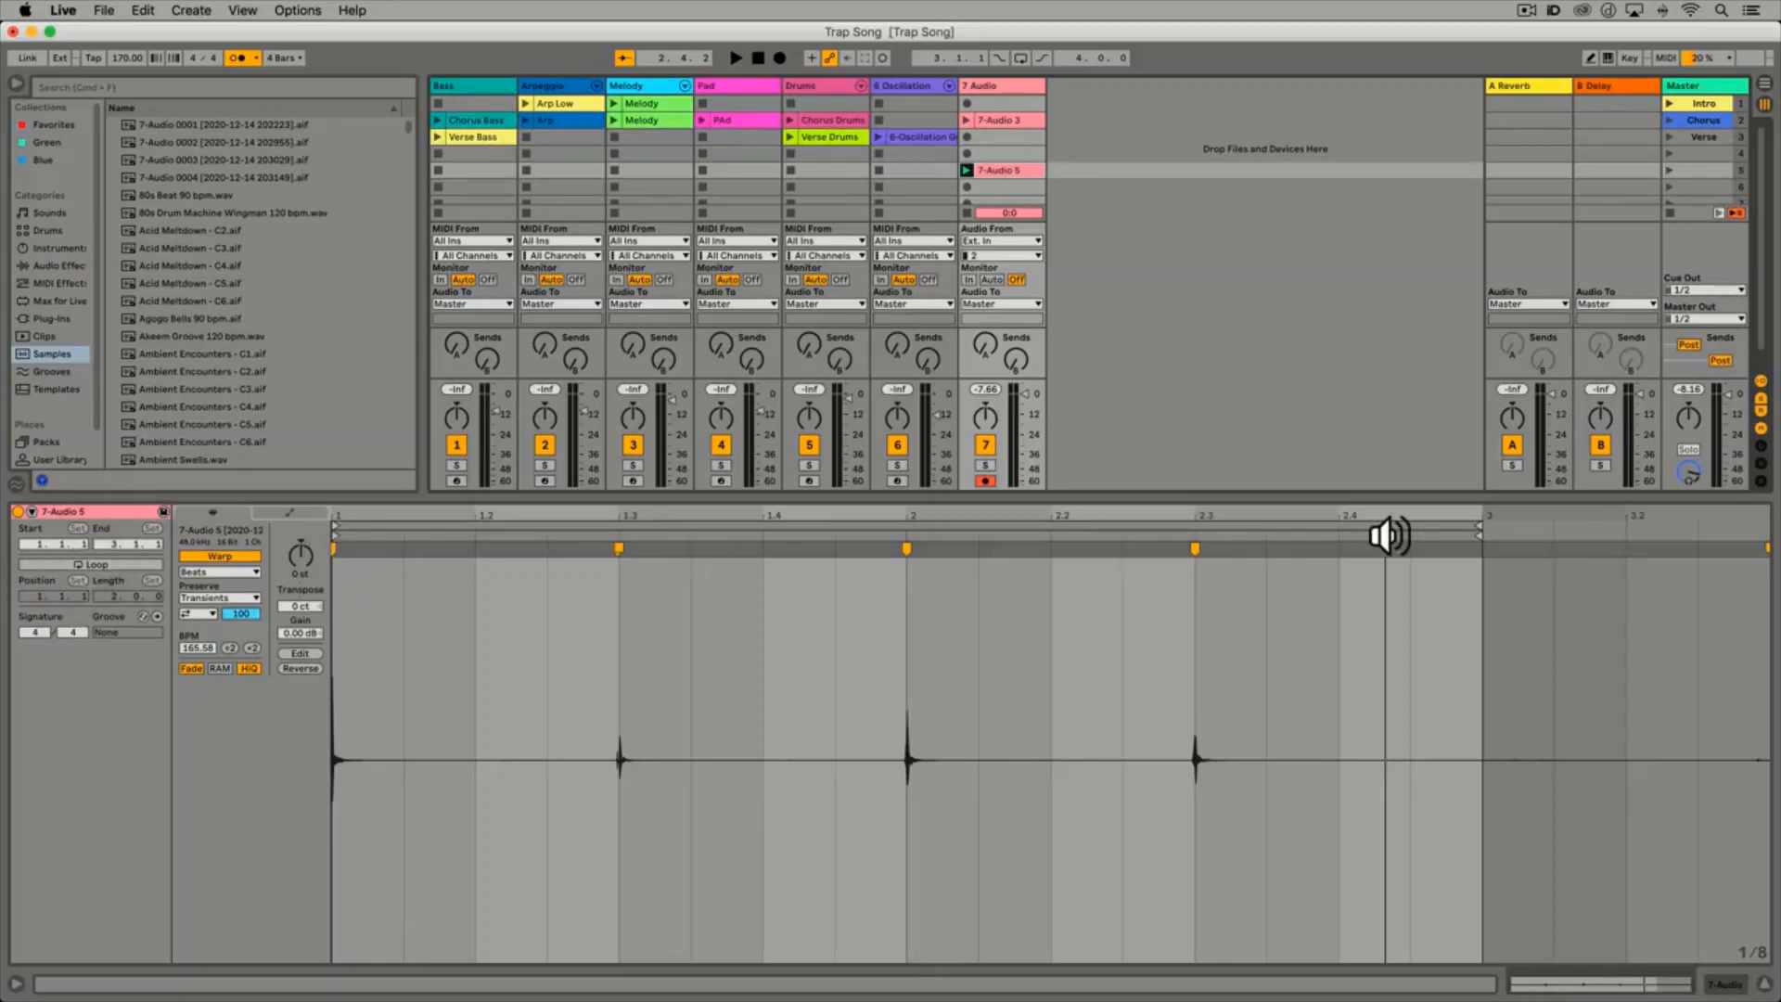
left_click(967, 170)
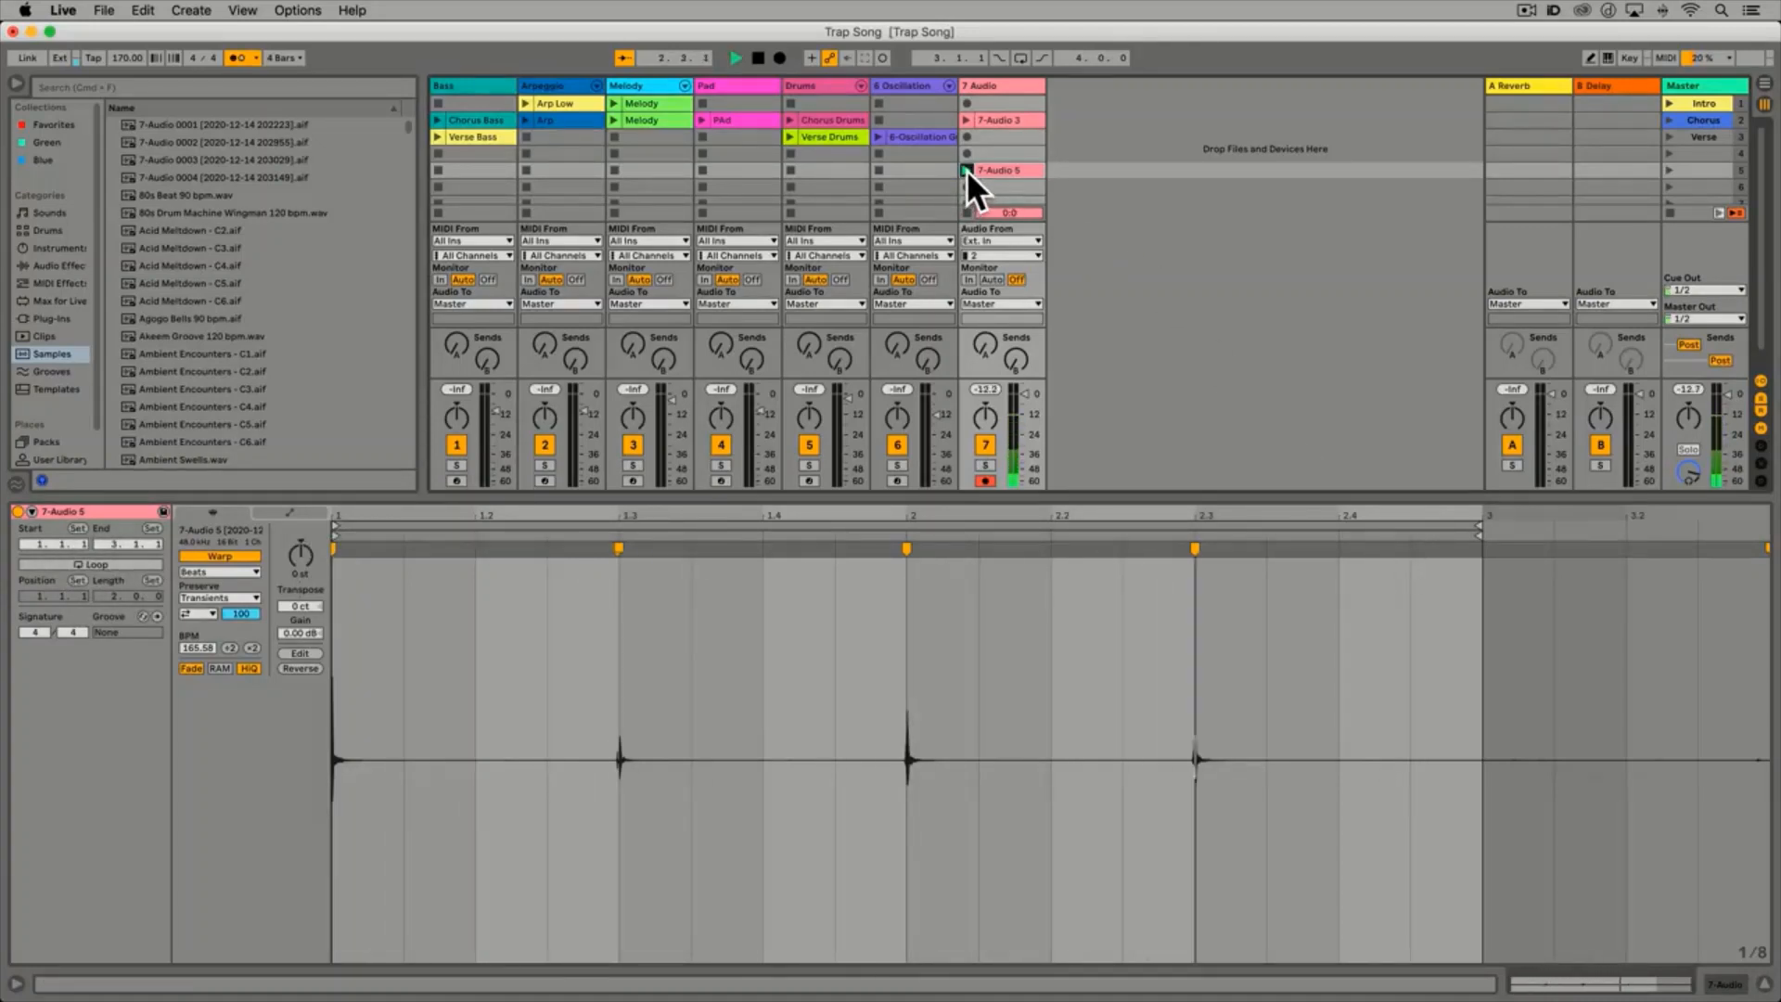
key("space")
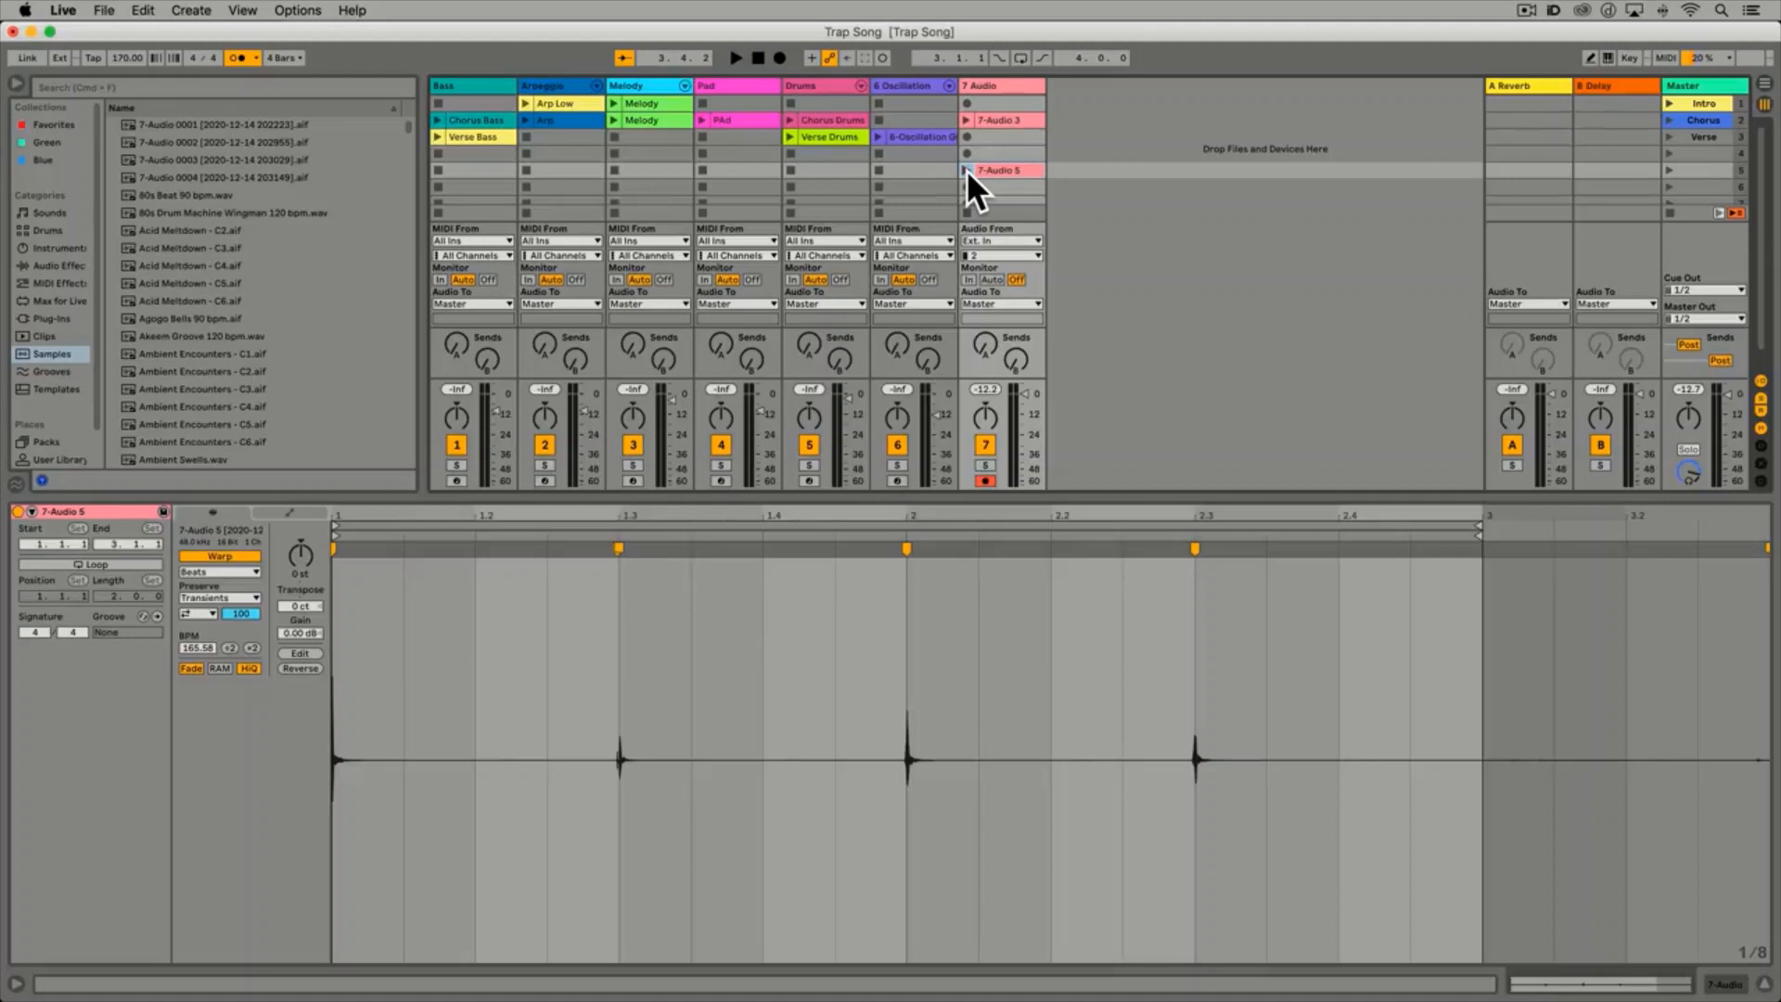
Enable looping for the 7-Audio 5 clip and launch it to hear the loop
left_click(119, 564)
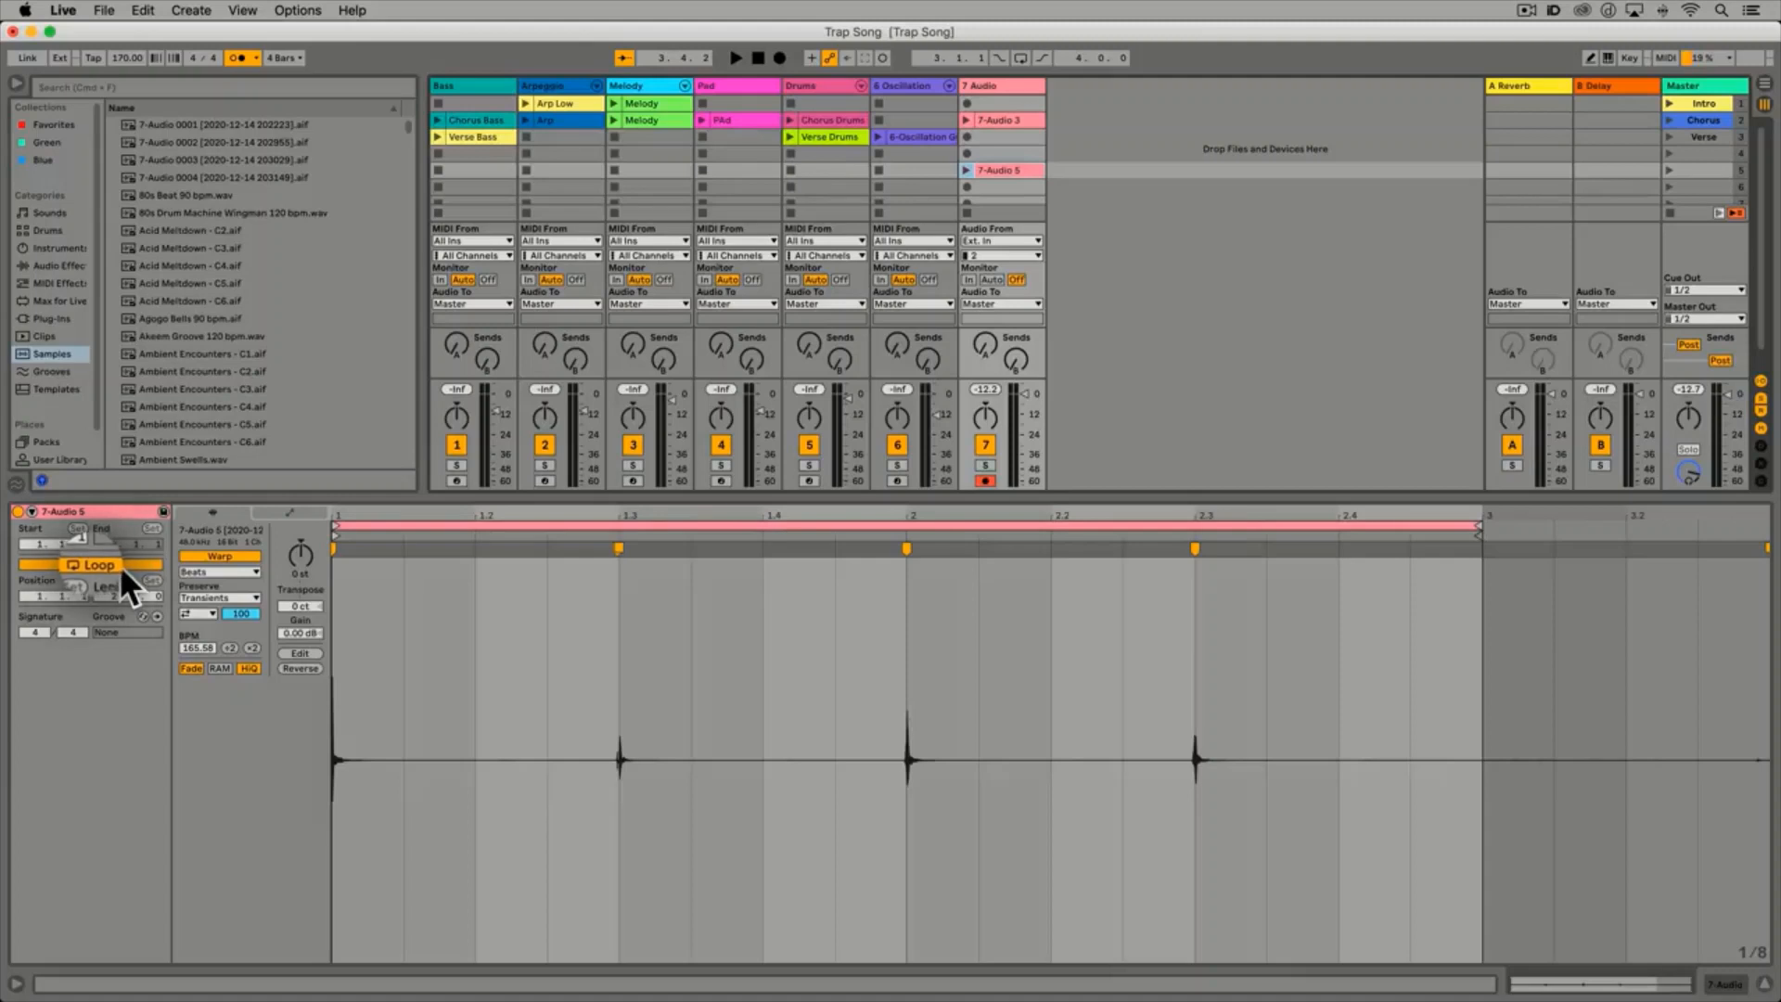
left_click(965, 170)
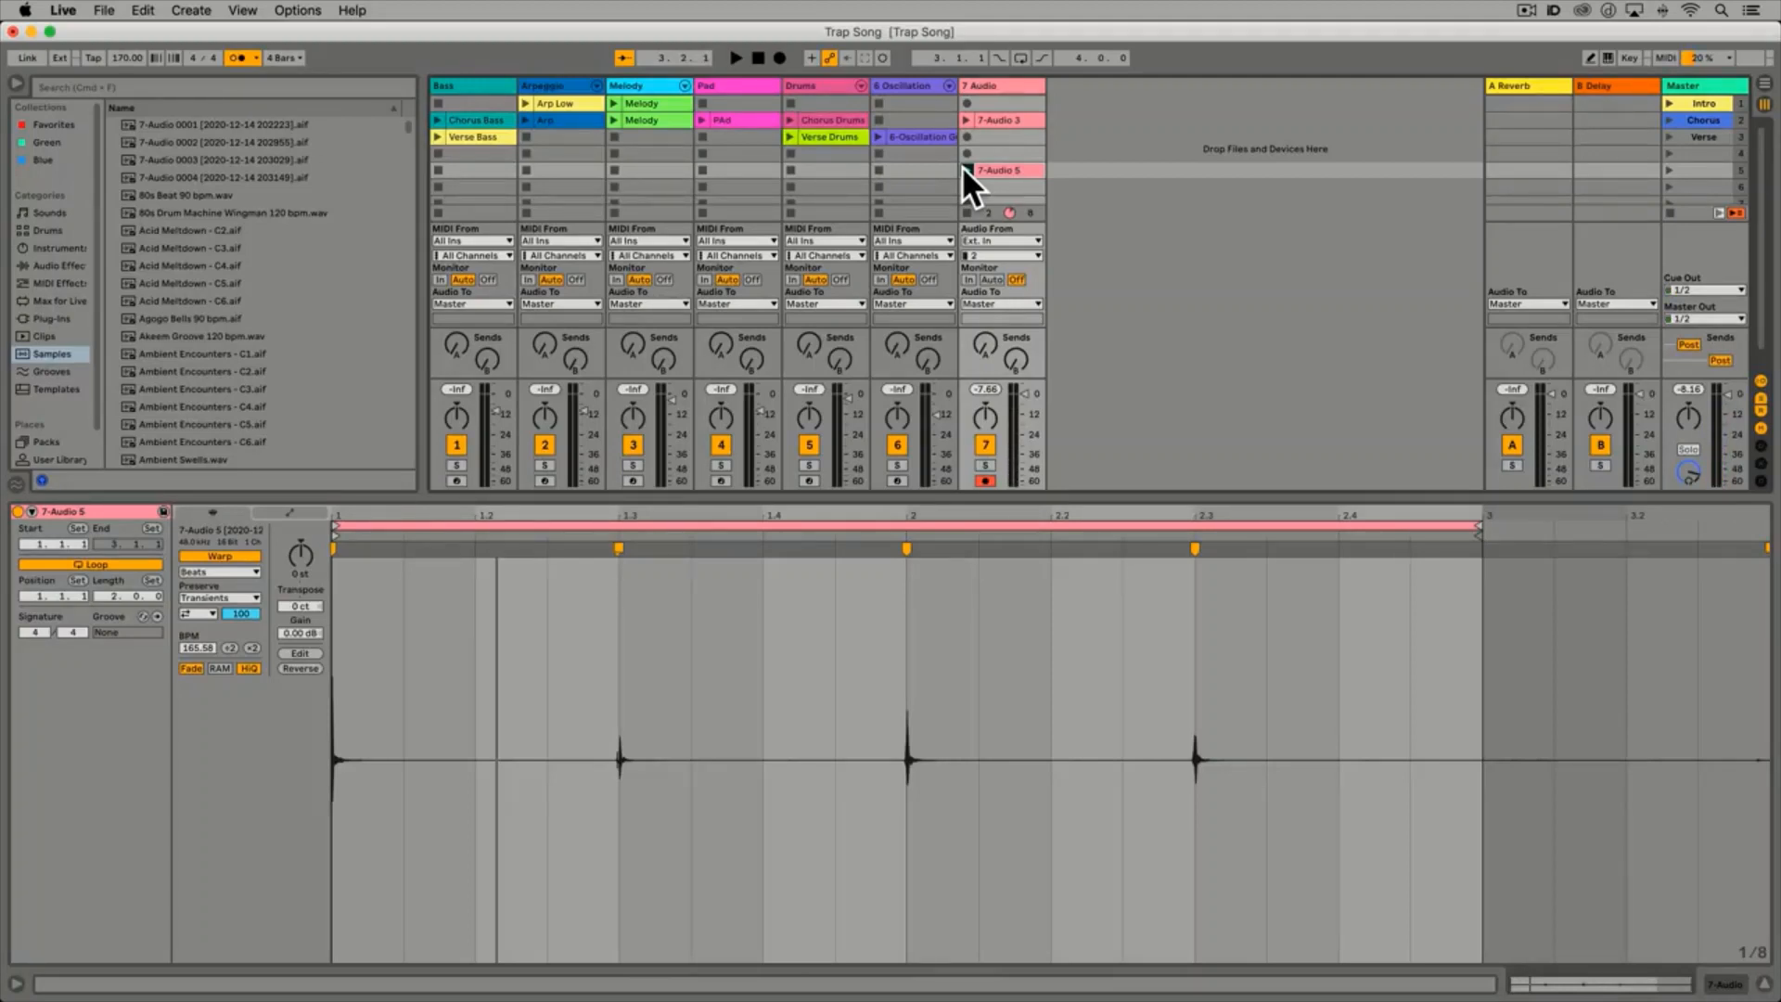
Launch the looped 7-Audio 5 clip, check its available warp modes, and keep it on Beats
left_click(964, 170)
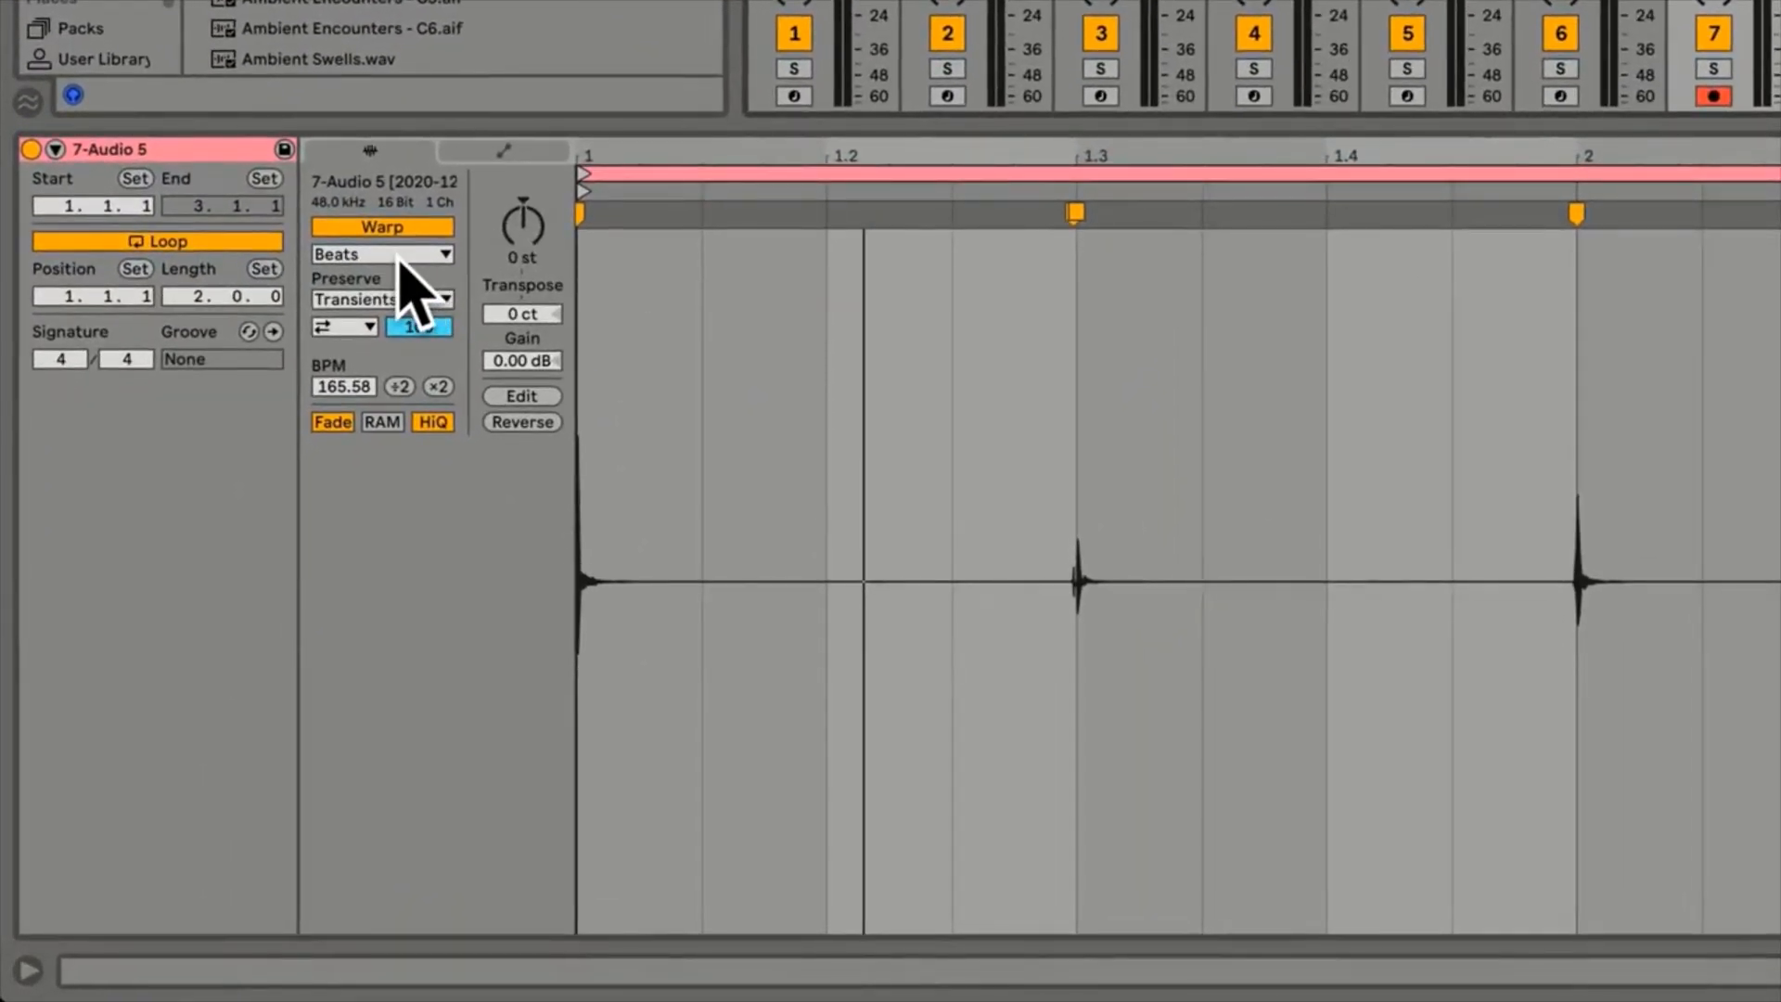
left_click(401, 258)
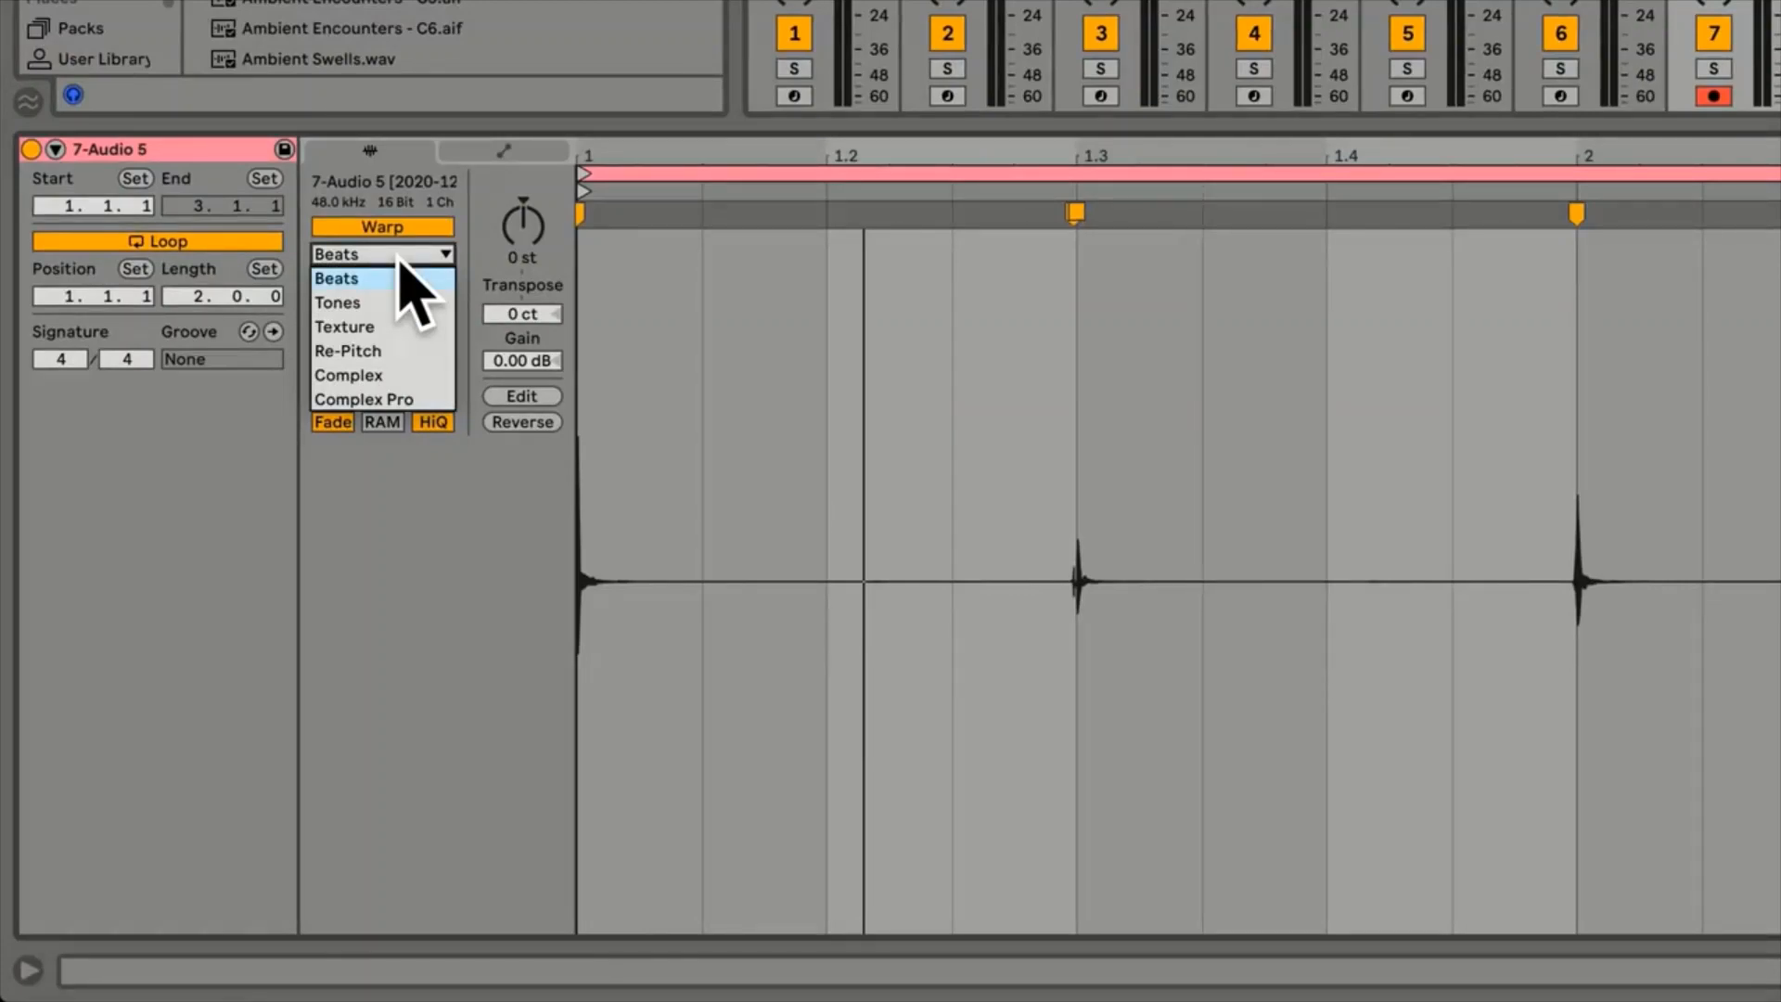
left_click(401, 263)
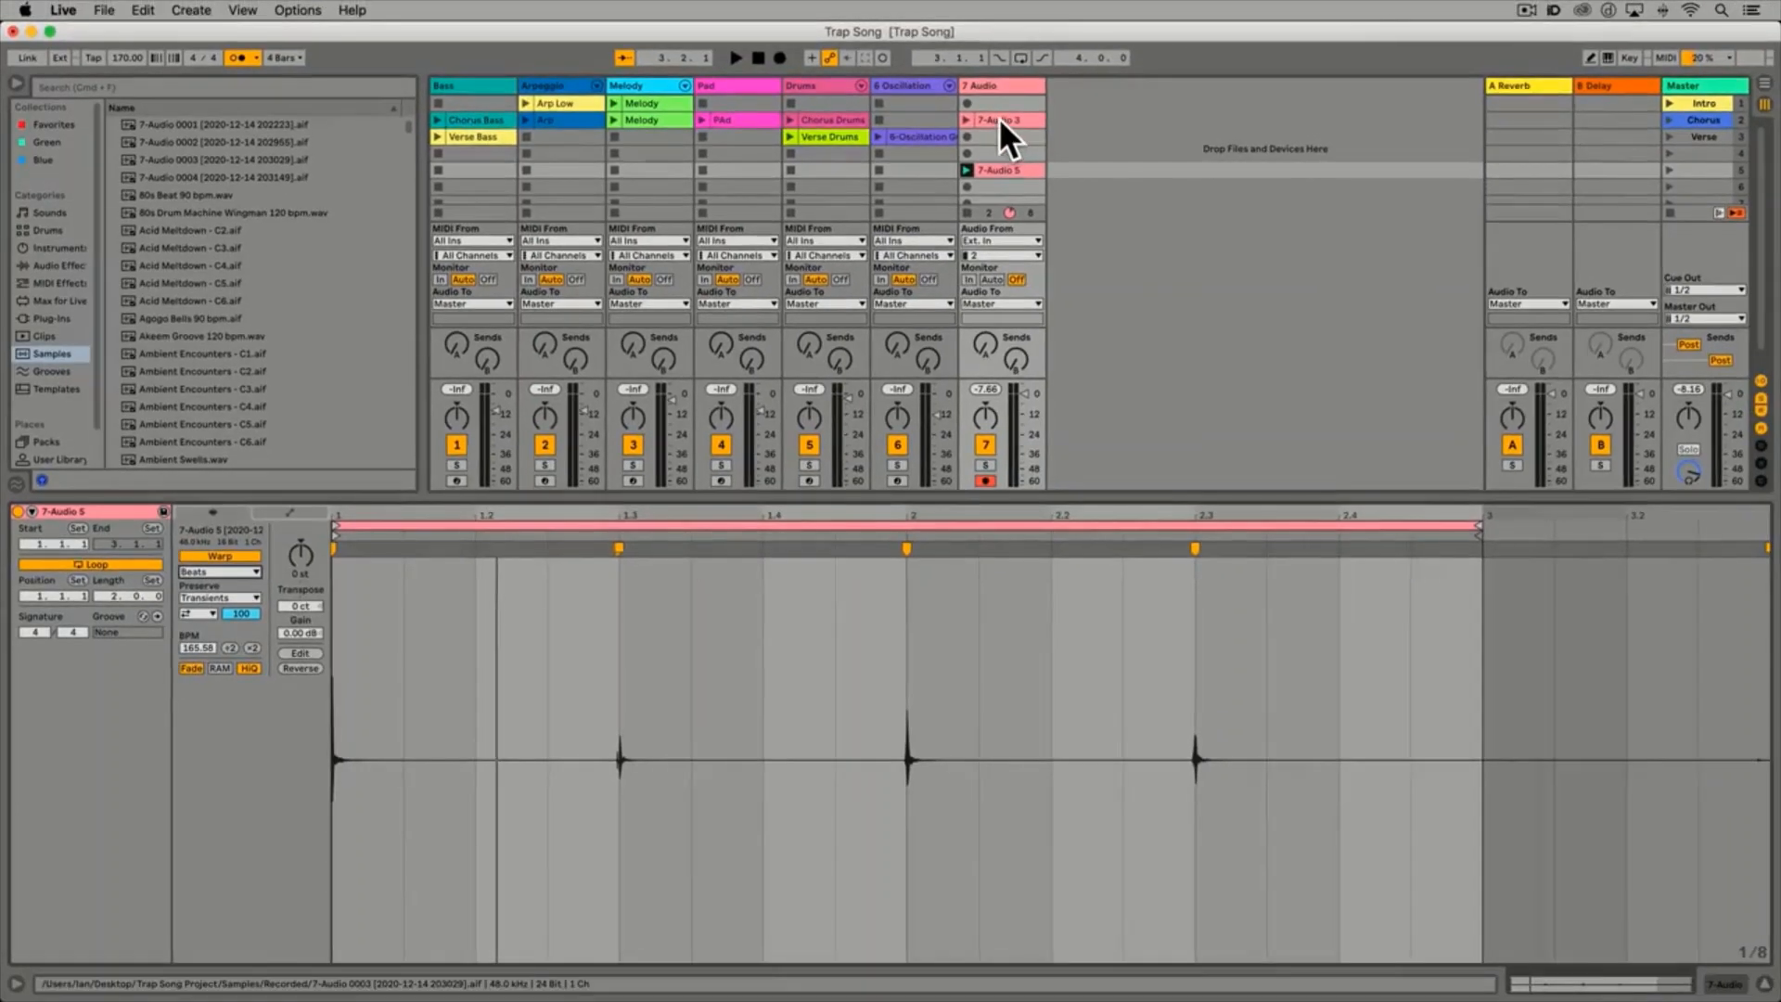
Open the 7-Audio 3 clip and look through its warp modes without changing the selection
left_click(1088, 41)
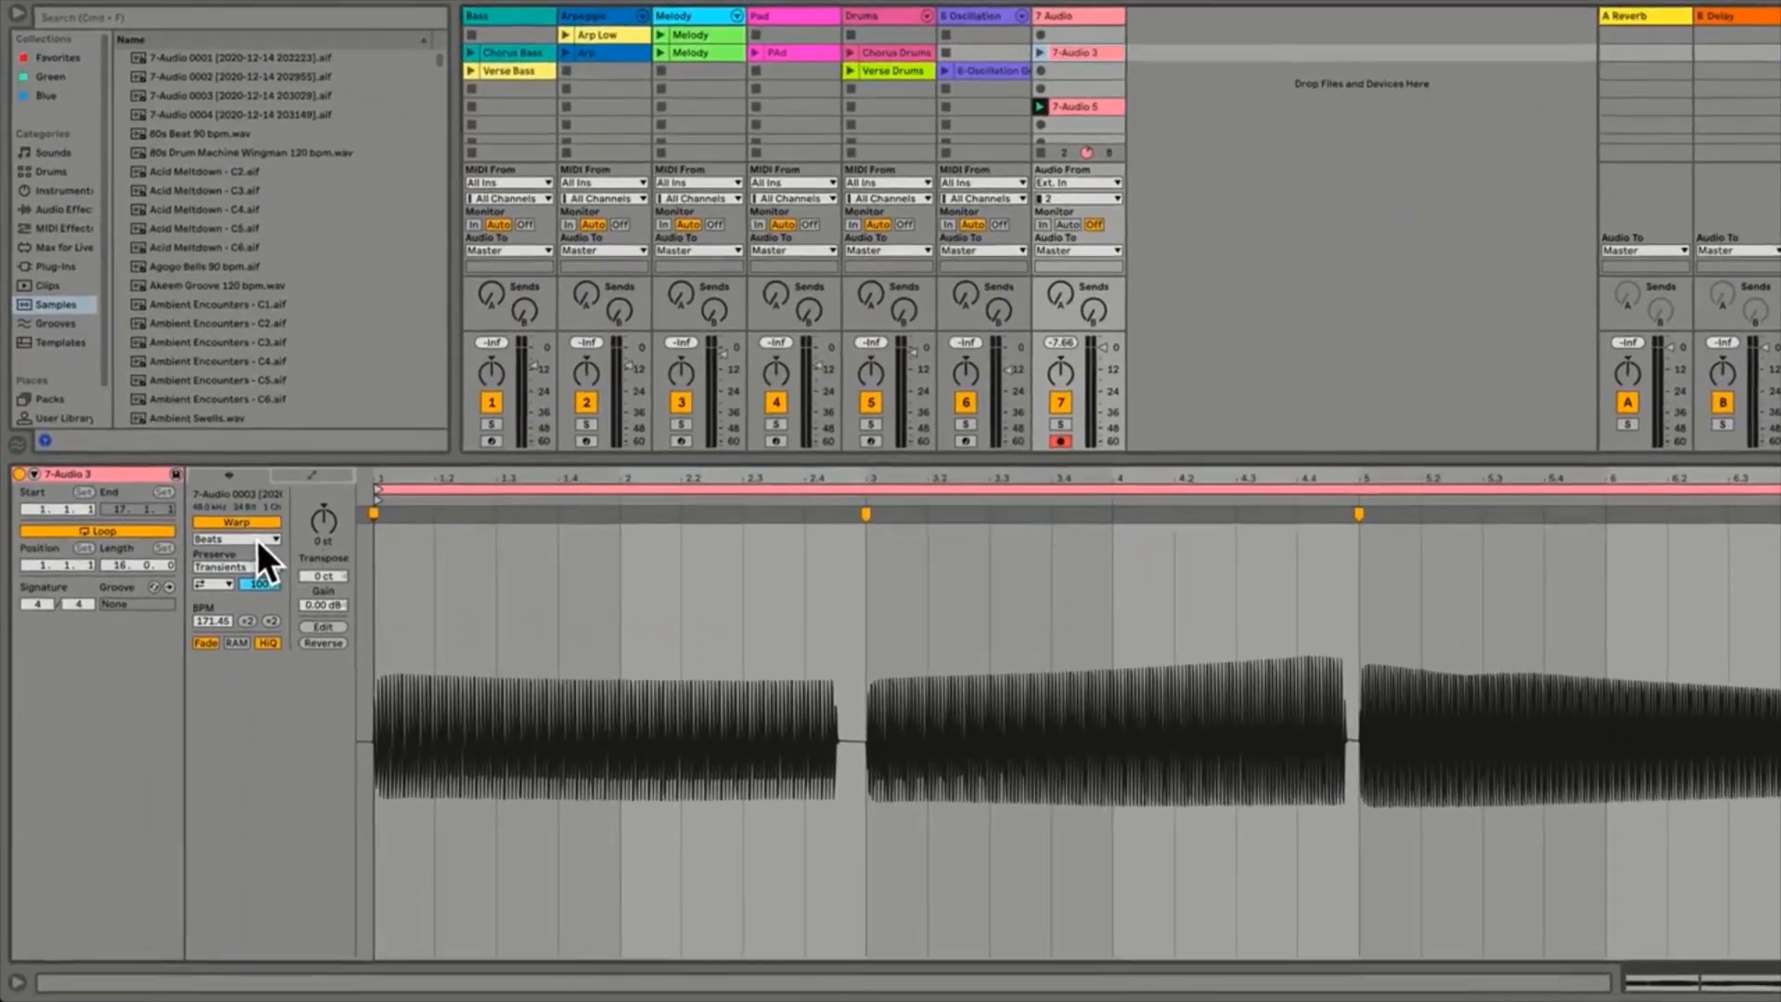
left_click(239, 571)
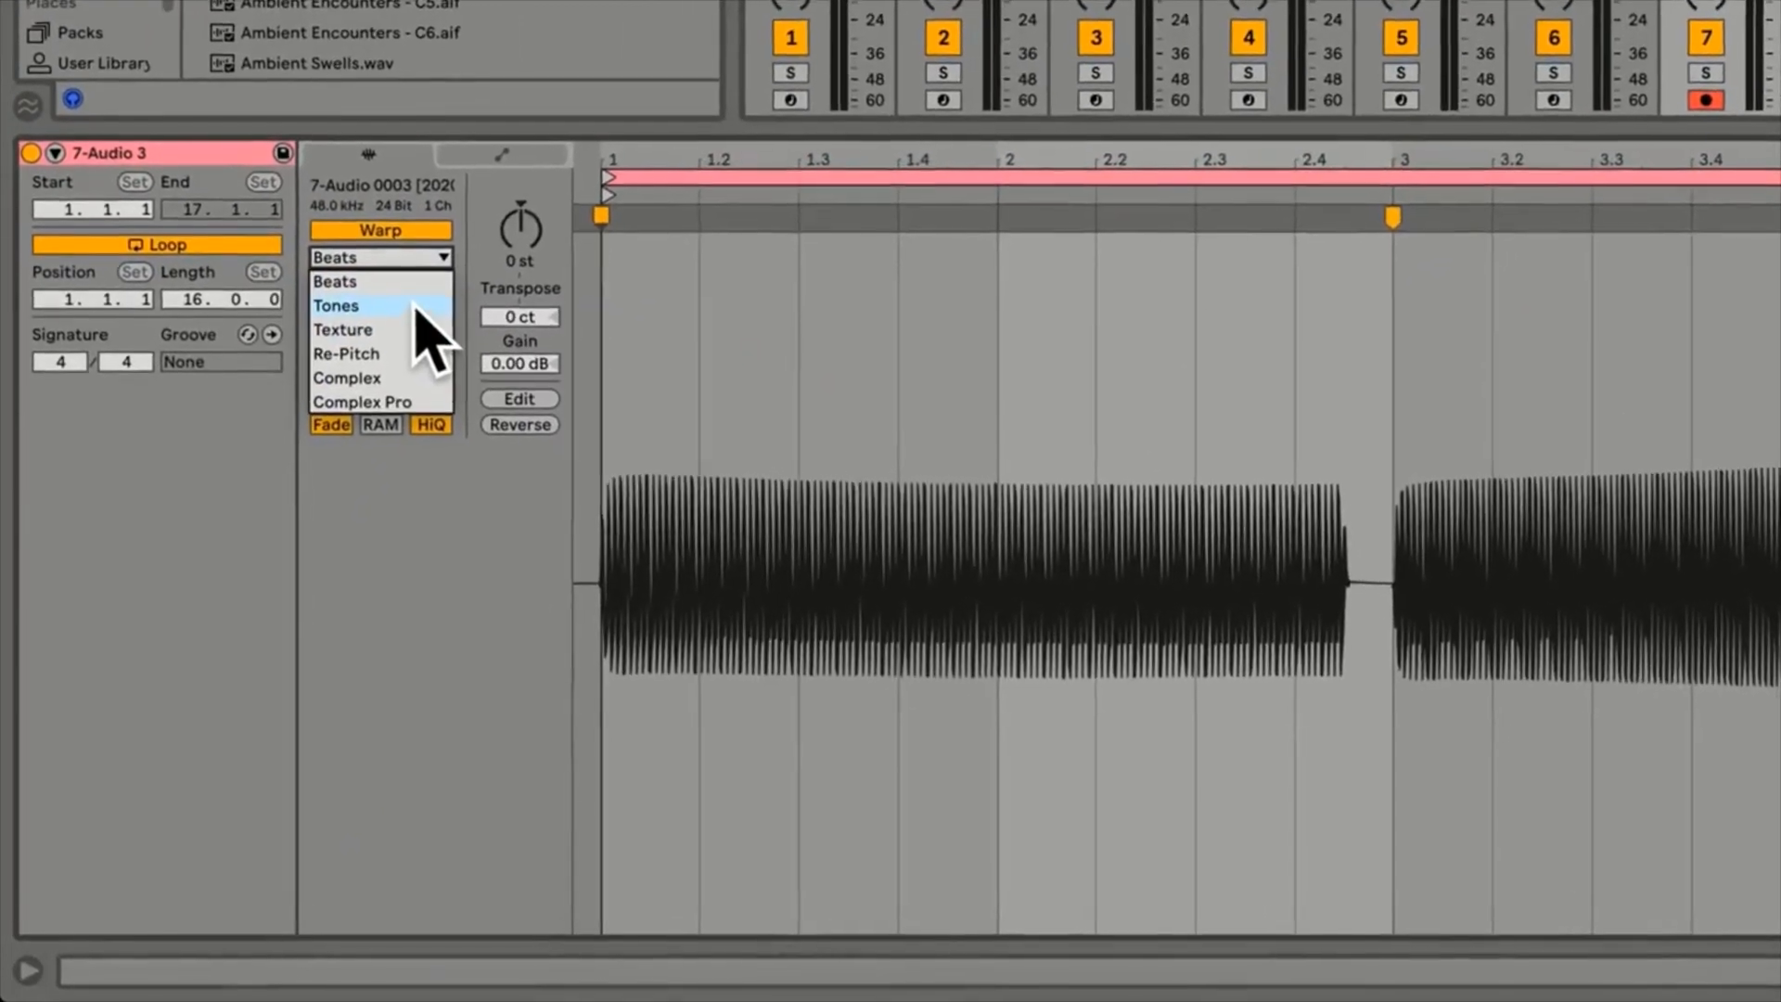
left_click(484, 196)
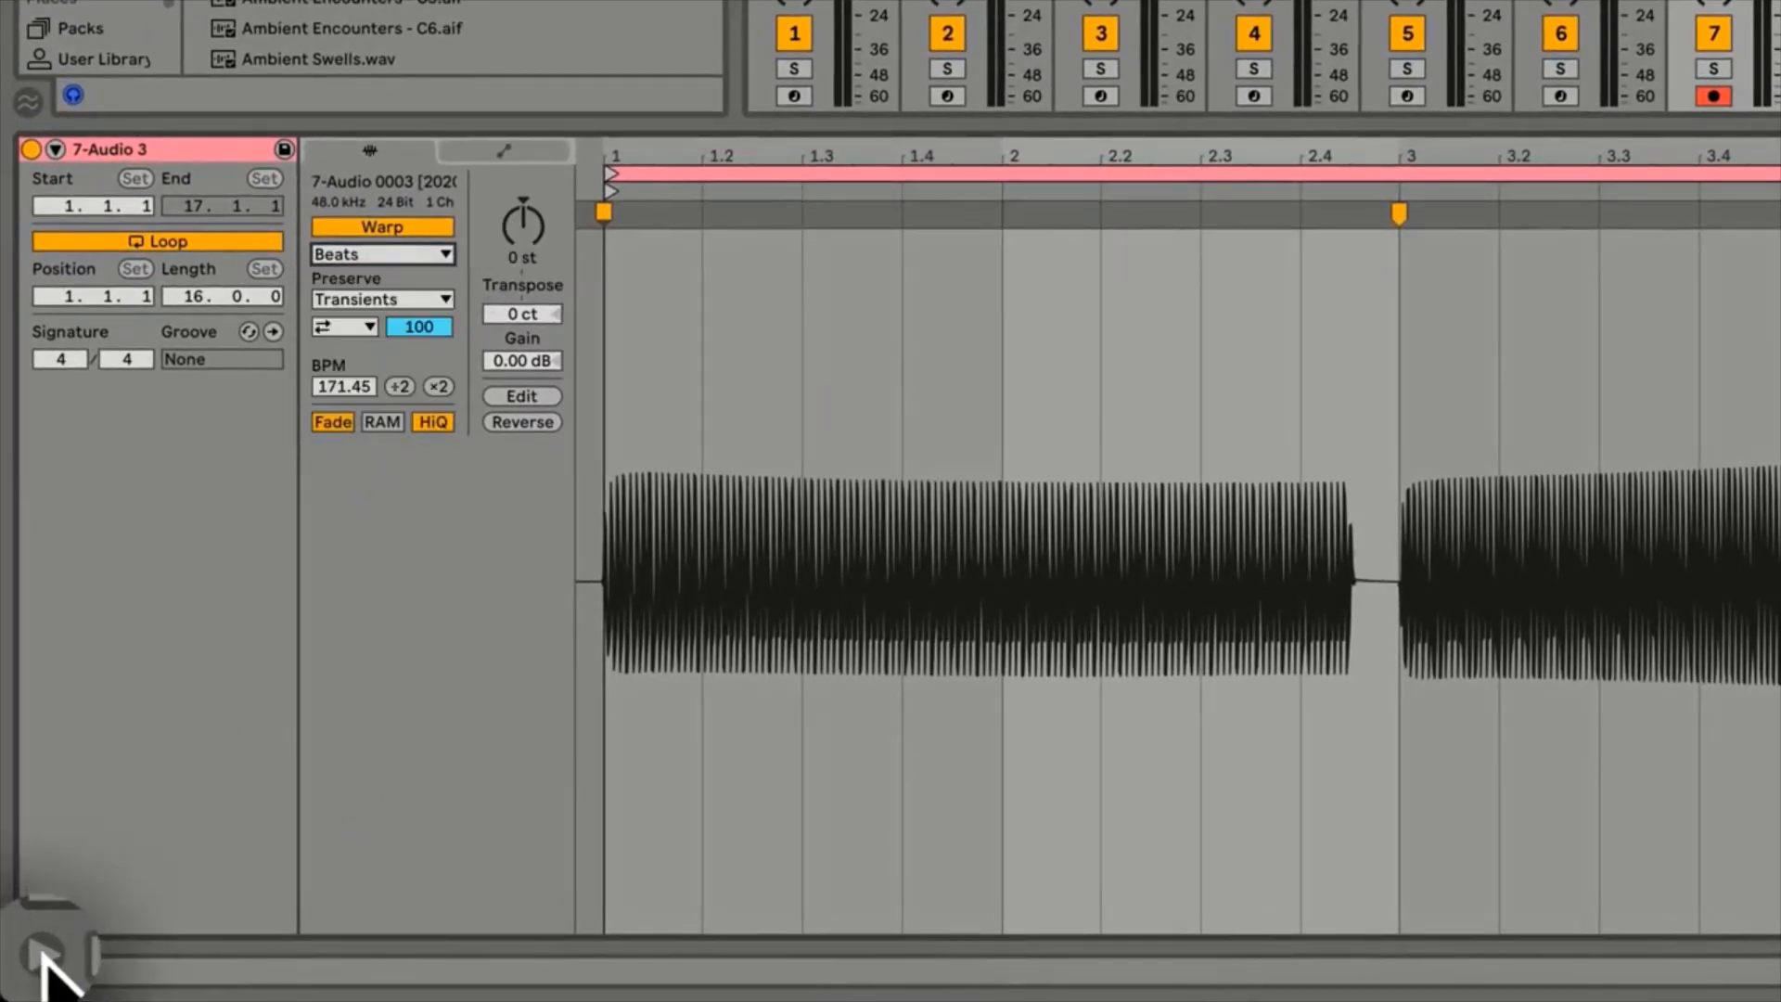
Show the Info View, read the Warp Mode descriptions for the 7-Audio 3 clip, and hide the Info View again
left_click(37, 960)
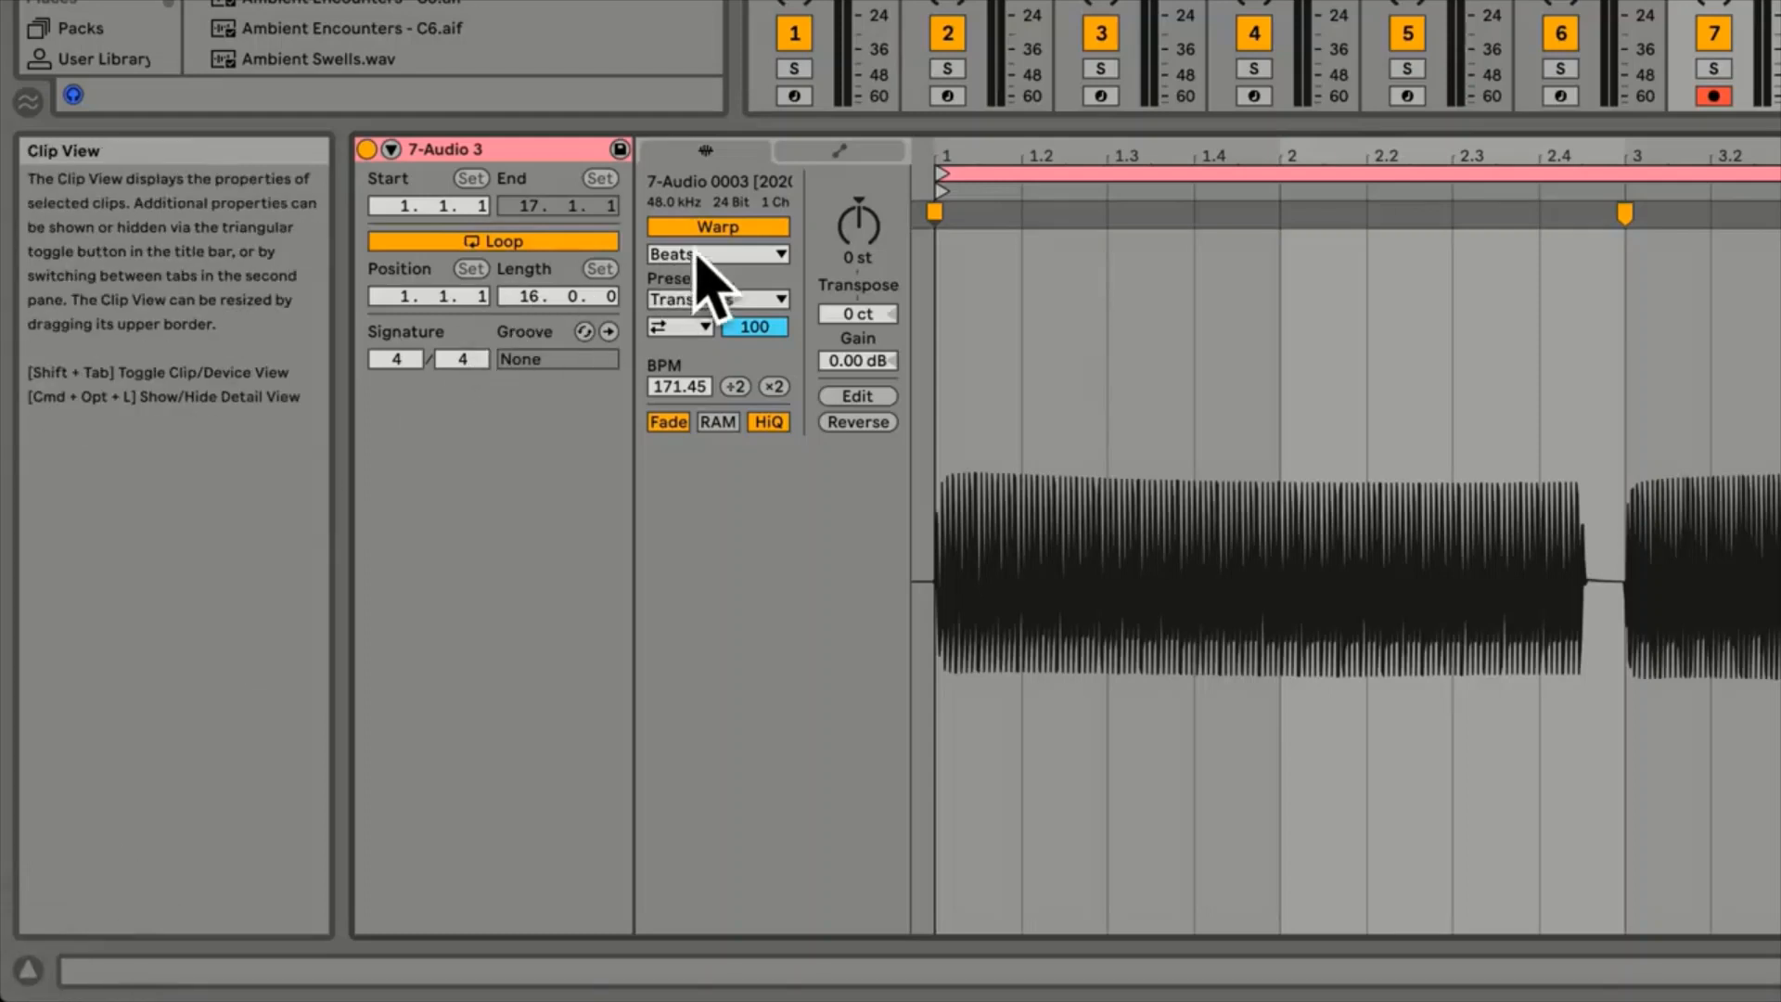
left_click(780, 257)
left_click(766, 269)
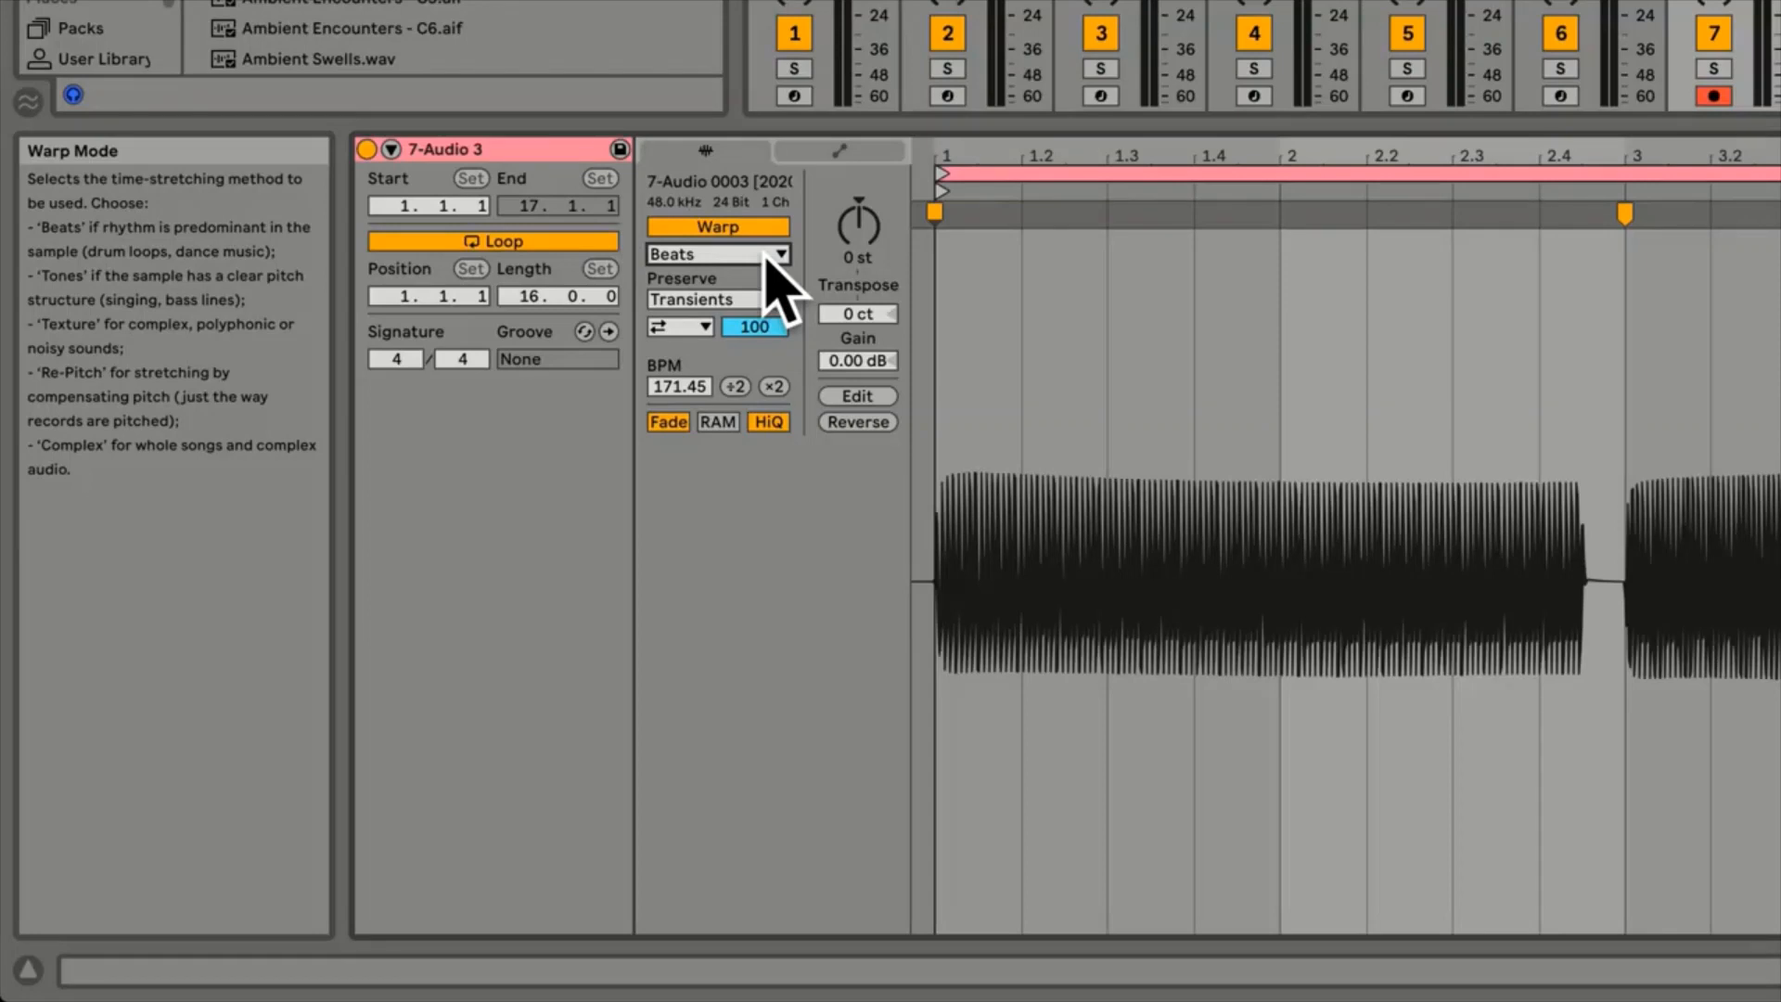
left_click(779, 255)
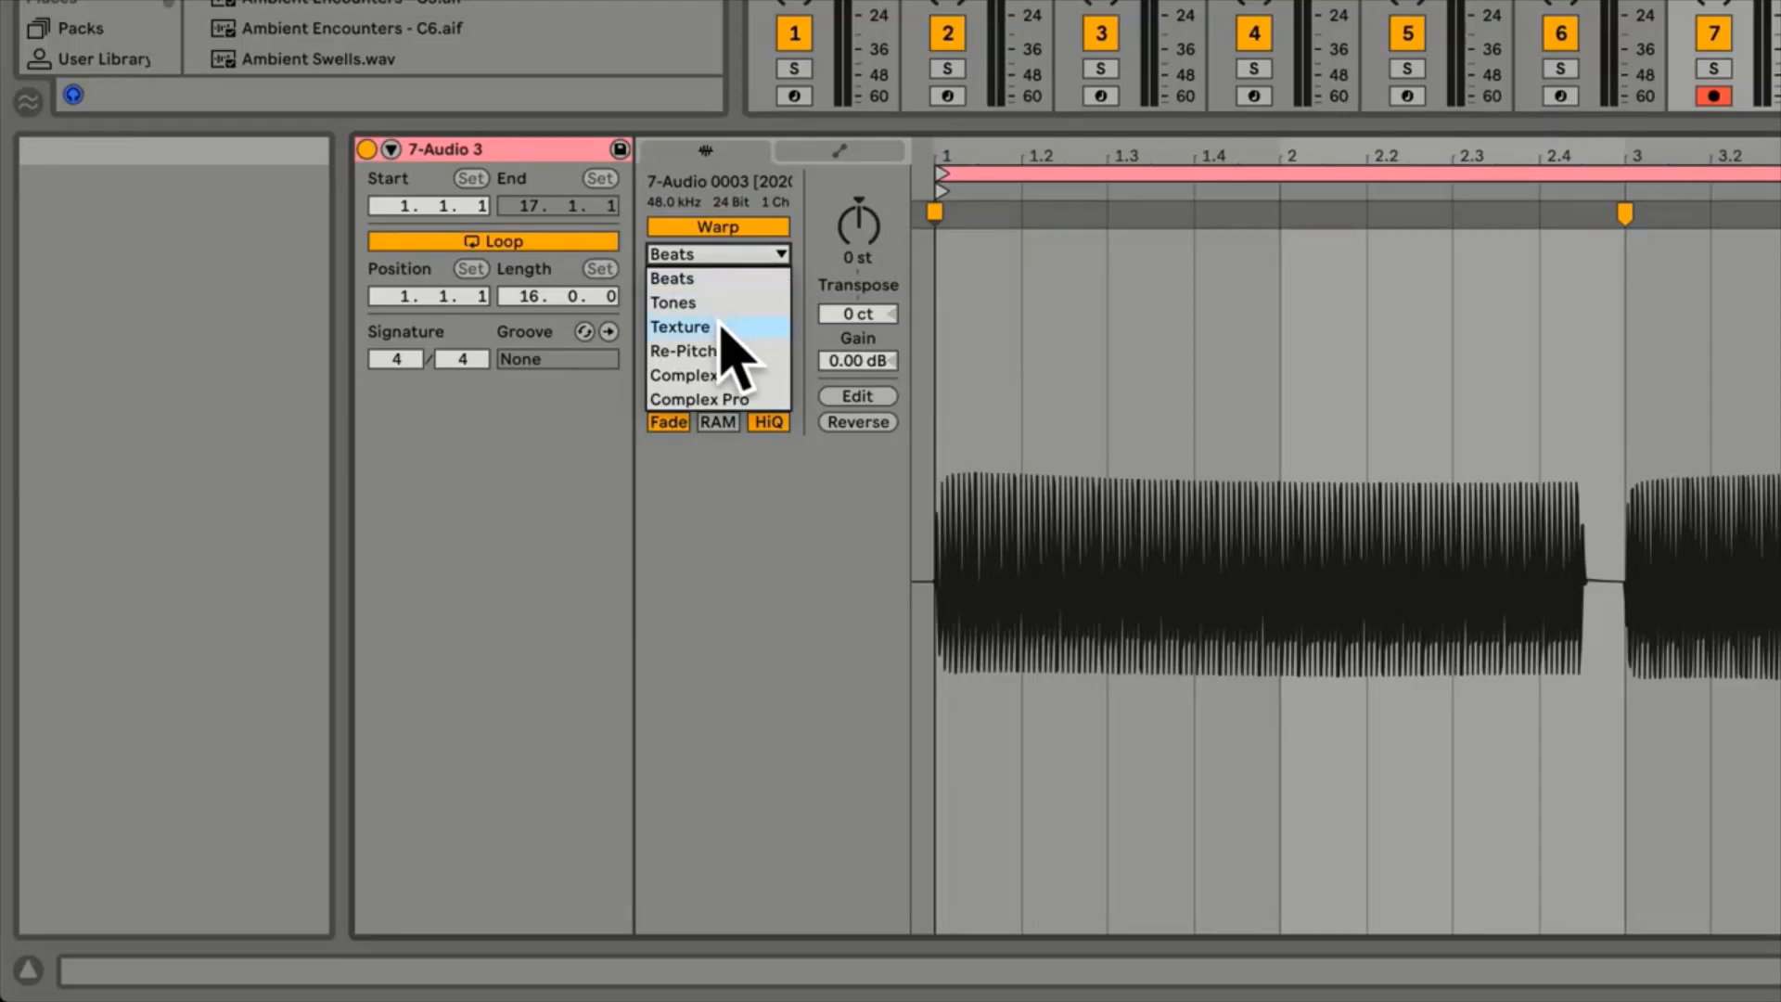
left_click(806, 178)
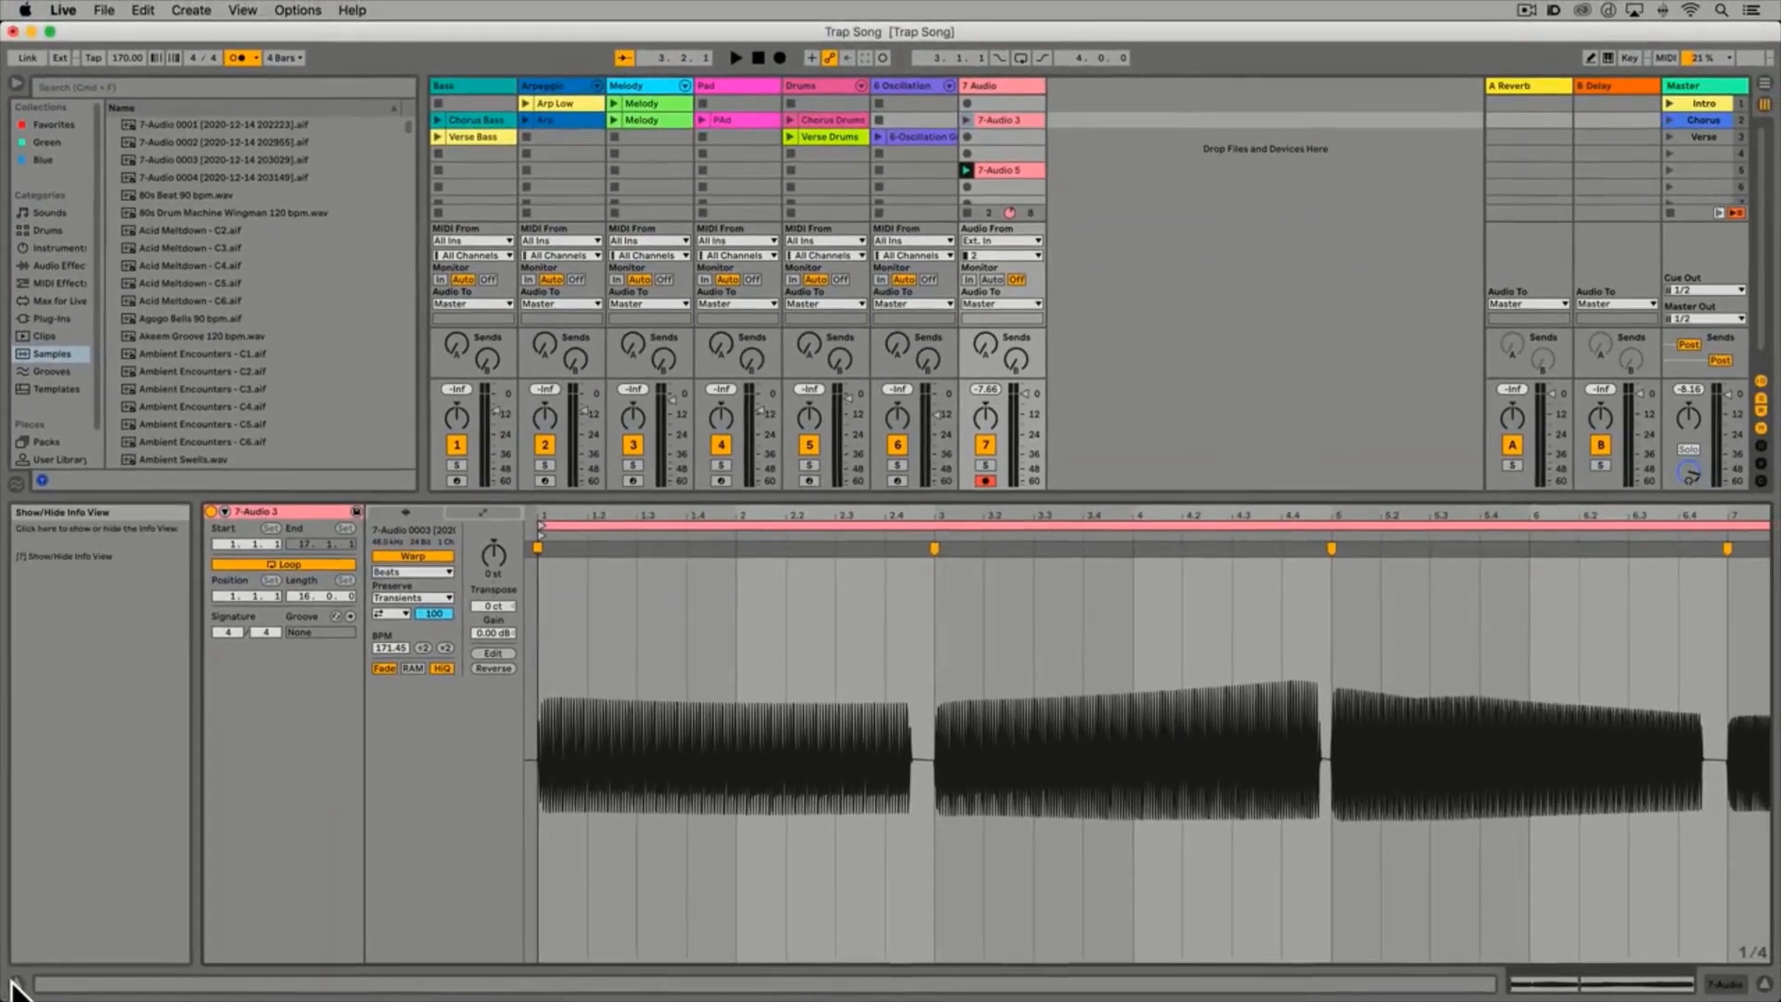
left_click(14, 983)
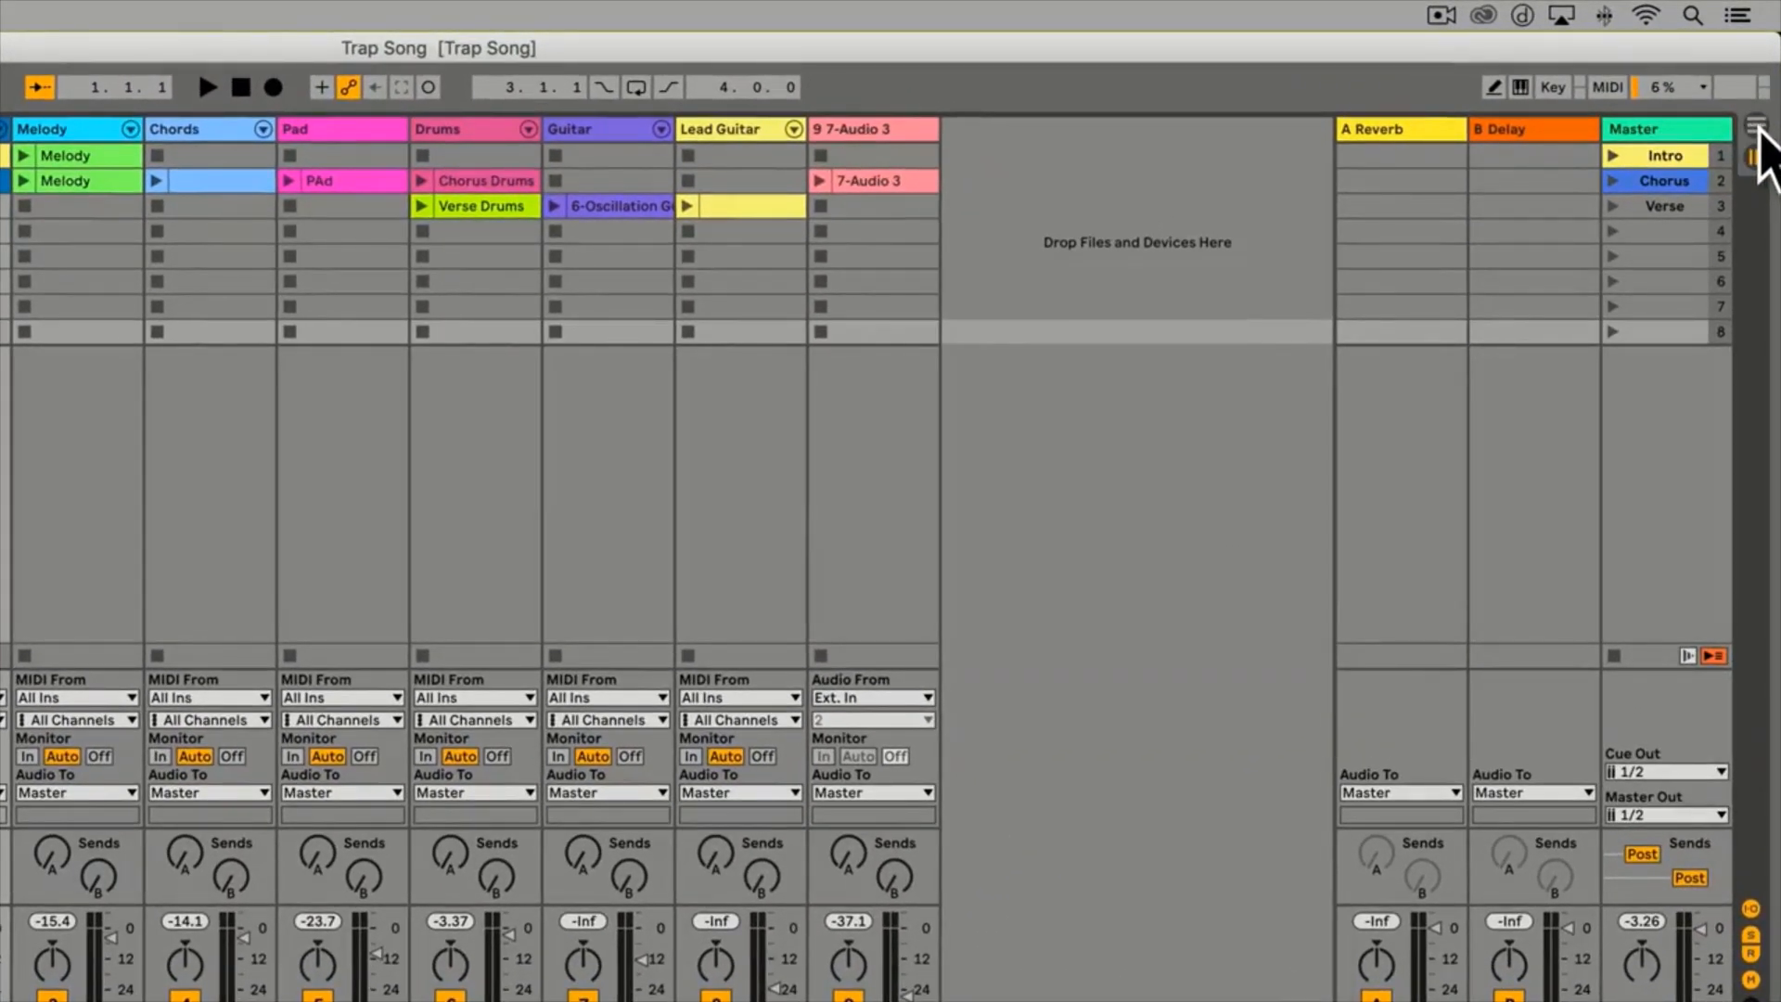
Switch to the empty Arrangement View, toggle between it and the Session View, and return to the Session View
left_click(1757, 127)
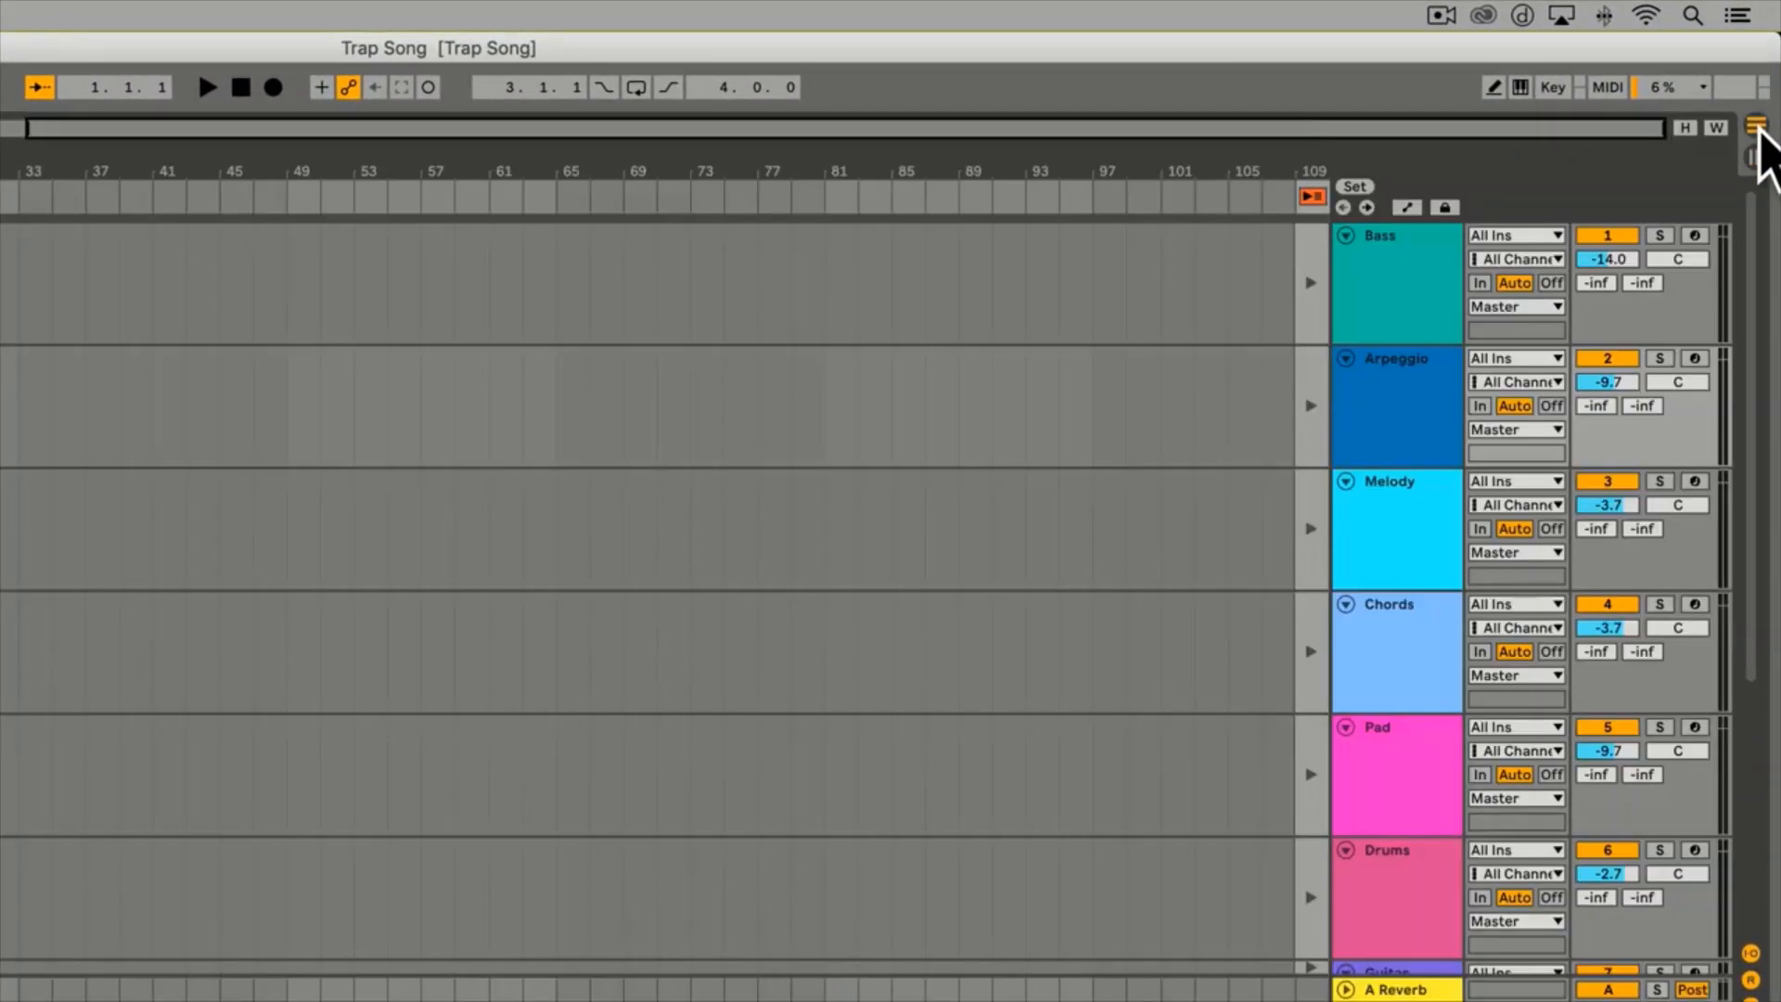
key("Tab")
key("Tab")
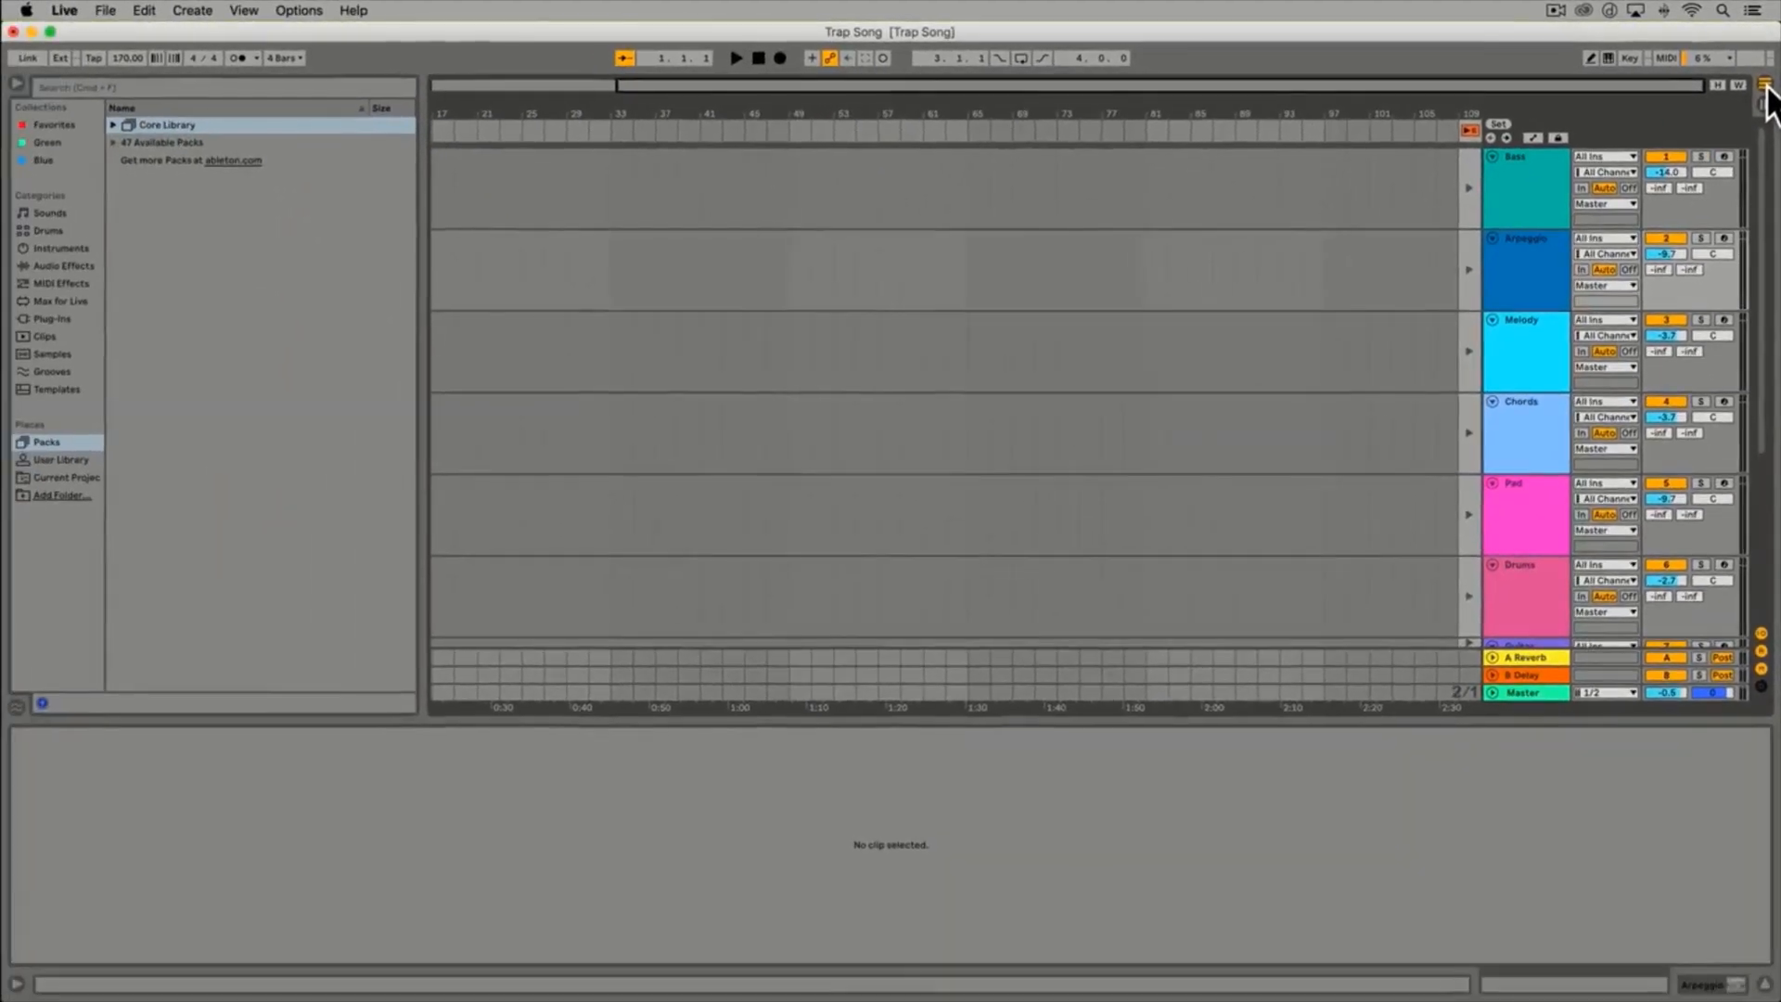
key("Tab")
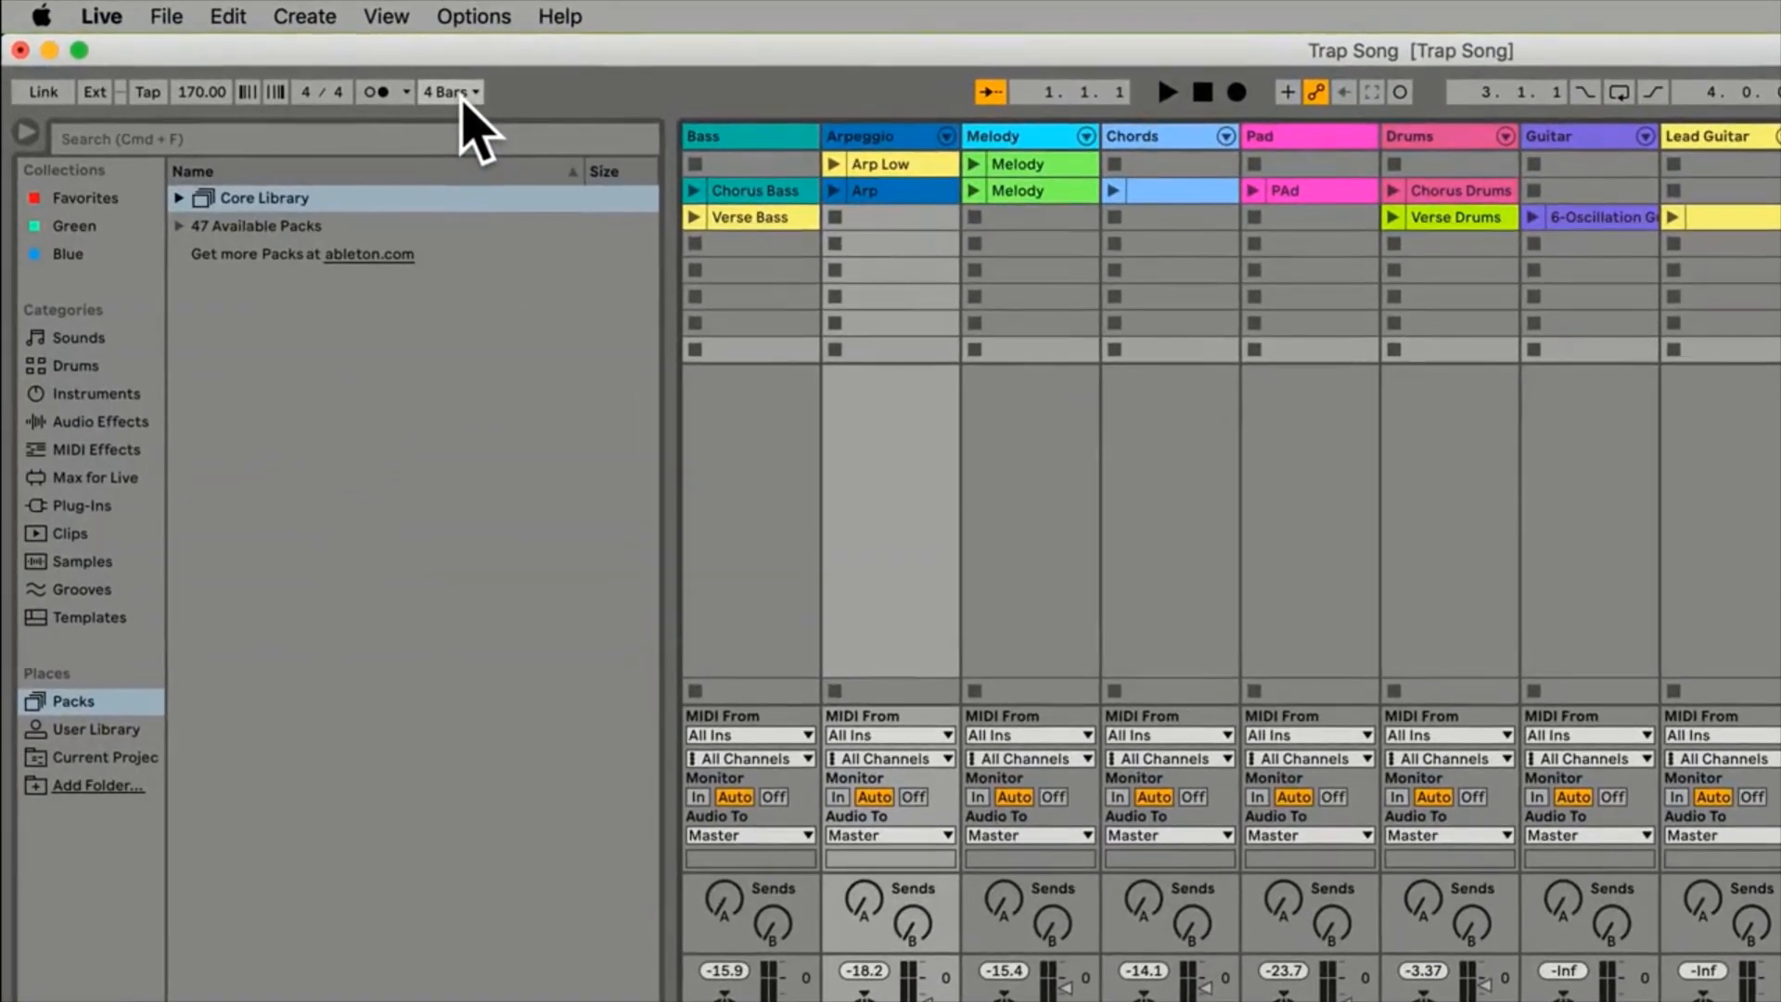
Keep the global launch quantization at 4 Bars and check the metronome's count-in settings
left_click(464, 93)
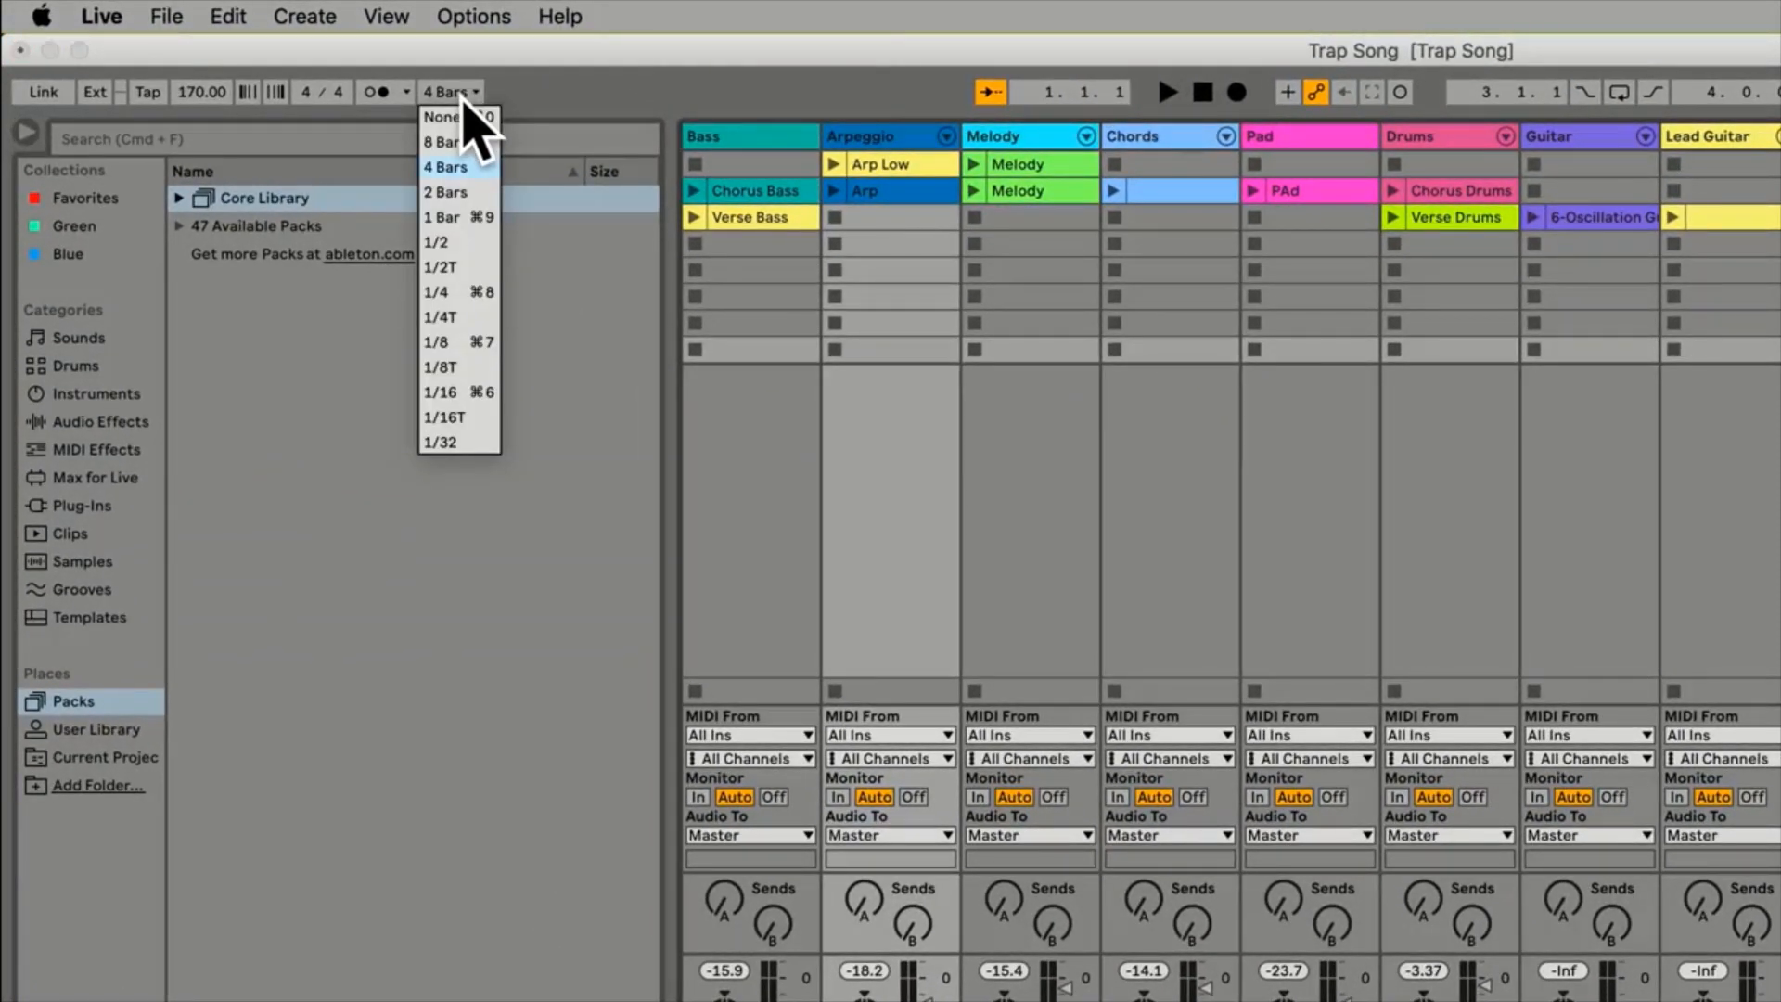
left_click(477, 170)
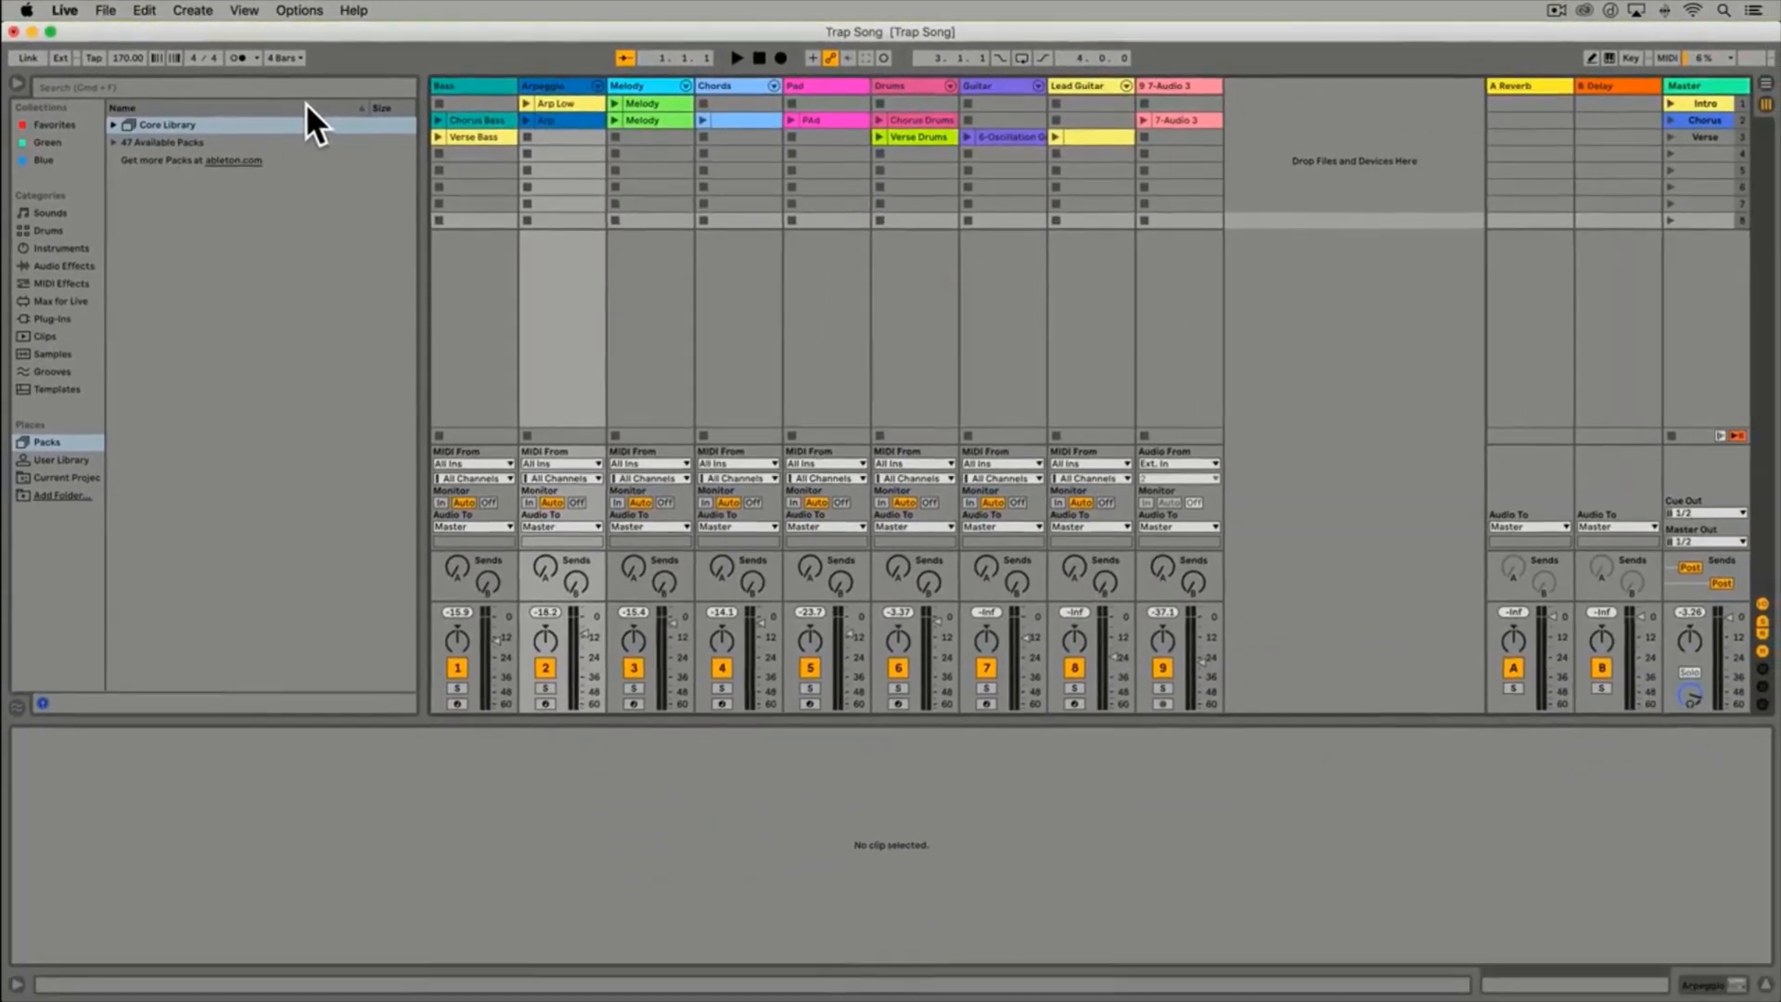
left_click(809, 704)
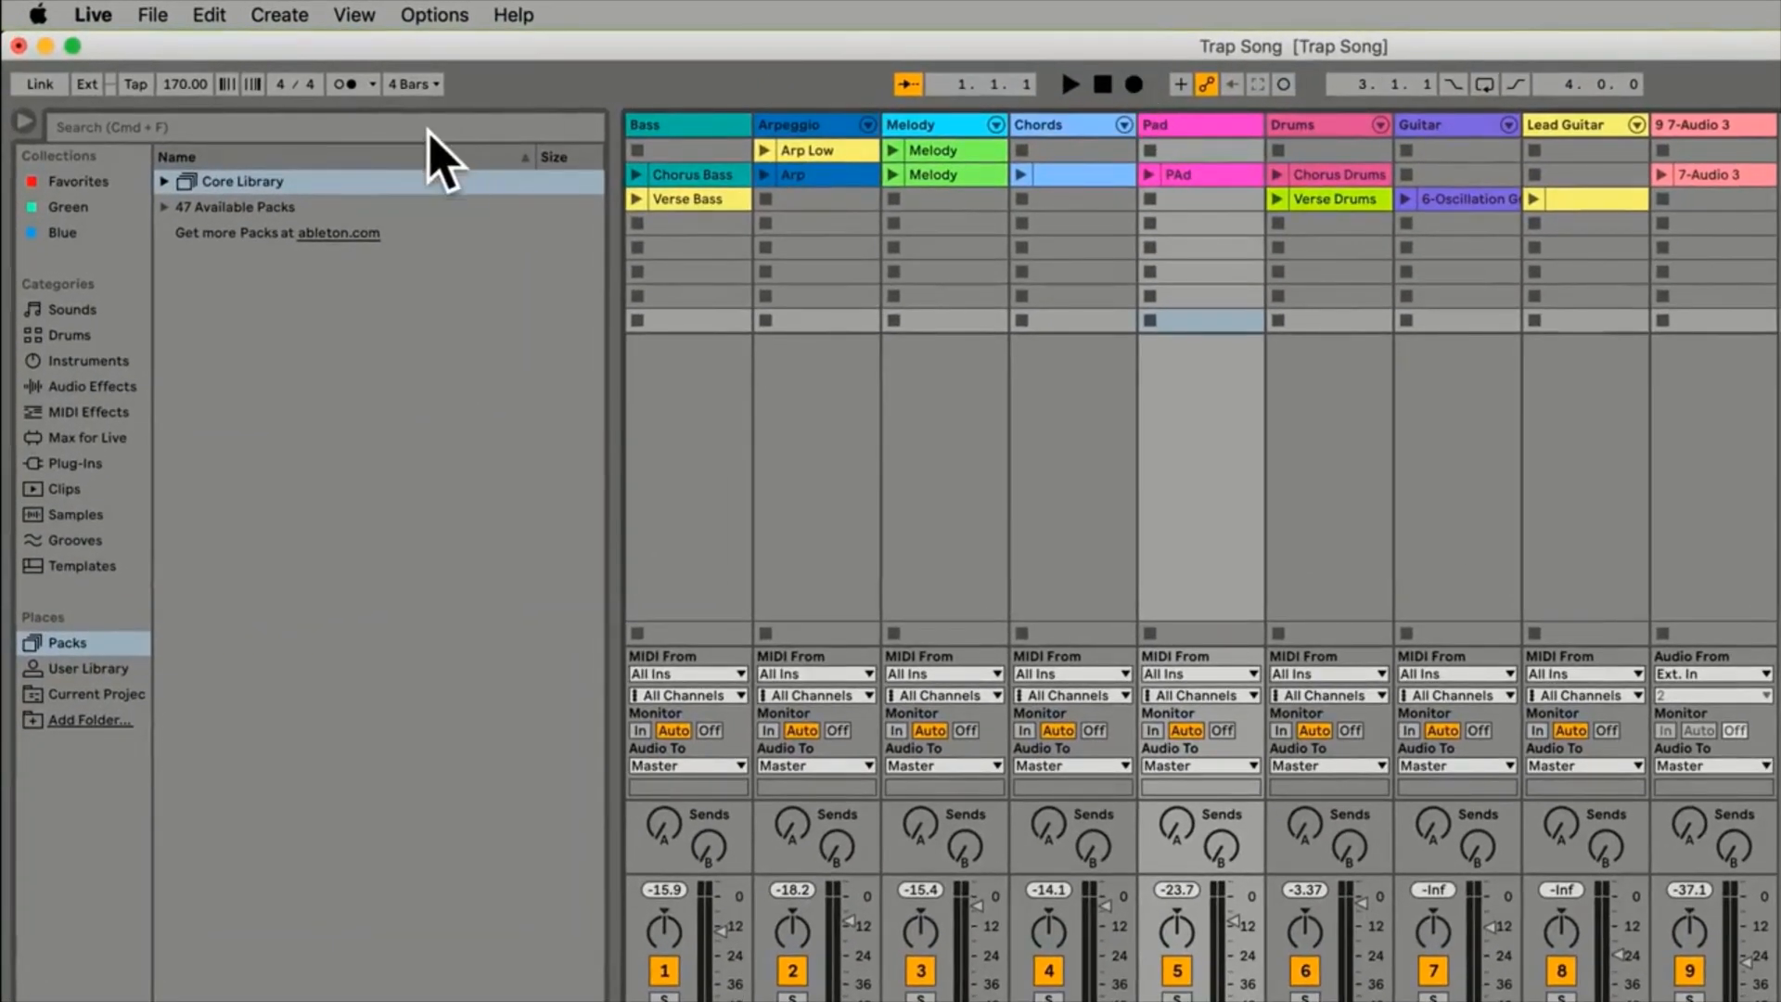
left_click(372, 85)
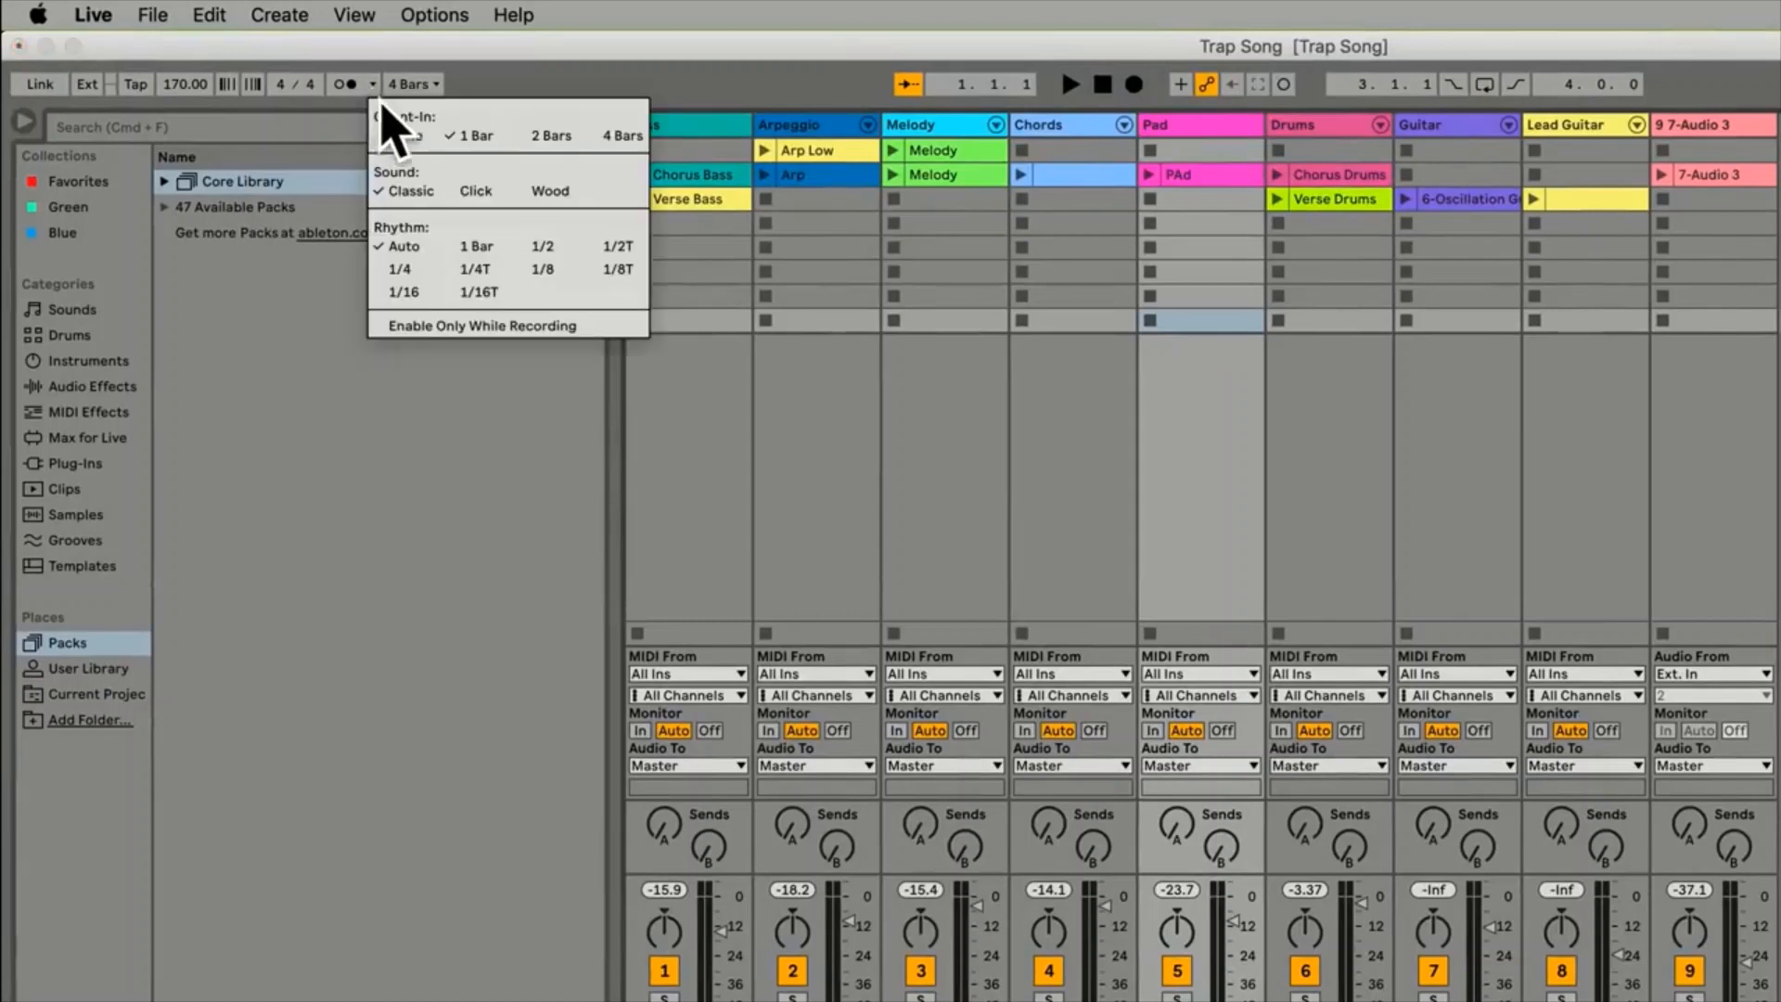
left_click(730, 65)
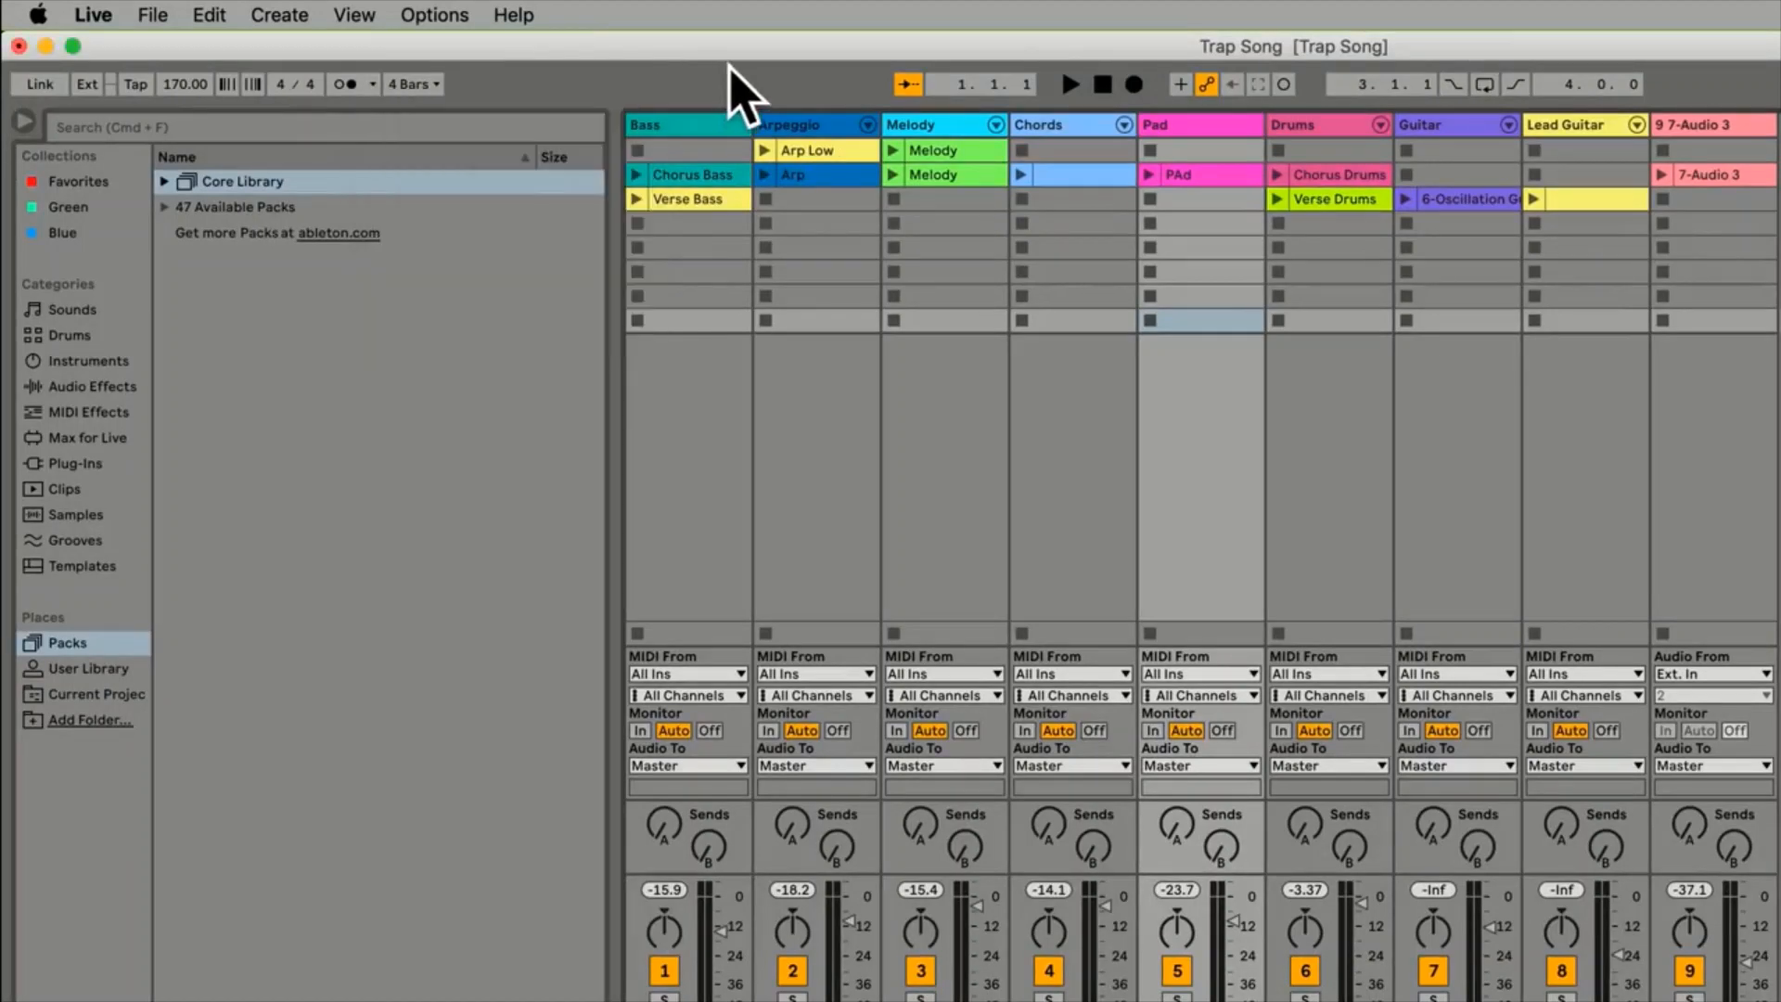
Arm arrangement recording without starting playback, launch the Arp Low clip to begin recording, and bring in the Intro and Chorus scenes
left_click(1134, 85, "shift")
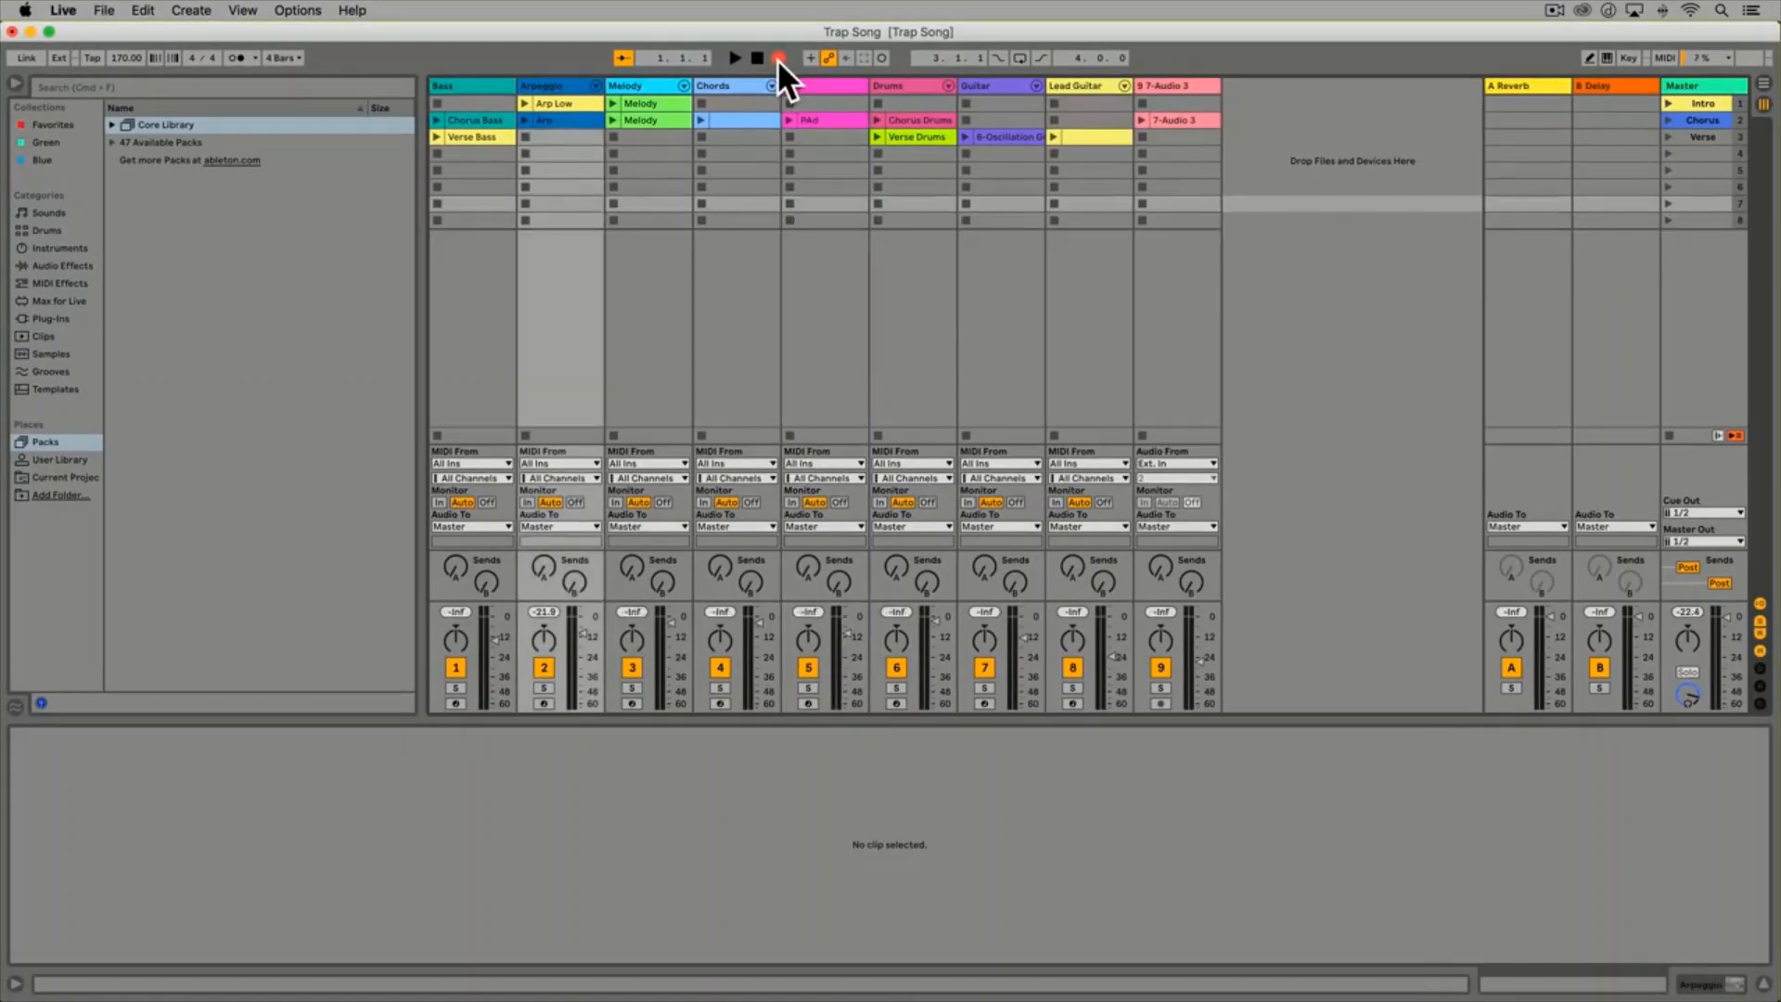
left_click(521, 100)
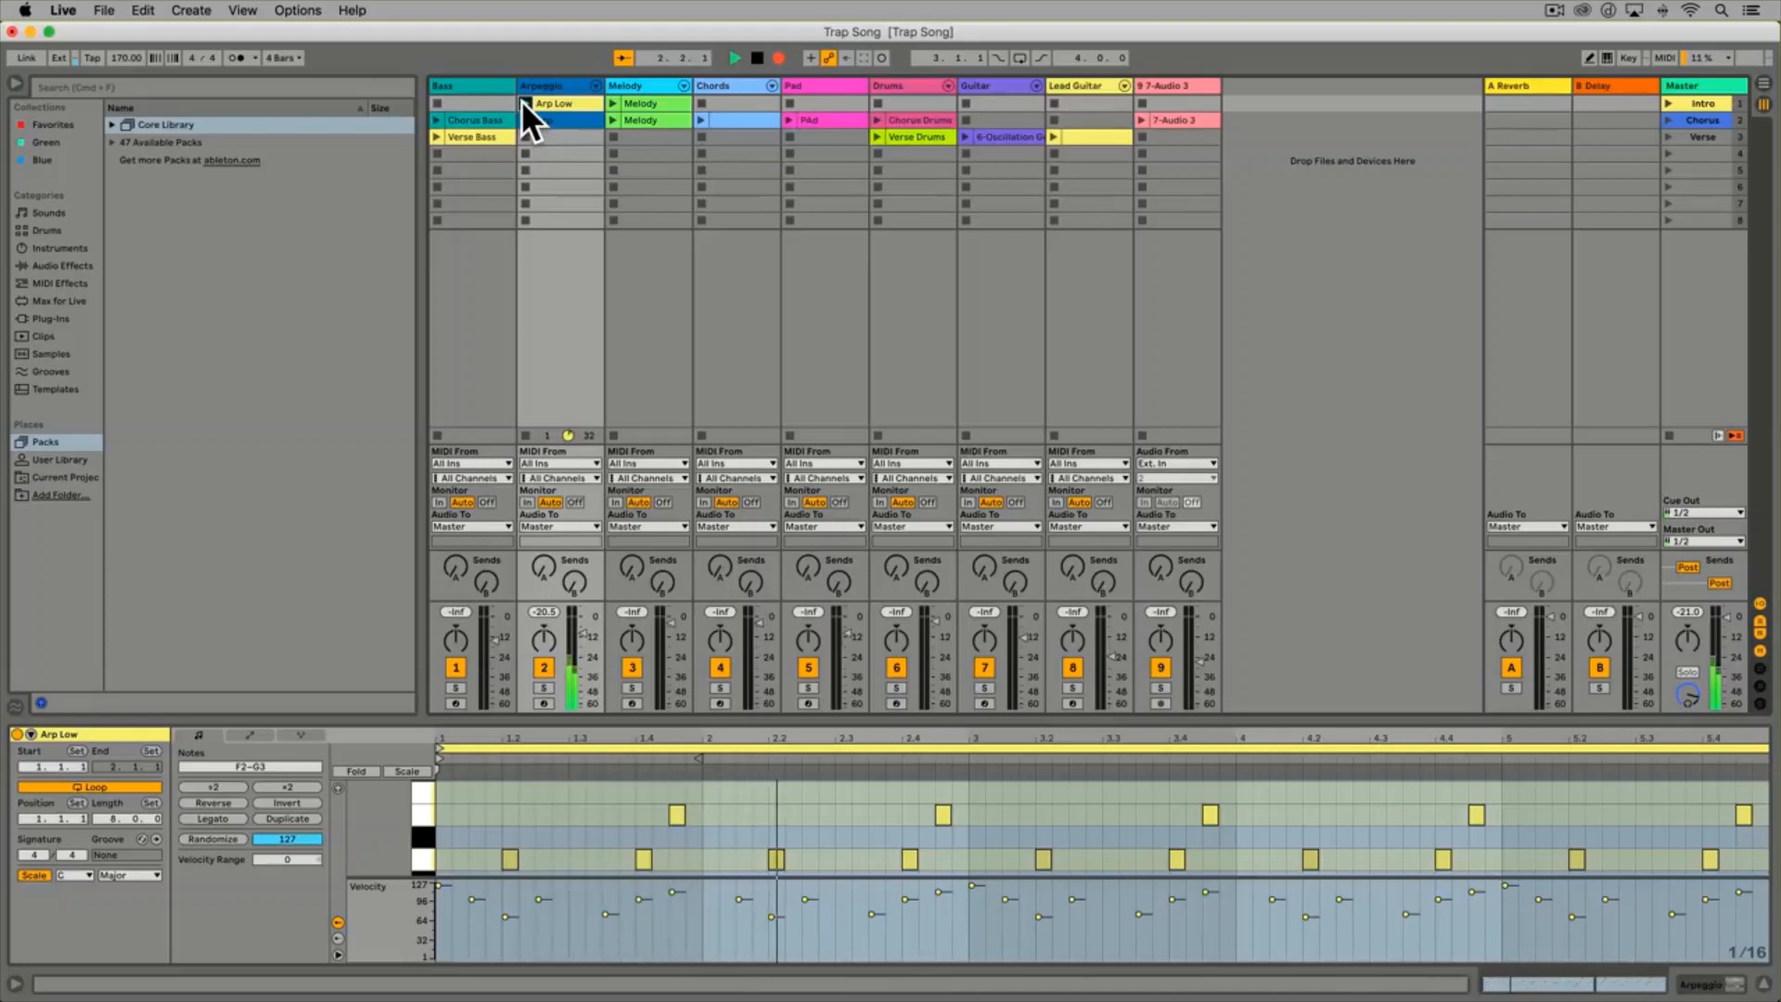
left_click(1666, 100)
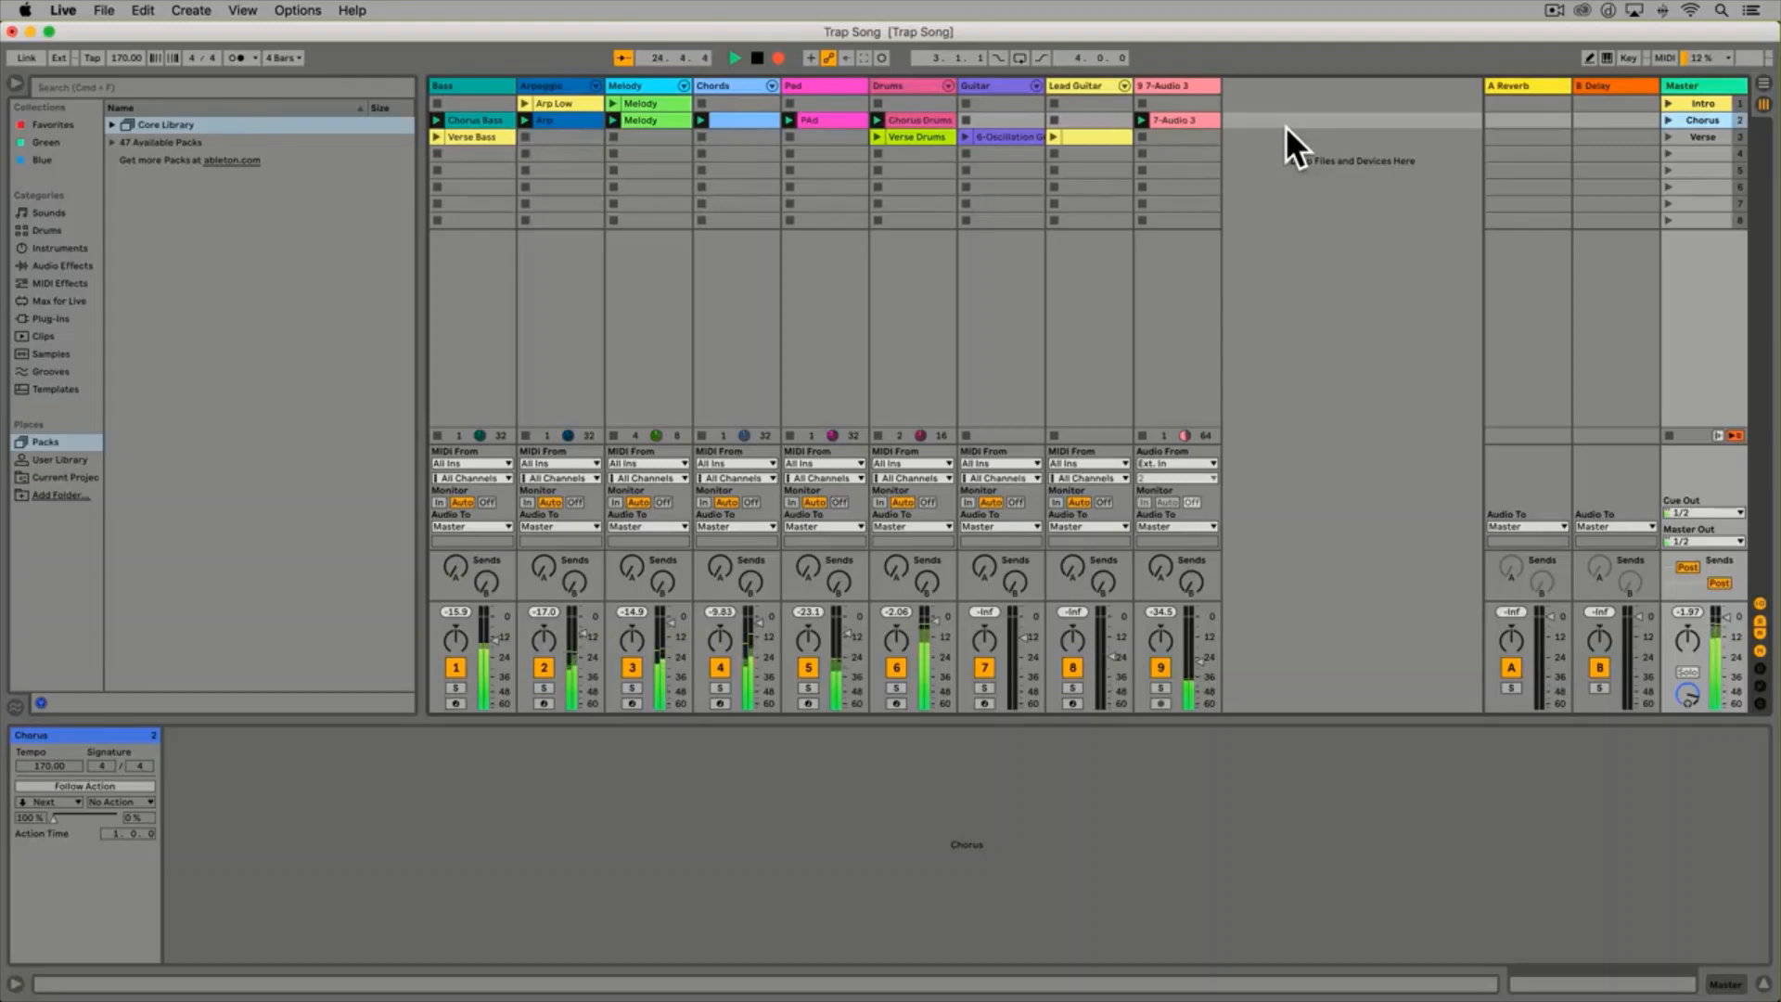
Record the Verse scene, the Chorus scene with the Lead Guitar clip added, and the Intro scene, ending with all clips and the transport stopped
left_click(1668, 137)
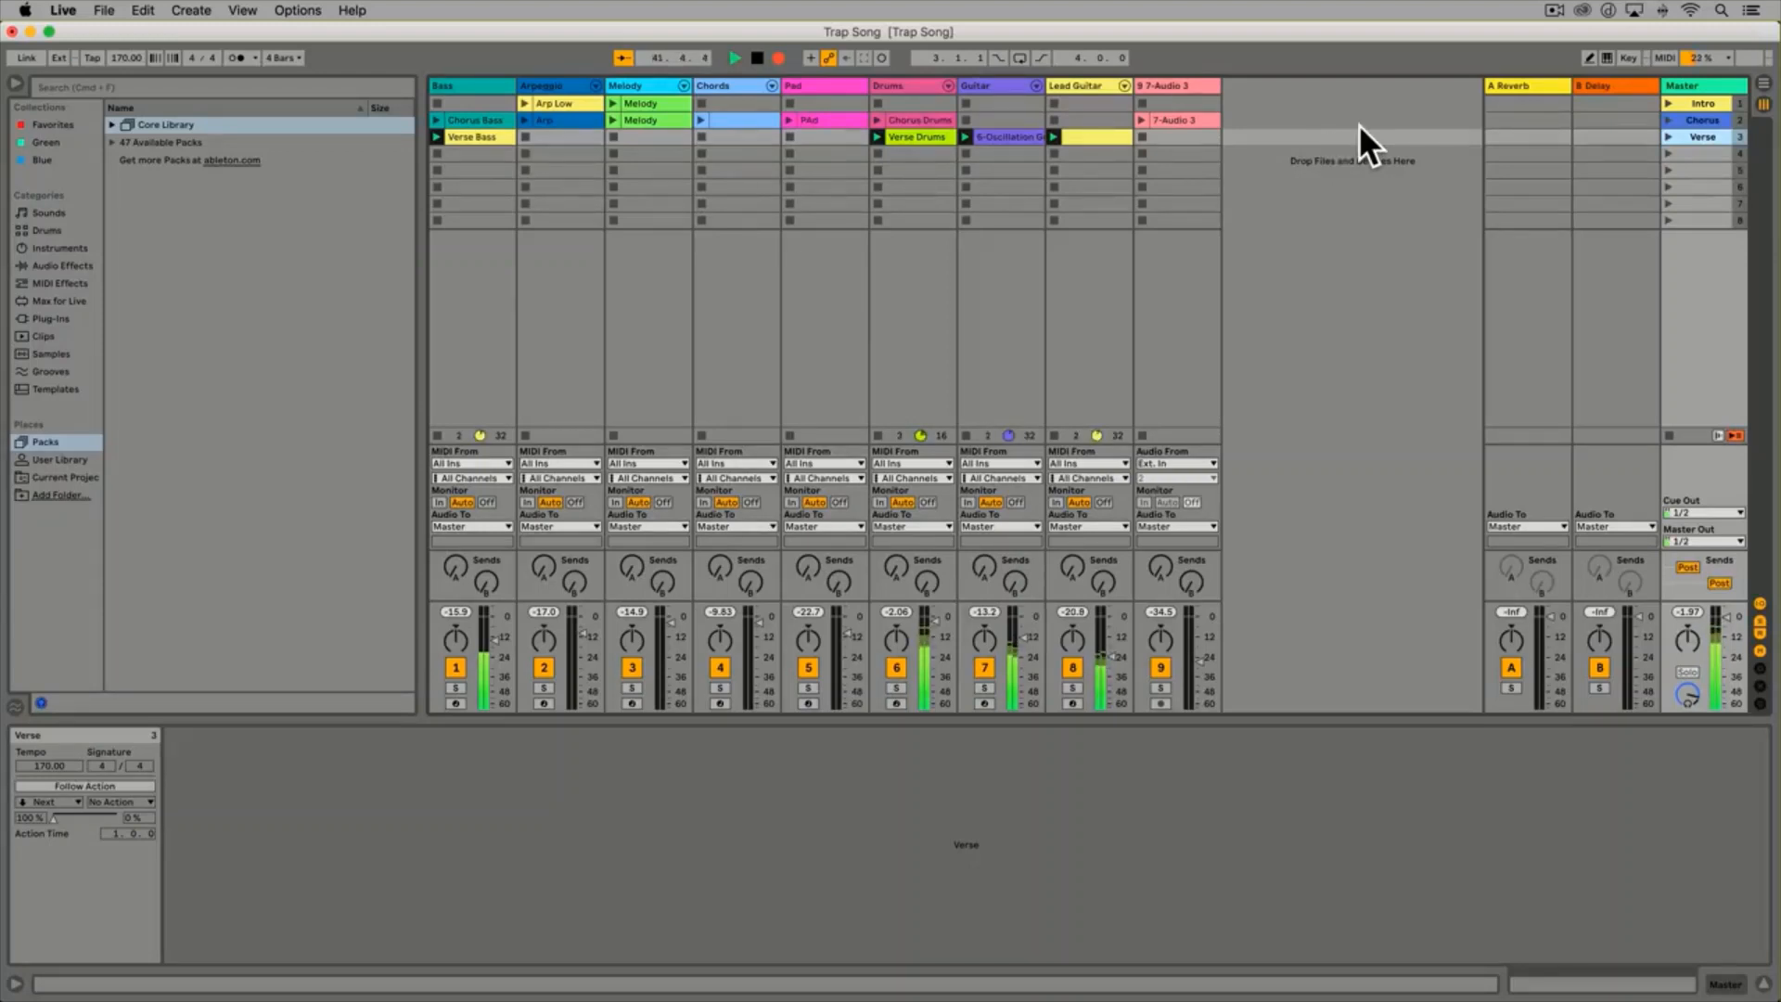
left_click(1668, 120)
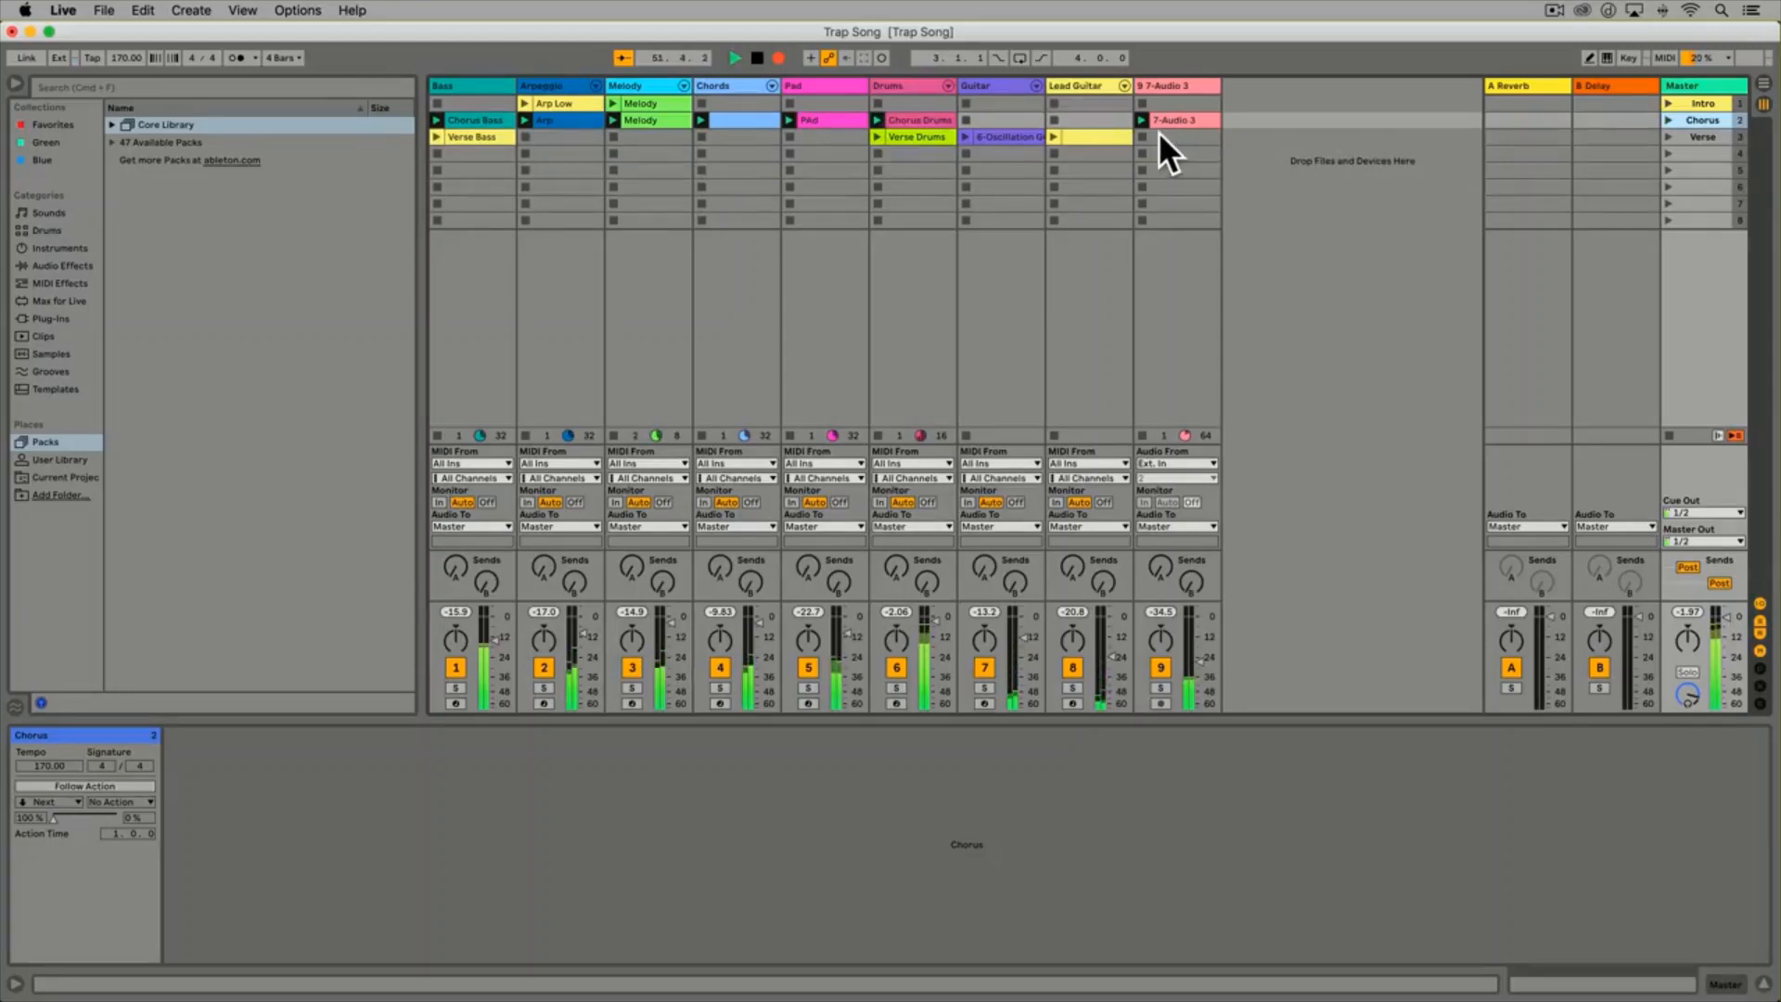
left_click(1053, 138)
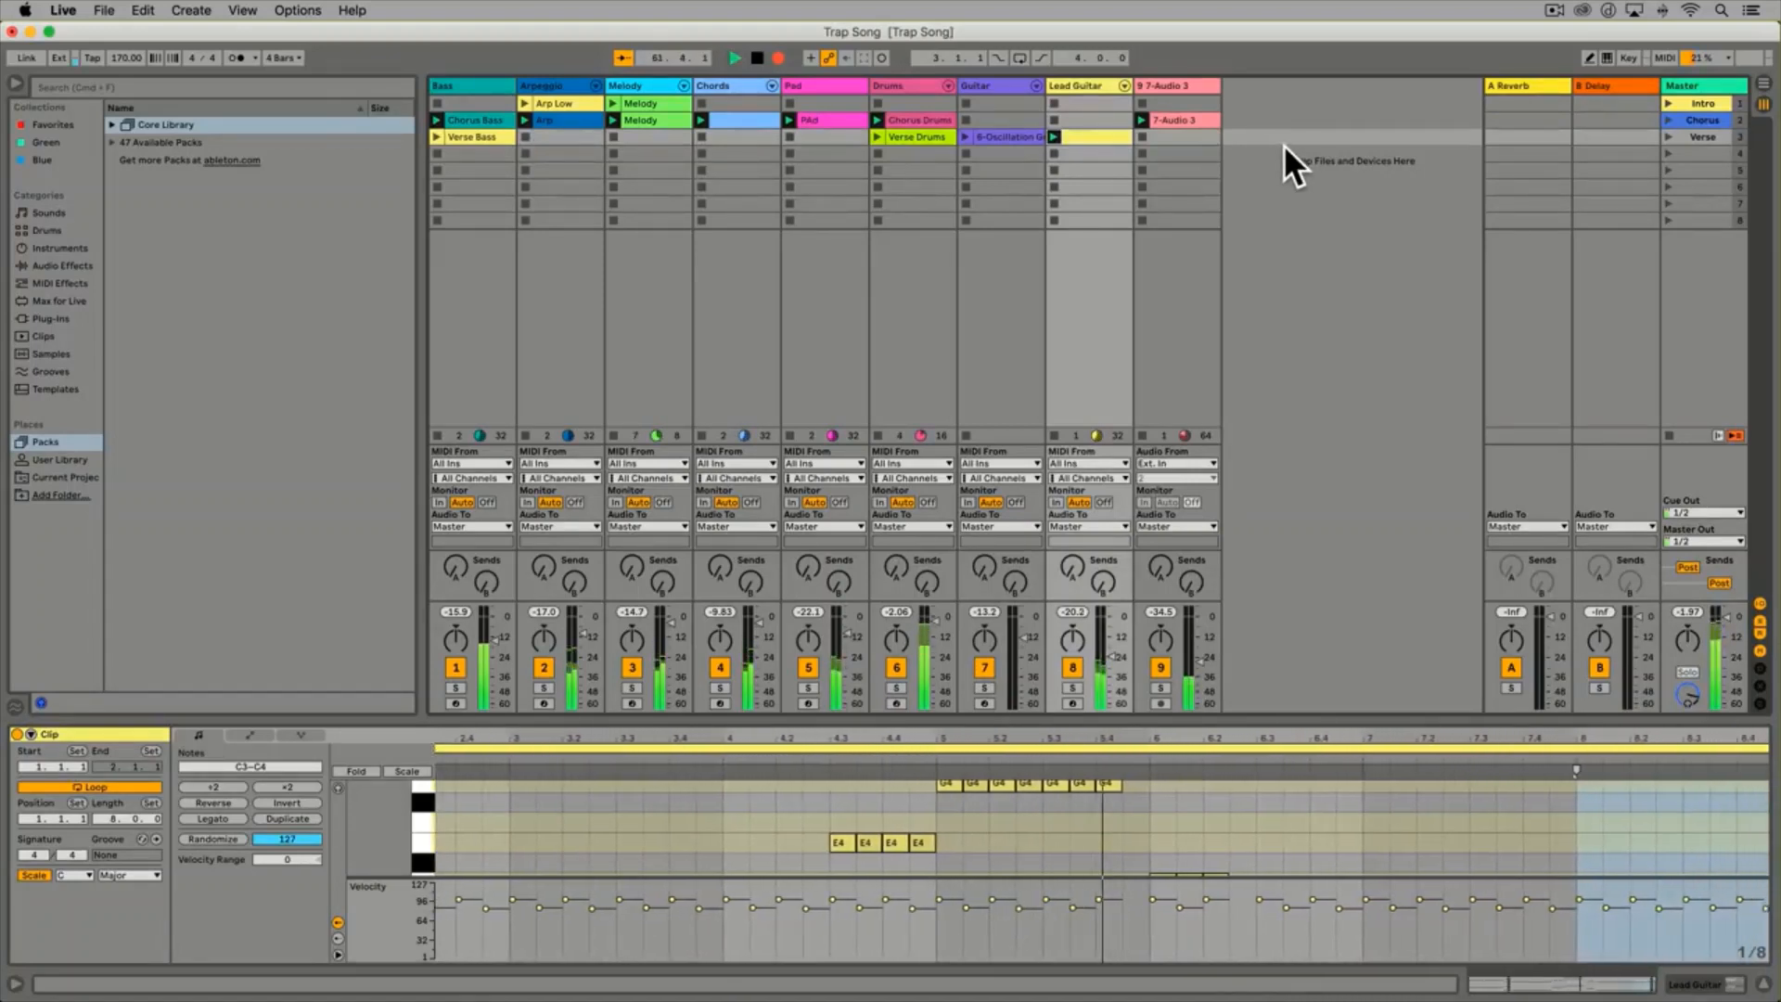
left_click(1666, 102)
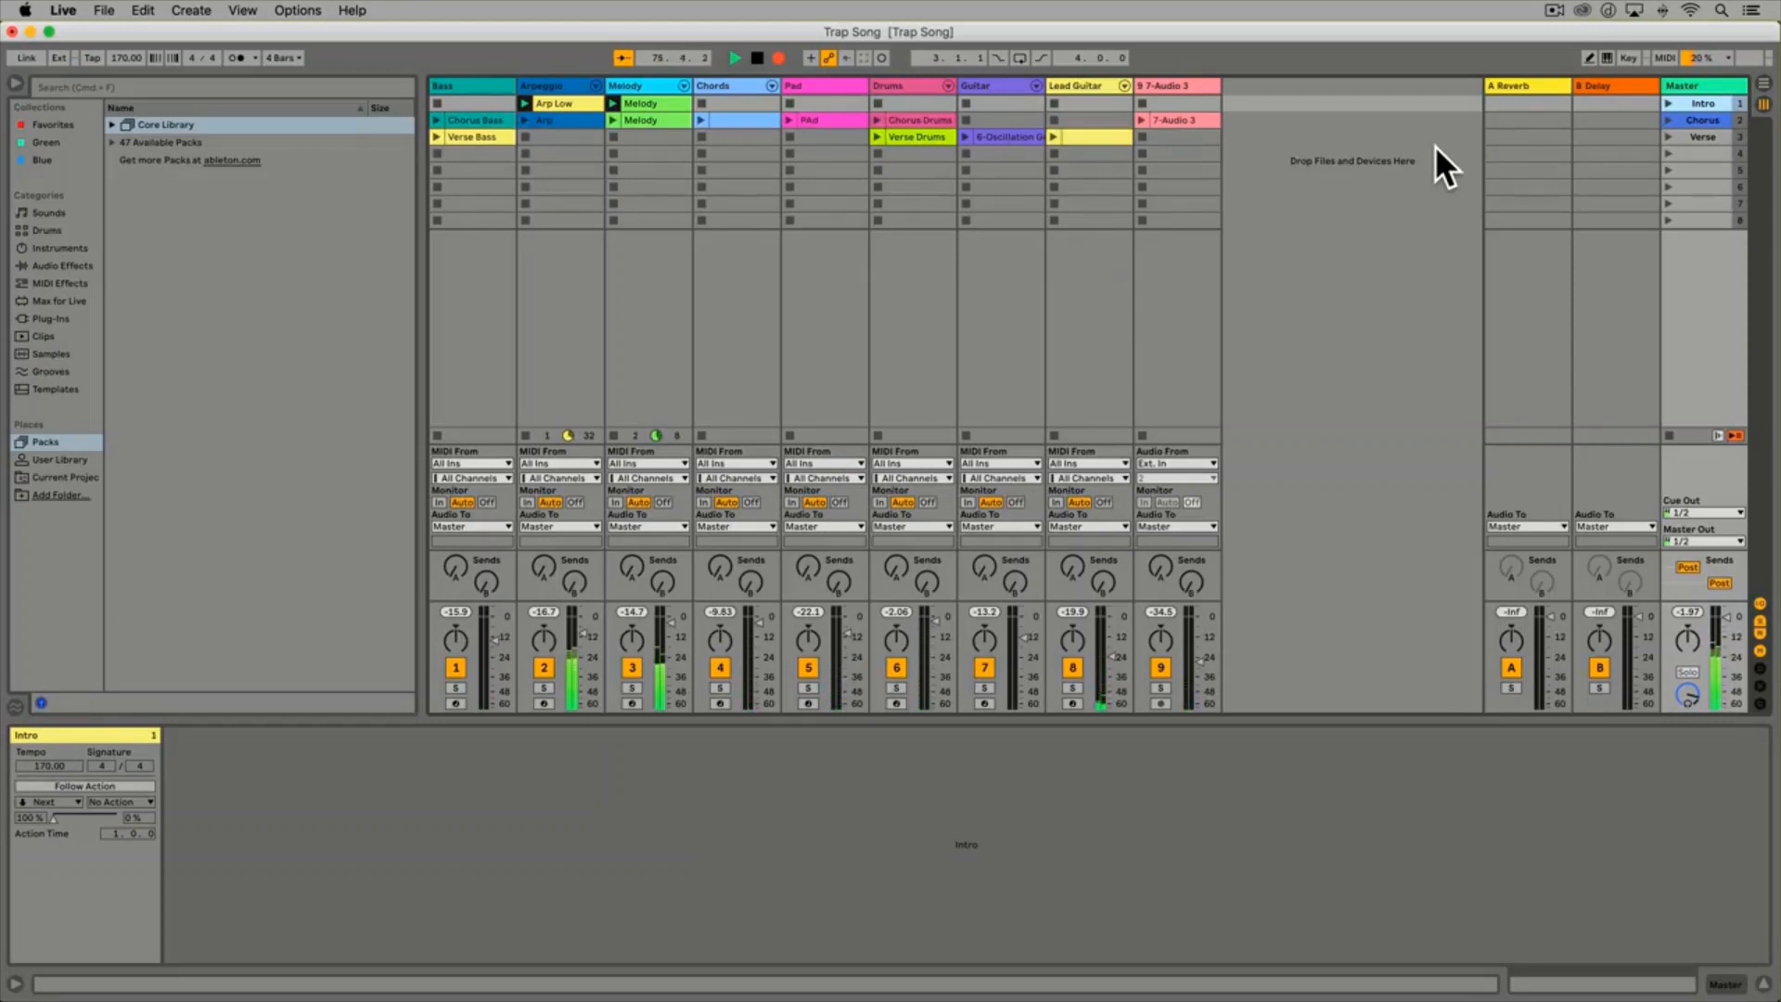
left_click(1670, 435)
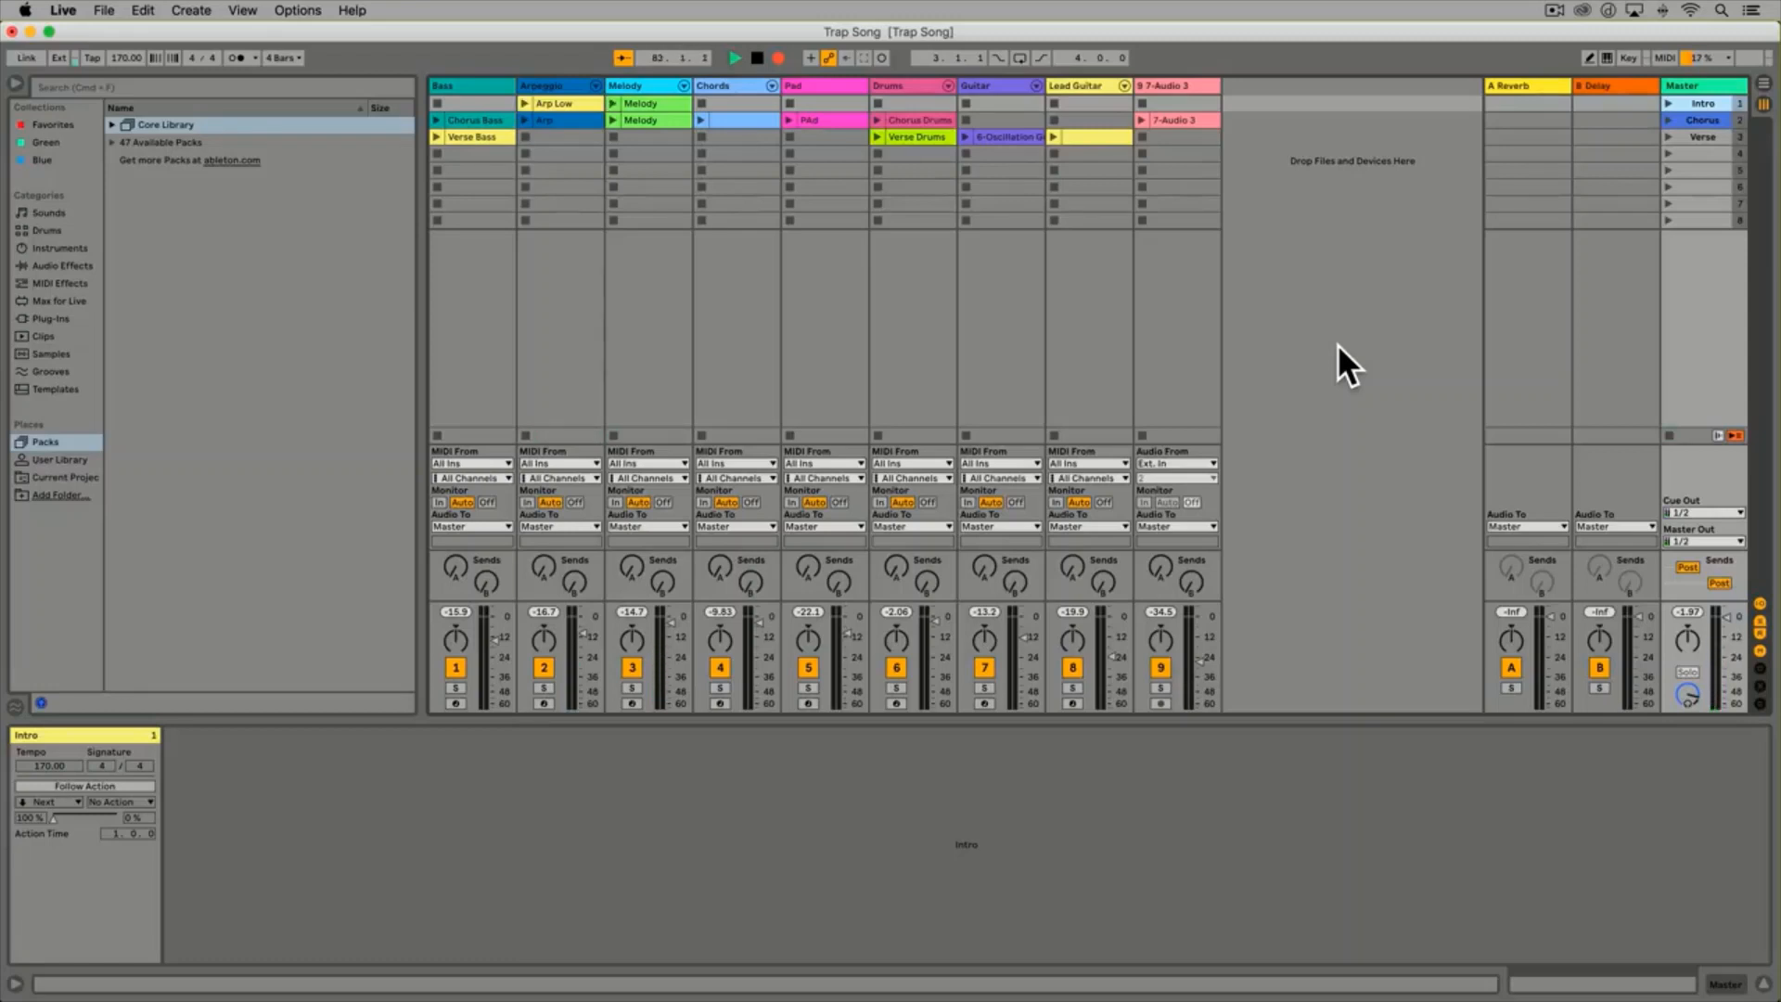
key("space")
Switch to the Arrangement View and examine the recorded clips on all tracks from the song's start
key("Tab")
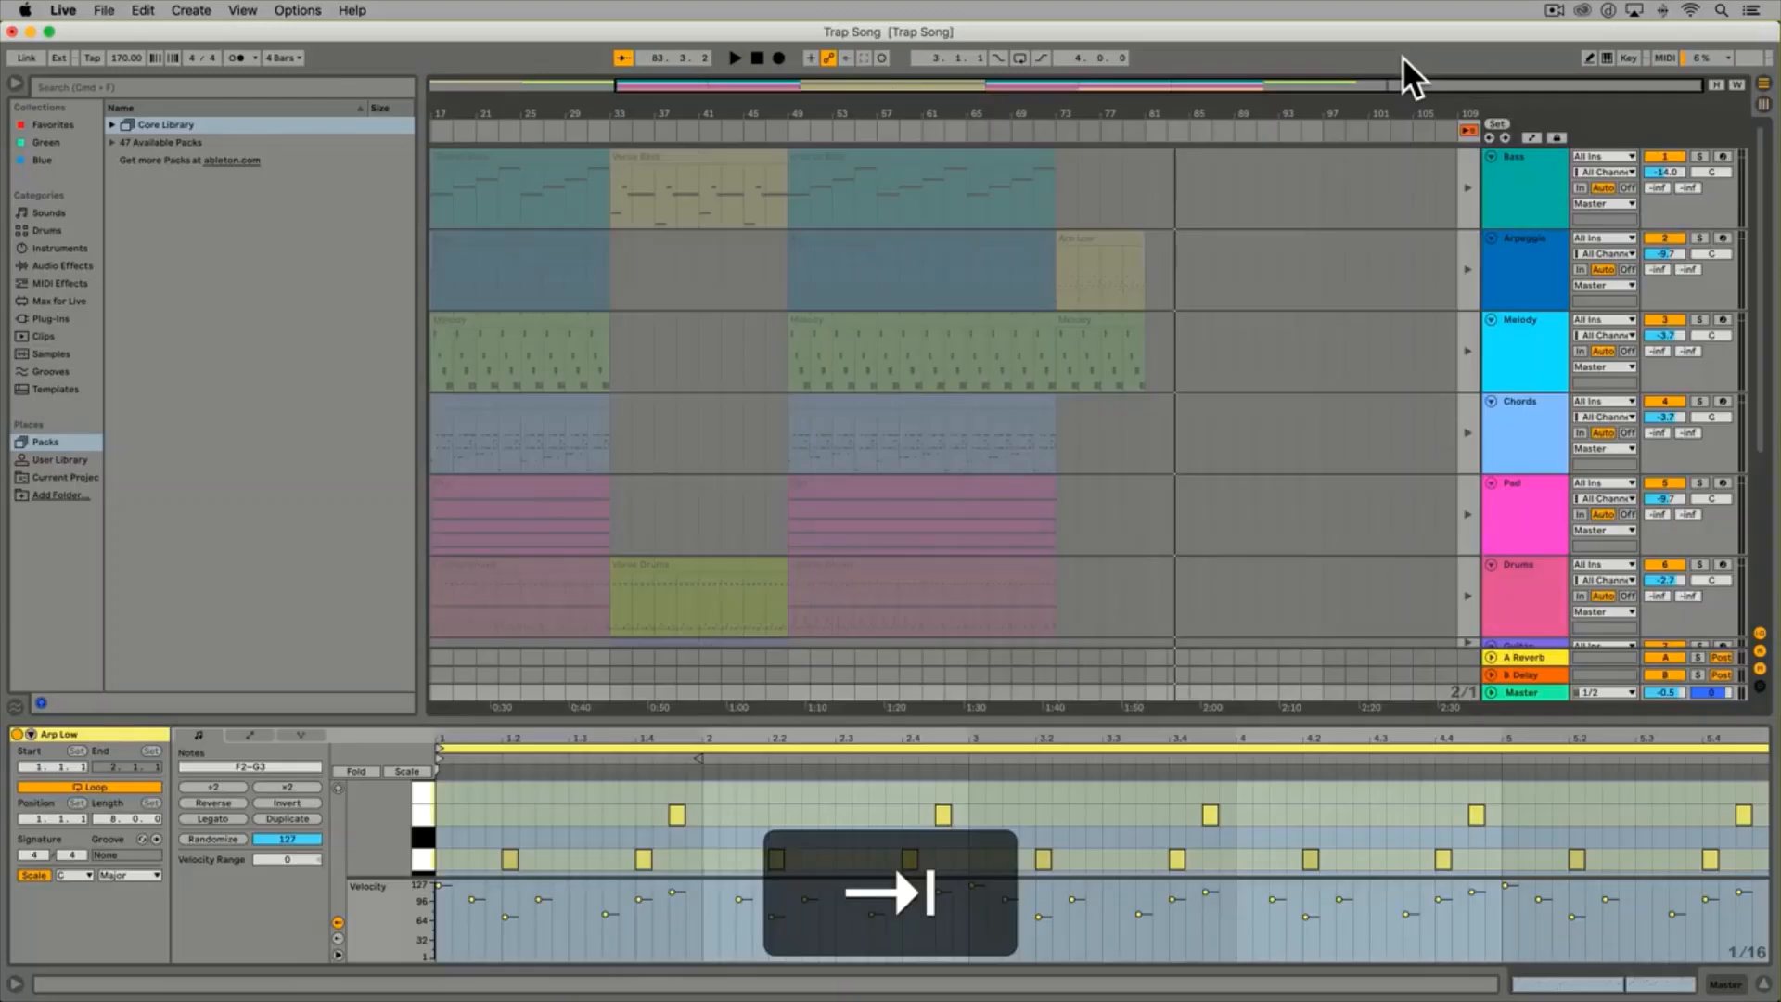
scroll(1143, 282, "left", 4)
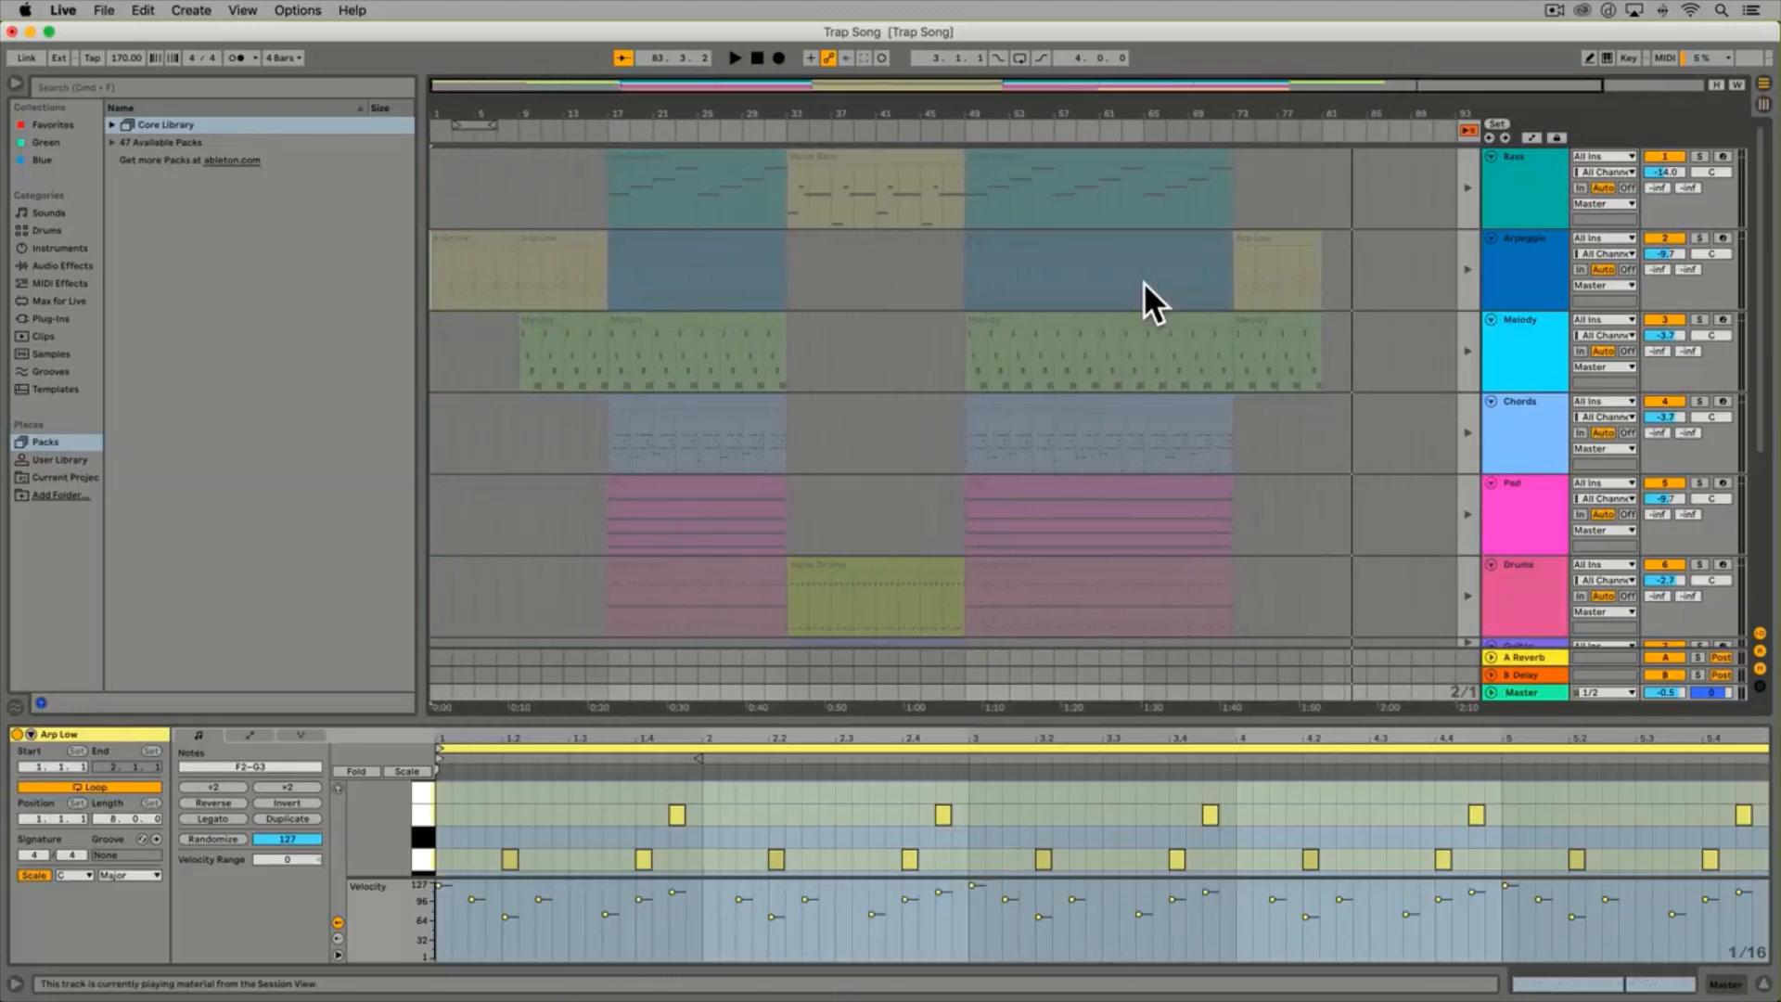
scroll(1143, 281, "down", 2)
scroll(1143, 281, "down", 3)
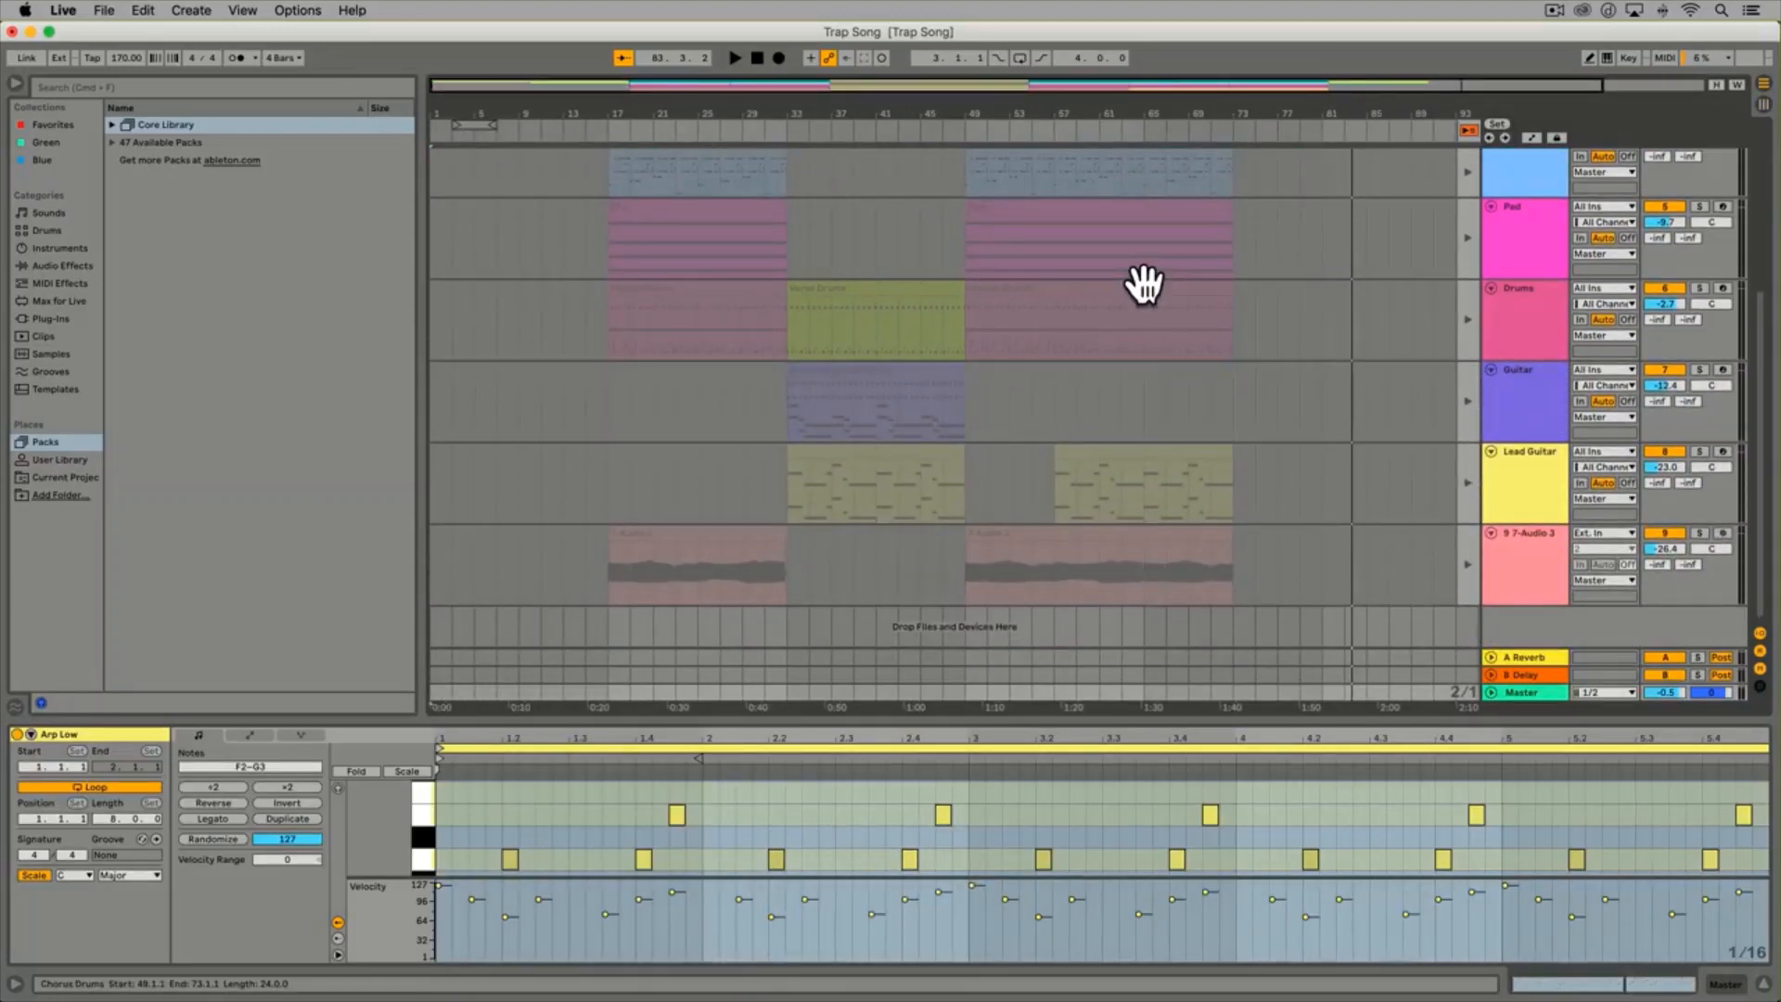
Return the playhead to the song's start and test playback while the arrangement tracks are still overridden by the Session View
left_click(759, 61)
scroll(794, 230, "up", 3)
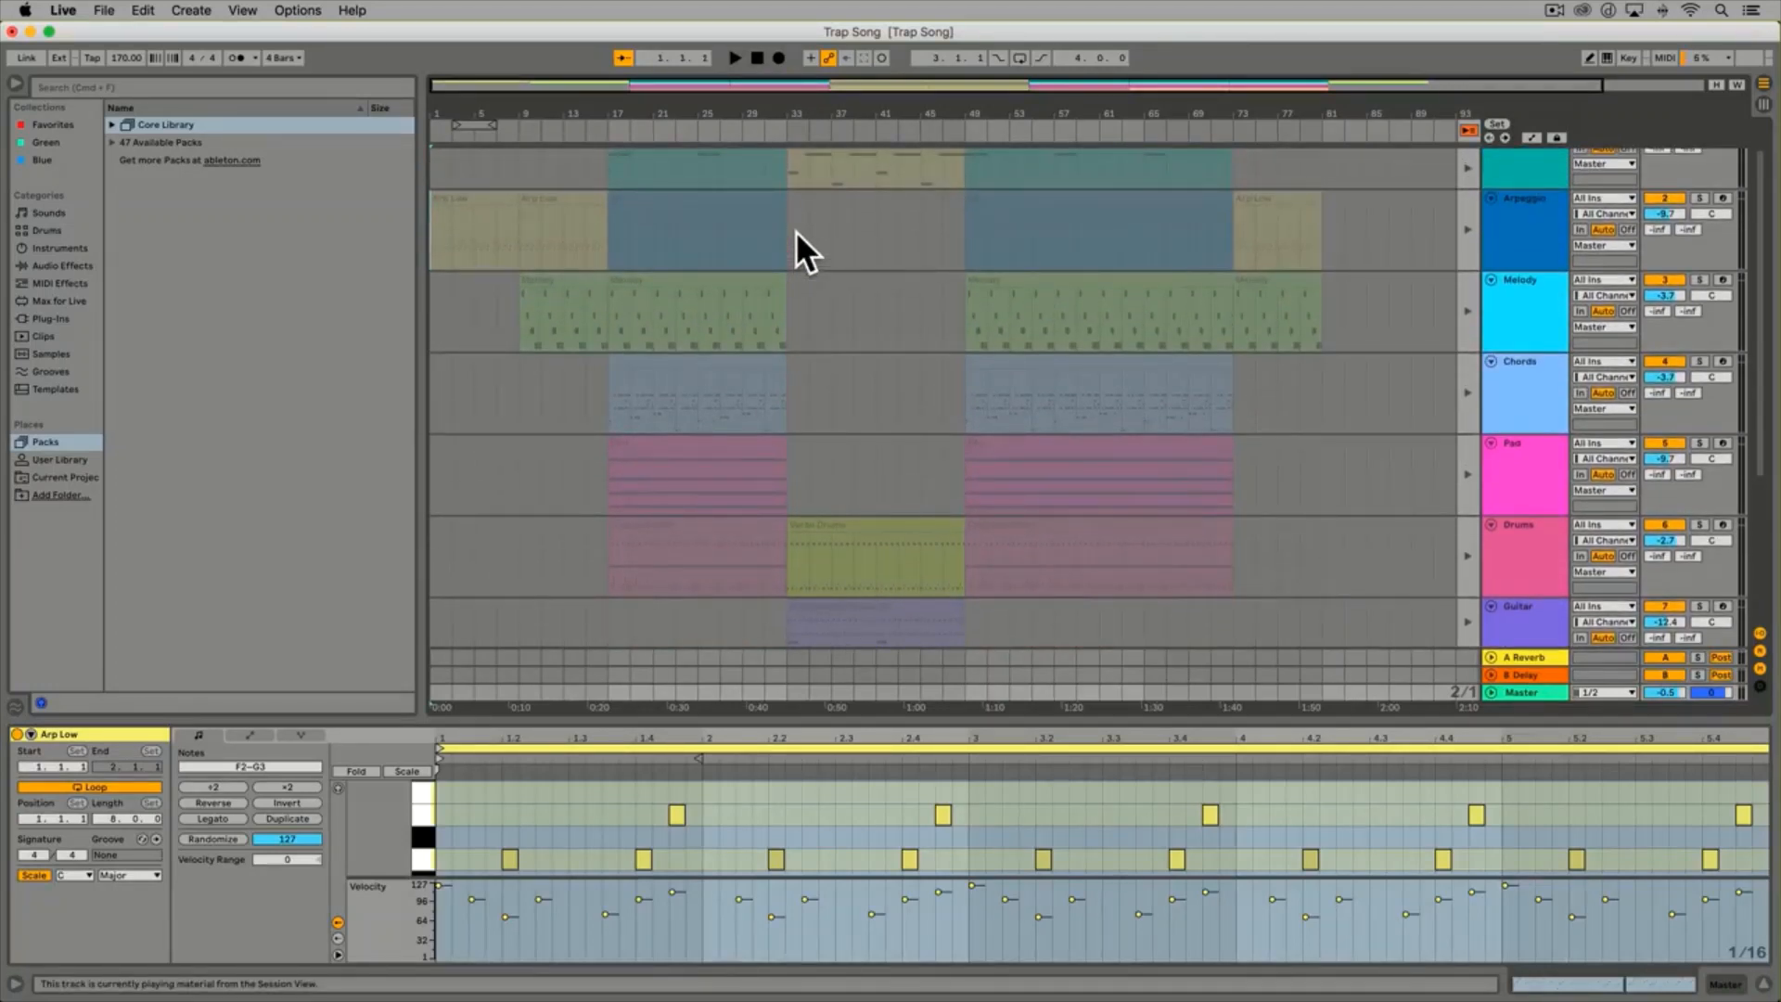
key("space")
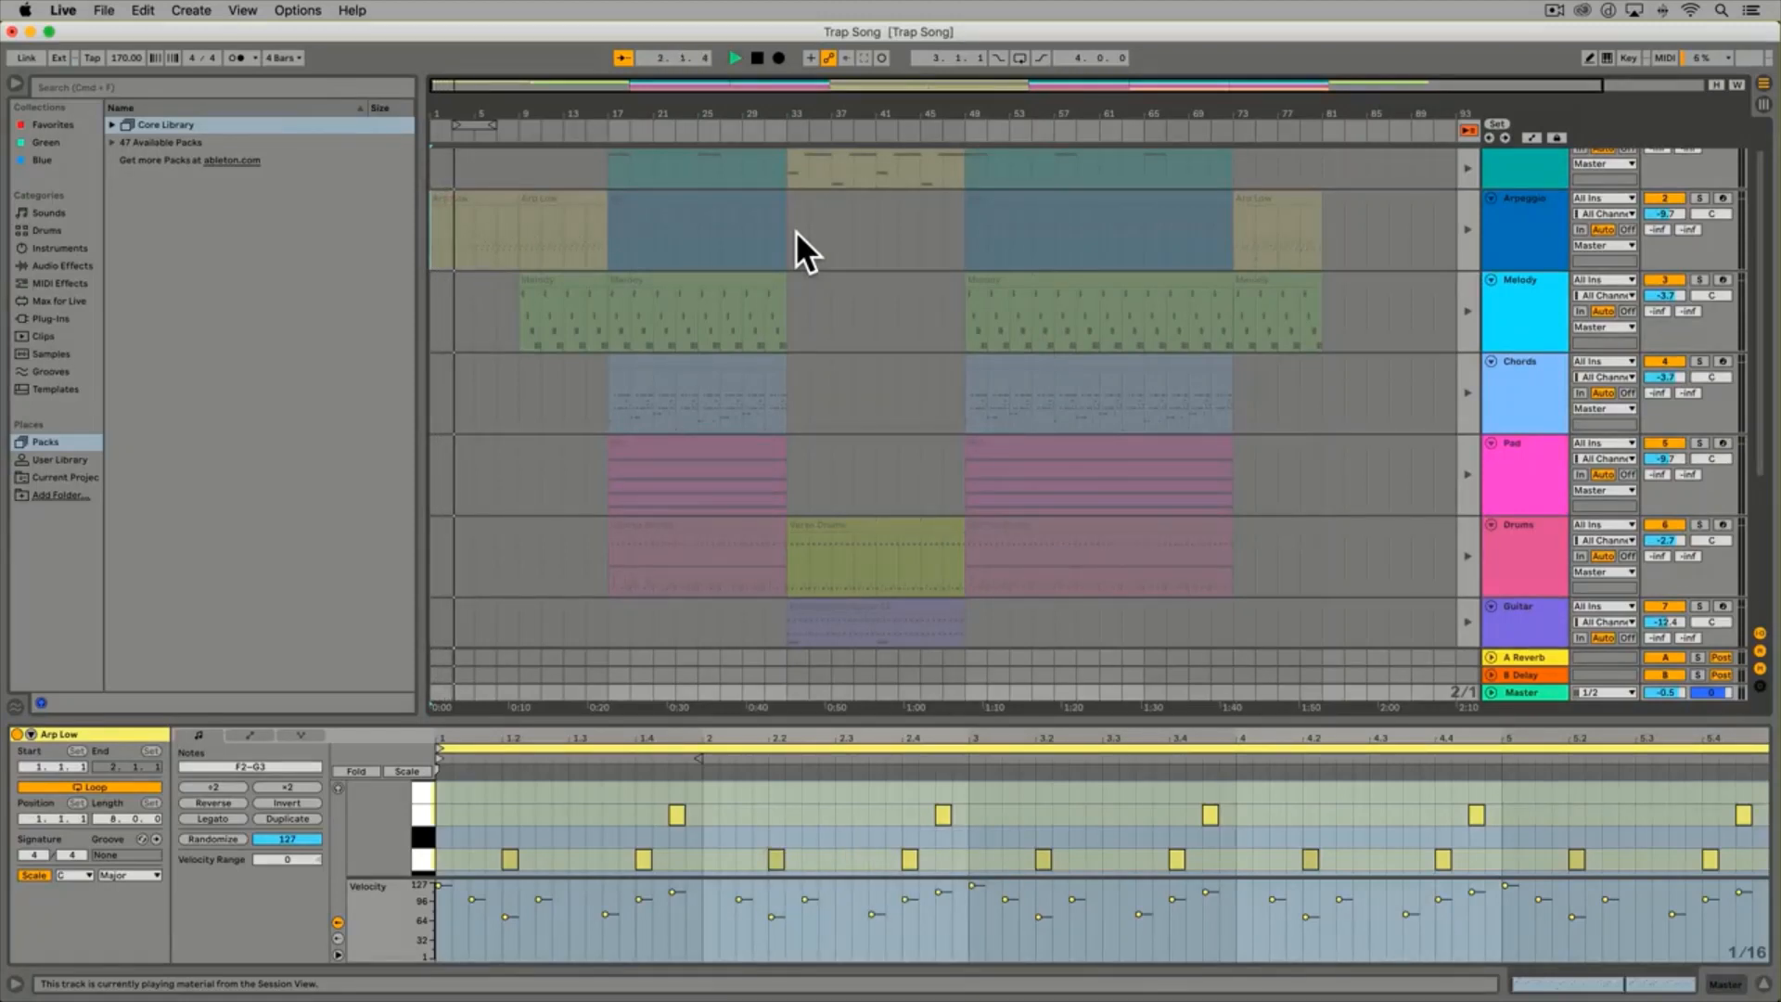
key("space")
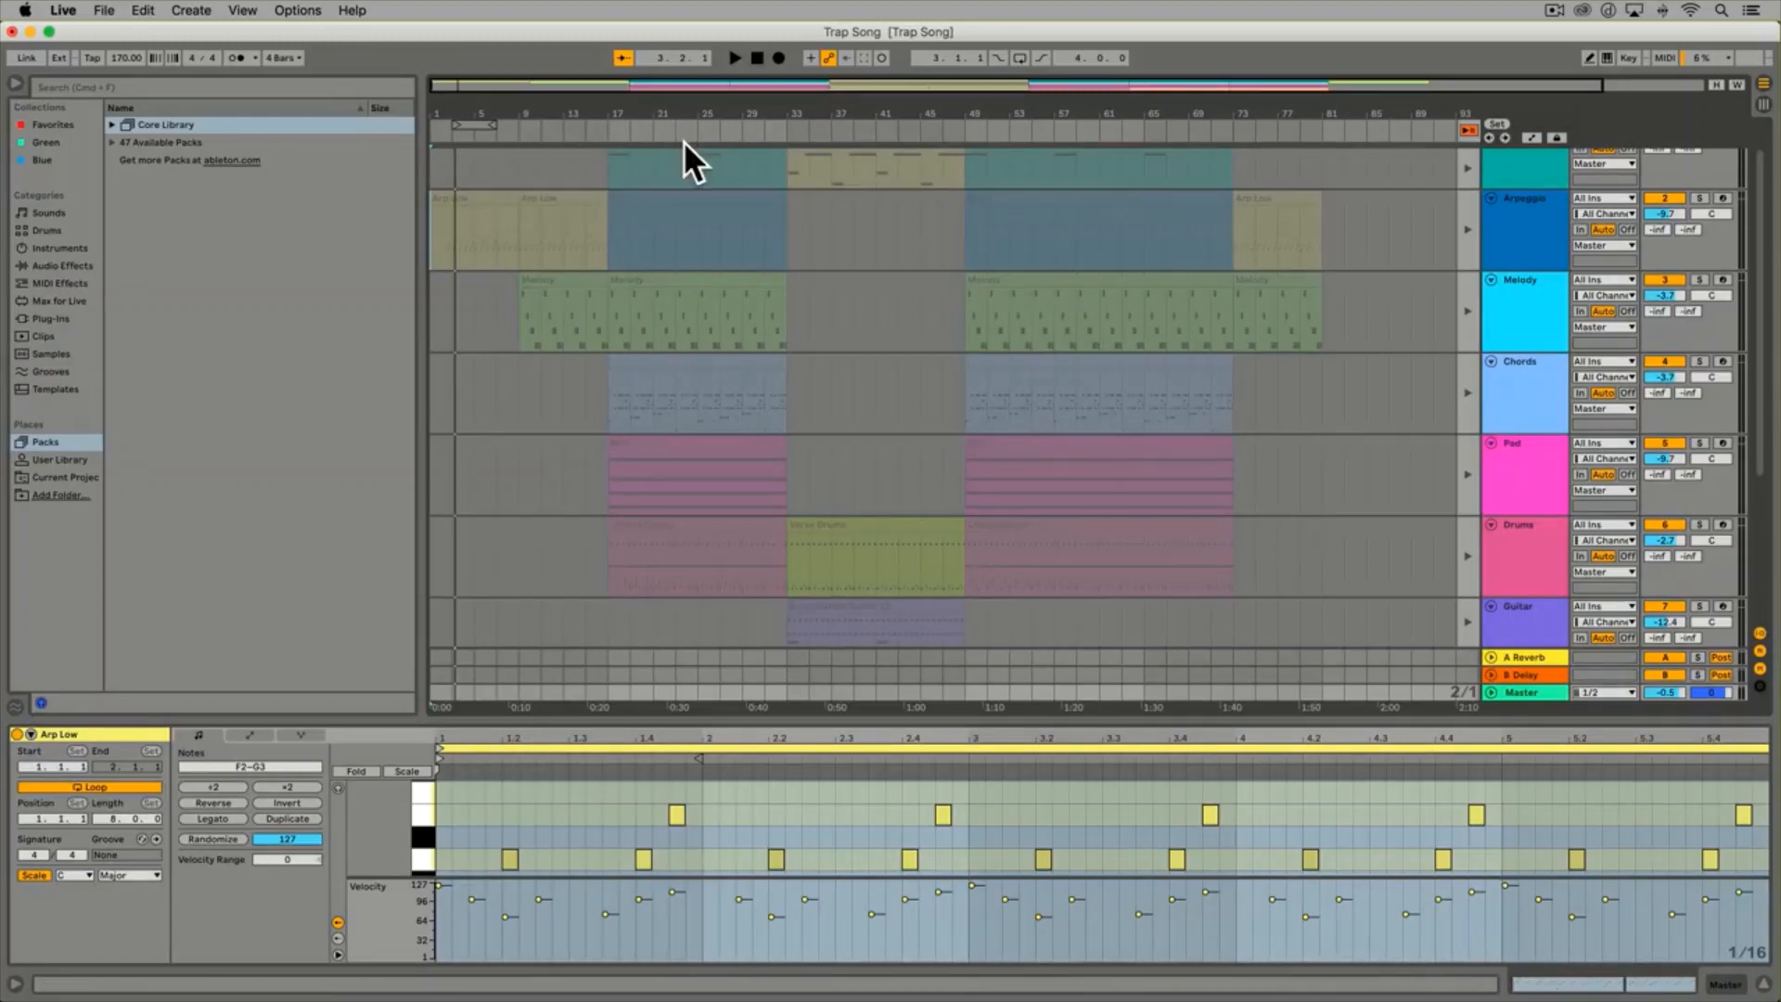
Return all tracks to arrangement playback and briefly play the recorded song from the start
left_click(1466, 131)
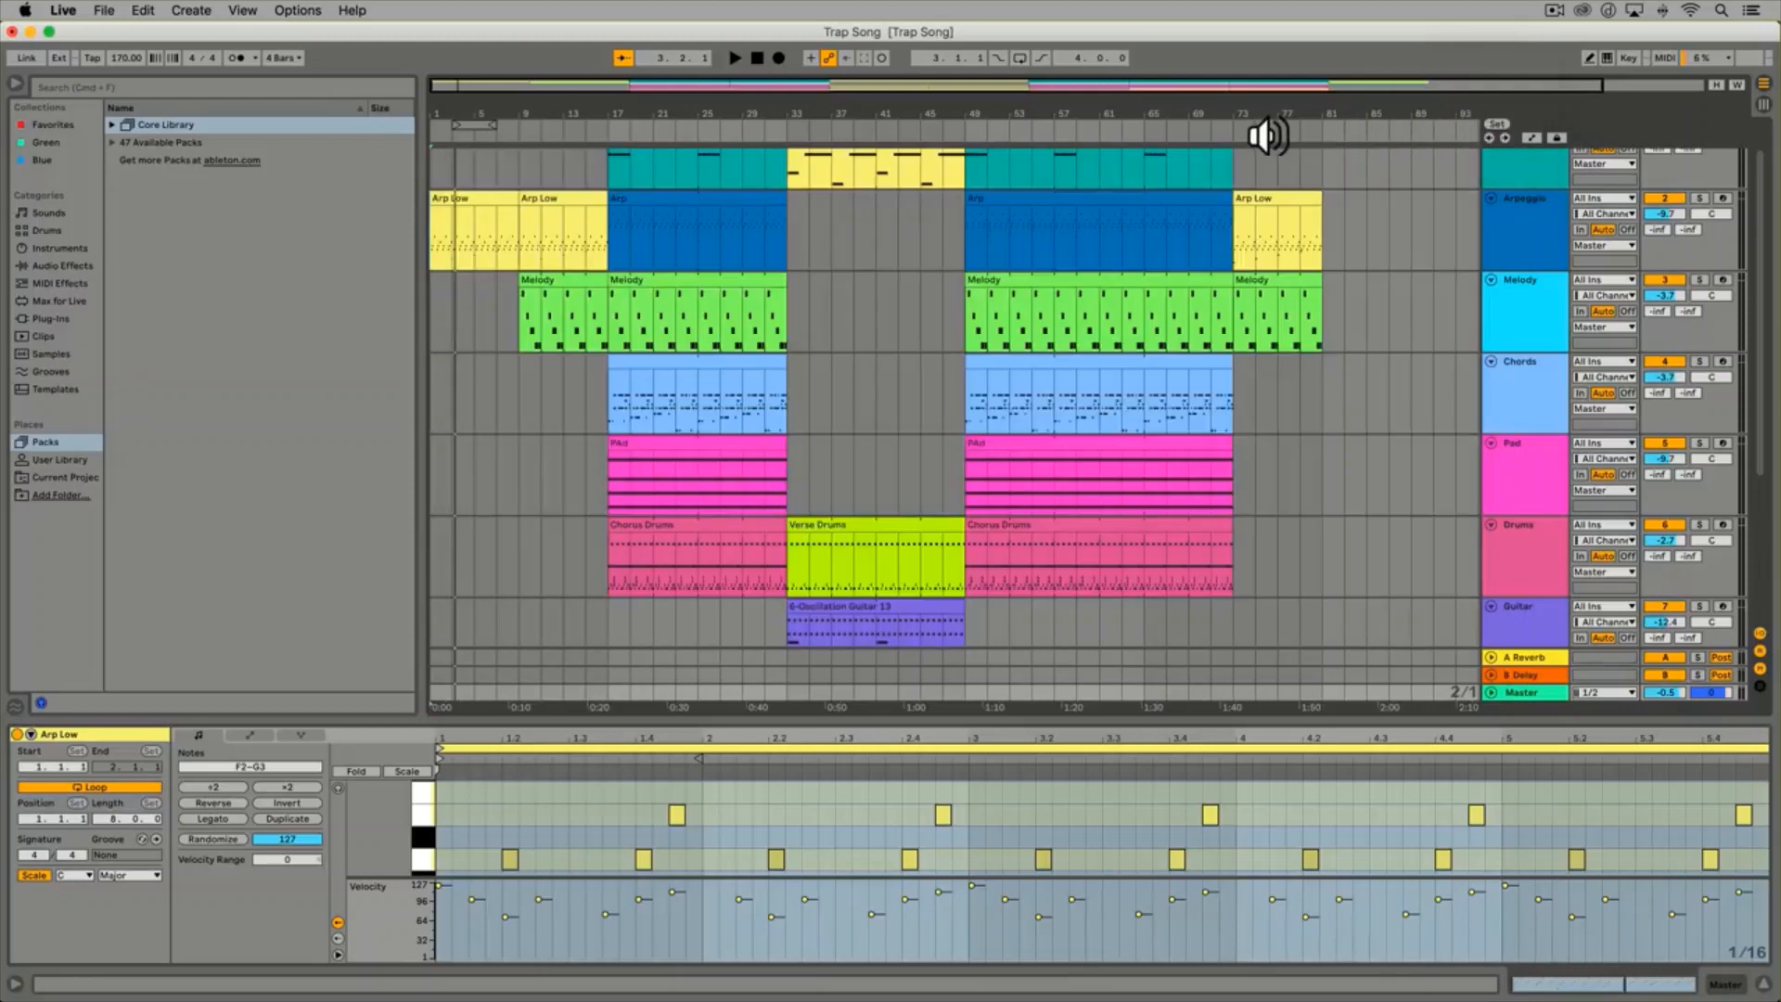
key("space")
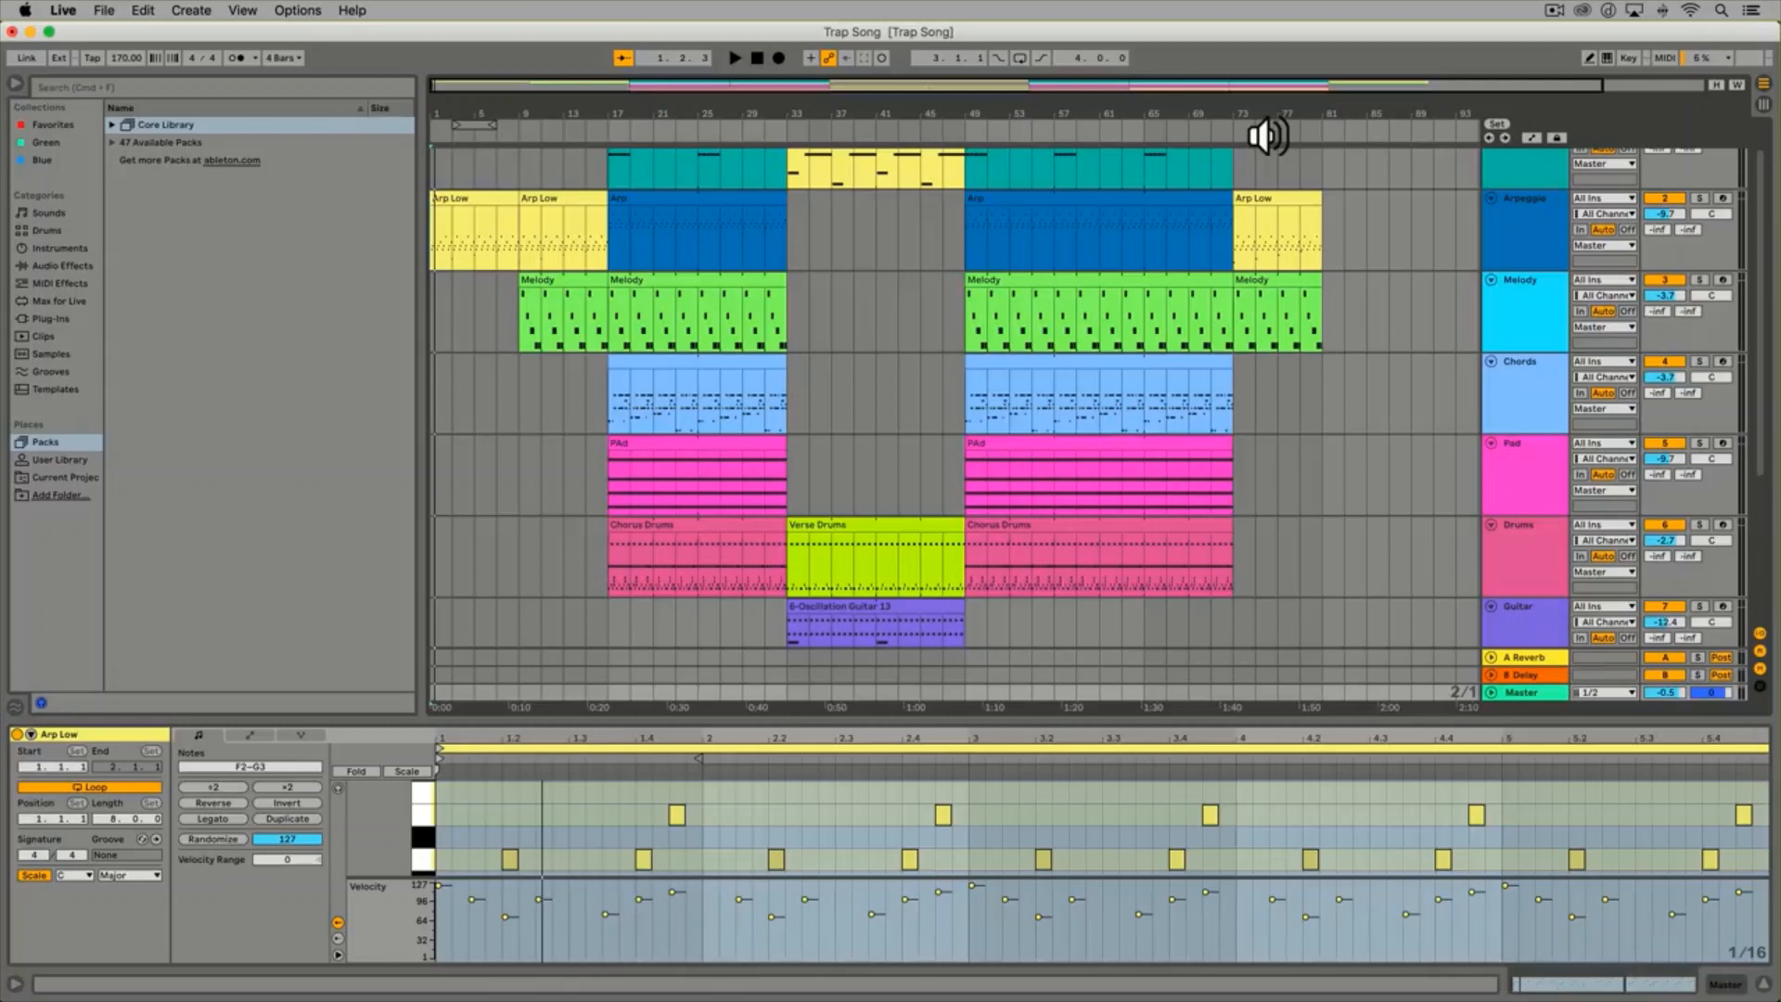
Audition the arrangement in the intro, the chorus from bar 19 and the verse from bar 41, ending with playback stopped
key("space")
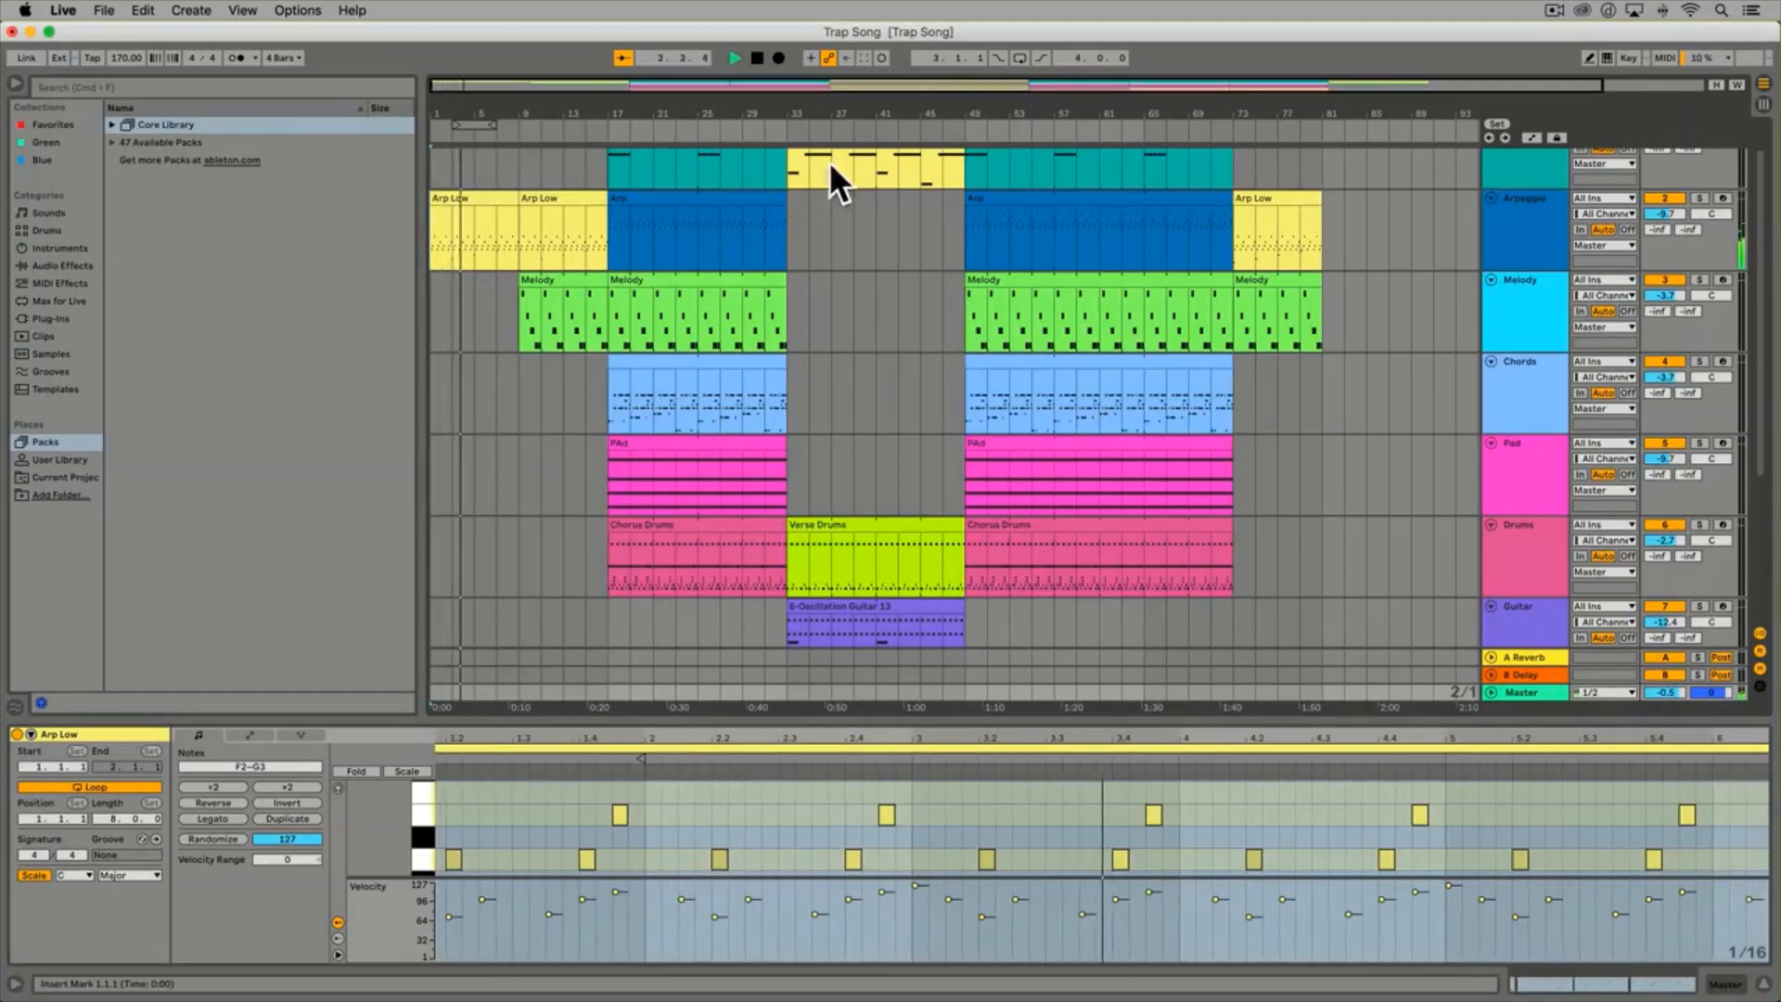
left_click(620, 162)
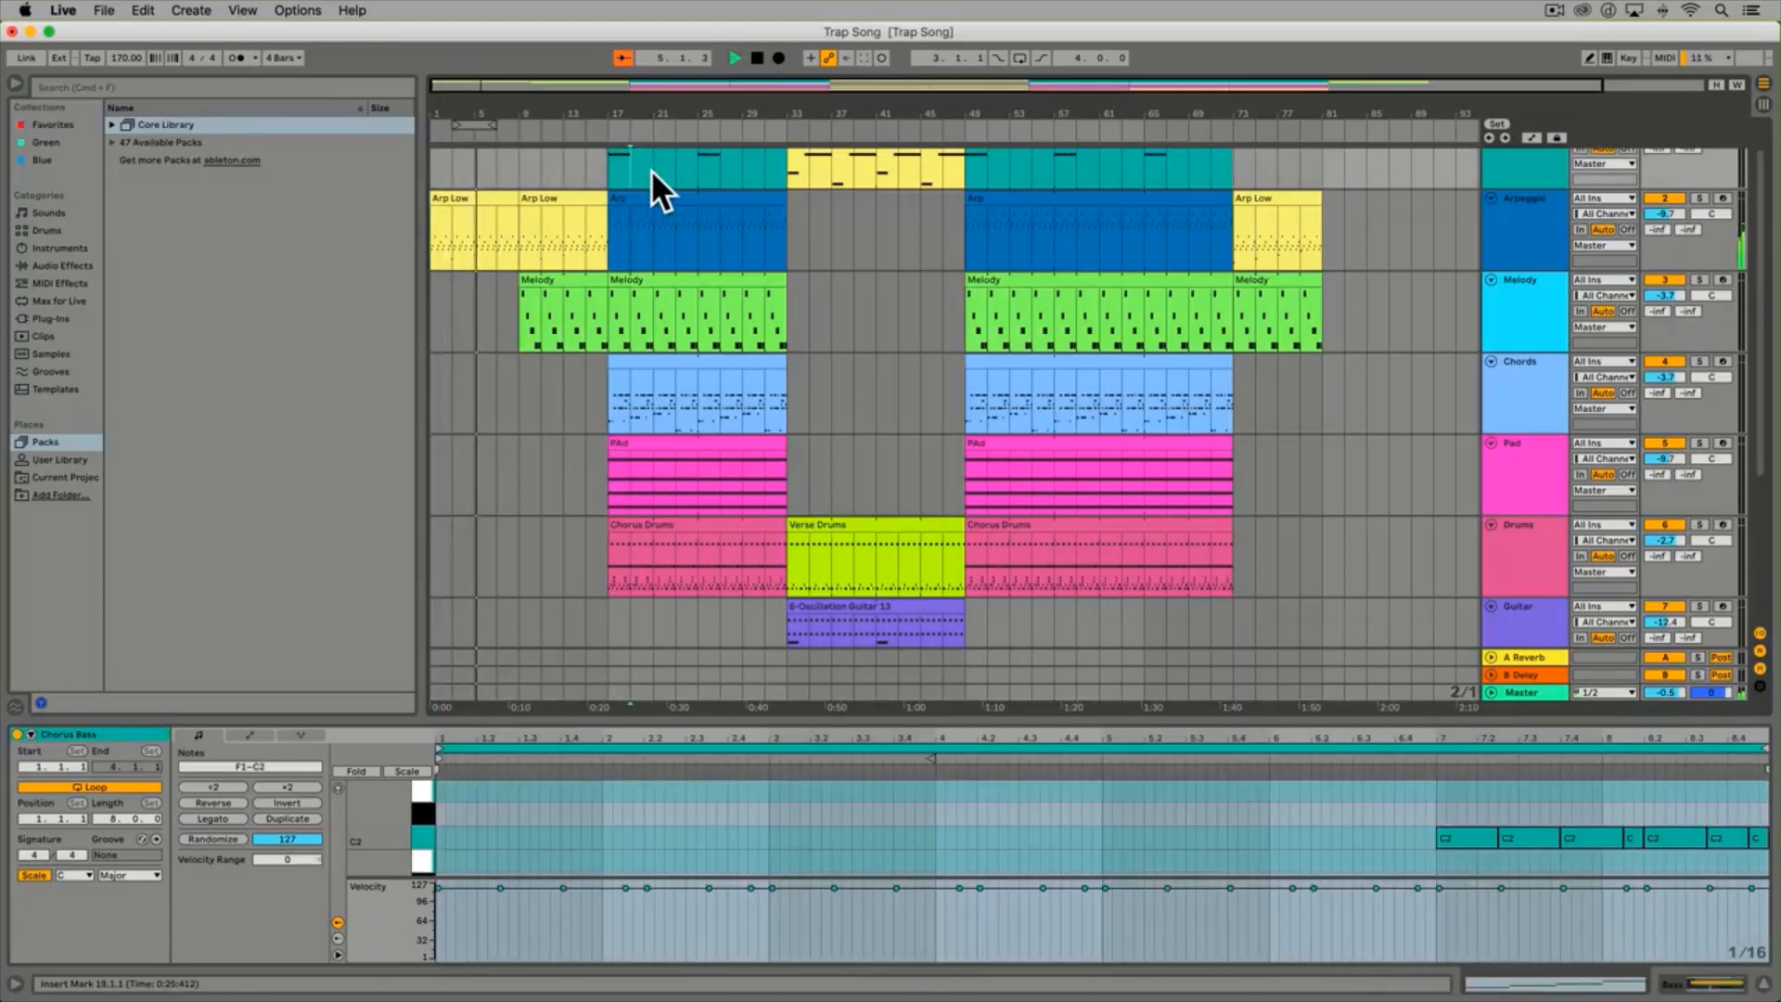
key("space")
key("space")
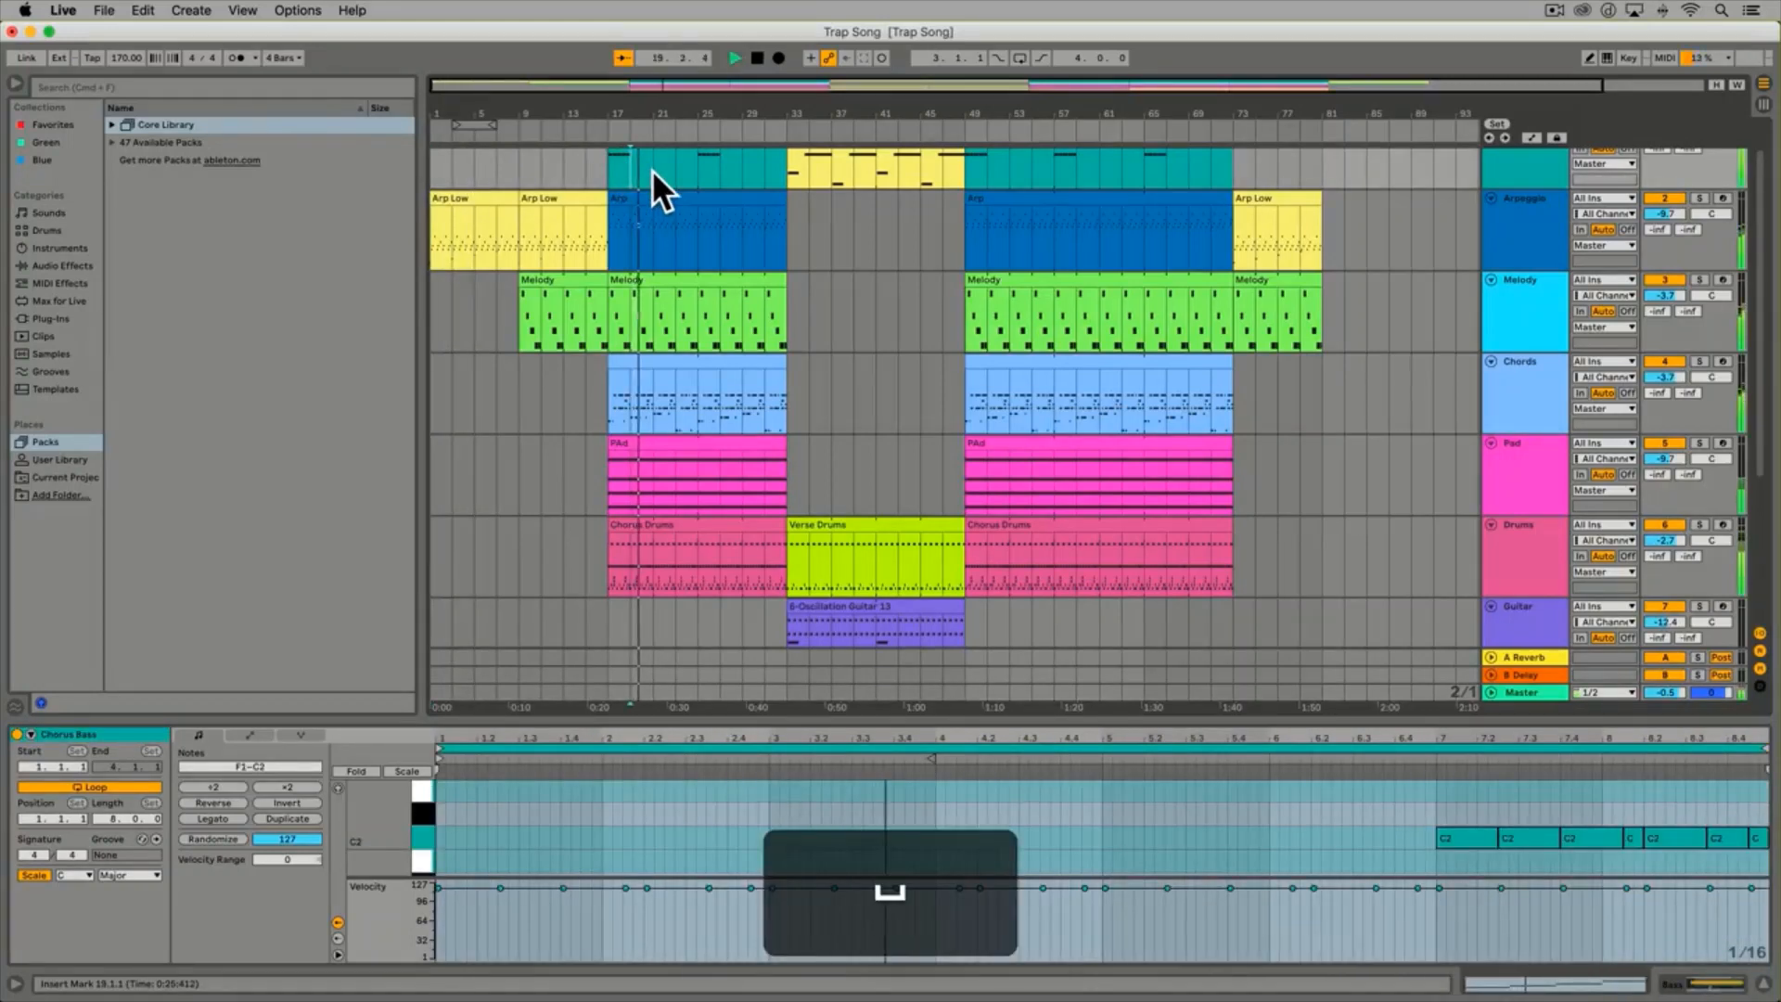
left_click(870, 156)
key("space")
key("space")
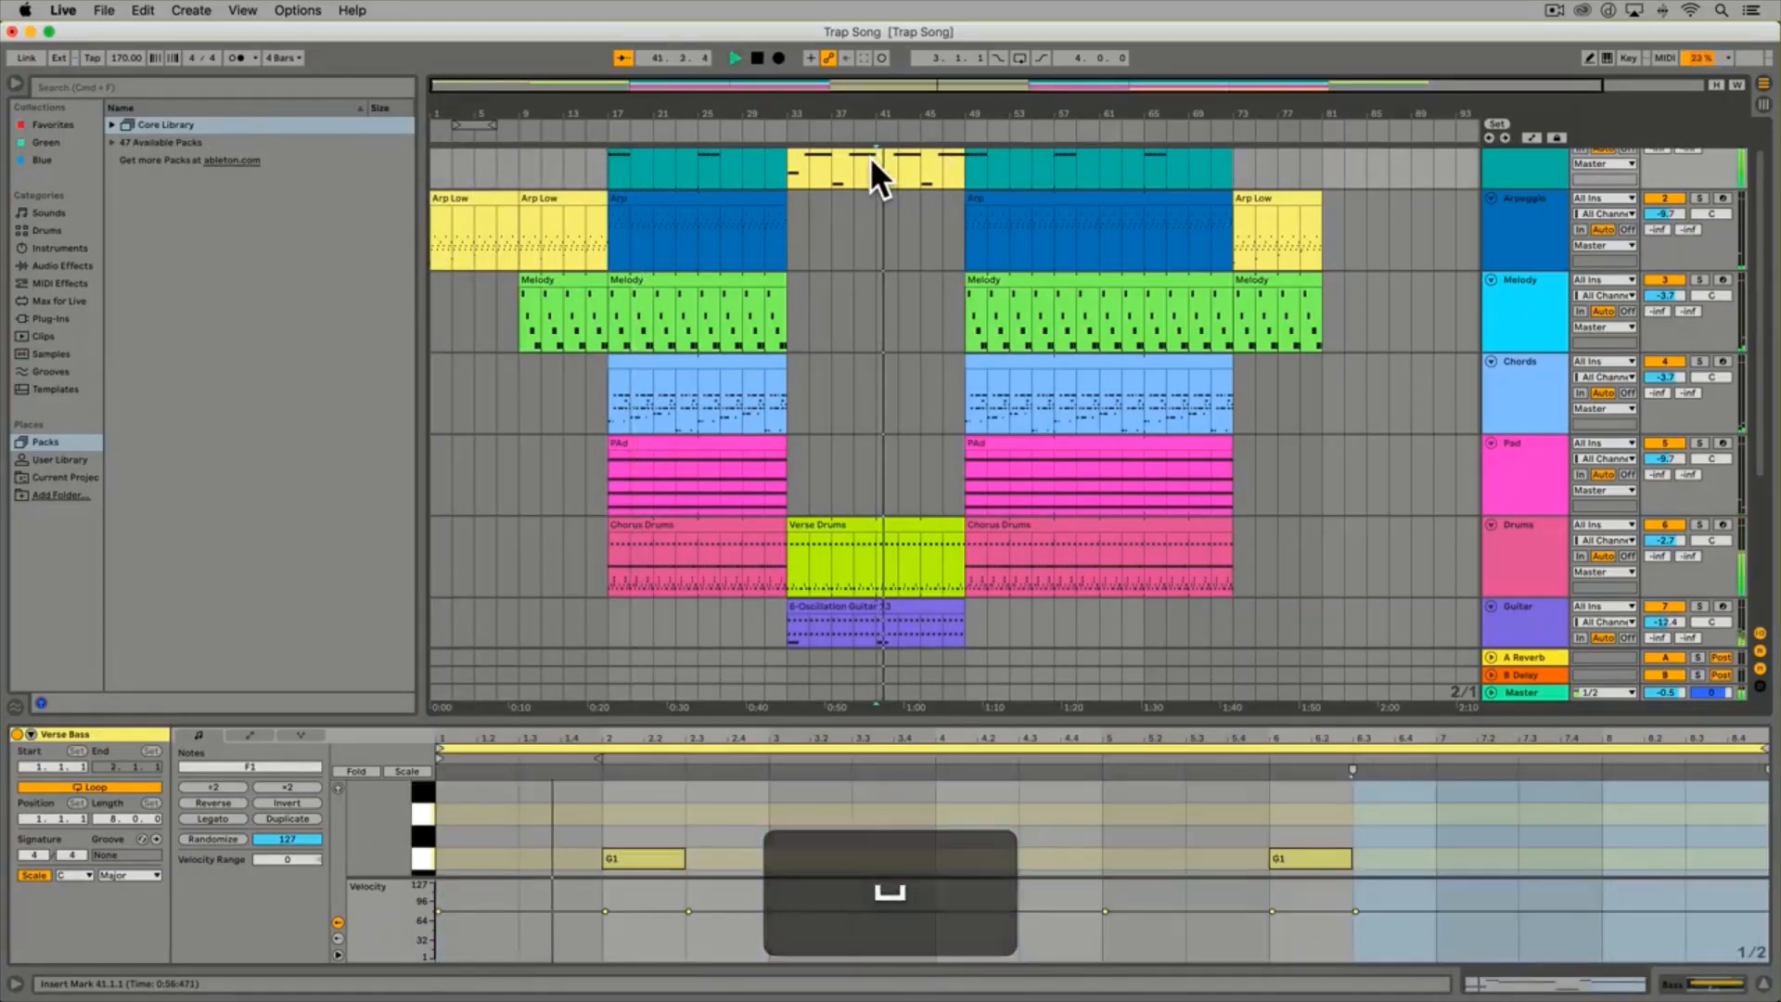
key("space")
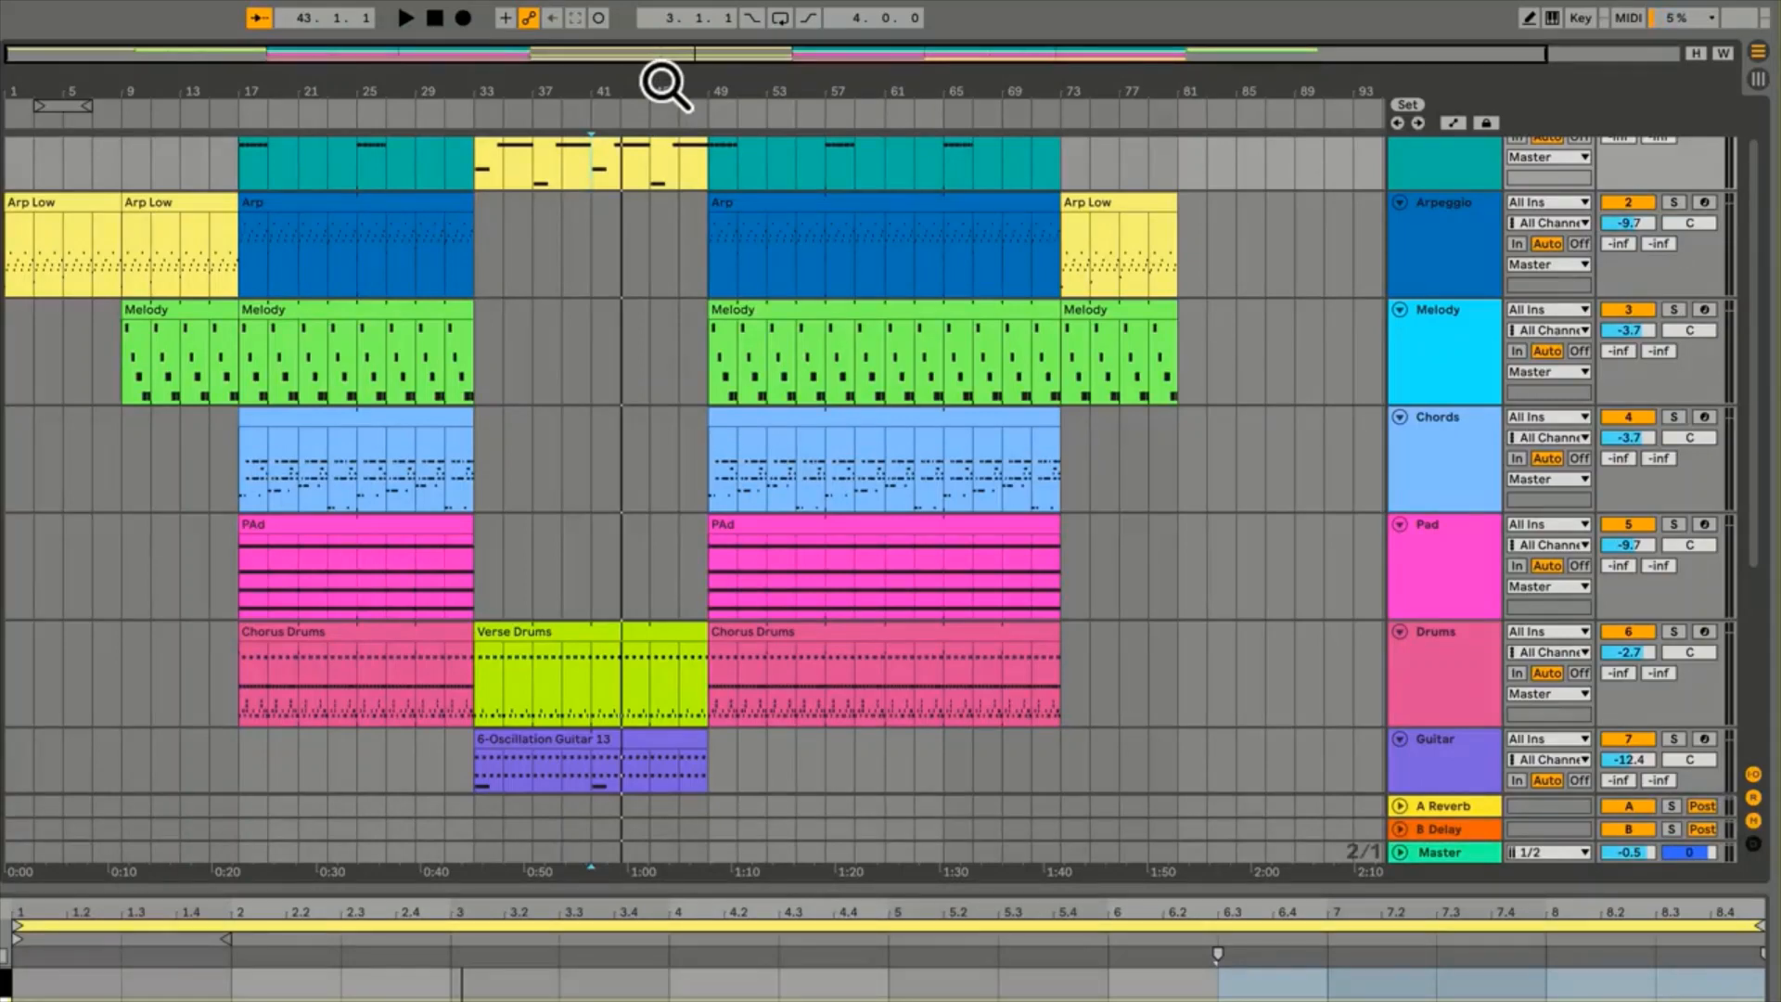
Zoom the Arrangement View in on the verse section, then back out to the whole song
mouse_move(665, 85)
left_mouse_down()
mouse_move(664, 176)
mouse_move(666, 85)
left_mouse_up()
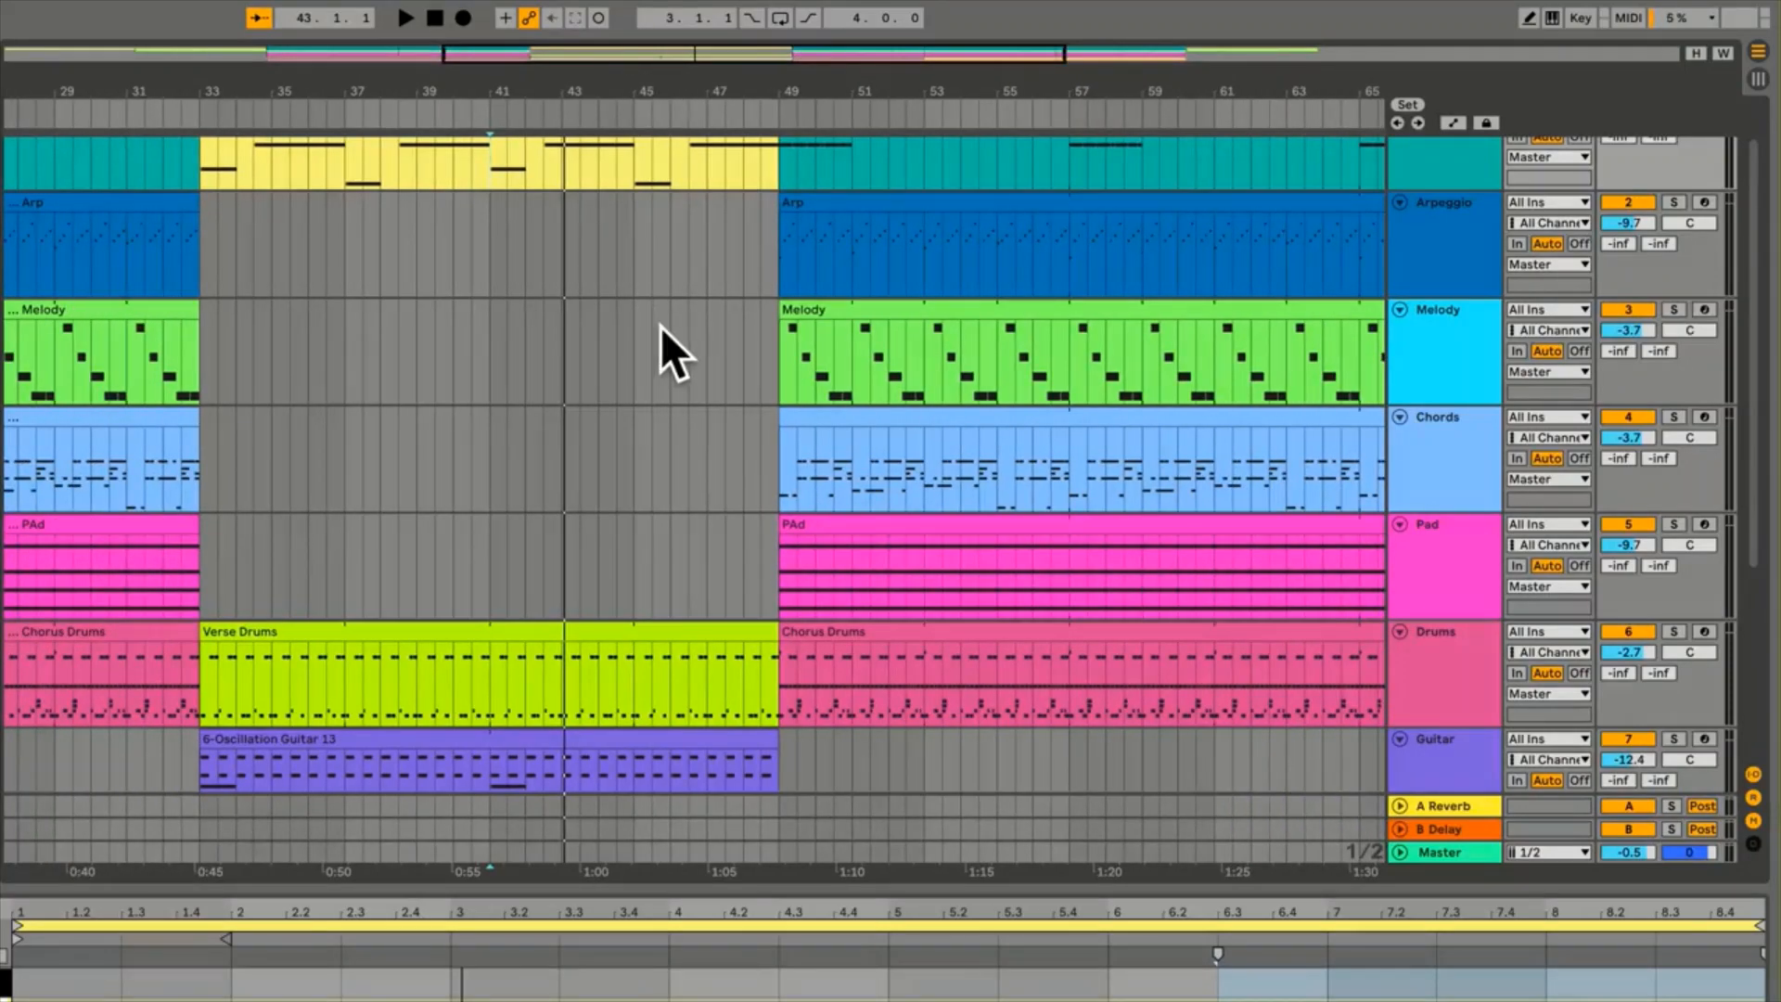
key("minus")
key("equal")
key("equal")
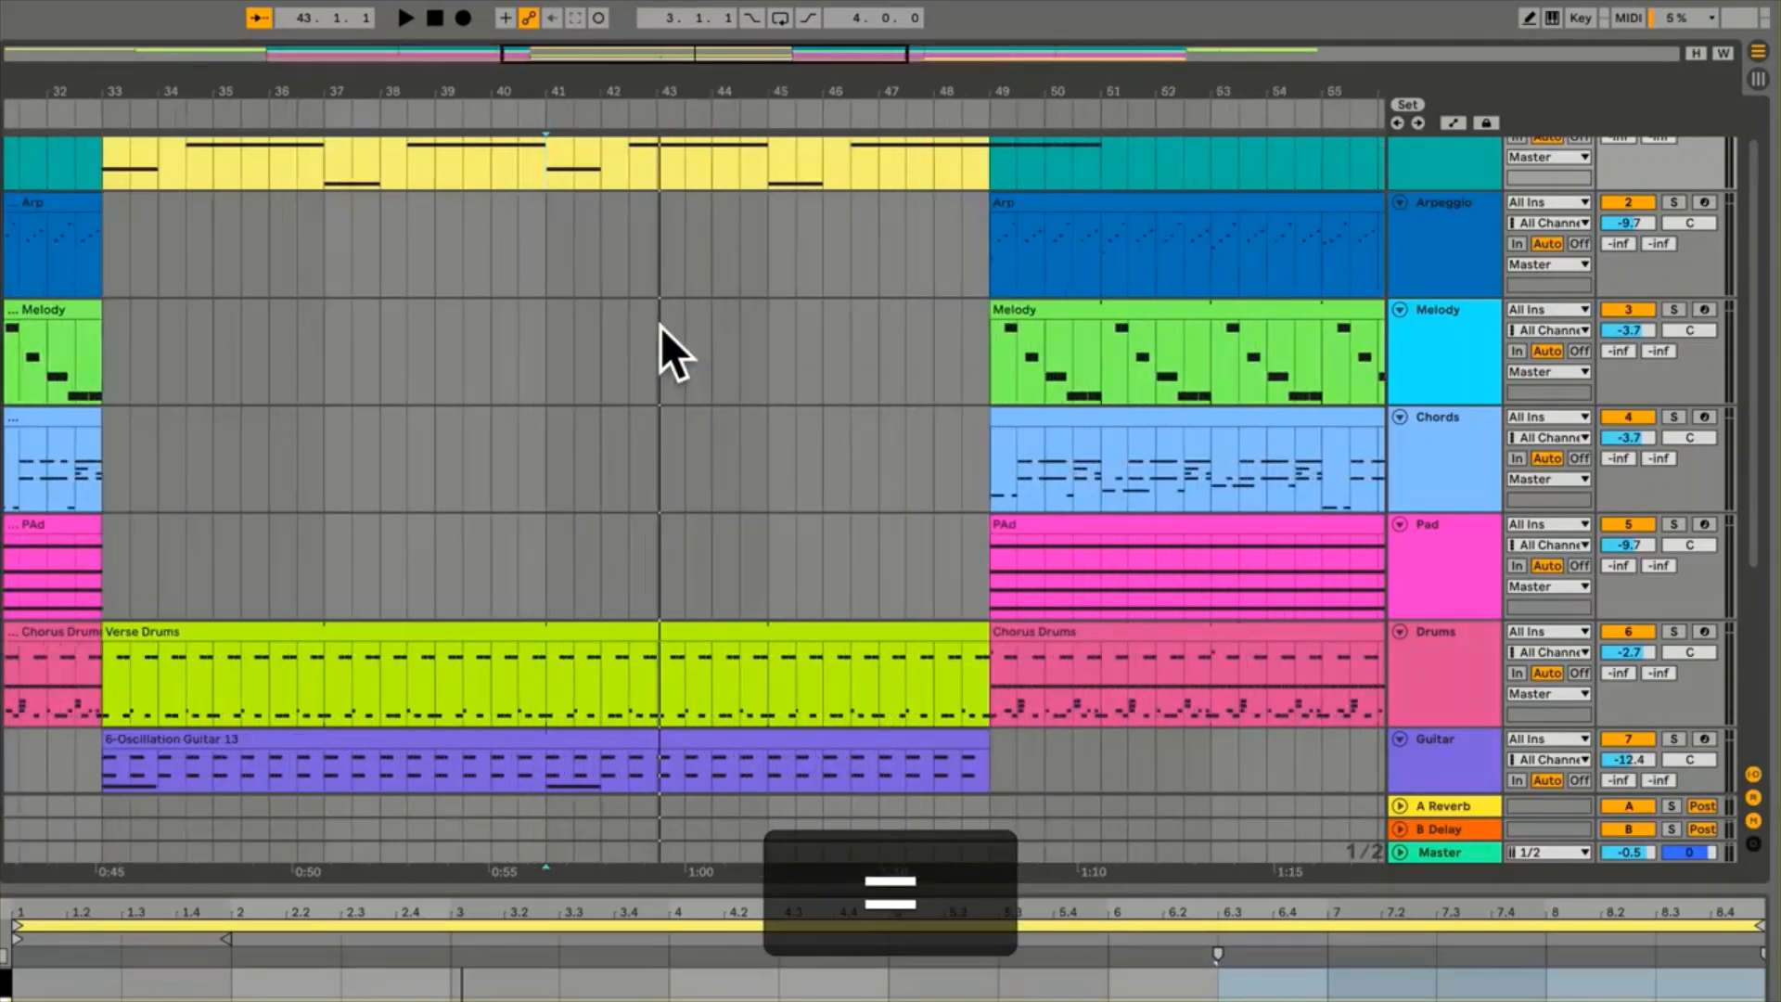
key("minus")
key("minus")
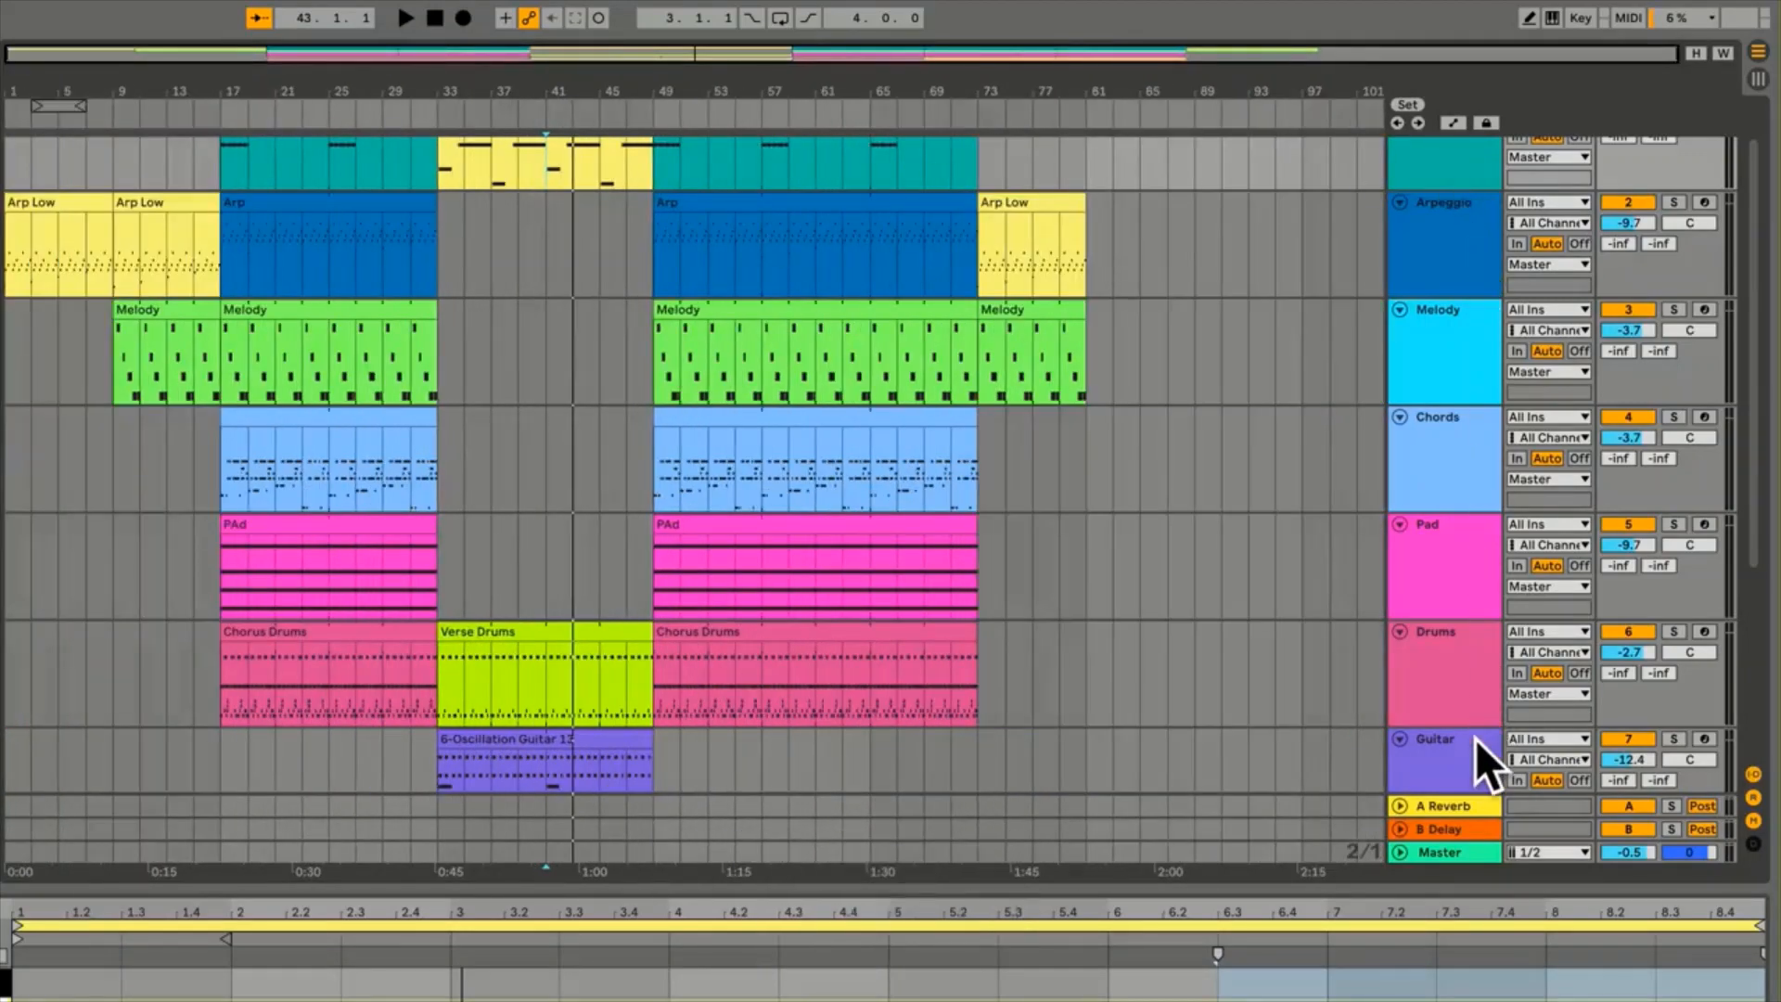
Compare the Session View's clips and scenes with the recorded arrangement by switching between the two views
left_click(1756, 78)
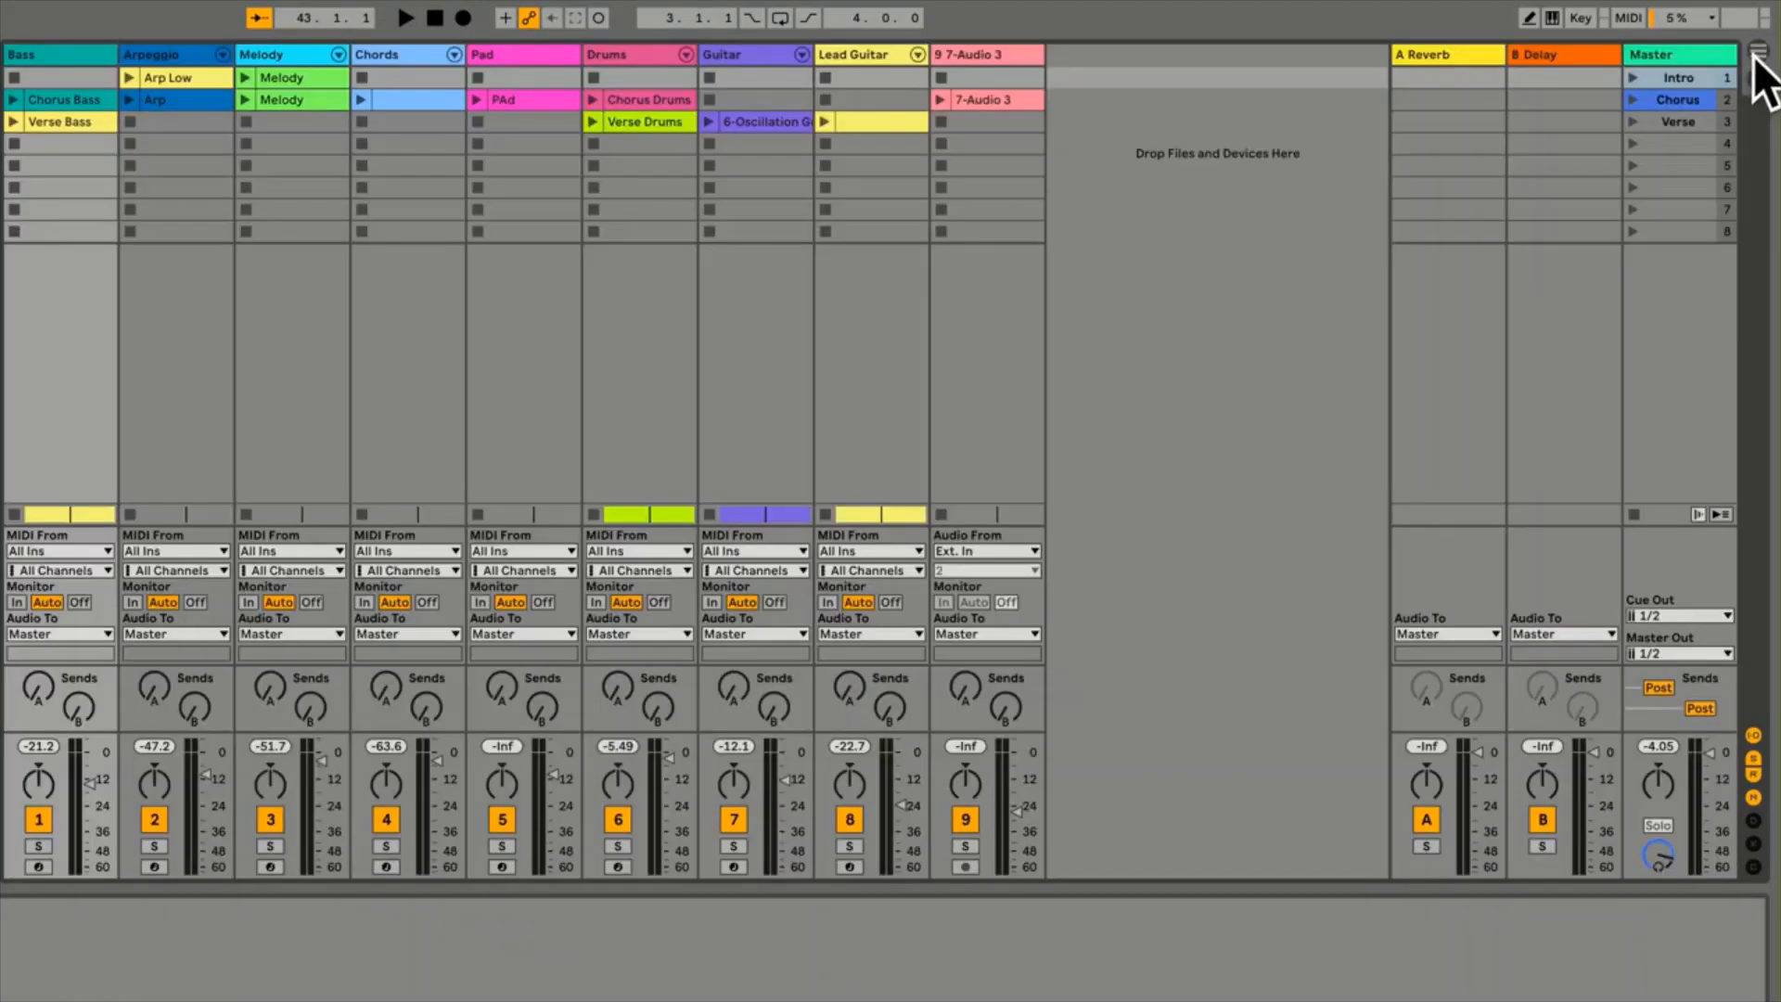
left_click(1754, 58)
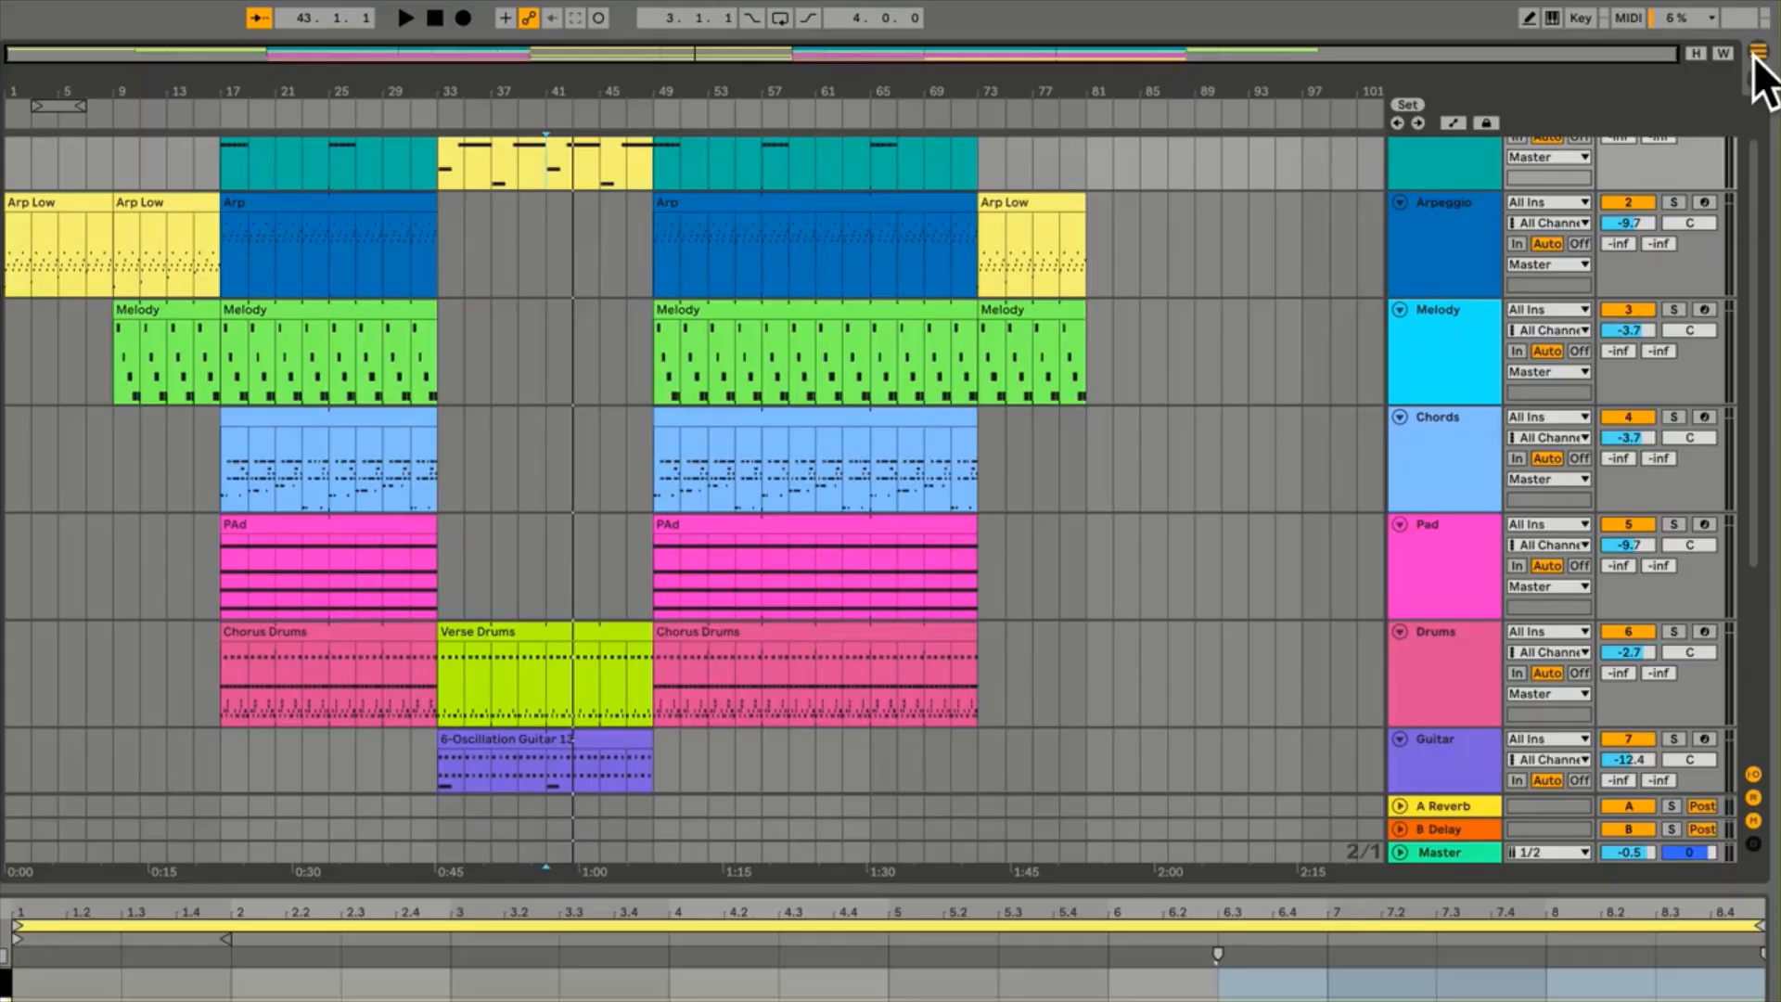
left_click(1756, 78)
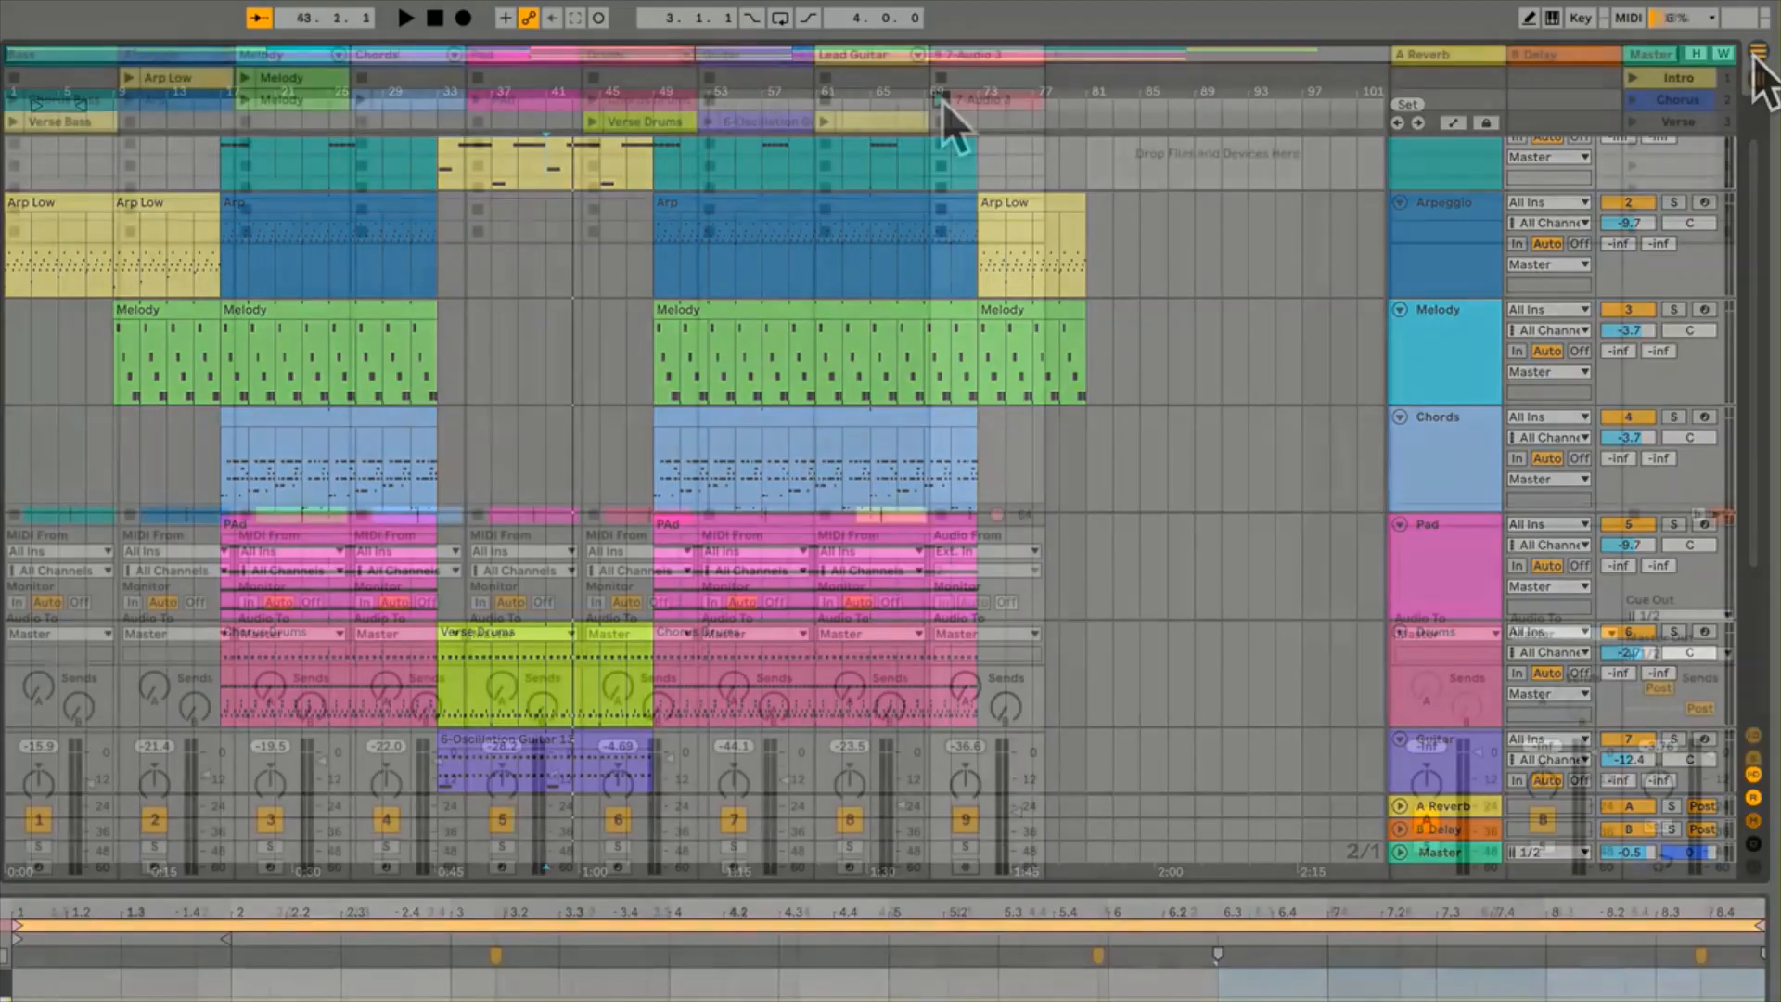
Launch the Chorus scene briefly and stop it, then audition the overridden Arrangement in the verse and first chorus sections
left_click(1632, 99)
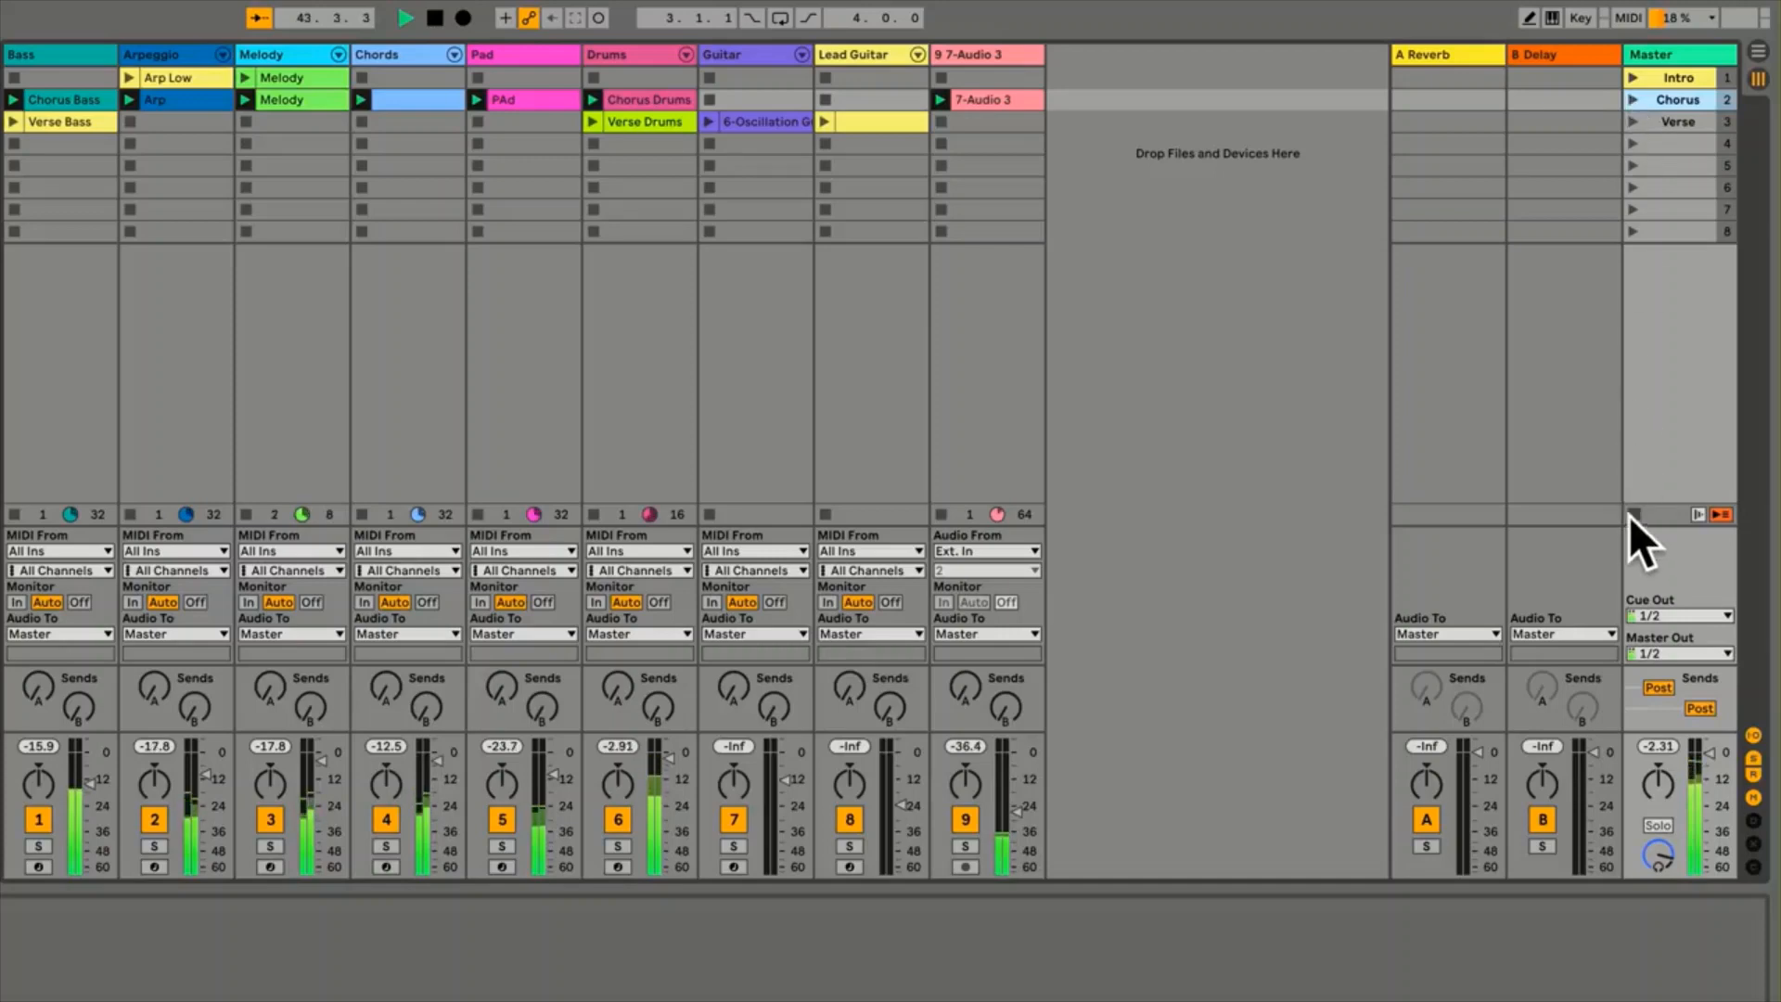
key("space")
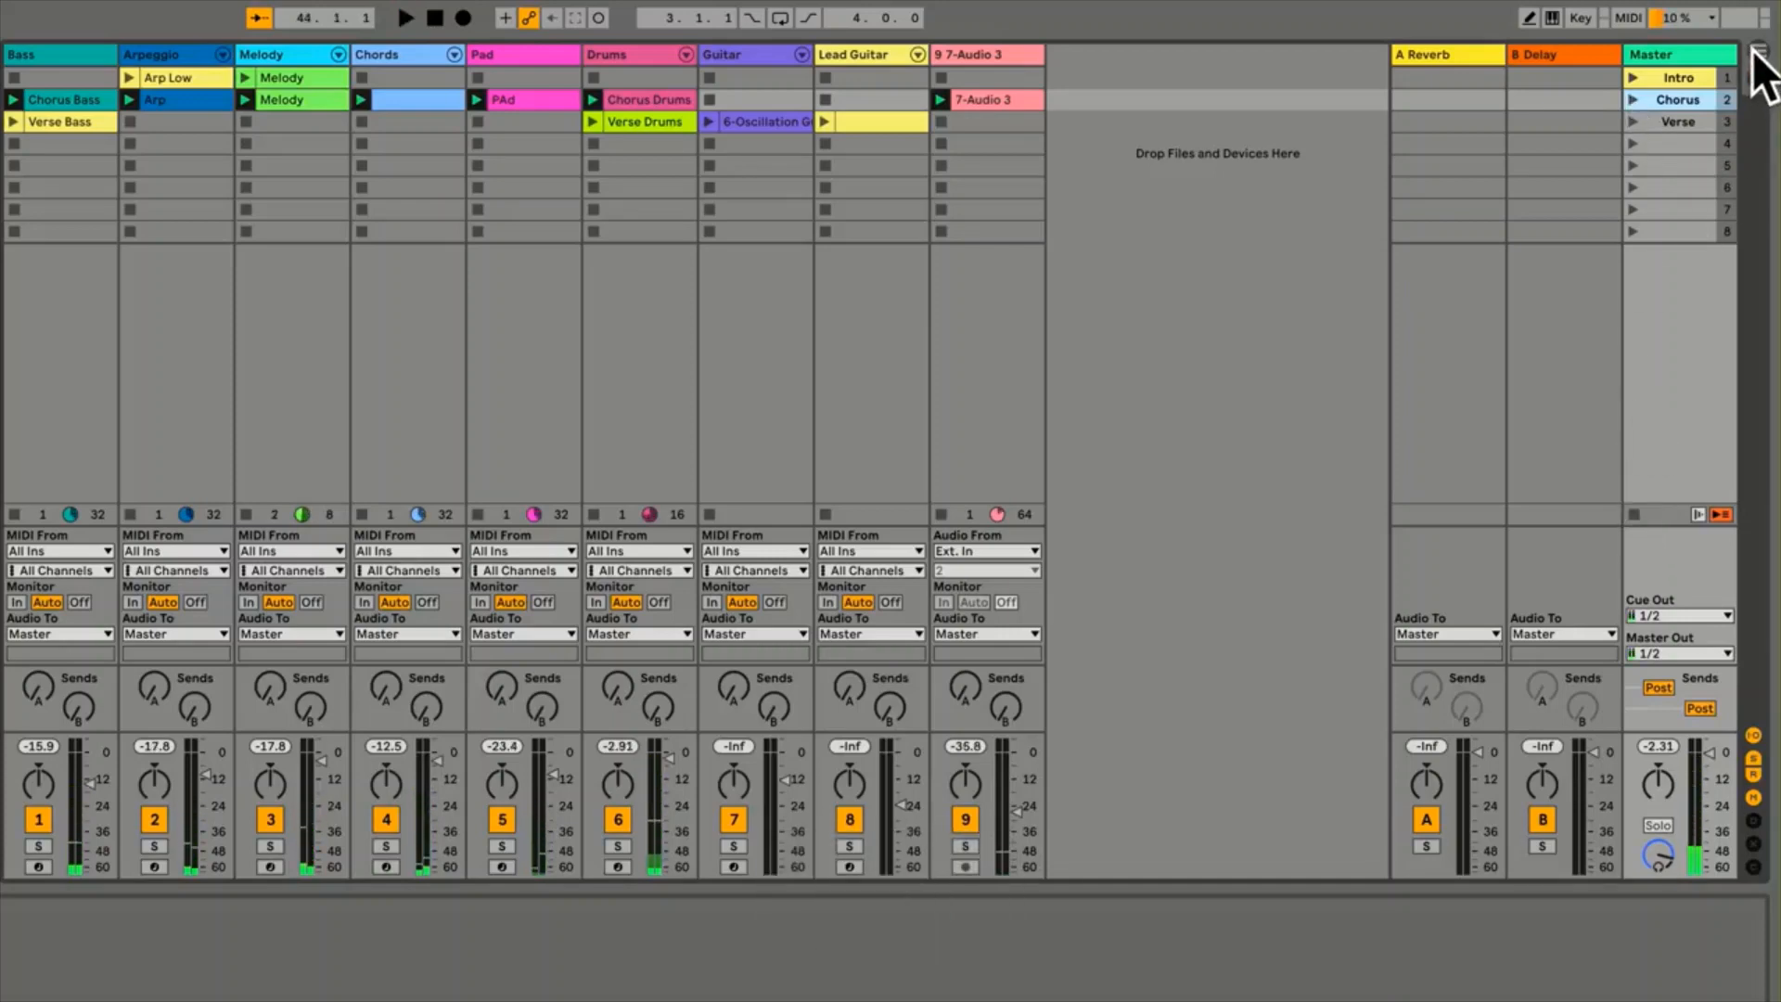
left_click(1757, 52)
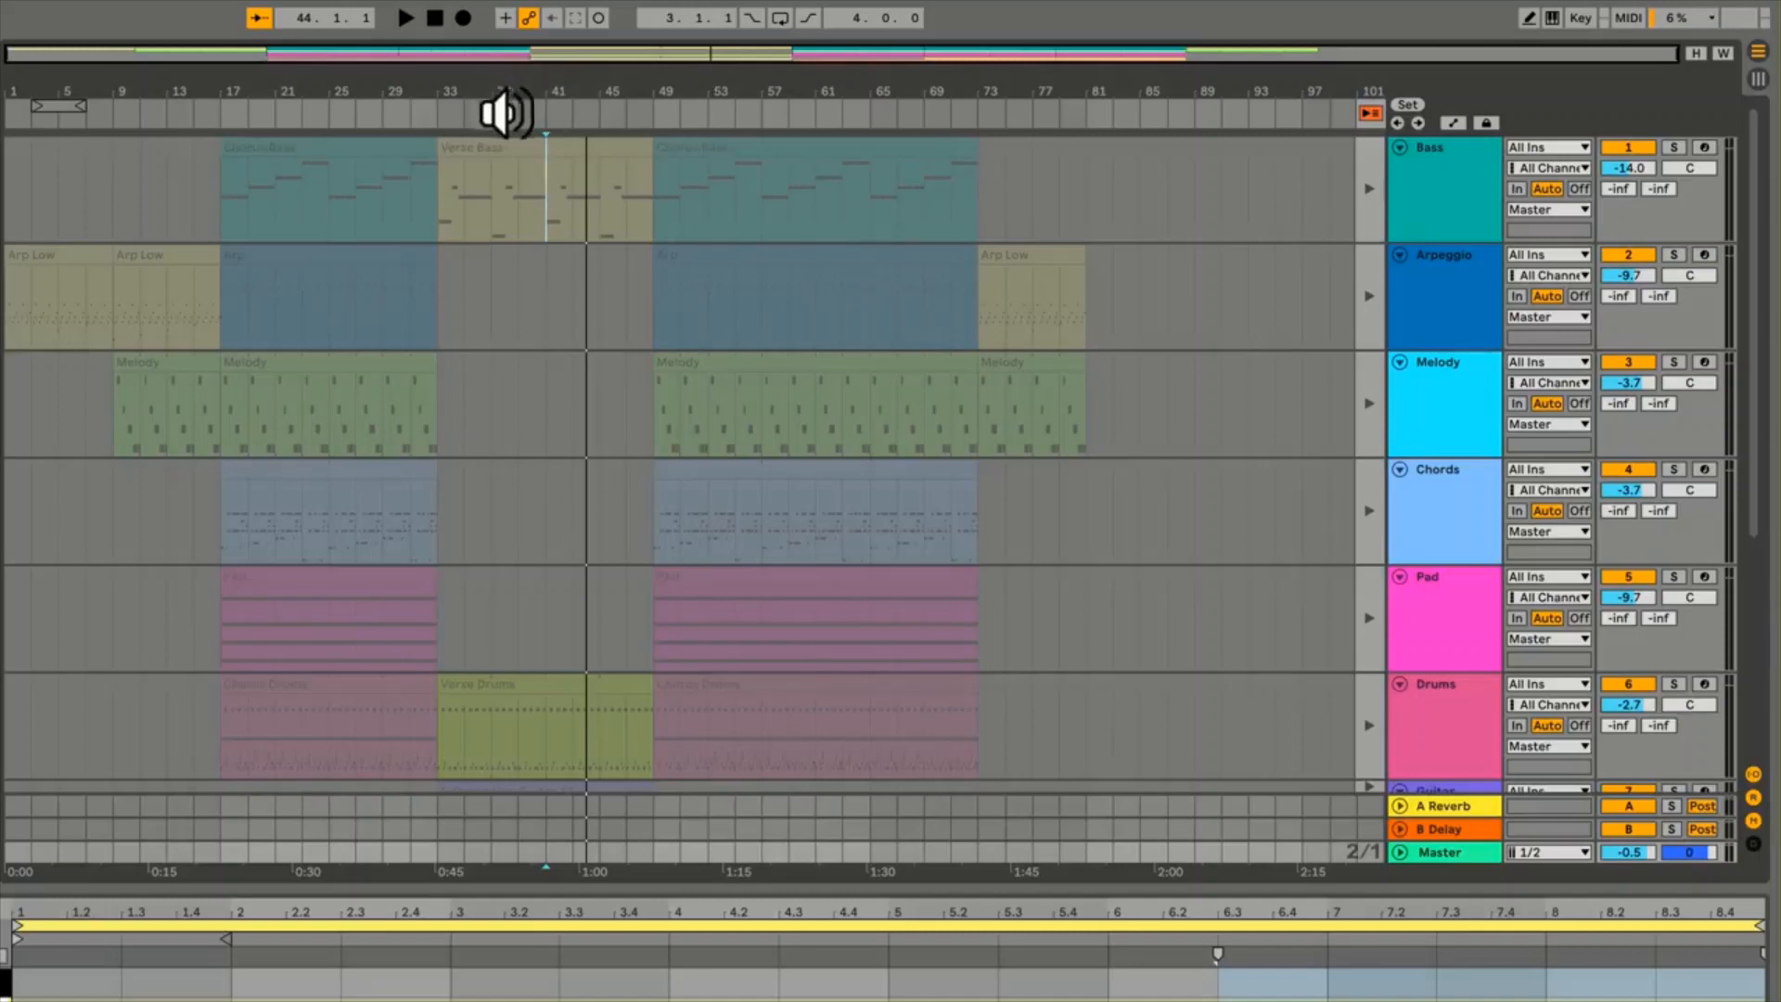
left_click(495, 113)
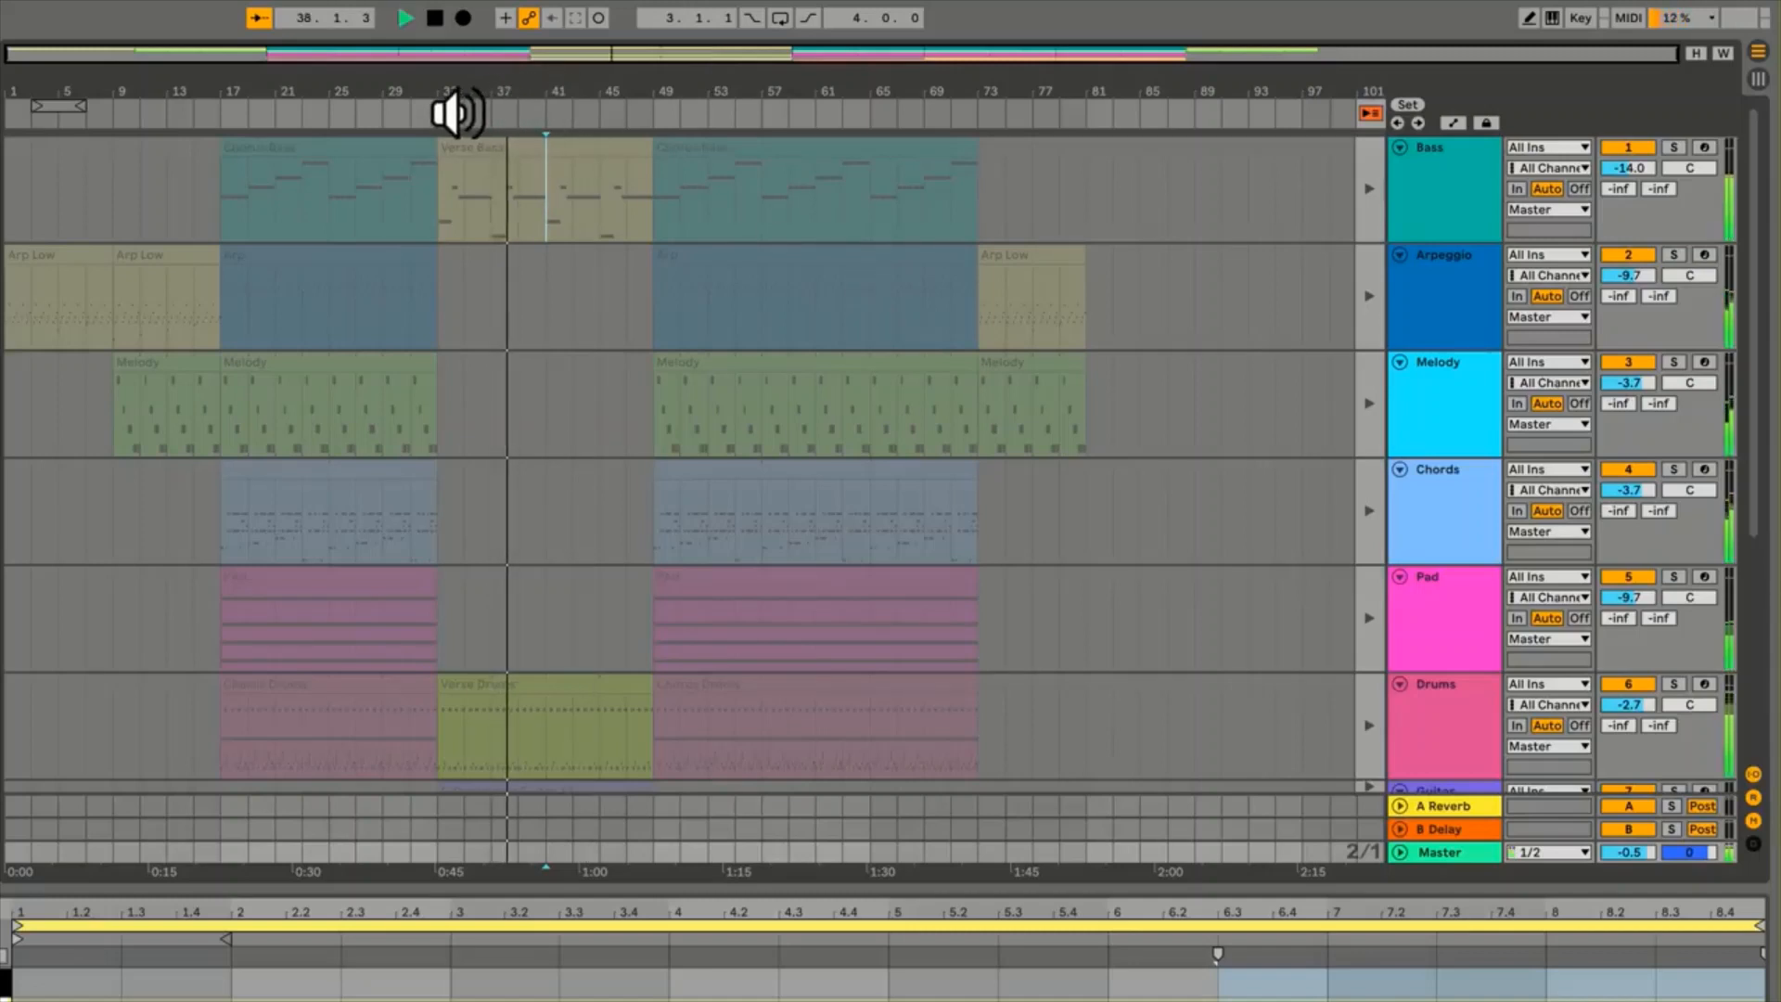
key("space")
left_click(334, 109)
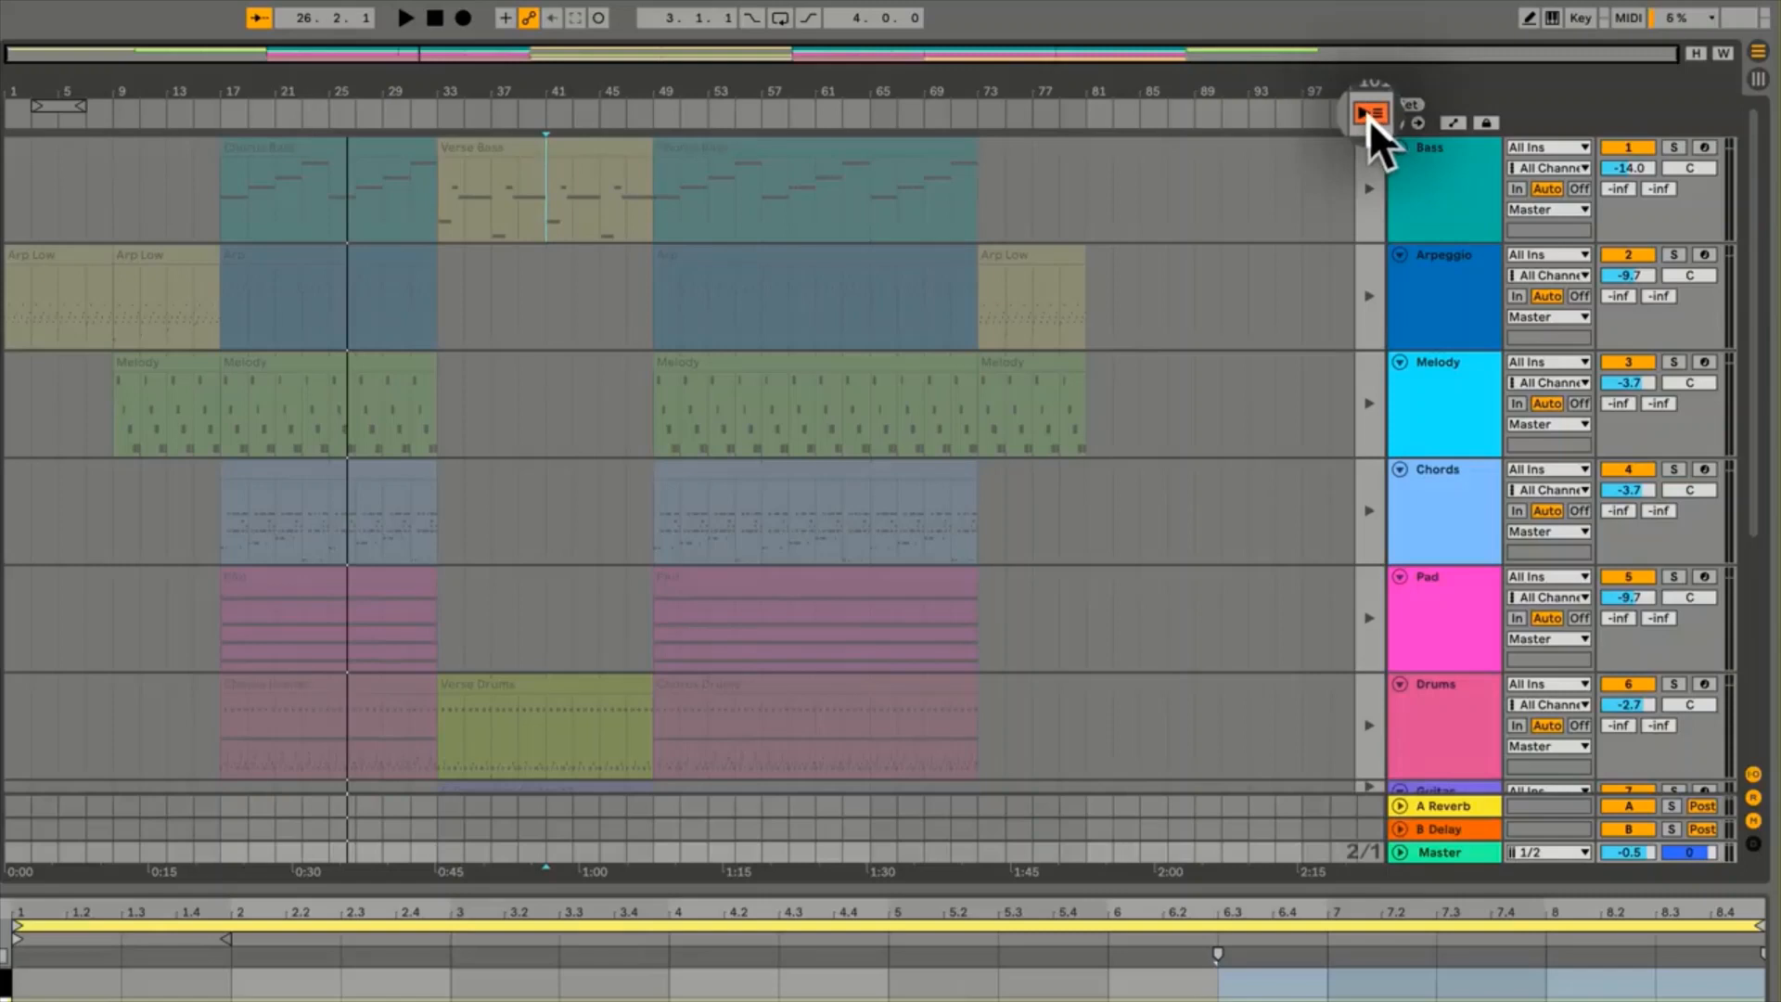
Return all tracks to Arrangement playback from Session View and show the Arrangement
left_click(1760, 81)
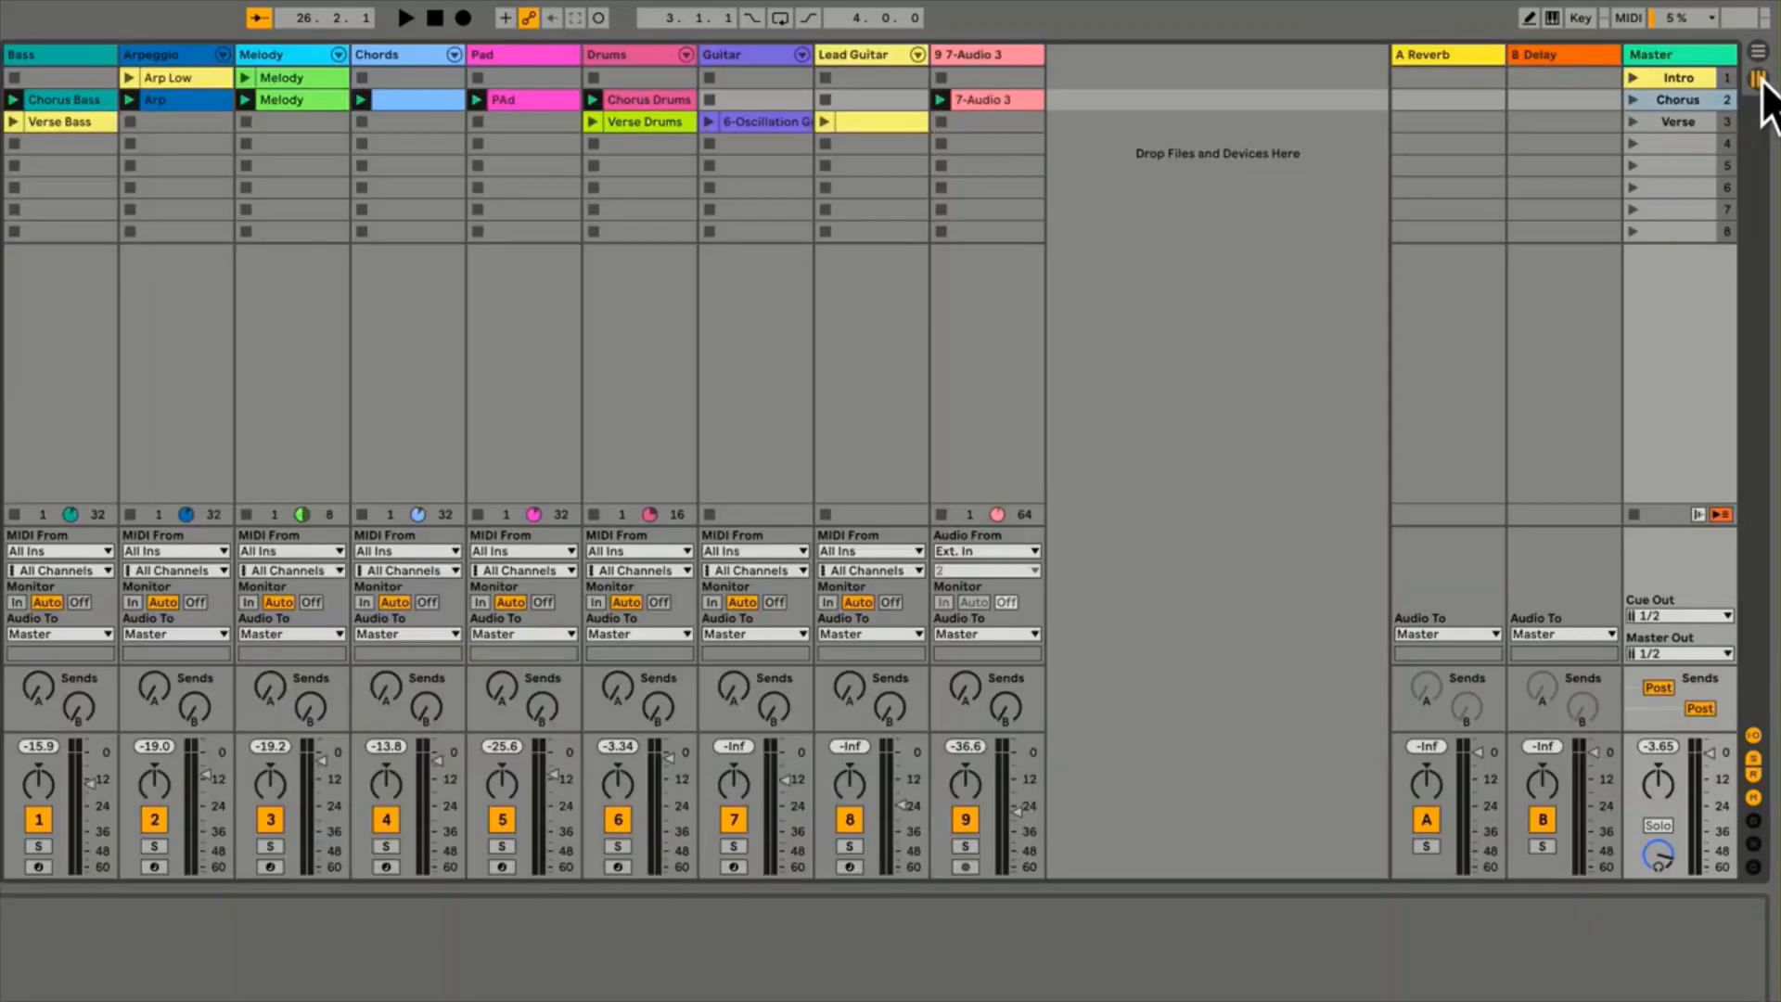
left_click(1722, 517)
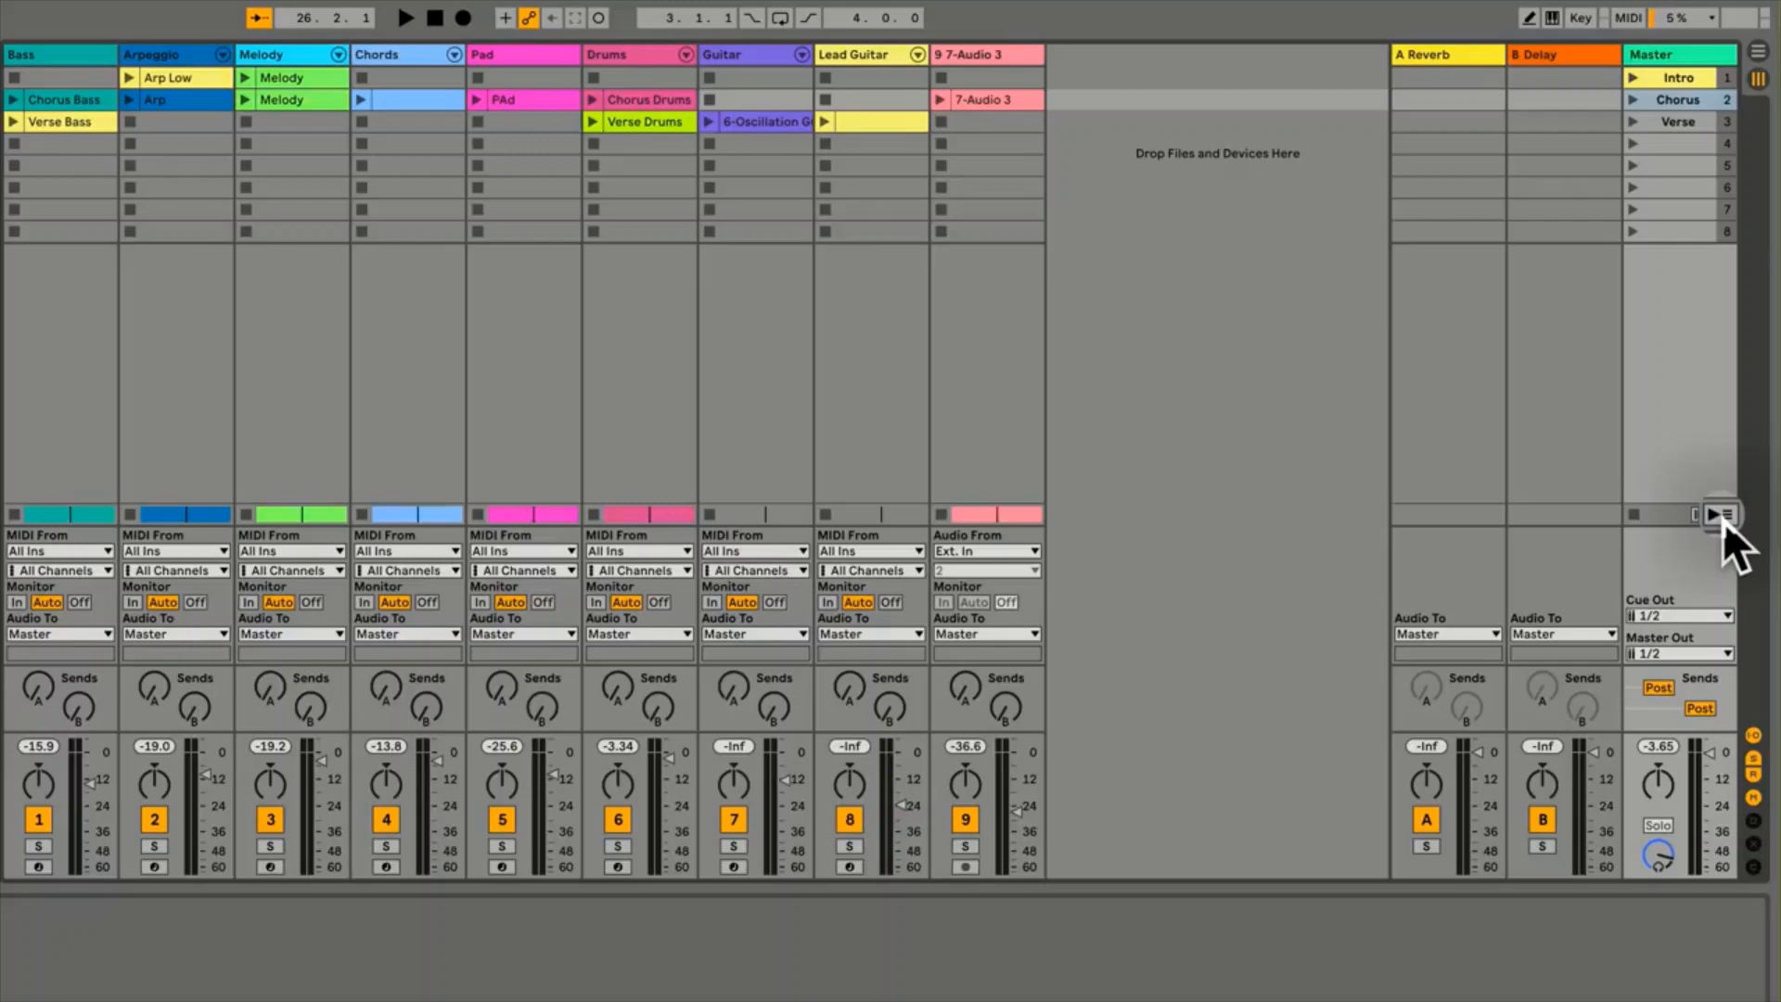
left_click(1758, 51)
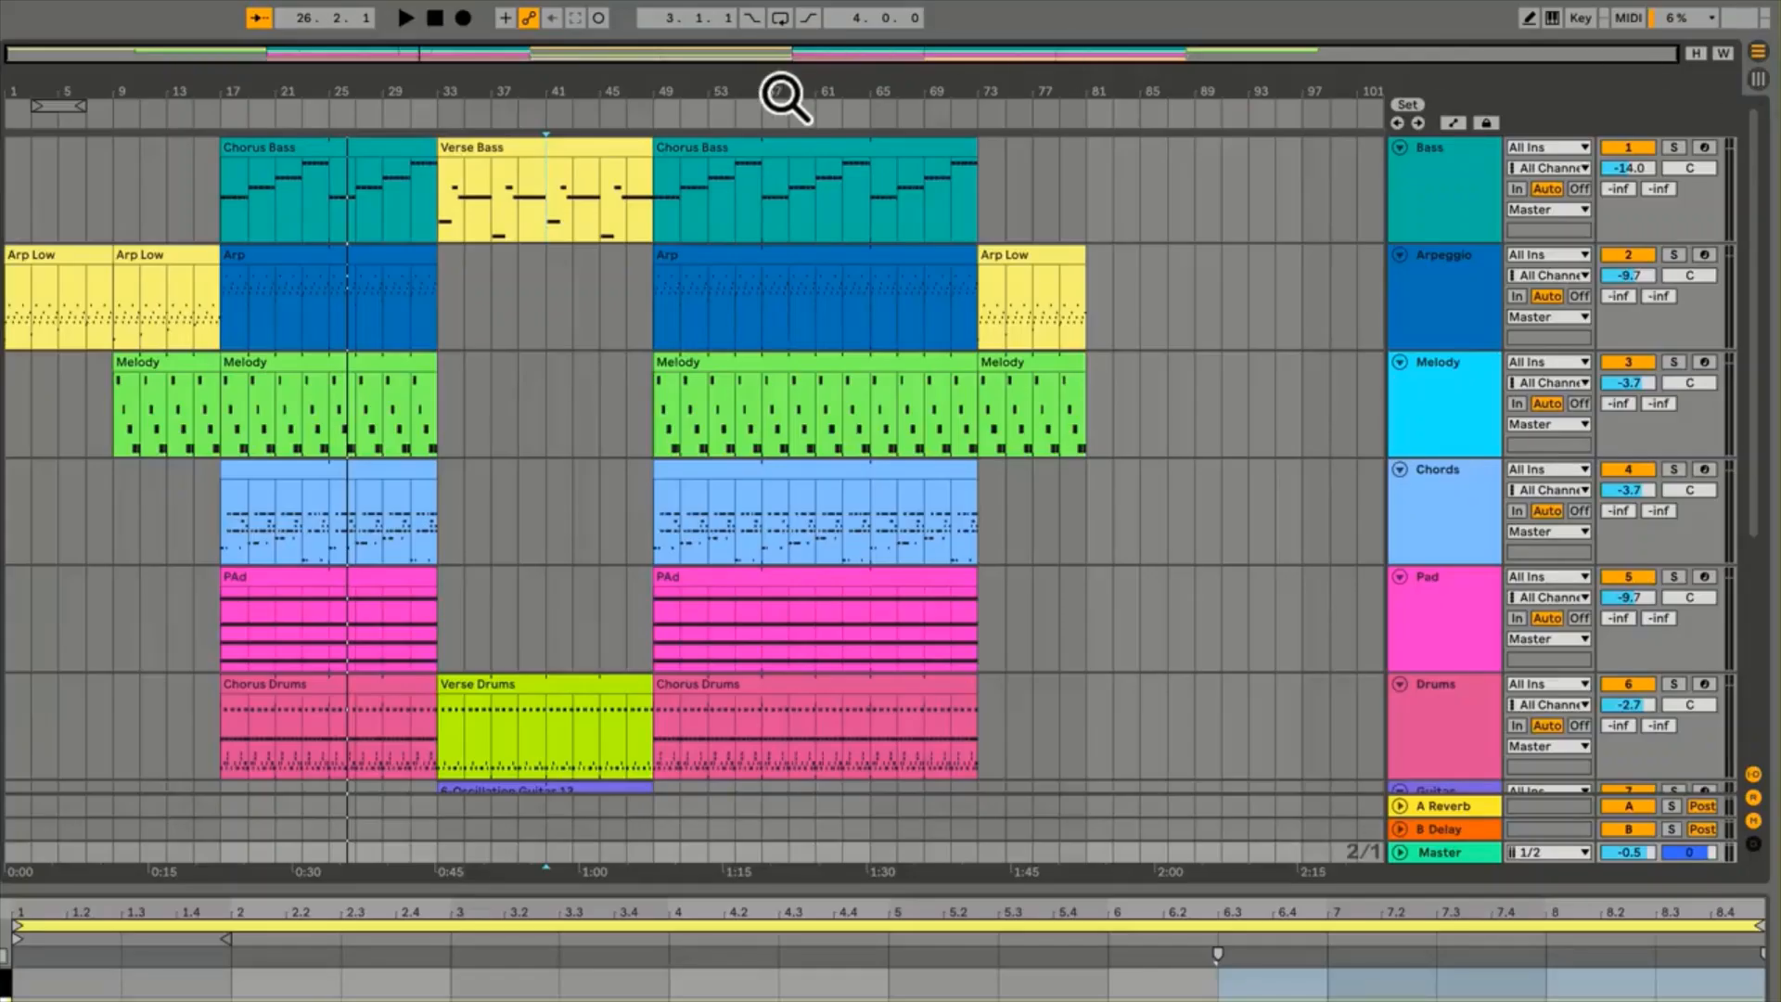
Play the Arrangement from bar 41, return to the song start, and play again from bar 55 in the second chorus
key("space")
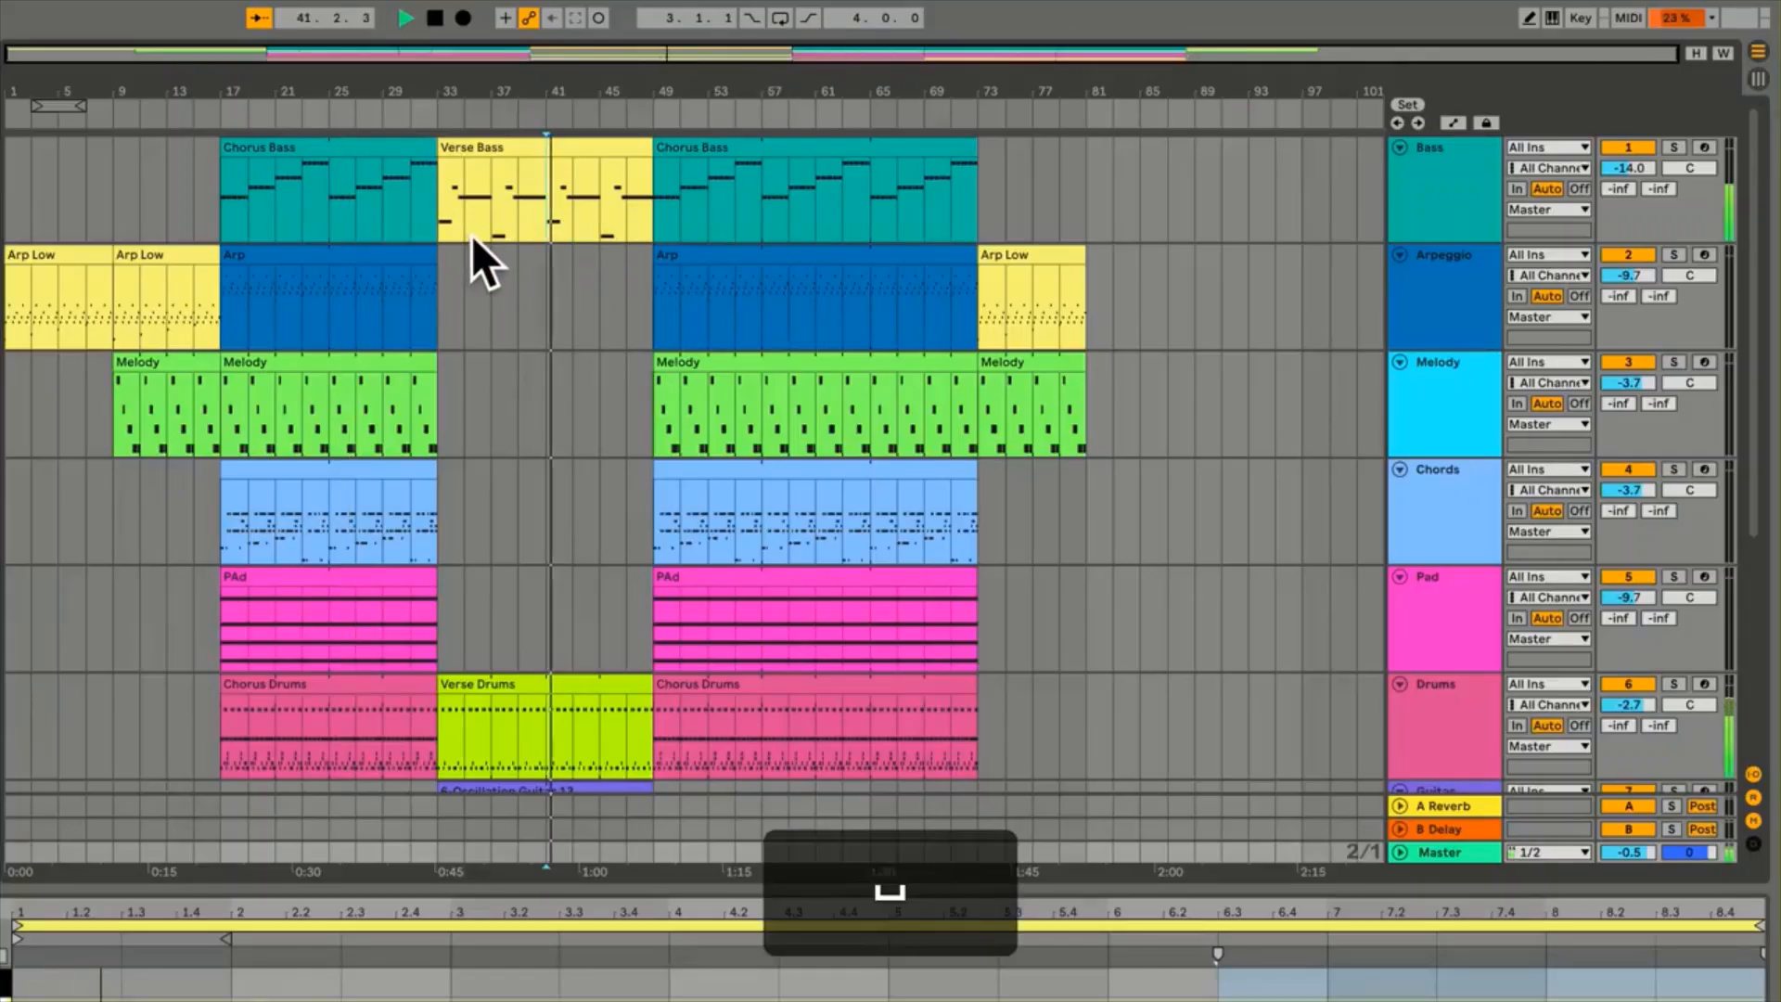
key("space")
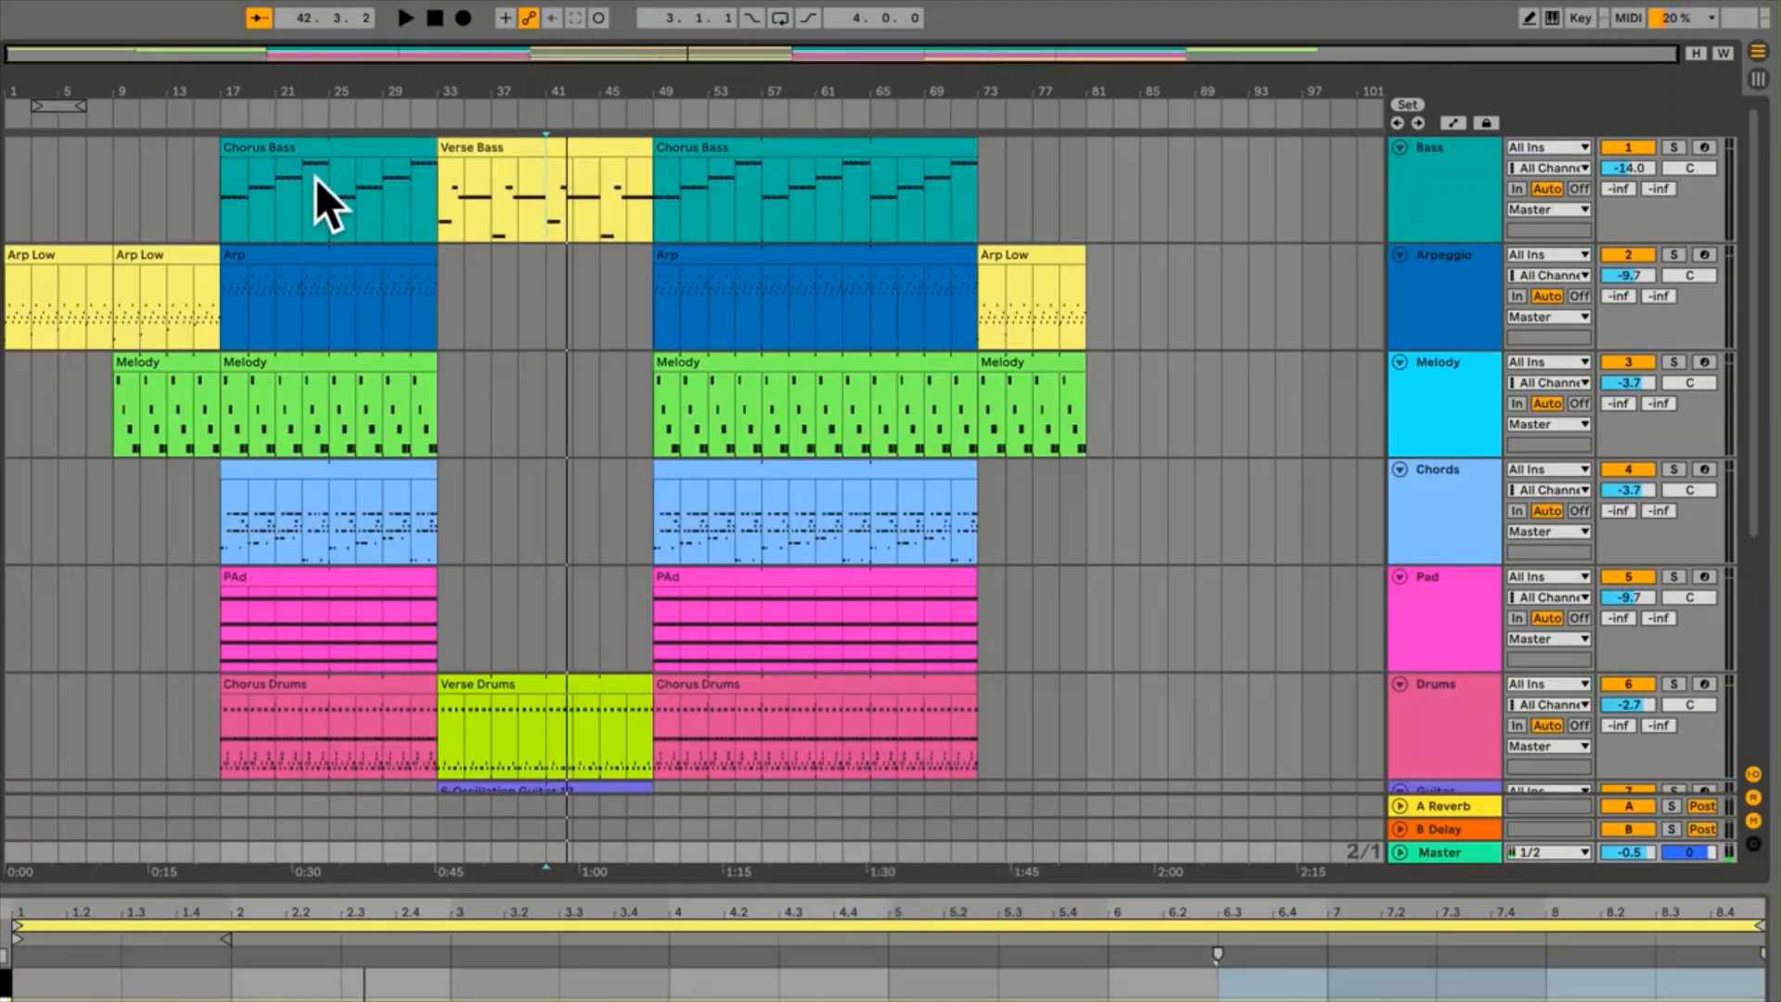
left_click(433, 20)
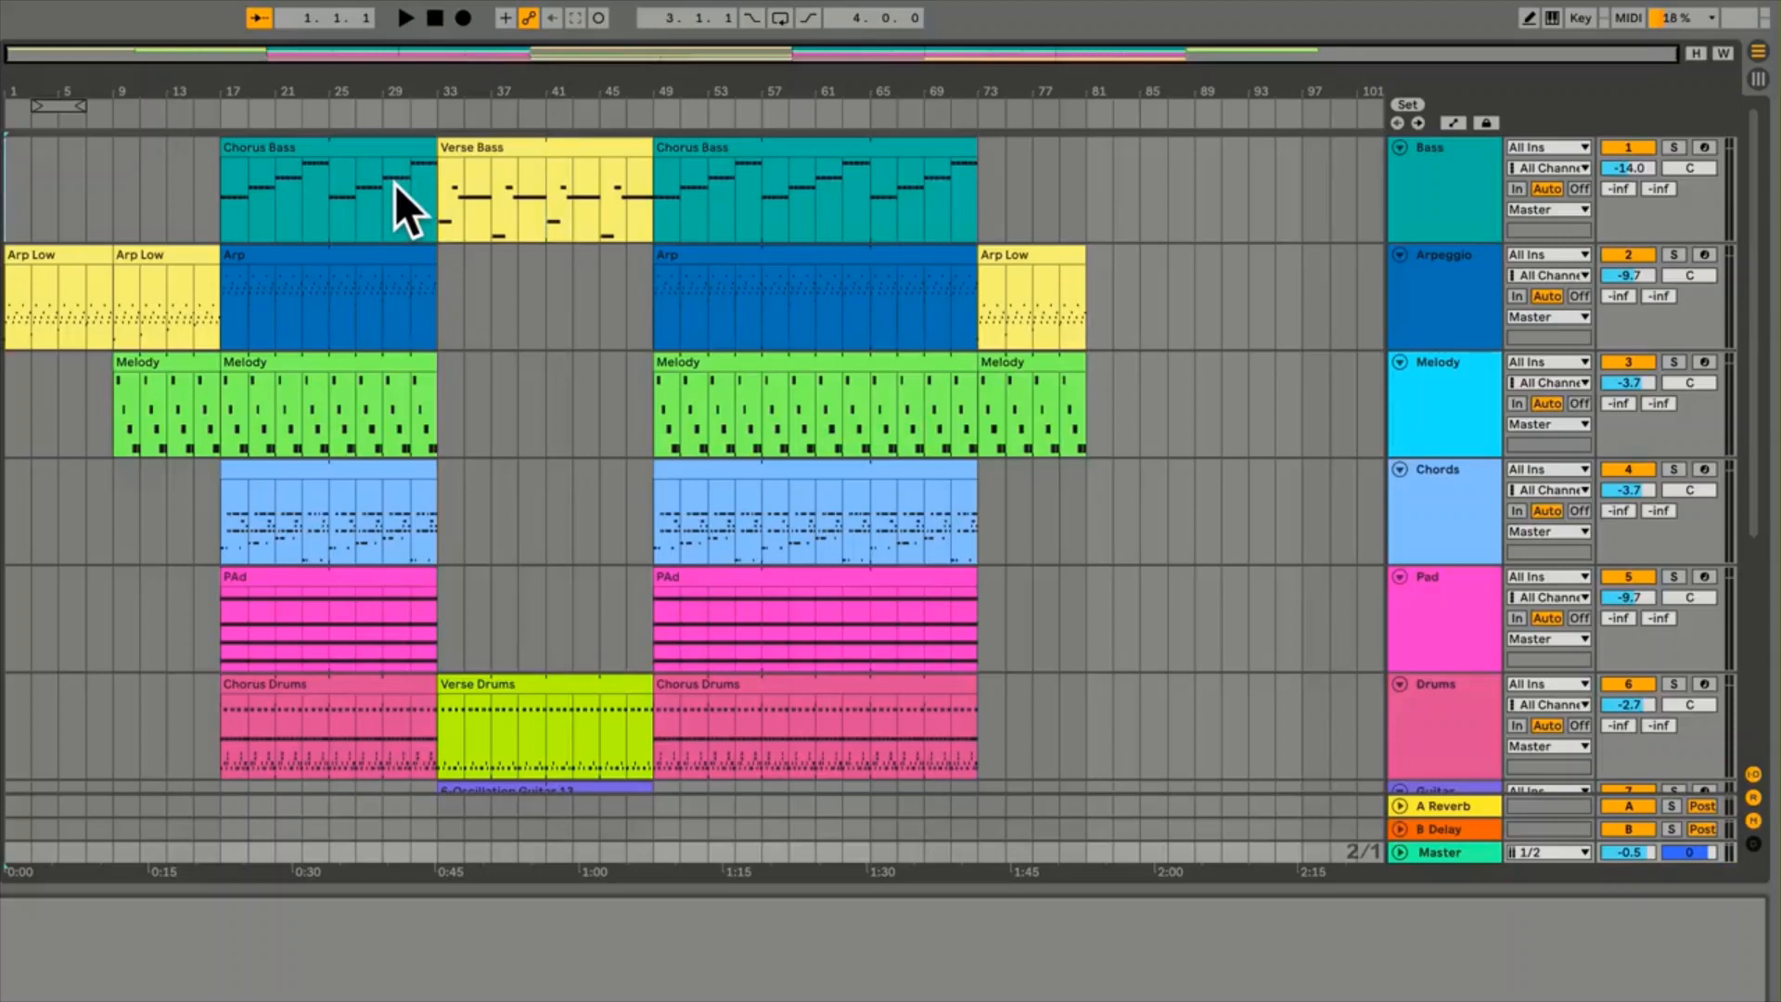
left_click(735, 180)
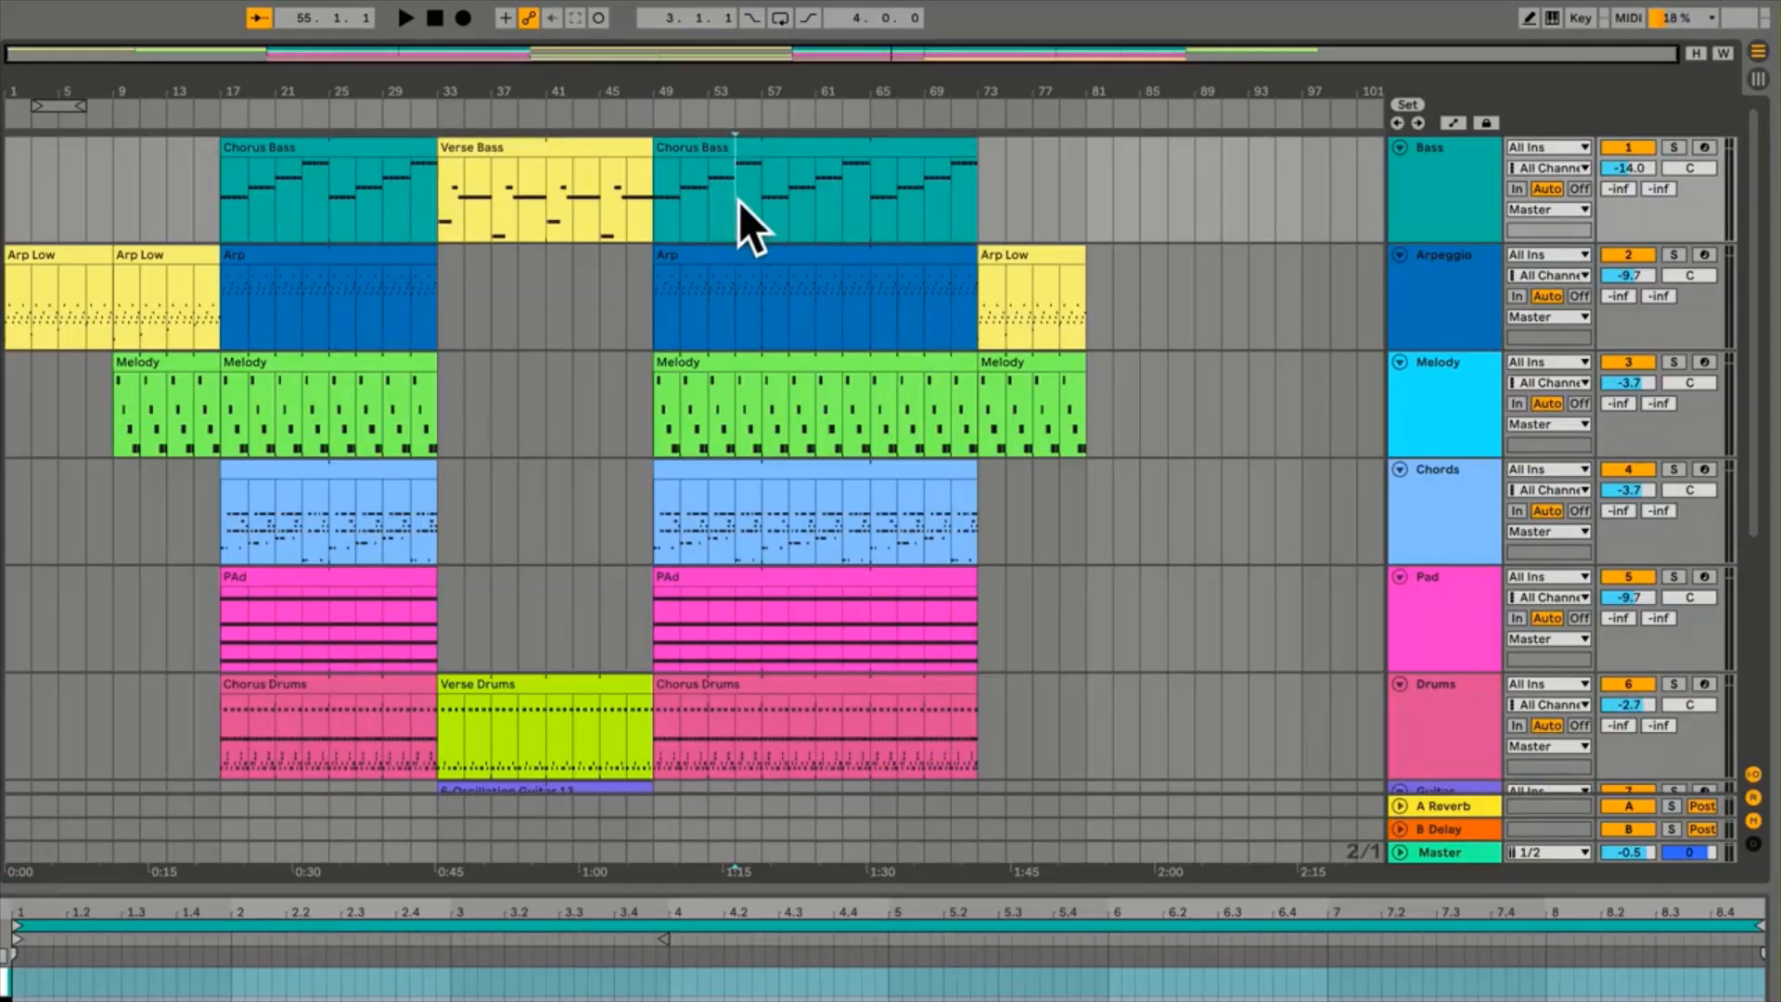
key("space")
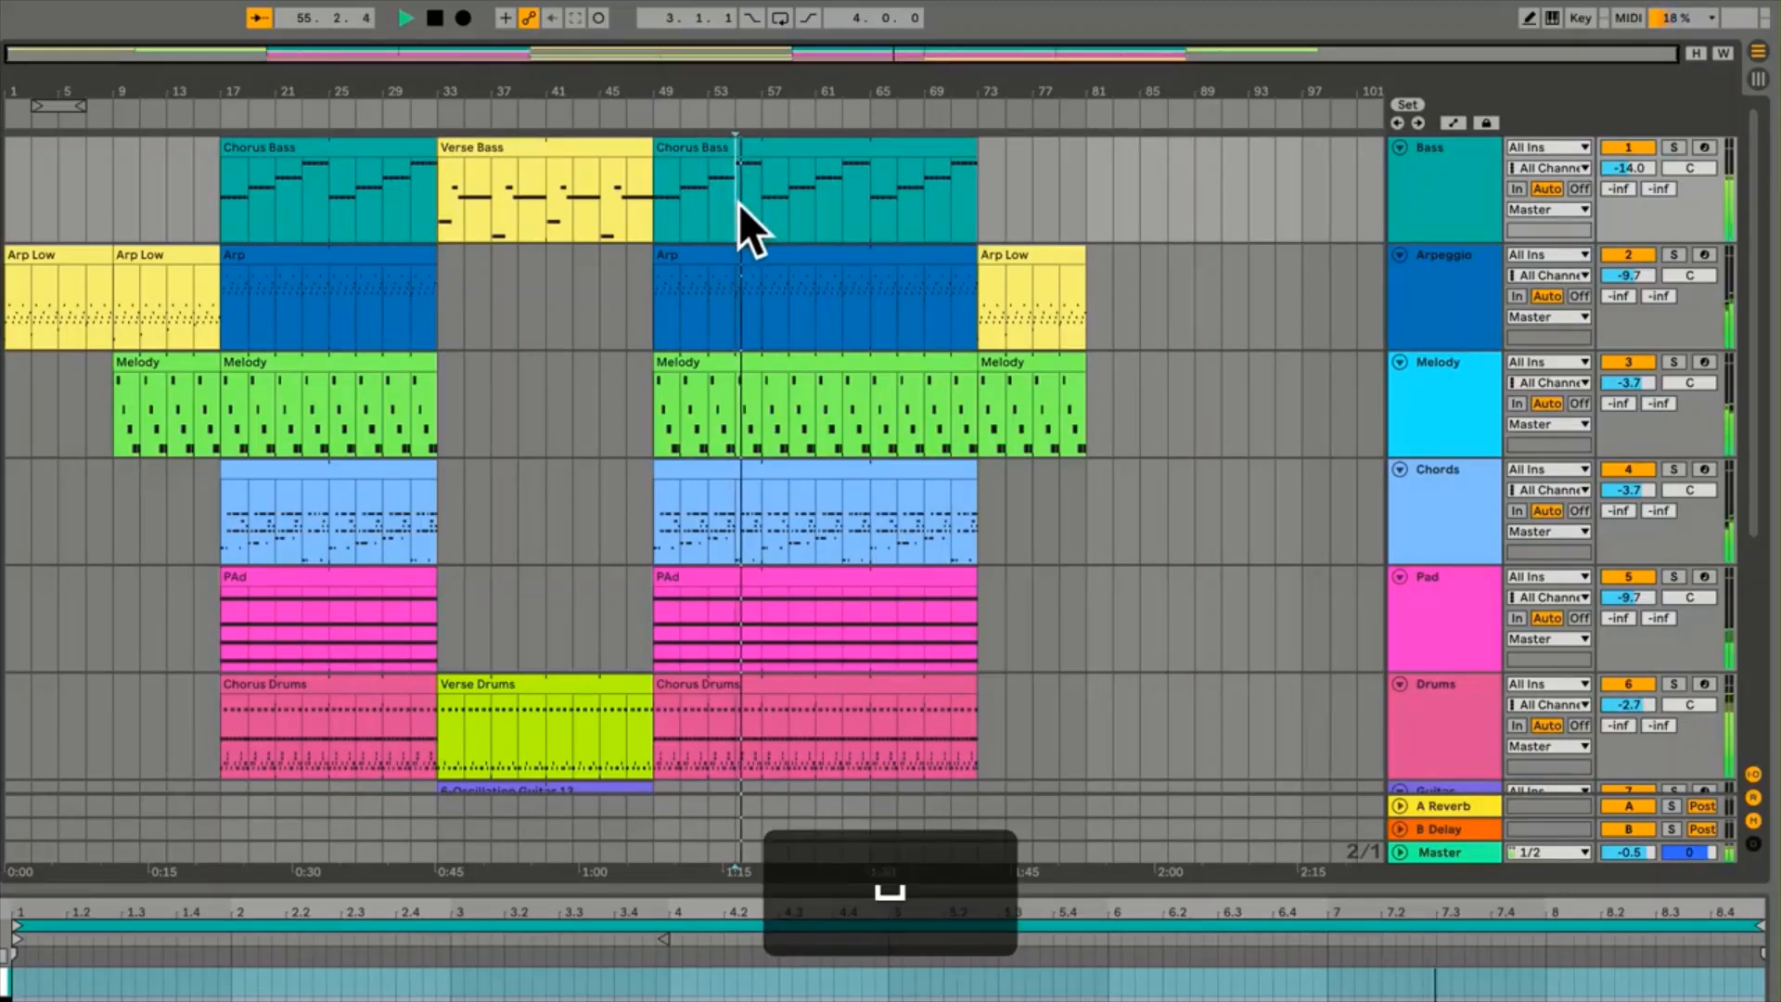
key("space")
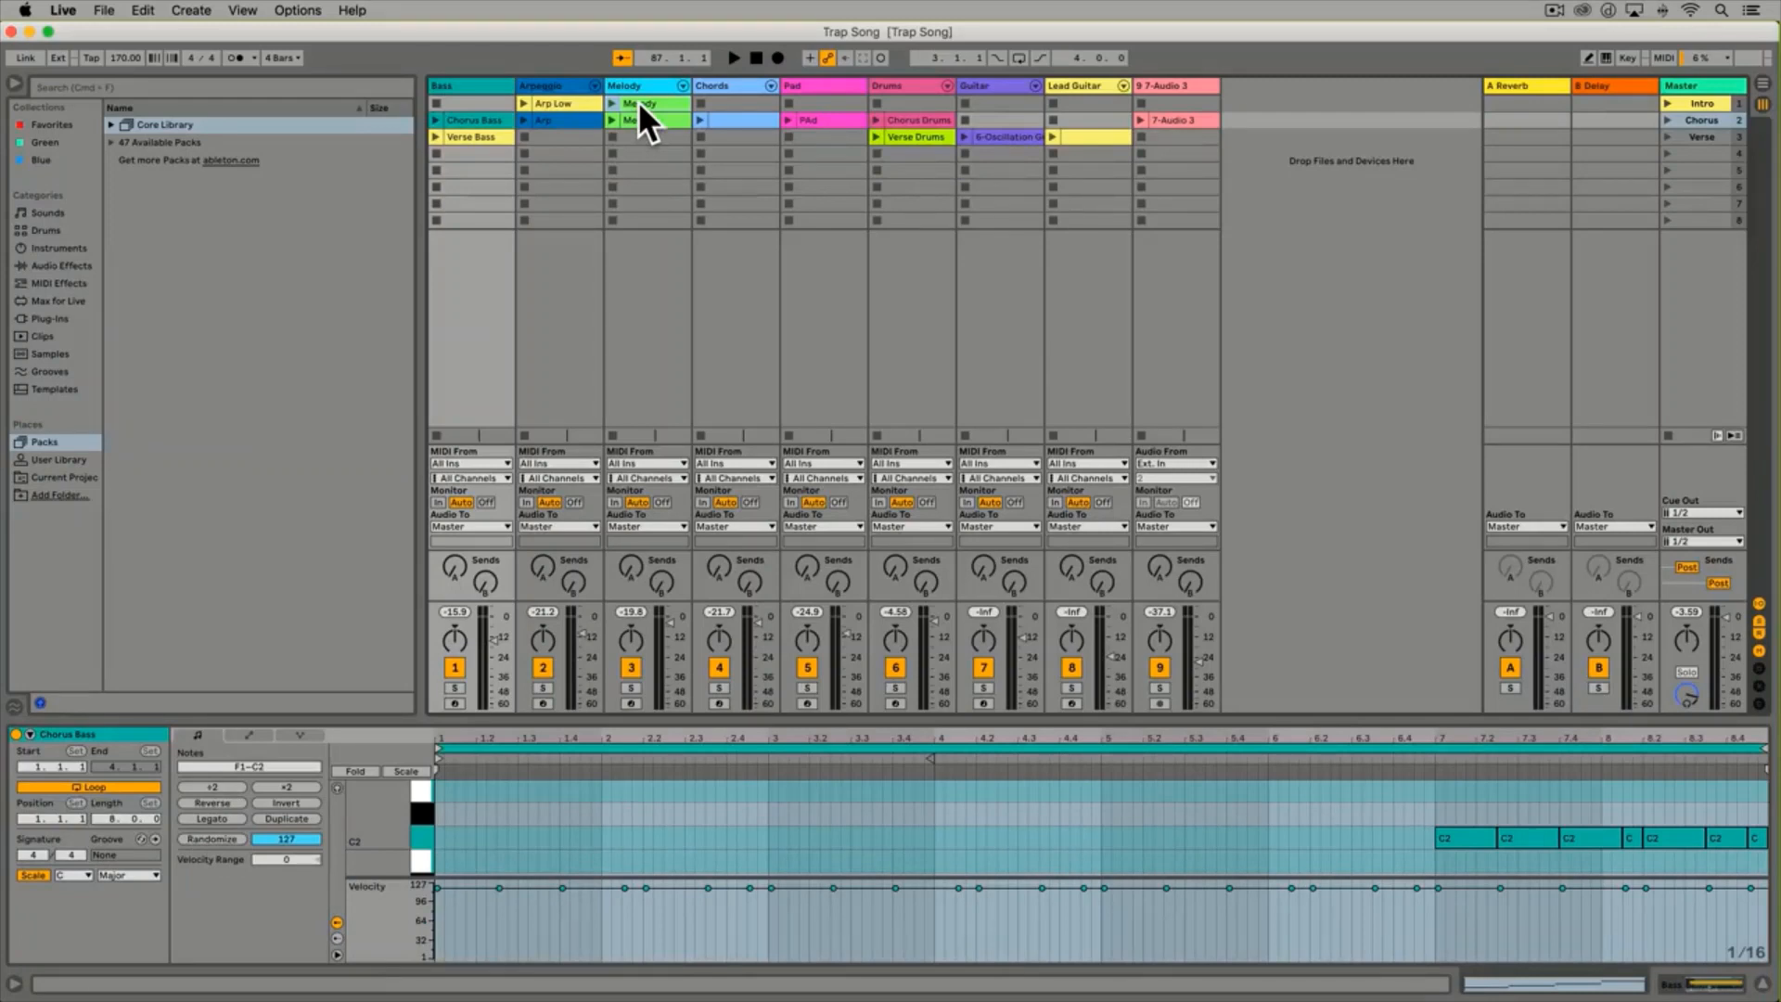
Copy the intro Melody clip and the Chords clip from Session View to bar 87 of their own Arrangement tracks
left_click_drag(642, 102, 1318, 353)
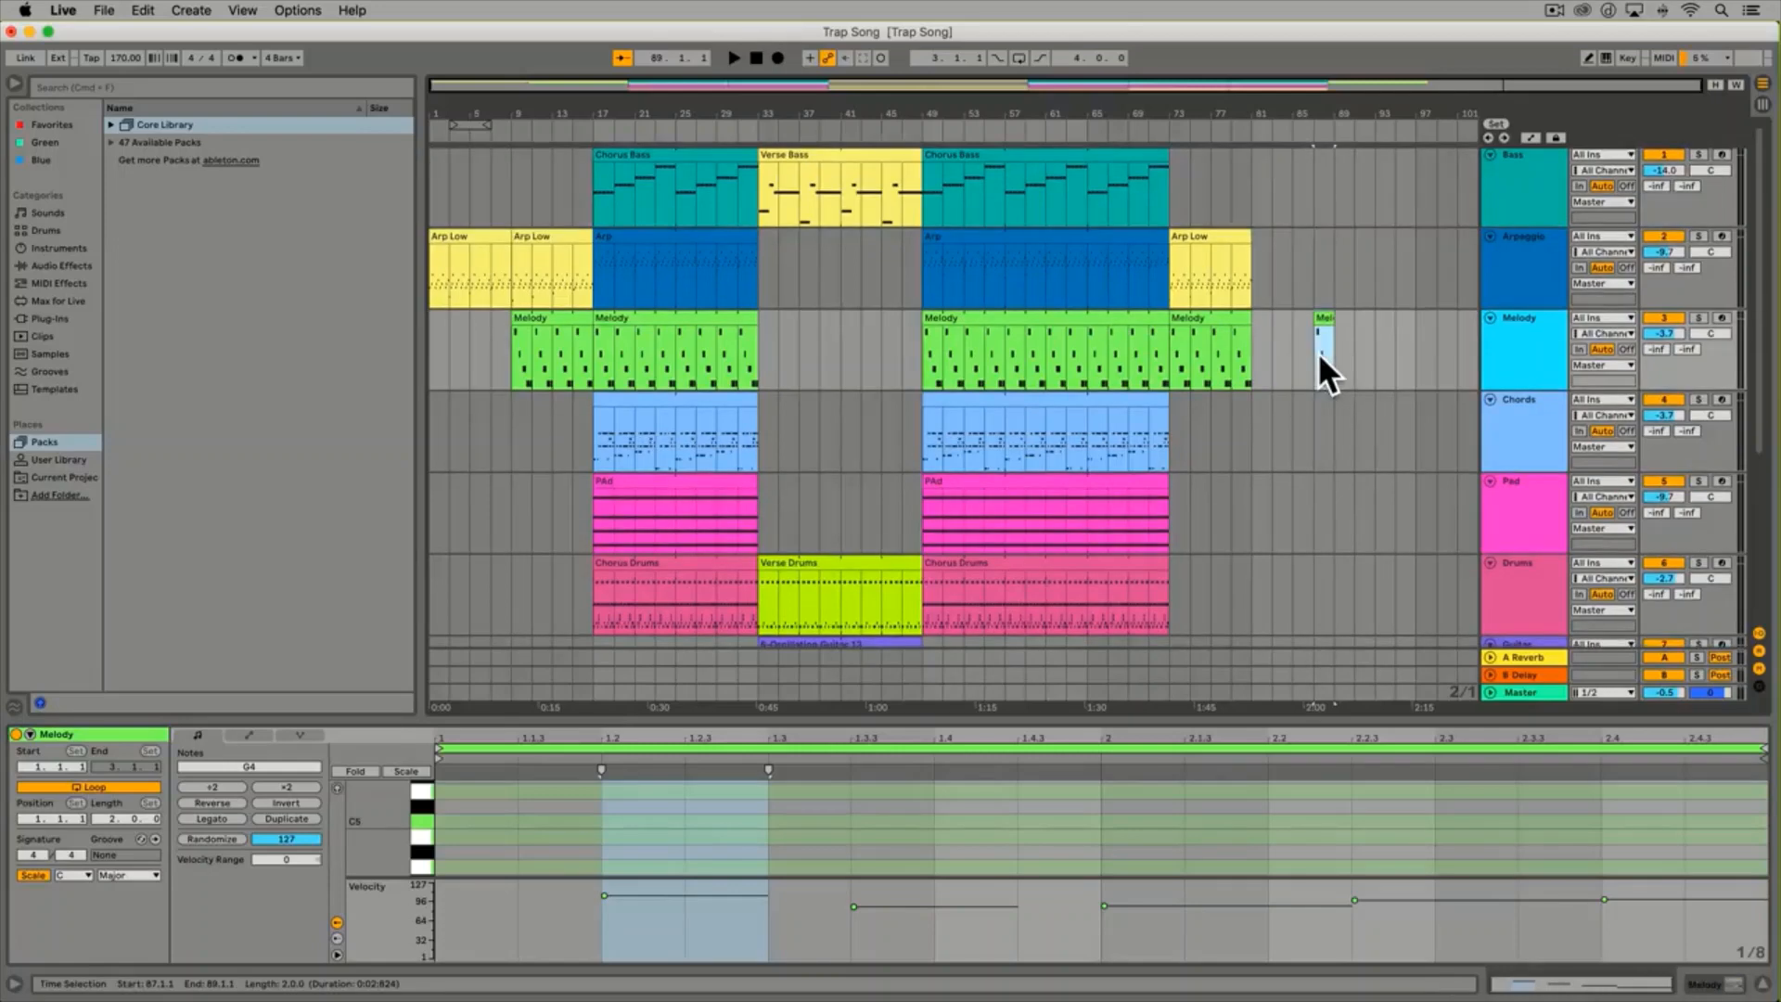
left_click(1764, 106)
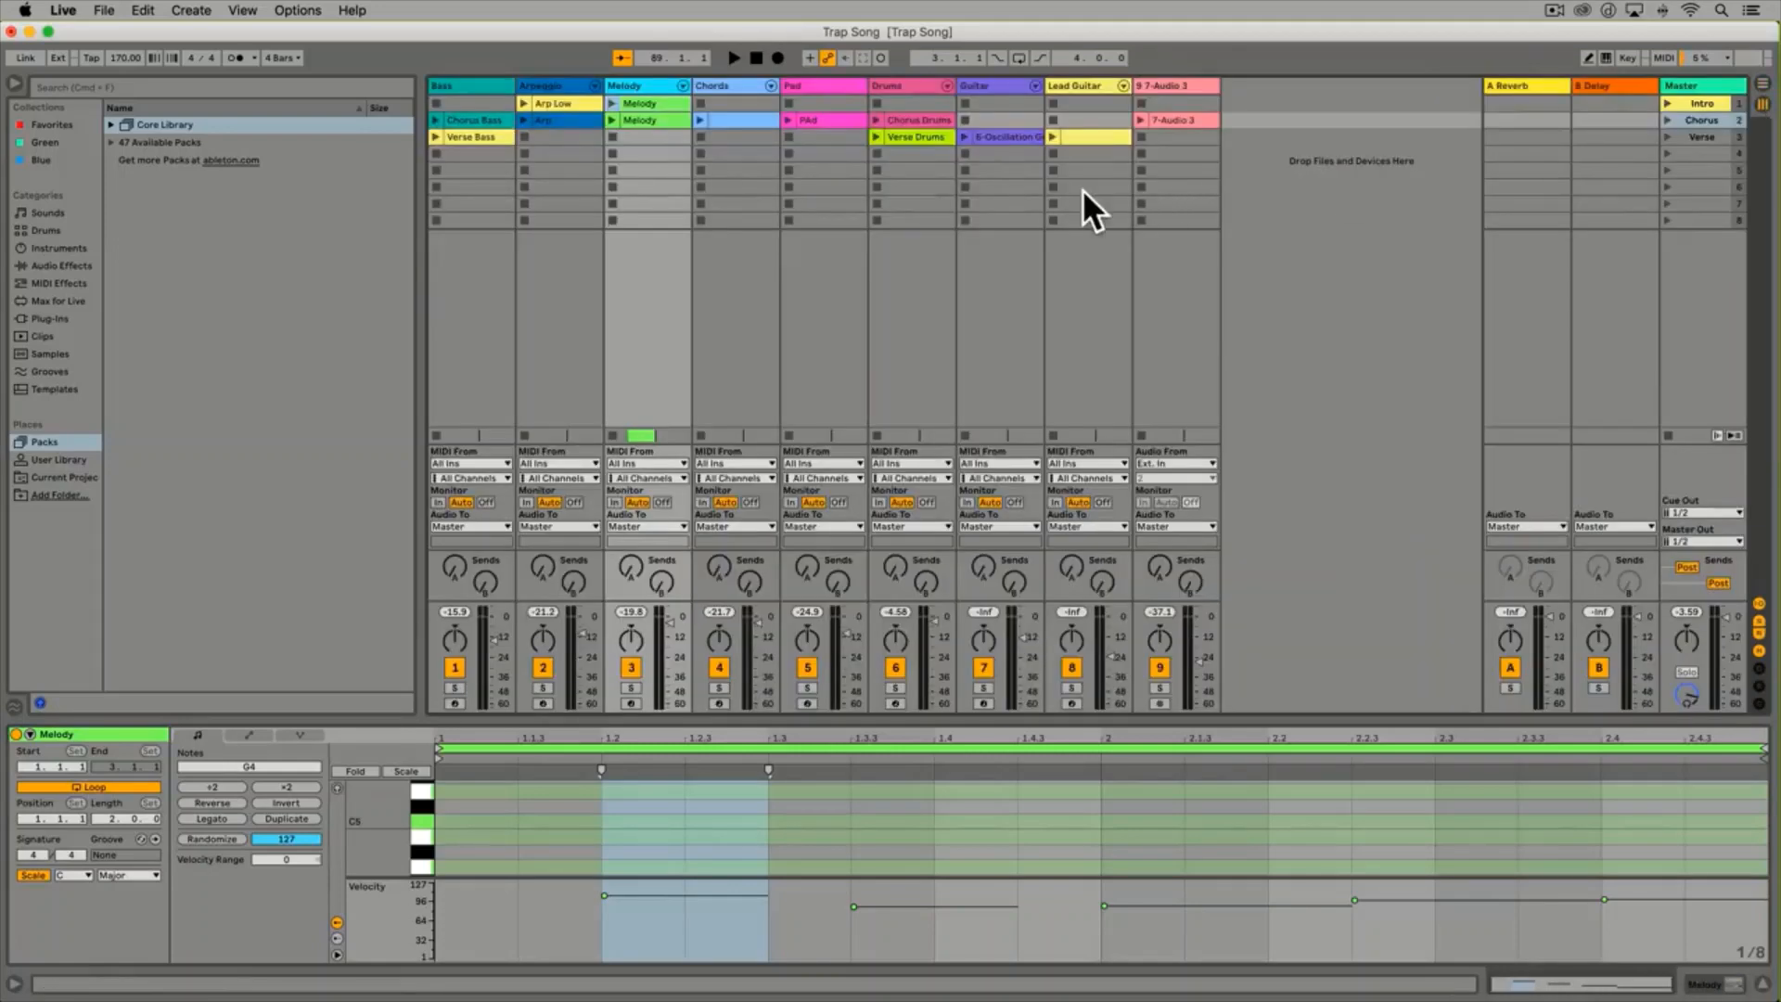
left_click(739, 120)
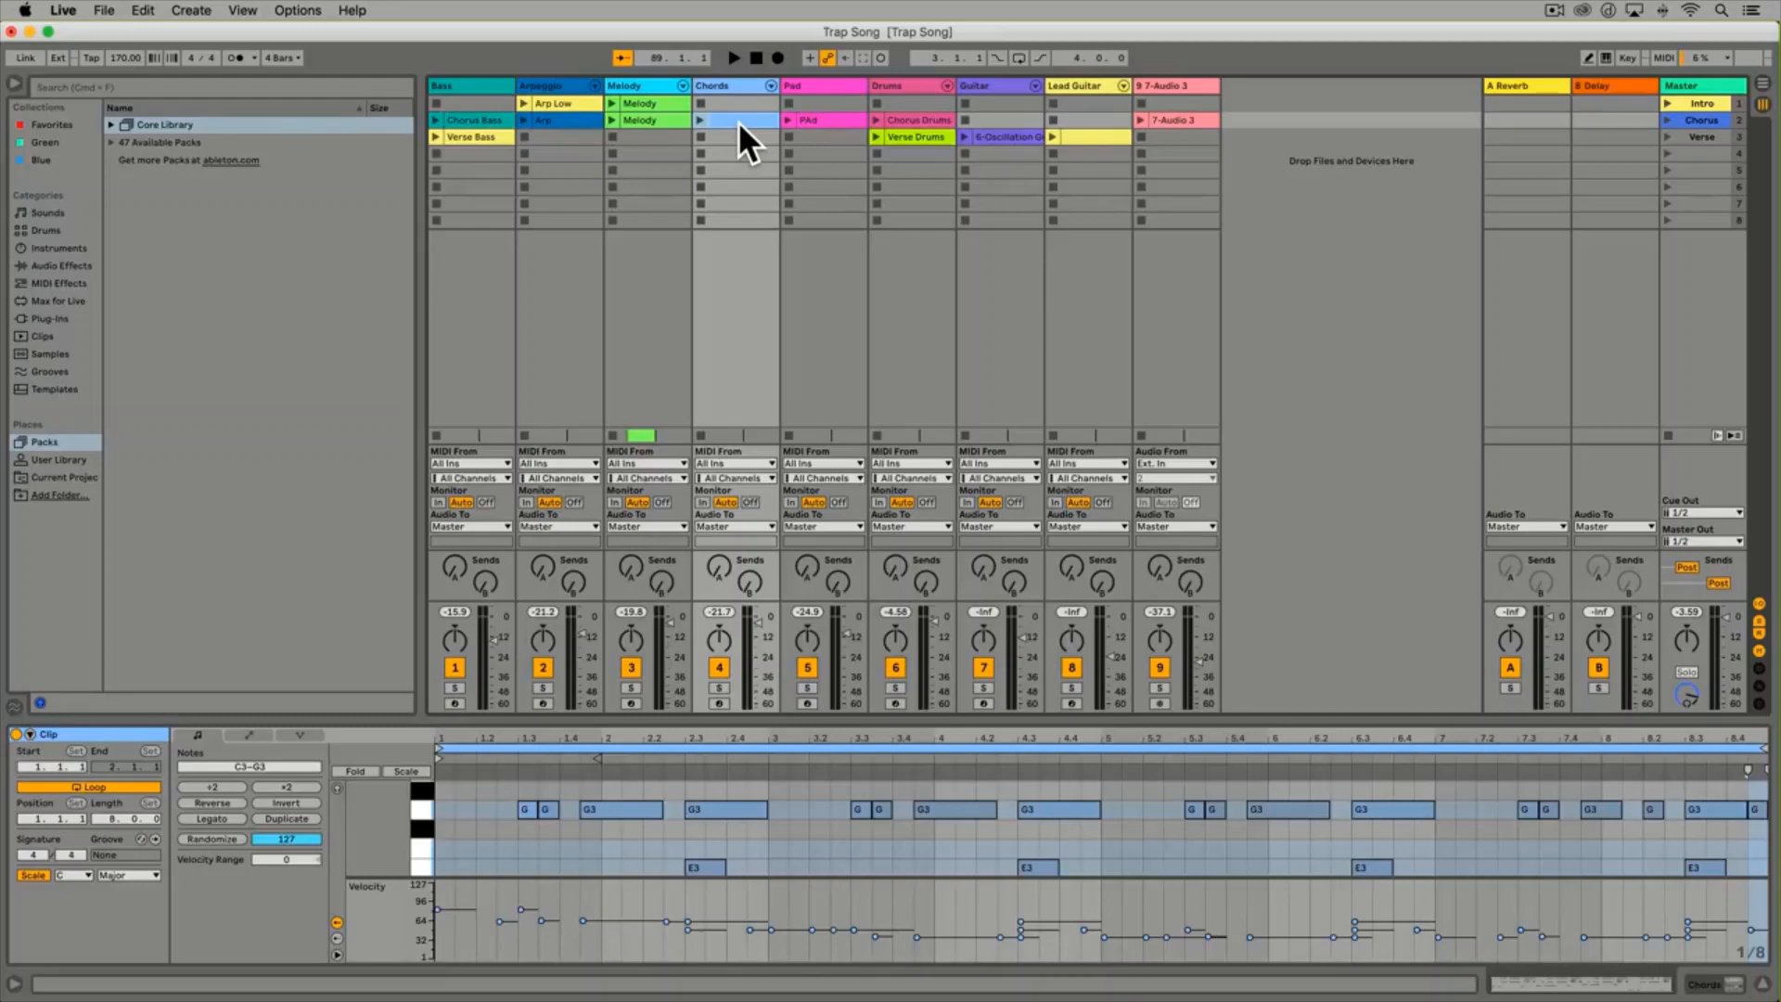
key("Tab")
left_click_drag(976, 206, 1317, 414)
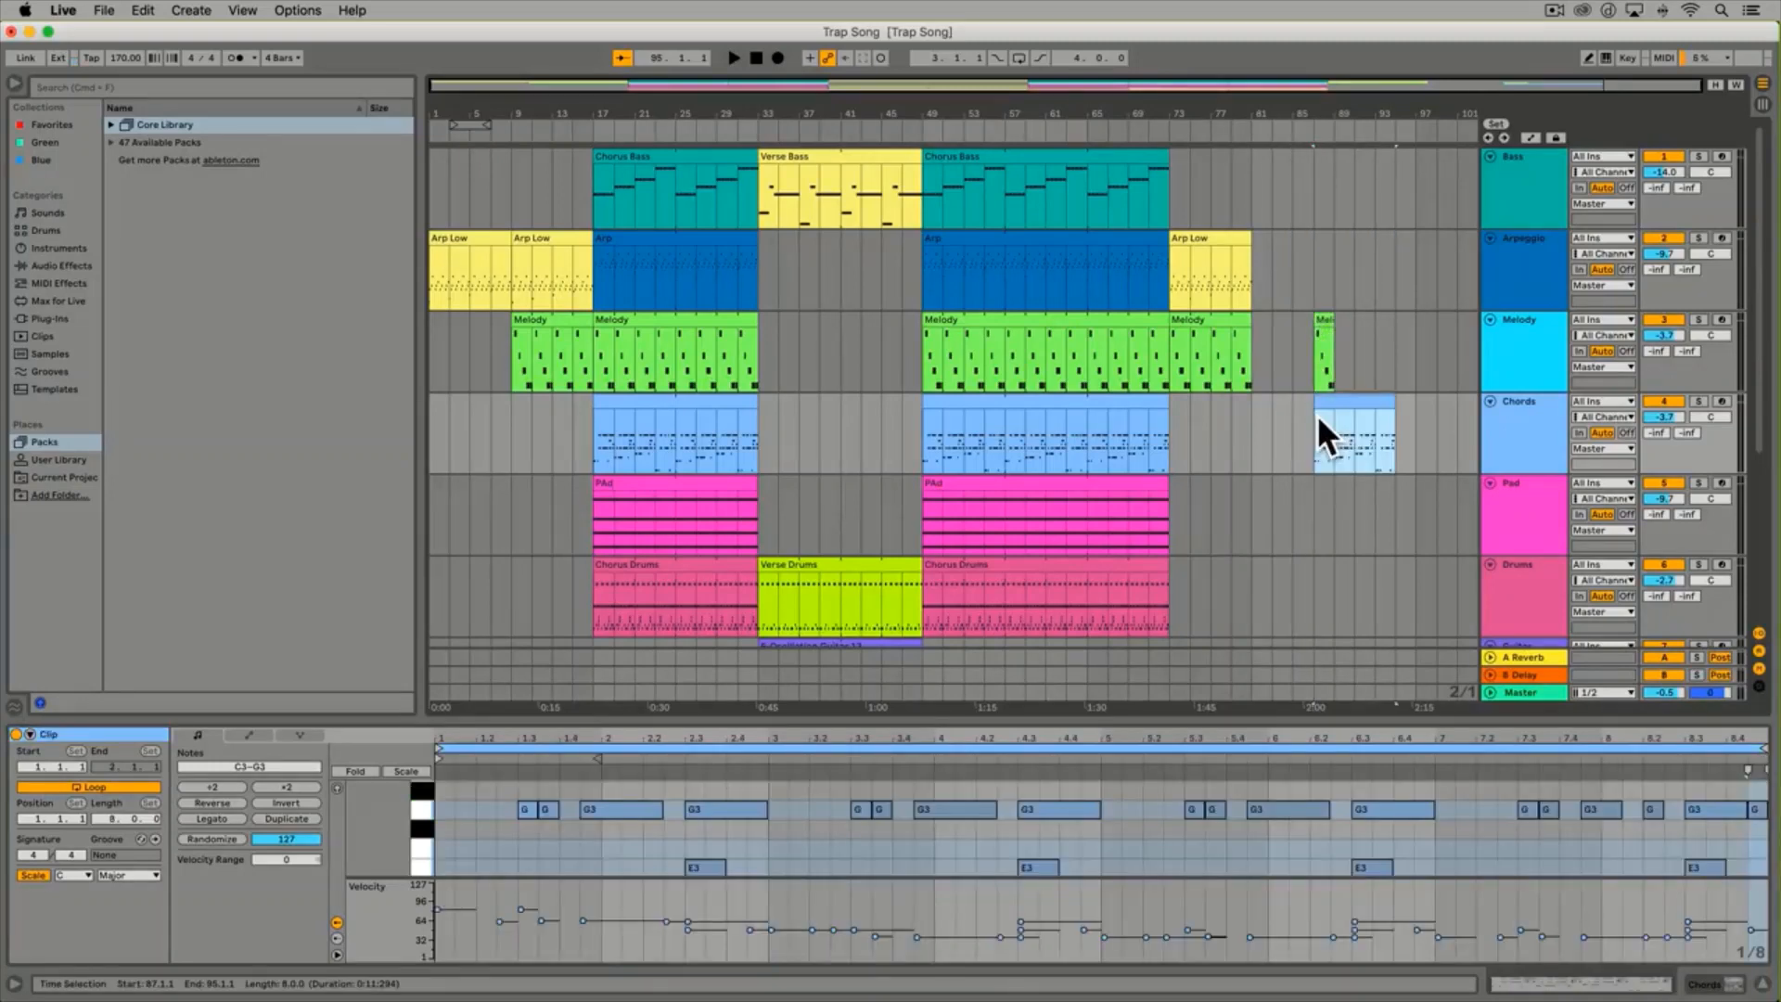
Select the chorus Arp, Melody, Pad and Chorus Drums session clips together and place them at bar 97, starting on the Bass track
left_click(1761, 104)
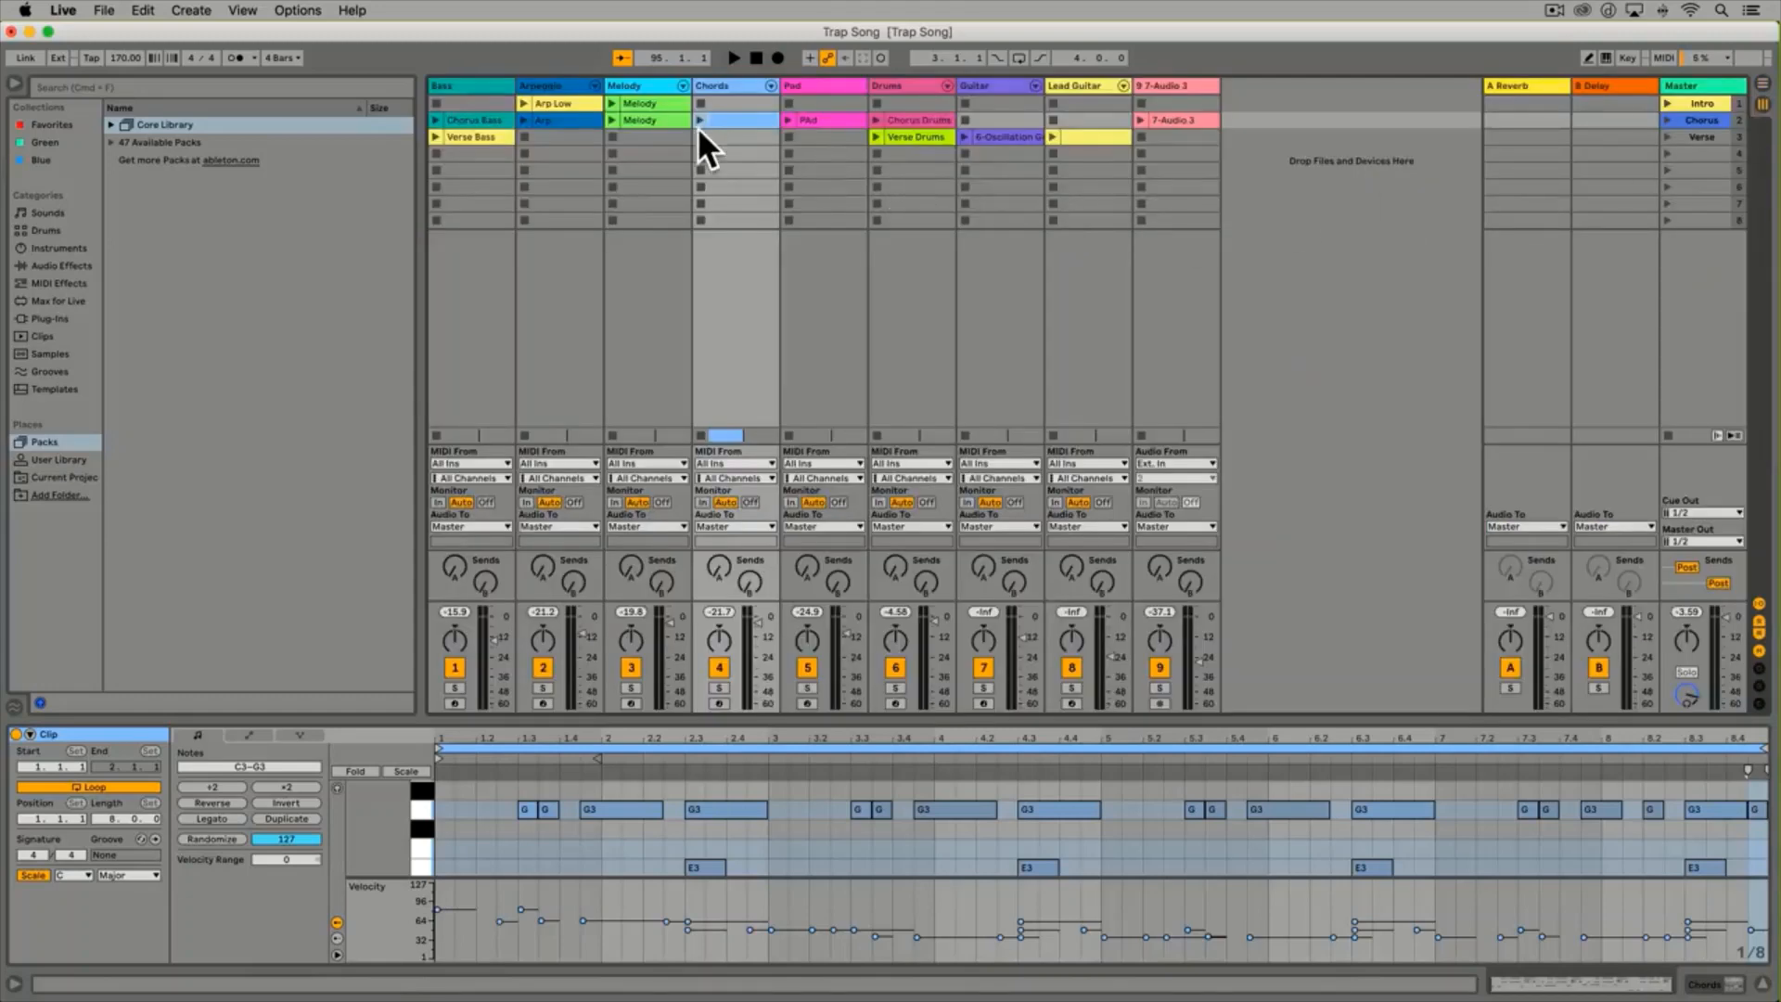
left_click(549, 118)
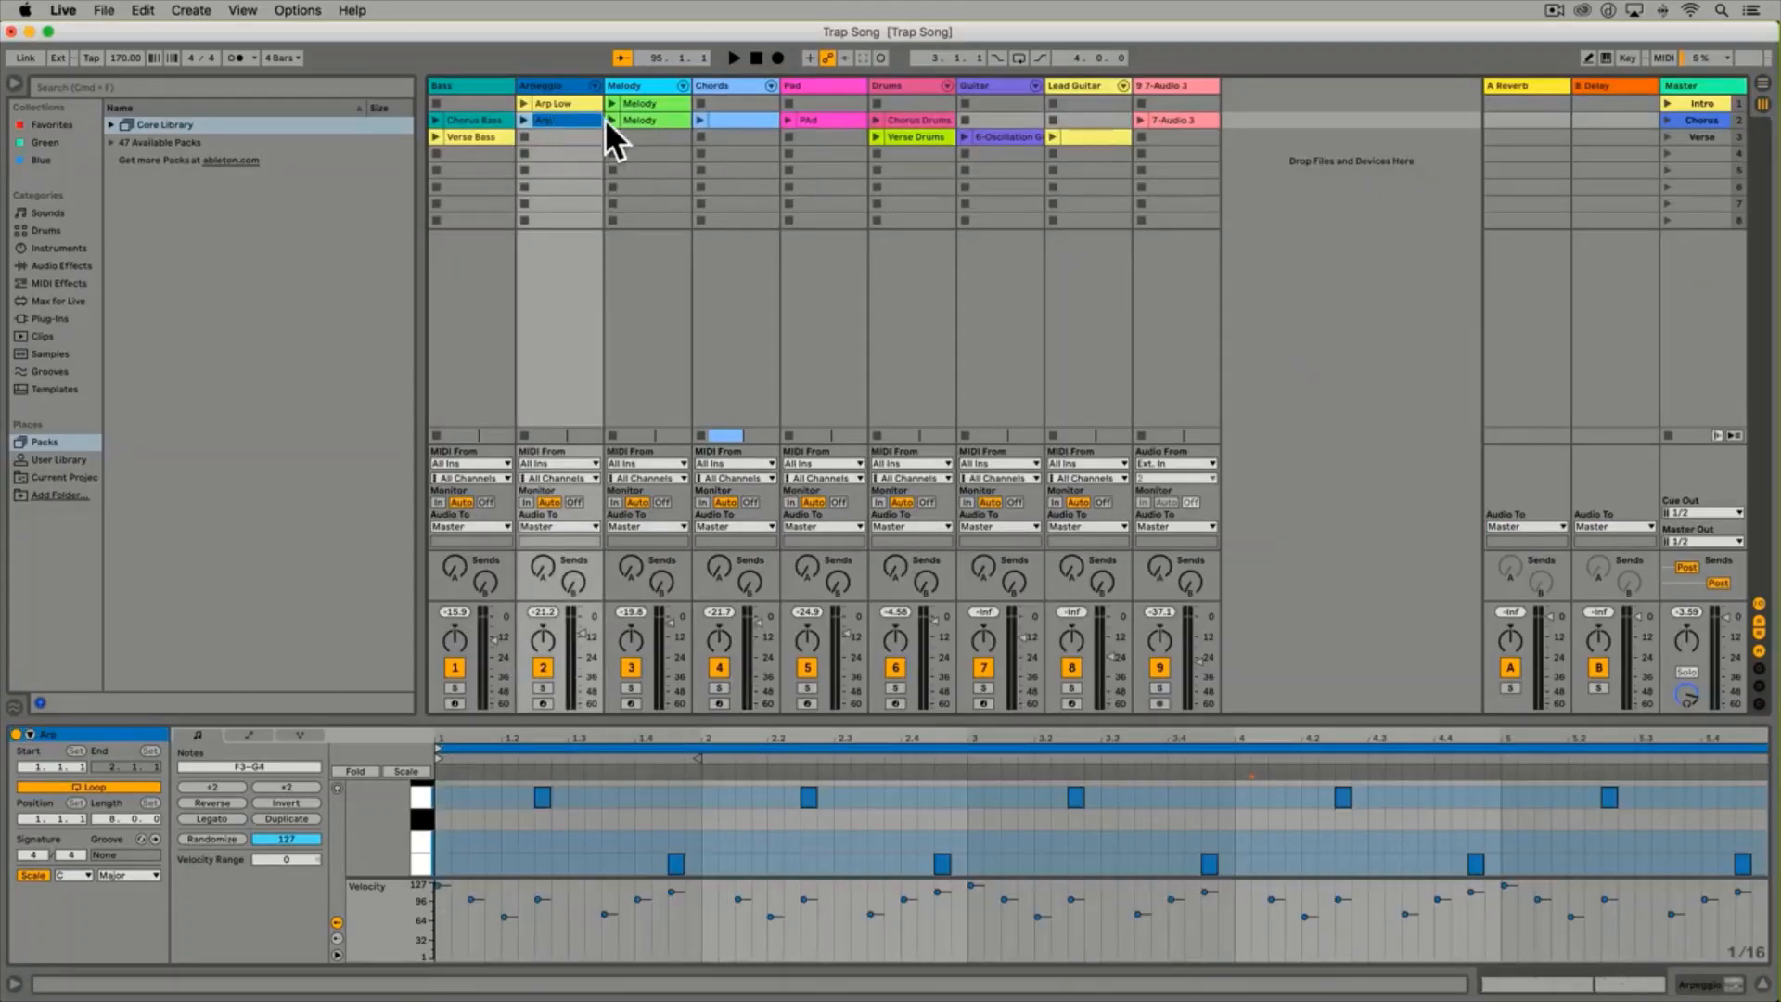
key("super")
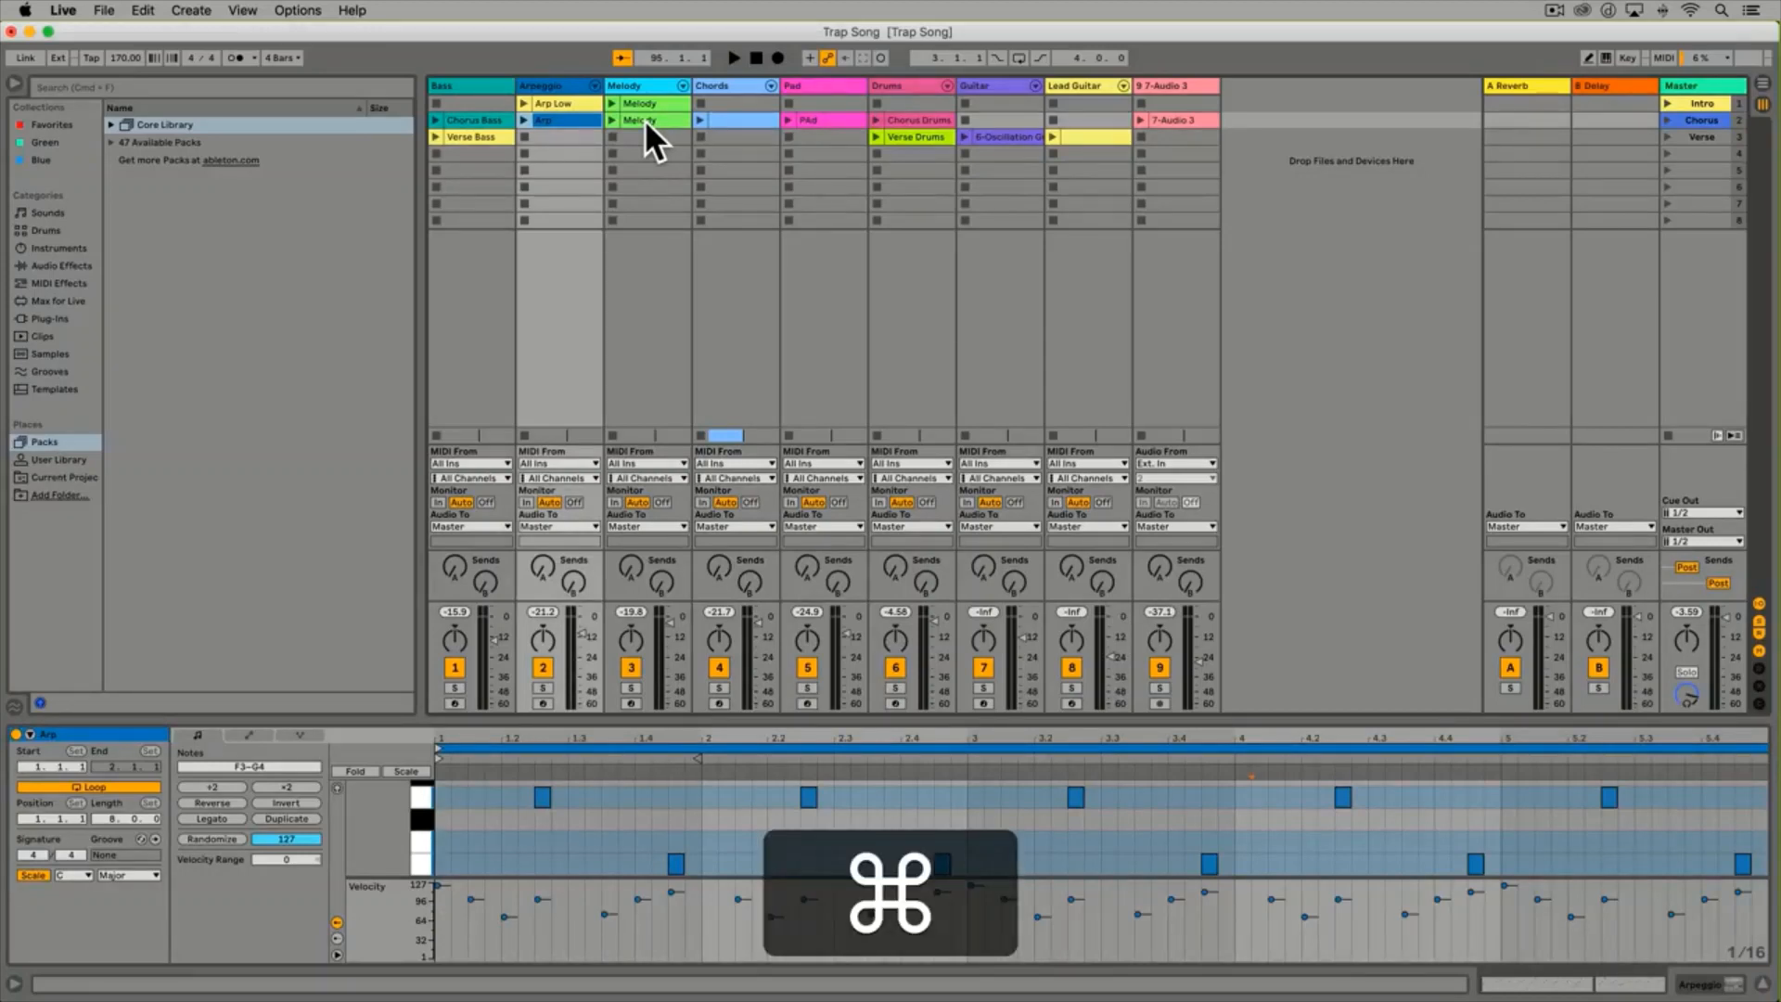
left_click(643, 119, "super")
left_click(819, 120, "super")
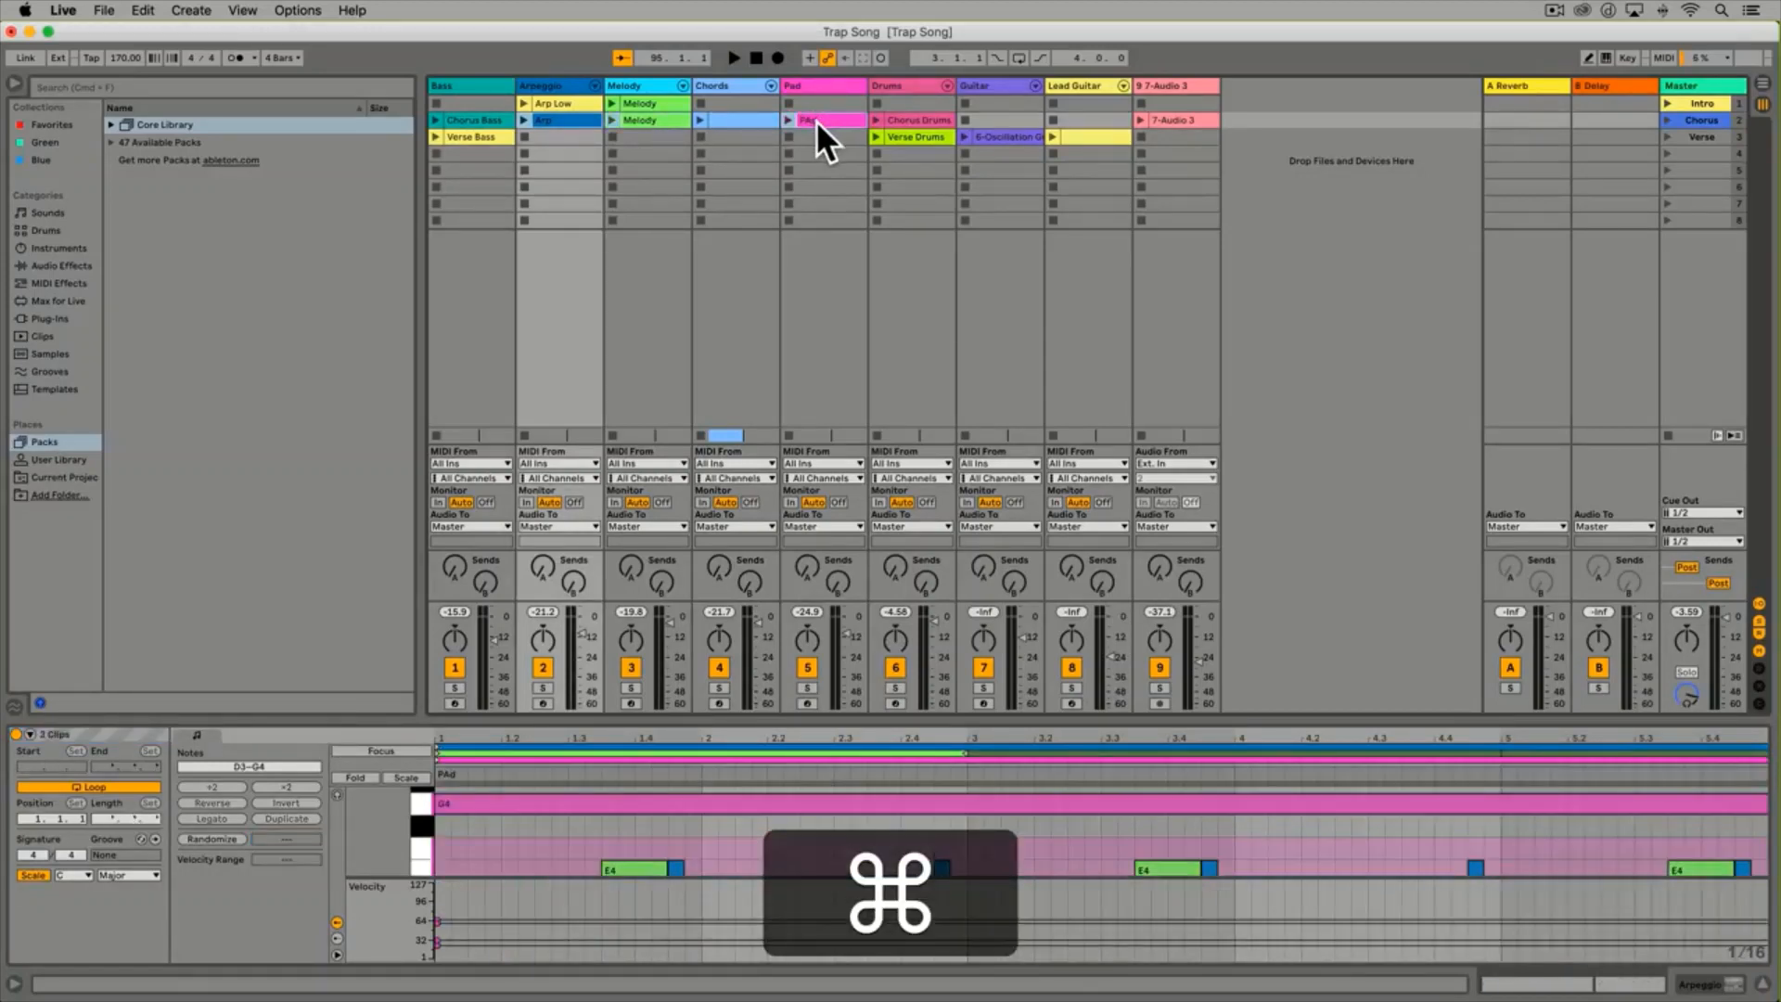
left_click(916, 120, "super")
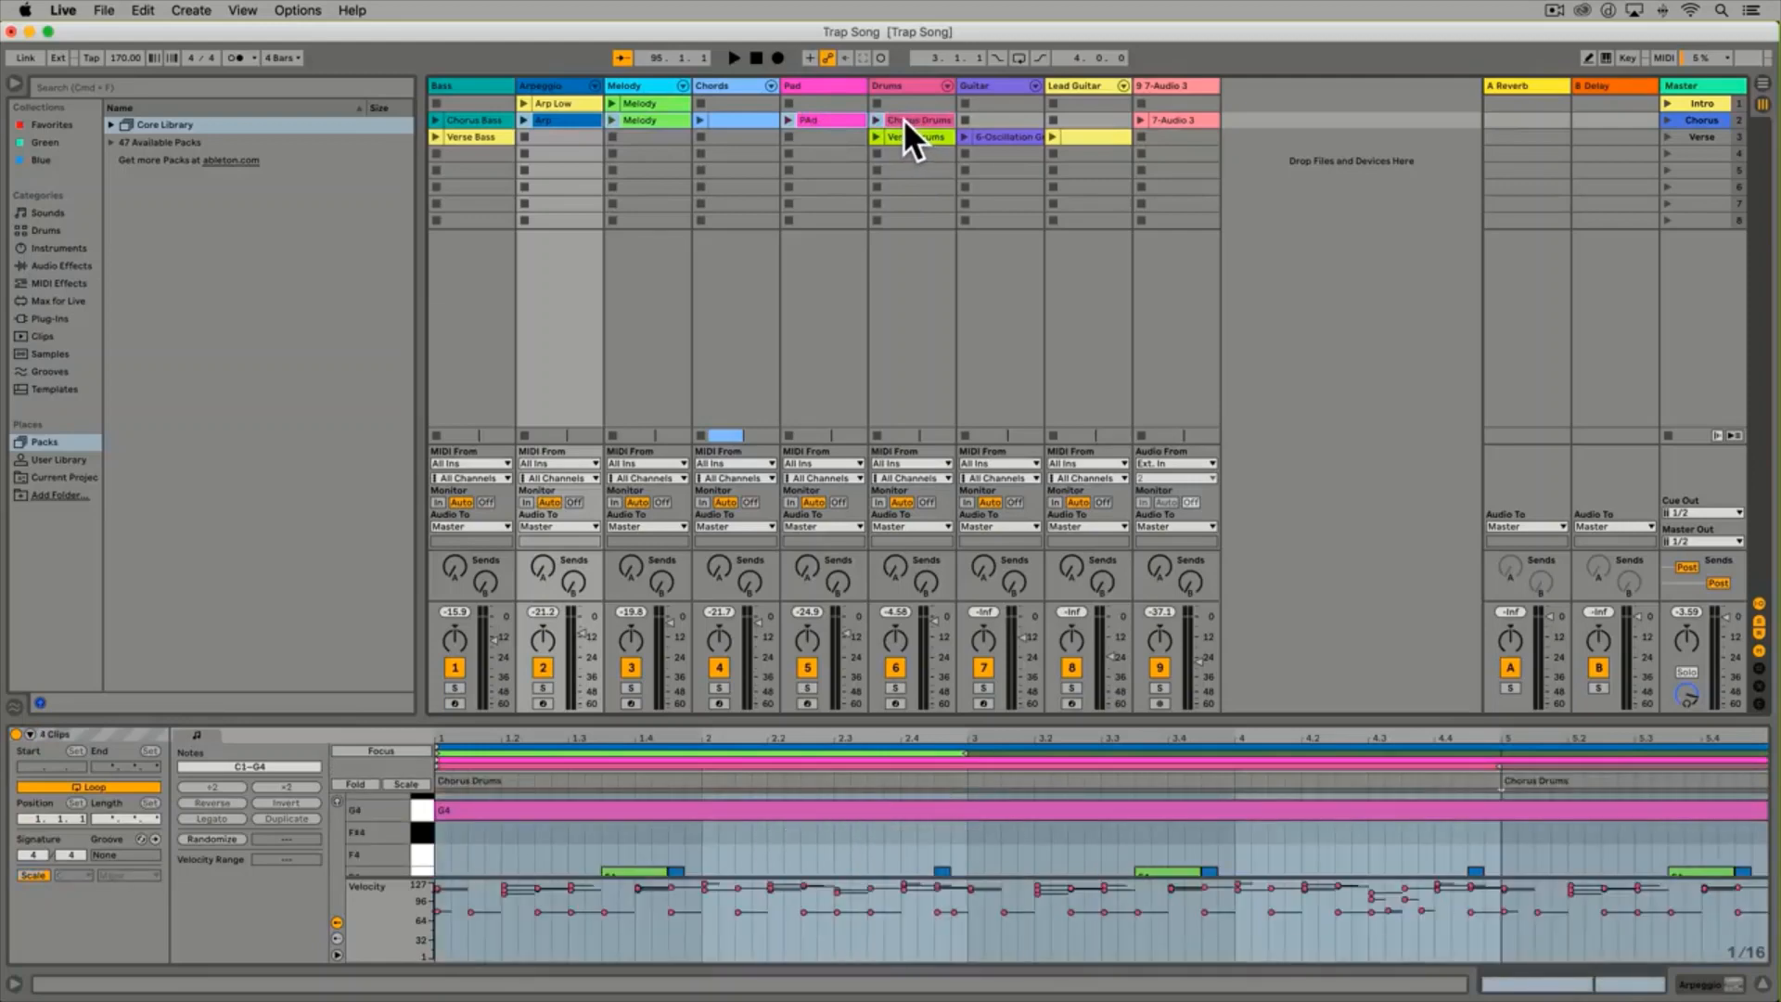
left_click(1764, 85)
left_click_drag(1765, 81, 1412, 455)
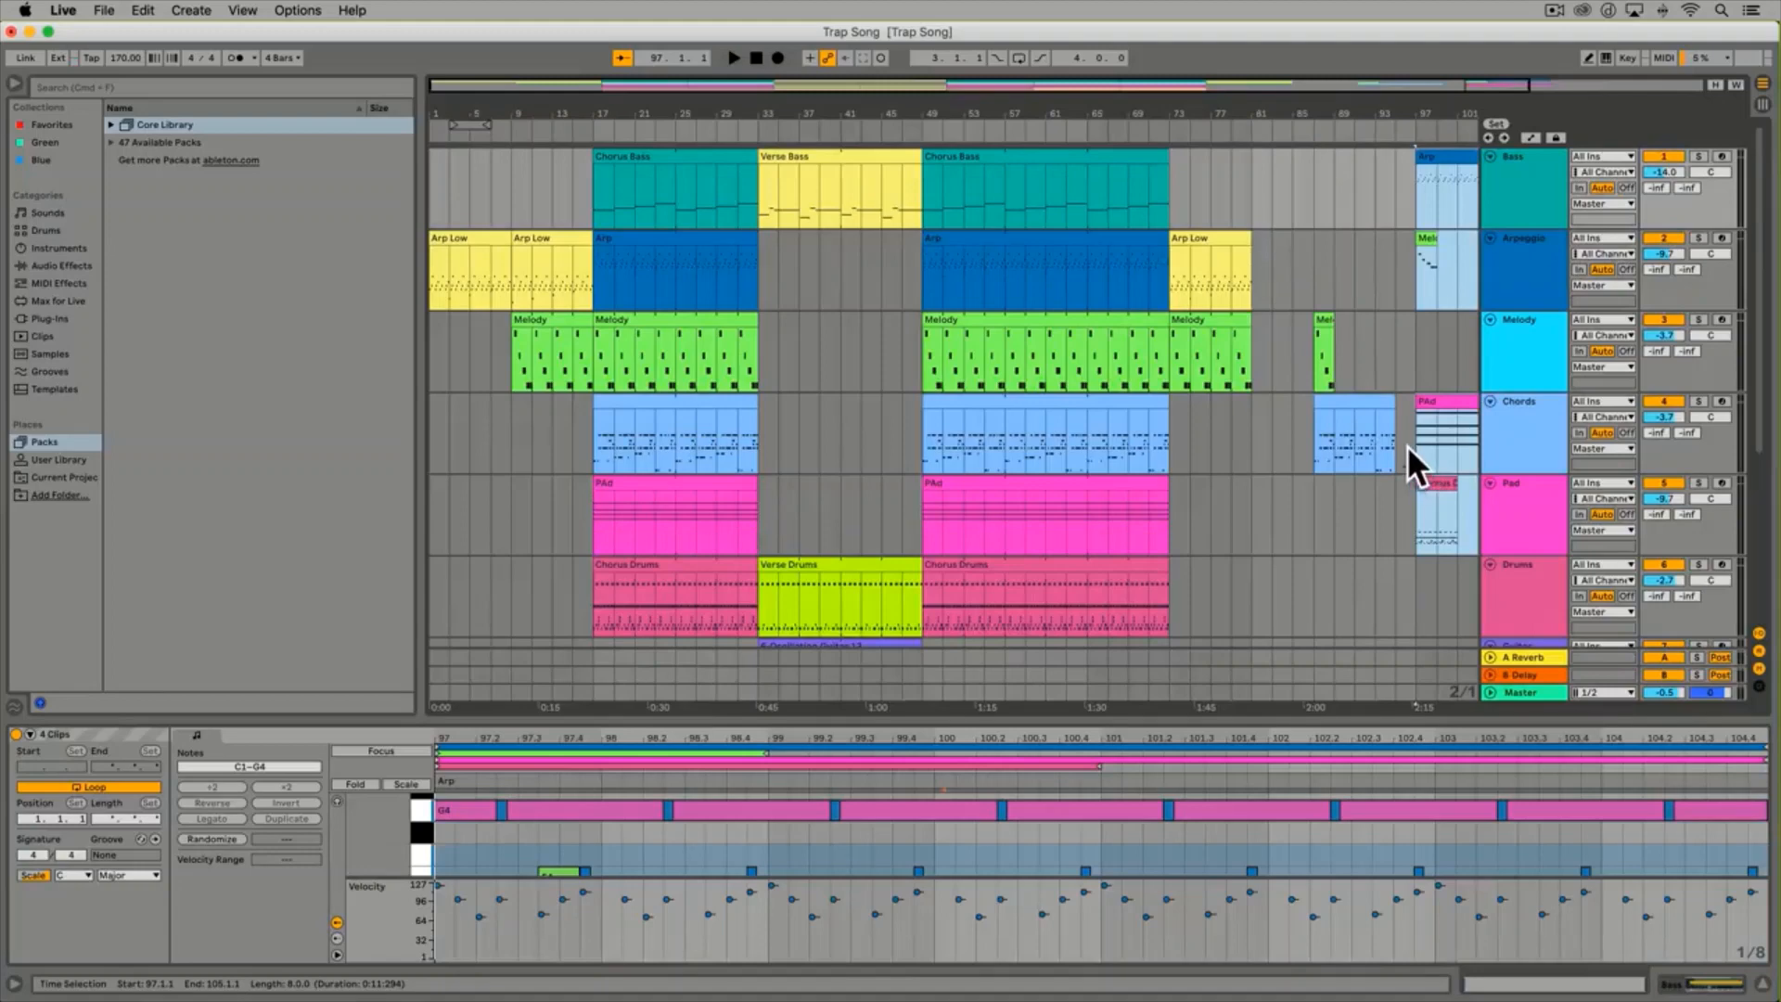
Place the same four session clips again at bar 105, and move both sets down one track so they match their own tracks
left_click(1763, 104)
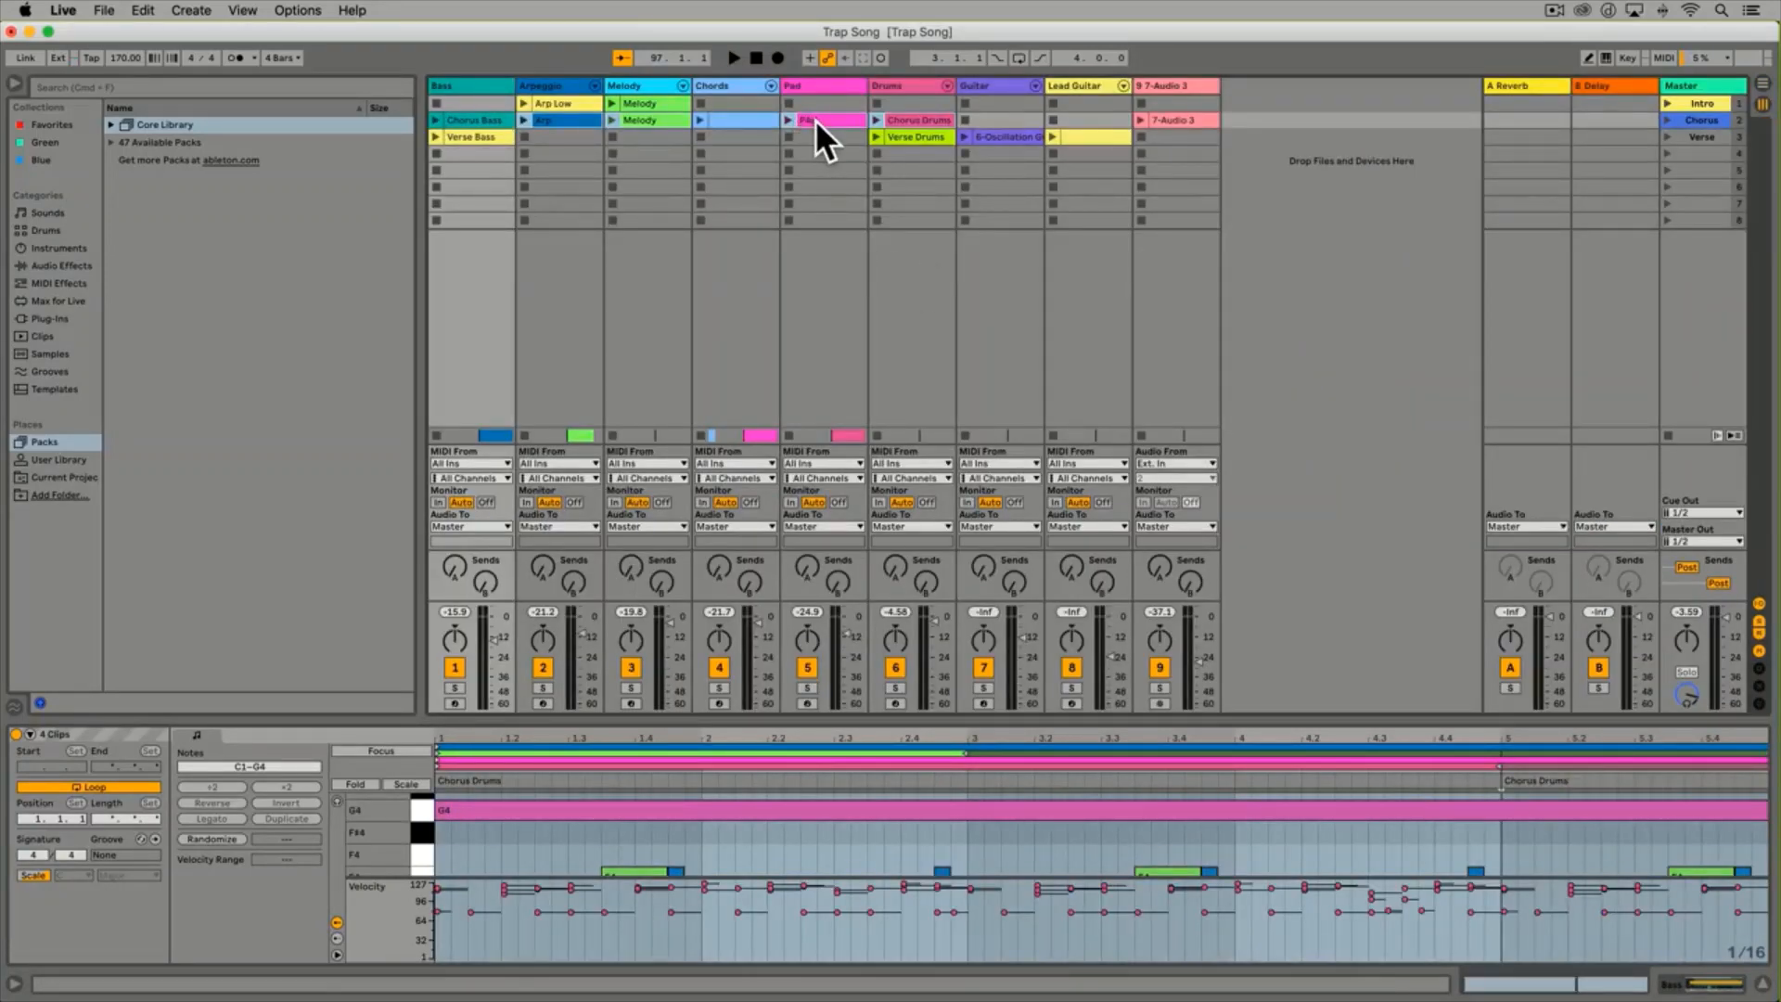
key("Tab")
left_click_drag(814, 119, 1288, 292)
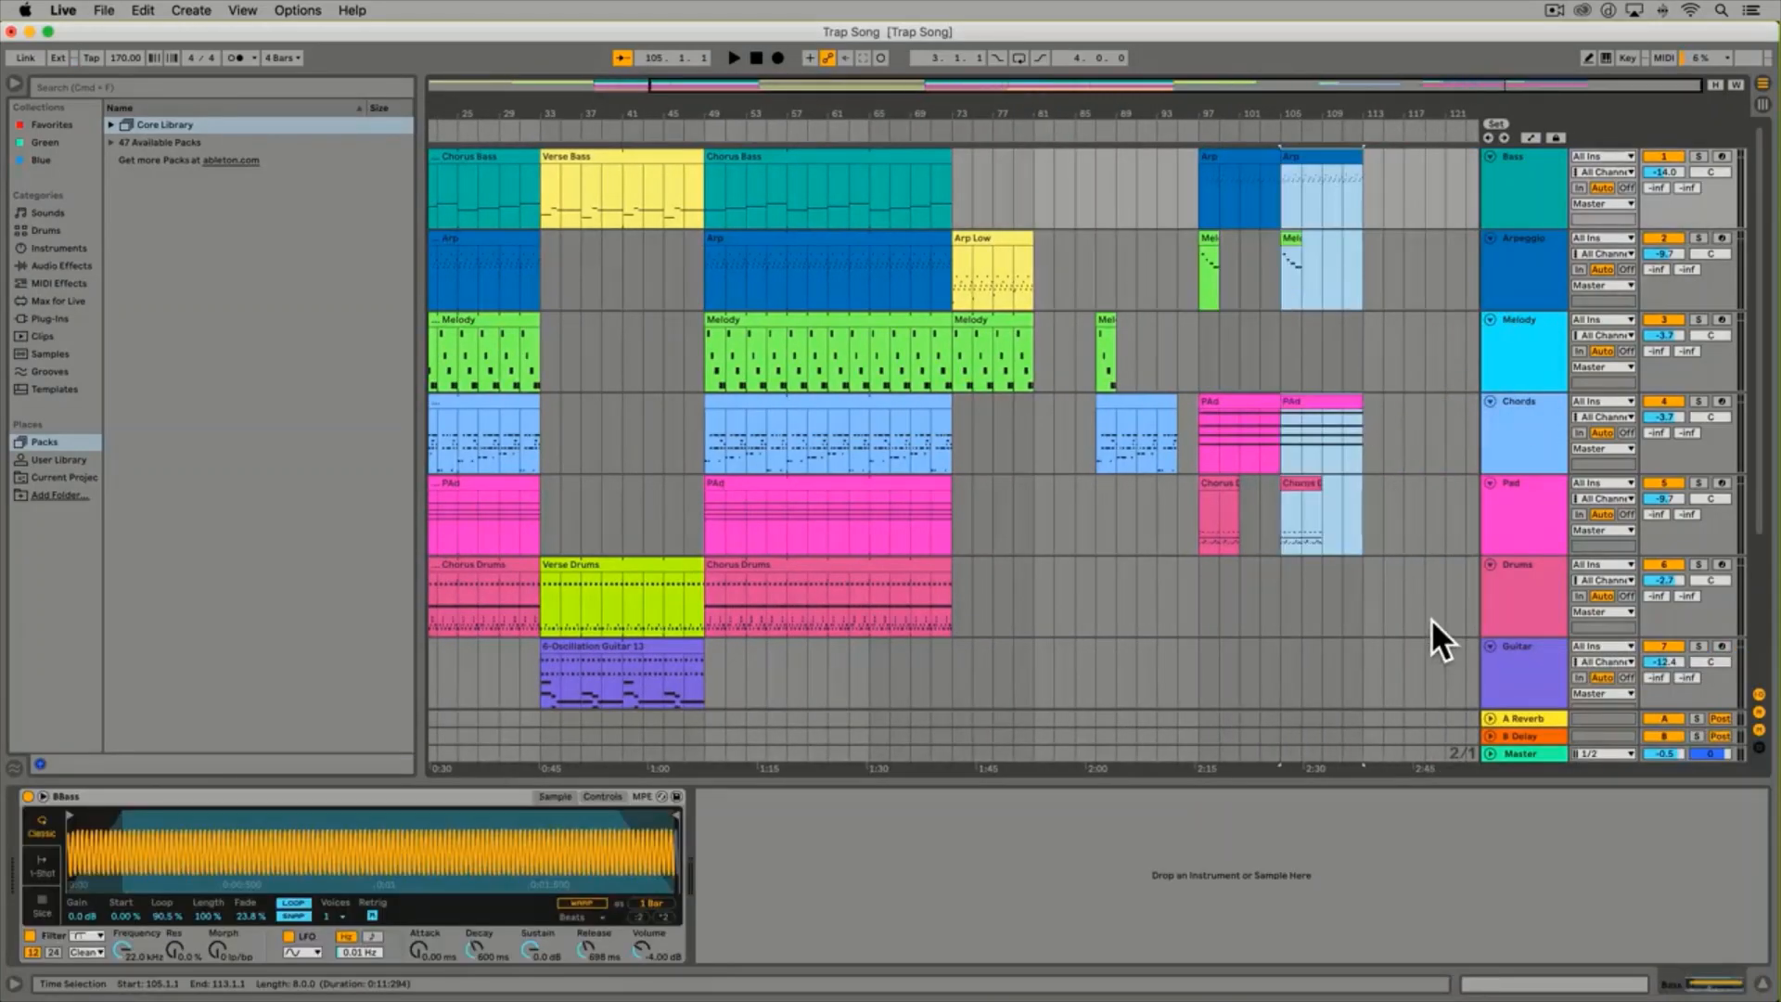
left_click_drag(1432, 620, 1239, 250)
left_click(1282, 202)
scroll(1283, 206, "down", 1)
scroll(1282, 206, "left", 1)
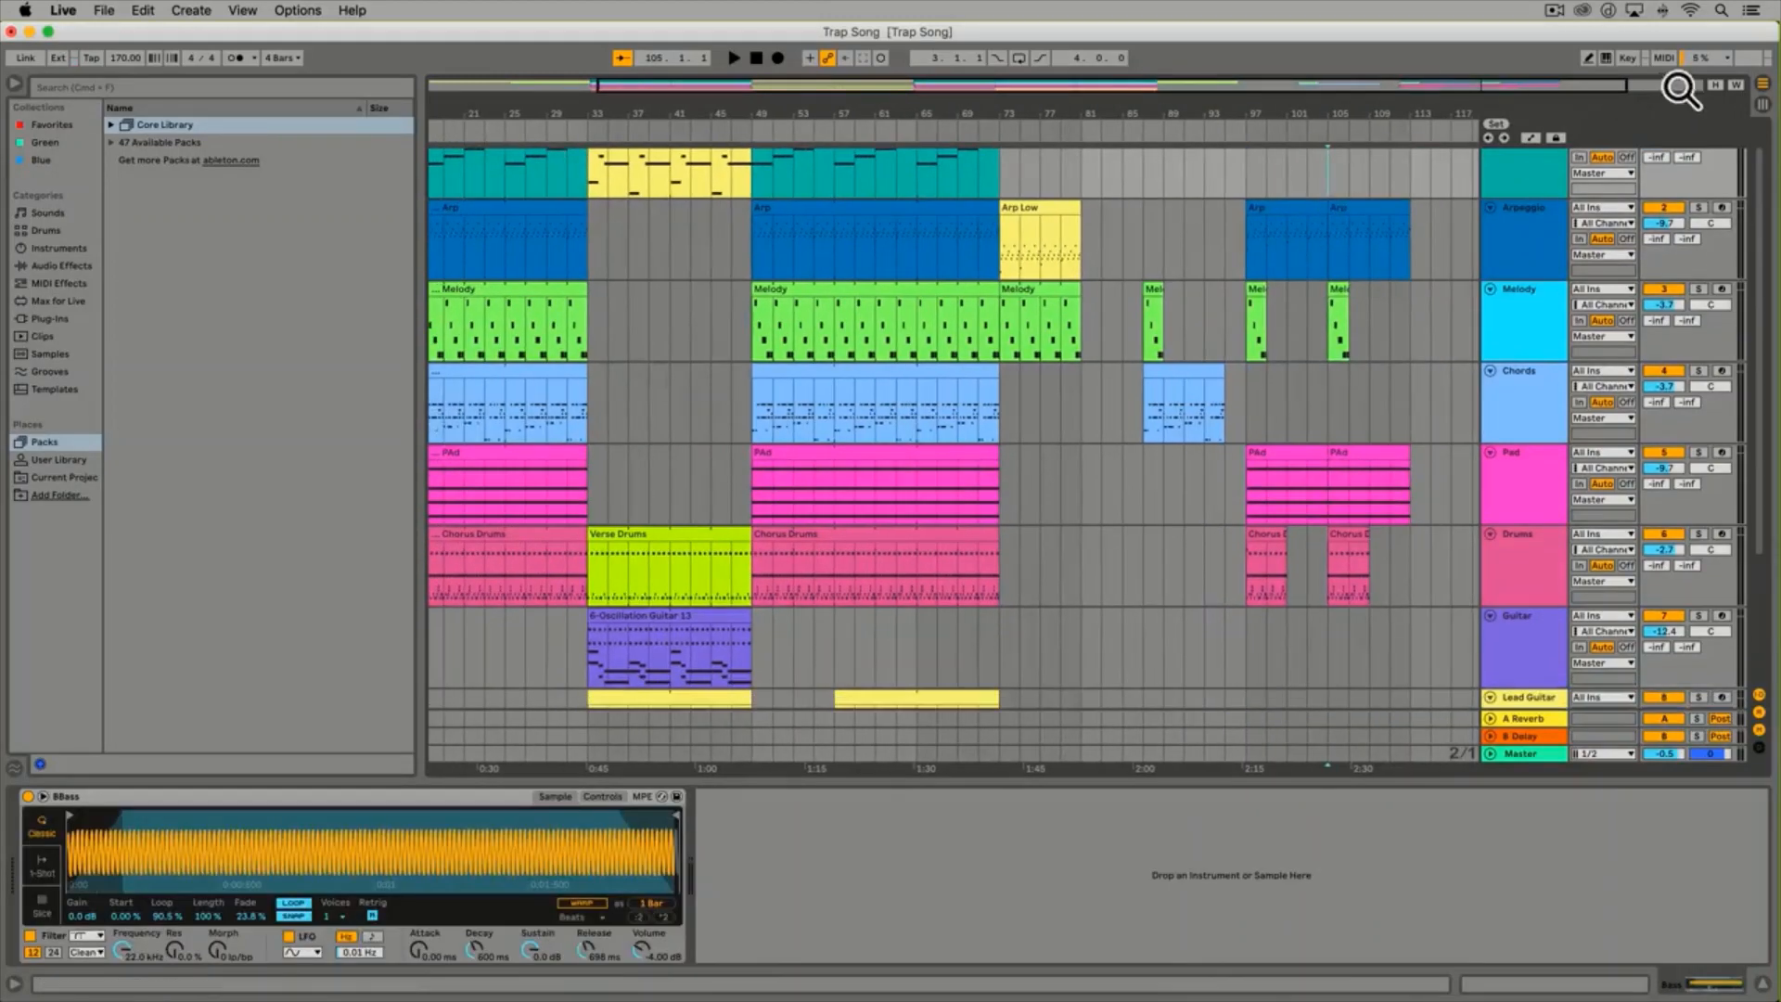
Copy the Verse Drums clip from Session View and paste it on the Drums track at bar 119
left_click(1761, 102)
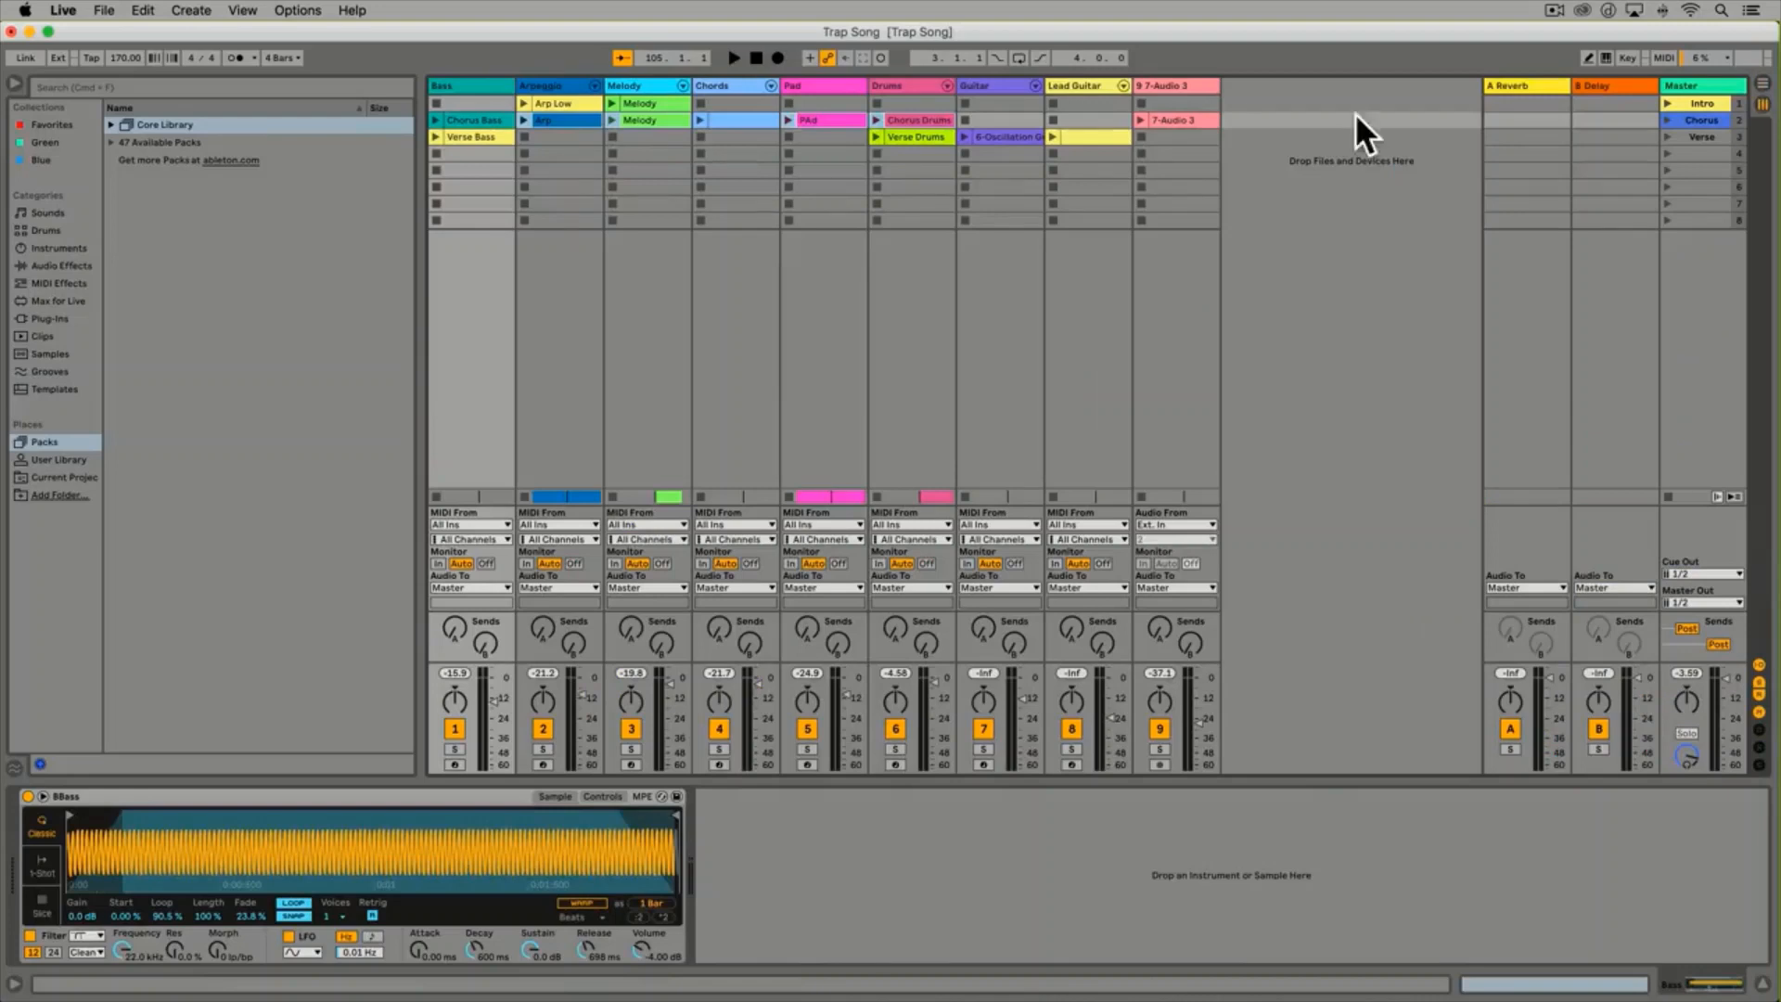
left_click(939, 154)
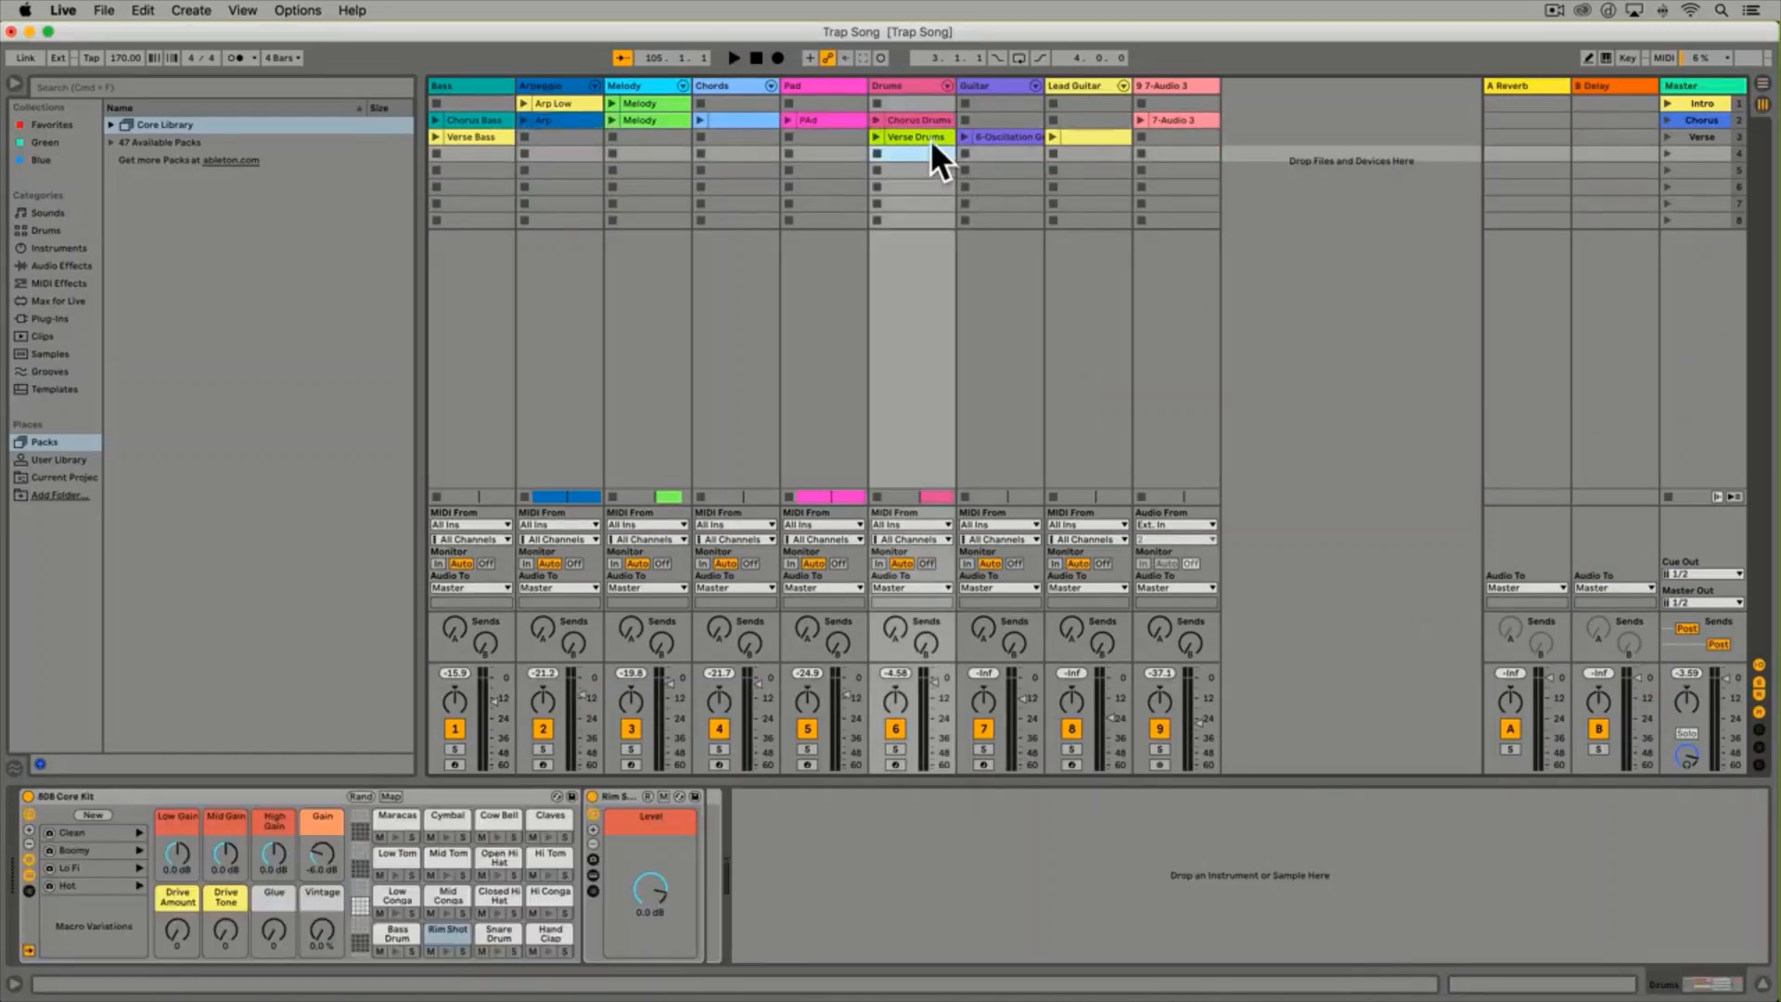
left_click(931, 137)
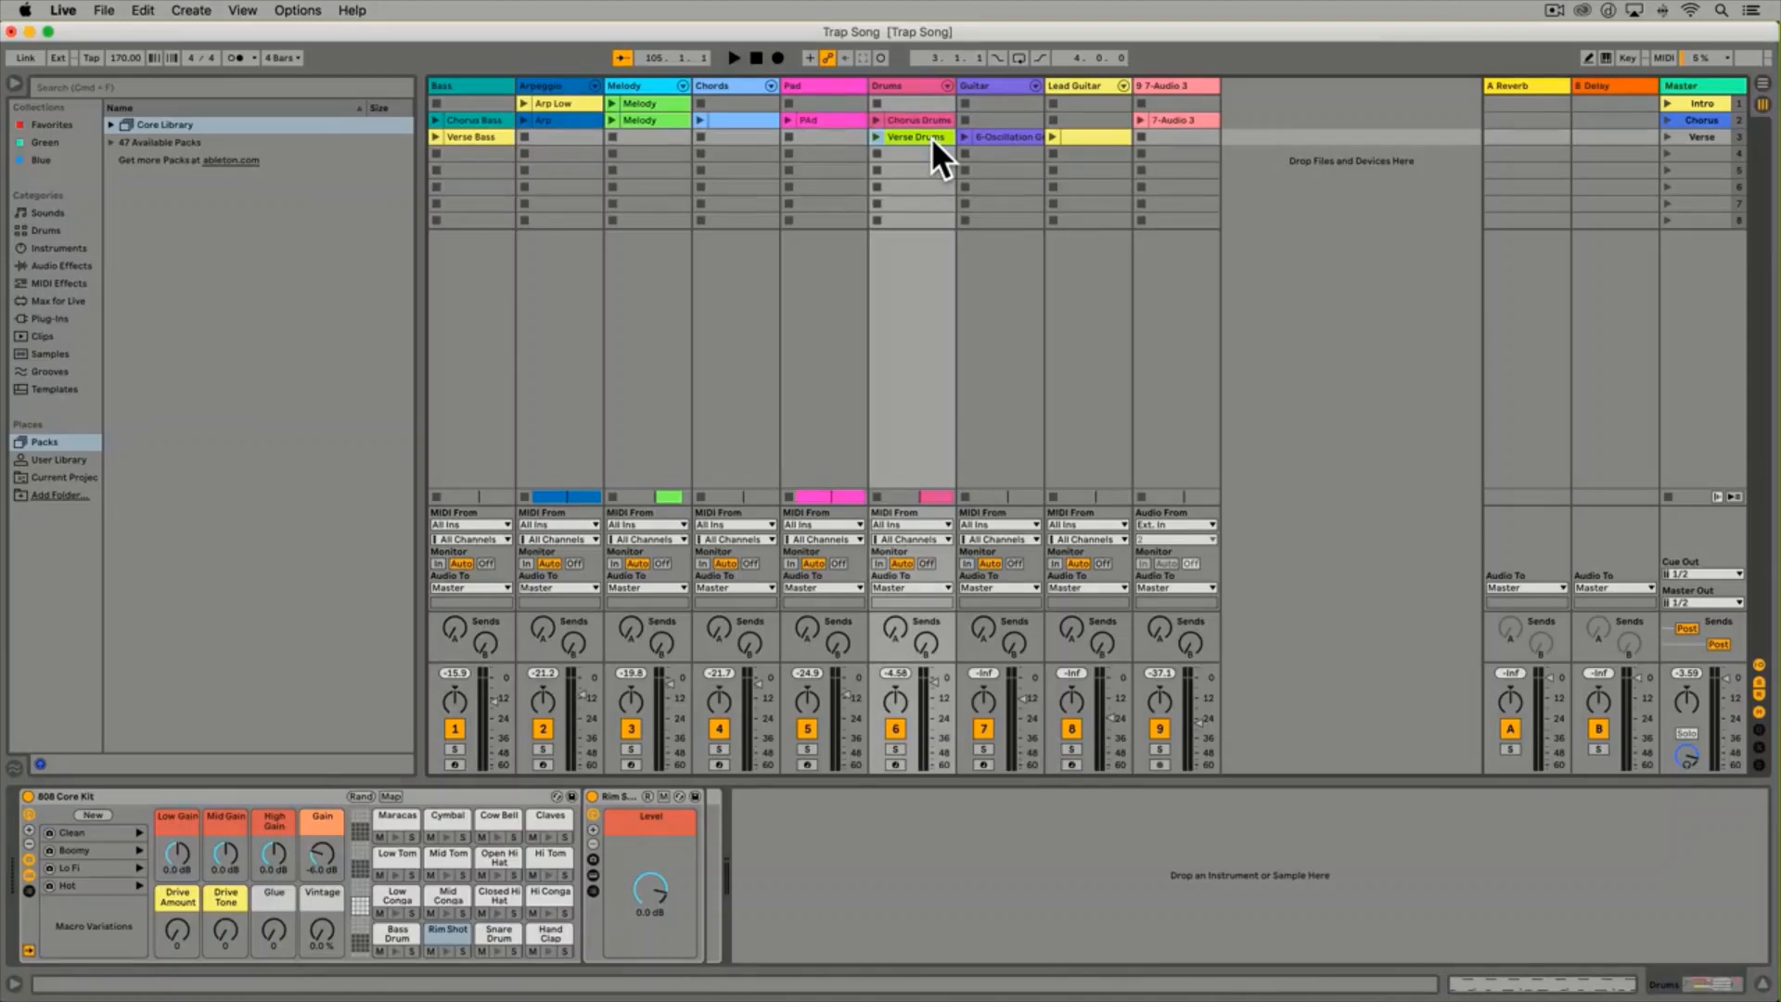
key("super+c")
left_click(1762, 84)
left_click(1243, 253)
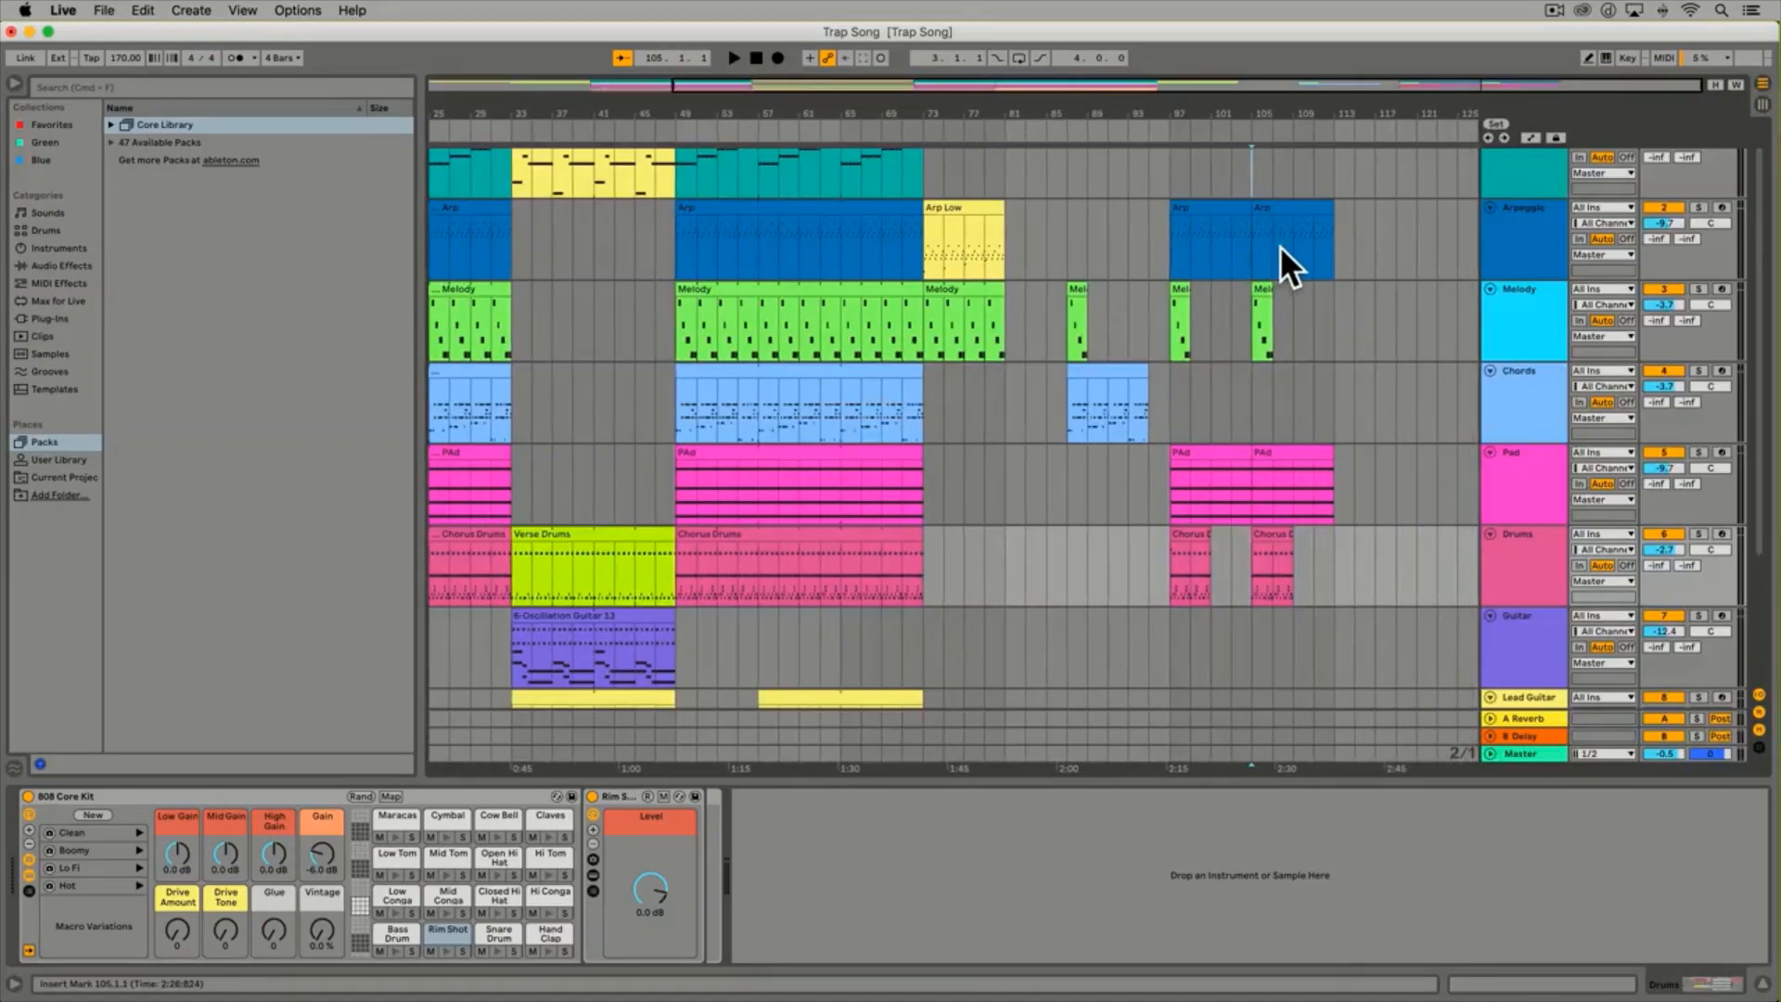
left_click(1399, 545)
key("super")
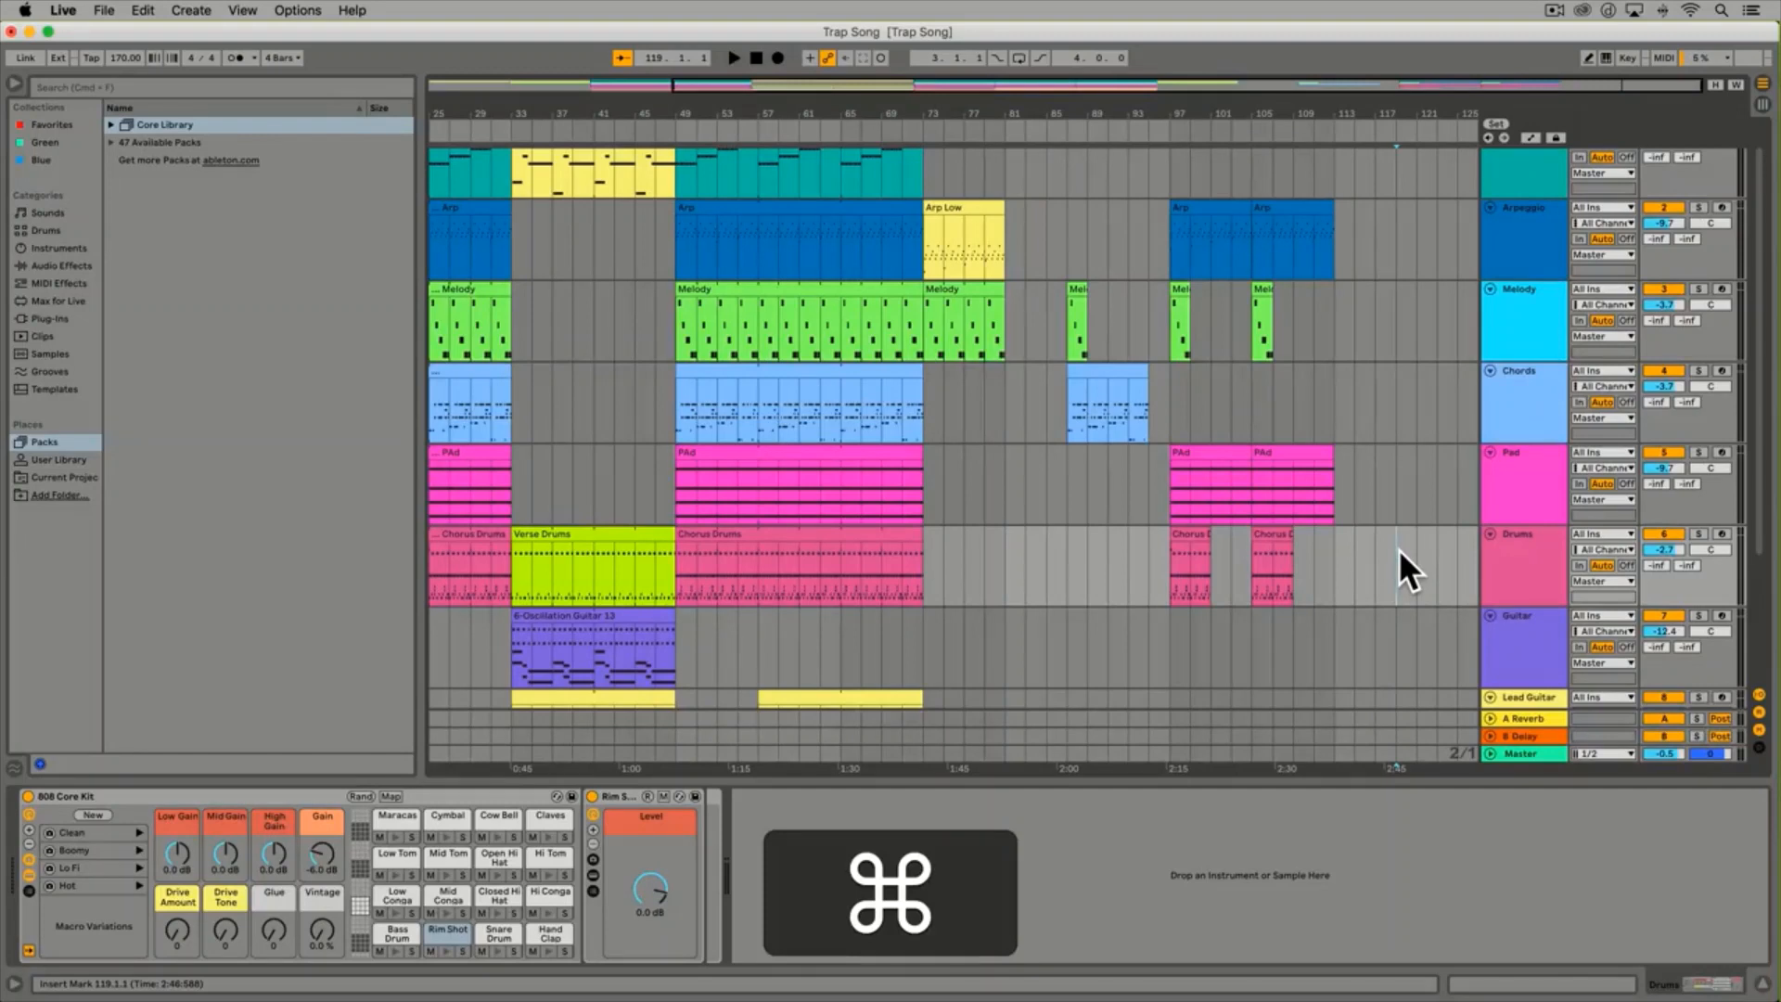
key("super+v")
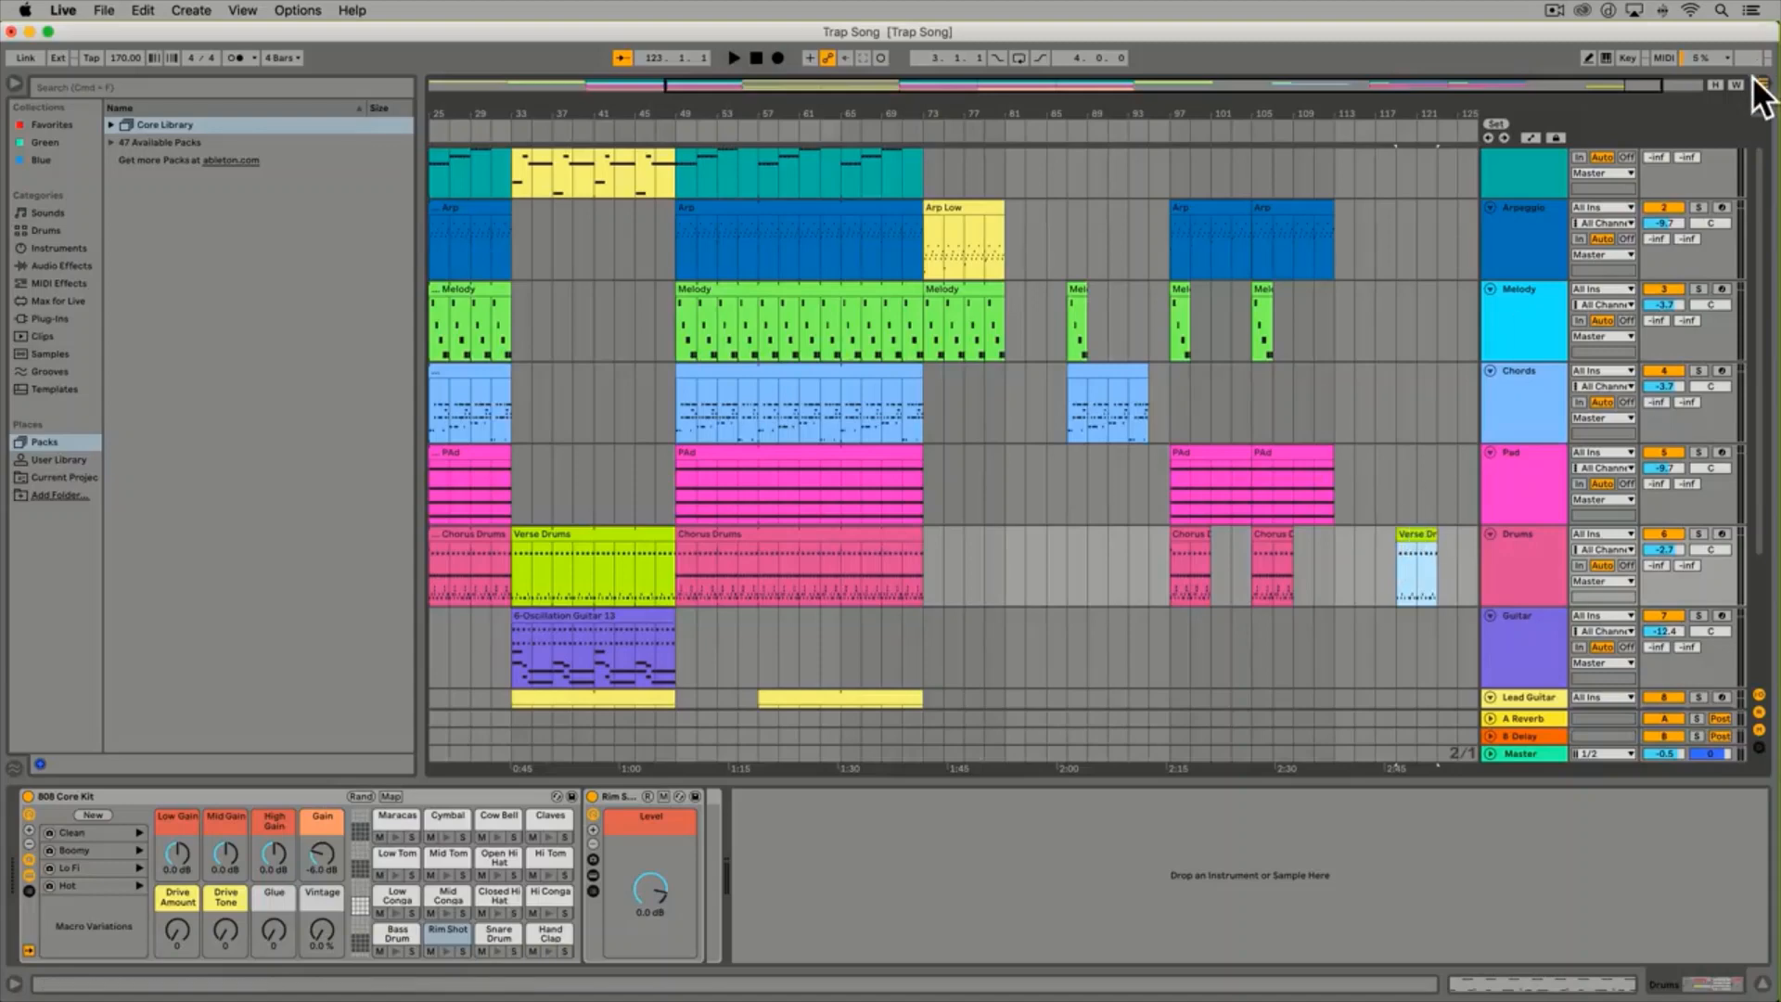
Place the whole Chorus scene from Session View into the Arrangement at bar 119, starting on the Bass track
left_click(1762, 106)
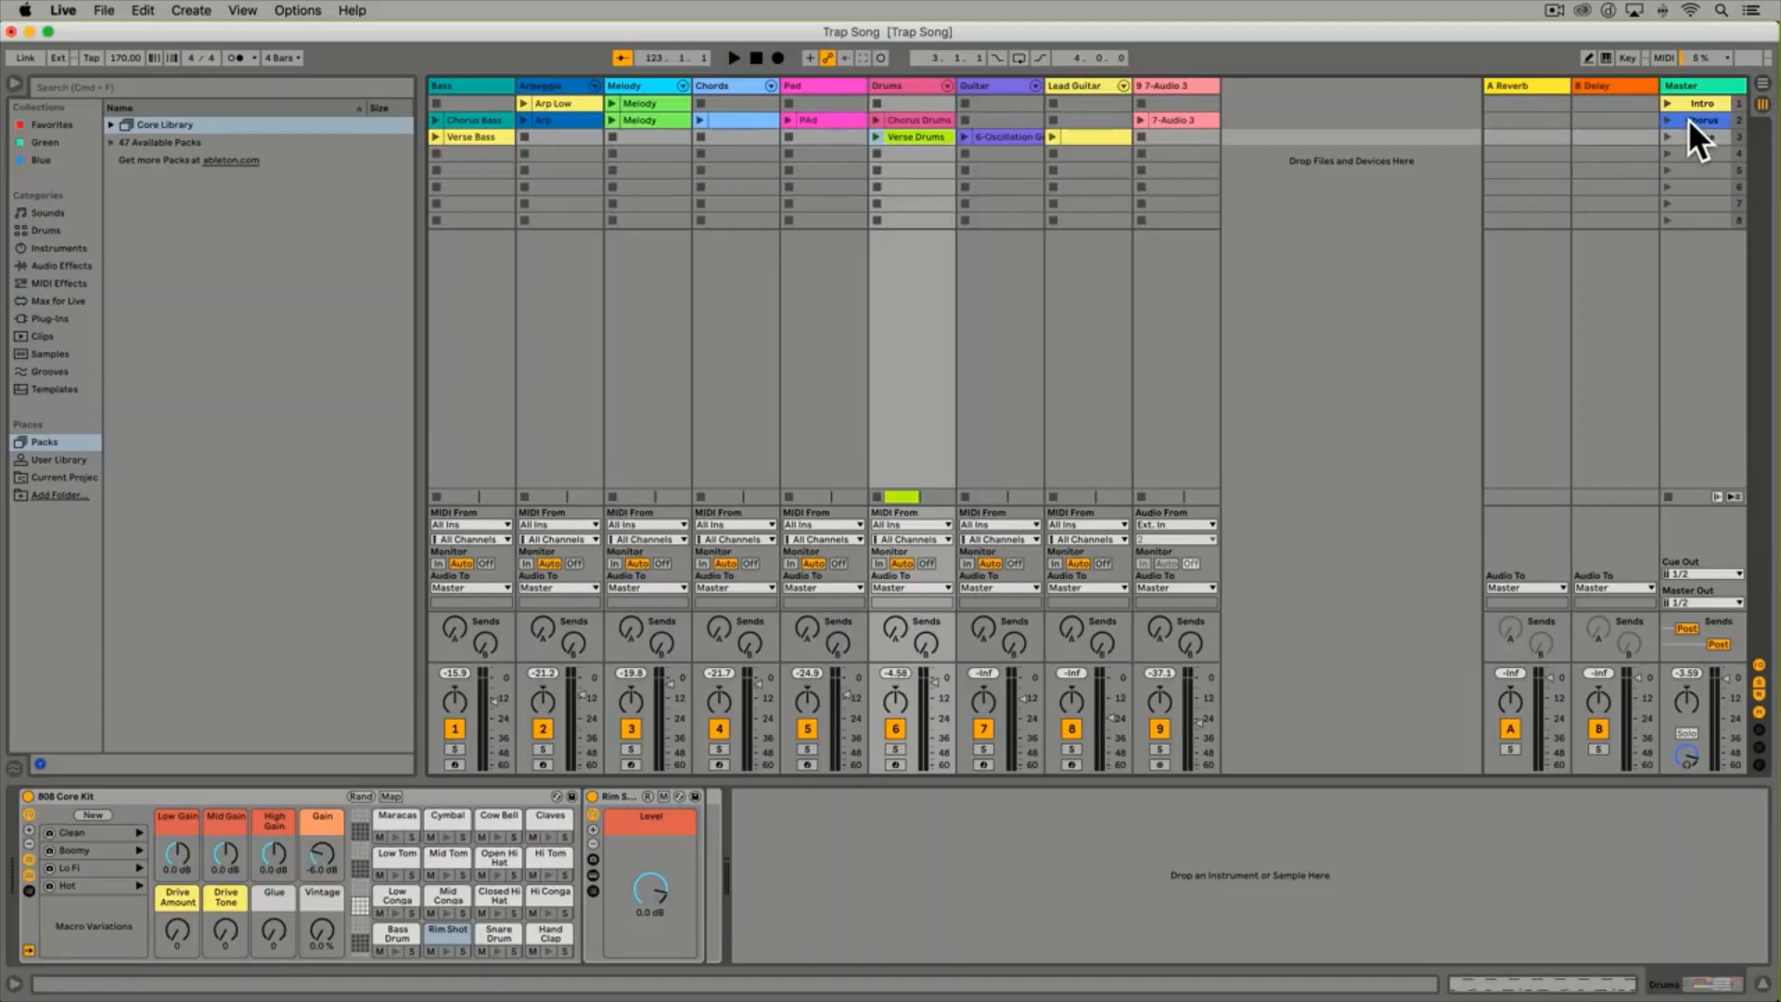
left_click_drag(1689, 120, 1384, 192)
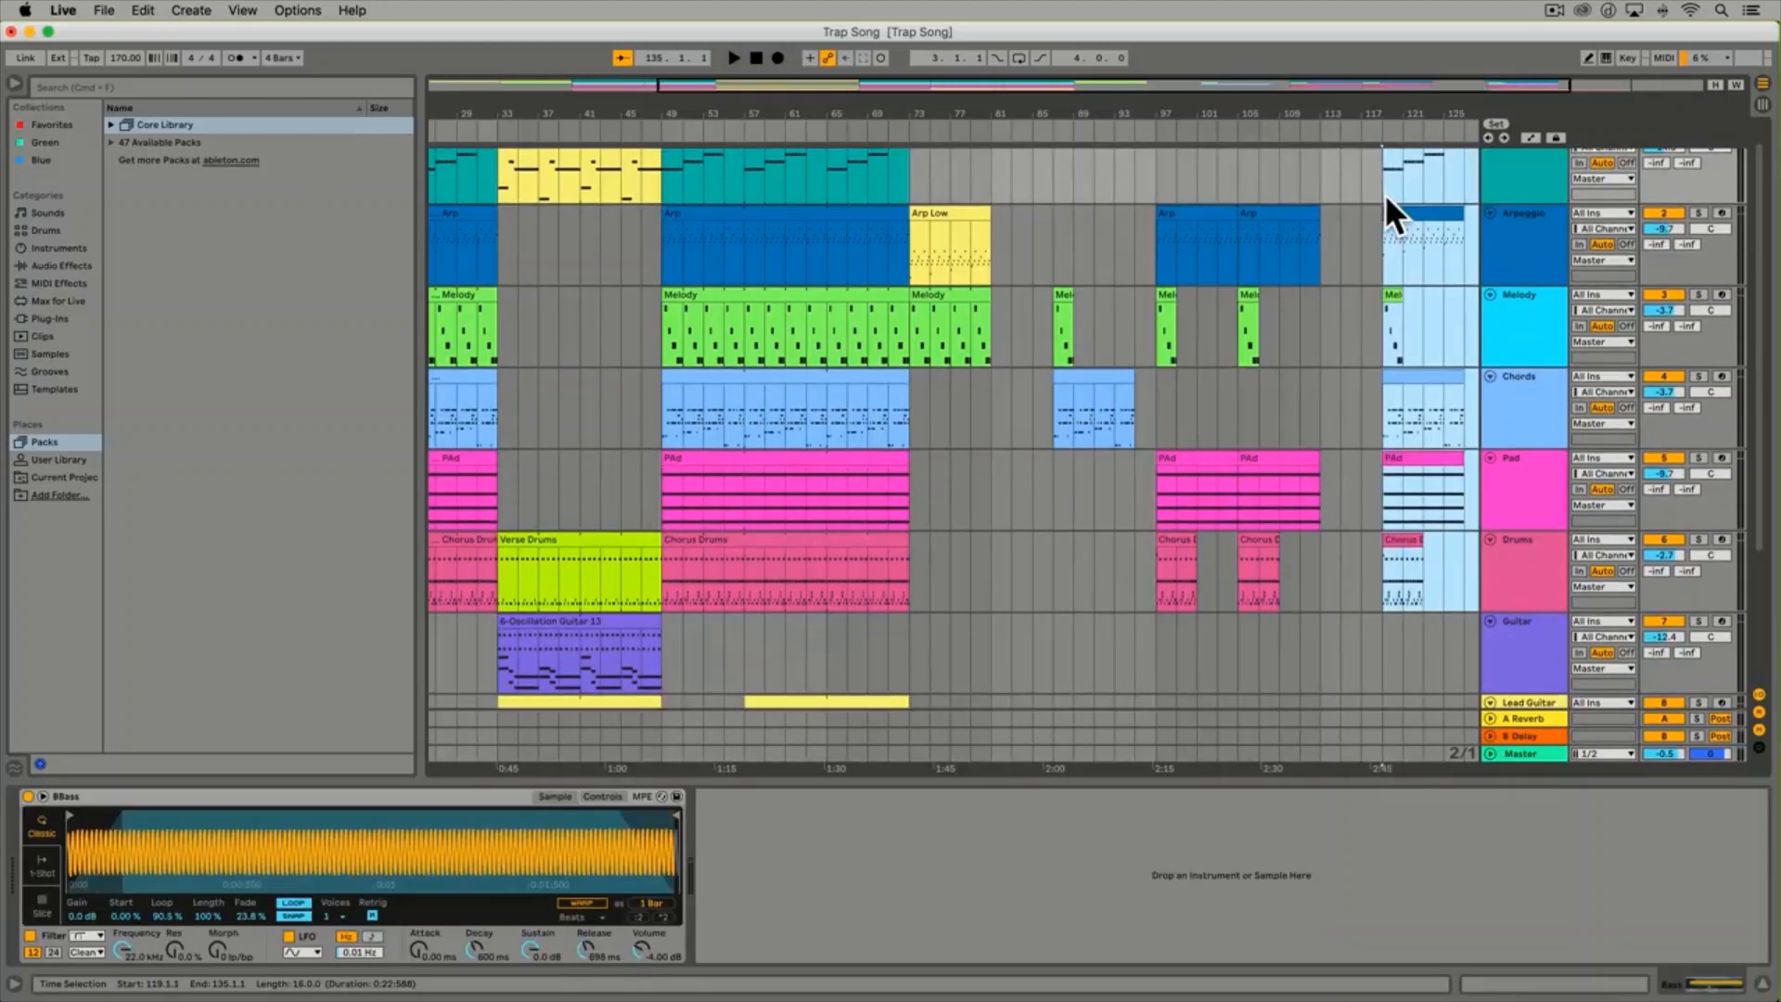
Delete all the practice clips between bars 85 and 137 on the Bass through Drums tracks
scroll(1401, 193, "right", 3)
scroll(1403, 196, "up", 1)
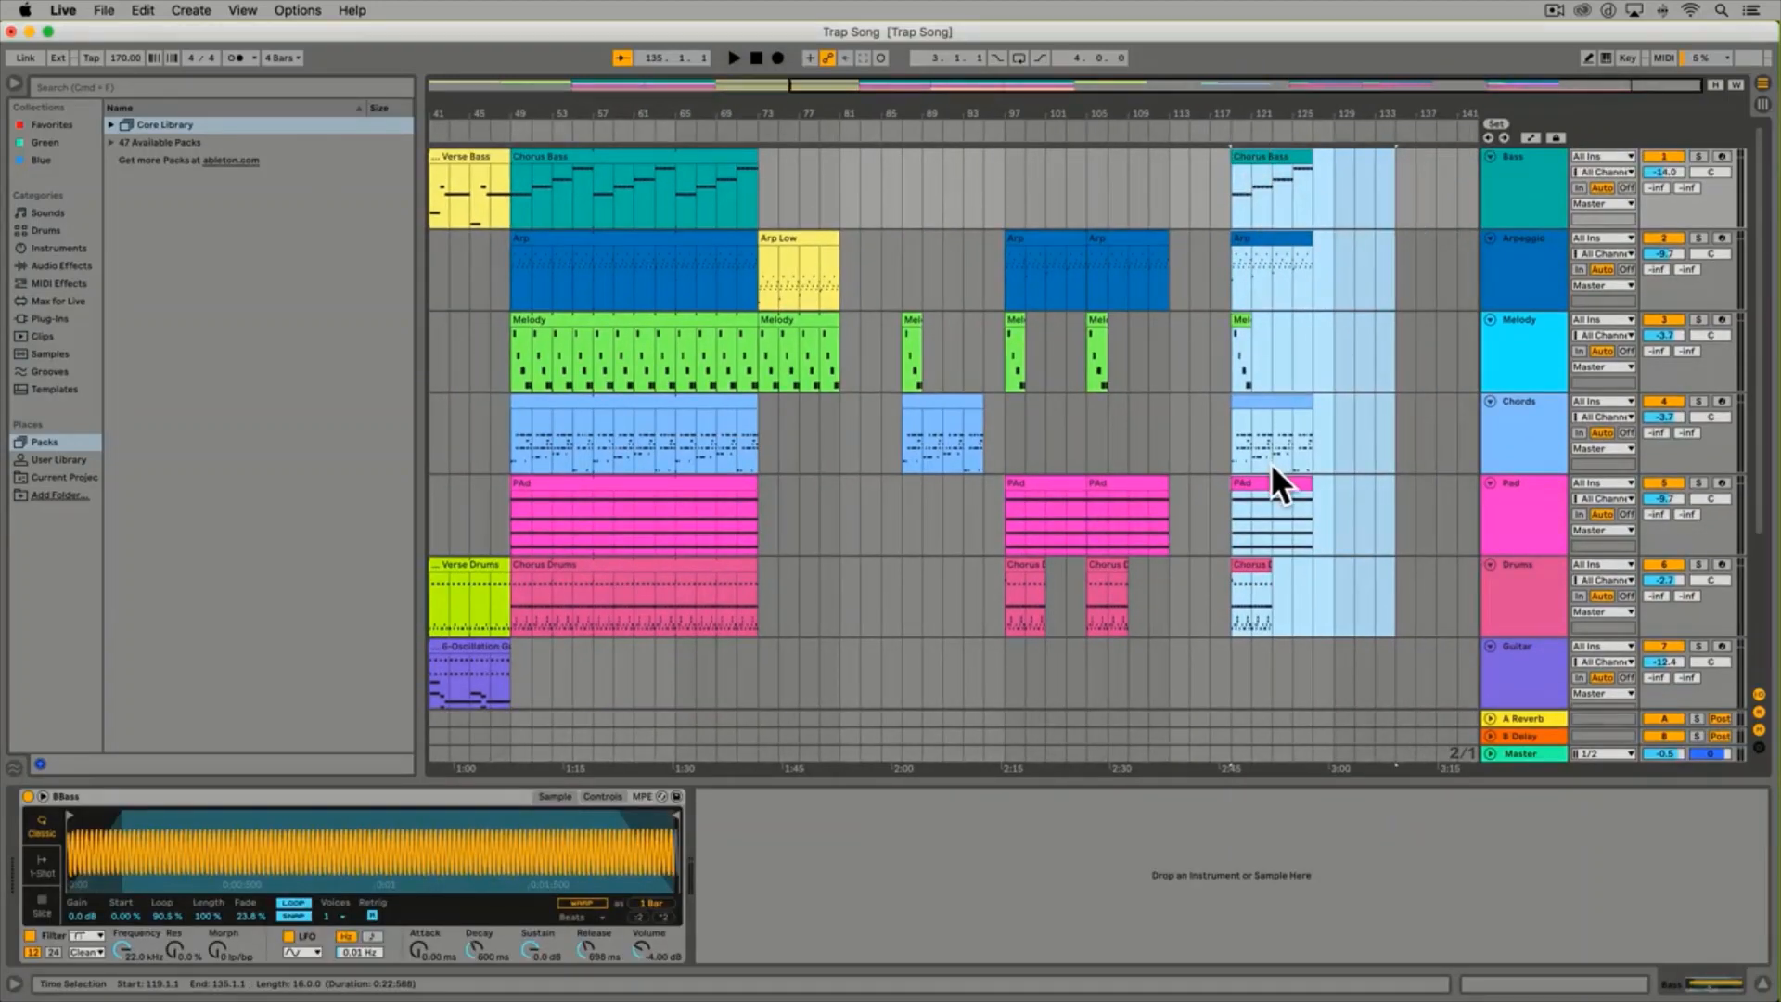
left_click(1261, 239)
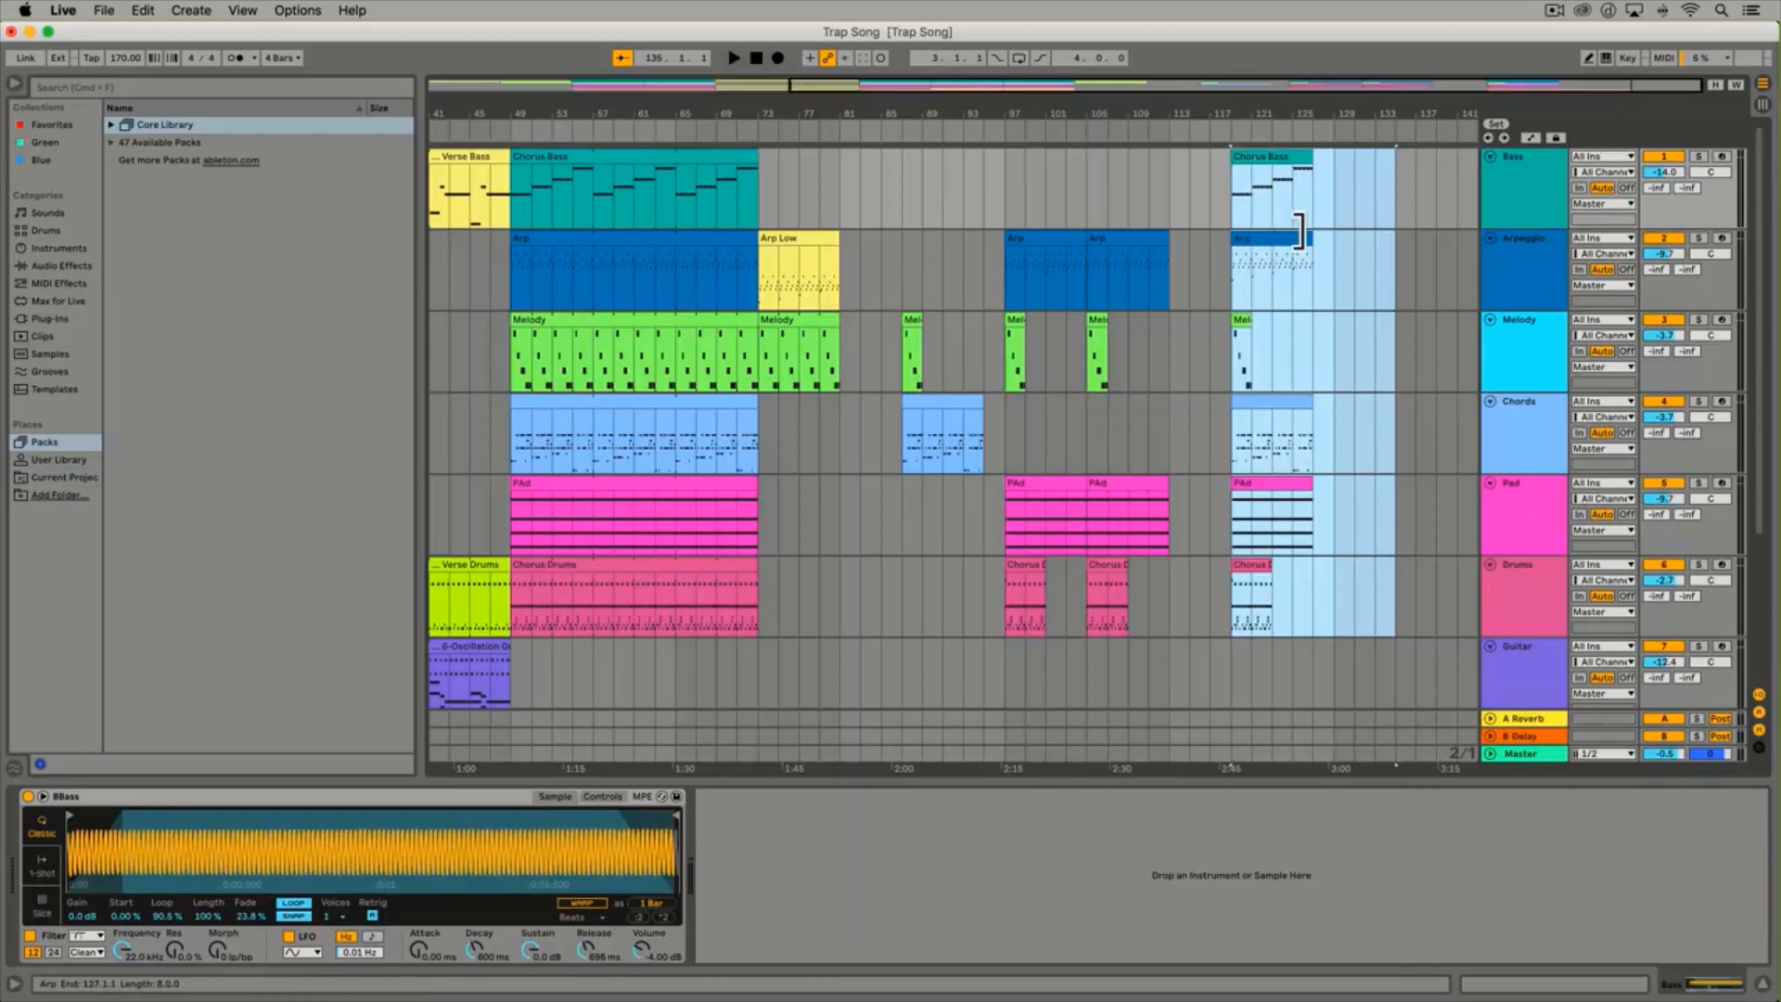
left_click(1415, 172)
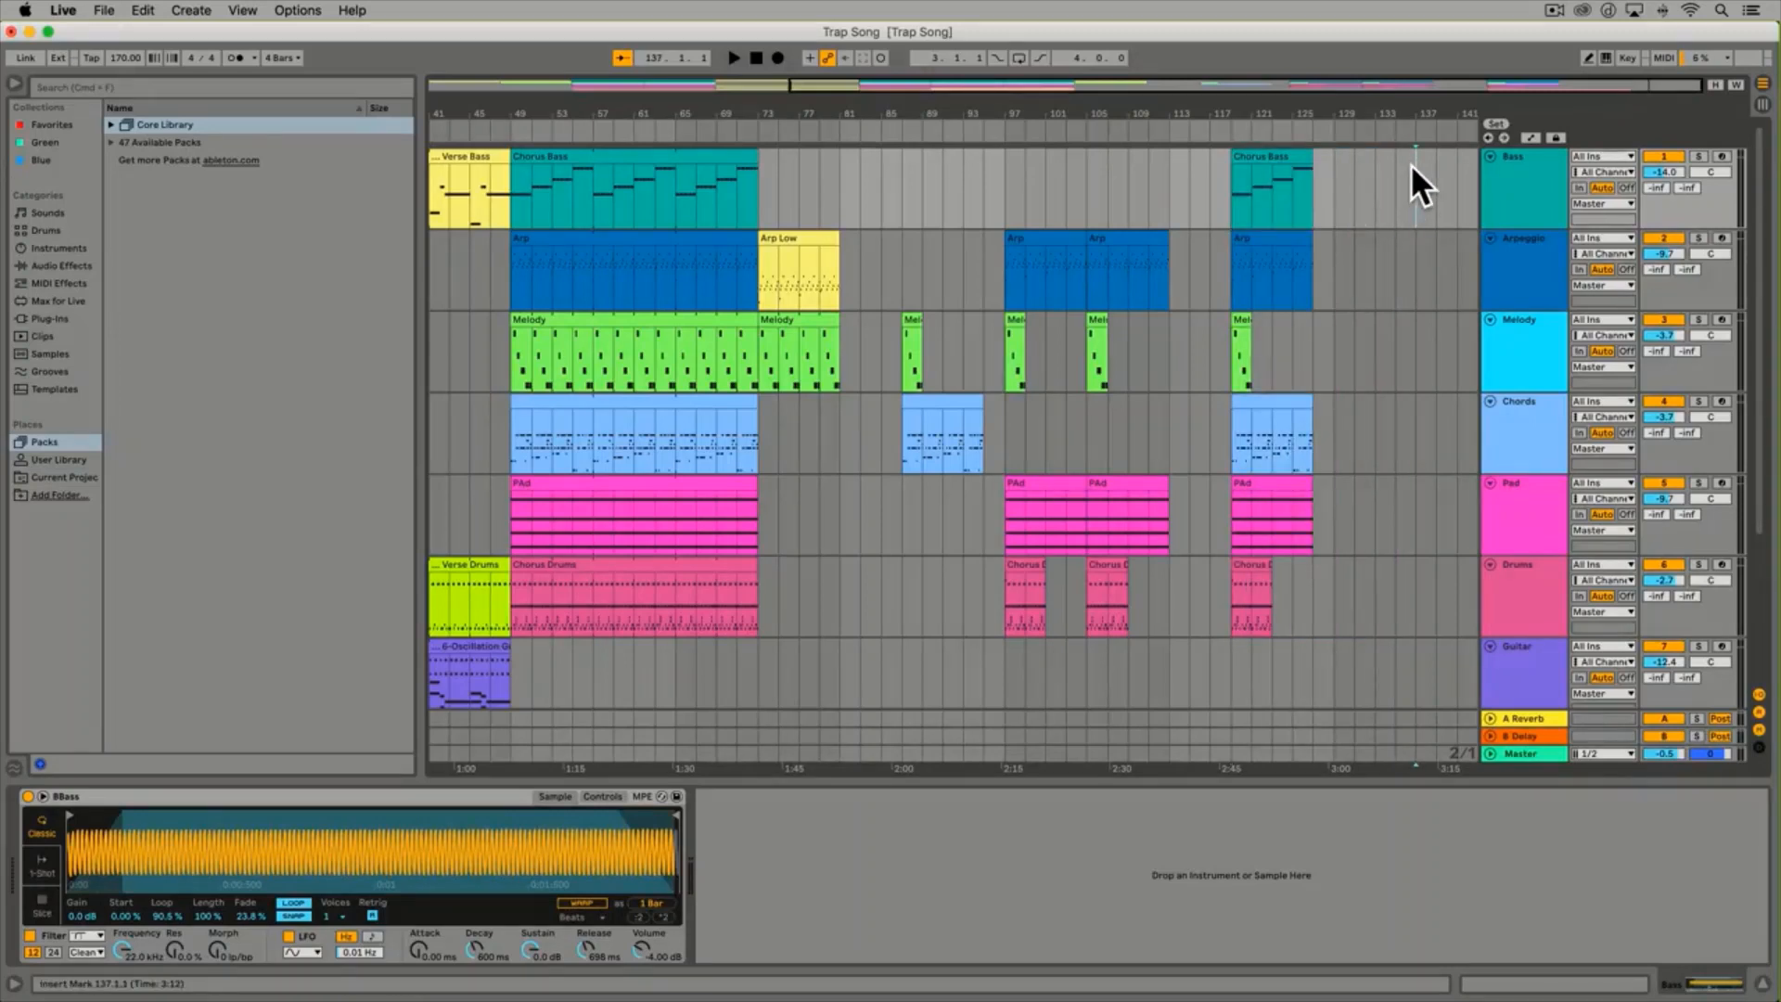
left_click_drag(1411, 165, 876, 626)
key("BackSpace")
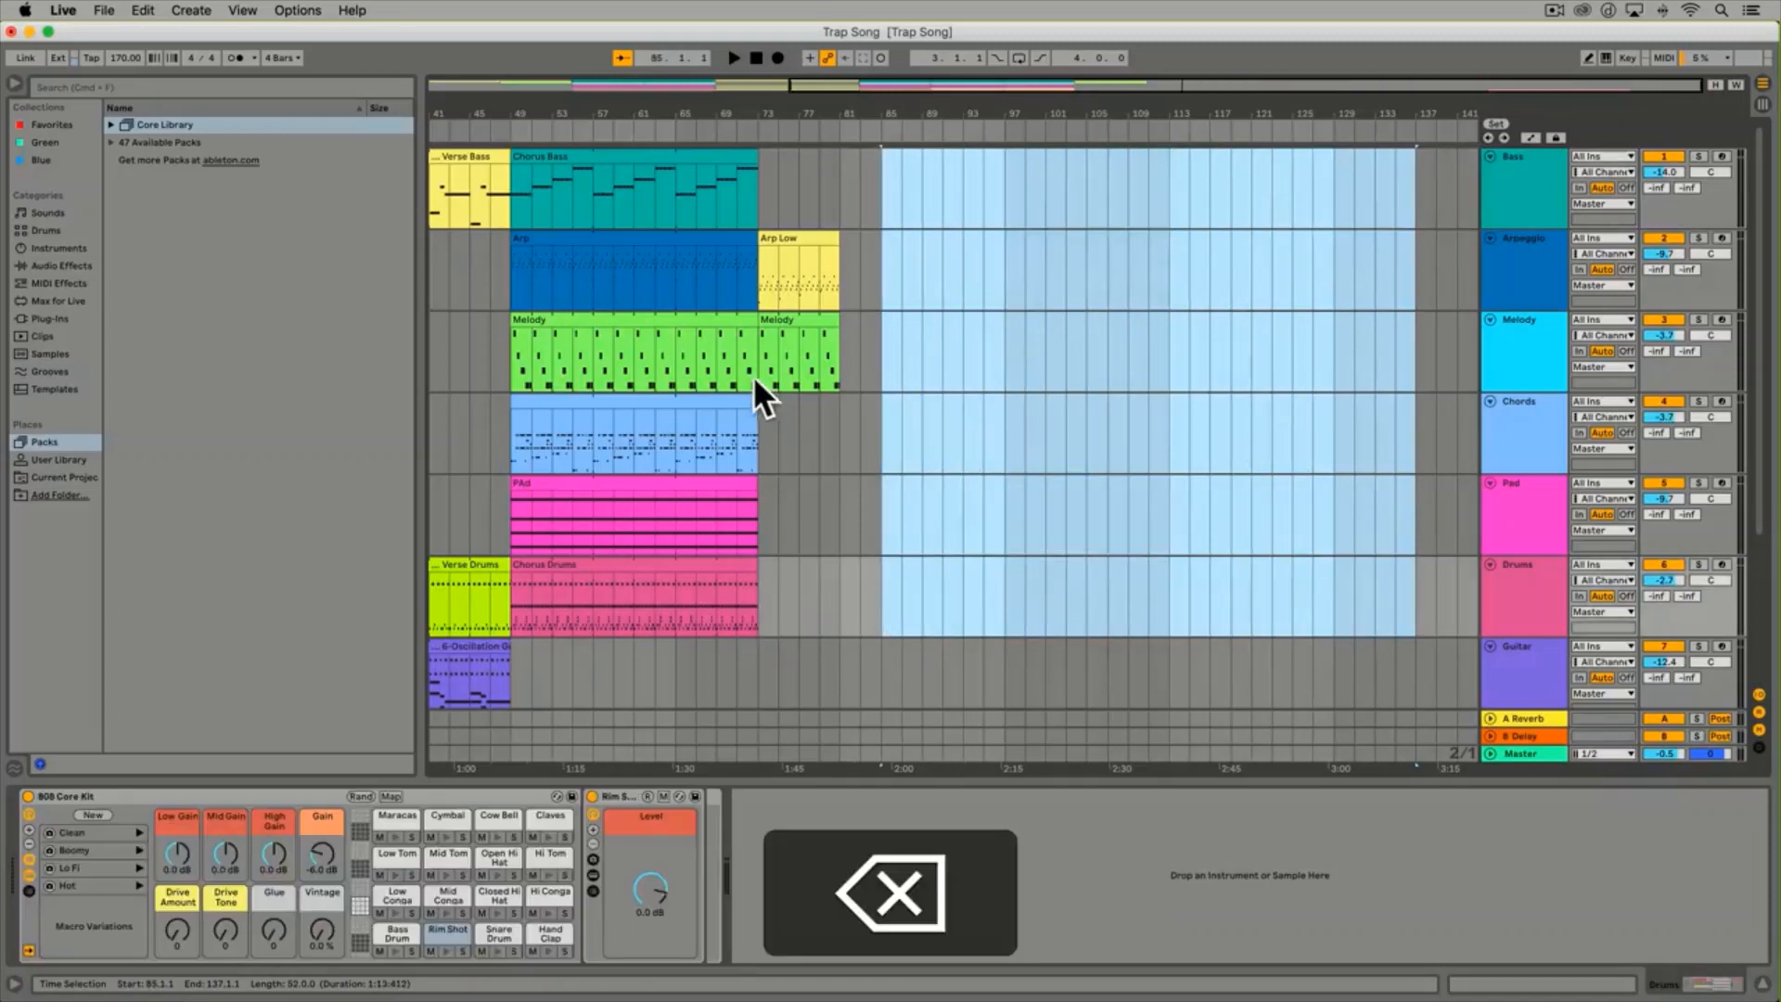
Play short passages of the arrangement from within the verse section and from bar 11
scroll(754, 374, "left", 8)
left_click(820, 252)
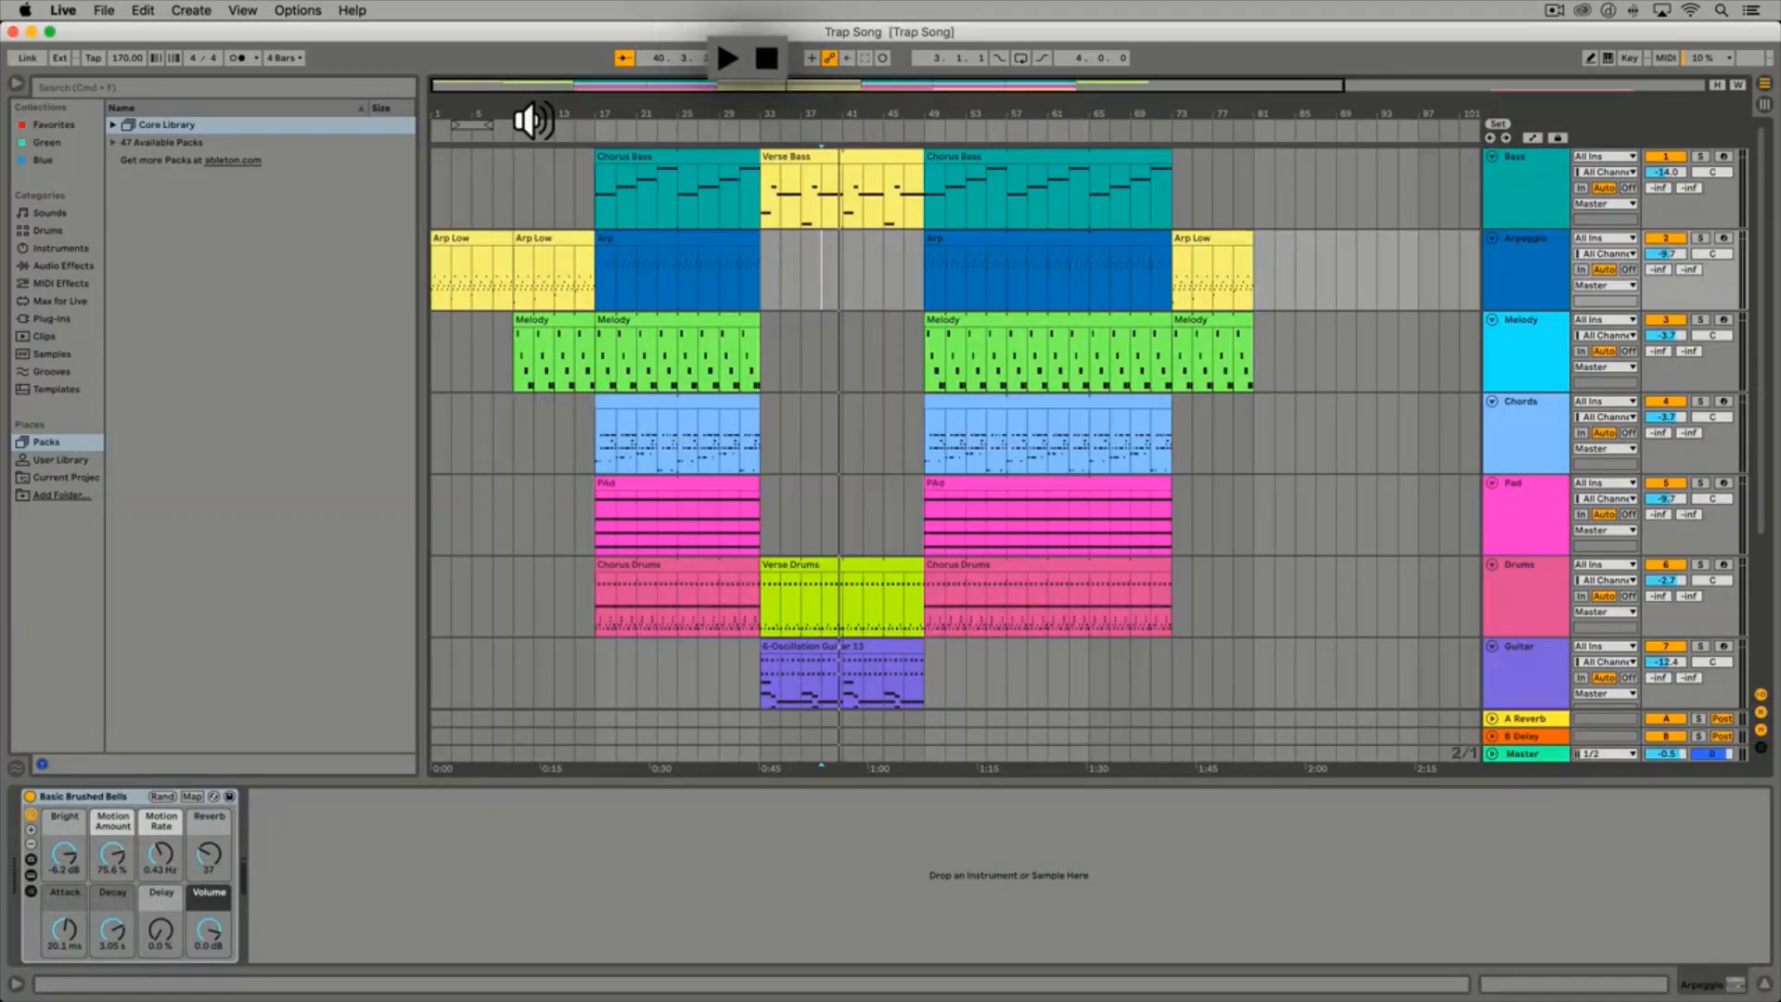
left_click(534, 288)
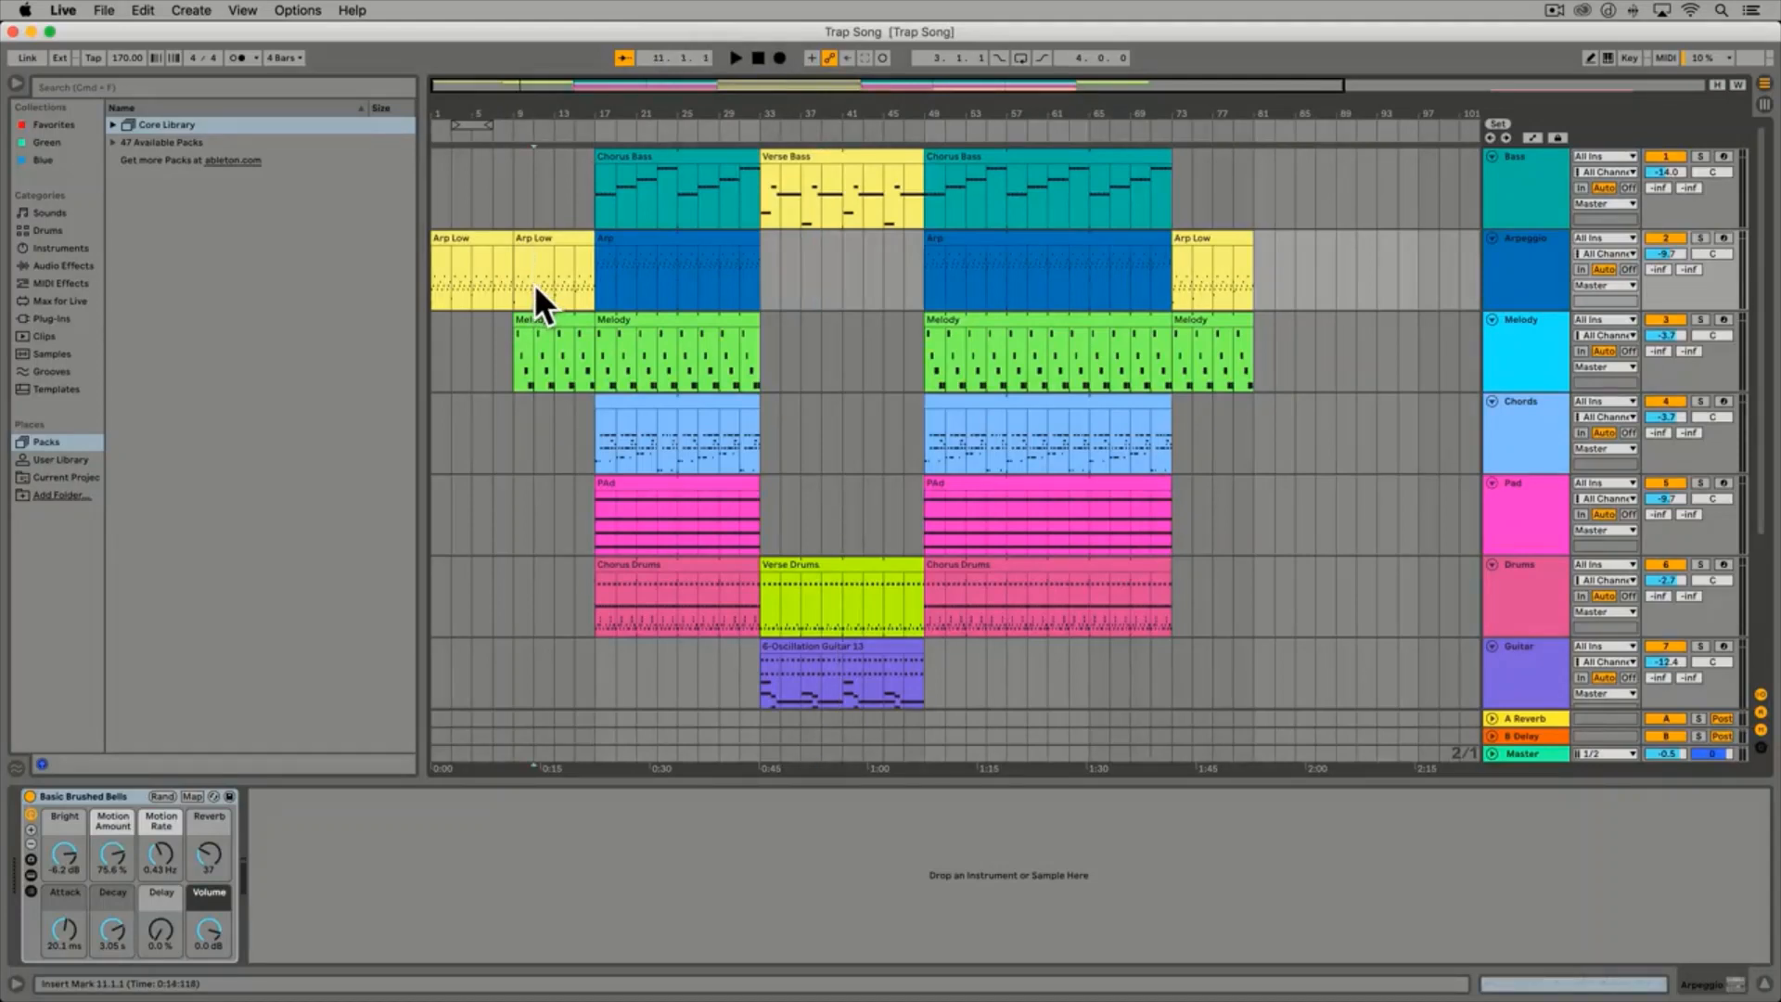
key("space")
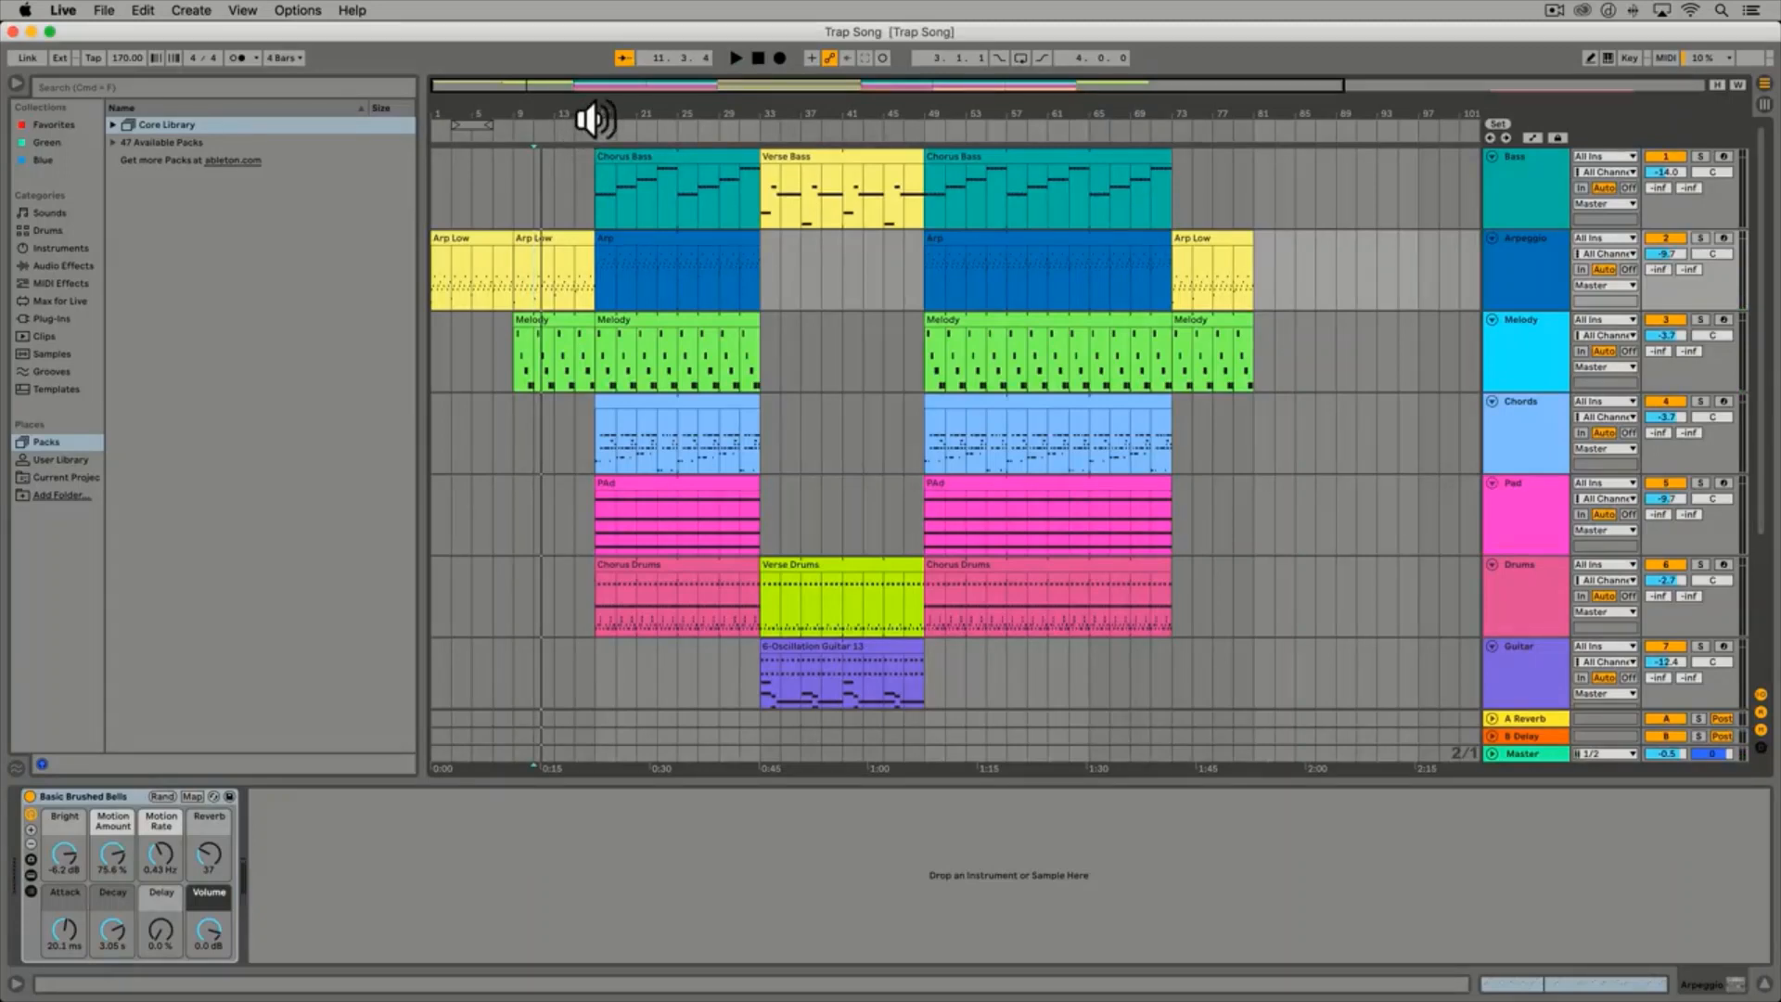
key("space")
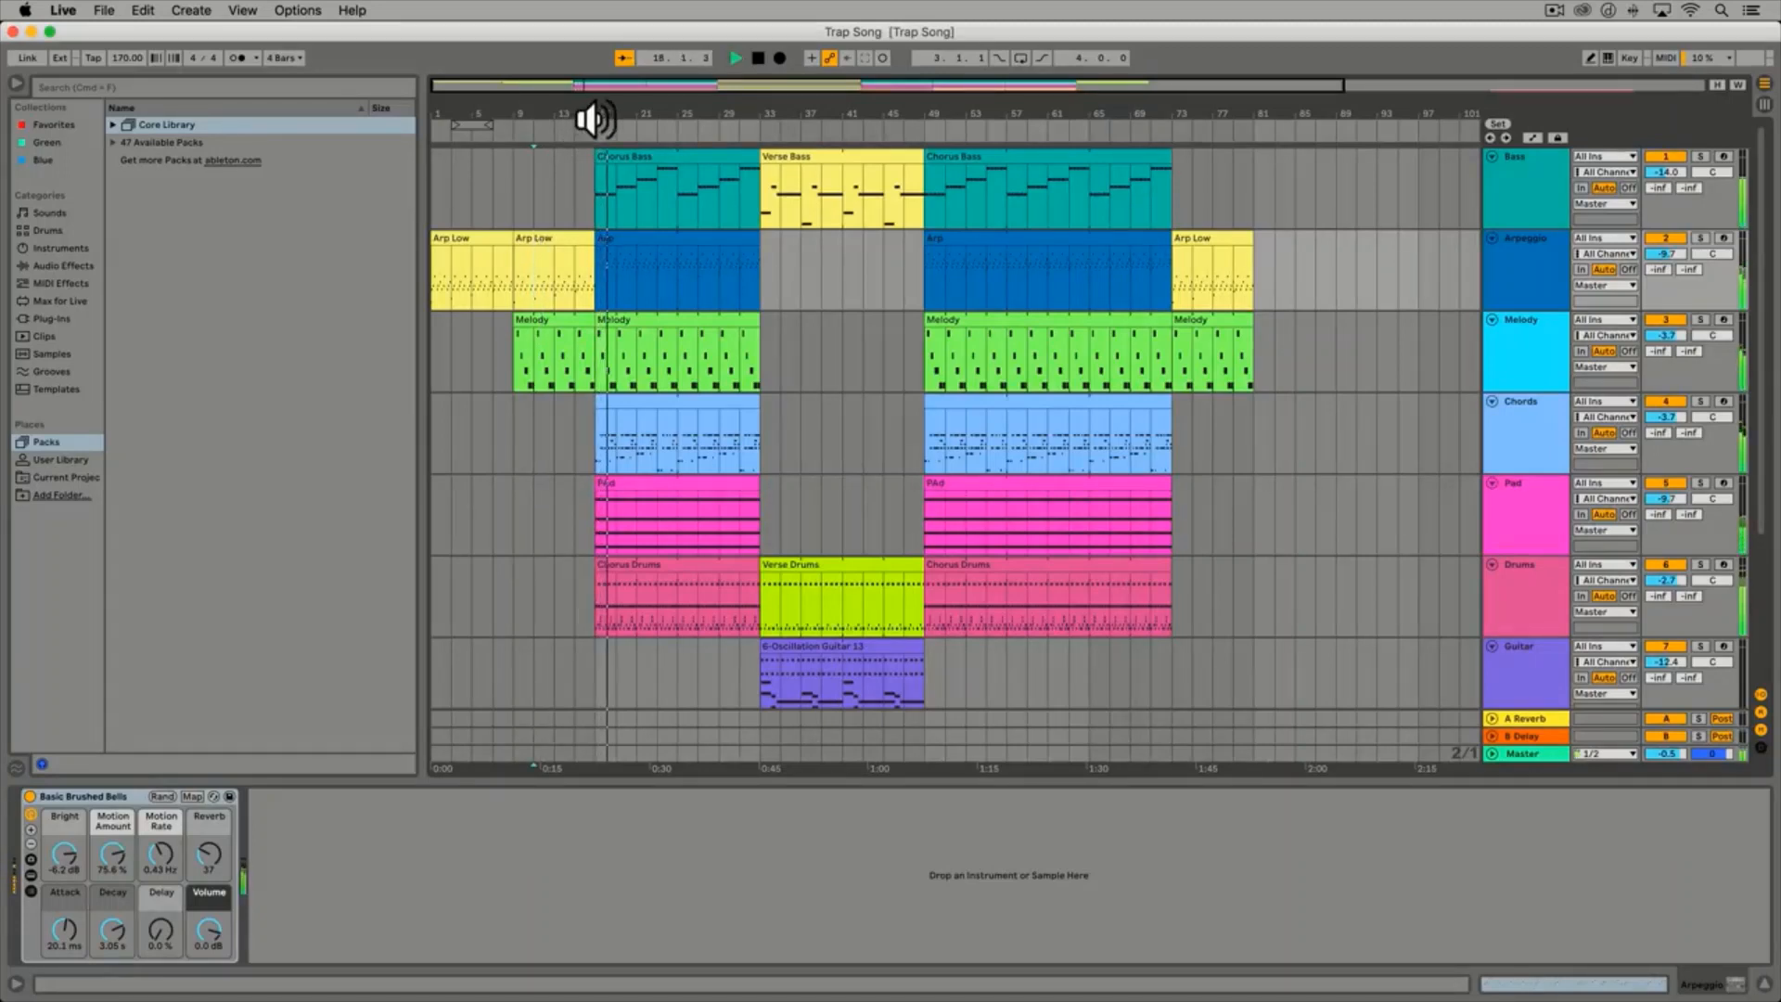
key("space")
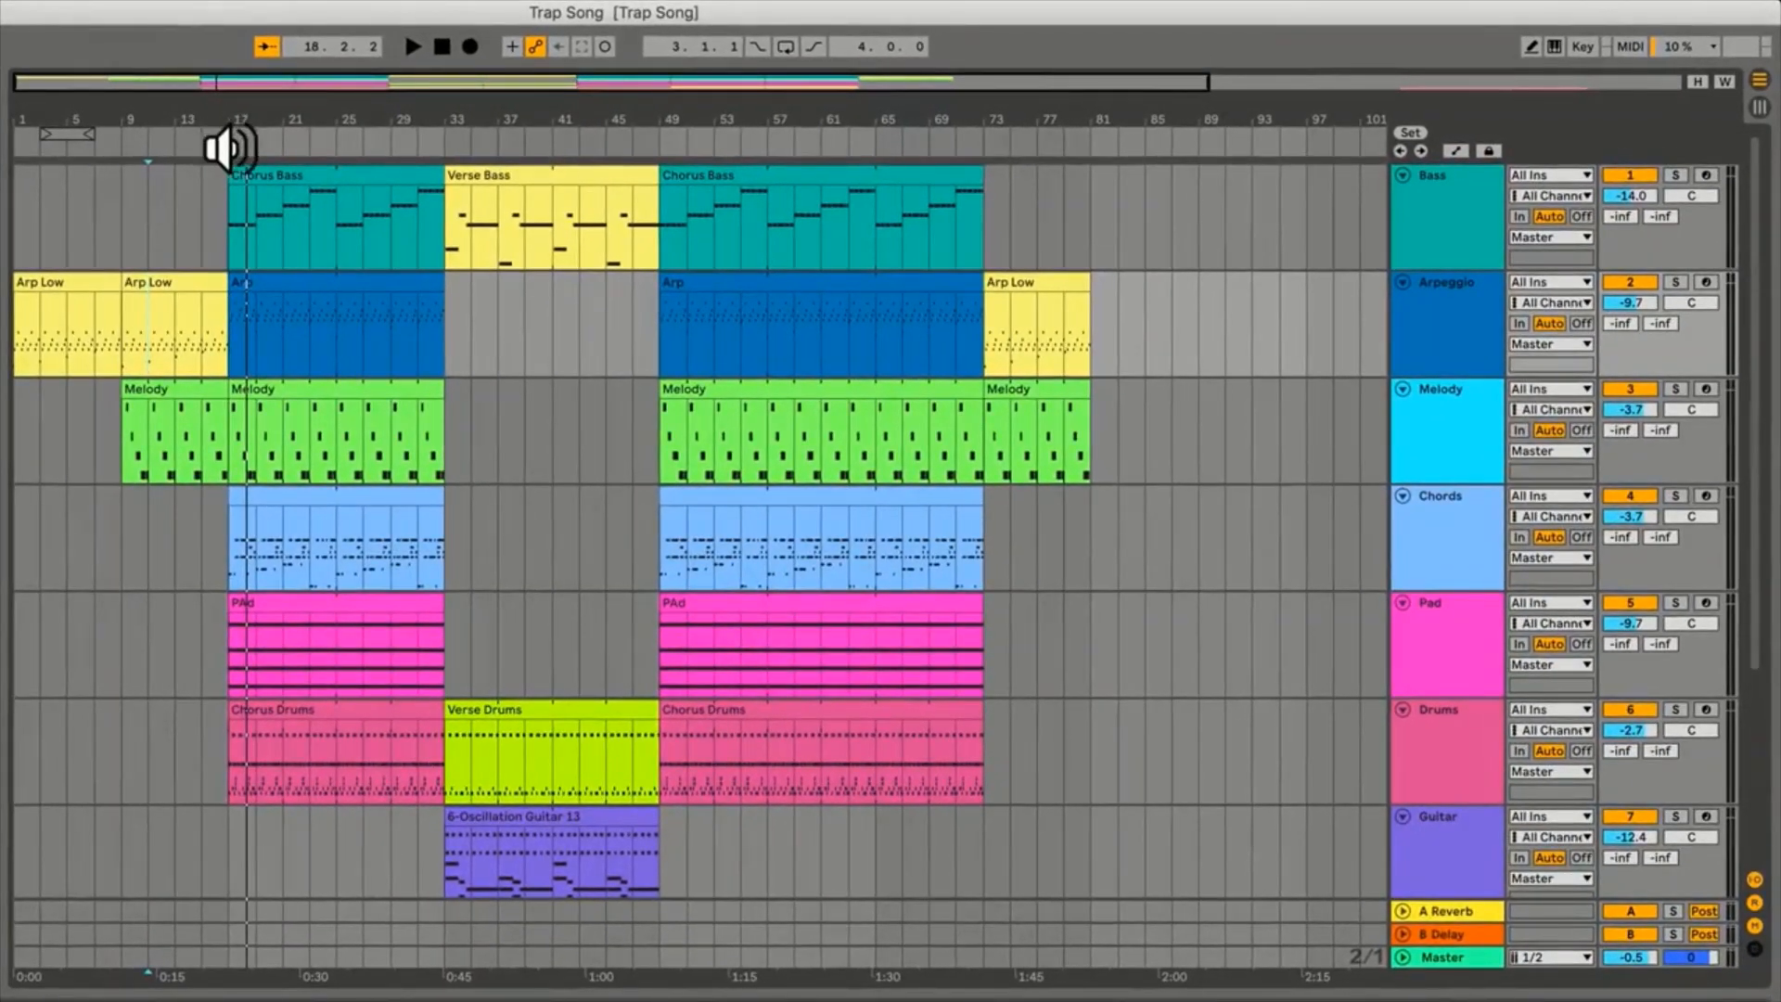
Loop the 16 bars of the first Chorus Bass clip from bar 17, play the loop briefly, and switch looping off
left_click(340, 174)
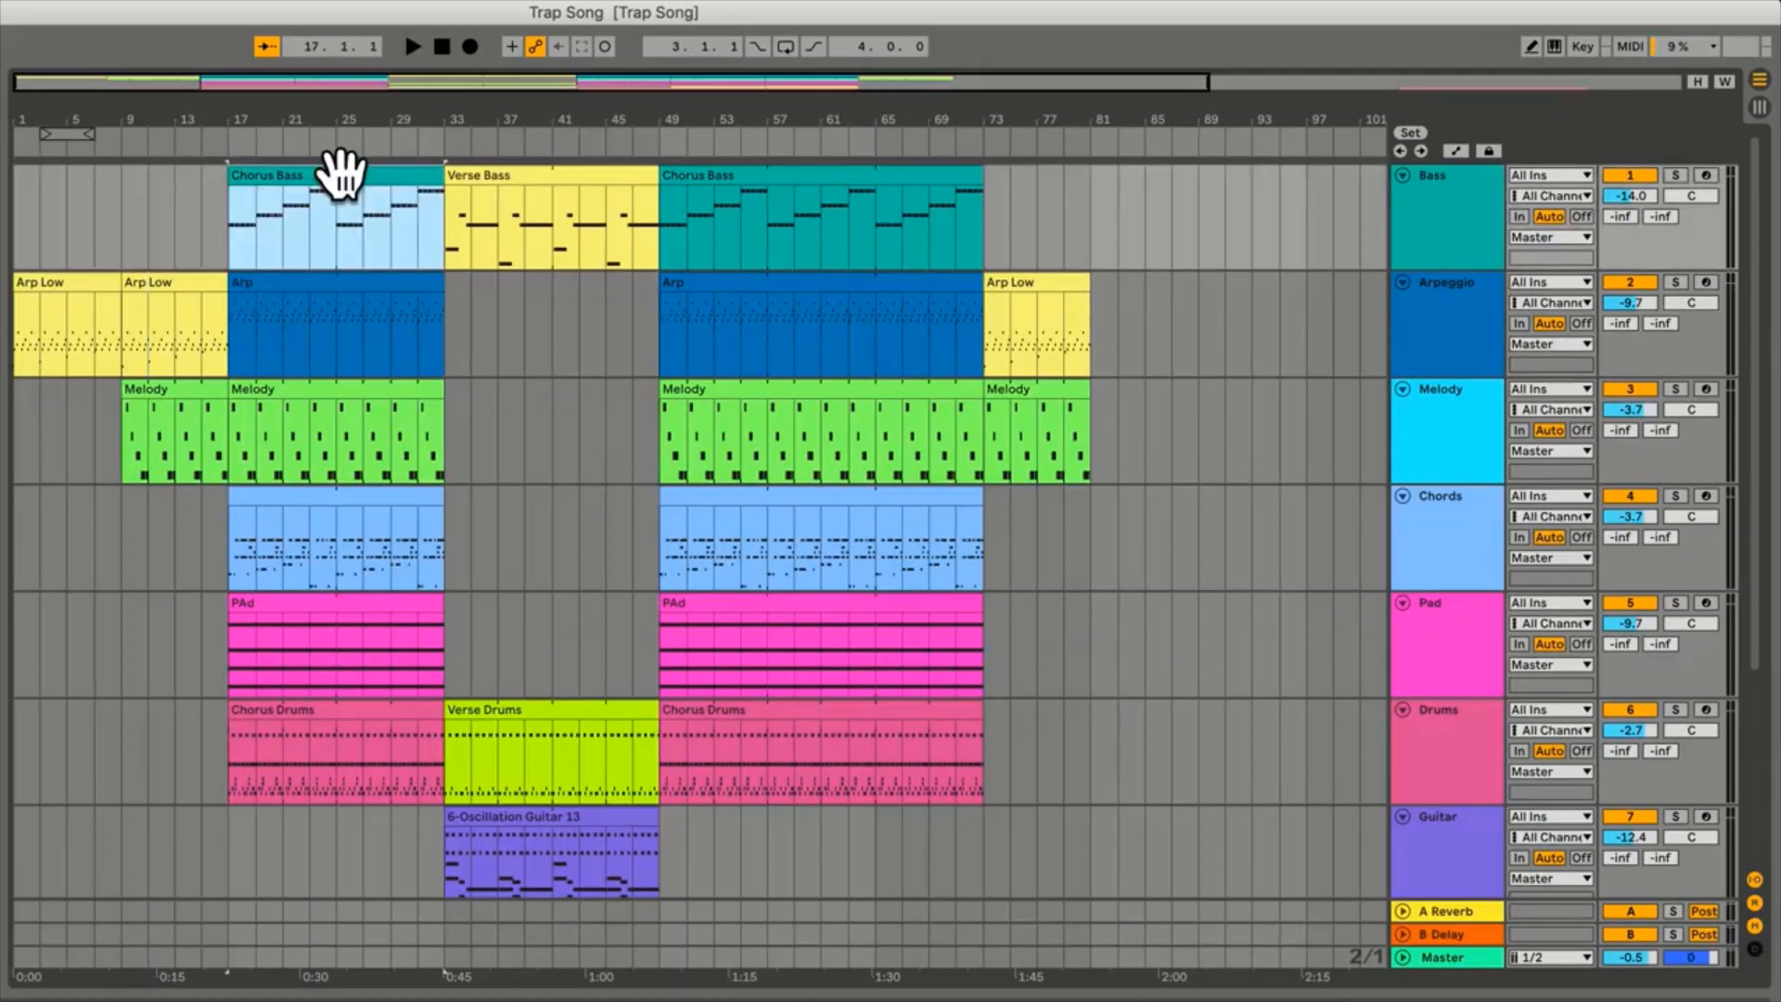
key("super+l")
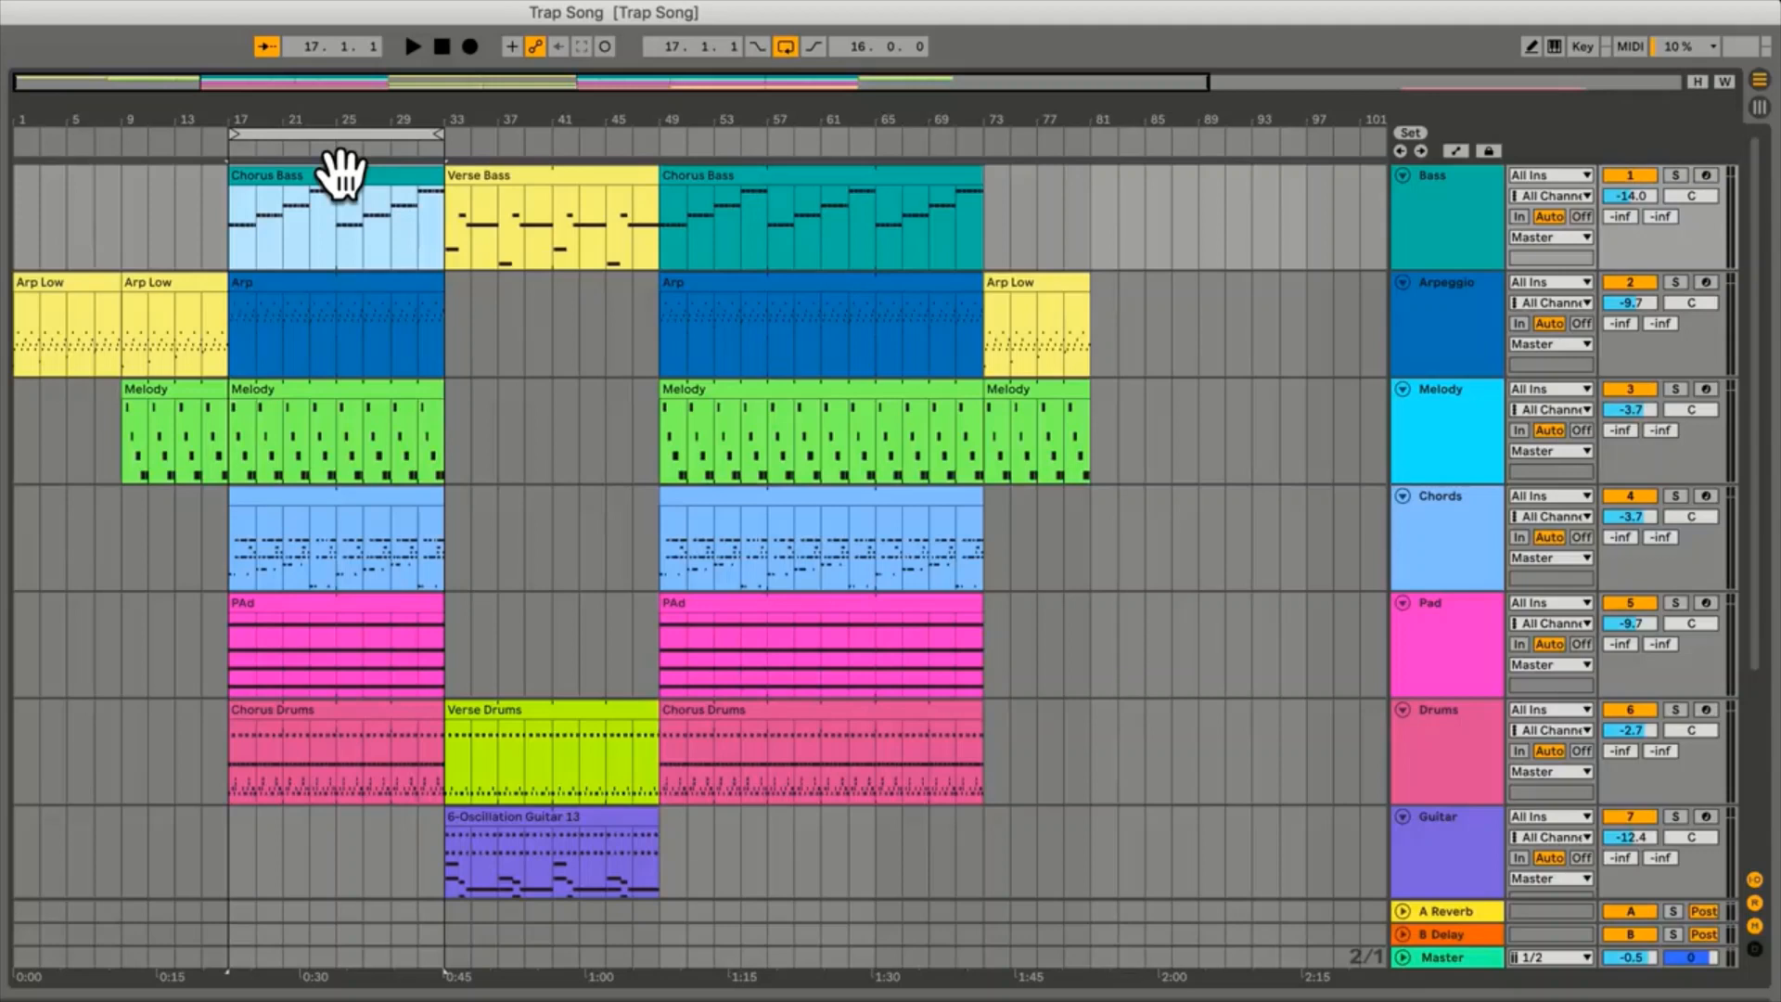
key("space")
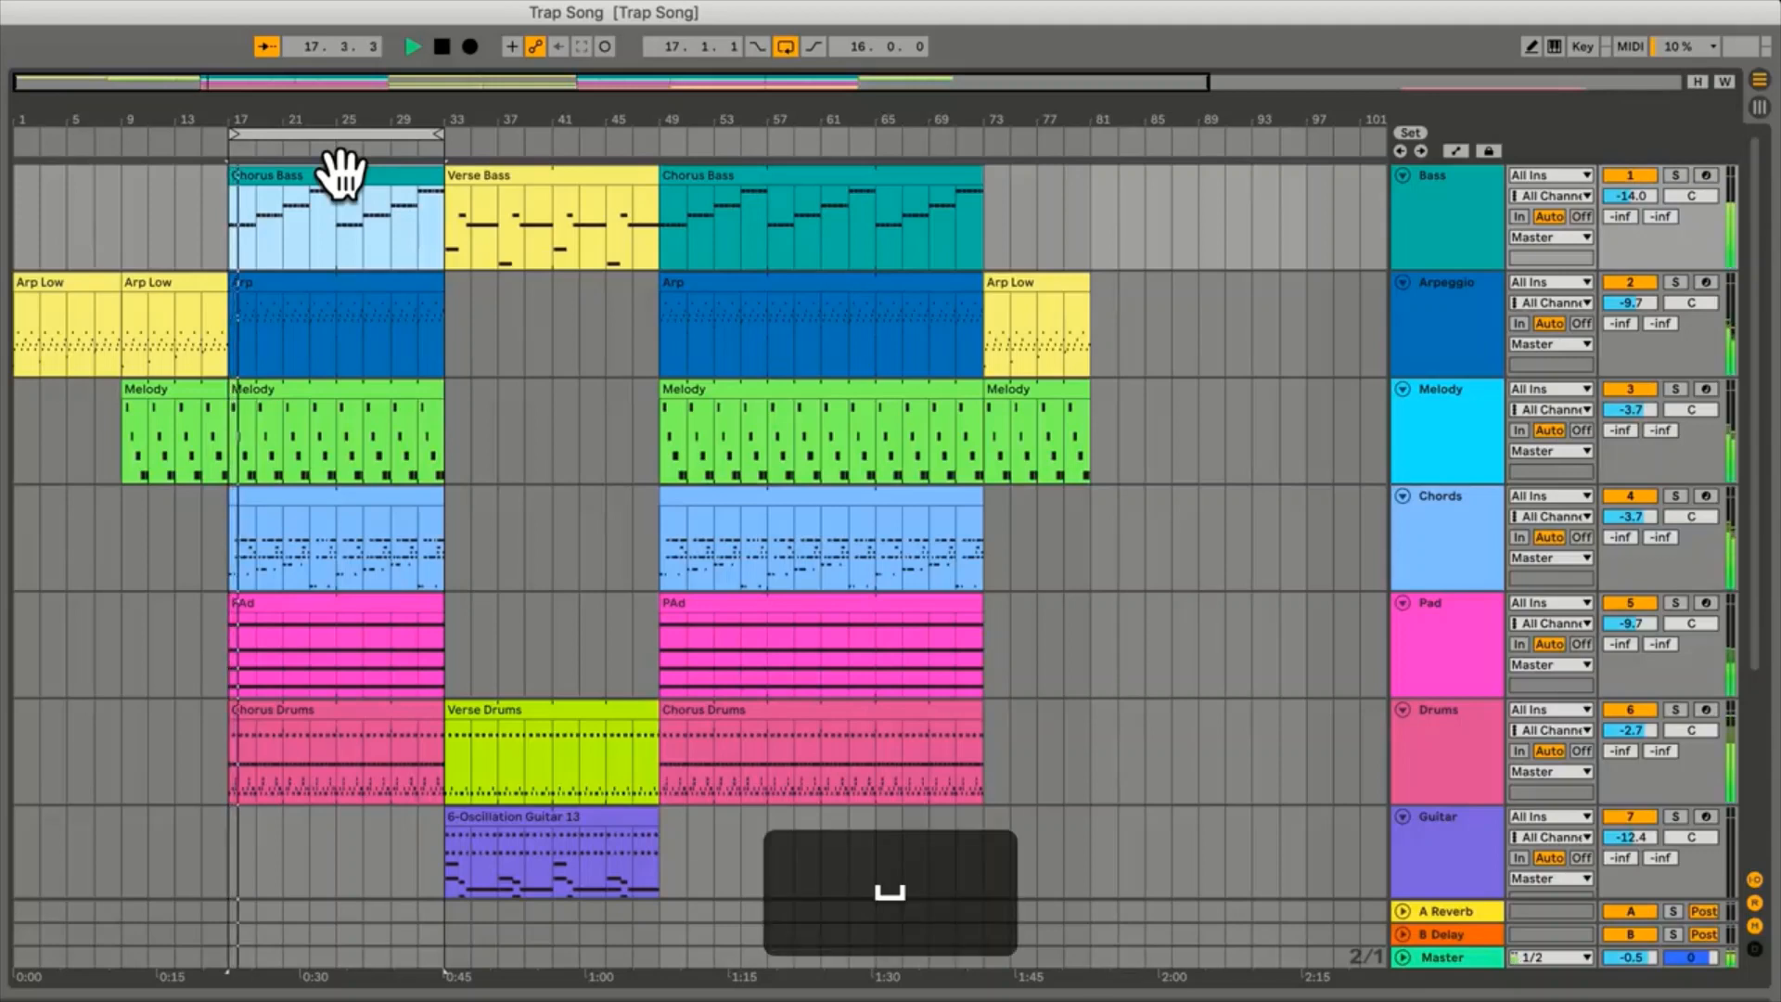
key("space")
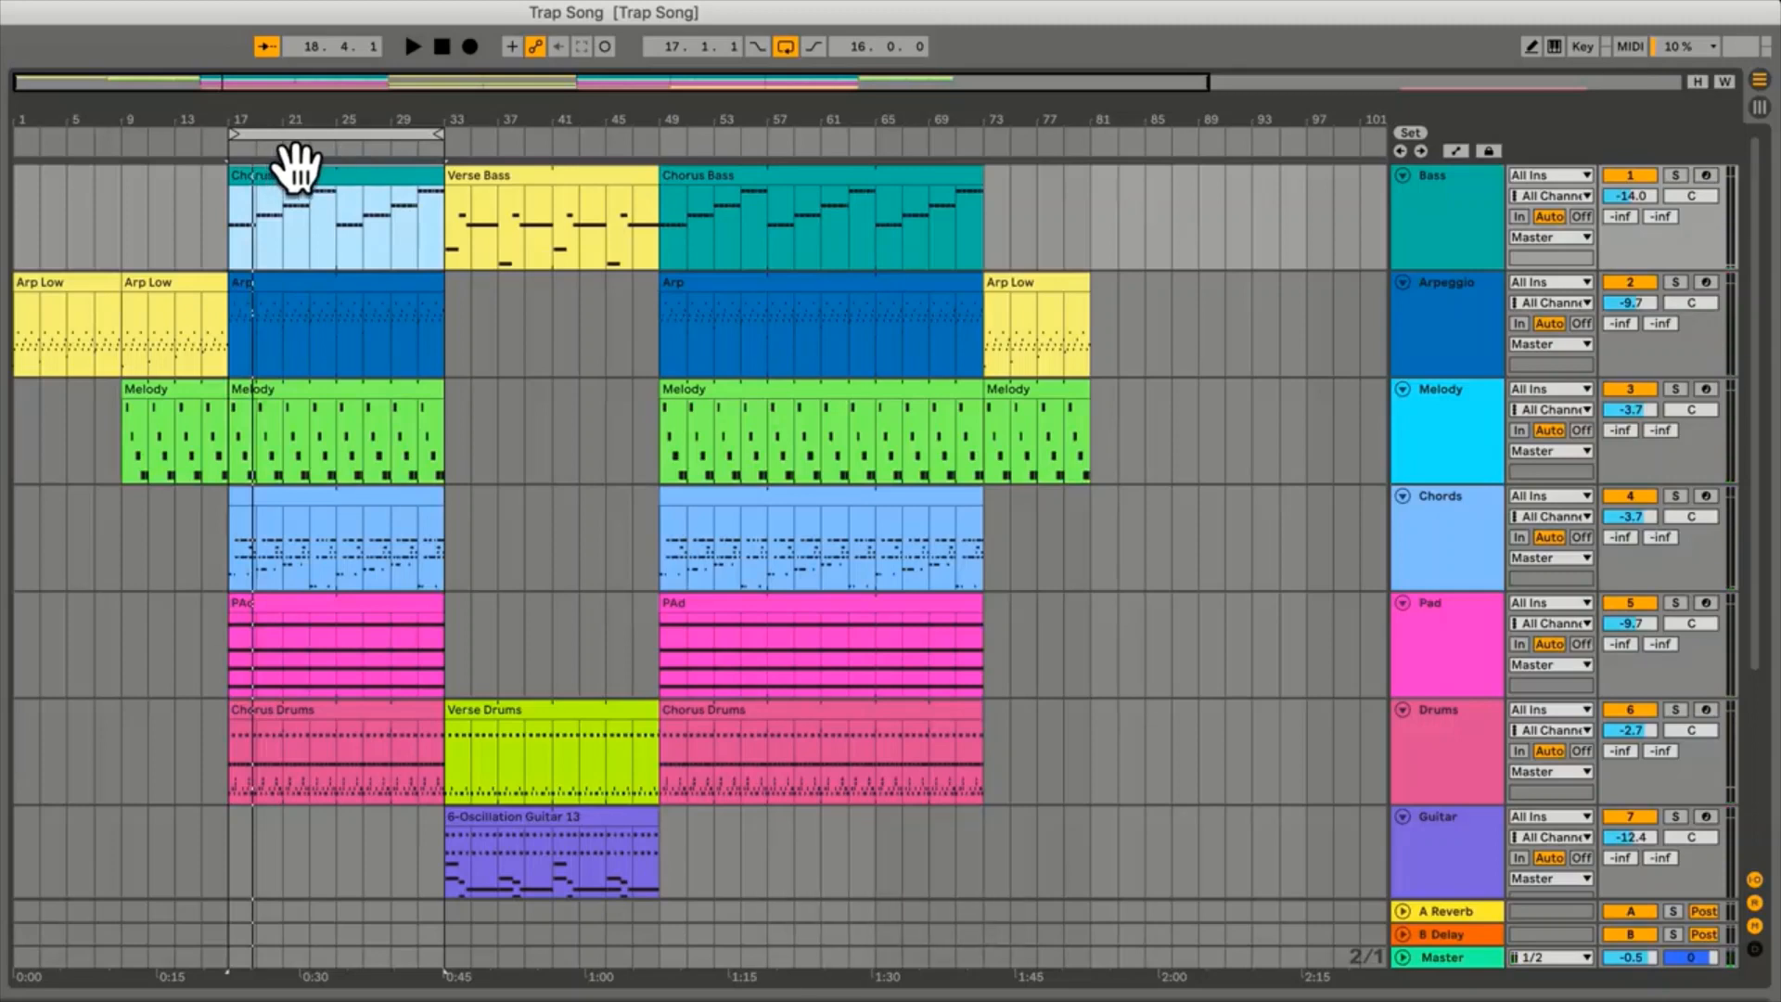
key("super")
key("super+l")
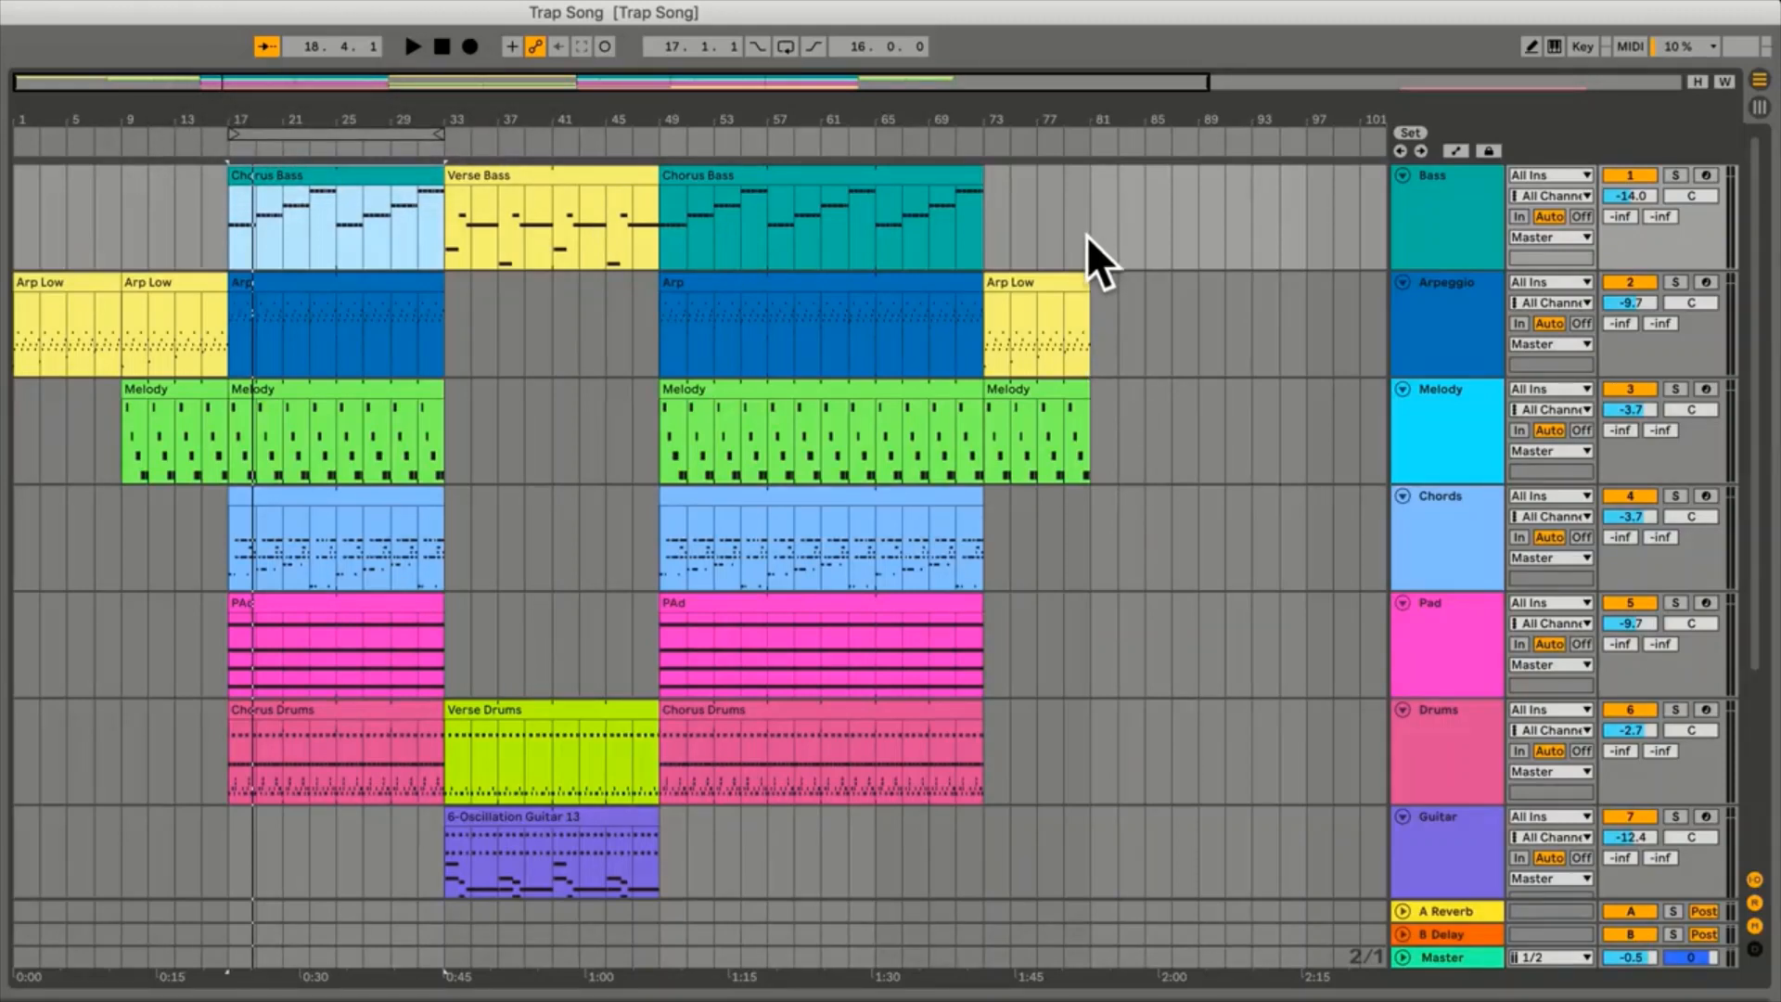
Loop the two empty Bass-track bars from bar 79 and play them, then switch looping off and play past bar 81
left_click_drag(1093, 241, 1069, 243)
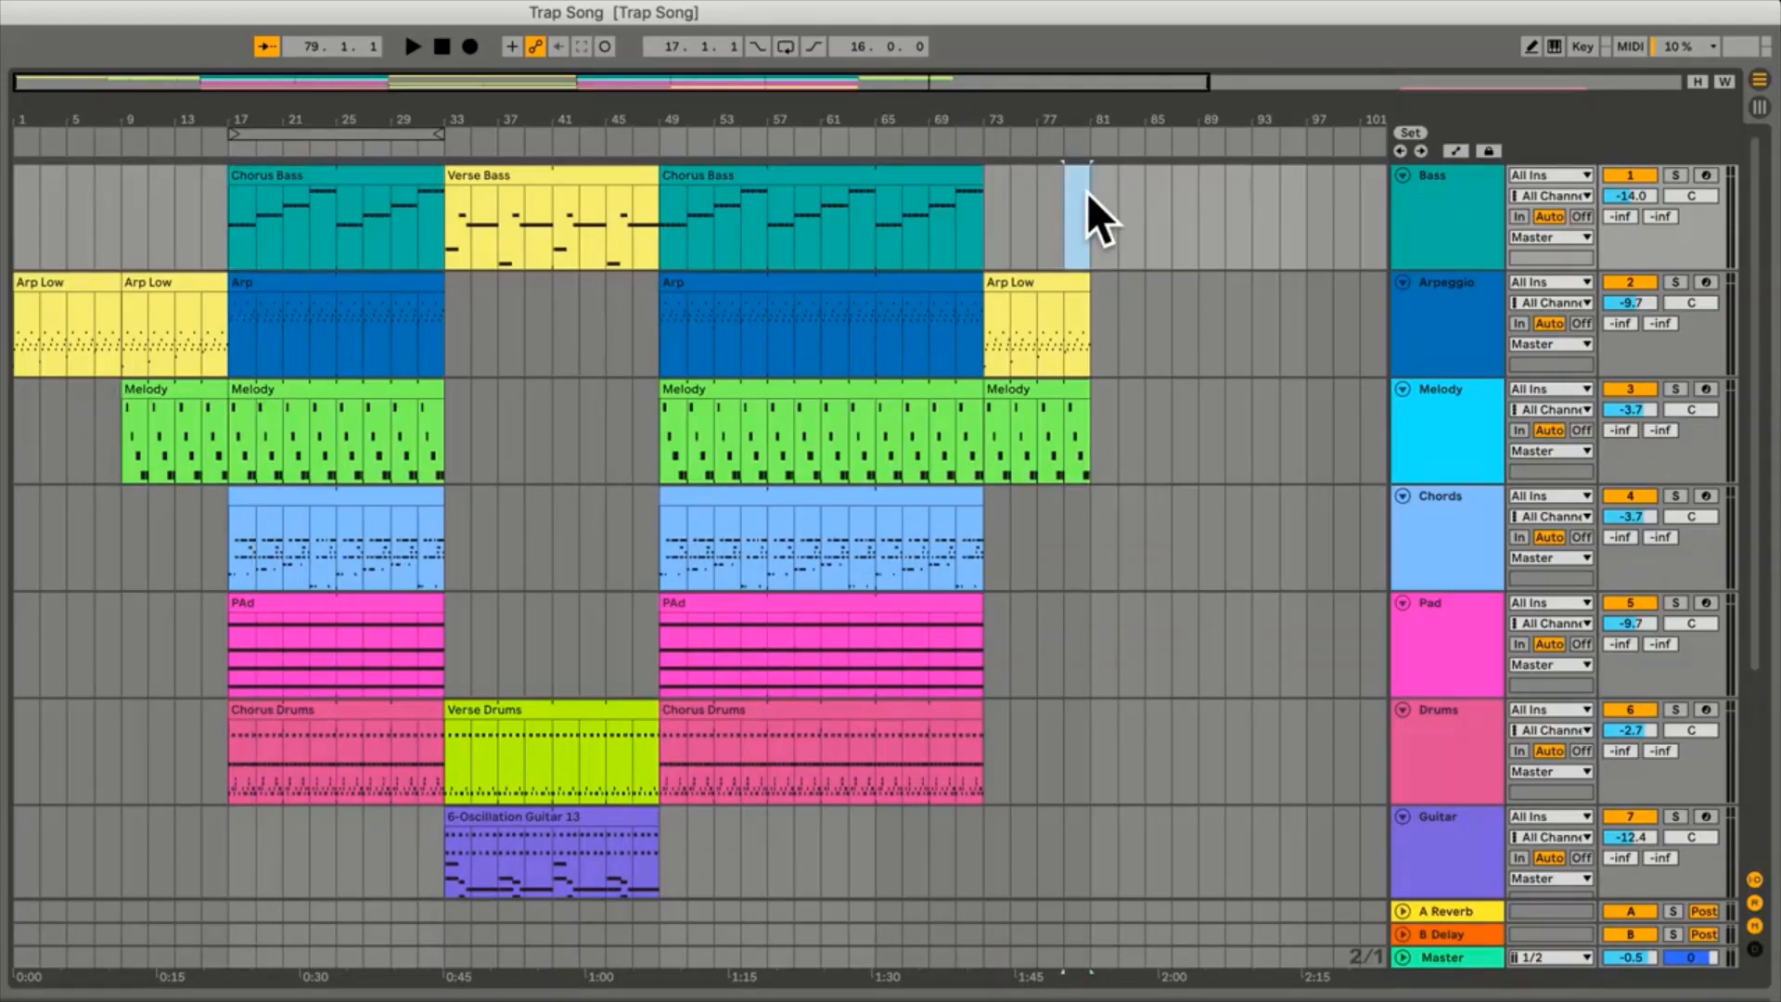
key("super+l")
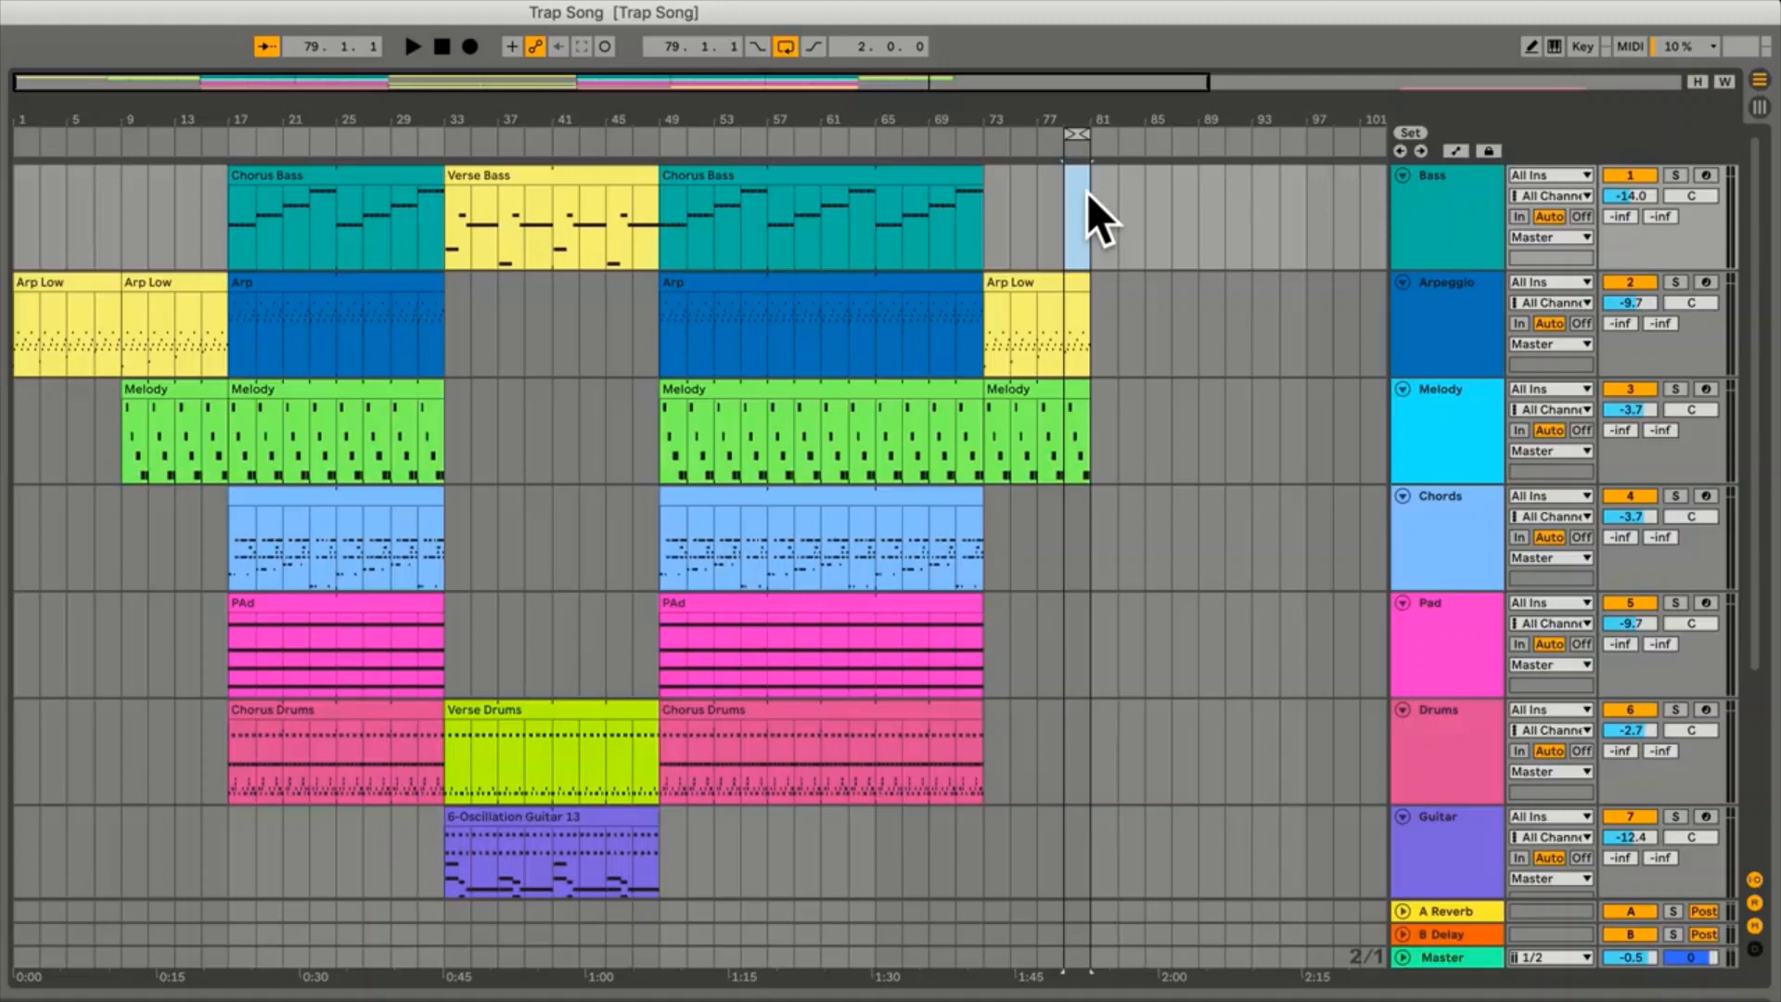
key("space")
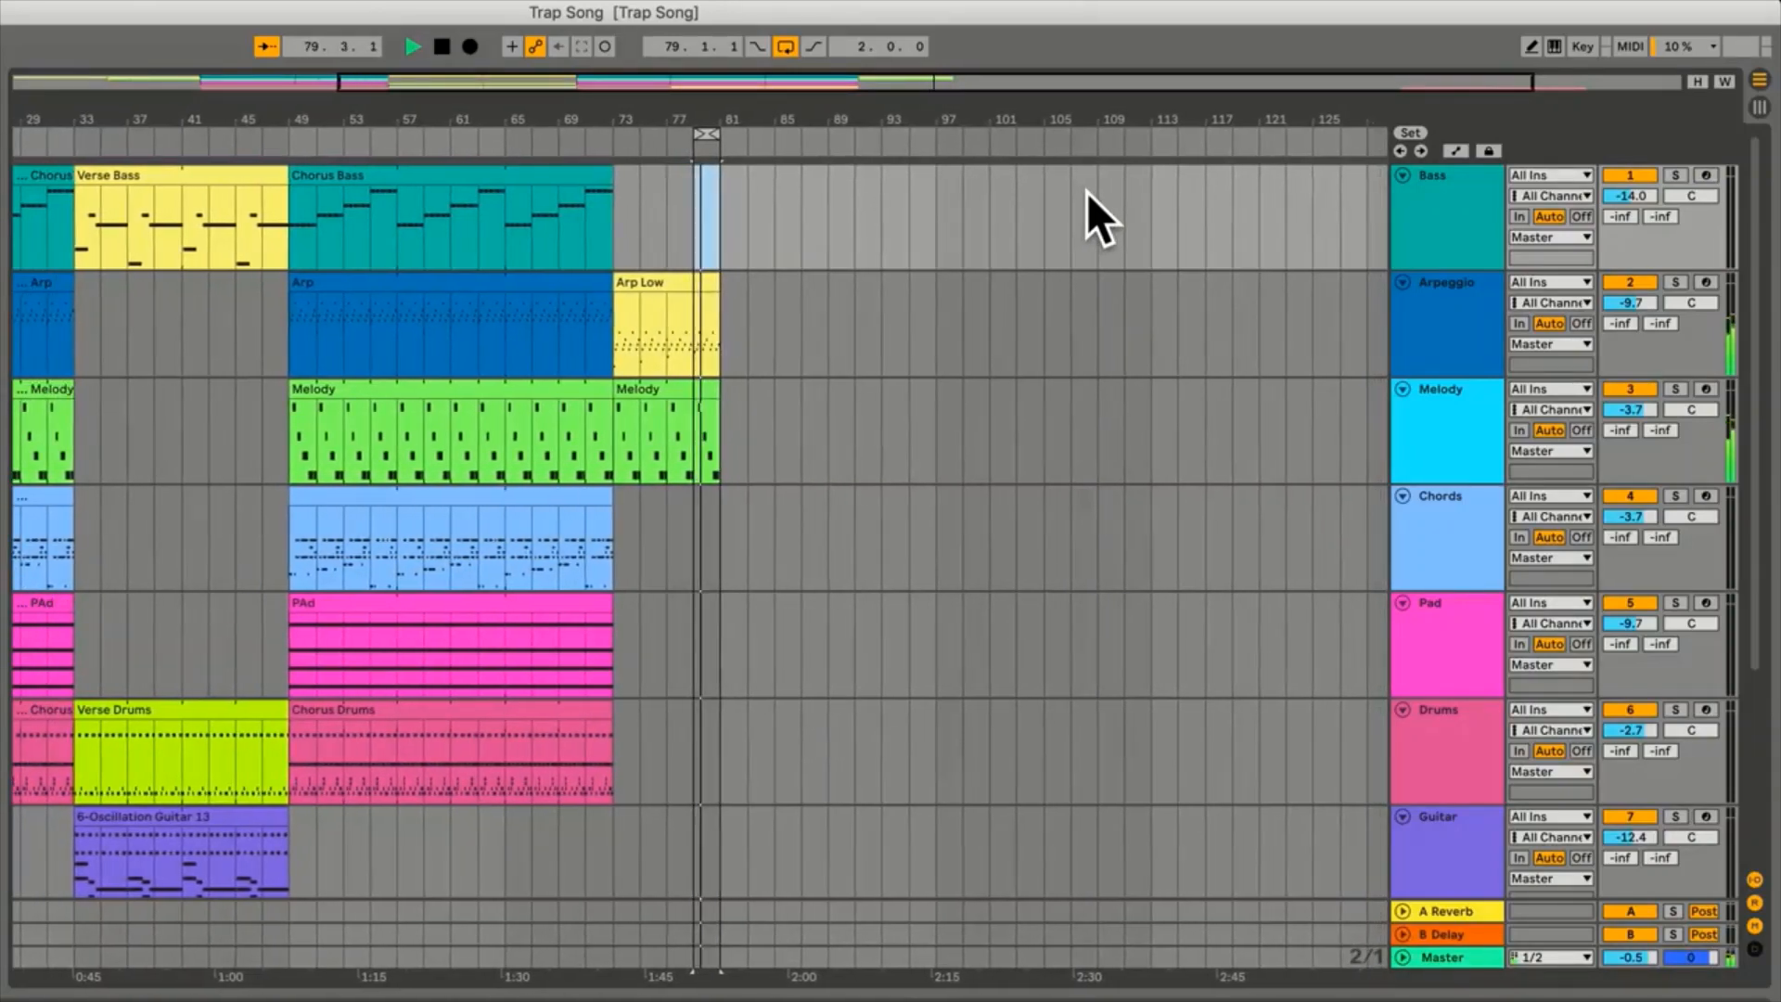
key("space")
key("super")
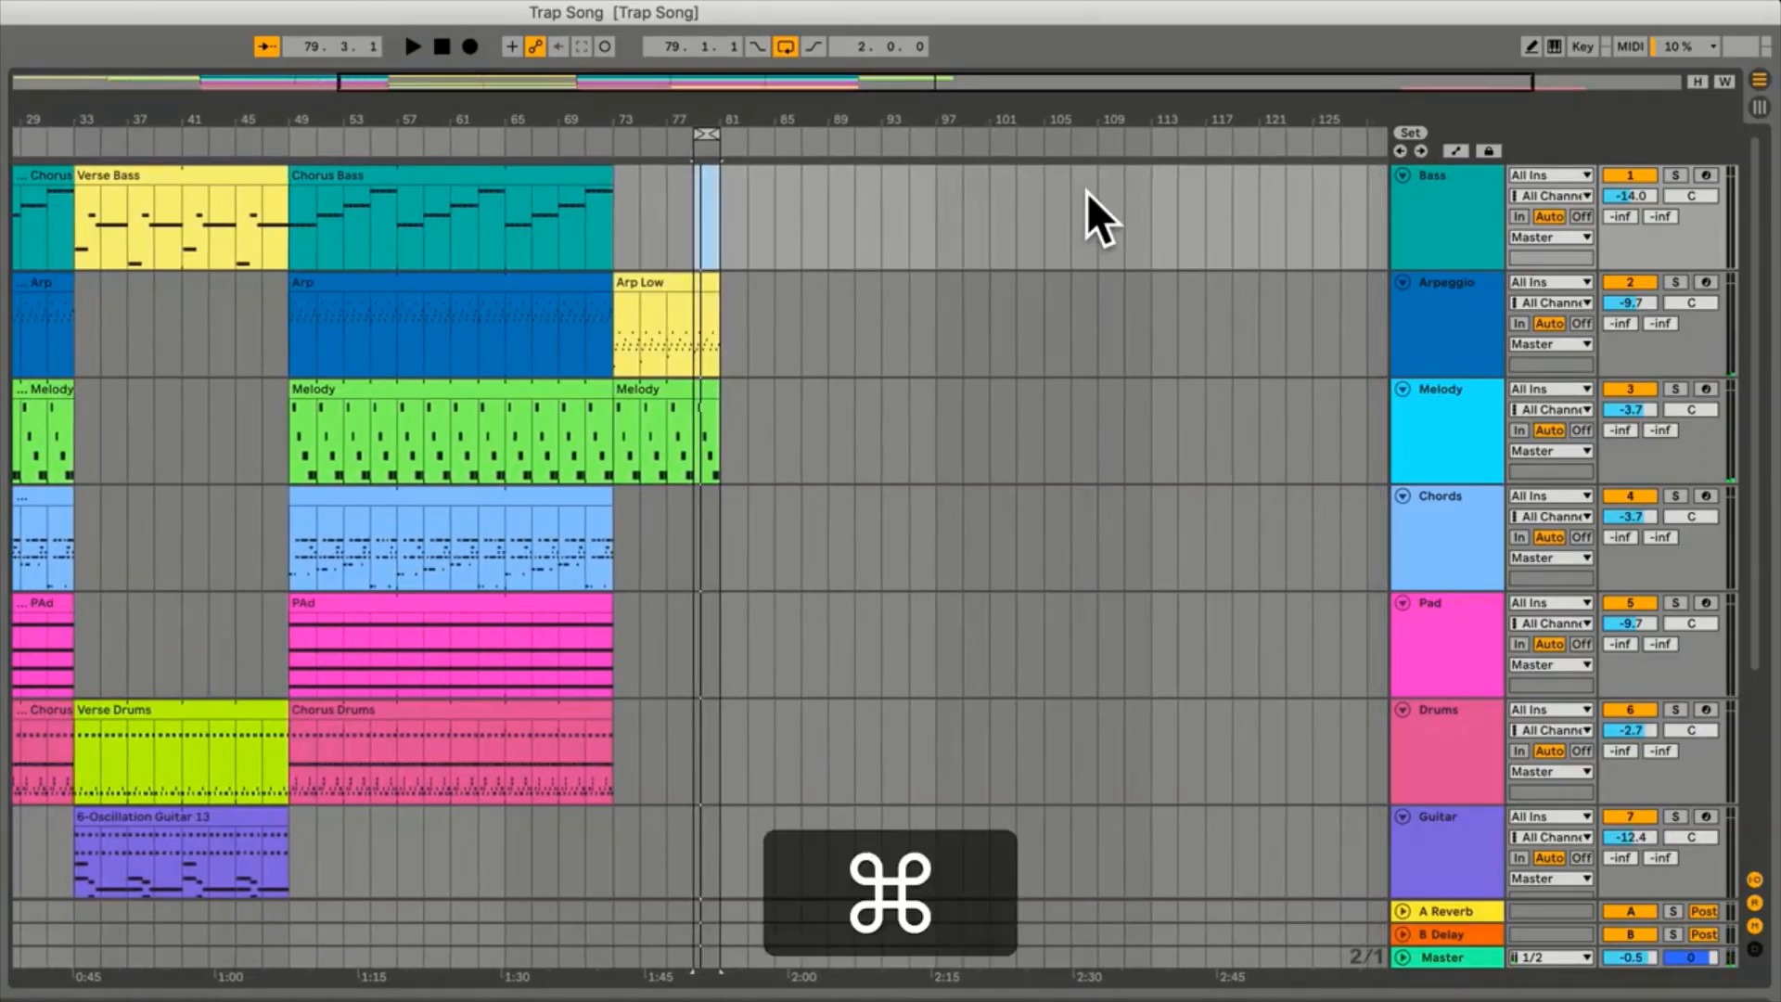
key("super+l")
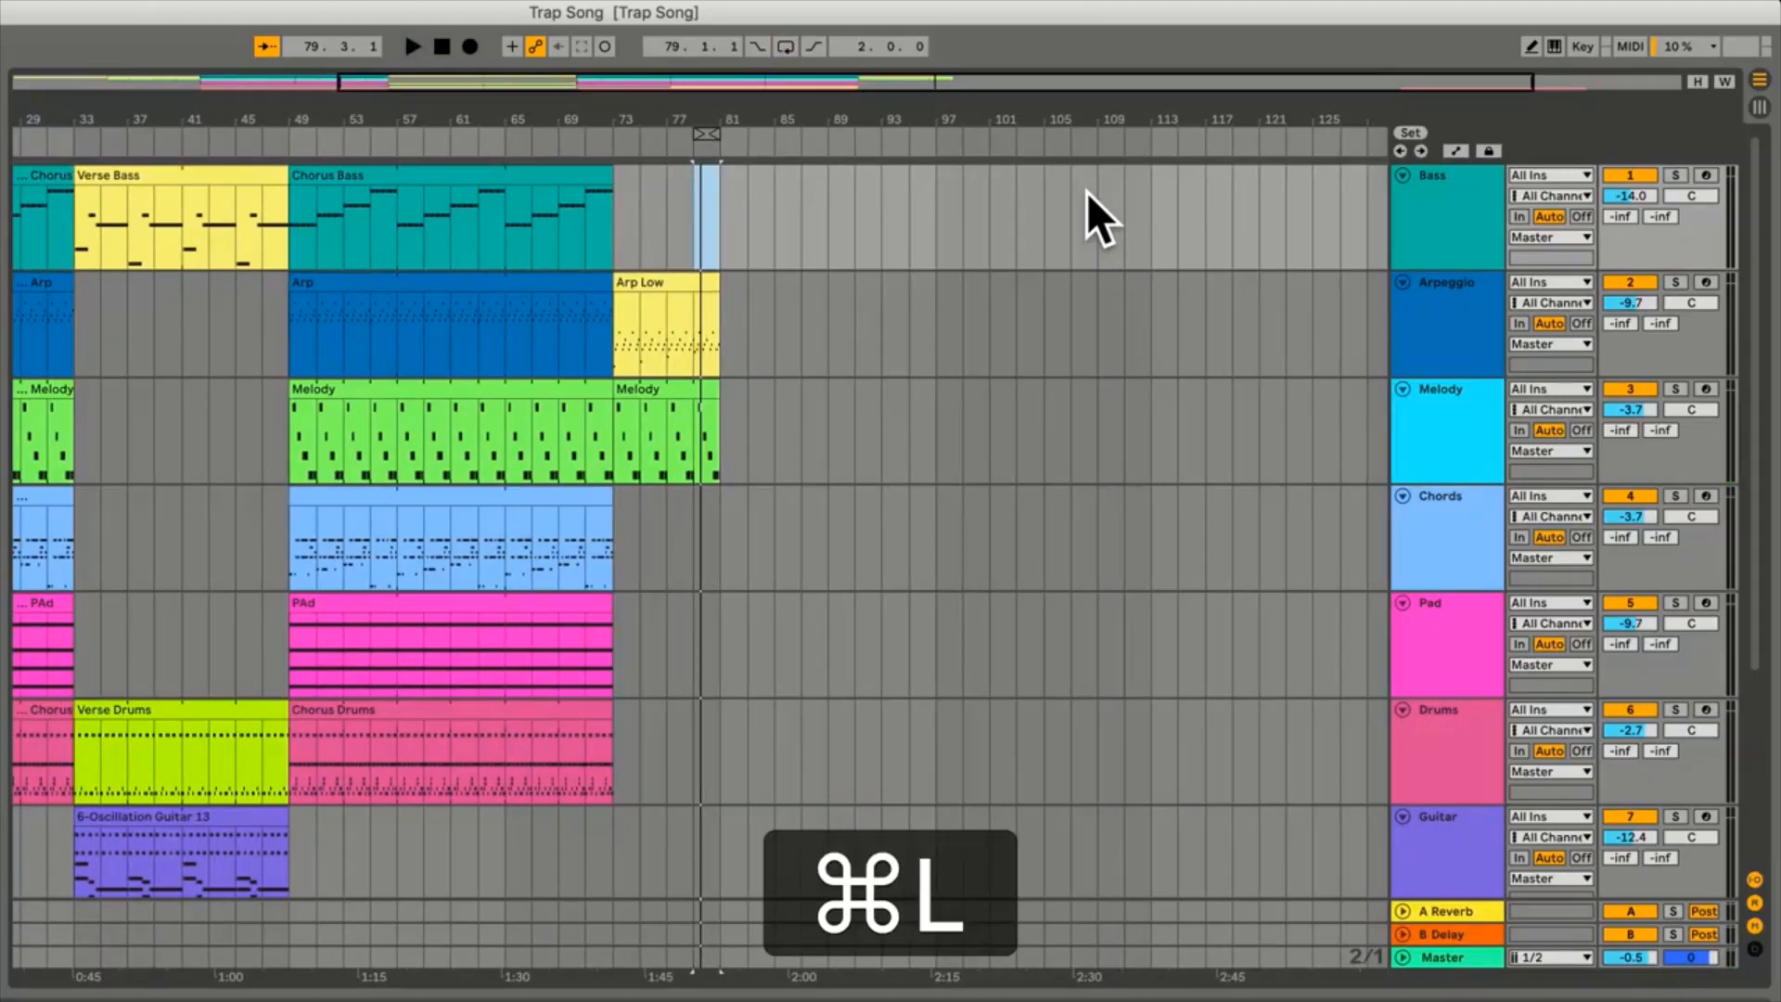
key("space")
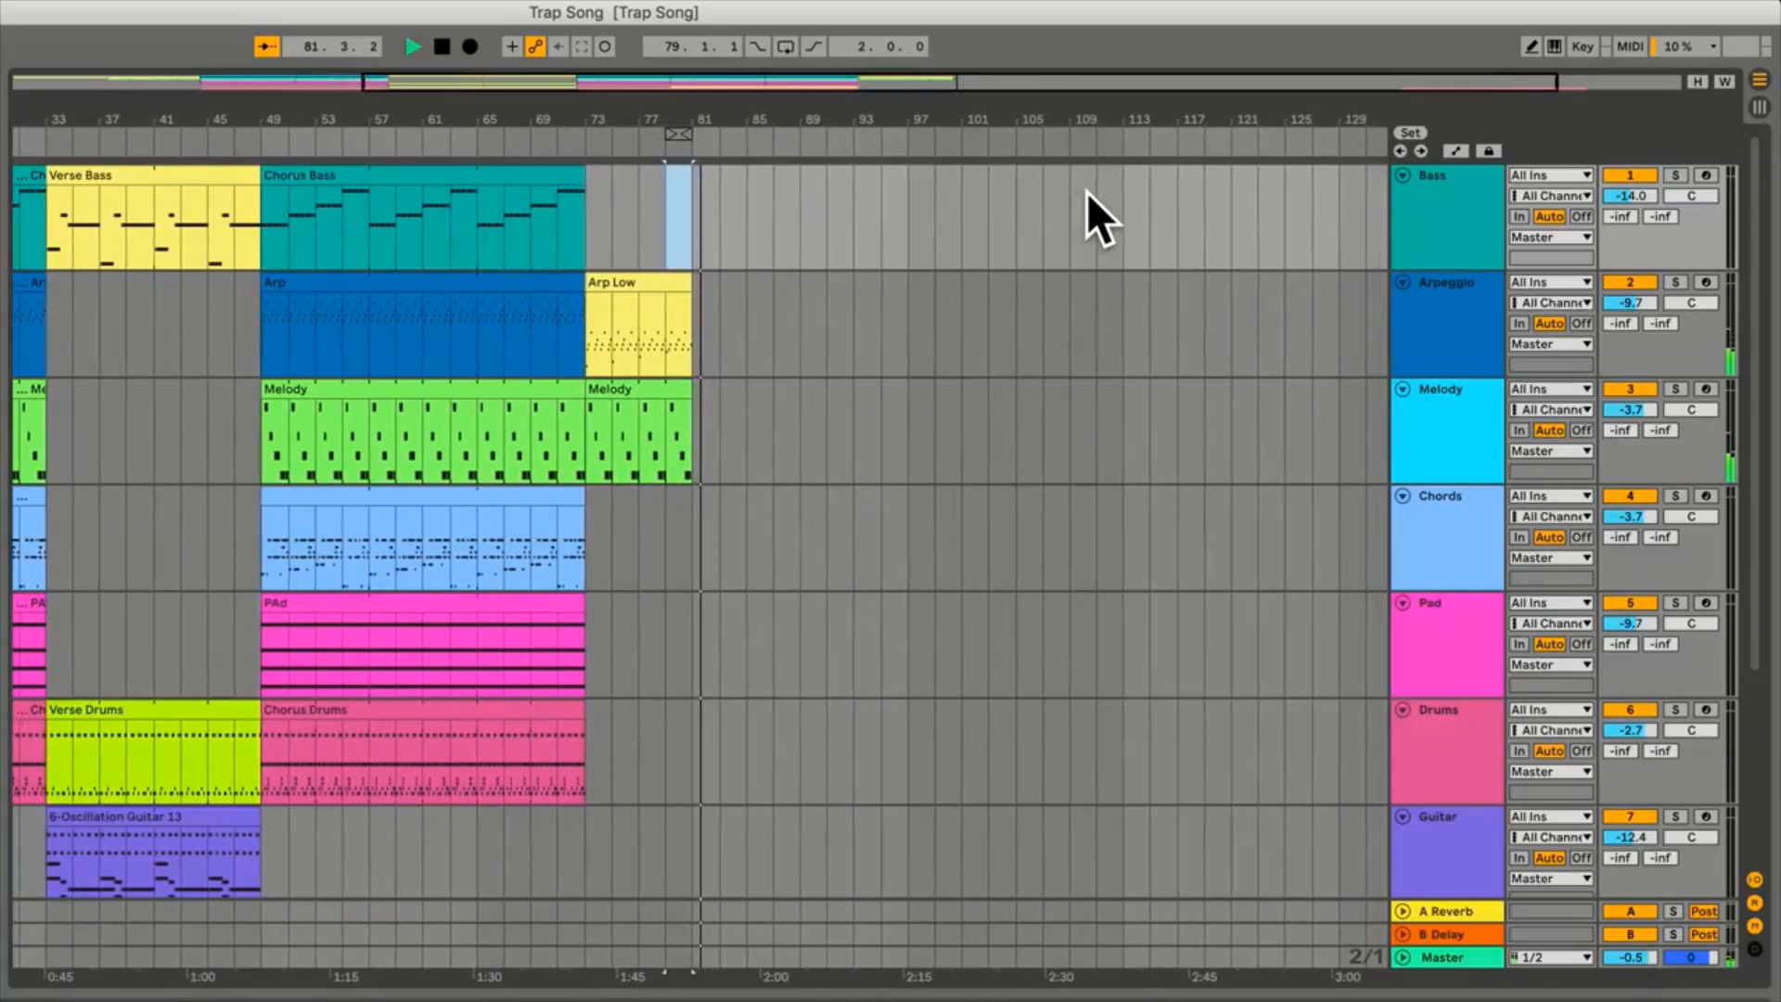
key("space")
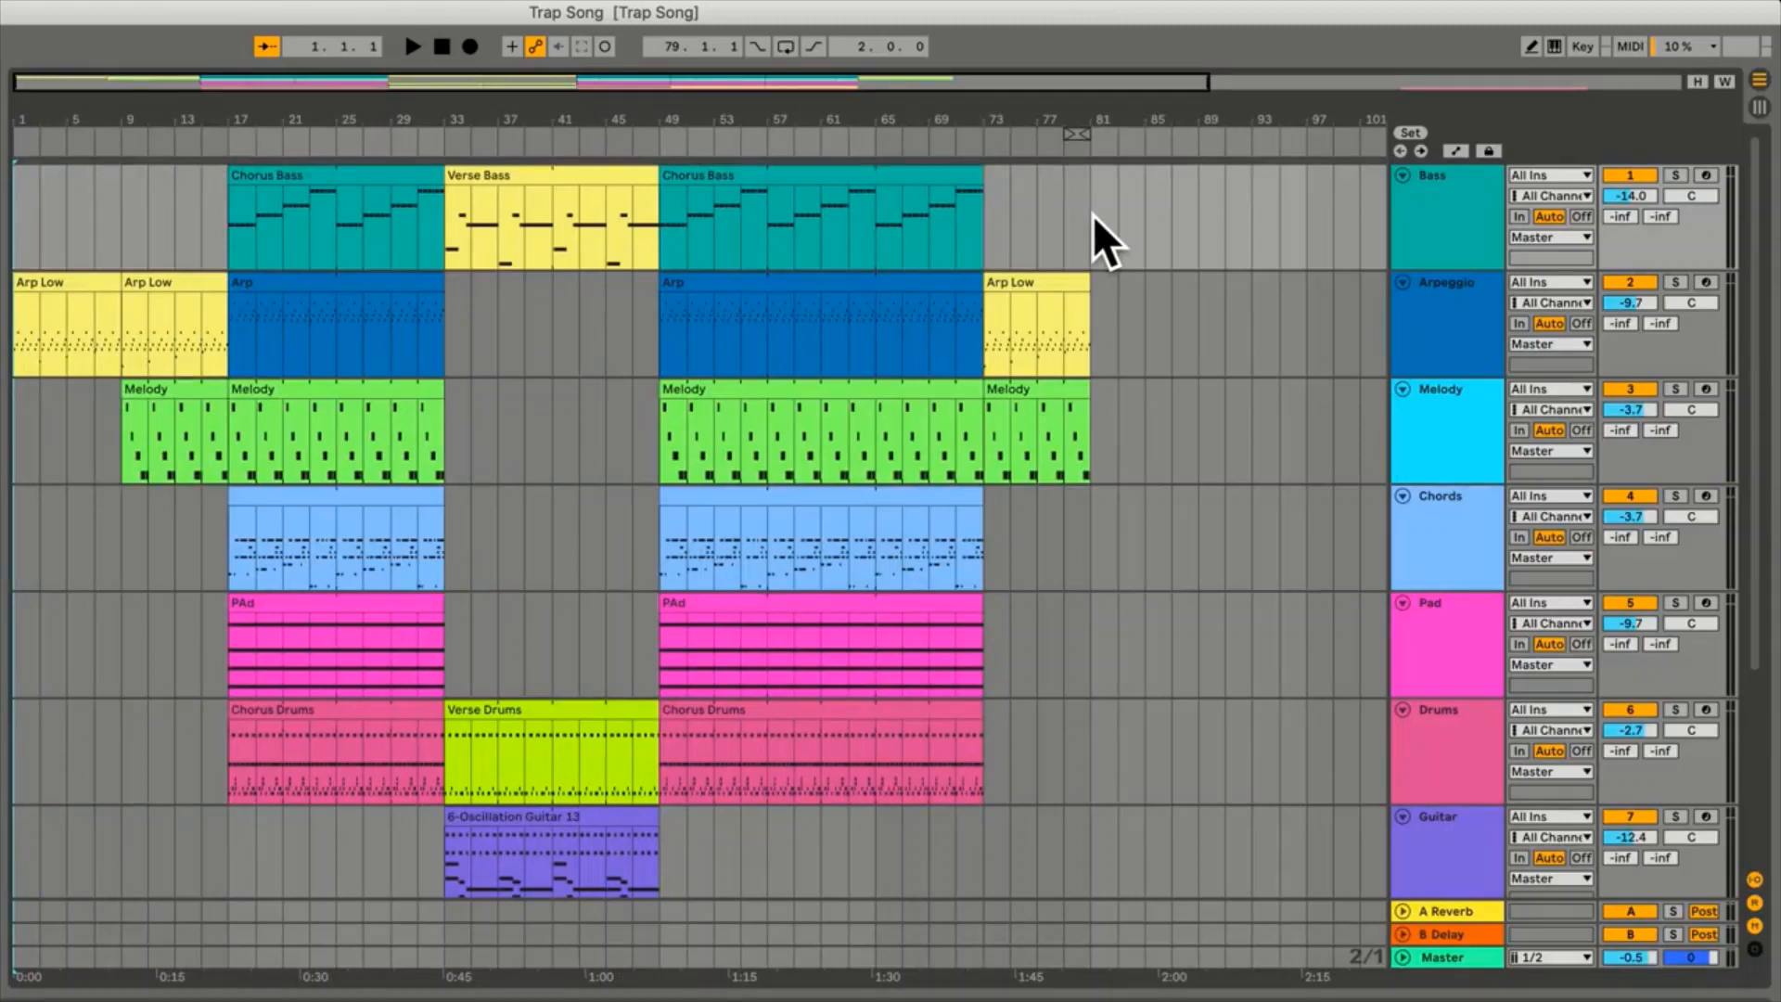
Select bars 1 to 81 on the Bass track and loop the whole 80-bar song
left_click_drag(1093, 214, 3, 246)
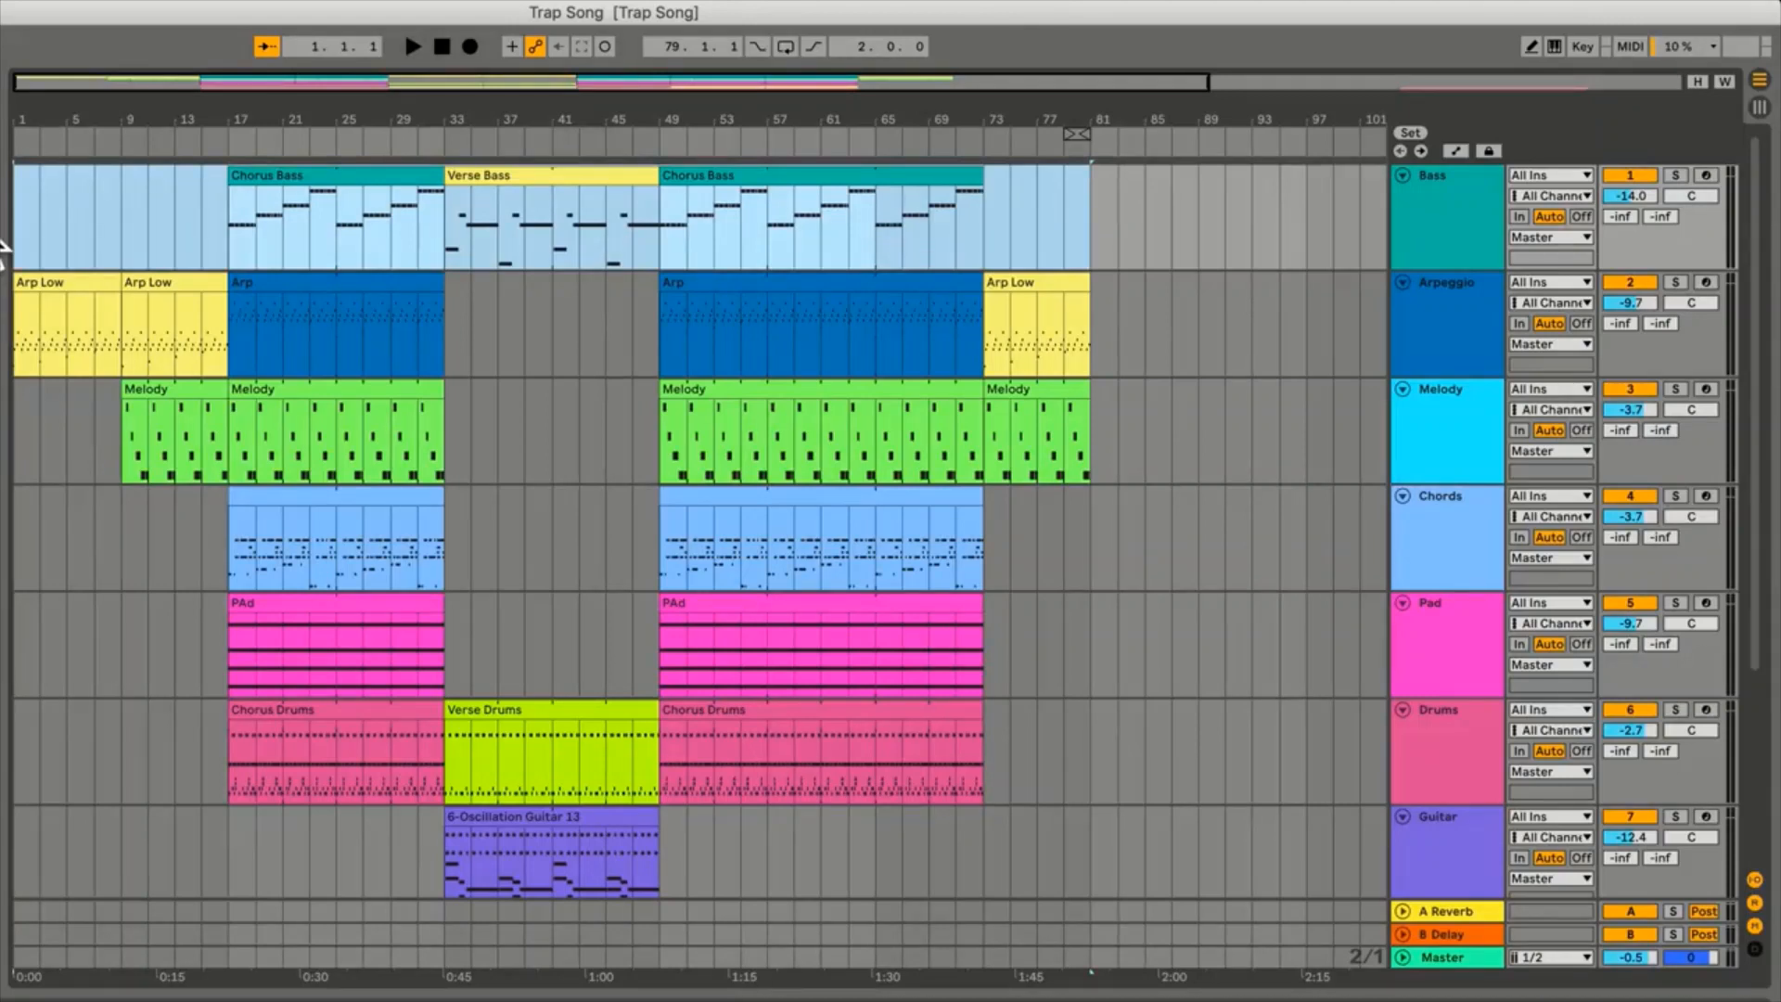
key("super+l")
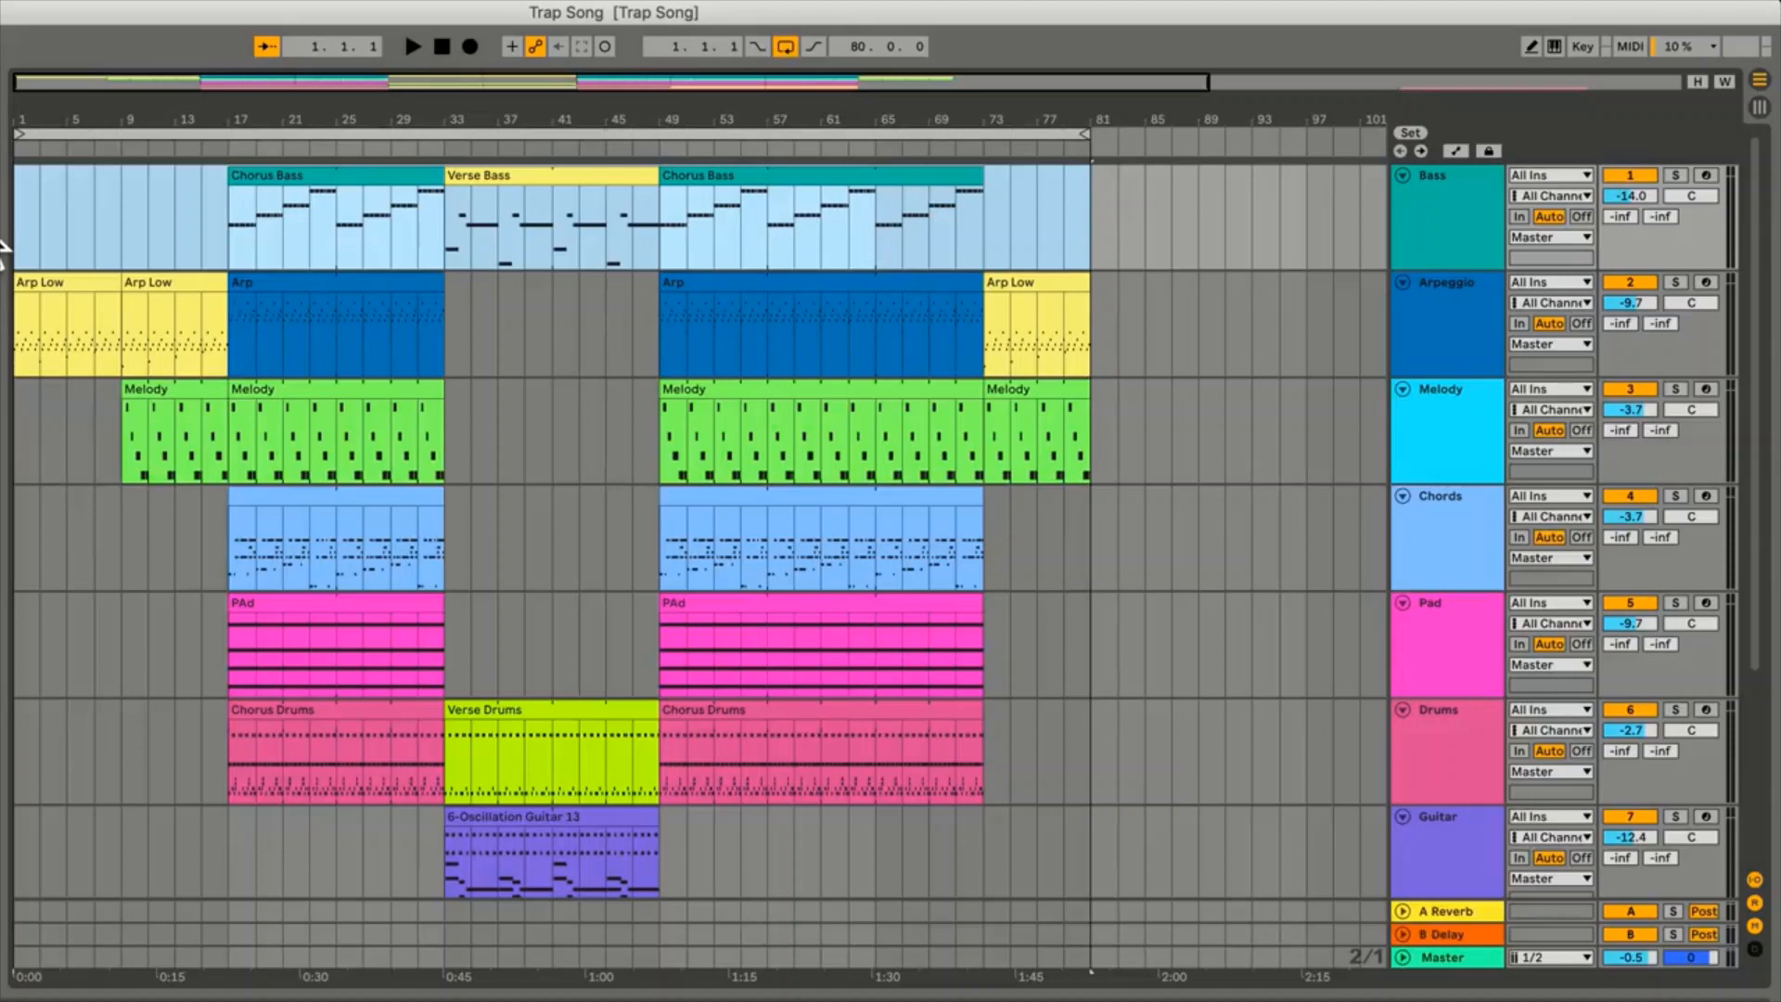
left_click(559, 340)
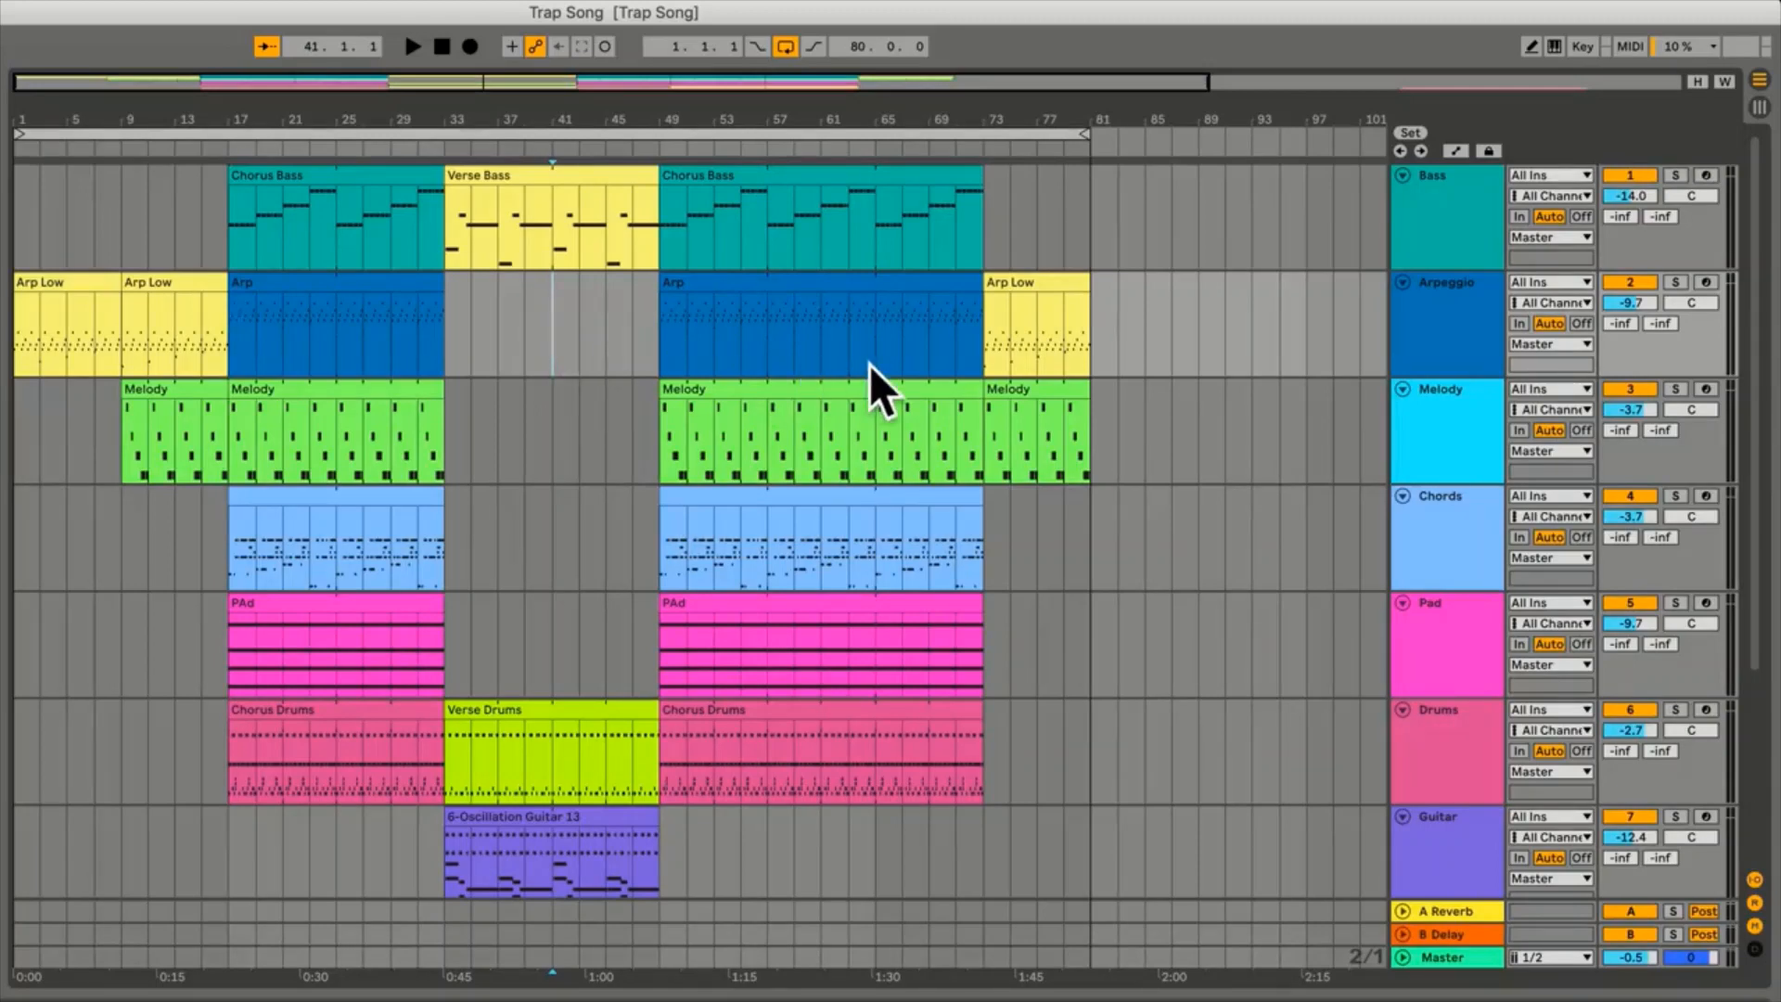
Move the last Arp Low clip to bar 81 on the Arpeggio track, and return it to bar 73
left_click(1035, 292)
left_click_drag(1032, 287, 1149, 292)
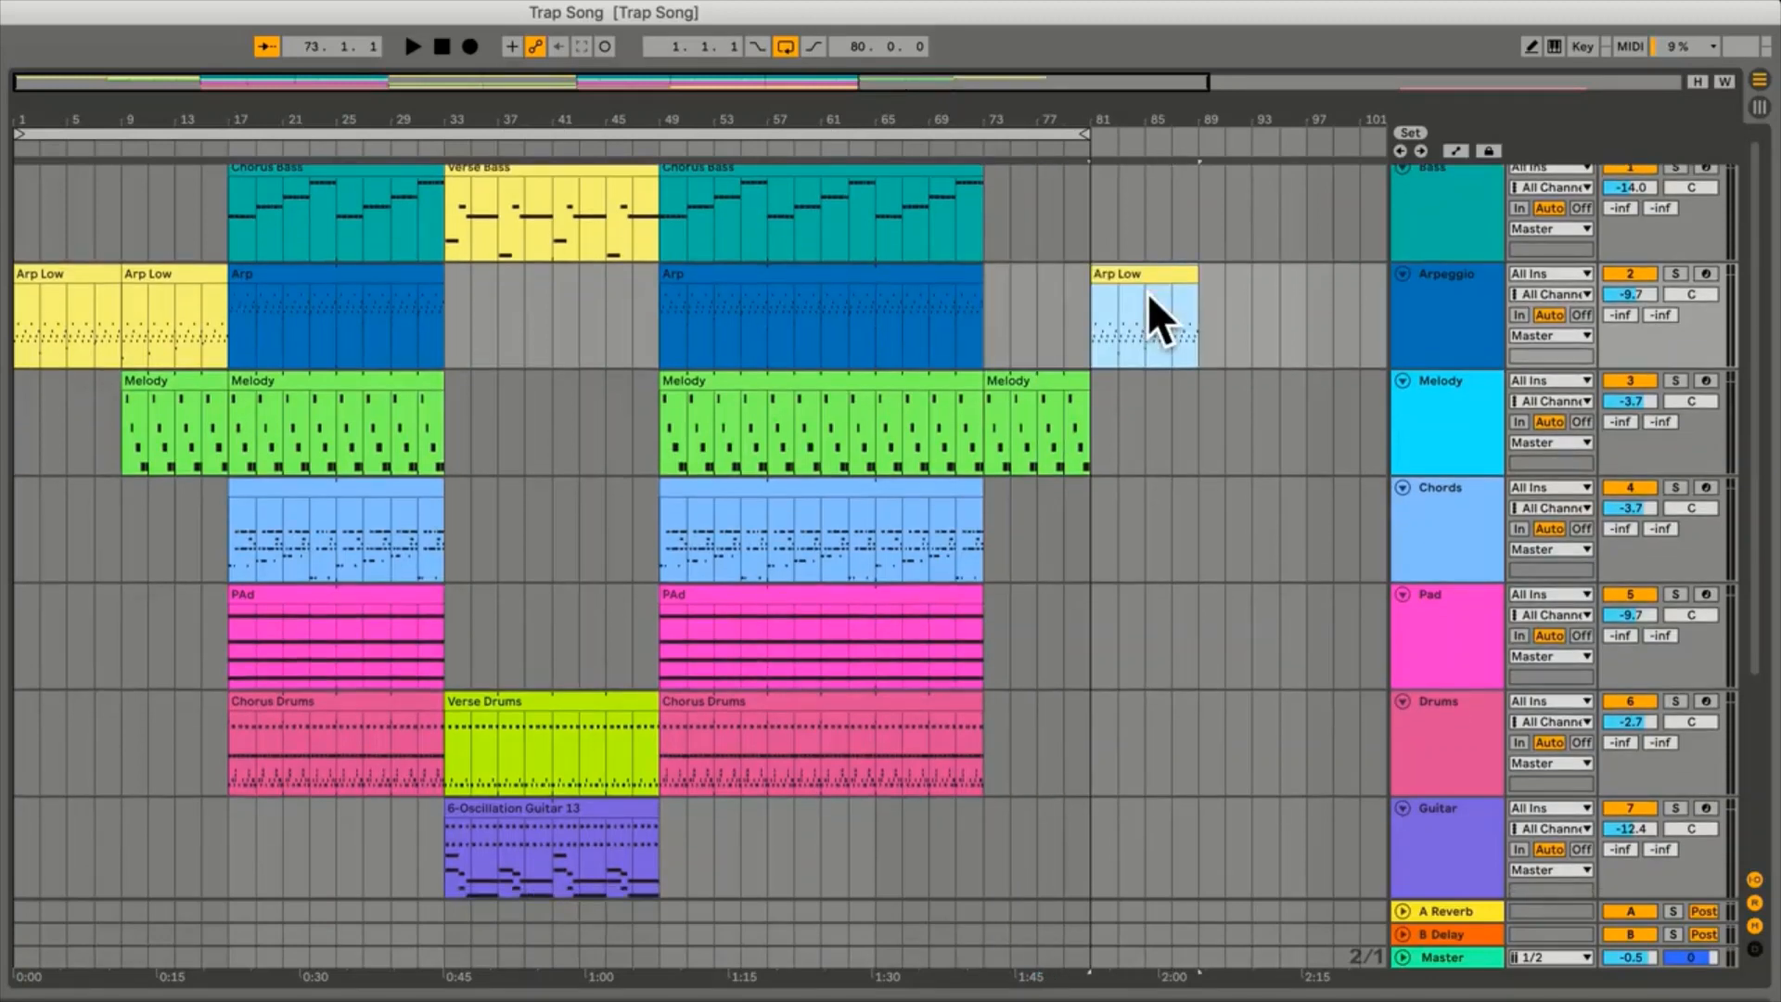
left_click_drag(1144, 270, 1017, 285)
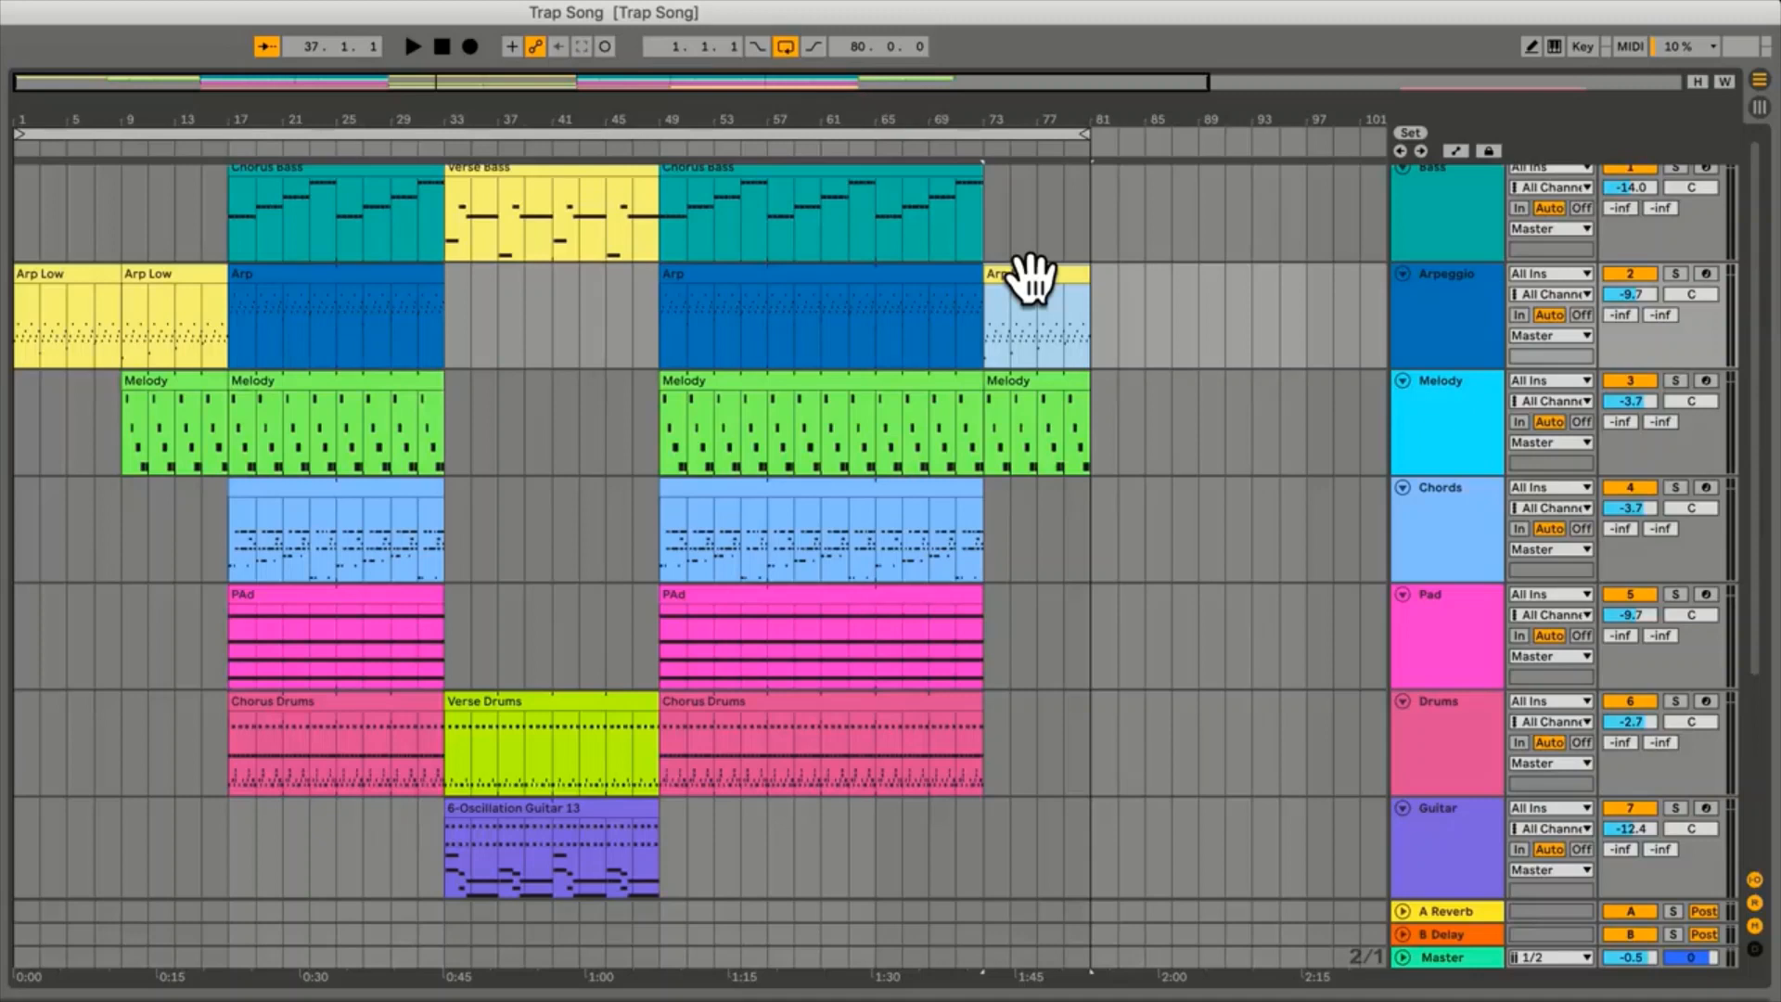
Move the Arp Low clip at bar 73 from the Arpeggio track to the Bass track, and solo the Bass track
left_click_drag(1030, 279, 1032, 214)
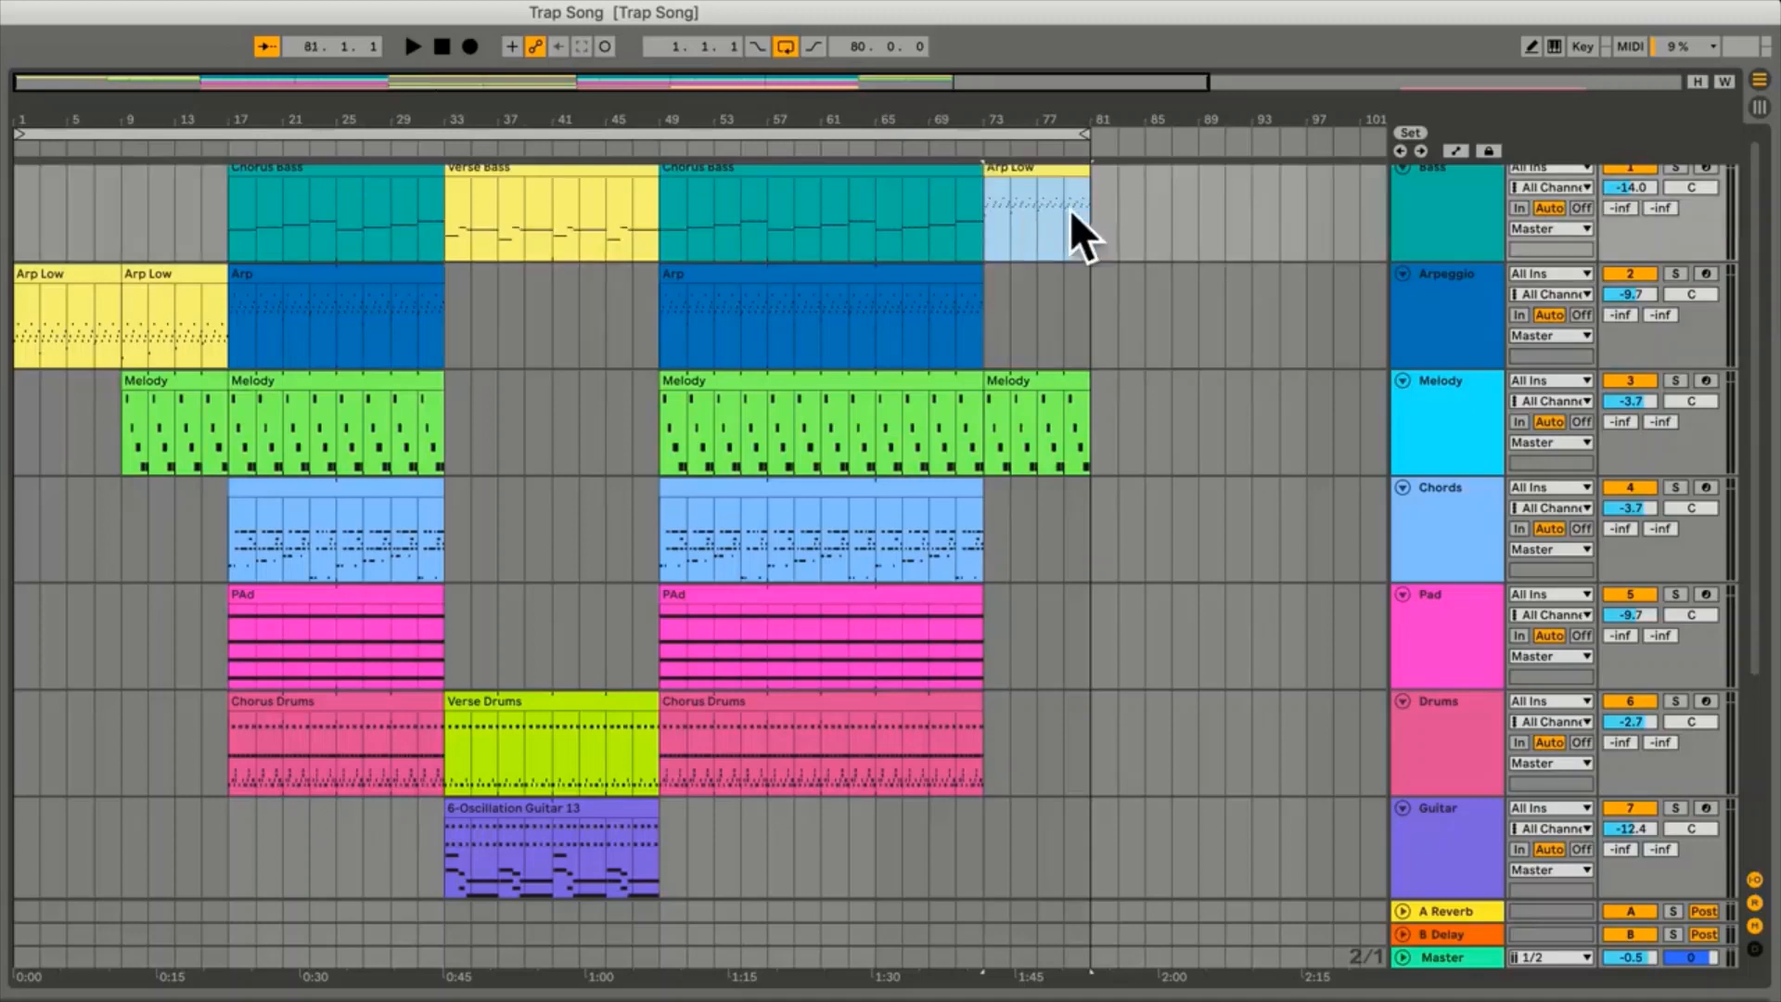
scroll(1324, 272, "up", 1)
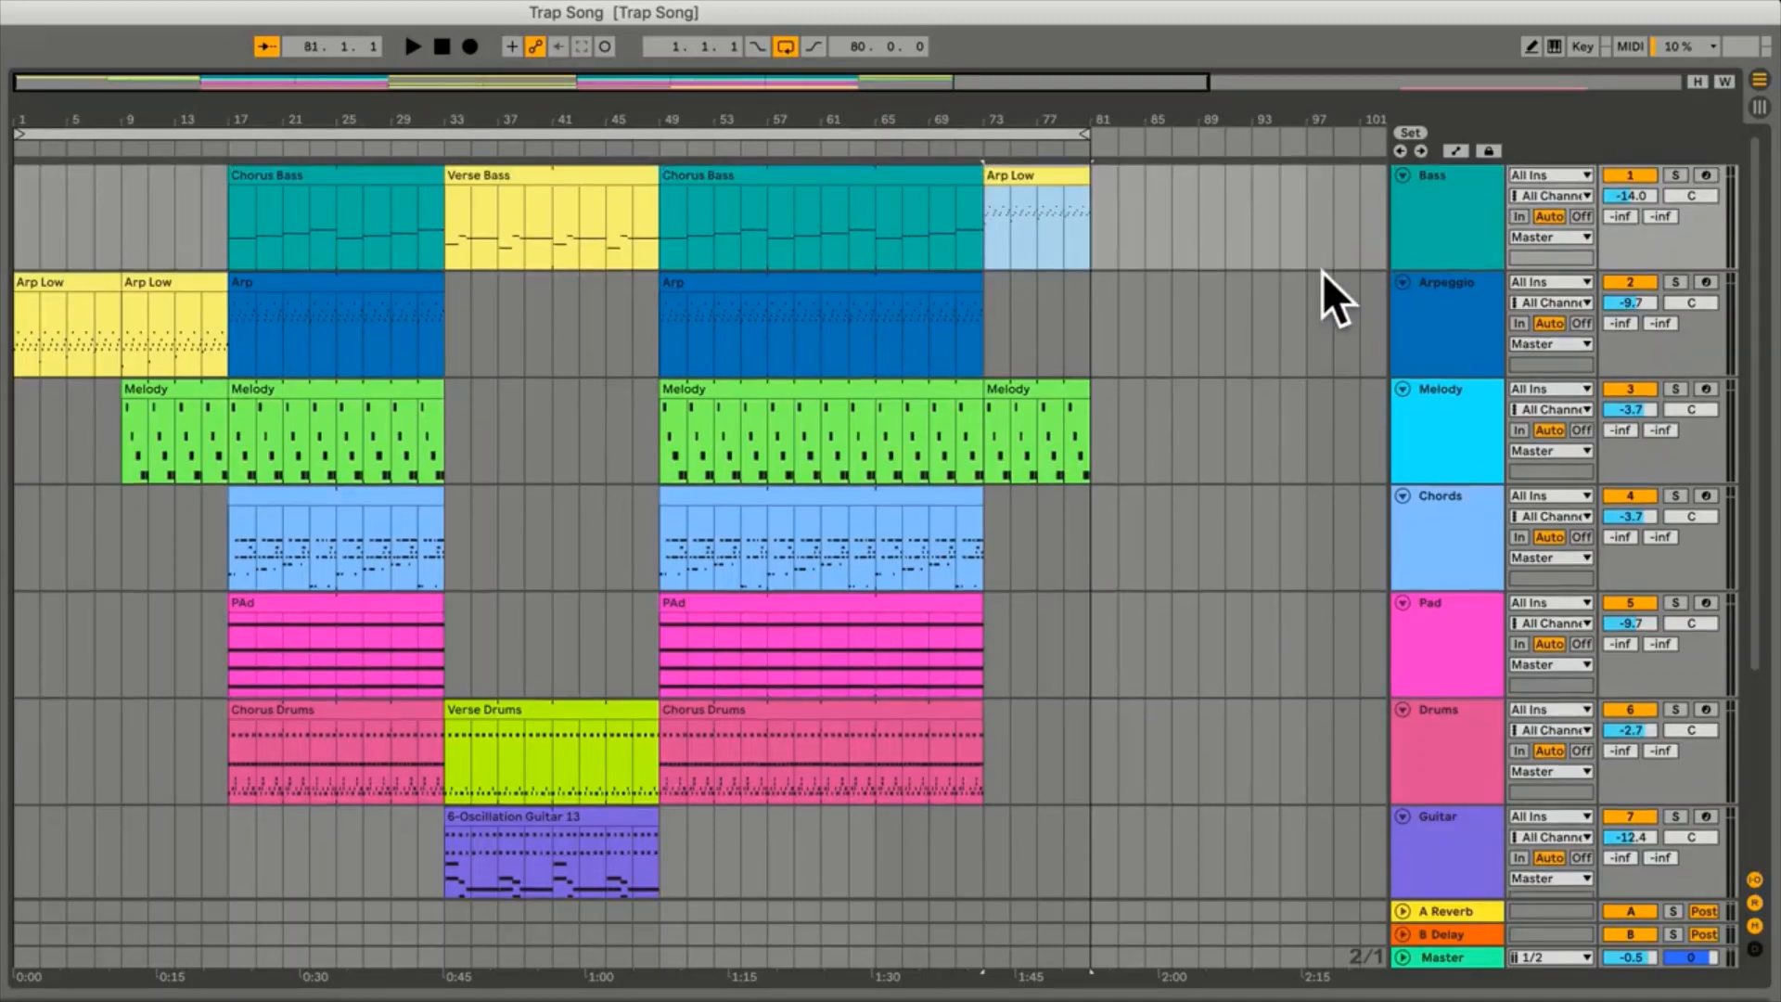
left_click(1676, 175)
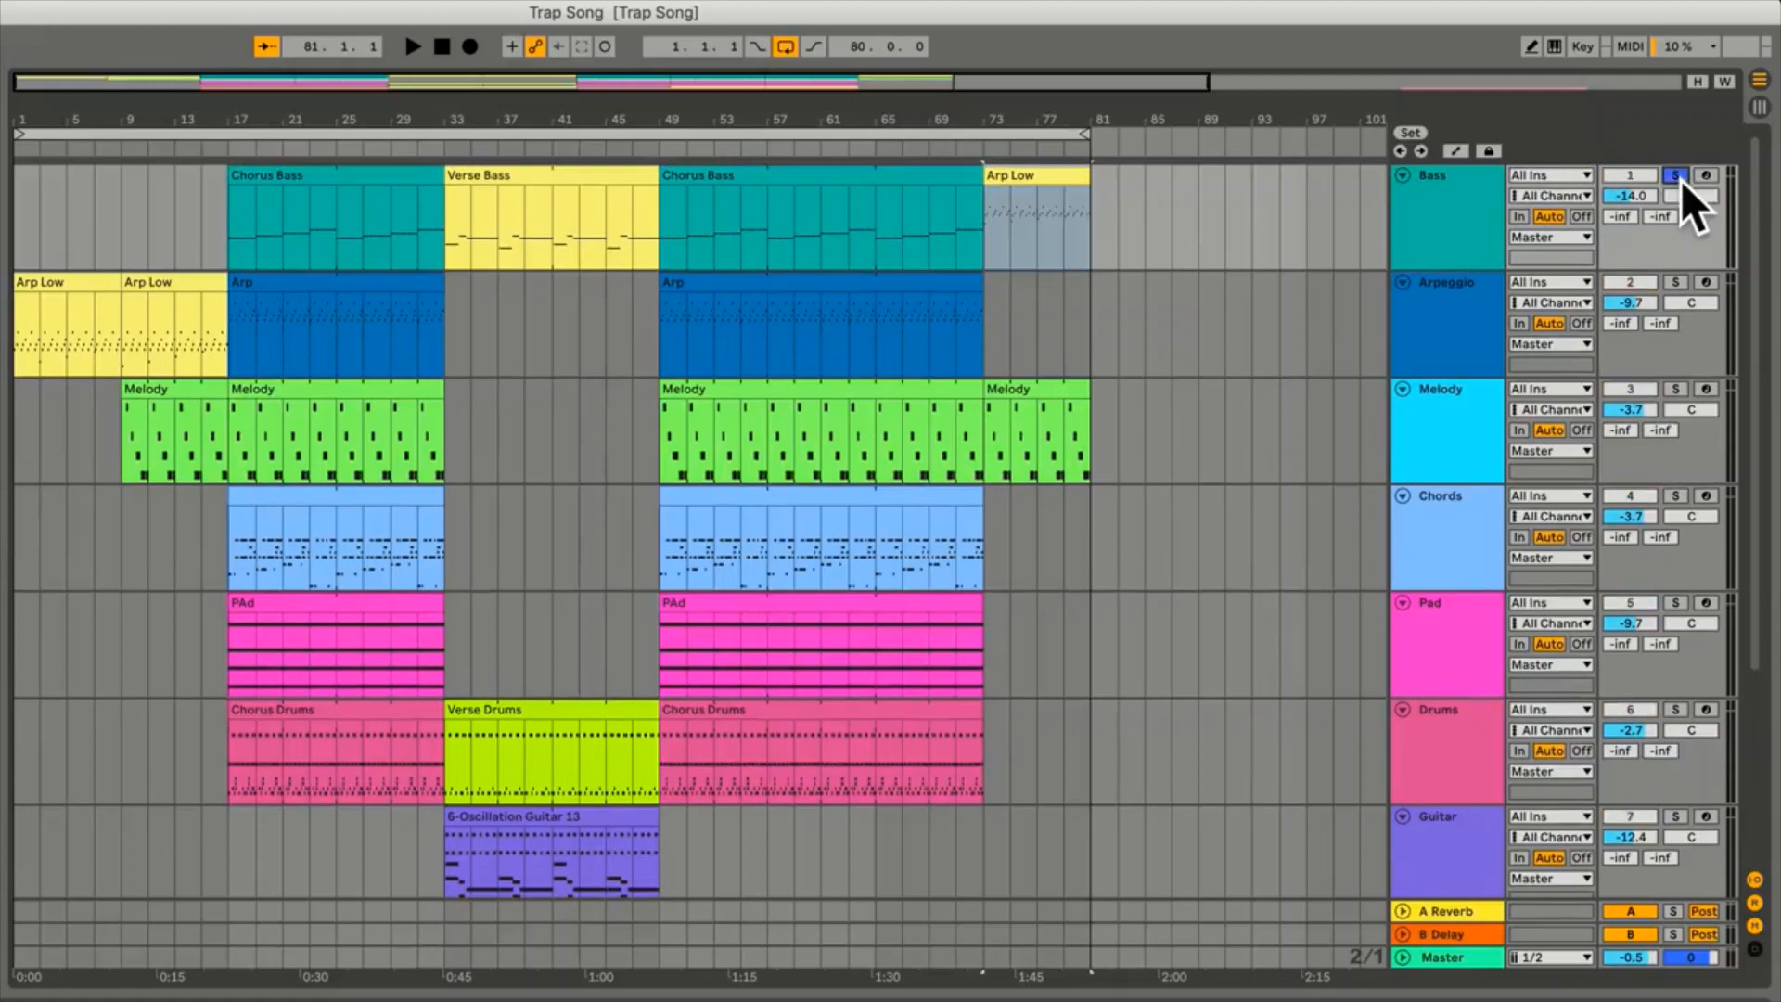
Loop the 8 bars of the Arp Low clip from bar 73 and play it through the Bass track's instrument
left_click(1016, 174)
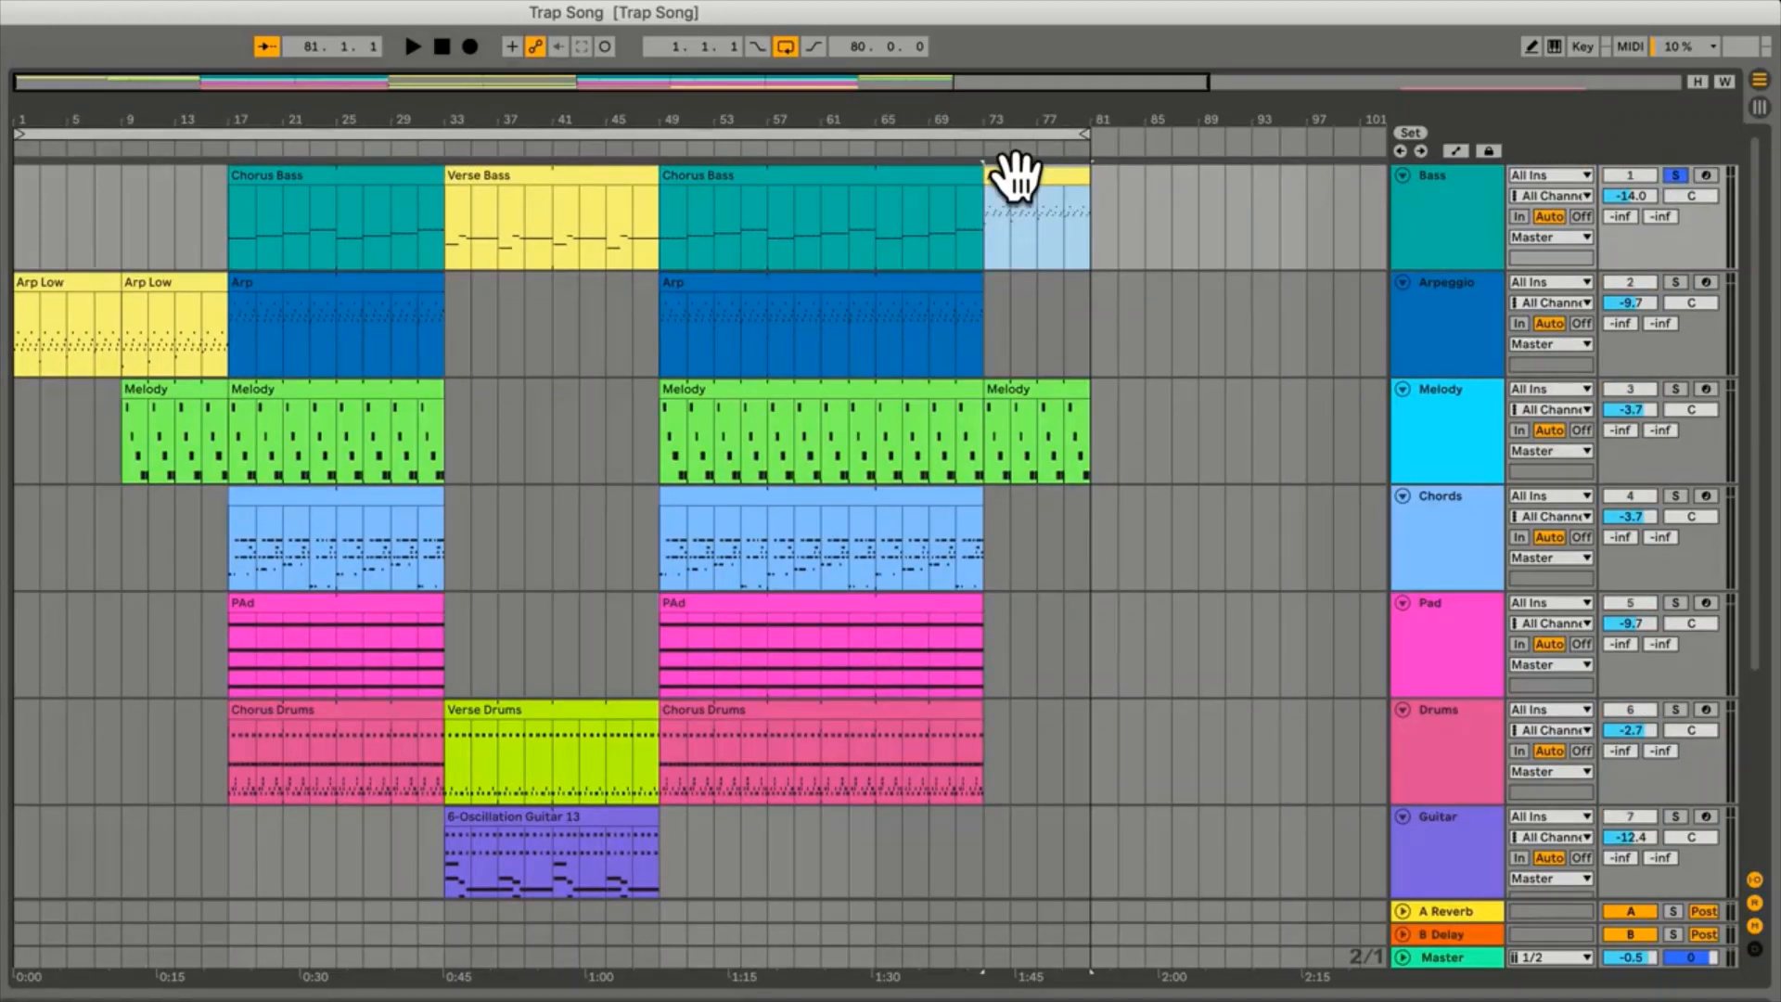
key("super")
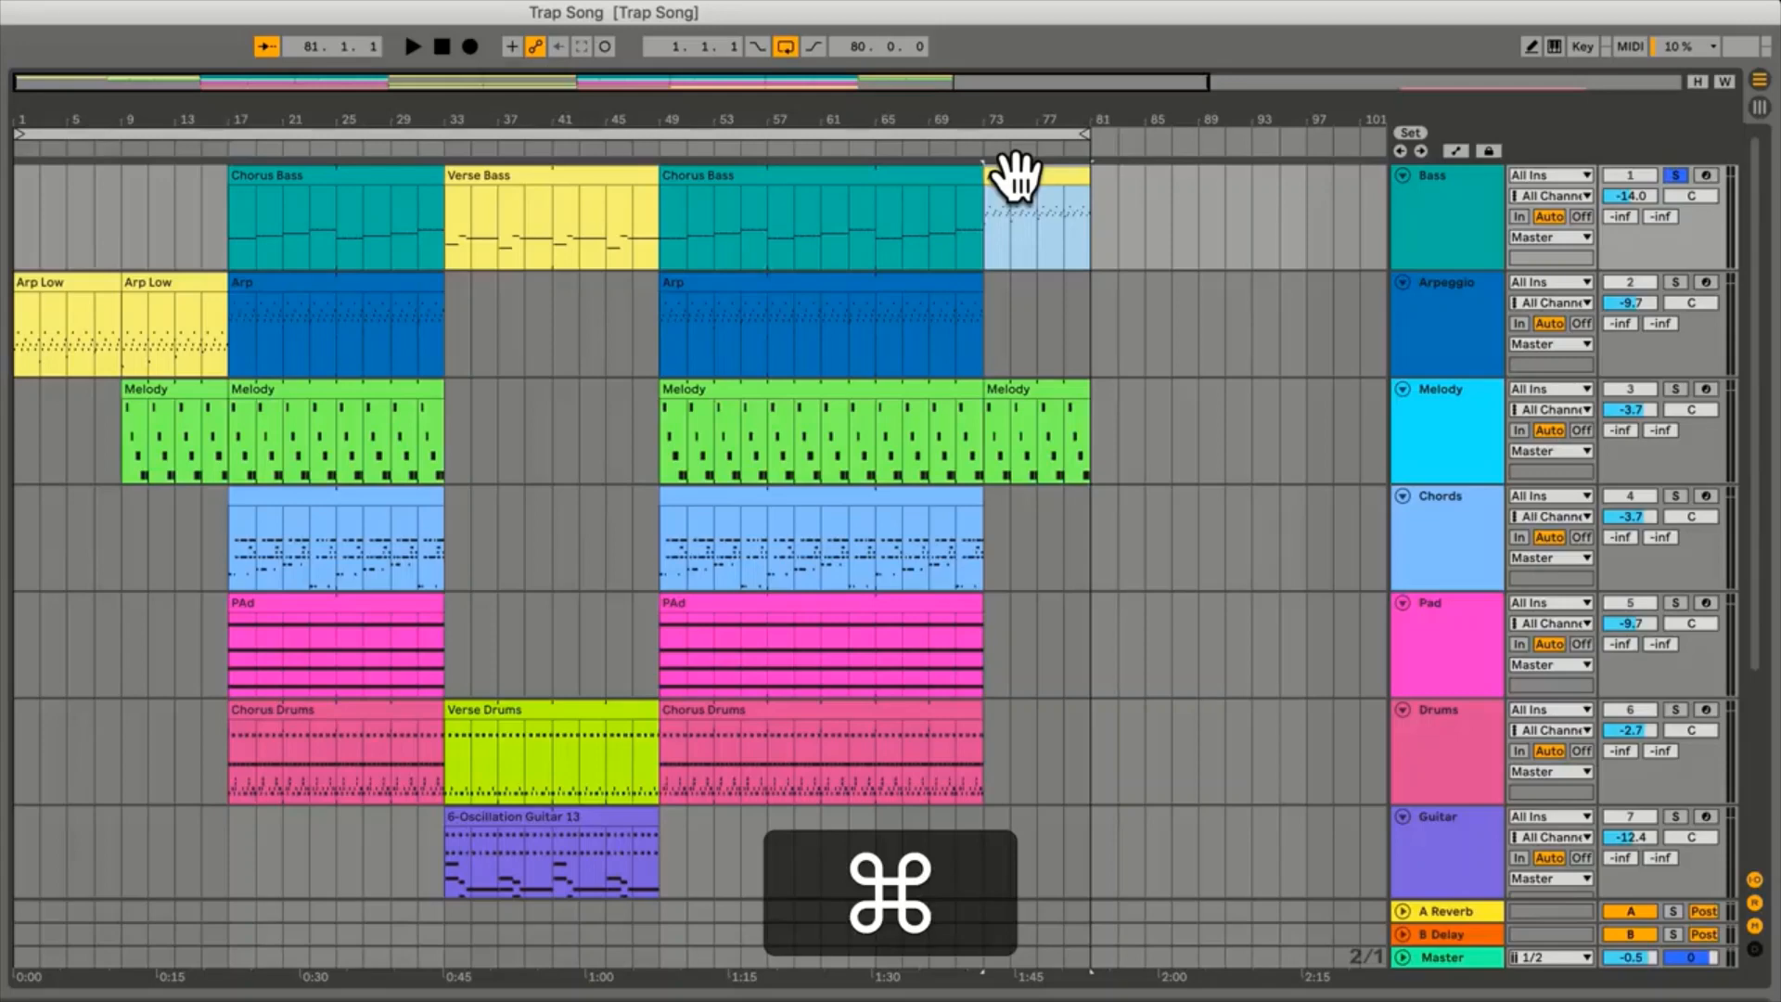
key("super+l")
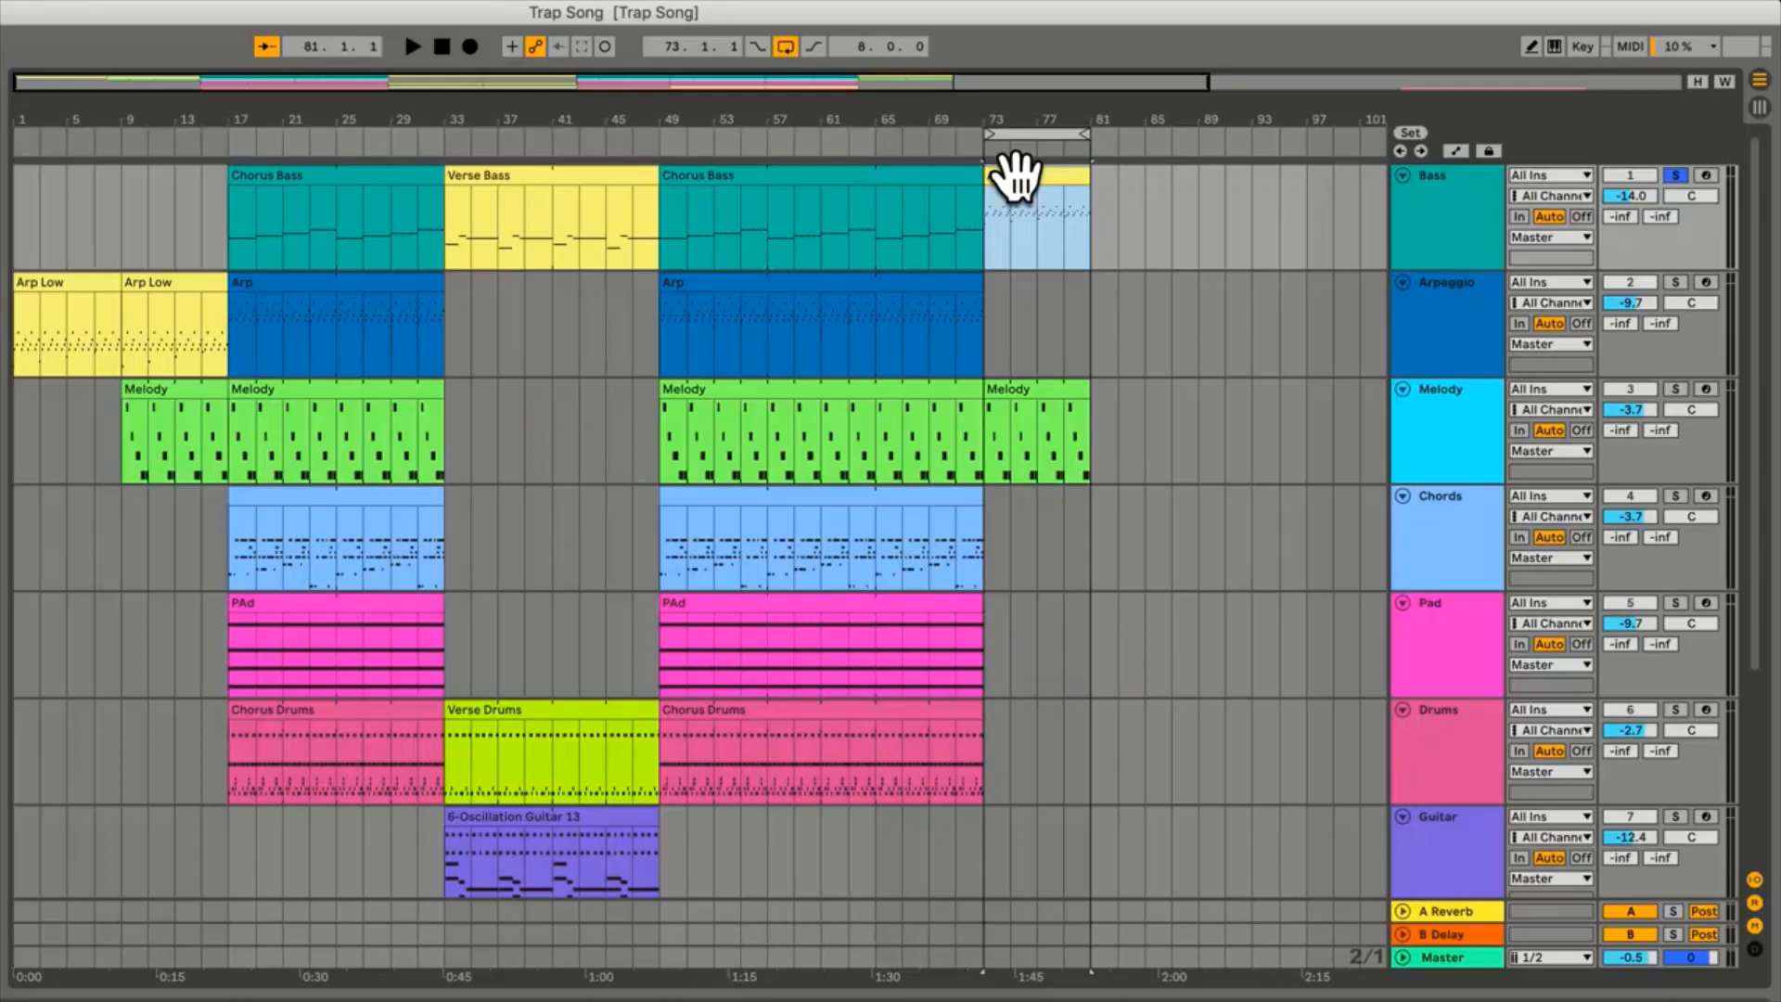
key("space")
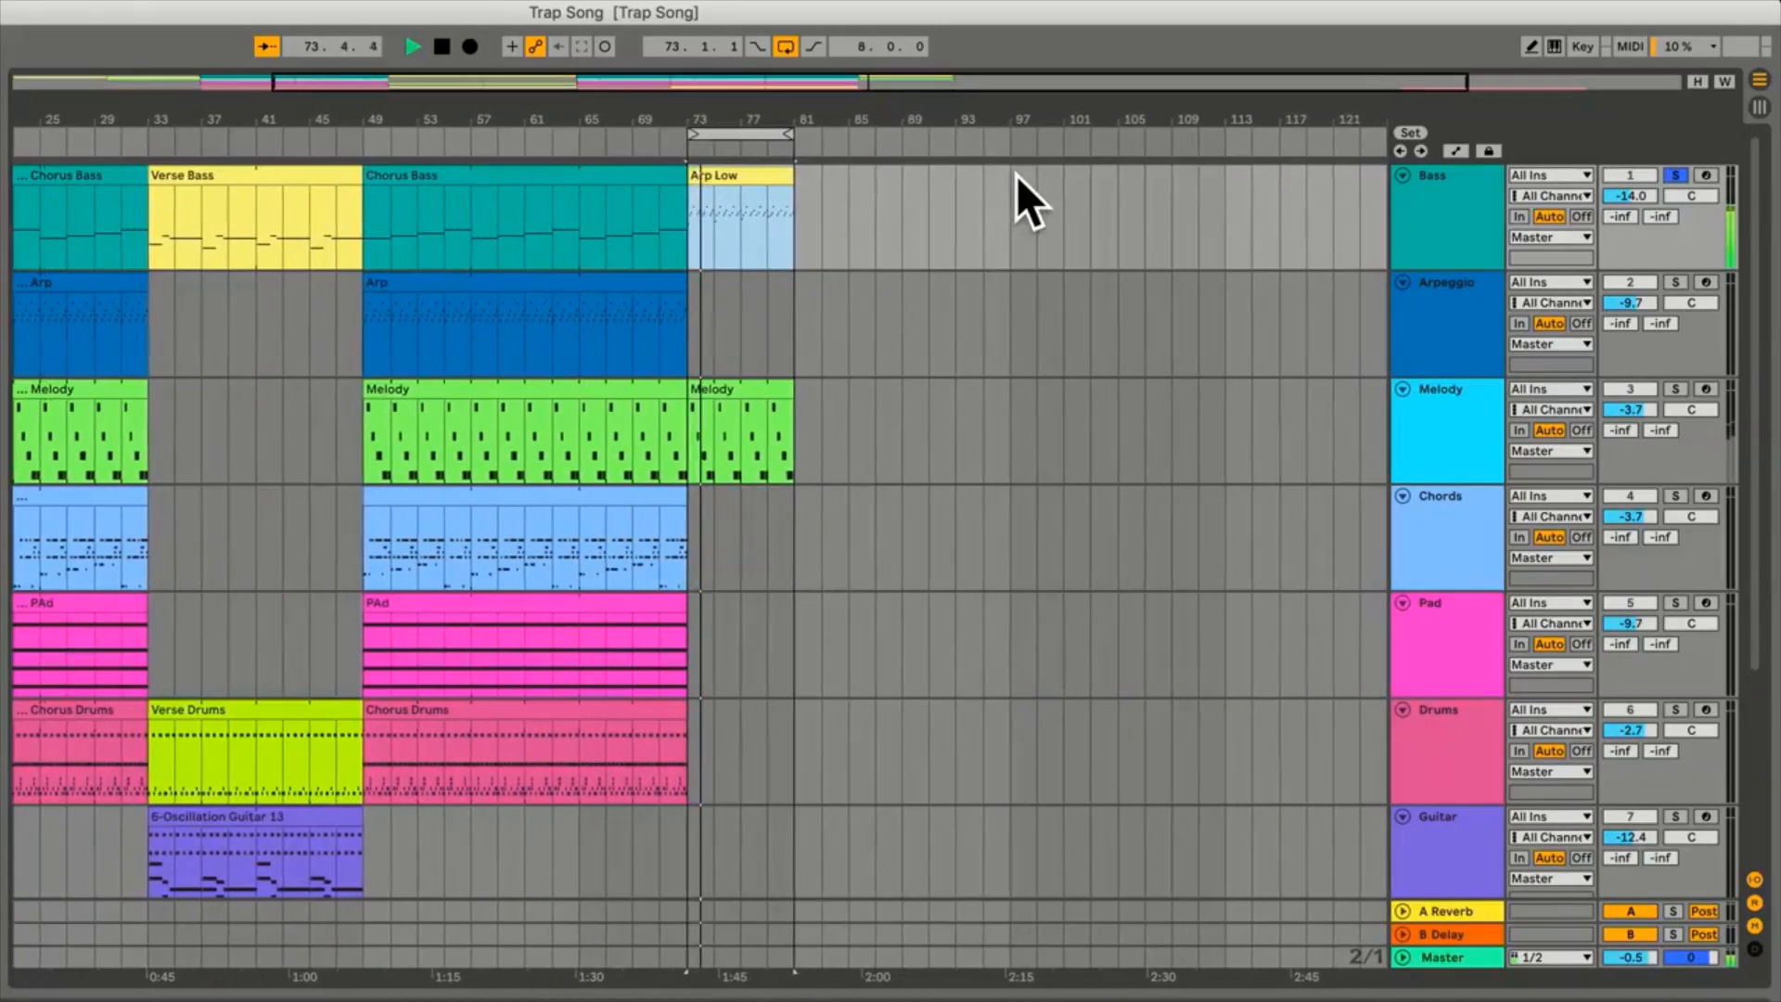
key("space")
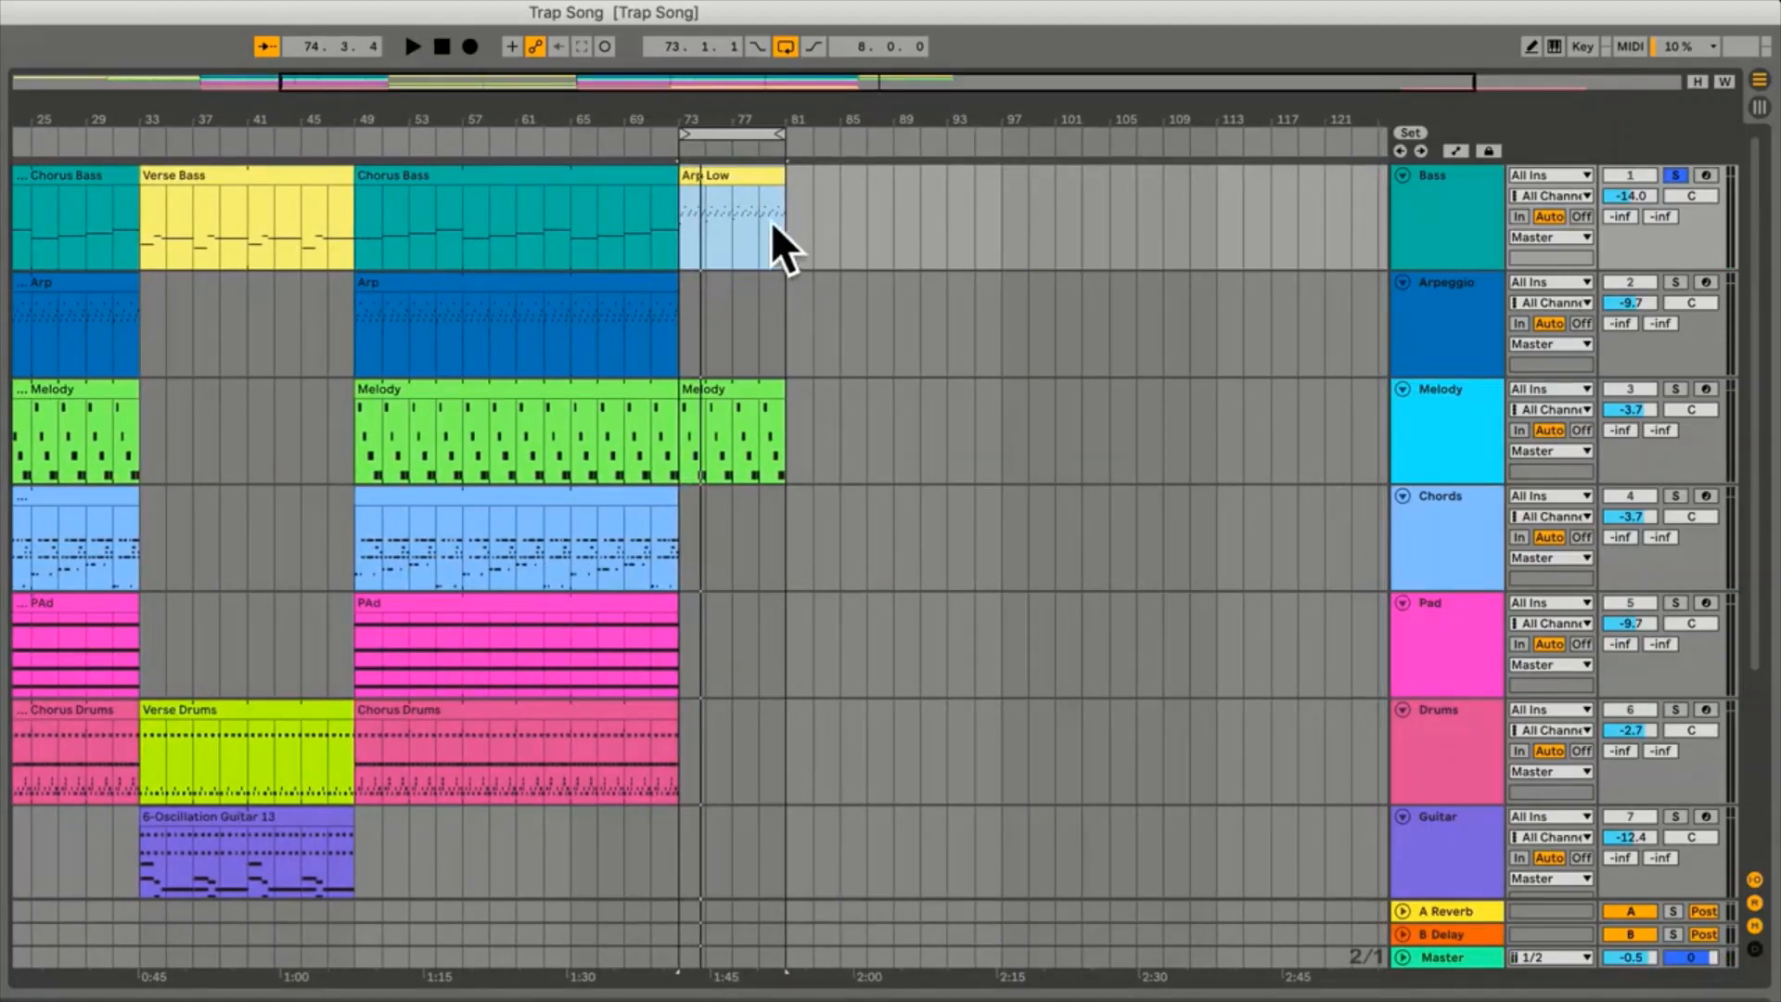
Move the Arp Low clip from the Bass track back to bar 73 on the Arpeggio track
left_click_drag(742, 175, 749, 304)
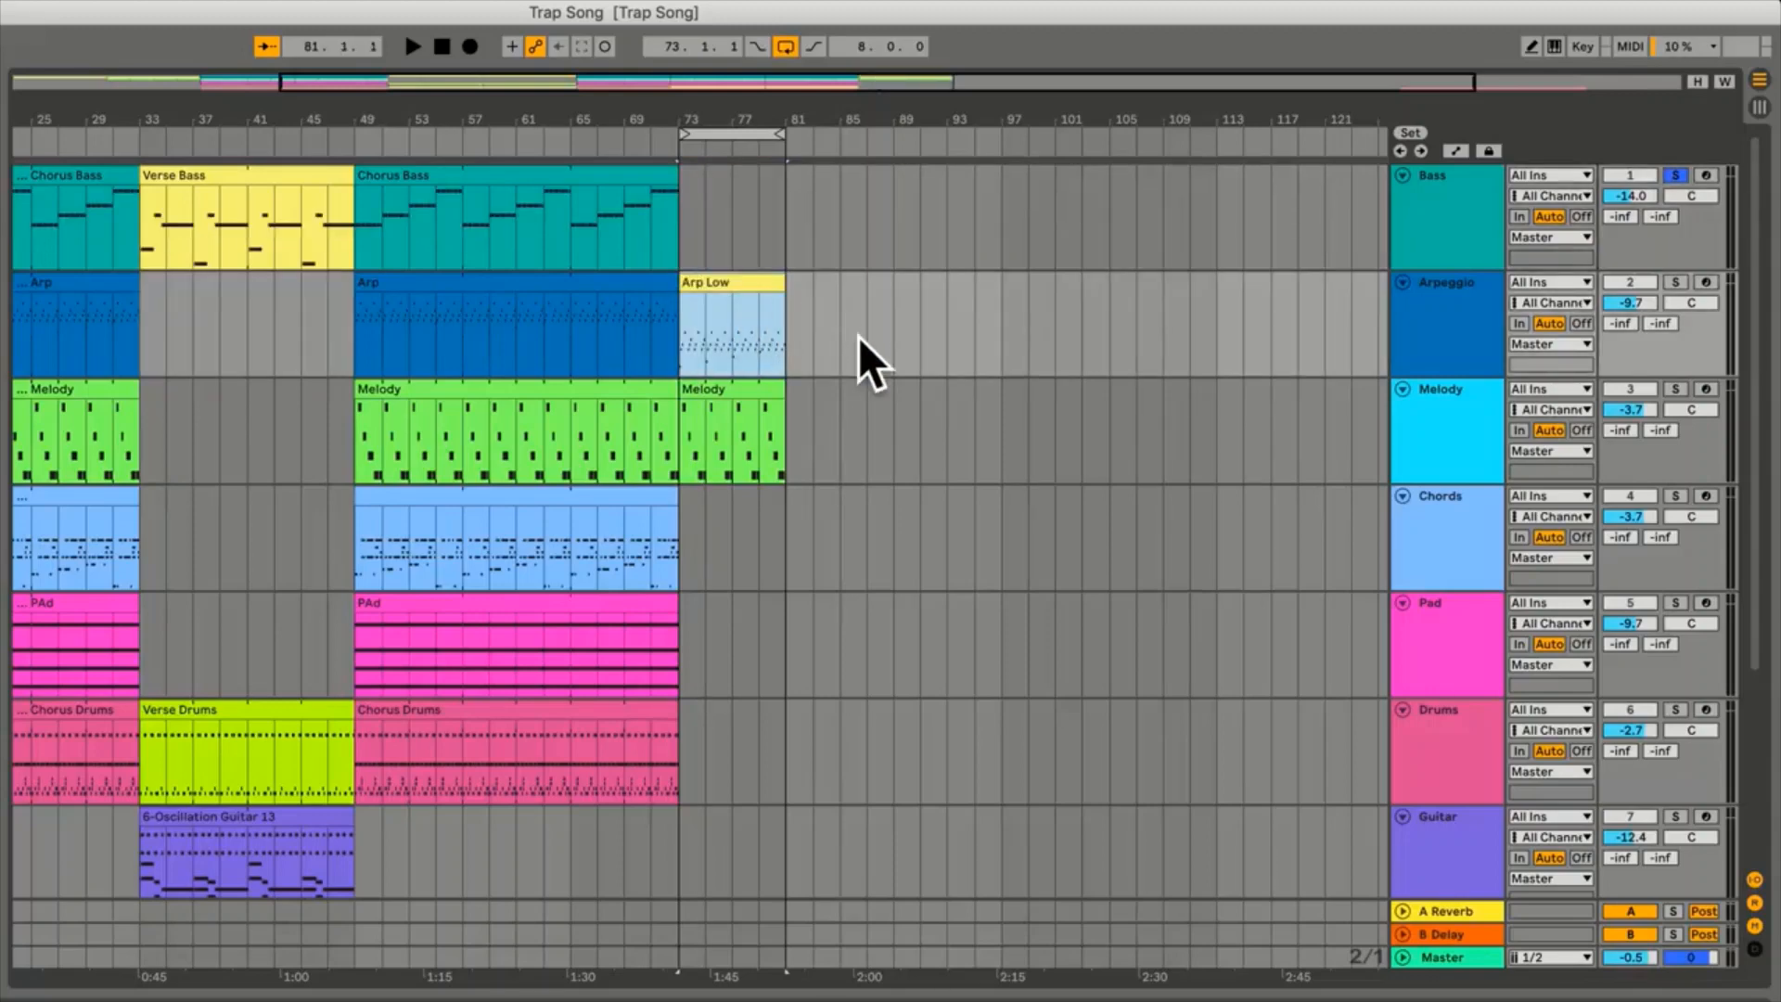
Move the Lead Guitar clip at bar 57 into the empty area below the tracks to create a new track, and undo it
scroll(859, 336, "down", 3)
scroll(859, 336, "up", 2)
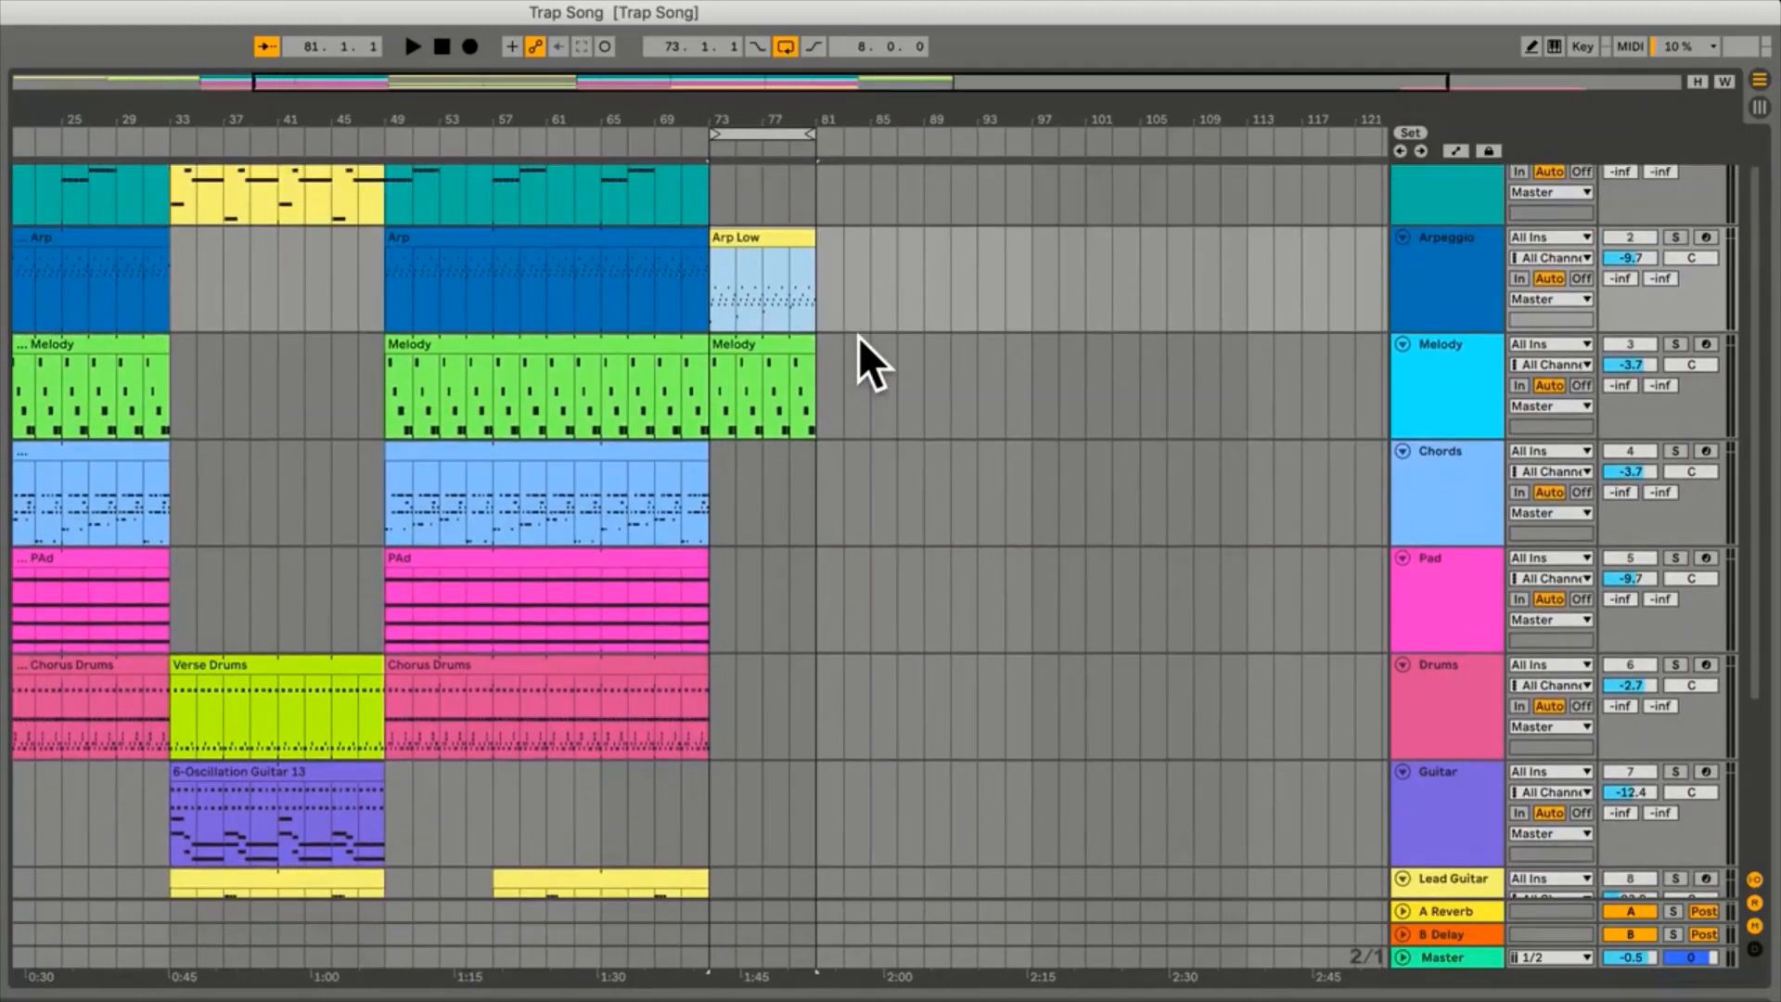
scroll(859, 336, "down", 5)
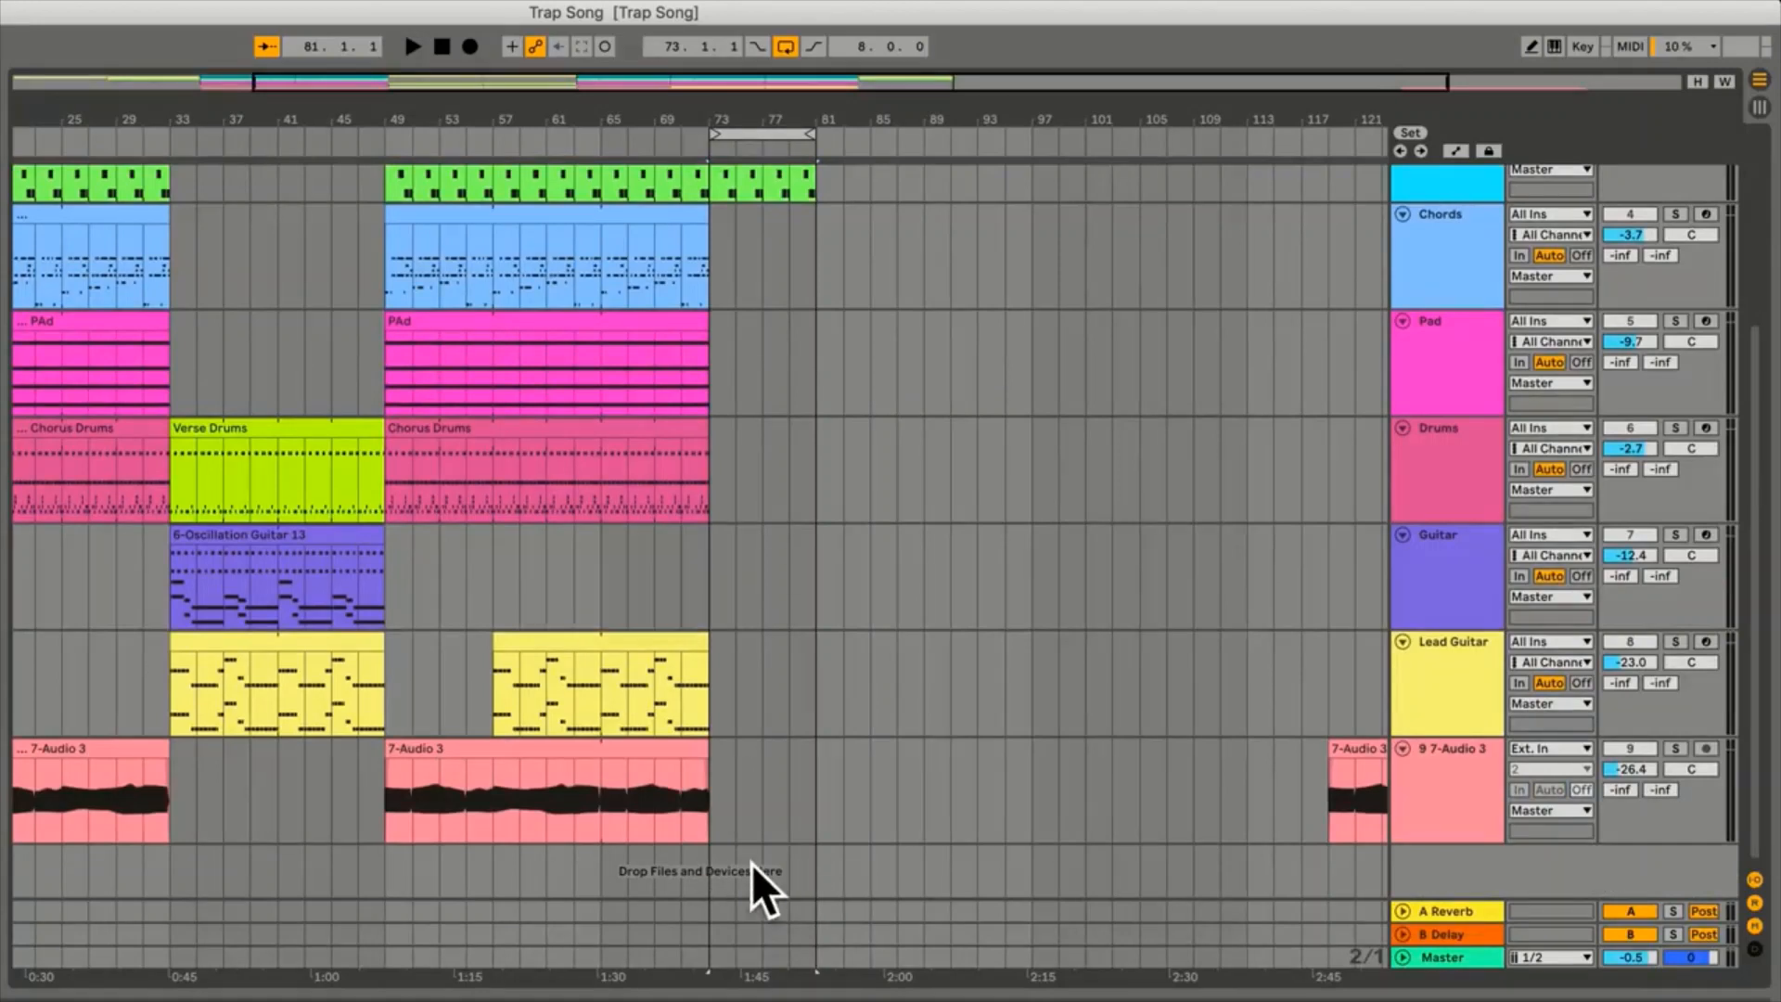
scroll(681, 872, "right", 1)
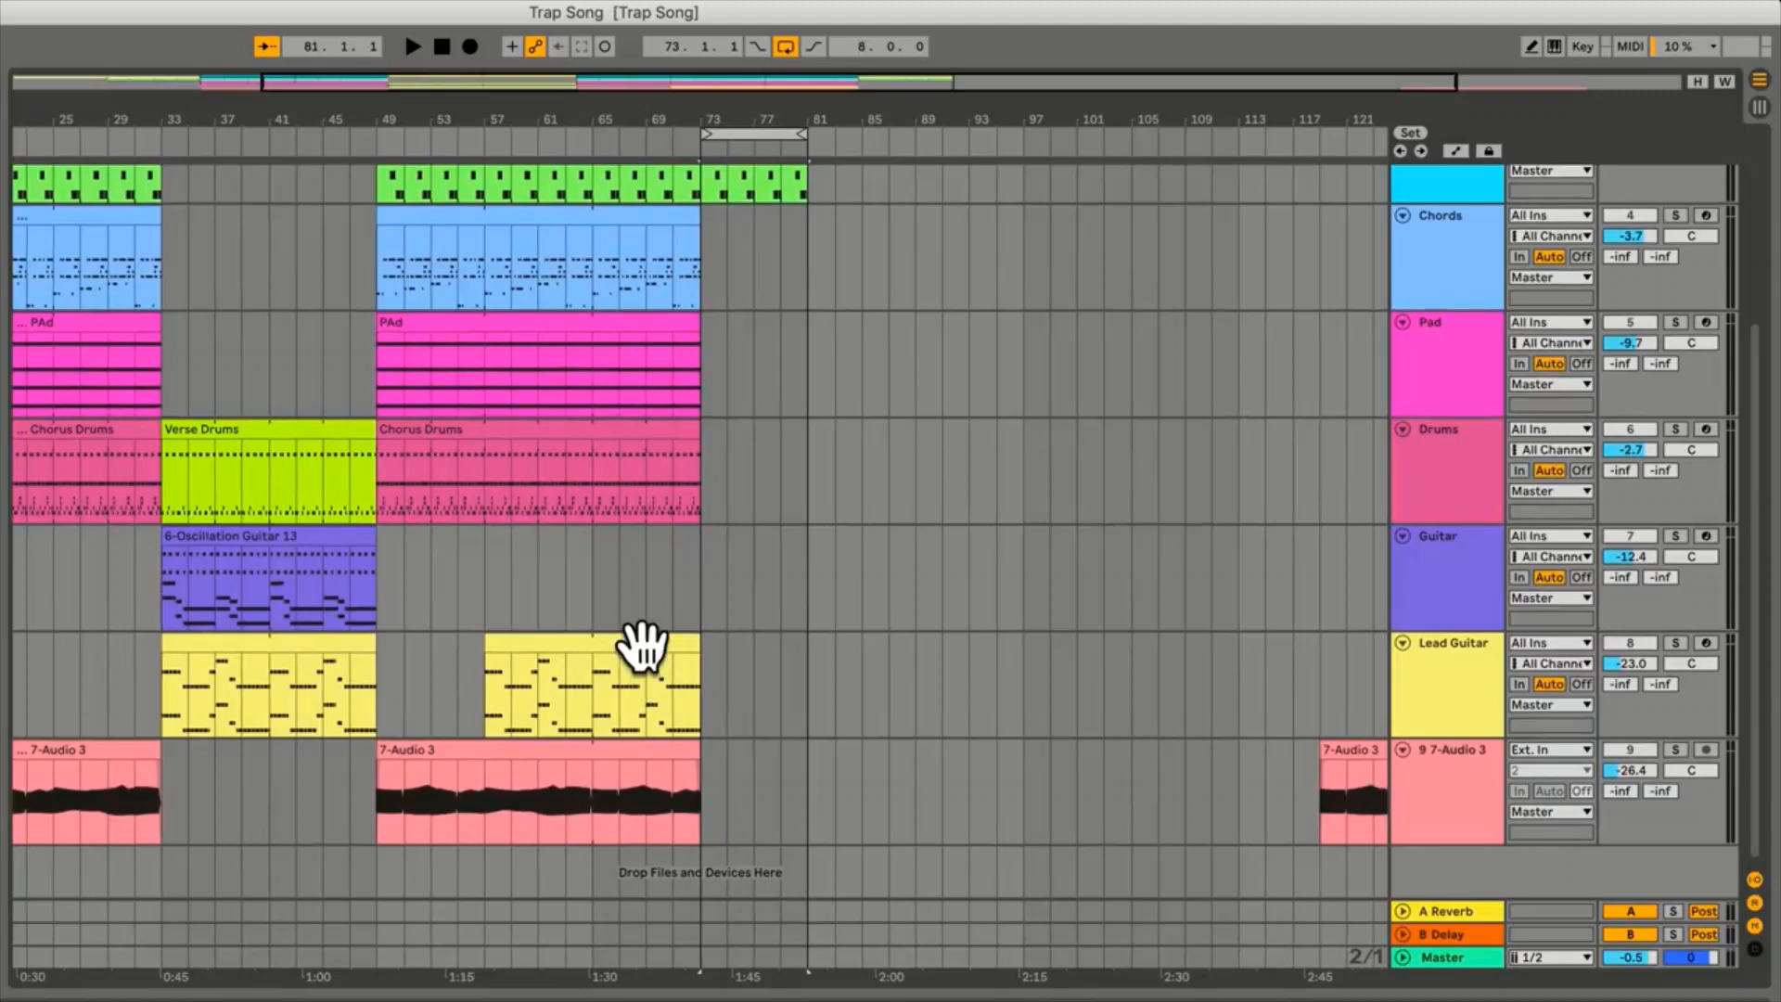
left_click_drag(640, 645, 648, 867)
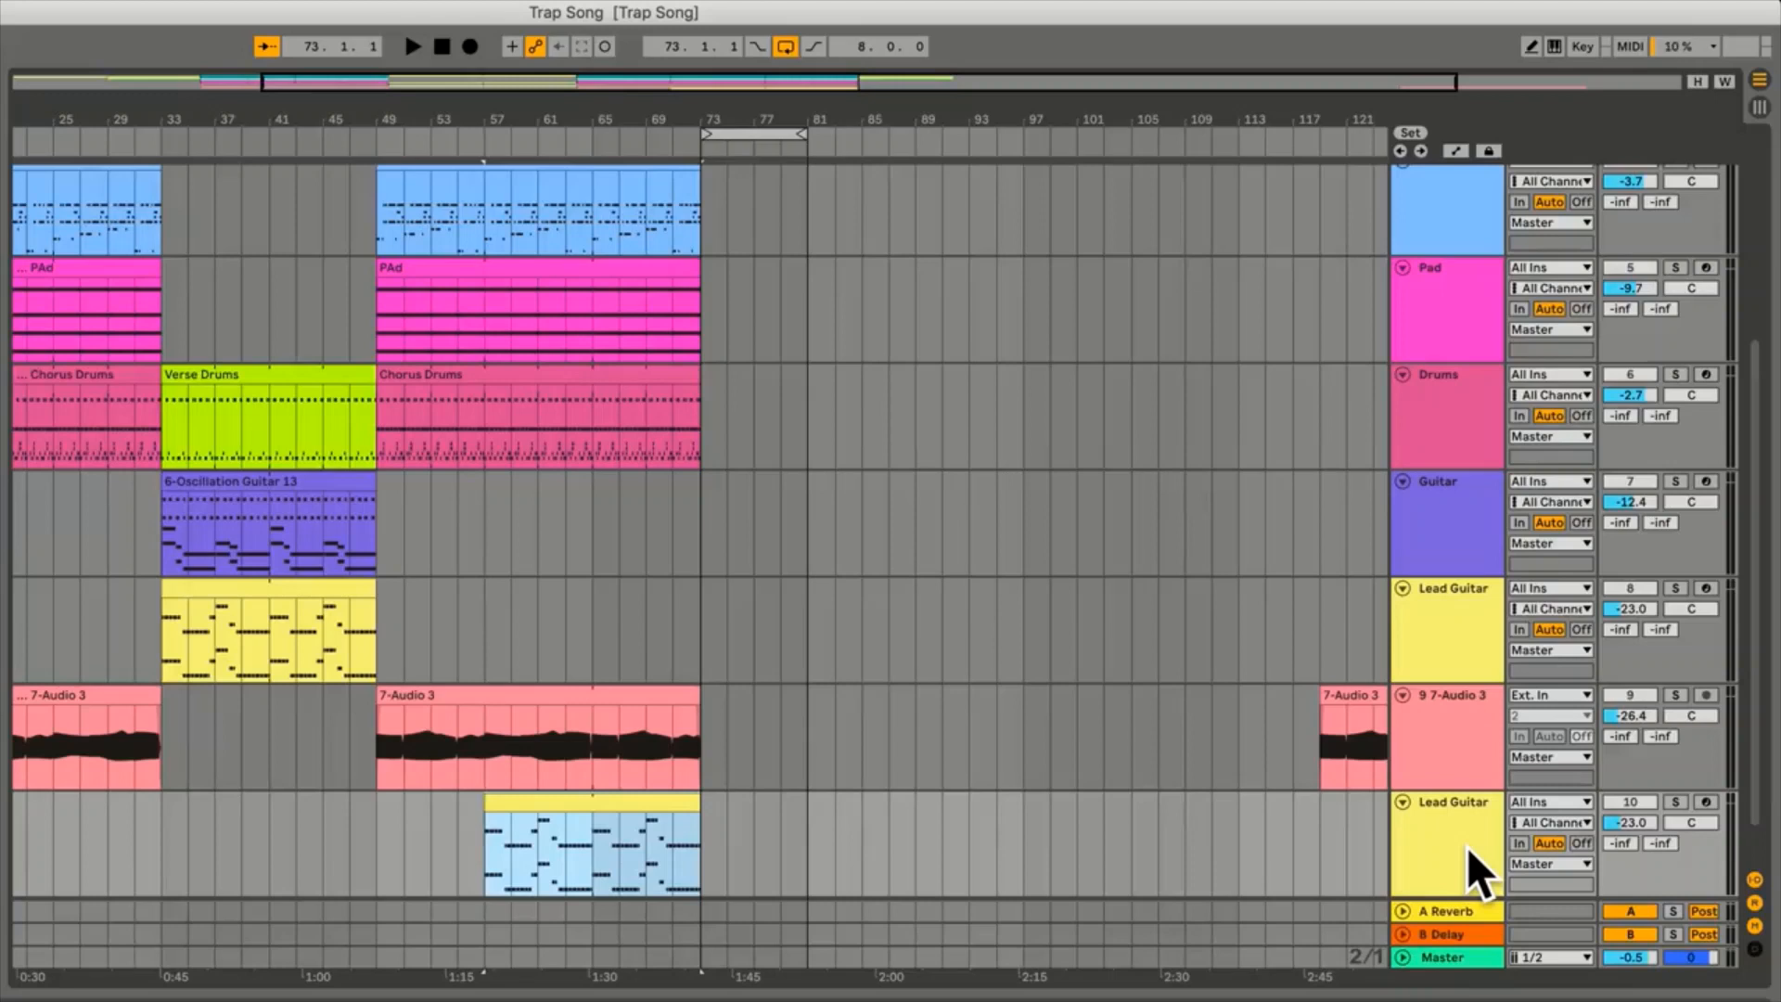
key("super")
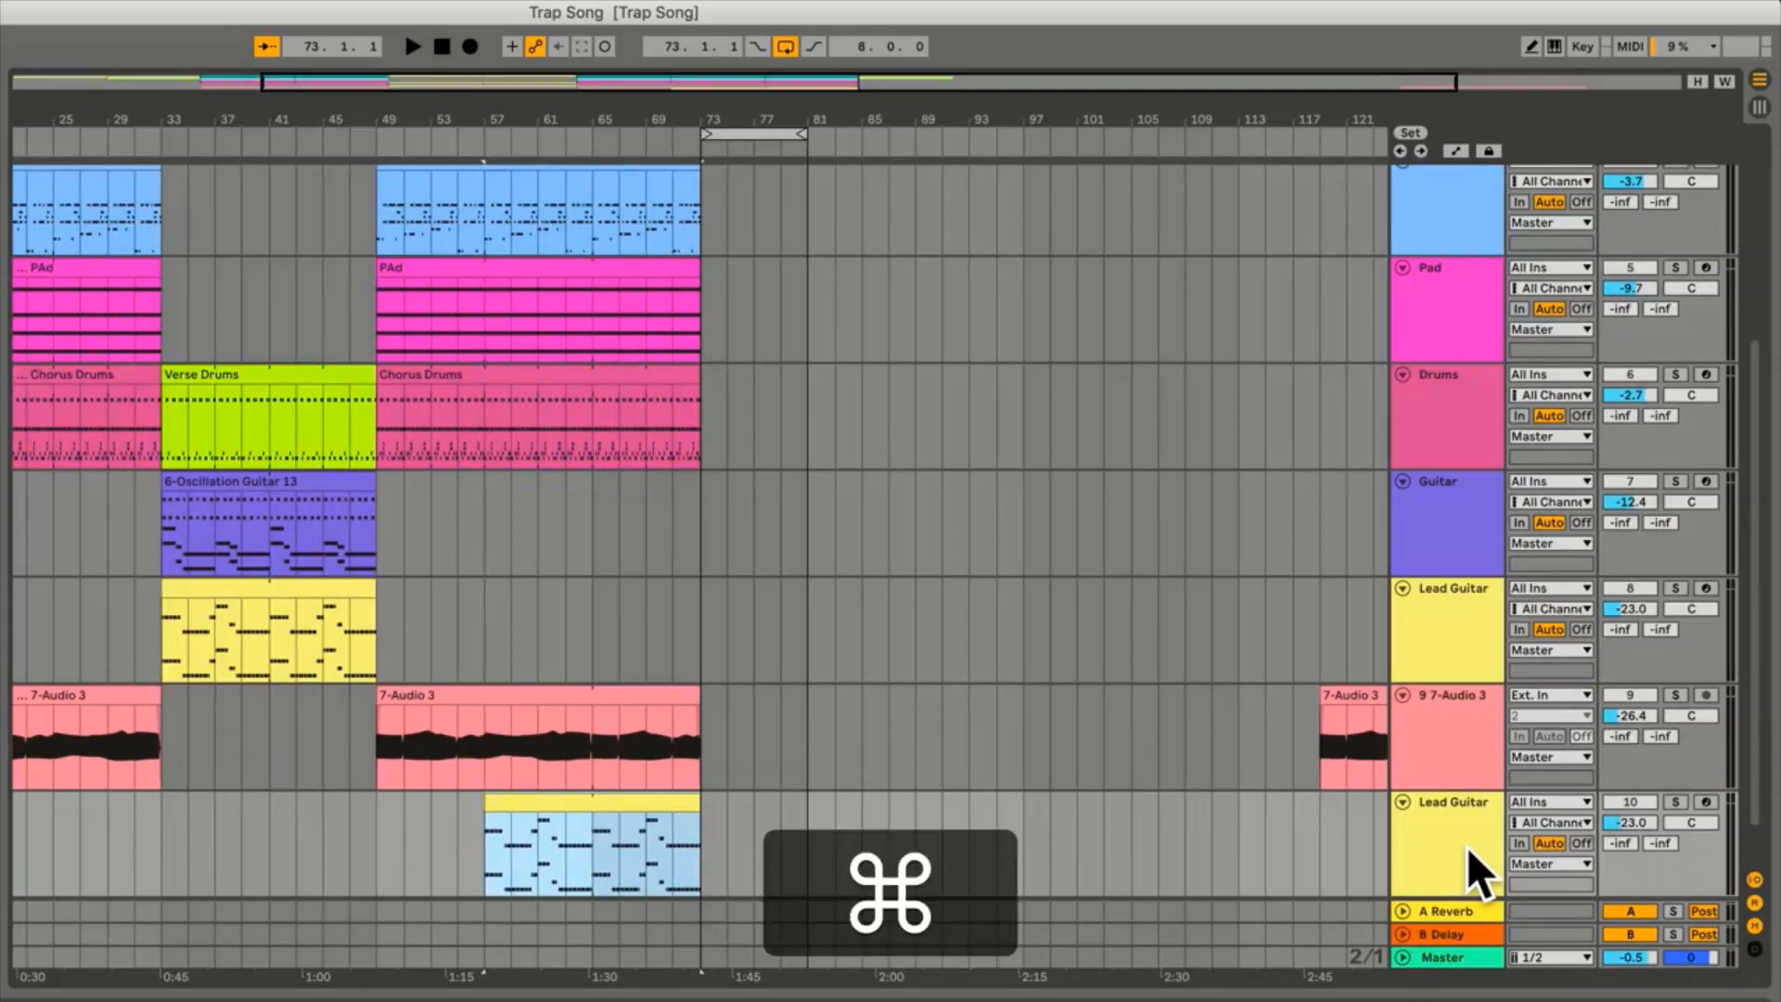
key("super+z")
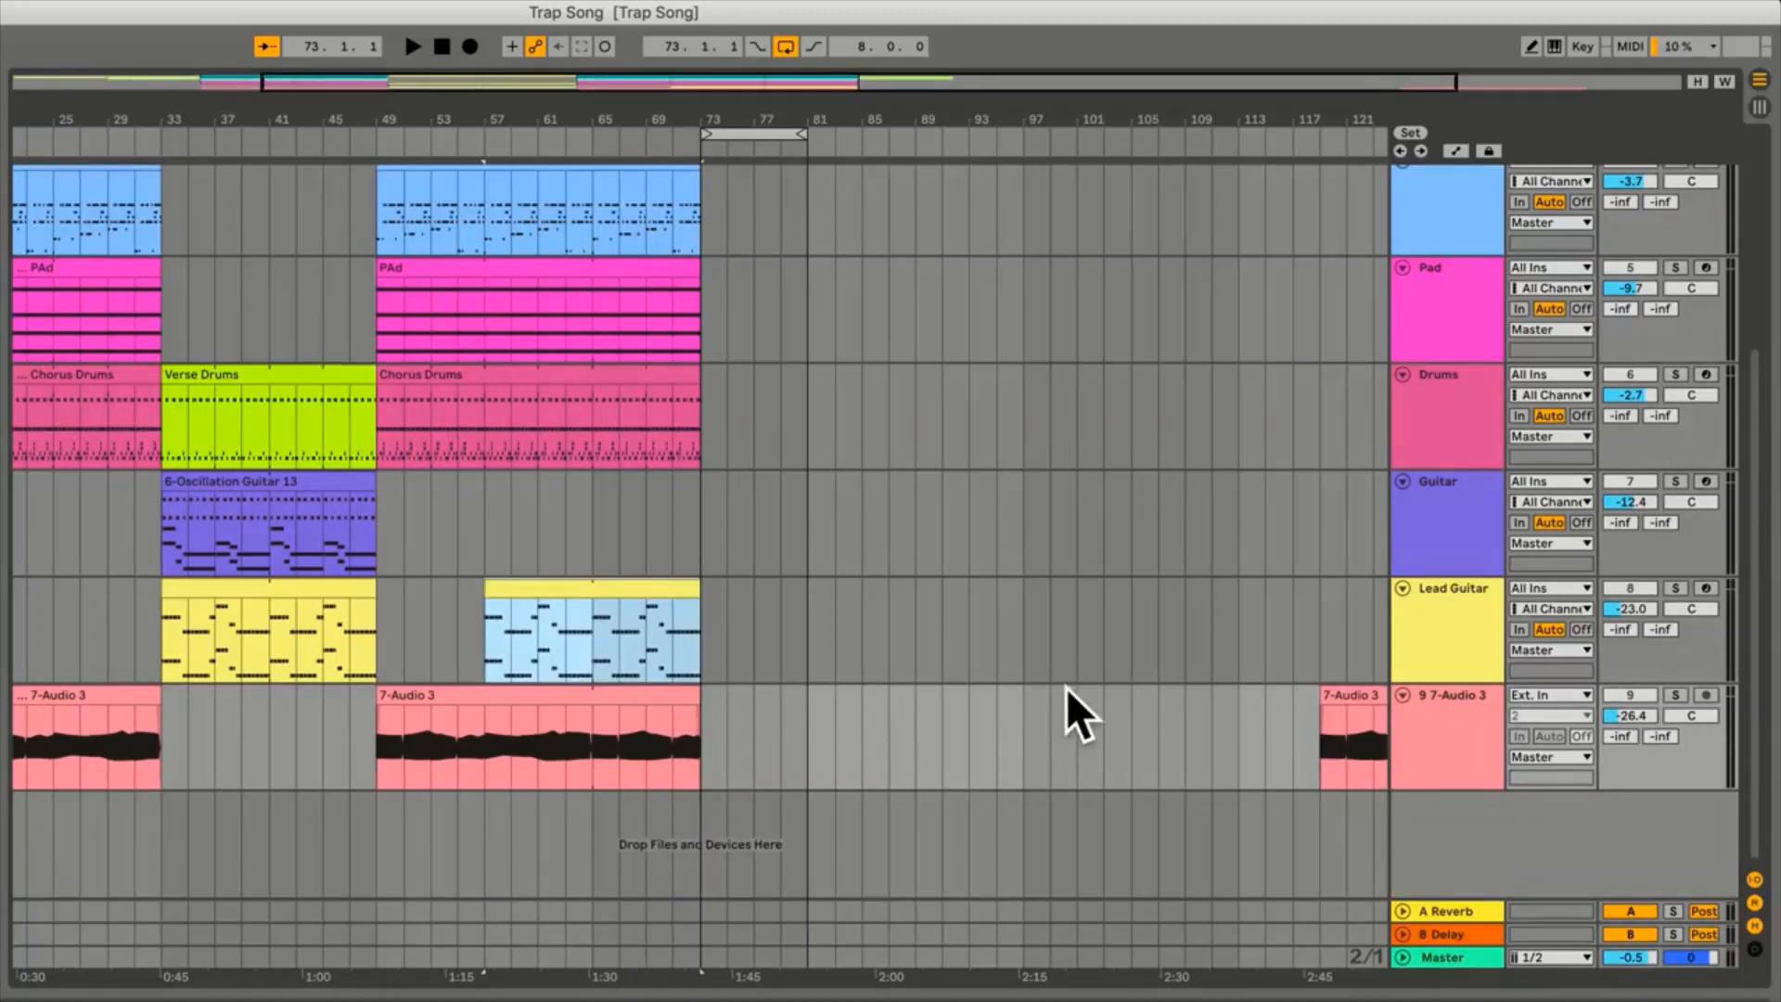
Move the second Lead Guitar clip later on its track and nudge it by grid steps until it starts at bar 81
scroll(1066, 688, "up", 2)
left_click_drag(616, 648, 989, 658)
key("Left")
key("Left")
key("Left")
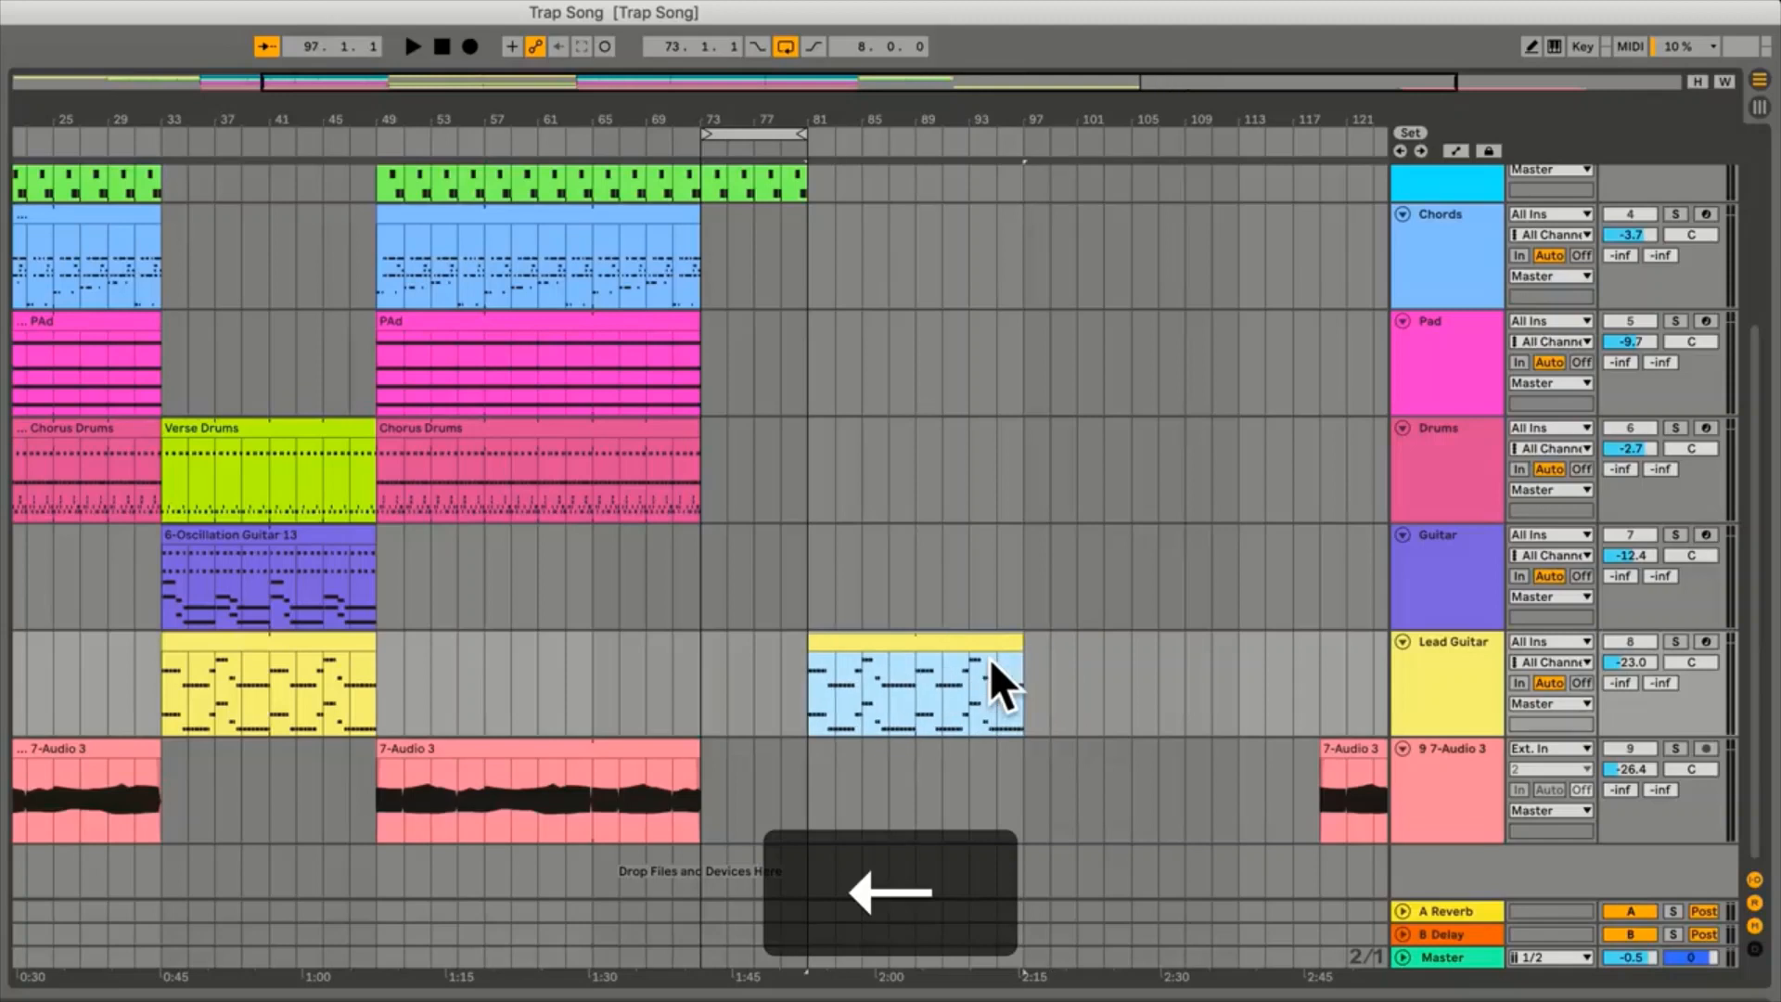
key("Right")
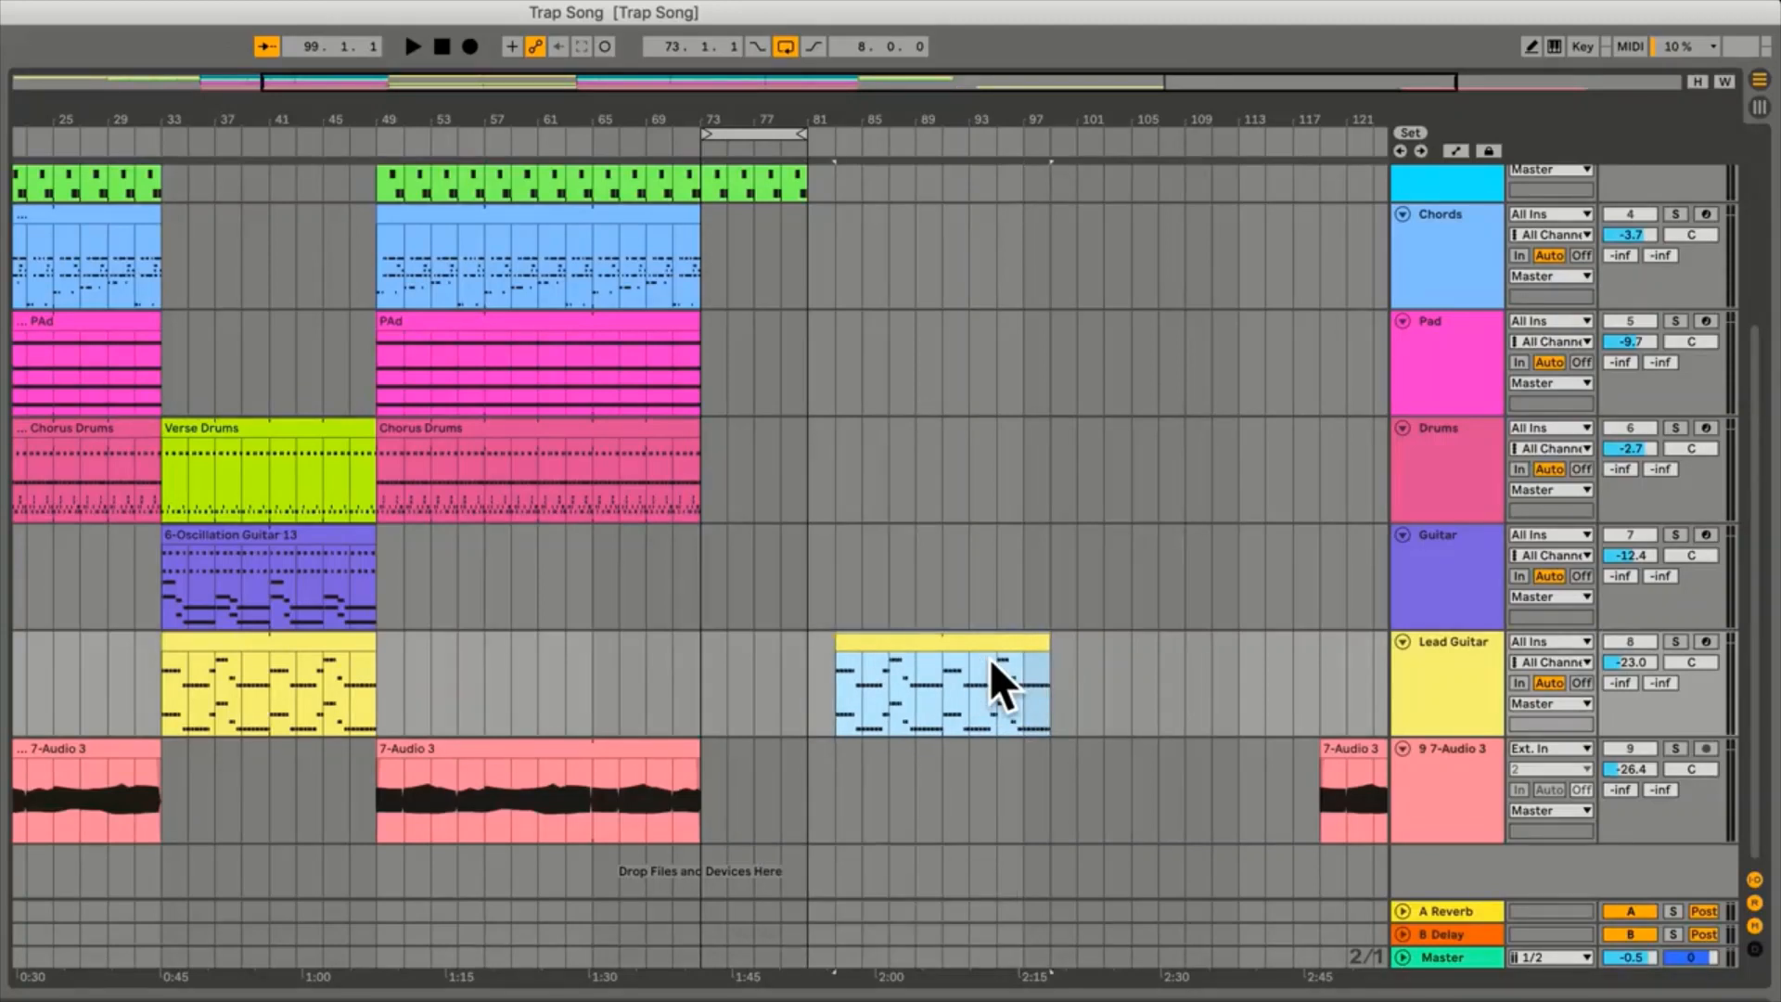
key("Left")
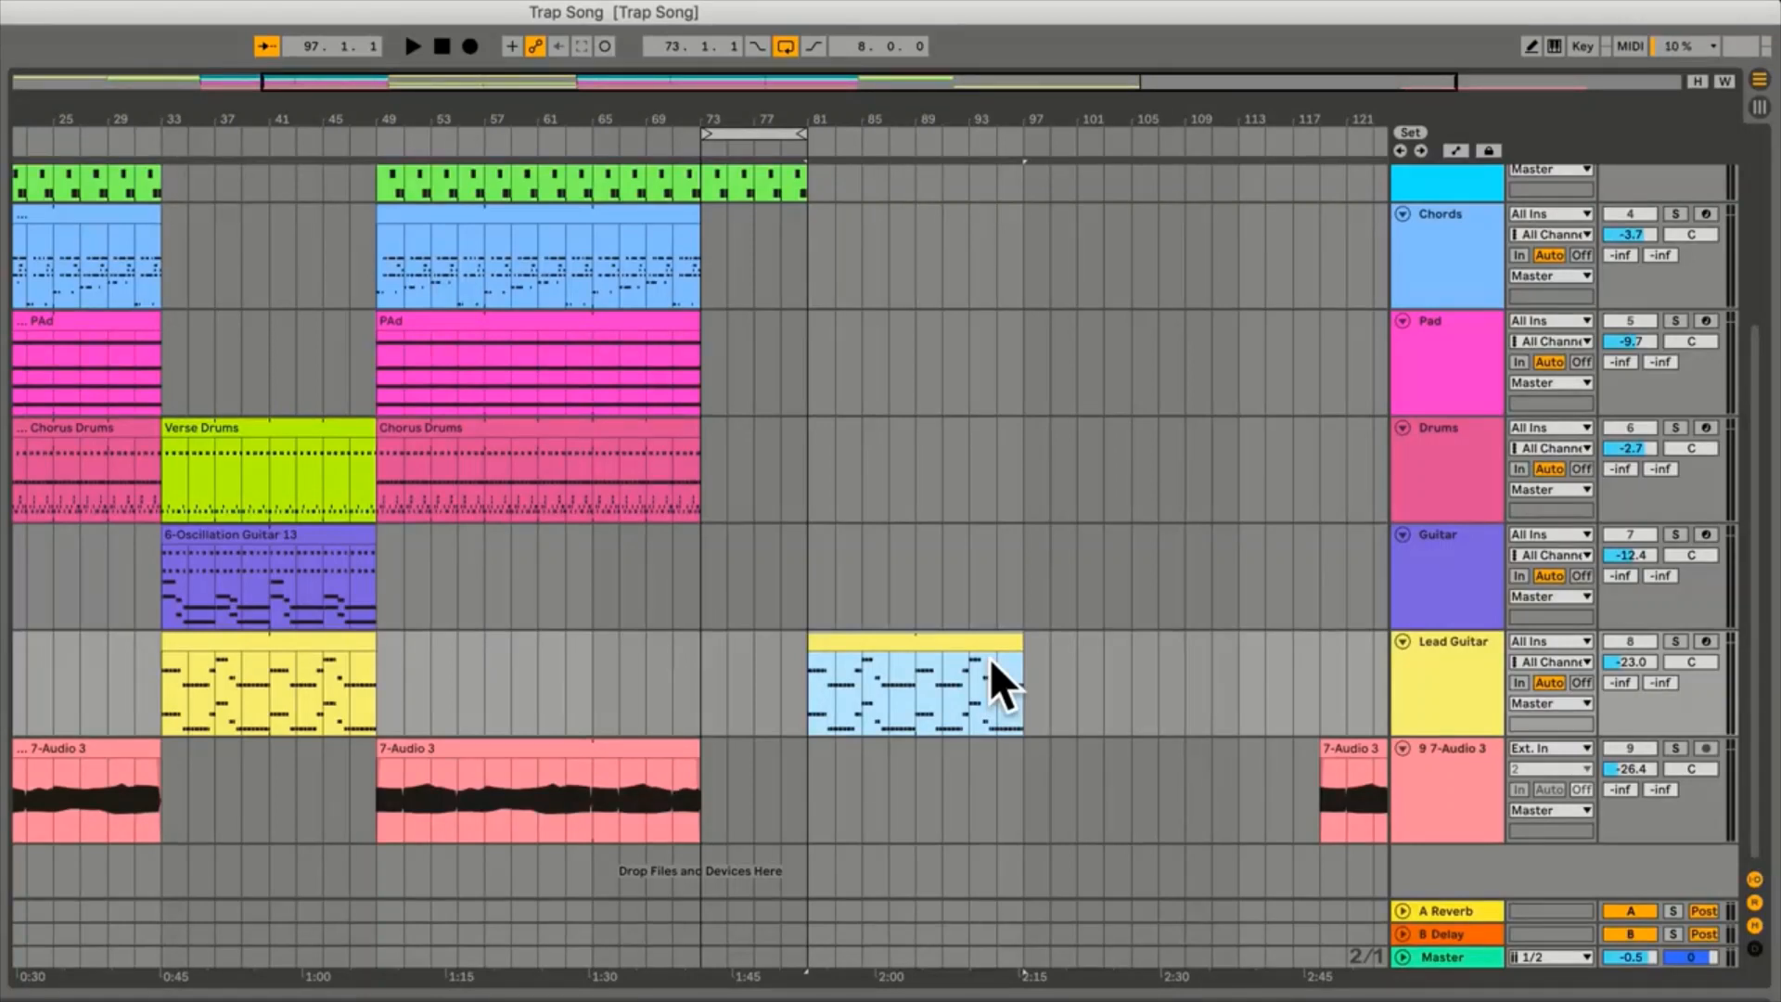
Nudge the Lead Guitar clip earlier in fine off-grid increments until it starts at bar 79
key("super")
key("super+Left")
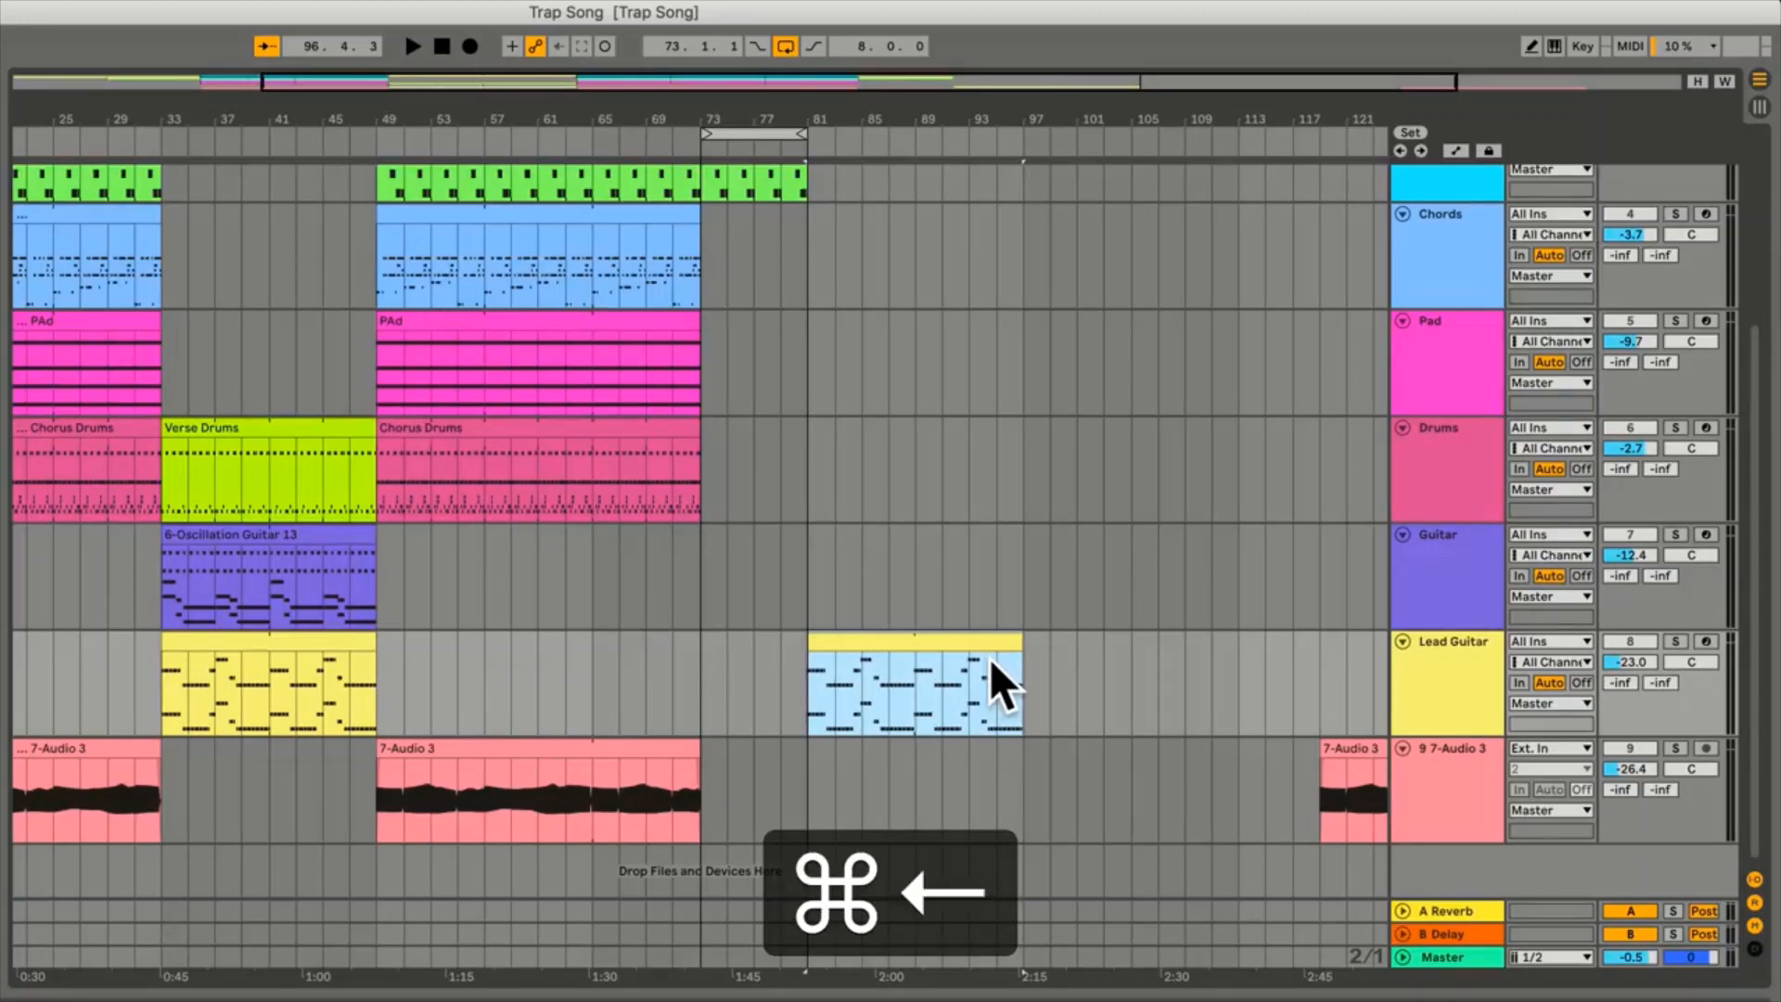
key("super+Left")
key("super+Left")
key("super+Left")
key("super+Left")
key("super+Left")
key("super+Left")
key("super+Left")
key("super+Left")
key("super+Left")
key("super+Left")
key("super+Left")
key("super+Left")
key("super+Left")
key("super+Left")
key("super+Left")
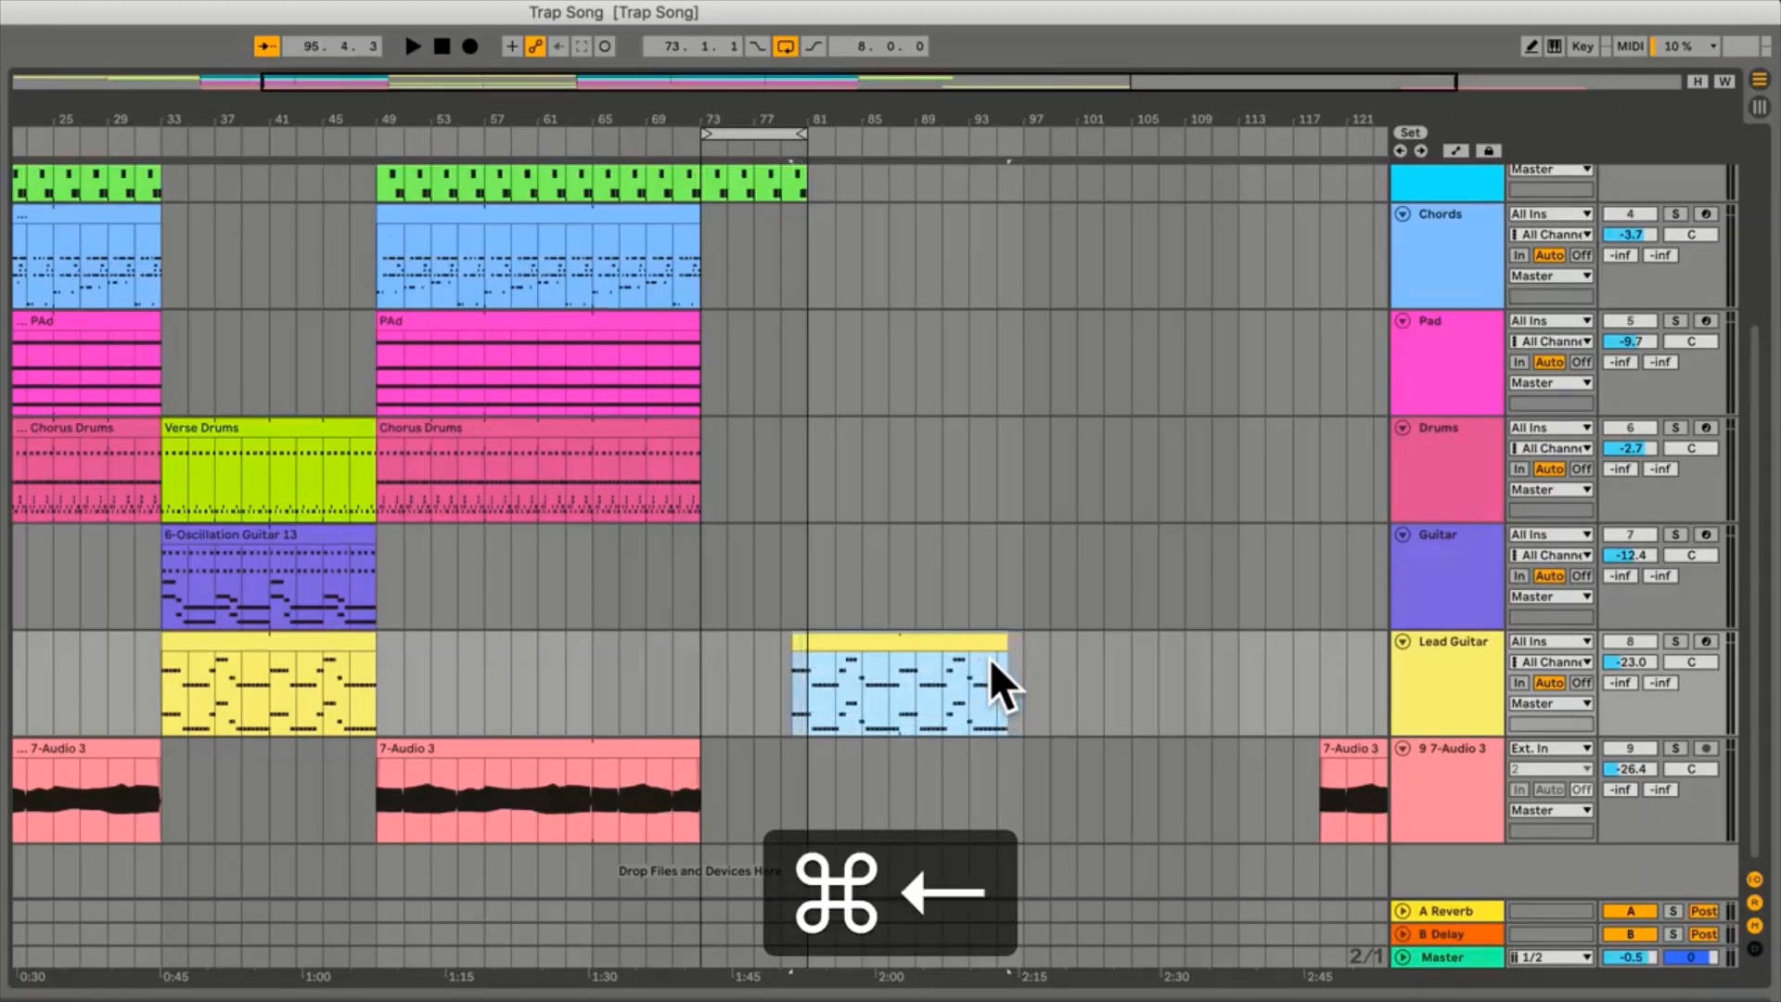
key("super+Left")
key("super+Left")
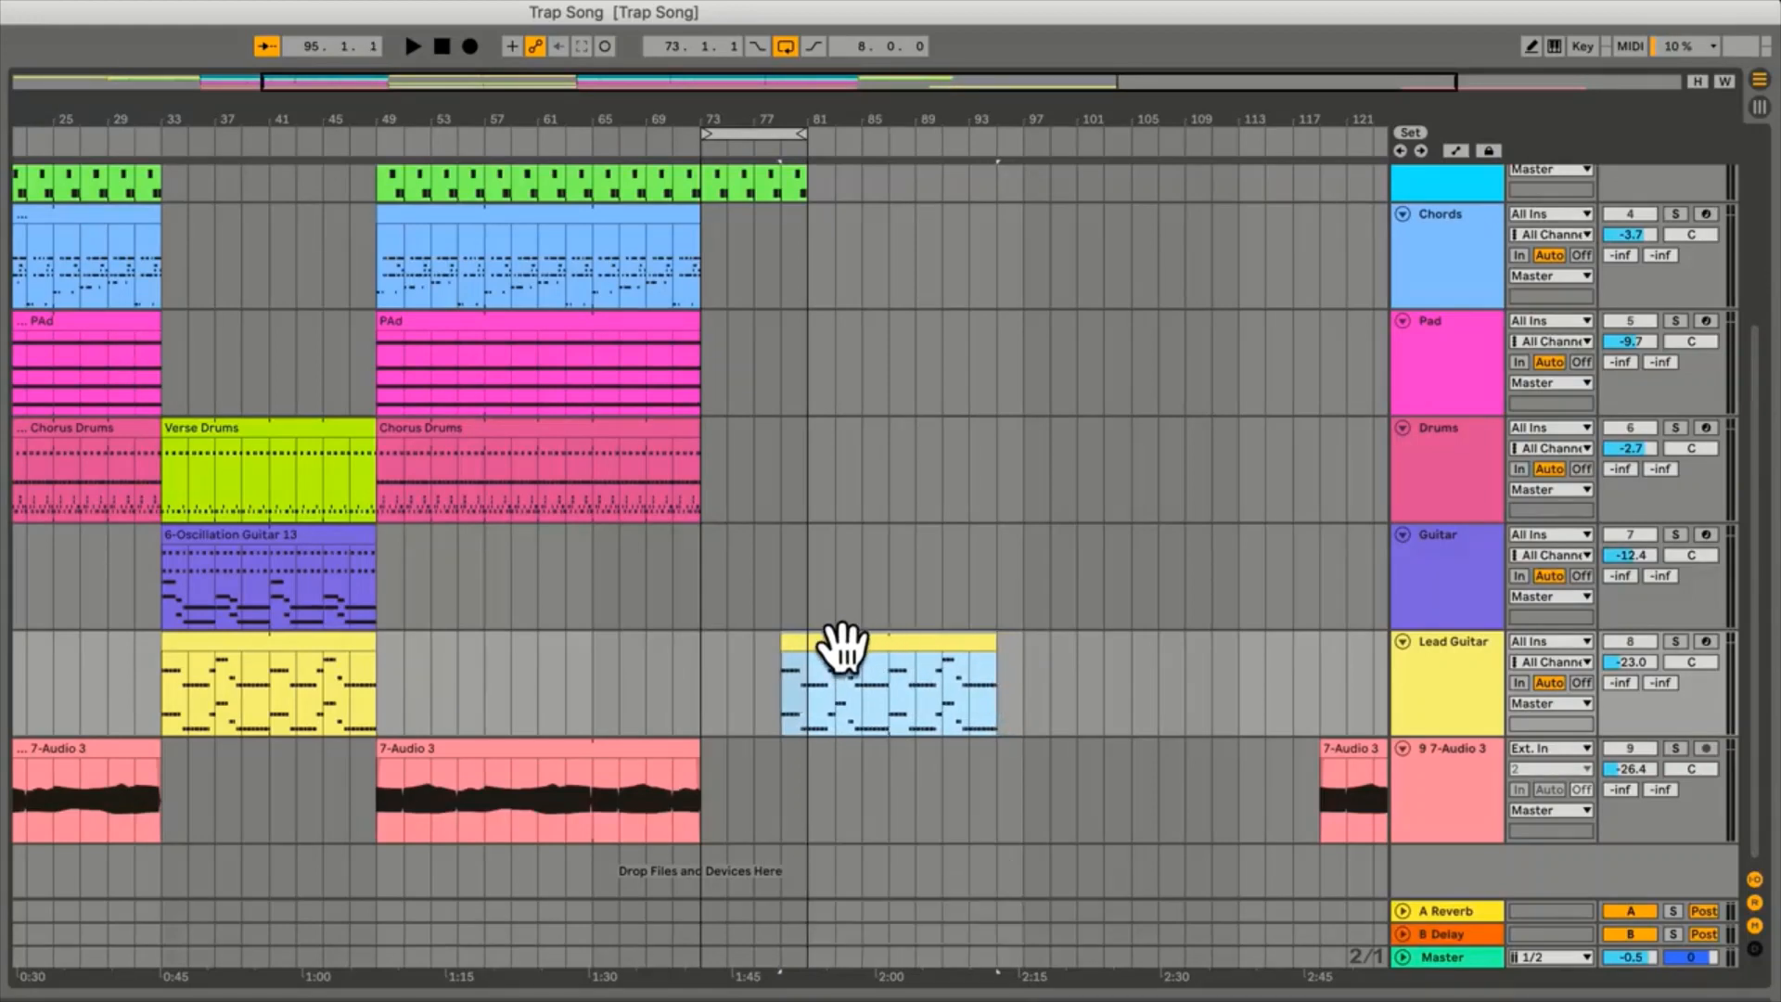
Move the Lead Guitar clip freely to the off-grid position 67.2.4, and undo the moves back to bar 57
left_click_drag(843, 645, 696, 649)
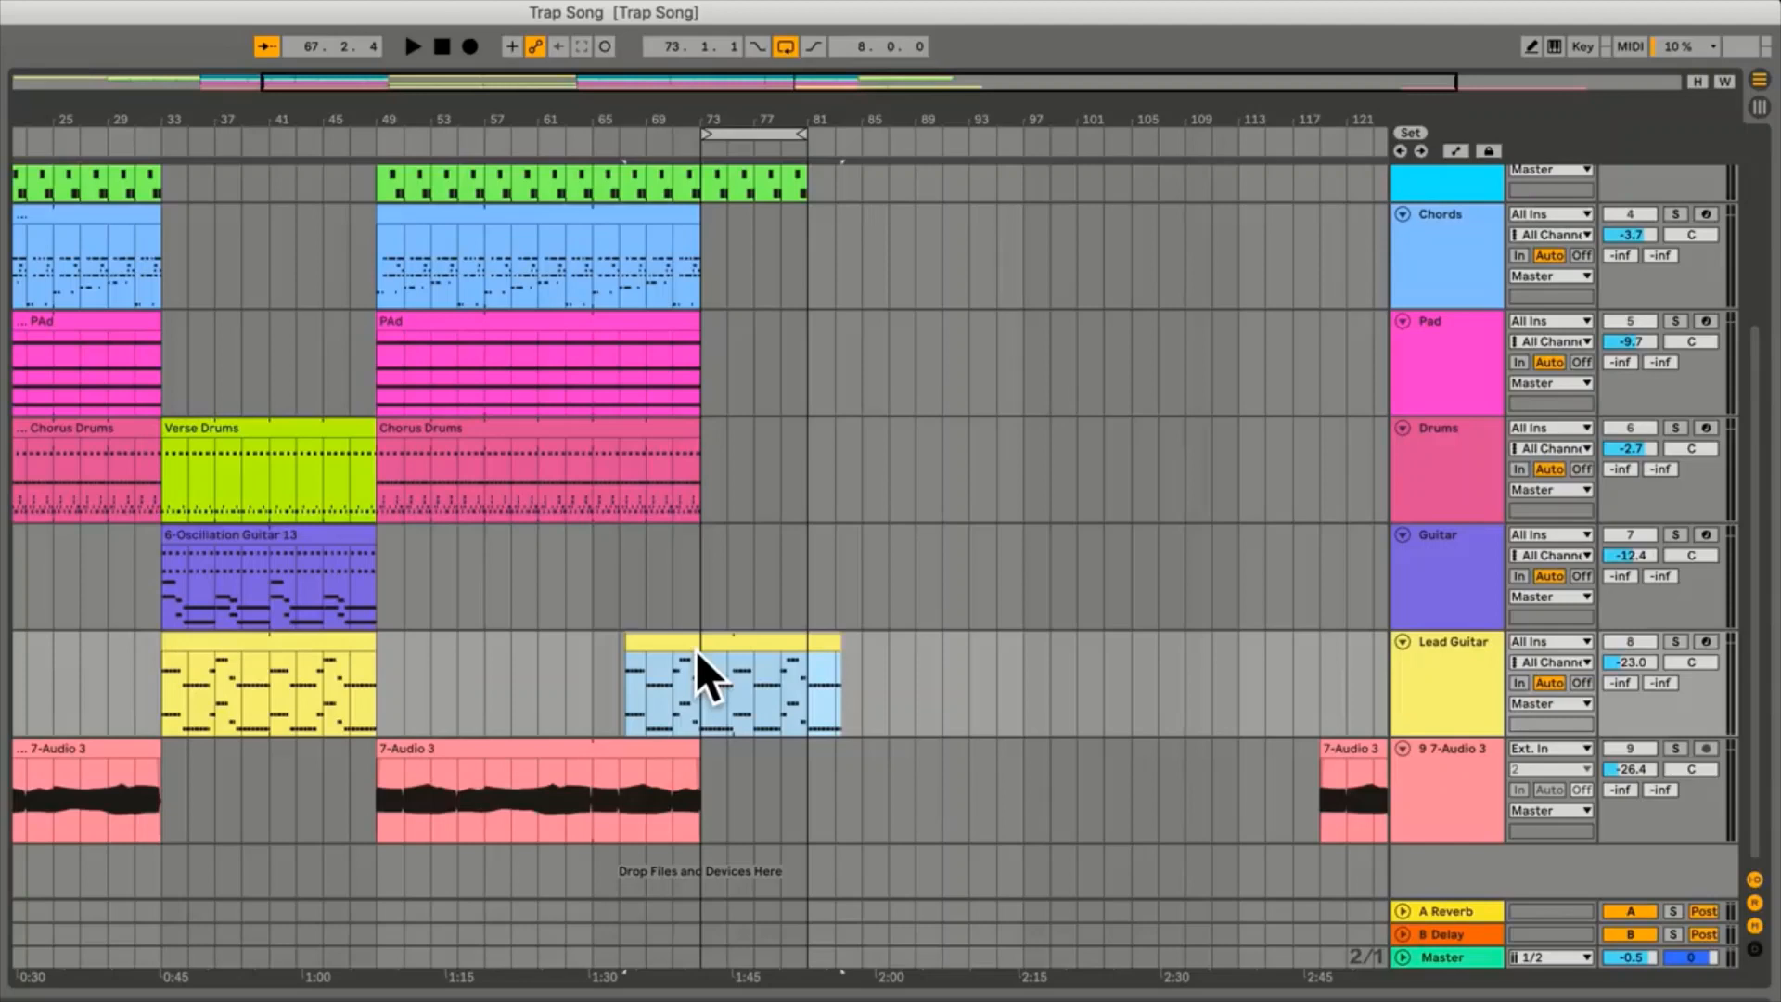
key("super")
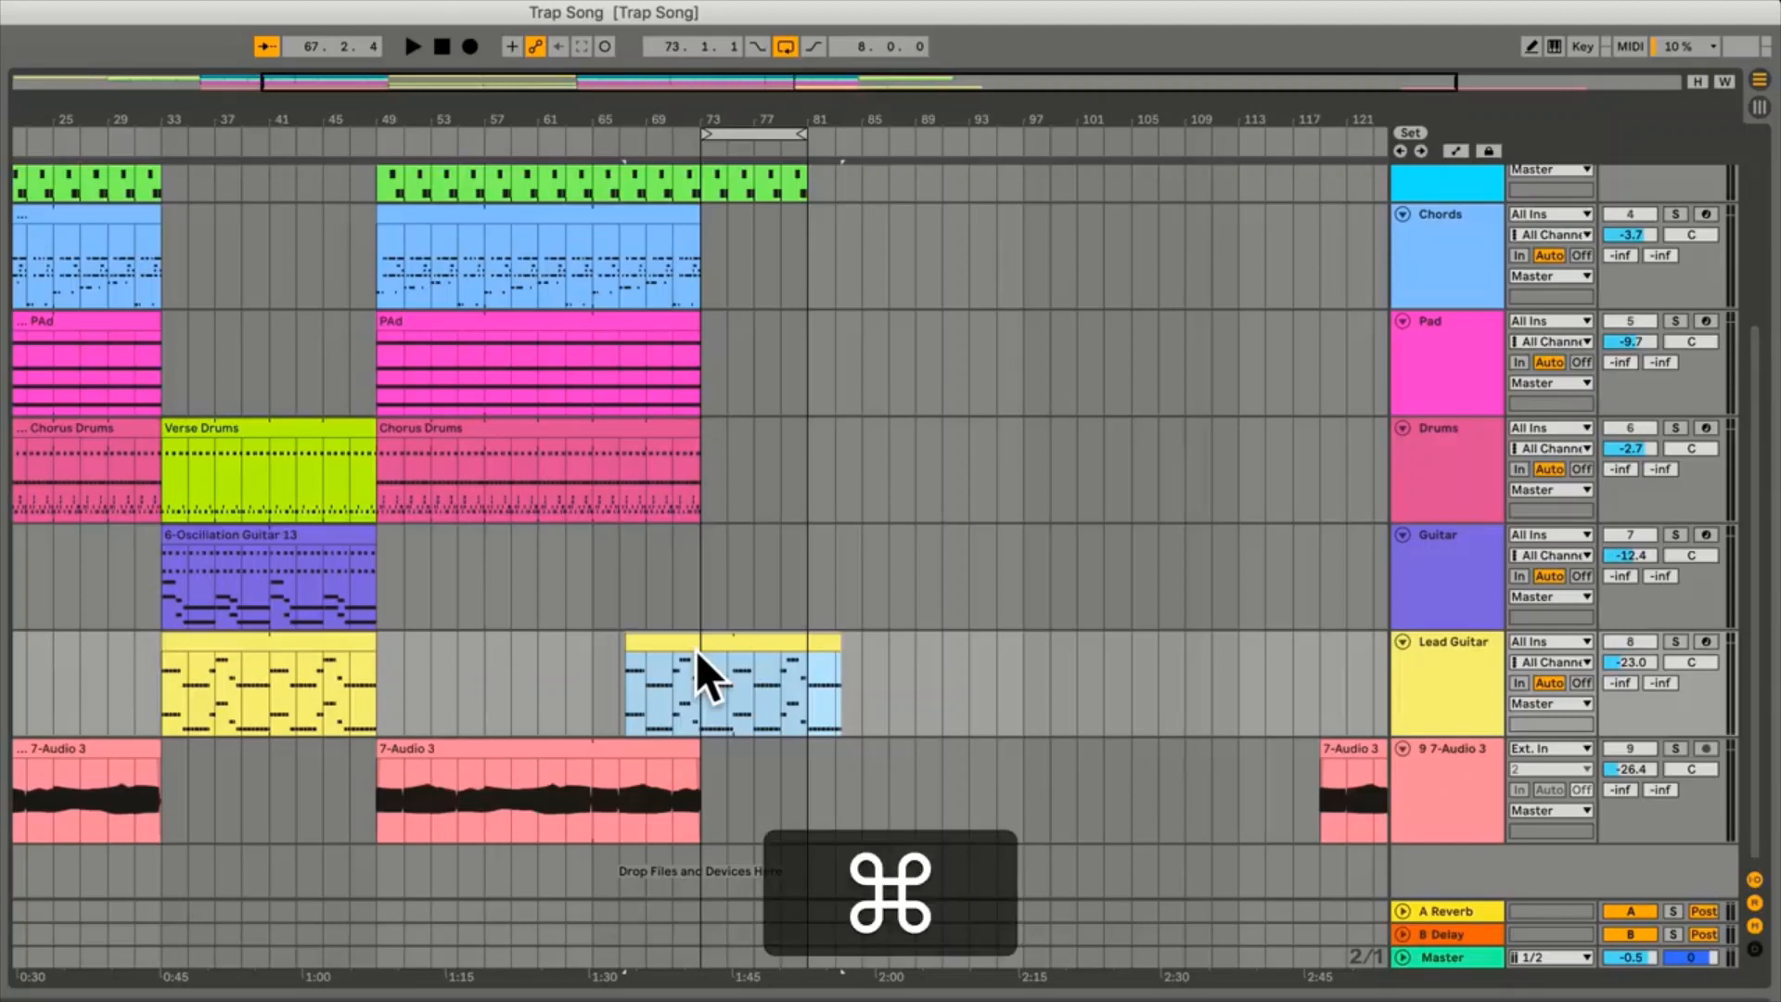
key("super+z")
key("super+z")
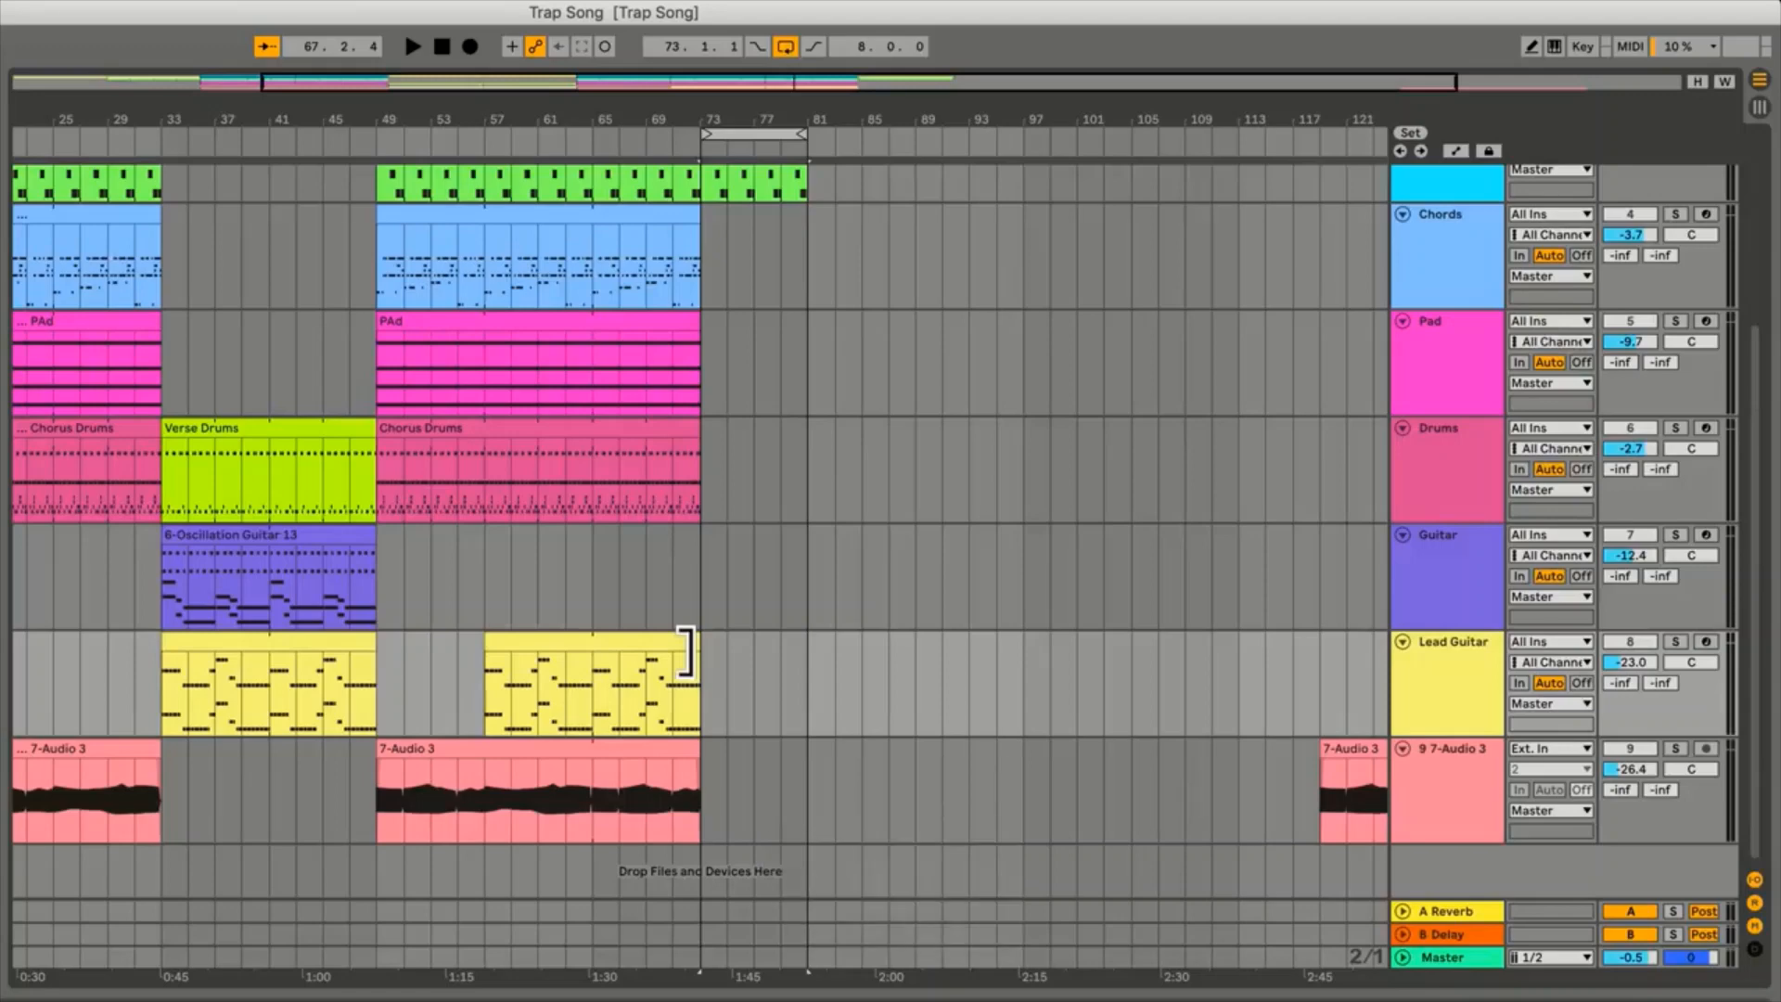
Nudge the Lead Guitar clip at bar 57 half a bar later and back again at a closer zoom level
key("equal")
key("equal")
key("equal")
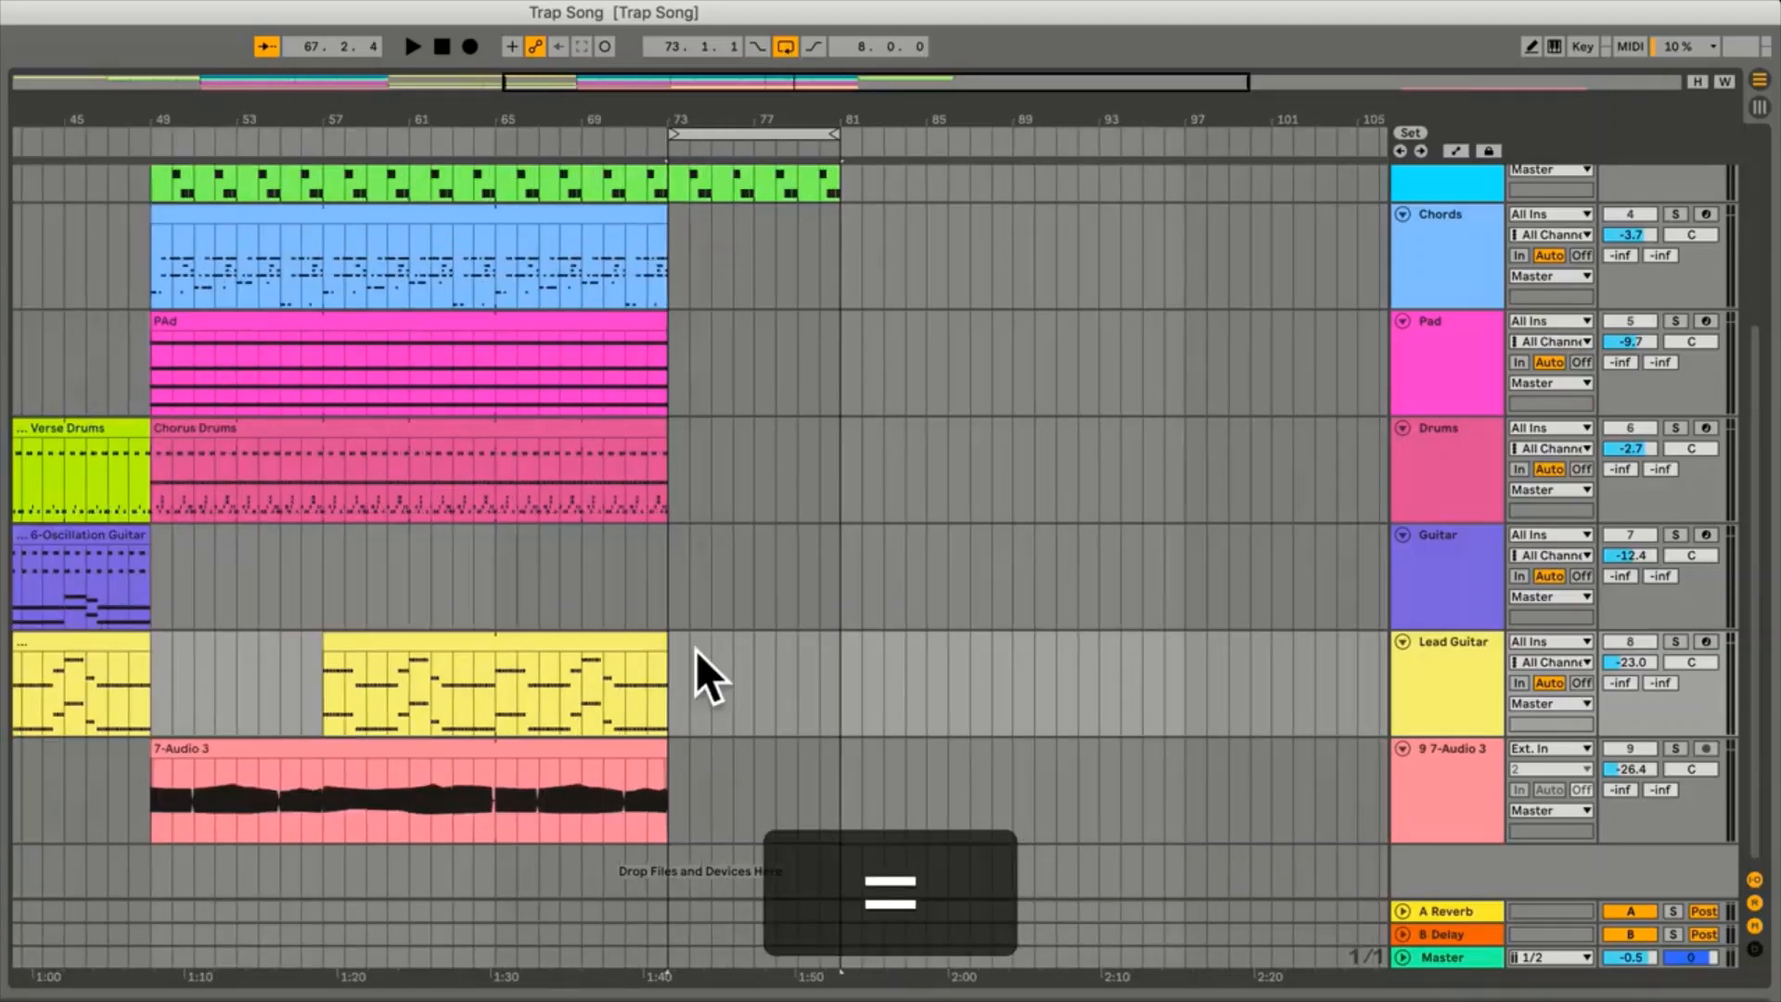
key("equal")
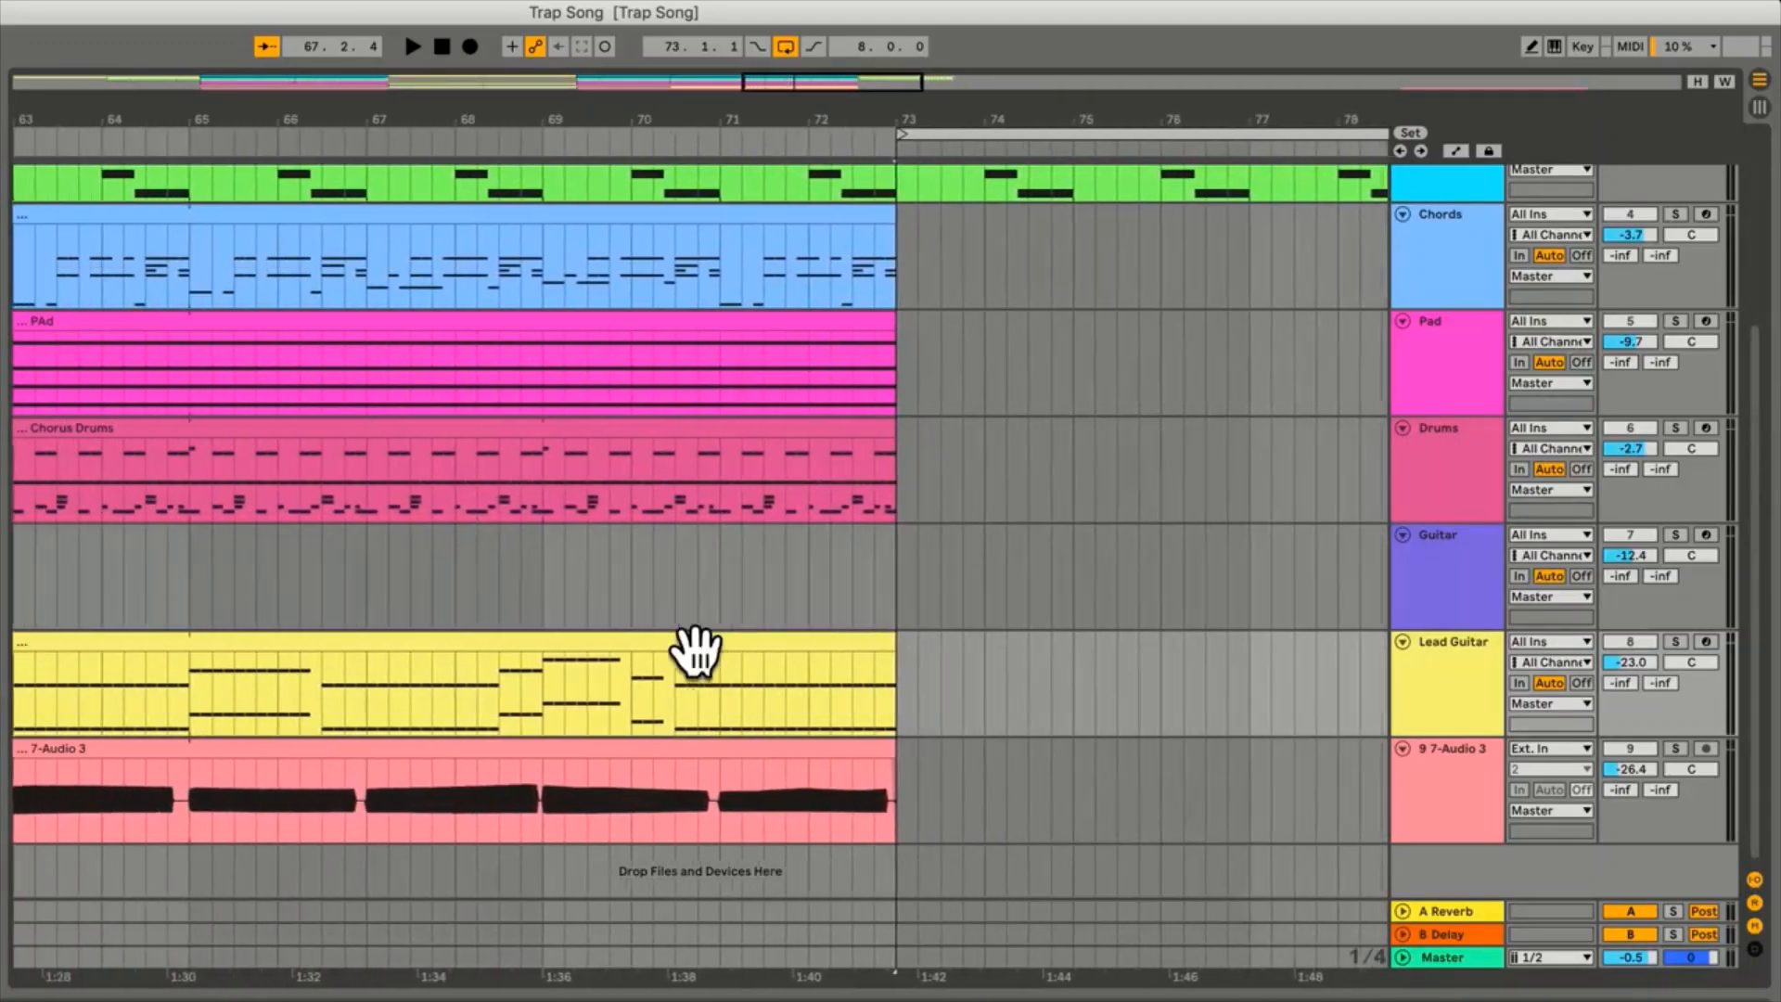
key("equal")
key("equal")
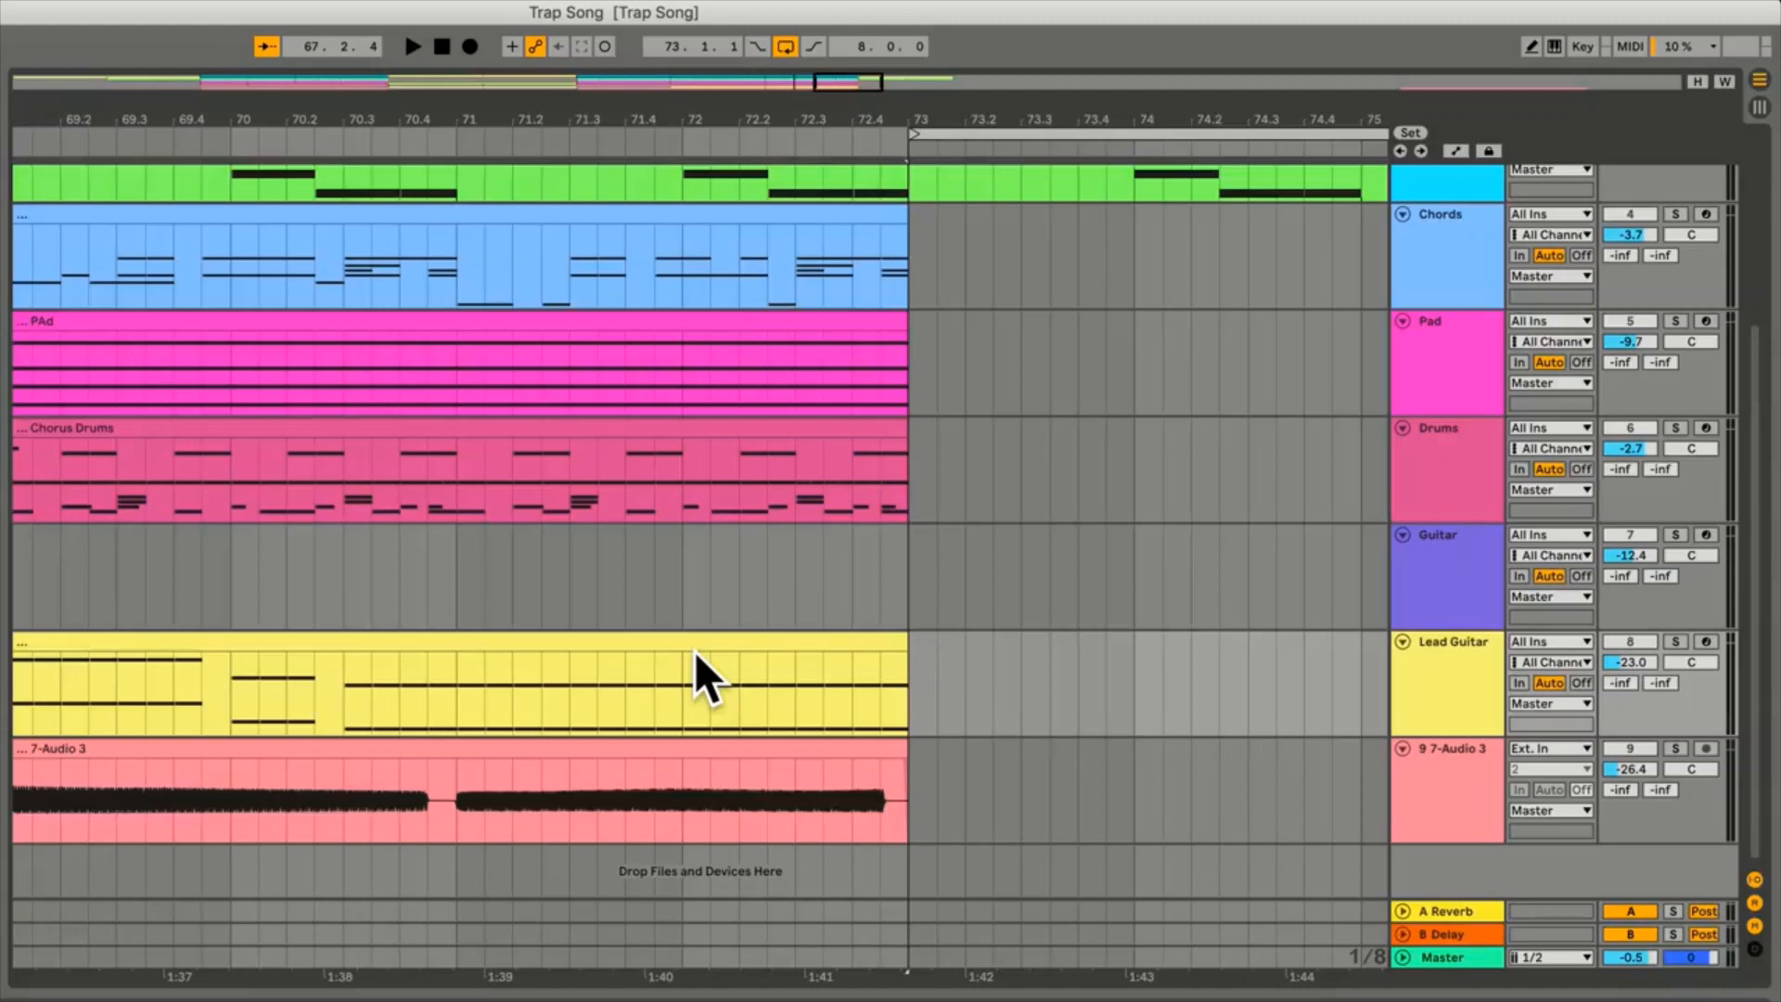
left_click(677, 642)
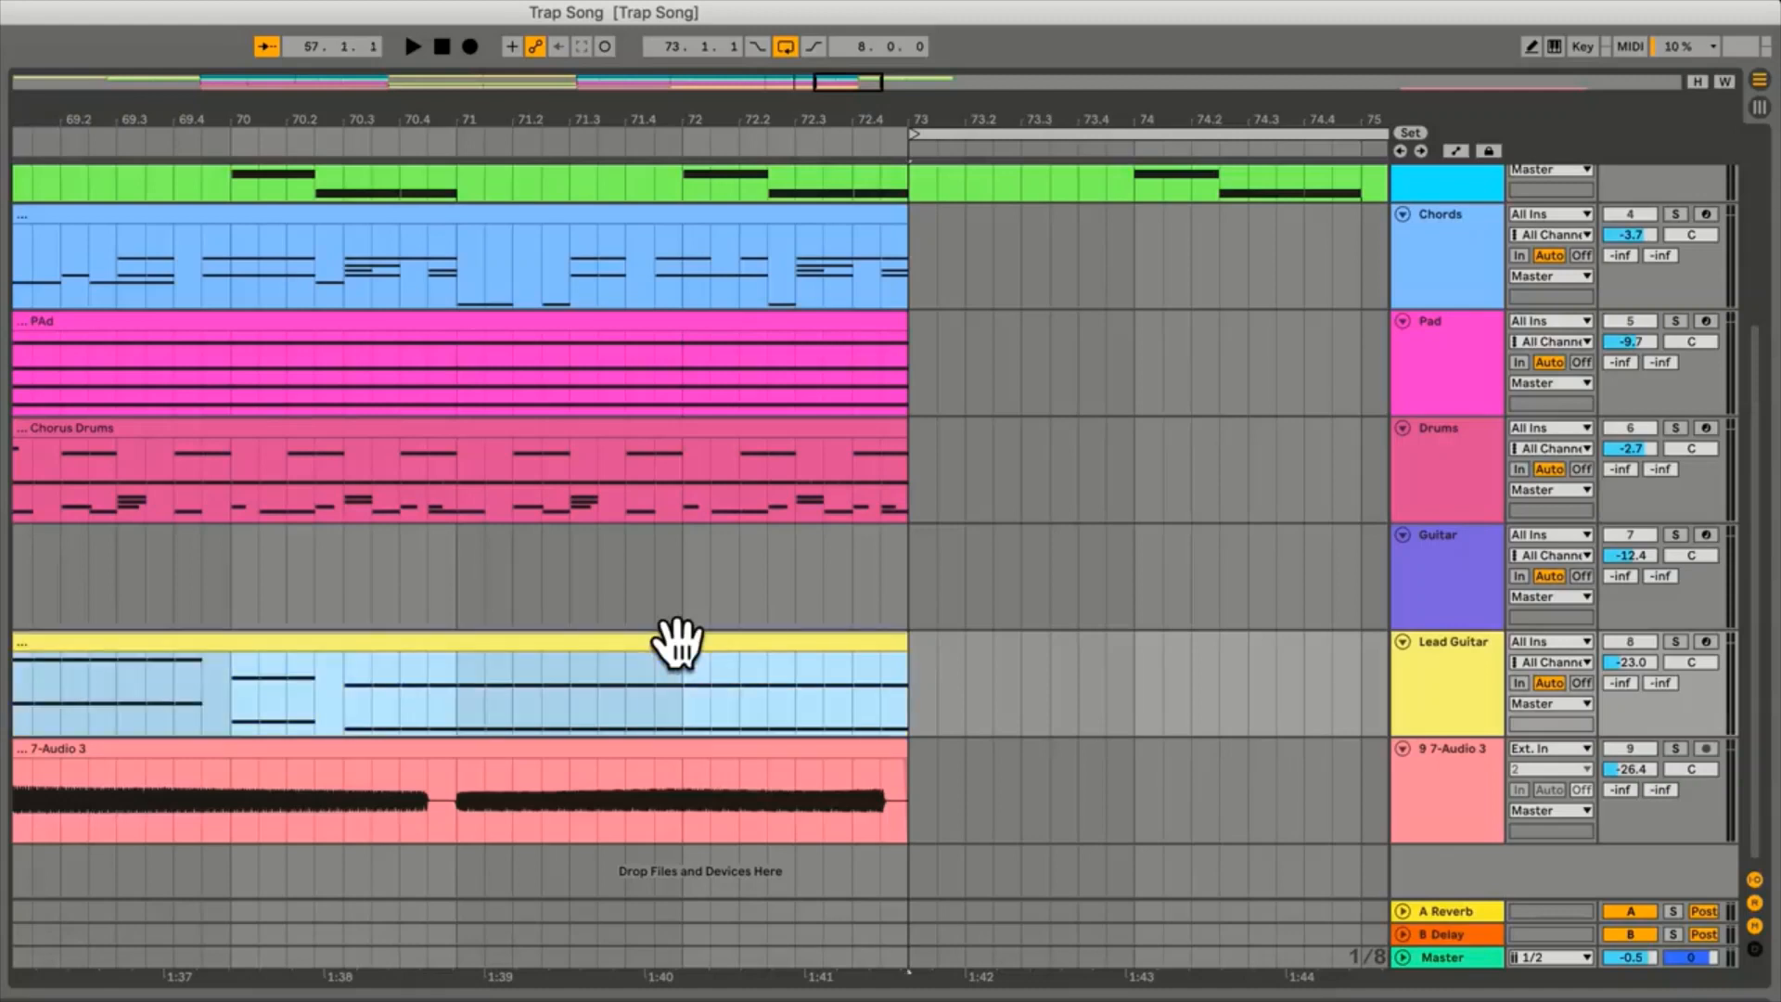
key("Right")
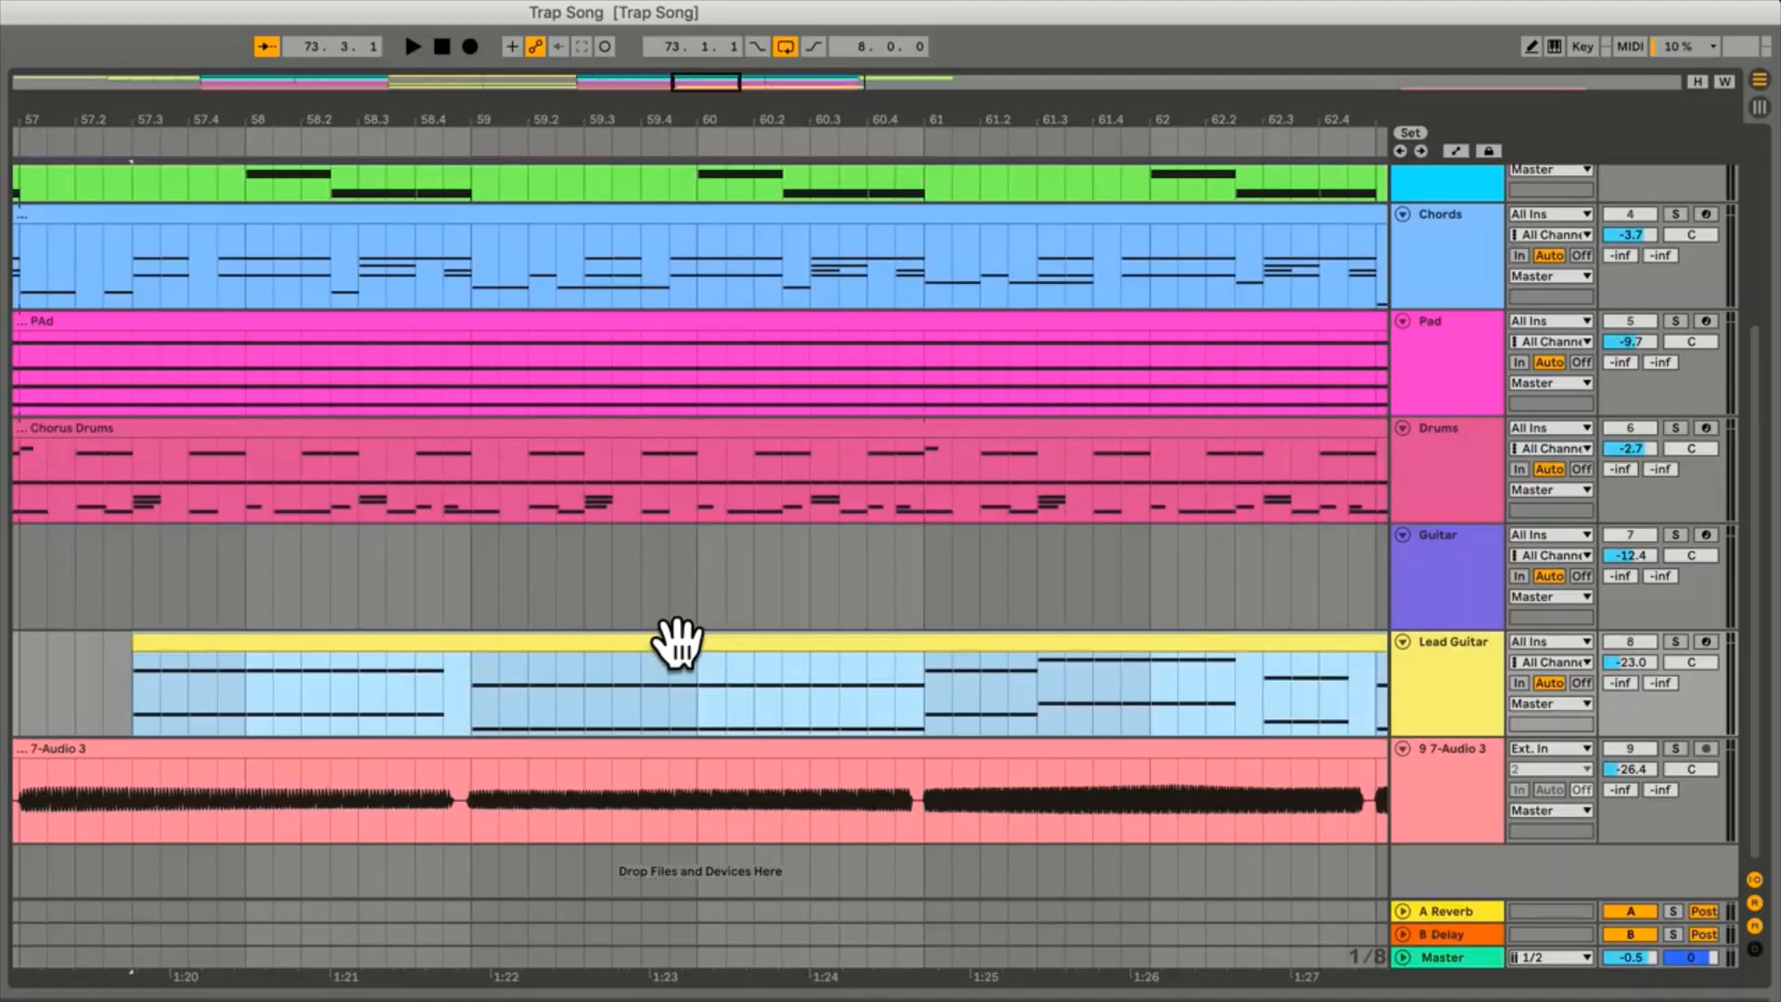
key("Left")
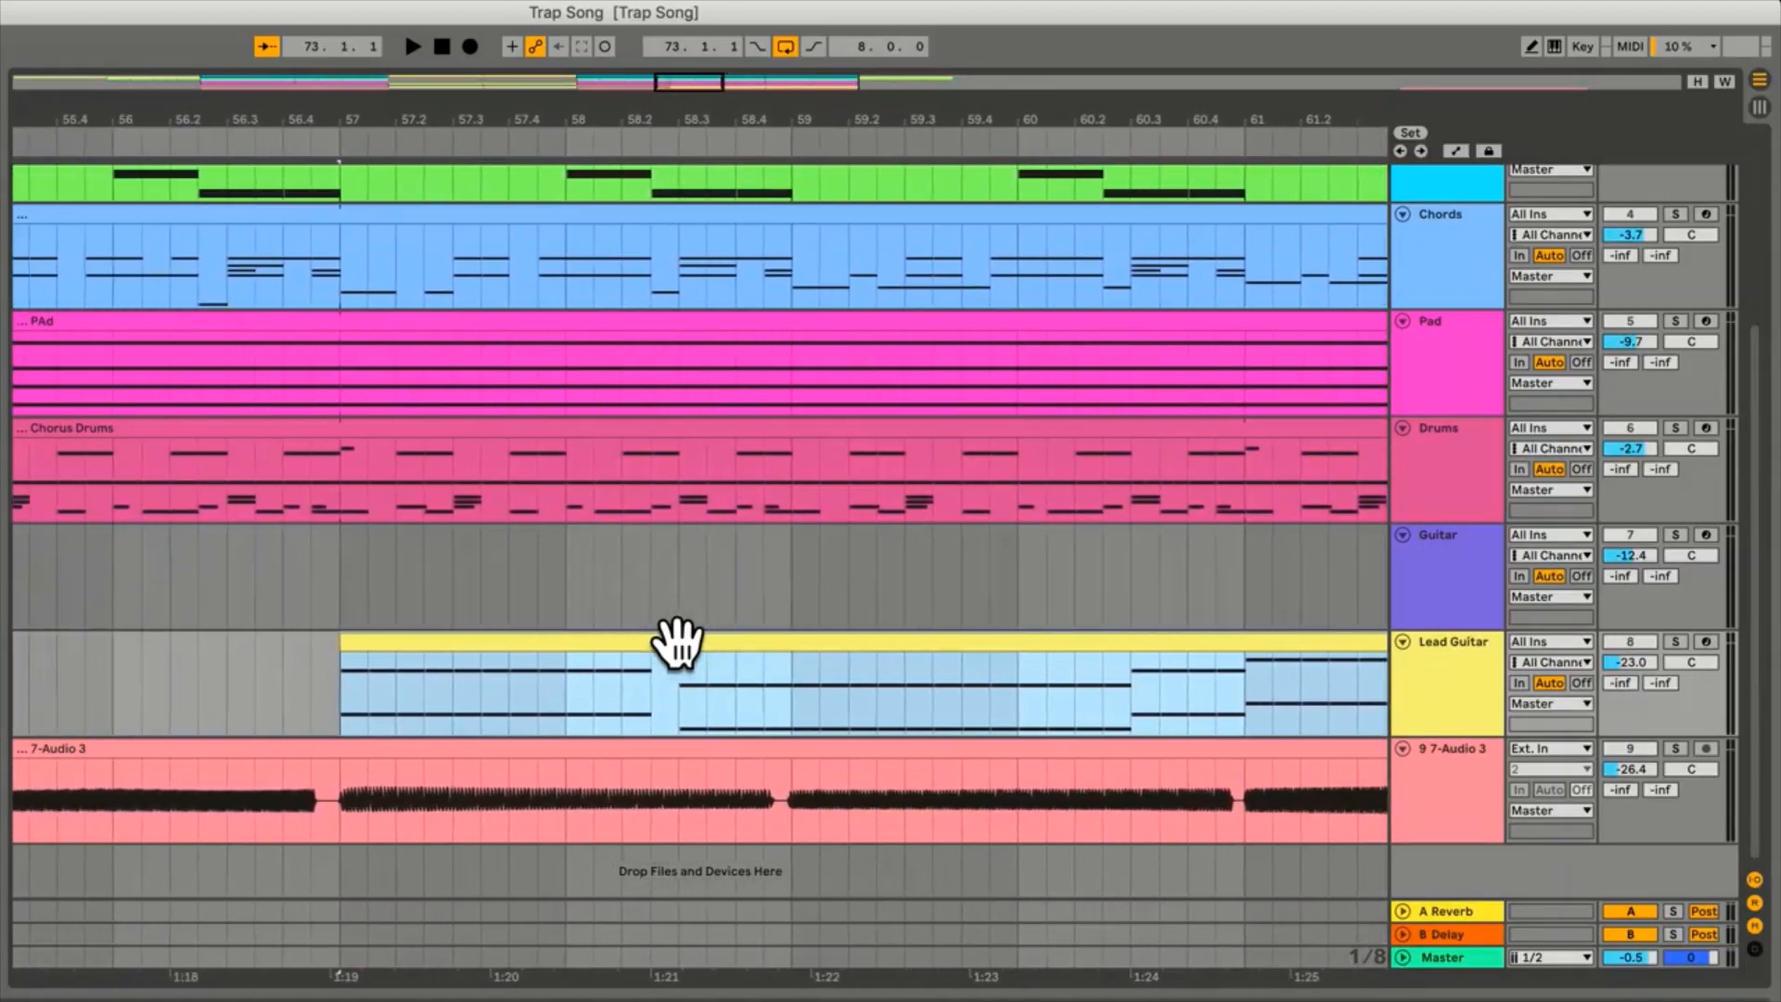
Set the arrangement to a fixed grid of 1/8 and compare it at wider and closer zoom levels
right_click(301, 684)
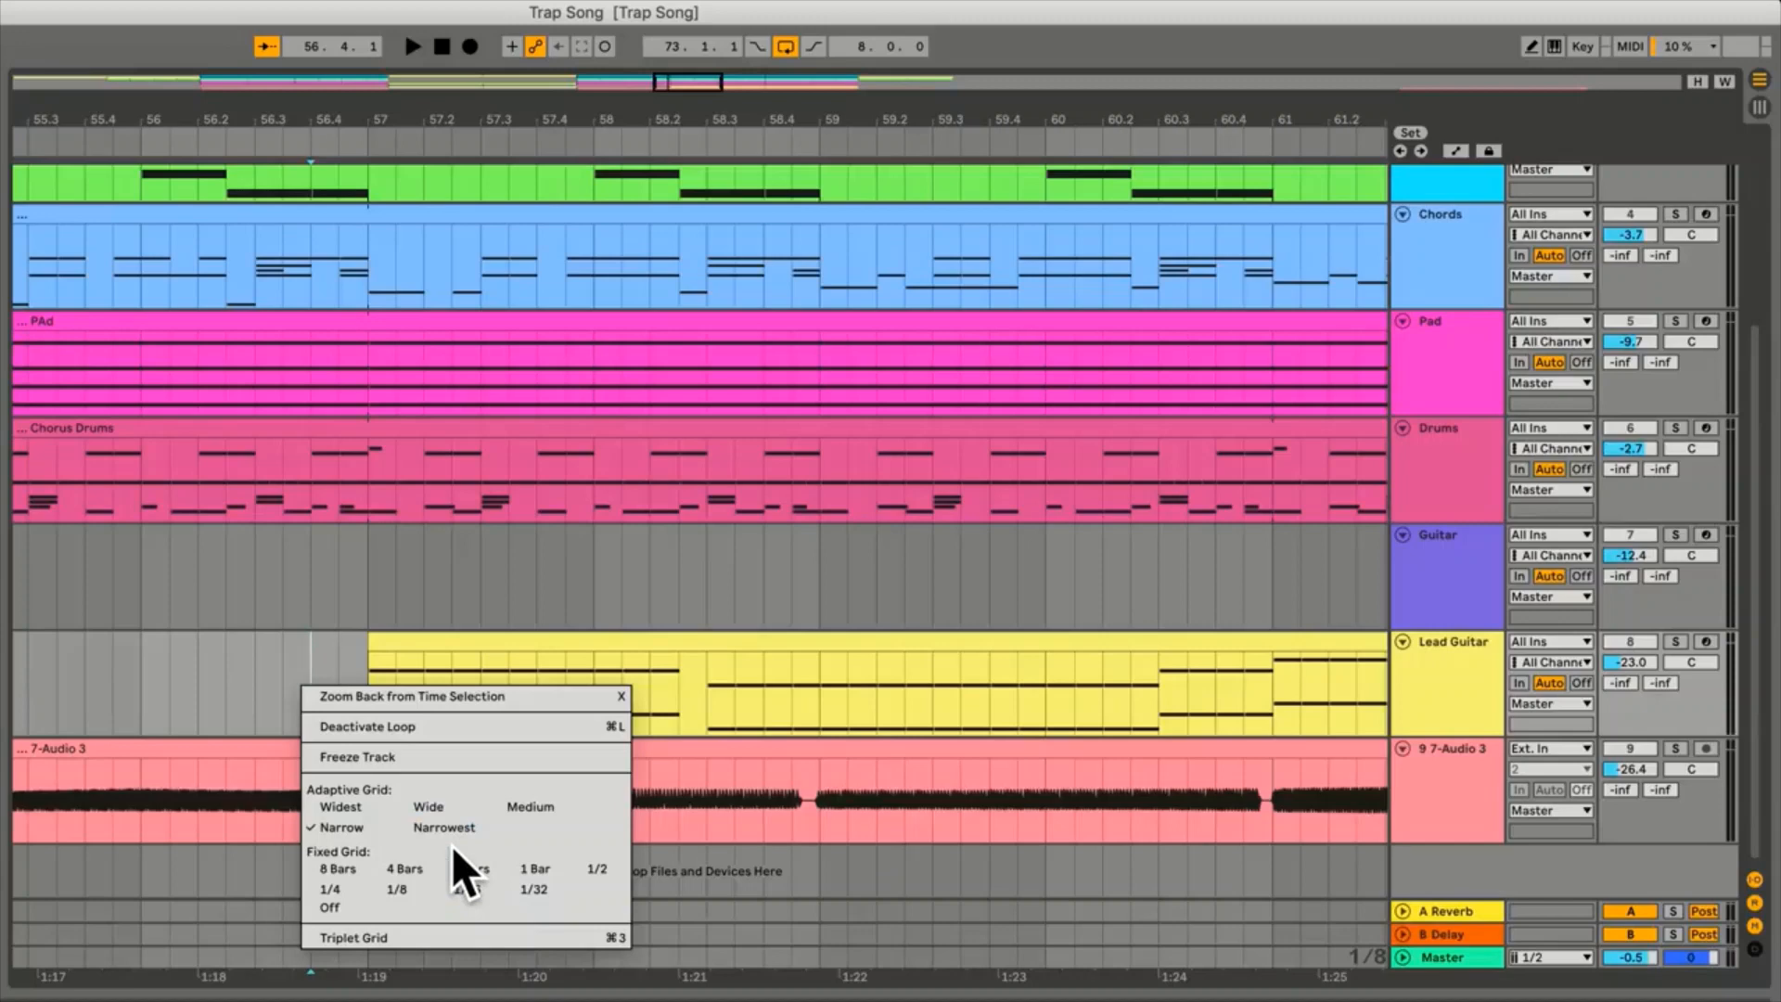
left_click(396, 889)
key("minus")
key("minus")
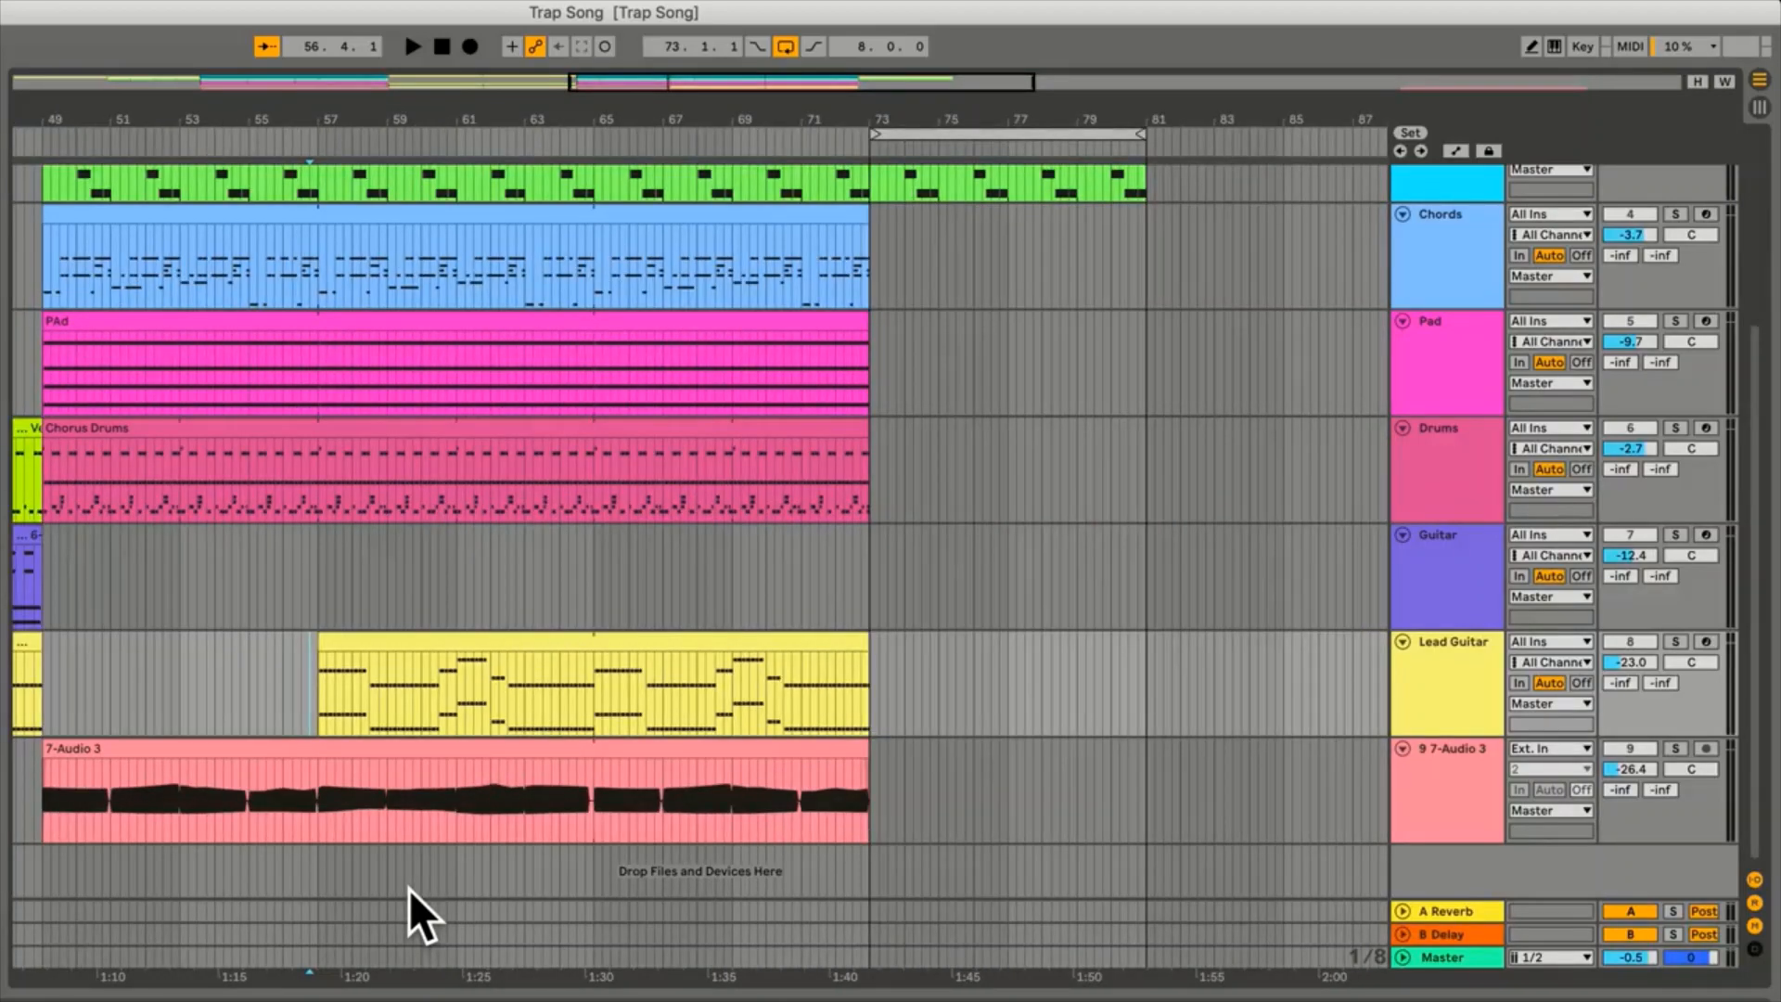
key("plus")
key("plus")
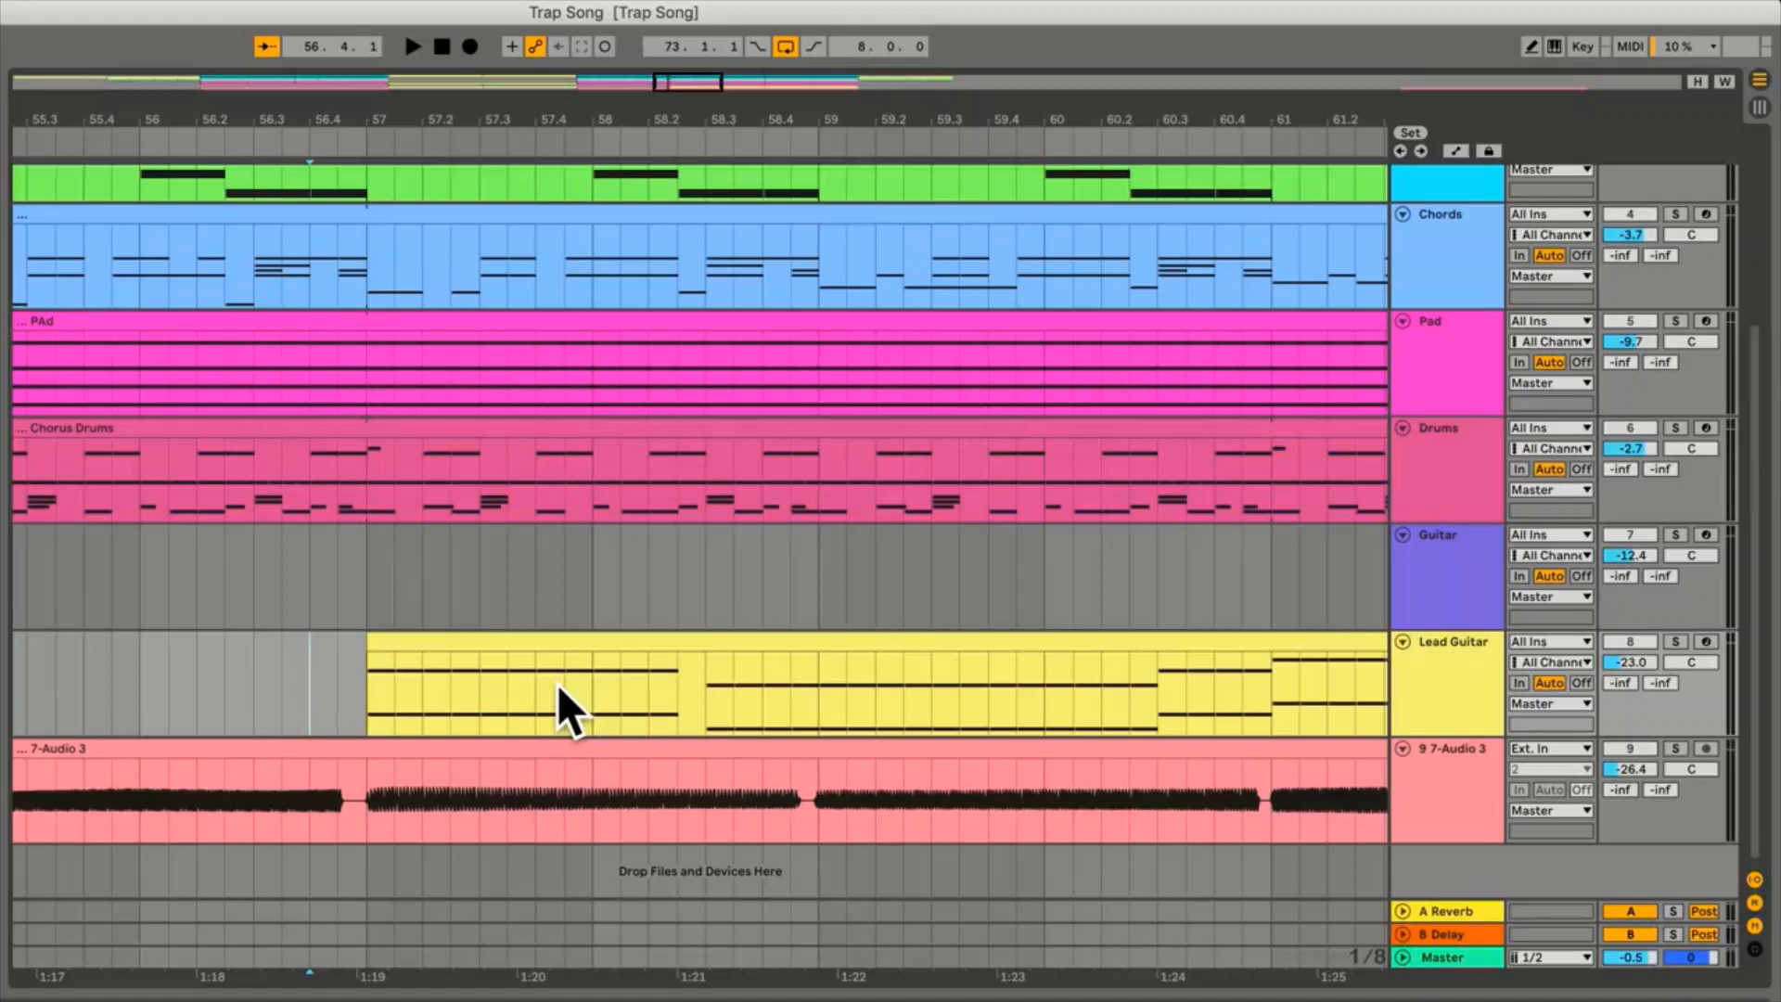
Widen the fixed grid to 1/4 and 1/2, and check the selected grid size among the grid options
key("super")
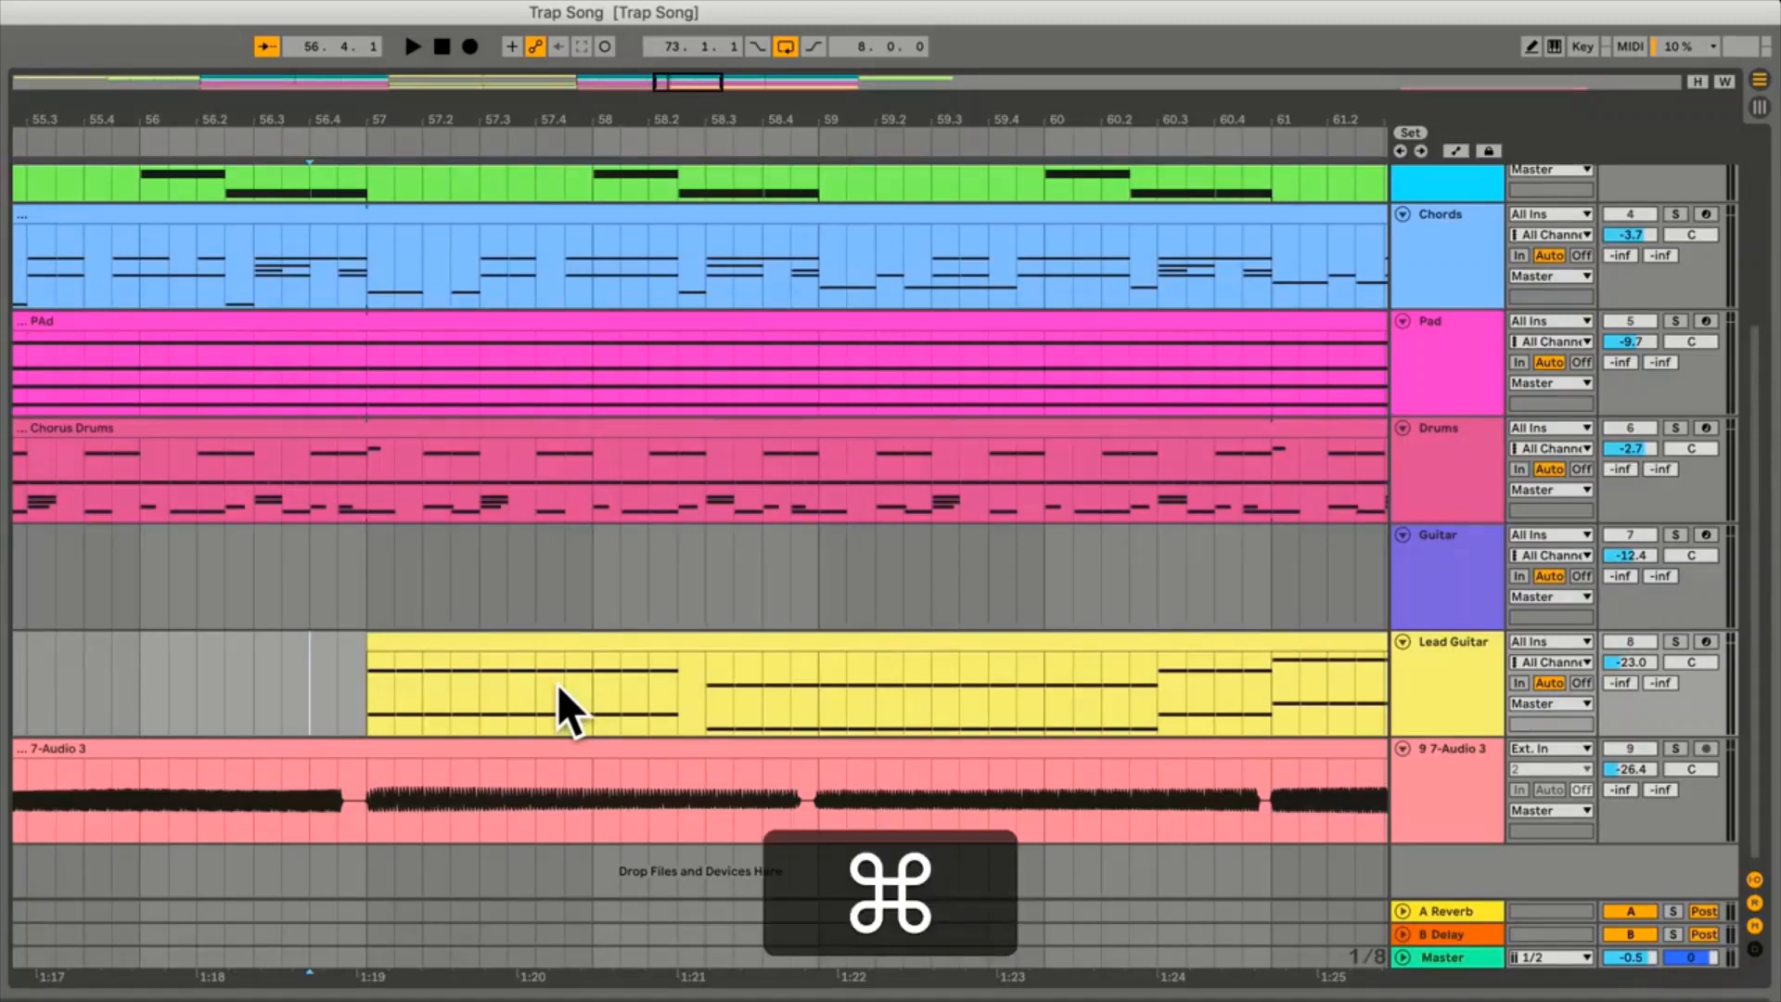
key("super+2")
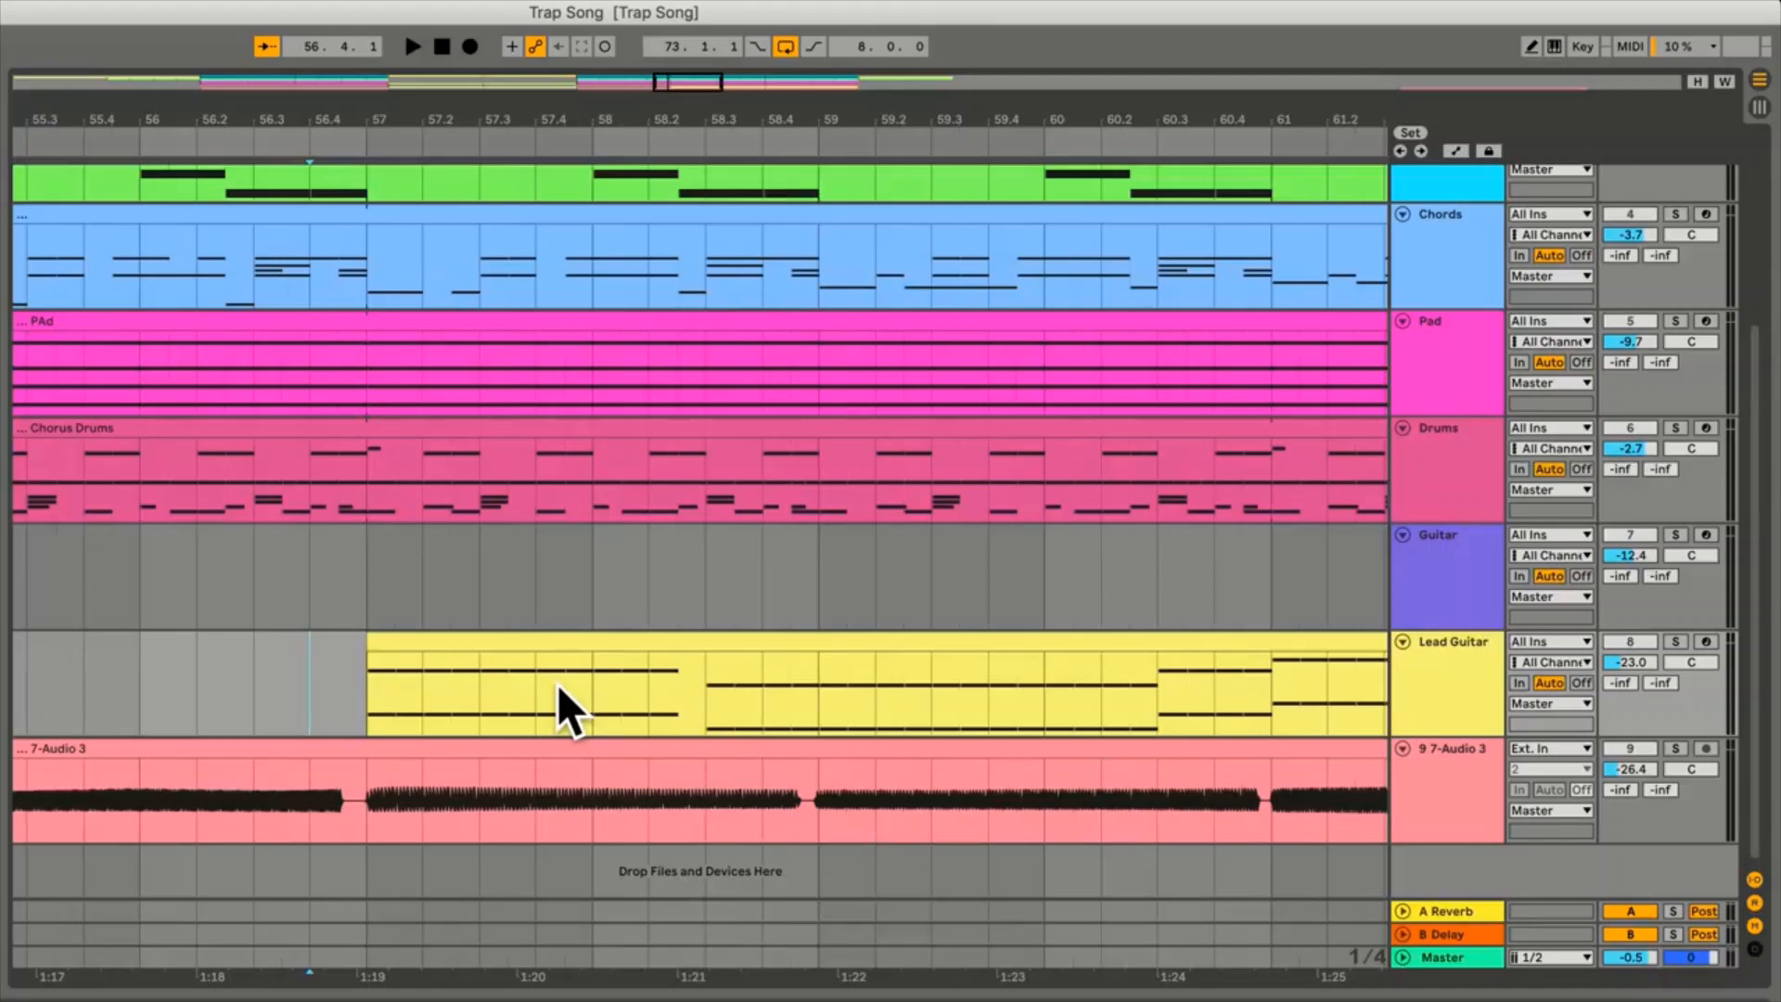
key("super+2")
right_click(558, 686)
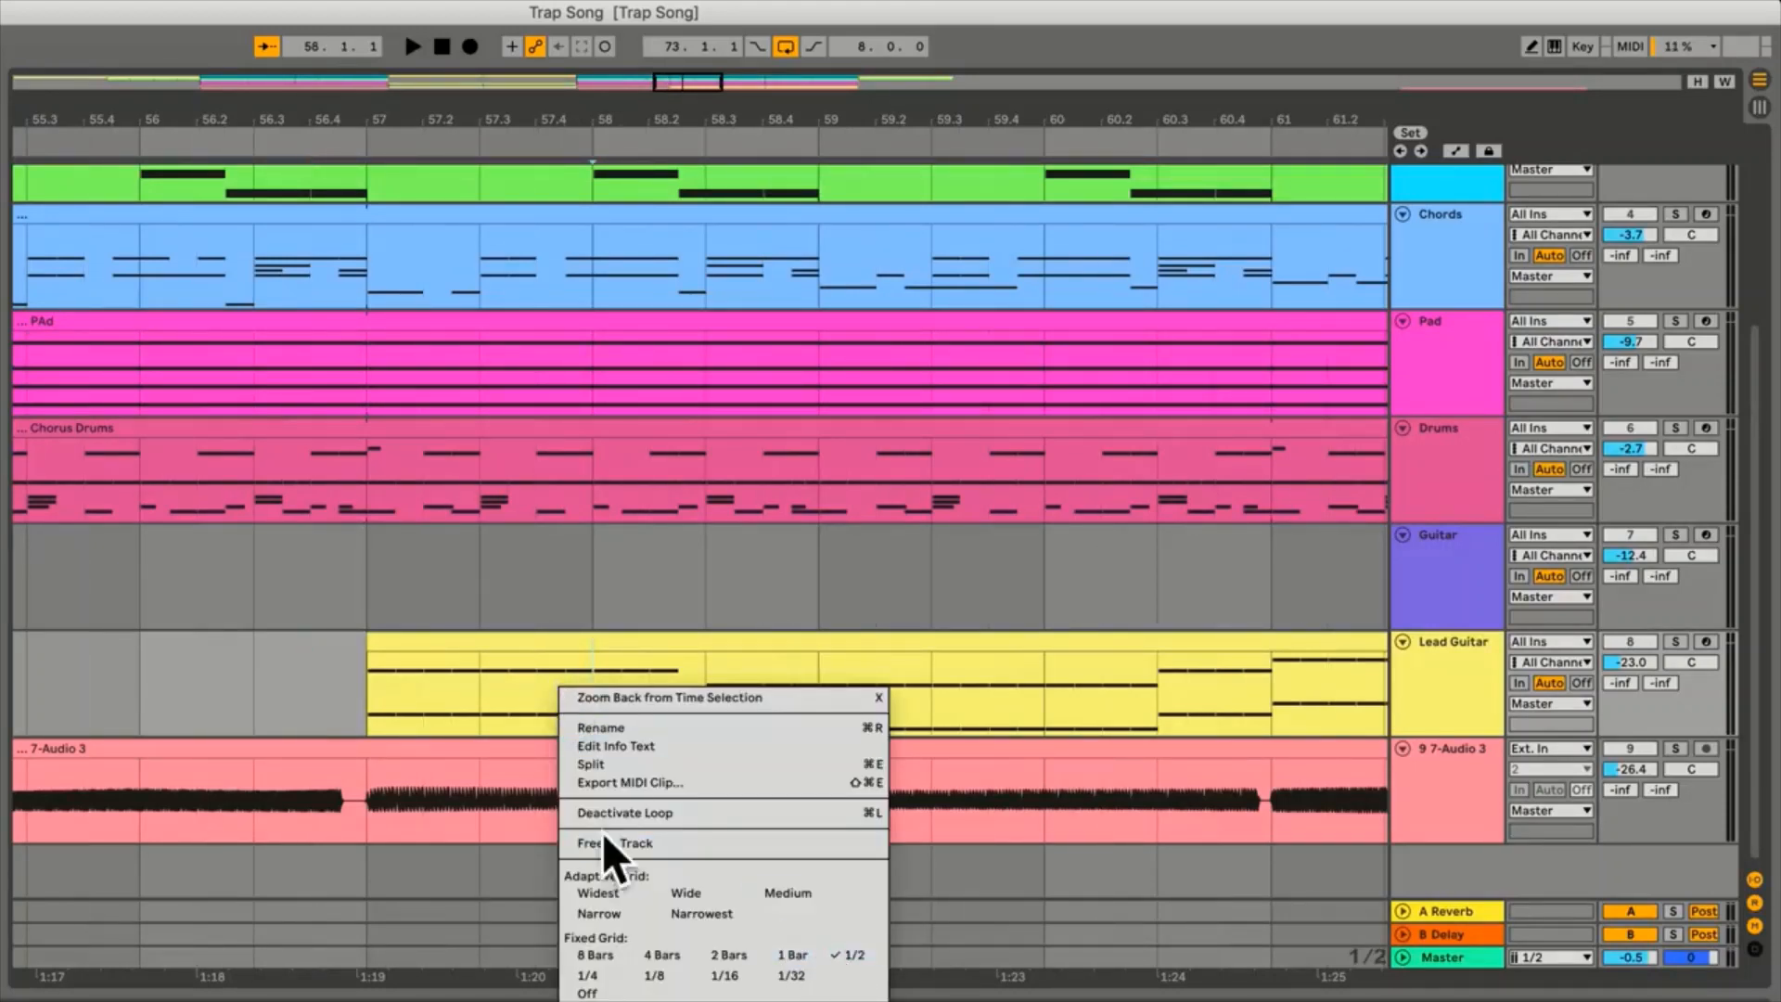
left_click(449, 598)
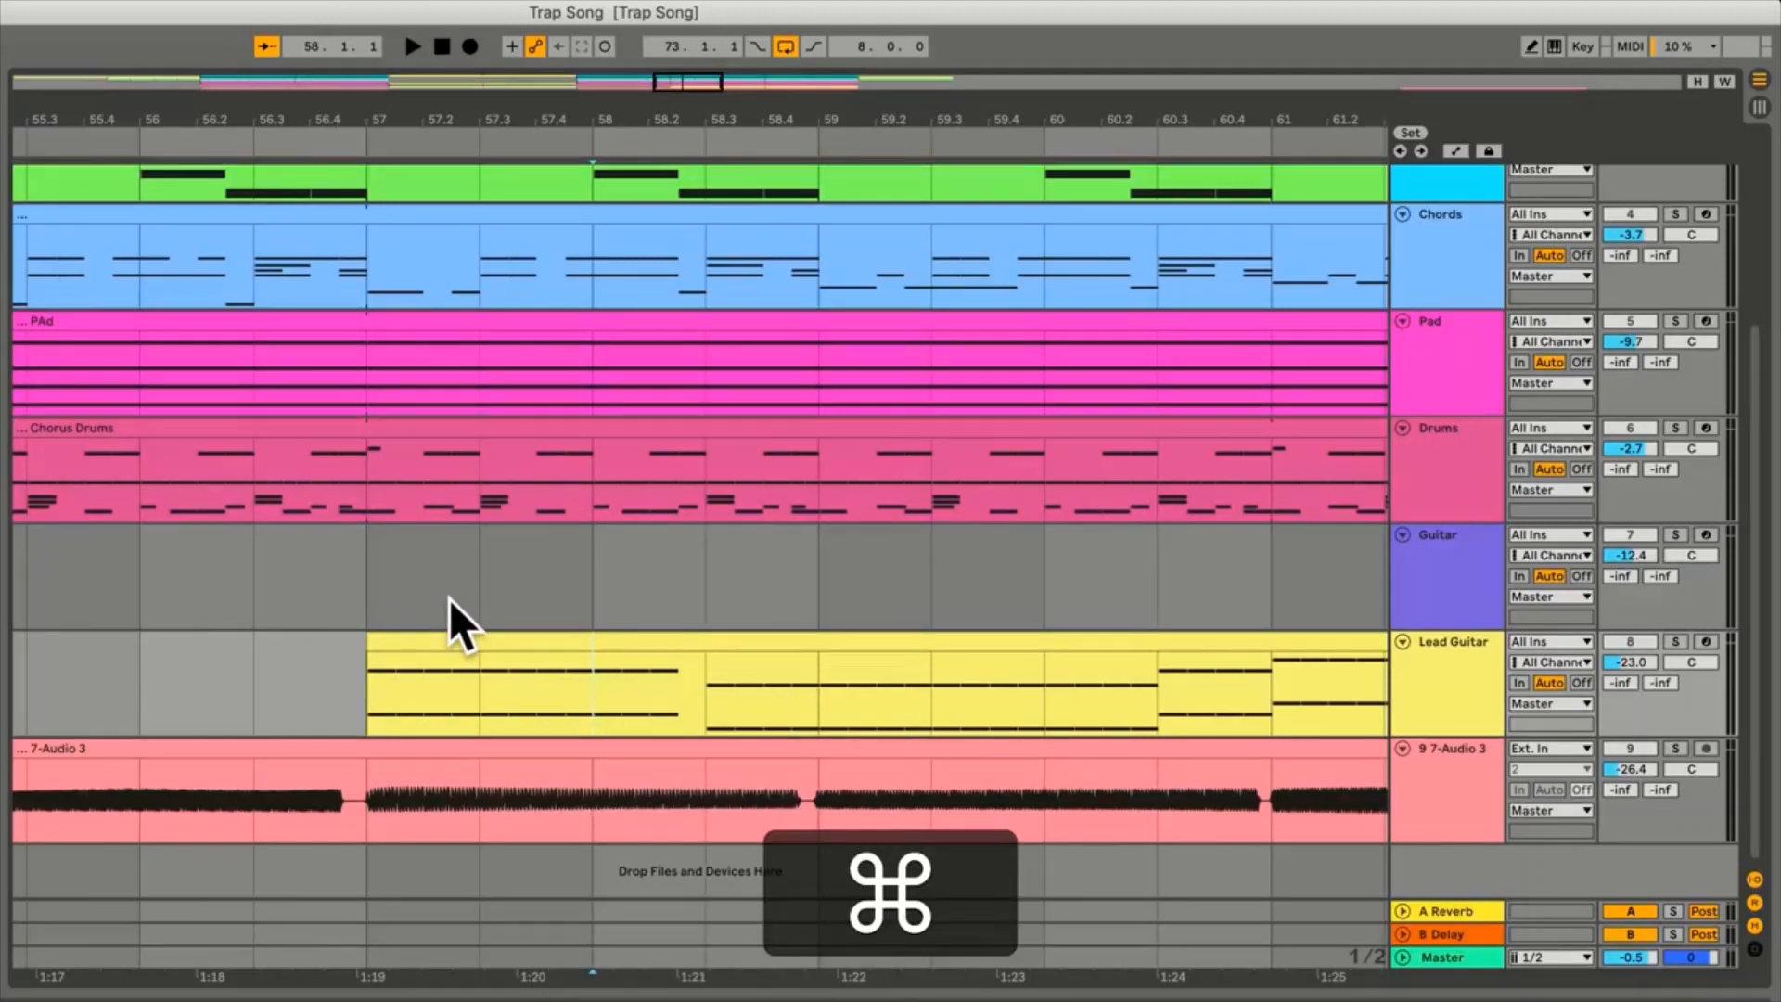
Narrow the fixed grid repeatedly through 1/4 and 1/32 down to 1/16384
key("super+1")
key("super+1")
key("super+1")
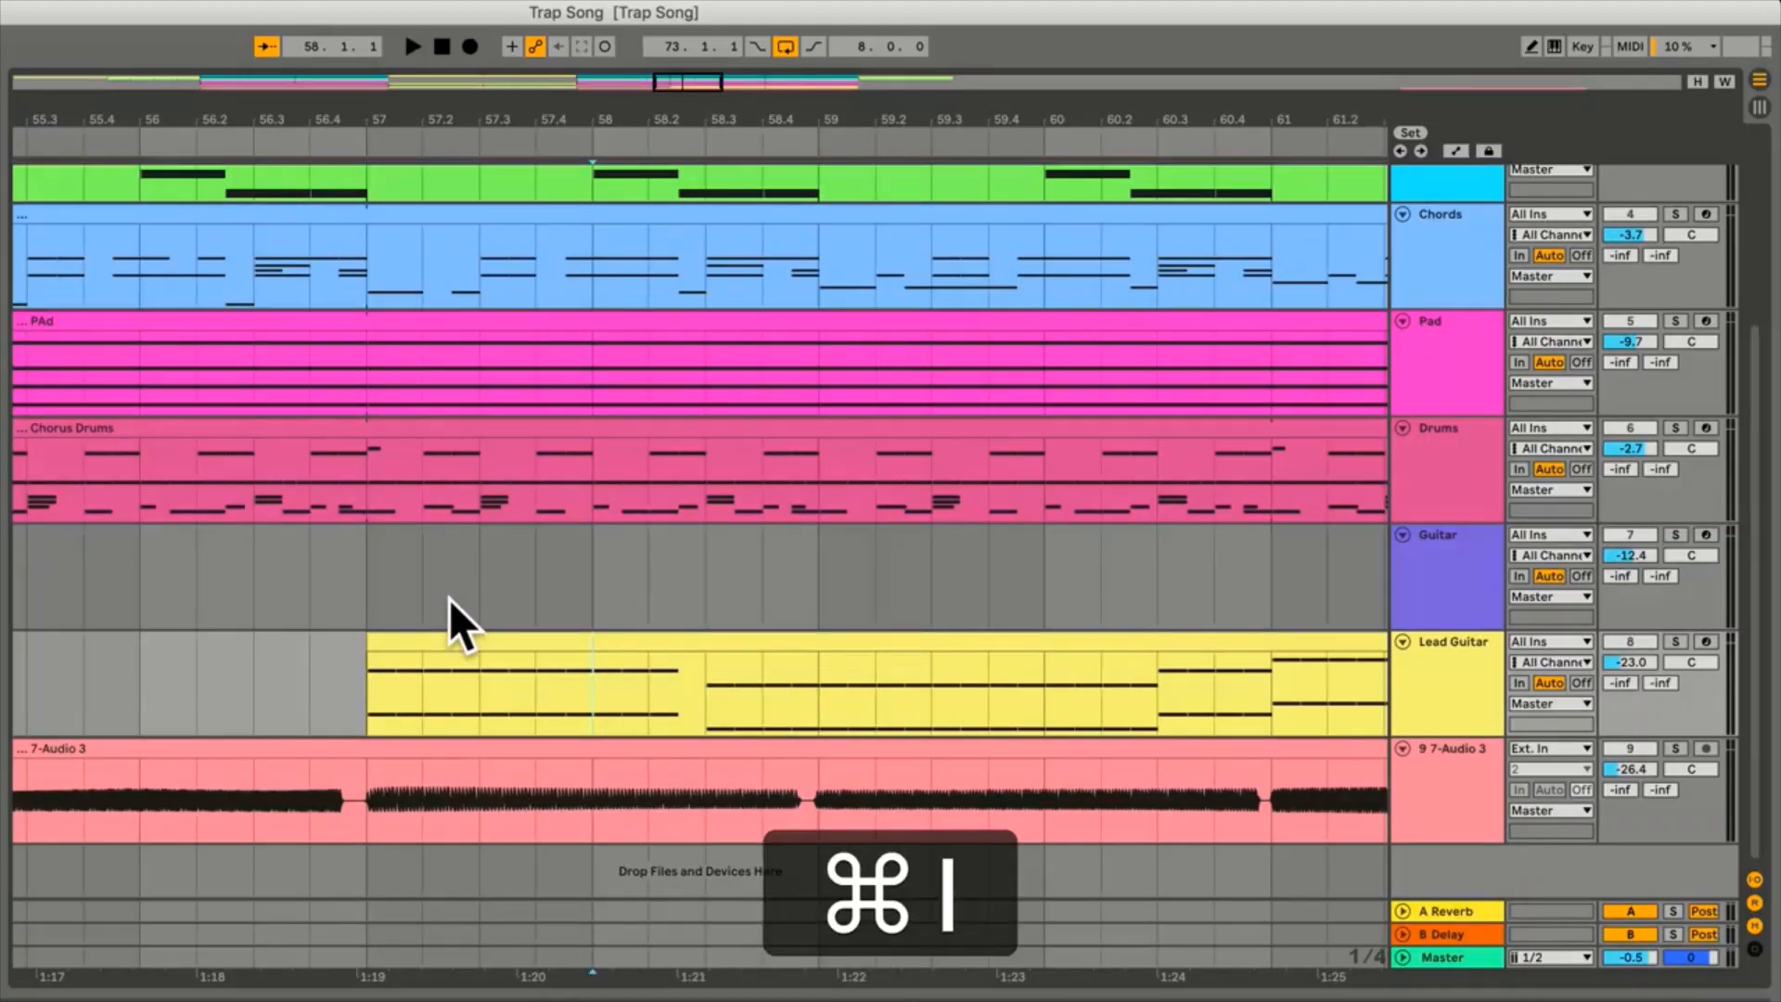
key("super+1")
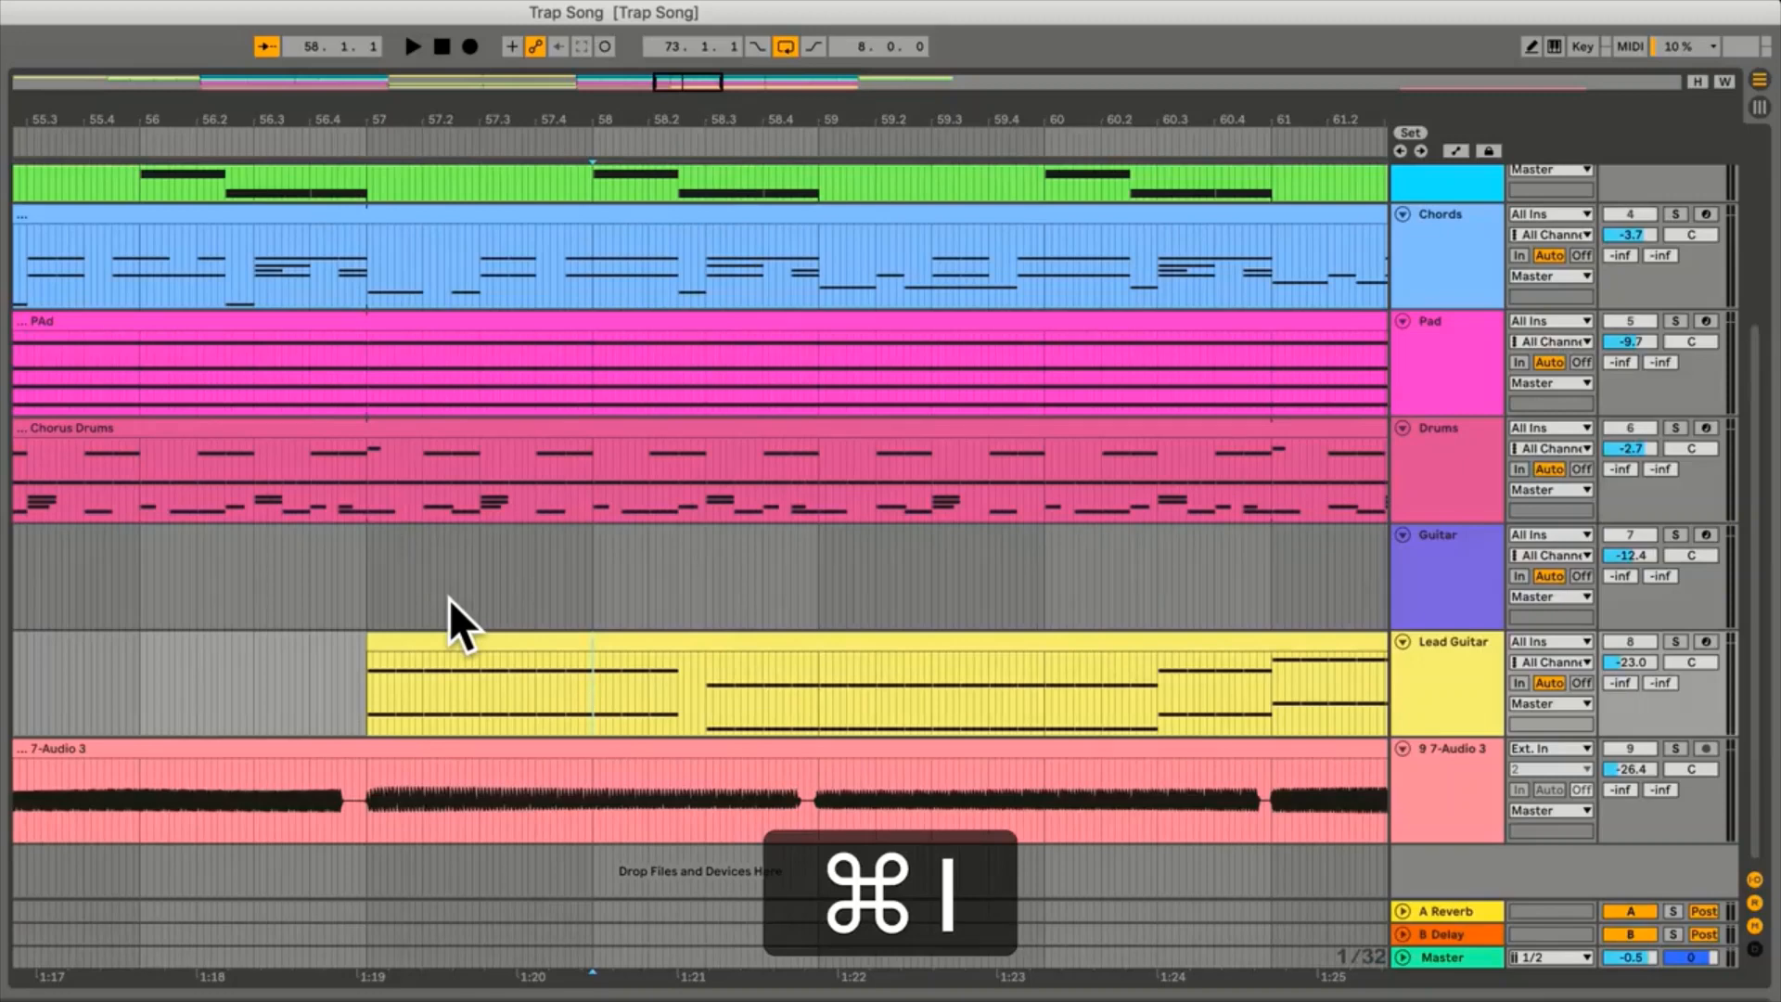
Set the arrangement grid back to the Narrow adaptive grid and zoom out to show bars 29 to 89
right_click(337, 664)
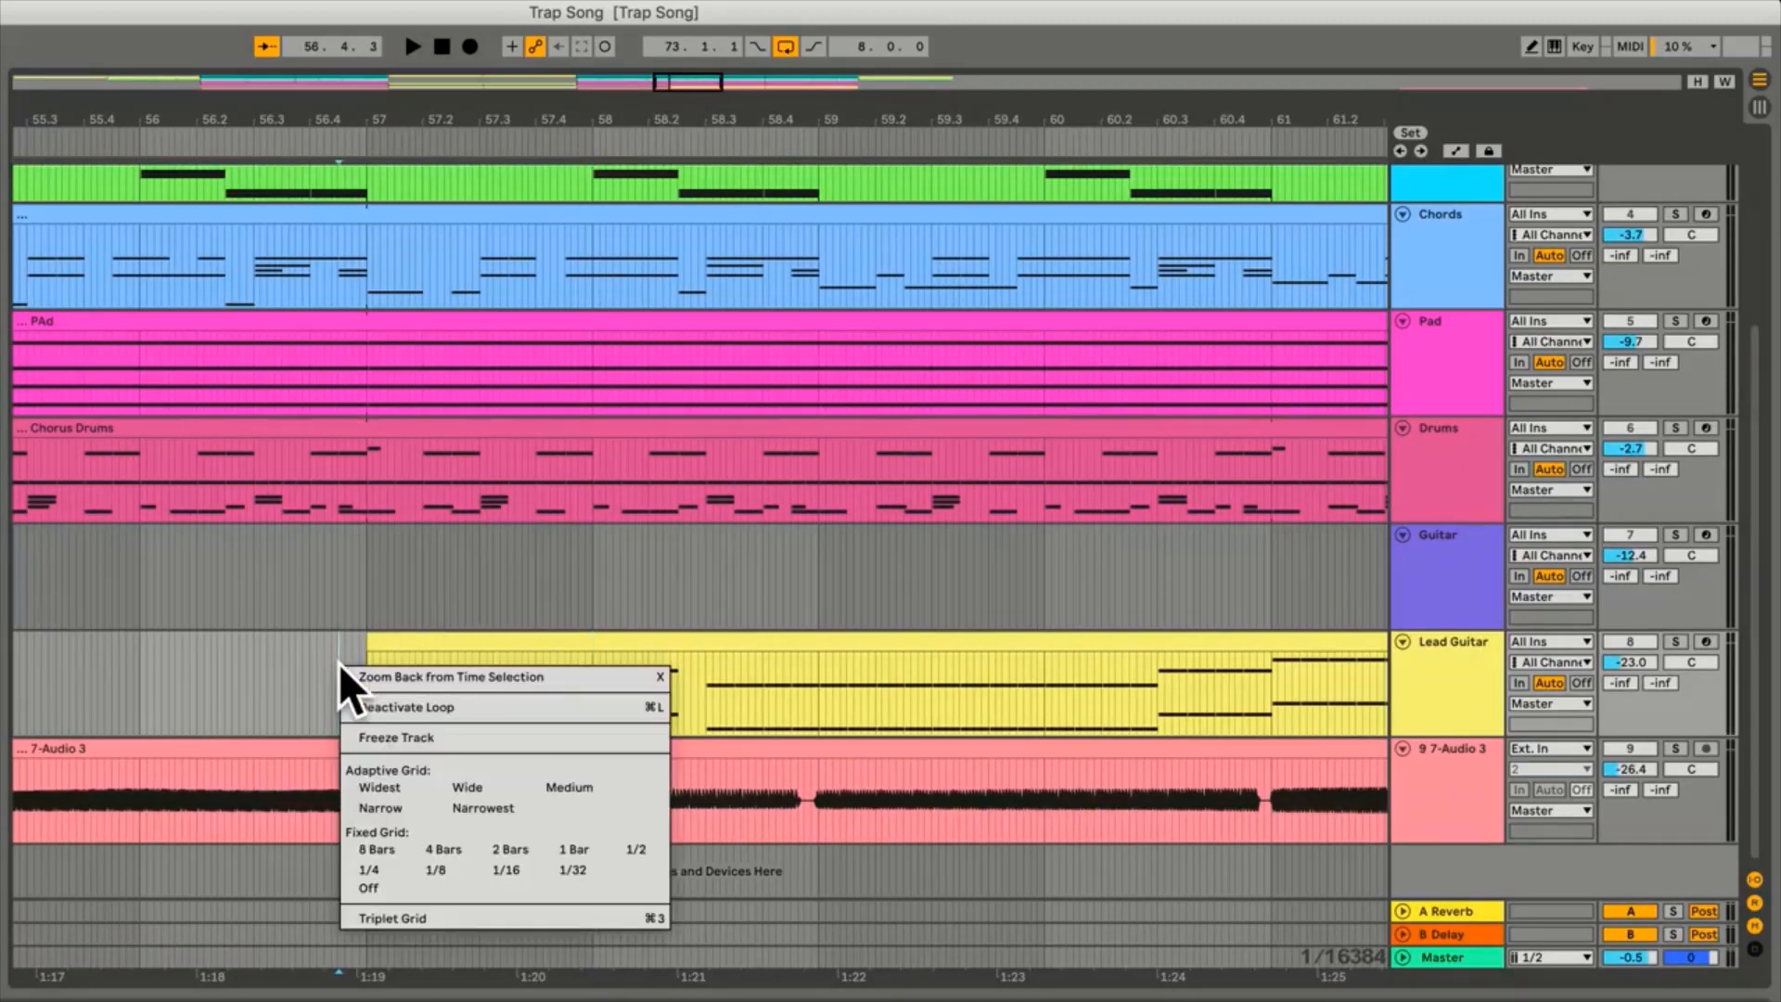
left_click(377, 806)
key("minus")
key("minus")
key("minus")
scroll(377, 806, "left", 5)
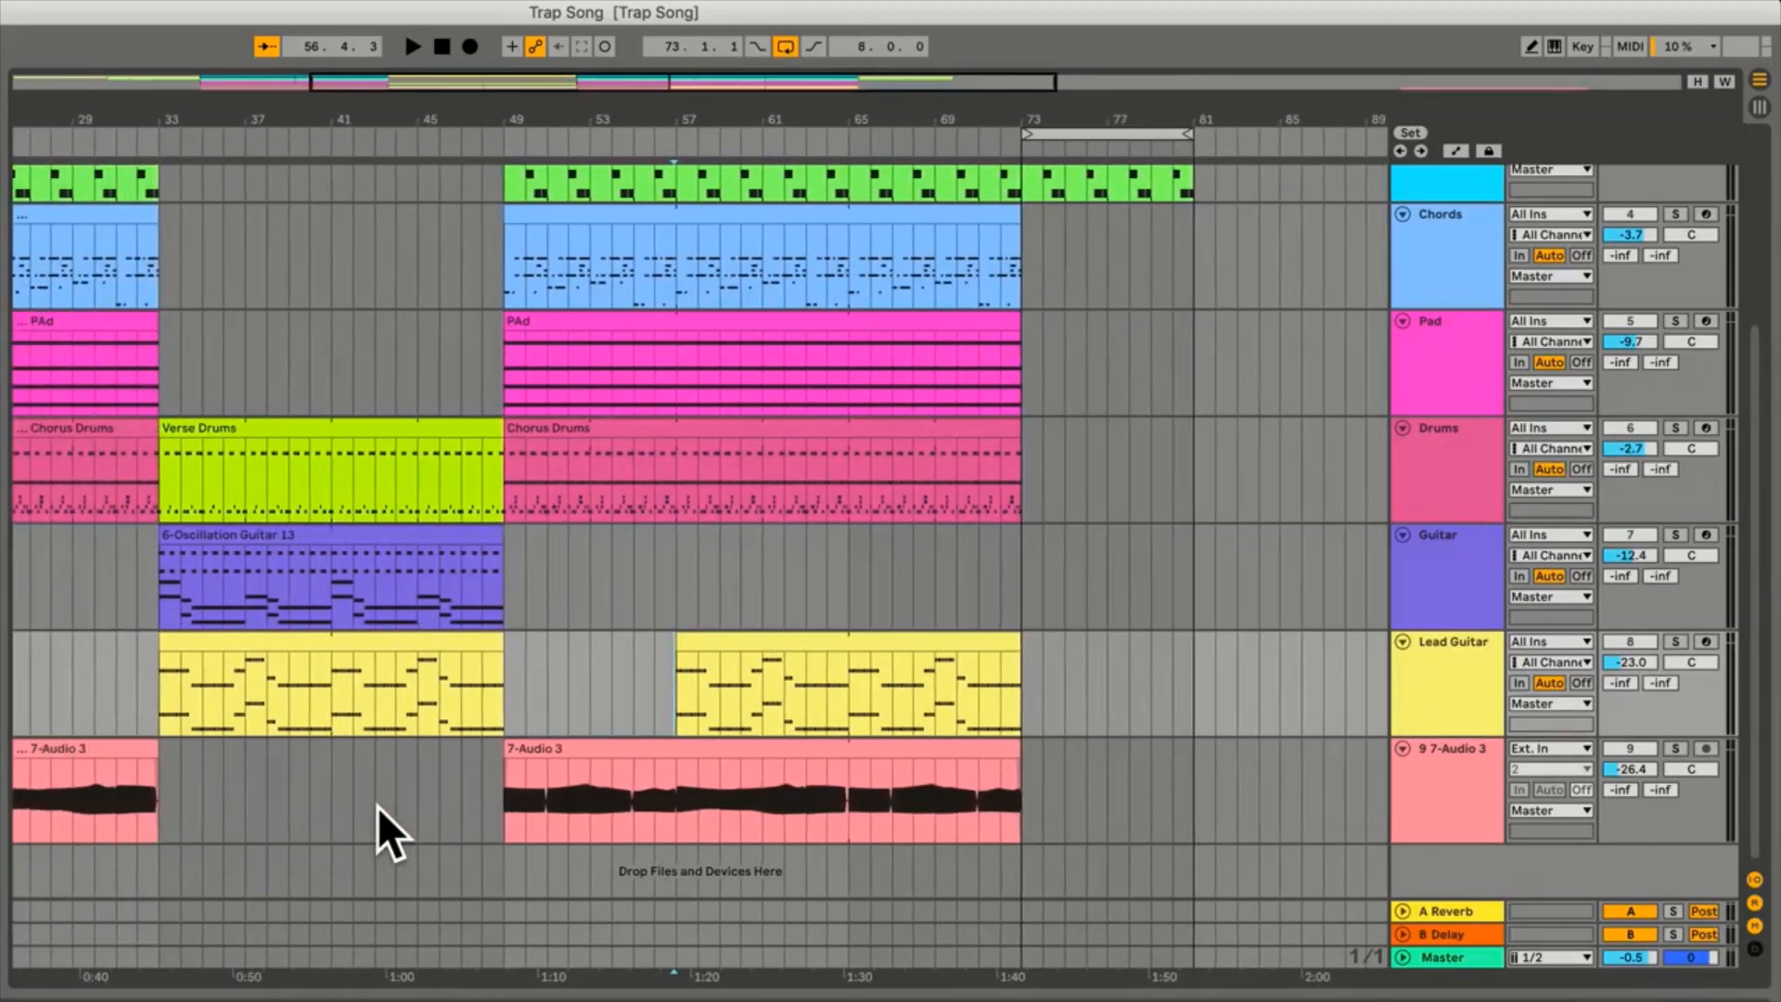
Select both Lead Guitar clips, move them together so the first starts at bar 46, and undo the move
left_click(612, 673)
left_click(751, 646)
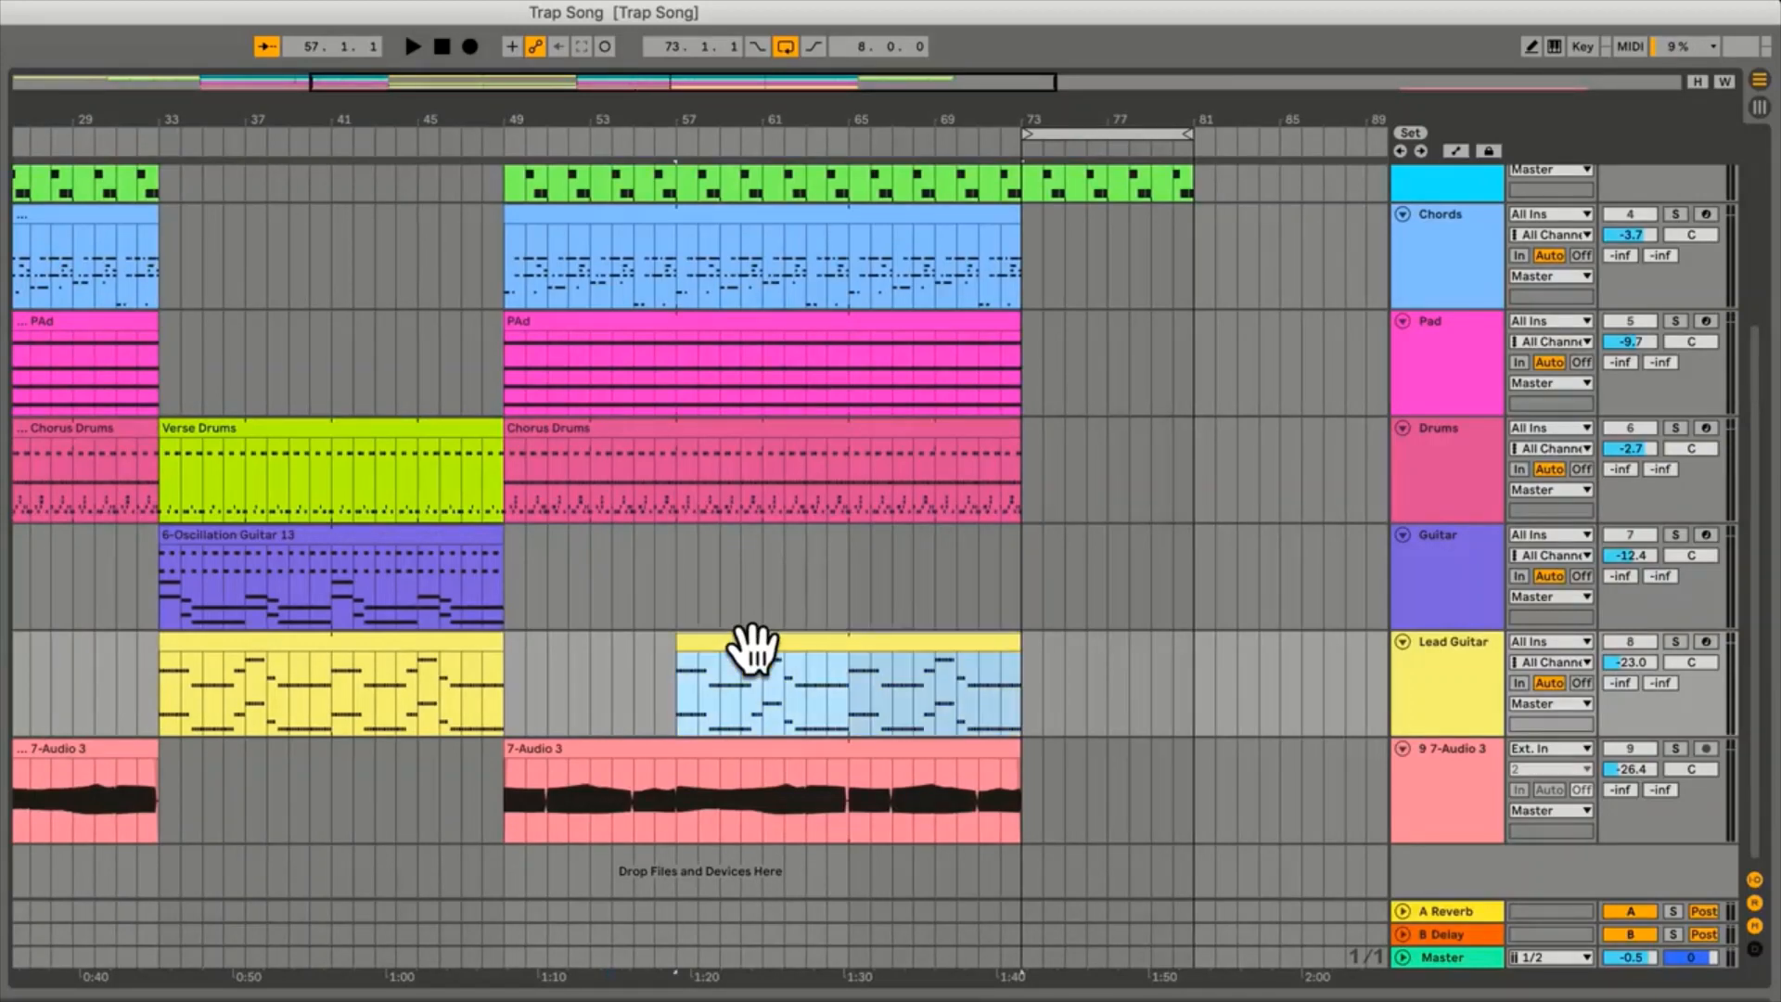
scroll(448, 638, "right", 1)
scroll(364, 644, "left", 1)
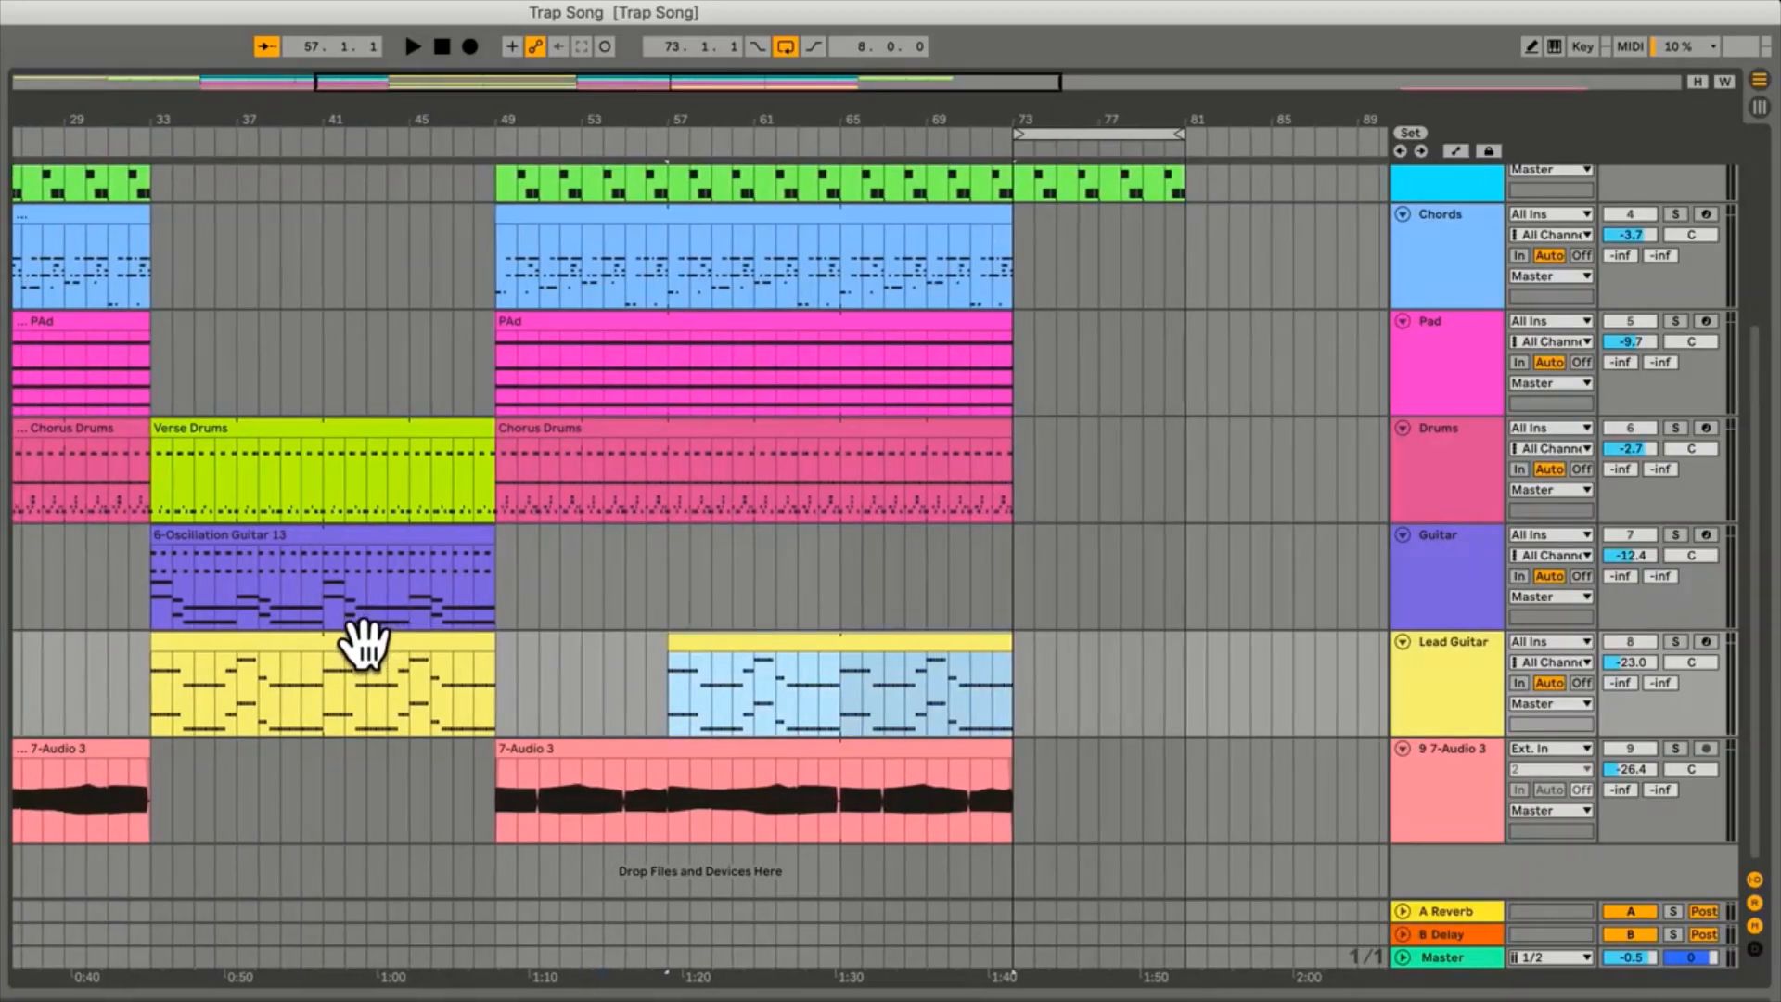
key("shift")
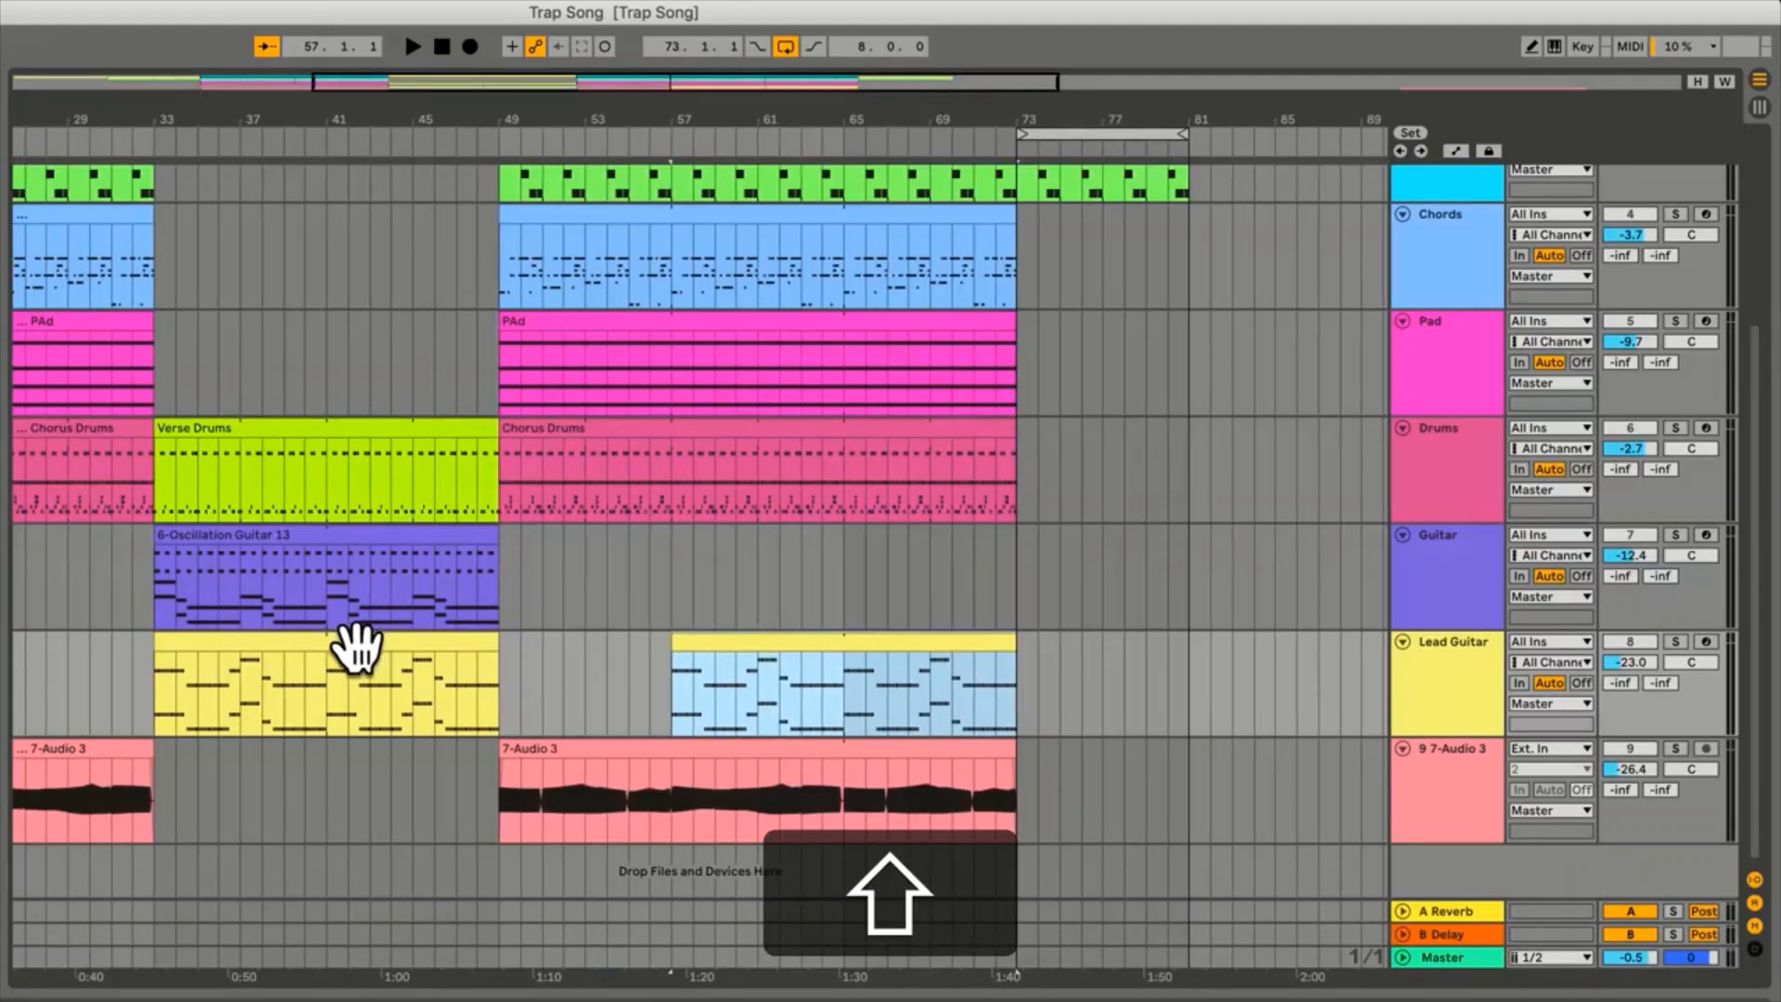
left_click(355, 647, "shift")
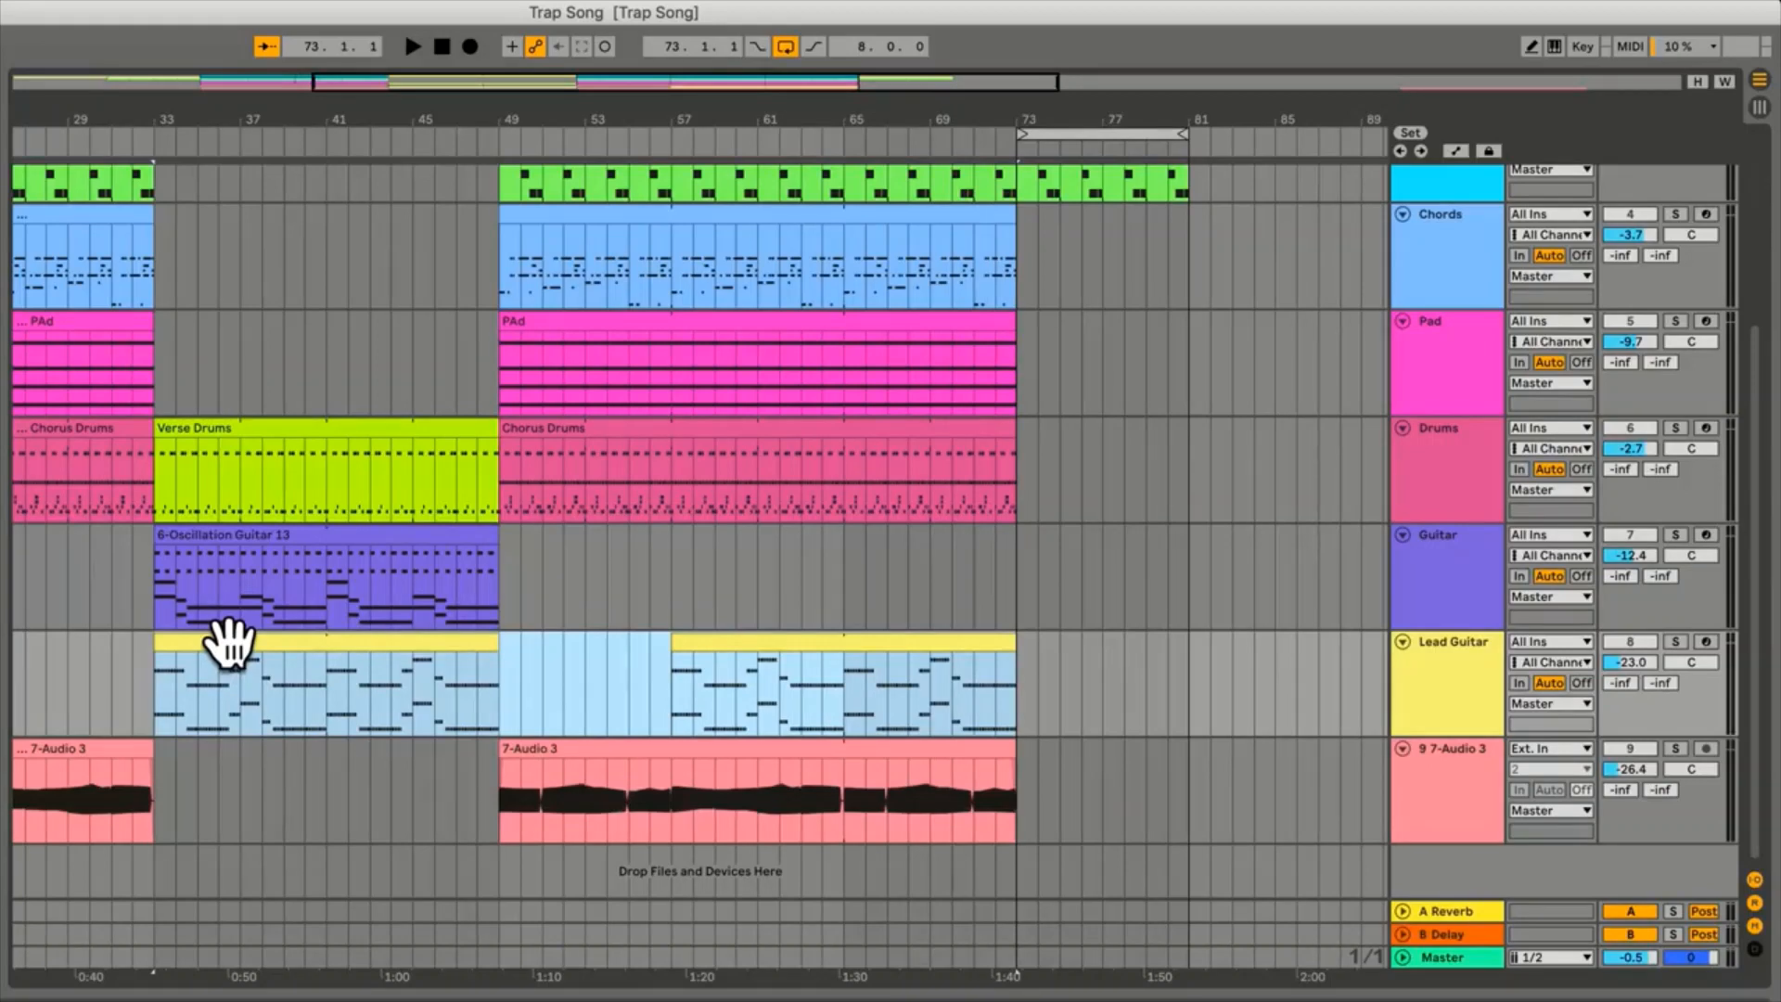
left_click_drag(227, 643, 510, 643)
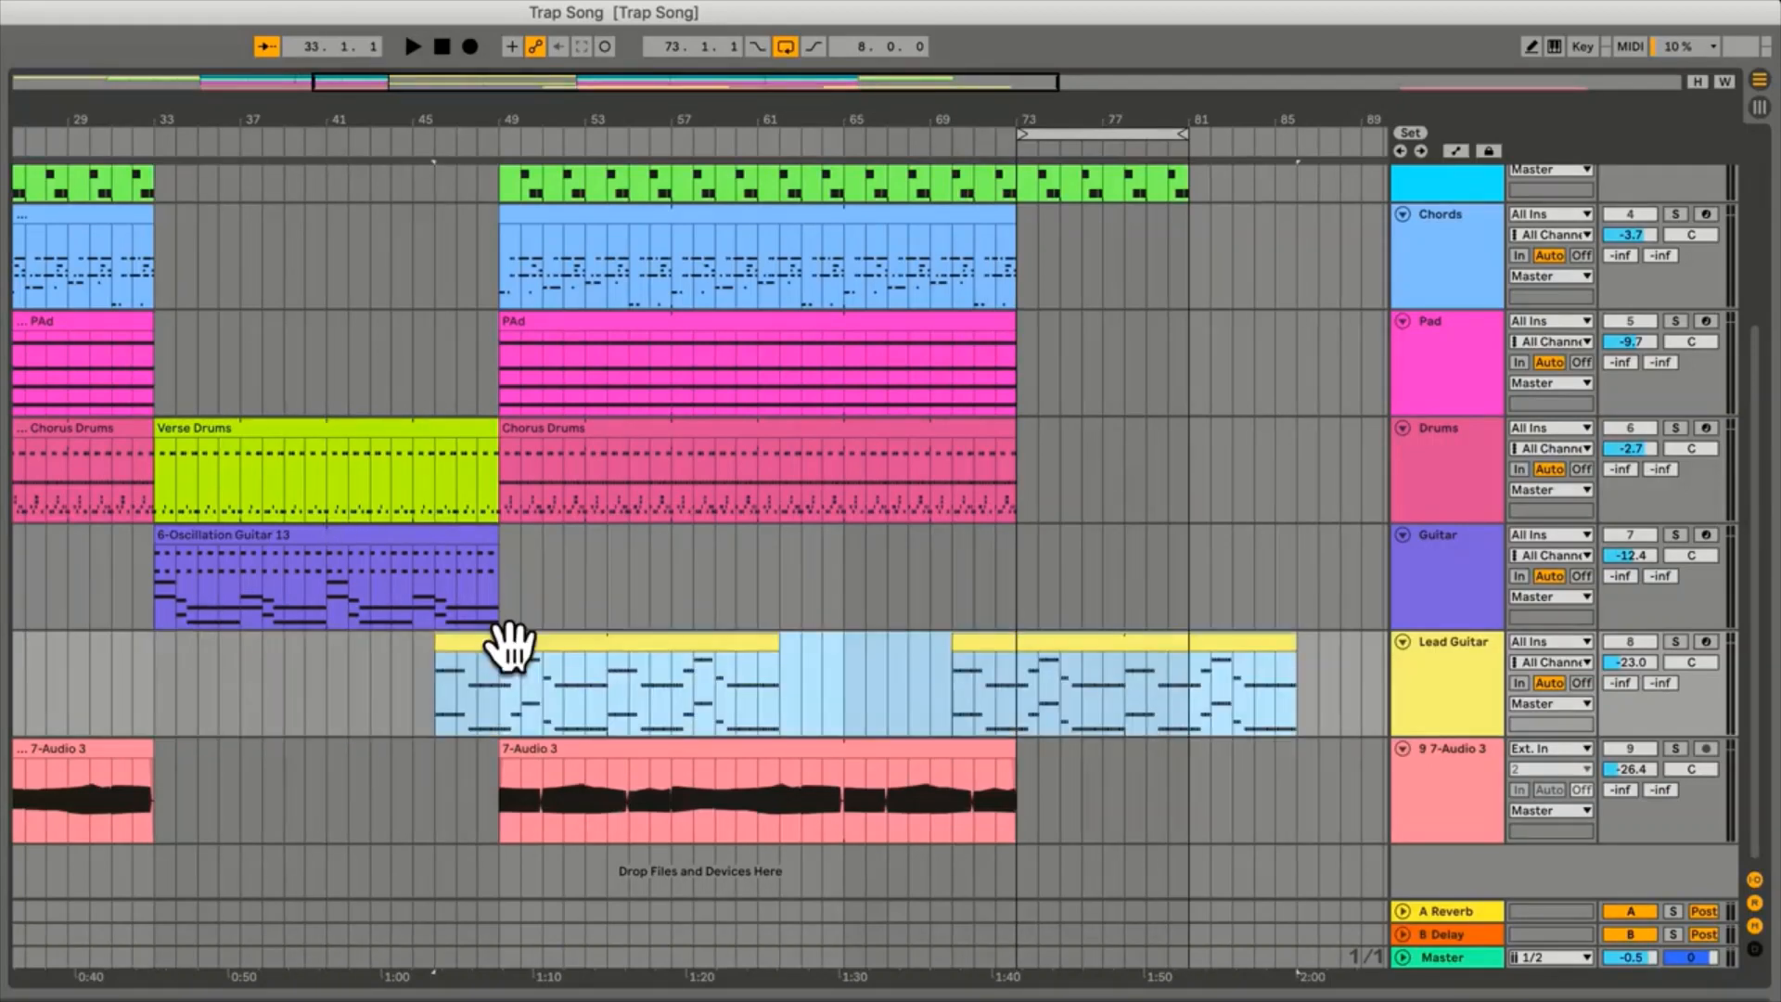
key("Left")
key("Right")
key("super+z")
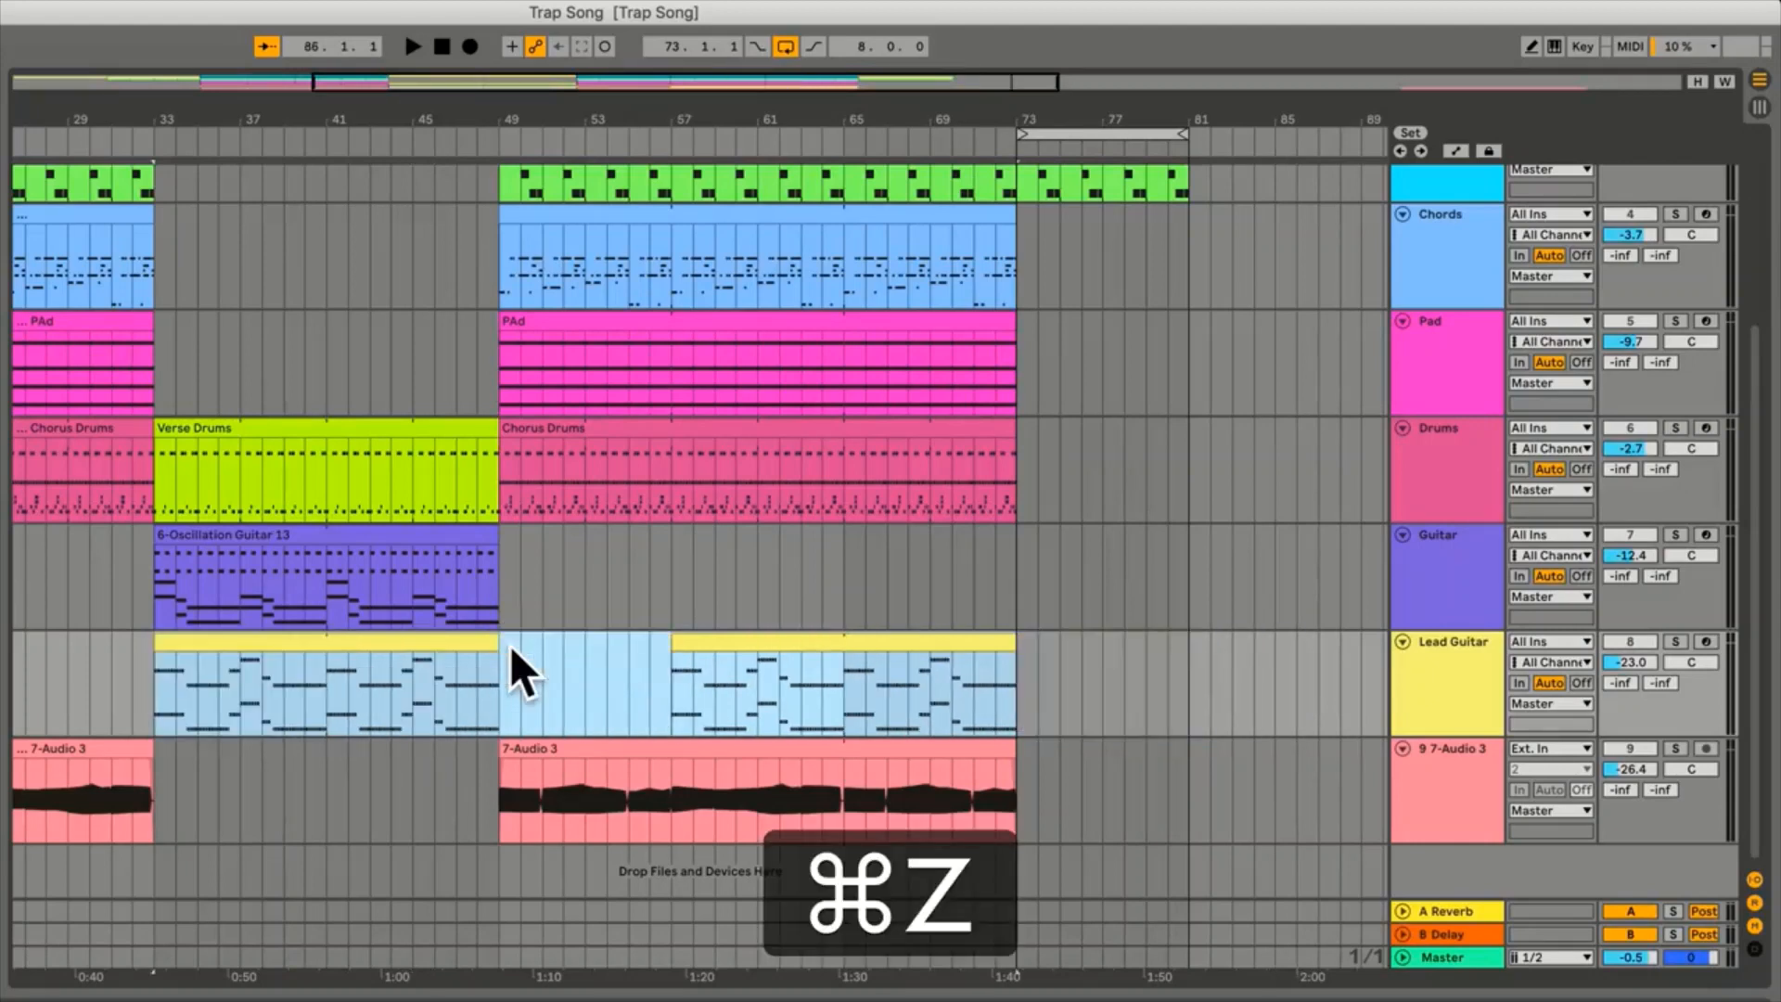
left_click(1048, 685)
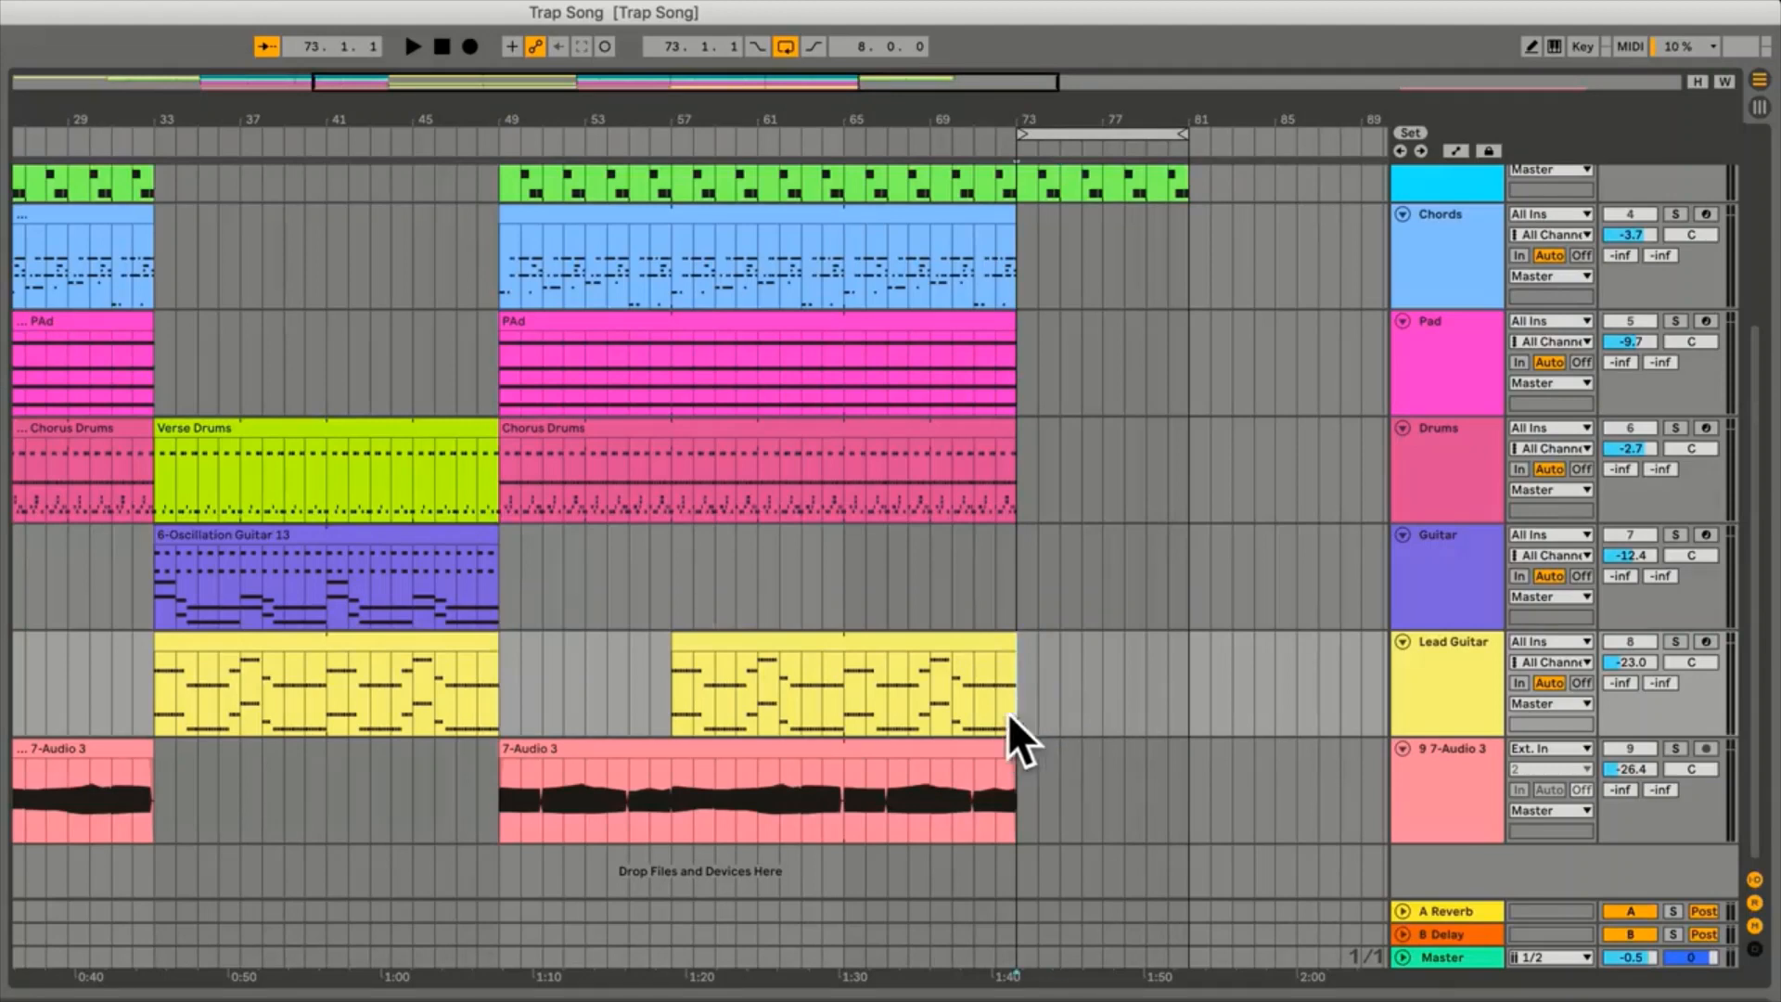
Select bars 49 to 73 across the Pad through Lead Guitar tracks, move the block to bar 60, and undo the move
left_click_drag(1014, 724, 509, 358)
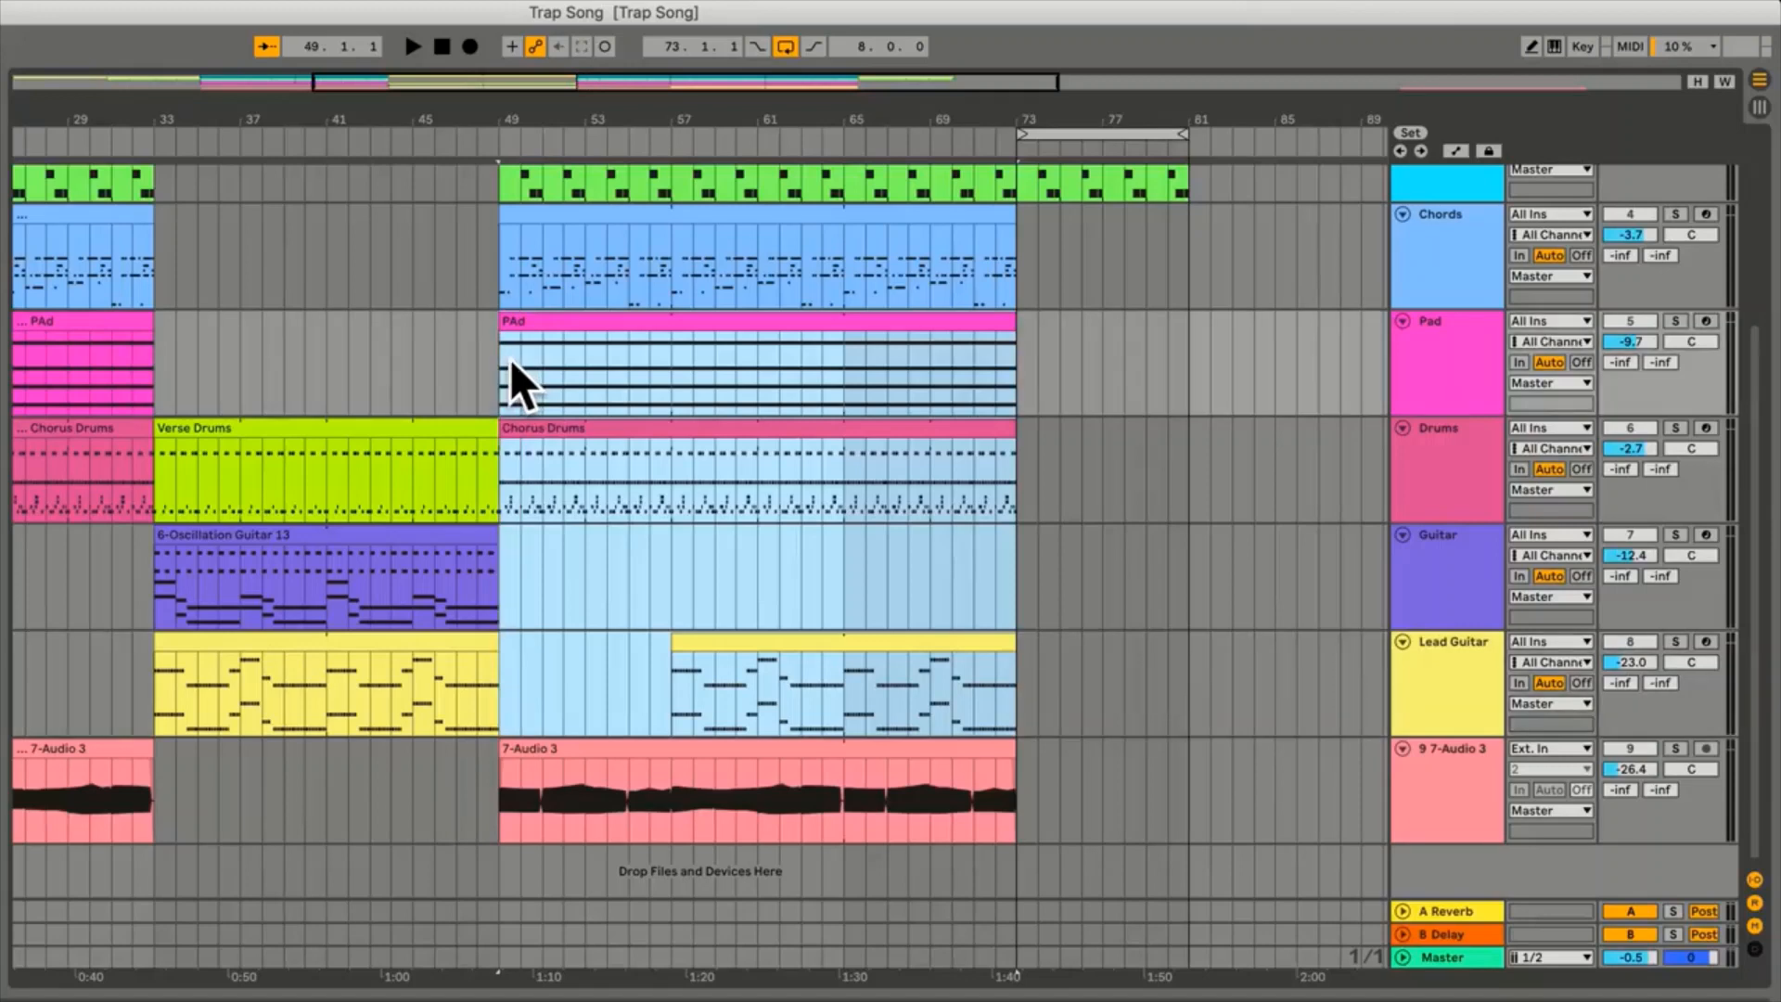
left_click_drag(604, 326, 835, 325)
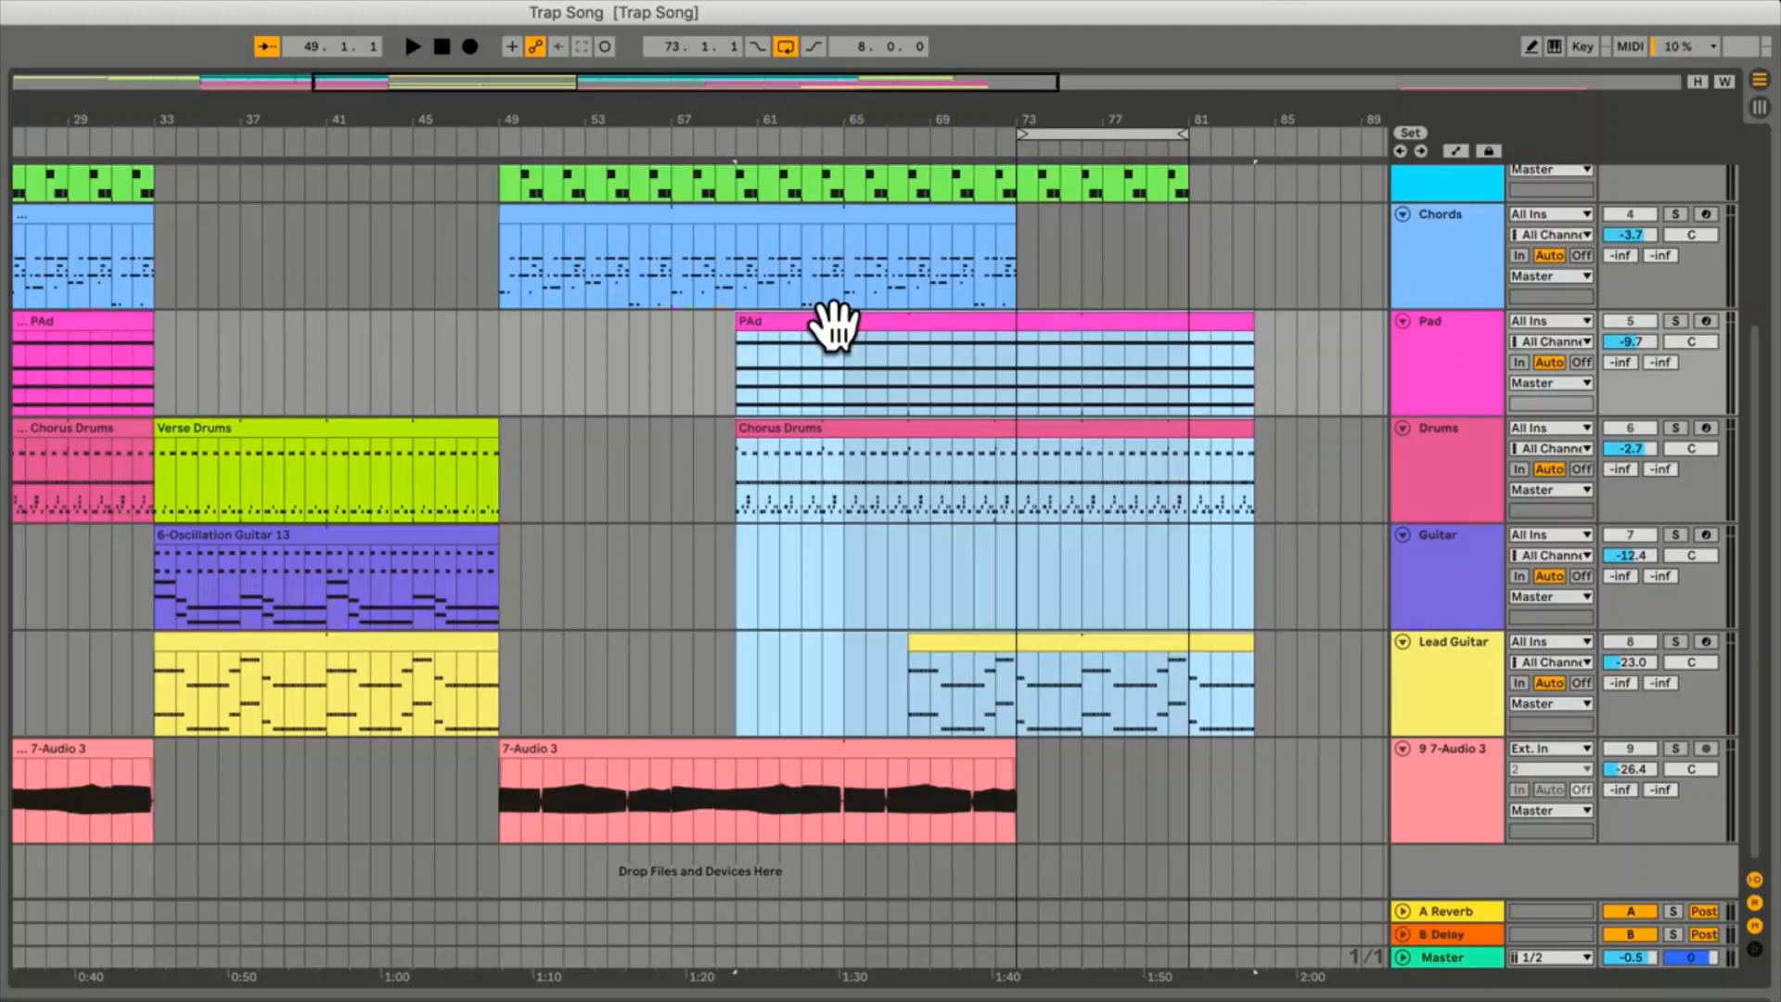
key("super+z")
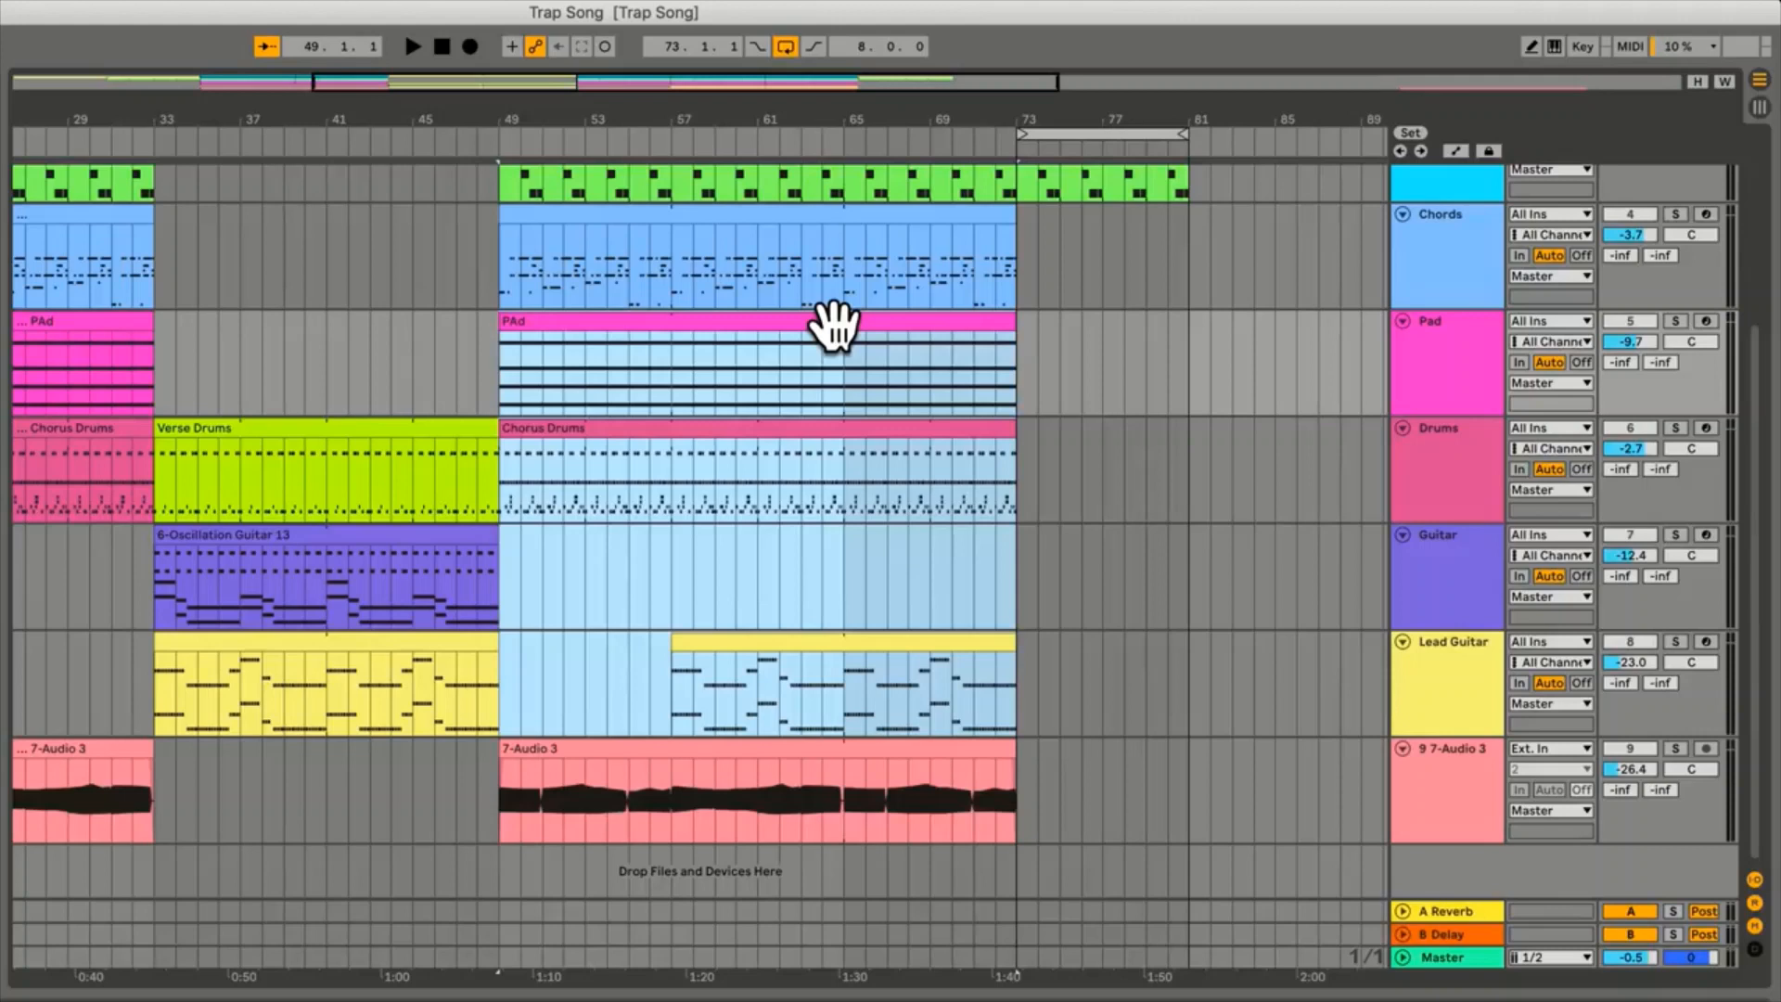
left_click(1117, 562)
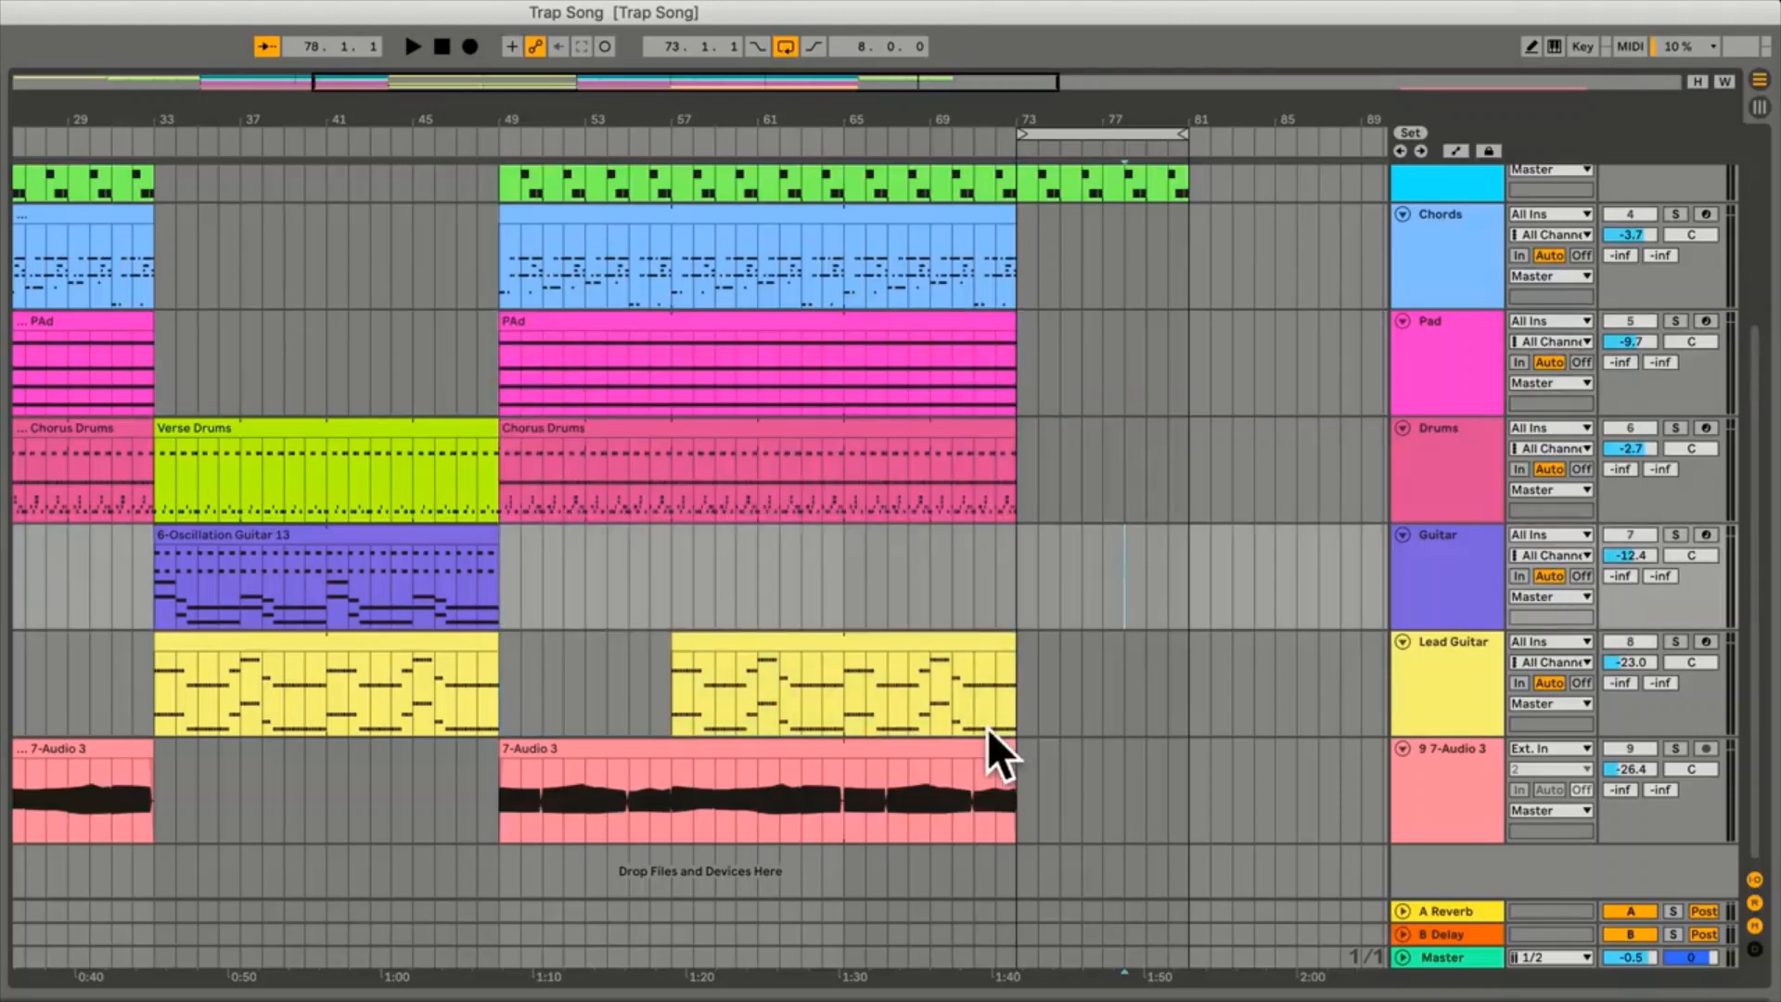
Place a copy of the bar 57 Lead Guitar clip at bar 81 on its own track, and undo it
left_click(1058, 702)
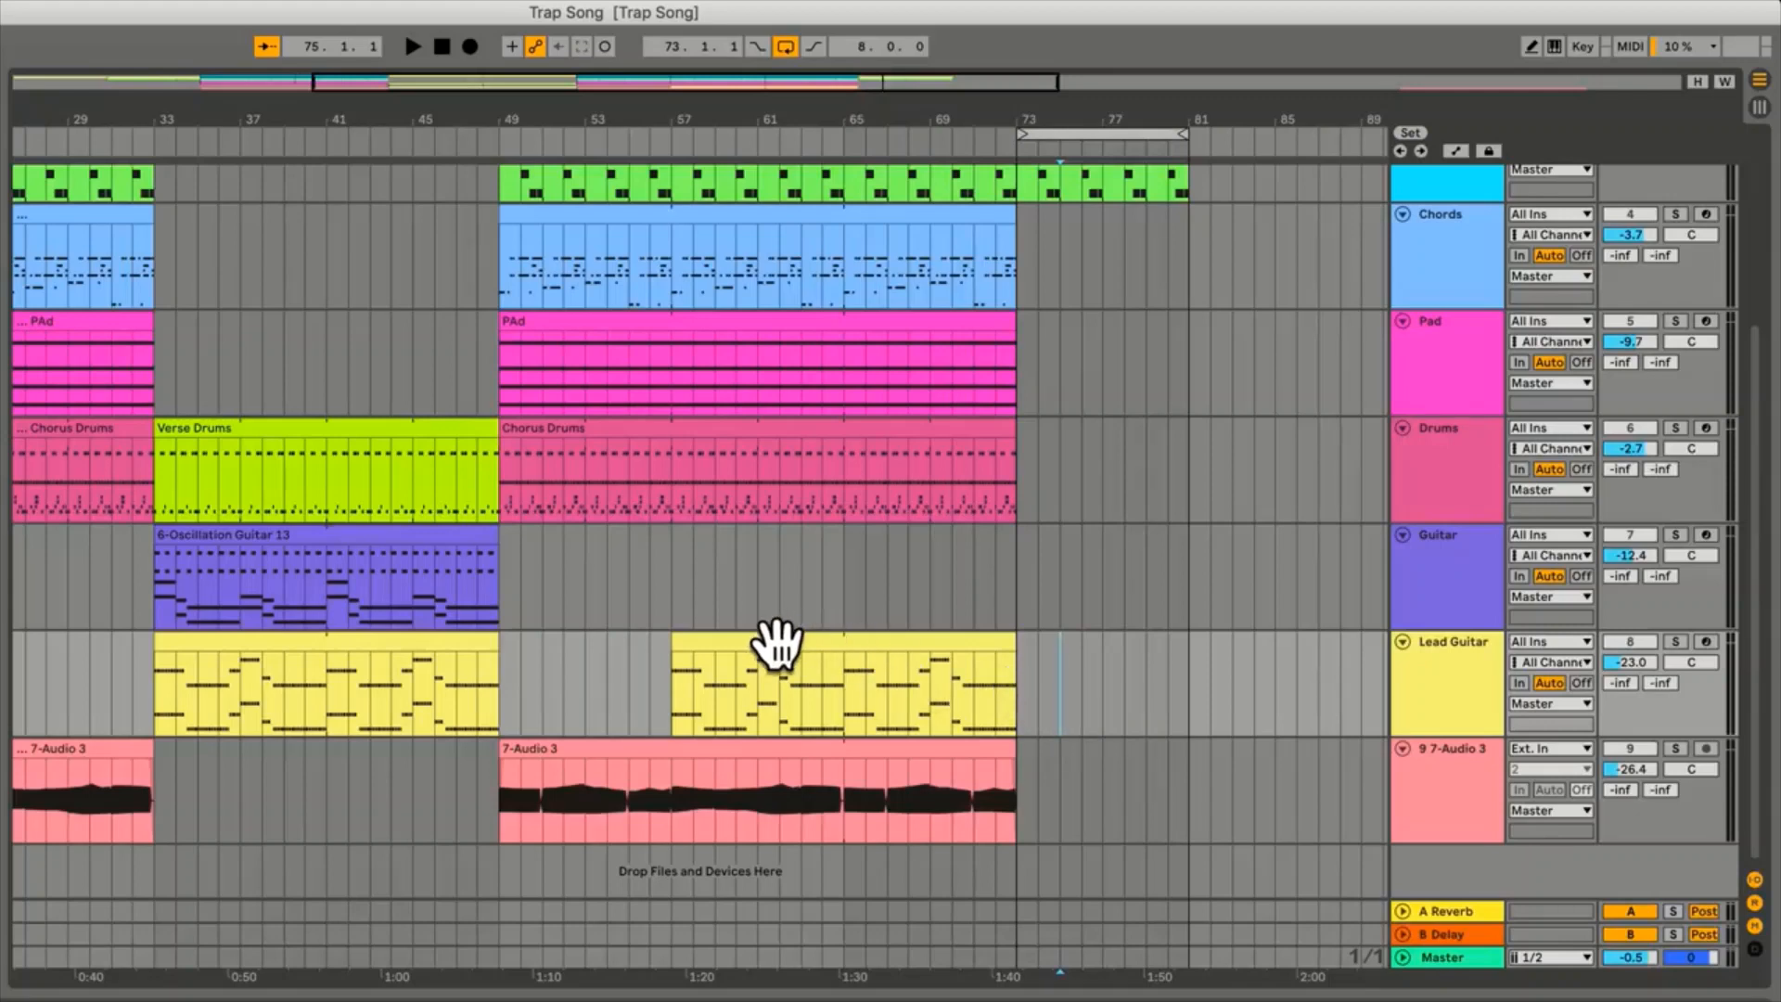
left_click_drag(775, 645, 1154, 653)
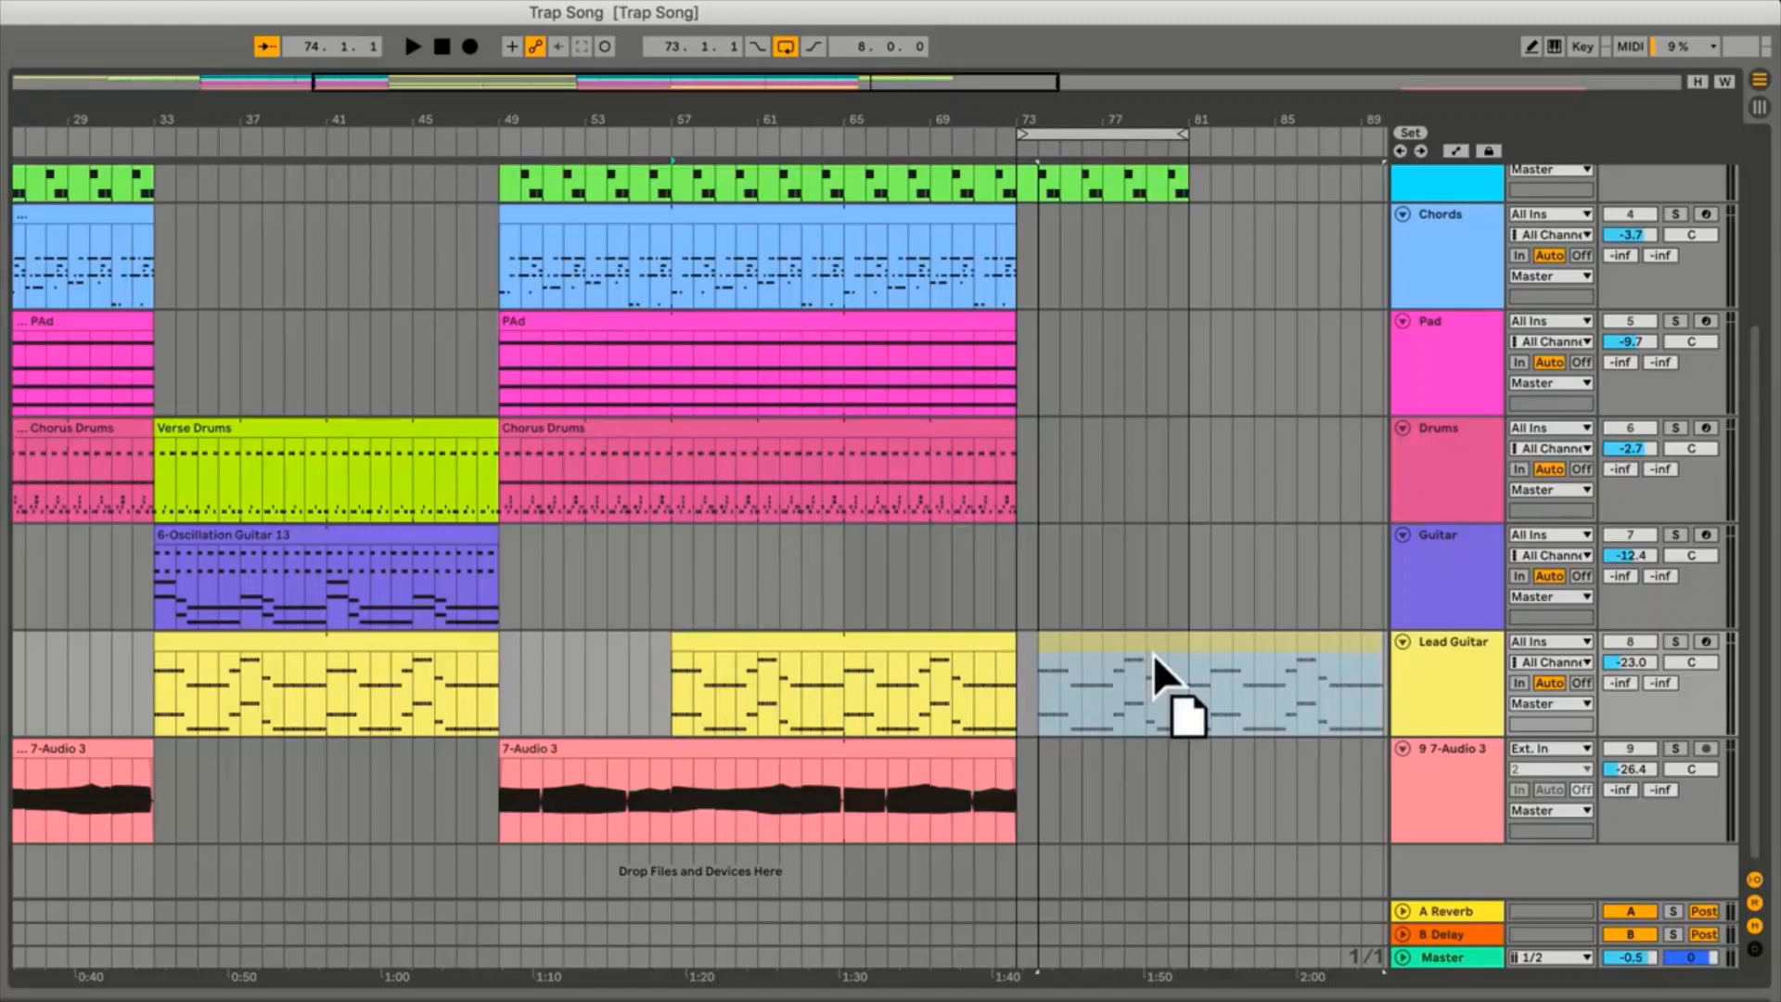
left_click_drag(1154, 653, 1284, 654)
key("alt")
scroll(1121, 677, "right", 5)
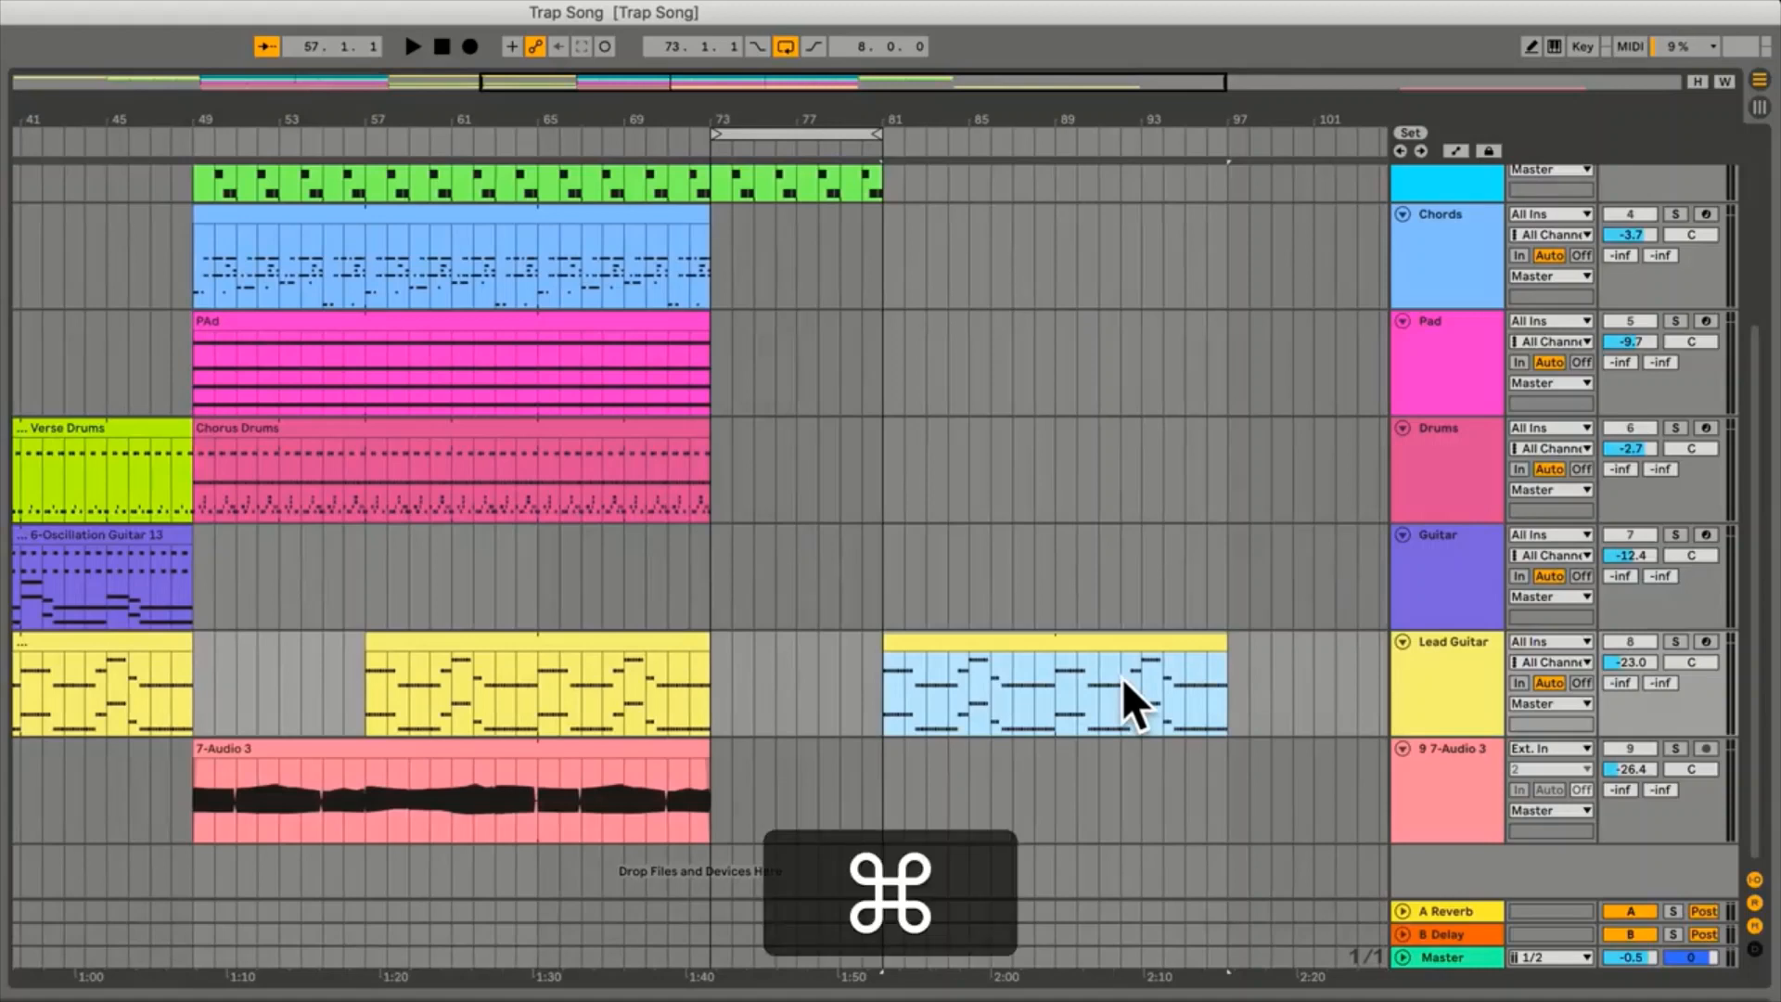
key("super+z")
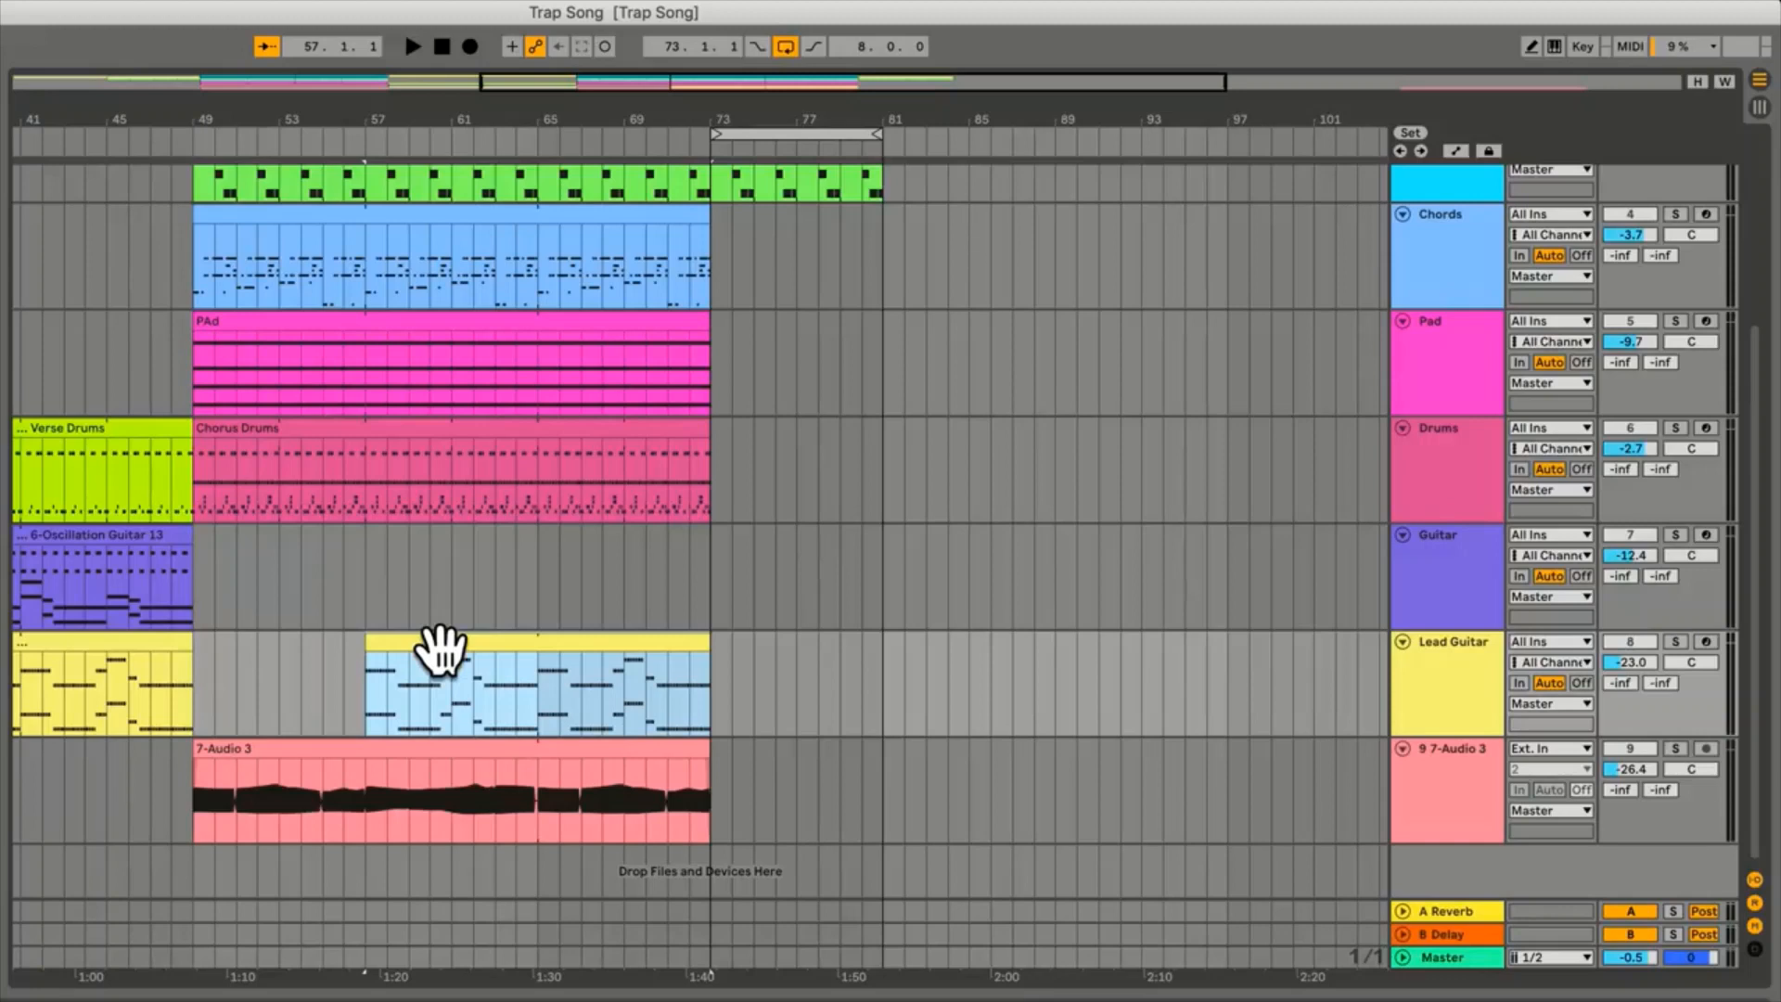
Copy the bar 57 Lead Guitar clip to the clipboard, paste it at bar 81 on the same track, and undo the paste
key("super+c")
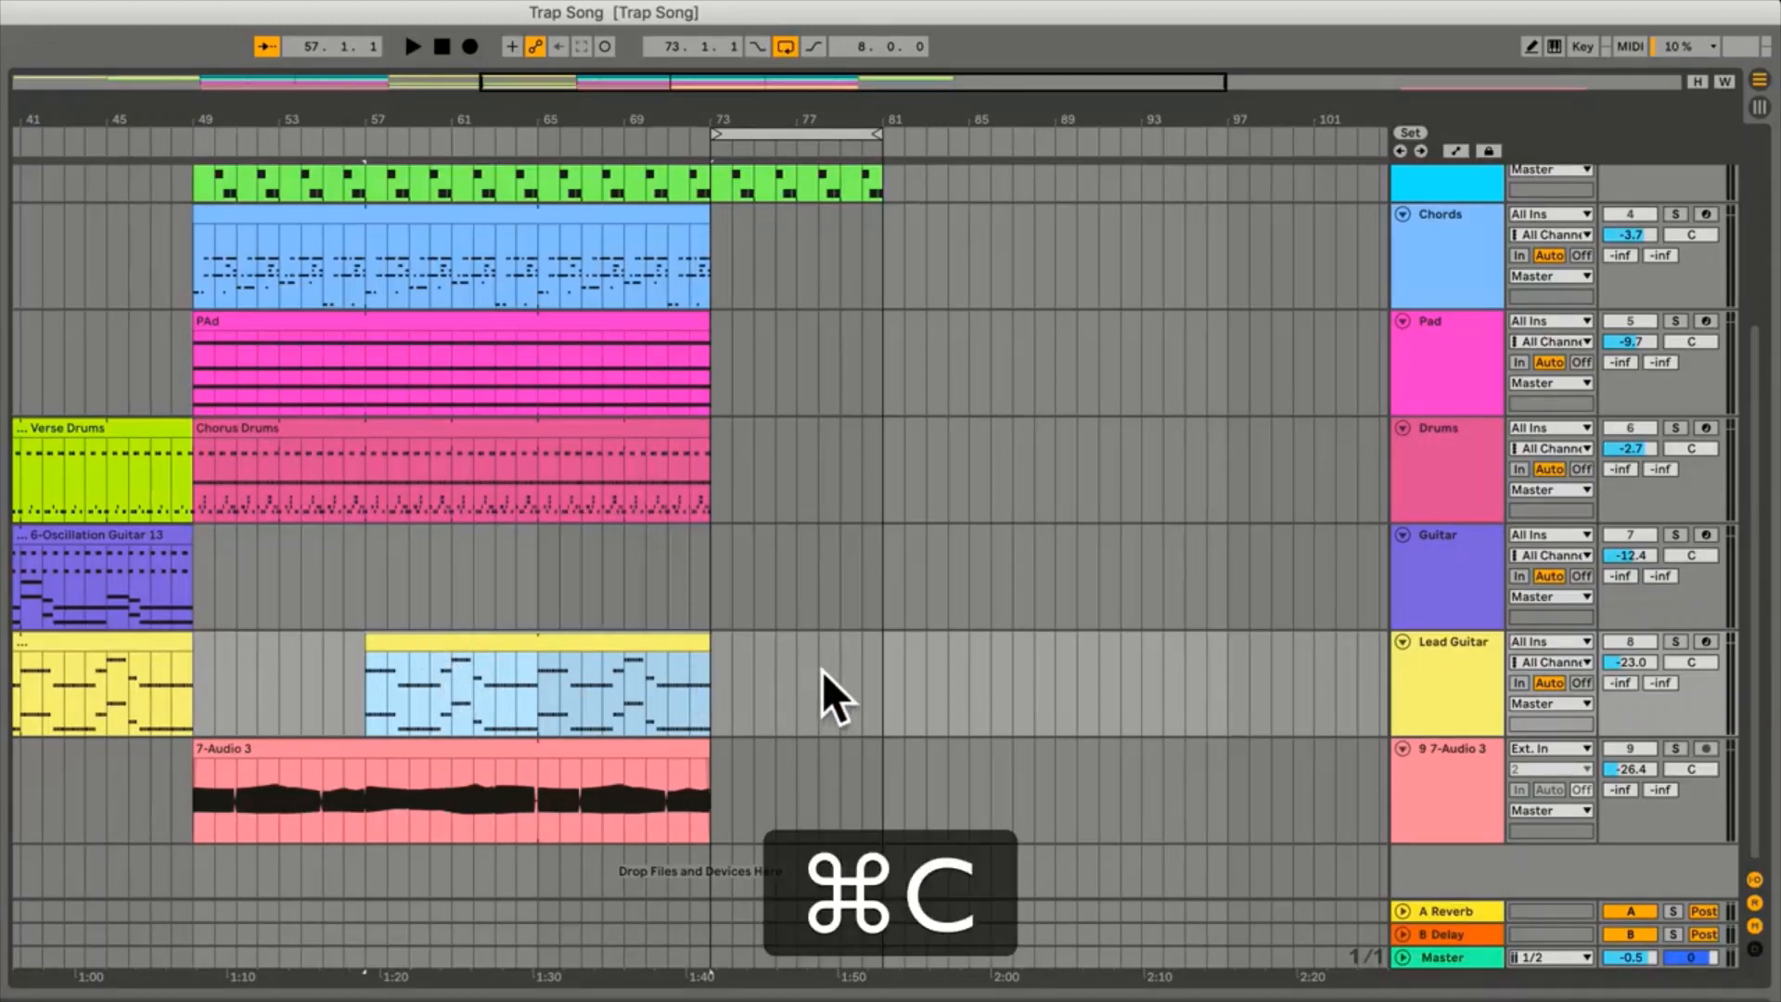
left_click(884, 687)
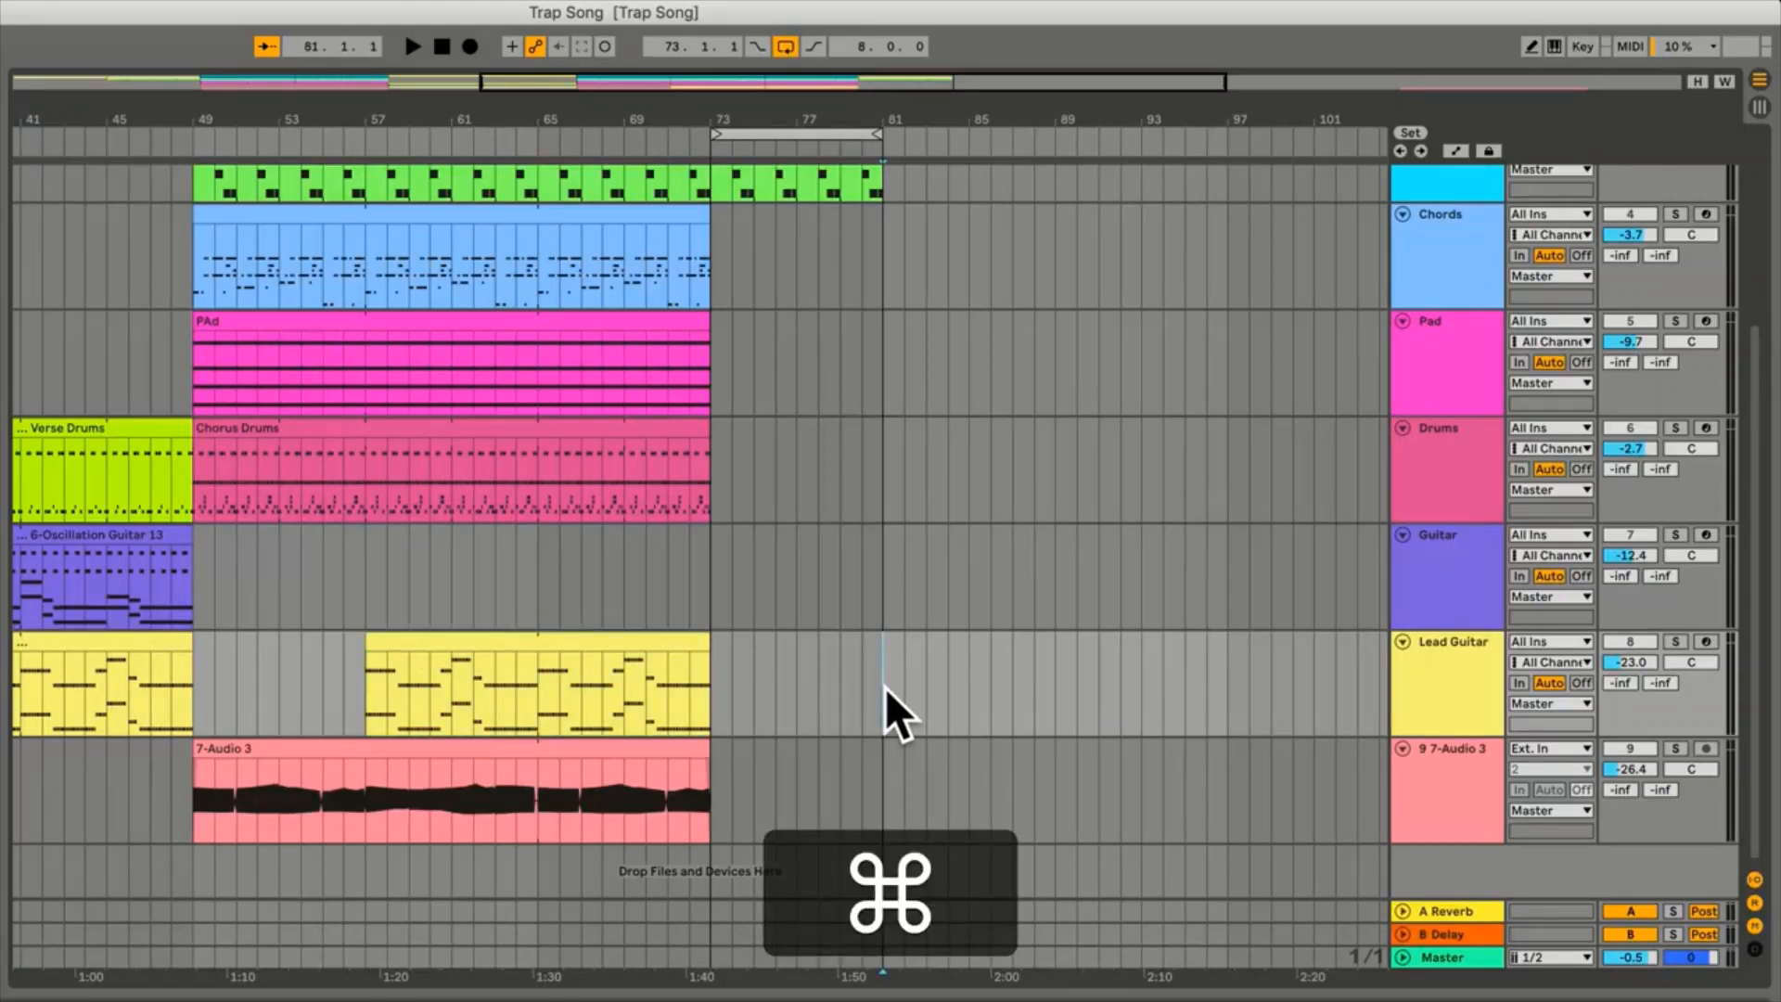
key("super+v")
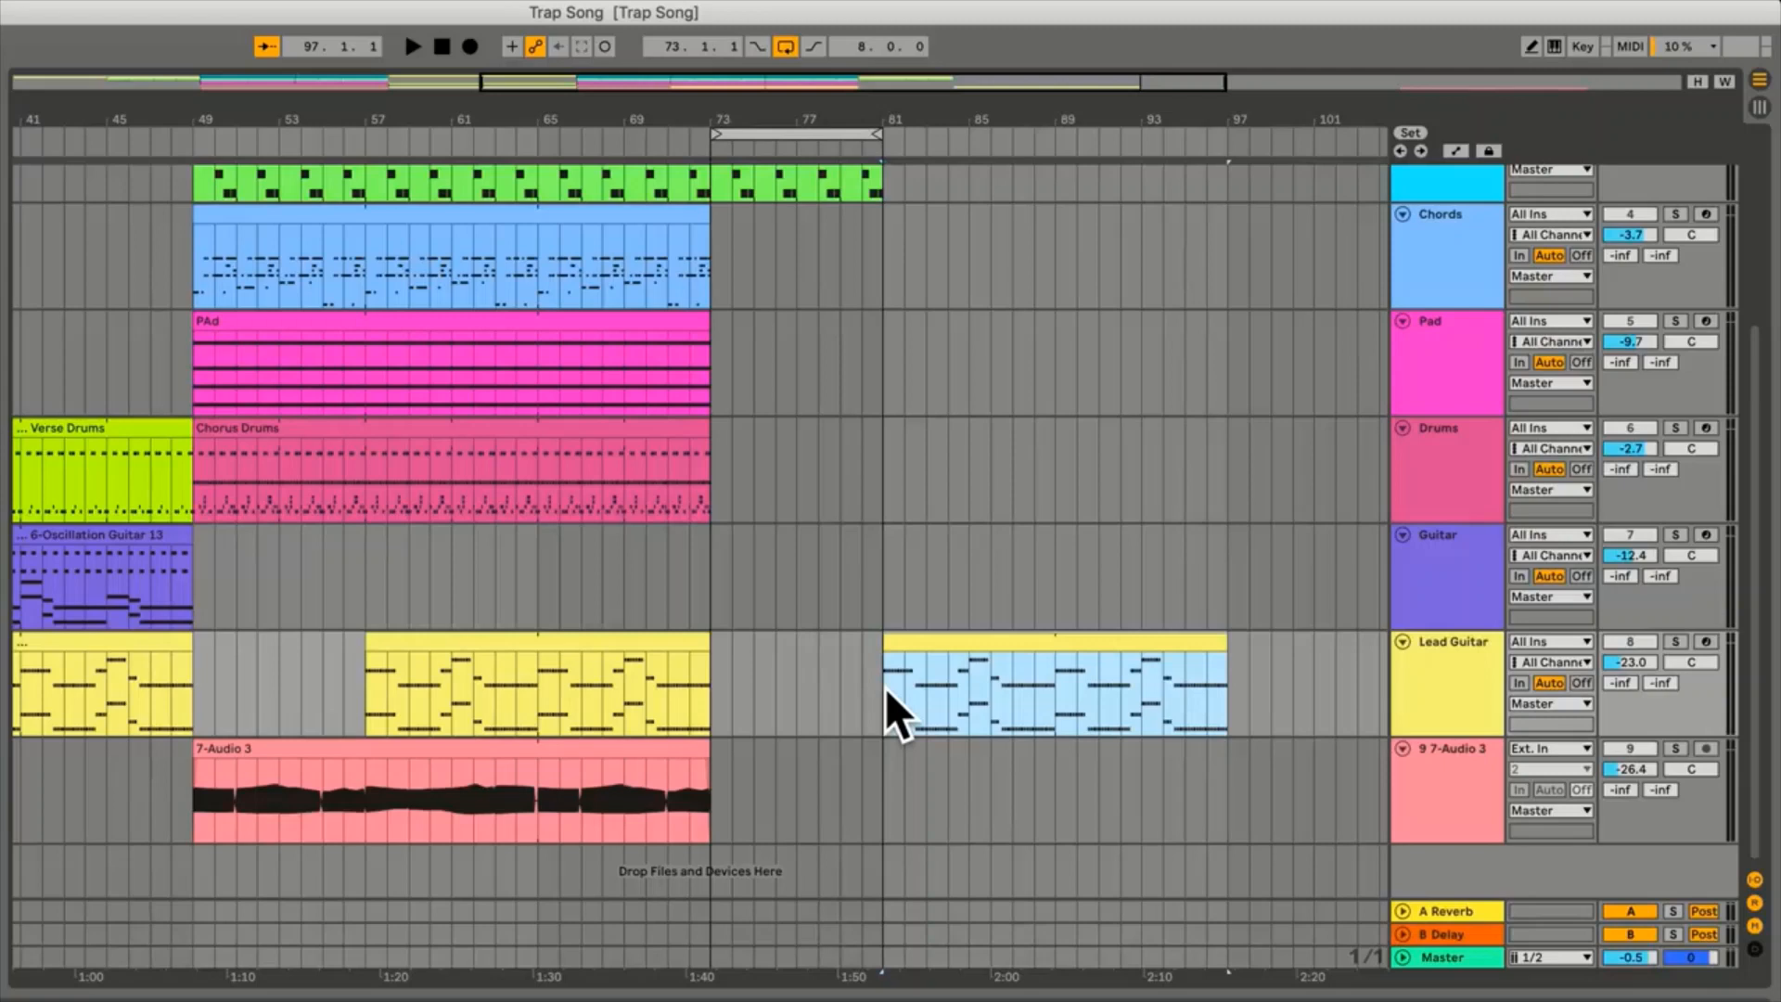
key("super+z")
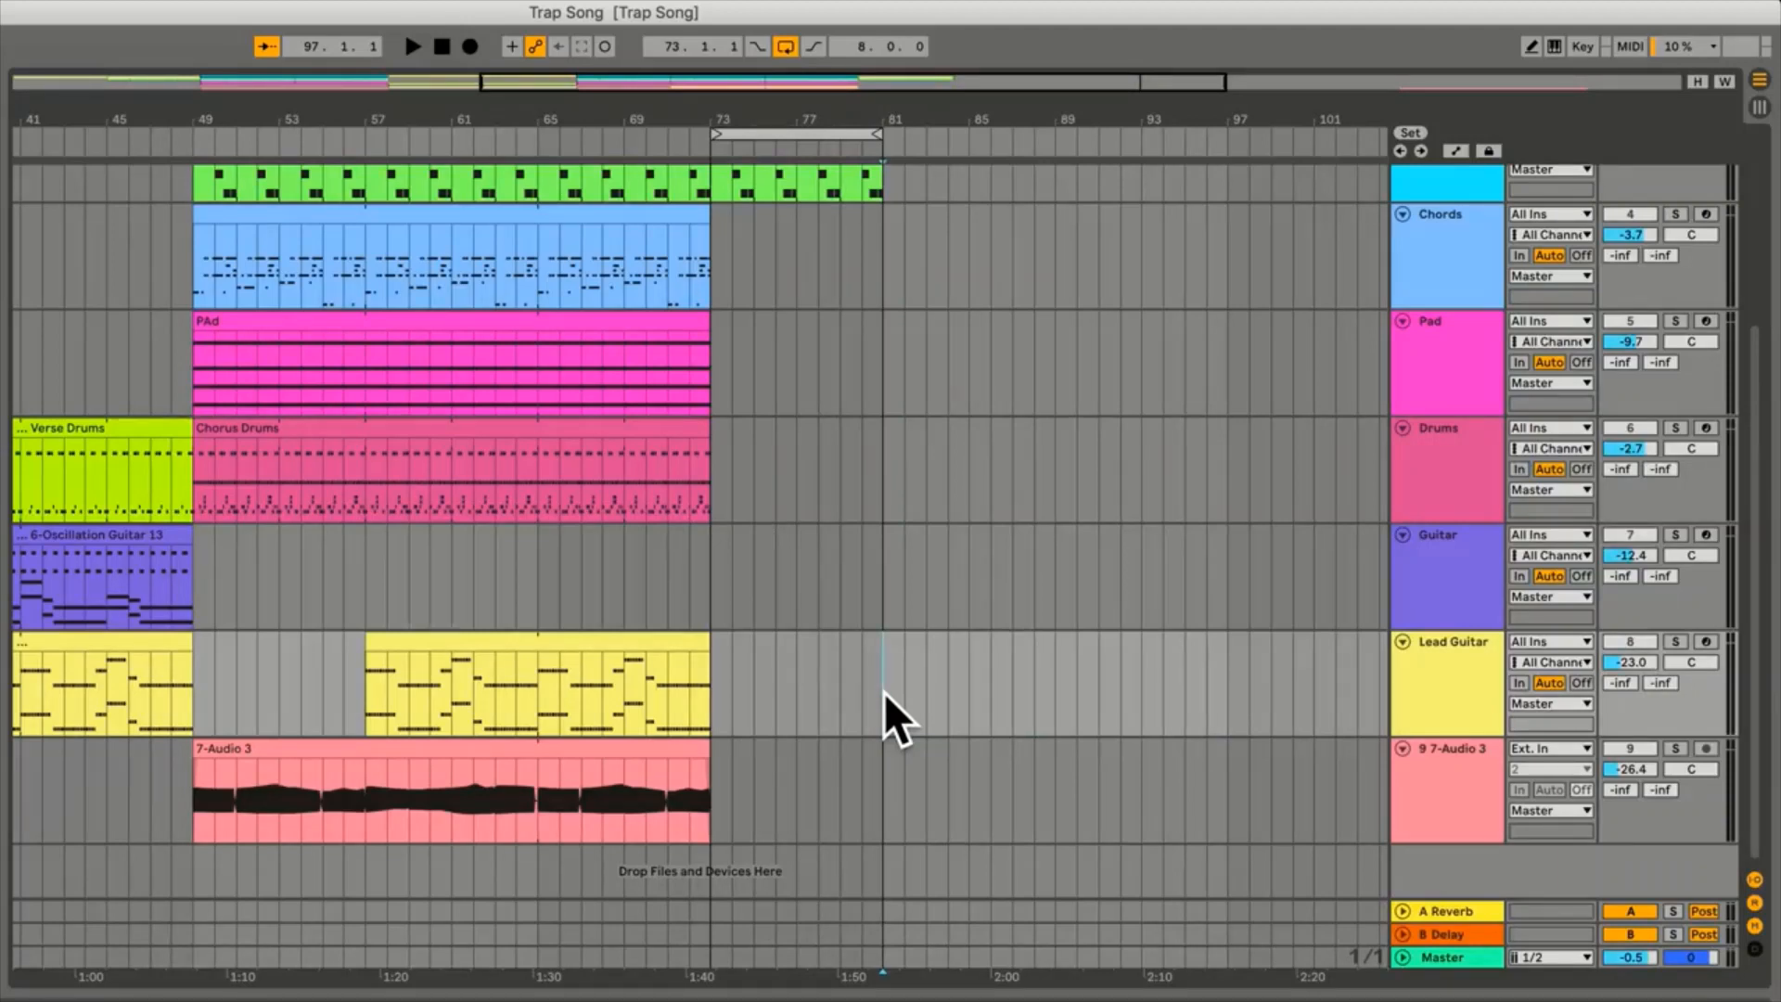
Paste the copied Lead Guitar clip at bar 81 on the Pad track, and undo the paste
left_click(883, 386)
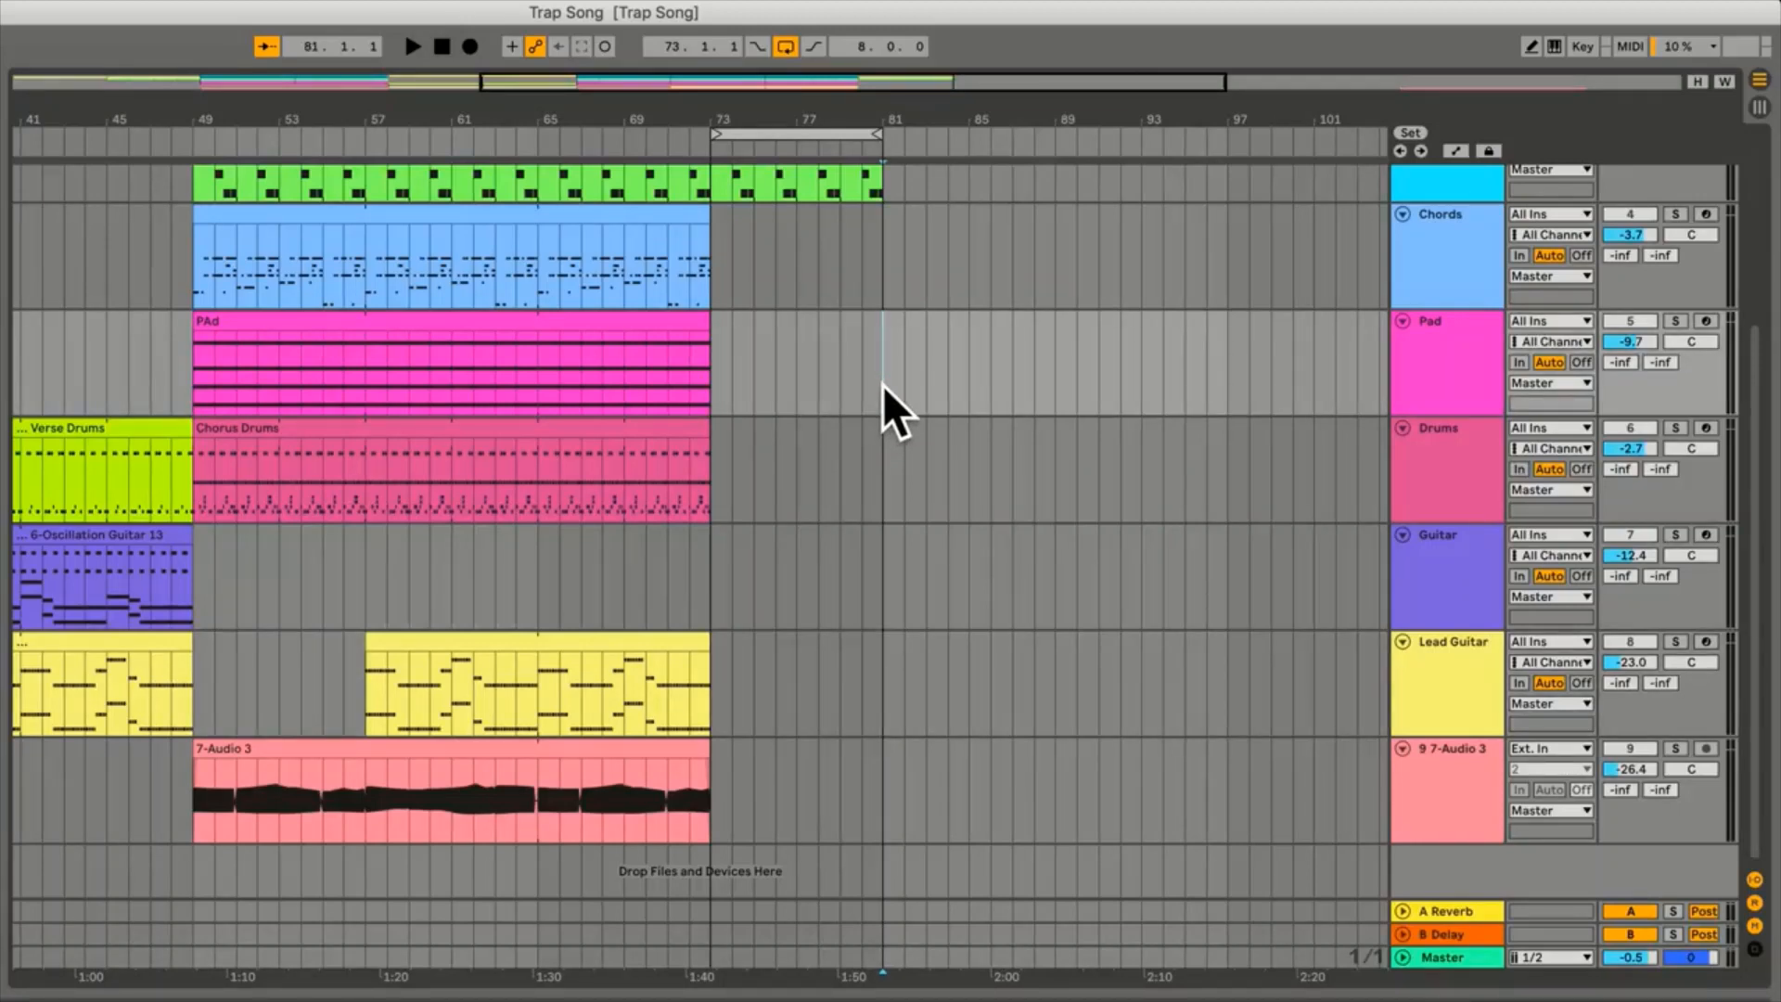
key("super+v")
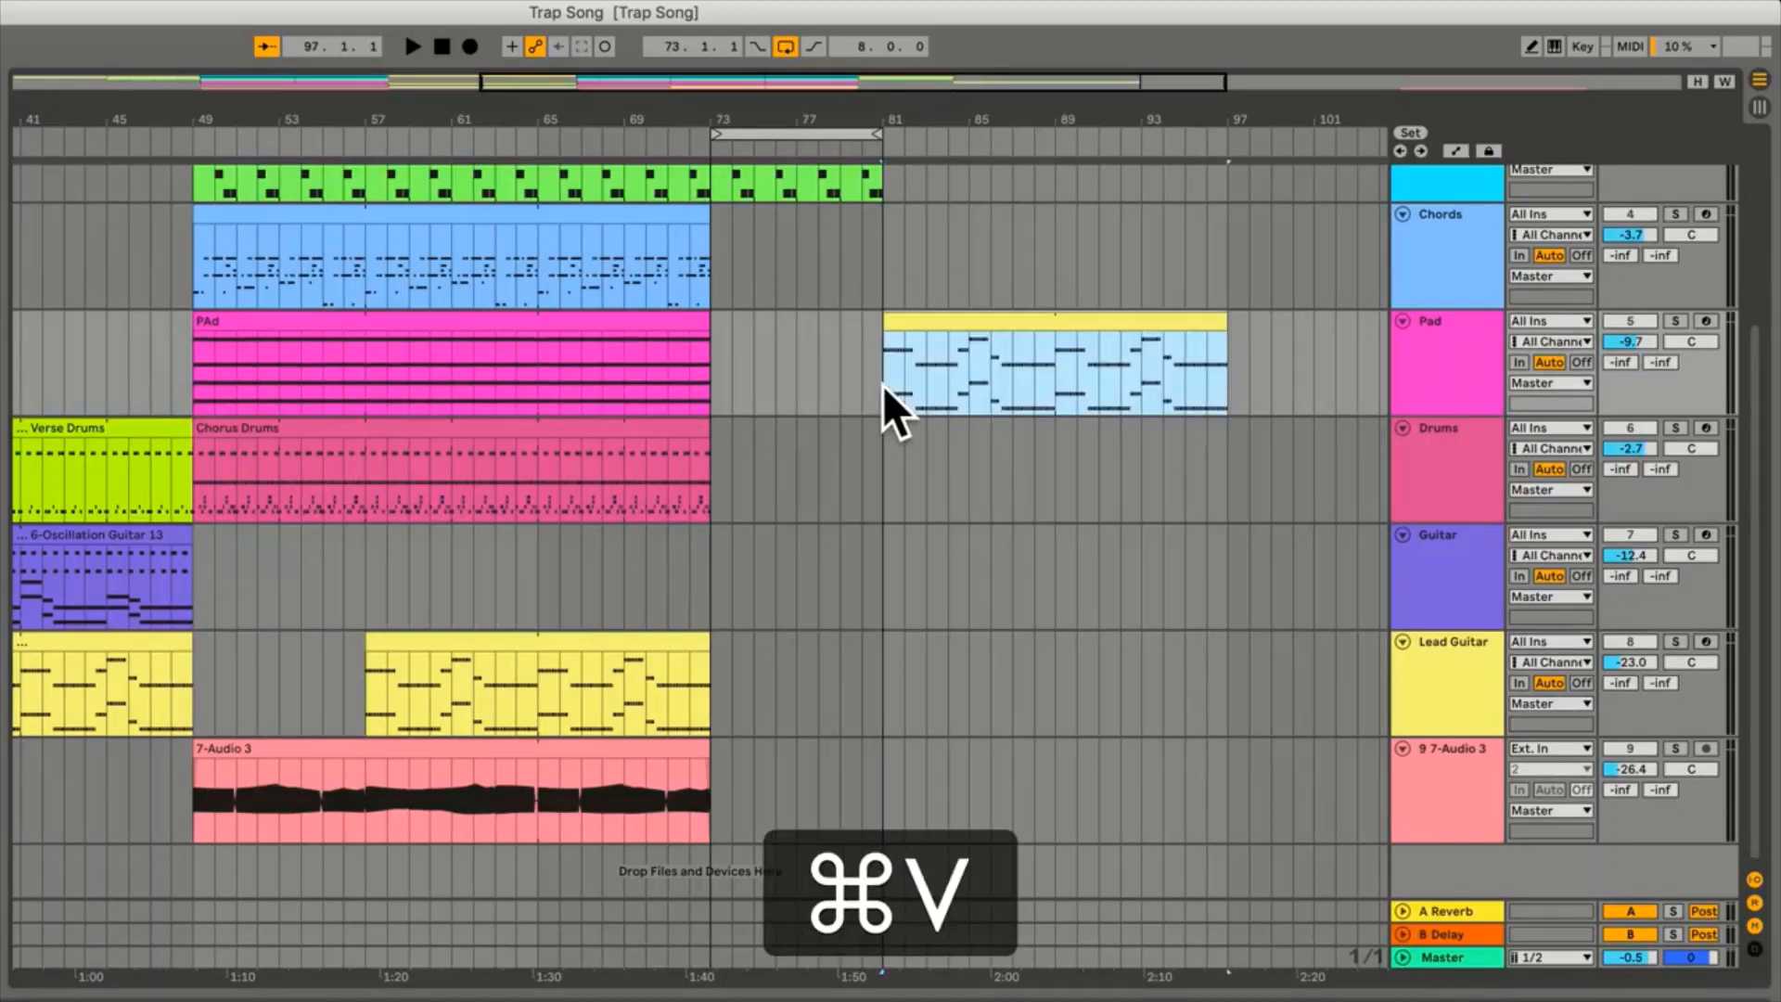
key("super+z")
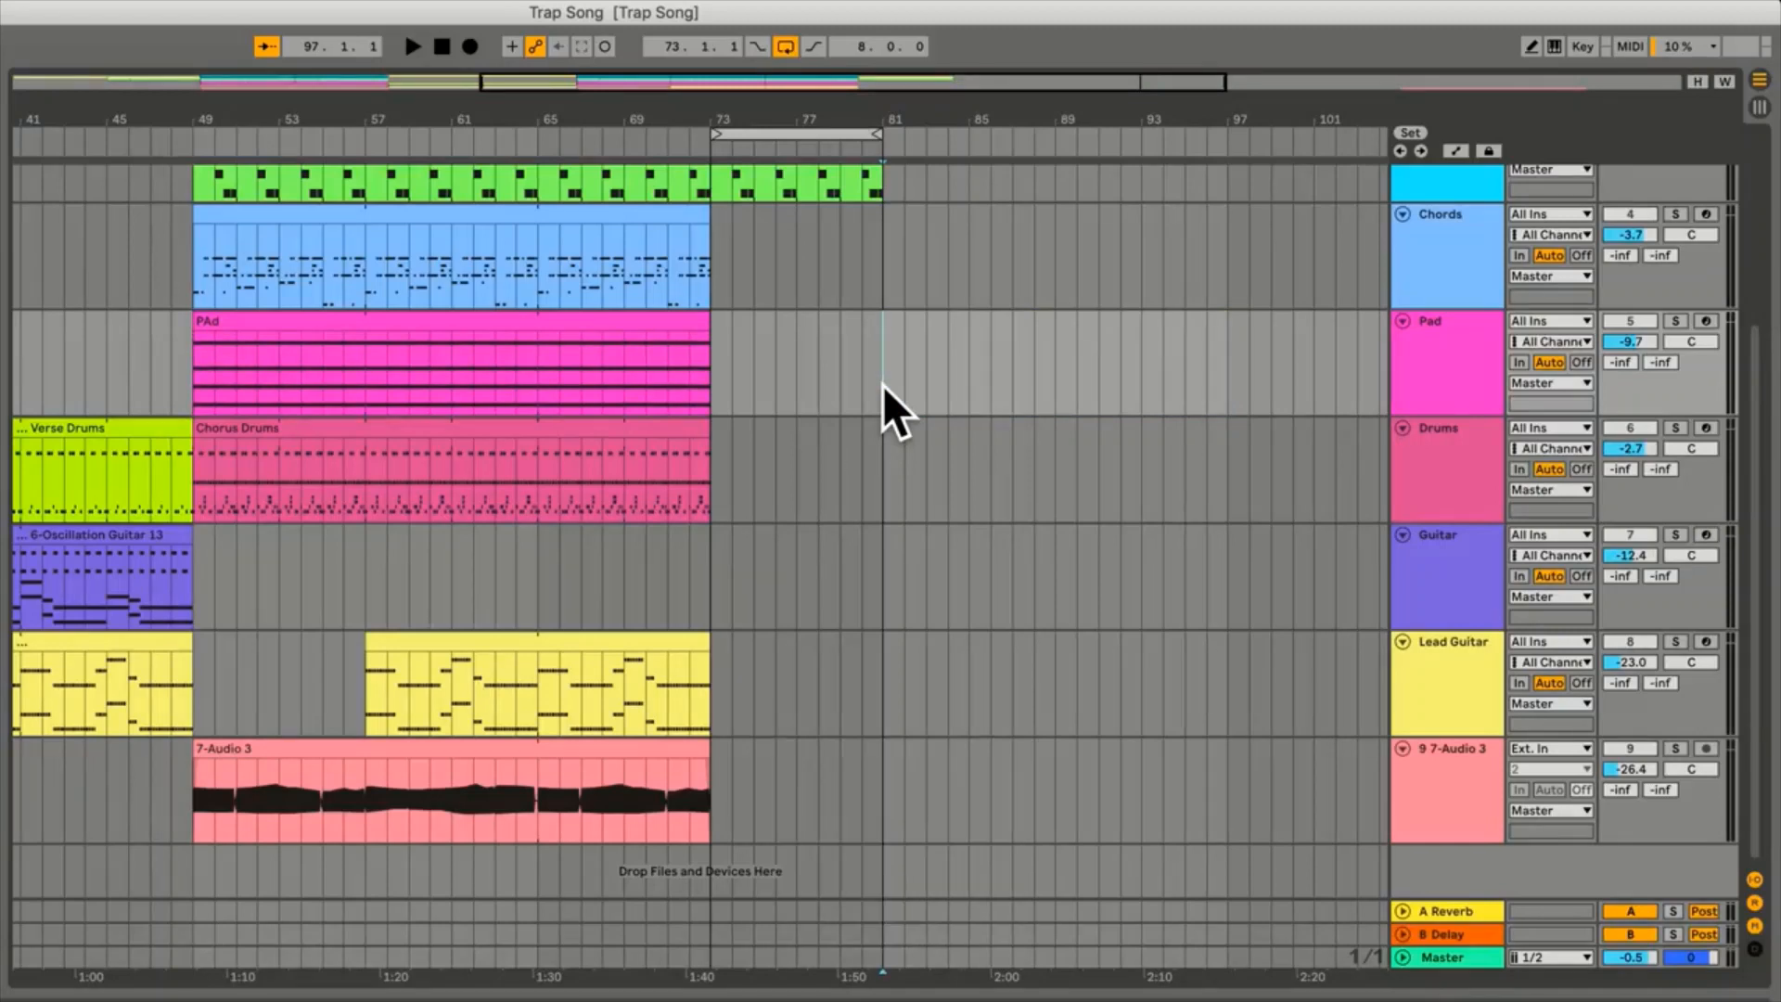
Duplicate the 7-Audio 3 clip at bar 49 directly after itself, and undo the duplication
left_click(395, 750)
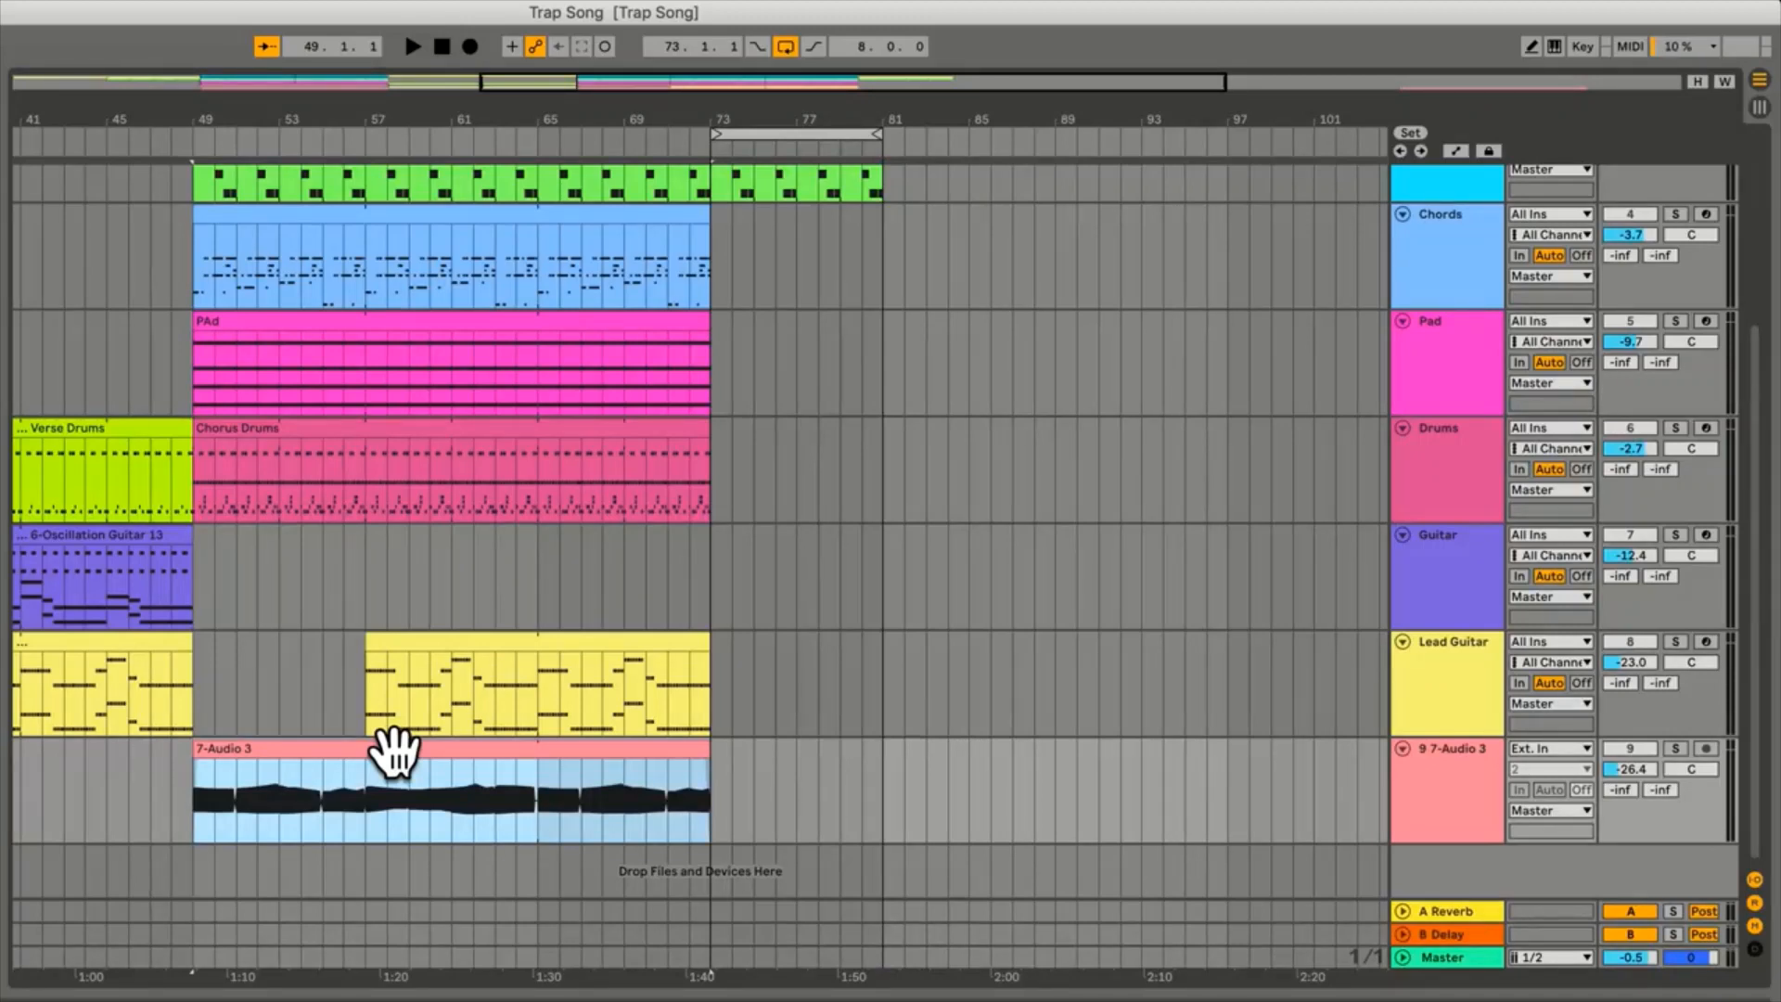
key("super+d")
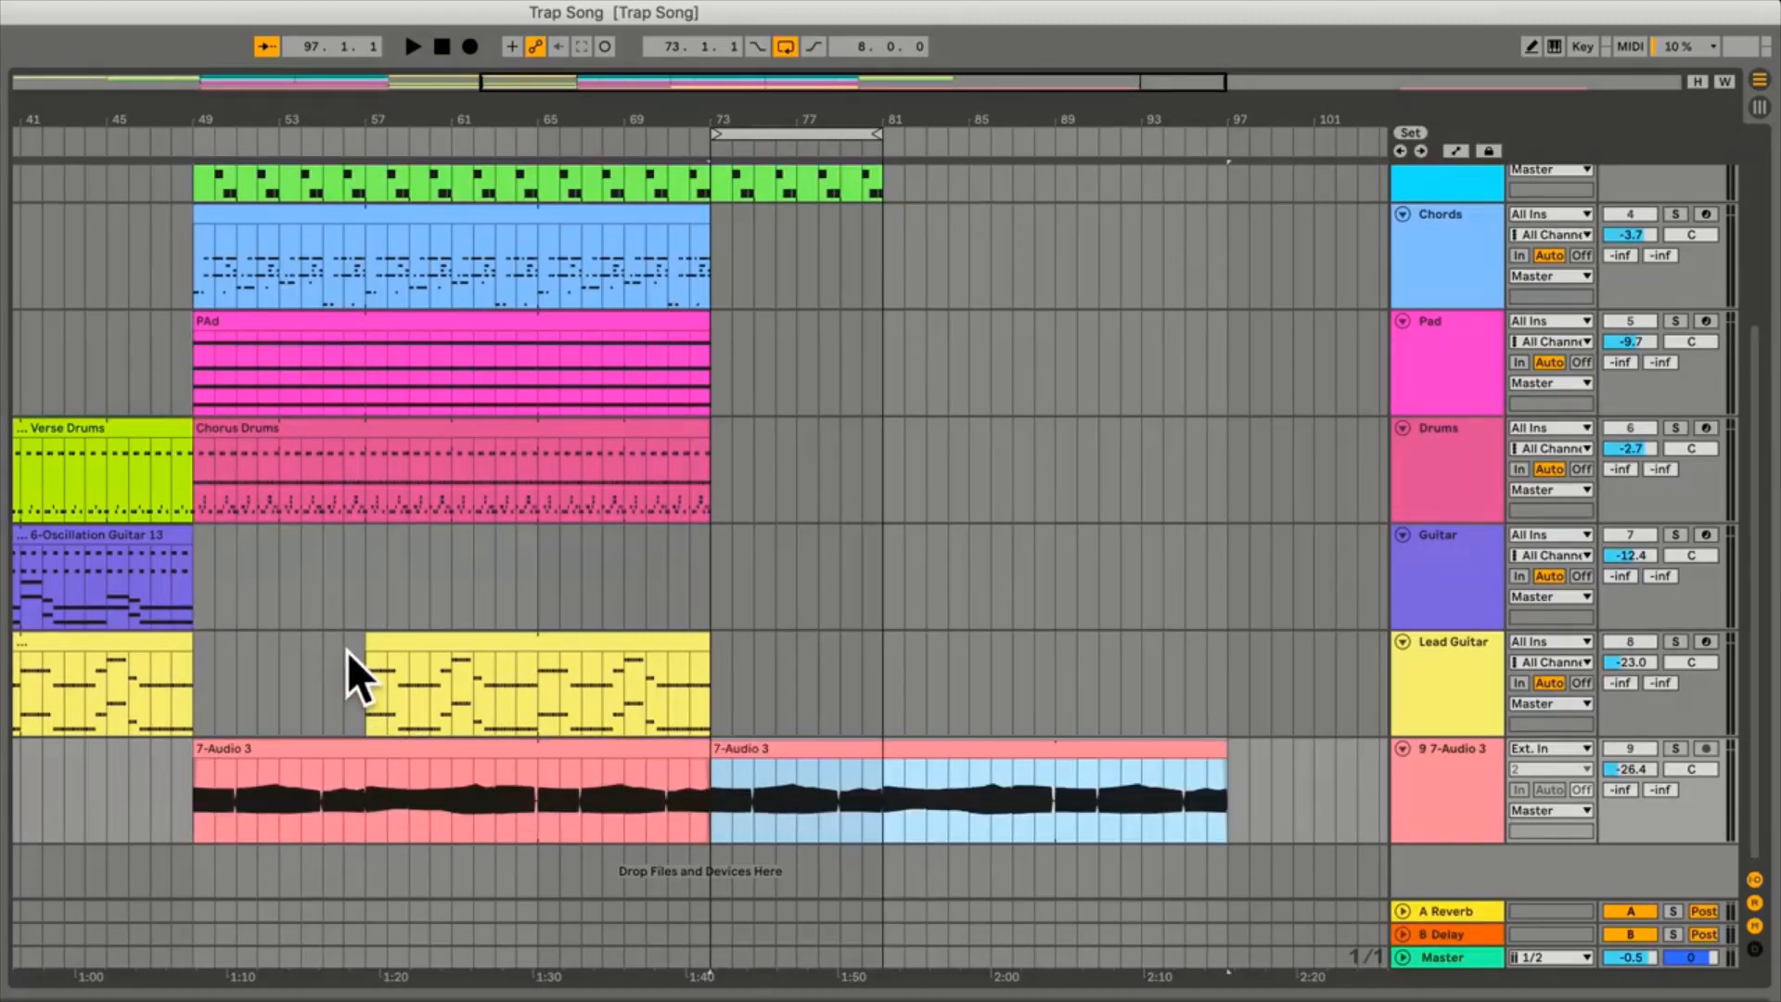
key("super+z")
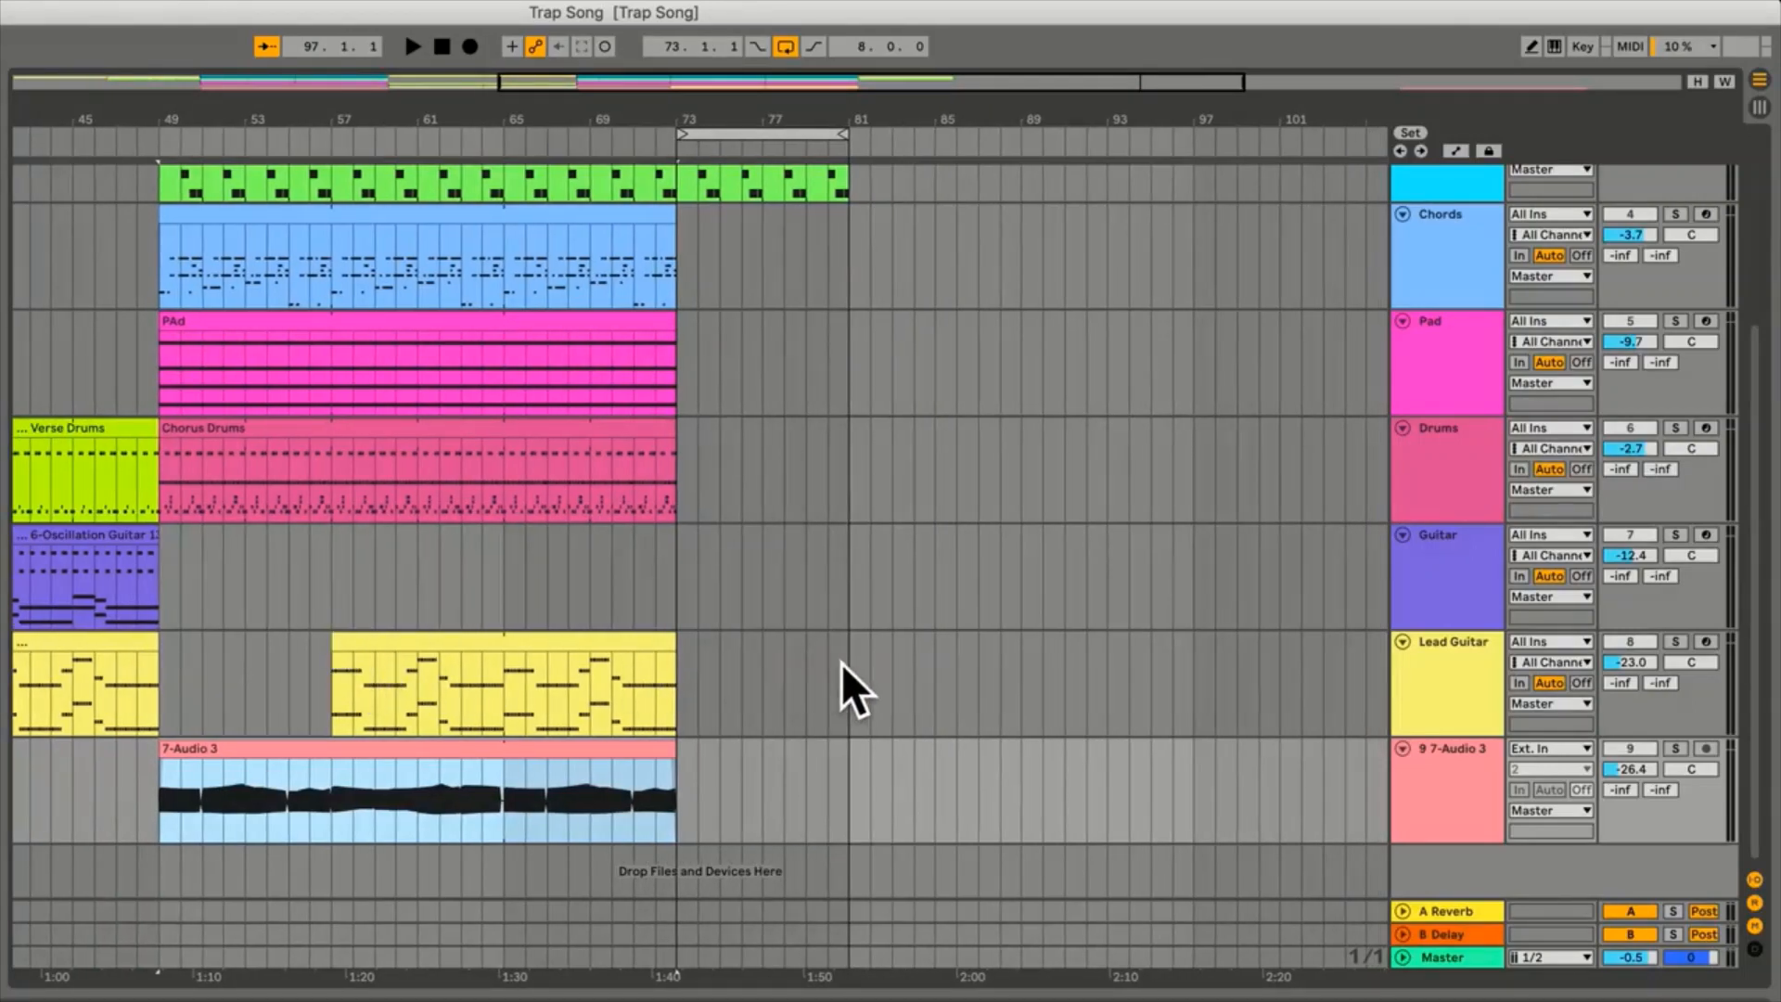
Duplicate the Lead Guitar range from bar 57 to 81, including the empty bars after the clip, and undo it
left_click_drag(850, 669, 332, 705)
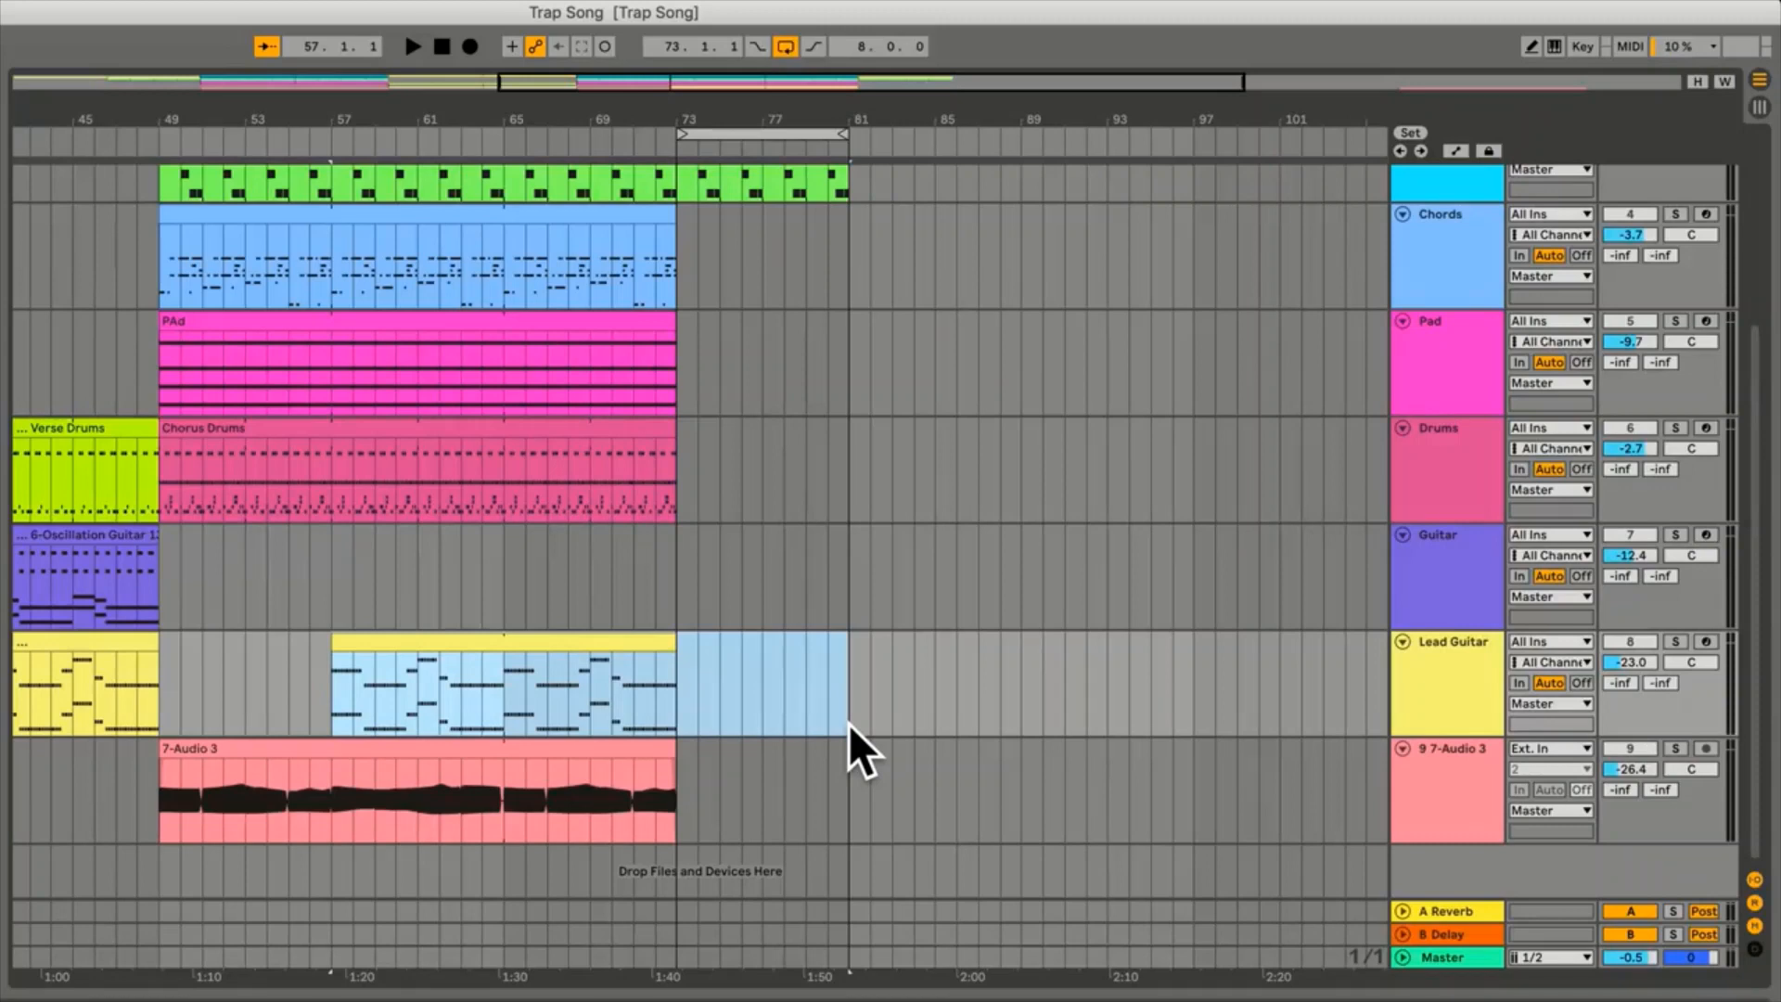
key("super+d")
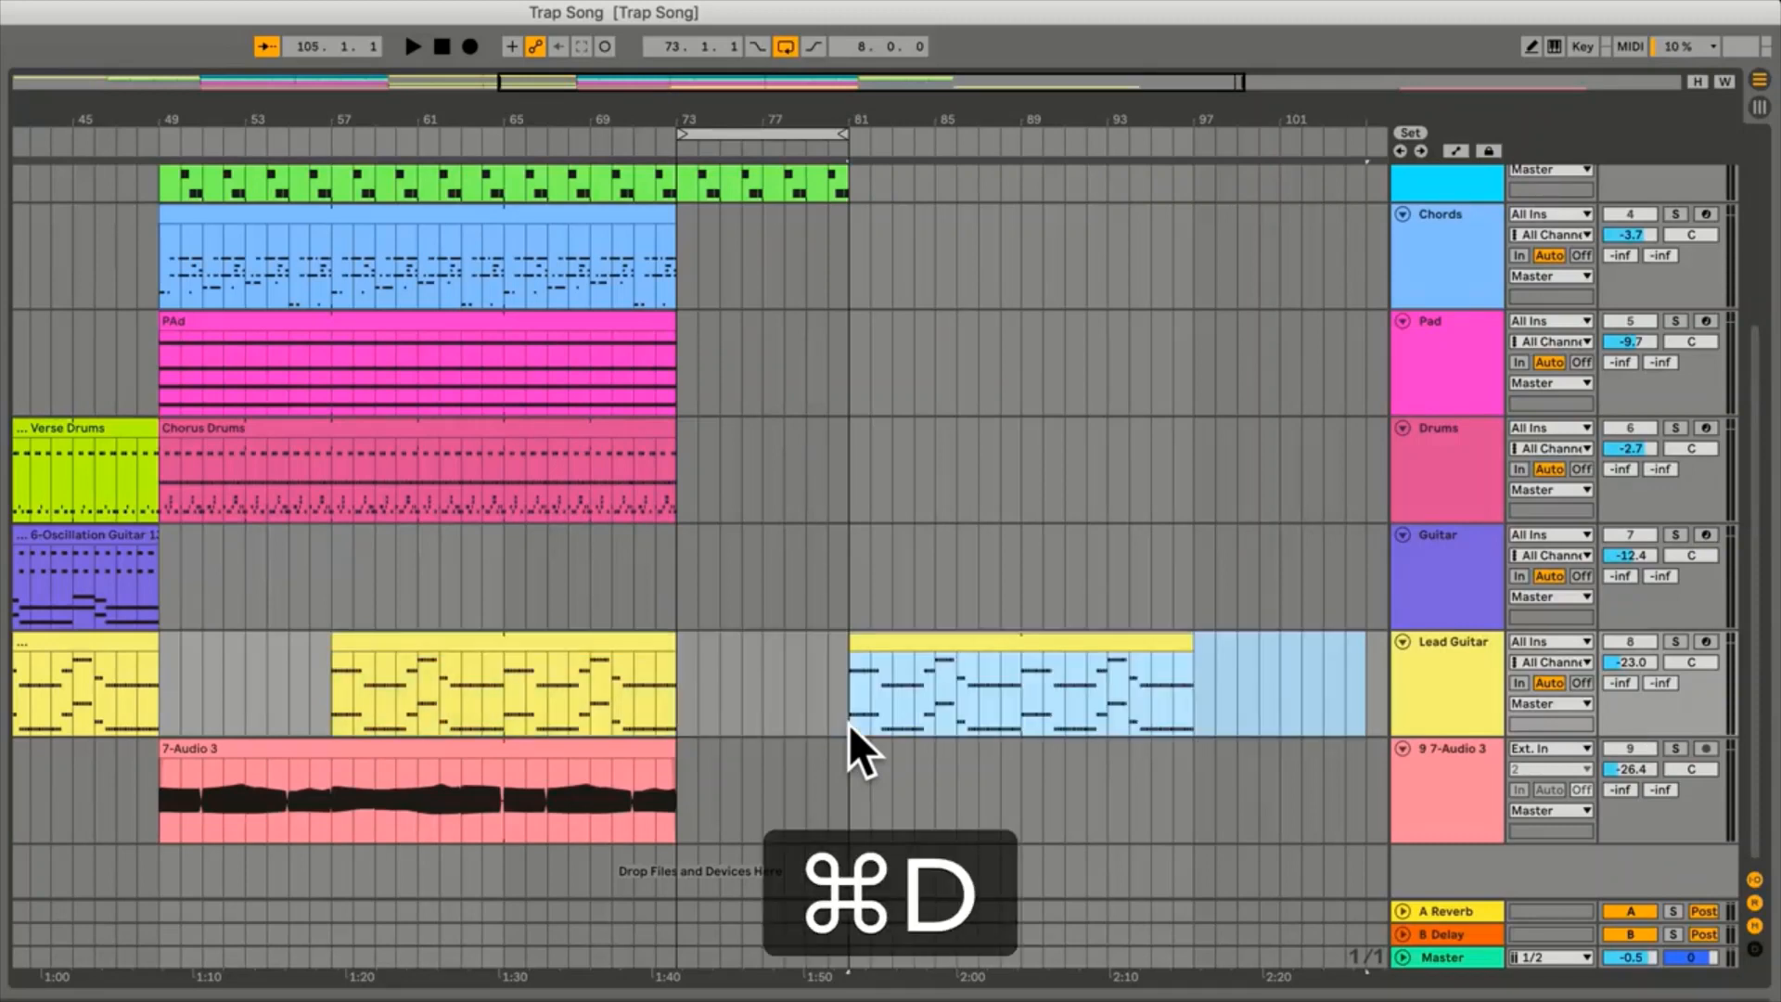
key("super+z")
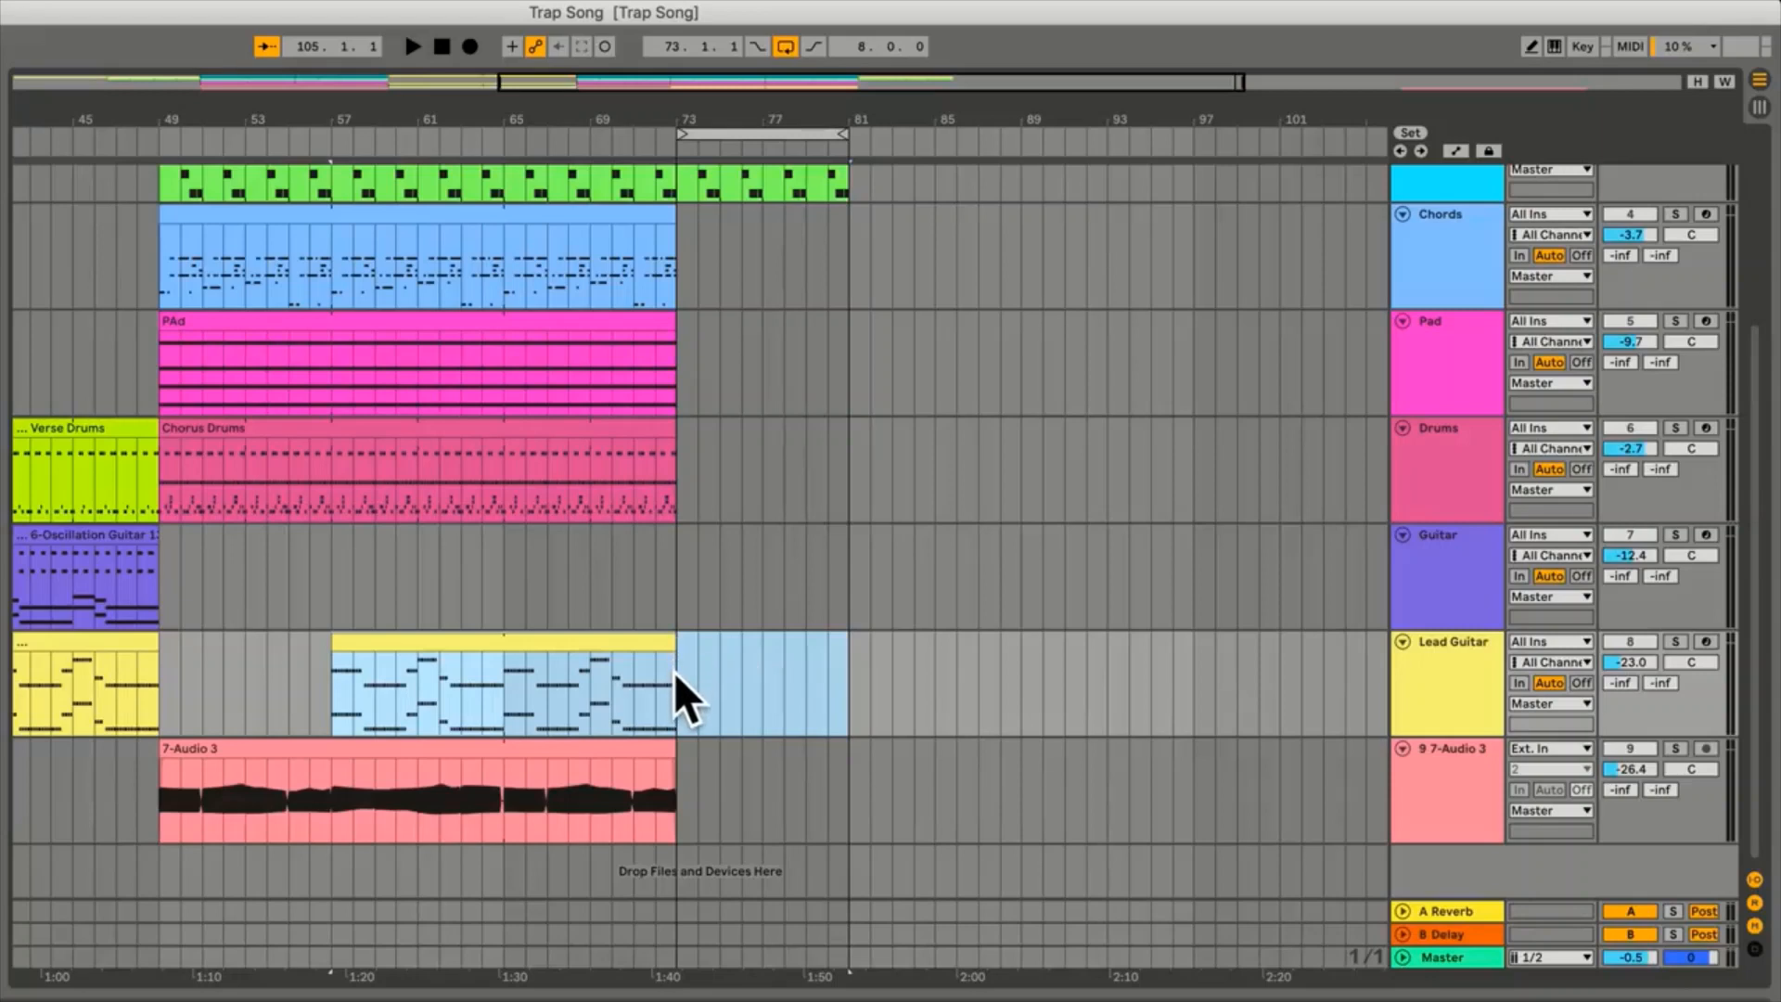
Duplicate only the bar 57 Lead Guitar clip directly after itself, and undo the duplication
left_click(673, 618)
left_click(445, 649)
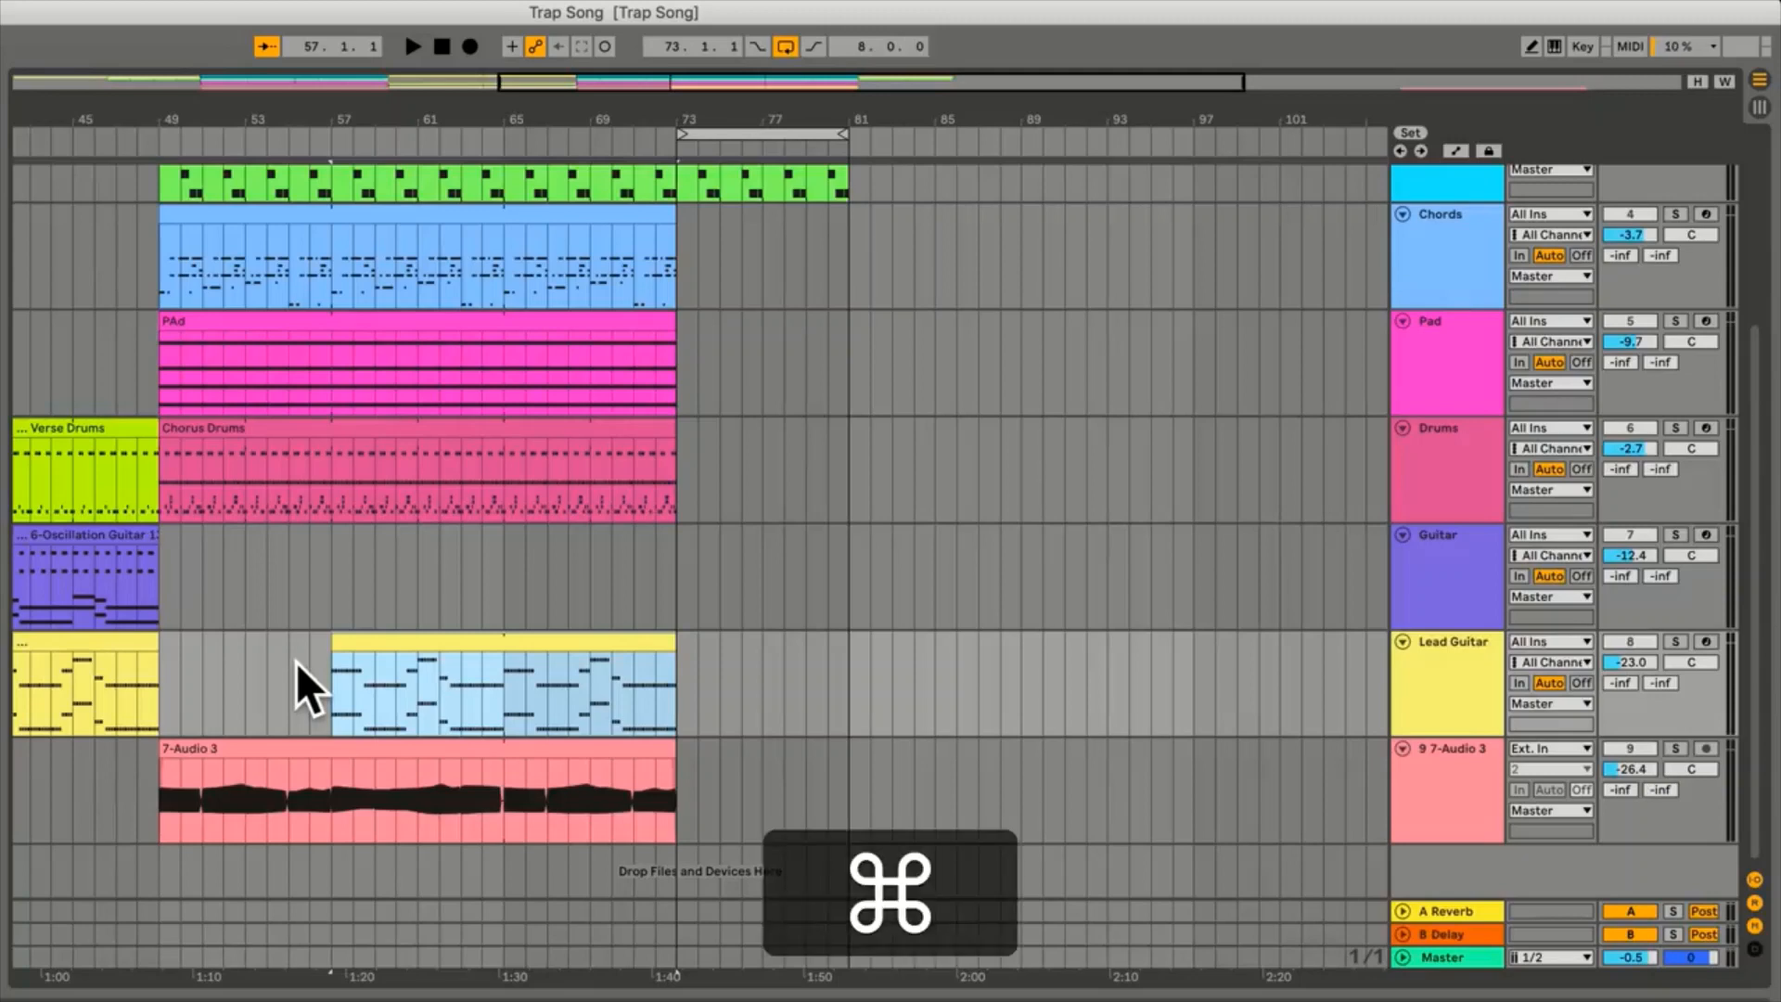
key("super+d")
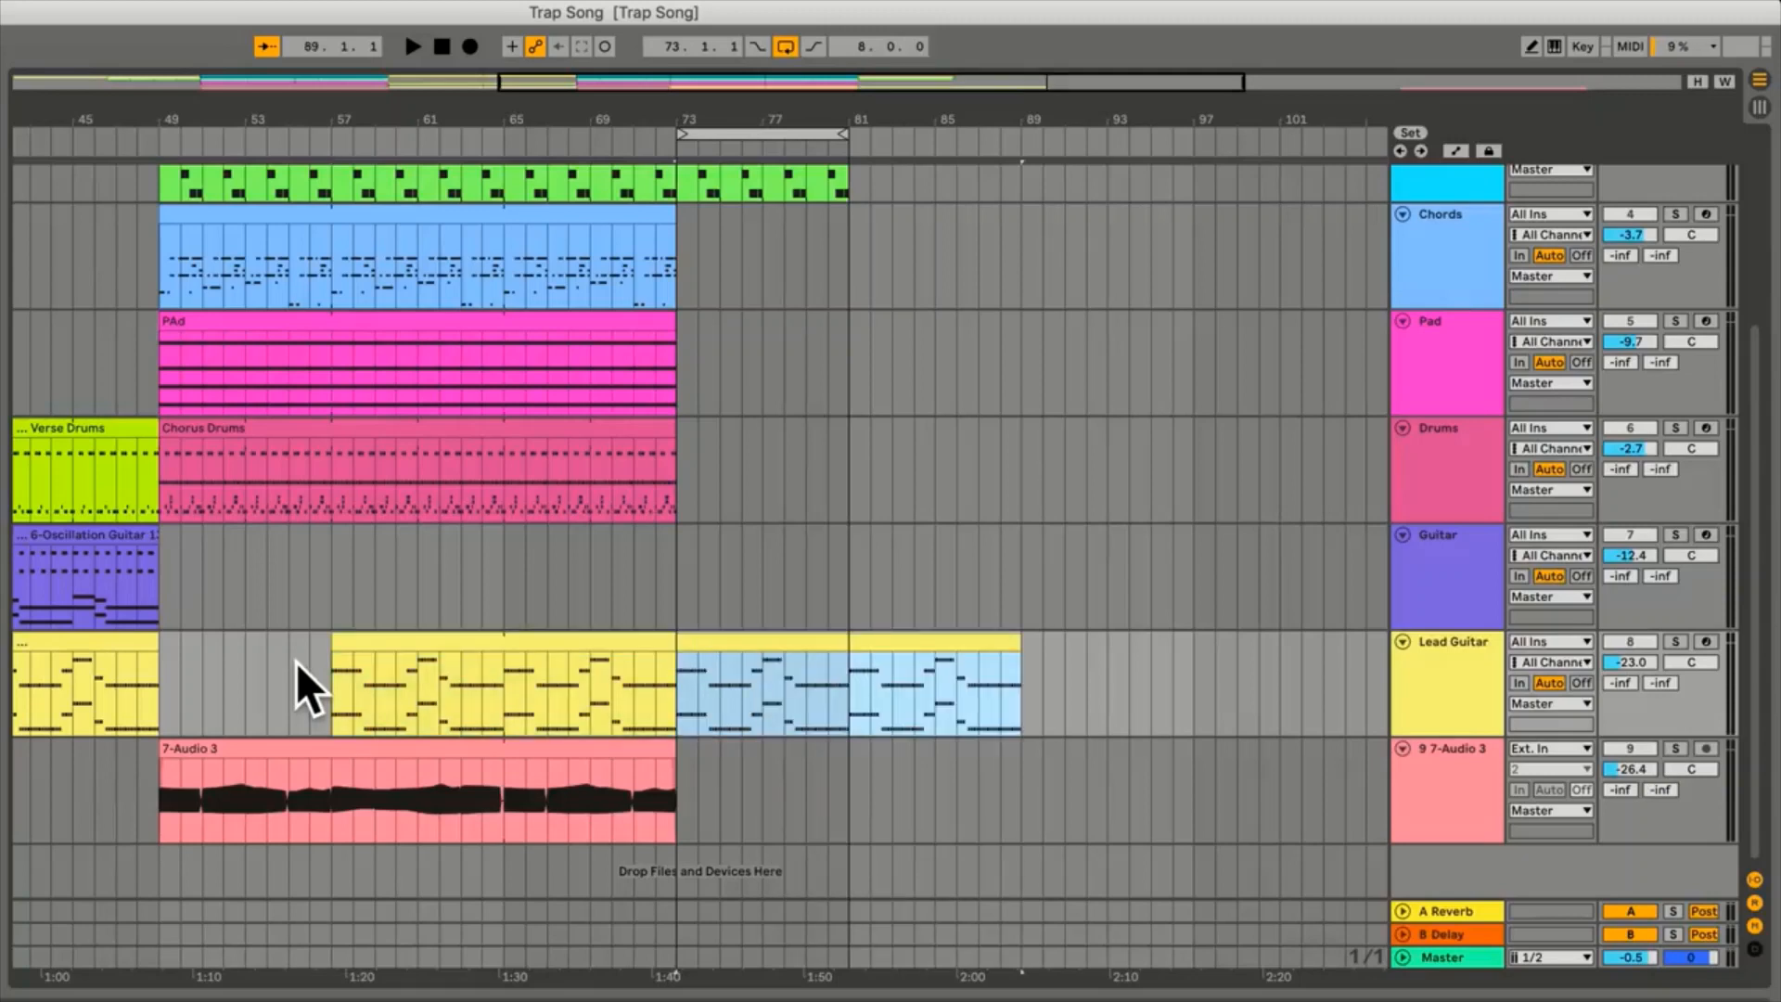
key("super+z")
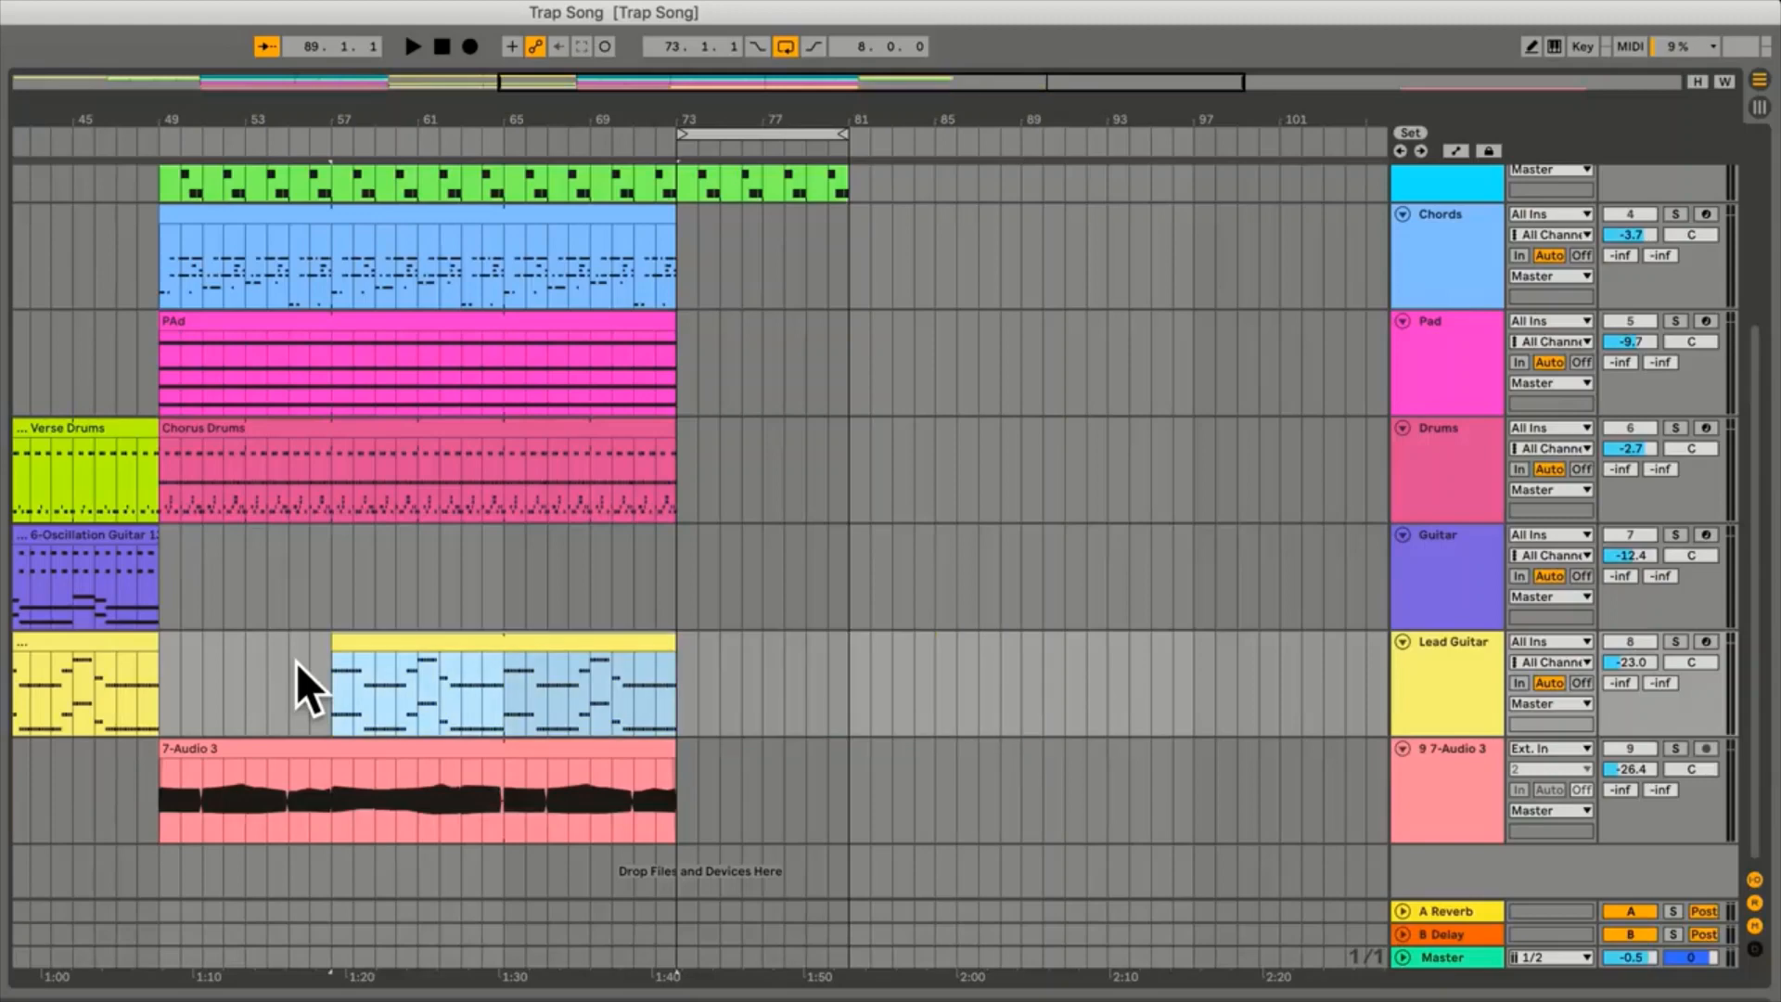
Select bars 33 to 77 across the Pad through 7-Audio 3 tracks and duplicate the whole section directly after it
scroll(302, 663, "left", 10)
scroll(307, 665, "right", 10)
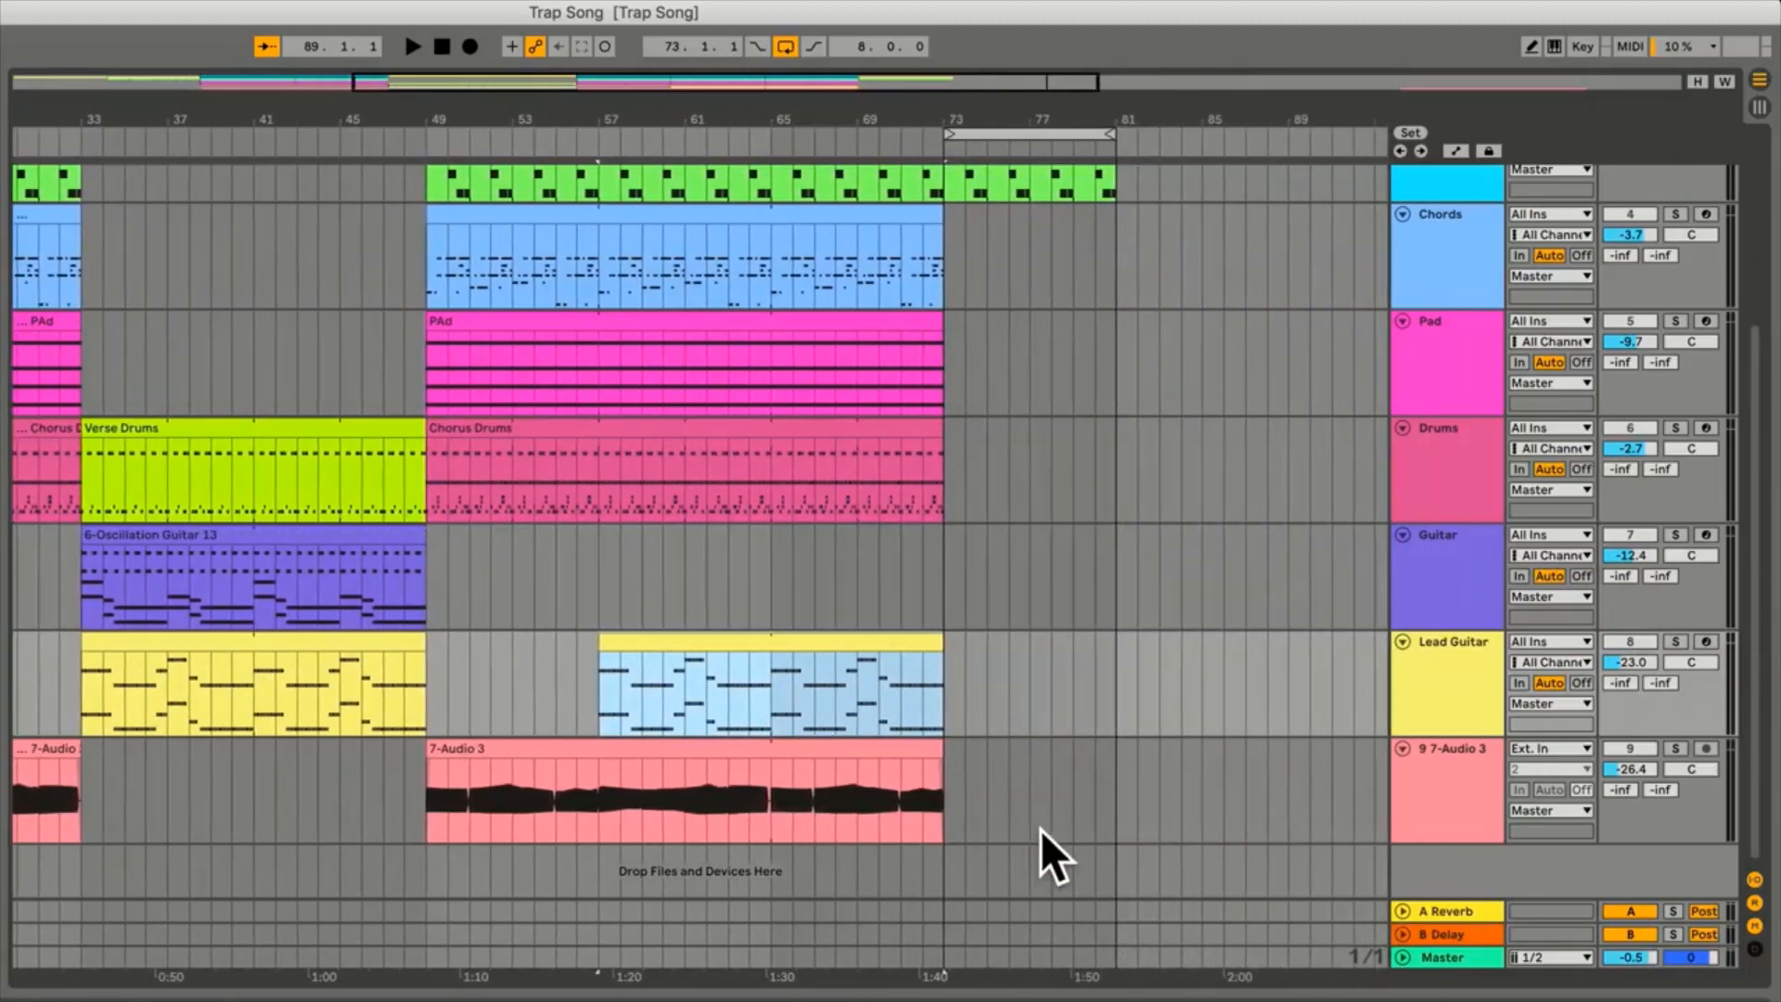
left_click_drag(1011, 829, 80, 354)
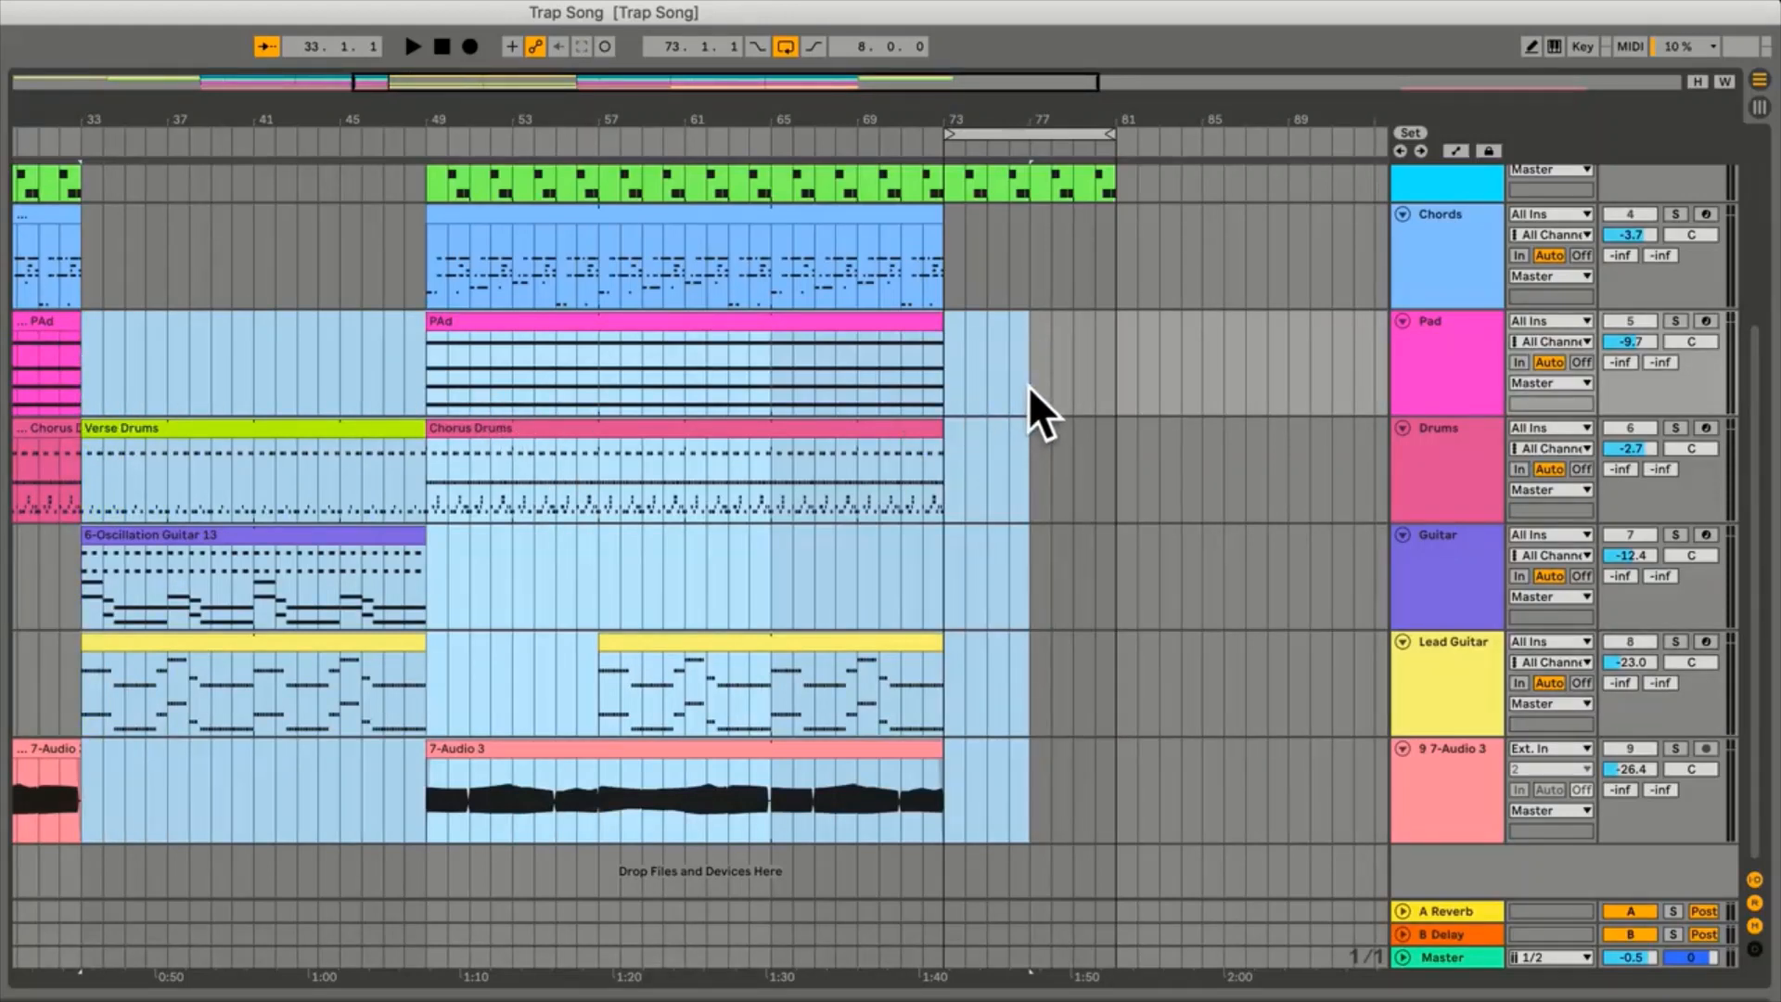
key("super")
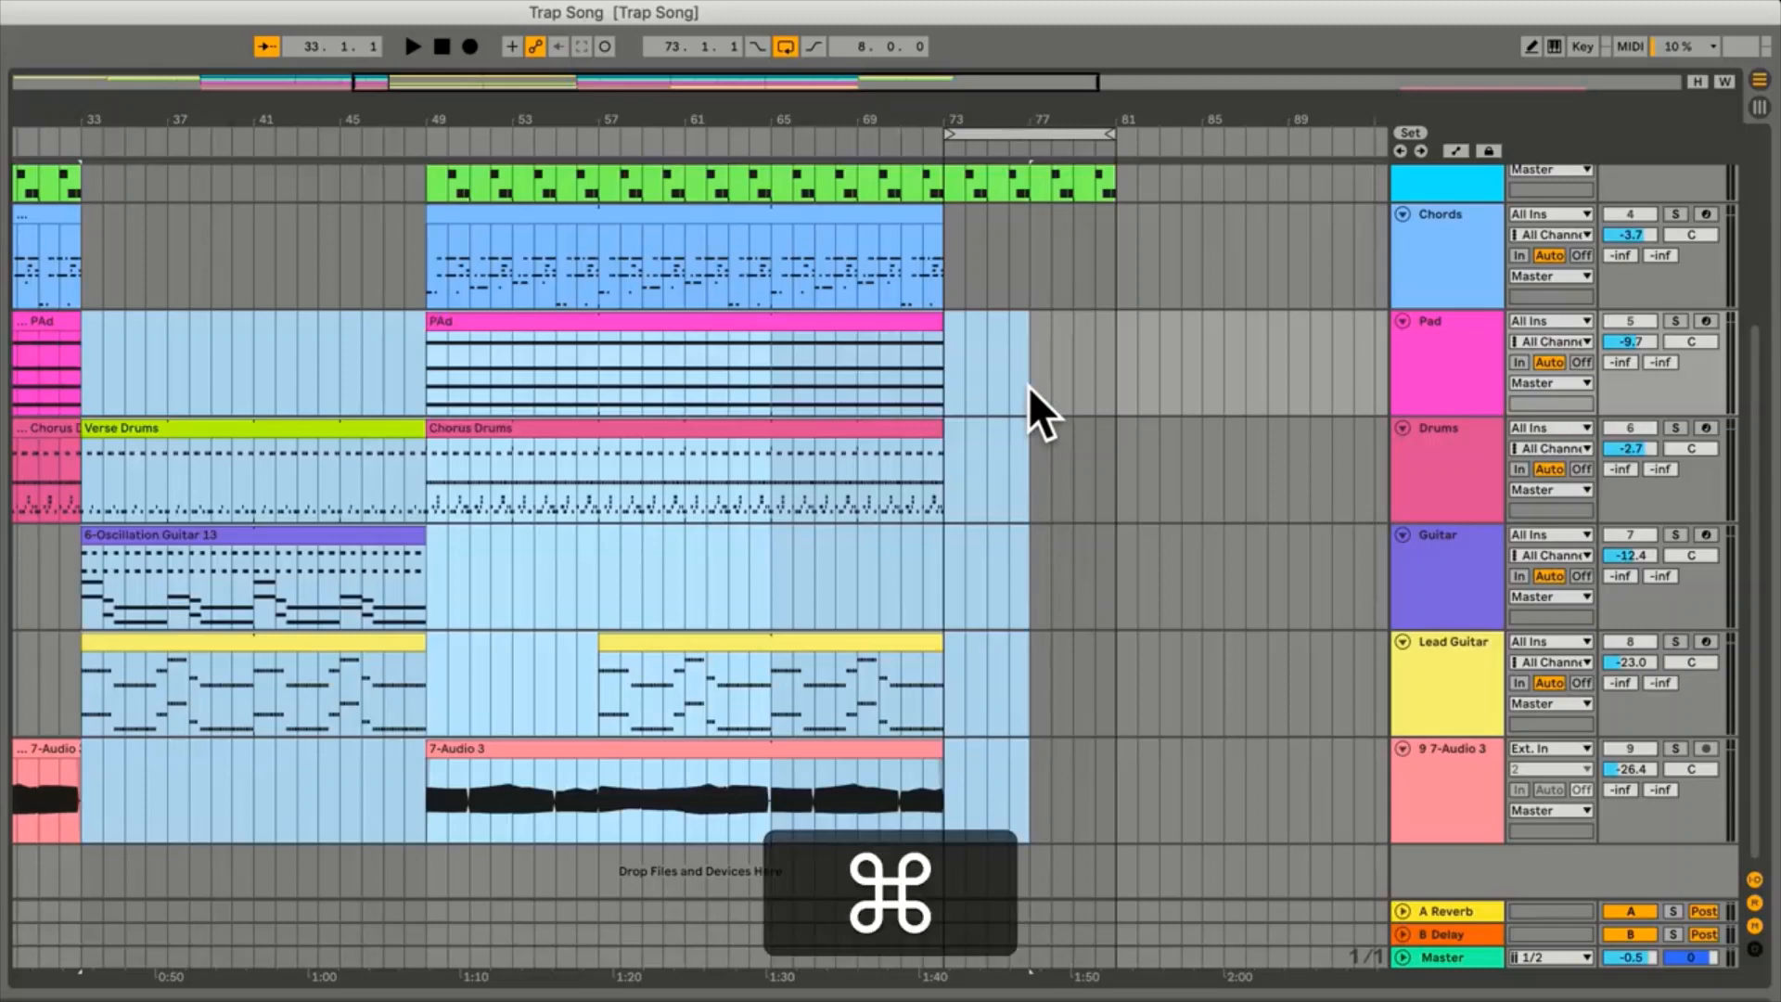
key("super+d")
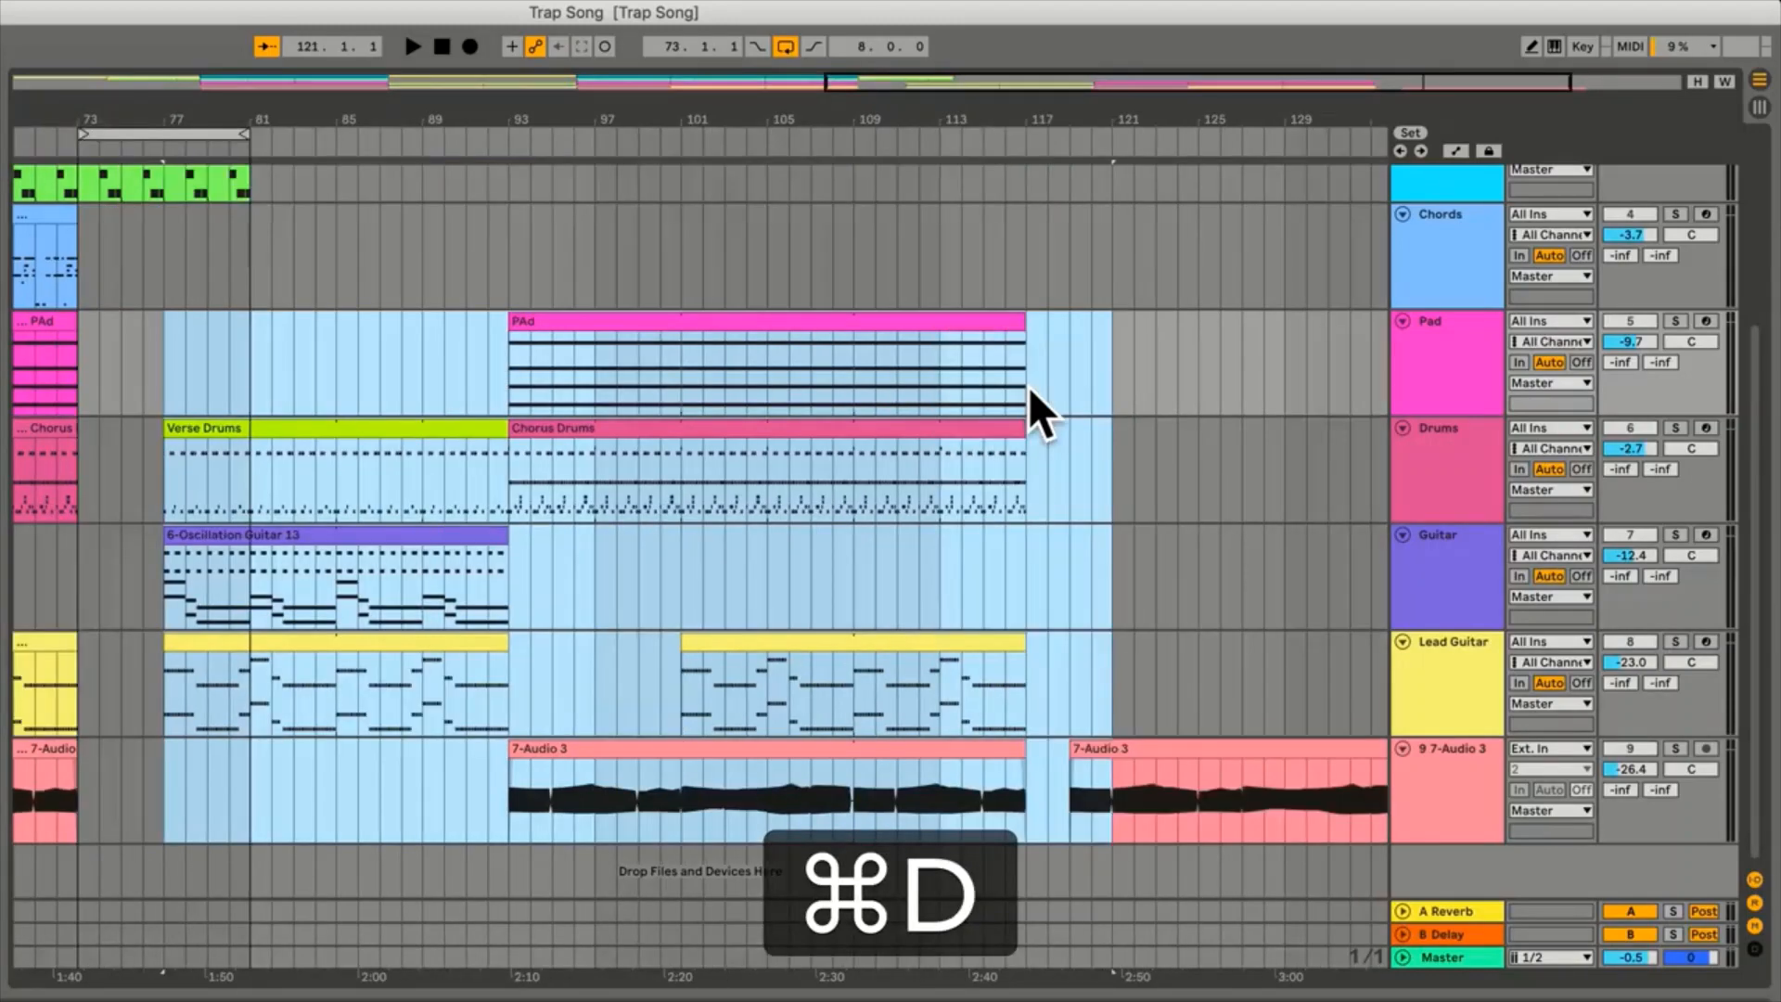
Undo the duplication of the bar 33 to 77 section and clear the selection
scroll(1028, 386, "left", 10)
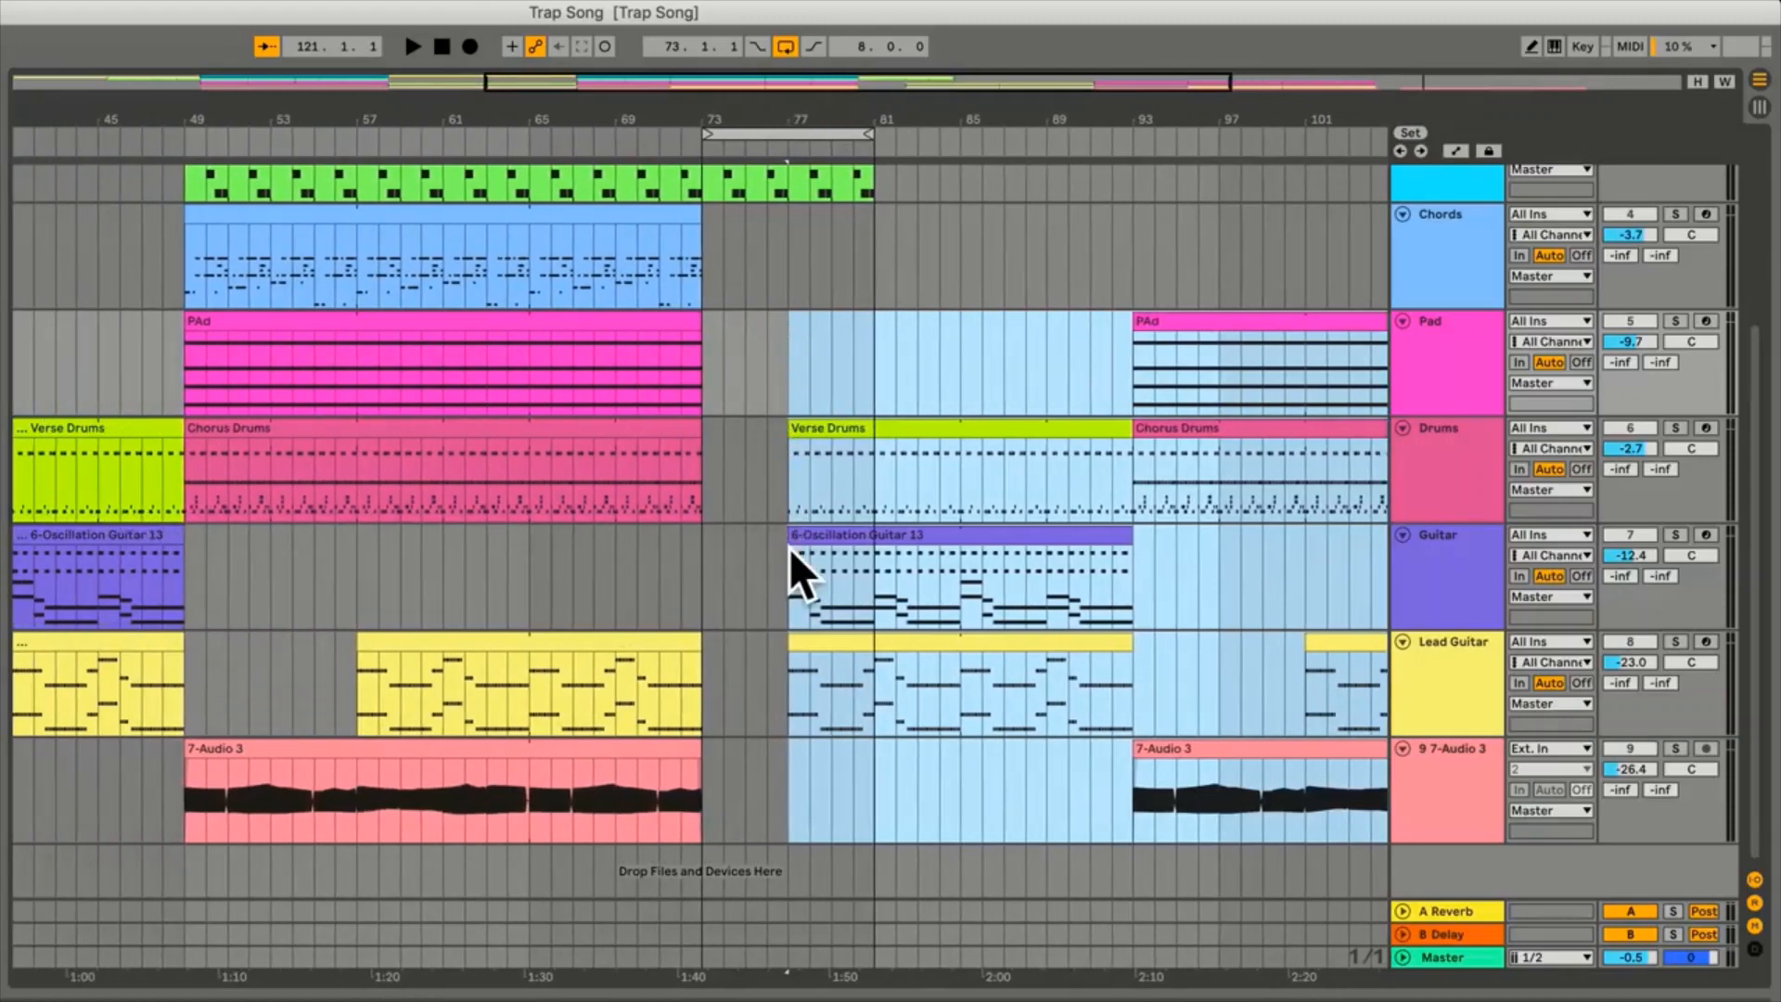
key("super+z")
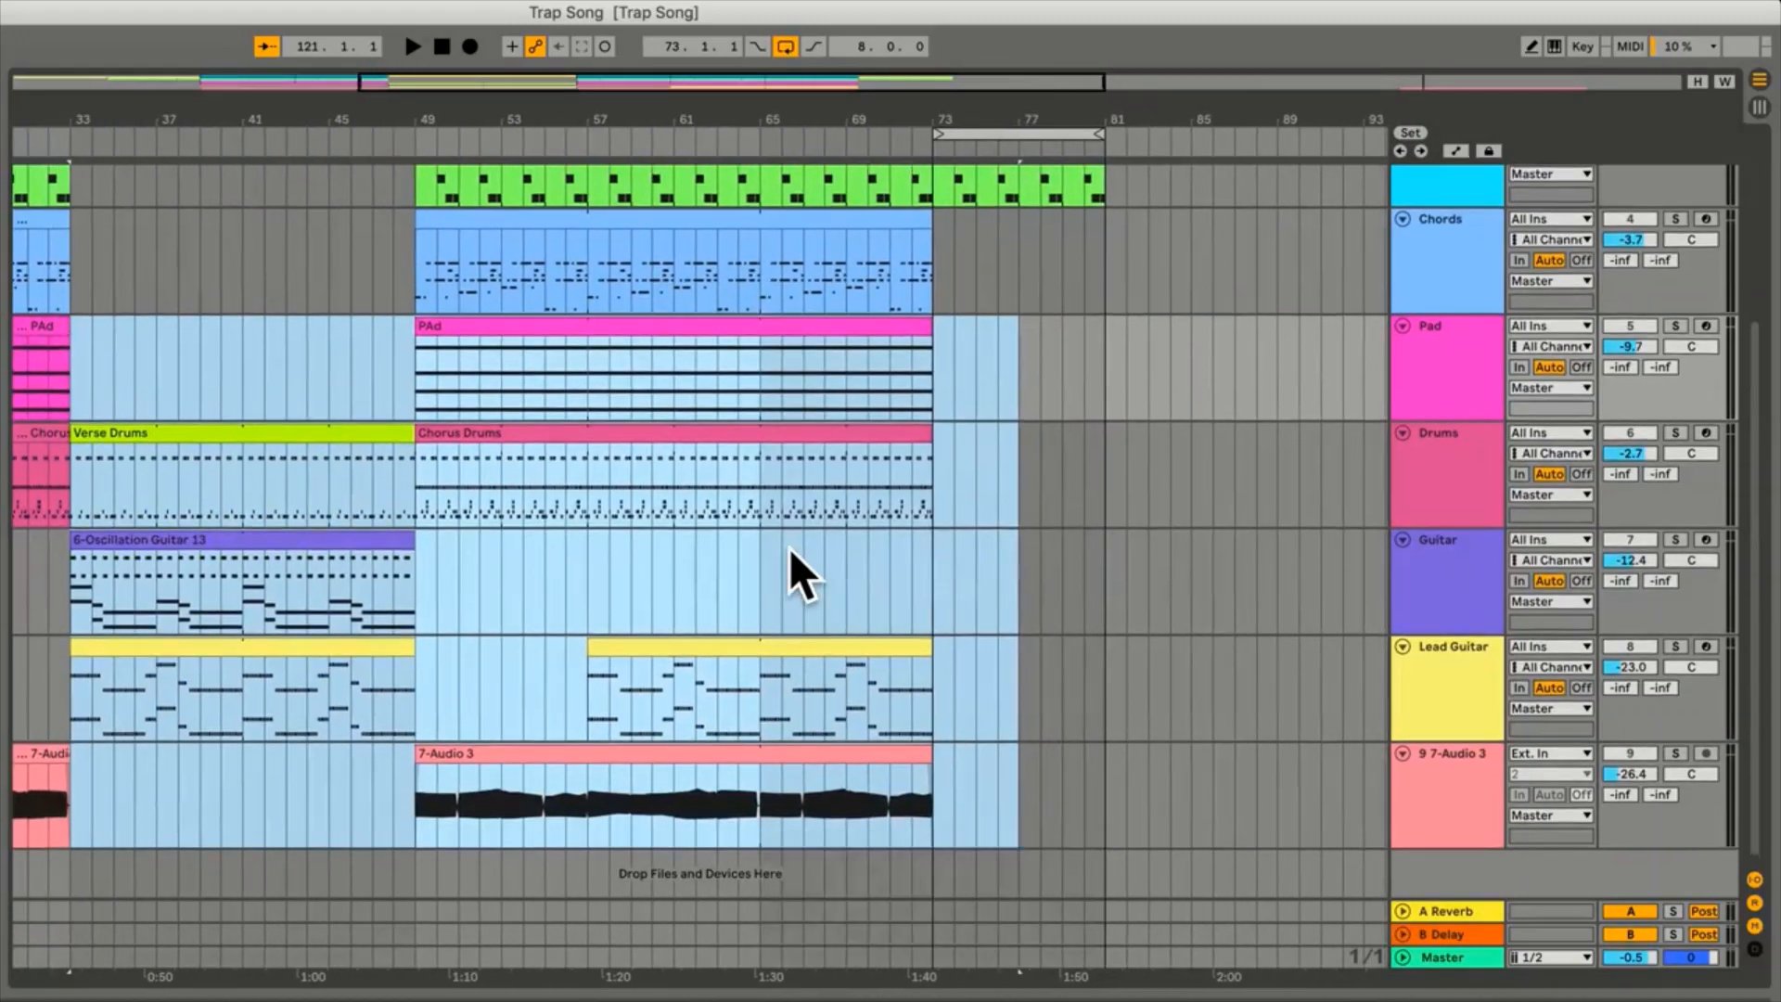
left_click(1064, 617)
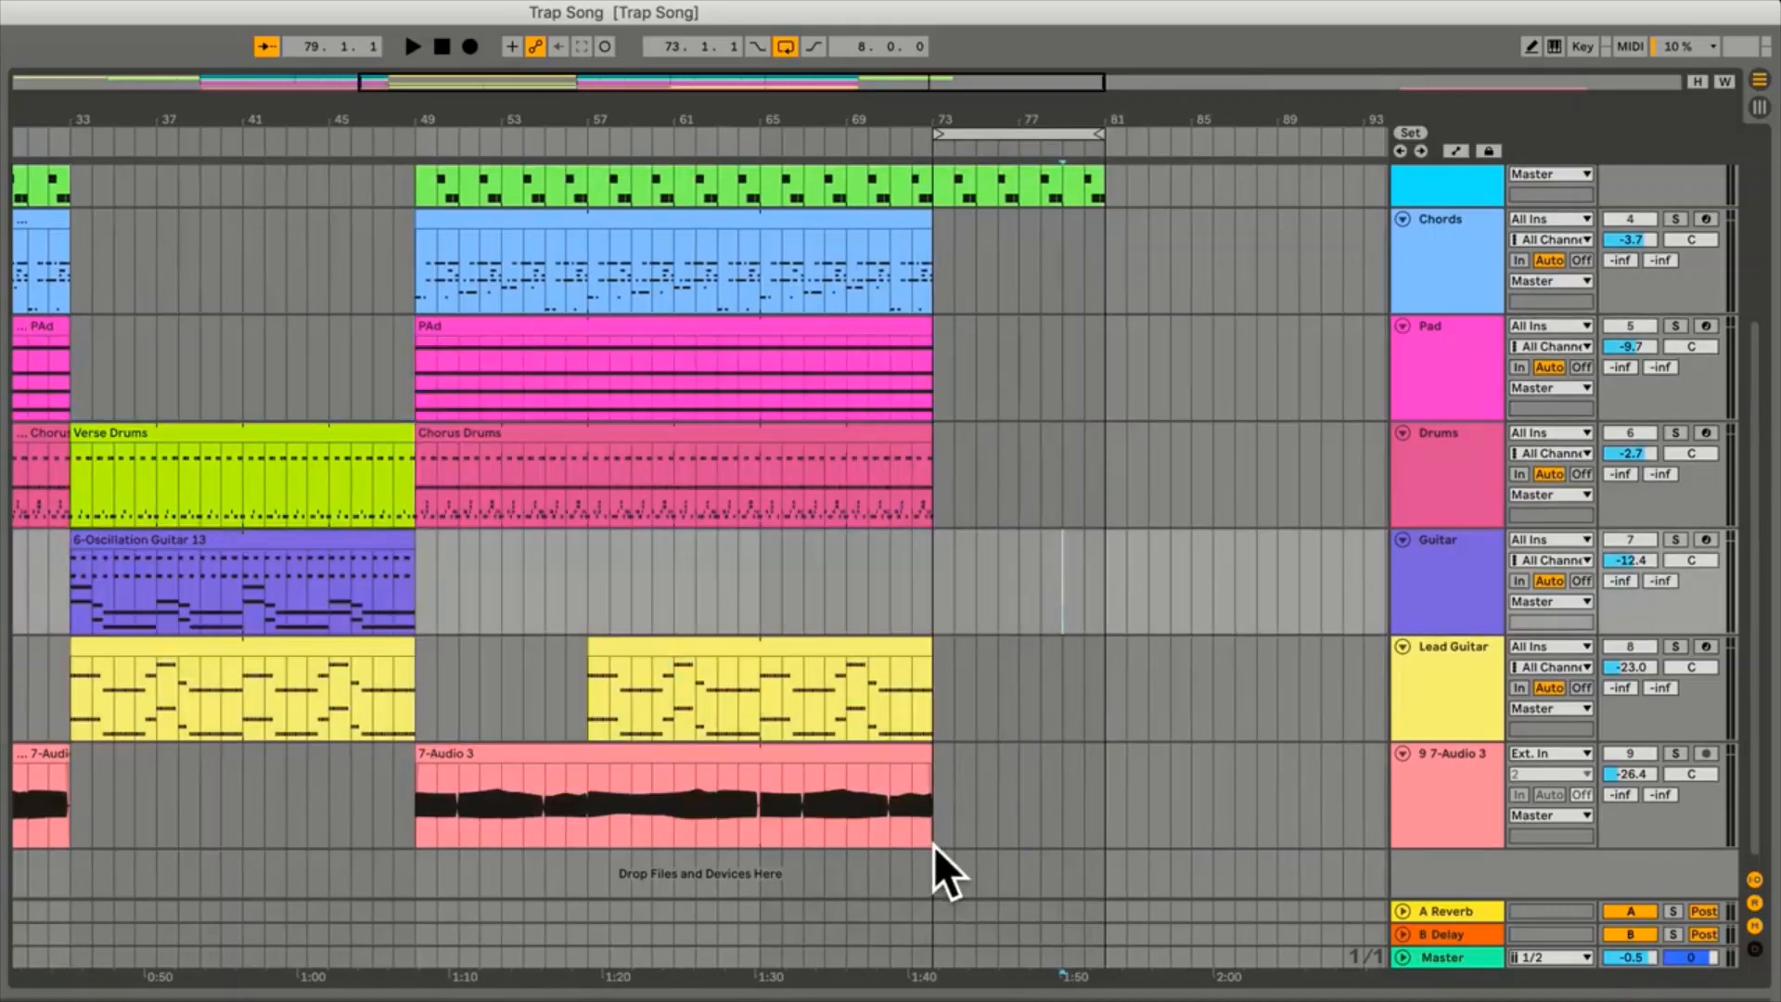
Duplicate bars 33 to 73 of the Pad through 7-Audio 3 tracks directly after themselves, and undo the duplication
left_click_drag(932, 849, 80, 378)
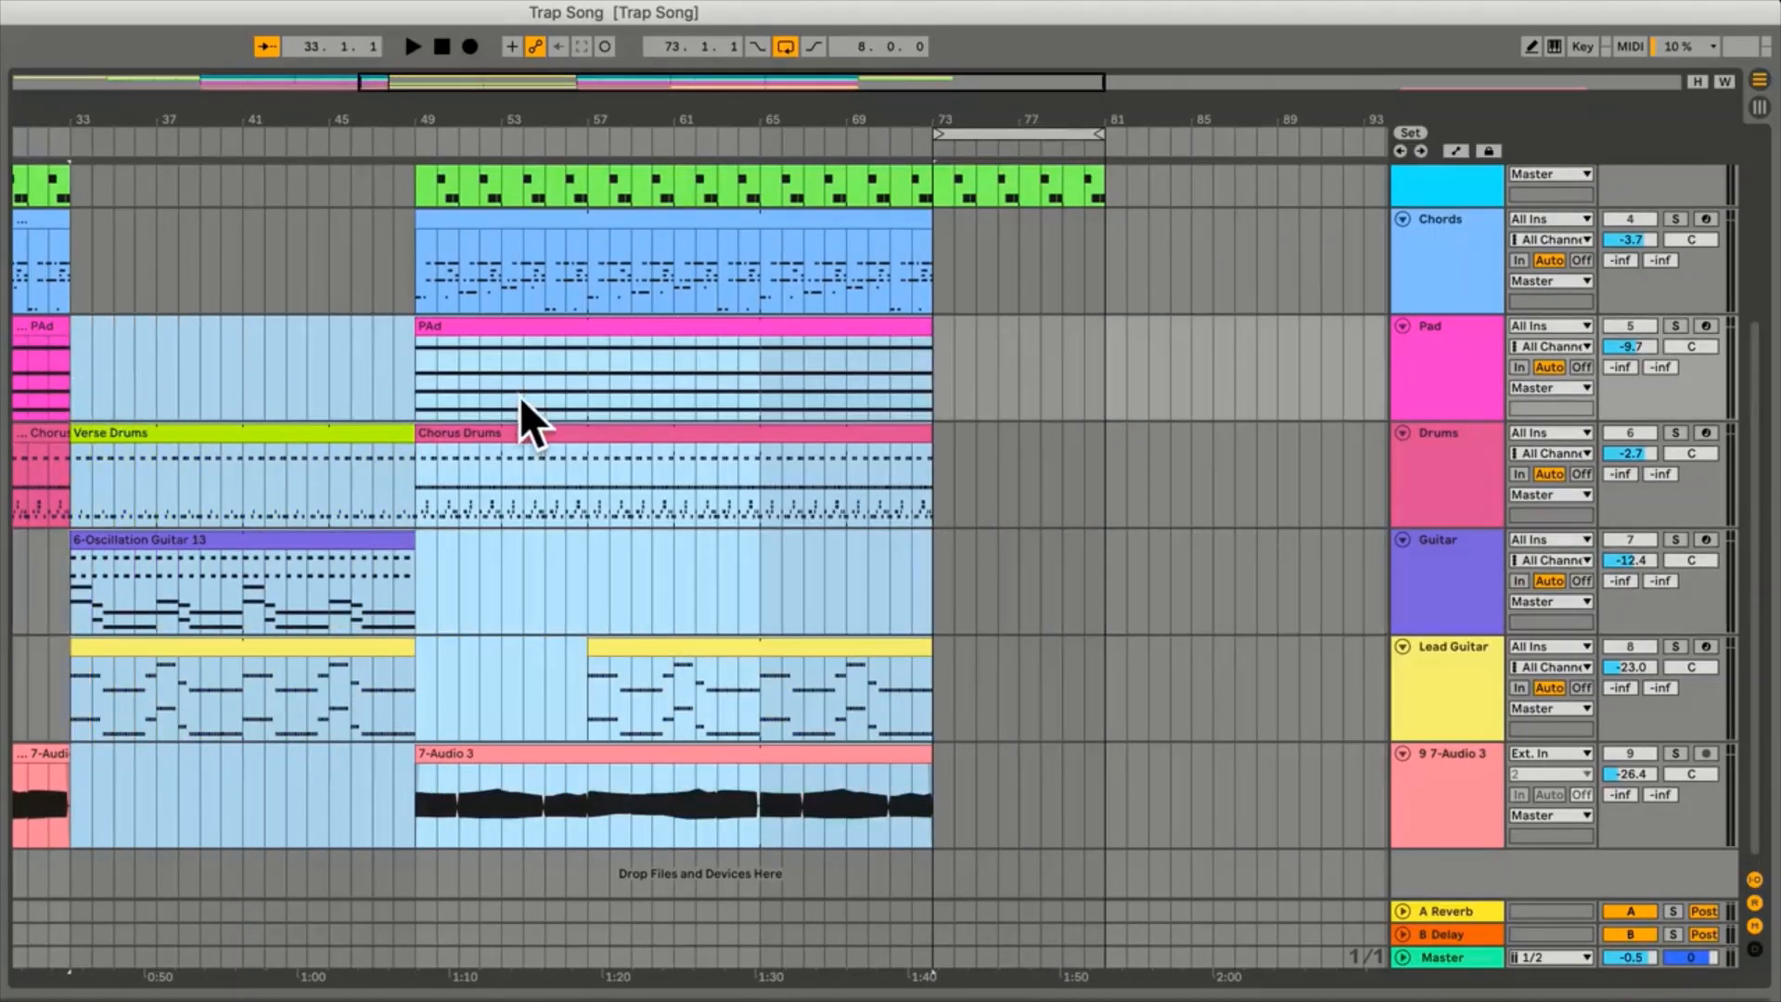
key("super+d")
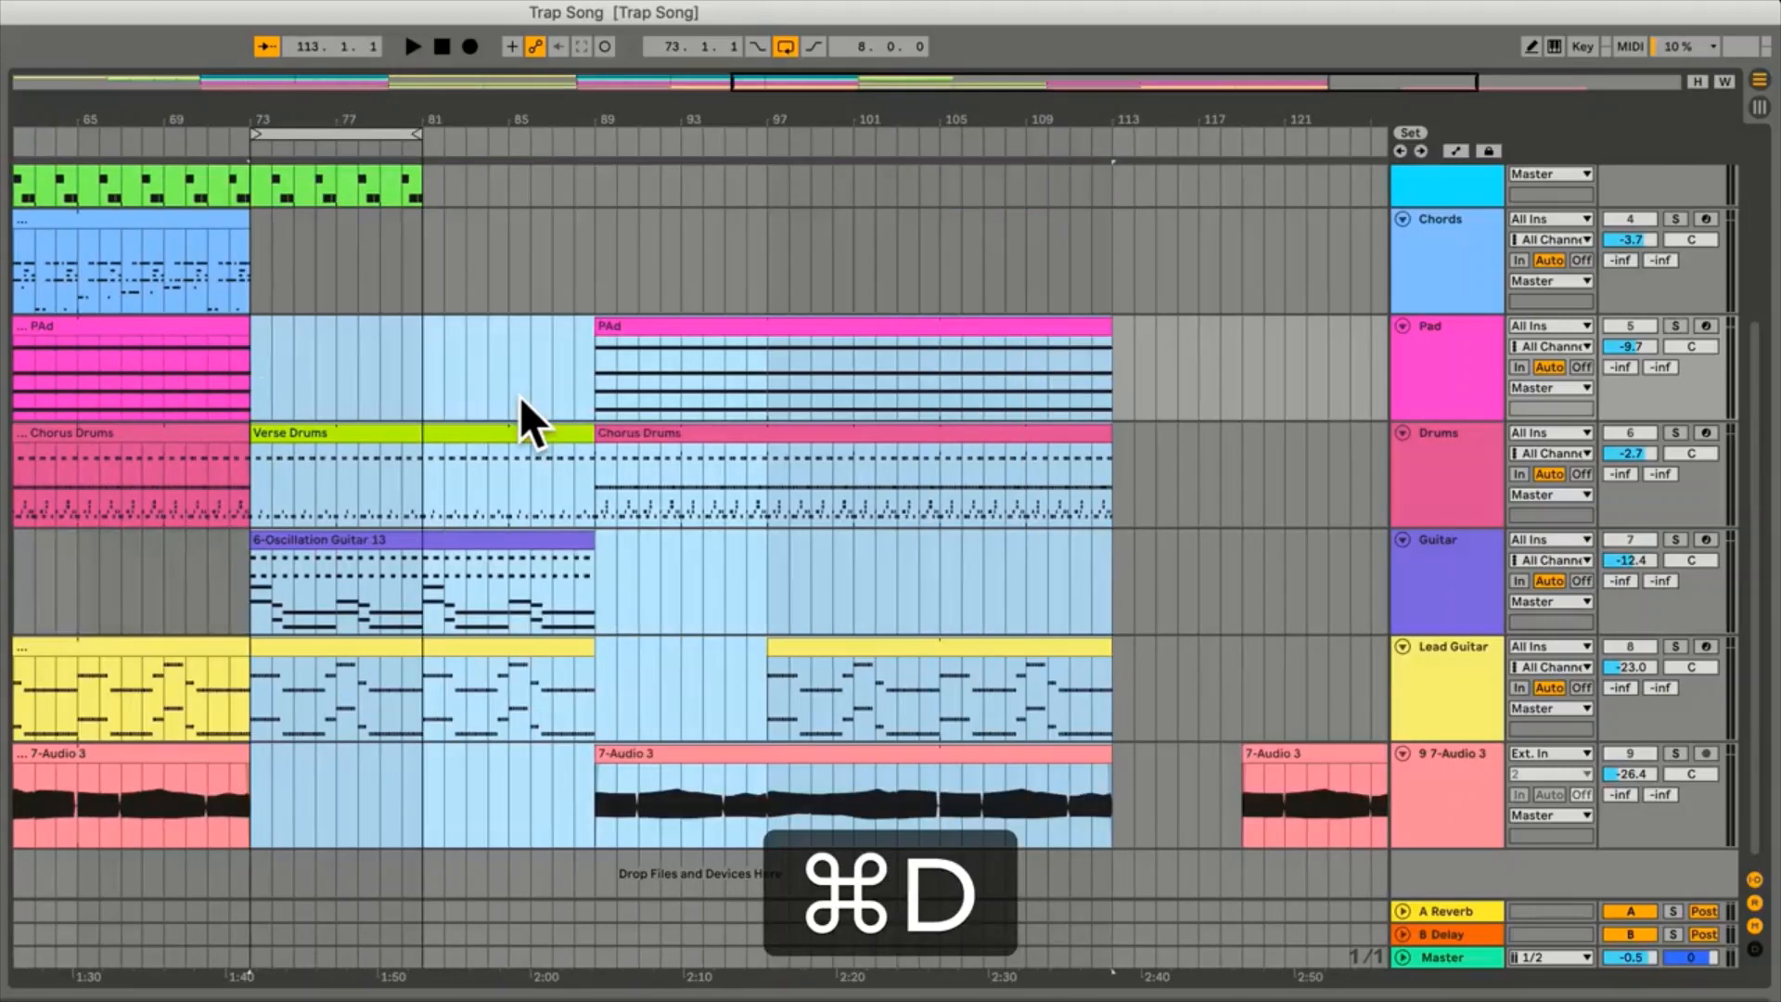
scroll(533, 399, "left", 5)
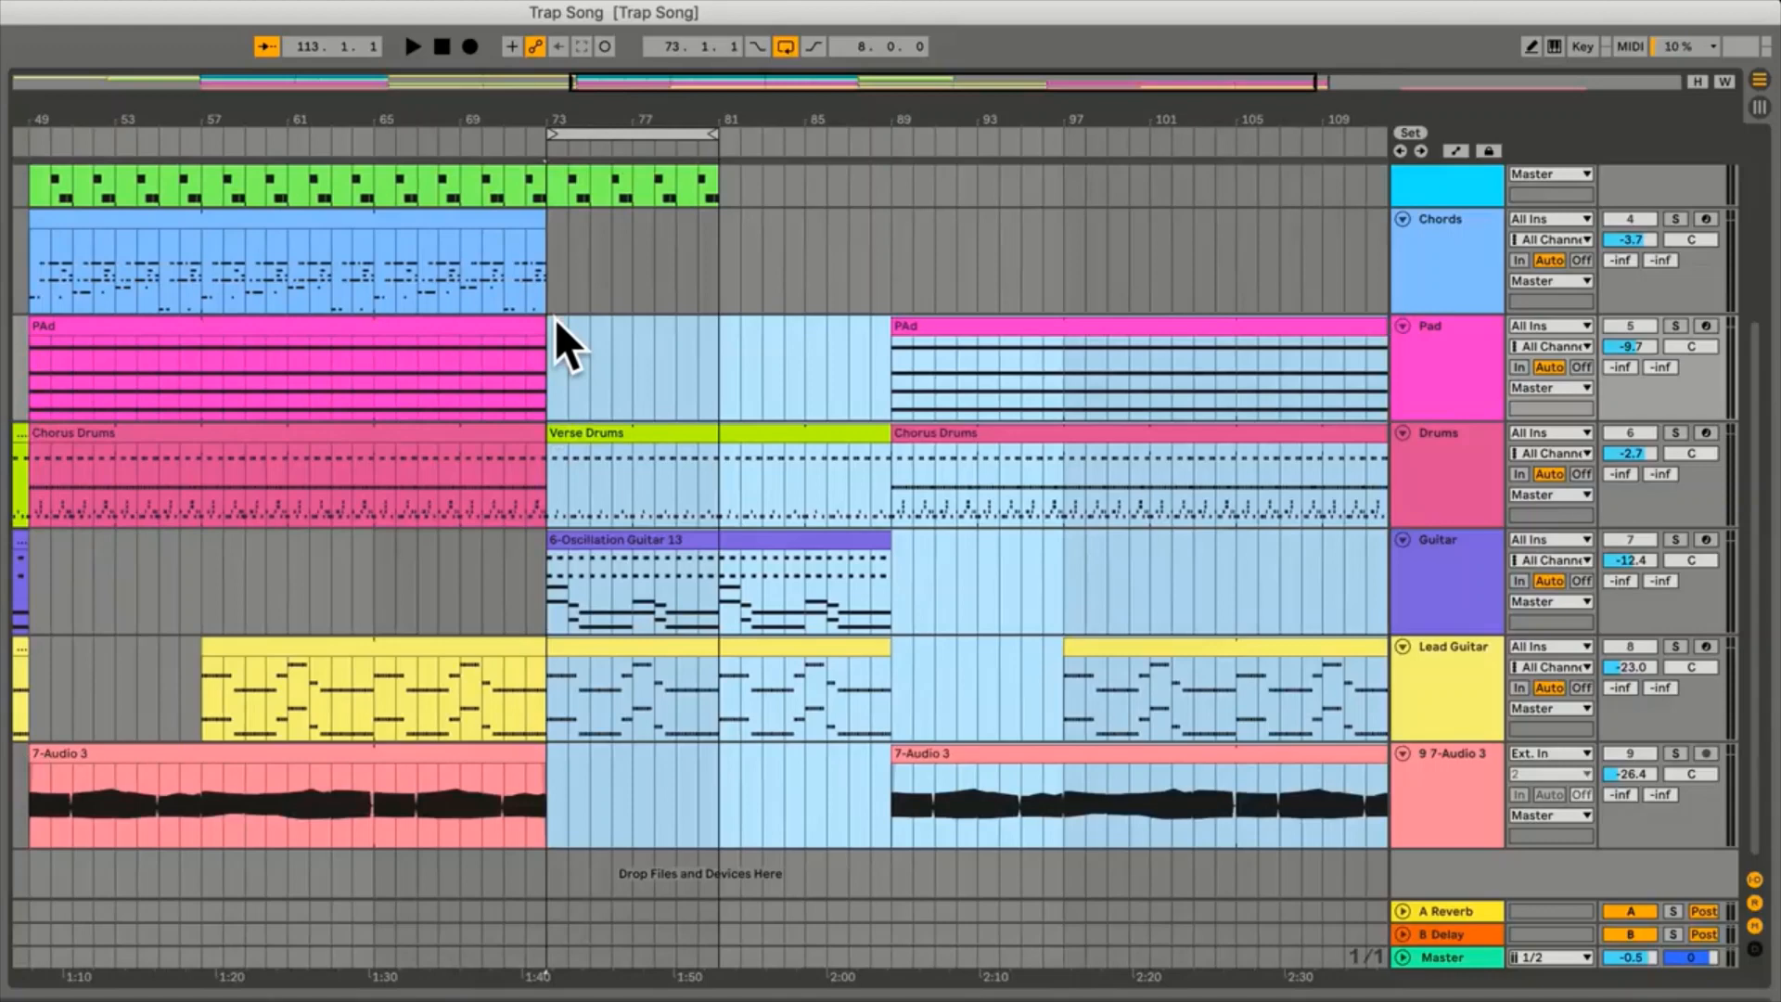
key("super+z")
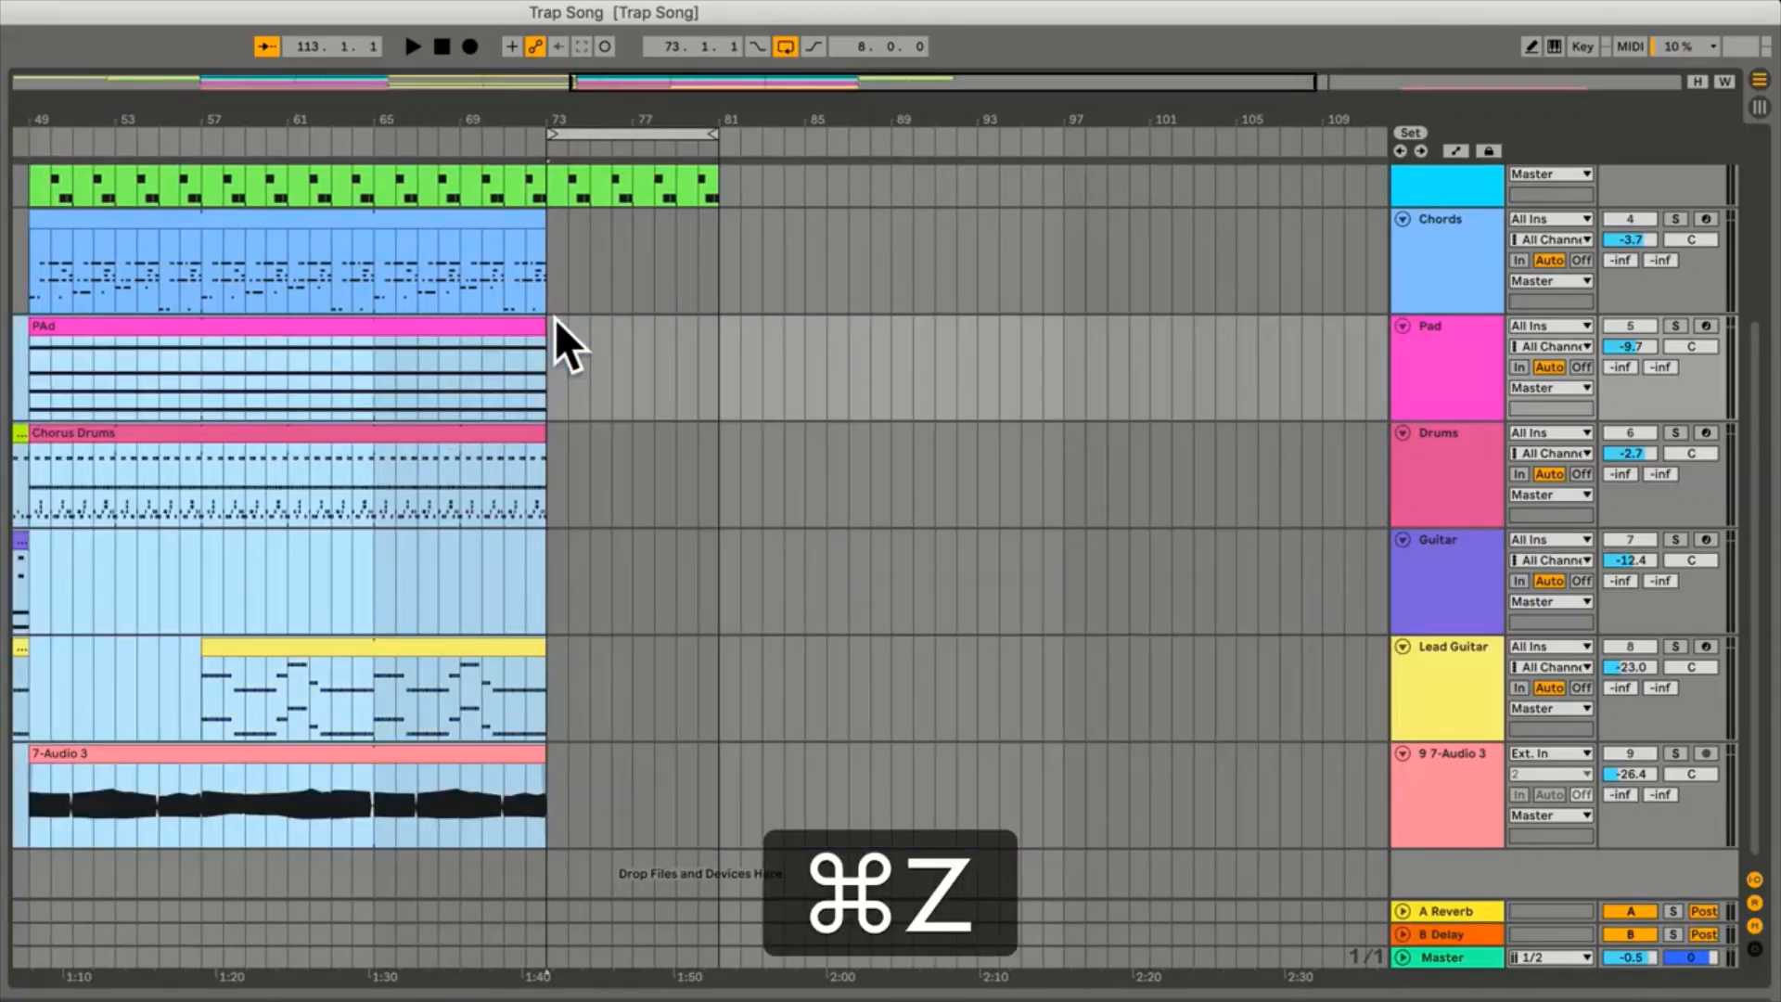
scroll(555, 319, "left", 3)
left_click(866, 617)
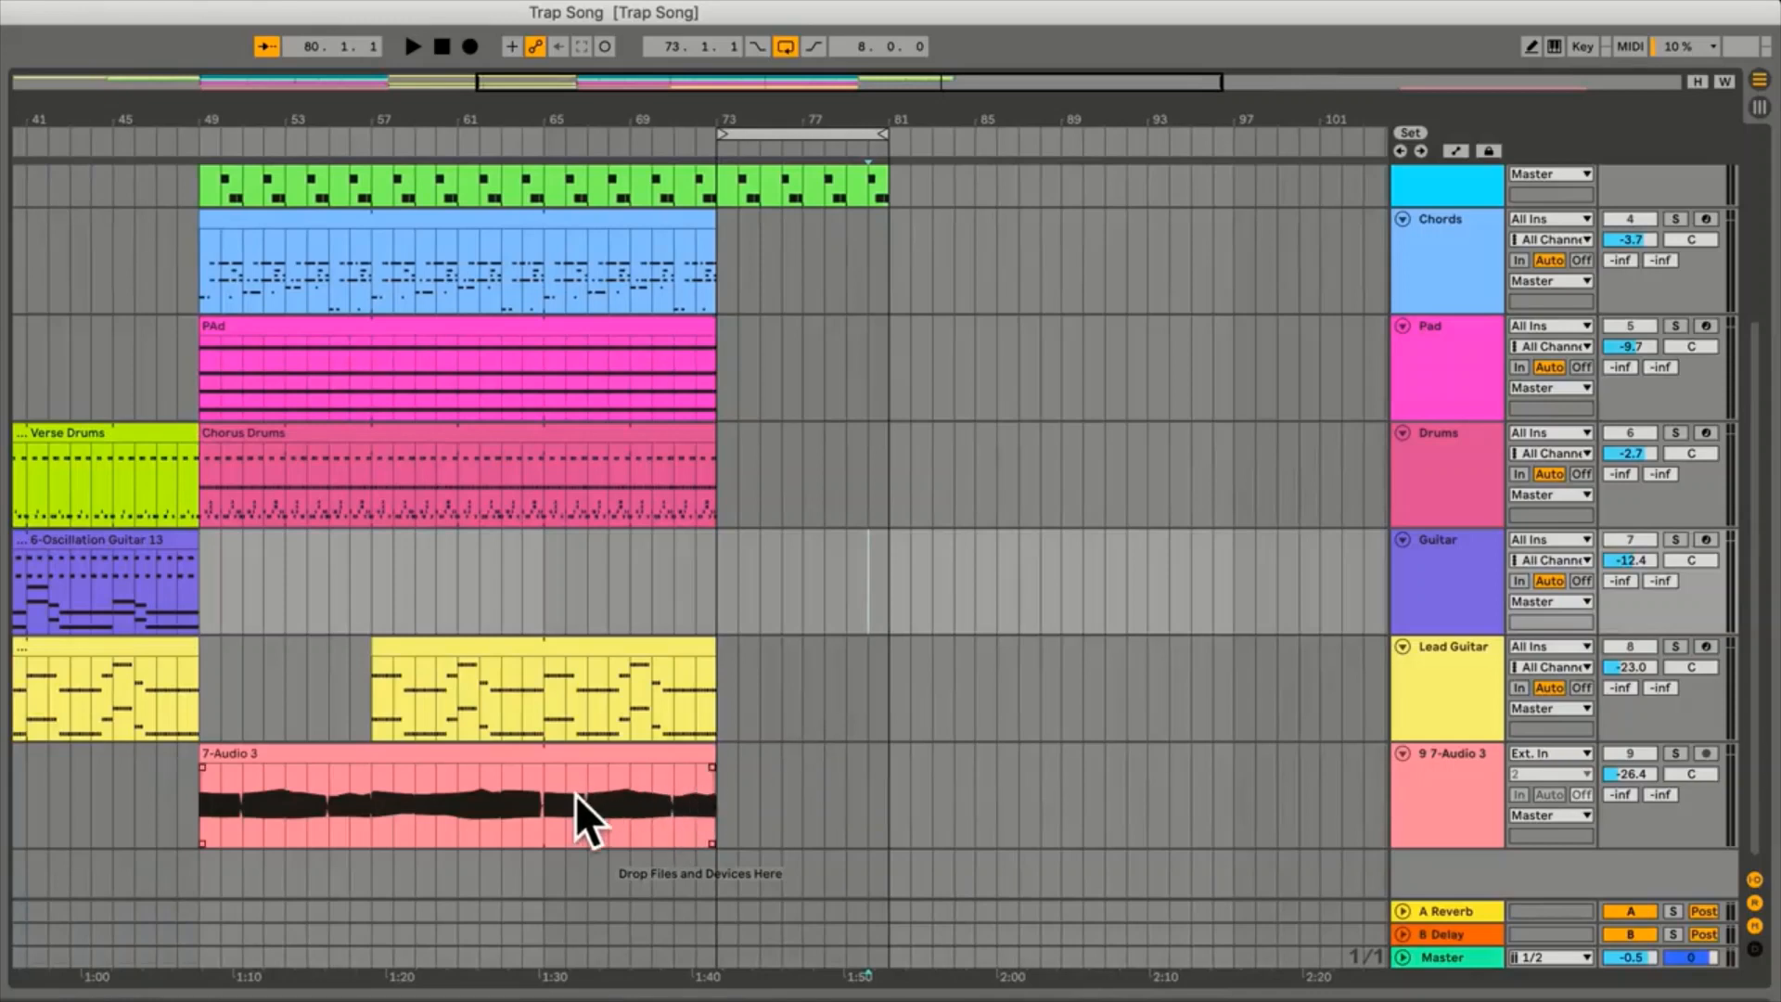
Select bars 65 to 73 within the 7-Audio 3 clip, duplicate that portion three times, and undo all the copies
scroll(543, 805, "right", 2)
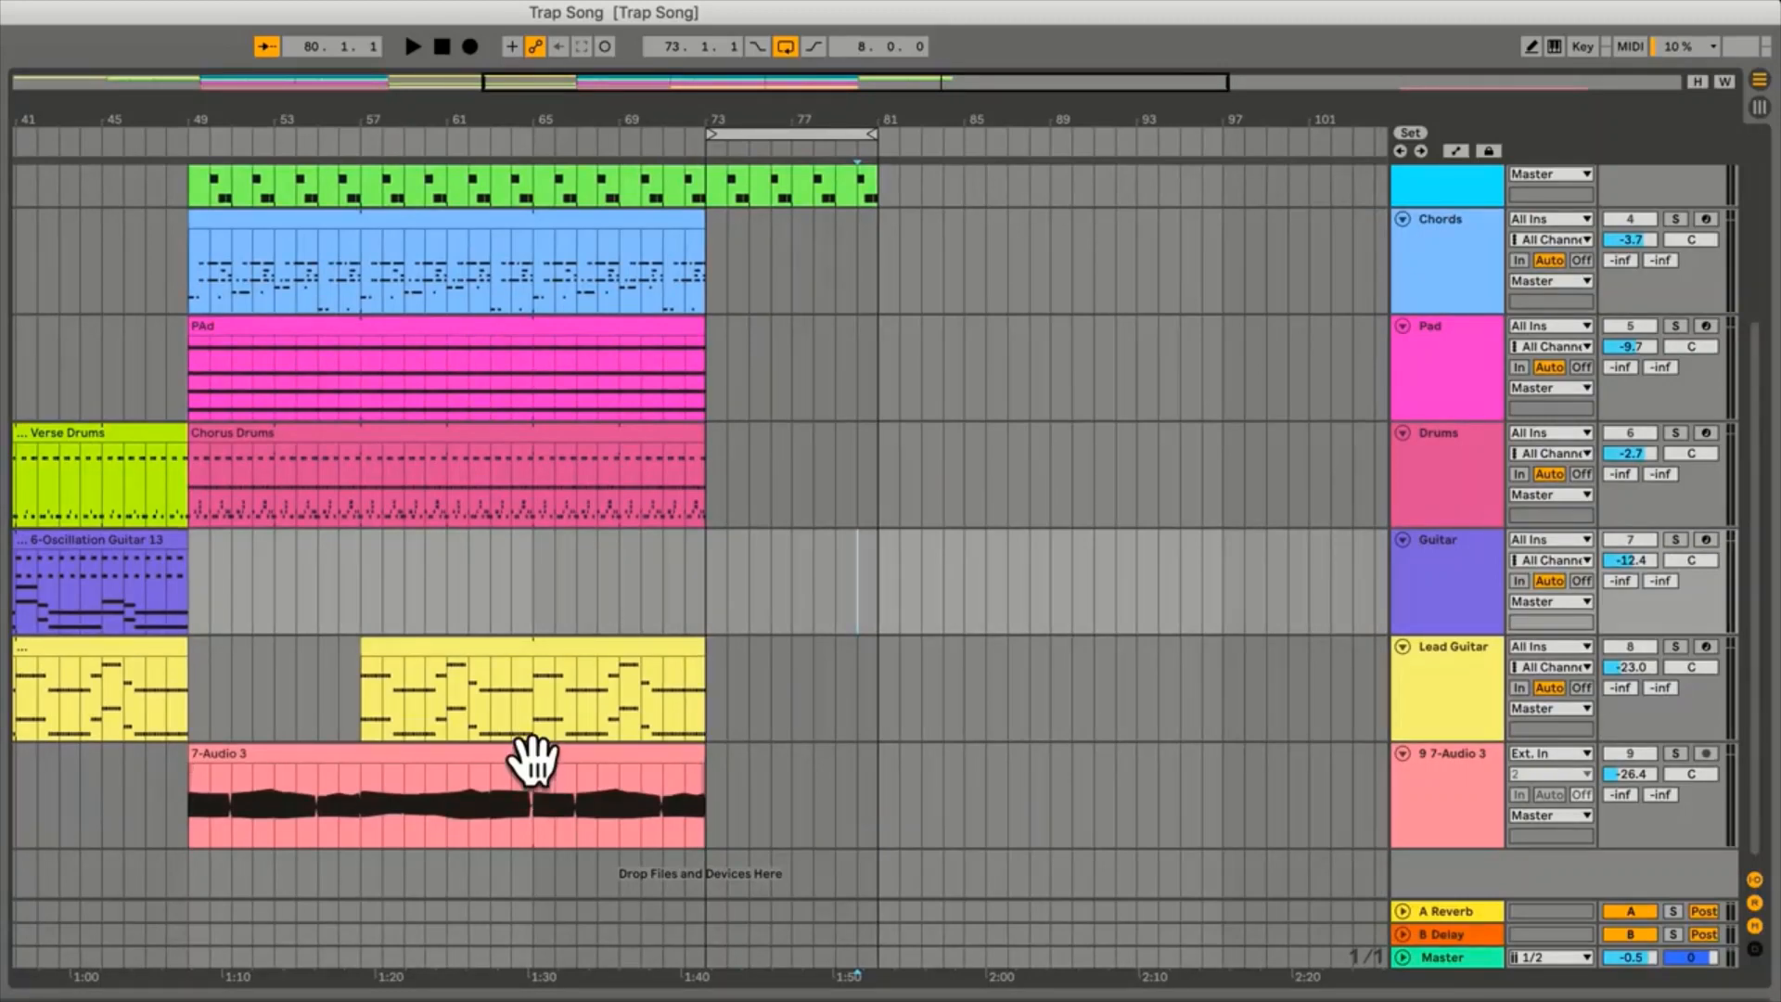
mouse_move(532, 761)
left_mouse_down()
mouse_move(735, 770)
mouse_move(538, 756)
left_mouse_up()
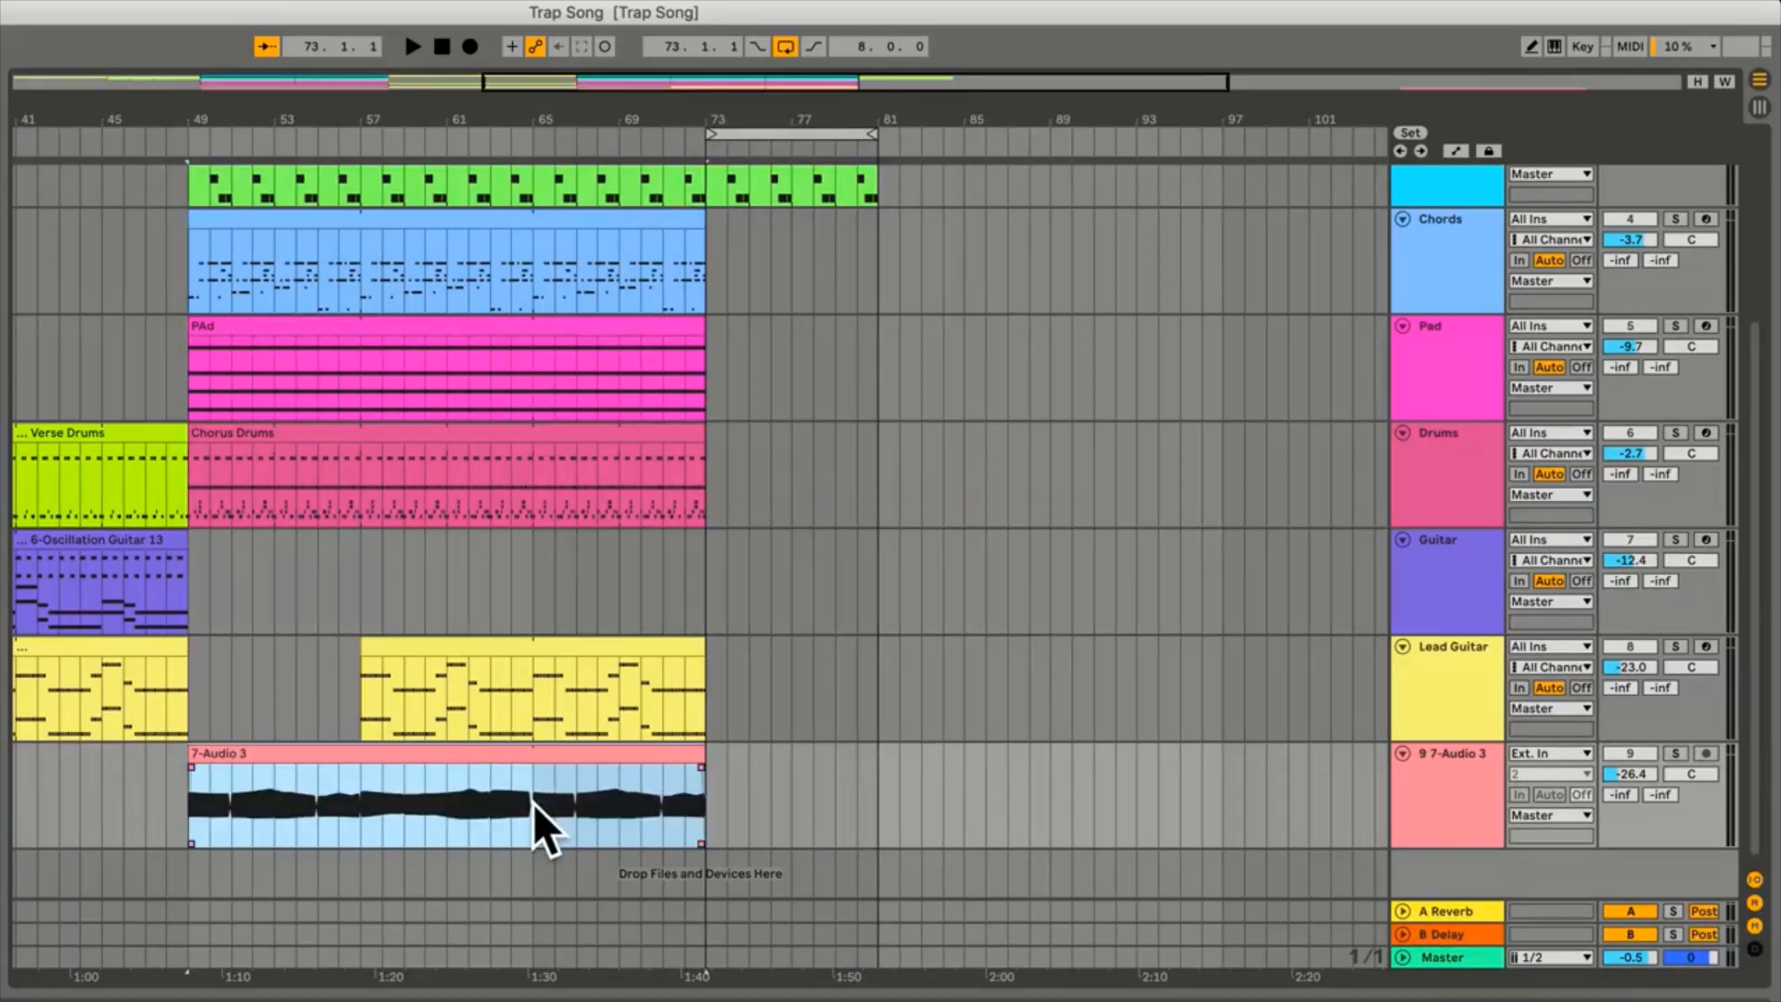
left_click_drag(533, 803, 711, 803)
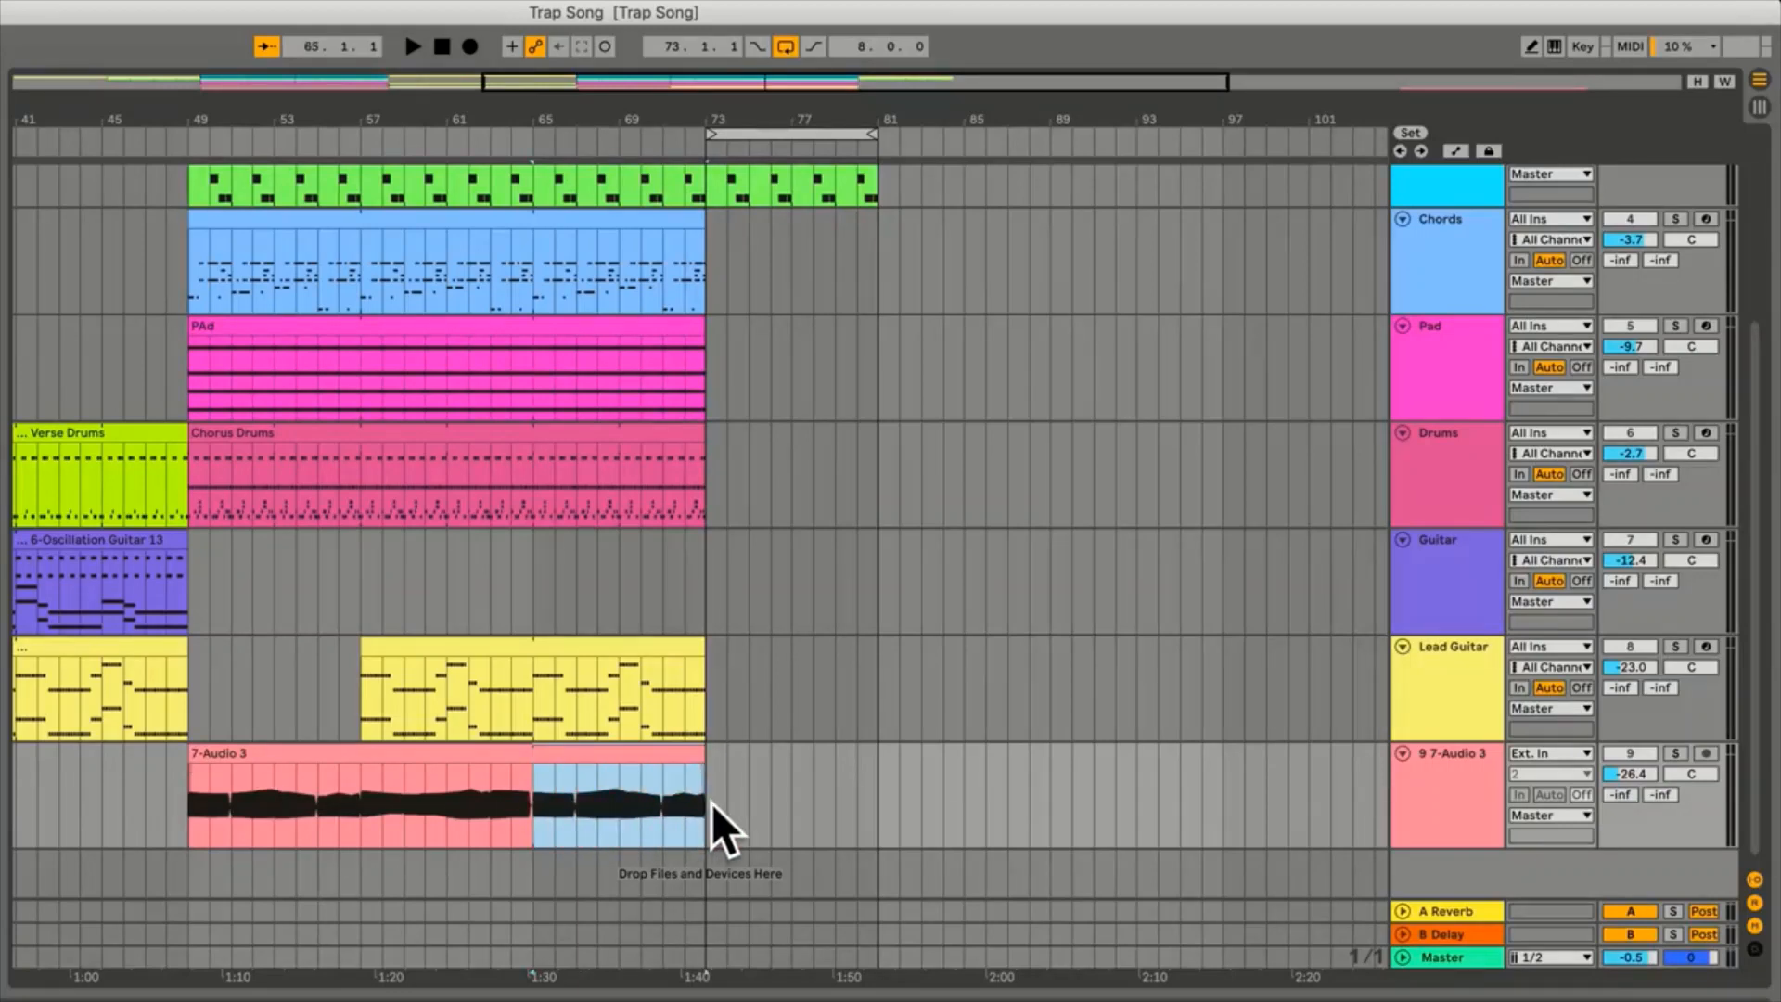
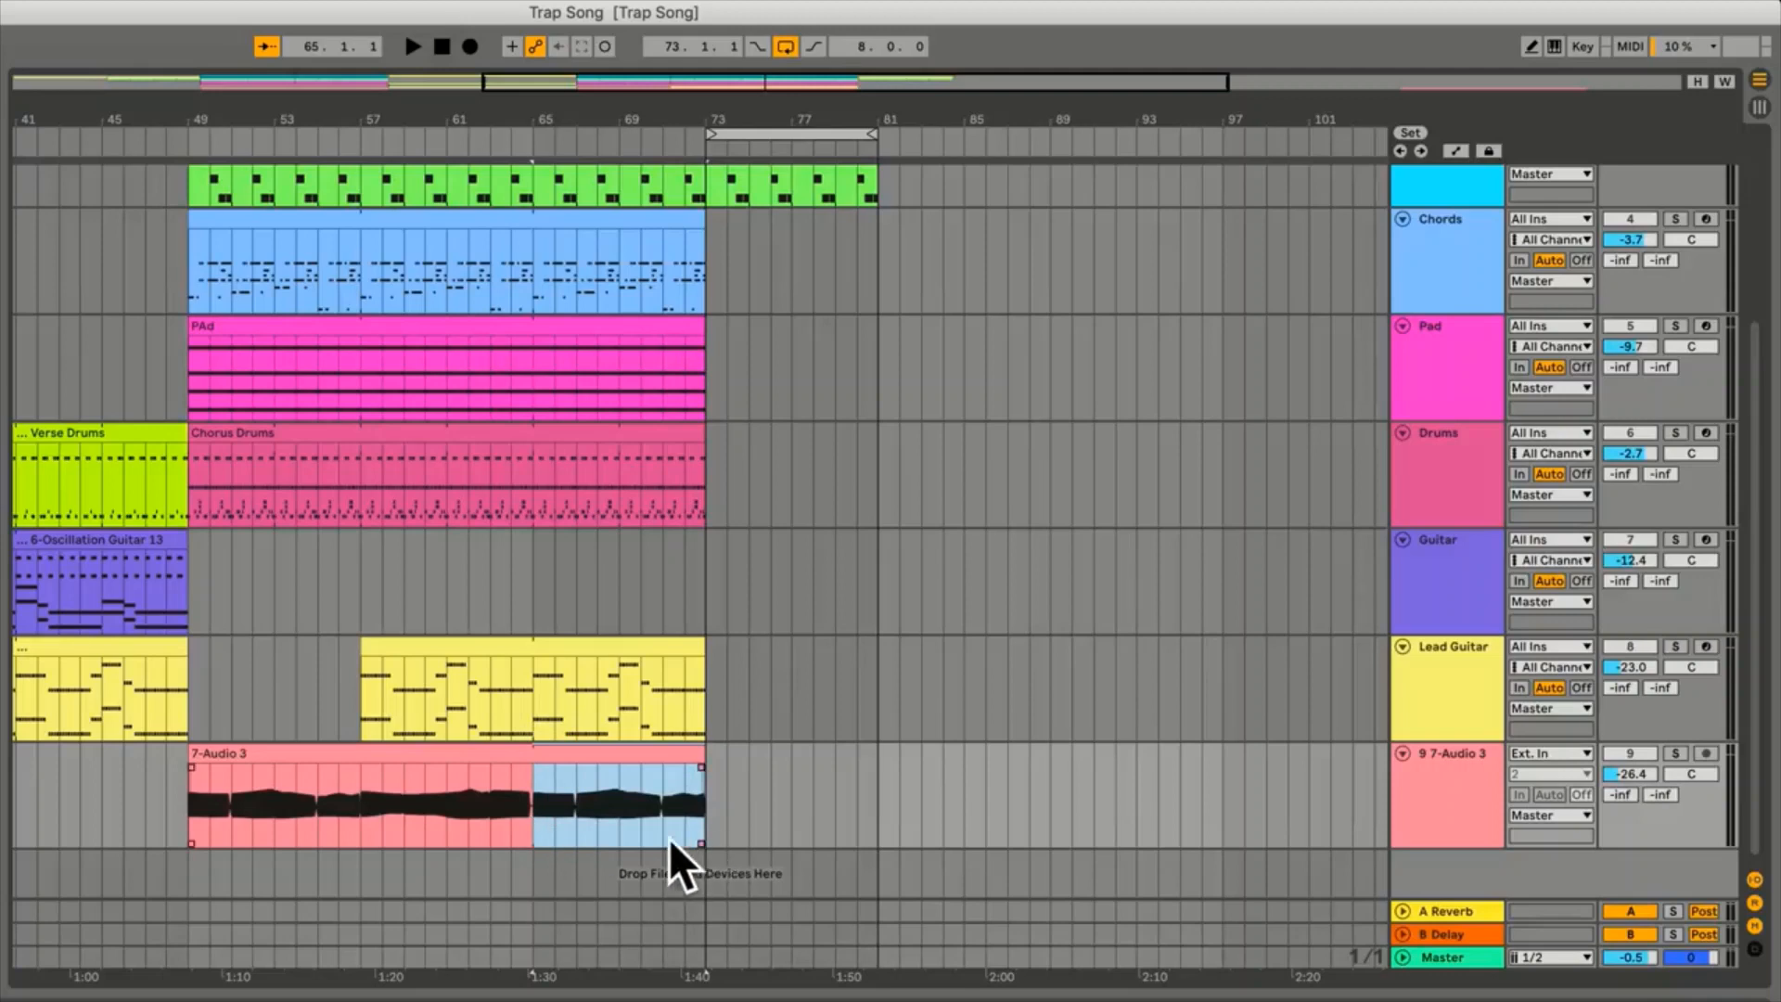
key("super+d")
key("super+d")
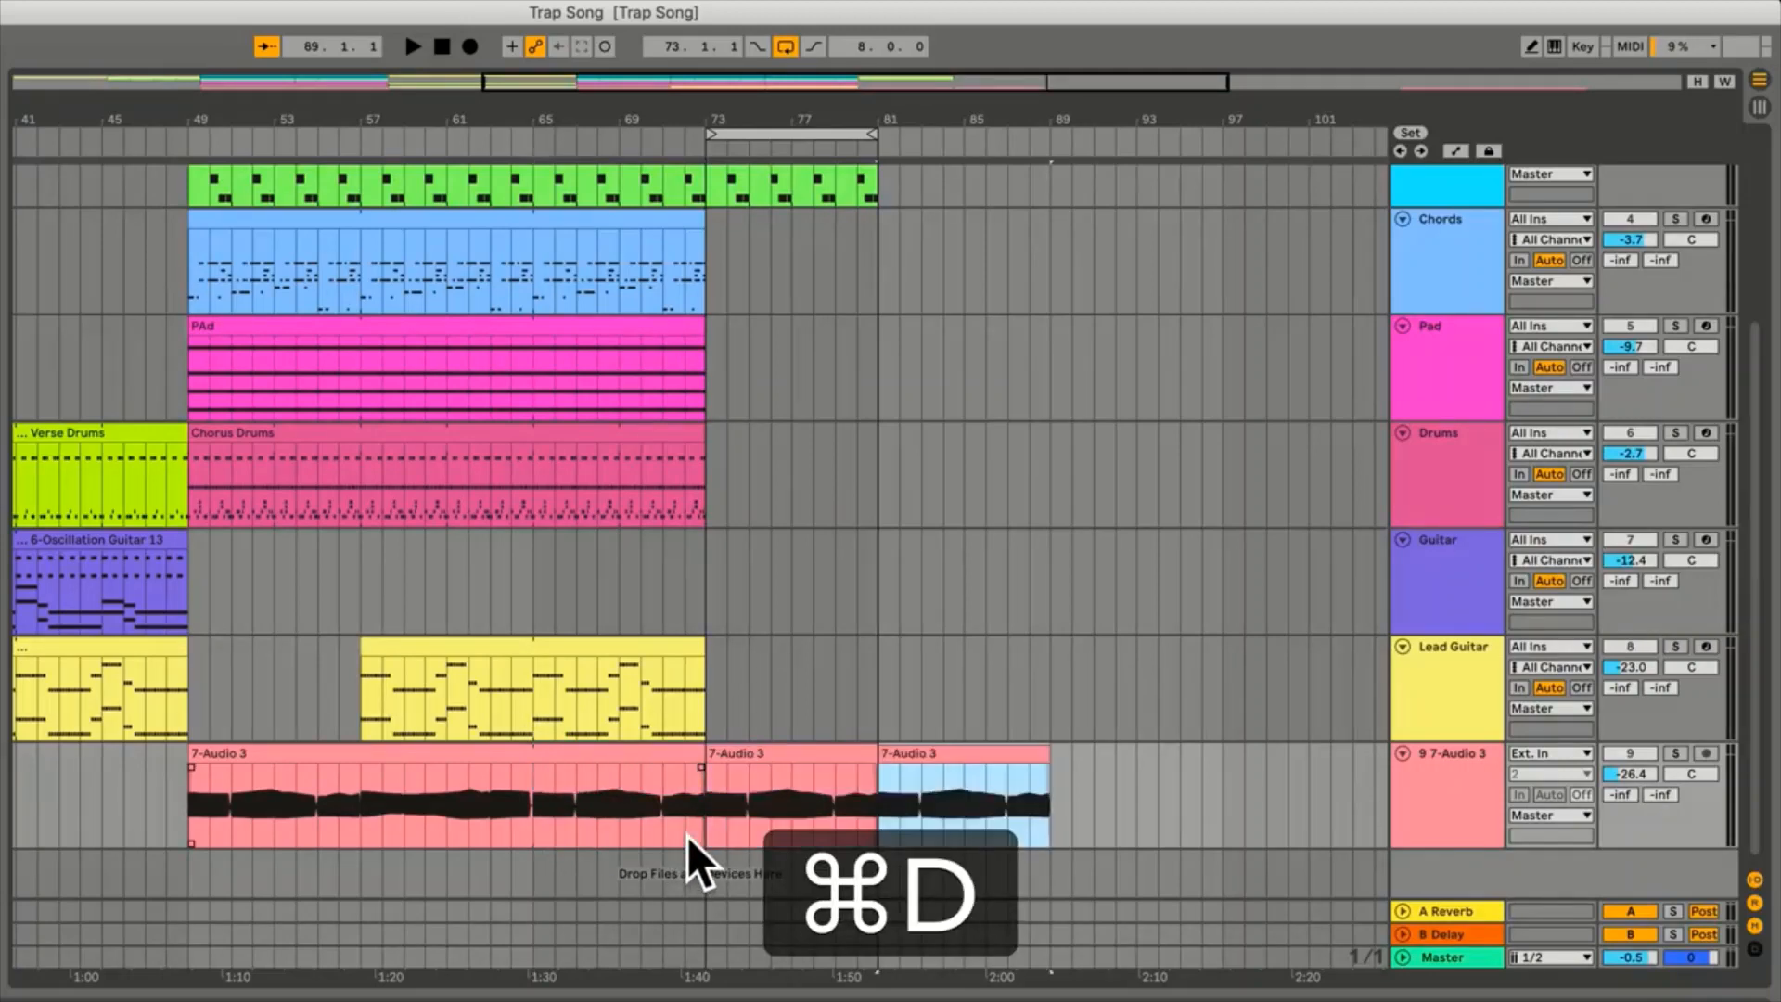
key("super+d")
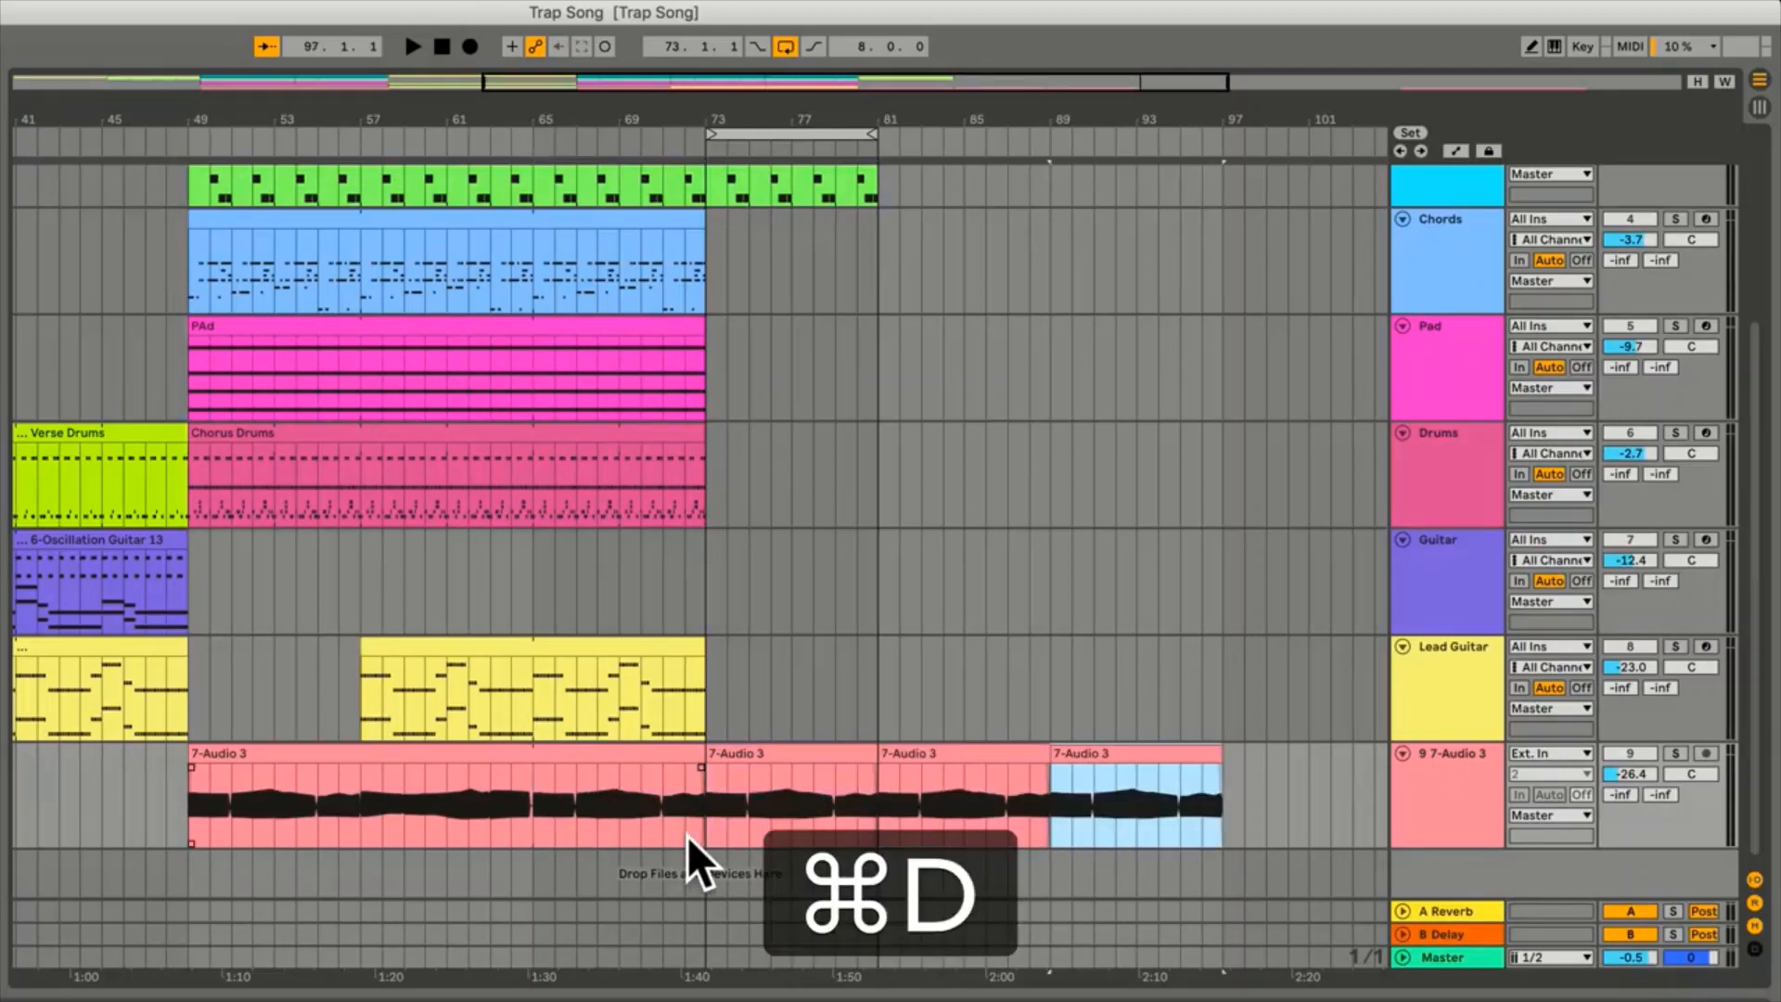
key("super+z")
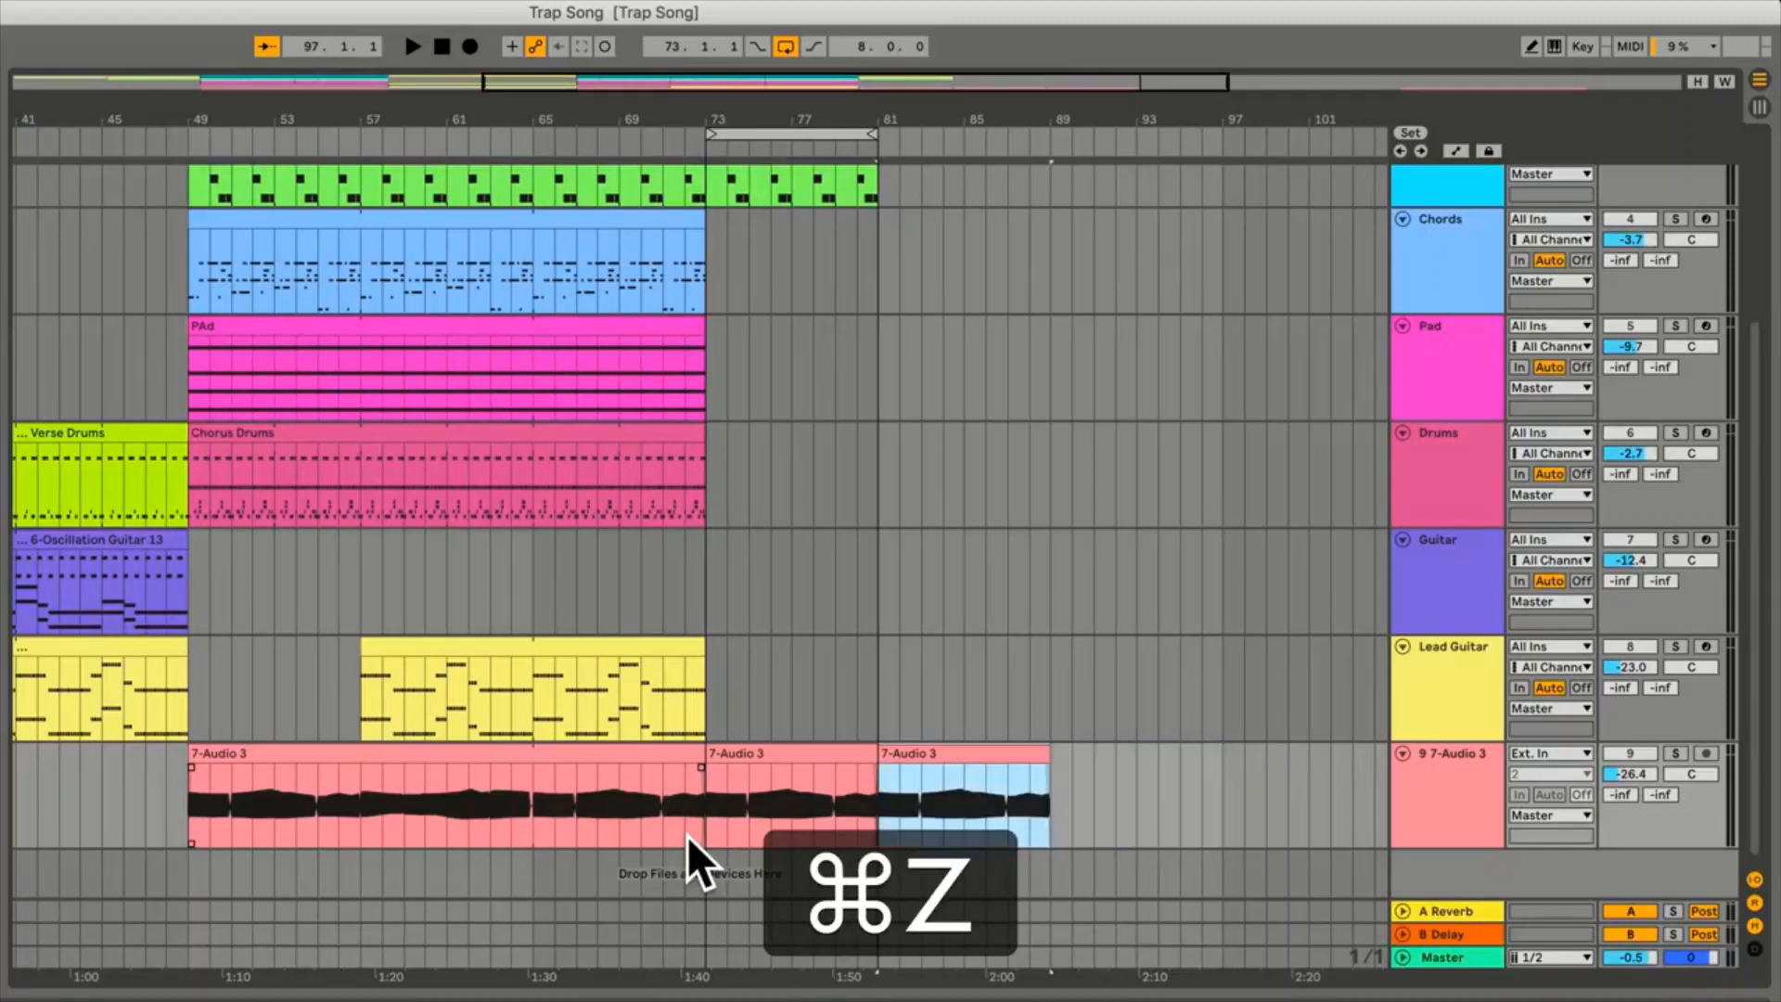
key("super+z")
key("super+z")
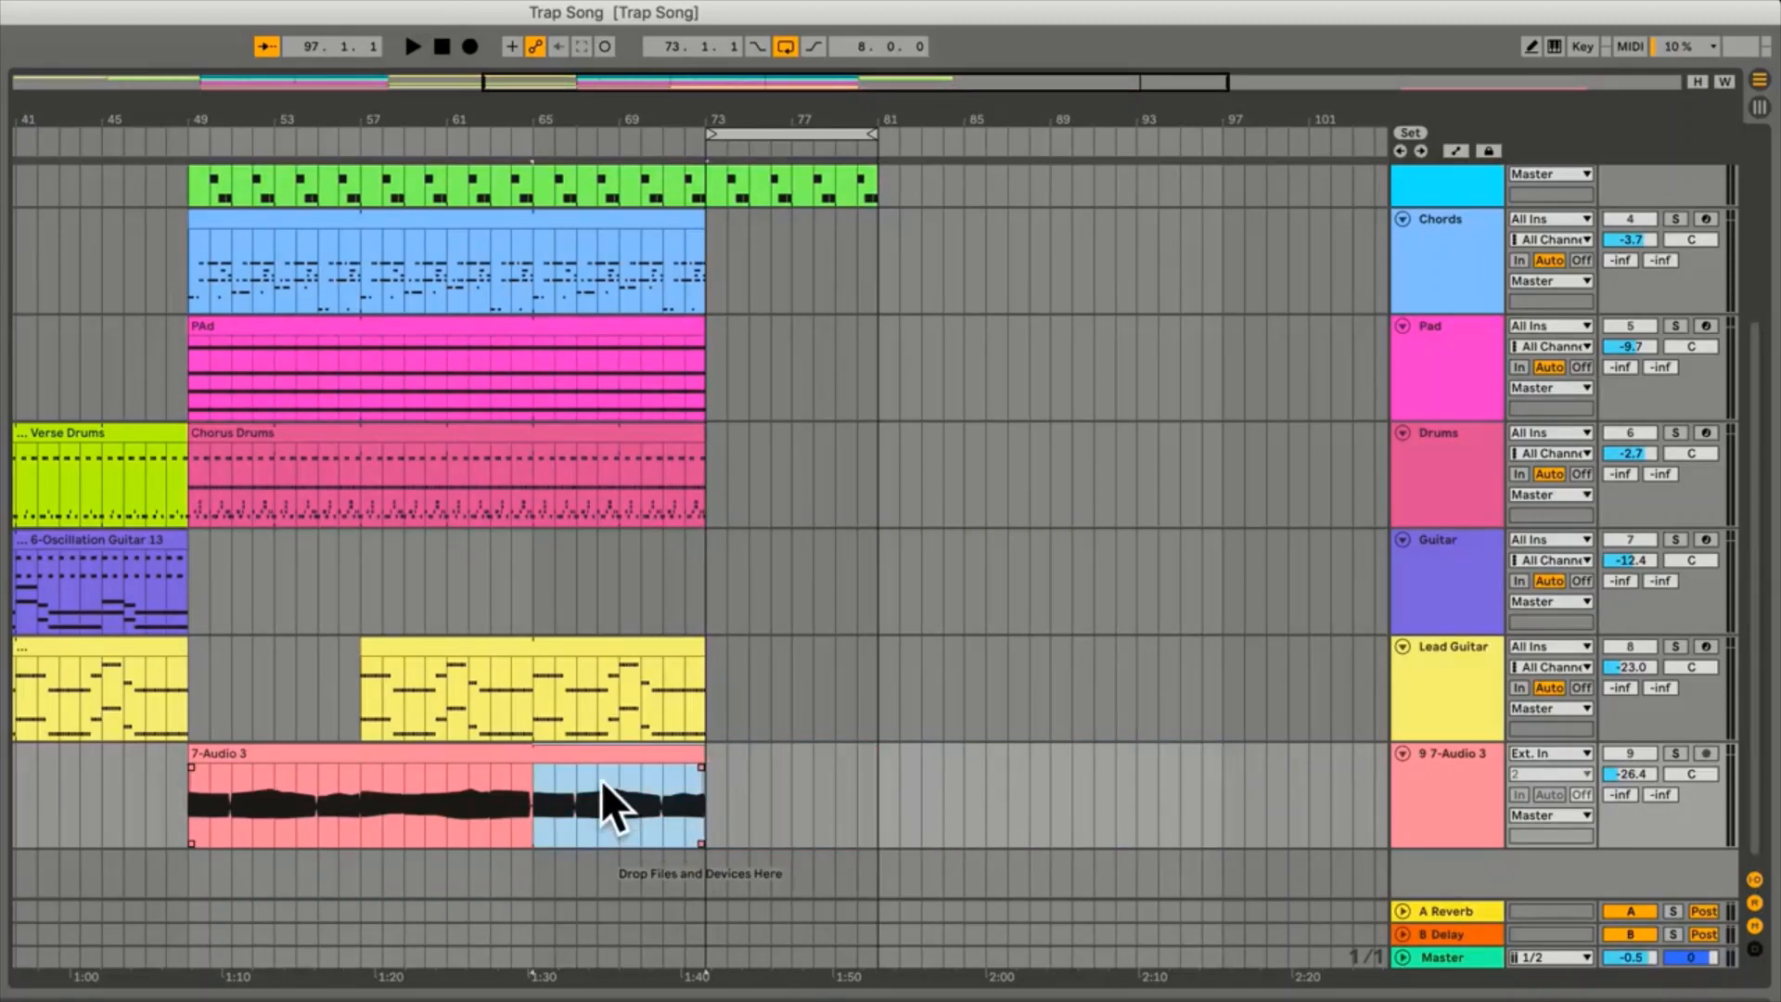
Move the 7-Audio 3 portion at bars 65–73 to bar 81 and the bars 57–65 portion to bar 65, and undo both moves
left_click_drag(584, 756, 926, 766)
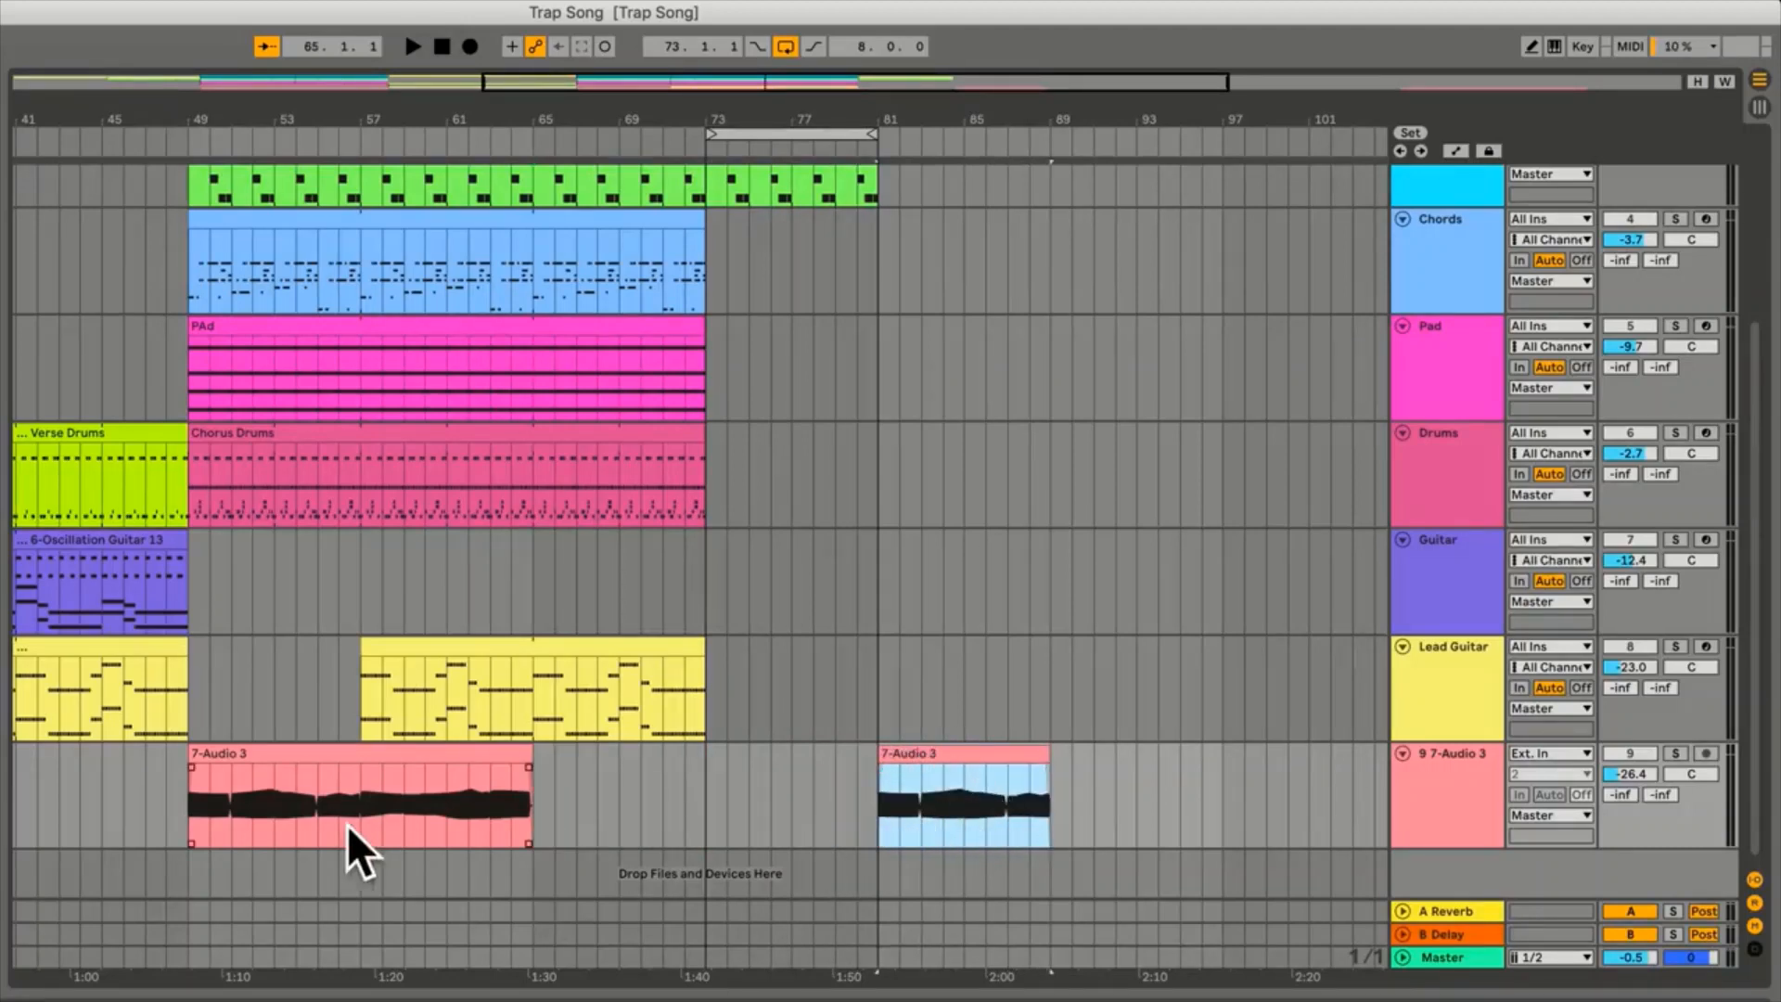
left_click_drag(360, 798, 536, 798)
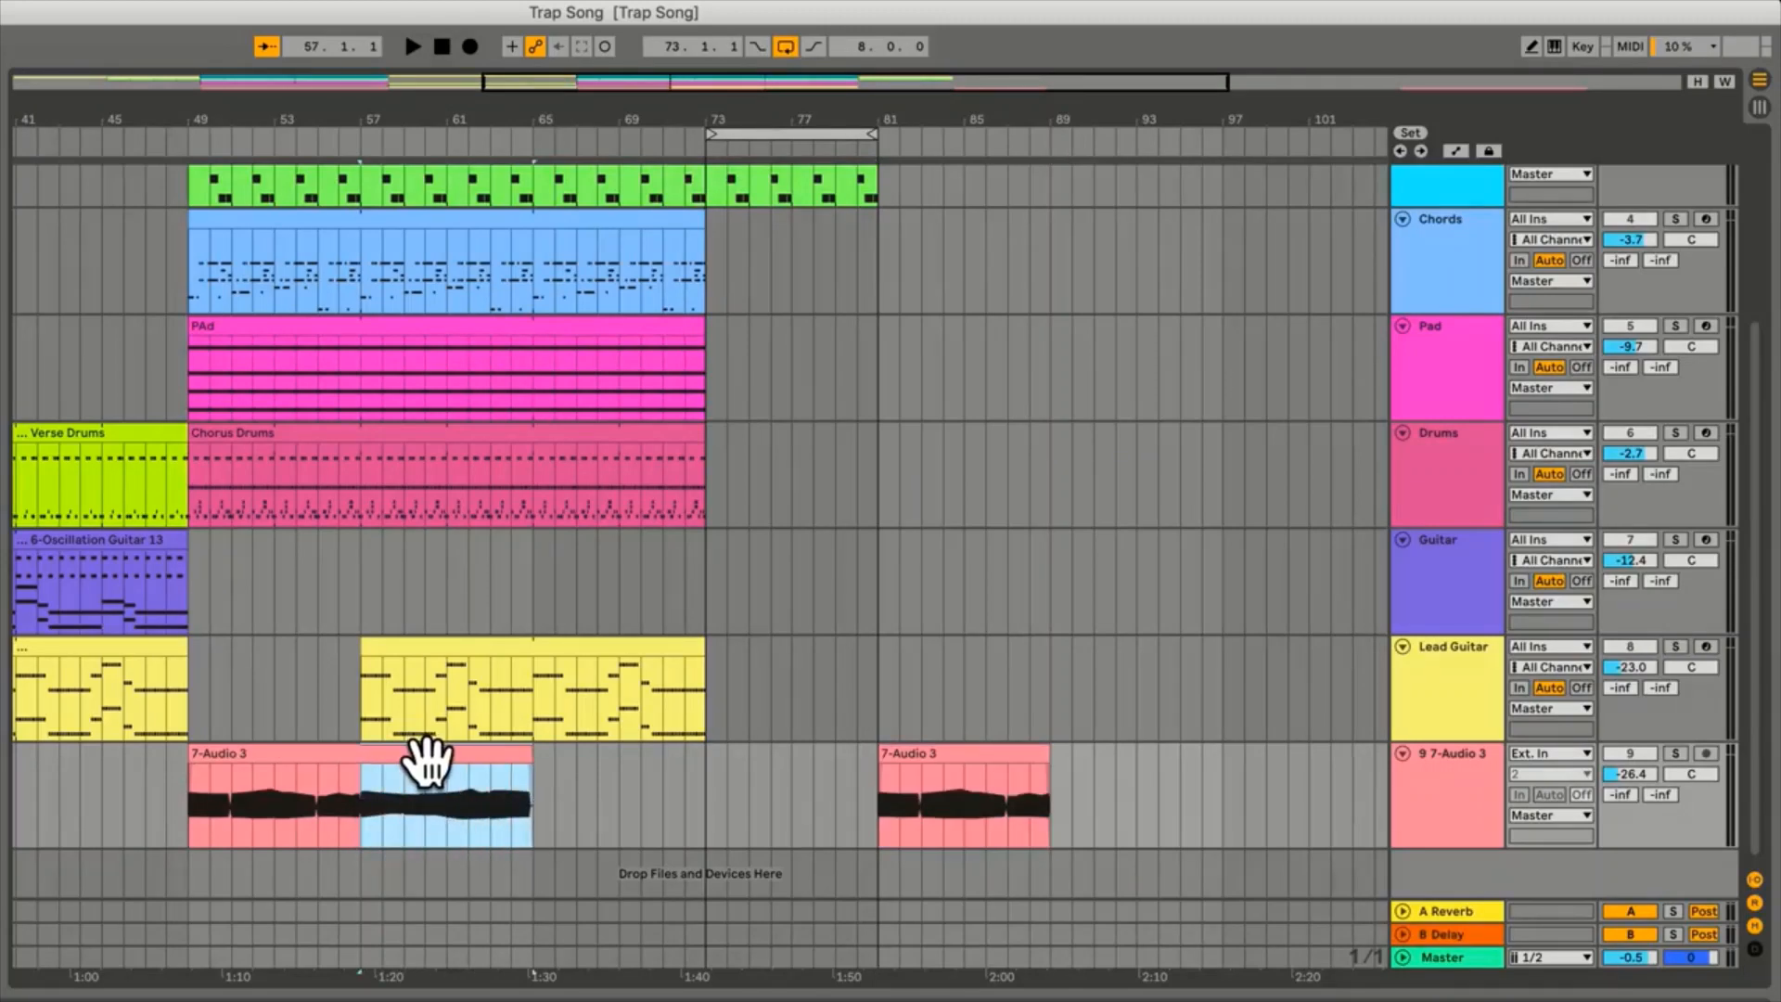
left_click_drag(422, 756, 591, 770)
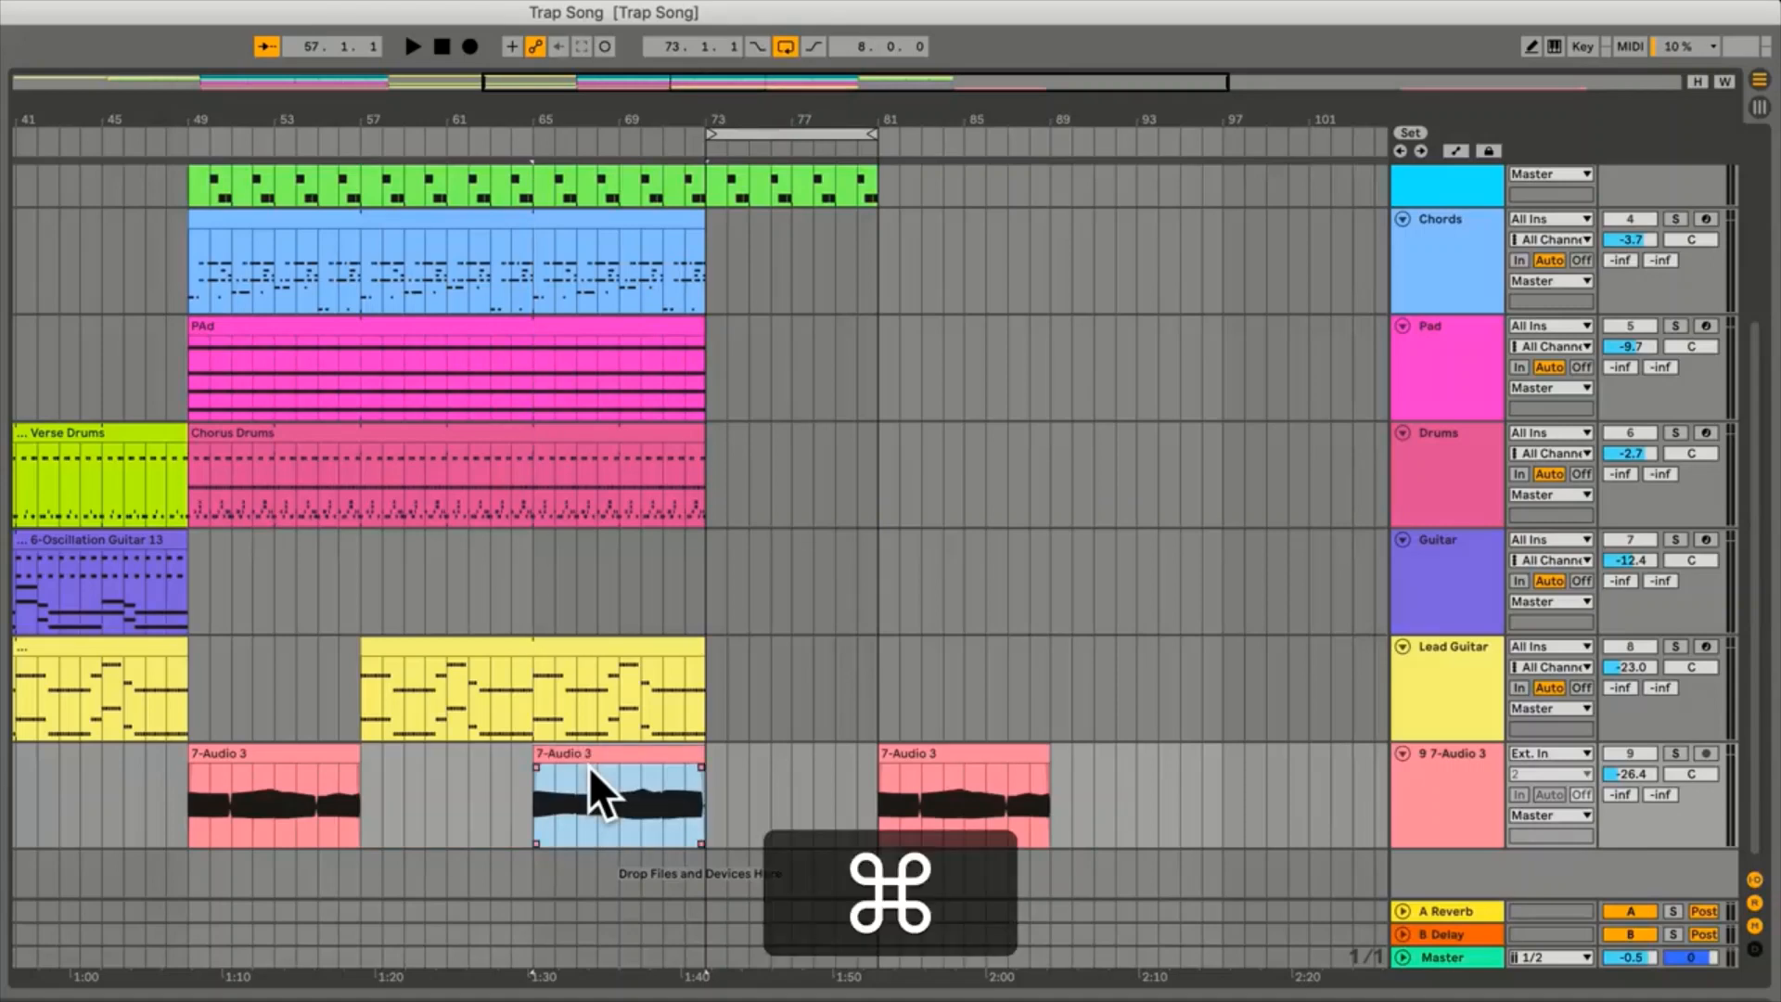
key("super+z")
key("super+z")
left_click(742, 779)
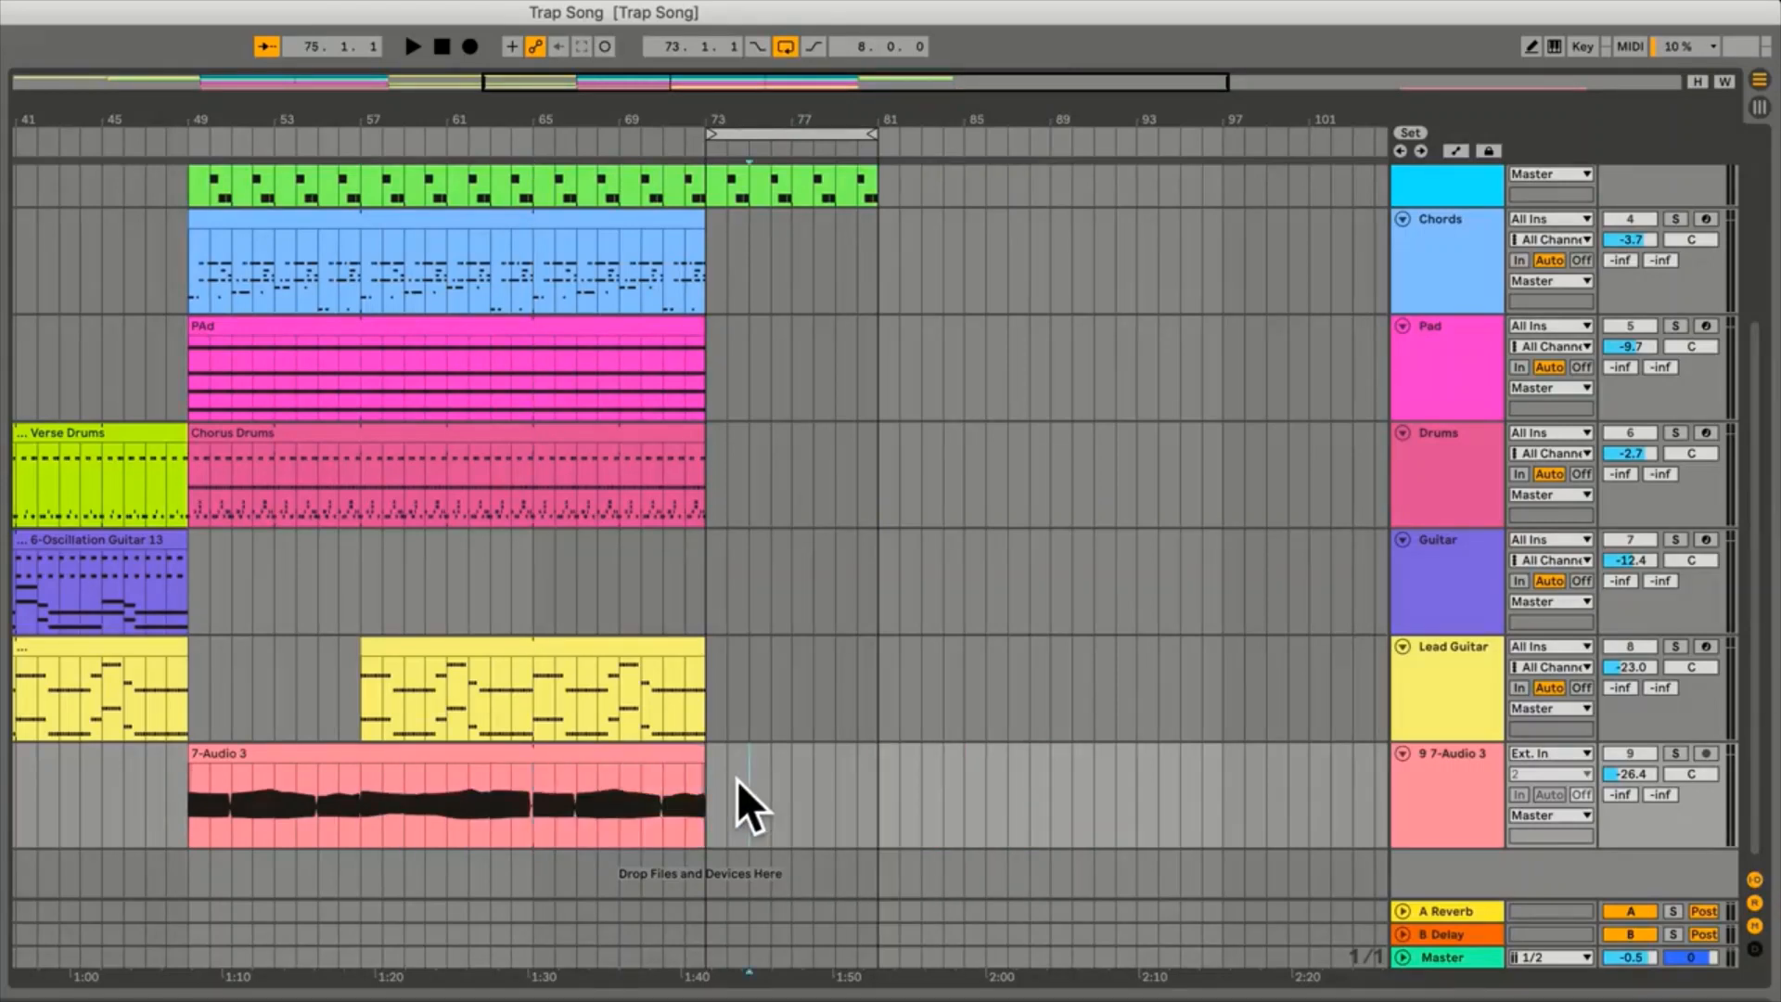
Split the 7-Audio 3 clip at bar 65, move its second part to bar 71, and undo the move and split
left_click(532, 794)
key("super+e")
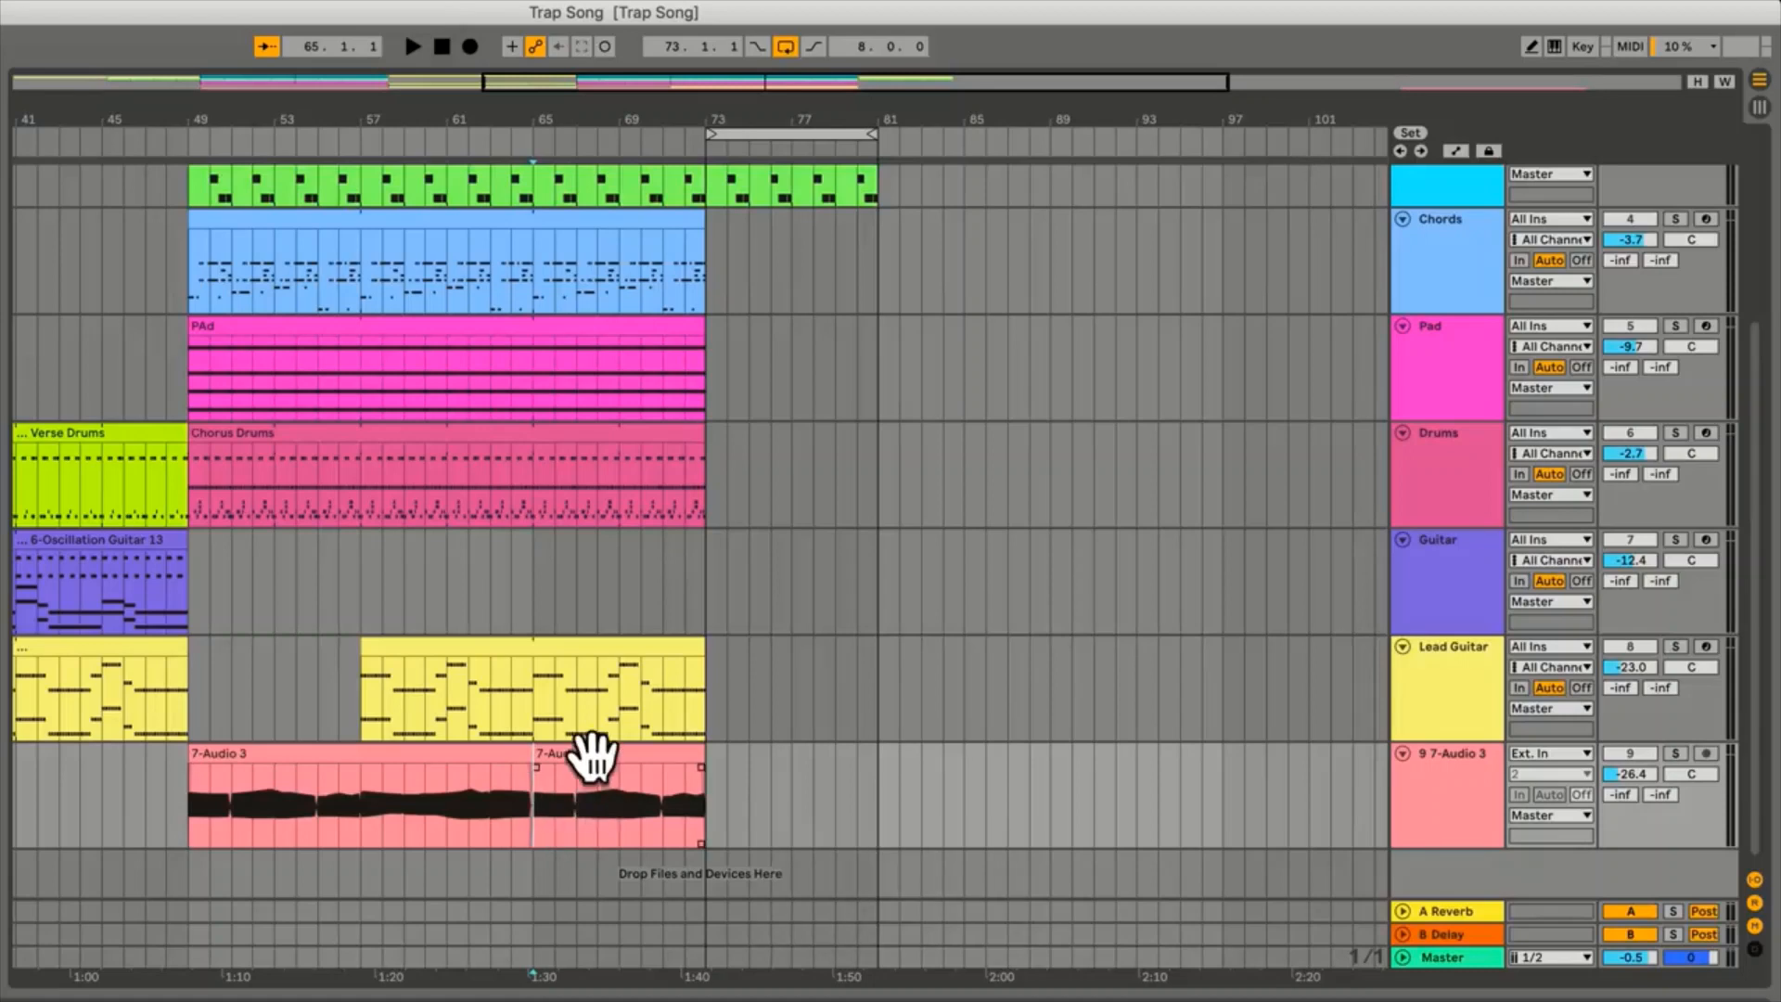
left_click_drag(588, 755, 735, 759)
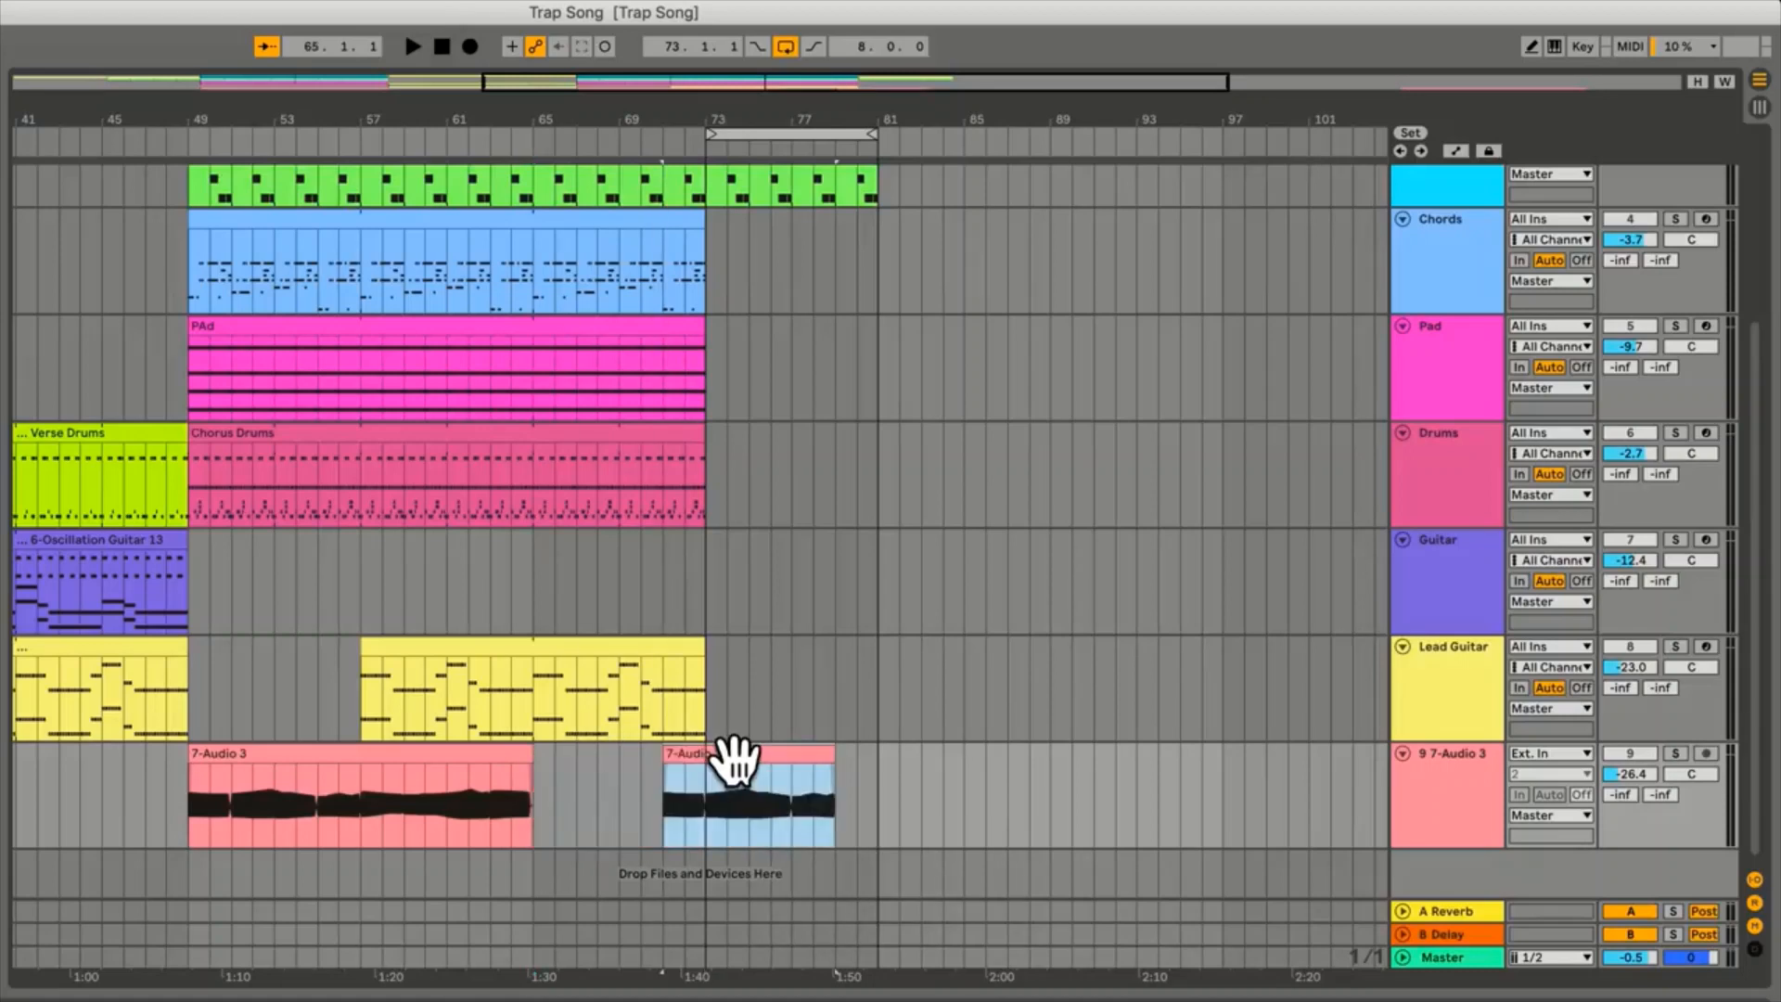
key("super+z")
key("super+z")
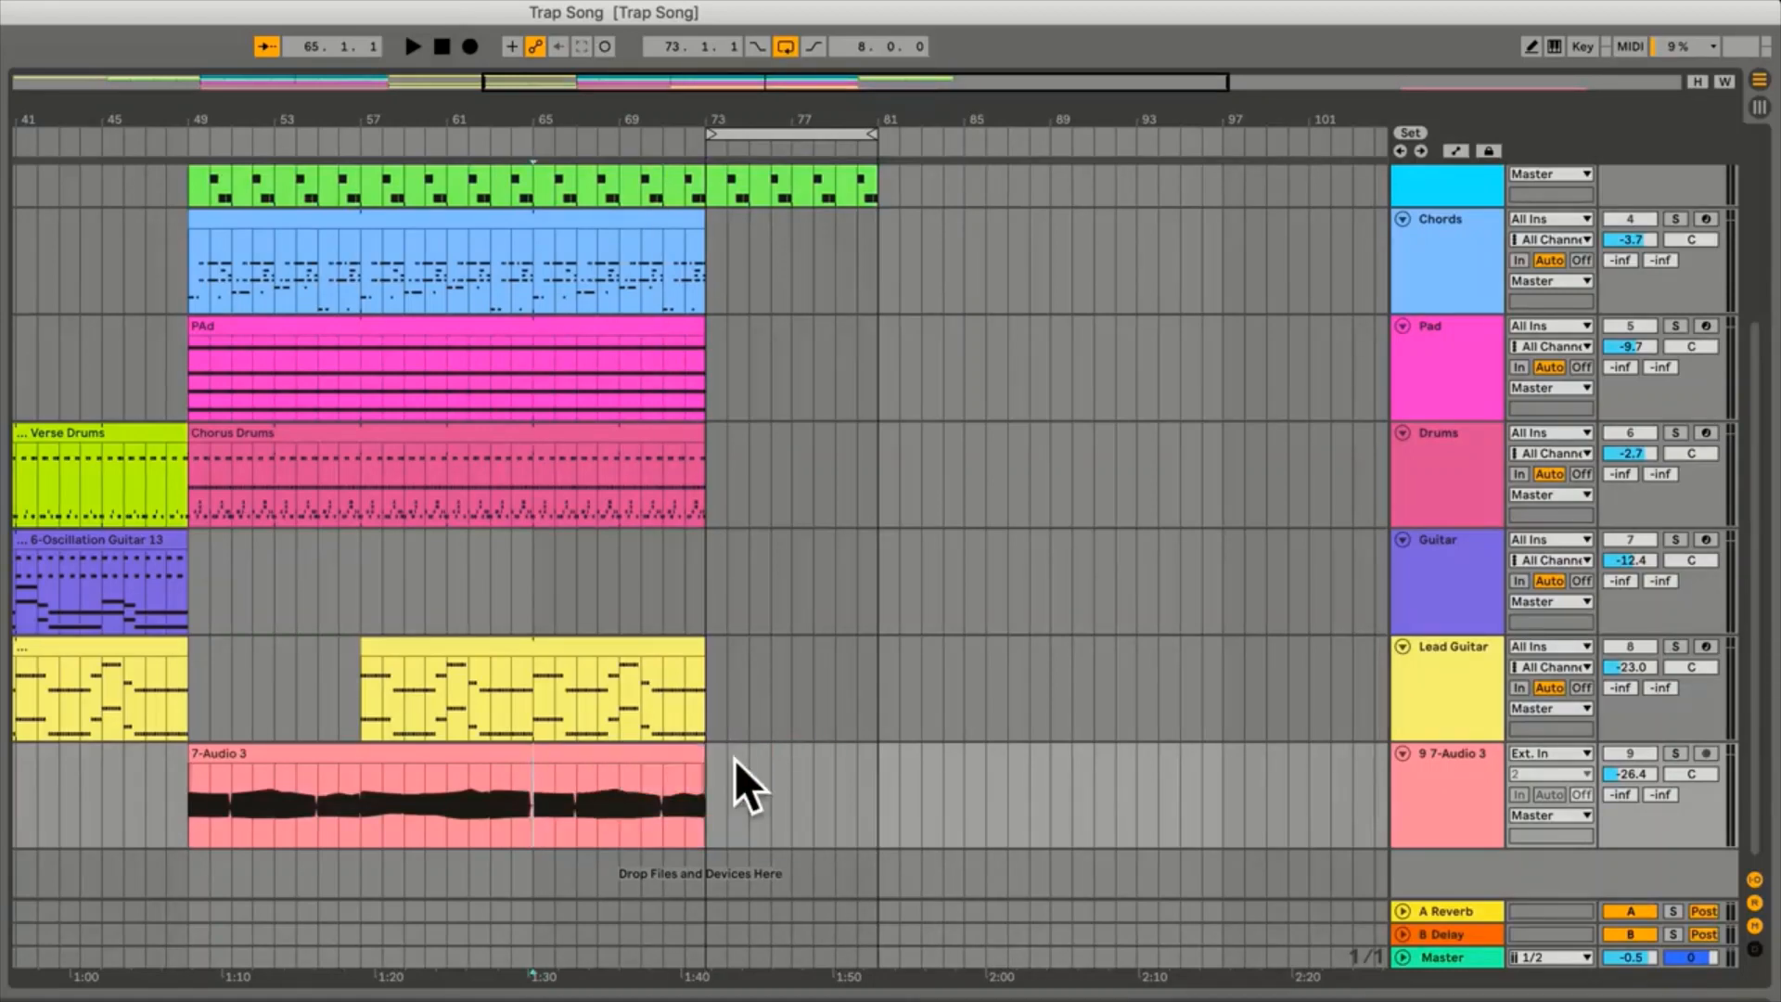
Split the Chorus Drums clip at bar 69, move its second part to bar 77, and undo the move and split
left_click(619, 480)
key("super+e")
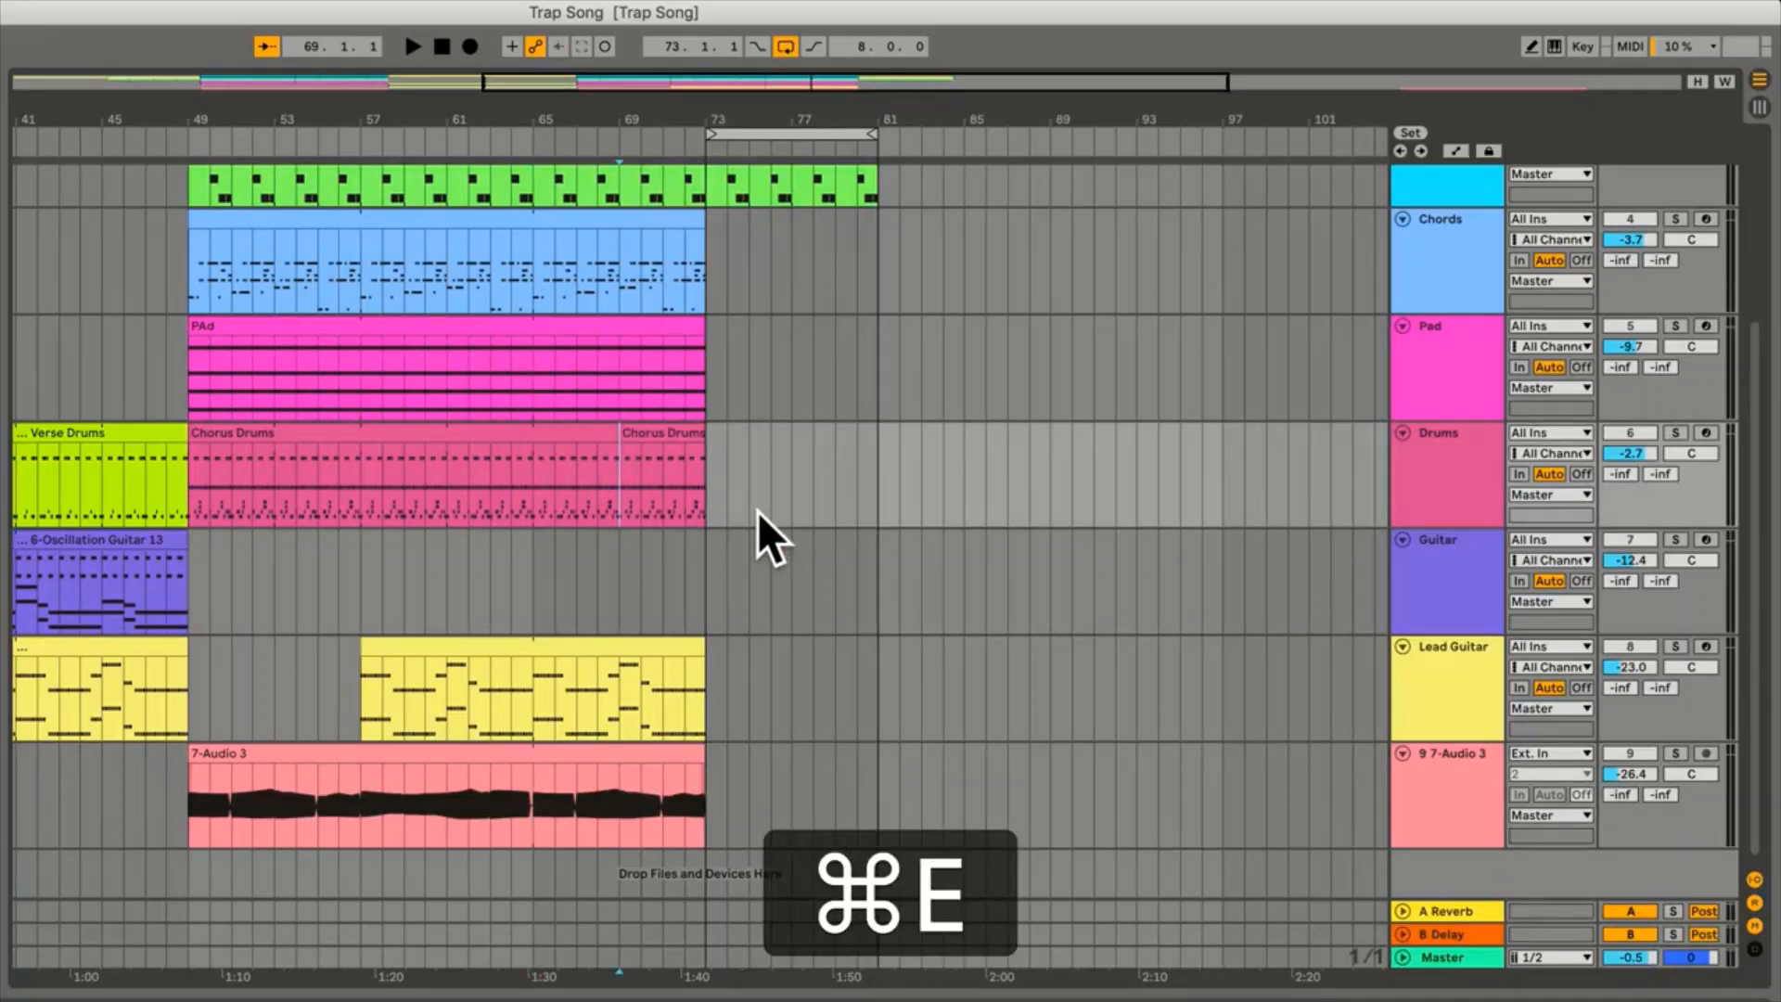
left_click_drag(648, 429, 820, 448)
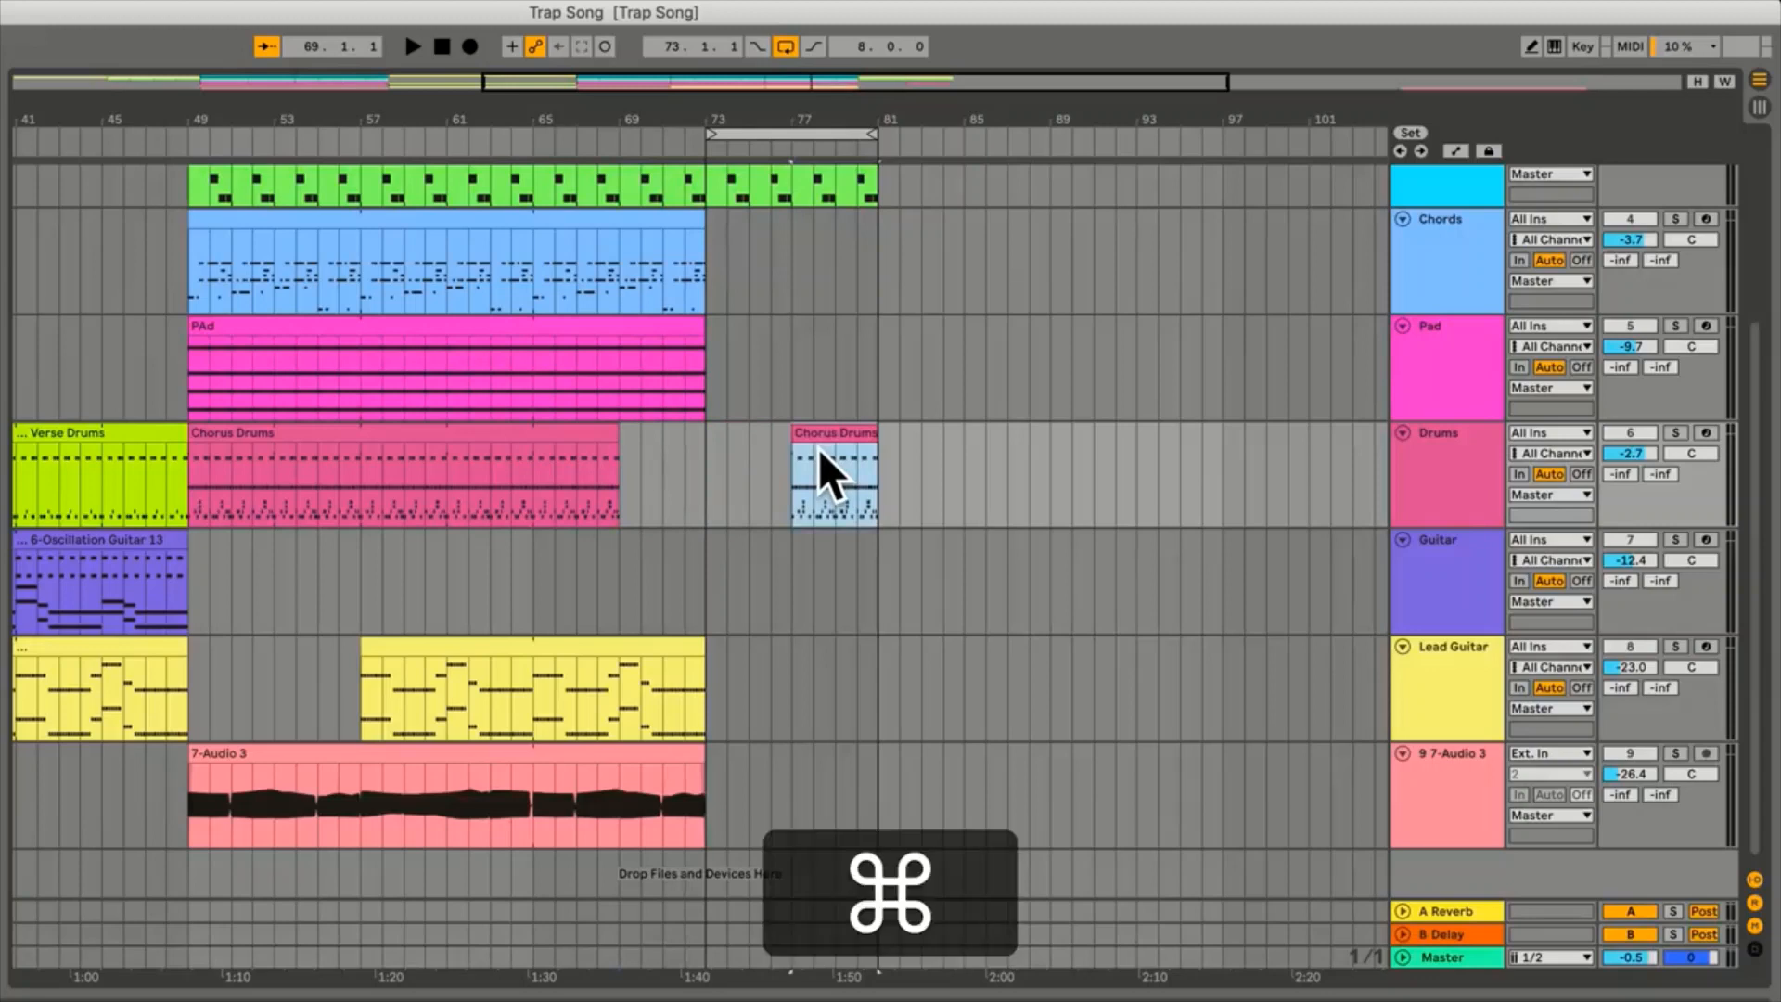
key("super+z")
key("super+z")
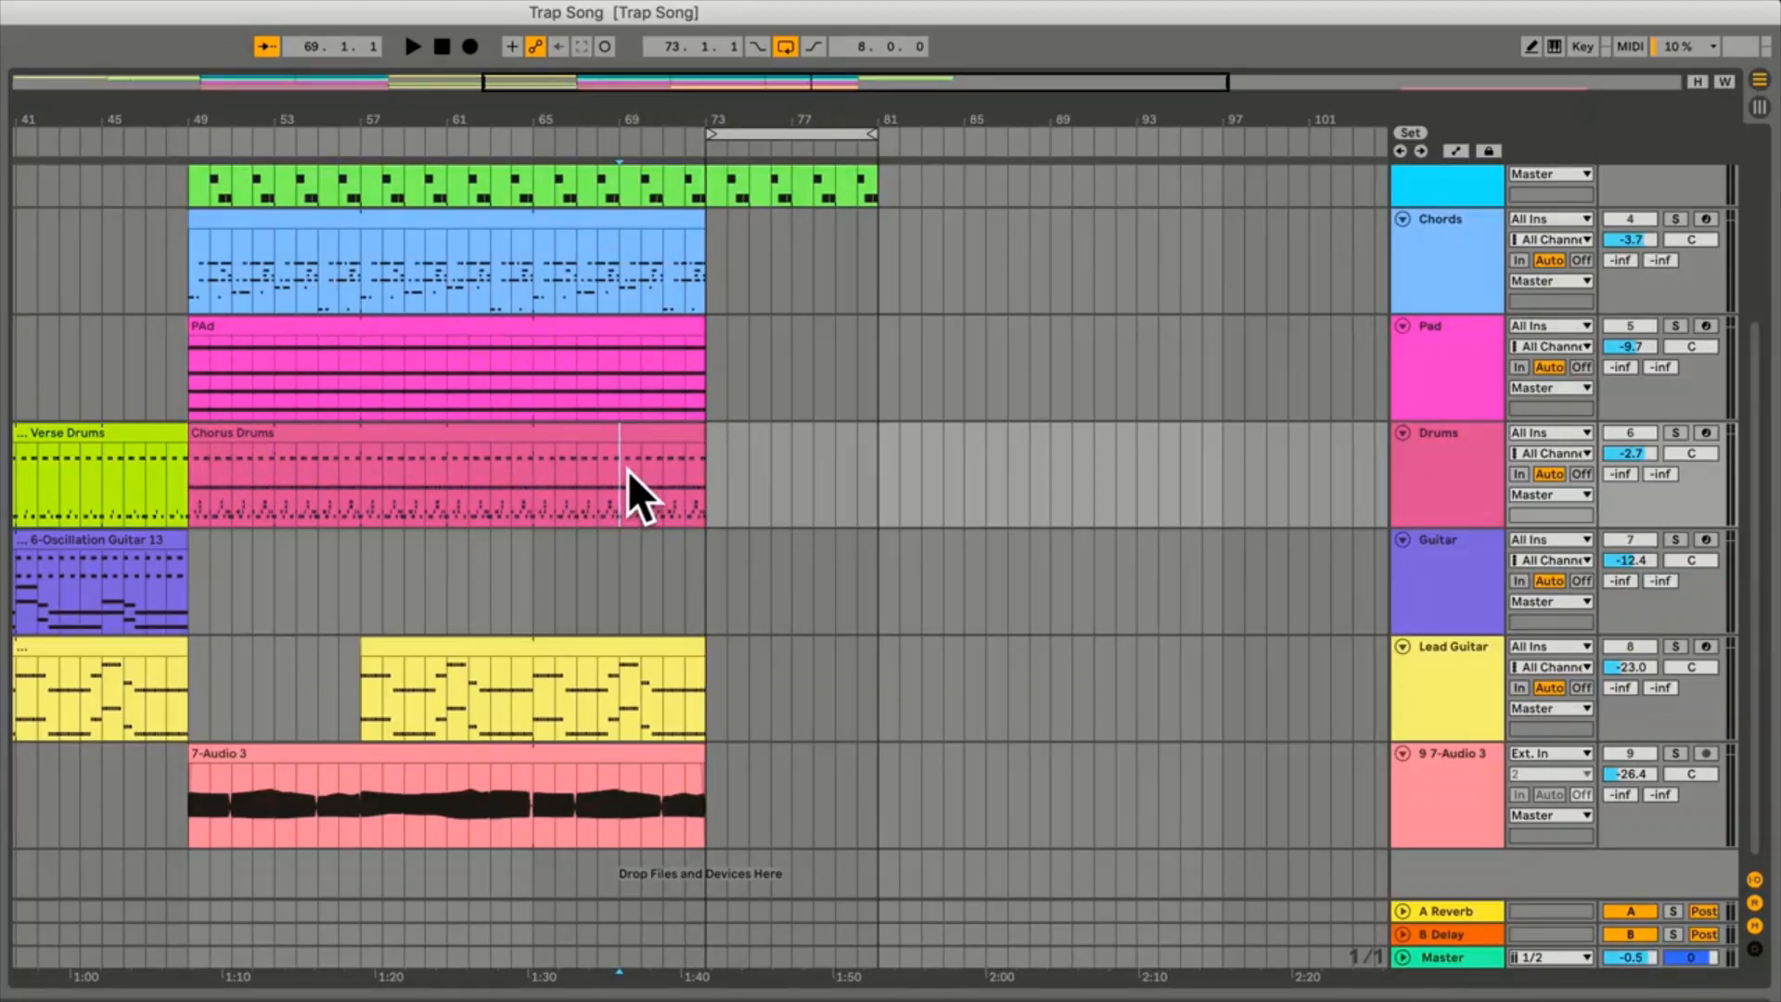
Split the Chorus Drums clip at bars 69, 65, 61, 57 and 53 into four-bar pieces
key("super+e")
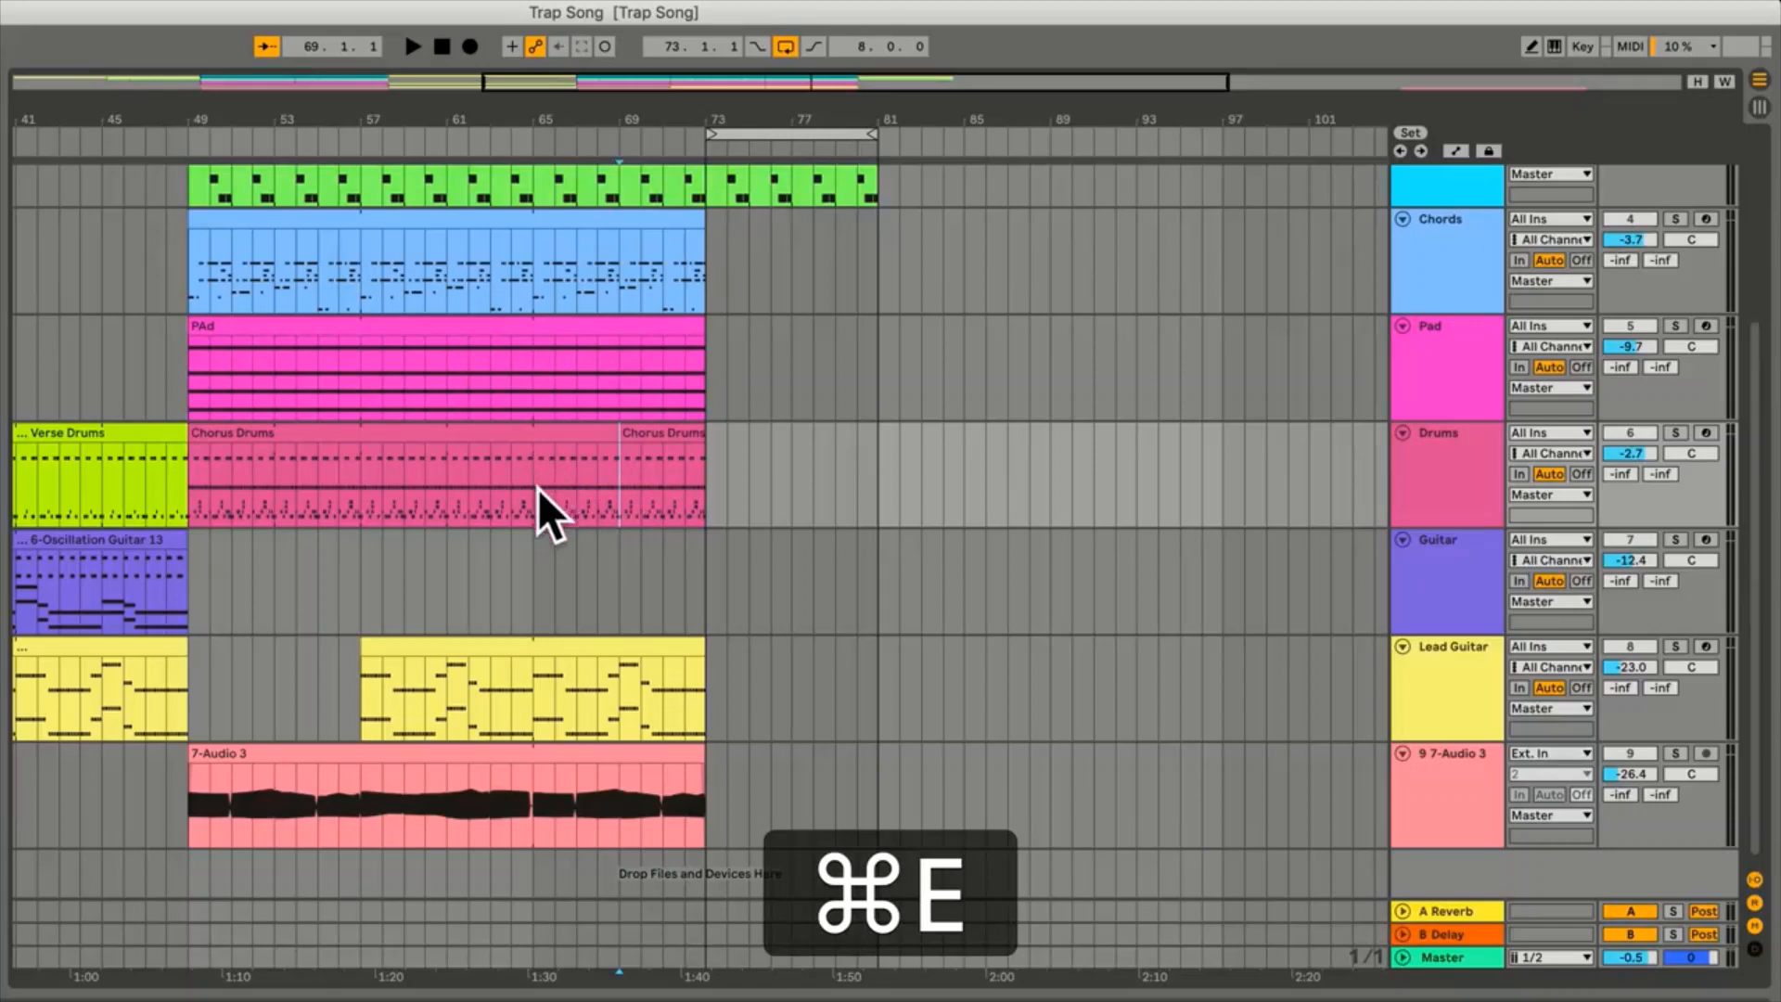
left_click(532, 487)
key("super+e")
left_click(443, 480)
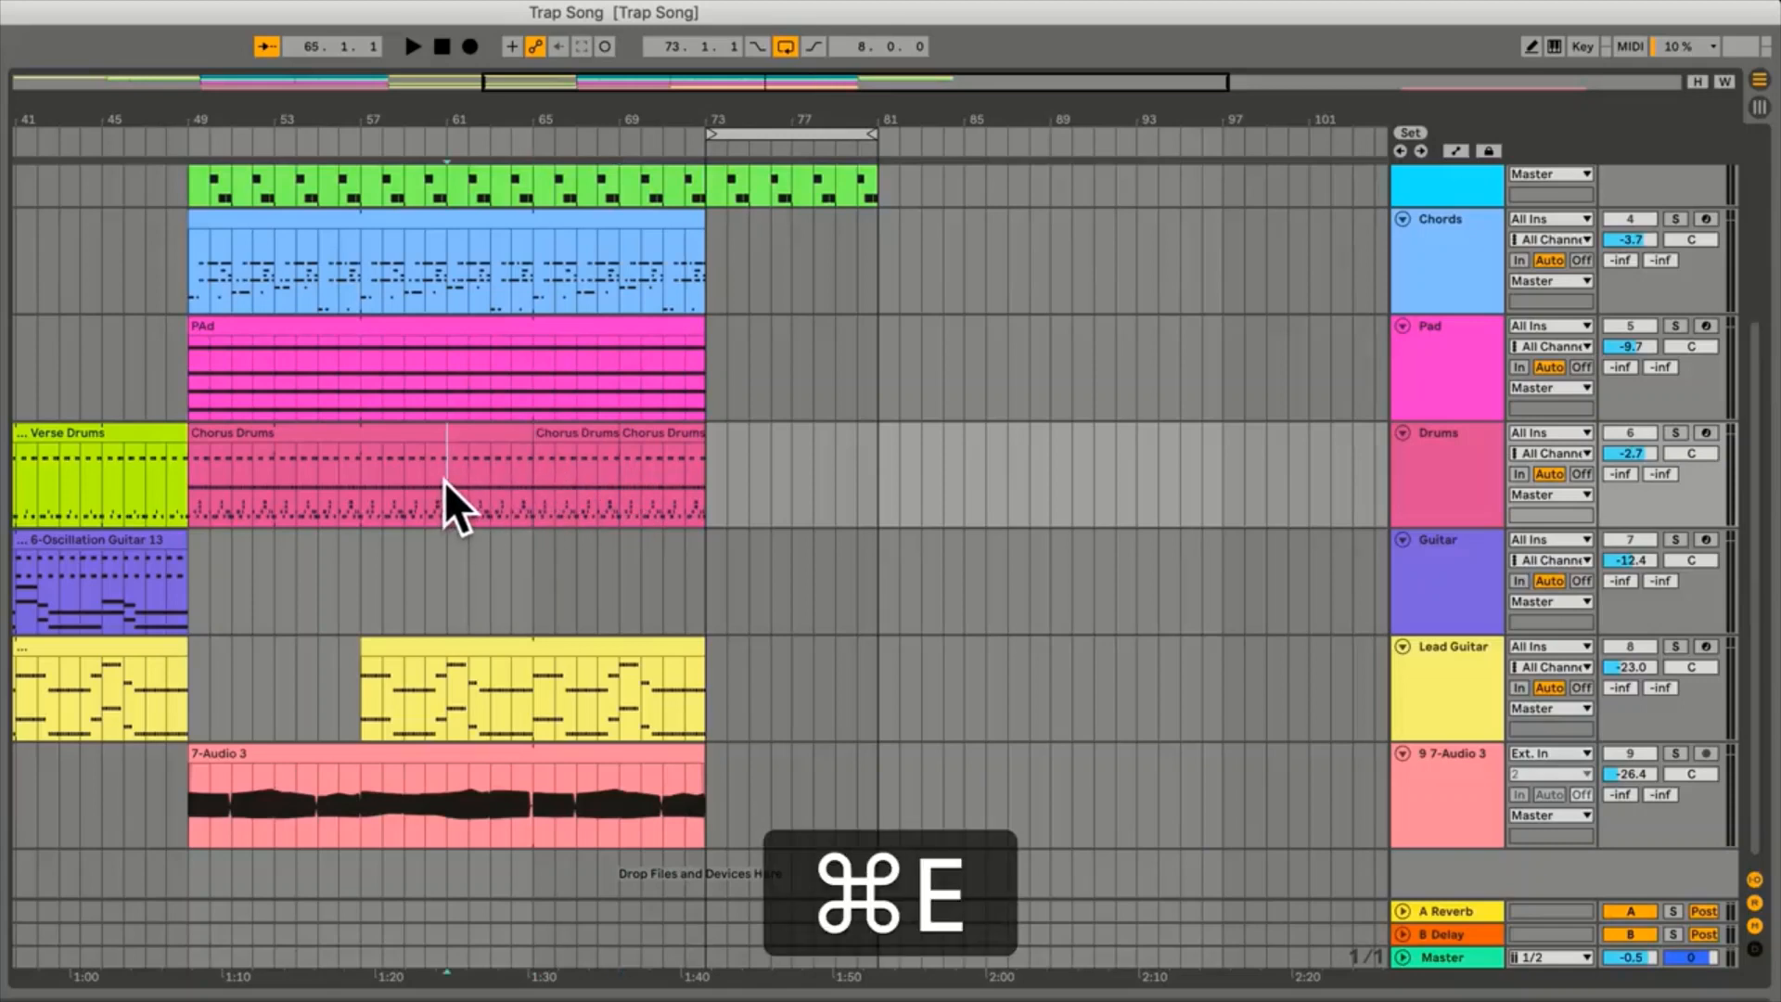
key("super+e")
left_click(359, 484)
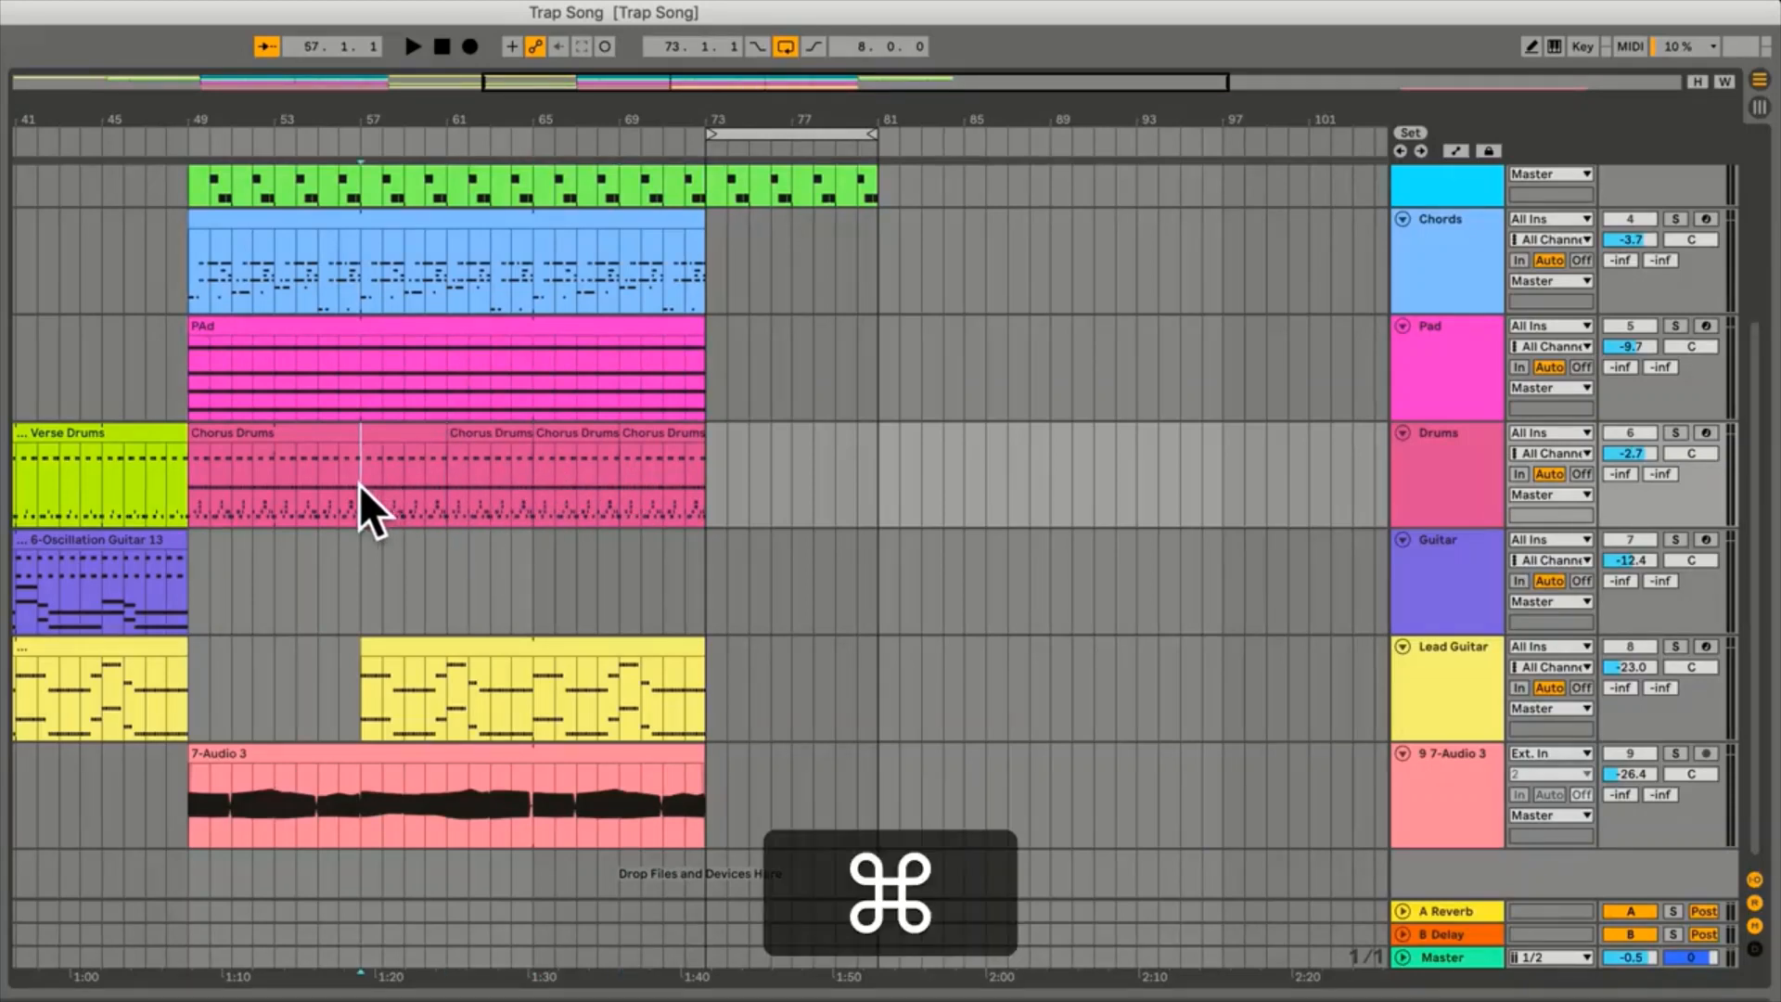
key("super+e")
left_click(274, 480)
key("super+e")
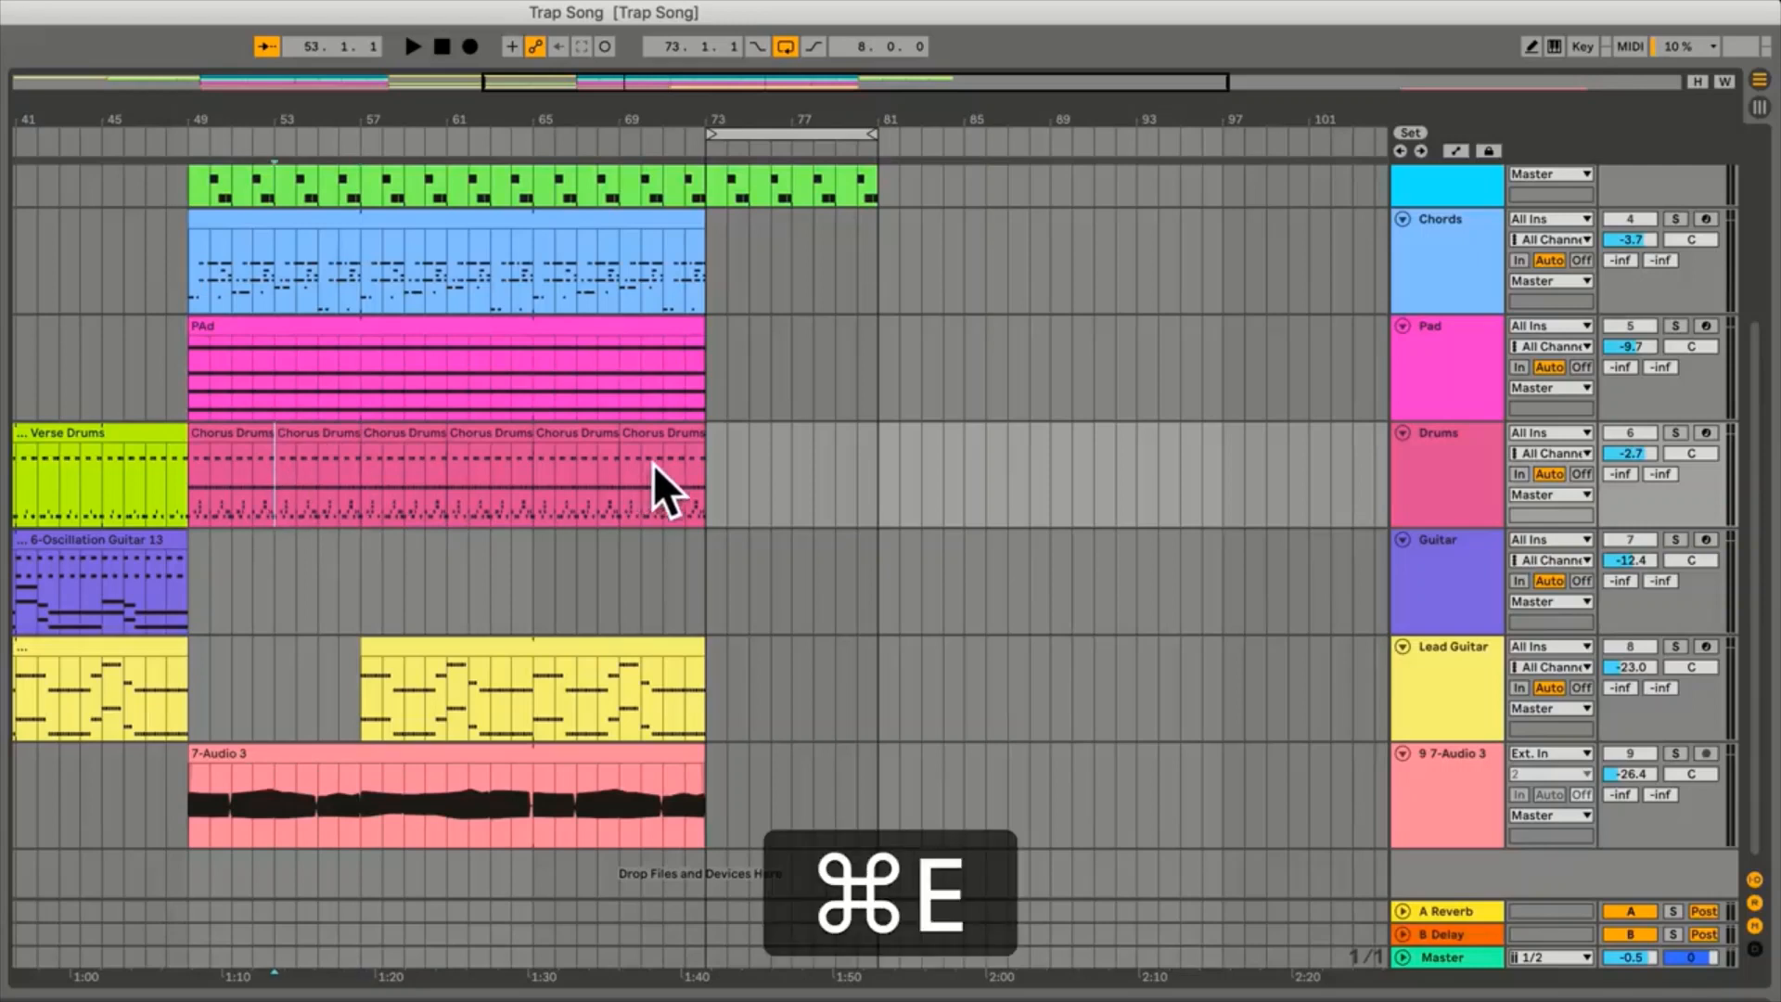
Move the last three Chorus Drums pieces to start at bars 71, 66 and 62, leaving gaps between them
left_click(668, 436)
left_click_drag(668, 436, 713, 436)
left_click_drag(576, 441, 528, 441)
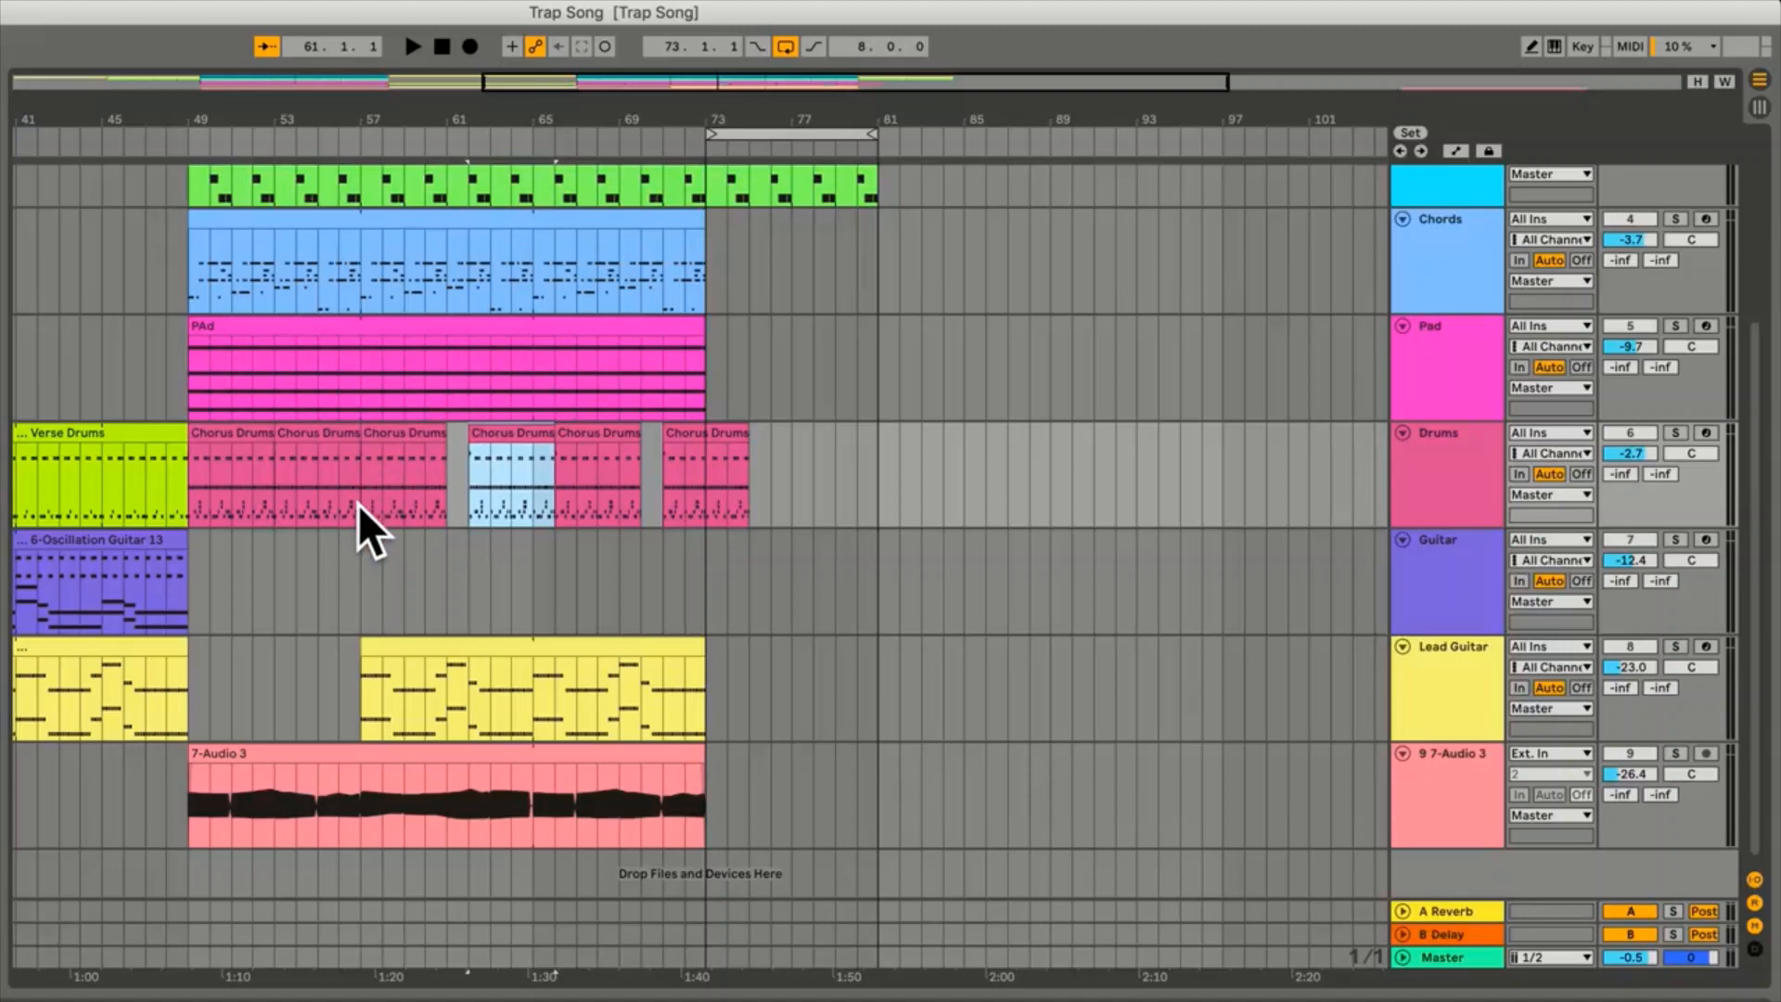
key("equal")
key("equal")
key("equal")
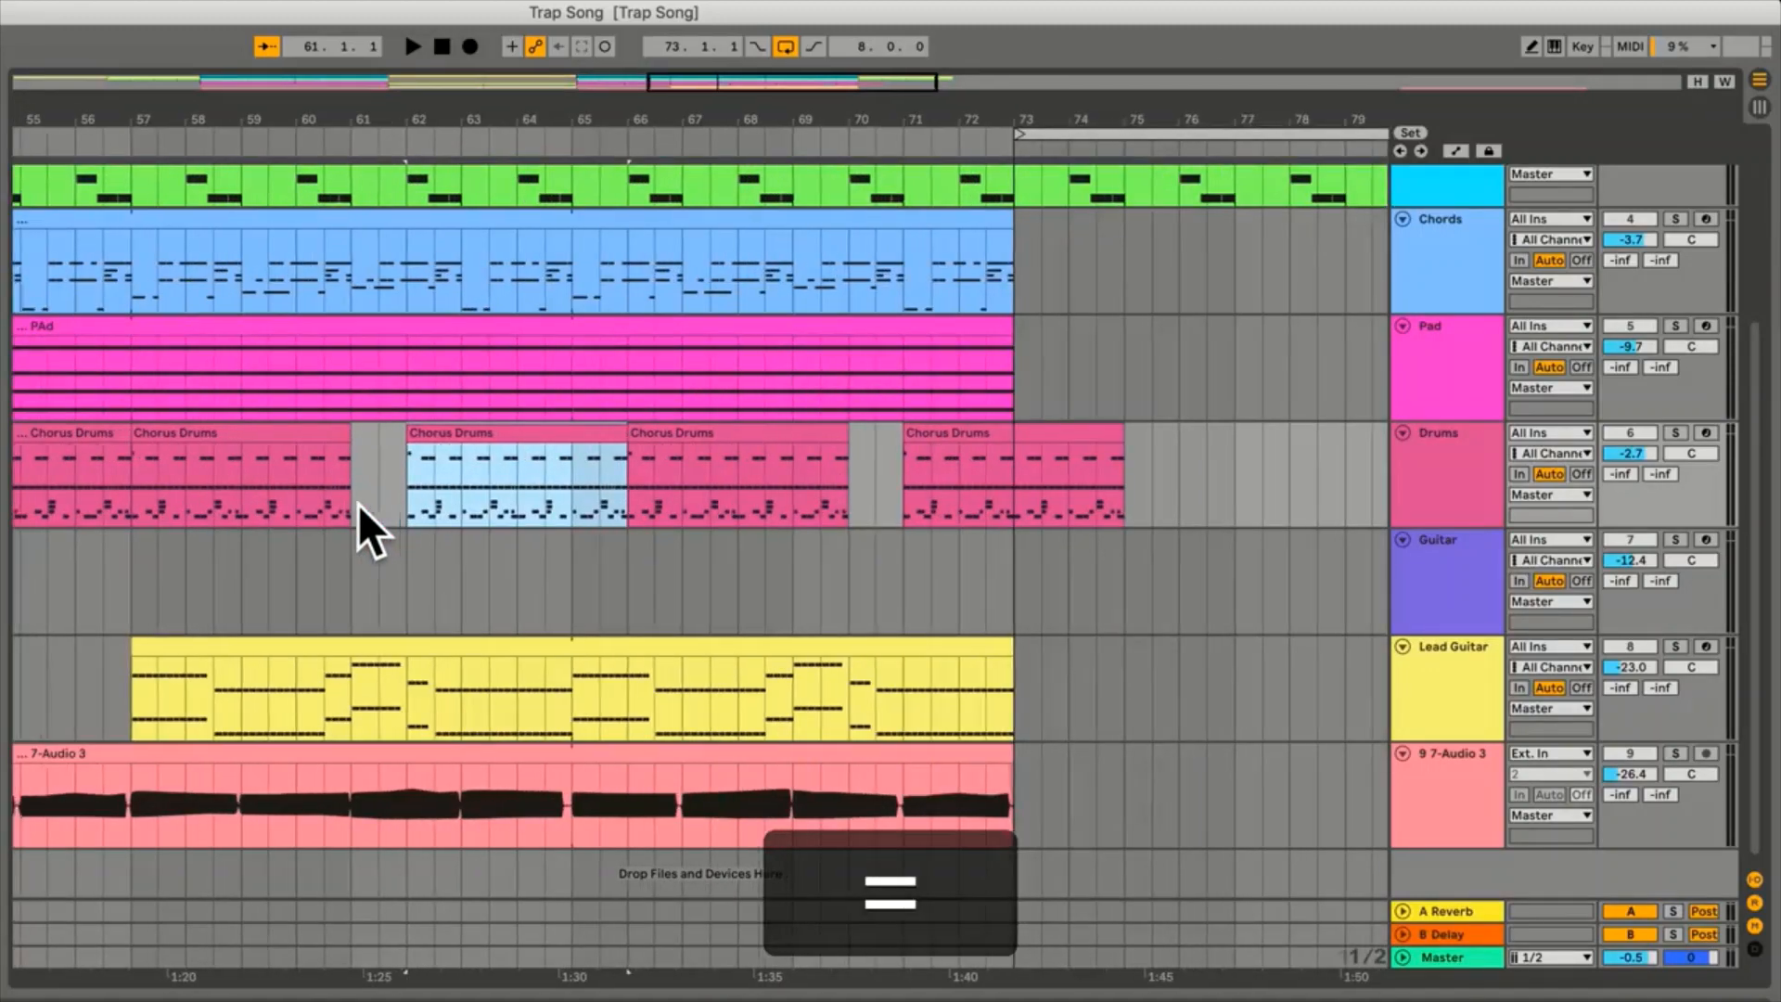
scroll(358, 503, "left", 5)
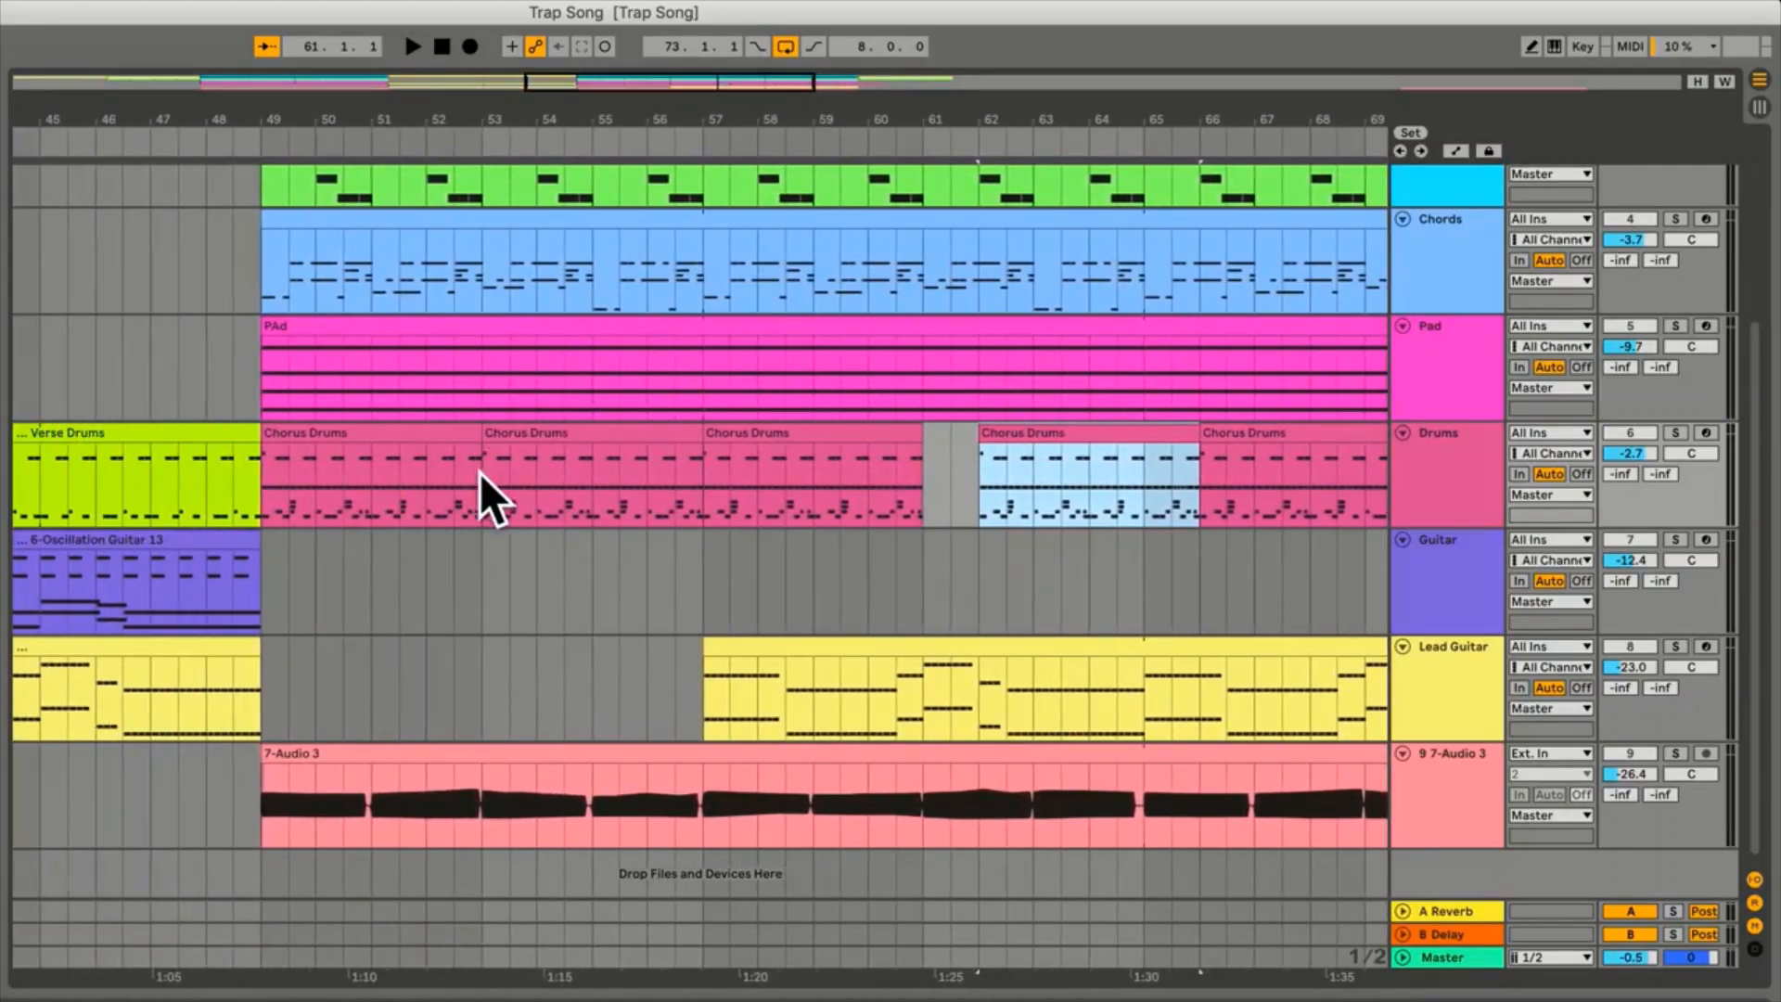
key("minus")
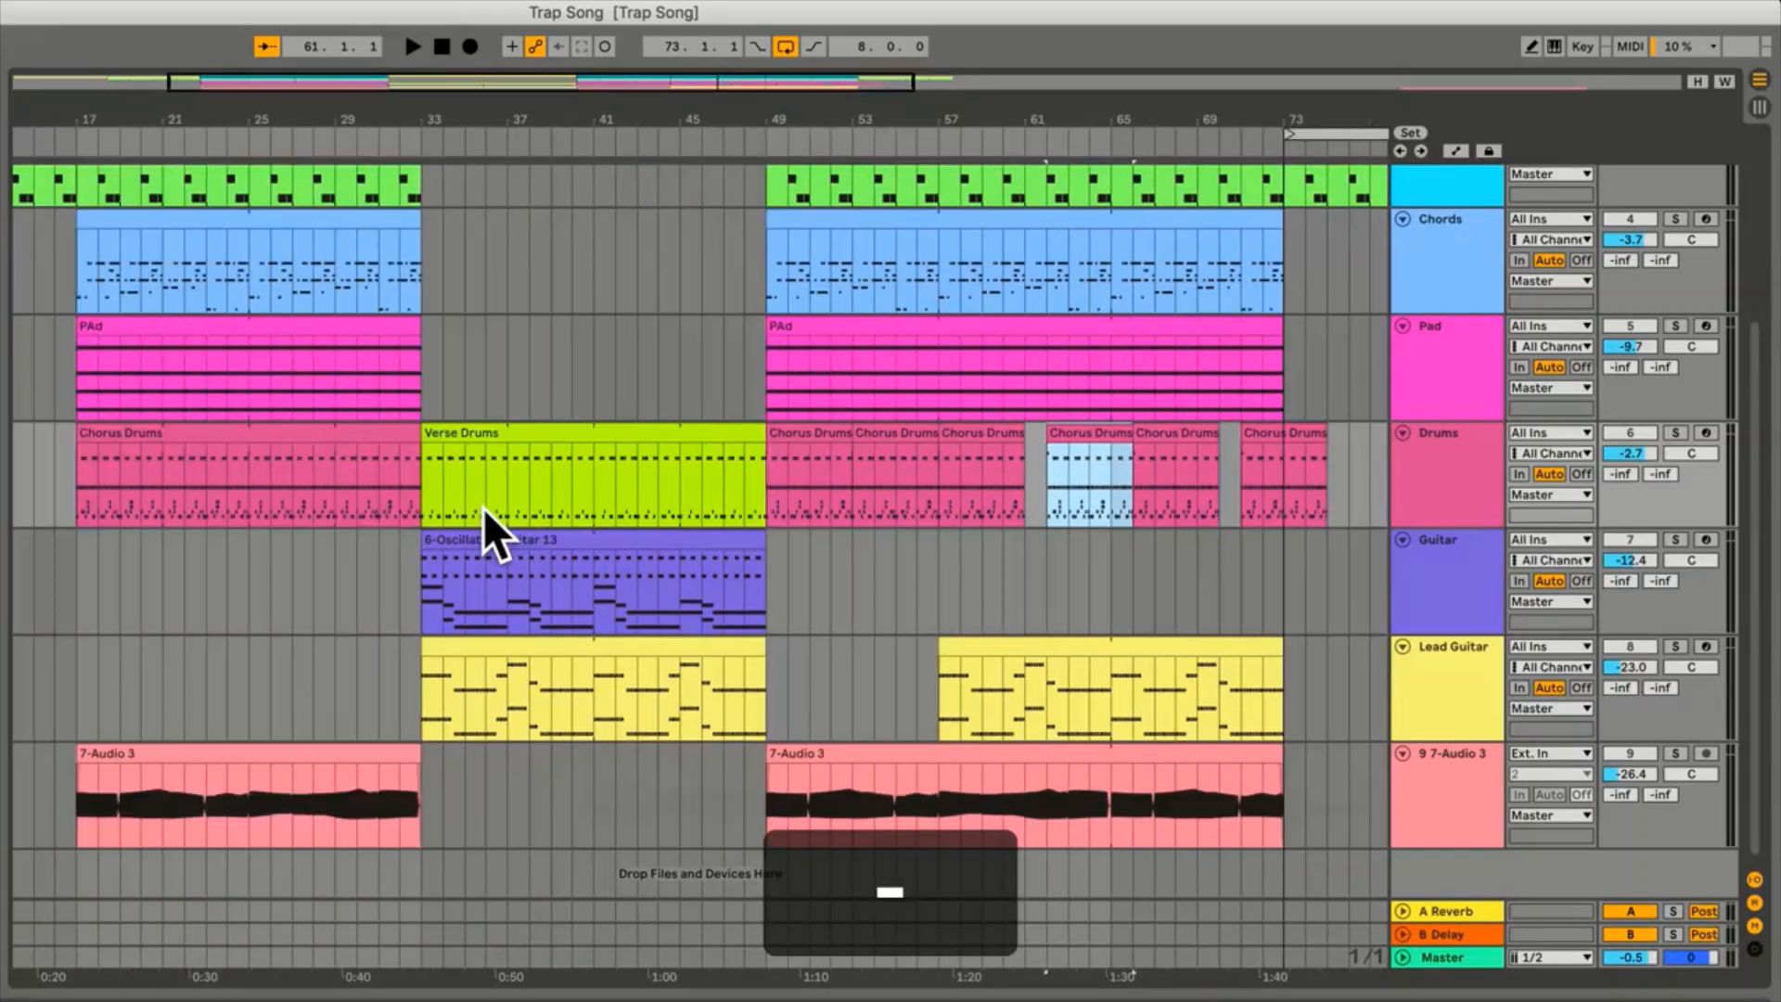
key("equal")
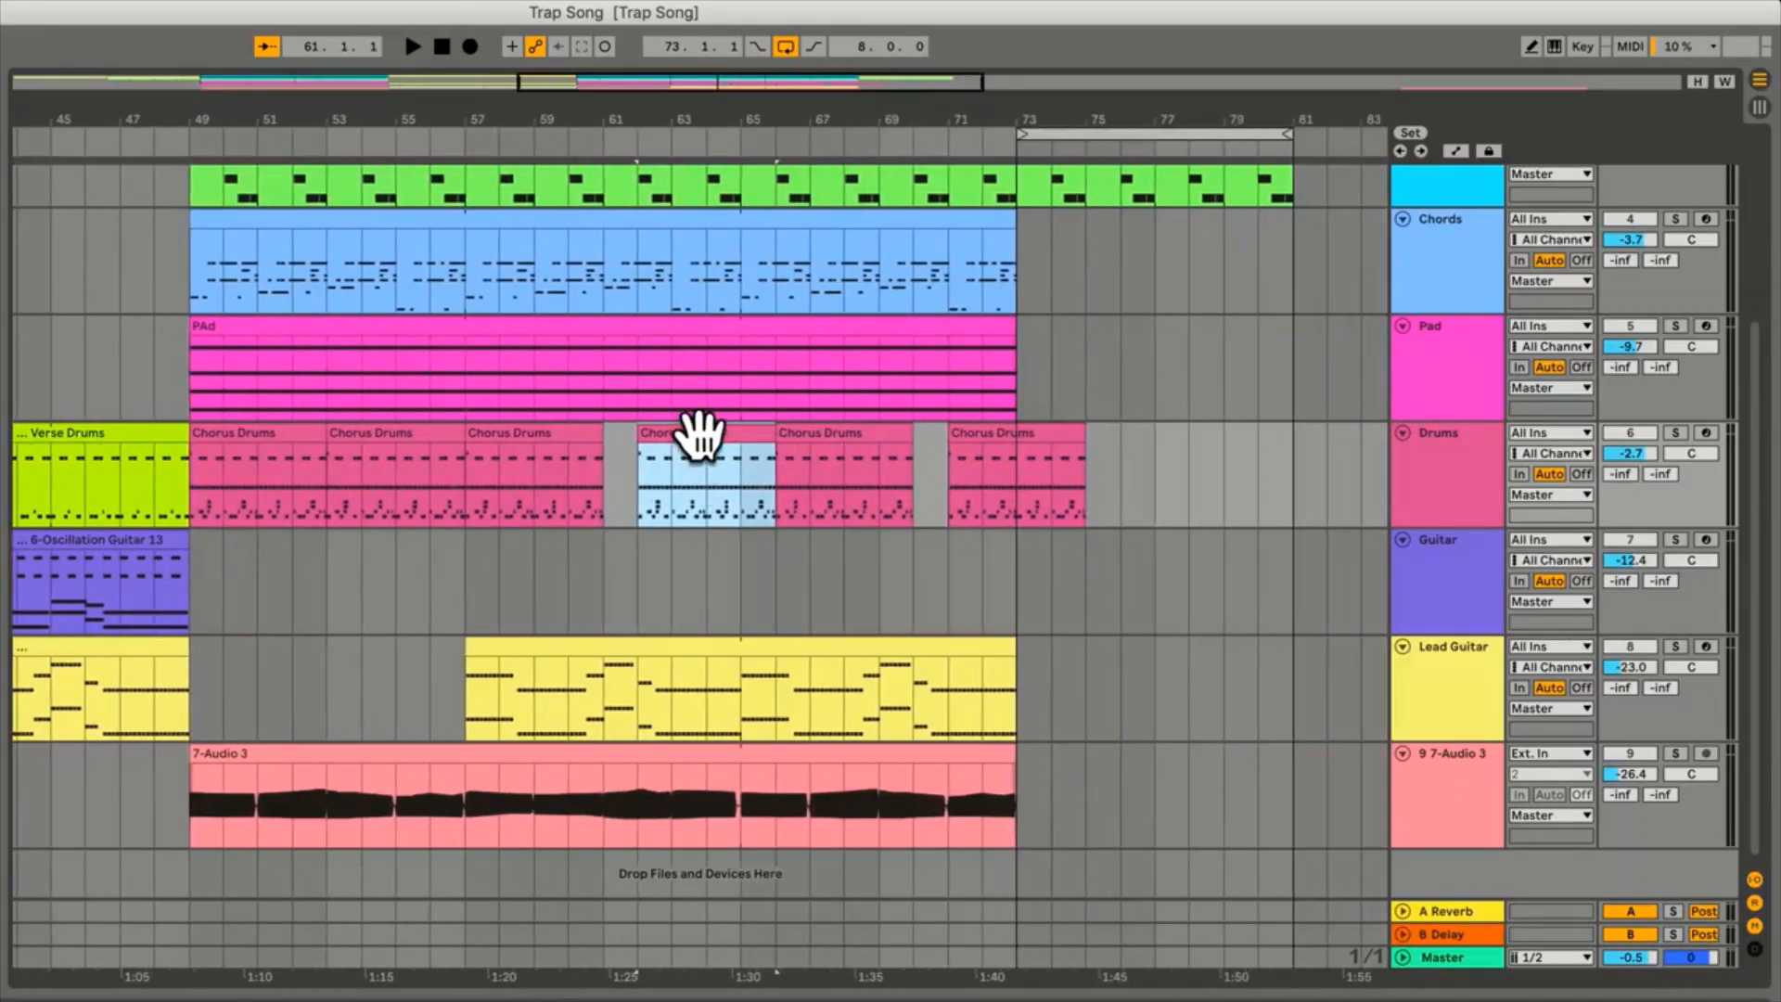
Move the three separated Chorus Drums pieces back to start at bars 61, 65 and 69, closing the gaps
left_click_drag(696, 433, 676, 437)
left_click_drag(858, 436, 823, 443)
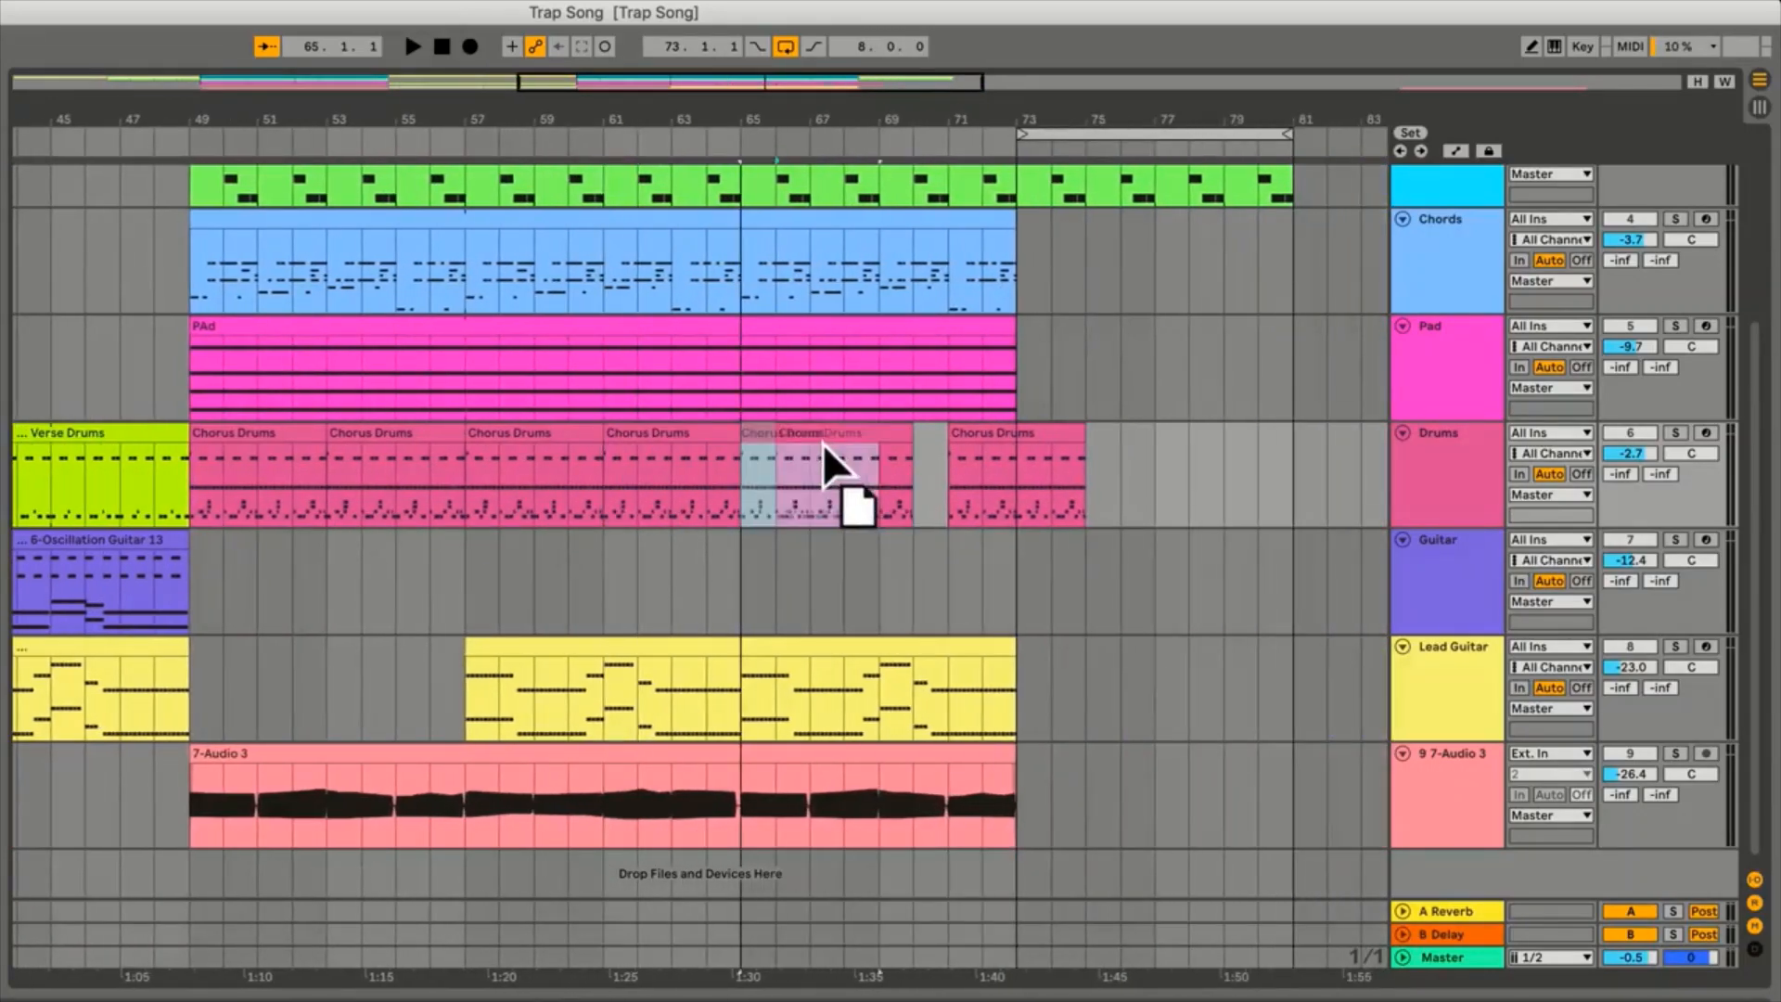
left_click_drag(986, 429, 939, 440)
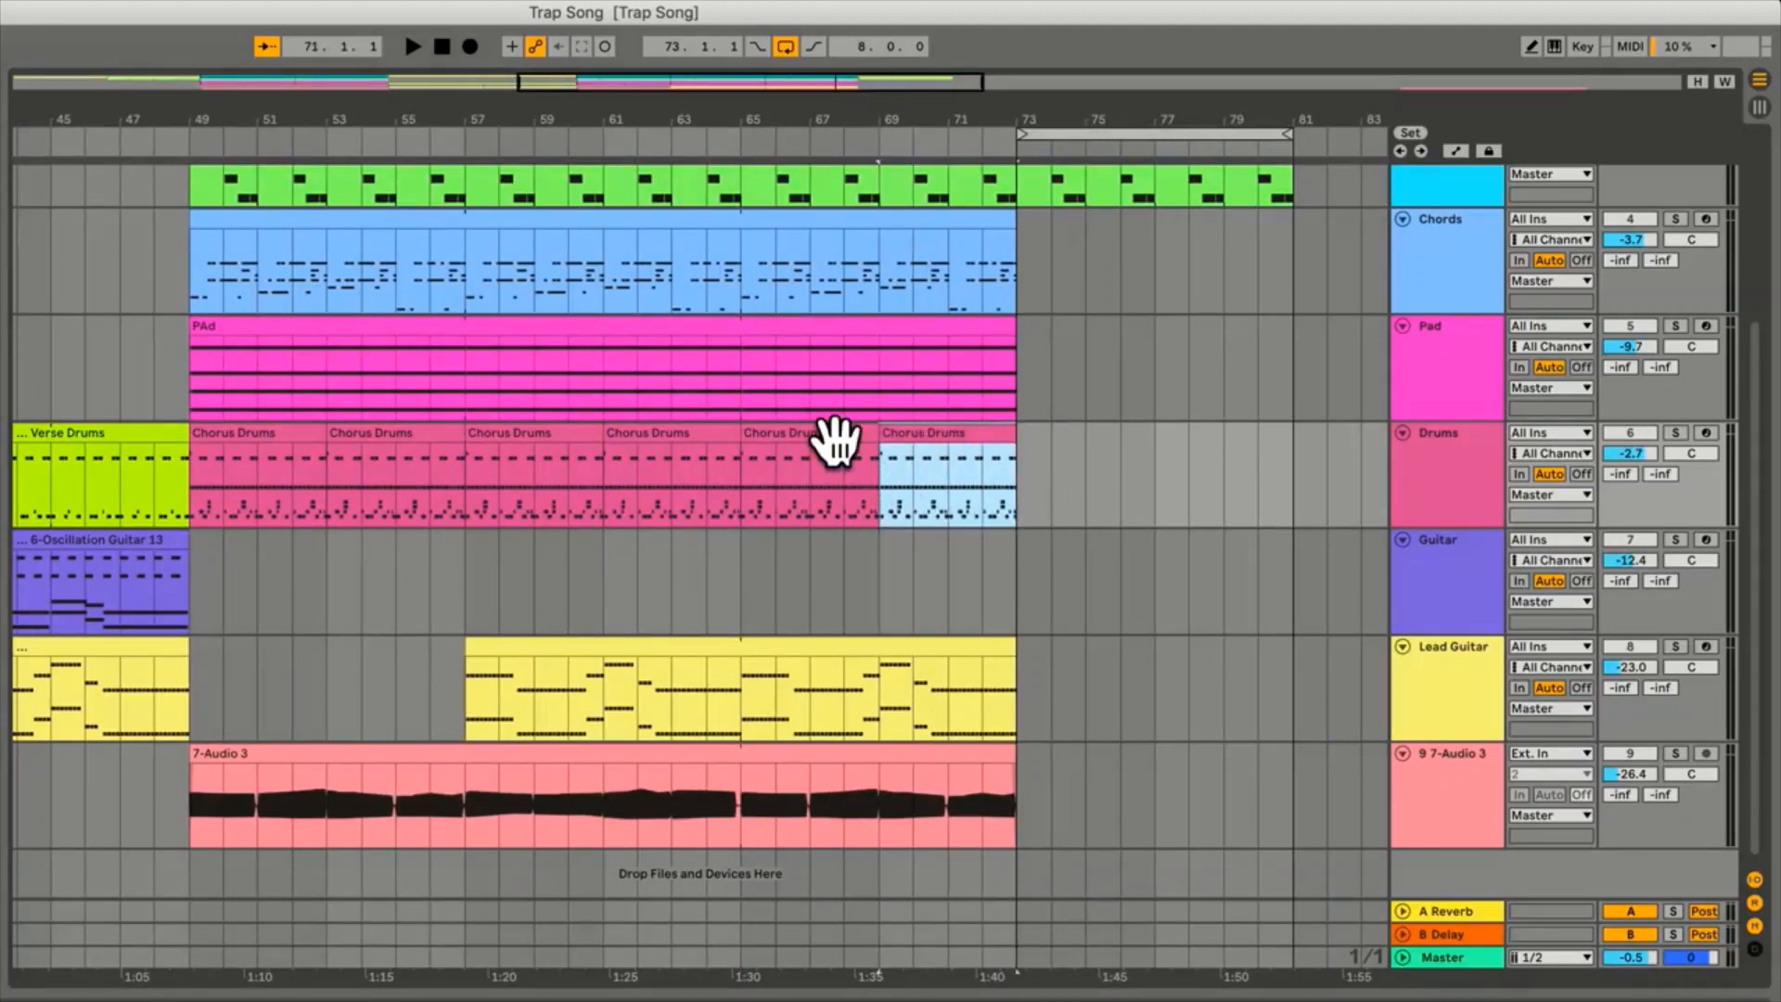
Consolidate the six Chorus Drums pieces from bar 49 to bar 73 into one clip, undo it, and consolidate them again
left_click_drag(1016, 449, 204, 488)
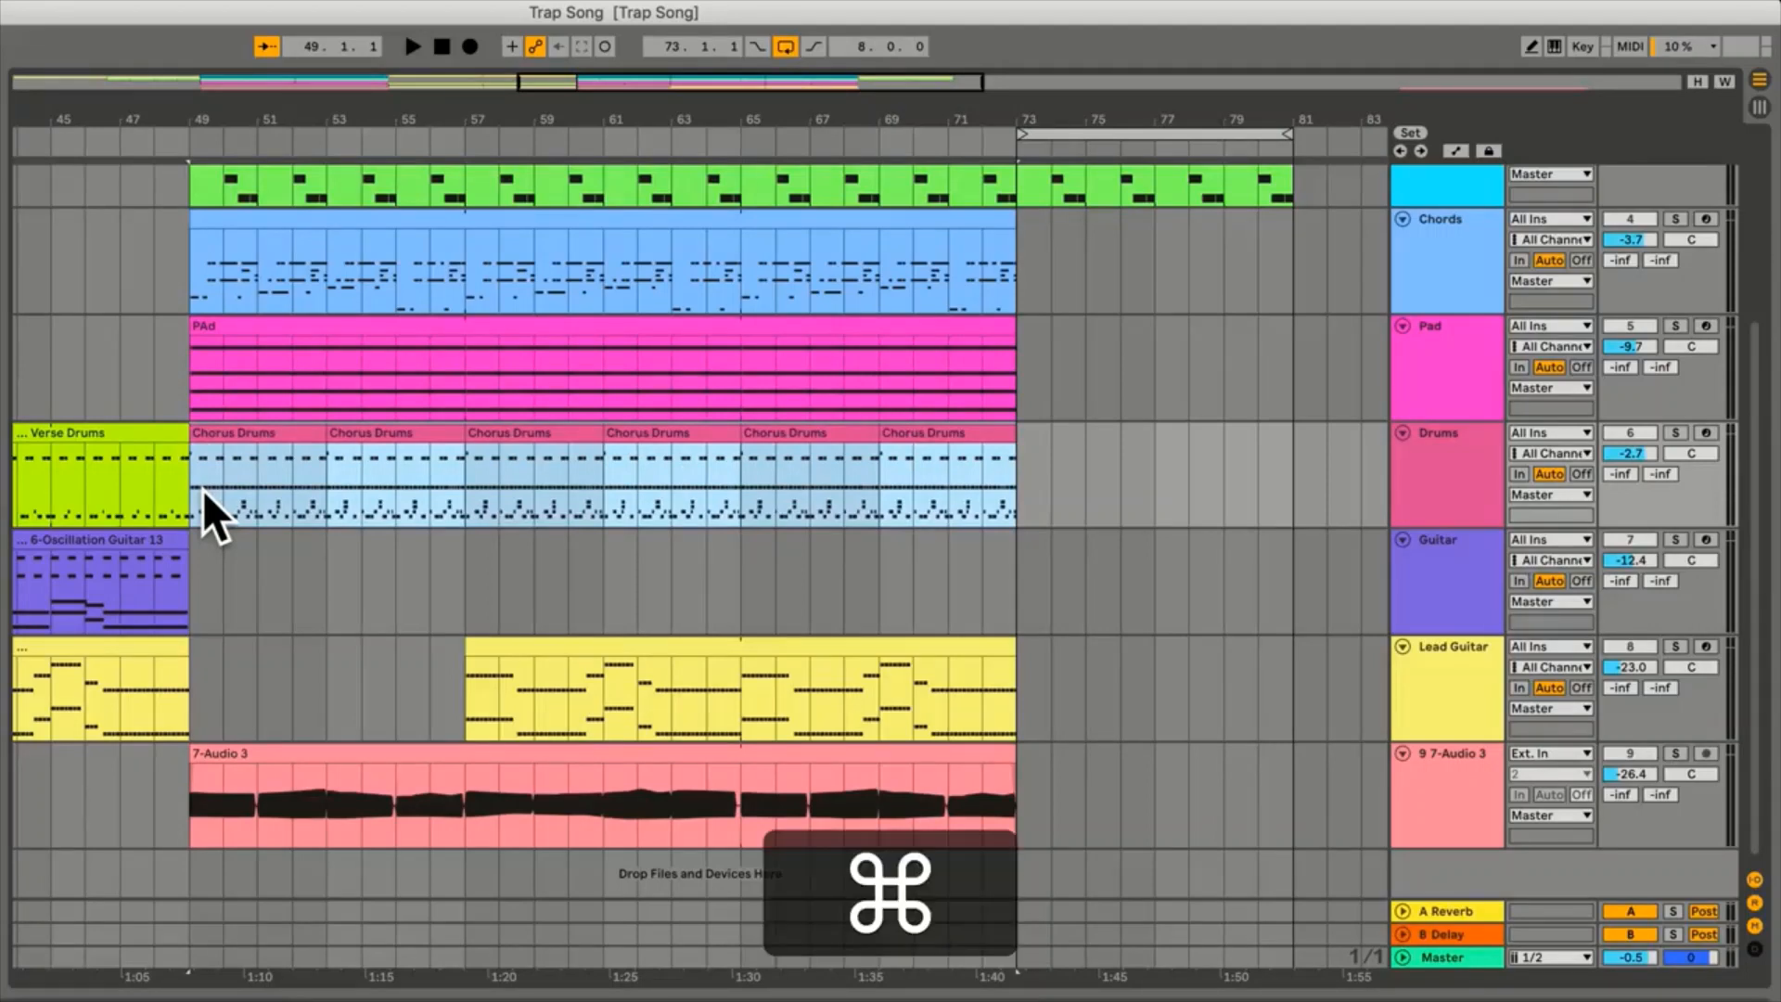
key("super+j")
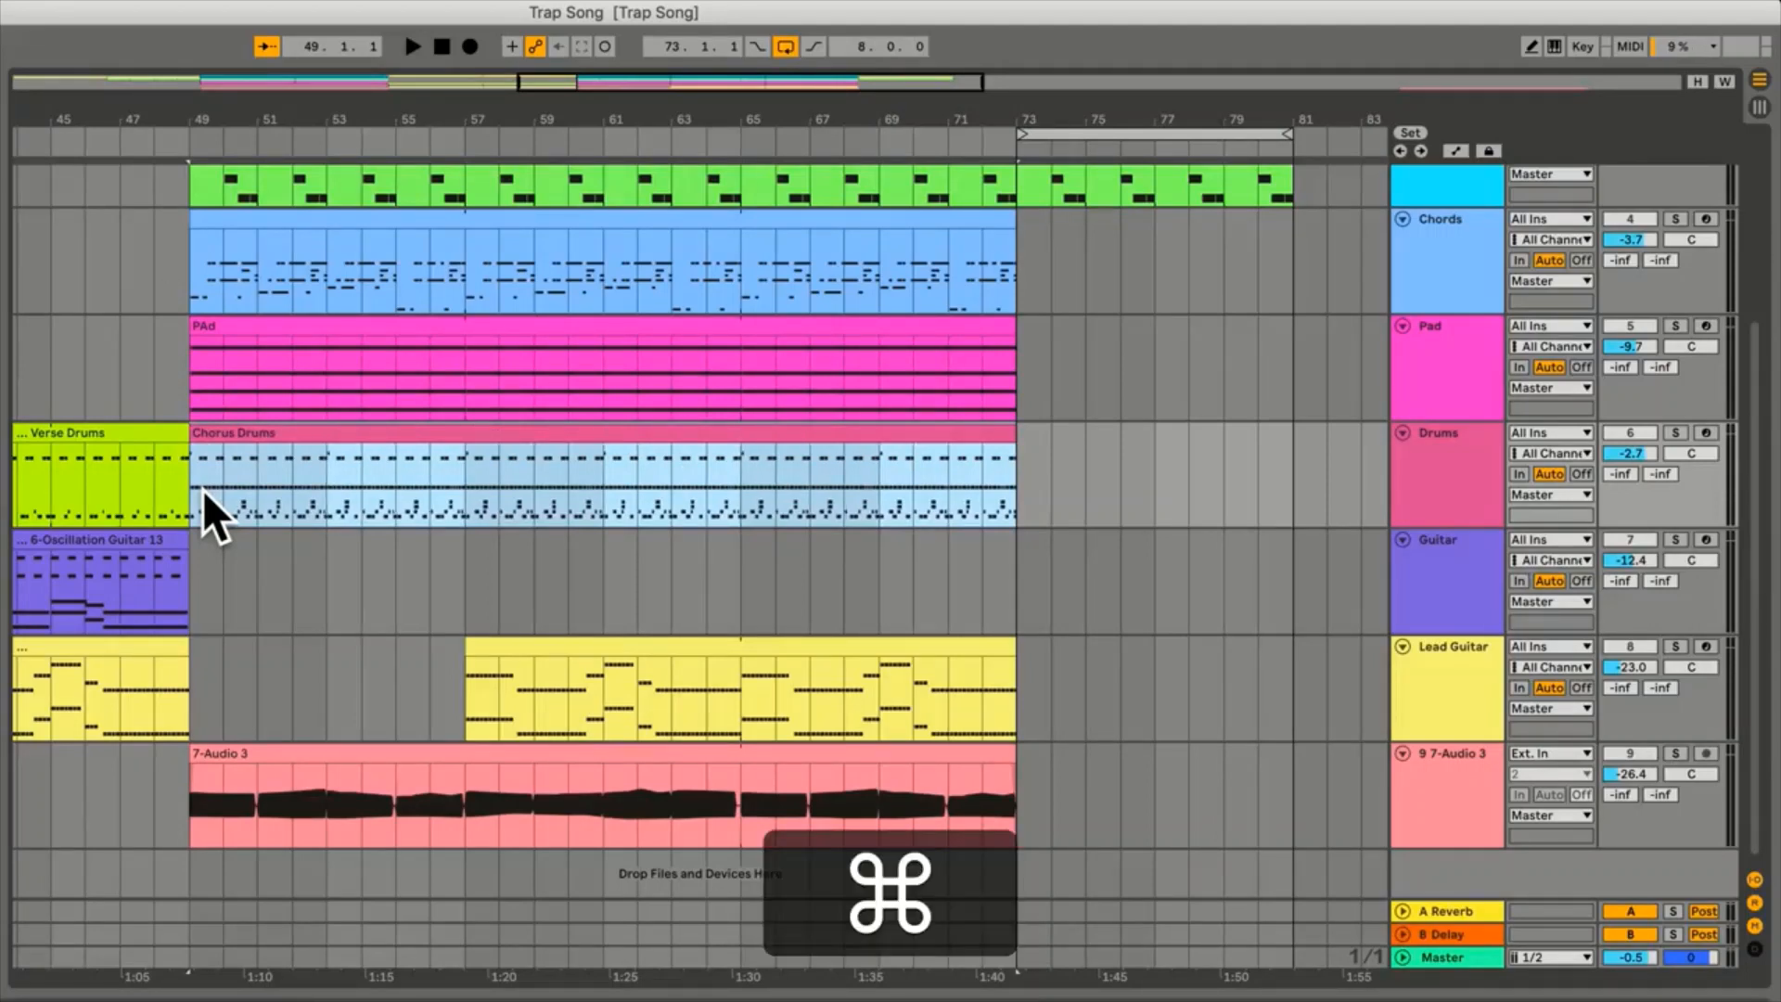
key("super+z")
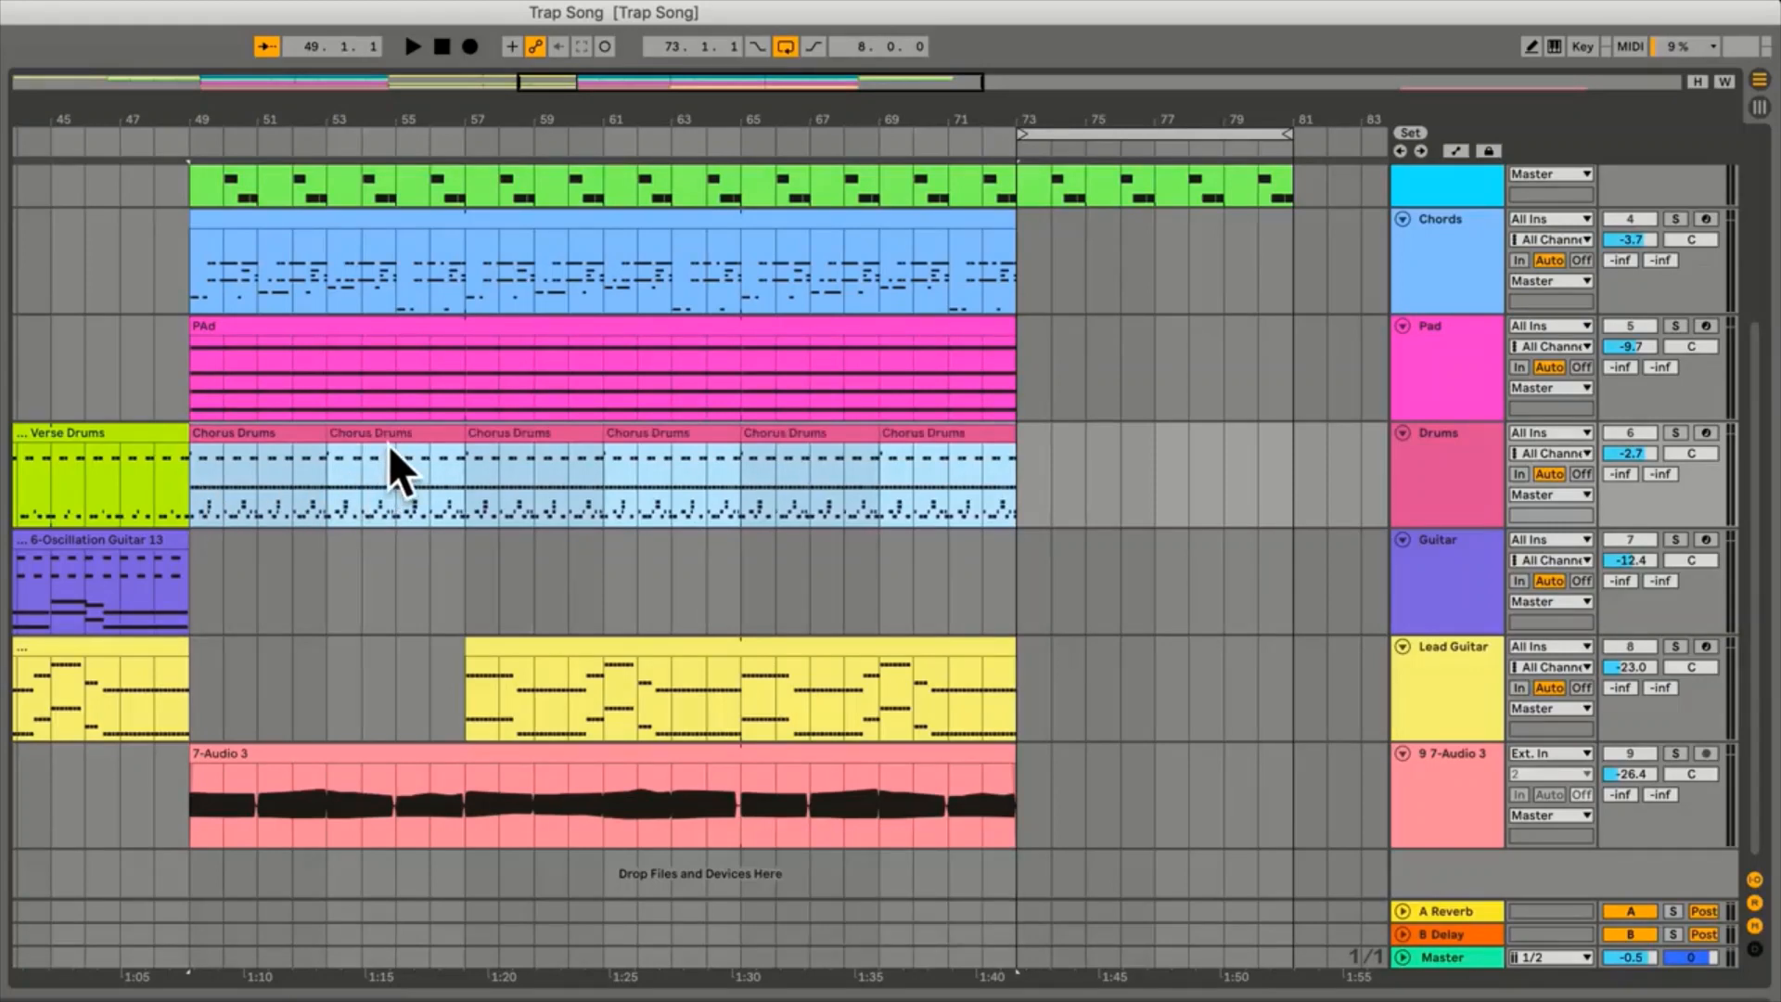
scroll(388, 443, "left", 2)
scroll(388, 444, "up", 1)
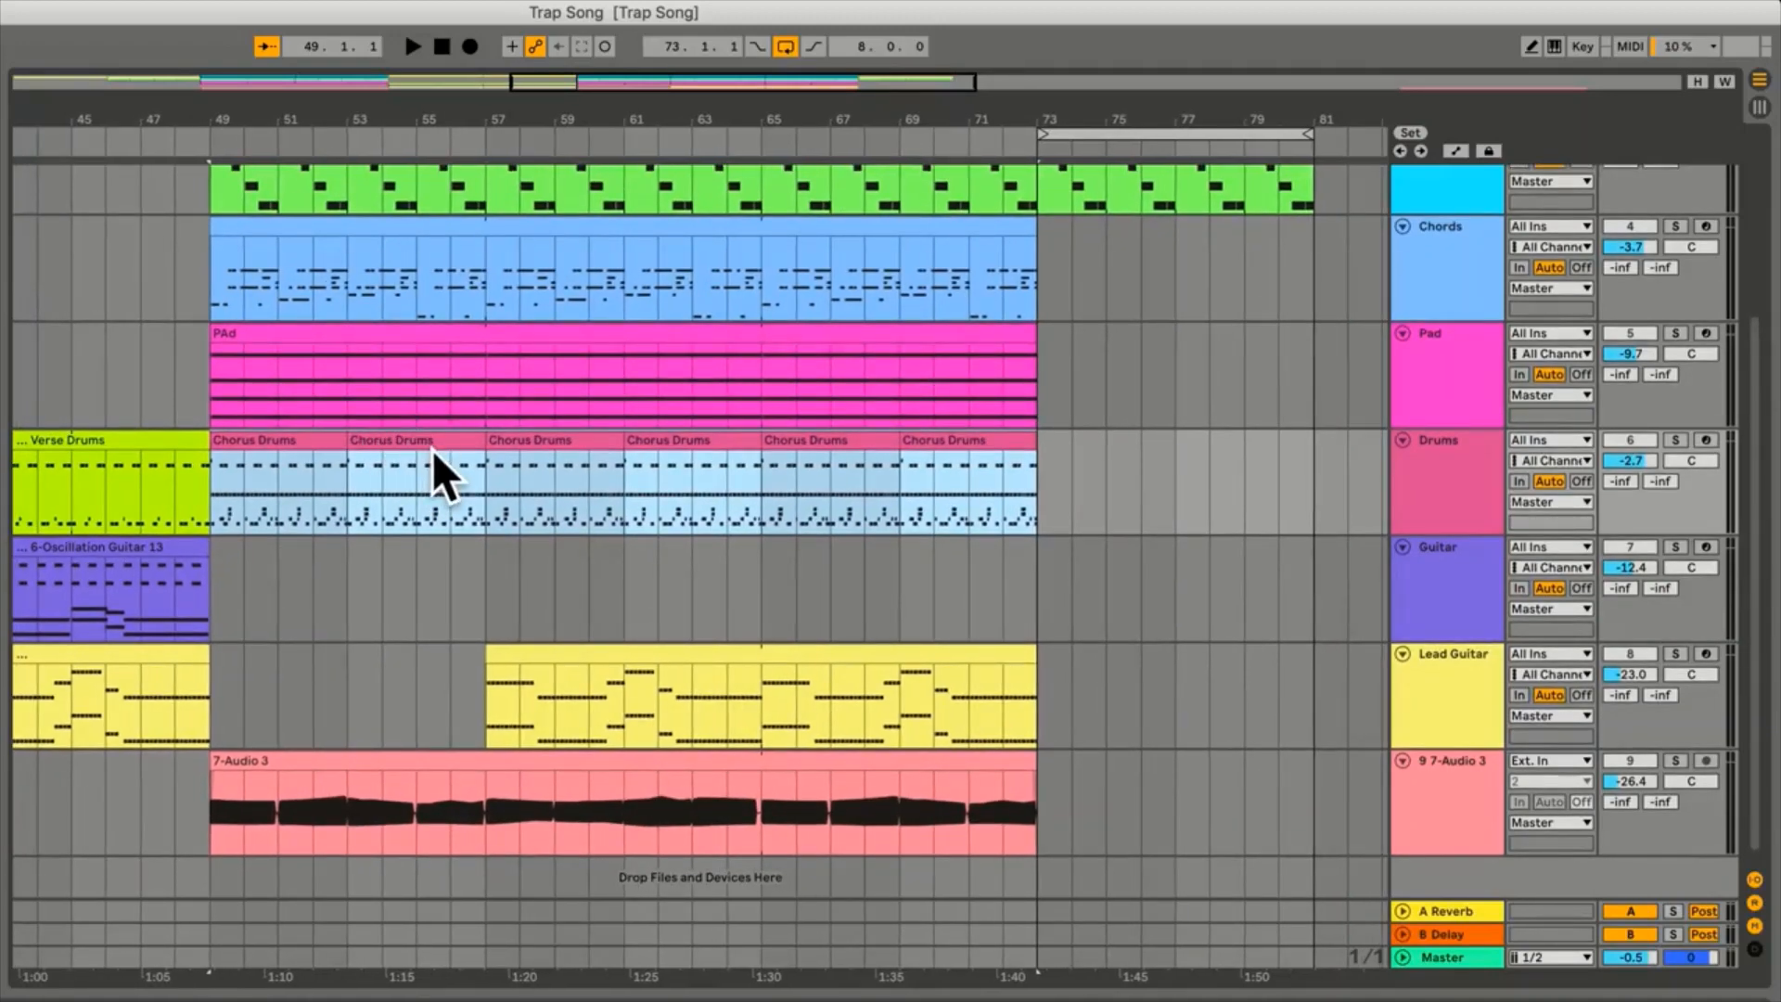
right_click(432, 449)
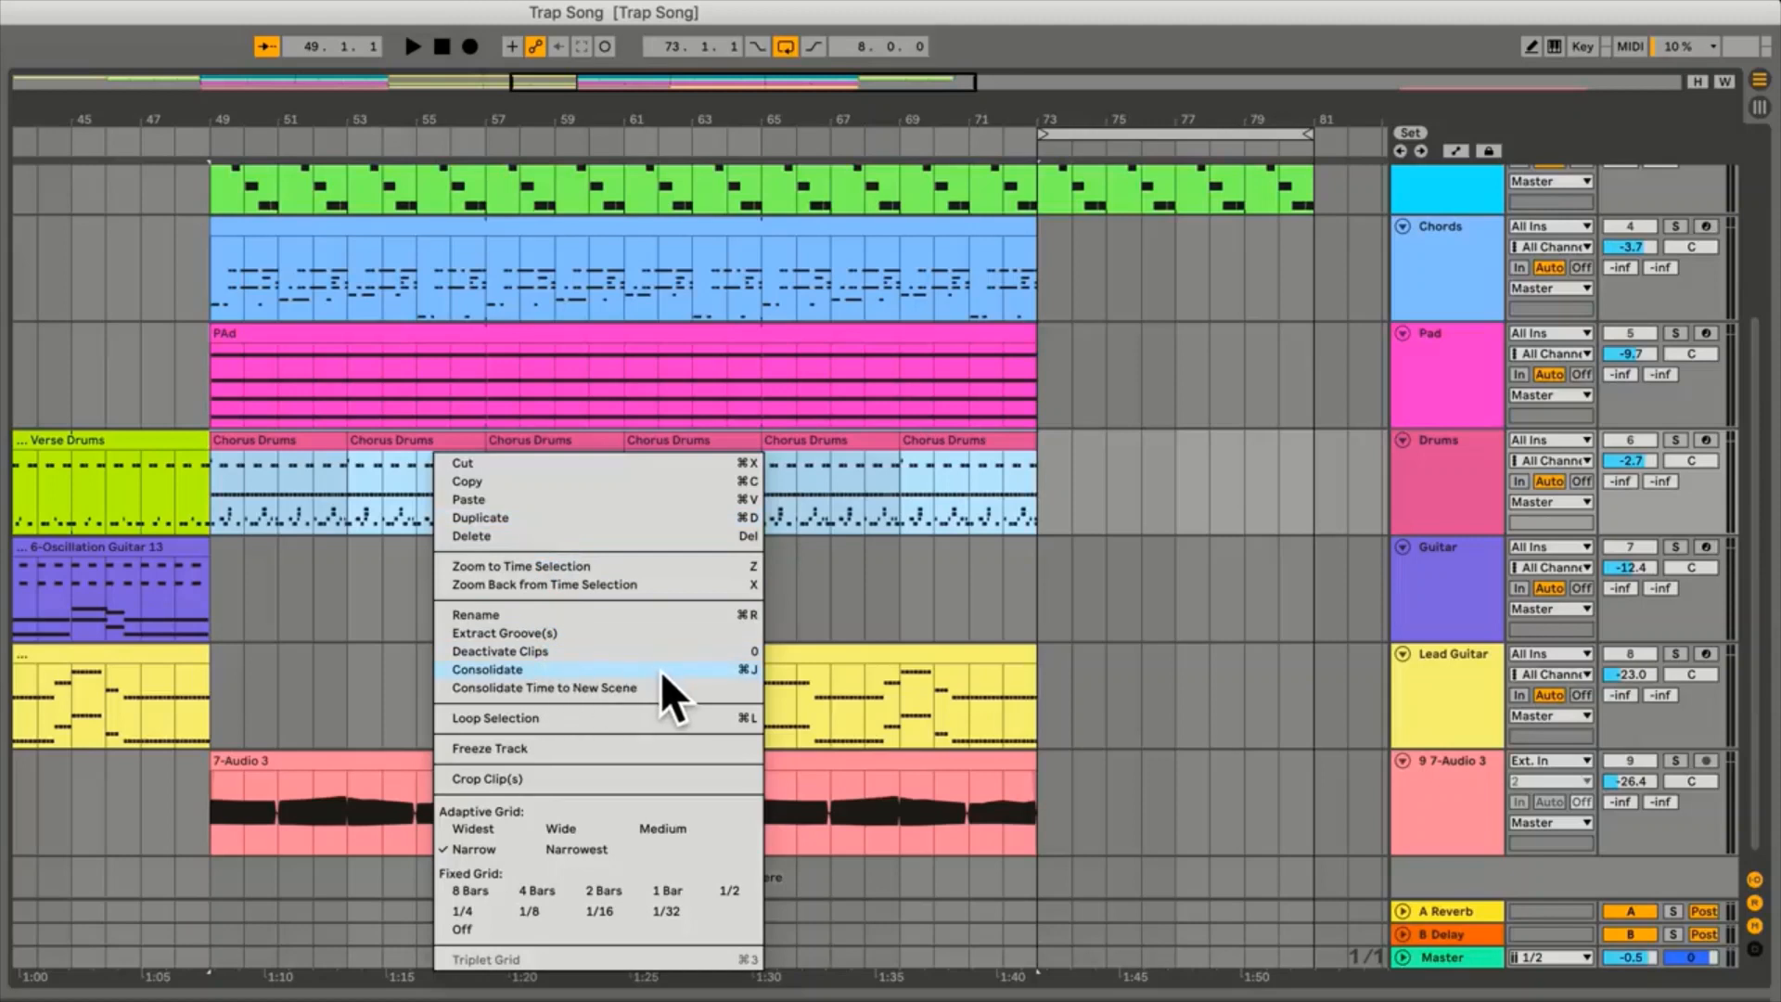
left_click(950, 611)
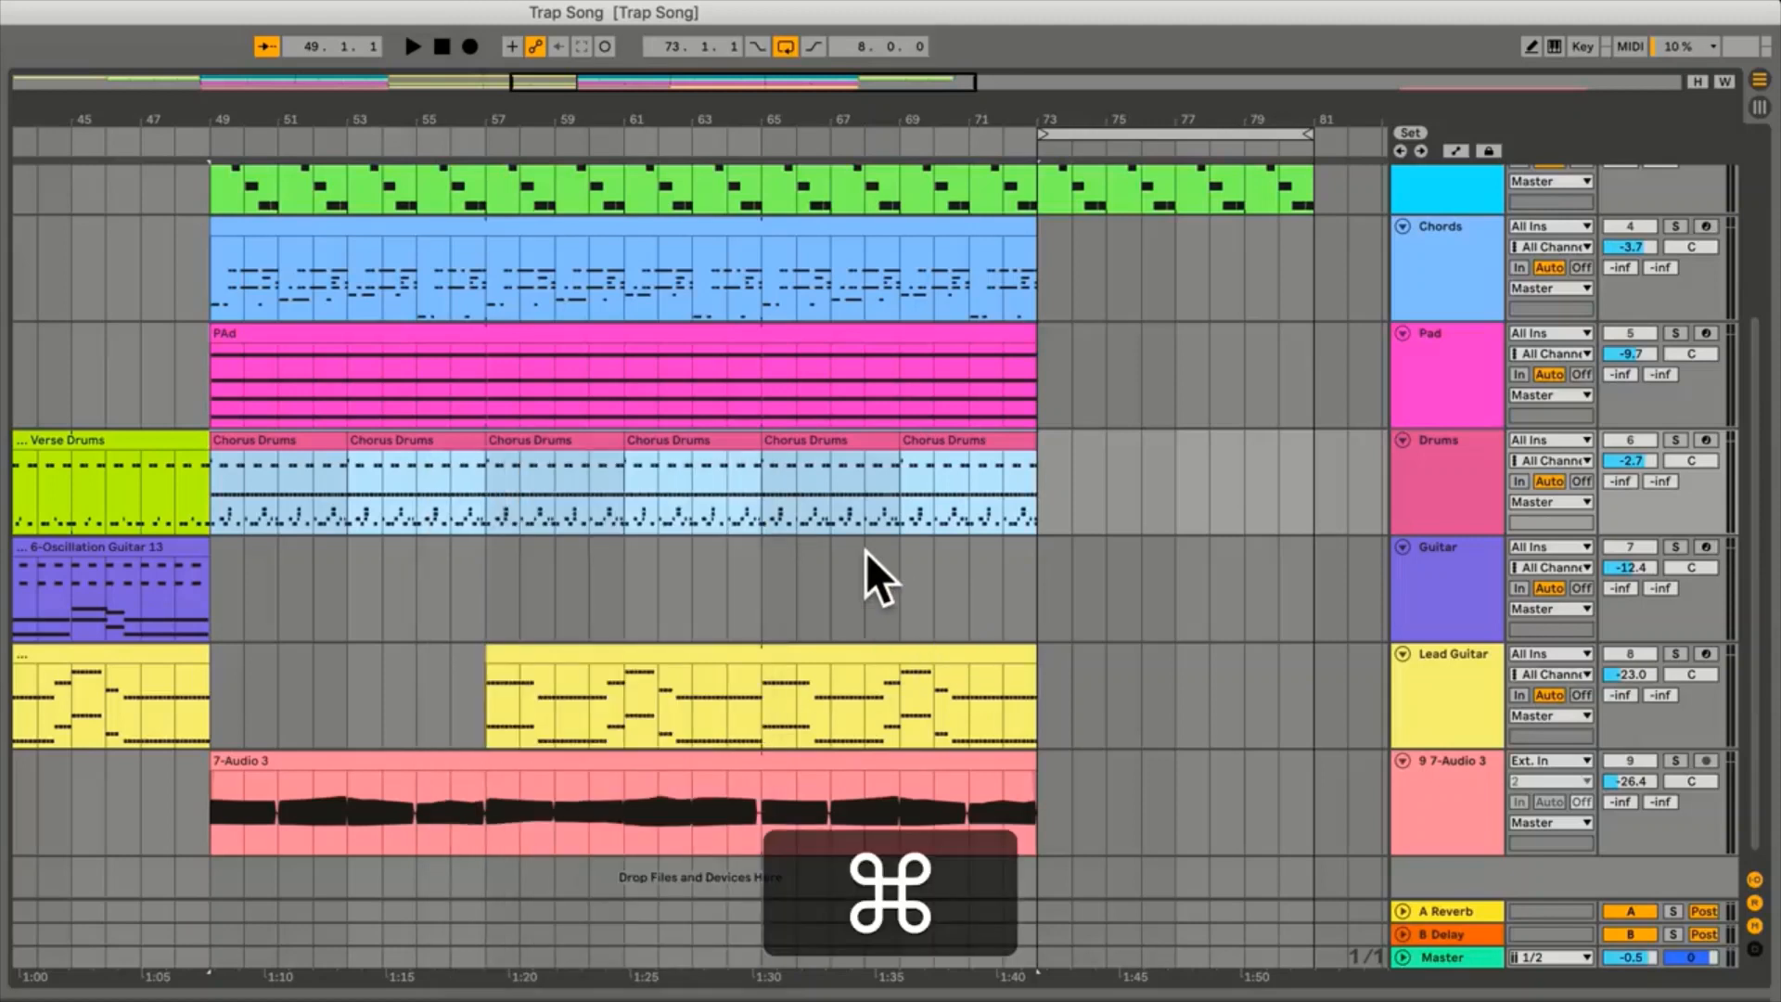
key("super+j")
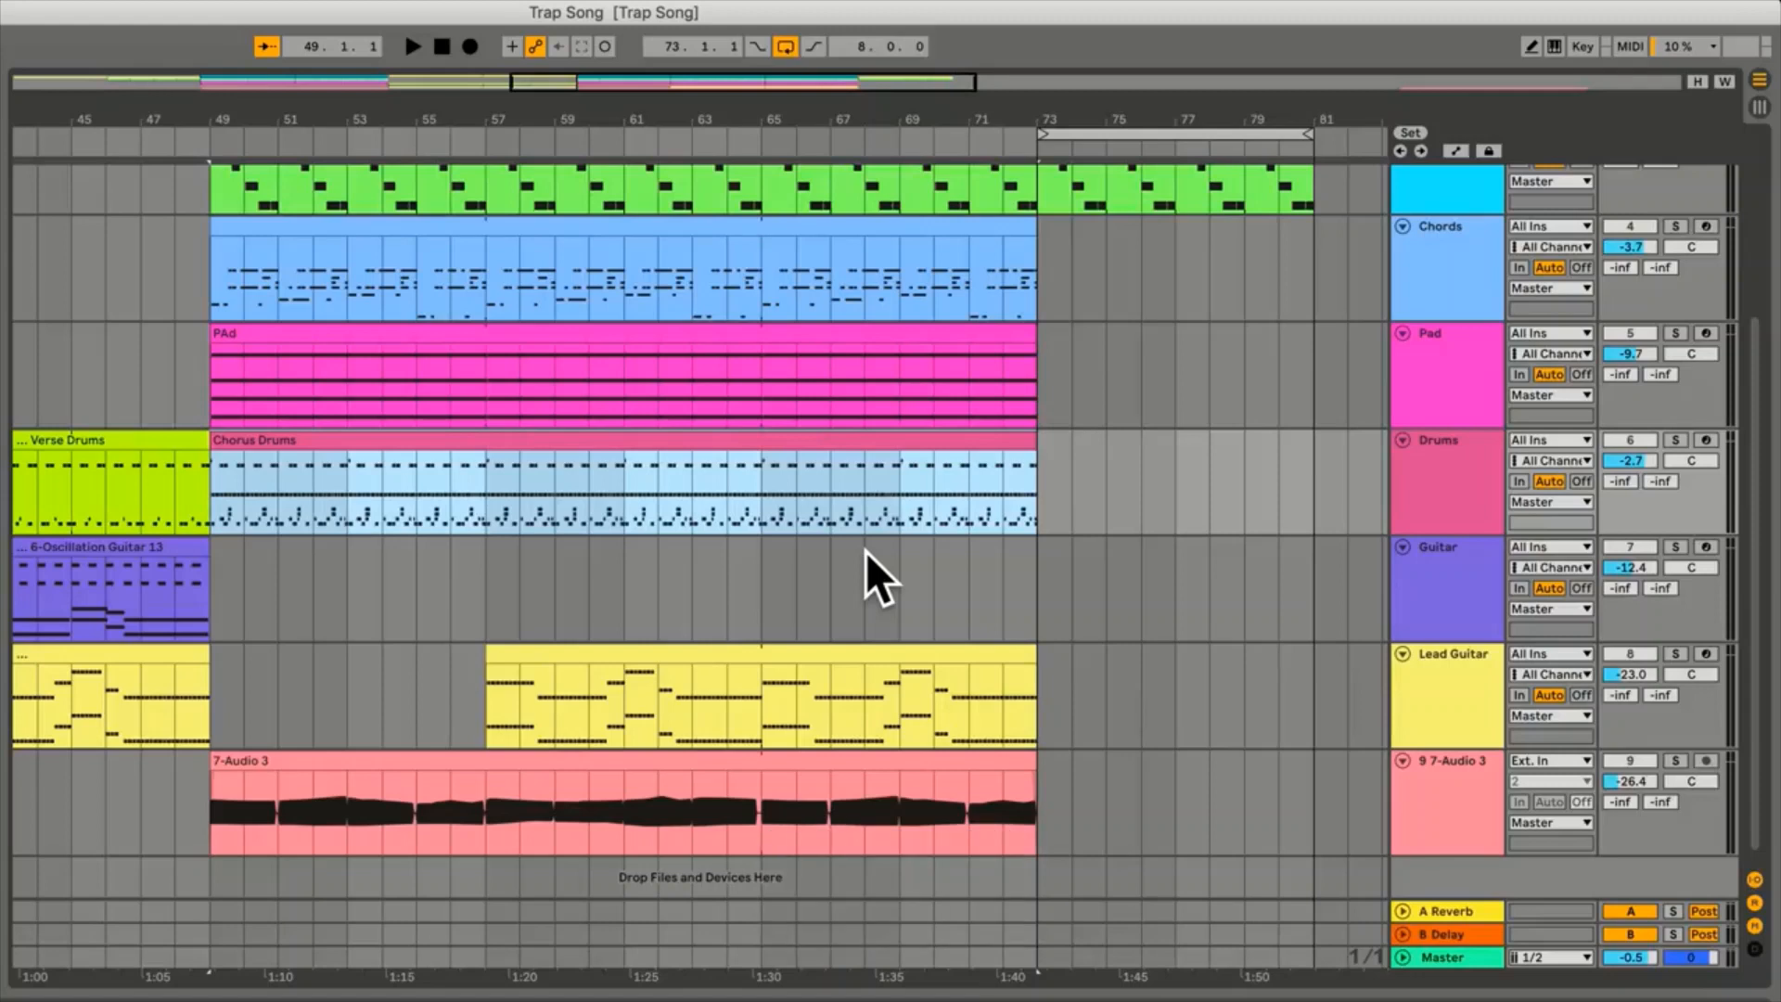
Deactivate the consolidated Chorus Drums clip, and play the Drums track soloed
right_click(618, 443)
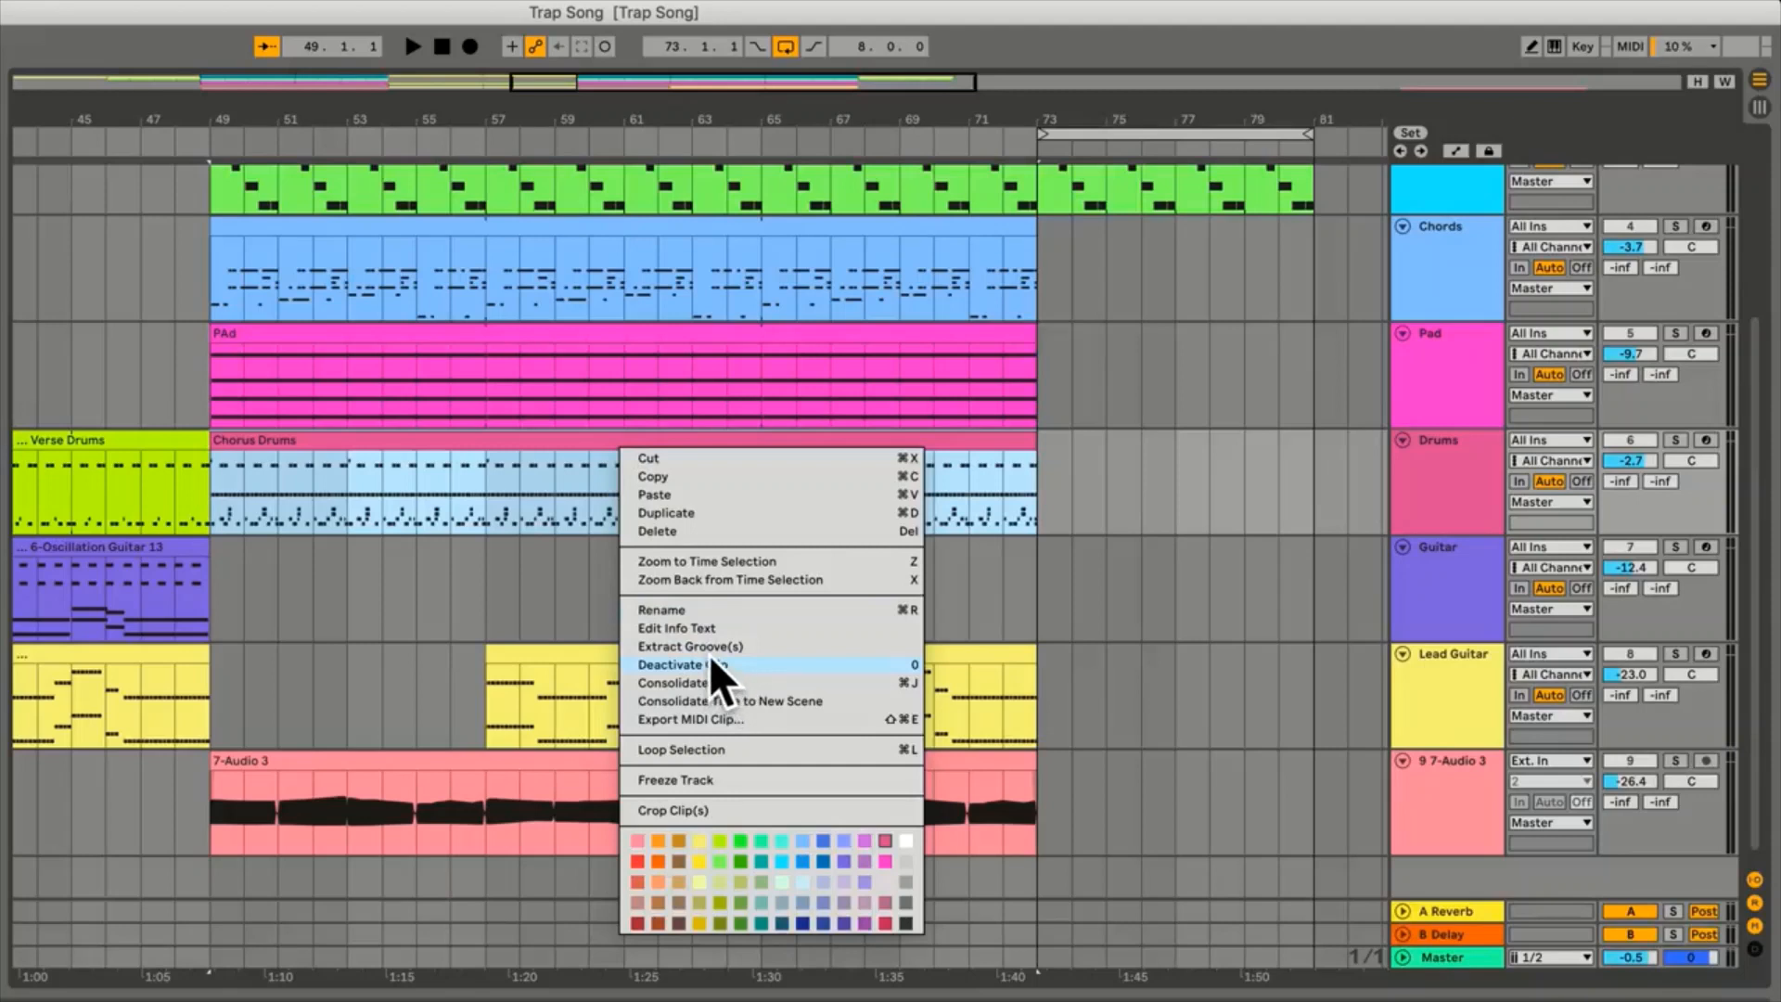
left_click(850, 660)
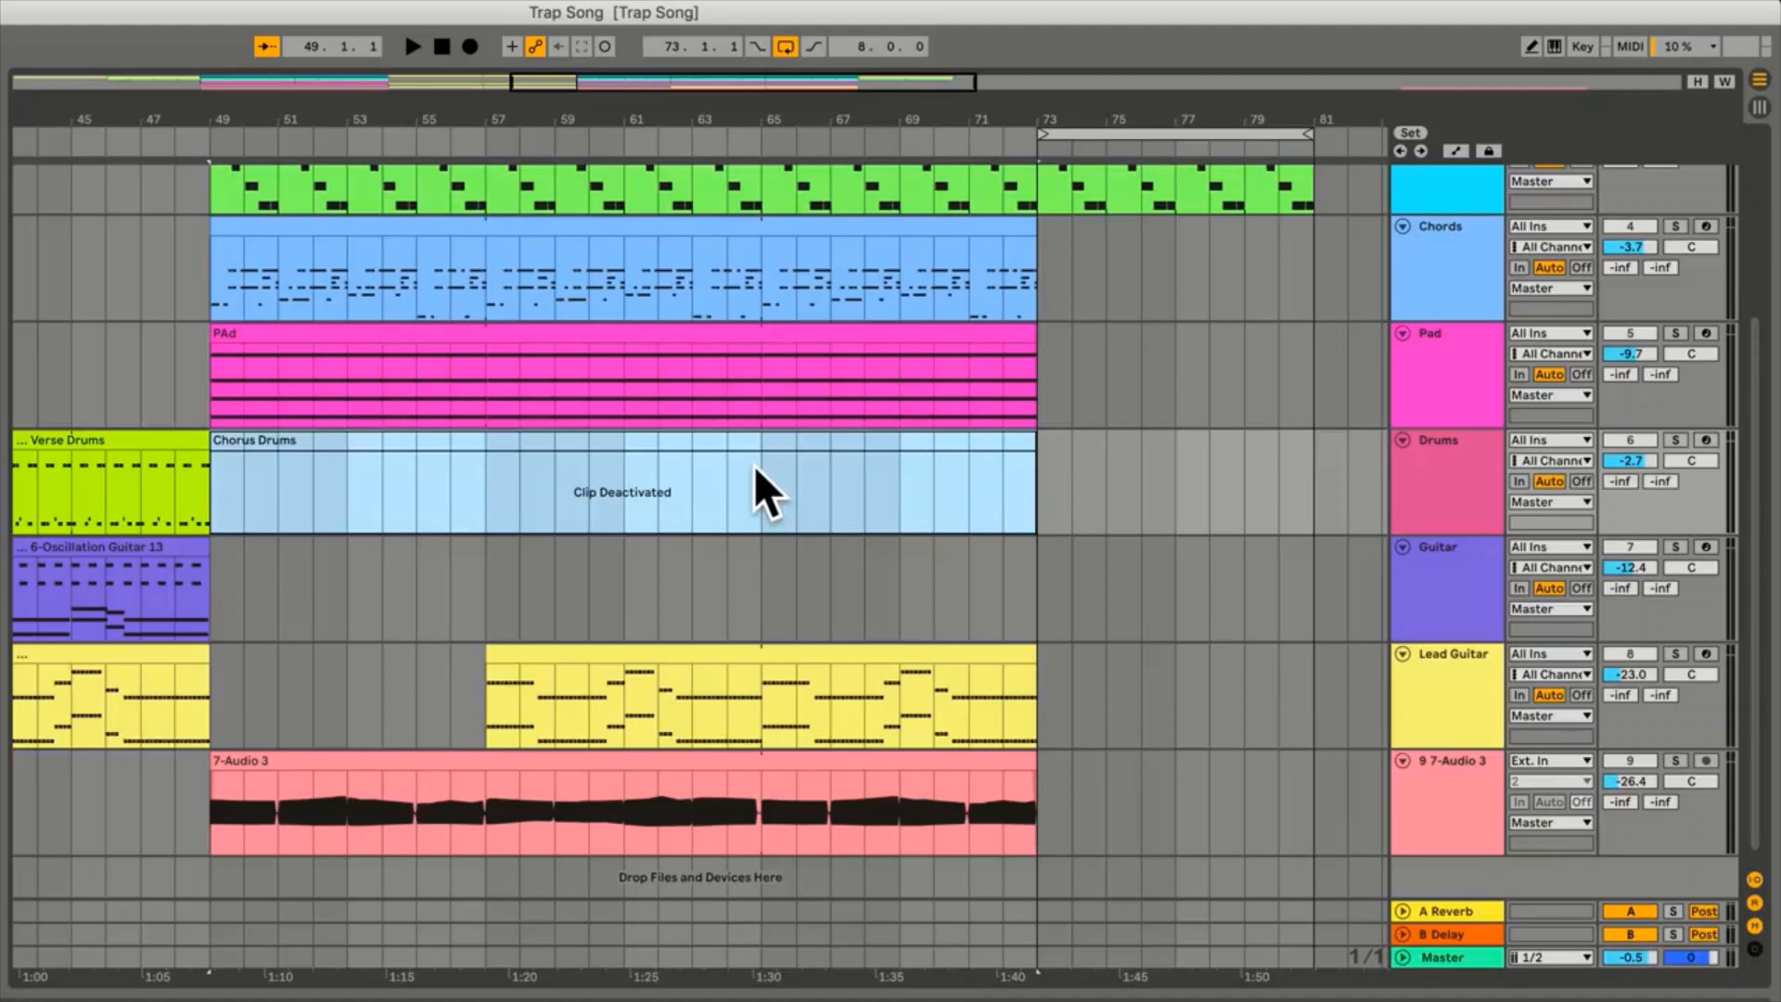
left_click(1679, 440)
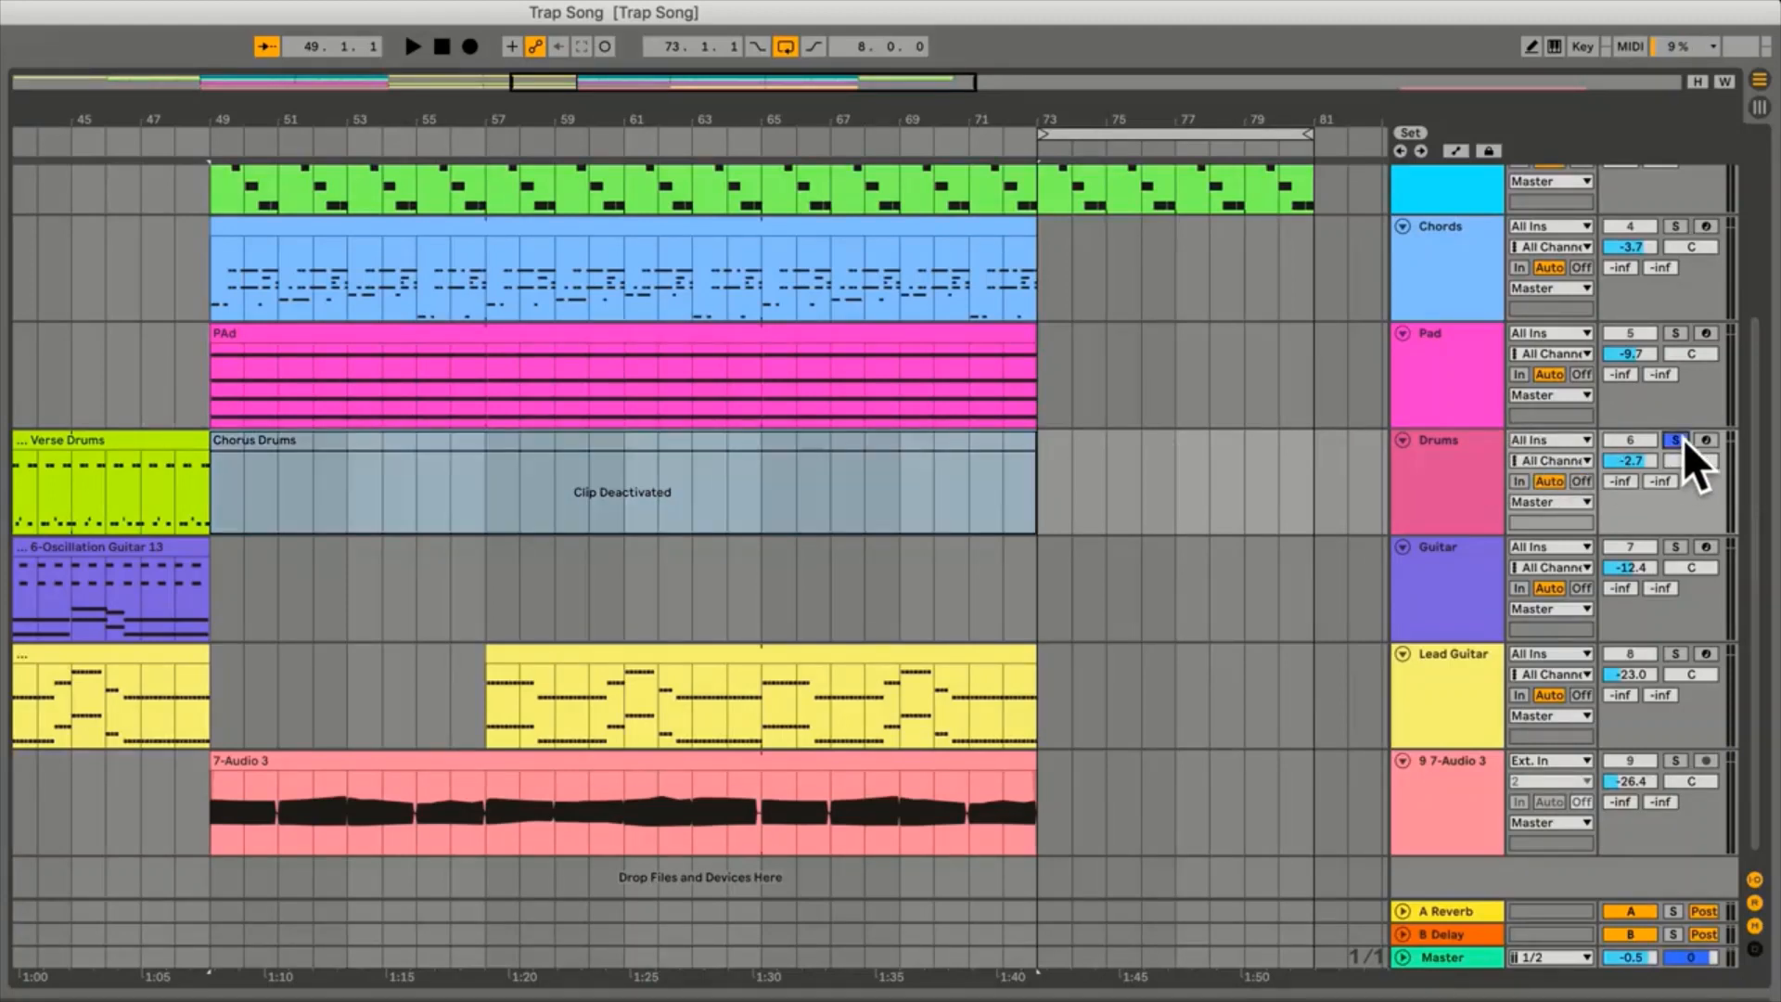
key("space")
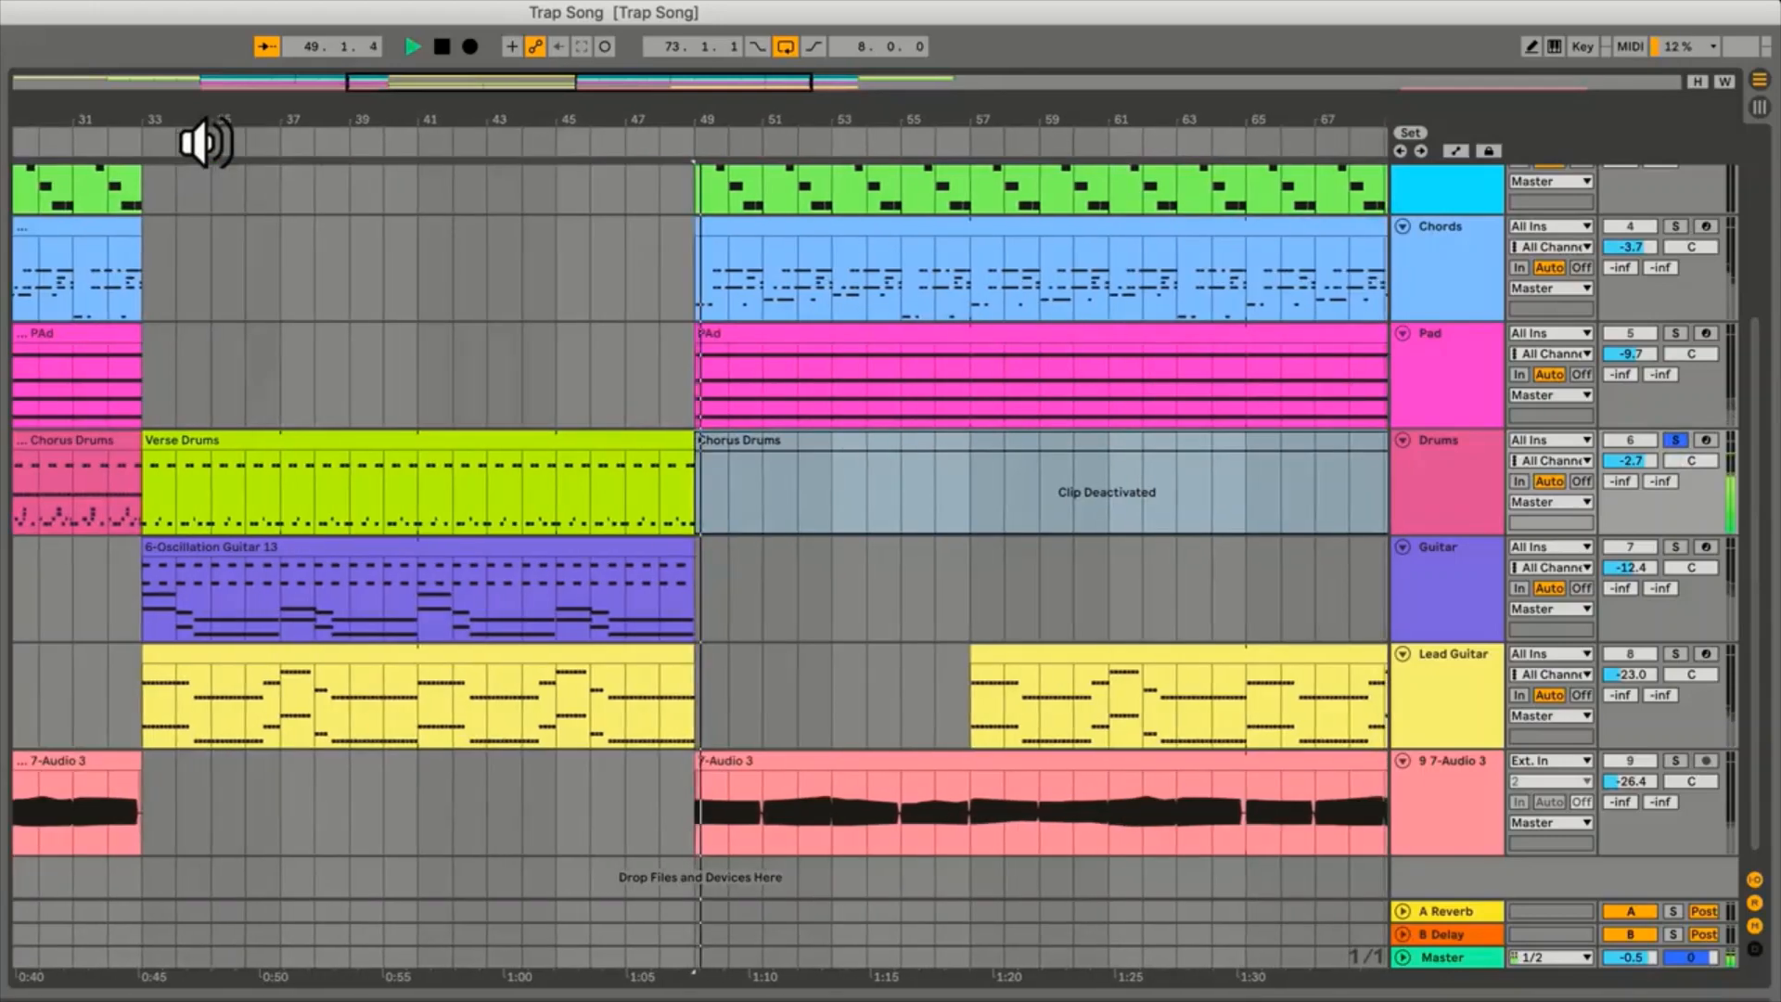
Reactivate the Chorus Drums clip during playback, and stop the playback
key("0")
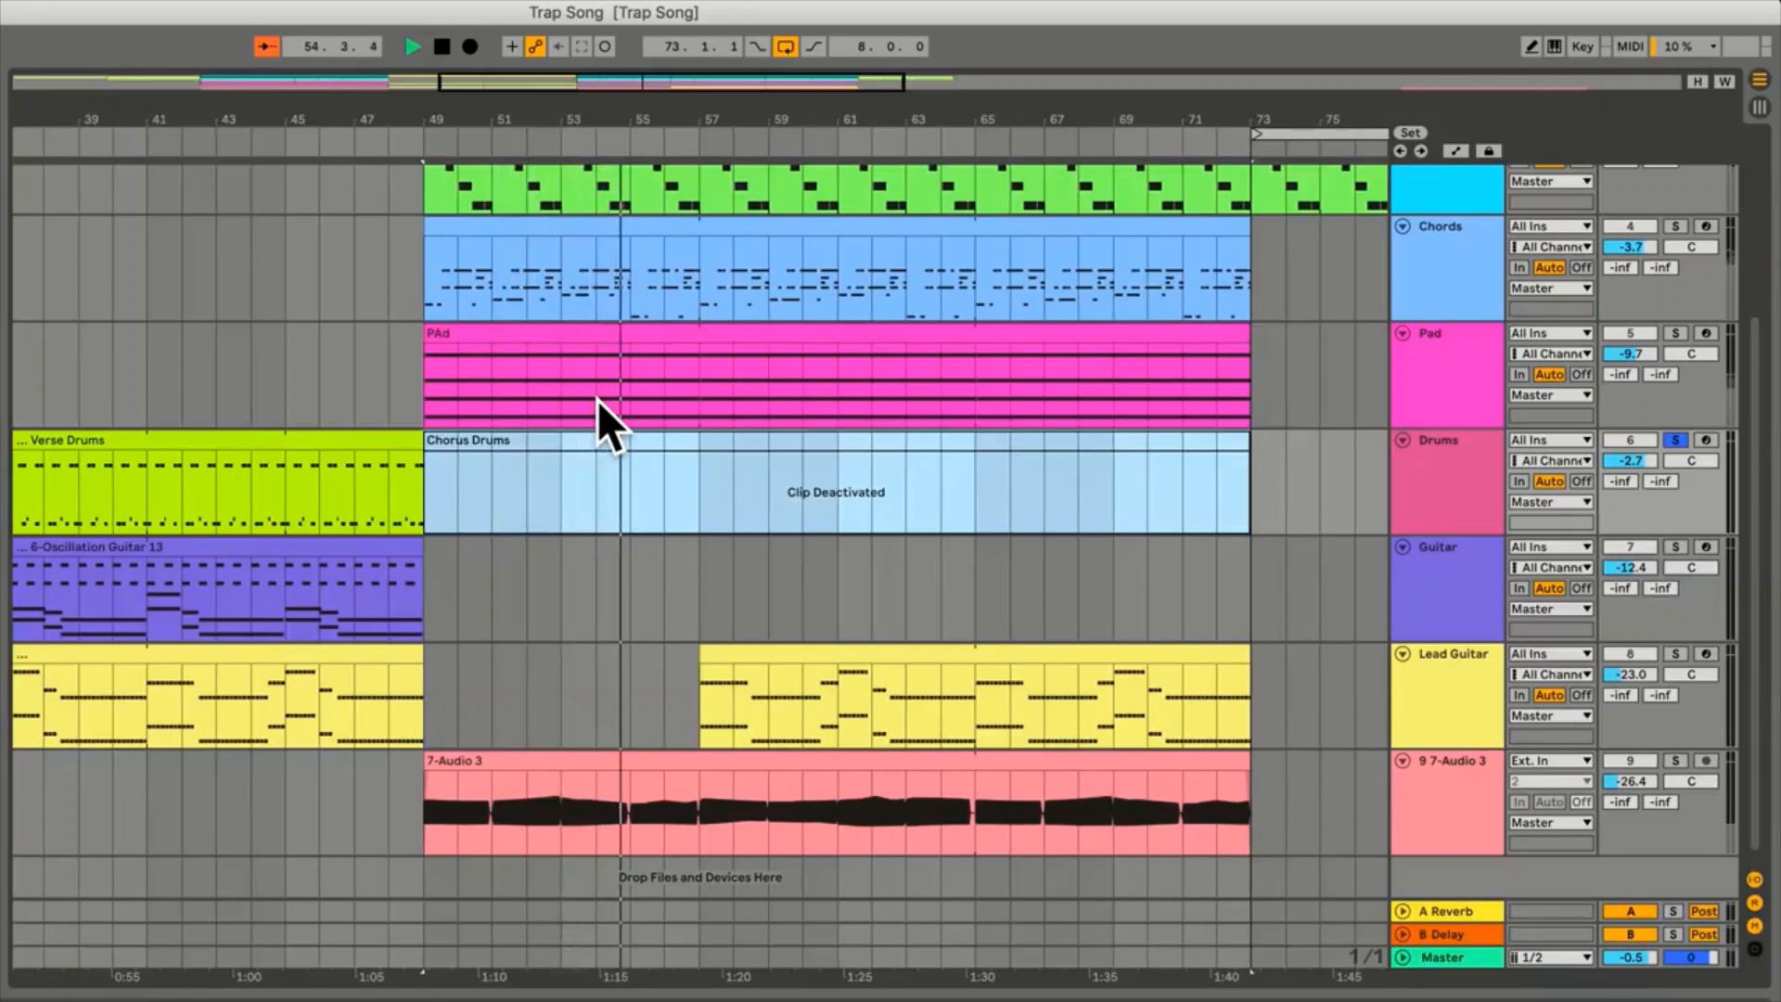
key("0")
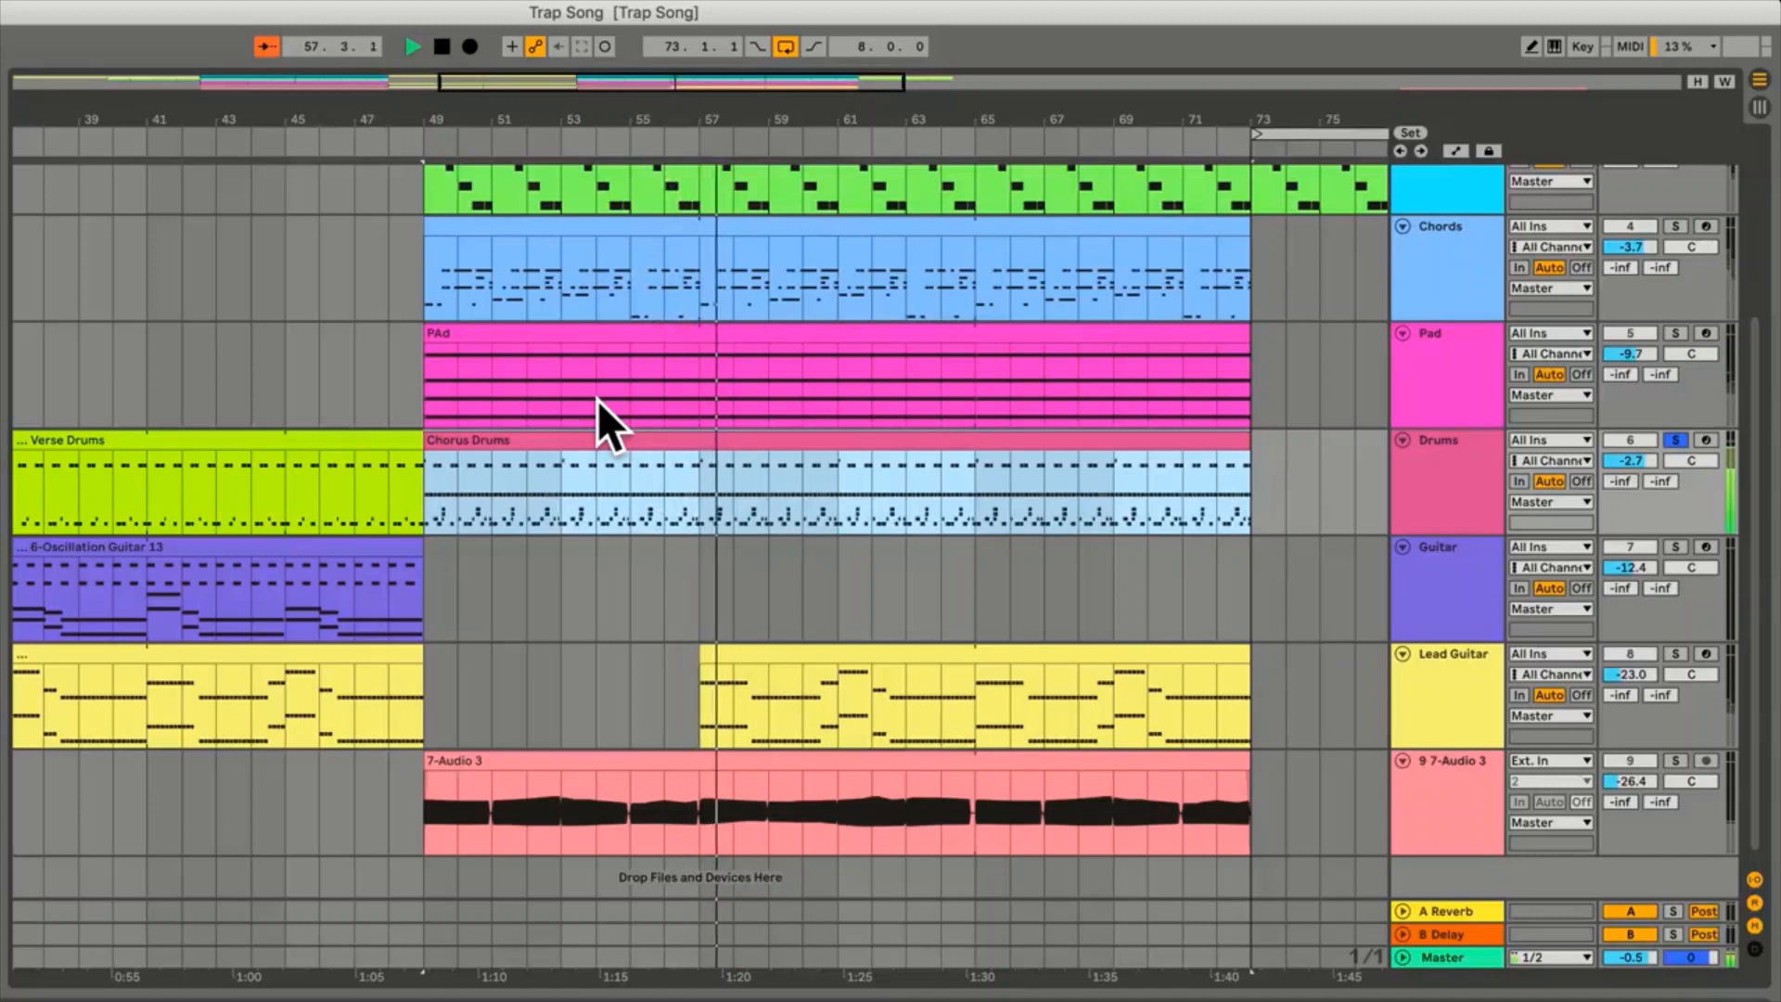
key("space")
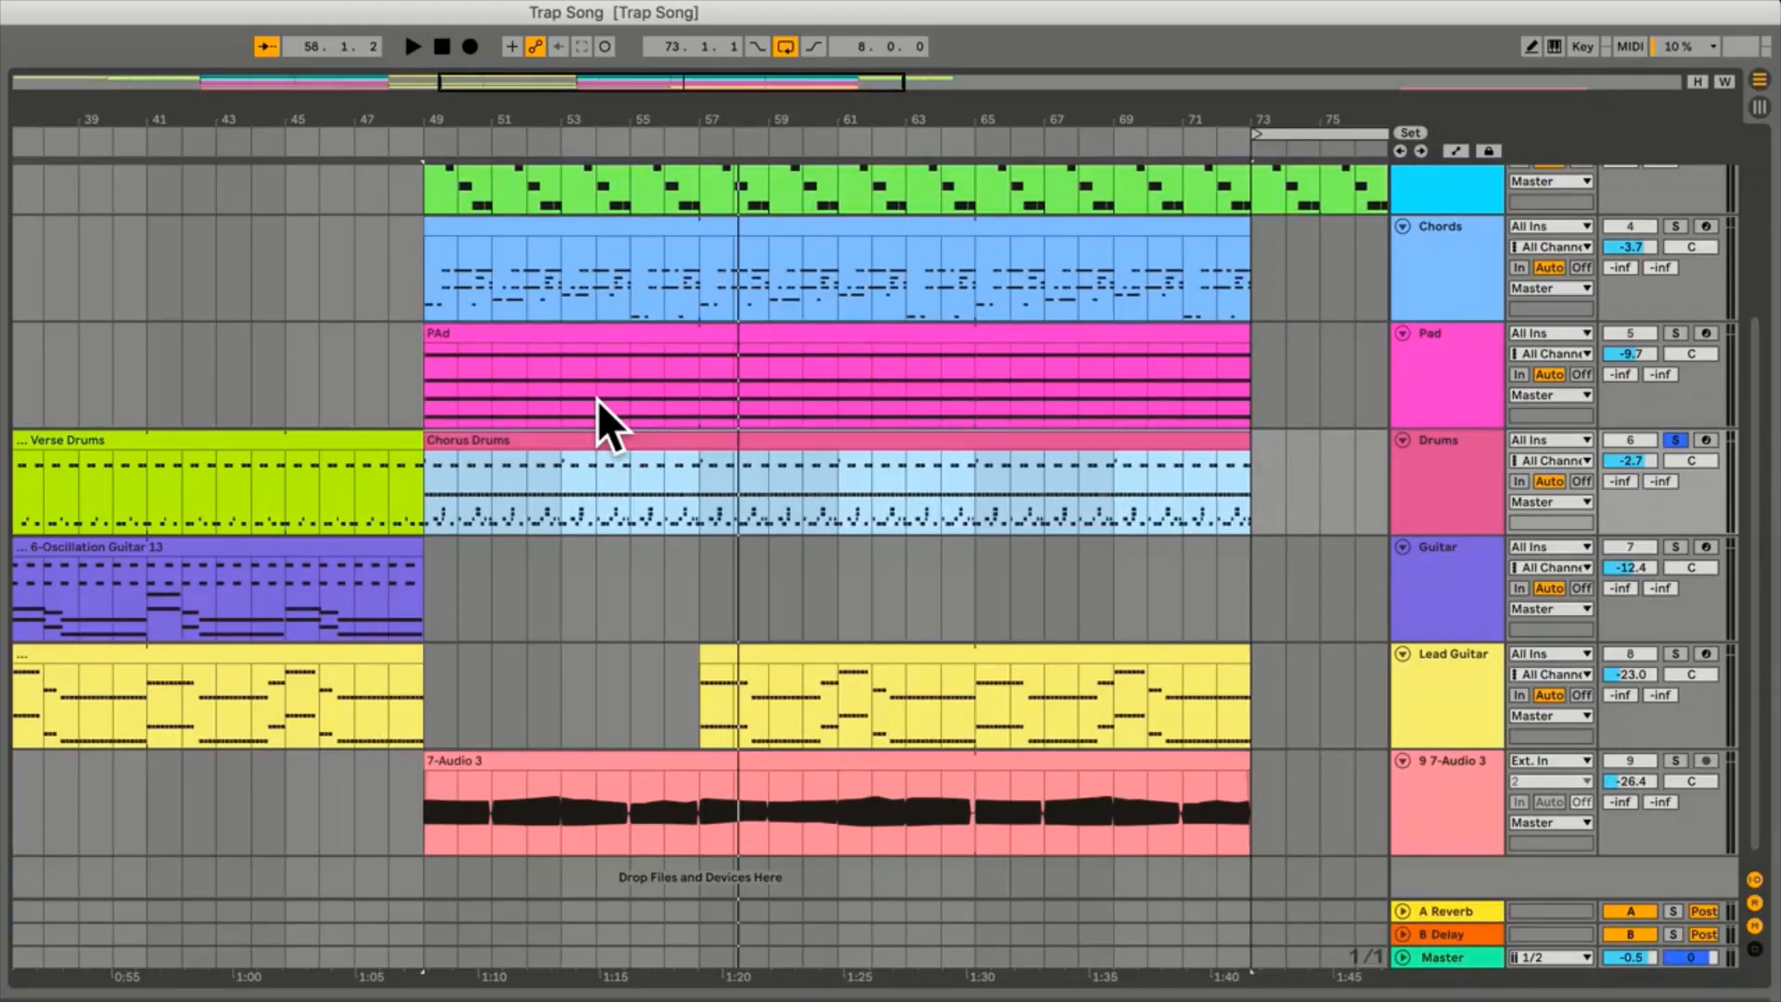
right_click(906, 512)
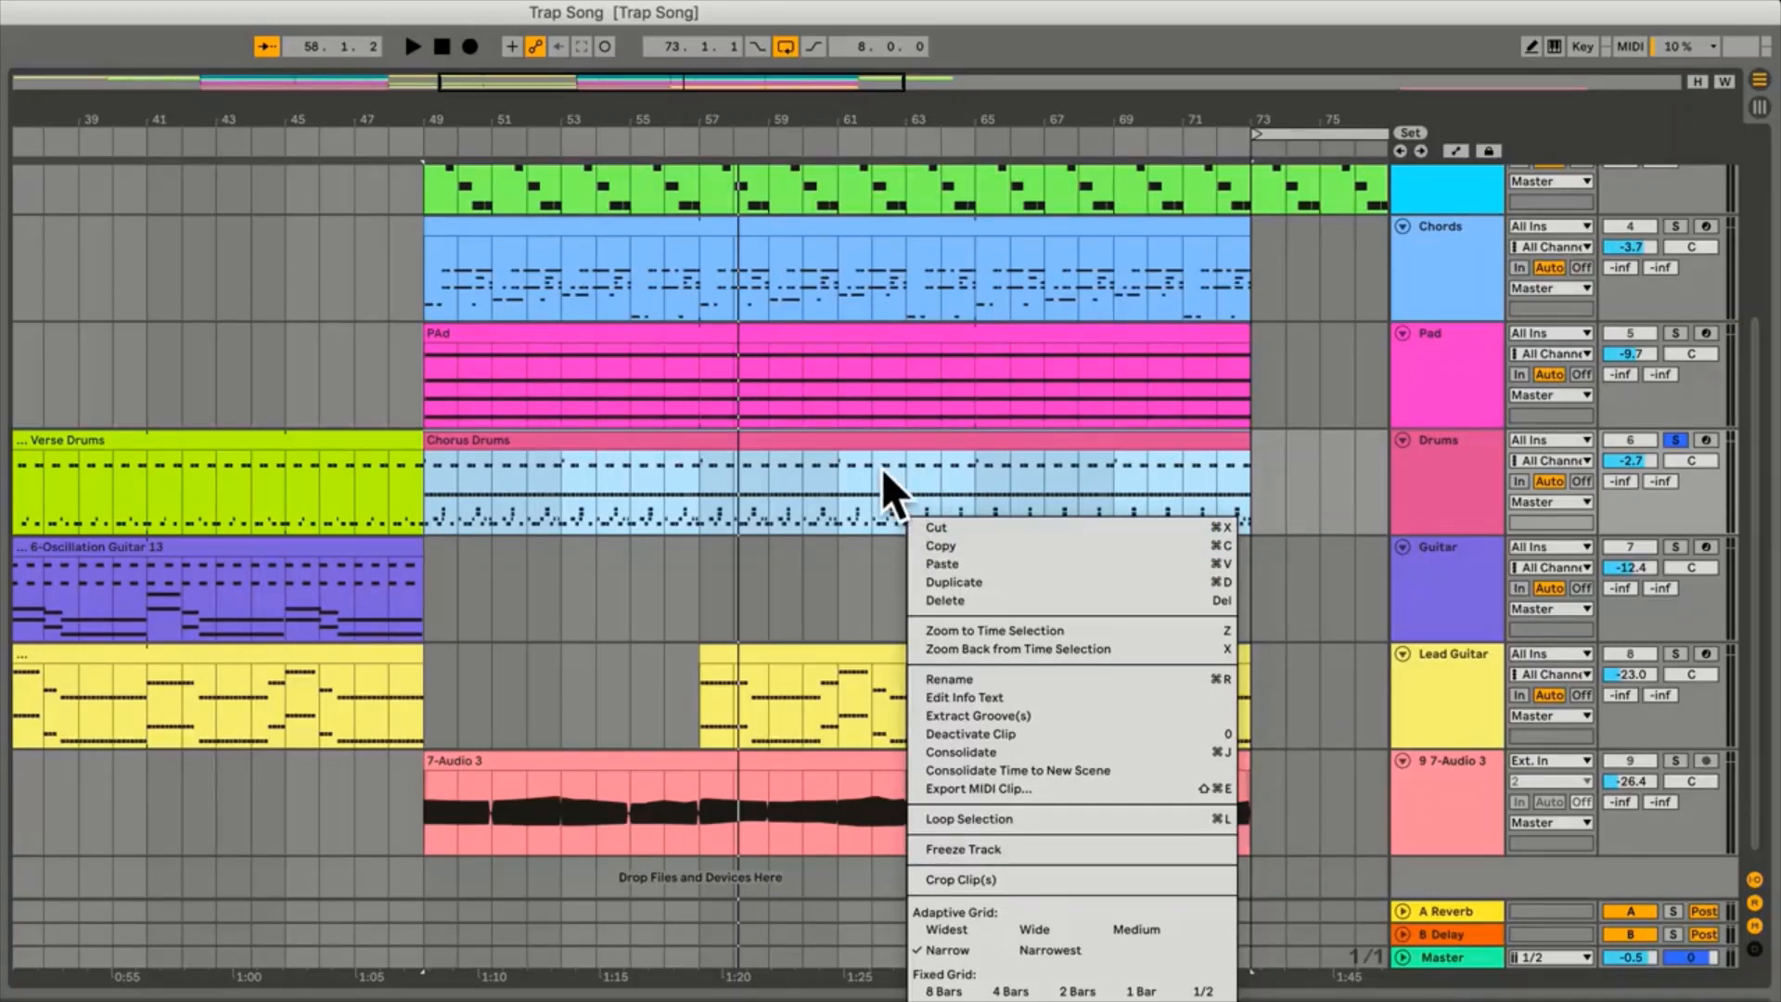
left_click(1266, 460)
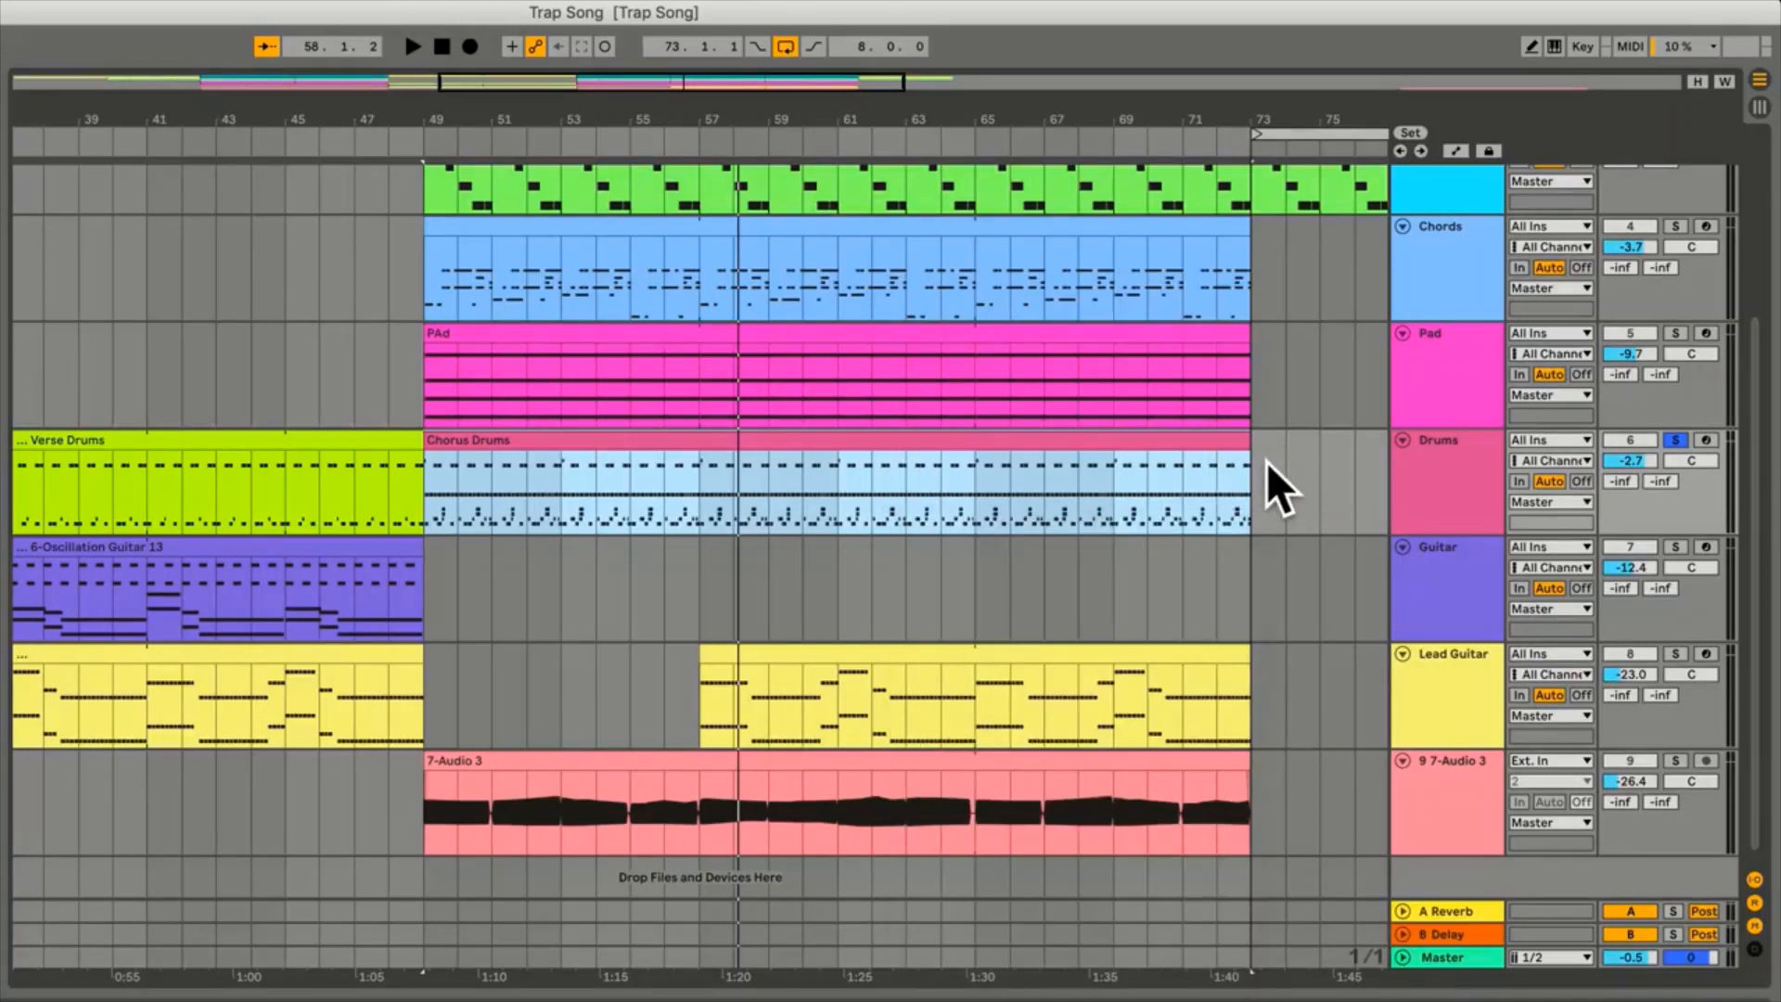
Resize the second Lead Guitar clip from its end, and return the end to bar 73
scroll(974, 666, "right", 3)
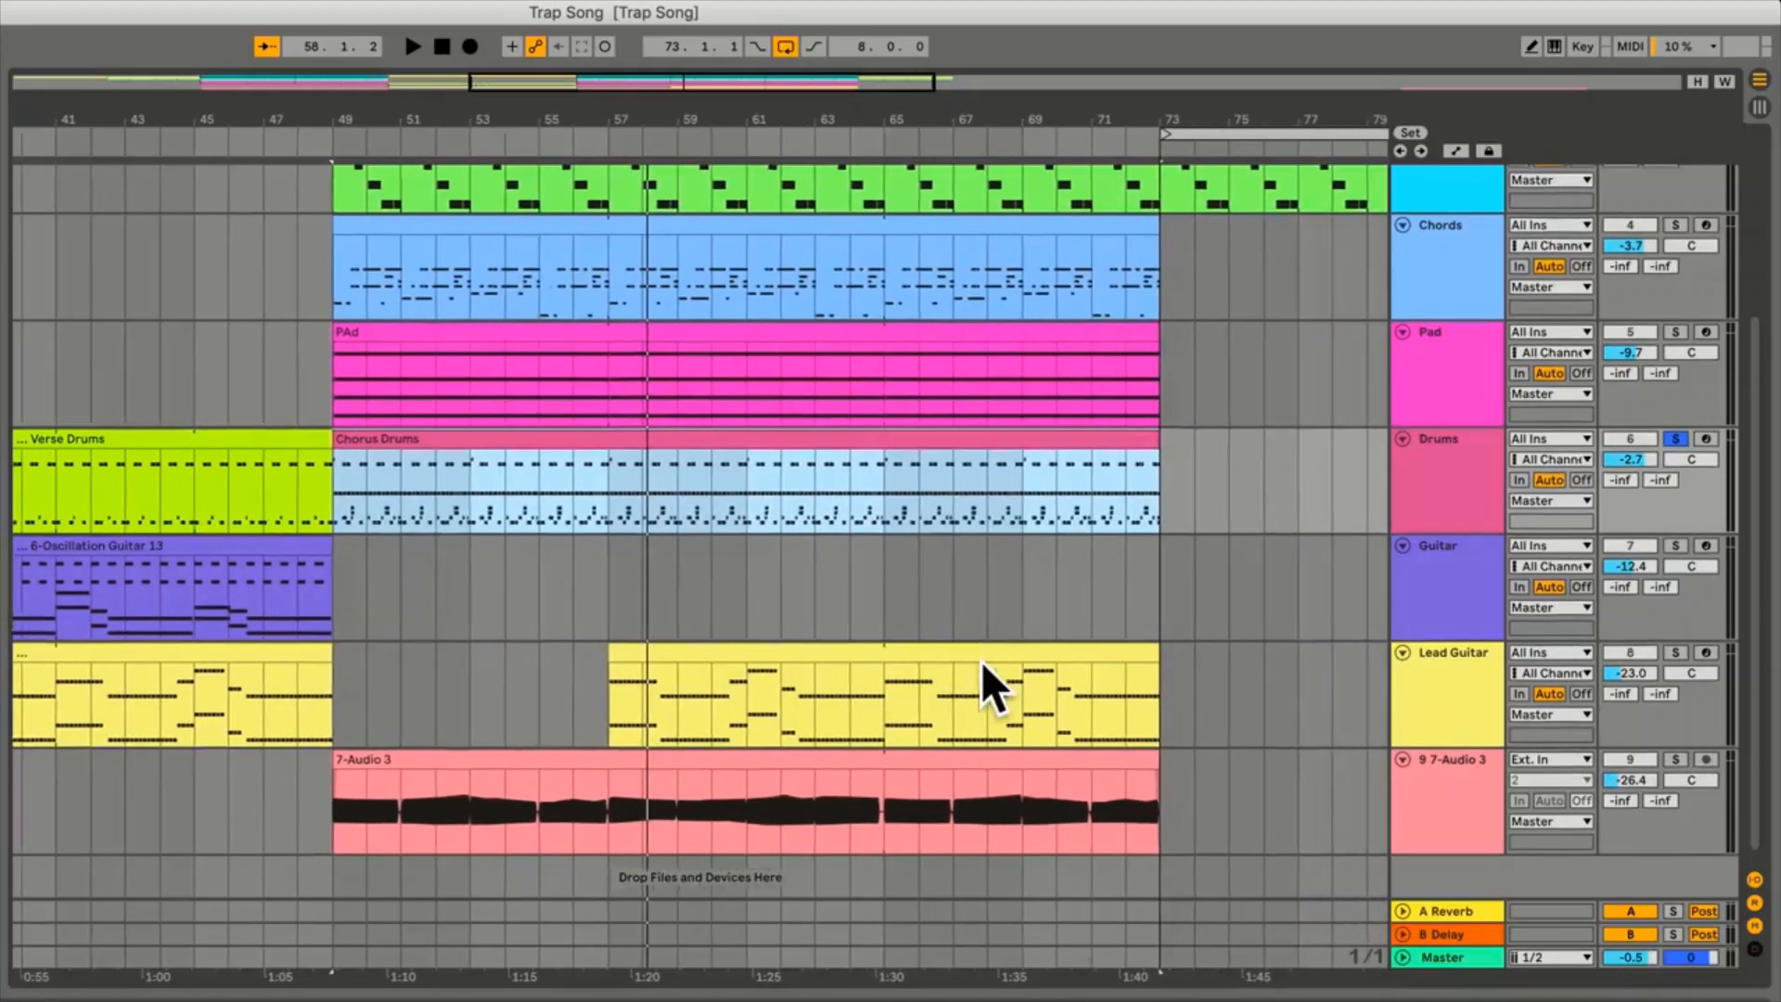
scroll(982, 660, "right", 1)
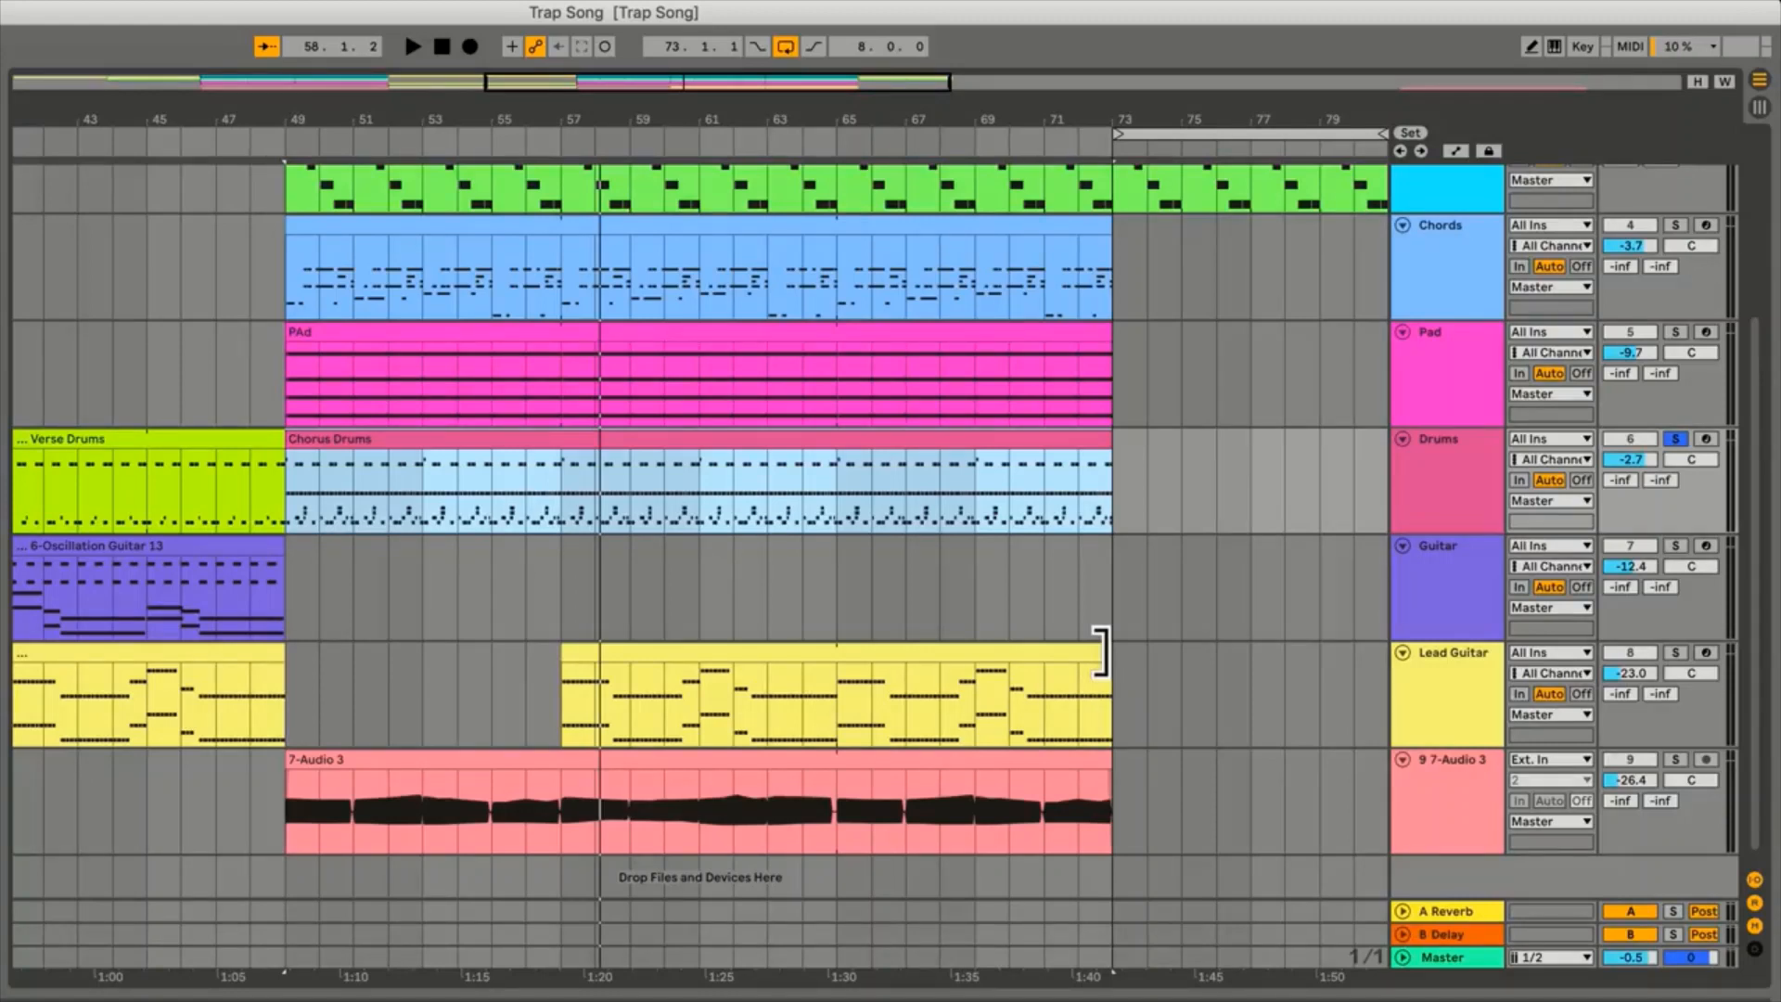
left_click(1100, 653)
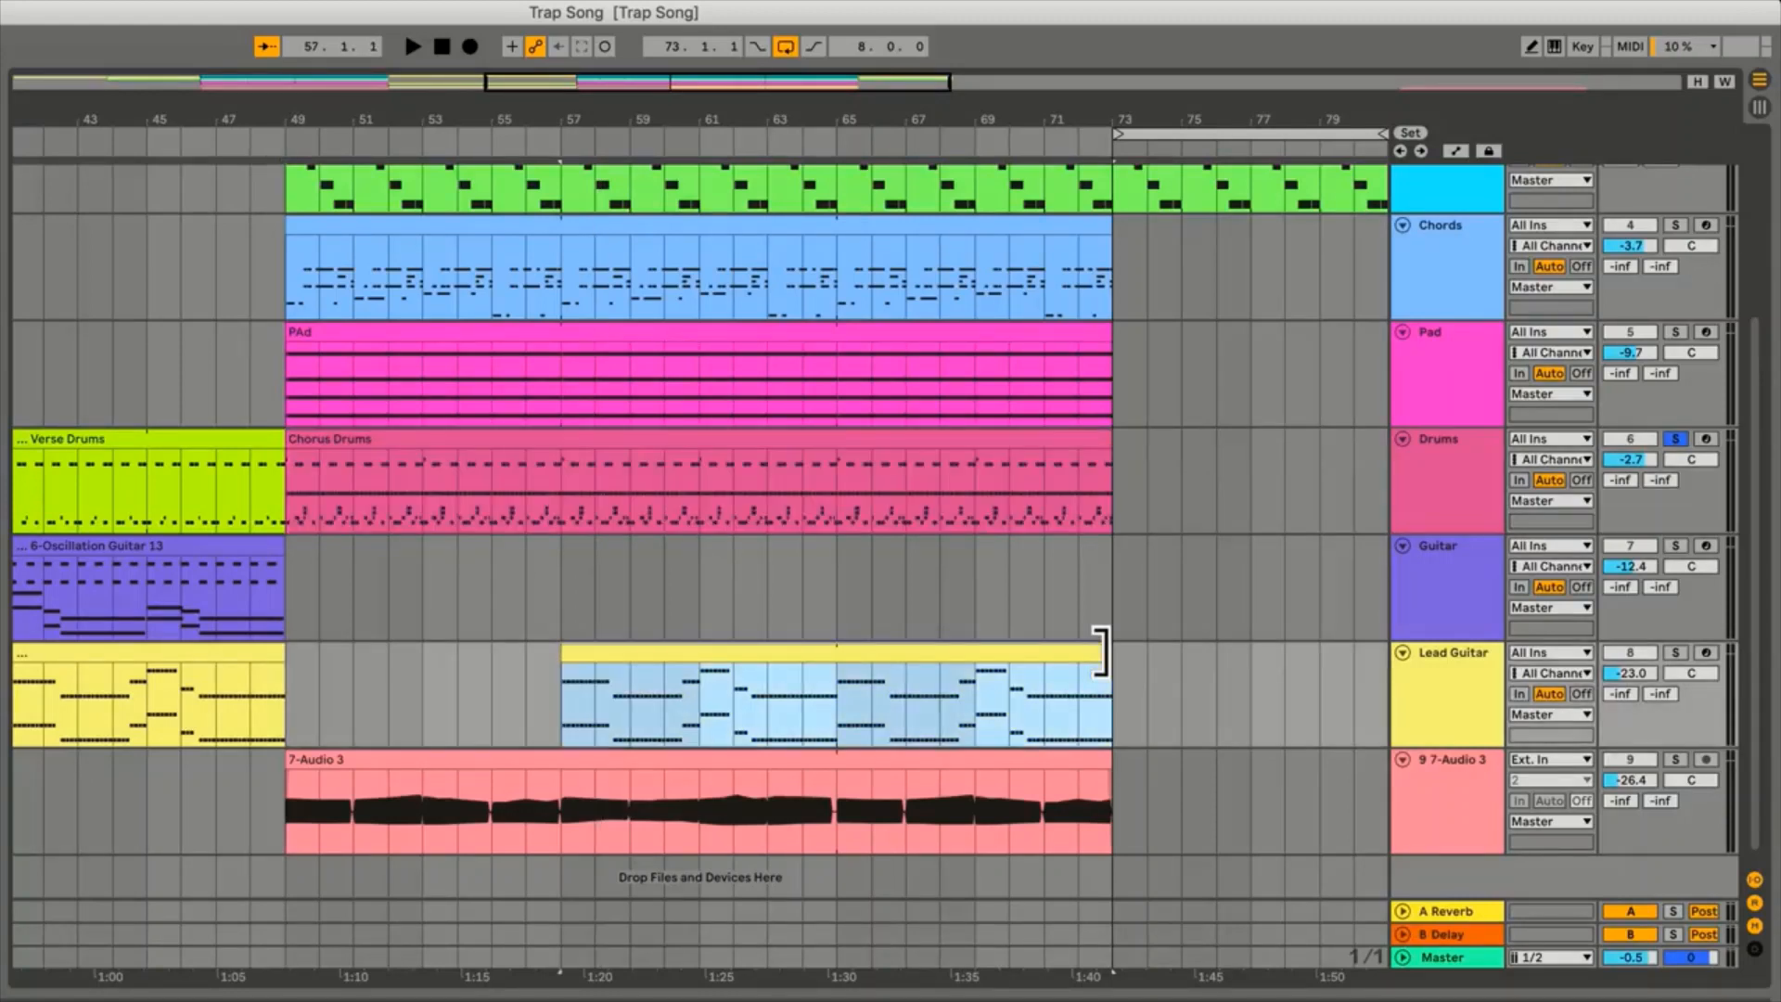
left_click_drag(1100, 652, 885, 664)
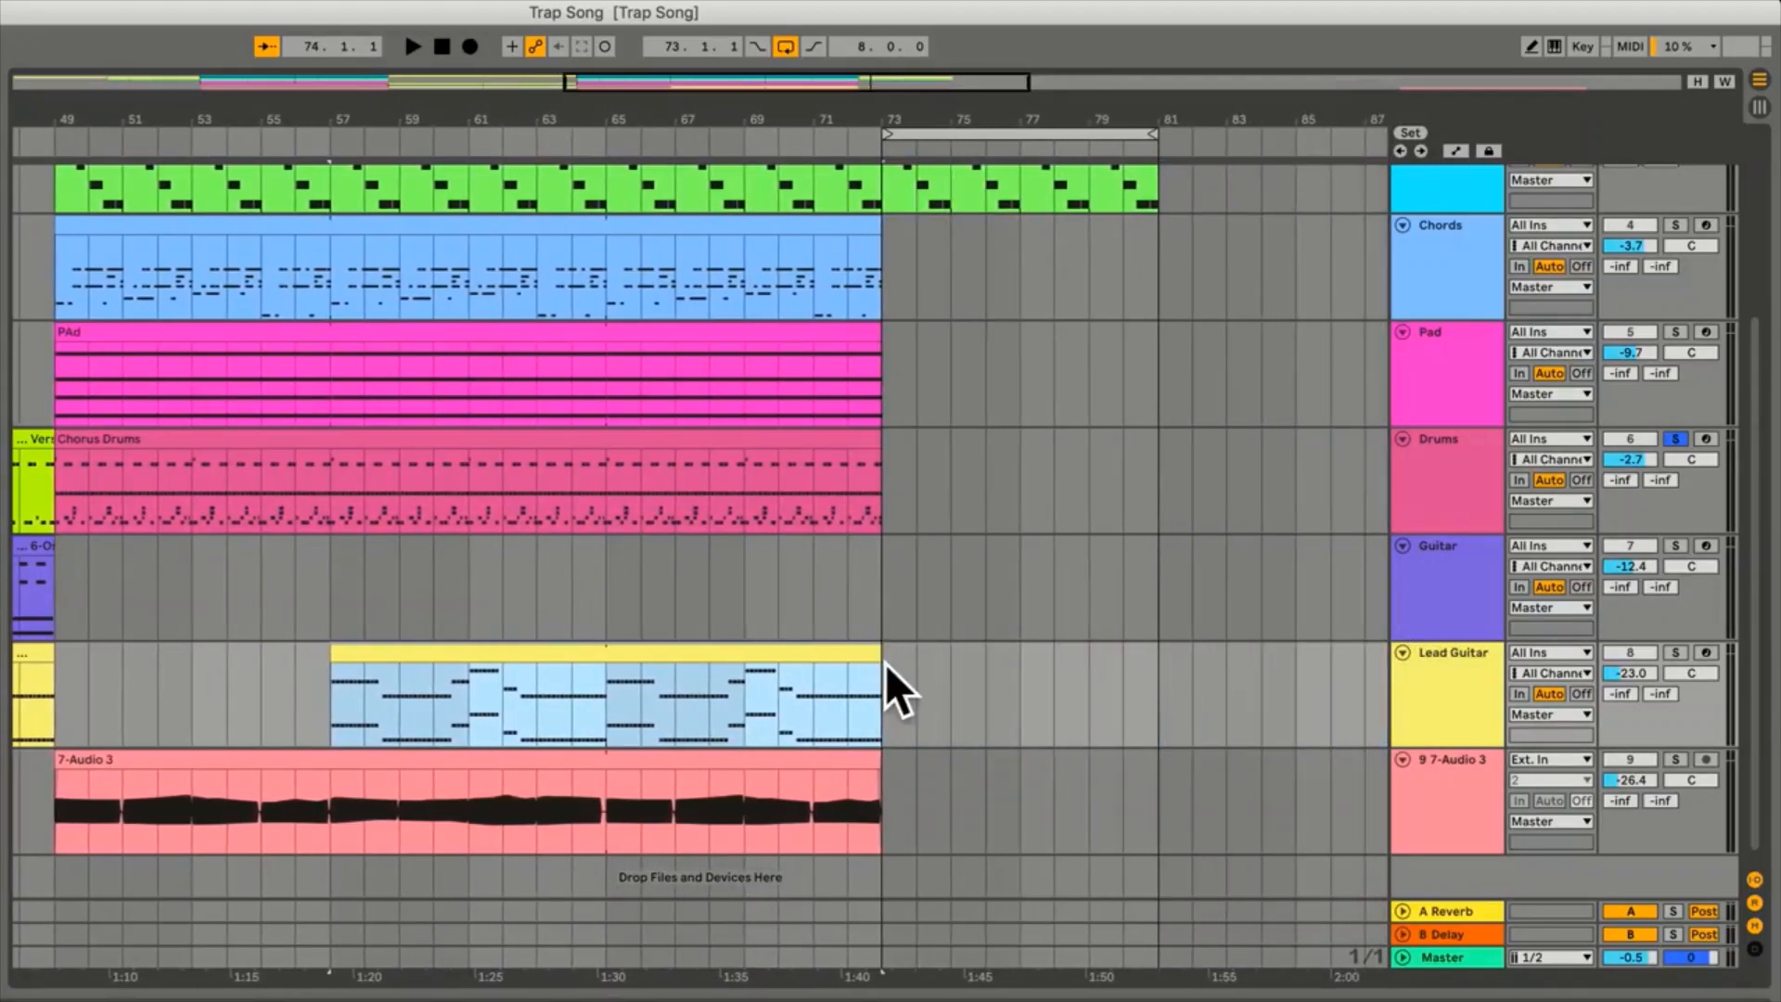
Trim the Lead Guitar clip's start to bar 62 and on to bar 65, and extend it back to bar 57
left_click_drag(331, 640, 506, 665)
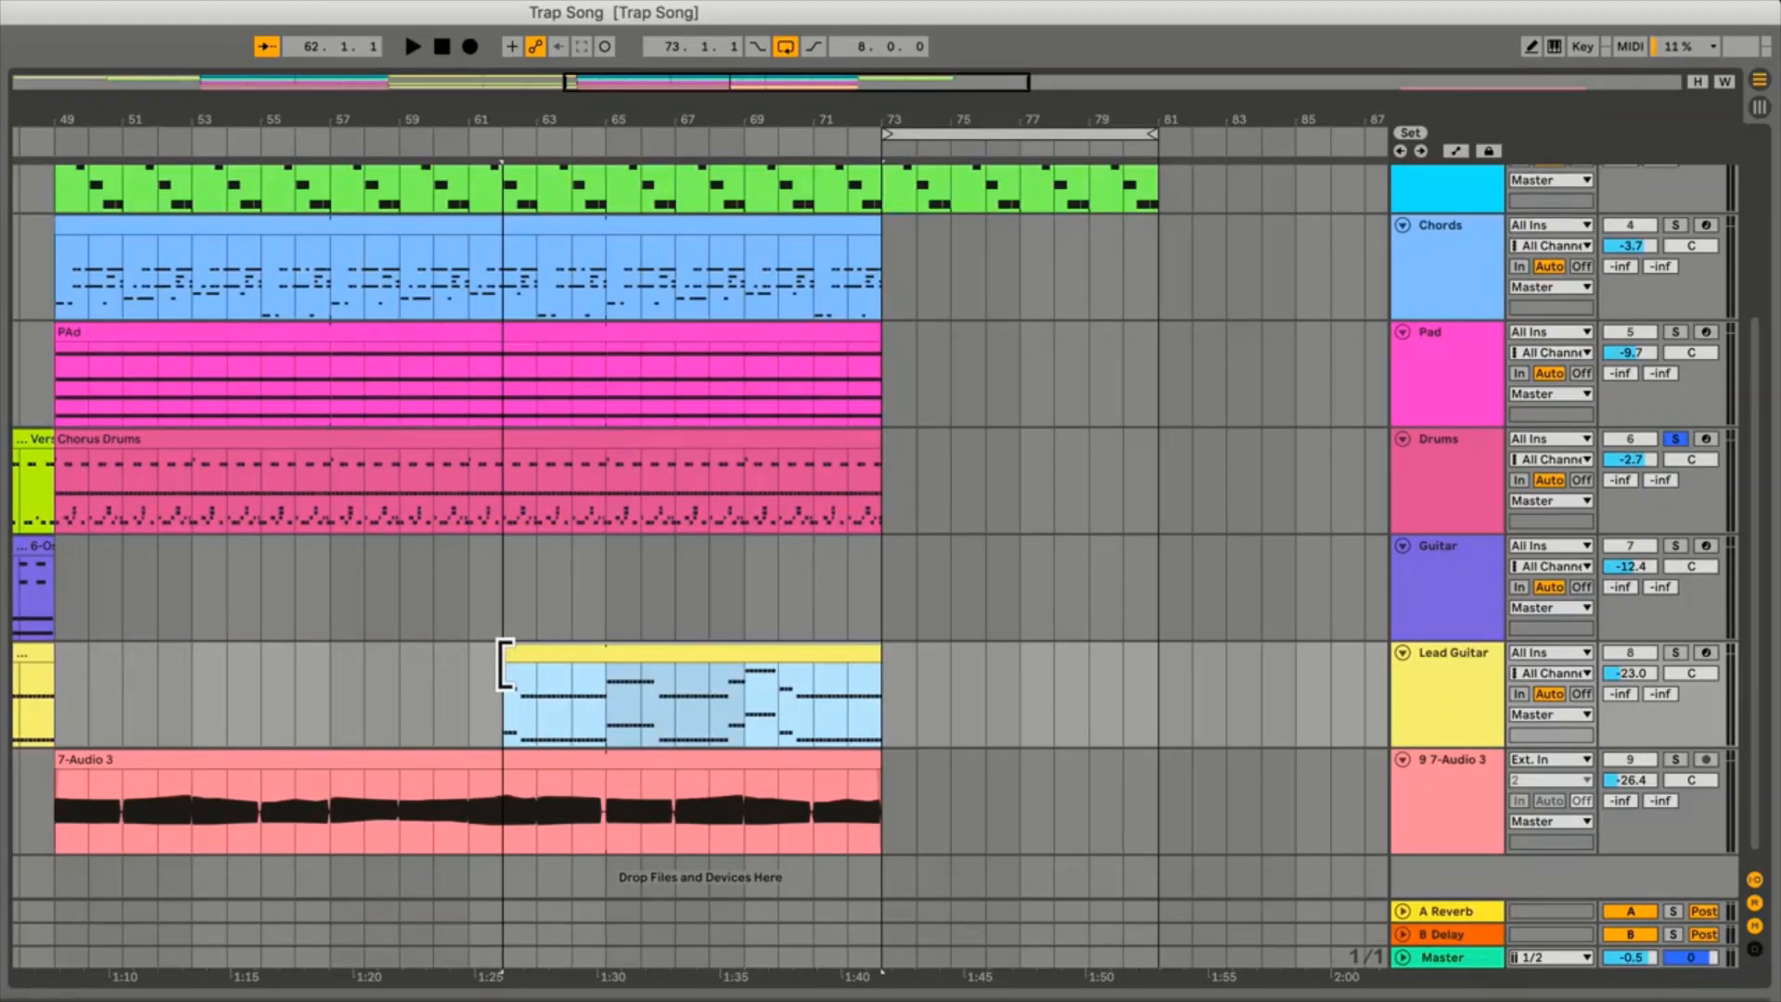
left_click_drag(506, 662, 604, 663)
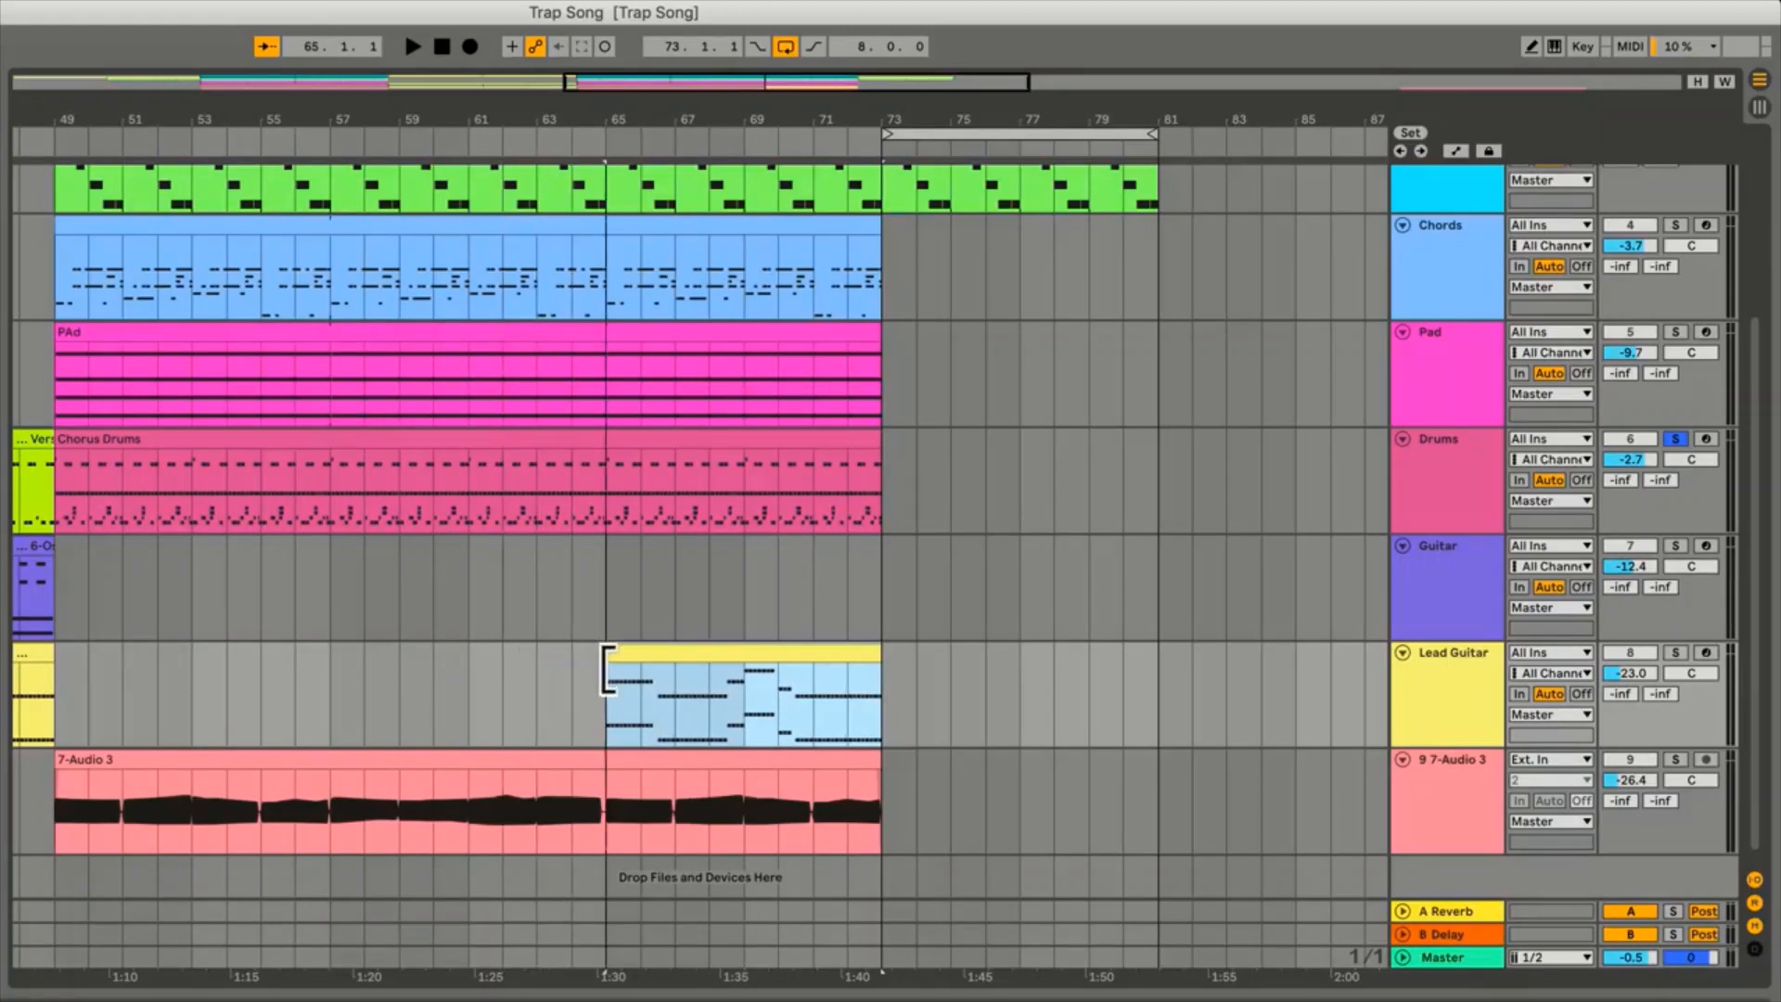
left_click(881, 650)
mouse_move(867, 656)
left_mouse_down()
mouse_move(748, 656)
mouse_move(867, 656)
left_mouse_up()
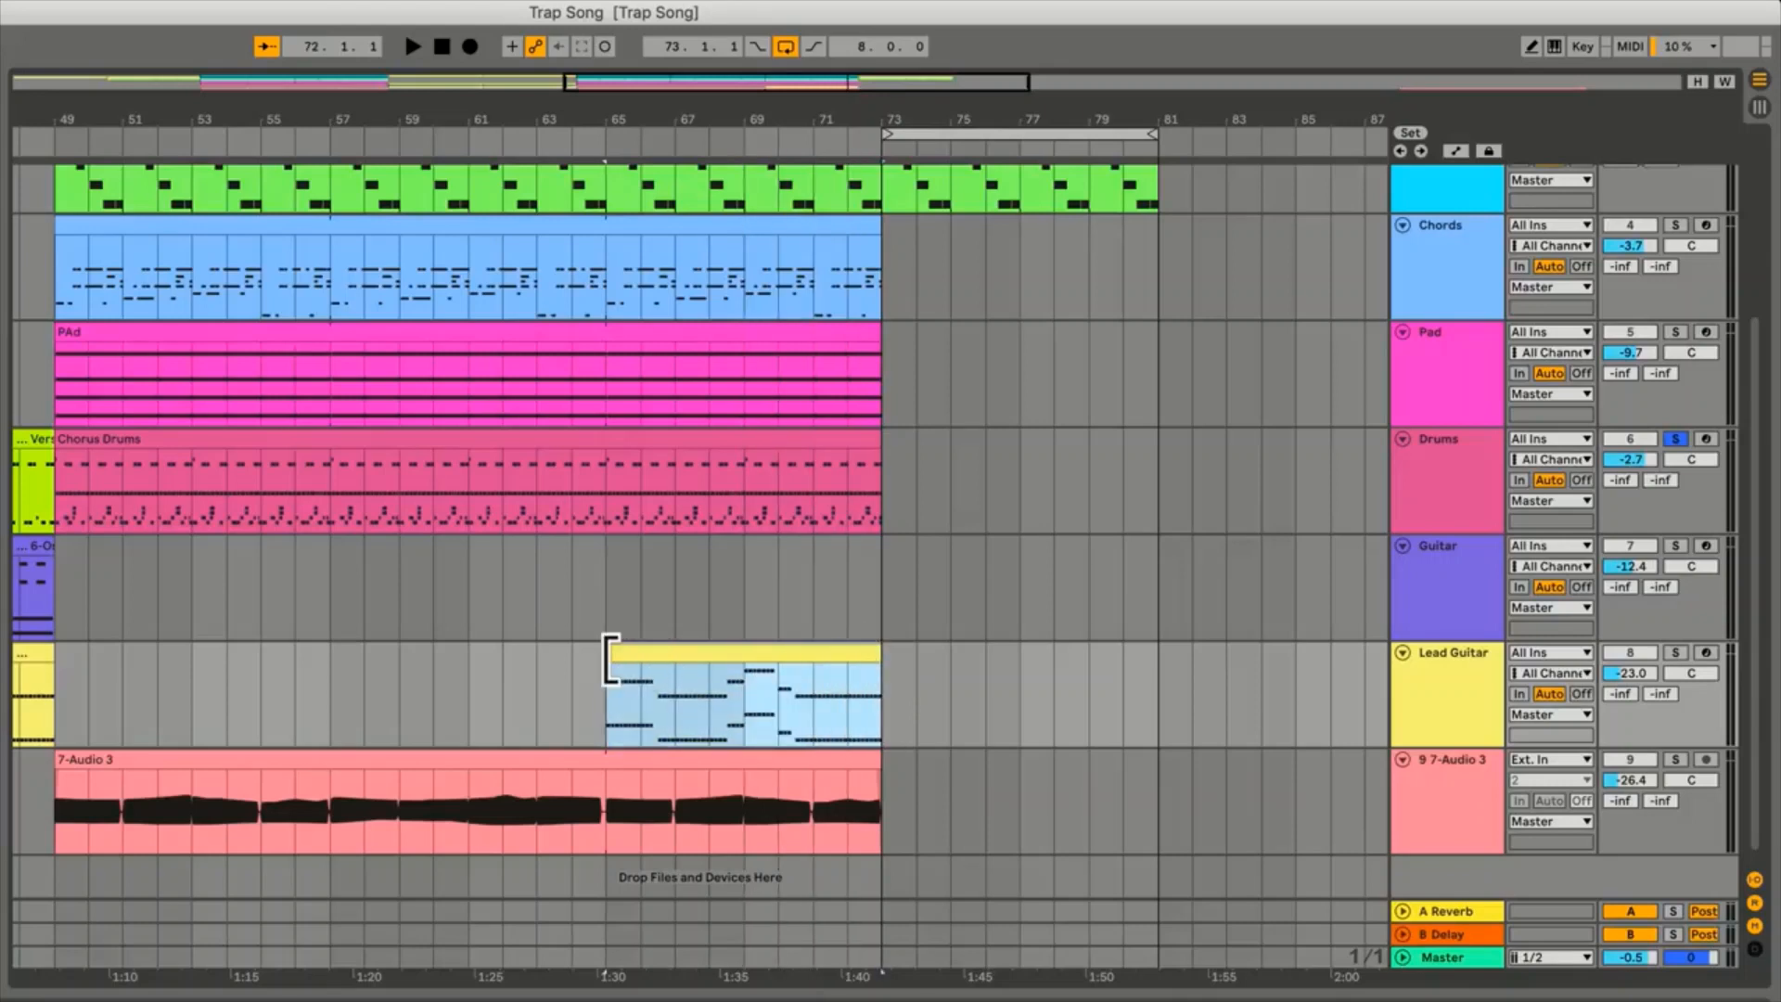
left_click_drag(608, 649, 325, 656)
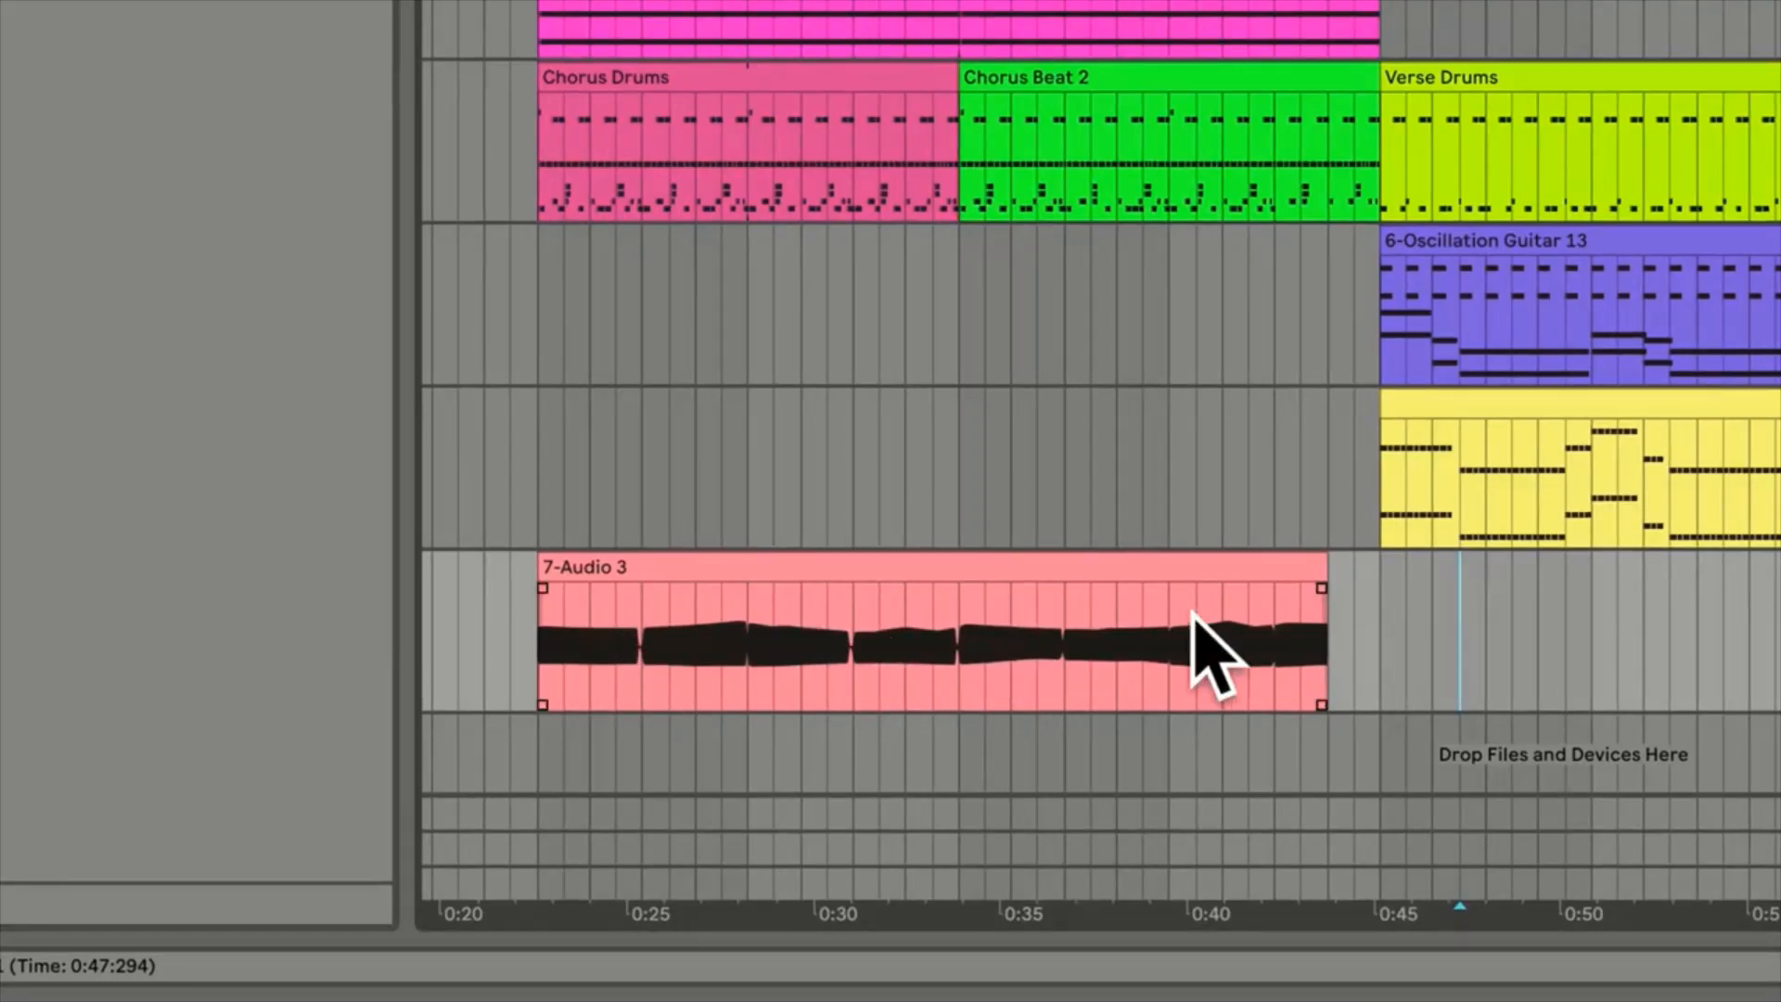
Place the insert marker at bar 31 in the 7-Audio 3 clip, and play its final bar
key("equal")
key("equal")
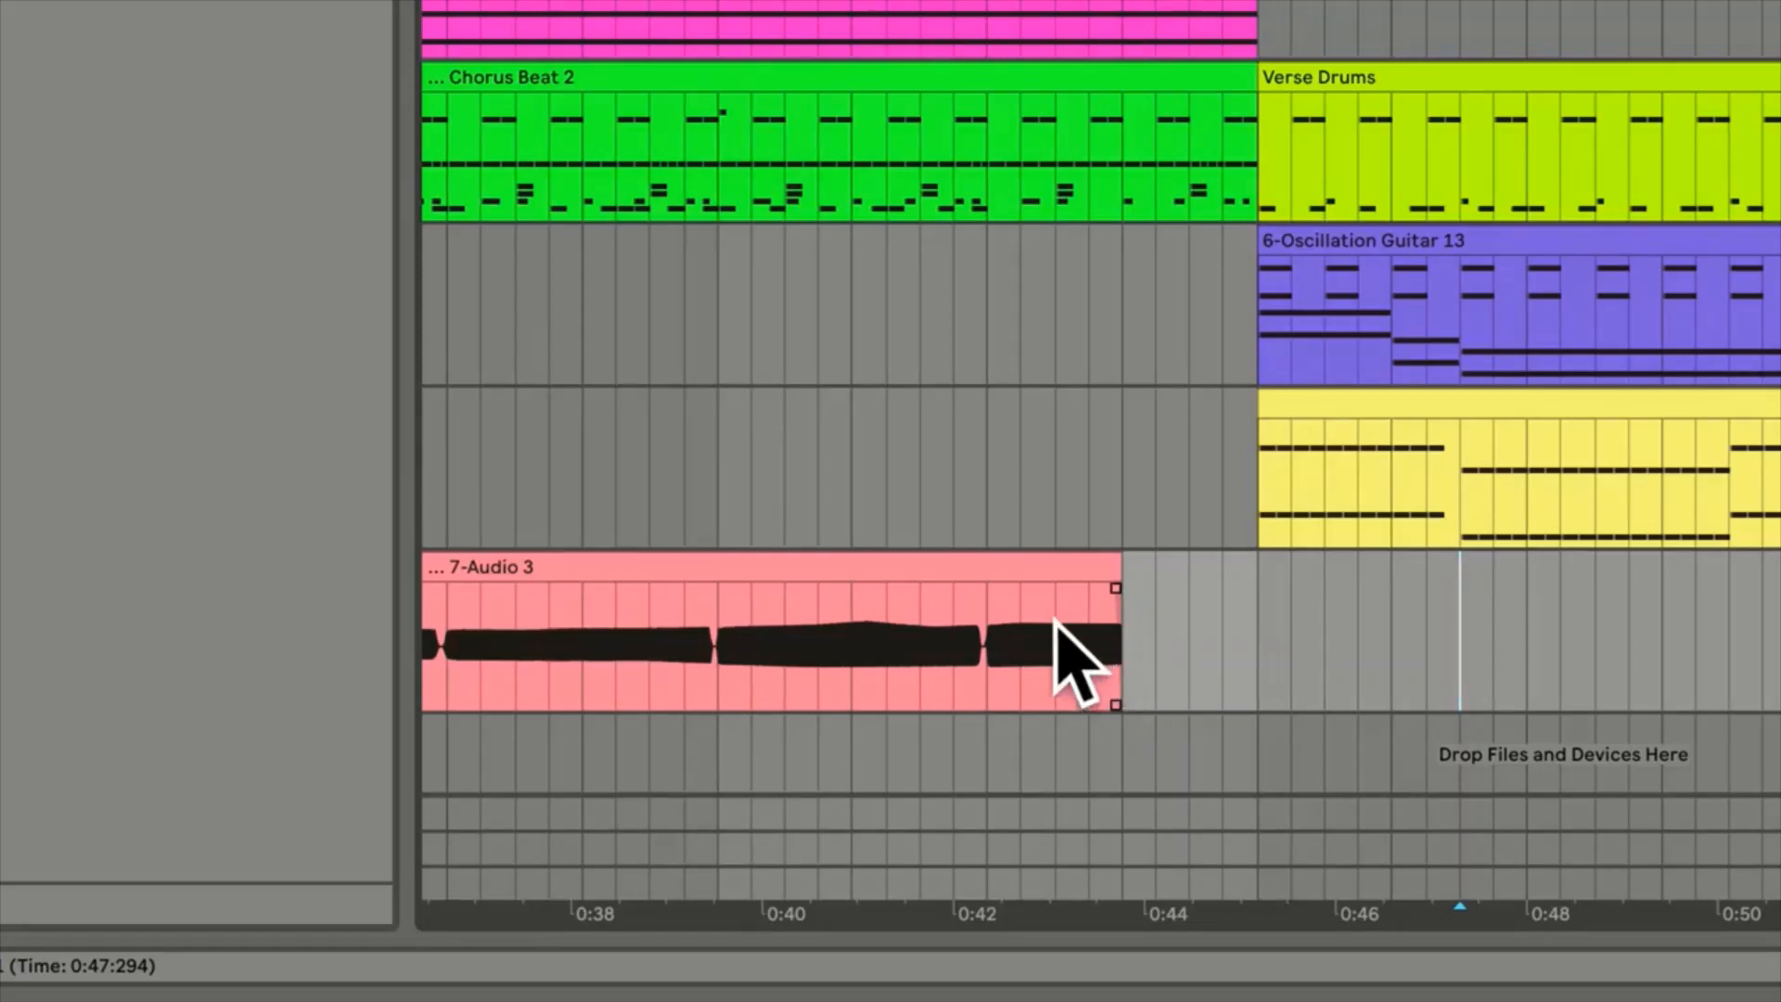
left_click(987, 636)
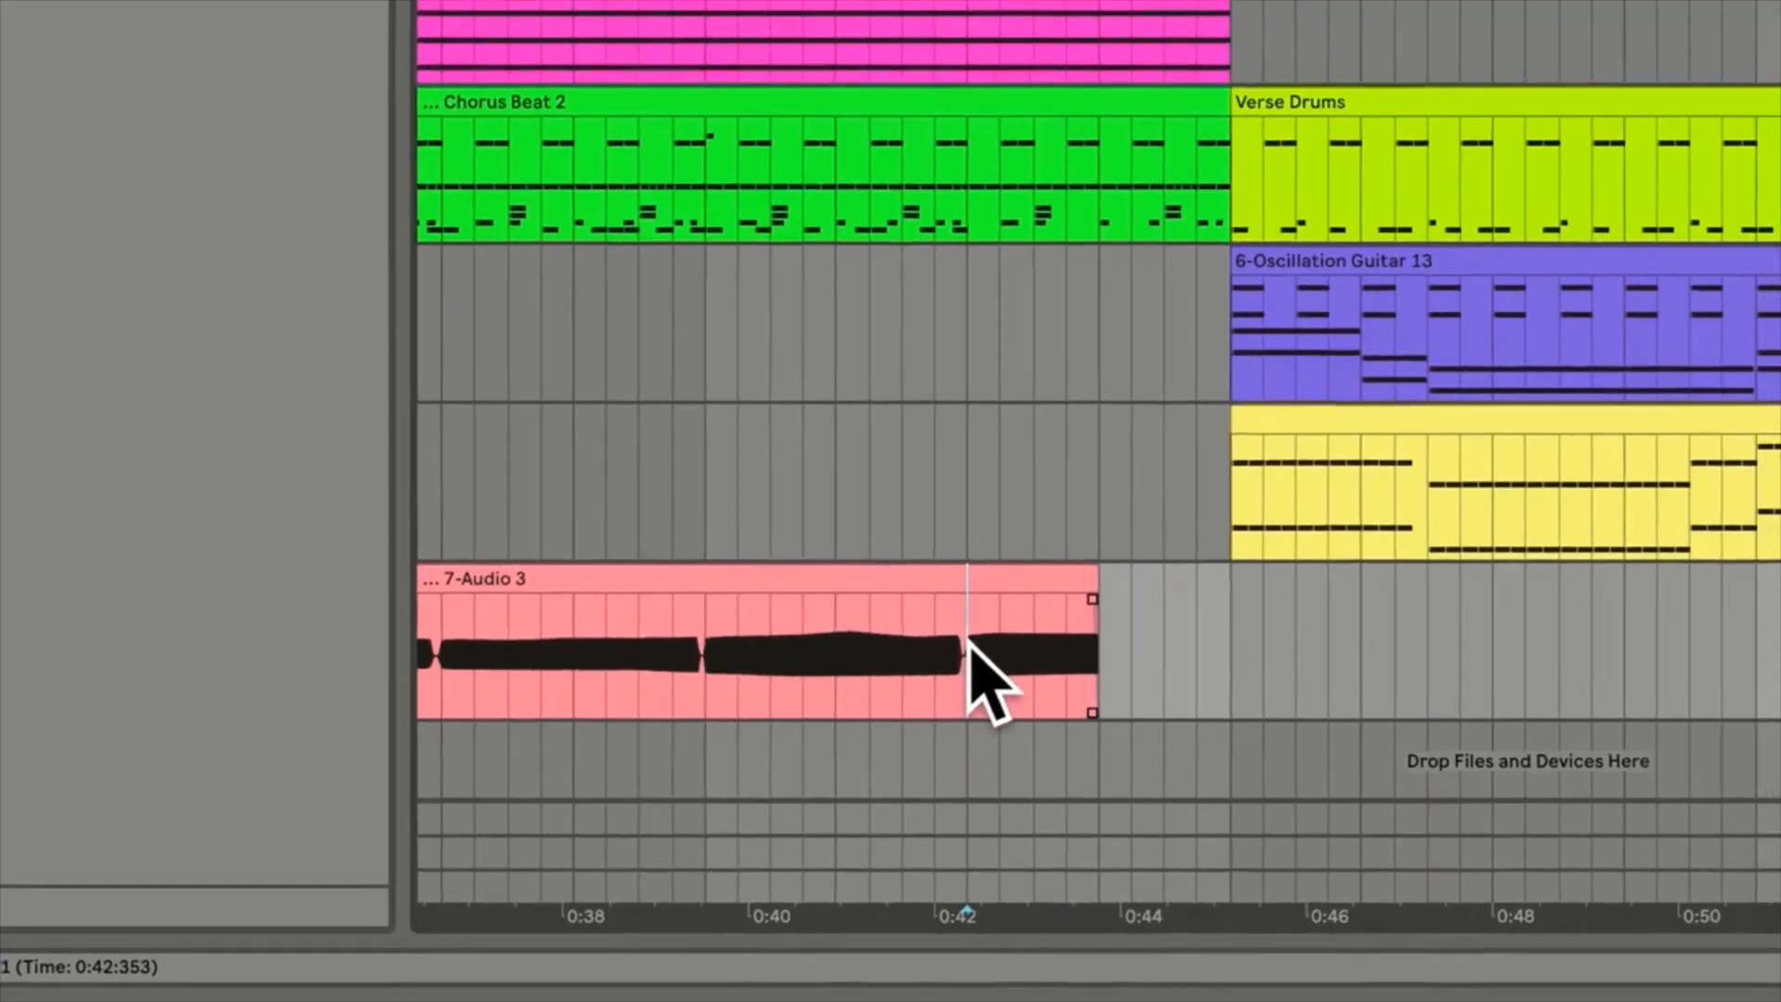
key("=")
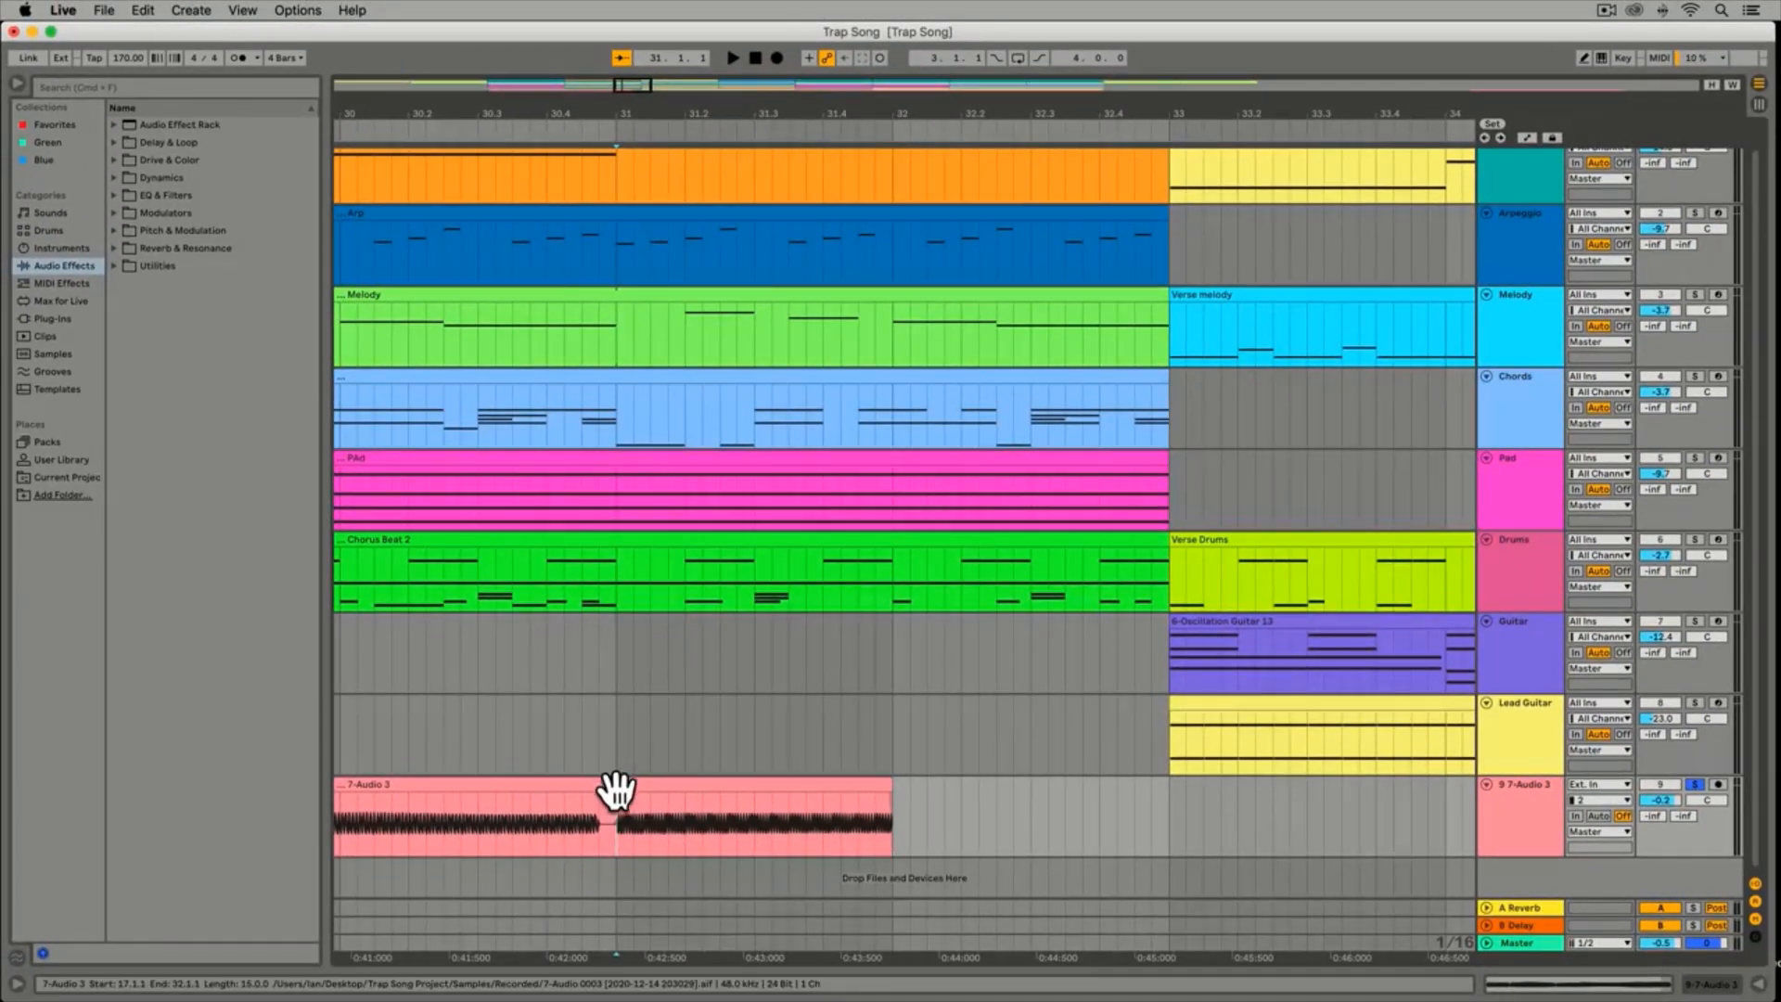
key("space")
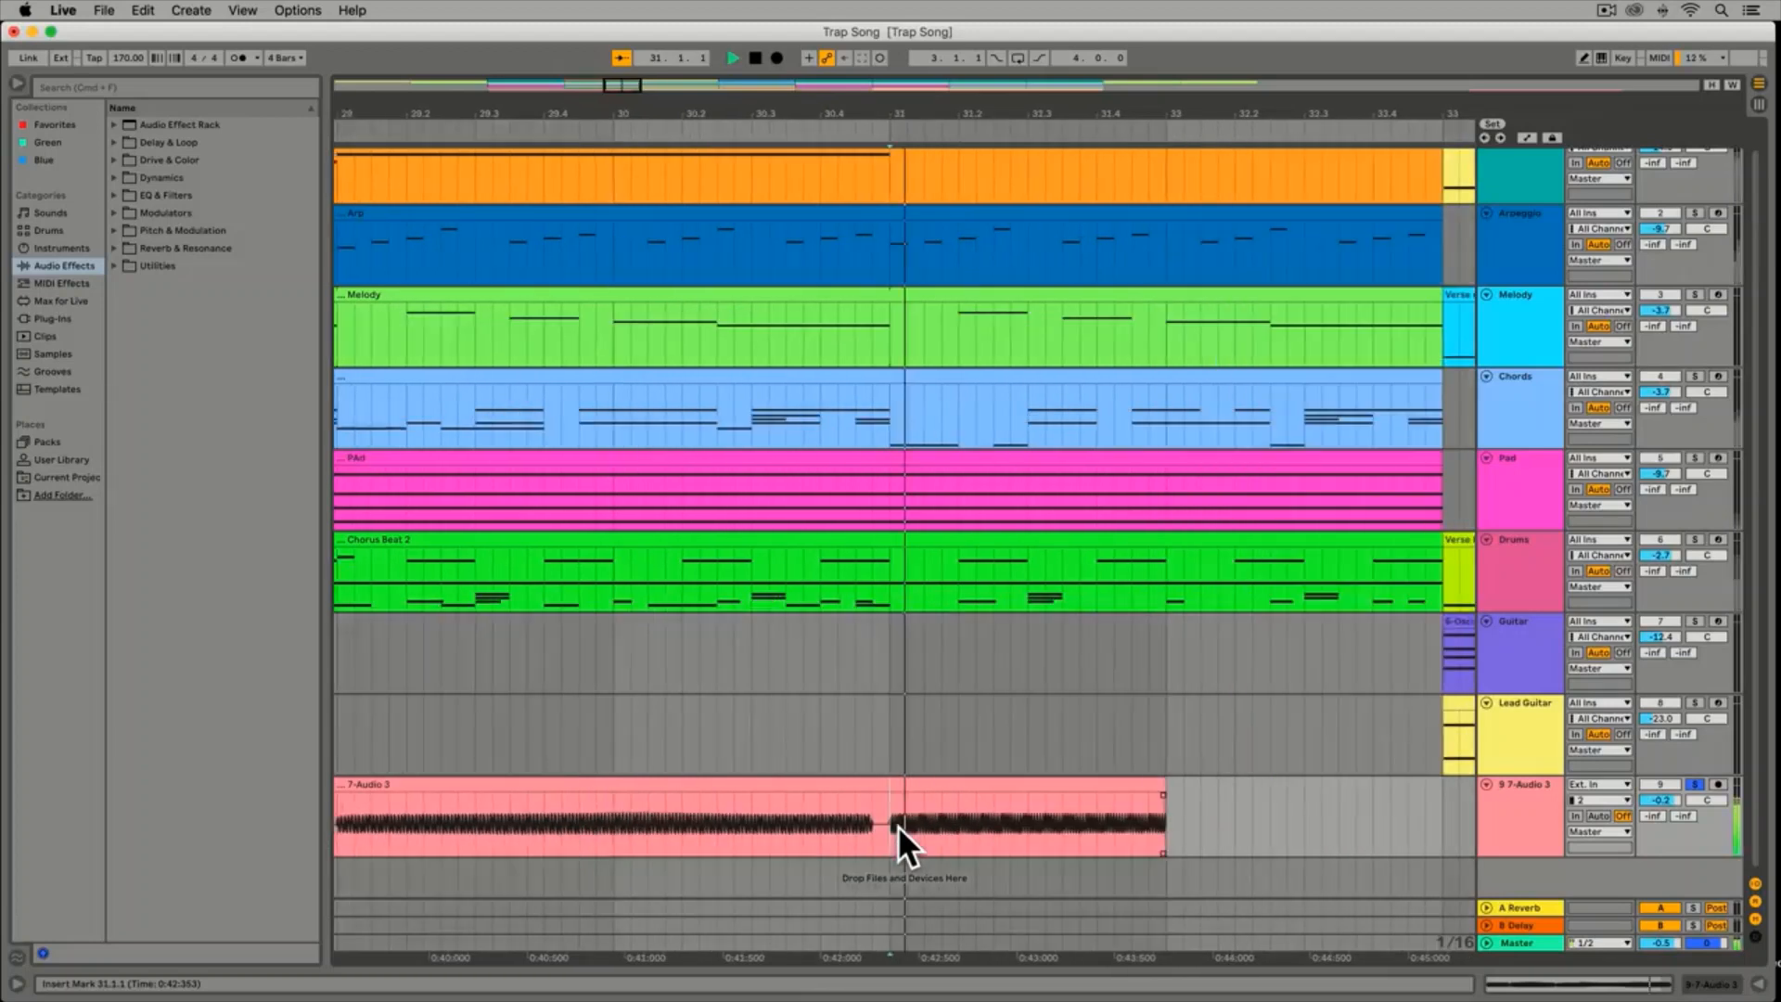
key("space")
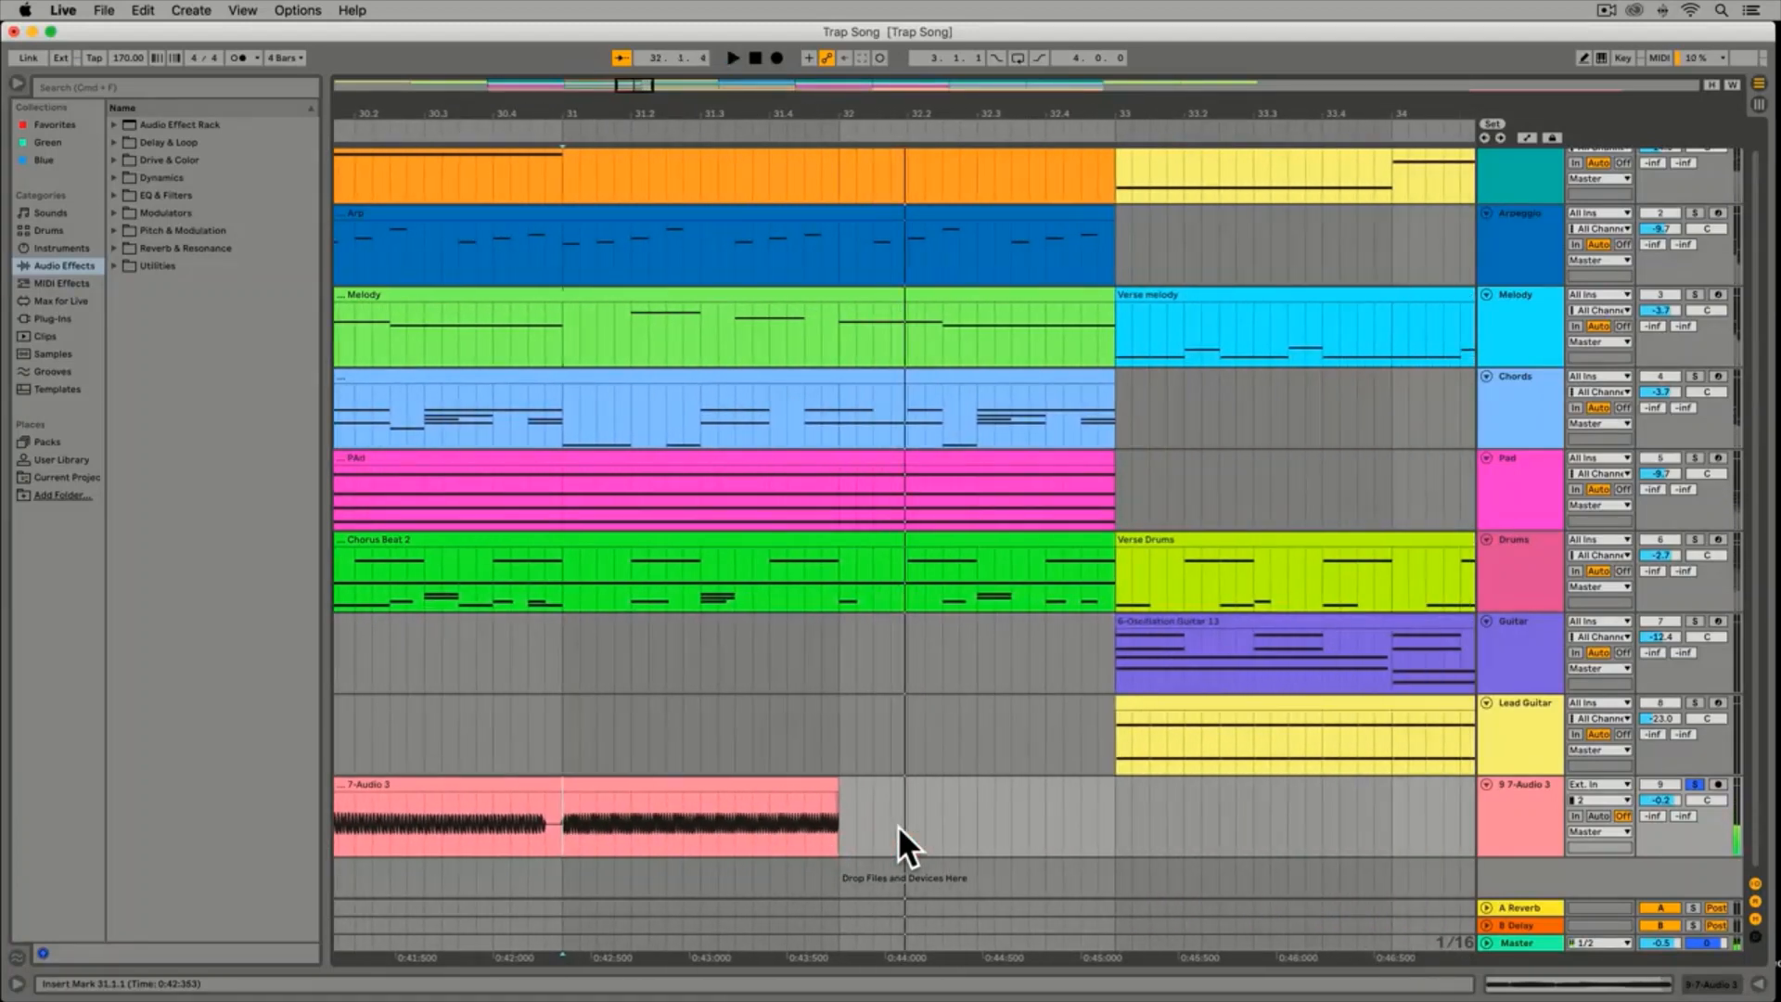
Add a fade-out to the end of the 7-Audio 3 clip, beginning at about bar 31
key("plus")
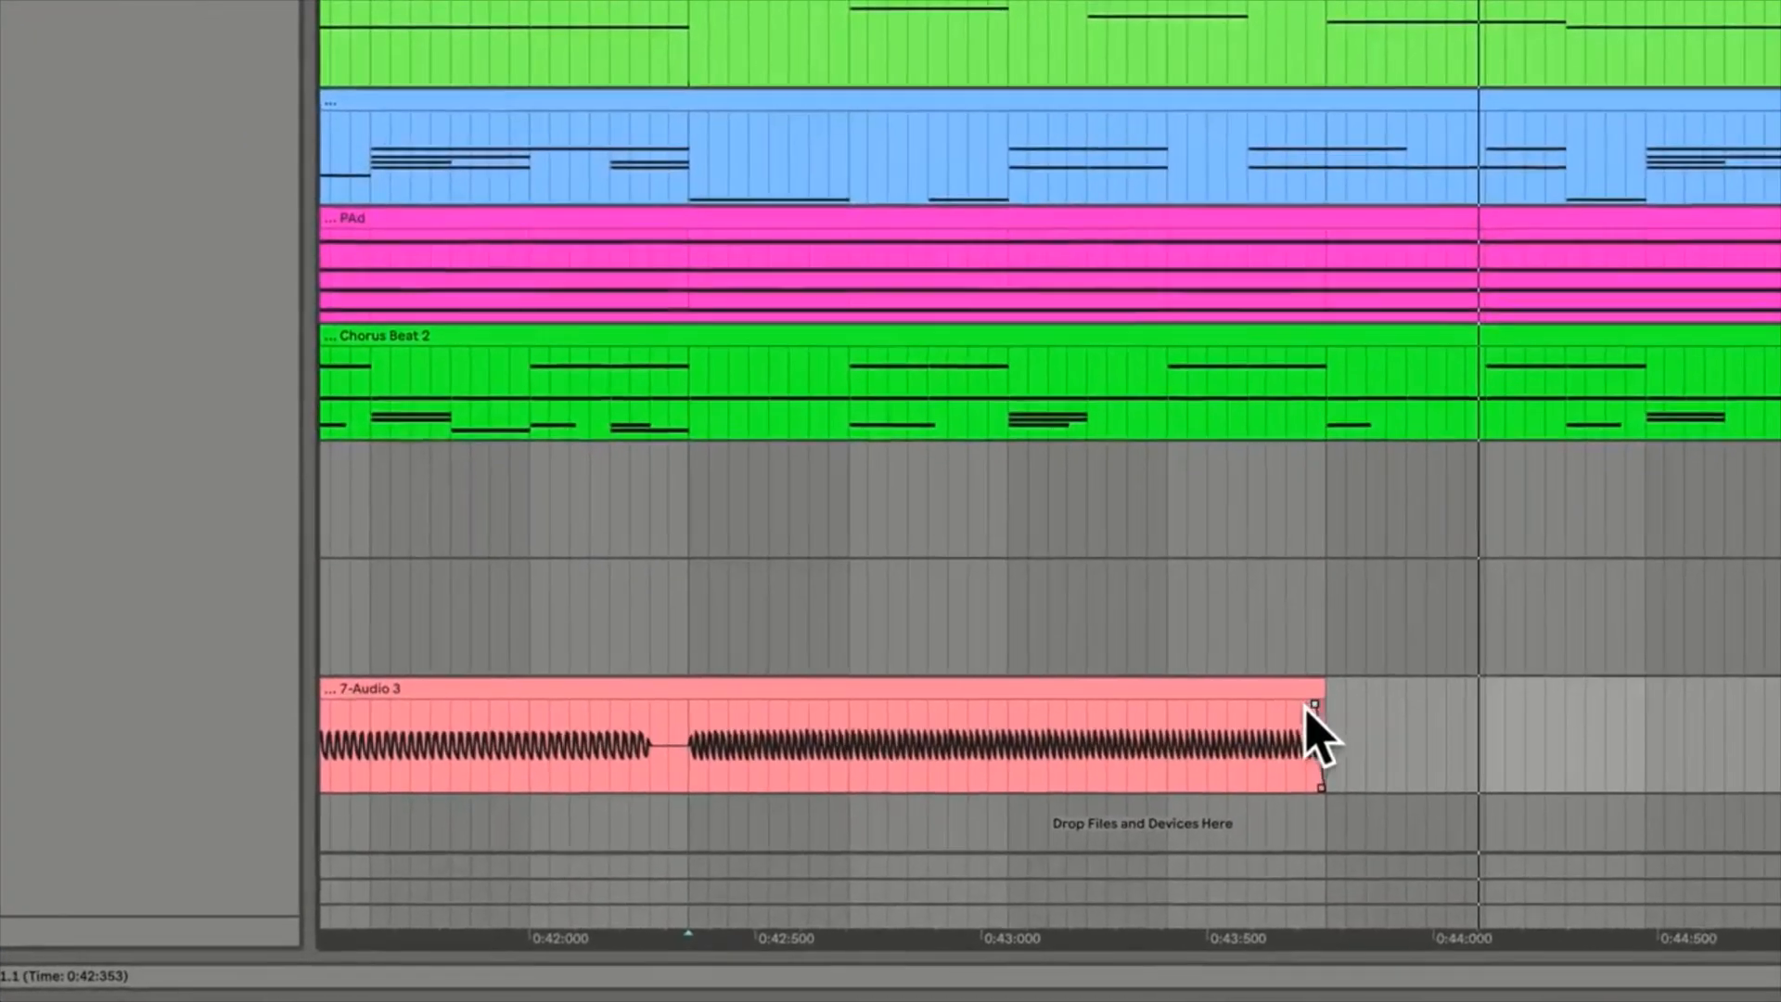
left_click_drag(1308, 707, 674, 721)
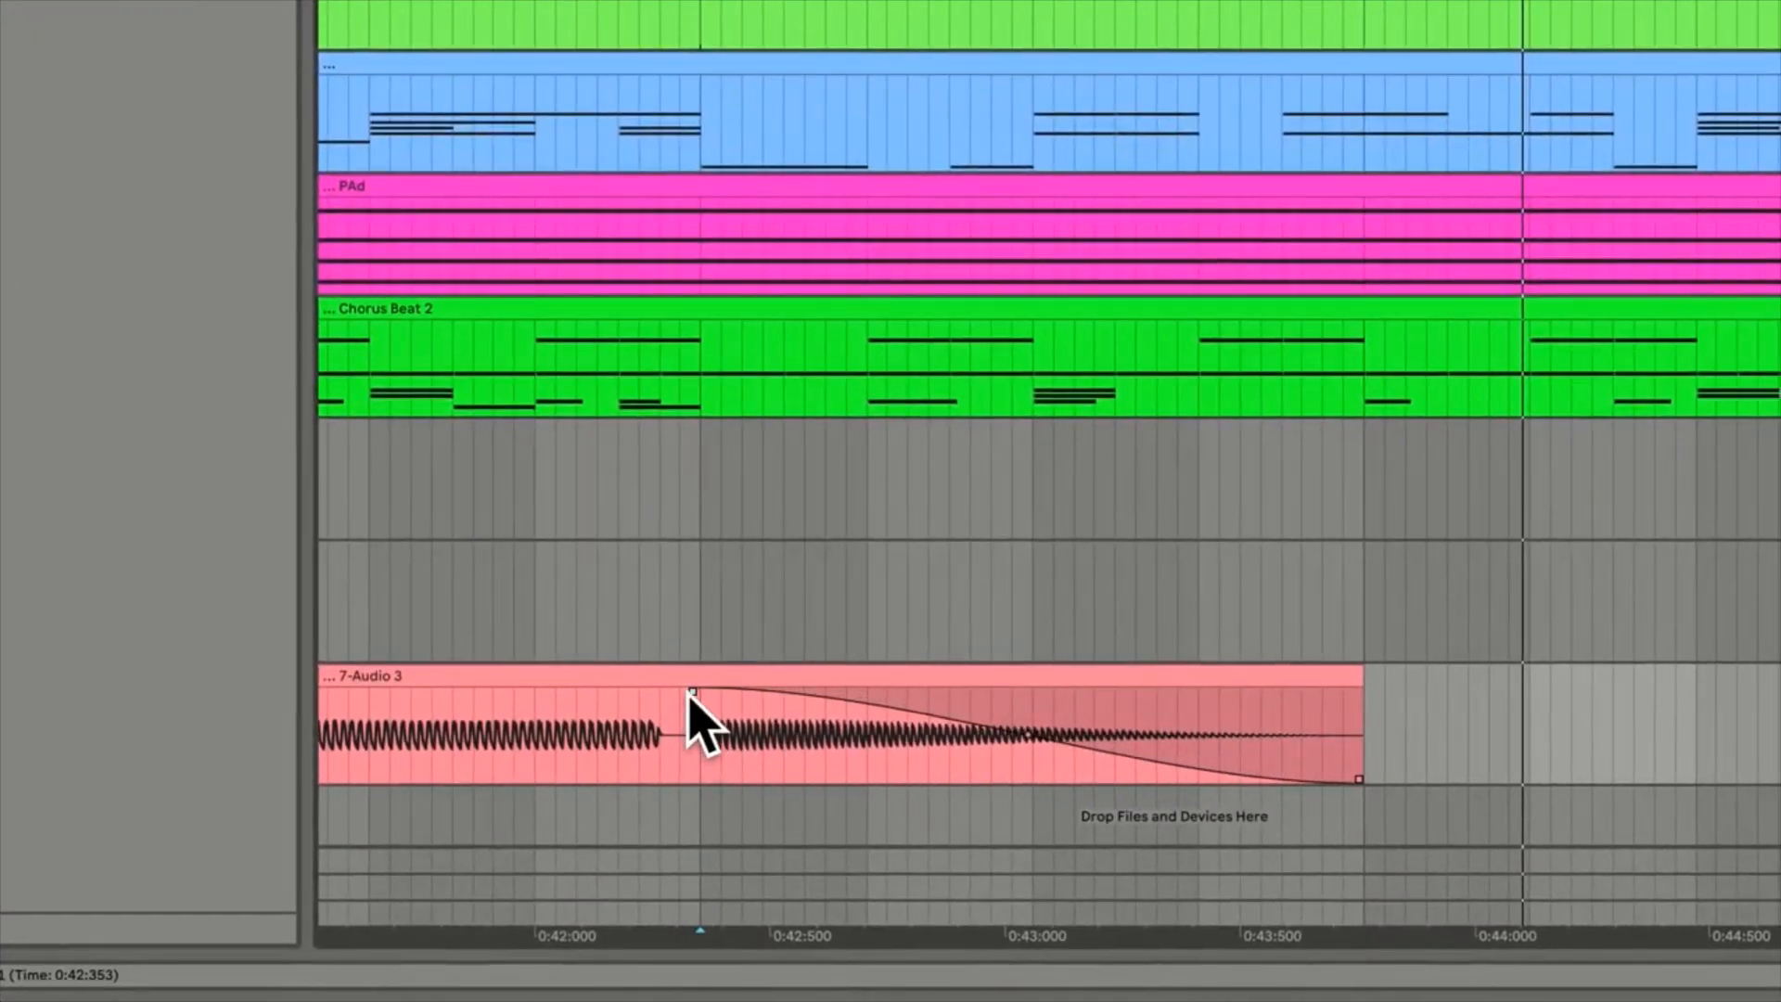
scroll(733, 737, "left", 2)
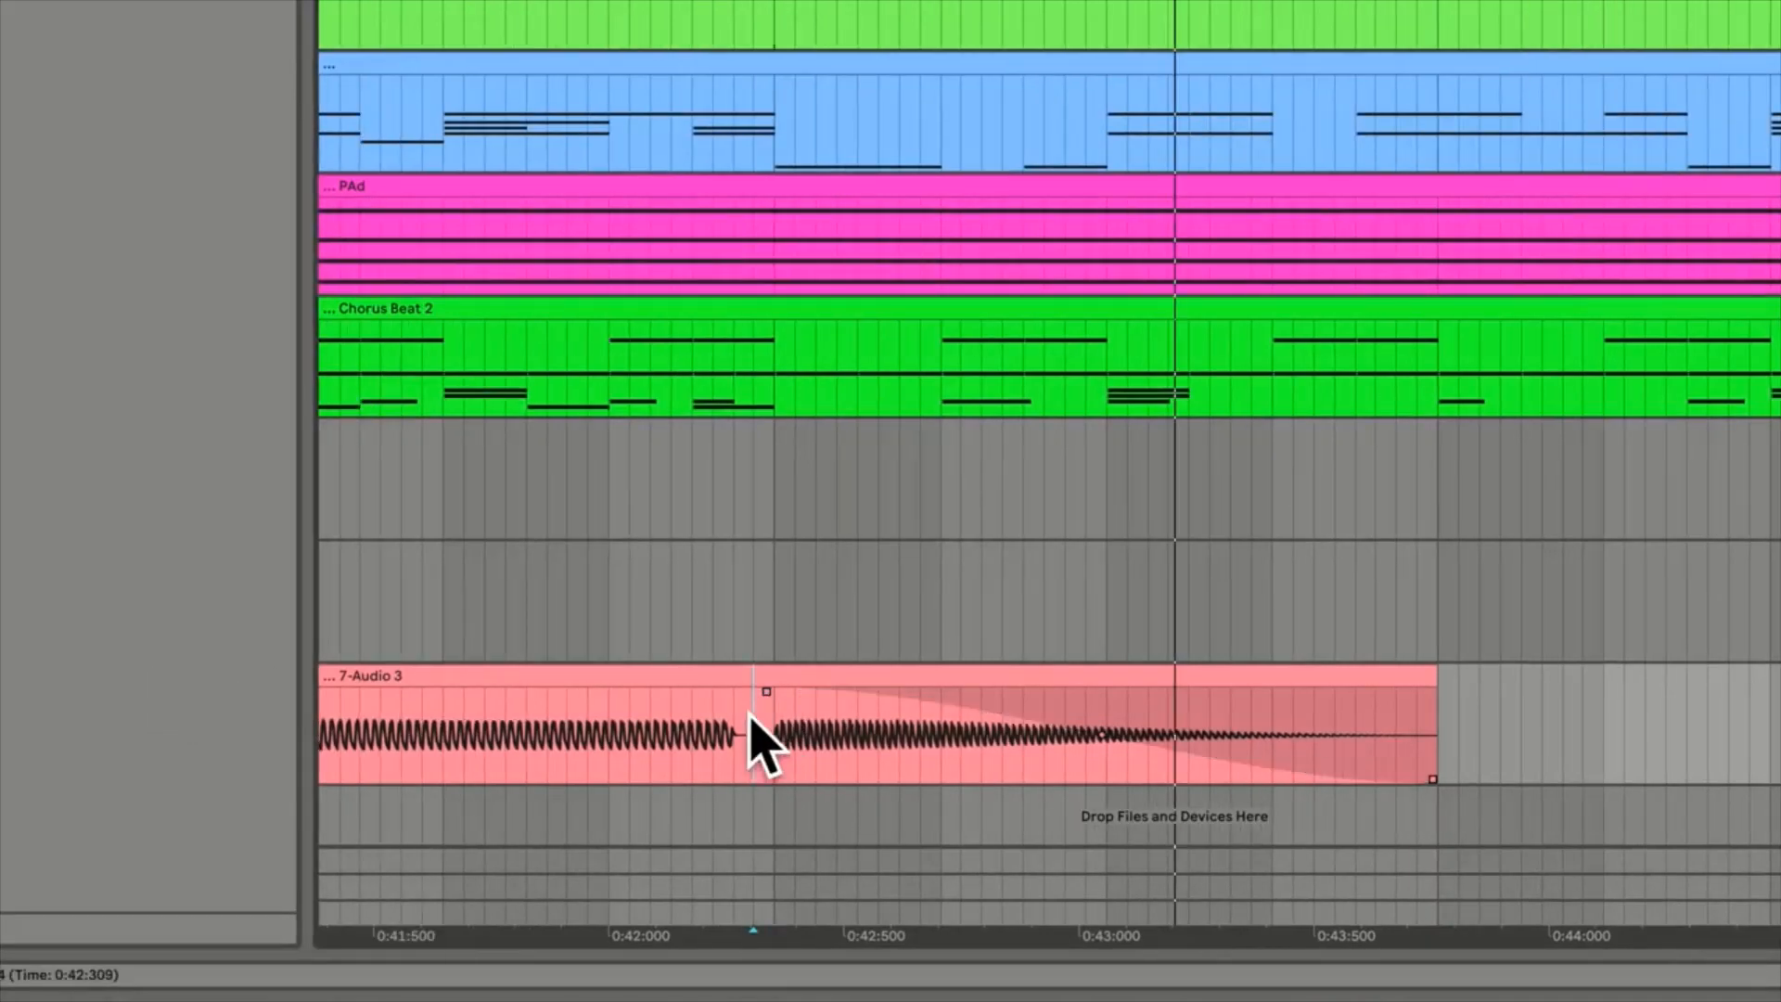
scroll(759, 742, "right", 8)
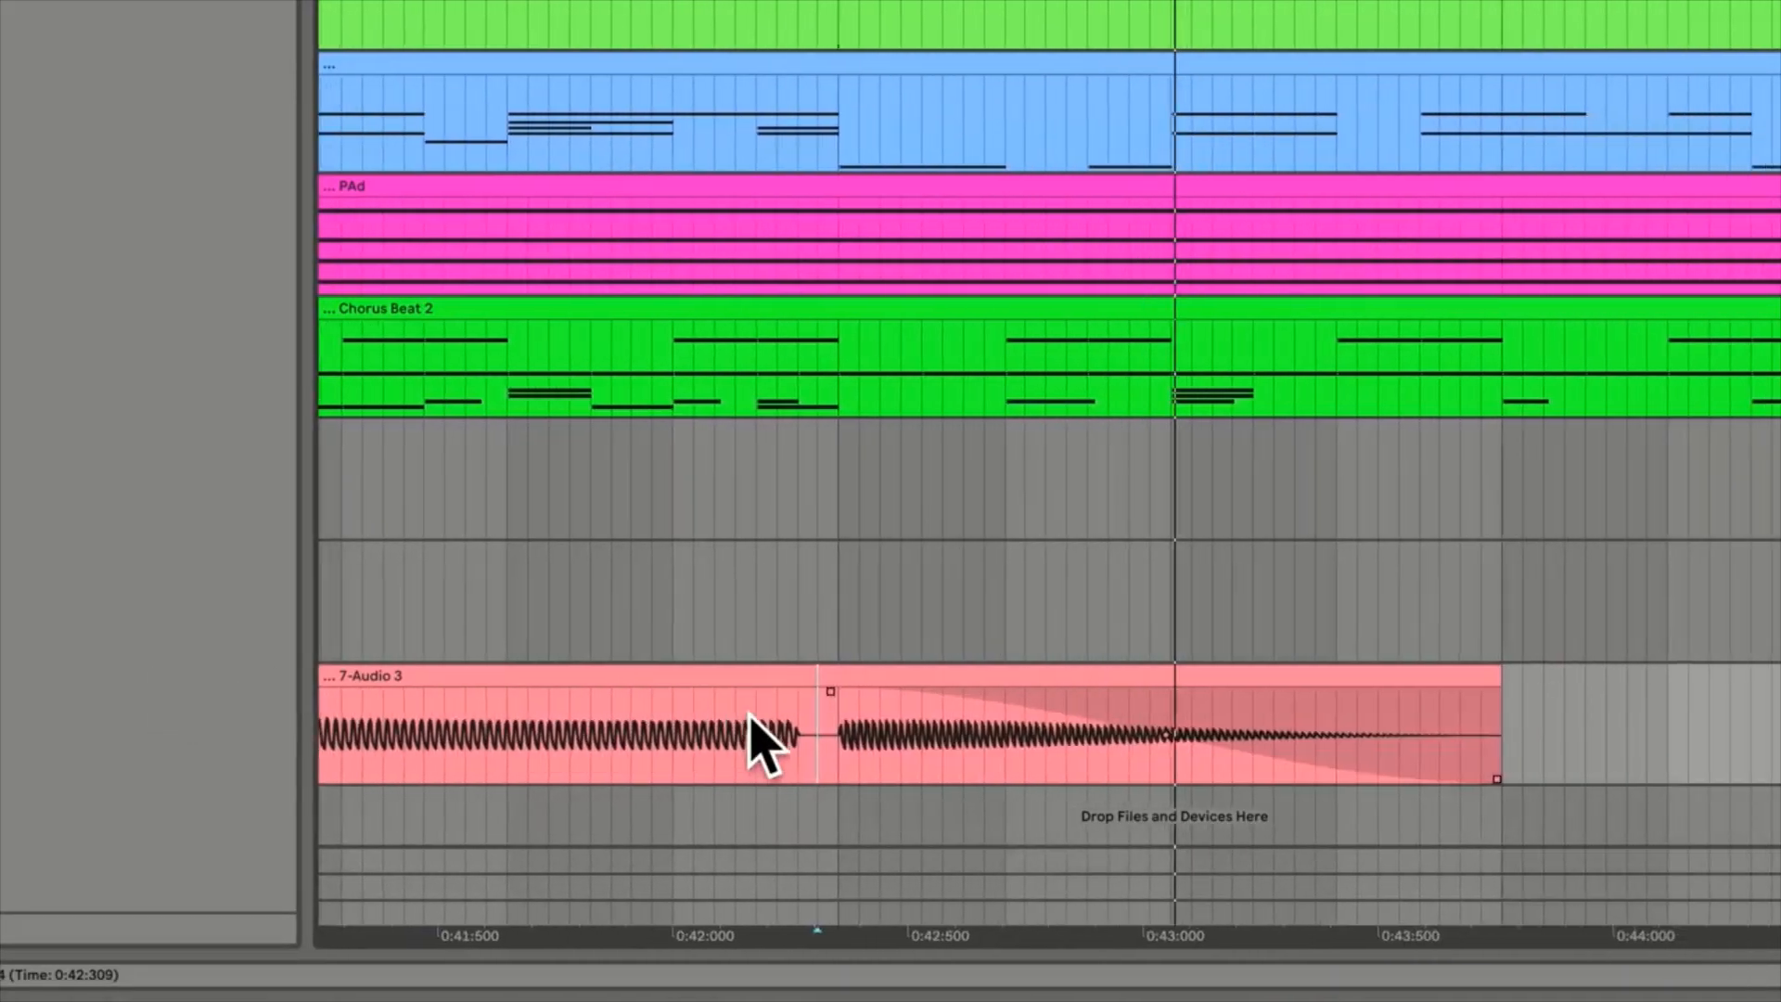
Bend the 7-Audio 3 clip's fade-out curve so the level drops late, and play the fade
scroll(751, 717, "left", 5)
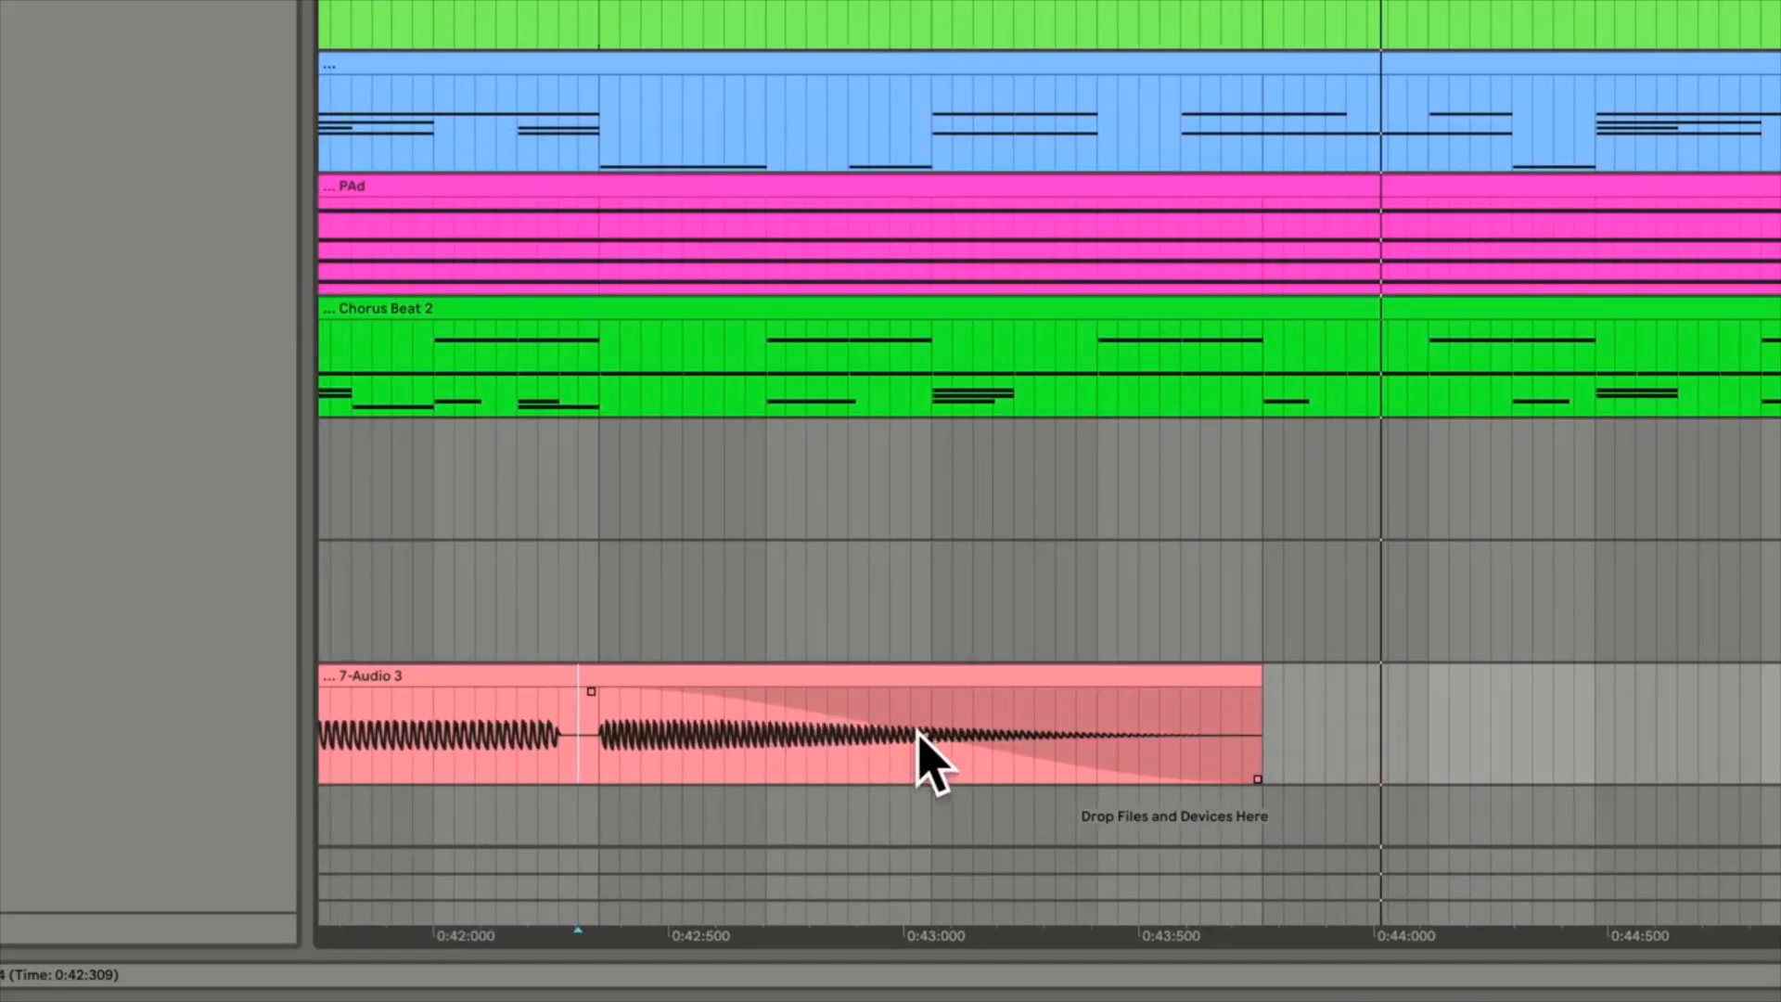
left_click_drag(927, 736, 1205, 754)
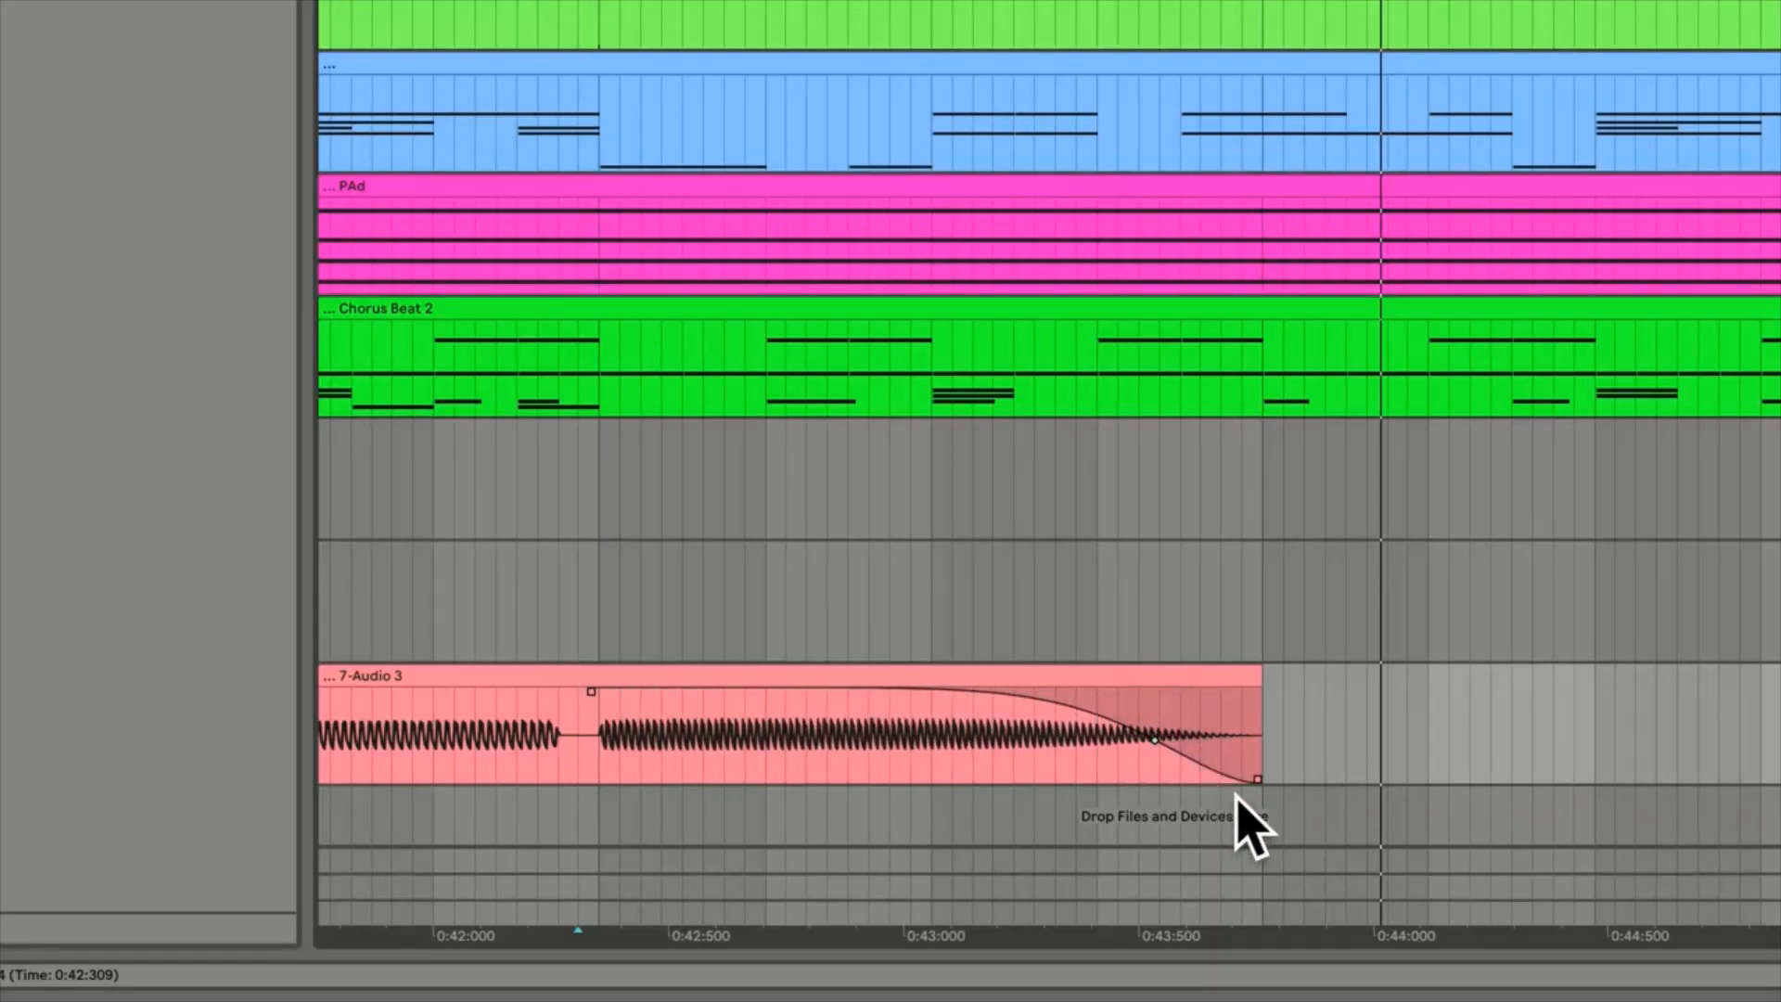
left_click(558, 732)
key("space")
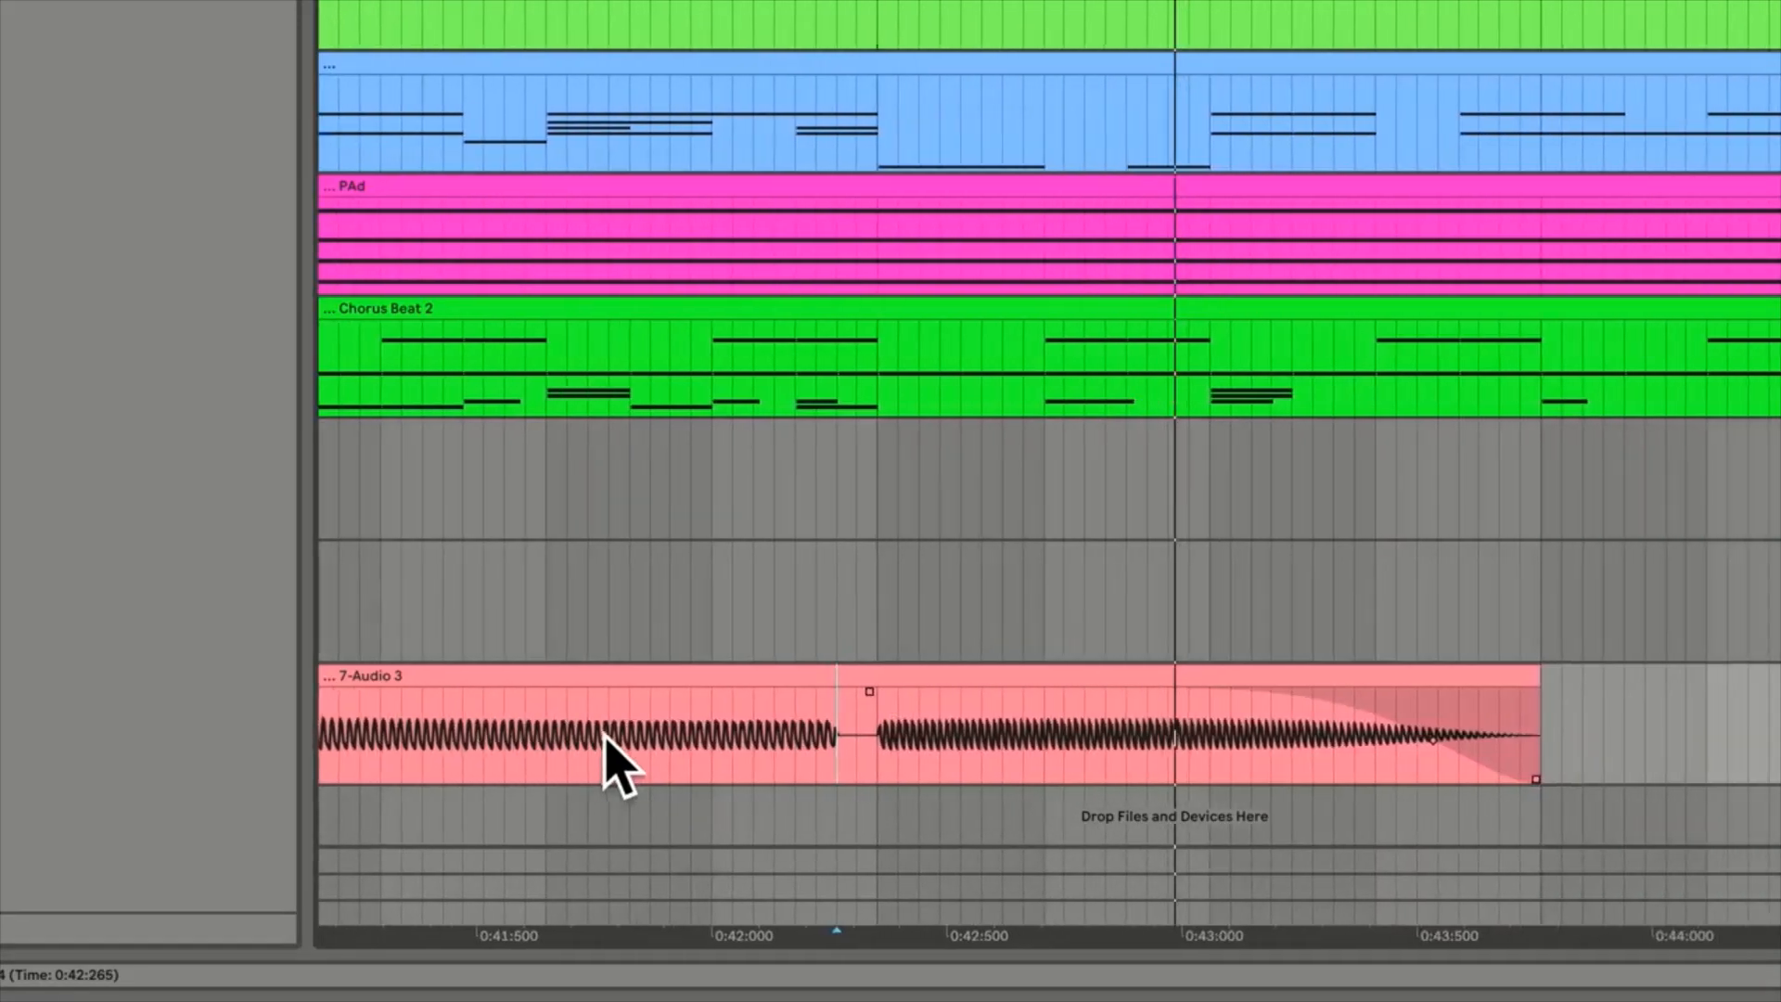
Bend the 7-Audio 3 fade-out curve to drop early, play it, and return the curve to an even S-shape
mouse_move(1150, 742)
left_mouse_down()
mouse_move(770, 768)
mouse_move(785, 765)
left_mouse_up()
left_click(578, 737)
key("space")
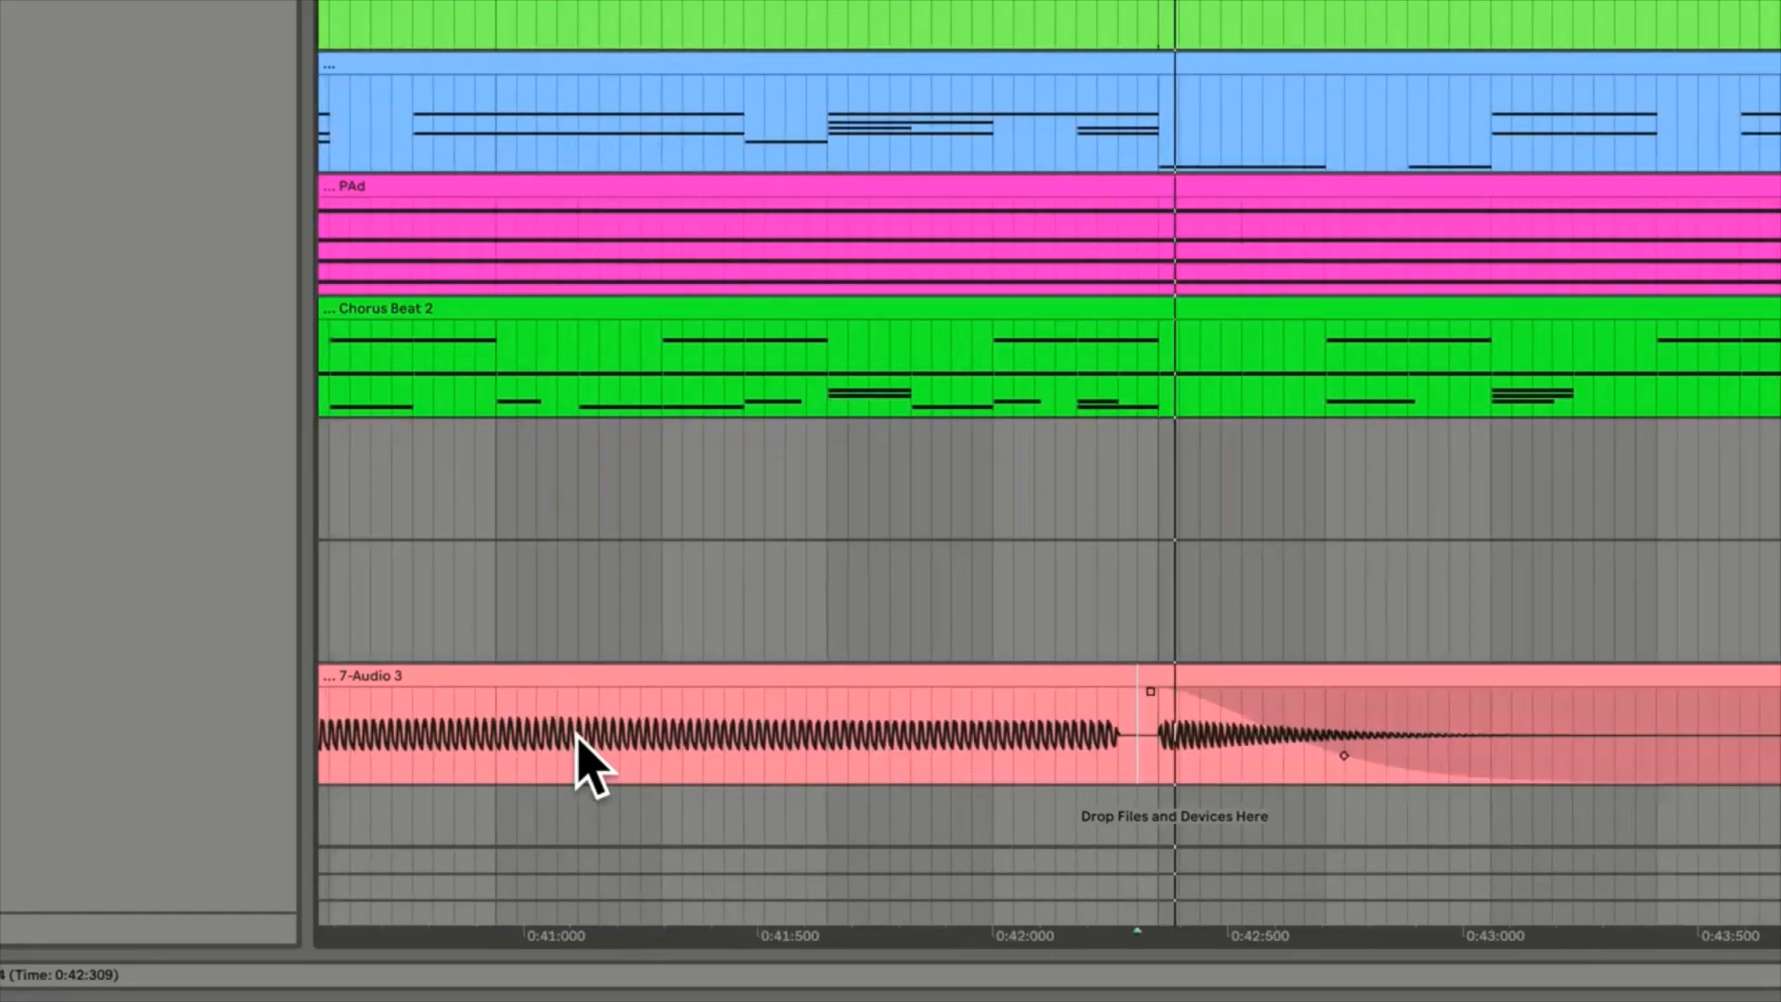
left_click_drag(899, 770, 1102, 743)
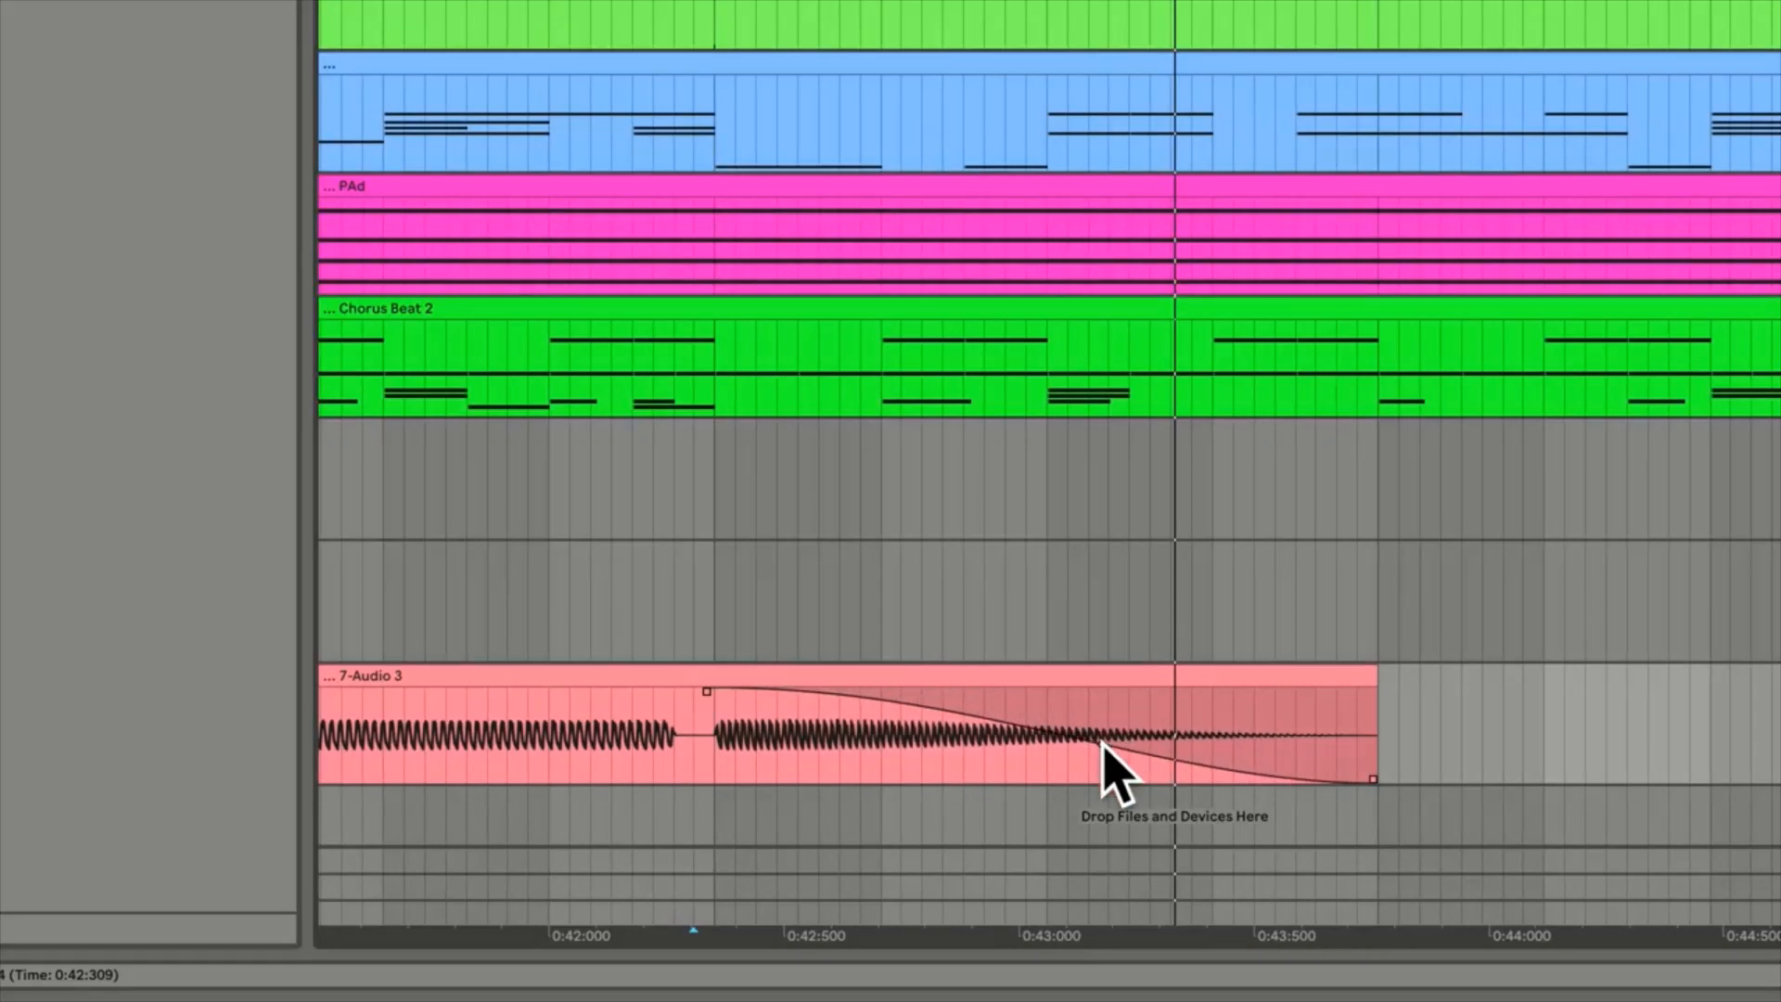
Move the 7-Audio 3 clip's end by its fade-out end handle to about 0:42.75, and extend it to about 0:44.45
scroll(1102, 747, "right", 1)
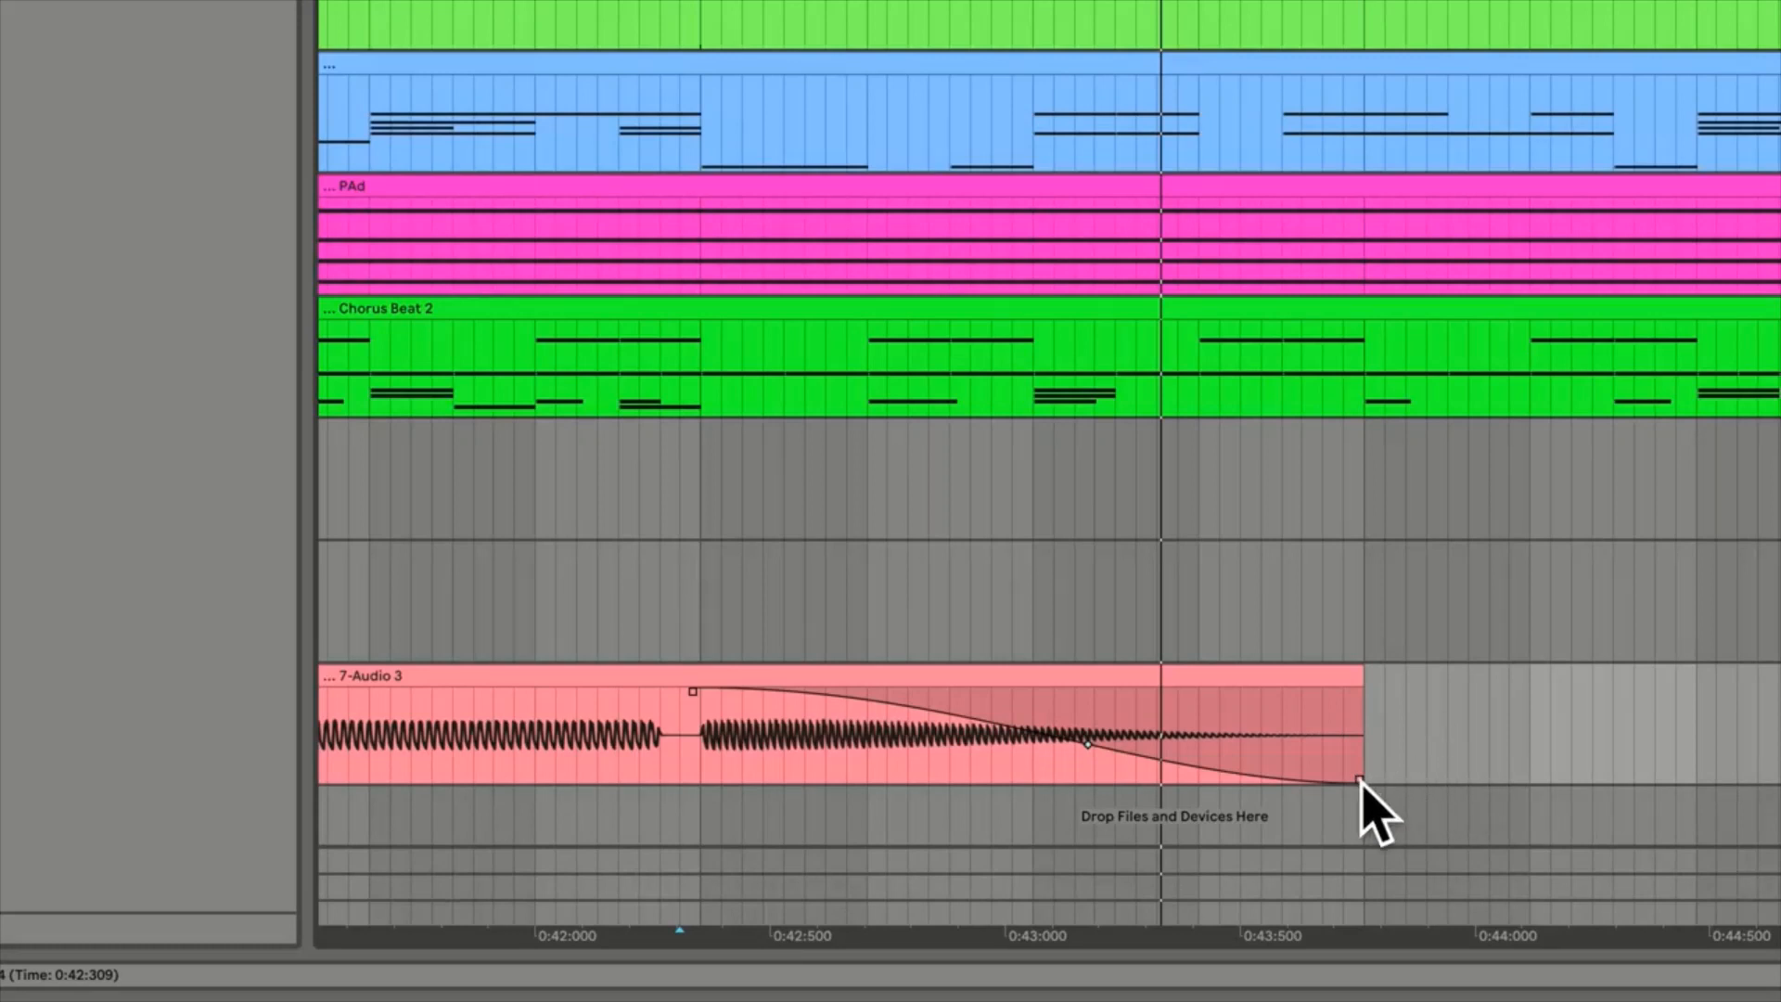
left_click_drag(1360, 782, 889, 782)
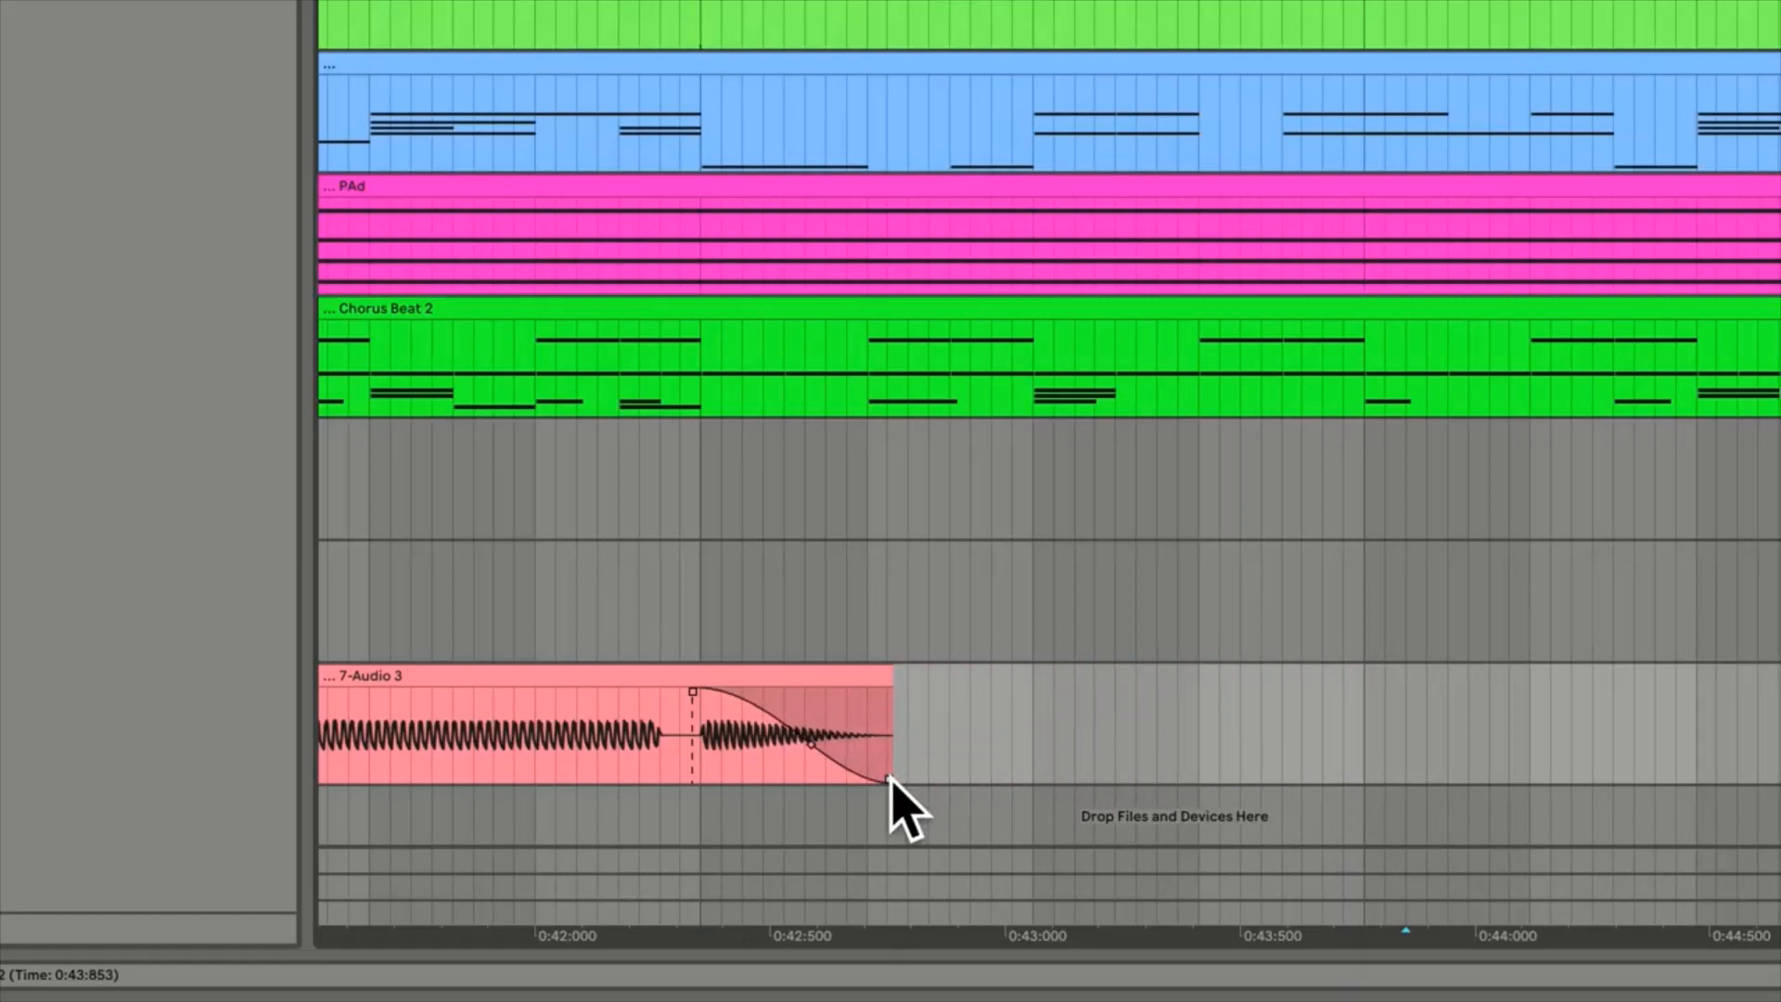
left_click_drag(889, 782, 1686, 781)
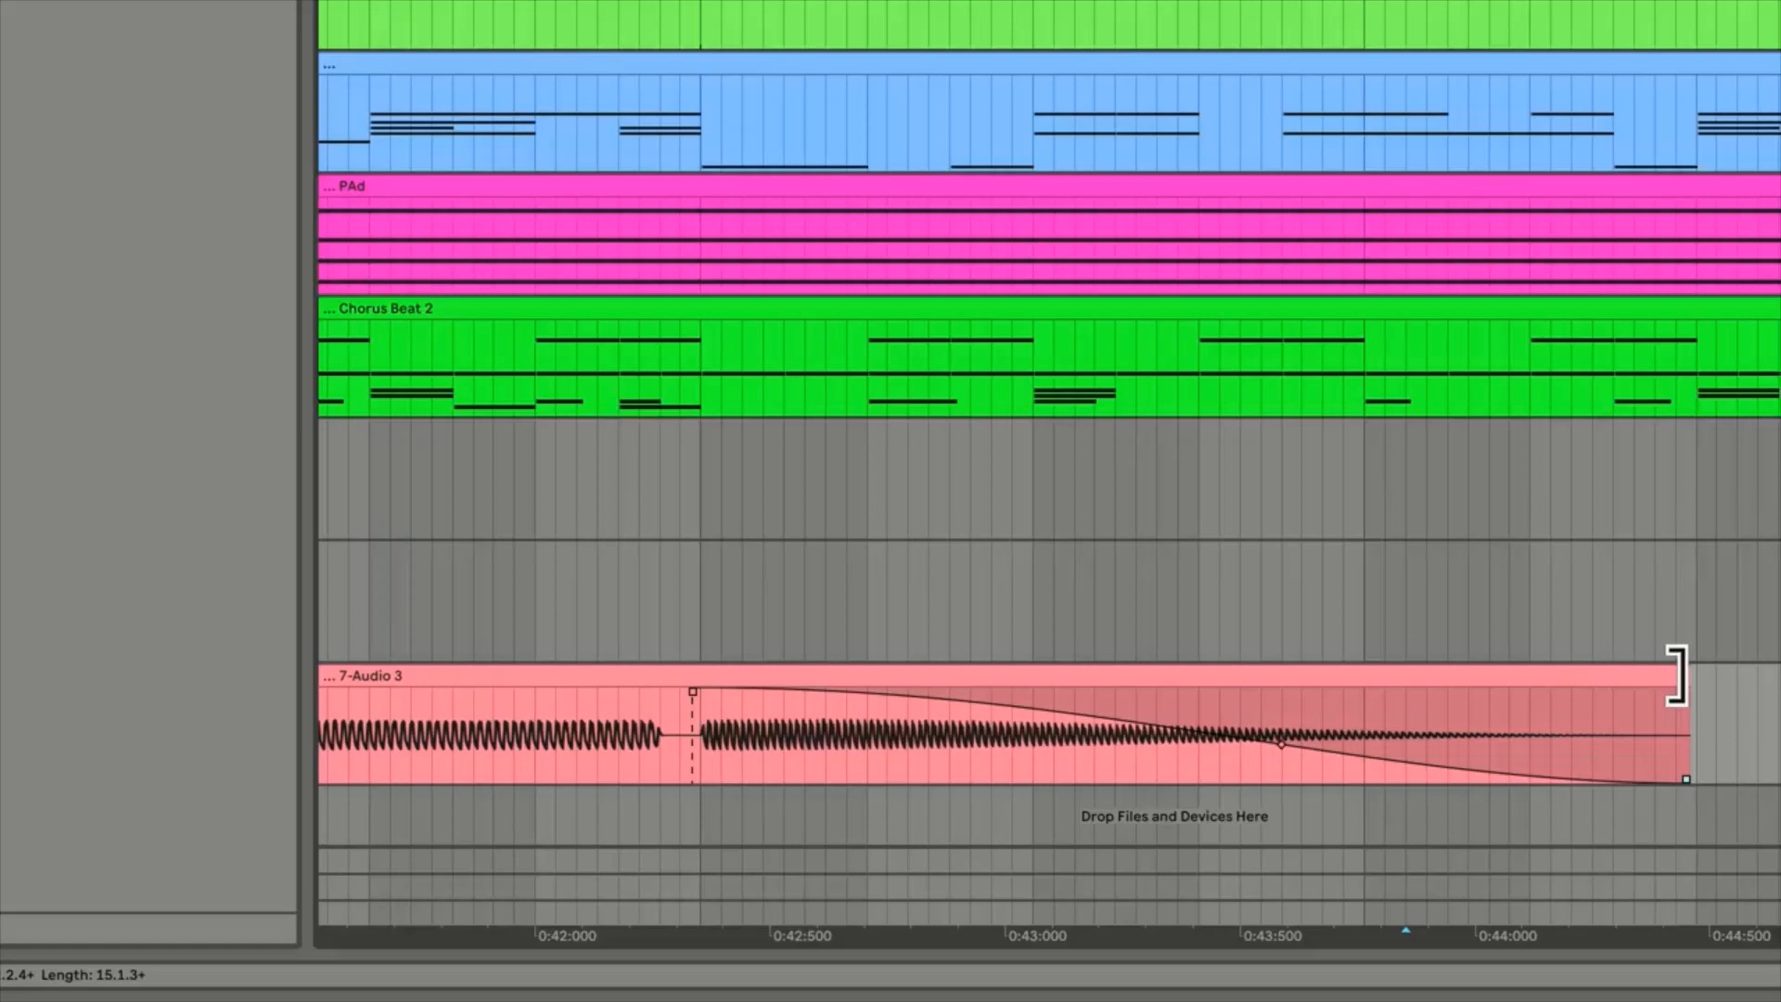
Trim the 7-Audio 3 clip's end by its edge to about 0:43.3, examine the shifted fade-out, and undo the trim
left_click_drag(1677, 676, 1134, 673)
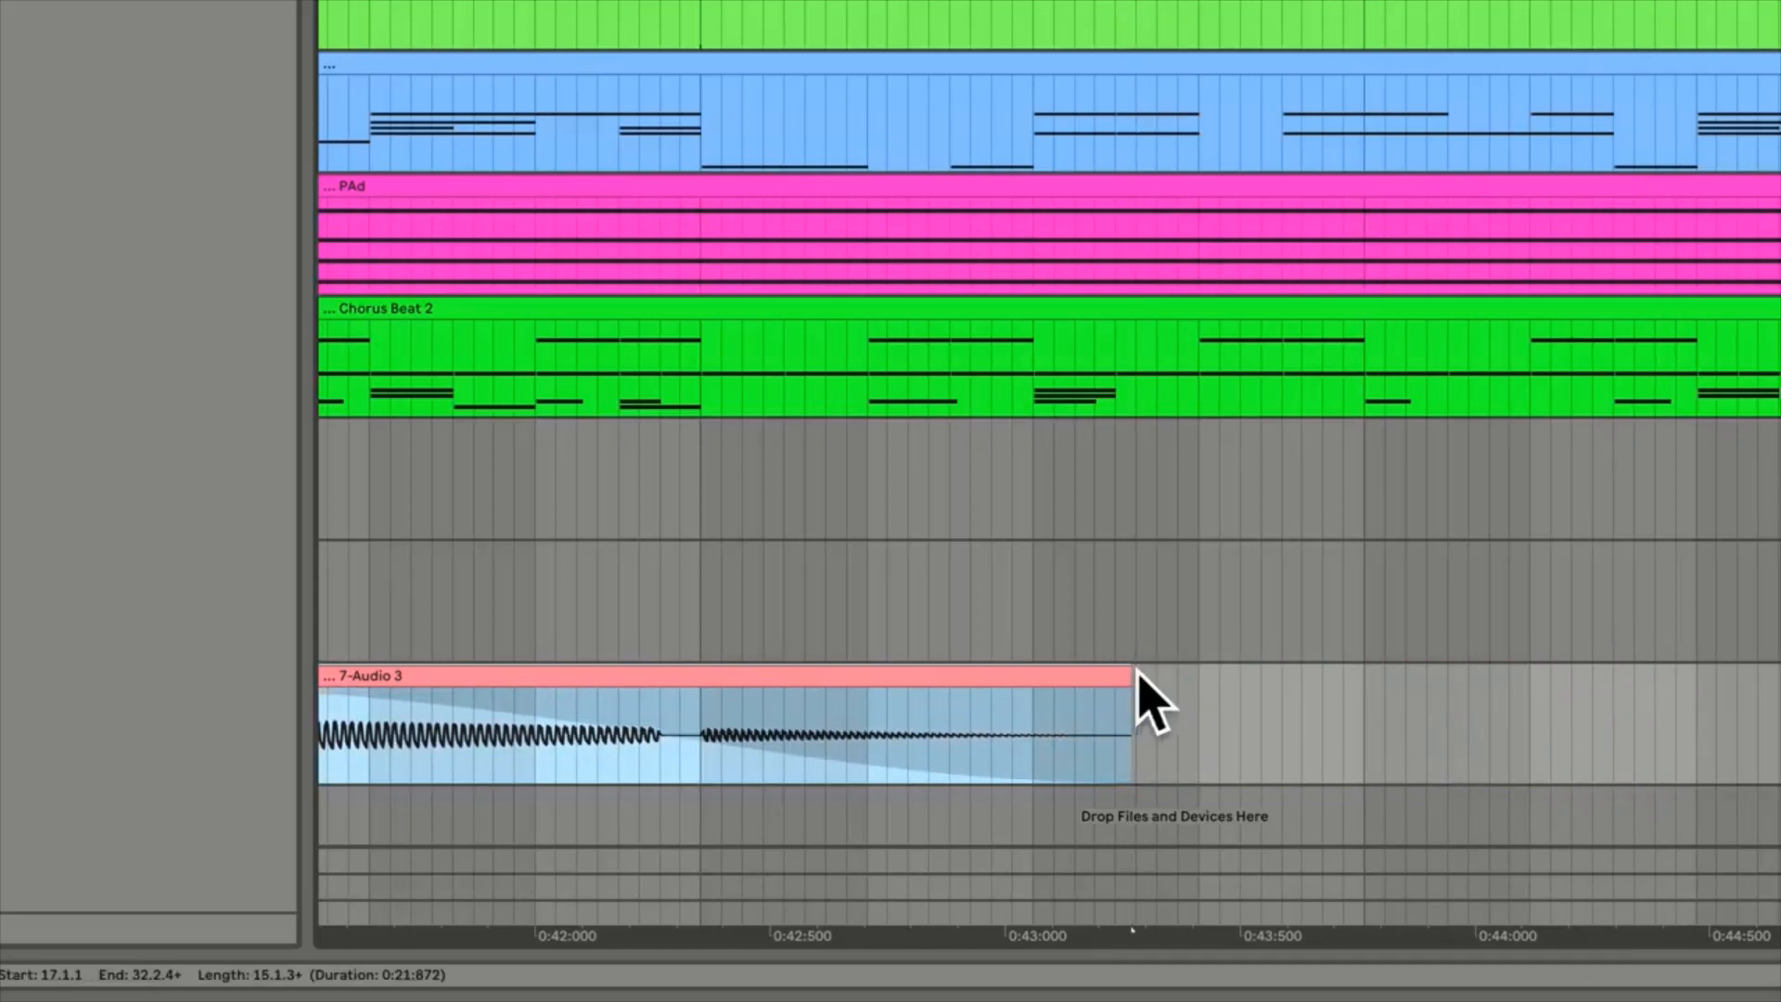
scroll(1181, 668, "left", 10)
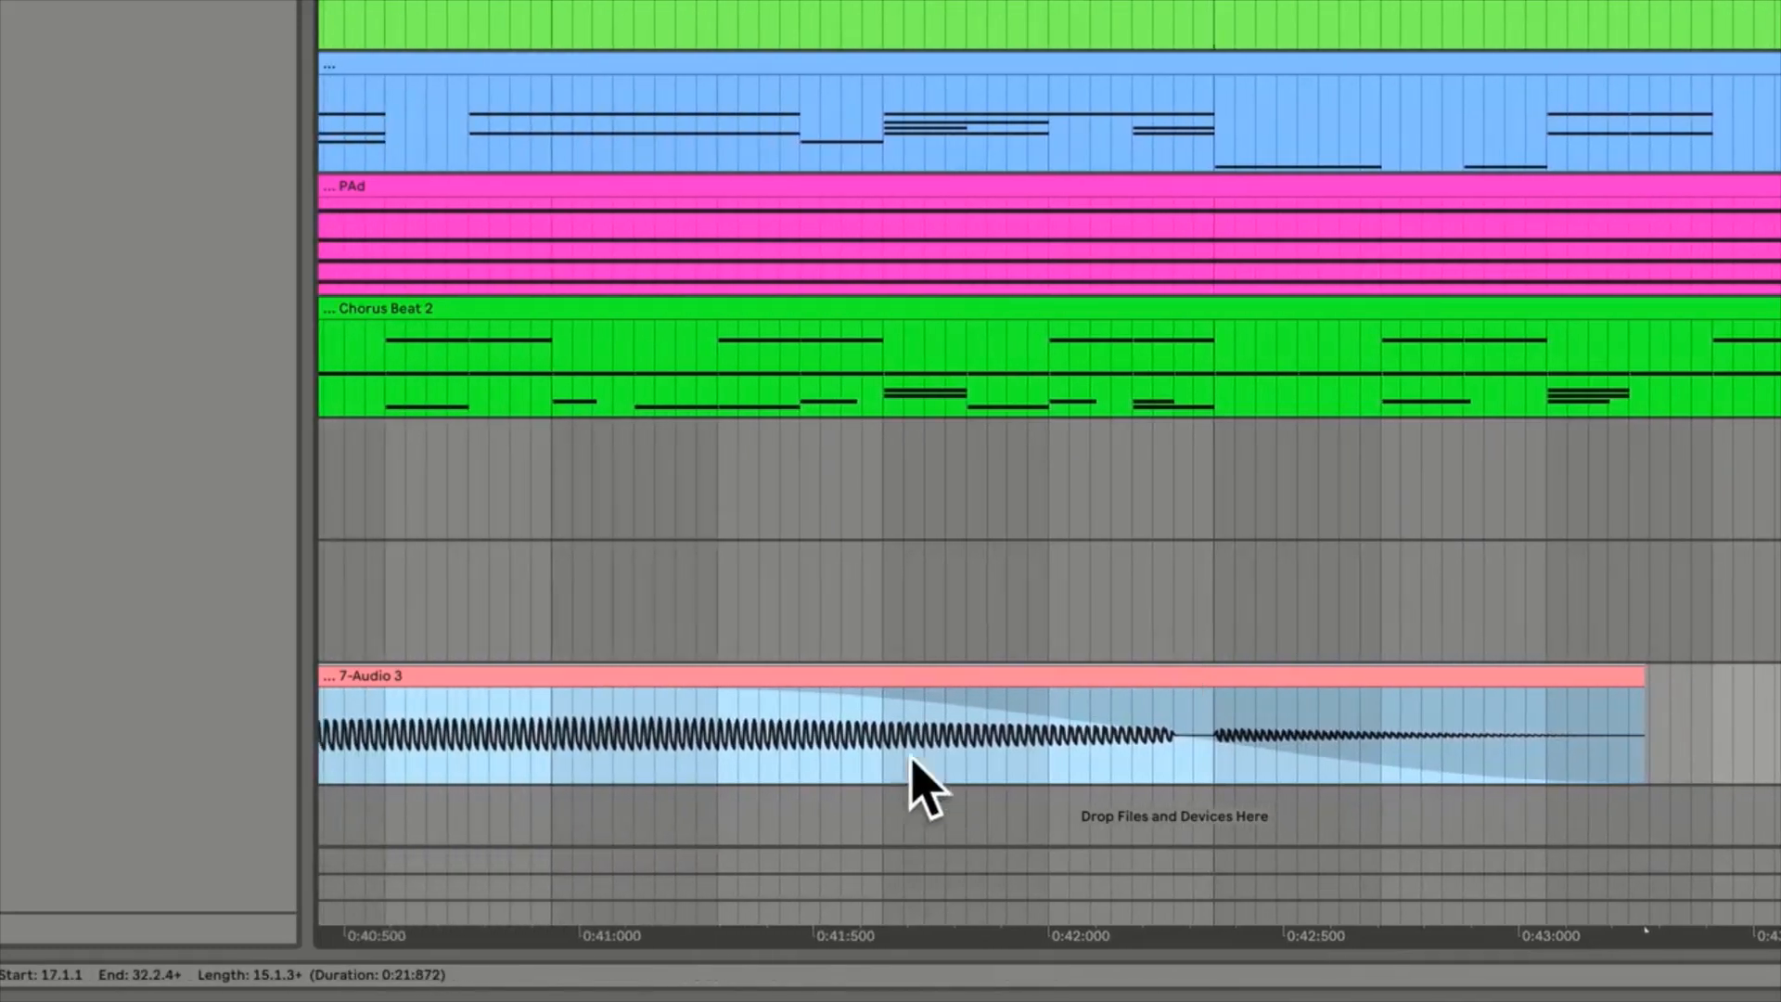
left_click(967, 742)
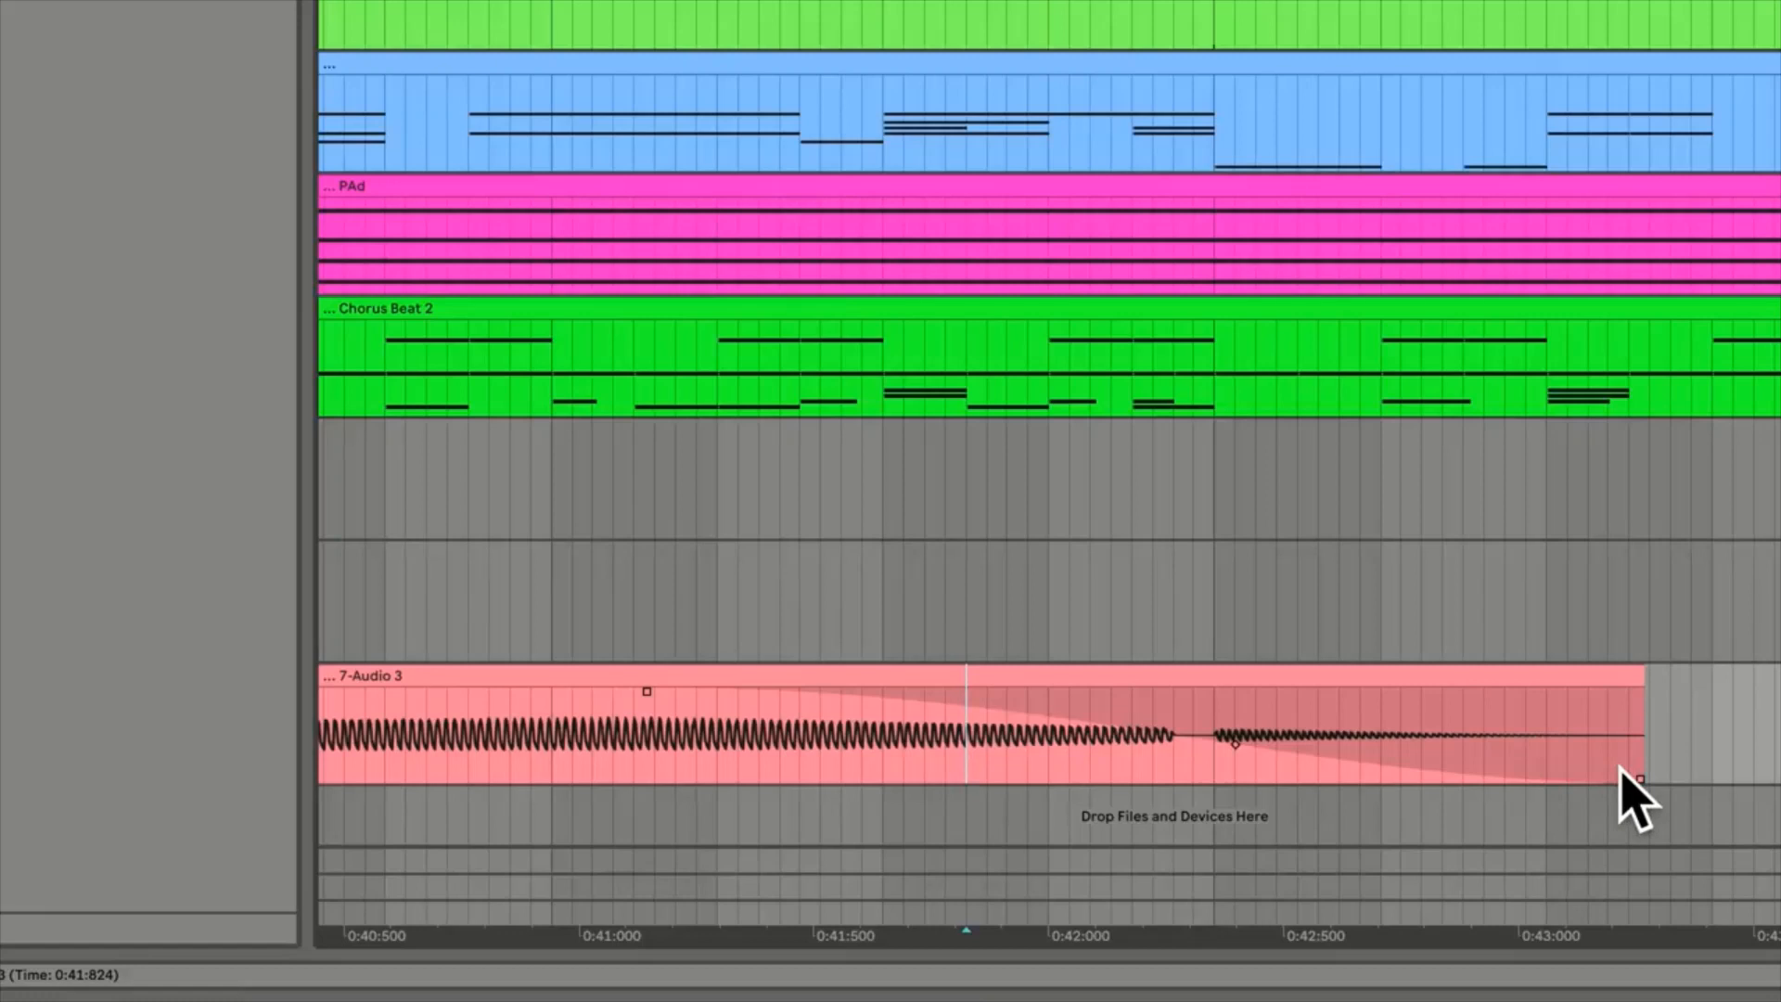
key("super+z")
scroll(1638, 756, "right", 10)
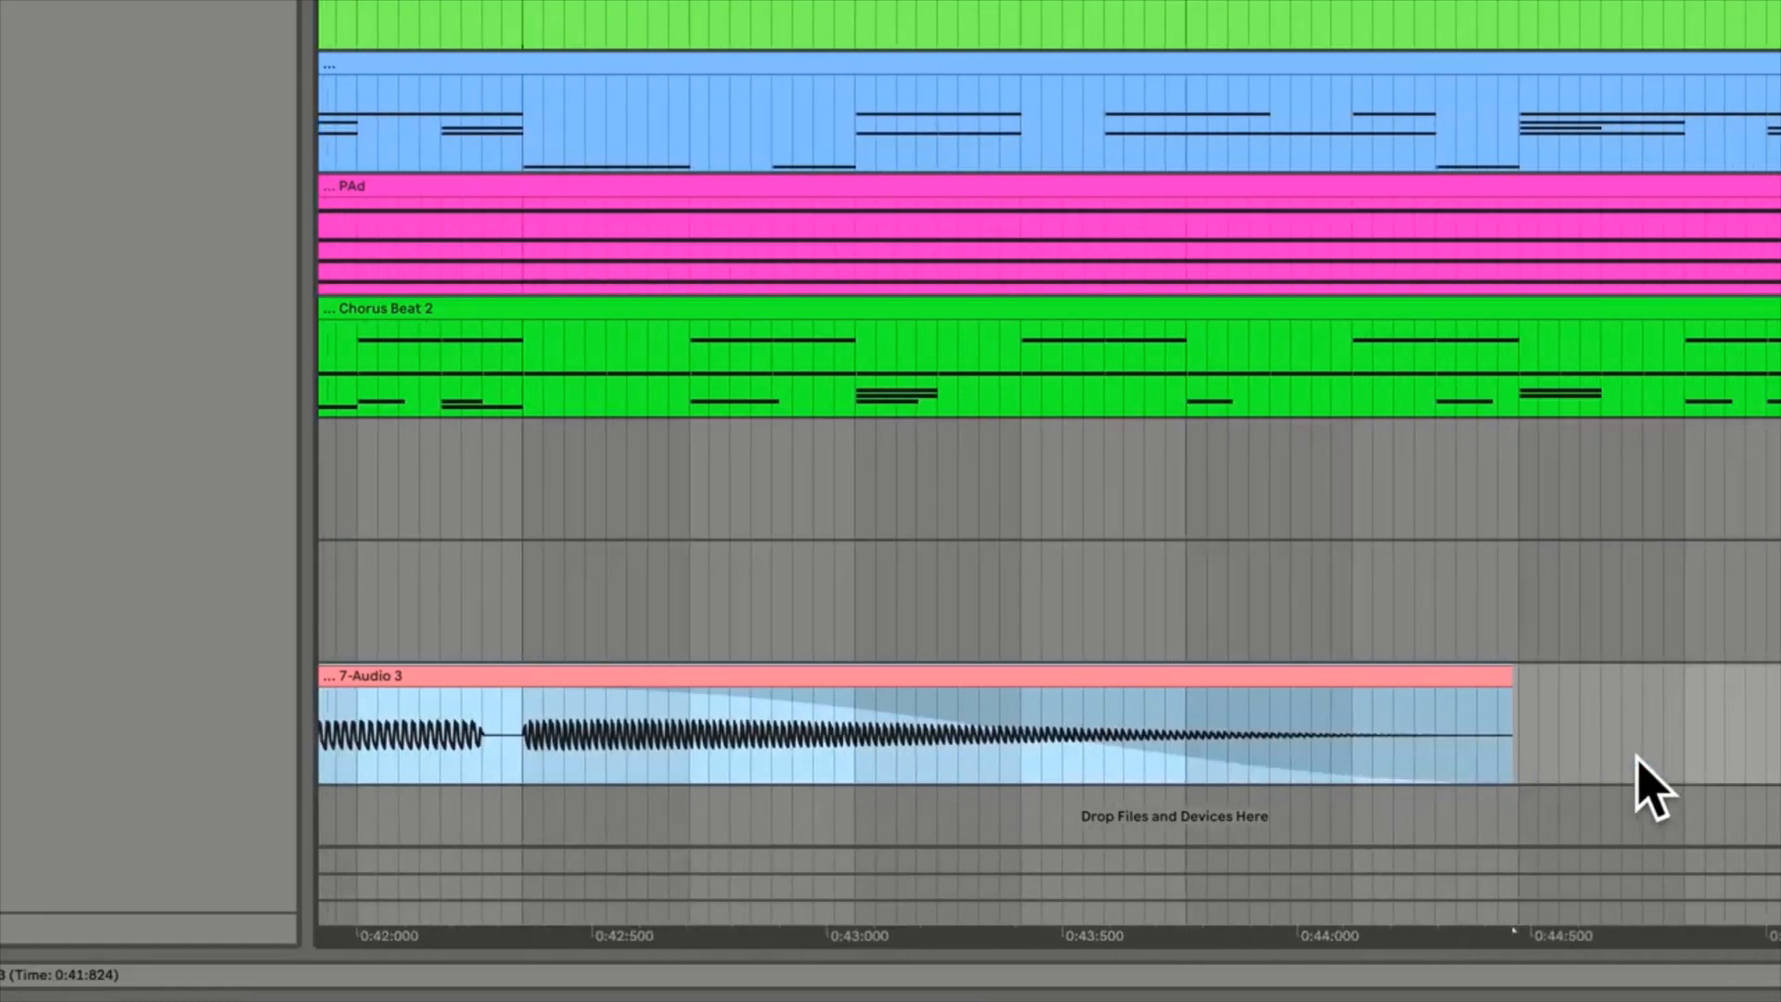
Shorten the 7-Audio 3 clip by its fade-out end handle to about 0:43.25, and set the end to about 0:43.75
left_click(1634, 756)
key("minus")
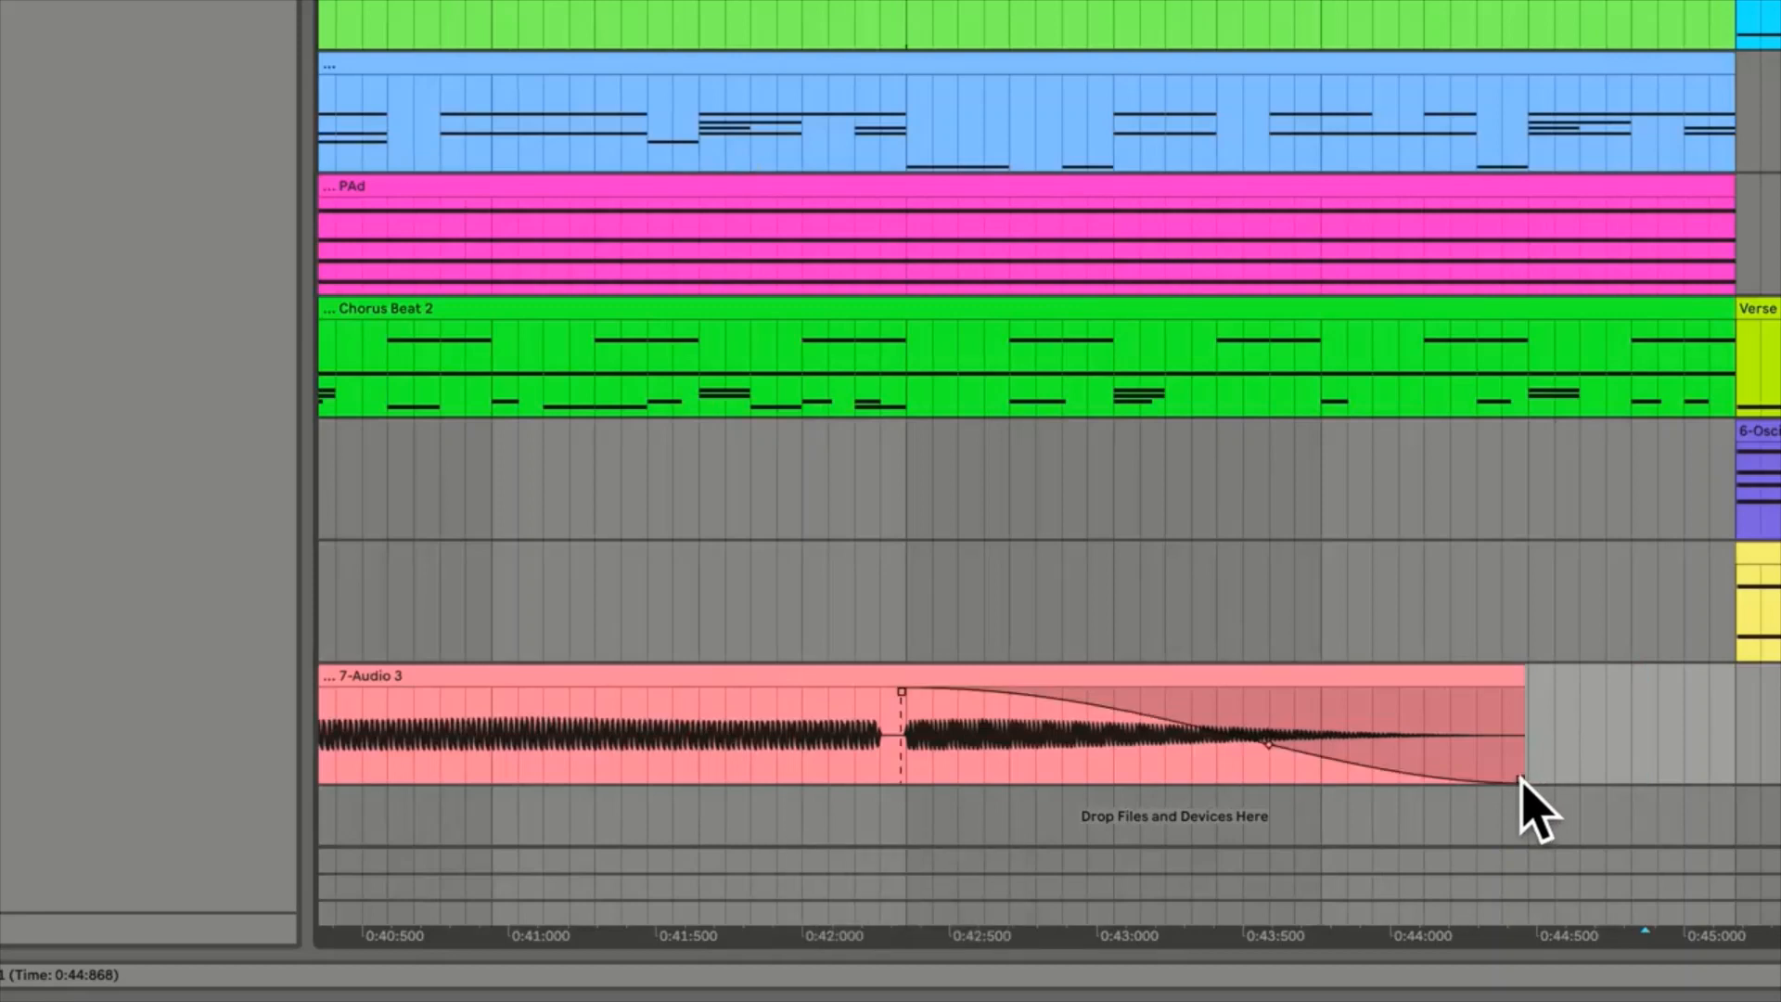
left_click_drag(1522, 781, 1172, 761)
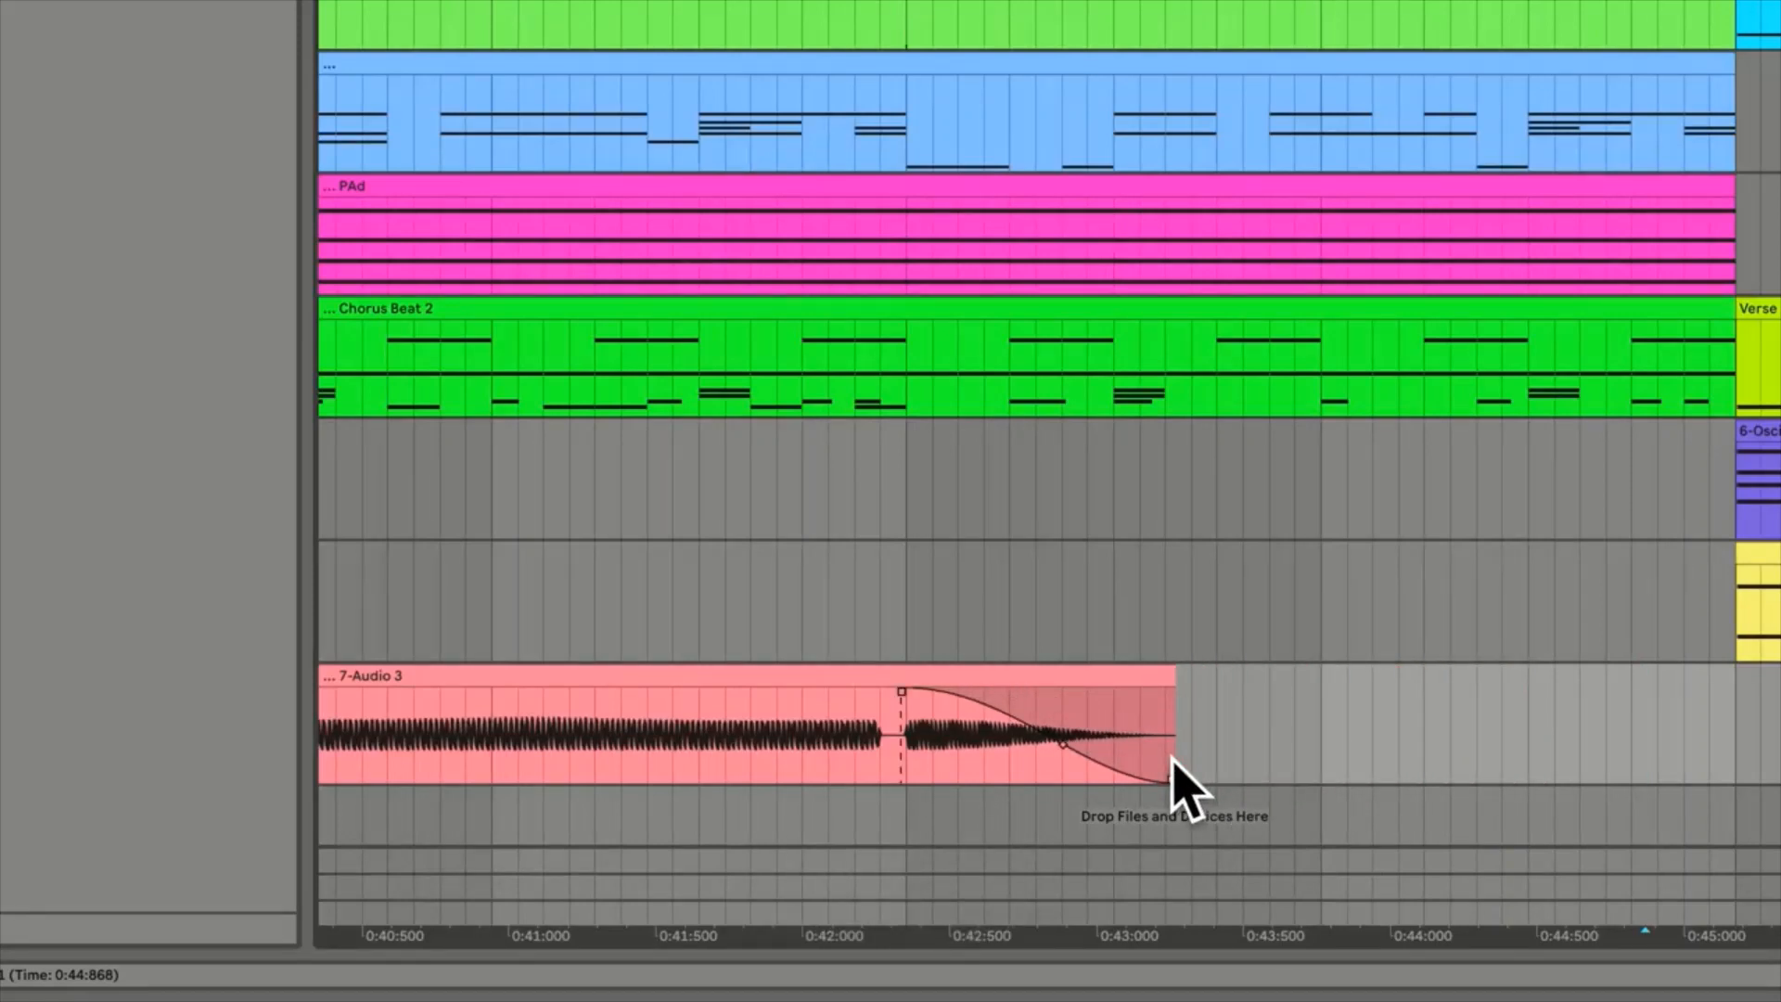
left_click_drag(1171, 770, 1317, 767)
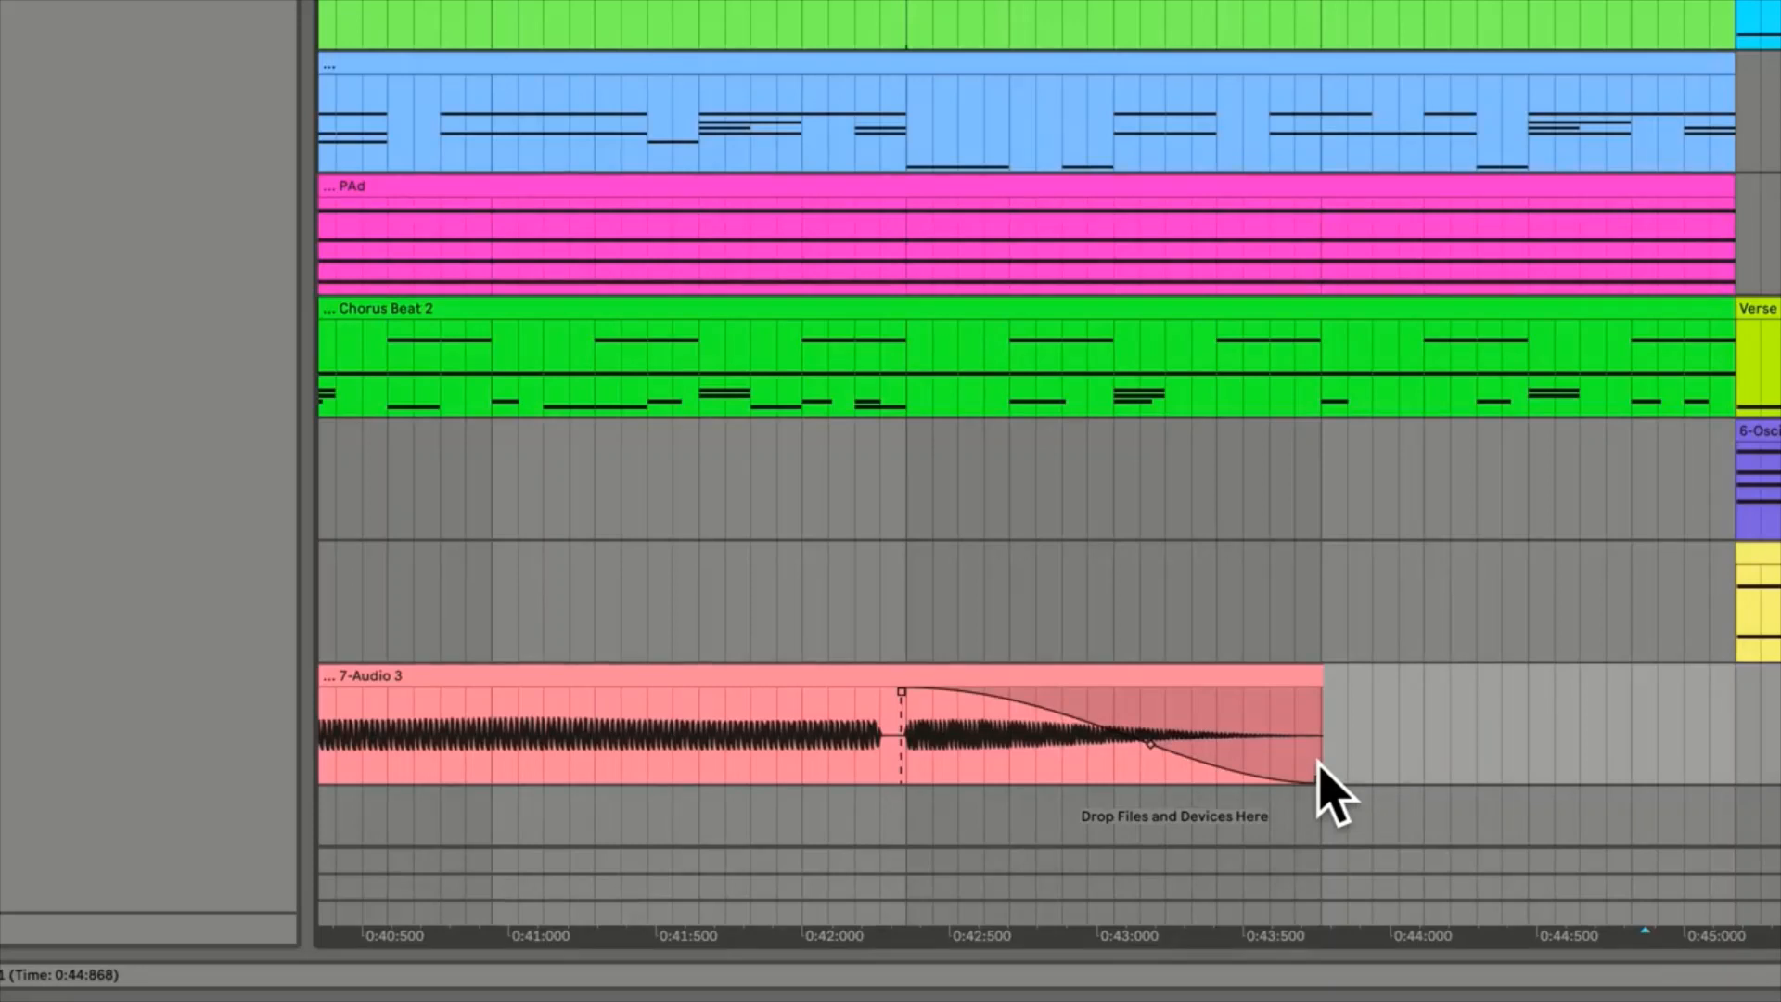
Try a fade-in from the start of the 7-Audio 3 clip to about 0:24.5, adjust its curve, and undo the fade-in
scroll(1318, 764, "left", 15)
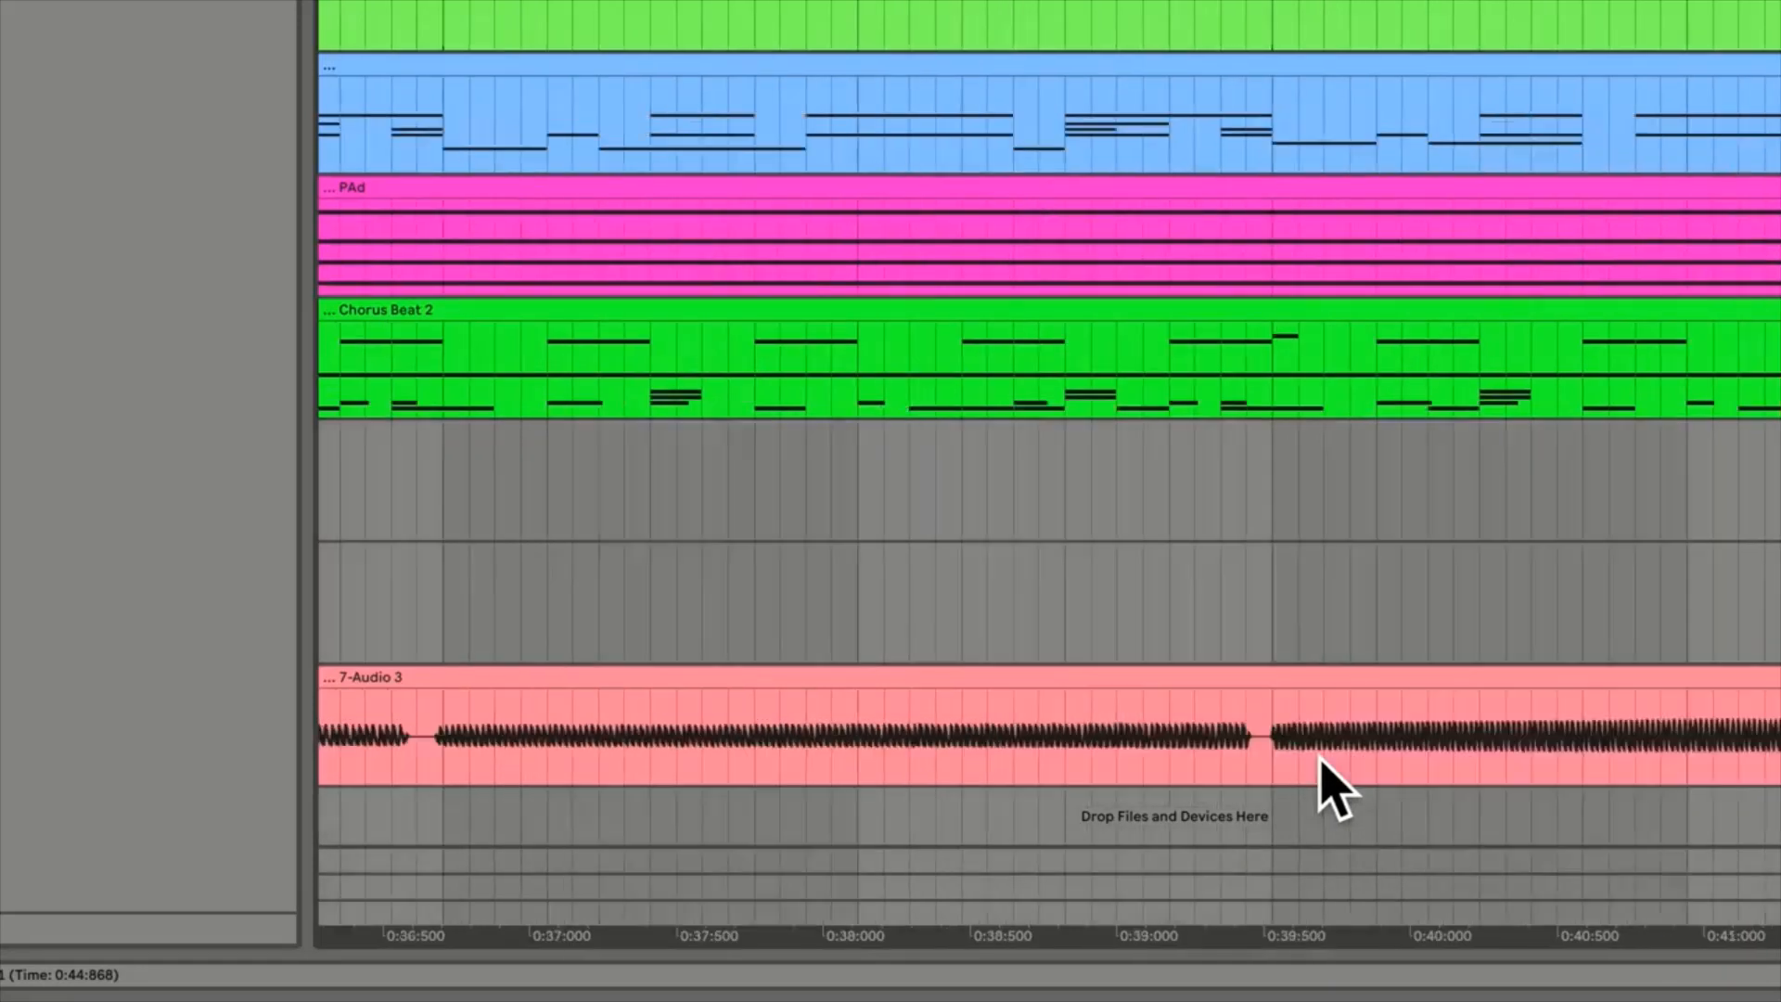
scroll(1319, 761, "left", 3)
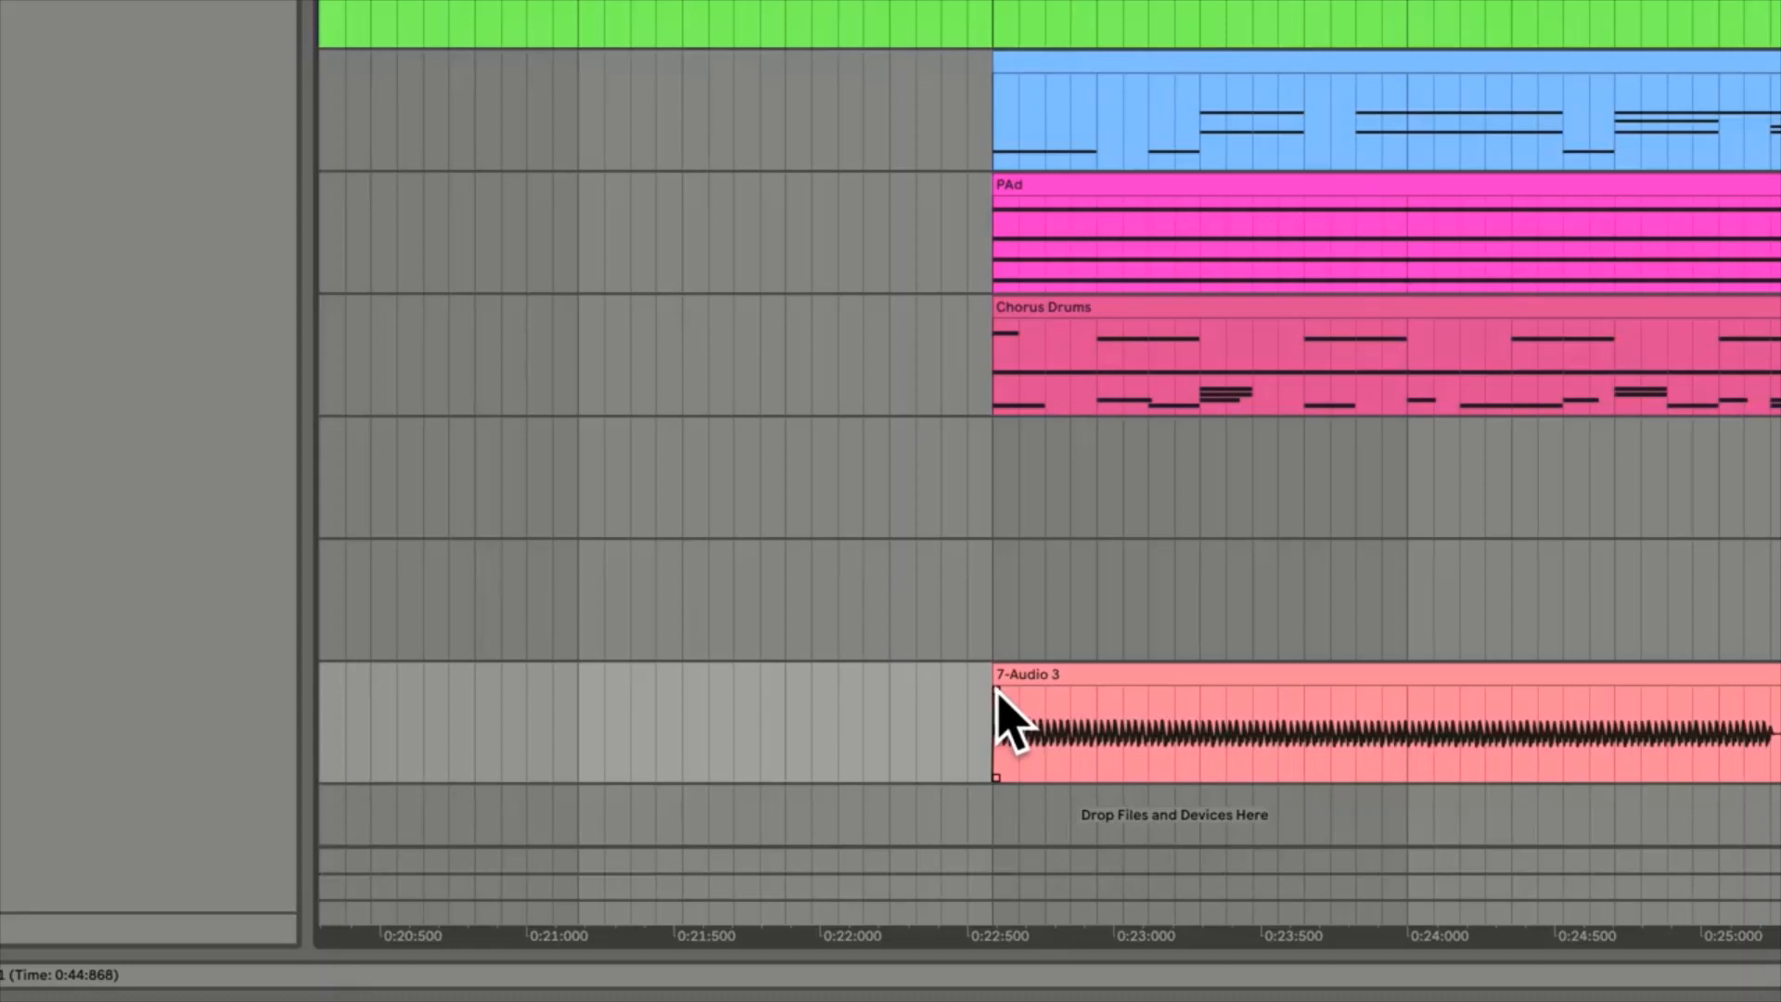
left_click_drag(999, 692, 1558, 710)
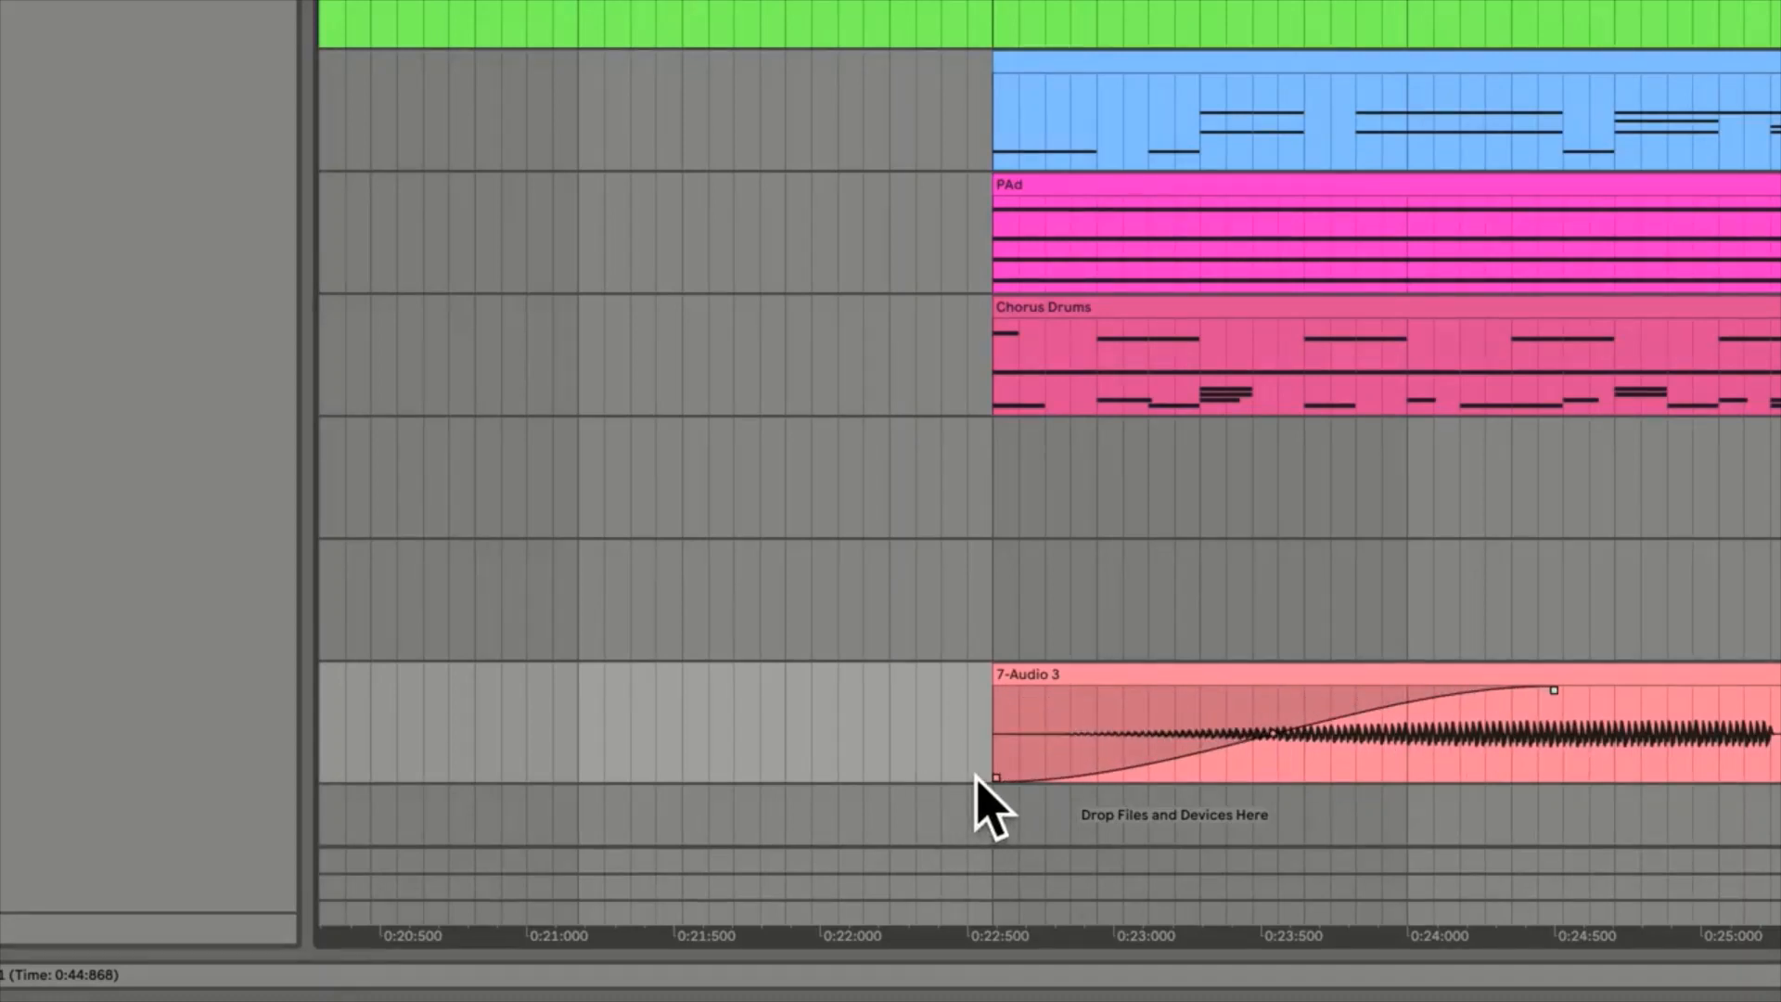
left_click_drag(997, 776, 1317, 716)
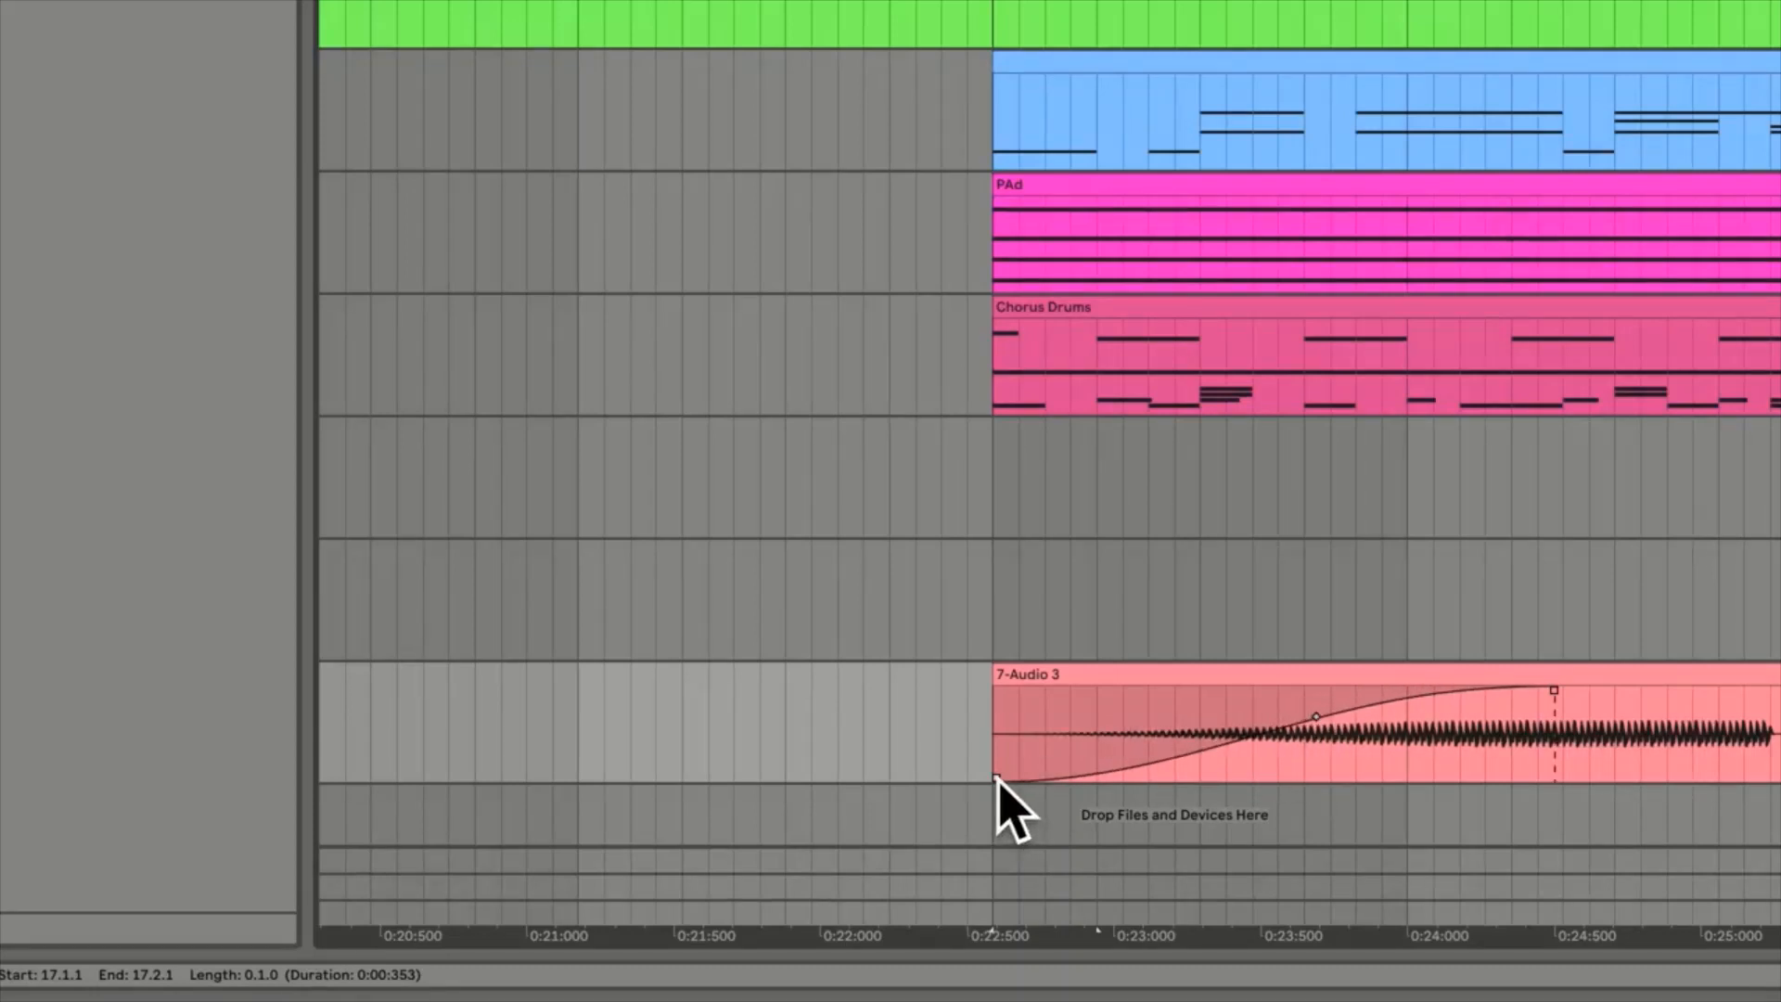
mouse_move(997, 780)
left_mouse_down()
mouse_move(1143, 779)
mouse_move(985, 782)
left_mouse_up()
key("super+z")
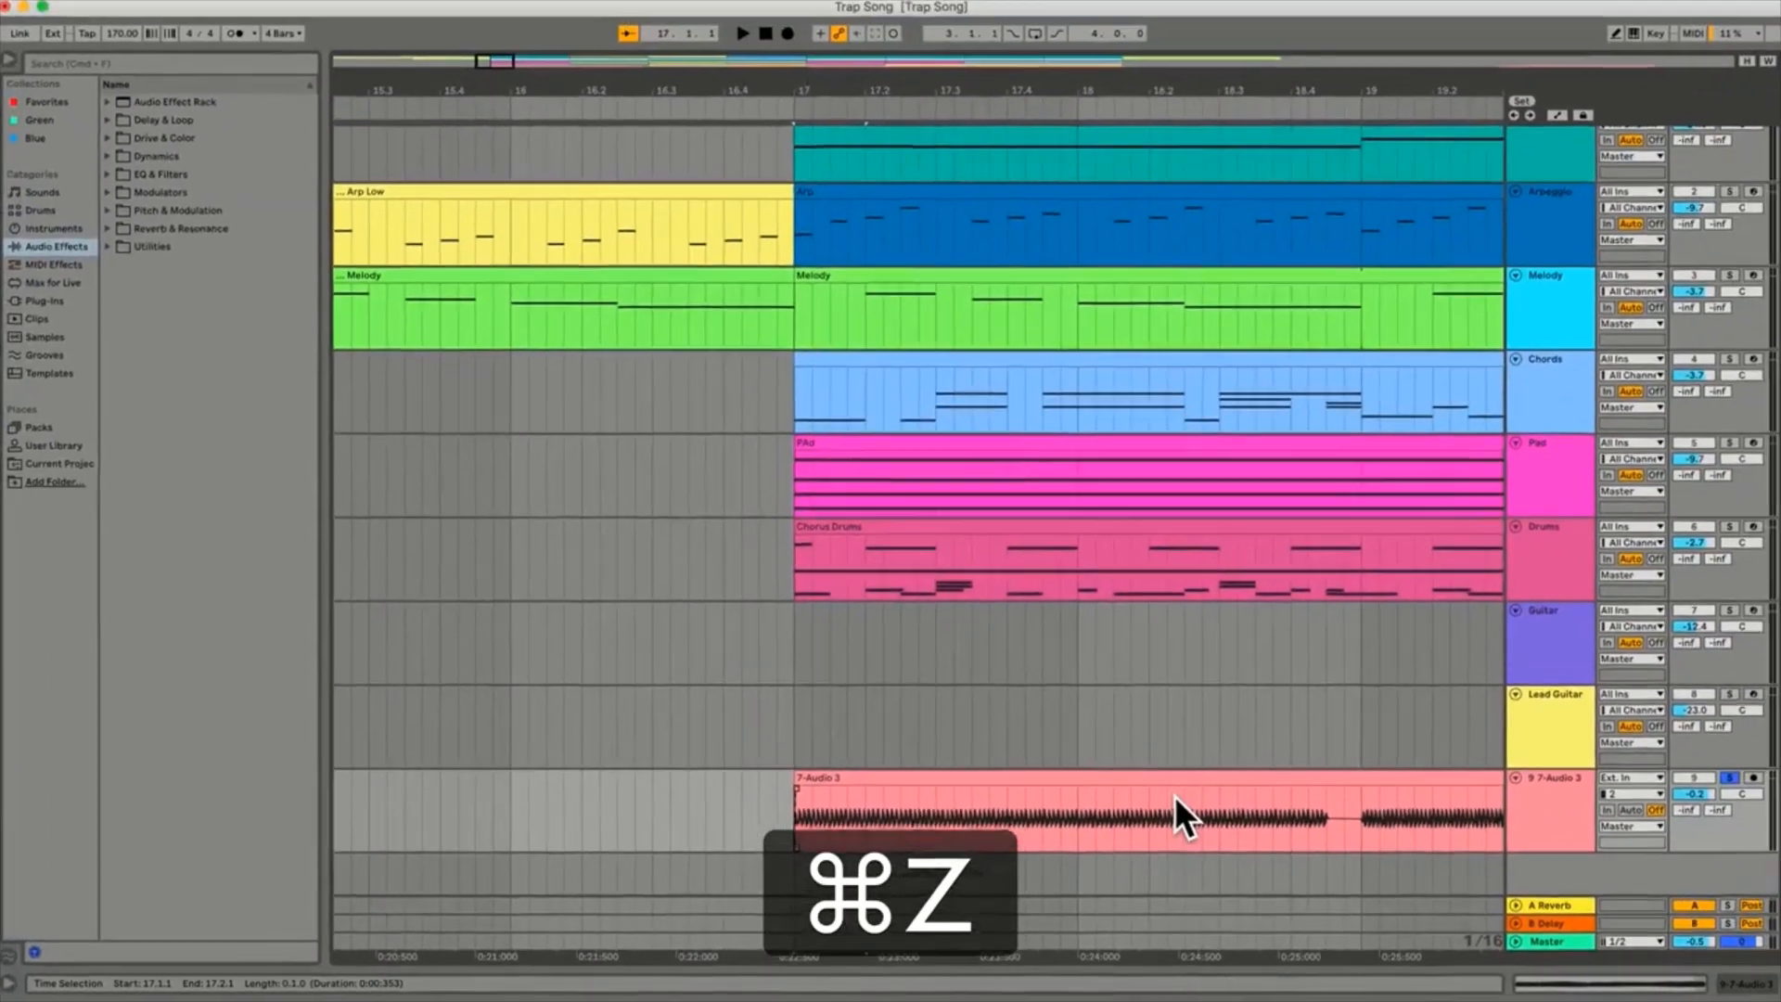
Split the 7-Audio 3 clip at bar 22
left_click(941, 818)
key("minus")
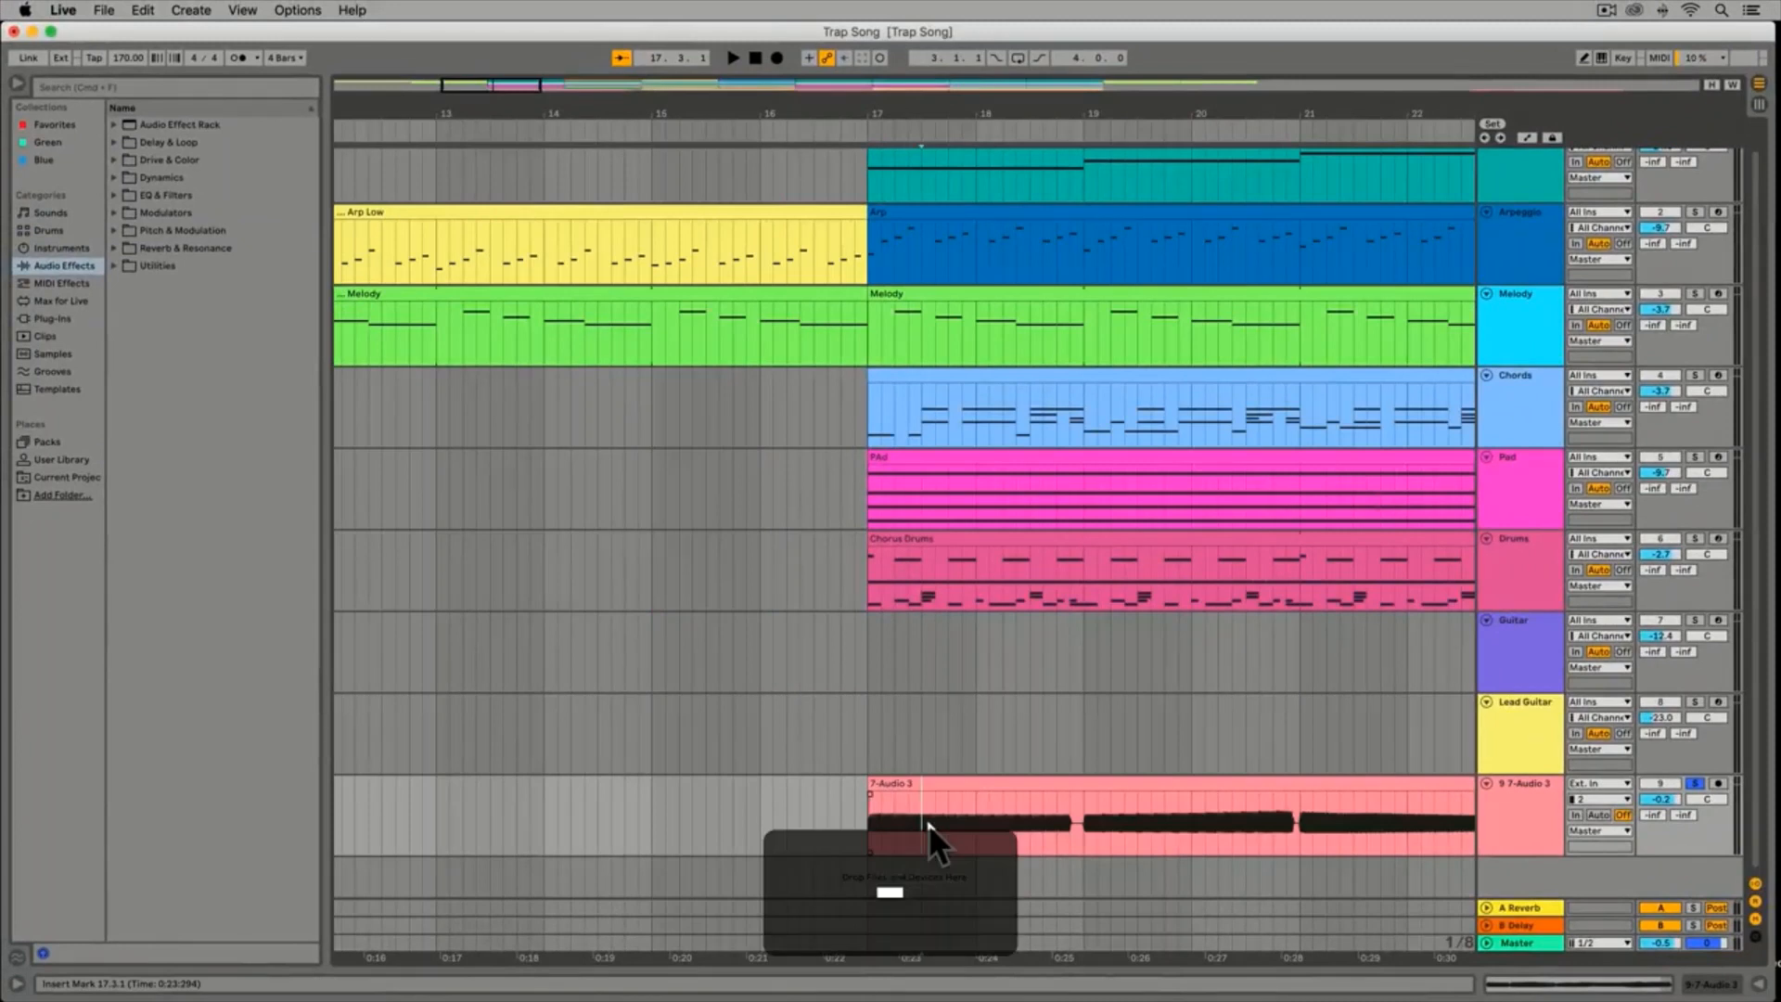
scroll(942, 819, "right", 5)
scroll(959, 830, "right", 5)
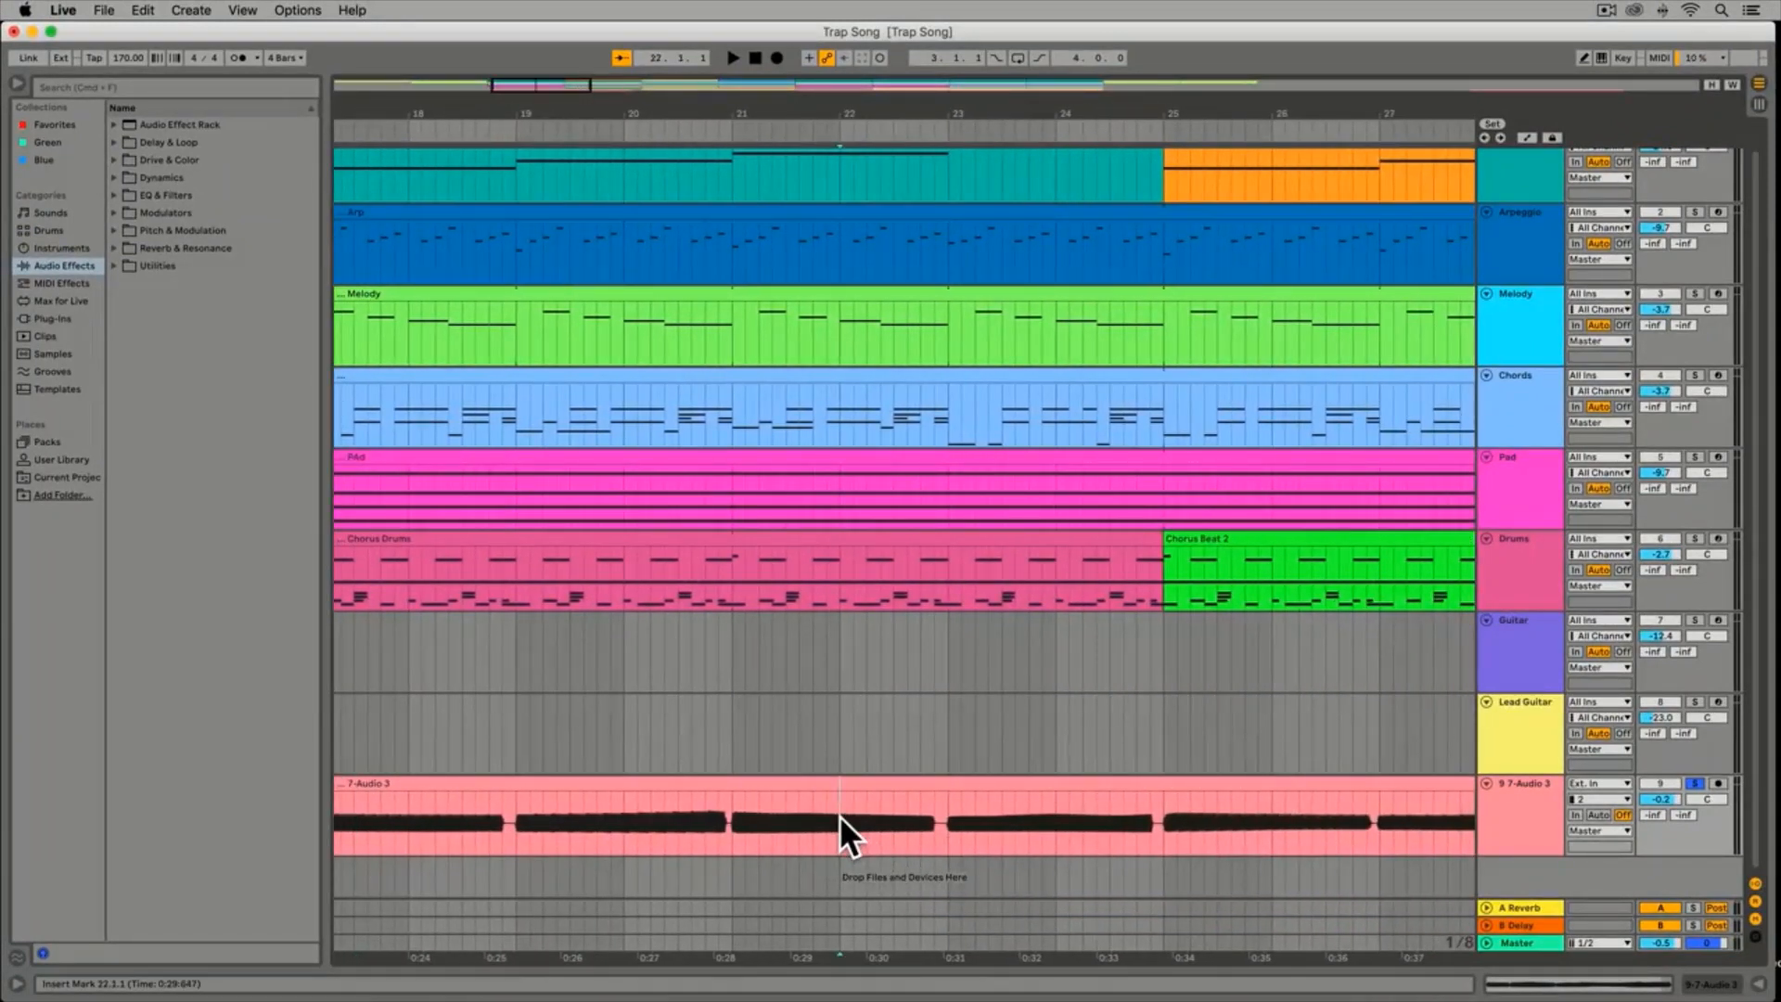
scroll(841, 821, "left", 1)
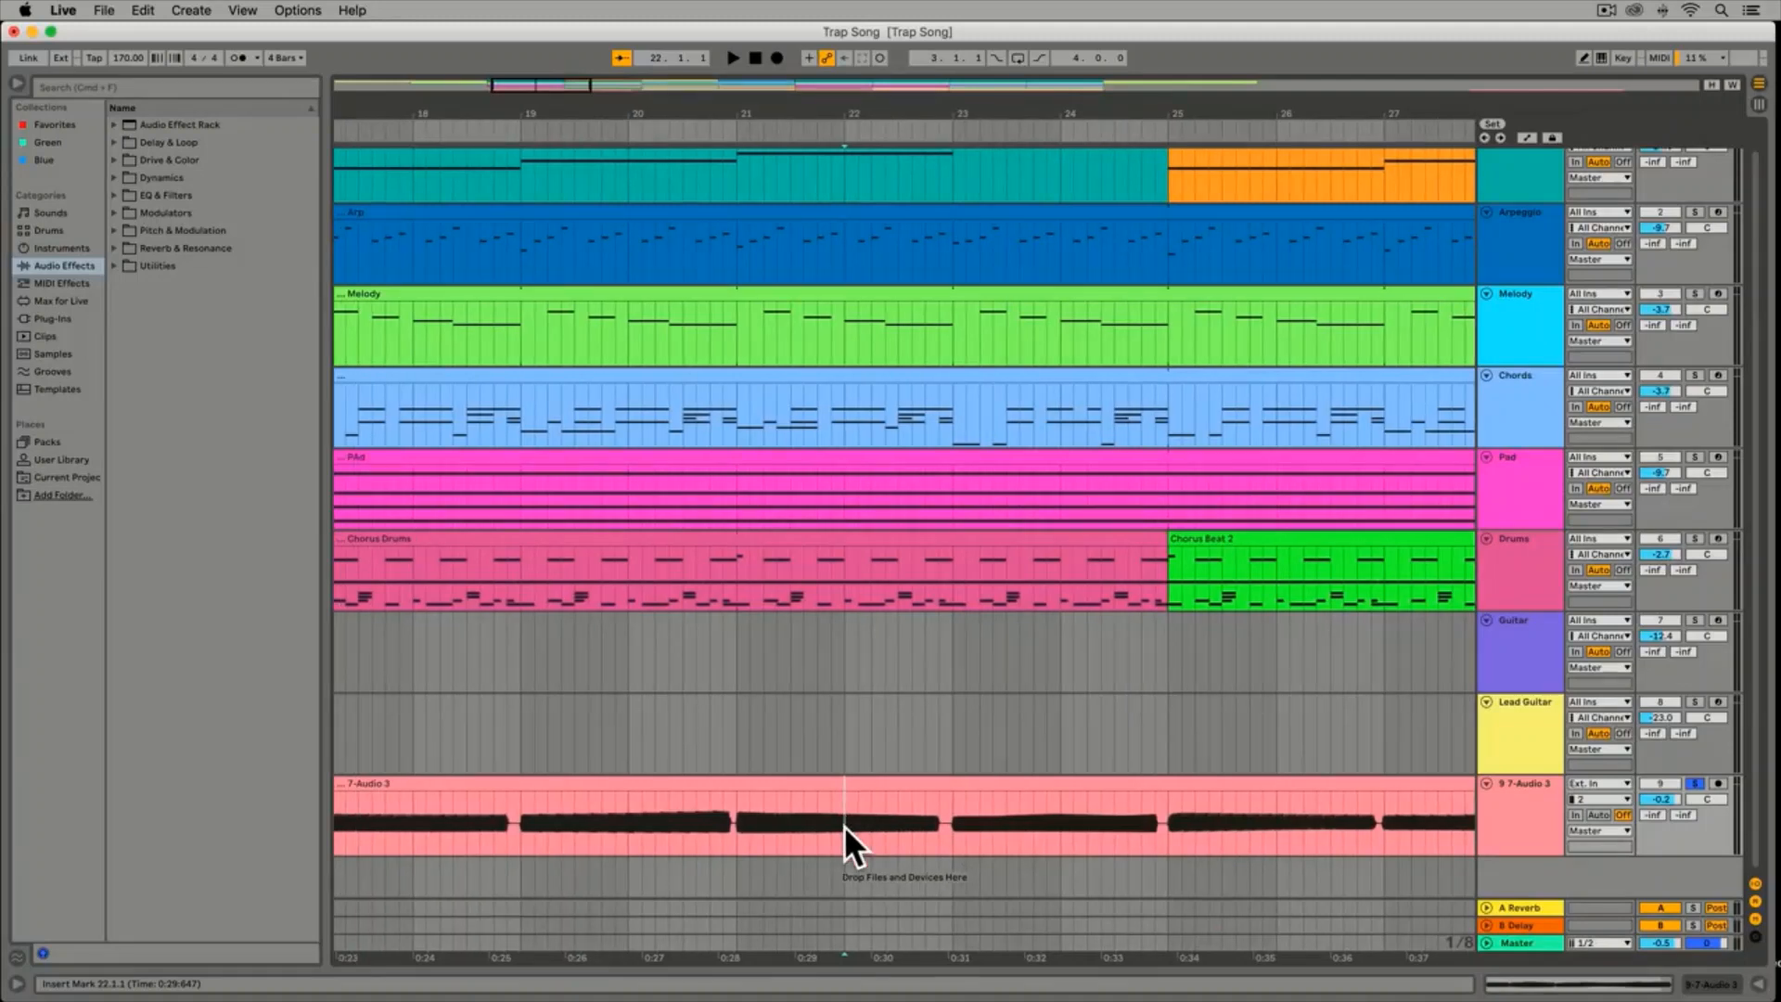
key("super")
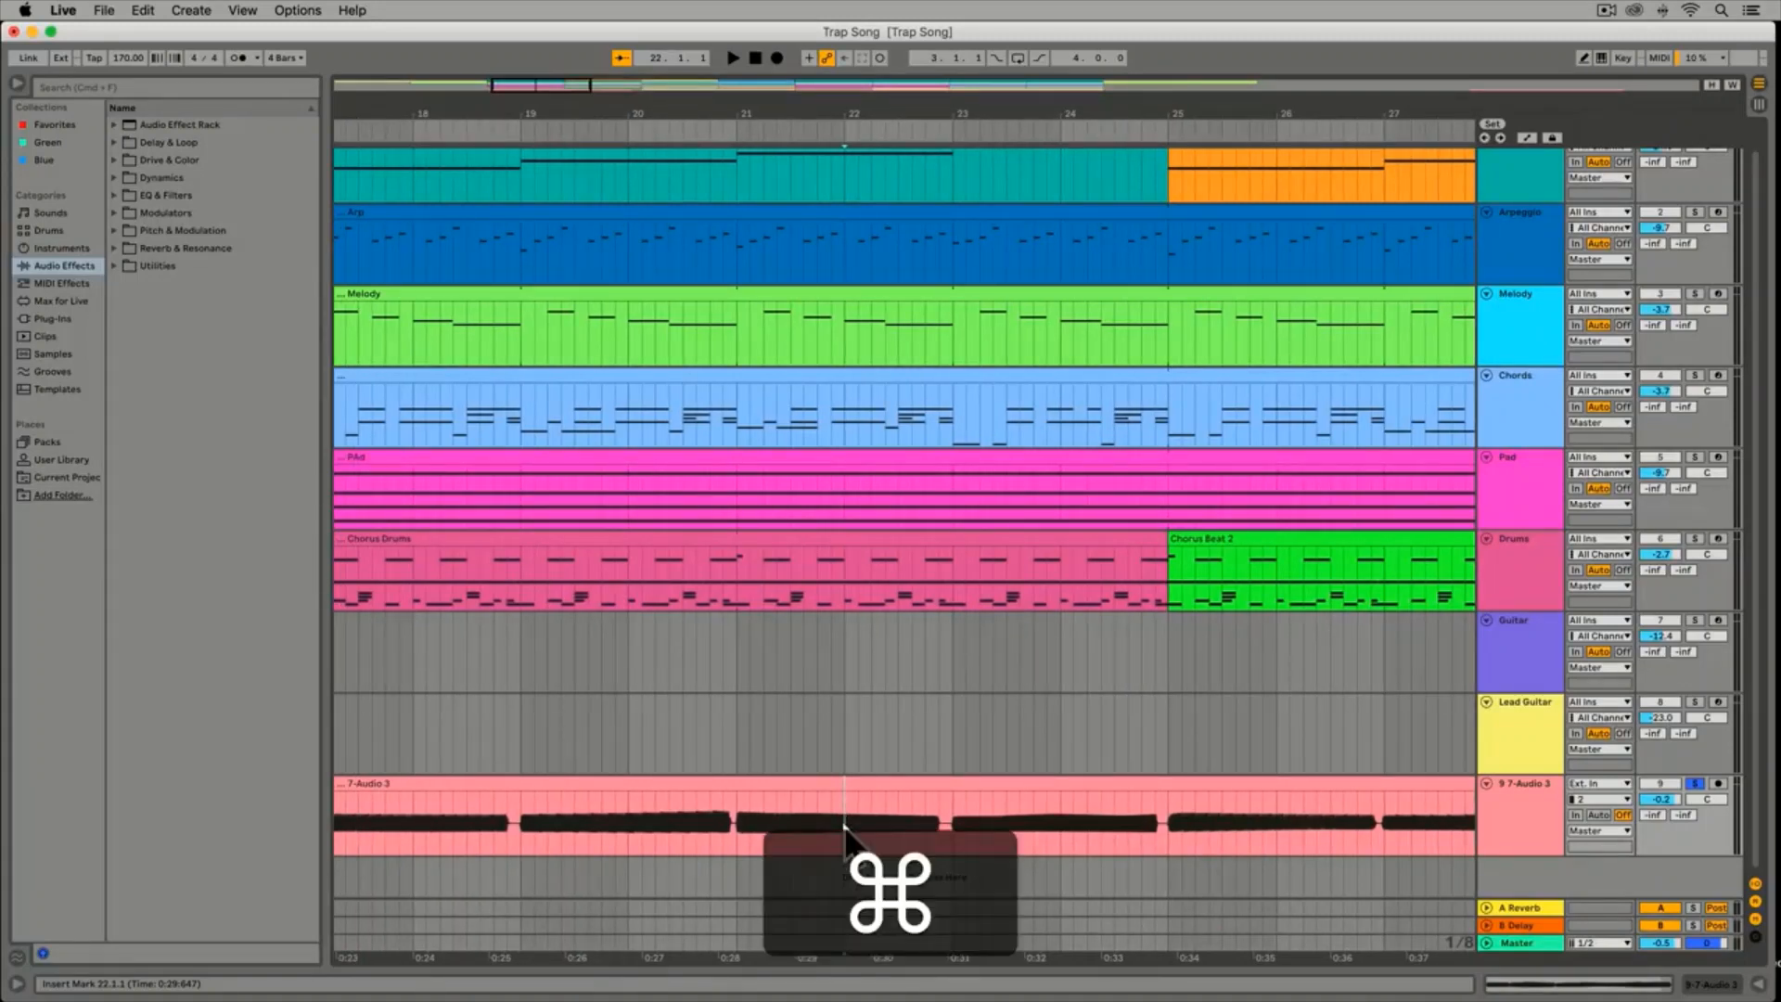
key("super+e")
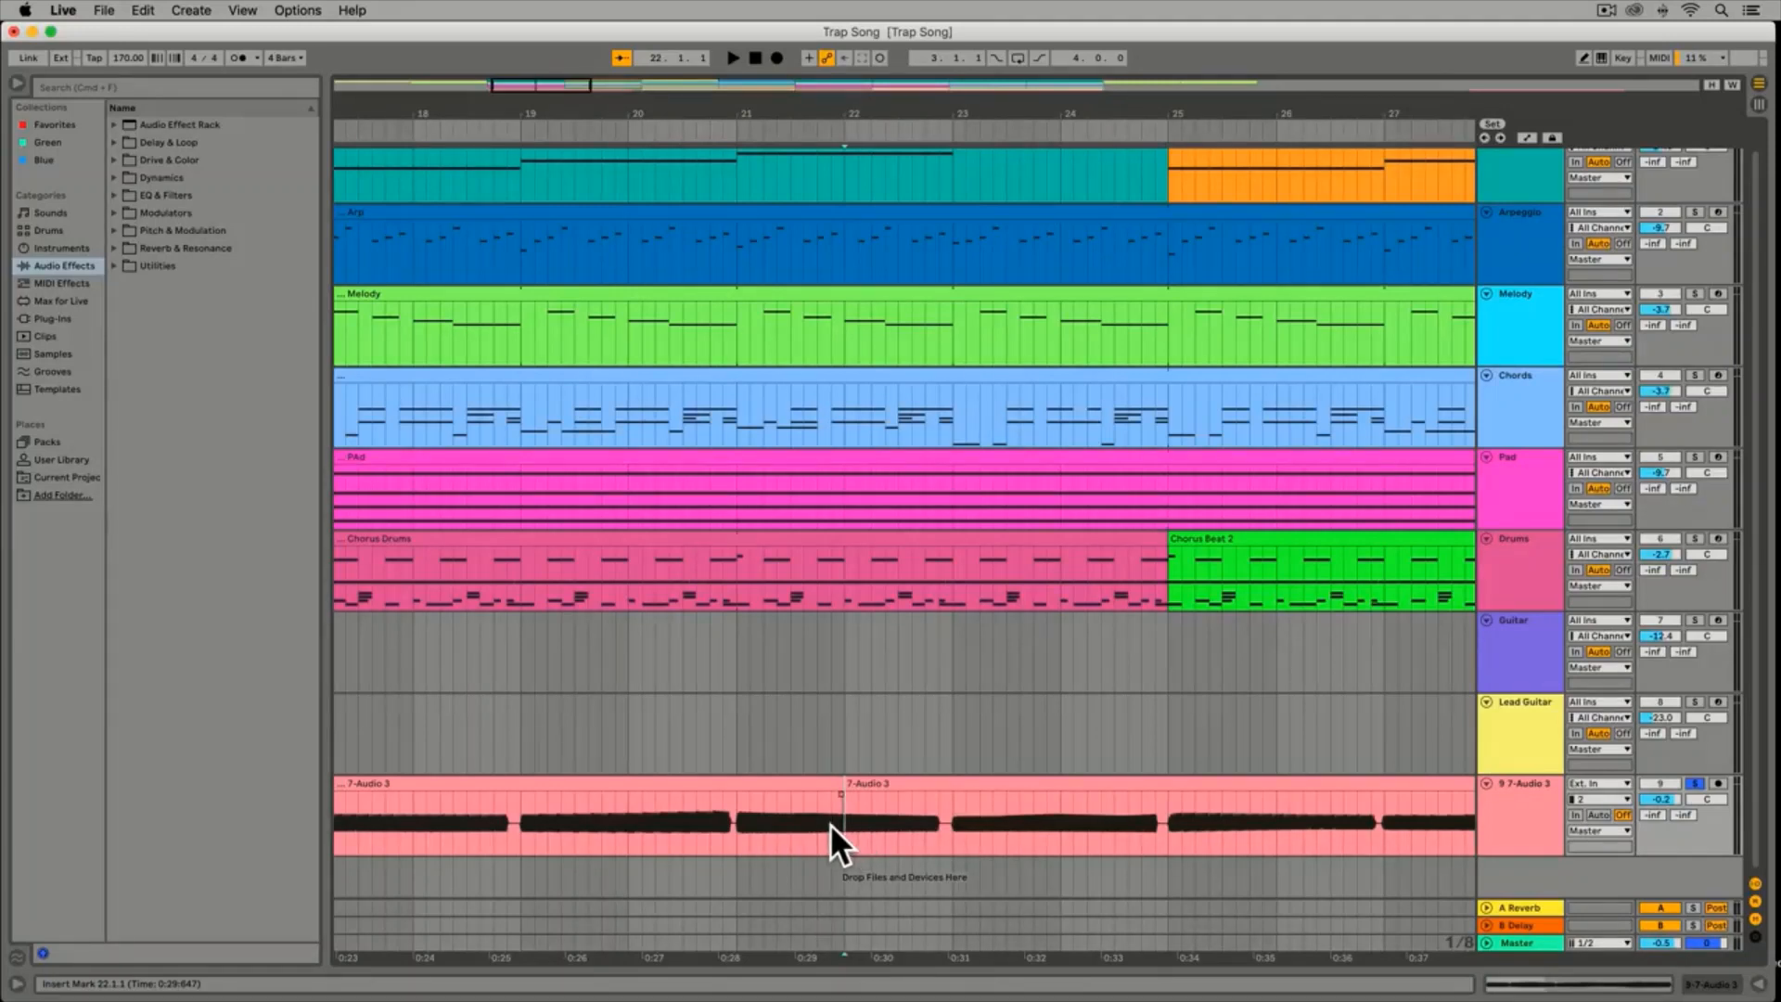
Trim the start of the second 7-Audio 3 clip, place it against the first clip at bar 22, and play across the join
key("plus")
key("plus")
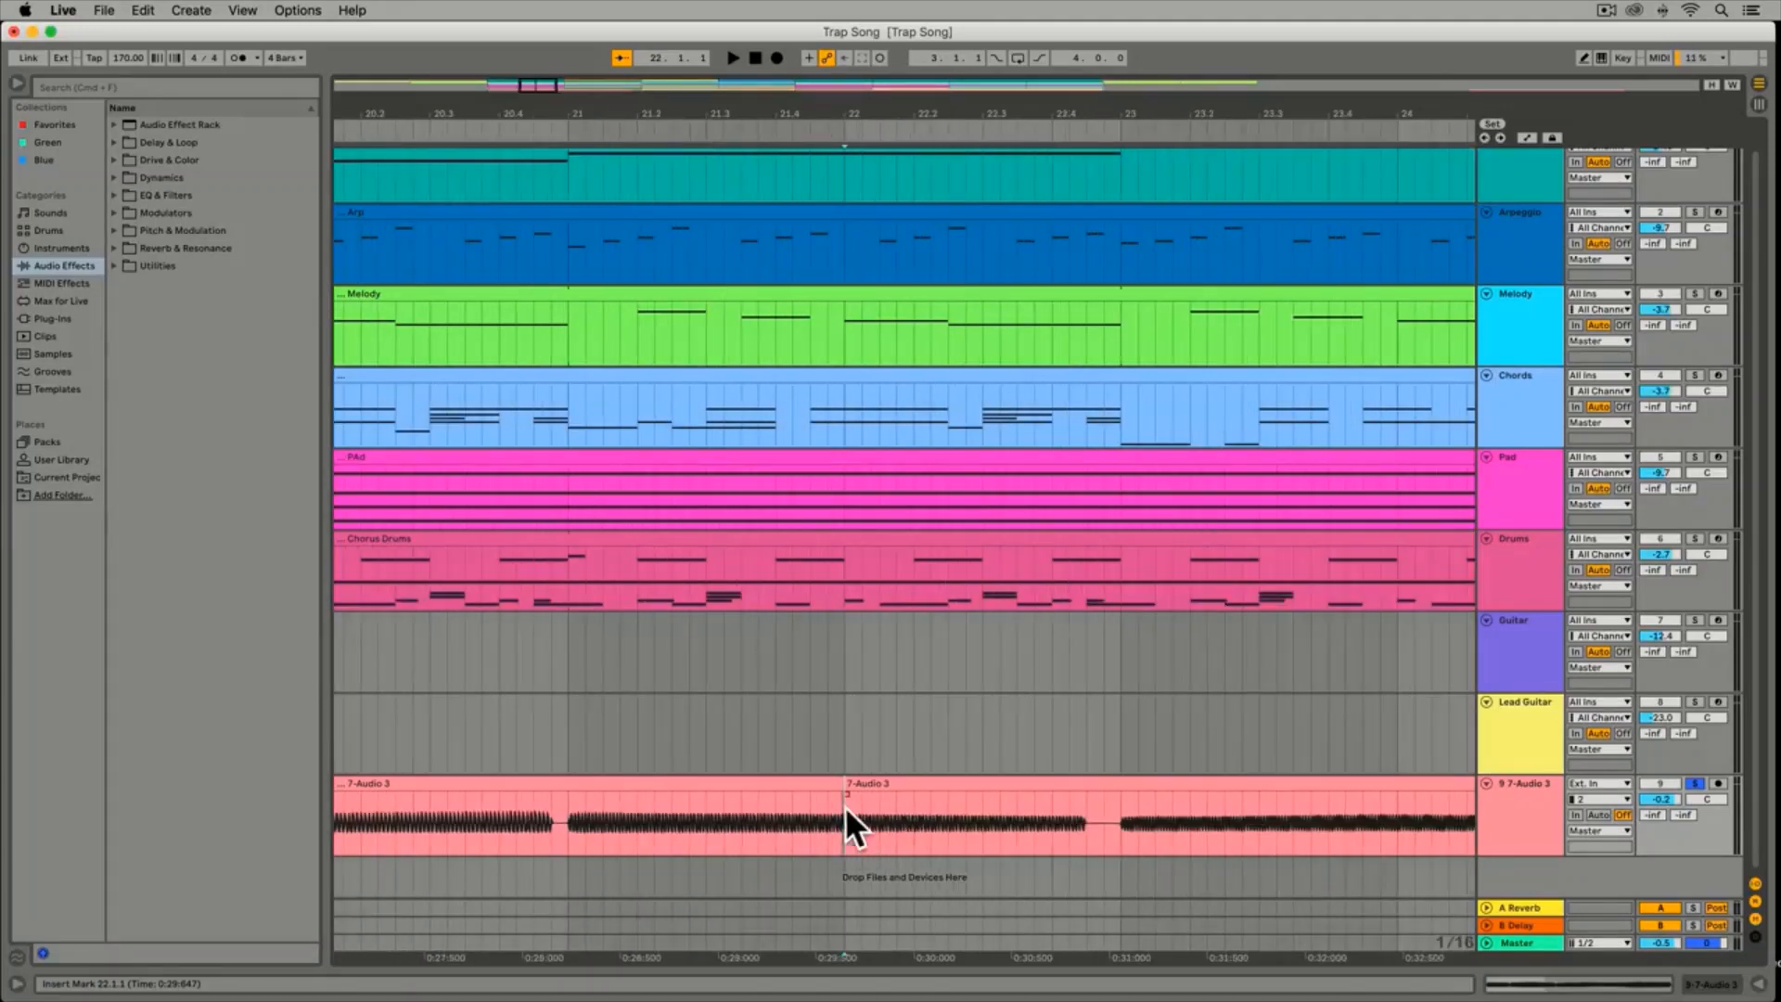
left_click_drag(874, 788, 926, 789)
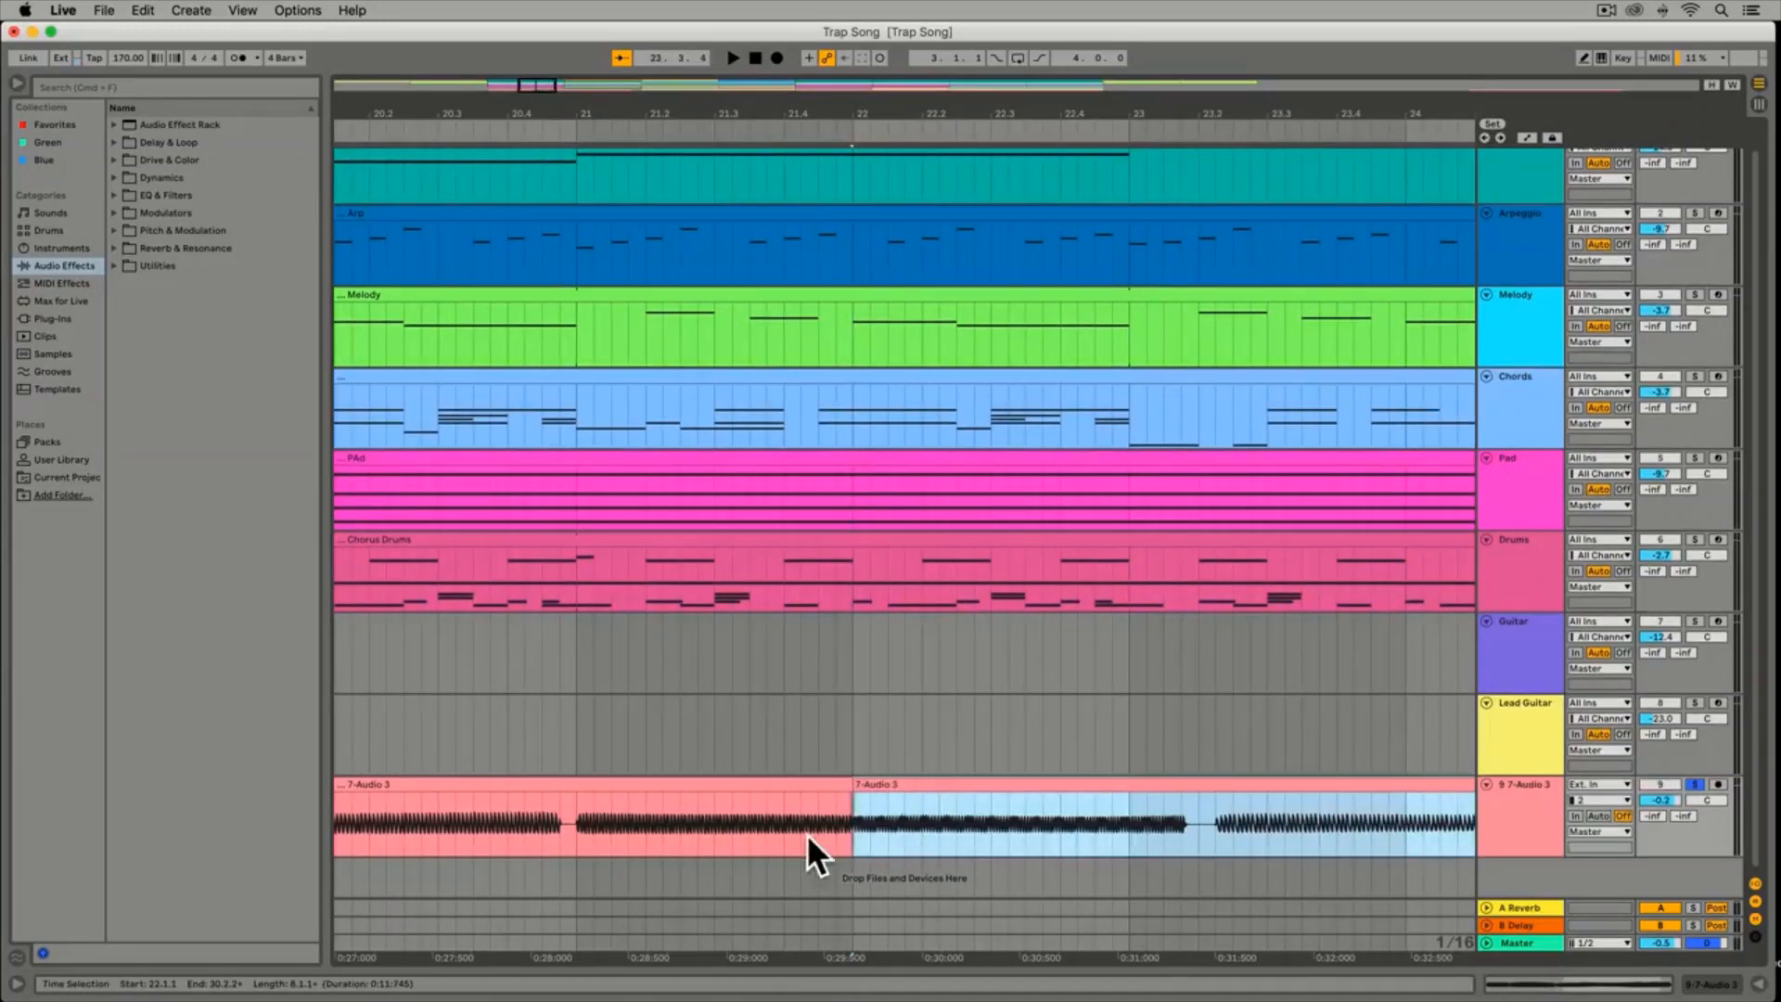
left_click(755, 805)
key("space")
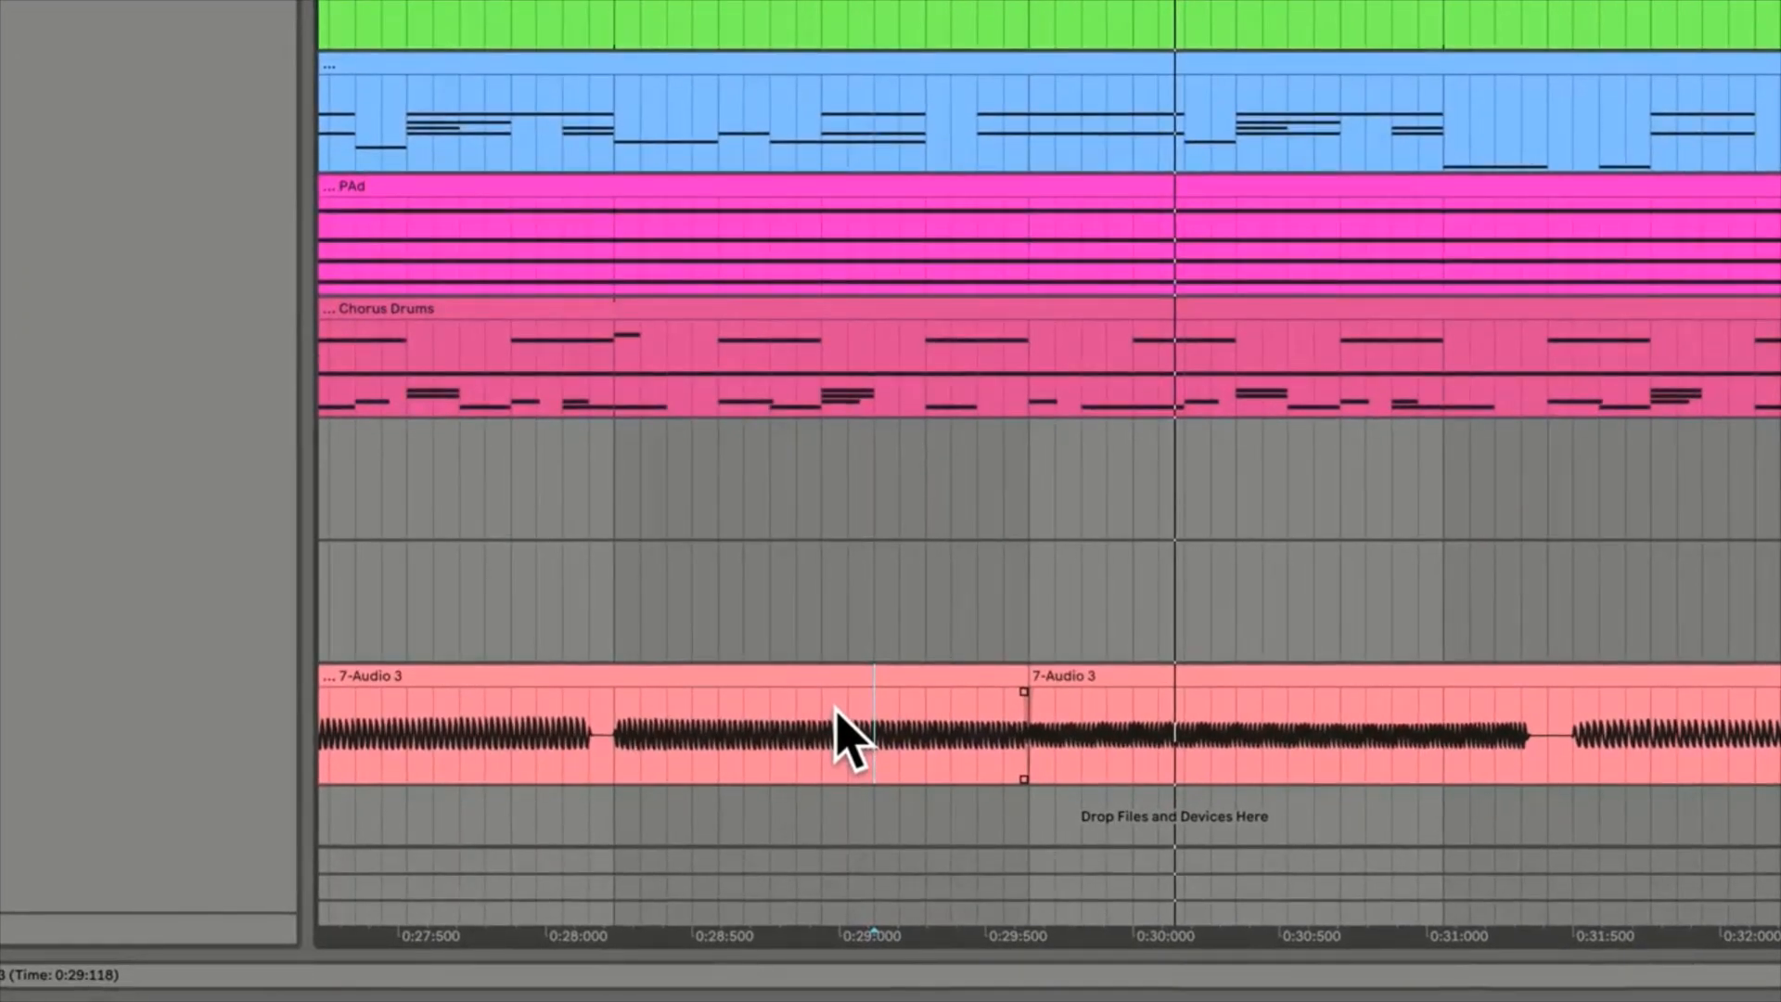
Select both adjoining 7-Audio 3 clips and create a crossfade on their shared edge at bar 22
key("equal")
key("equal")
key("equal")
key("equal")
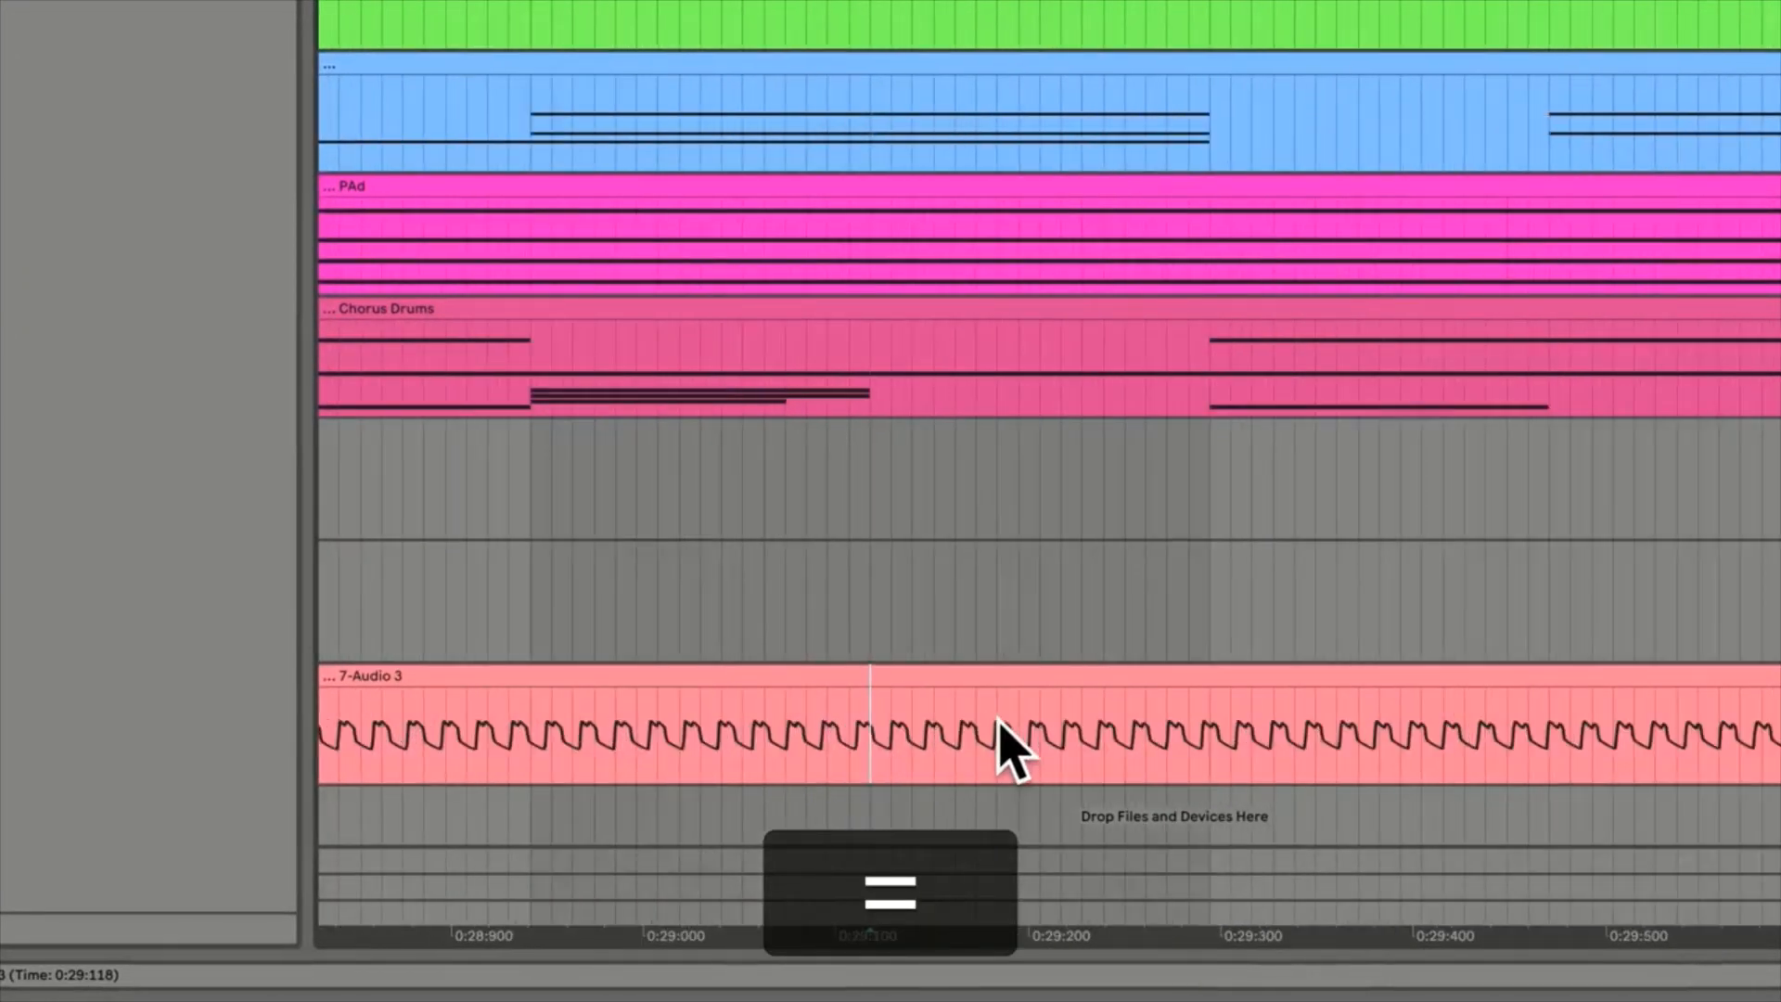
scroll(1006, 746, "right", 5)
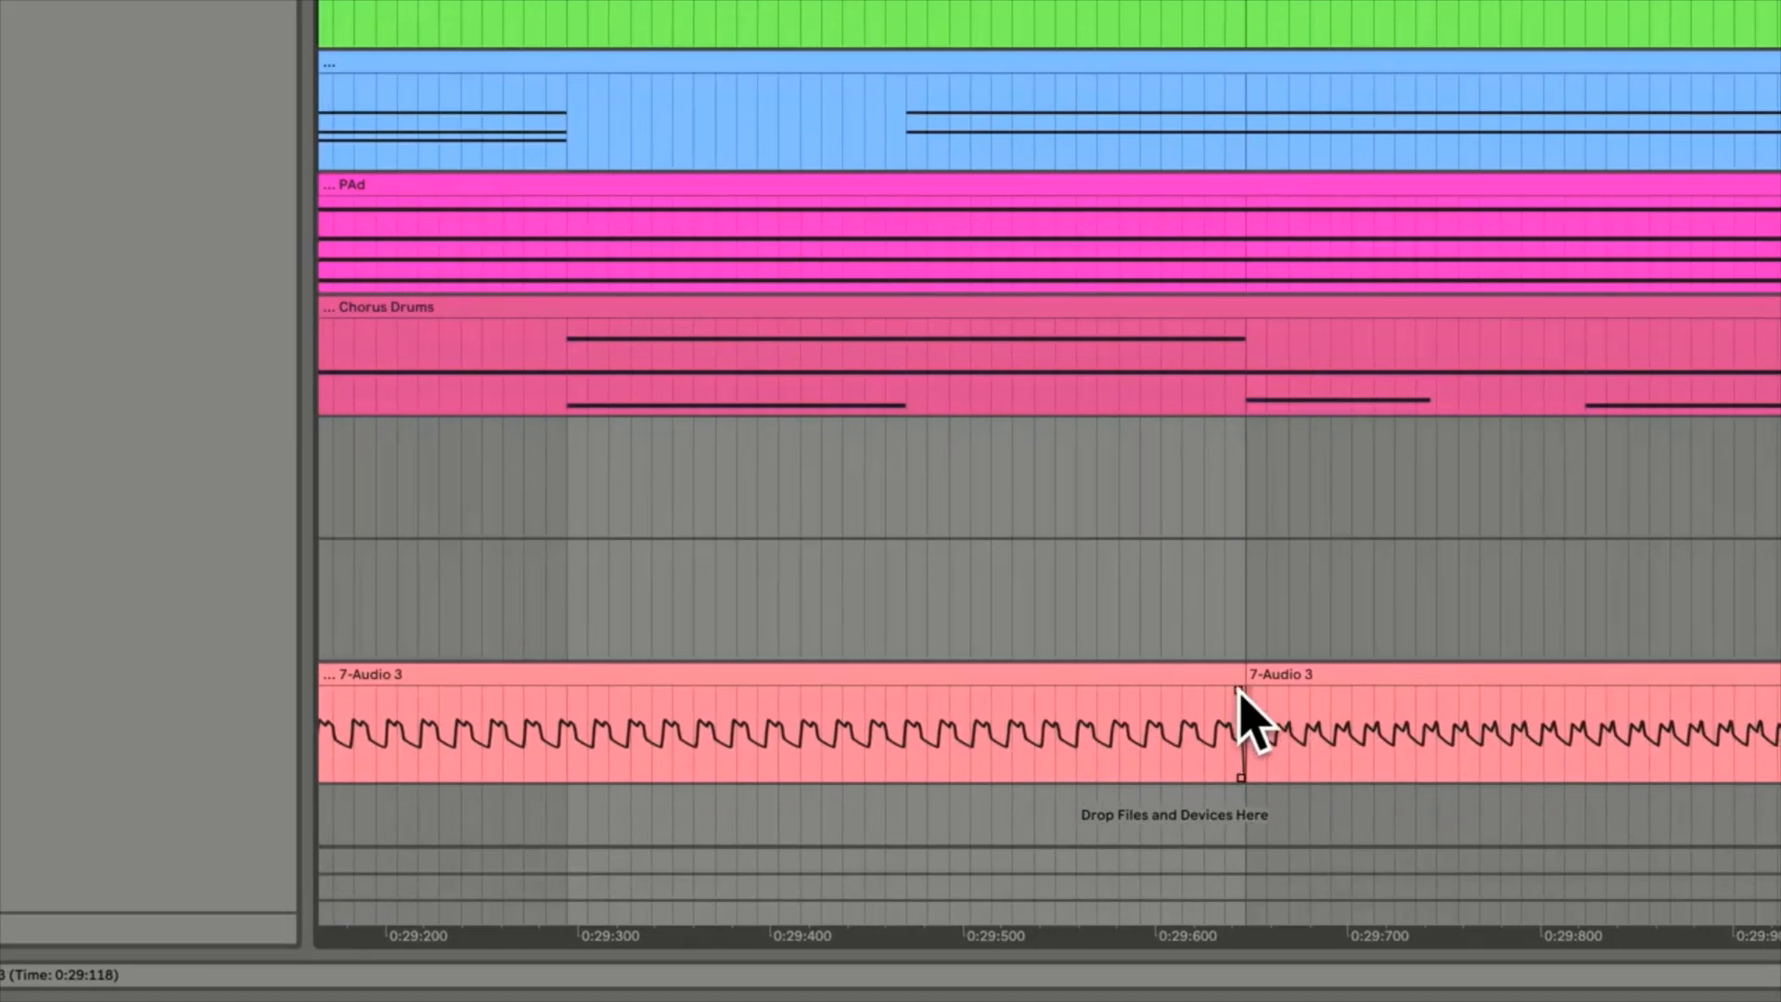
left_click(1161, 675)
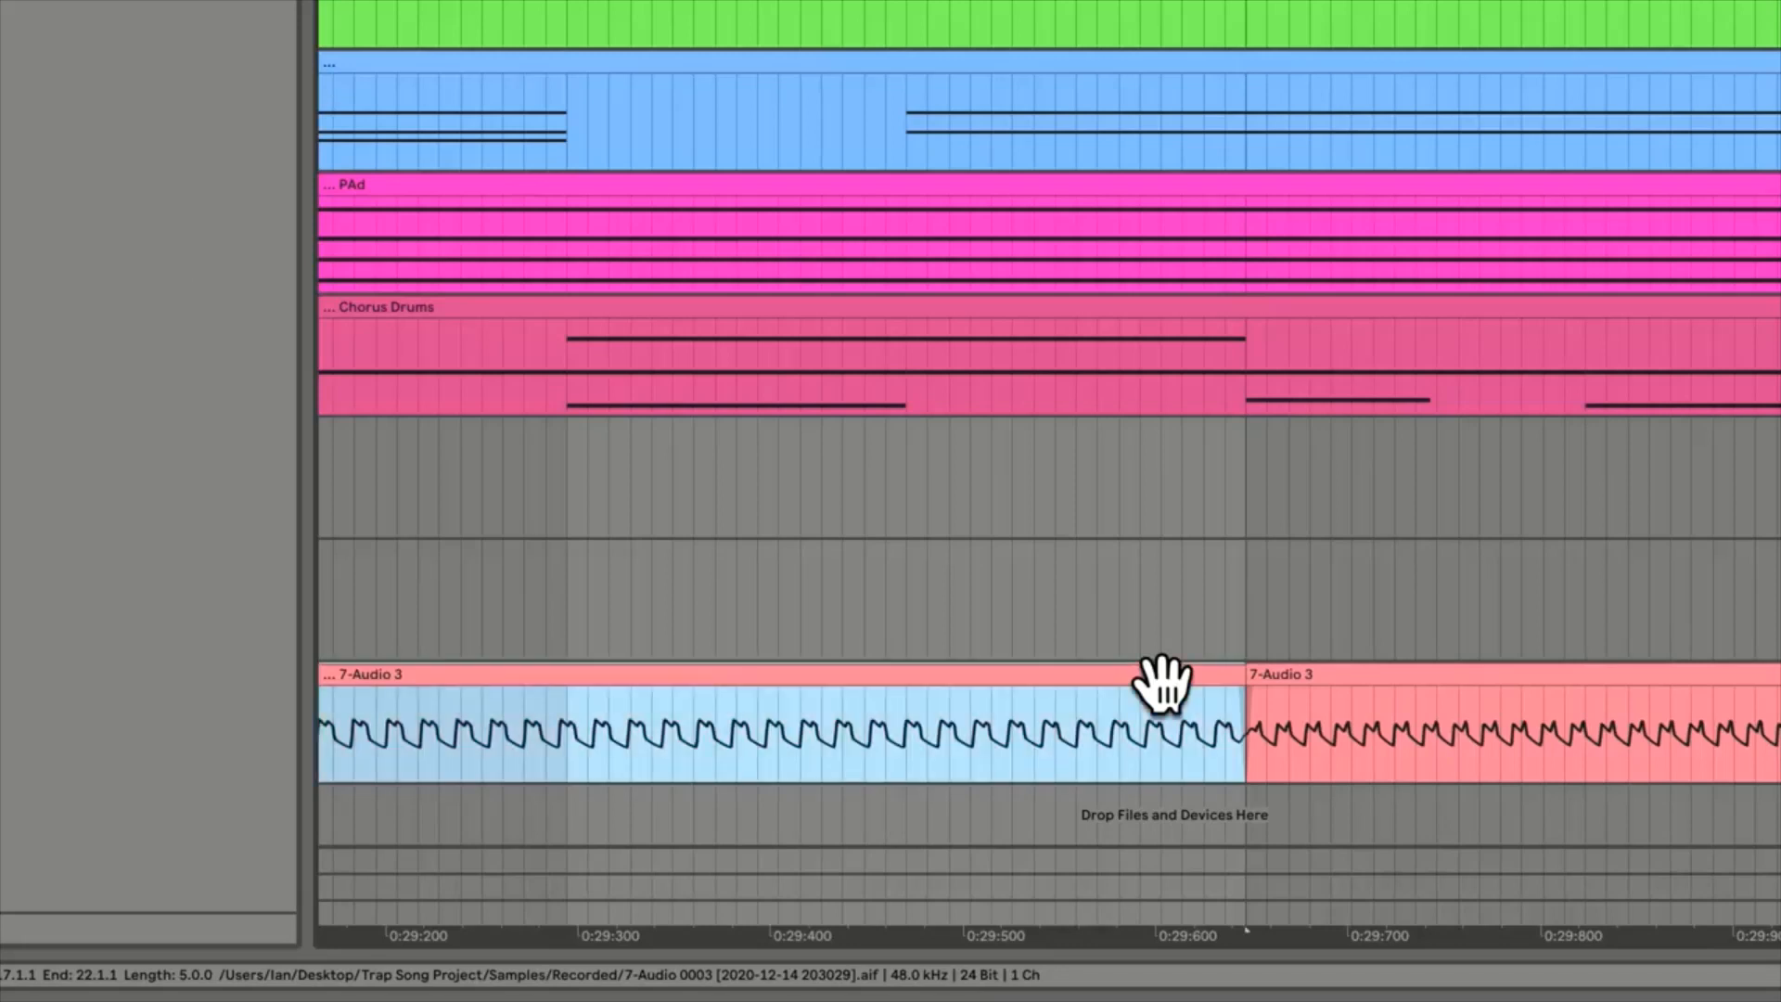
key("shift")
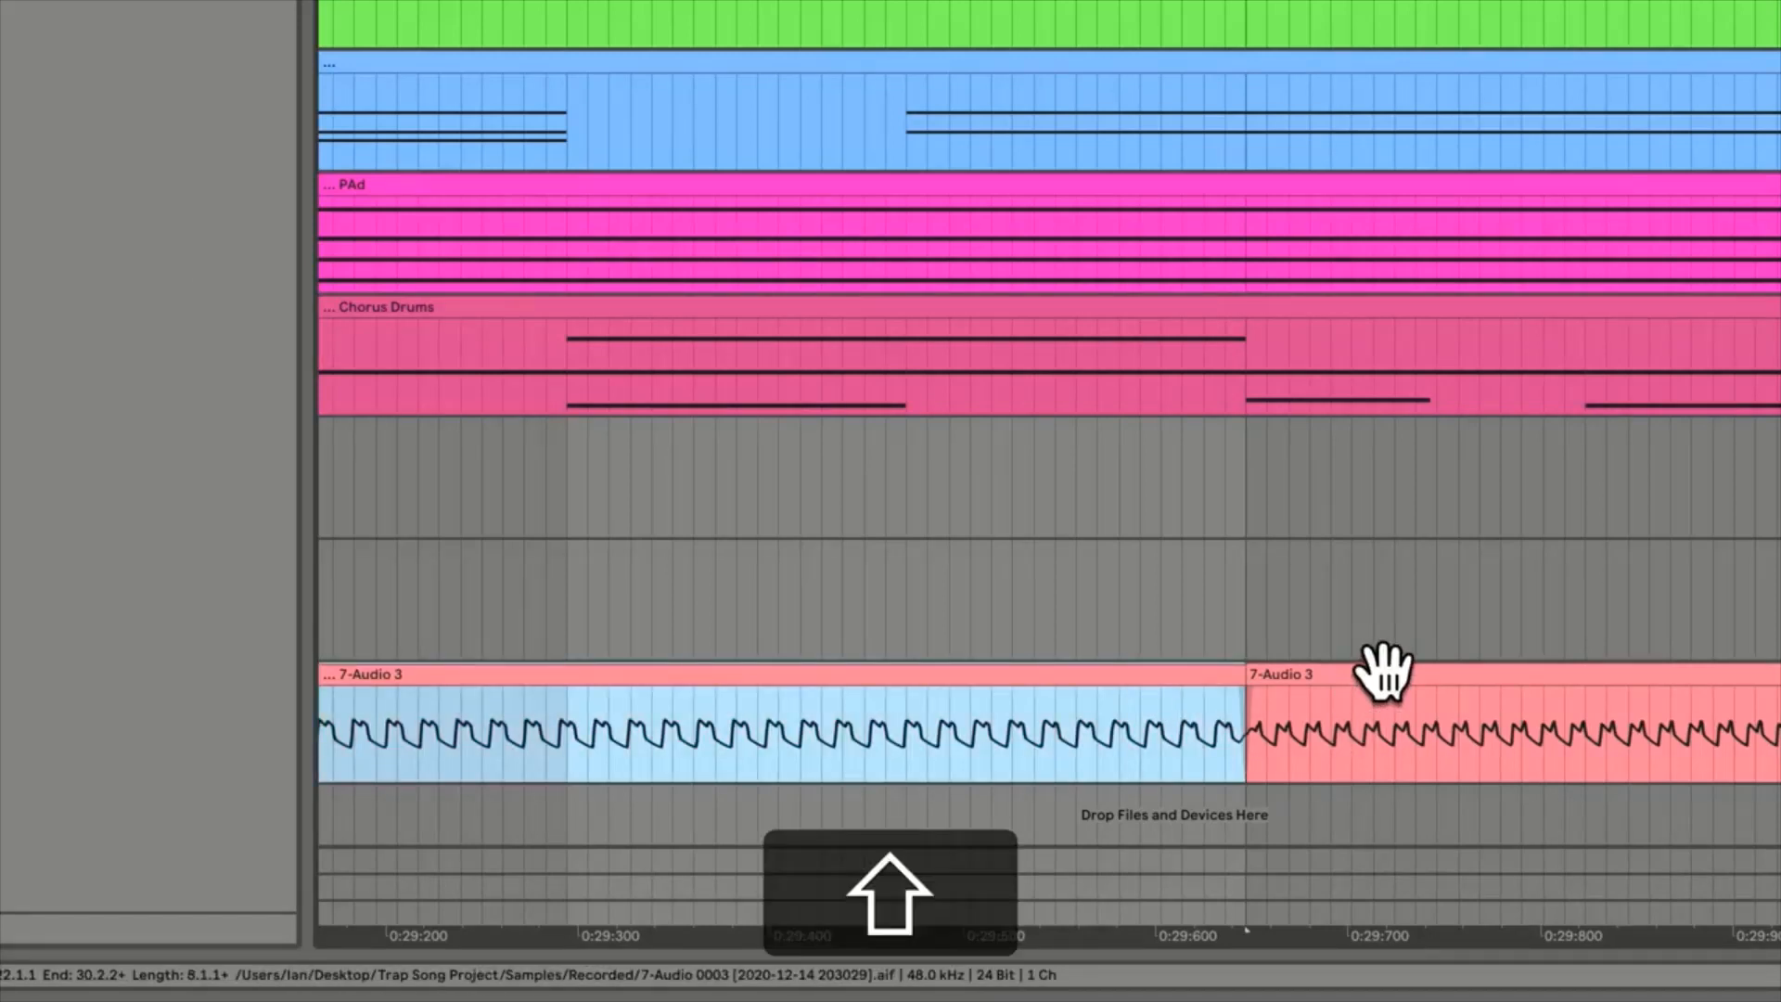
left_click(1353, 680, "shift")
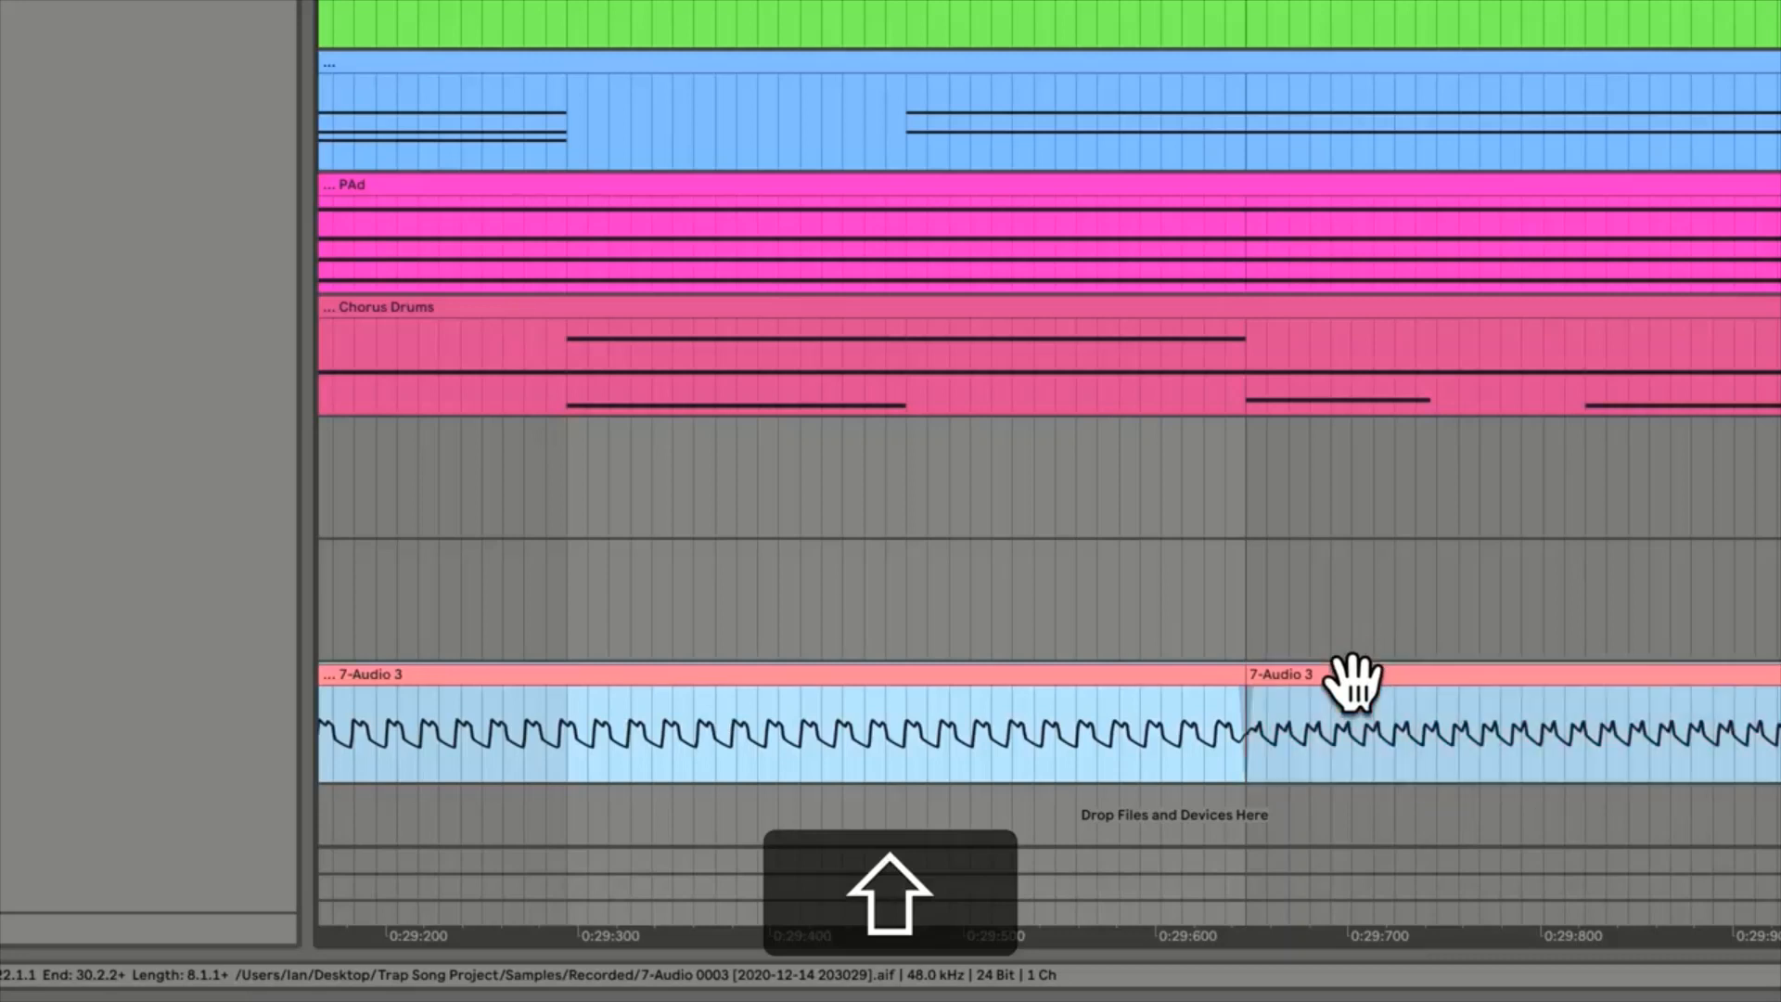
right_click(1280, 733)
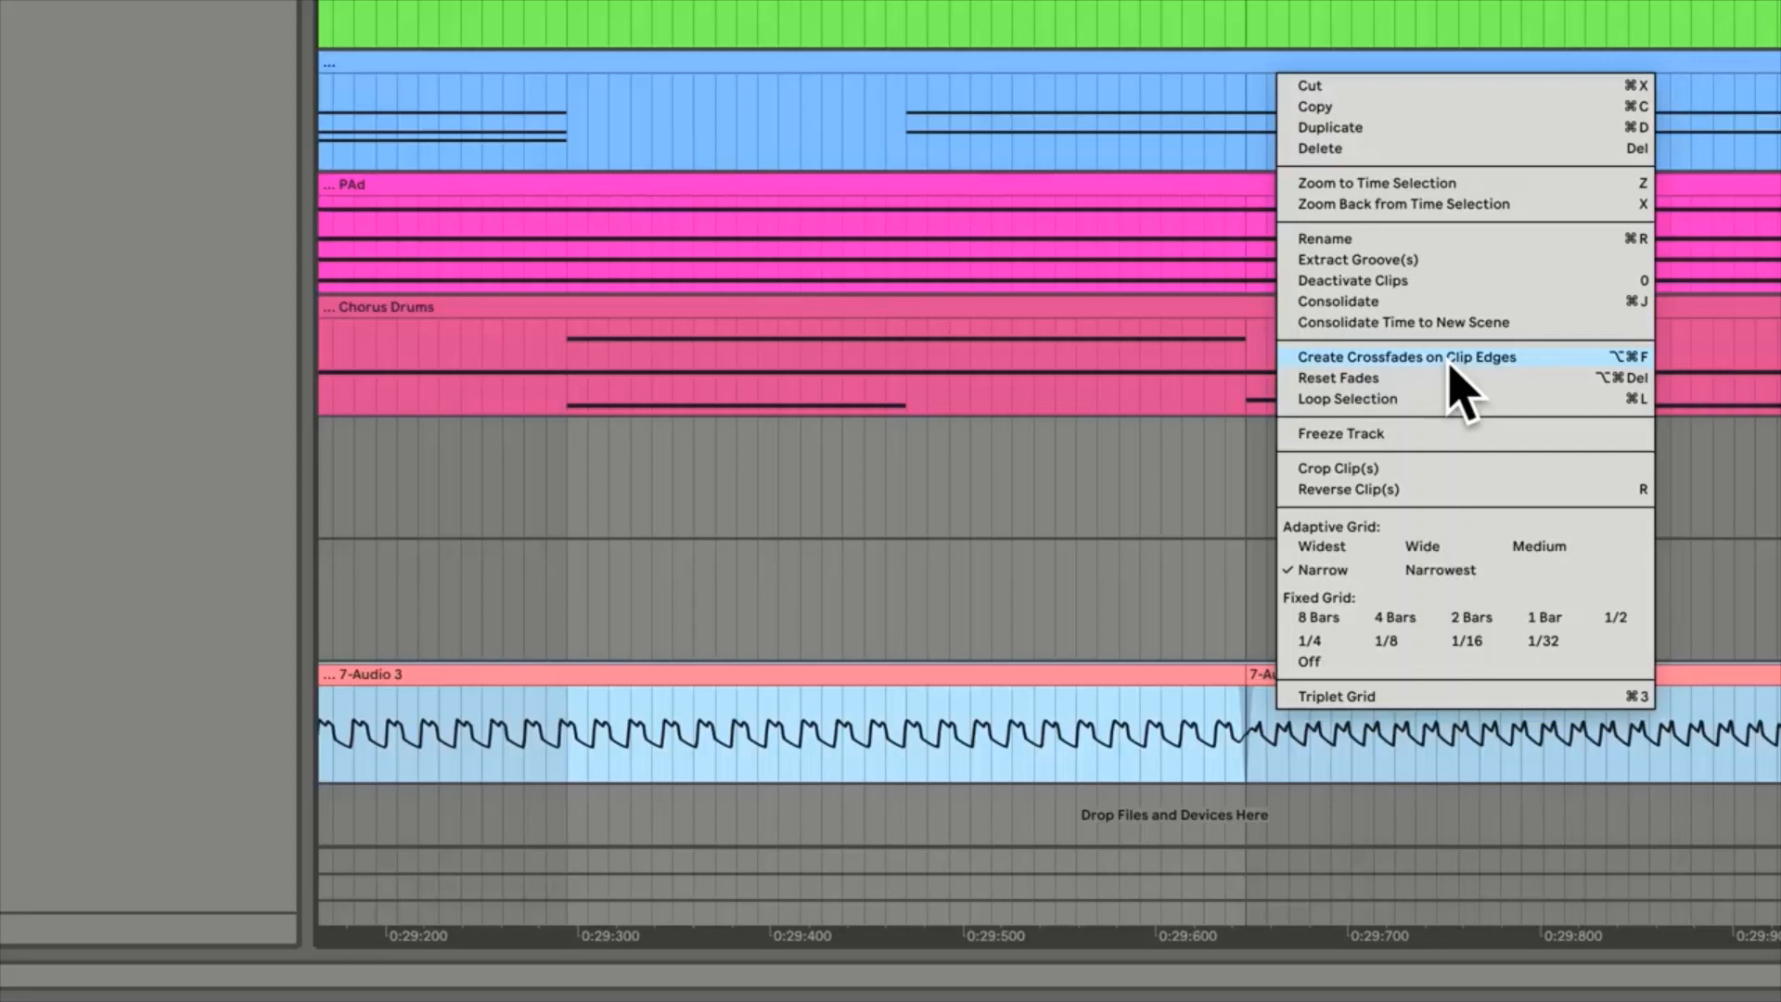
left_click(1450, 364)
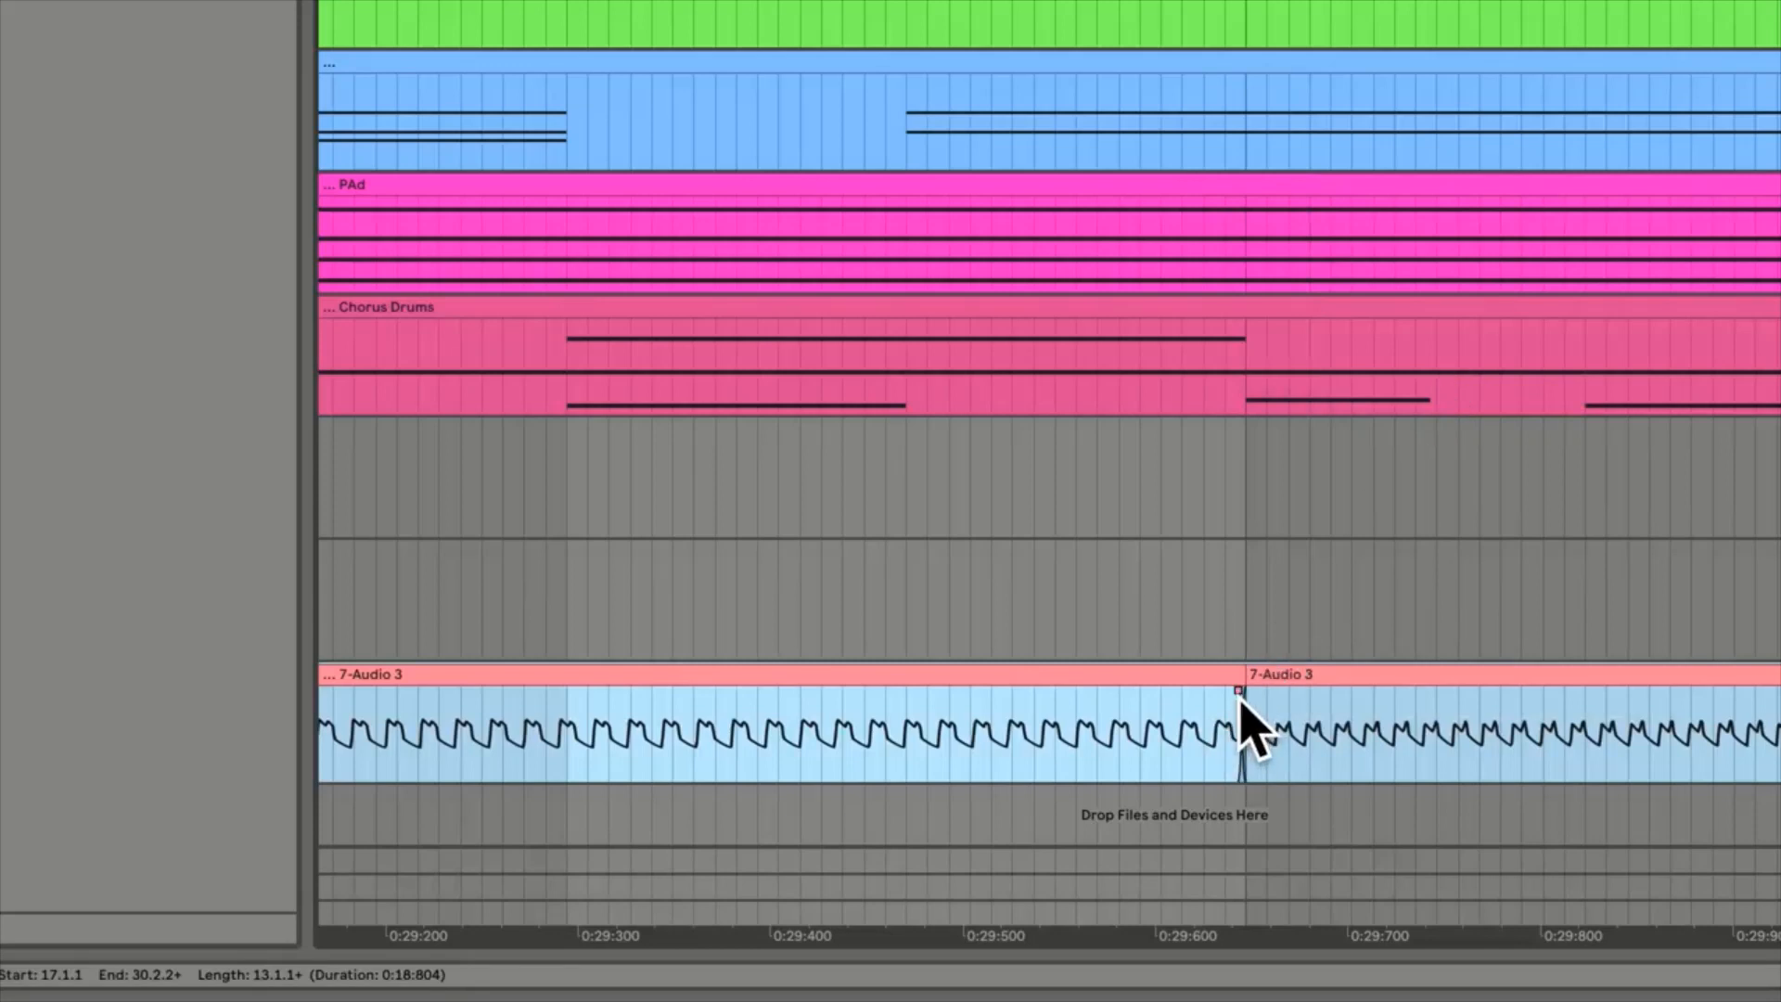
Widen the crossfade between the two 7-Audio 3 clips at bar 22 to span about 0:29.614 to 0:29.680
left_click(1244, 671)
key("equal")
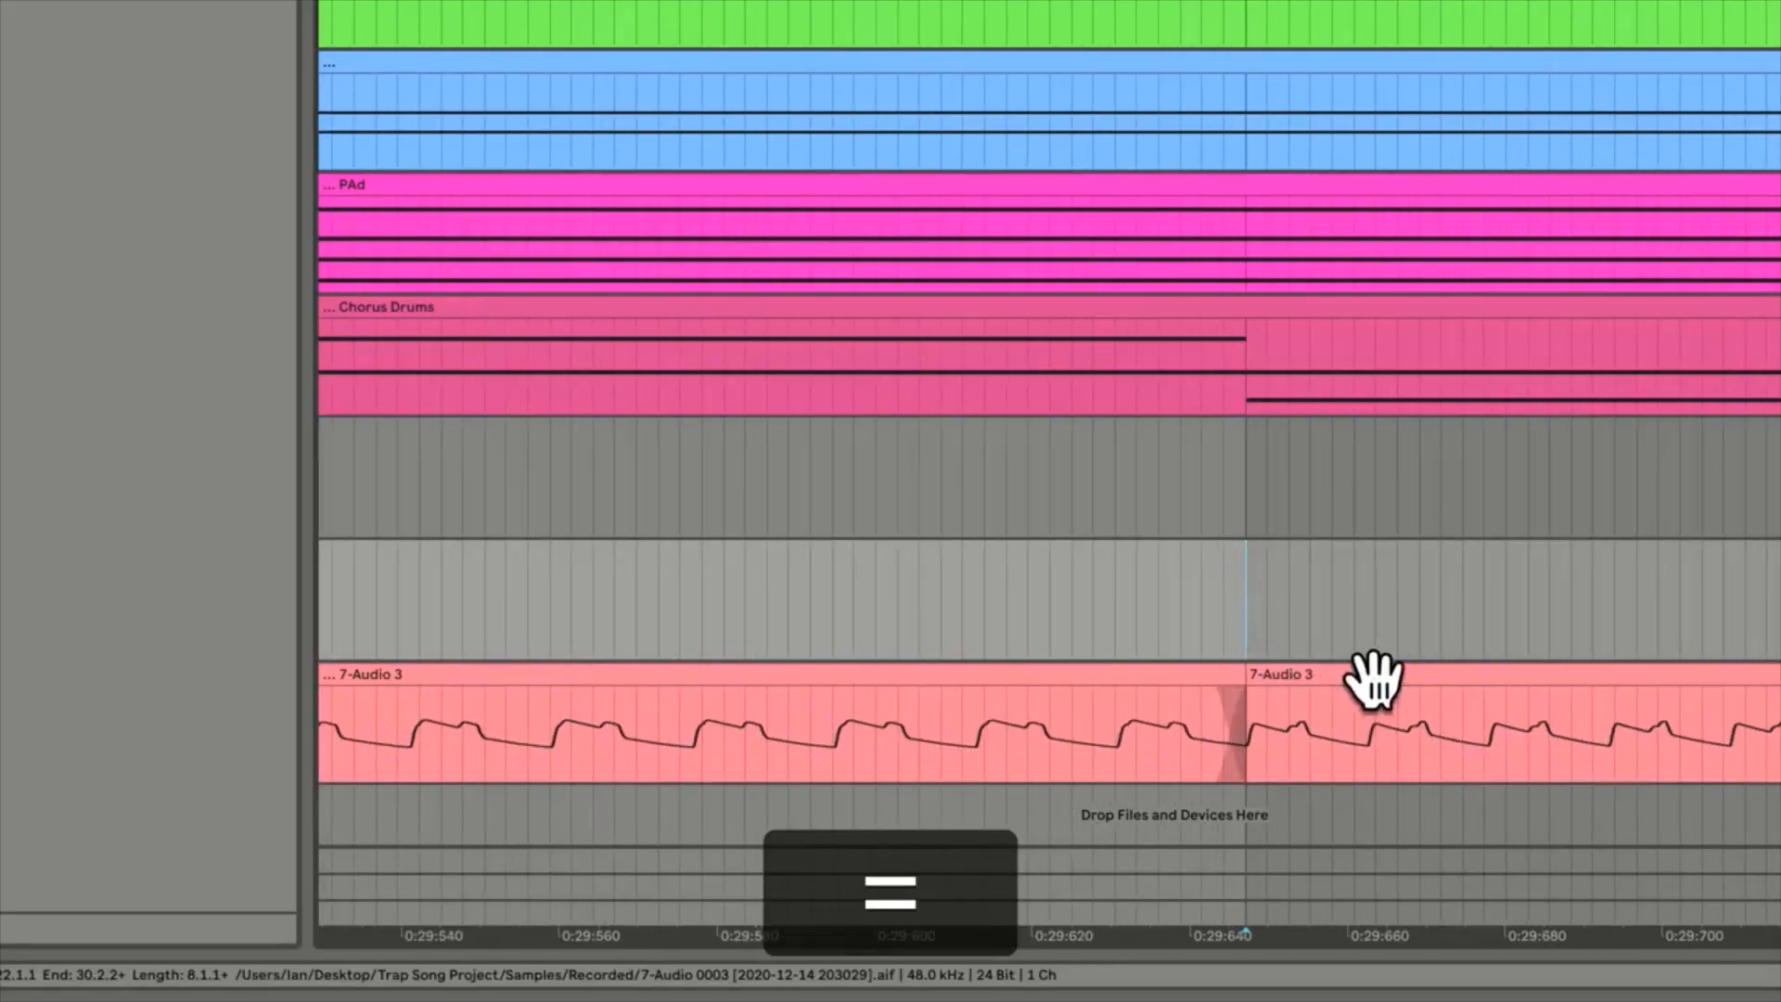
key("equal")
key("equal")
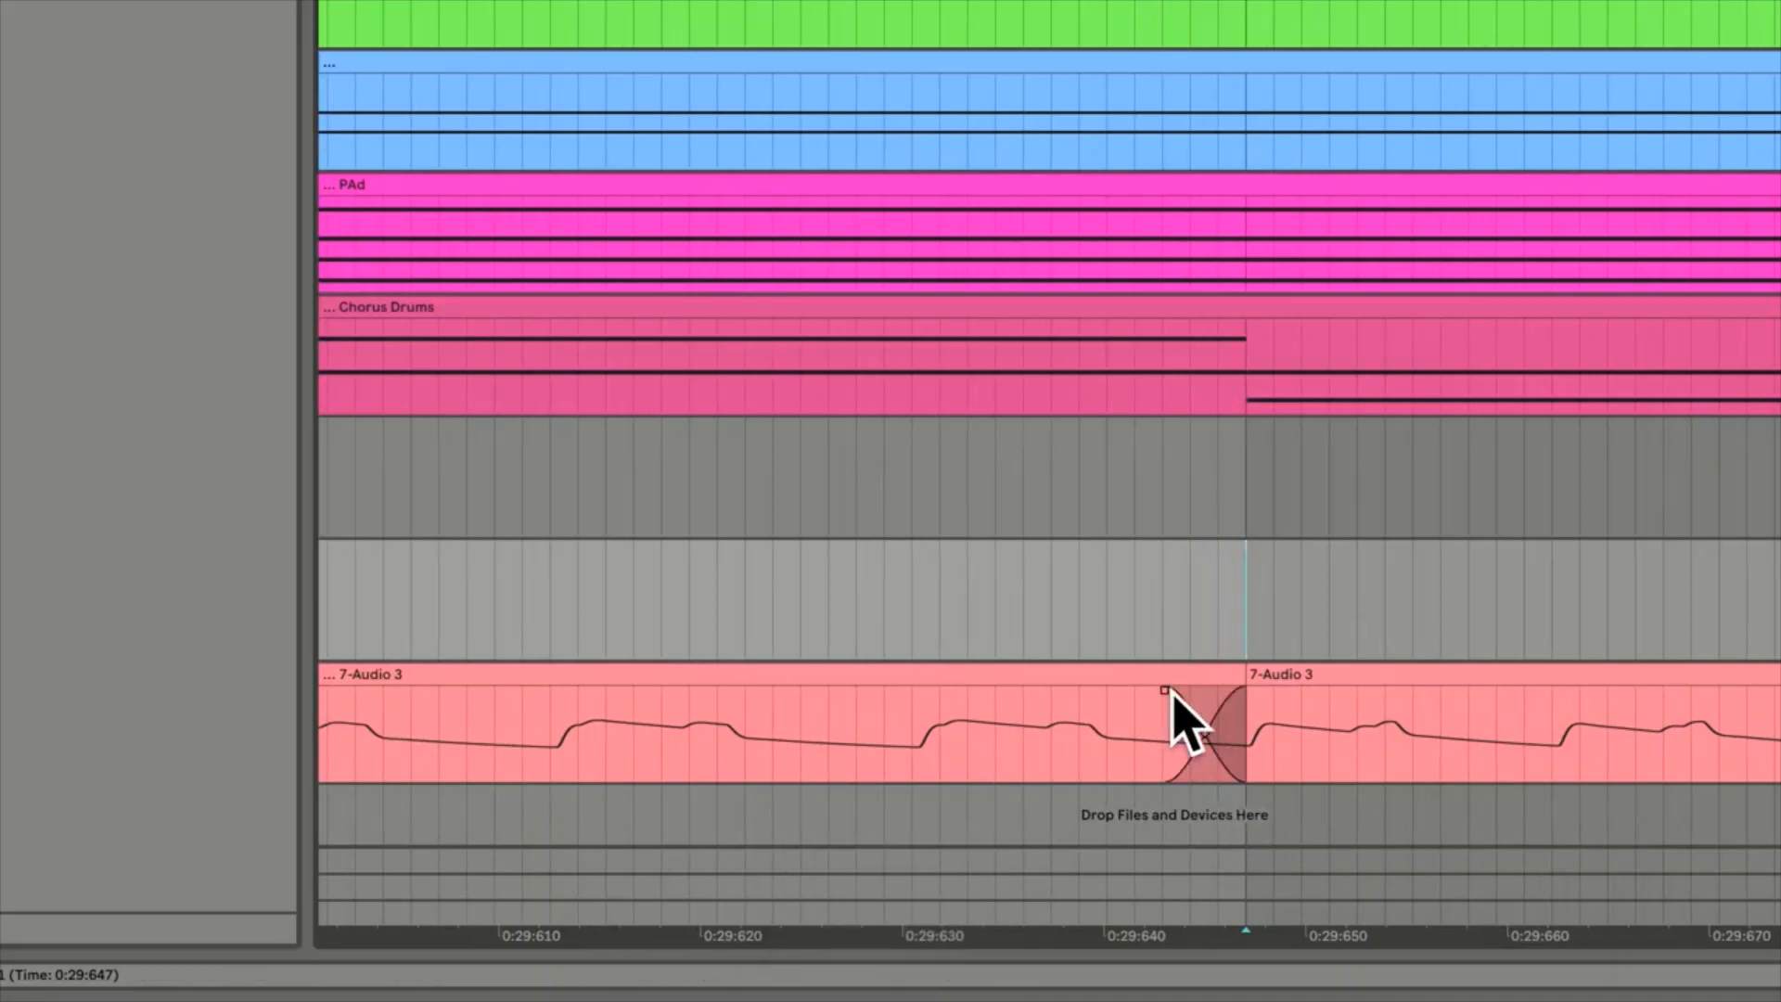
left_click_drag(1166, 691, 609, 692)
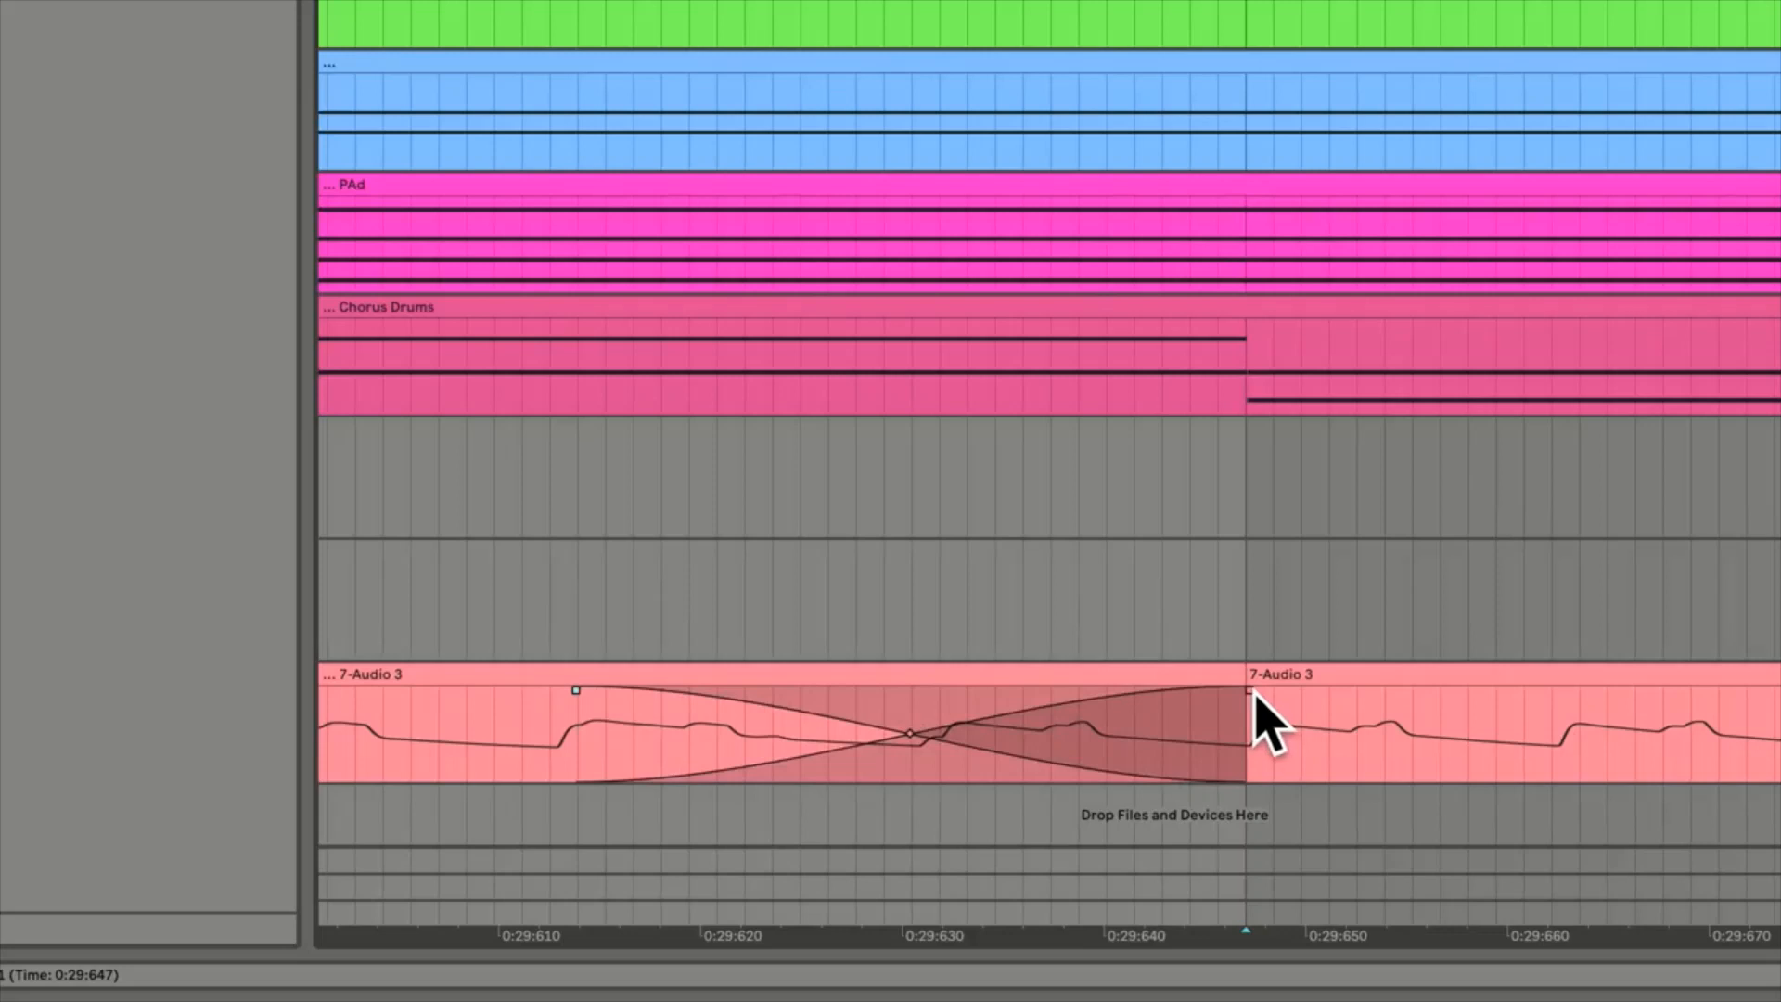
left_click_drag(1253, 691, 1731, 691)
Widen the 7-Audio 3 crossfade further so it spans about 0:29.36 to 0:29.94
key("minus")
key("minus")
key("minus")
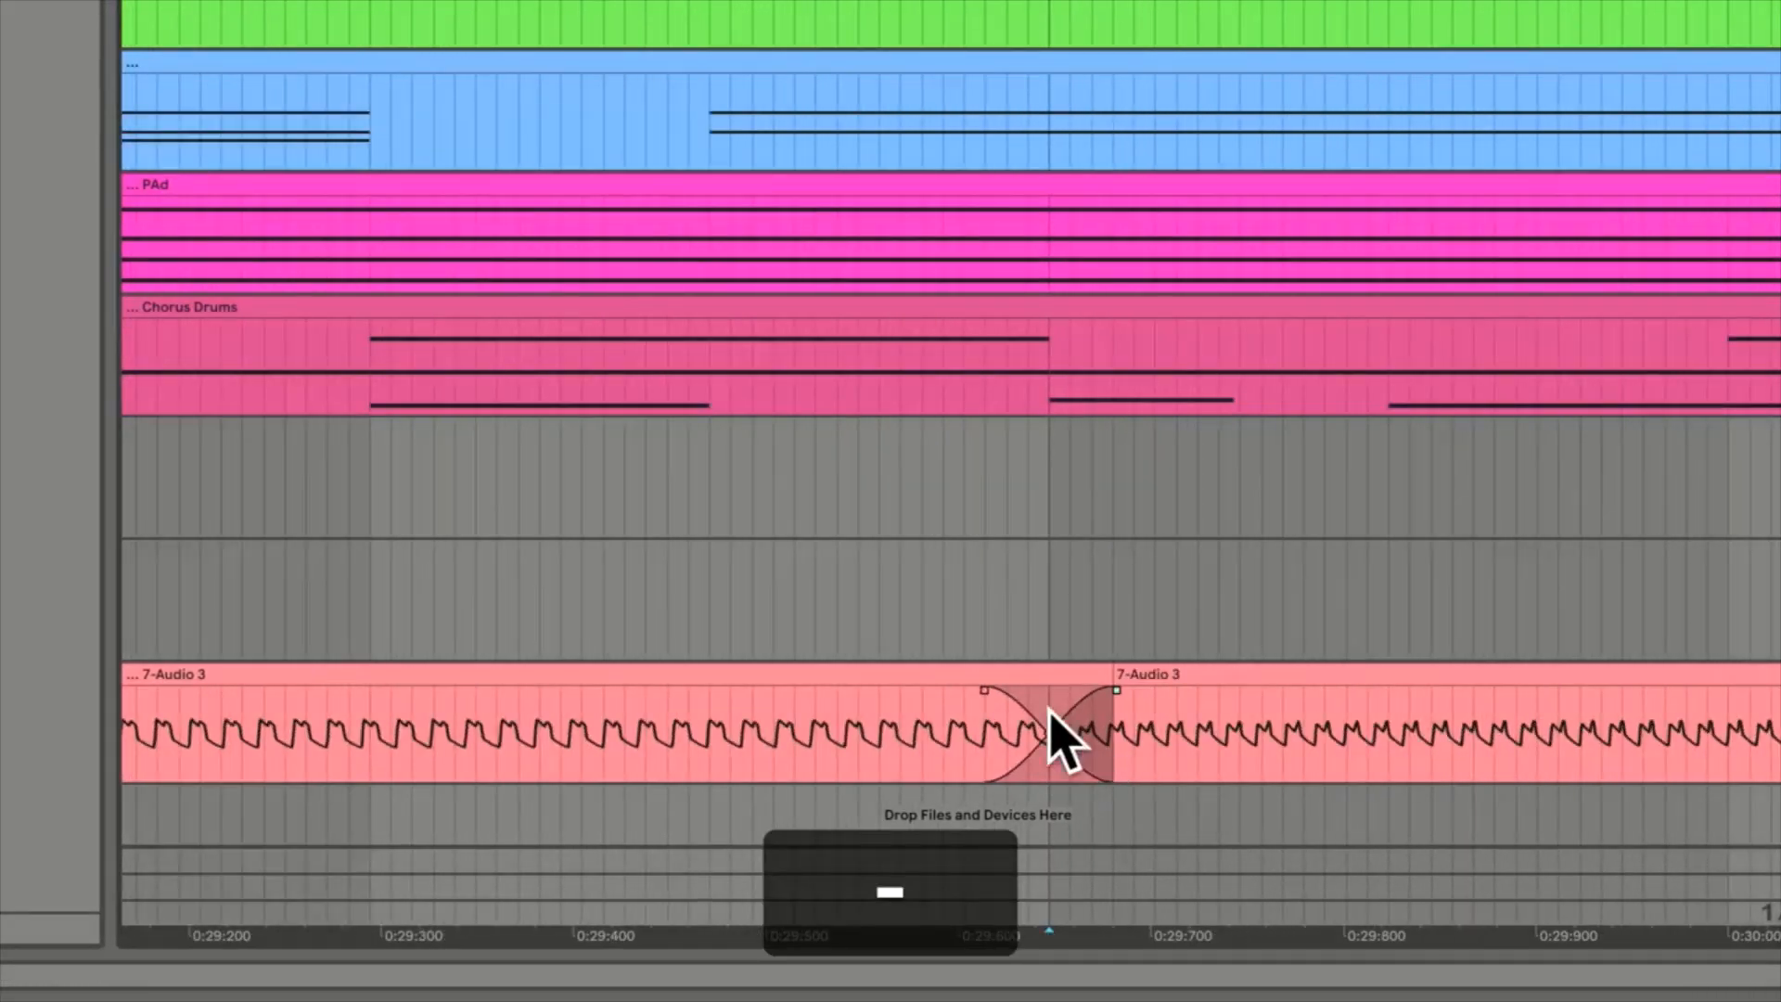
left_click_drag(984, 692, 505, 691)
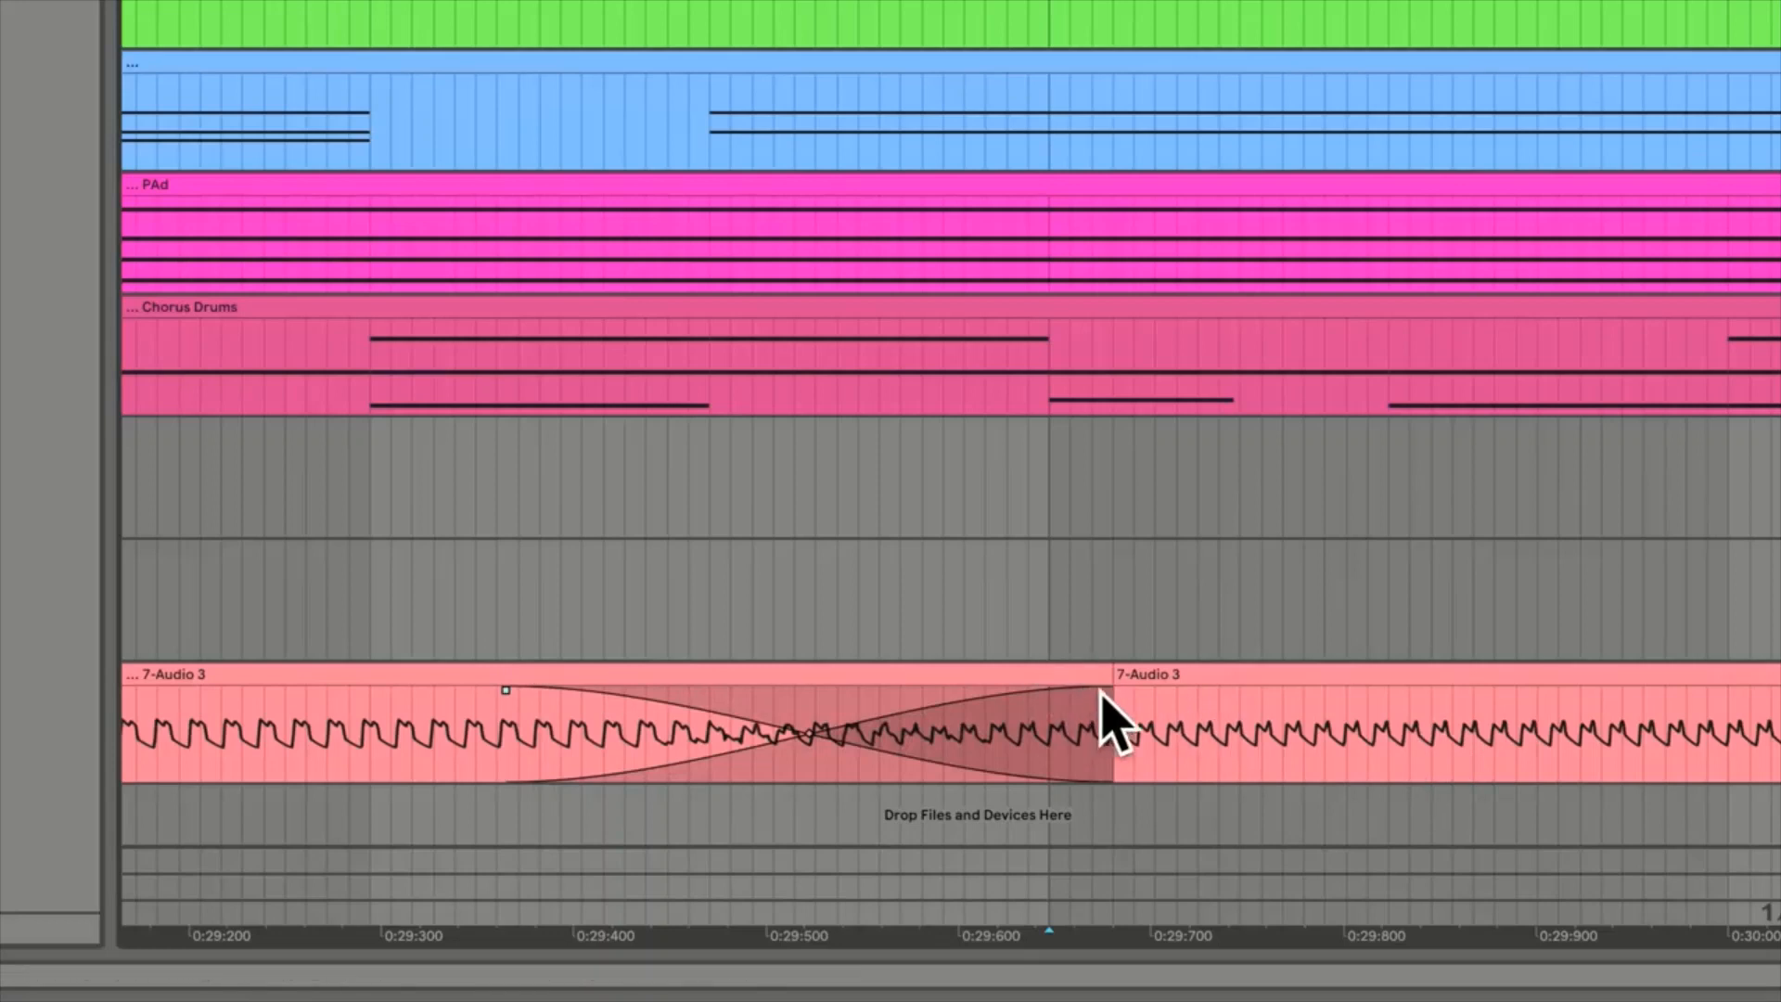
left_click_drag(1116, 692, 1611, 707)
Play across the 7-Audio 3 crossfade and lengthen it to span about 0:28.5 to 0:31.0
key("minus")
key("minus")
key("minus")
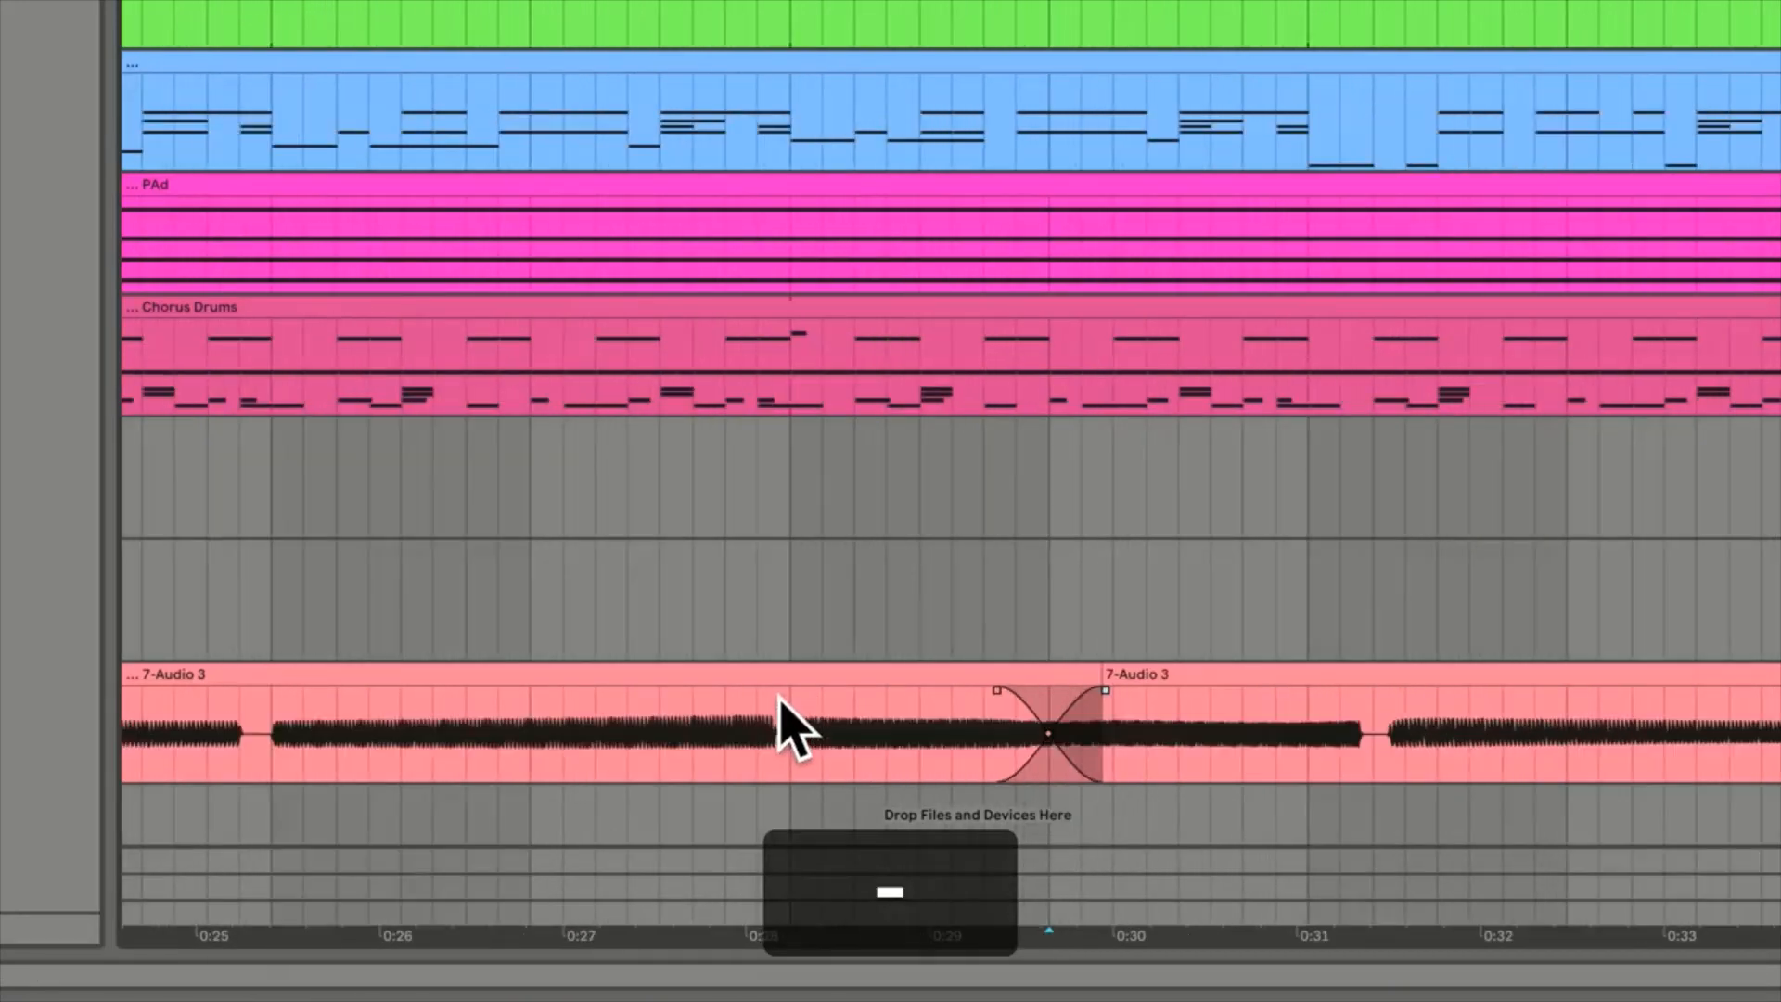
key("space")
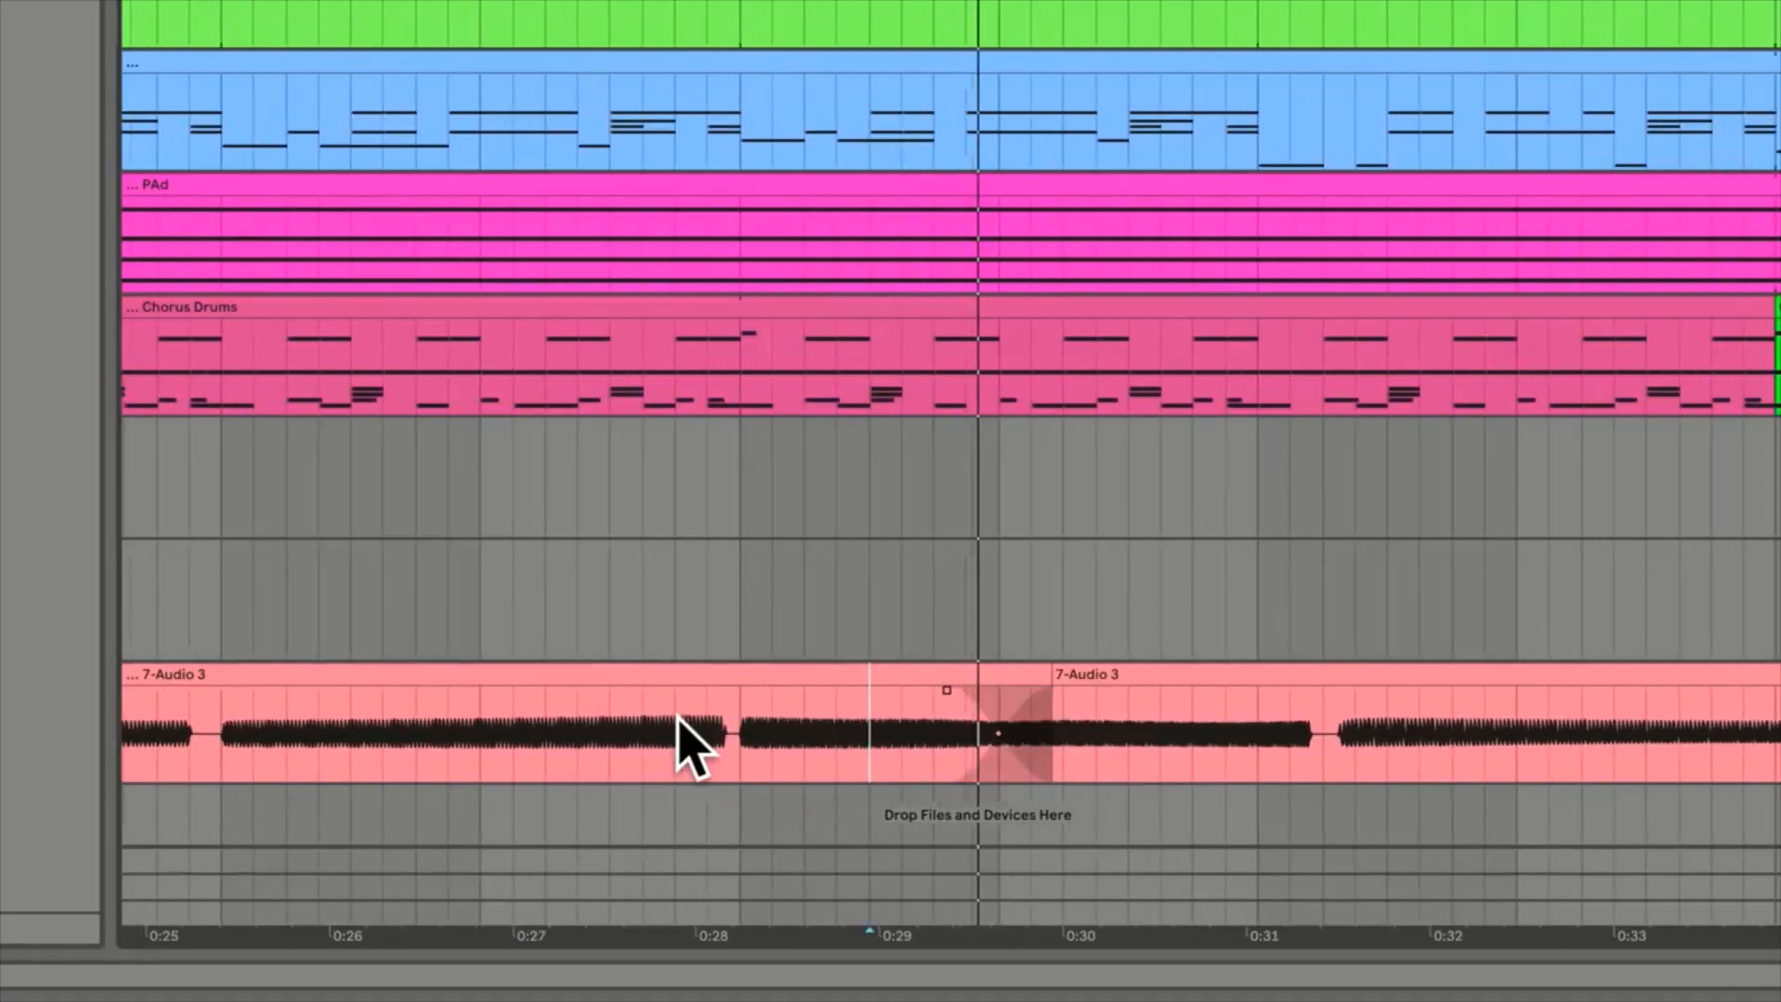
left_click_drag(640, 687, 629, 689)
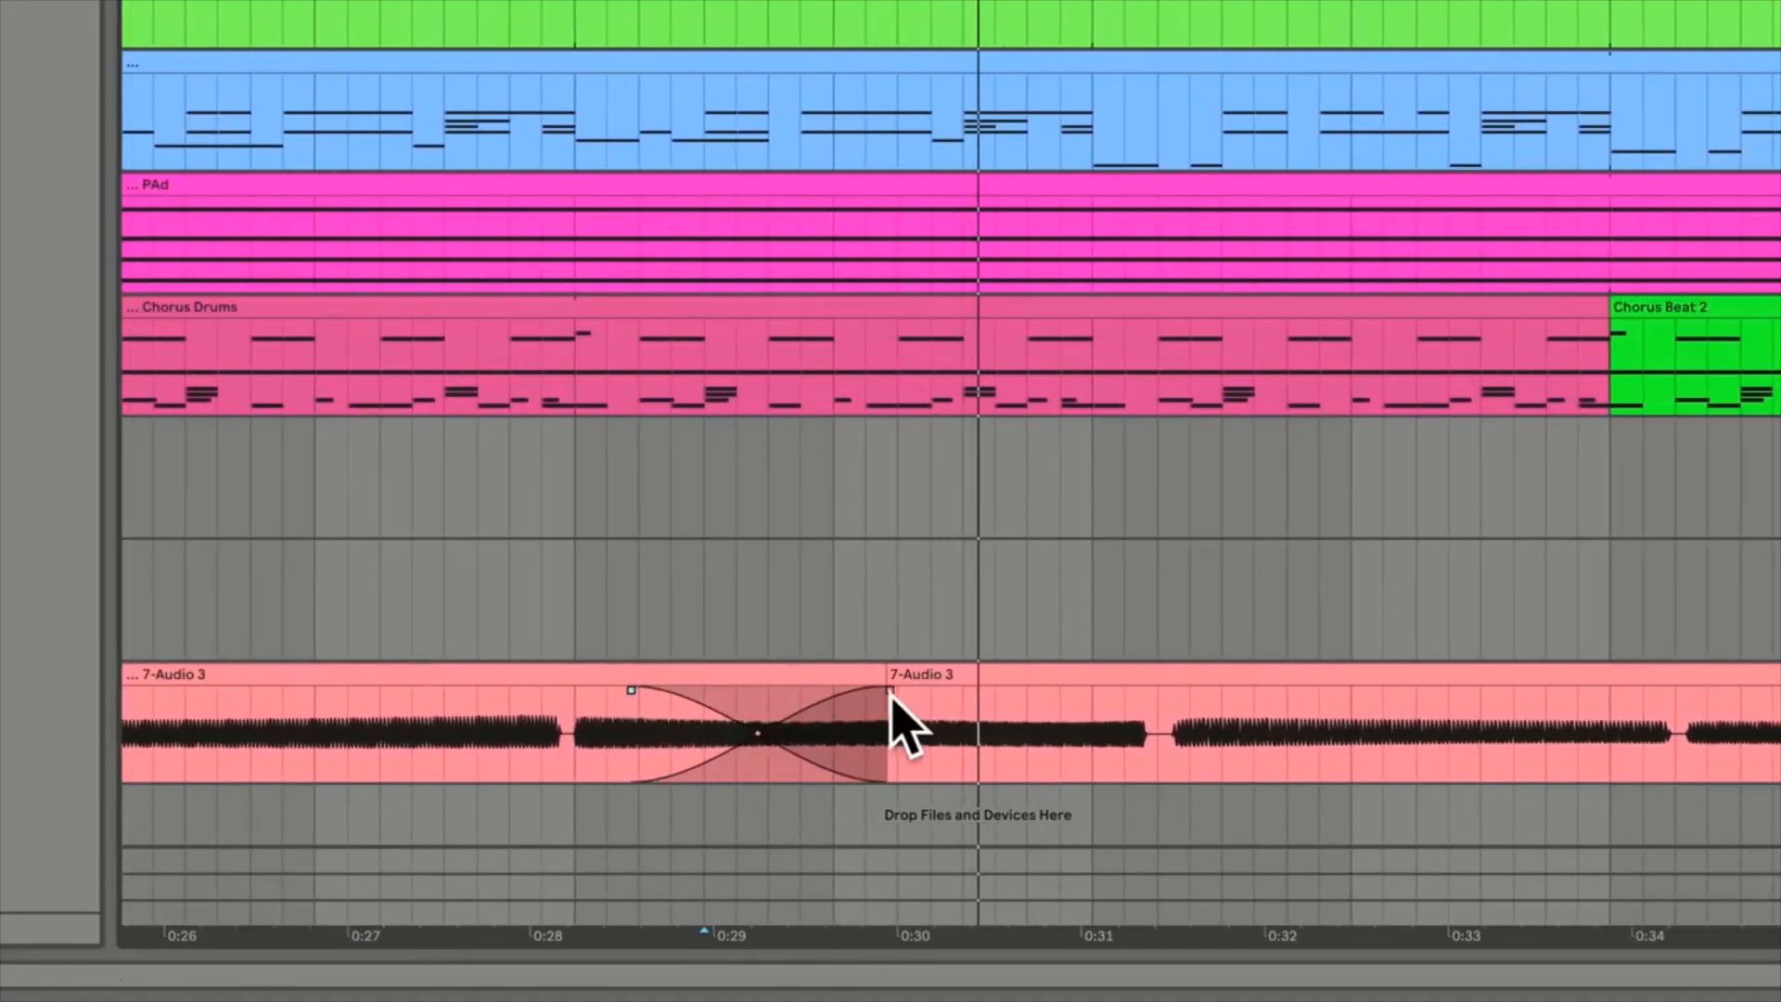
left_click_drag(889, 691, 1082, 691)
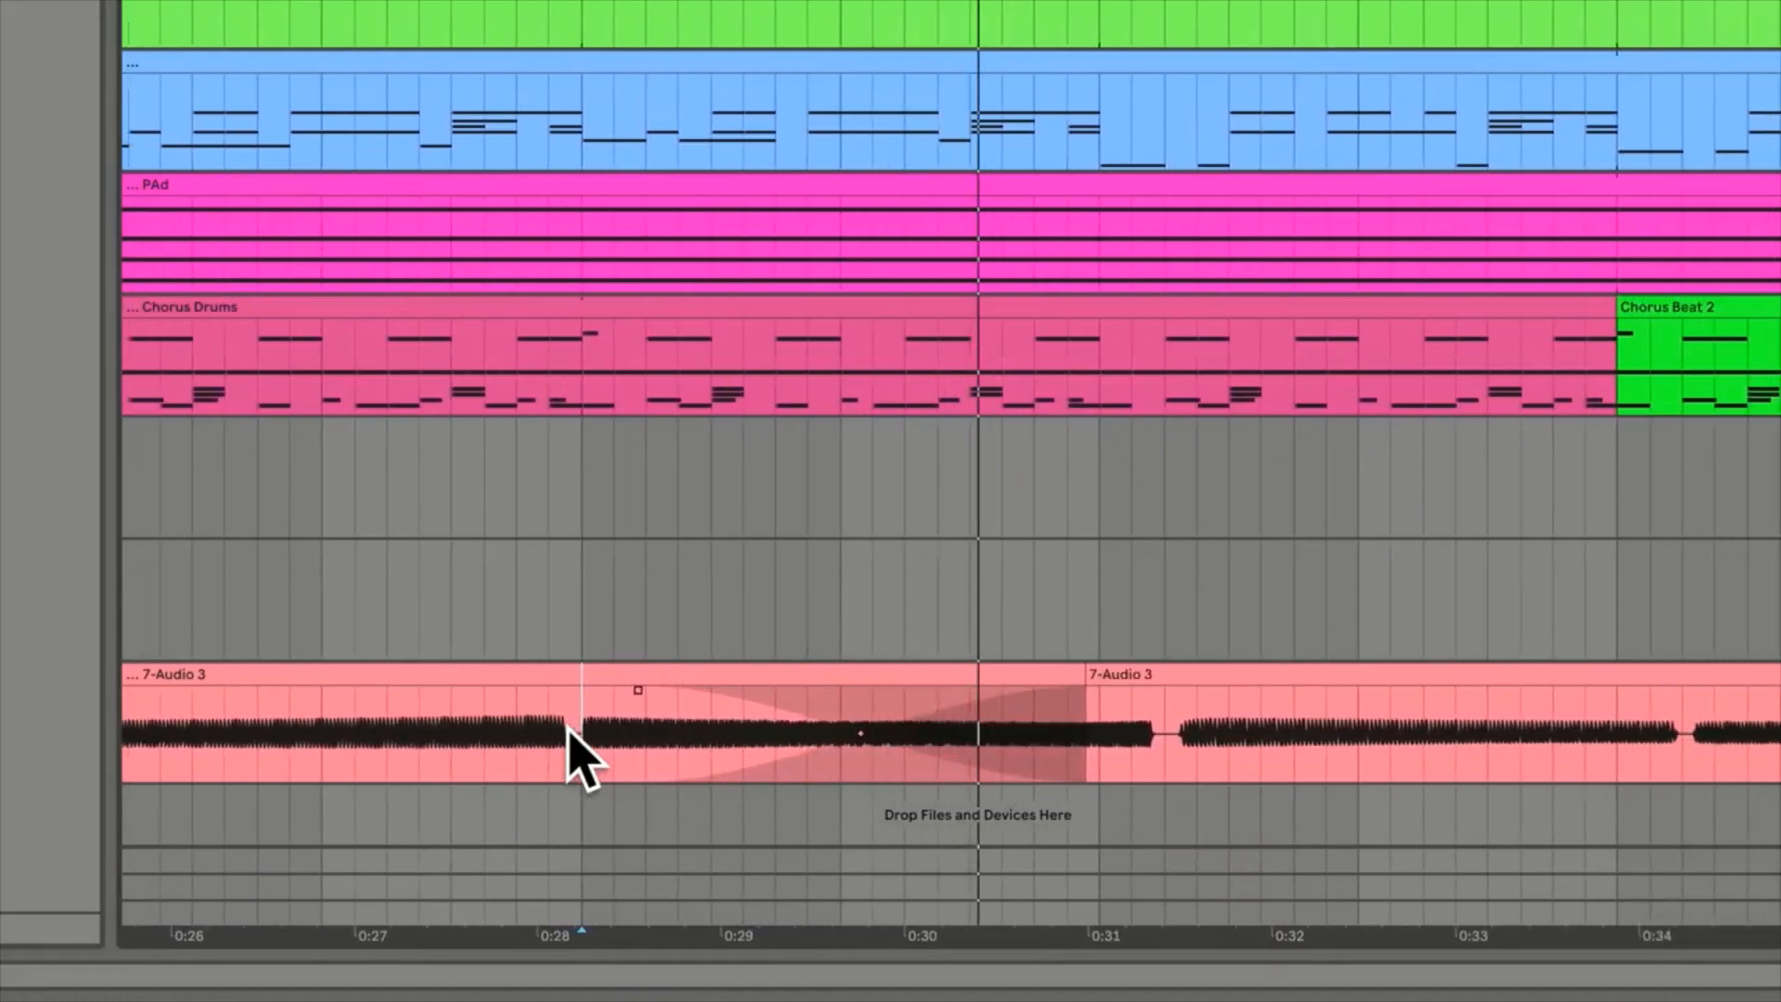
Undo the crossfade widenings and play across the short crossfade at bar 22
key("super+z")
key("super+z")
key("super+z")
key("super+z")
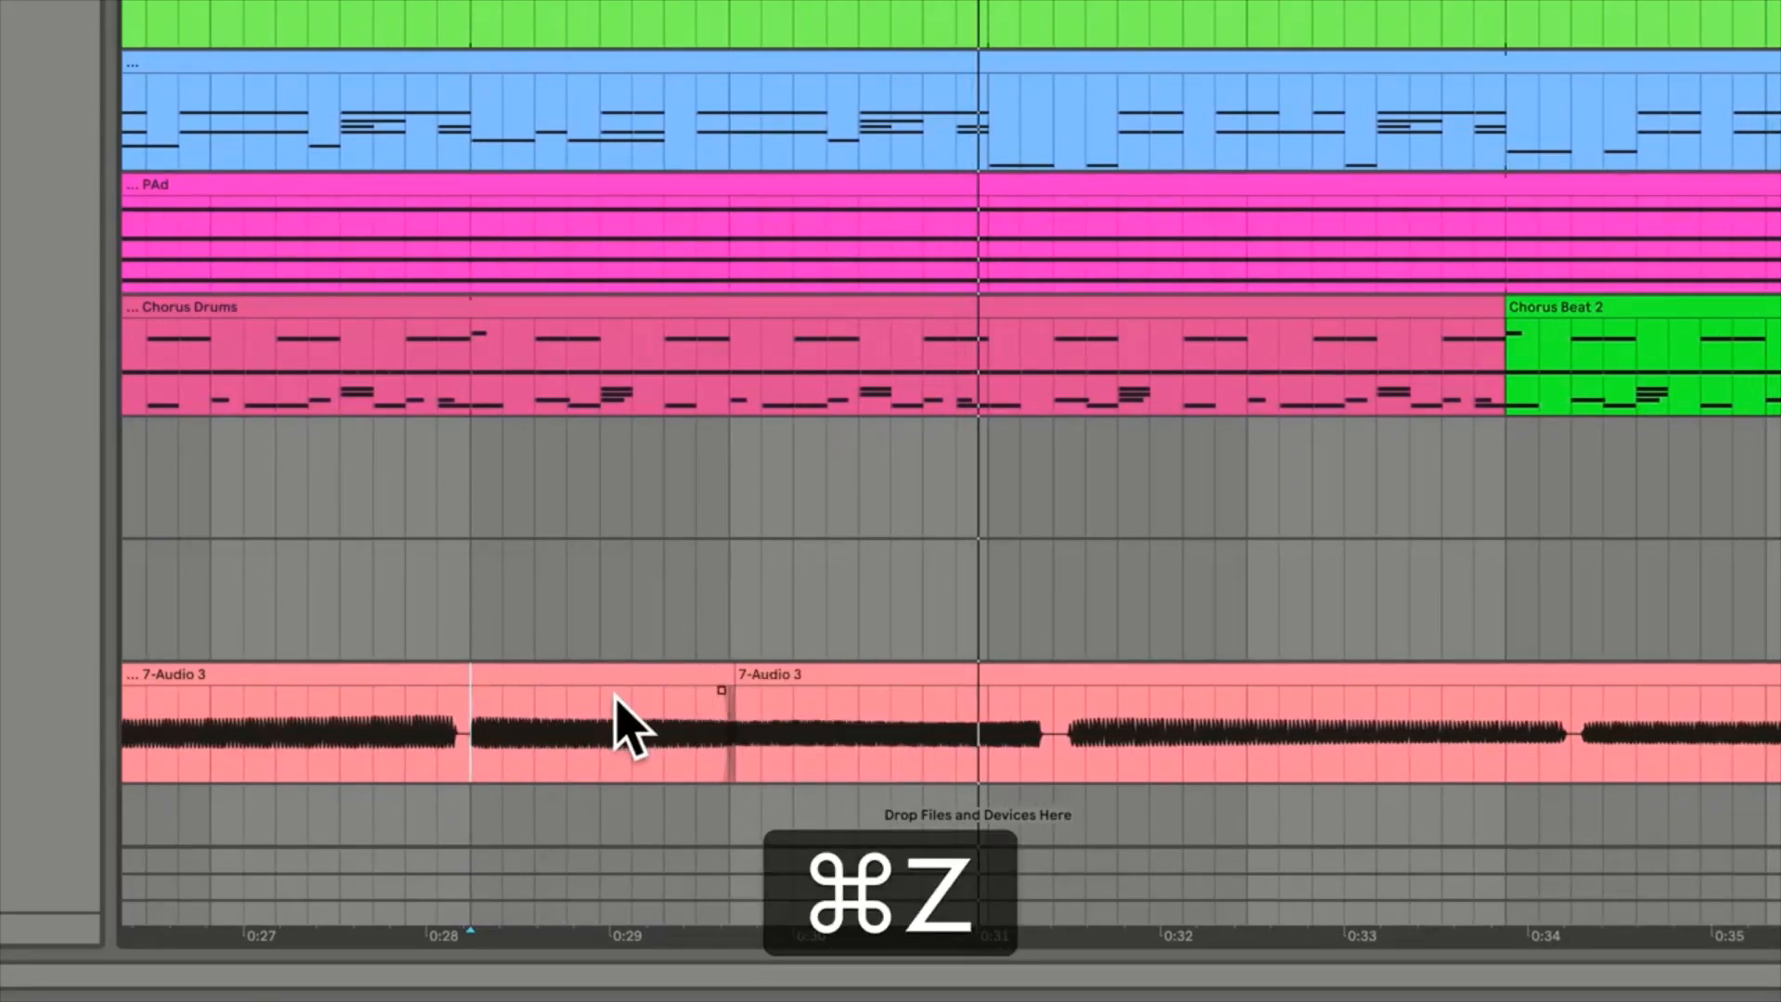
key("super+z")
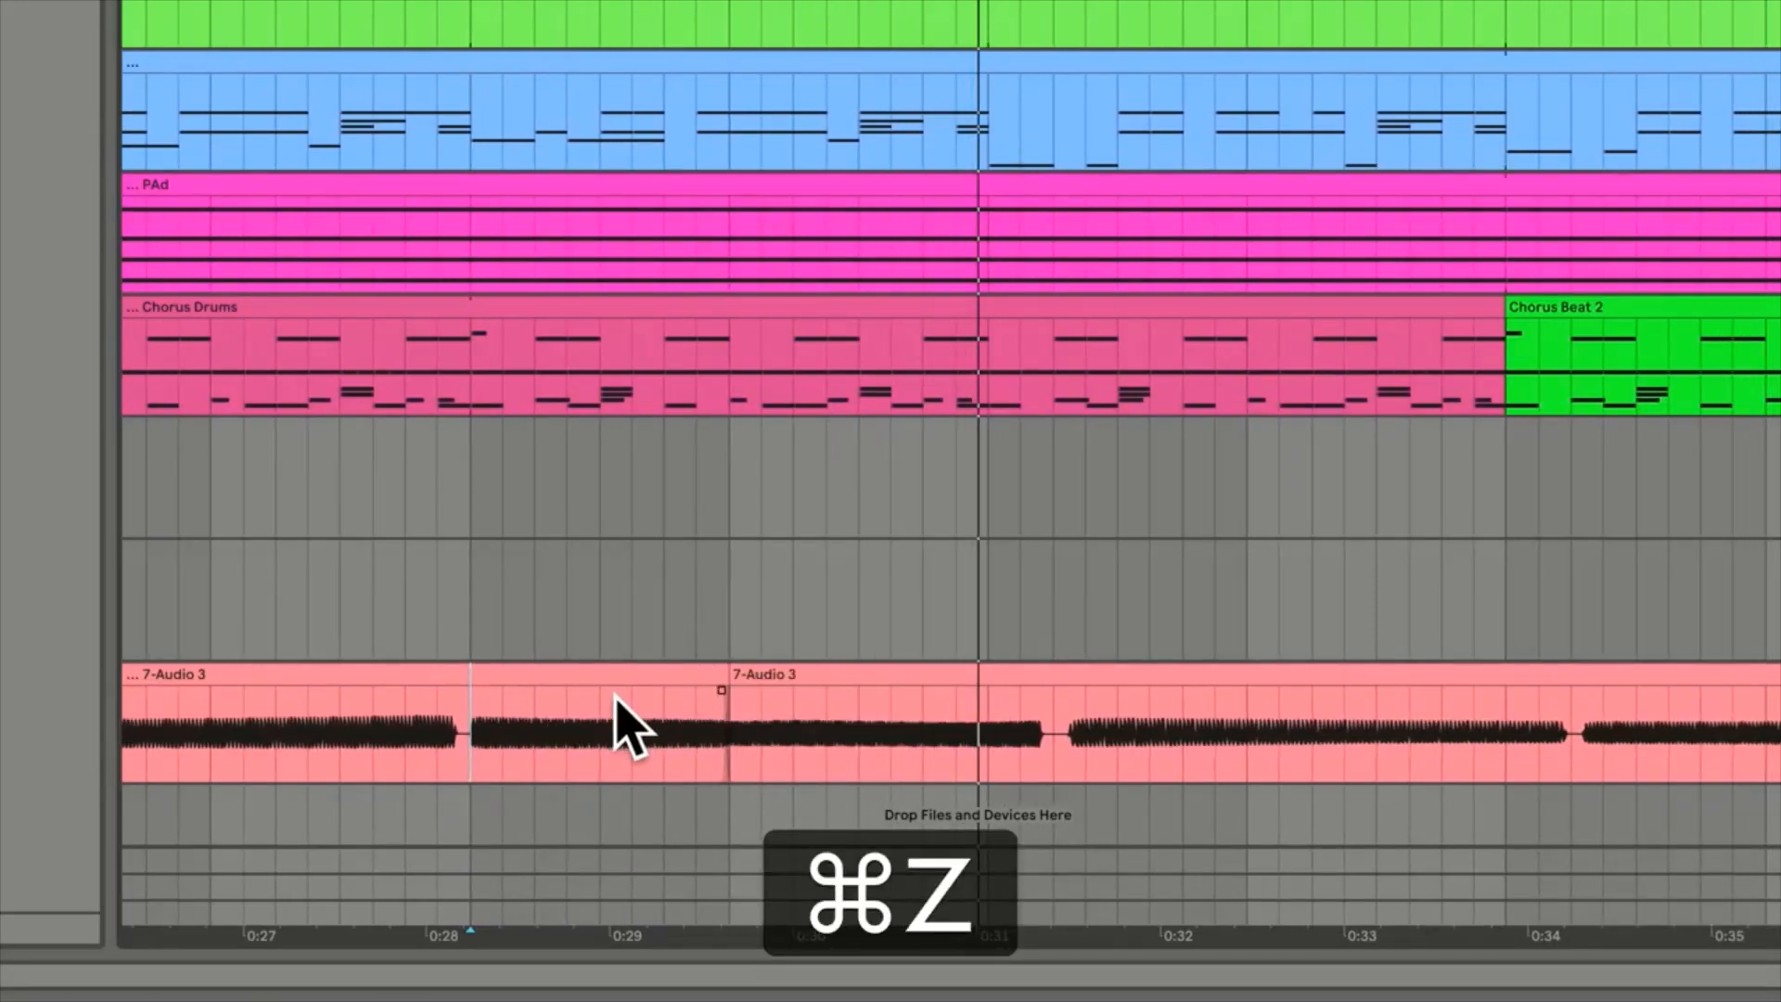
left_click(507, 705)
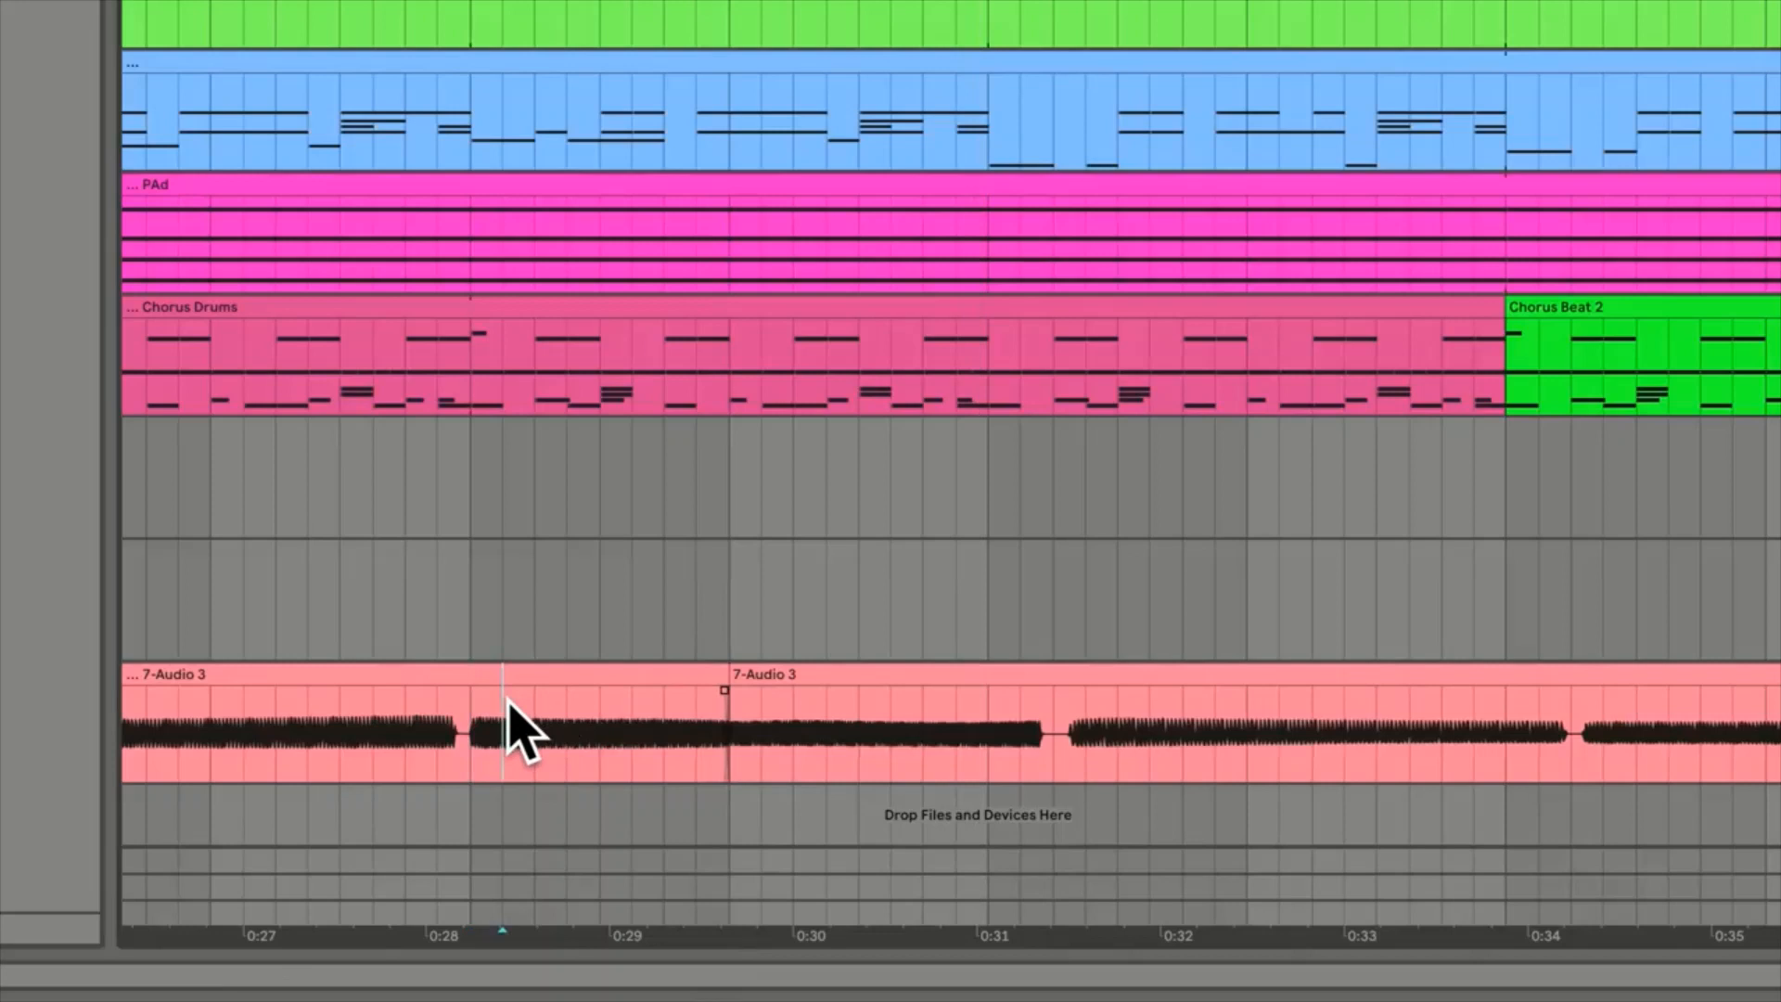
key("space")
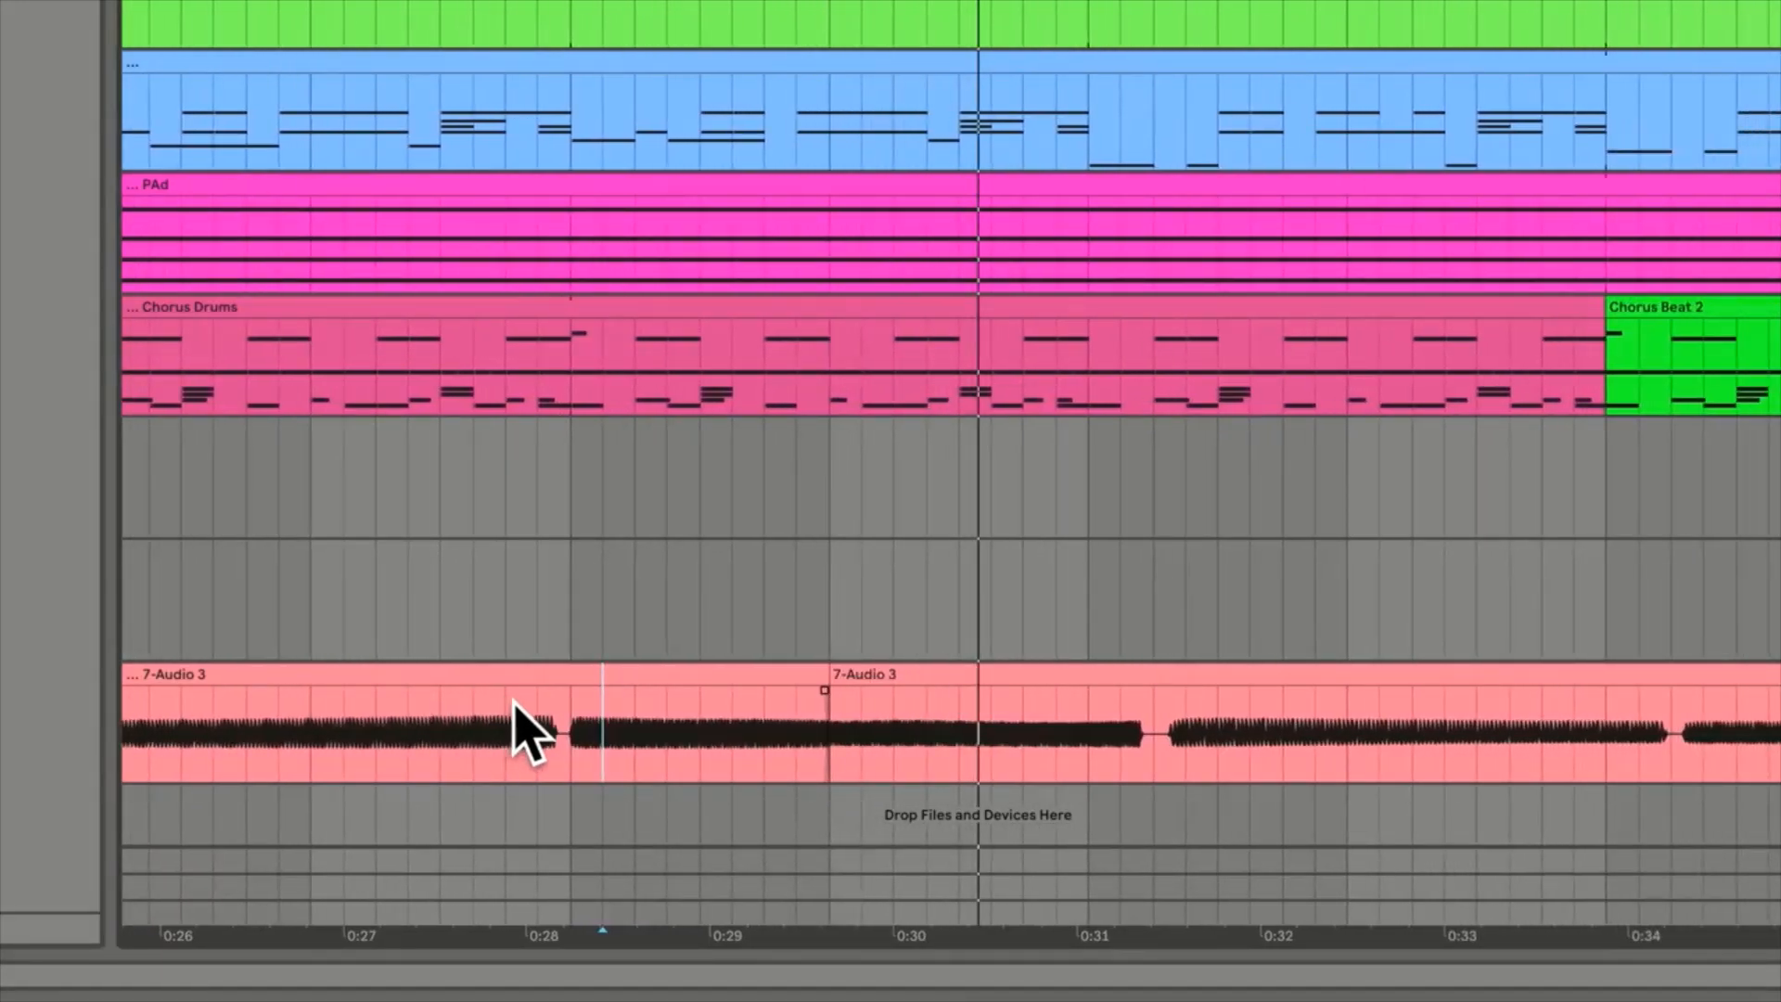
Pull the 7-Audio 3 fades across the clip edge at bar 22 to form a crossfade starting at about 0:29.621, and adjust its curve
key("equal")
key("equal")
key("equal")
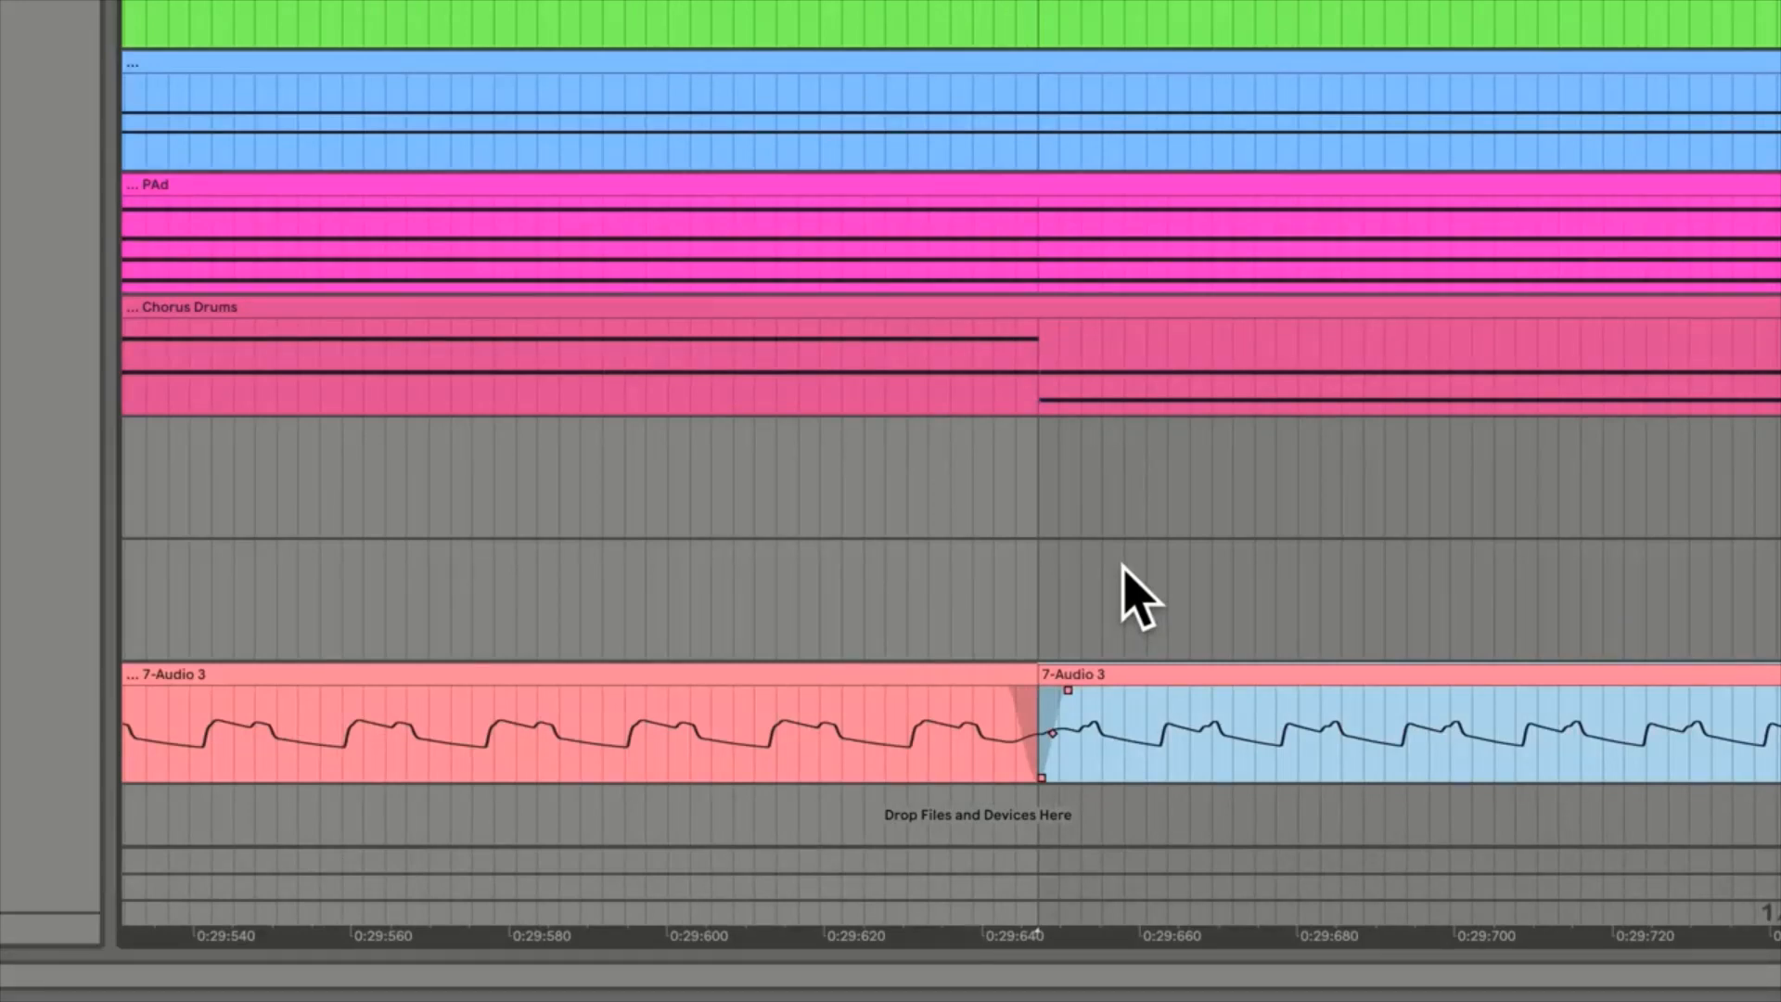
left_click(1123, 568)
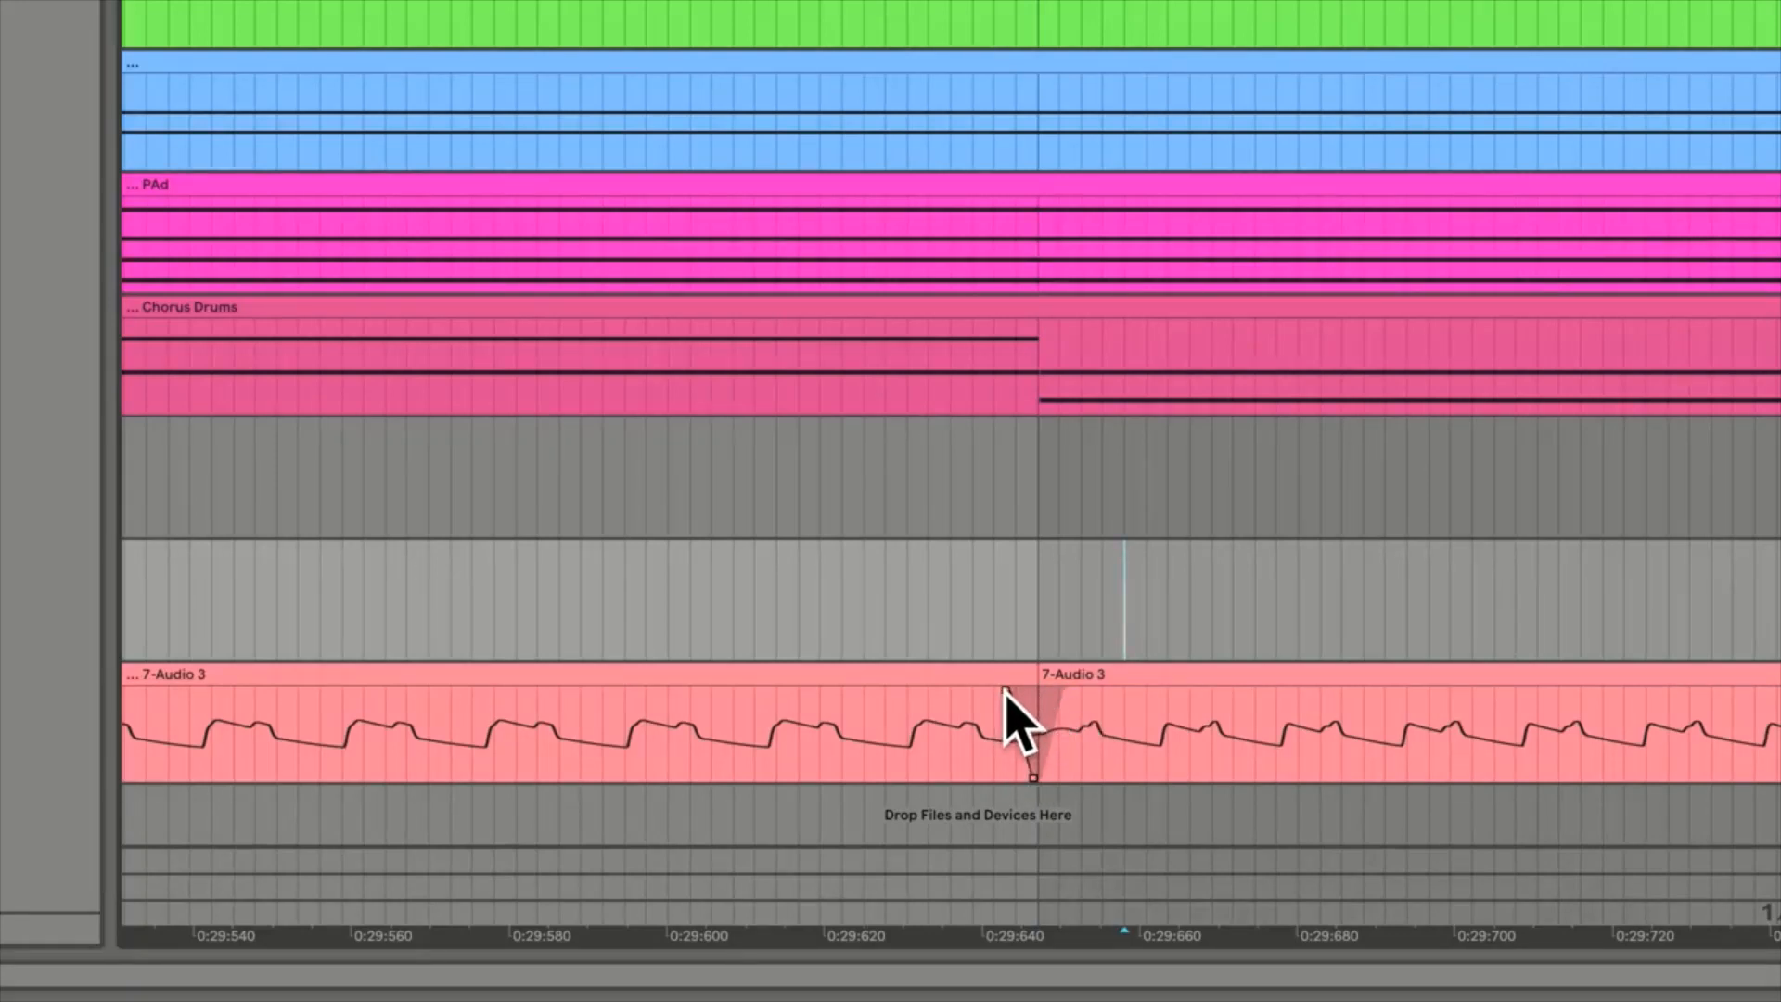
left_click_drag(1005, 691, 1442, 733)
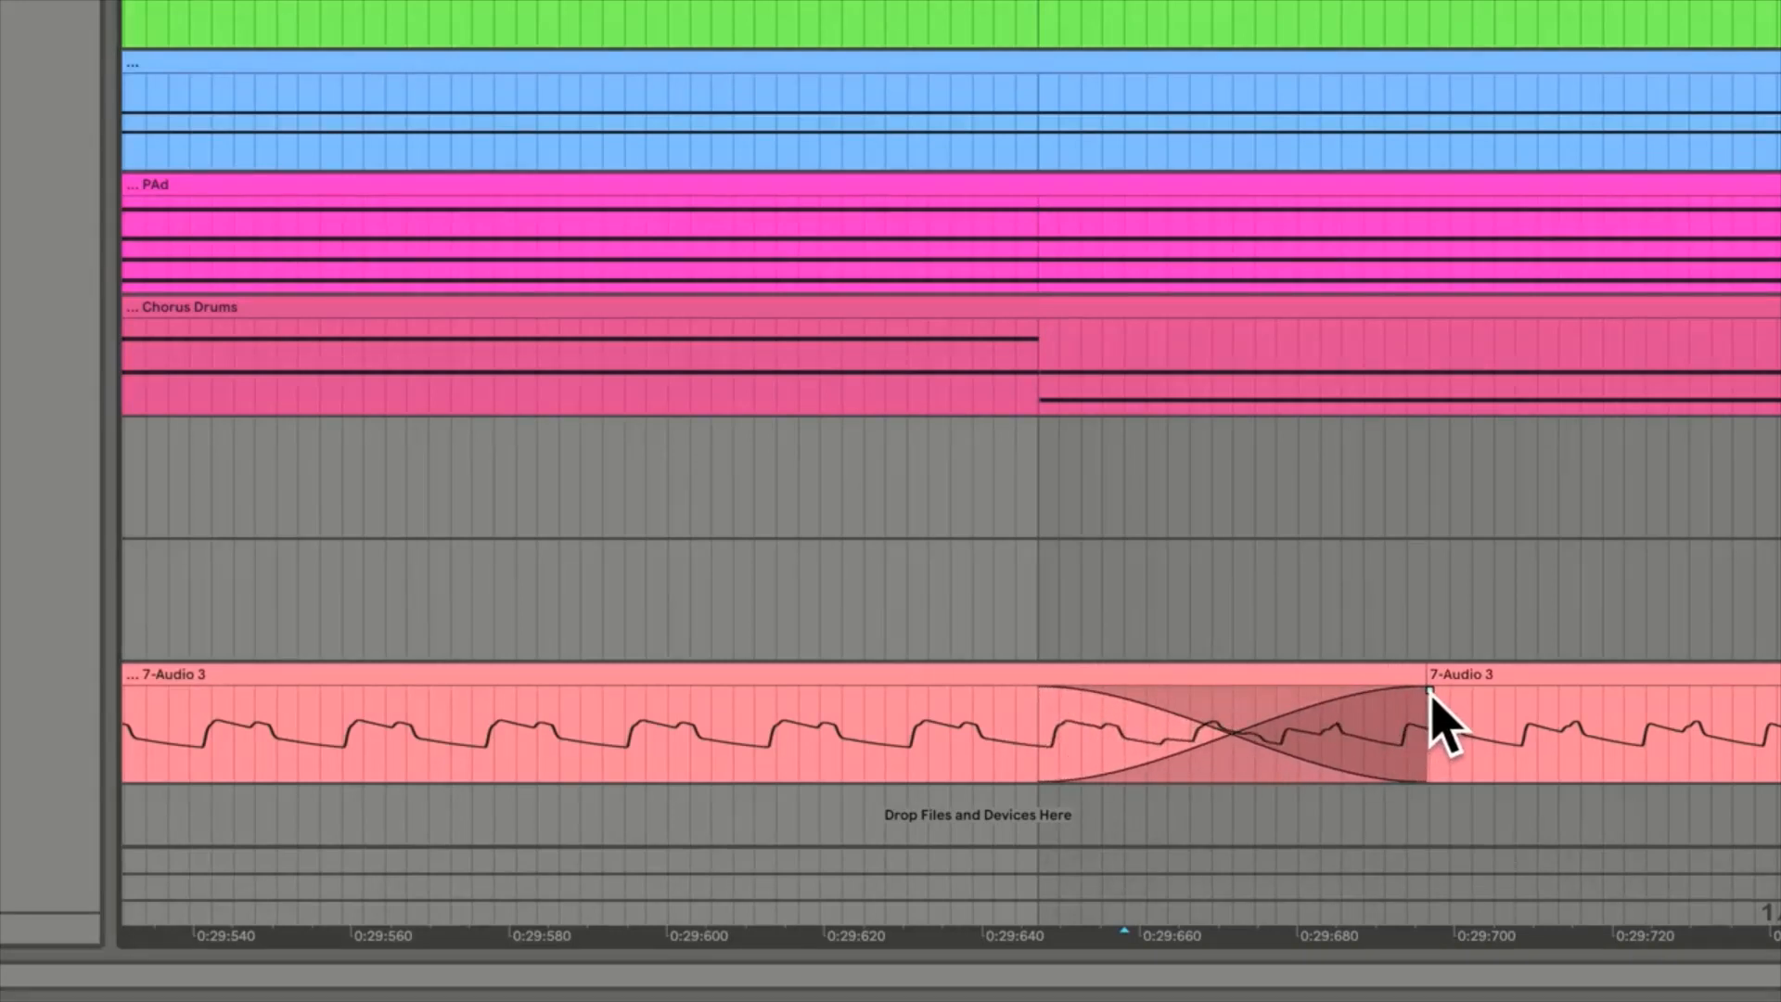
left_click_drag(1430, 697, 953, 705)
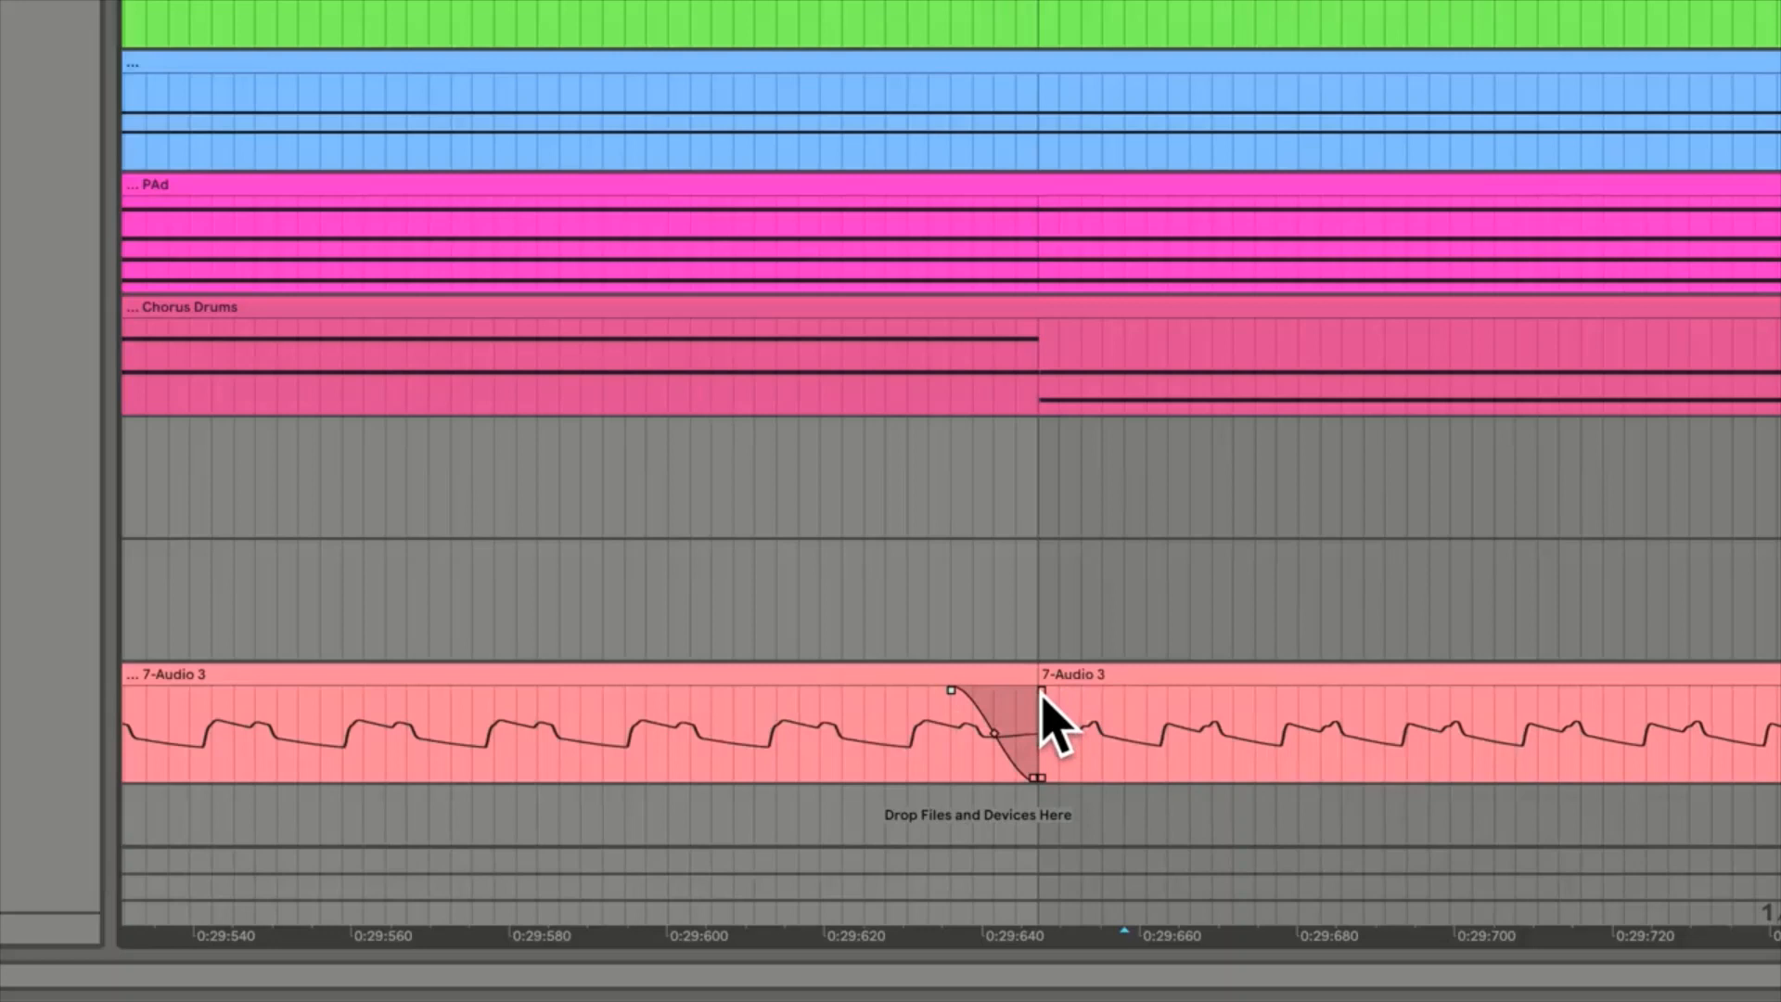
left_click_drag(1042, 691, 835, 692)
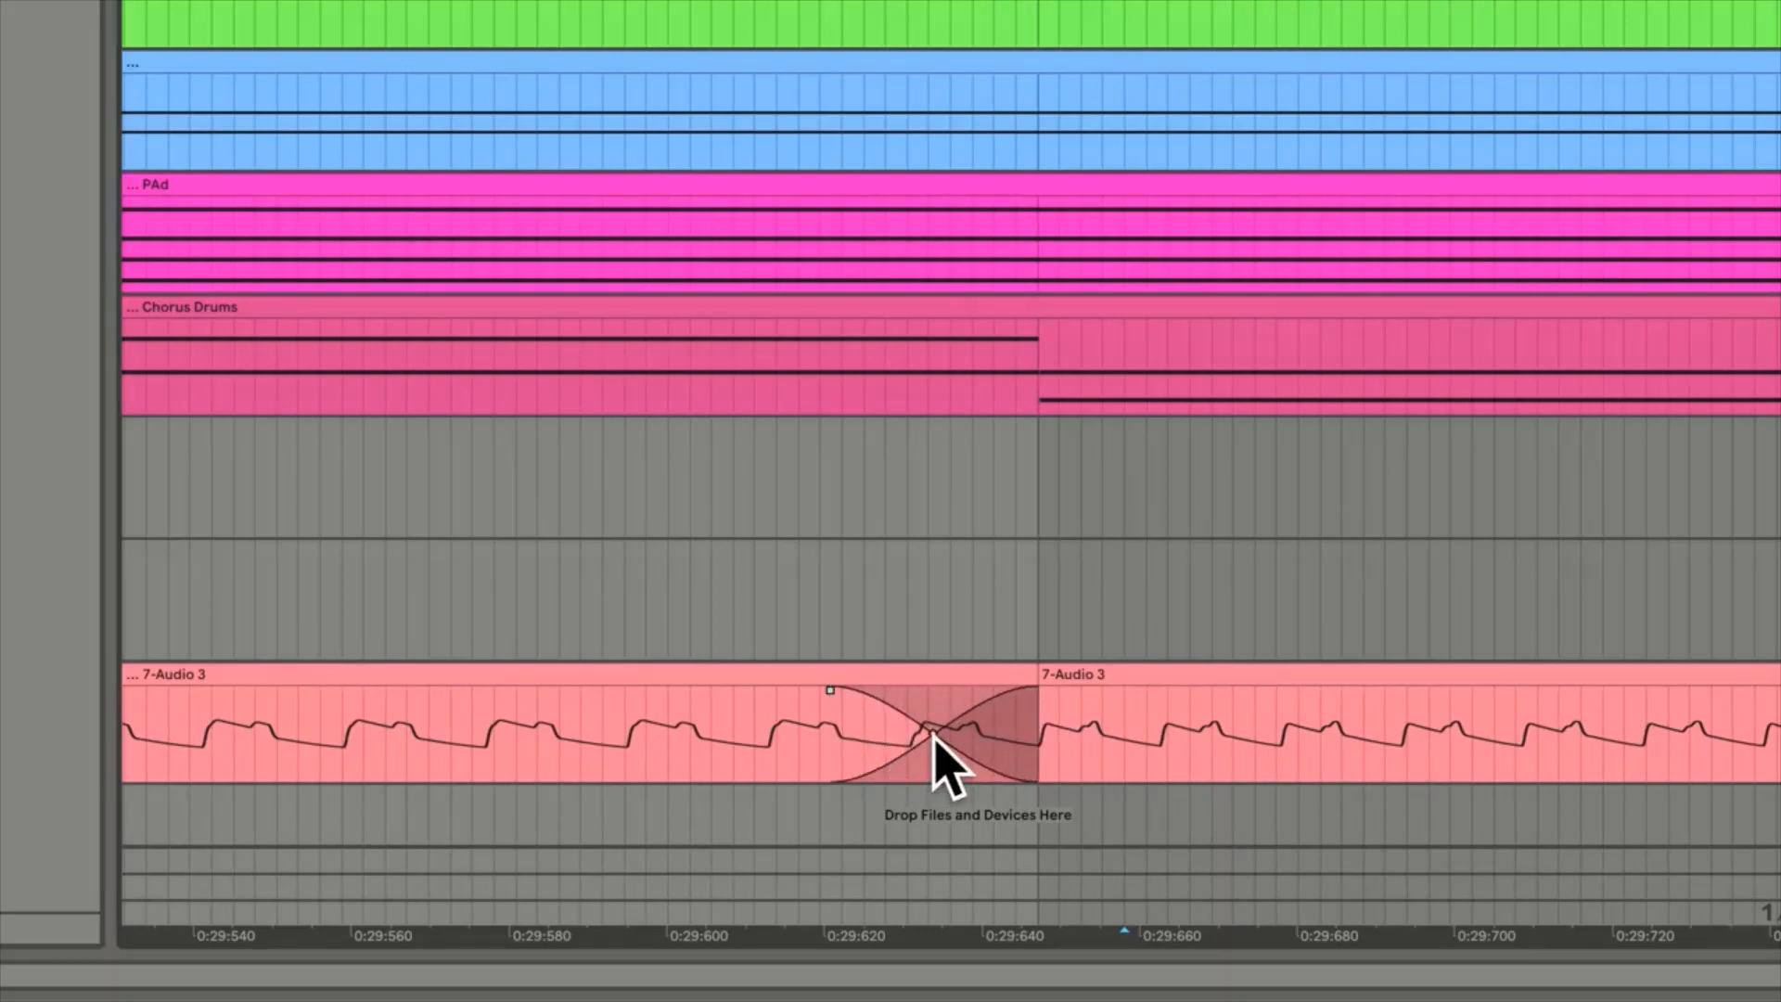
mouse_move(933, 733)
left_mouse_down()
mouse_move(965, 723)
mouse_move(899, 700)
mouse_move(907, 751)
mouse_move(993, 707)
mouse_move(924, 733)
mouse_move(942, 724)
left_mouse_up()
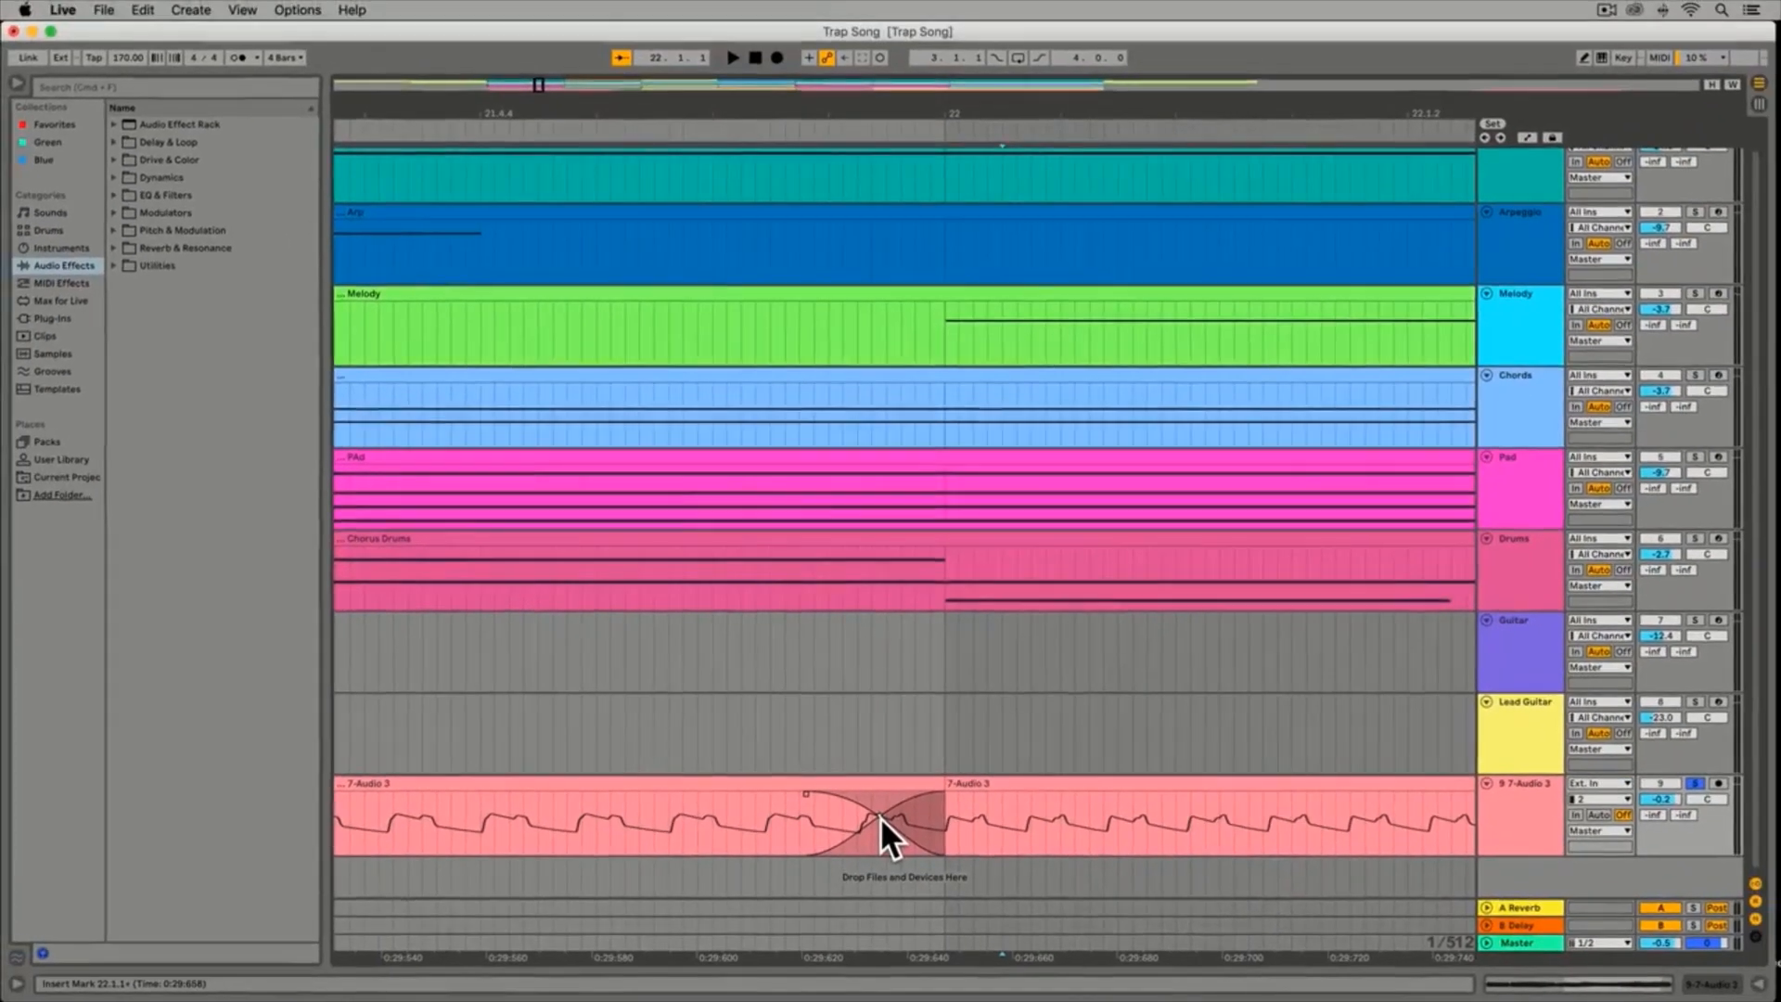
Try deleting the second 7-Audio 3 clip, which starts at bar 22, and undo the deletion
key("minus")
key("minus")
key("minus")
key("minus")
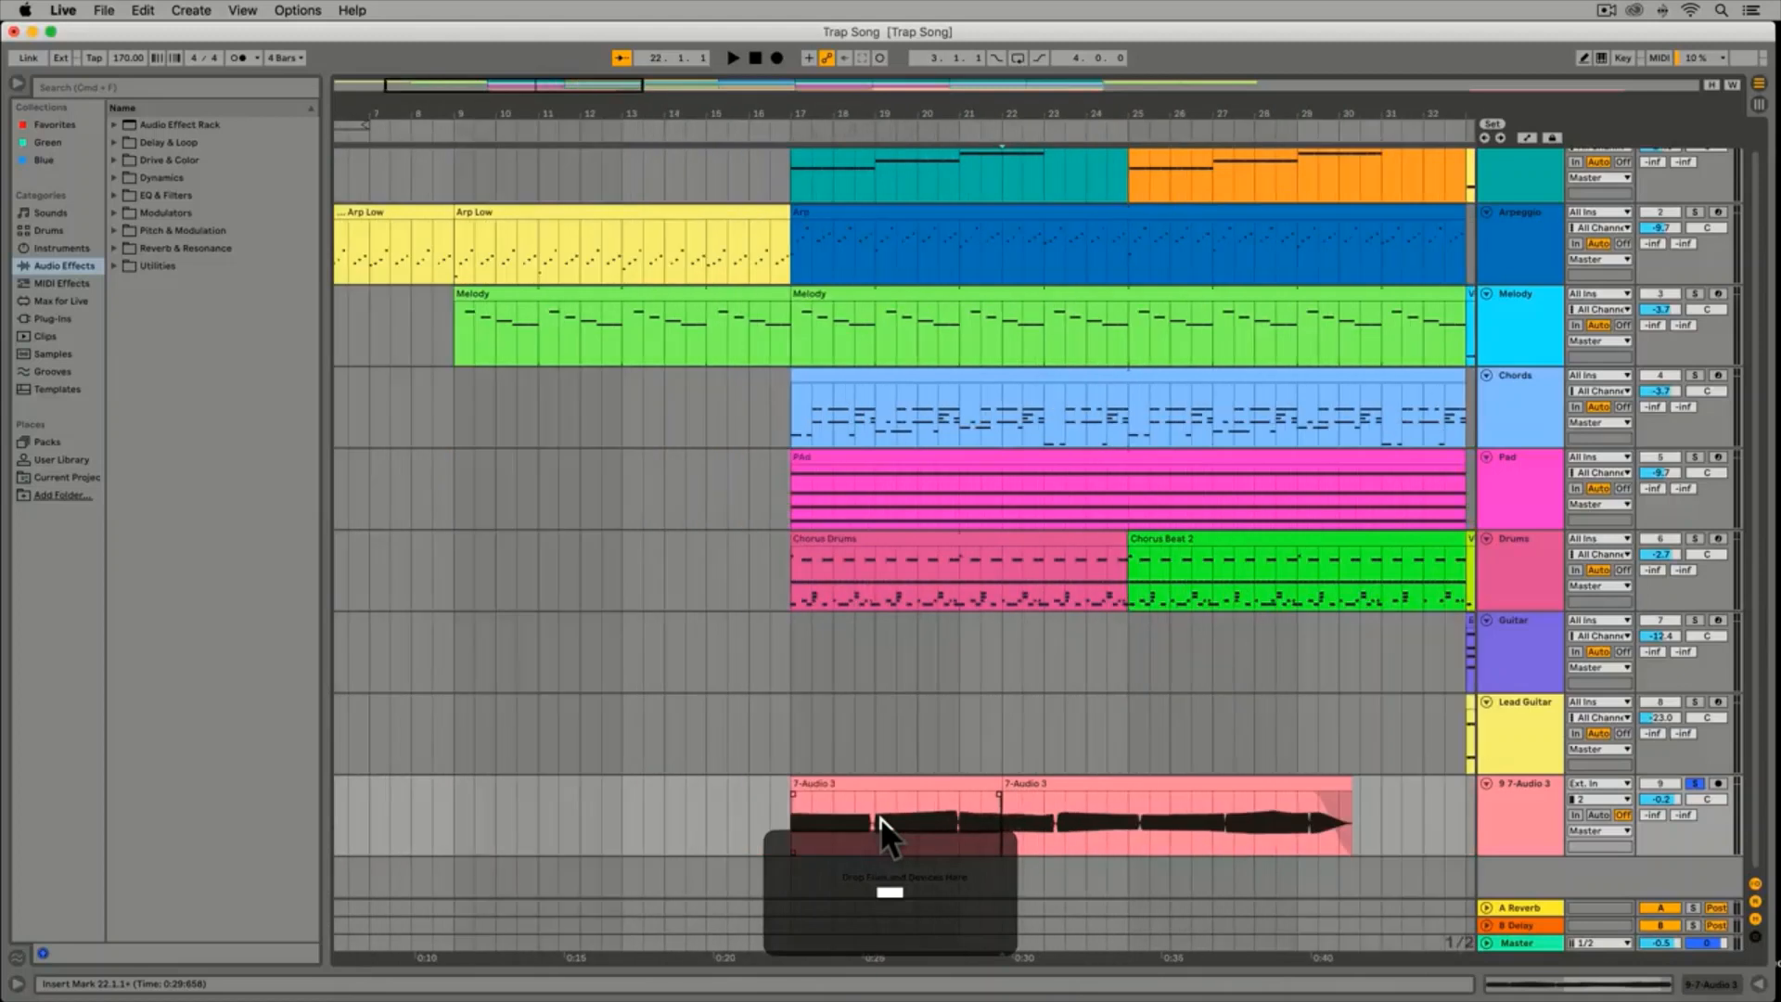
scroll(891, 807, "right", 5)
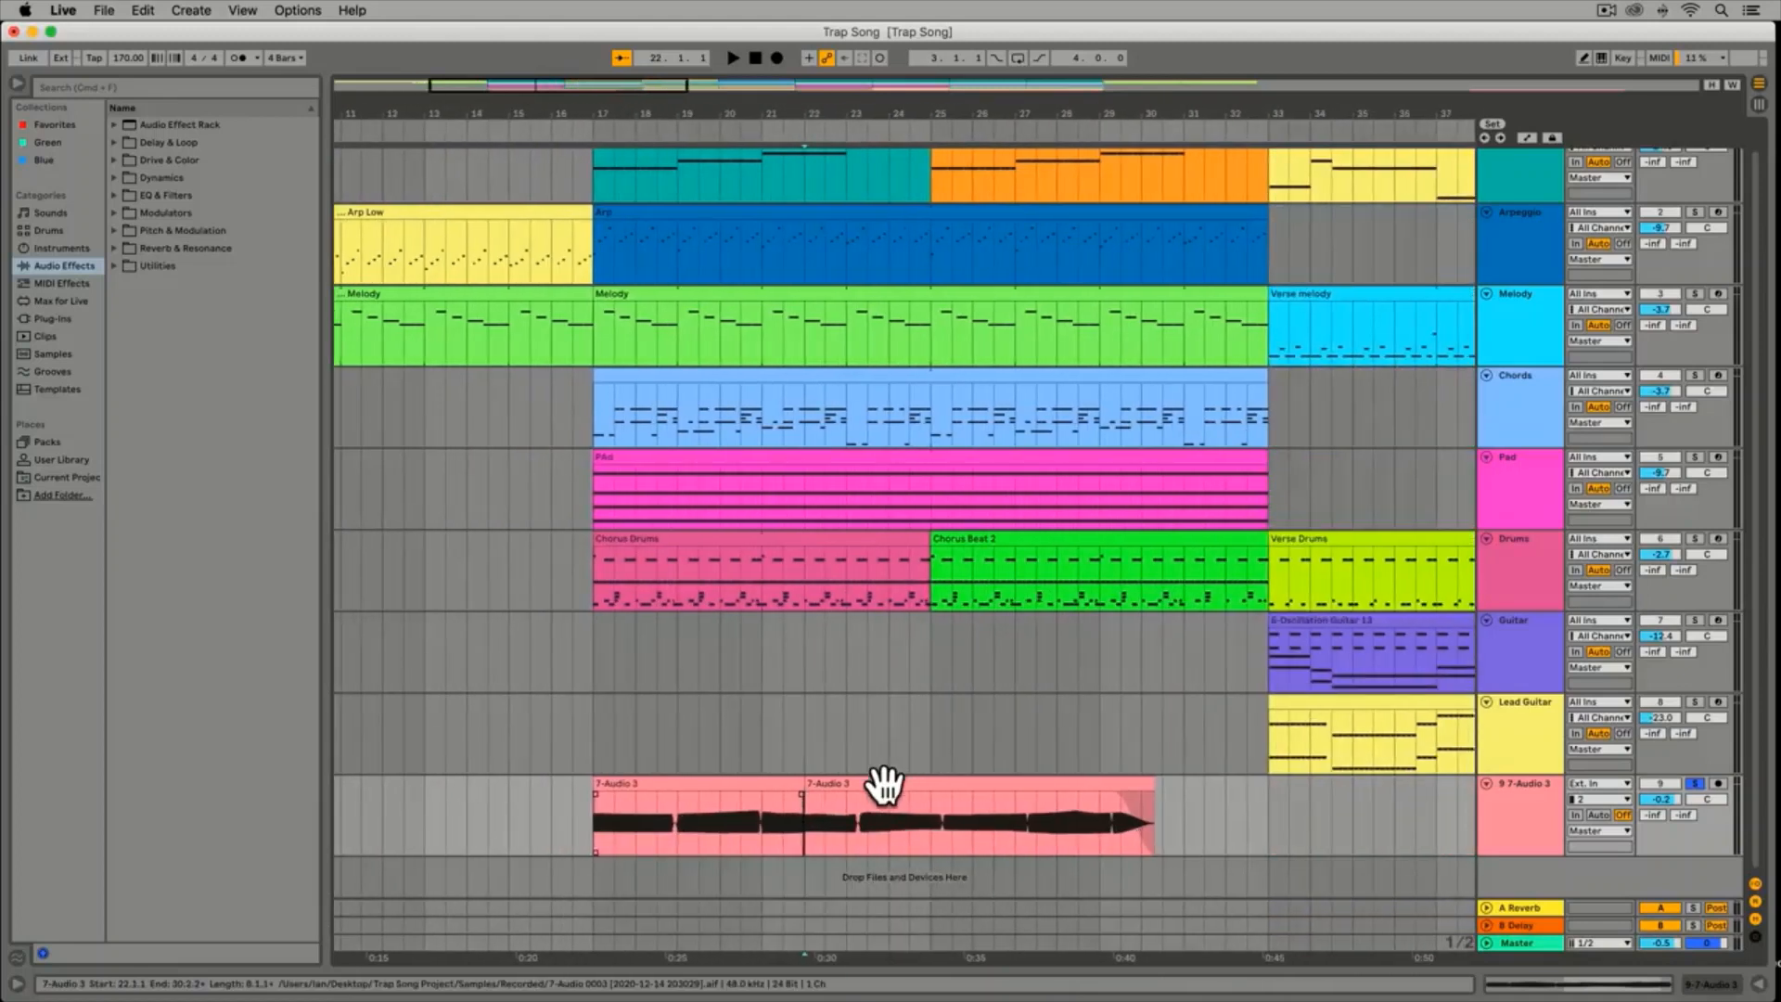
left_click(883, 784)
key("BackSpace")
key("super+z")
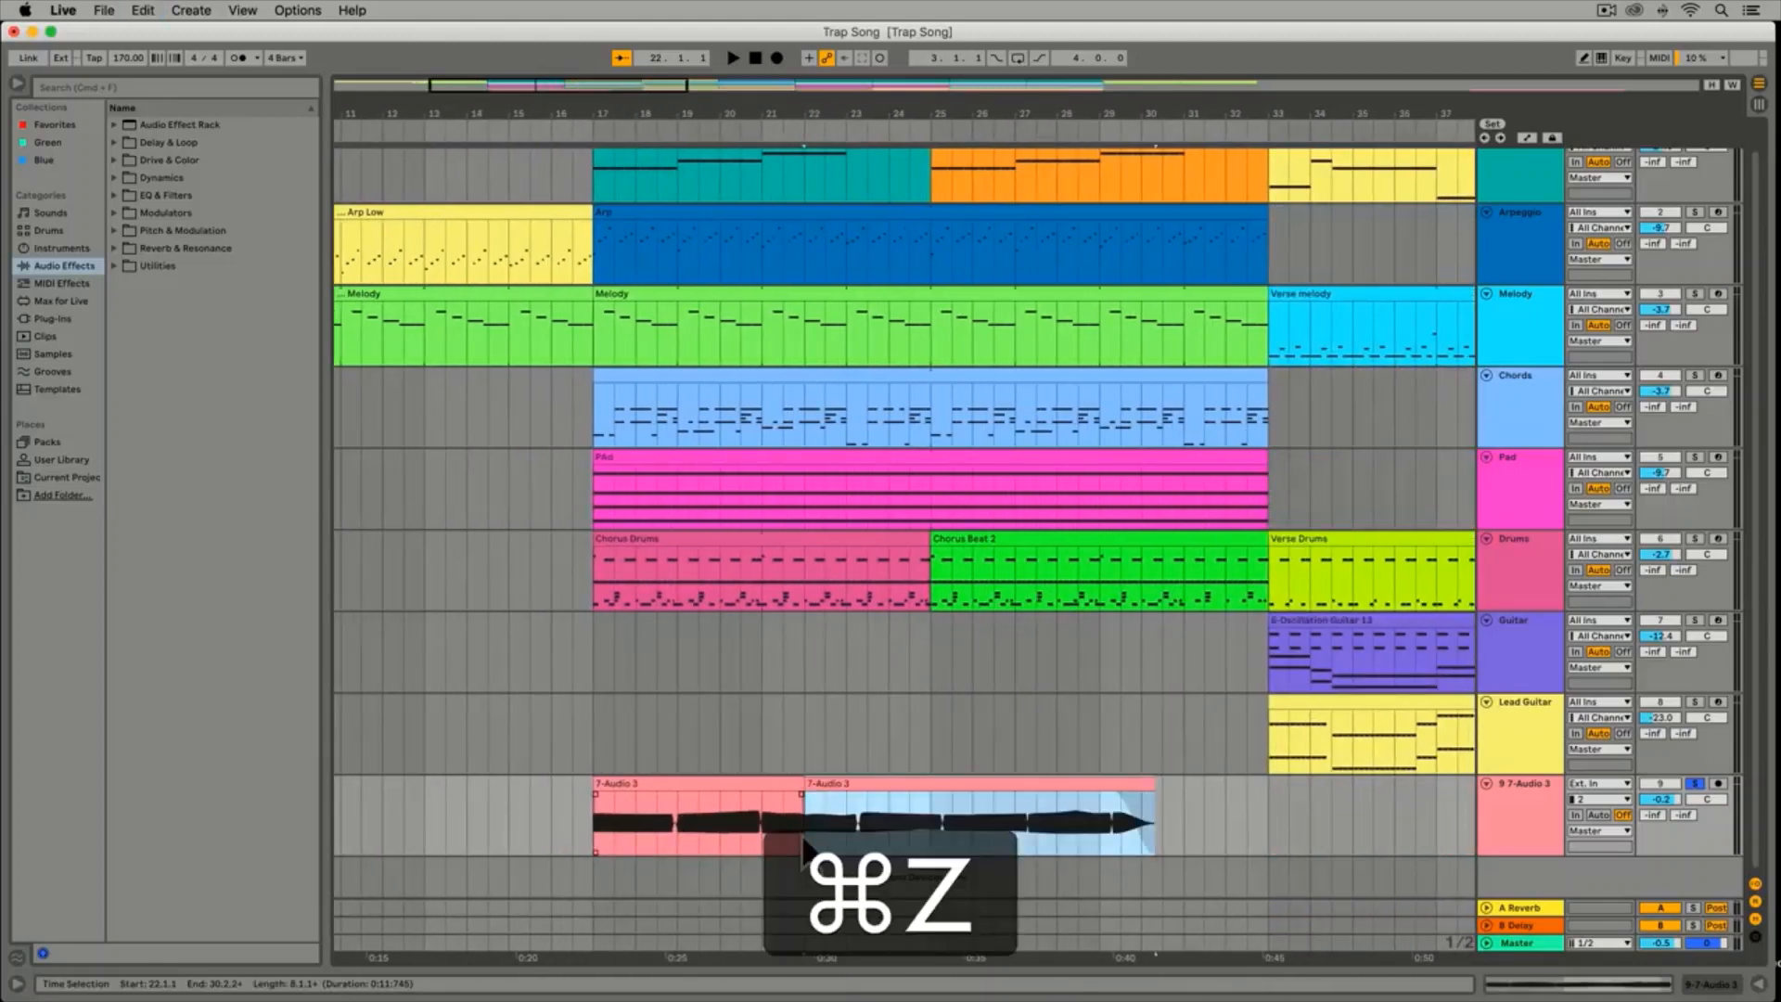
Undo the earlier 7-Audio 3 edits back through the split at bar 22 to restore the single clip
key("super+z")
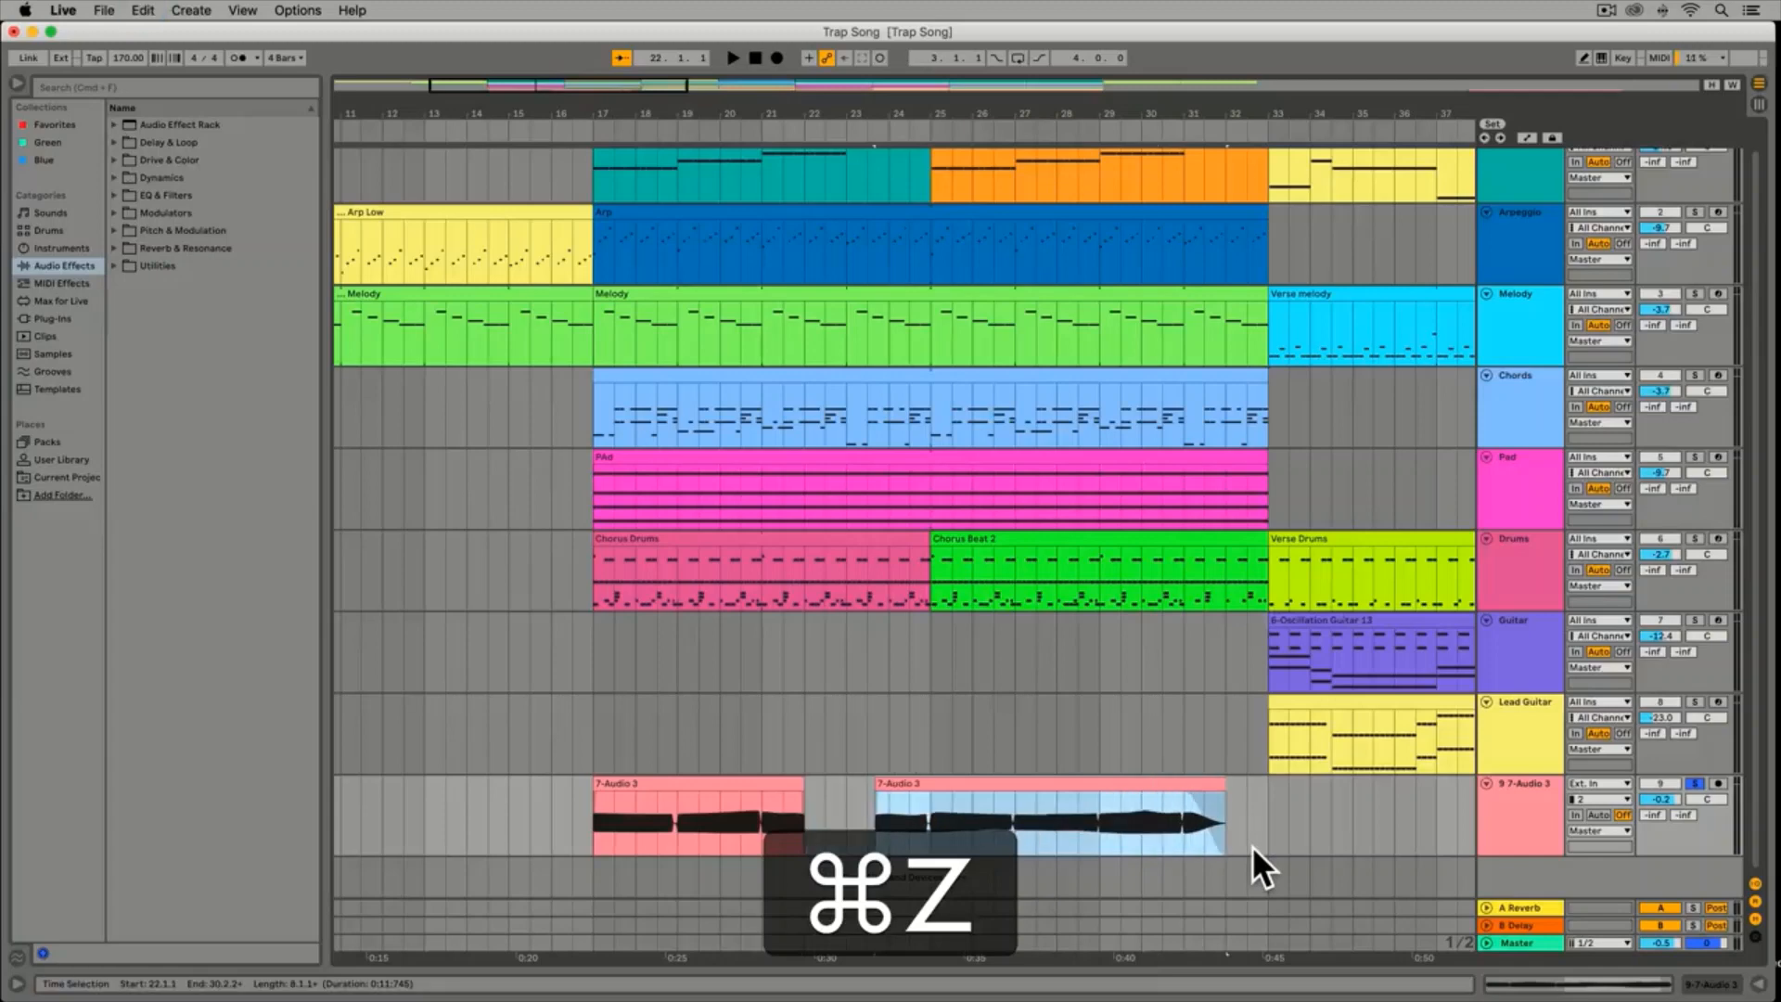
key("super+z")
key("super+z")
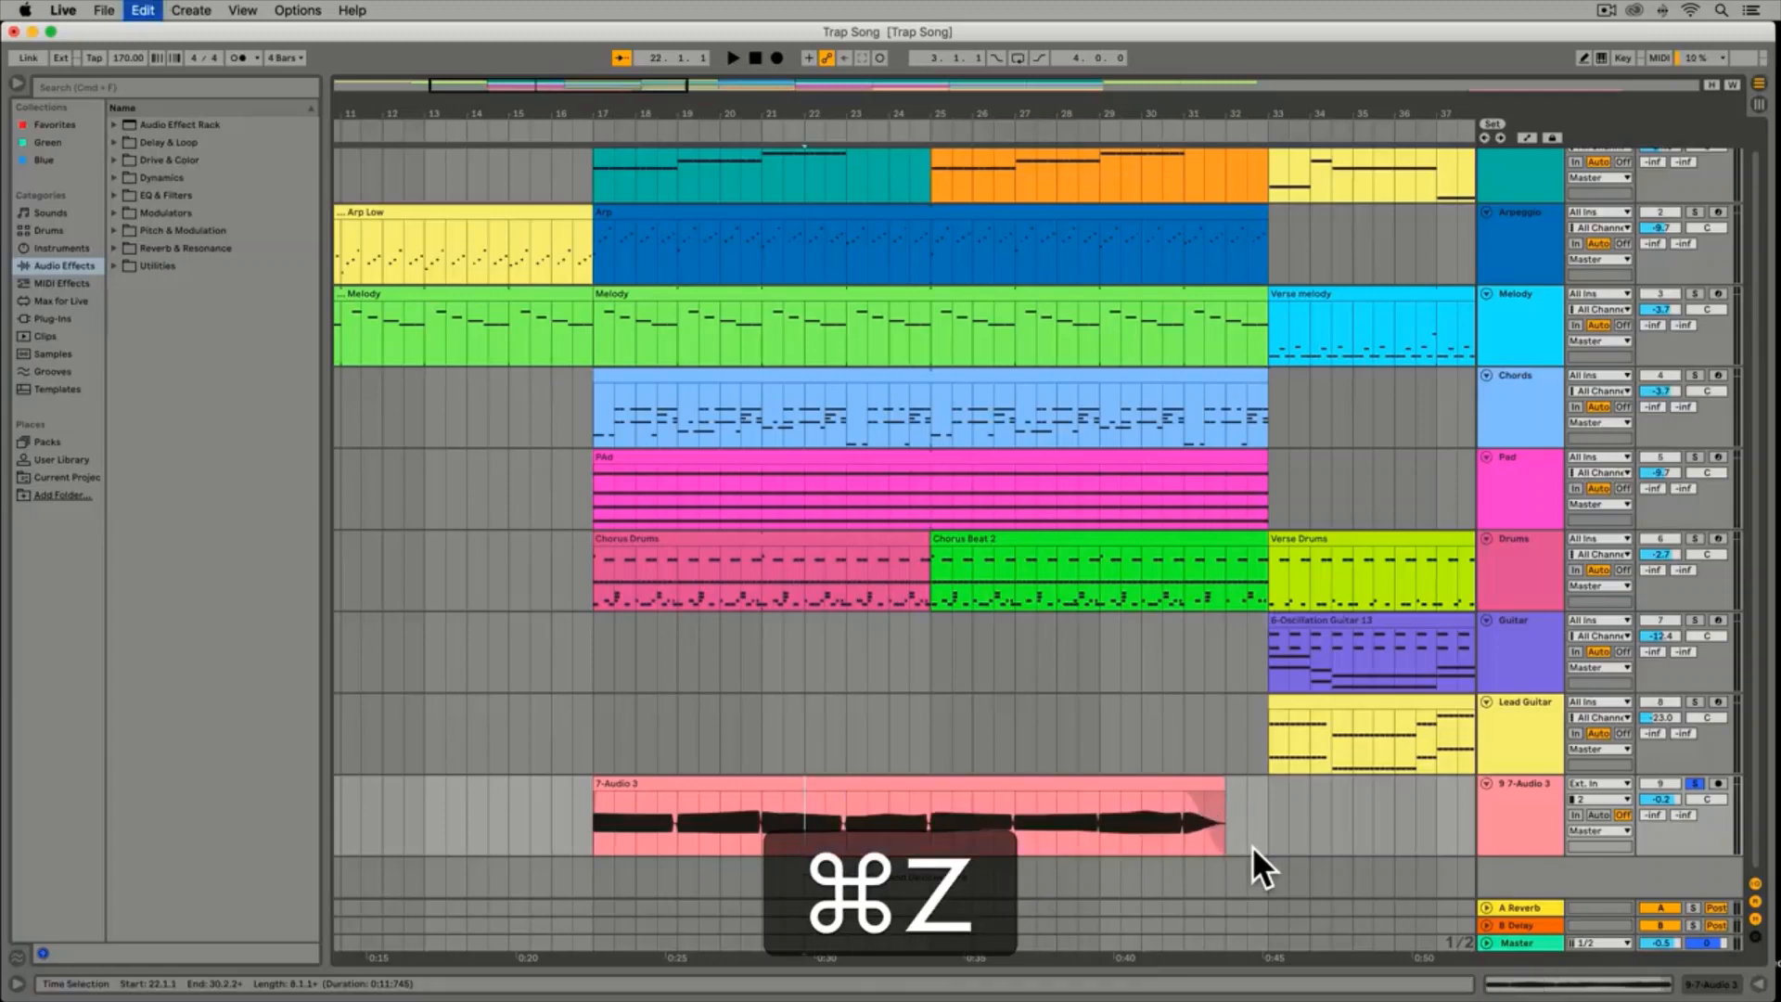
Select the 7-Audio 3 clip starting at bar 49, examine its waveform and Warp settings in Clip View, and collapse that view
scroll(1250, 844, "right", 15)
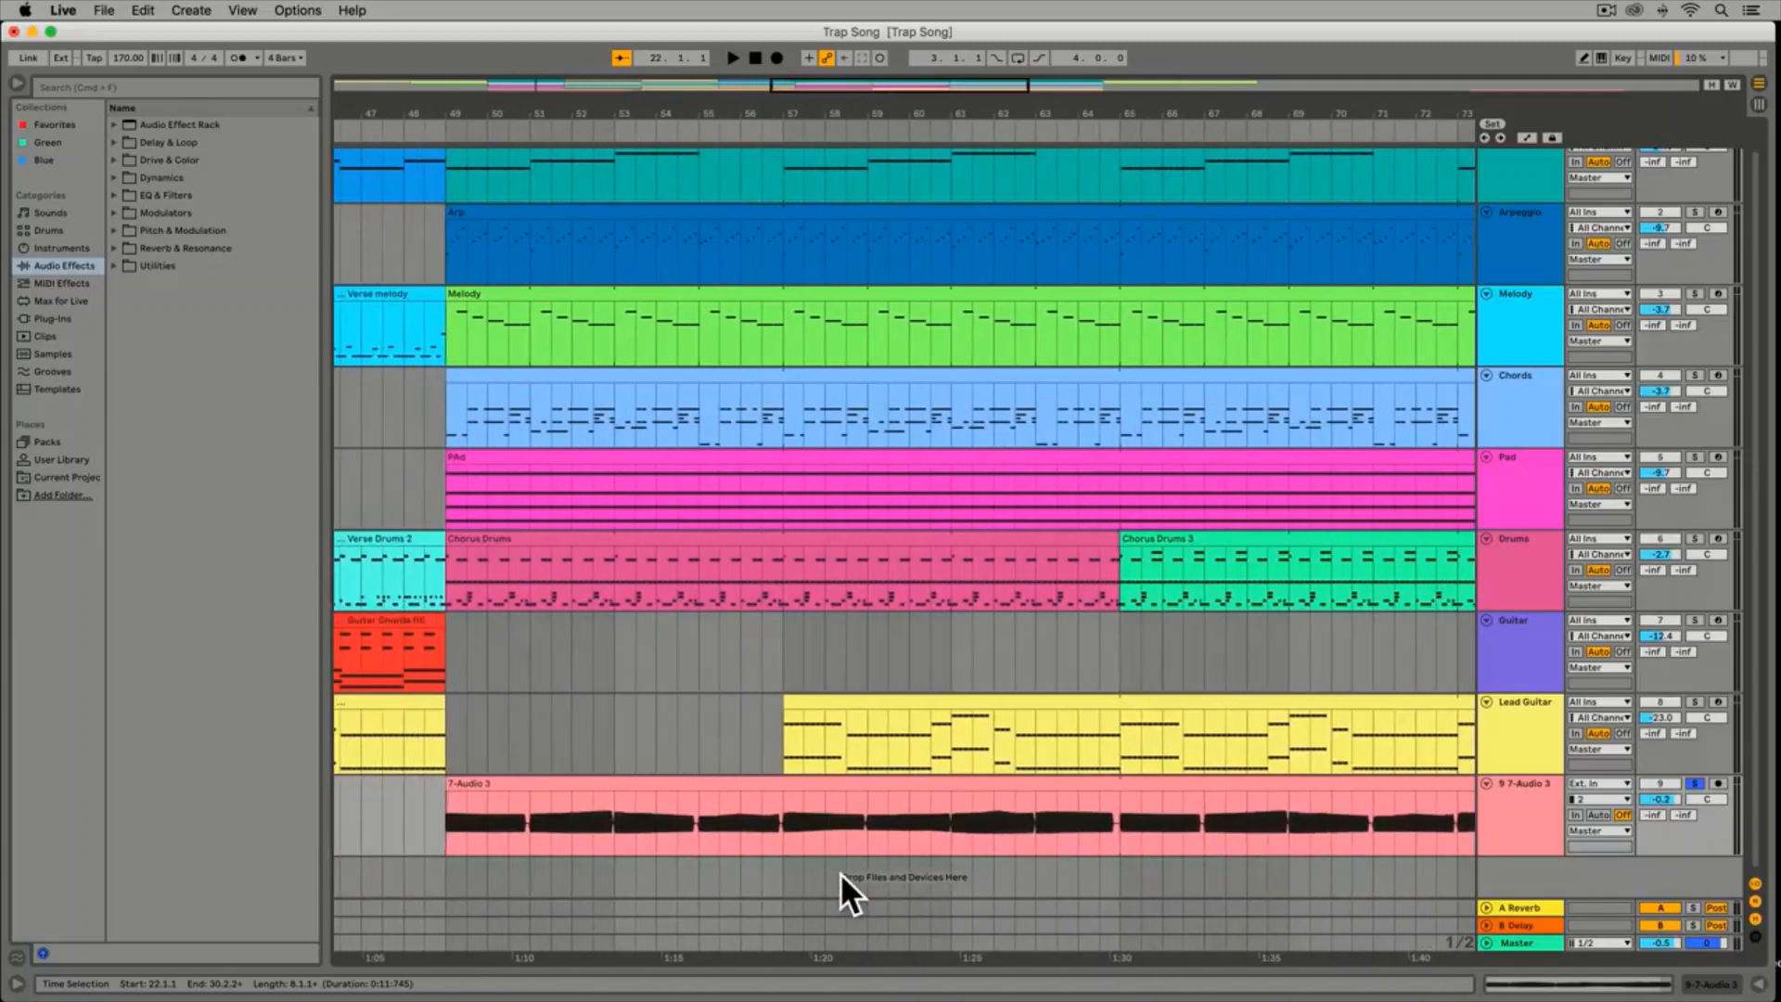
key("minus")
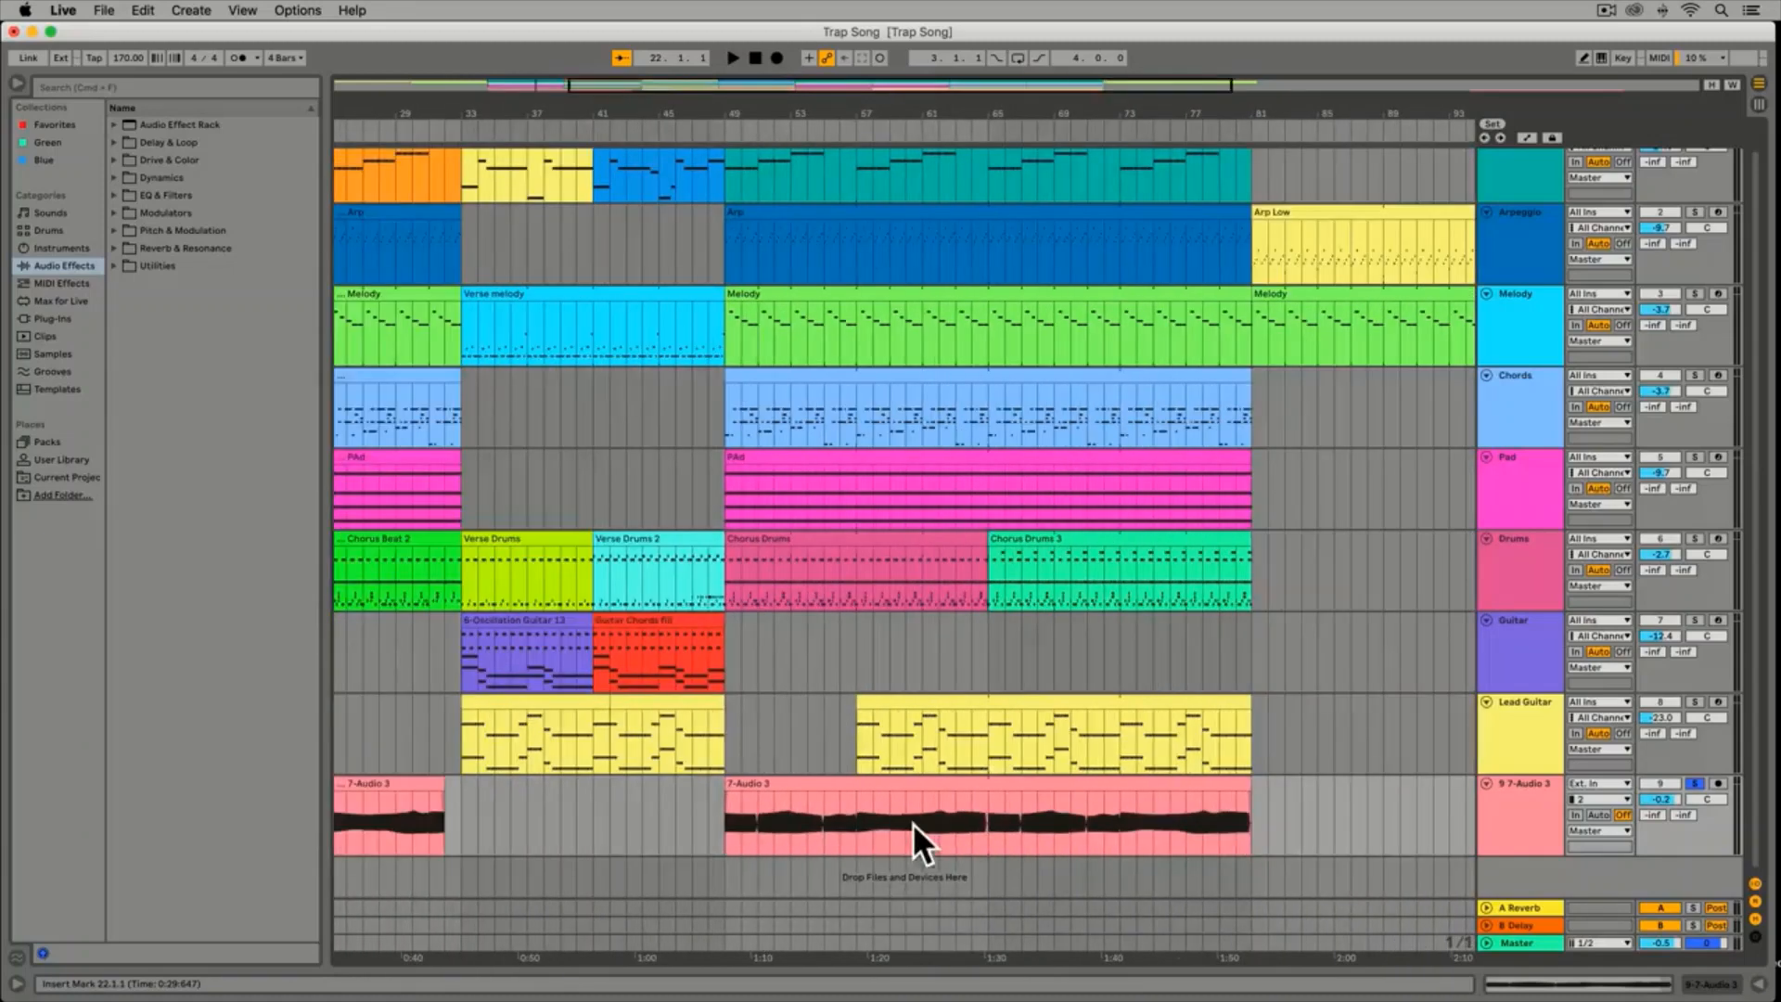
left_click(854, 785)
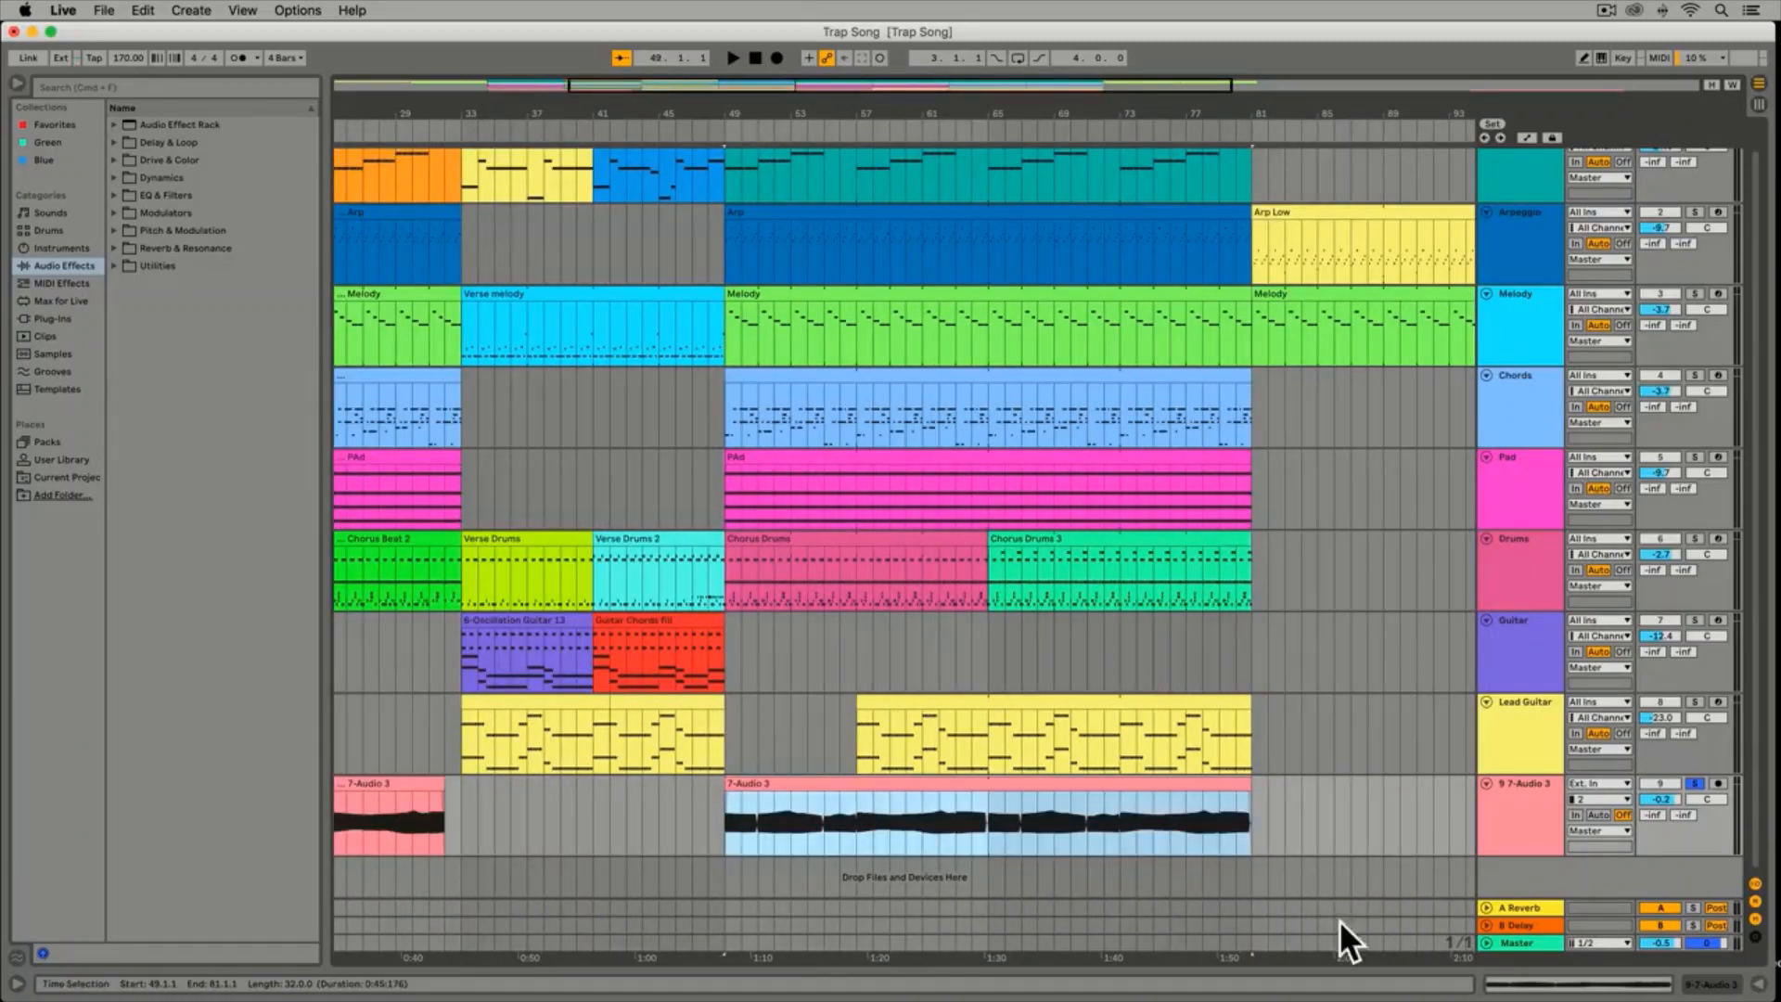
left_click(1657, 985)
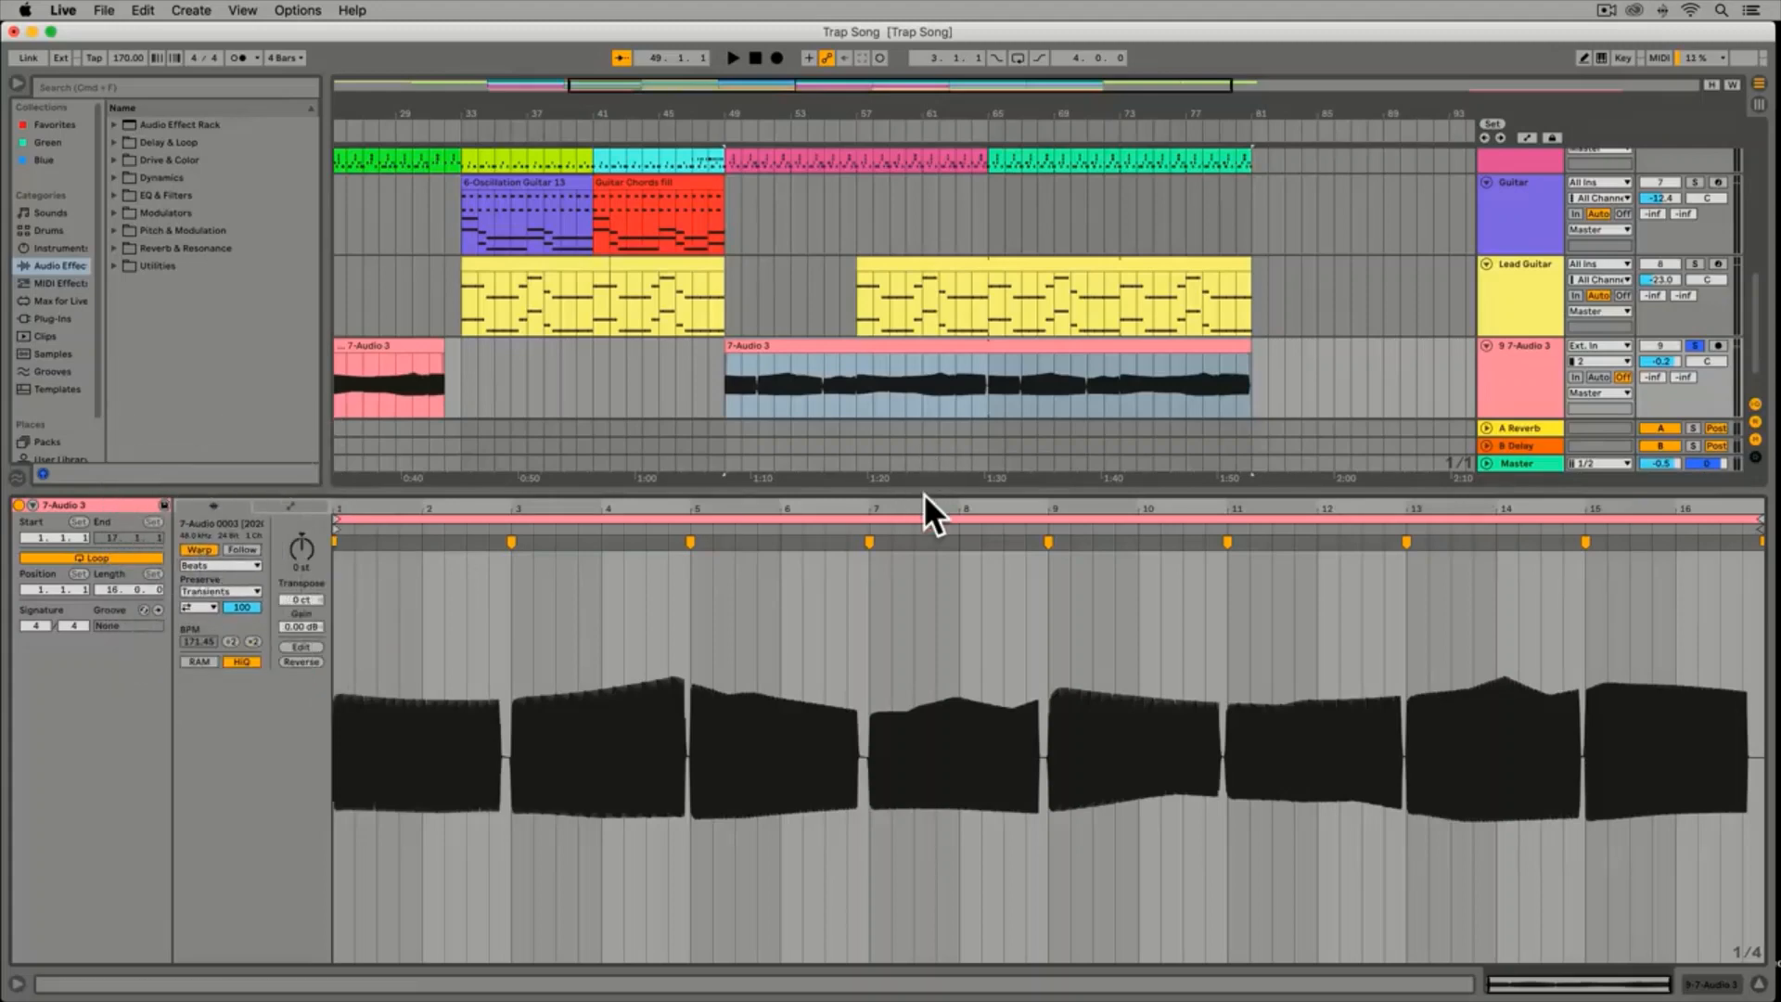
left_click_drag(922, 493, 1002, 974)
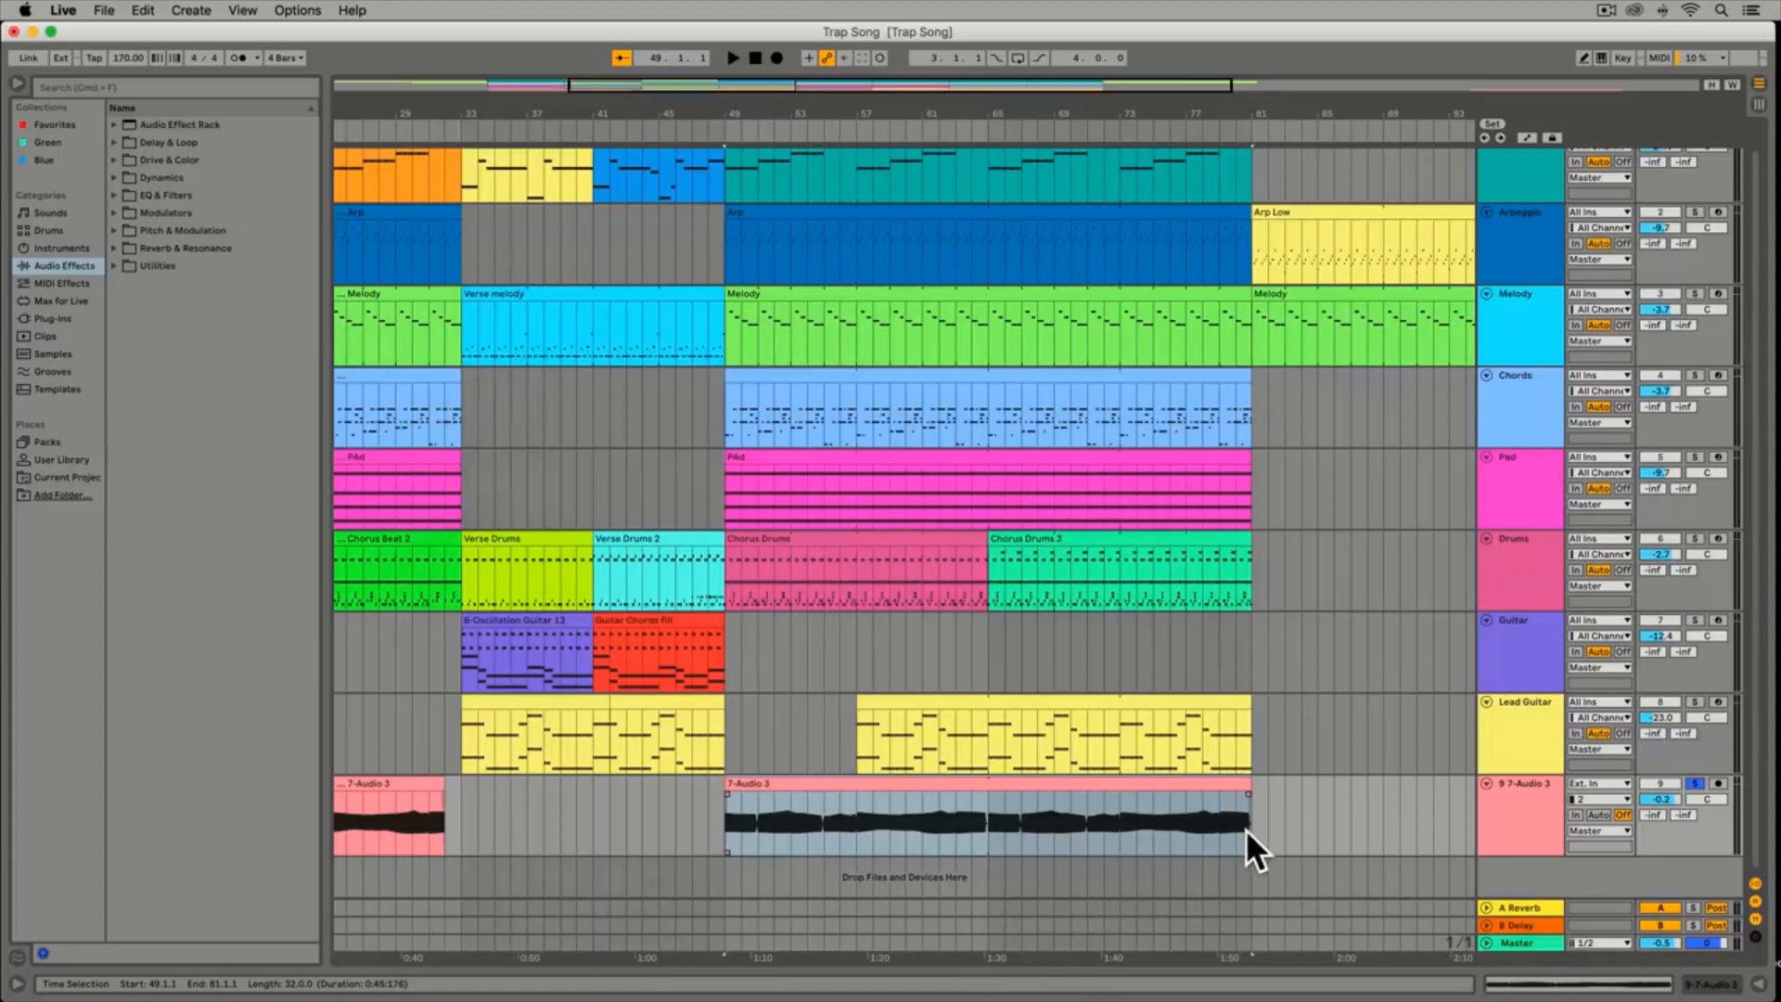
Time-stretch the end of the 7-Audio 3 clip at bar 49 so that it finishes at bar 65
key("shift")
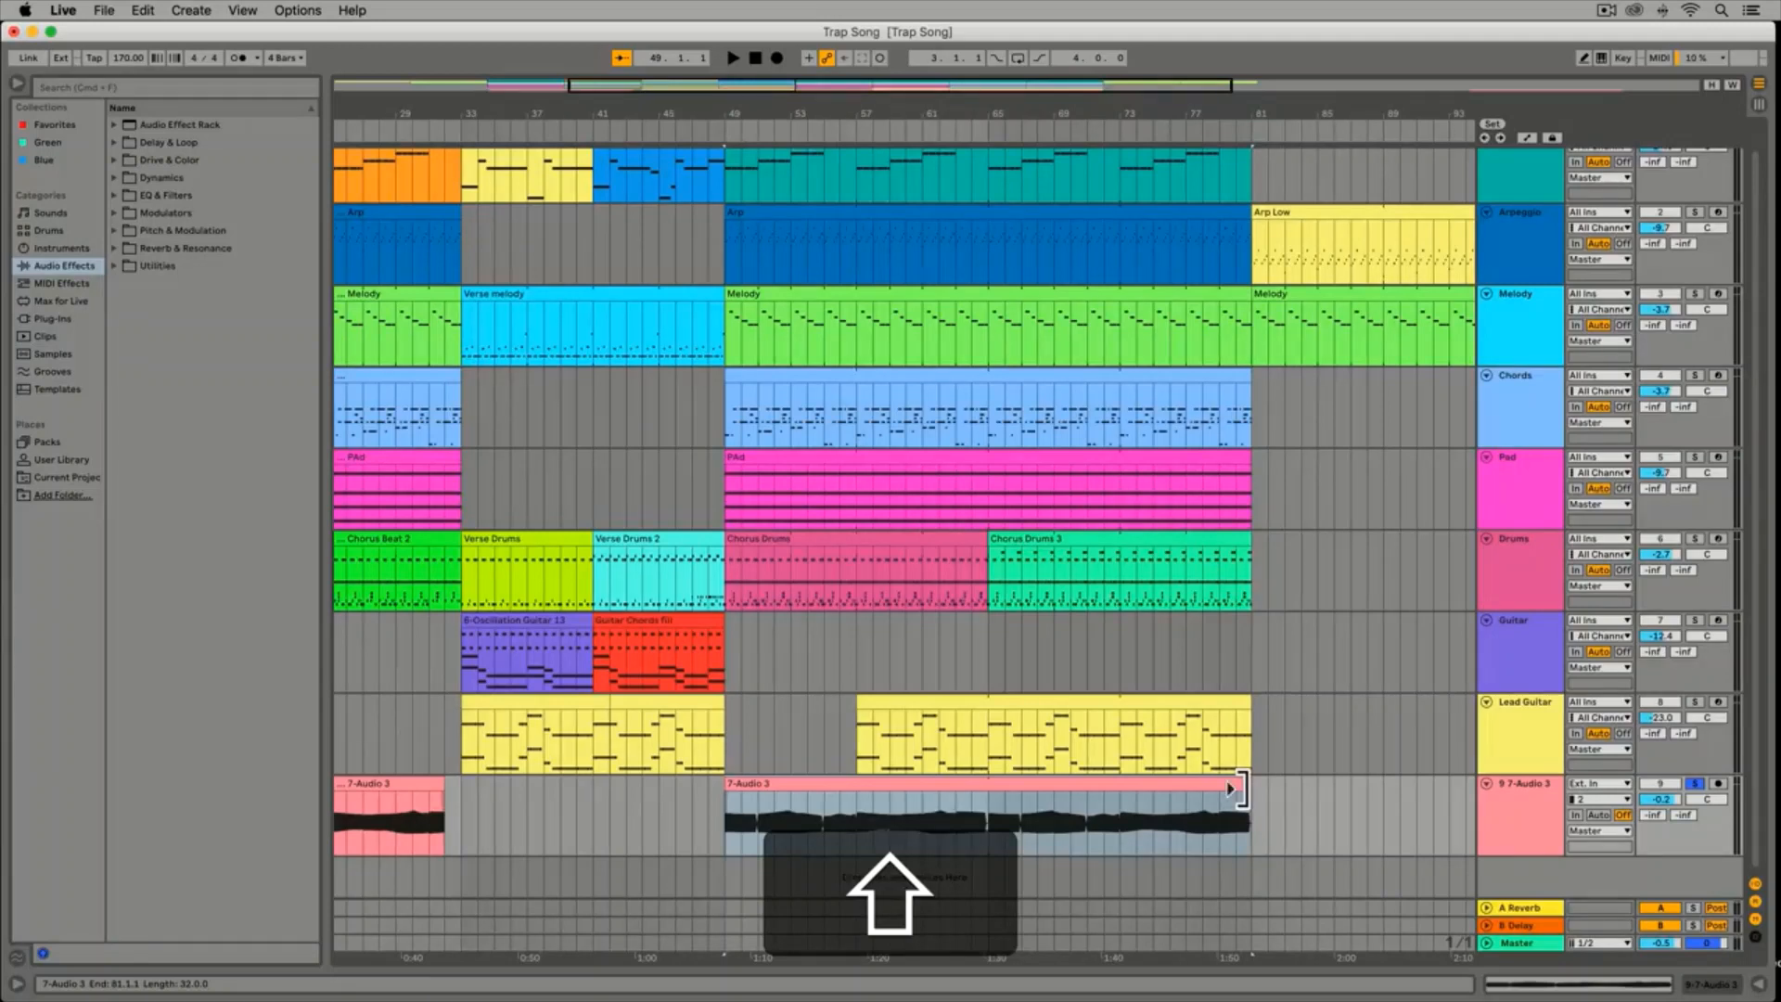
left_click(1237, 788)
left_click_drag(1234, 789, 964, 802)
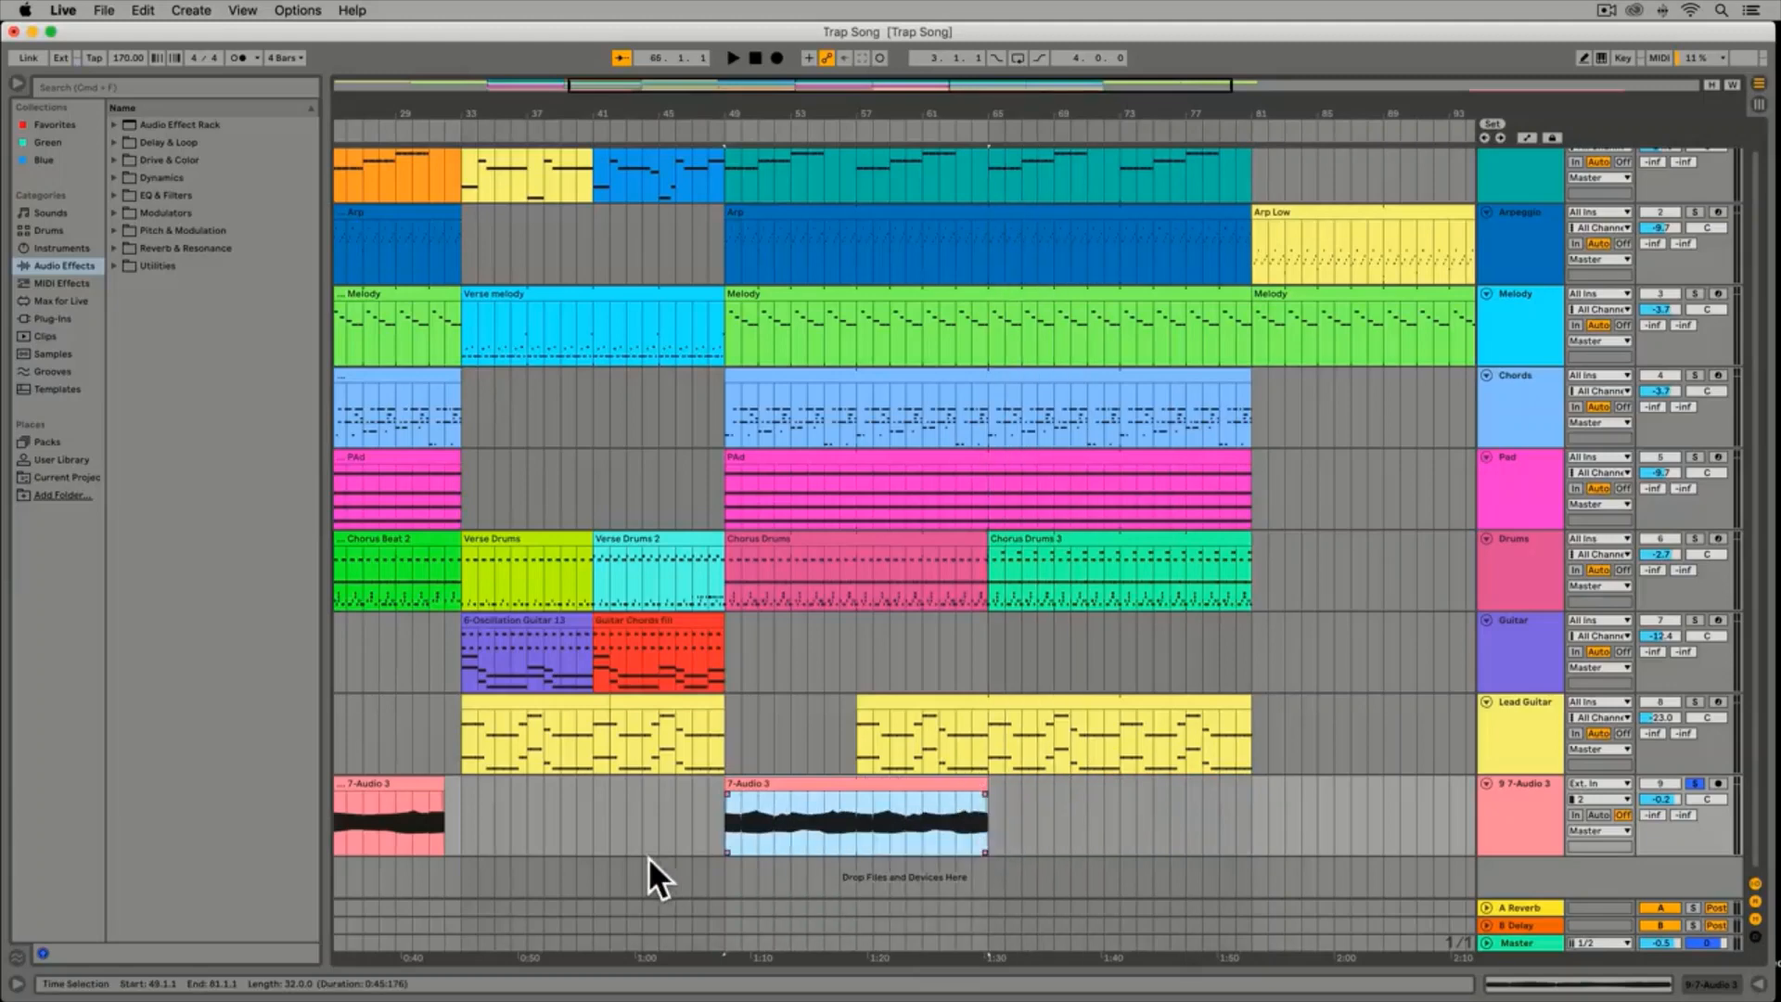
Play the shortened 7-Audio 3 clip from bar 49, stop playback, and undo the stretch
left_click(723, 823)
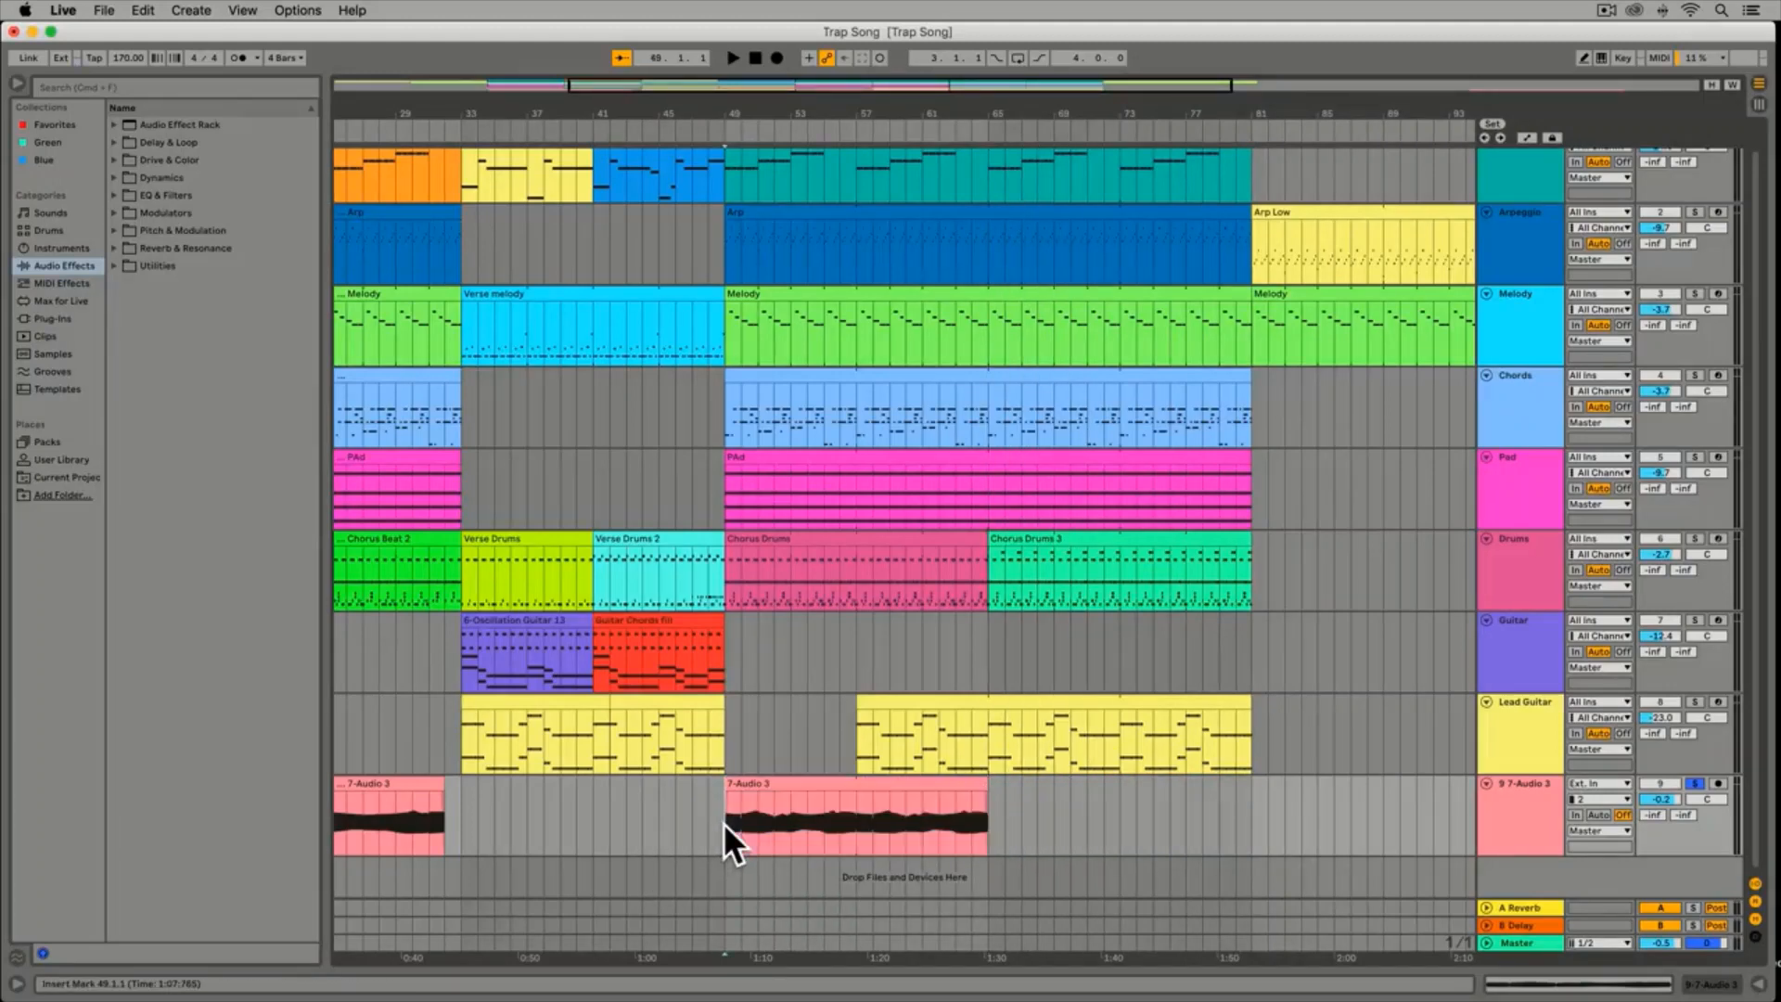
key("space")
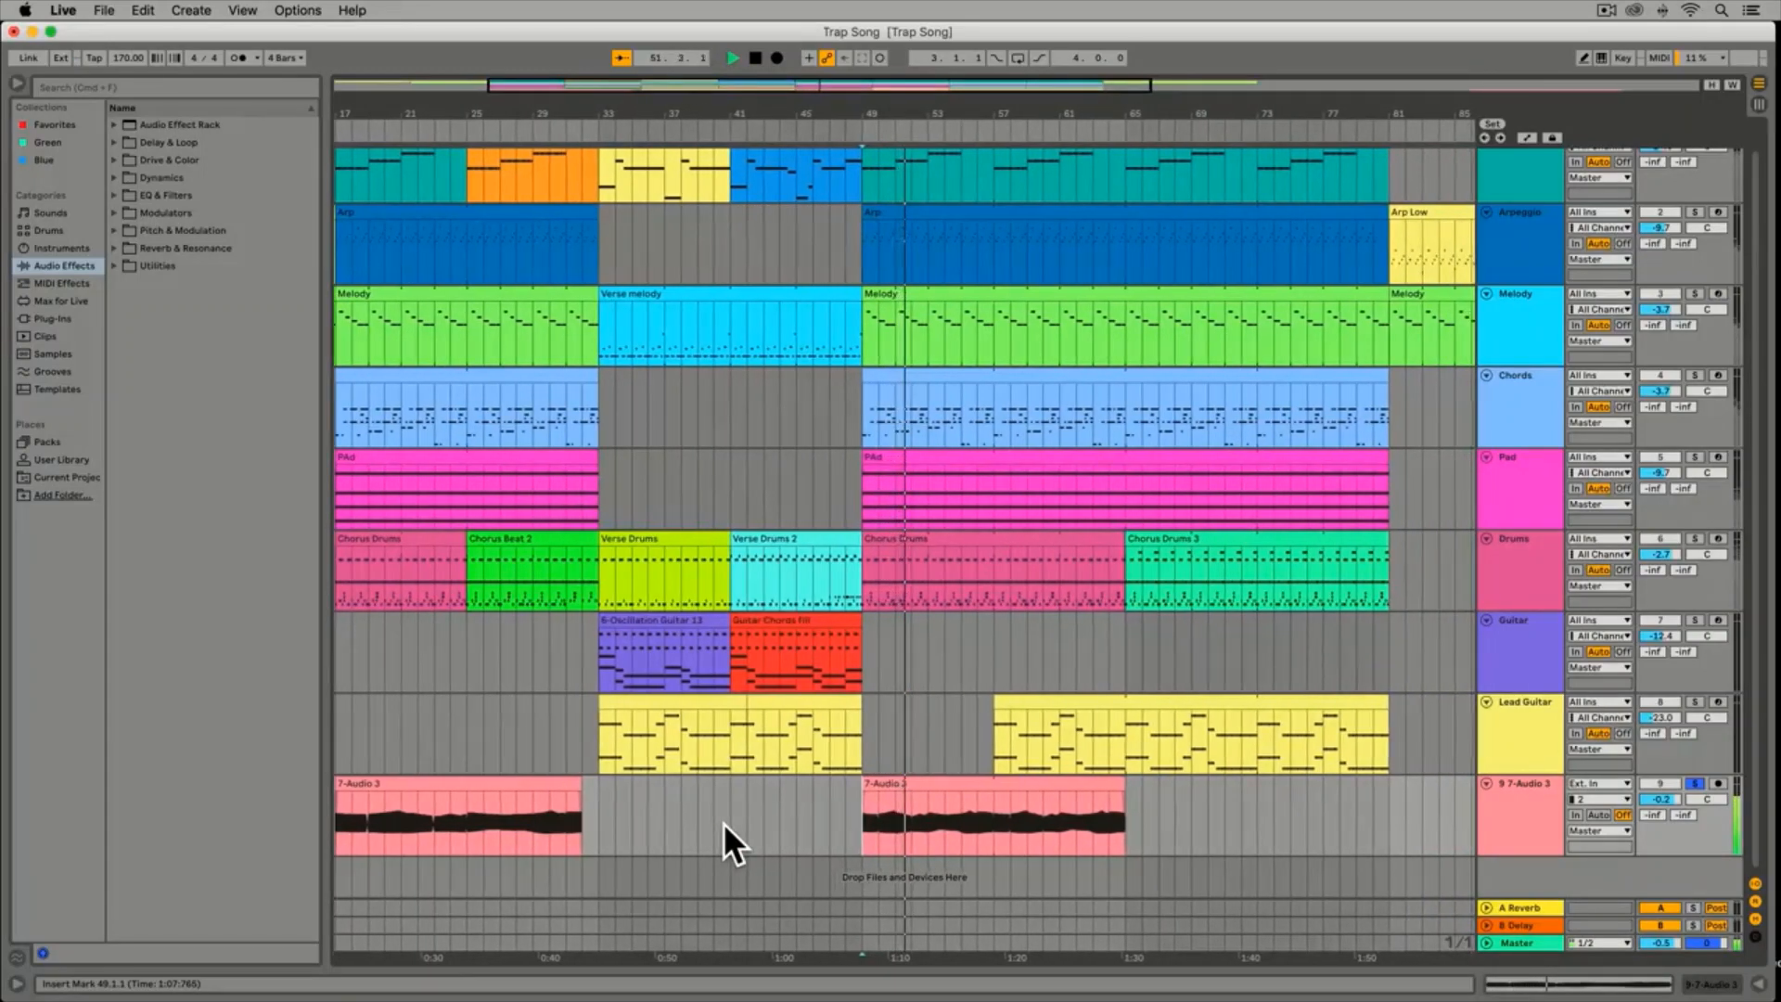
key("space")
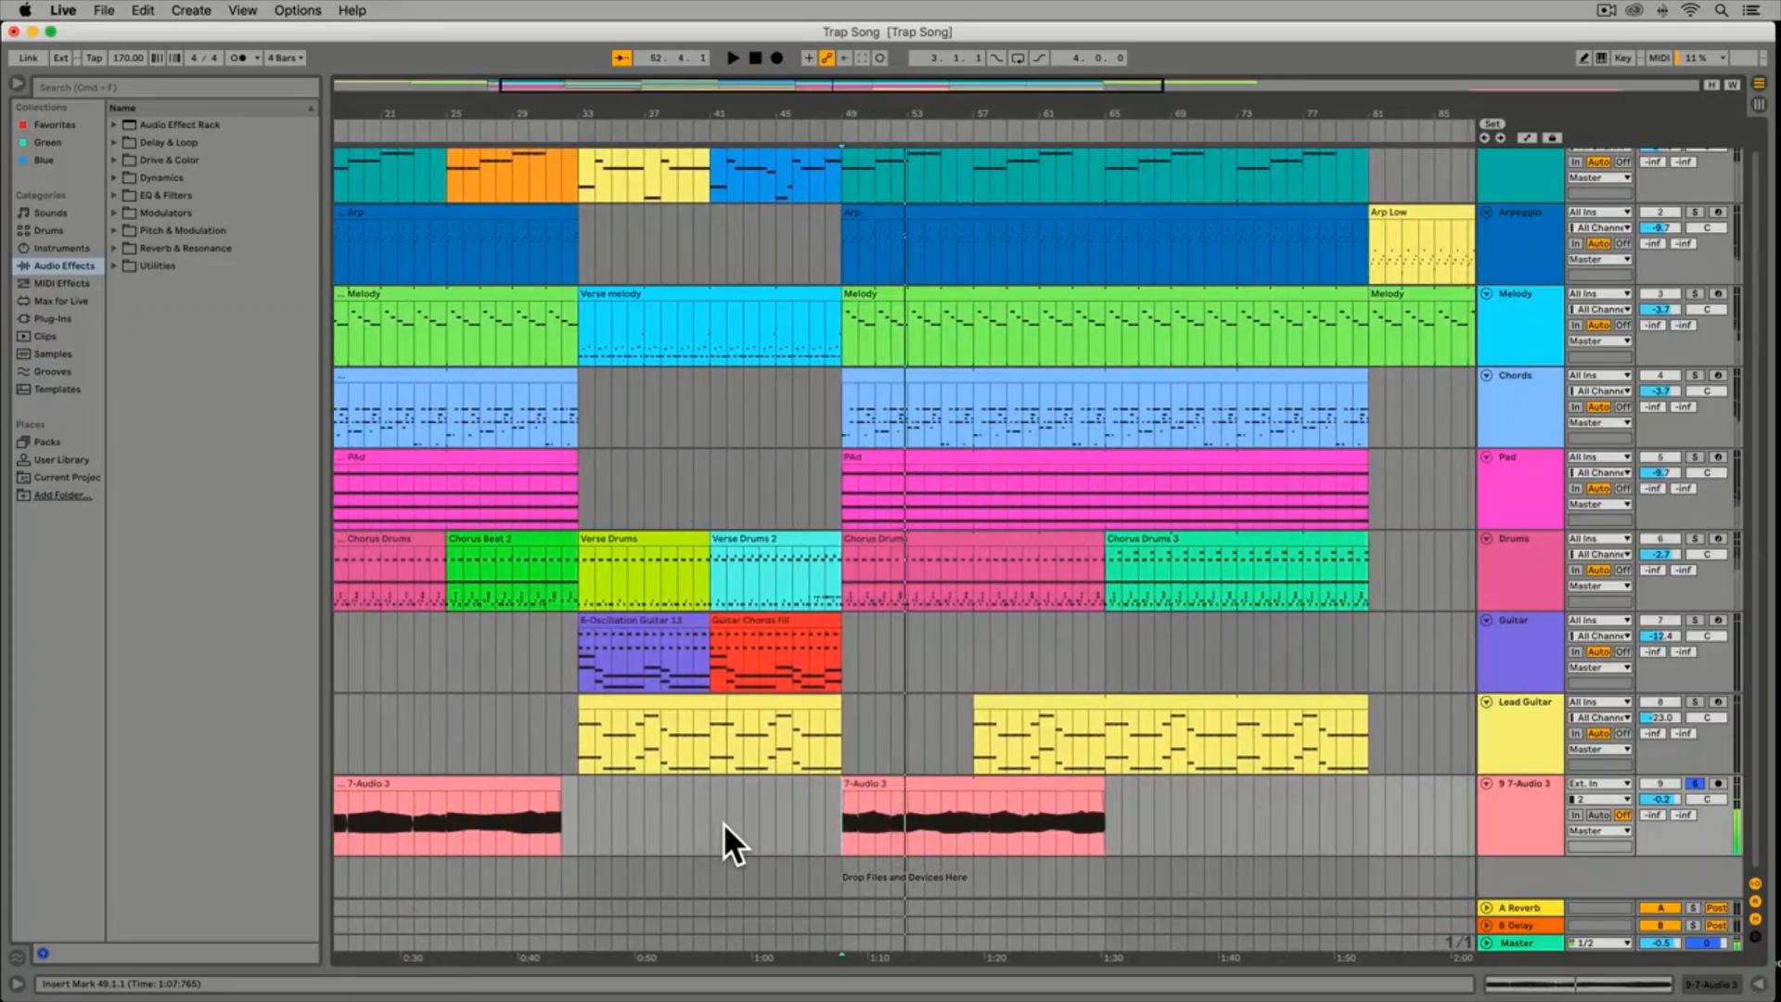
key("super+z")
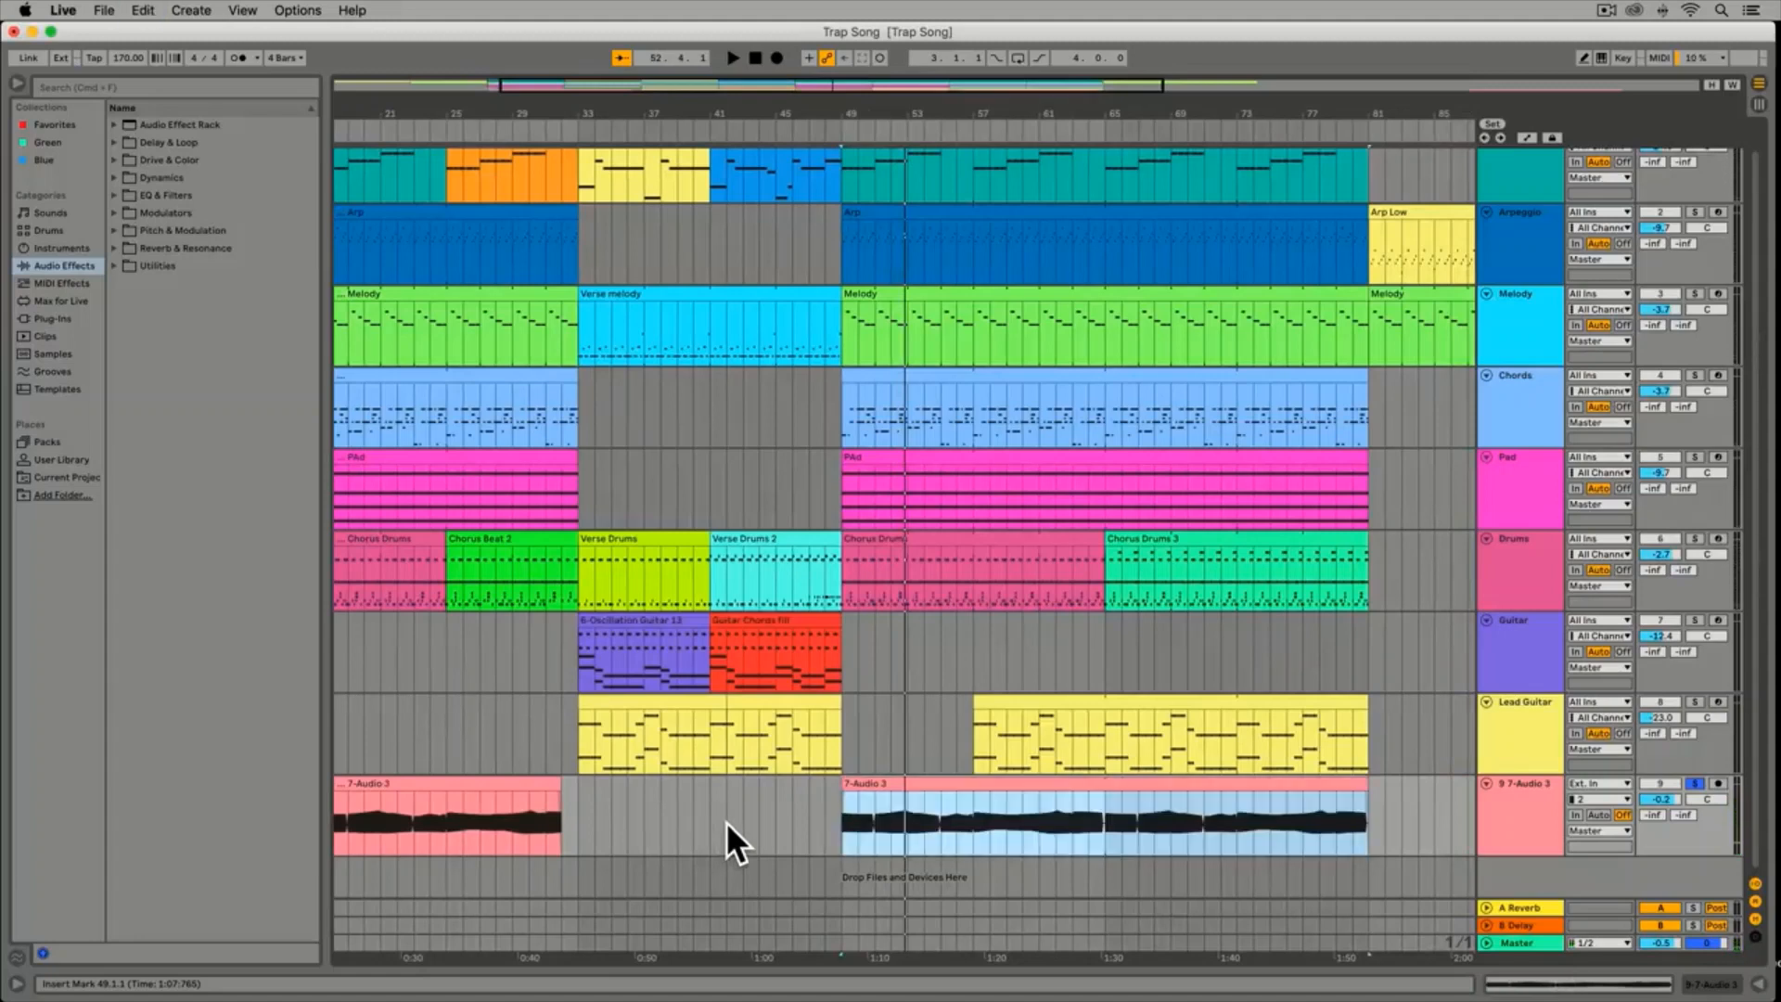
Play the 7-Audio 3 clip at bar 49, stop playback, check its Clip View settings, and collapse that view
key("space")
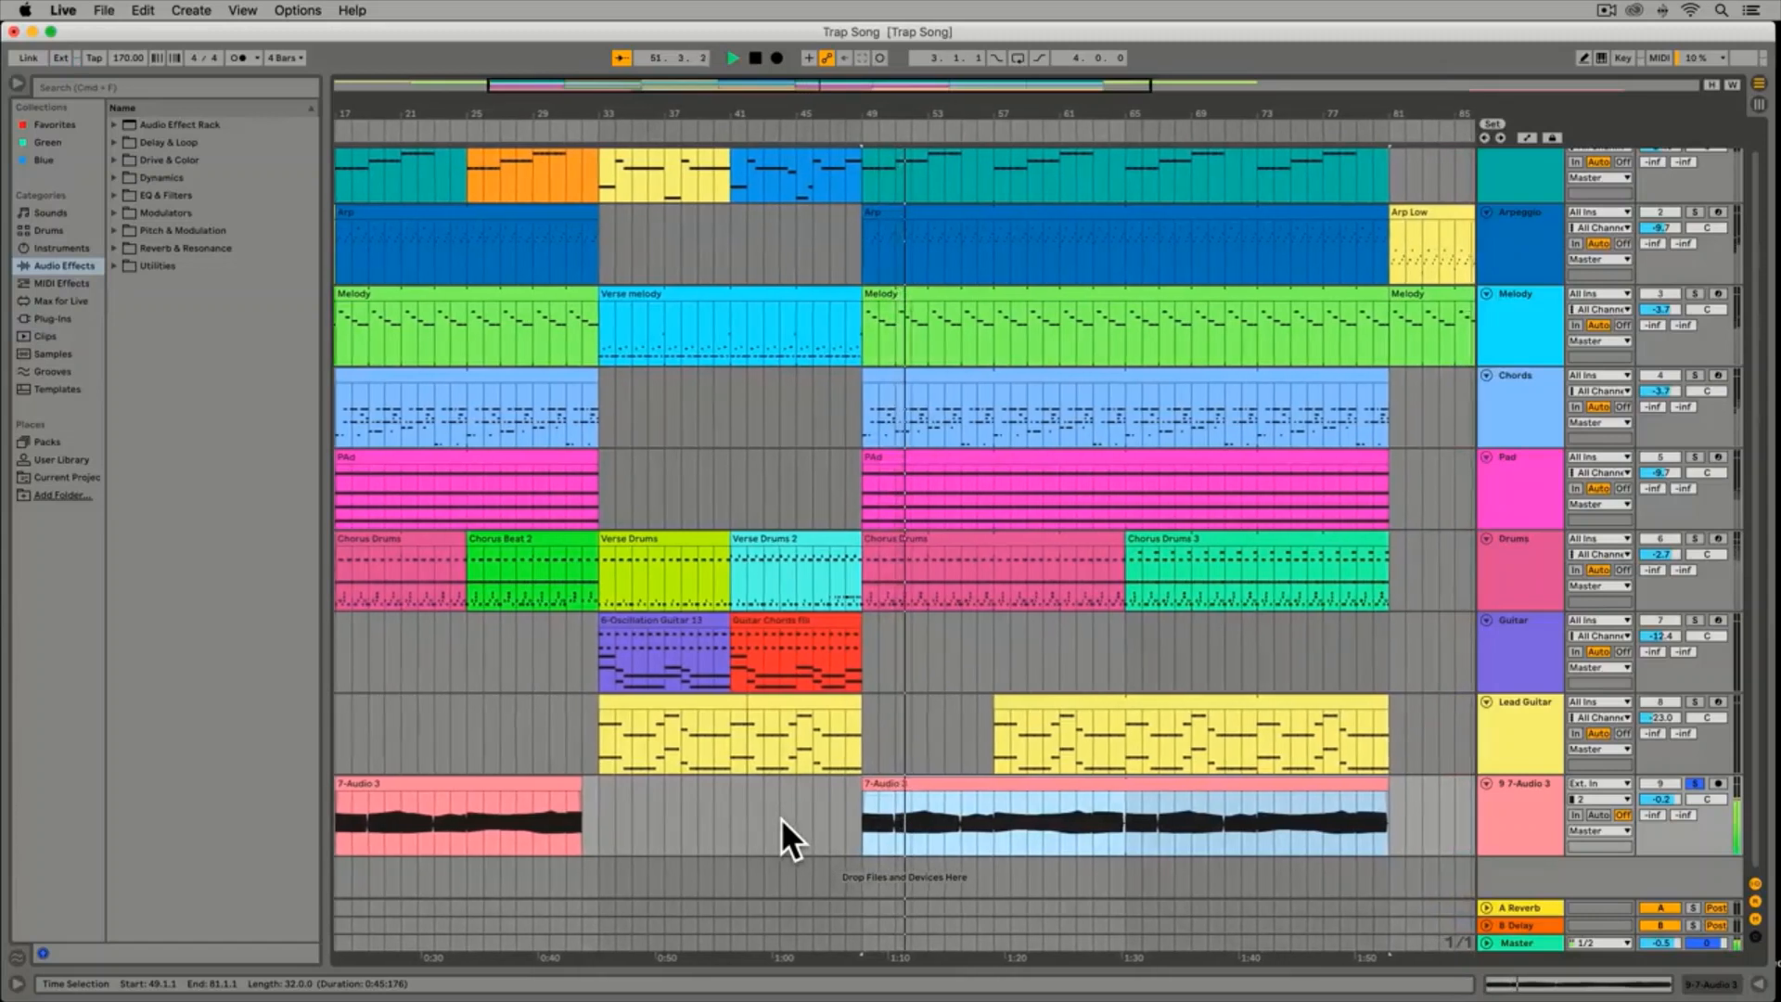
key("space")
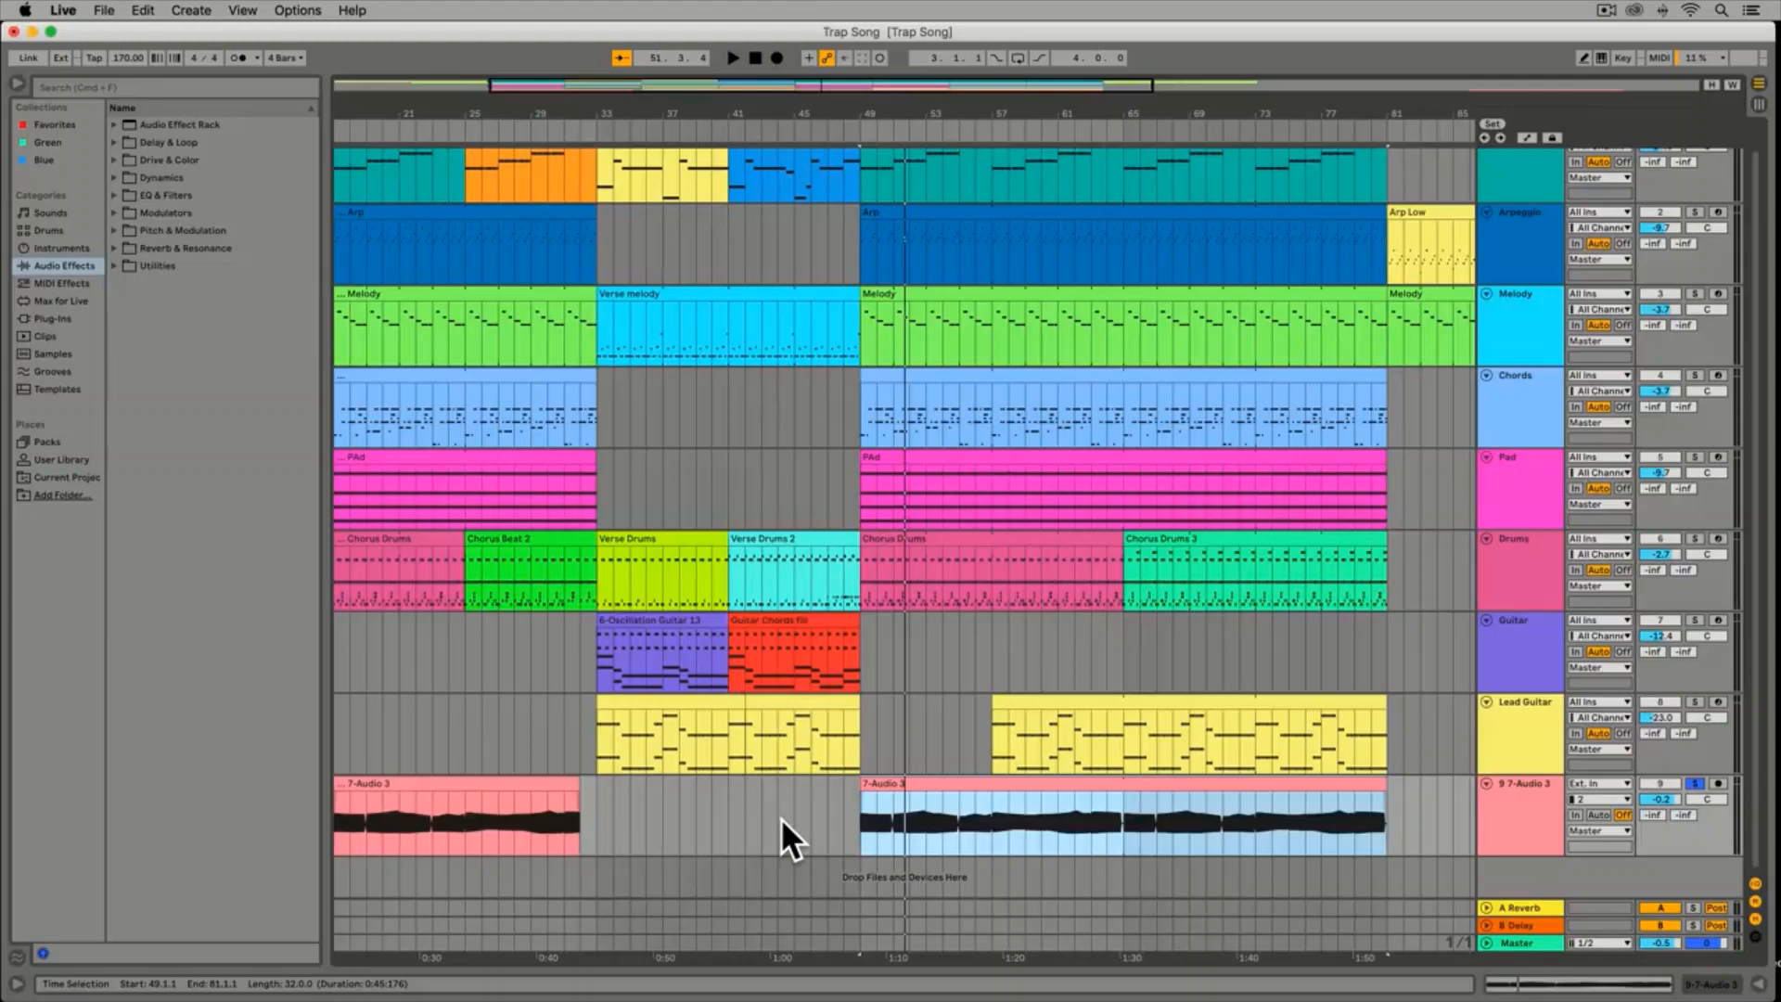
left_click(1592, 985)
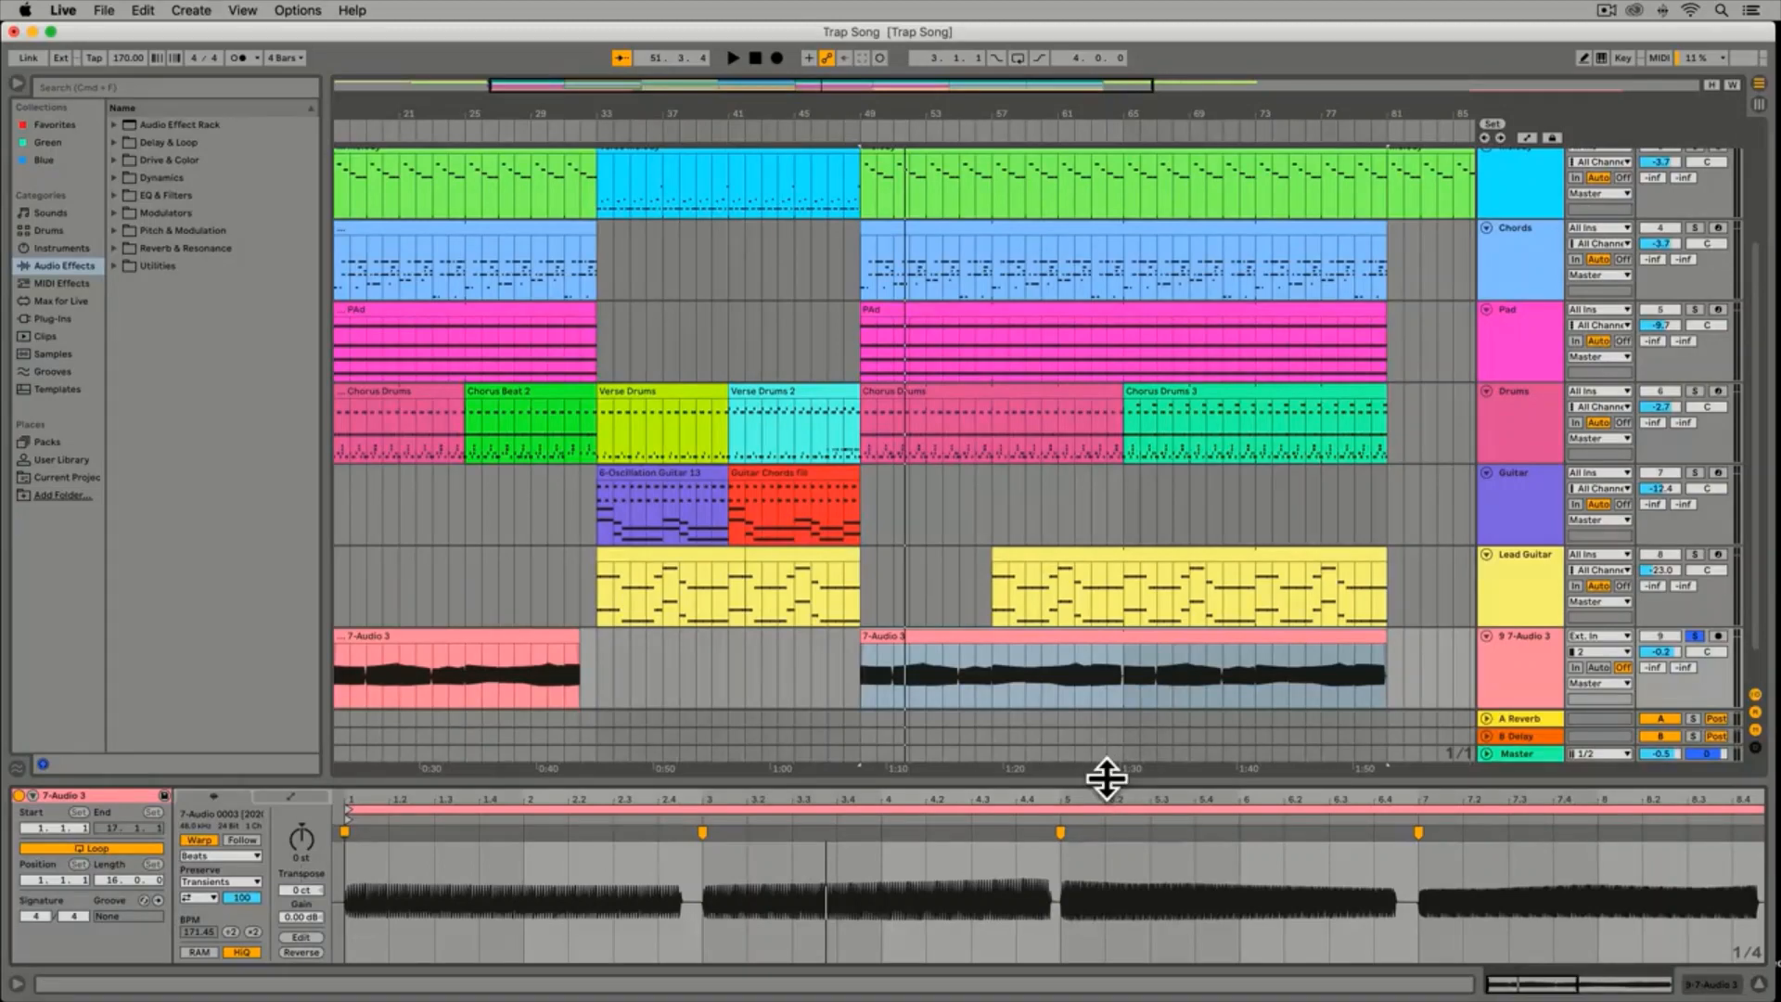
left_click_drag(1106, 779, 1104, 948)
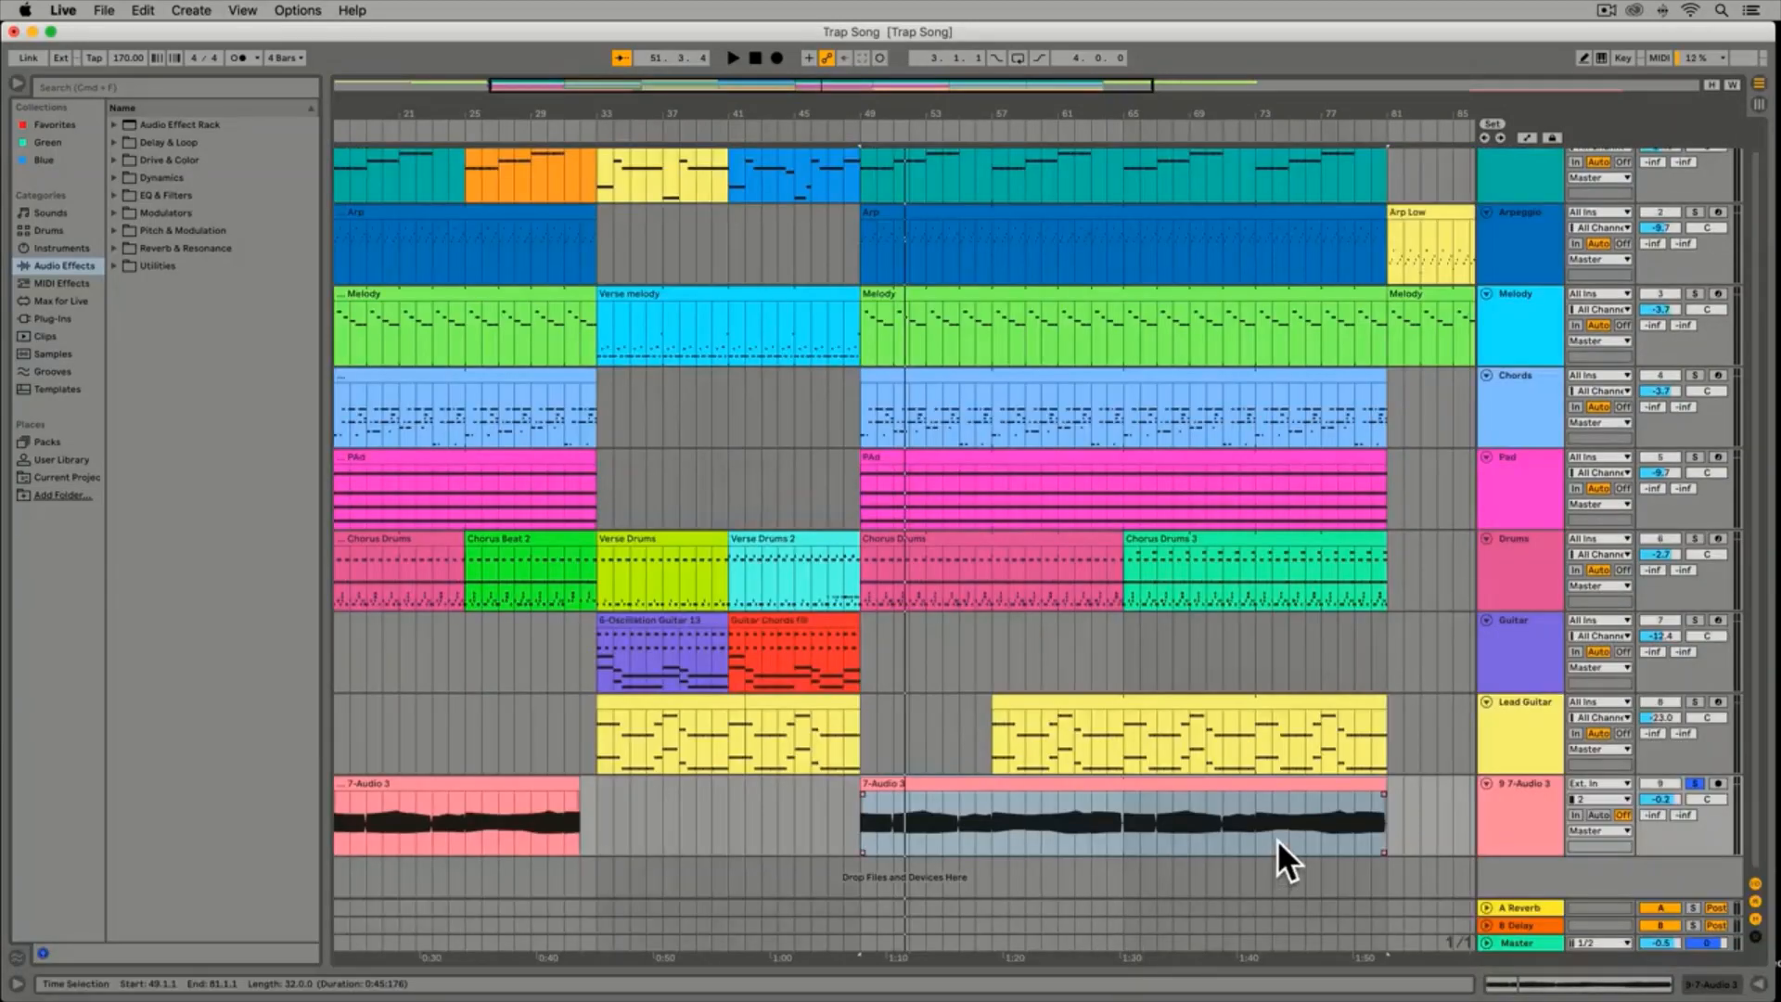
Try time-stretching the start of the 7-Audio 3 clip at bar 49 back to bar 33
key("shift")
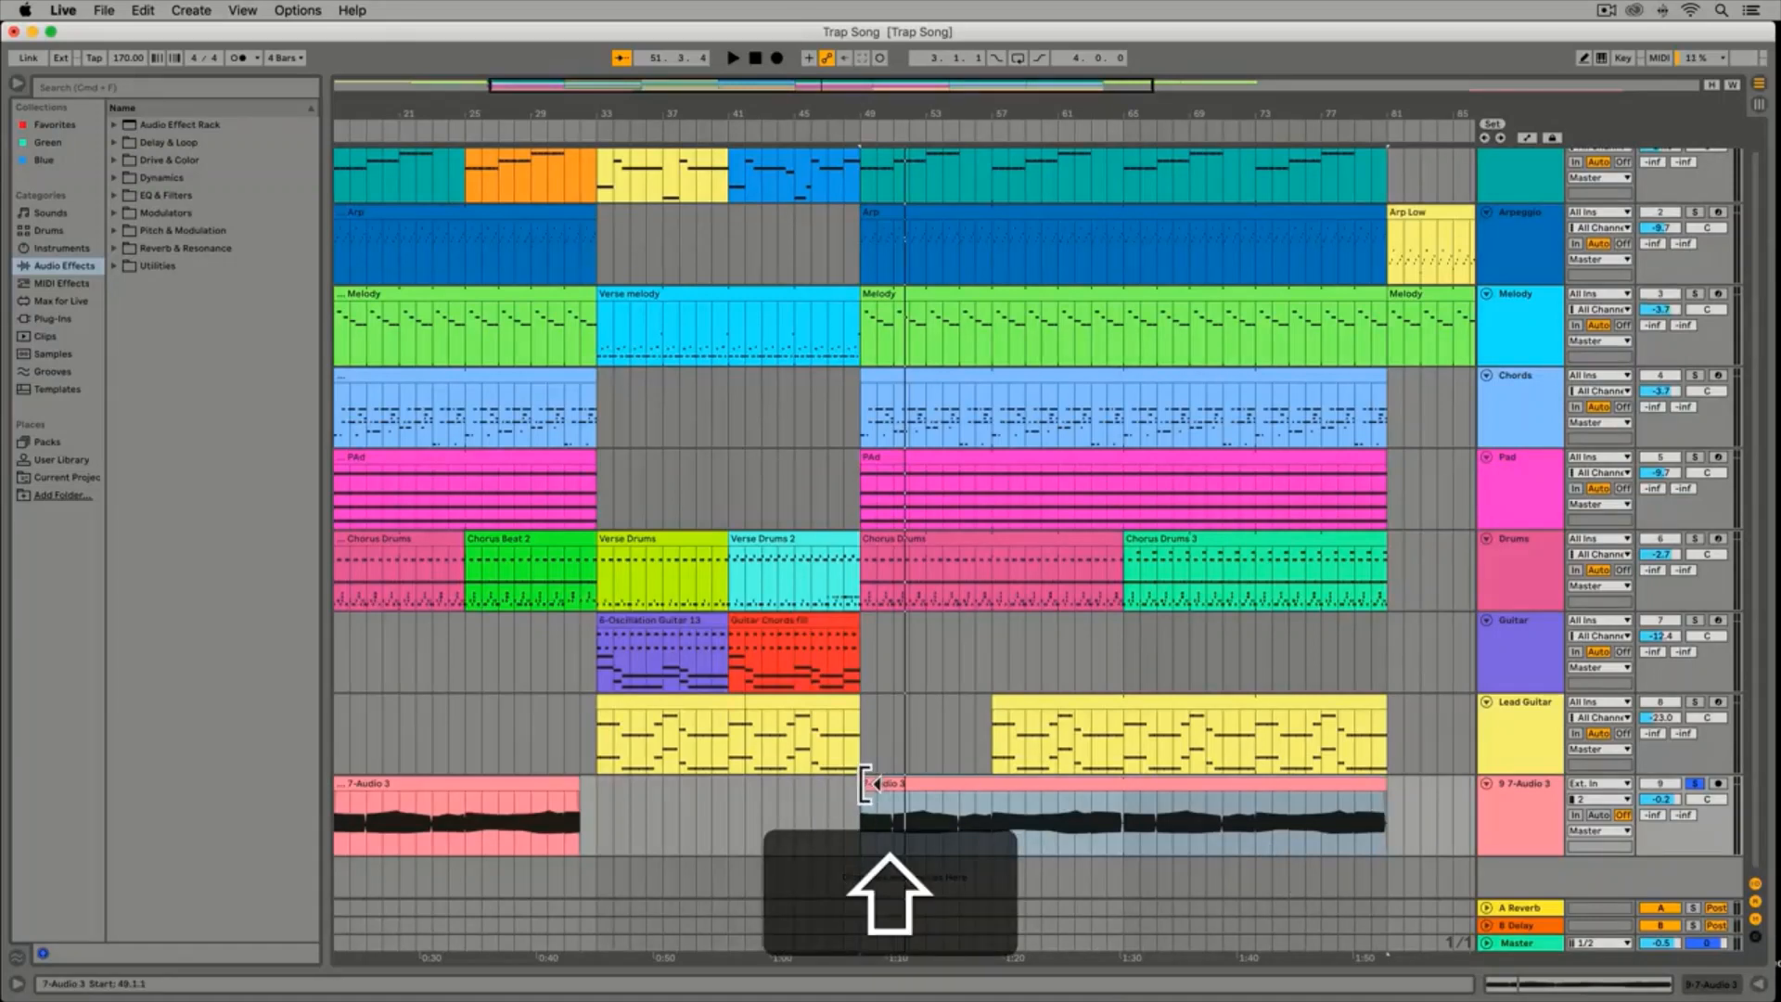
left_click_drag(865, 784, 597, 805)
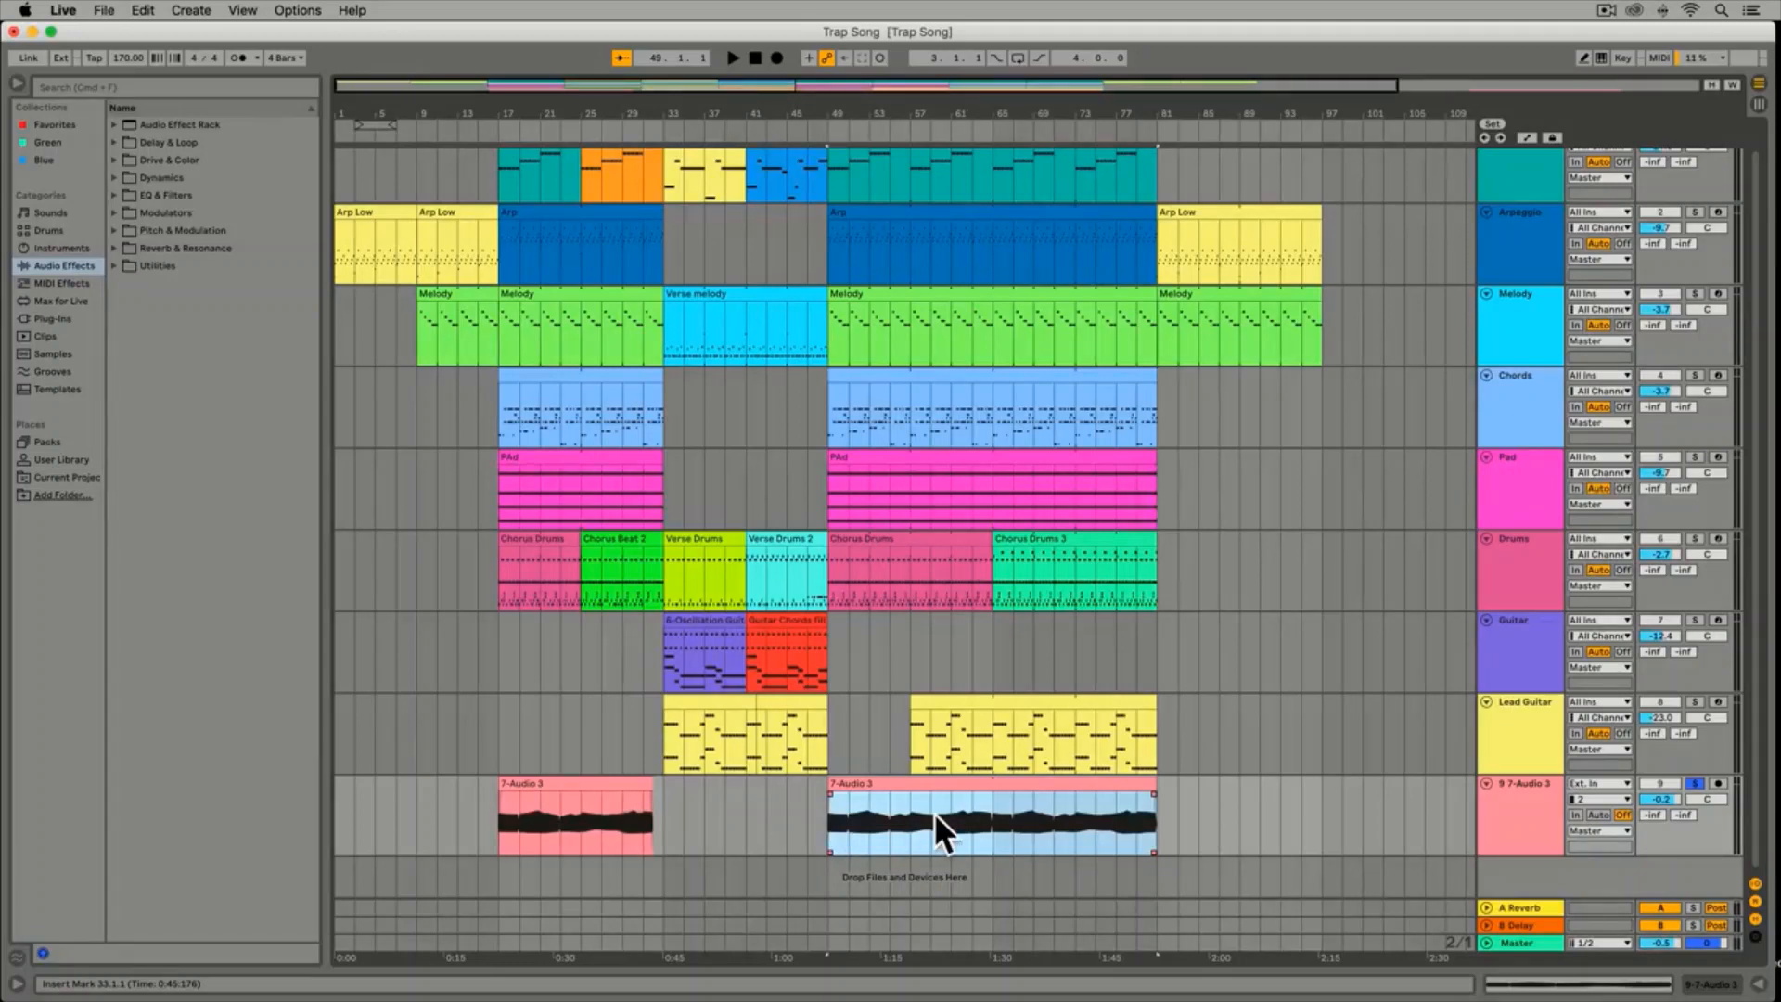
left_click(1200, 804)
left_click(826, 809)
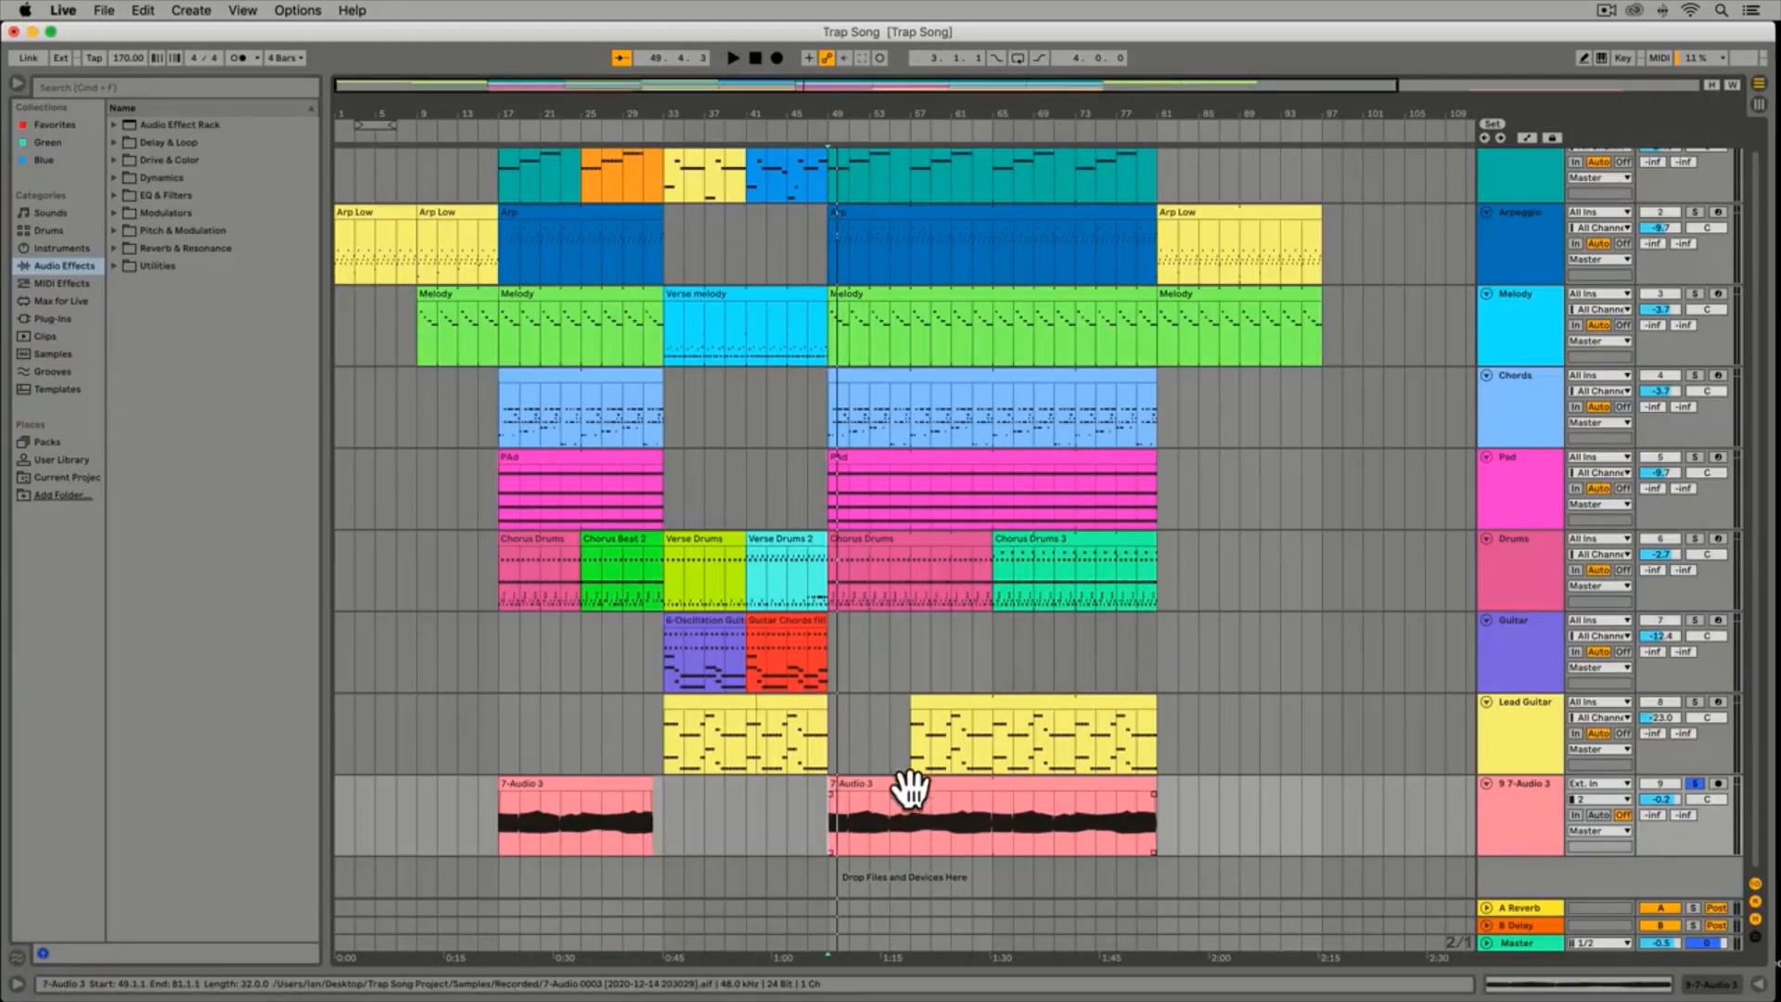
Shorten the end of the 7-Audio 3 clip to bar 57 and play it from bar 49, then stop playback
left_click_drag(1146, 786, 906, 814)
left_click(827, 817)
key("space")
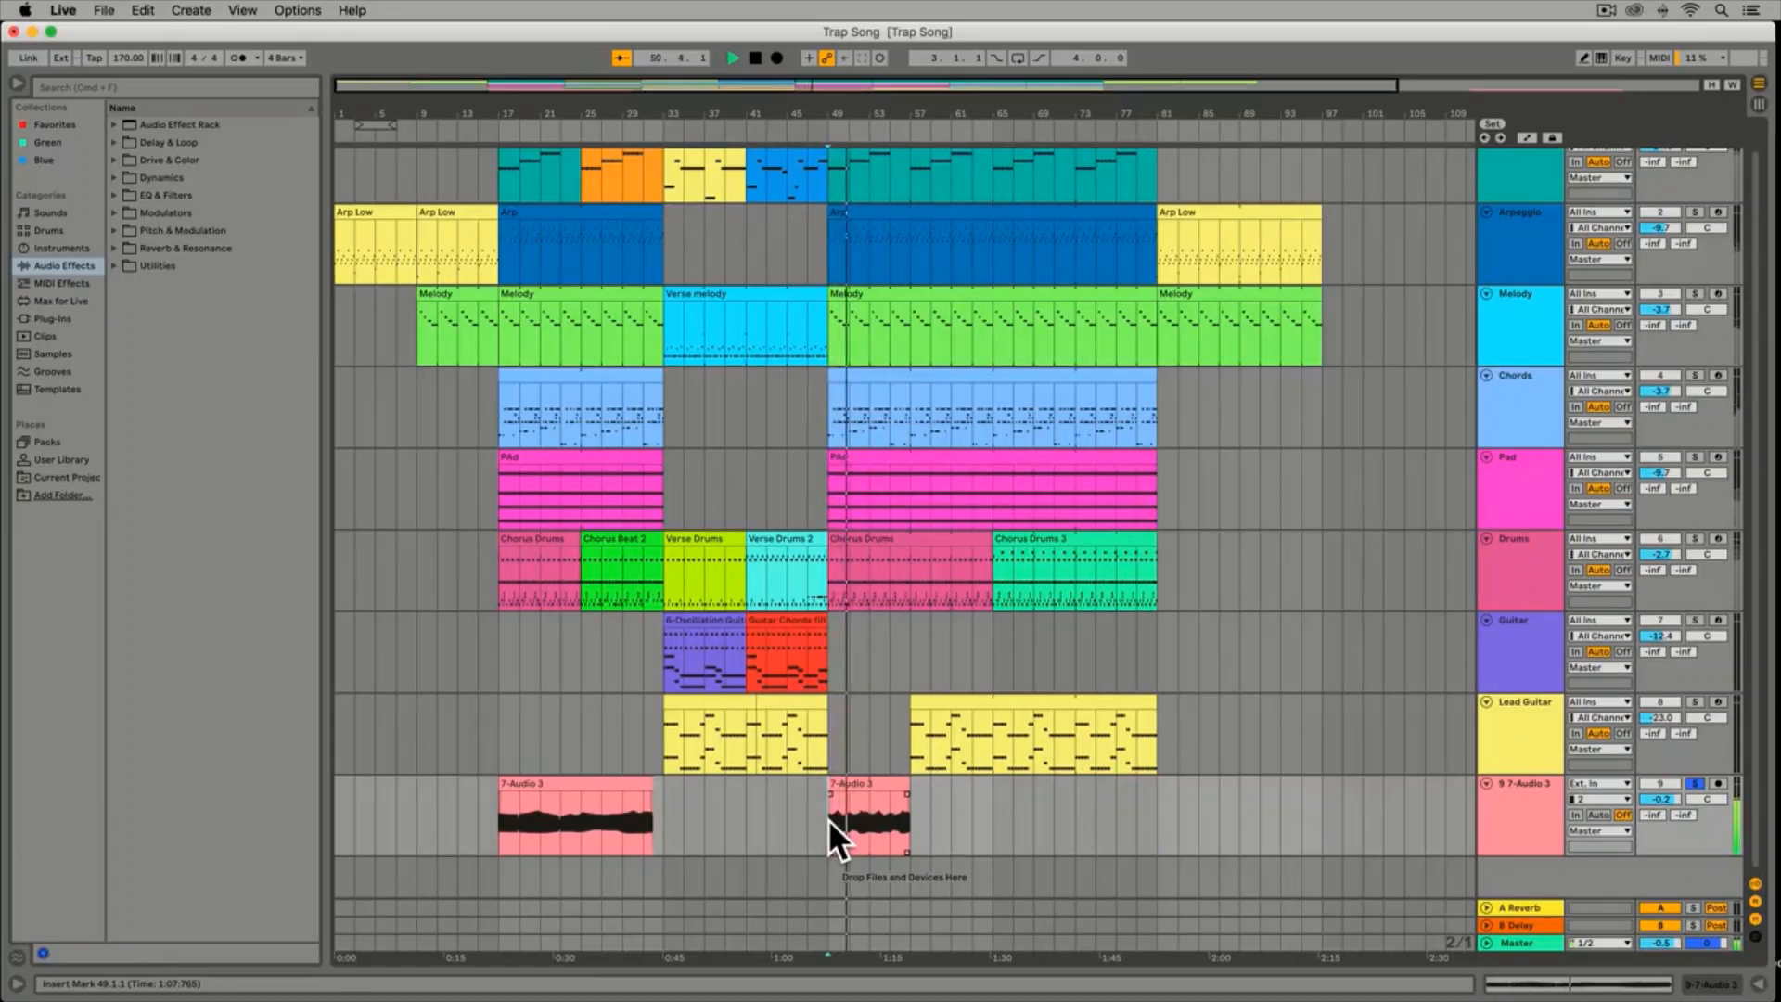
key("plus")
key("plus")
key("plus")
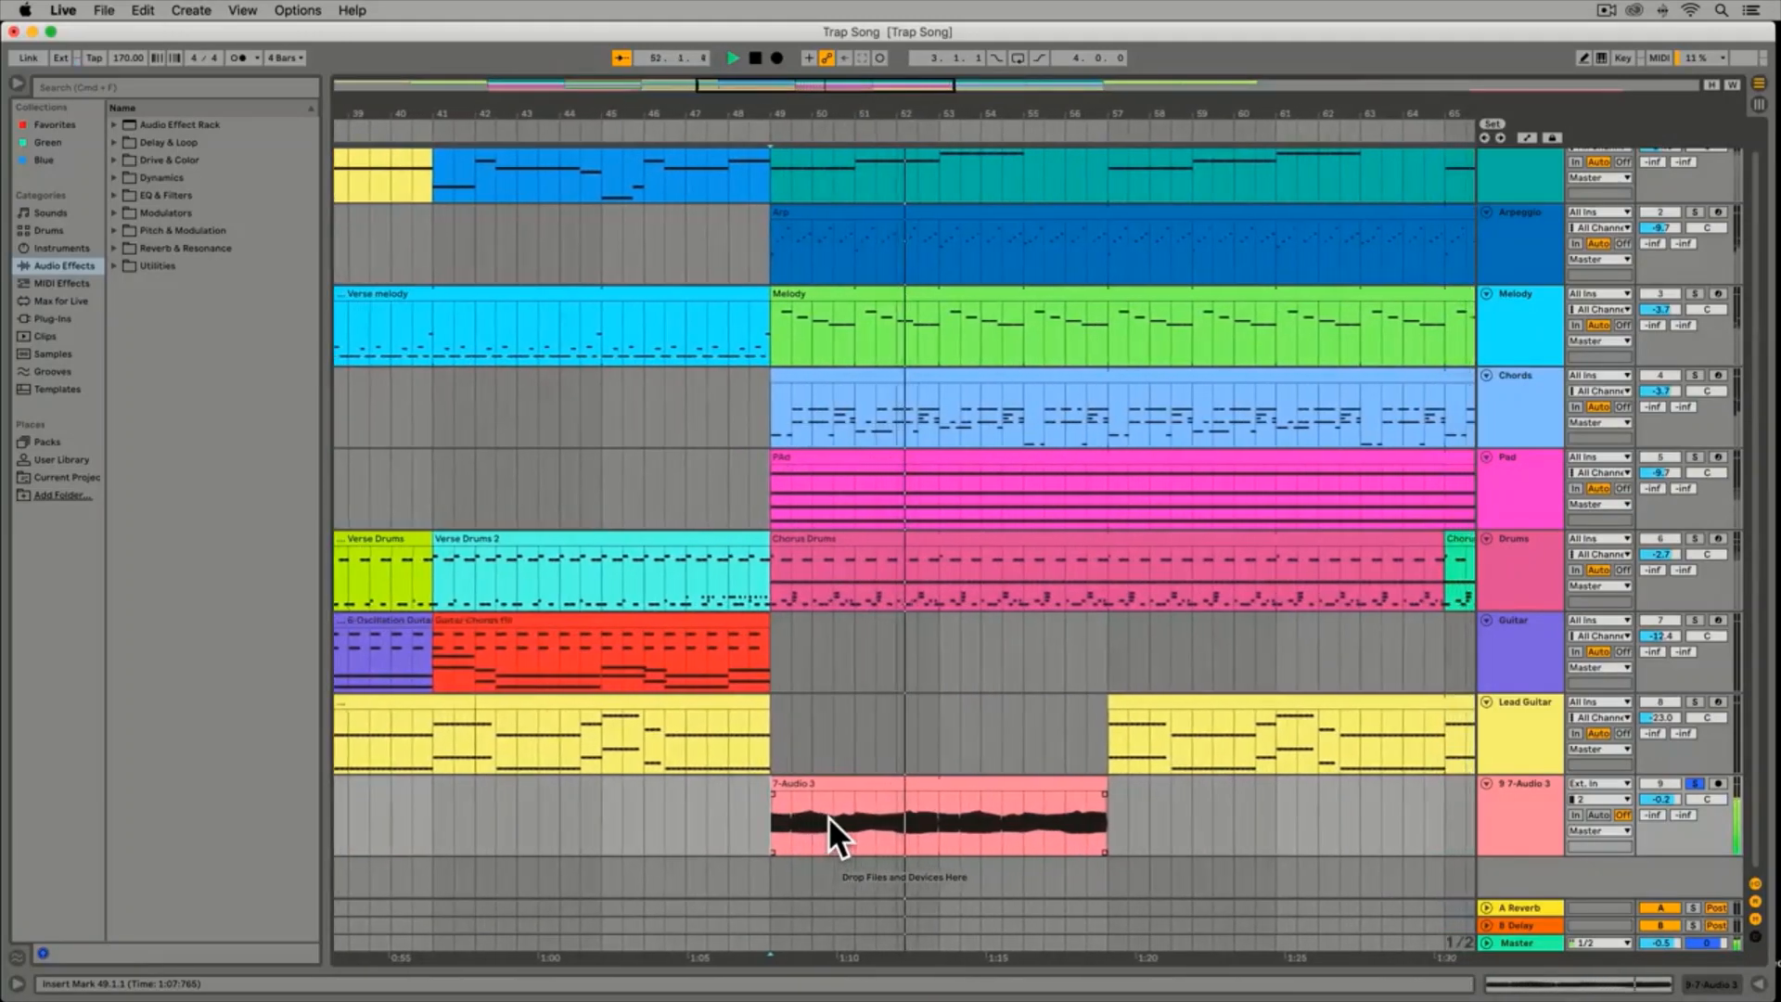
key("space")
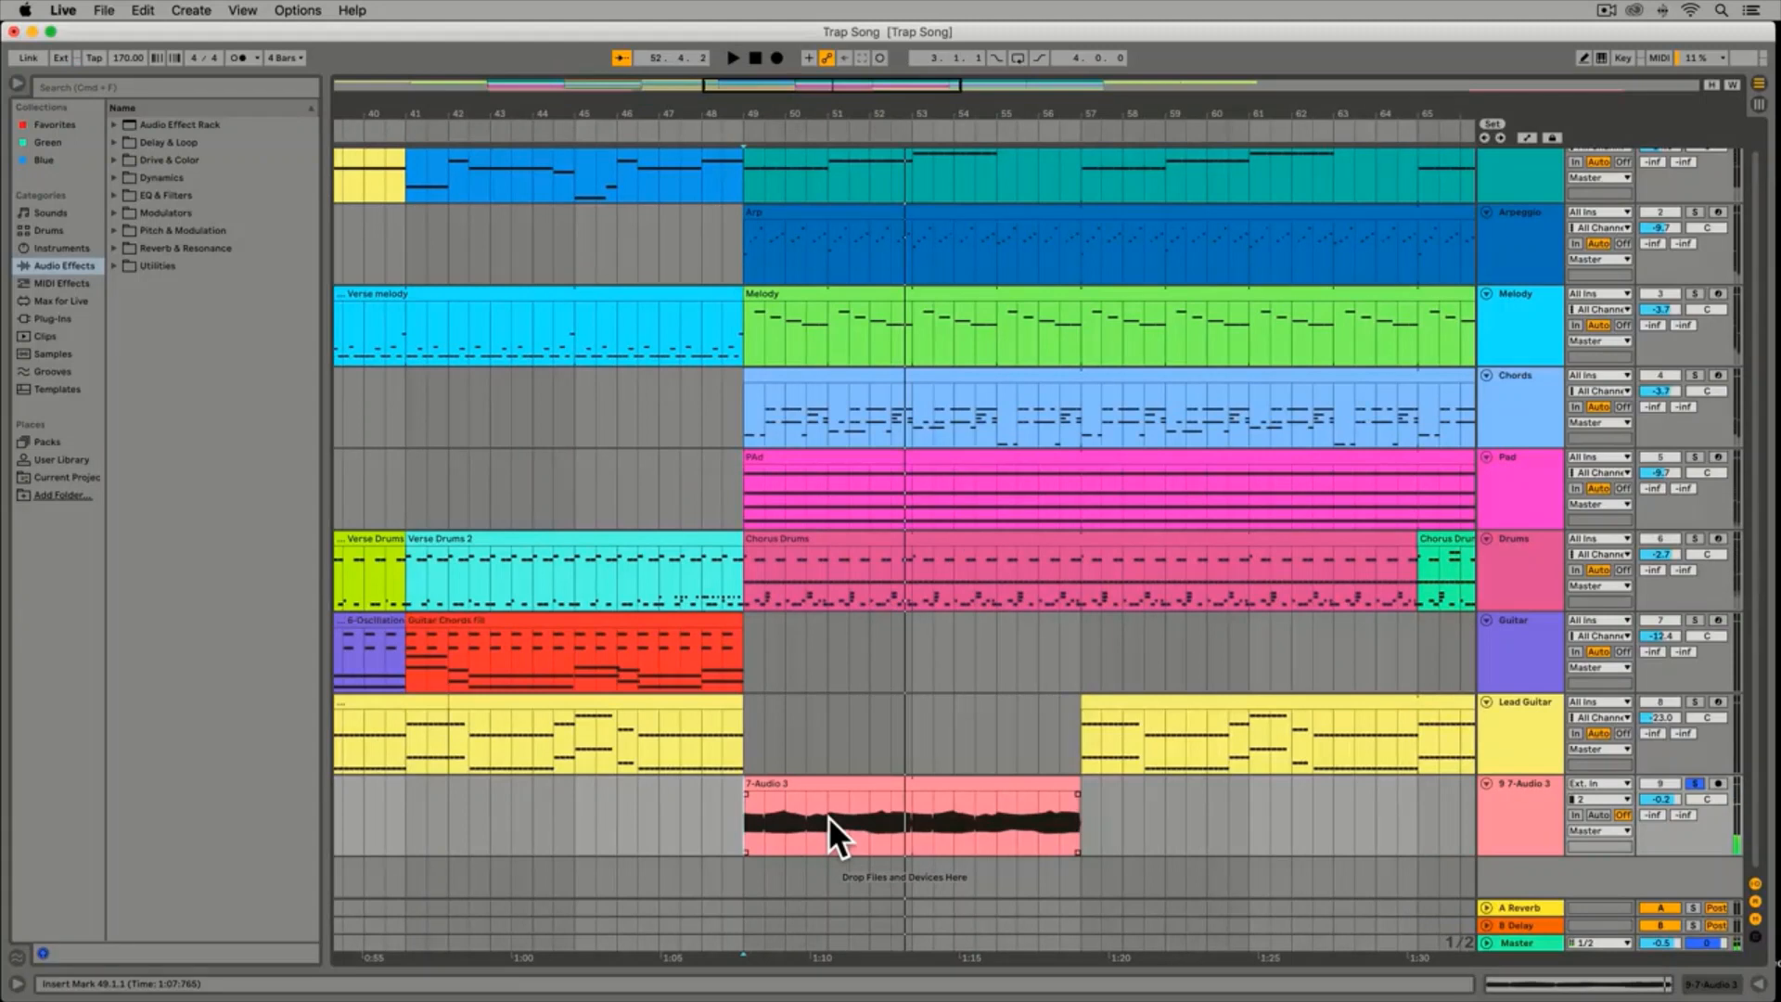
Reverse the whole 7-Audio 3 clip at bar 49, play the reversed audio, and reverse it back to its original direction
scroll(829, 816, "right", 1)
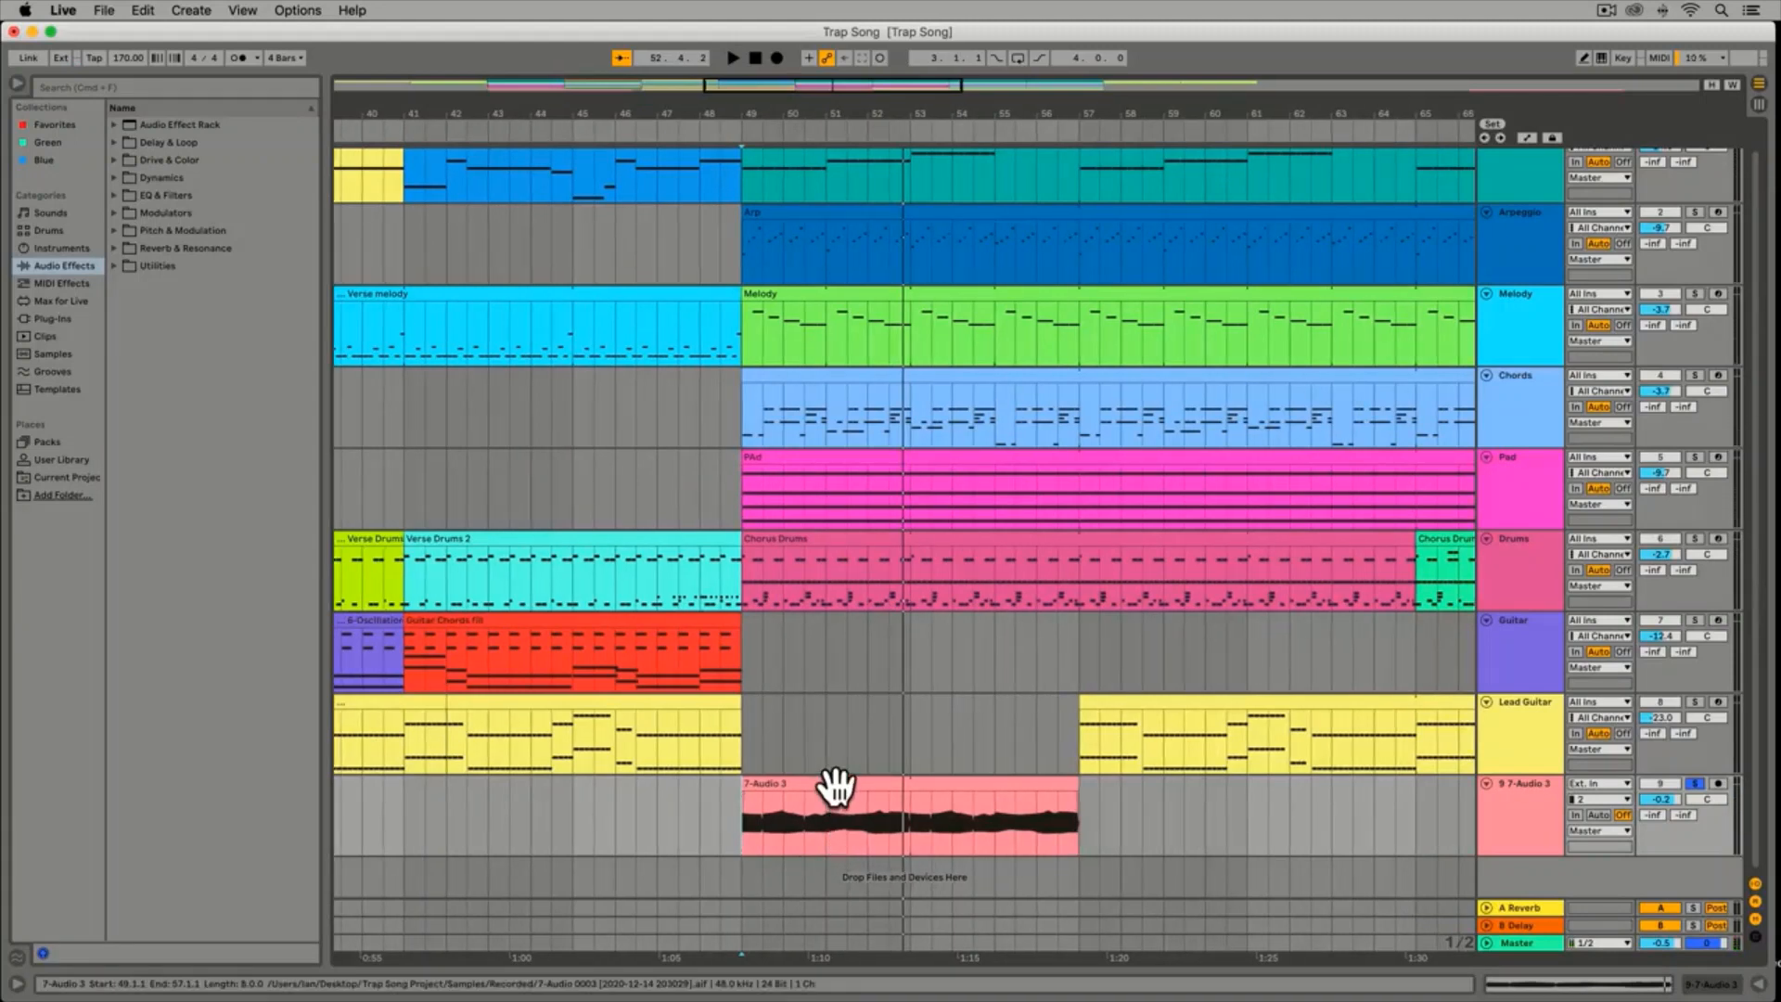
left_click(835, 787)
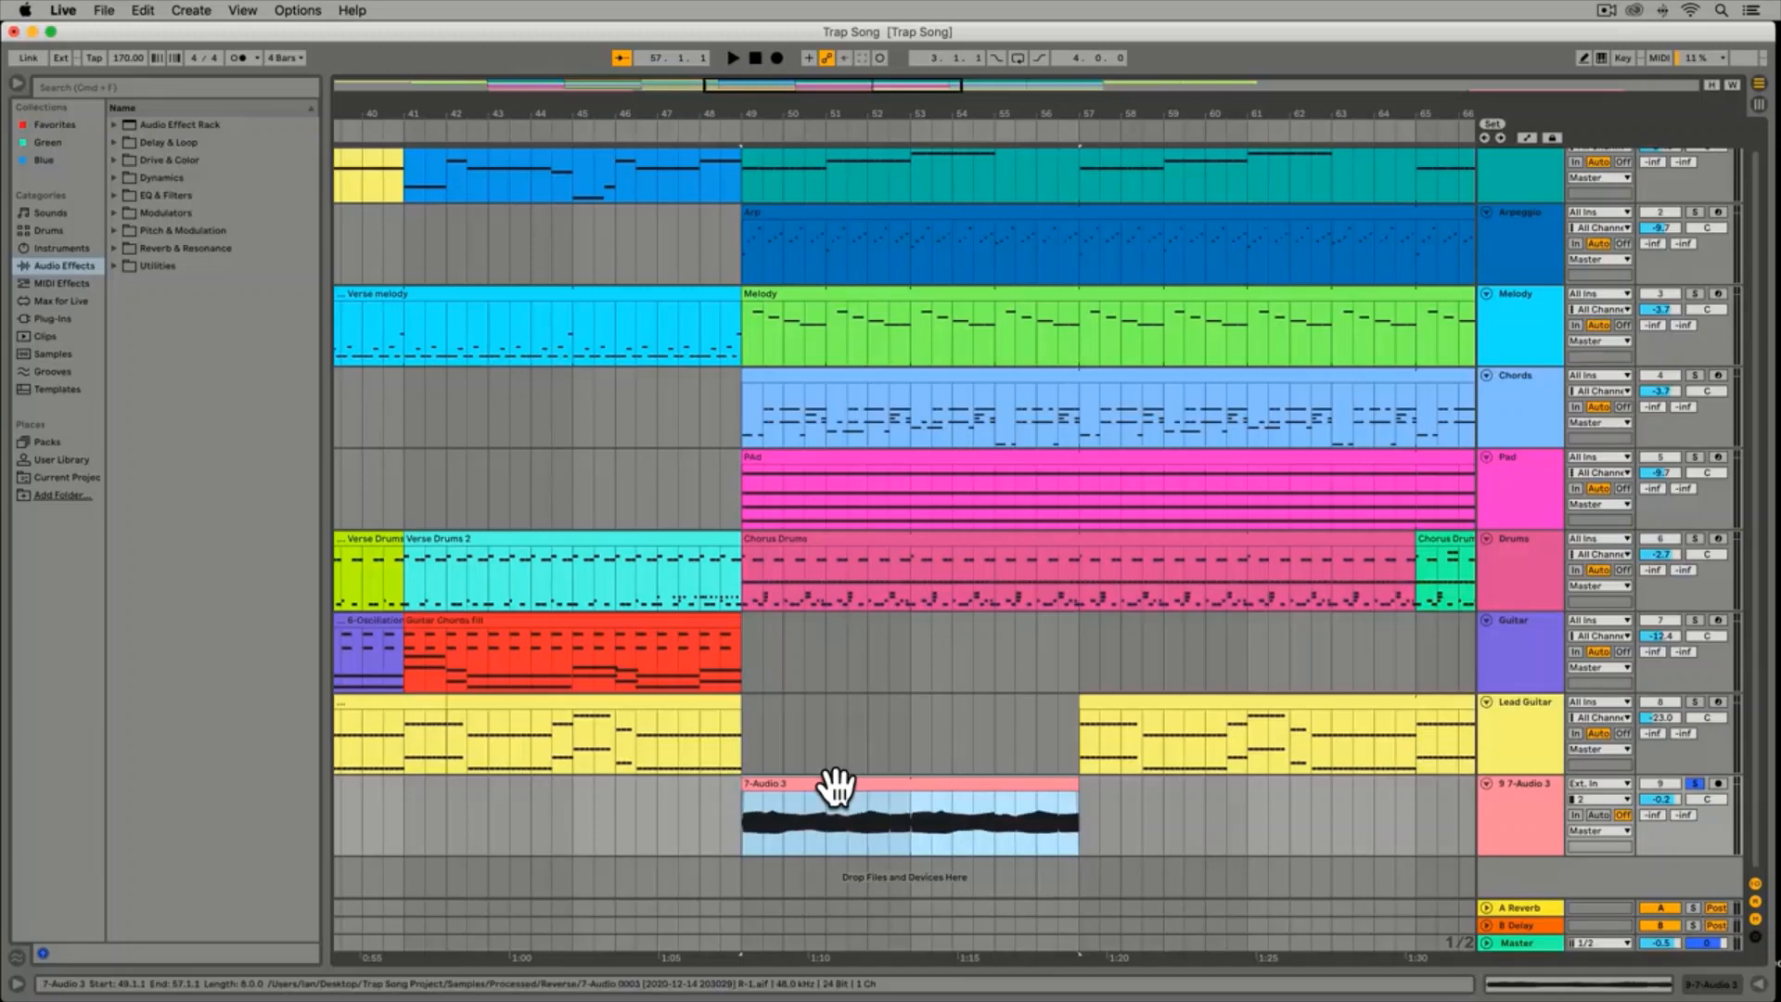
scroll(837, 785, "left", 3)
key("space")
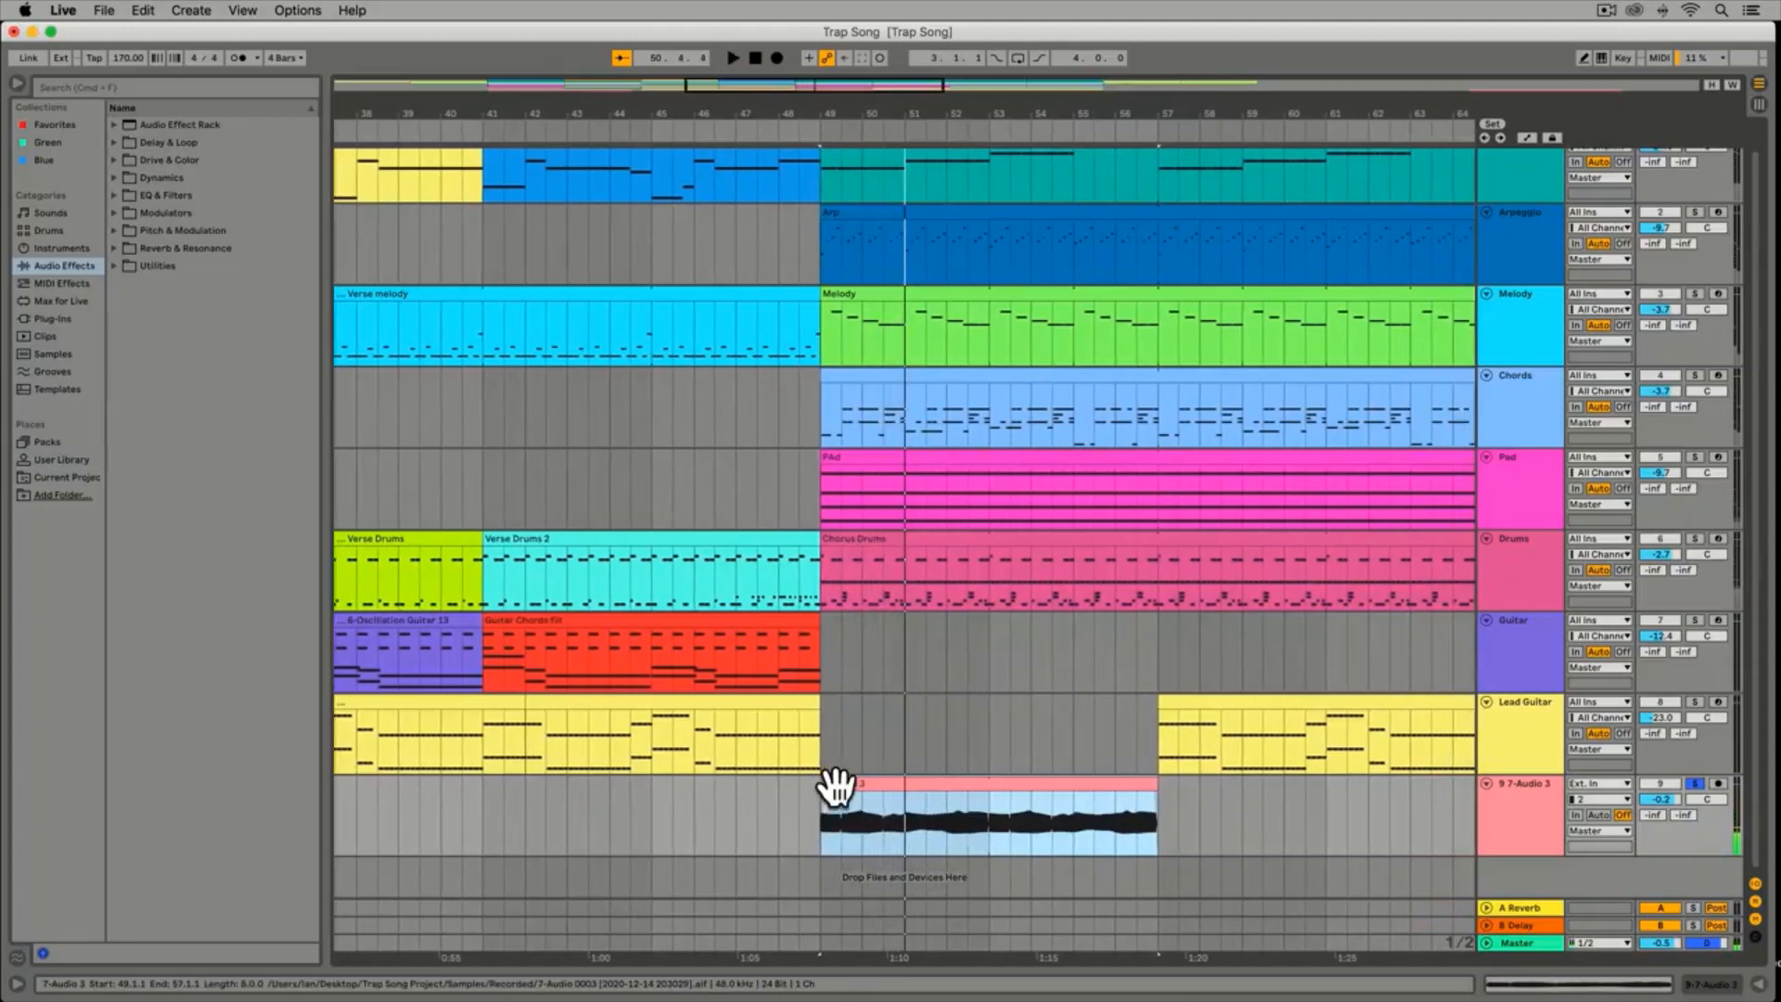
key("r")
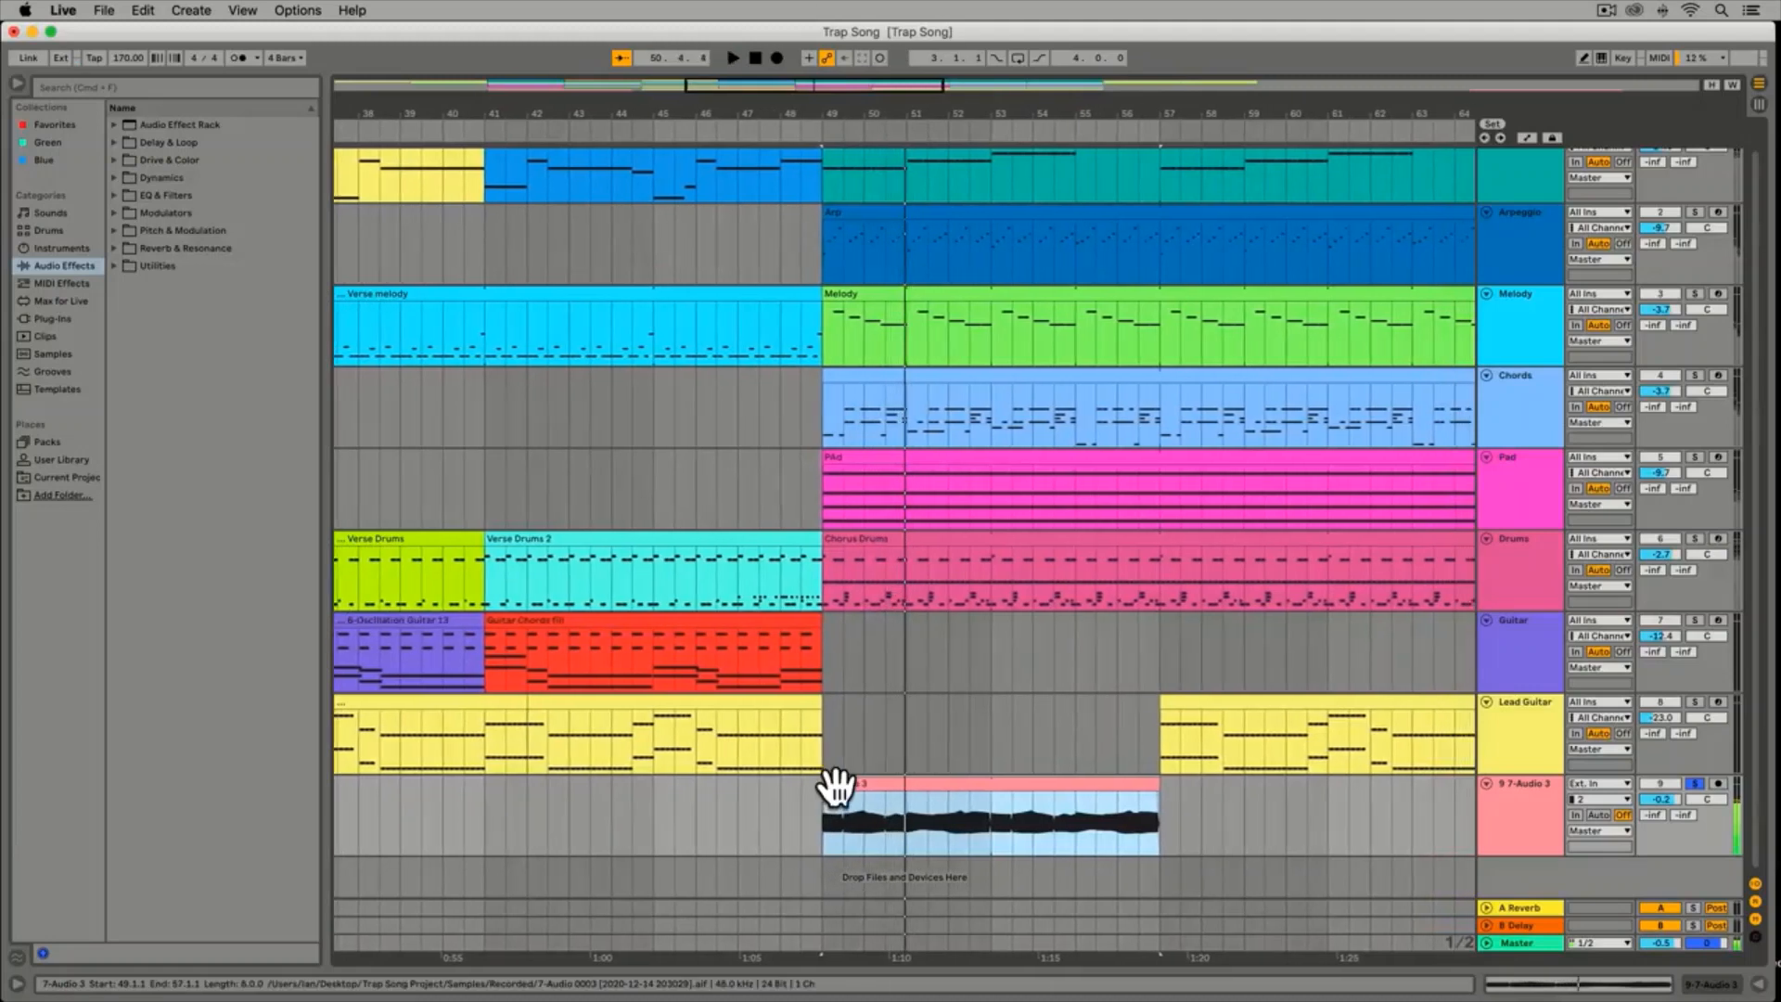
key("r")
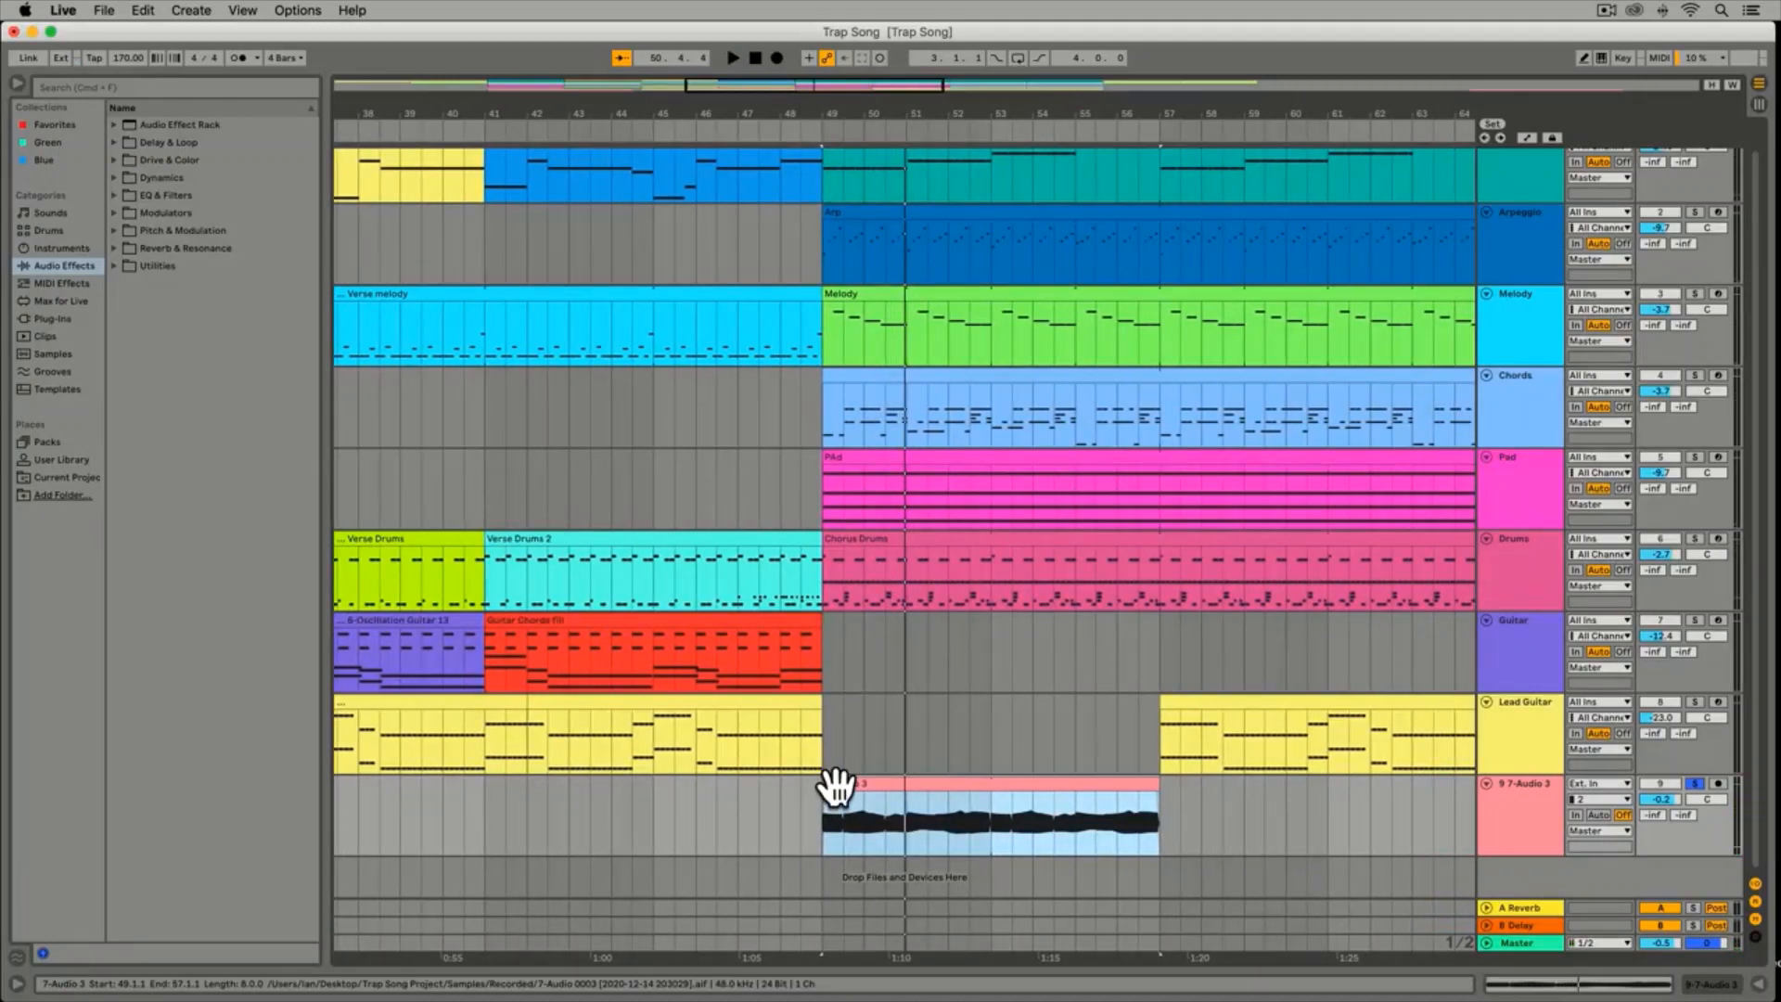
Split bar 49 off the start of the 7-Audio 3 clip as a one-bar clip and reverse only that part
left_click(837, 787)
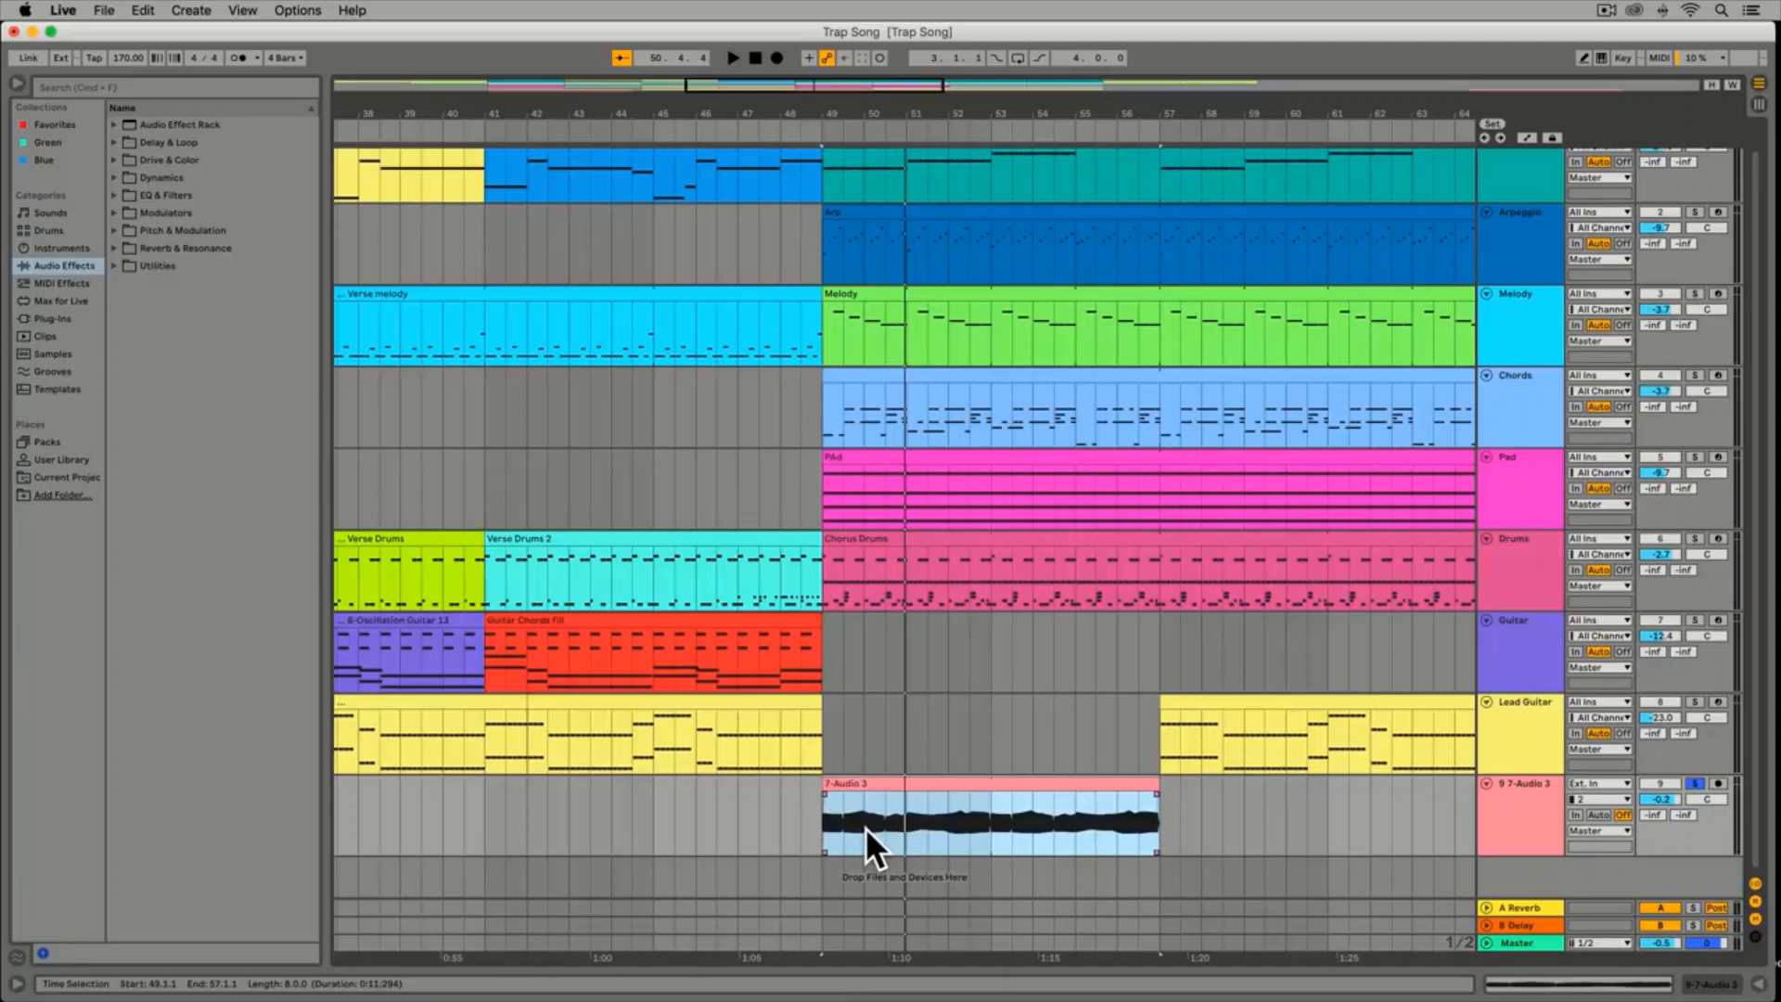
left_click_drag(865, 827, 826, 832)
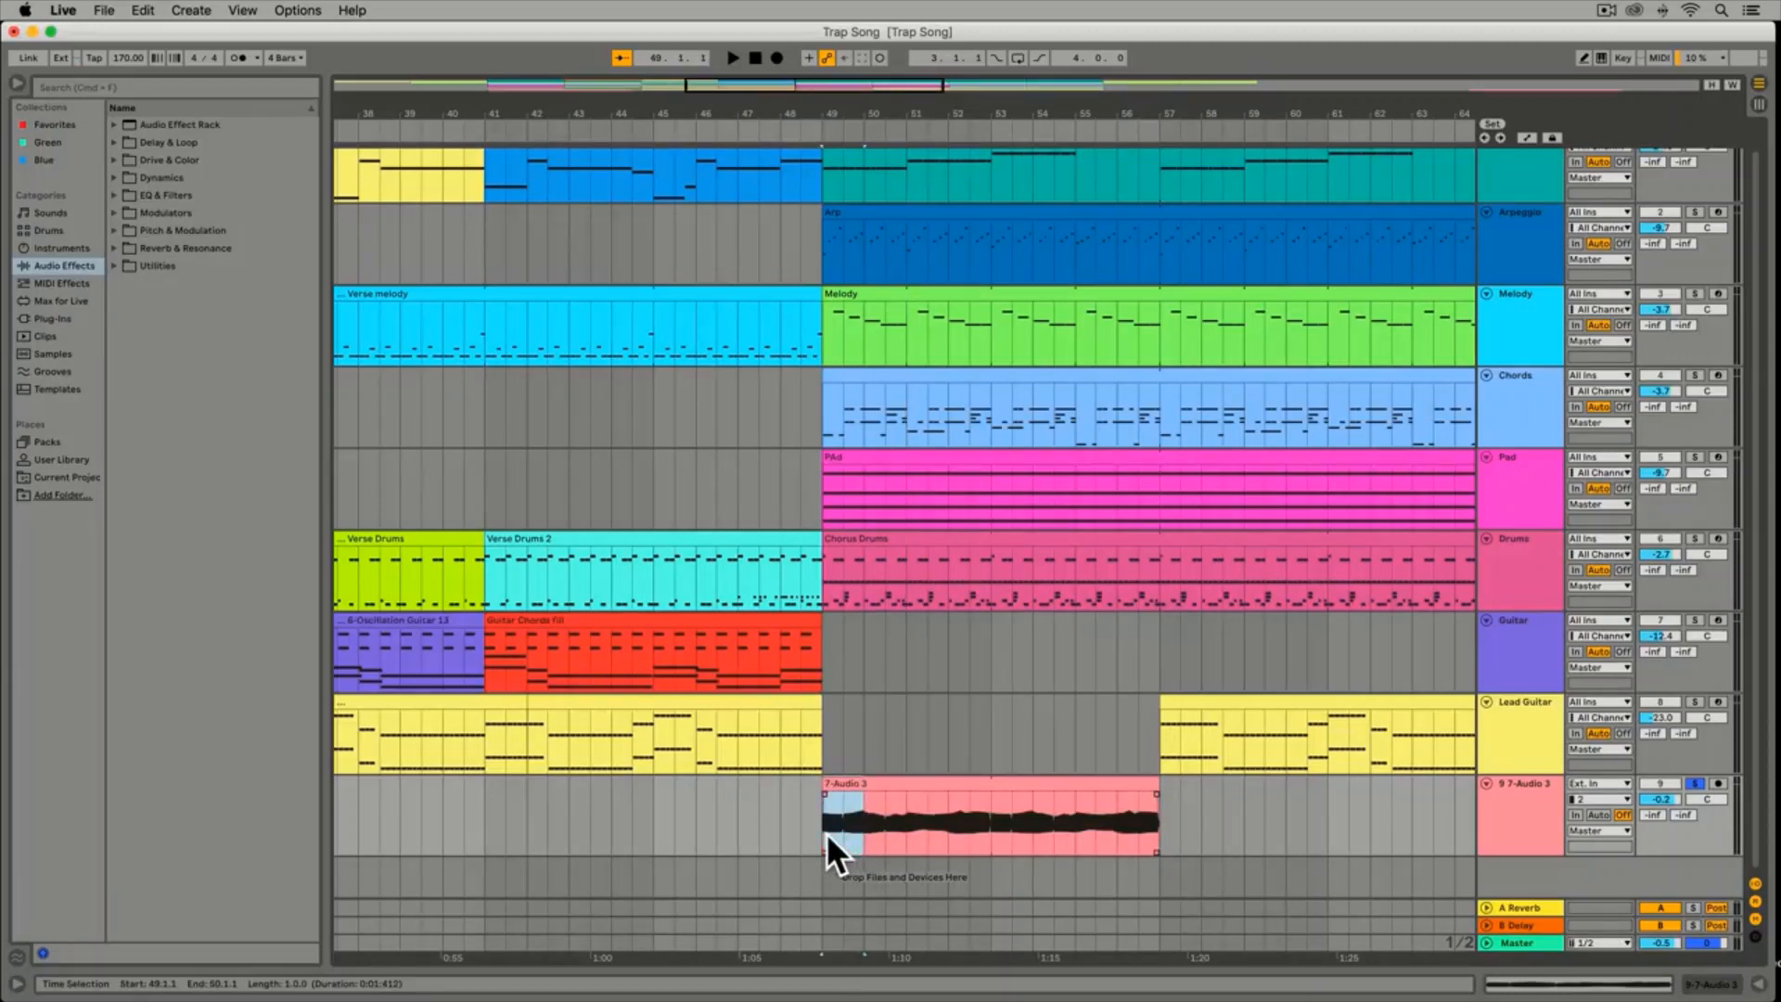
key("super+e")
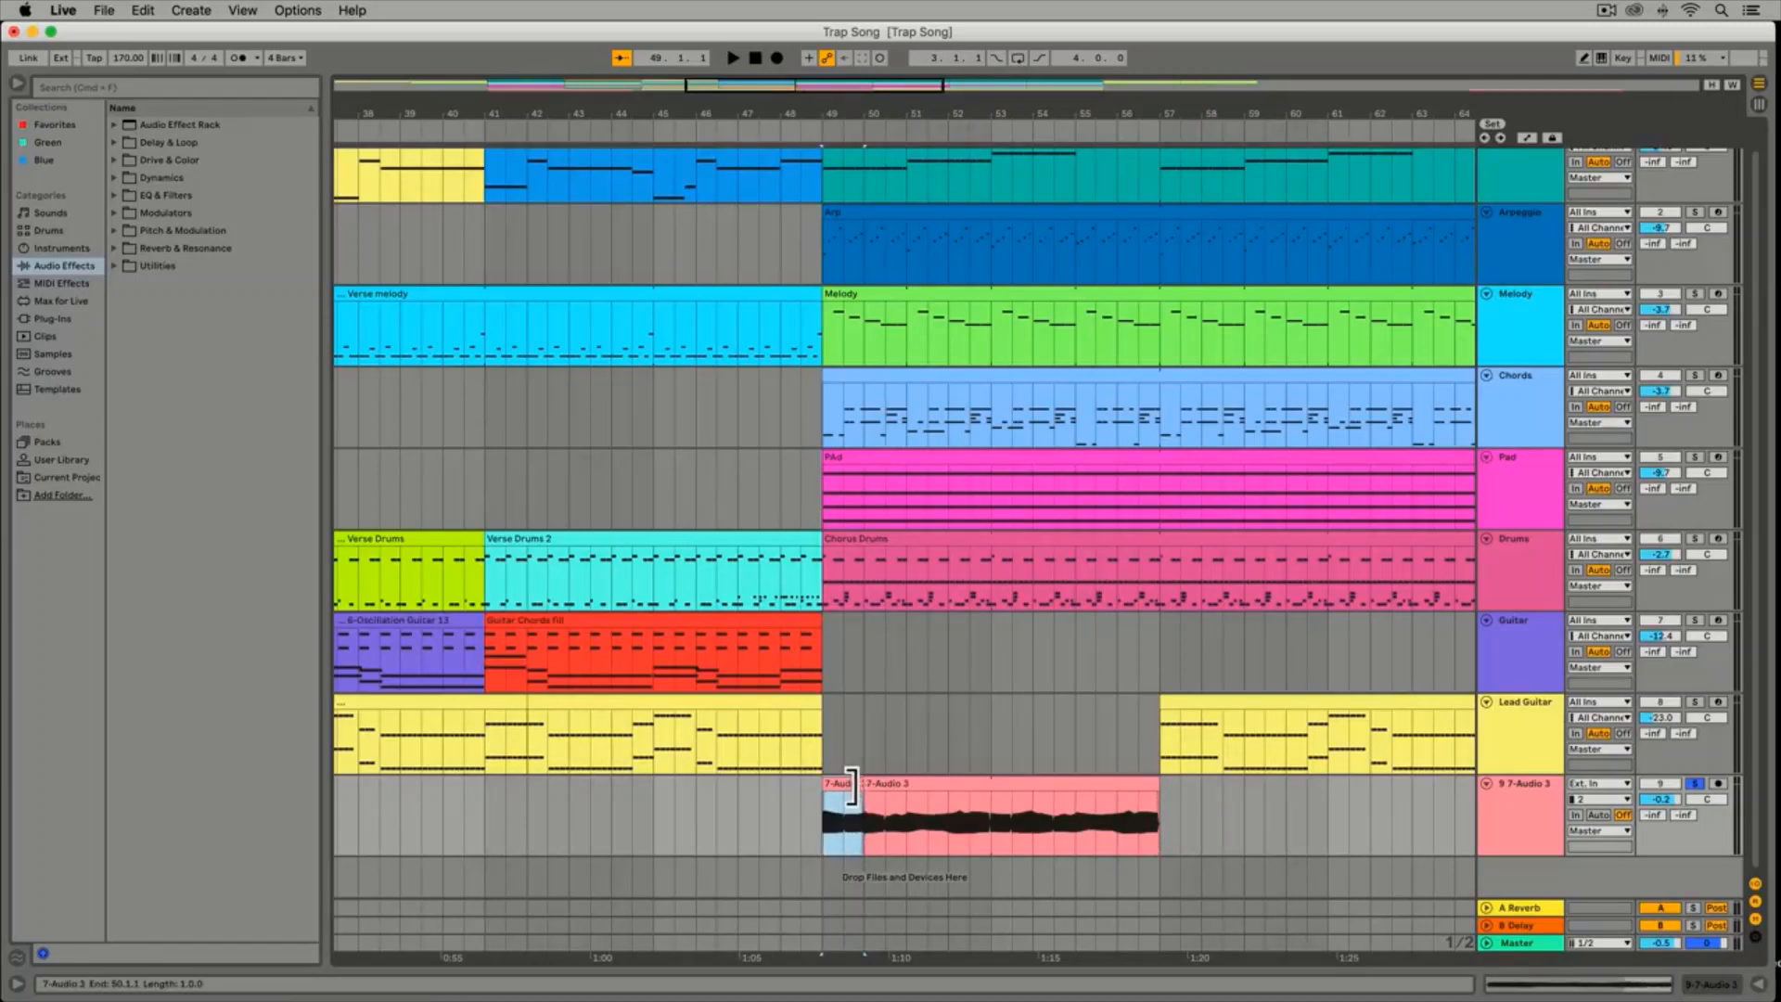
key("r")
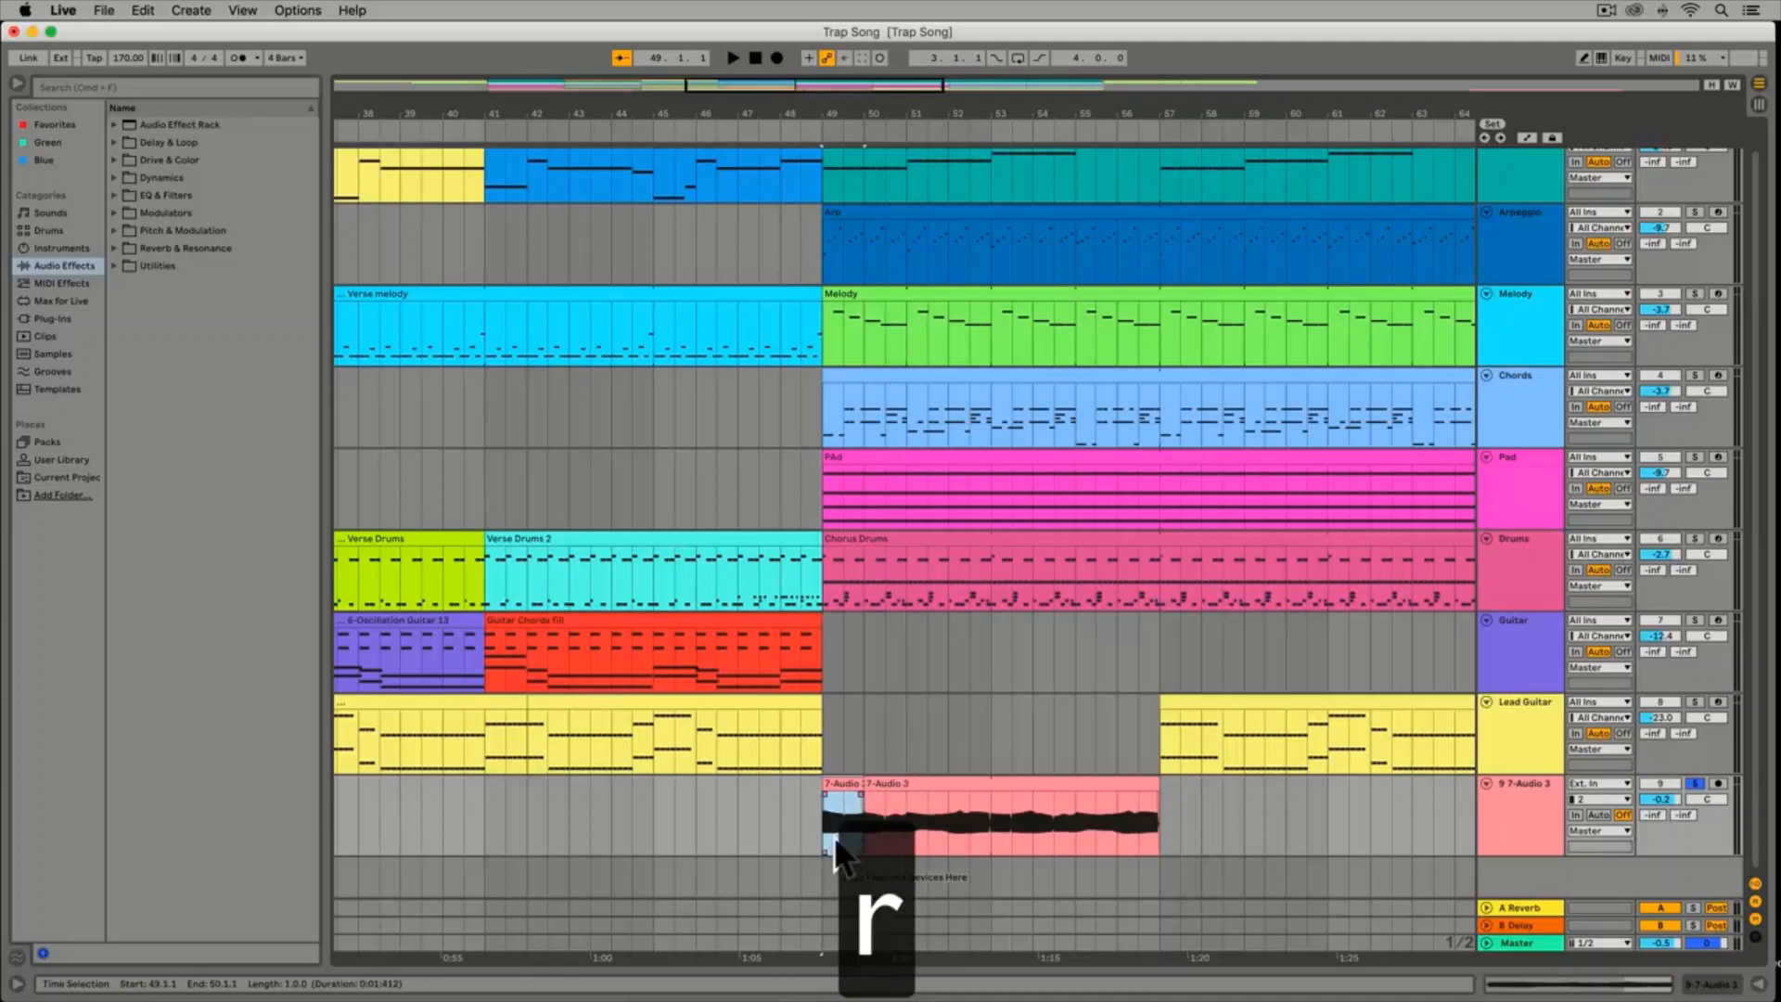
Play the 7-Audio 3 track from bar 49 to hear the reversed first bar, then stop playback
left_click(822, 835)
key("space")
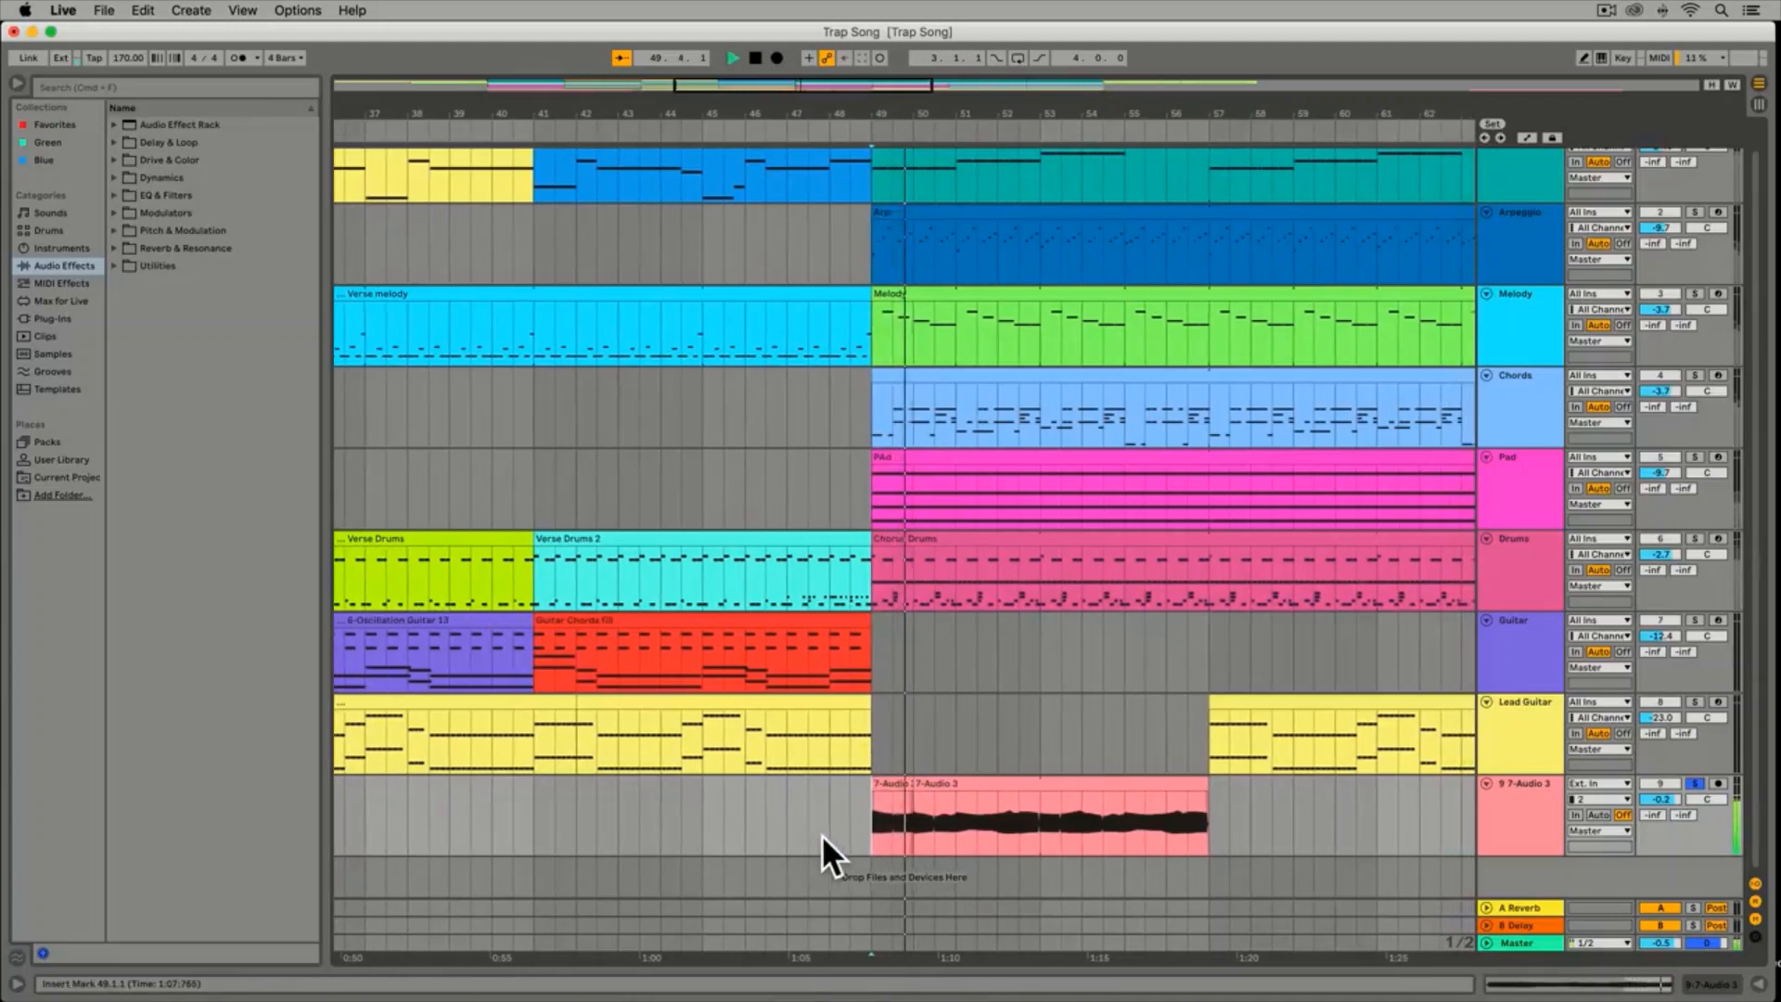
key("space")
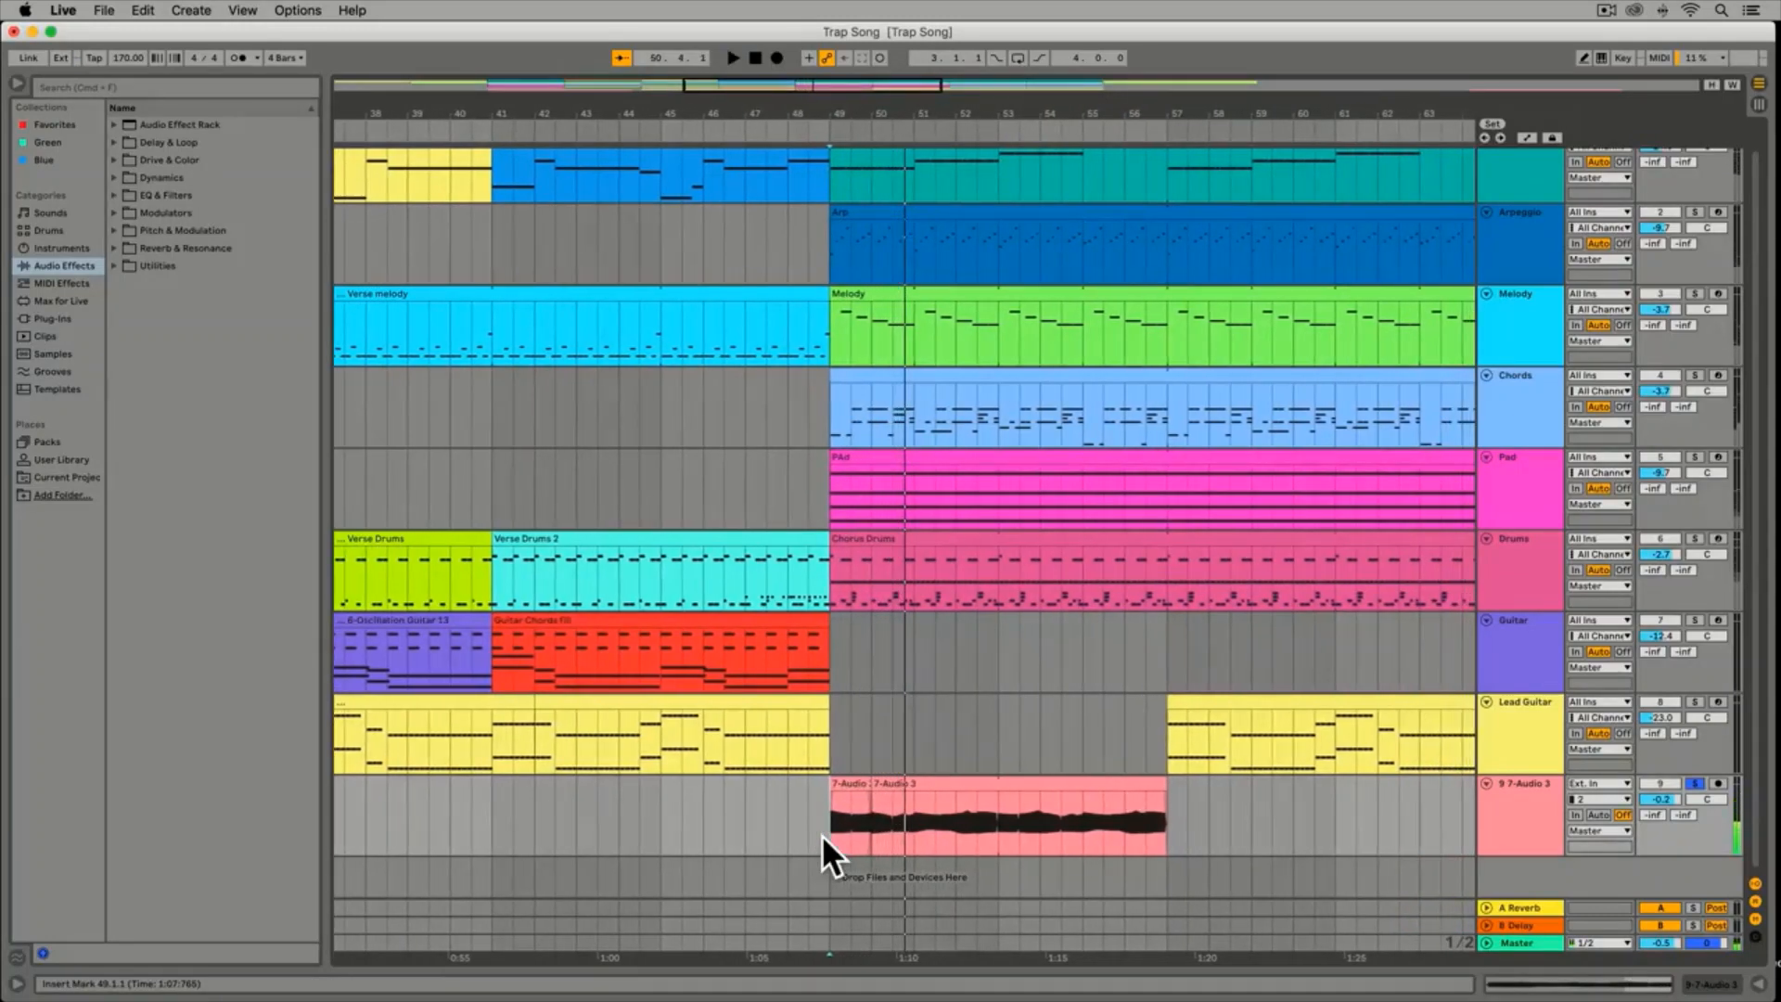
left_click(850, 784)
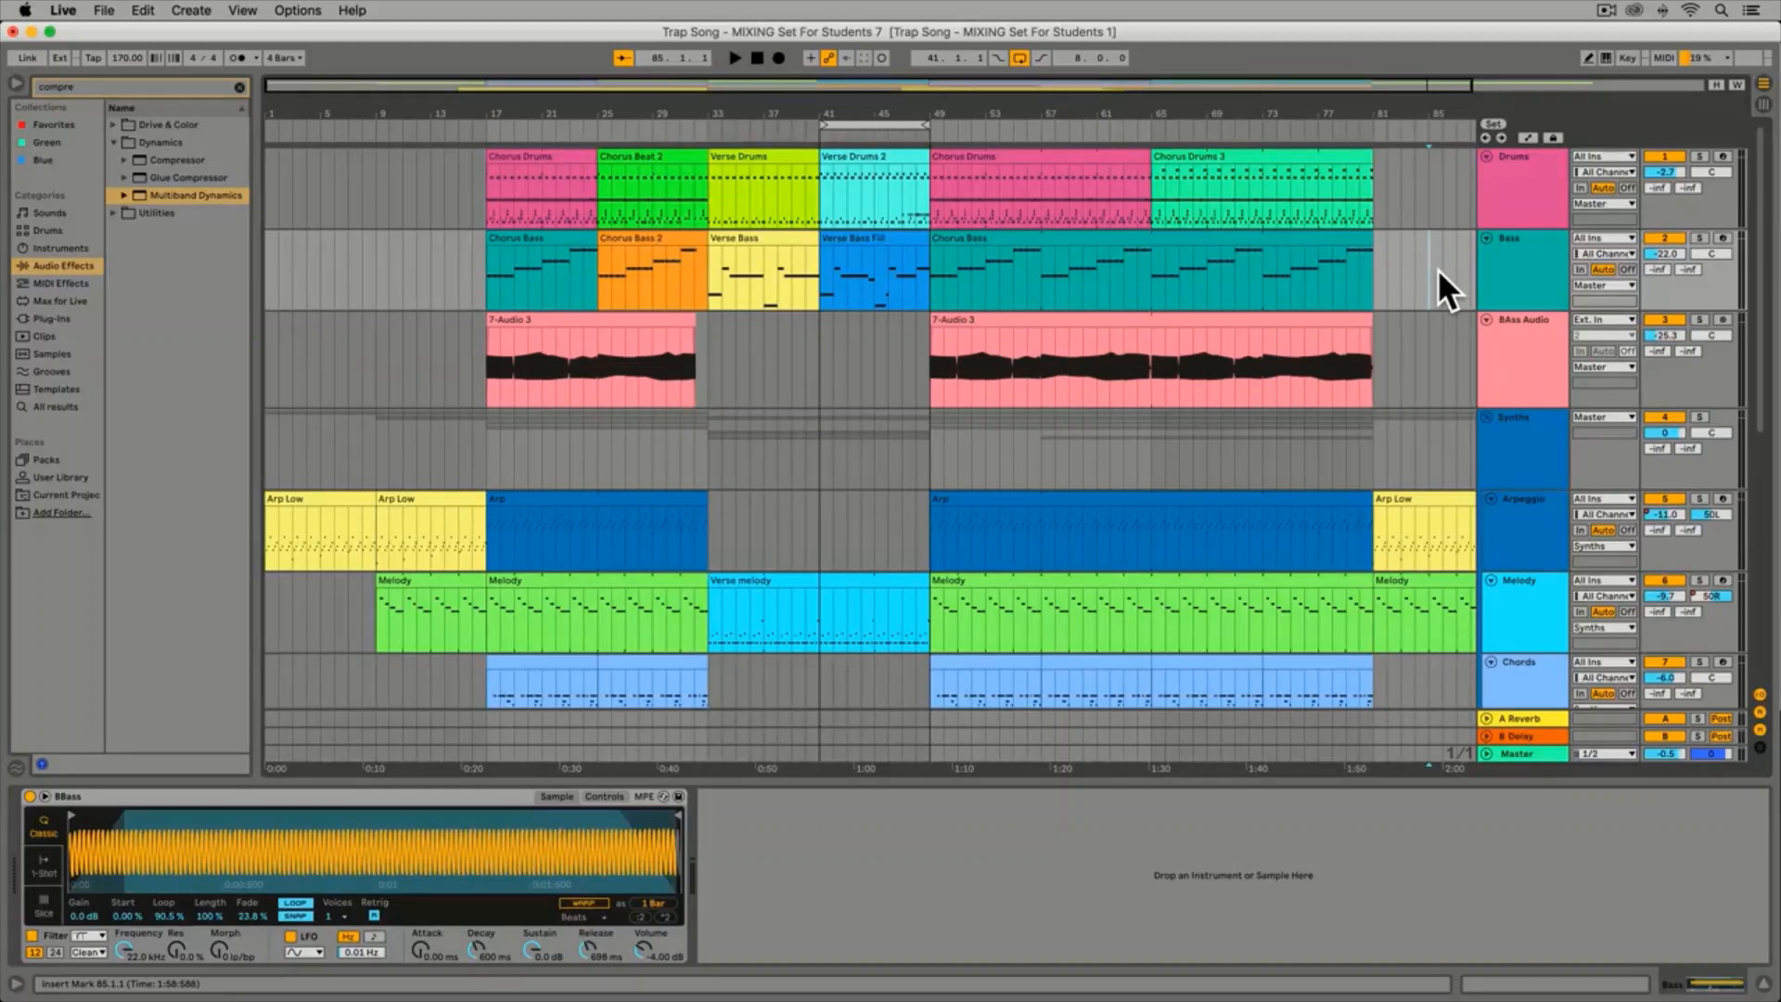
Select everything in the arrangement and set the loop to span the whole song, from bar 1 to bar 97
key("super+a")
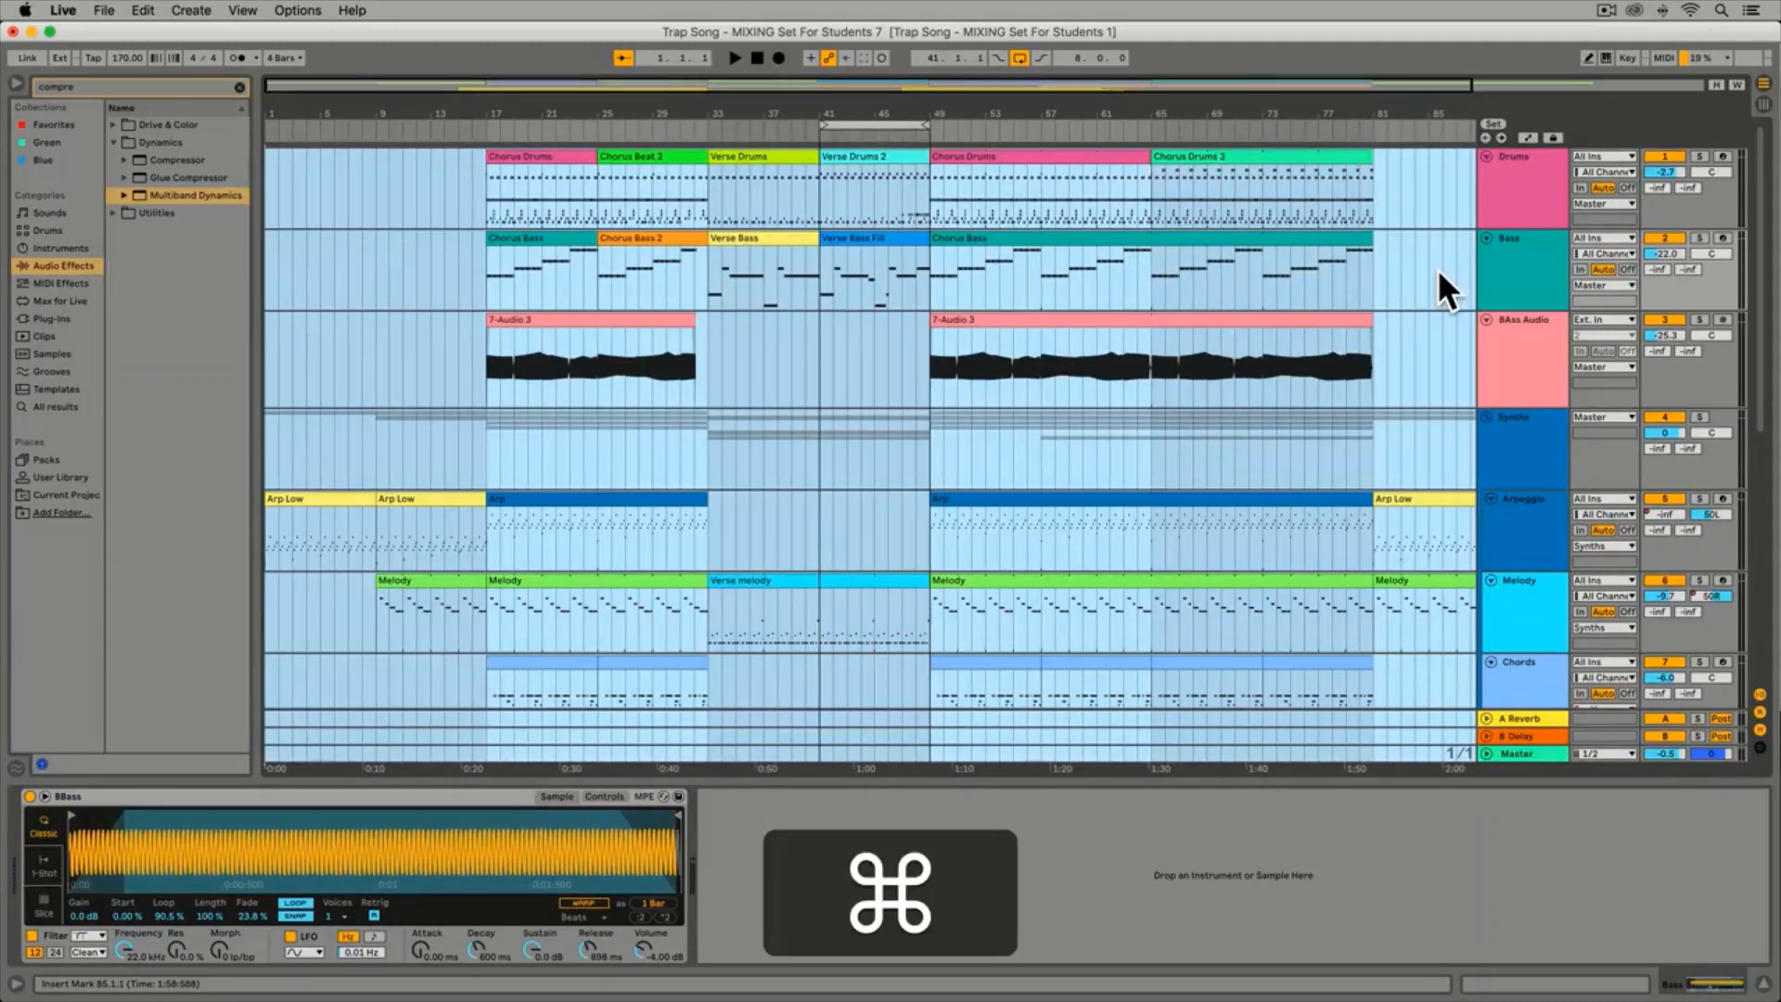
key("super+l")
left_click(1438, 269)
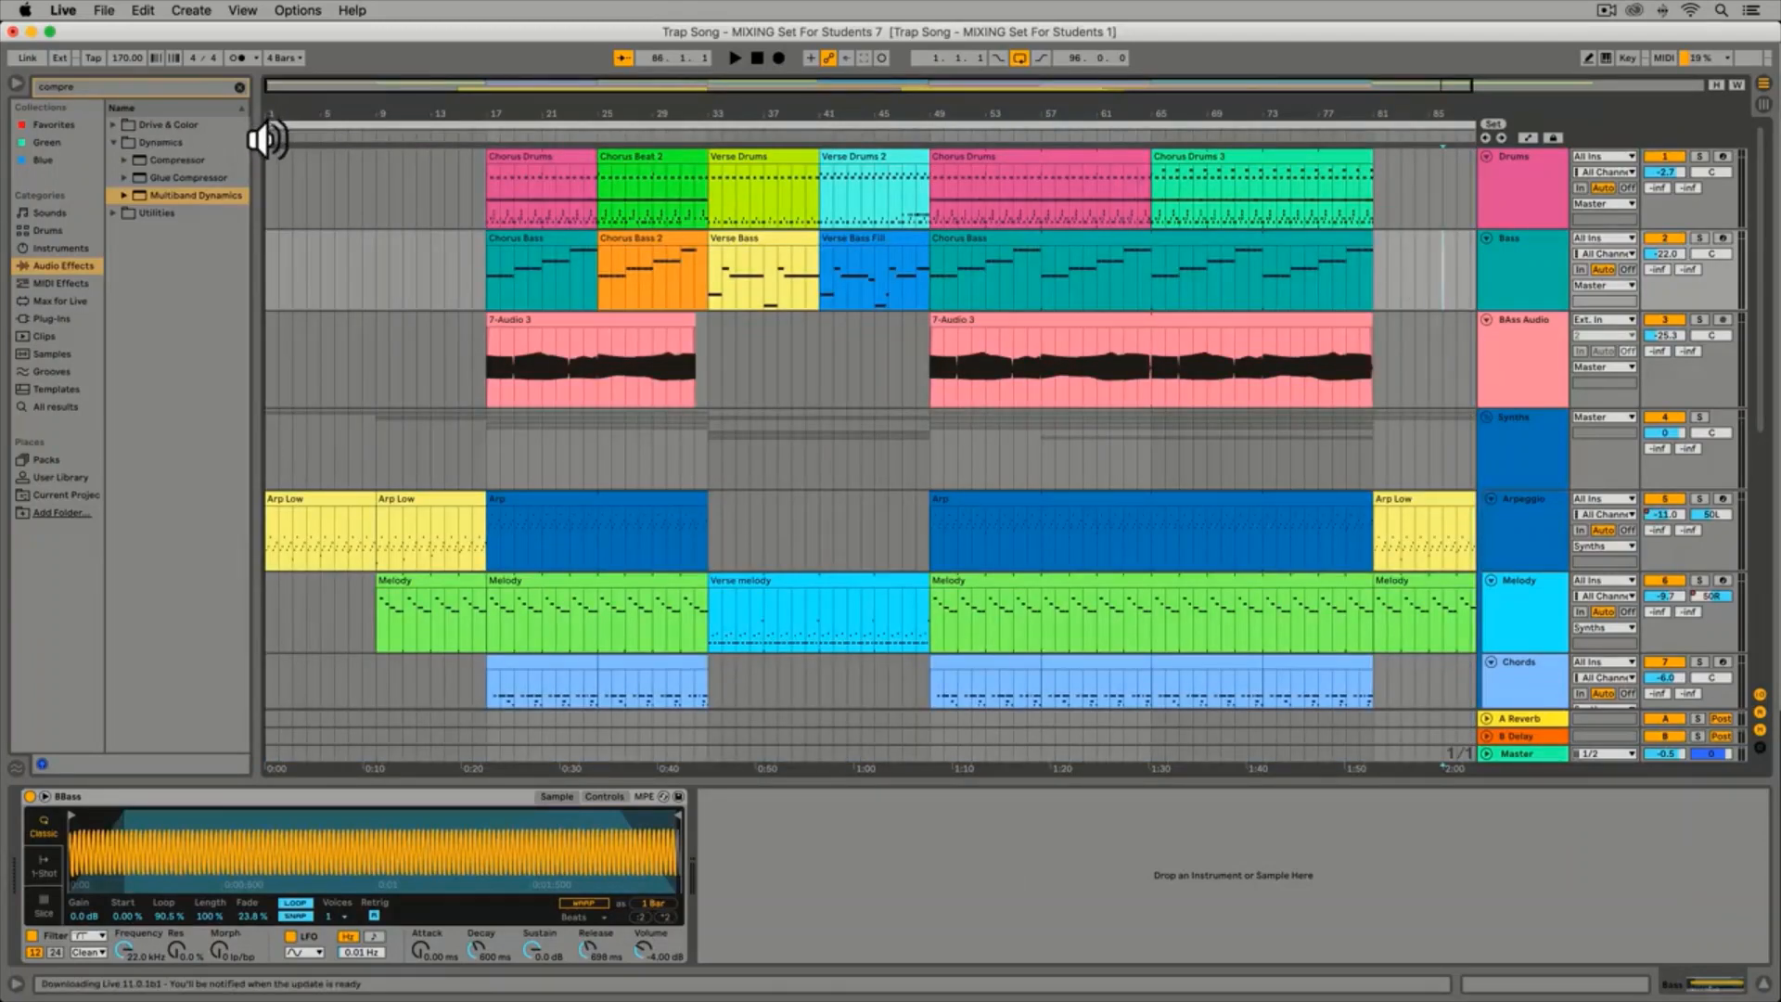
scroll(956, 213, "right", 5)
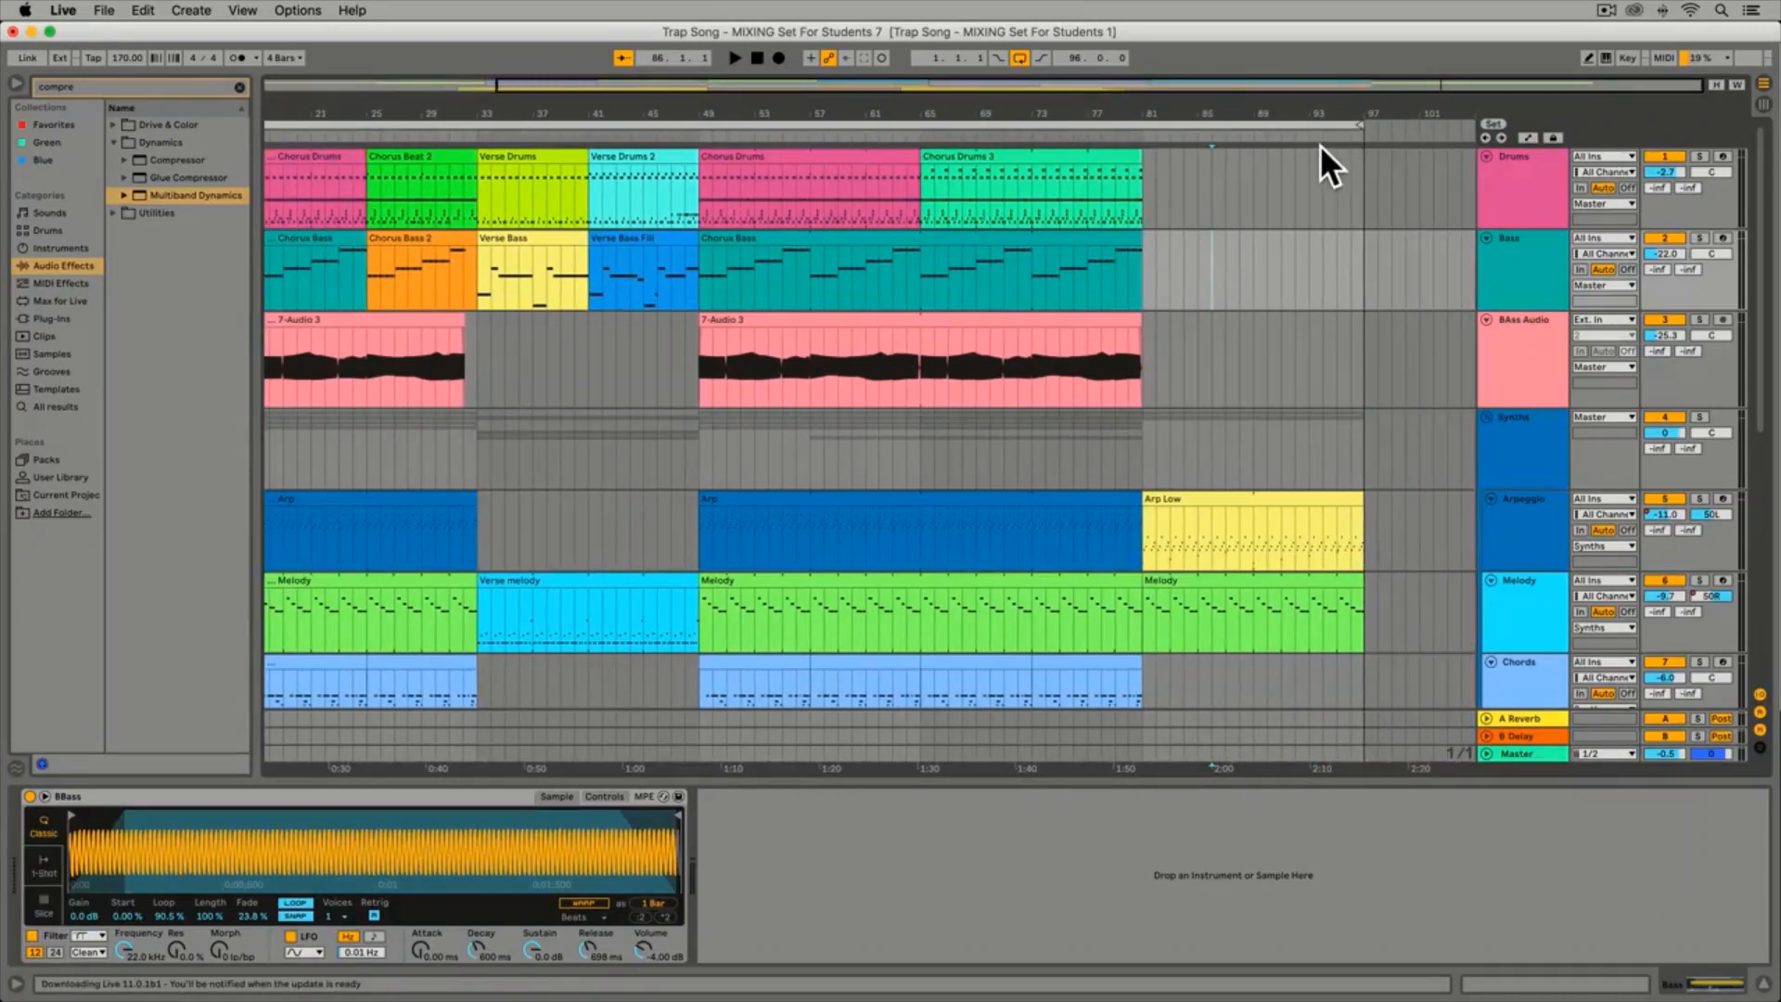
Switch looping off, play from bar 93 past the last clips to hear the song's tail, and stop playback
left_click(1310, 189)
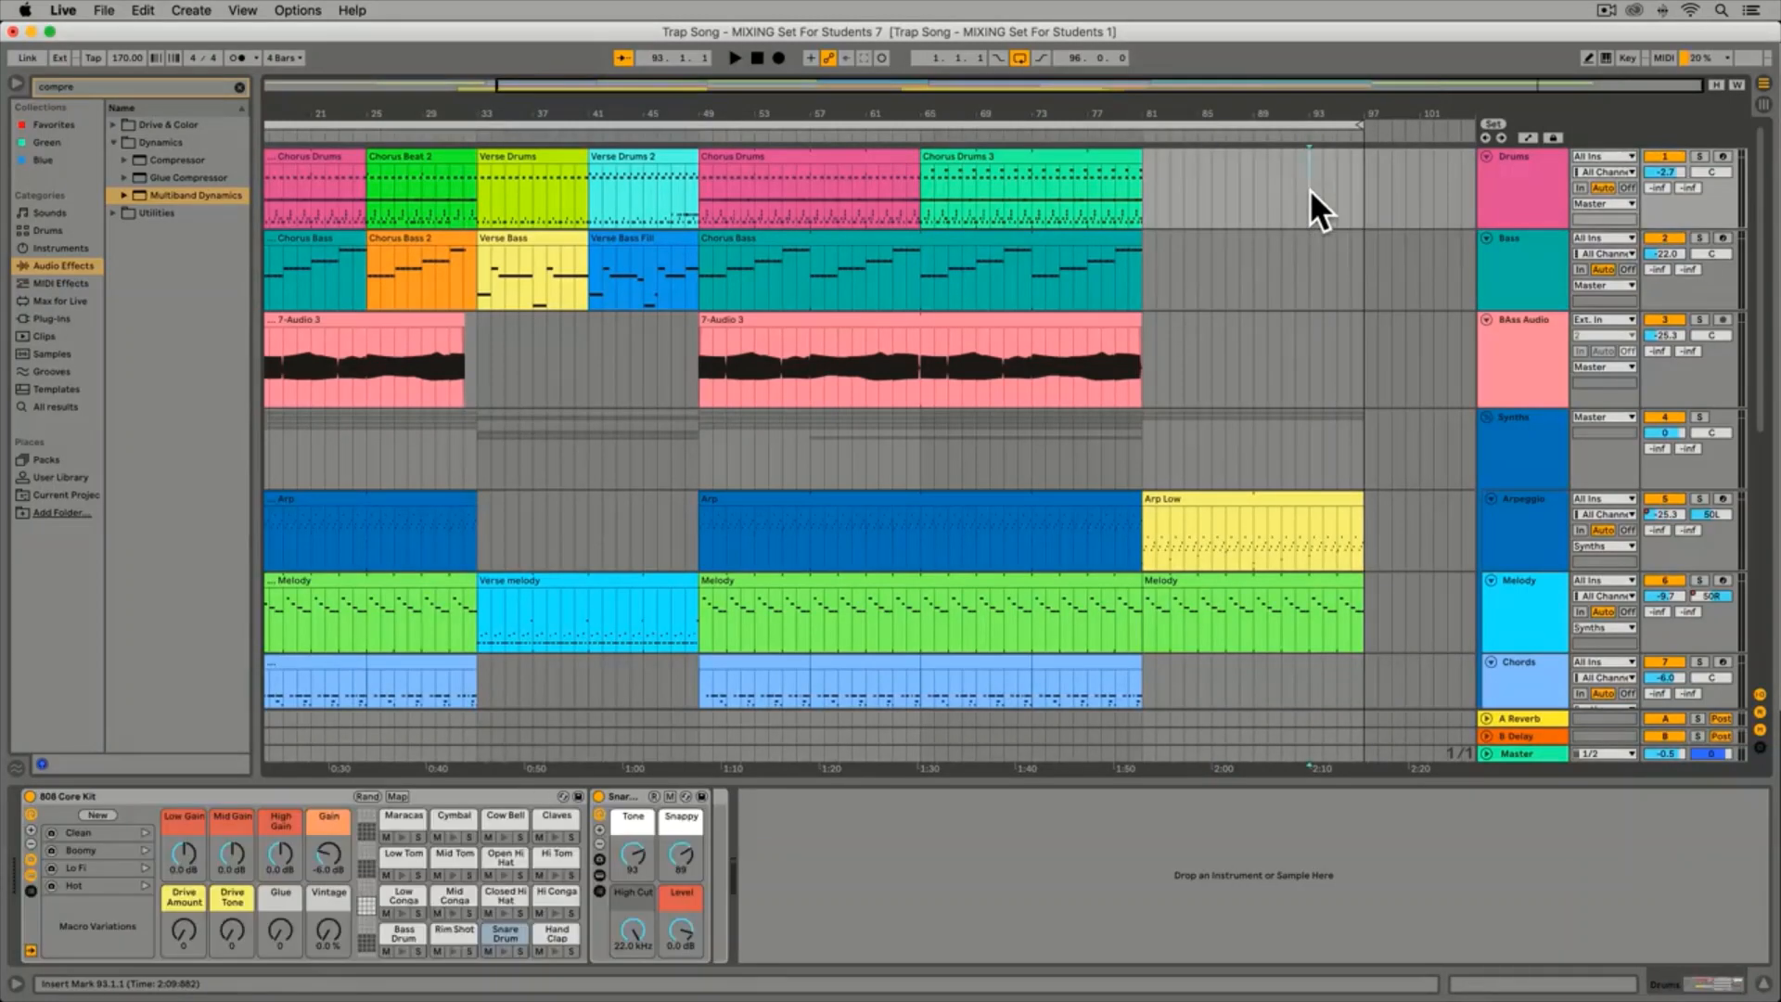
key("super")
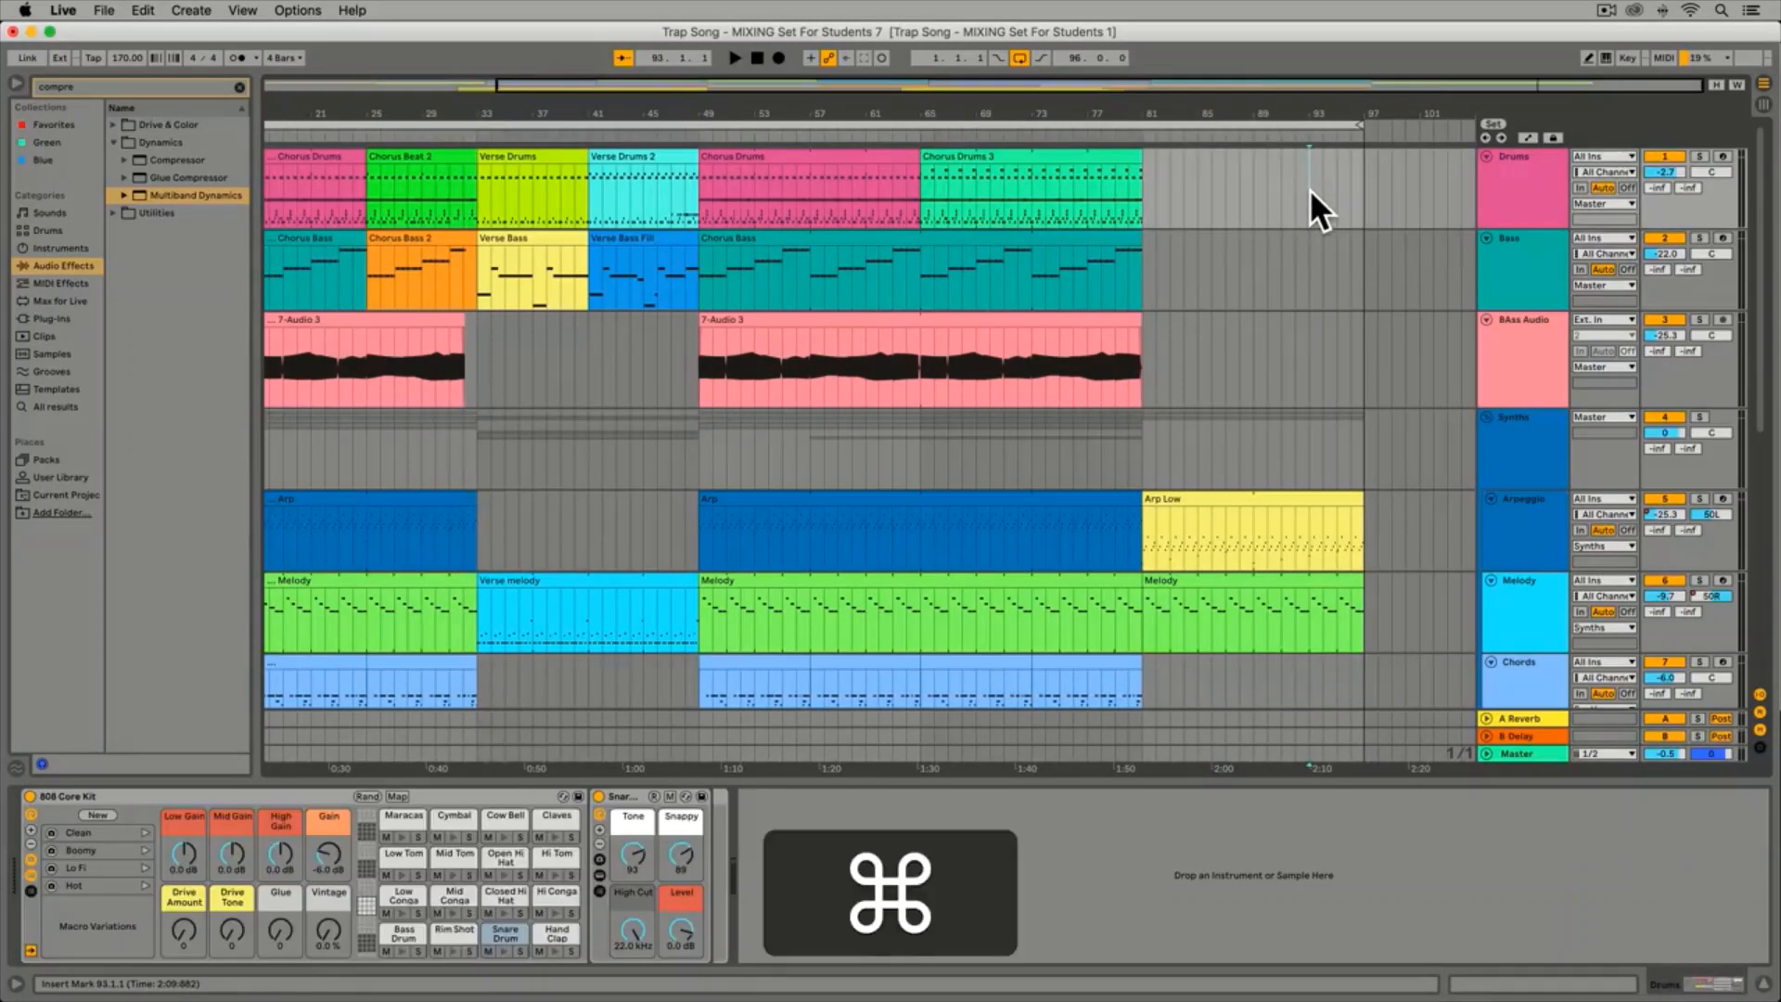
key("super+l")
key("space")
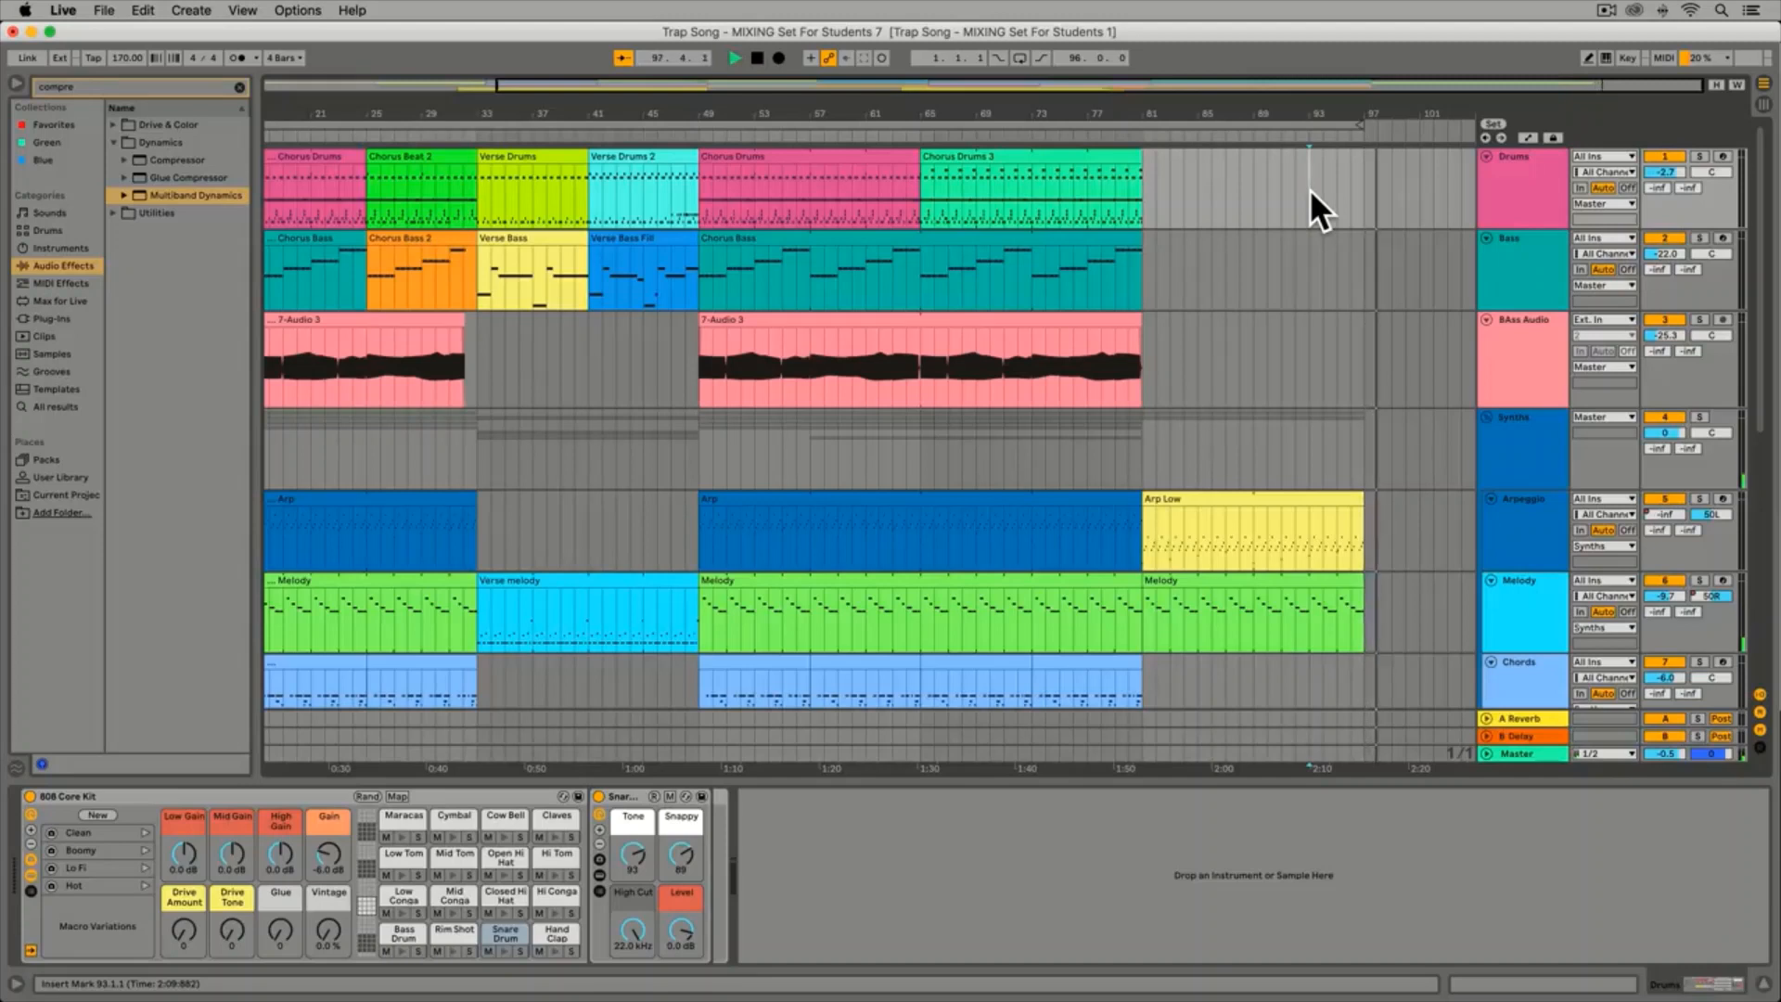
key("space")
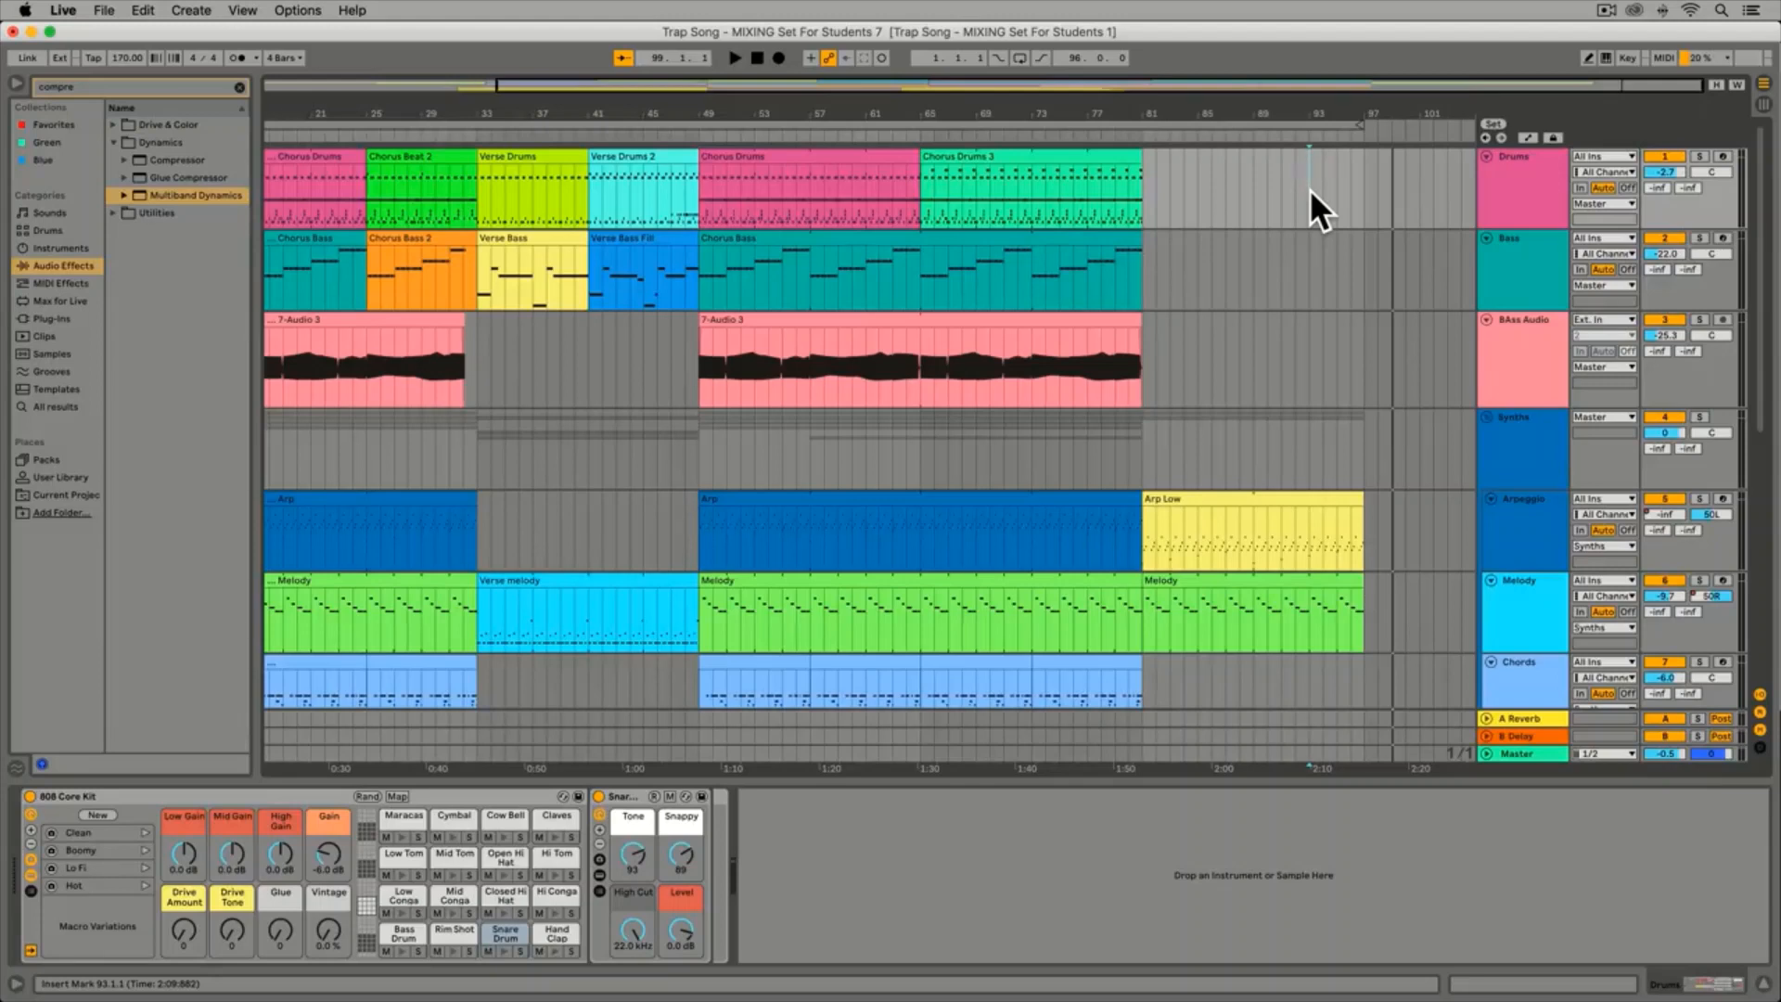
Extend the end of the loop region from the end of the last clips to bar 101
scroll(1310, 188, "left", 2)
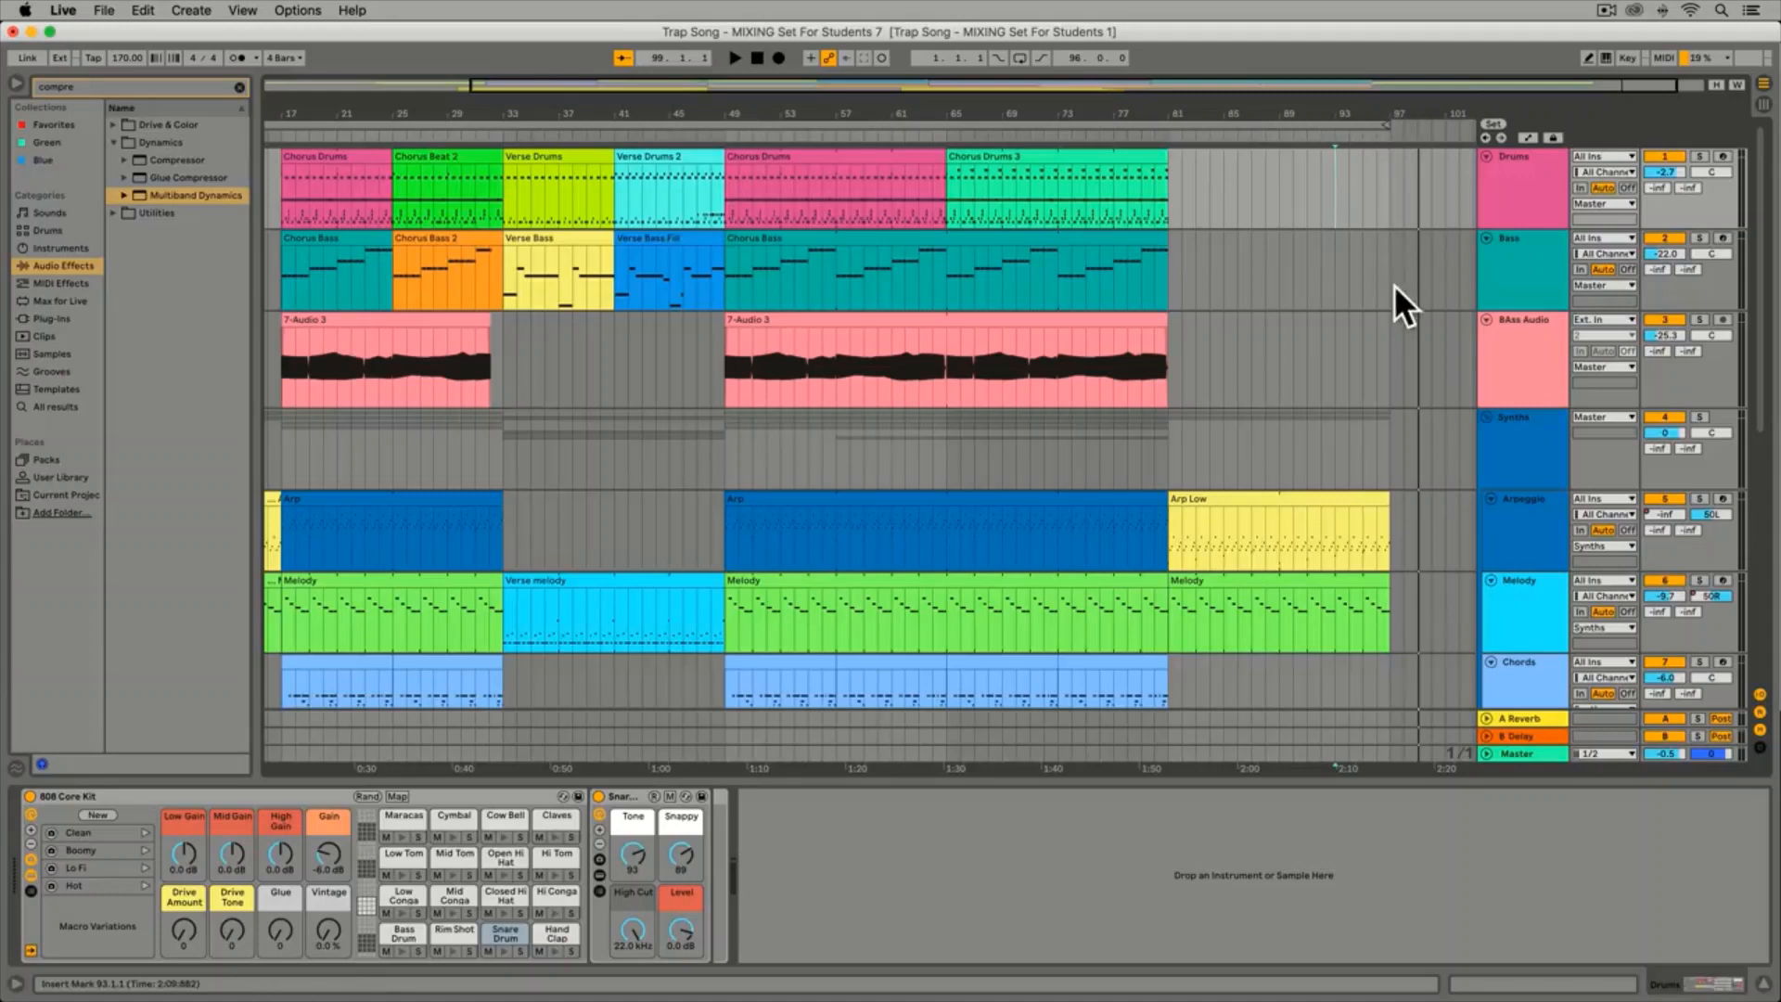
left_click(1388, 549)
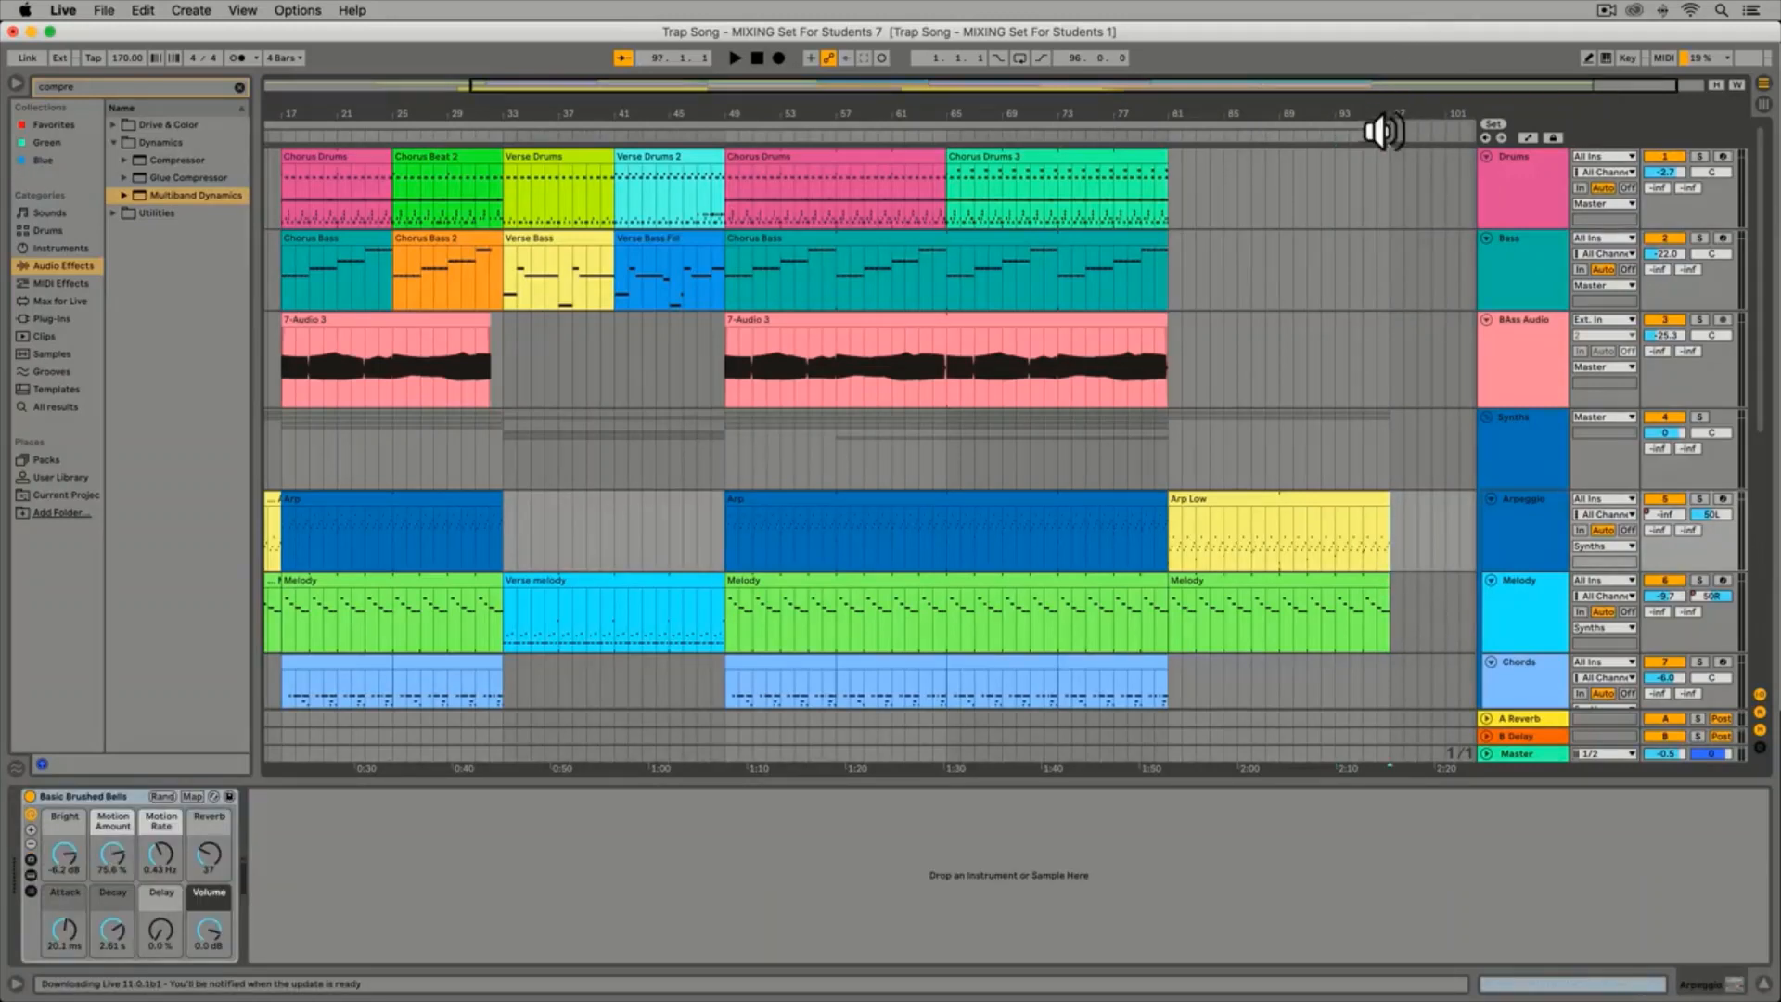
left_click_drag(1381, 130, 1447, 130)
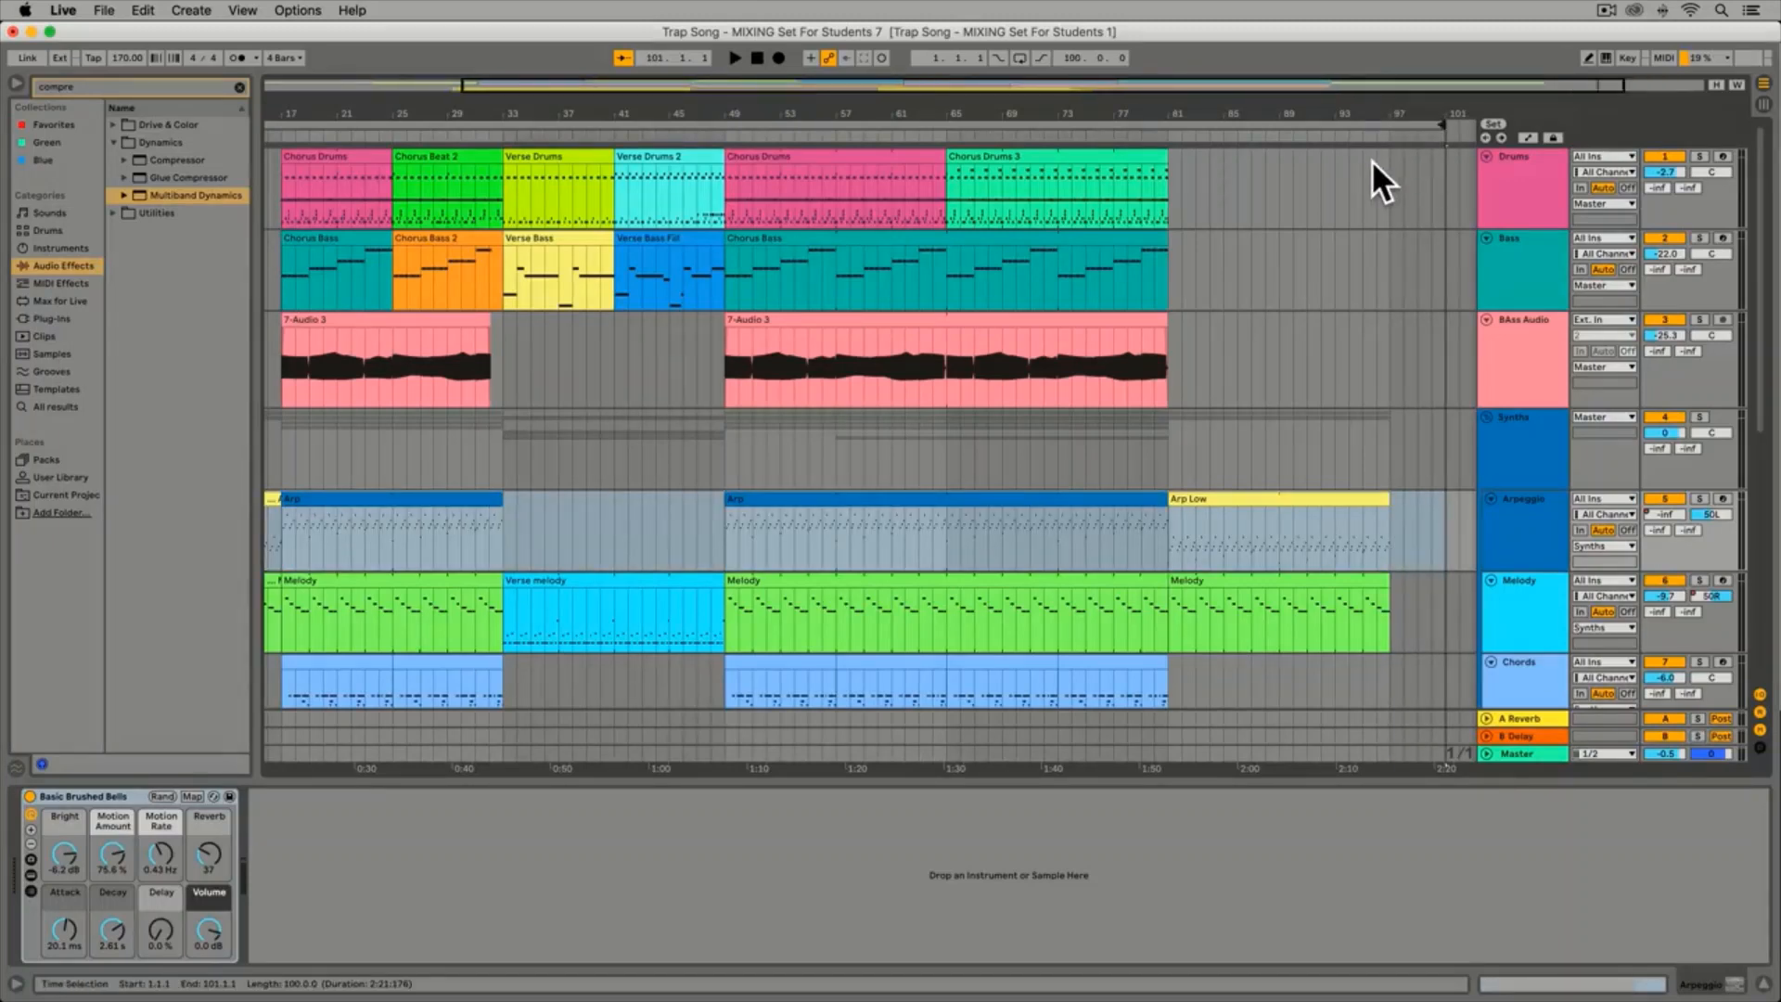
Play from bar 93 on the Arpeggio track to check the tail within the extended loop region, then stop
right_click(1362, 510)
left_click(1334, 549)
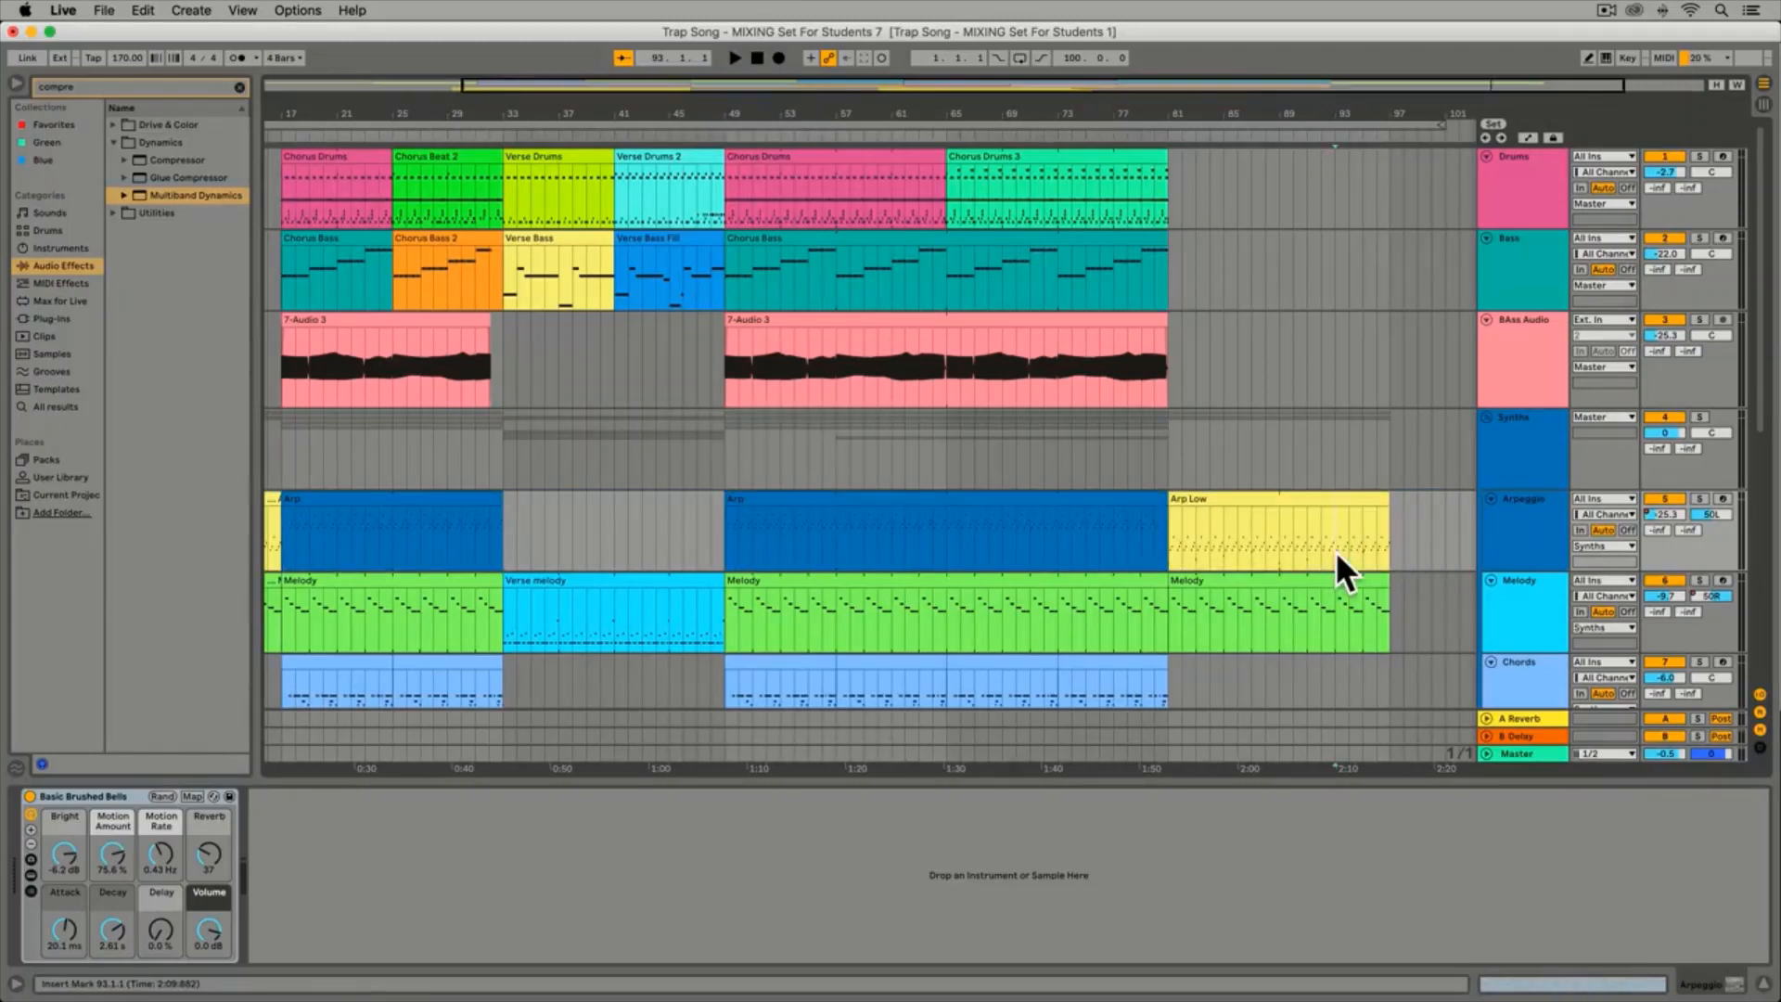
key("space")
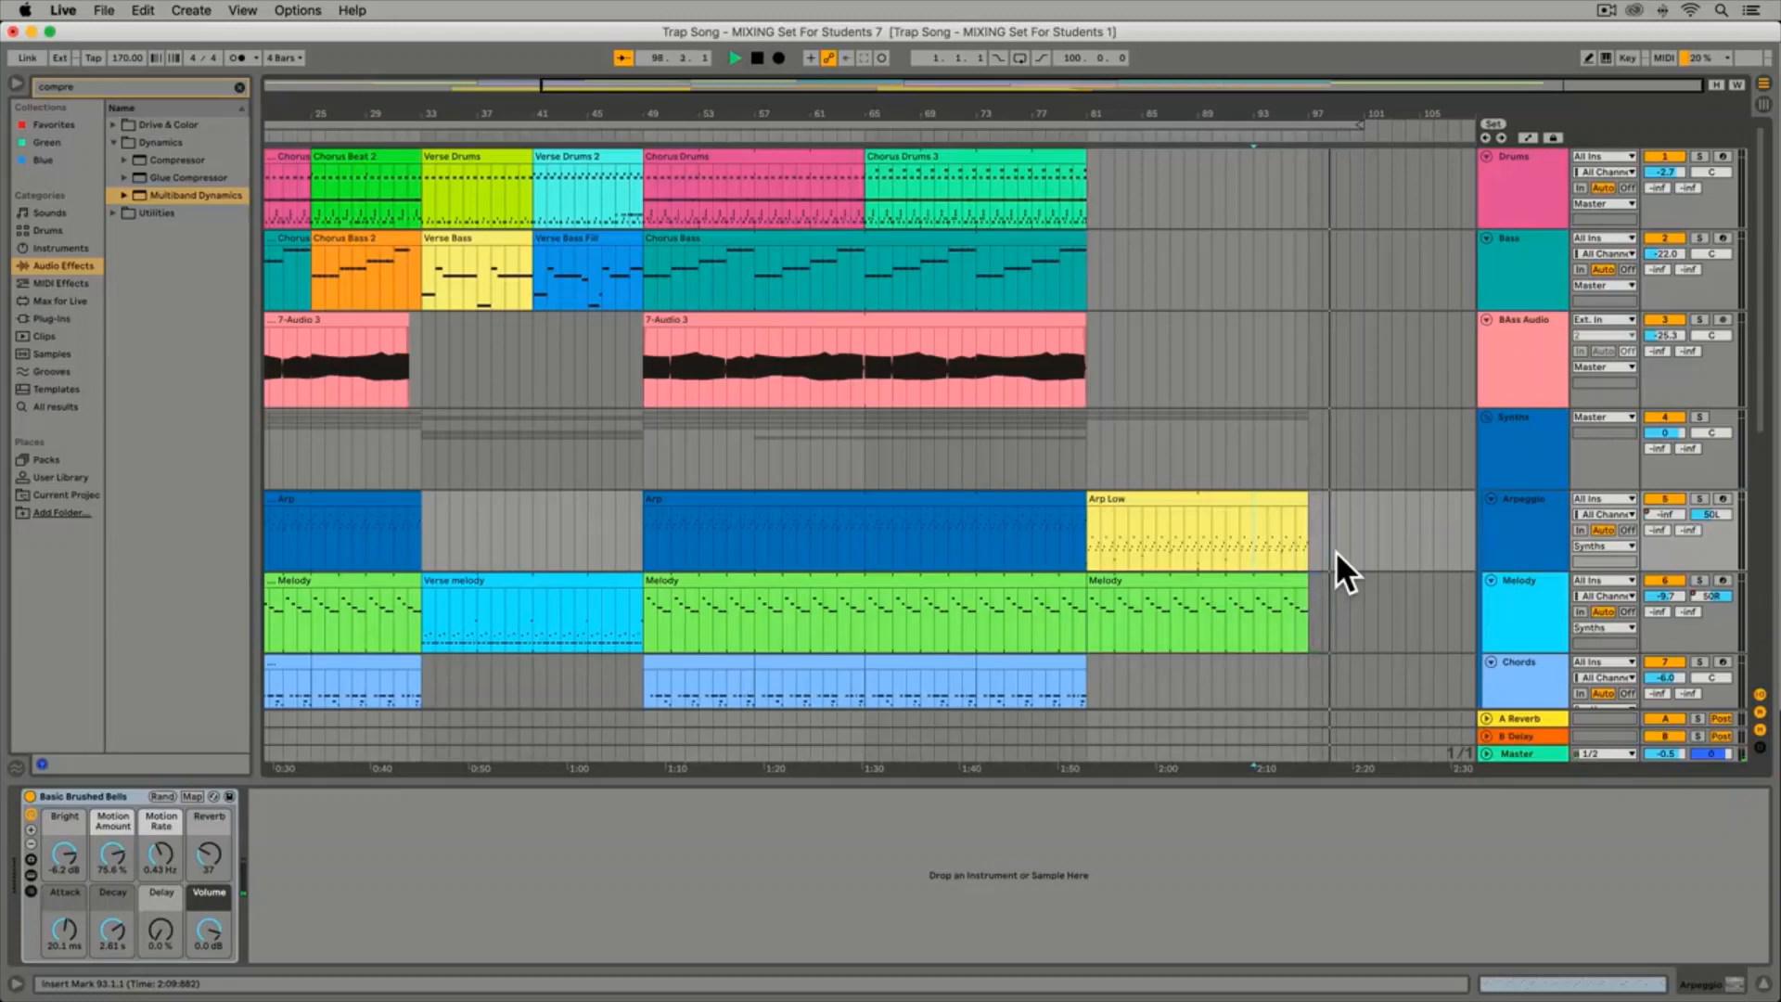
key("space")
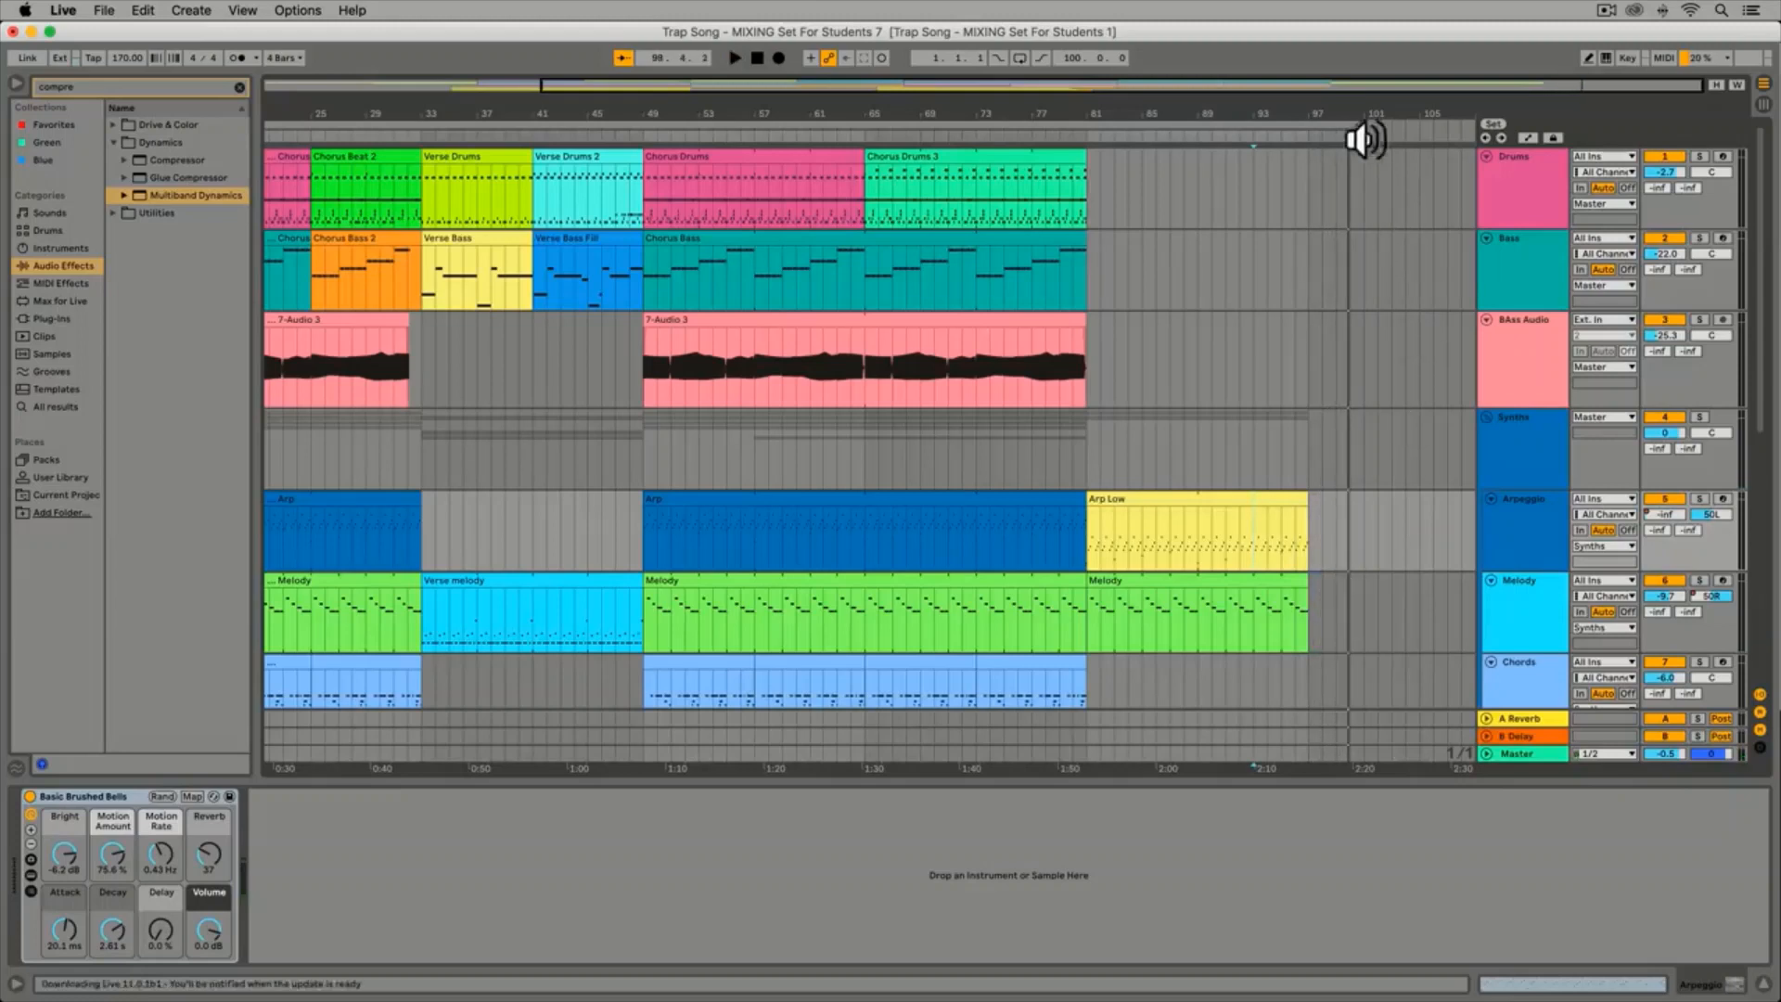
Move the end of the loop region to bar 100 and switch looping on for the whole song from bar 1
left_click_drag(1356, 127, 1345, 132)
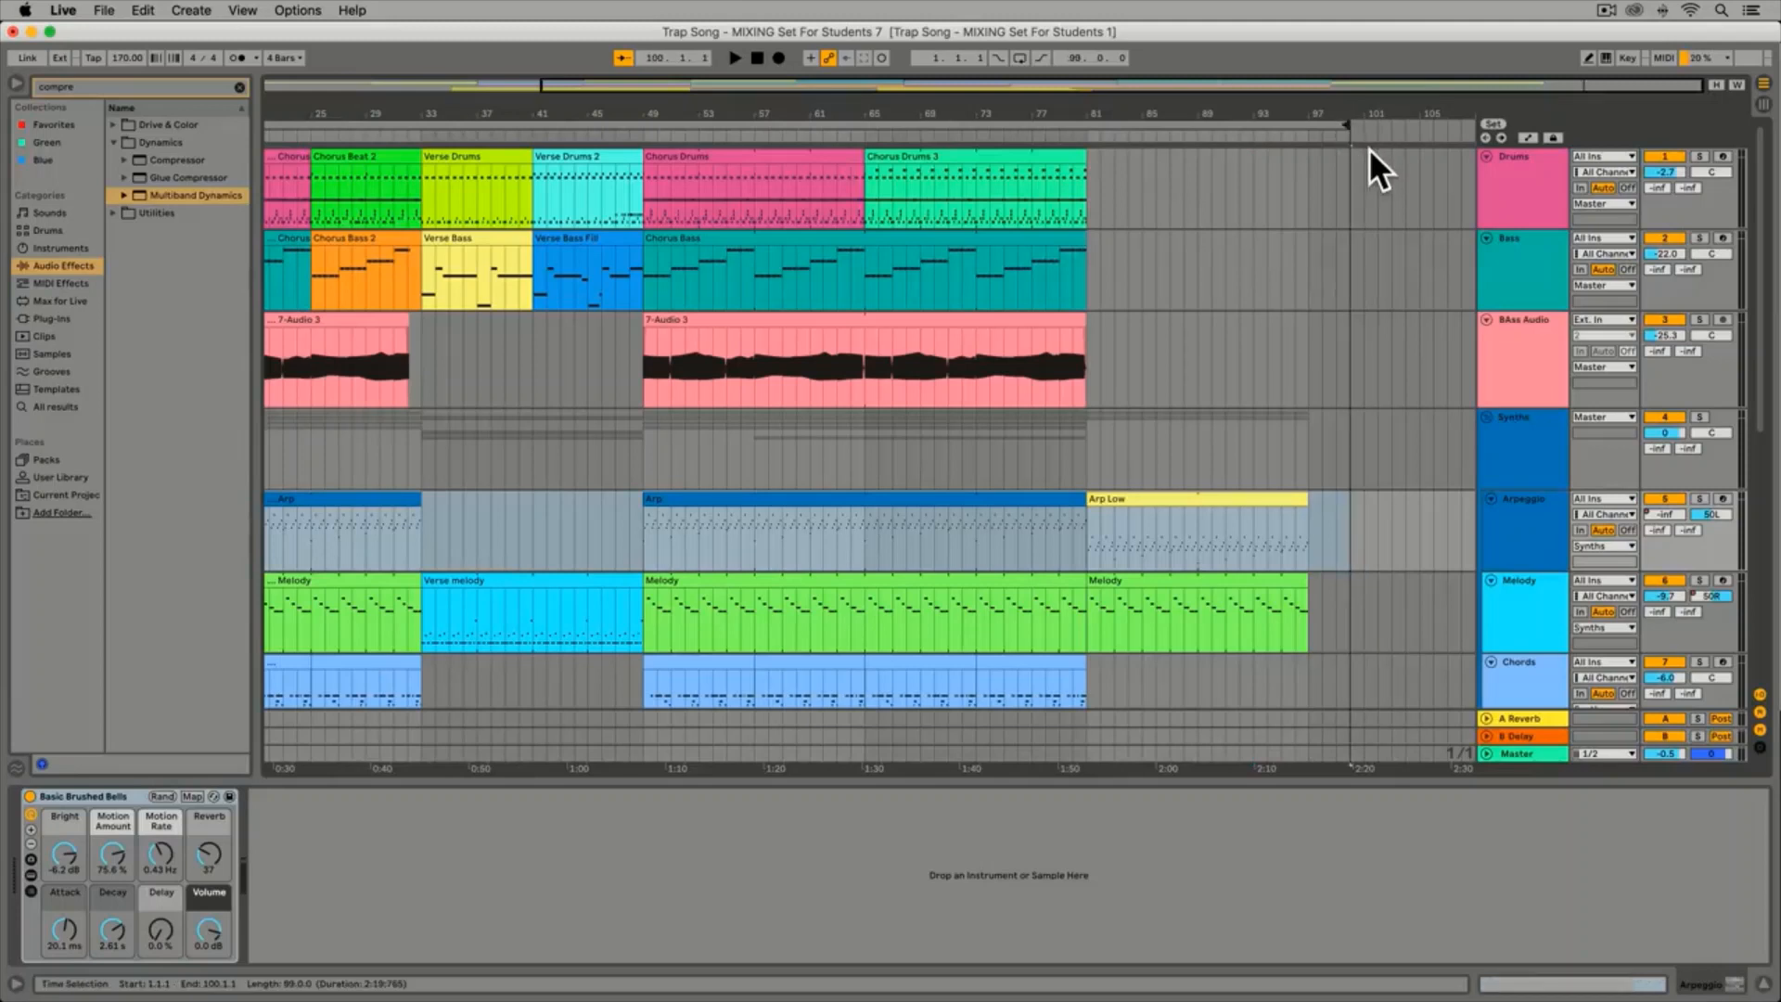
key("super")
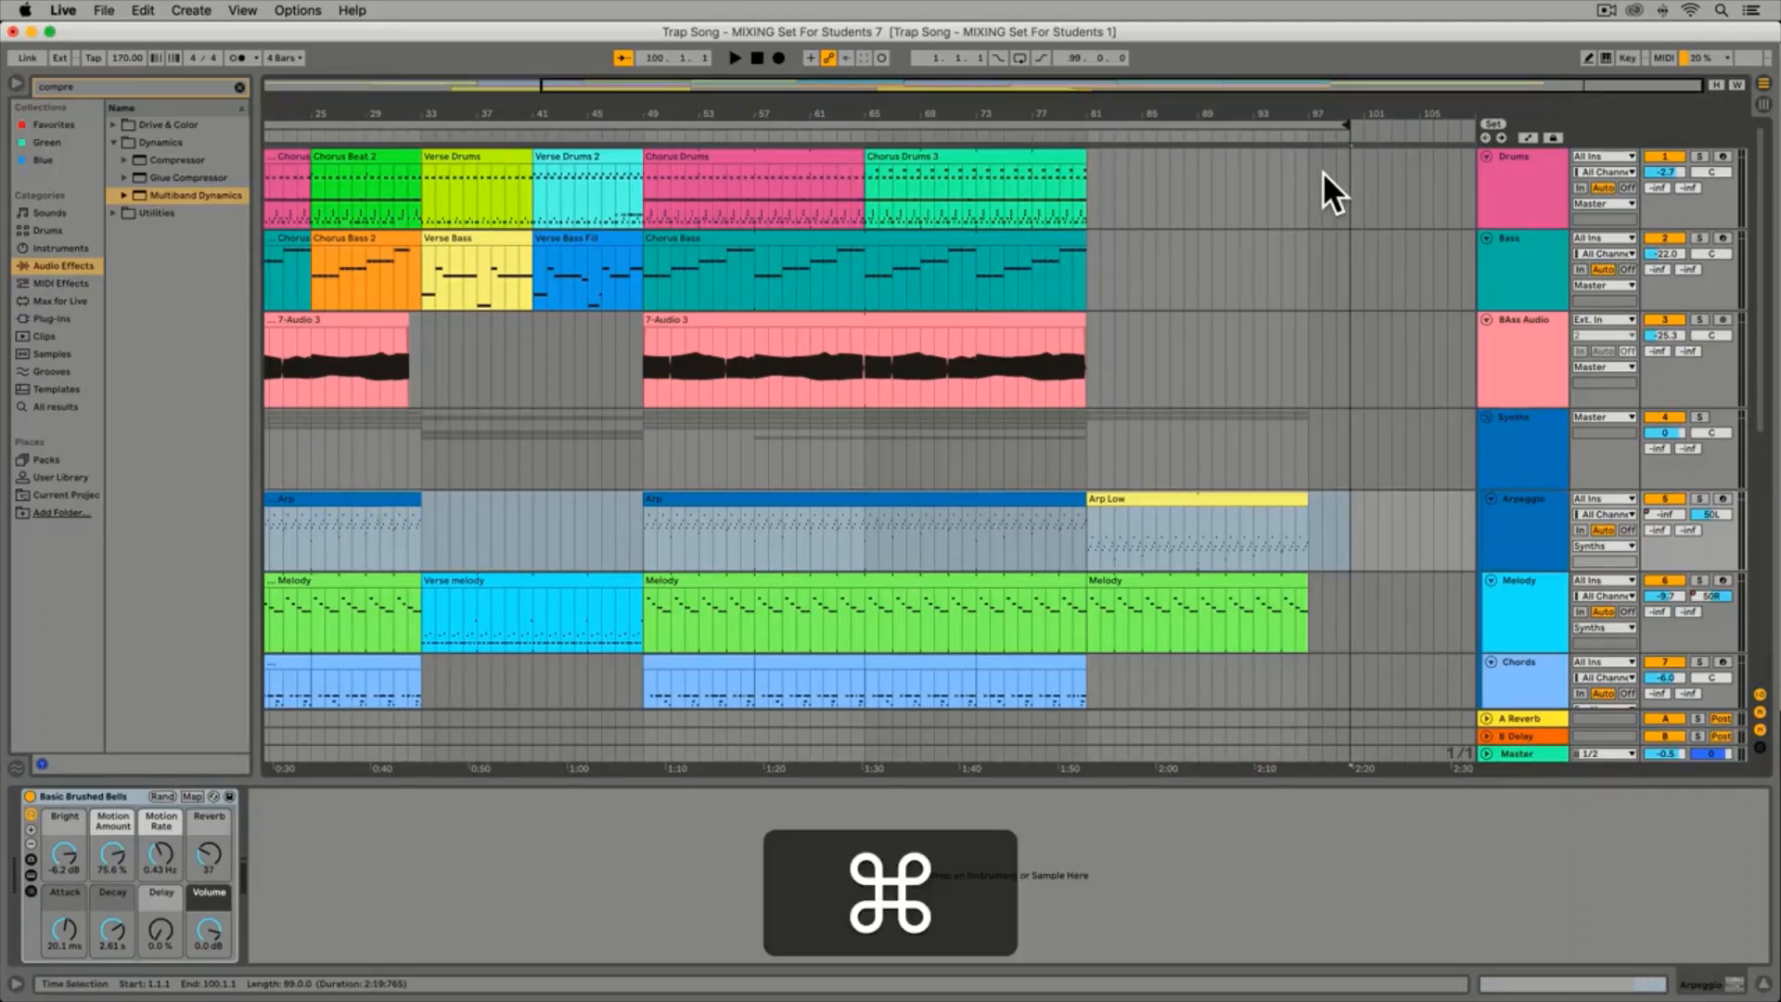
key("super+l")
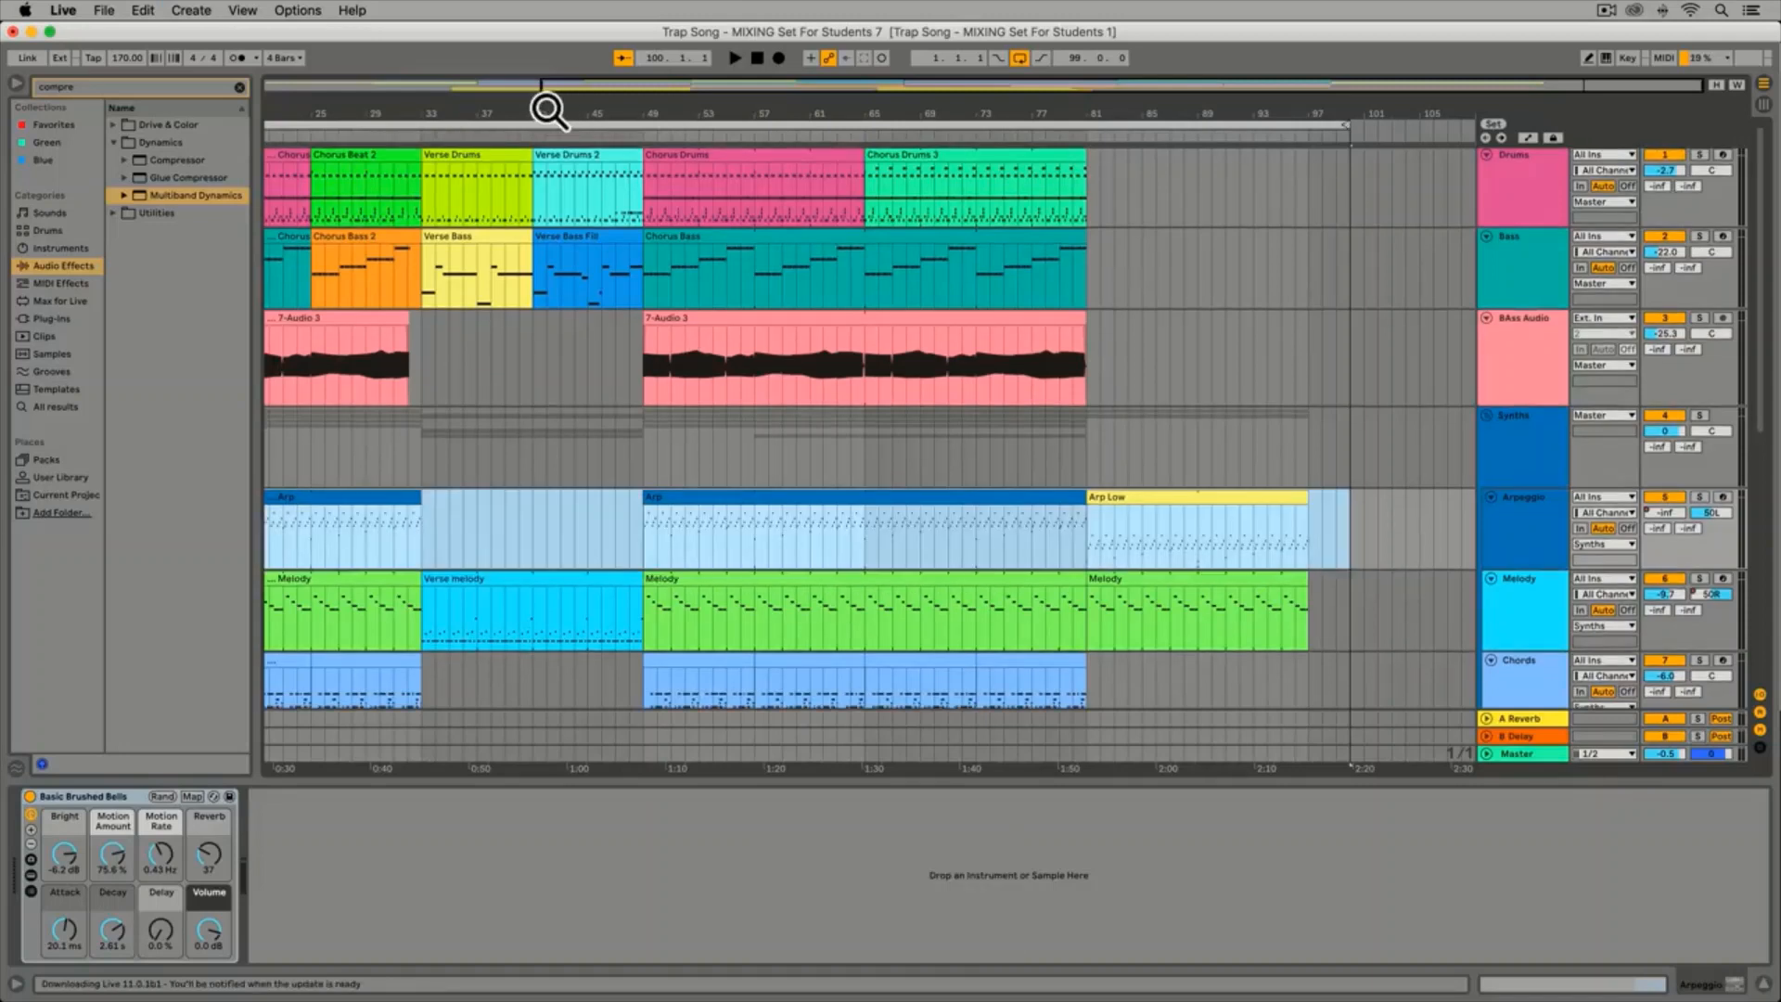
Open the audio export settings for the song, choose WAV as the PCM file type, and enable MP3 encoding
left_click(104, 10)
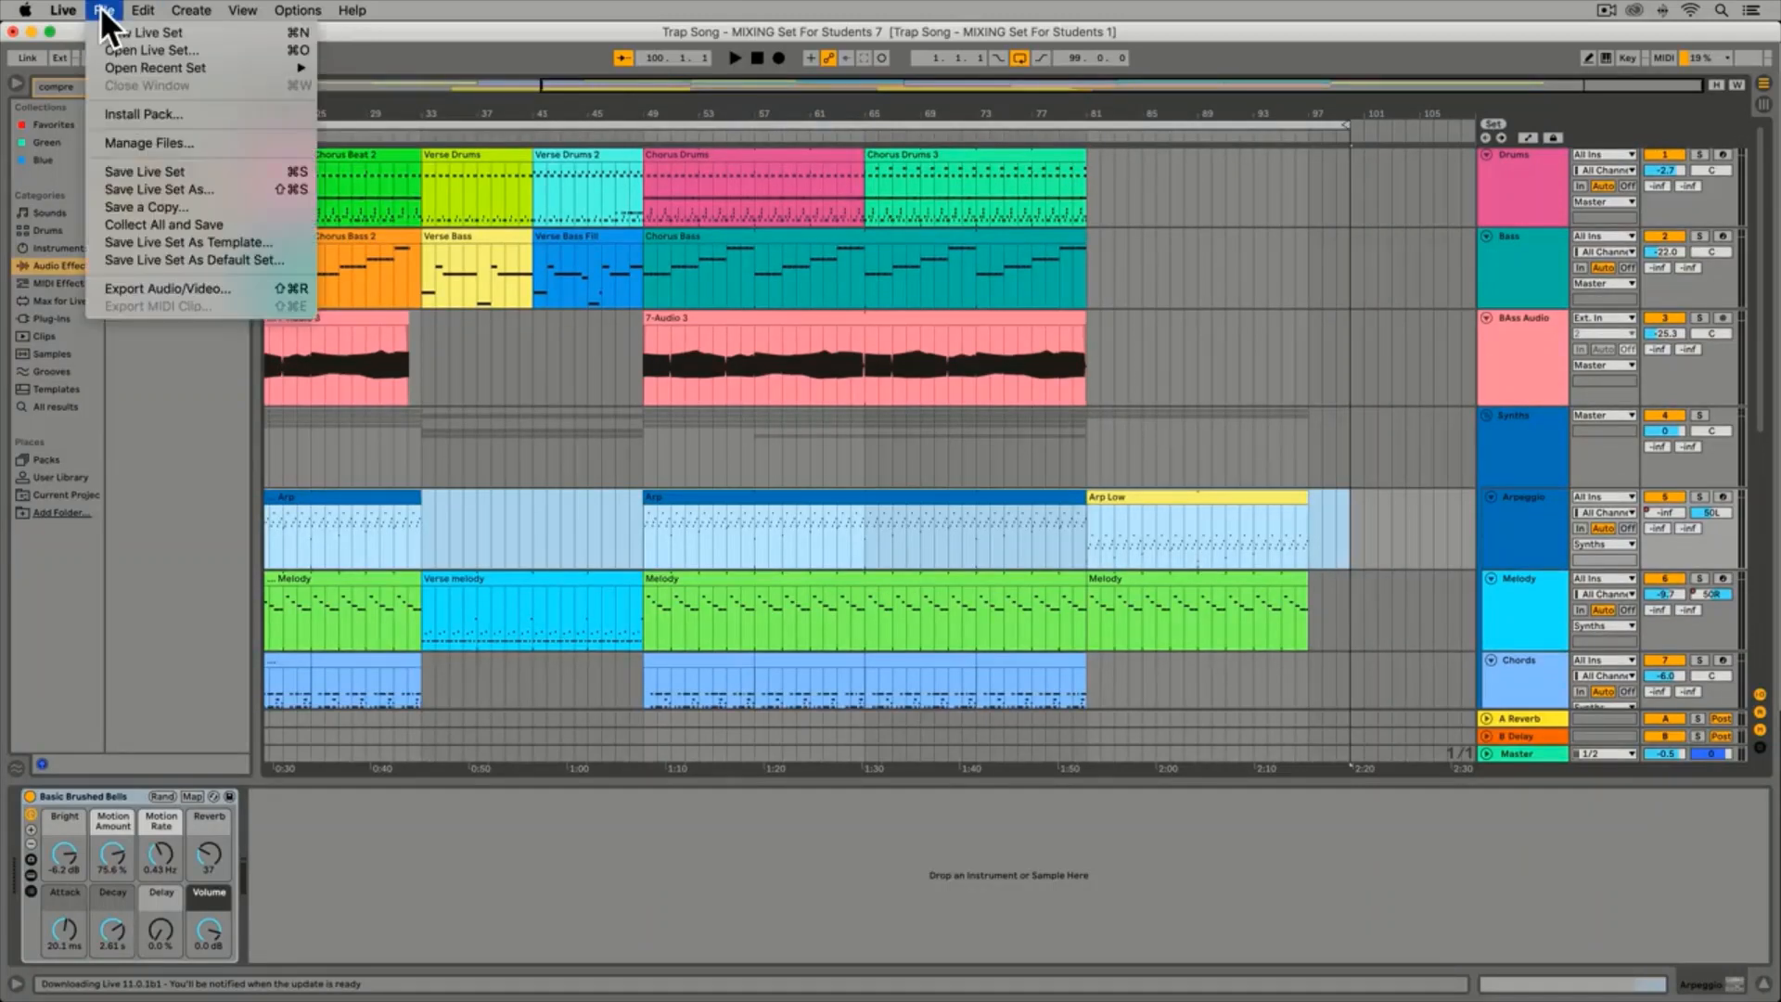
left_click(219, 287)
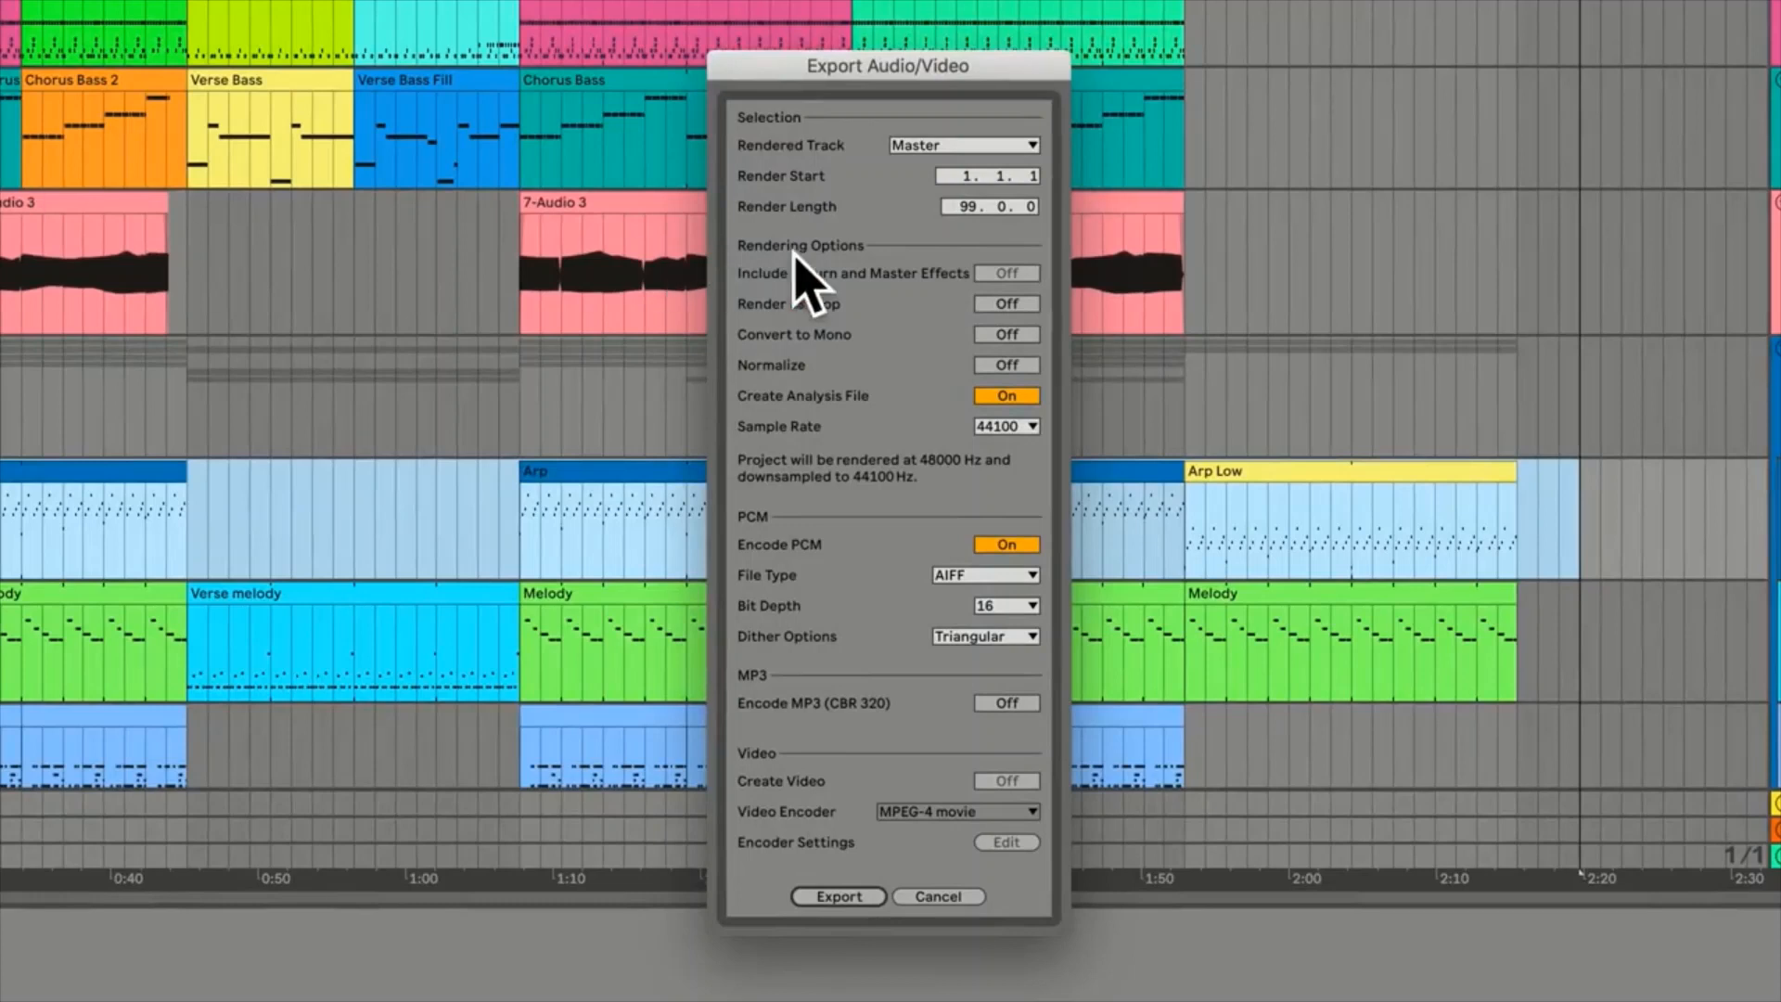
left_click(1003, 579)
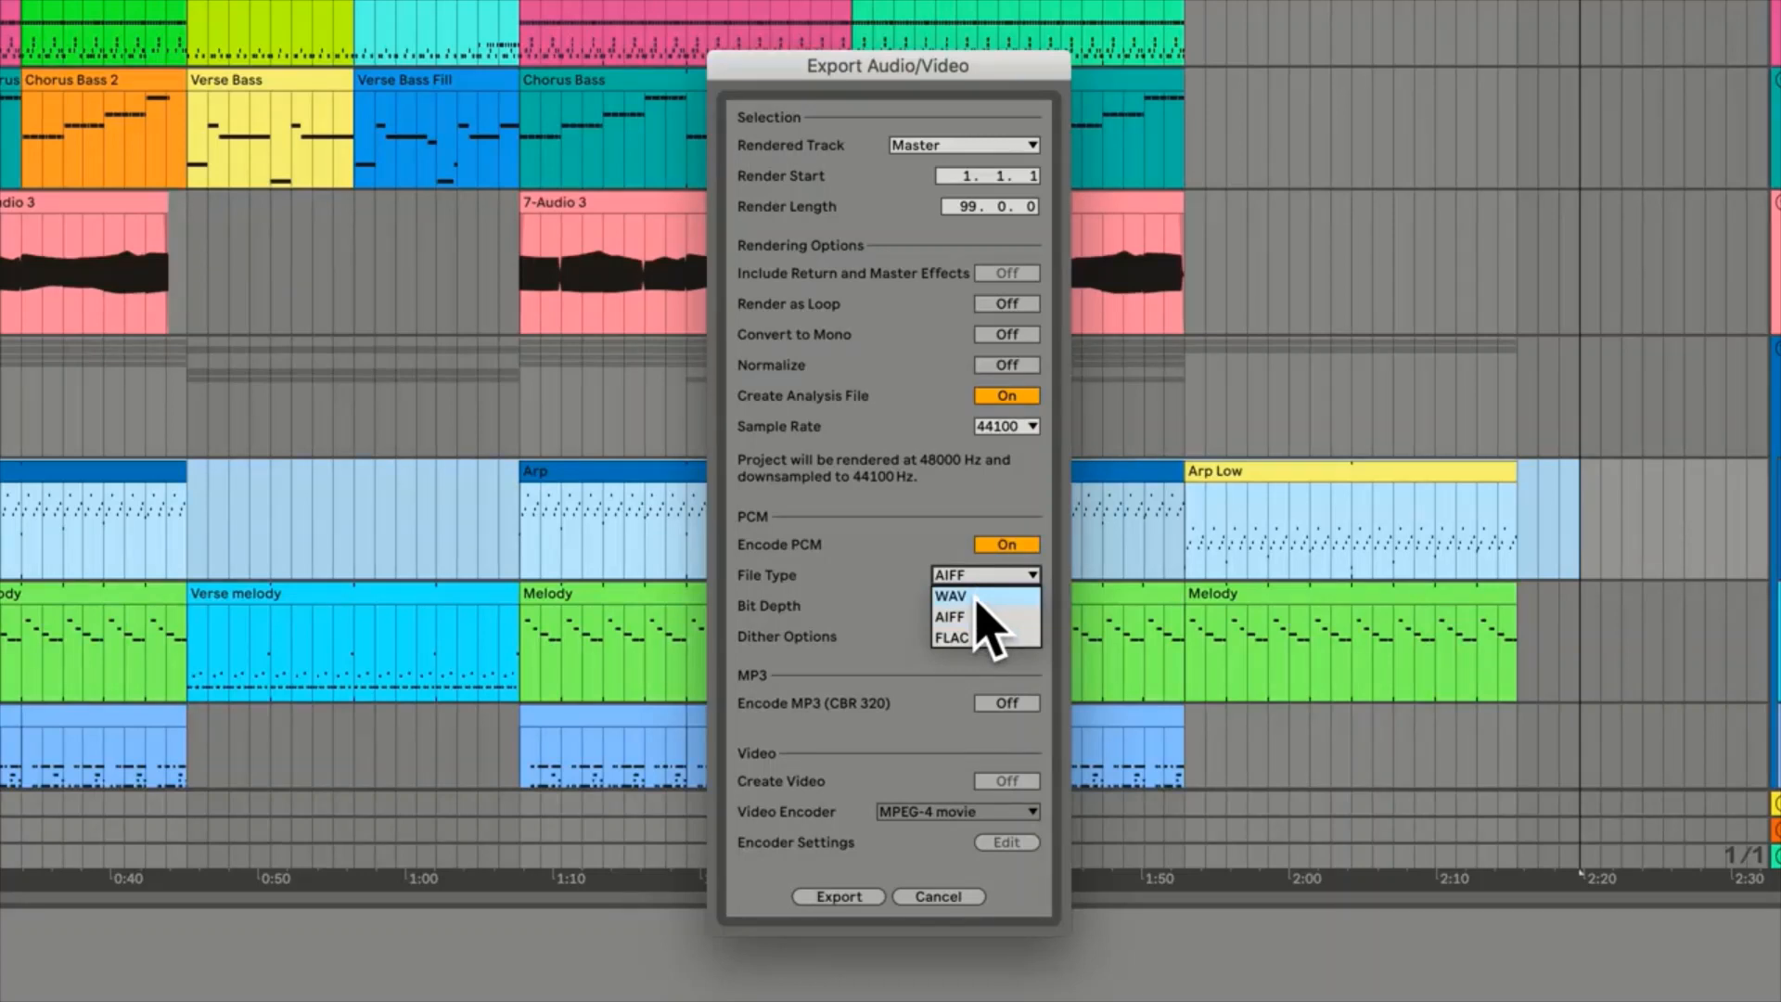
left_click(977, 598)
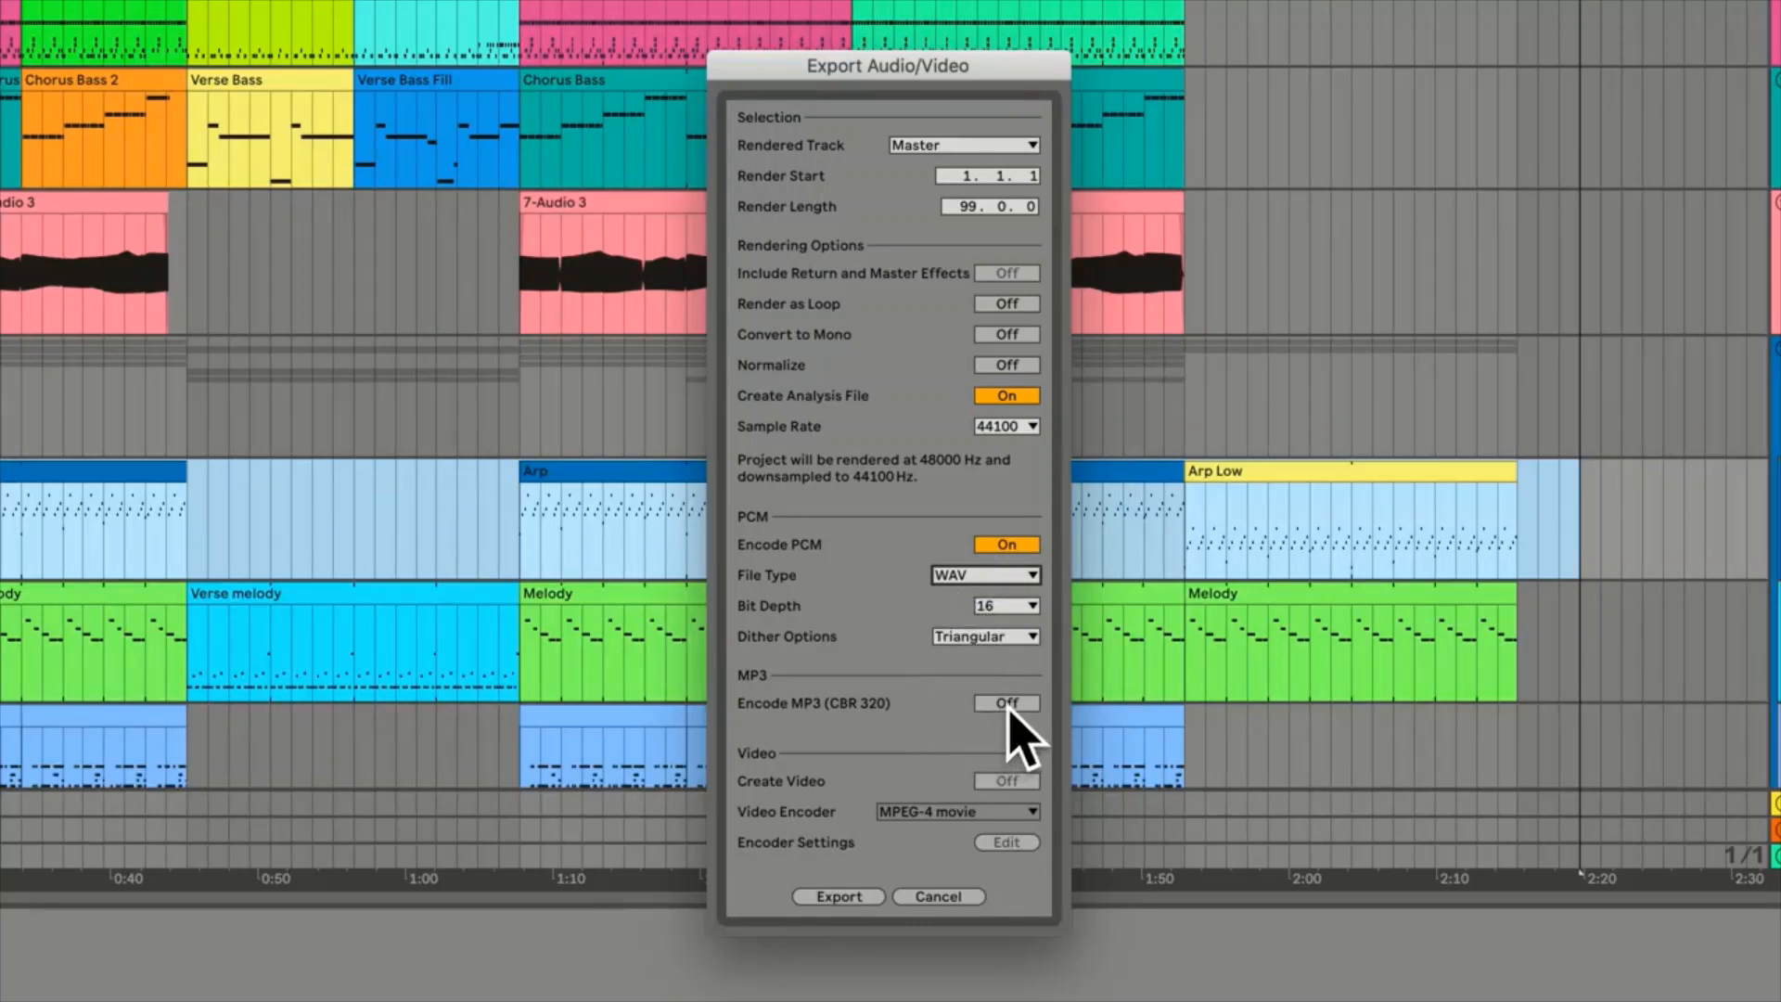
left_click(1009, 709)
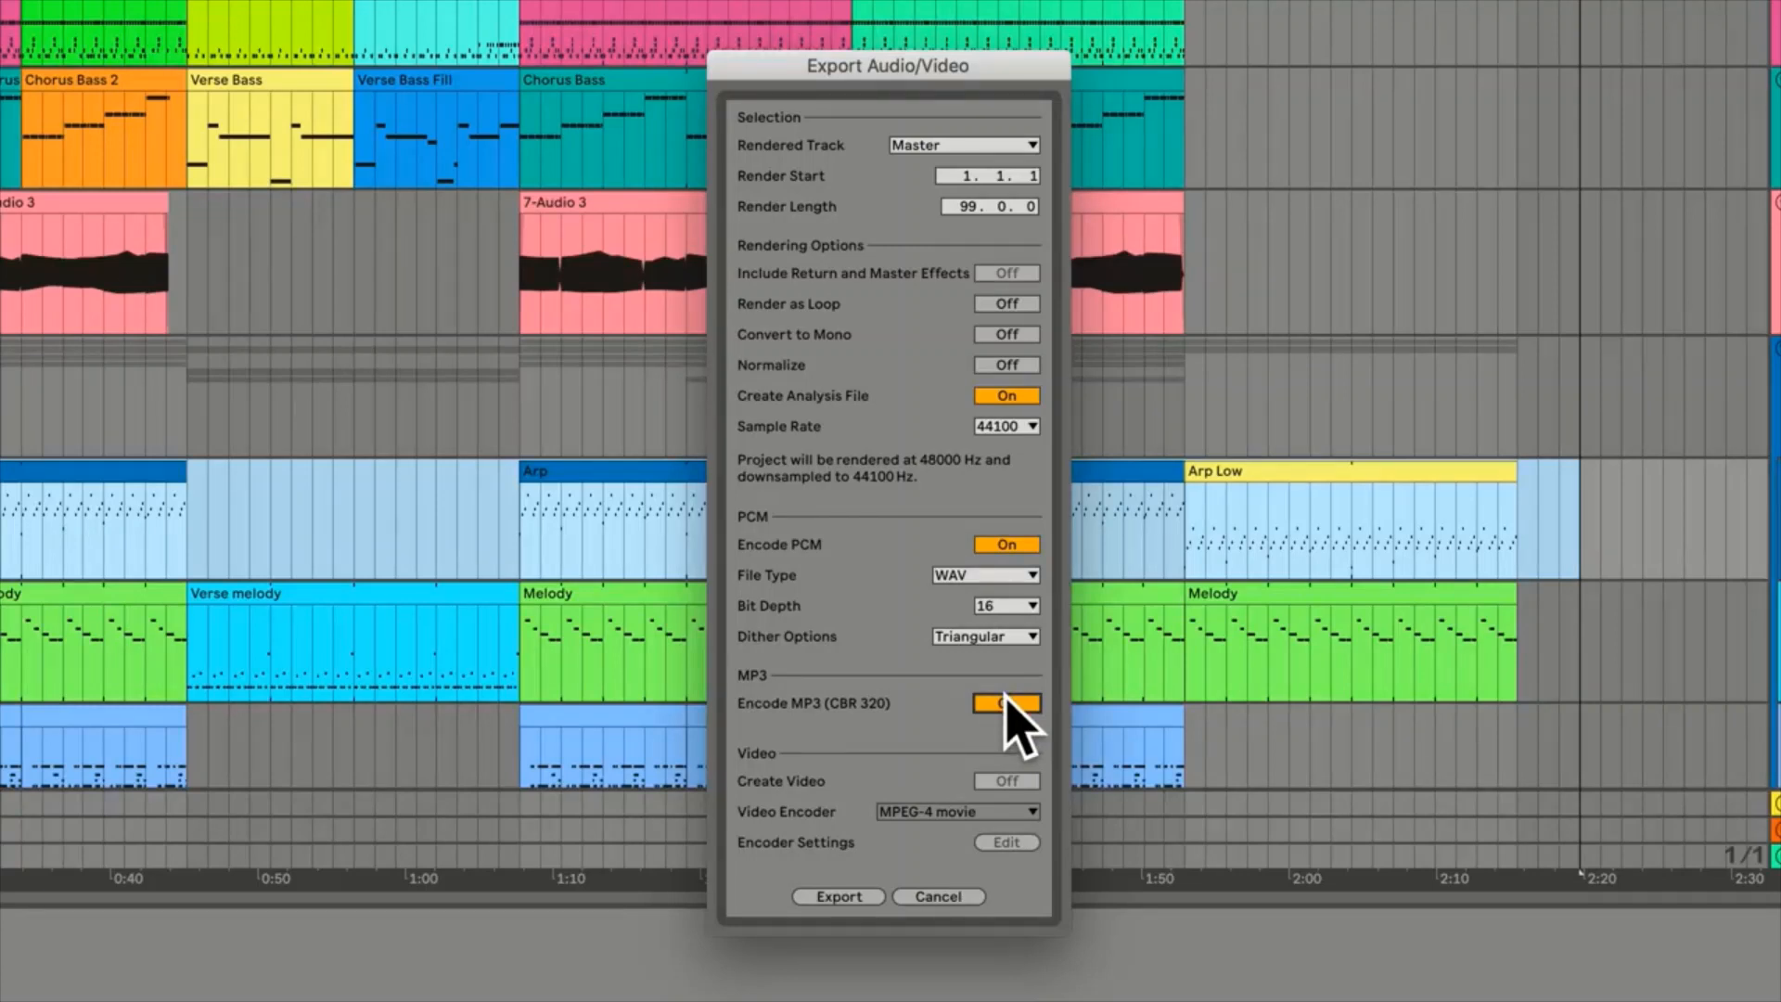
Export the audio under the name Trap Song, keeping Desktop as the save location
left_click(869, 900)
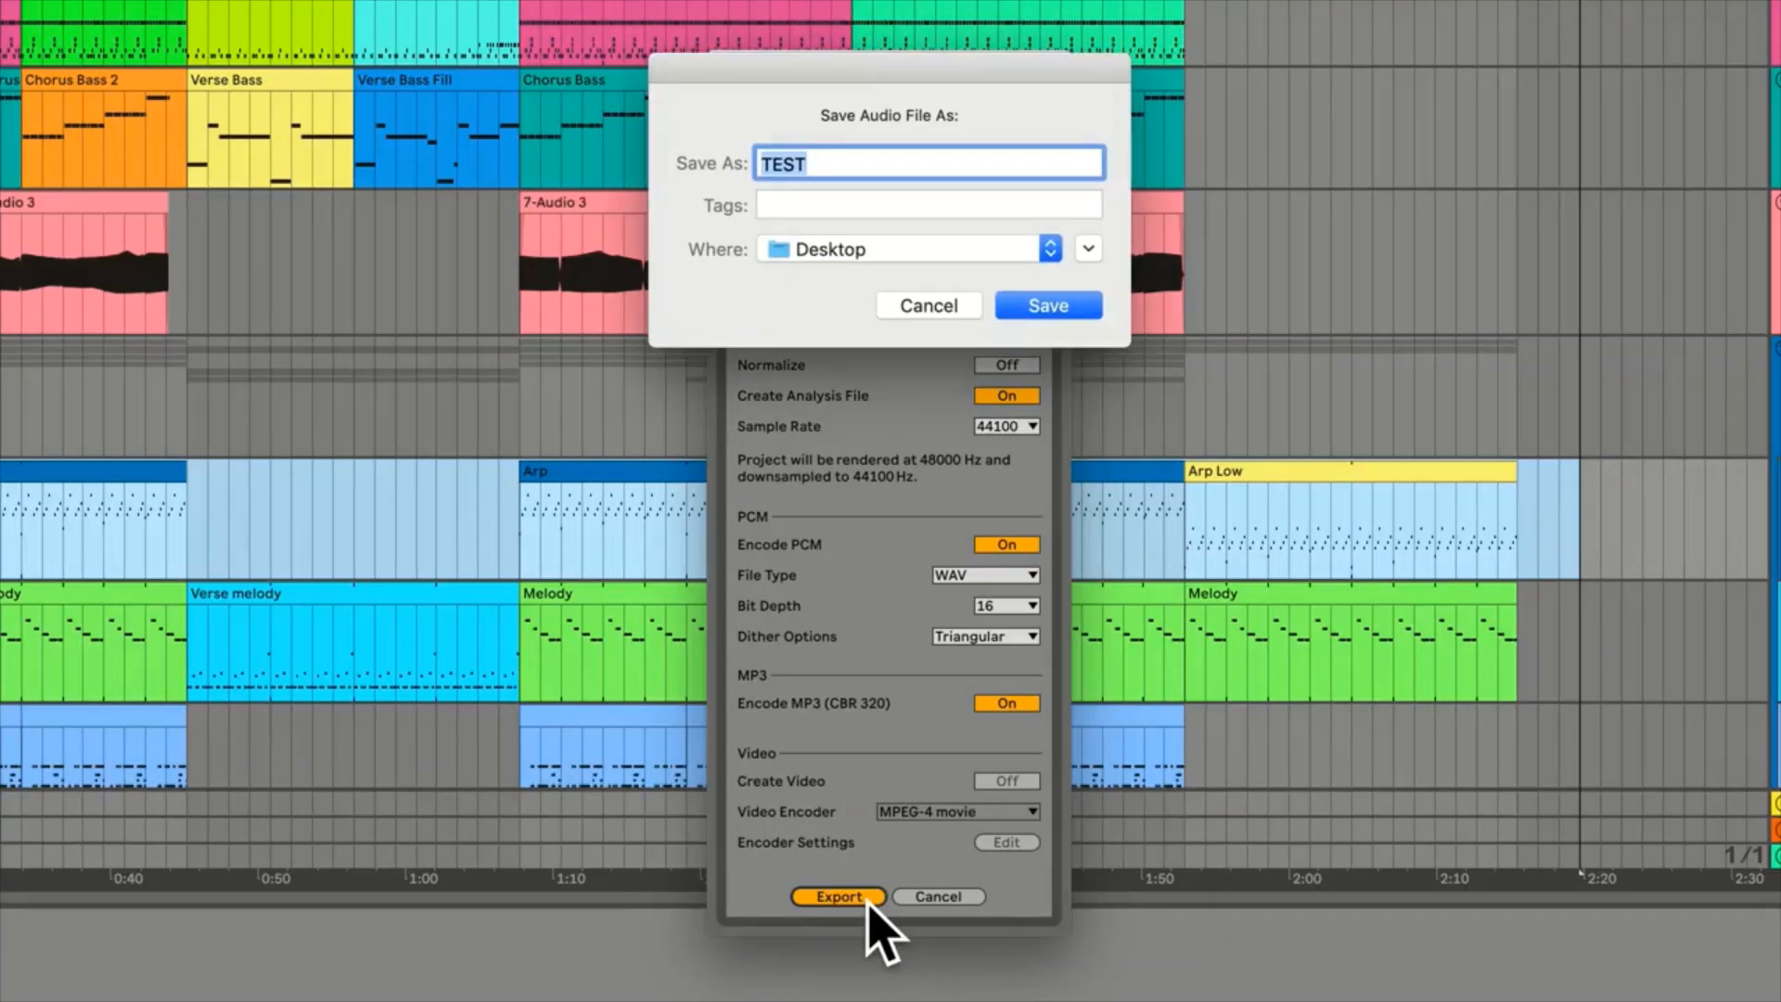
type("Trap Song")
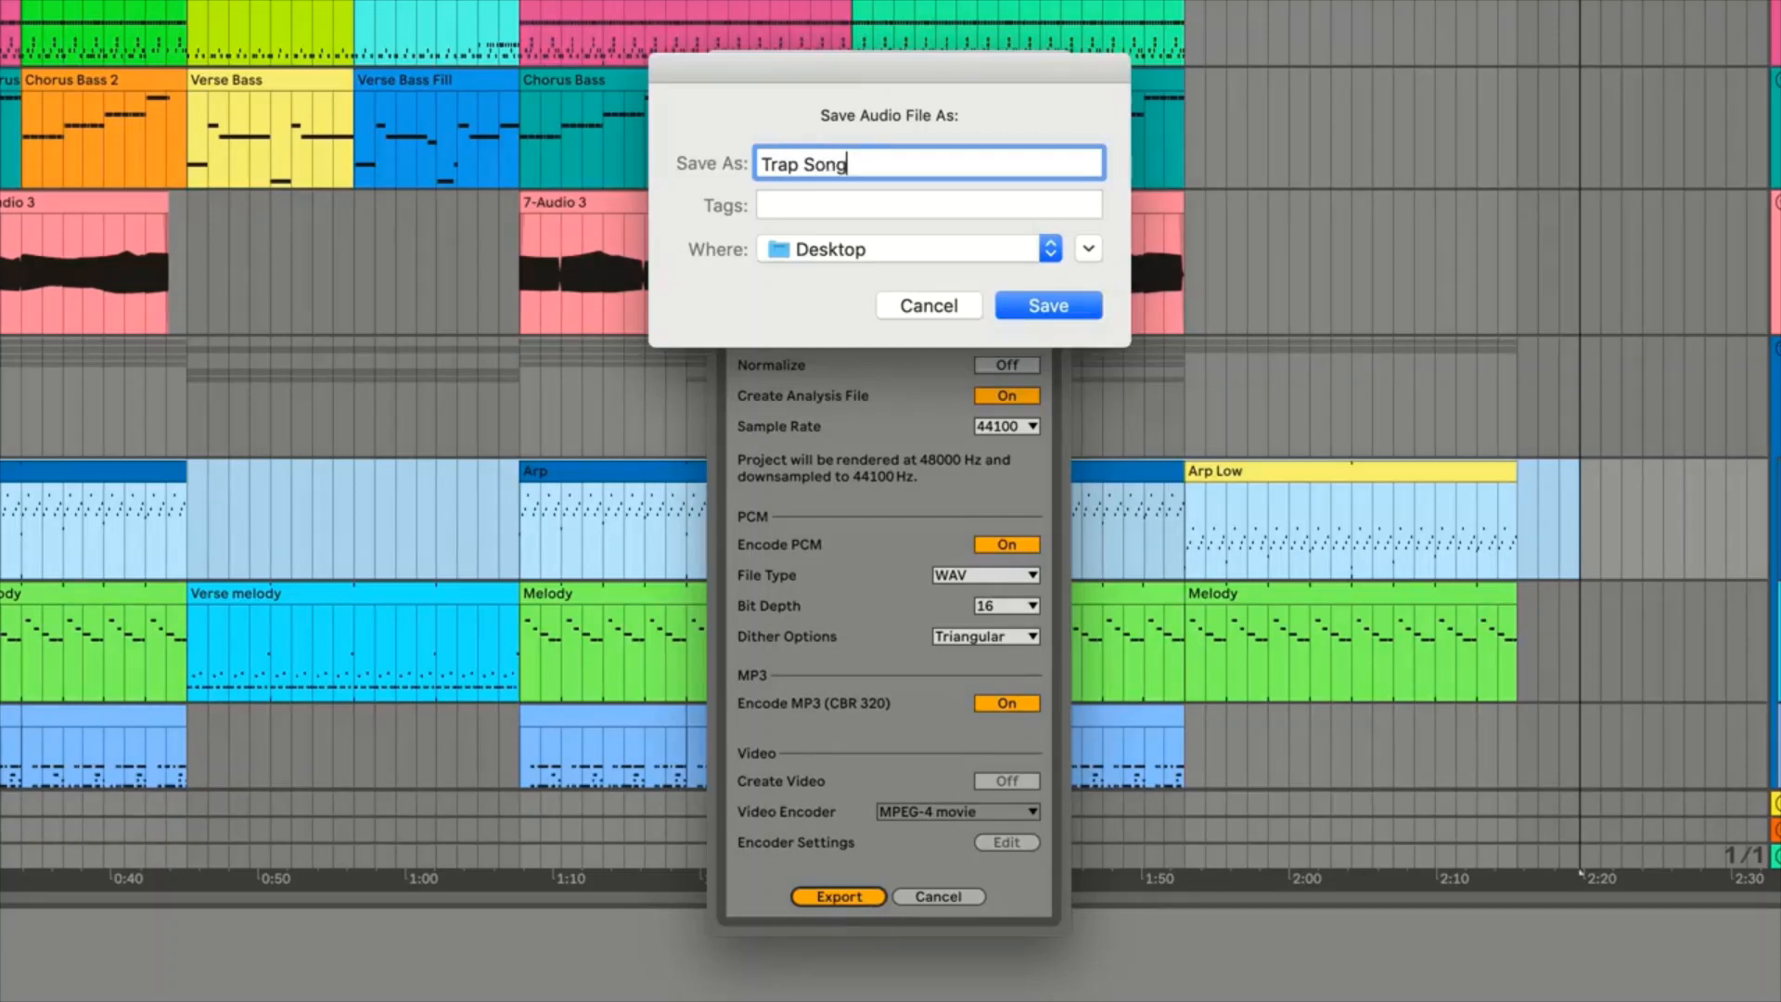
left_click(898, 252)
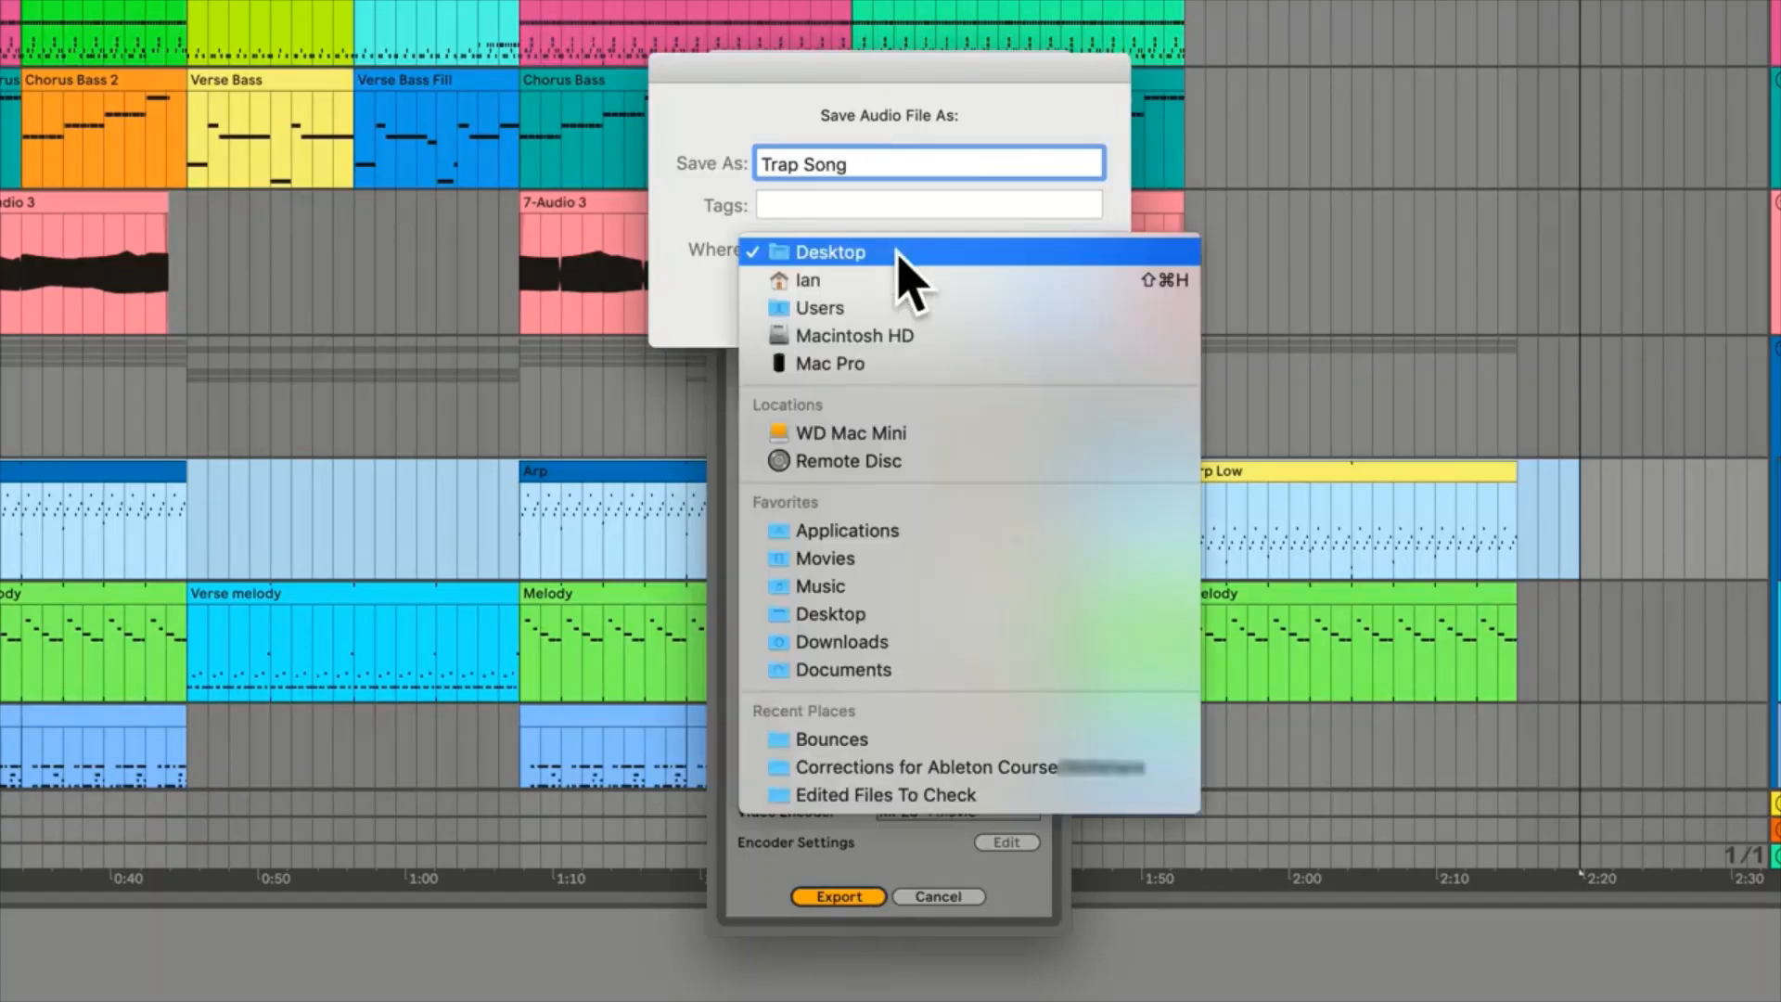
left_click(898, 253)
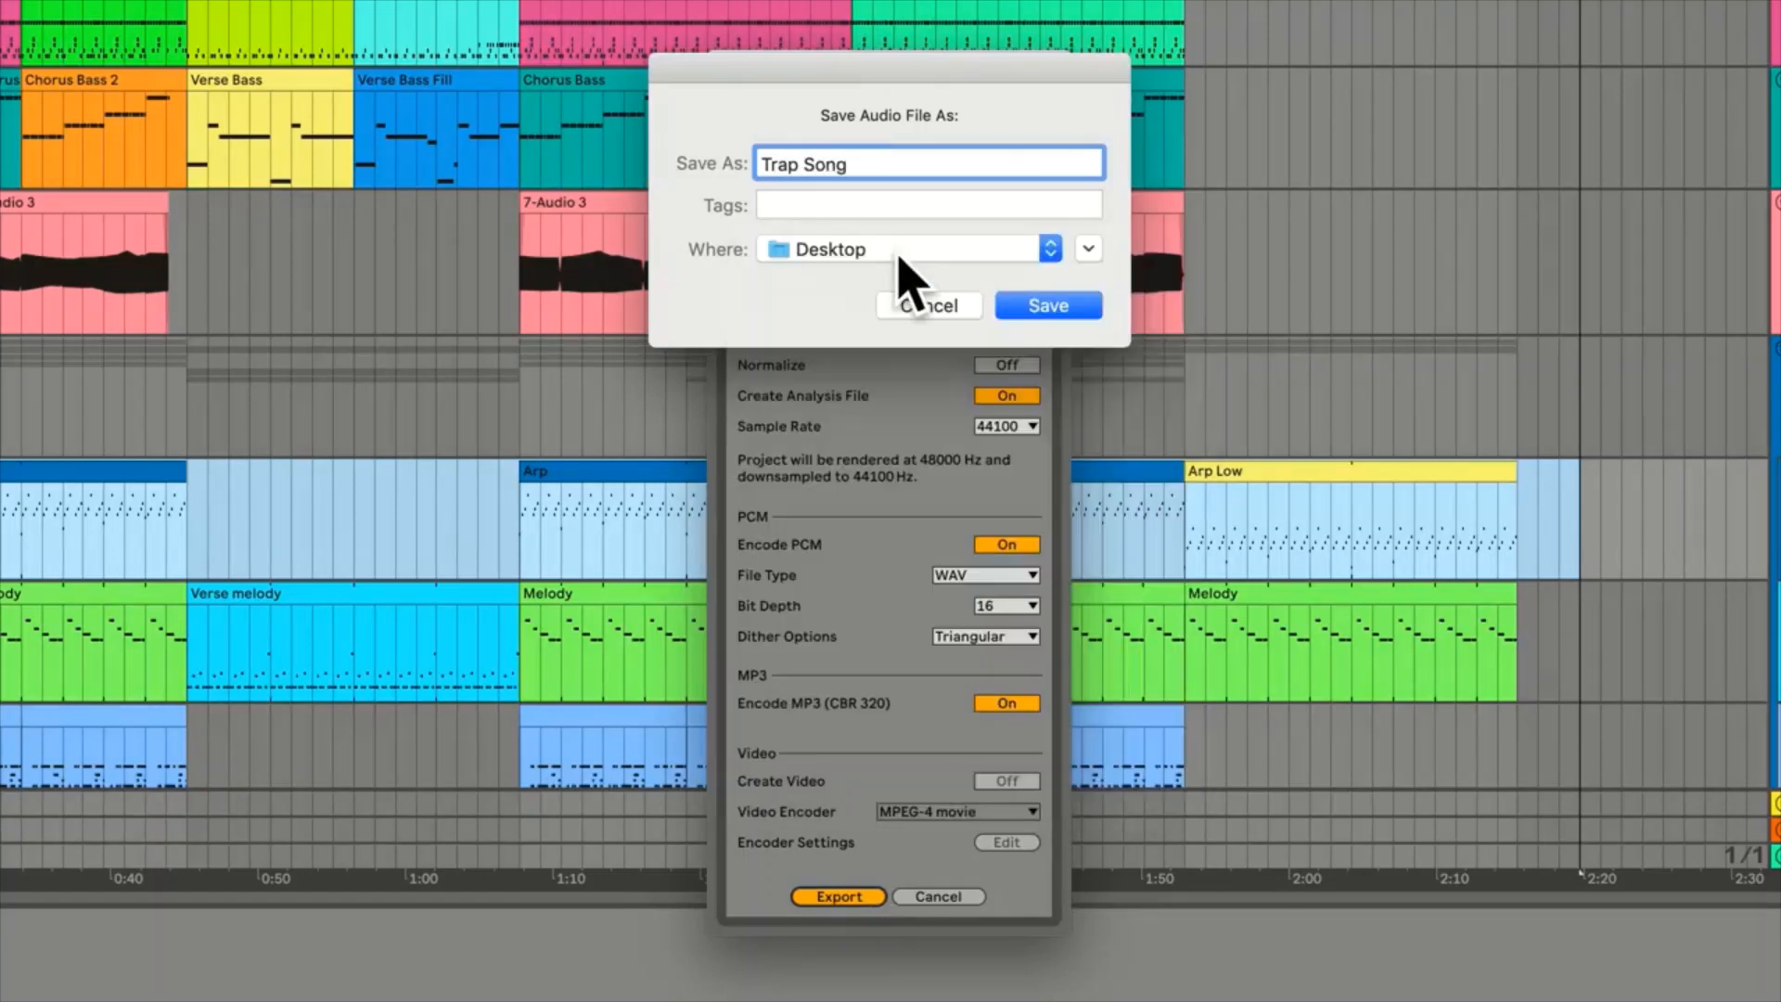
left_click(1058, 306)
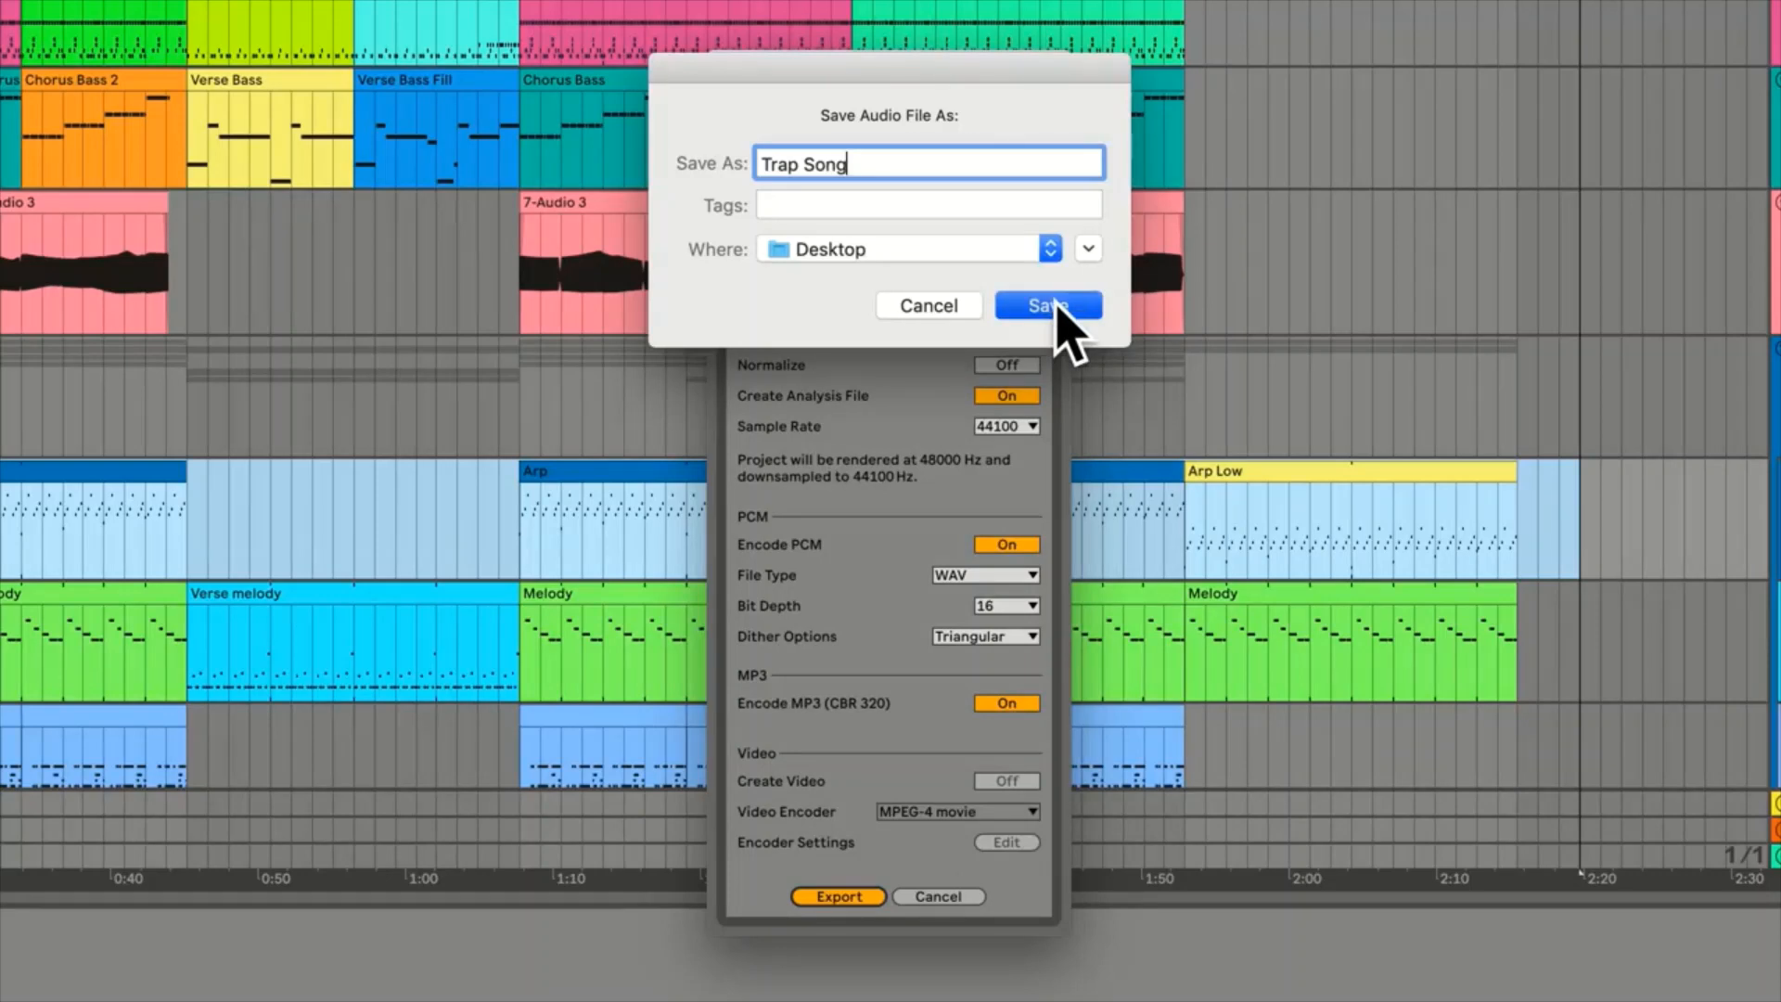